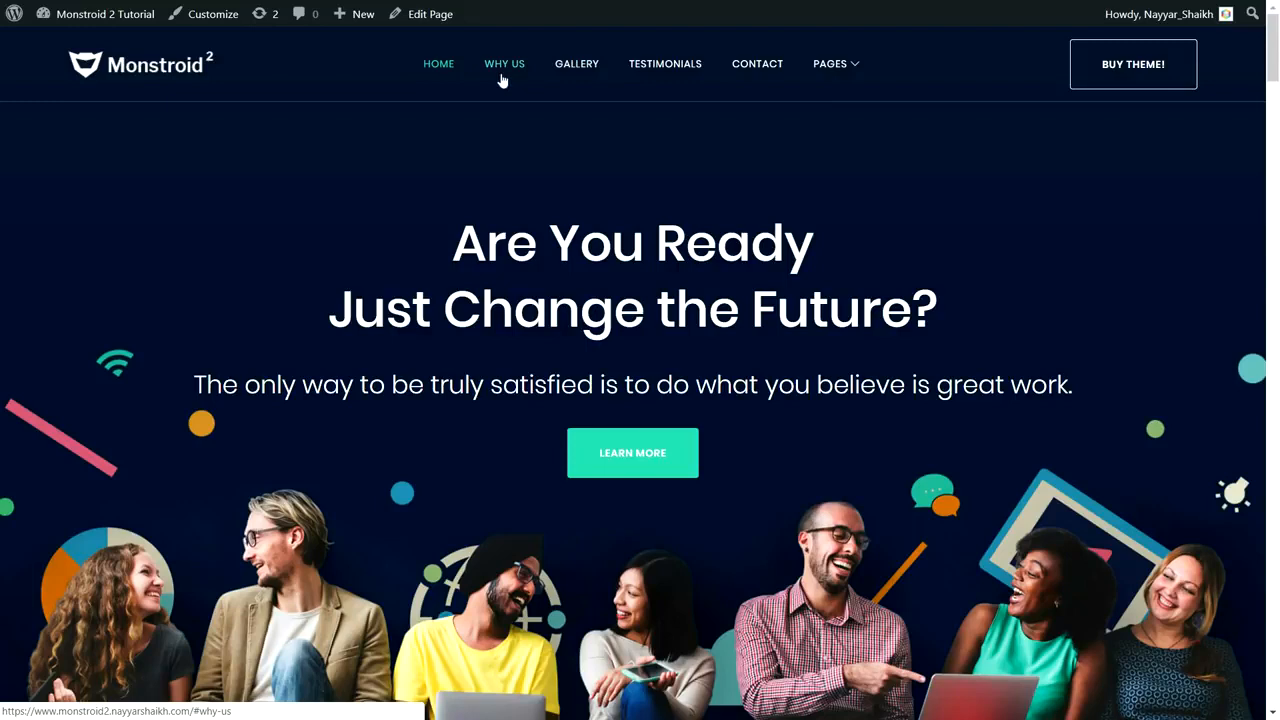
# Step: Jump via the nav bar to the Why We Are the Best? section, then the contact form
pyautogui.moveTo(836, 62)
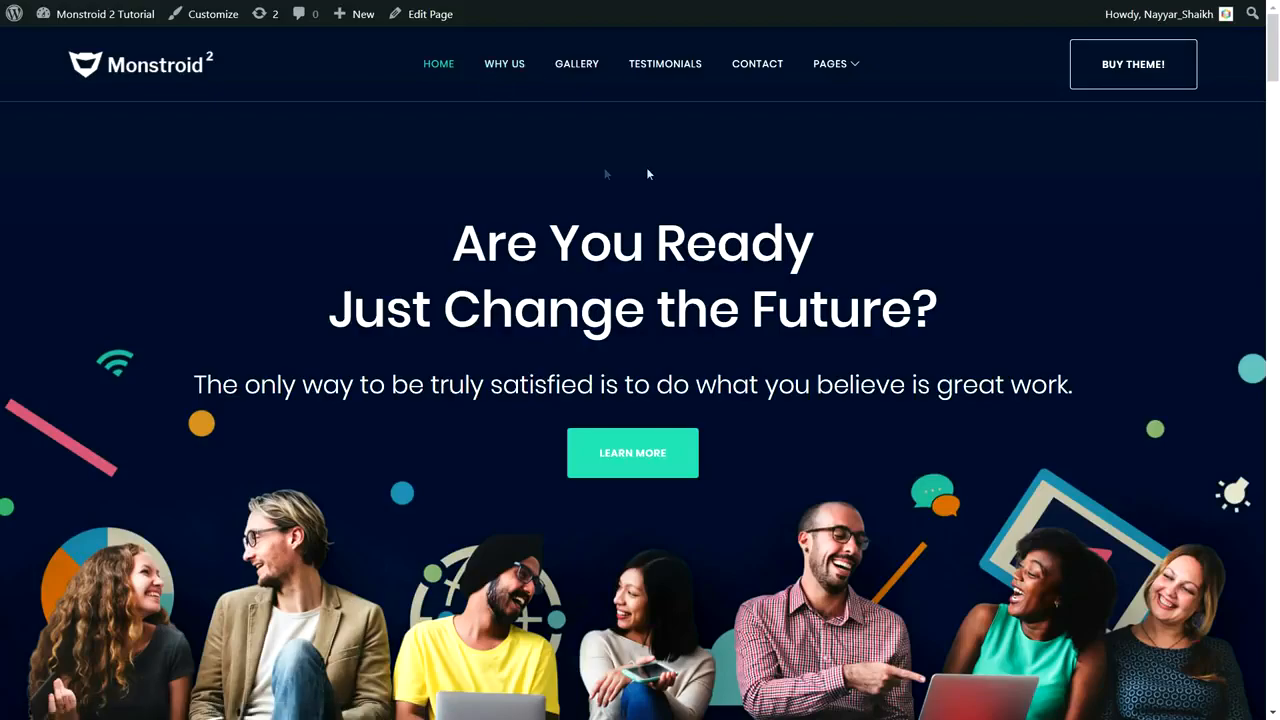
pyautogui.click(510, 66)
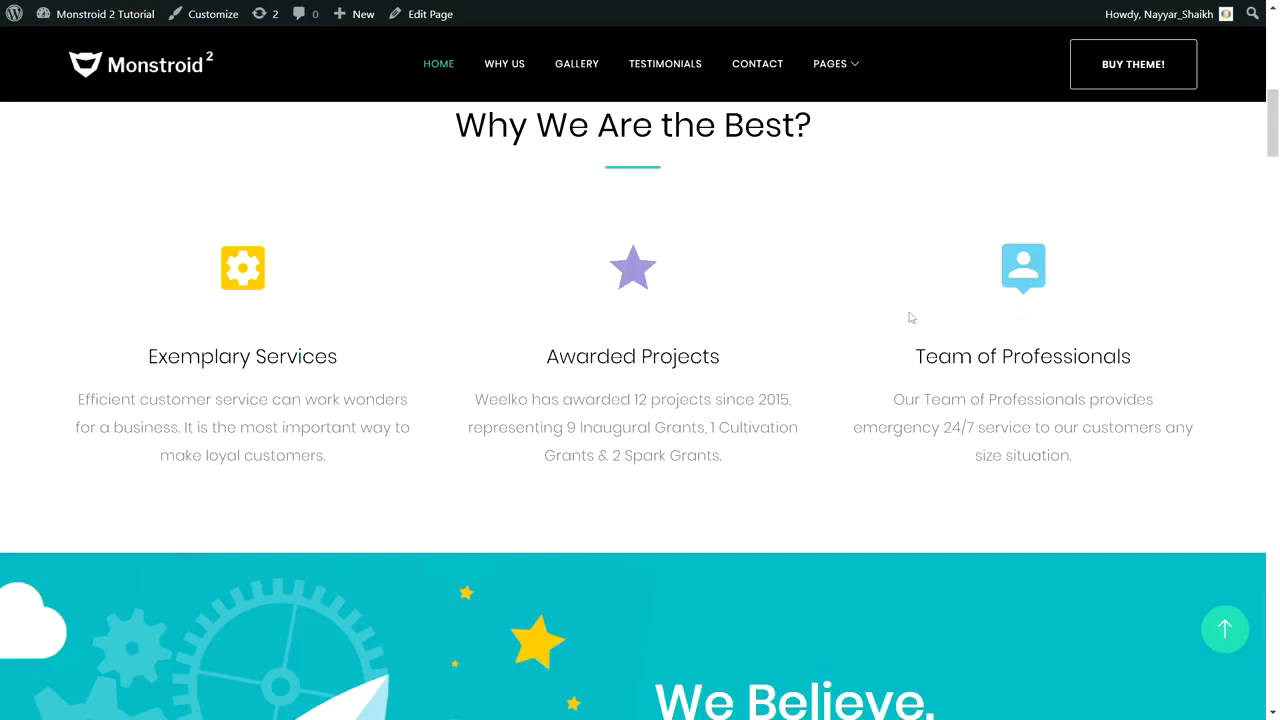
pyautogui.click(759, 66)
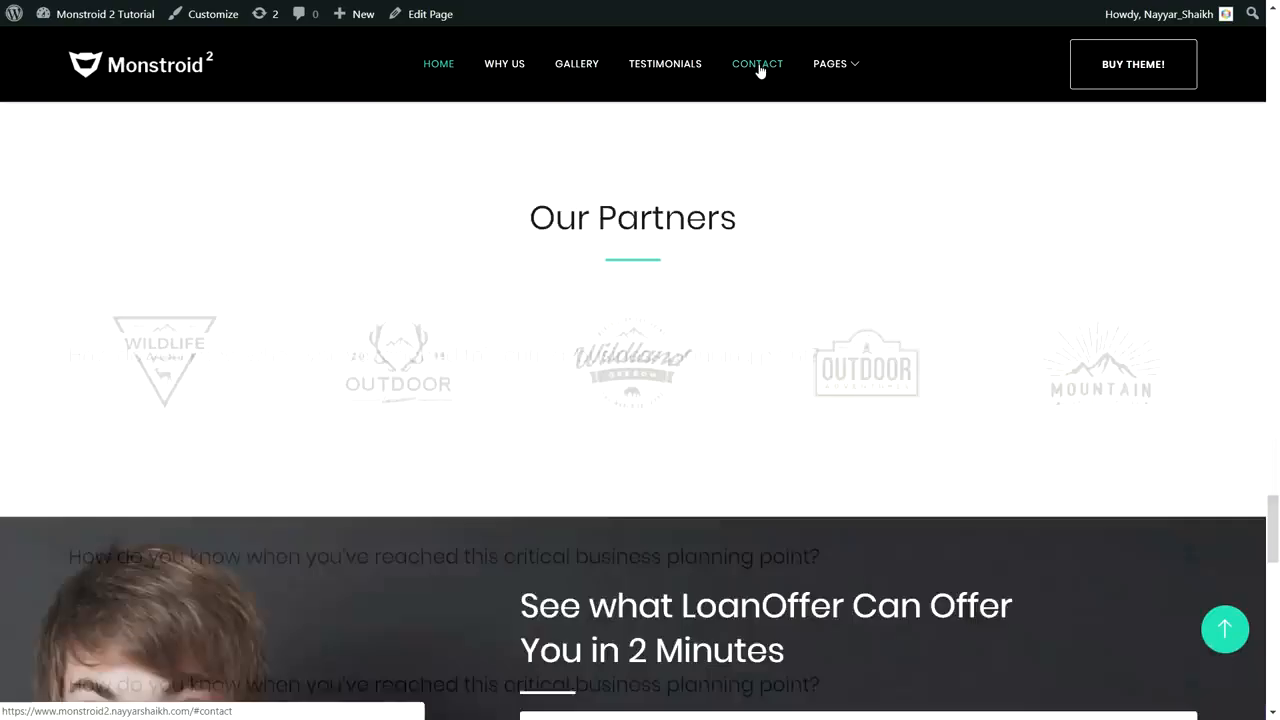
pyautogui.scroll(-6, 831, 503)
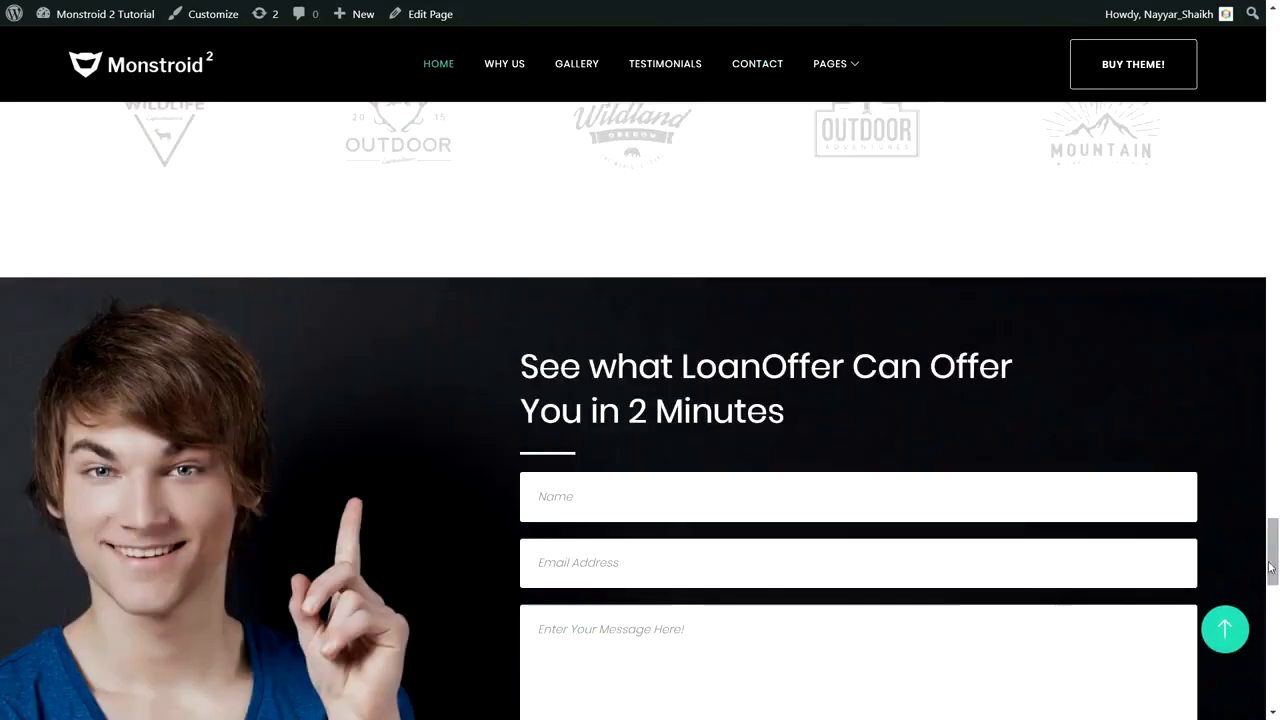
pyautogui.moveTo(1273, 545); pyautogui.dragTo(1270, 45)
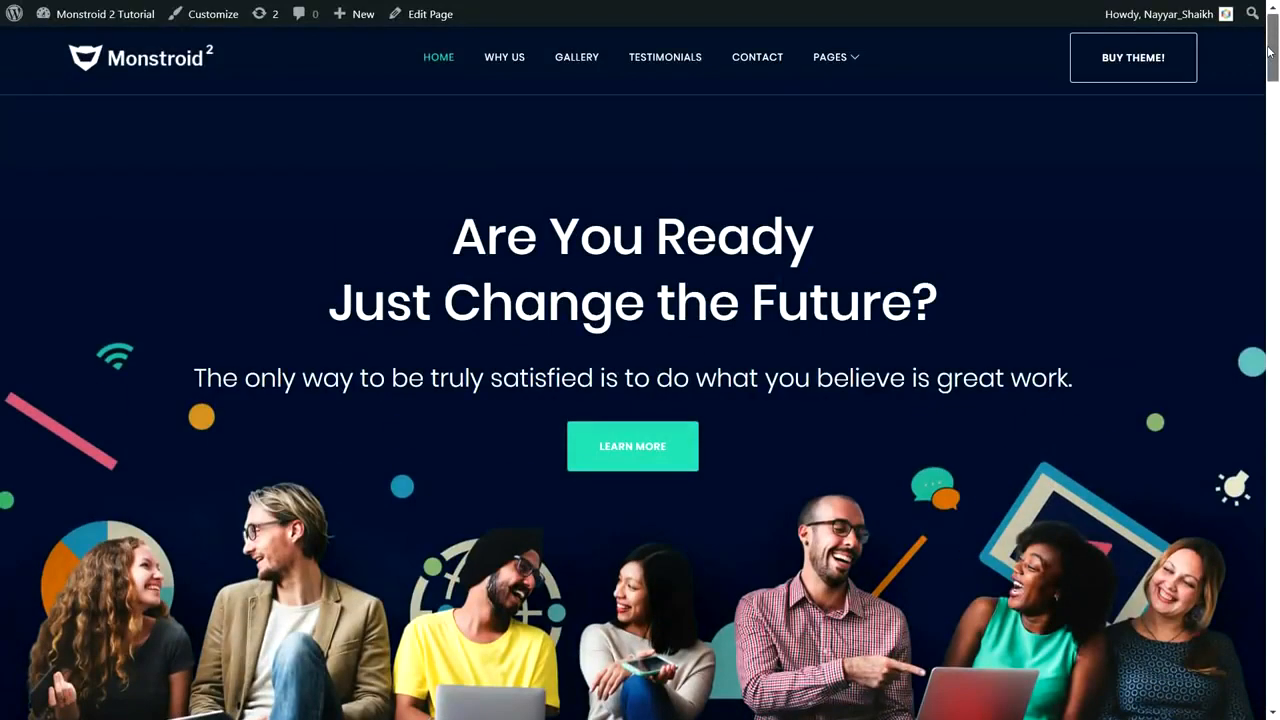
# Step: Highlight the home page hero headline text
pyautogui.moveTo(857, 66)
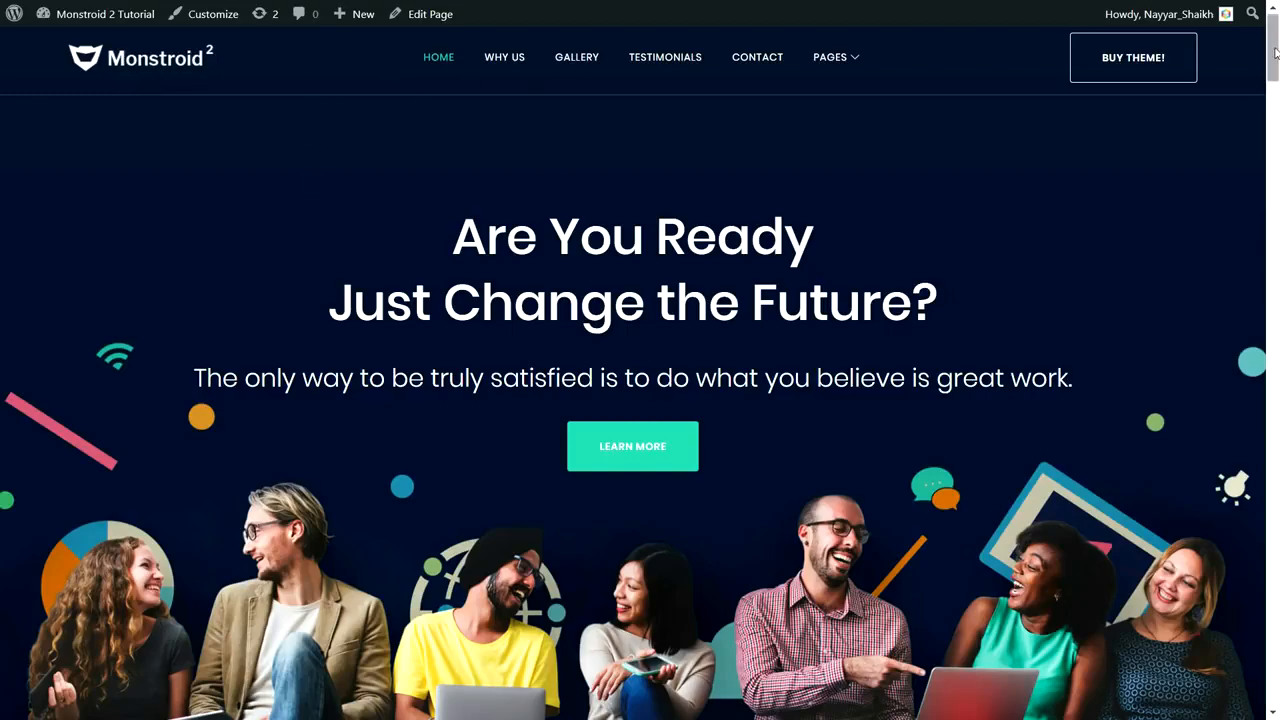
pyautogui.scroll(-3, 1275, 52)
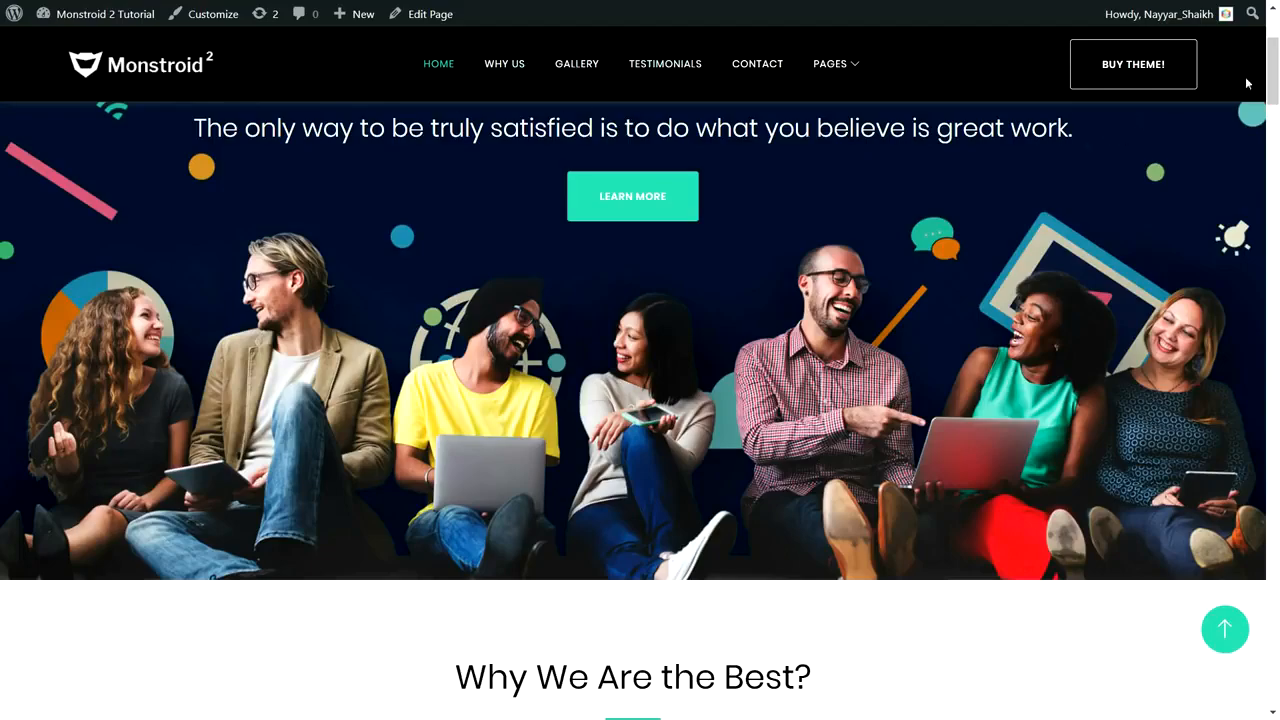
pyautogui.scroll(-3, 1274, 90)
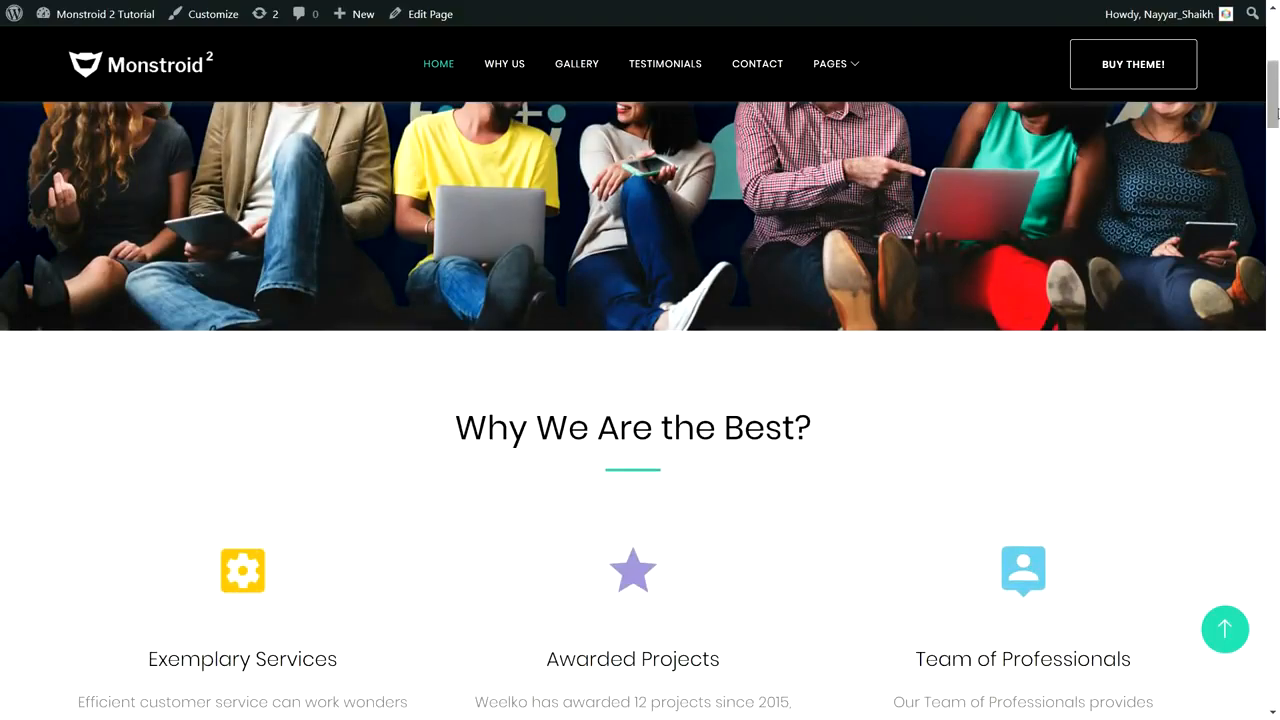
pyautogui.moveTo(1273, 116); pyautogui.dragTo(1273, 62)
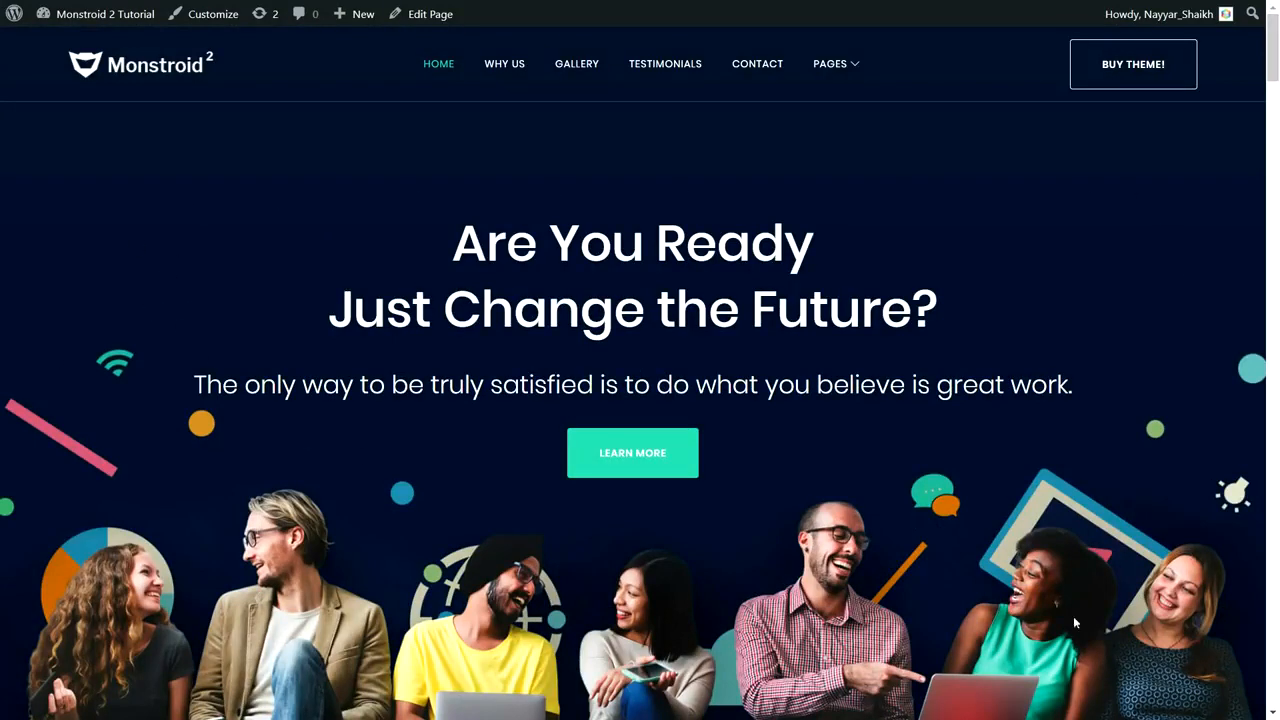
pyautogui.moveTo(440, 240); pyautogui.dragTo(881, 310)
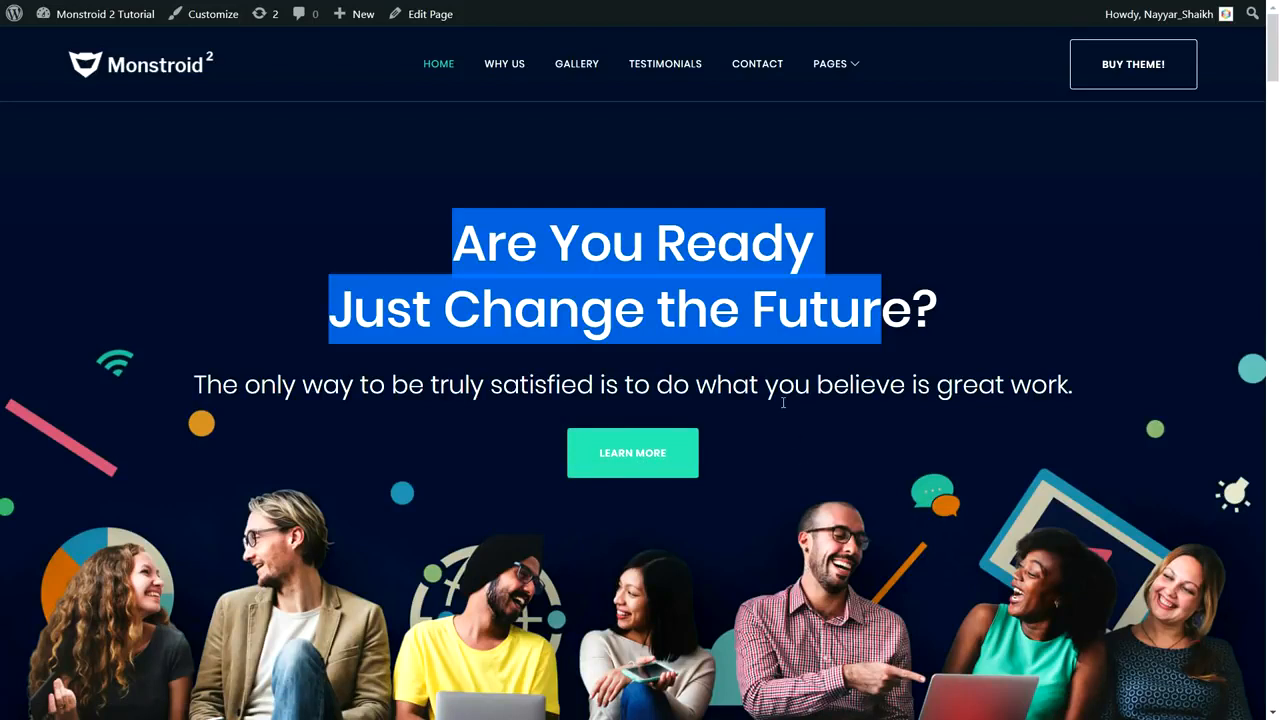
pyautogui.click(733, 247)
pyautogui.moveTo(455, 240); pyautogui.dragTo(706, 262)
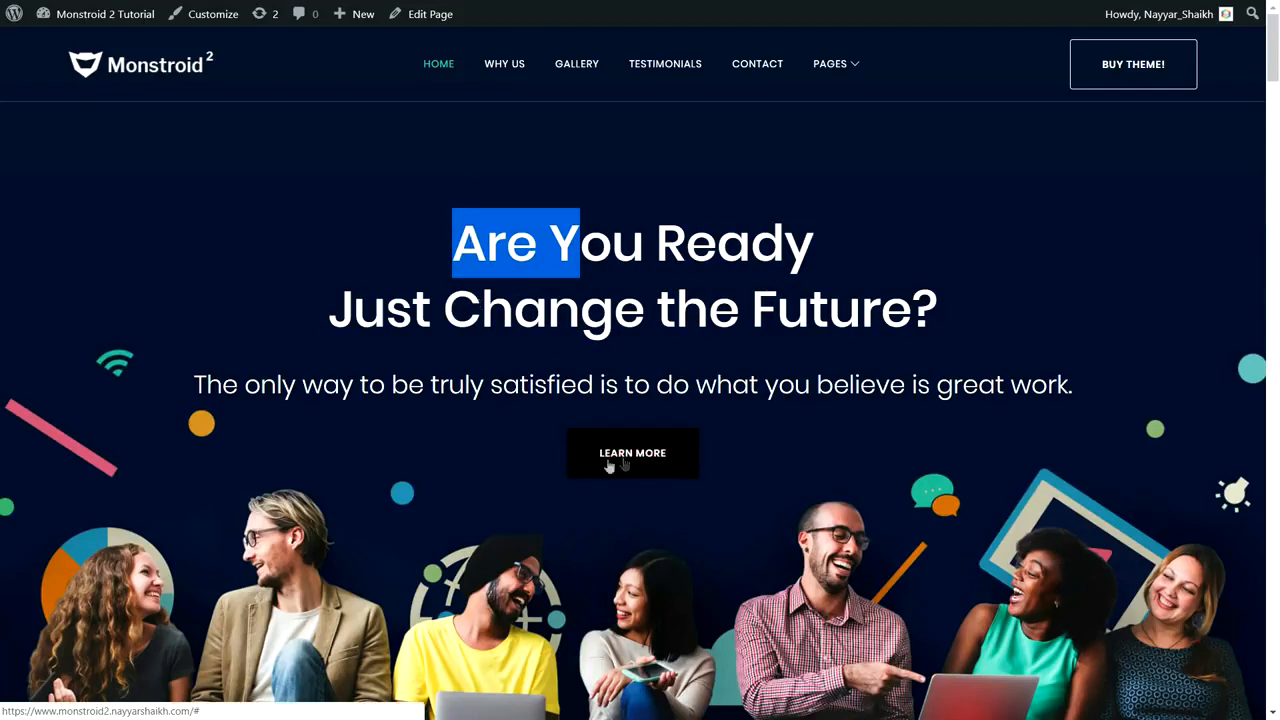
pyautogui.scroll(-3, 873, 513)
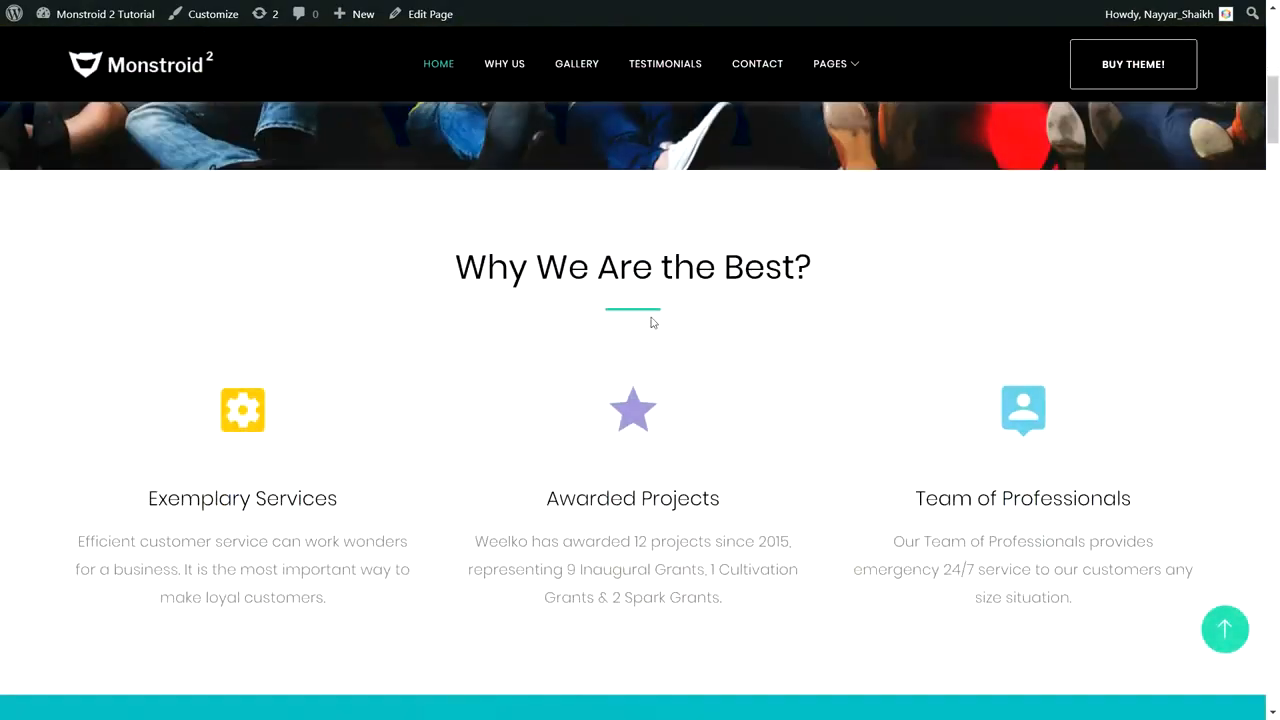
# Step: Highlight the Why We Are the Best?, Exemplary Services and We Believe. headings
pyautogui.moveTo(449, 278); pyautogui.dragTo(858, 264)
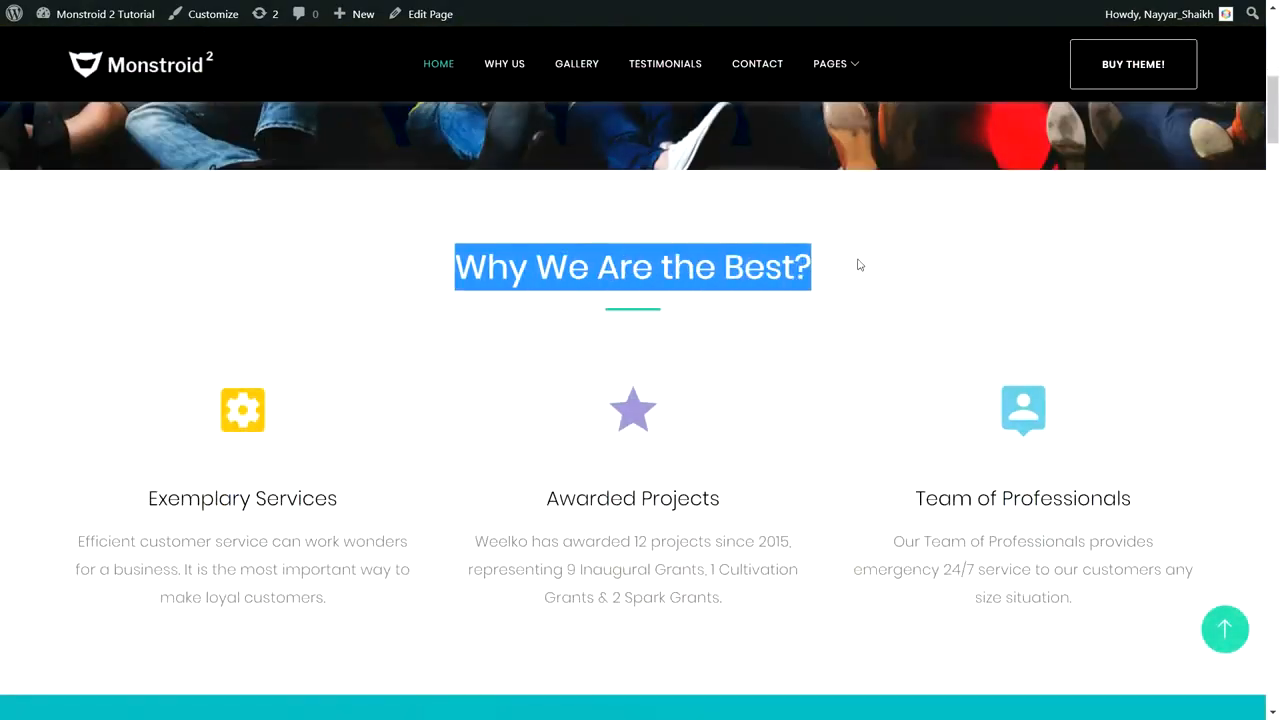
pyautogui.click(624, 317)
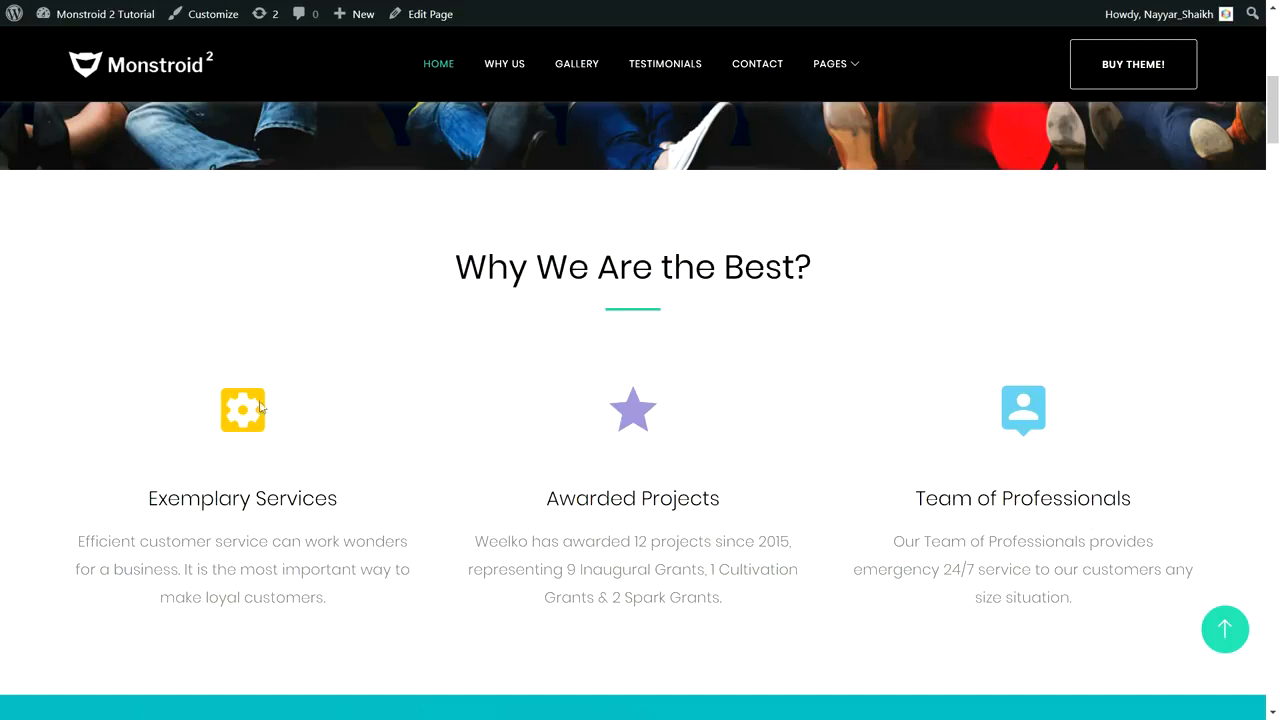
pyautogui.moveTo(150, 497); pyautogui.dragTo(363, 511)
pyautogui.moveTo(360, 598); pyautogui.dragTo(113, 508)
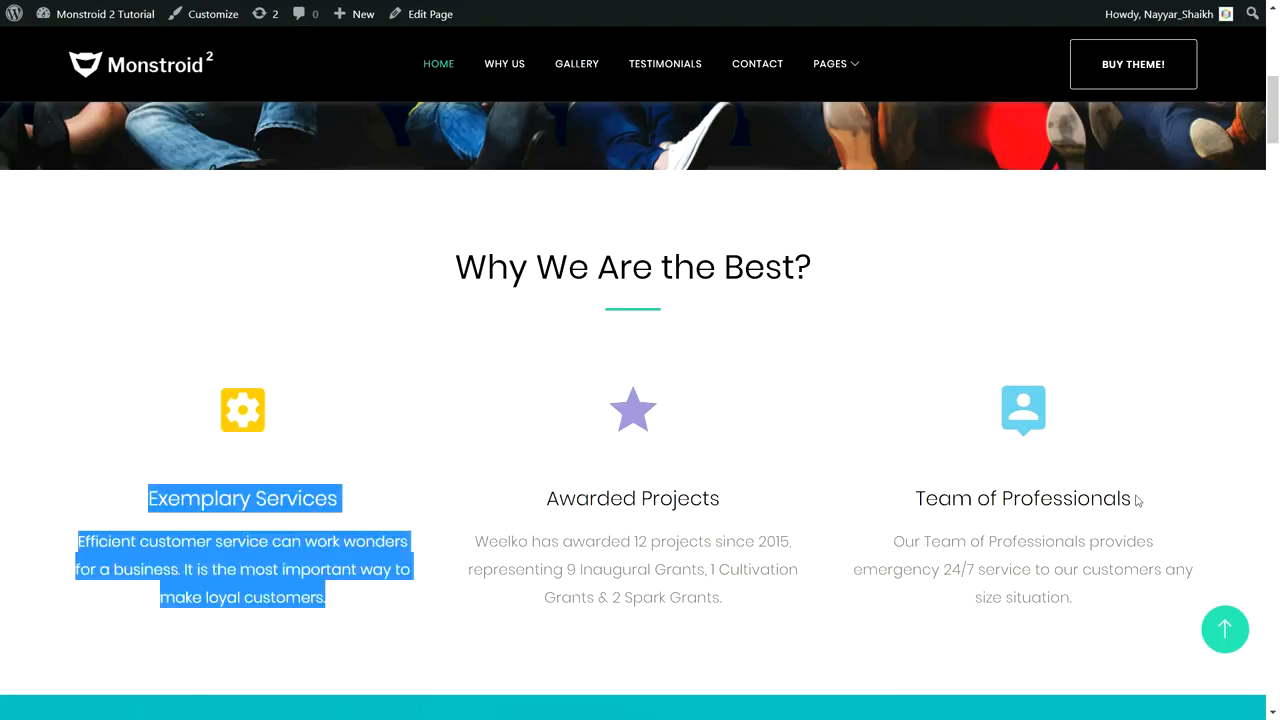
pyautogui.scroll(-6, 1136, 497)
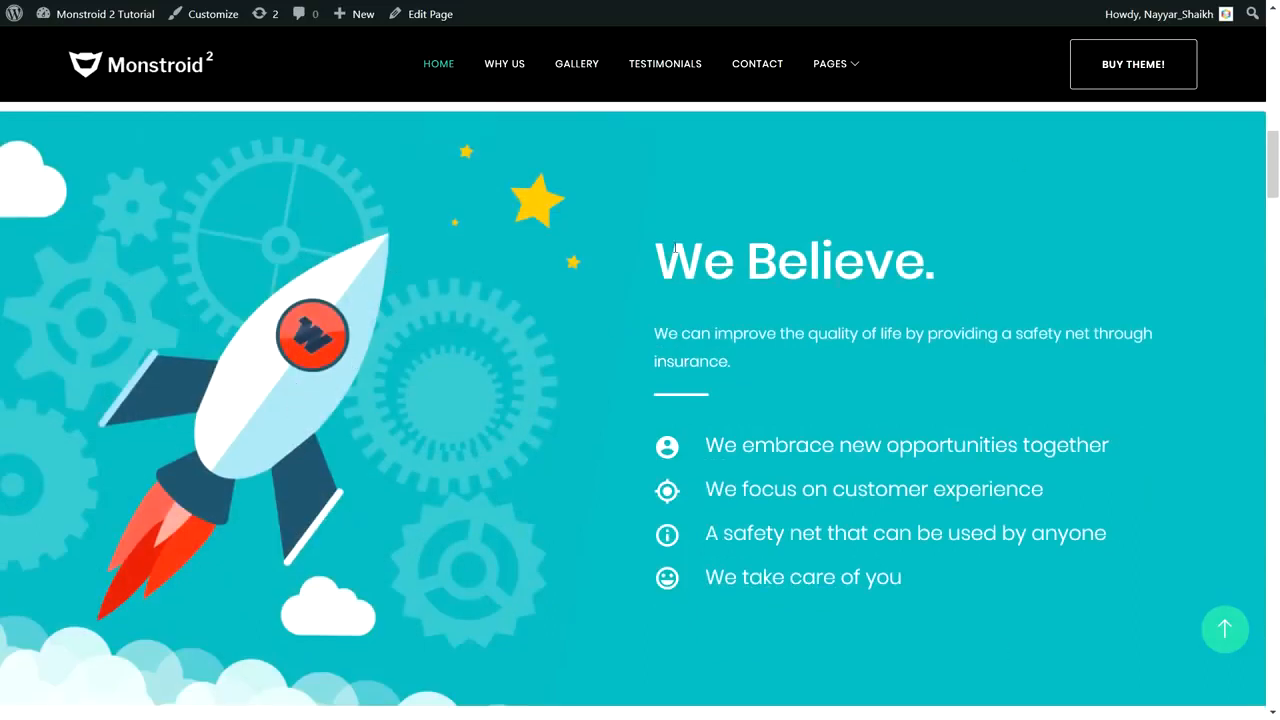
pyautogui.moveTo(674, 248); pyautogui.dragTo(810, 249)
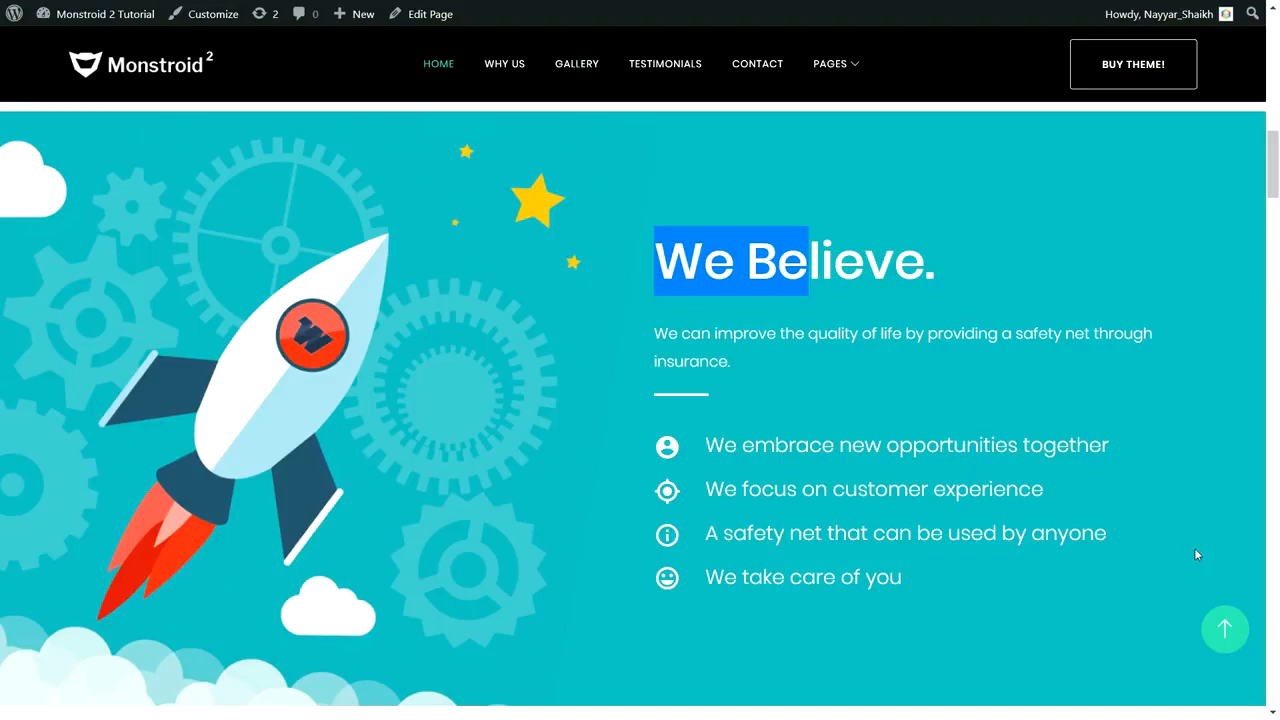
# Step: Scroll down and highlight the Our Advantages heading
pyautogui.scroll(-6, 1190, 558)
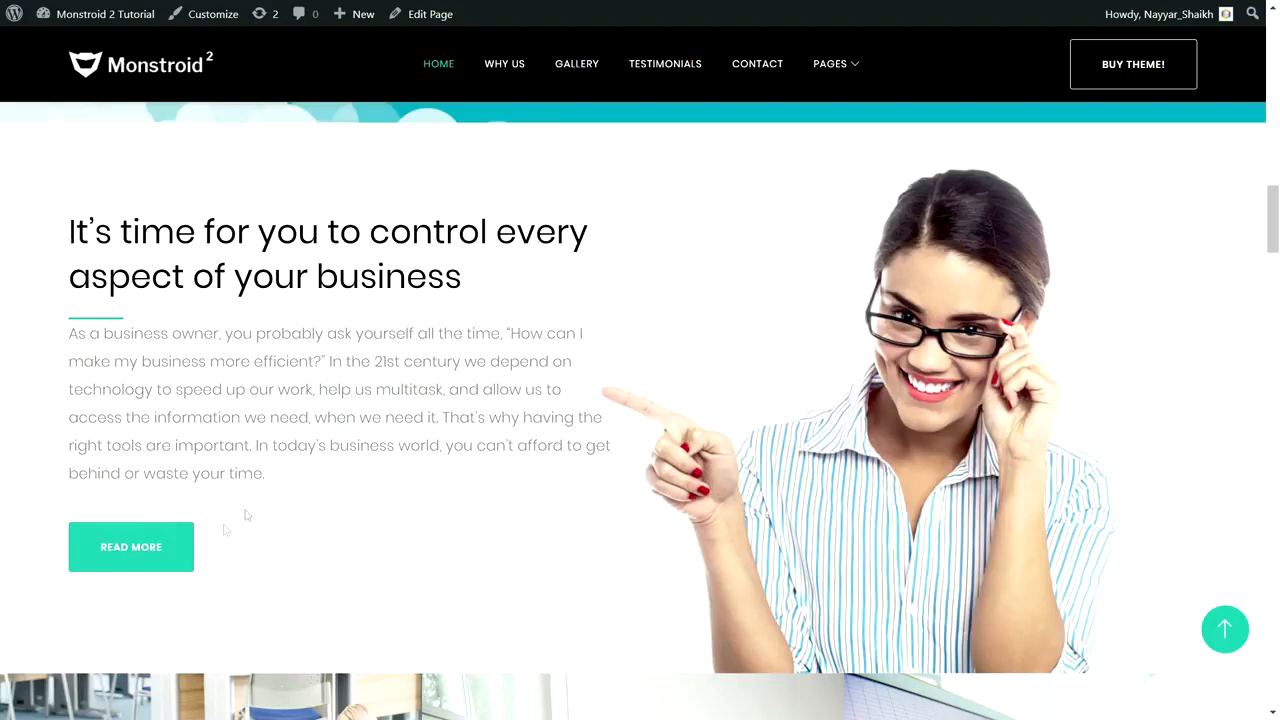
pyautogui.scroll(-5, 583, 527)
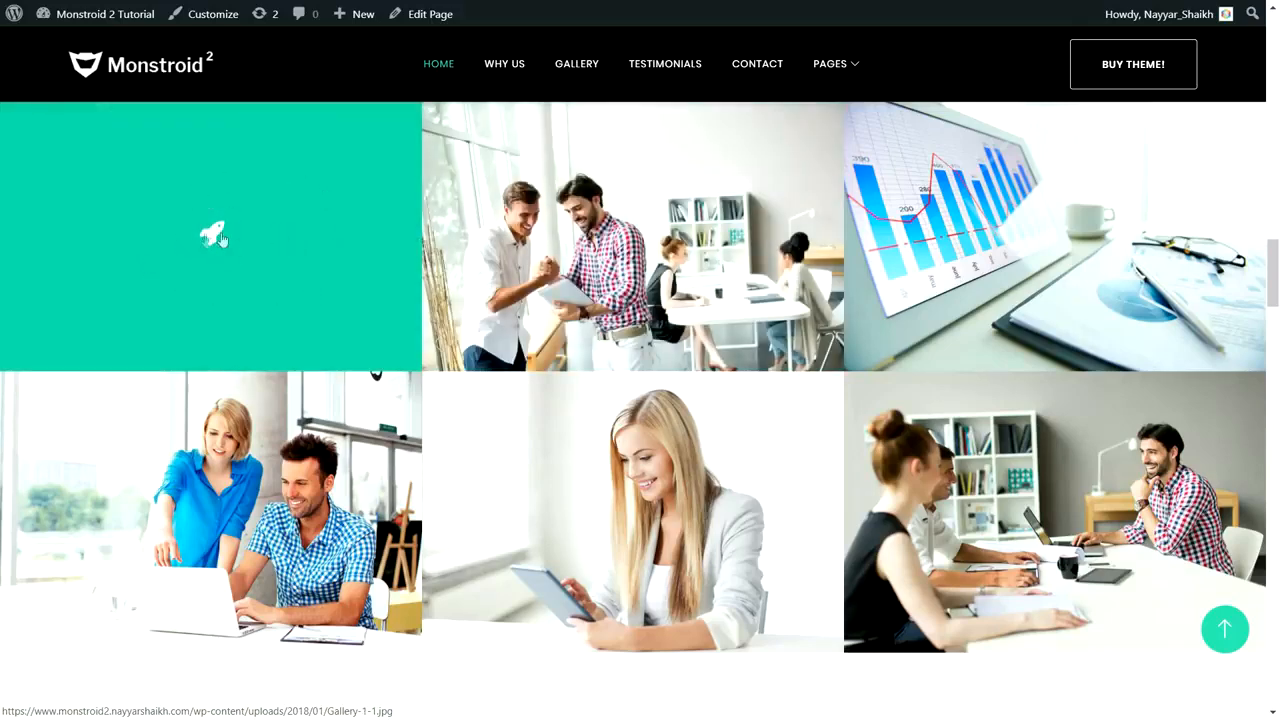
pyautogui.scroll(-5, 432, 491)
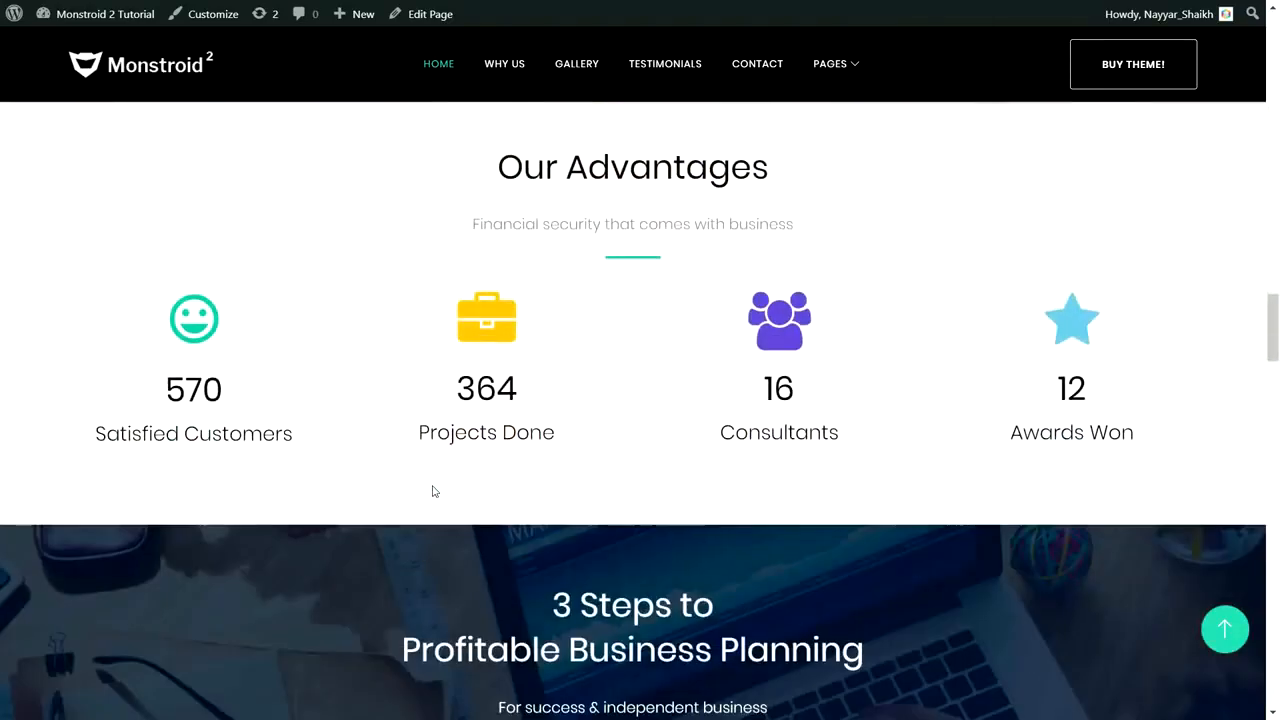
pyautogui.scroll(2, 432, 491)
pyautogui.moveTo(490, 330); pyautogui.dragTo(783, 322)
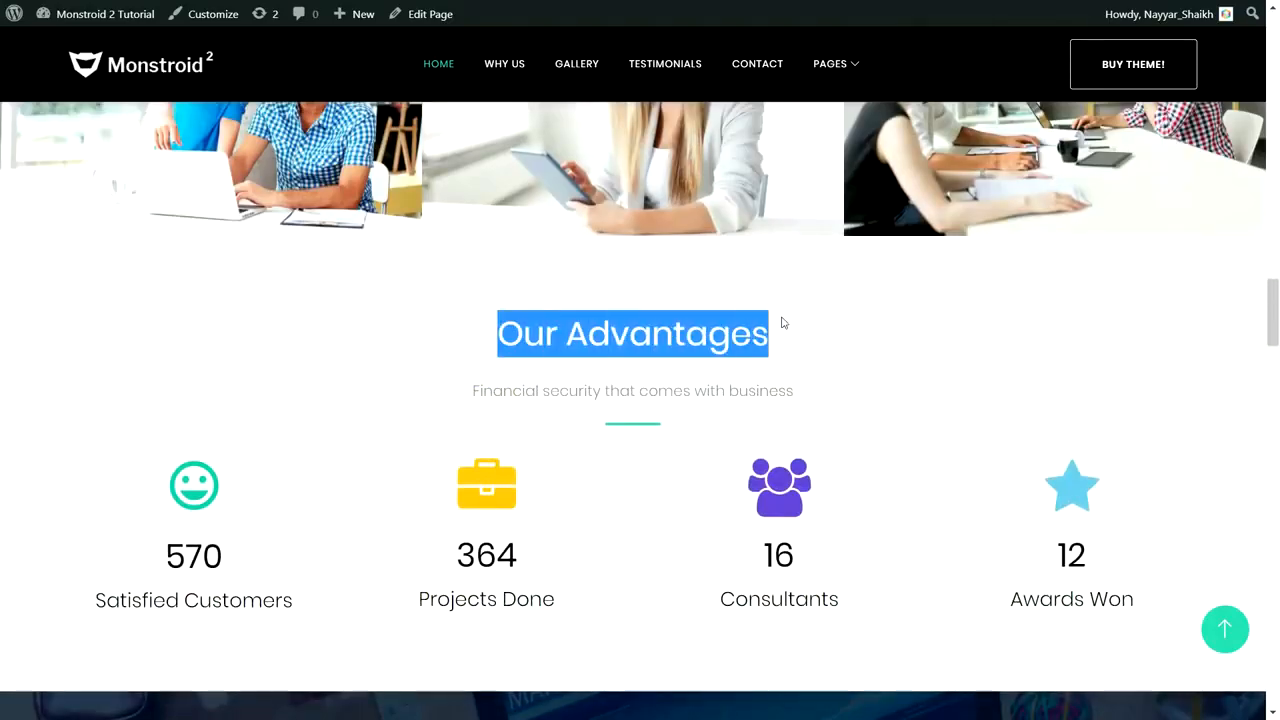
pyautogui.click(865, 503)
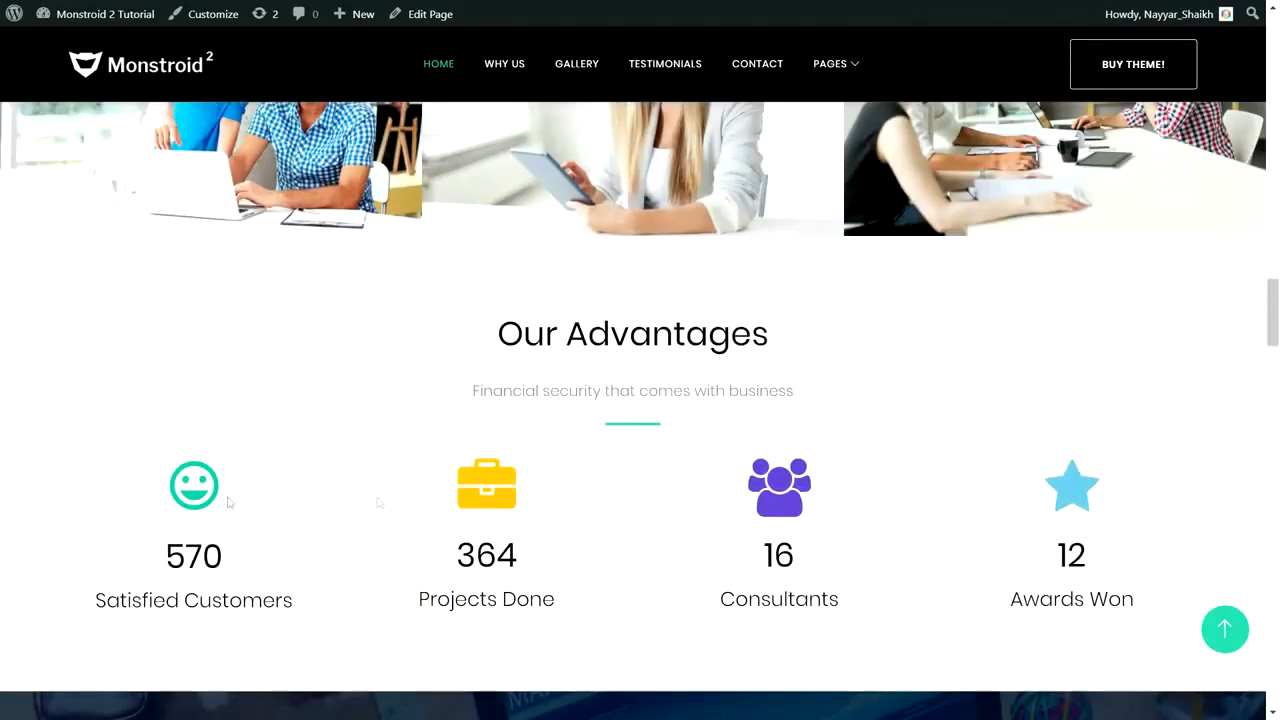
# Step: Highlight the stats figures: 570 customers, 364 projects, 16 consultants and 12 awards
pyautogui.scroll(-3, 1162, 476)
pyautogui.moveTo(157, 401); pyautogui.dragTo(271, 391)
pyautogui.moveTo(458, 392); pyautogui.dragTo(556, 382)
pyautogui.moveTo(576, 448); pyautogui.dragTo(414, 435)
pyautogui.moveTo(451, 385); pyautogui.dragTo(531, 380)
pyautogui.click(797, 381)
pyautogui.doubleClick(797, 381)
pyautogui.moveTo(1086, 380); pyautogui.dragTo(978, 394)
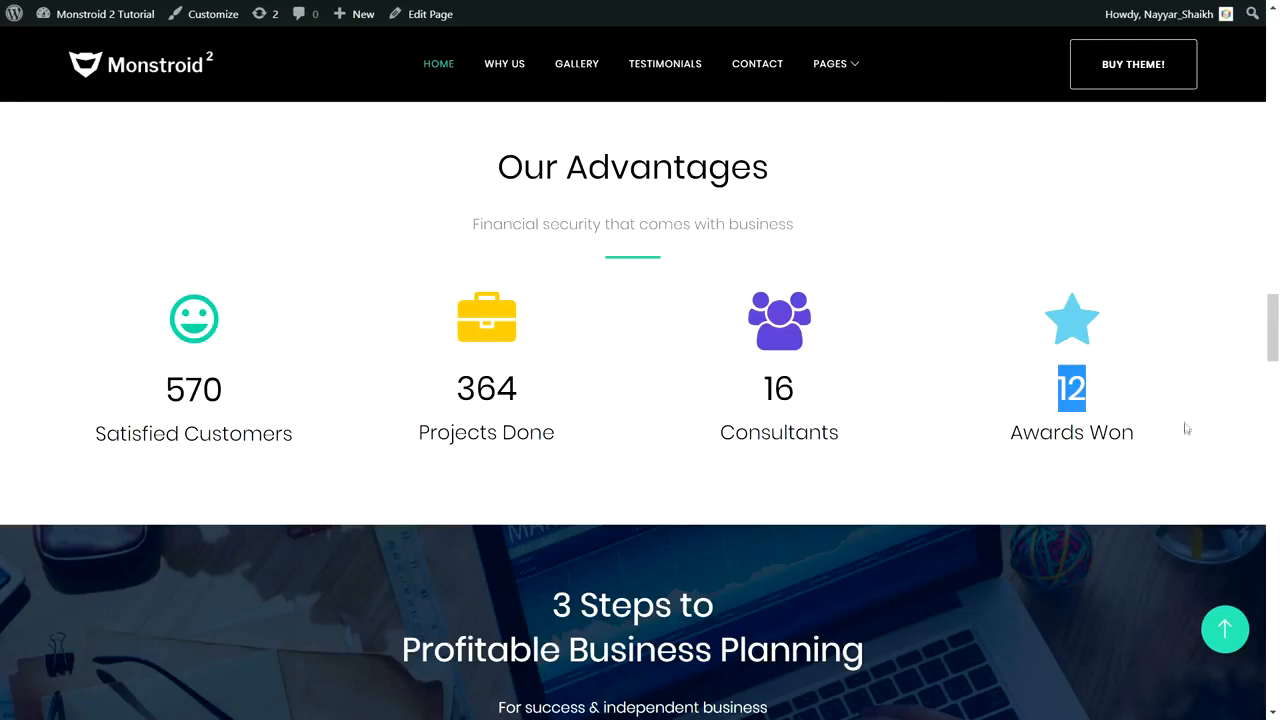
# Step: Highlight the 3 Steps to Profitable Business Planning heading
pyautogui.scroll(-3, 1185, 428)
pyautogui.moveTo(536, 286); pyautogui.dragTo(789, 316)
pyautogui.click(745, 290)
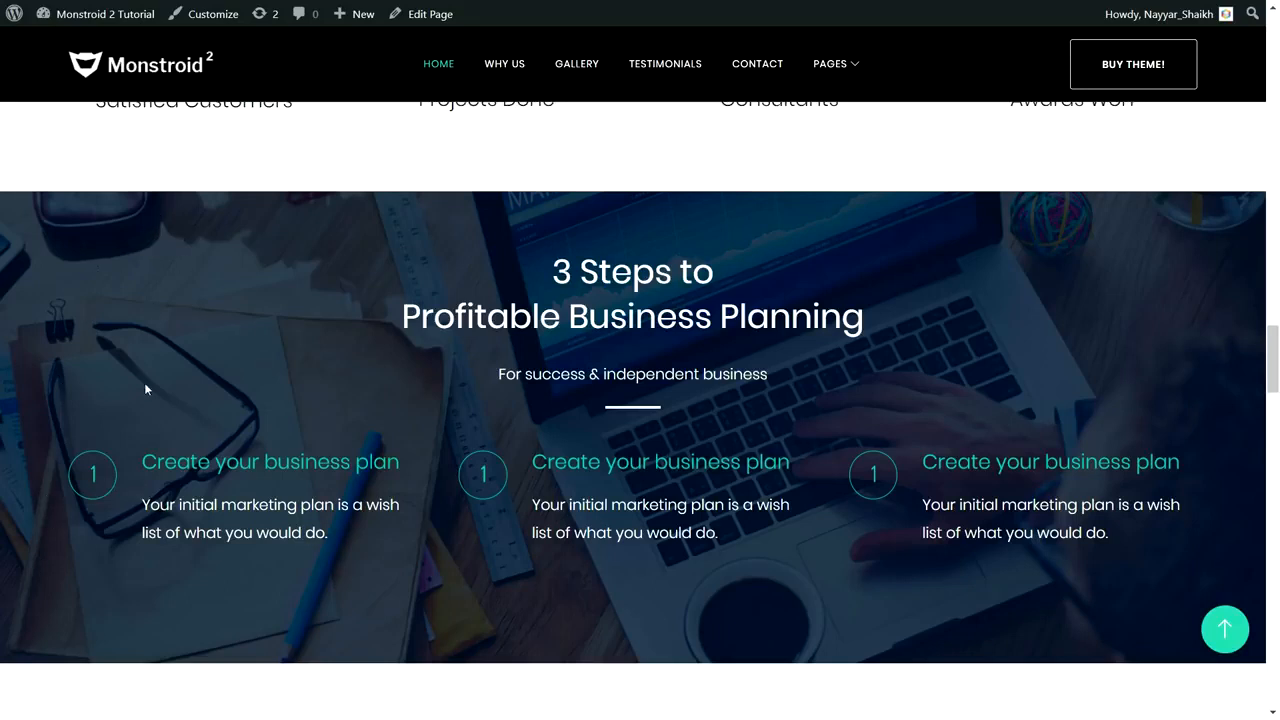
pyautogui.moveTo(519, 247); pyautogui.dragTo(879, 304)
pyautogui.click(880, 311)
# Step: Scroll to the FAQ section and expand the first and second answers
pyautogui.scroll(-6, 914, 470)
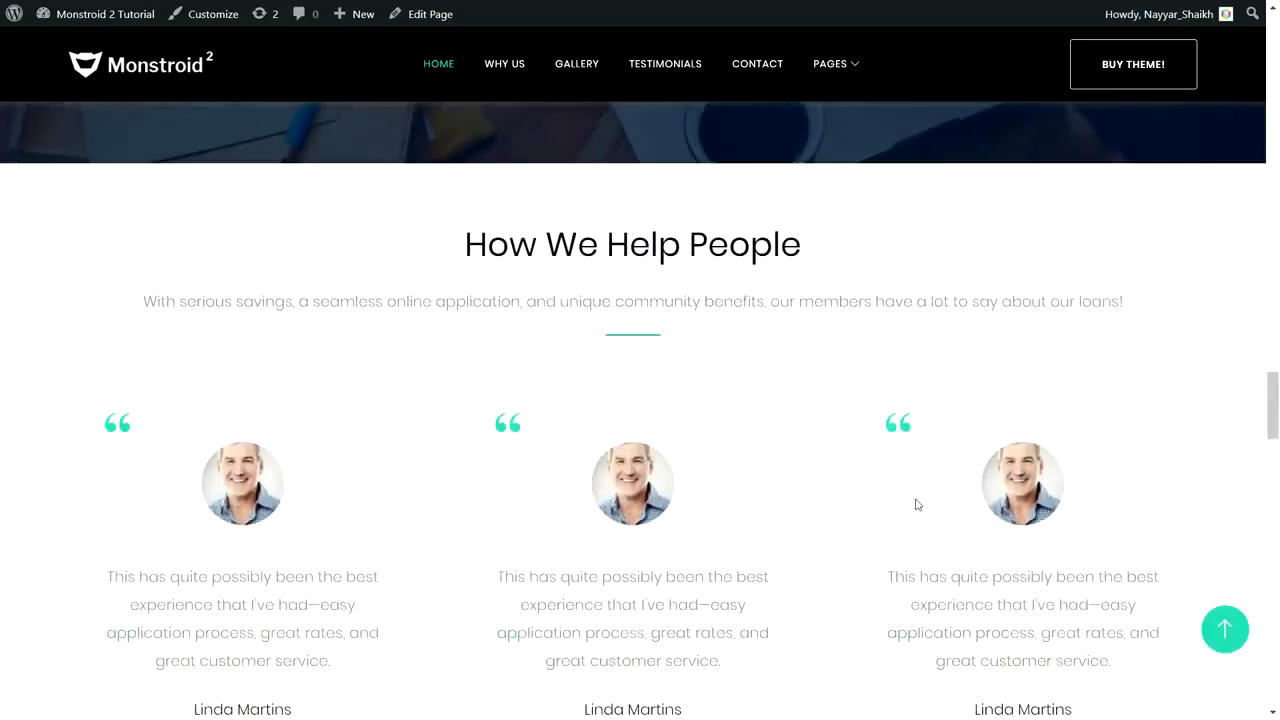
pyautogui.scroll(-1, 1040, 403)
pyautogui.scroll(1, 757, 254)
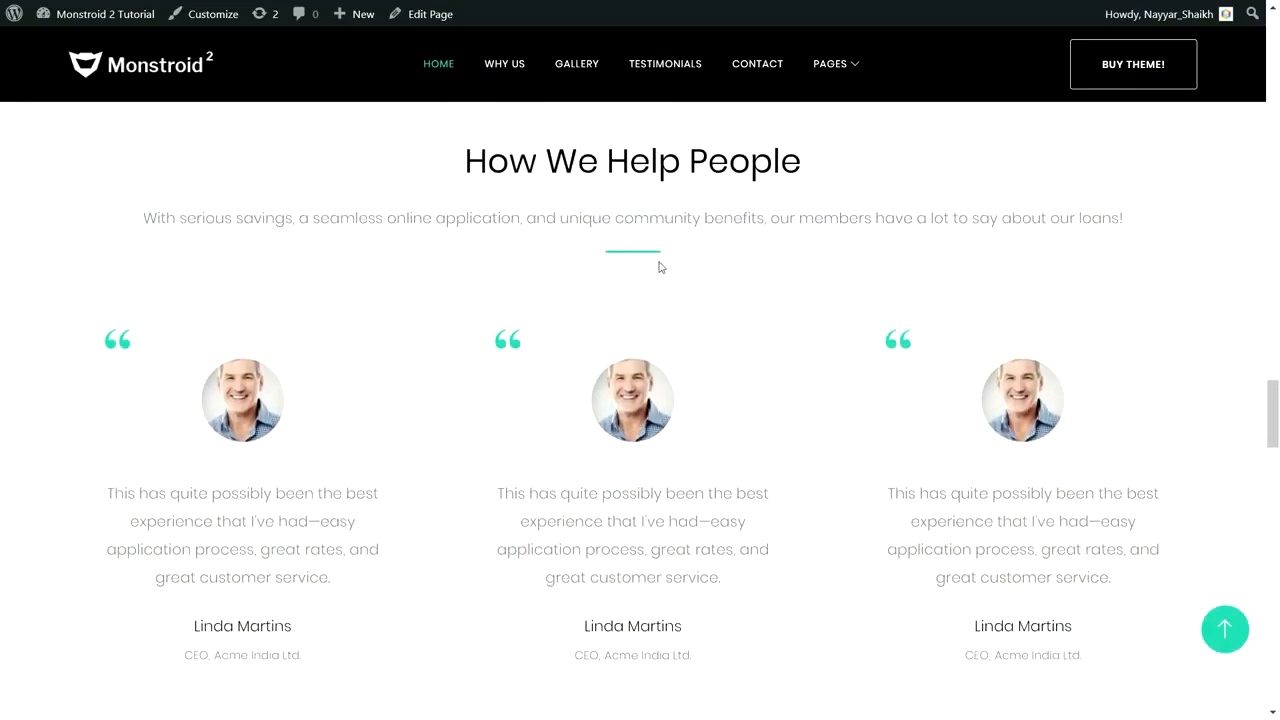
pyautogui.scroll(-1, 757, 320)
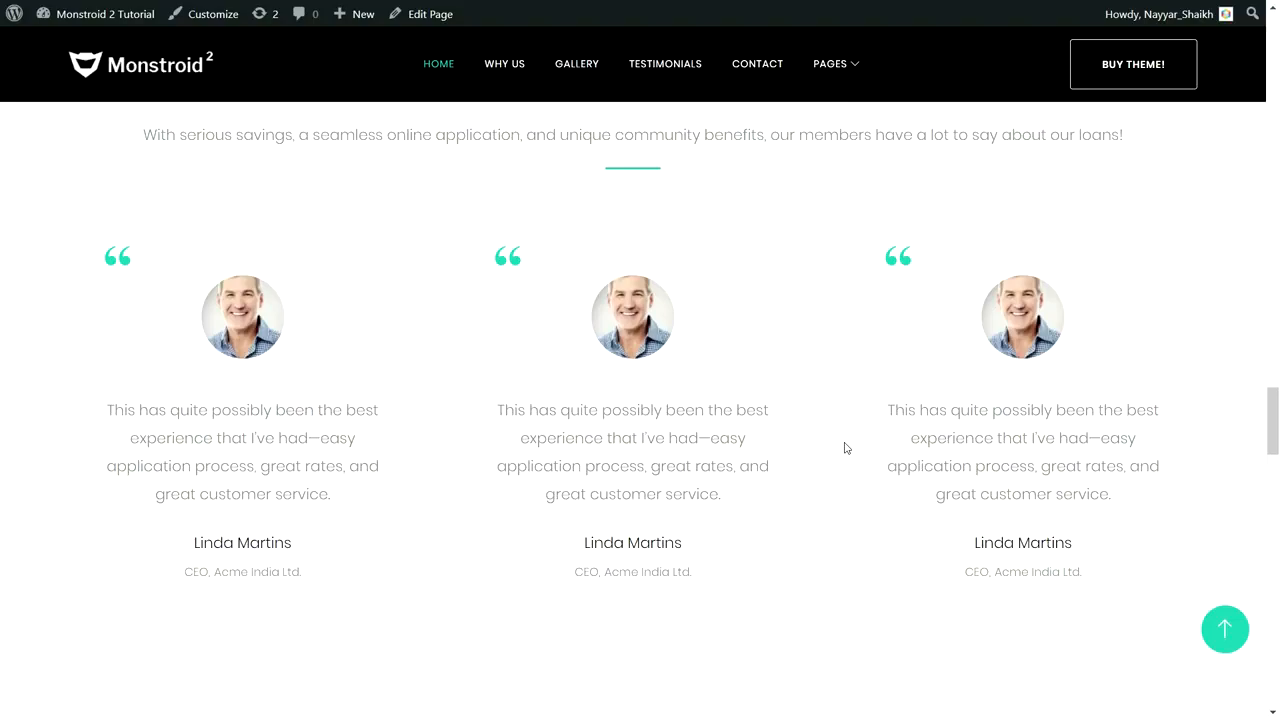
pyautogui.scroll(-6, 845, 448)
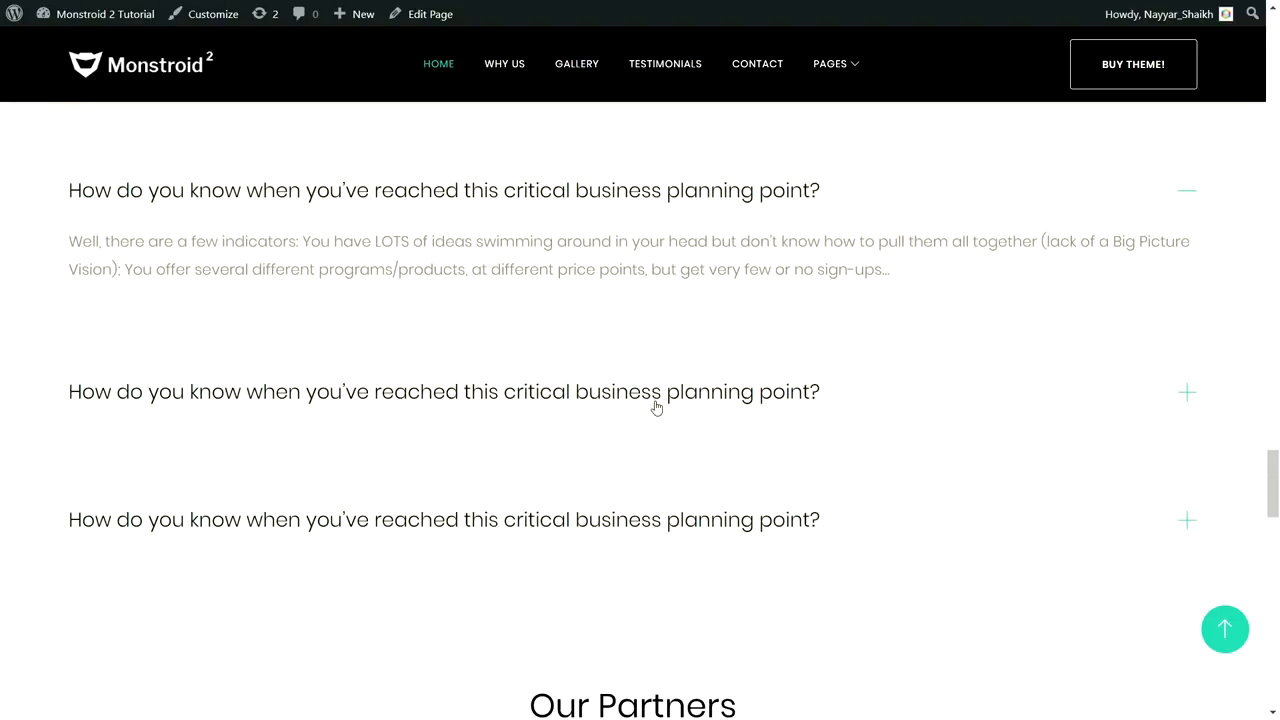
pyautogui.click(655, 405)
pyautogui.click(643, 190)
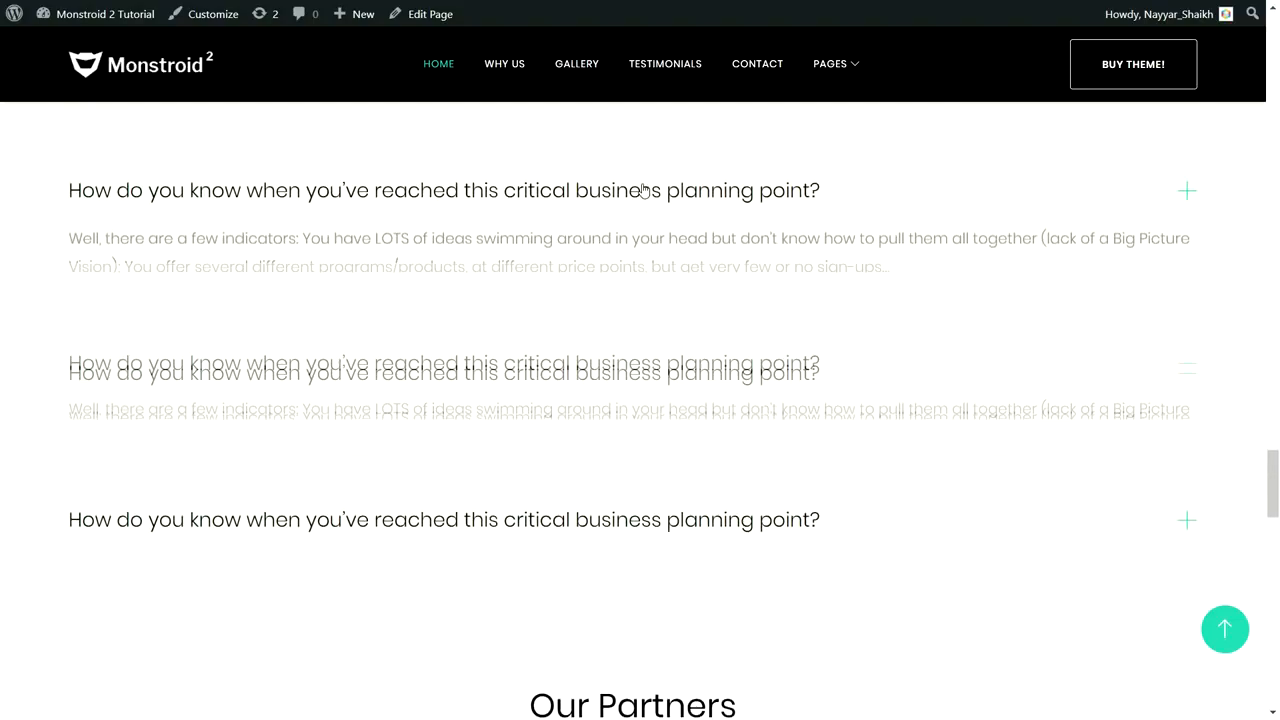
pyautogui.click(653, 390)
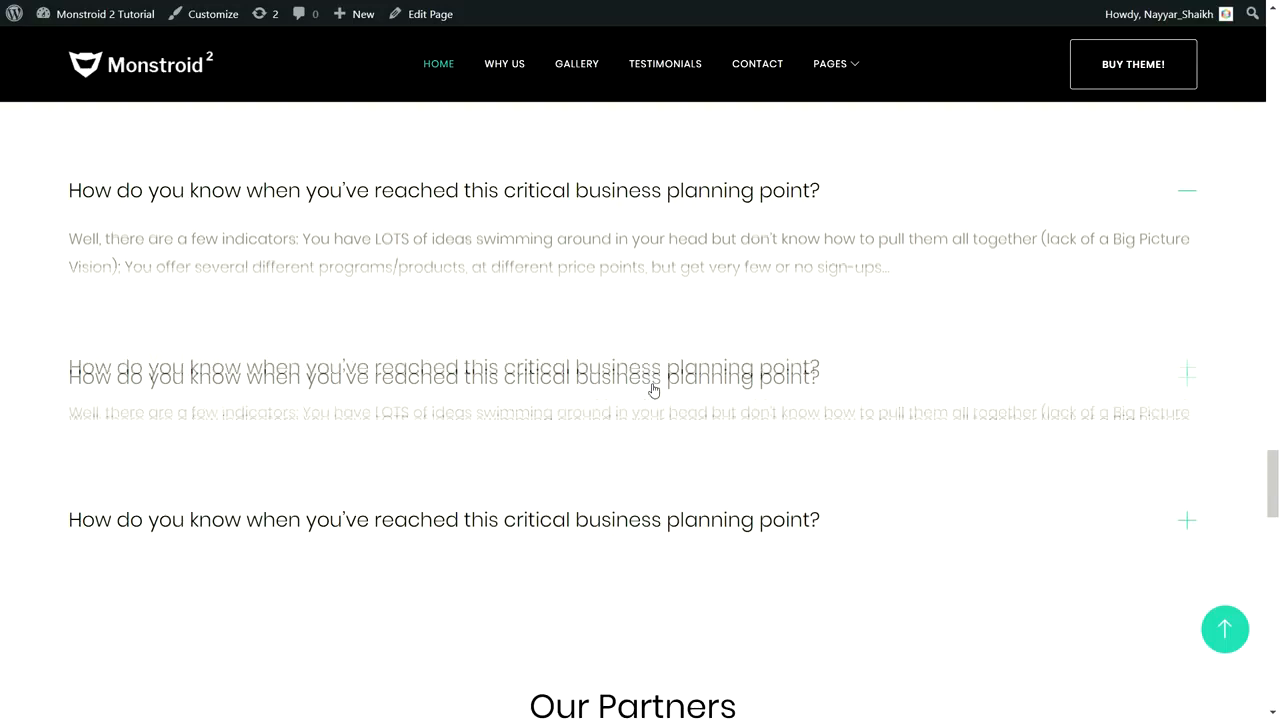
pyautogui.click(598, 206)
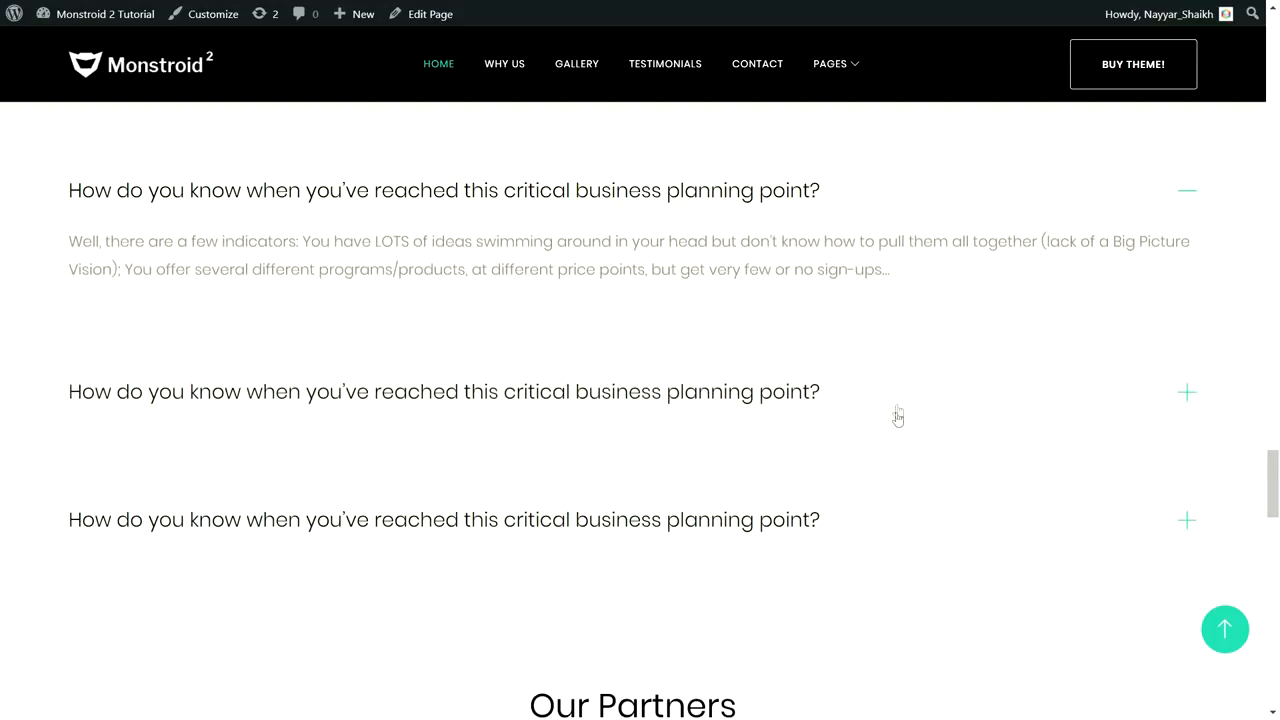
# Step: Highlight the Still Have Some Questions Left? call-to-action headline
pyautogui.scroll(-4, 895, 410)
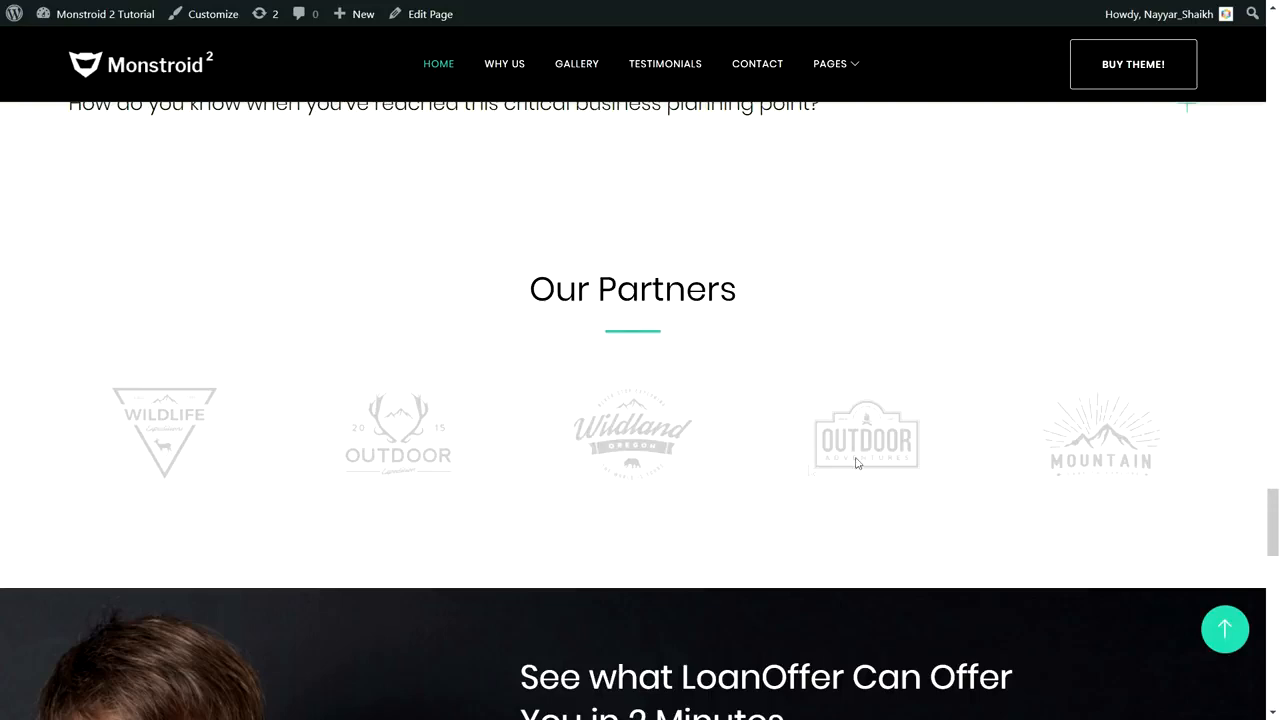
pyautogui.scroll(-5, 850, 431)
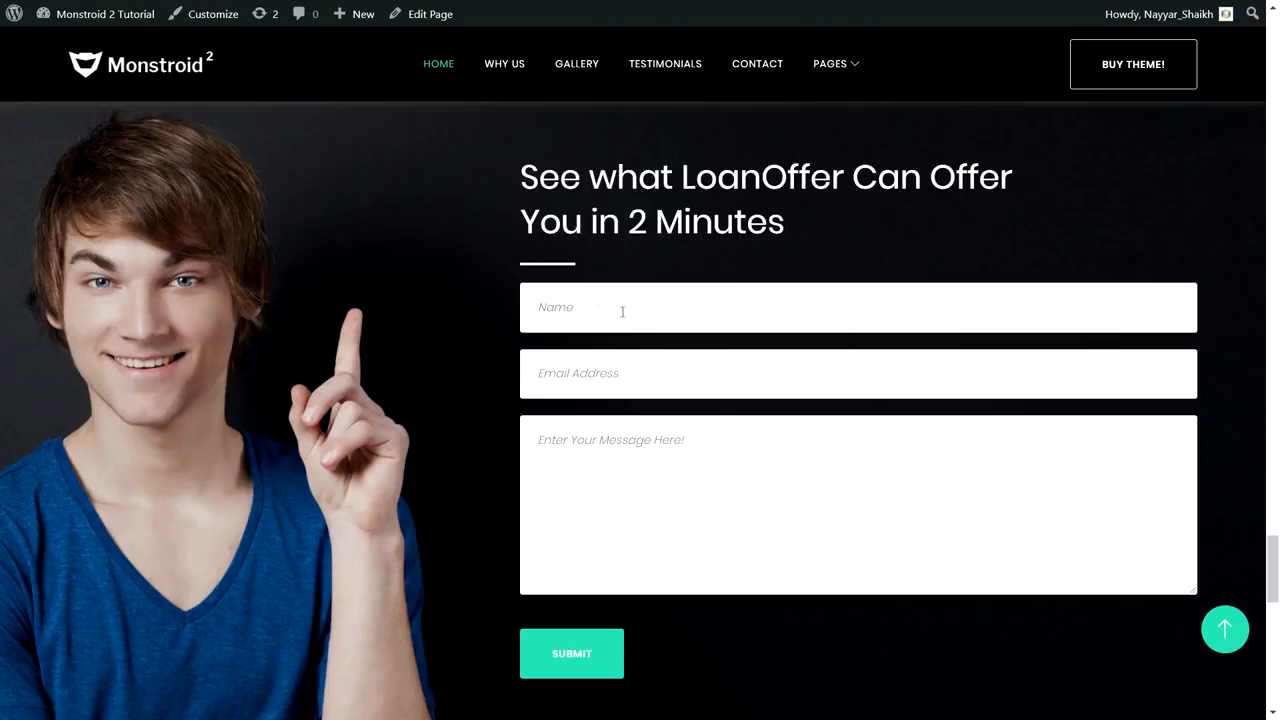
pyautogui.scroll(-5, 805, 428)
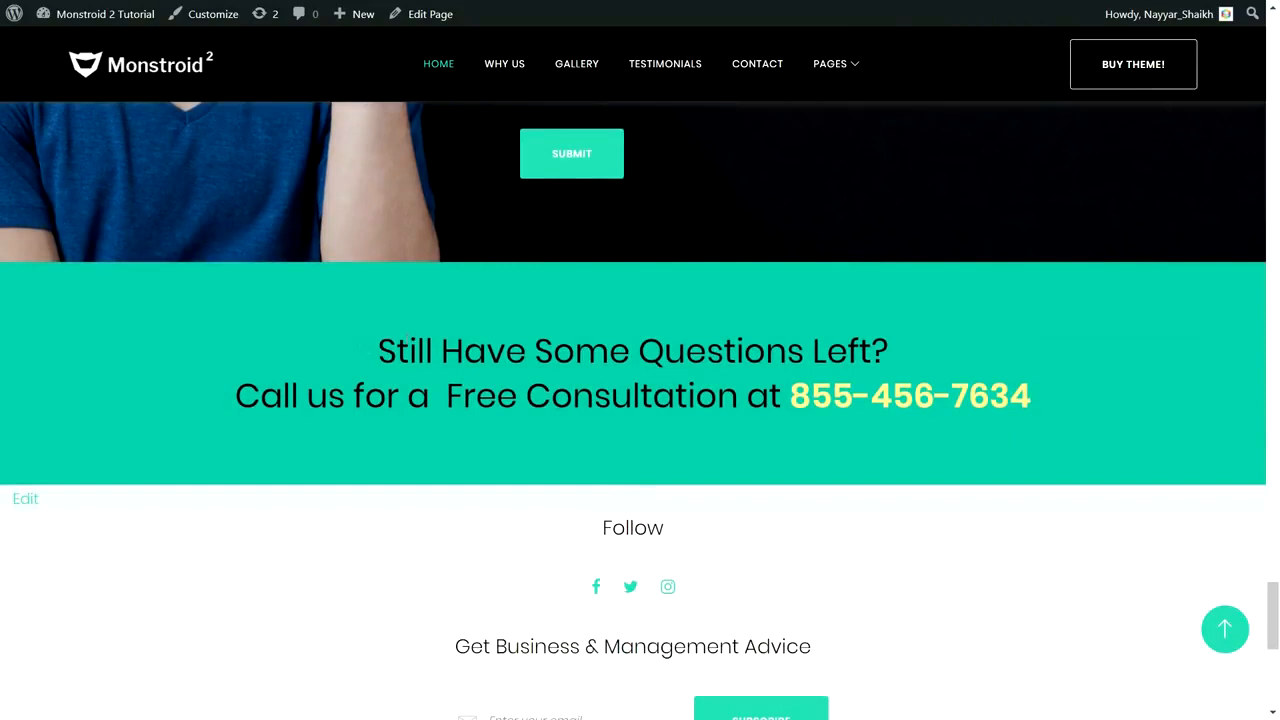
pyautogui.moveTo(377, 345); pyautogui.dragTo(1060, 399)
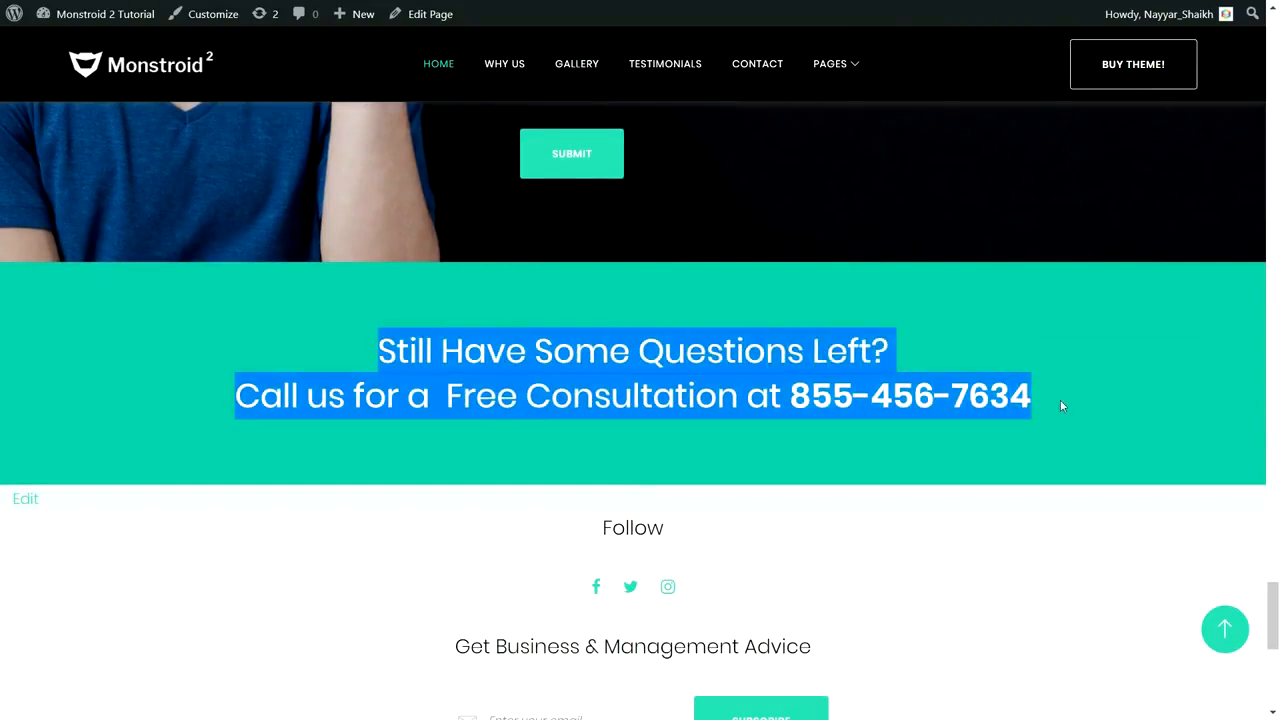
pyautogui.click(1060, 399)
pyautogui.moveTo(368, 350); pyautogui.dragTo(1012, 335)
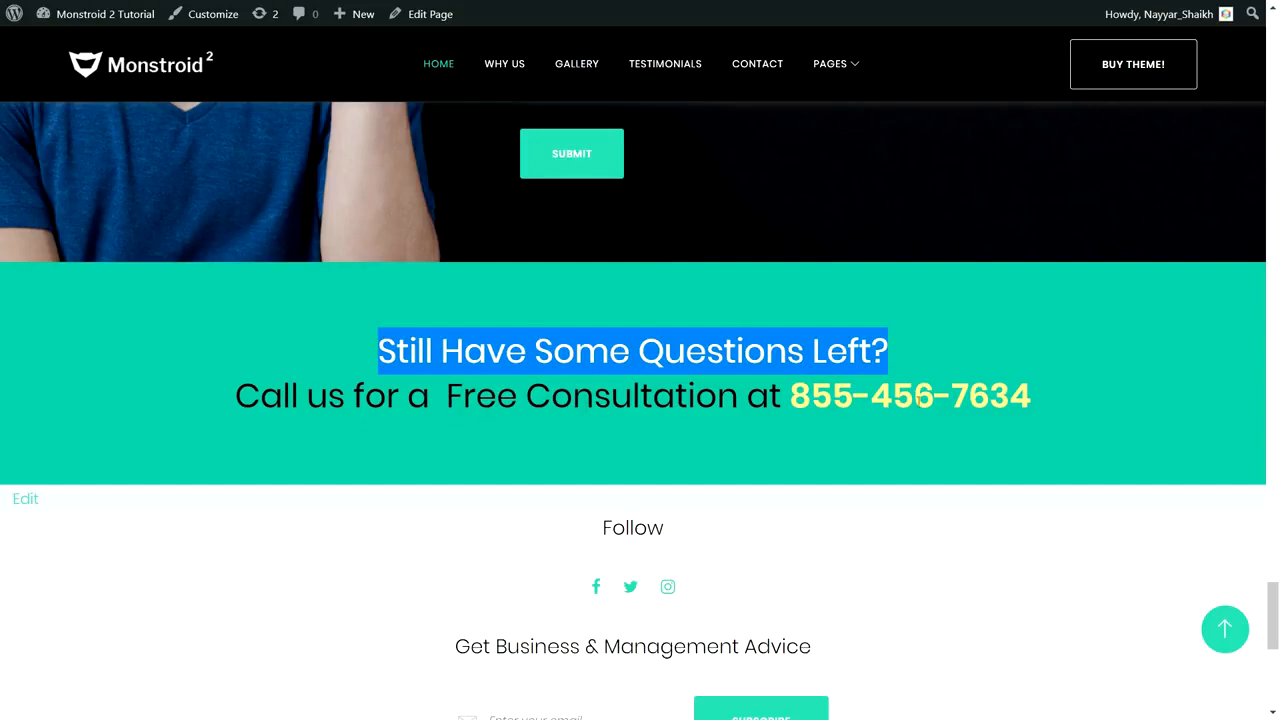
pyautogui.click(1062, 426)
# Step: Highlight the About Us footer paragraph, then return to the top of the page
pyautogui.scroll(-2, 1066, 427)
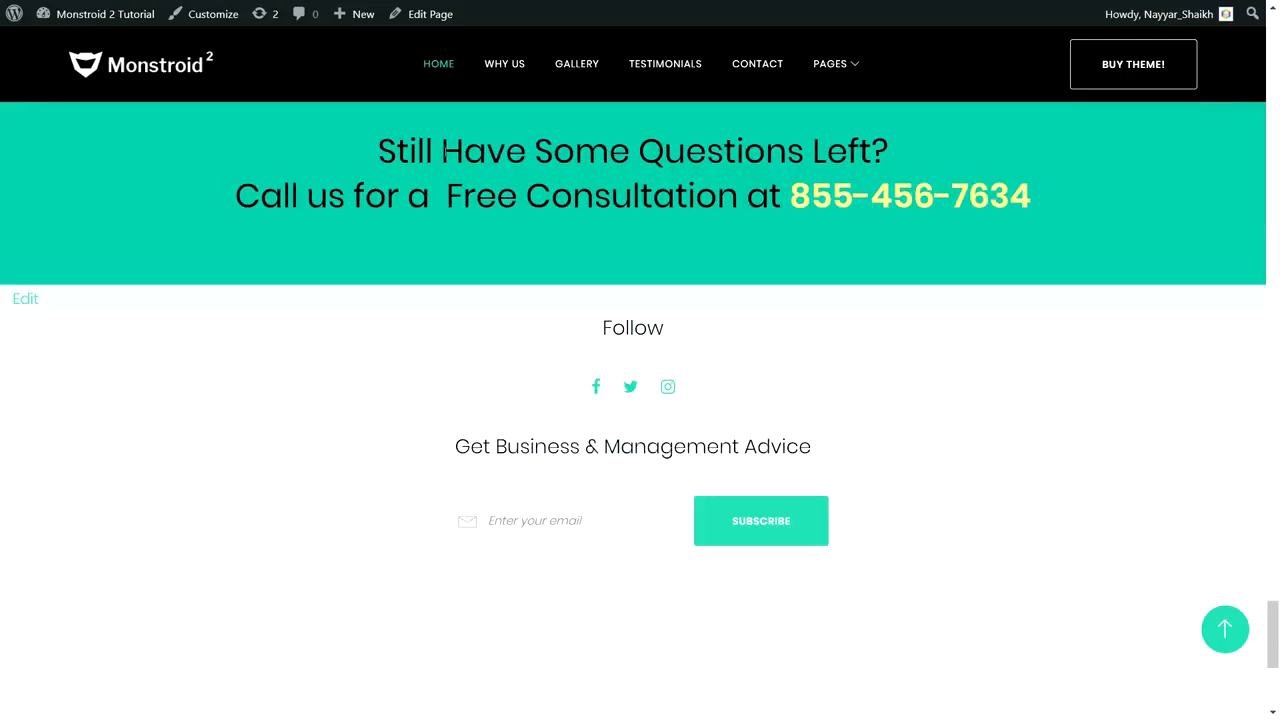
pyautogui.moveTo(1275, 614); pyautogui.dragTo(1268, 62)
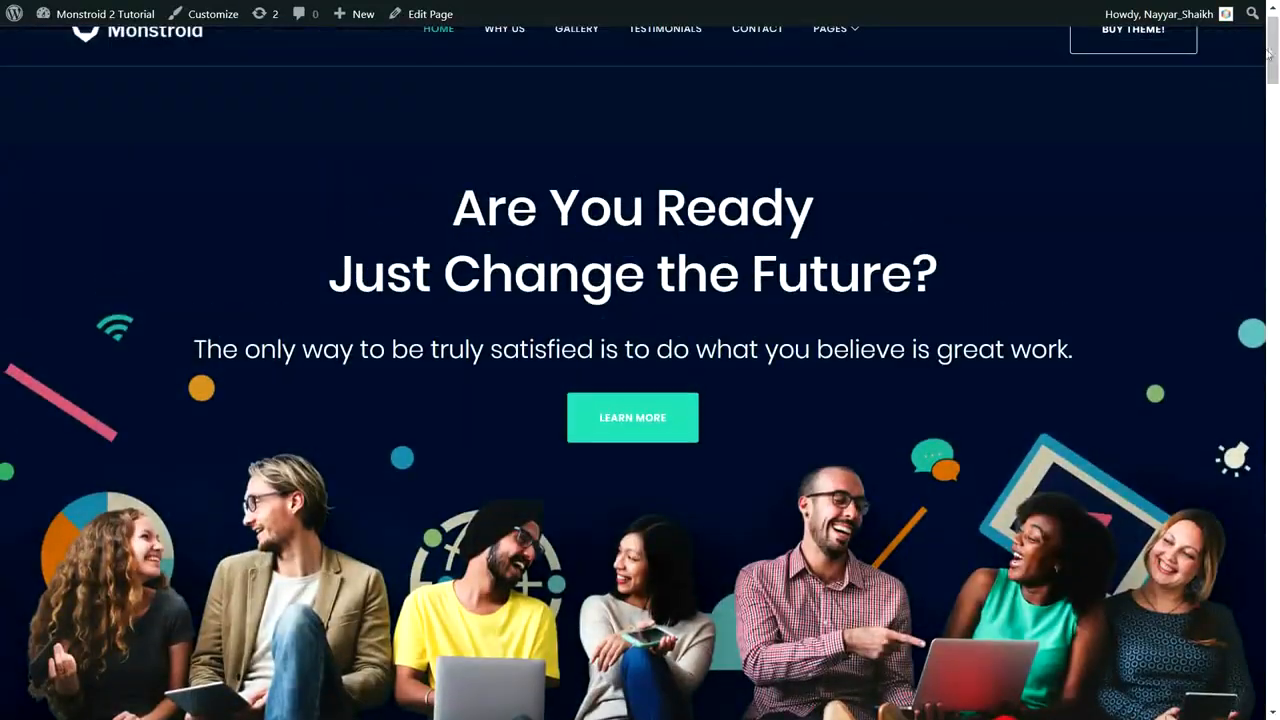
pyautogui.scroll(1, 1240, 370)
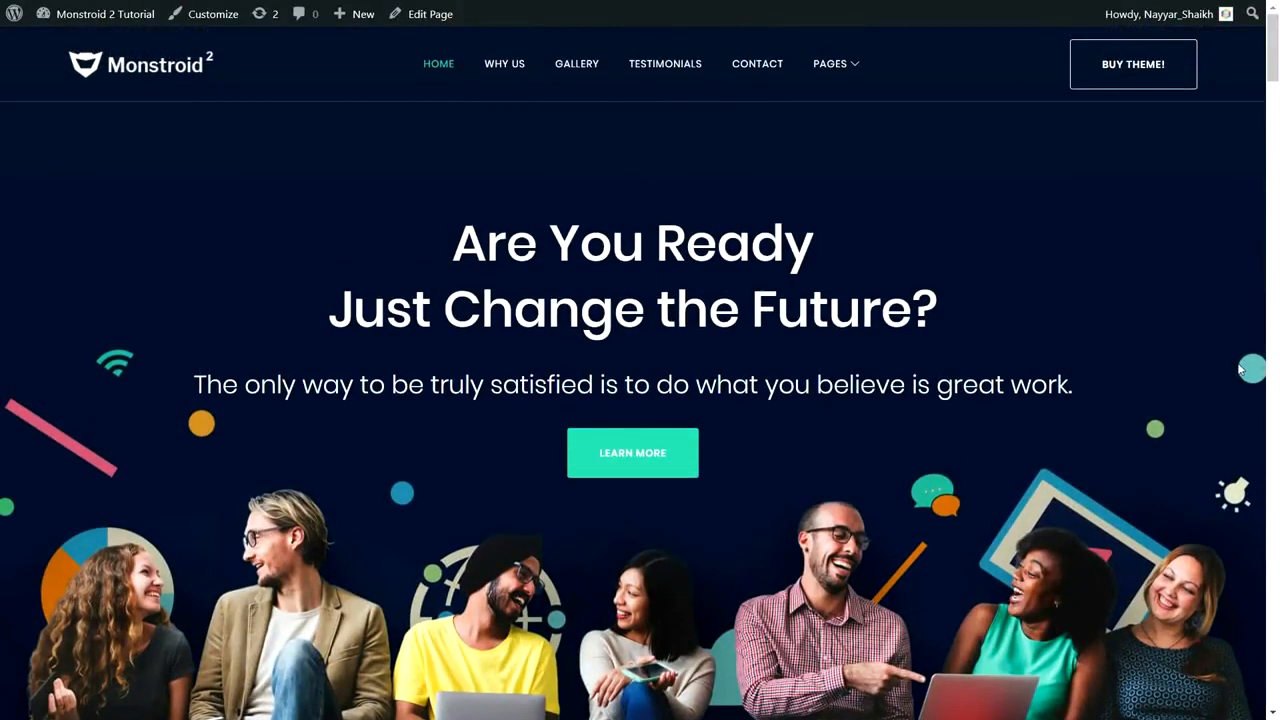
pyautogui.moveTo(1276, 54); pyautogui.dragTo(1277, 639)
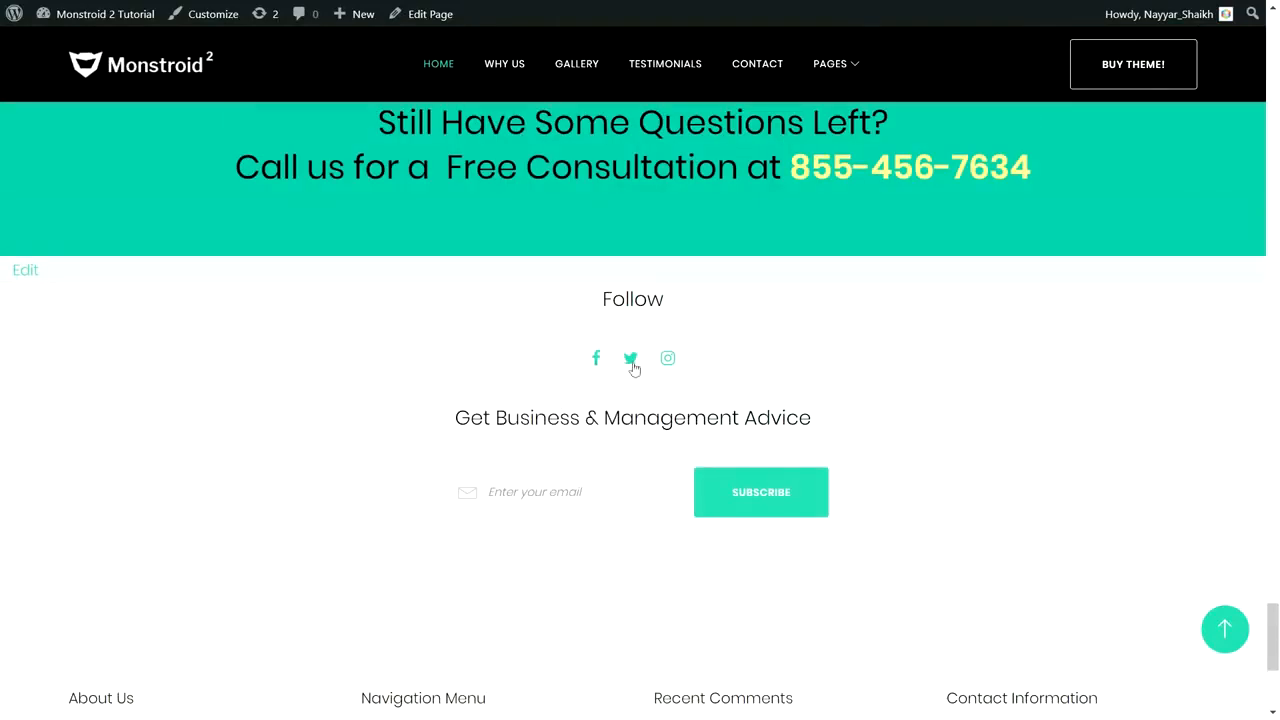
pyautogui.scroll(-3, 767, 444)
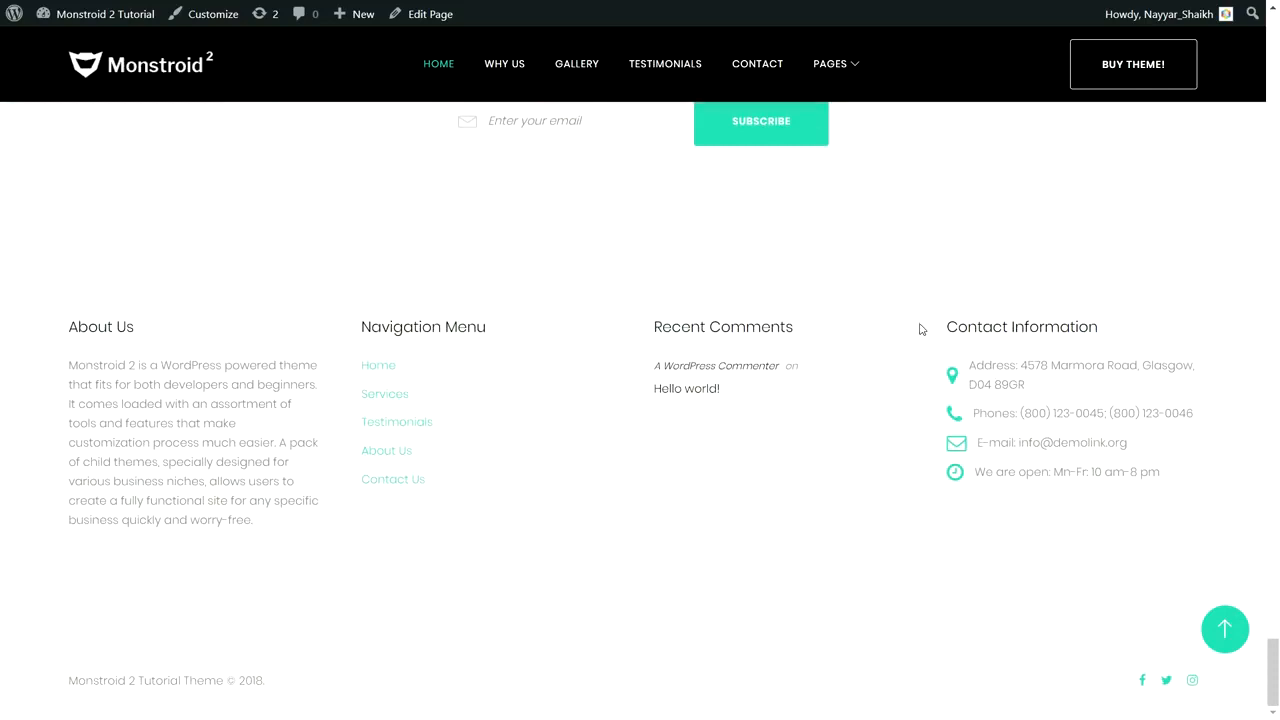
pyautogui.moveTo(69, 363); pyautogui.dragTo(237, 520)
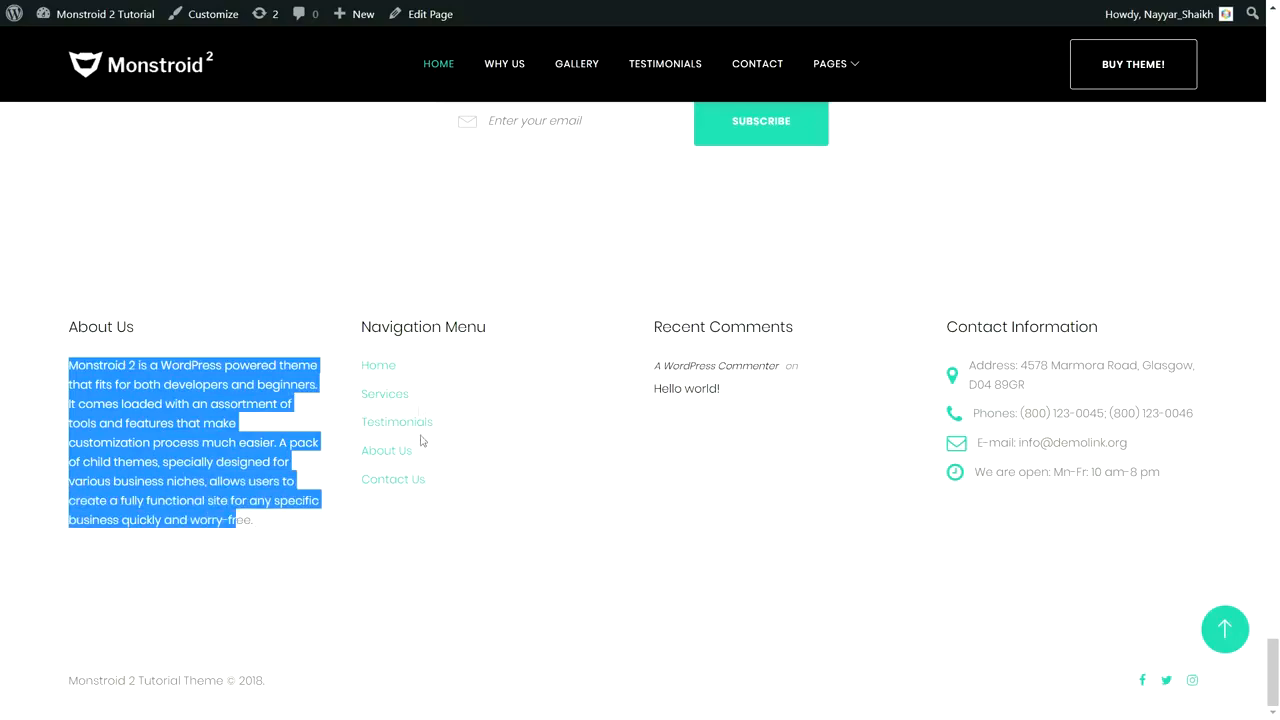
pyautogui.click(1224, 629)
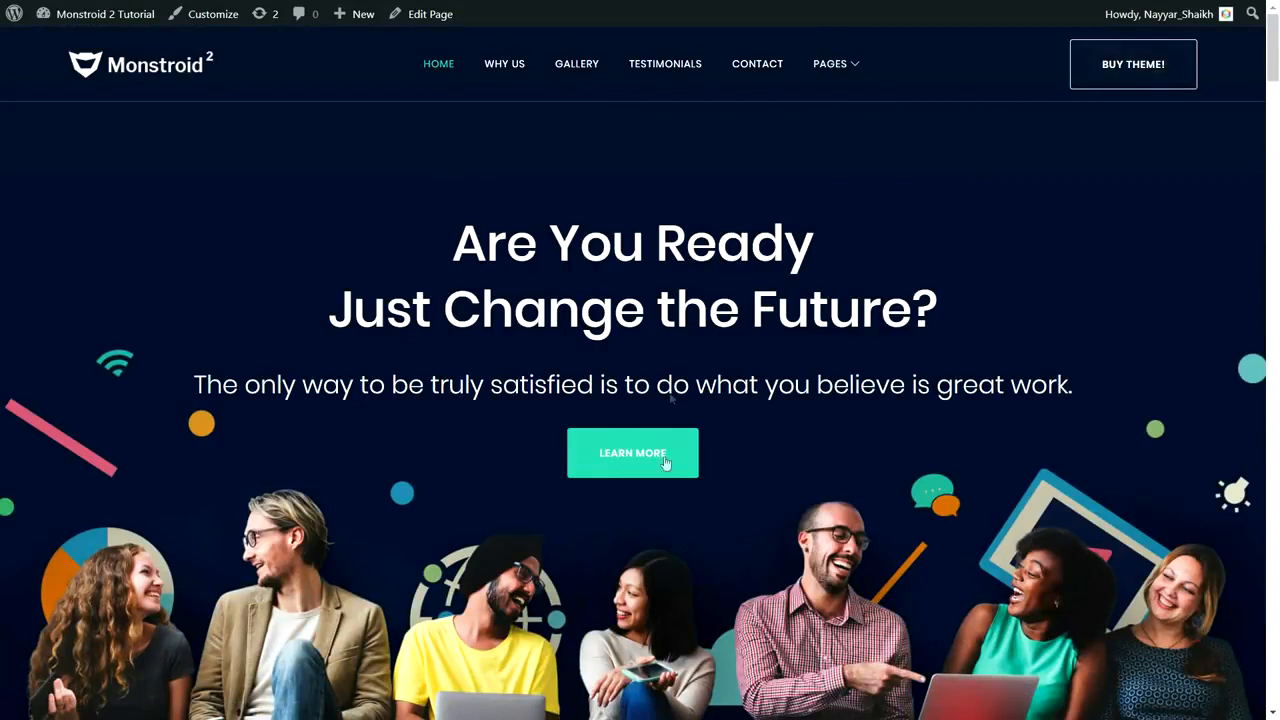
# Step: Go to About Us under PAGES and highlight the ABOUT heading and its subtitle
pyautogui.moveTo(849, 66)
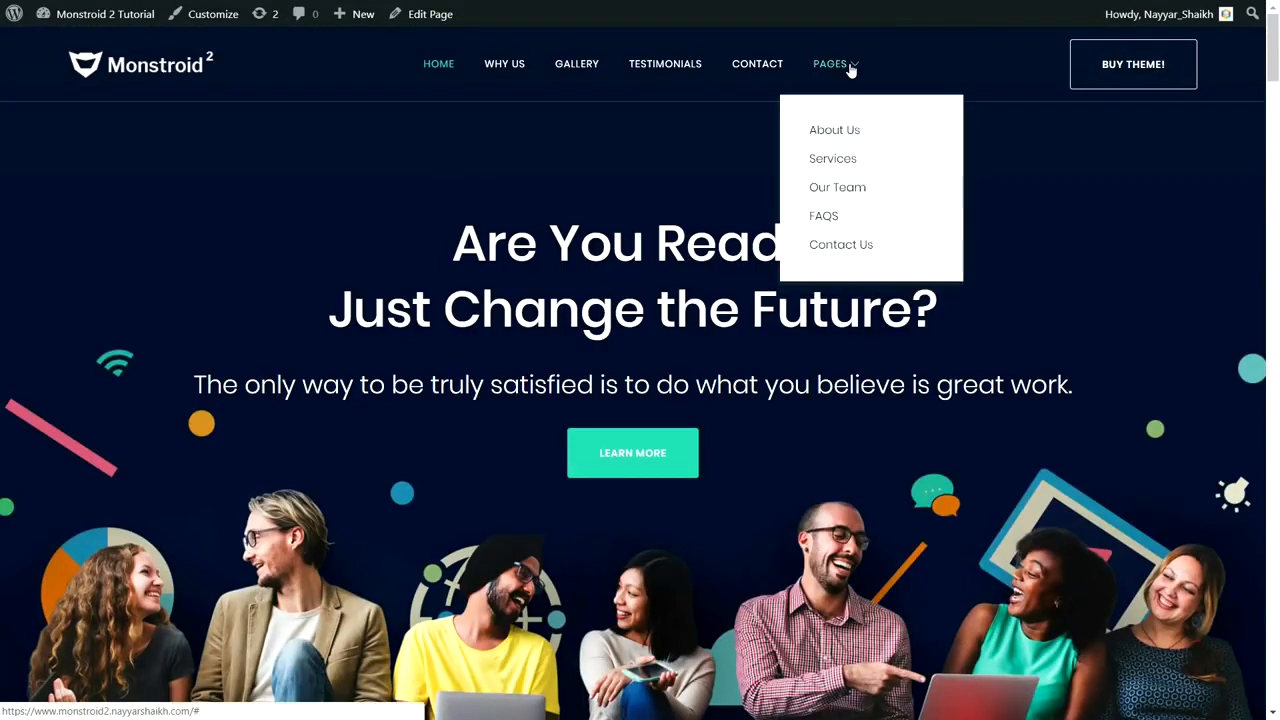
pyautogui.click(855, 134)
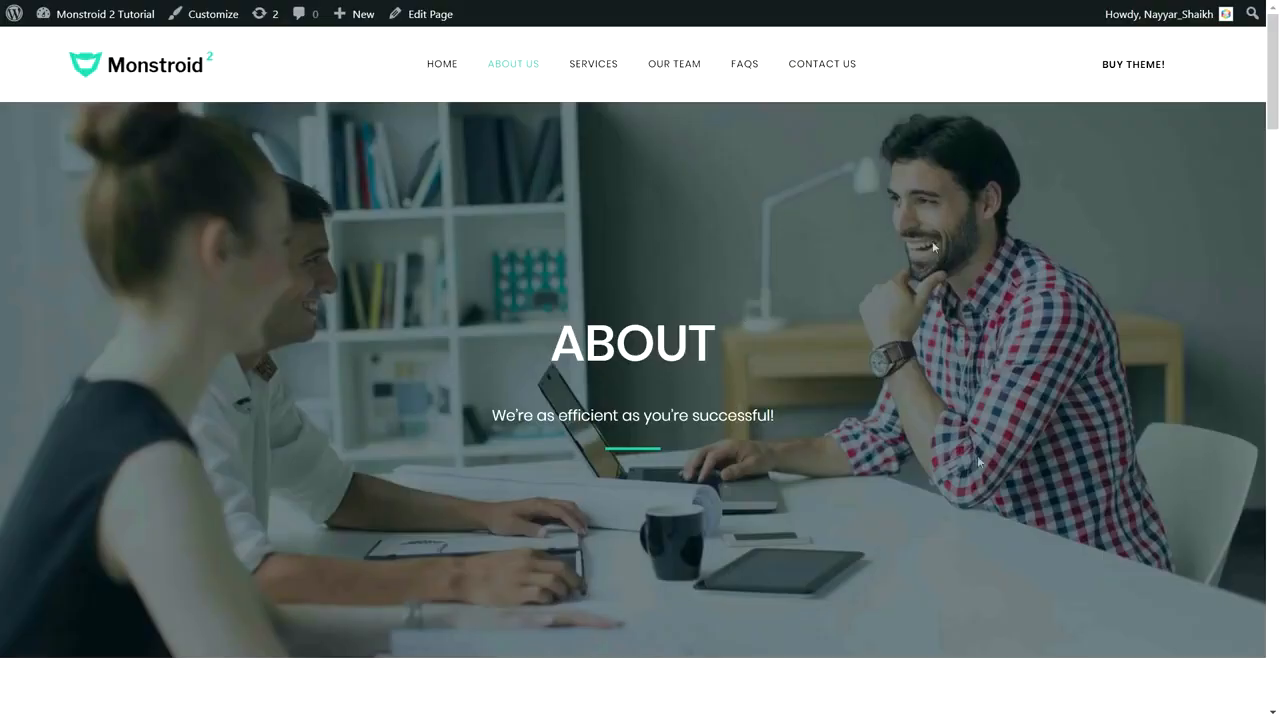
pyautogui.doubleClick(726, 343)
pyautogui.moveTo(788, 418); pyautogui.dragTo(492, 418)
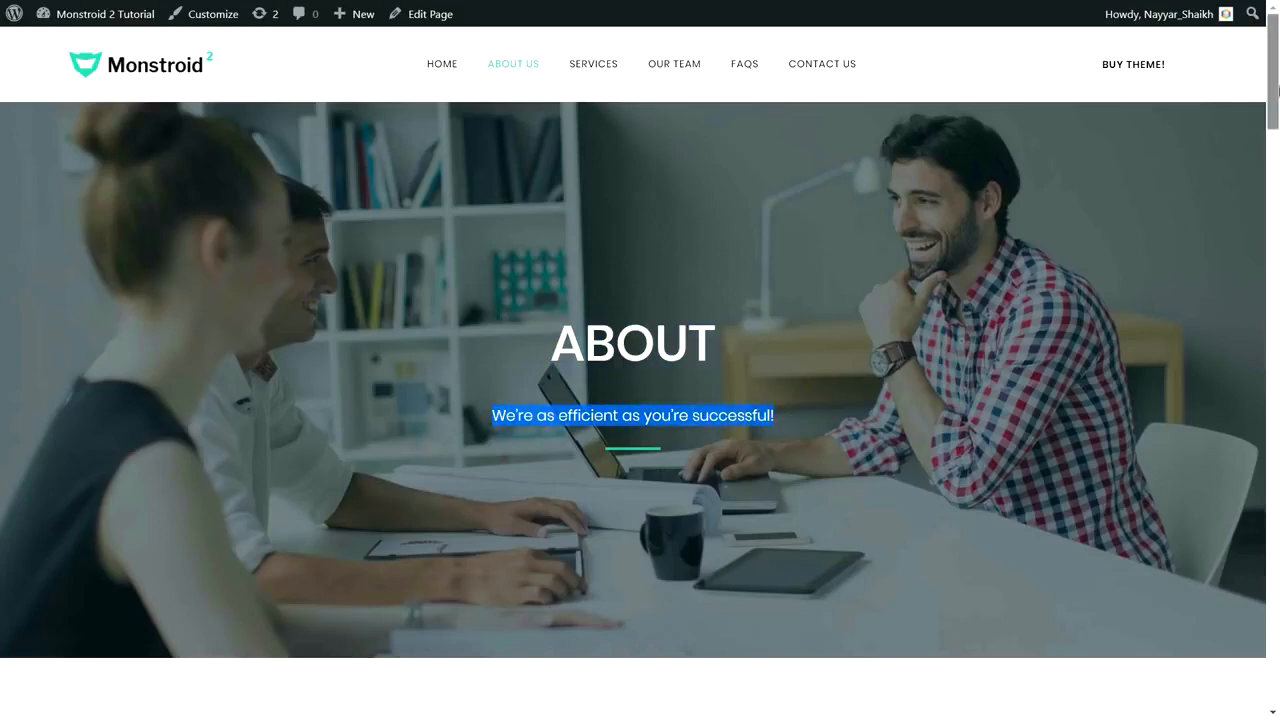
pyautogui.scroll(-5, 381, 231)
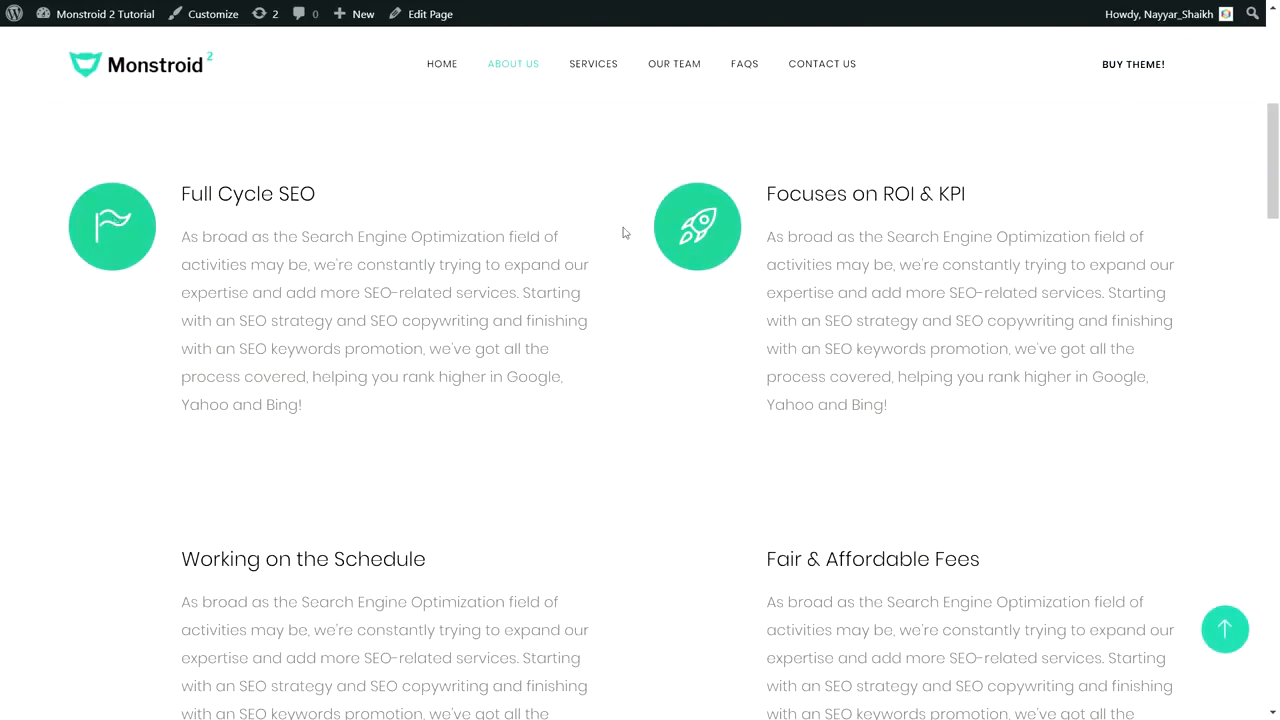
pyautogui.moveTo(1277, 167); pyautogui.dragTo(1277, 291)
# Step: Highlight the 999 Projects Completed and 48 staff members figures
pyautogui.moveTo(114, 396); pyautogui.dragTo(271, 393)
pyautogui.click(271, 393)
pyautogui.moveTo(286, 437); pyautogui.dragTo(116, 402)
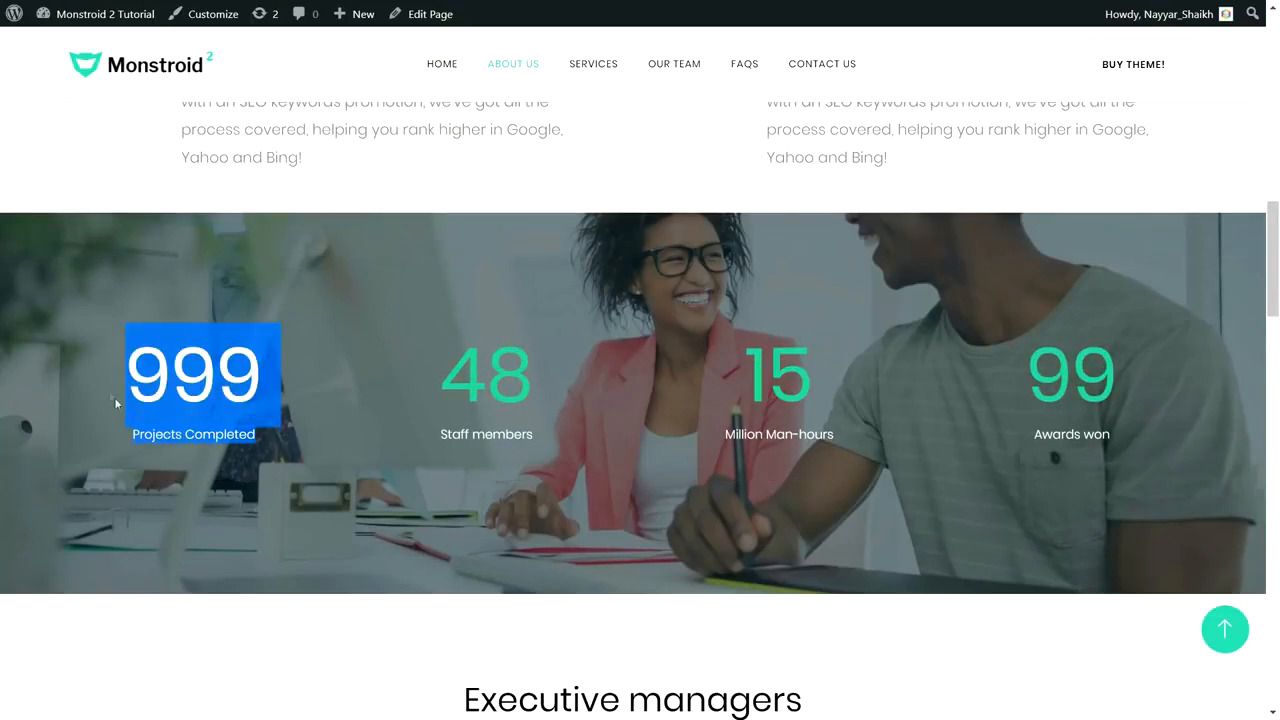
pyautogui.moveTo(538, 399); pyautogui.dragTo(443, 383)
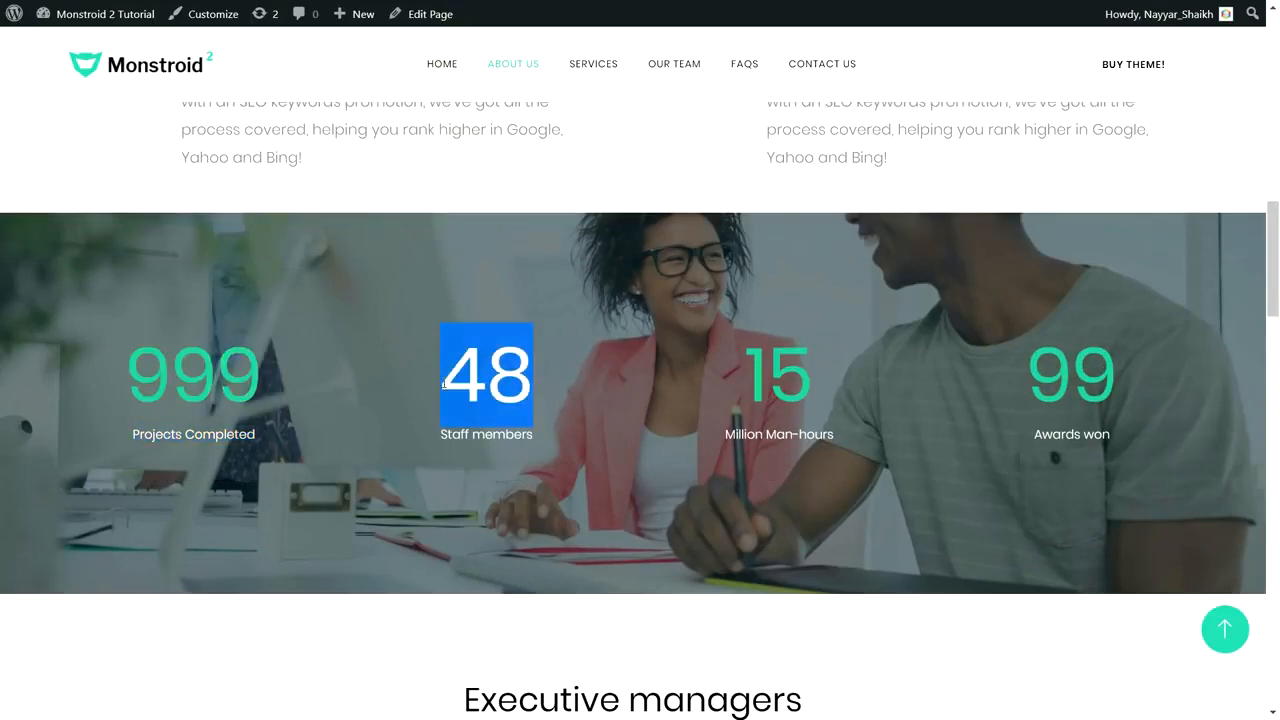
pyautogui.moveTo(1277, 271); pyautogui.dragTo(1276, 307)
# Step: Scroll through the rest of the About page, then return to the top
pyautogui.scroll(-3, 1275, 260)
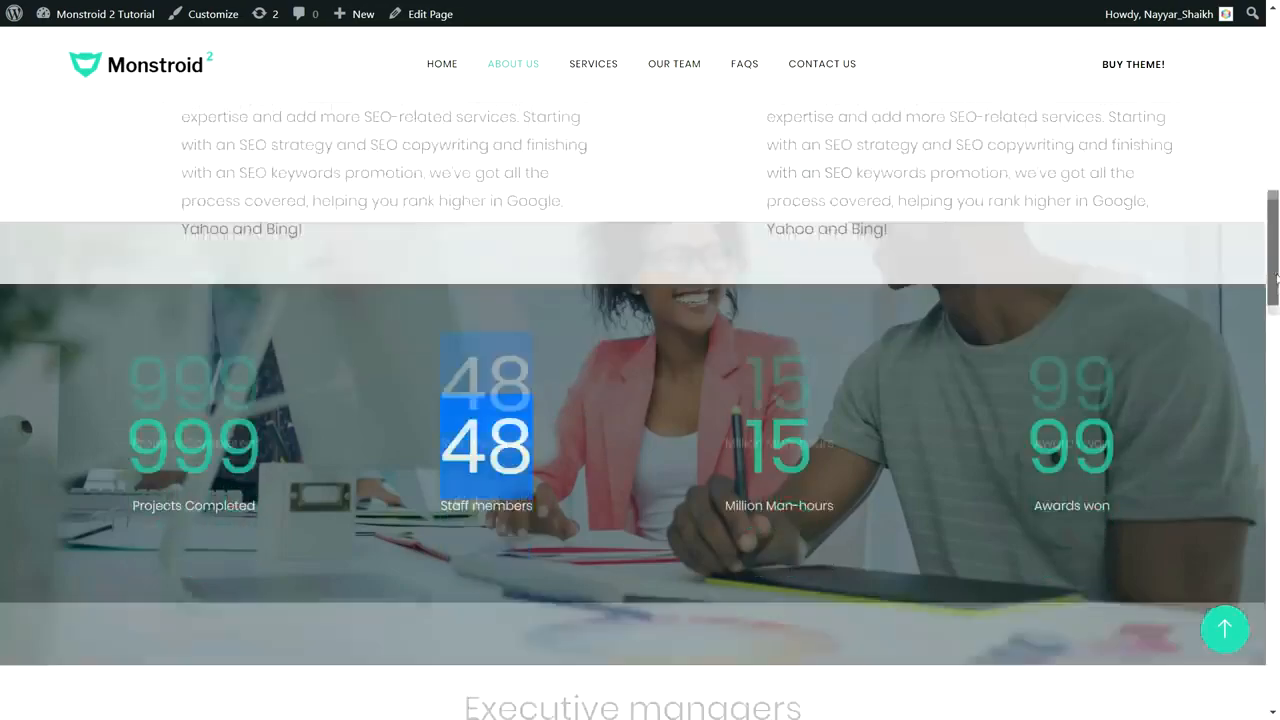
pyautogui.scroll(4, 1275, 259)
pyautogui.scroll(-3, 1275, 260)
pyautogui.scroll(2, 1275, 265)
pyautogui.scroll(-2, 1276, 275)
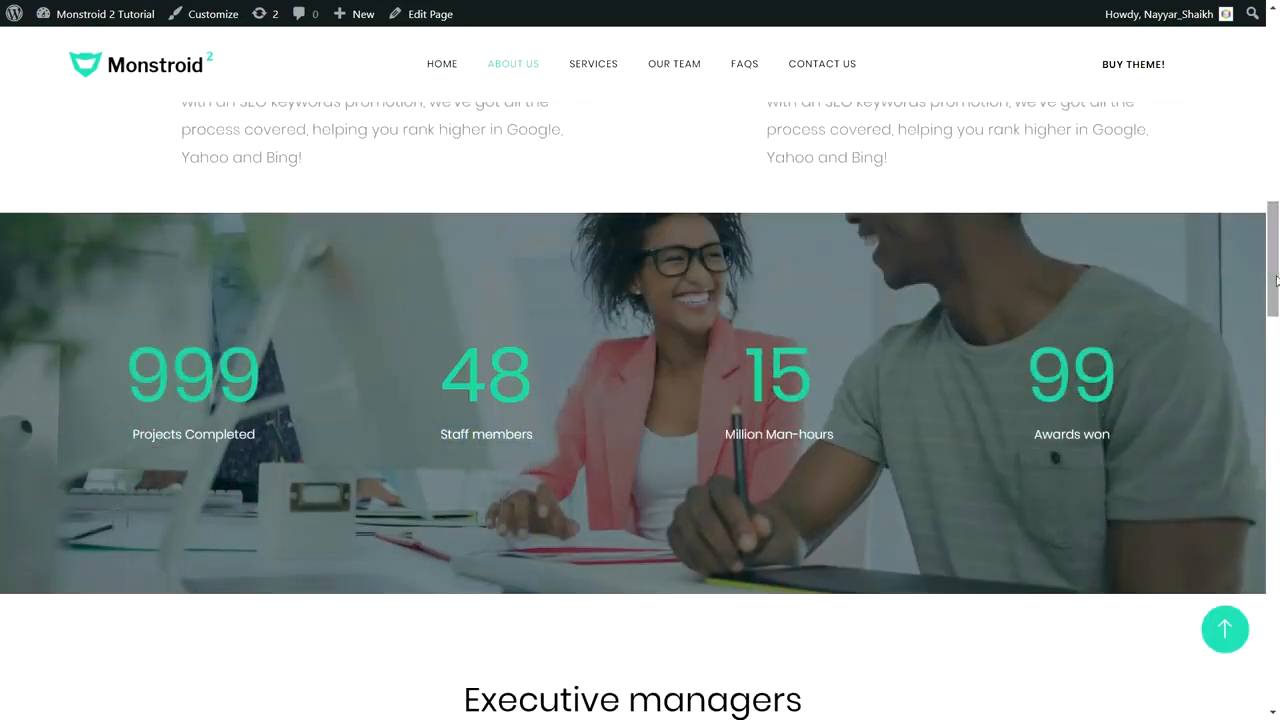
pyautogui.moveTo(1277, 280); pyautogui.dragTo(1277, 600)
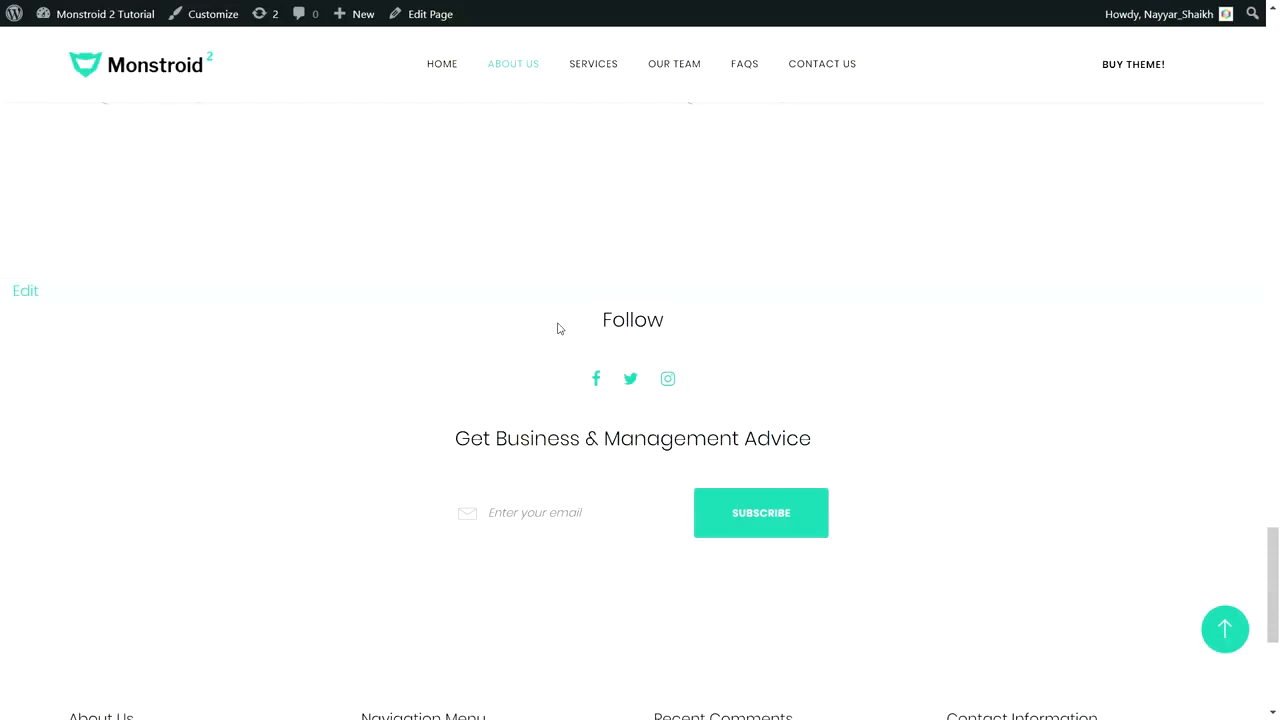
pyautogui.scroll(-1, 558, 328)
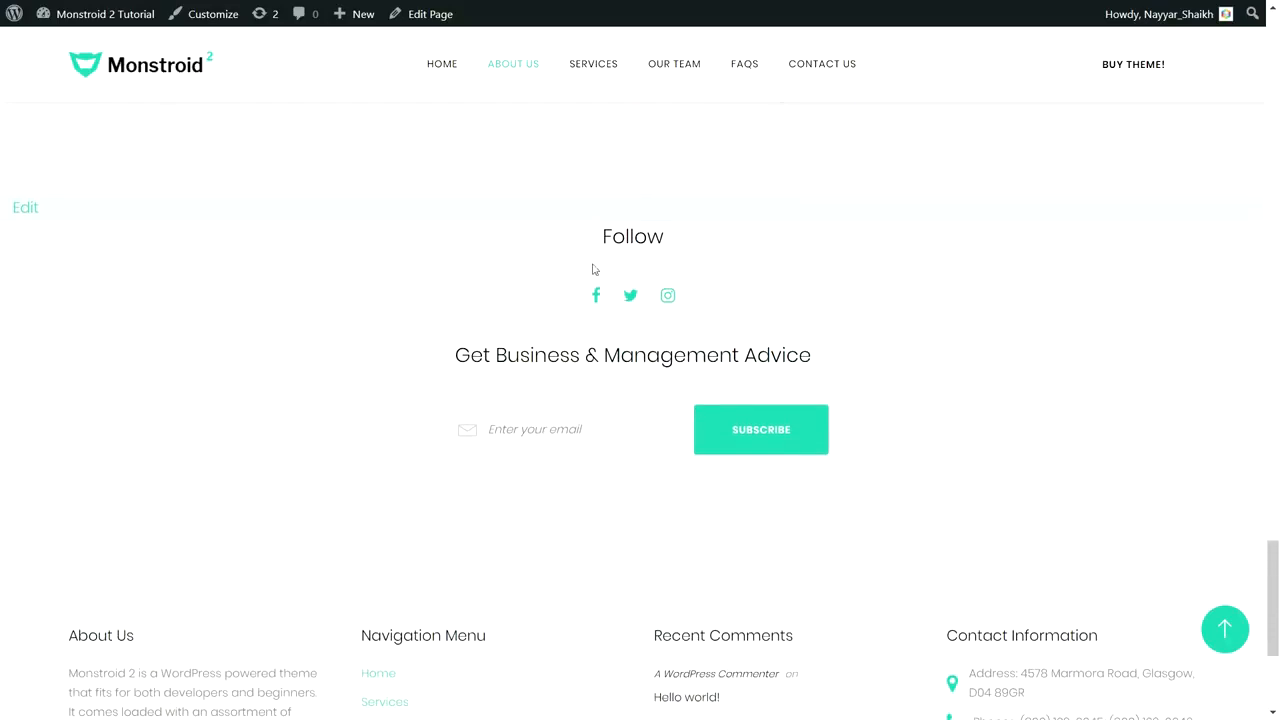
pyautogui.scroll(-3, 621, 440)
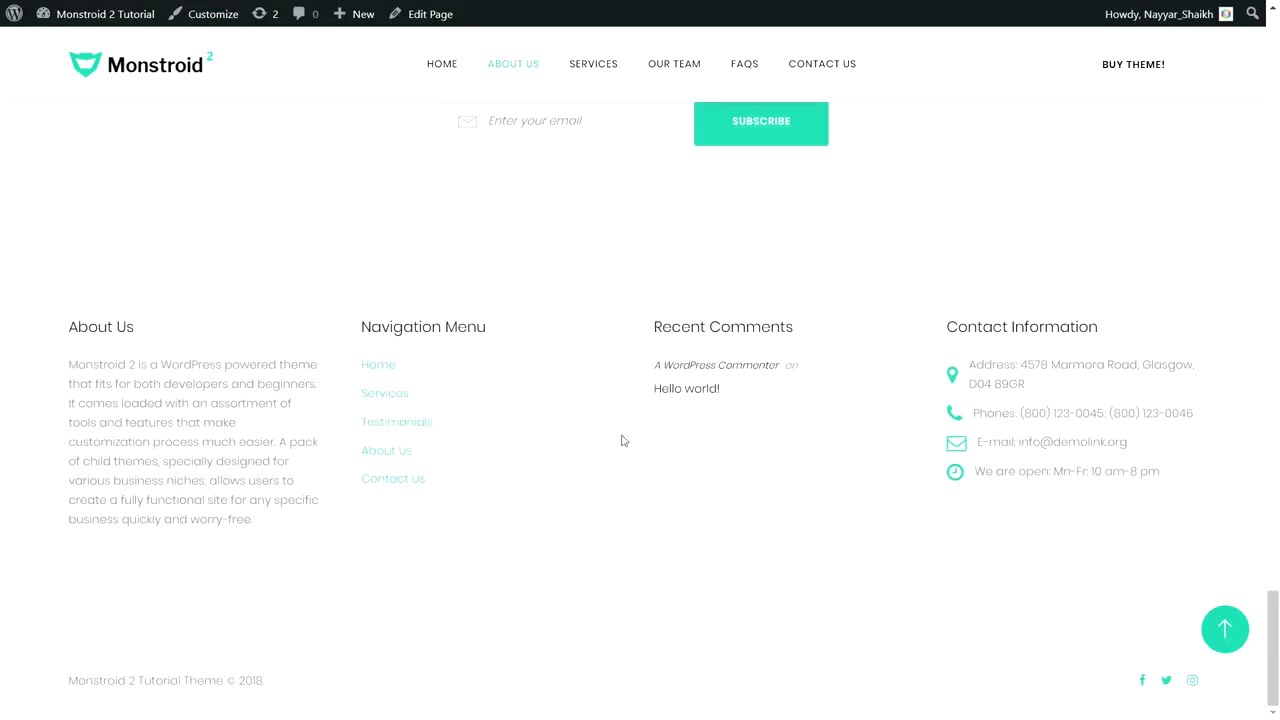
pyautogui.scroll(3, 350, 380)
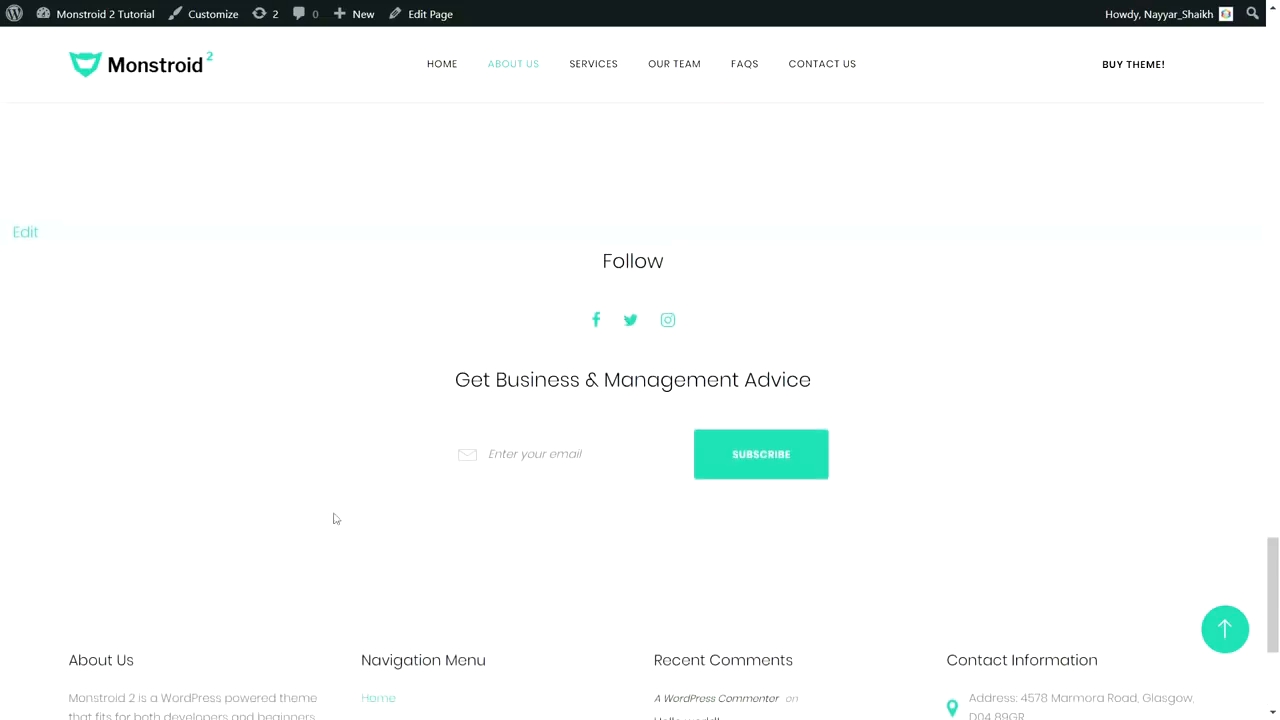
pyautogui.click(1225, 628)
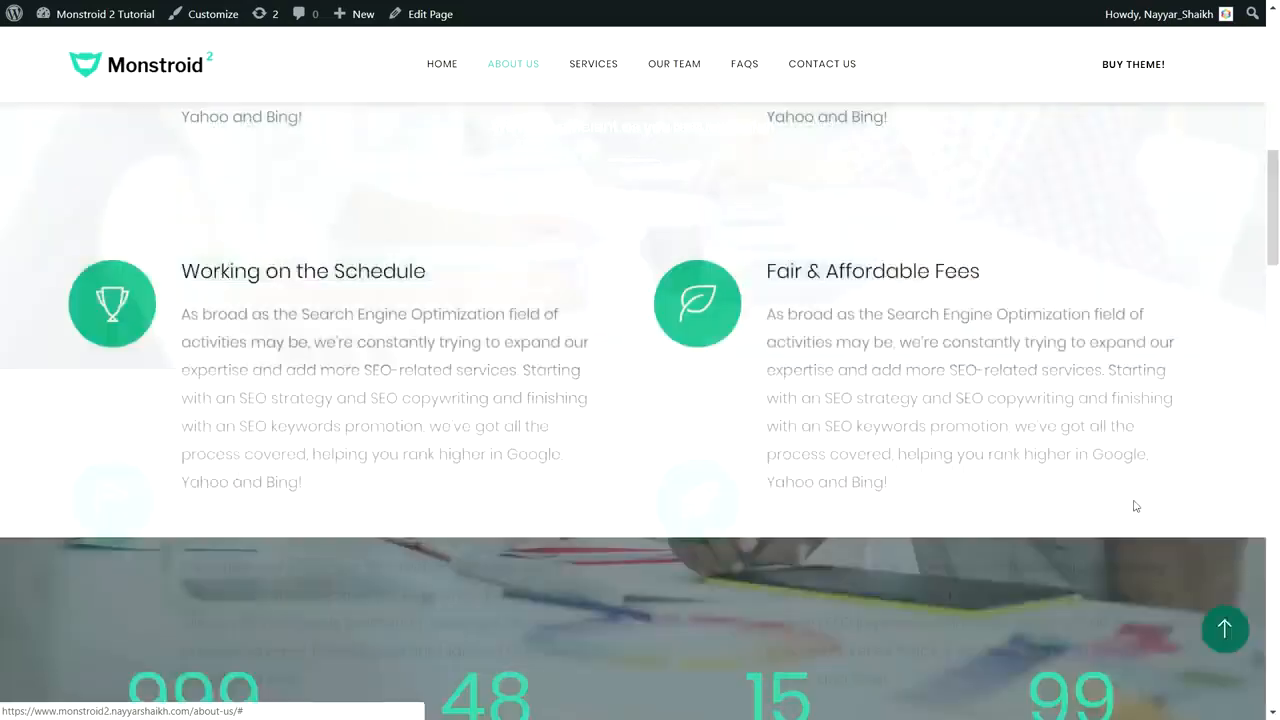
pyautogui.click(594, 70)
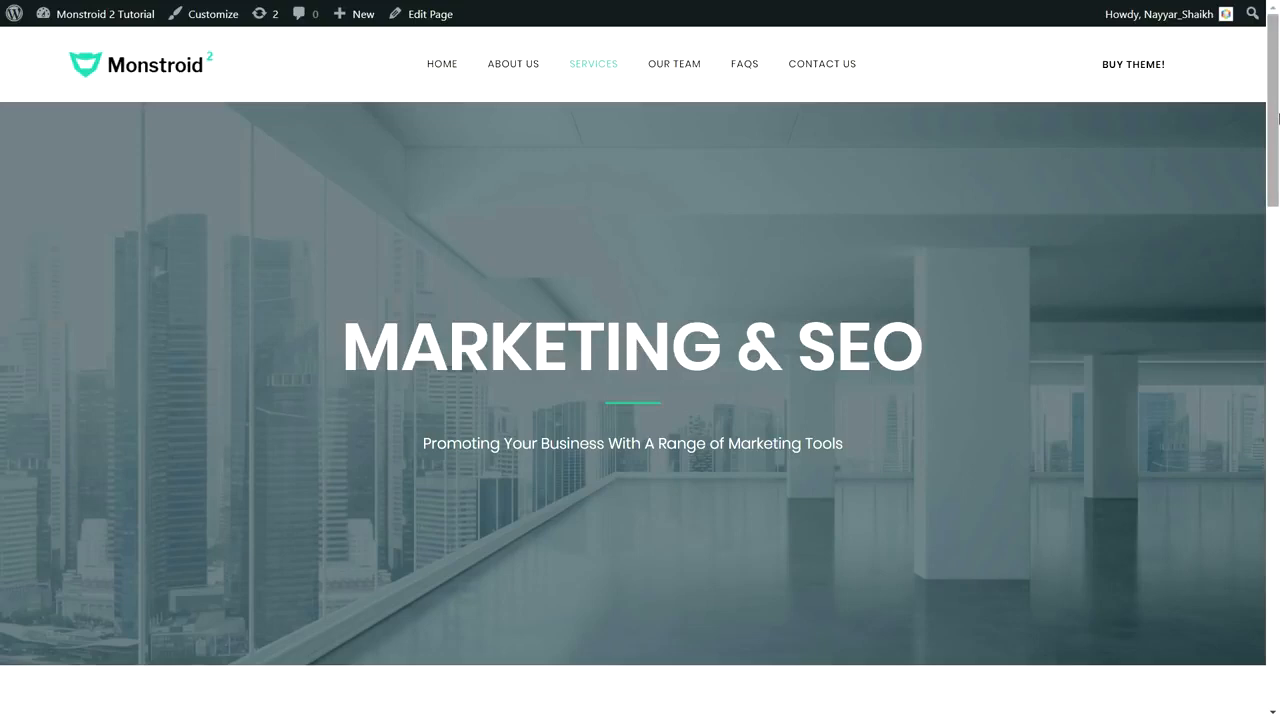
pyautogui.moveTo(1278, 118); pyautogui.dragTo(1278, 263)
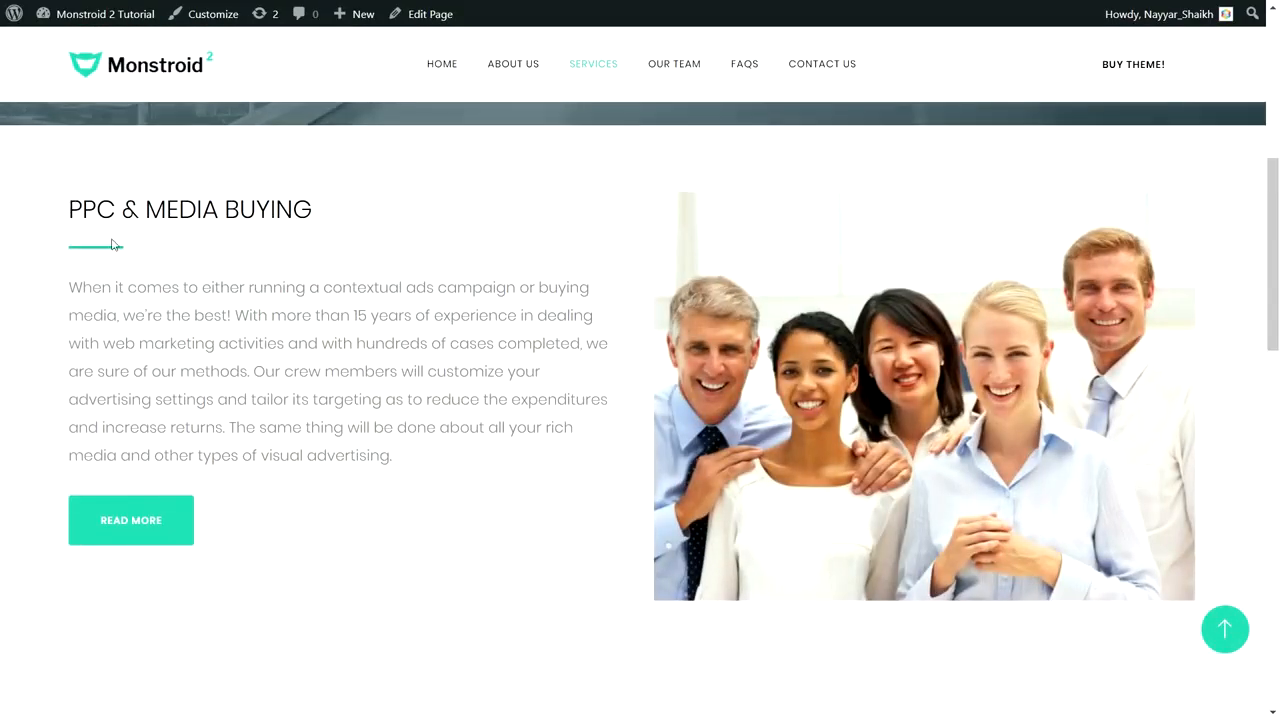
pyautogui.moveTo(69, 289); pyautogui.dragTo(426, 460)
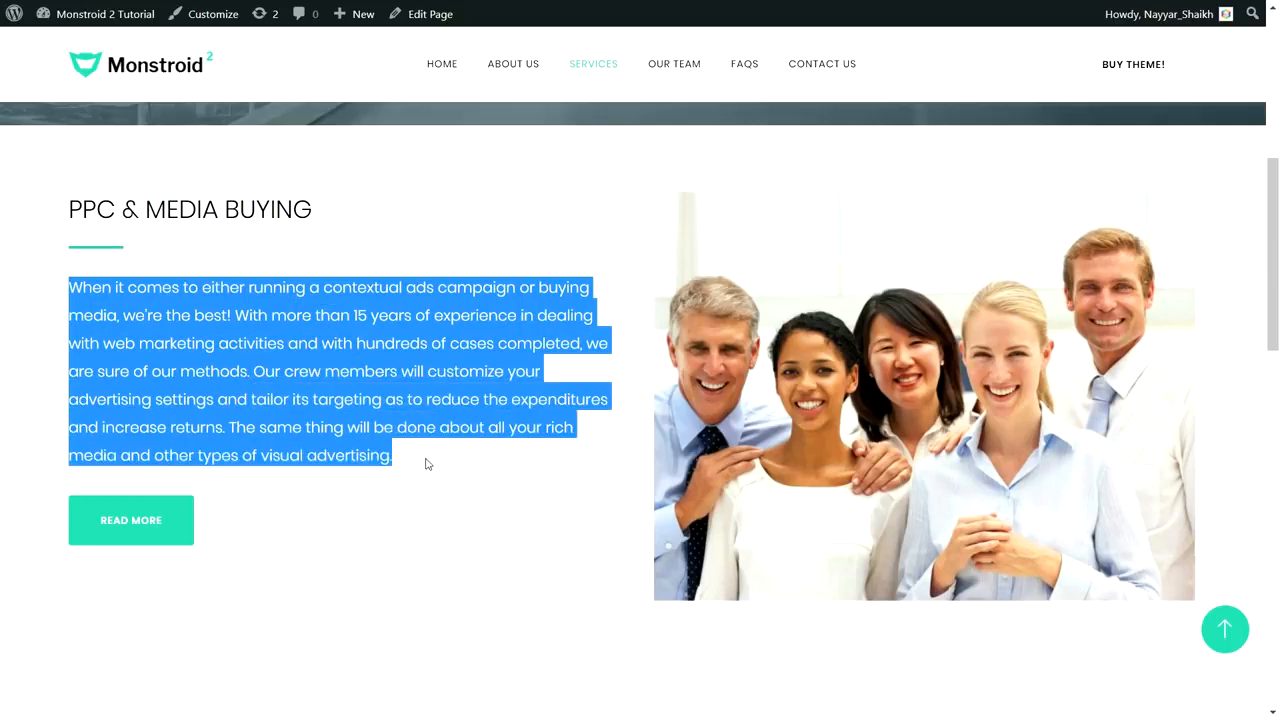
pyautogui.click(322, 506)
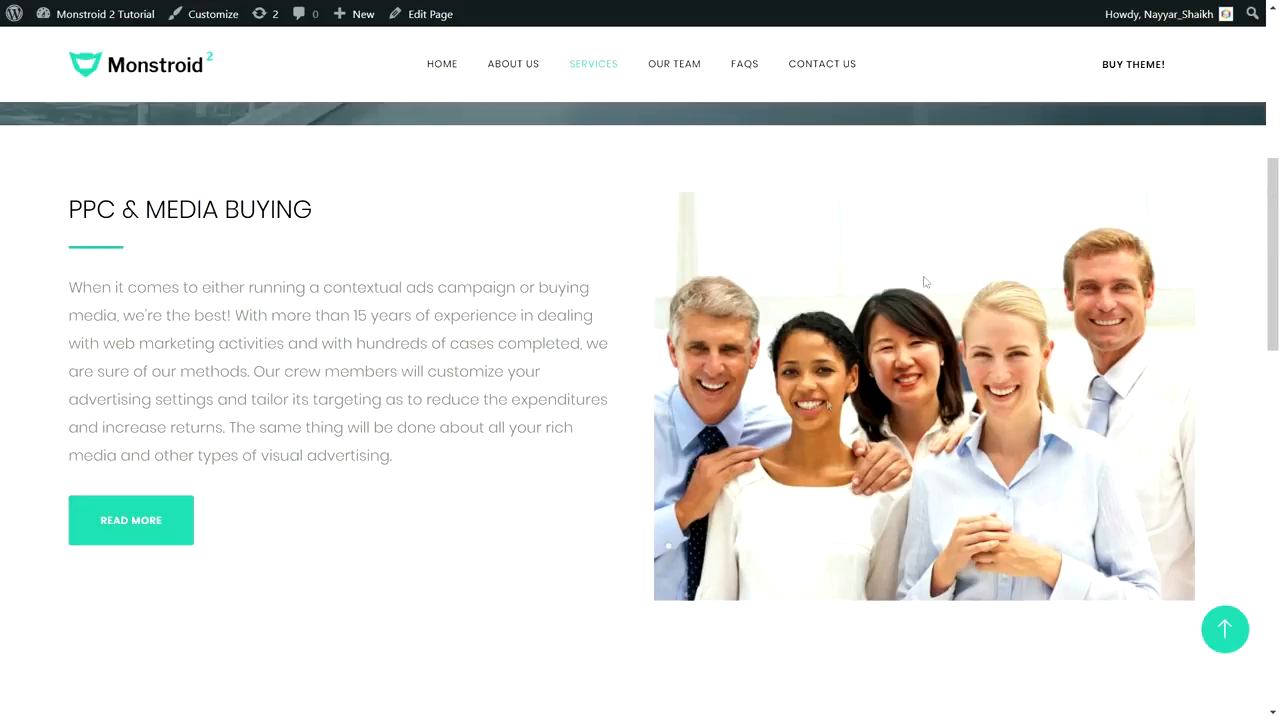
pyautogui.scroll(-3, 1277, 290)
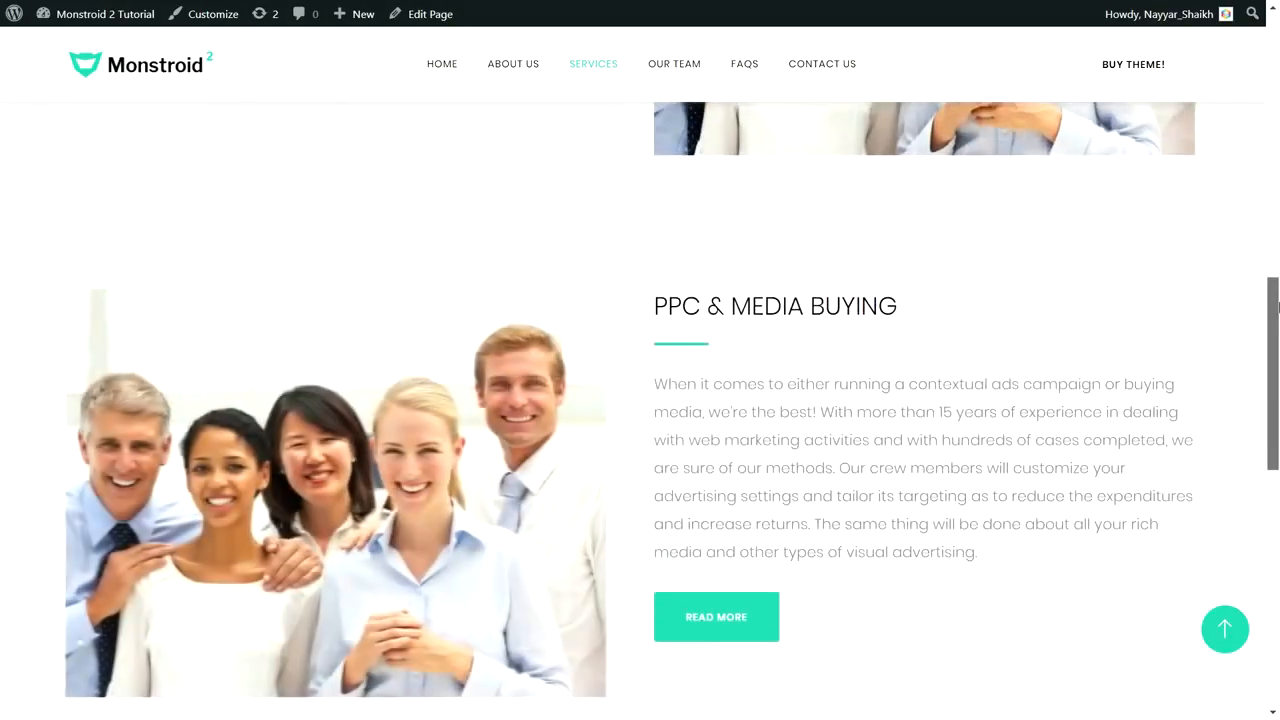
pyautogui.scroll(-1, 769, 249)
pyautogui.scroll(3, 772, 250)
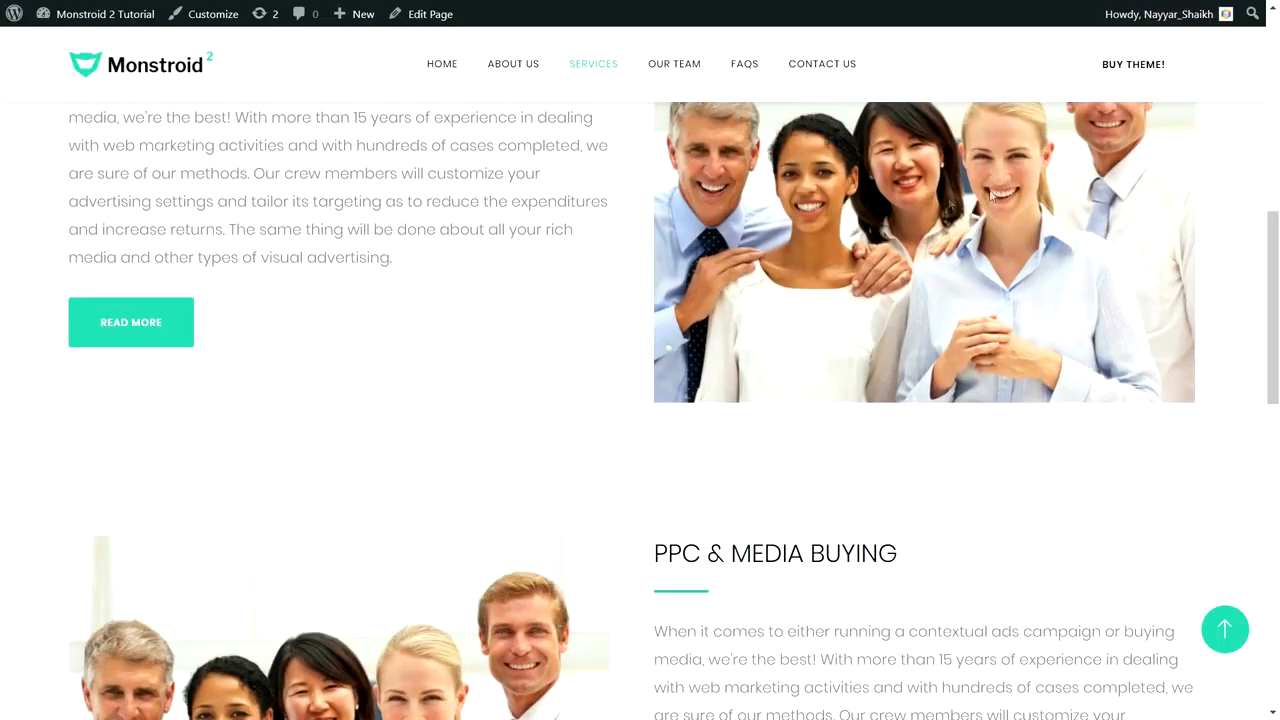
pyautogui.scroll(-4, 1010, 196)
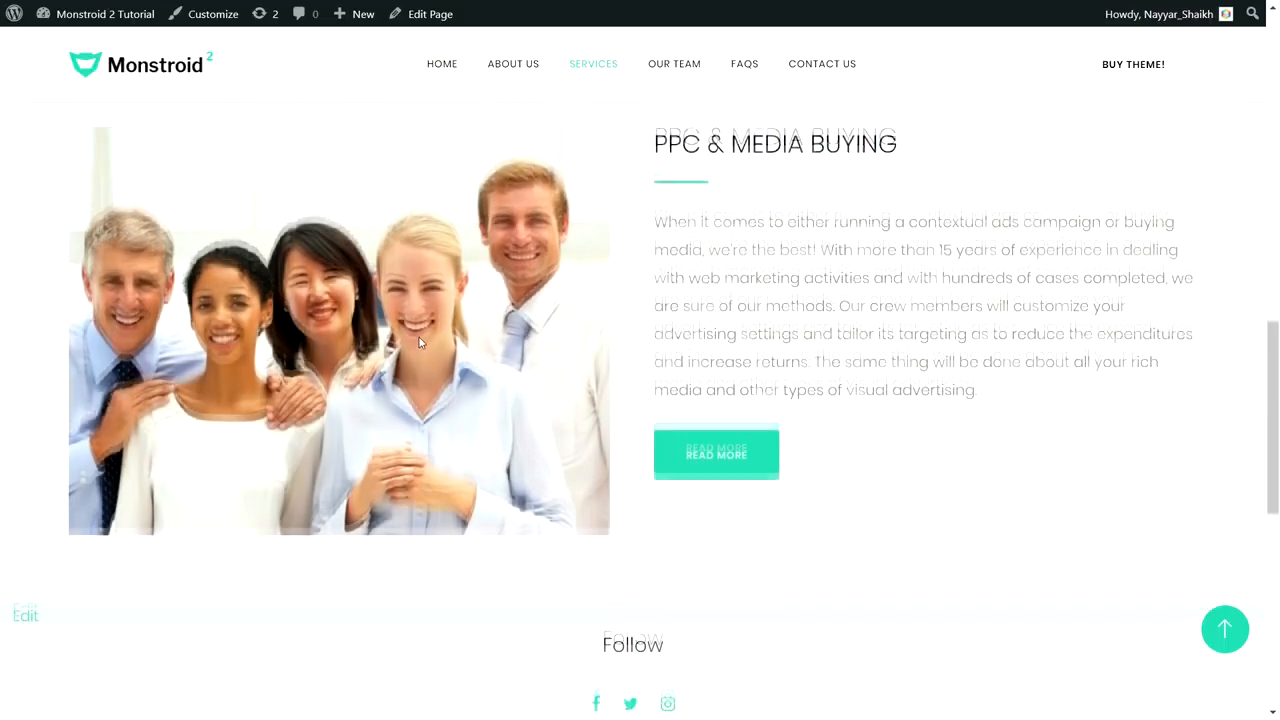
pyautogui.scroll(1, 419, 342)
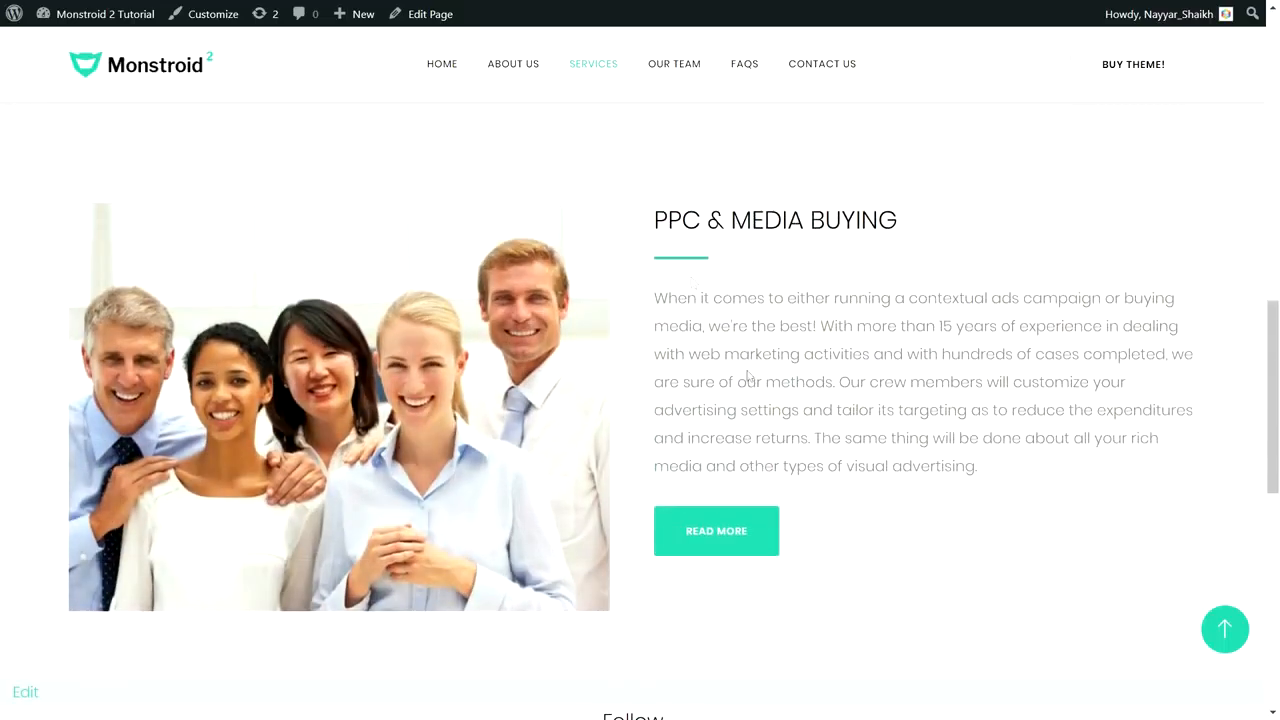
pyautogui.scroll(-3, 790, 445)
pyautogui.scroll(3, 777, 460)
pyautogui.scroll(1, 782, 448)
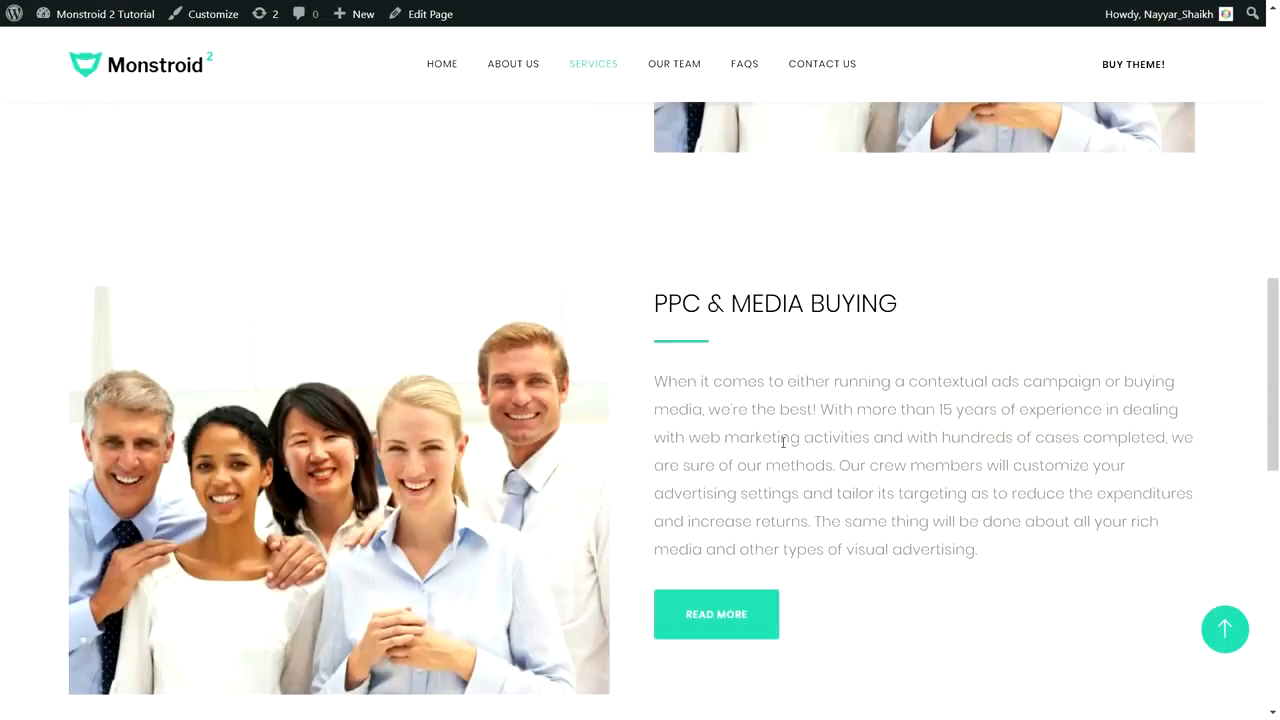
pyautogui.scroll(-2, 783, 441)
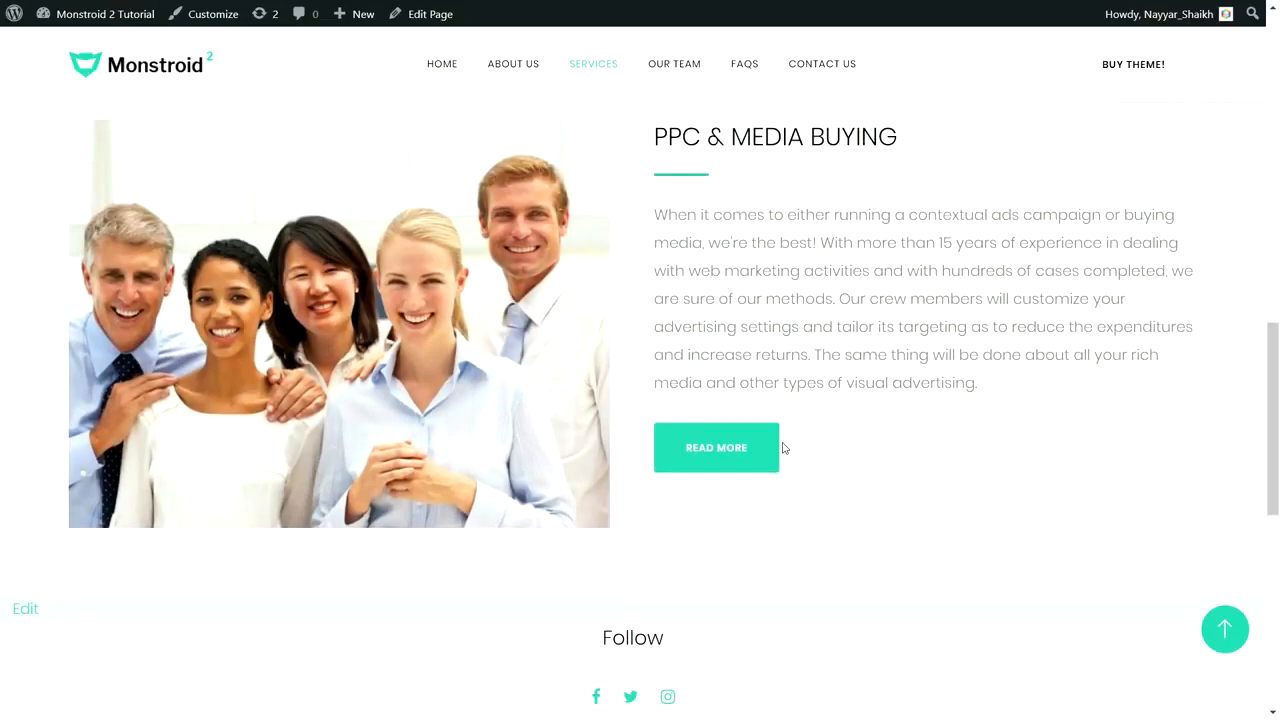
pyautogui.click(1225, 628)
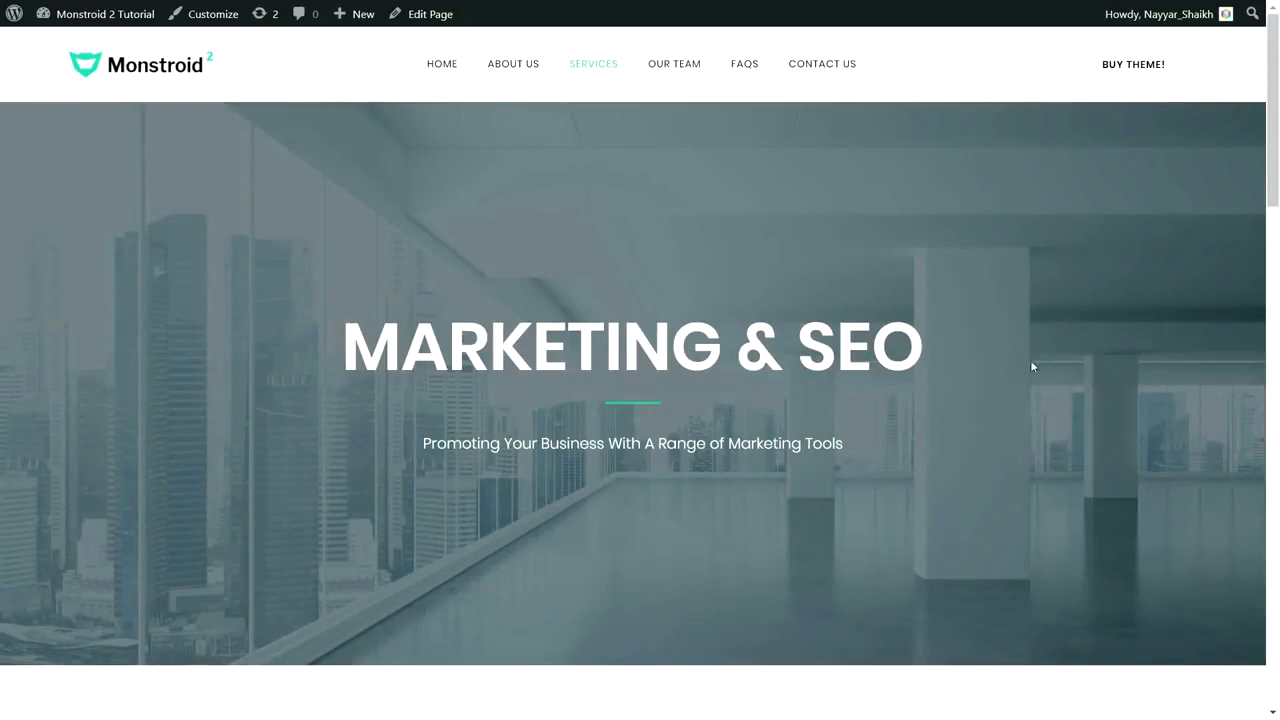
# Step: Visit the Our Team page, then open the FAQs page
pyautogui.click(669, 75)
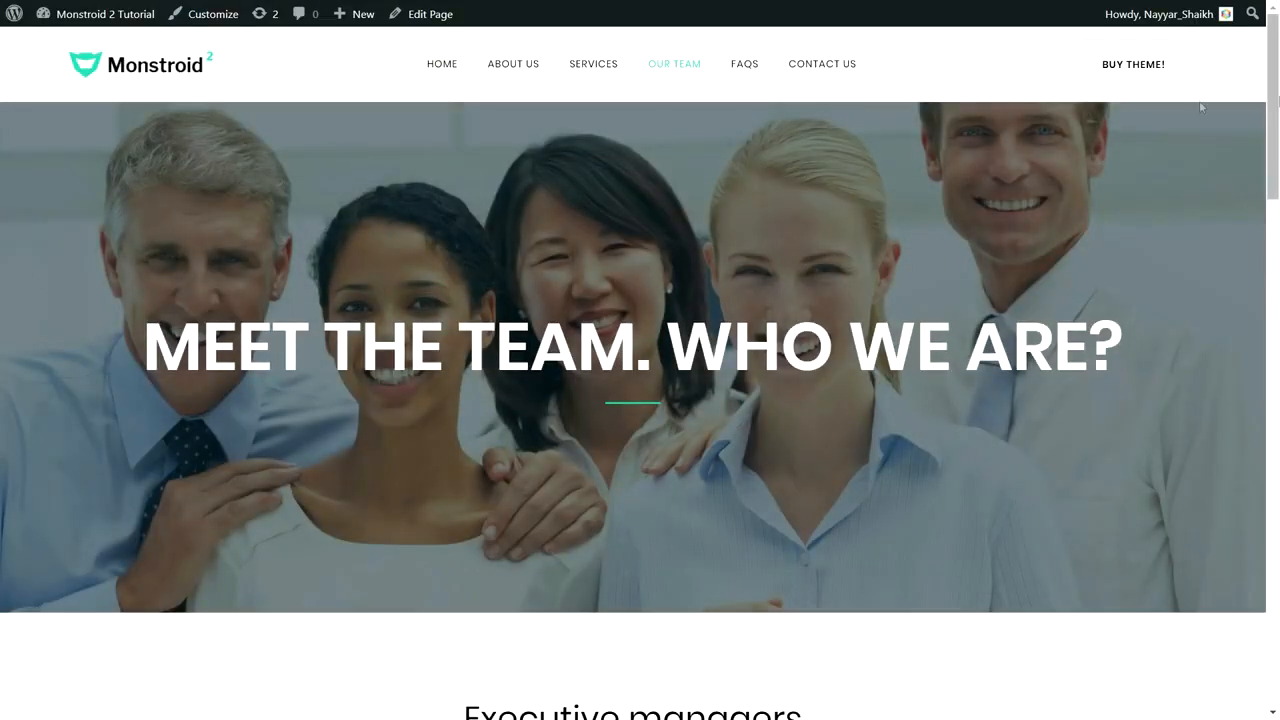
pyautogui.moveTo(1273, 107); pyautogui.dragTo(1276, 75)
pyautogui.click(689, 75)
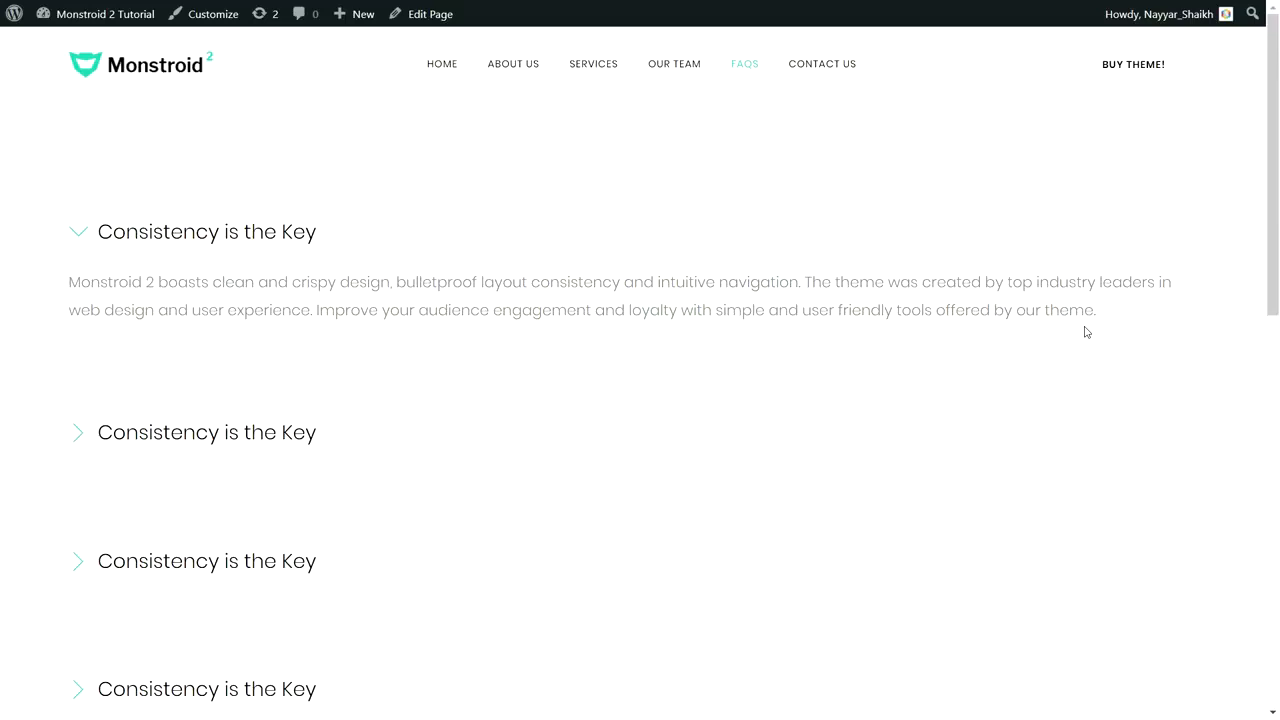
pyautogui.moveTo(1276, 51)
pyautogui.mouseDown()
pyautogui.moveTo(1277, 167)
pyautogui.moveTo(1276, 49)
pyautogui.mouseUp()
# Step: Open Contact Us, show the map pin's location details and scroll through the page
pyautogui.click(831, 67)
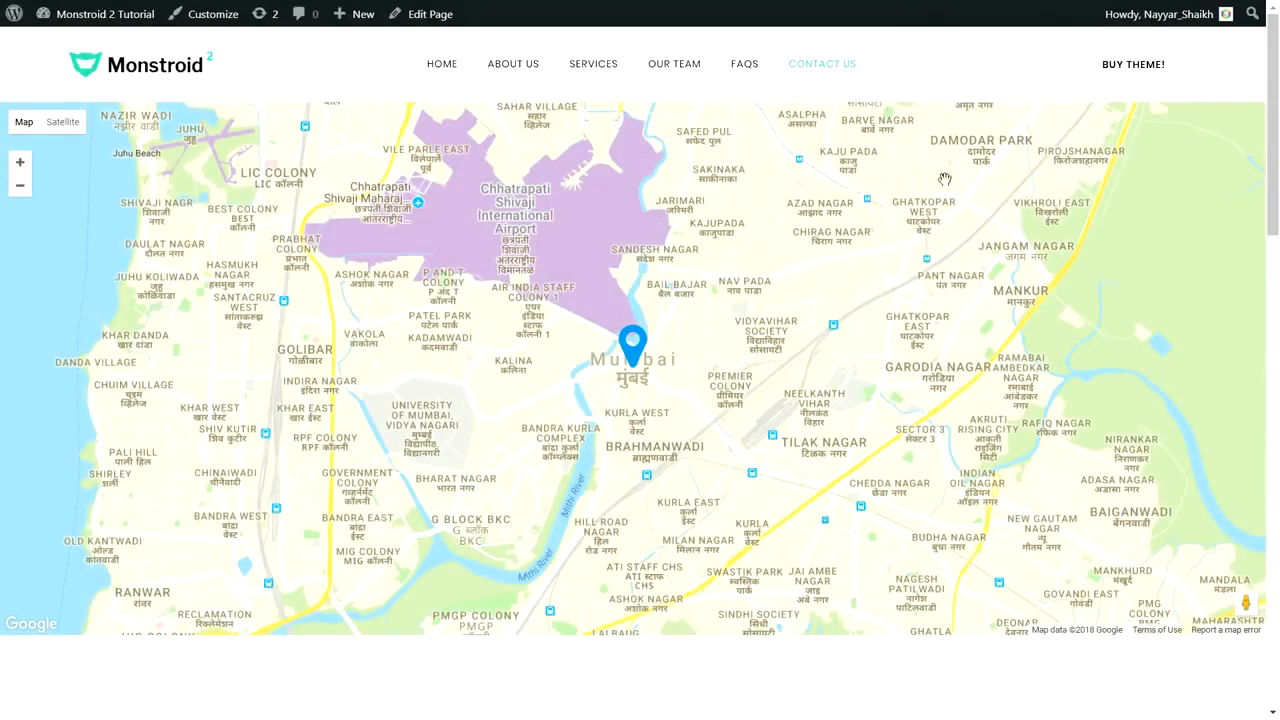
pyautogui.click(630, 341)
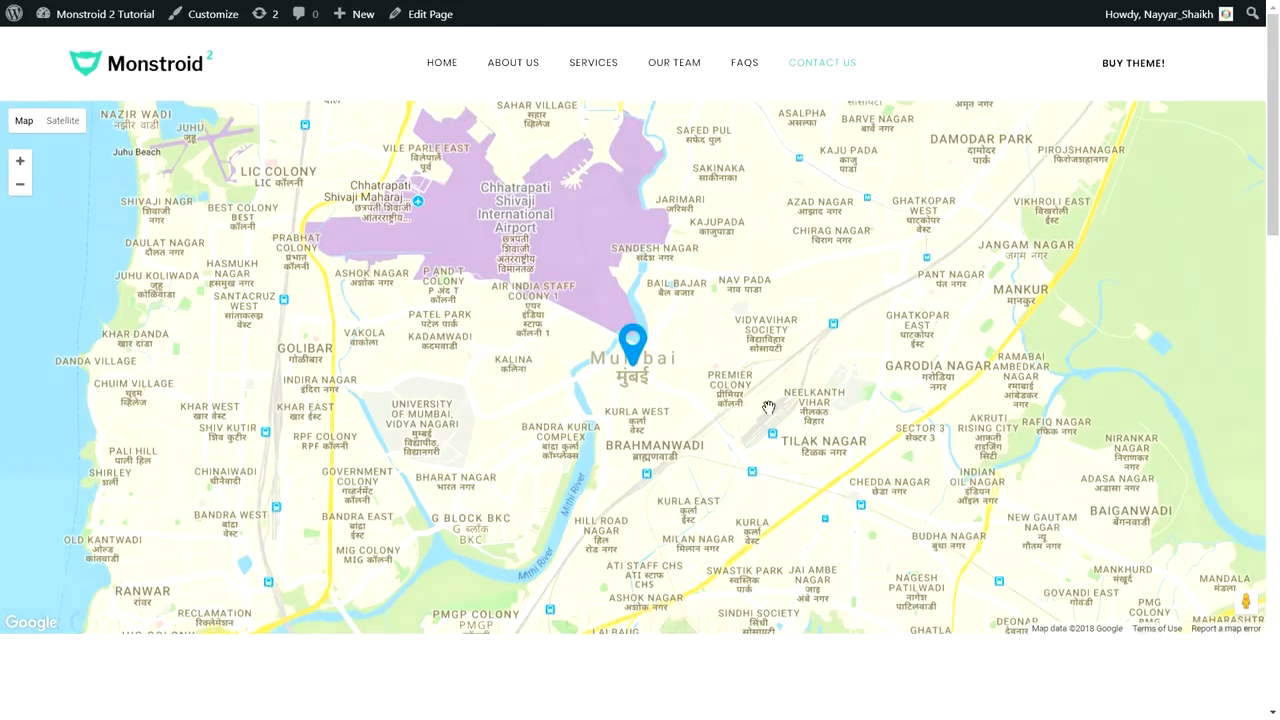
pyautogui.scroll(-6, 766, 409)
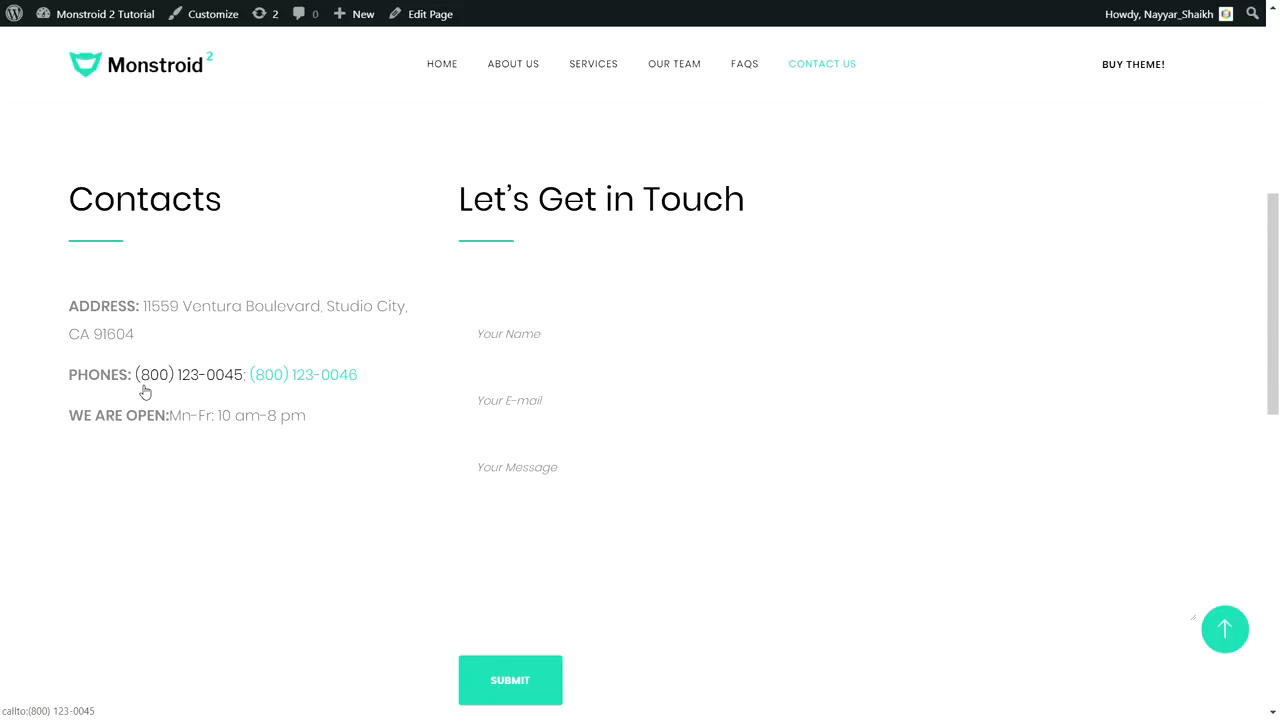
pyautogui.scroll(-10, 250, 400)
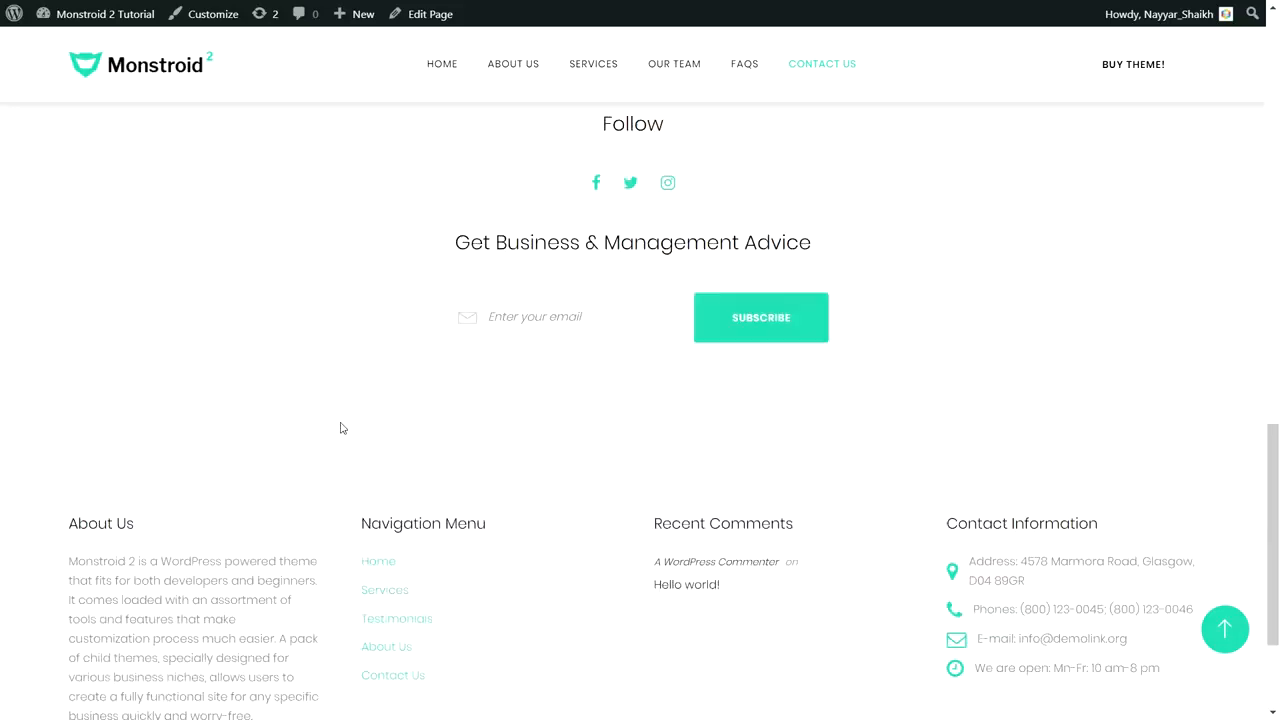
pyautogui.scroll(10, 455, 506)
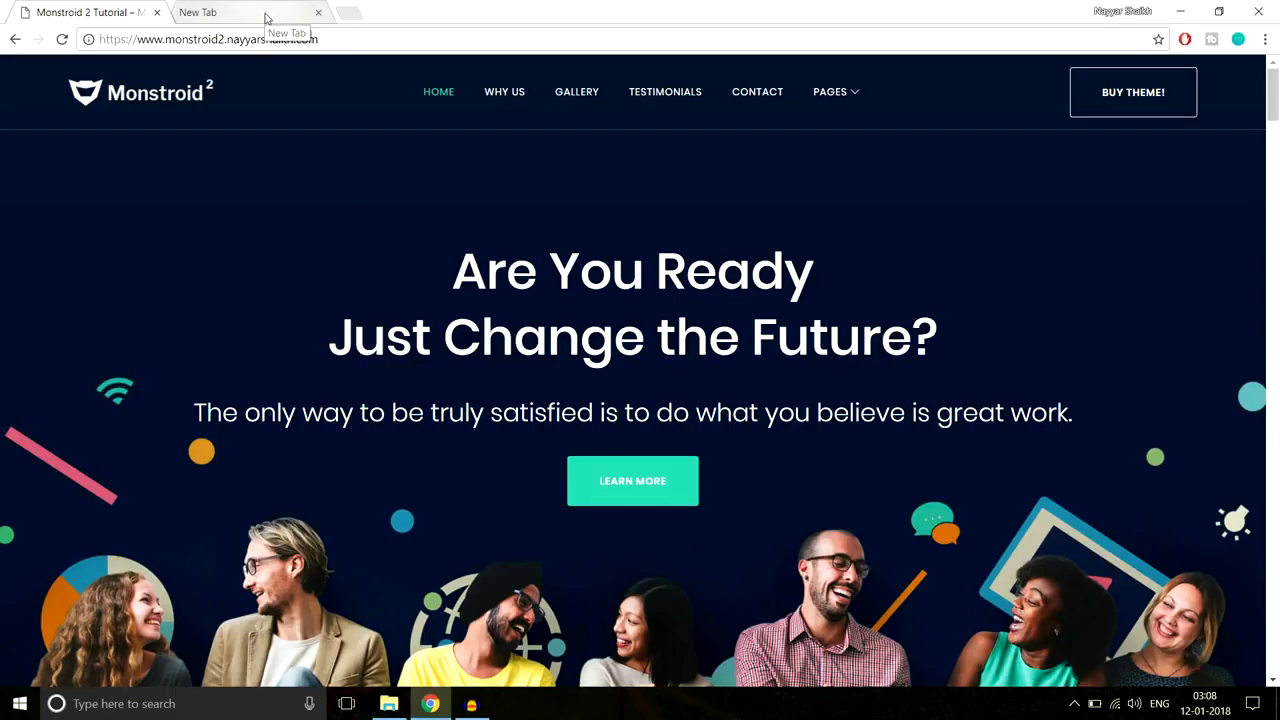
# Step: Load bloggdude.com/tmd in the new tab and continue to the cloud hosting plans
pyautogui.click(219, 19)
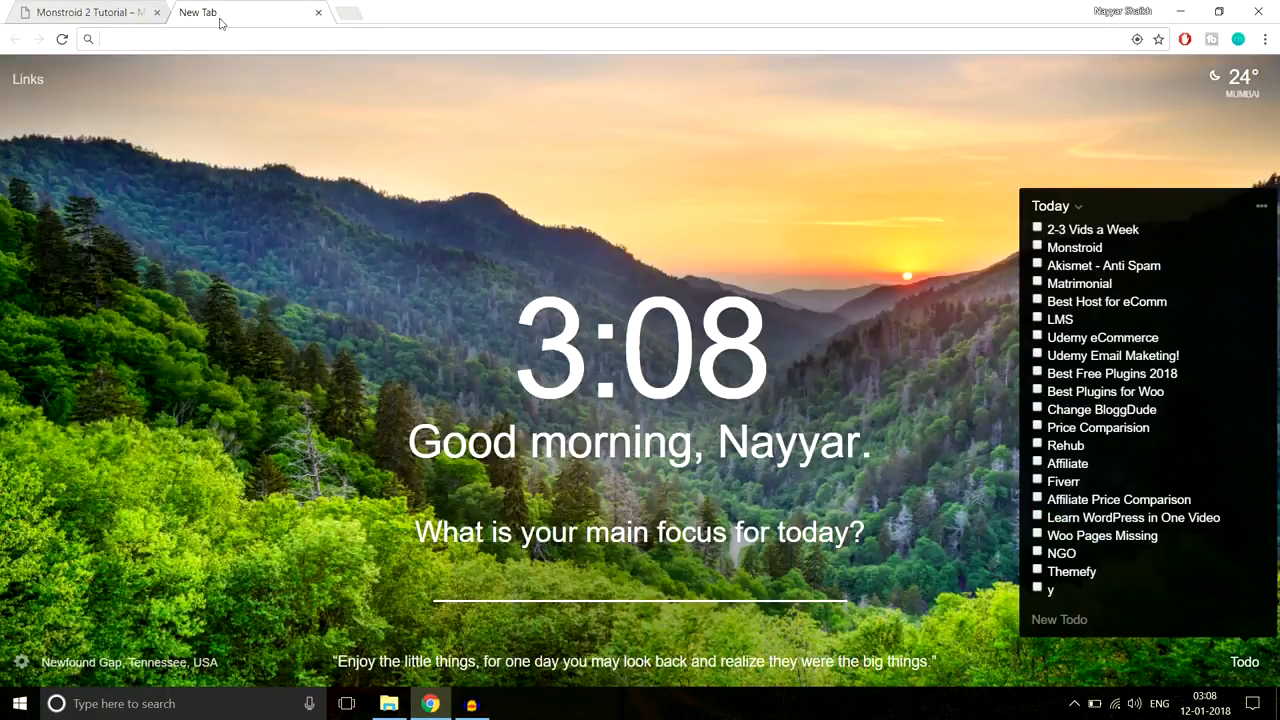
pyautogui.write('bl')
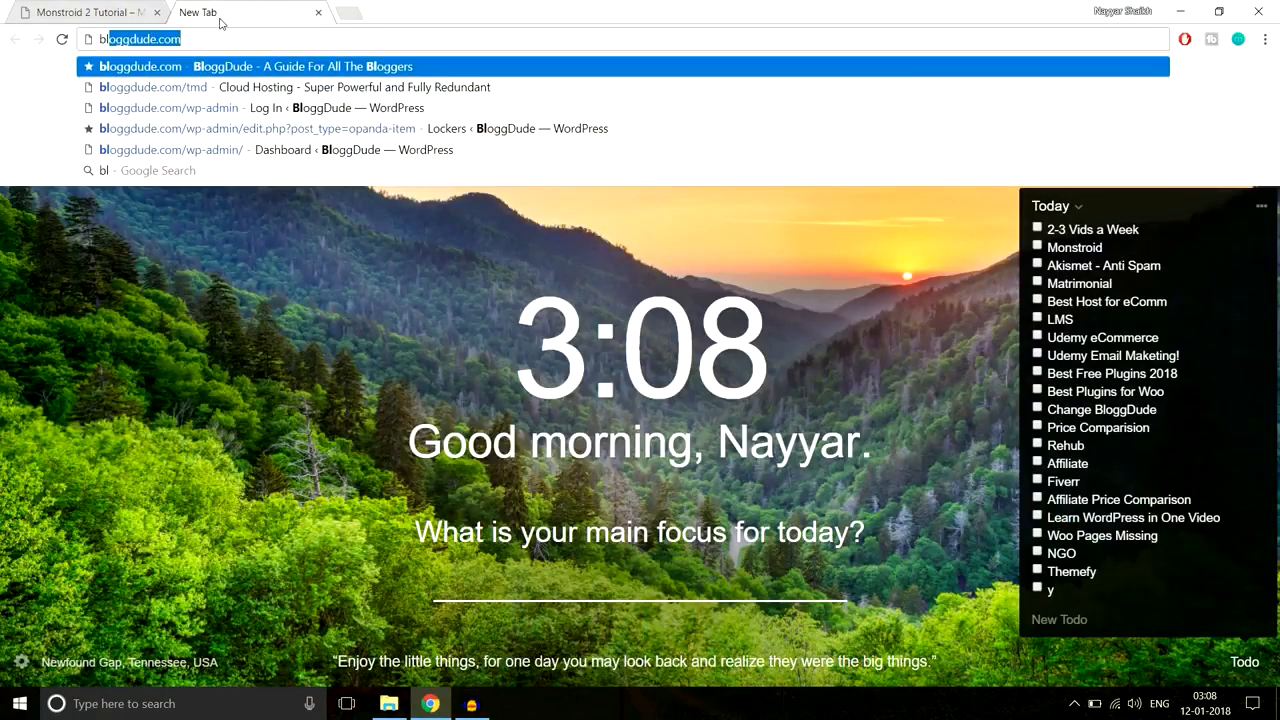
pyautogui.write('oggdude.com/tmd')
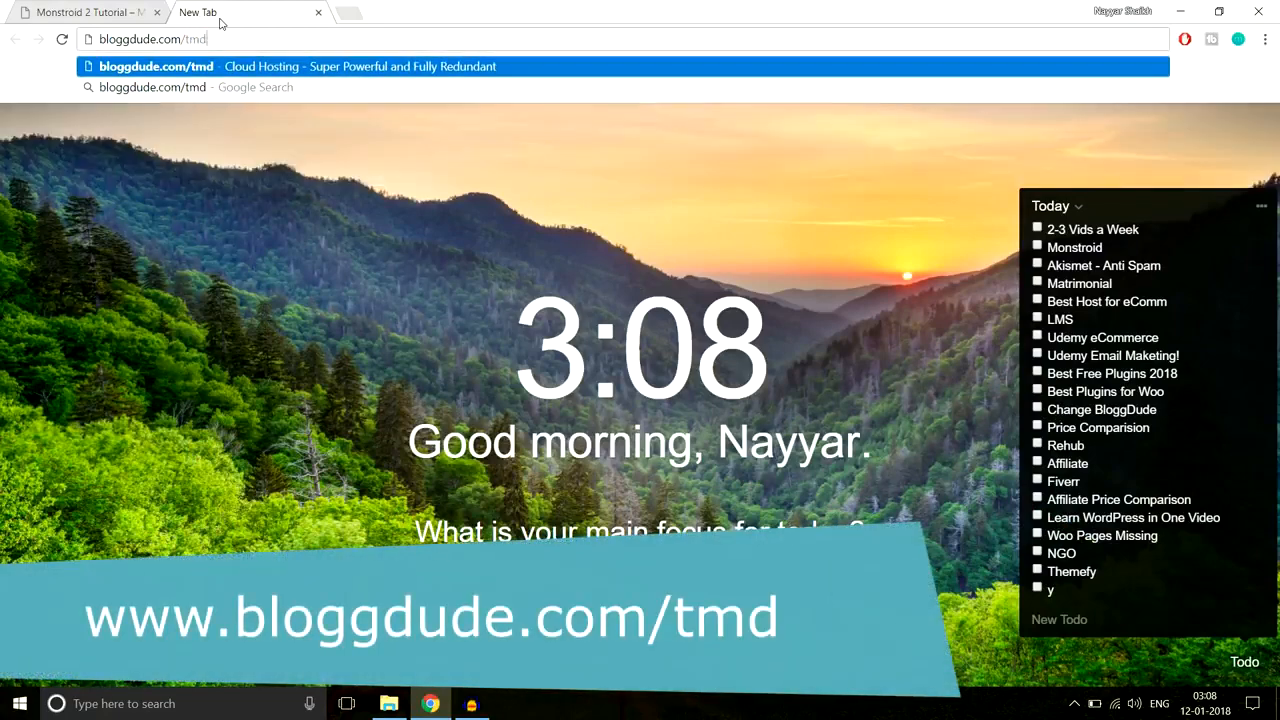
pyautogui.press('Return')
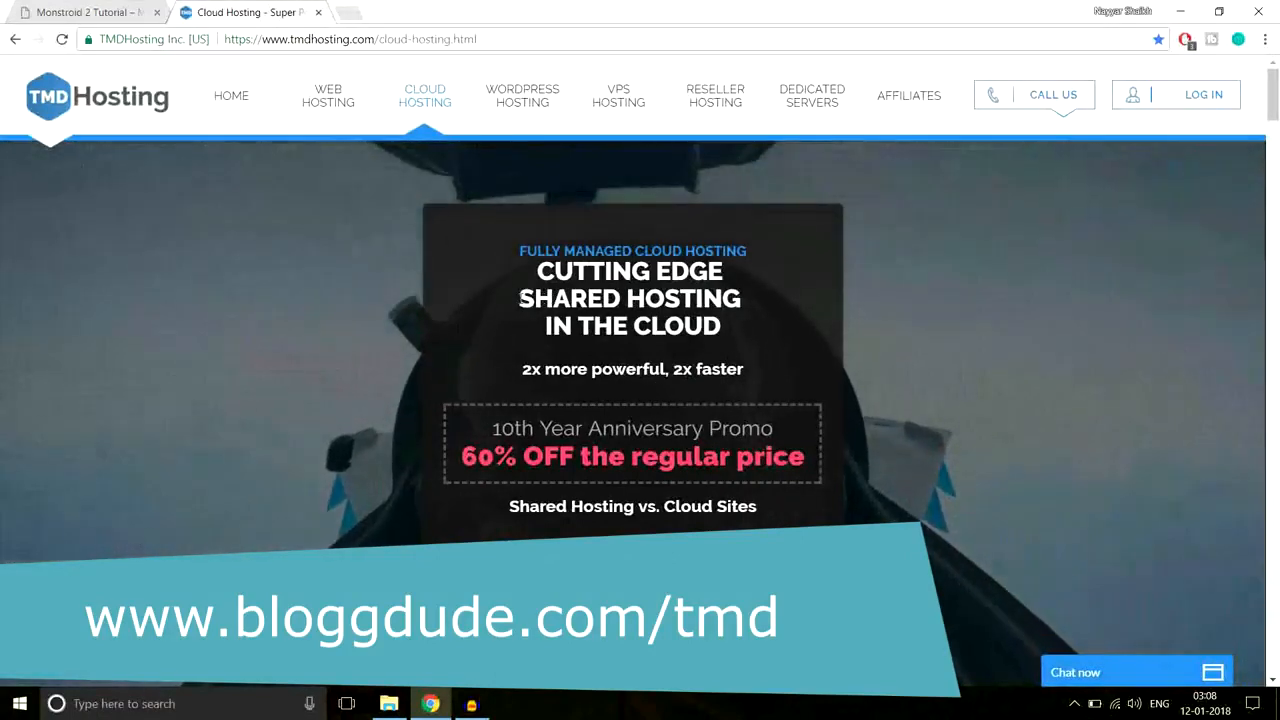
pyautogui.moveTo(519, 298); pyautogui.dragTo(746, 296)
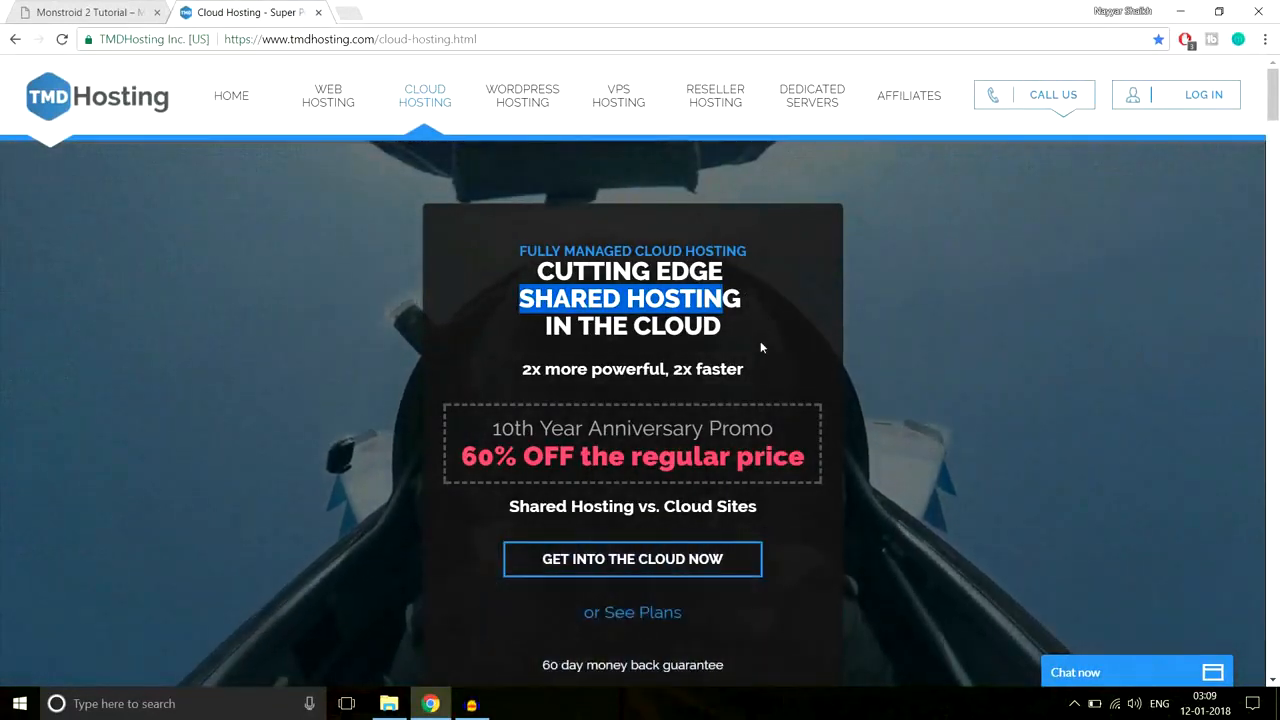
pyautogui.click(659, 563)
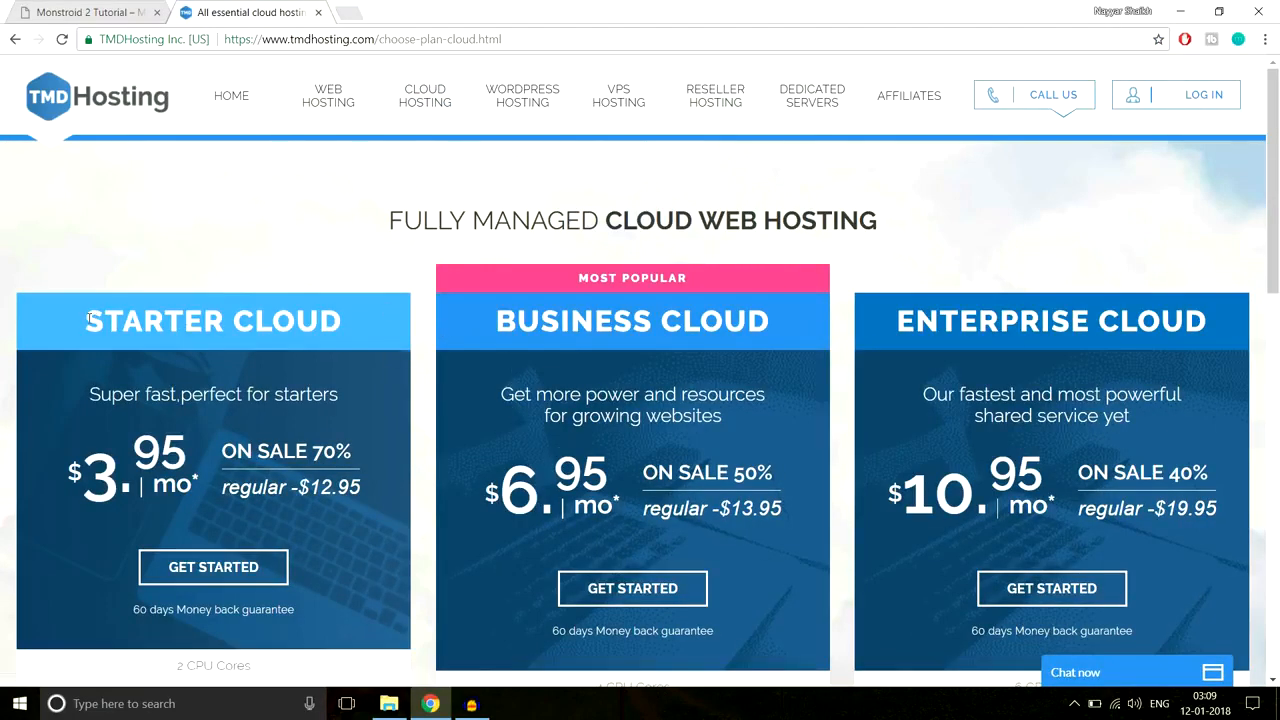
# Step: Highlight the Starter Cloud and Business Cloud plan names and scroll to their features
pyautogui.moveTo(133, 321); pyautogui.dragTo(340, 321)
pyautogui.moveTo(500, 316); pyautogui.dragTo(770, 320)
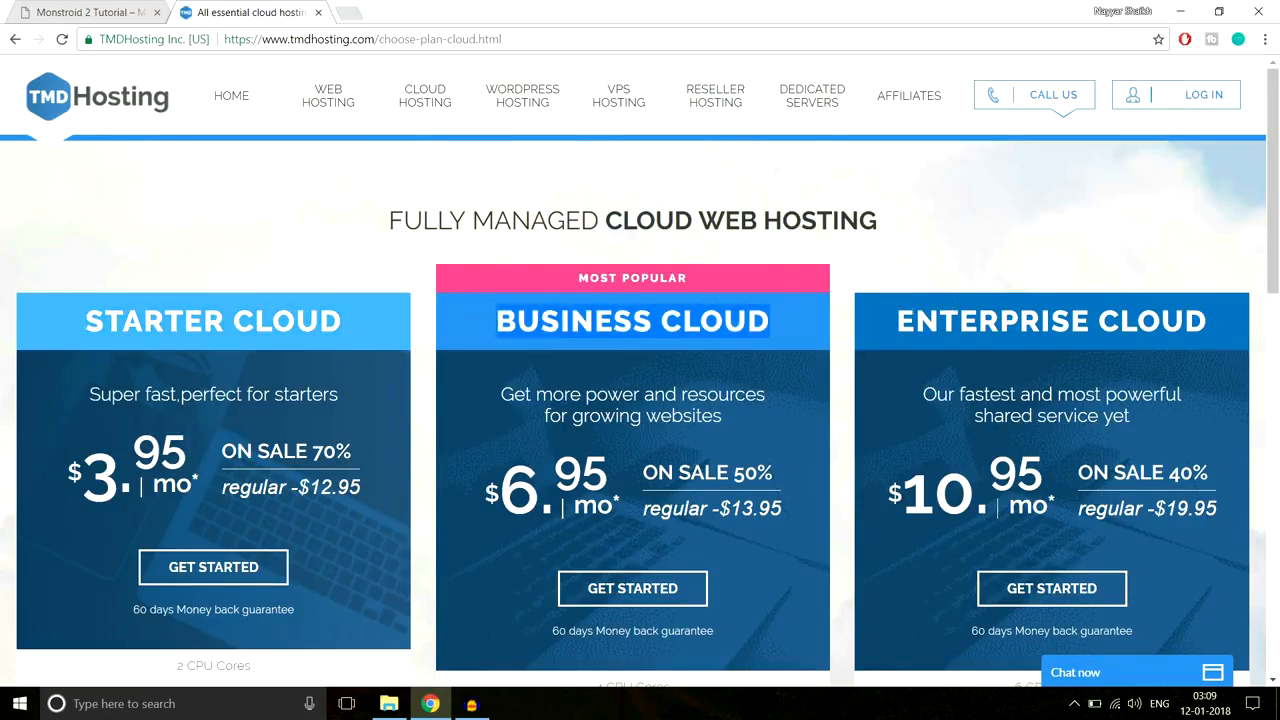
pyautogui.scroll(-5, 986, 334)
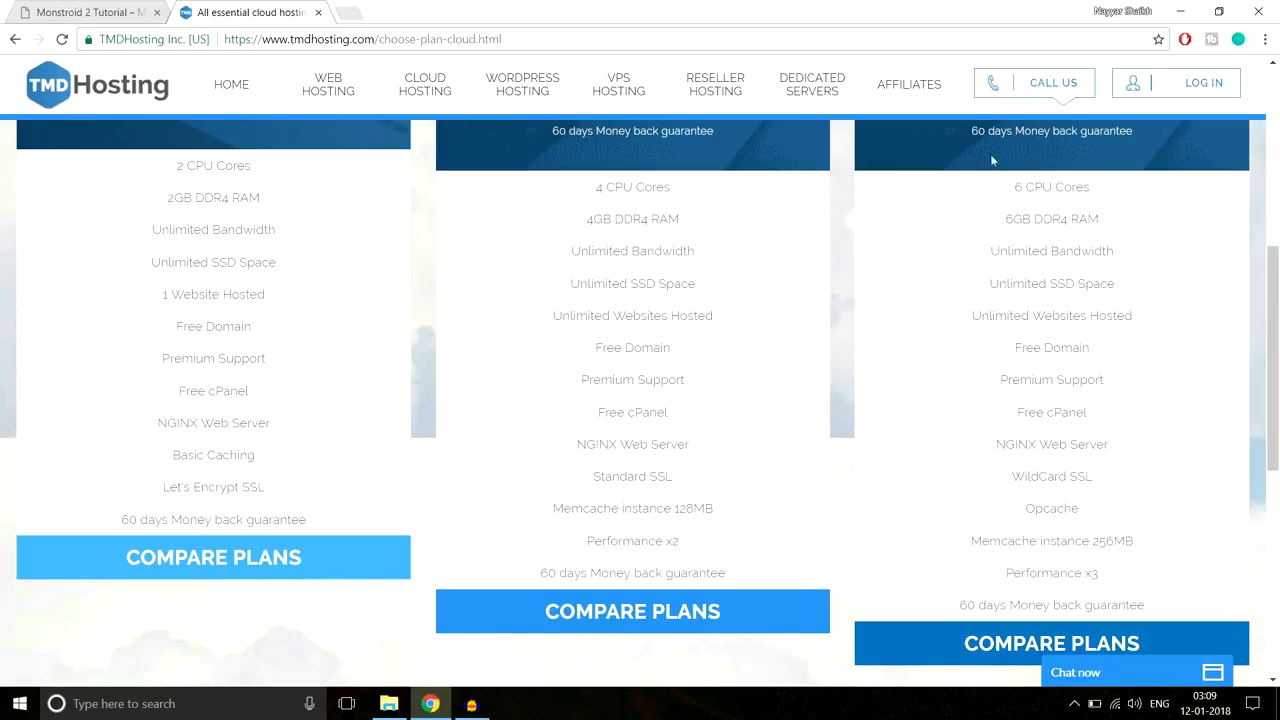
# Step: Return to the Monstroid 2 Tutorial tab and scroll the home page up and down
pyautogui.click(143, 8)
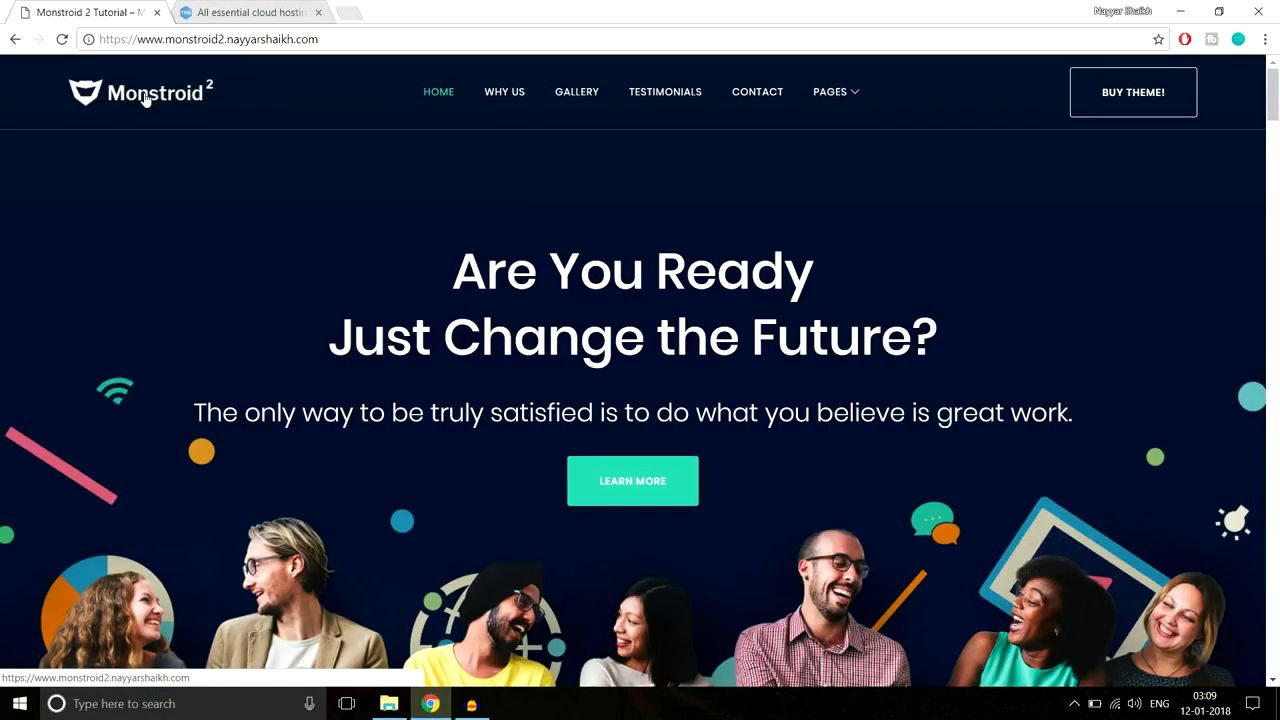
pyautogui.scroll(-2, 866, 472)
pyautogui.scroll(2, 827, 268)
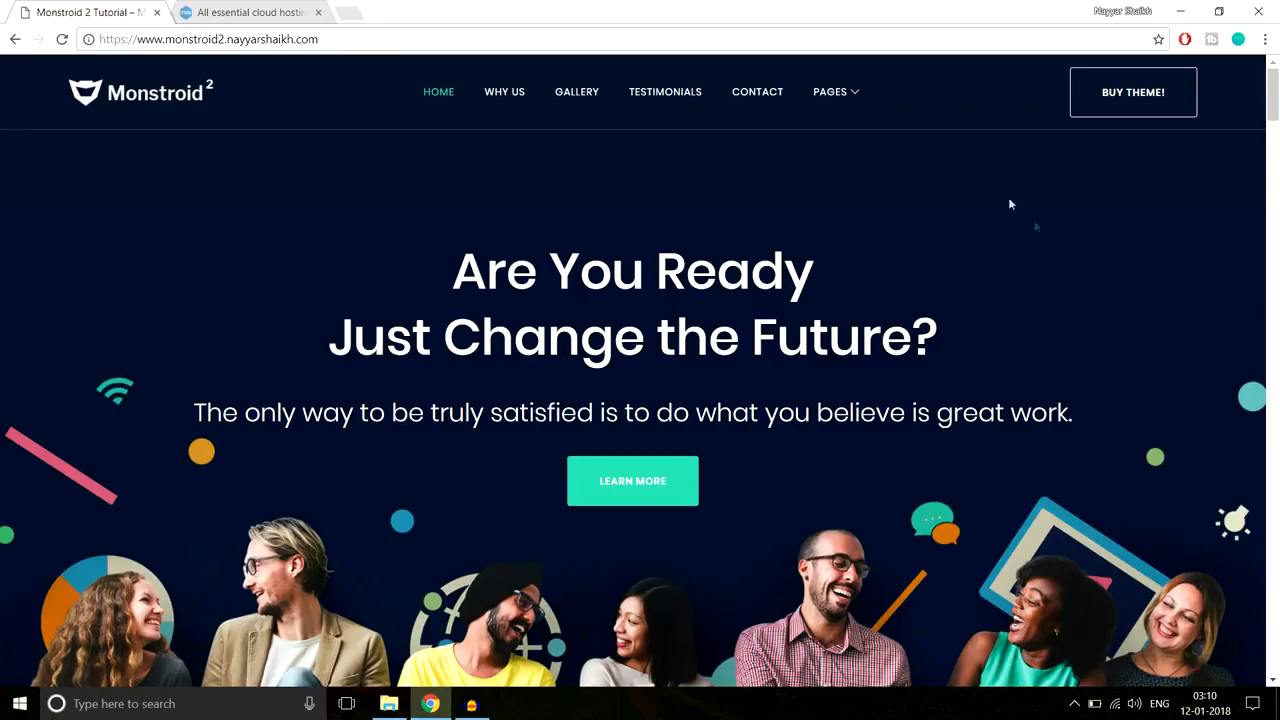
pyautogui.scroll(-3, 949, 624)
pyautogui.scroll(3, 946, 631)
pyautogui.click(230, 12)
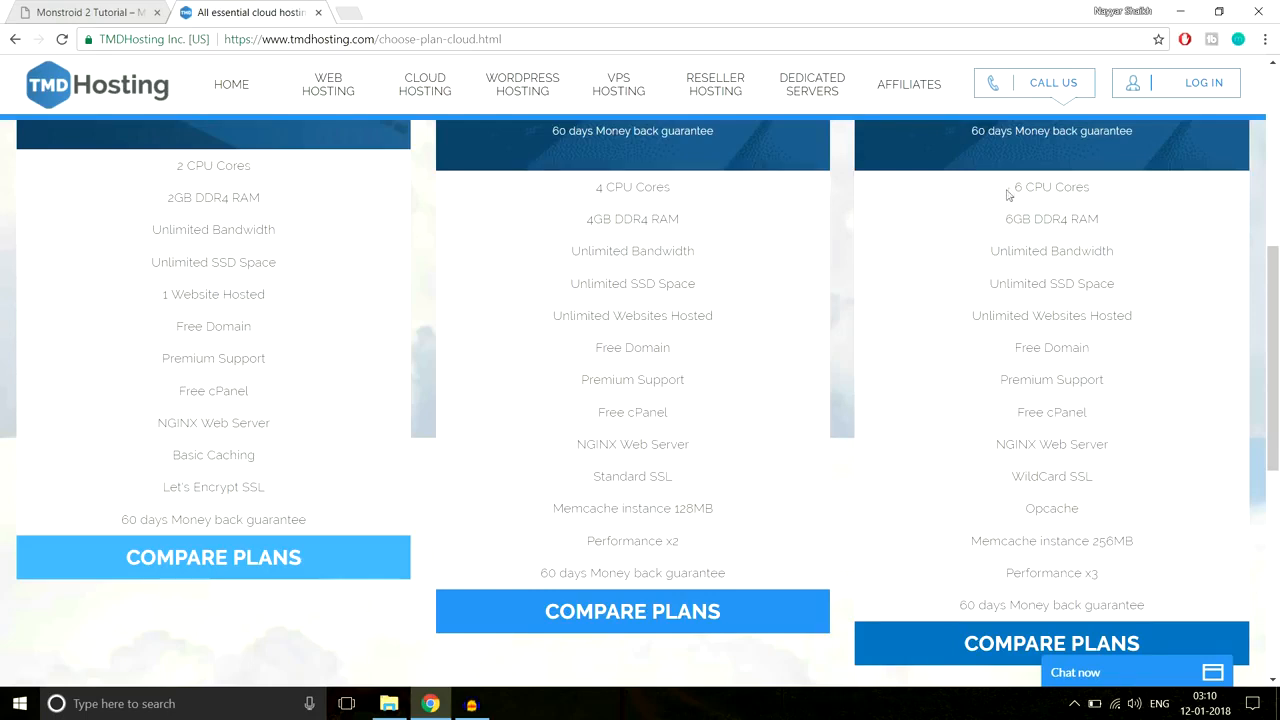
pyautogui.moveTo(1010, 191); pyautogui.dragTo(1105, 187)
pyautogui.click(1105, 188)
pyautogui.moveTo(1005, 218); pyautogui.dragTo(1115, 220)
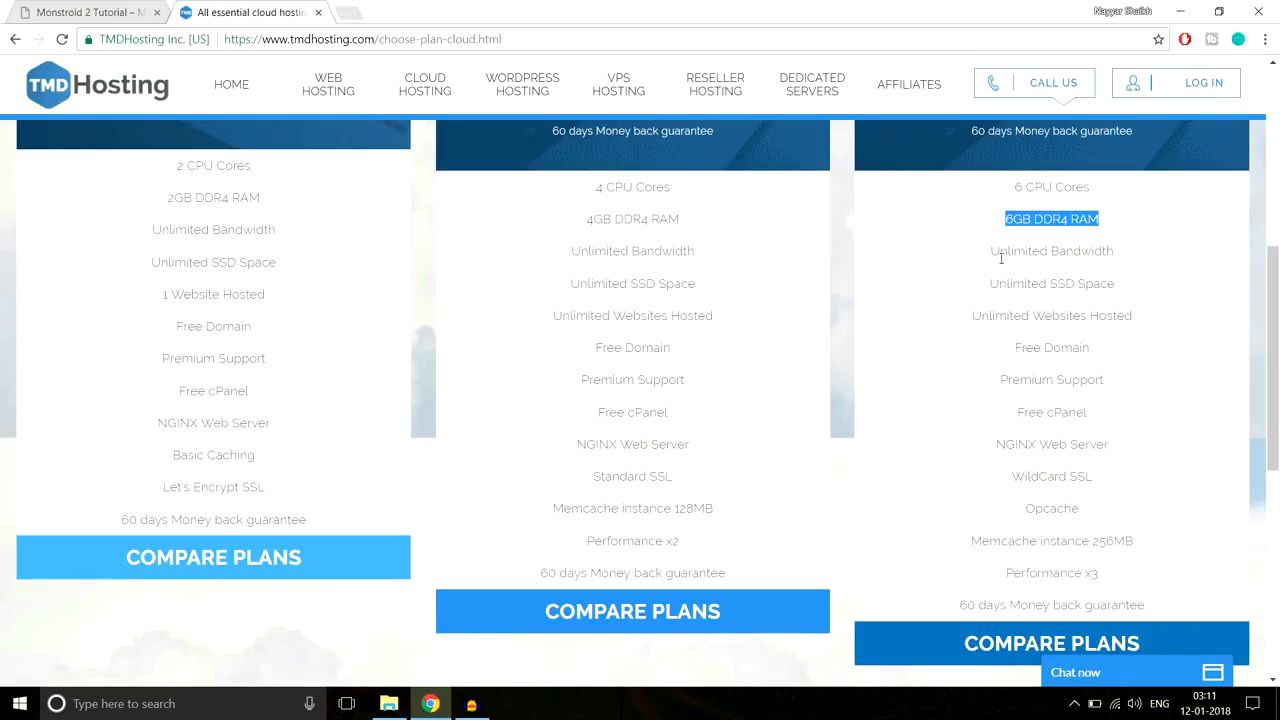
pyautogui.moveTo(982, 260); pyautogui.dragTo(1136, 265)
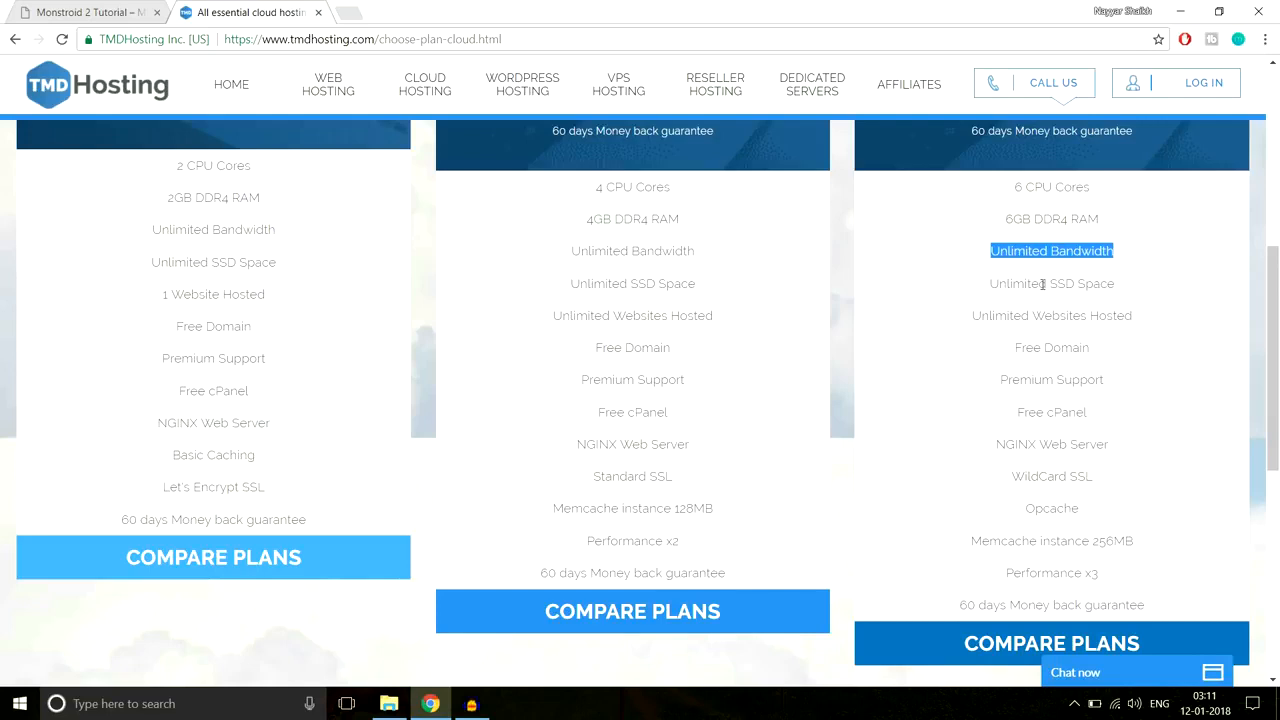
pyautogui.moveTo(1052, 284); pyautogui.dragTo(1130, 288)
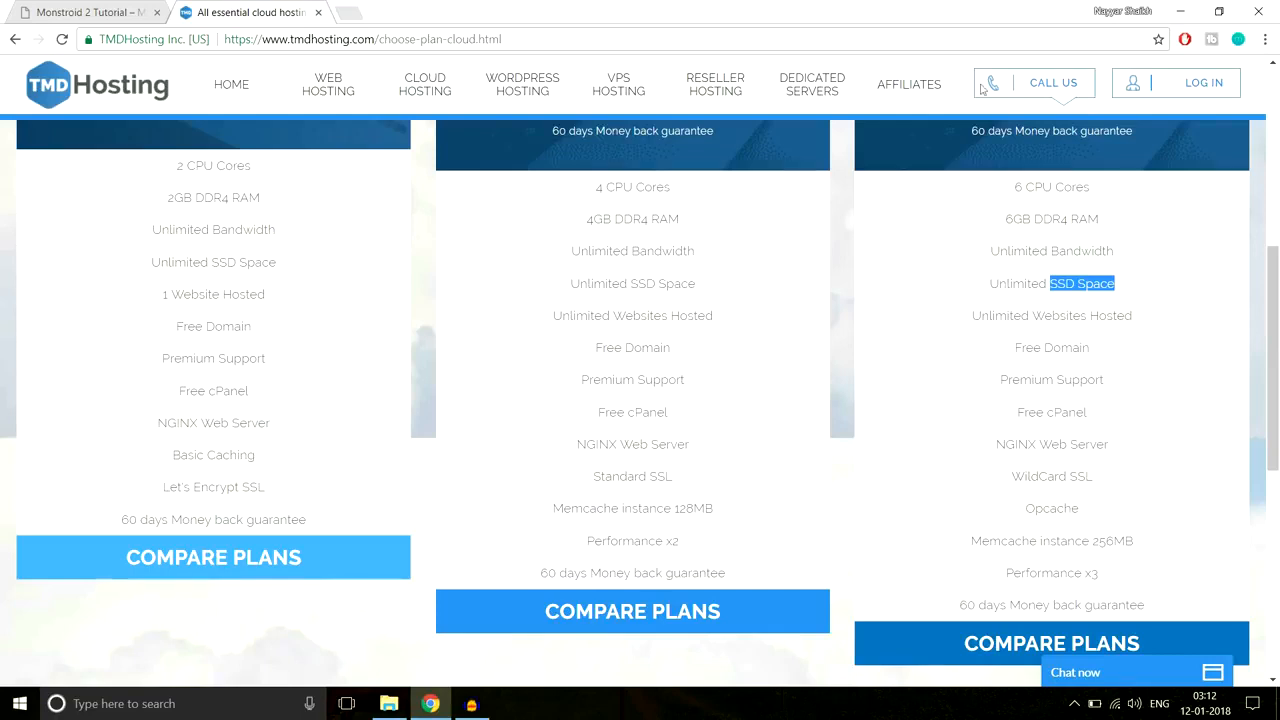
# Step: Search Google in a new tab for ssd vs hdd web hosting
pyautogui.click(348, 13)
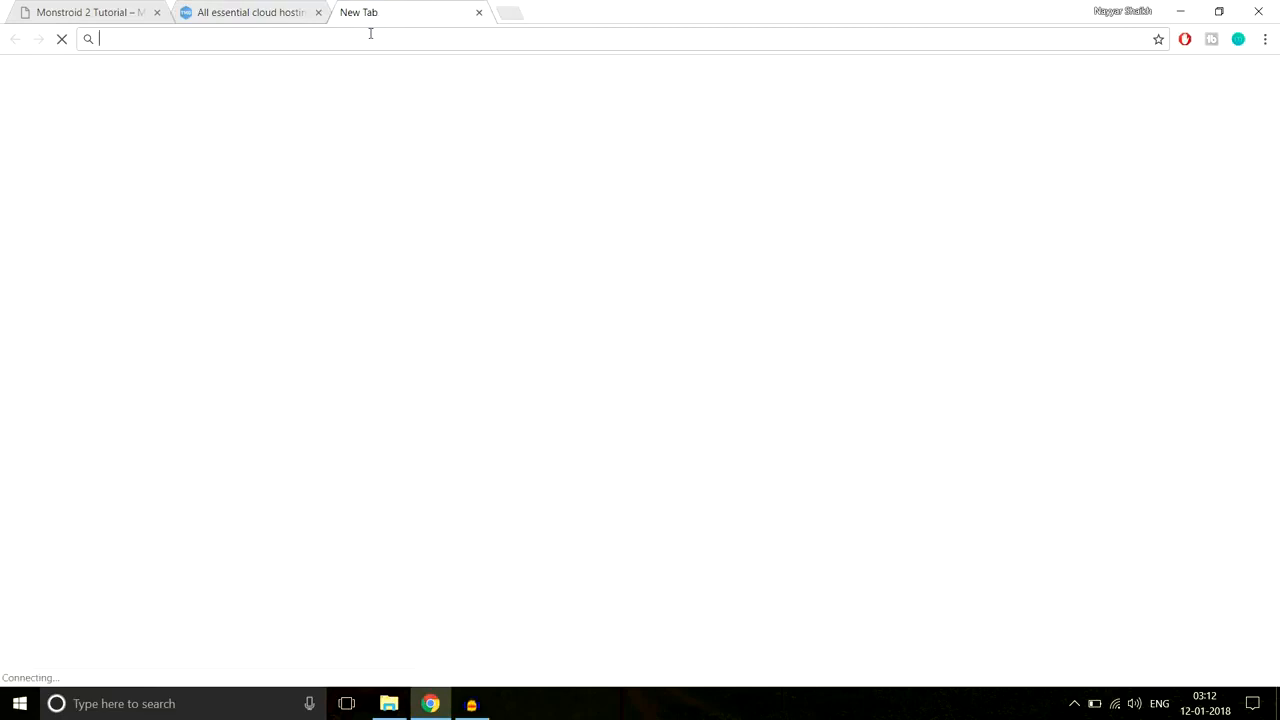
pyautogui.write('ssd vs hdd')
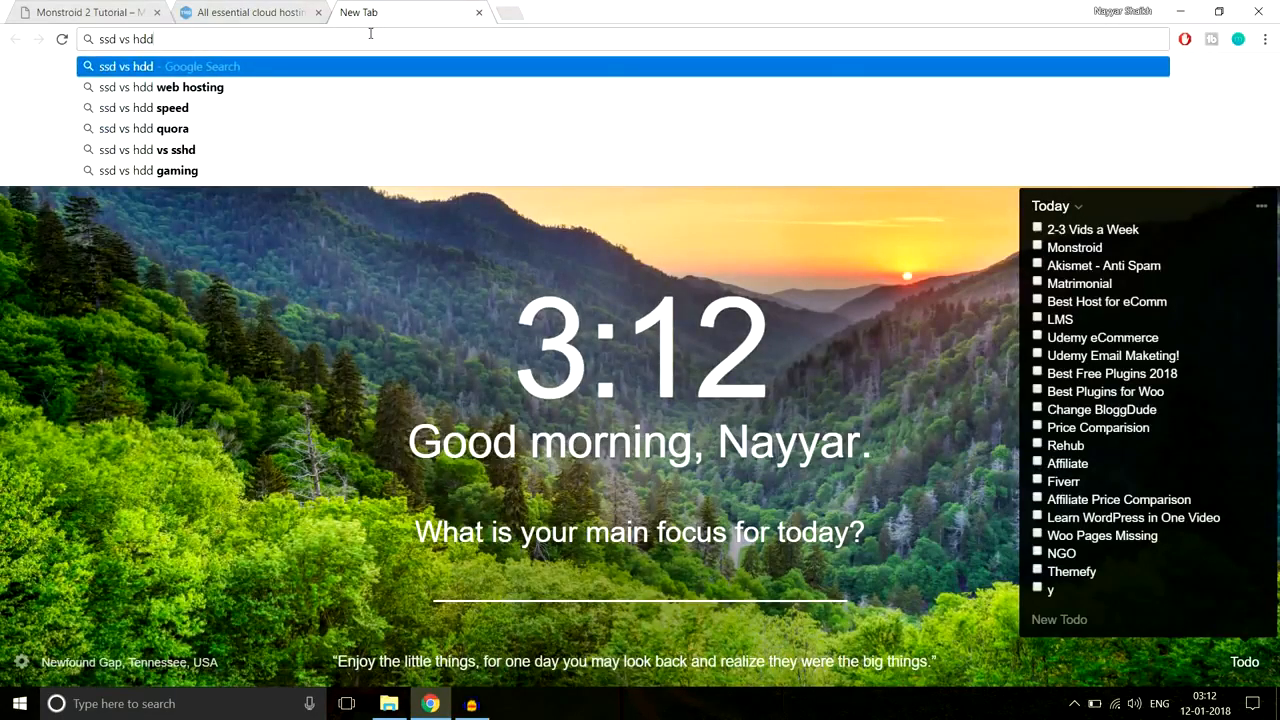
pyautogui.press('Down')
pyautogui.press('Return')
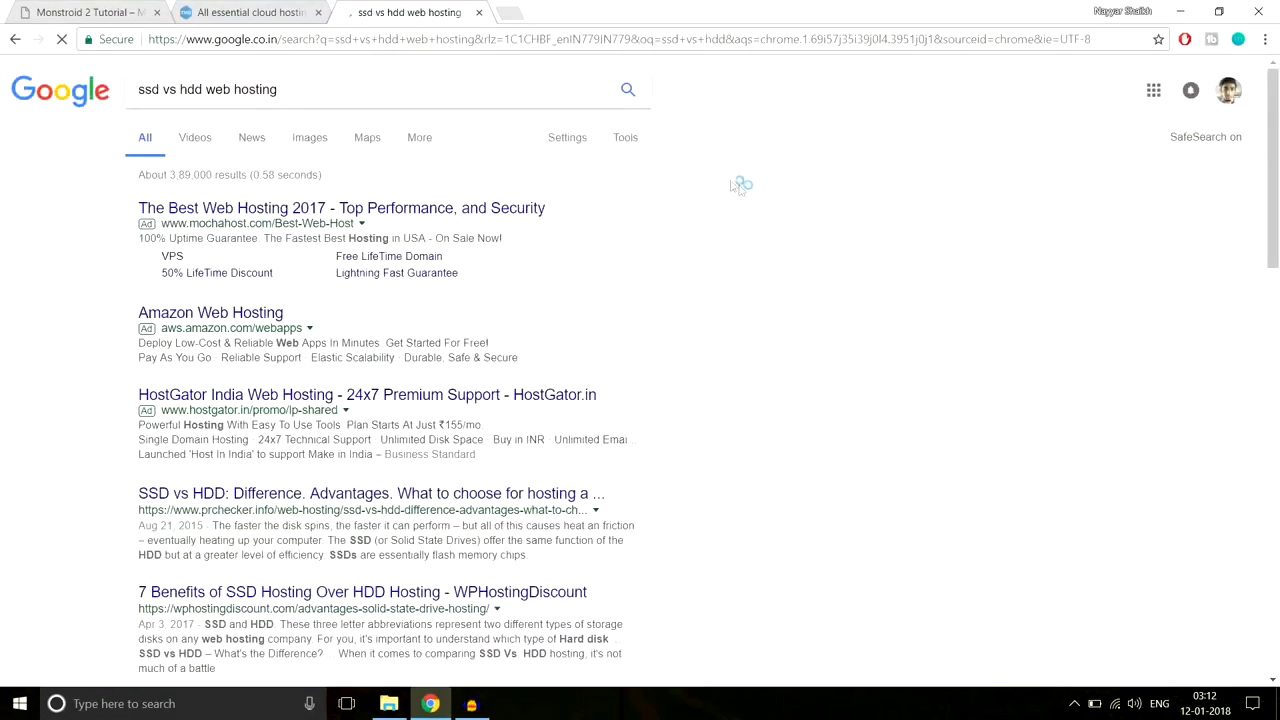
# Step: Switch to image results and enlarge the first SSD vs HDD comparison chart
pyautogui.scroll(-4, 845, 397)
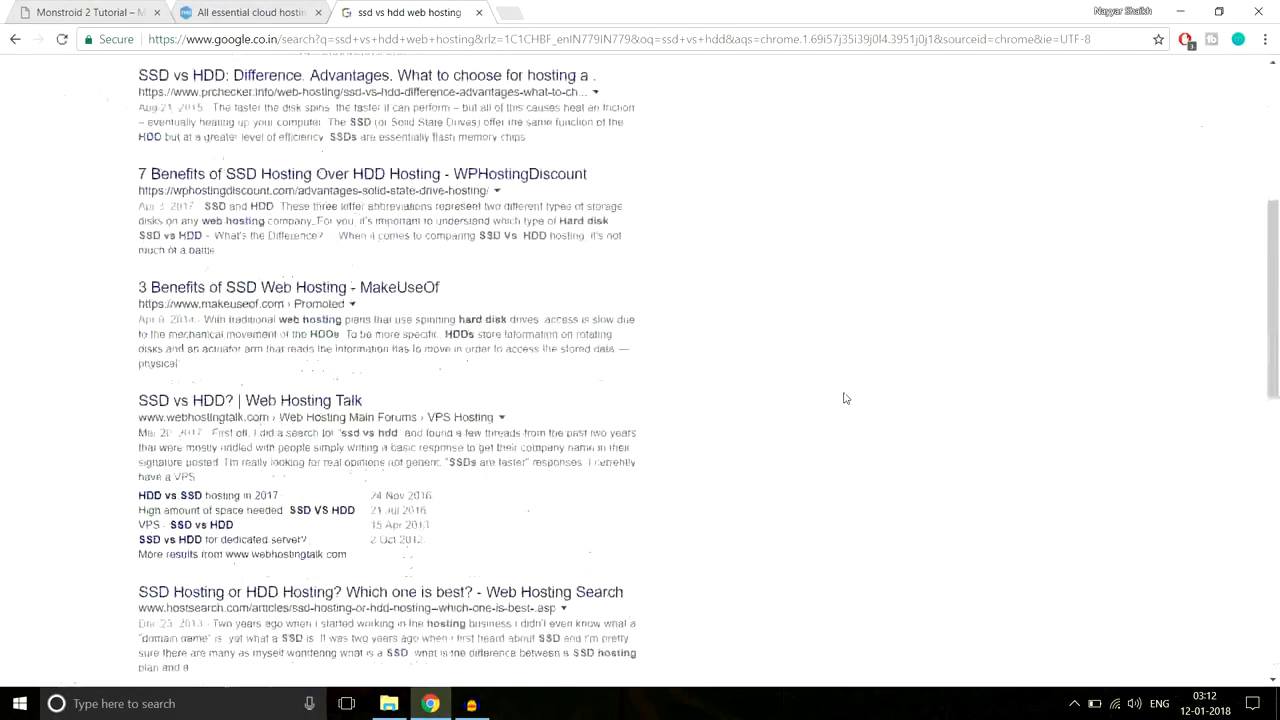
pyautogui.scroll(-3, 845, 397)
pyautogui.scroll(1, 846, 397)
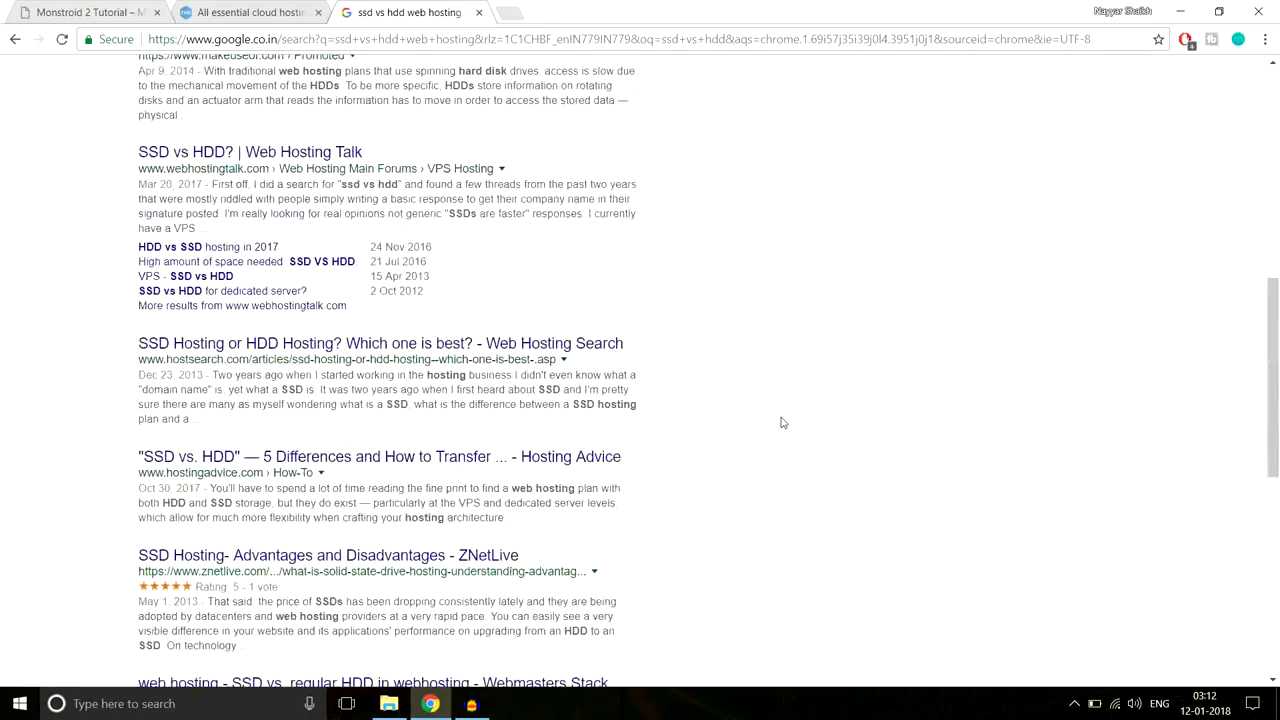
pyautogui.scroll(7, 783, 422)
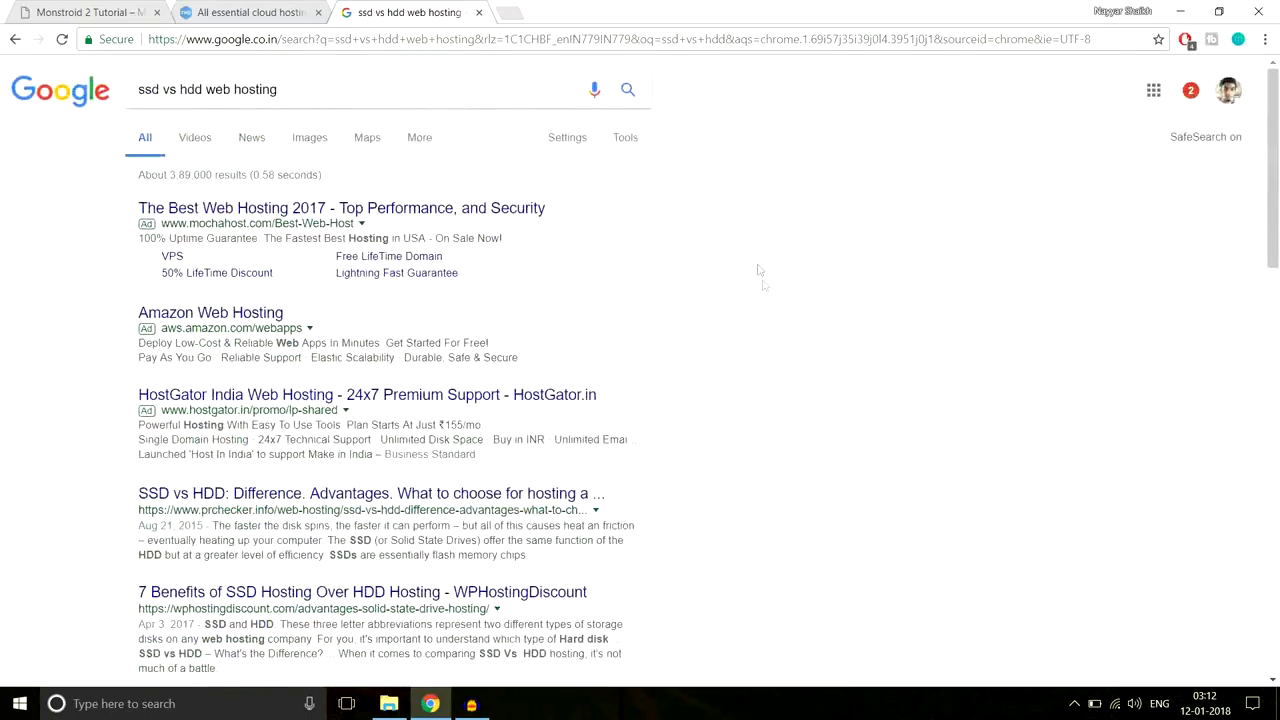
pyautogui.click(311, 140)
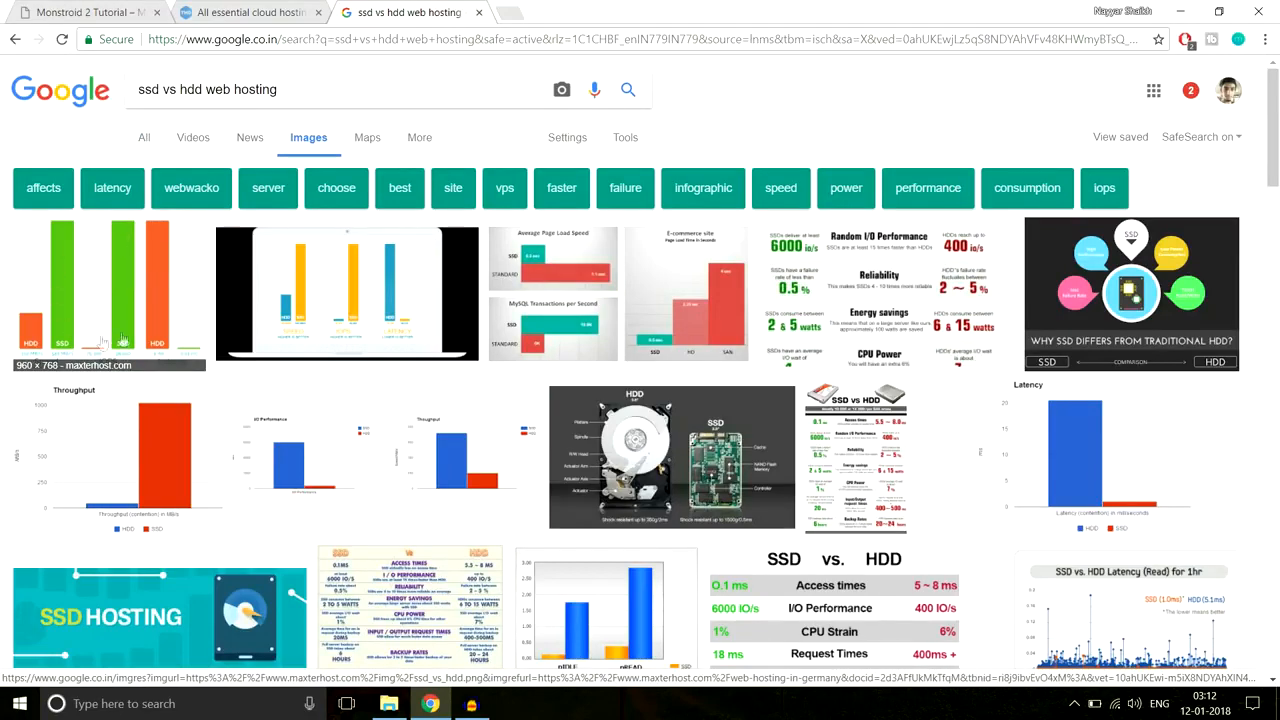
pyautogui.click(81, 290)
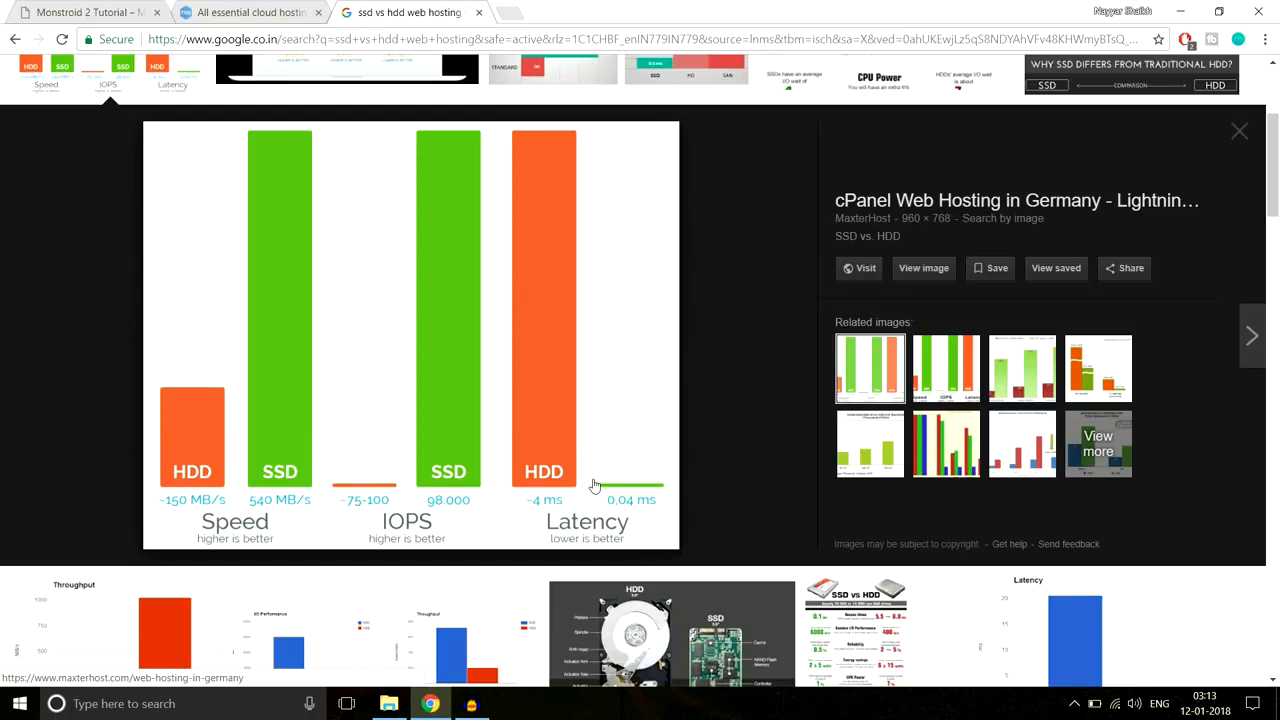
# Step: Close the image tab and highlight Enterprise Cloud's Unlimited SSD Space, Unlimited Websites Hosted and Free Domain
pyautogui.click(479, 13)
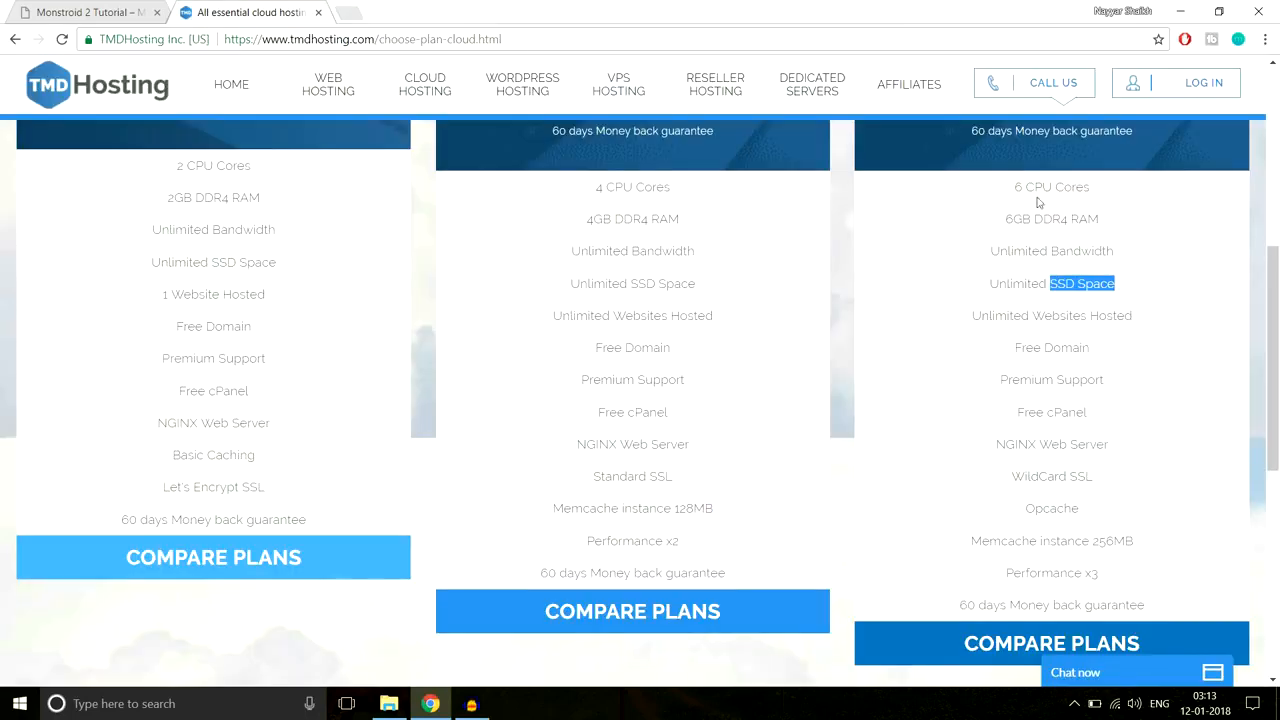
pyautogui.click(1090, 291)
pyautogui.moveTo(1048, 284); pyautogui.dragTo(1131, 289)
pyautogui.click(1129, 289)
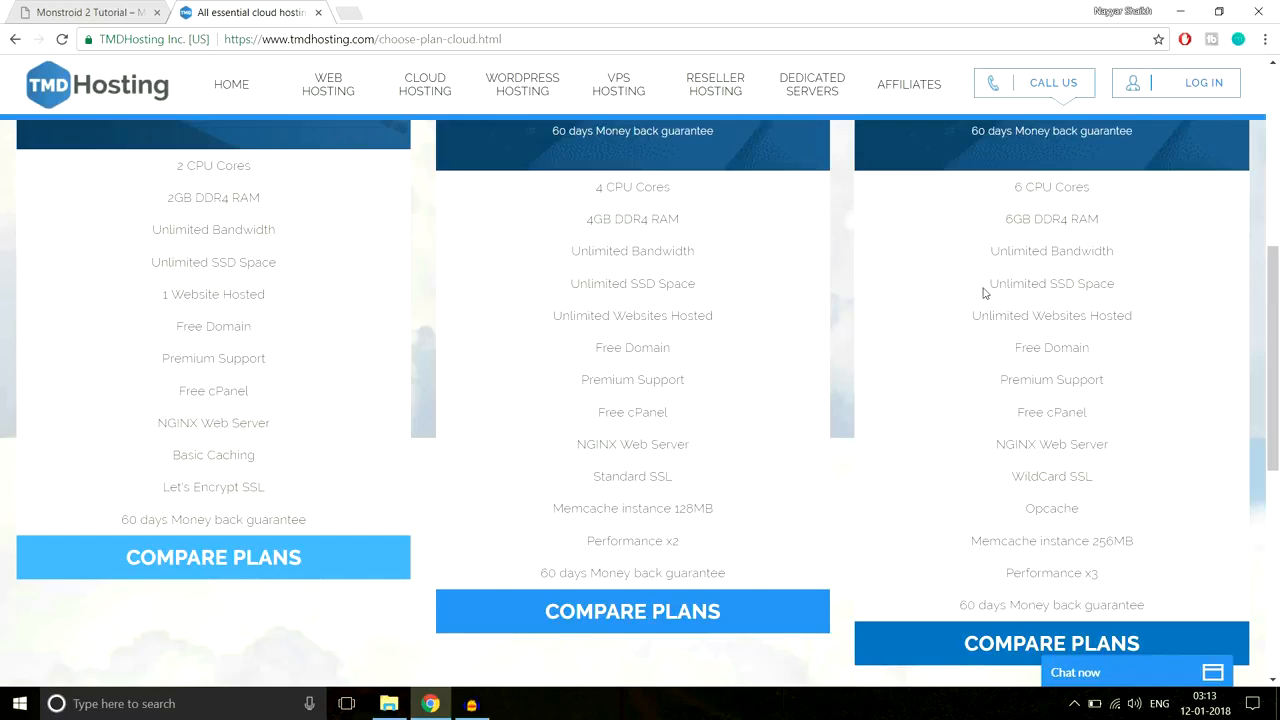
pyautogui.moveTo(985, 289); pyautogui.dragTo(1132, 283)
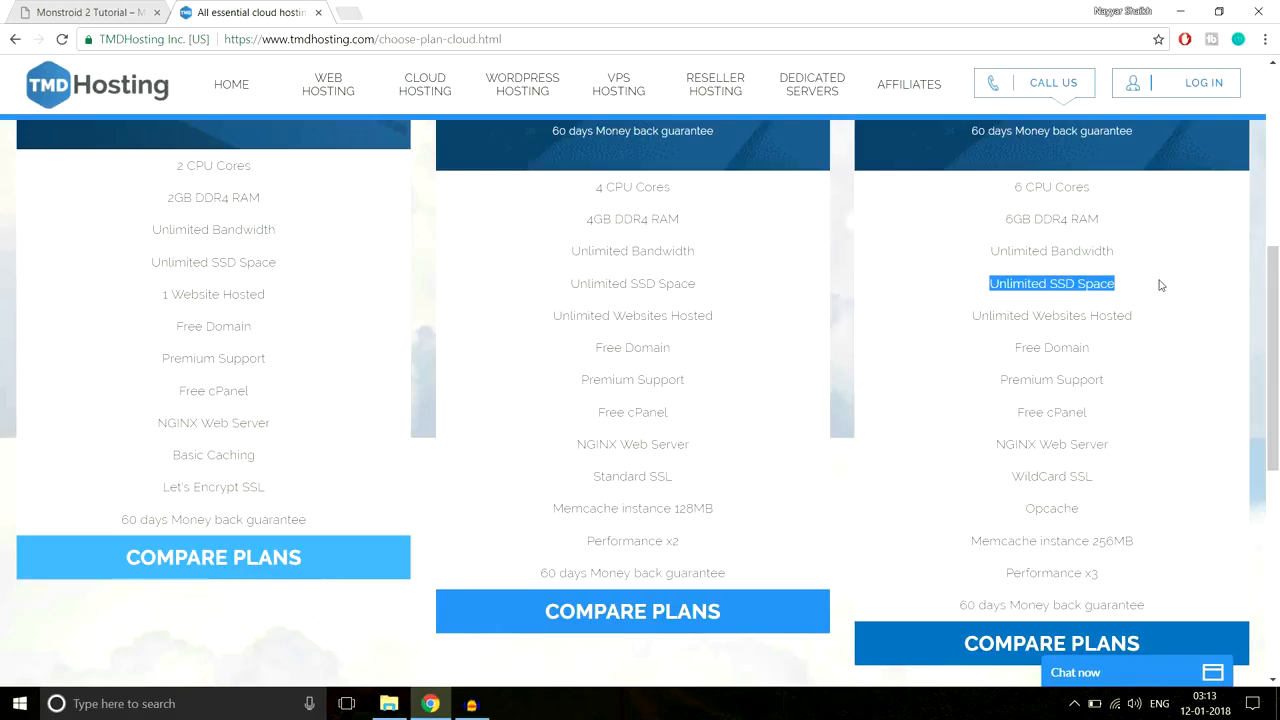
pyautogui.click(1017, 297)
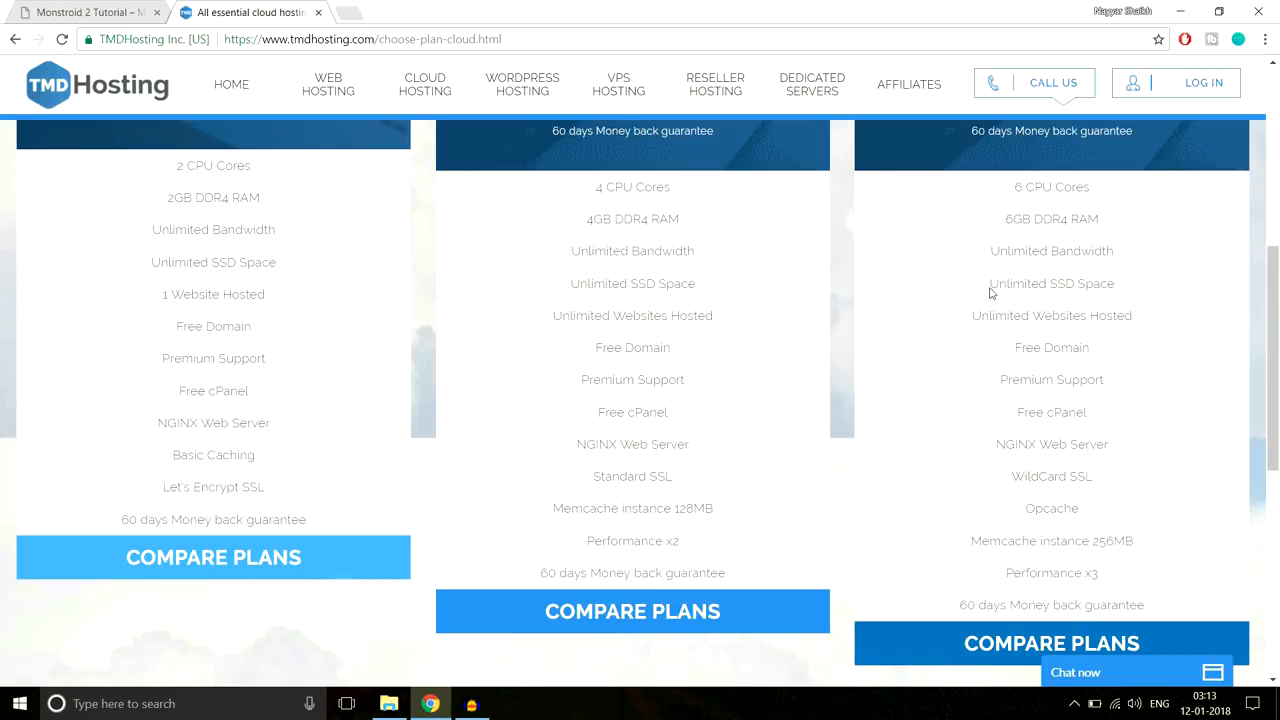
pyautogui.moveTo(990, 292); pyautogui.dragTo(1130, 286)
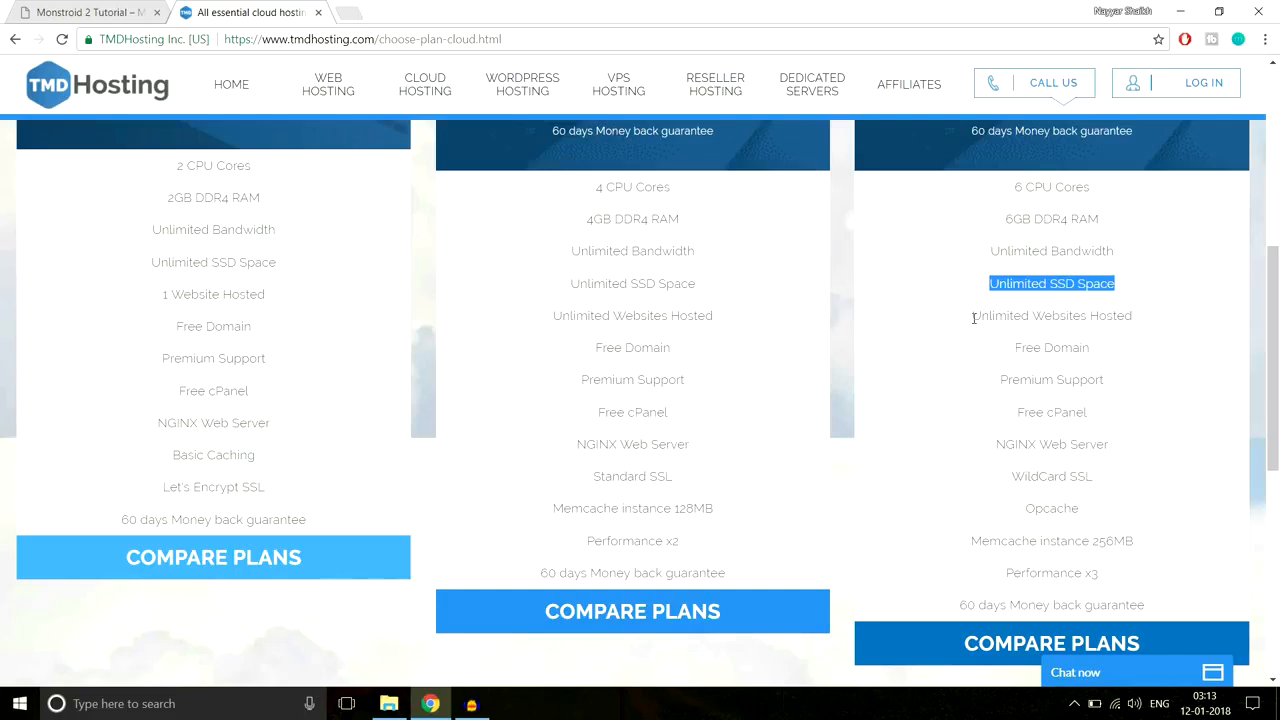
pyautogui.moveTo(973, 318); pyautogui.dragTo(1163, 320)
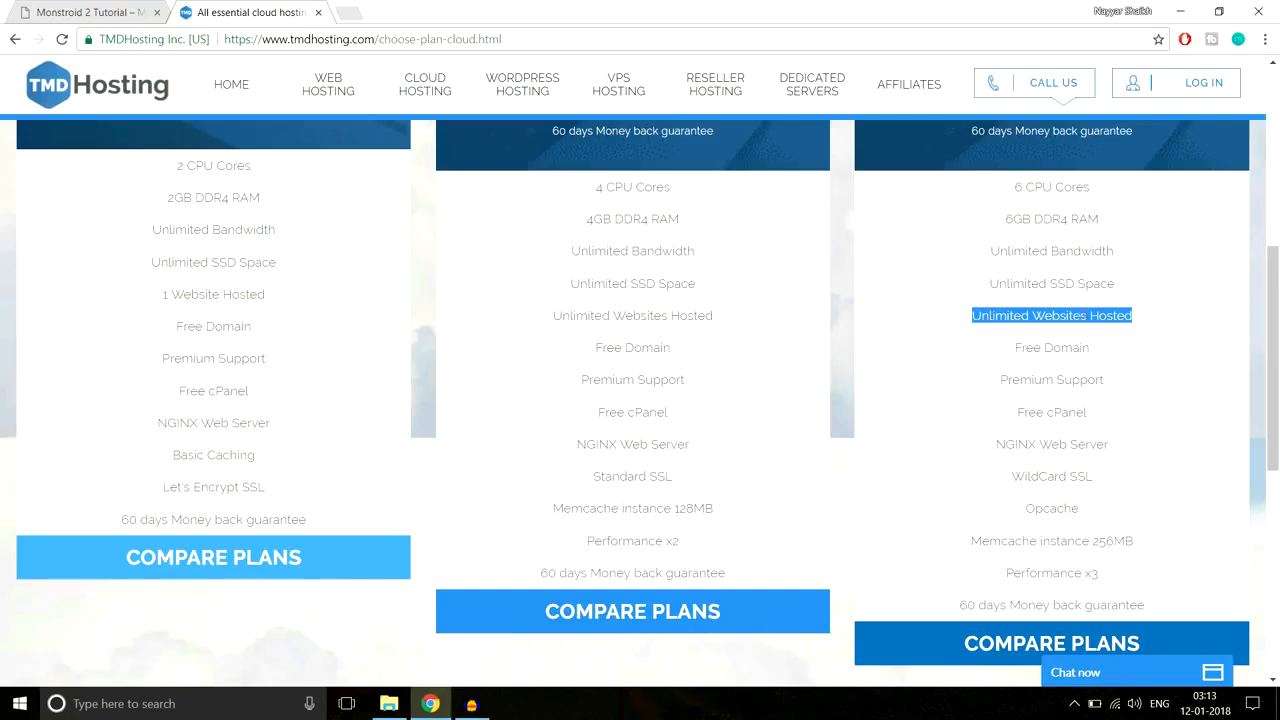
pyautogui.moveTo(1012, 350); pyautogui.dragTo(1098, 350)
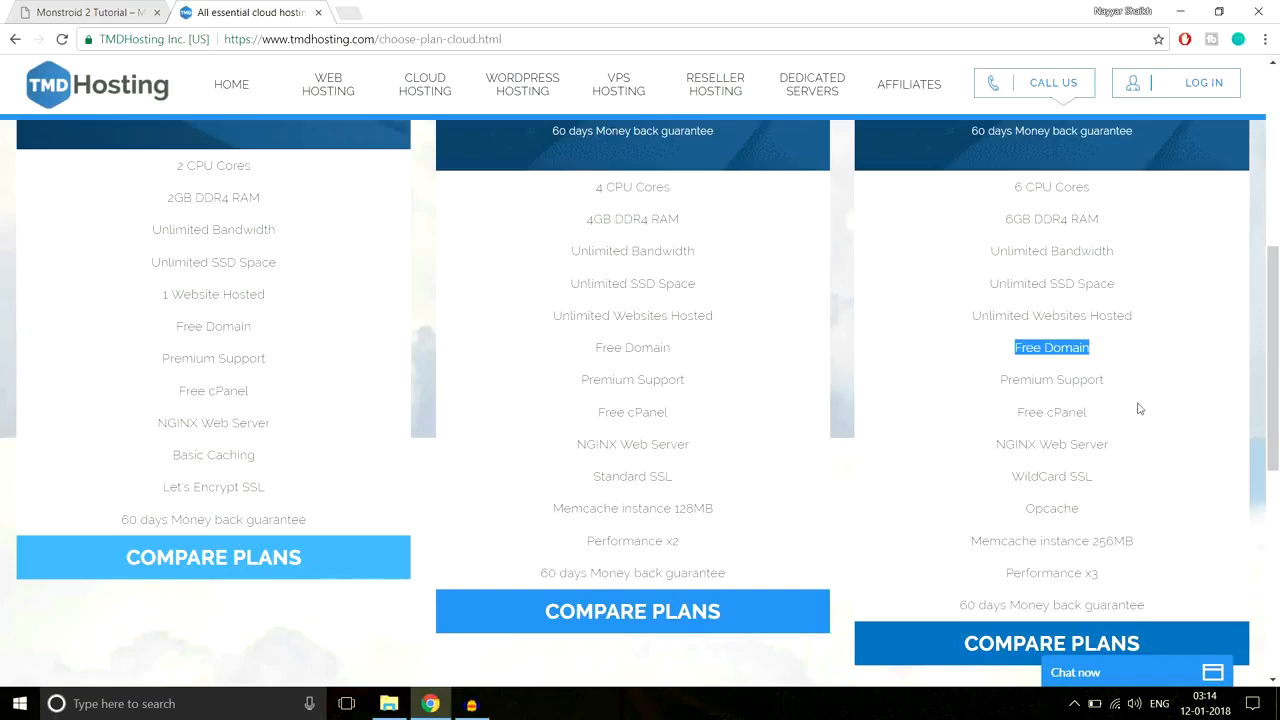
# Step: Highlight the Premium Support, Free cPanel, NGINX Web Server and WildCard SSL plan features
pyautogui.scroll(3, 917, 437)
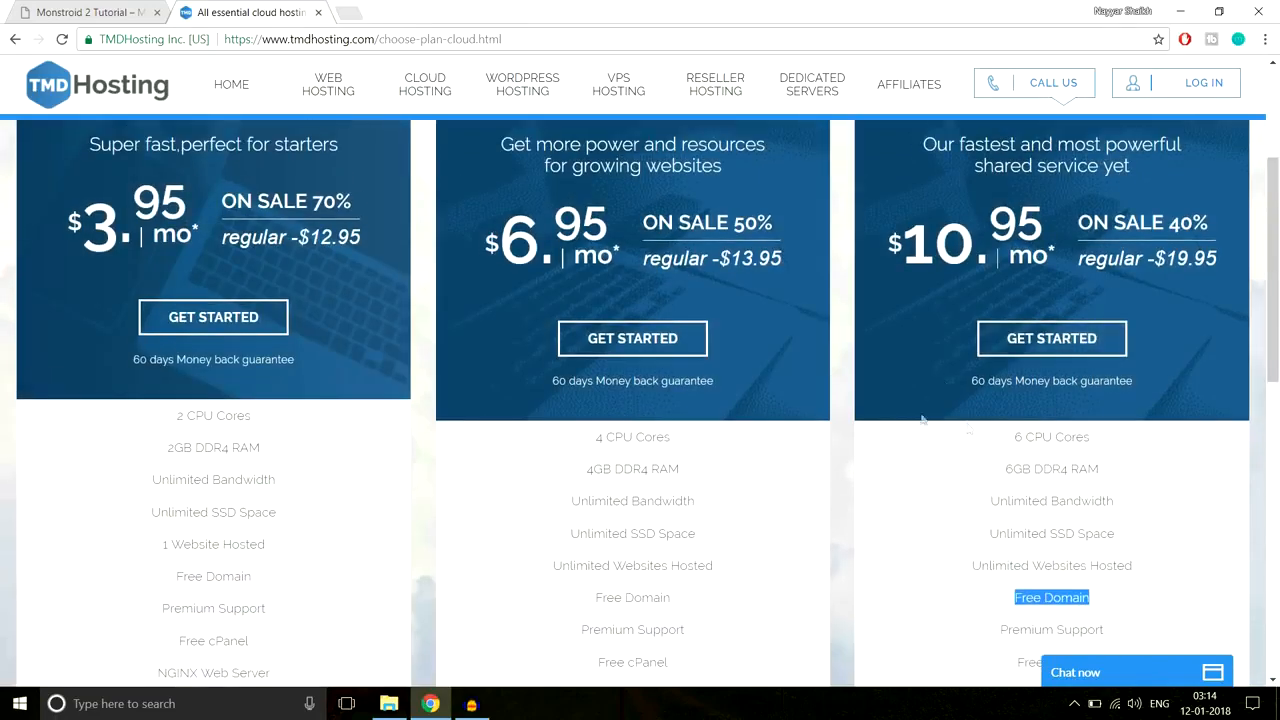
pyautogui.scroll(-4, 1003, 449)
pyautogui.scroll(1, 1067, 418)
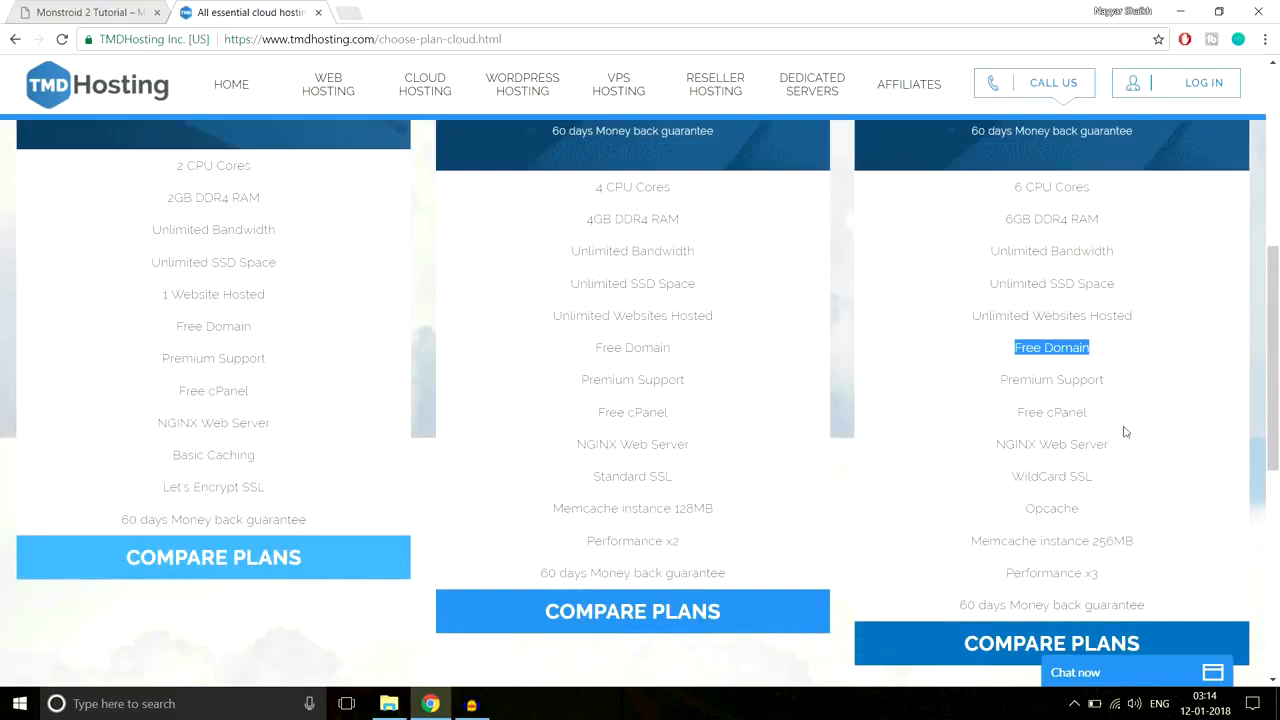
pyautogui.moveTo(996, 379); pyautogui.dragTo(1131, 378)
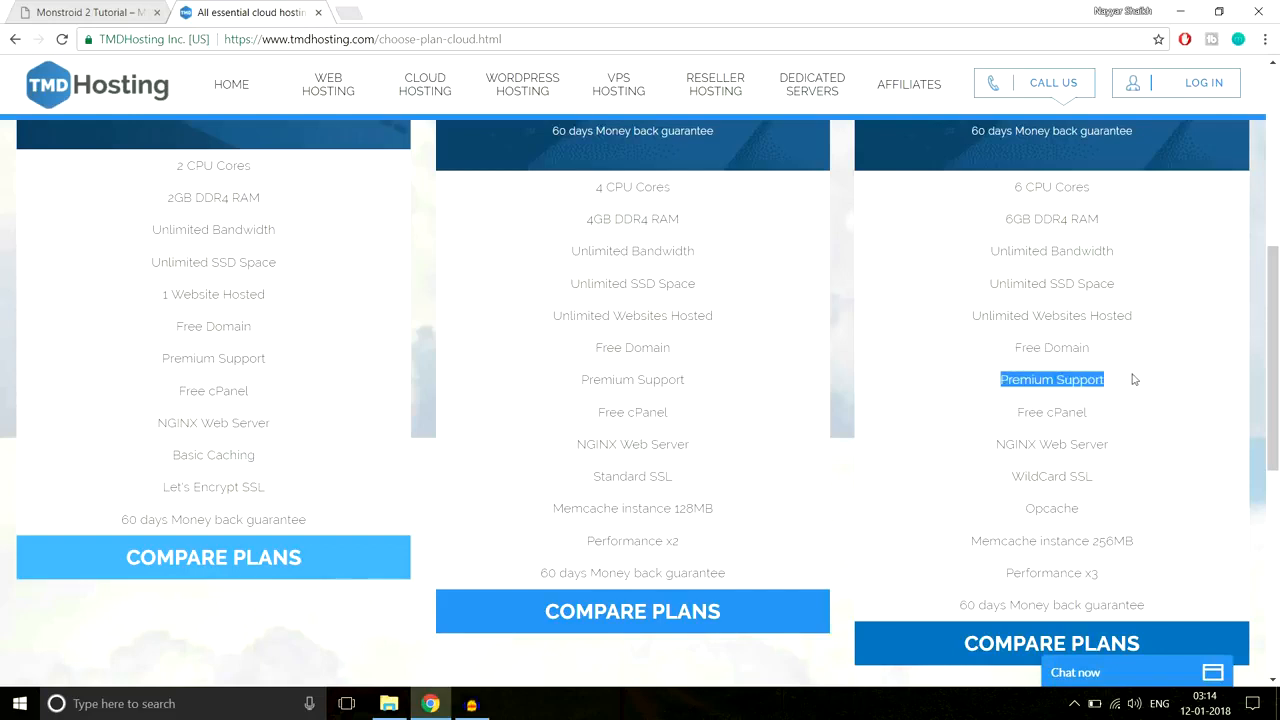
pyautogui.moveTo(1018, 410); pyautogui.dragTo(1109, 414)
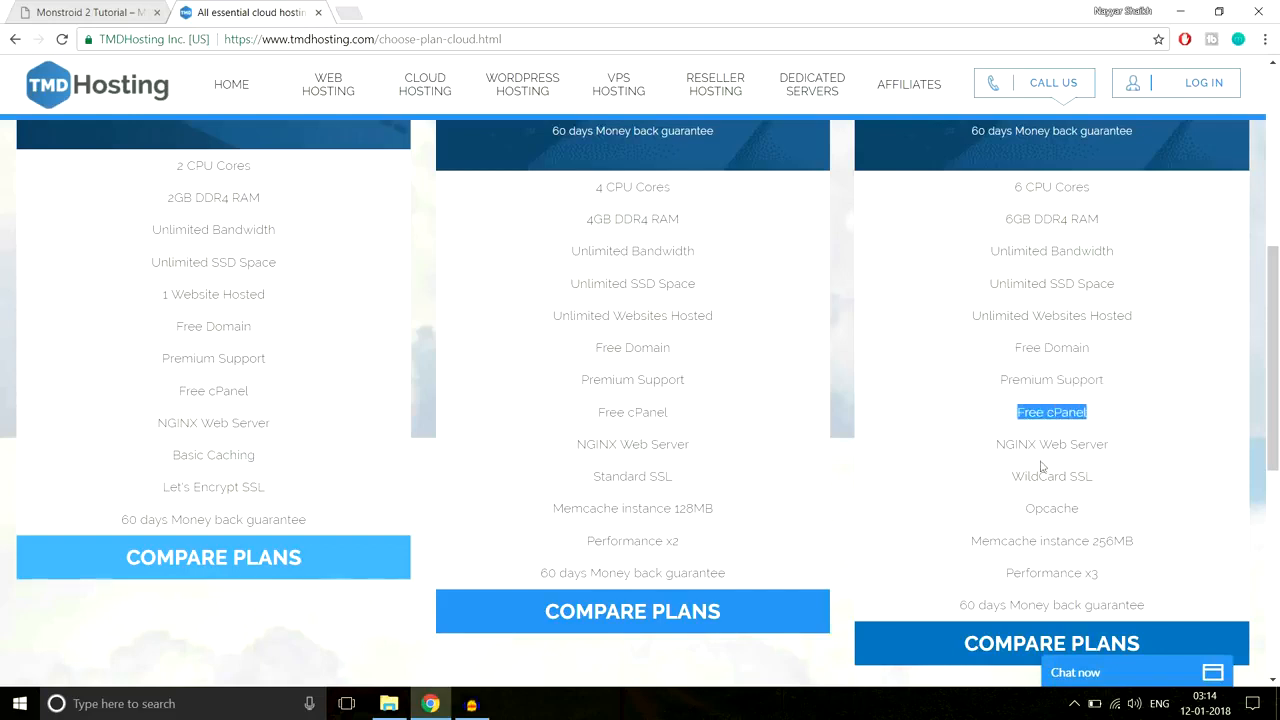
pyautogui.moveTo(996, 444); pyautogui.dragTo(1130, 443)
pyautogui.moveTo(1010, 478); pyautogui.dragTo(1109, 481)
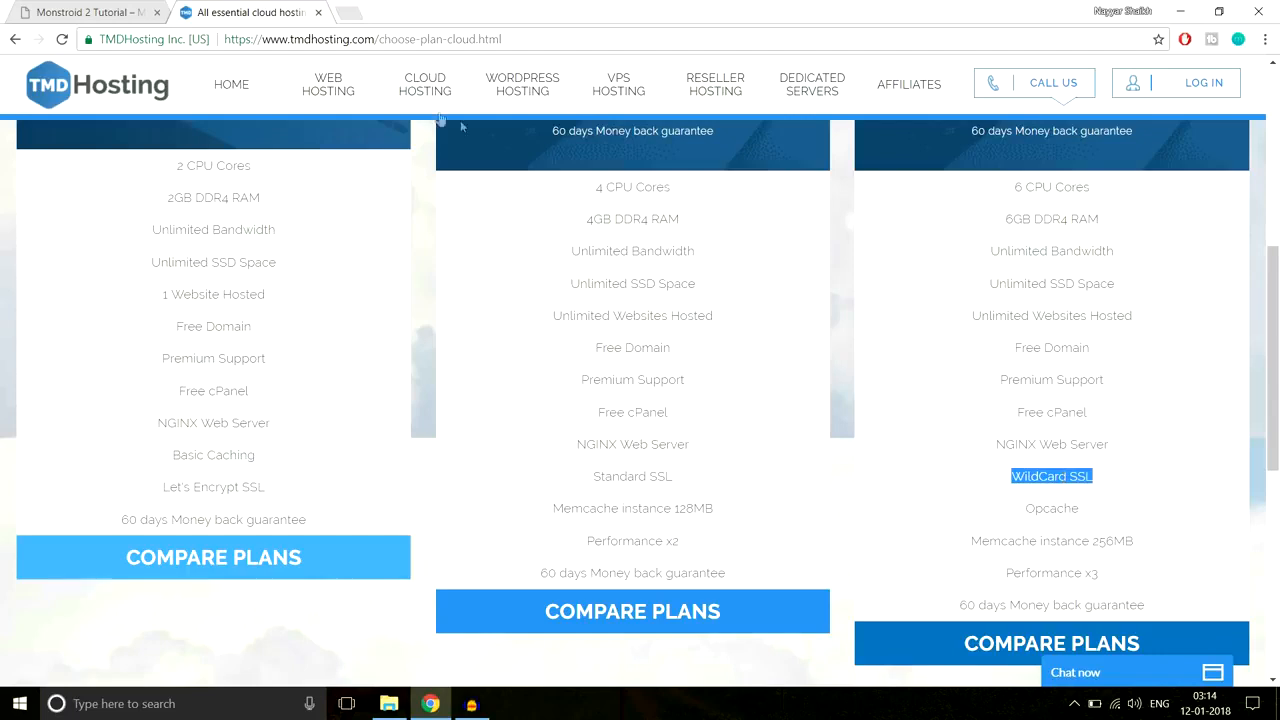
pyautogui.click(1015, 480)
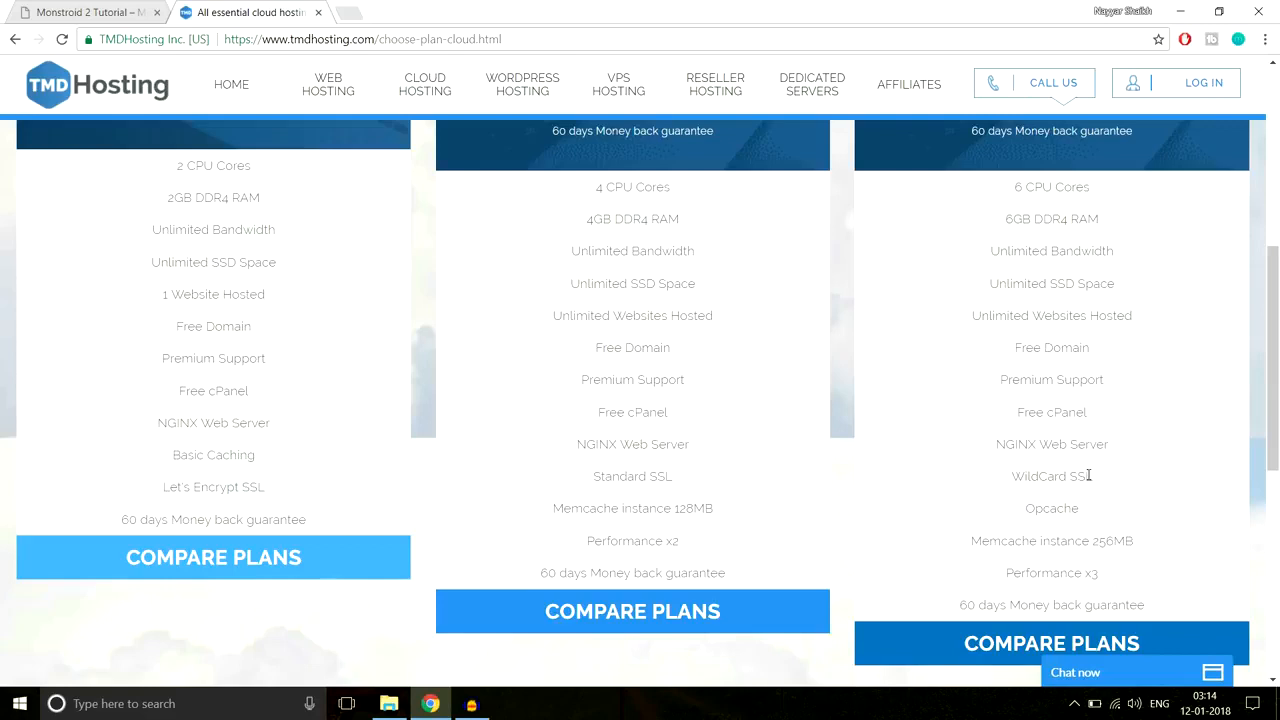
pyautogui.doubleClick(1084, 476)
# Step: Highlight the Opcache, Memcache 256MB, Performance x3 and 60-day money-back guarantee lines
pyautogui.scroll(-1, 1163, 514)
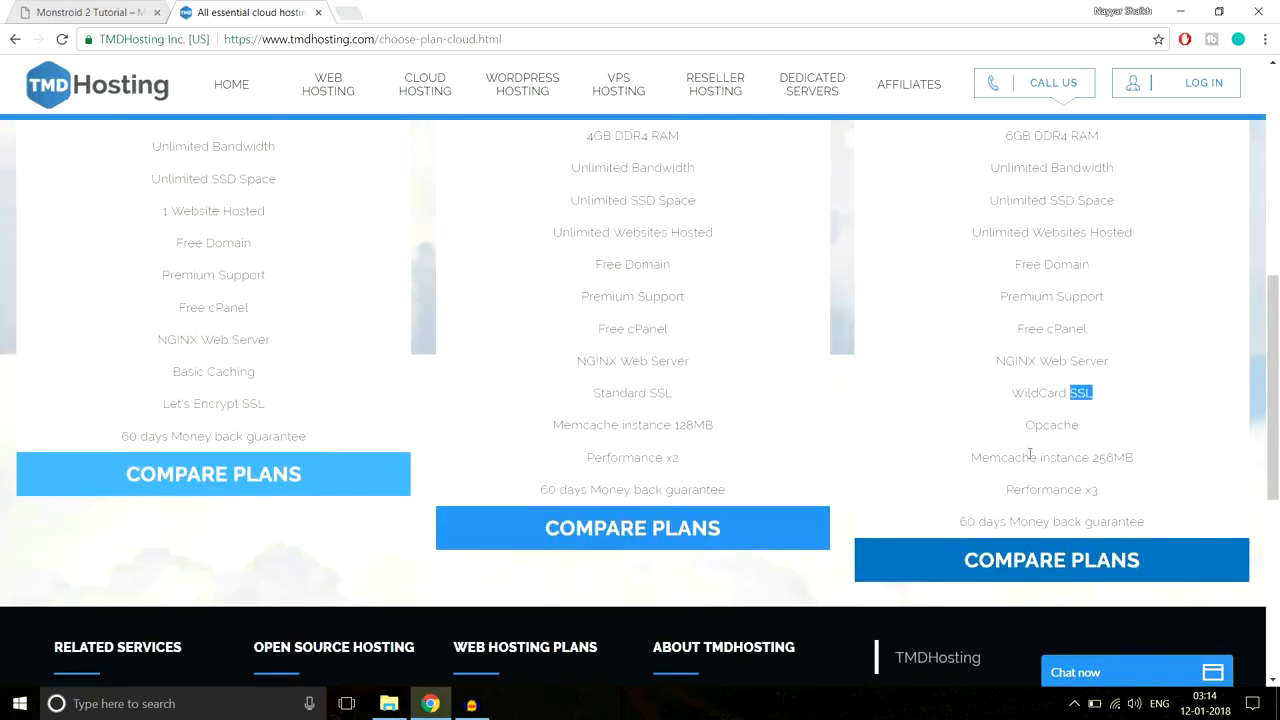
pyautogui.moveTo(1025, 432); pyautogui.dragTo(1118, 427)
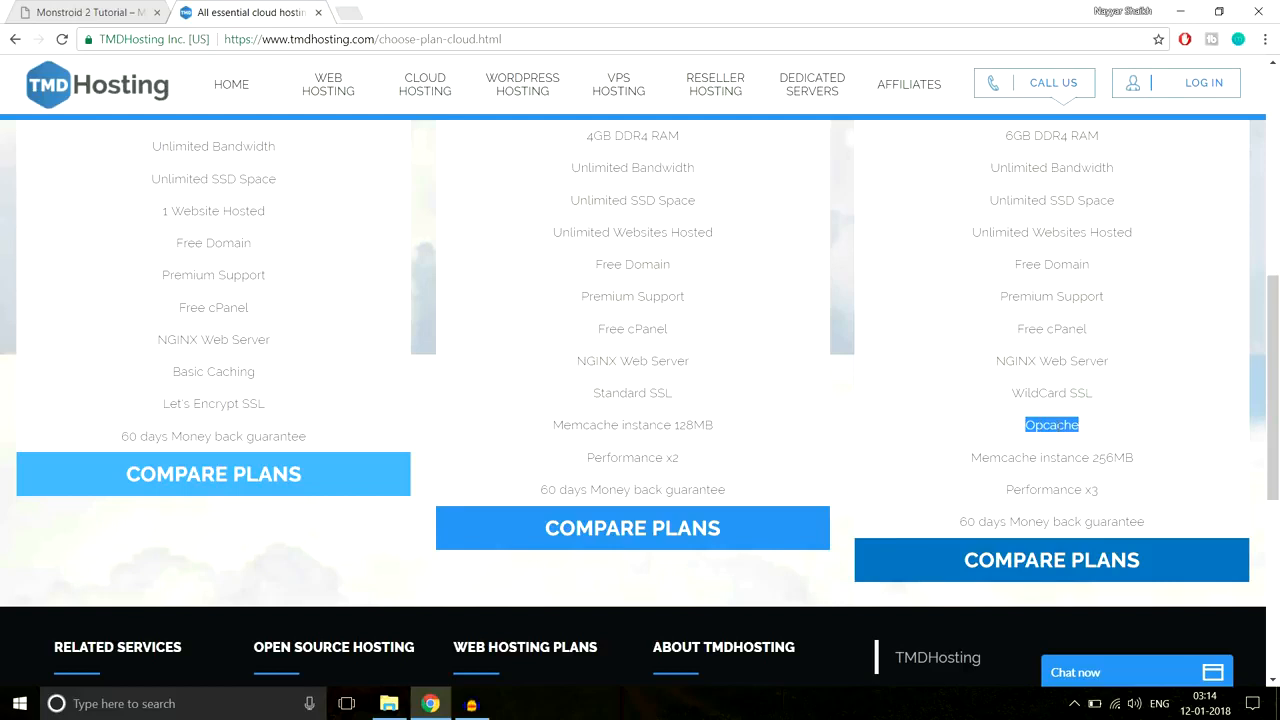
pyautogui.moveTo(968, 462); pyautogui.dragTo(1160, 456)
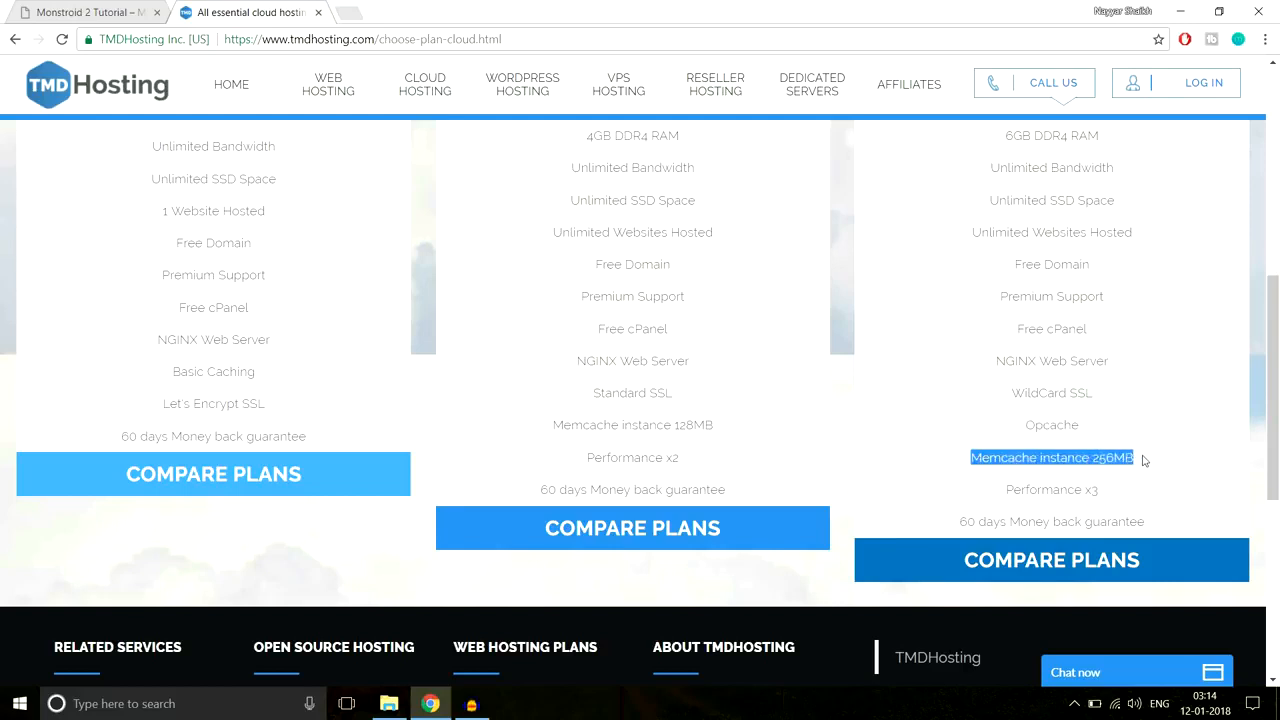
pyautogui.click(1145, 460)
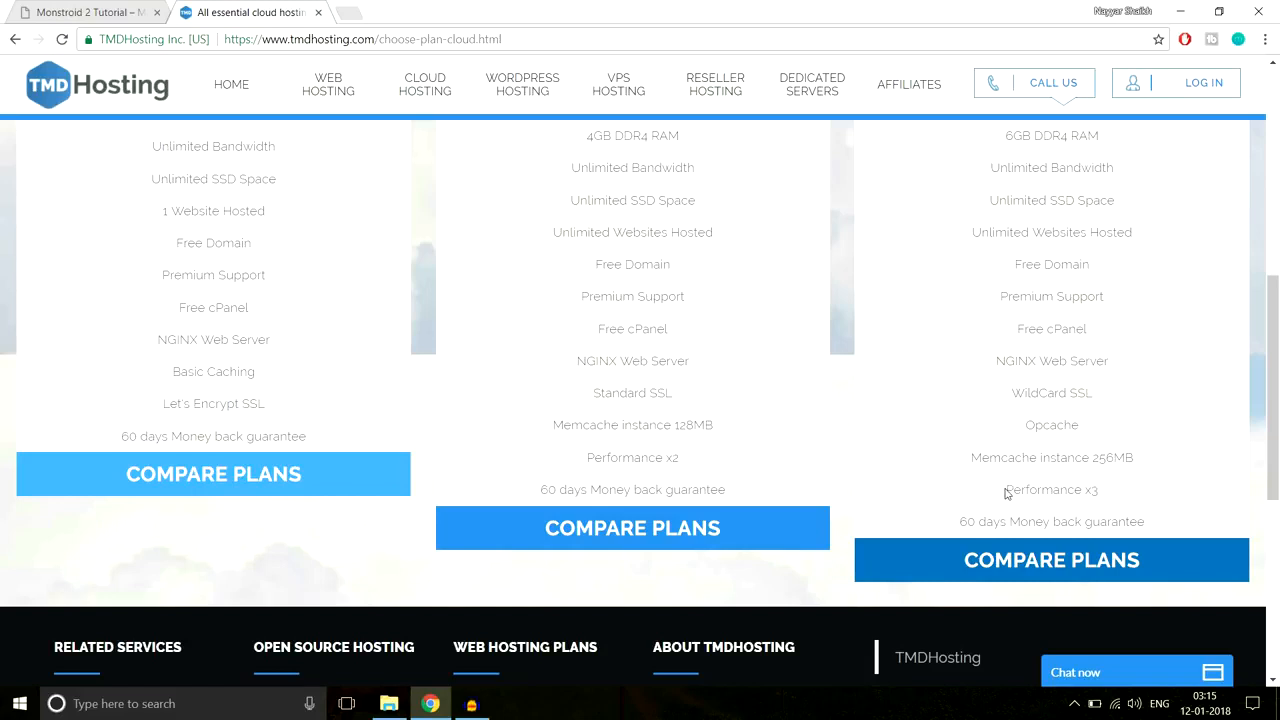
pyautogui.moveTo(1005, 490); pyautogui.dragTo(1117, 492)
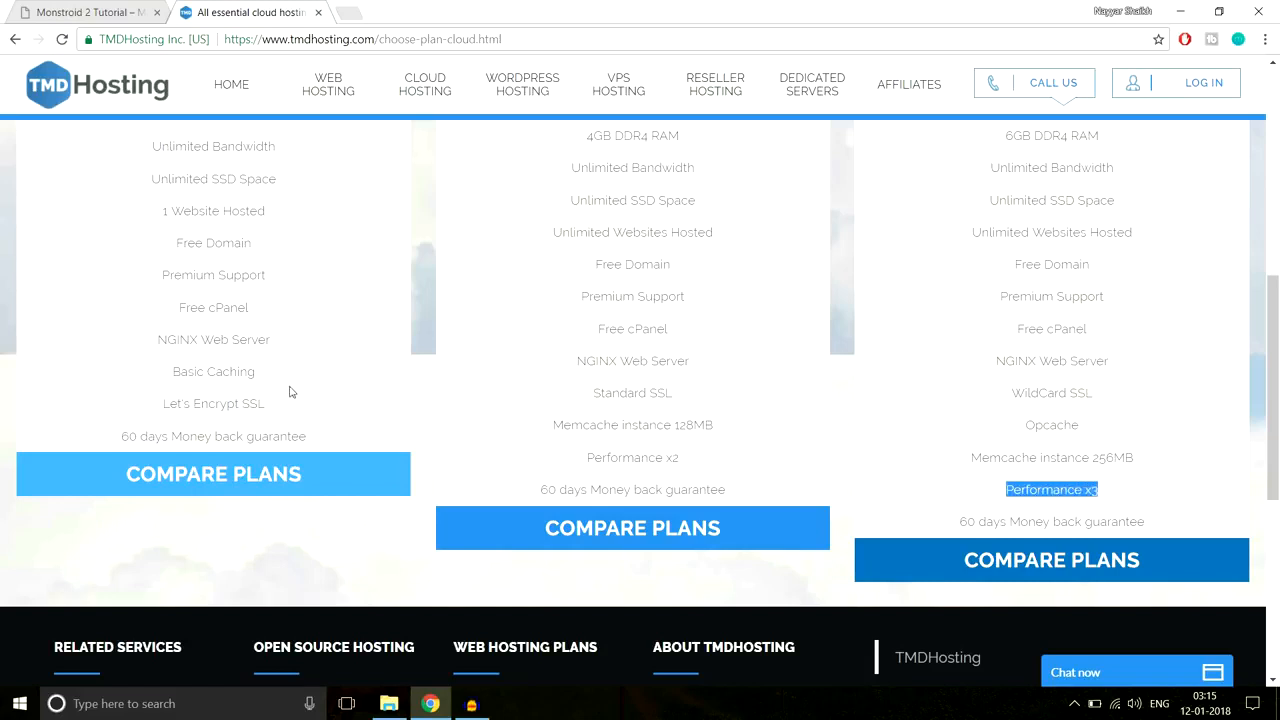
pyautogui.moveTo(960, 521); pyautogui.dragTo(1183, 519)
# Step: Compare Starter Cloud's 1 Website Hosted limit against the other plans' Unlimited Websites
pyautogui.scroll(3, 1207, 532)
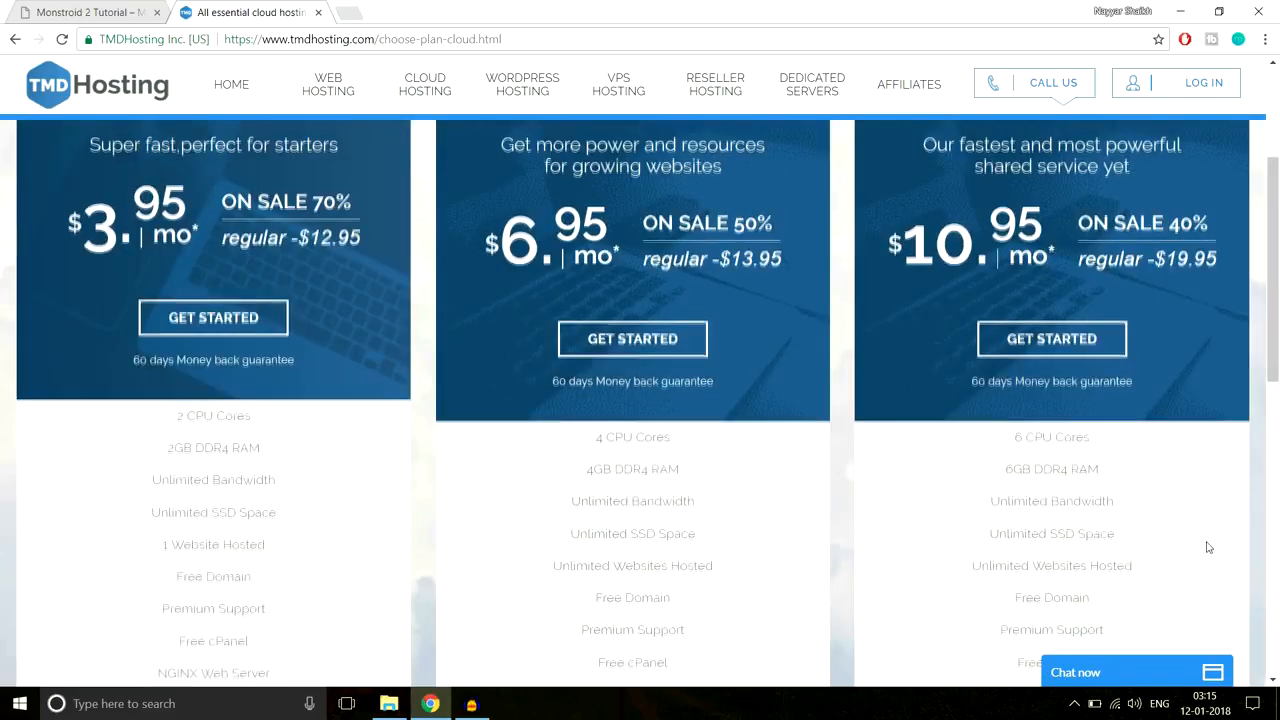
pyautogui.scroll(2, 1207, 543)
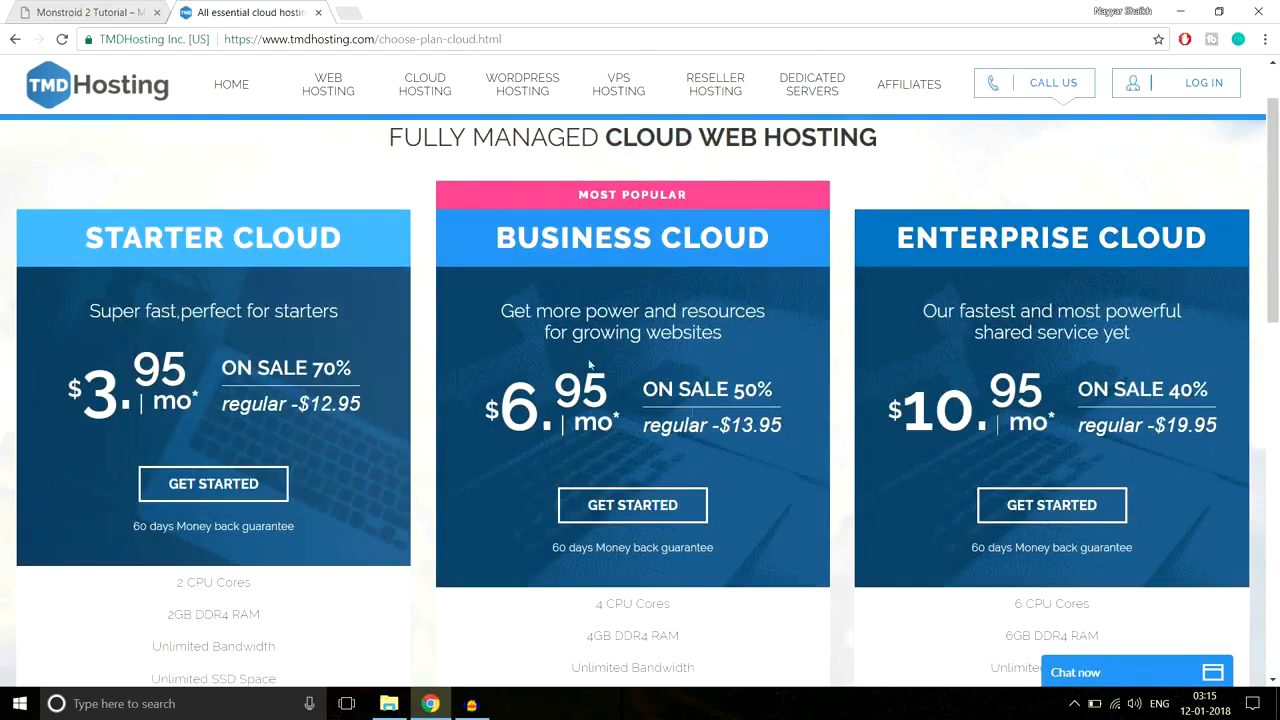
pyautogui.scroll(-3, 1065, 330)
pyautogui.moveTo(86, 238); pyautogui.dragTo(380, 270)
pyautogui.scroll(-1, 381, 340)
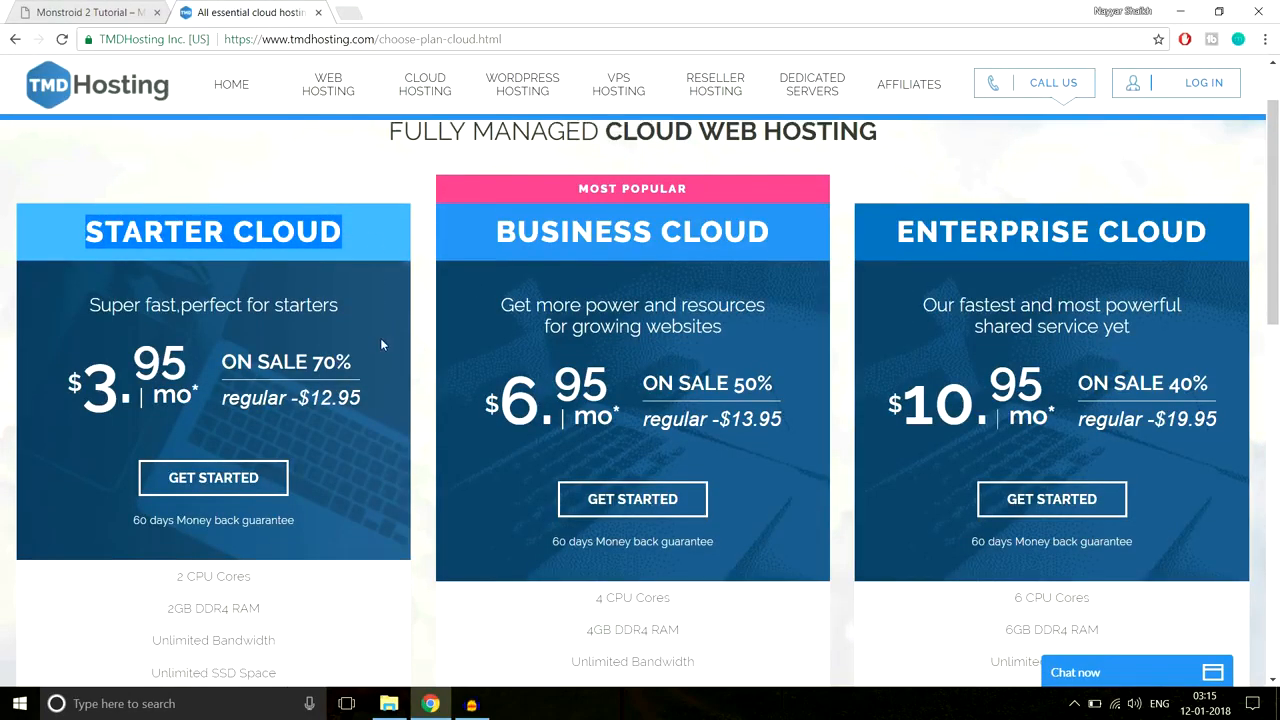
pyautogui.scroll(-4, 381, 345)
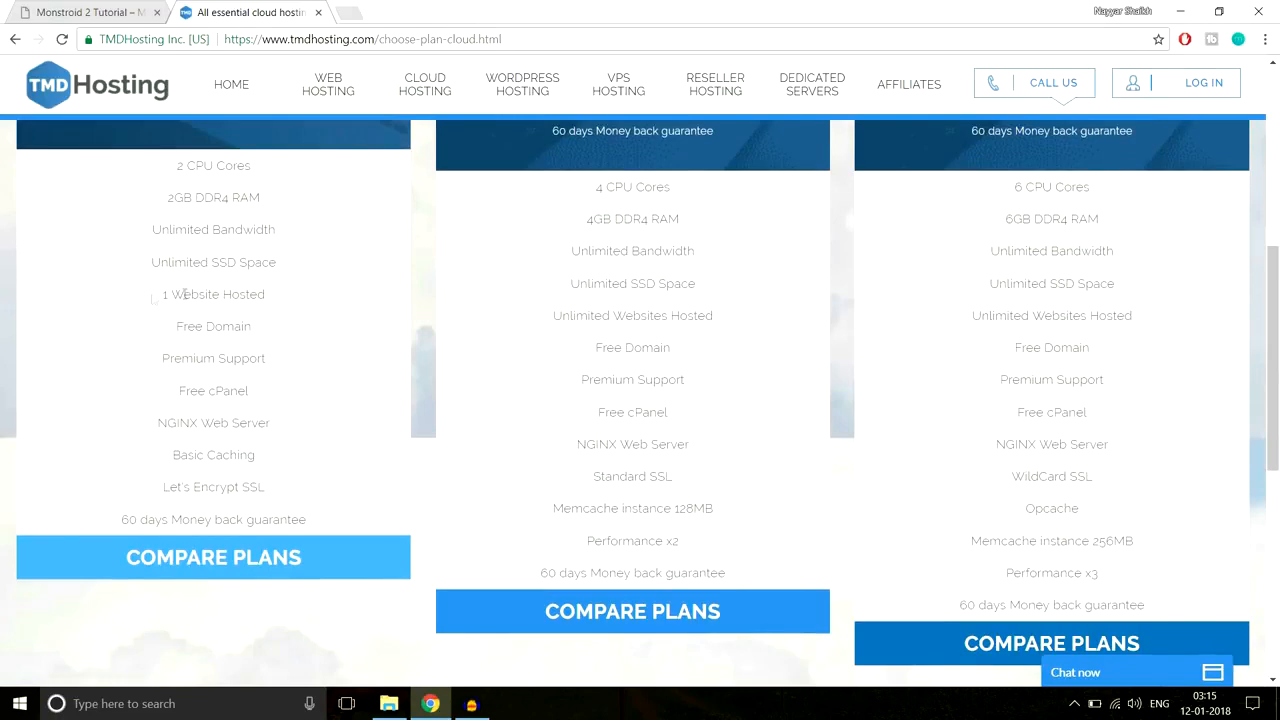
pyautogui.moveTo(152, 298); pyautogui.dragTo(293, 298)
pyautogui.scroll(3, 332, 377)
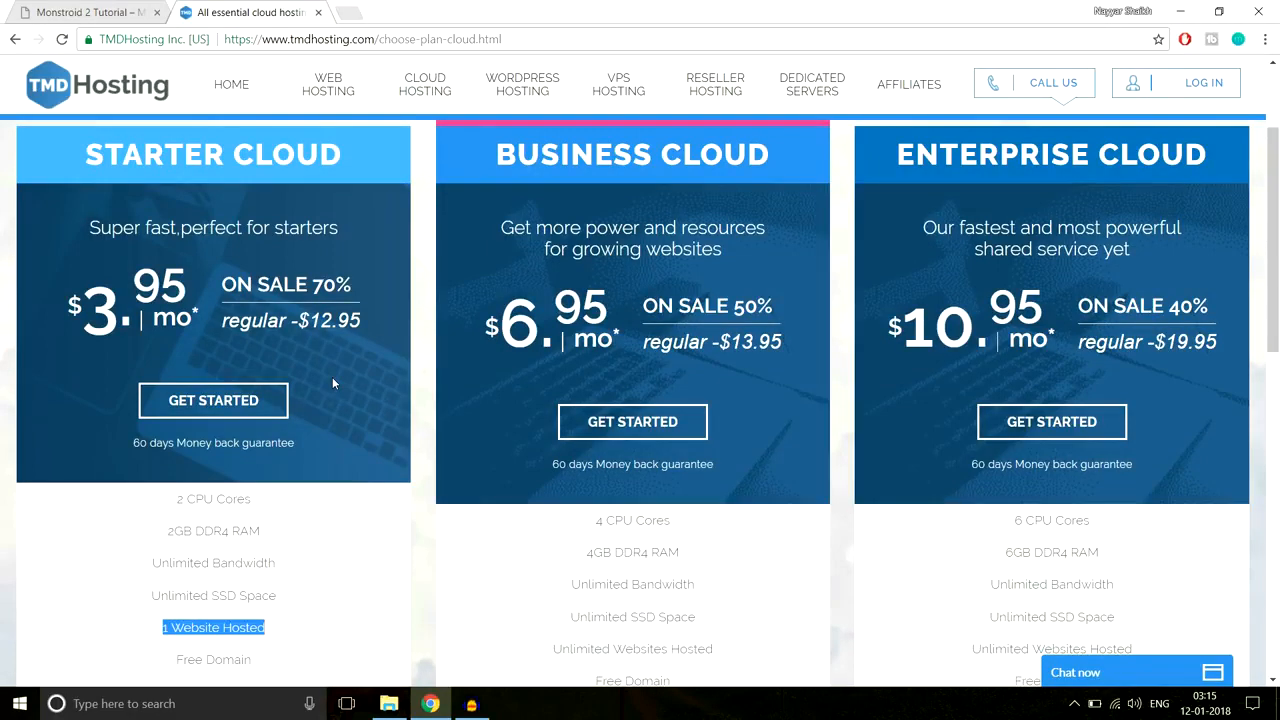
pyautogui.scroll(-3, 369, 370)
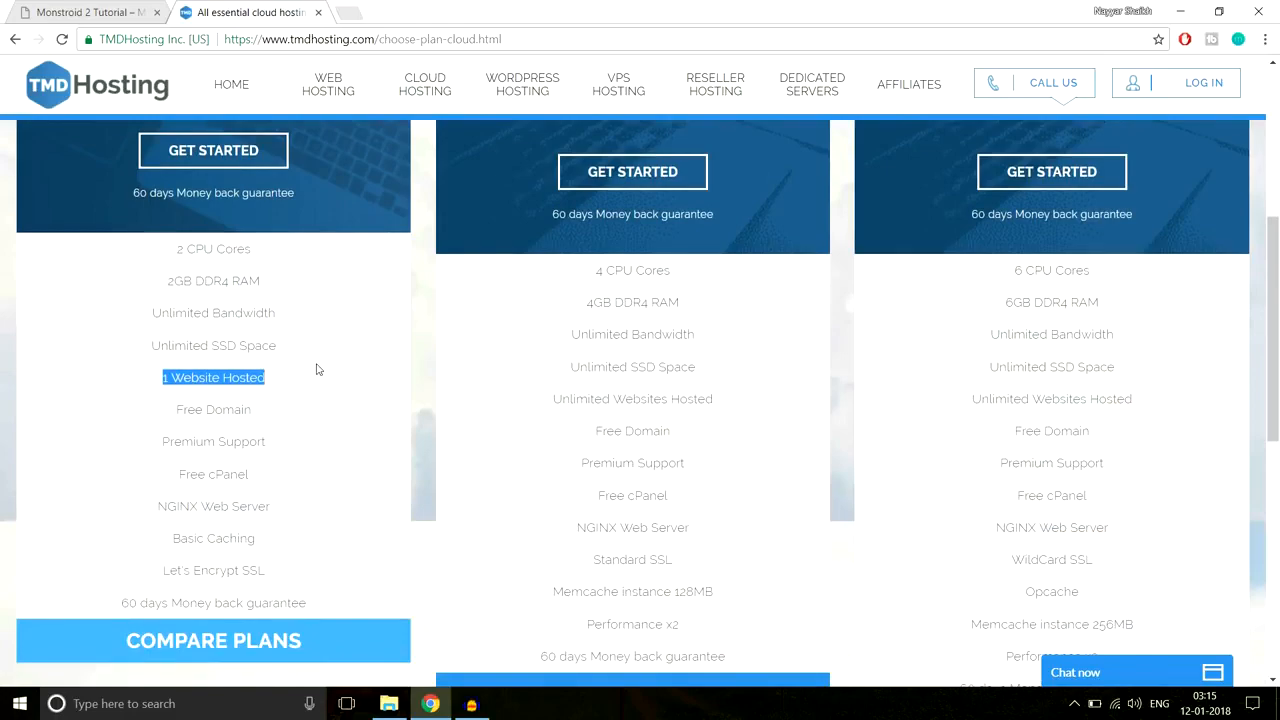
pyautogui.scroll(4, 781, 428)
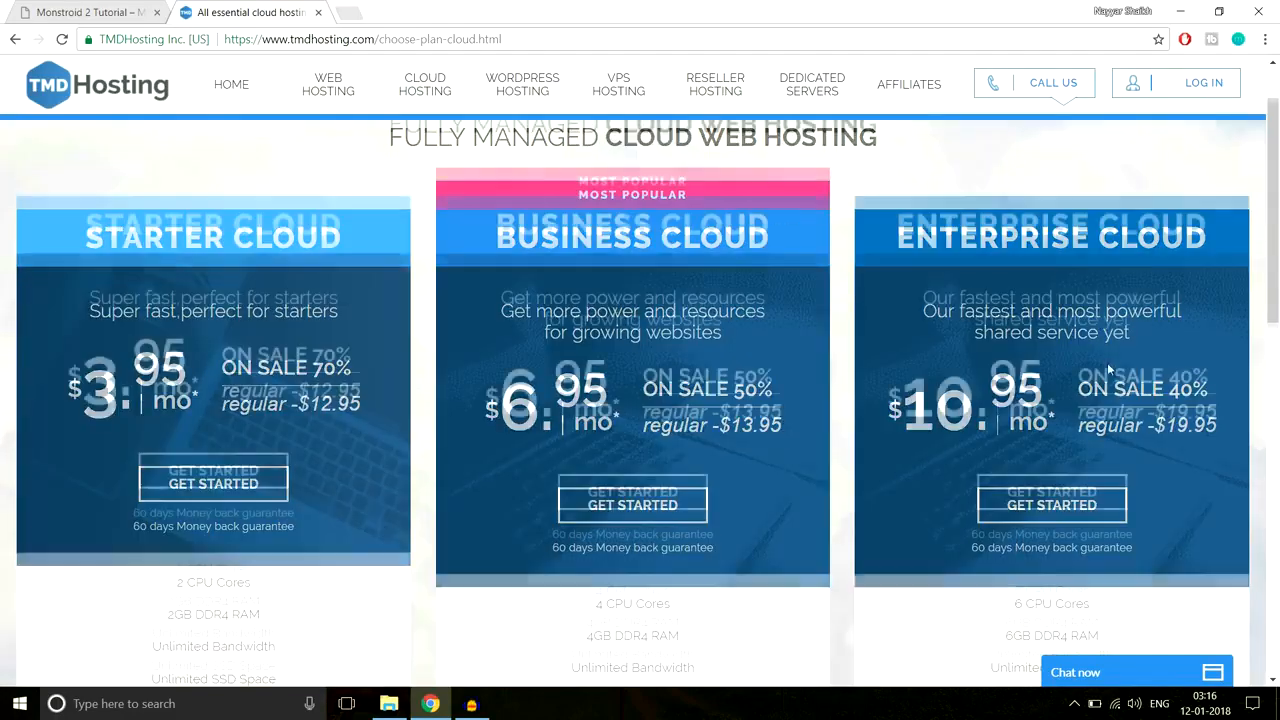
pyautogui.scroll(-5, 1107, 362)
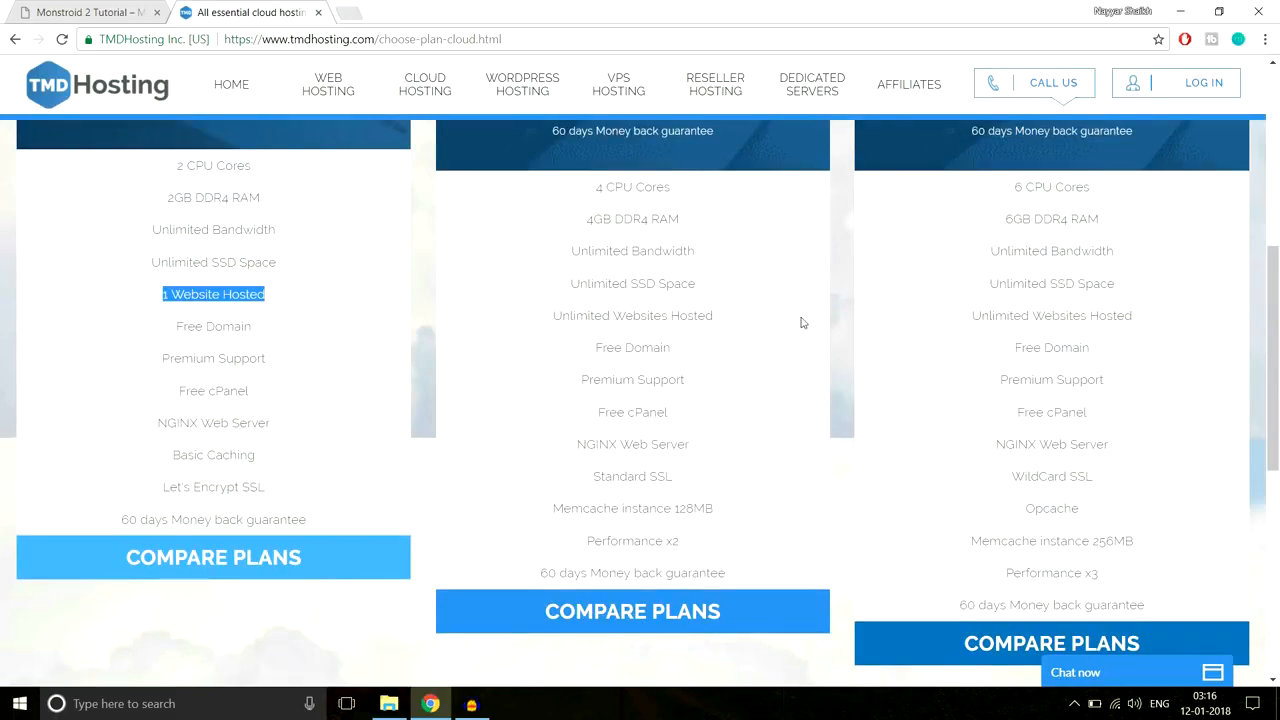
pyautogui.scroll(-2, 1137, 348)
pyautogui.scroll(5, 1138, 348)
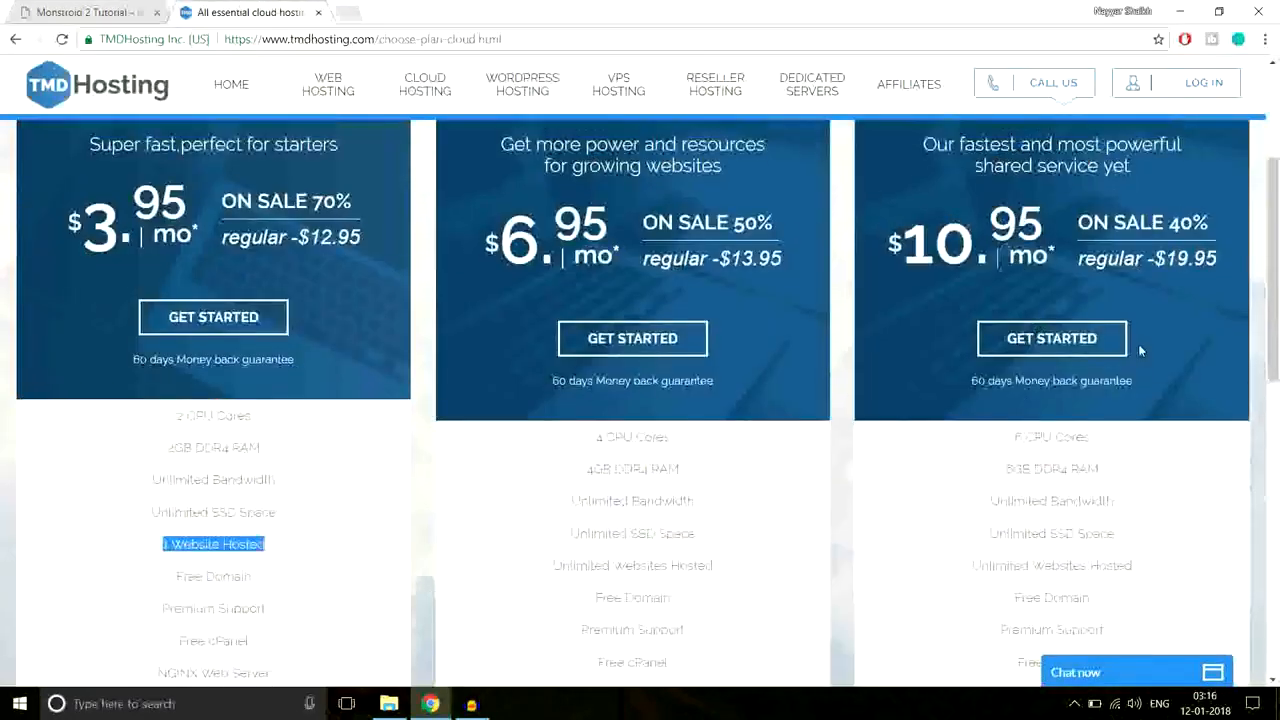
pyautogui.scroll(3, 1138, 349)
pyautogui.scroll(-7, 1100, 340)
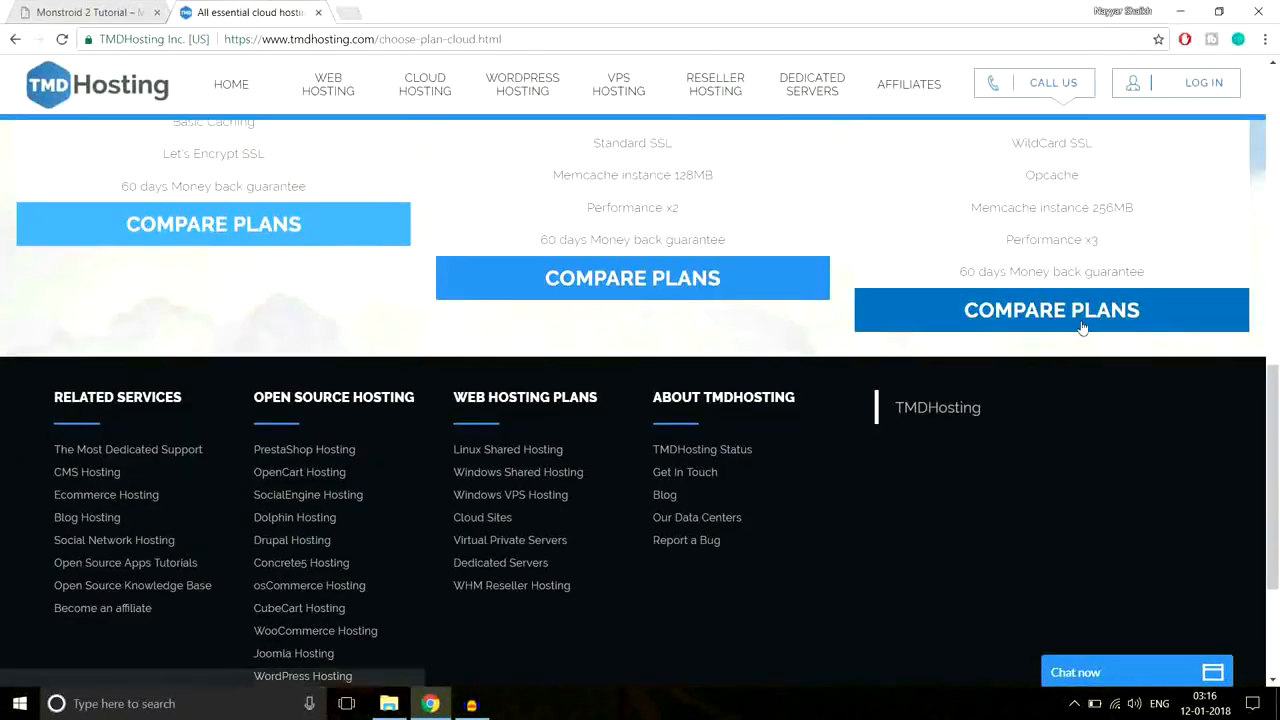
pyautogui.scroll(6, 1085, 330)
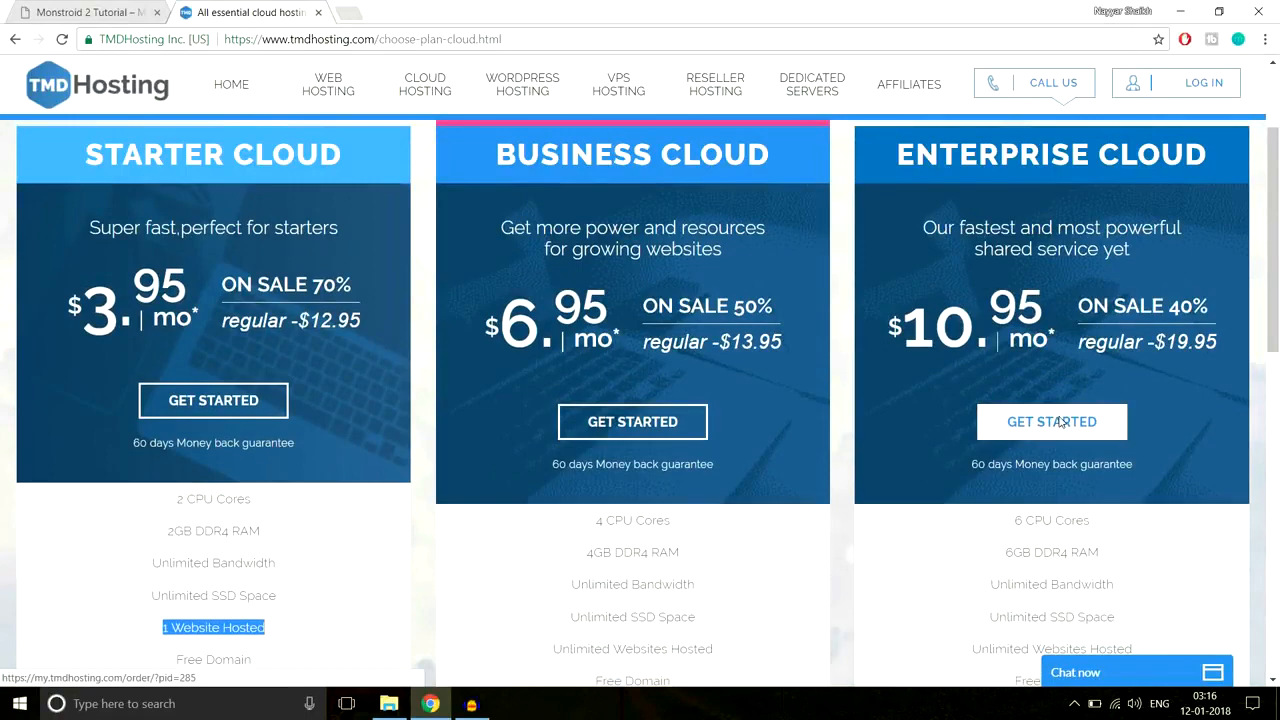
# Step: Order Enterprise Cloud with a new domain name on the .com extension and proceed
pyautogui.click(1062, 422)
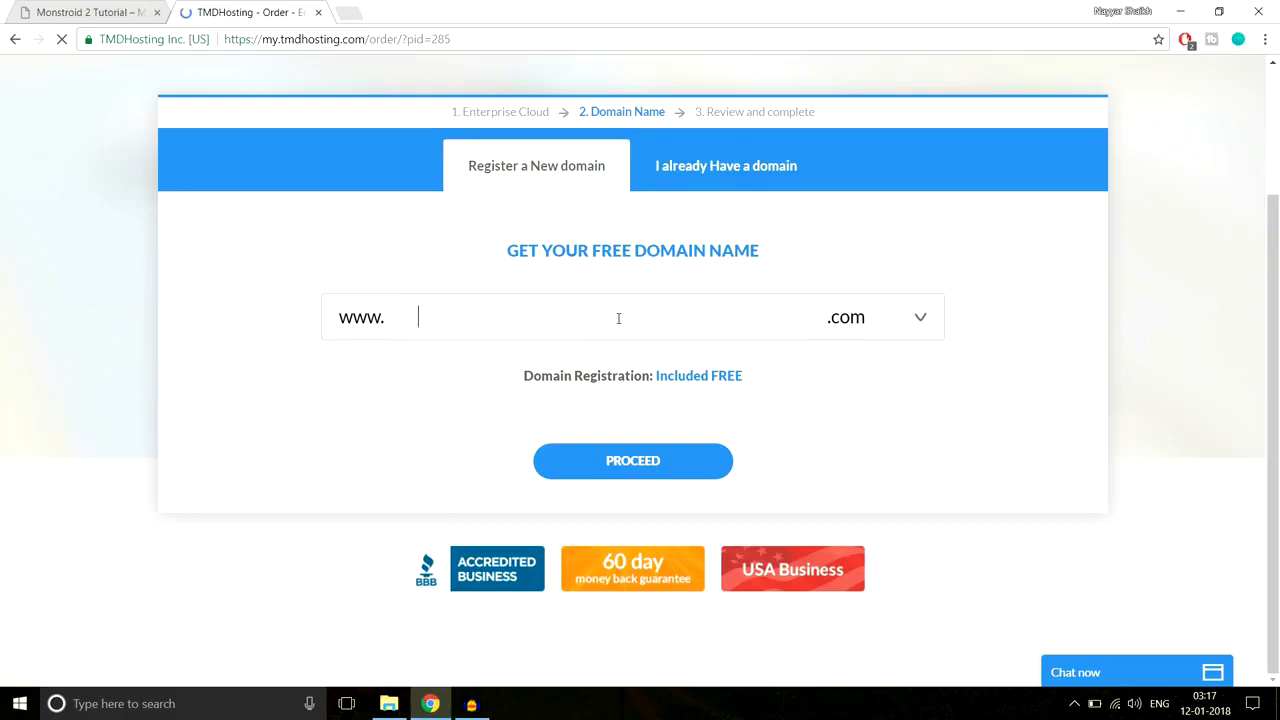
pyautogui.write('nayyarshai')
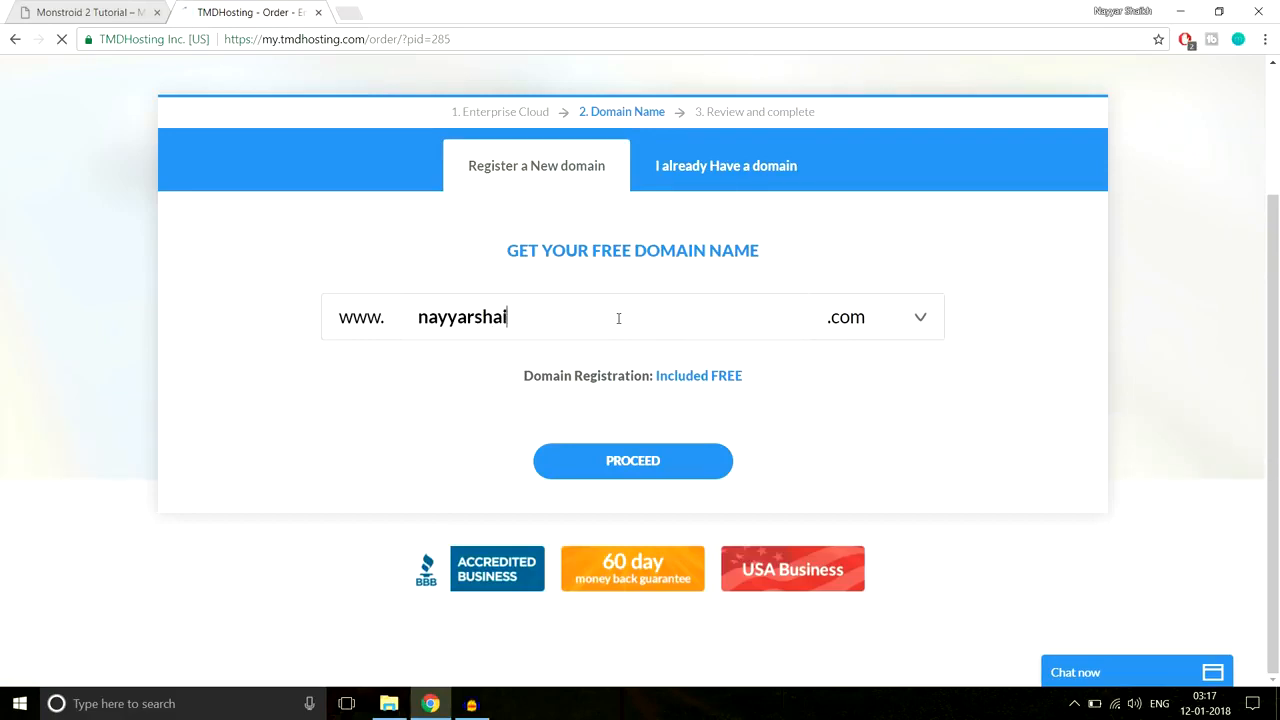
pyautogui.write('kh1')
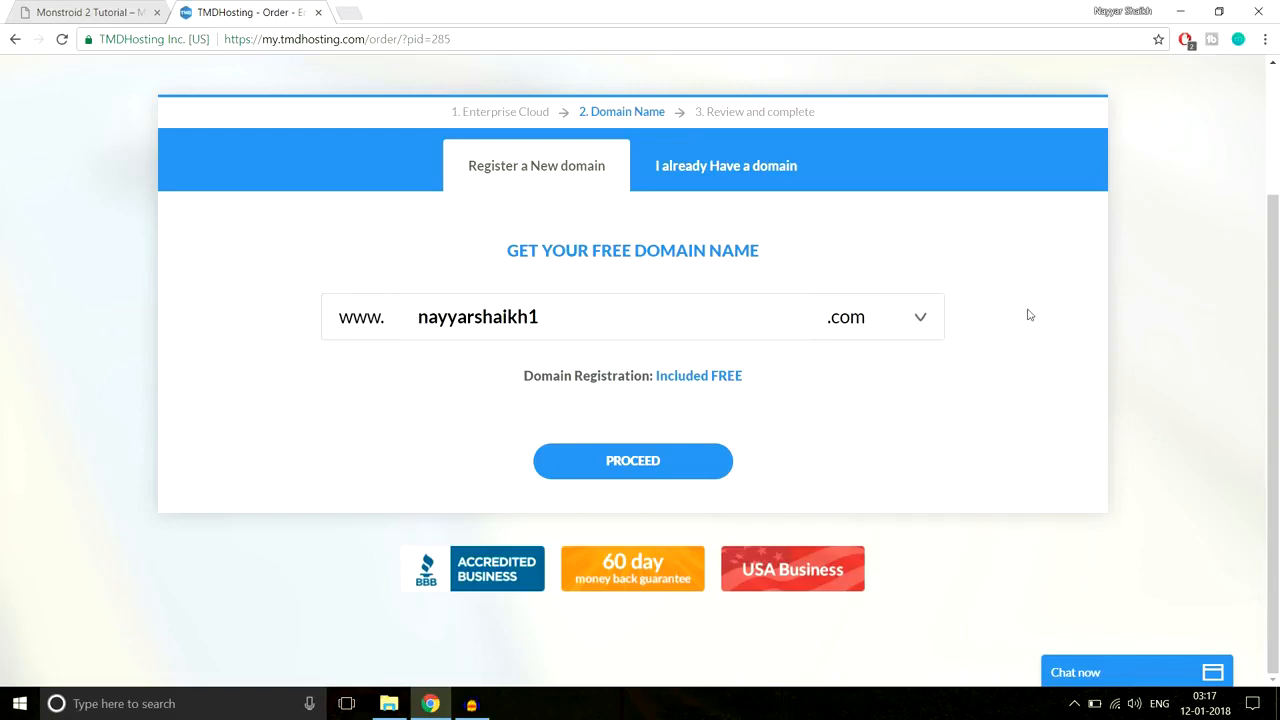
pyautogui.click(855, 320)
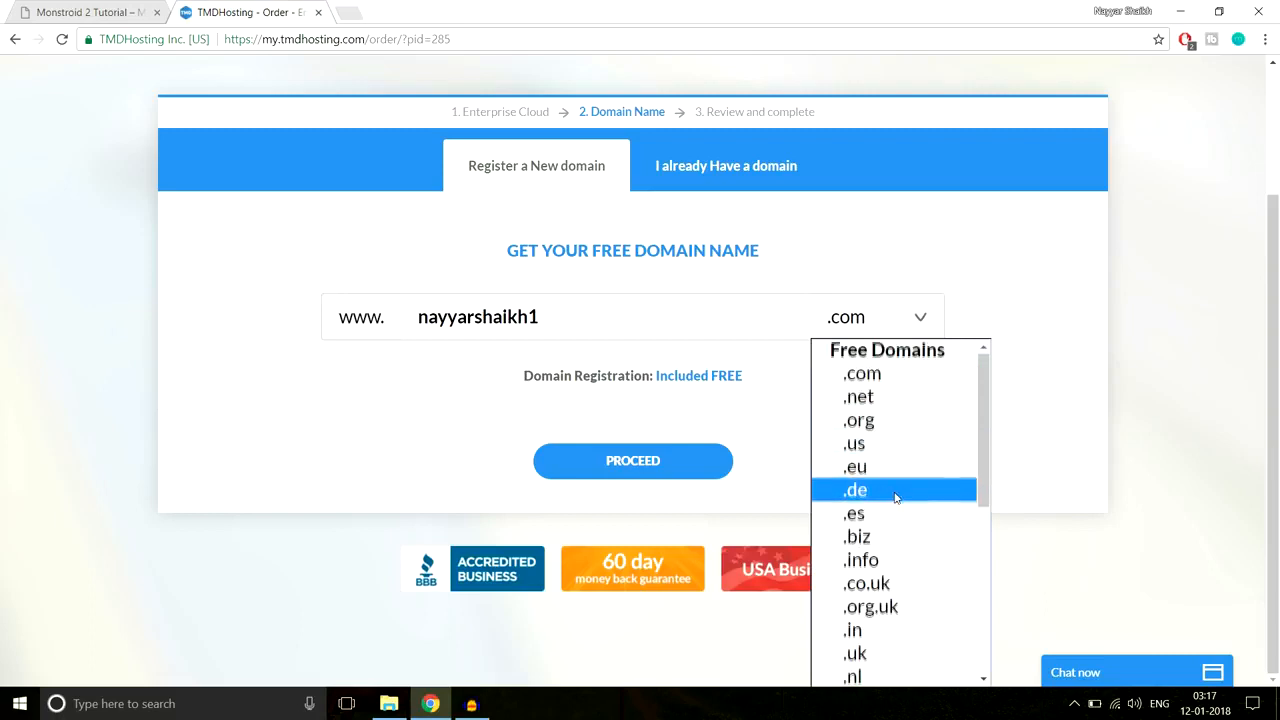
pyautogui.scroll(-5, 897, 495)
pyautogui.scroll(5, 903, 480)
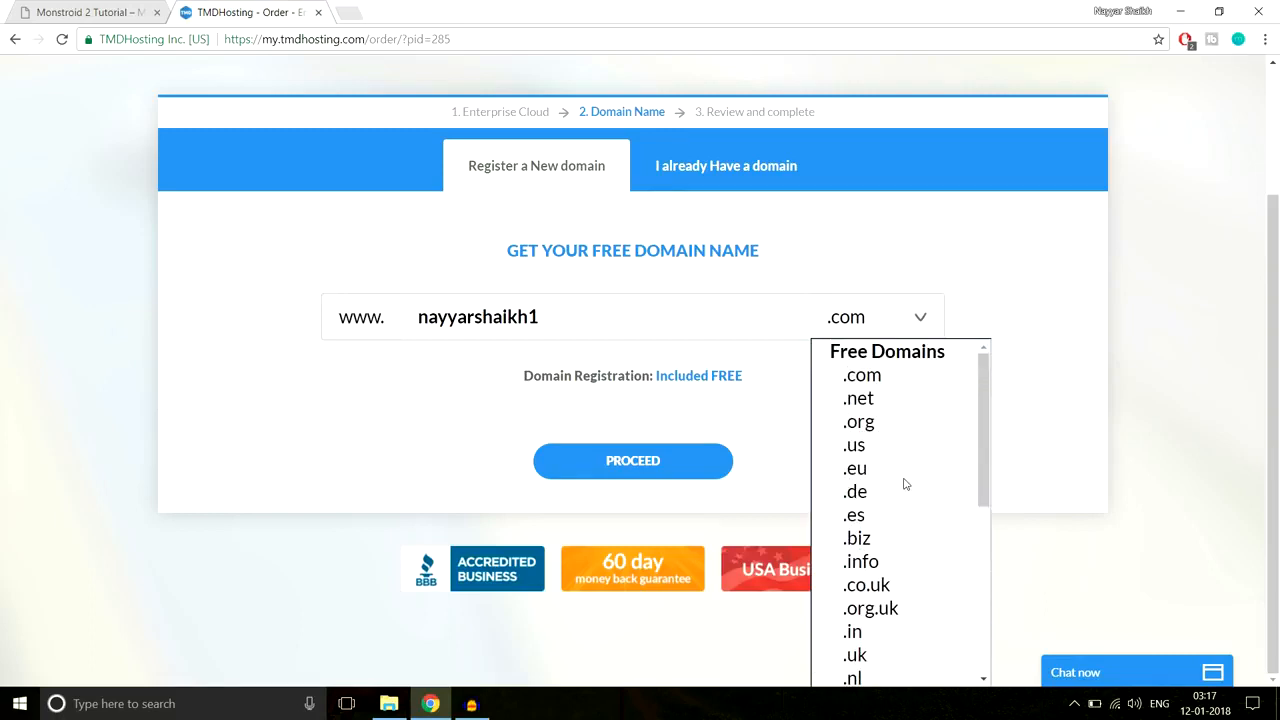
pyautogui.scroll(-3, 904, 484)
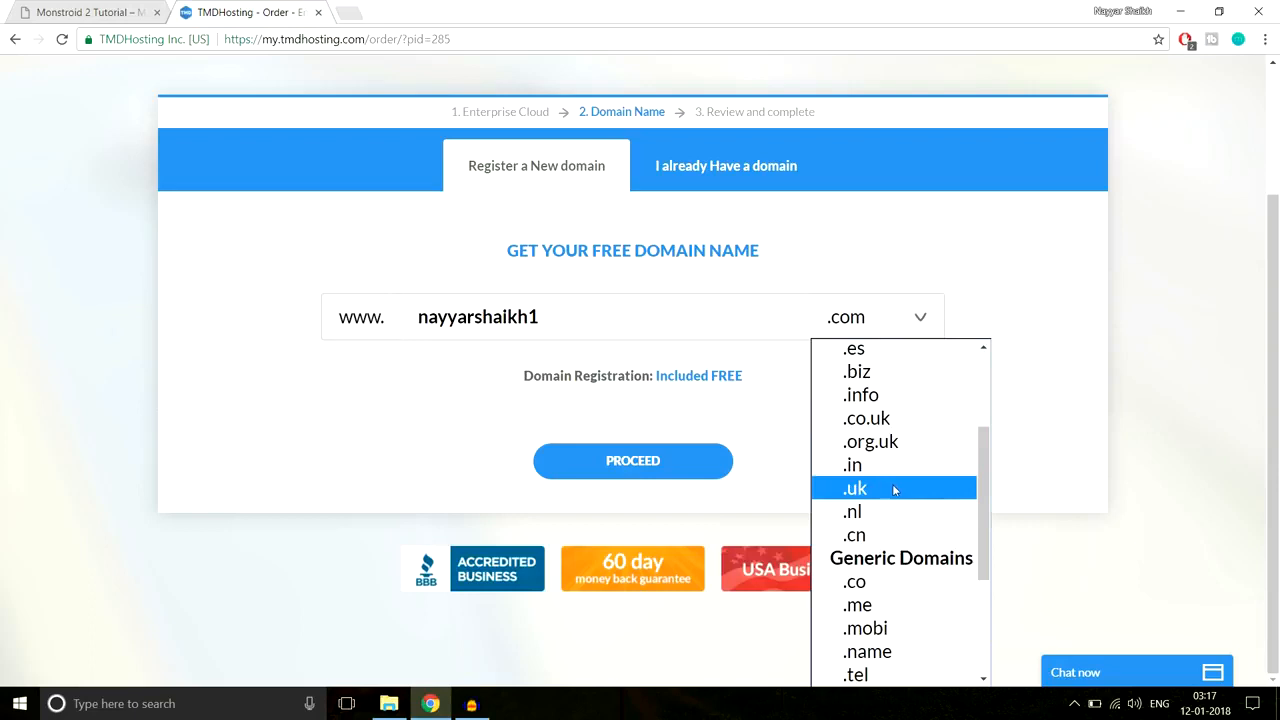
pyautogui.scroll(3, 893, 486)
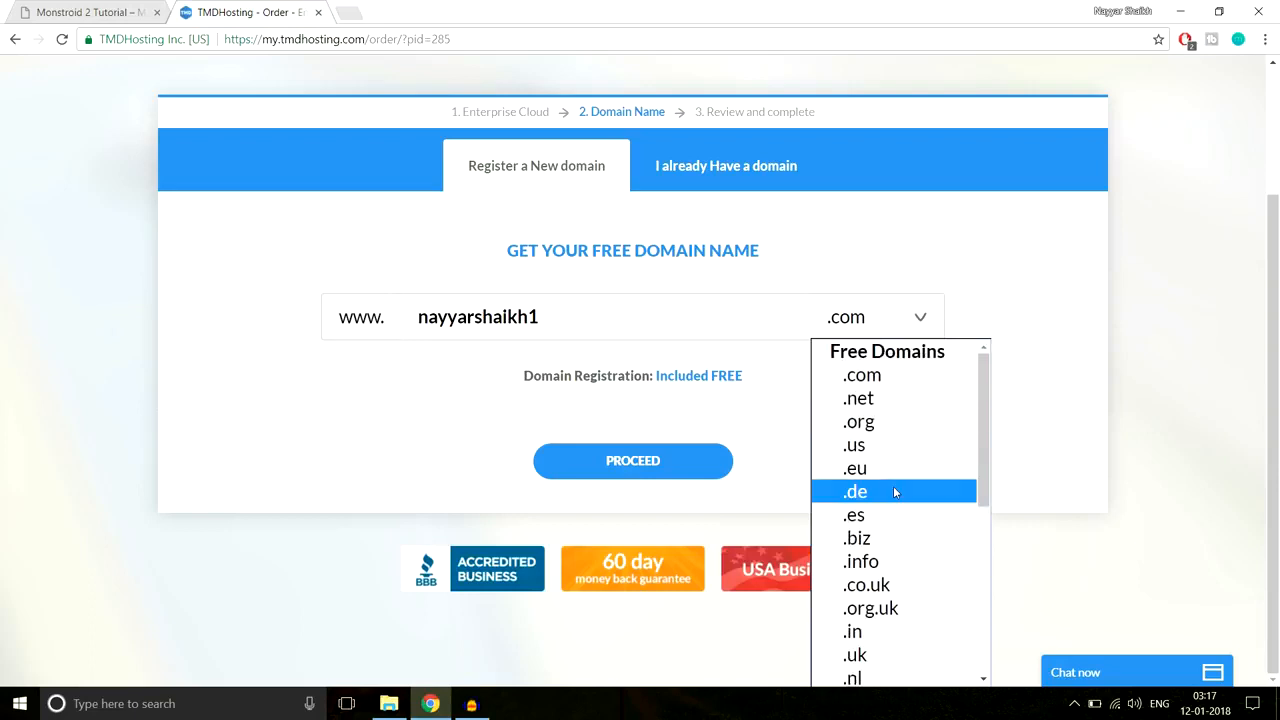
pyautogui.click(910, 383)
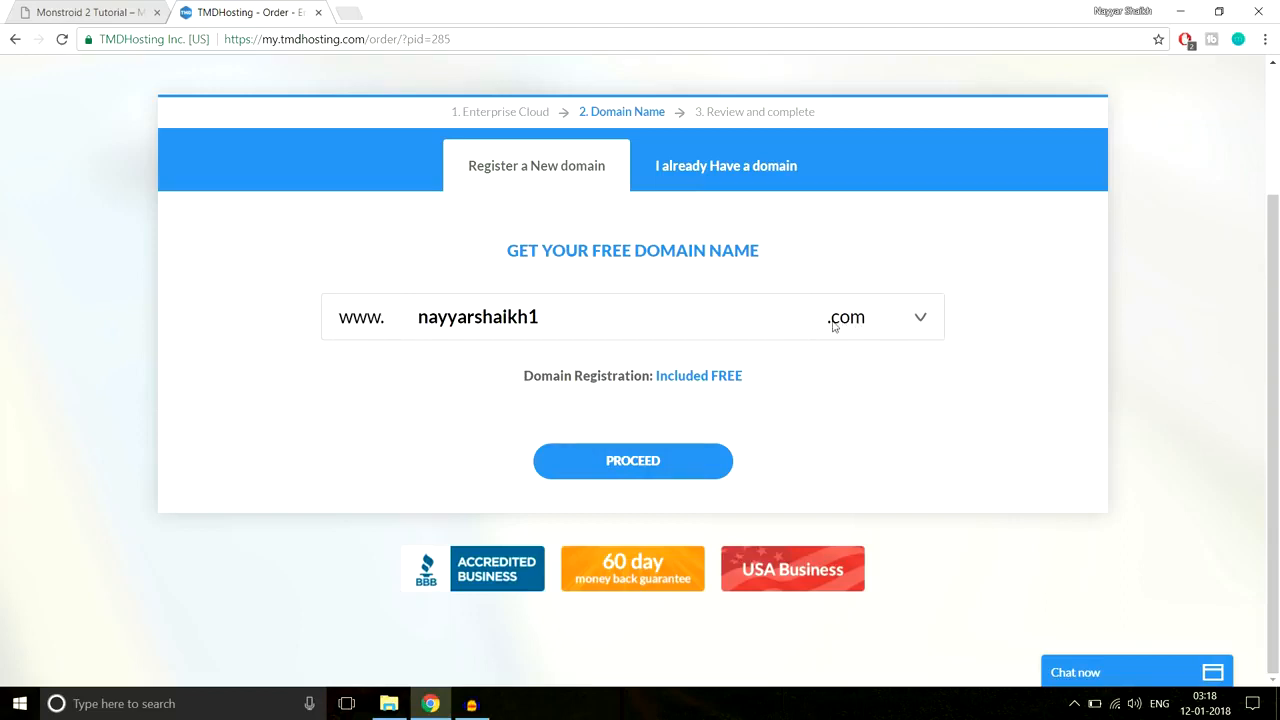
pyautogui.click(680, 466)
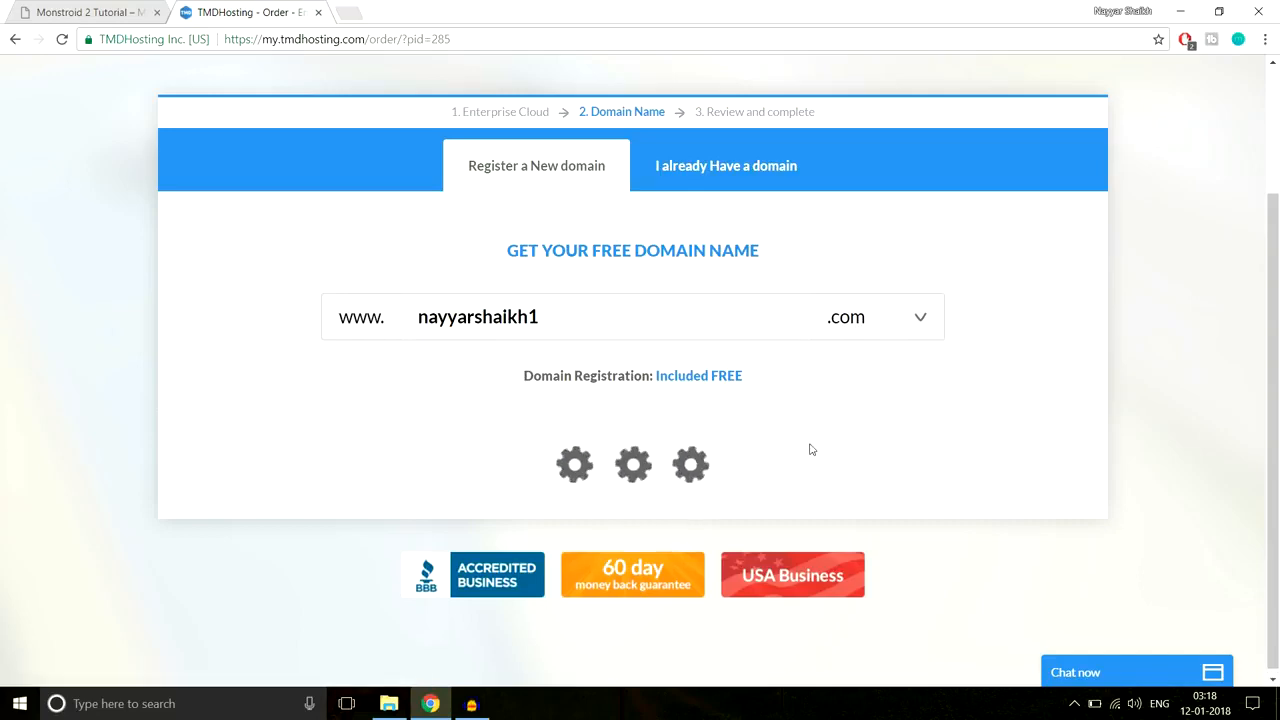
# Step: Review the Card Type list and PayPal option, leaving Credit Card as payment method
pyautogui.scroll(-3, 1142, 395)
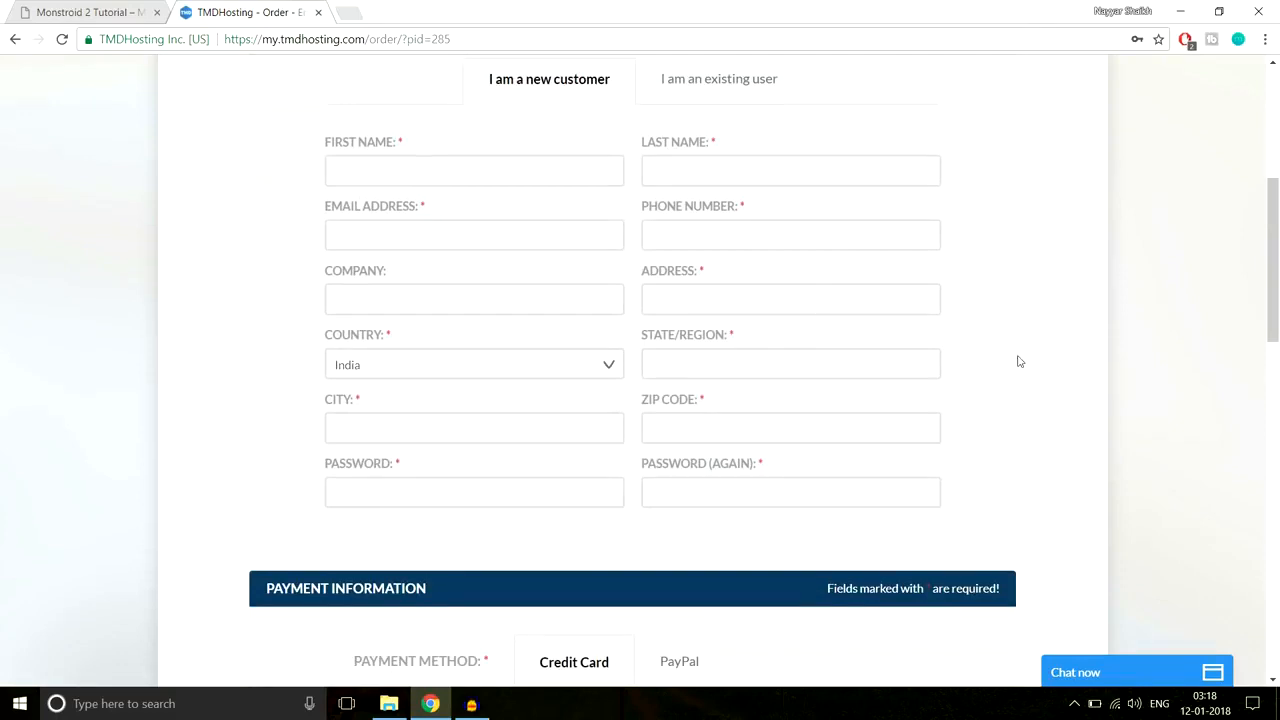
pyautogui.scroll(-3, 1157, 317)
pyautogui.scroll(-2, 1199, 325)
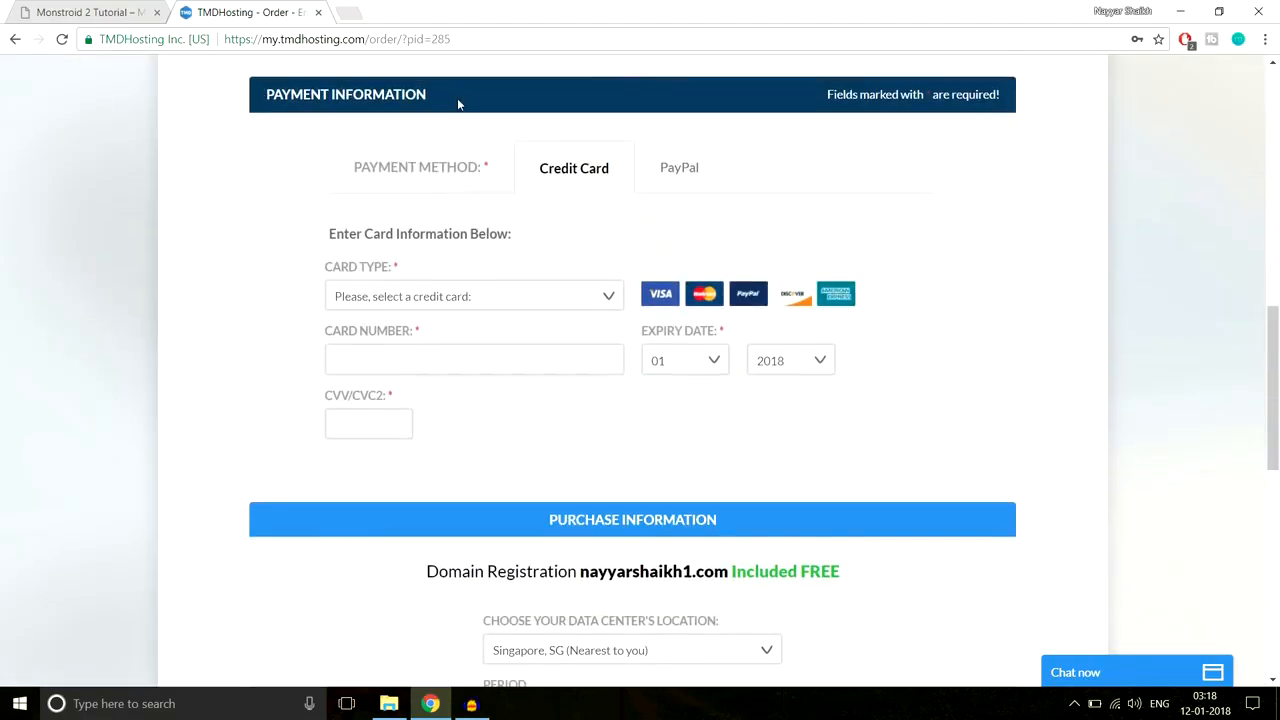
pyautogui.click(514, 294)
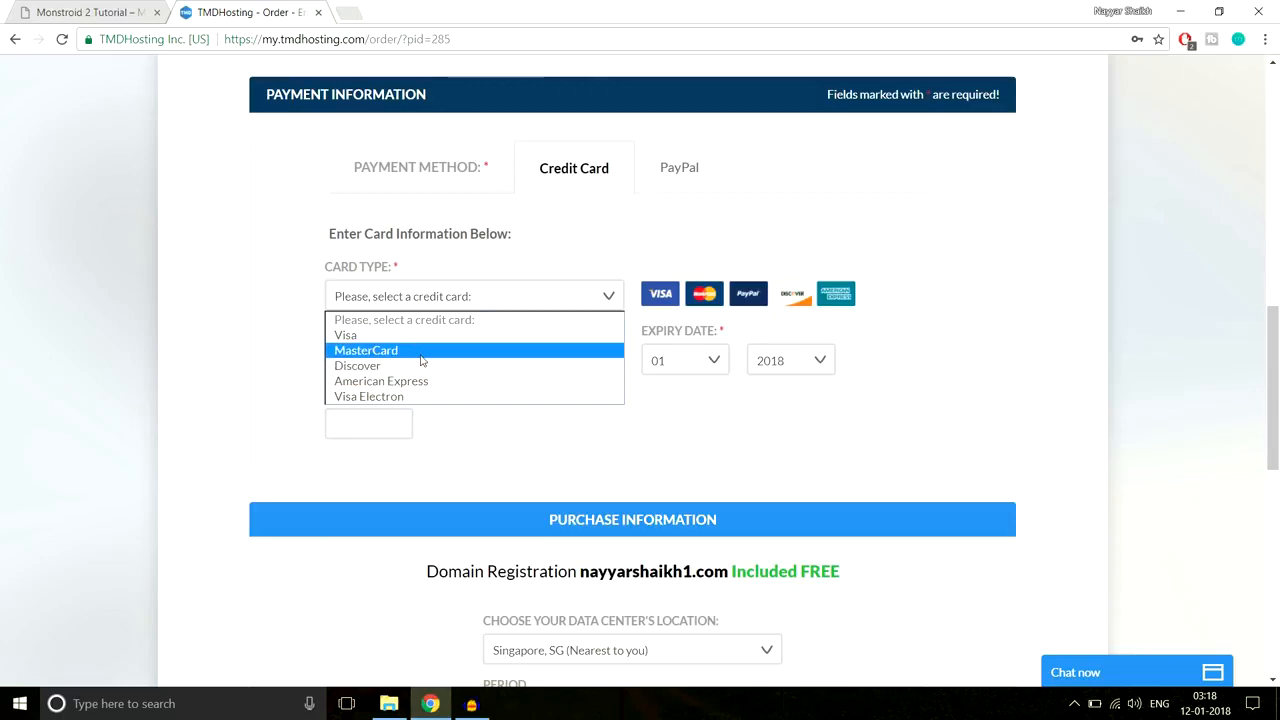
pyautogui.click(583, 250)
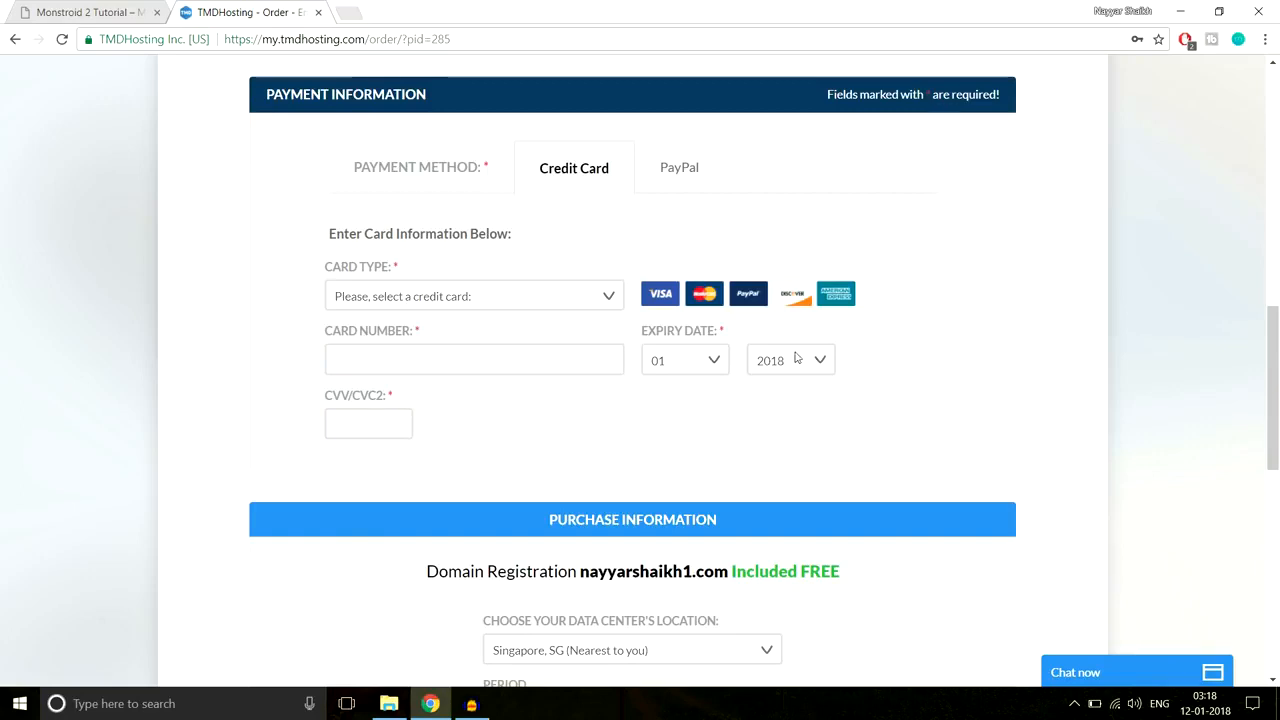
pyautogui.click(684, 170)
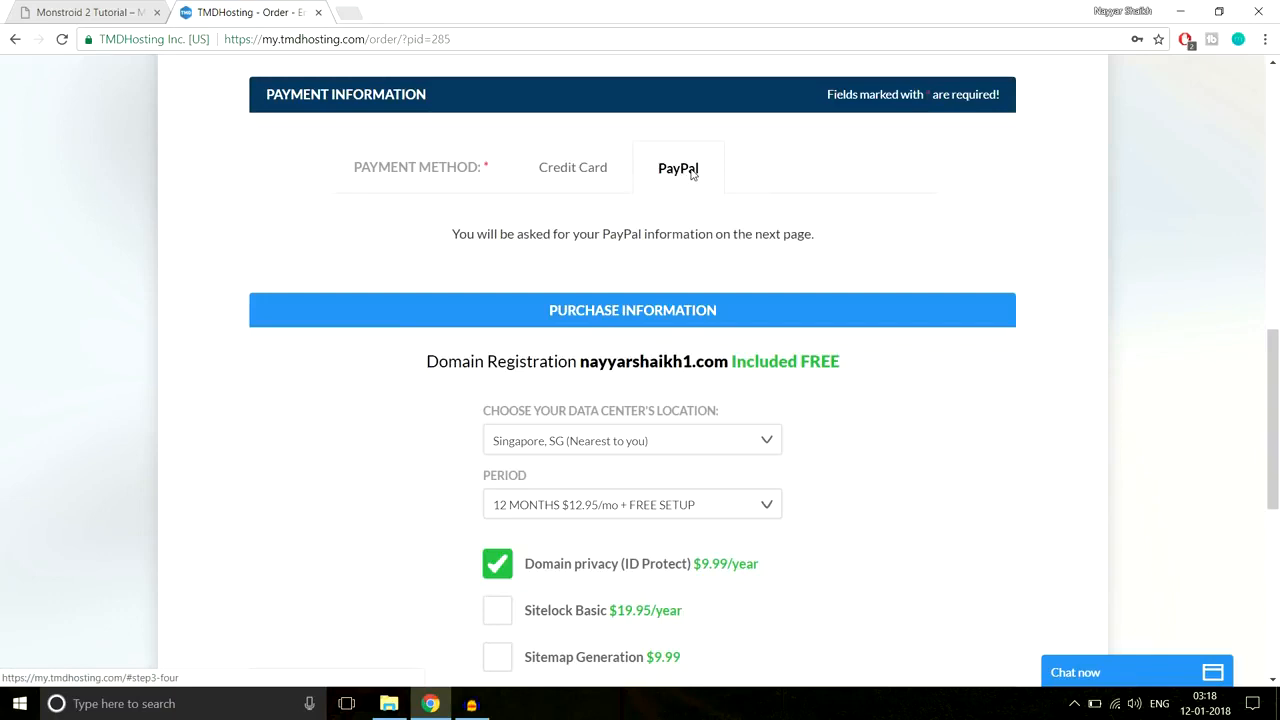
pyautogui.click(586, 166)
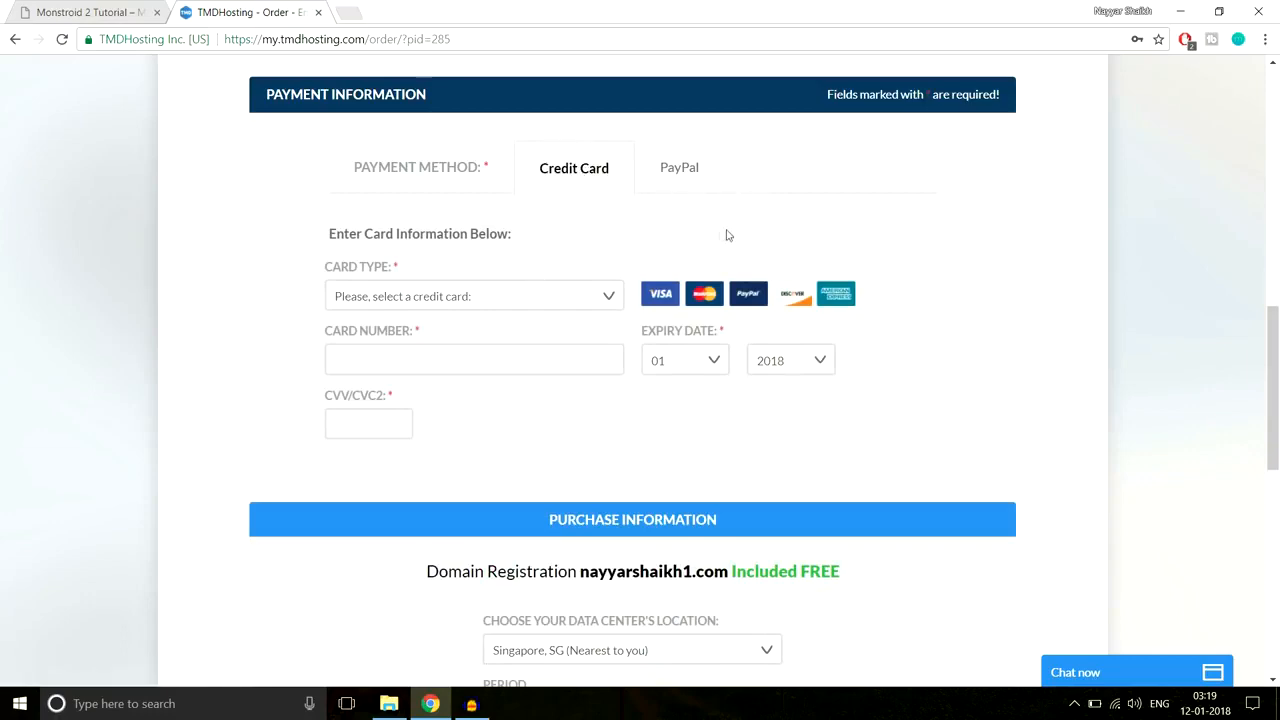
pyautogui.scroll(-4, 1031, 271)
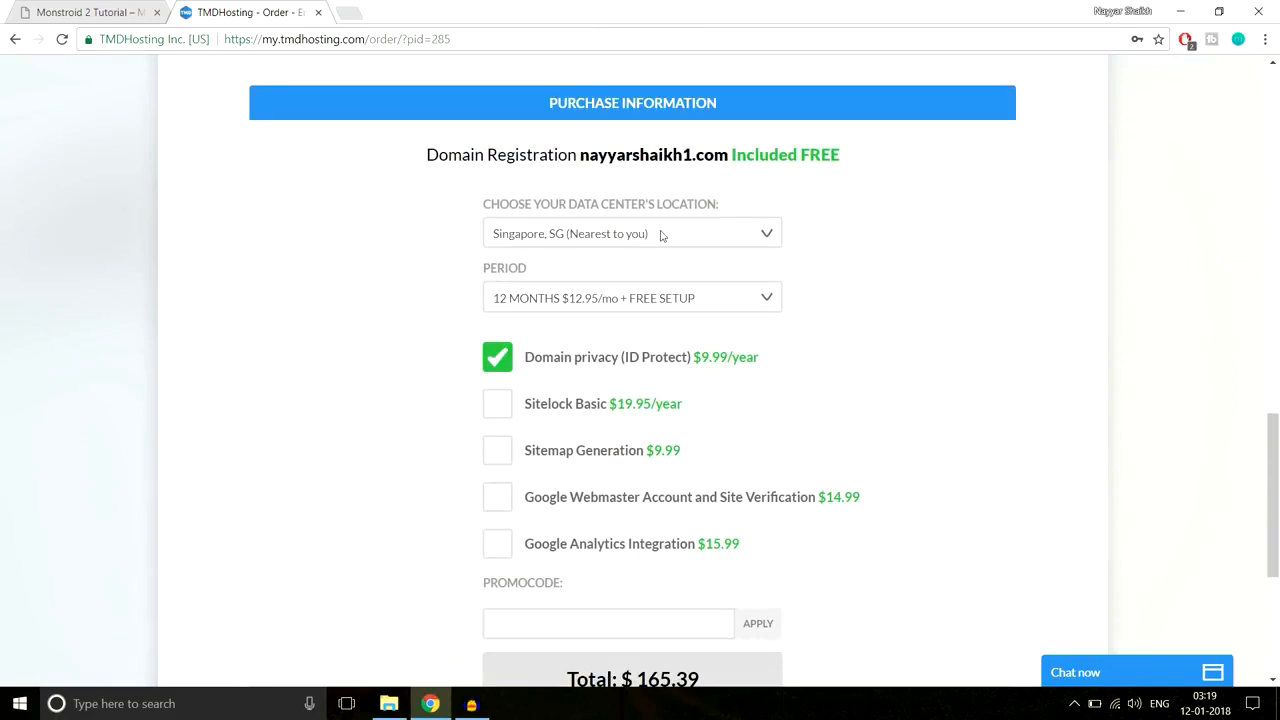
# Step: Keep Singapore as data center and choose the 12 MONTHS $12.95/mo period
pyautogui.click(565, 236)
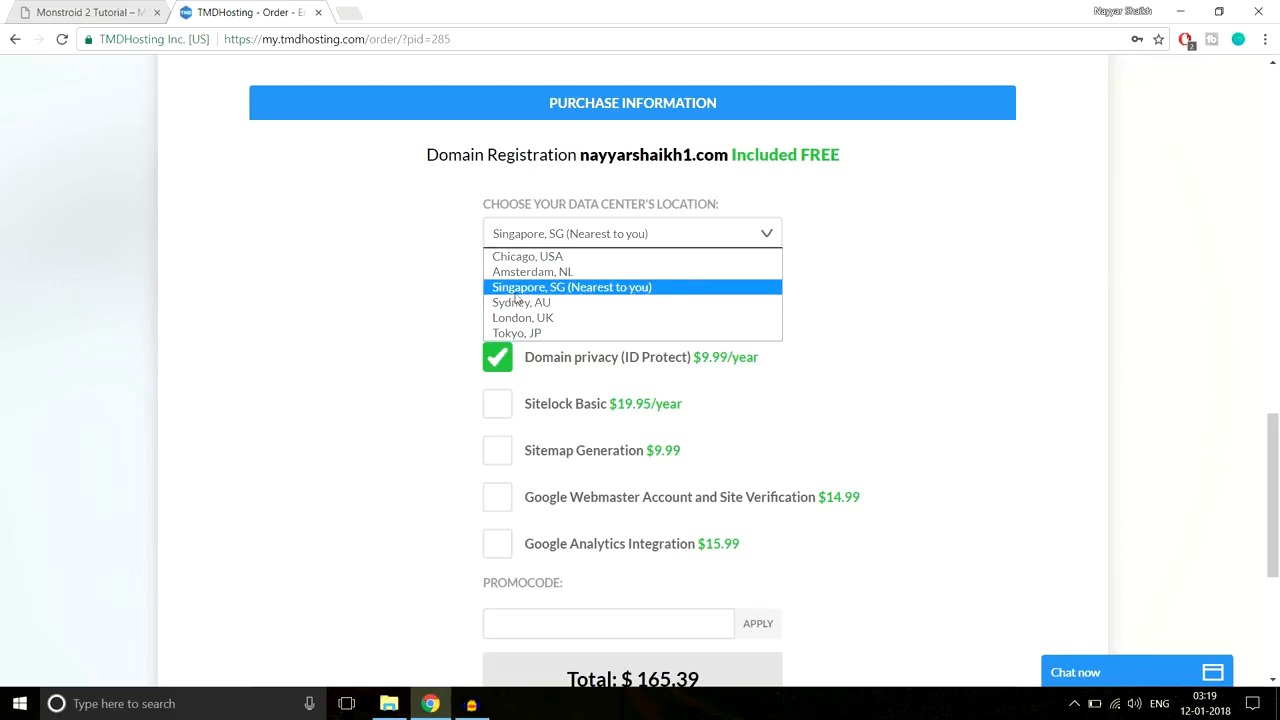
pyautogui.click(628, 292)
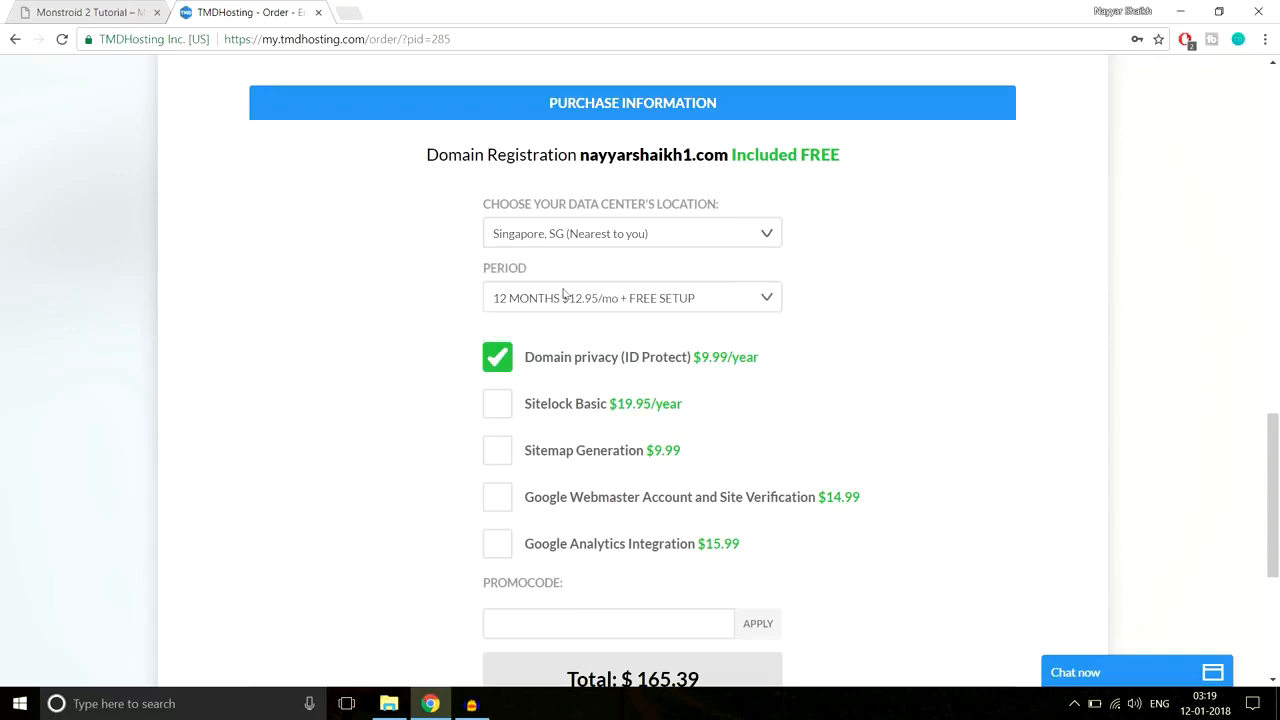
pyautogui.click(546, 306)
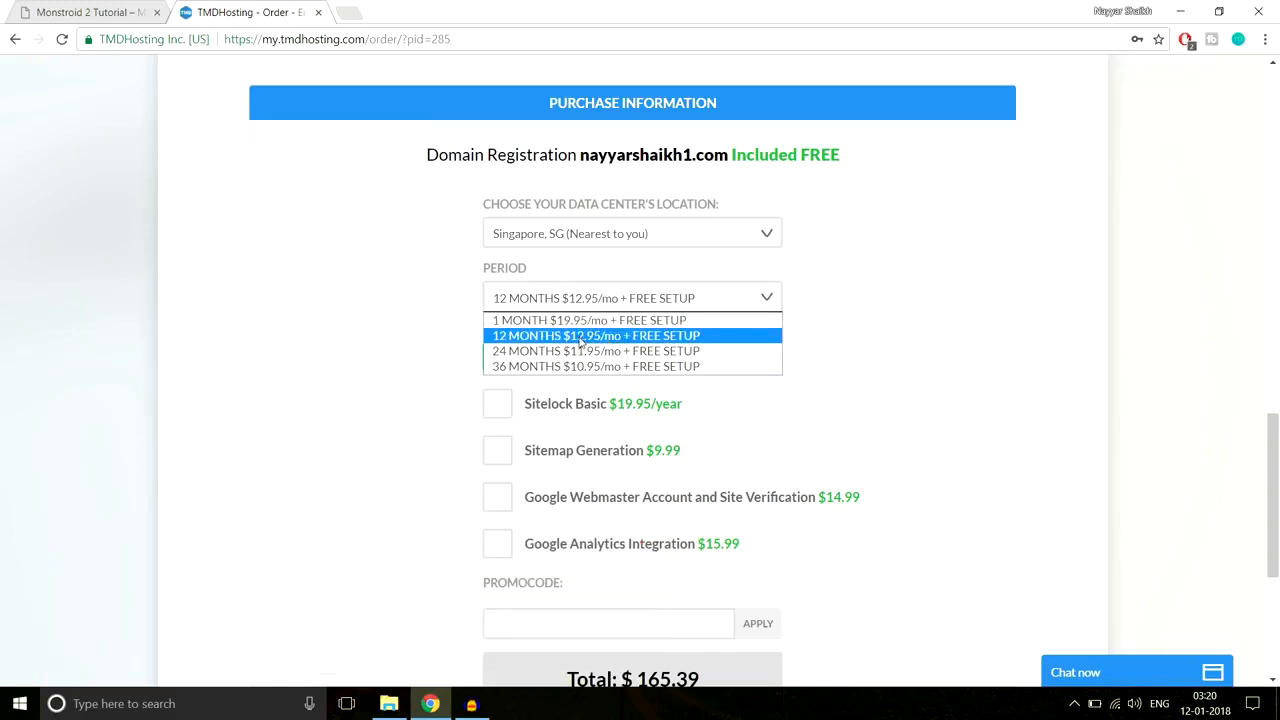
pyautogui.click(580, 342)
pyautogui.scroll(-1, 938, 332)
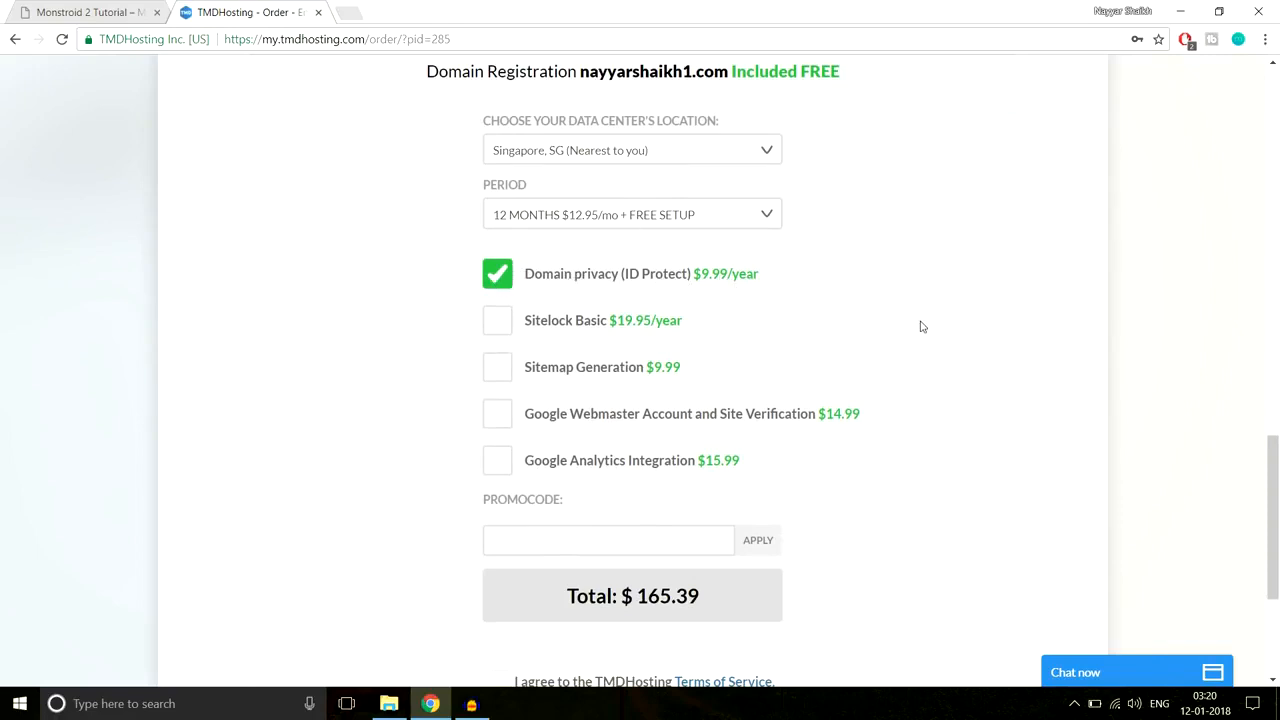
pyautogui.scroll(-1, 922, 327)
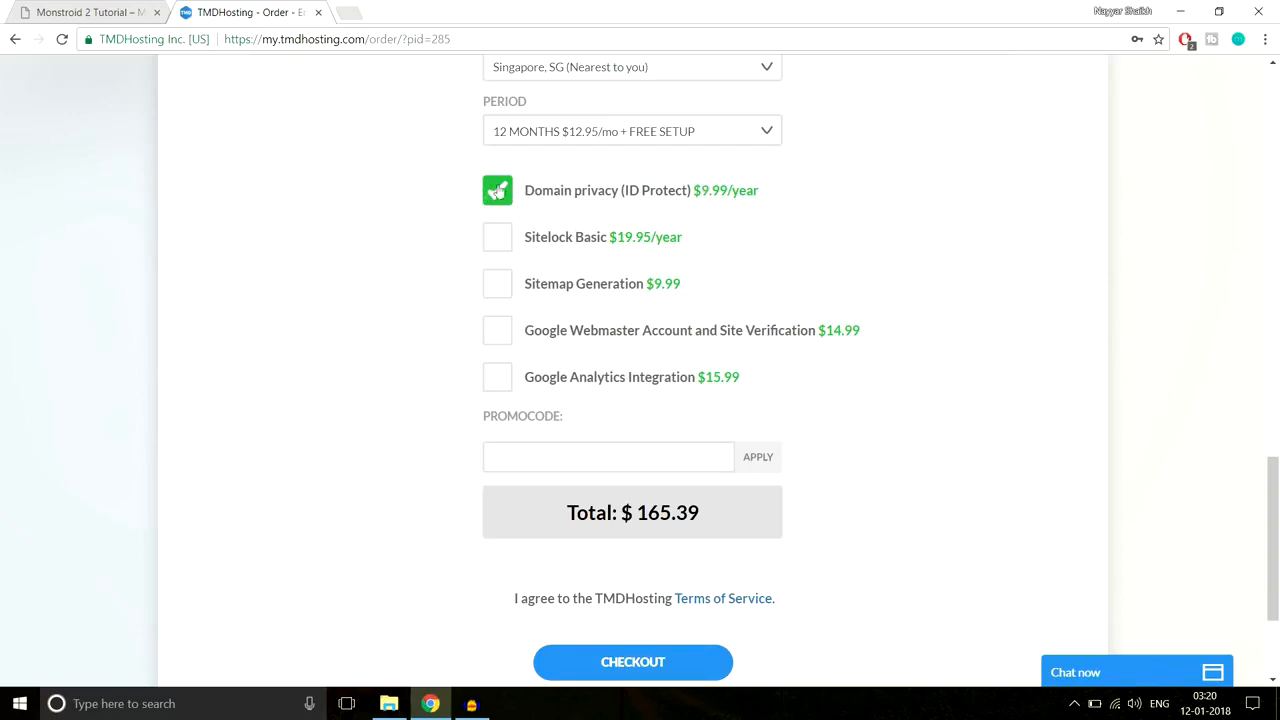
# Step: Enter the 7% promo code and accept the Terms of Service
pyautogui.scroll(-2, 1028, 206)
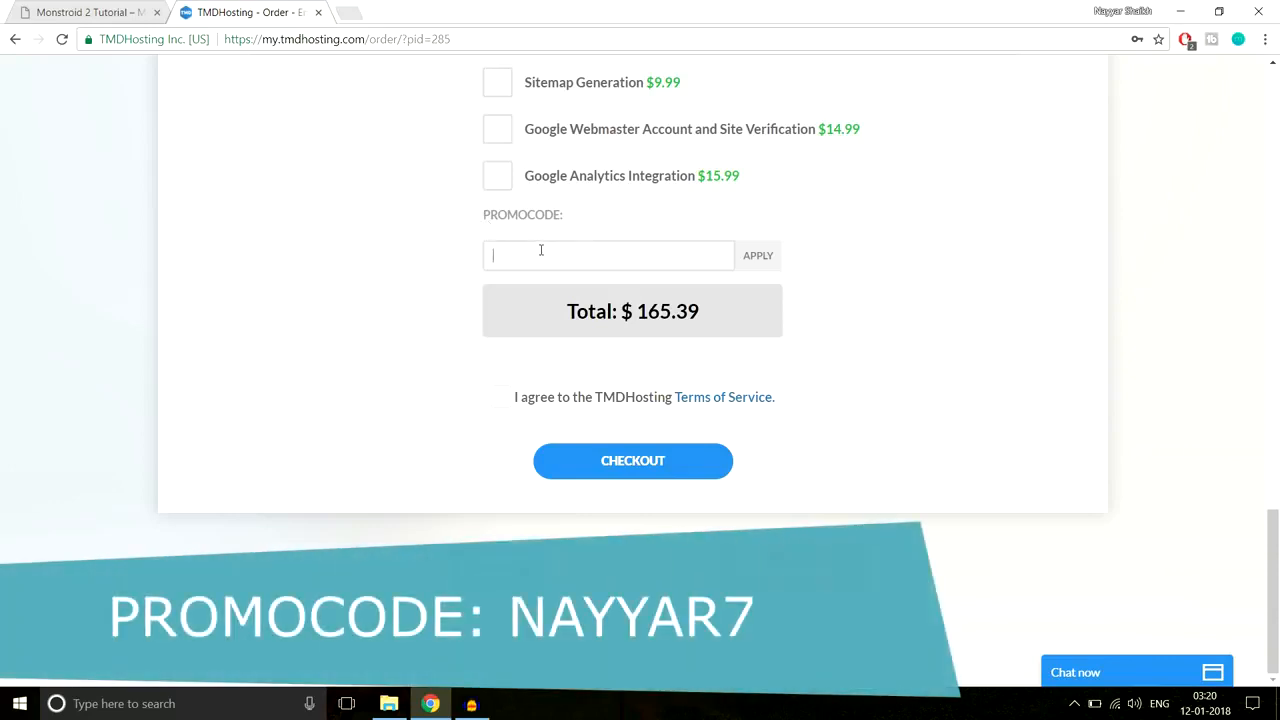
pyautogui.write('NAYYAR7')
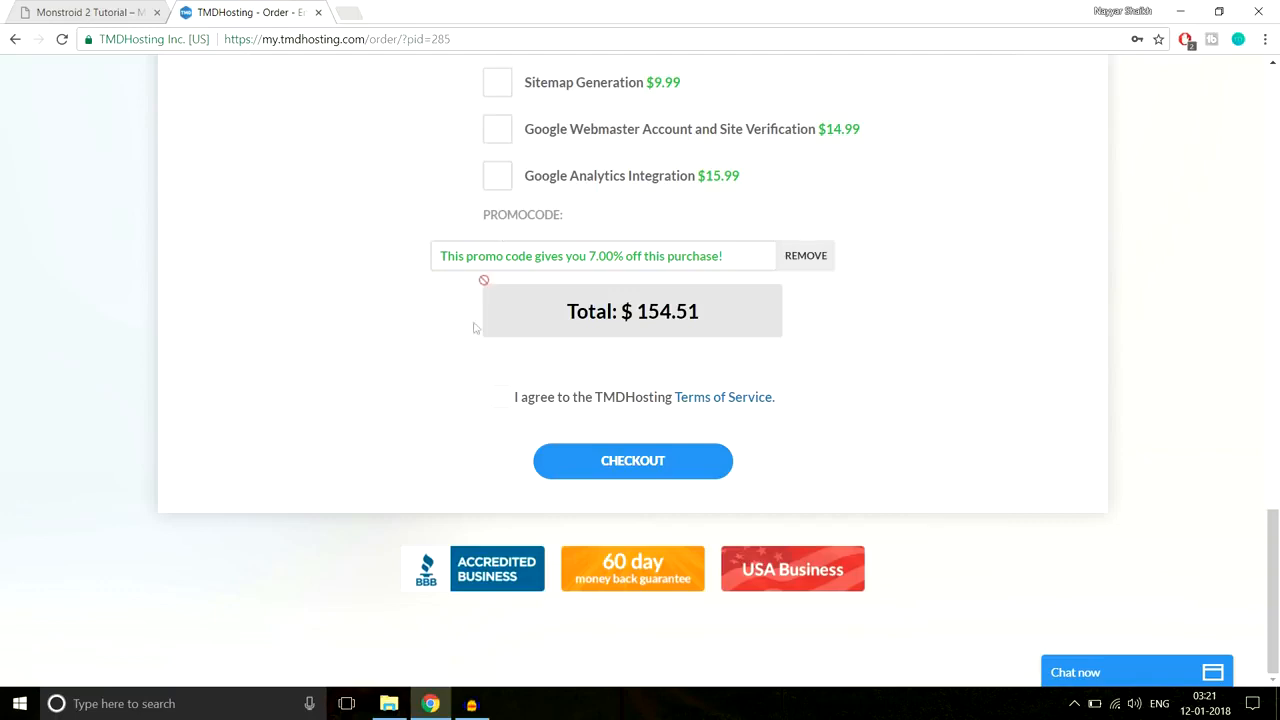
pyautogui.click(505, 398)
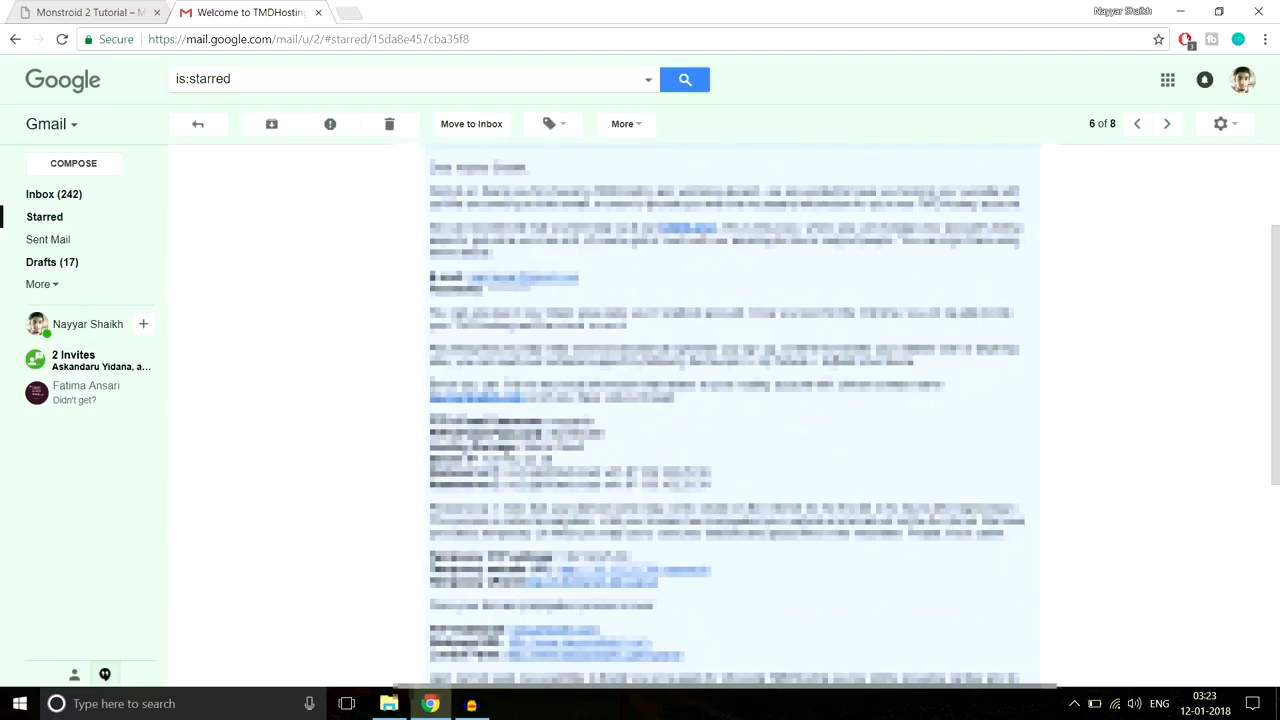
# Step: Open the welcome email's cPanel link in a new tab and log in
pyautogui.rightClick(566, 660)
pyautogui.click(638, 502)
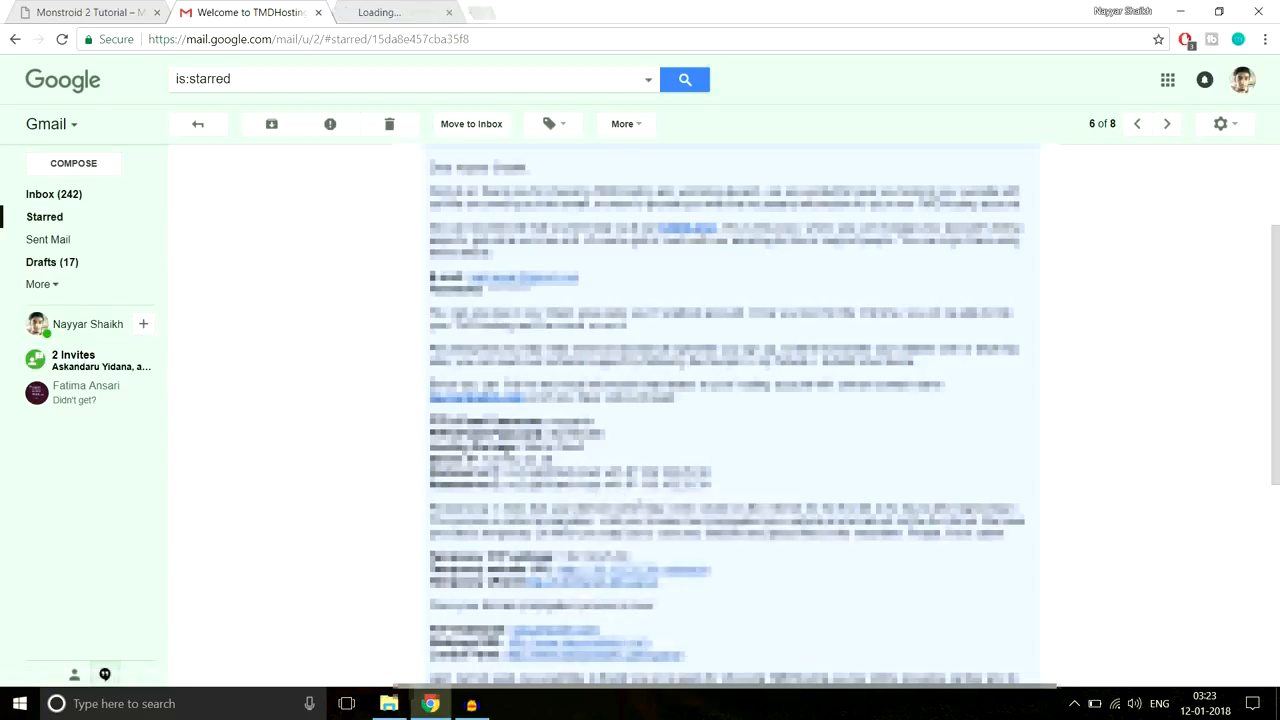
pyautogui.click(386, 12)
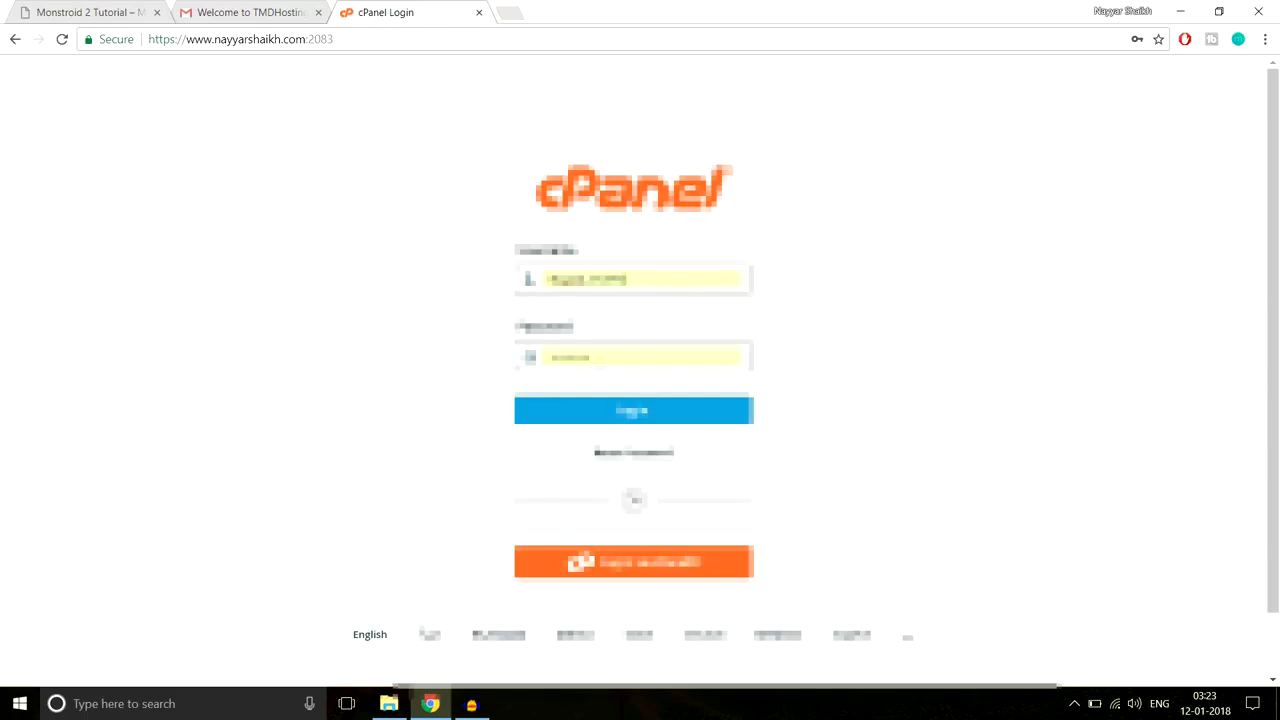
pyautogui.click(636, 411)
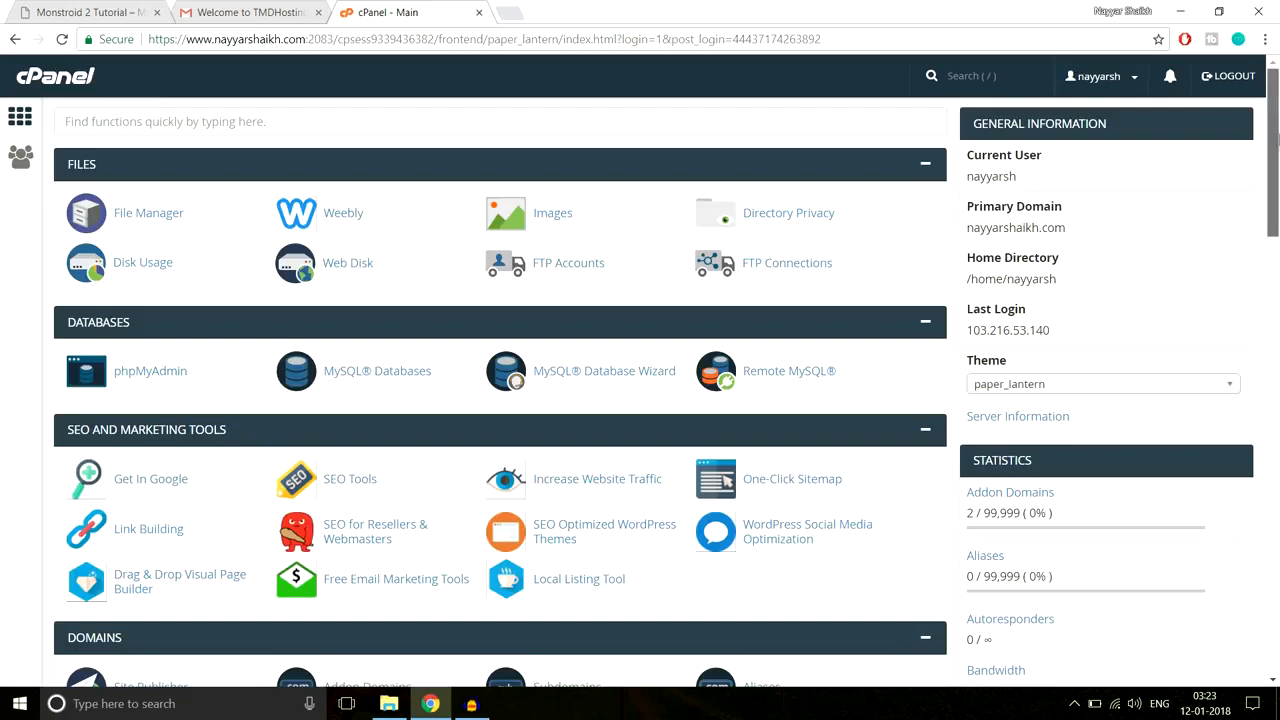
# Step: Scroll to Softaculous Apps Installer in cPanel and open WordPress
pyautogui.scroll(-1, 1277, 157)
pyautogui.moveTo(1277, 157); pyautogui.dragTo(1274, 660)
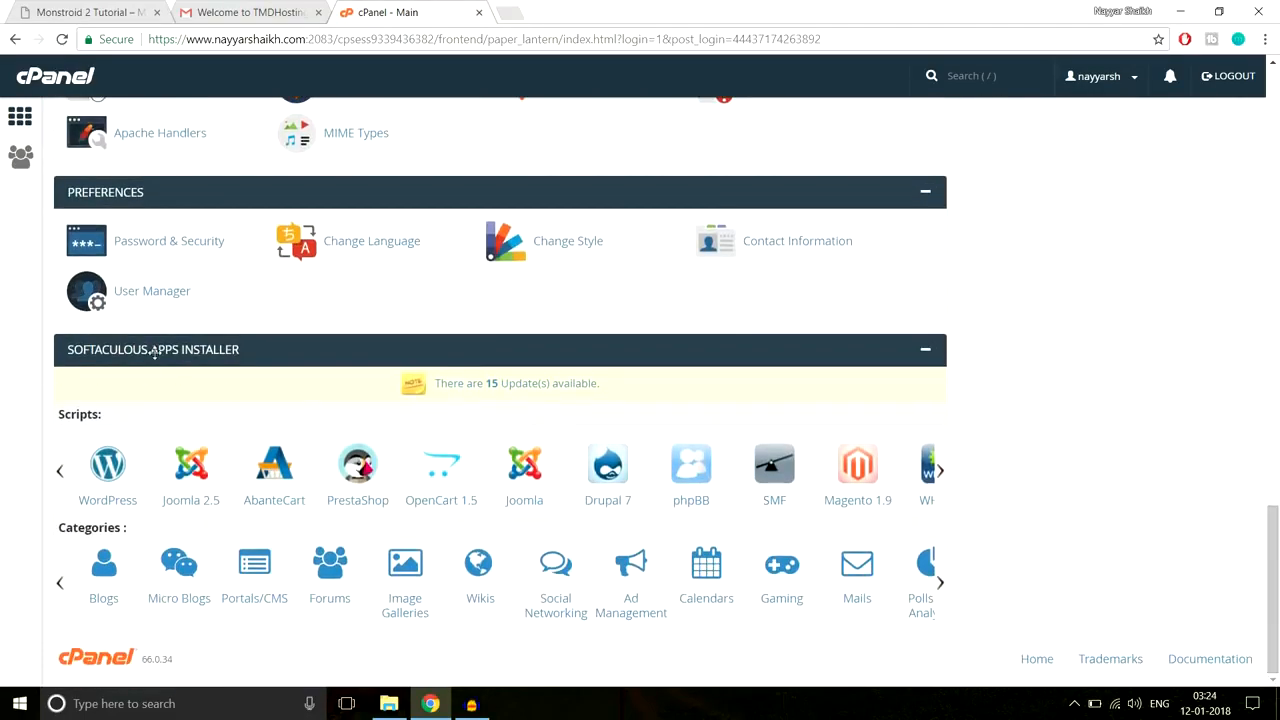
pyautogui.click(101, 478)
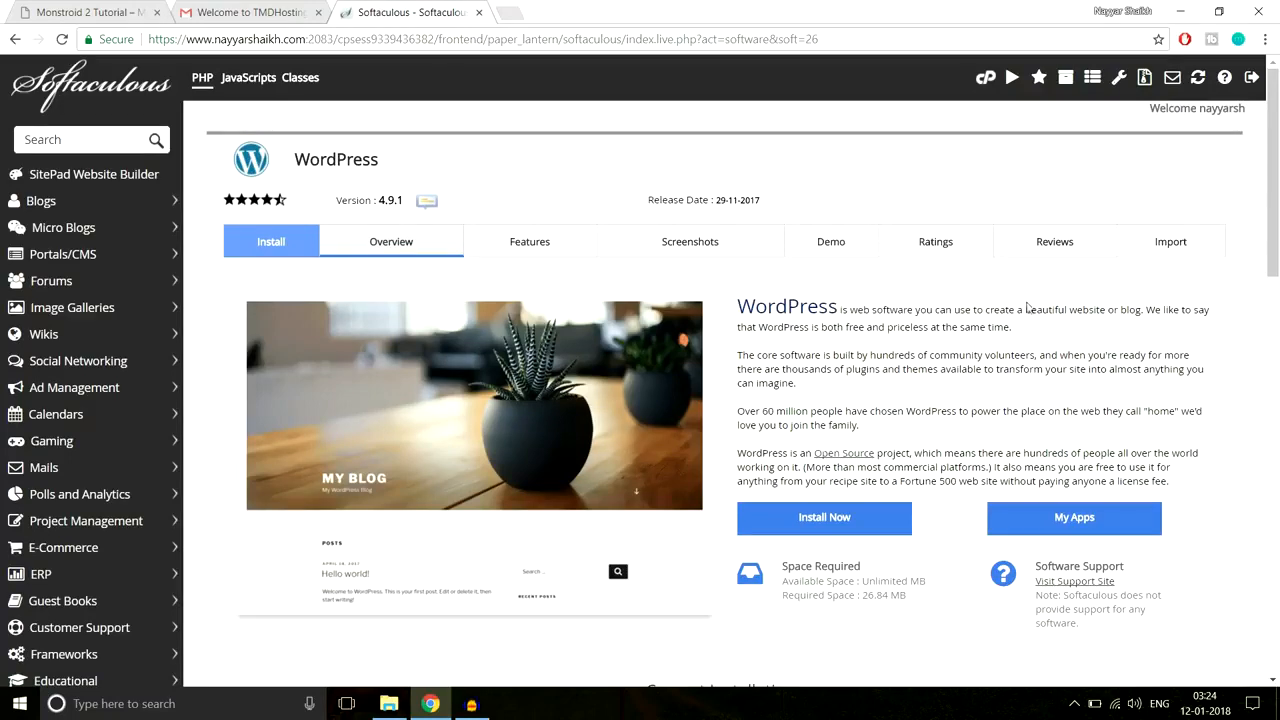
pyautogui.click(878, 521)
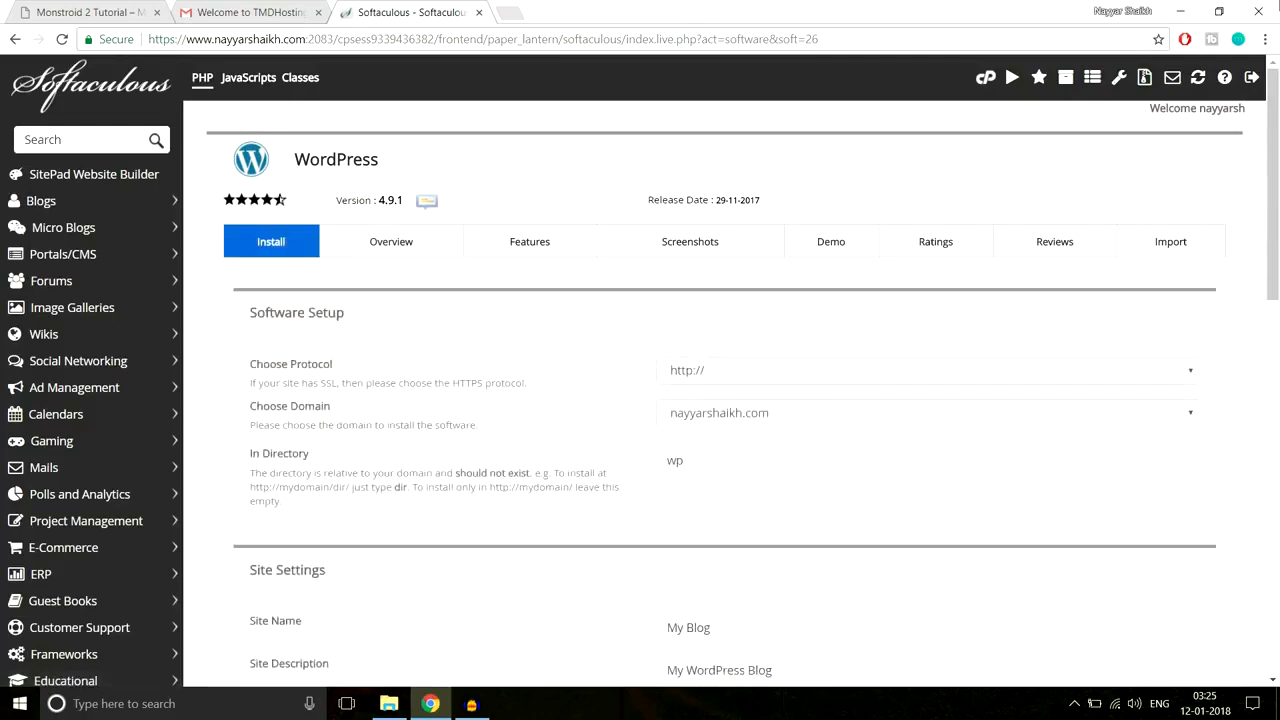
pyautogui.click(924, 370)
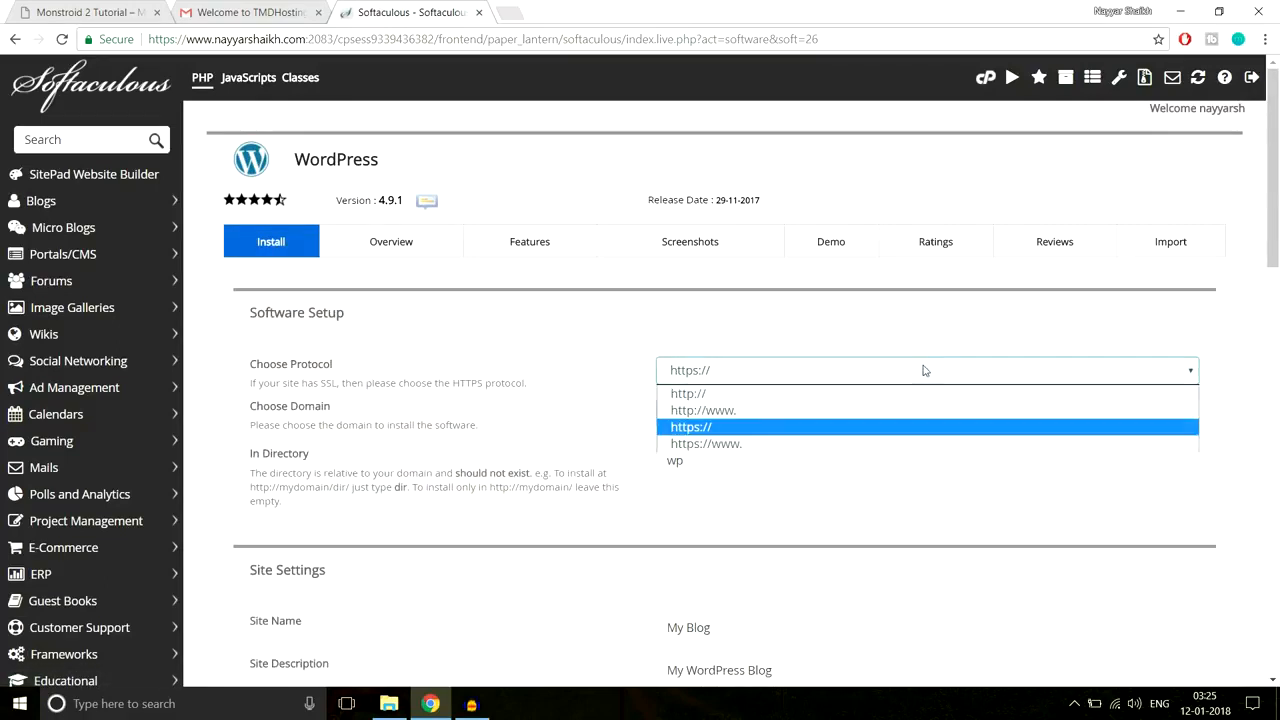
pyautogui.click(730, 445)
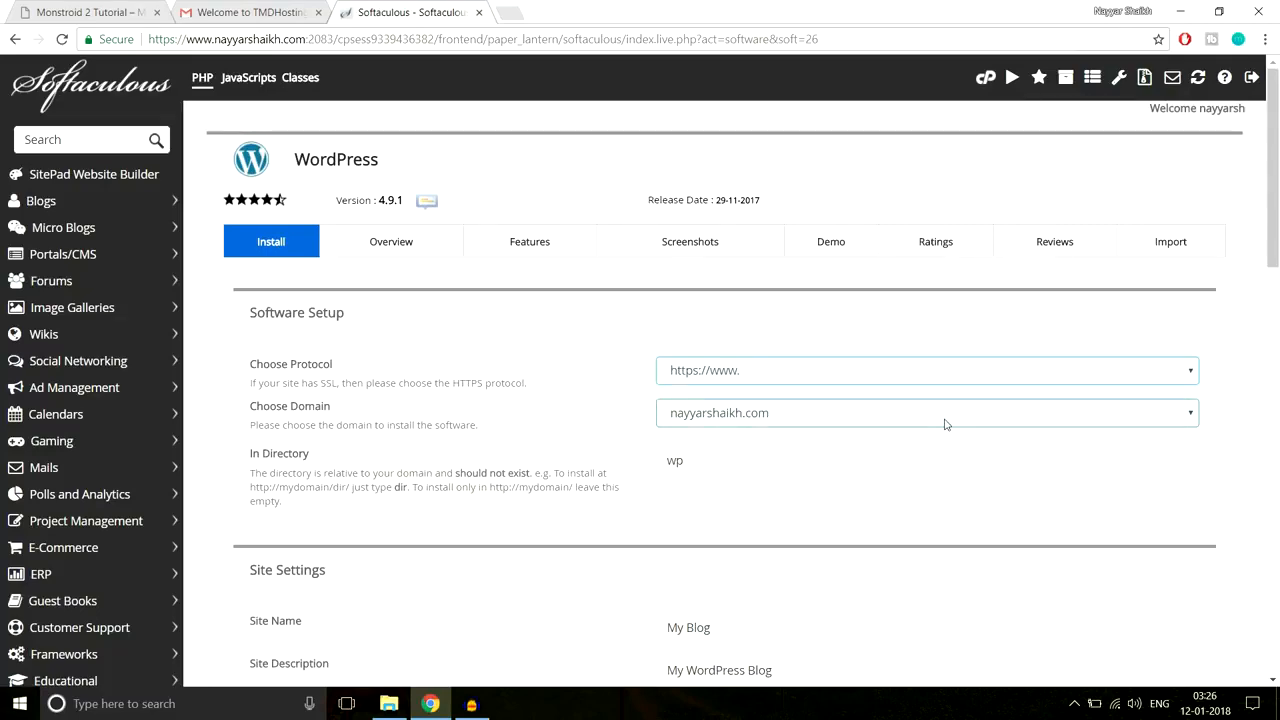
# Step: Choose the monstroid subdomain and clear 'wp' from the In Directory field
pyautogui.scroll(-1, 797, 418)
pyautogui.click(793, 333)
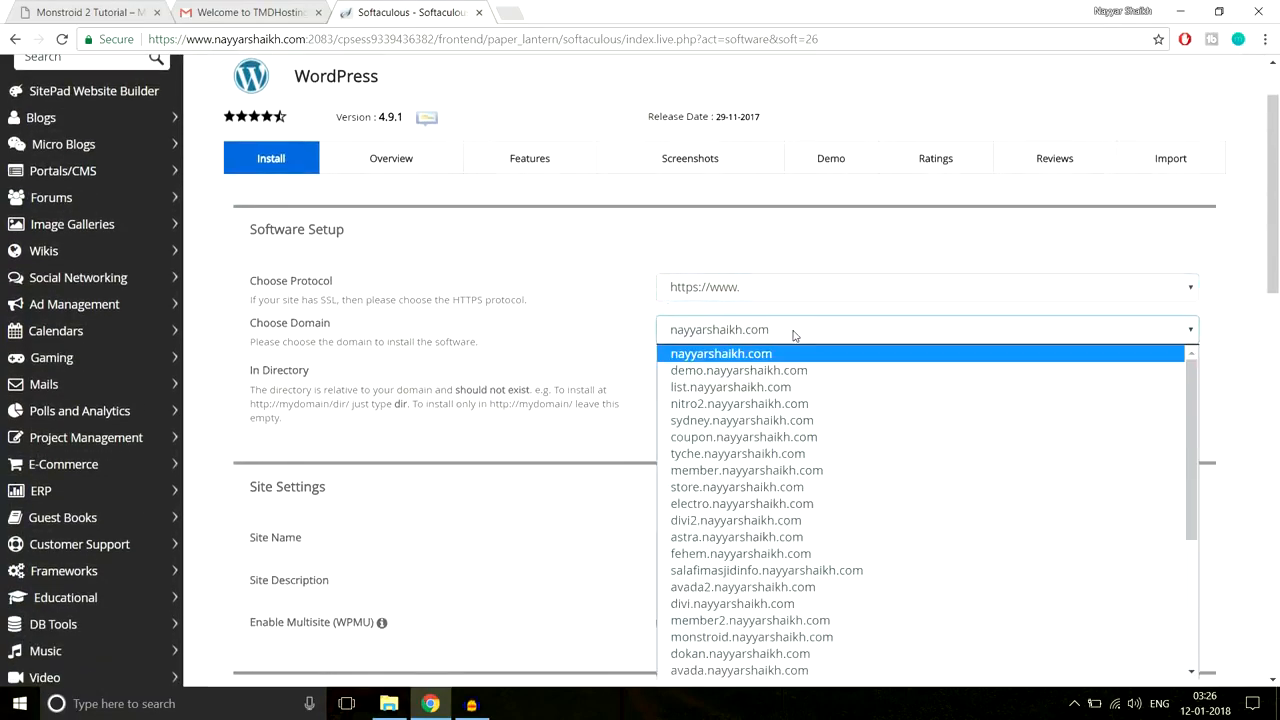
pyautogui.write('monstroid.')
pyautogui.press('Return')
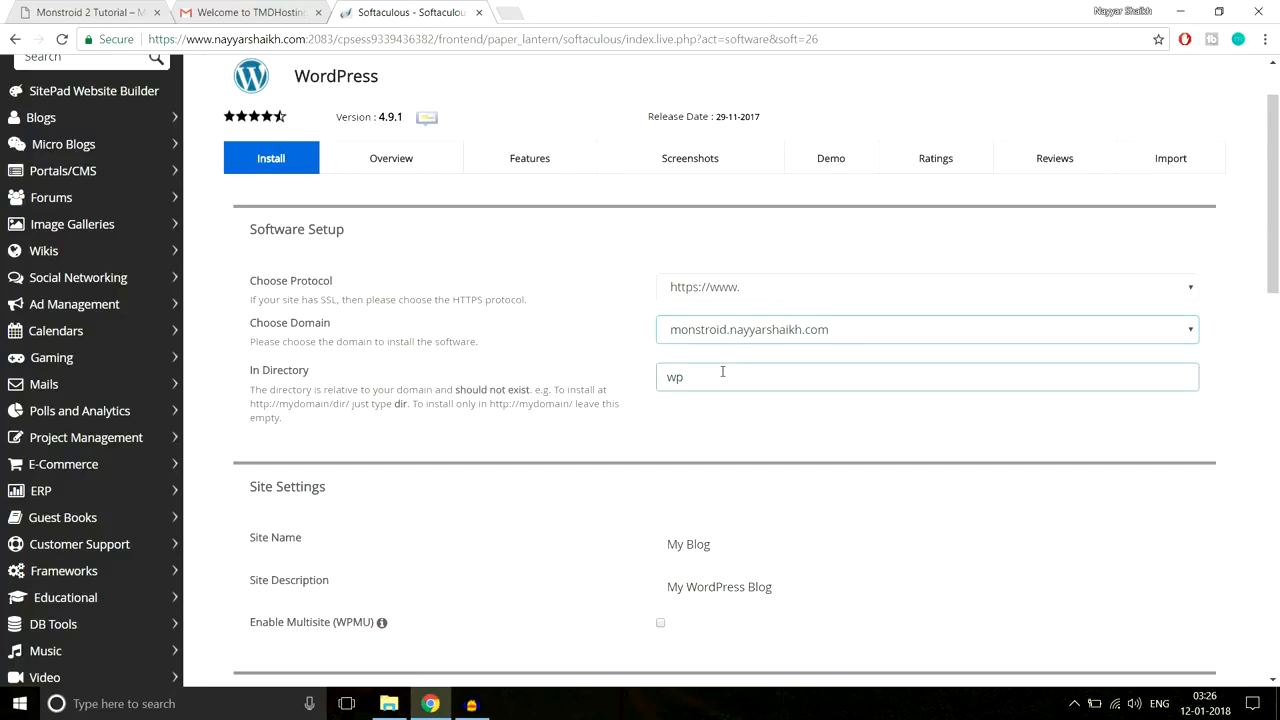
pyautogui.moveTo(249, 371); pyautogui.dragTo(320, 373)
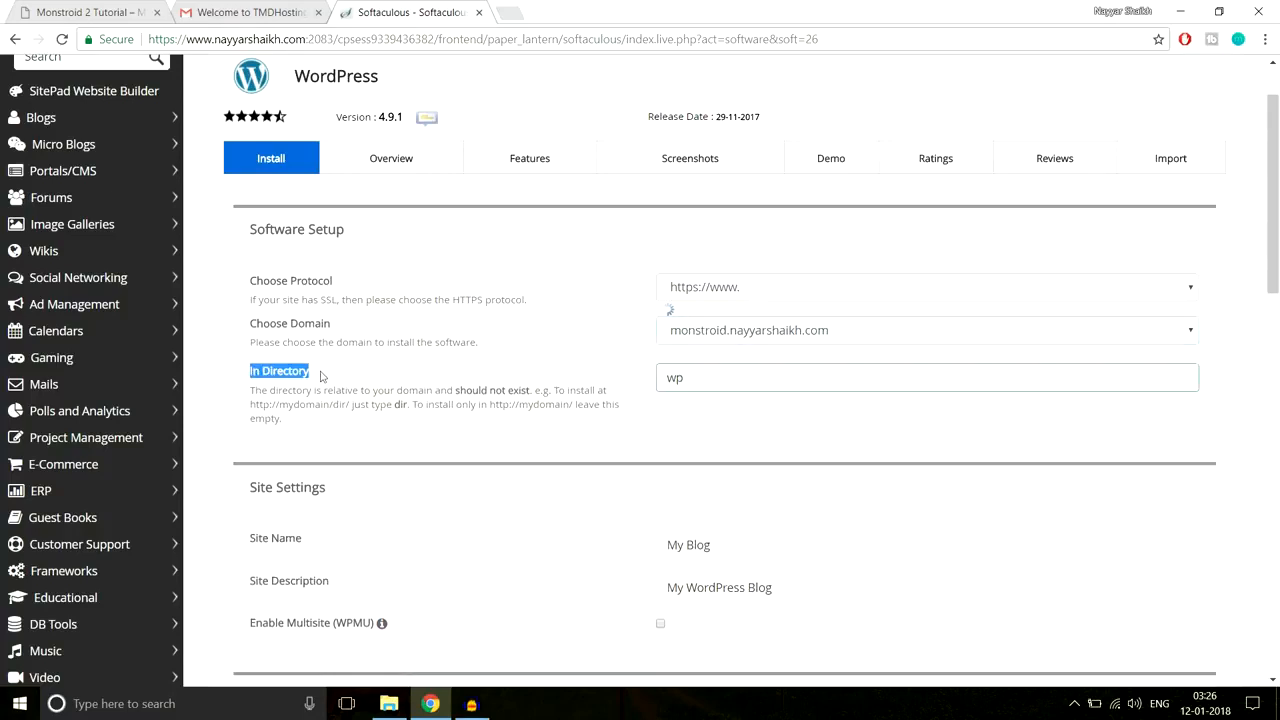
pyautogui.click(383, 378)
pyautogui.moveTo(697, 379); pyautogui.dragTo(642, 385)
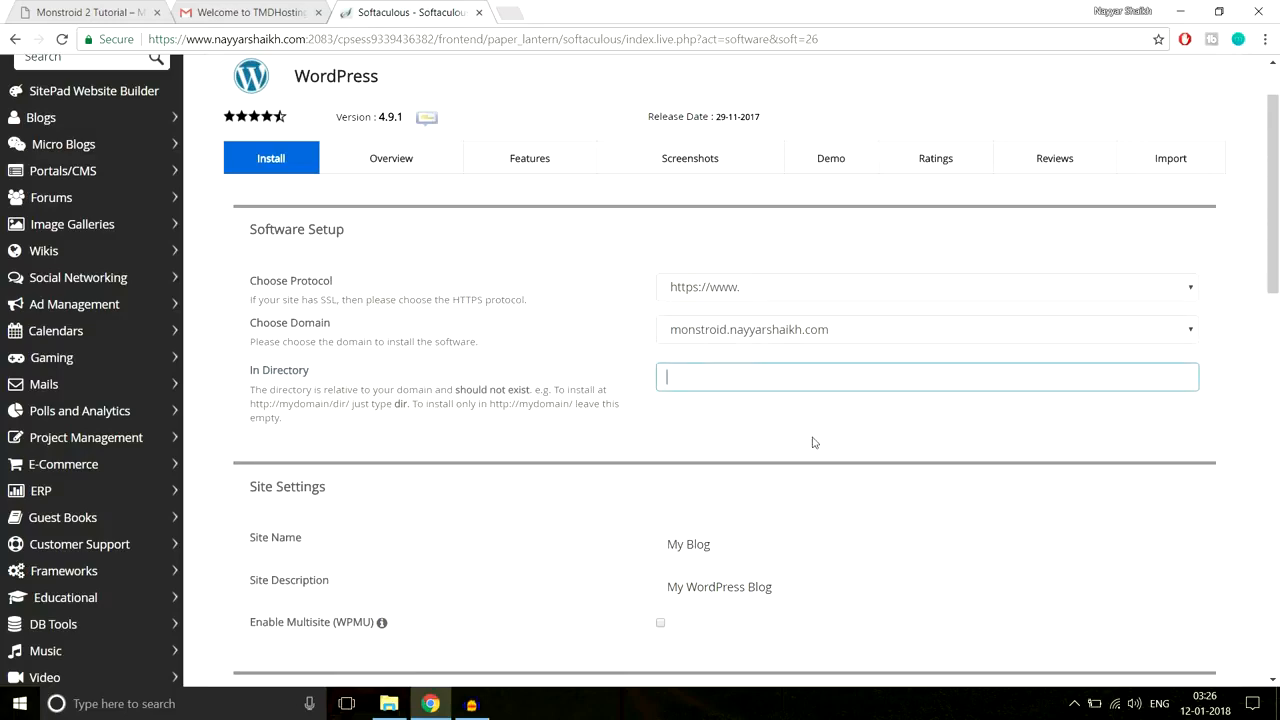
pyautogui.scroll(-3, 812, 442)
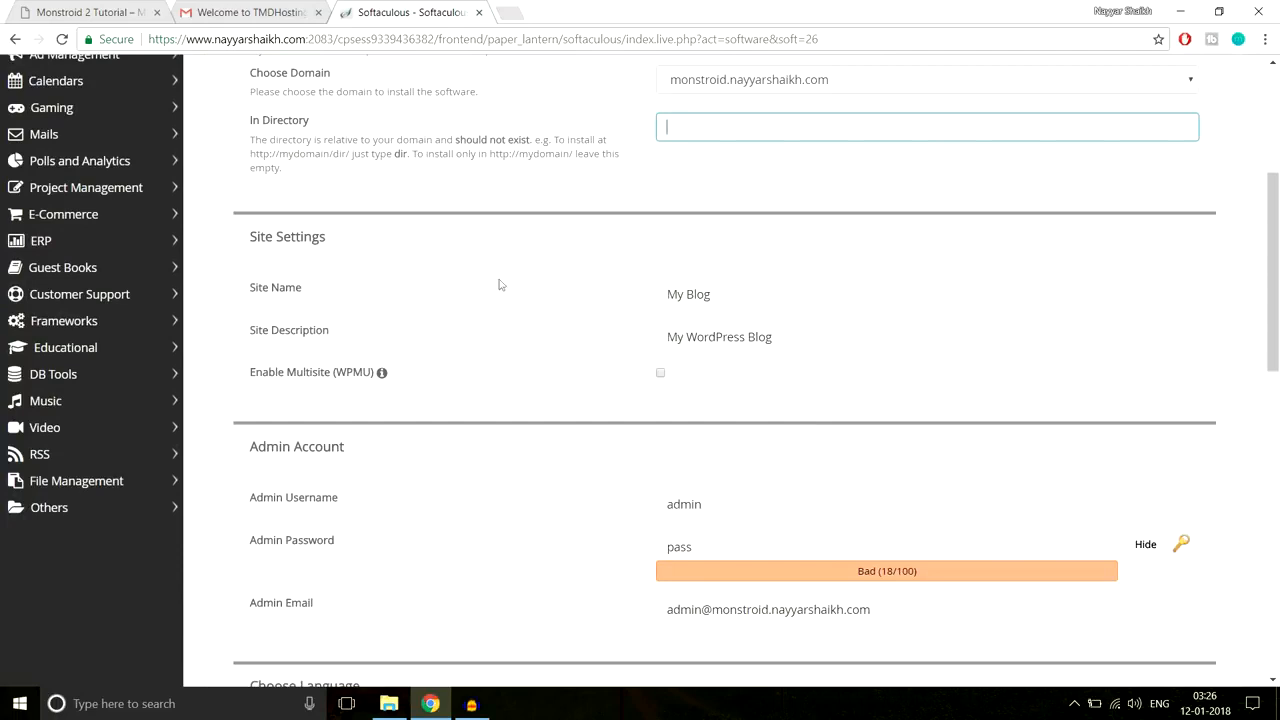
# Step: Replace 'My Blog' with site name 'BloggDude' and set description to 'A Blog'
pyautogui.moveTo(739, 297); pyautogui.dragTo(605, 289)
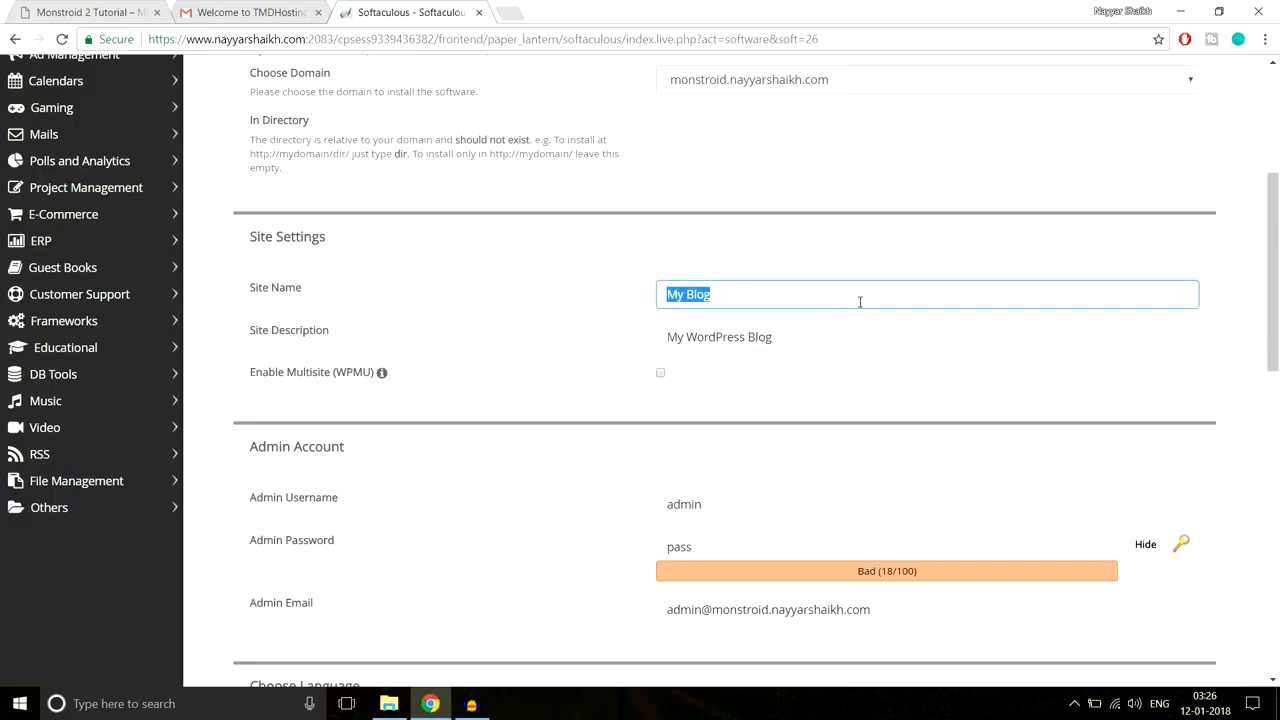
pyautogui.write('BloggDude')
pyautogui.moveTo(851, 337); pyautogui.dragTo(551, 374)
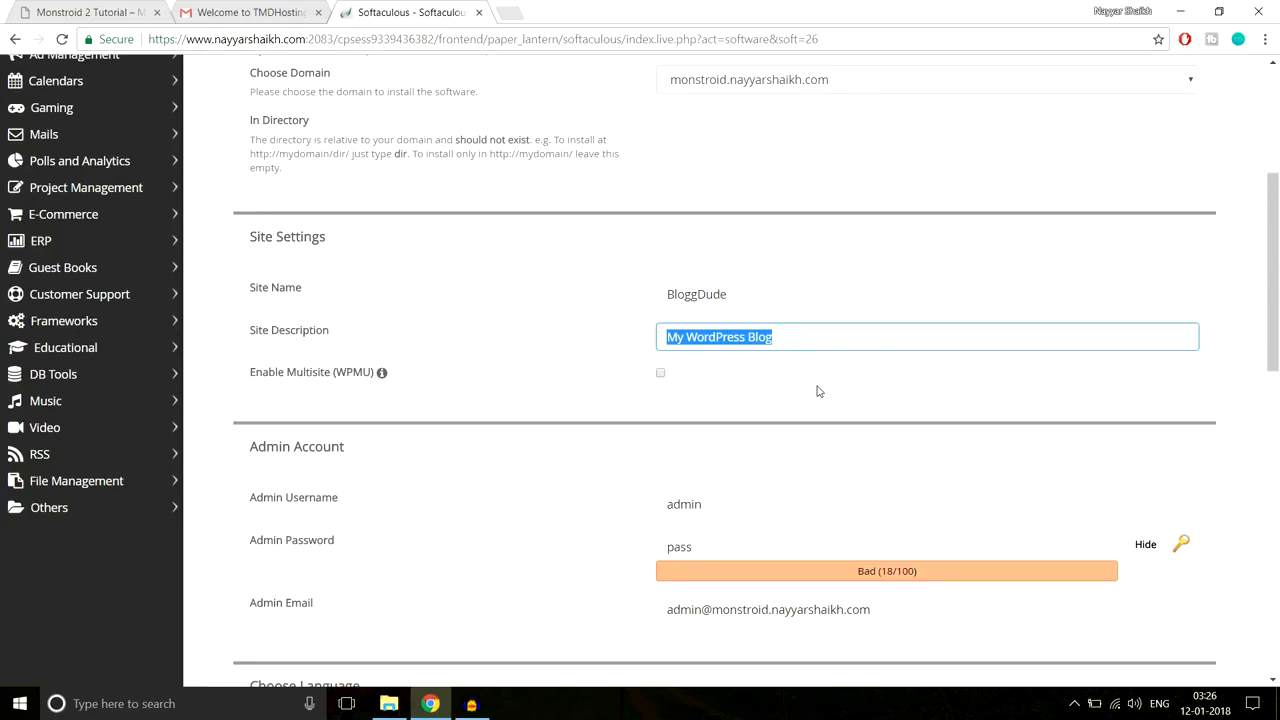
pyautogui.write('A')
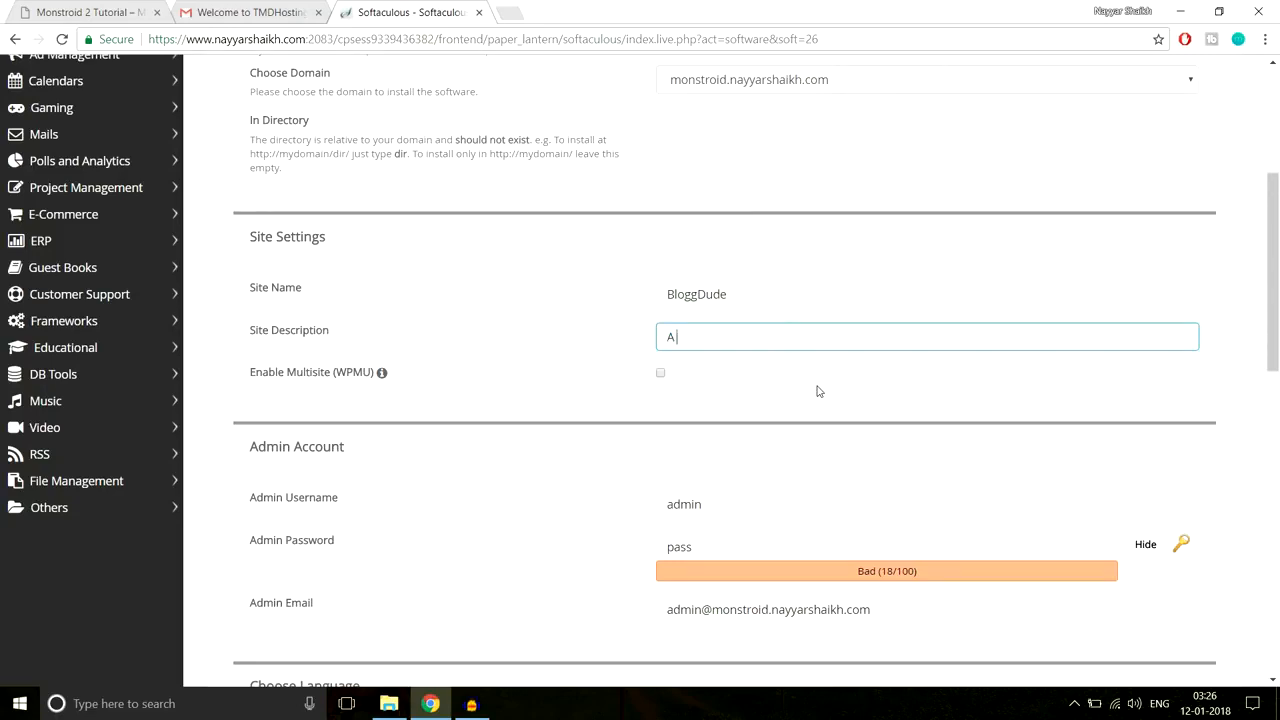
pyautogui.scroll(-1, 920, 374)
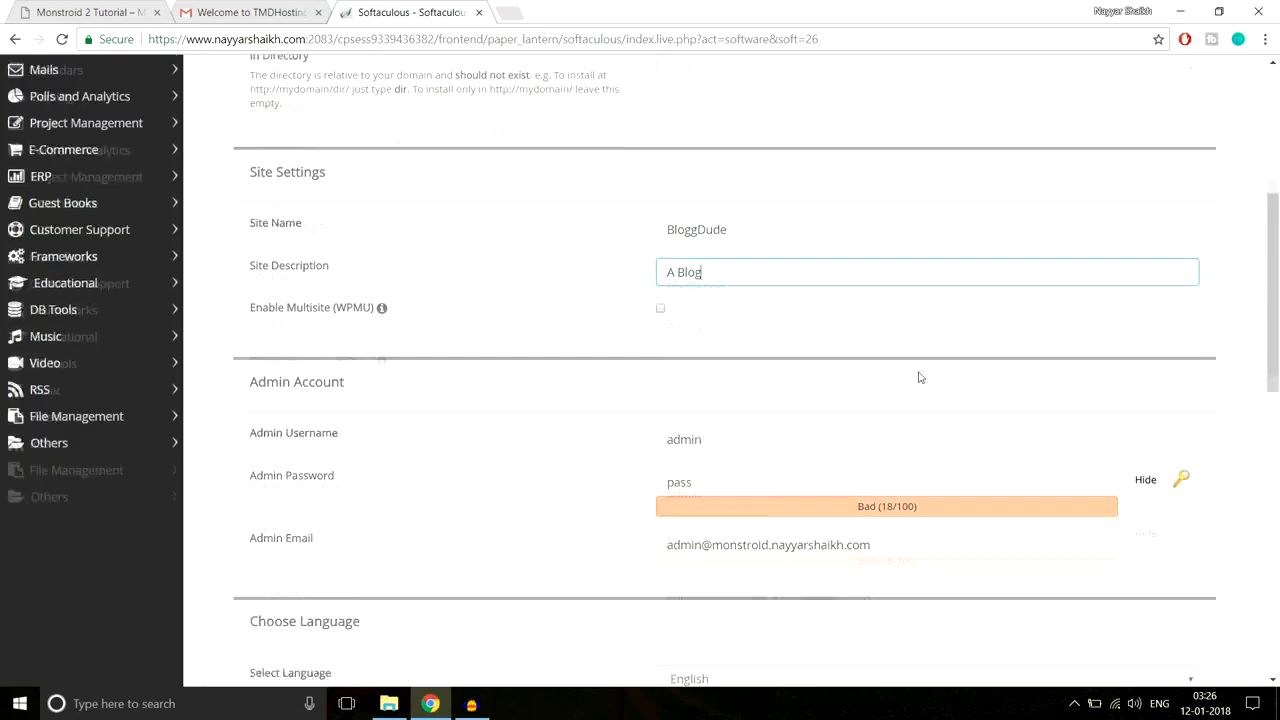
pyautogui.moveTo(726, 253); pyautogui.dragTo(632, 258)
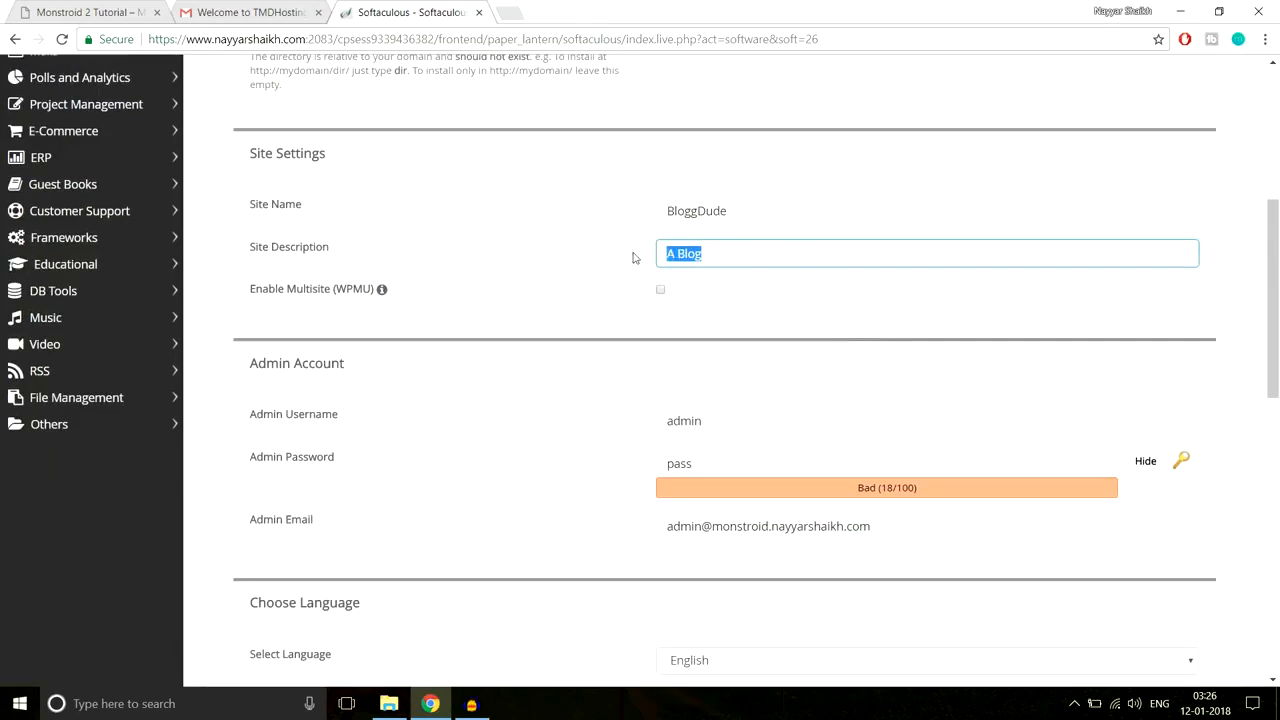
pyautogui.scroll(-2, 853, 319)
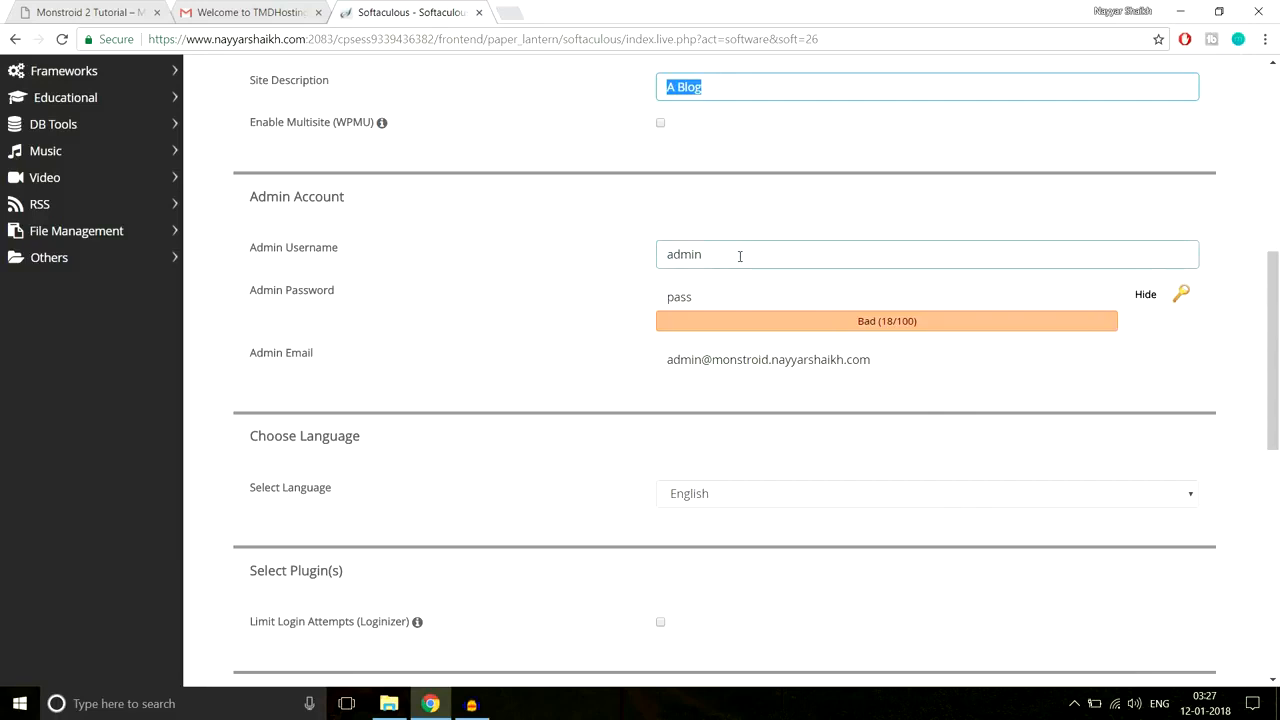
# Step: Fill the admin username from the saved autofill suggestion
pyautogui.moveTo(740, 256); pyautogui.dragTo(646, 262)
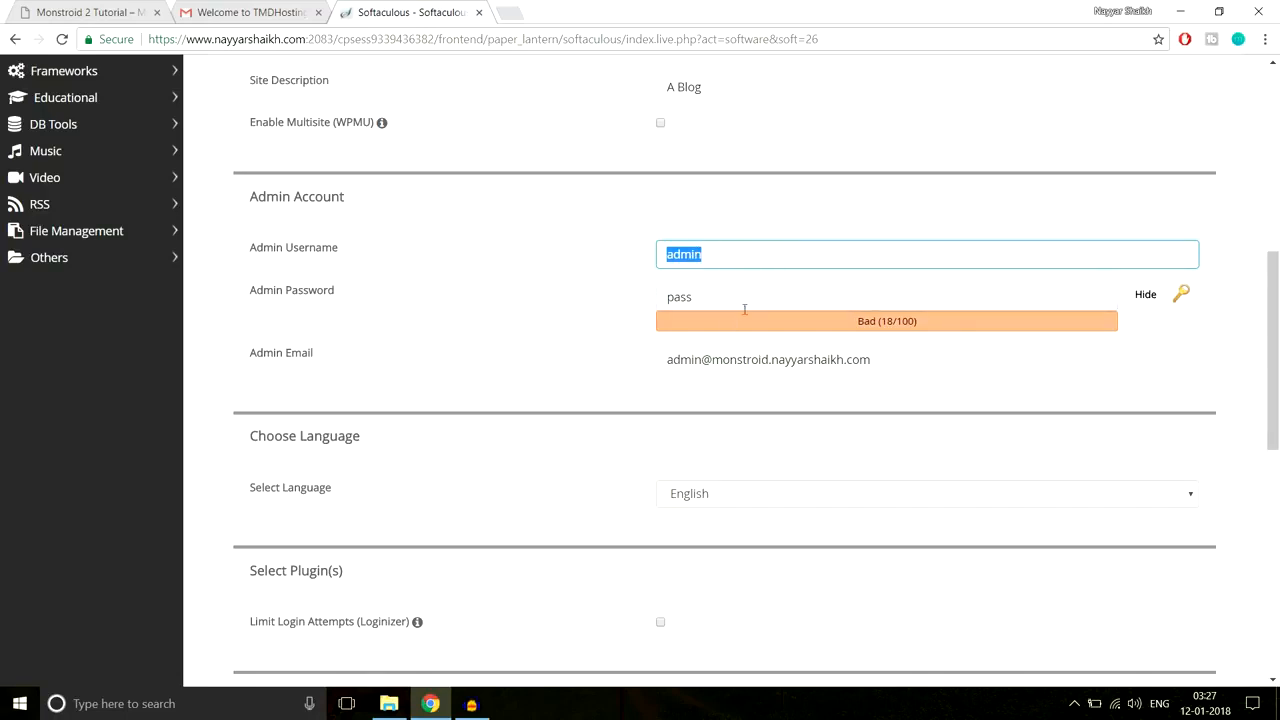
pyautogui.write('Na')
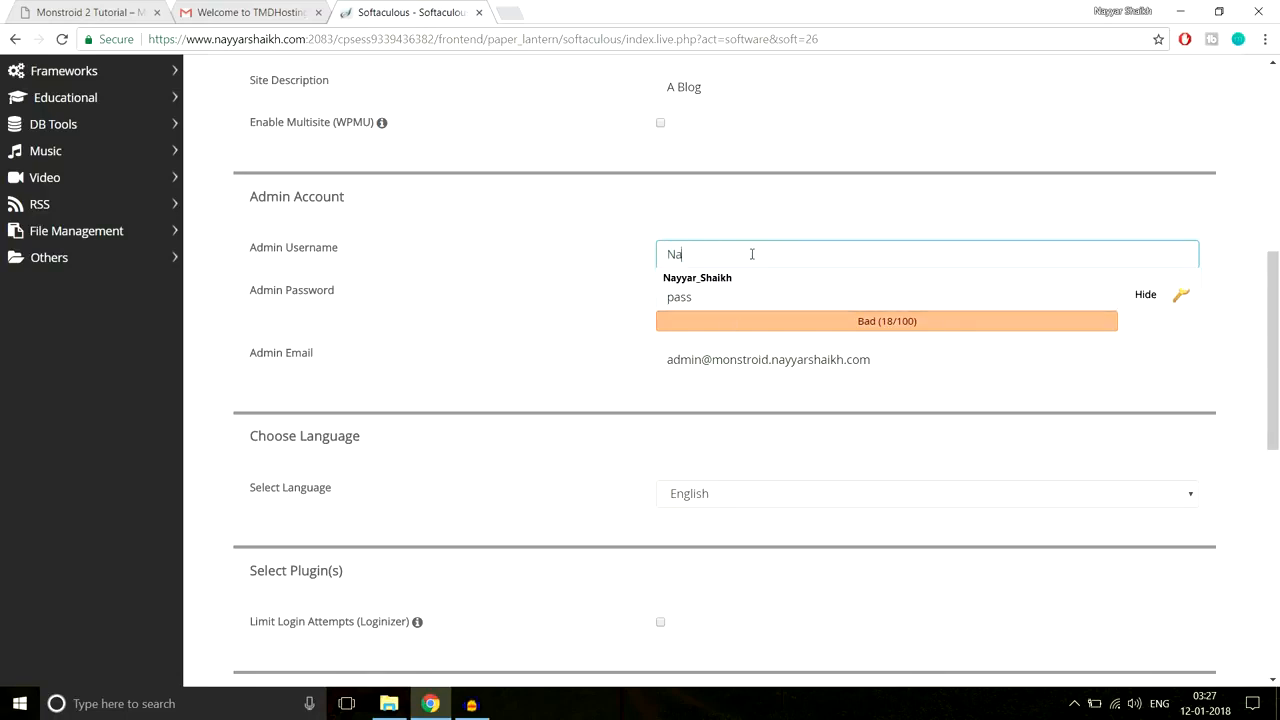
pyautogui.write('yya')
pyautogui.click(749, 280)
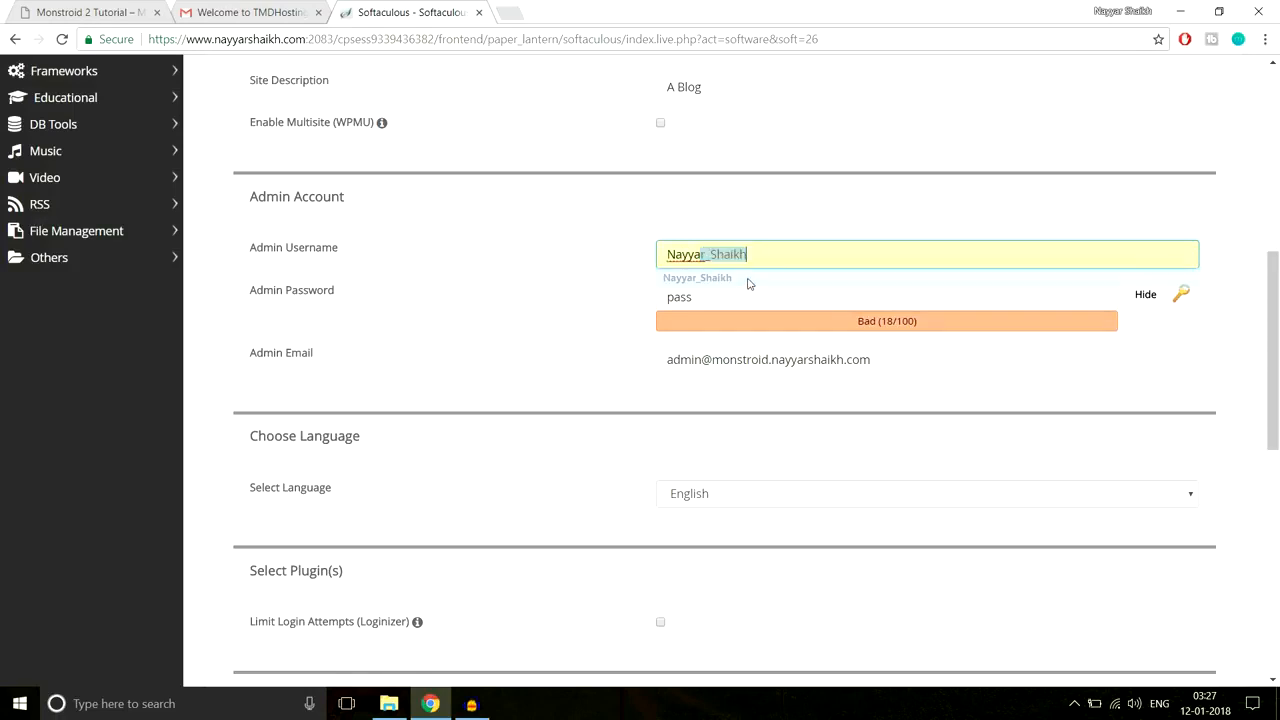
pyautogui.click(672, 252)
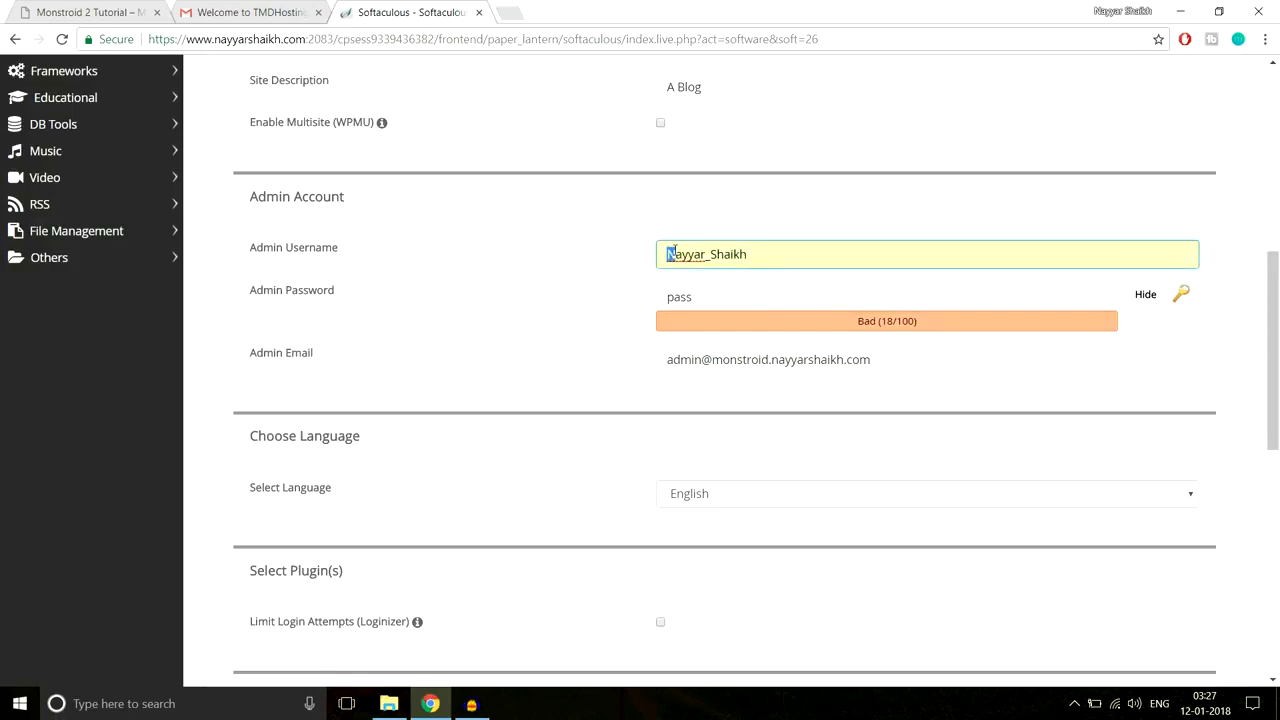
pyautogui.click(778, 218)
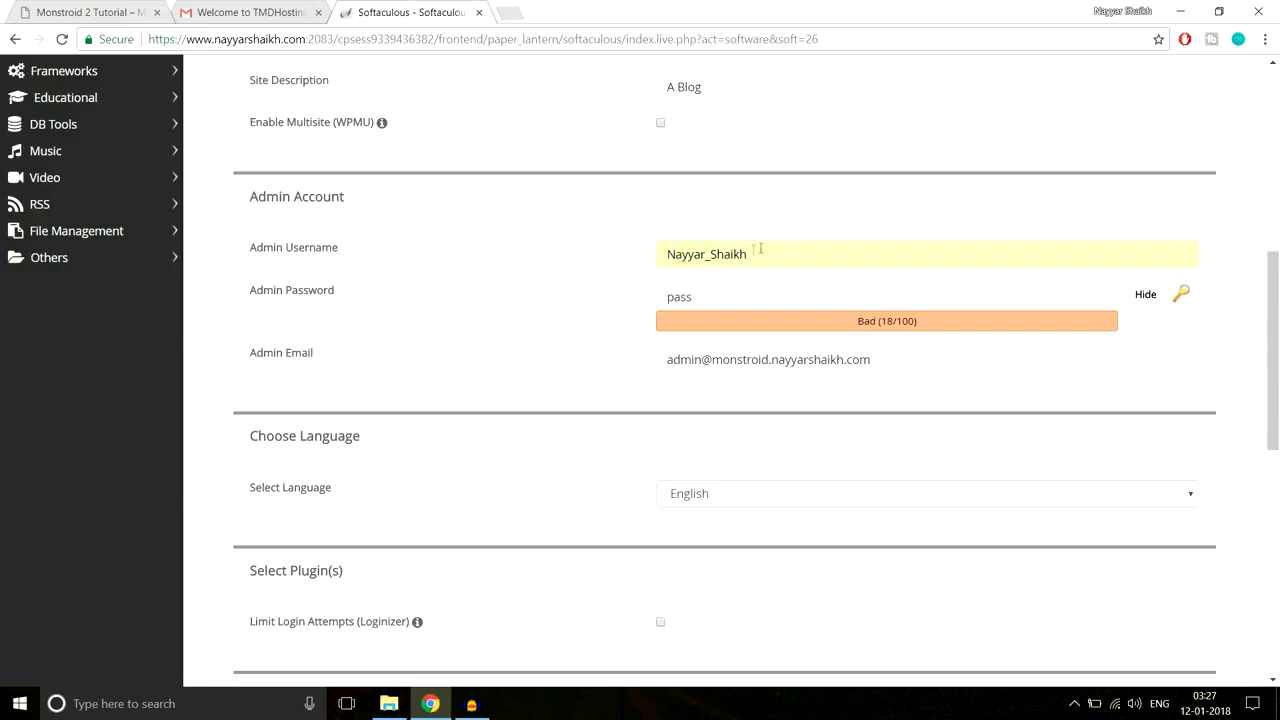
pyautogui.moveTo(706, 254); pyautogui.dragTo(710, 254)
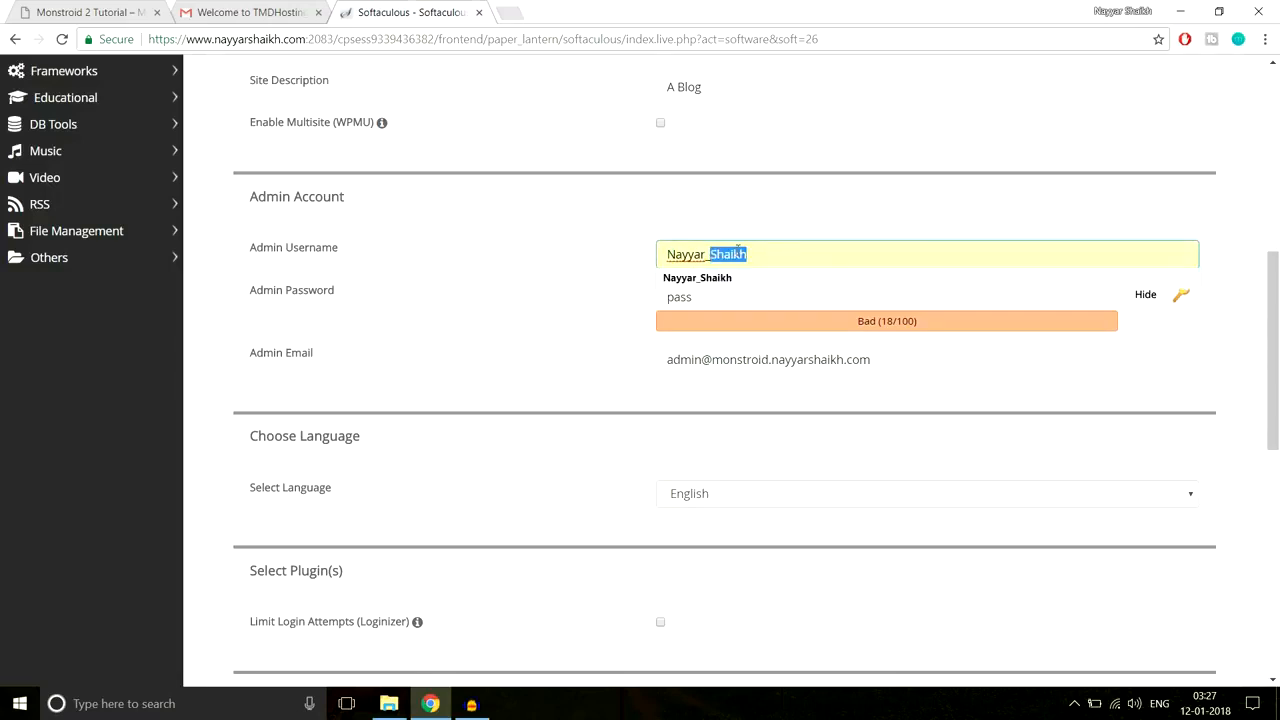
pyautogui.click(754, 243)
pyautogui.click(797, 219)
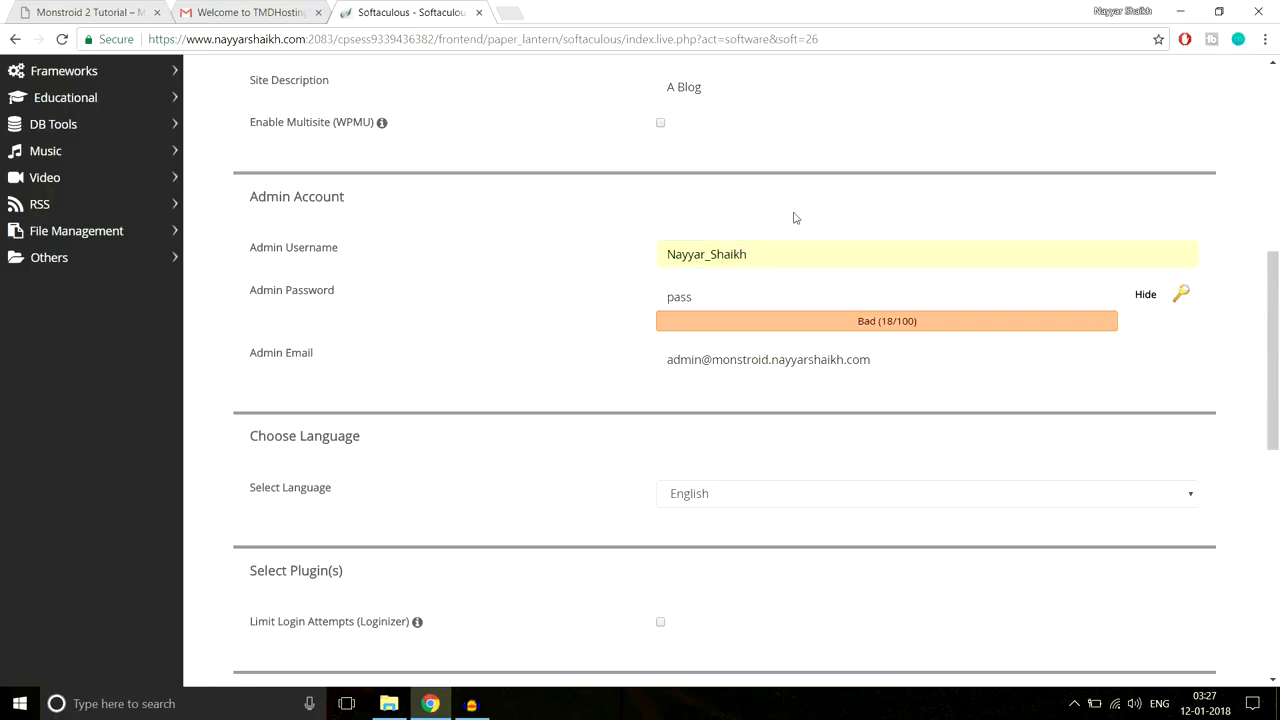
# Step: Replace the default admin password with a new masked password
pyautogui.click(785, 292)
pyautogui.click(525, 302)
pyautogui.click(1146, 295)
pyautogui.click(783, 294)
pyautogui.hotkey('ctrl', 'a')
pyautogui.hotkey('ctrl', 'v')
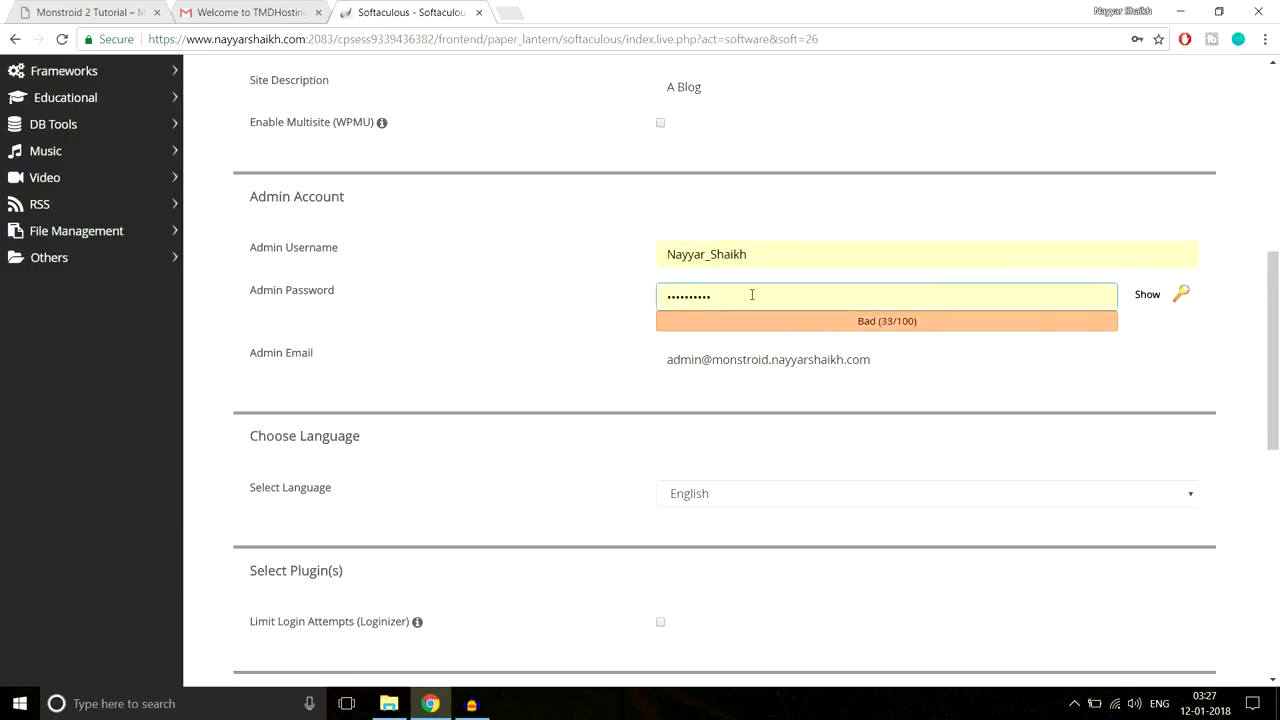
pyautogui.write('@1')
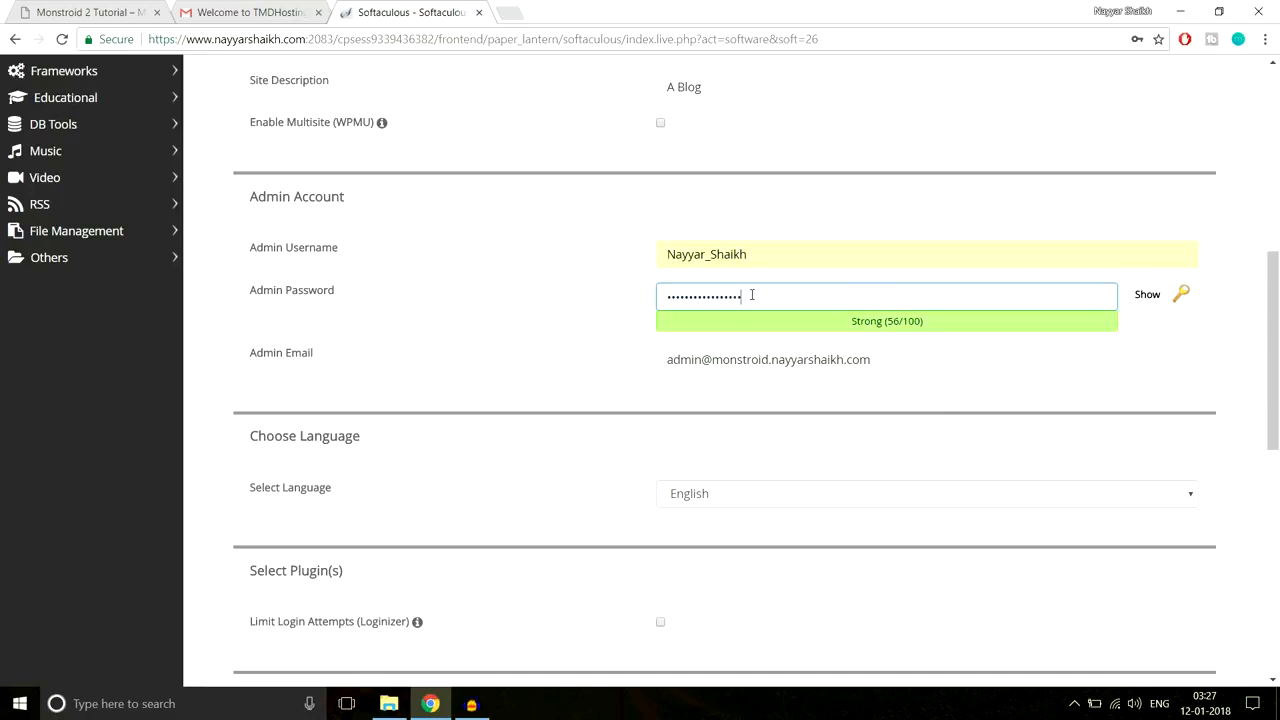
pyautogui.hotkey('ctrl', 'a')
pyautogui.write('••••••••••')
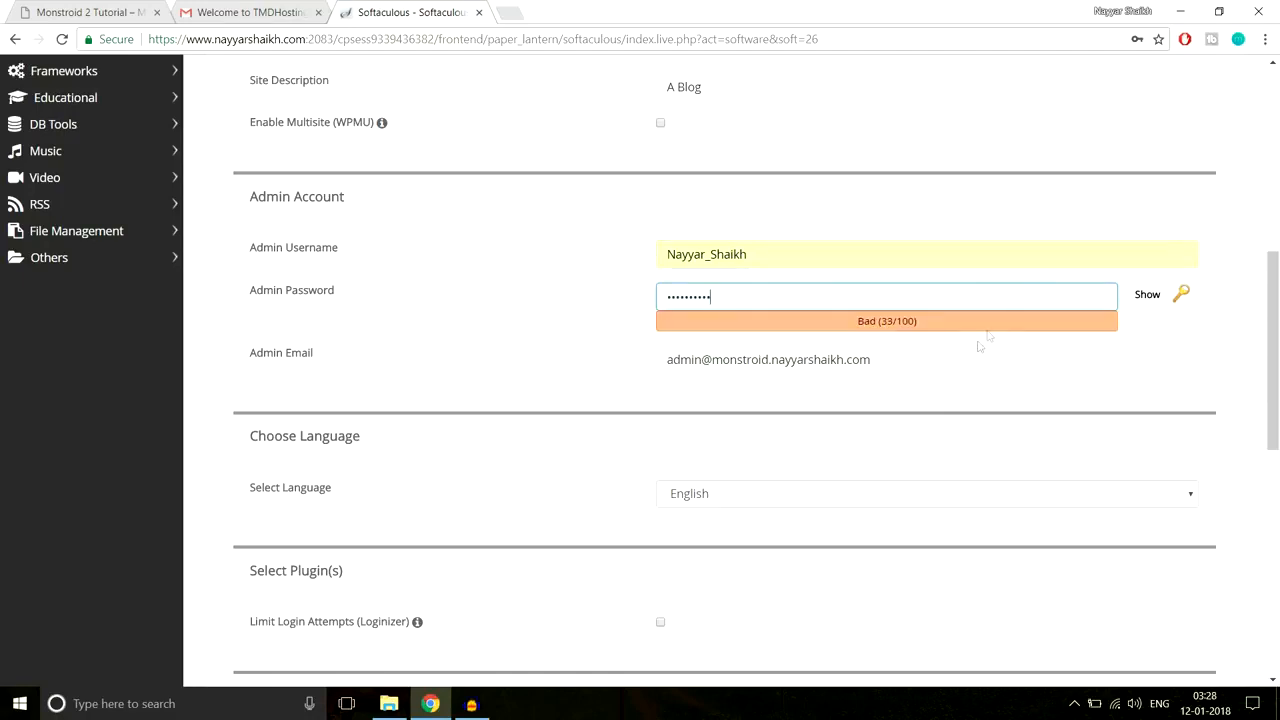
# Step: Replace the admin email with a personal email address
pyautogui.moveTo(969, 357); pyautogui.dragTo(570, 386)
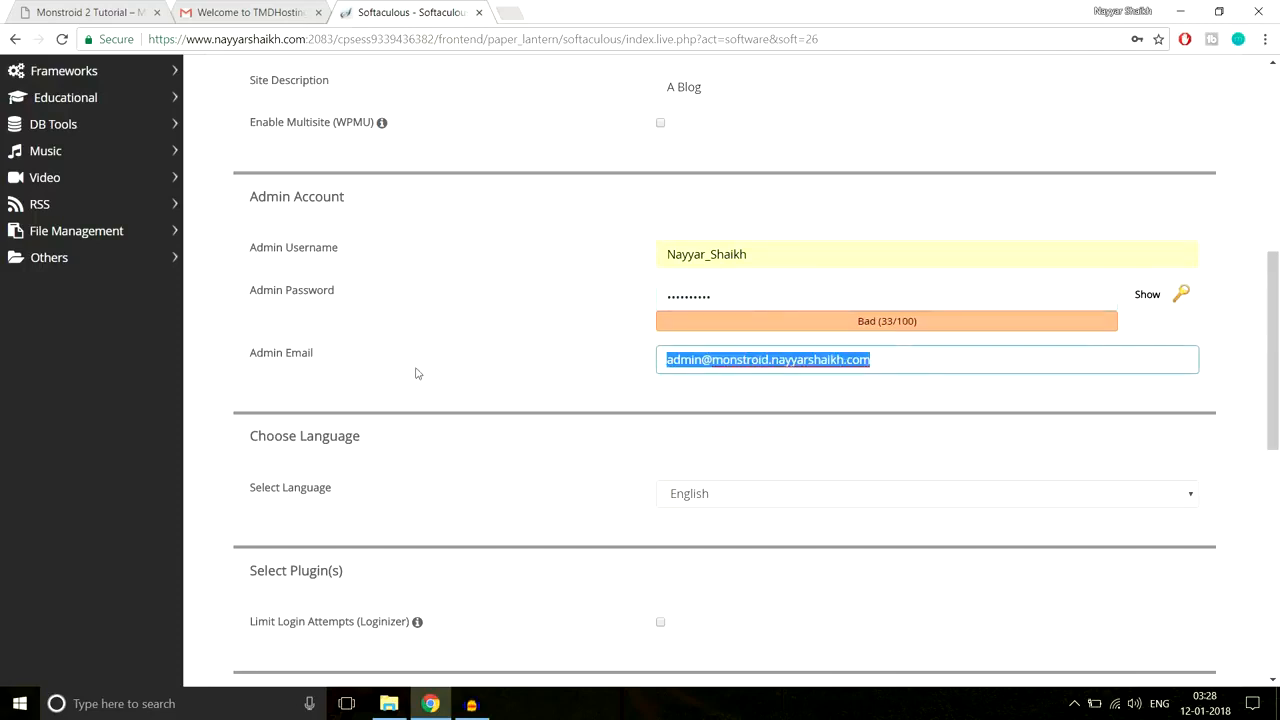
pyautogui.write('re')
pyautogui.click(728, 381)
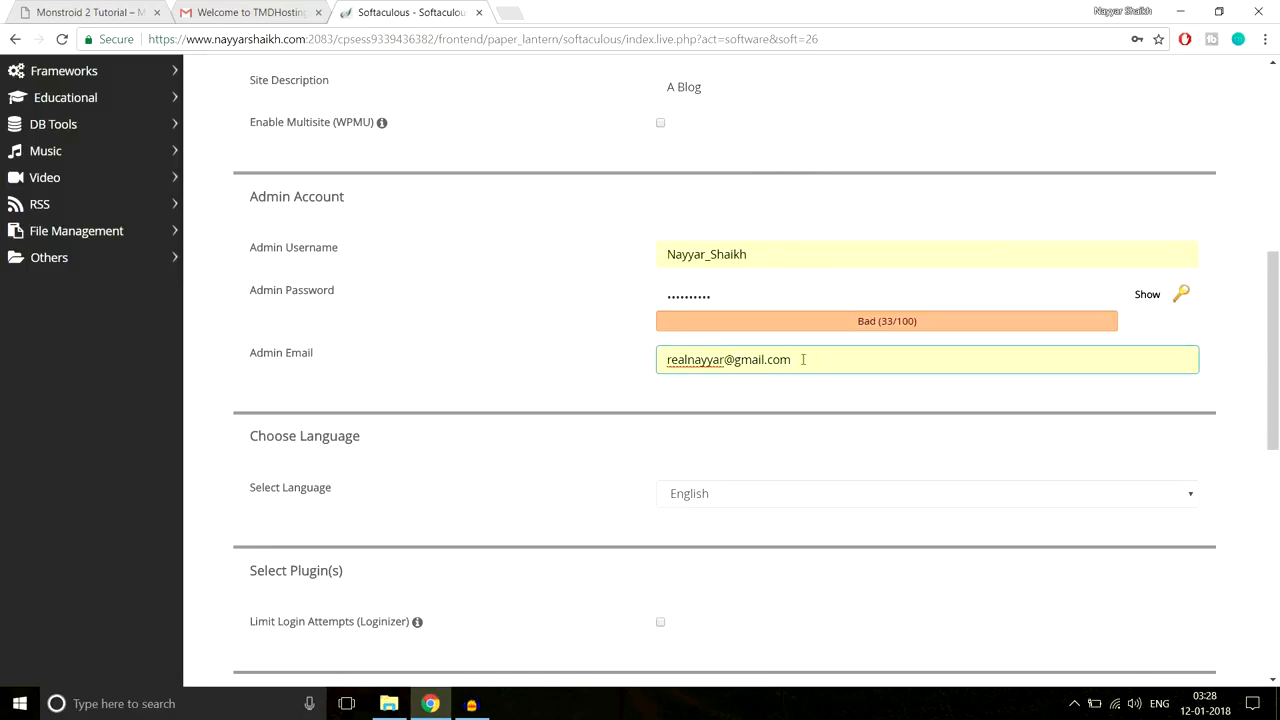
pyautogui.scroll(-7, 886, 431)
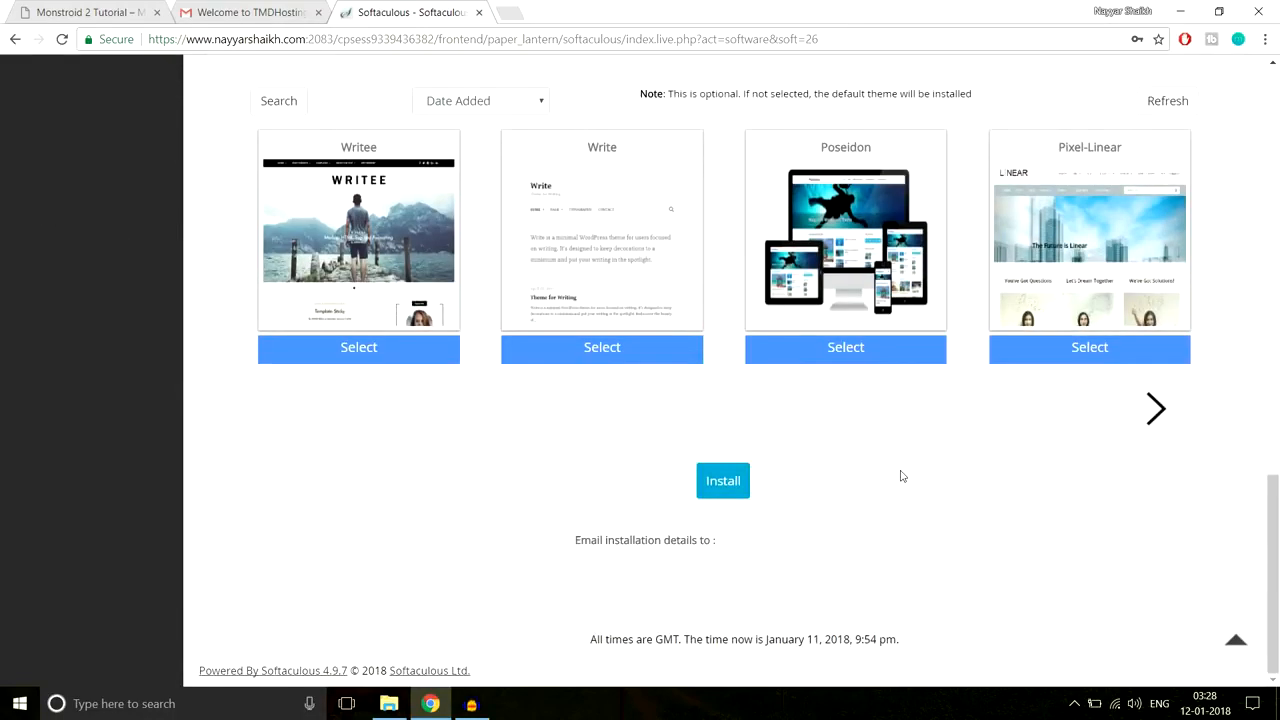
# Step: Install WordPress on the monstroid subdomain and open its Administrative URL in a new tab
pyautogui.click(723, 482)
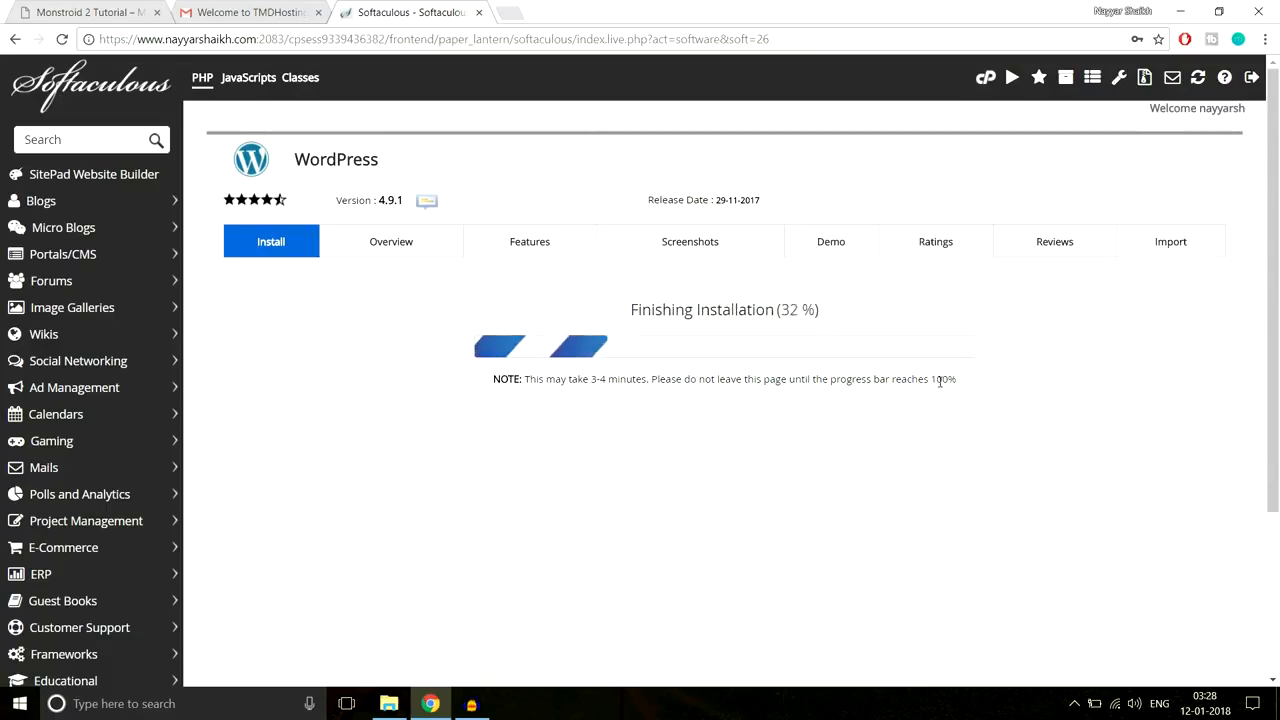
pyautogui.scroll(-1, 1058, 375)
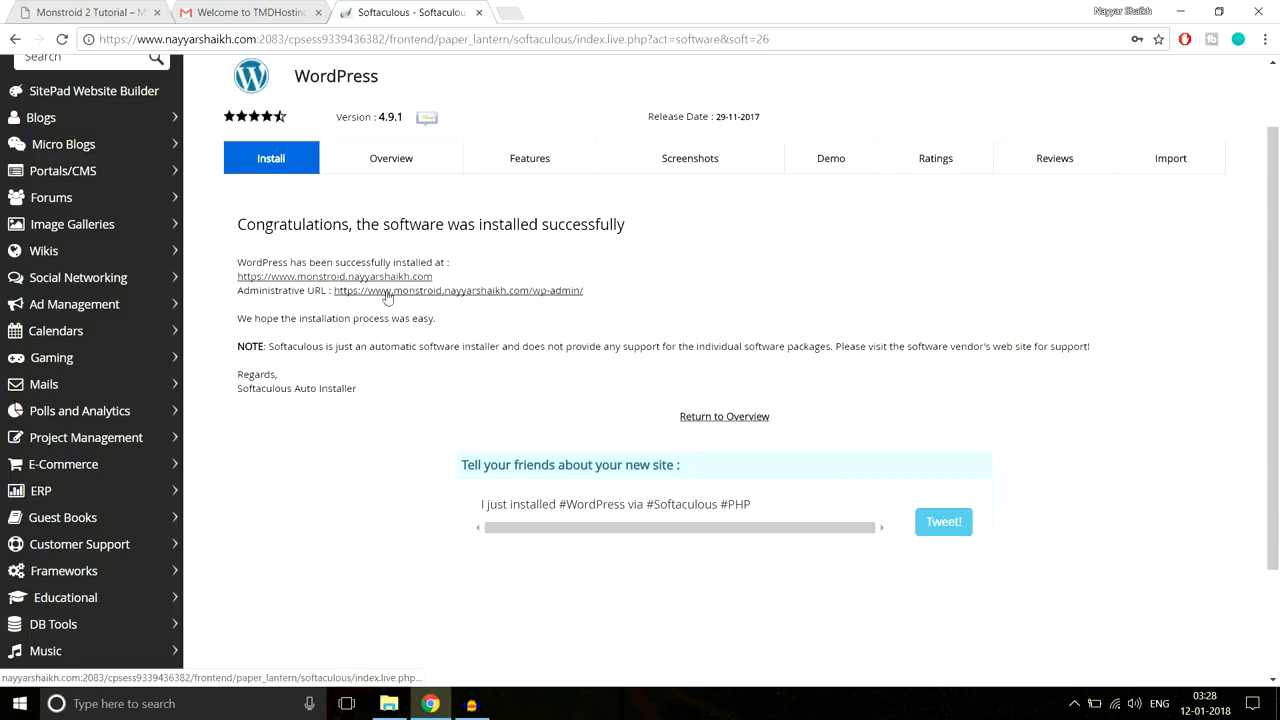
pyautogui.click(466, 297)
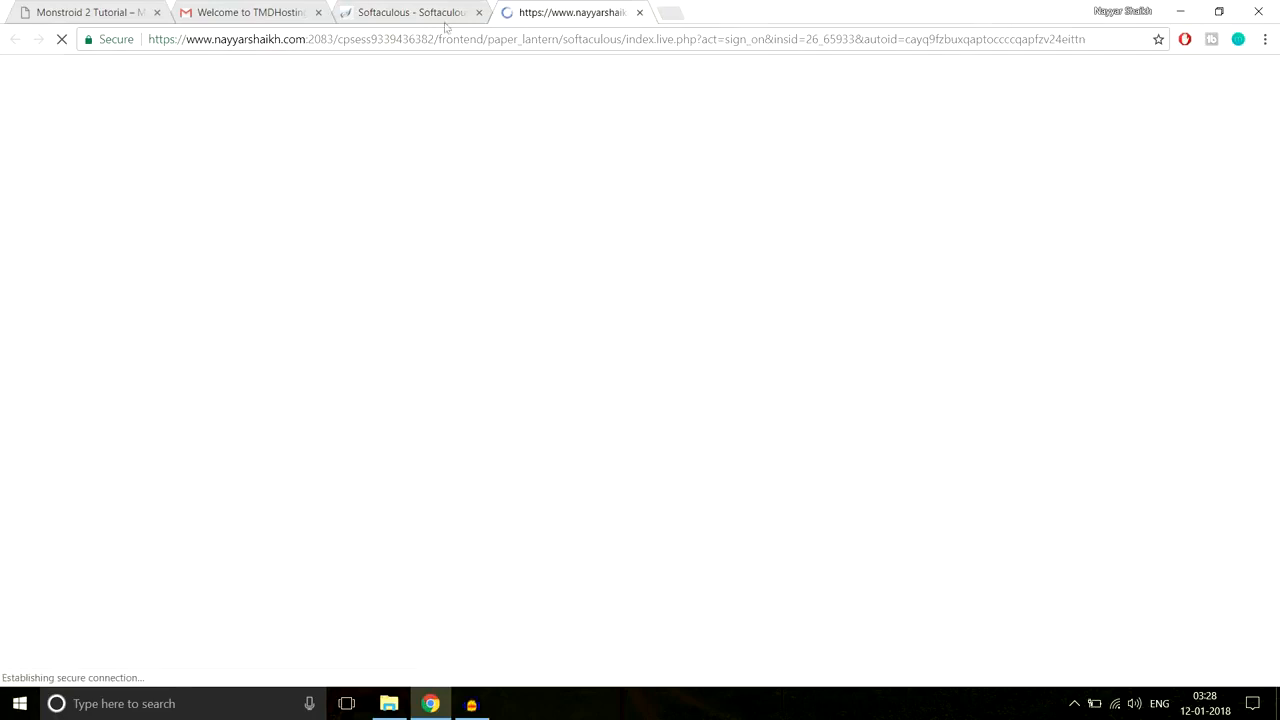
# Step: Close the TMDHosting welcome and Softaculous tabs, leaving the WordPress dashboard
pyautogui.click(318, 12)
pyautogui.click(318, 12)
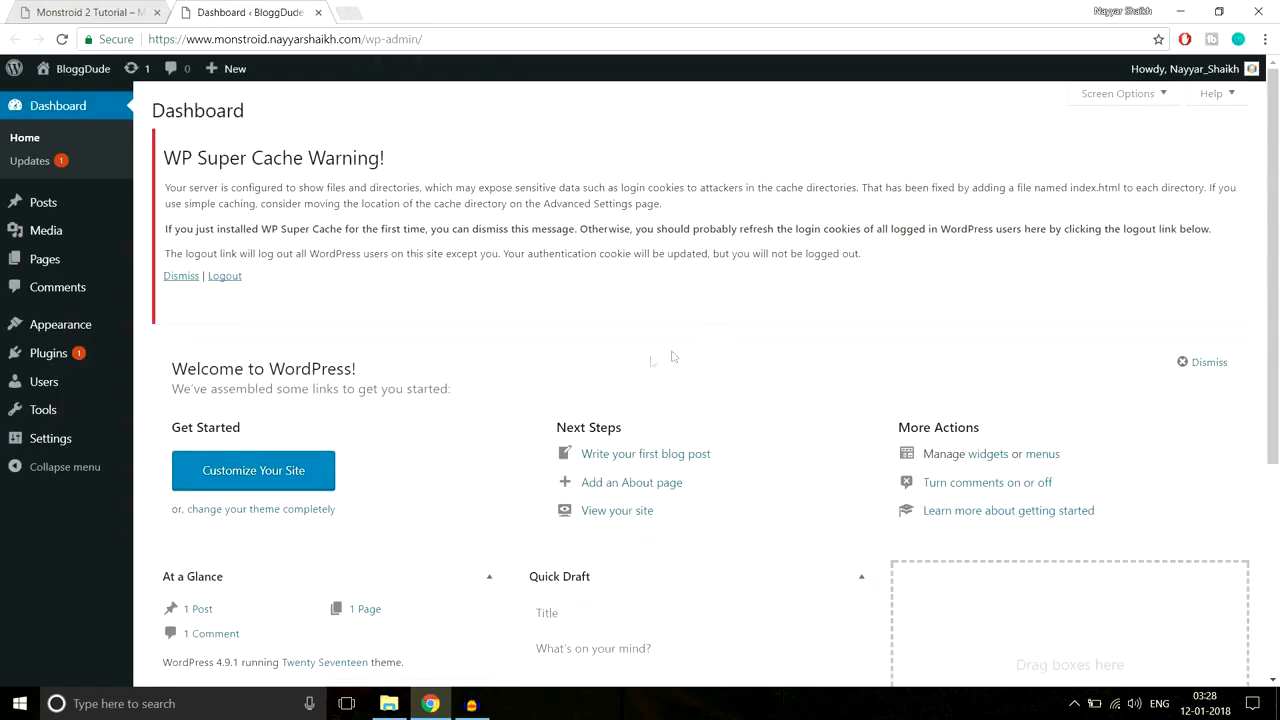
pyautogui.scroll(-2, 998, 483)
pyautogui.scroll(-2, 998, 483)
pyautogui.scroll(4, 998, 483)
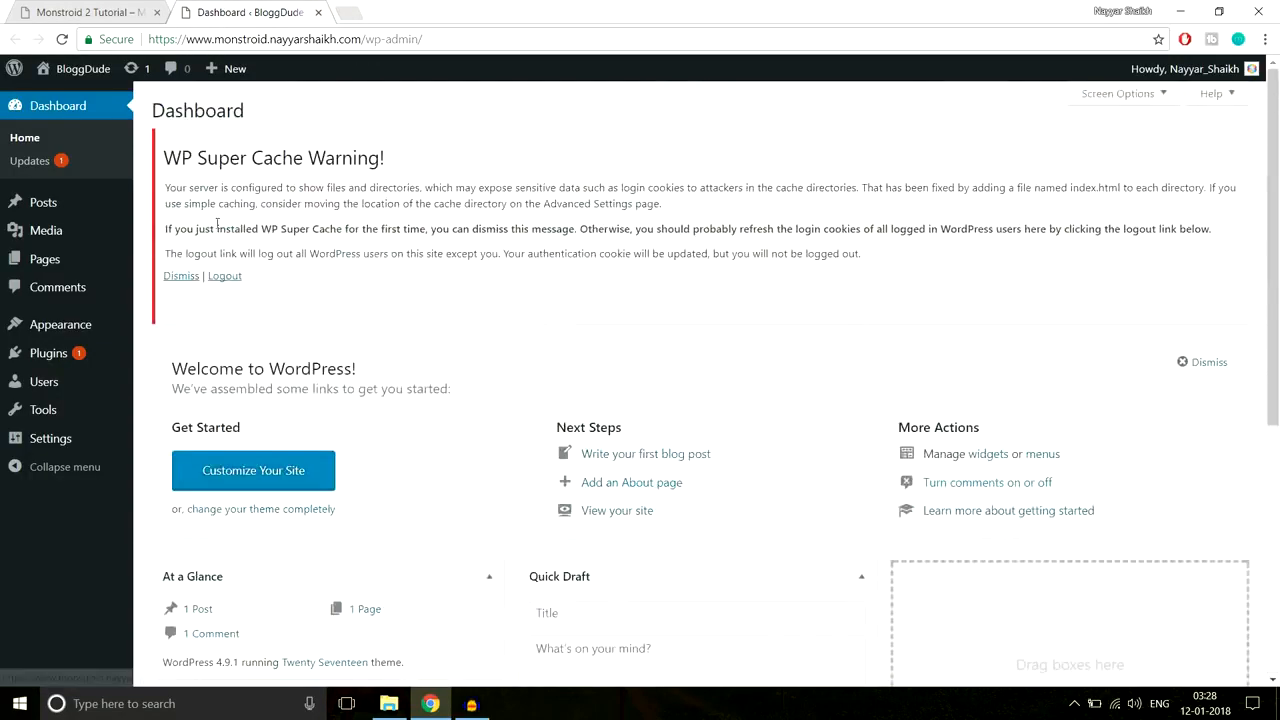
# Step: Dismiss the WP Super Cache Warning on the dashboard via its Logout link
pyautogui.moveTo(164, 157); pyautogui.dragTo(411, 151)
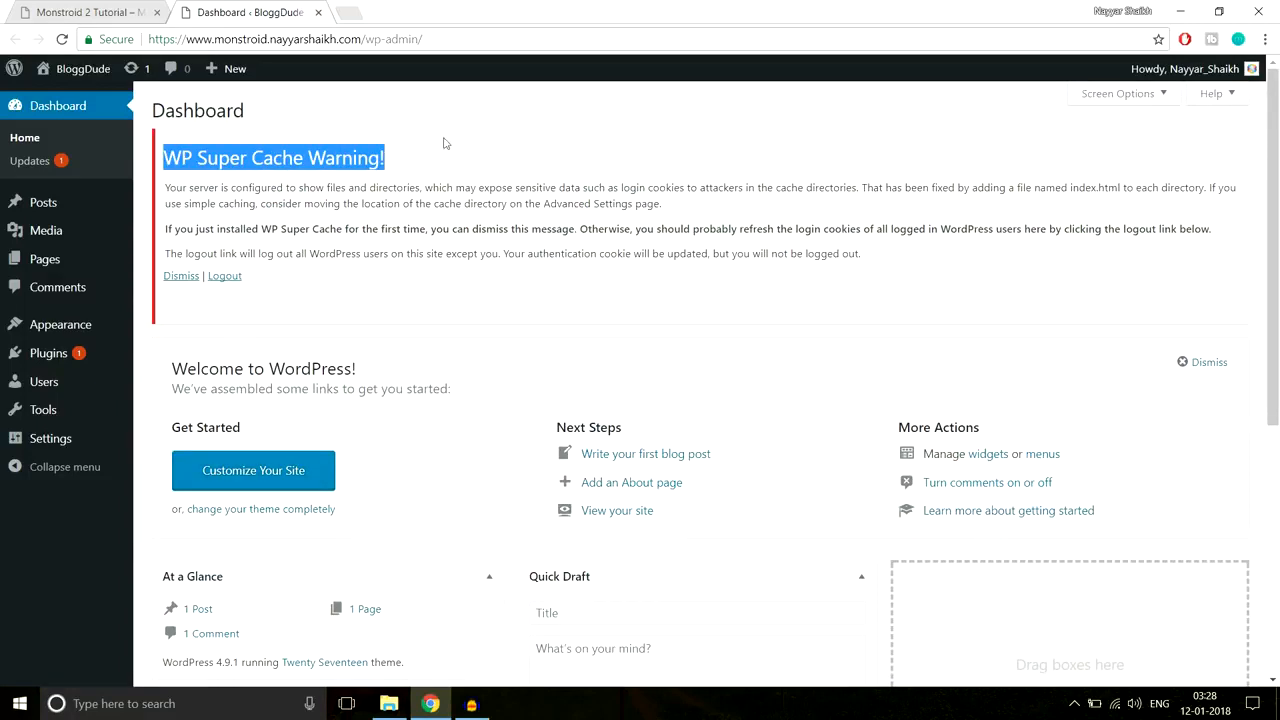
pyautogui.click(343, 195)
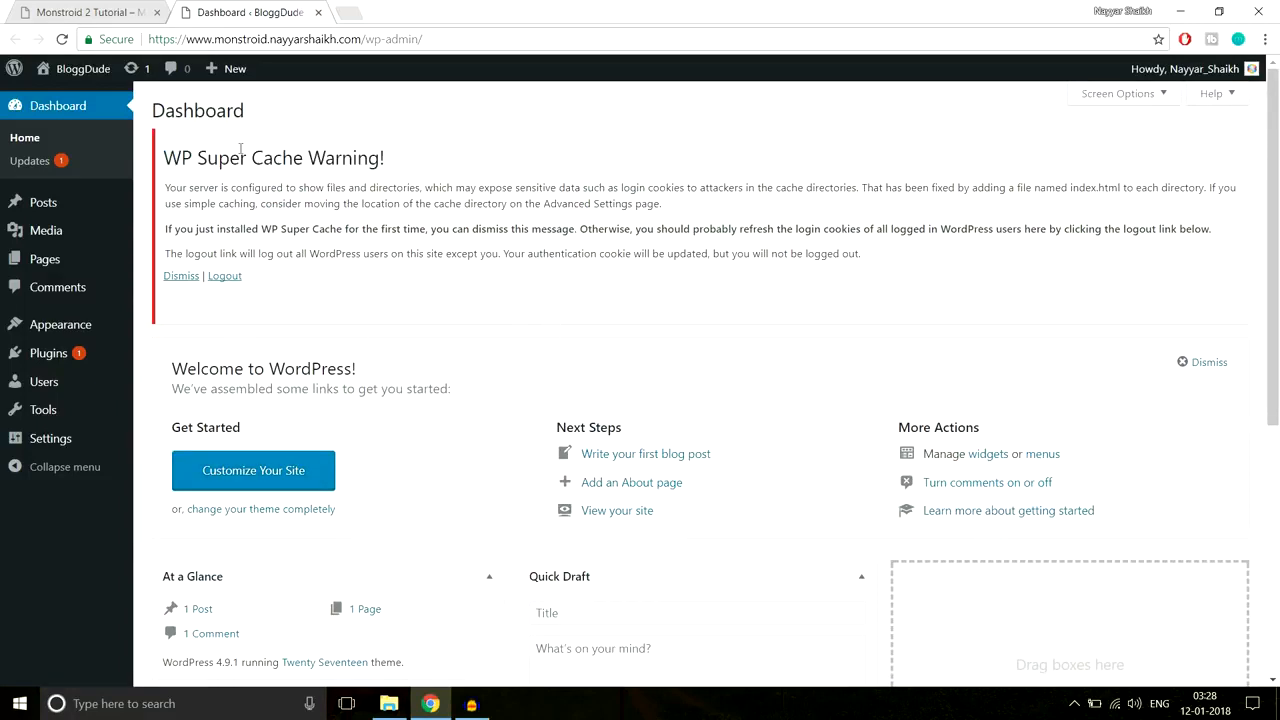
pyautogui.click(223, 279)
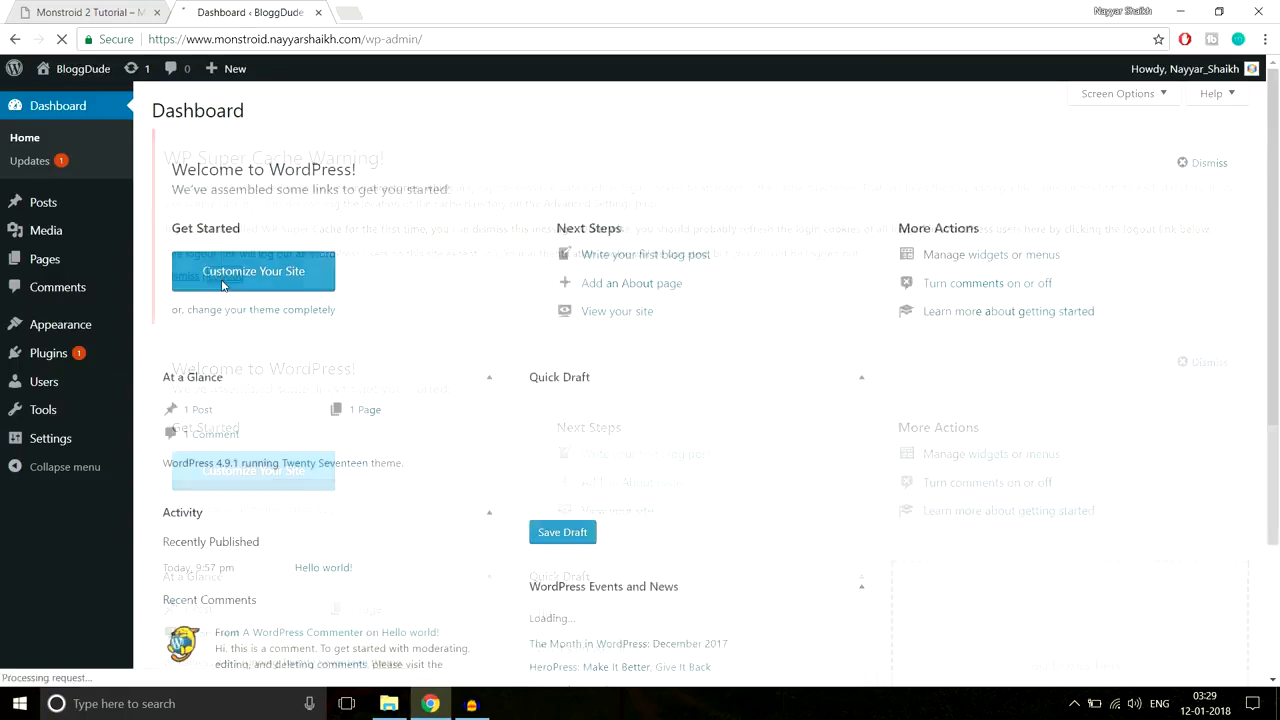
pyautogui.moveTo(50, 368)
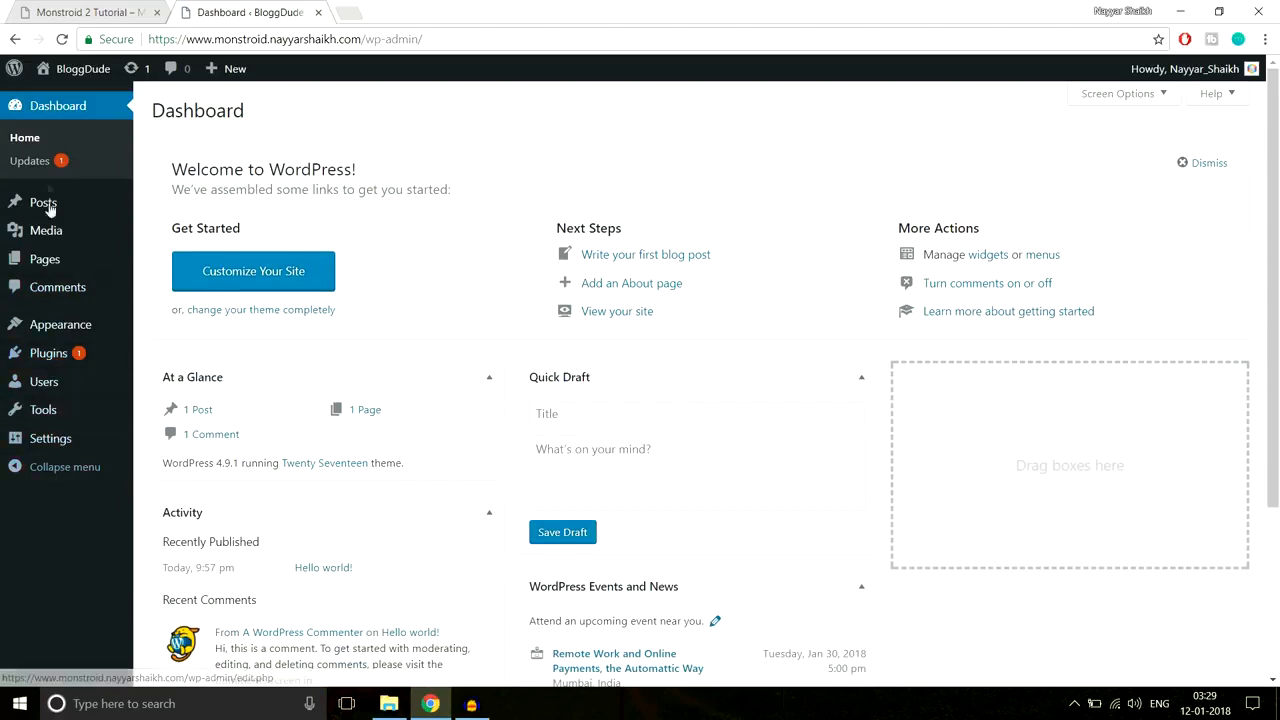
# Step: Deactivate WP Super Cache, bulk-delete Akismet Anti-Spam, Hello Dolly and WP Super Cache, then view Themes
pyautogui.click(62, 355)
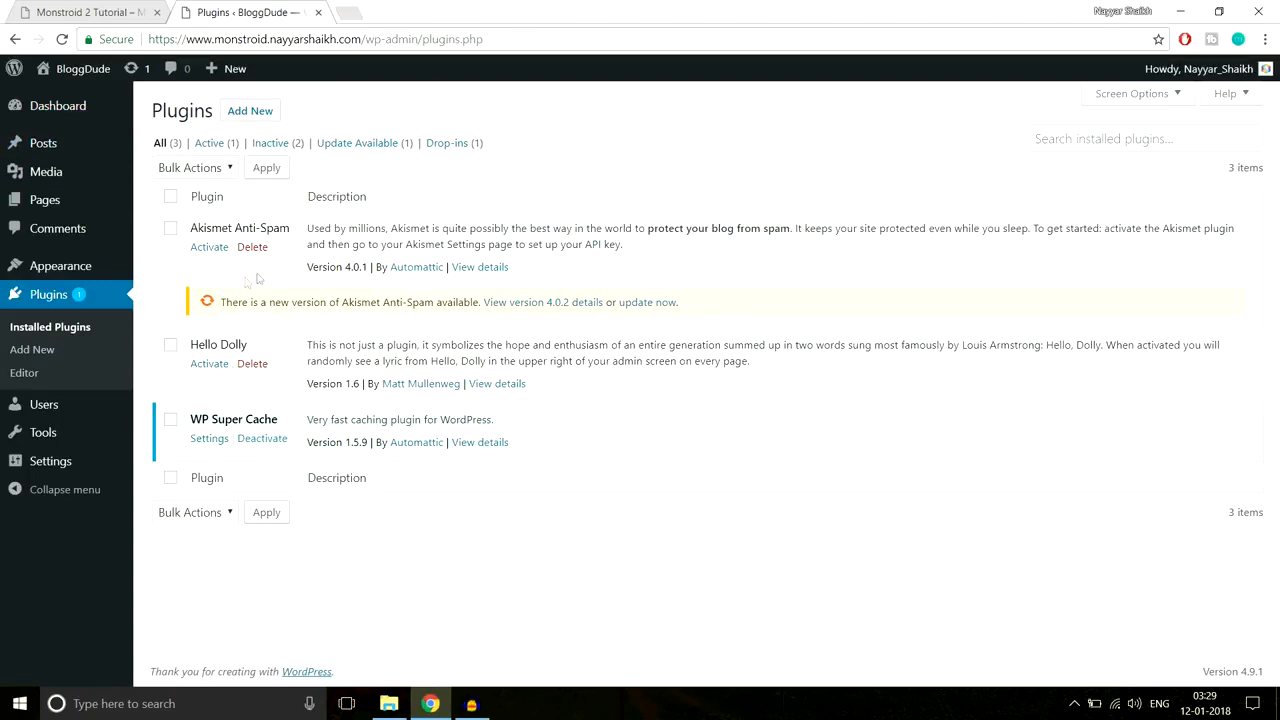
pyautogui.click(262, 440)
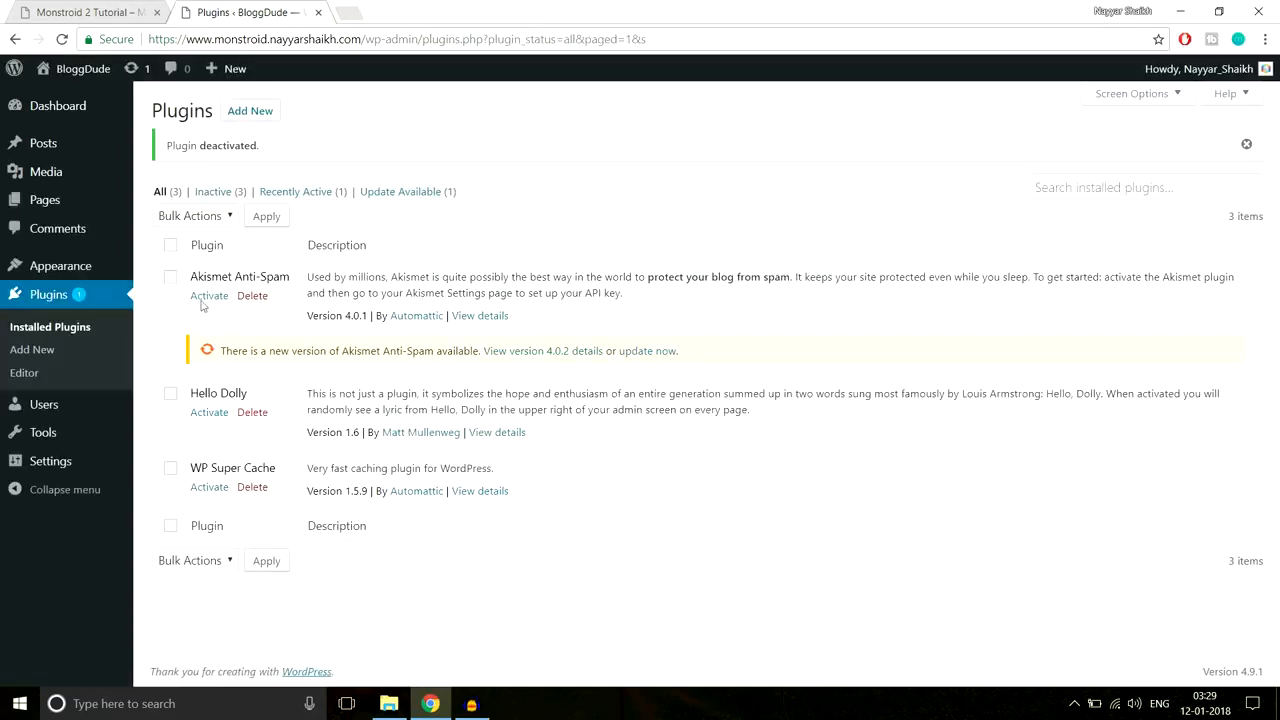
pyautogui.click(171, 246)
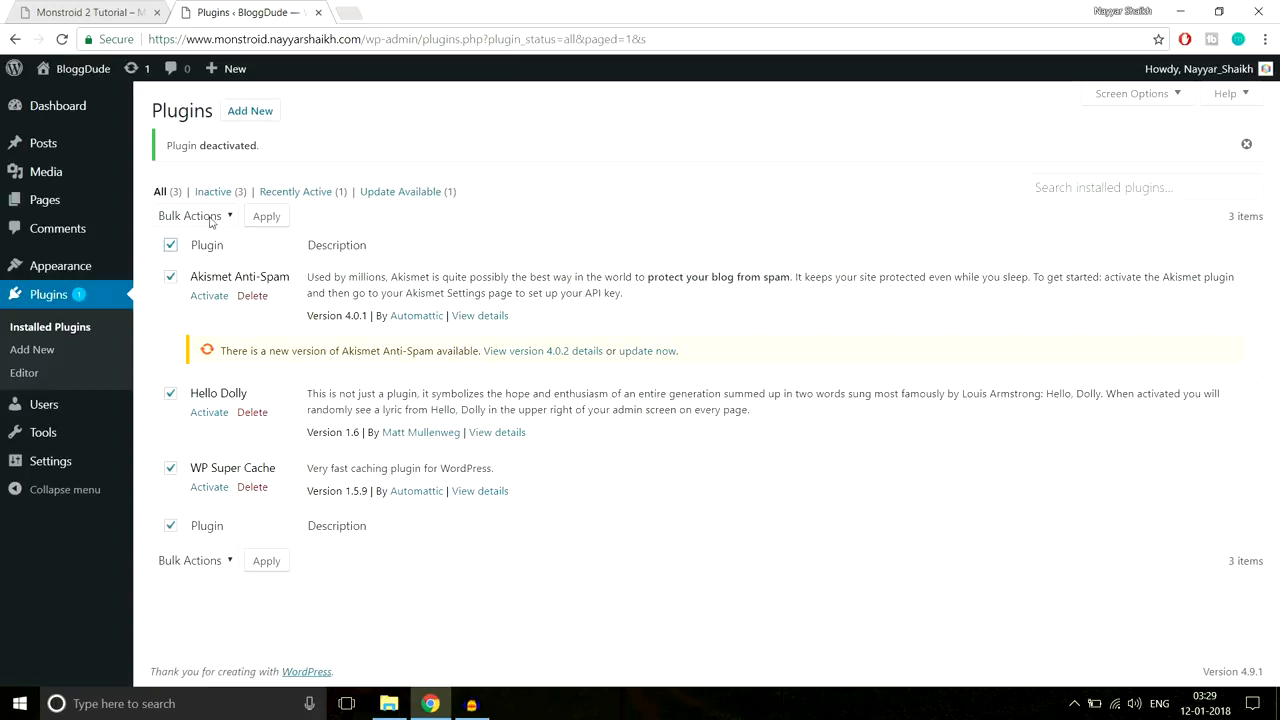
pyautogui.click(211, 218)
pyautogui.click(177, 302)
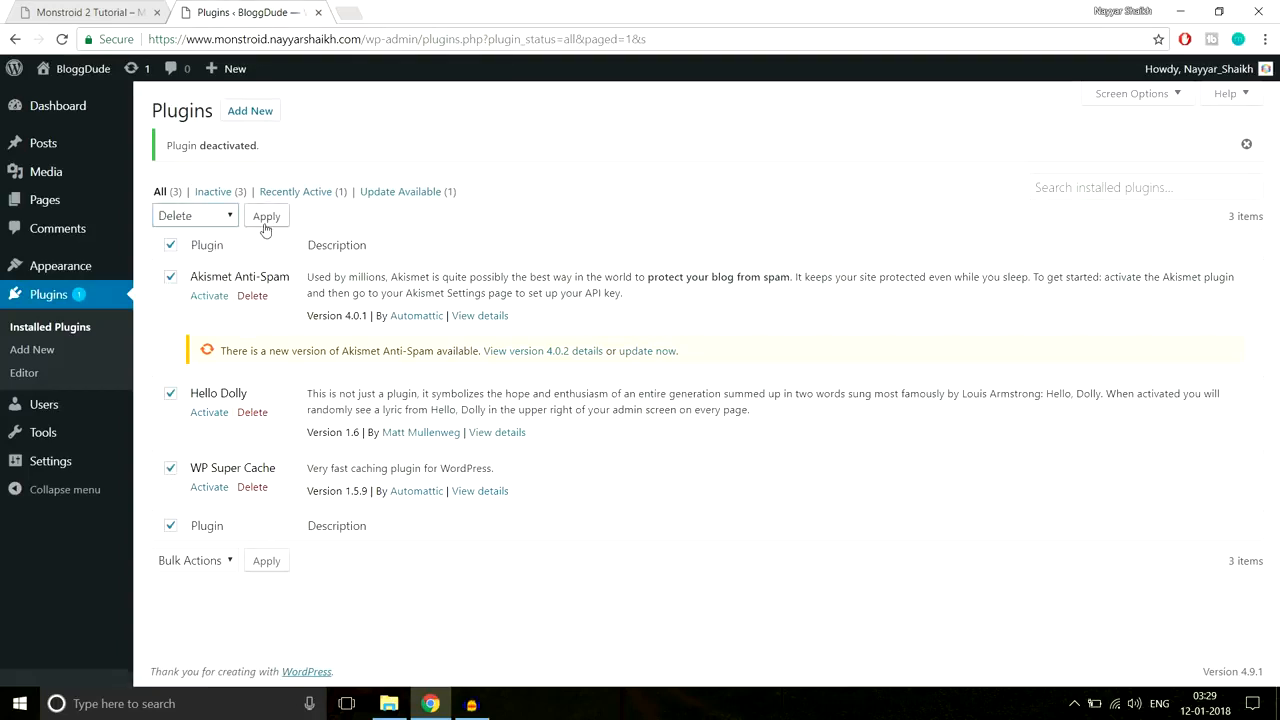
pyautogui.click(266, 217)
pyautogui.click(707, 129)
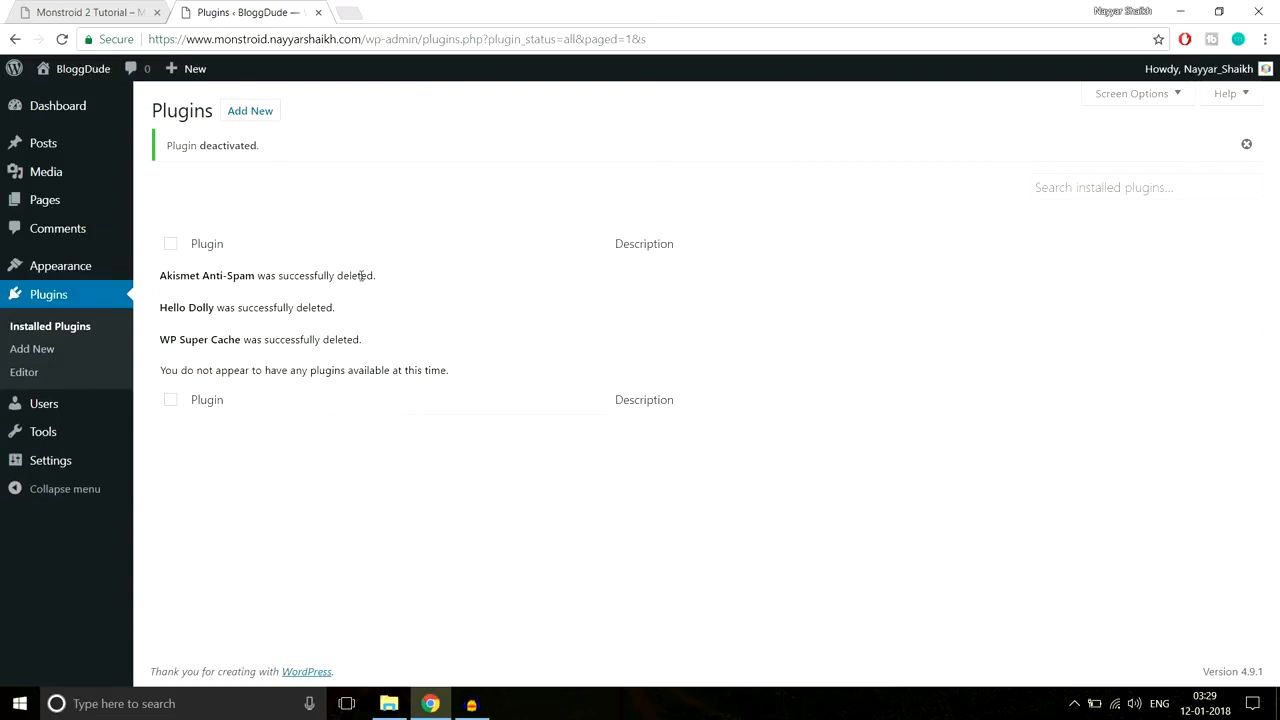
pyautogui.click(73, 268)
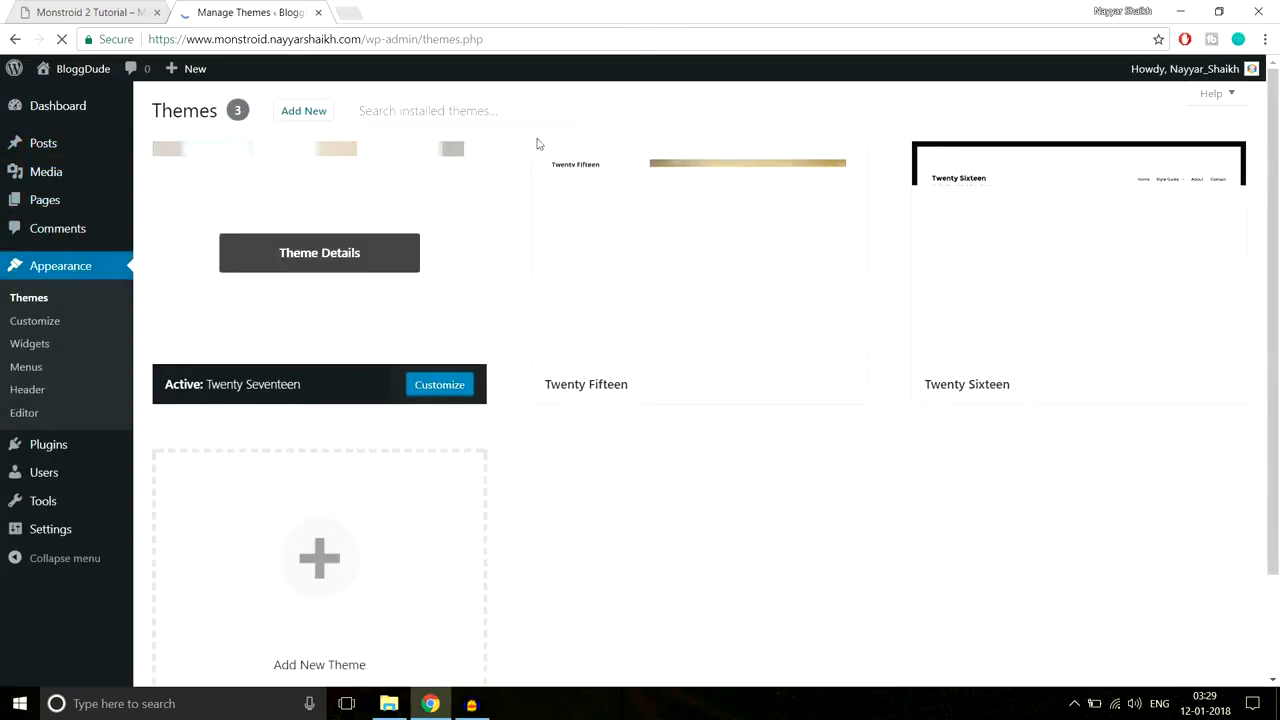
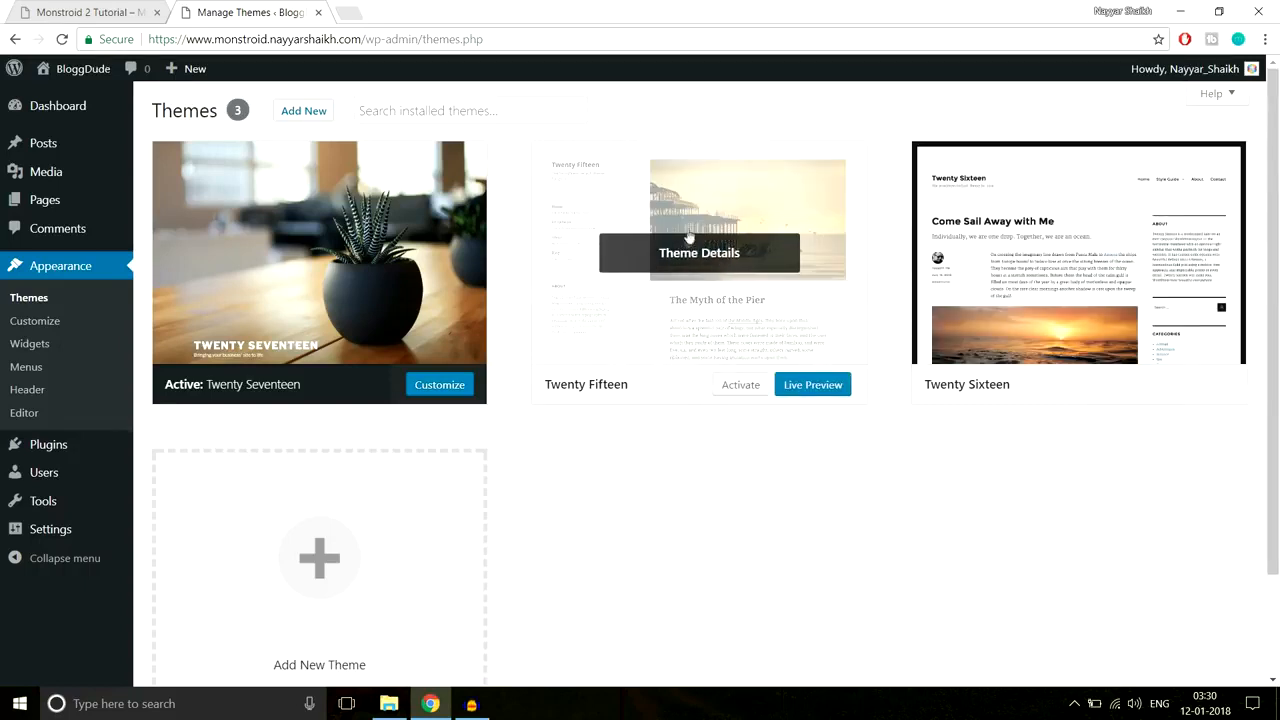
# Step: Delete the Twenty Fifteen theme from its Theme Details and confirm
pyautogui.click(703, 262)
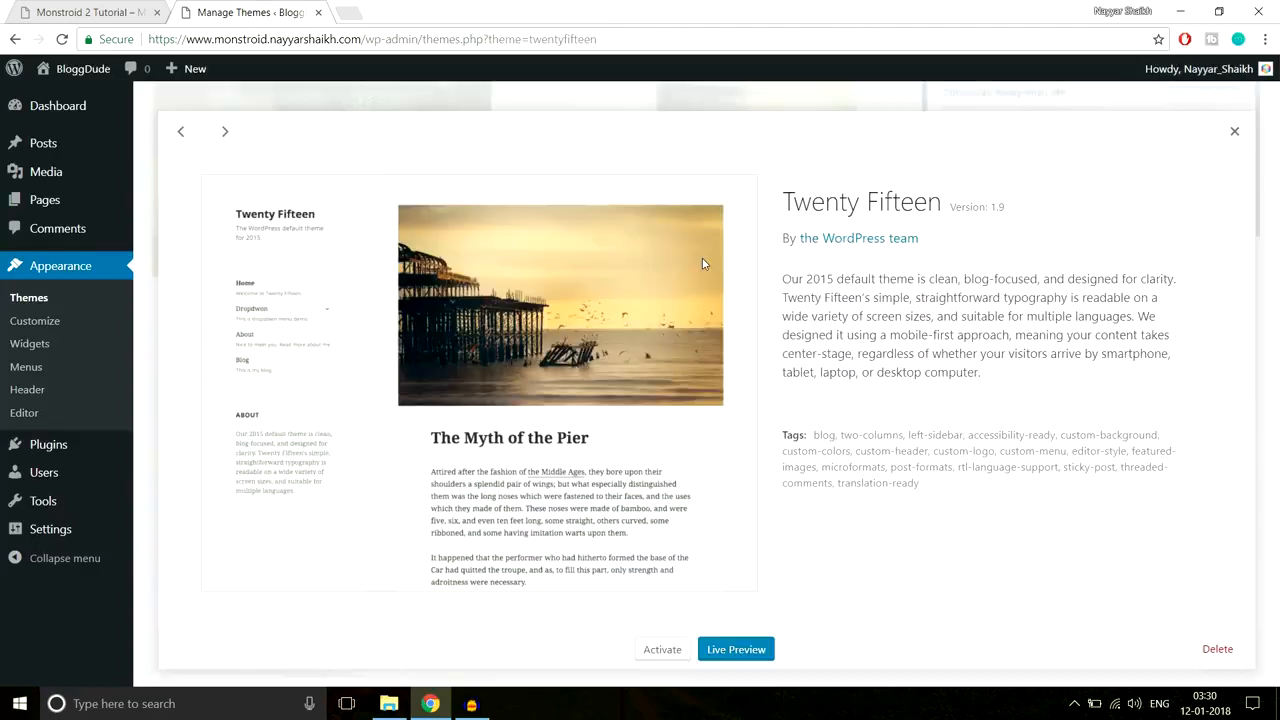
pyautogui.click(1210, 648)
pyautogui.click(708, 155)
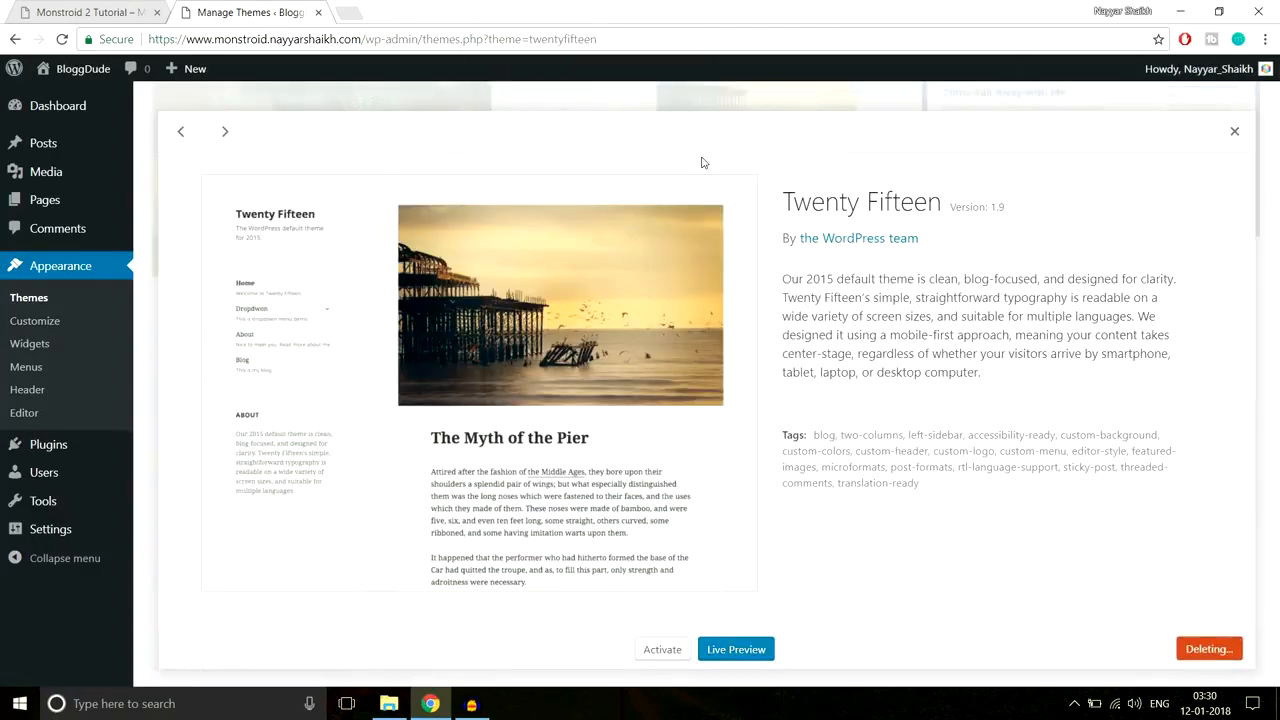
# Step: Delete the Twenty Sixteen theme too, leaving only Twenty Seventeen
pyautogui.click(693, 216)
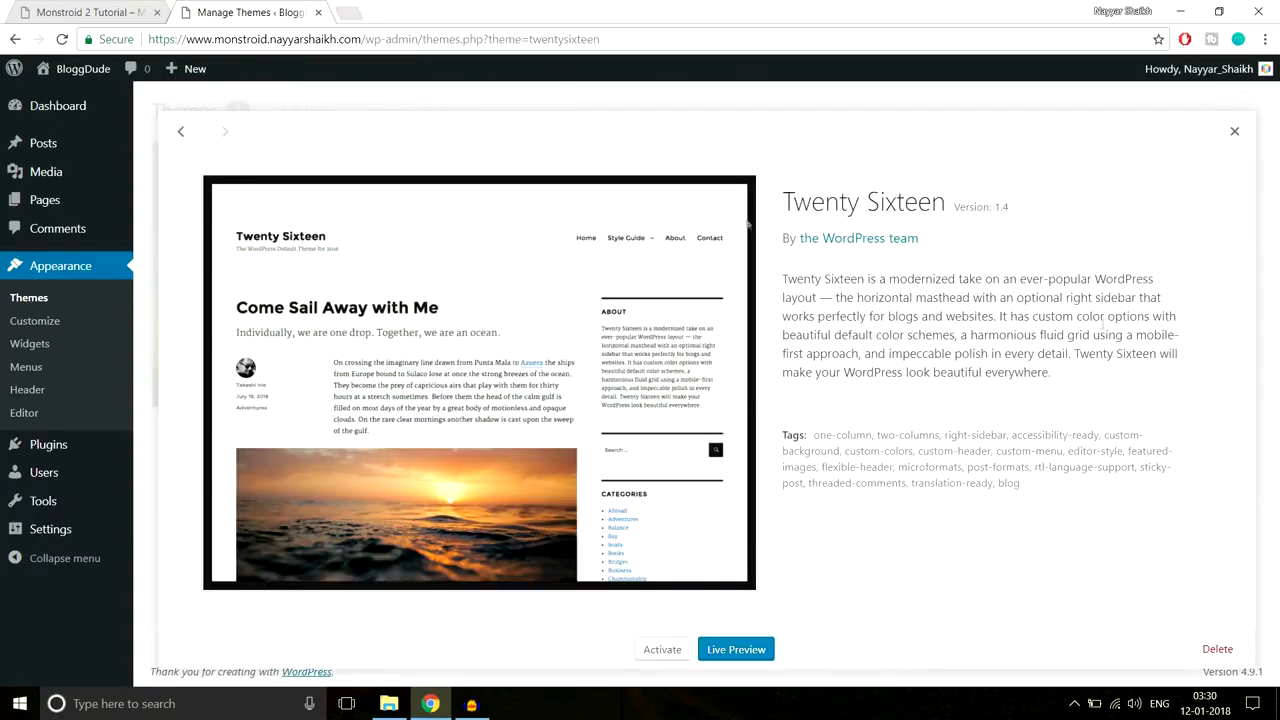
pyautogui.click(1217, 647)
pyautogui.click(700, 158)
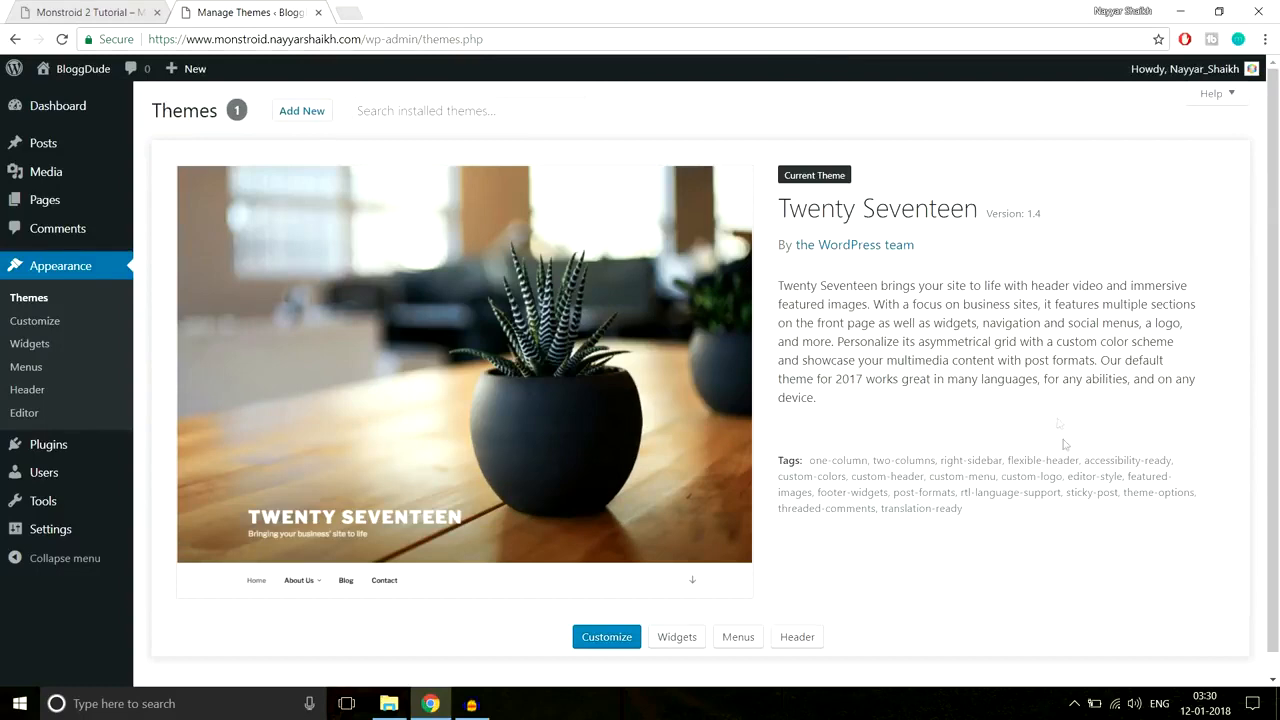
pyautogui.scroll(-1, 1062, 448)
pyautogui.scroll(1, 1057, 453)
pyautogui.moveTo(77, 83)
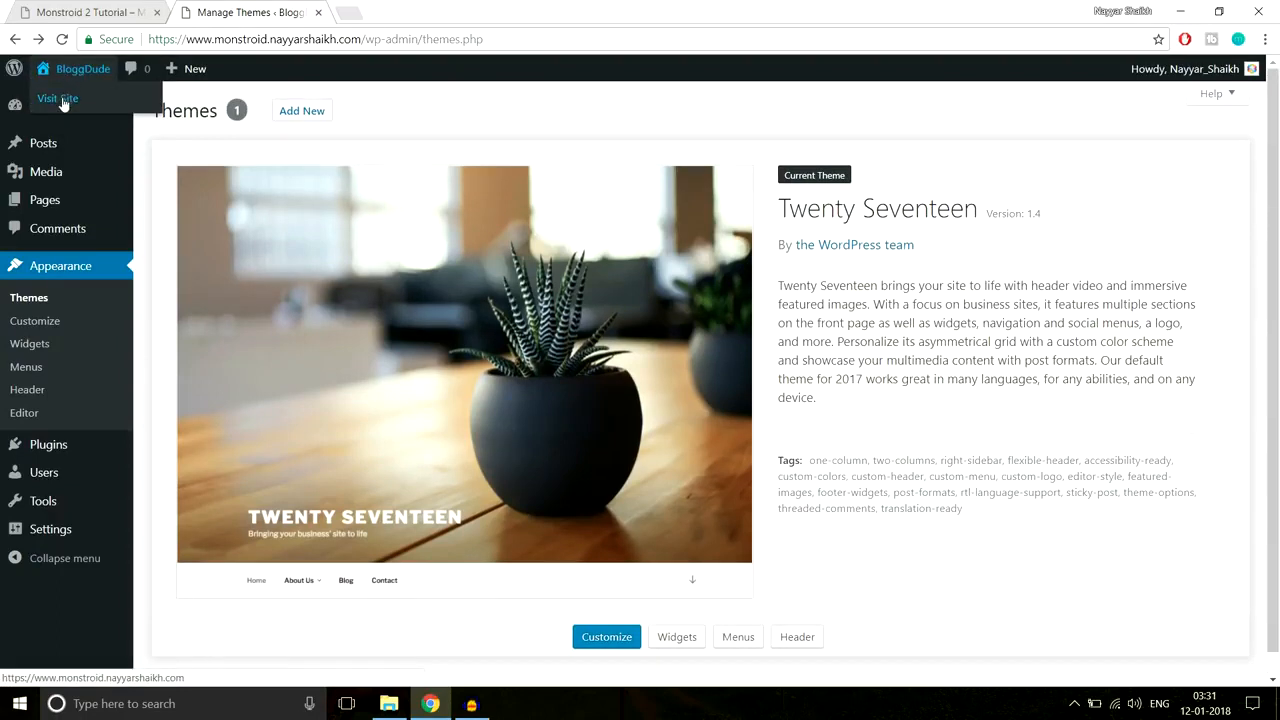
# Step: Open the live BloggDude site in a new tab and scroll through the blog
pyautogui.rightClick(64, 105)
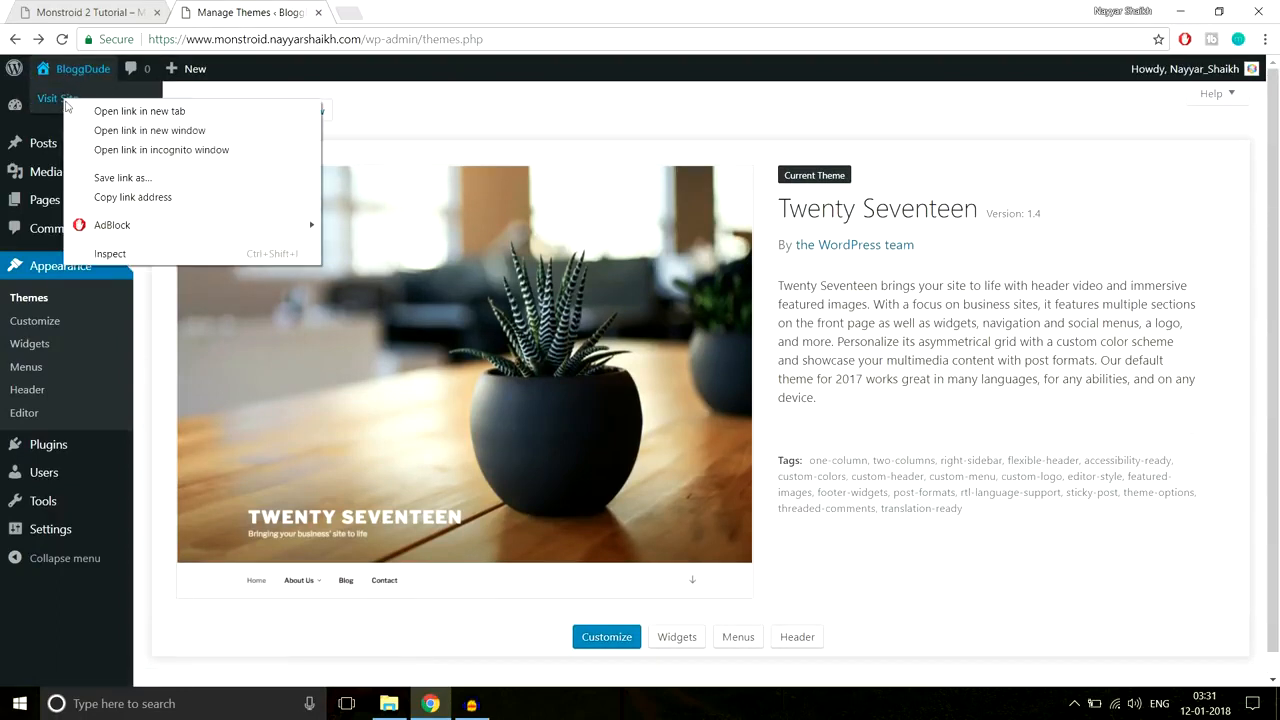
pyautogui.click(101, 111)
pyautogui.click(390, 12)
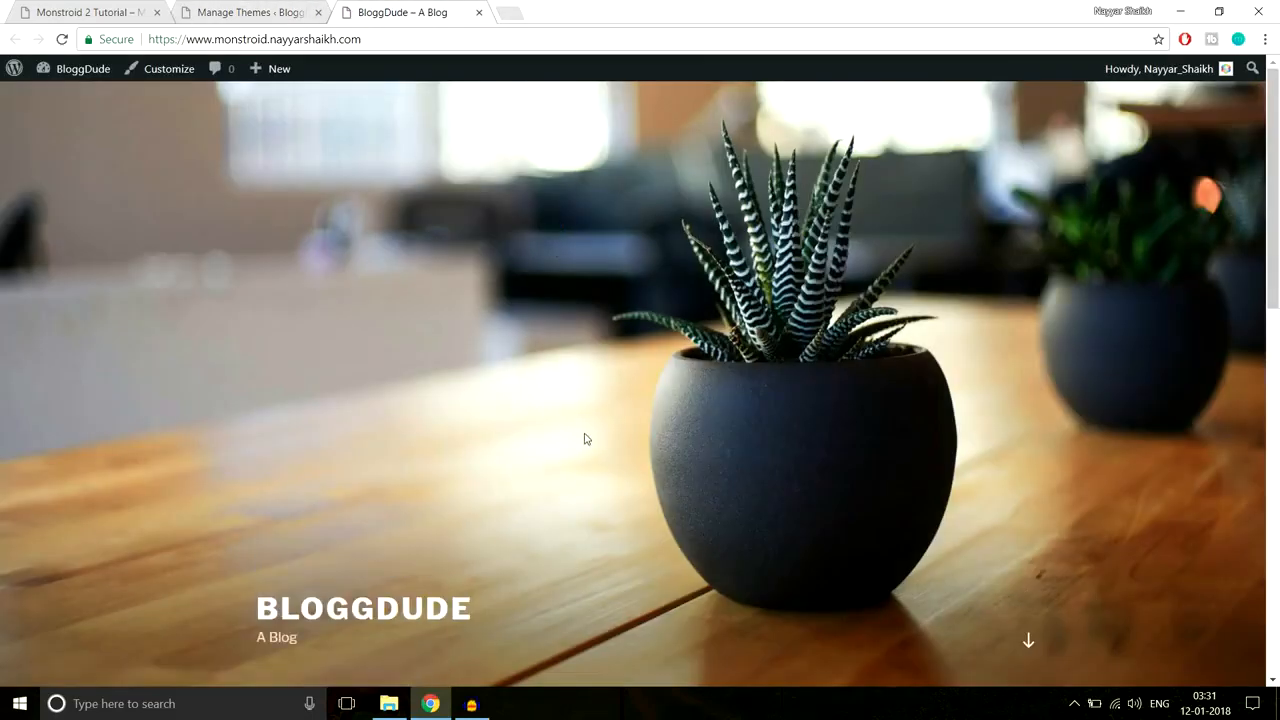
pyautogui.scroll(-8, 586, 440)
pyautogui.scroll(-2, 586, 448)
pyautogui.scroll(10, 586, 450)
pyautogui.scroll(-4, 820, 430)
pyautogui.scroll(4, 814, 454)
# Step: Browse the Monstroid 2 demo tab, then return to the Manage Themes tab
pyautogui.click(72, 11)
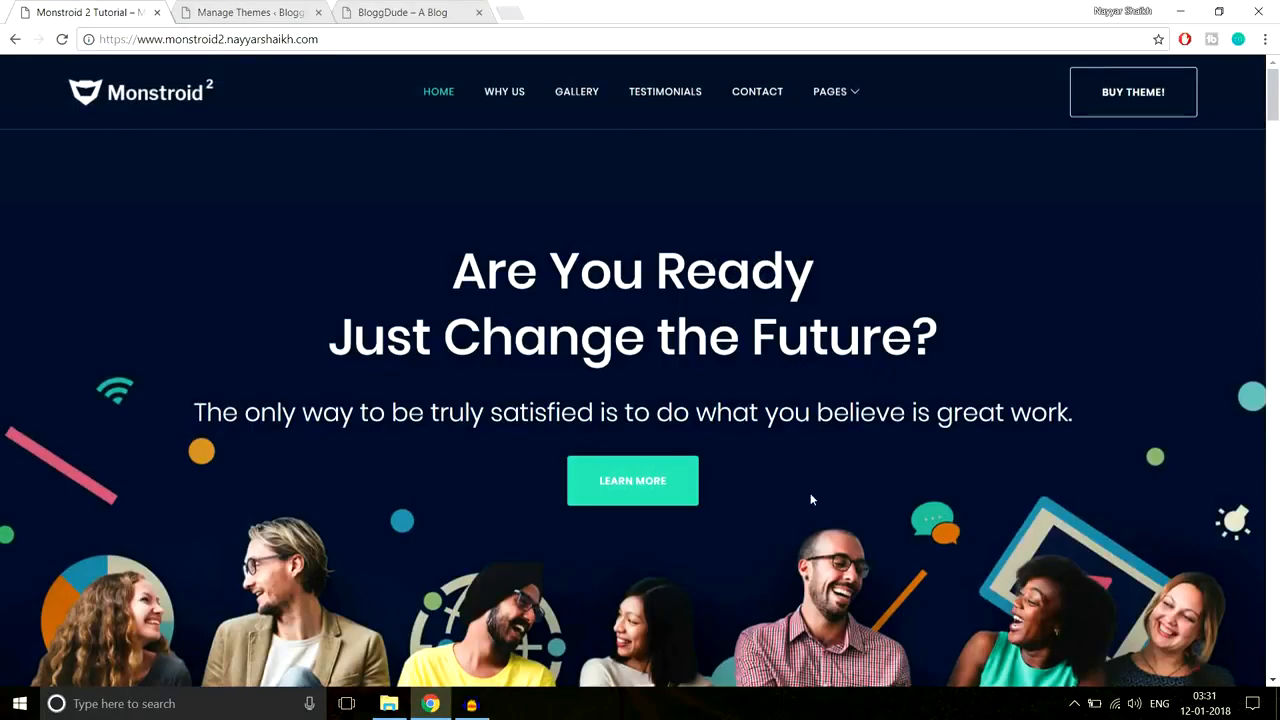
pyautogui.scroll(-4, 811, 497)
pyautogui.scroll(-6, 811, 503)
pyautogui.scroll(8, 810, 505)
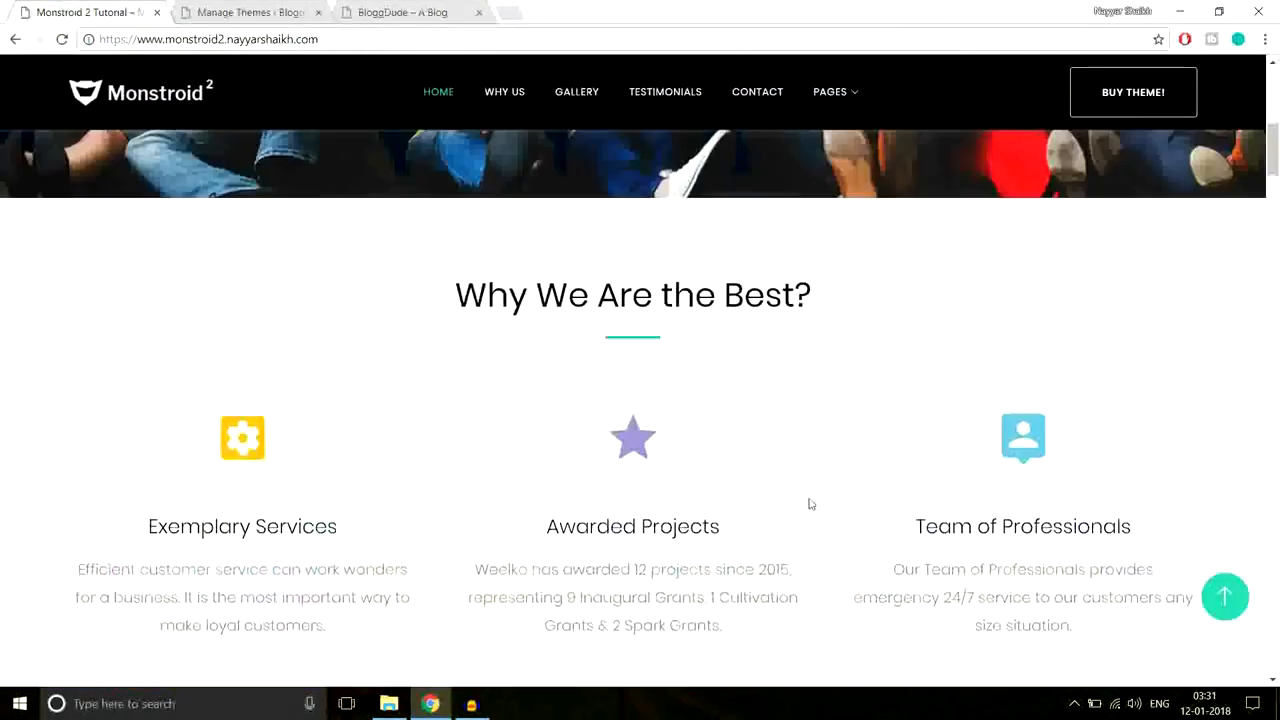
pyautogui.scroll(3, 808, 498)
pyautogui.click(253, 8)
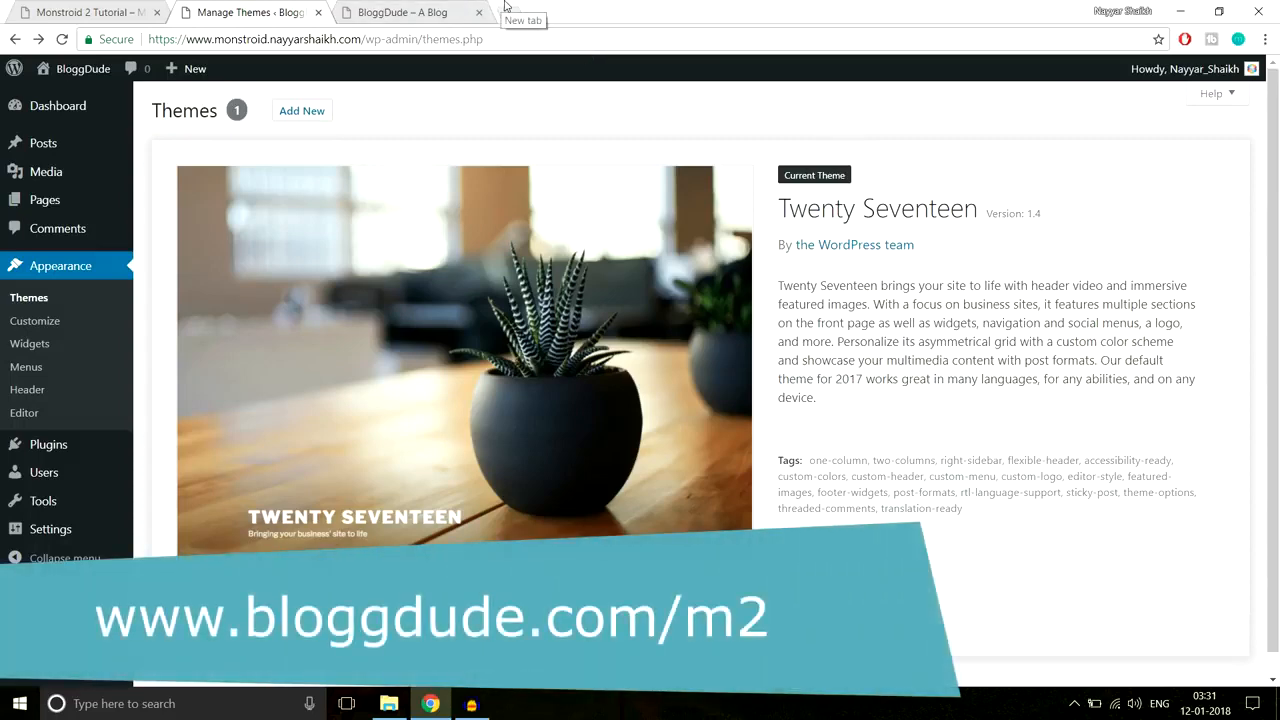
# Step: Load bloggdude.com/m2 in a new tab and dismiss the notifications prompt
pyautogui.click(505, 10)
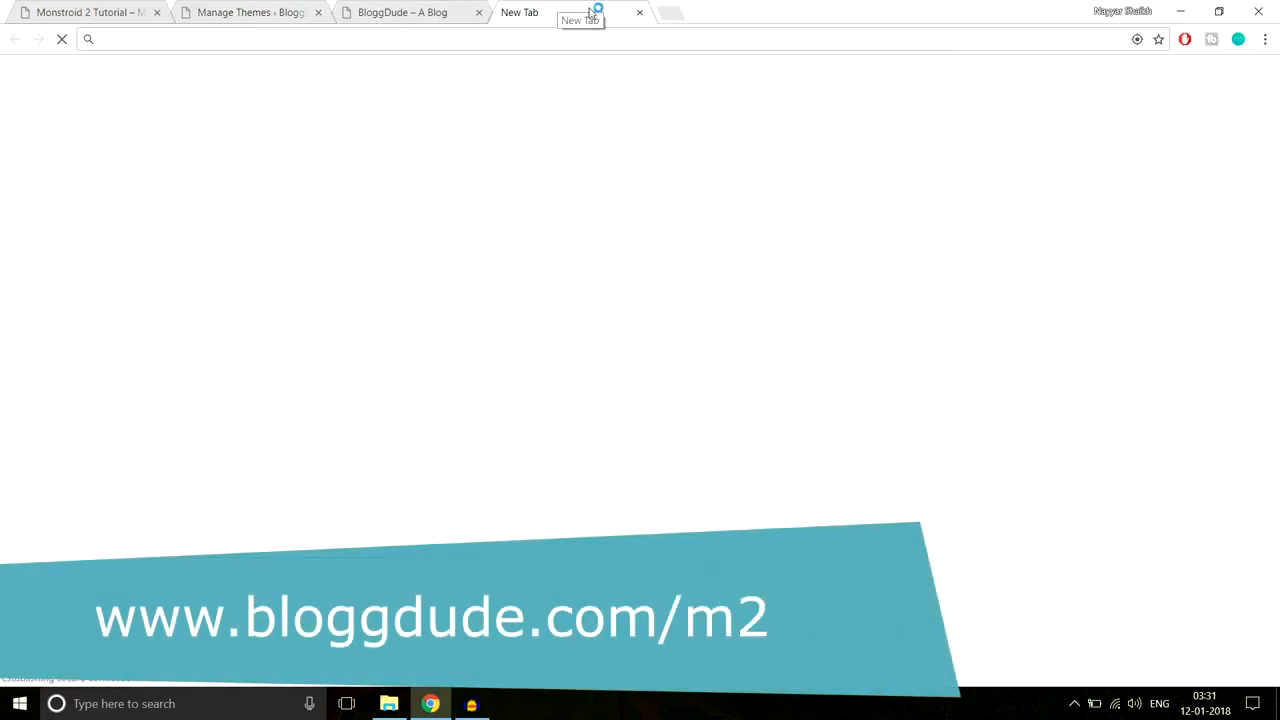
pyautogui.write('bloggdude.com')
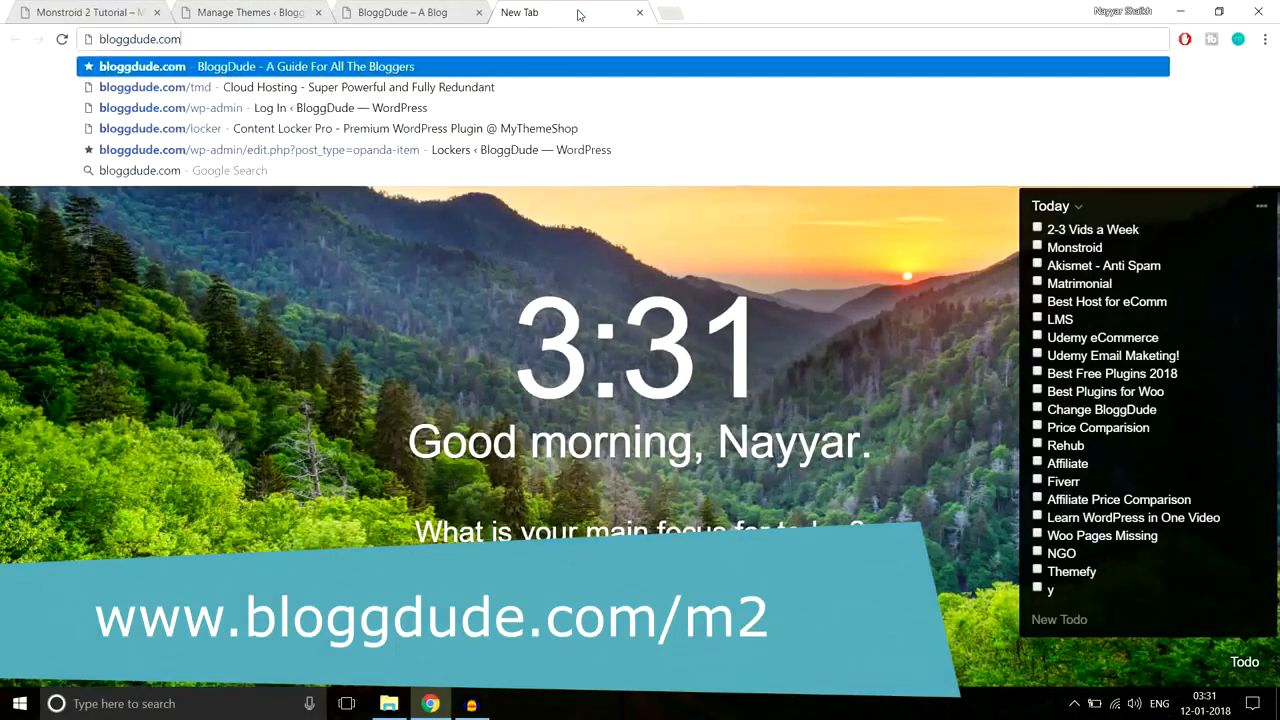
pyautogui.write('/m2')
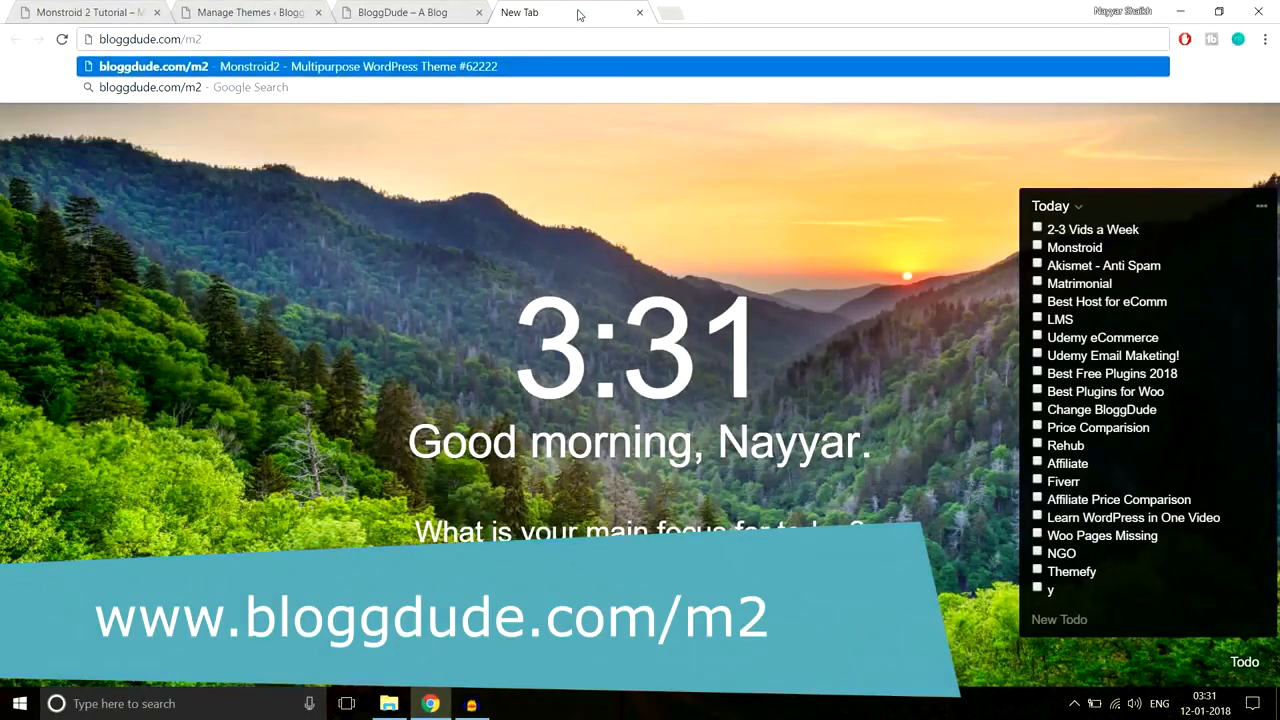
pyautogui.press('Return')
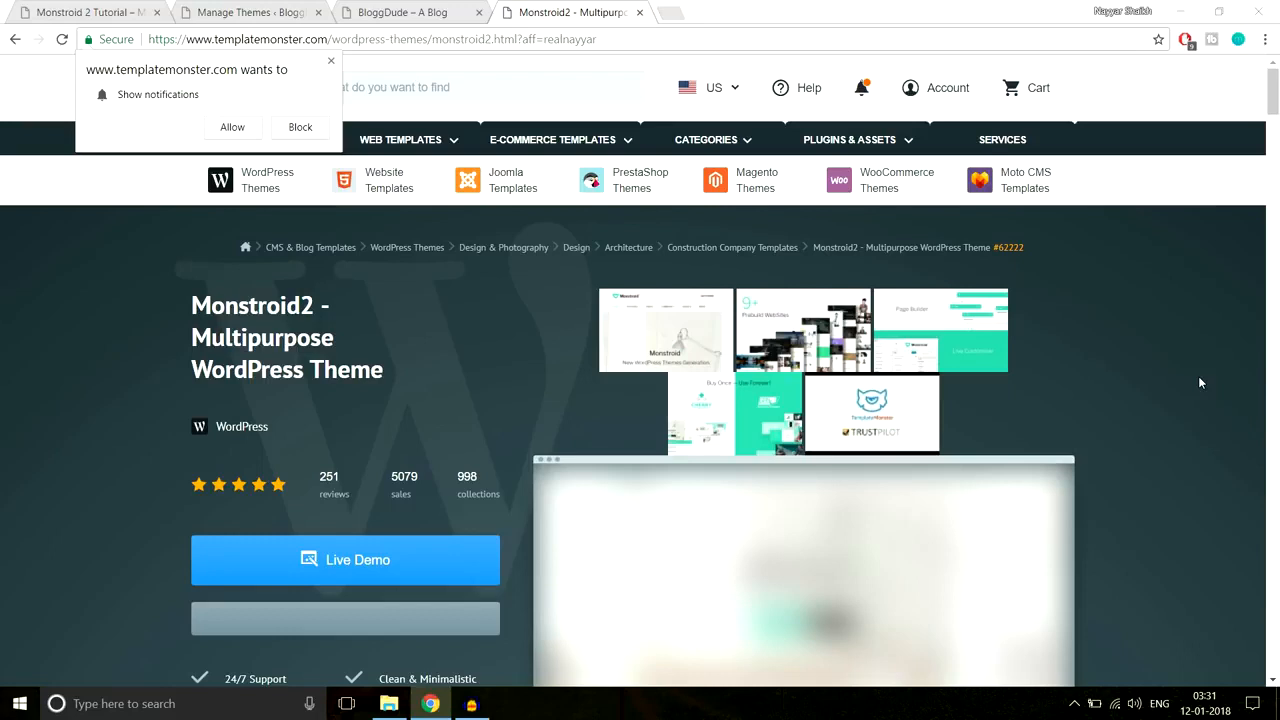
pyautogui.click(331, 61)
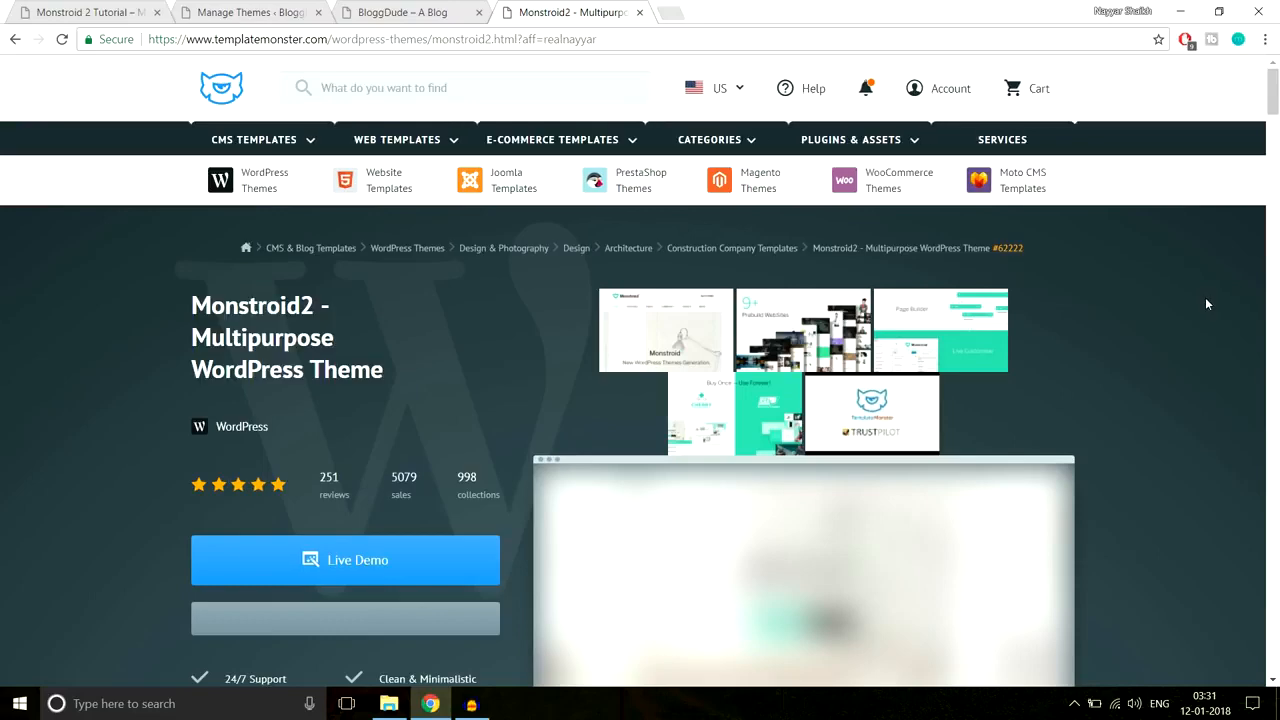
pyautogui.scroll(-2, 1205, 303)
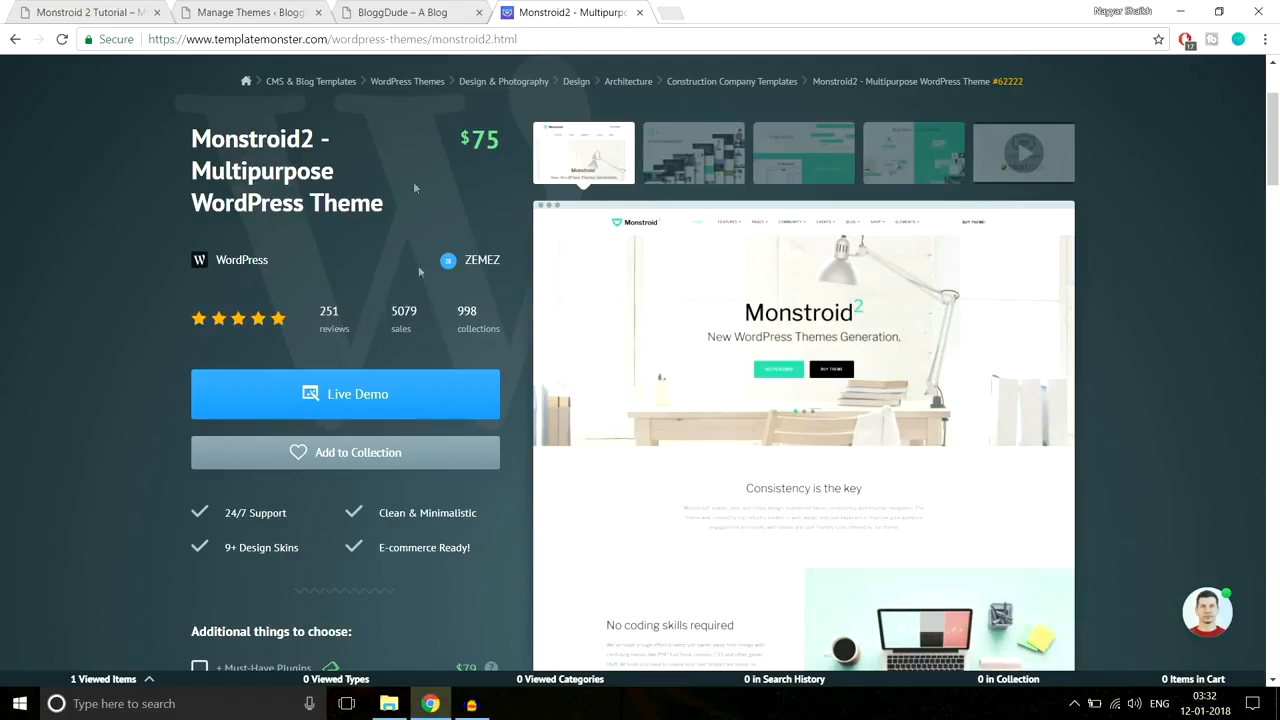
# Step: Glance at the demo tab, then add Monstroid2 (#62222) to the cart for $75
pyautogui.click(80, 8)
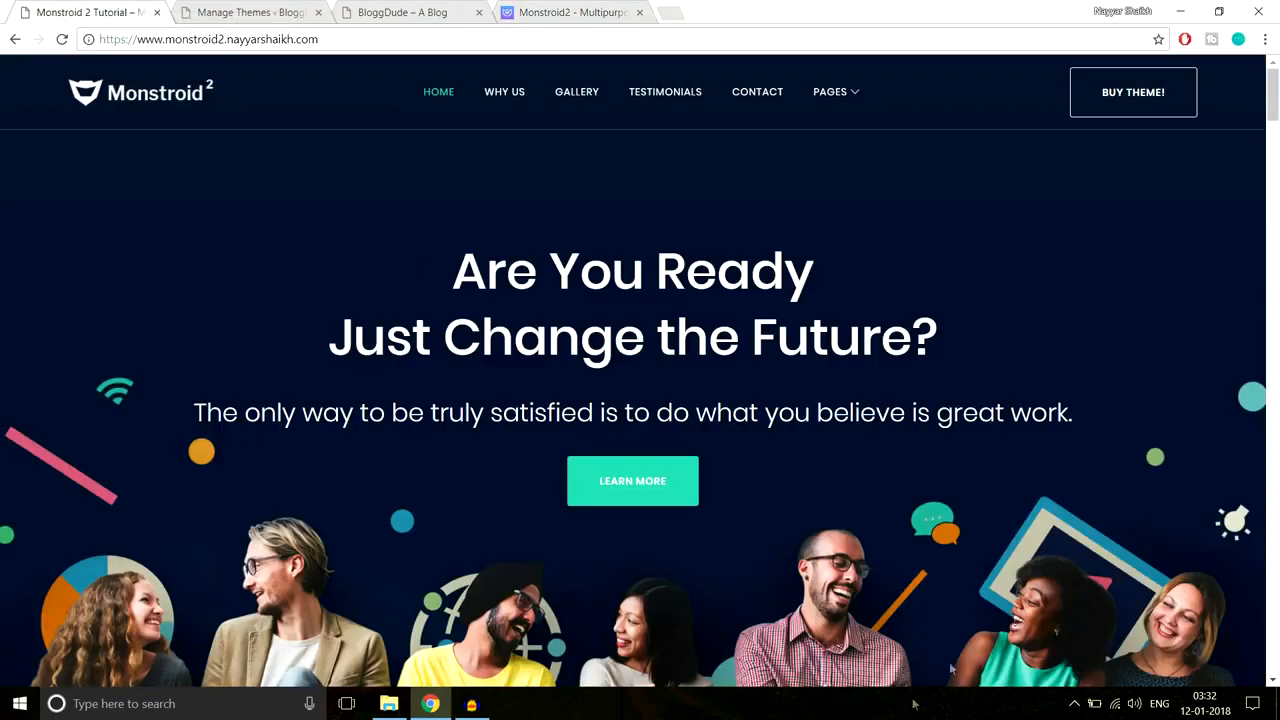
pyautogui.click(571, 6)
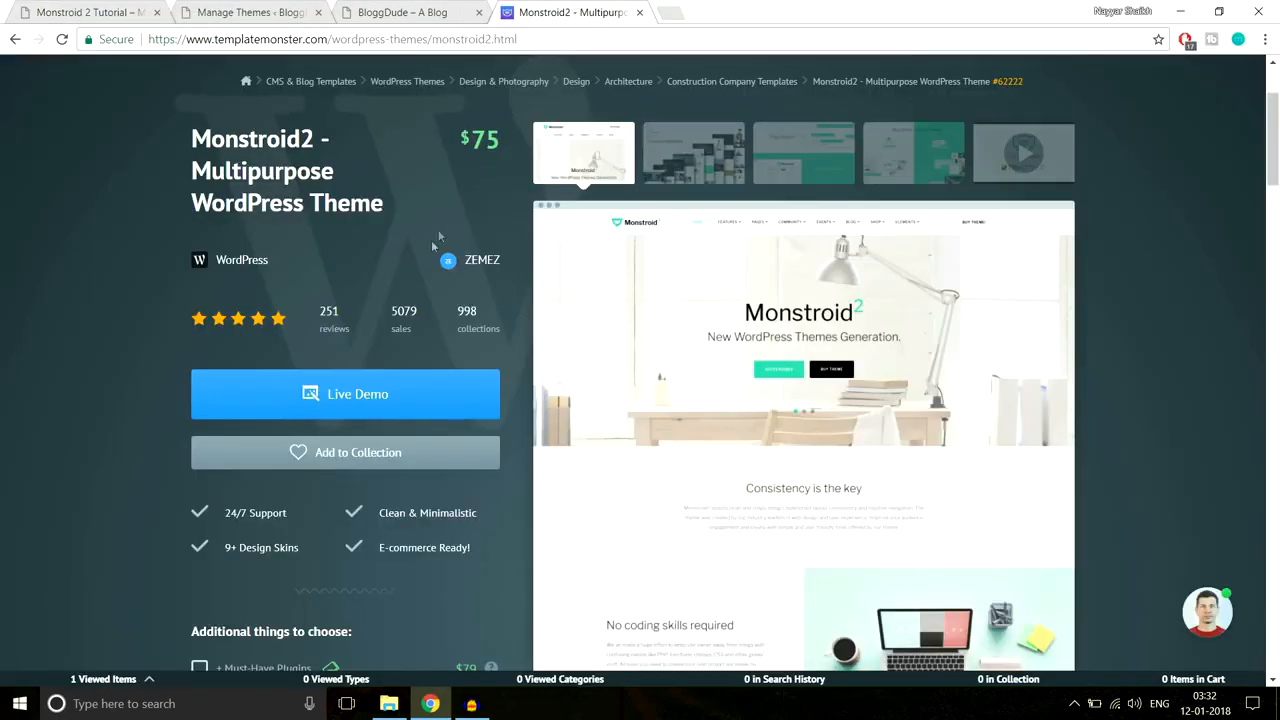
pyautogui.scroll(-6, 461, 390)
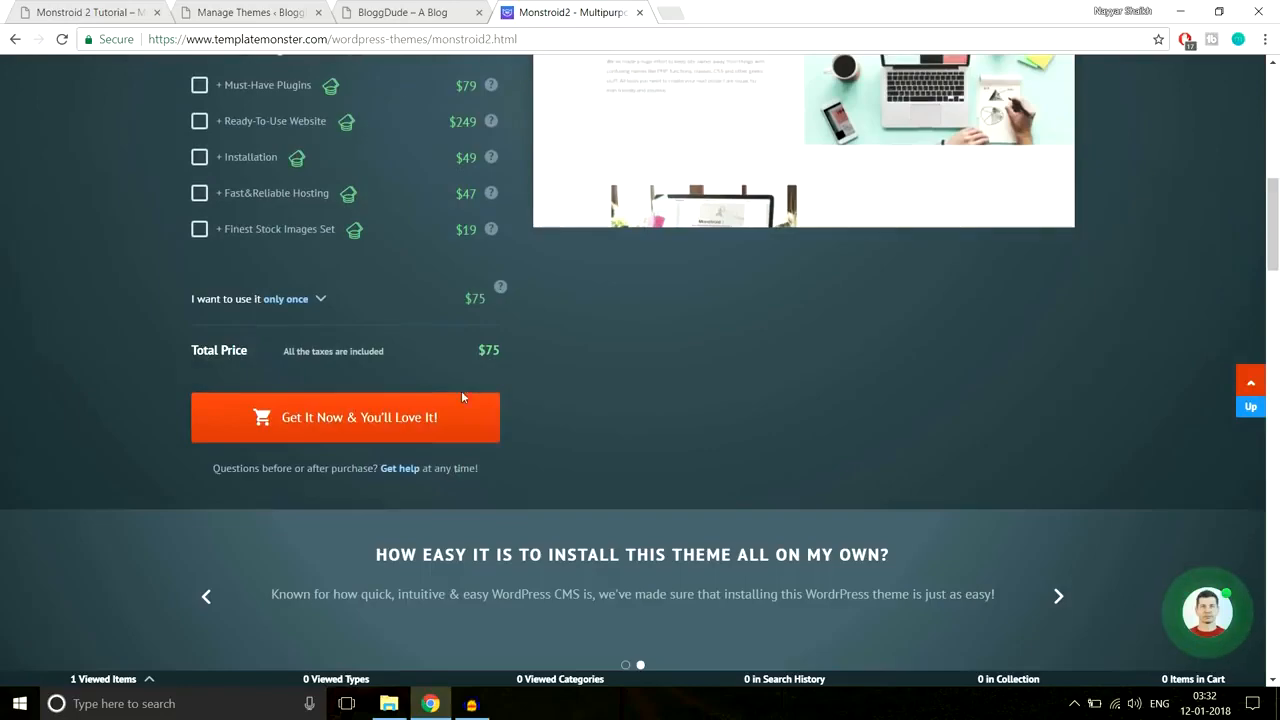
pyautogui.click(422, 425)
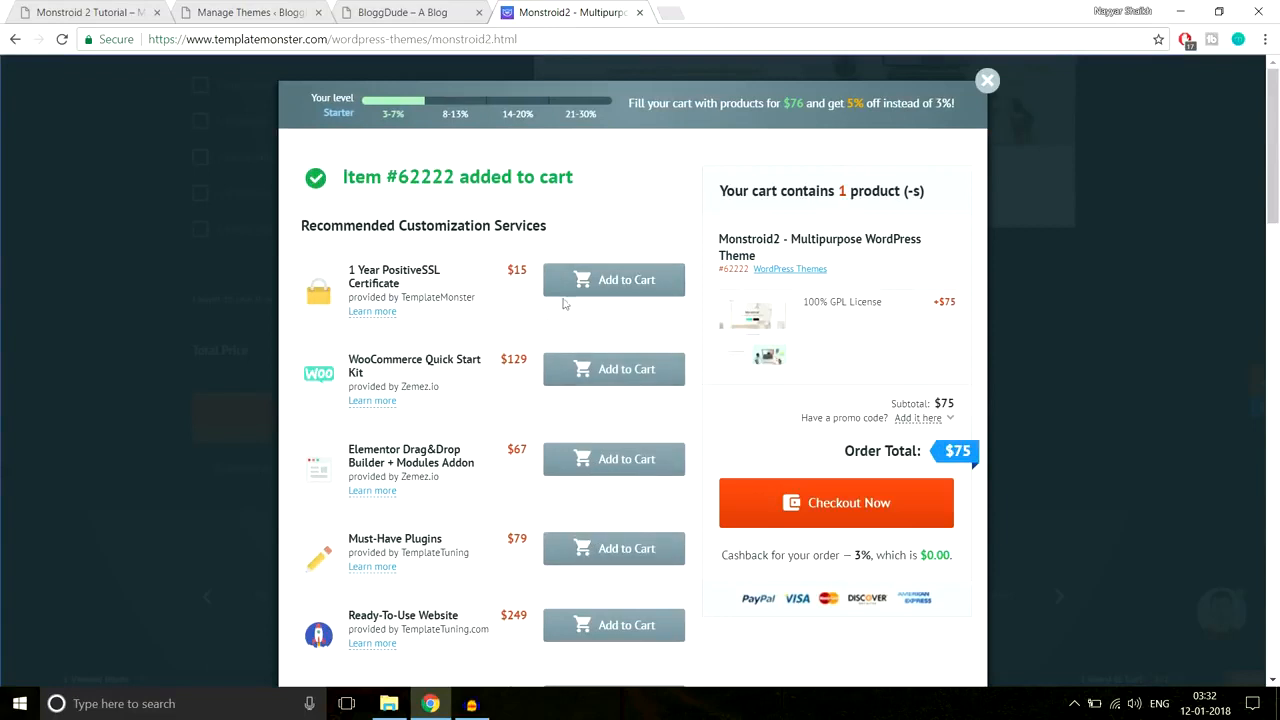
# Step: Proceed to checkout and sign in with the account e-mail and saved password
pyautogui.click(838, 503)
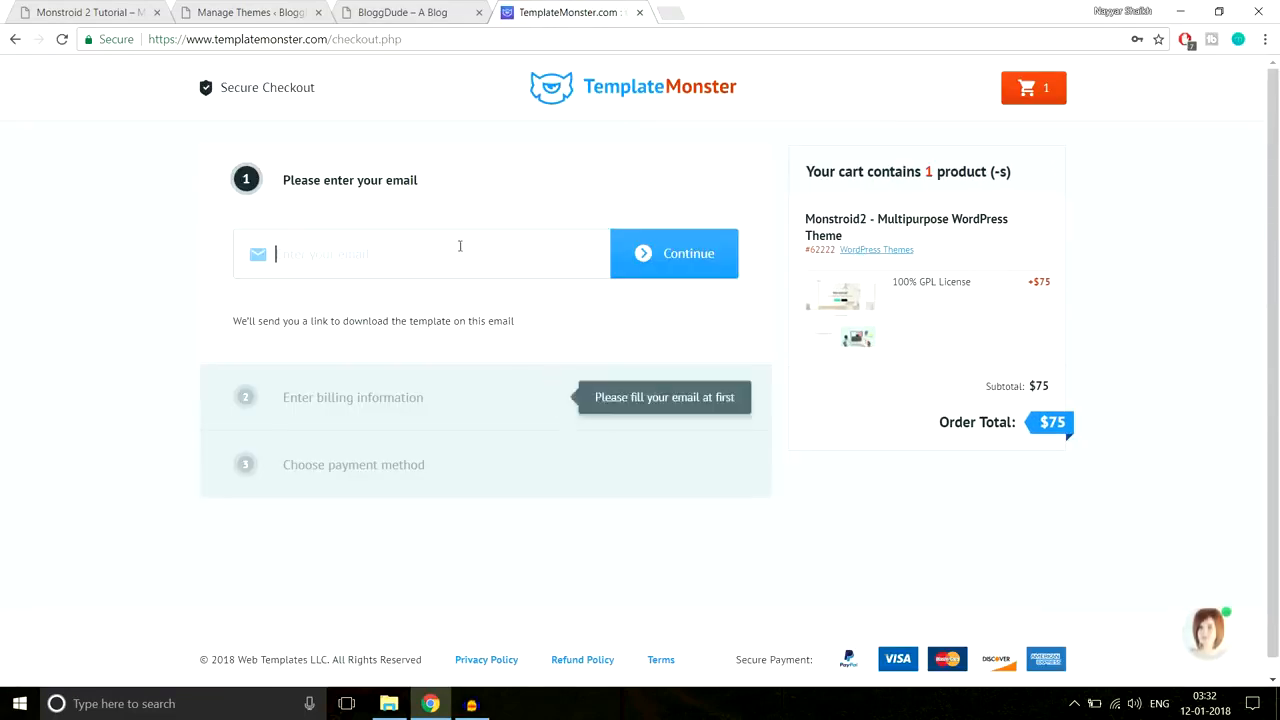
pyautogui.click(454, 249)
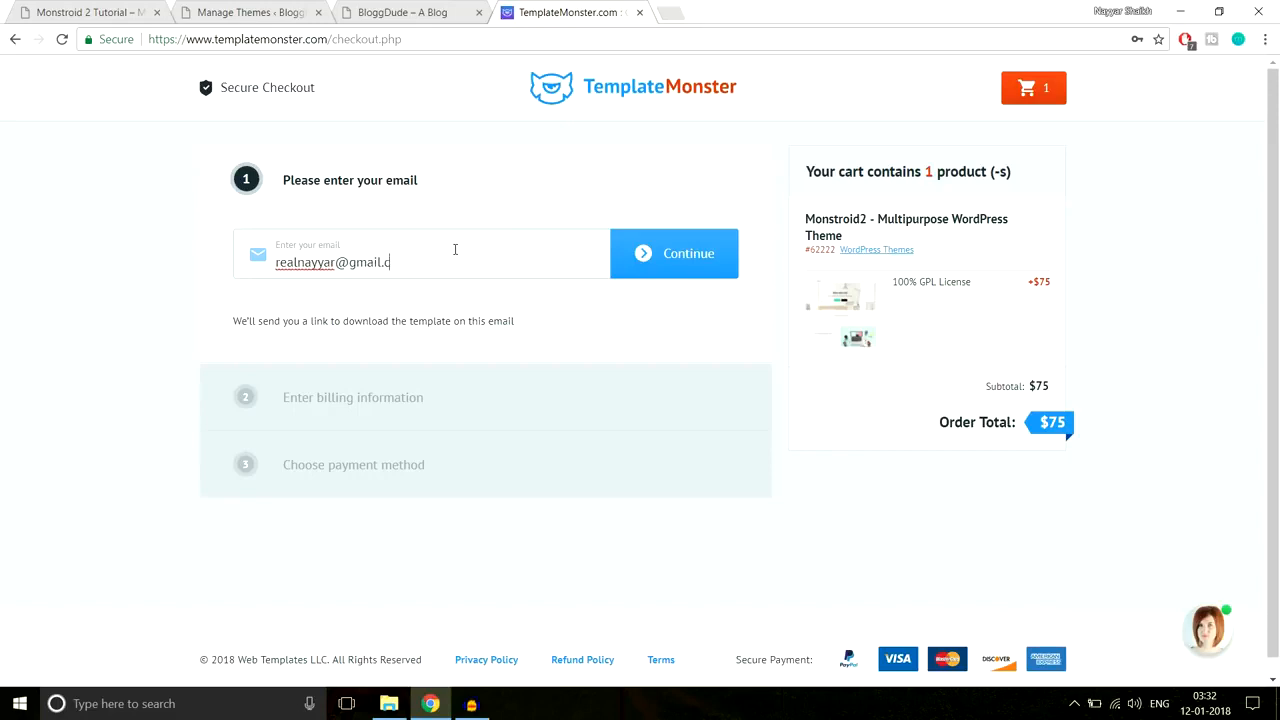
pyautogui.click(663, 255)
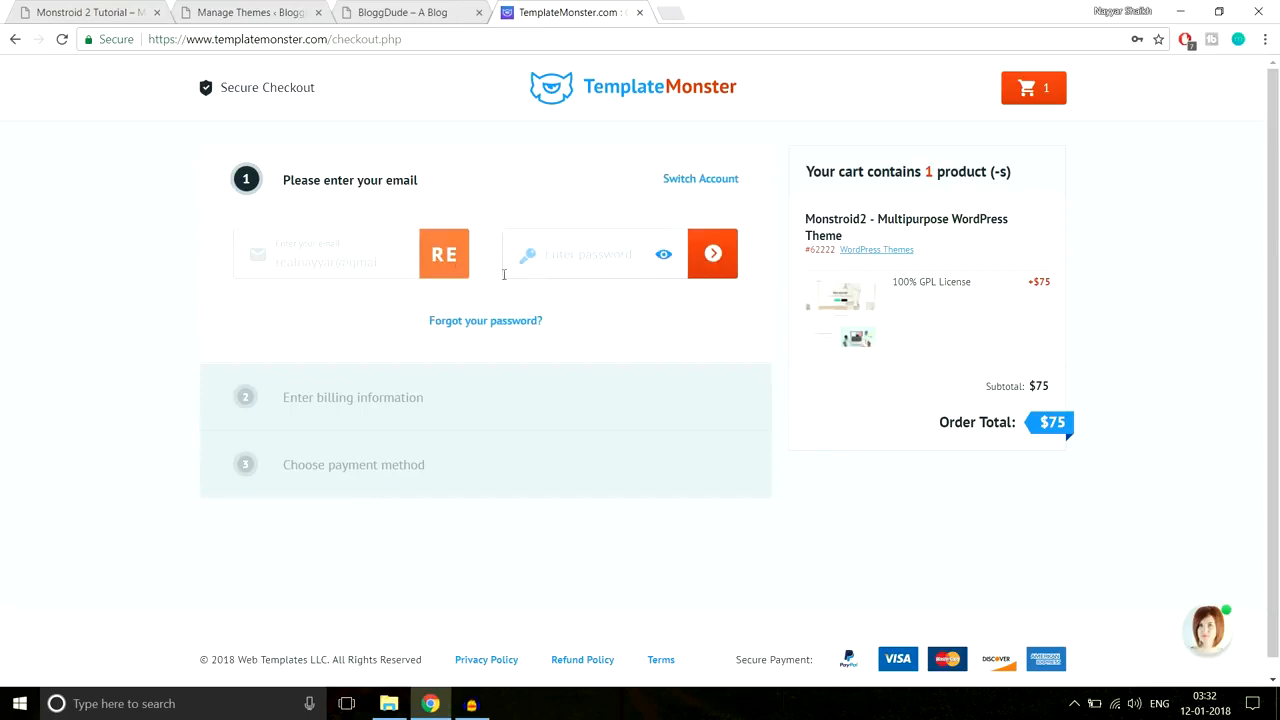
pyautogui.click(590, 254)
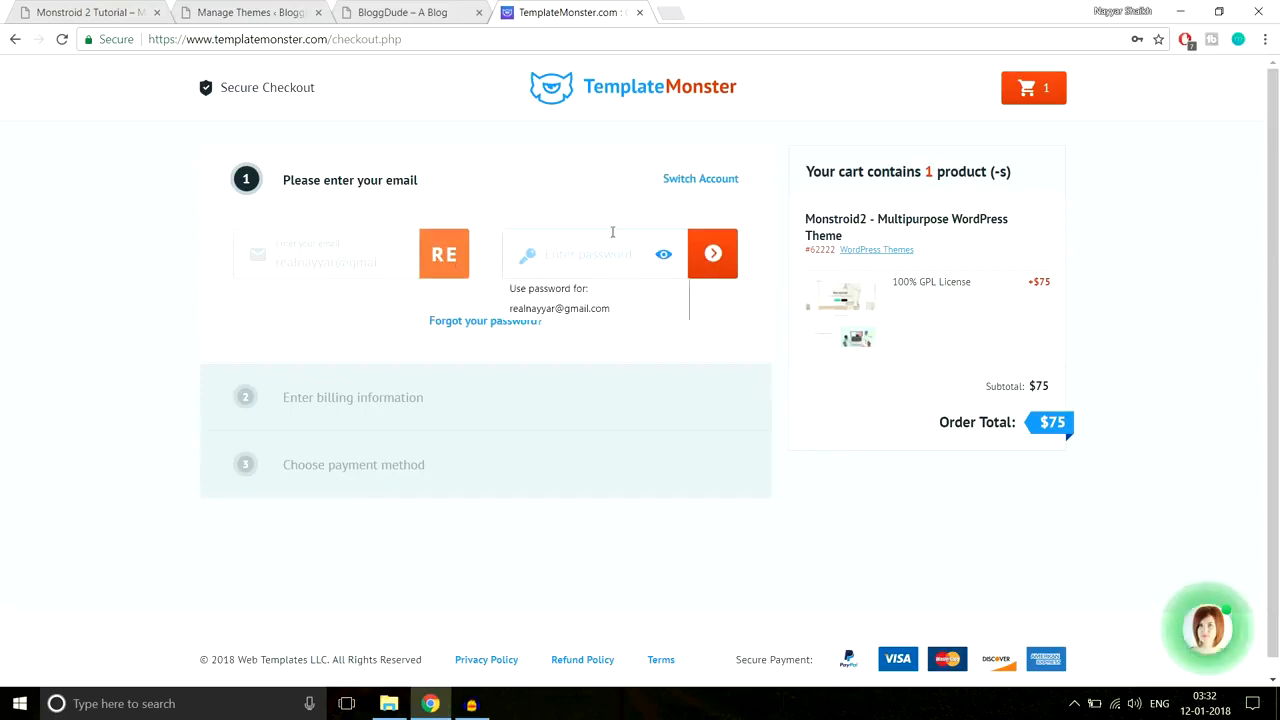
pyautogui.click(594, 314)
pyautogui.click(708, 268)
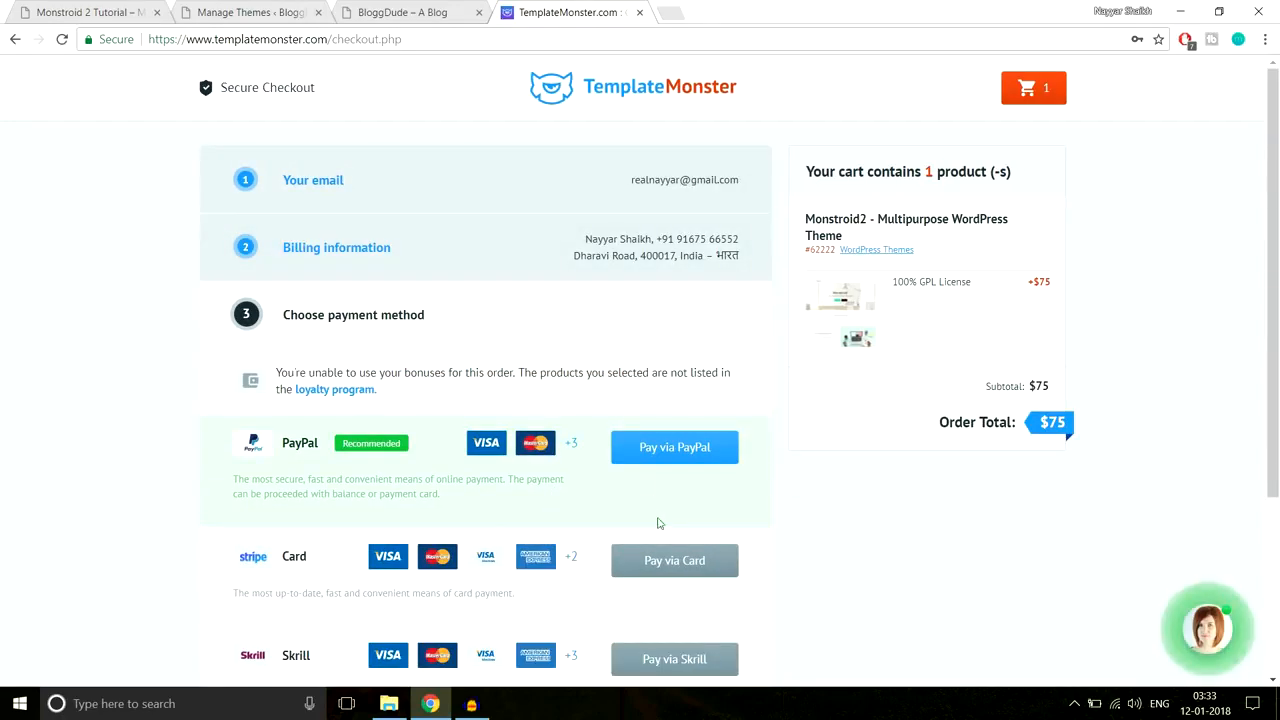
# Step: Strip the checkout path from the address to load the templatemonster.com homepage
pyautogui.scroll(-3, 668, 540)
pyautogui.scroll(3, 672, 549)
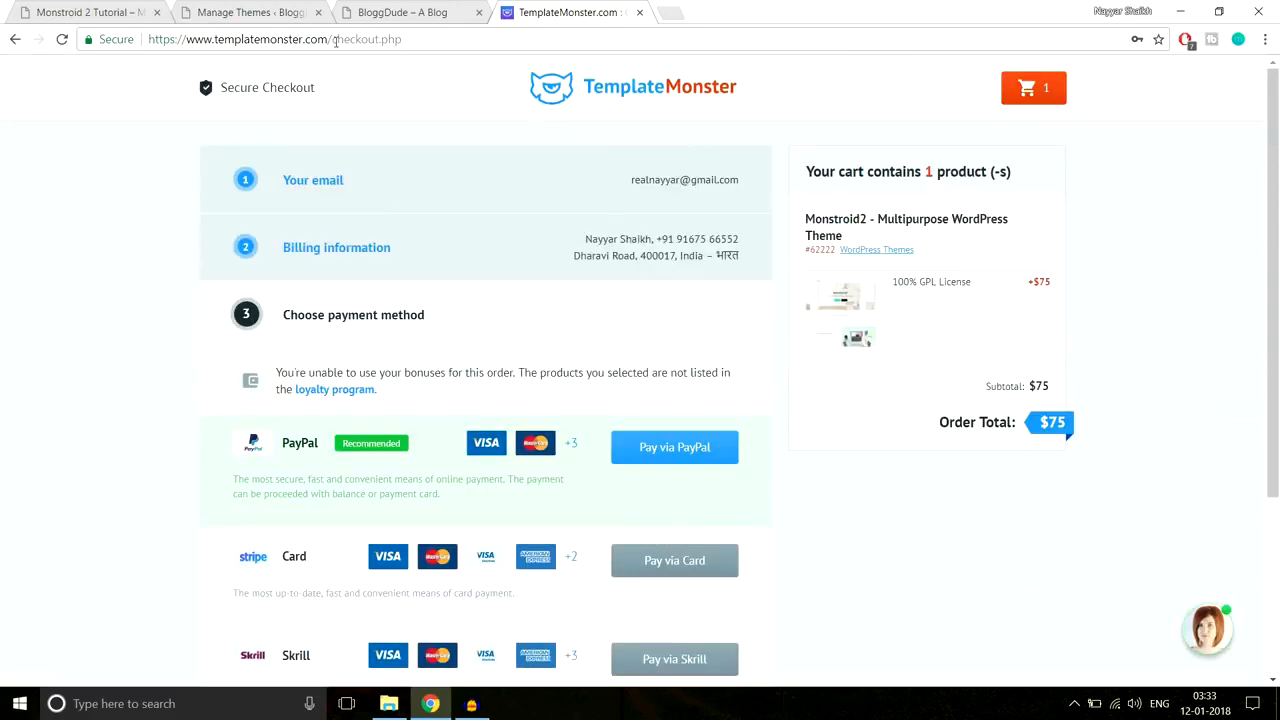
pyautogui.moveTo(332, 39); pyautogui.dragTo(576, 39)
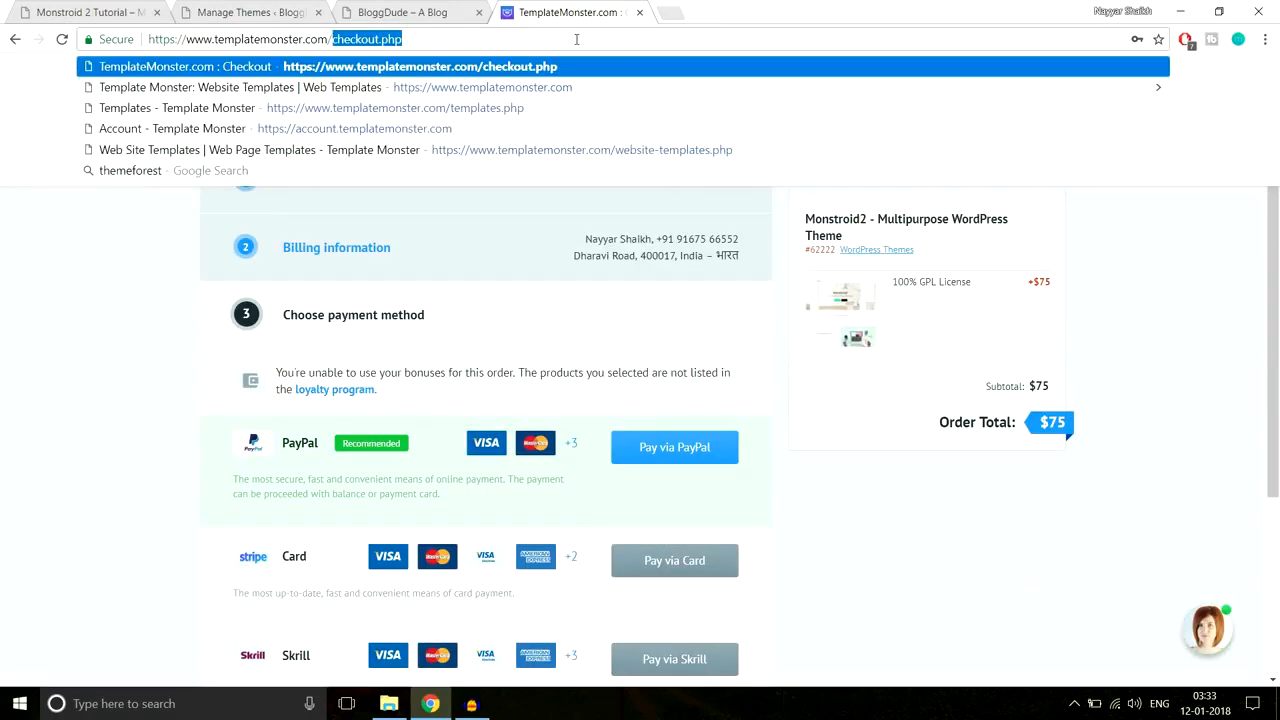
pyautogui.press('BackSpace')
pyautogui.press('Return')
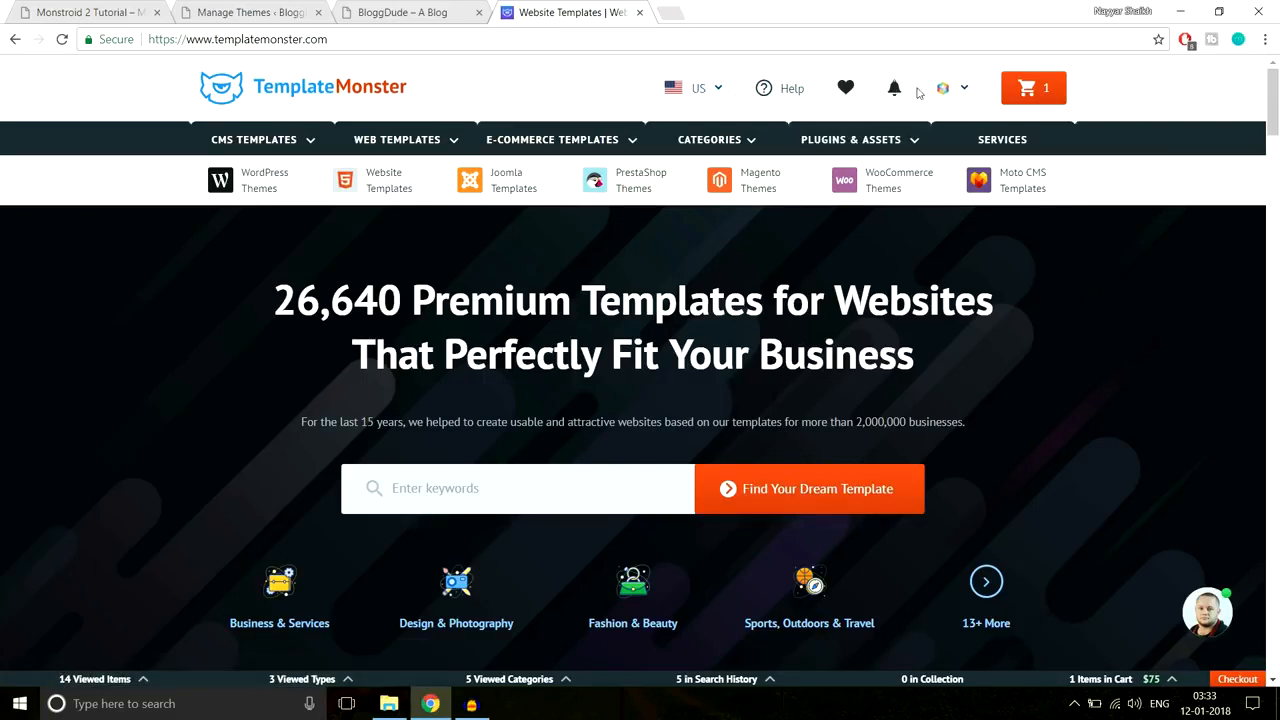
# Step: Check the Monstroid2 order under account Downloads, then close the Downloads tab
pyautogui.click(966, 96)
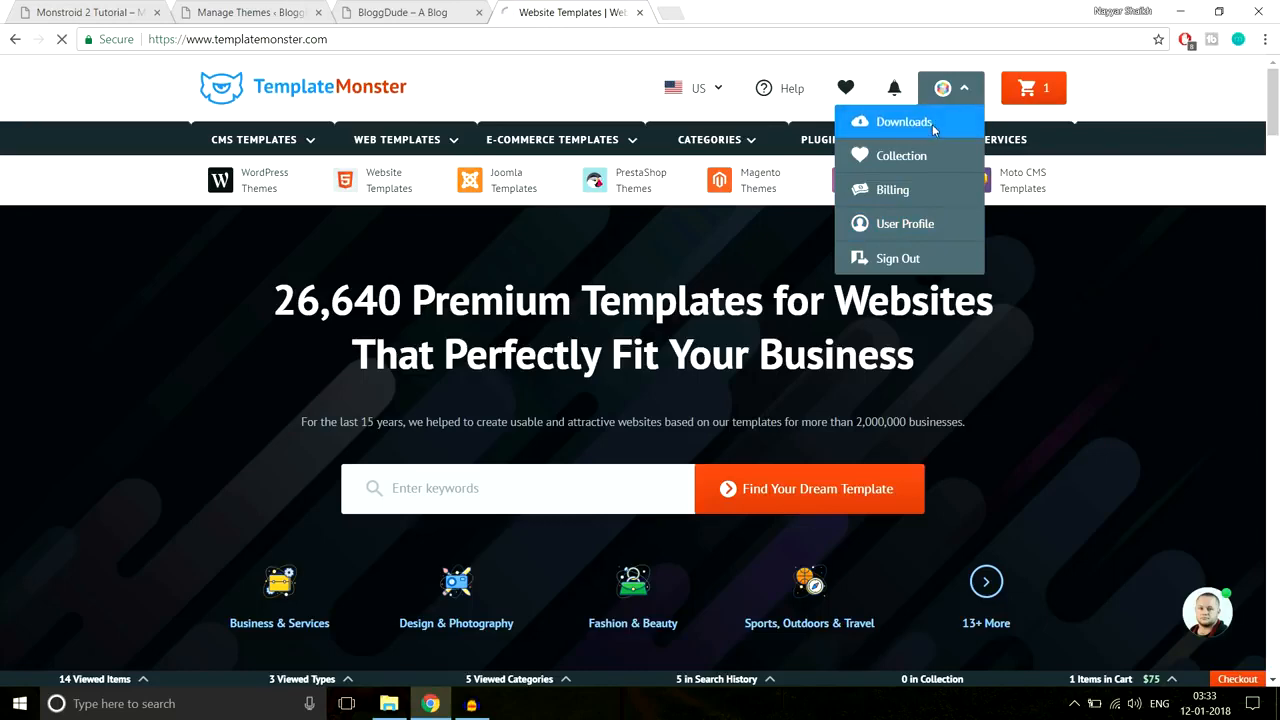
pyautogui.click(904, 122)
pyautogui.scroll(-3, 677, 290)
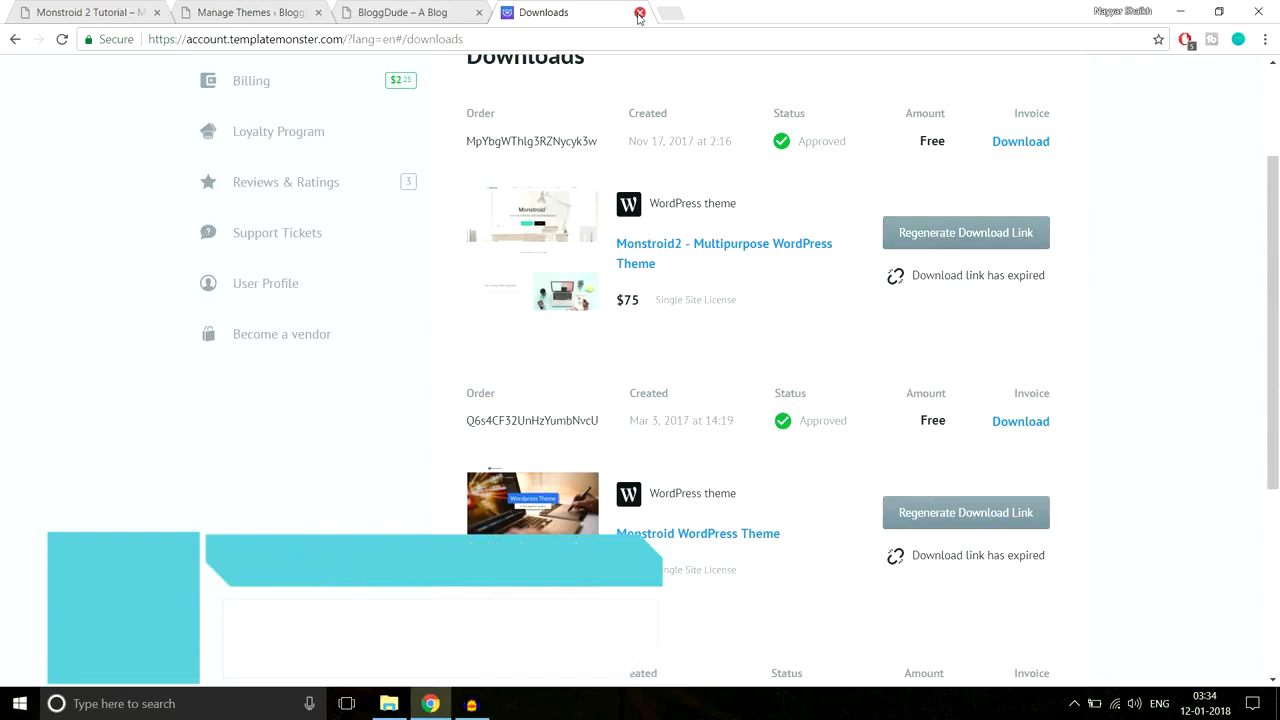
pyautogui.click(638, 13)
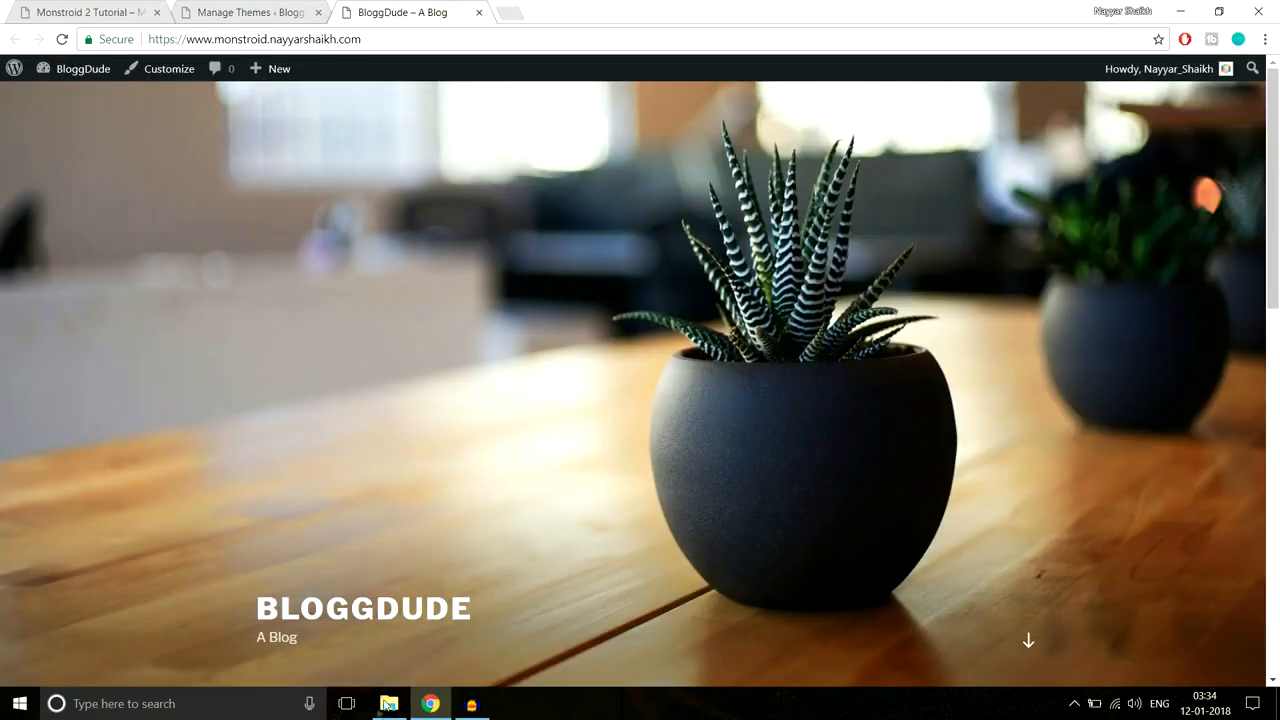
pyautogui.click(388, 704)
pyautogui.click(278, 61)
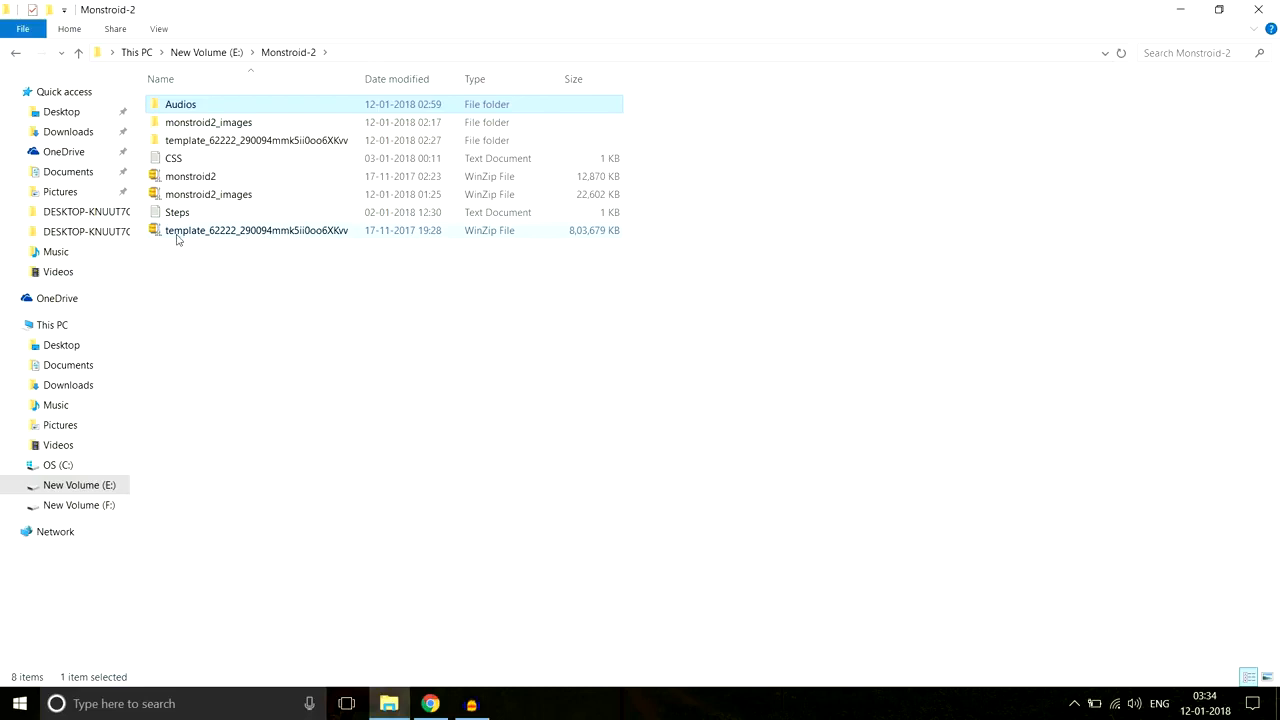
pyautogui.moveTo(189, 241)
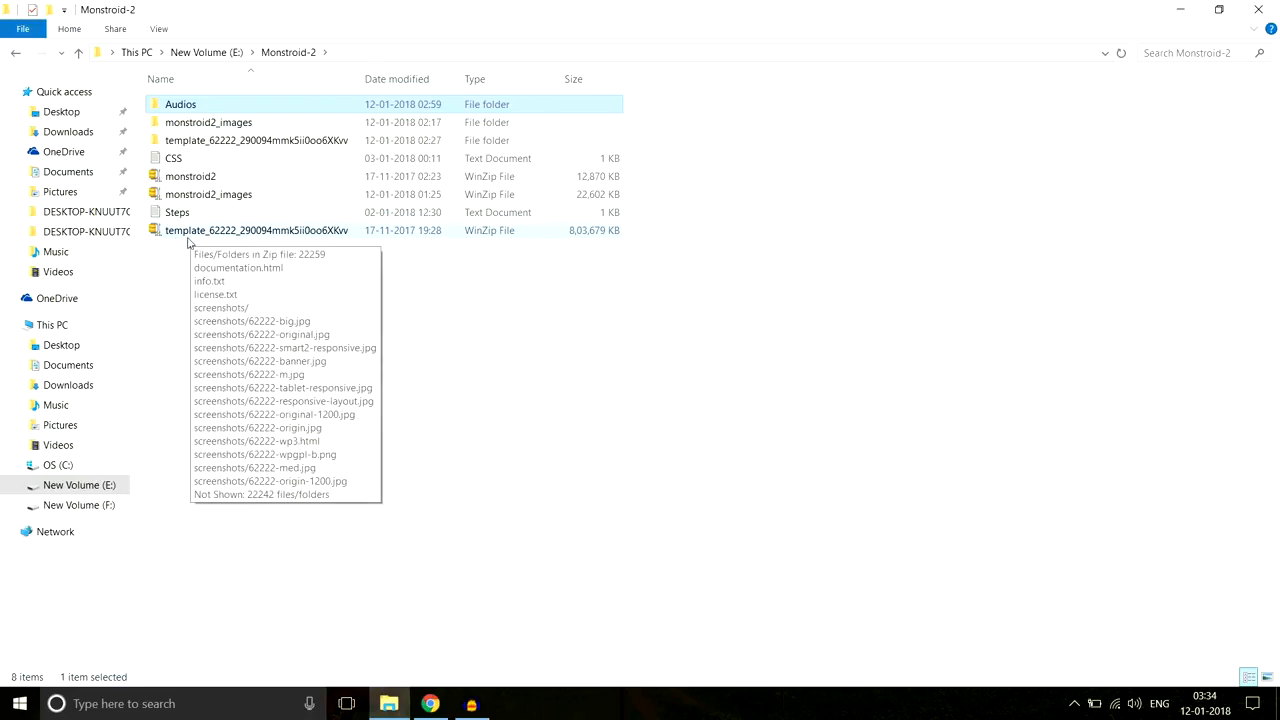
pyautogui.rightClick(253, 236)
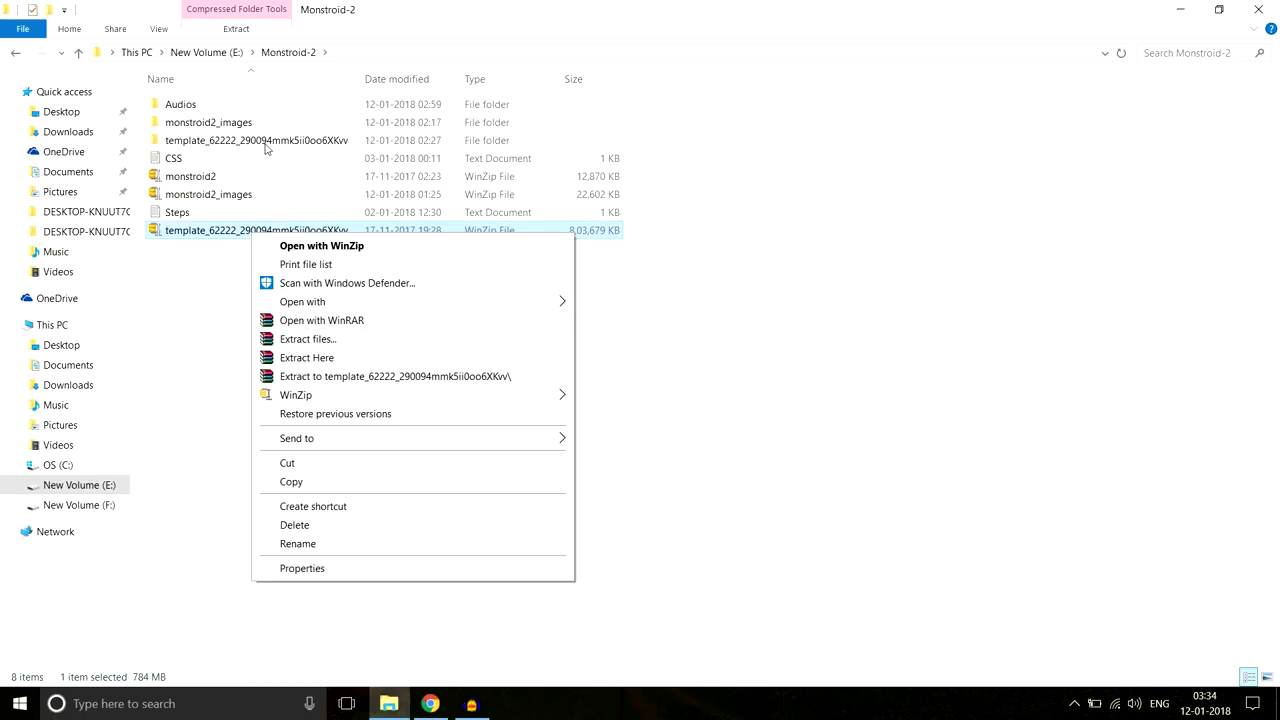
pyautogui.click(258, 147)
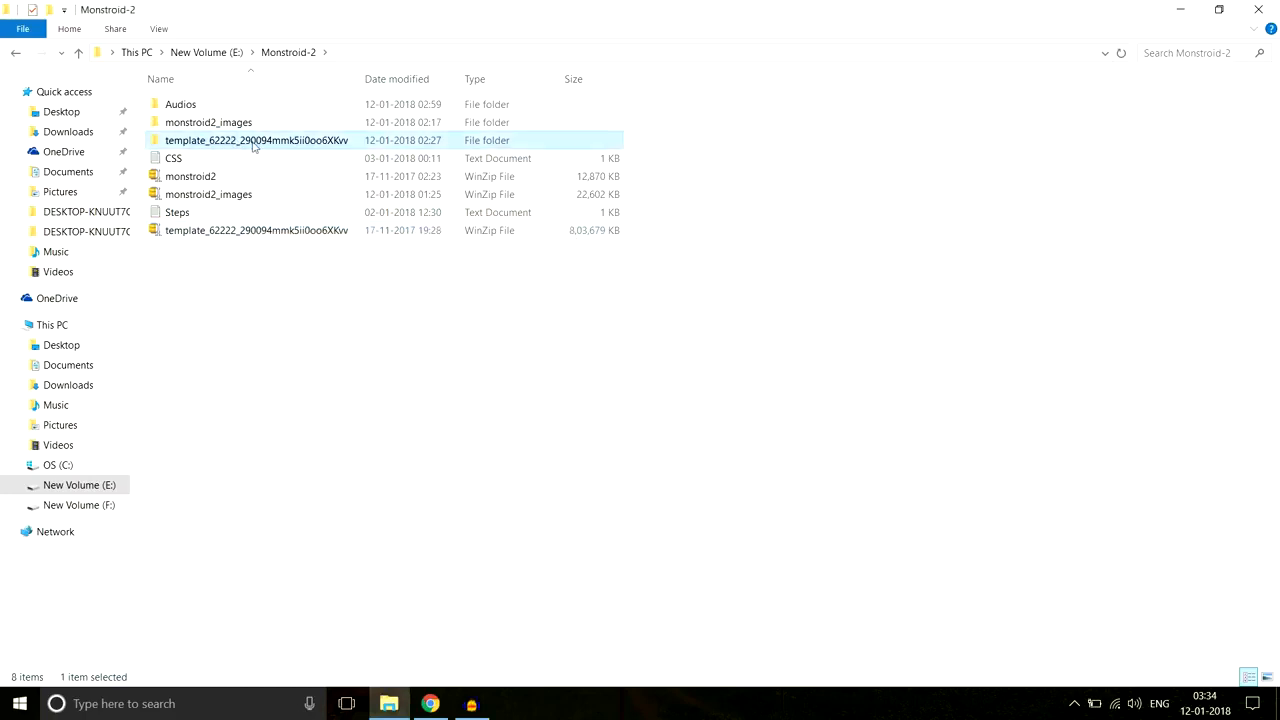
pyautogui.doubleClick(211, 147)
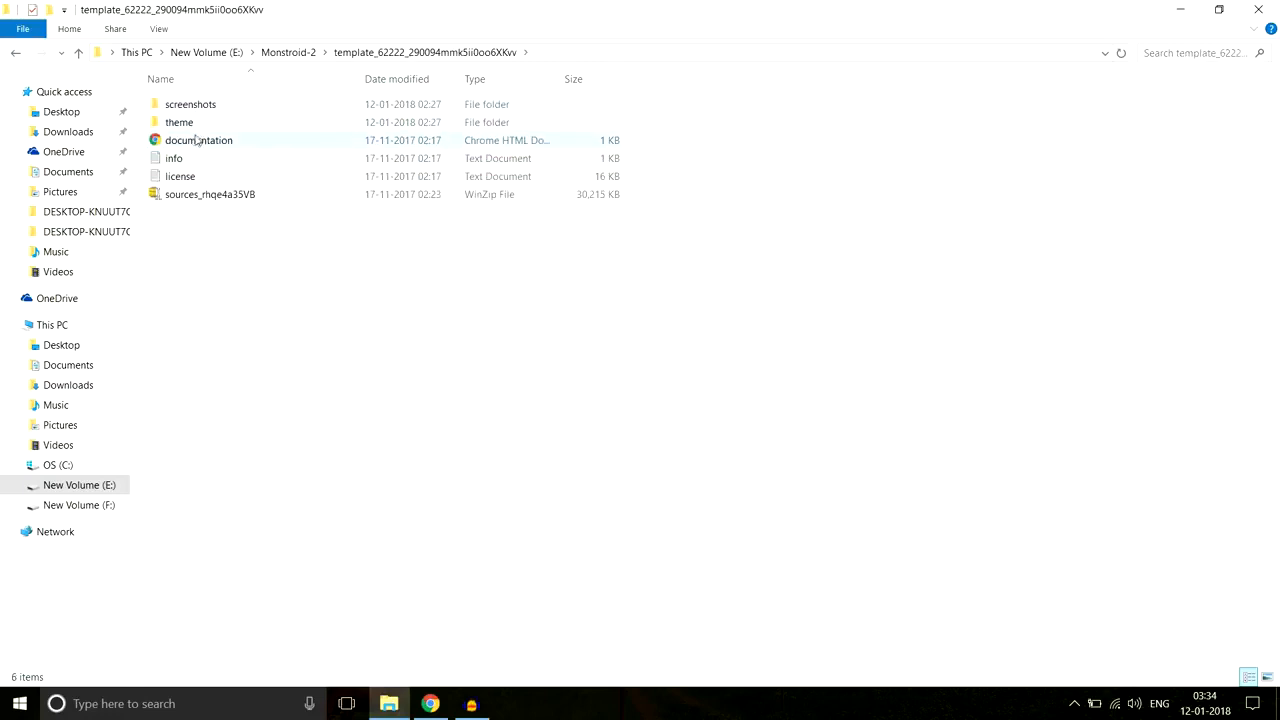
pyautogui.doubleClick(182, 124)
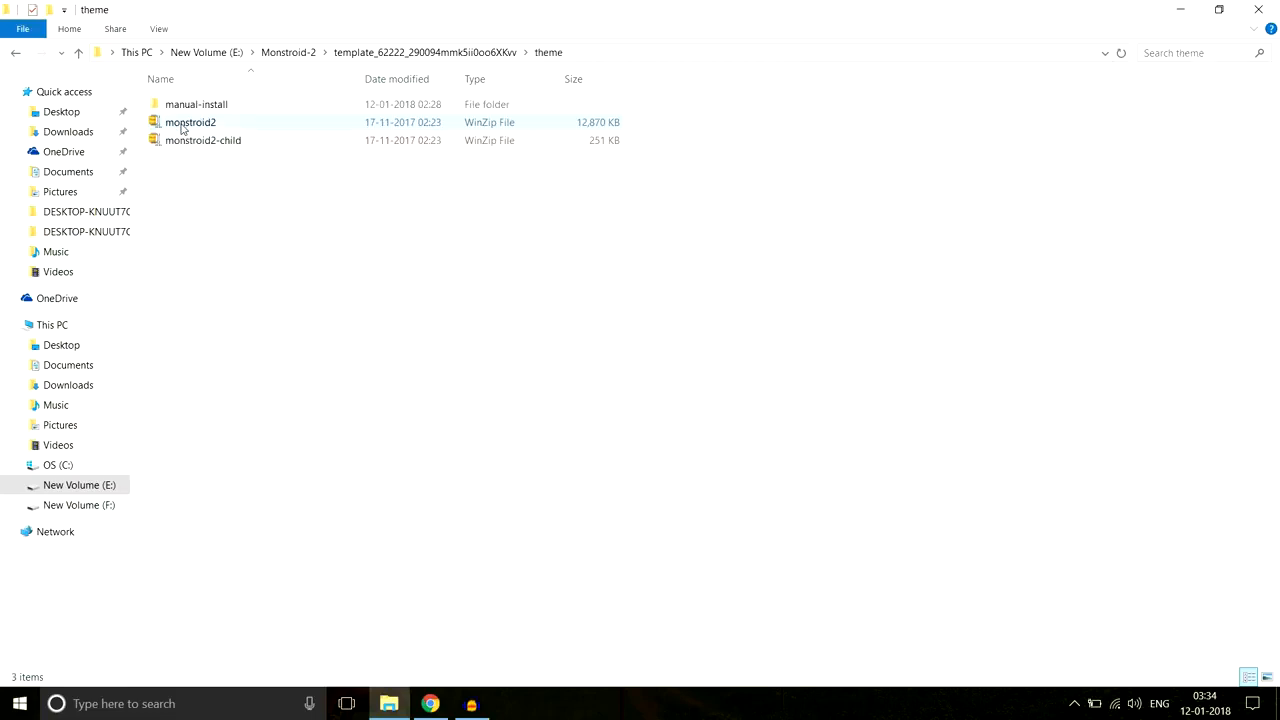
pyautogui.click(201, 122)
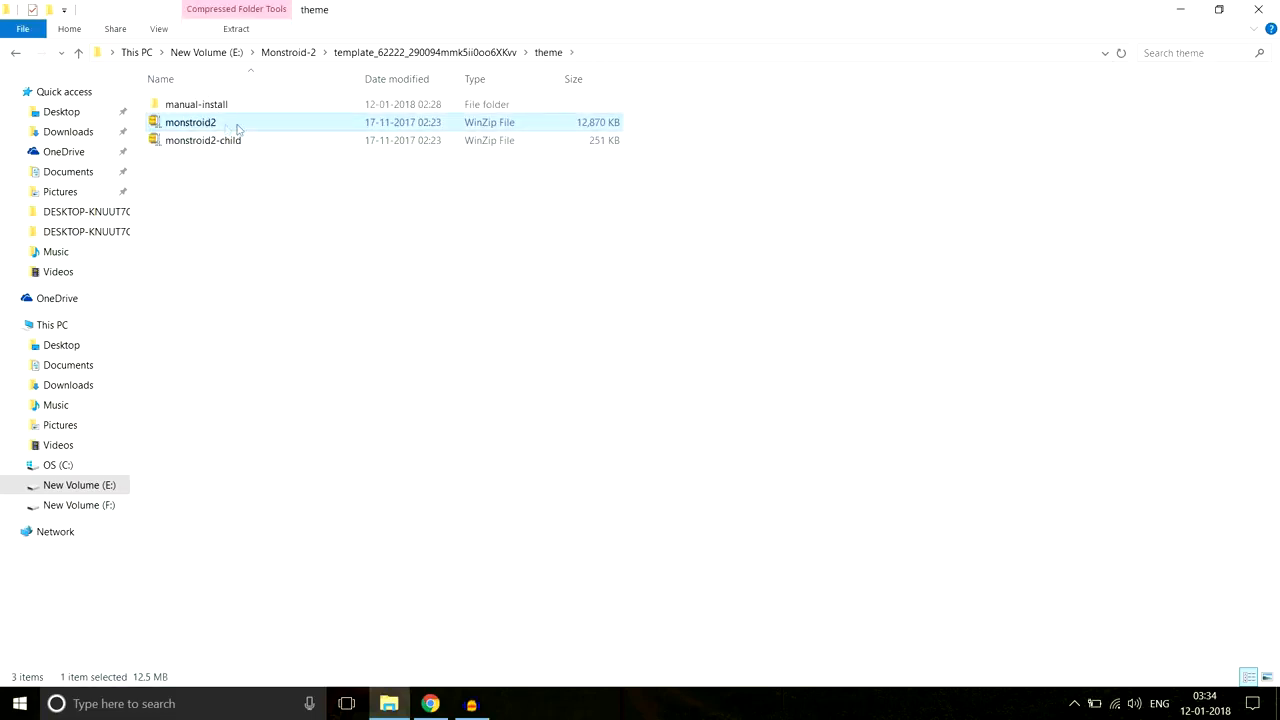
pyautogui.moveTo(237, 126)
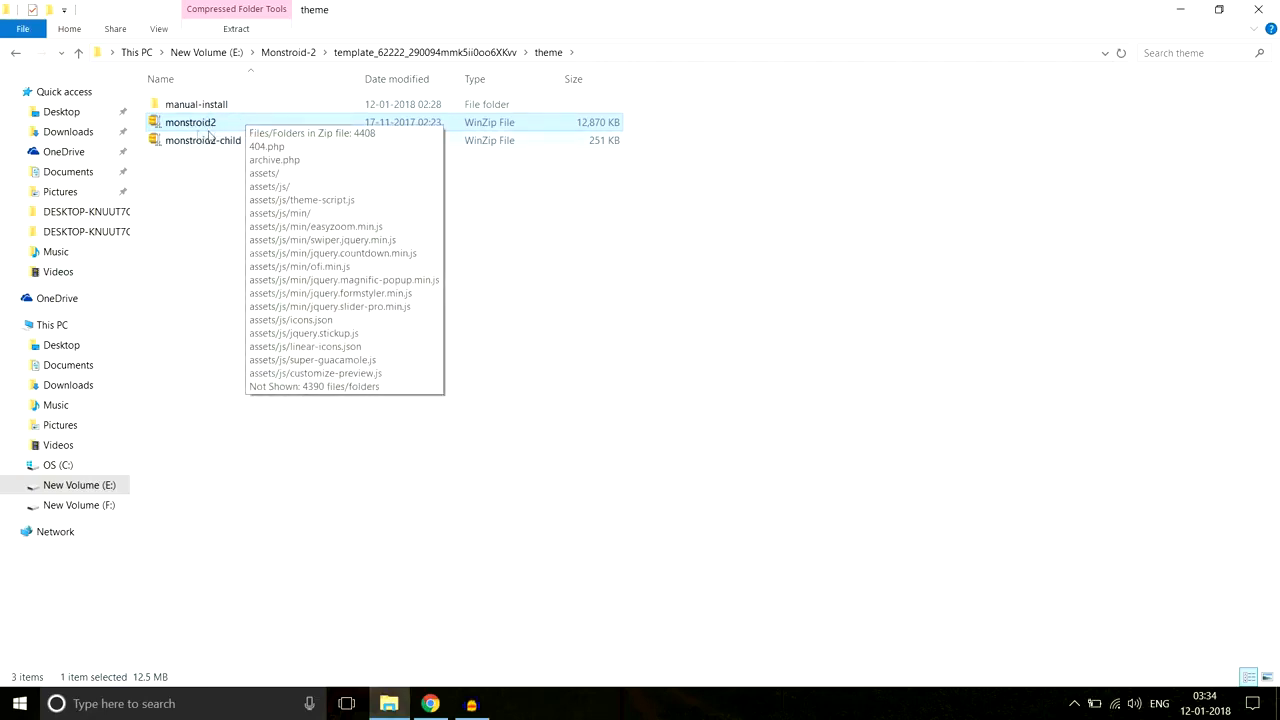
pyautogui.click(430, 703)
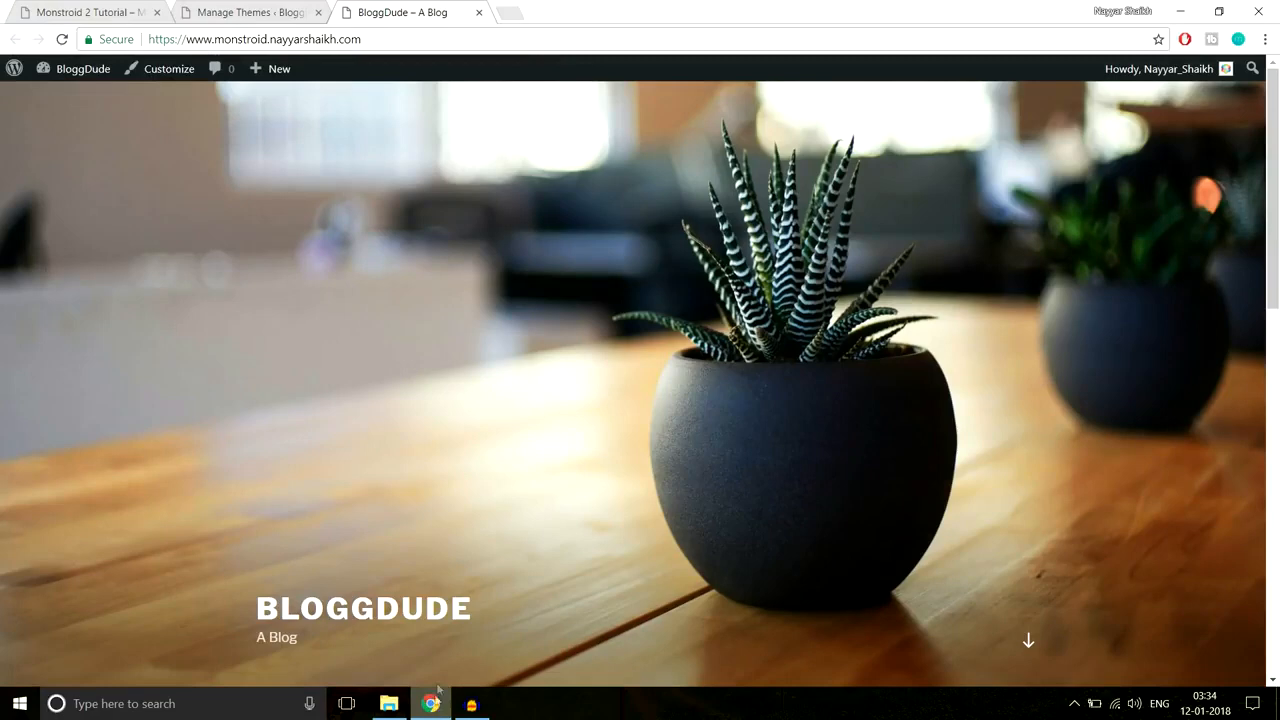
# Step: Upload monstroid2.zip from E:\Monstroid-2 via Add New > Upload Theme and install it
pyautogui.click(281, 12)
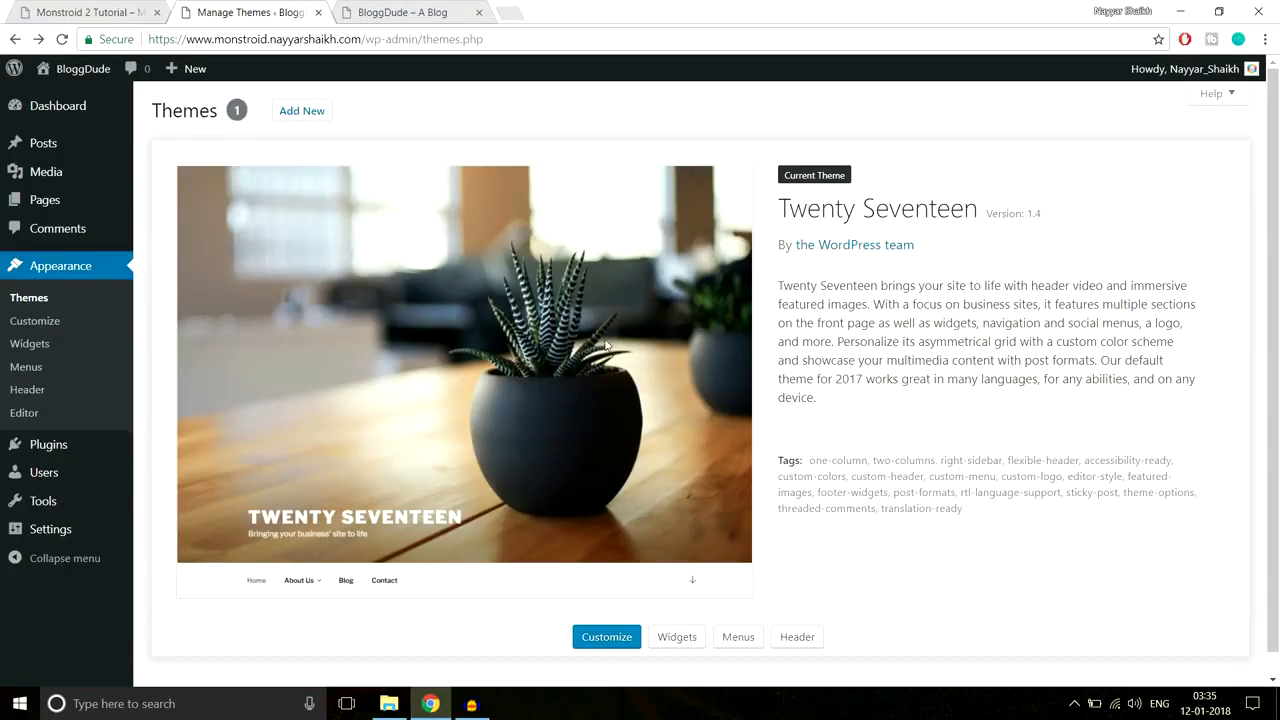
pyautogui.click(303, 113)
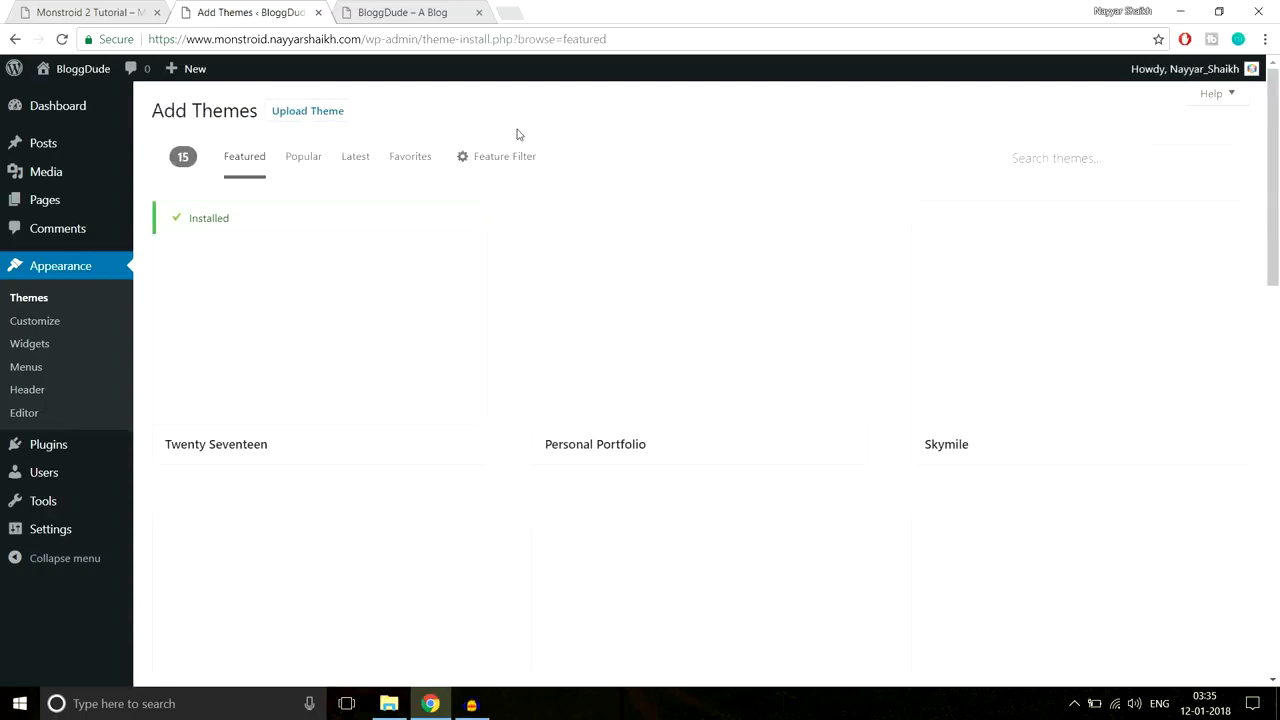
pyautogui.click(338, 114)
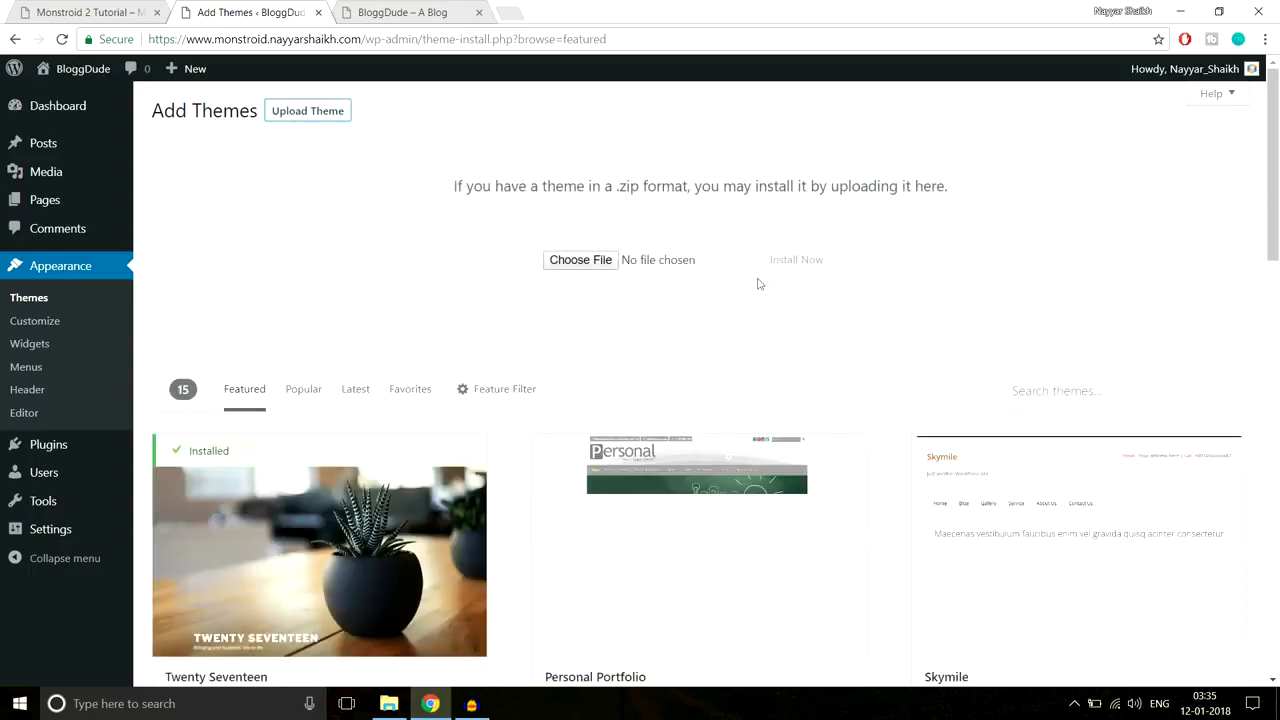
pyautogui.click(604, 264)
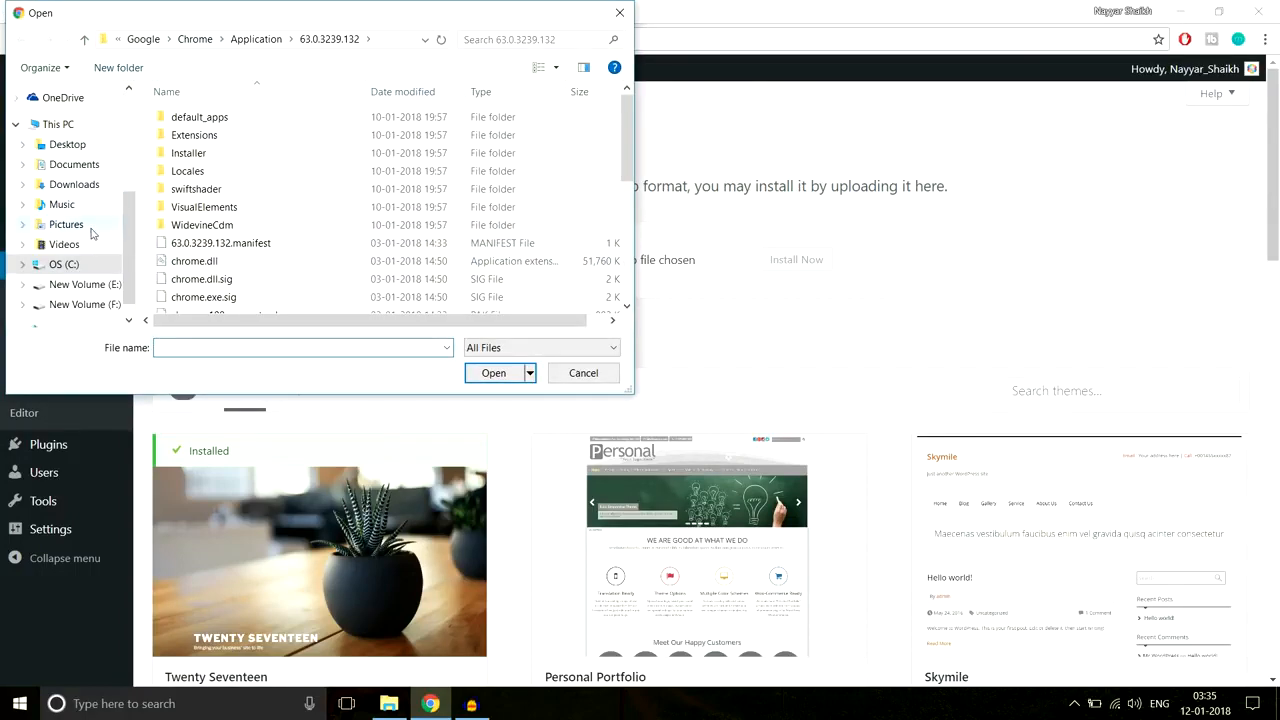
pyautogui.scroll(-1, 95, 285)
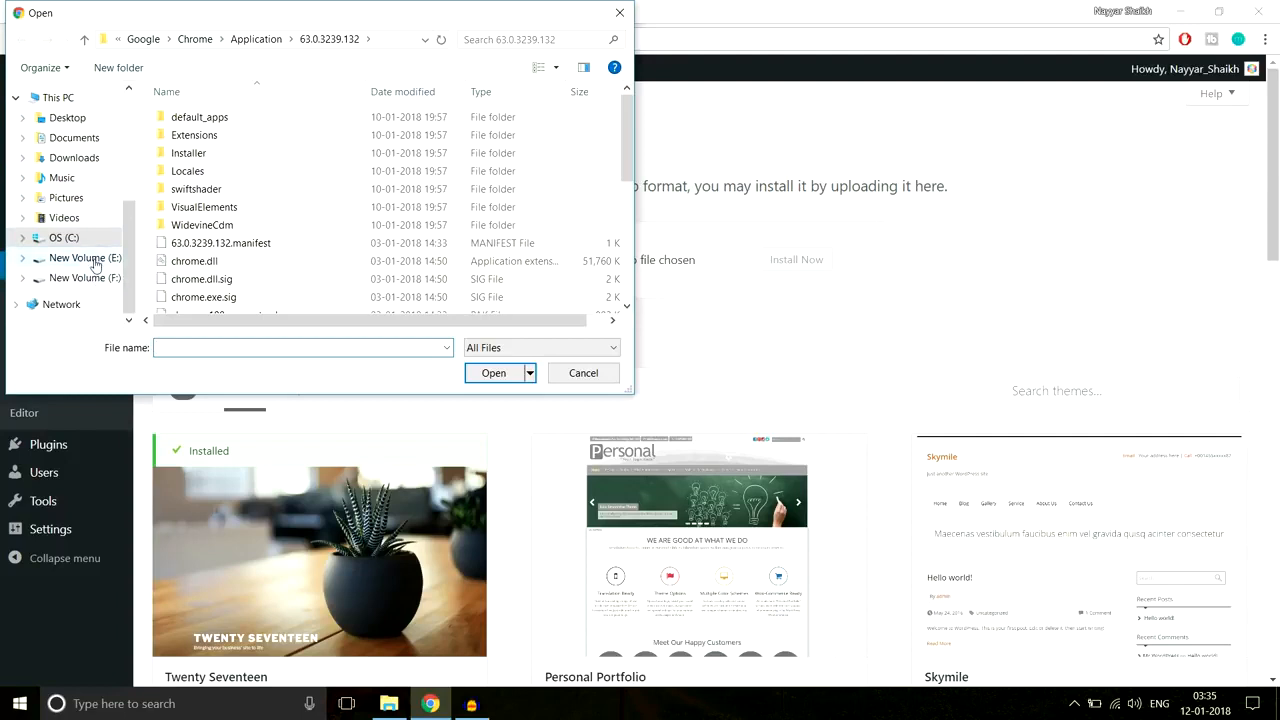
pyautogui.click(90, 258)
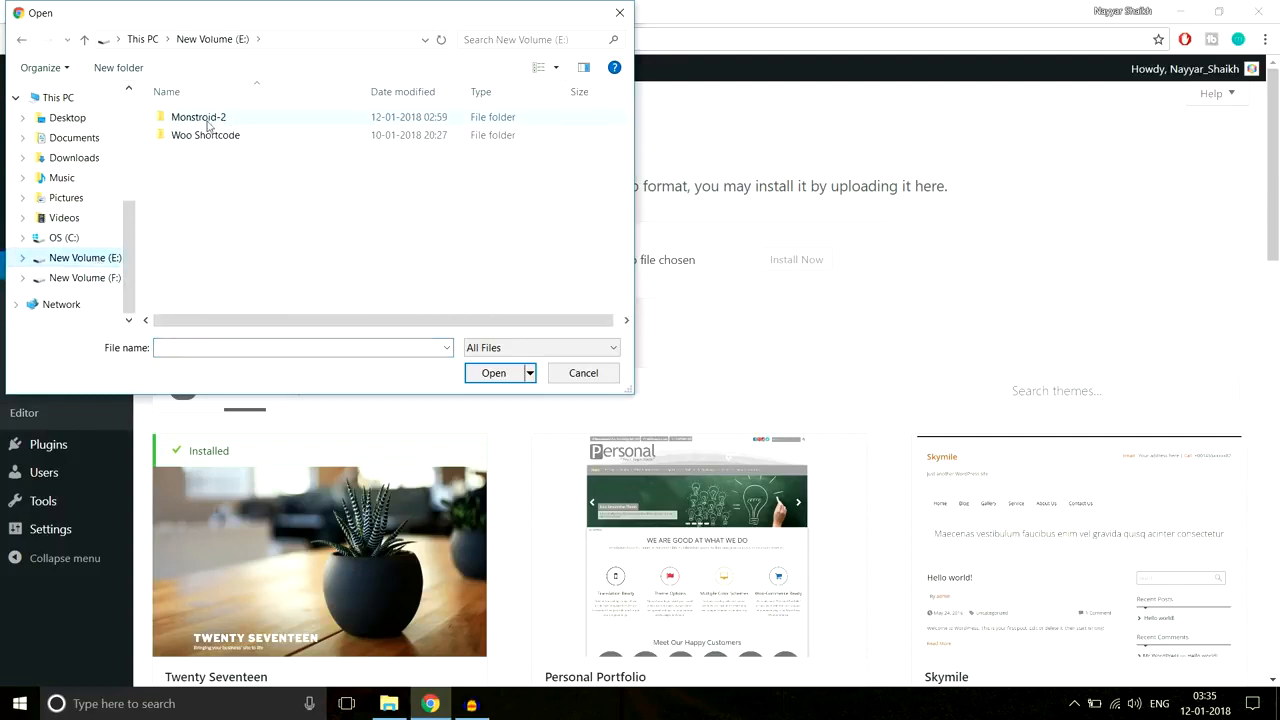
pyautogui.doubleClick(200, 118)
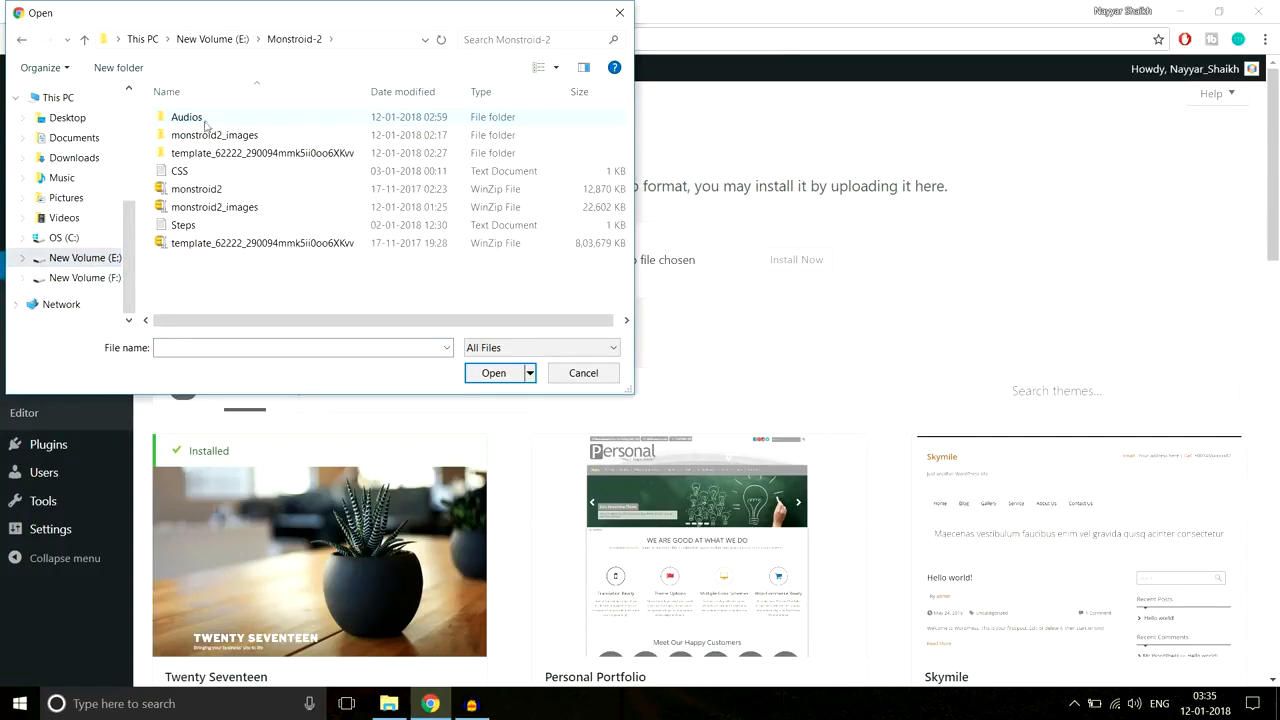
pyautogui.click(205, 192)
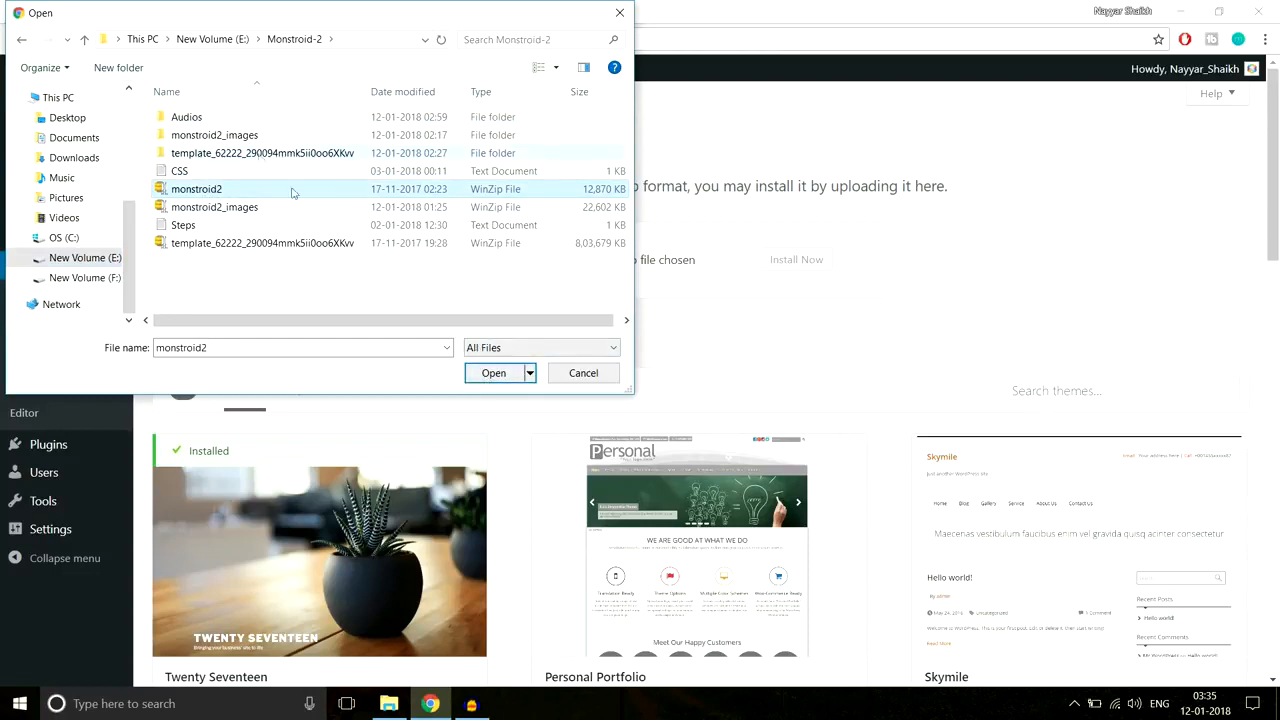
pyautogui.click(494, 373)
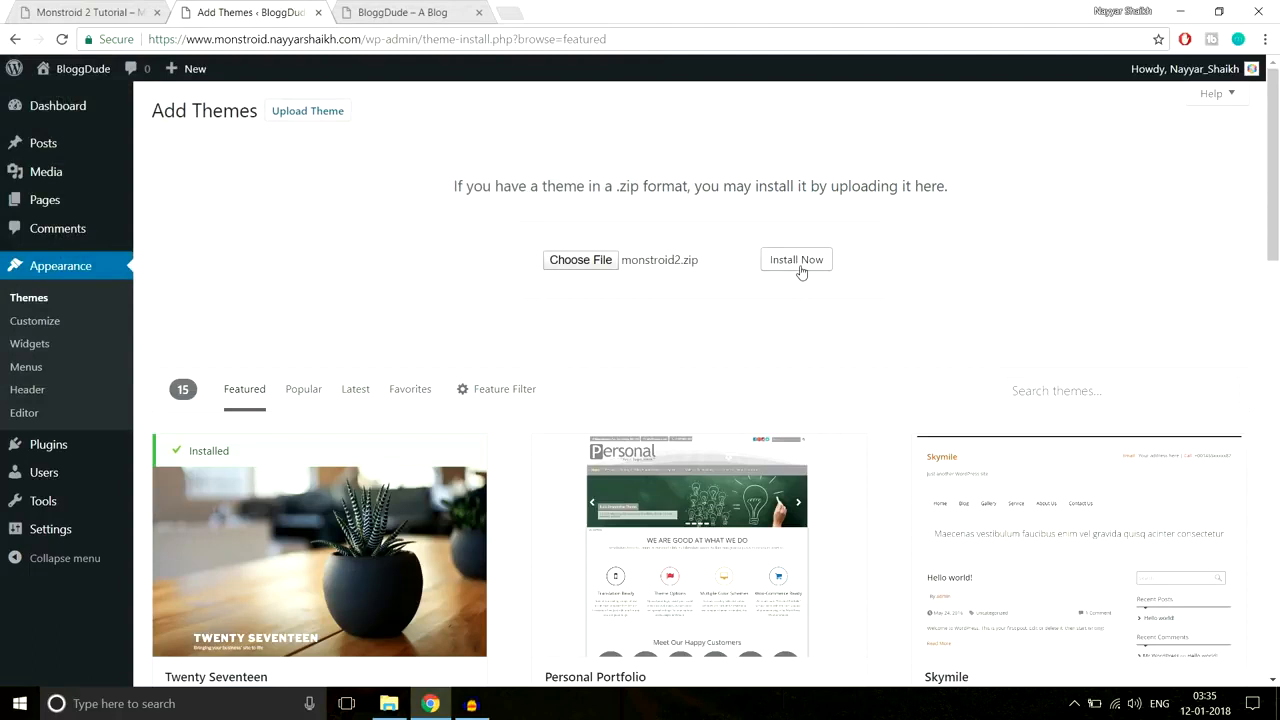
pyautogui.click(797, 262)
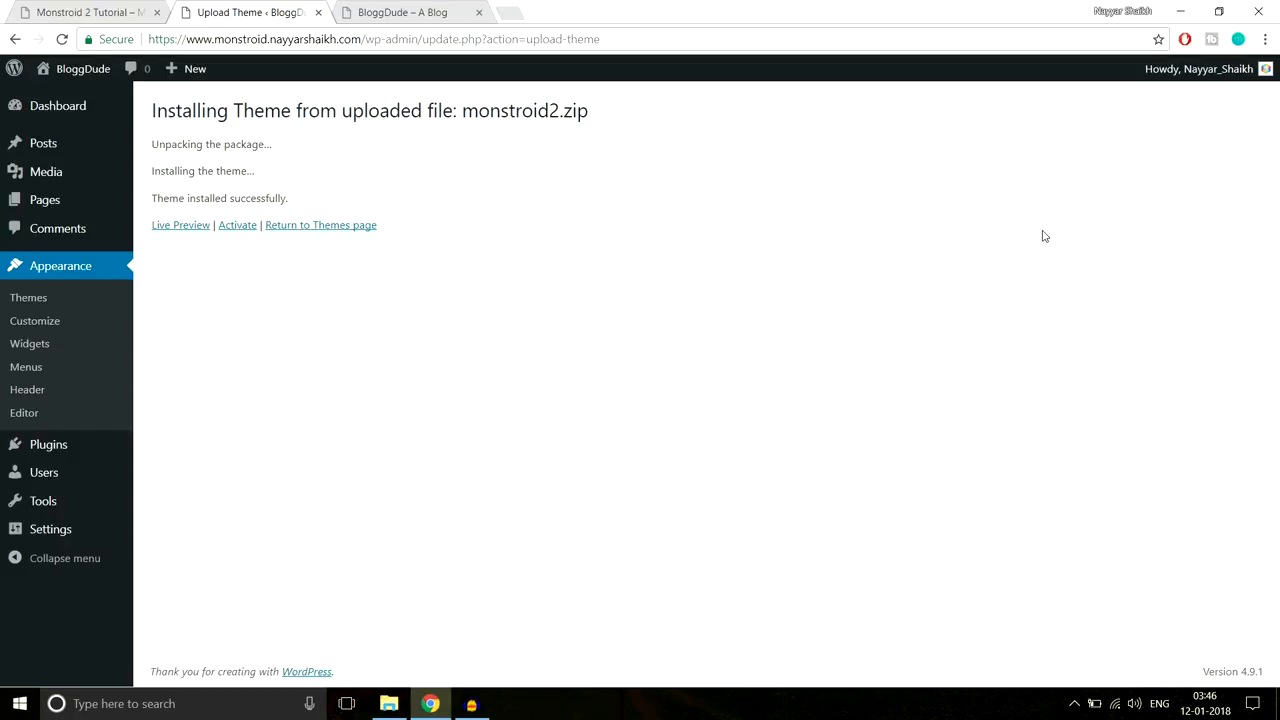
# Step: Activate Monstroid2 from the theme-installed page
pyautogui.click(238, 226)
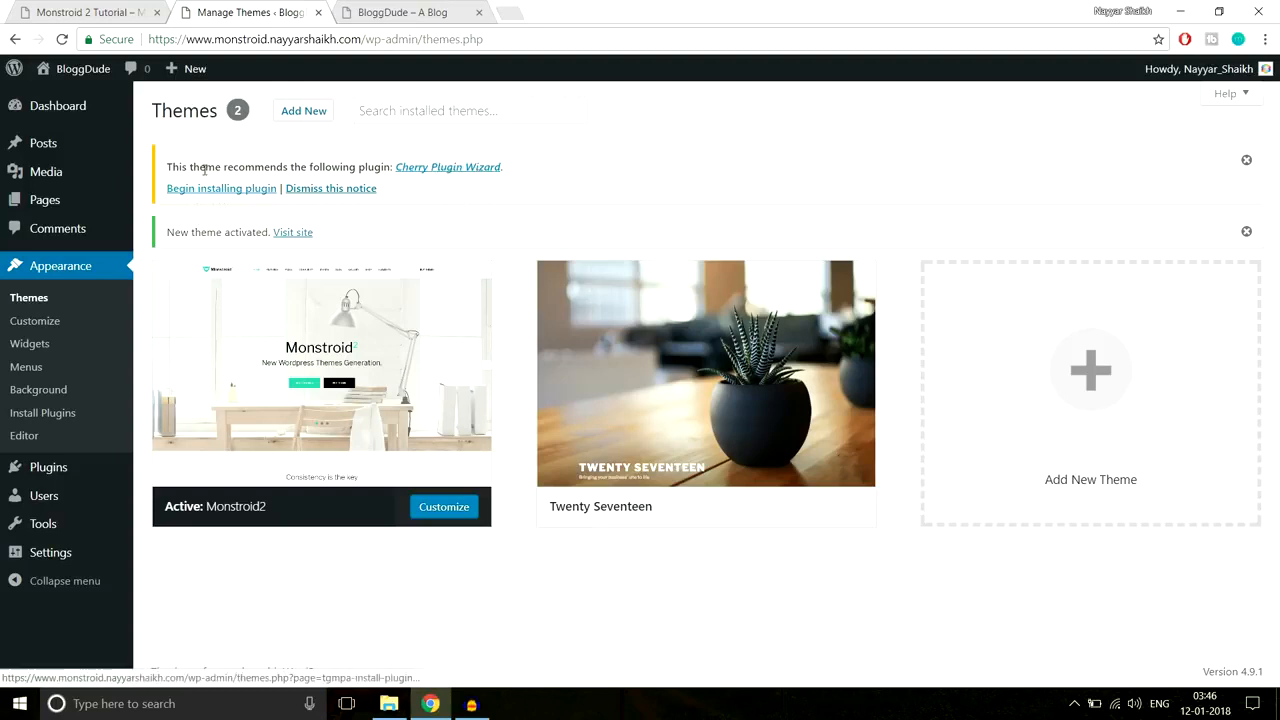
pyautogui.moveTo(386, 400)
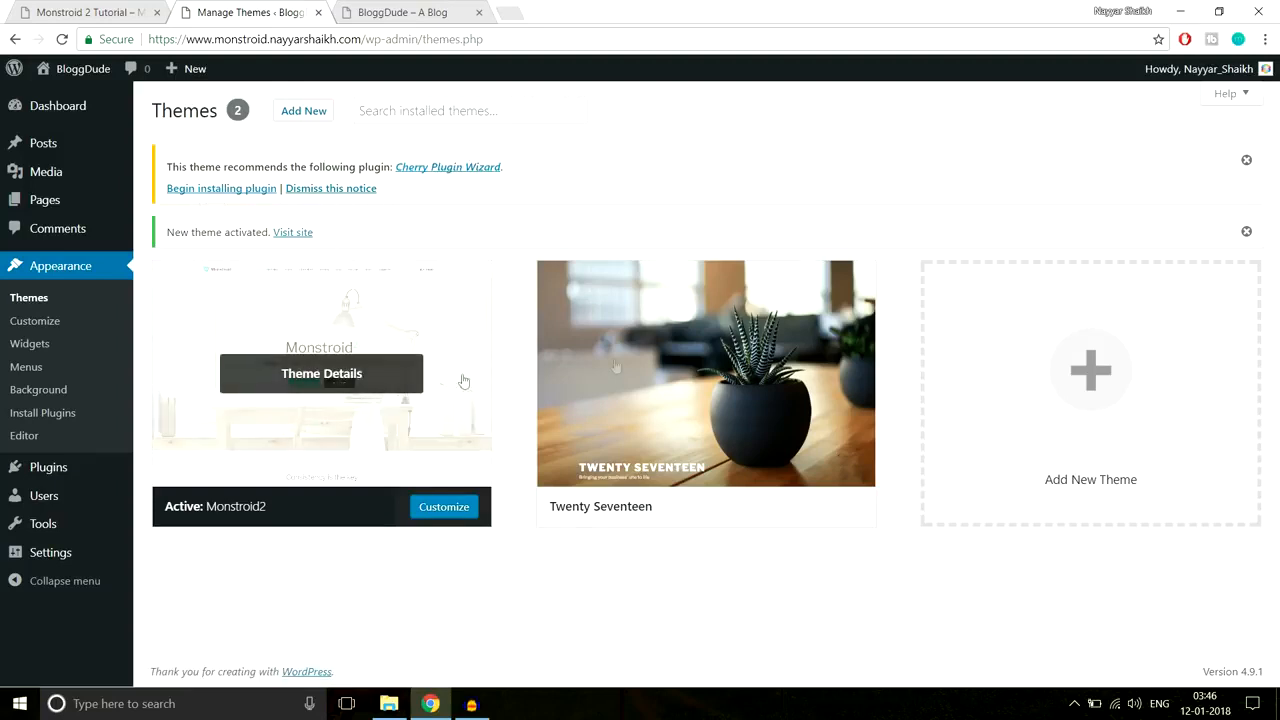
pyautogui.moveTo(725, 400)
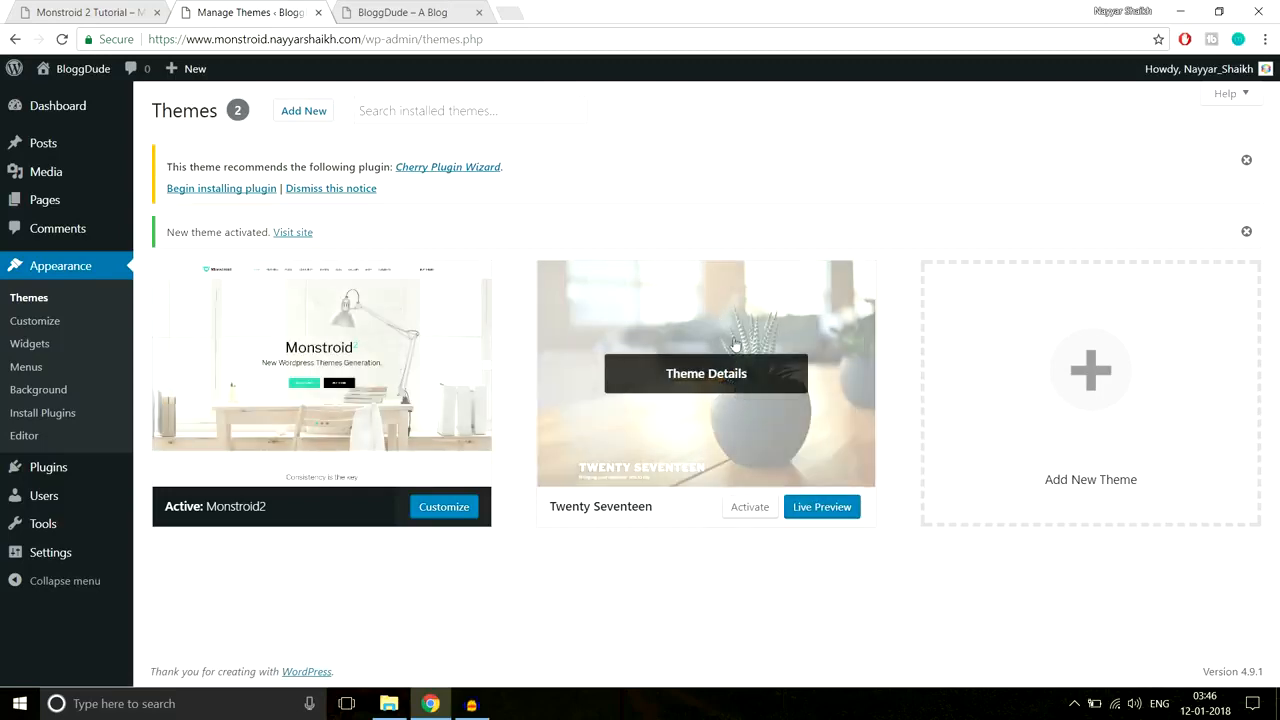
# Step: Install Cherry Plugin Wizard, return to the Dashboard and dismiss the Monstroid2 wizard notice
pyautogui.click(221, 189)
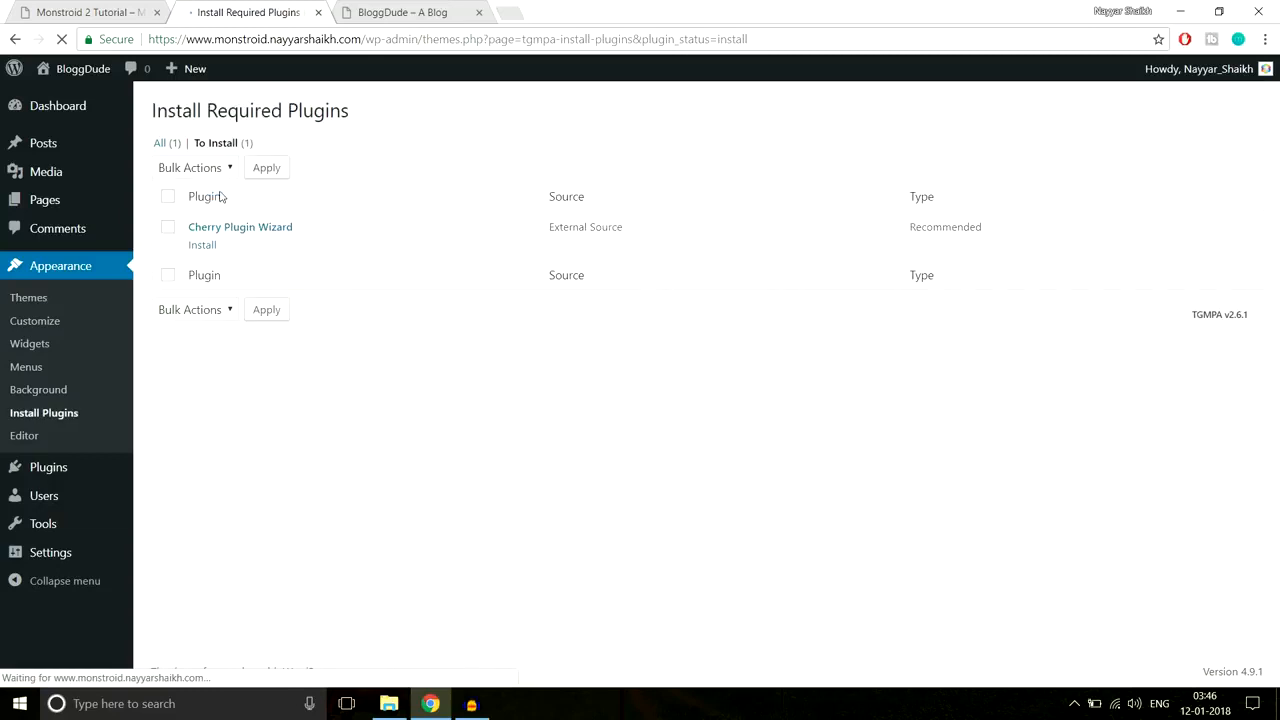
pyautogui.click(204, 246)
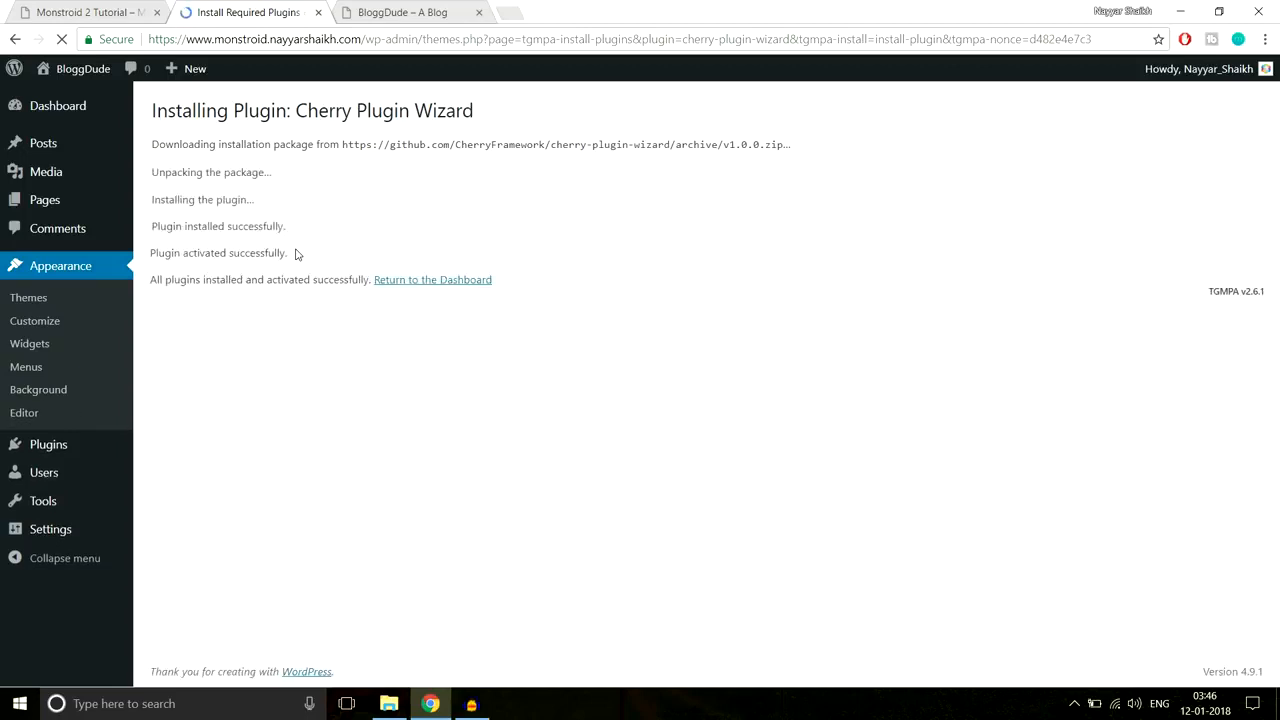
pyautogui.click(444, 284)
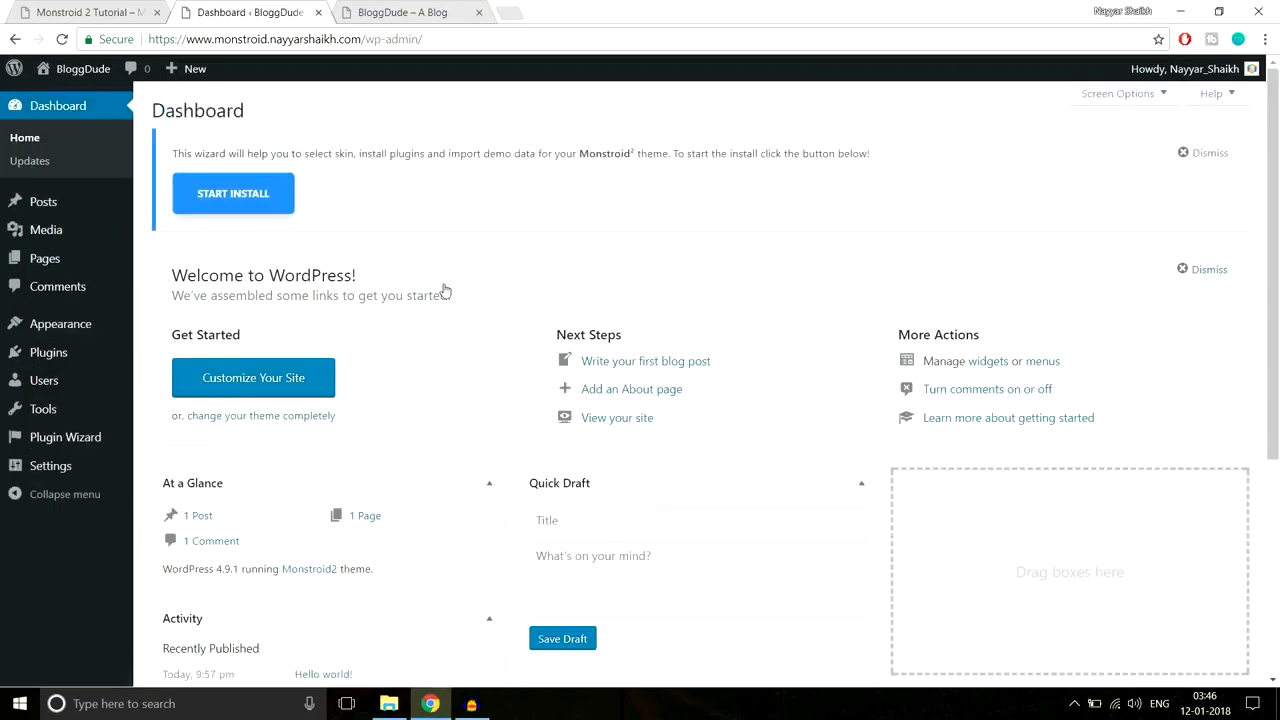
pyautogui.click(1207, 155)
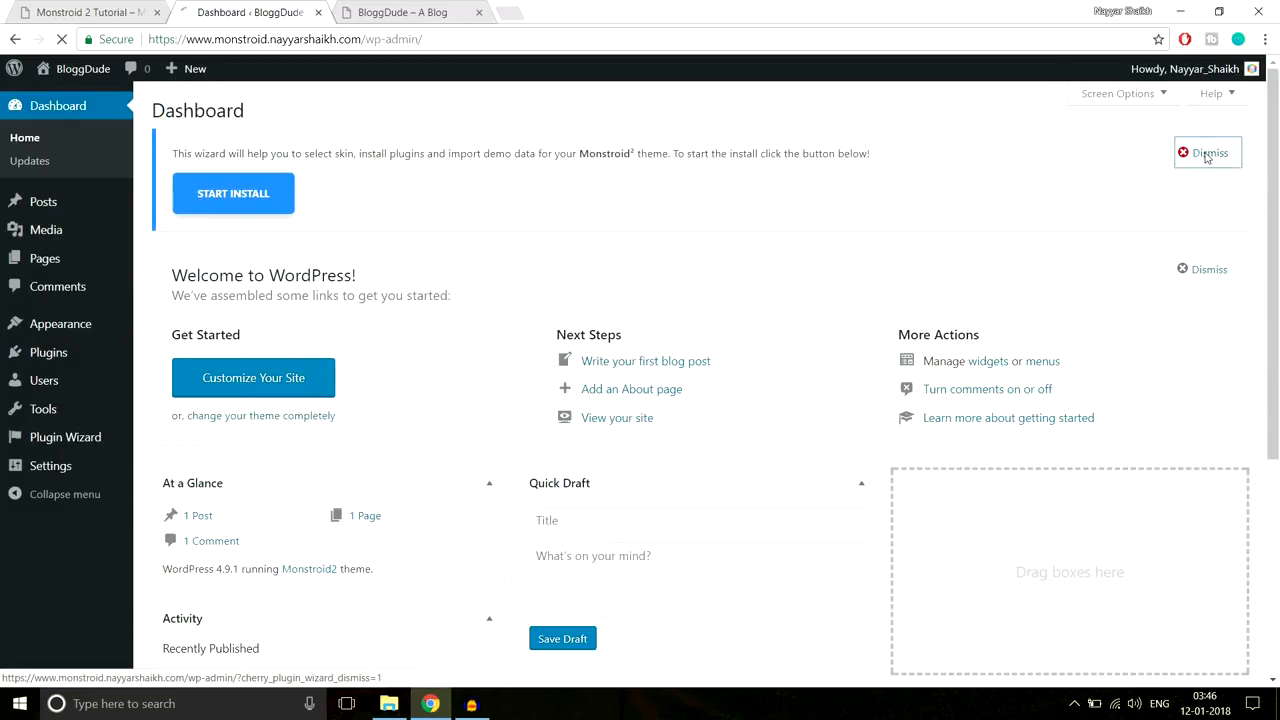
# Step: Reload the BloggDude front page to see it in the Monstroid2 theme
pyautogui.click(418, 20)
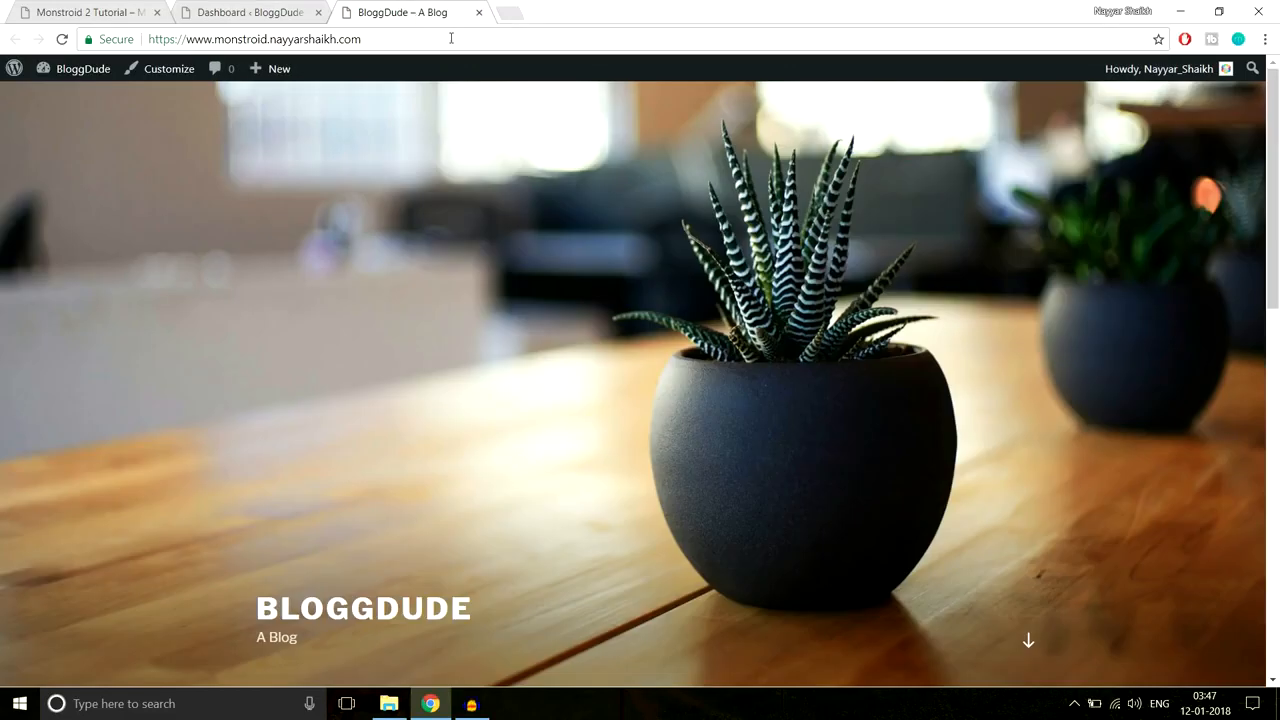
pyautogui.click(451, 38)
pyautogui.press('Return')
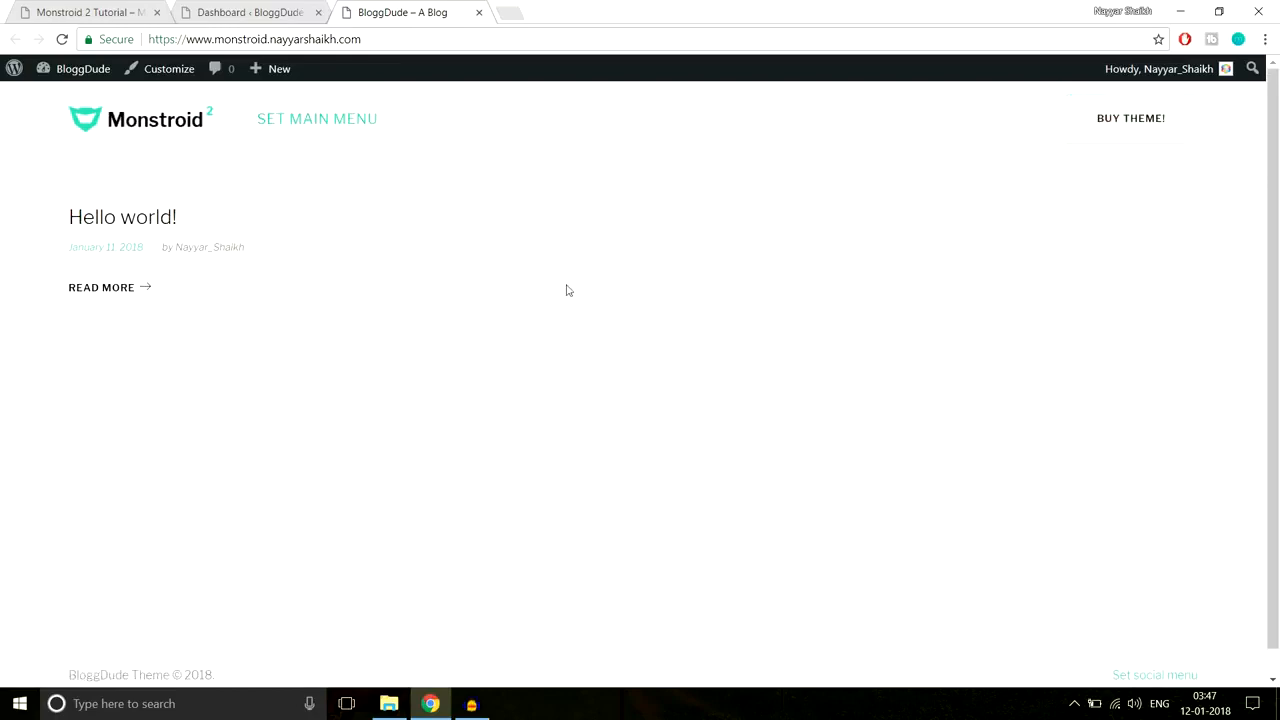
# Step: Compare the site with the Monstroid 2 Tutorial demo, then return to the admin Dashboard
pyautogui.click(121, 11)
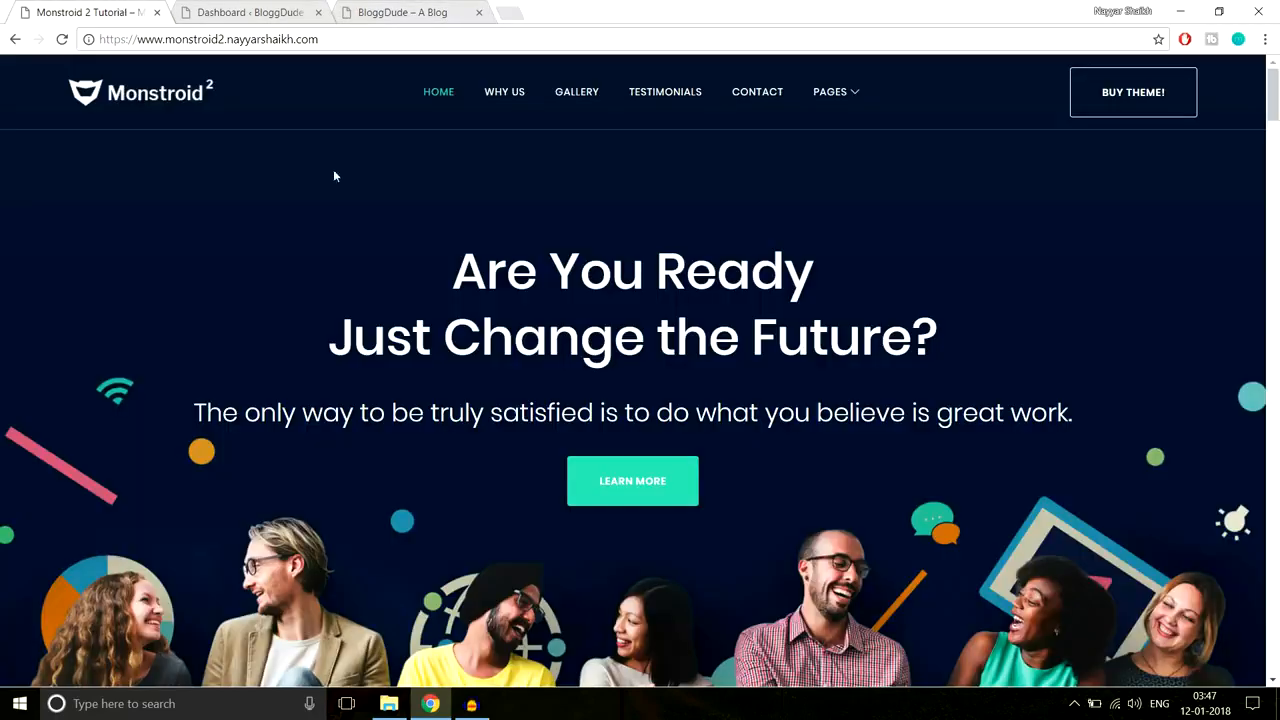
pyautogui.click(386, 10)
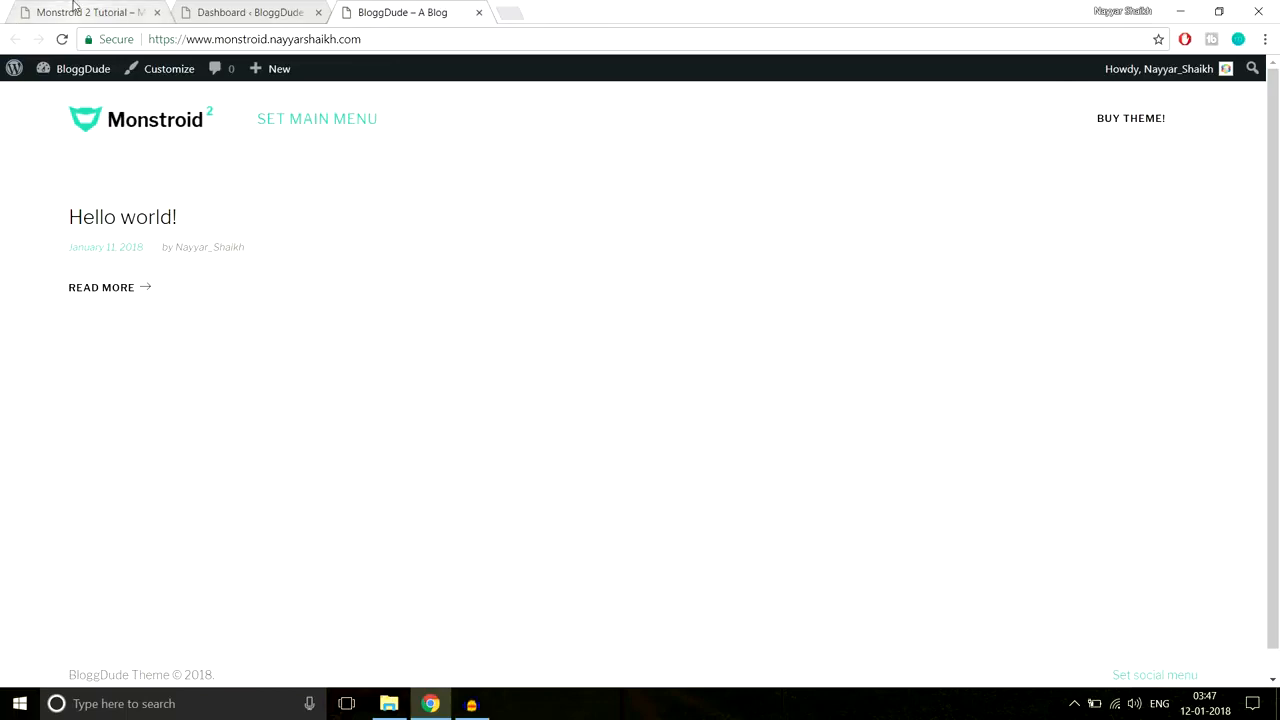
pyautogui.click(82, 9)
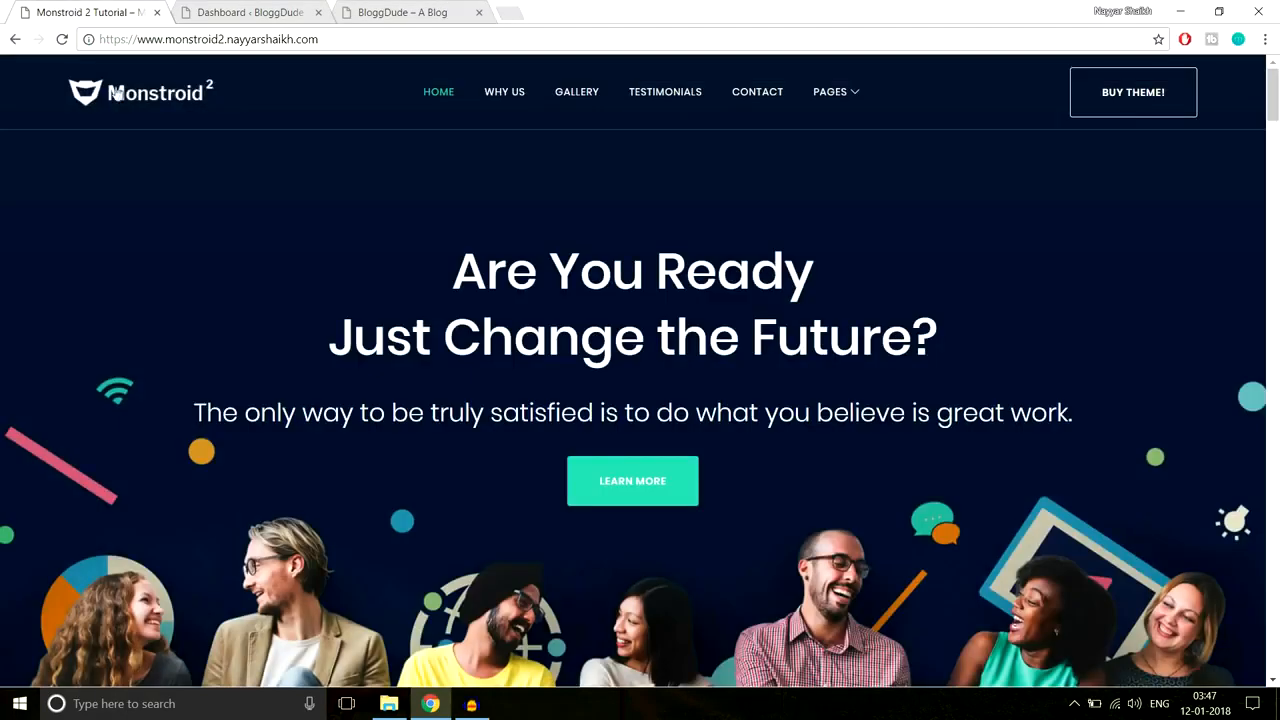
pyautogui.click(415, 10)
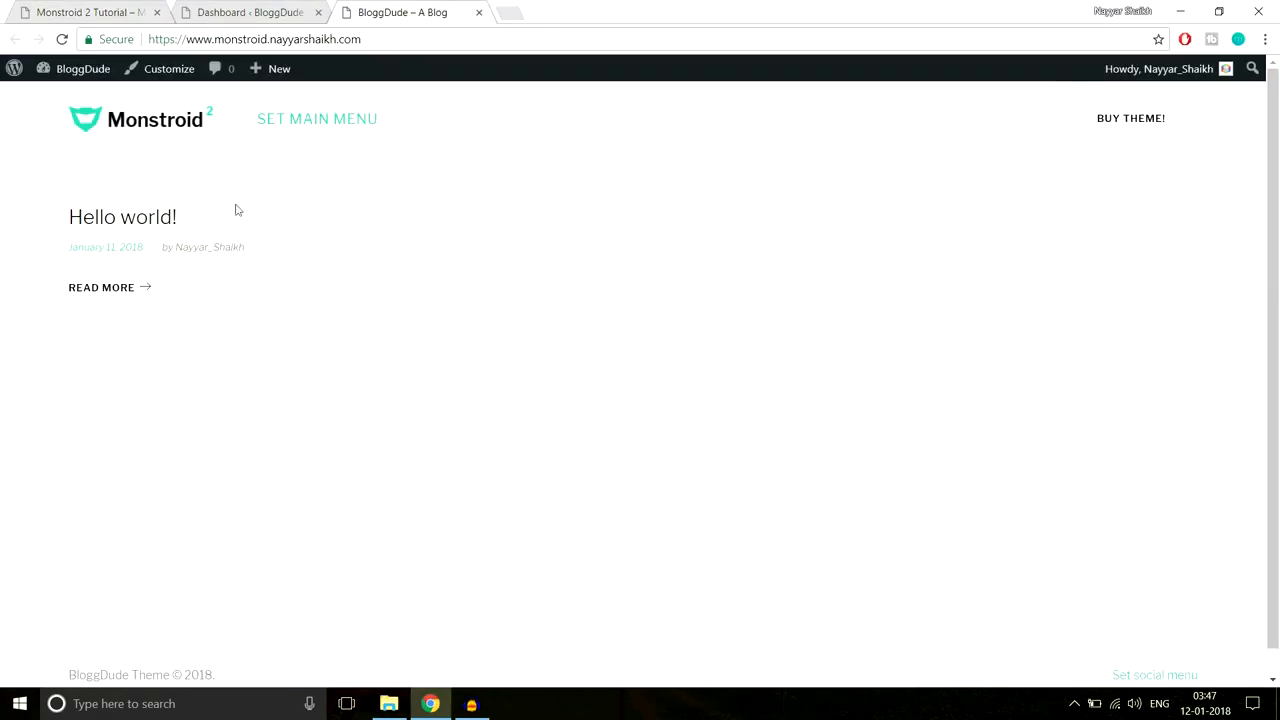
pyautogui.click(277, 11)
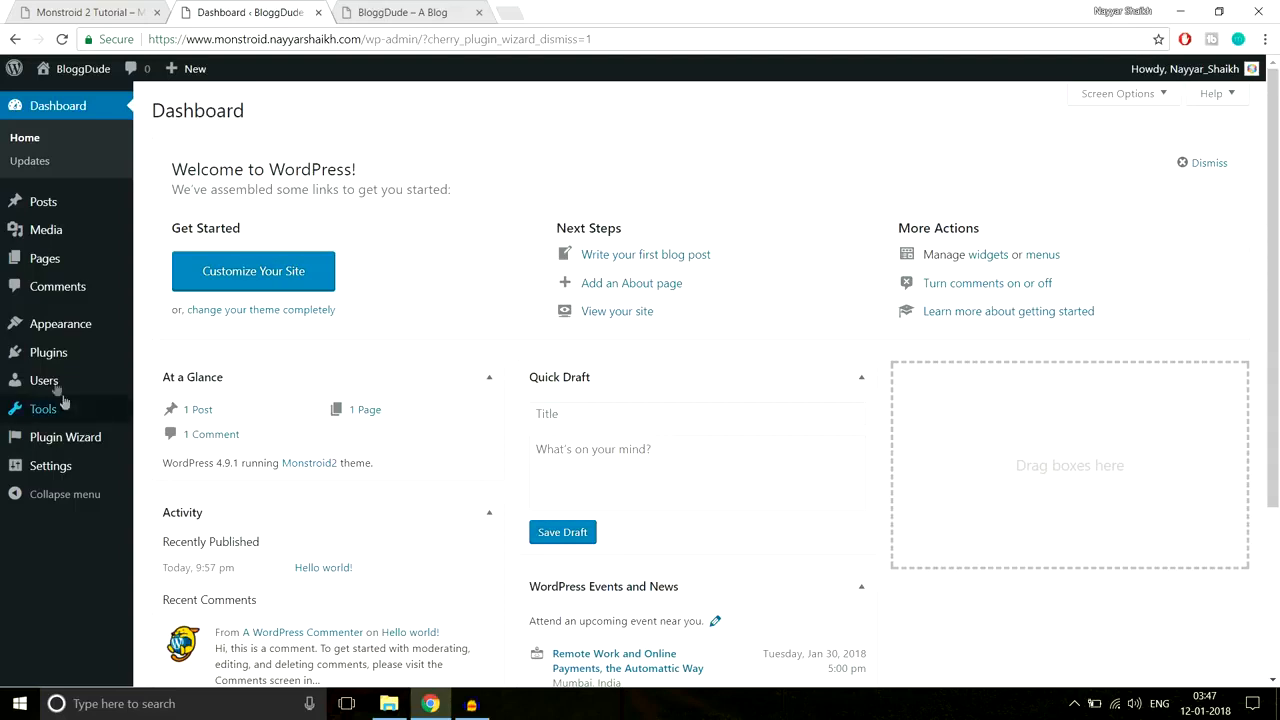
# Step: Open the Upload Plugin form under Plugins > Add New and start choosing a file
pyautogui.moveTo(52, 358)
pyautogui.click(193, 378)
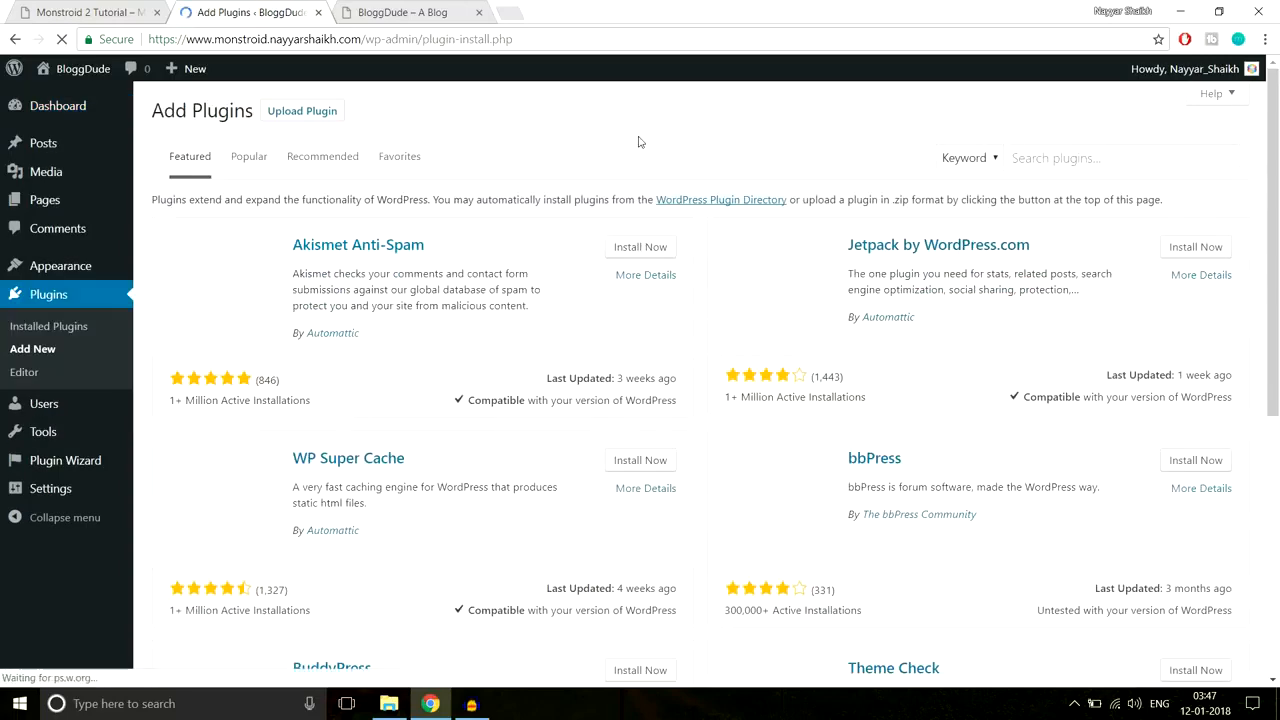
pyautogui.click(320, 112)
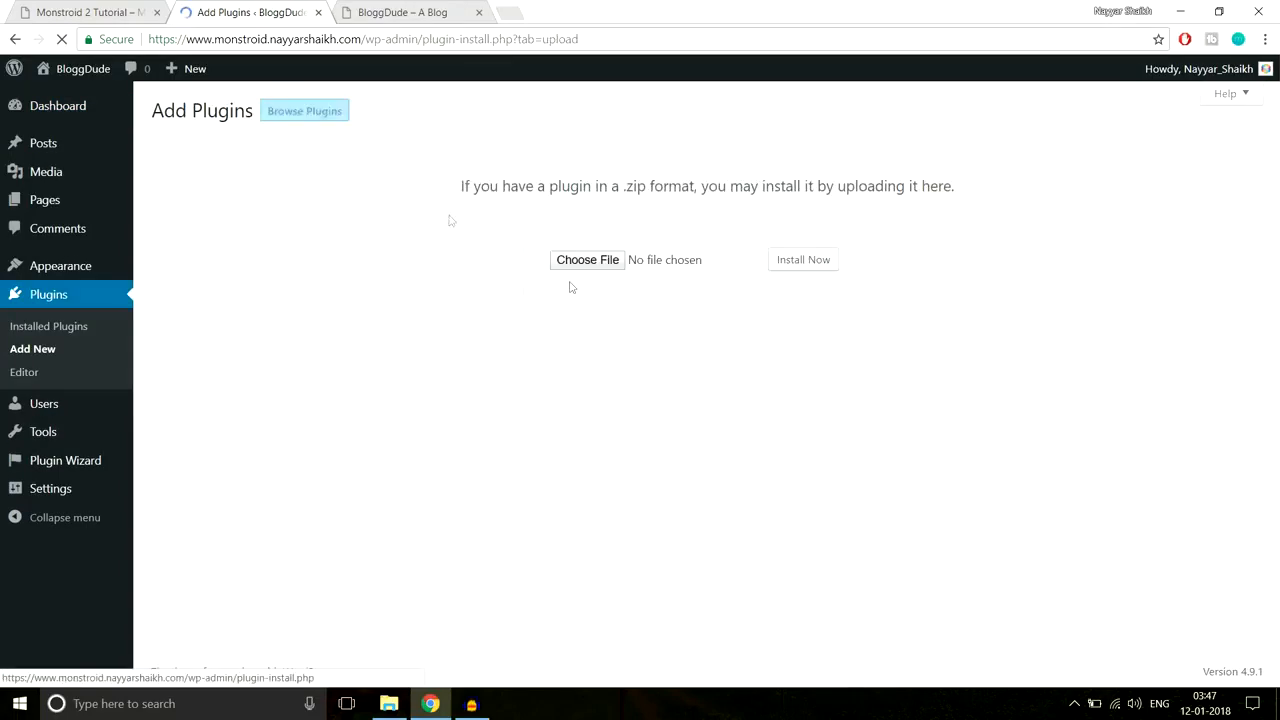
pyautogui.click(569, 268)
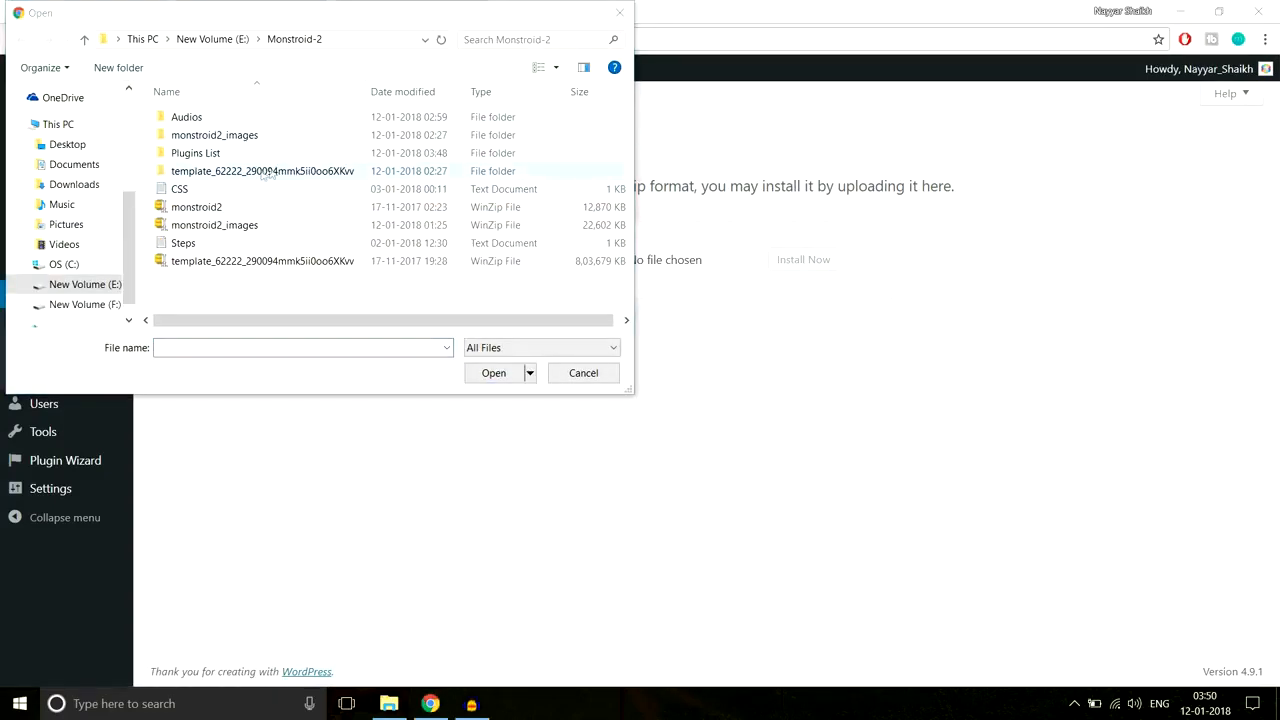
# Step: Browse to the template's theme/manual-install/plugins folder, then cancel the file picker
pyautogui.doubleClick(259, 172)
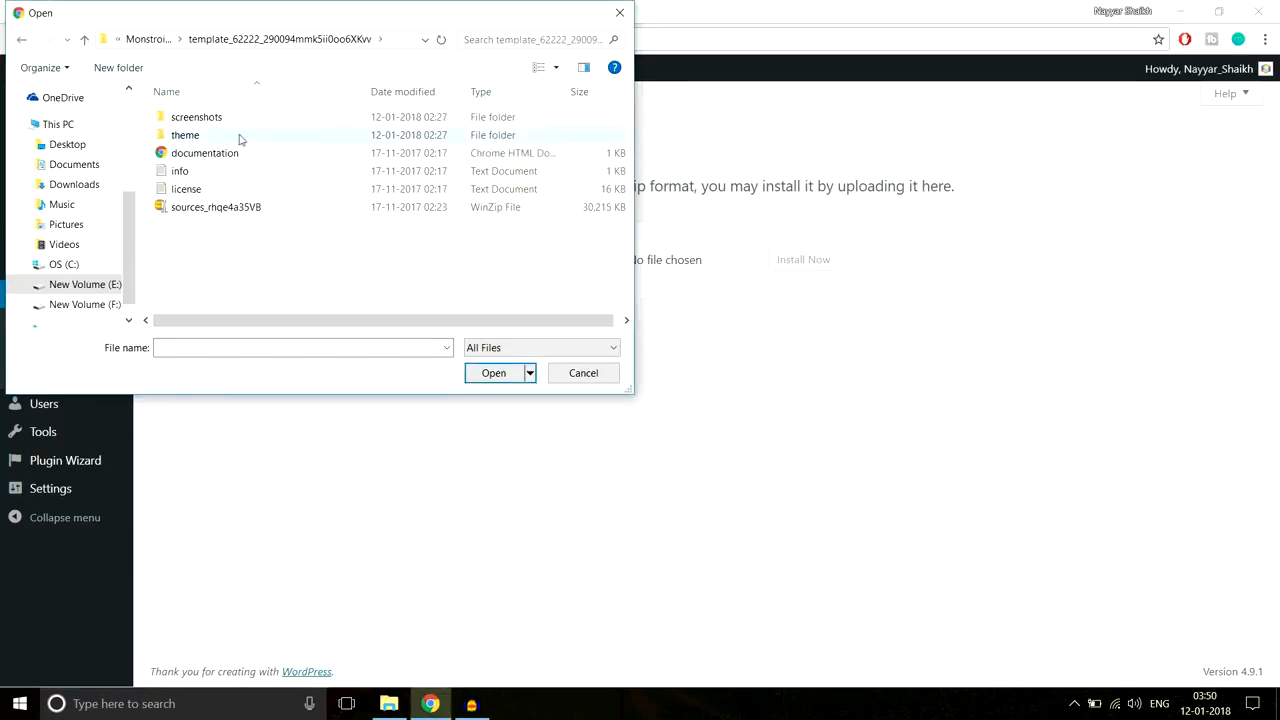
pyautogui.doubleClick(240, 137)
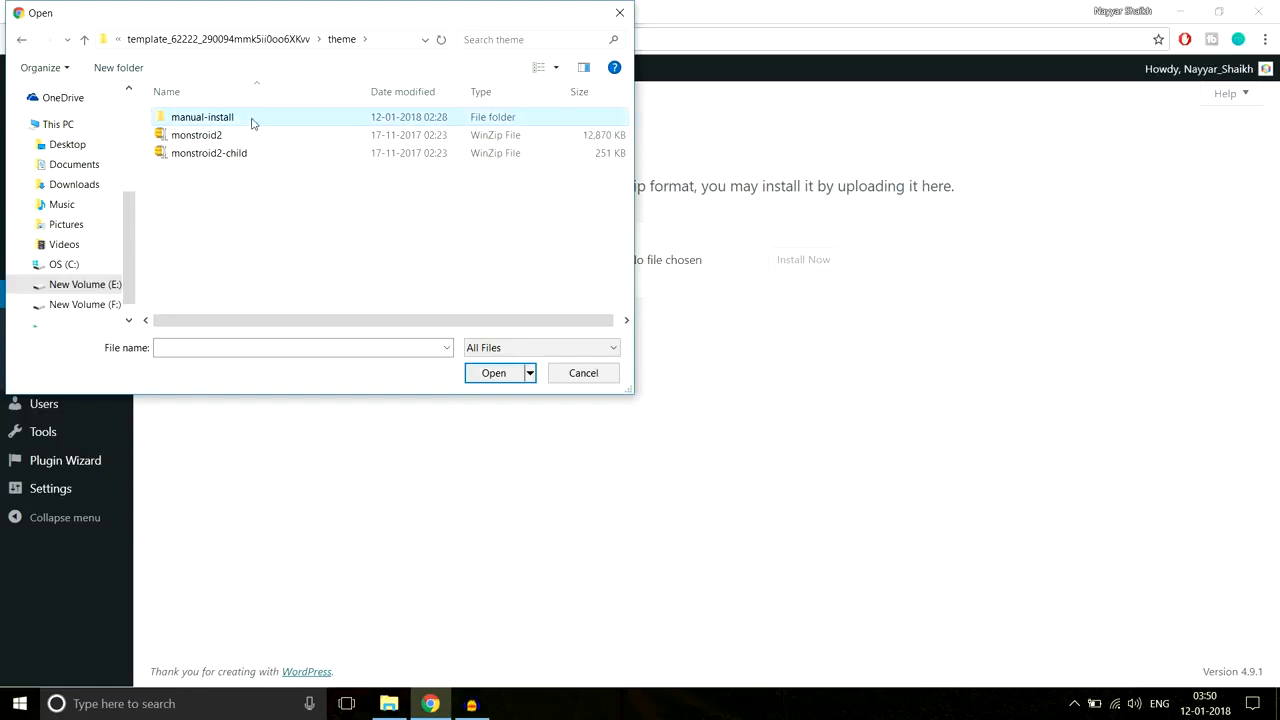
pyautogui.doubleClick(251, 120)
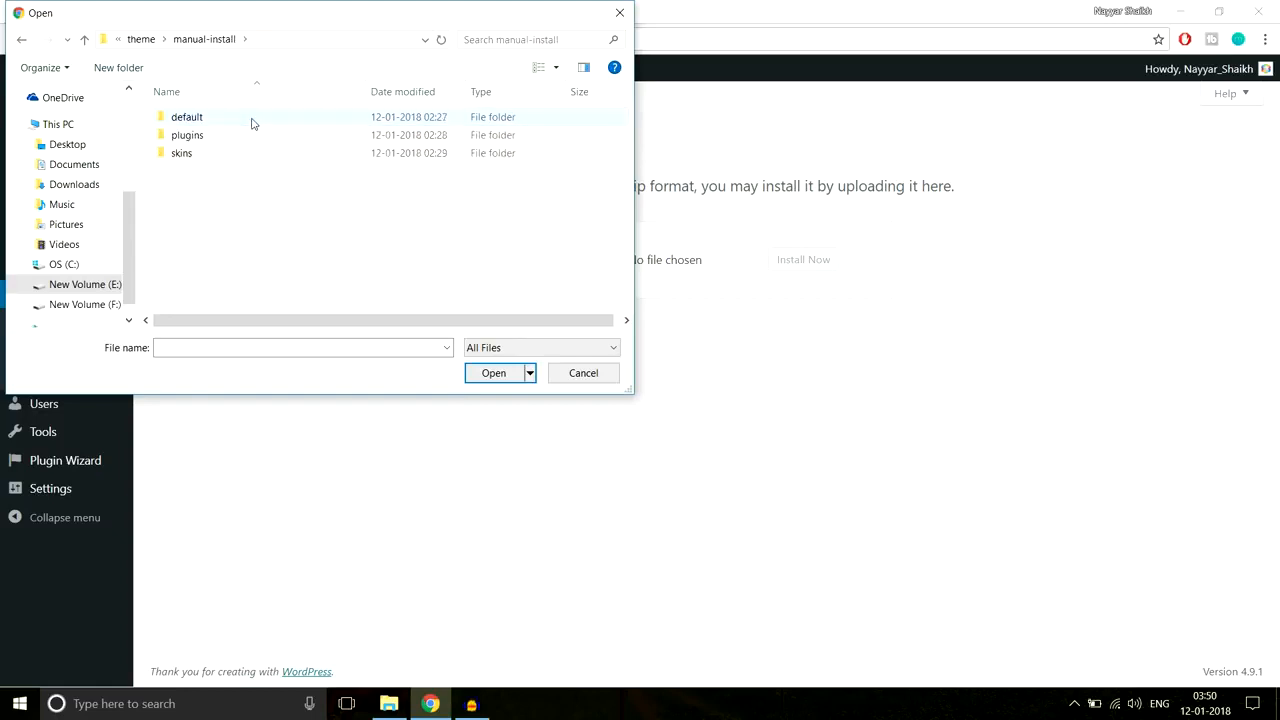
pyautogui.doubleClick(187, 135)
pyautogui.scroll(-8, 310, 226)
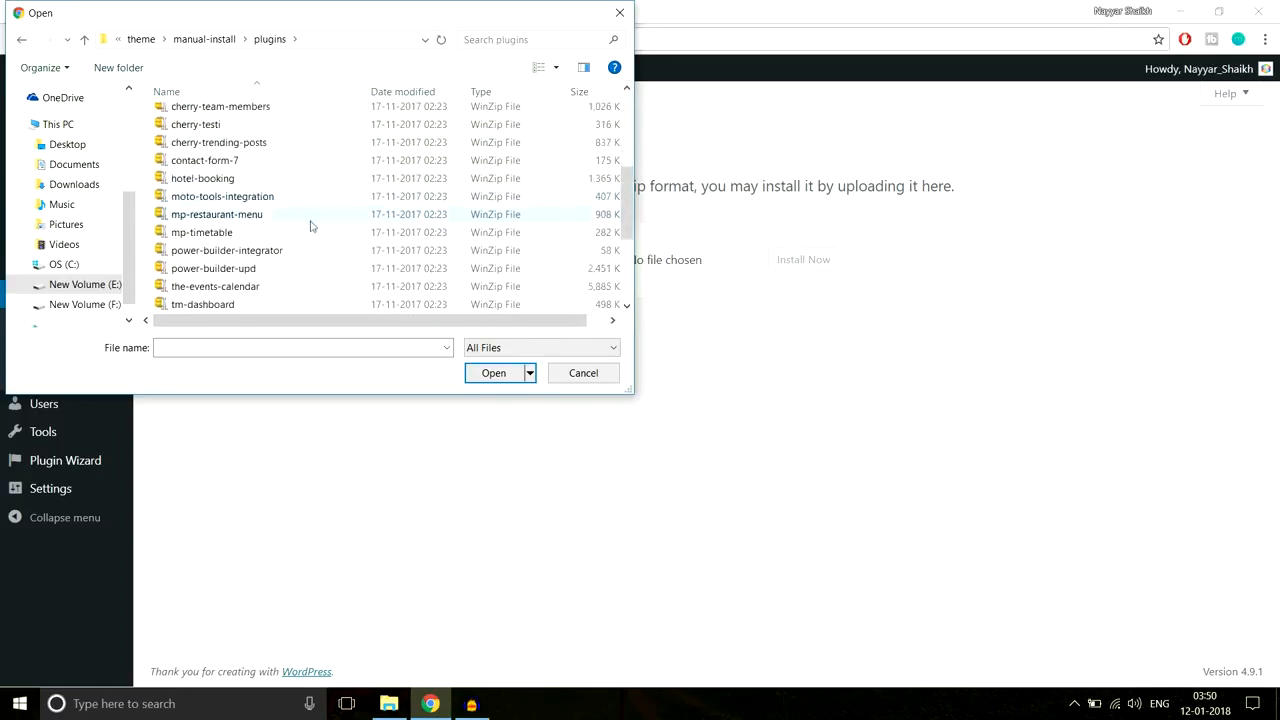
pyautogui.scroll(4, 310, 226)
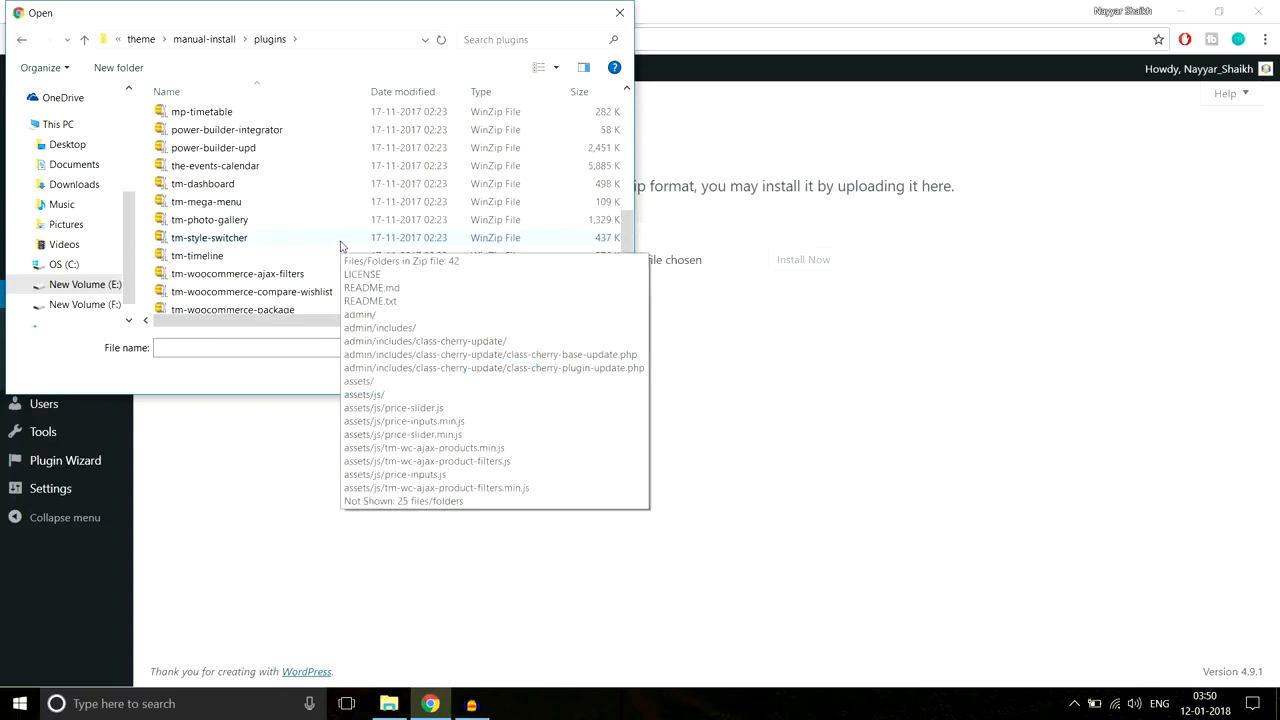
pyautogui.scroll(3, 277, 209)
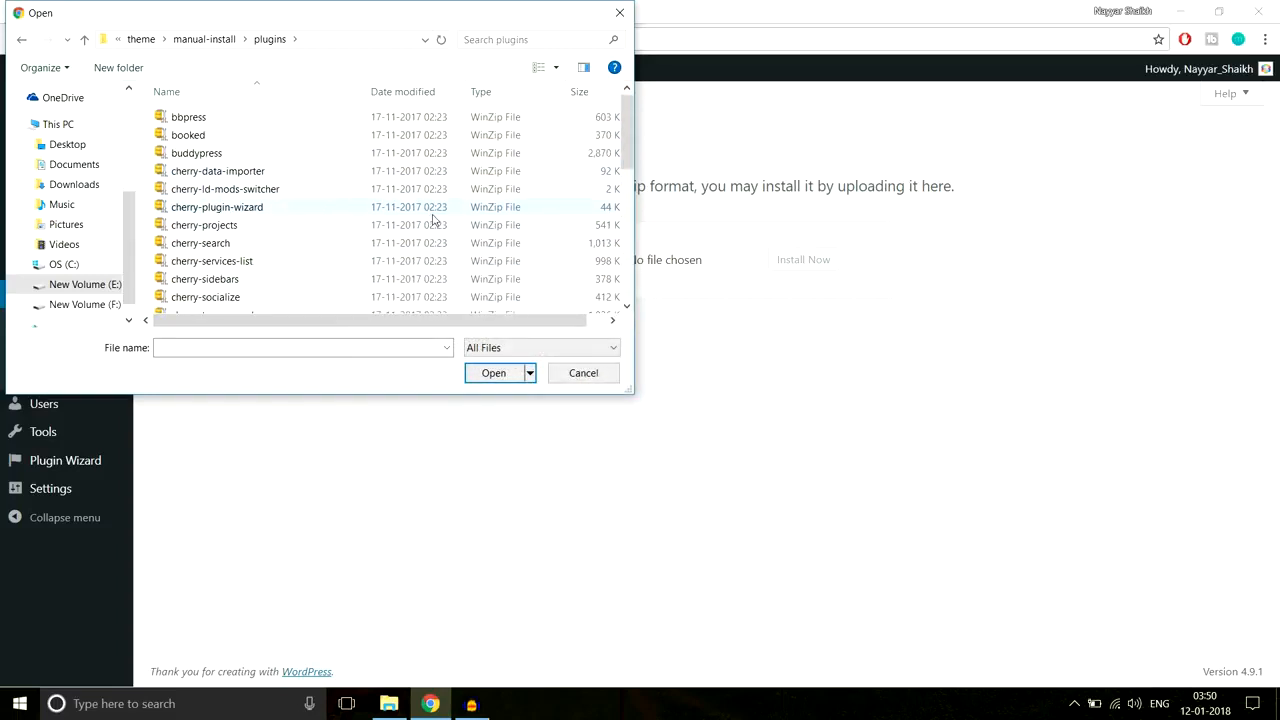
pyautogui.click(625, 12)
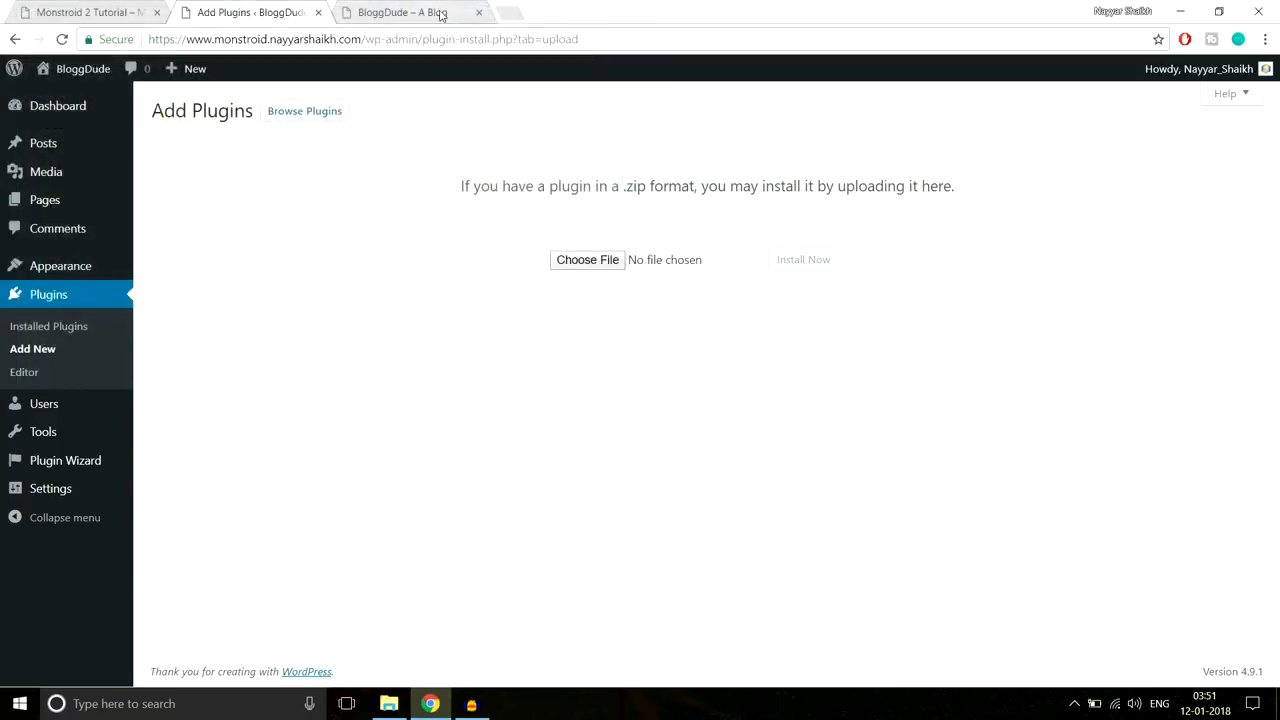
pyautogui.click(505, 11)
# Step: Load bloggdude.com and open the 'How to Make a WordPress Website 2018' post down to its download section
pyautogui.write('b')
pyautogui.press('Return')
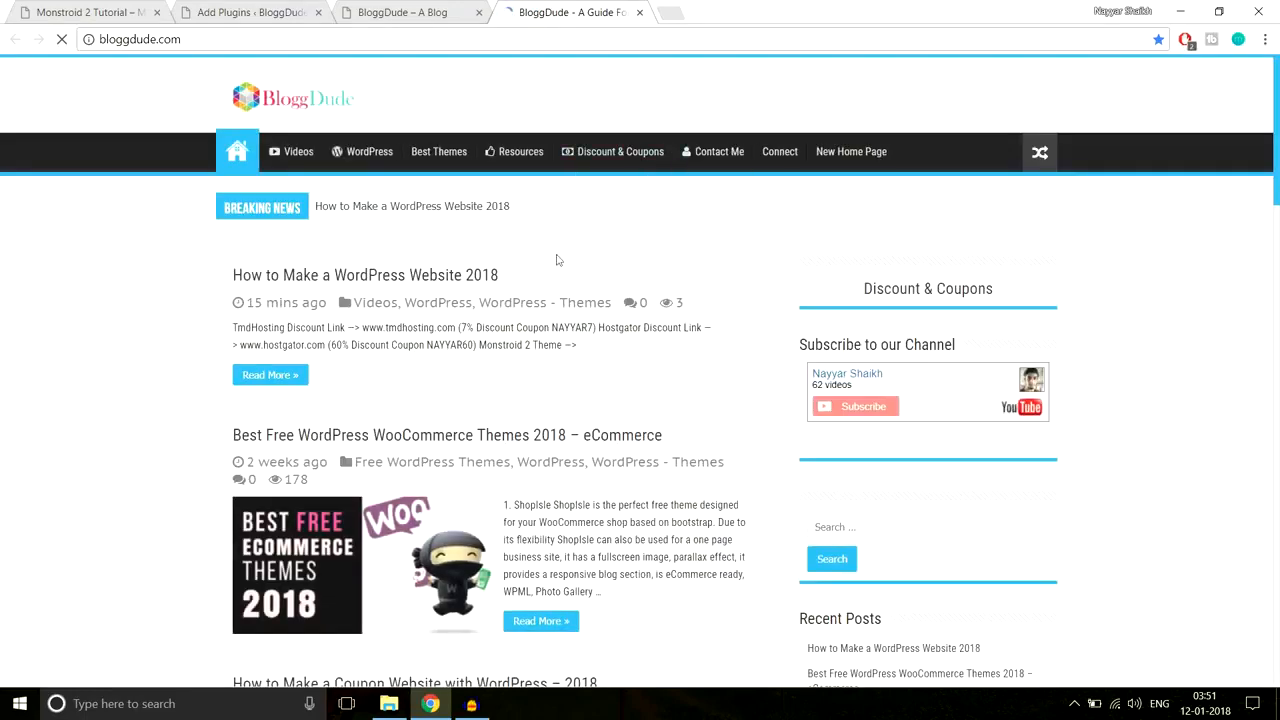
pyautogui.scroll(-3, 550, 277)
pyautogui.scroll(3, 480, 290)
pyautogui.click(445, 277)
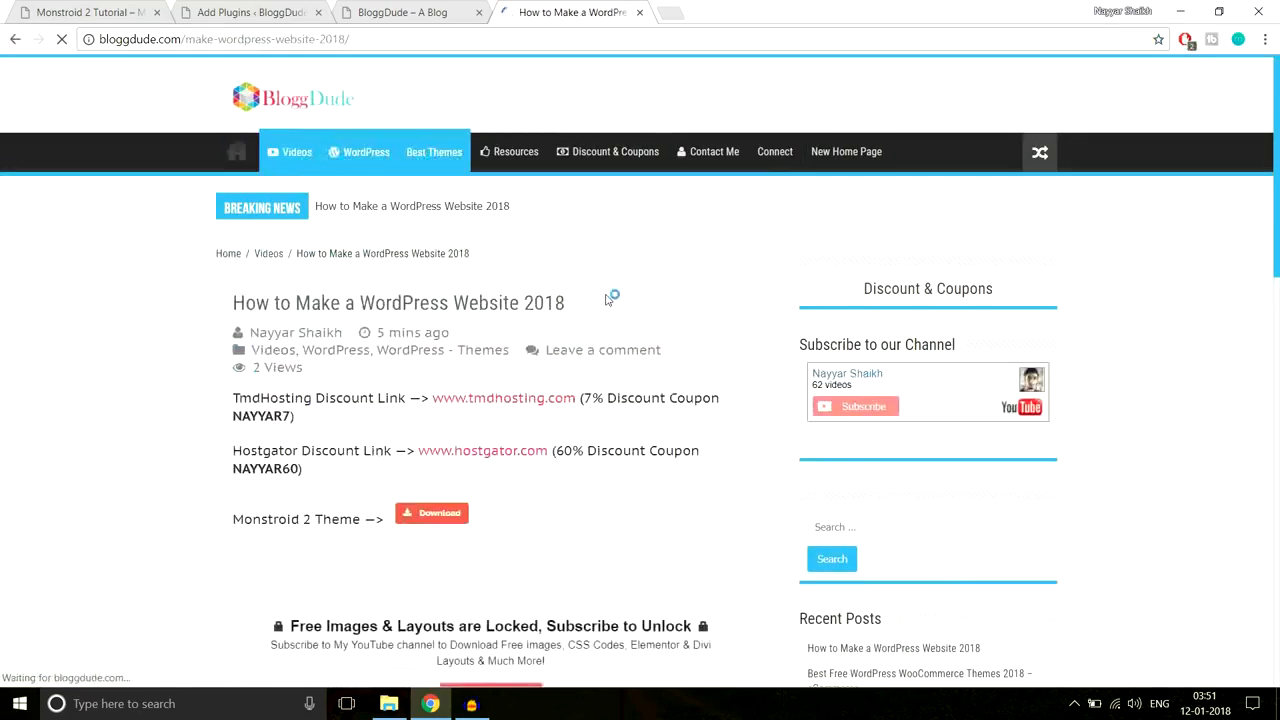
pyautogui.scroll(-5, 605, 300)
pyautogui.scroll(-3, 606, 308)
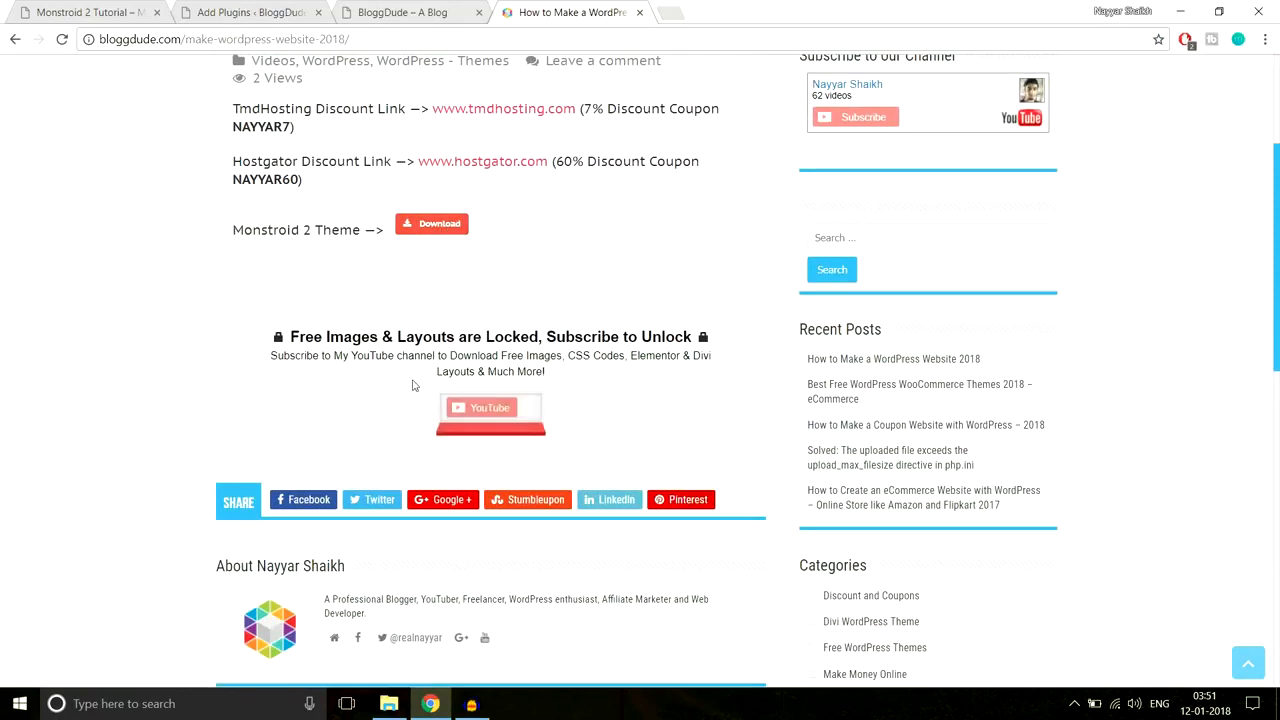
# Step: Subscribe to the YouTube channel with the personal Google account to unlock the free downloads
pyautogui.click(498, 424)
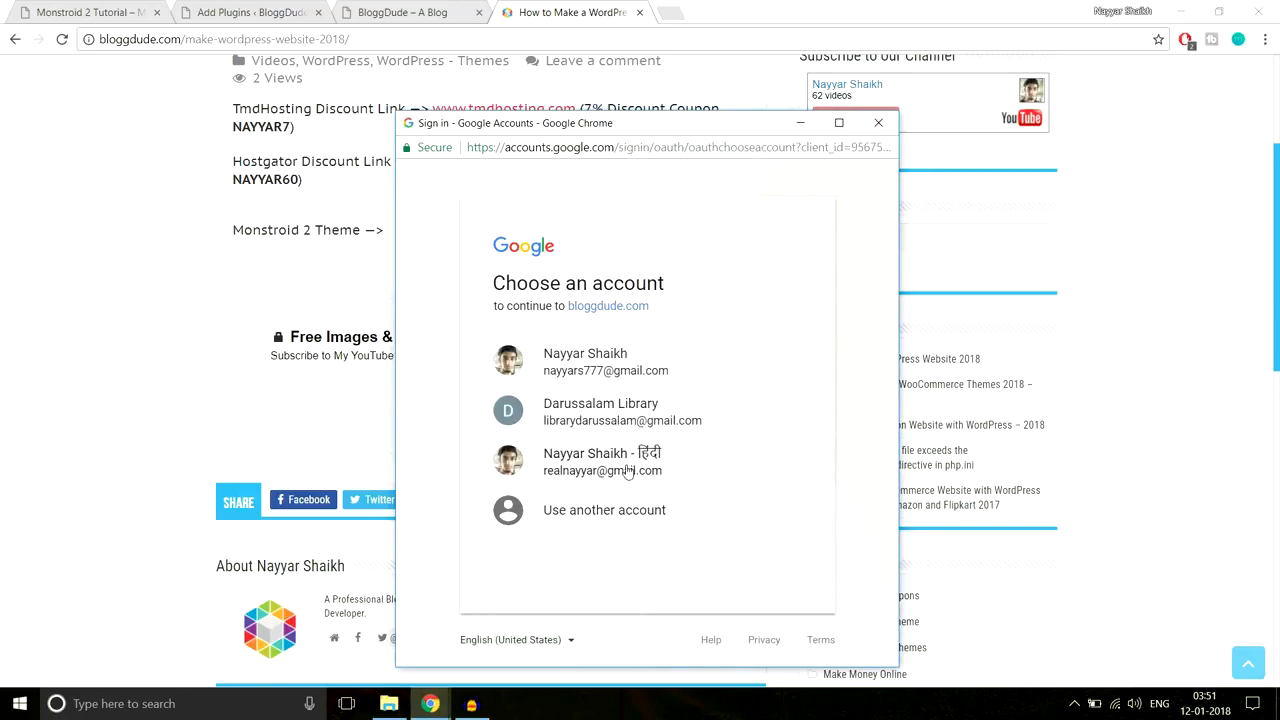
pyautogui.click(627, 470)
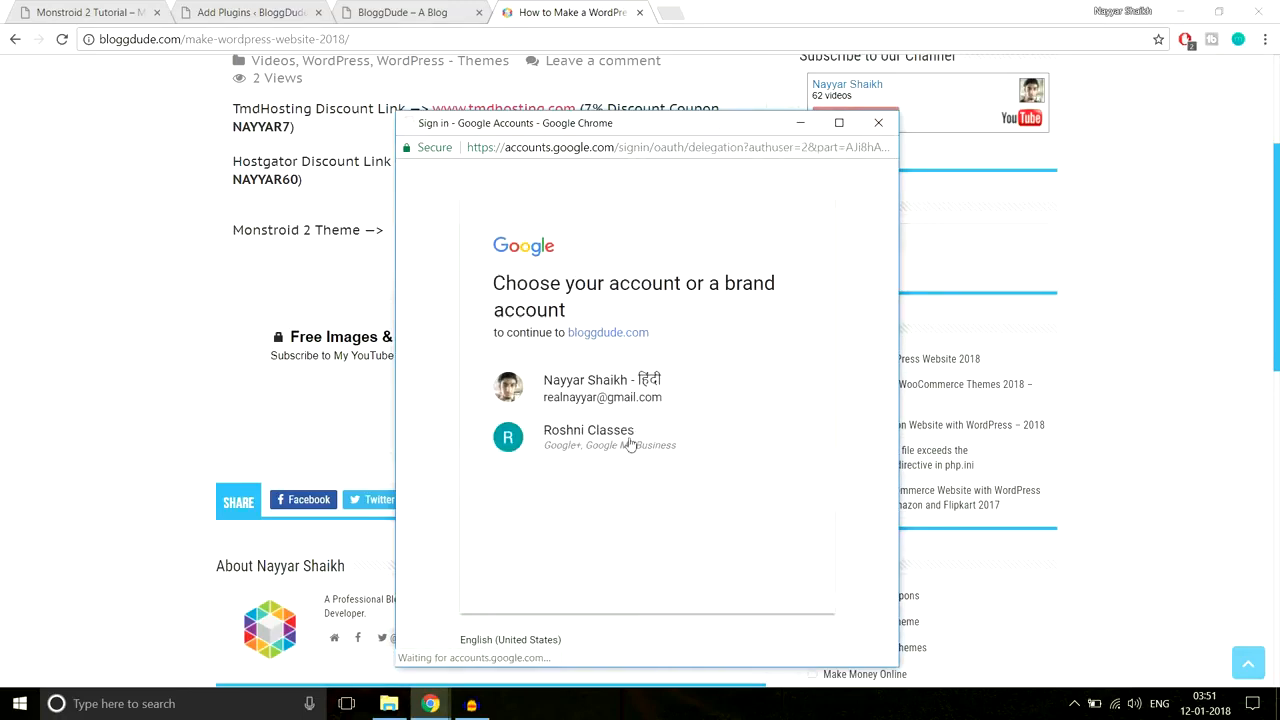
pyautogui.click(627, 393)
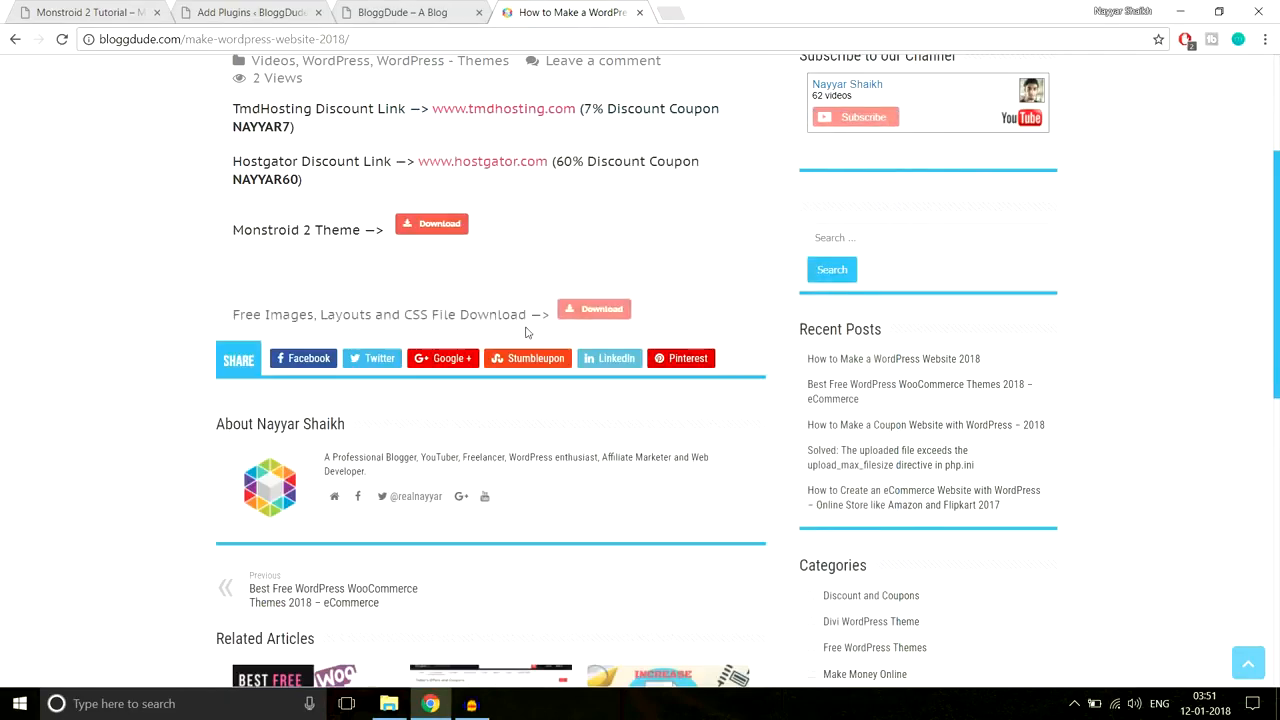
# Step: Start the monstroid2_images.zip download, then cancel it and dismiss the downloads bar
pyautogui.moveTo(233, 314); pyautogui.dragTo(545, 316)
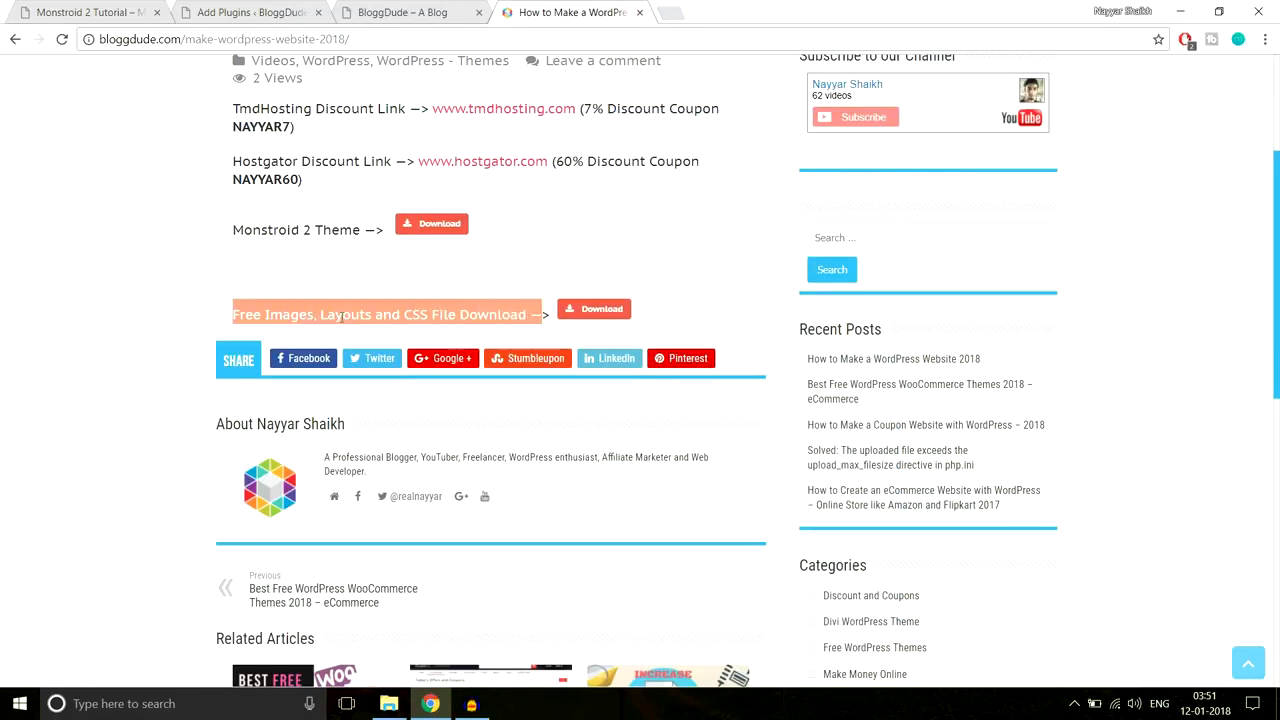
pyautogui.click(527, 307)
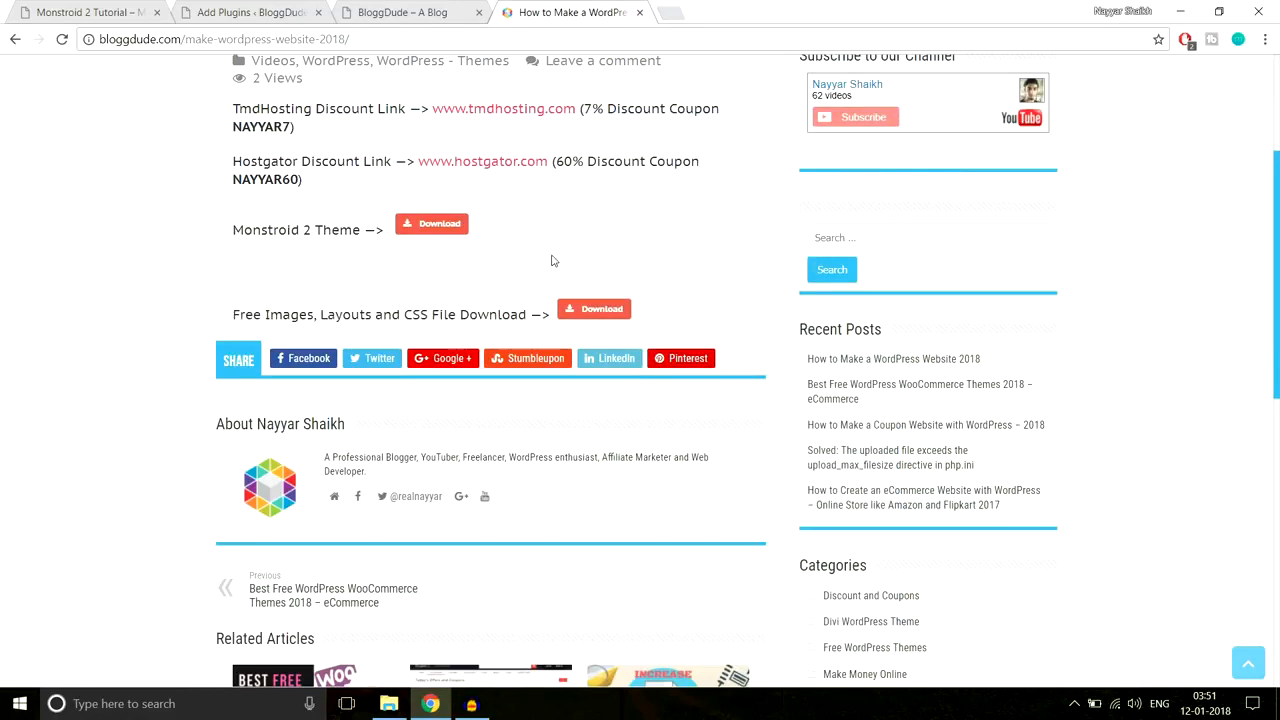
pyautogui.click(610, 312)
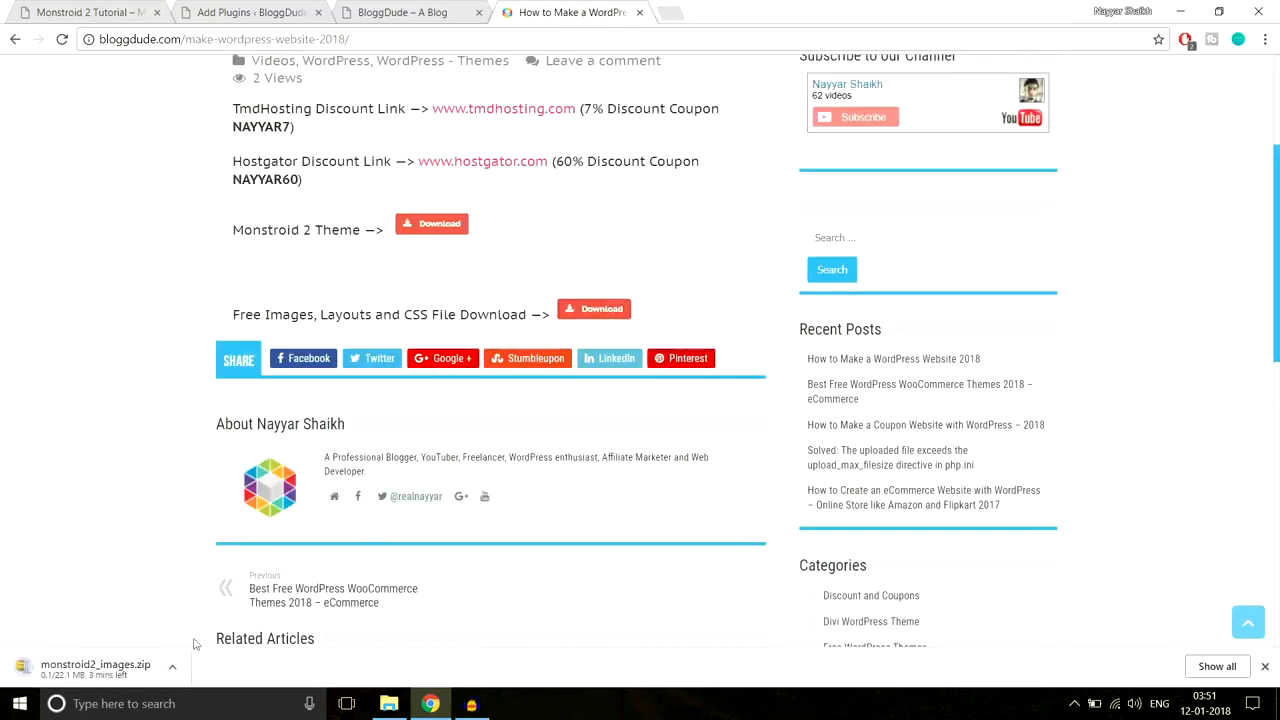
pyautogui.click(174, 668)
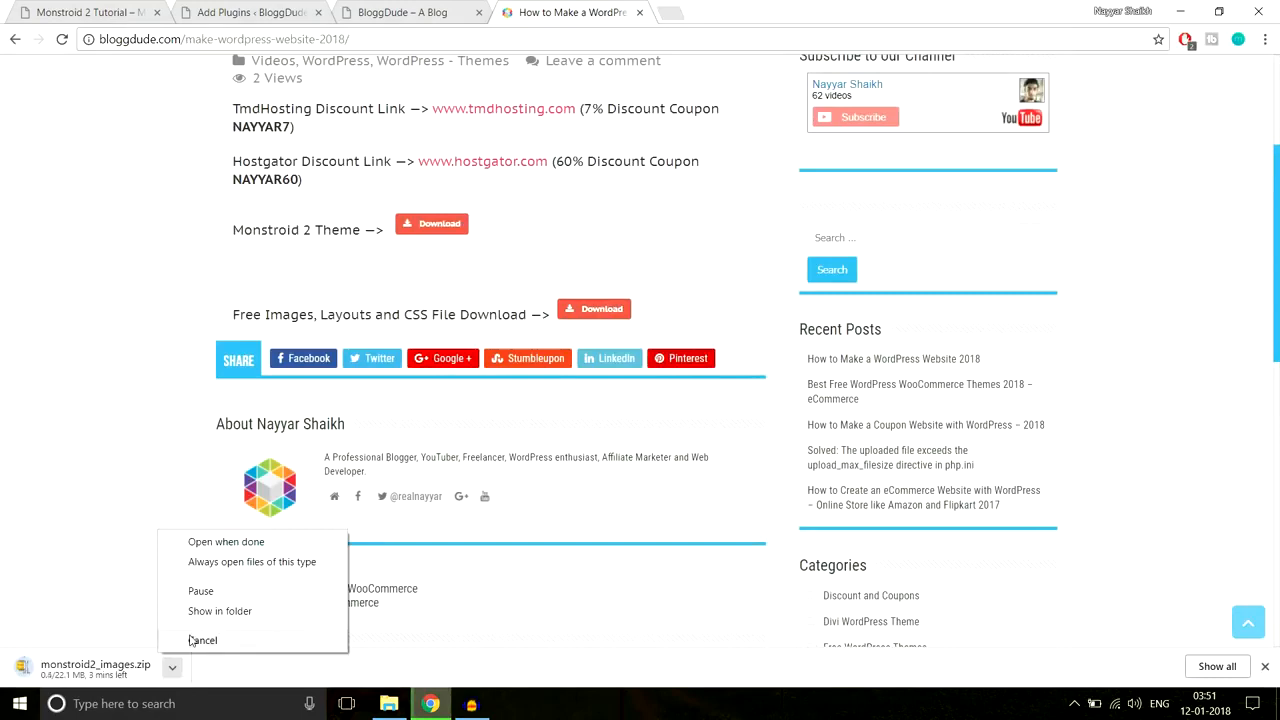
pyautogui.click(202, 640)
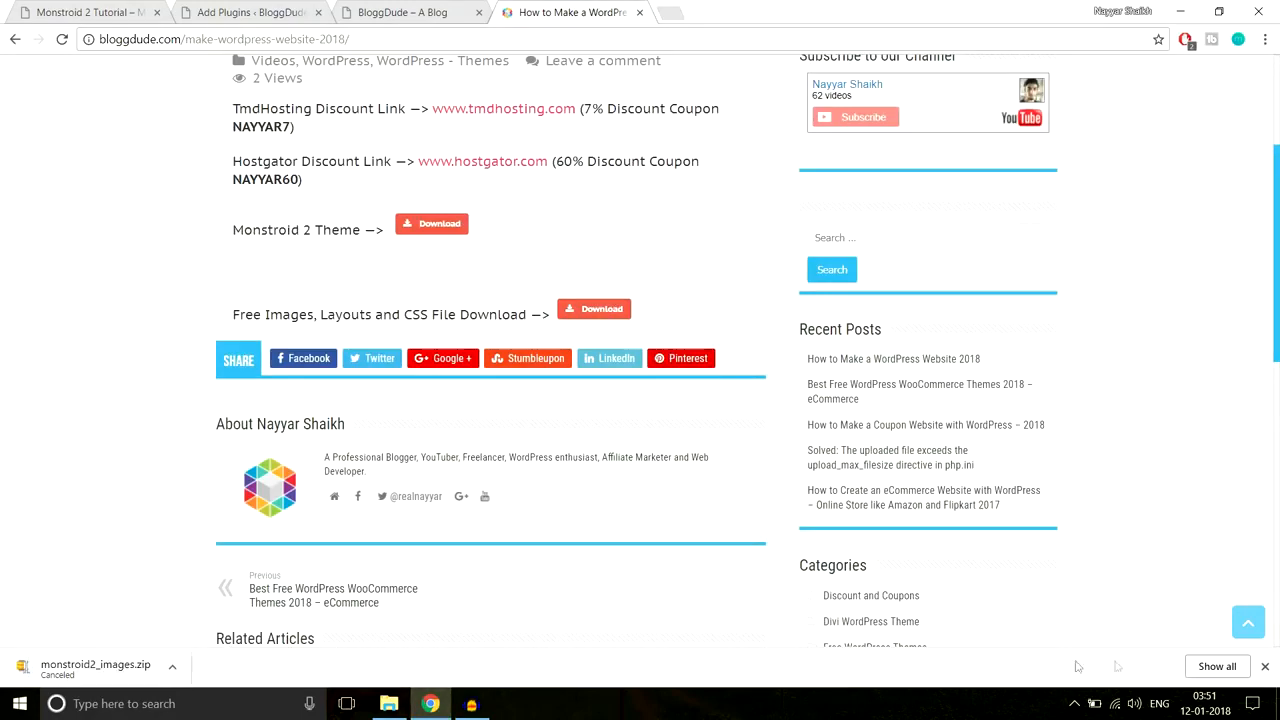
pyautogui.click(1265, 666)
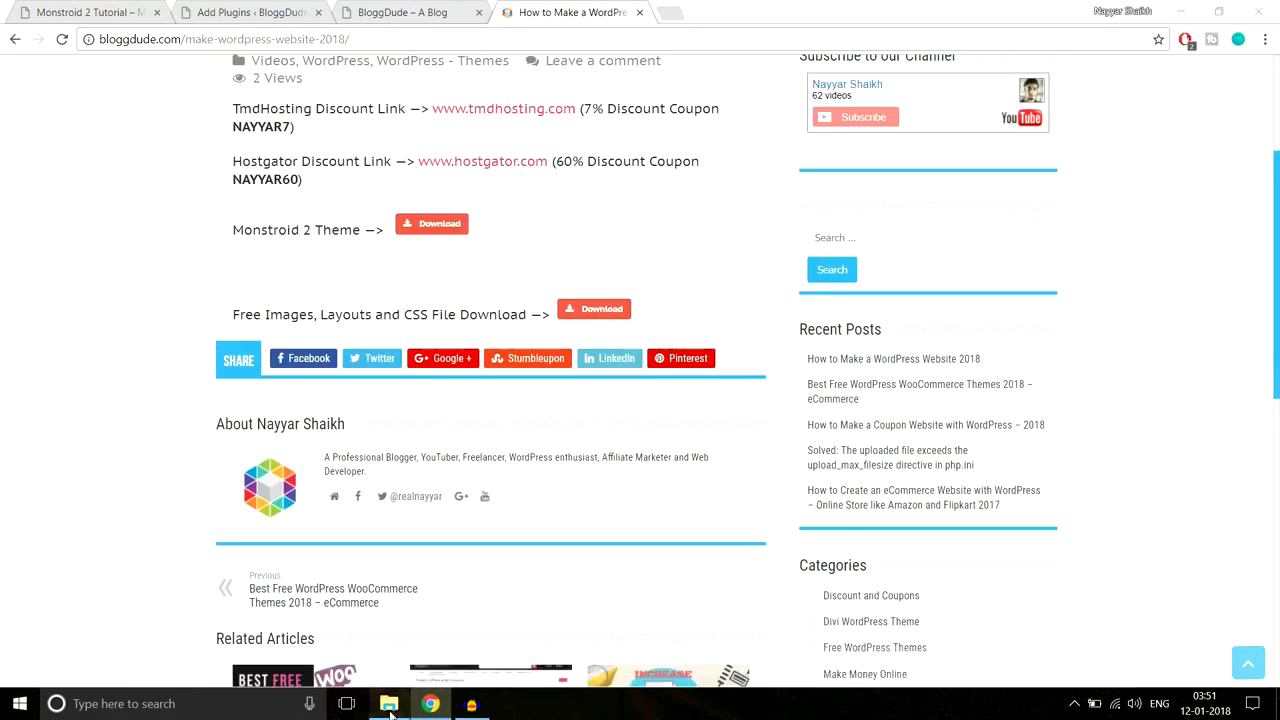
pyautogui.click(389, 703)
# Step: Go up to the Monstroid-2 folder, look over the monstroid2_images zip and folder, and open Plugins List
pyautogui.click(283, 52)
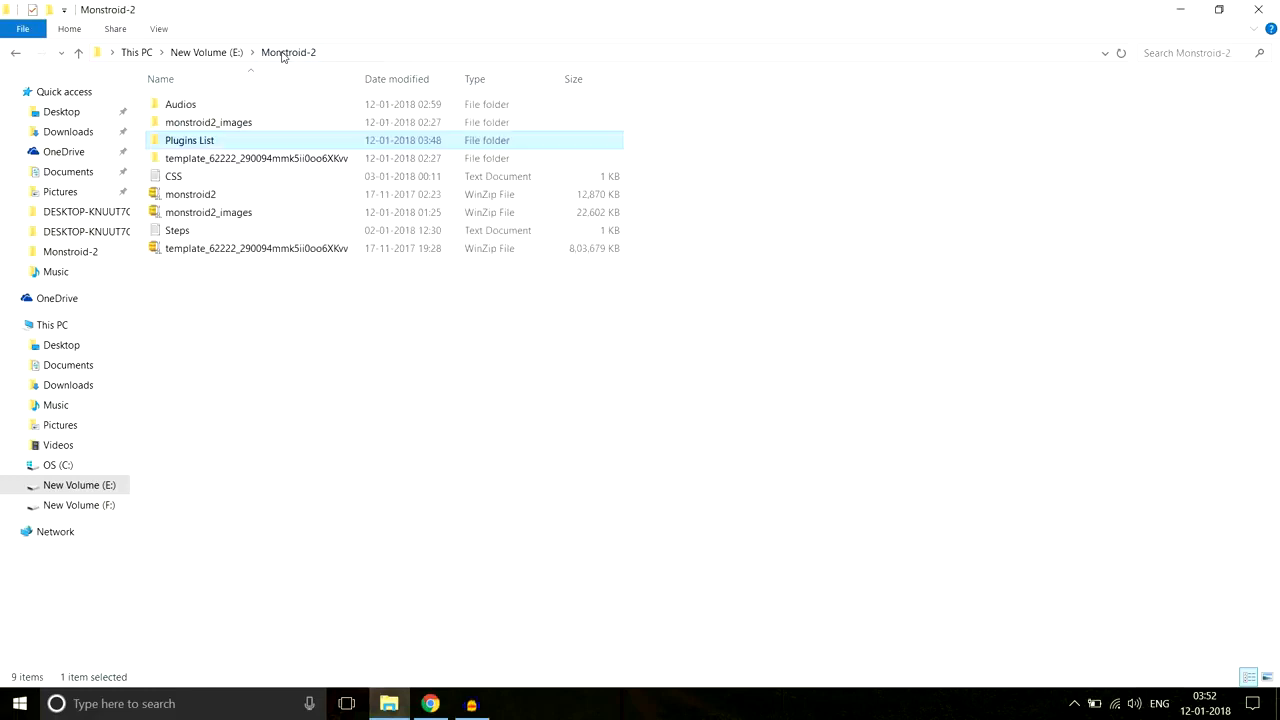
pyautogui.click(228, 216)
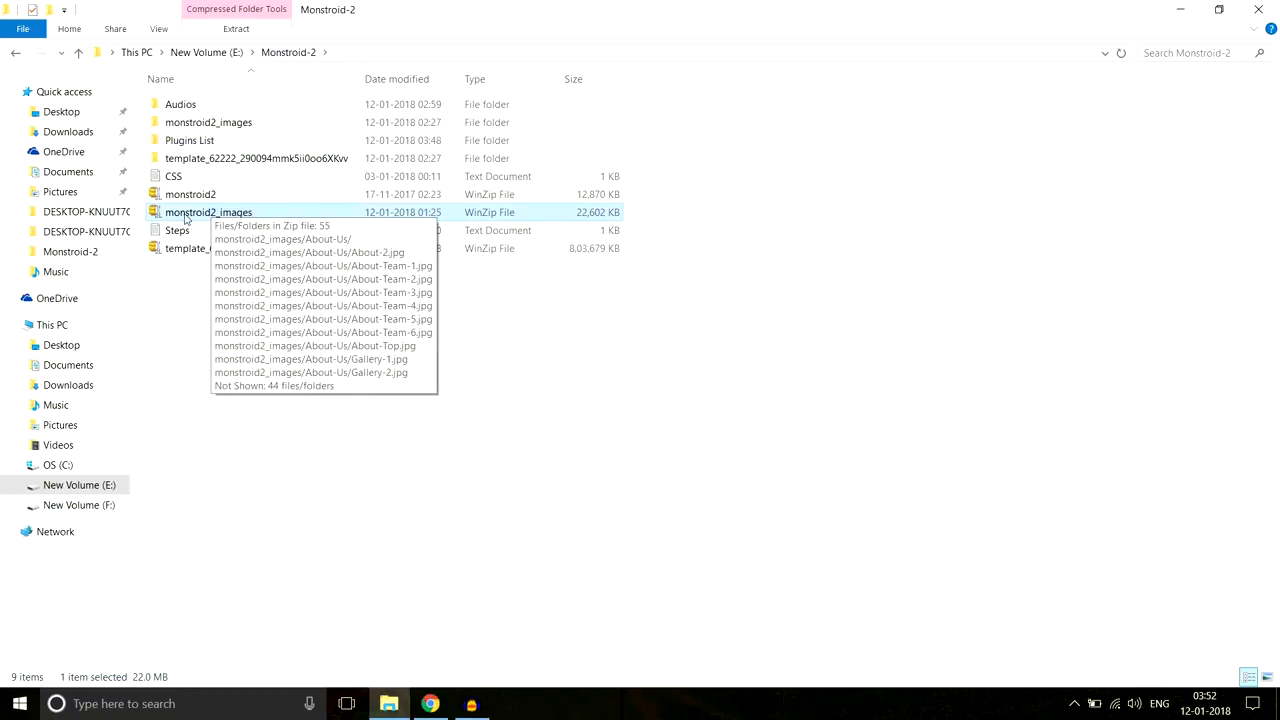
pyautogui.click(248, 128)
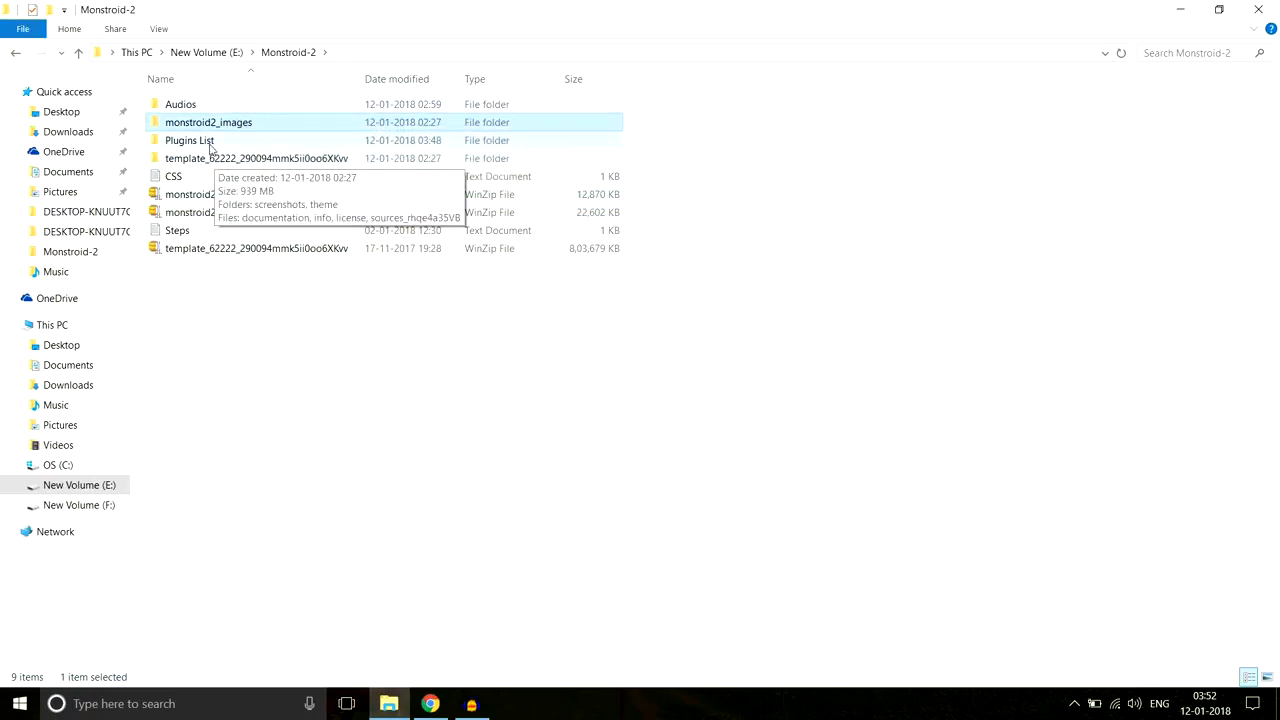
pyautogui.doubleClick(200, 150)
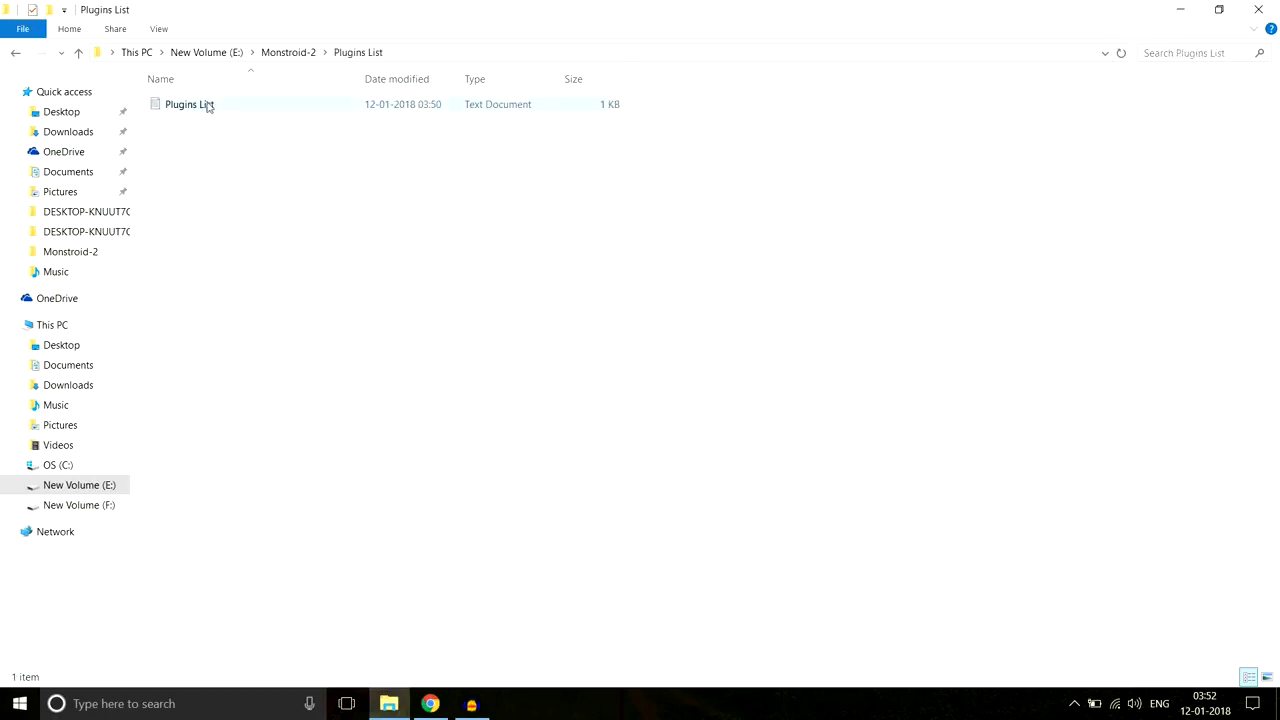
# Step: Open the Plugins List text file and select all 15 plugin names, then return to Chrome
pyautogui.doubleClick(213, 106)
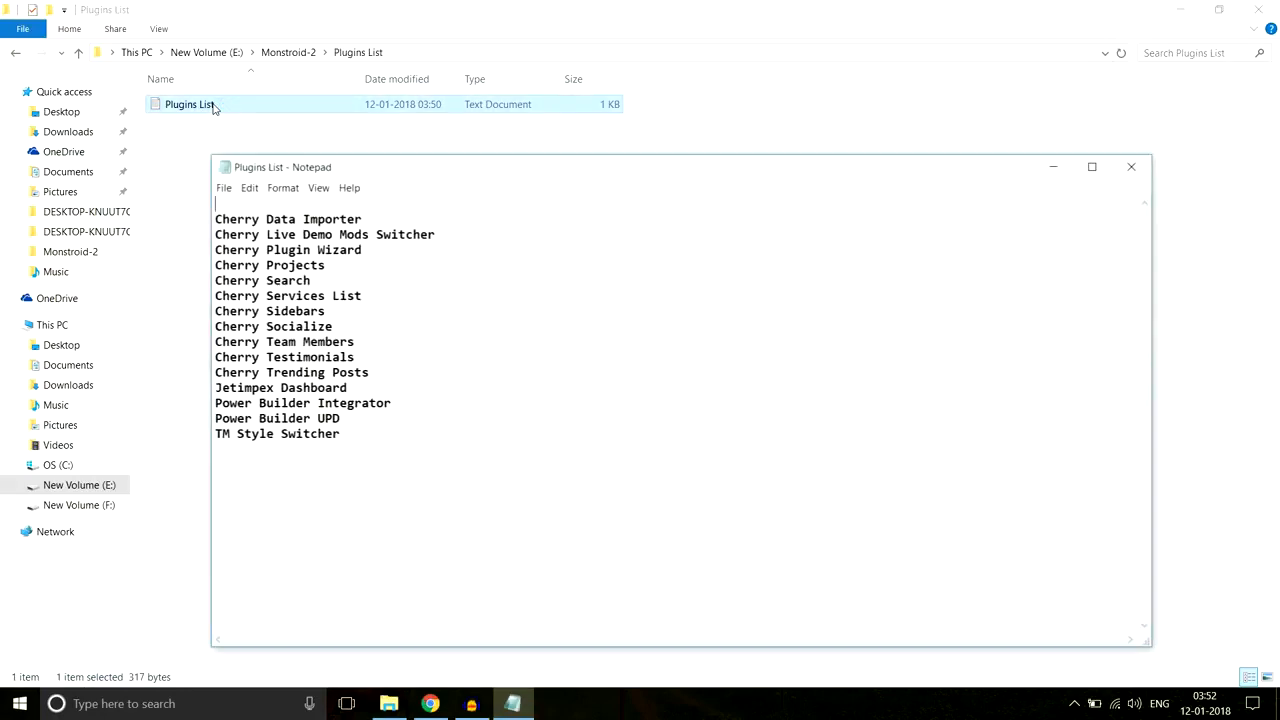
pyautogui.moveTo(391, 431); pyautogui.dragTo(273, 205)
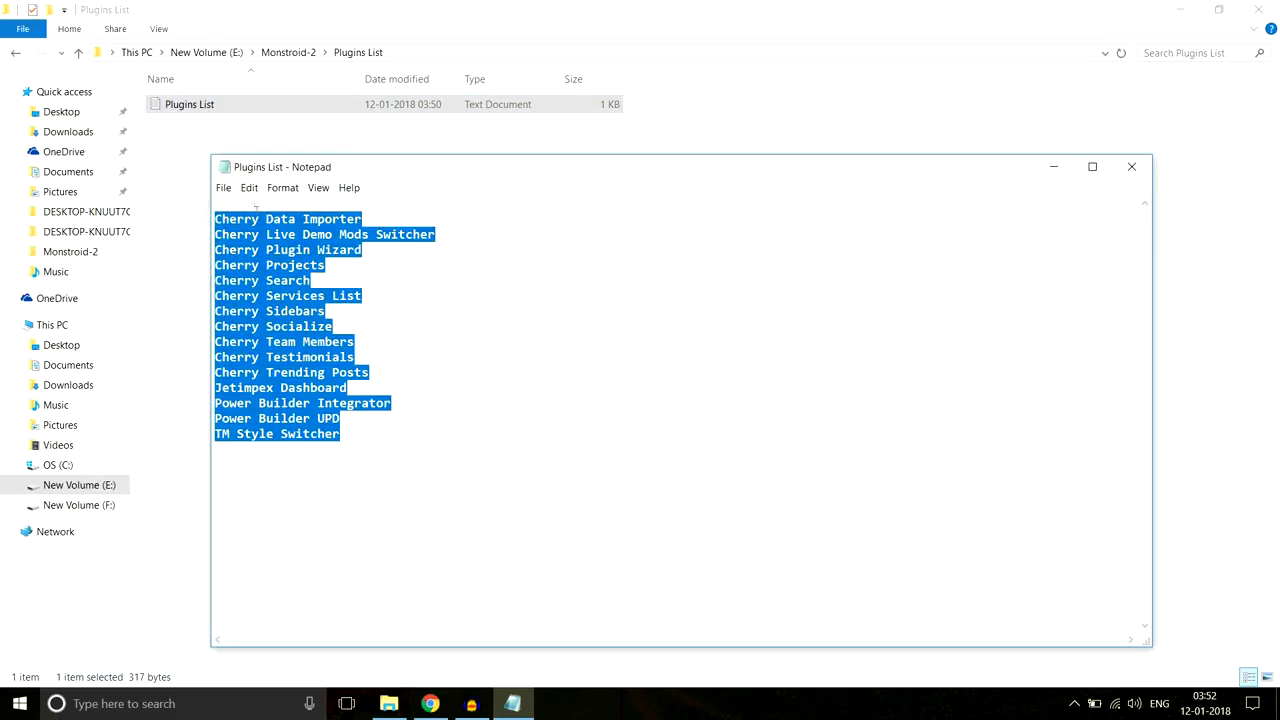
pyautogui.click(307, 218)
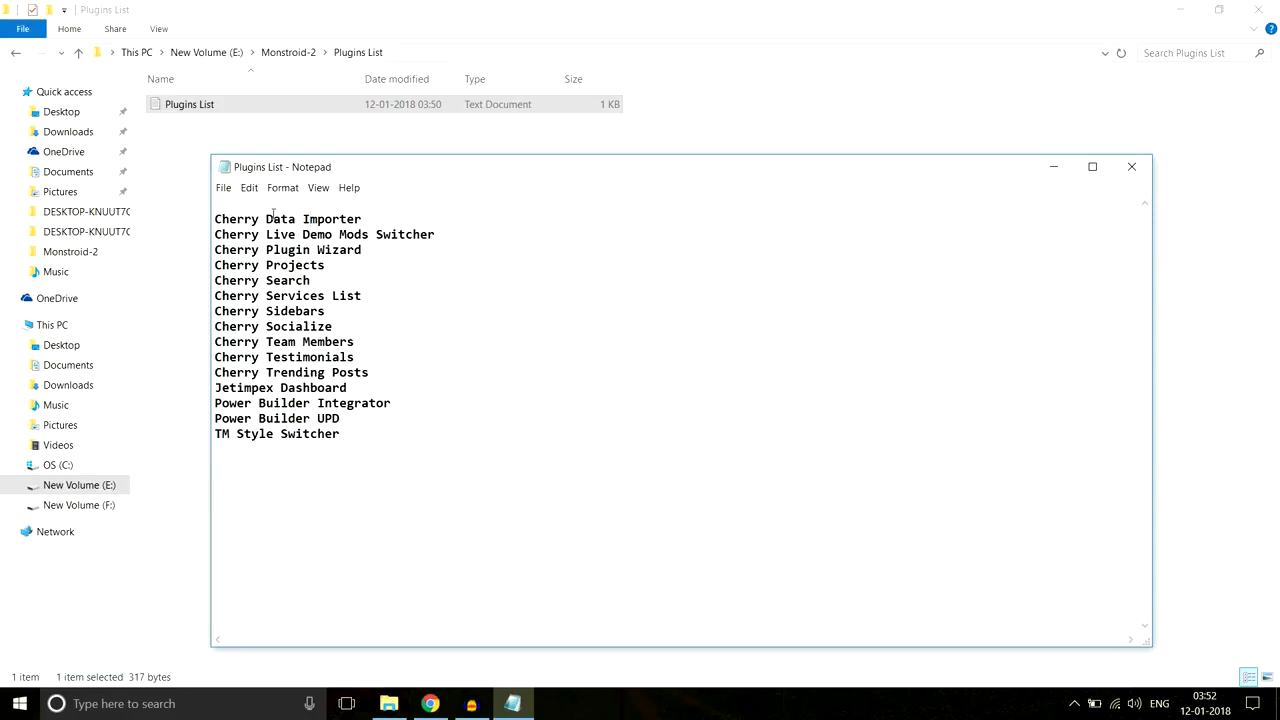
pyautogui.moveTo(348, 434); pyautogui.dragTo(229, 207)
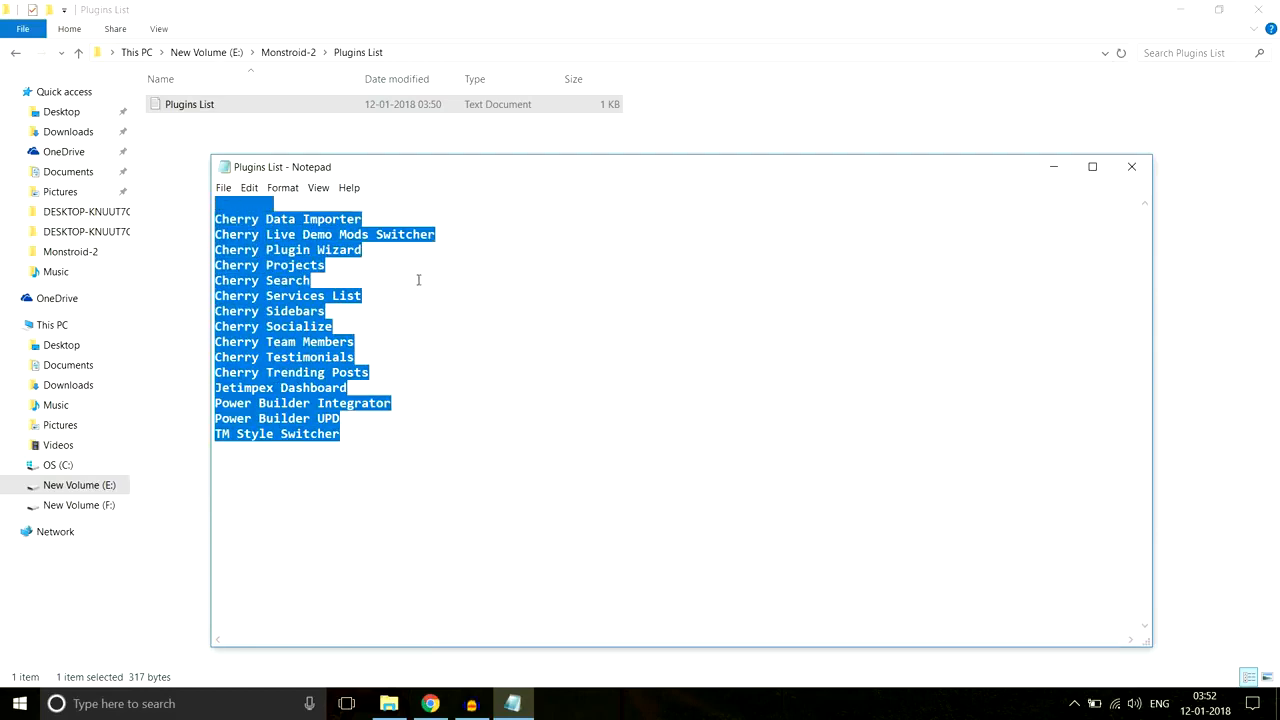
pyautogui.click(440, 705)
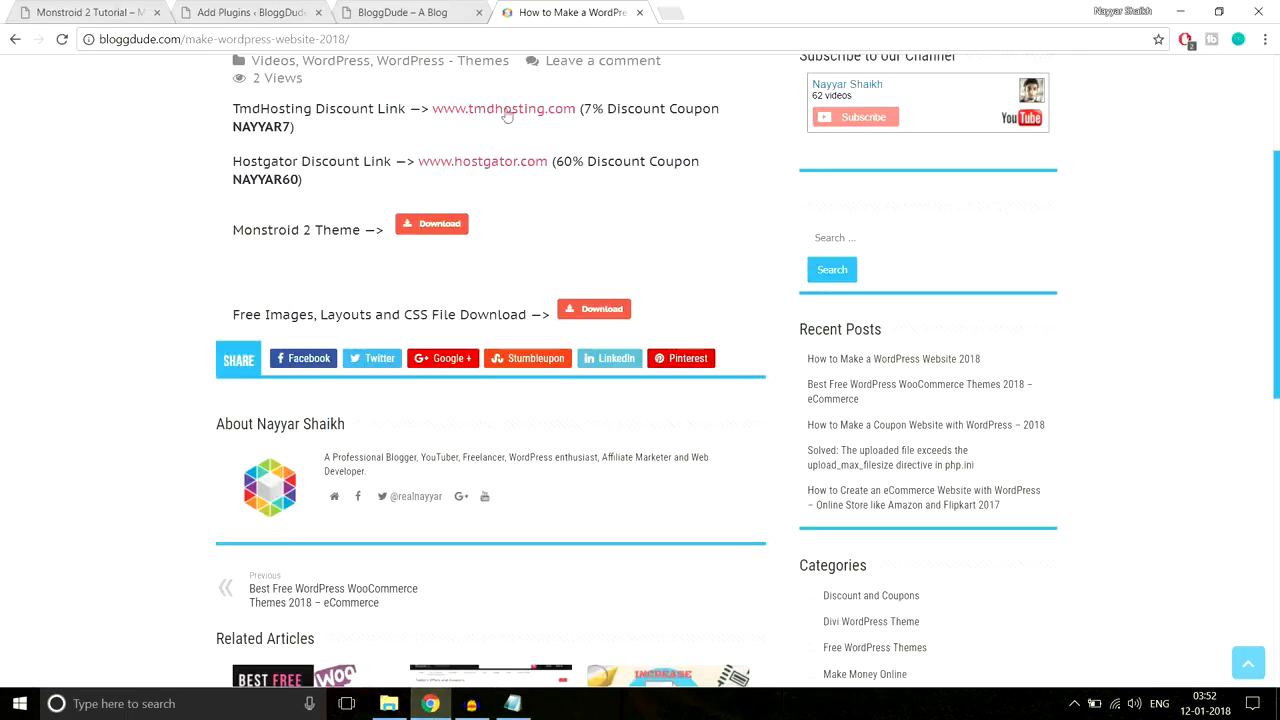
# Step: On the plugin upload page, browse to template/theme/manual-install/plugins and pick the cherry-data-importer zip
pyautogui.click(275, 10)
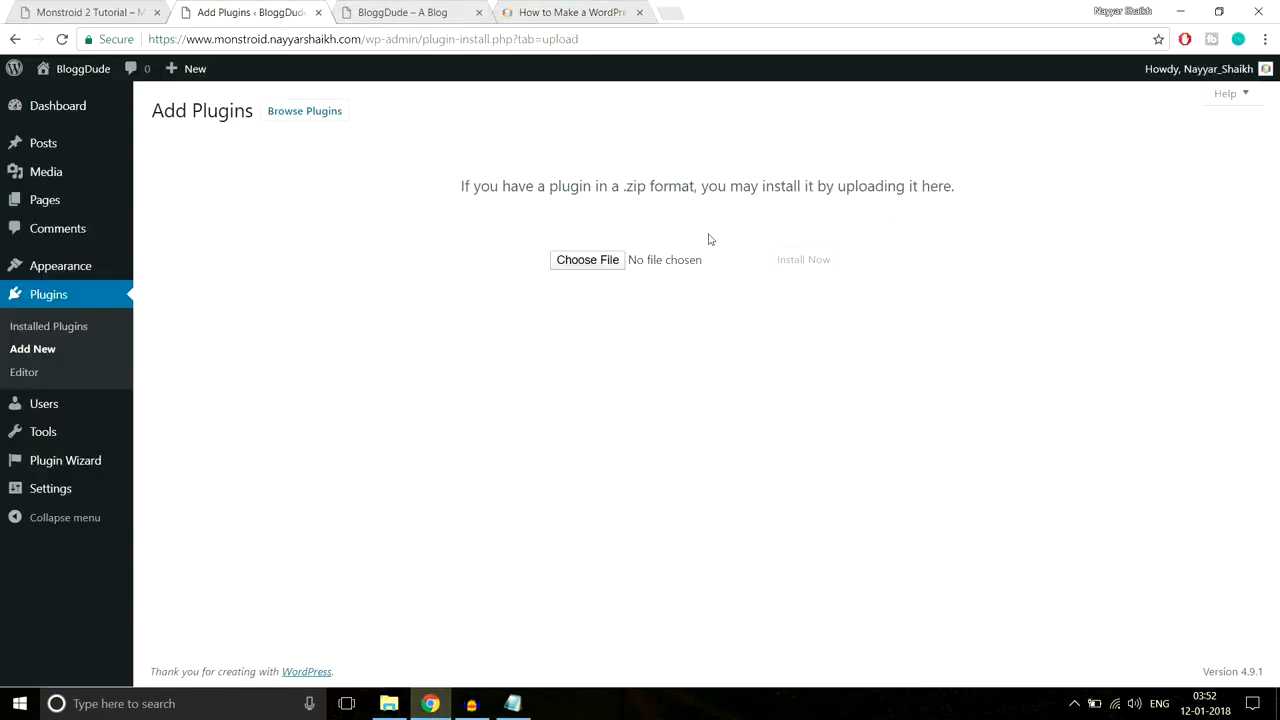
pyautogui.click(587, 260)
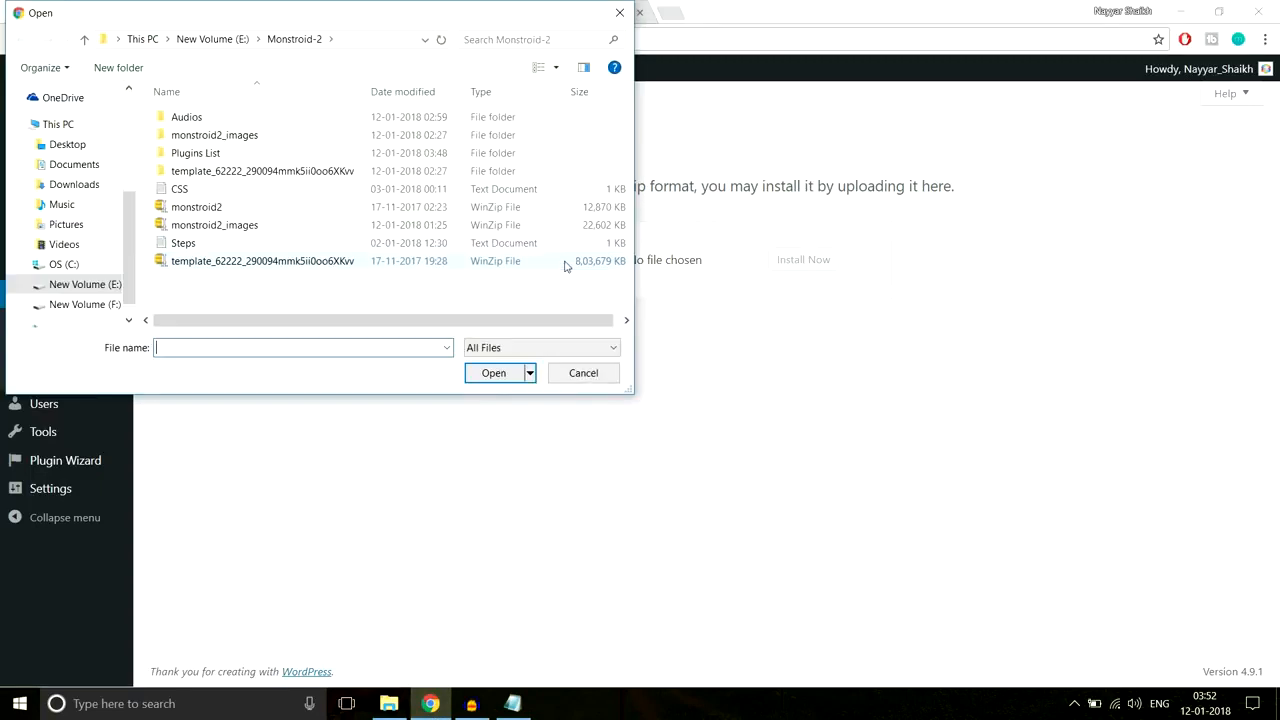
pyautogui.doubleClick(236, 172)
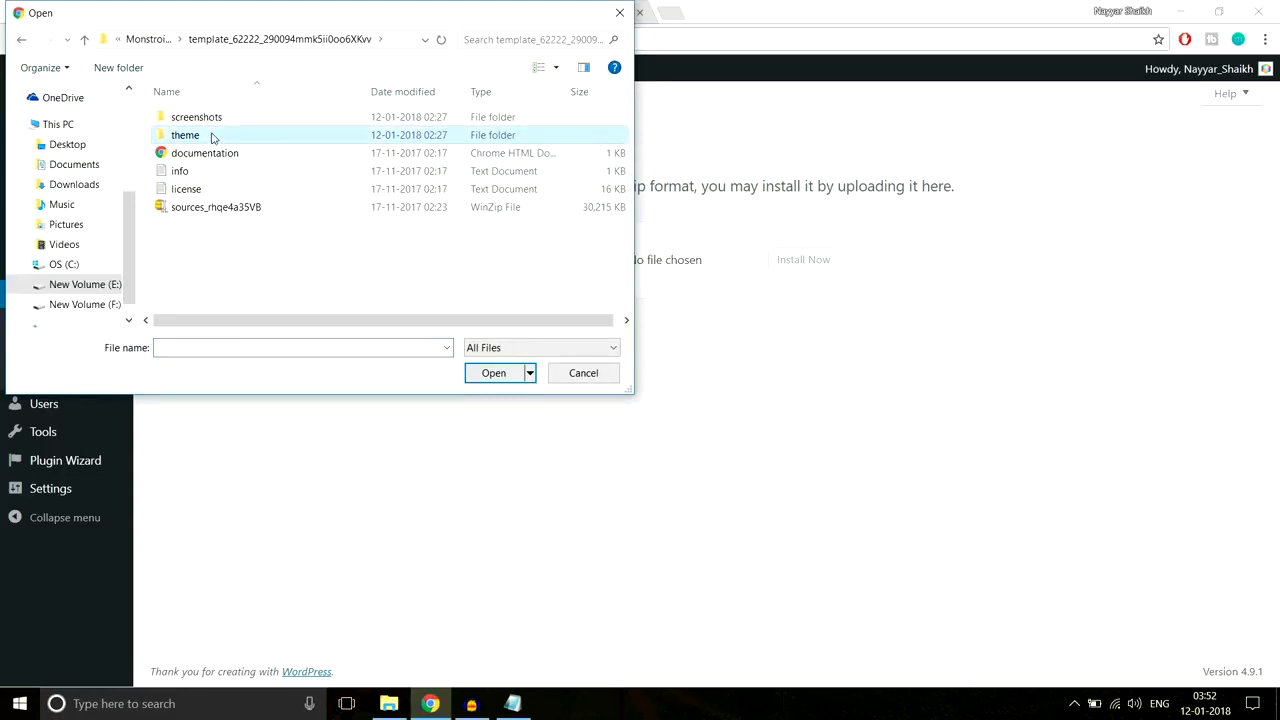
pyautogui.doubleClick(211, 134)
pyautogui.doubleClick(223, 118)
pyautogui.doubleClick(218, 138)
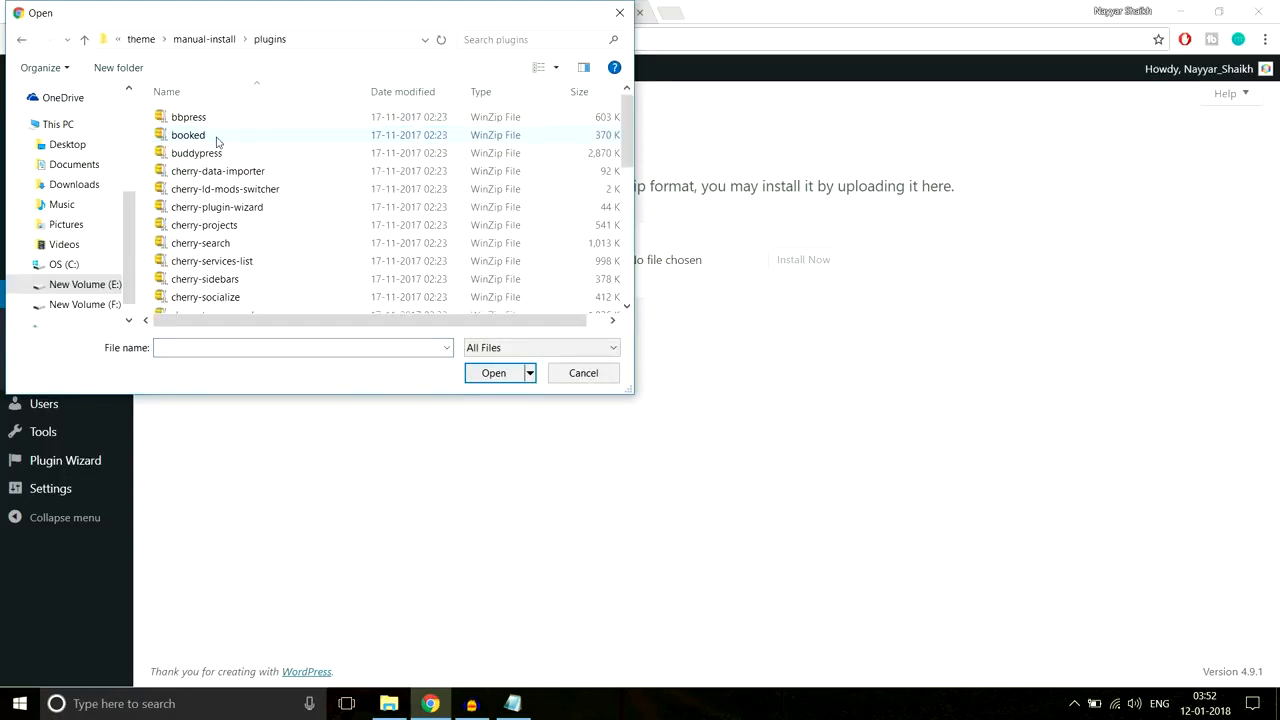
pyautogui.click(292, 170)
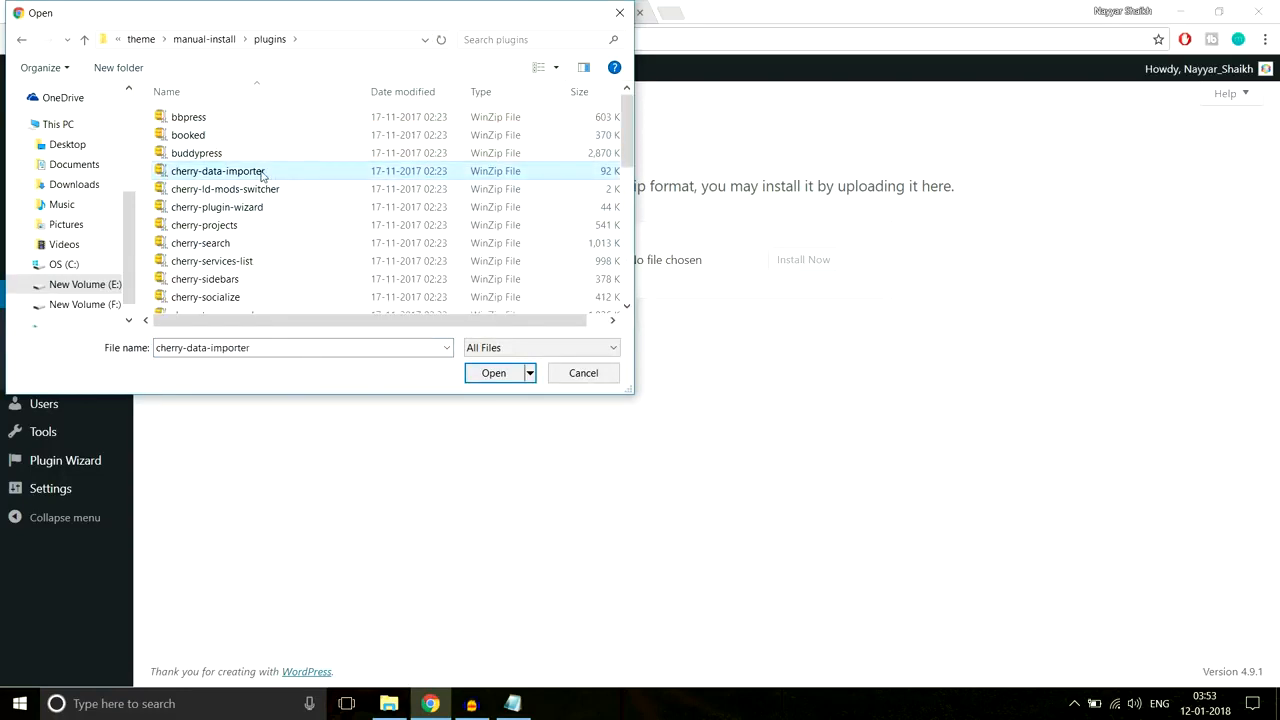
# Step: Check the plugin list notes, then select the cherry-data-importer zip again in the file picker
pyautogui.scroll(-5, 330, 282)
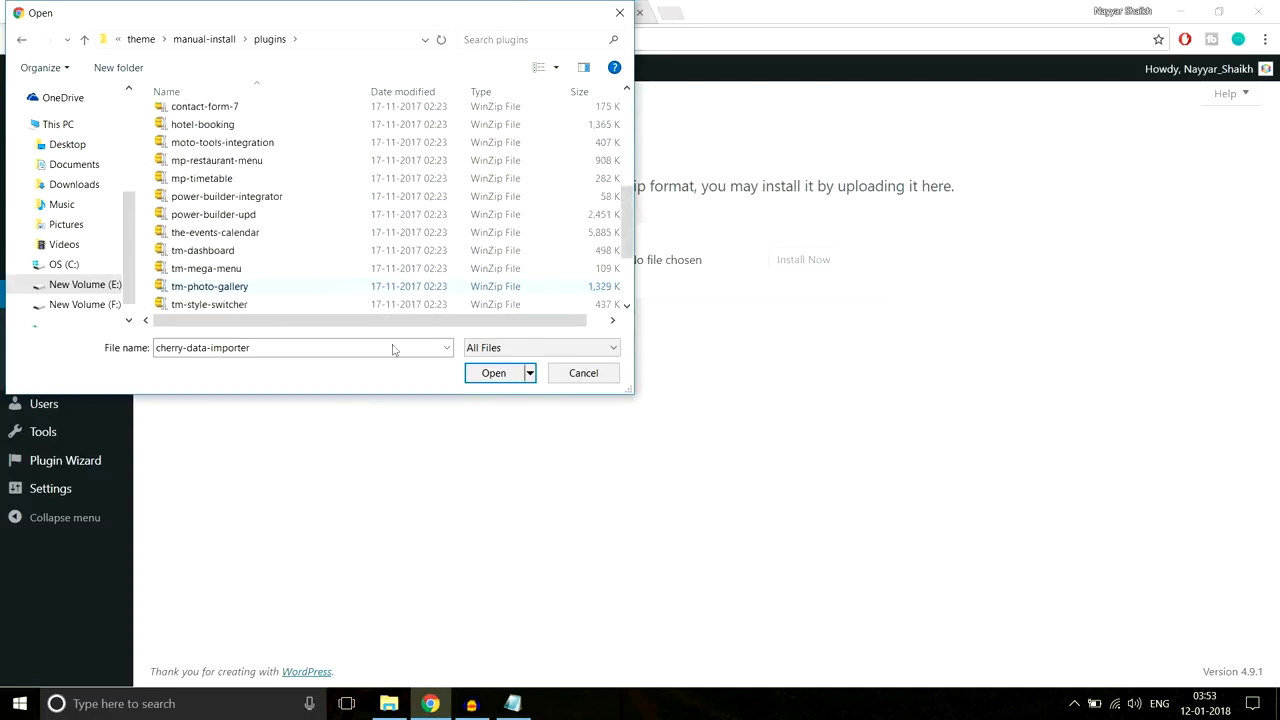
pyautogui.click(512, 703)
pyautogui.click(393, 437)
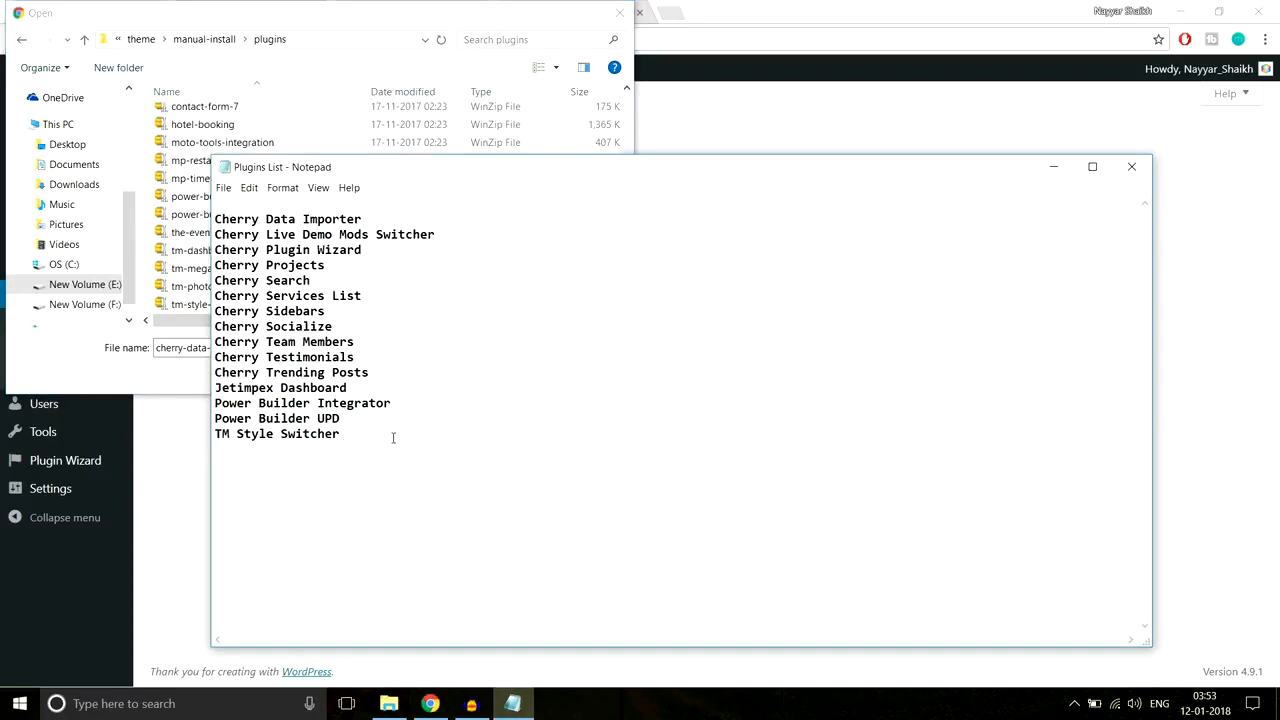
pyautogui.click(319, 124)
pyautogui.scroll(4, 324, 222)
pyautogui.scroll(2, 324, 222)
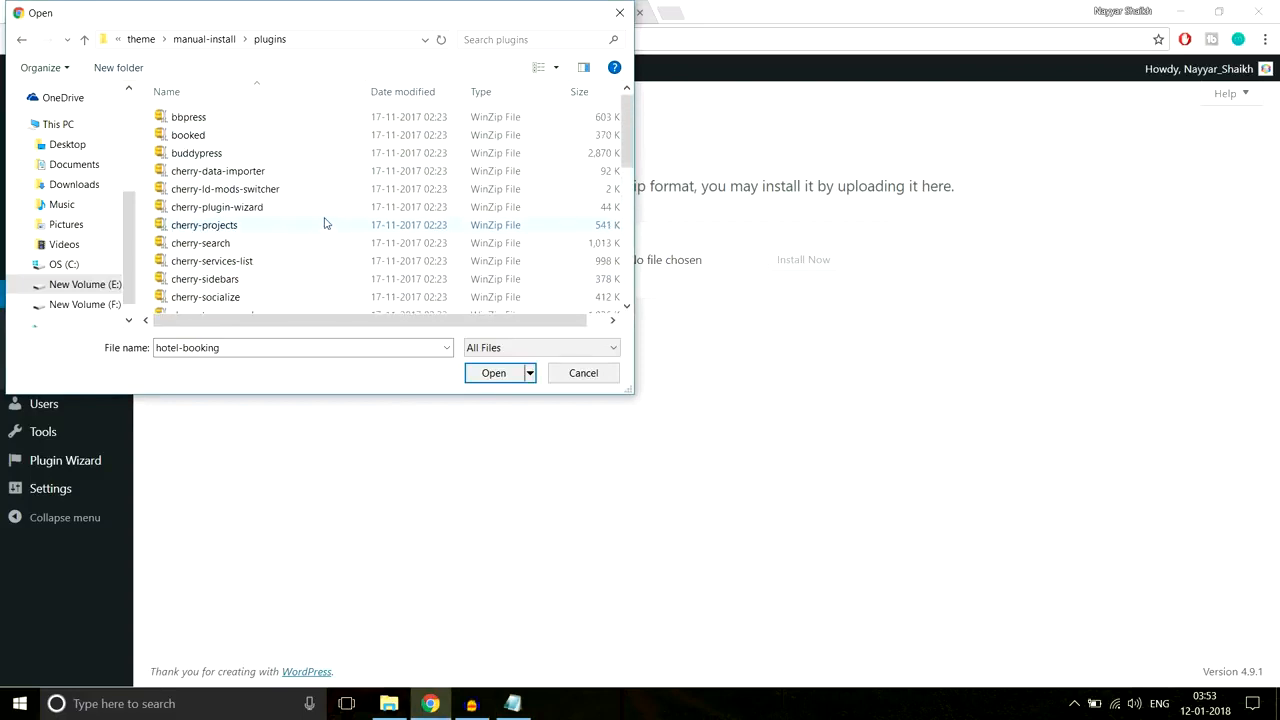
pyautogui.click(296, 170)
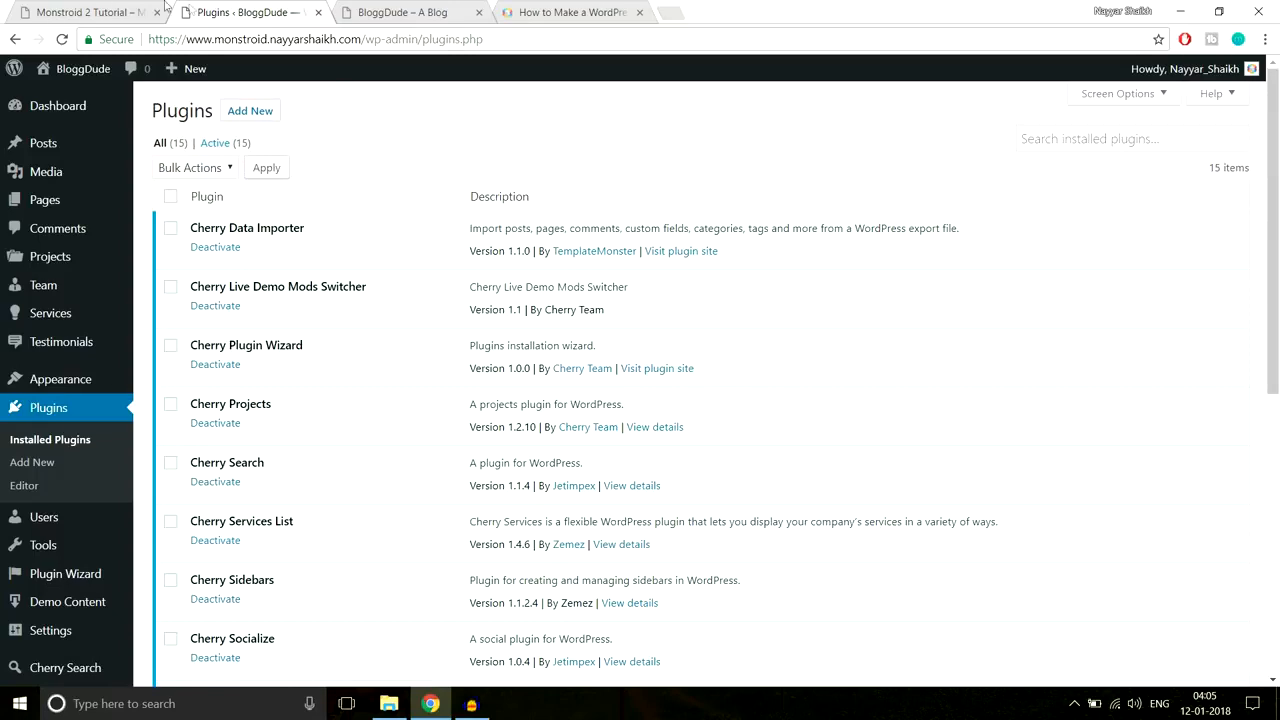
# Step: Review the Why We Are the Best? section on the Monstroid 2 demo homepage
pyautogui.click(117, 7)
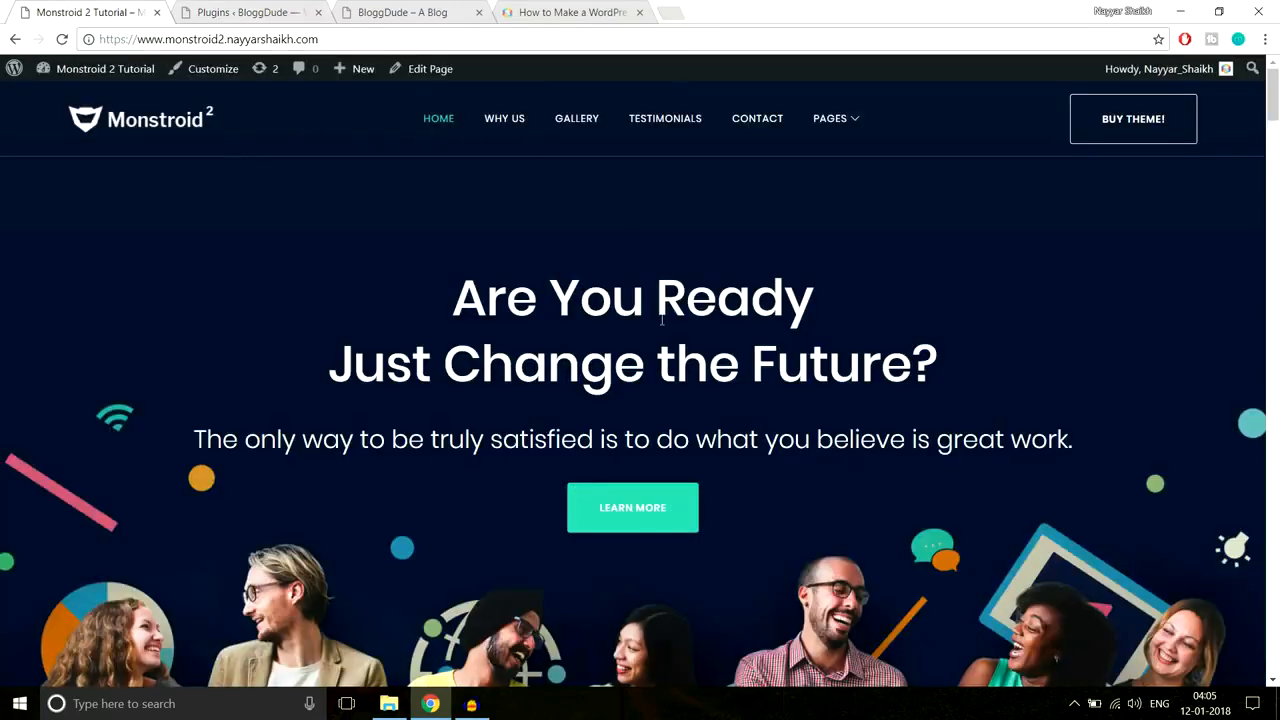
pyautogui.click(583, 520)
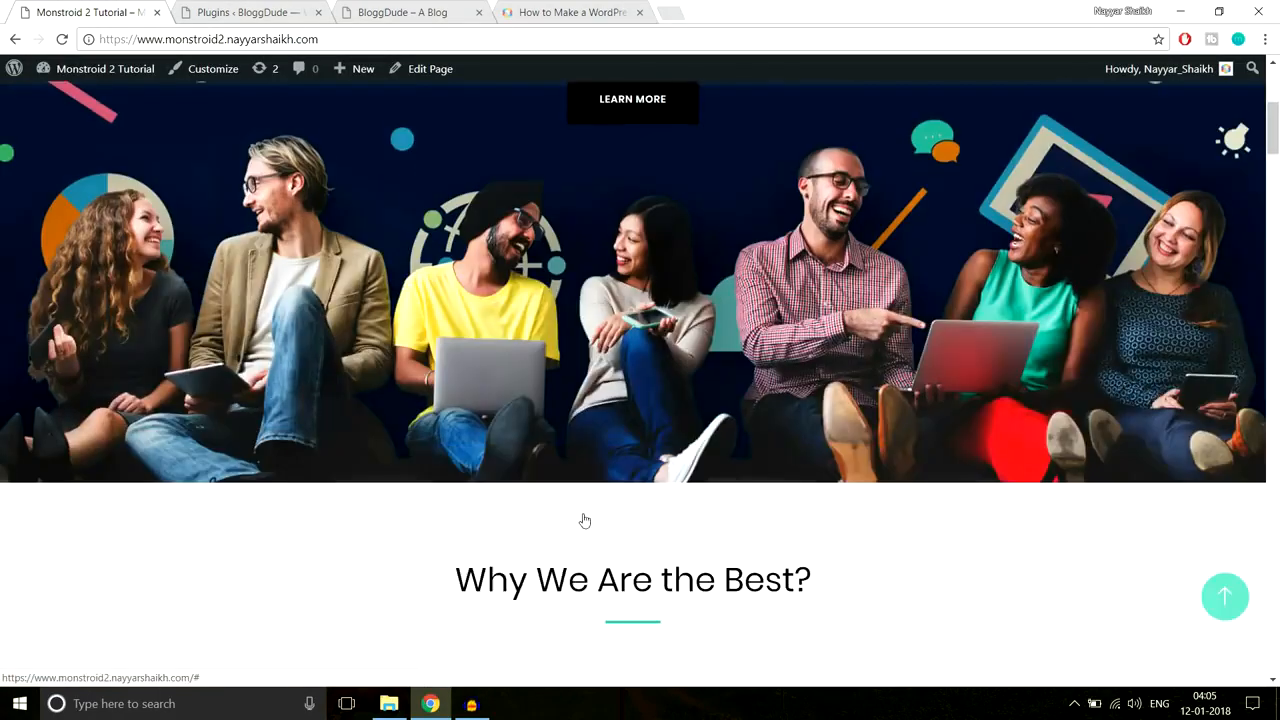
pyautogui.scroll(7, 583, 513)
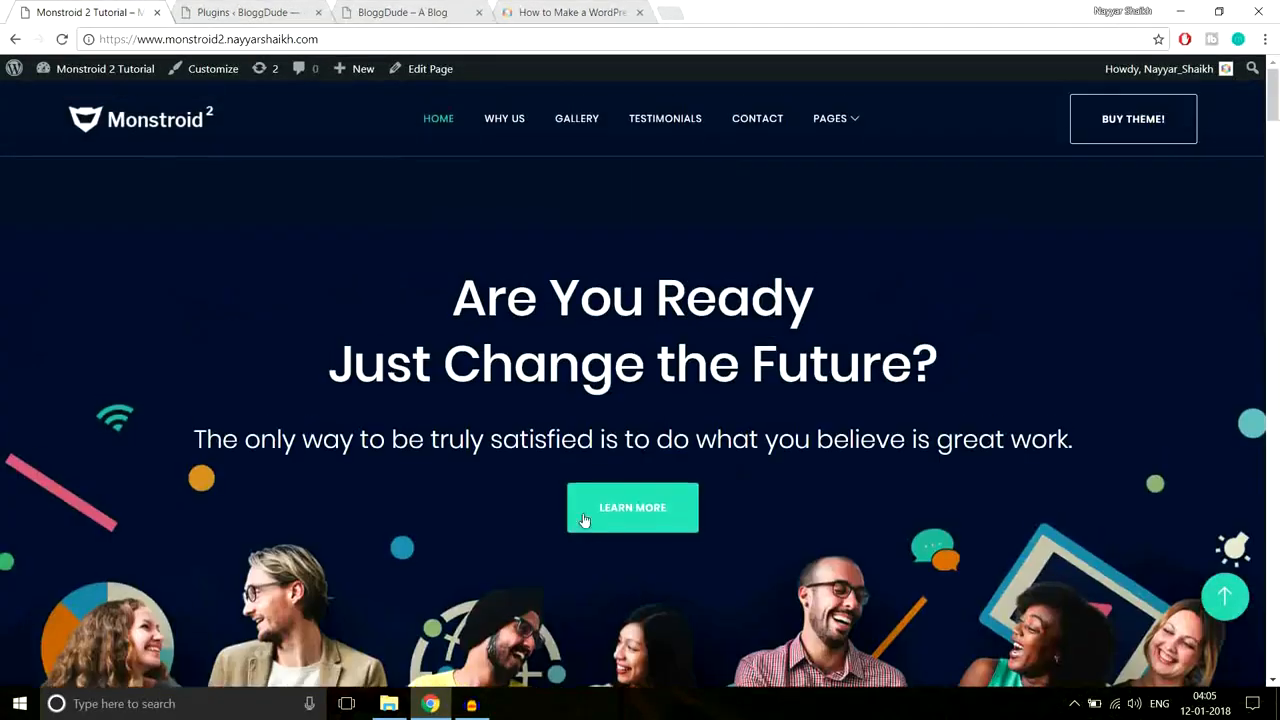
# Step: Back in the WordPress admin, start a new page via Pages > Add New
pyautogui.click(270, 6)
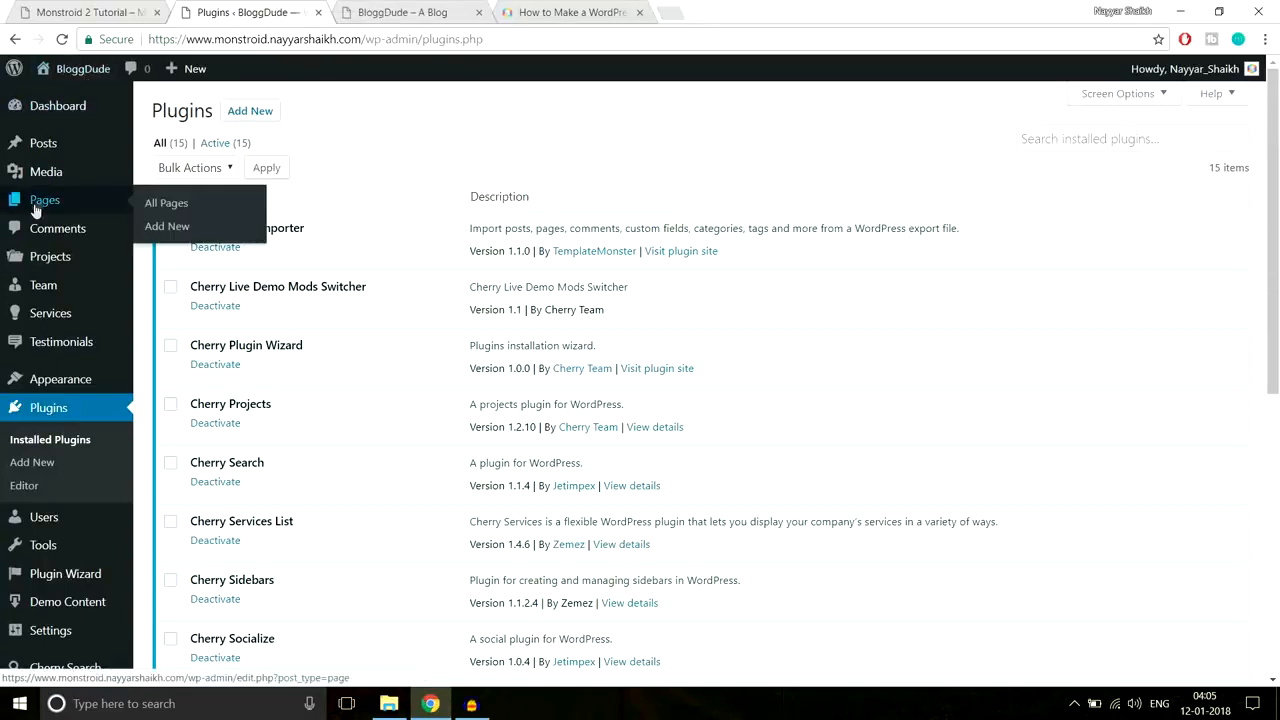
pyautogui.moveTo(56, 203)
pyautogui.click(168, 227)
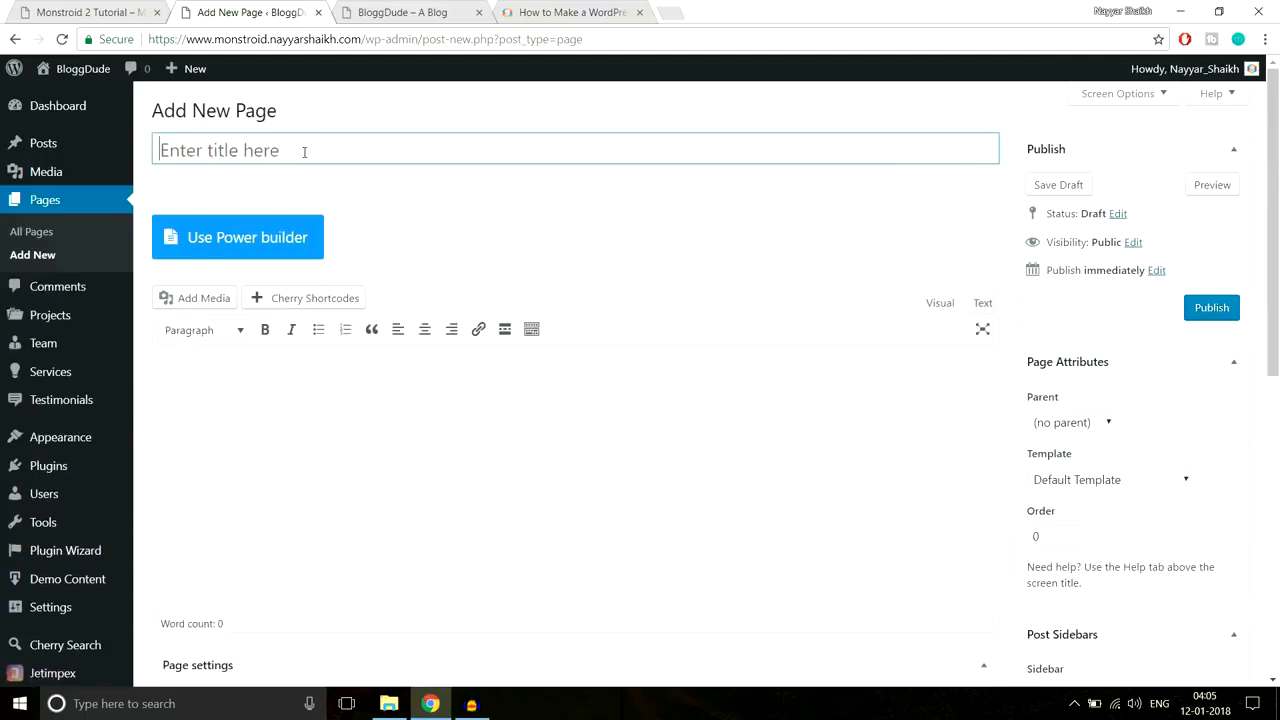
# Step: Title the new page 'Homepage', apply the Landing Page template, and publish it
pyautogui.write('Homepage')
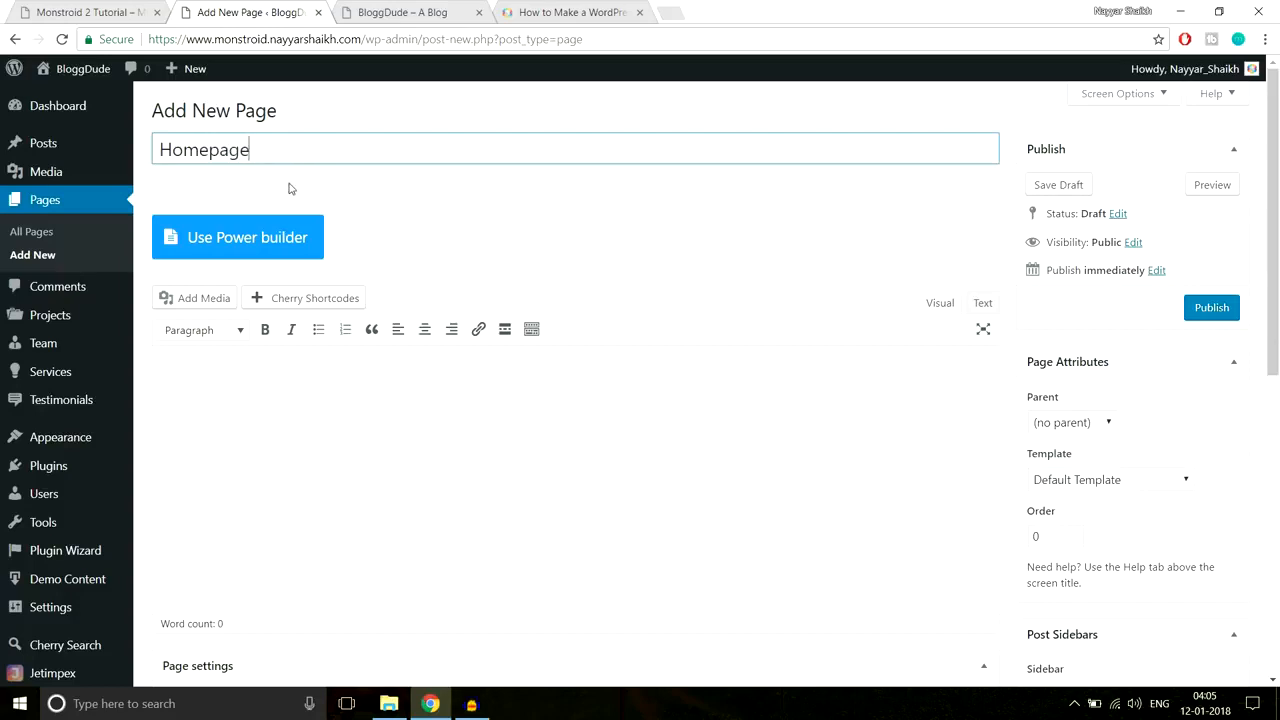
pyautogui.click(714, 257)
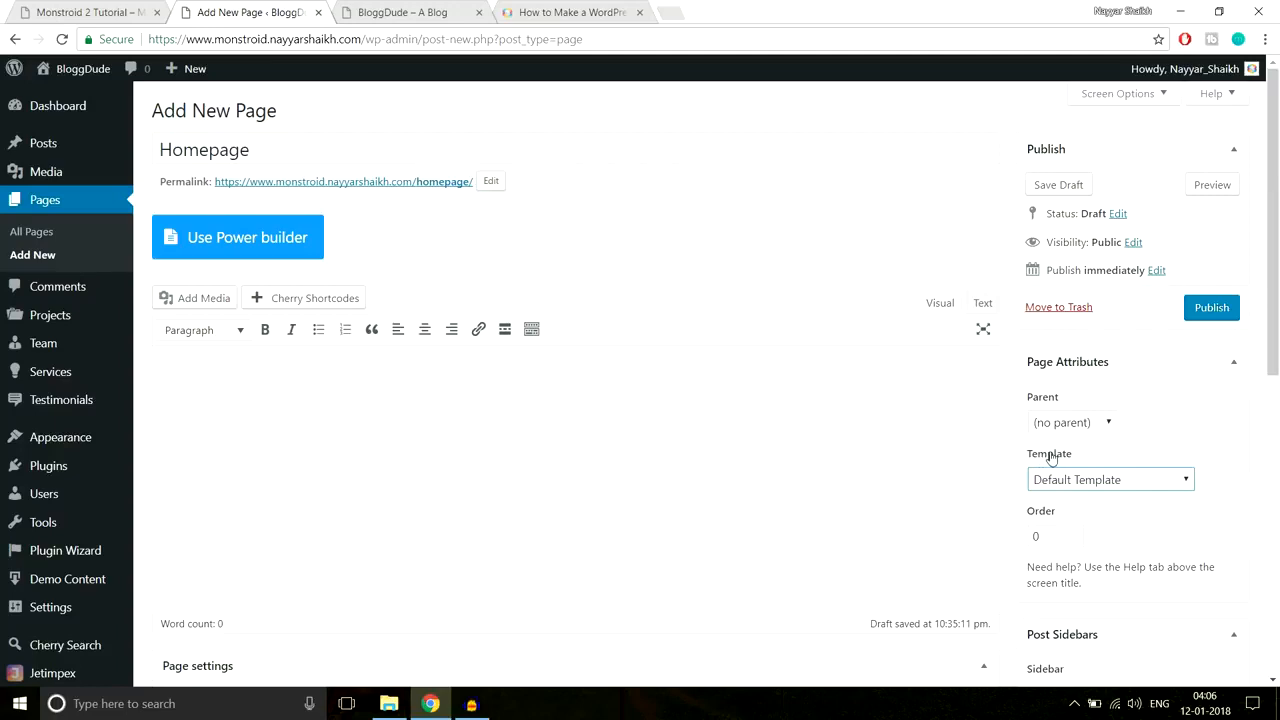
pyautogui.click(1079, 485)
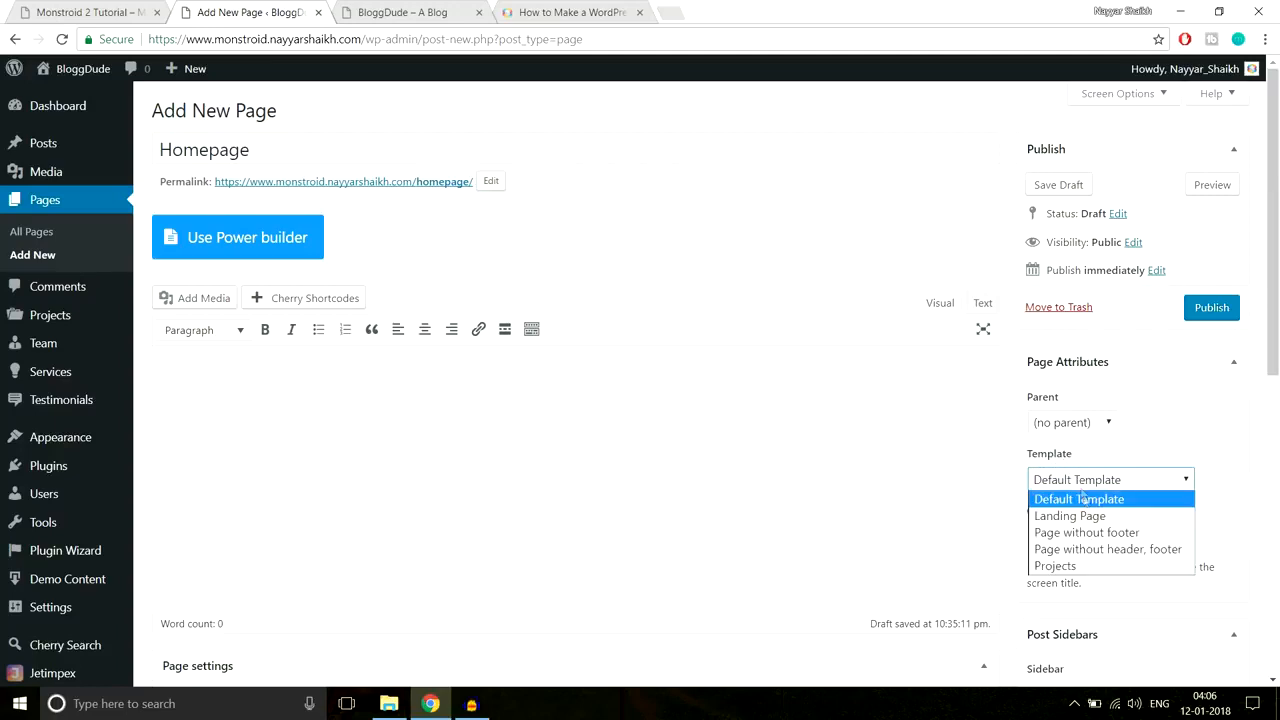
pyautogui.click(1083, 516)
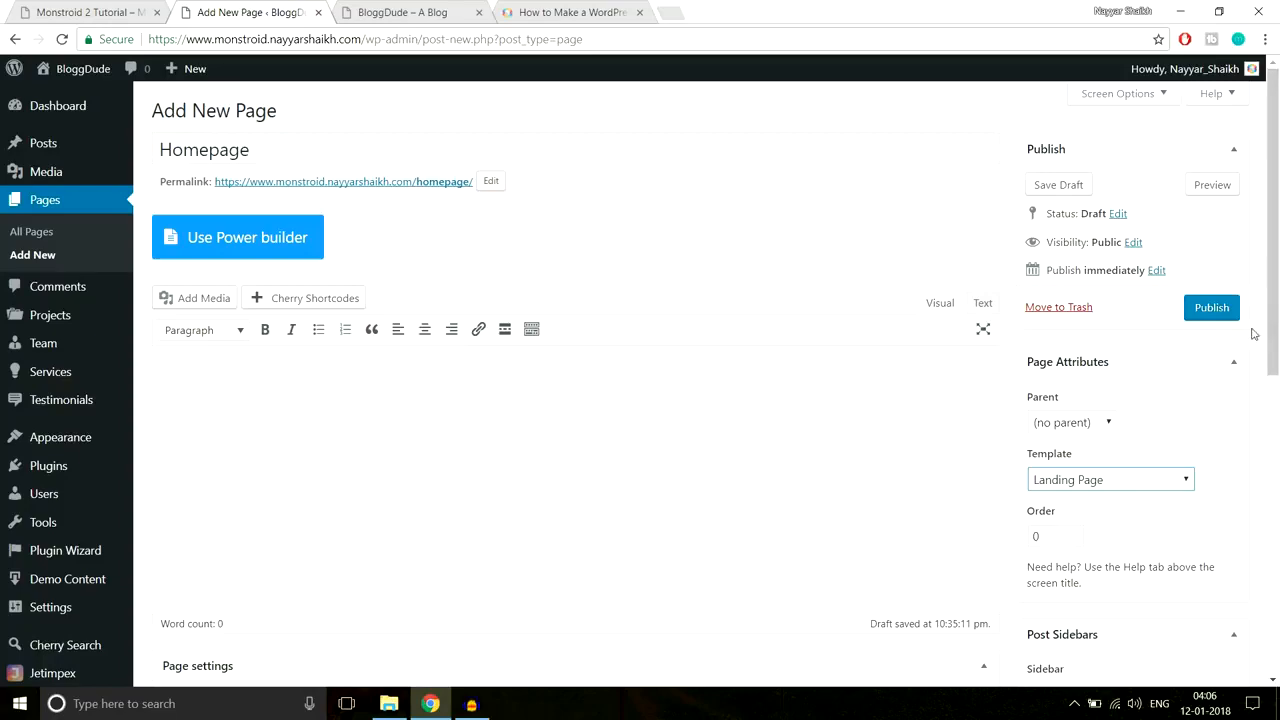
pyautogui.scroll(-5, 951, 363)
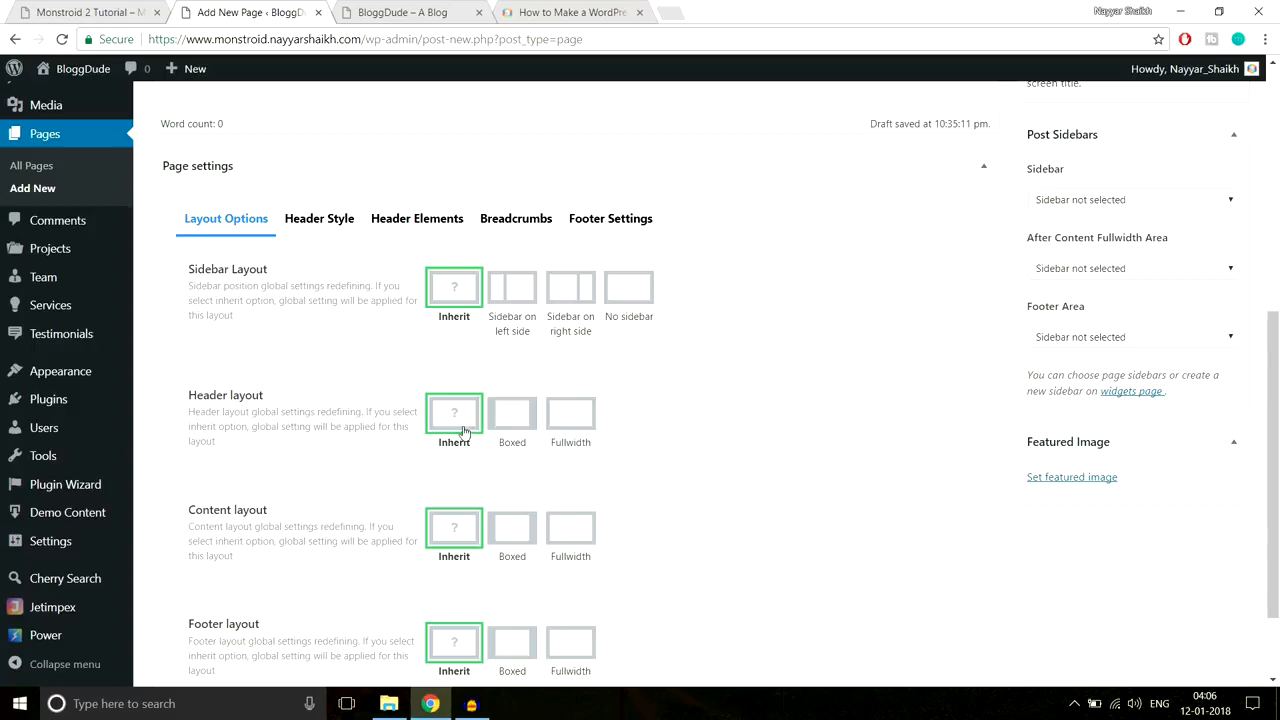
pyautogui.scroll(-1, 467, 427)
pyautogui.scroll(-1, 467, 427)
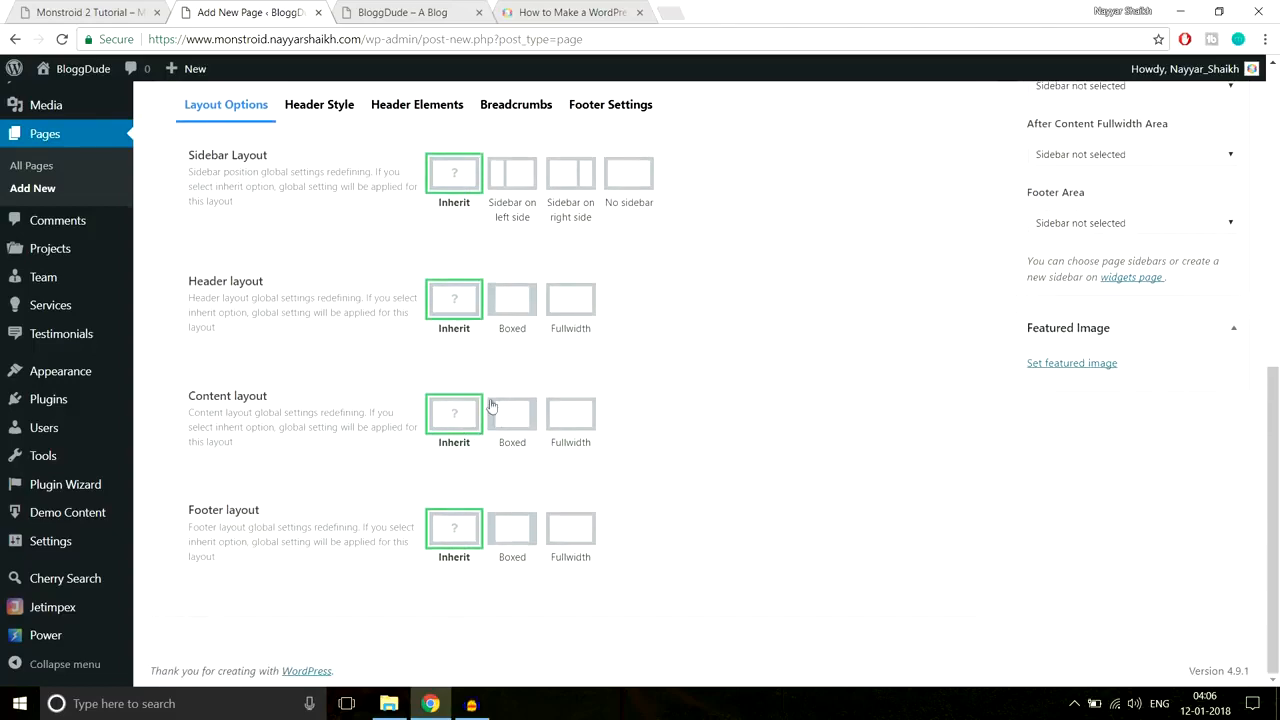
pyautogui.scroll(4, 494, 422)
pyautogui.scroll(2, 1265, 396)
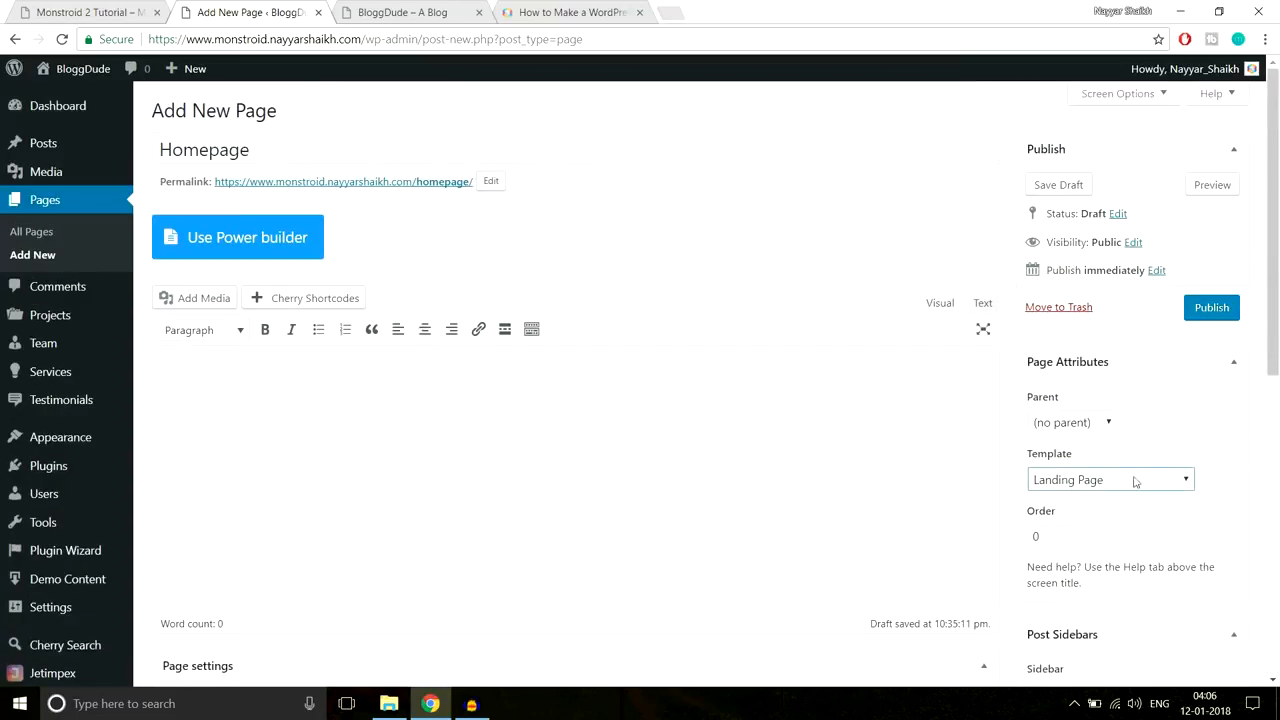
pyautogui.click(1226, 309)
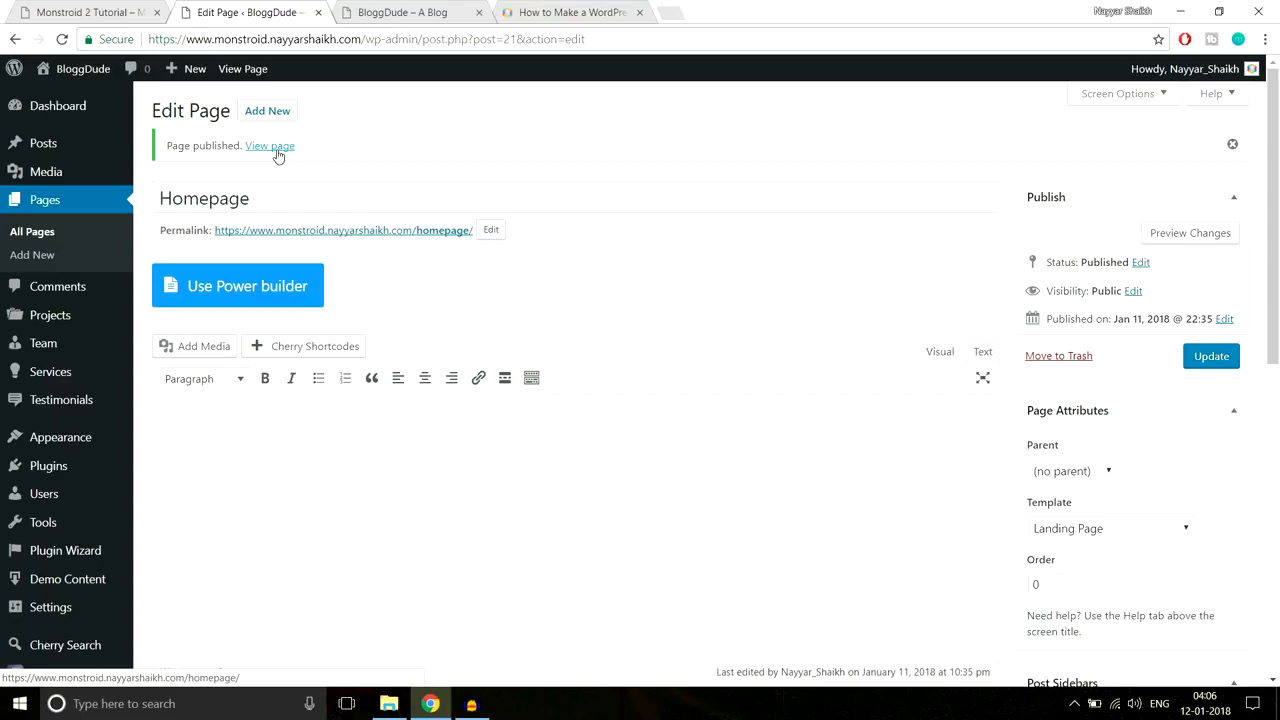
# Step: Open the published Homepage in a new tab and highlight the homepage/ part of its URL
pyautogui.click(278, 155)
pyautogui.rightClick(278, 155)
pyautogui.click(290, 160)
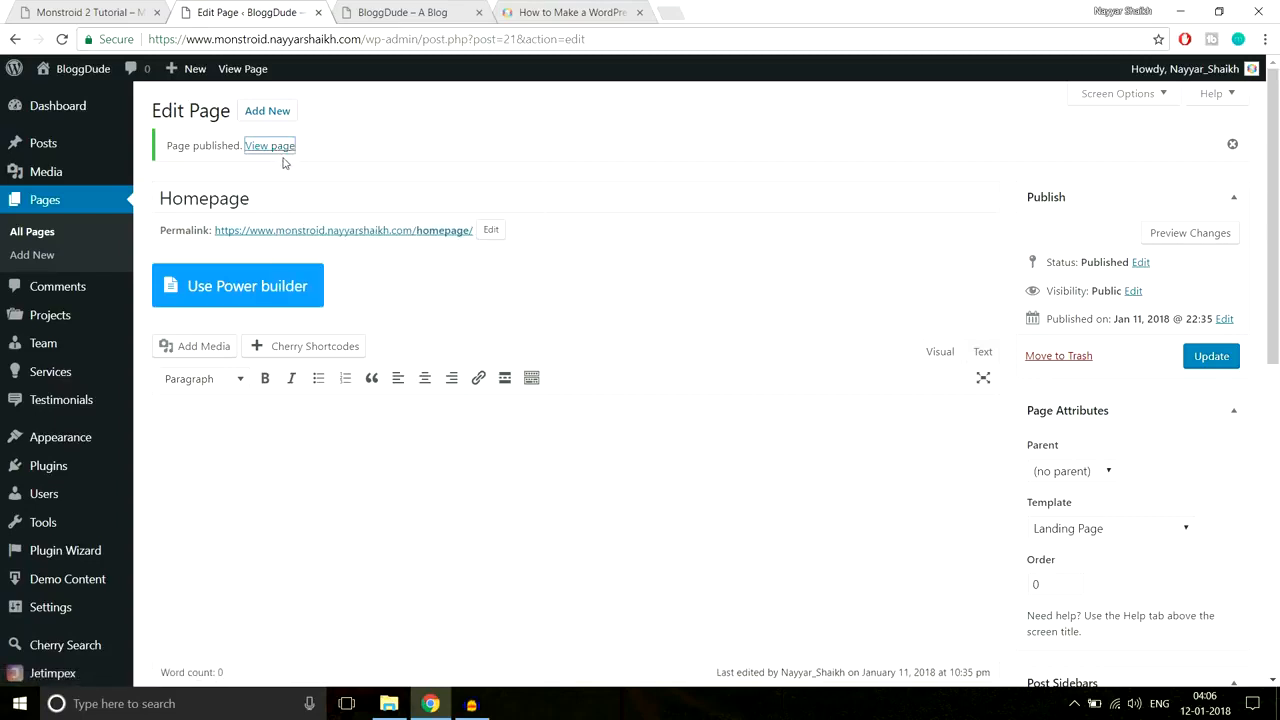
pyautogui.click(395, 15)
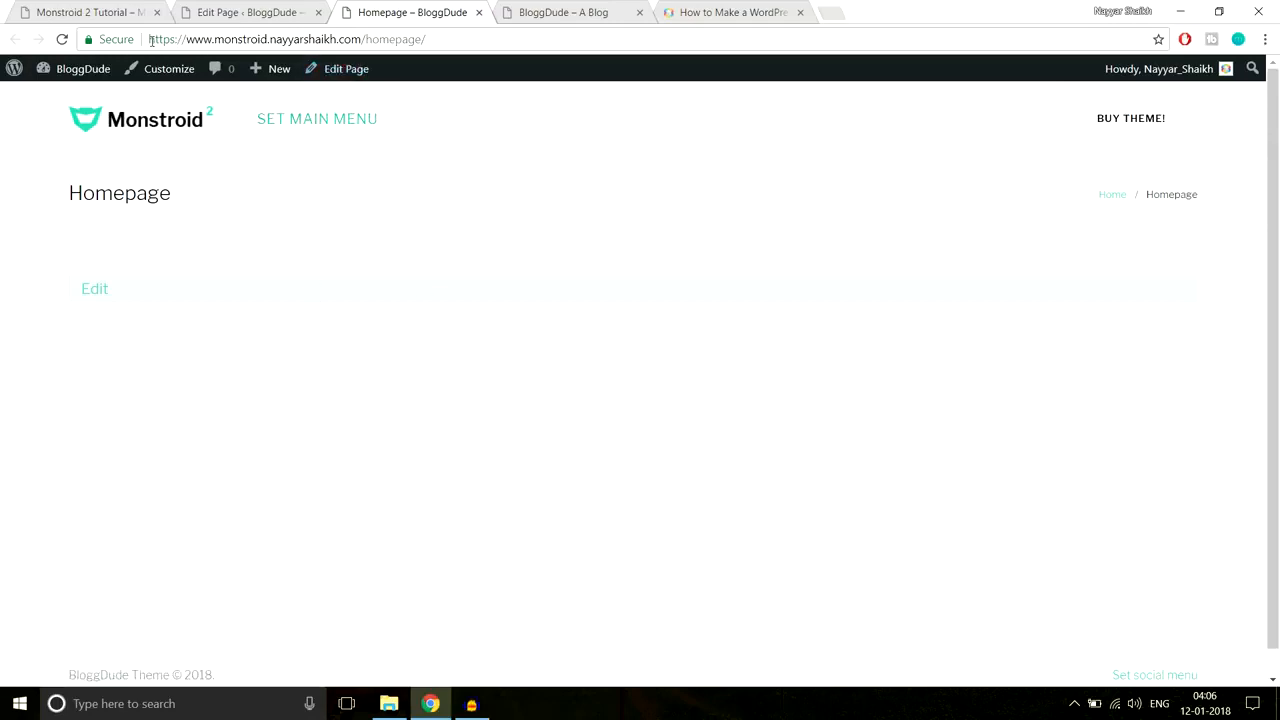
pyautogui.moveTo(150, 39); pyautogui.dragTo(370, 39)
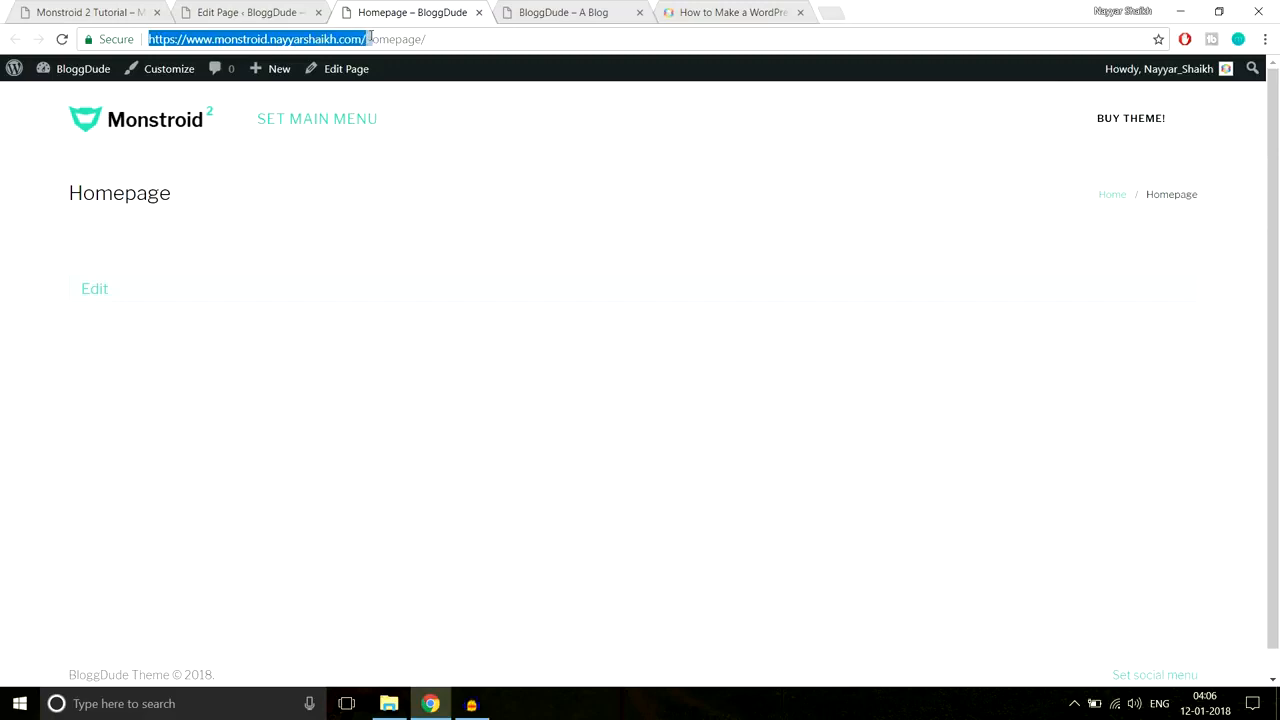
pyautogui.click(375, 39)
pyautogui.moveTo(454, 37); pyautogui.dragTo(370, 35)
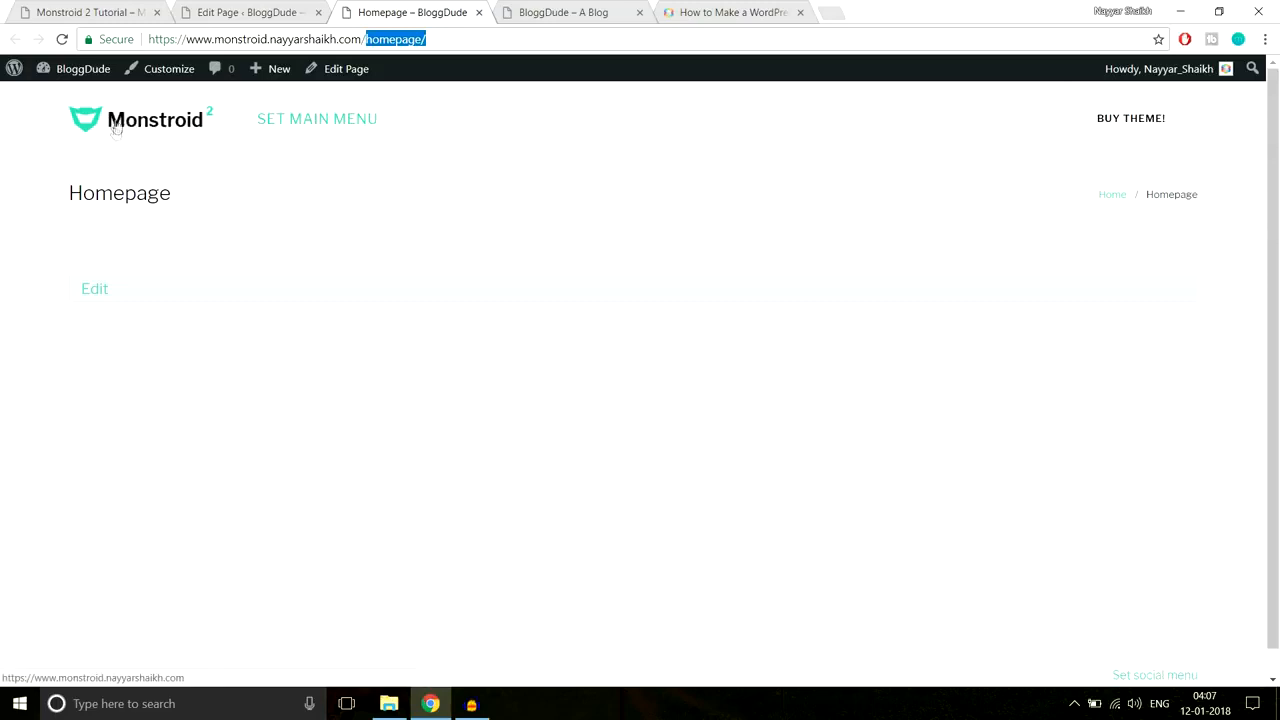
pyautogui.moveTo(427, 39); pyautogui.dragTo(368, 40)
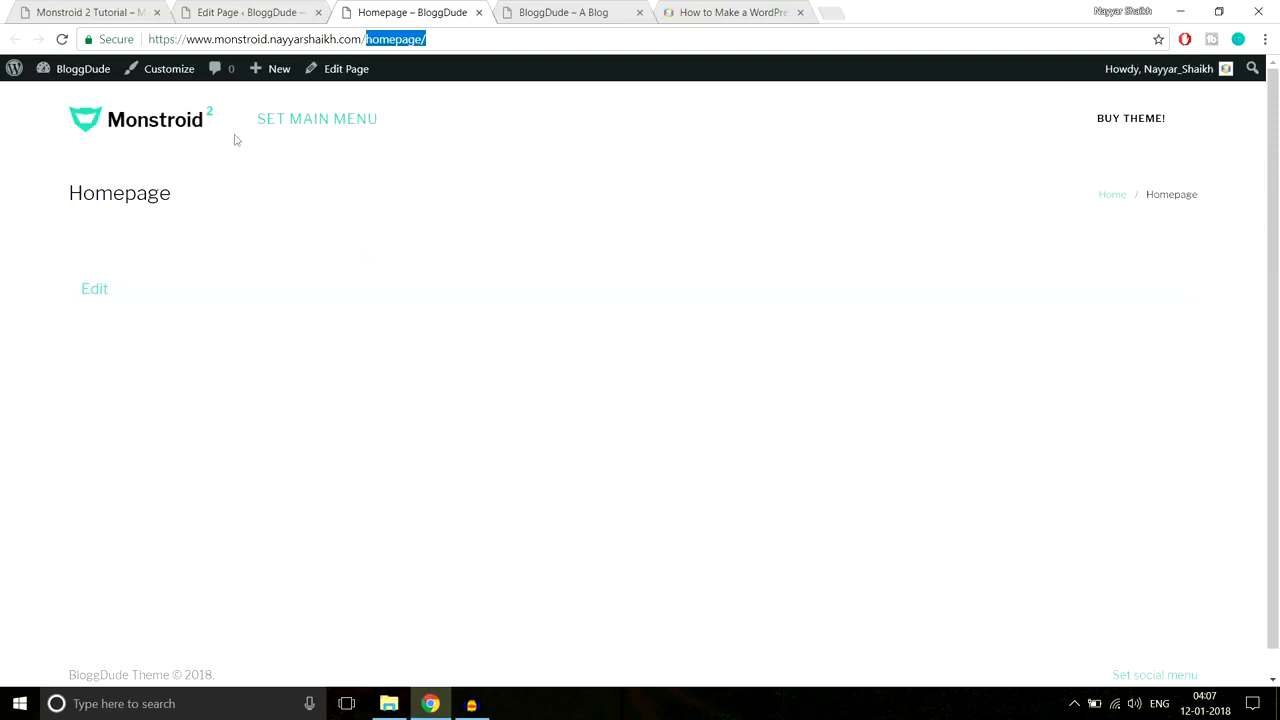
# Step: Select the Monstroid 2 demo site's address, glance at the blank Homepage, and return to its editor
pyautogui.click(95, 12)
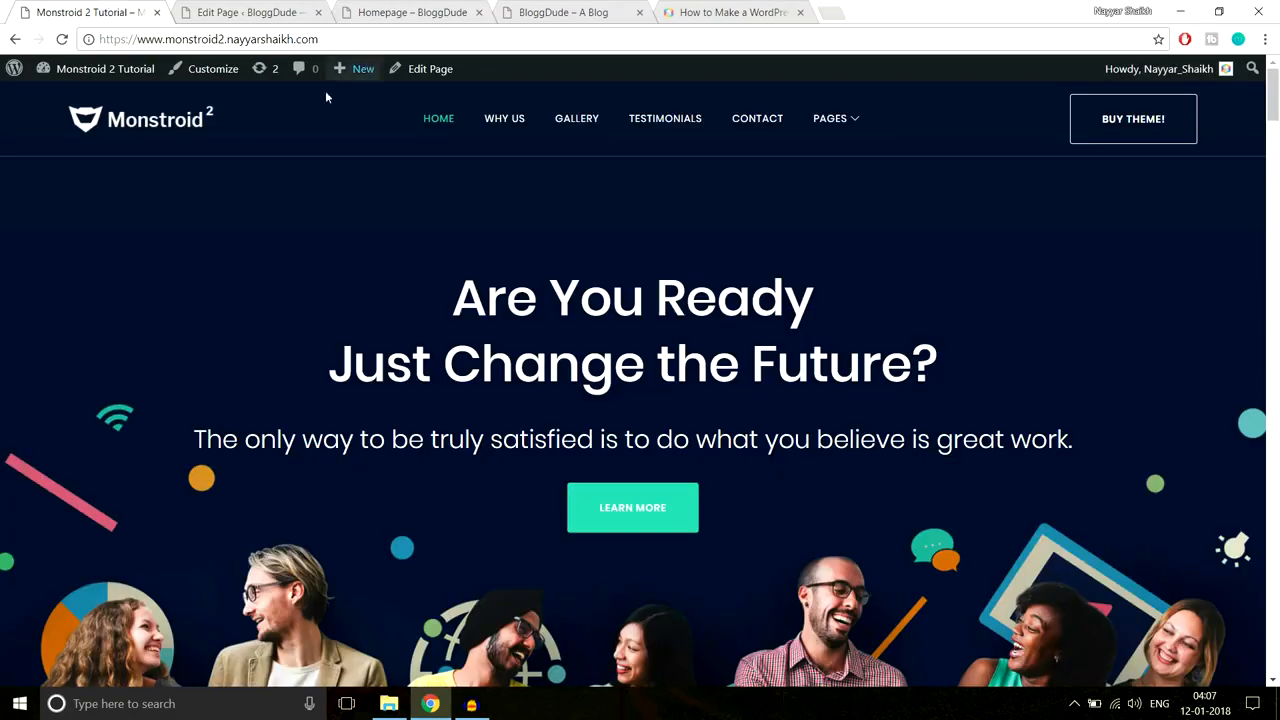
pyautogui.scroll(-2, 721, 512)
pyautogui.scroll(2, 460, 140)
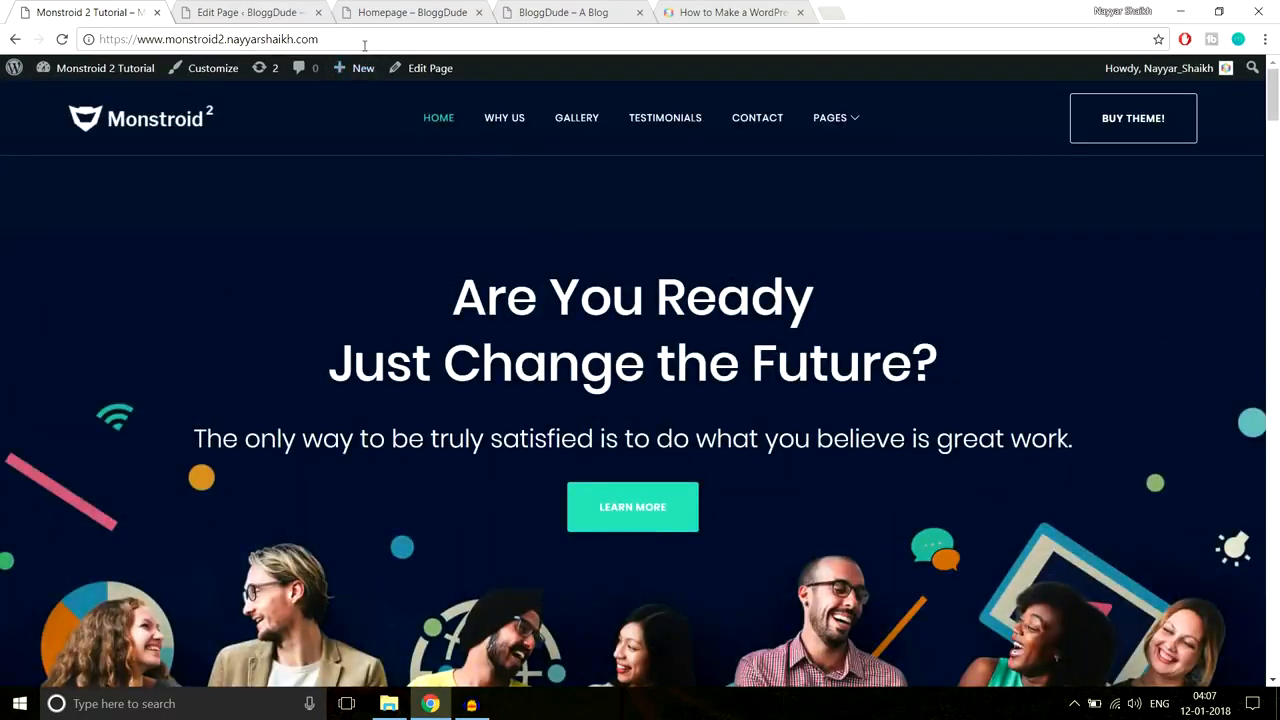
pyautogui.moveTo(368, 44); pyautogui.dragTo(72, 55)
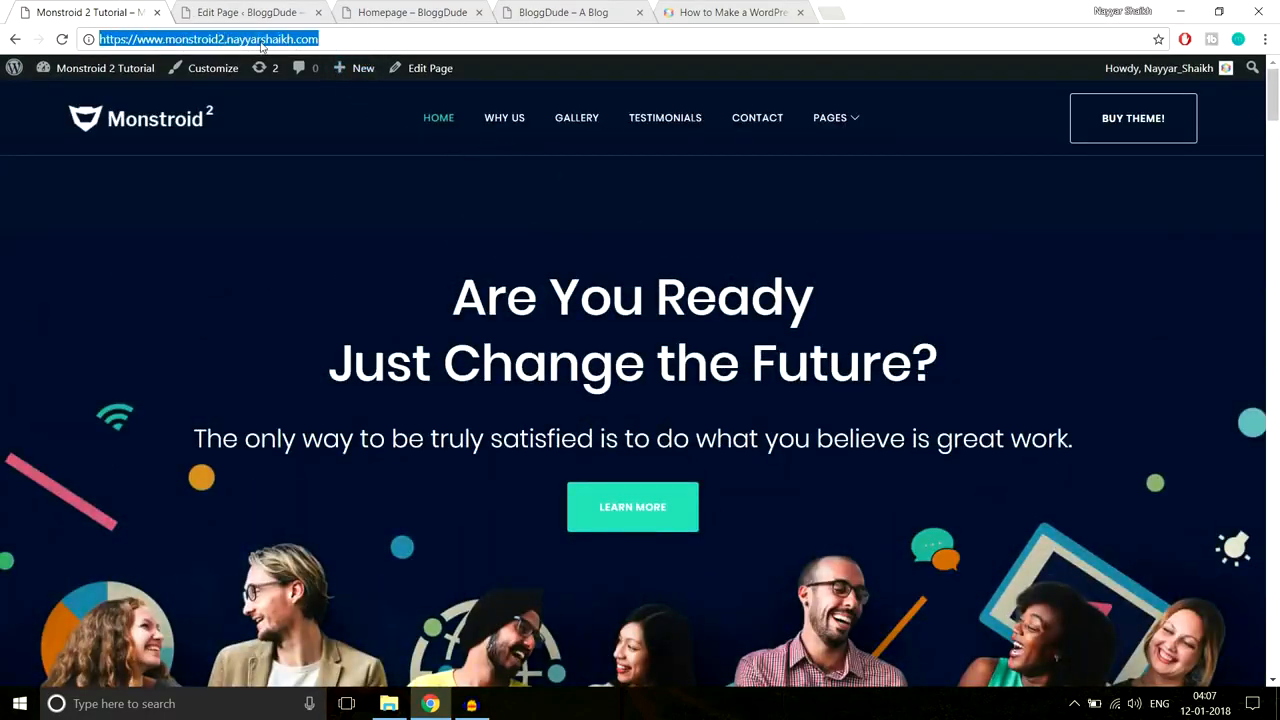
pyautogui.click(276, 8)
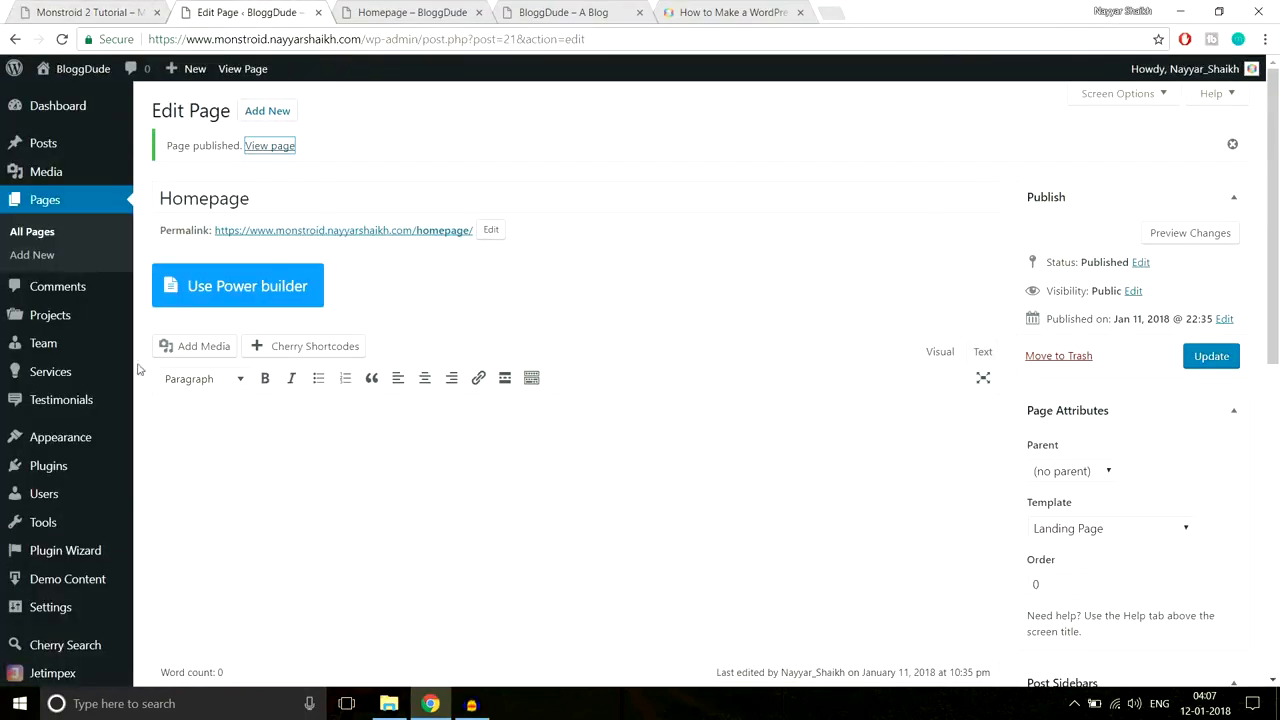
pyautogui.click(396, 14)
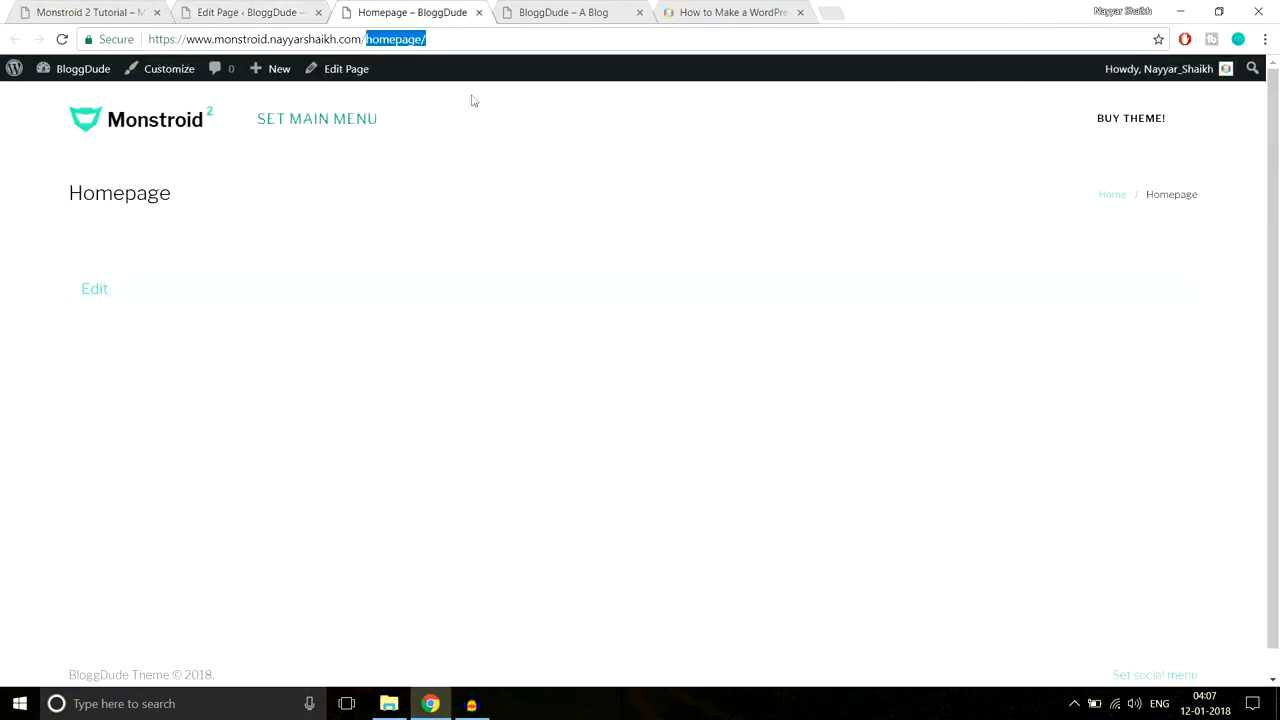
pyautogui.click(240, 8)
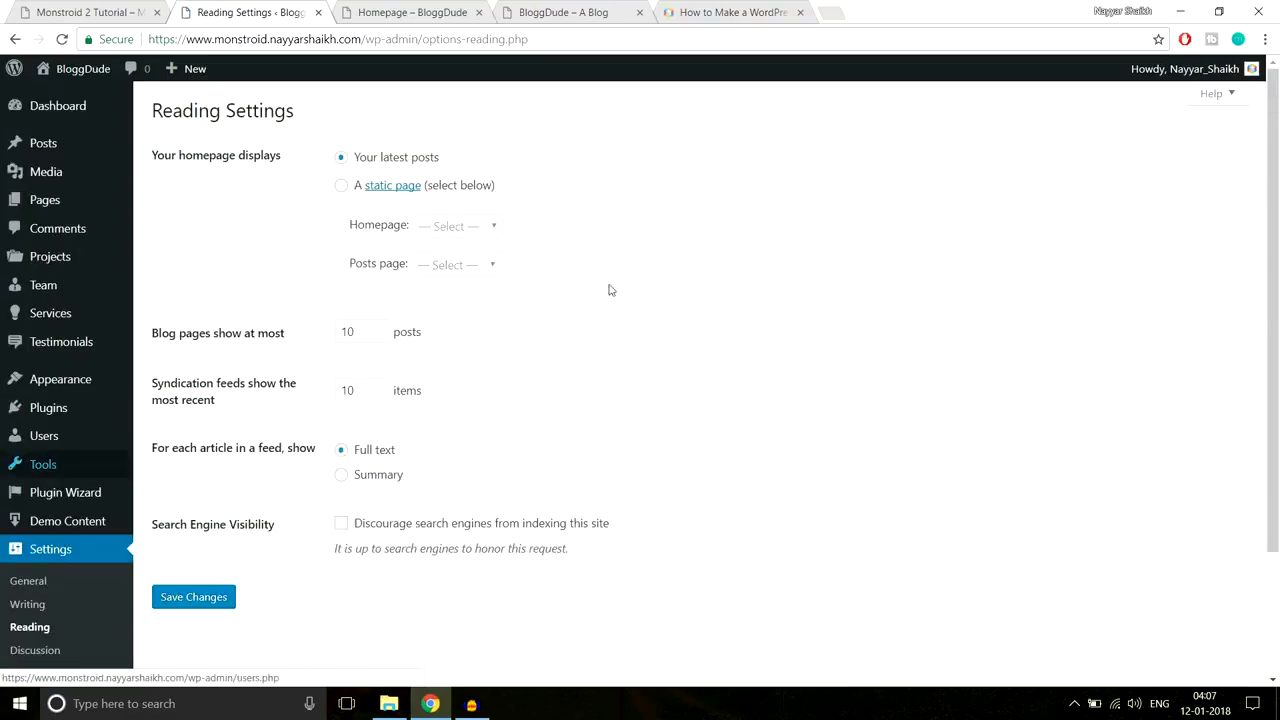
# Step: Set Reading Settings so the homepage displays the static page Homepage, and save
pyautogui.moveTo(155, 155); pyautogui.dragTo(314, 157)
pyautogui.click(320, 156)
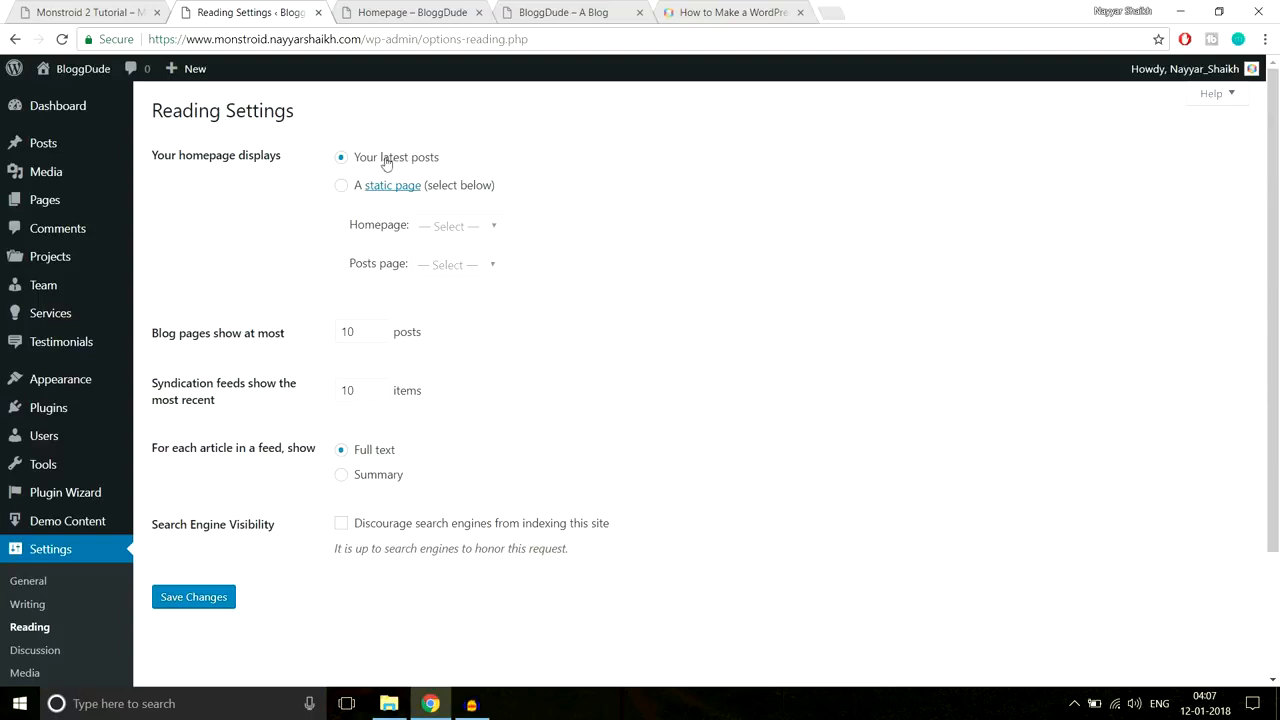
pyautogui.click(343, 185)
pyautogui.moveTo(357, 231); pyautogui.dragTo(402, 232)
pyautogui.click(445, 236)
pyautogui.click(445, 268)
pyautogui.click(456, 230)
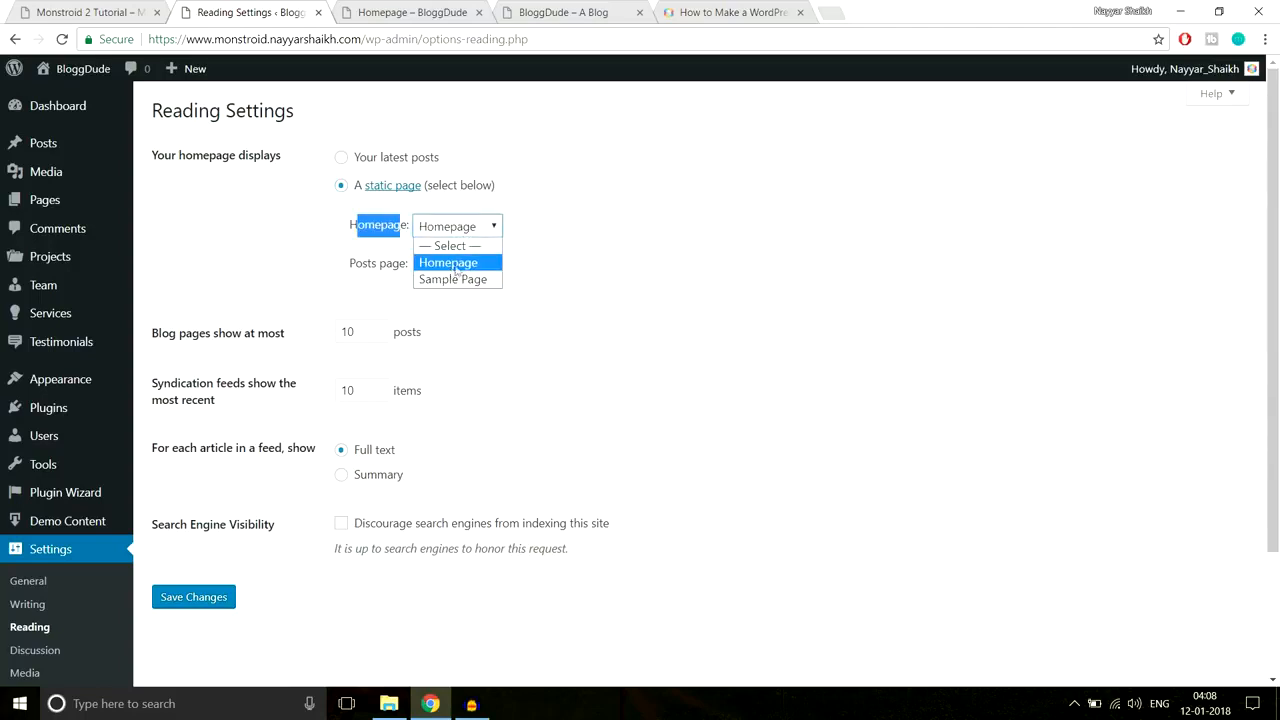
pyautogui.click(458, 264)
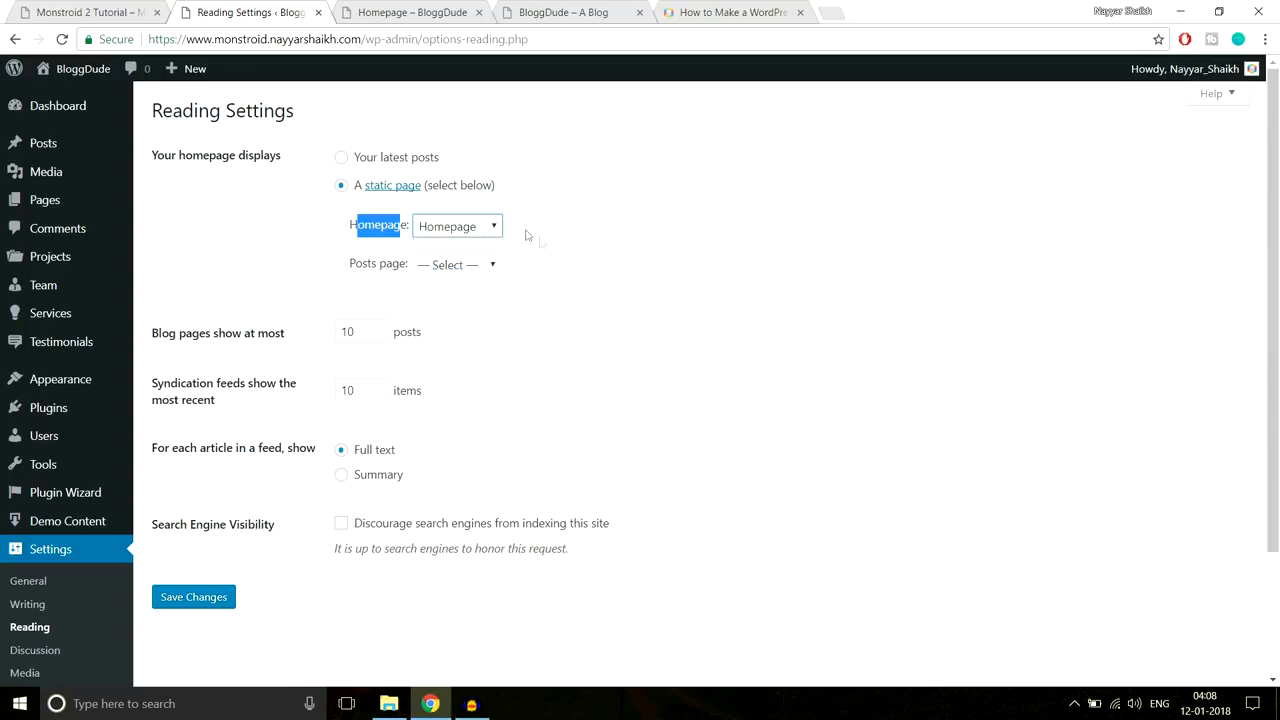
pyautogui.click(208, 603)
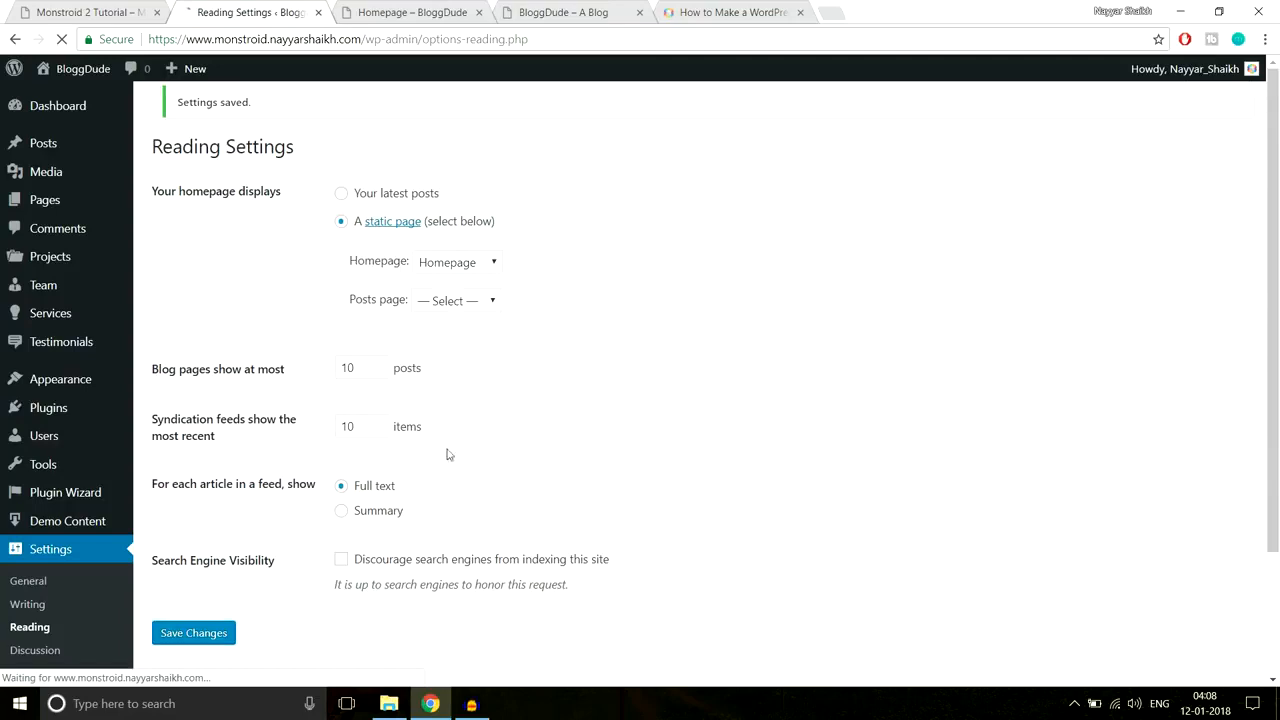
# Step: Load the site root address to confirm it now shows Homepage
pyautogui.click(388, 9)
pyautogui.doubleClick(400, 40)
pyautogui.click(478, 43)
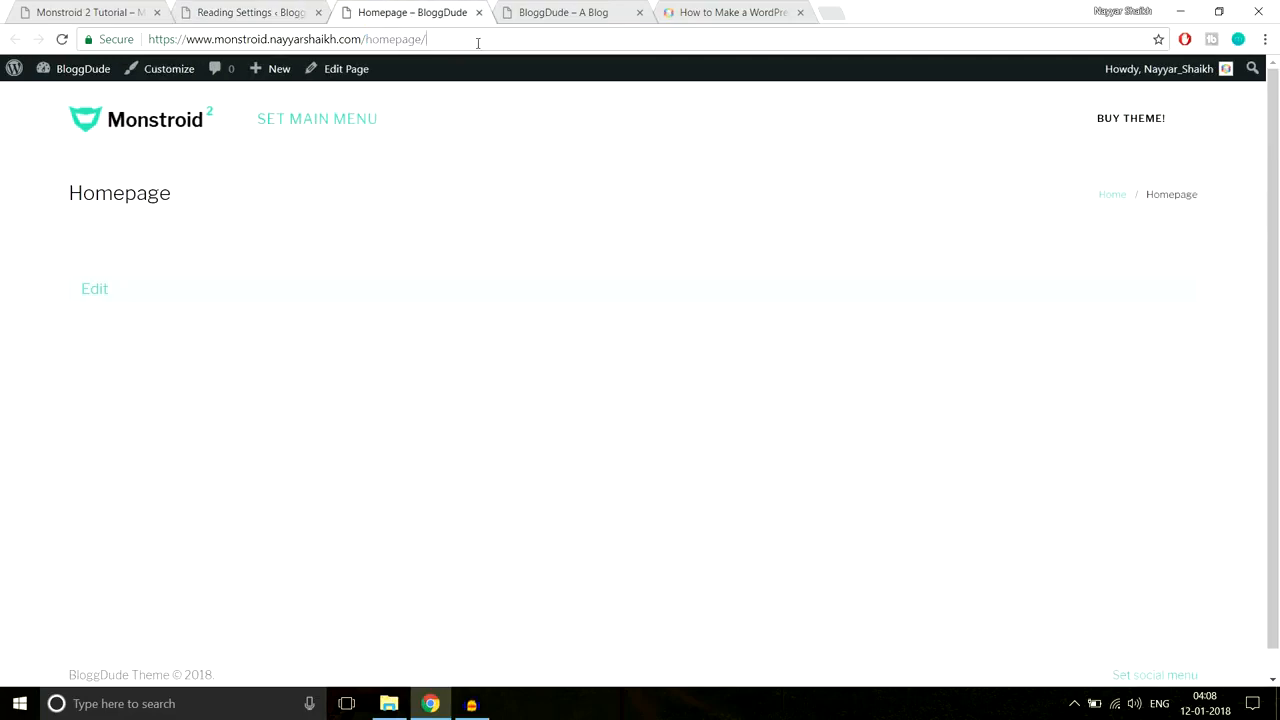
pyautogui.press('BackSpace')
pyautogui.press('BackSpace')
pyautogui.press('BackSpace')
pyautogui.press('BackSpace')
pyautogui.press('BackSpace')
pyautogui.press('BackSpace')
pyautogui.press('BackSpace')
pyautogui.press('BackSpace')
pyautogui.press('BackSpace')
pyautogui.press('Return')
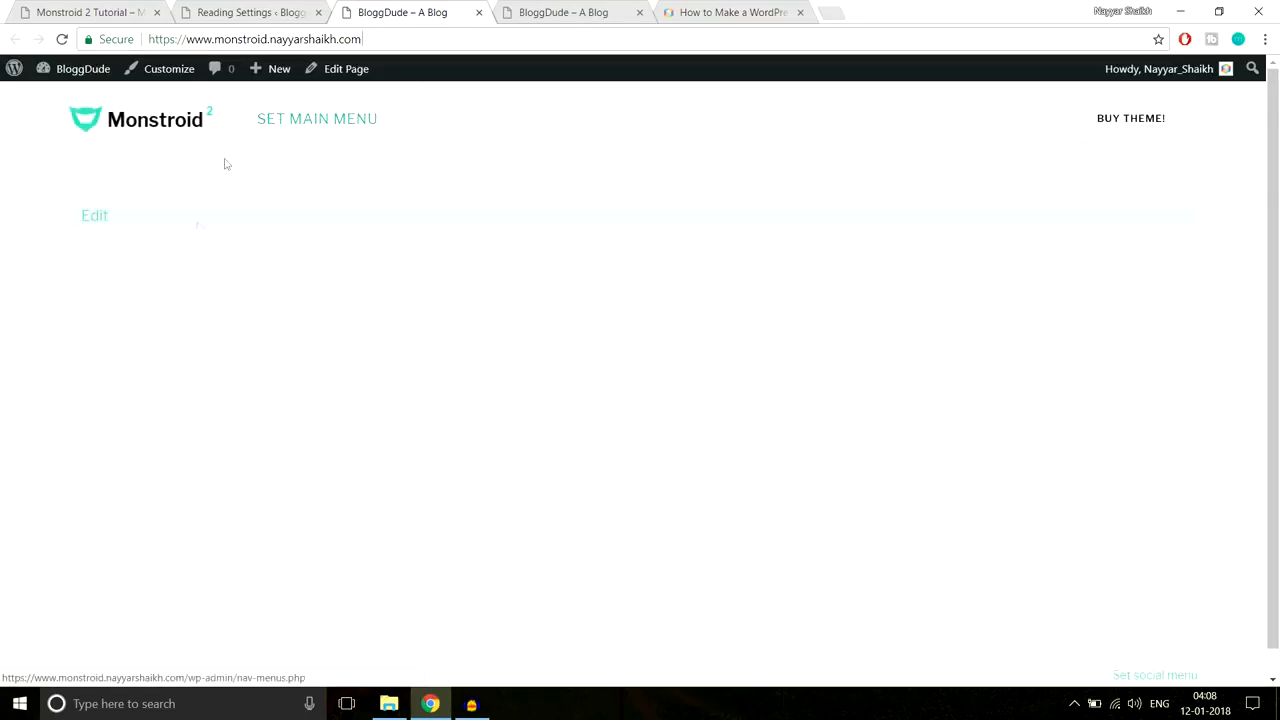
# Step: Close the duplicate blog and WordPress tutorial tabs and return to Reading Settings
pyautogui.click(632, 16)
pyautogui.click(640, 12)
pyautogui.click(640, 12)
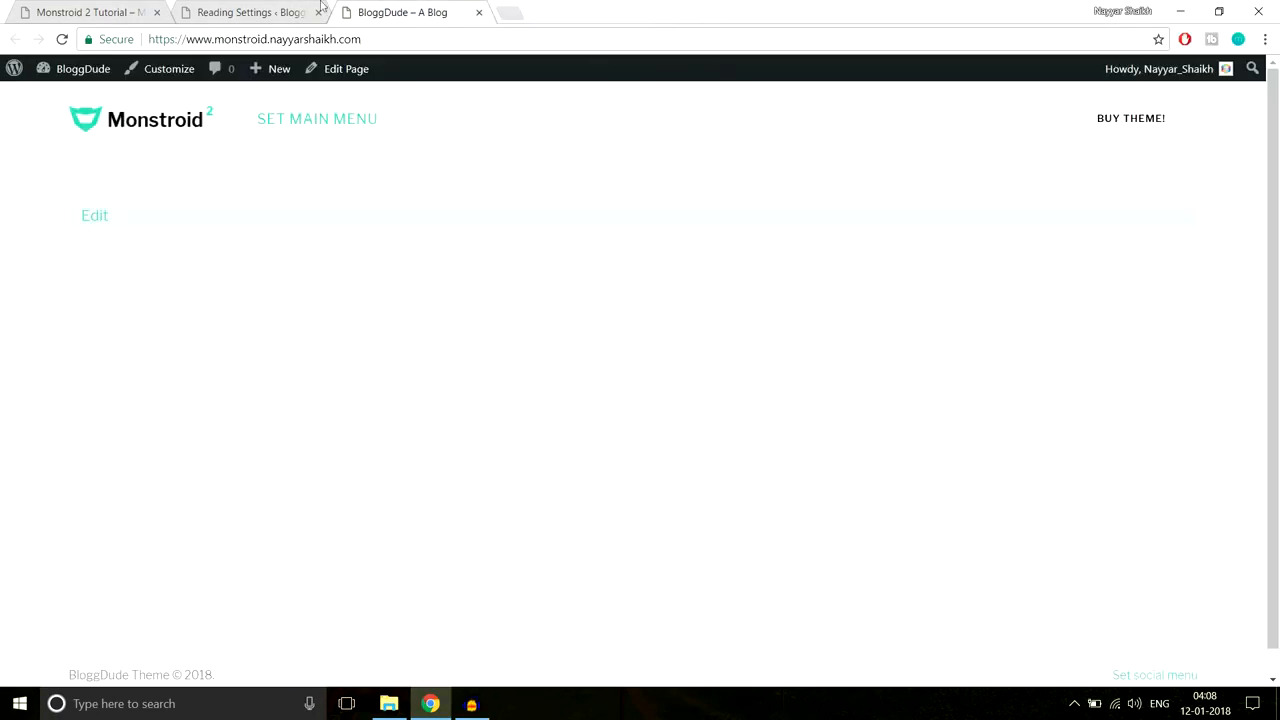
pyautogui.click(255, 10)
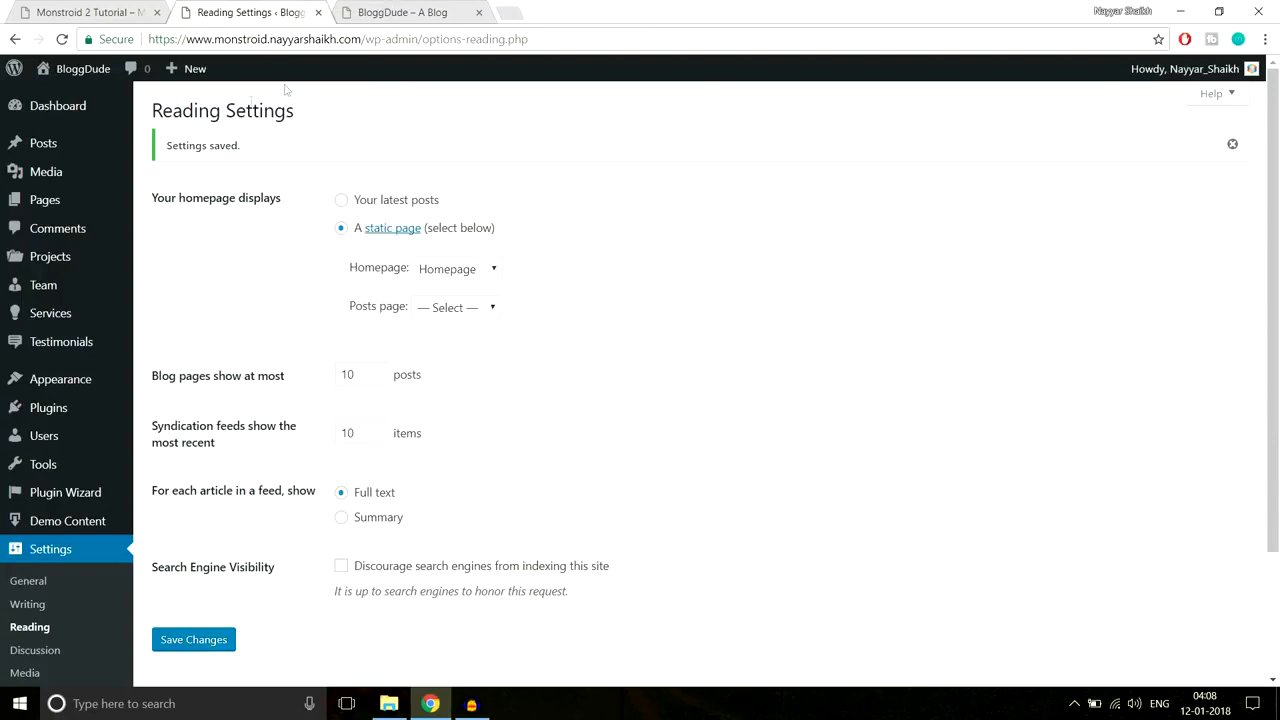
# Step: Trash Sample Page in All Pages, confirm Homepage is the Front Page, and open Homepage for editing
pyautogui.click(56, 204)
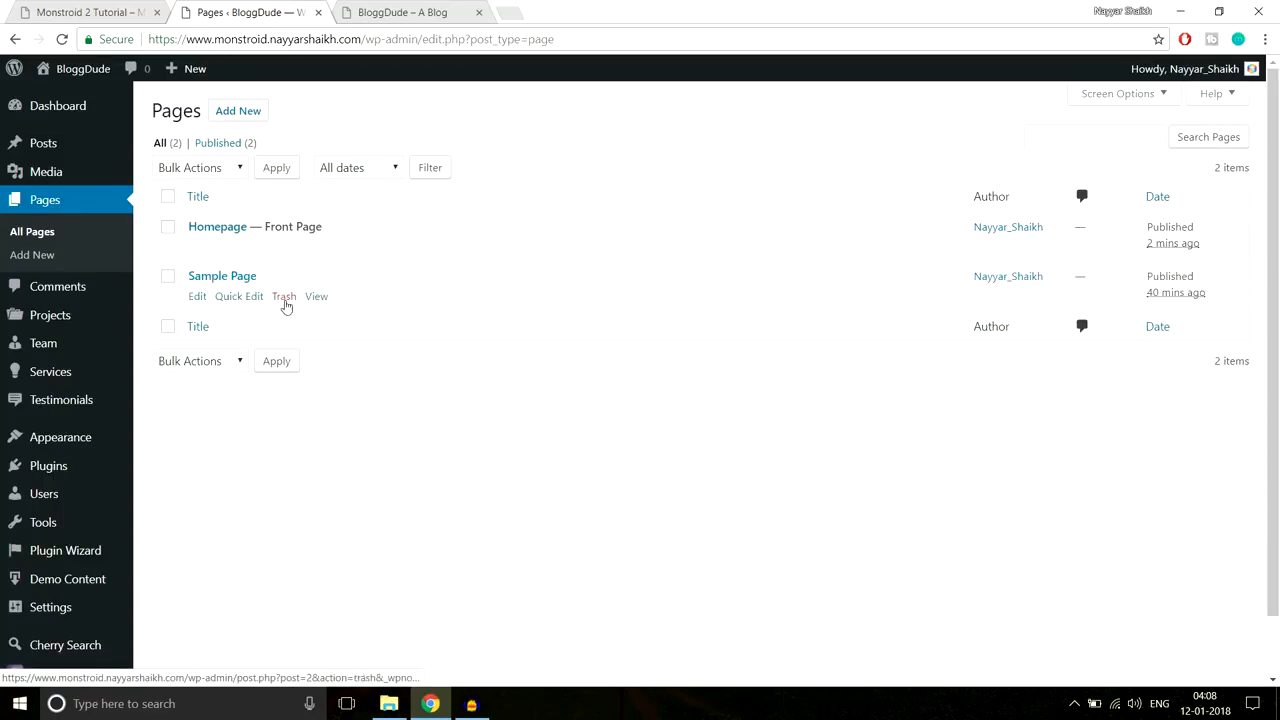
pyautogui.click(284, 298)
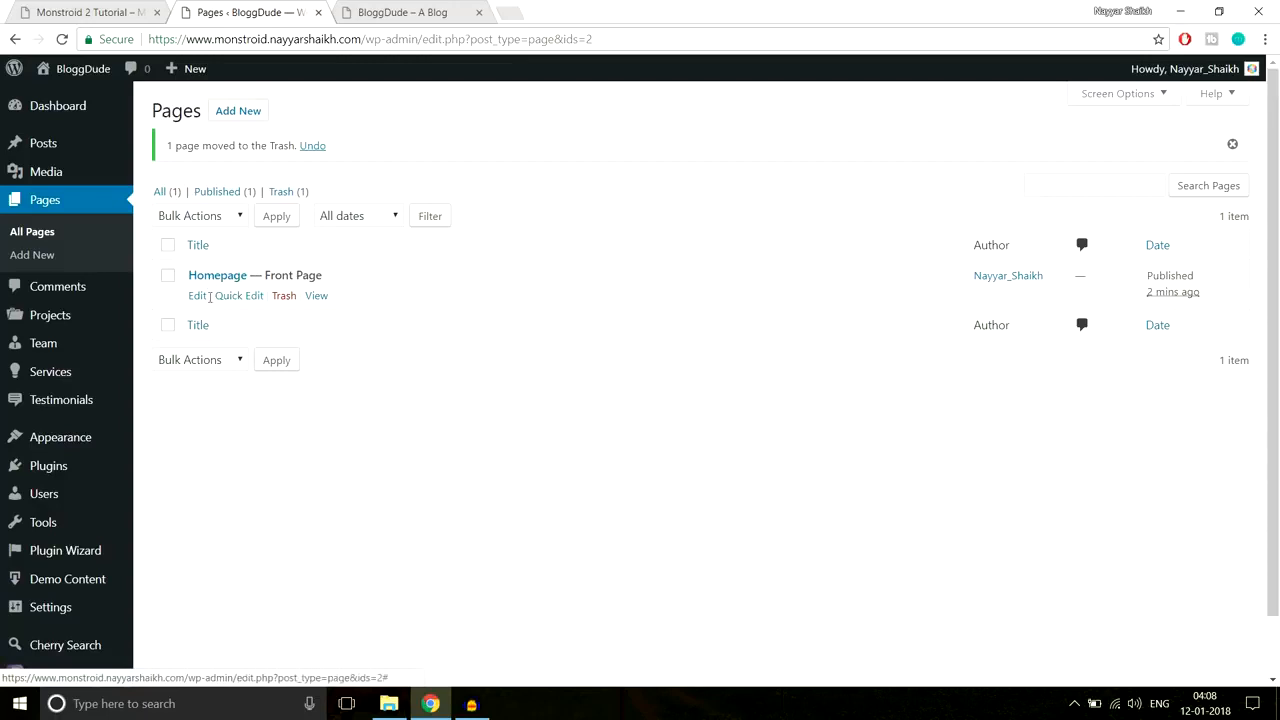
pyautogui.moveTo(266, 277); pyautogui.dragTo(346, 278)
pyautogui.click(346, 278)
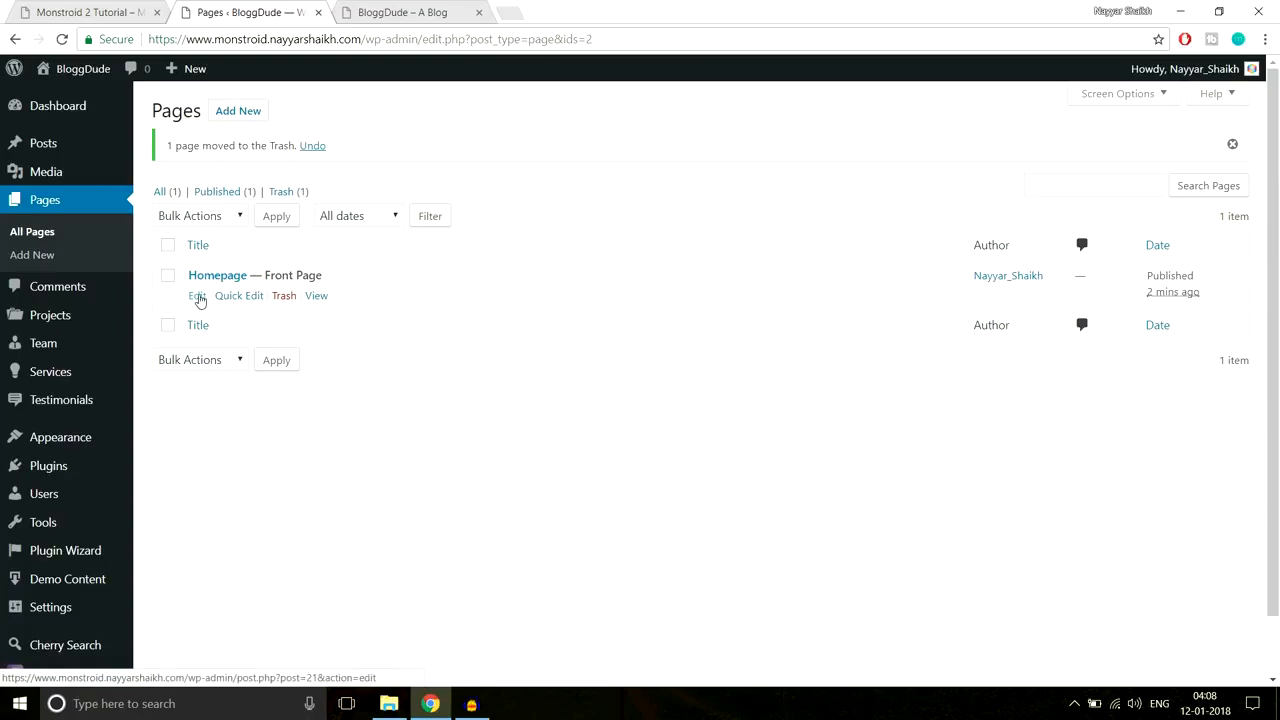
pyautogui.click(198, 298)
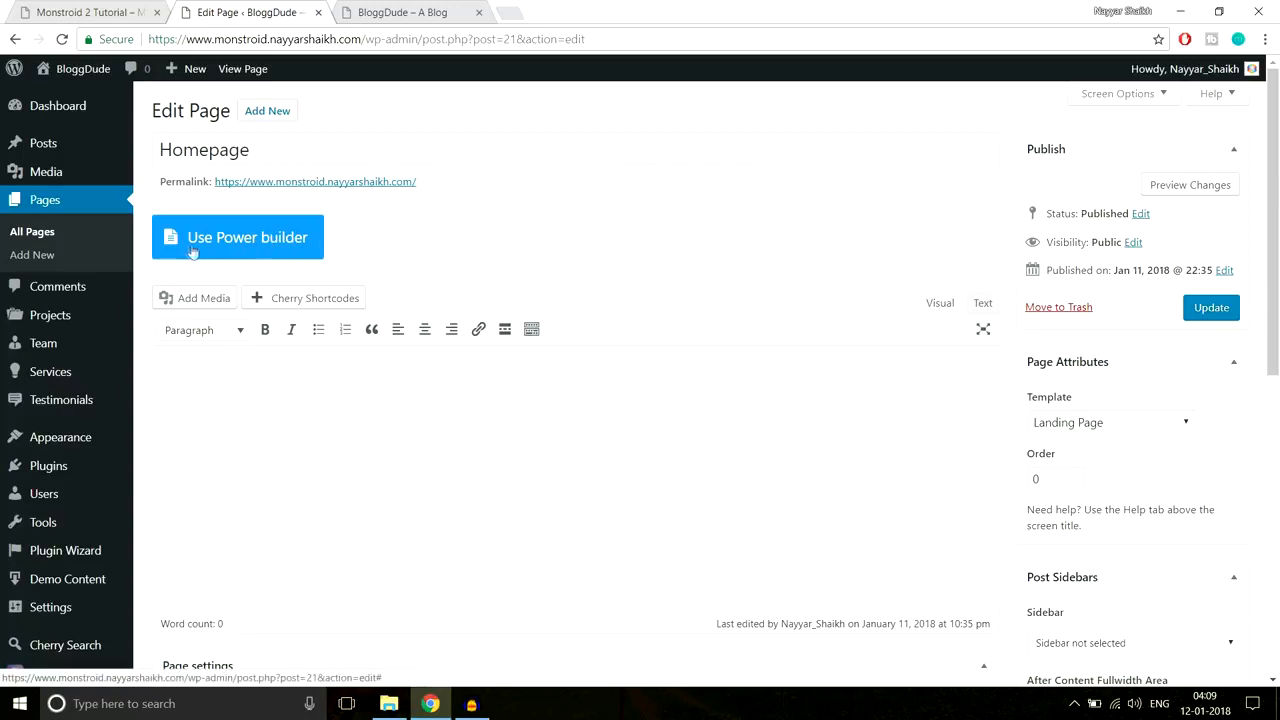
# Step: Switch the Homepage to the Power builder and check the Monstroid 2 demo hero heading
pyautogui.click(222, 246)
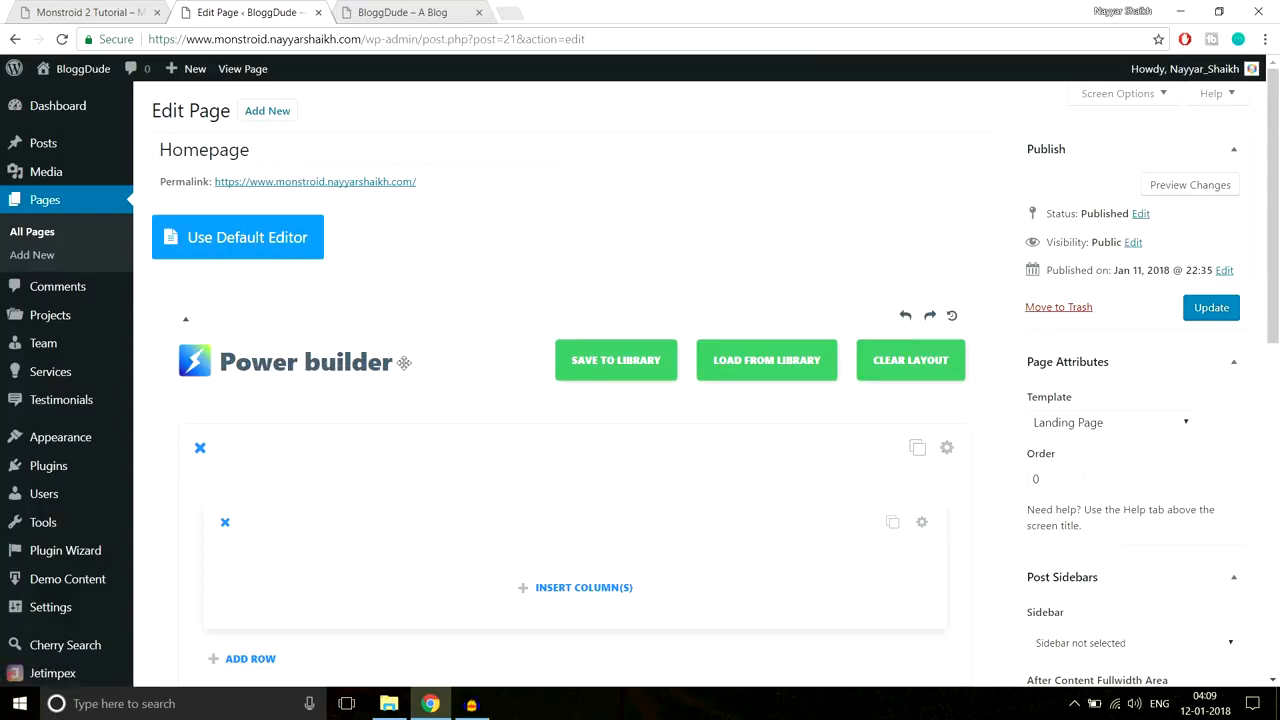
pyautogui.scroll(-2, 491, 440)
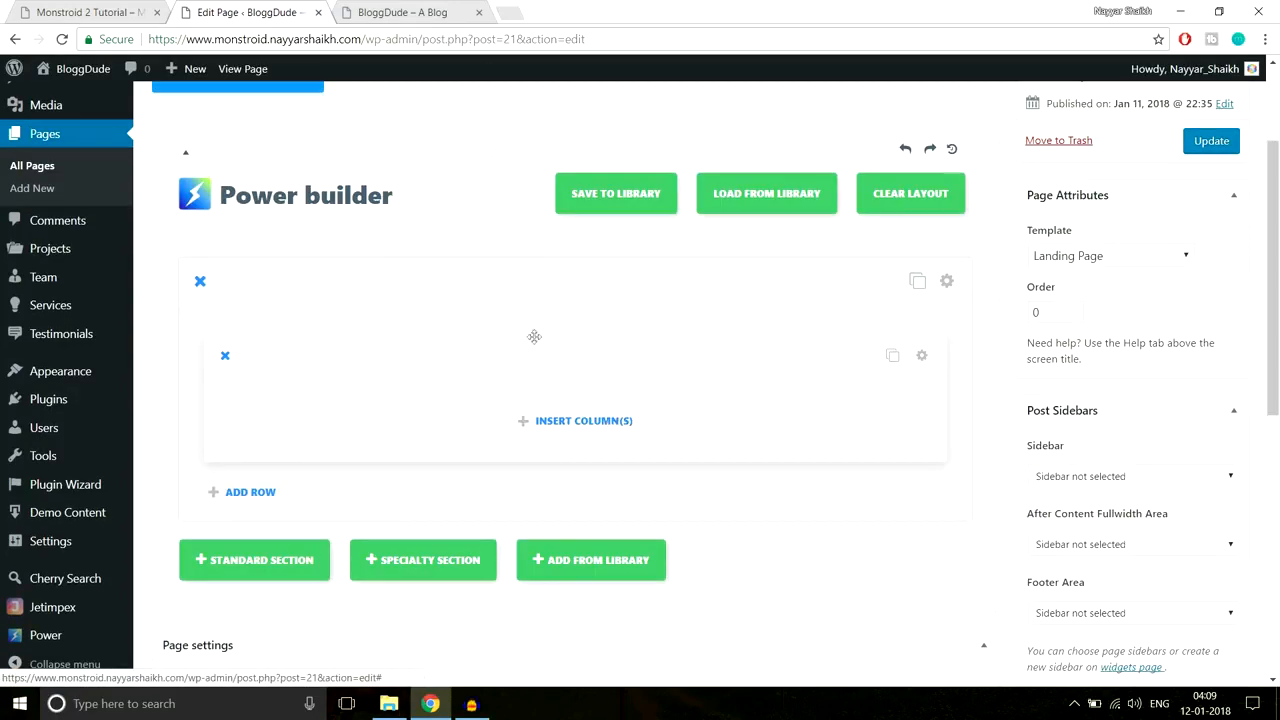
pyautogui.hotkey('ctrl', 'shift', 'Tab')
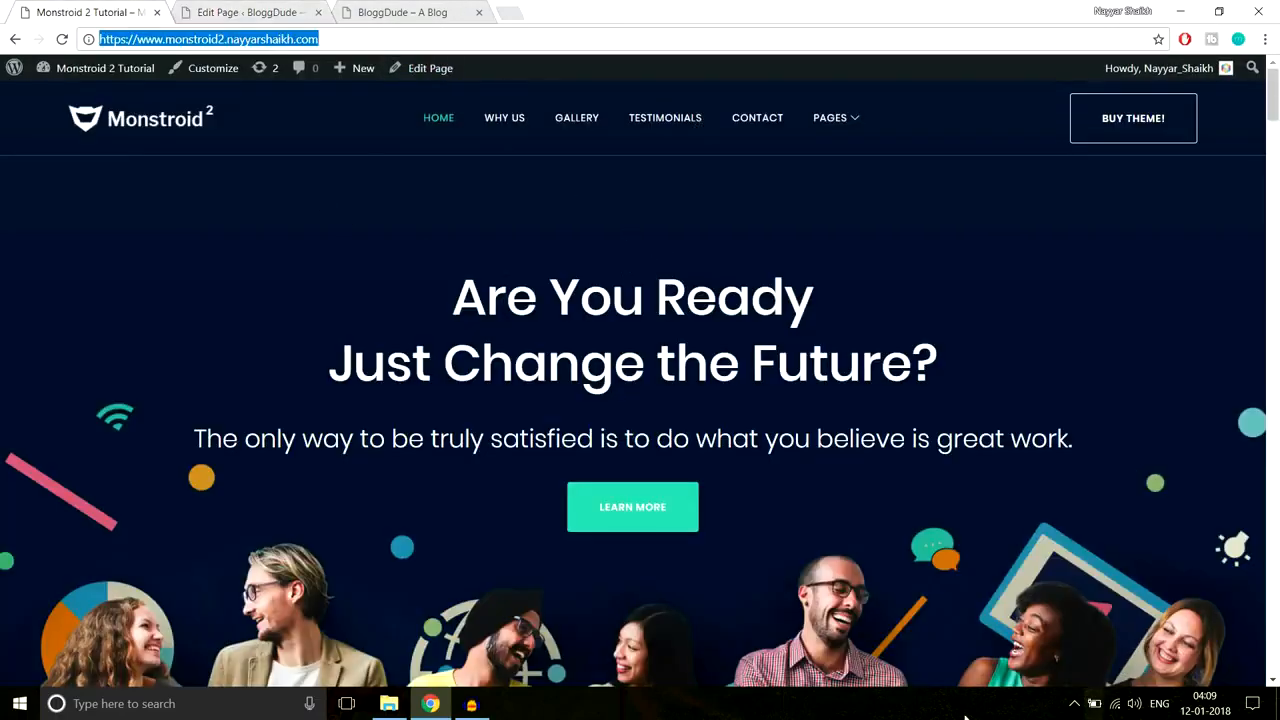
pyautogui.moveTo(429, 316); pyautogui.dragTo(956, 402)
pyautogui.click(992, 444)
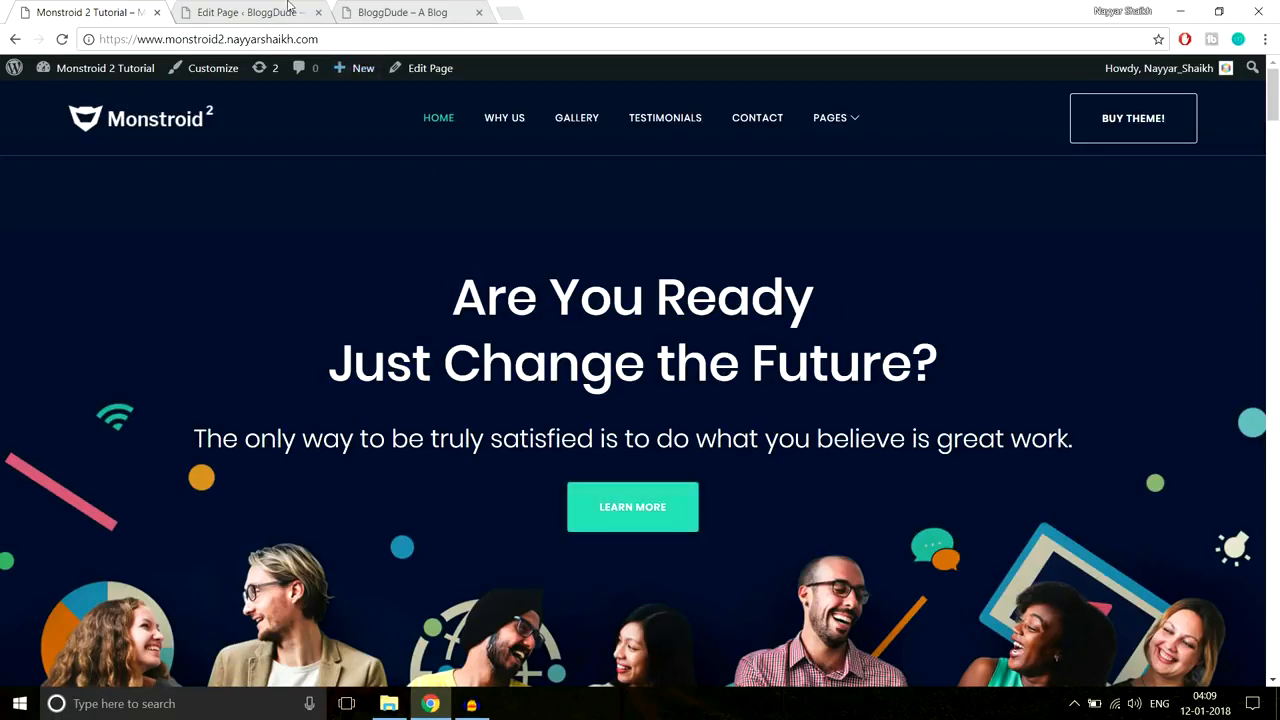
pyautogui.click(245, 12)
# Step: Study the demo hero text and button, then go back to the Power builder editor
pyautogui.scroll(-1, 318, 343)
pyautogui.moveTo(306, 290); pyautogui.dragTo(966, 505)
pyautogui.click(995, 494)
pyautogui.moveTo(418, 293); pyautogui.dragTo(895, 518)
pyautogui.click(895, 518)
pyautogui.click(262, 12)
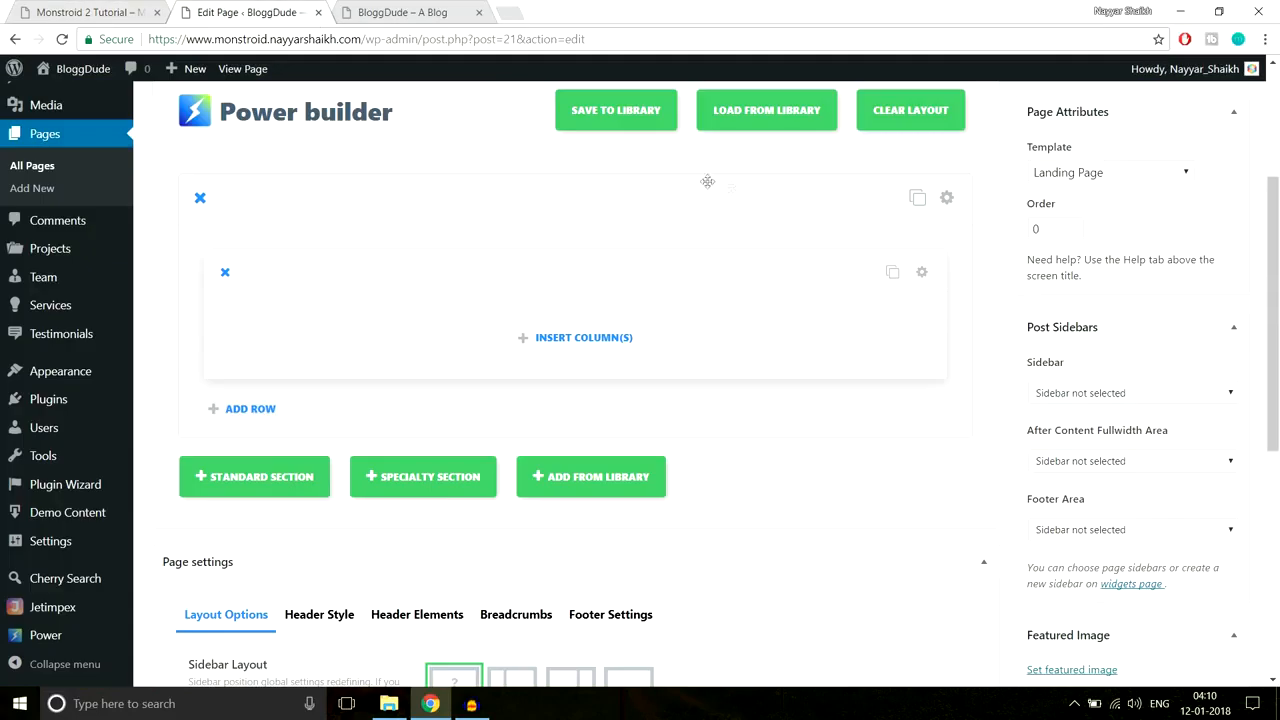
# Step: Give the empty row a single full-width column and start inserting a module
pyautogui.click(569, 339)
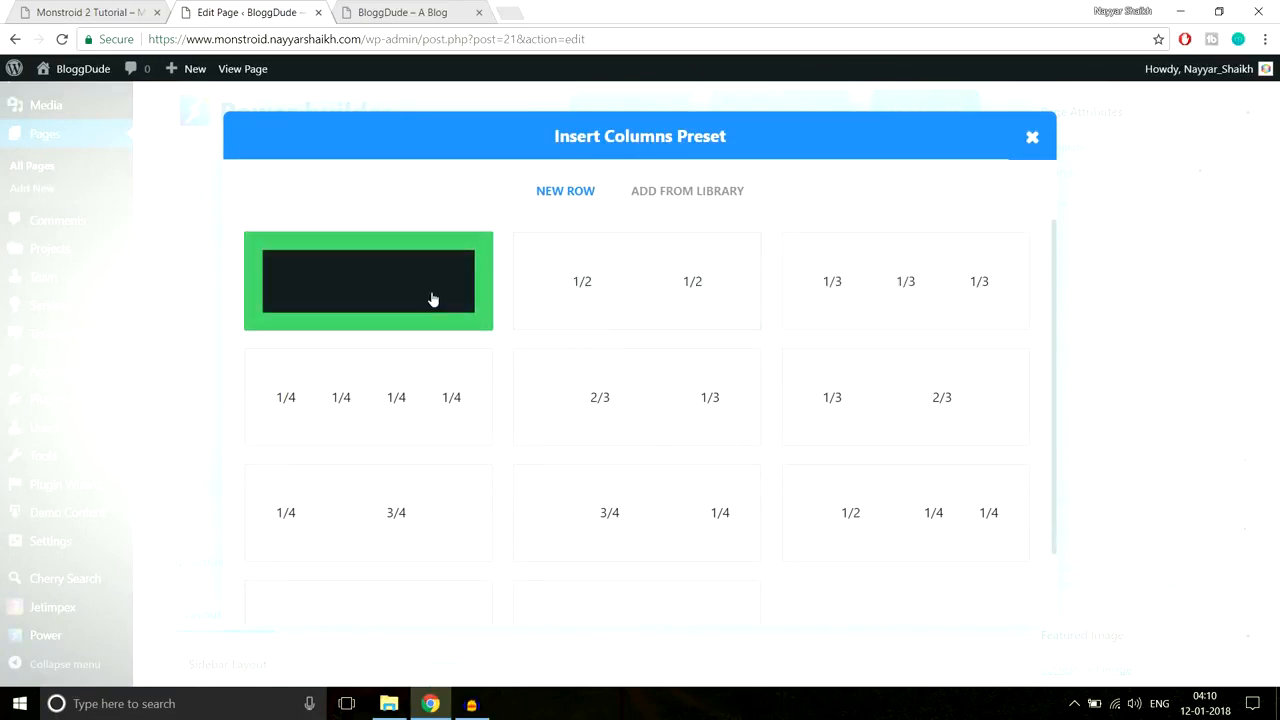
pyautogui.click(431, 297)
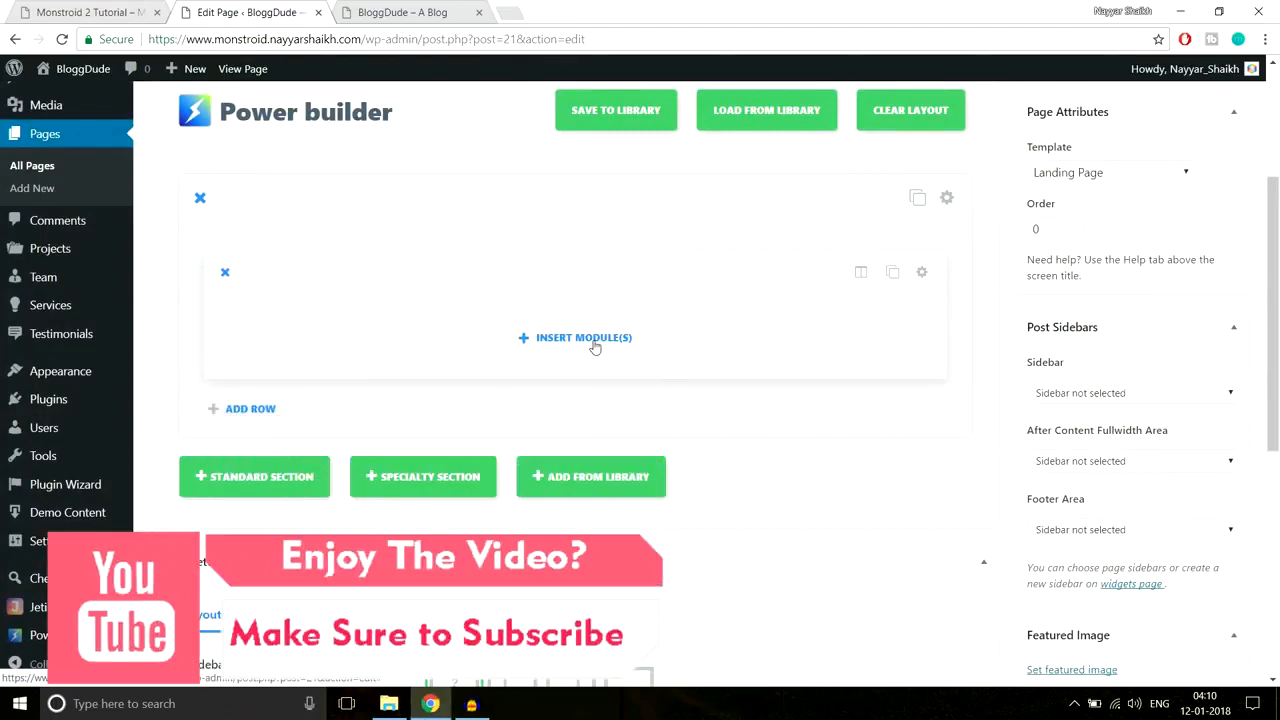
pyautogui.click(579, 339)
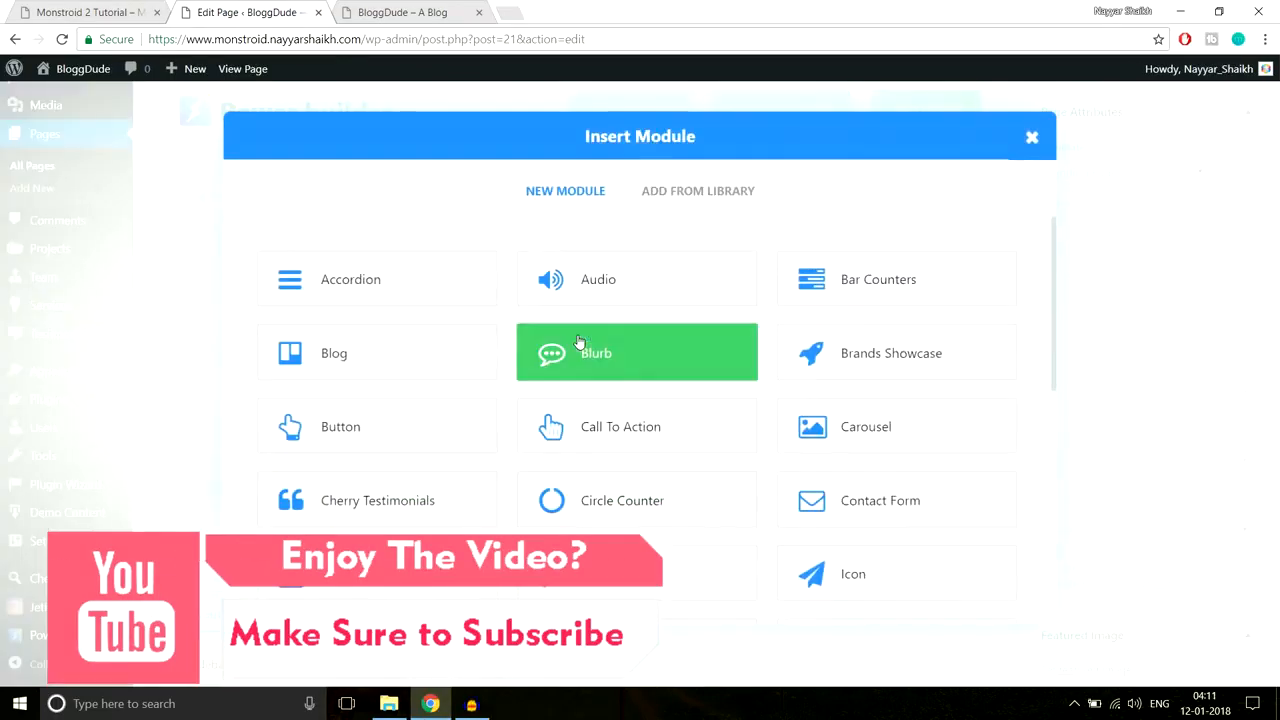
# Step: Look at the demo hero heading for reference, then return to the module chooser
pyautogui.scroll(-5, 958, 388)
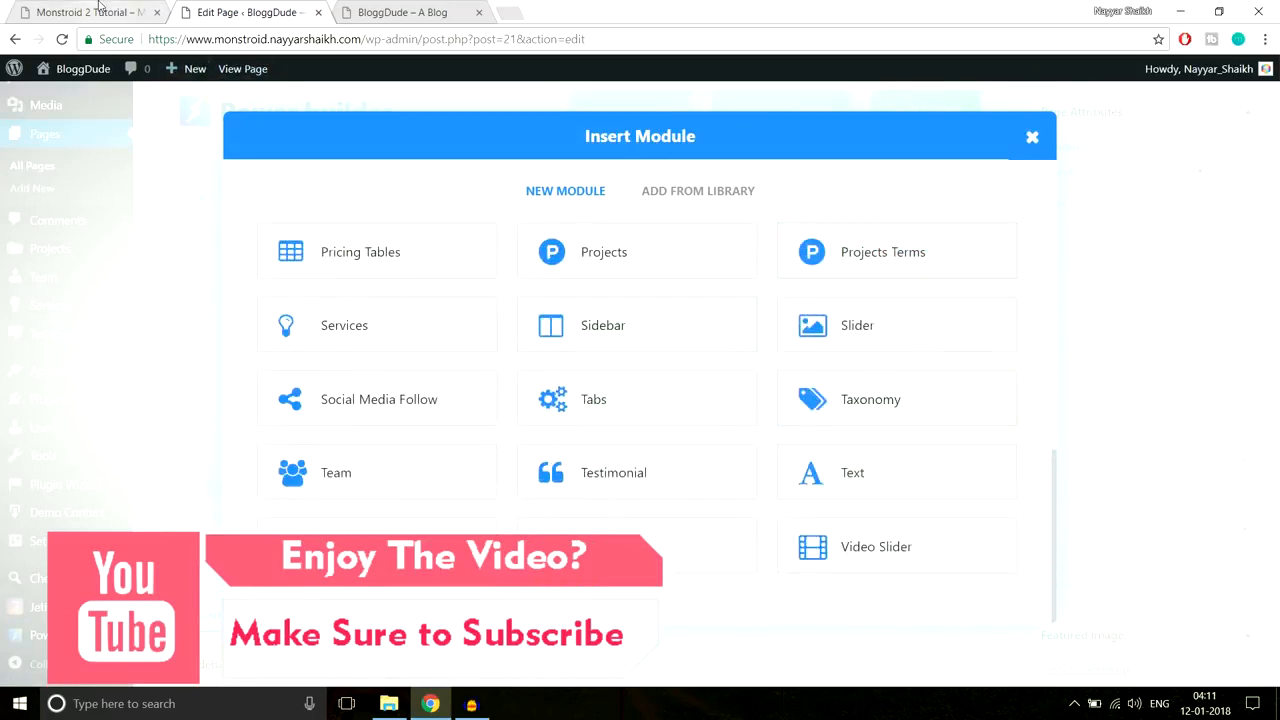
pyautogui.hotkey('ctrl', 'shift', 'Tab')
pyautogui.moveTo(484, 288); pyautogui.dragTo(629, 322)
pyautogui.click(408, 197)
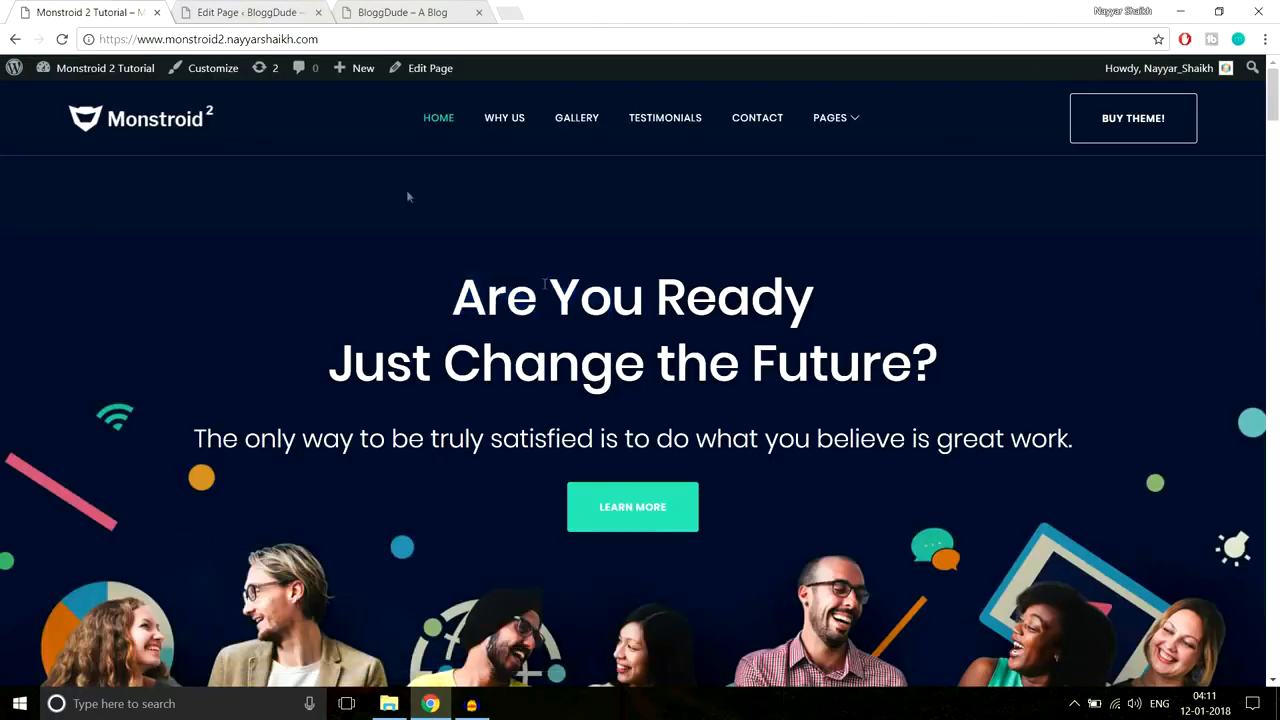
pyautogui.click(268, 9)
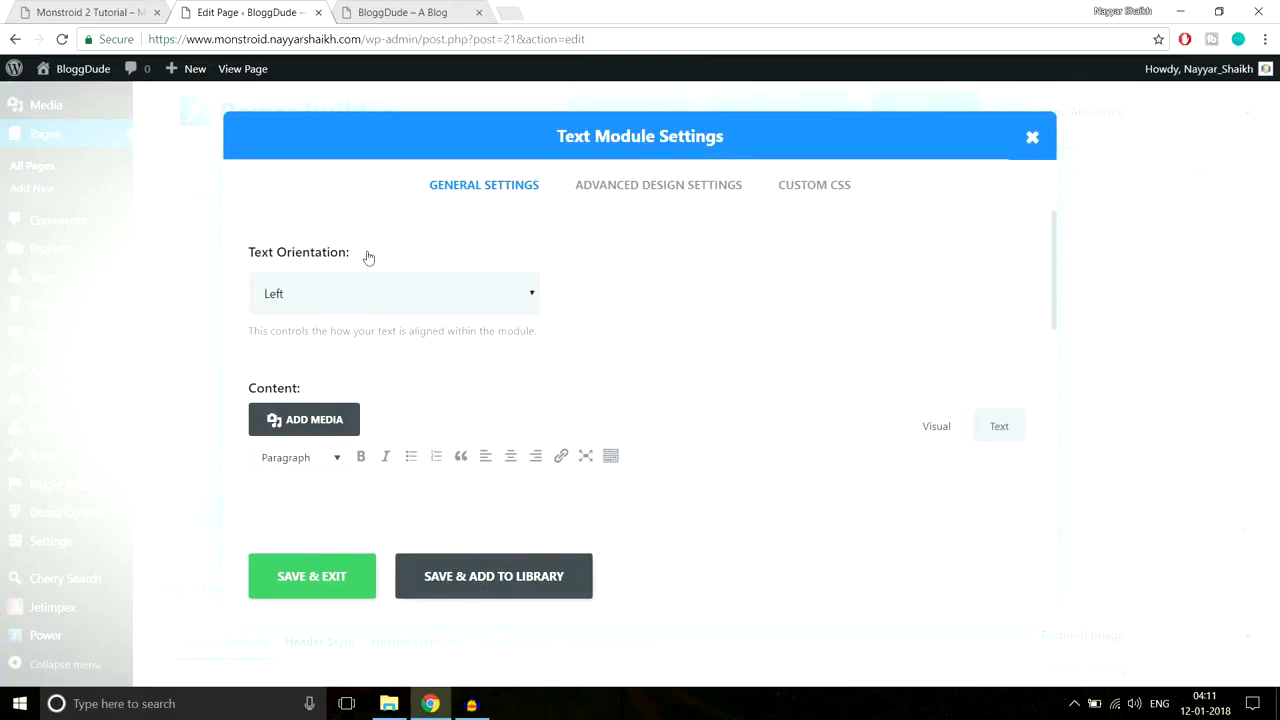
# Step: Set the Text module's orientation to centre after reviewing the demo heading and subtitle
pyautogui.click(108, 6)
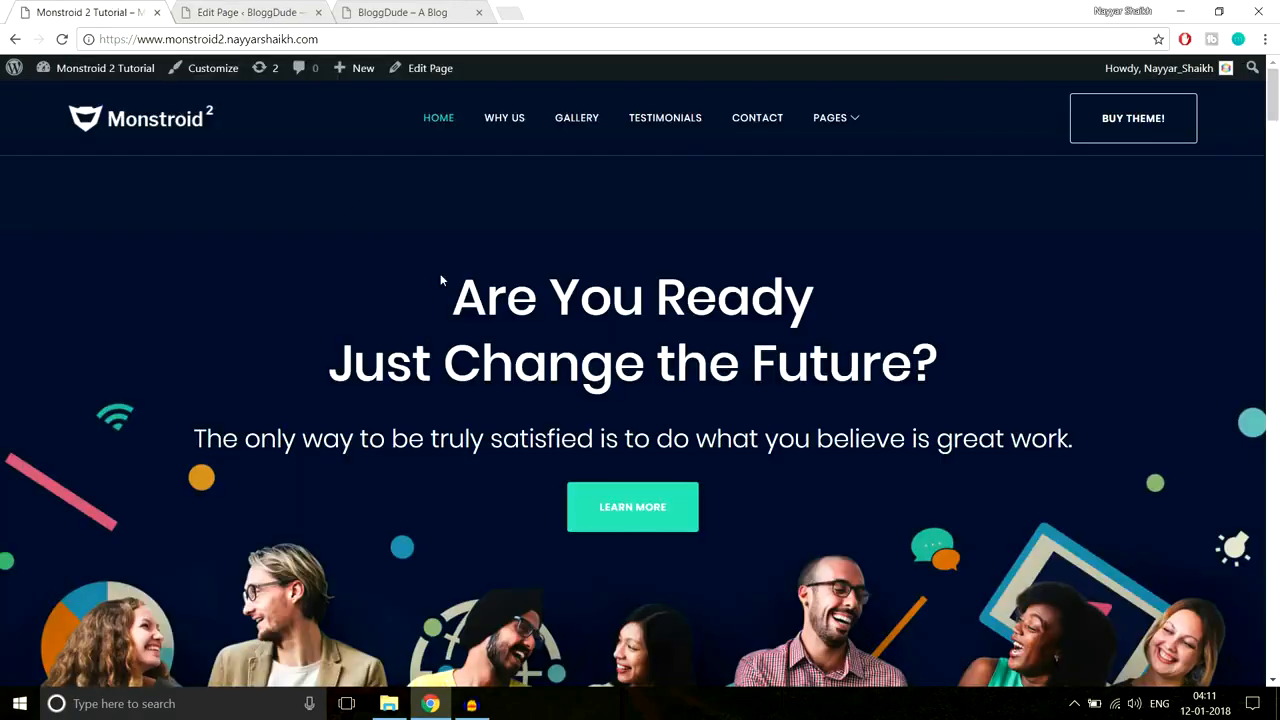
pyautogui.moveTo(441, 274); pyautogui.dragTo(1066, 452)
pyautogui.click(983, 412)
pyautogui.click(245, 12)
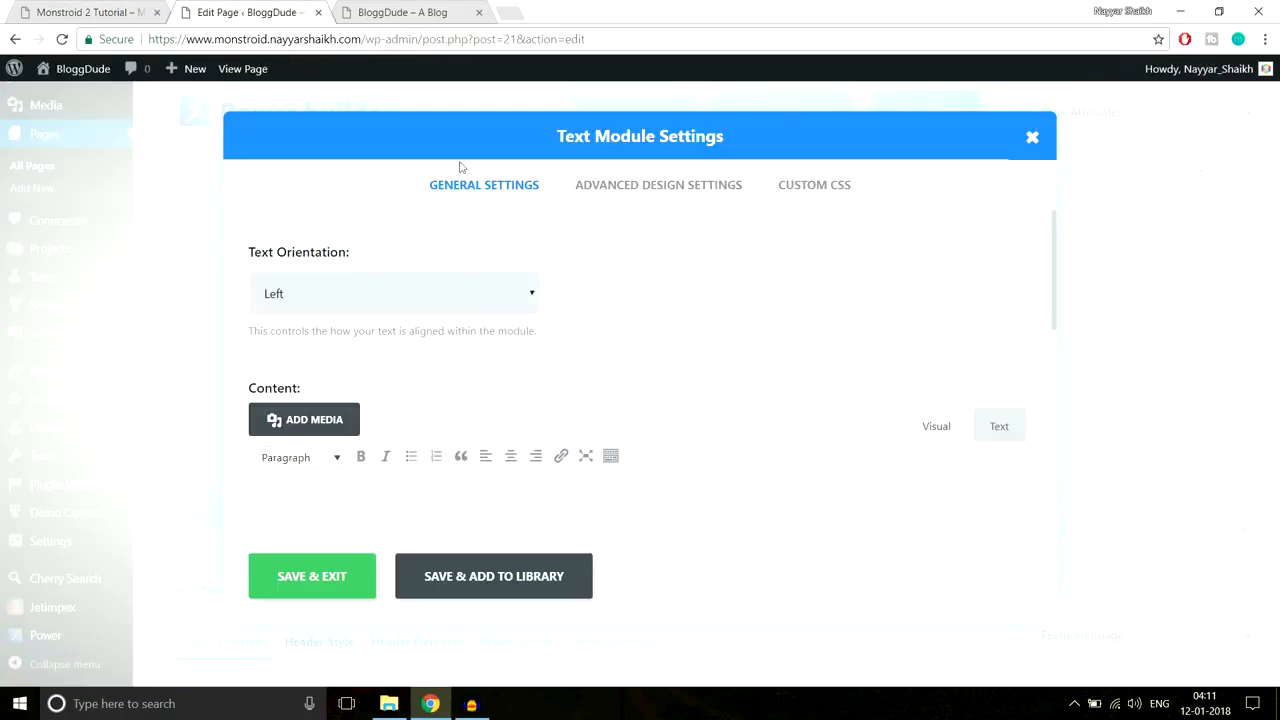
pyautogui.click(398, 313)
pyautogui.click(374, 343)
pyautogui.scroll(-2, 785, 347)
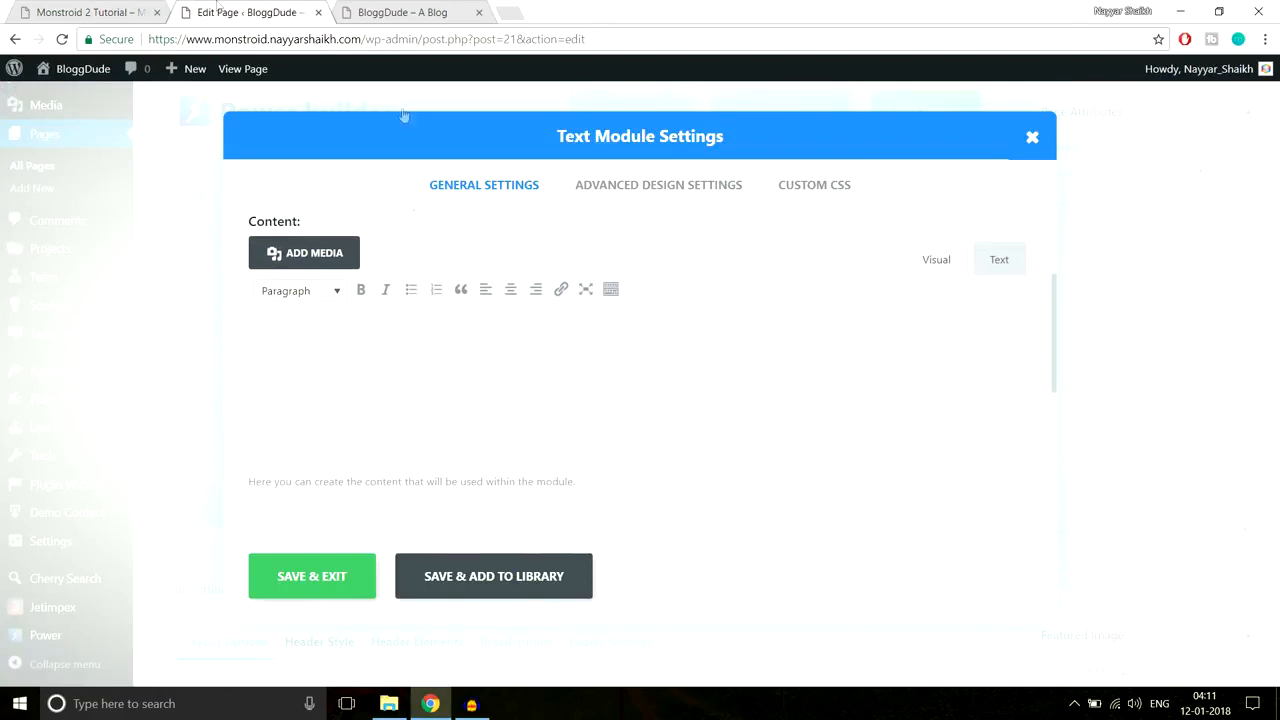
# Step: Copy the hero heading and tagline from the live Monstroid 2 site into the module
pyautogui.click(112, 10)
pyautogui.moveTo(448, 285); pyautogui.dragTo(1110, 432)
pyautogui.hotkey('ctrl', 'c')
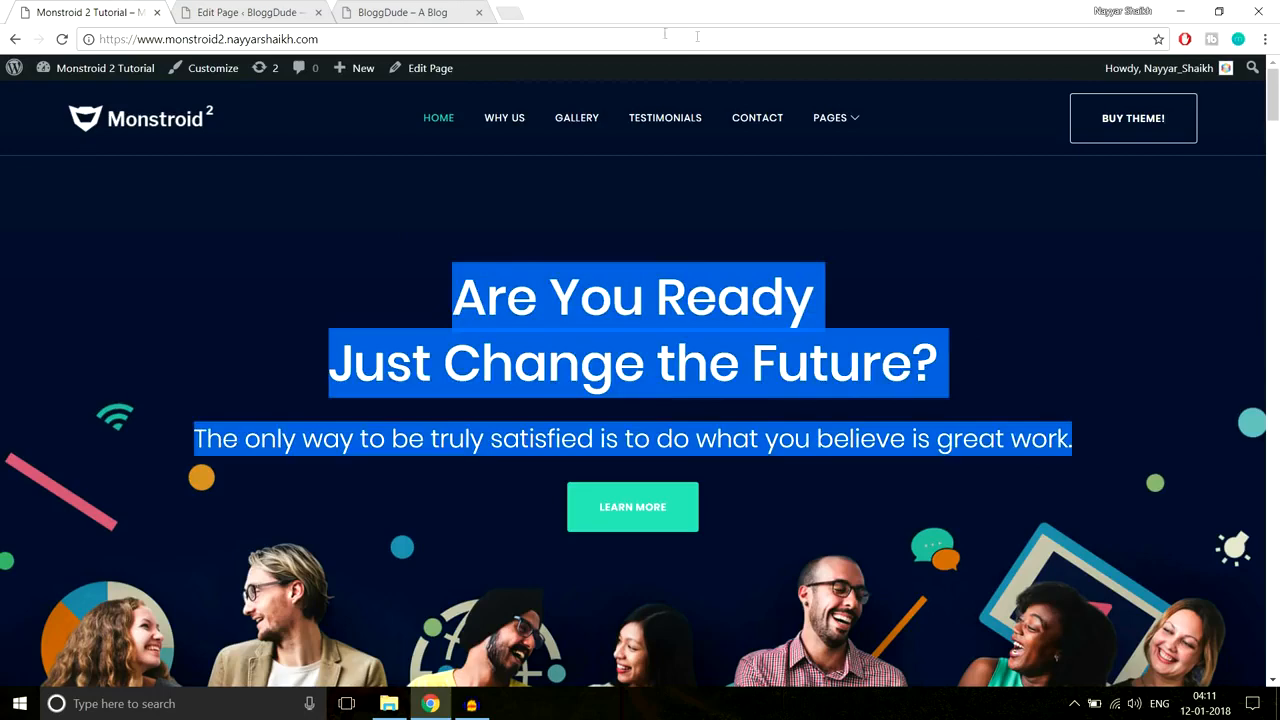
pyautogui.click(245, 12)
pyautogui.hotkey('ctrl', 'v')
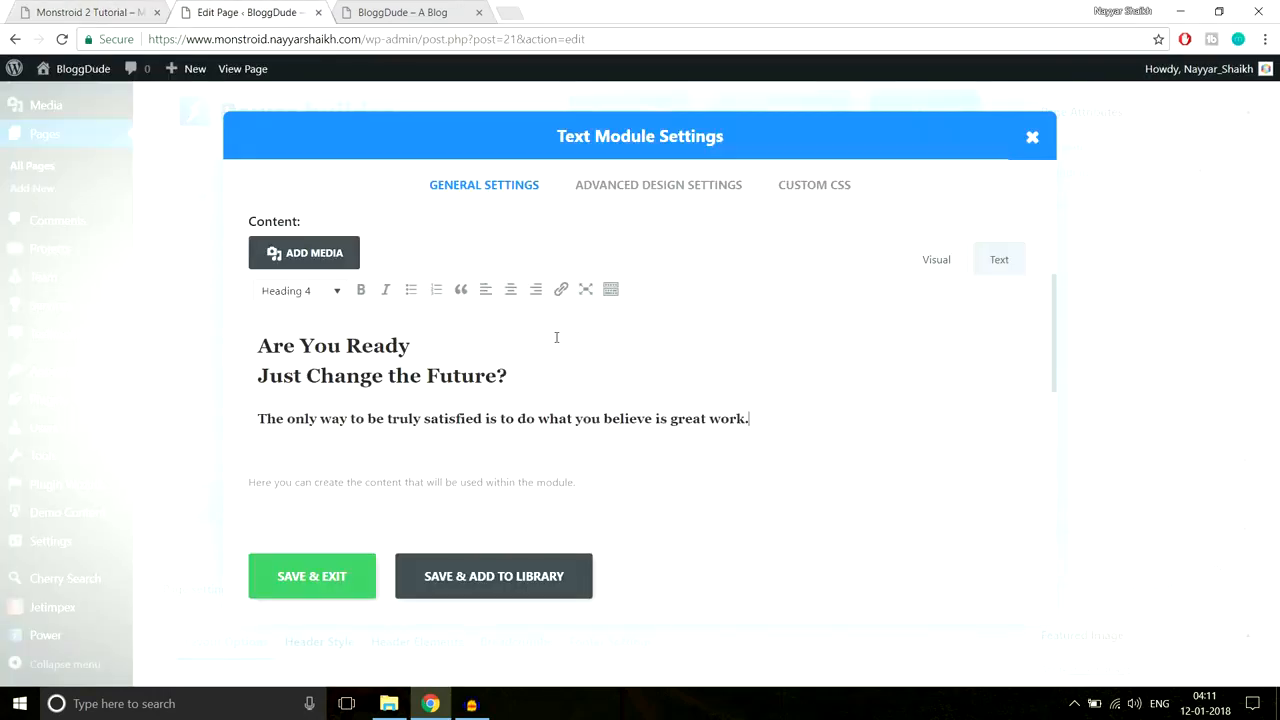
pyautogui.moveTo(515, 375); pyautogui.dragTo(237, 348)
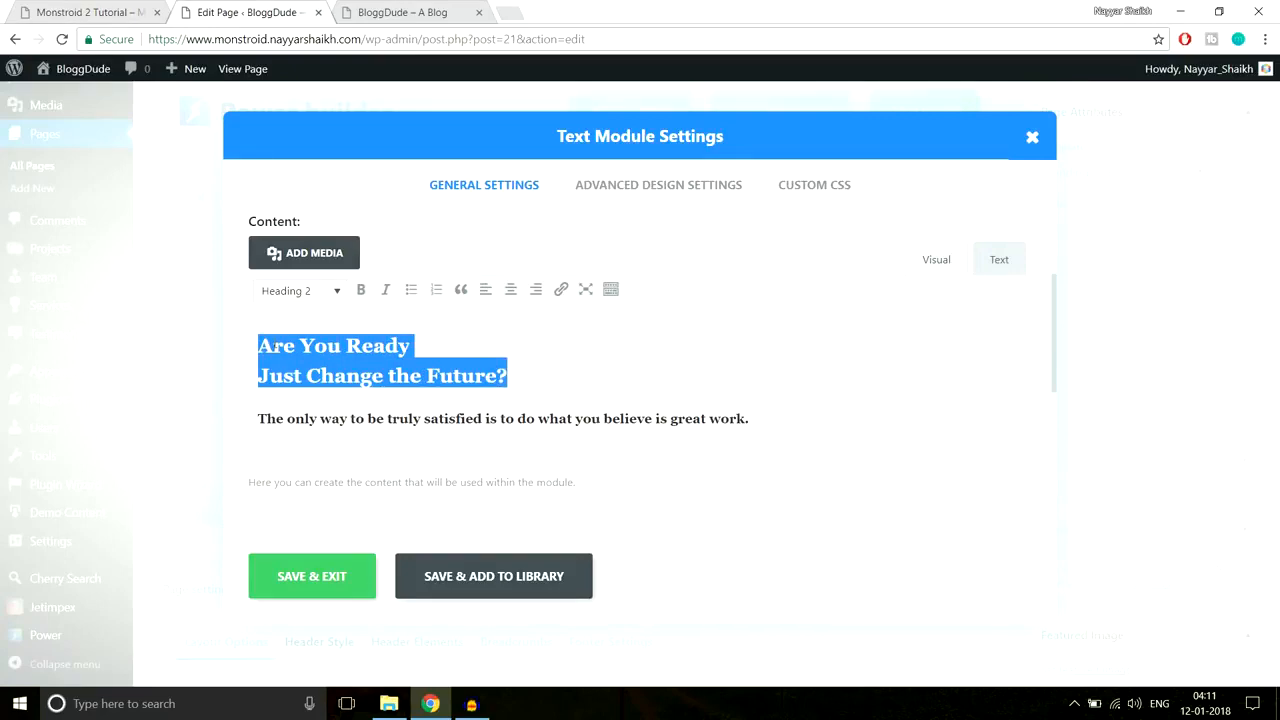
# Step: Format the 'Are You Ready / Just Change the Future?' lines as Heading 2
pyautogui.hotkey('ctrl', 'shift', 'Tab')
pyautogui.click(849, 358)
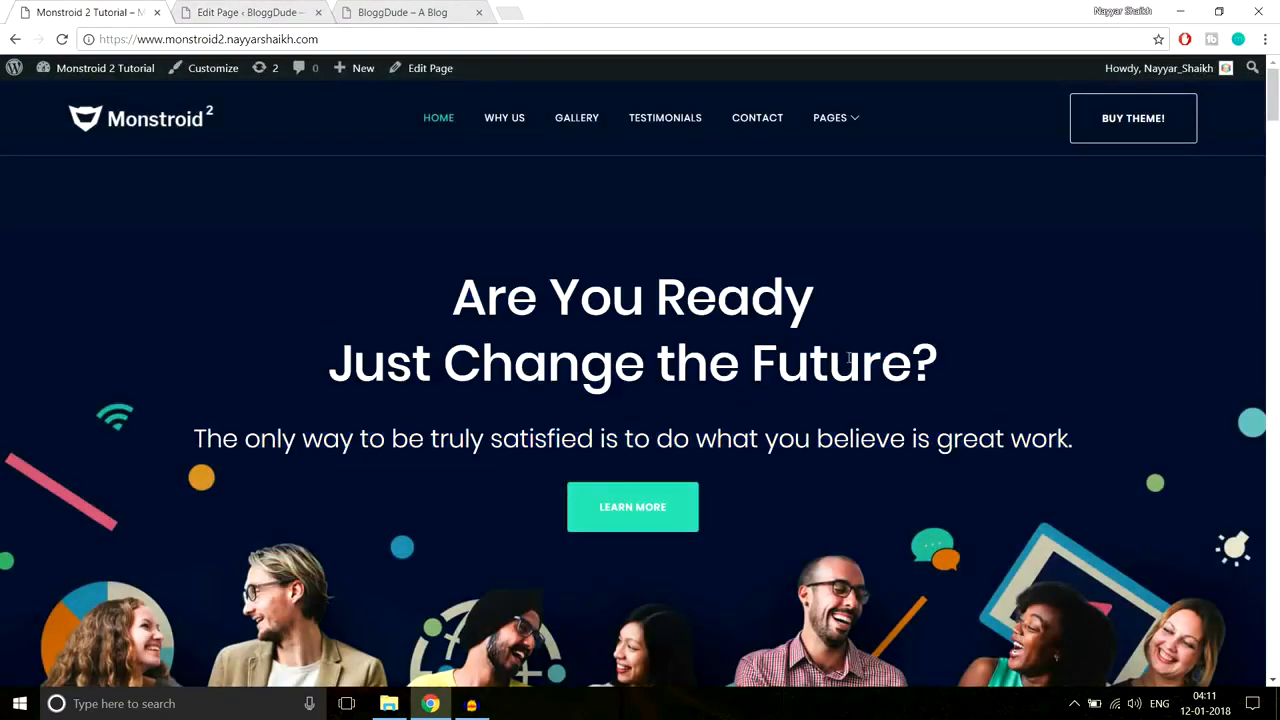
pyautogui.moveTo(946, 369); pyautogui.dragTo(429, 286)
pyautogui.click(250, 12)
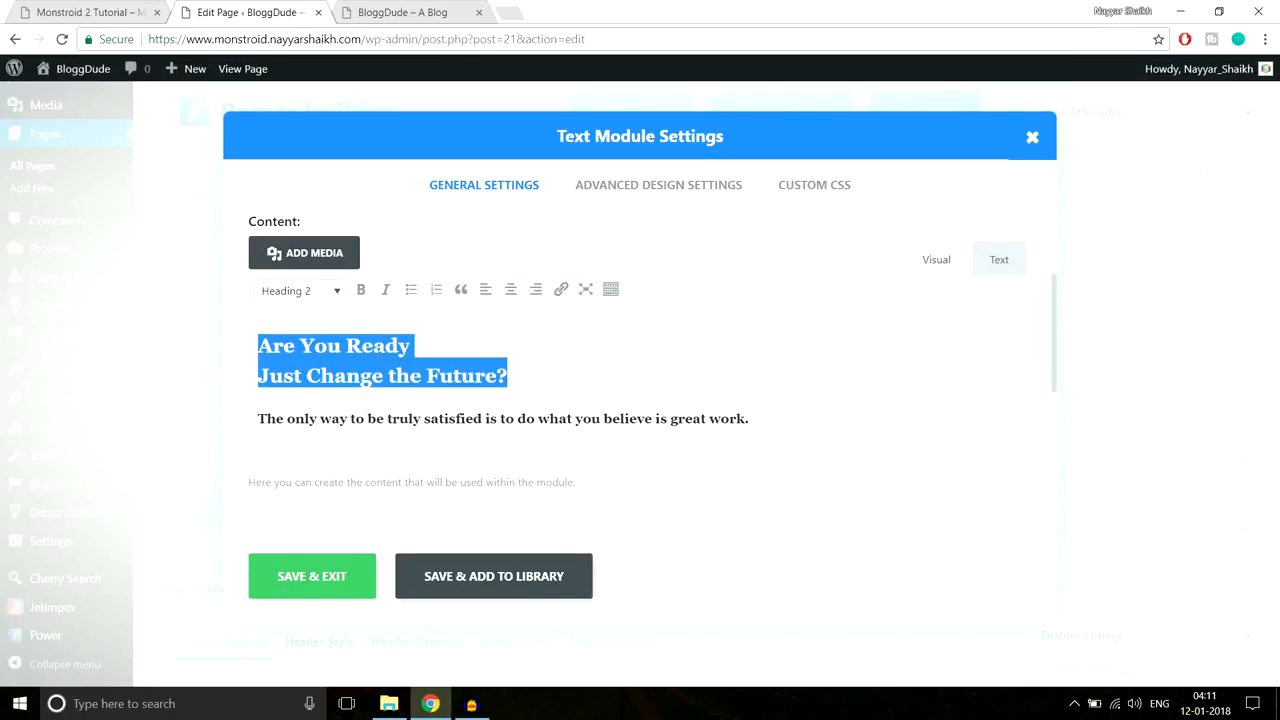
pyautogui.click(313, 295)
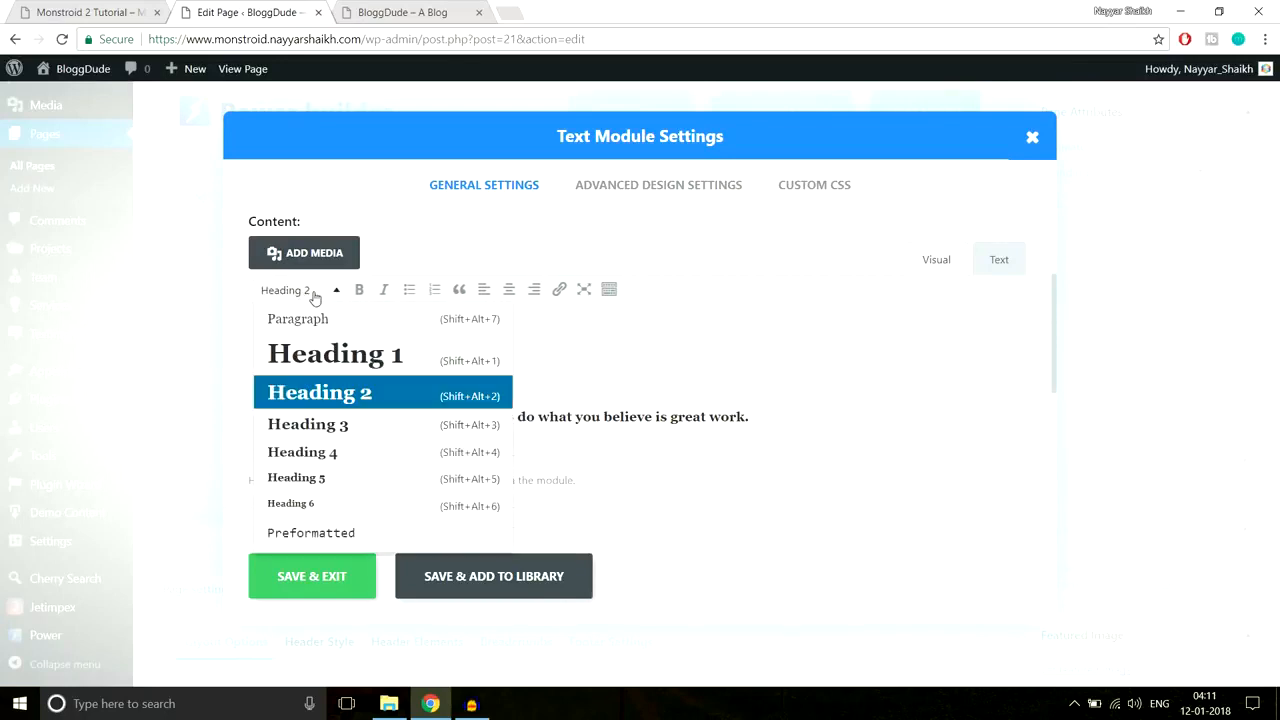
pyautogui.click(338, 395)
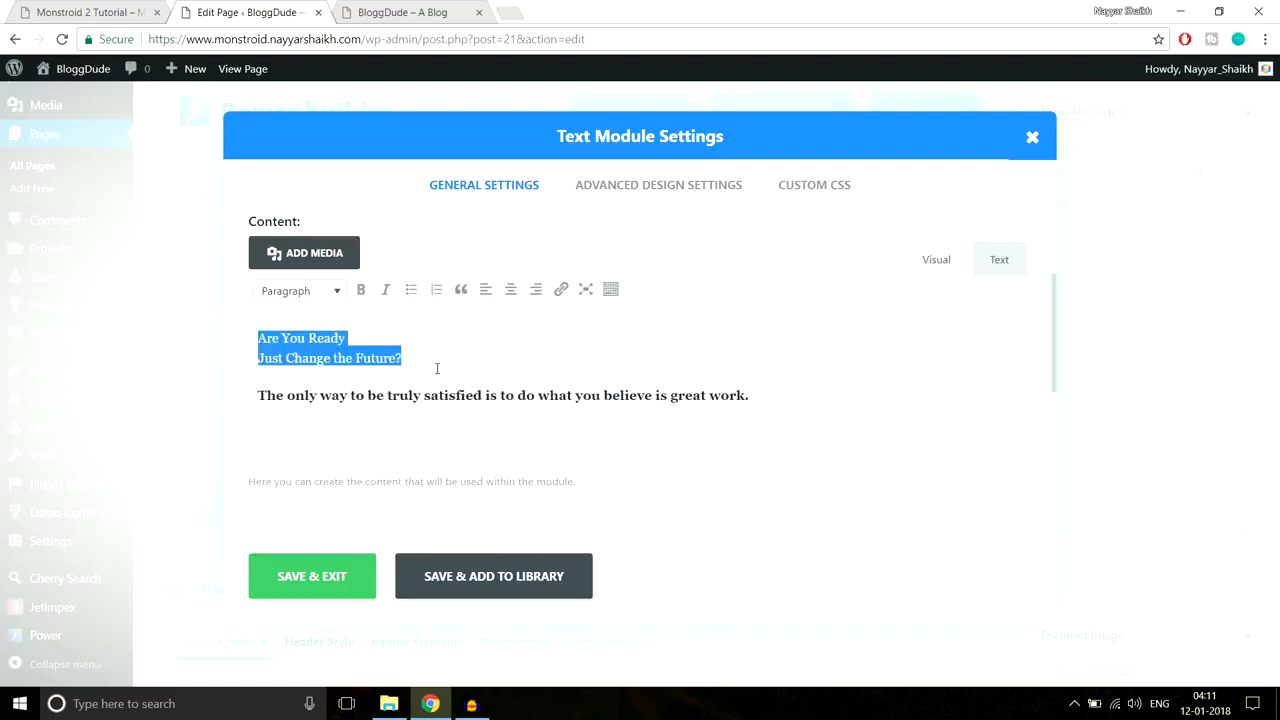
pyautogui.click(334, 290)
pyautogui.click(367, 388)
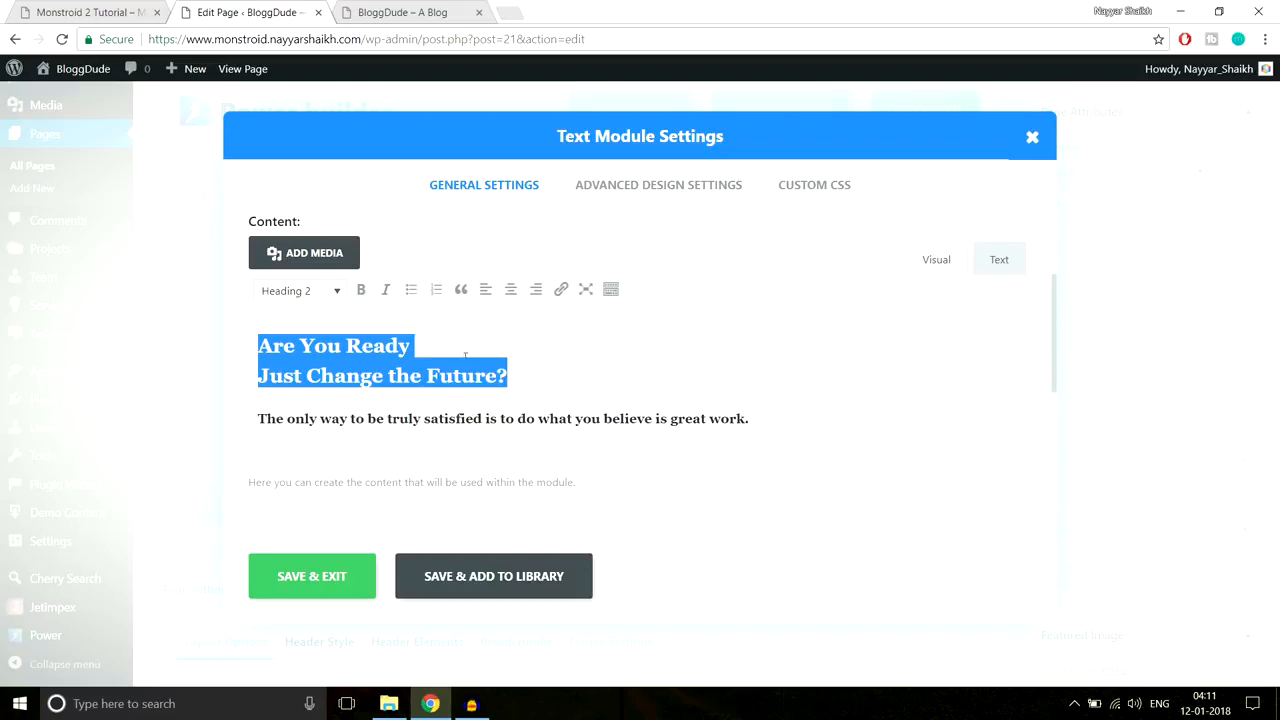
pyautogui.click(466, 418)
pyautogui.moveTo(783, 417); pyautogui.dragTo(229, 412)
pyautogui.click(72, 10)
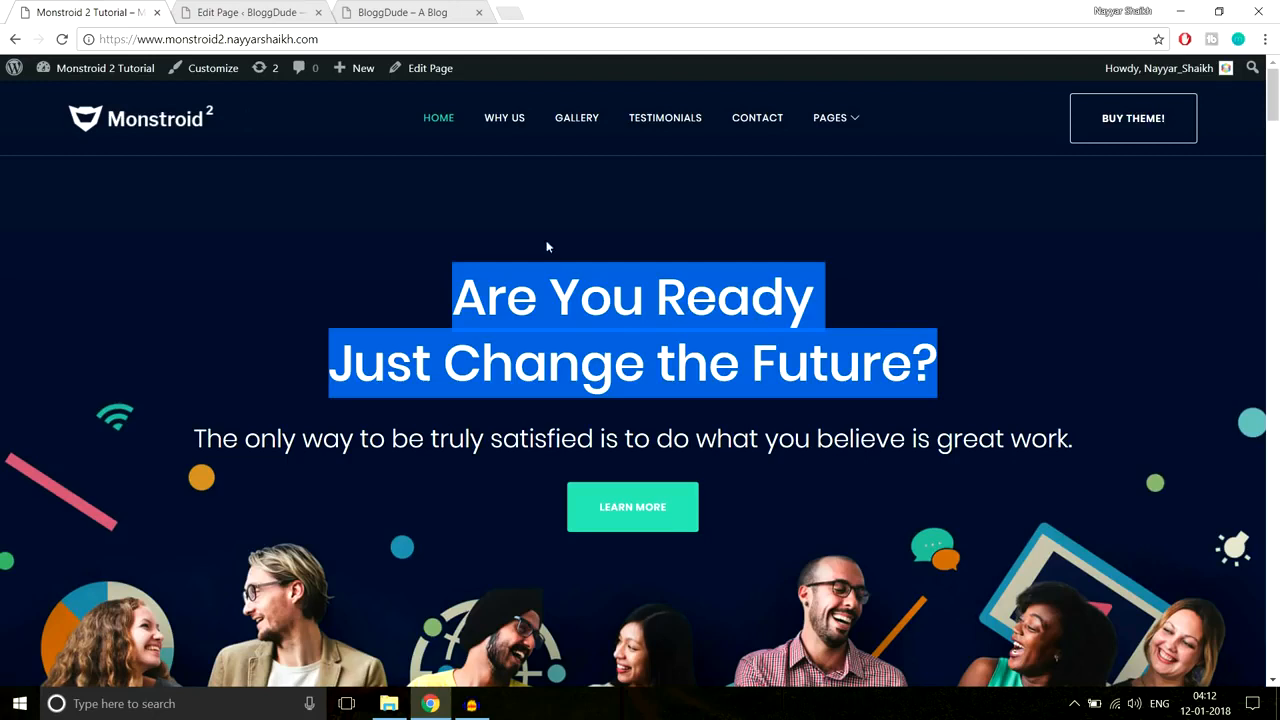
pyautogui.moveTo(1074, 438); pyautogui.dragTo(171, 429)
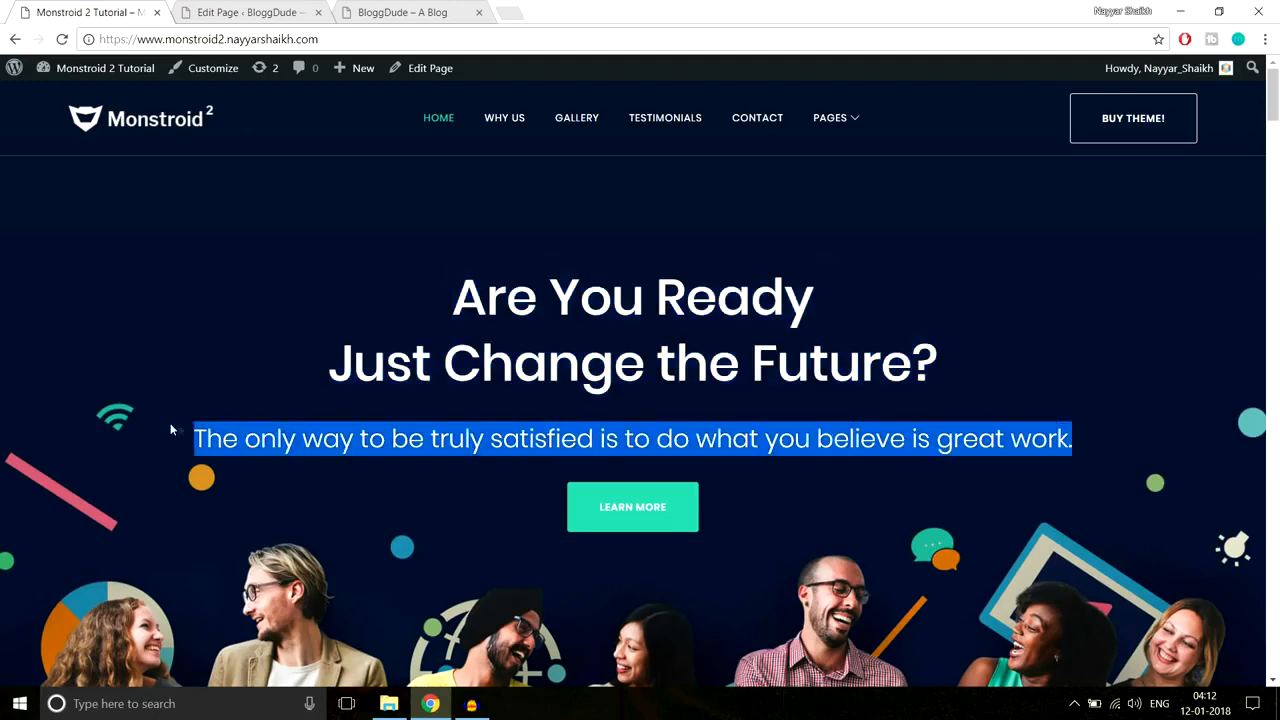
pyautogui.moveTo(455, 290); pyautogui.dragTo(975, 374)
pyautogui.moveTo(1109, 445); pyautogui.dragTo(155, 456)
pyautogui.click(247, 12)
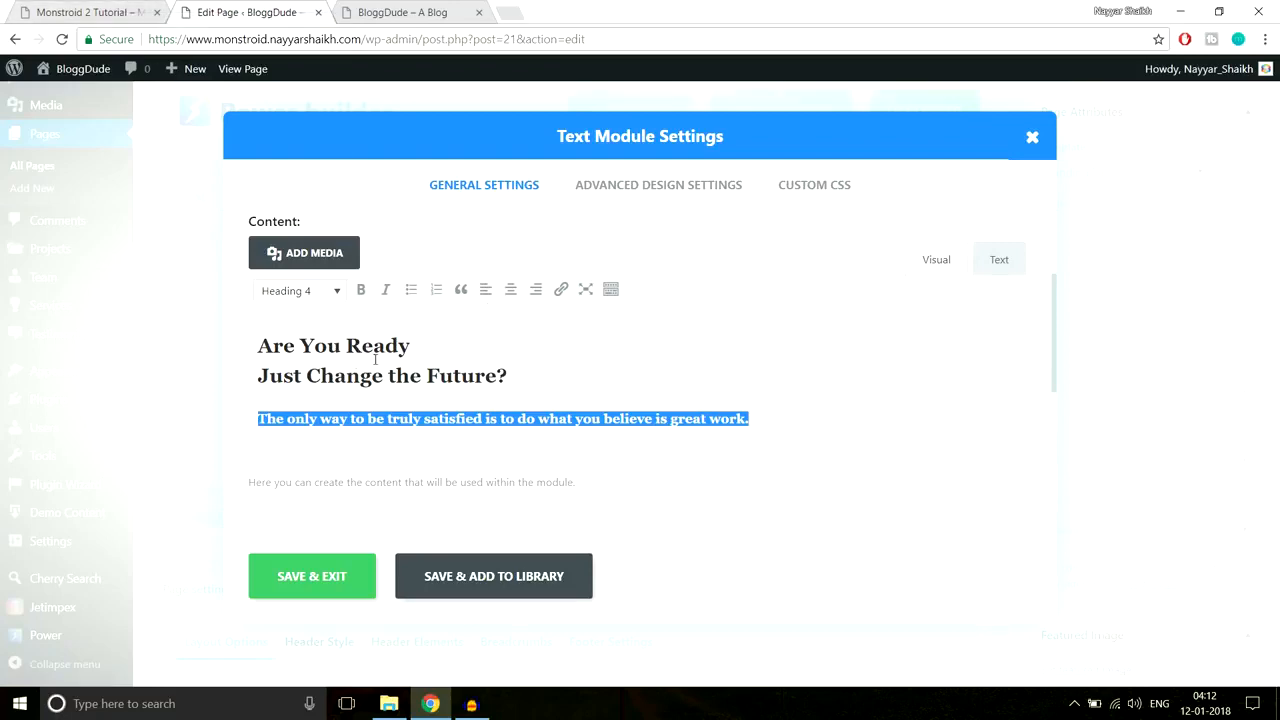
pyautogui.hotkey('ctrl', 'shift', 'Tab')
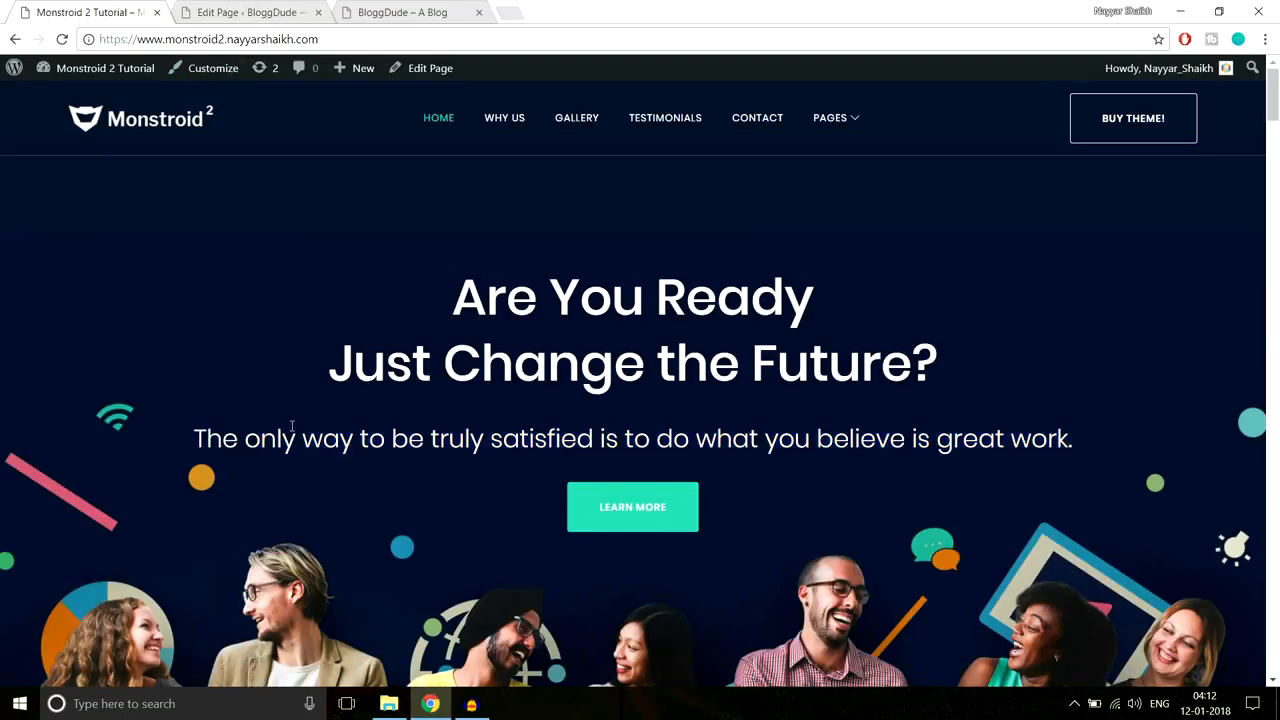
pyautogui.click(245, 12)
pyautogui.moveTo(269, 329); pyautogui.dragTo(529, 378)
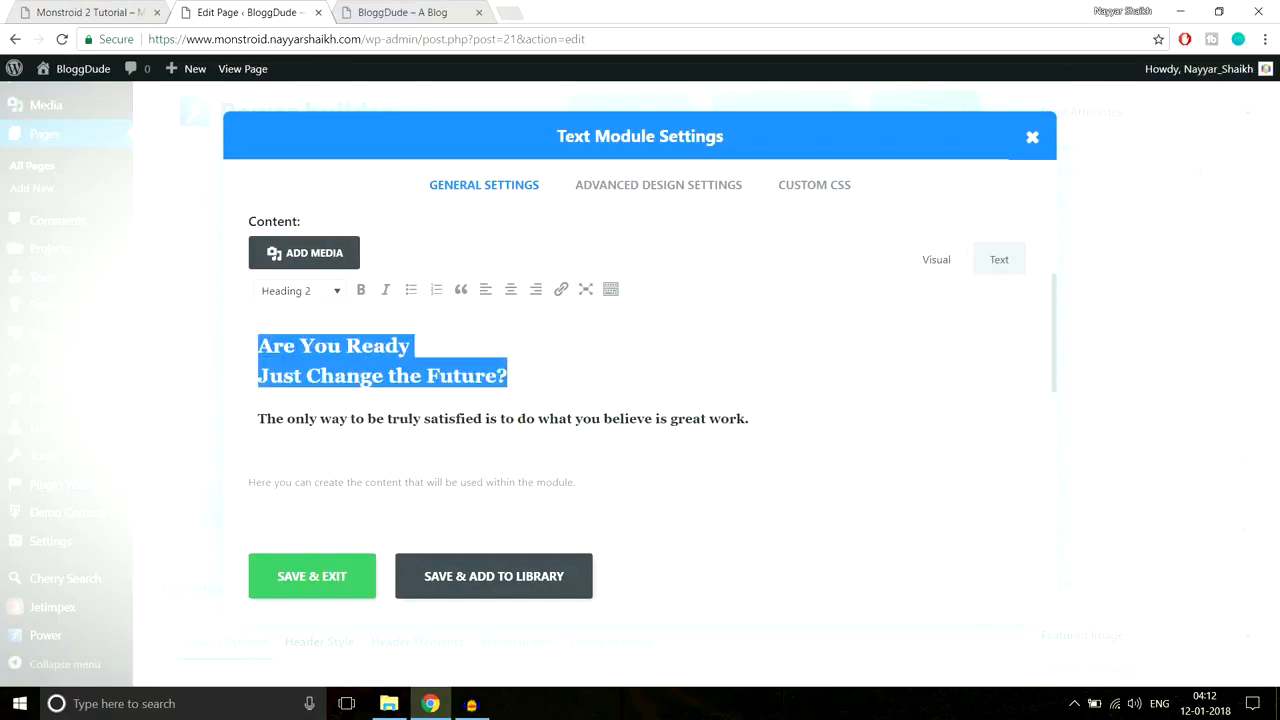
pyautogui.click(320, 291)
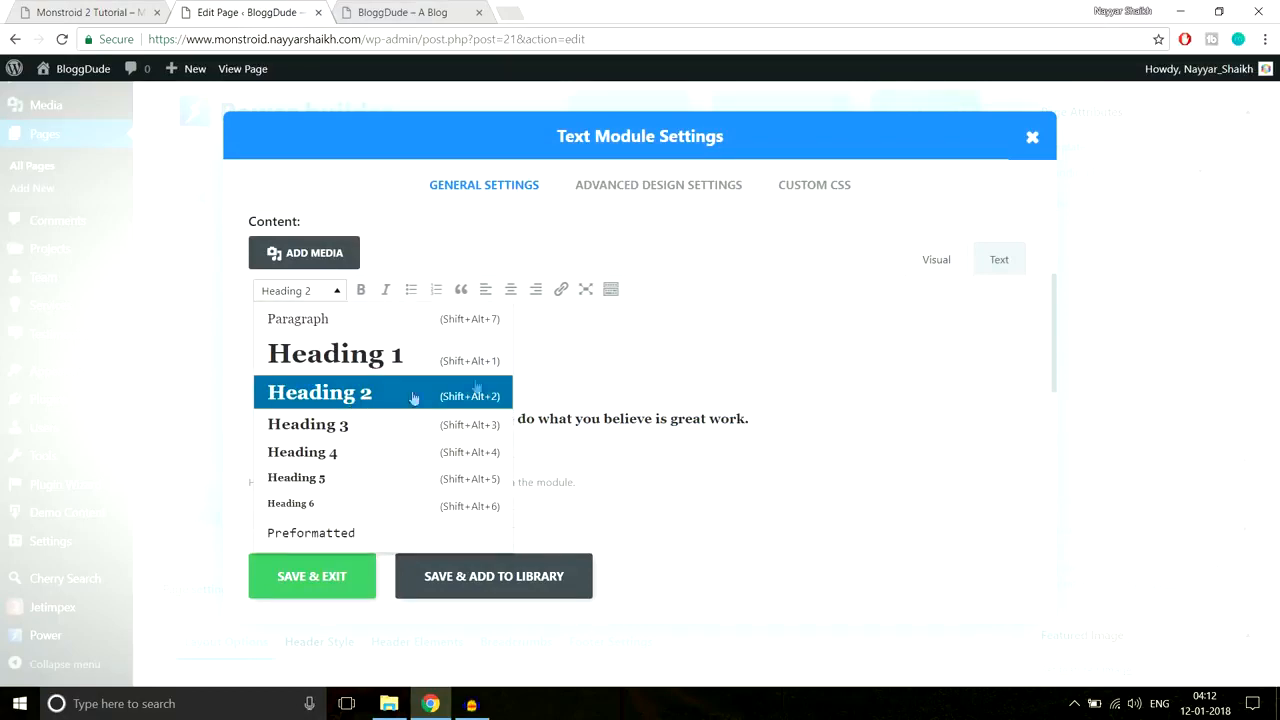
pyautogui.click(613, 379)
pyautogui.moveTo(785, 422); pyautogui.dragTo(100, 423)
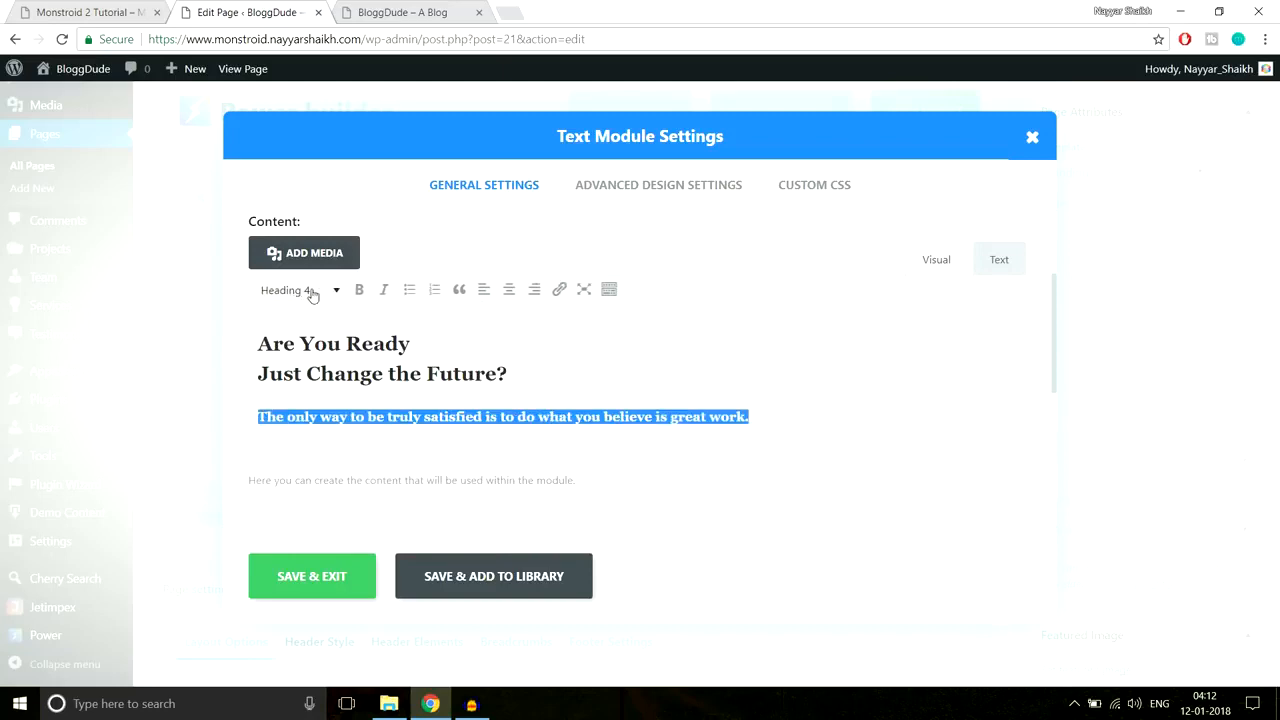
pyautogui.click(78, 8)
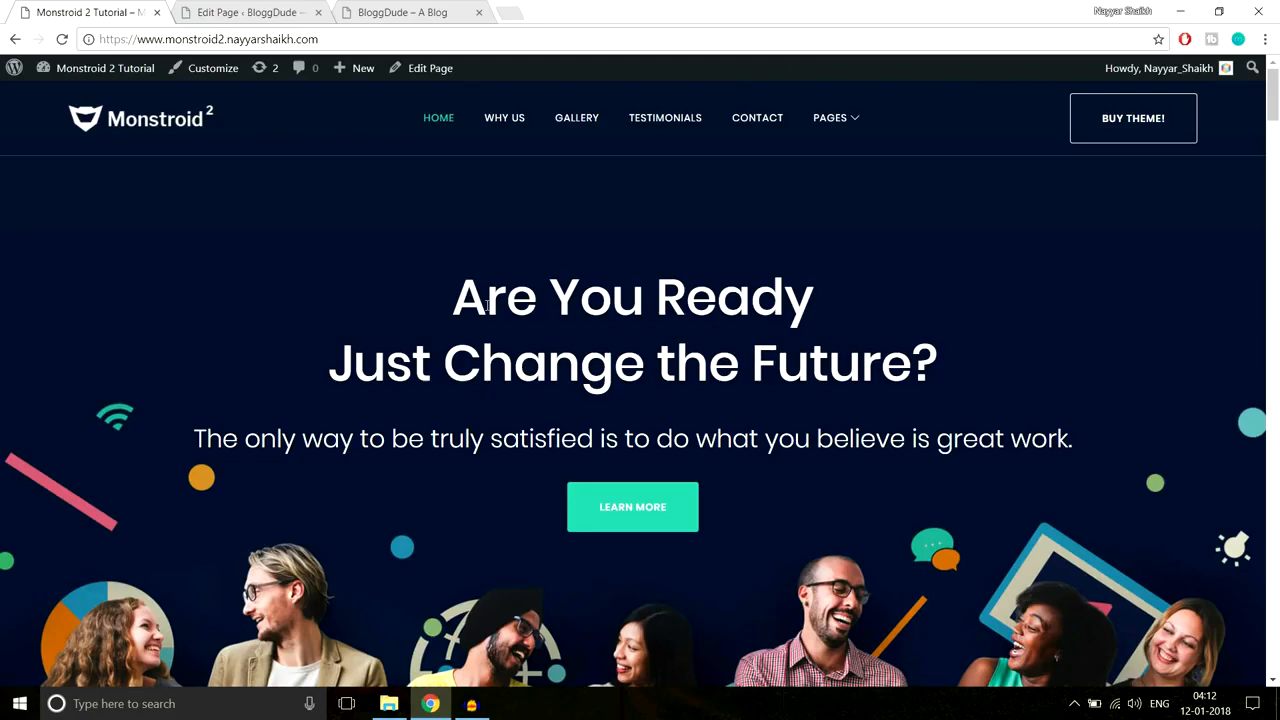
pyautogui.moveTo(440, 288); pyautogui.dragTo(1096, 428)
pyautogui.click(1096, 428)
pyautogui.click(245, 12)
pyautogui.click(578, 377)
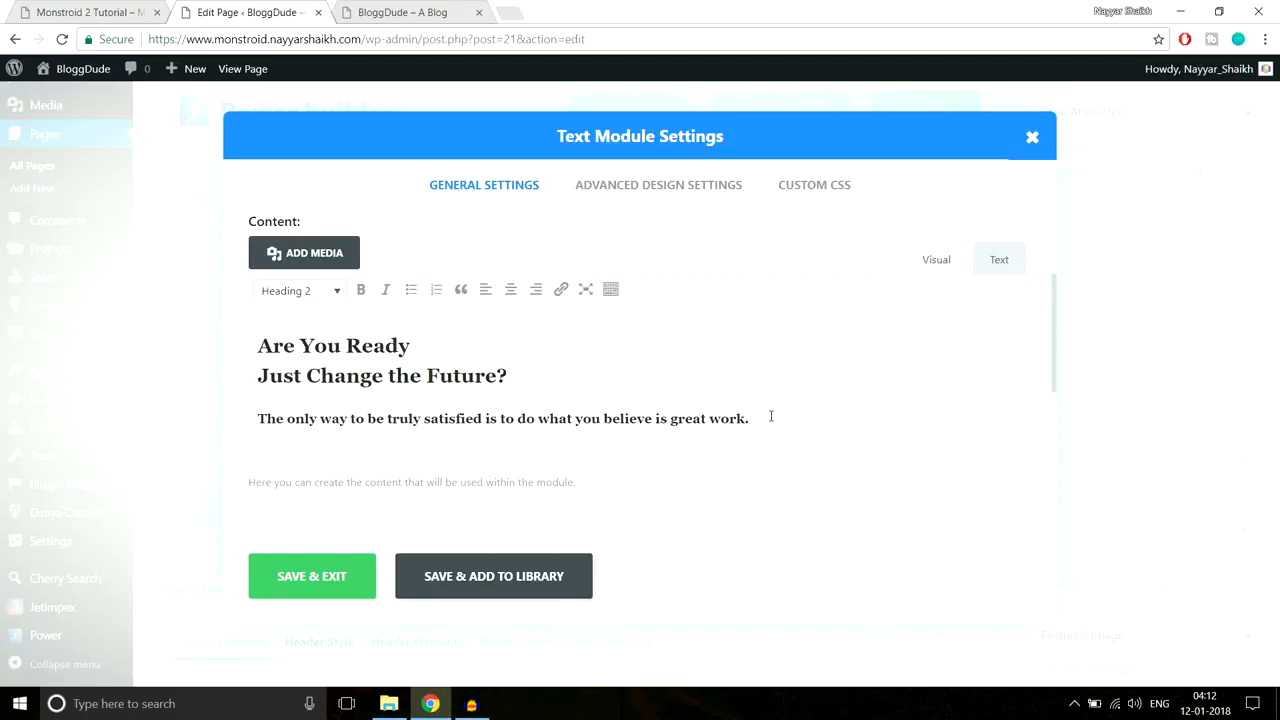
pyautogui.moveTo(771, 416); pyautogui.dragTo(225, 348)
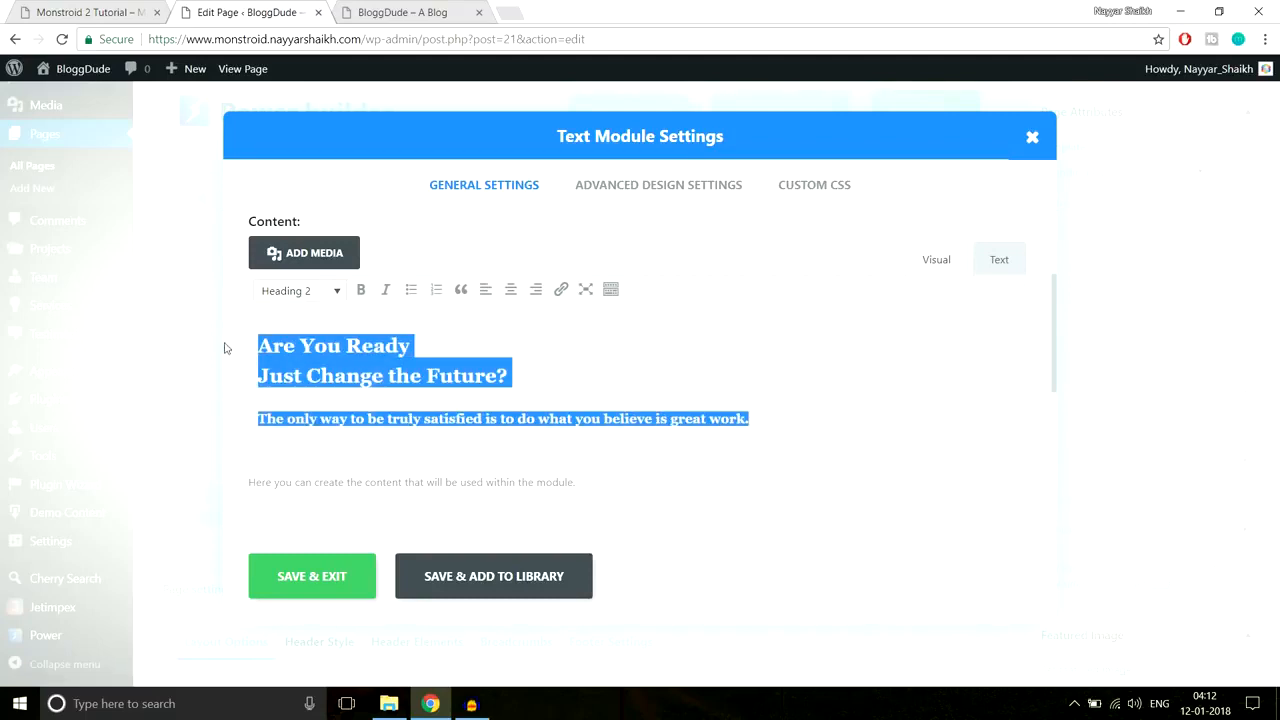
# Step: Try Sea green as the colour of the selected hero text
pyautogui.click(609, 292)
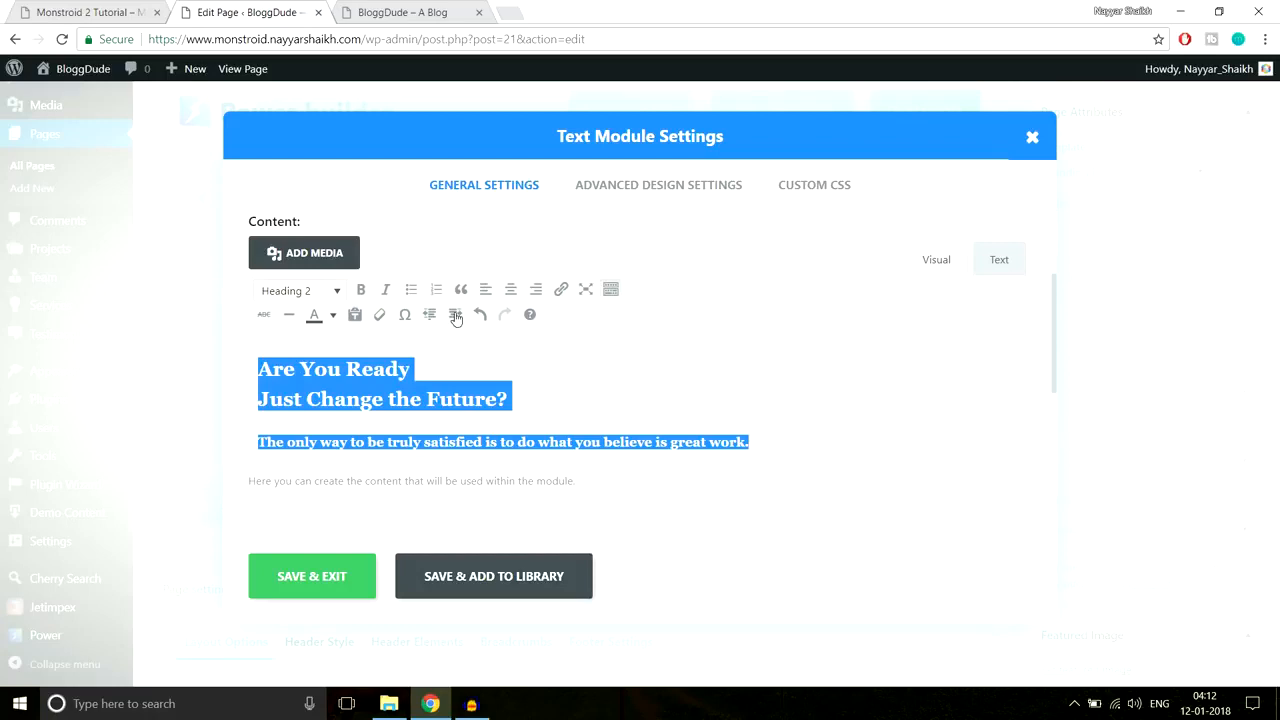
pyautogui.click(331, 316)
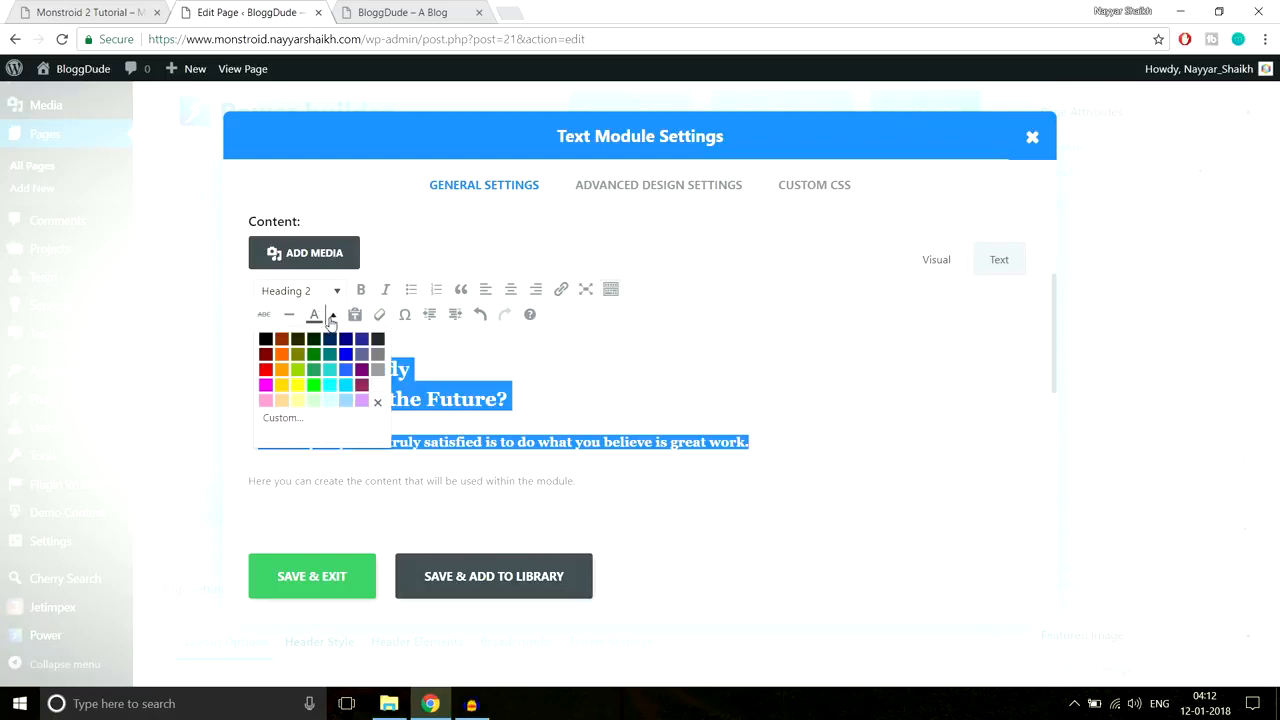
pyautogui.click(314, 372)
pyautogui.click(492, 383)
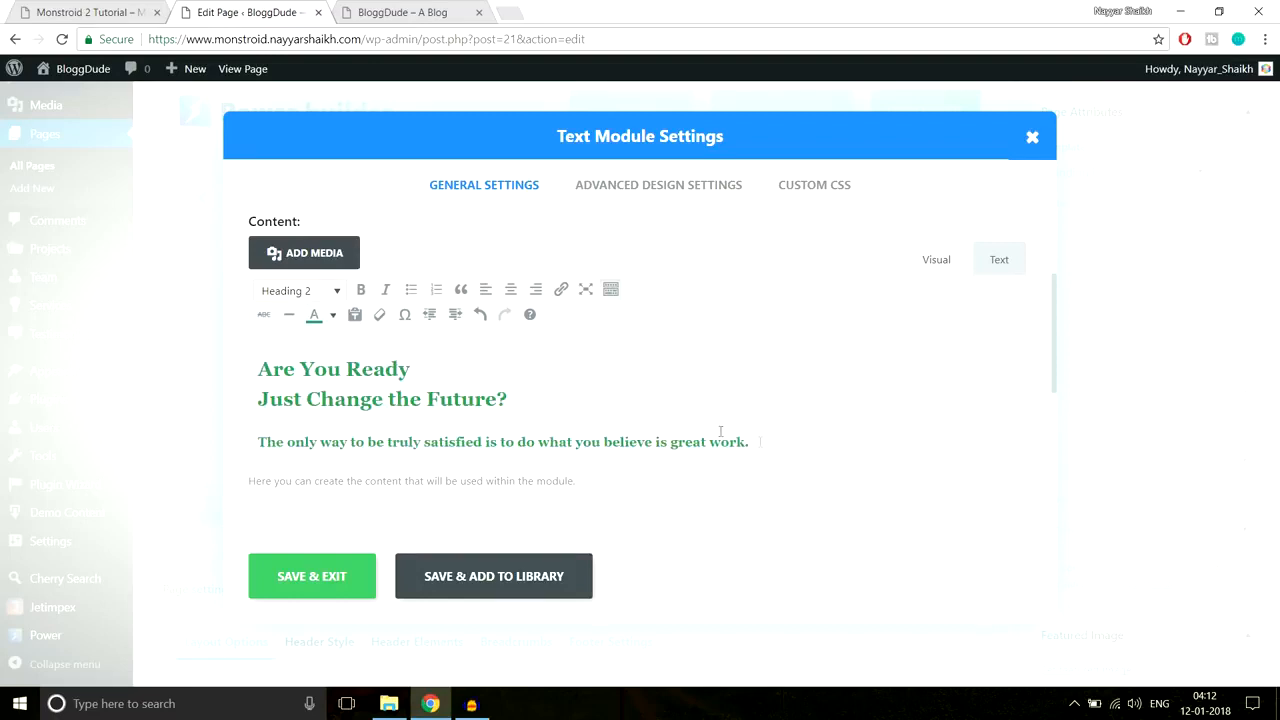
# Step: Recolour the full heading and tagline white, undoing an accidental deletion
pyautogui.moveTo(774, 442); pyautogui.dragTo(253, 342)
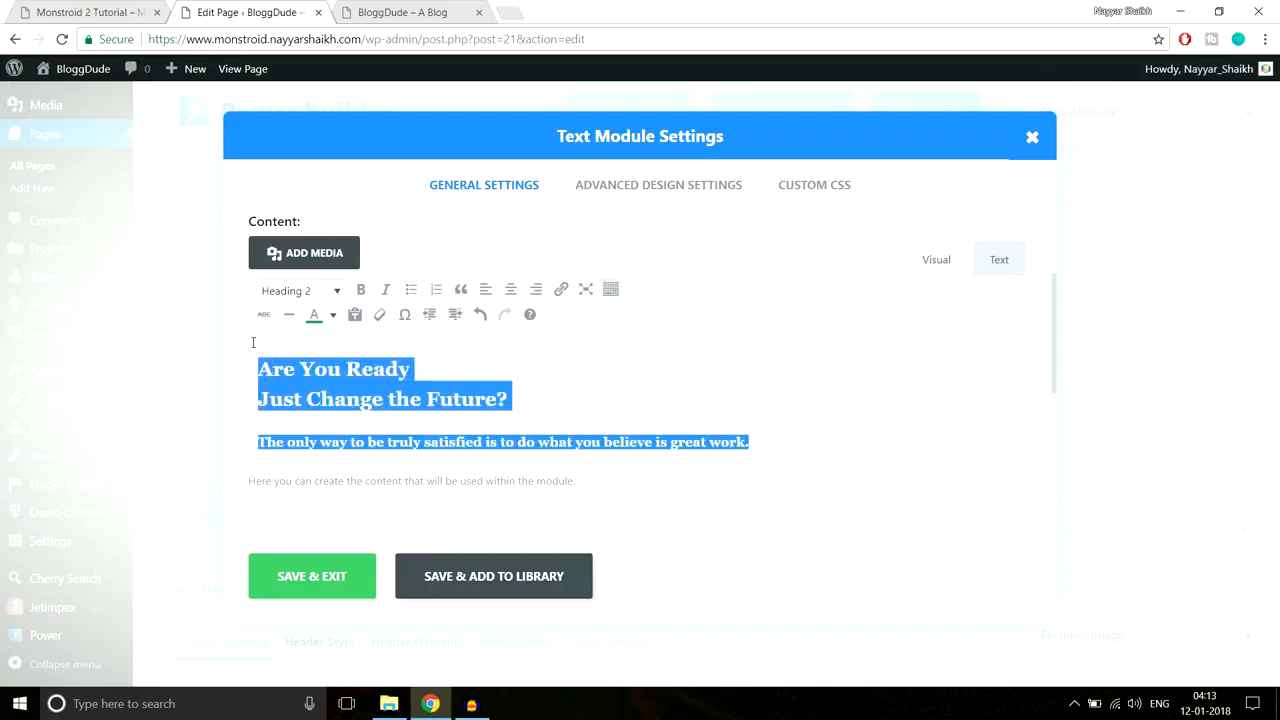
pyautogui.click(333, 316)
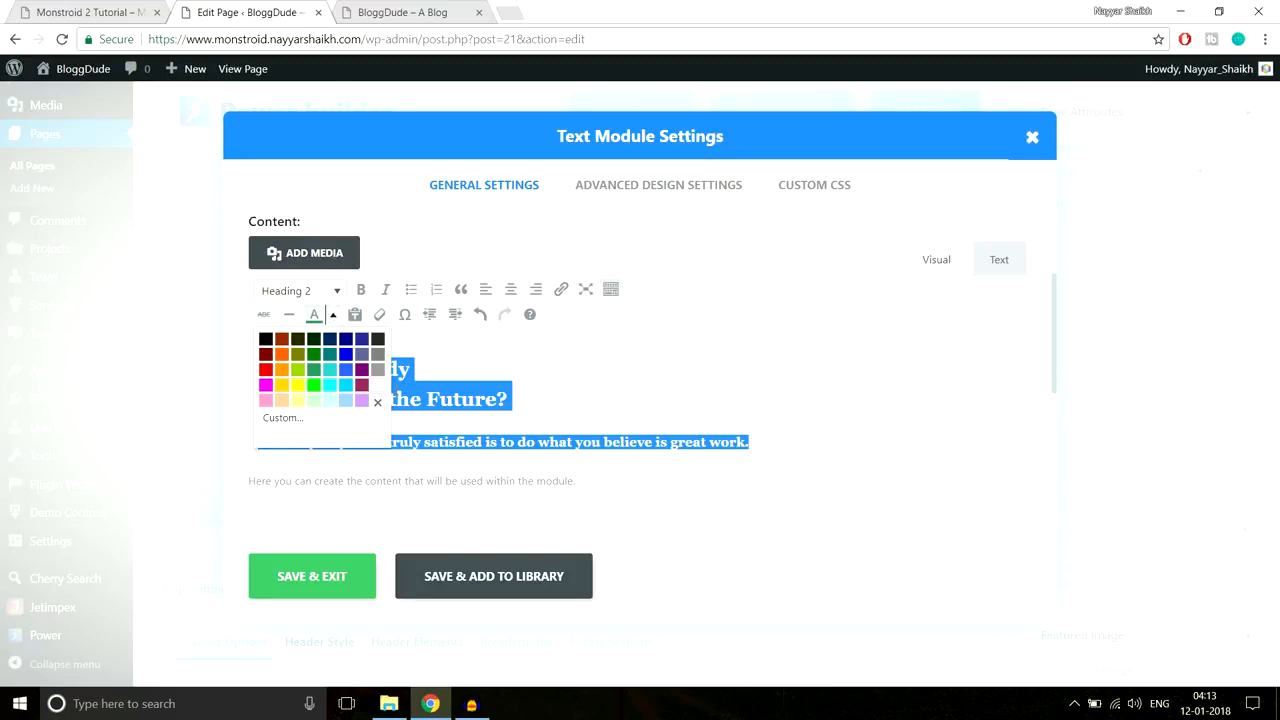
pyautogui.click(377, 402)
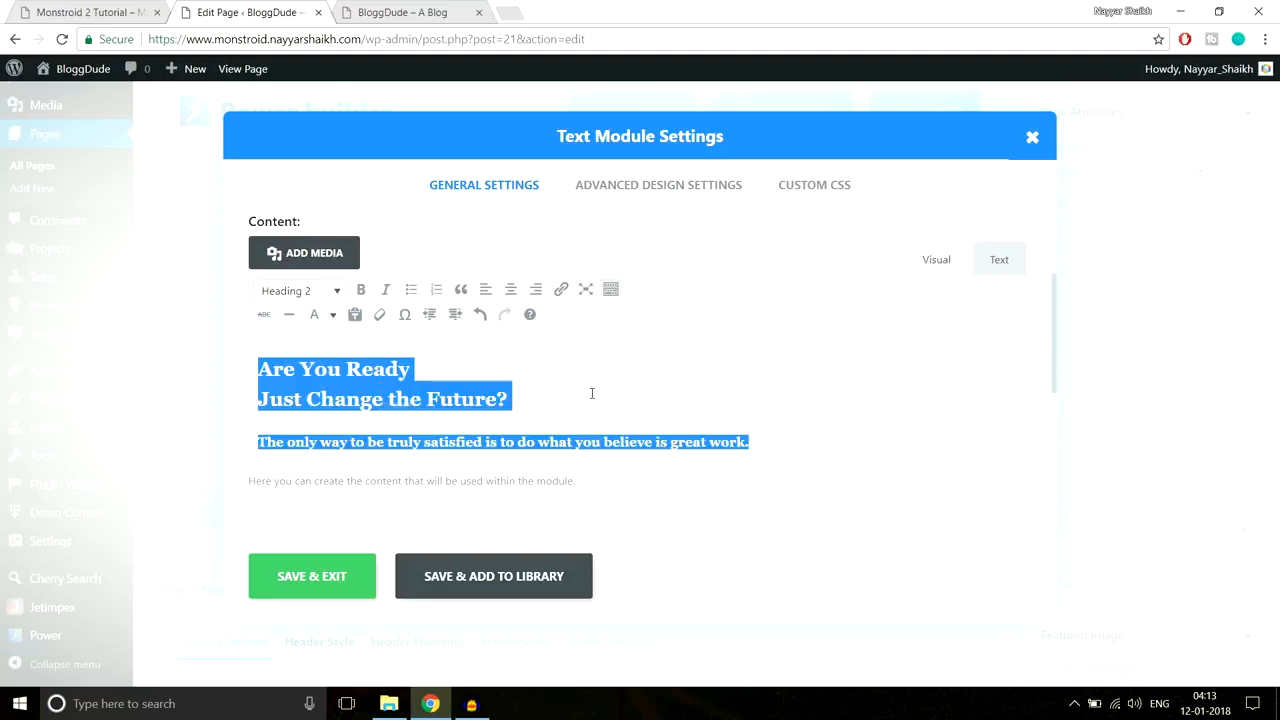
pyautogui.press('BackSpace')
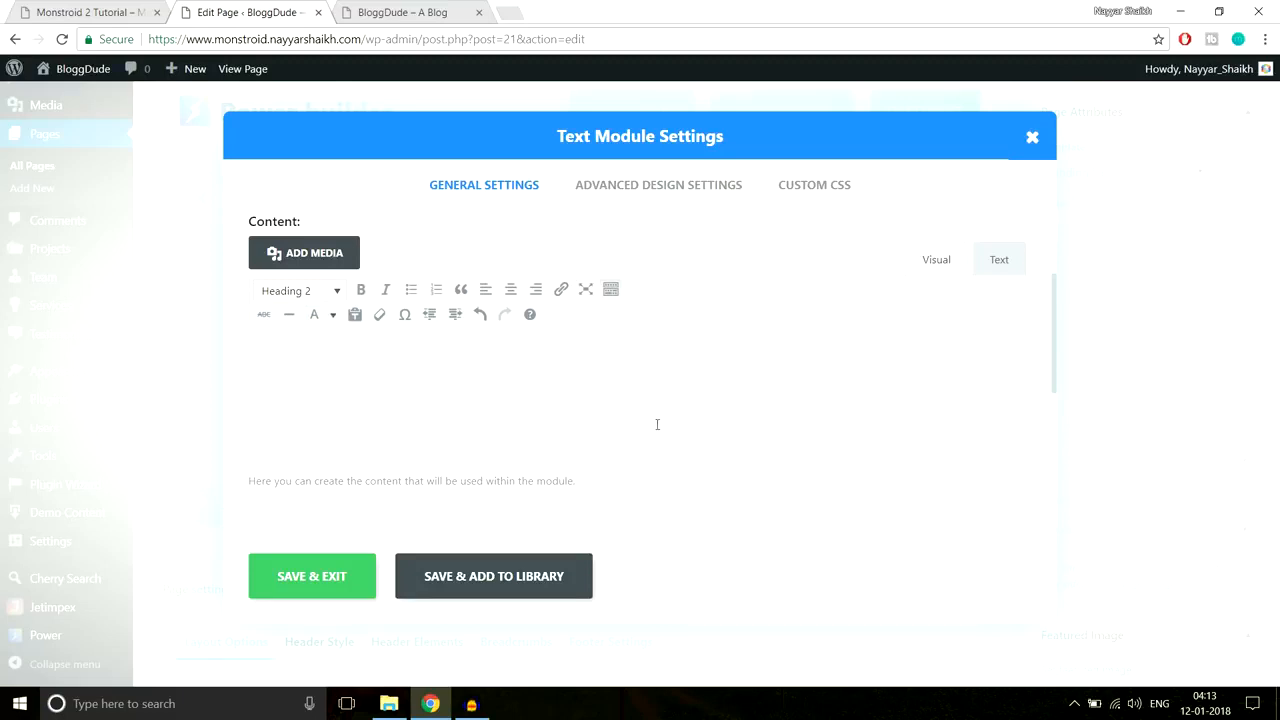
pyautogui.moveTo(704, 441); pyautogui.dragTo(326, 369)
pyautogui.press('BackSpace')
pyautogui.hotkey('ctrl', 'z')
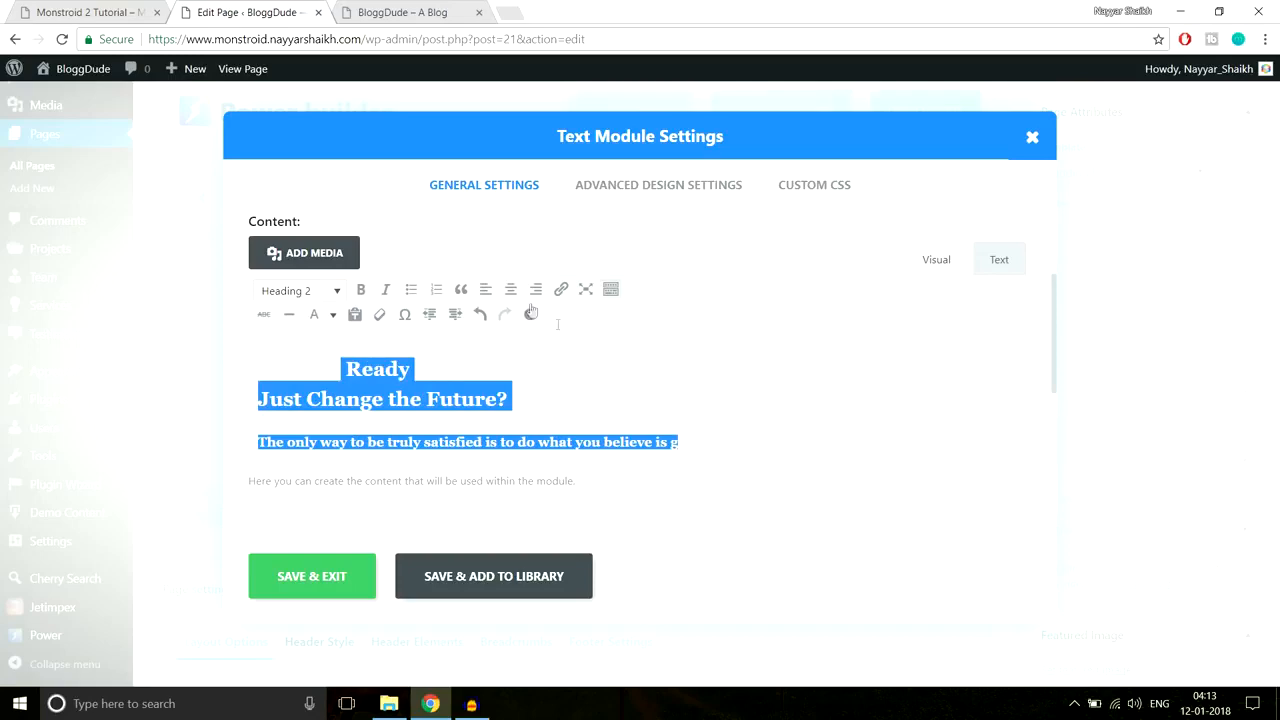
pyautogui.scroll(-1, 575, 405)
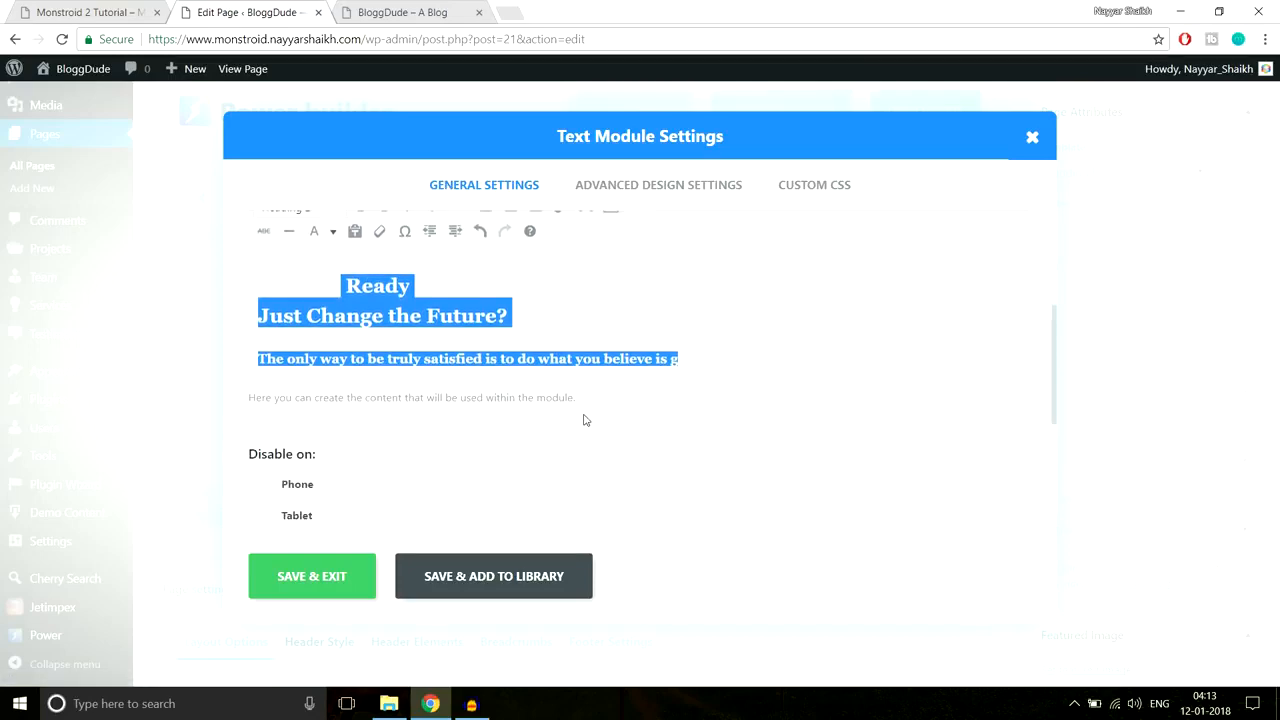
pyautogui.scroll(1, 590, 330)
# Step: Open the module's Advanced Design settings and keep the Default text font
pyautogui.click(608, 195)
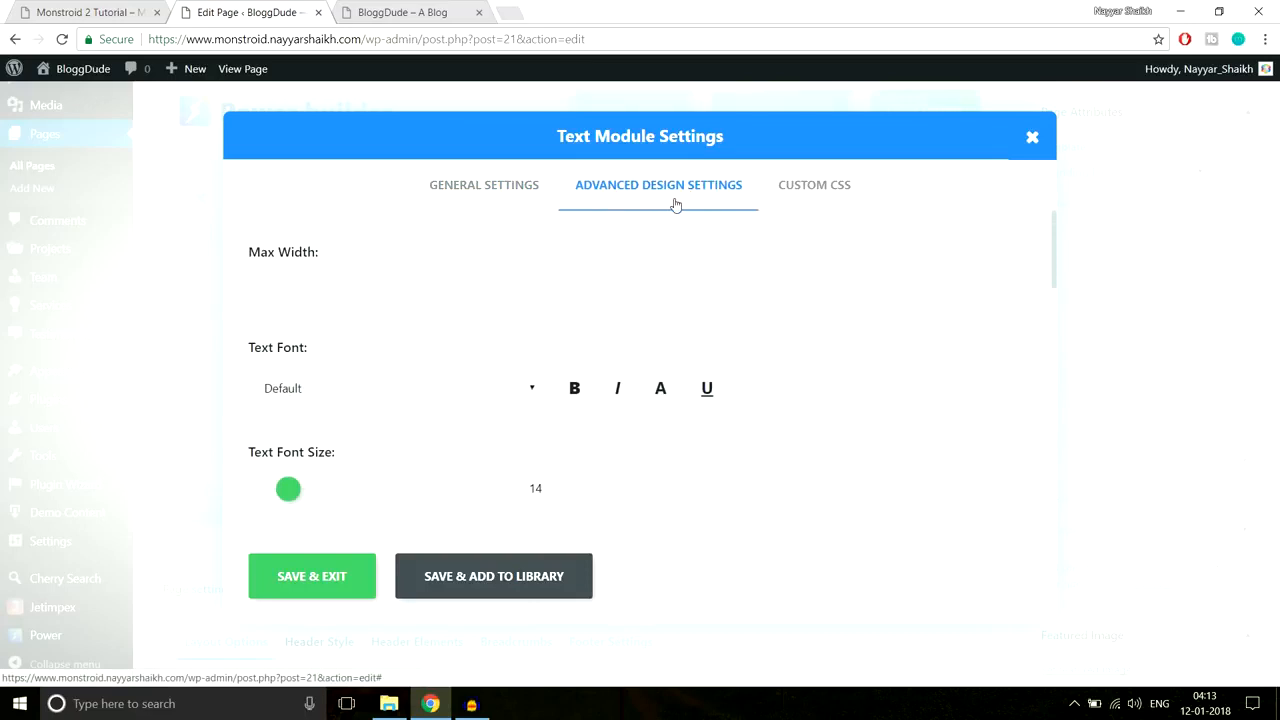
pyautogui.click(308, 266)
pyautogui.scroll(-1, 850, 342)
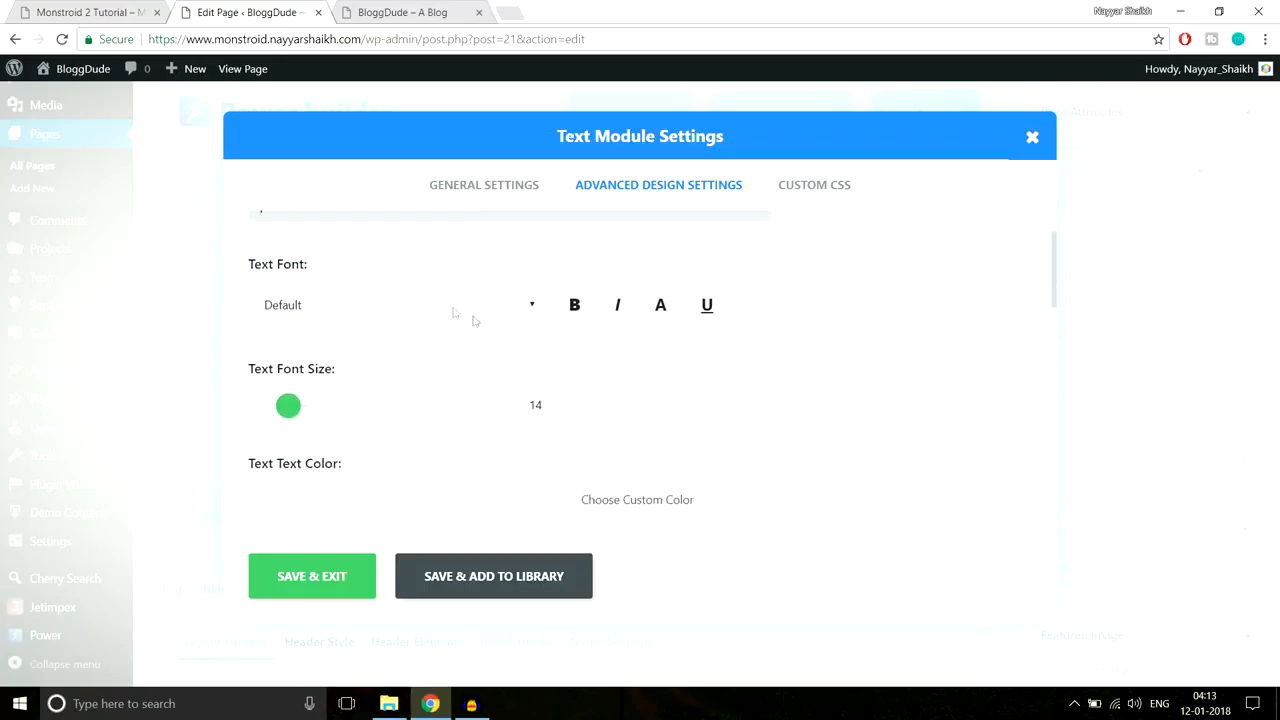
pyautogui.click(449, 305)
pyautogui.click(690, 344)
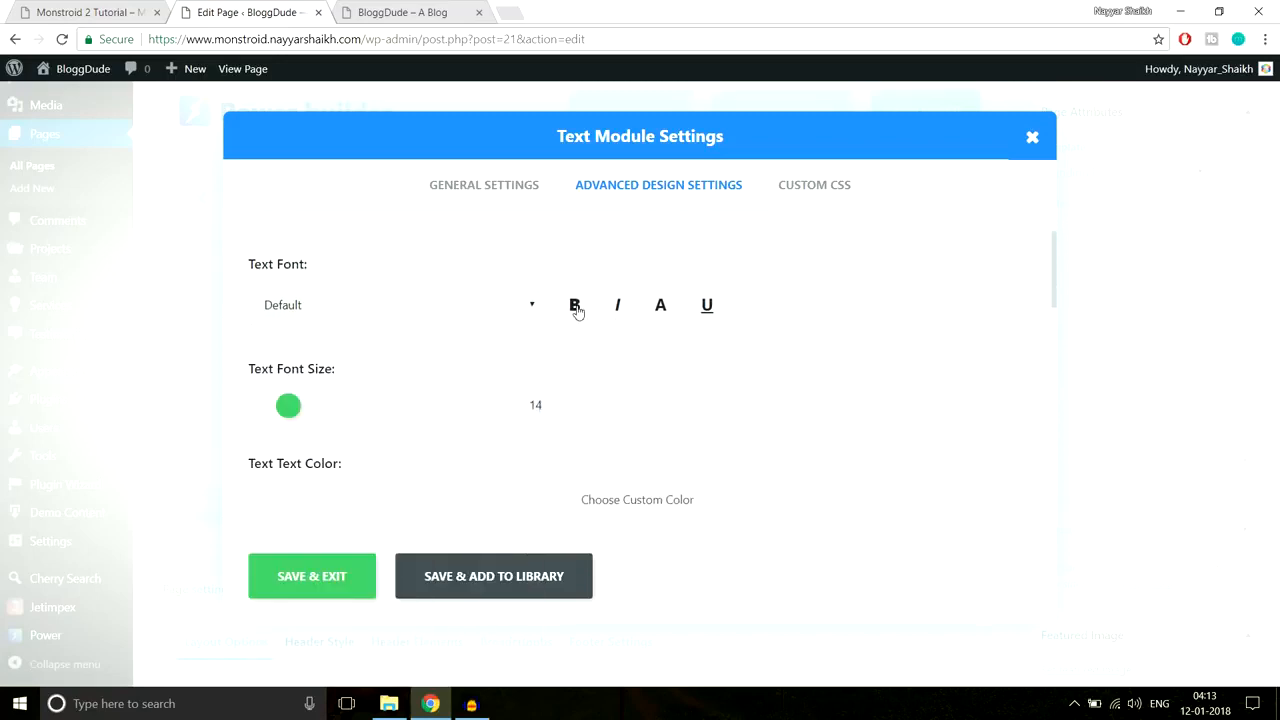
# Step: Scroll through the remaining design settings, then view the live Monstroid 2 homepage hero
pyautogui.scroll(-1, 908, 320)
pyautogui.scroll(1, 908, 320)
pyautogui.scroll(-2, 437, 334)
pyautogui.scroll(1, 409, 334)
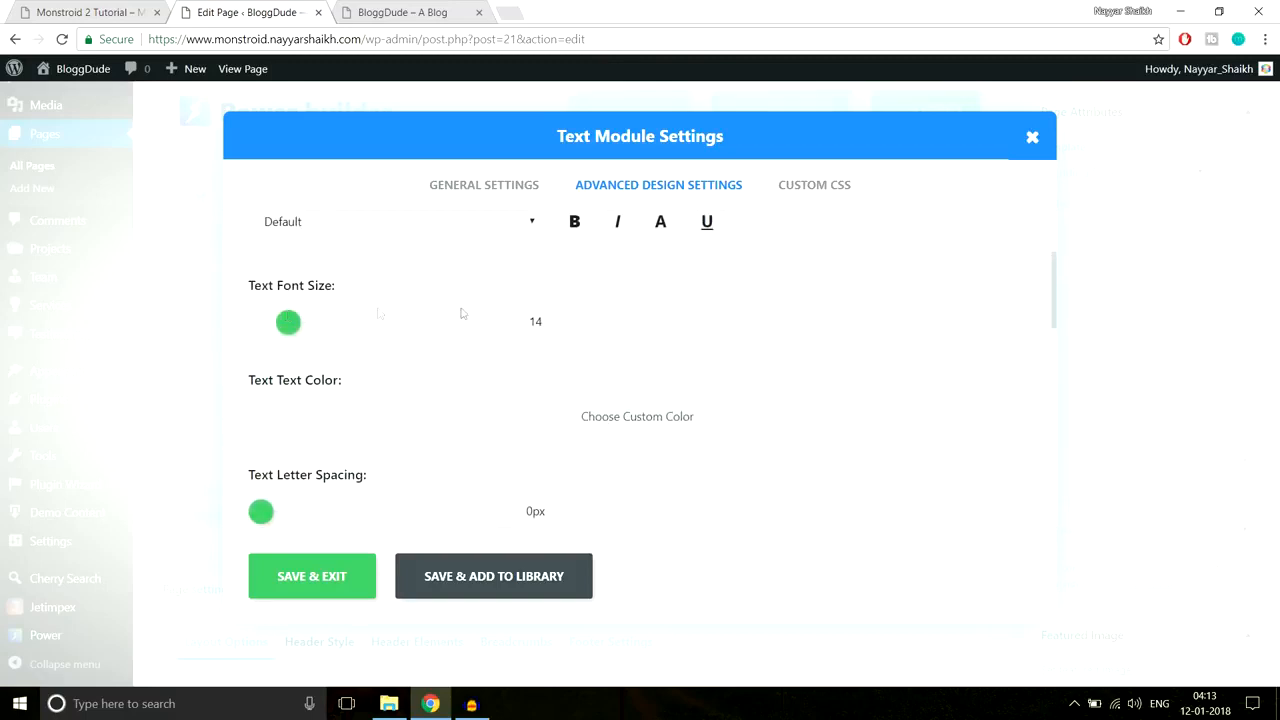
pyautogui.scroll(-1, 830, 365)
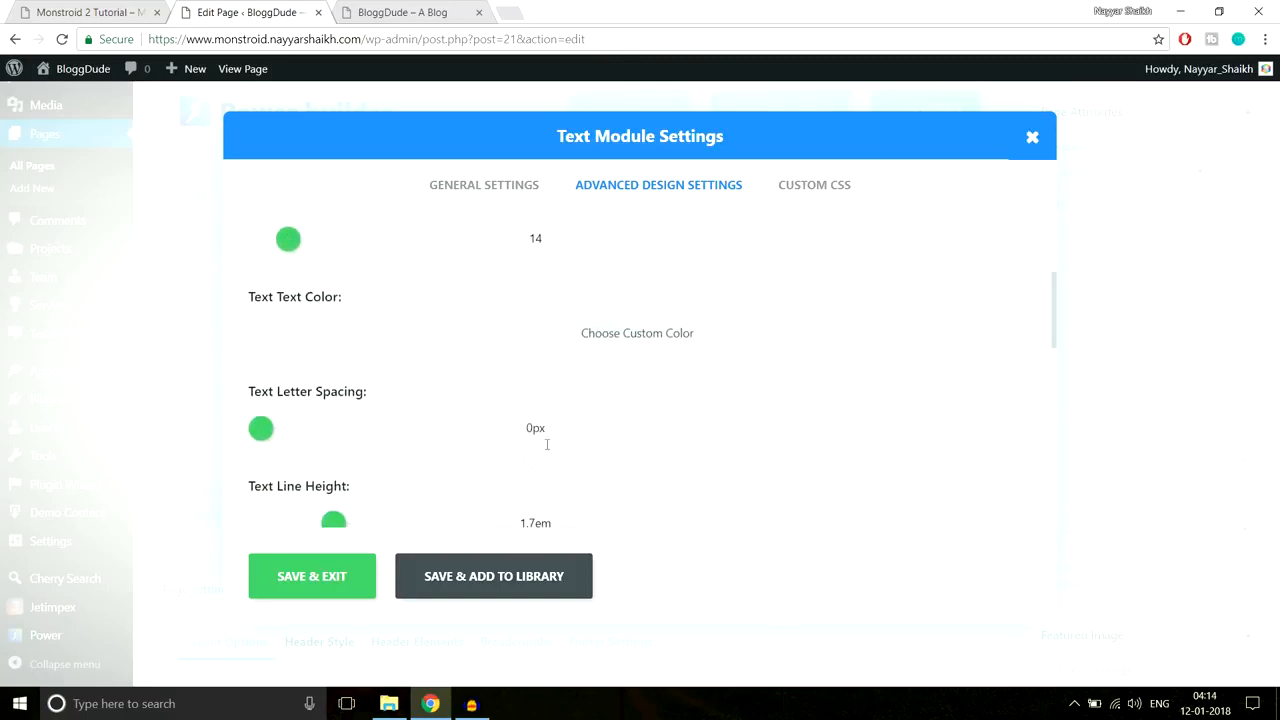
pyautogui.scroll(-3, 680, 391)
pyautogui.scroll(-2, 683, 391)
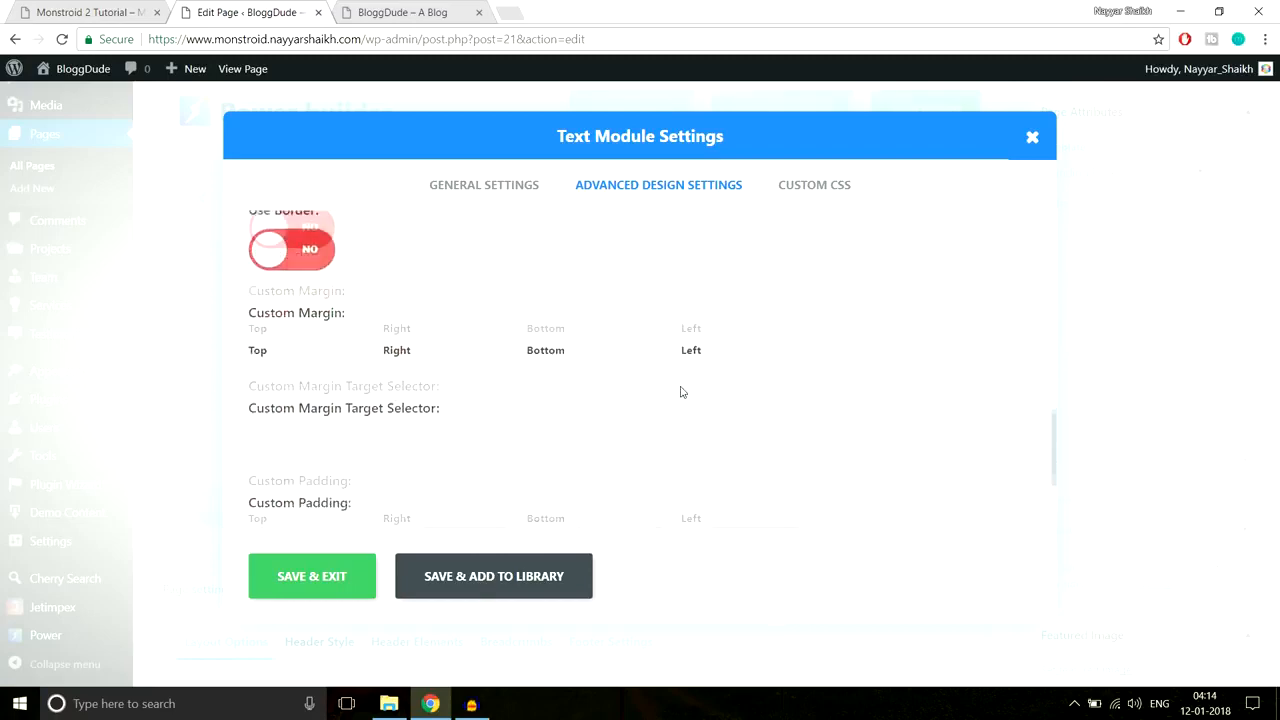
pyautogui.scroll(3, 683, 391)
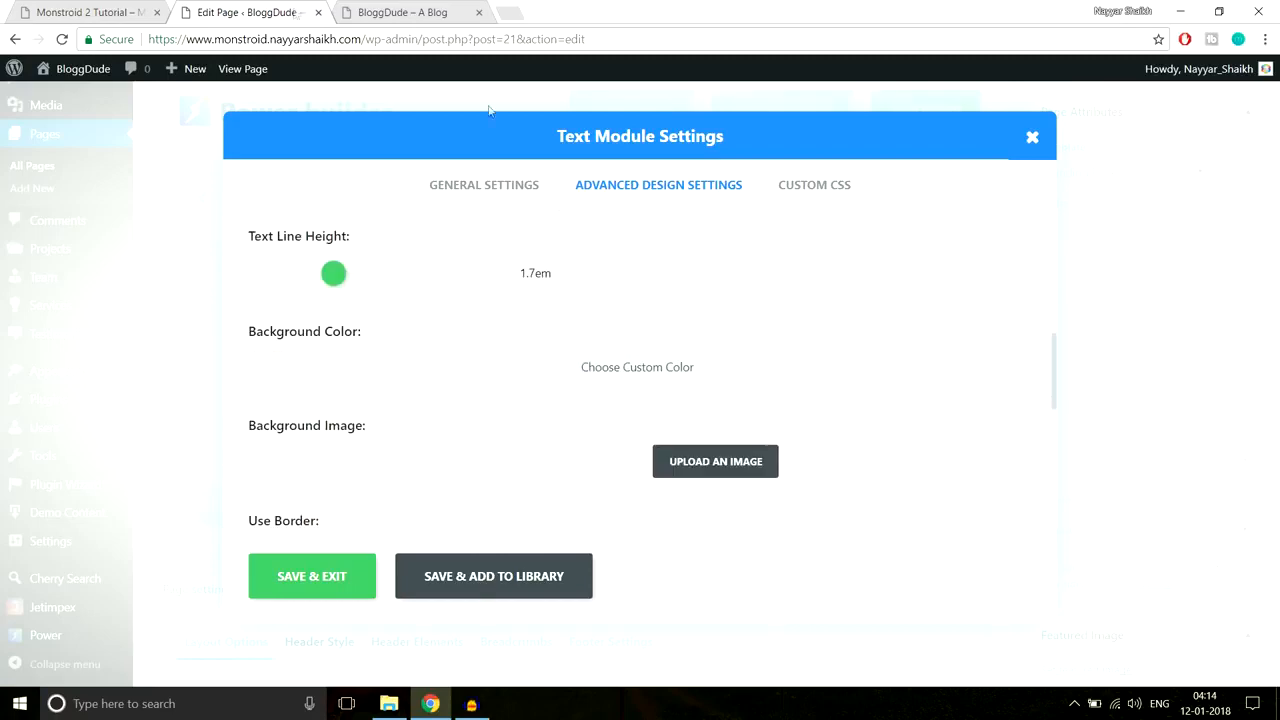
pyautogui.click(66, 10)
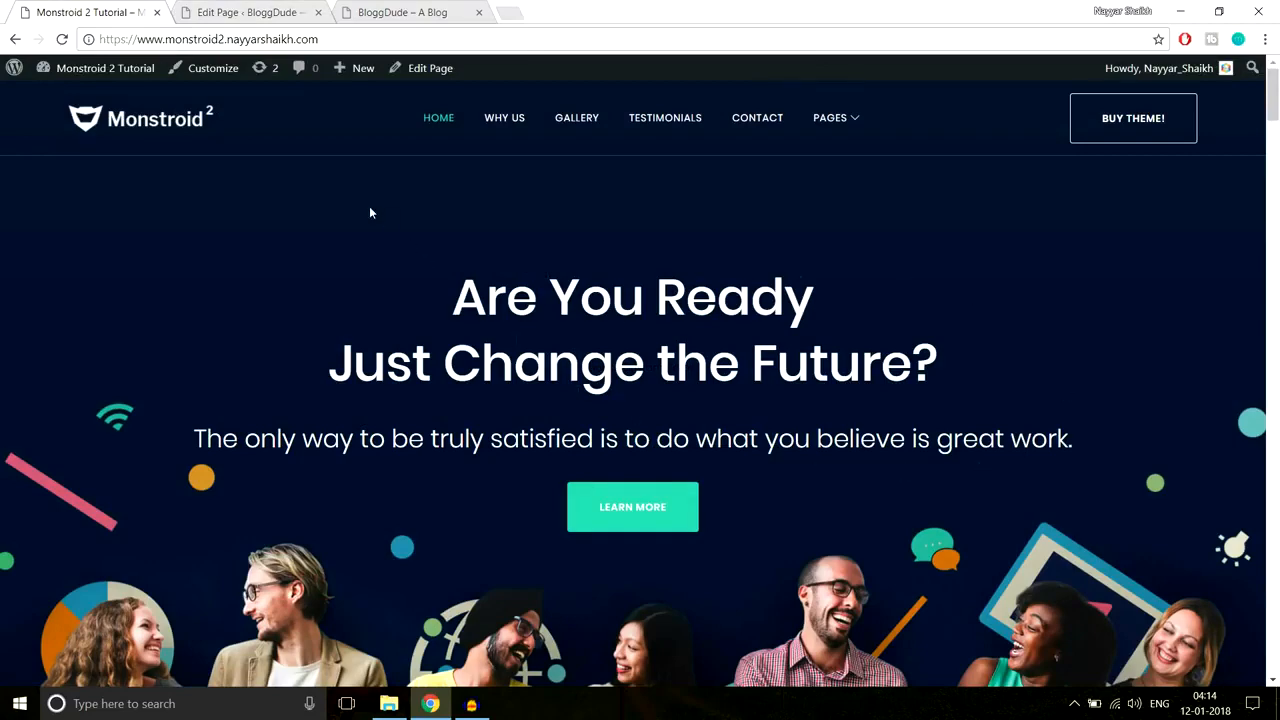
# Step: Save and close the Text module settings, compare with the live site, and return to the builder
pyautogui.click(275, 12)
pyautogui.click(457, 190)
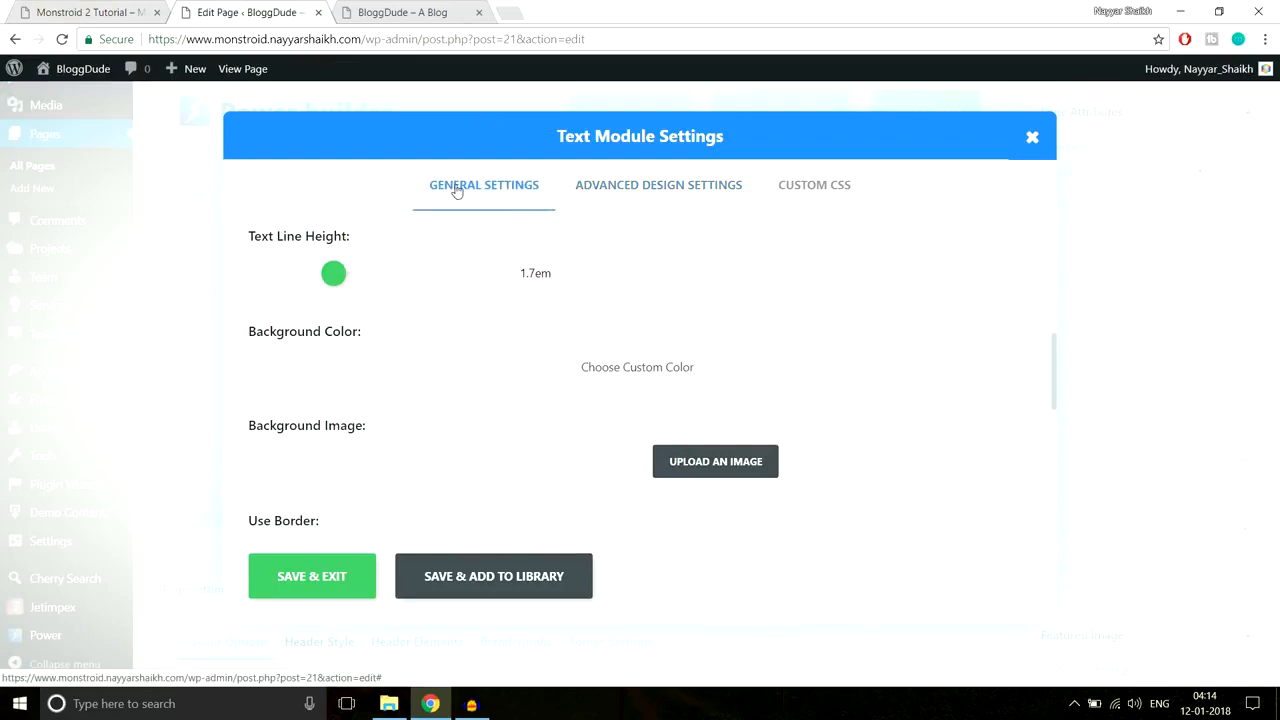
pyautogui.click(314, 580)
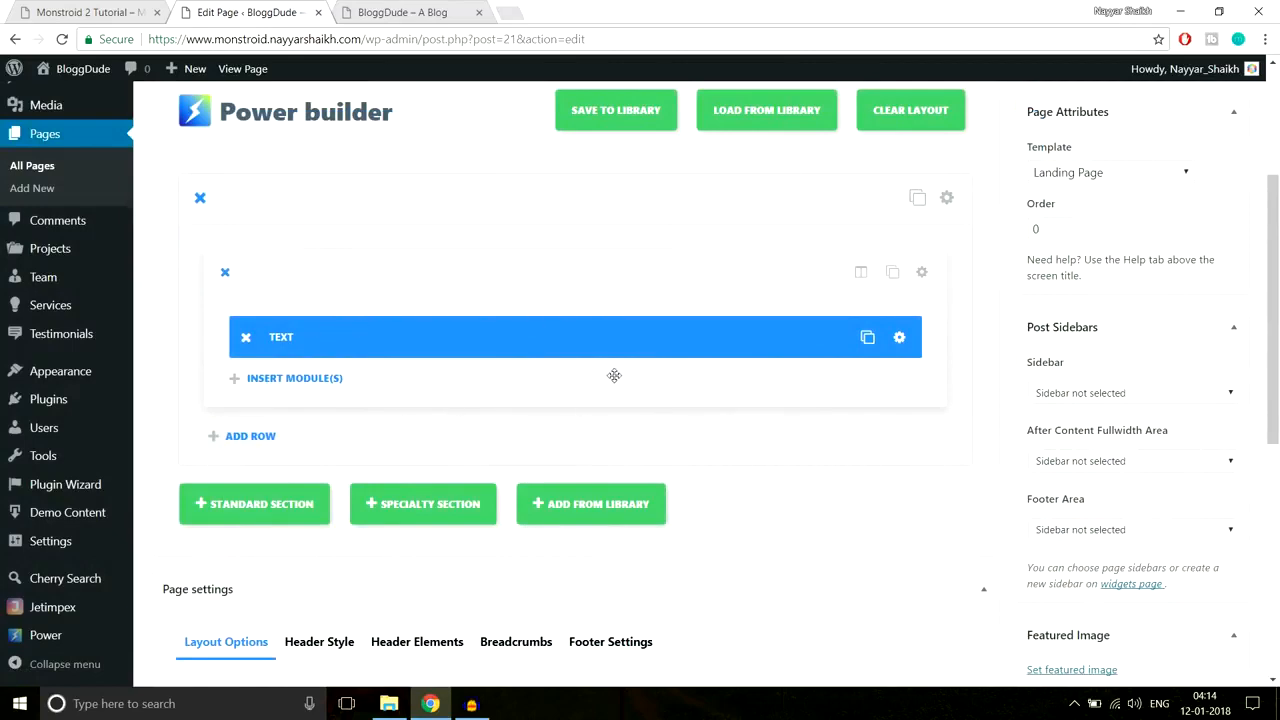
pyautogui.hotkey('ctrl', 'shift', 'Tab')
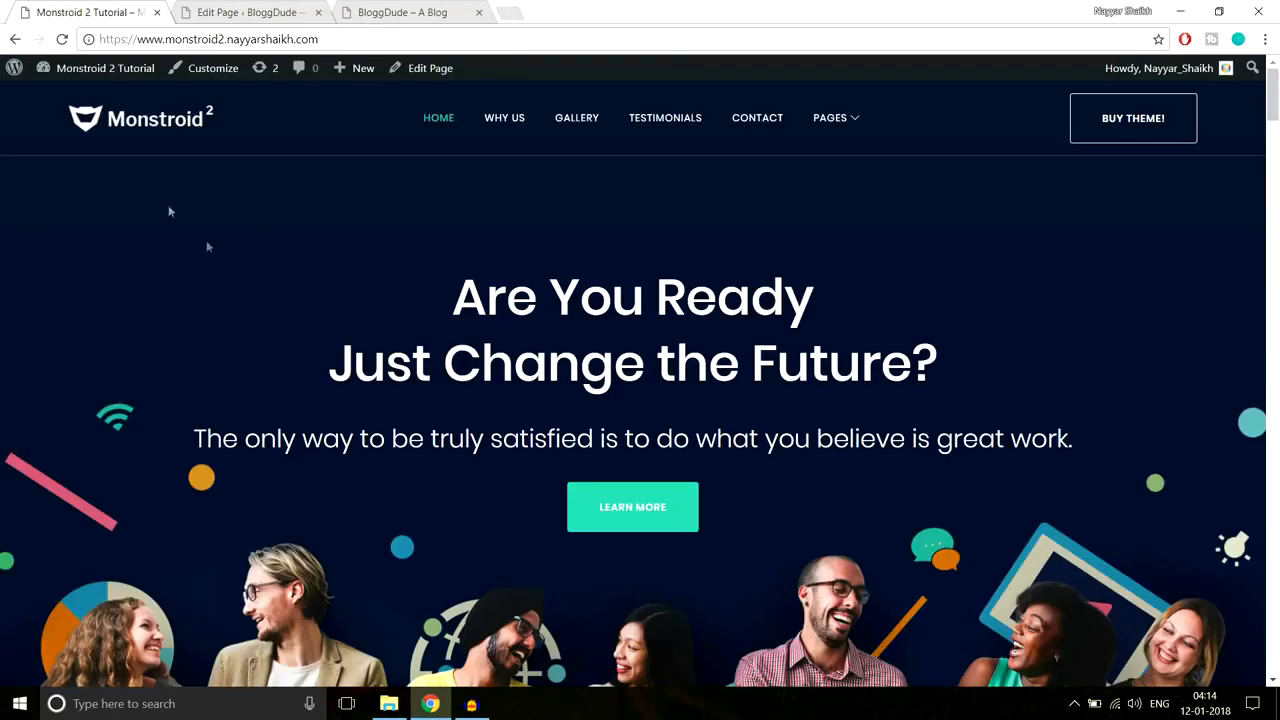
pyautogui.scroll(-2, 1209, 476)
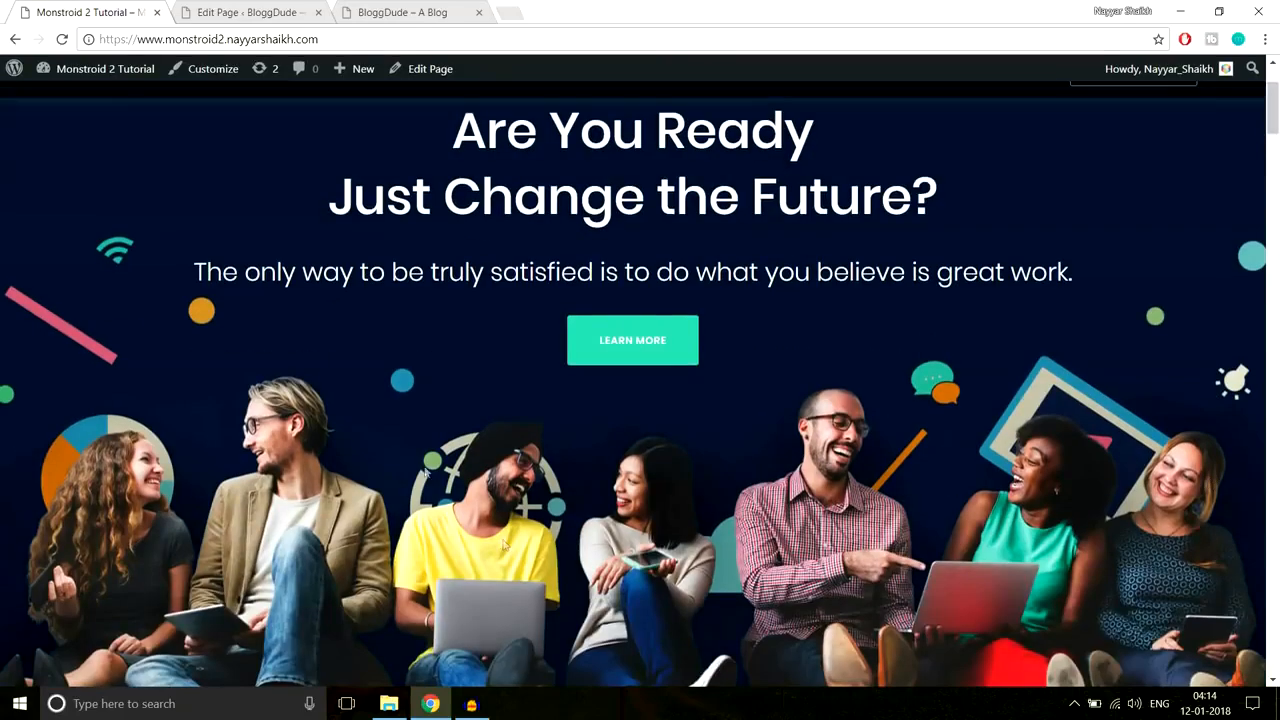
pyautogui.scroll(2, 1209, 476)
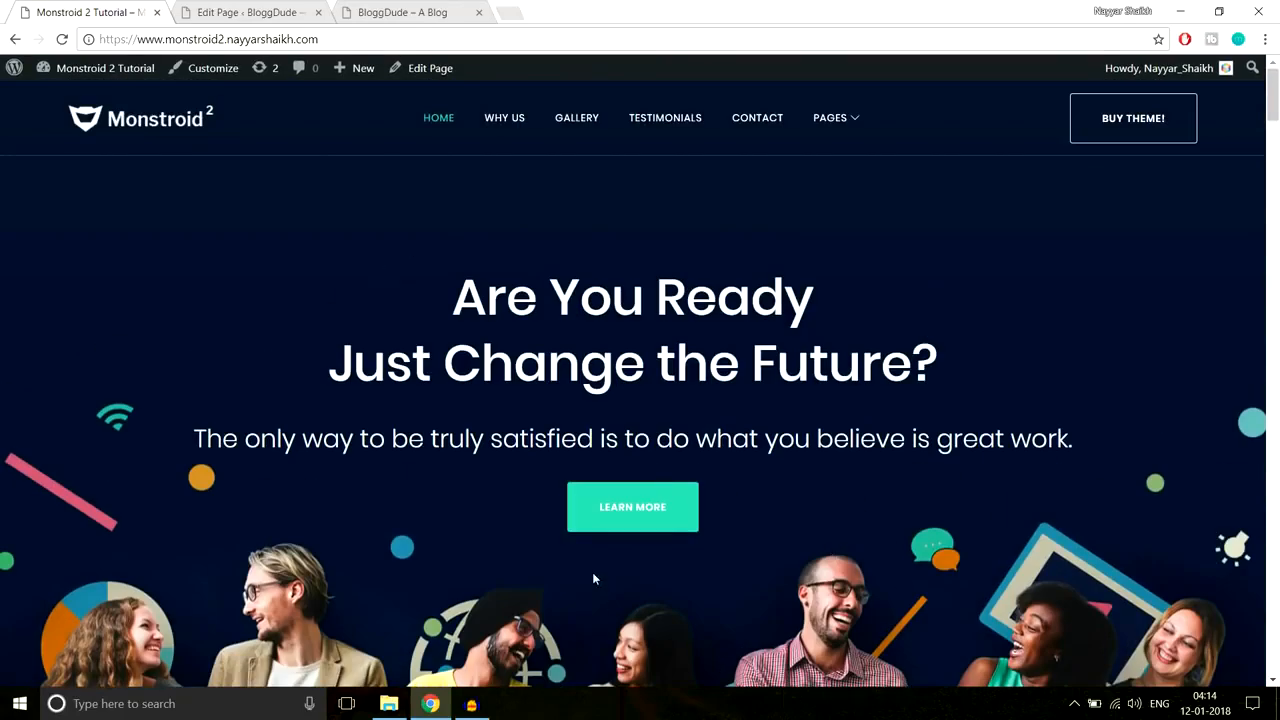
pyautogui.click(298, 10)
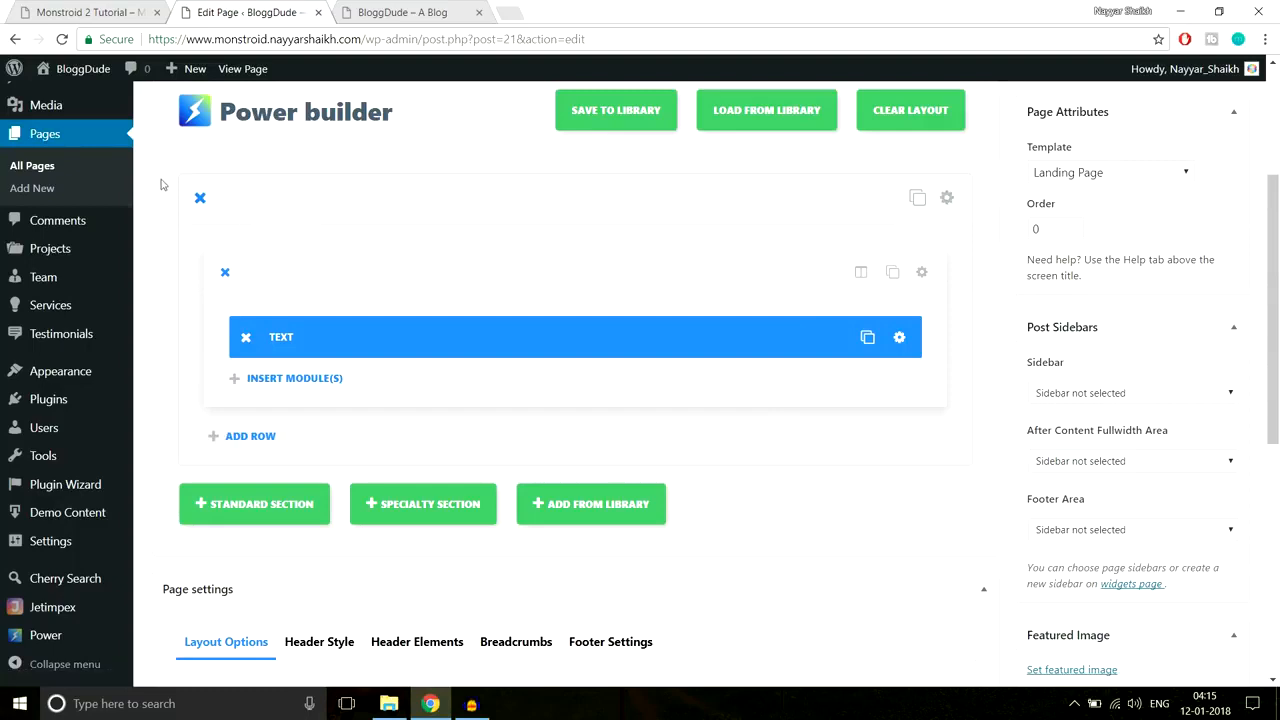
# Step: Start choosing a background image for the outer section from the computer
pyautogui.click(946, 198)
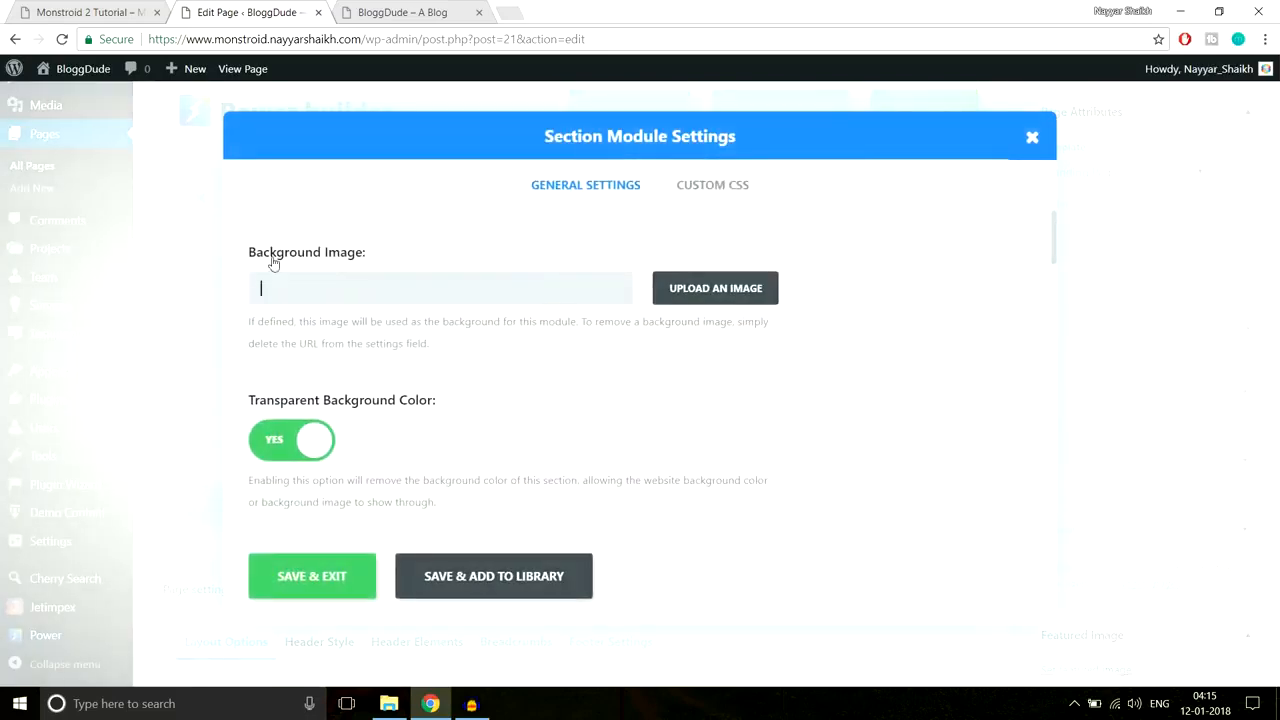
pyautogui.click(727, 292)
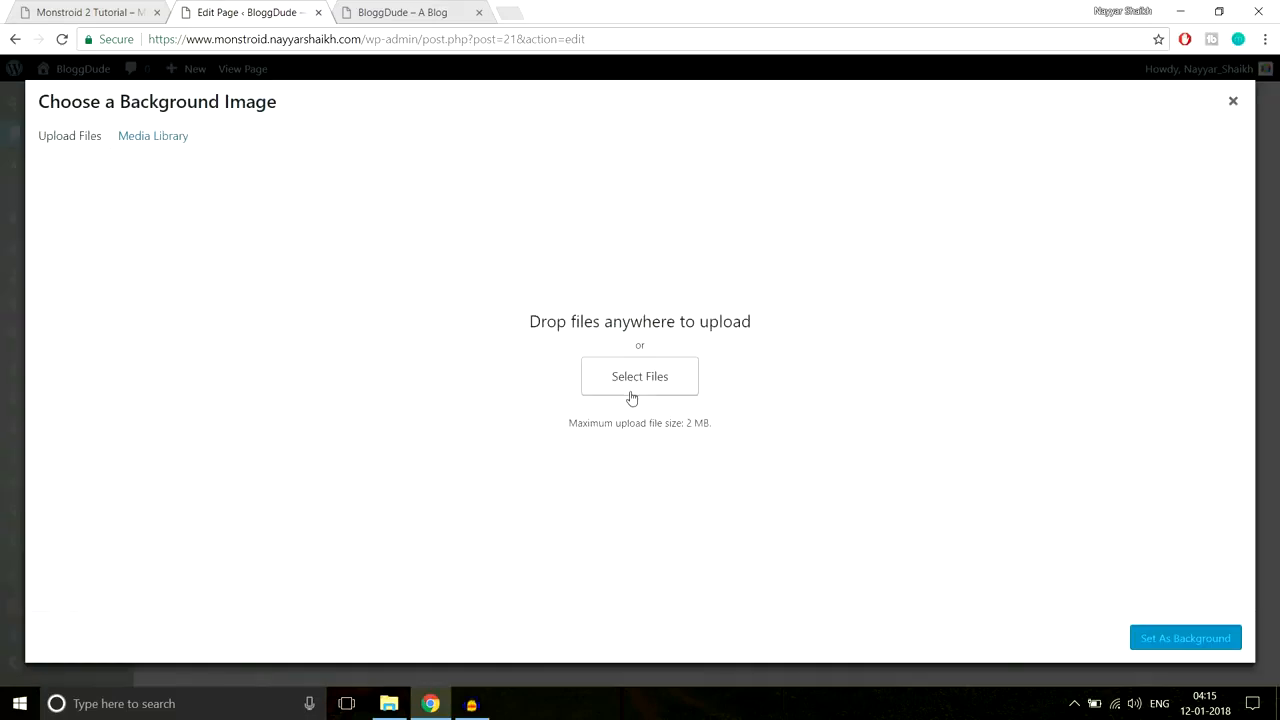
pyautogui.click(639, 374)
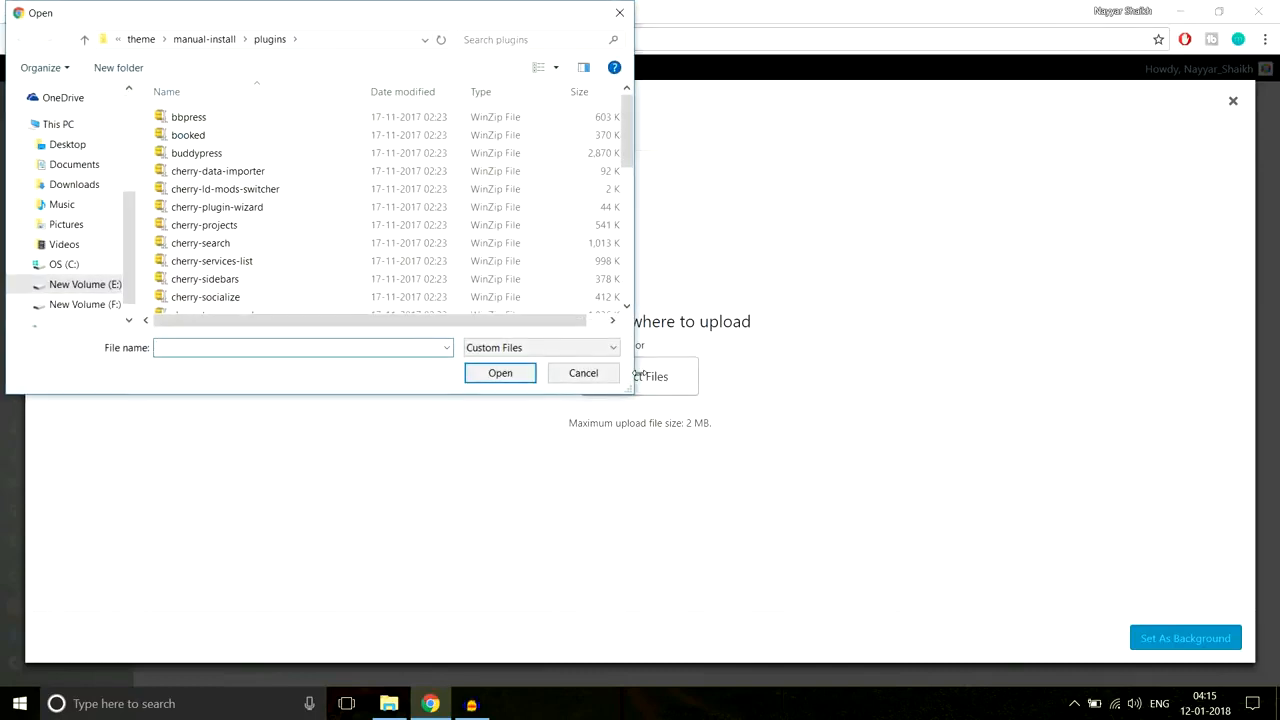
# Step: Upload Home-Top.jpg from Monstroid-2 > monstroid2_images > Home Page
pyautogui.click(139, 40)
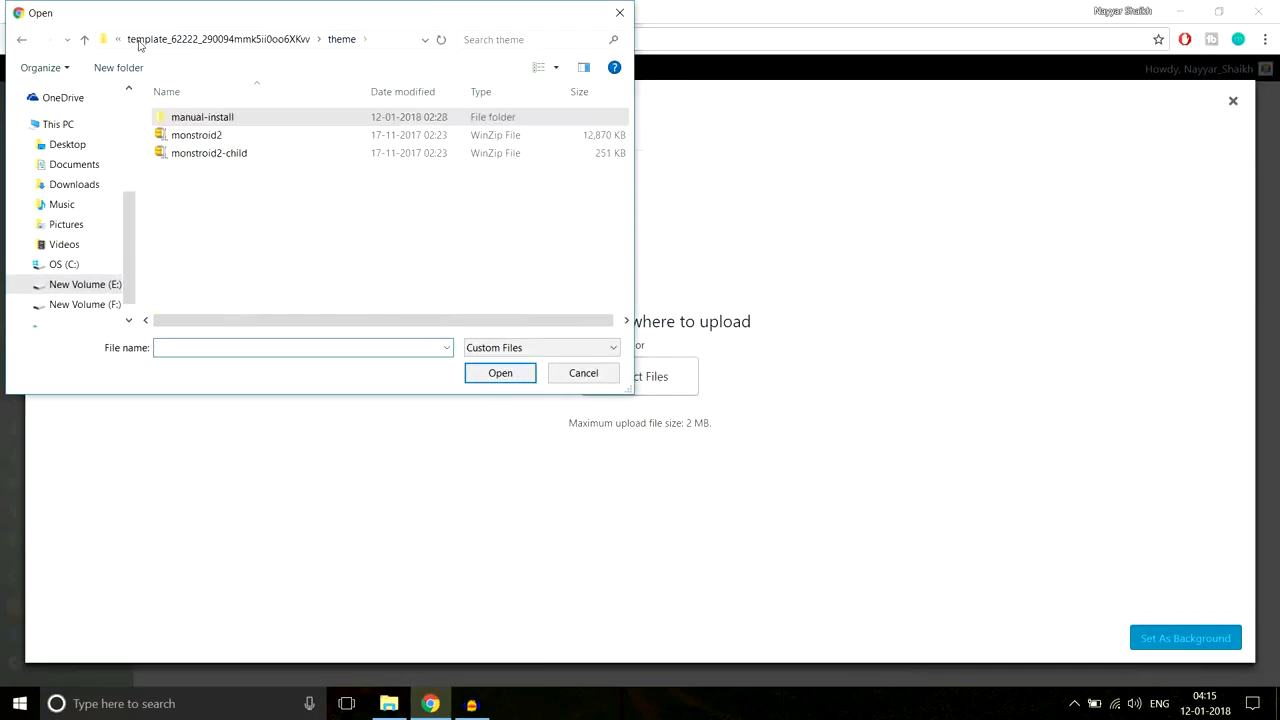
pyautogui.click(177, 40)
pyautogui.click(150, 39)
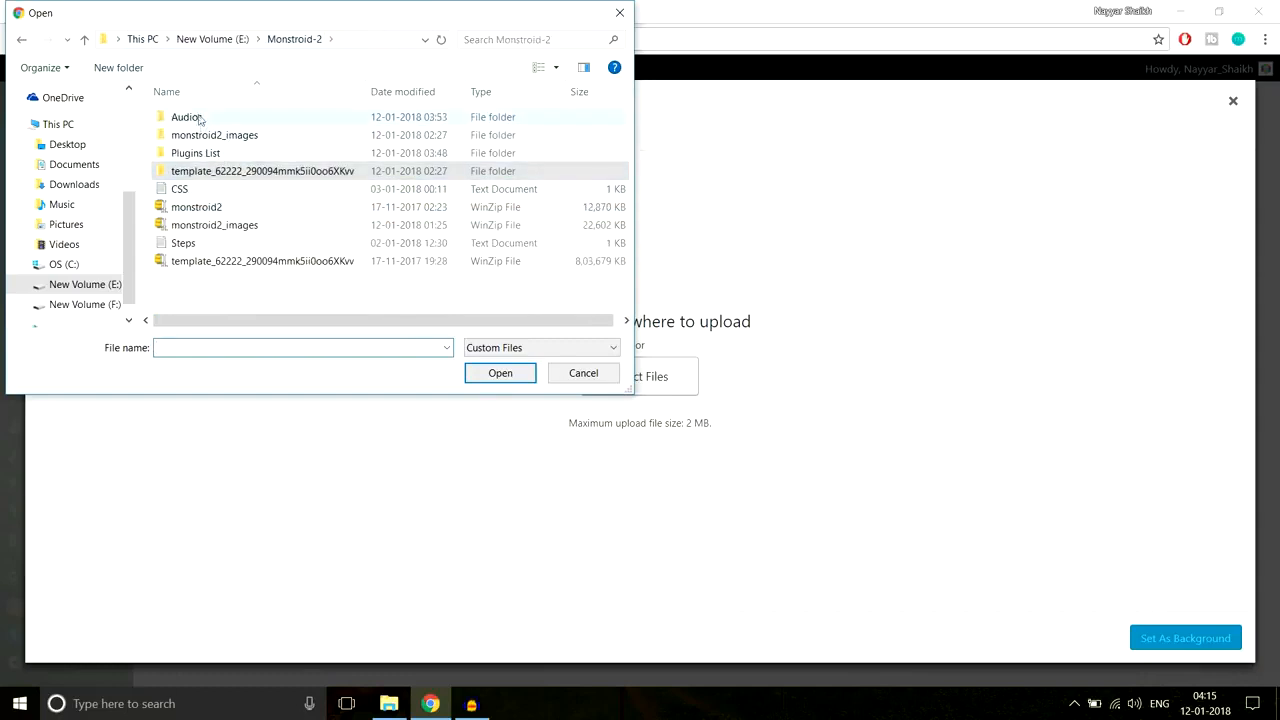
pyautogui.doubleClick(266, 140)
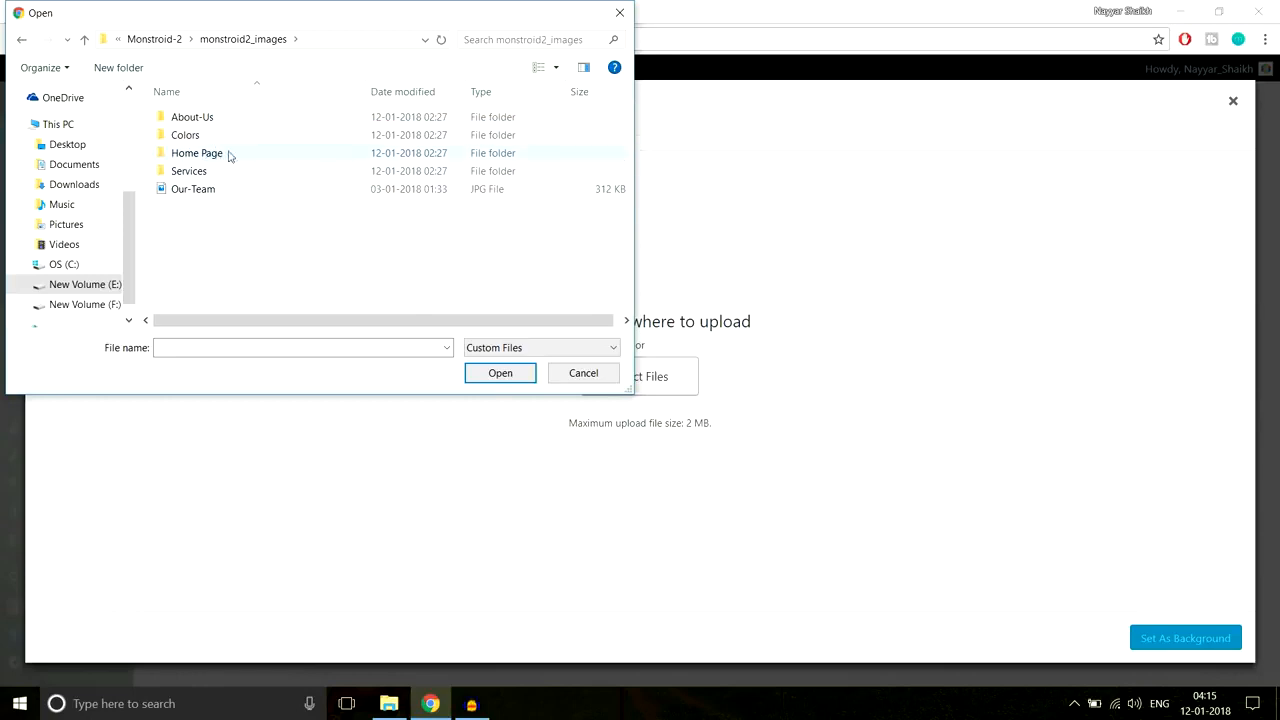
pyautogui.doubleClick(222, 156)
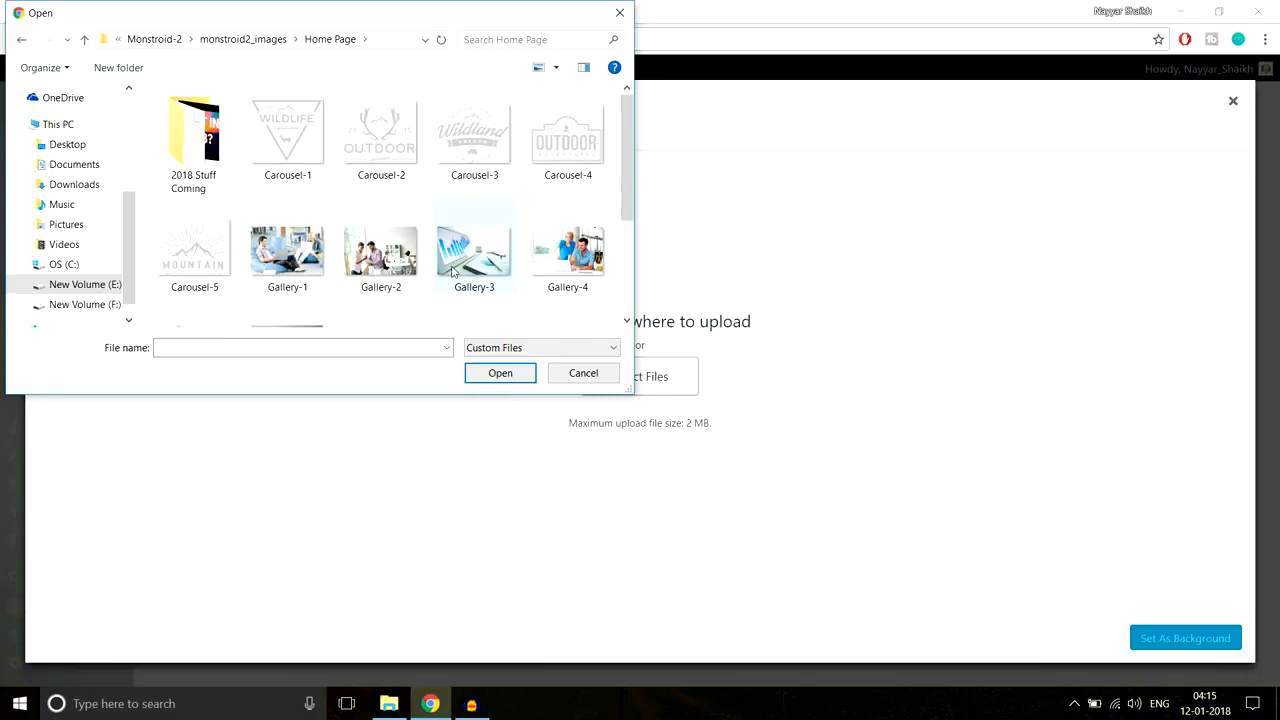
pyautogui.scroll(-2, 488, 286)
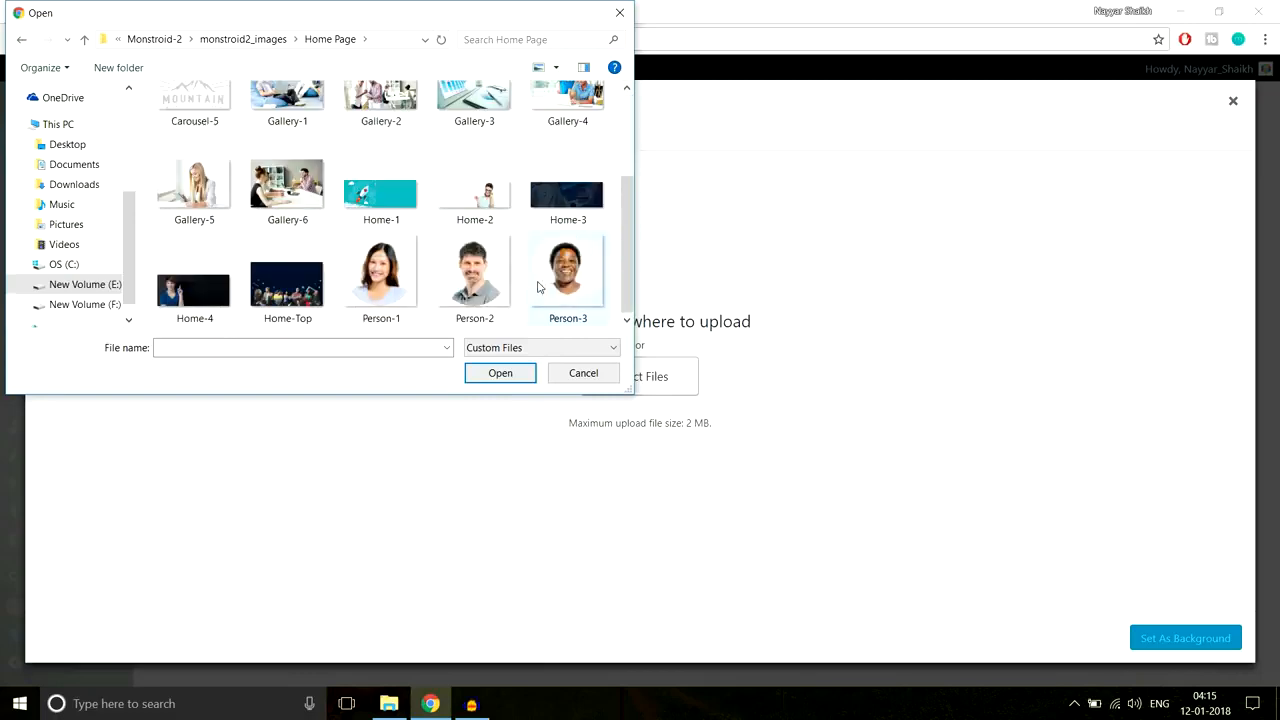
pyautogui.click(310, 292)
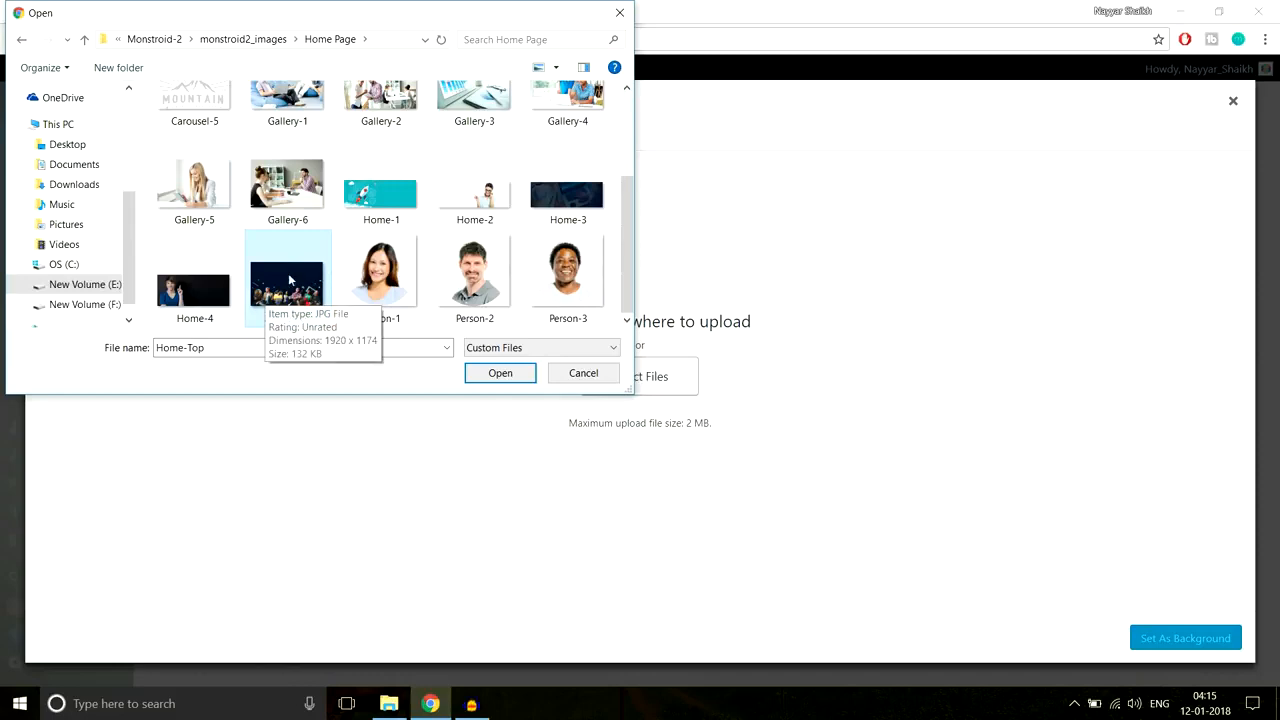
pyautogui.click(501, 374)
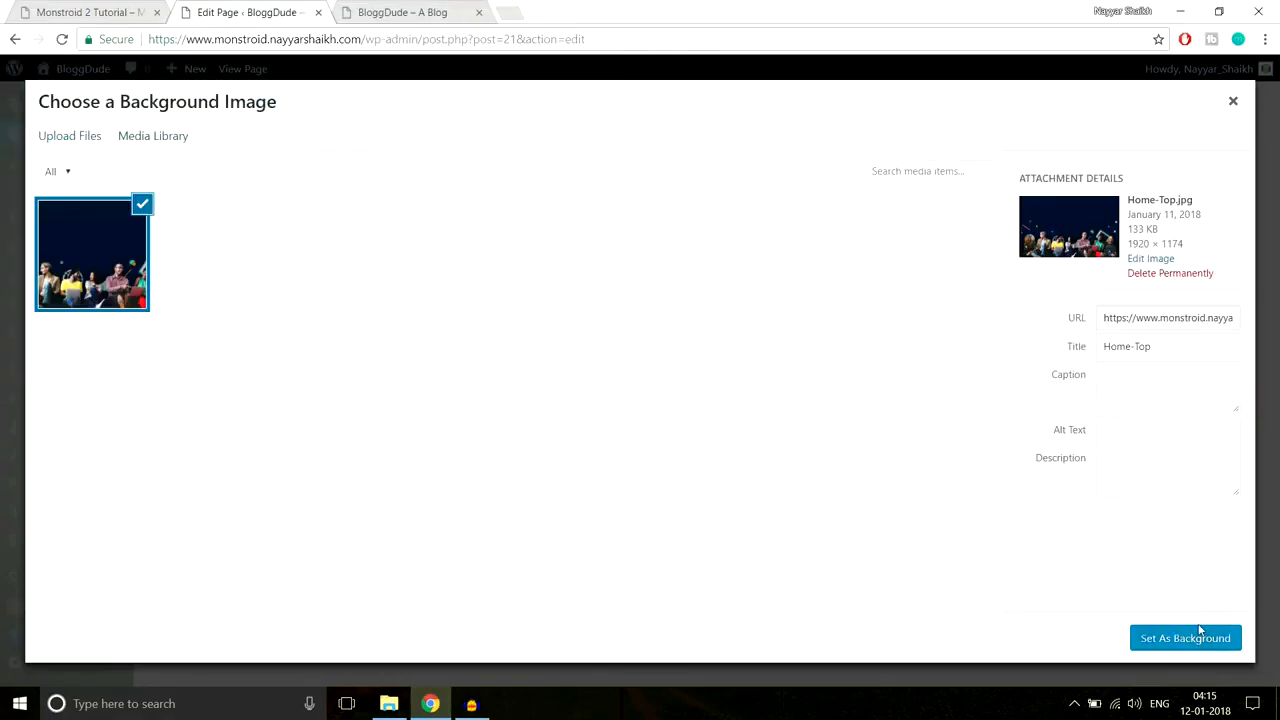
# Step: Set Home-Top as the section background and review the section settings
pyautogui.click(1186, 637)
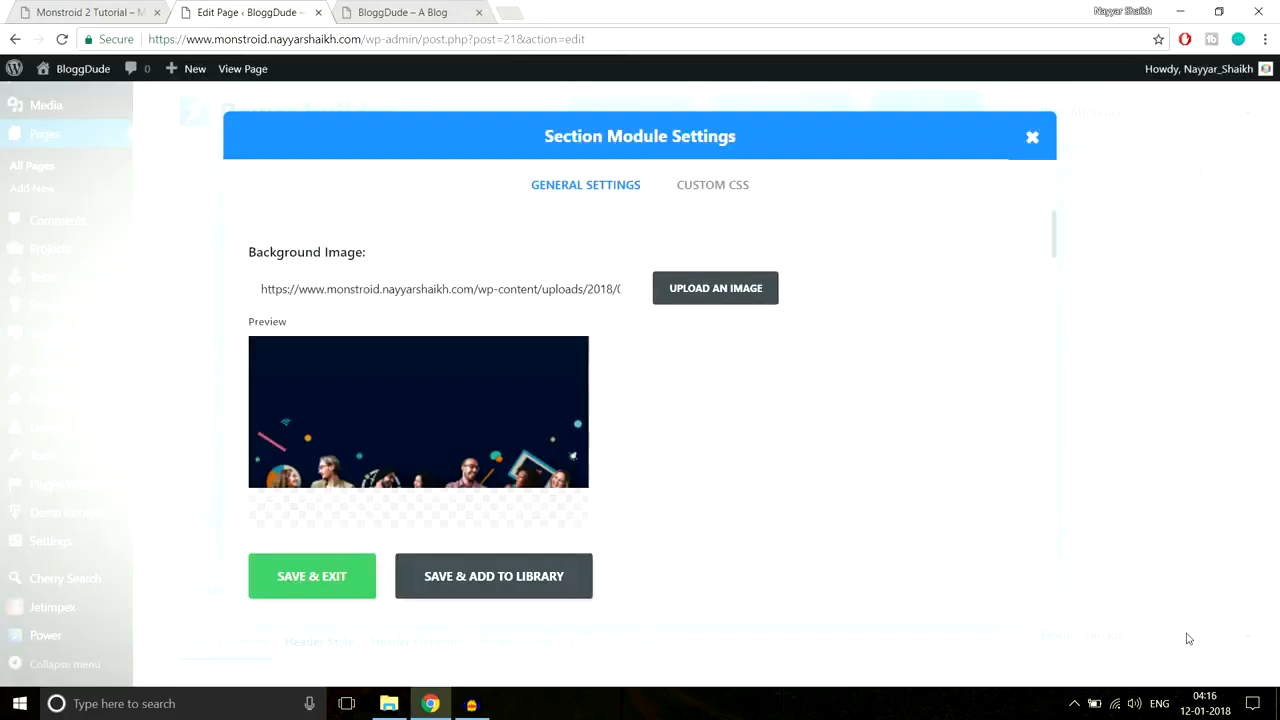
pyautogui.scroll(-4, 997, 478)
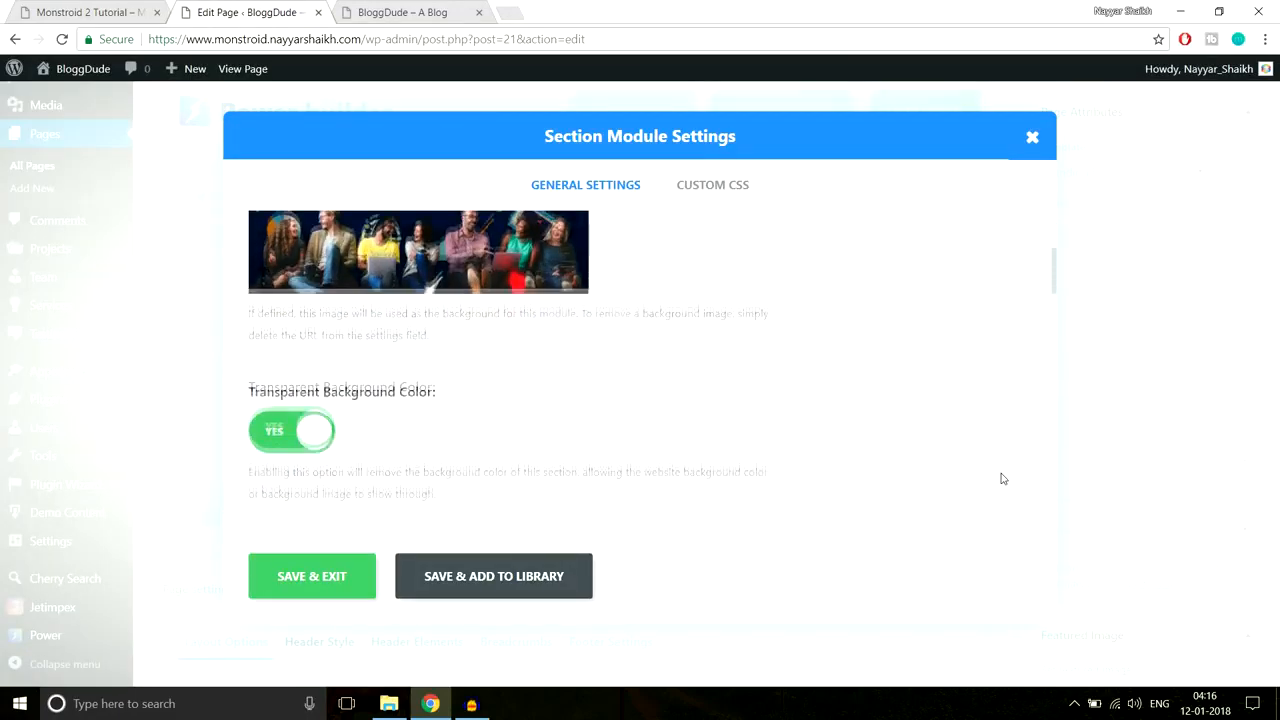
pyautogui.scroll(-8, 1003, 480)
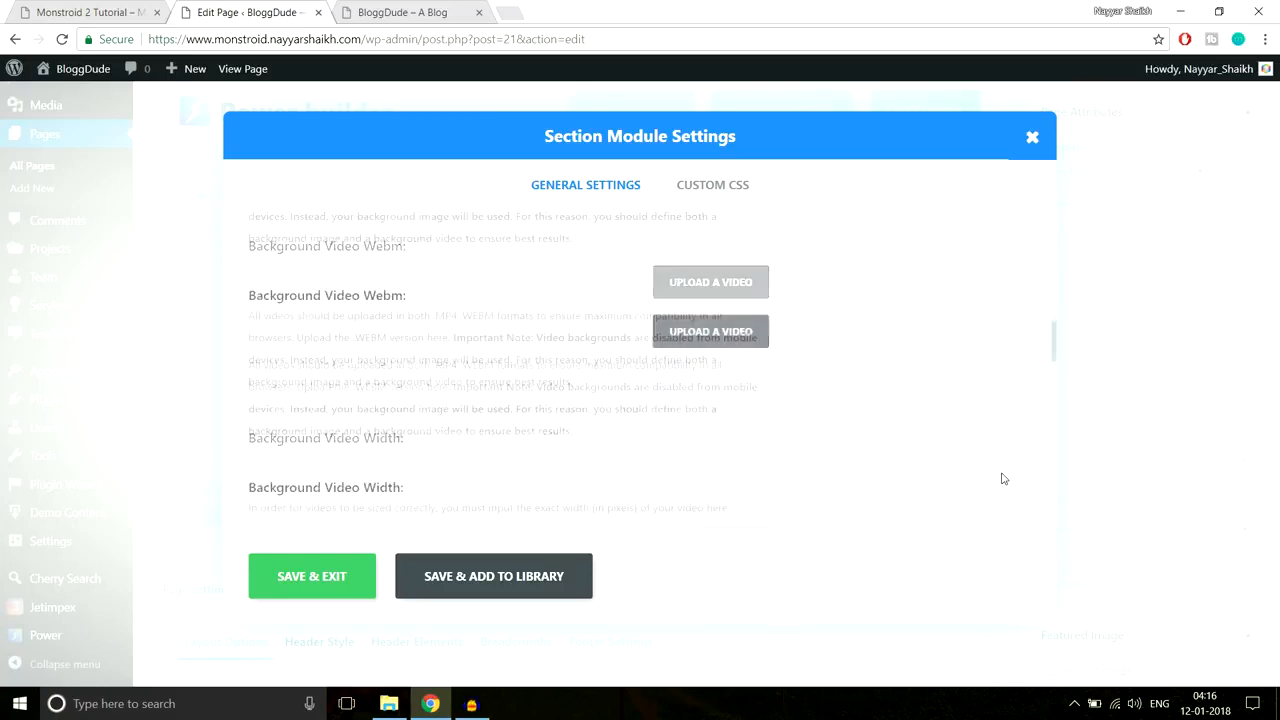
pyautogui.scroll(-2, 1003, 479)
pyautogui.scroll(3, 1000, 477)
pyautogui.scroll(-1, 661, 418)
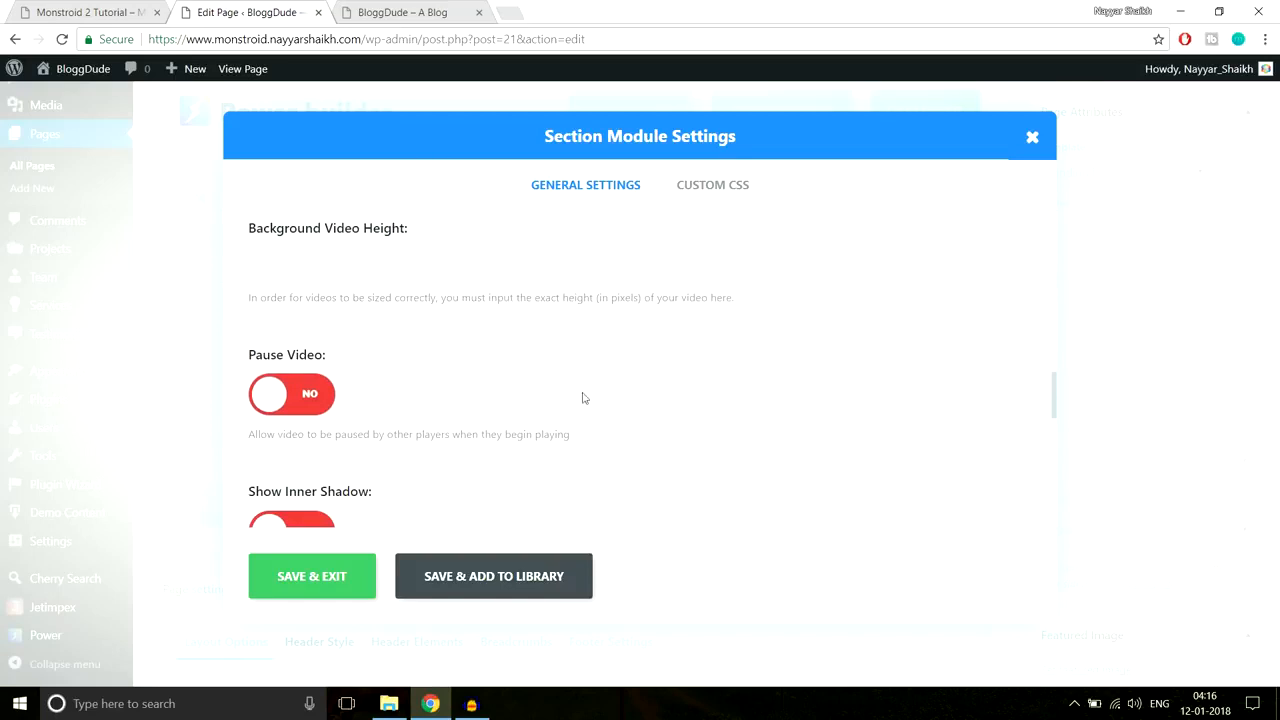
pyautogui.scroll(-1, 551, 374)
pyautogui.scroll(1, 551, 374)
pyautogui.click(443, 254)
# Step: Save and close the section settings, then update the Homepage
pyautogui.scroll(-1, 565, 362)
pyautogui.scroll(-3, 410, 315)
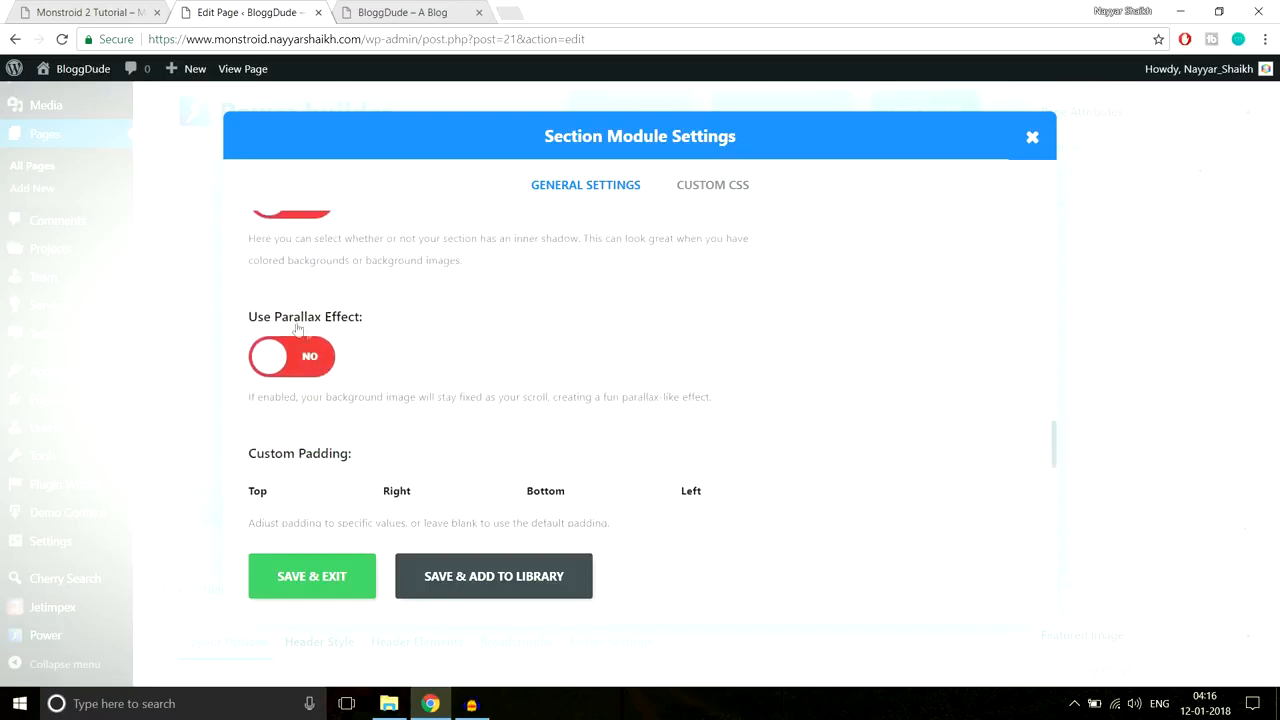
pyautogui.scroll(-1, 402, 316)
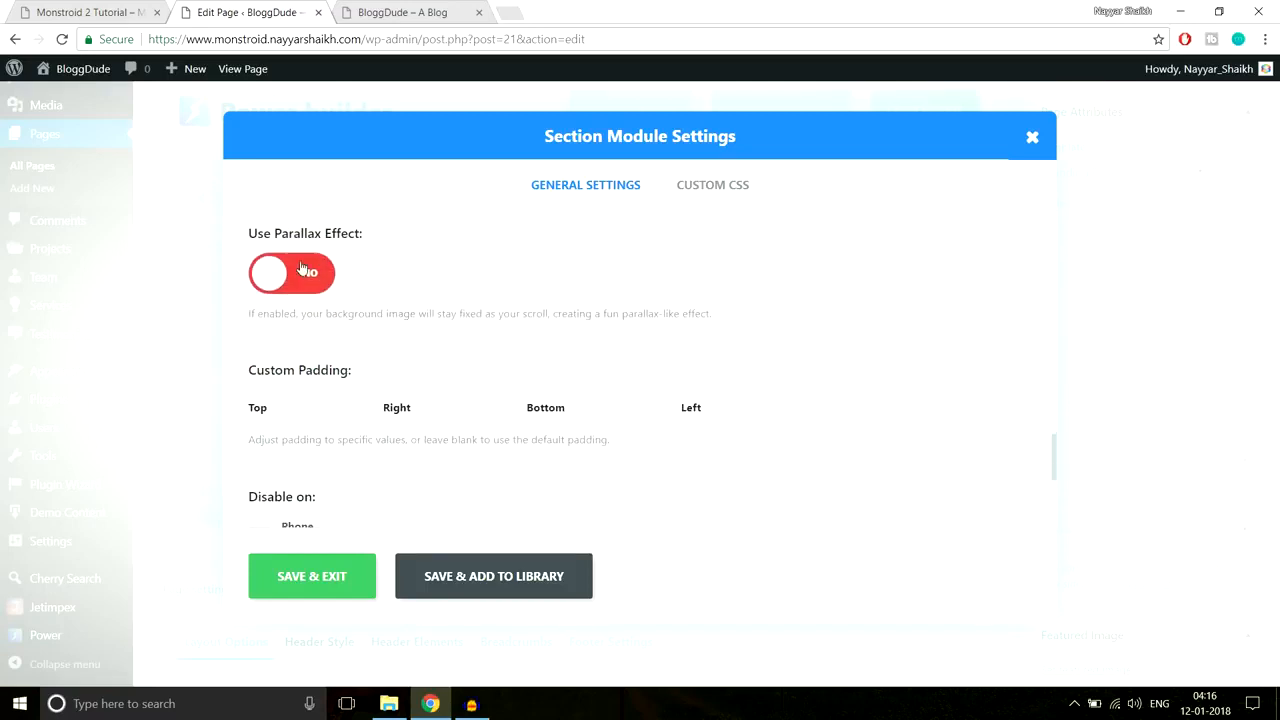
pyautogui.scroll(3, 395, 310)
pyautogui.scroll(-5, 403, 334)
pyautogui.scroll(1, 404, 334)
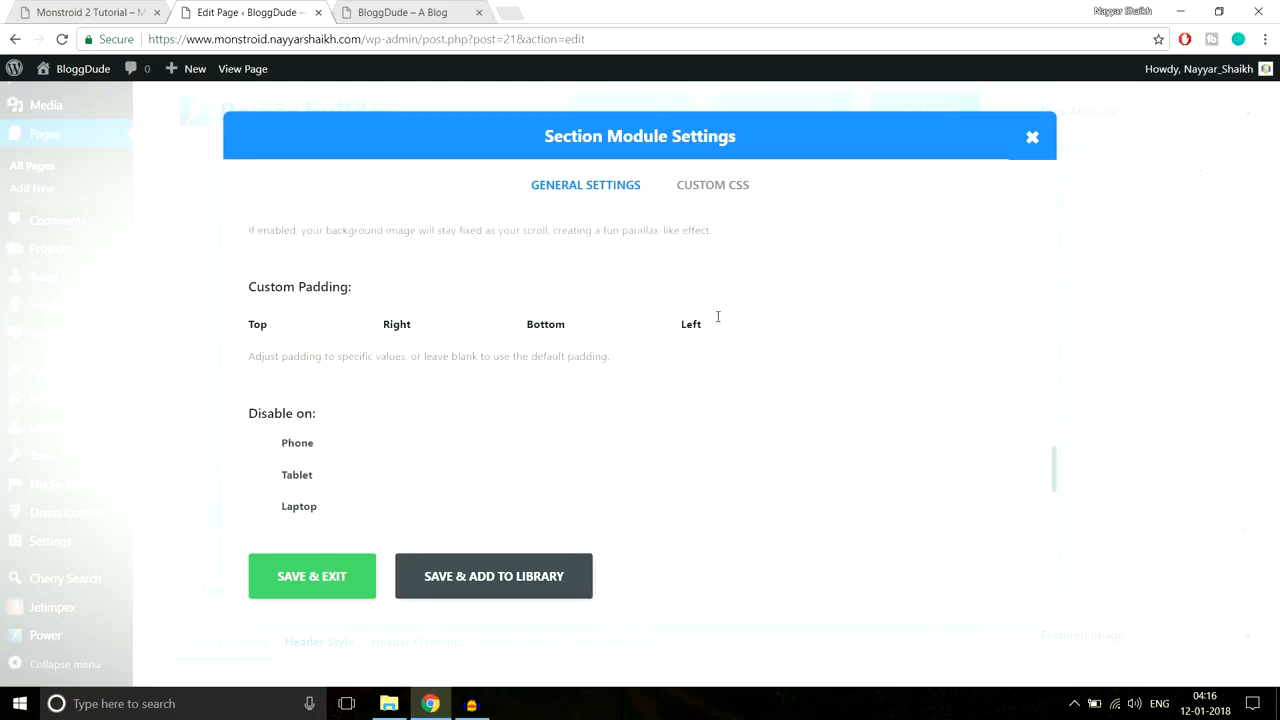
pyautogui.scroll(-3, 728, 369)
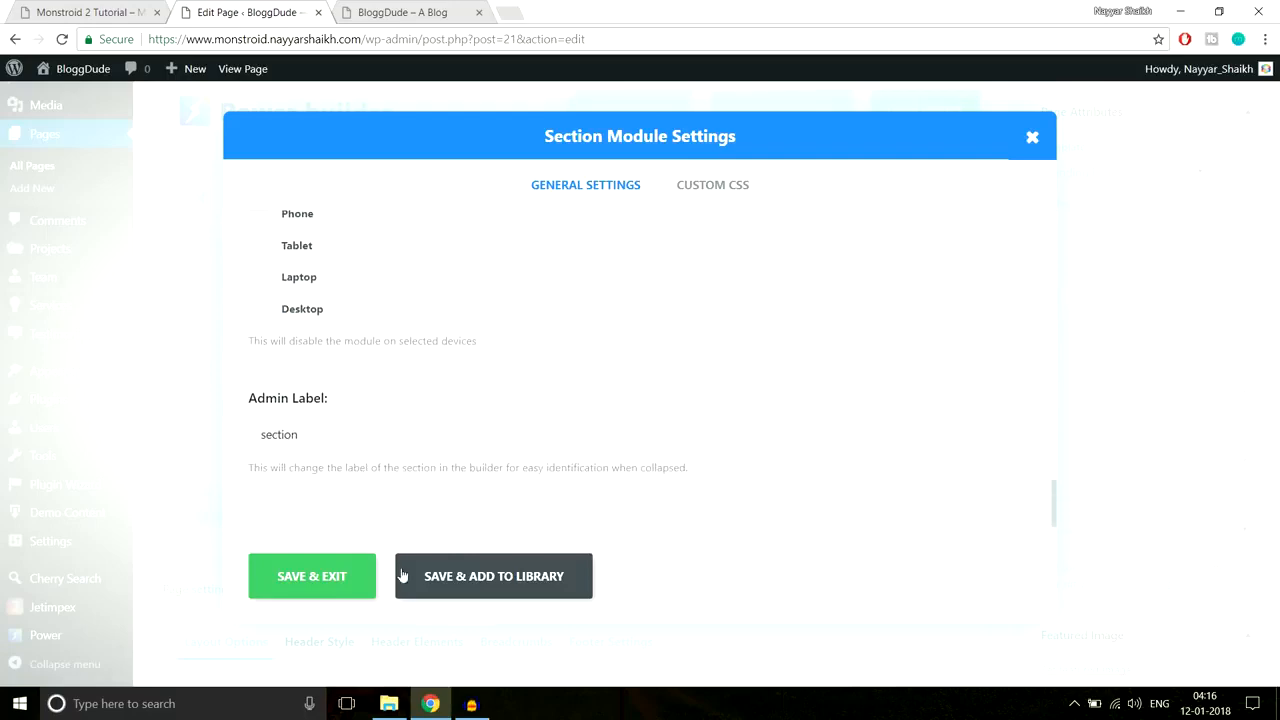
pyautogui.click(362, 577)
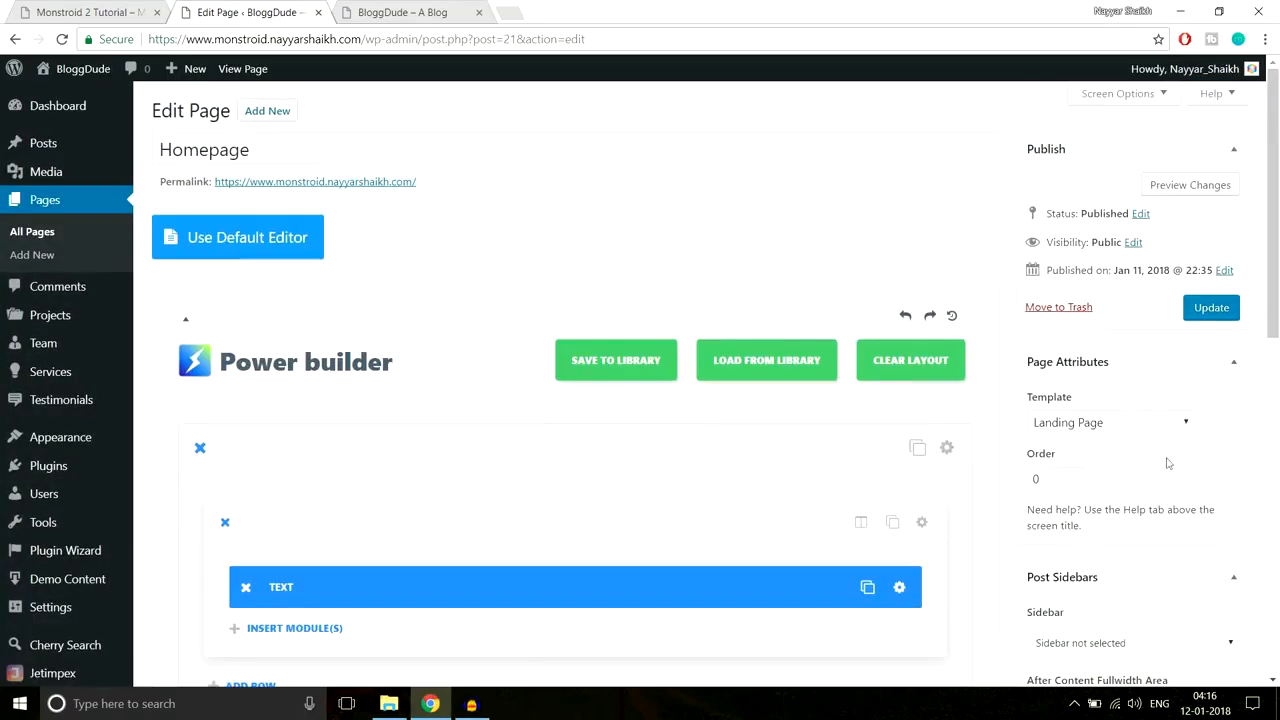
pyautogui.click(1210, 308)
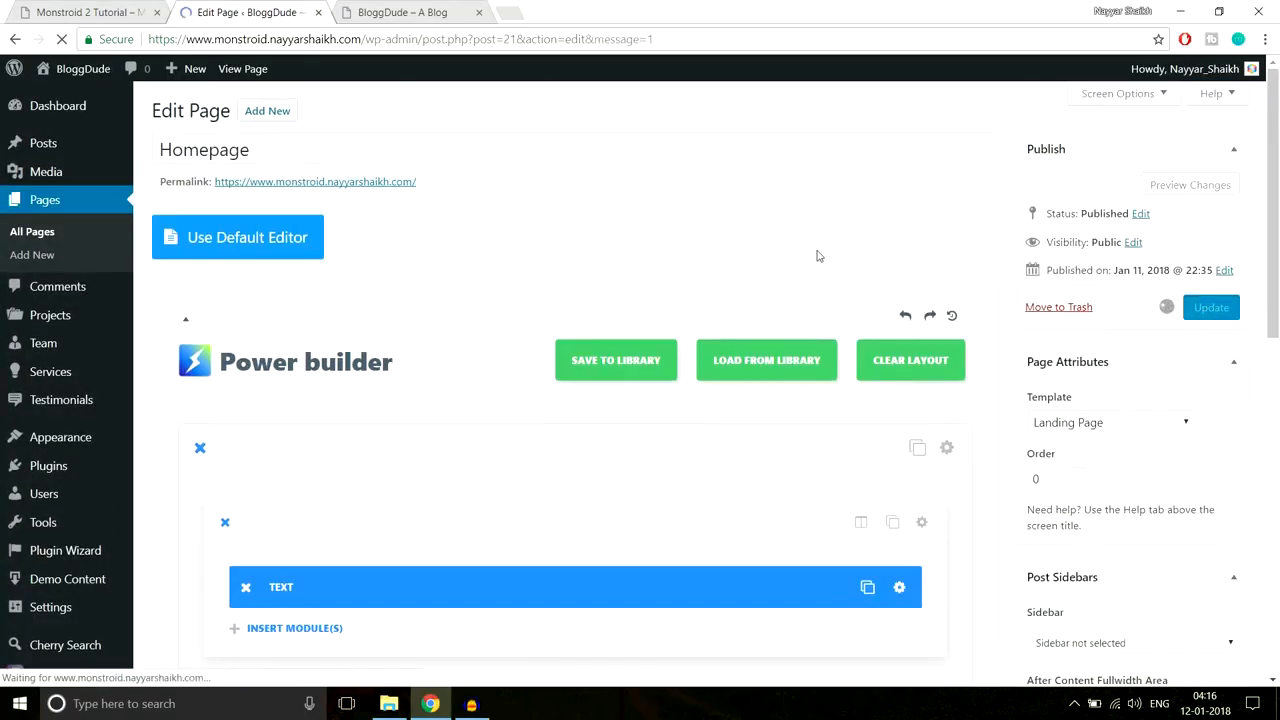
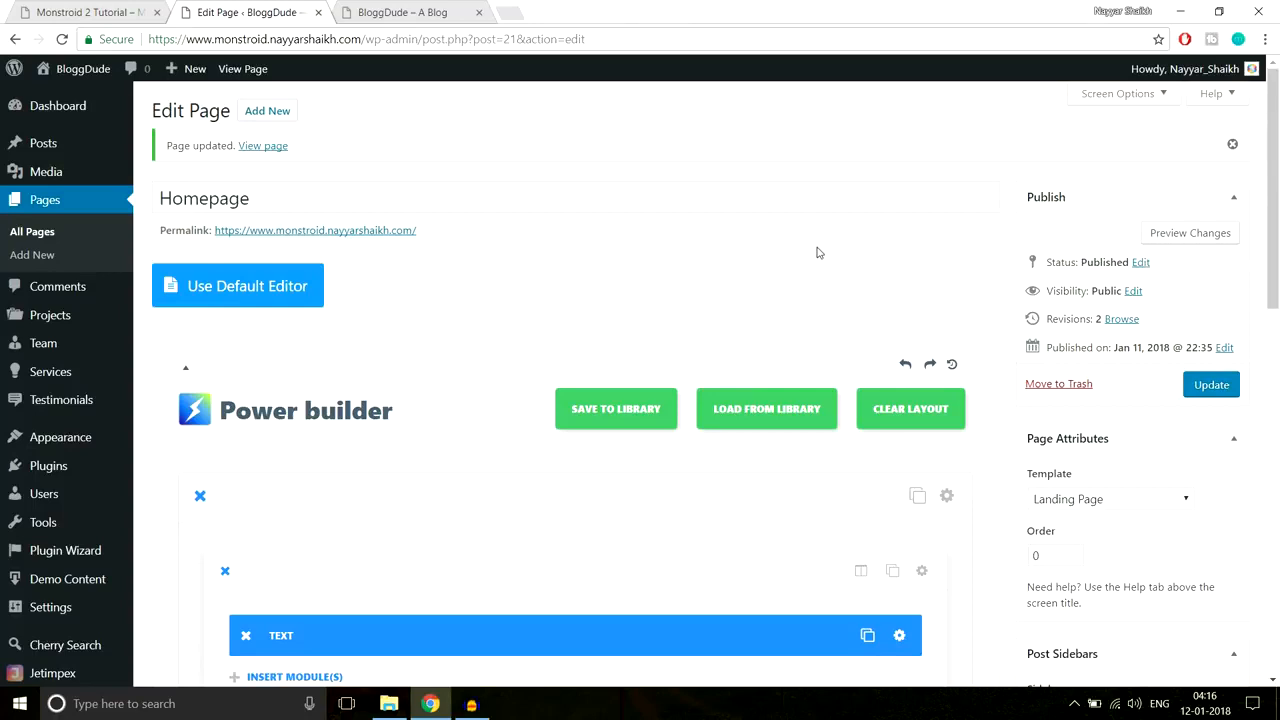
# Step: Reload the live homepage and inspect the hero heading and subtitle text
pyautogui.click(409, 12)
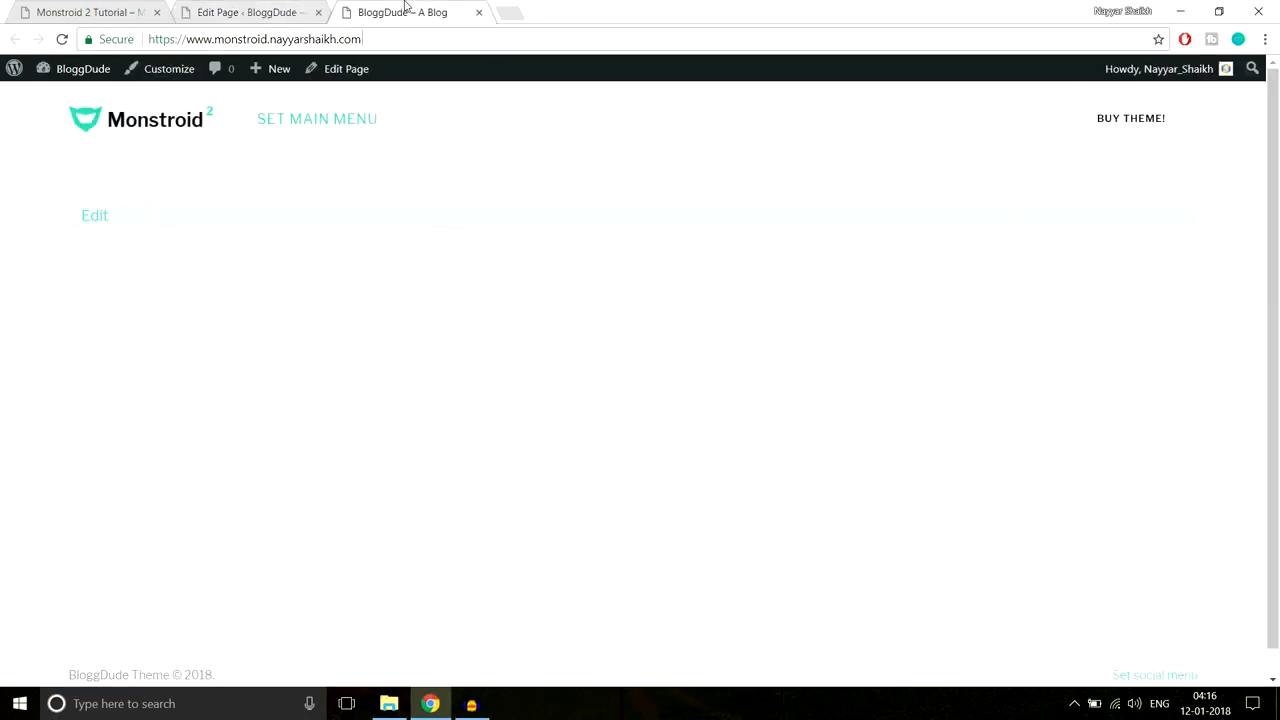
pyautogui.click(418, 33)
pyautogui.press('Return')
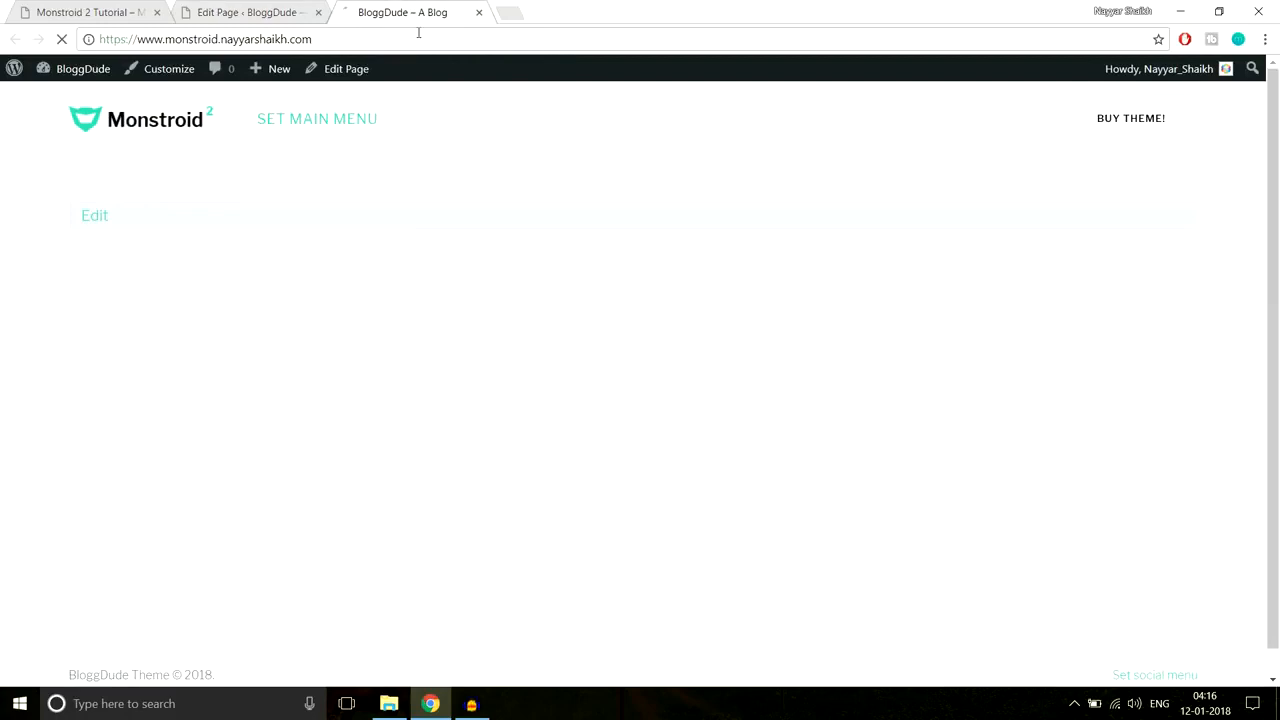
pyautogui.moveTo(466, 190); pyautogui.dragTo(931, 257)
pyautogui.click(1024, 304)
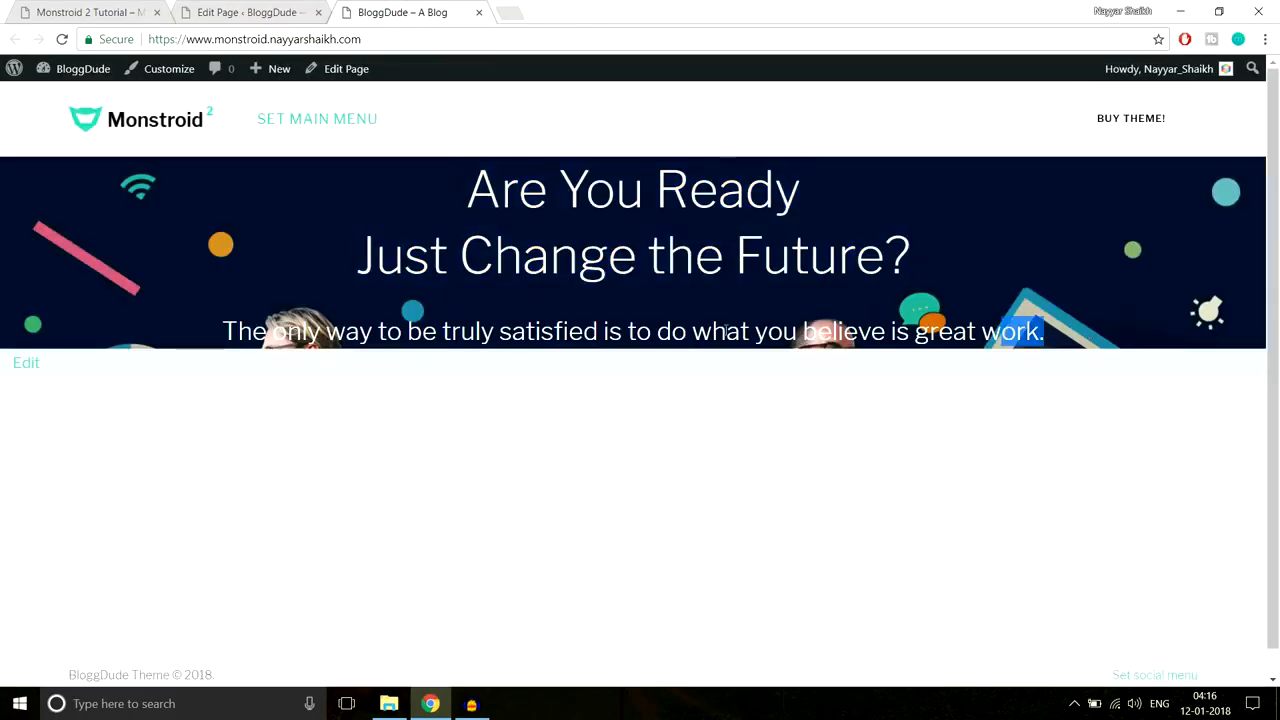
pyautogui.moveTo(1050, 331); pyautogui.dragTo(164, 325)
pyautogui.click(200, 296)
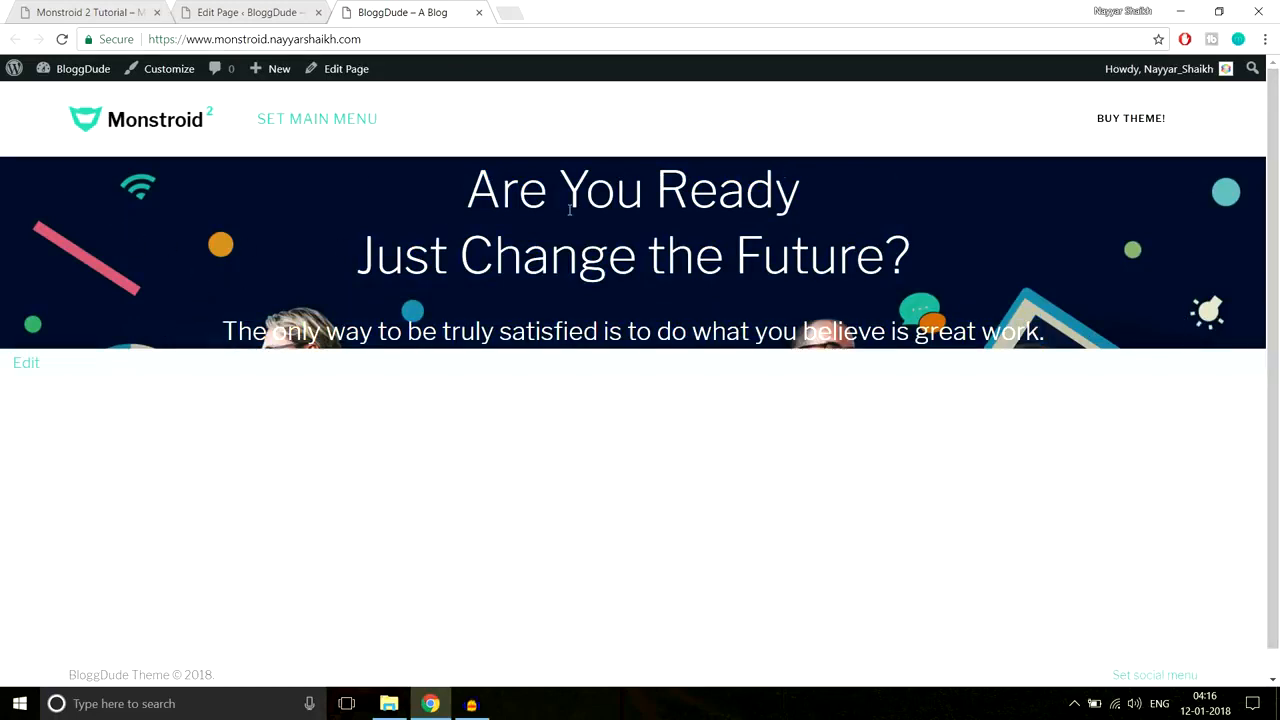
pyautogui.moveTo(536, 183); pyautogui.dragTo(1046, 333)
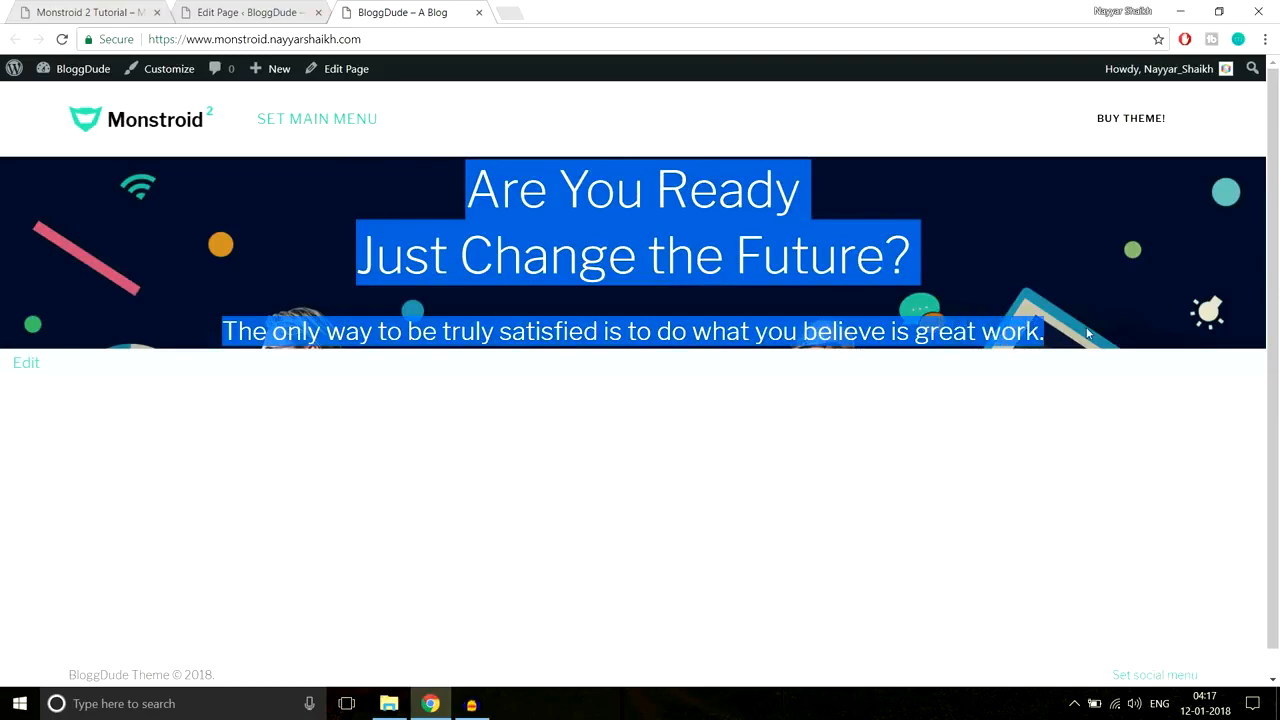
pyautogui.click(330, 100)
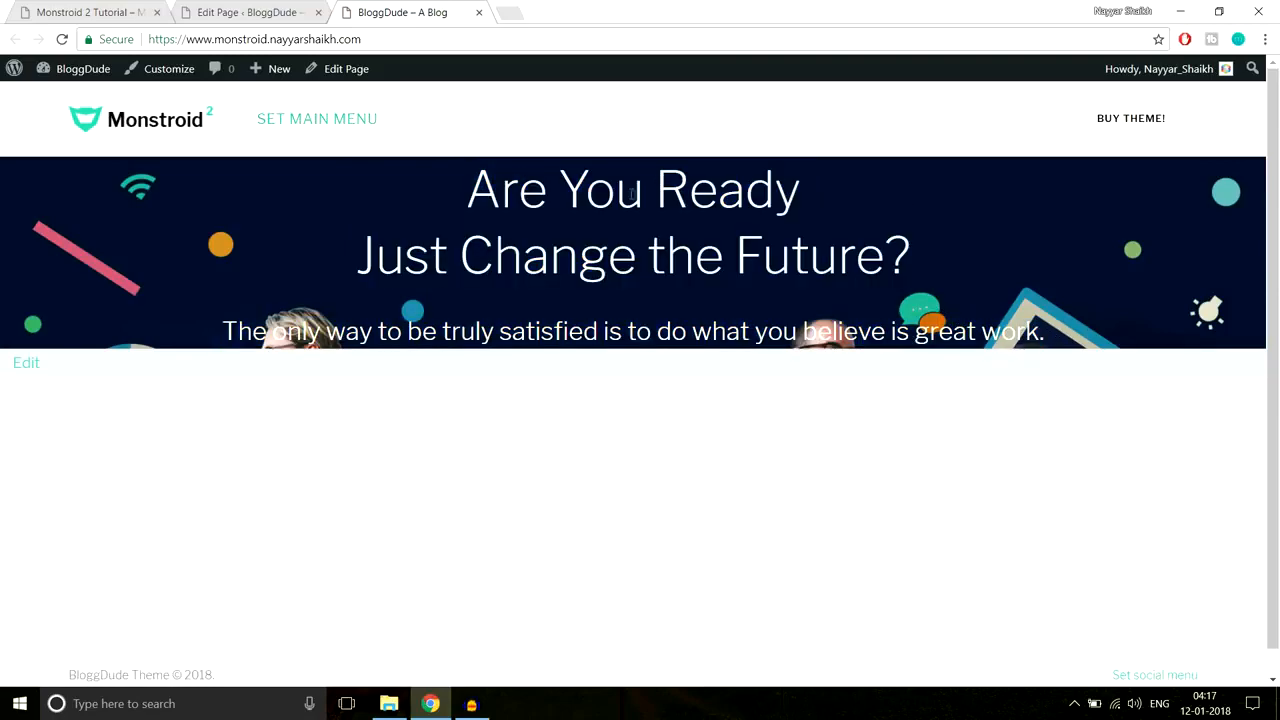
# Step: Compare the hero with the Monstroid 2 demo homepage, then go back to the homepage editor
pyautogui.click(117, 7)
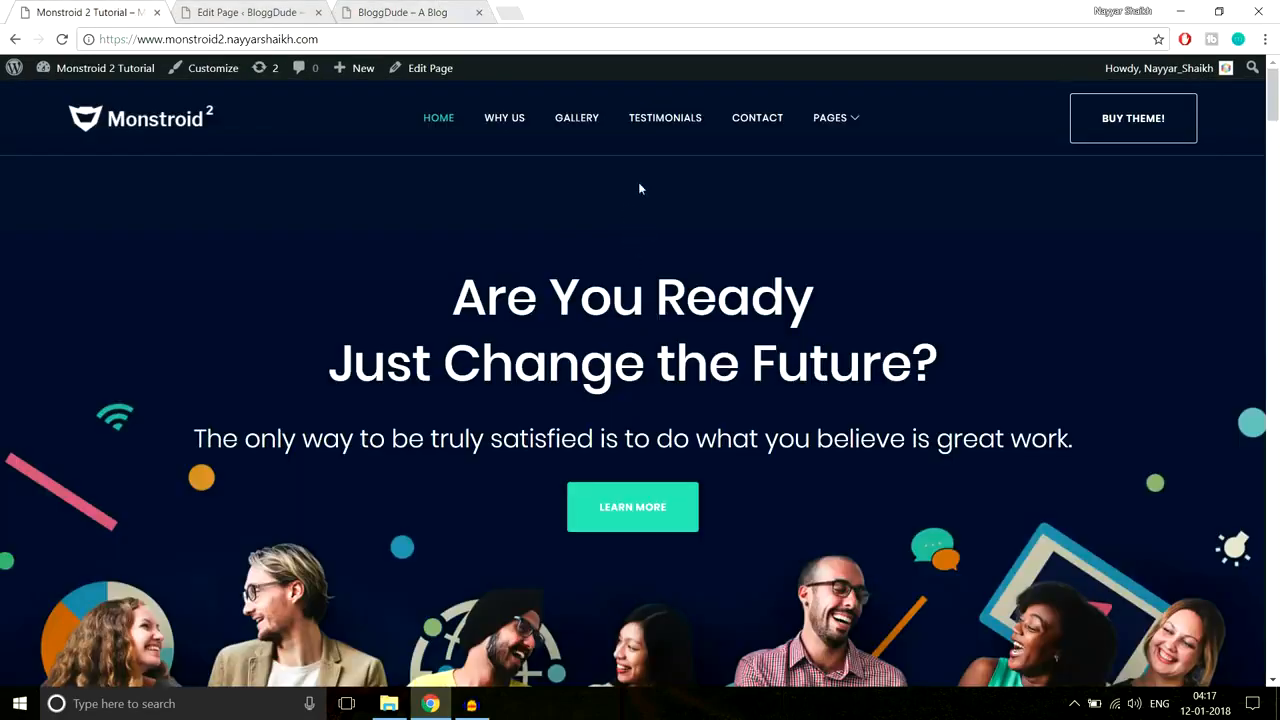
pyautogui.scroll(-2, 691, 437)
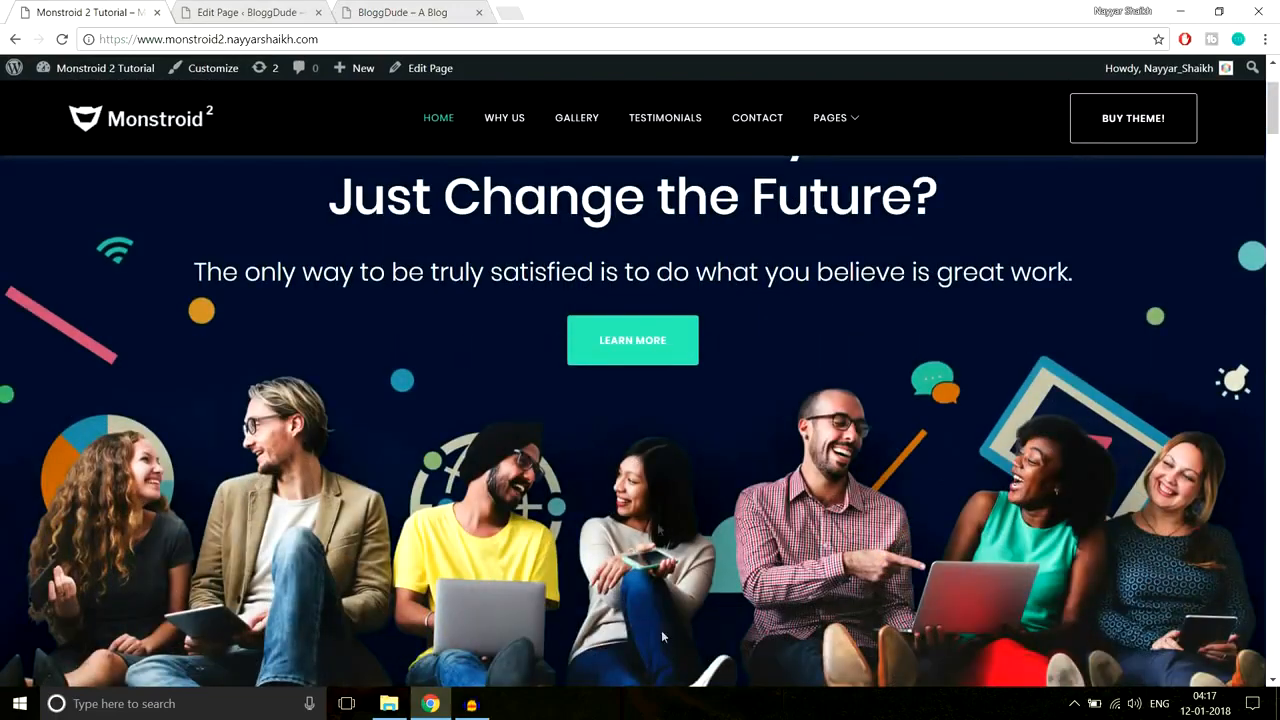
pyautogui.scroll(2, 693, 581)
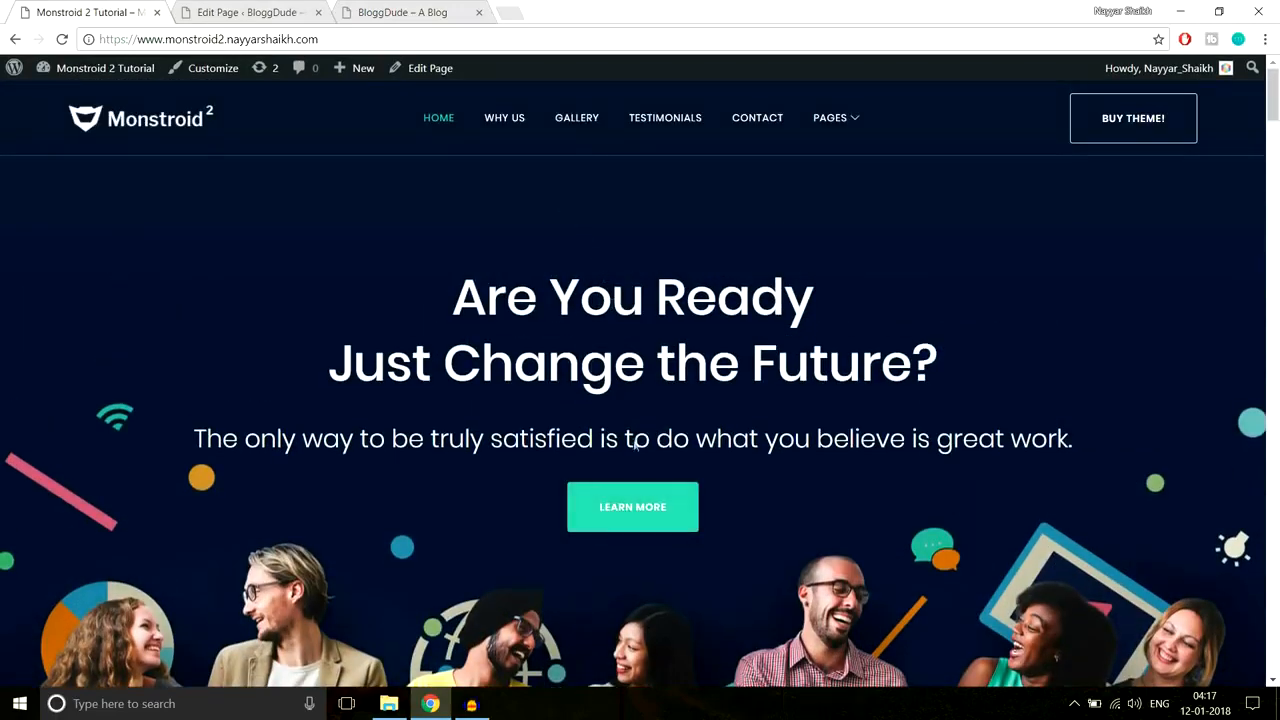
pyautogui.click(400, 12)
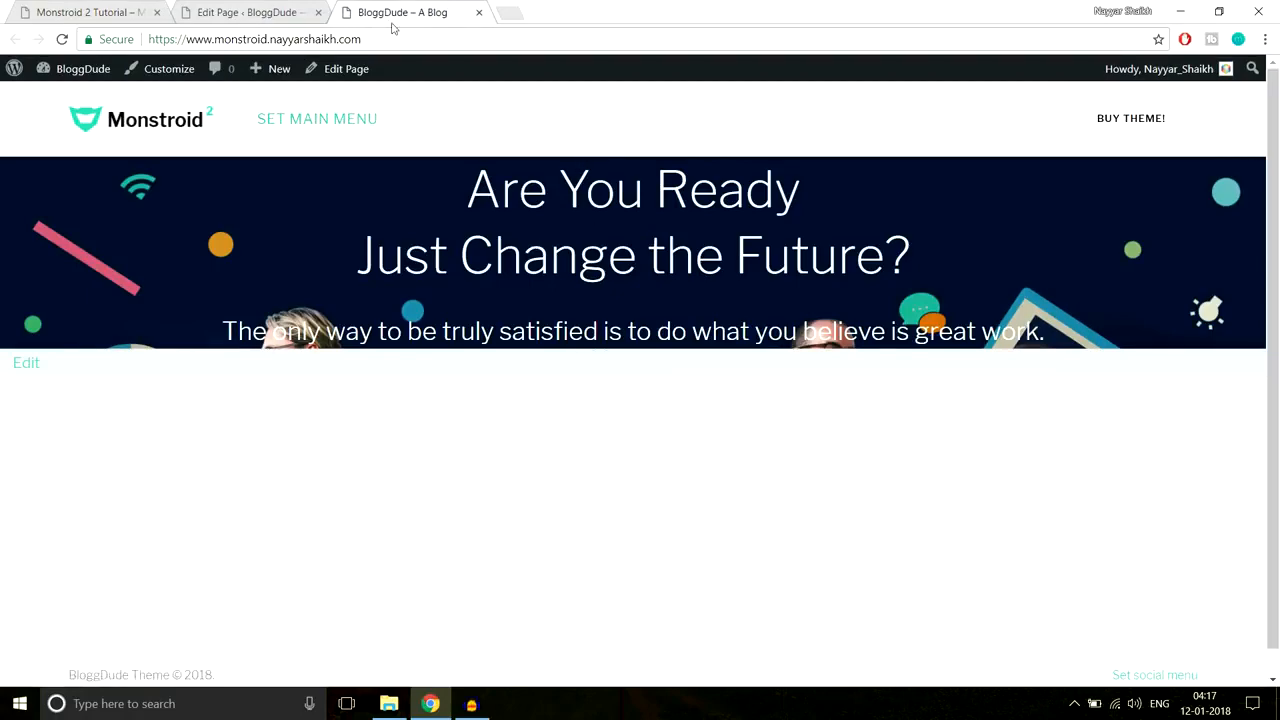
pyautogui.click(250, 12)
pyautogui.scroll(-2, 934, 338)
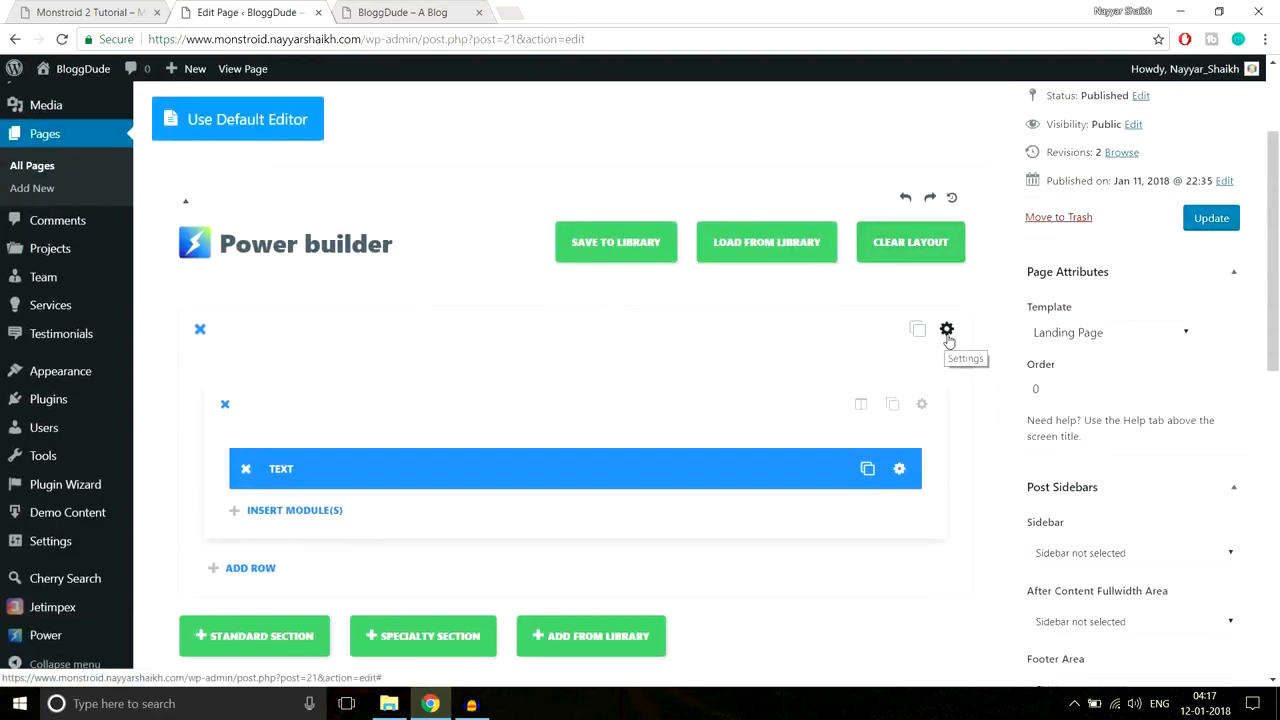
# Step: Give the section 220px top and 440px bottom padding, save it, and update the Homepage
pyautogui.click(947, 330)
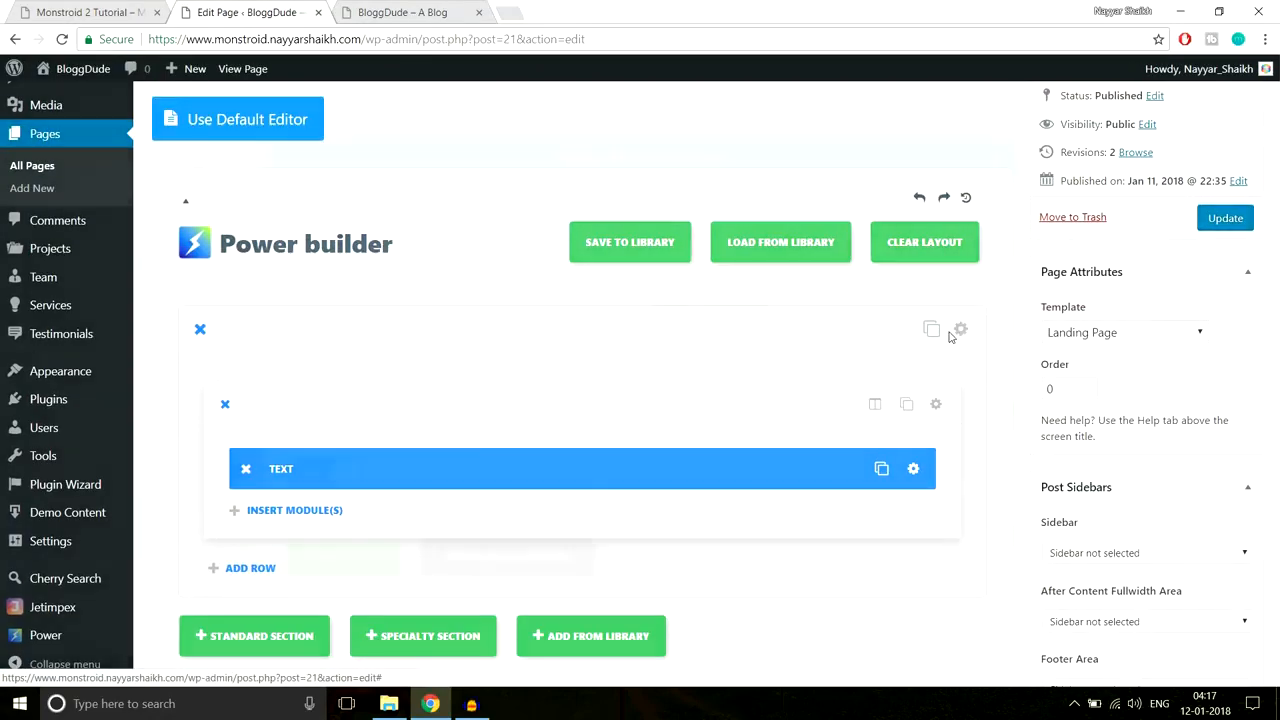
pyautogui.scroll(-1, 926, 370)
pyautogui.scroll(-10, 925, 376)
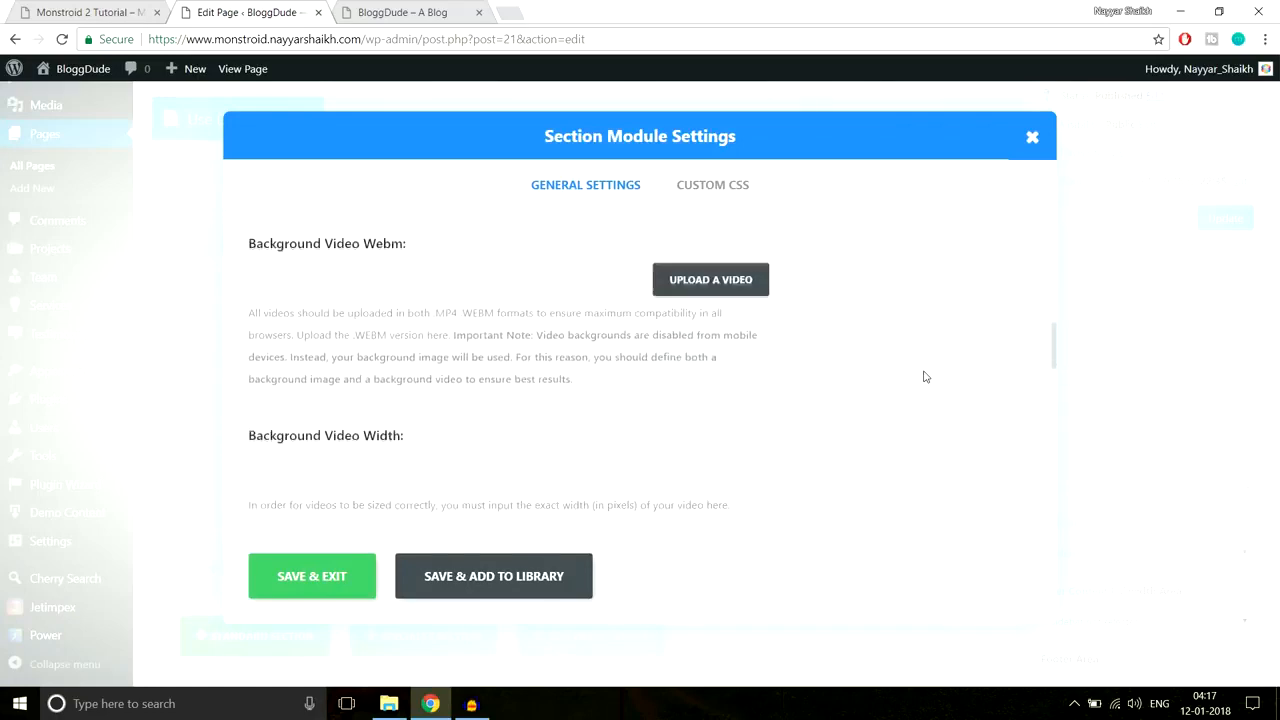
pyautogui.scroll(-3, 923, 374)
pyautogui.scroll(2, 923, 374)
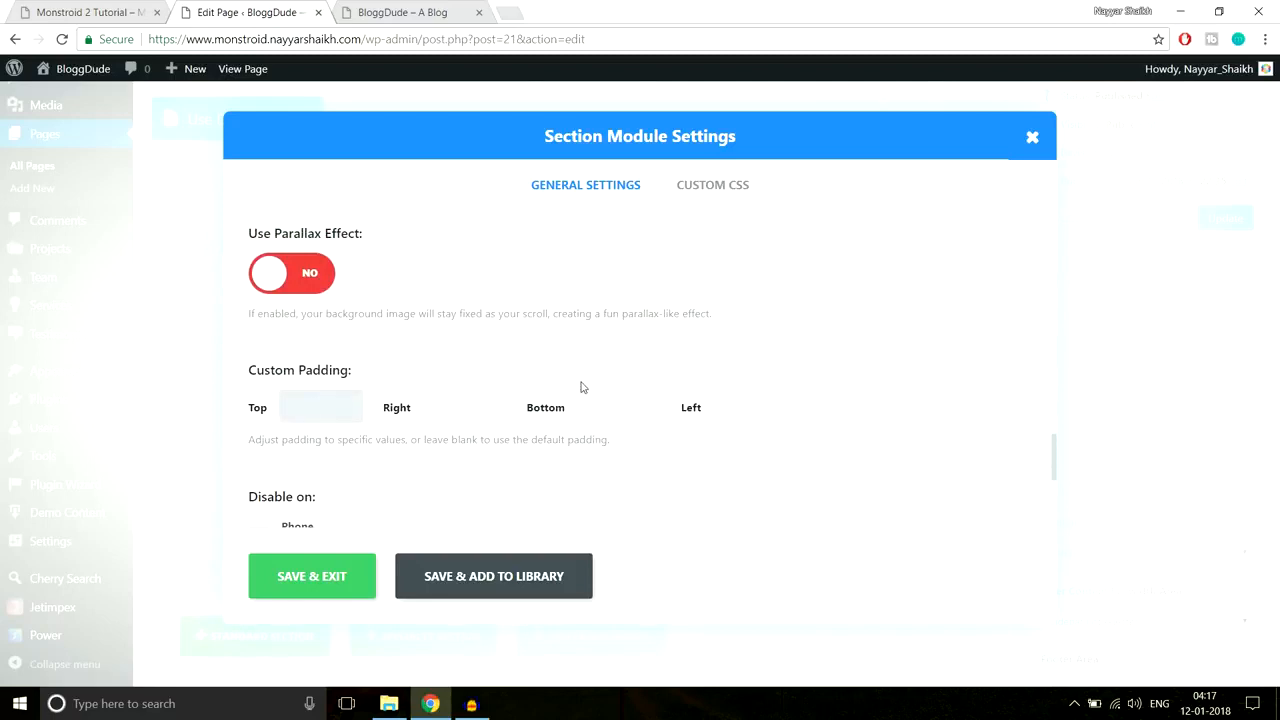
pyautogui.write('px')
pyautogui.click(624, 405)
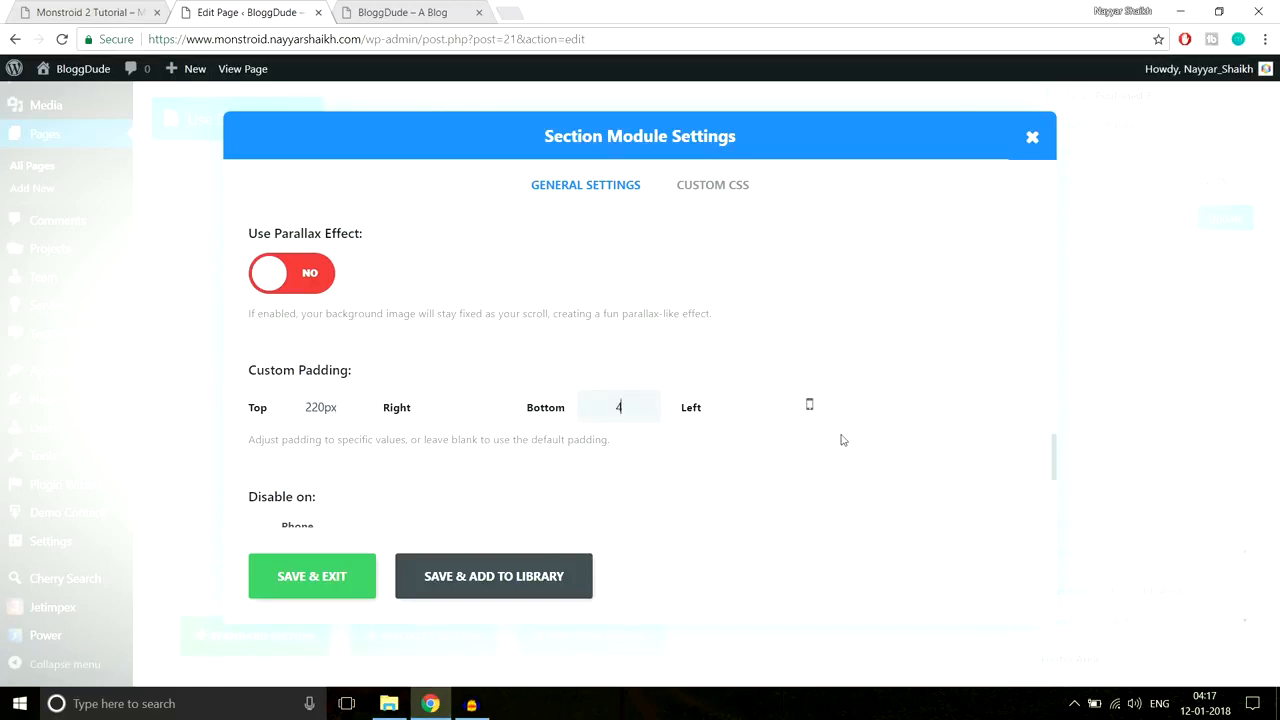
pyautogui.write('440px')
pyautogui.click(337, 577)
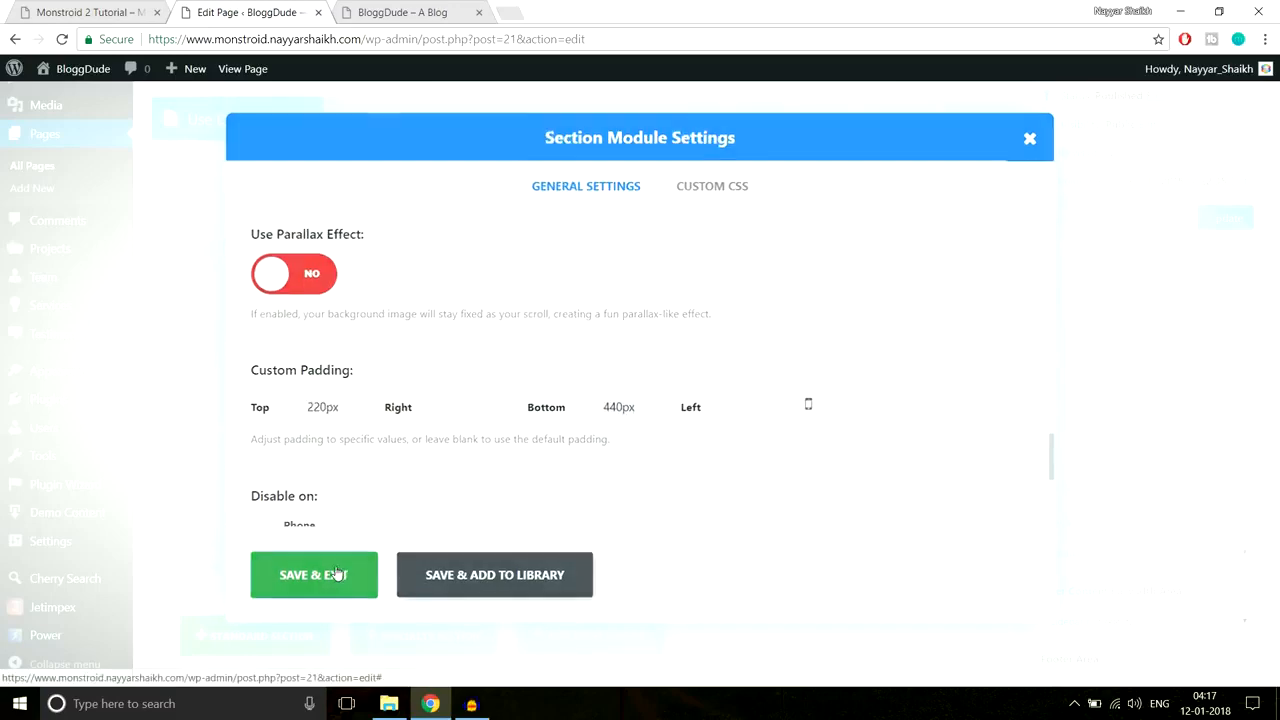
pyautogui.click(1209, 227)
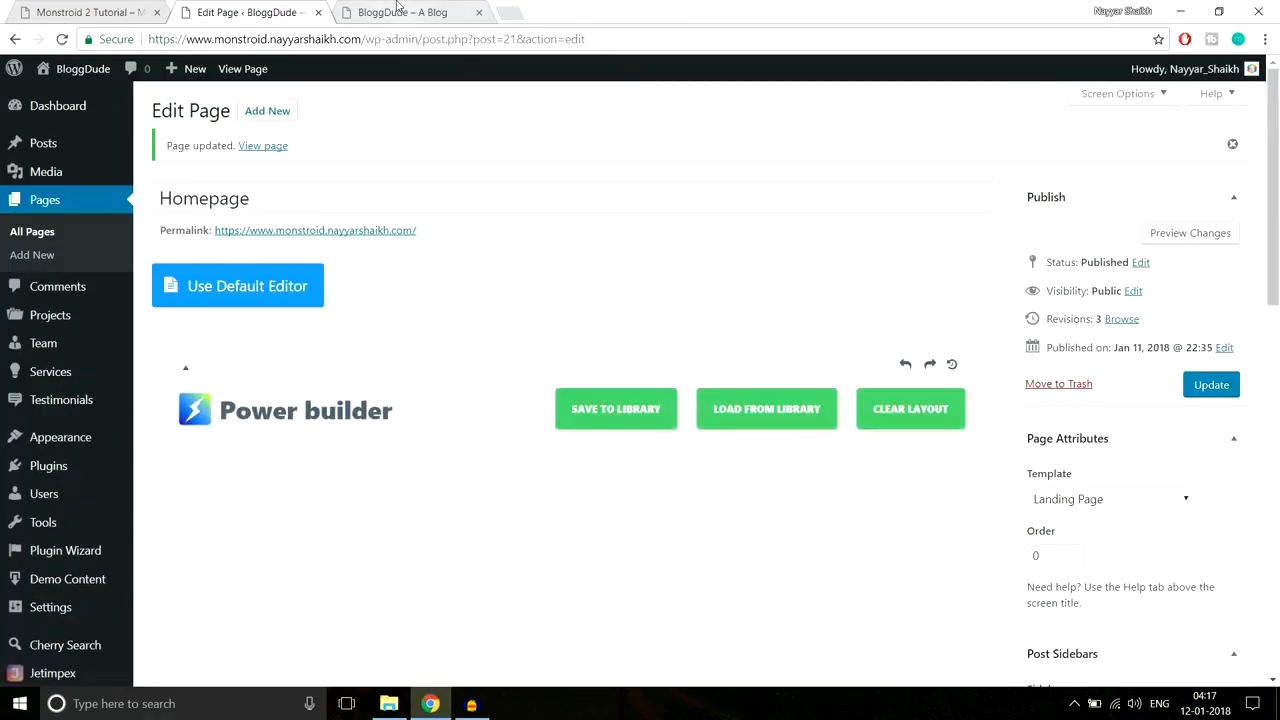
pyautogui.click(460, 13)
pyautogui.click(442, 46)
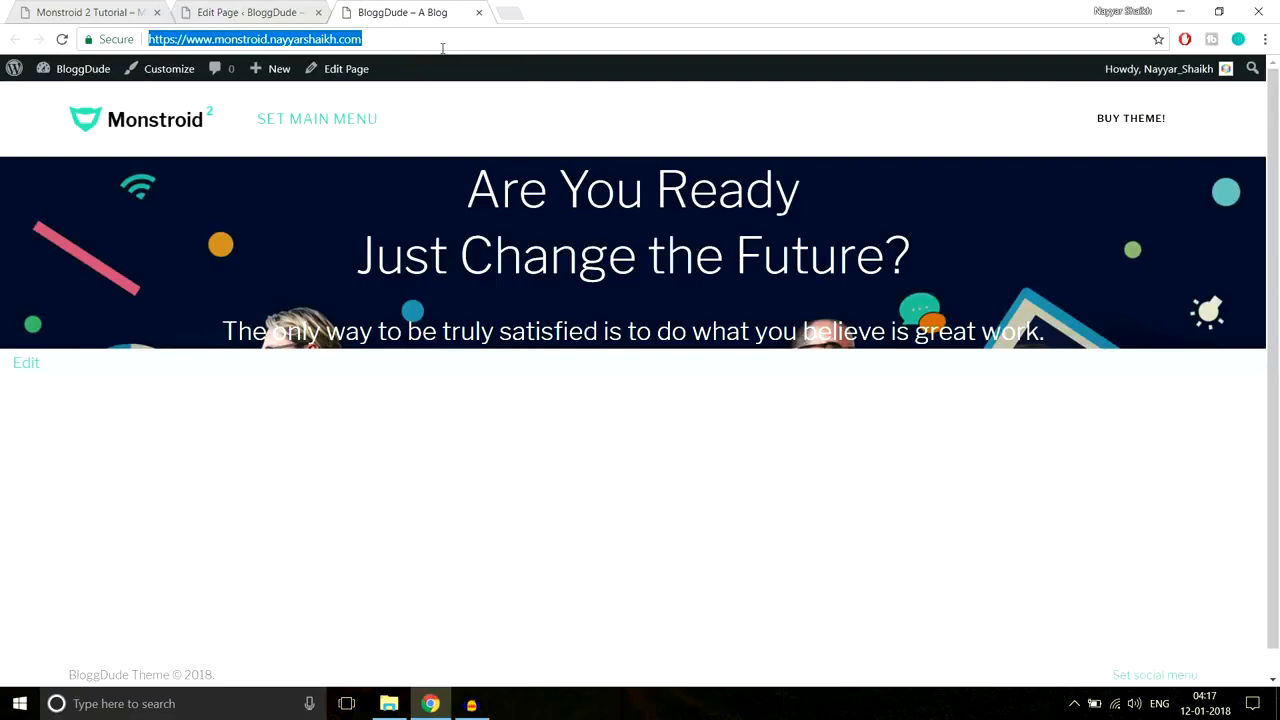
pyautogui.press('Return')
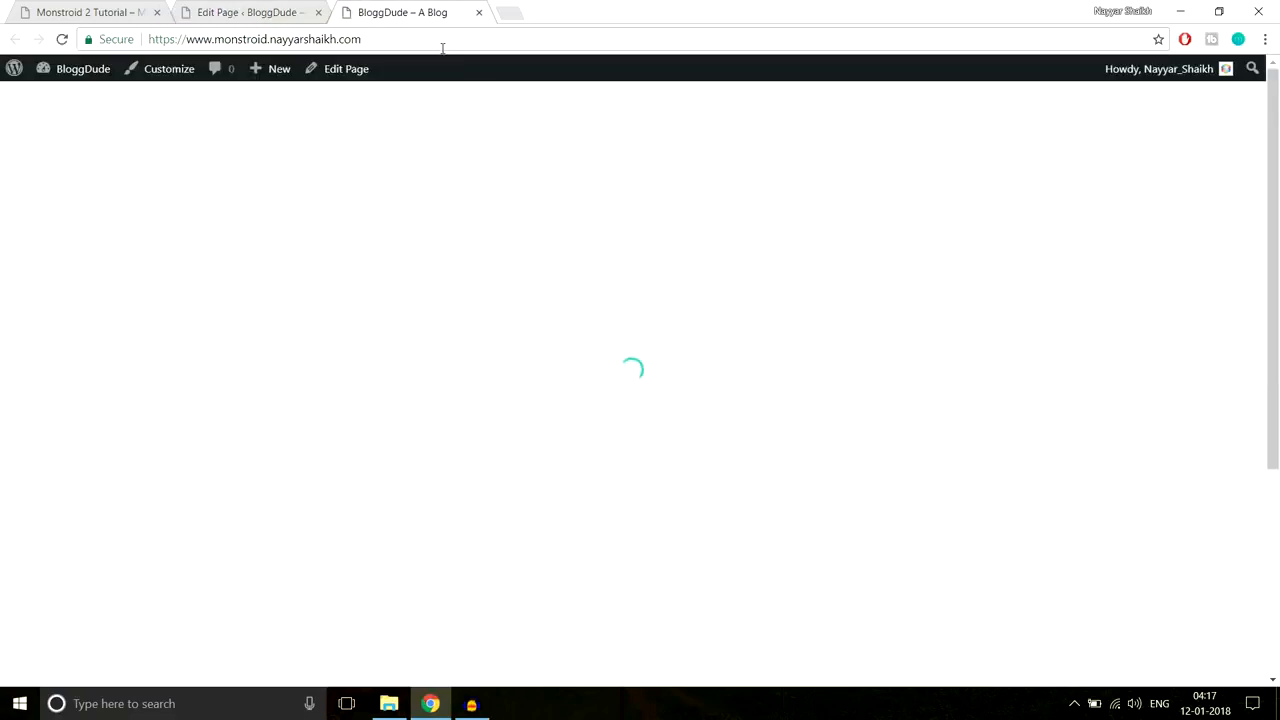
pyautogui.scroll(-4, 688, 422)
pyautogui.scroll(4, 688, 421)
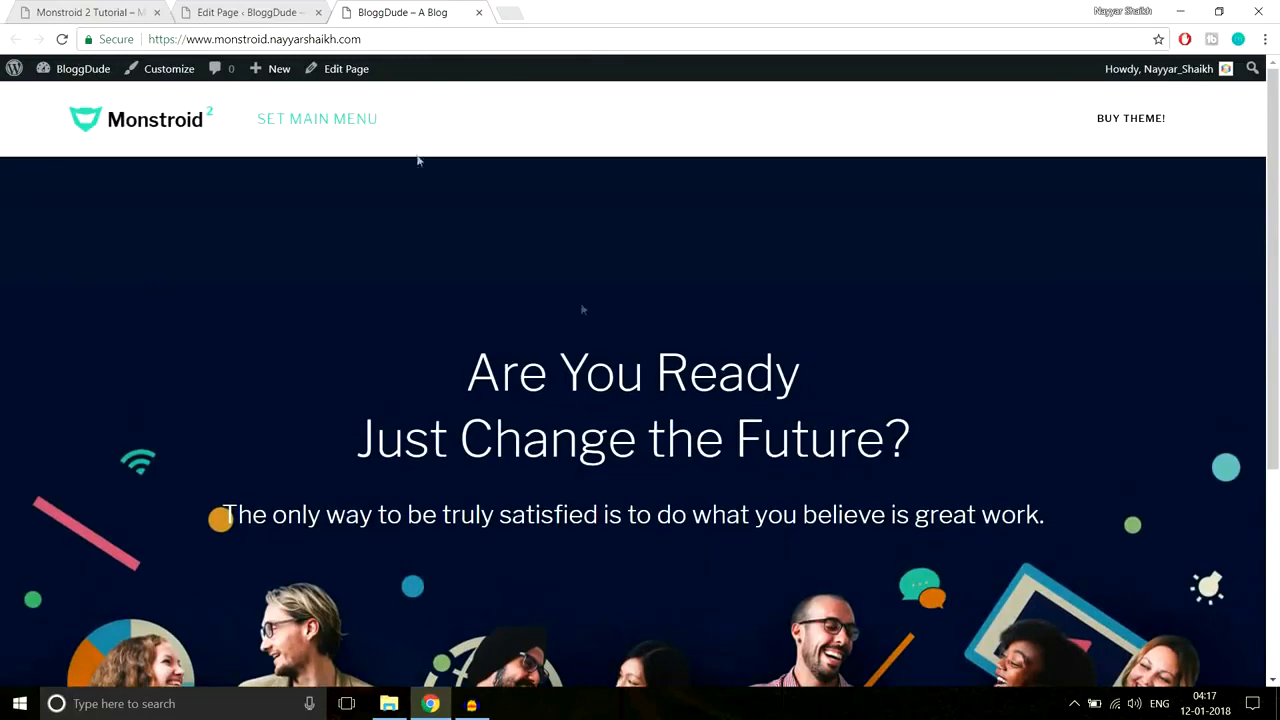
pyautogui.click(92, 12)
pyautogui.click(385, 12)
pyautogui.scroll(-3, 995, 385)
pyautogui.scroll(3, 748, 309)
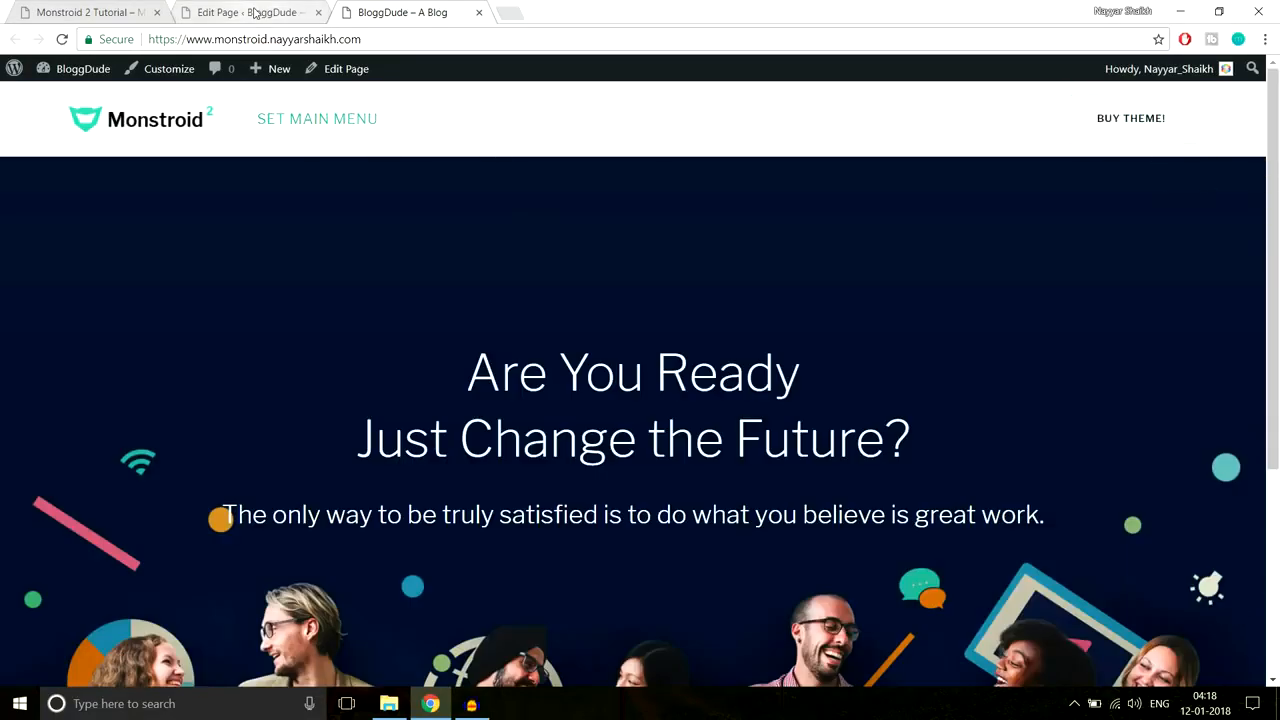
pyautogui.click(255, 12)
pyautogui.click(60, 8)
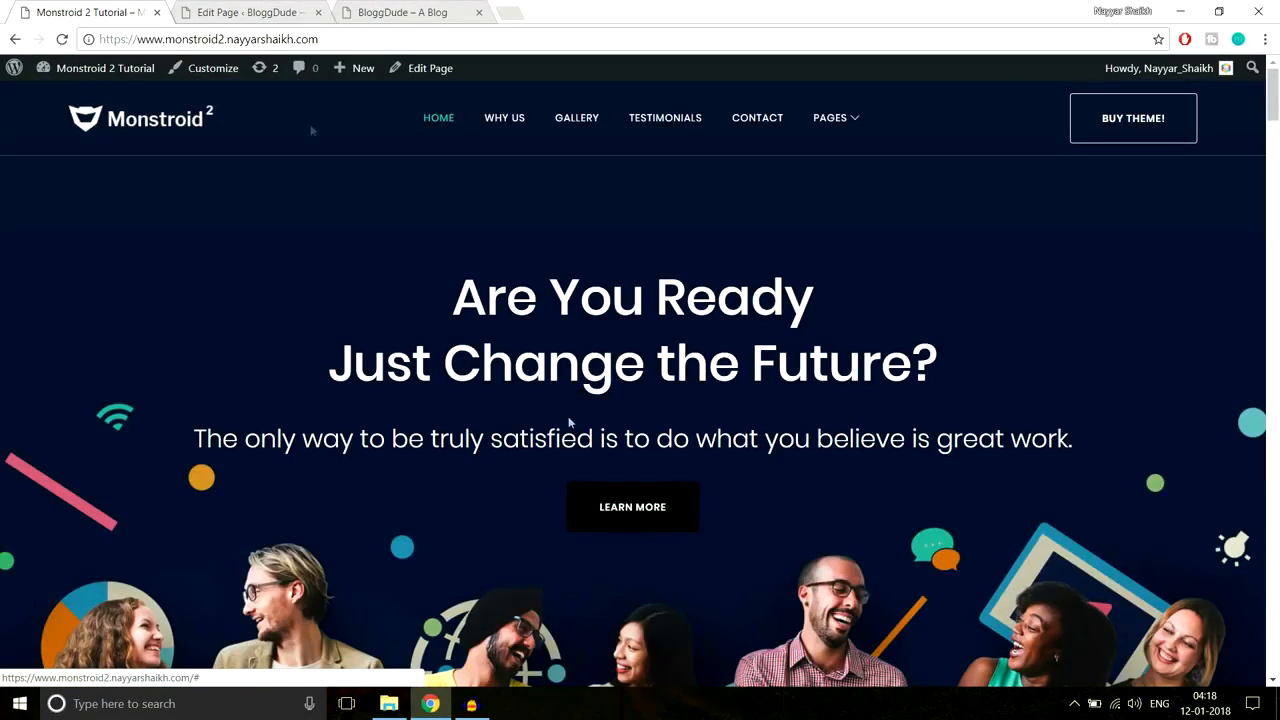
pyautogui.click(240, 12)
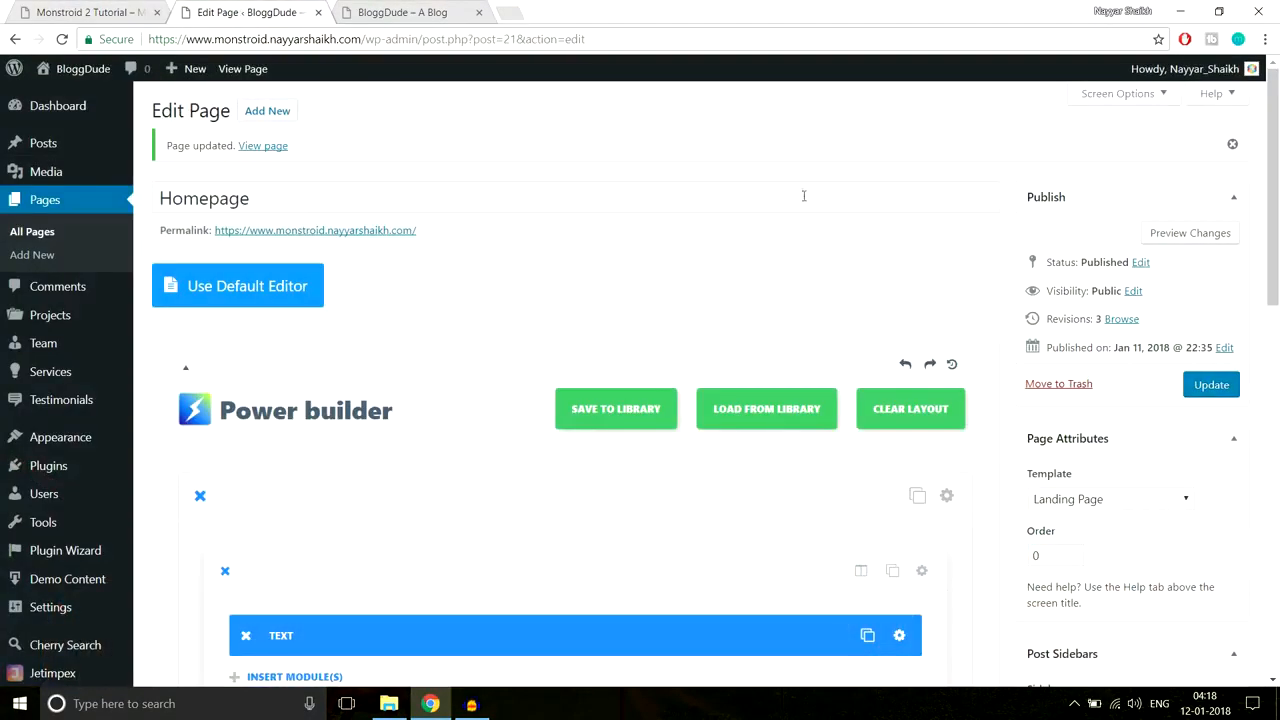
# Step: Add a Button module to the hero section, checking the demo's hero button for reference
pyautogui.scroll(-3, 836, 258)
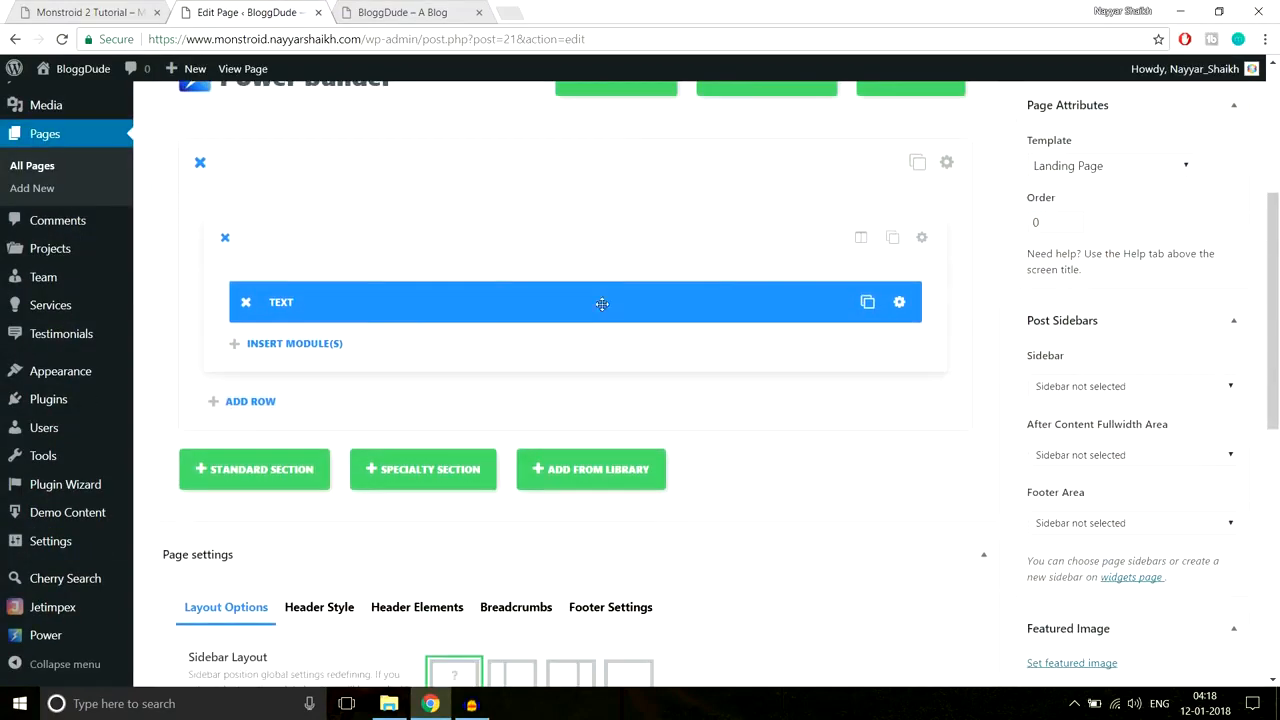
pyautogui.click(311, 345)
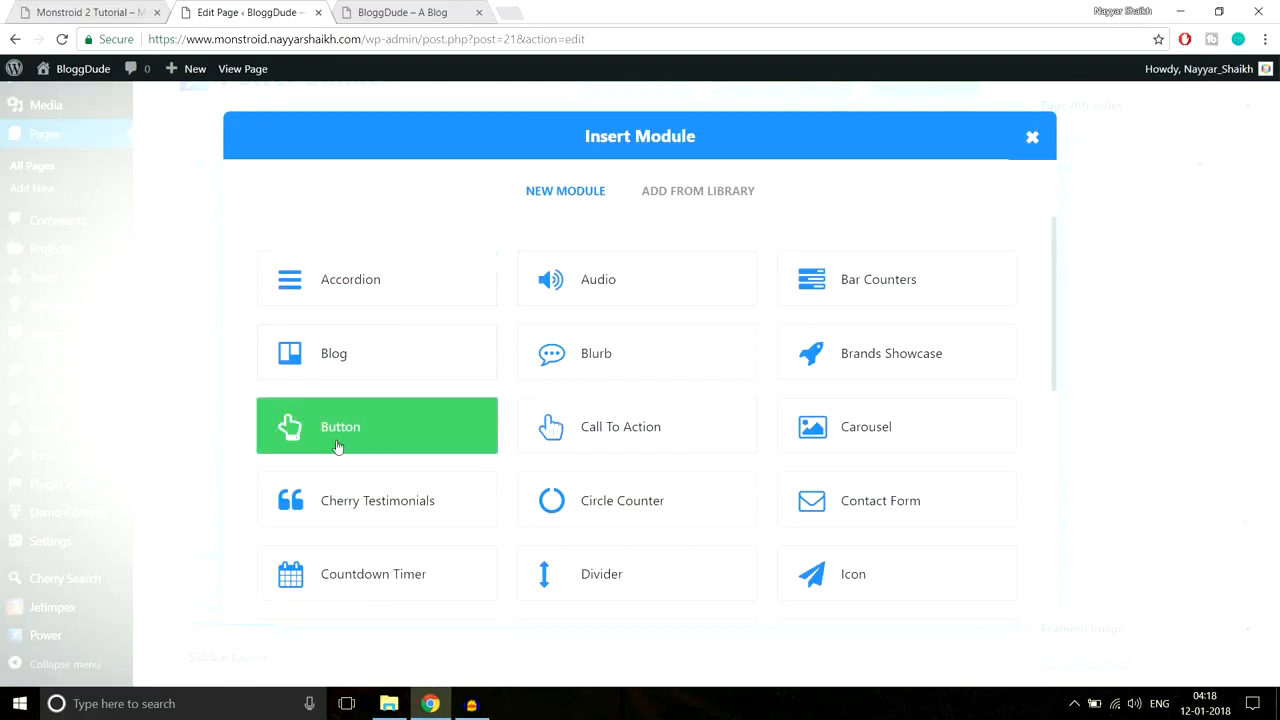
pyautogui.click(385, 440)
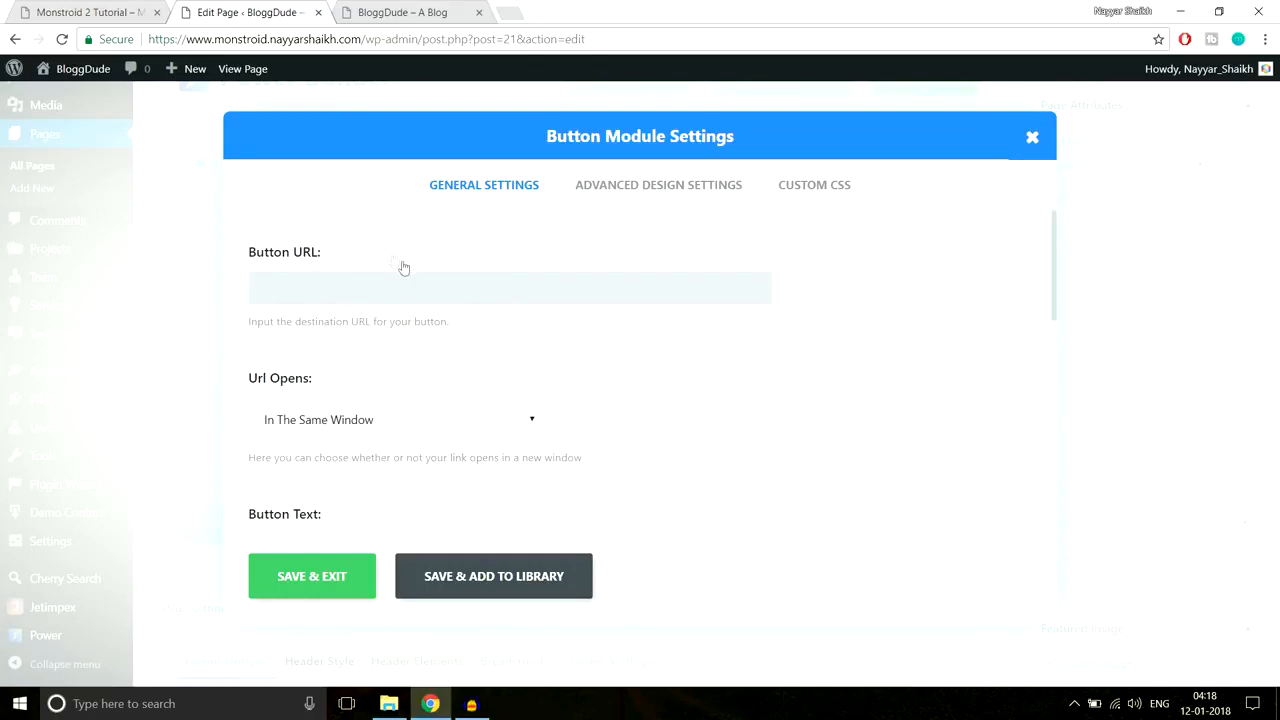
pyautogui.click(105, 12)
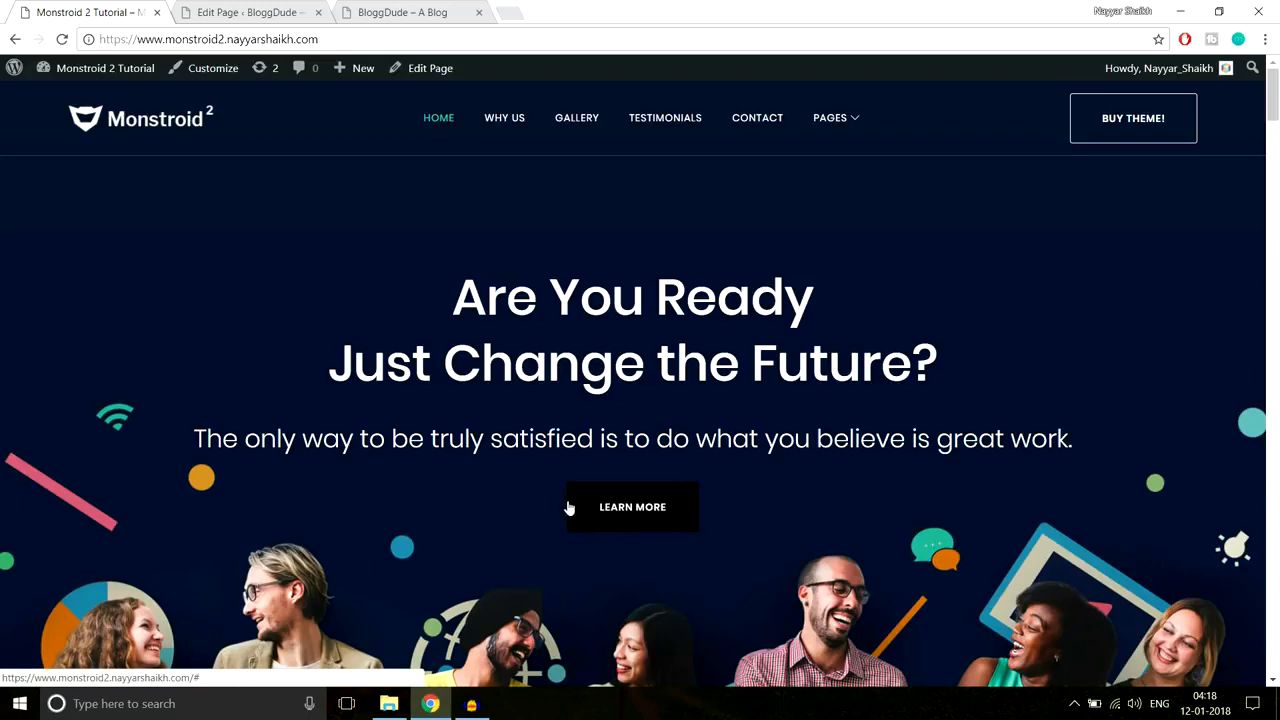
pyautogui.click(276, 12)
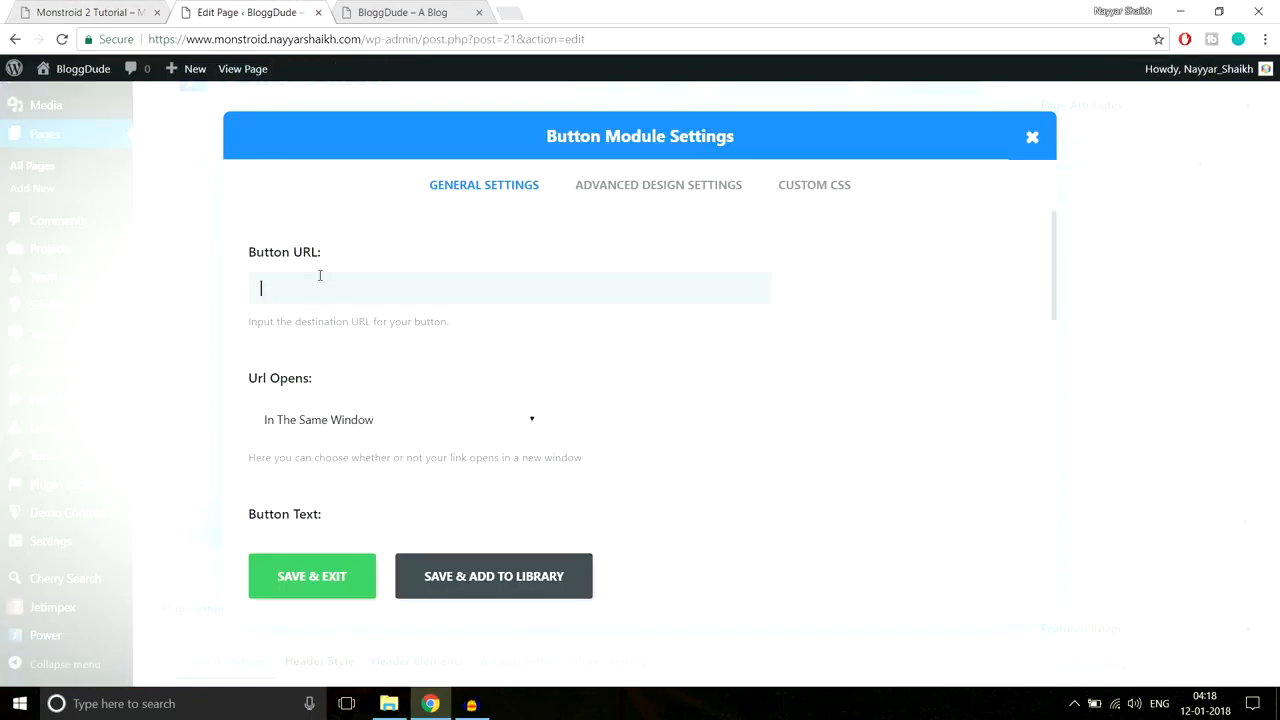
# Step: Copy the demo's Contact Us link, paste it into Button URL, and select it
pyautogui.click(97, 10)
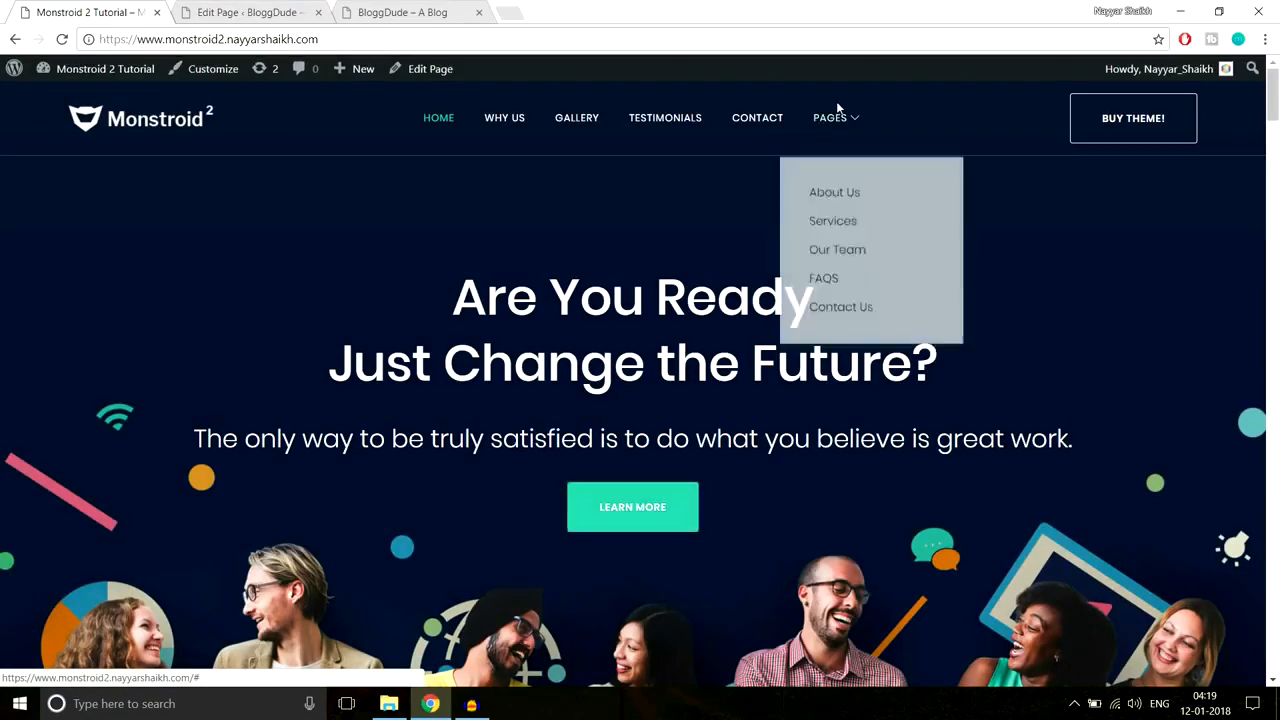
pyautogui.moveTo(840, 118)
pyautogui.rightClick(848, 301)
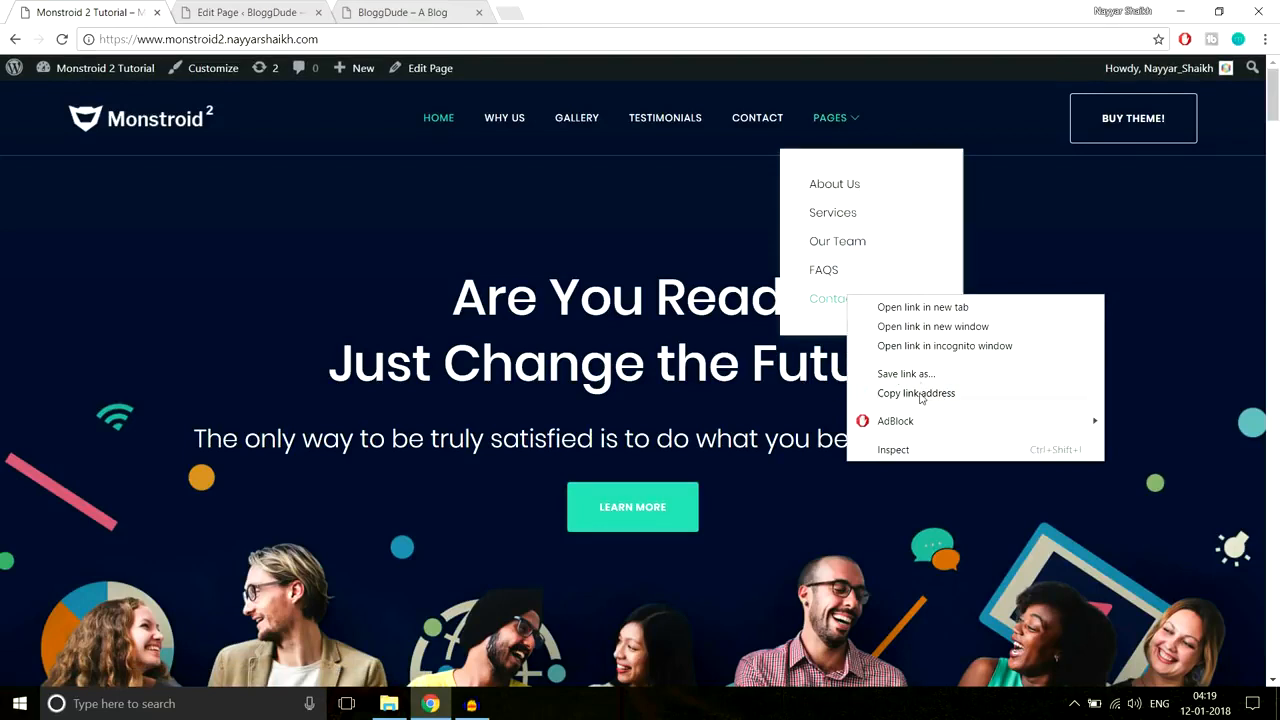
pyautogui.click(916, 393)
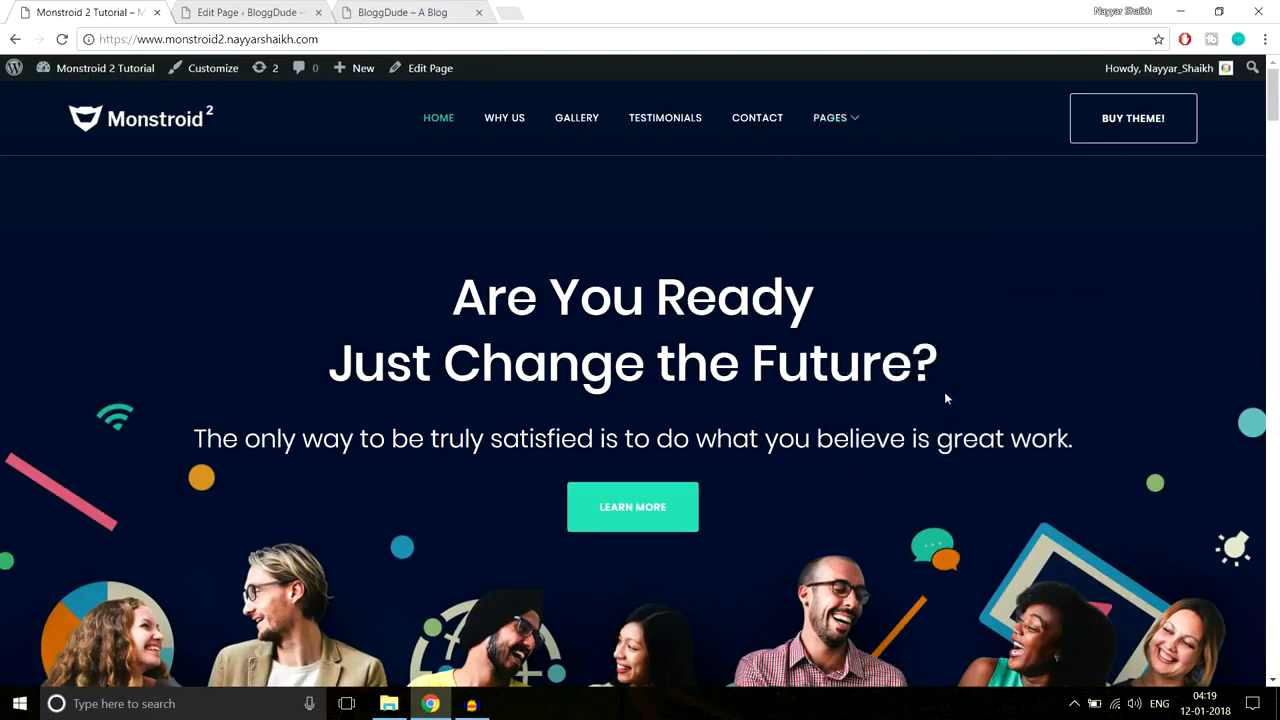
pyautogui.hotkey('ctrl', 'Tab')
pyautogui.click(388, 280)
pyautogui.hotkey('ctrl', 'v')
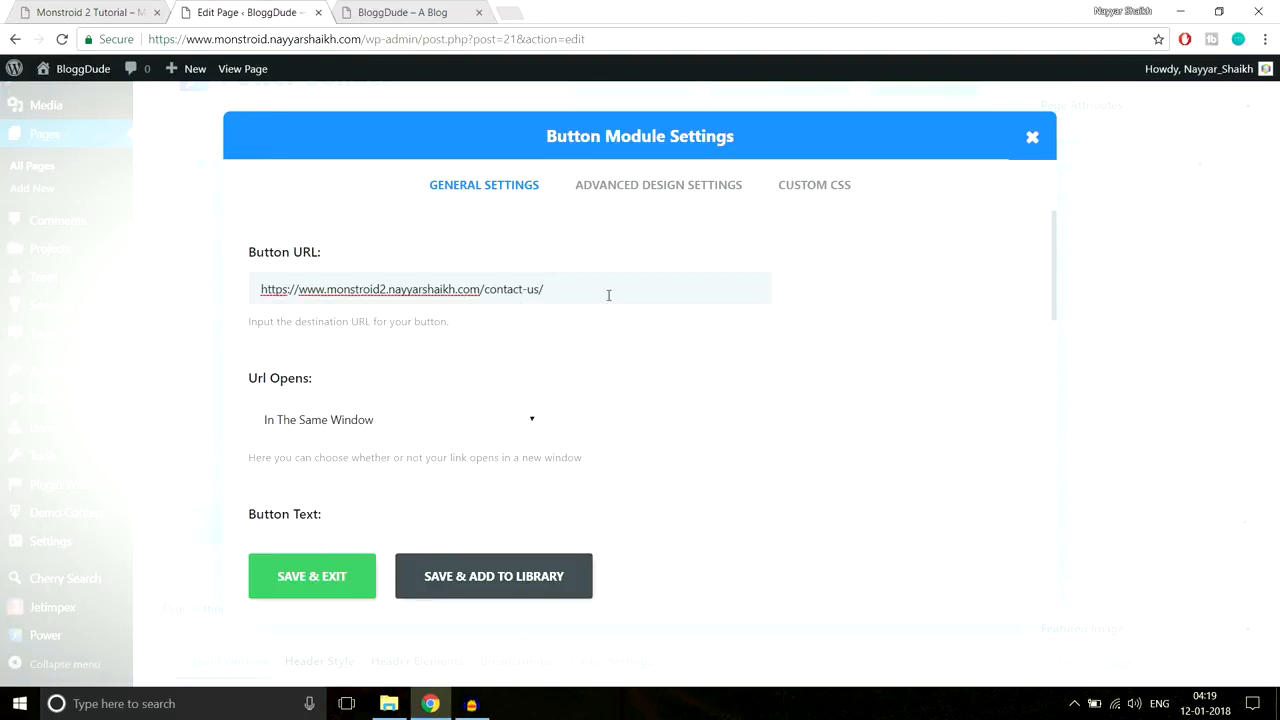
pyautogui.moveTo(608, 293); pyautogui.dragTo(242, 305)
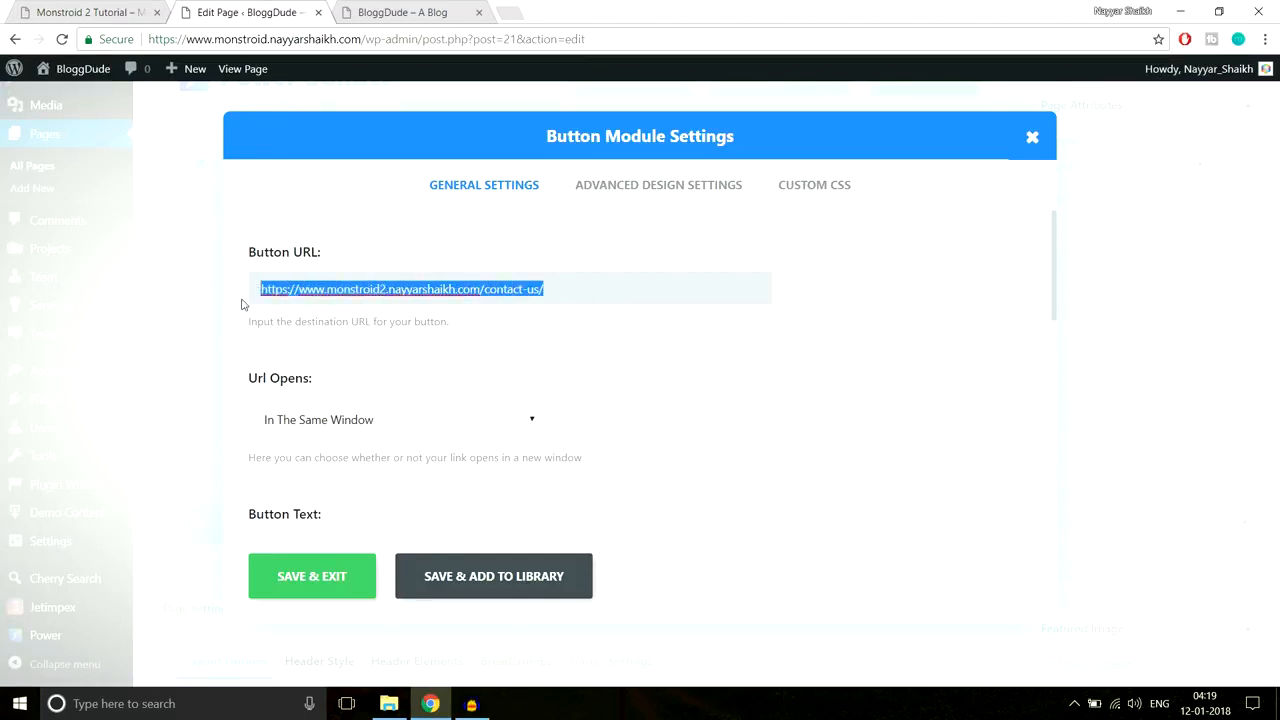
# Step: Replace the Button URL with # and keep the link opening in the same window
pyautogui.write('#')
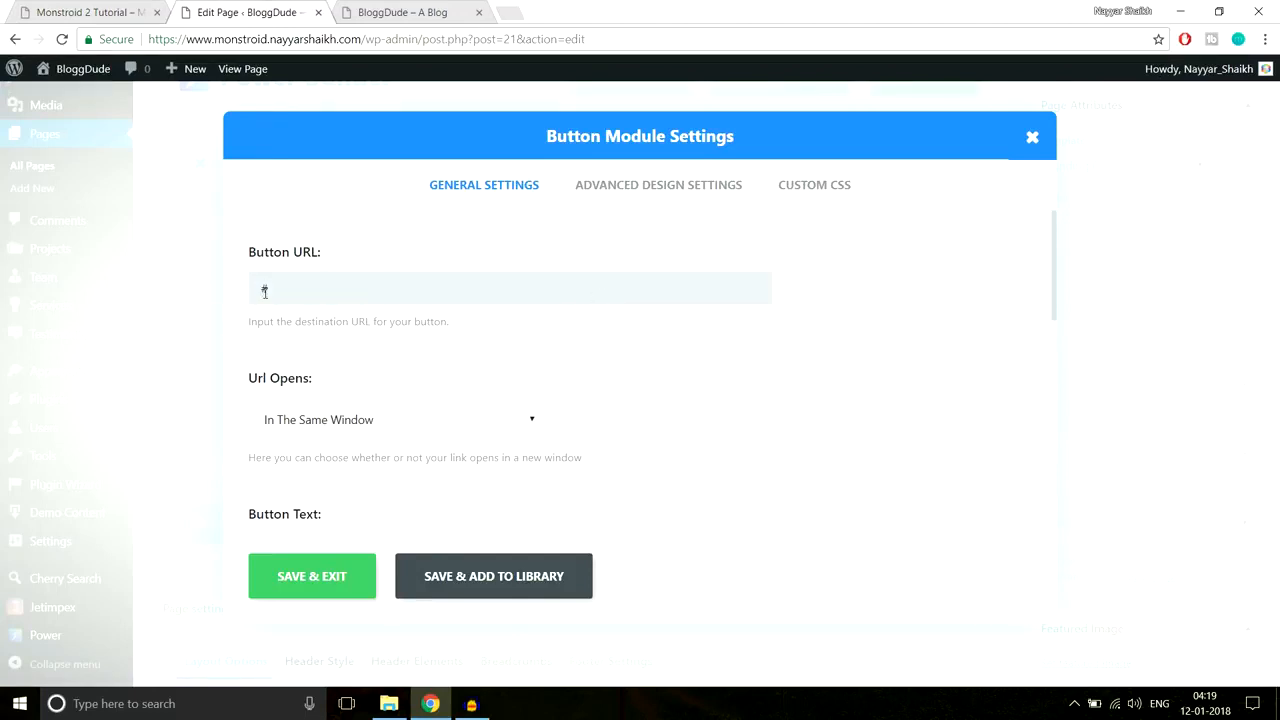
pyautogui.click(348, 372)
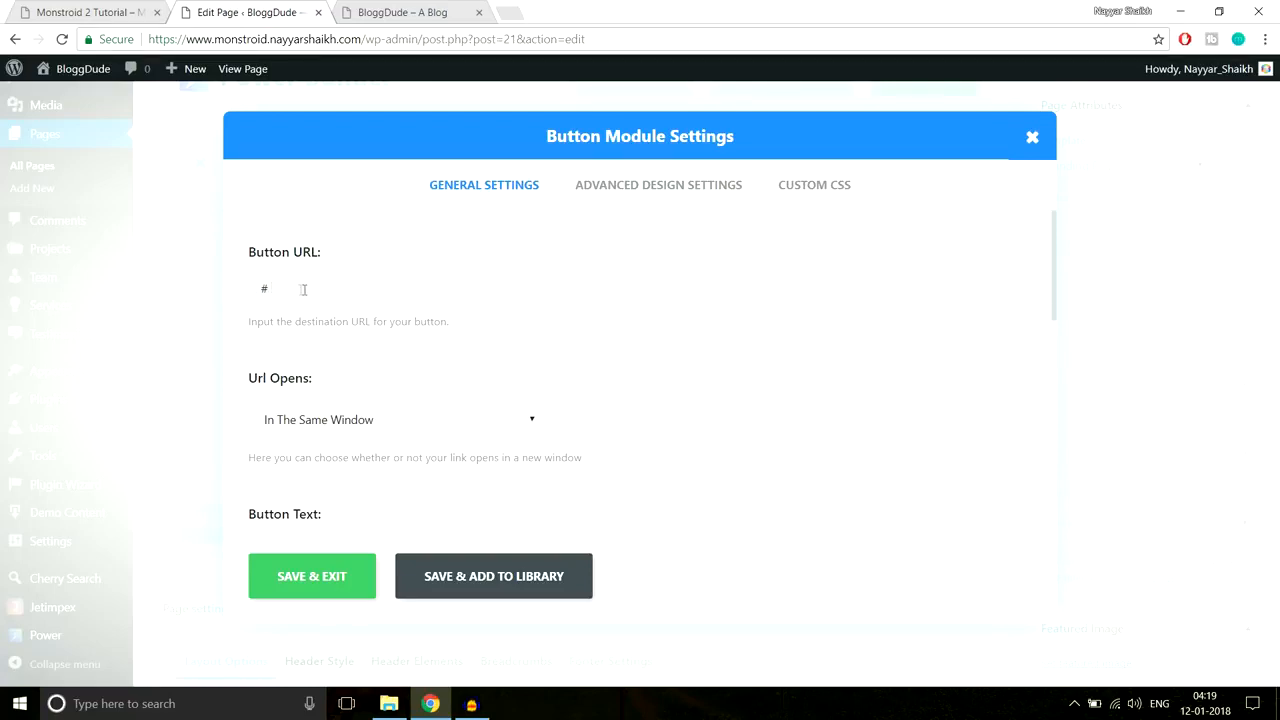
pyautogui.scroll(-2, 408, 323)
pyautogui.scroll(1, 455, 337)
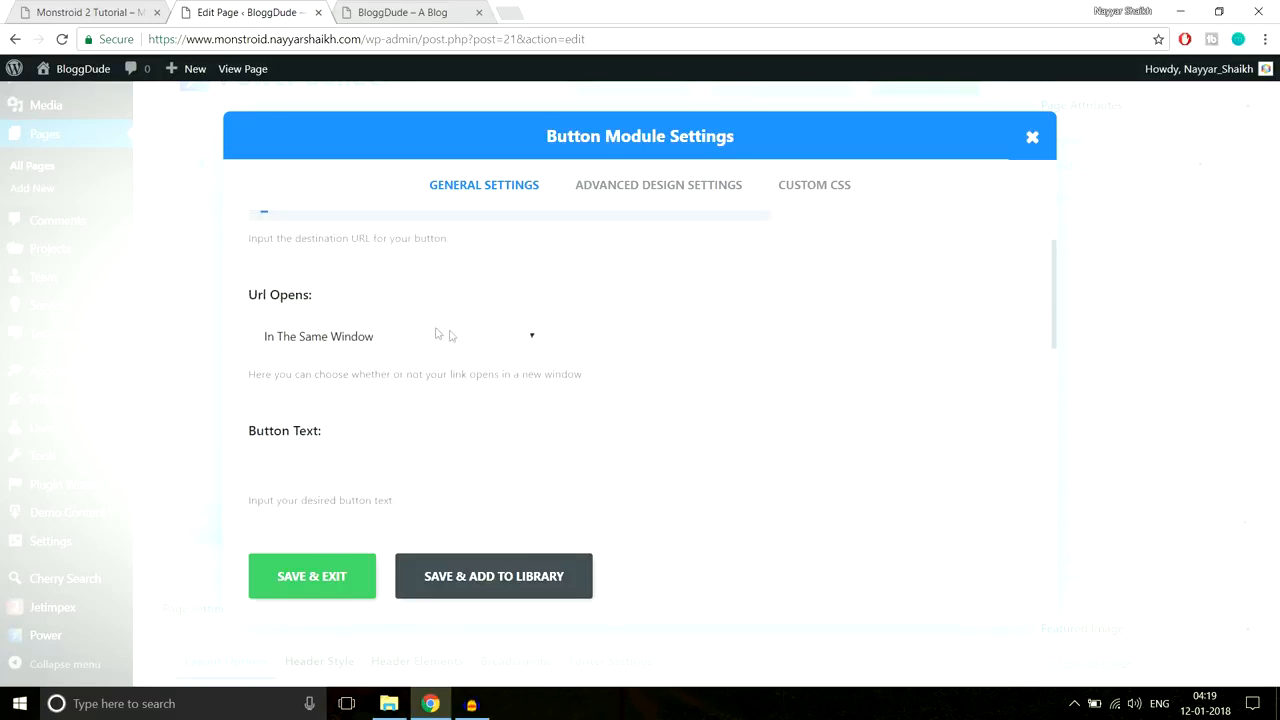
pyautogui.click(421, 330)
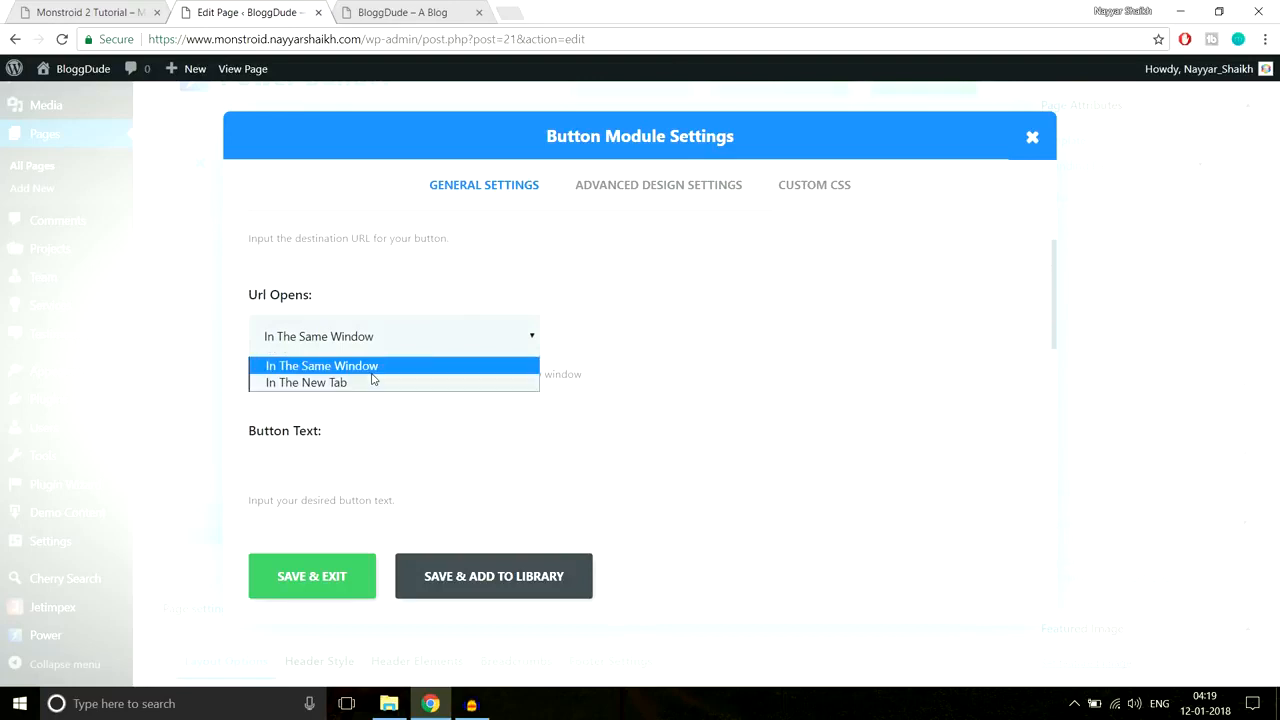
pyautogui.click(669, 354)
# Step: Compare the reference homepage's Learn More button with the button settings
pyautogui.click(81, 8)
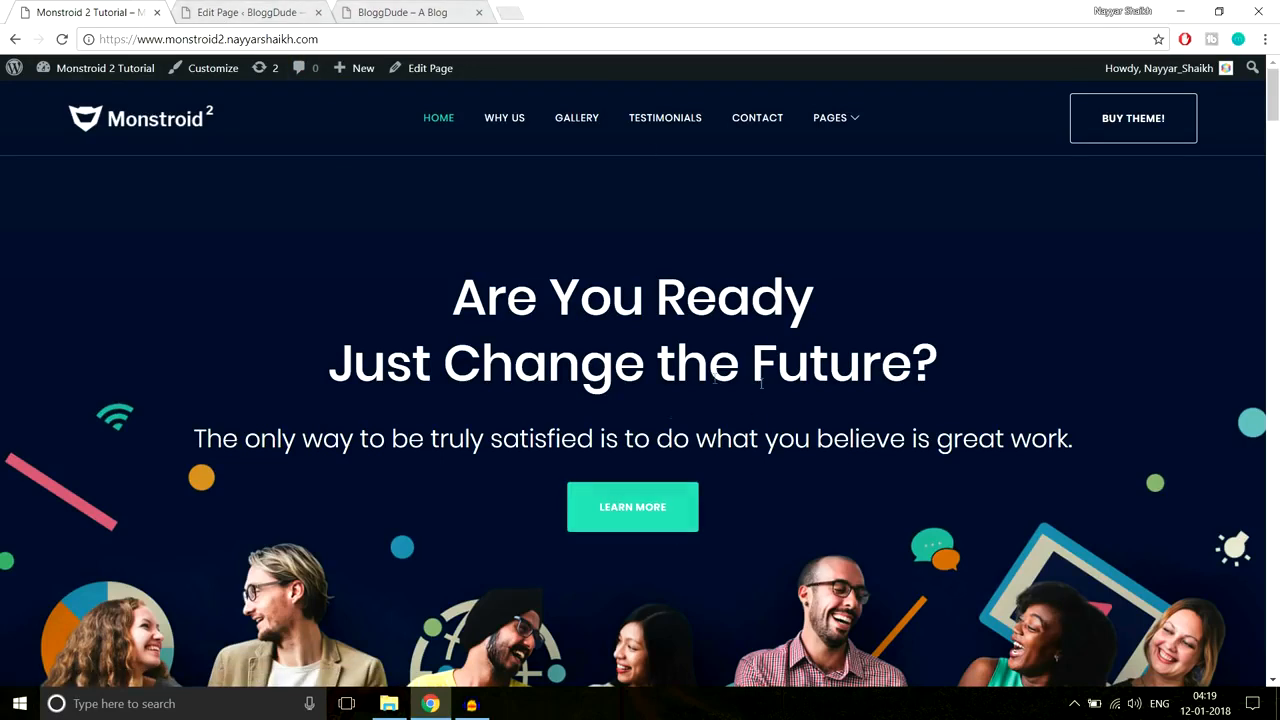
pyautogui.click(302, 14)
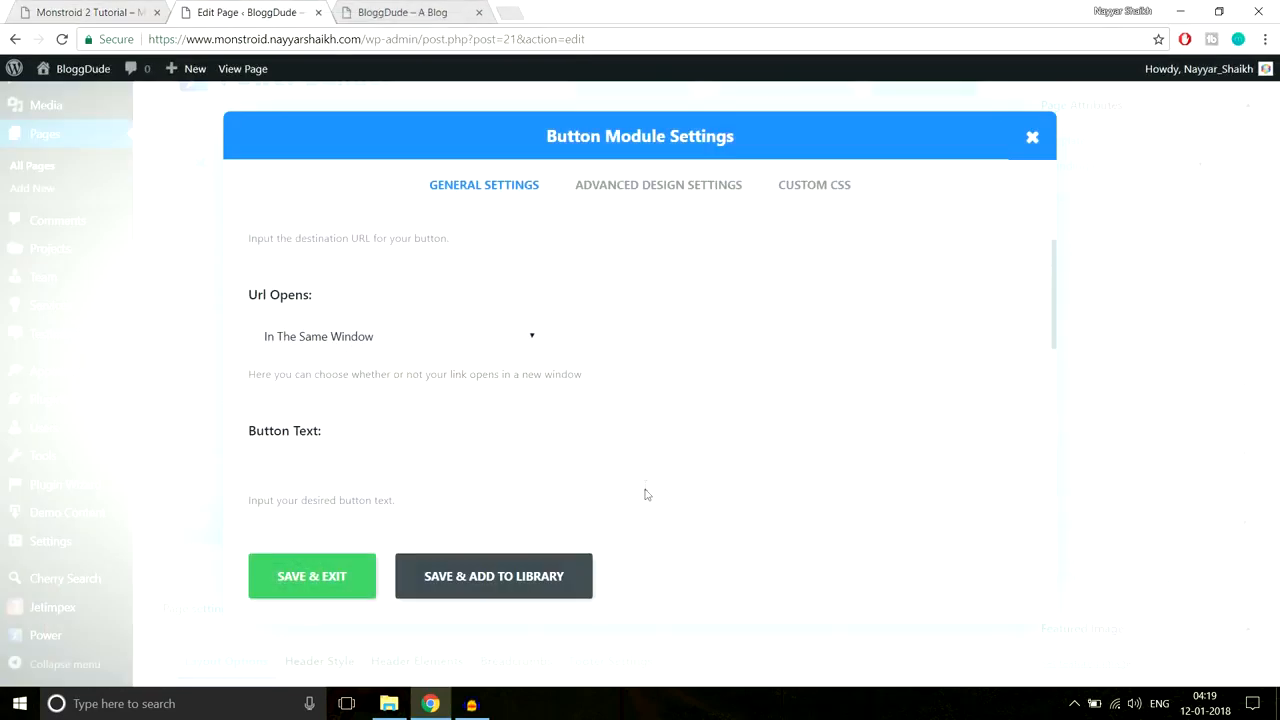
pyautogui.scroll(-1, 748, 440)
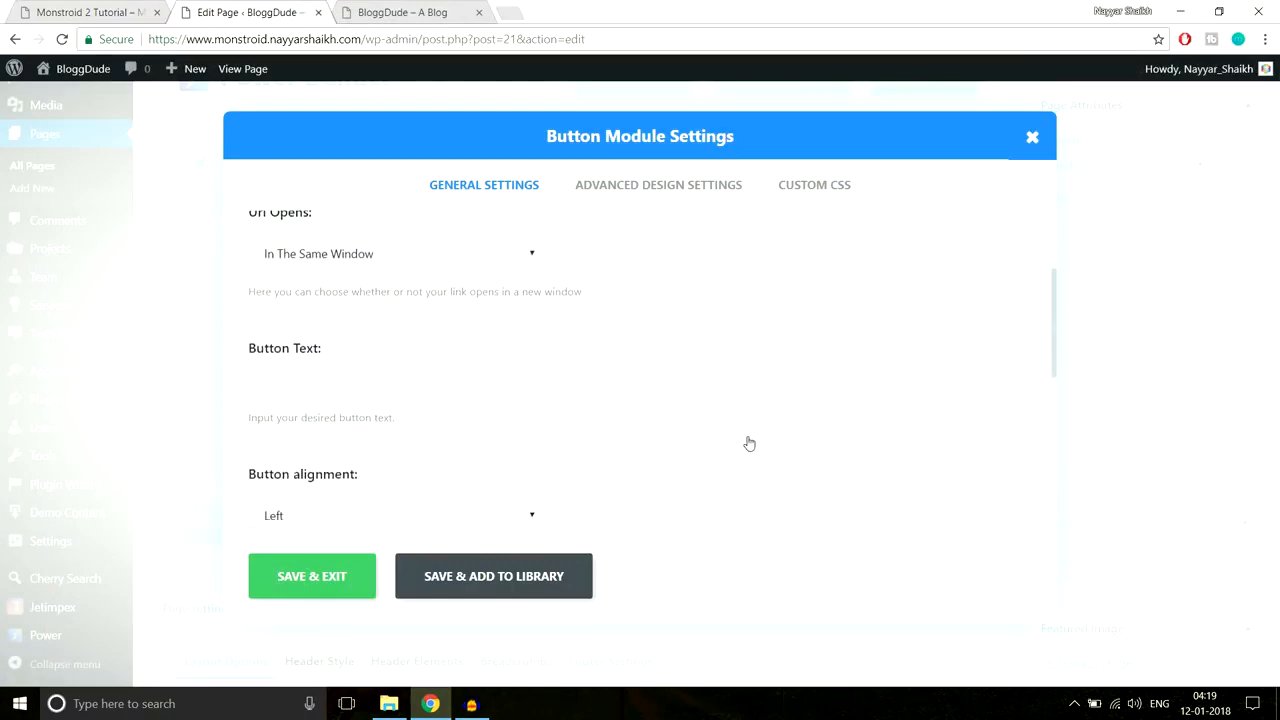
pyautogui.click(108, 10)
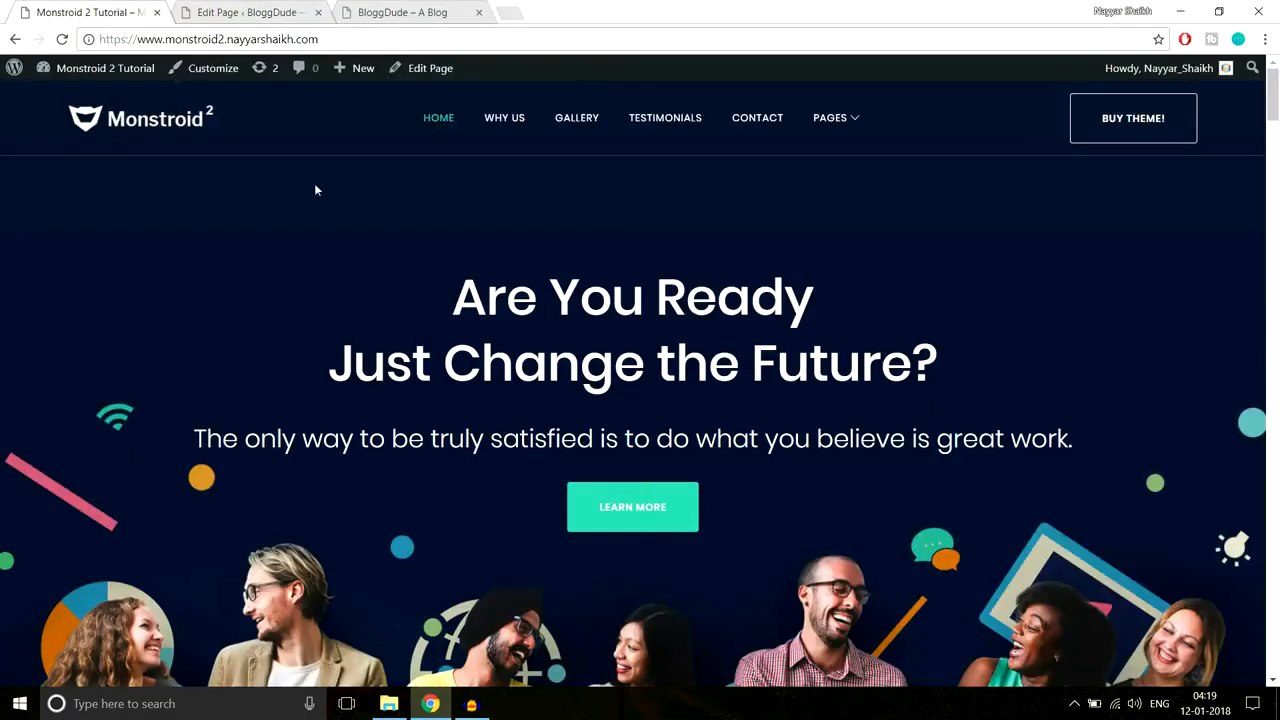
pyautogui.scroll(-2, 680, 560)
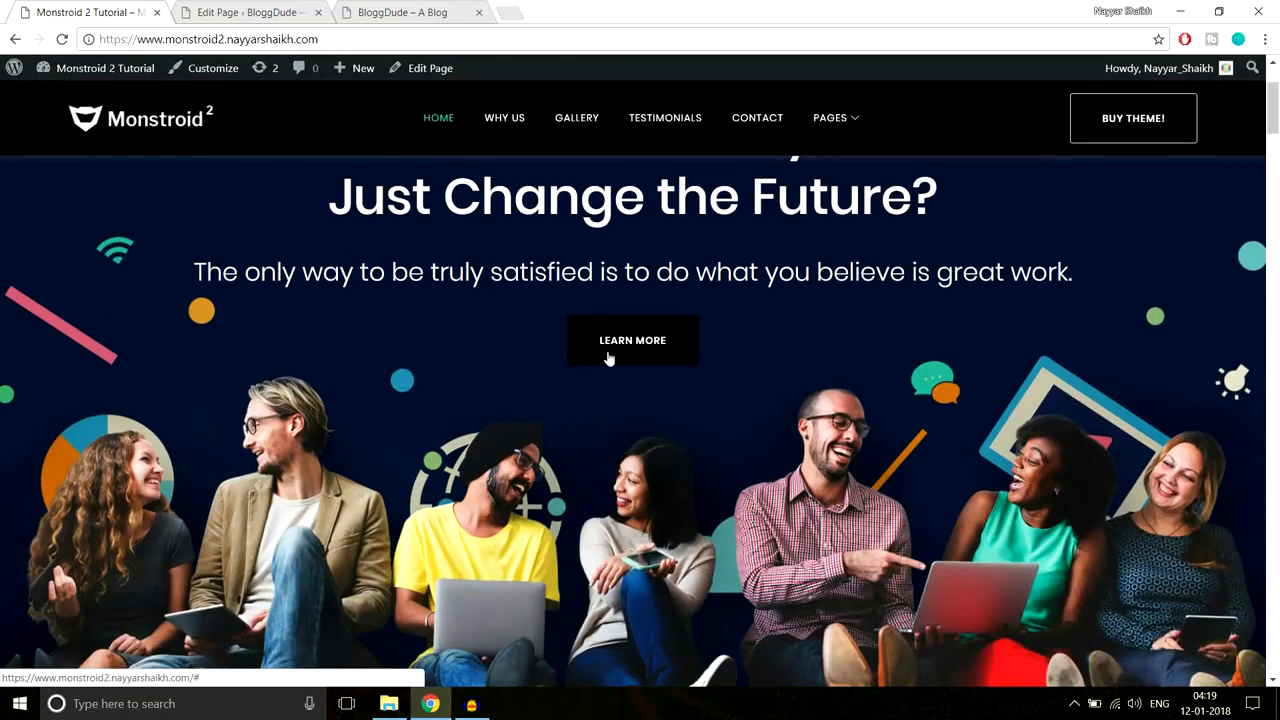
pyautogui.click(240, 10)
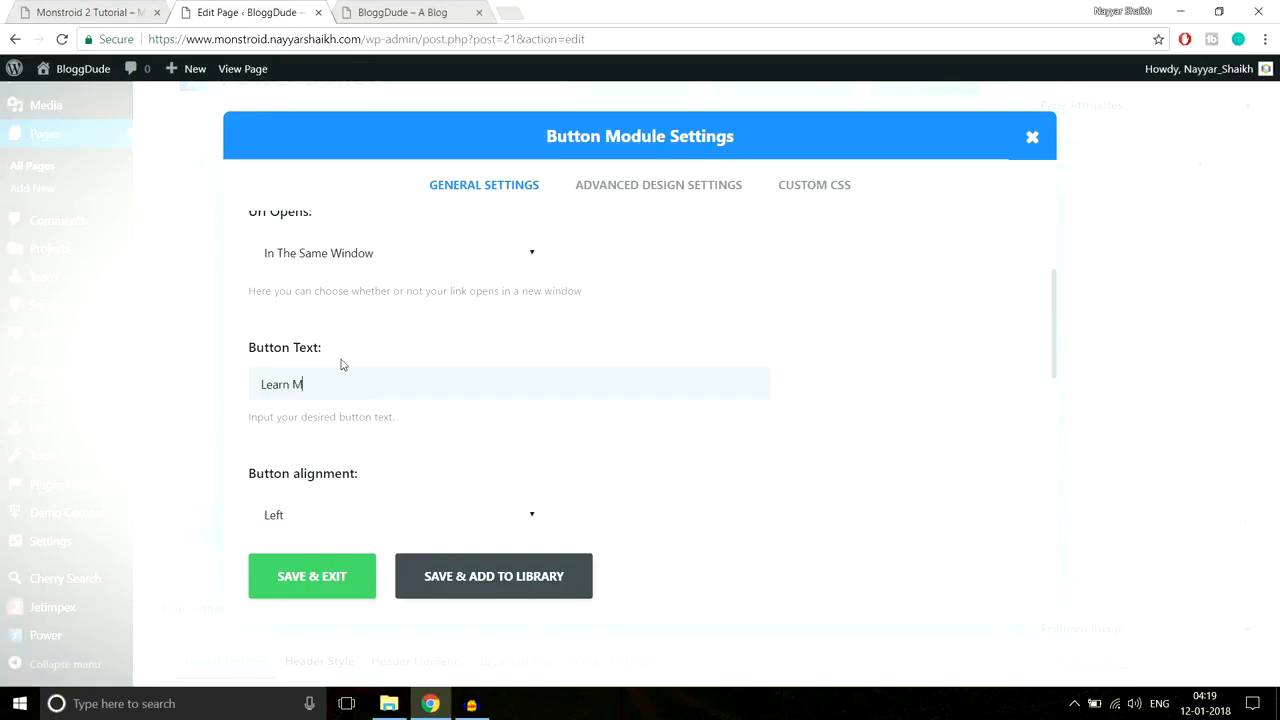
pyautogui.scroll(-2, 890, 245)
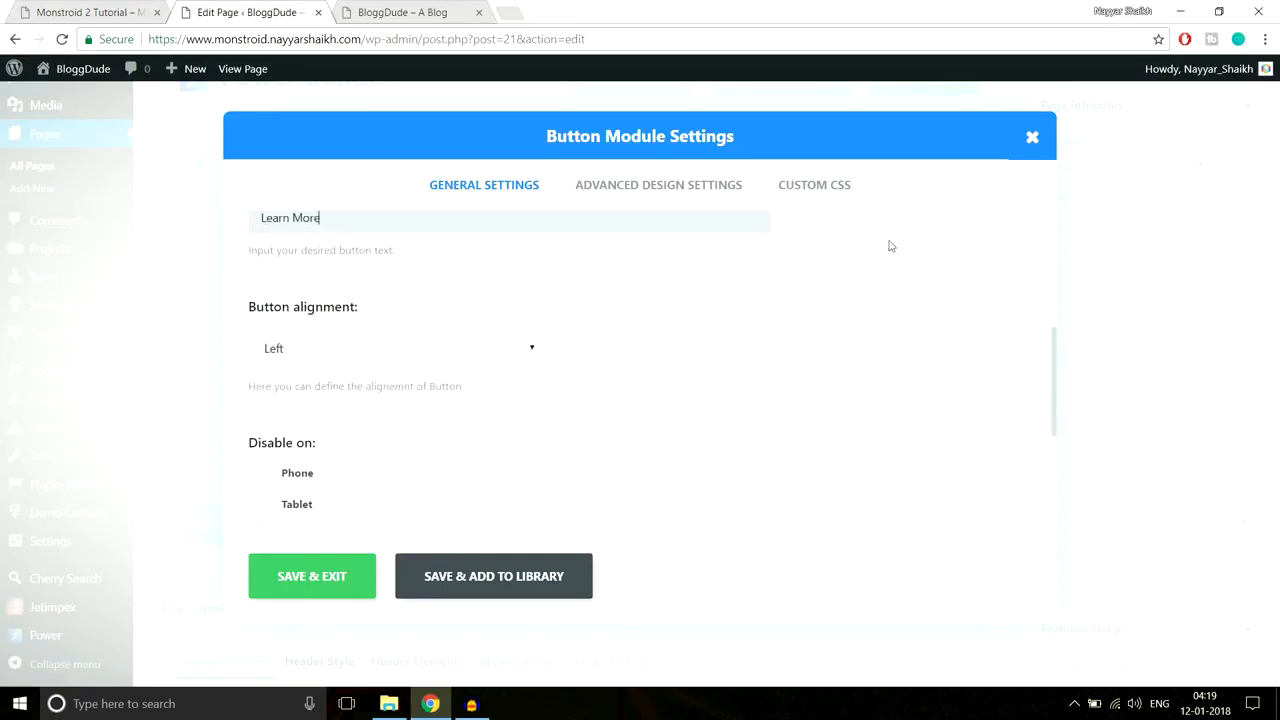
pyautogui.click(466, 363)
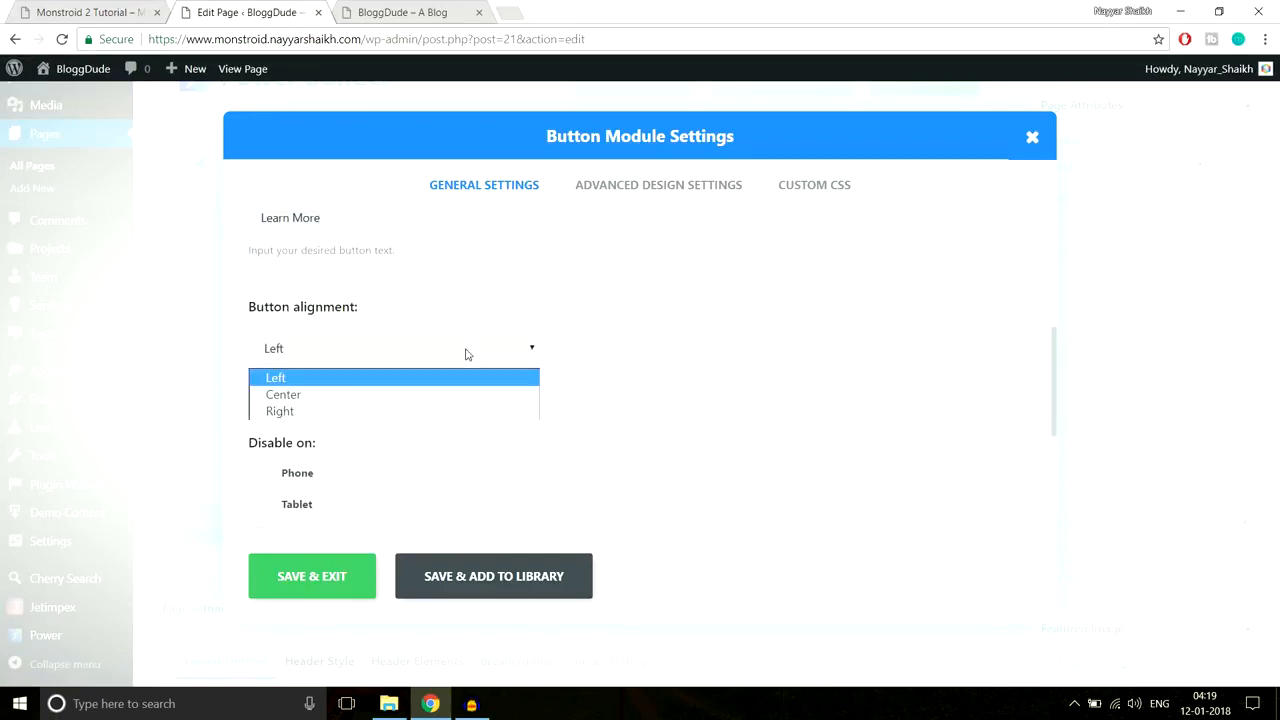
# Step: Center the button and turn on Use Custom Styles for Button in Advanced Design Settings
pyautogui.click(402, 395)
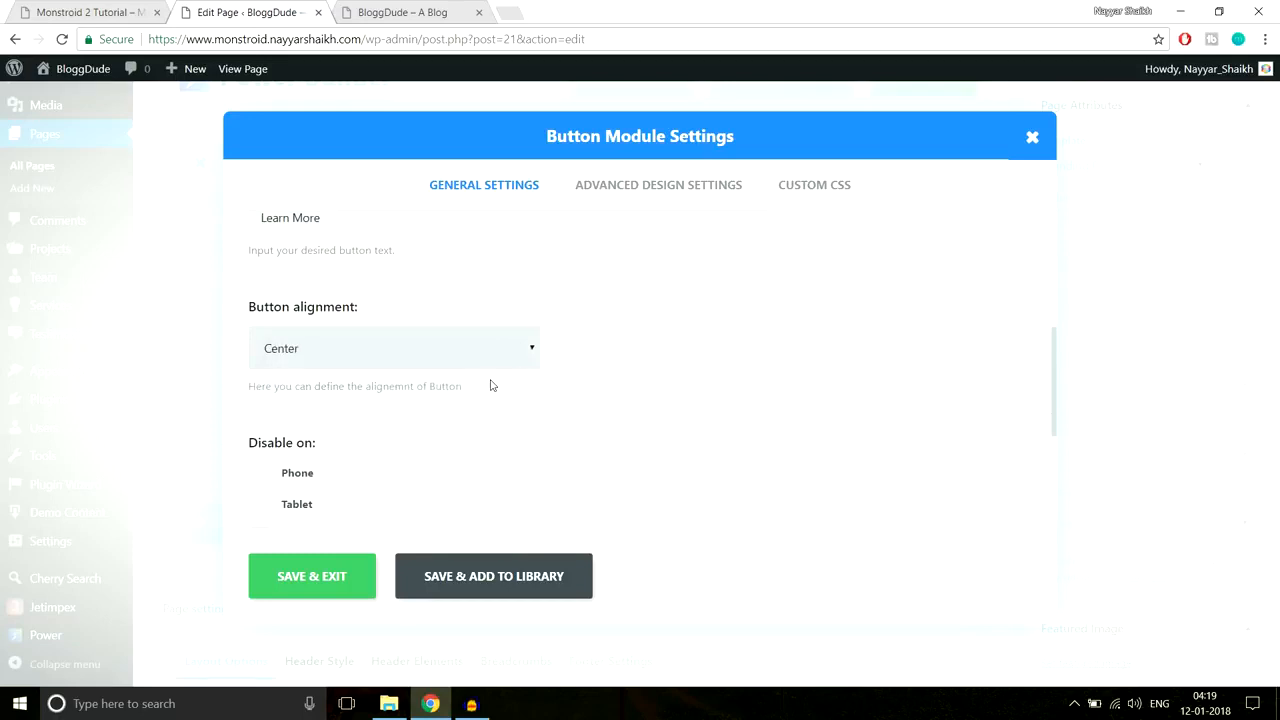
pyautogui.scroll(-3, 490, 385)
pyautogui.scroll(6, 605, 386)
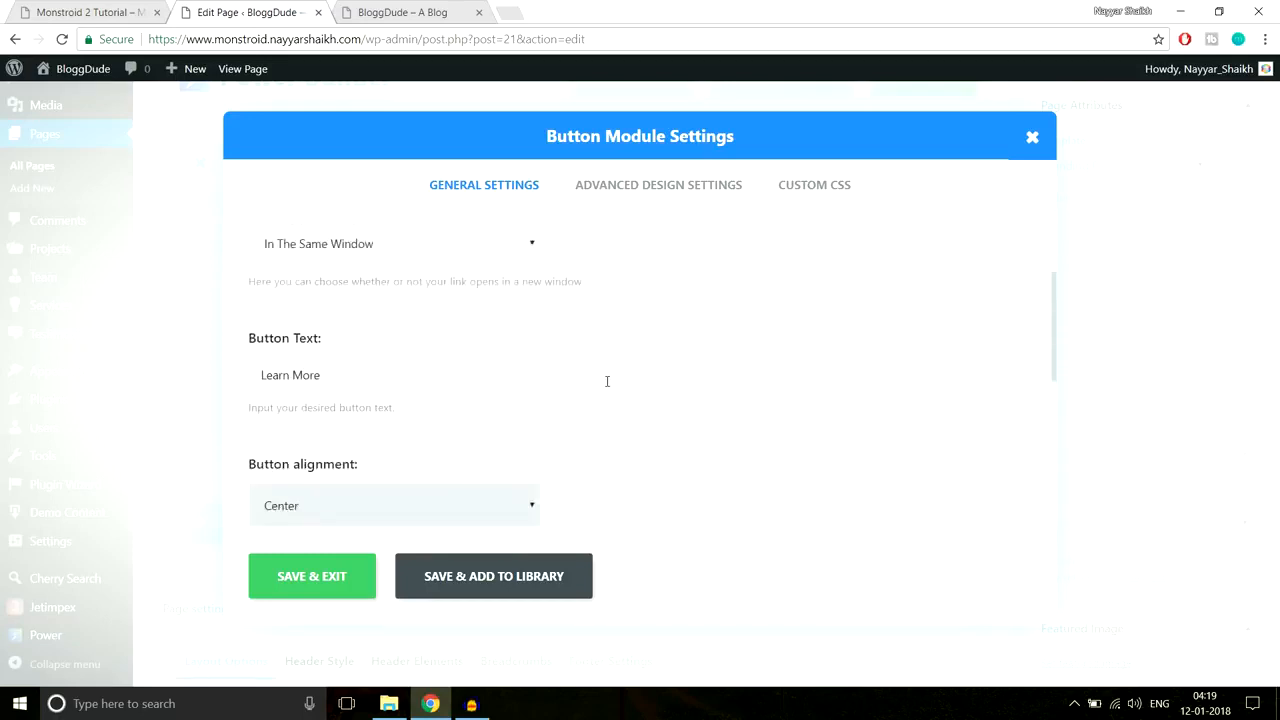
pyautogui.click(637, 192)
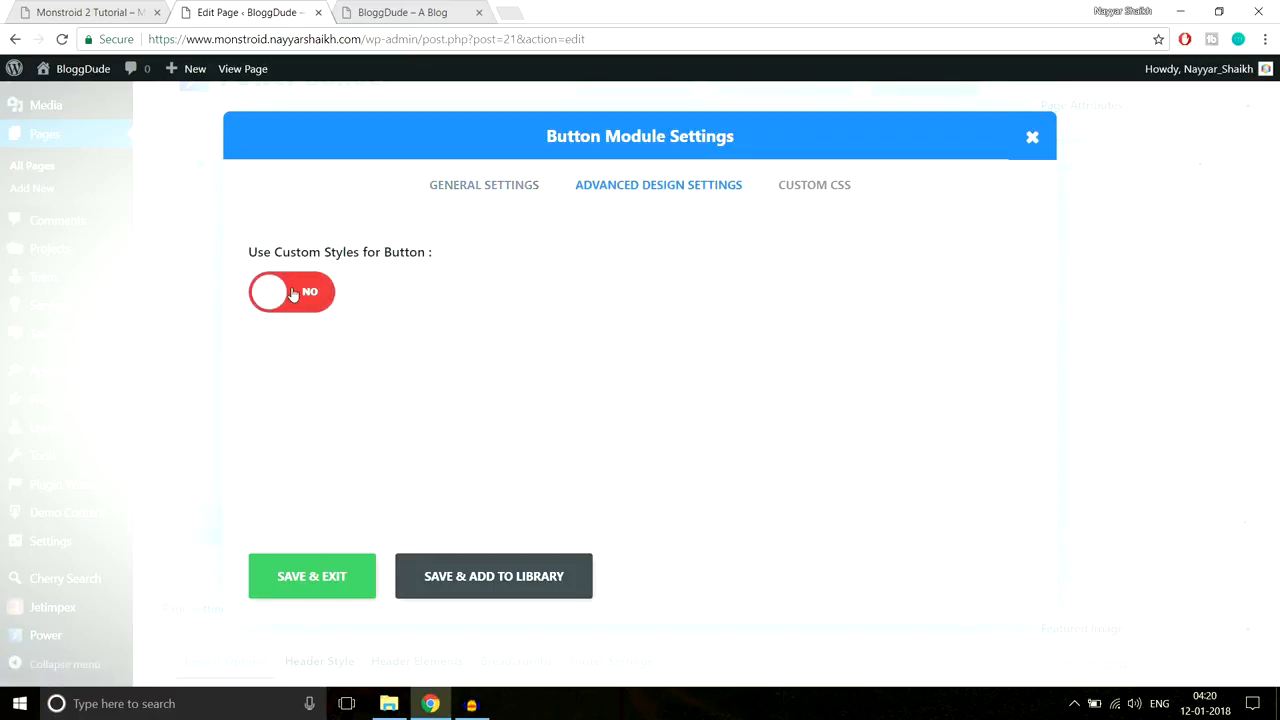
pyautogui.click(318, 292)
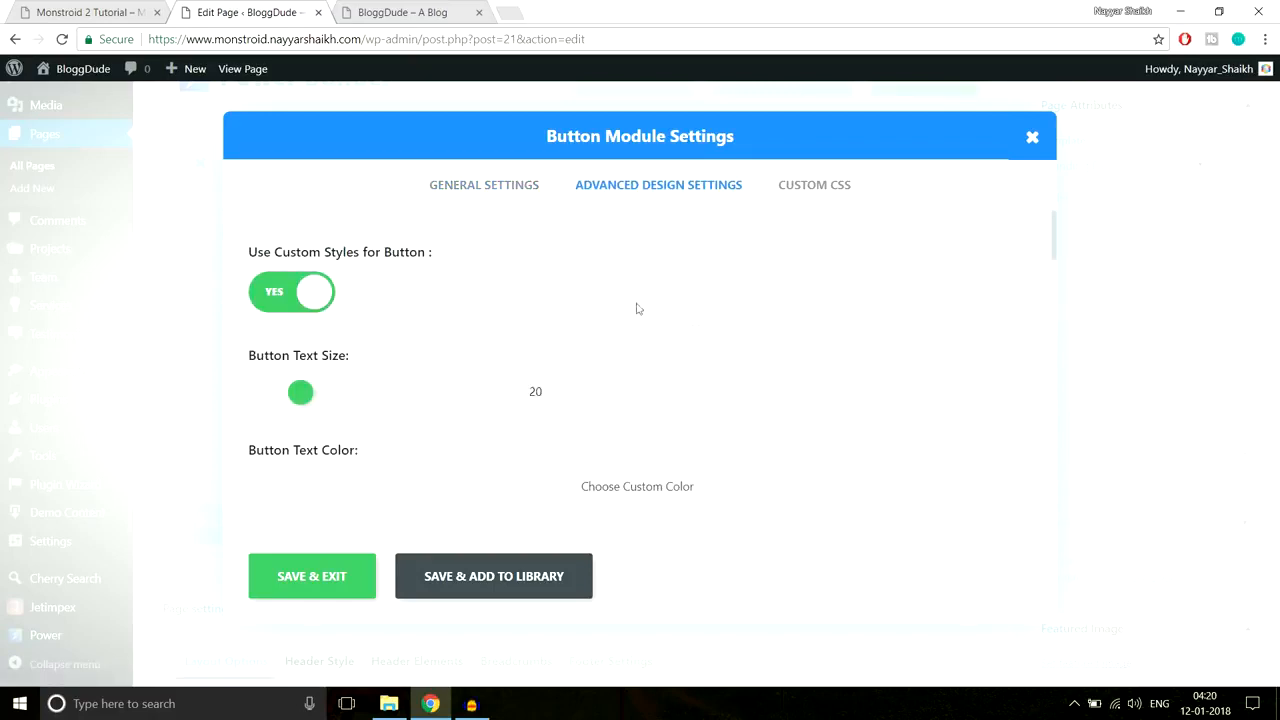
pyautogui.scroll(-1, 800, 347)
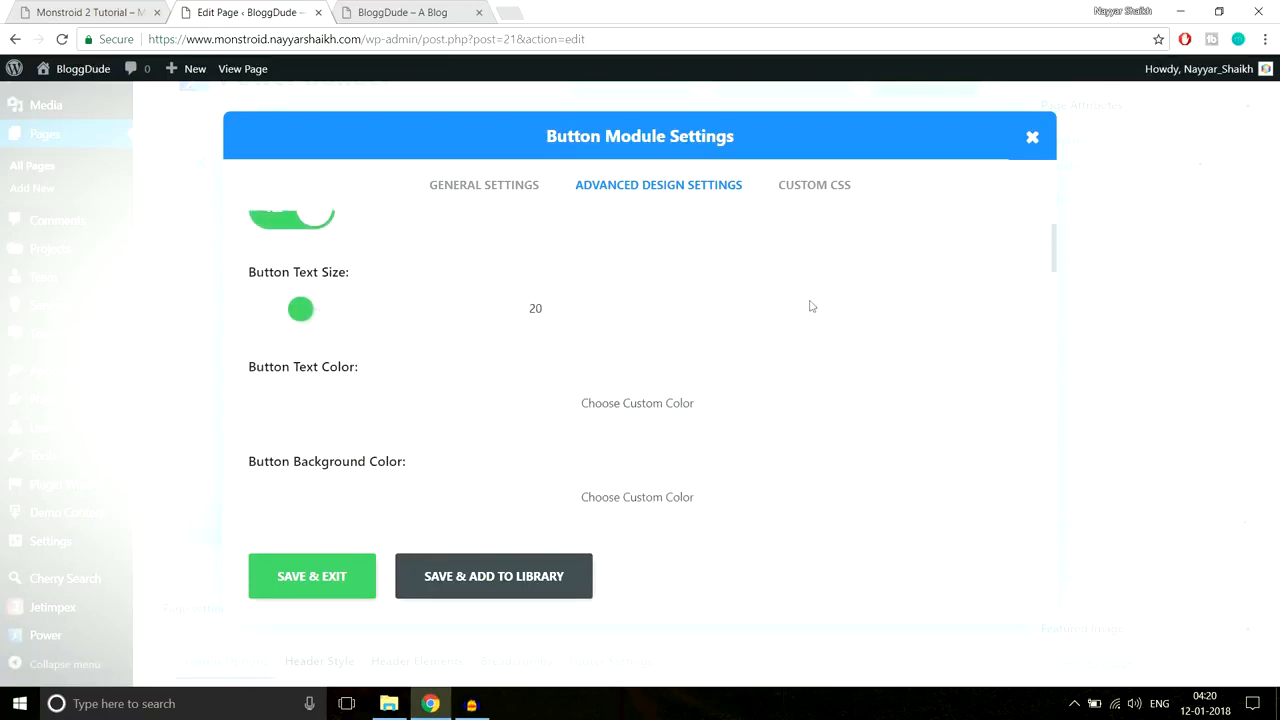
pyautogui.scroll(-2, 800, 300)
pyautogui.scroll(2, 600, 345)
pyautogui.scroll(-3, 866, 369)
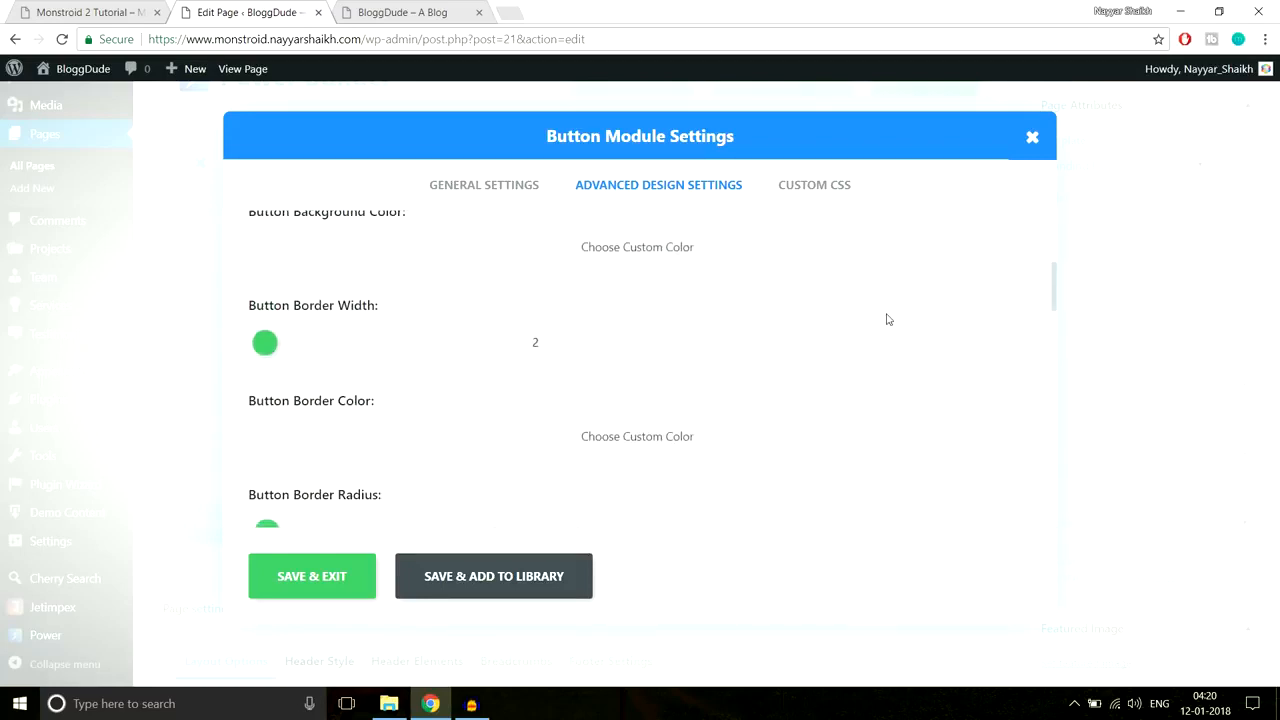
pyautogui.scroll(-1, 886, 318)
pyautogui.click(140, 12)
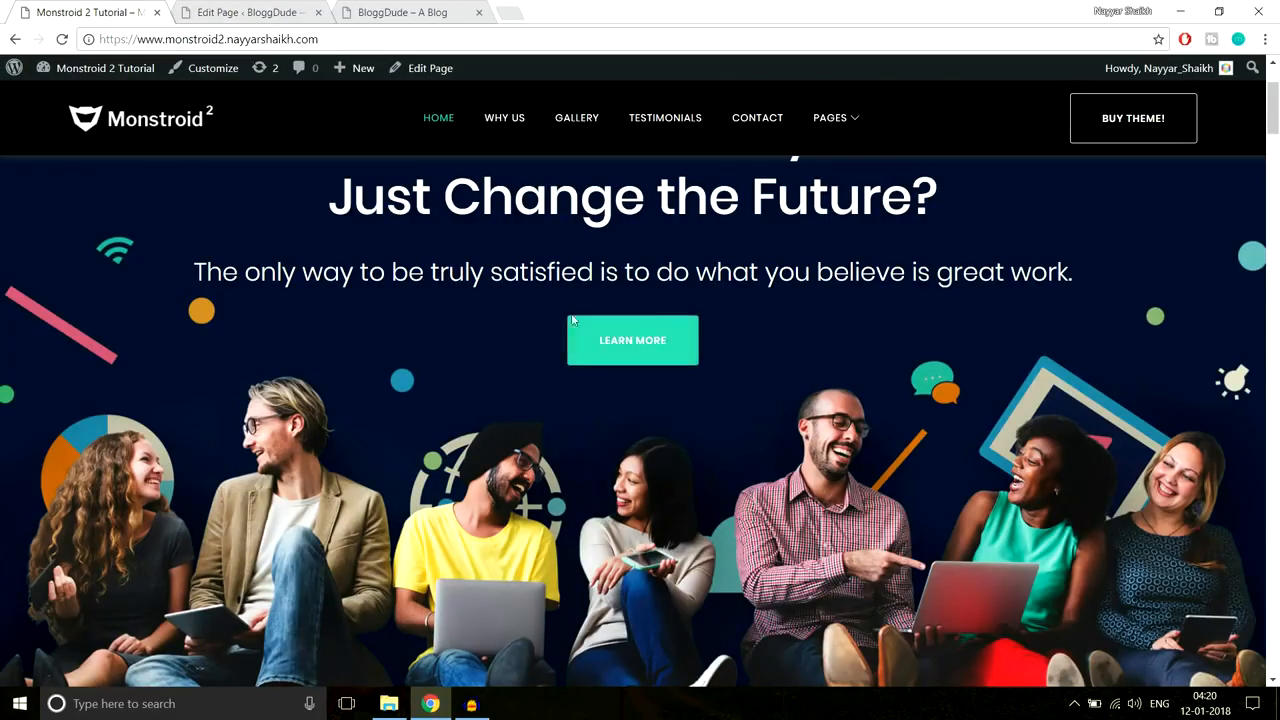
# Step: Switch Use Custom Styles for Button back to NO and save the button settings
pyautogui.click(250, 12)
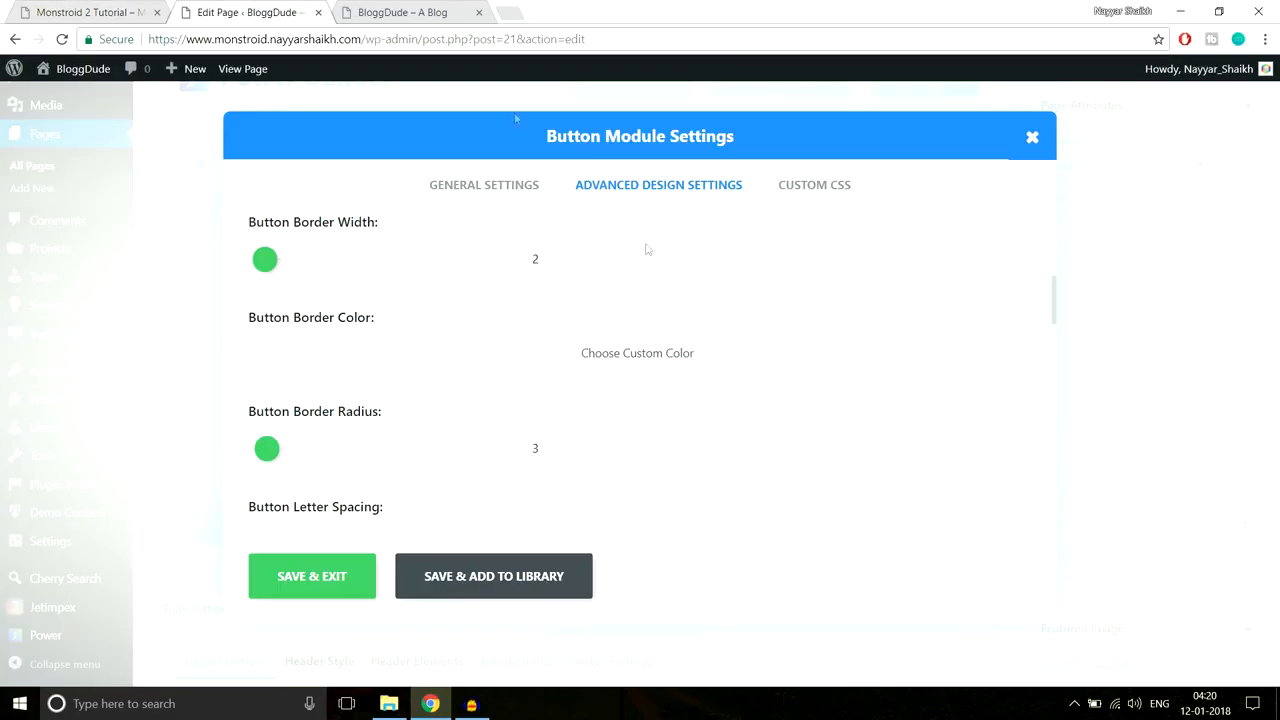
pyautogui.scroll(-1, 397, 407)
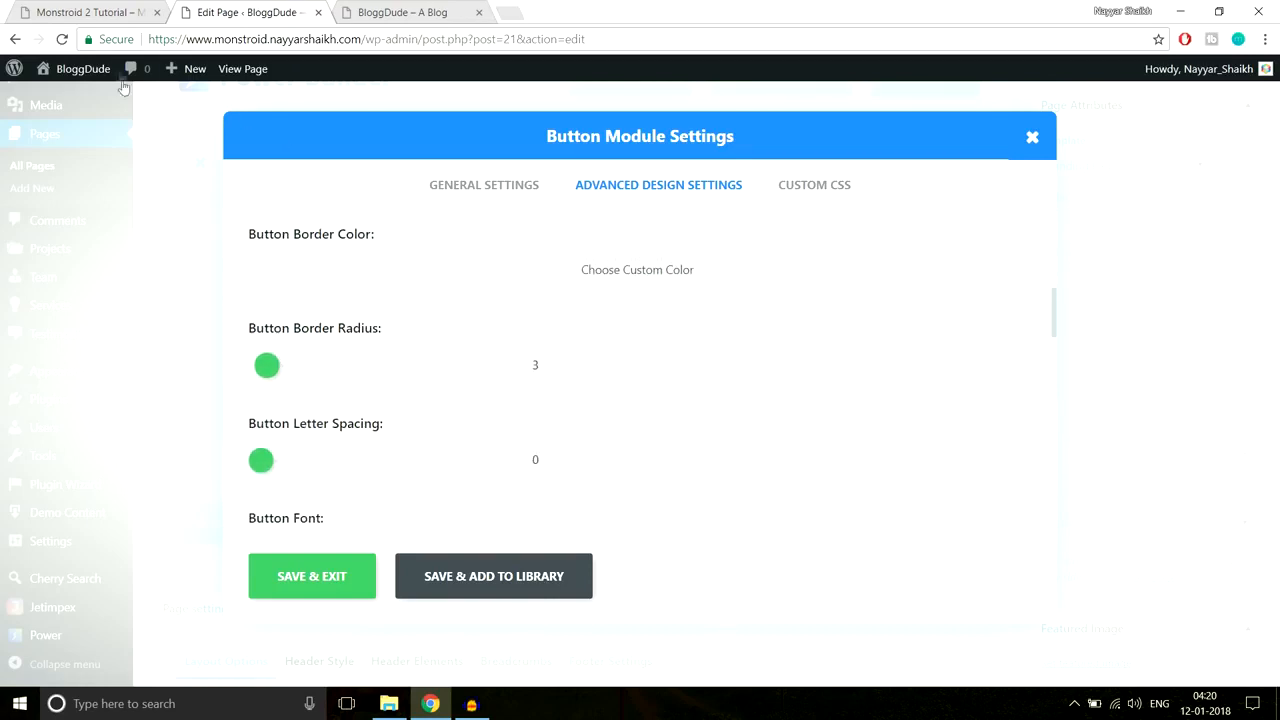
pyautogui.scroll(-2, 837, 392)
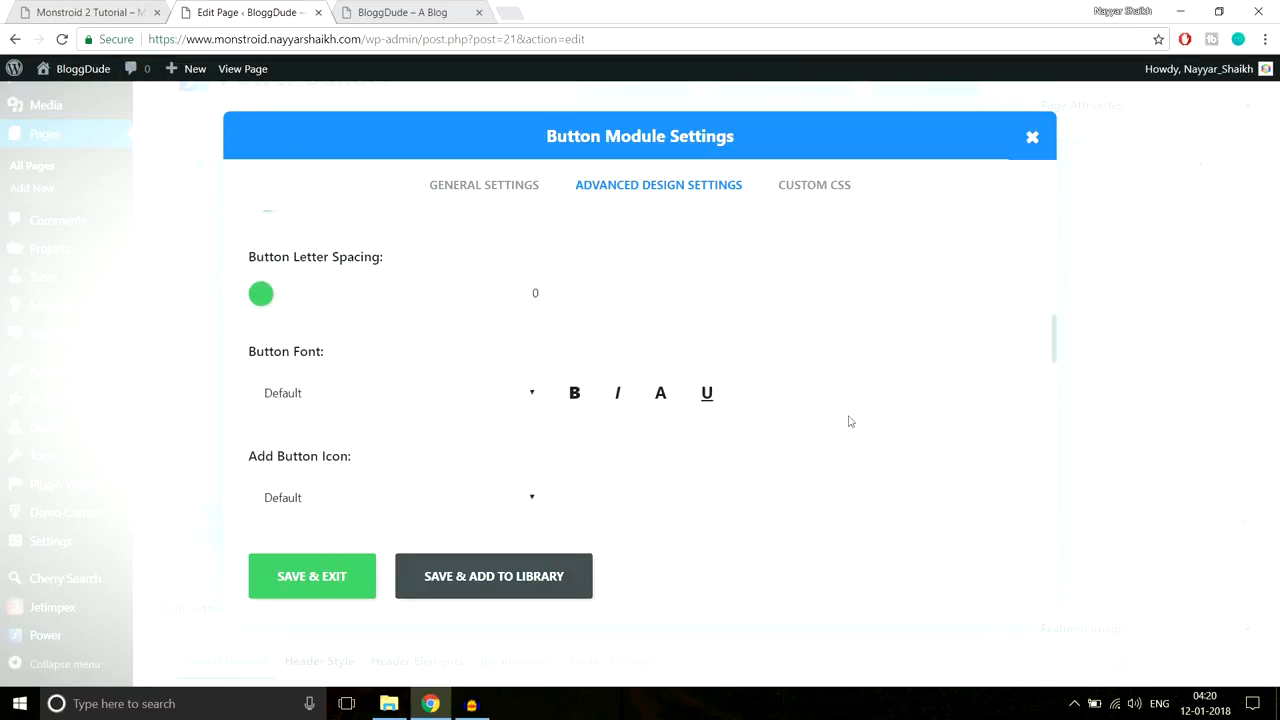
pyautogui.scroll(6, 851, 430)
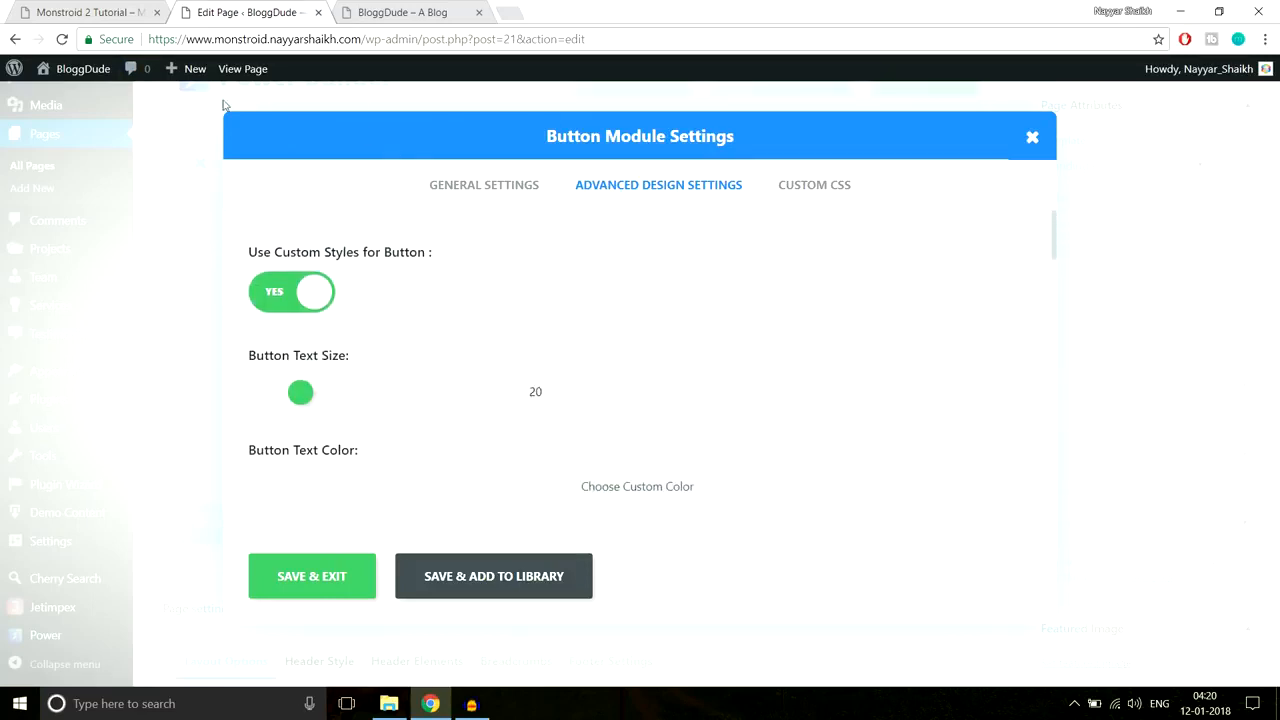
pyautogui.click(68, 8)
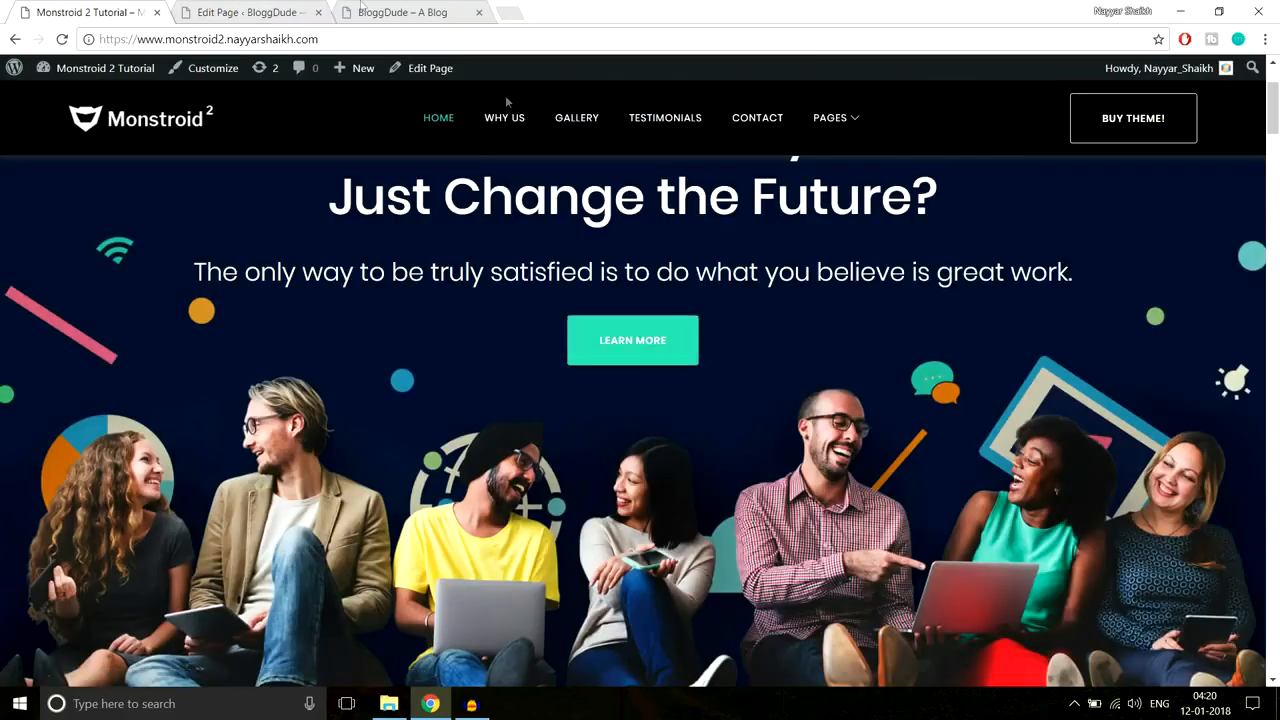
pyautogui.click(220, 10)
pyautogui.click(280, 294)
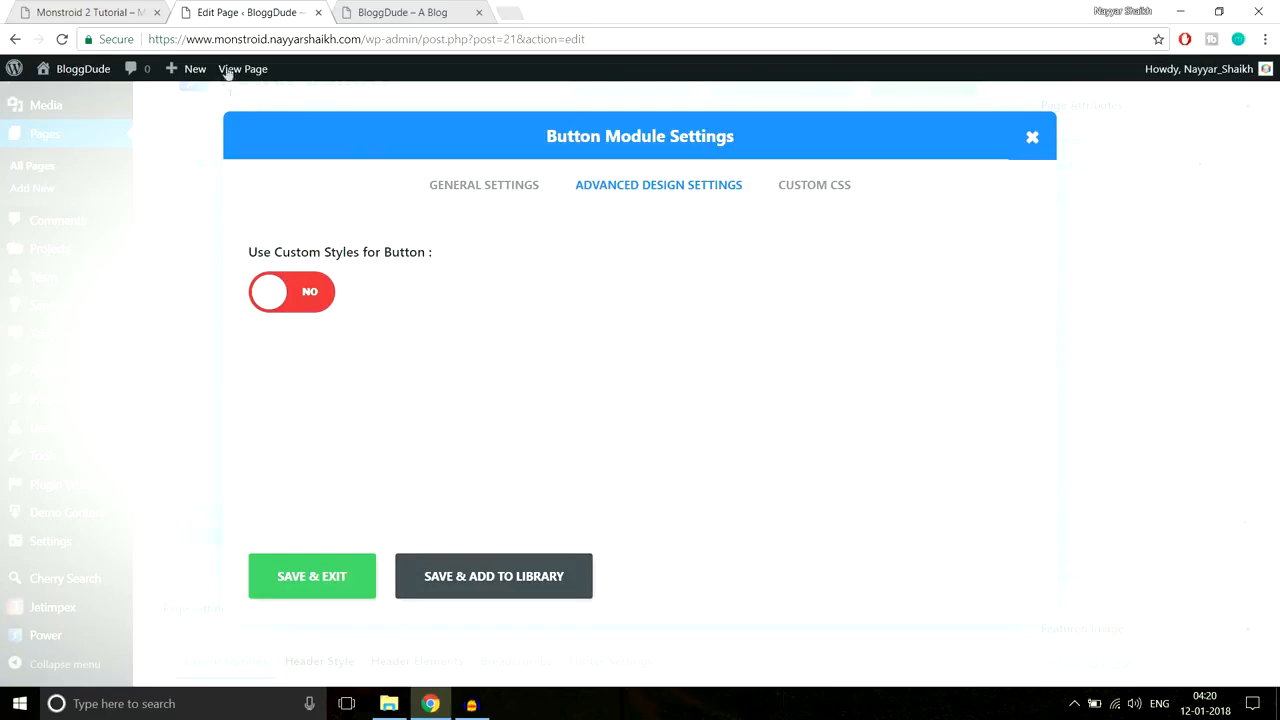
pyautogui.click(95, 13)
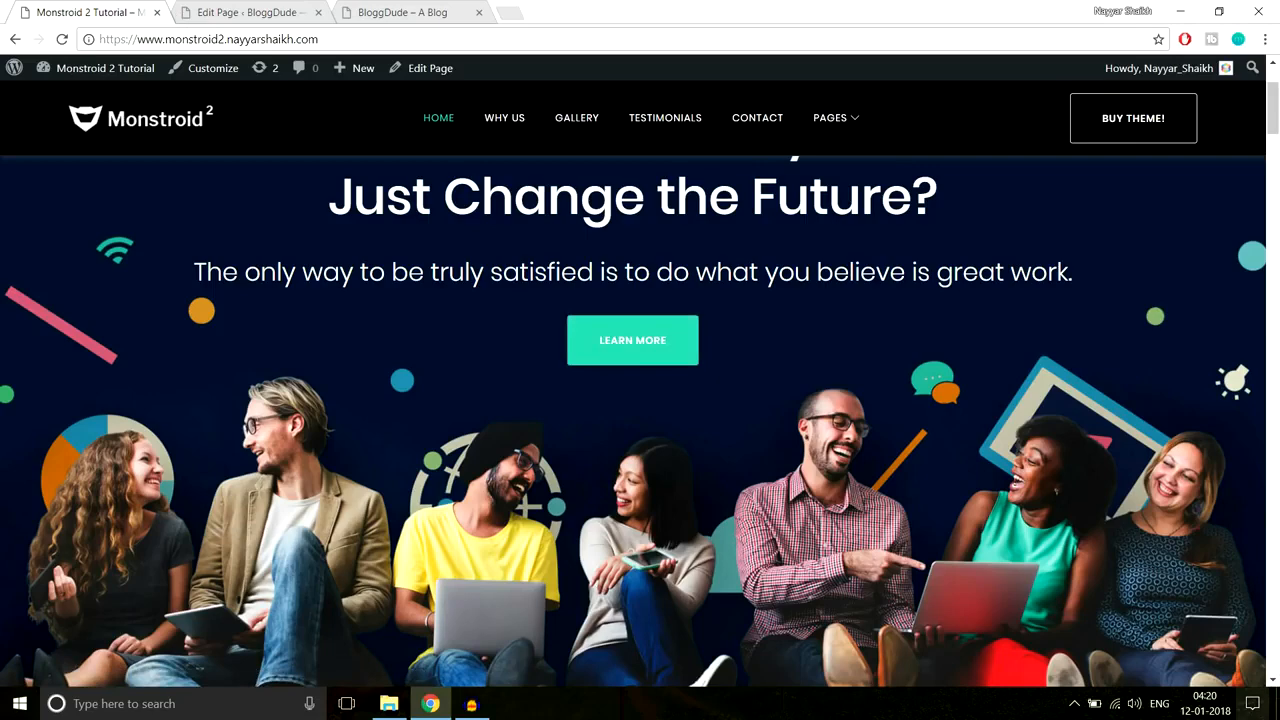
pyautogui.click(231, 10)
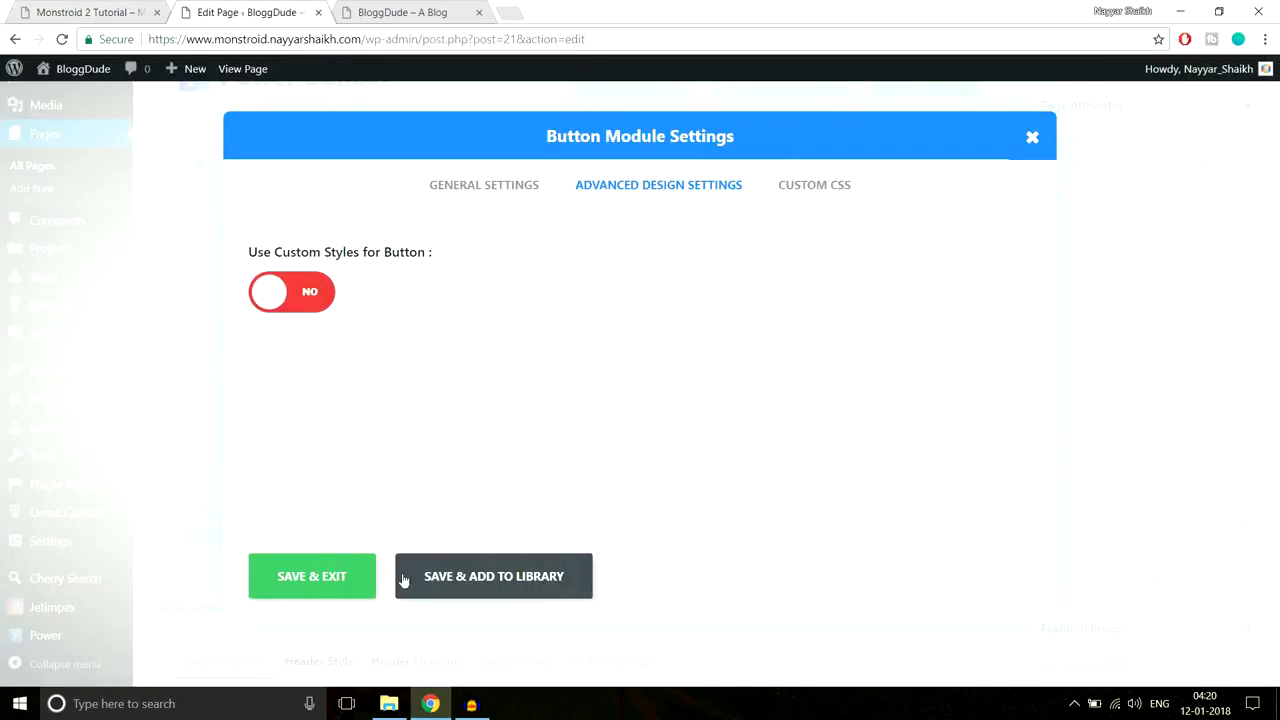
pyautogui.click(311, 580)
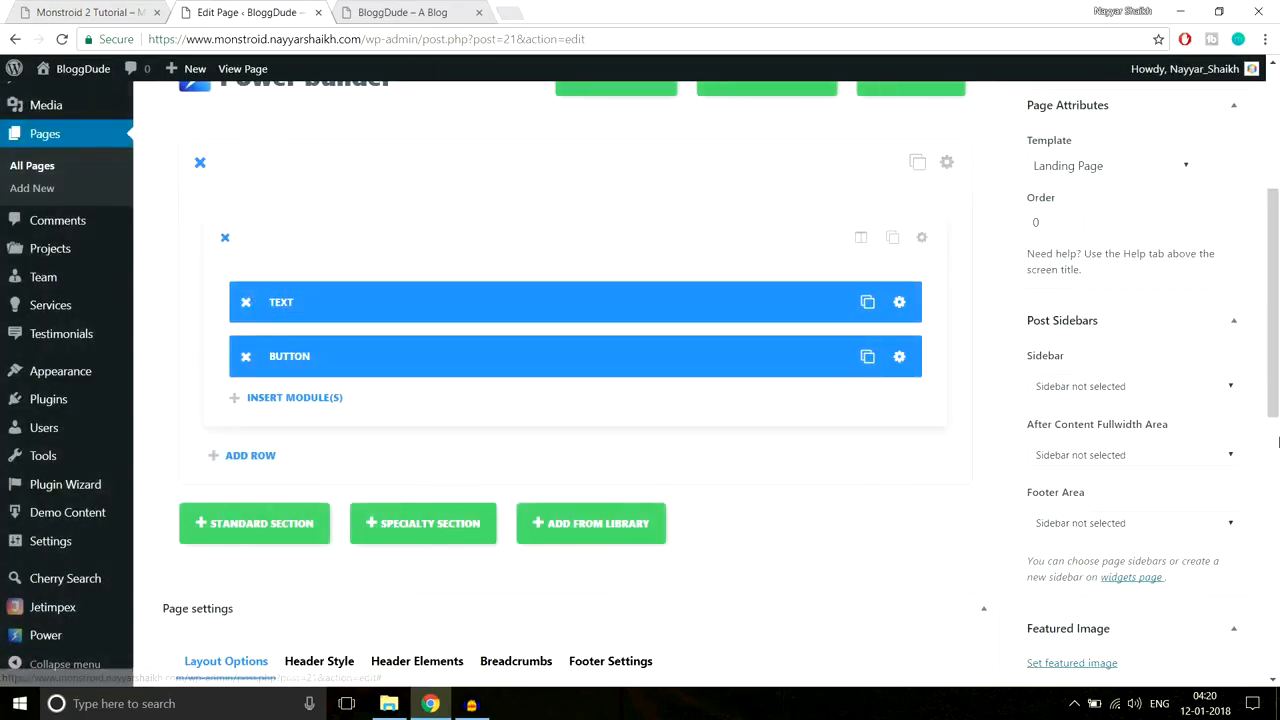
pyautogui.scroll(3, 1245, 466)
pyautogui.click(1216, 388)
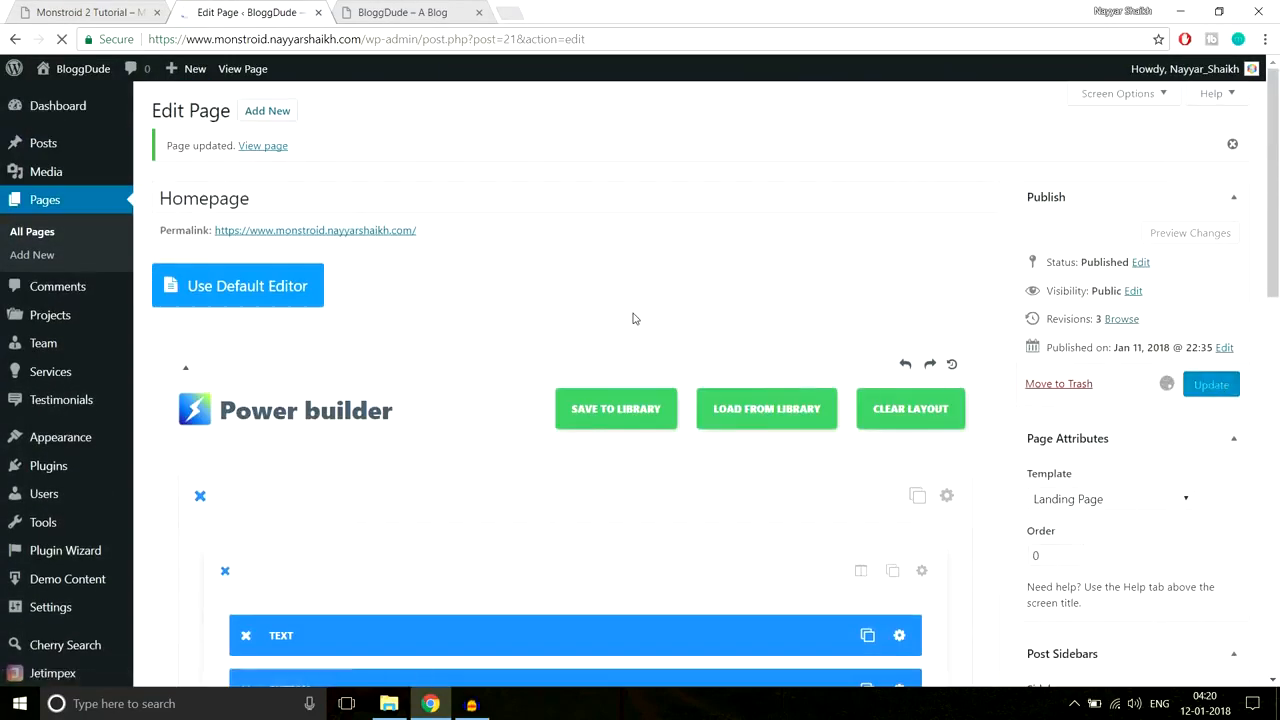
pyautogui.click(366, 8)
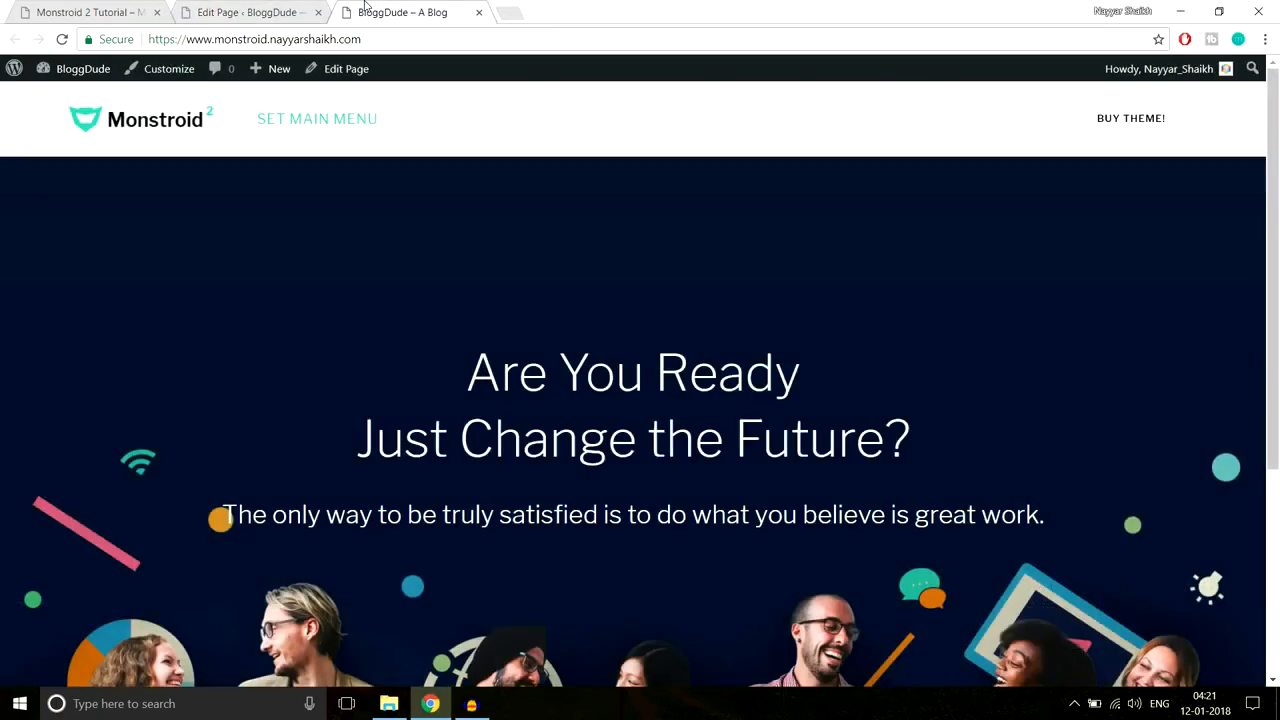
pyautogui.click(410, 39)
pyautogui.press('Return')
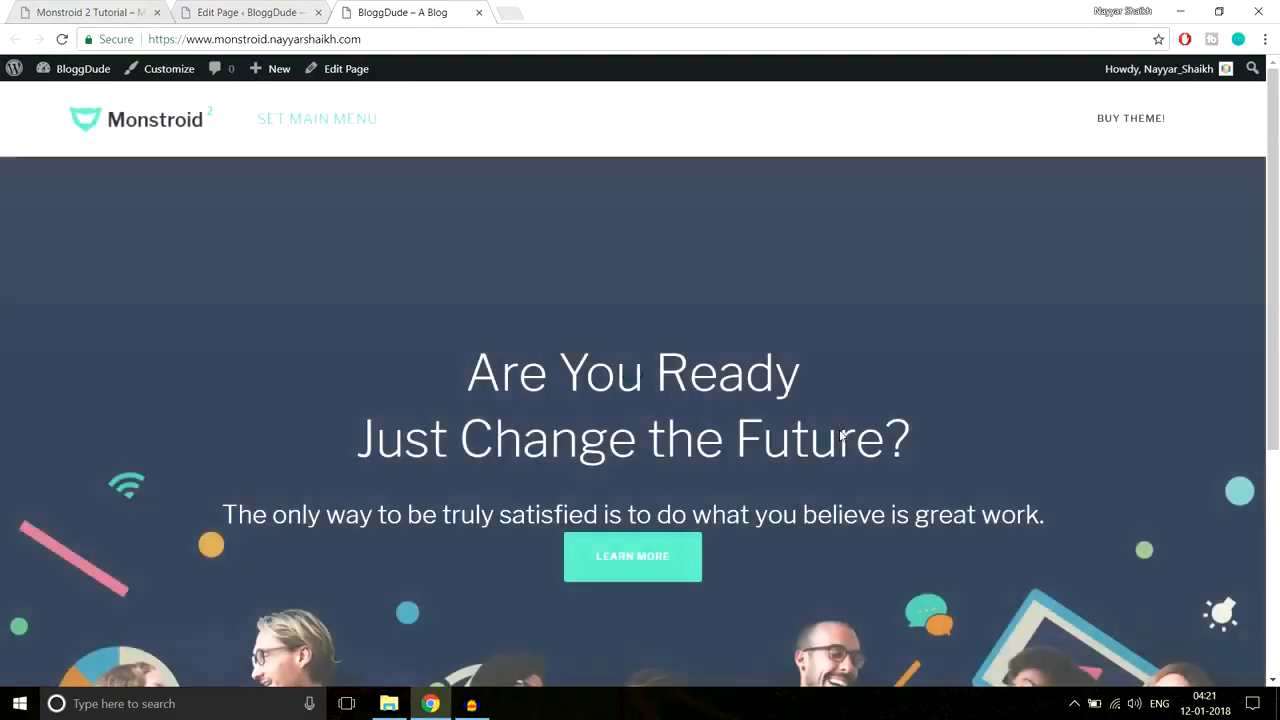
pyautogui.scroll(-1, 840, 430)
pyautogui.scroll(-1, 840, 430)
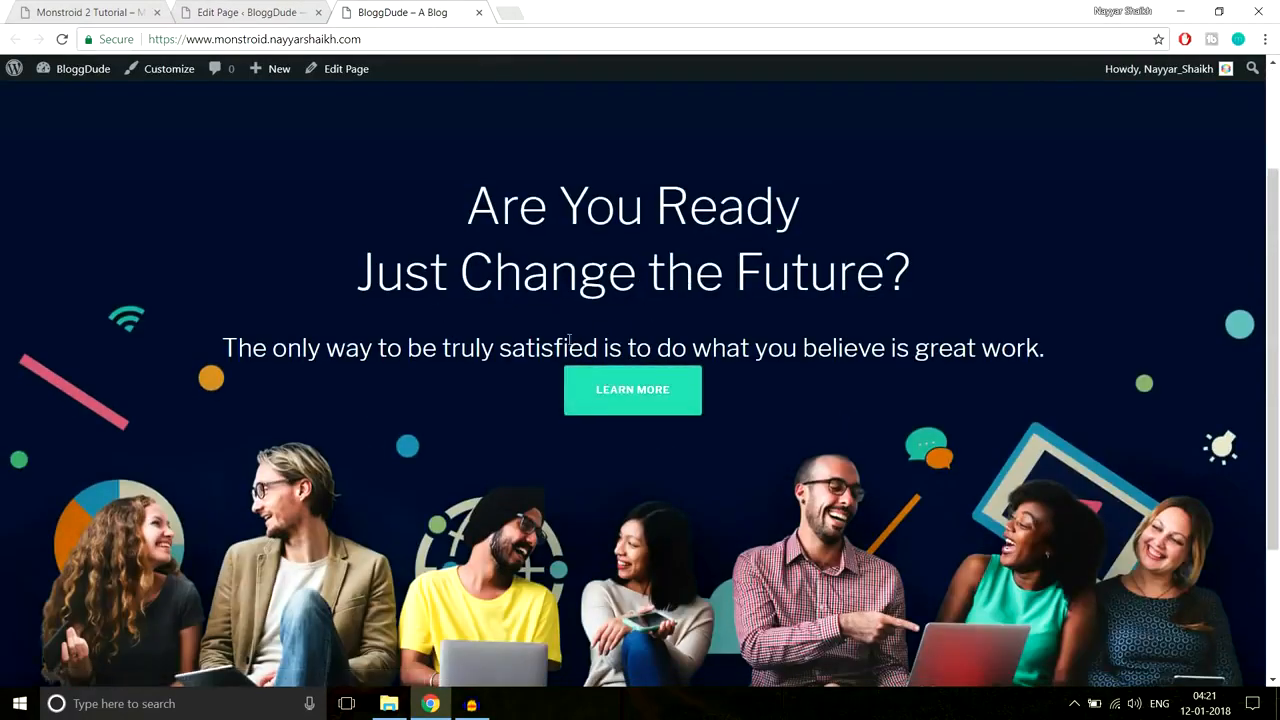
pyautogui.click(62, 8)
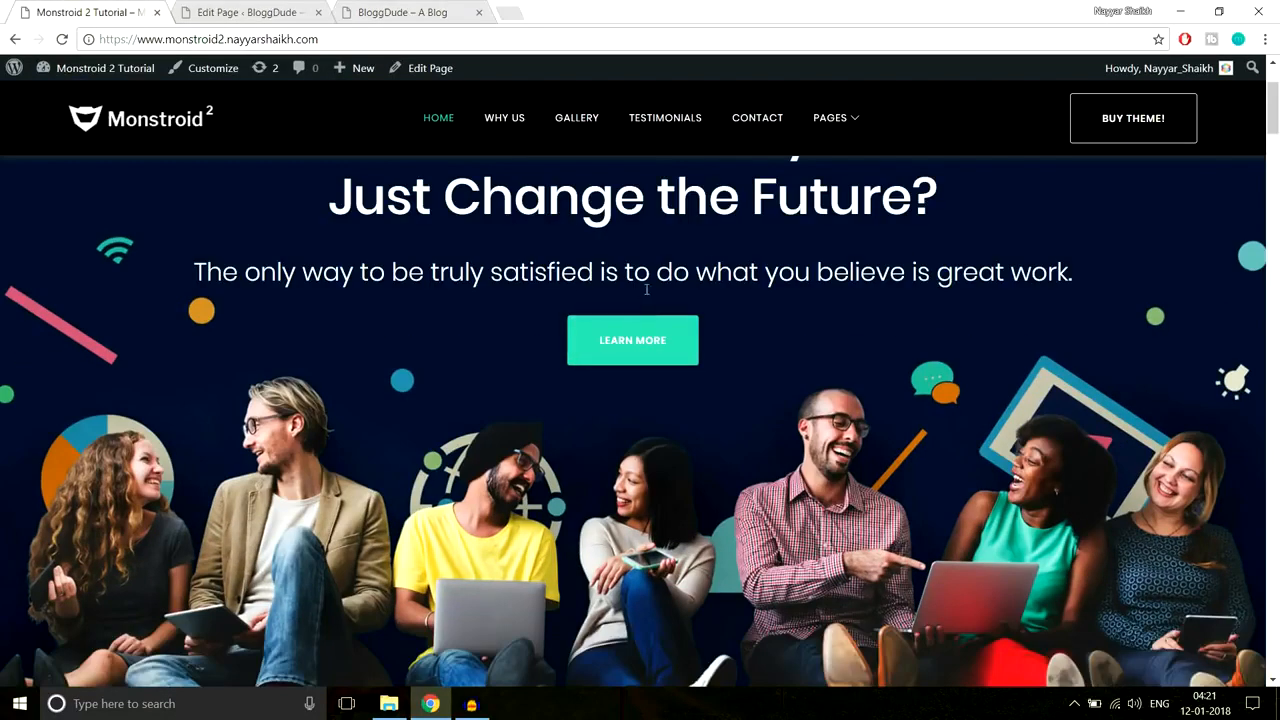
pyautogui.moveTo(222, 275); pyautogui.dragTo(1112, 276)
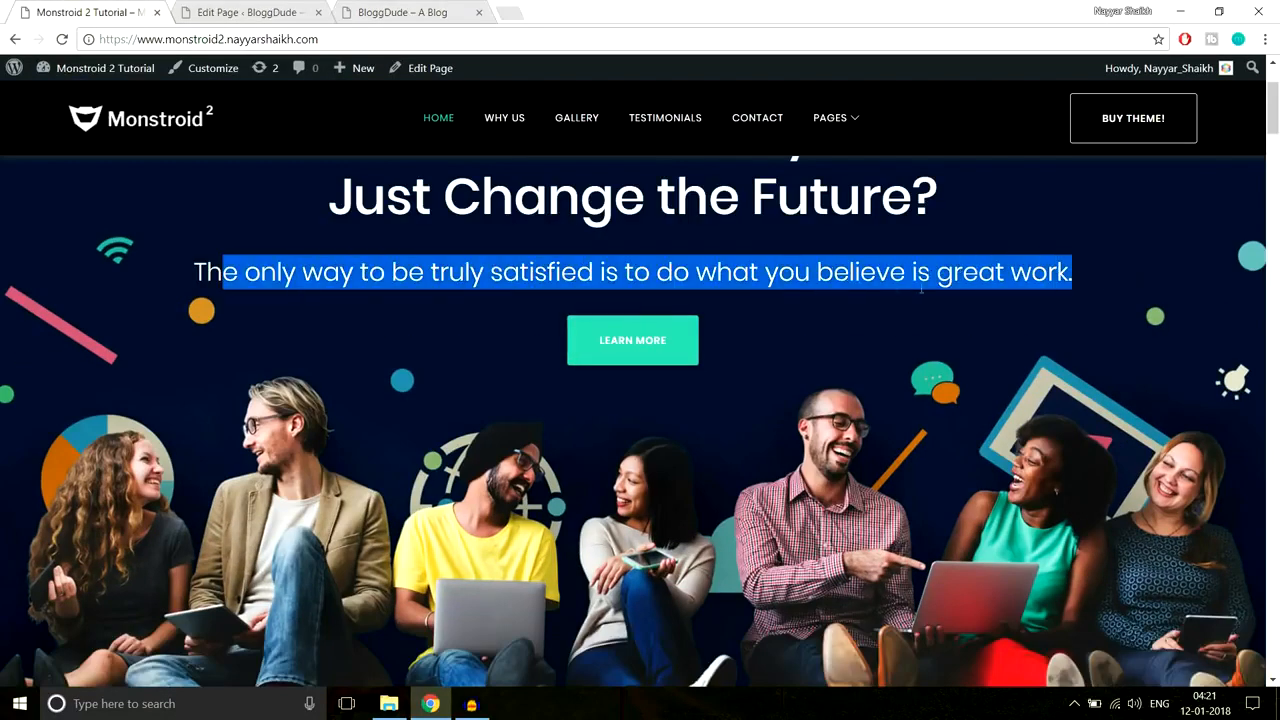
pyautogui.click(728, 278)
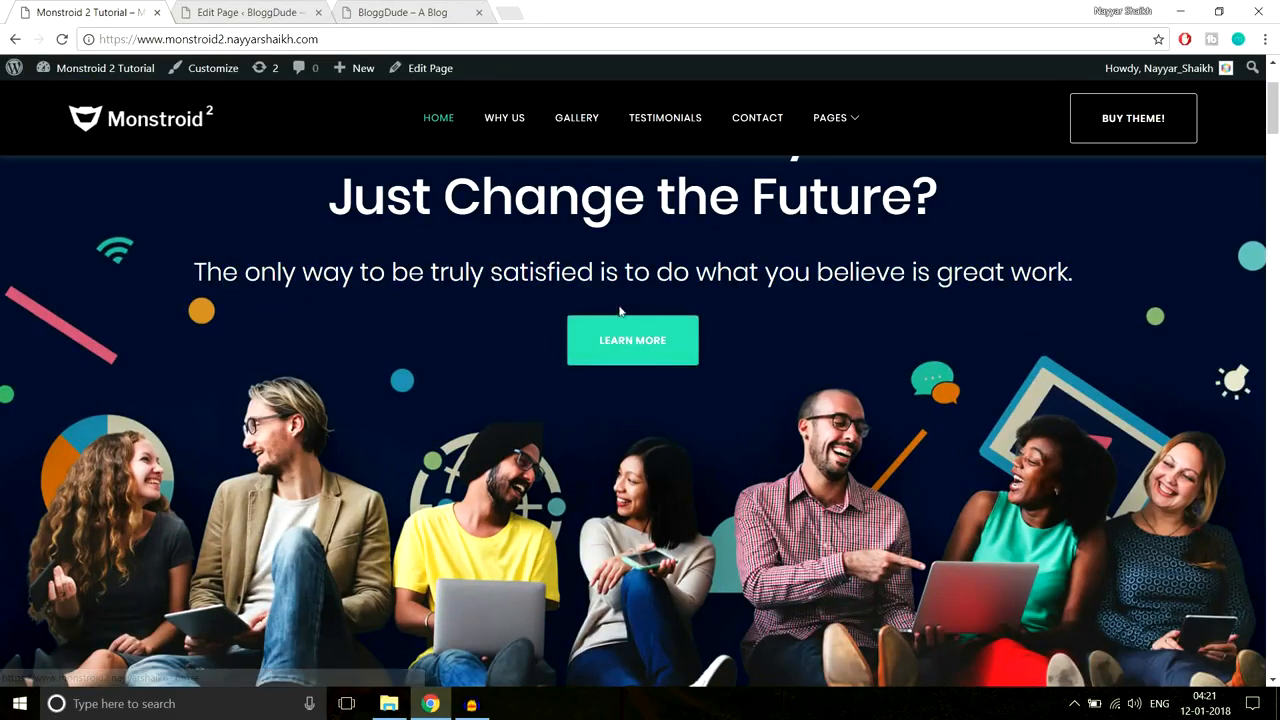
pyautogui.click(440, 14)
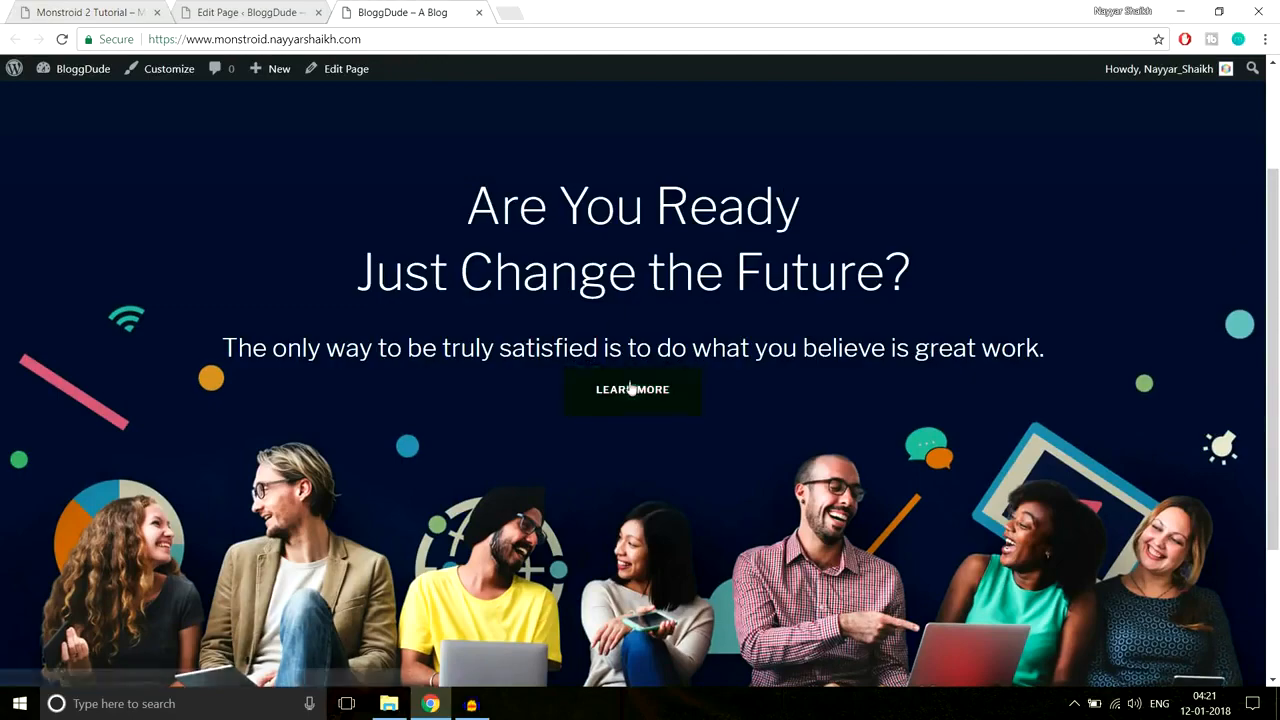
pyautogui.click(256, 11)
pyautogui.scroll(-4, 865, 341)
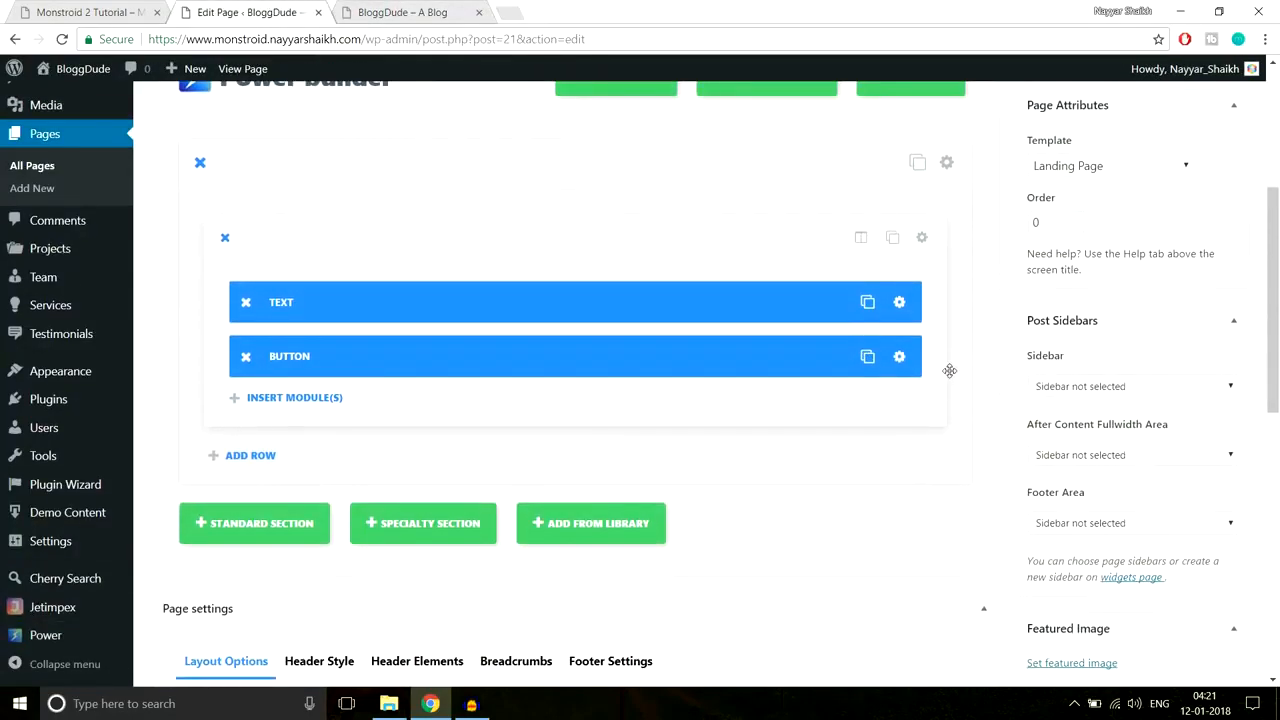
pyautogui.scroll(-1, 952, 309)
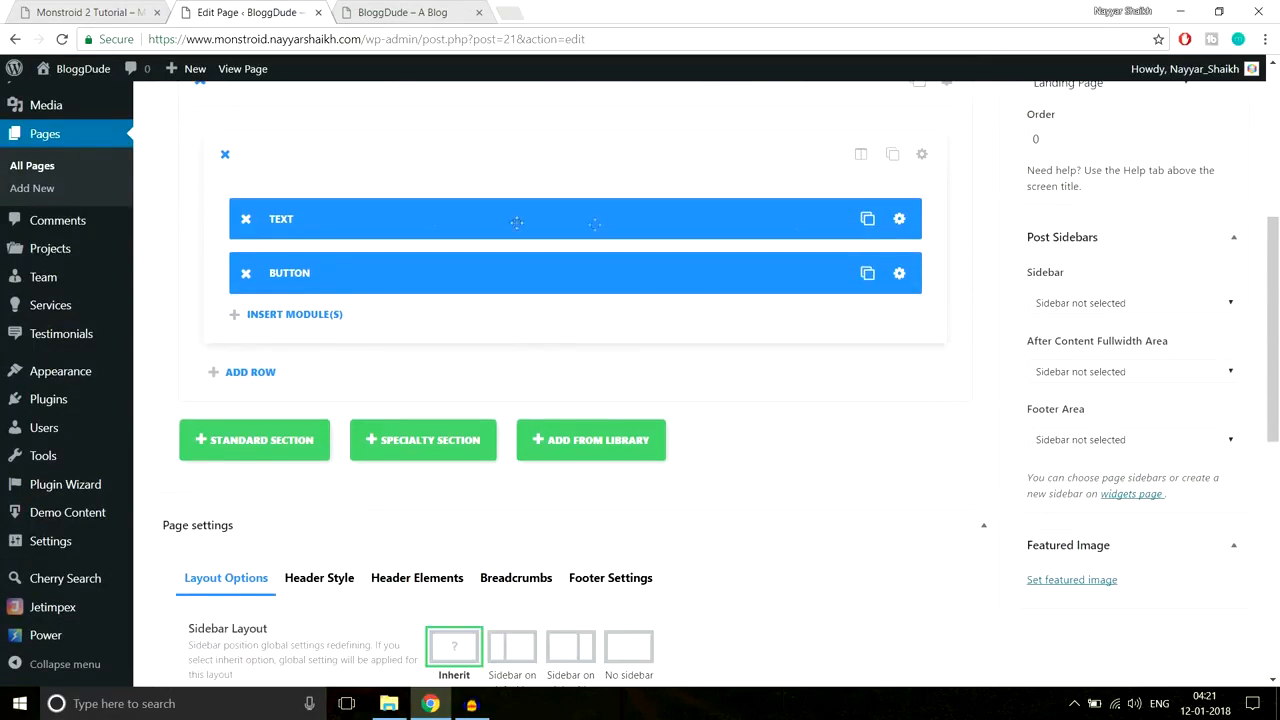
pyautogui.click(912, 219)
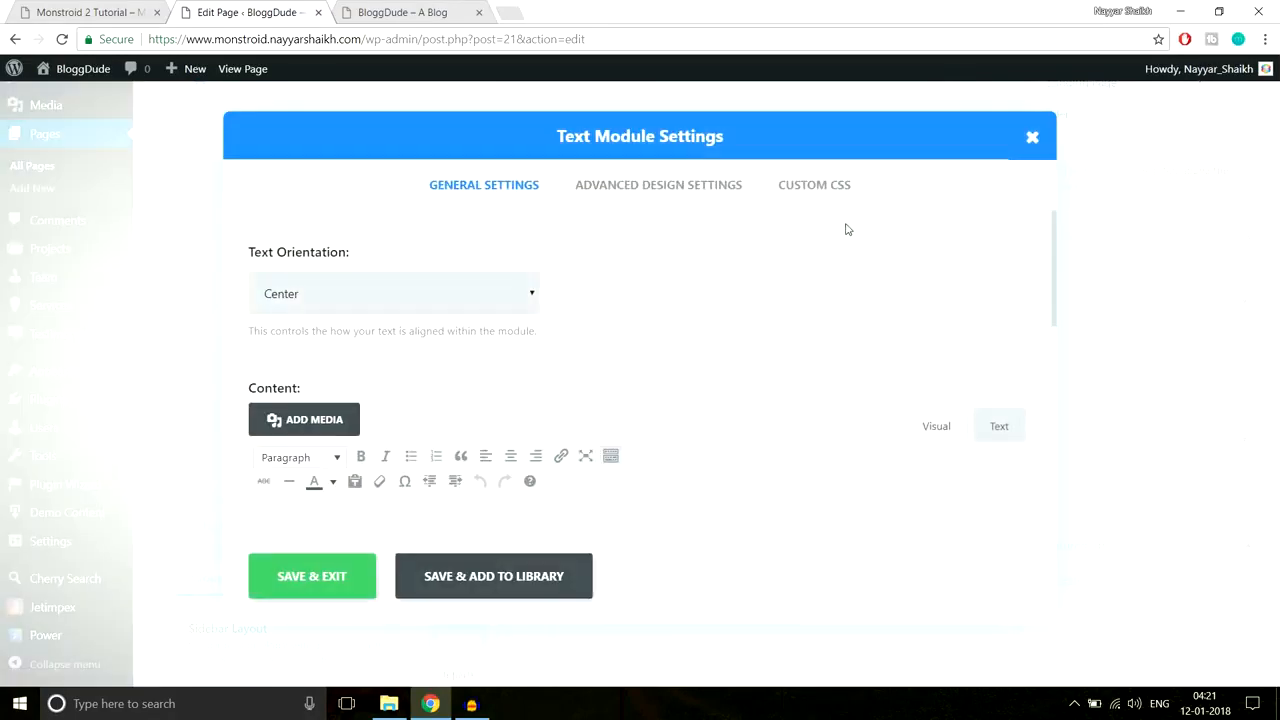
pyautogui.click(687, 191)
pyautogui.scroll(-10, 810, 362)
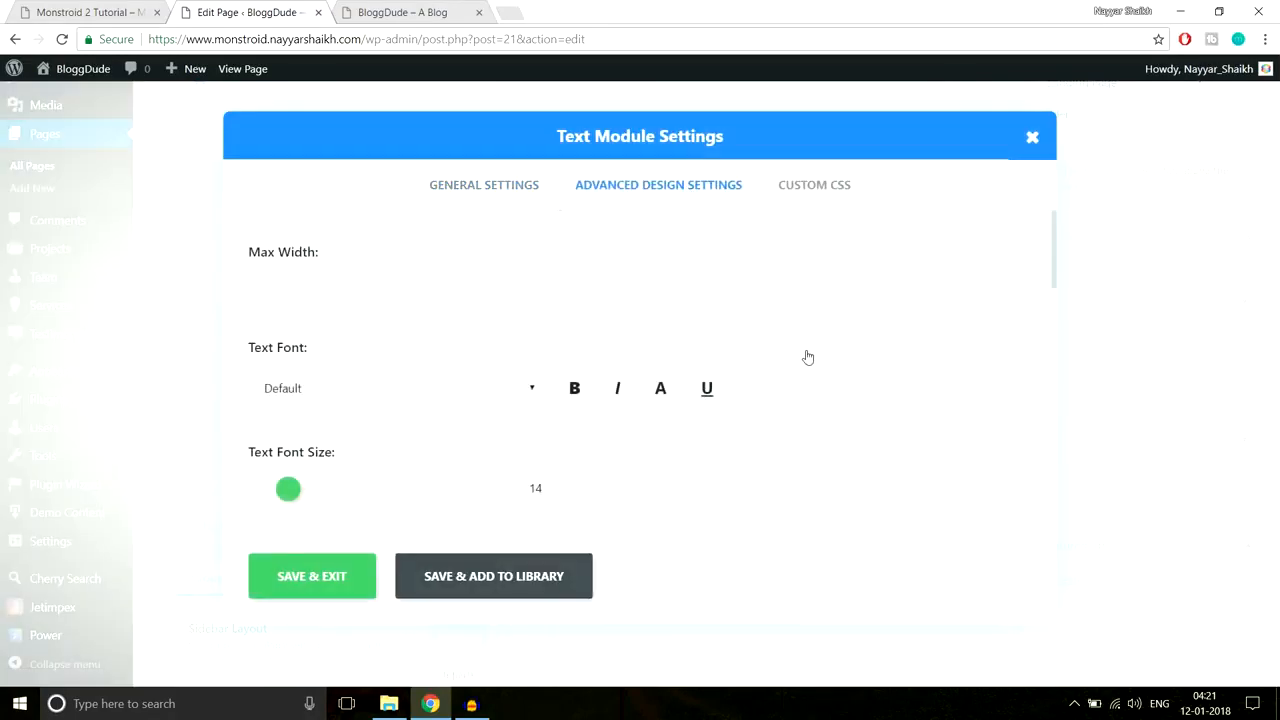
pyautogui.scroll(-4, 817, 373)
pyautogui.scroll(2, 817, 373)
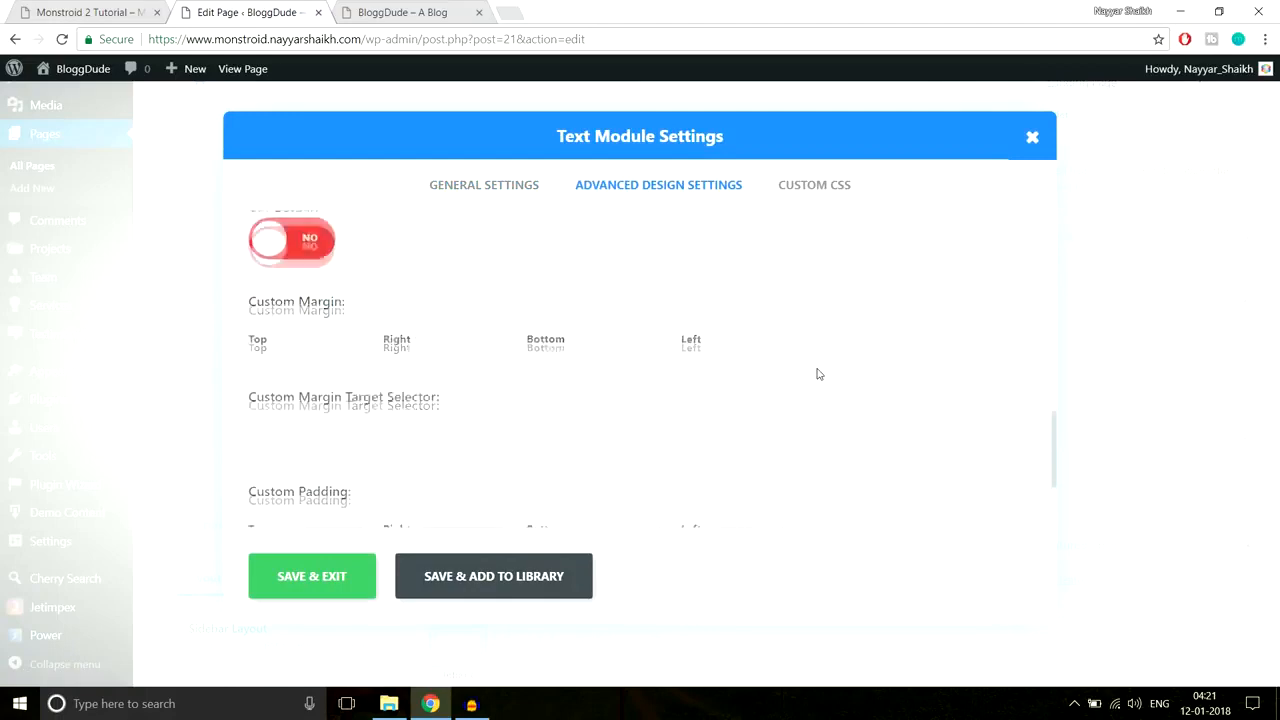
pyautogui.scroll(-2, 521, 369)
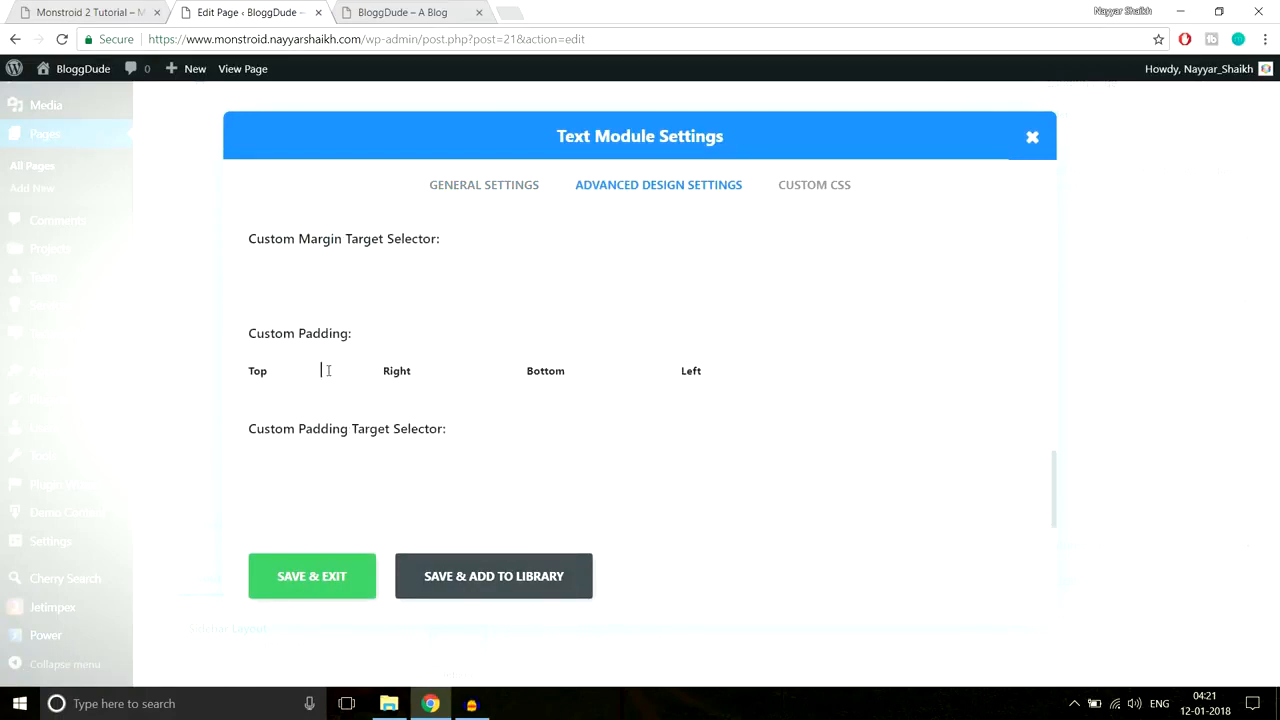
pyautogui.click(405, 12)
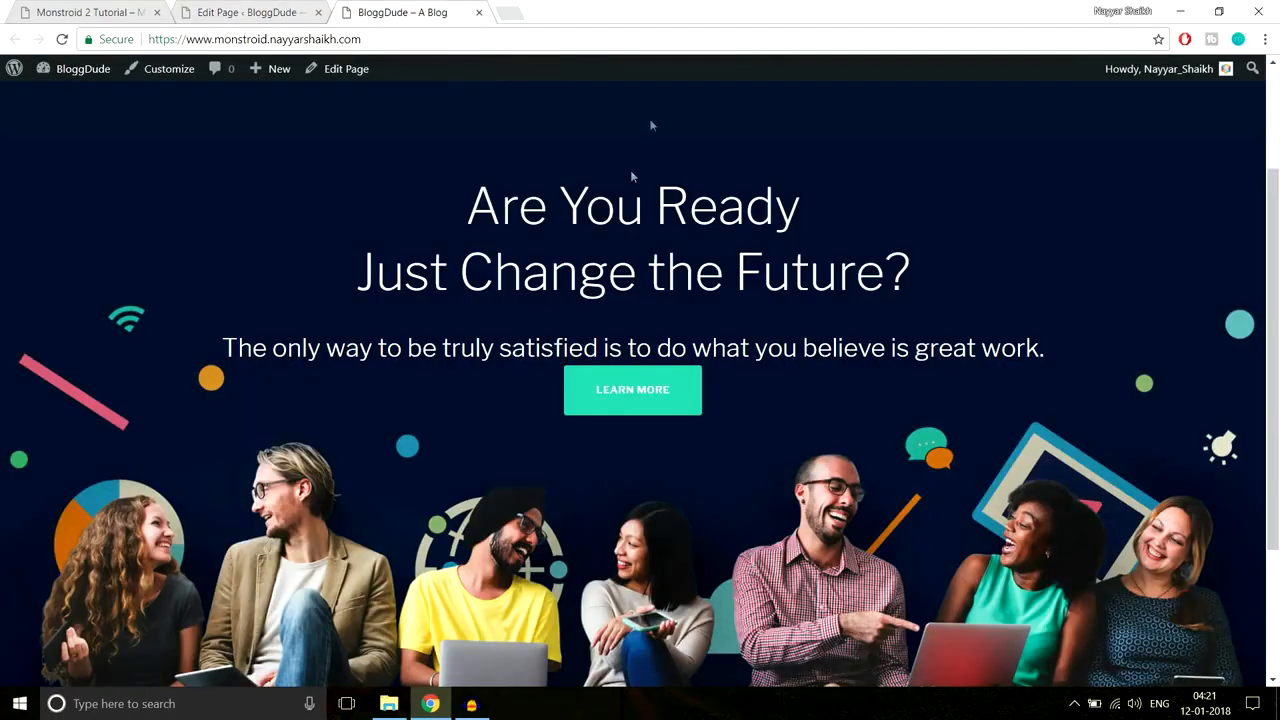
pyautogui.scroll(2, 683, 340)
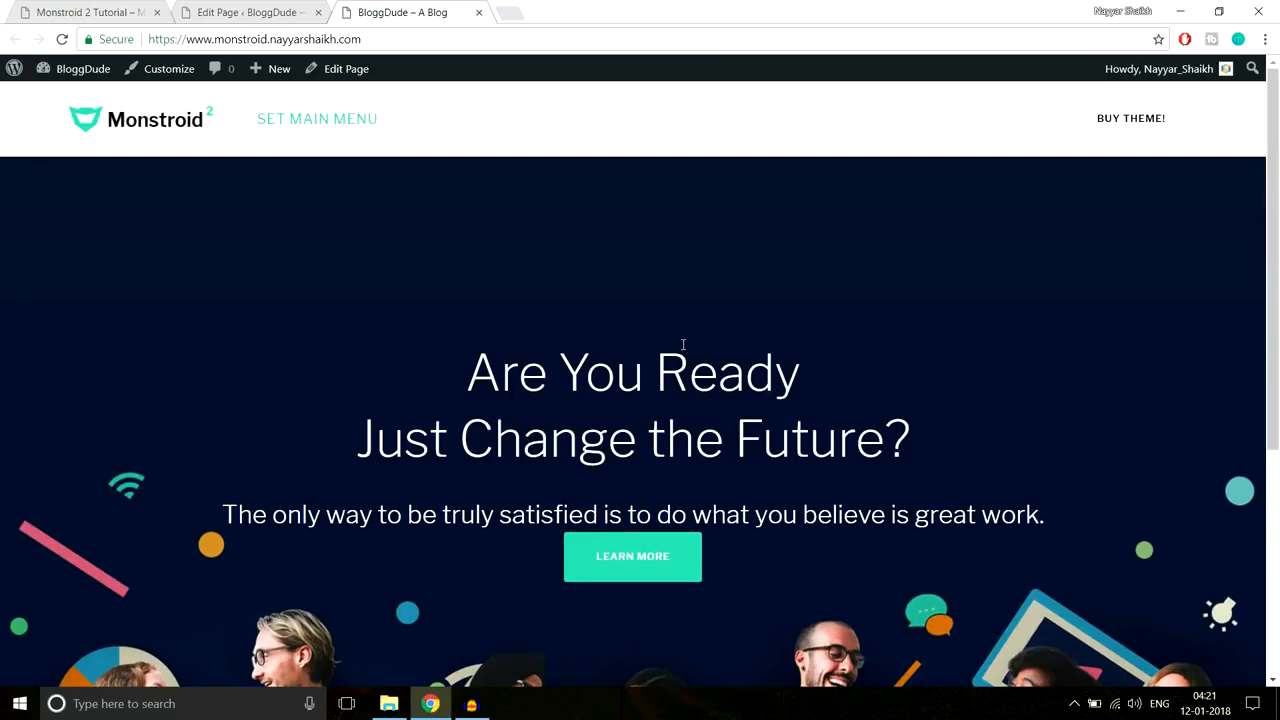
pyautogui.scroll(-4, 677, 360)
pyautogui.hotkey('ctrl', 'shift', 'Tab')
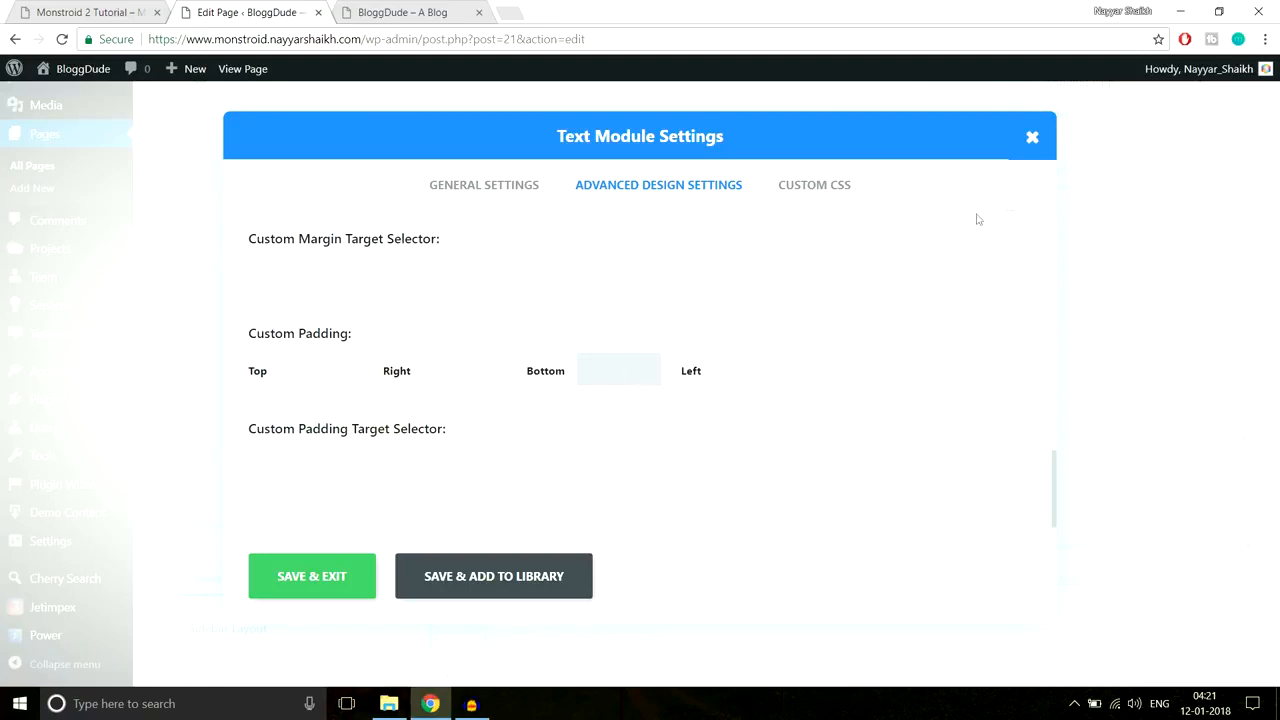
pyautogui.click(1032, 138)
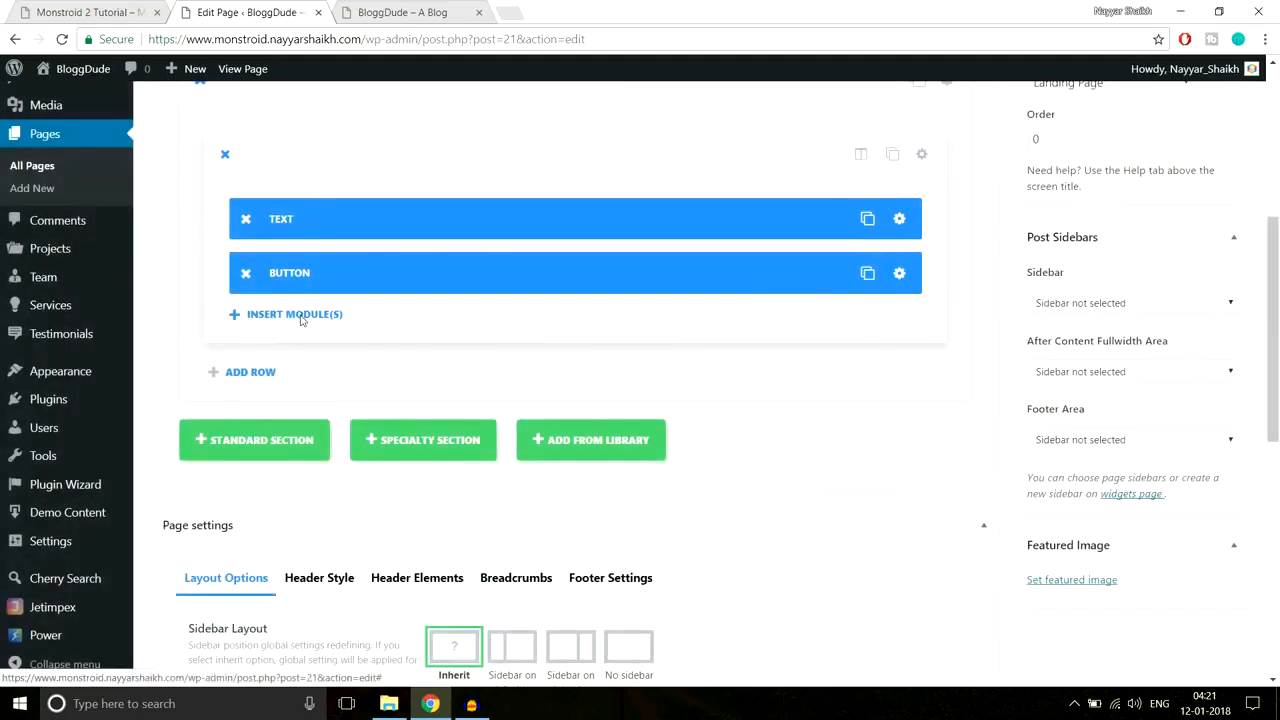
# Step: Add a Divider module with a 30px top margin and place it between TEXT and BUTTON
pyautogui.click(296, 315)
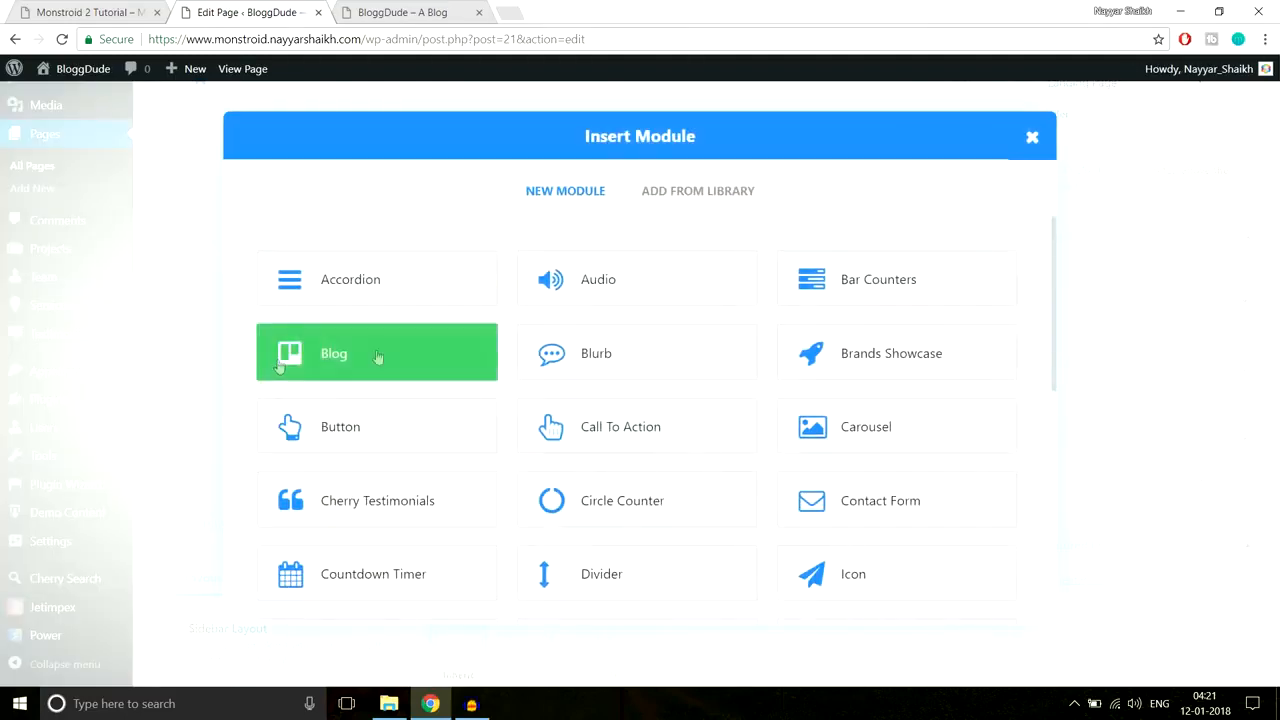
pyautogui.click(625, 580)
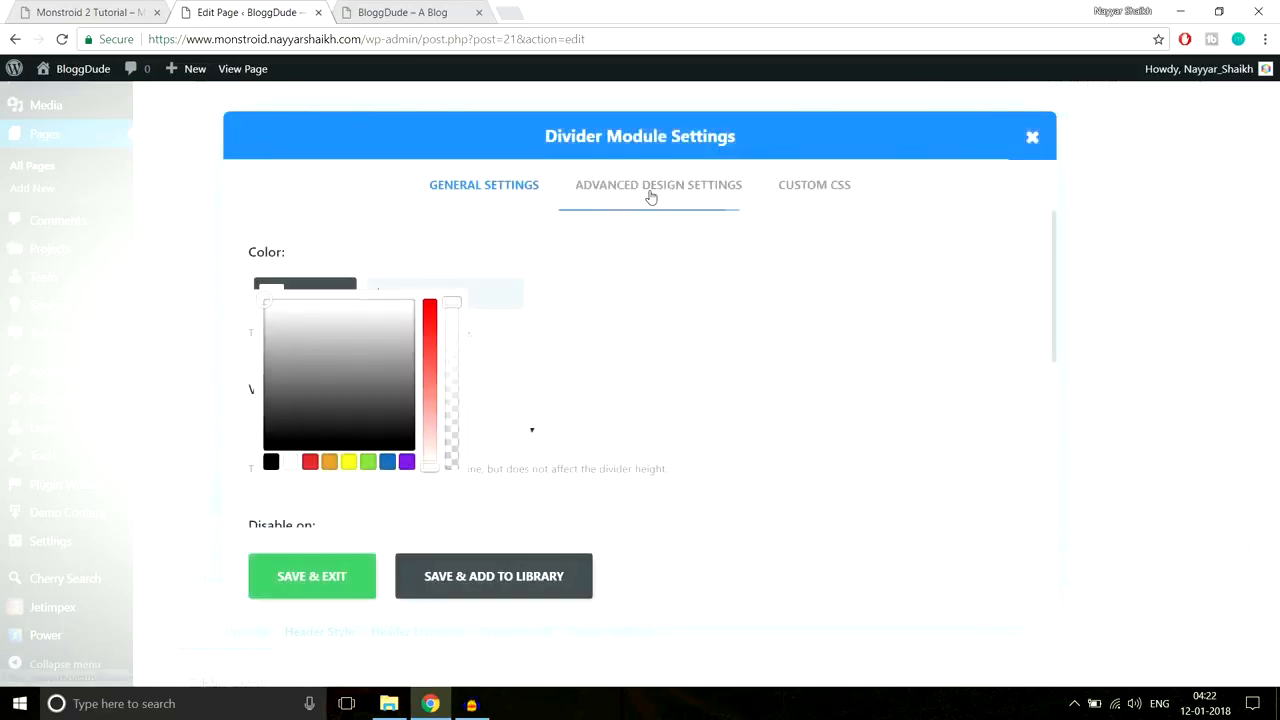
pyautogui.click(650, 195)
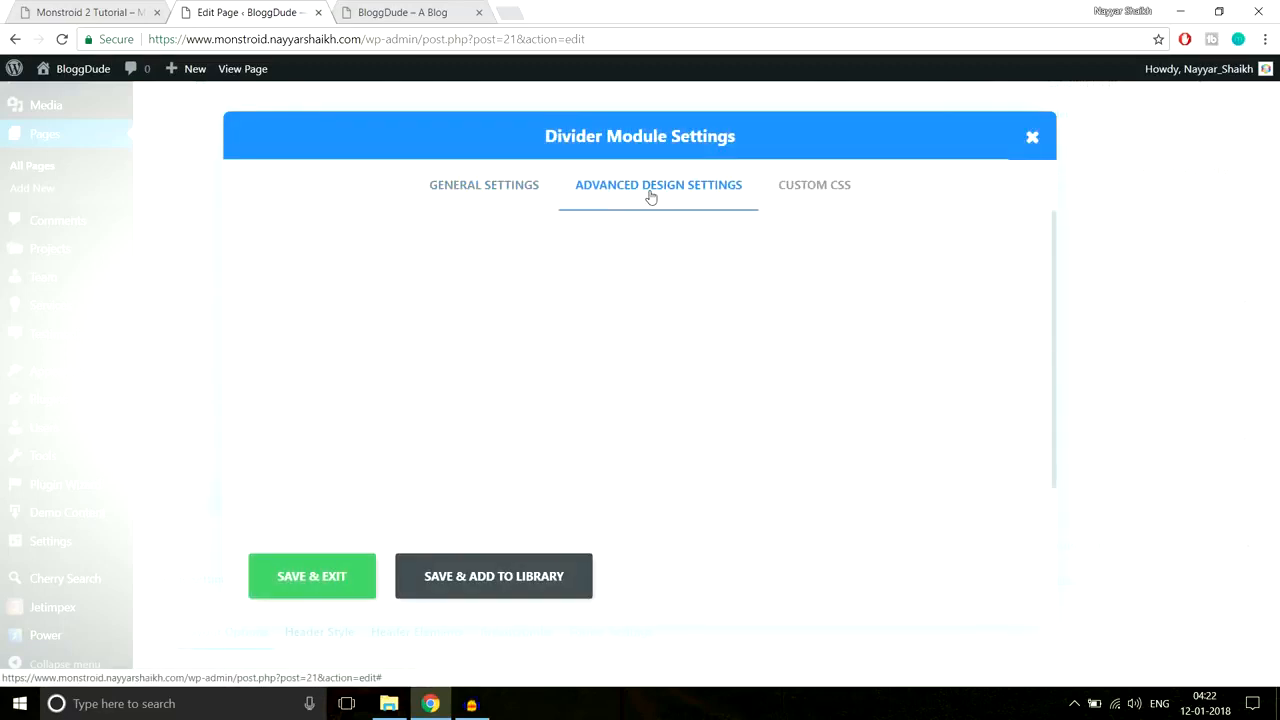
pyautogui.scroll(-1, 525, 399)
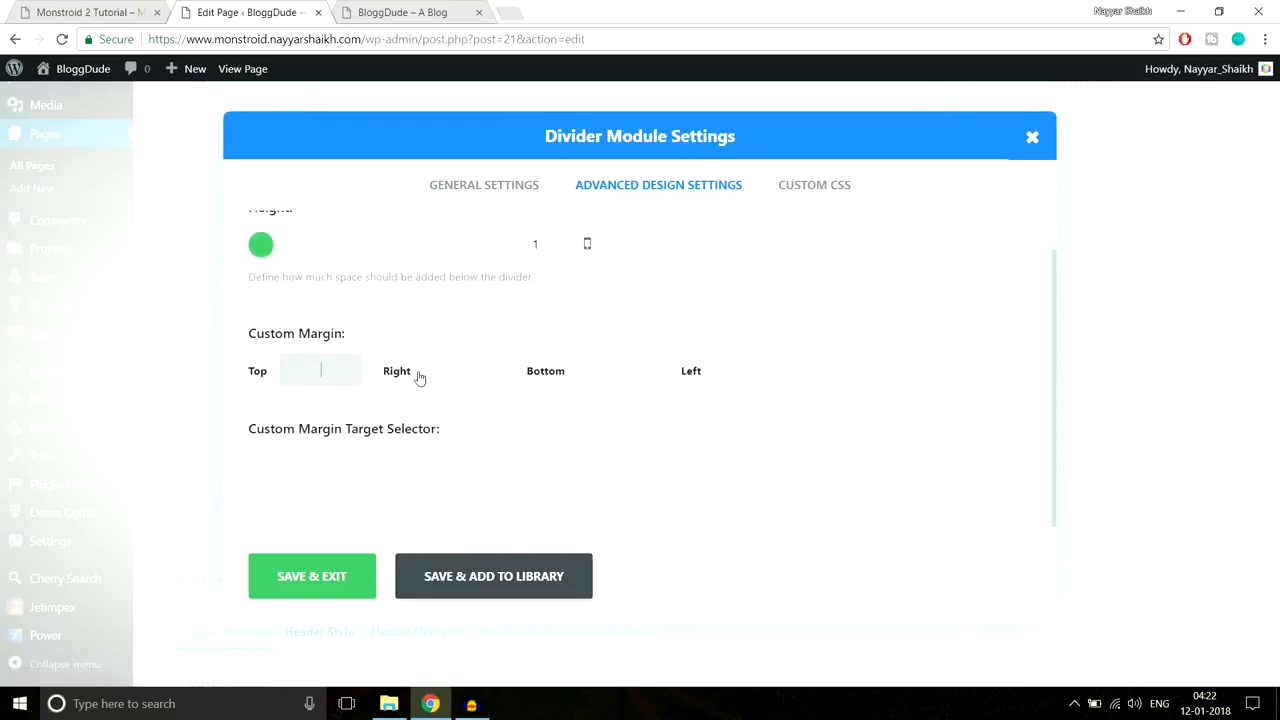
pyautogui.write('x')
pyautogui.moveTo(335, 371); pyautogui.dragTo(275, 377)
pyautogui.click(314, 578)
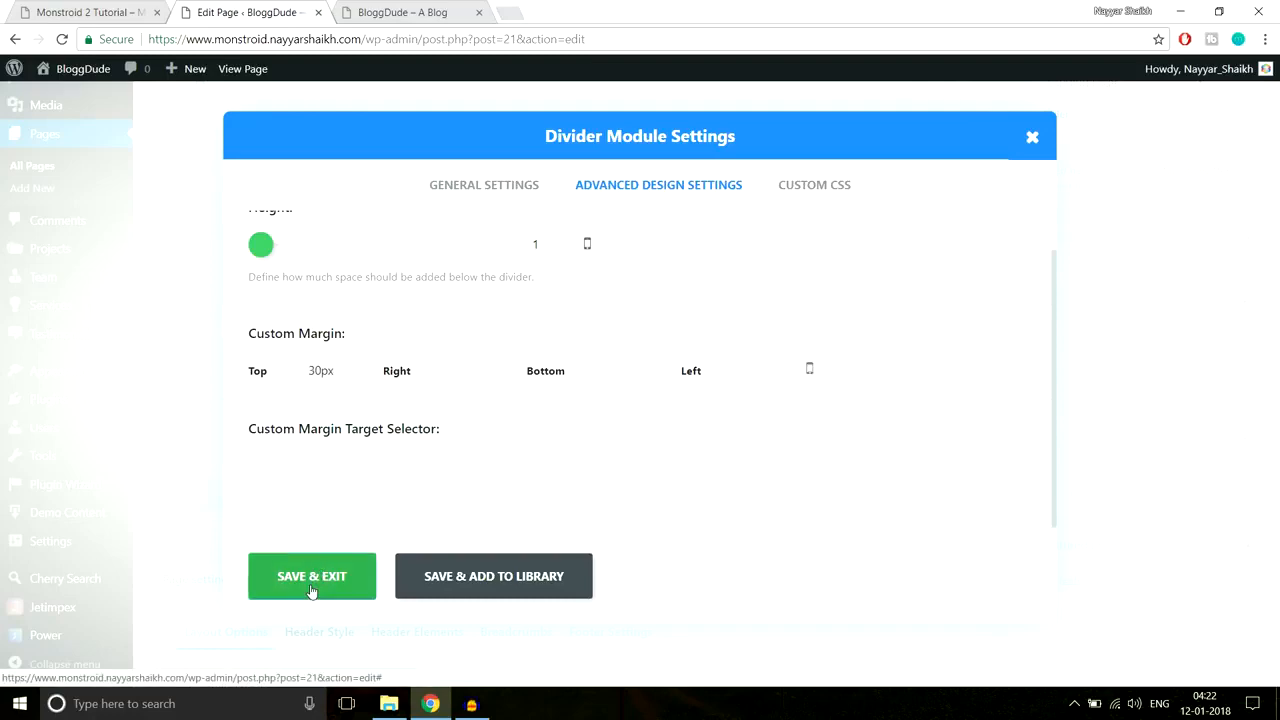
pyautogui.moveTo(400, 323); pyautogui.dragTo(400, 258)
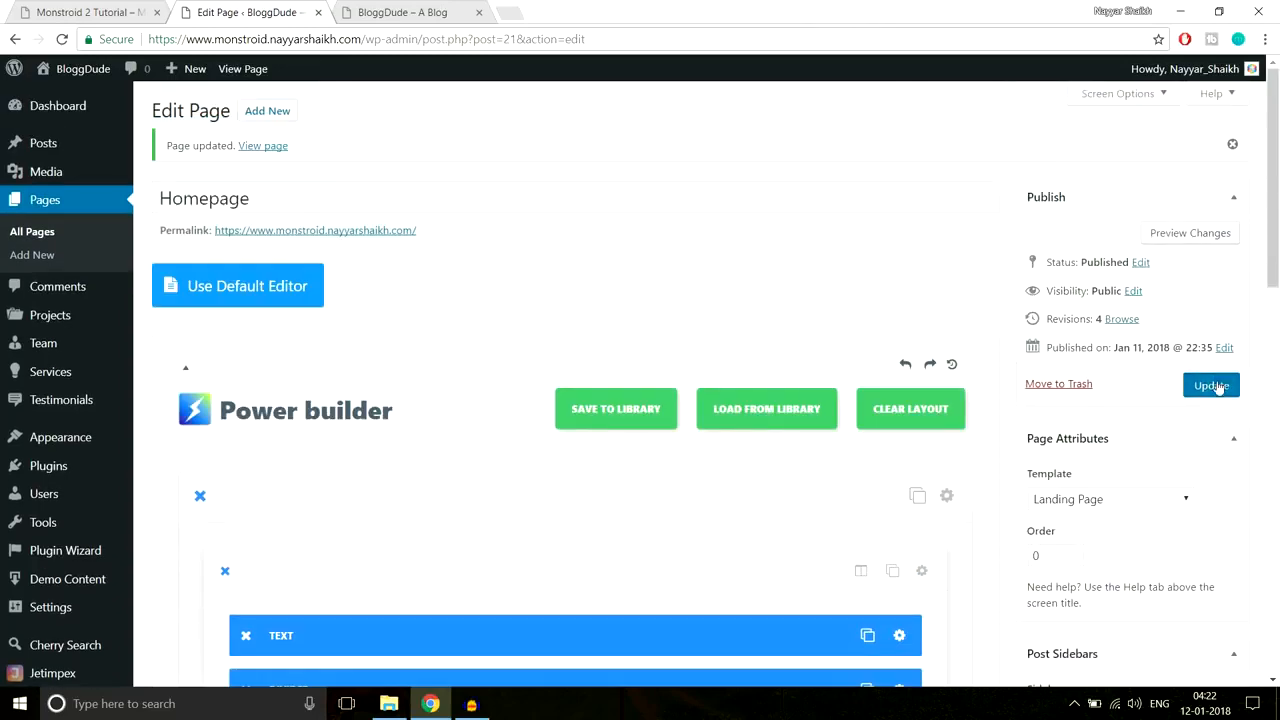
# Step: Update the Homepage and scroll through the live homepage to review the hero
pyautogui.click(1211, 384)
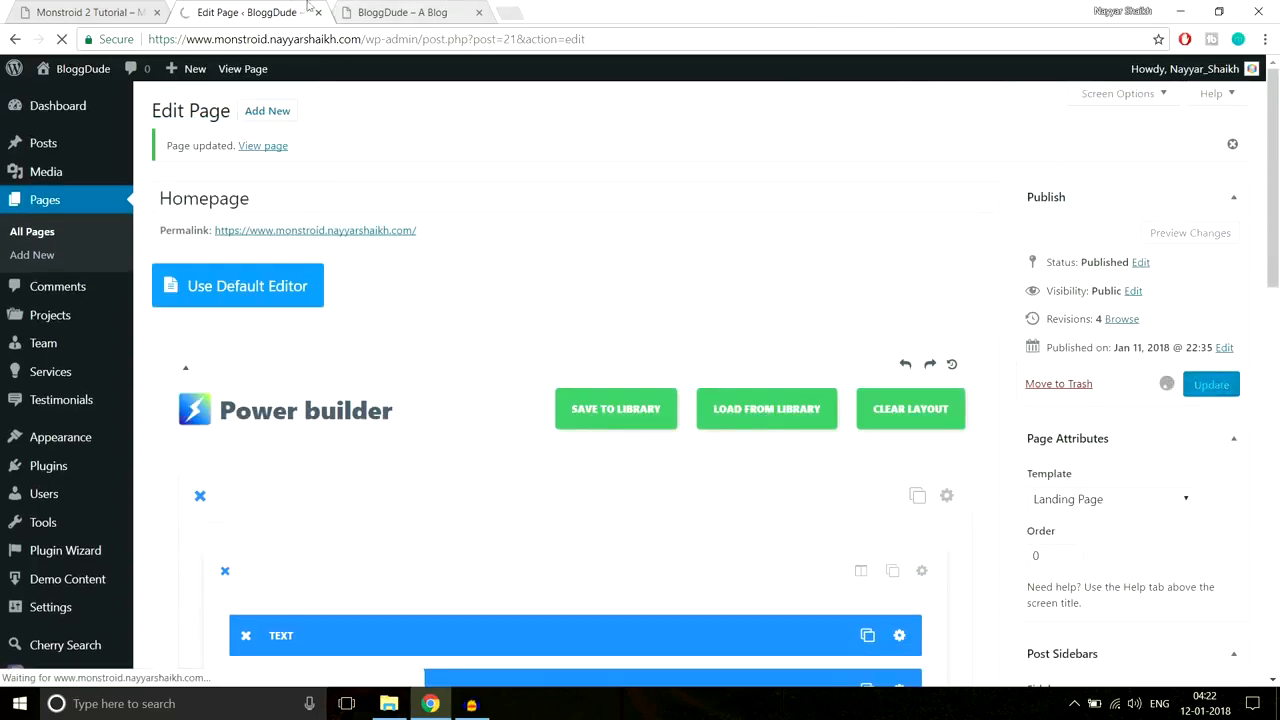
pyautogui.click(400, 12)
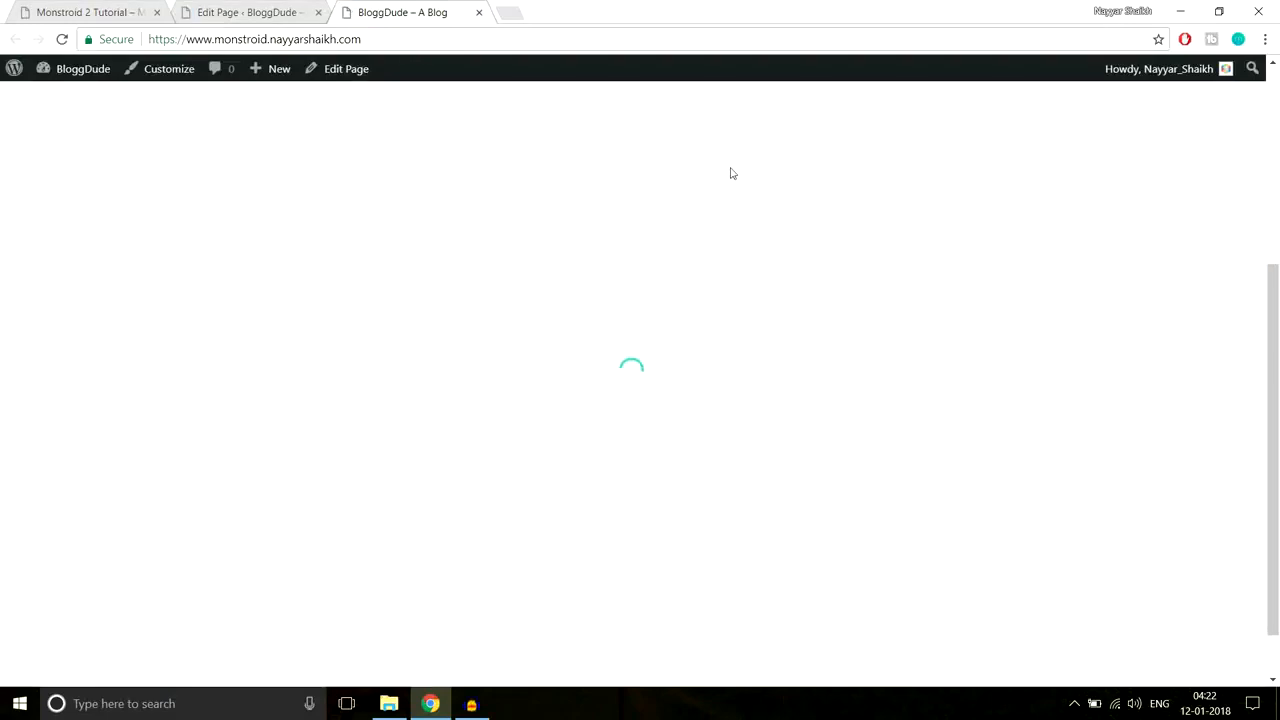
pyautogui.scroll(1, 741, 296)
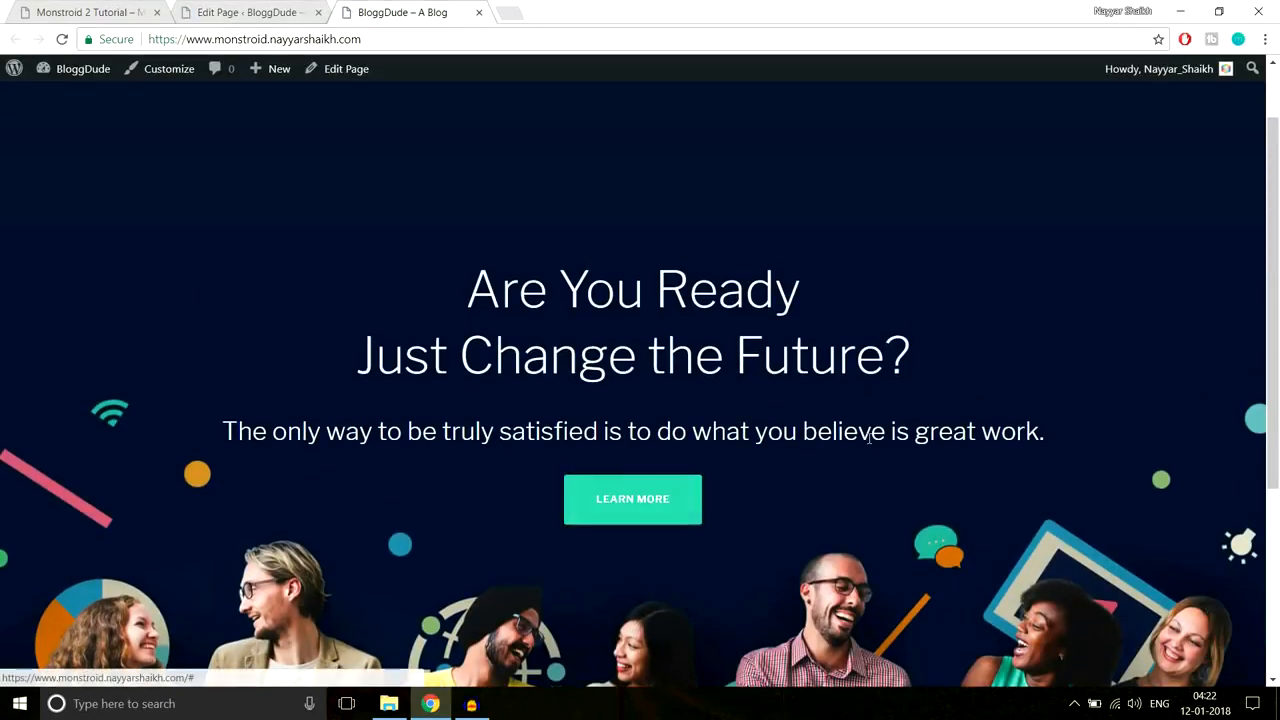
pyautogui.scroll(-1, 868, 444)
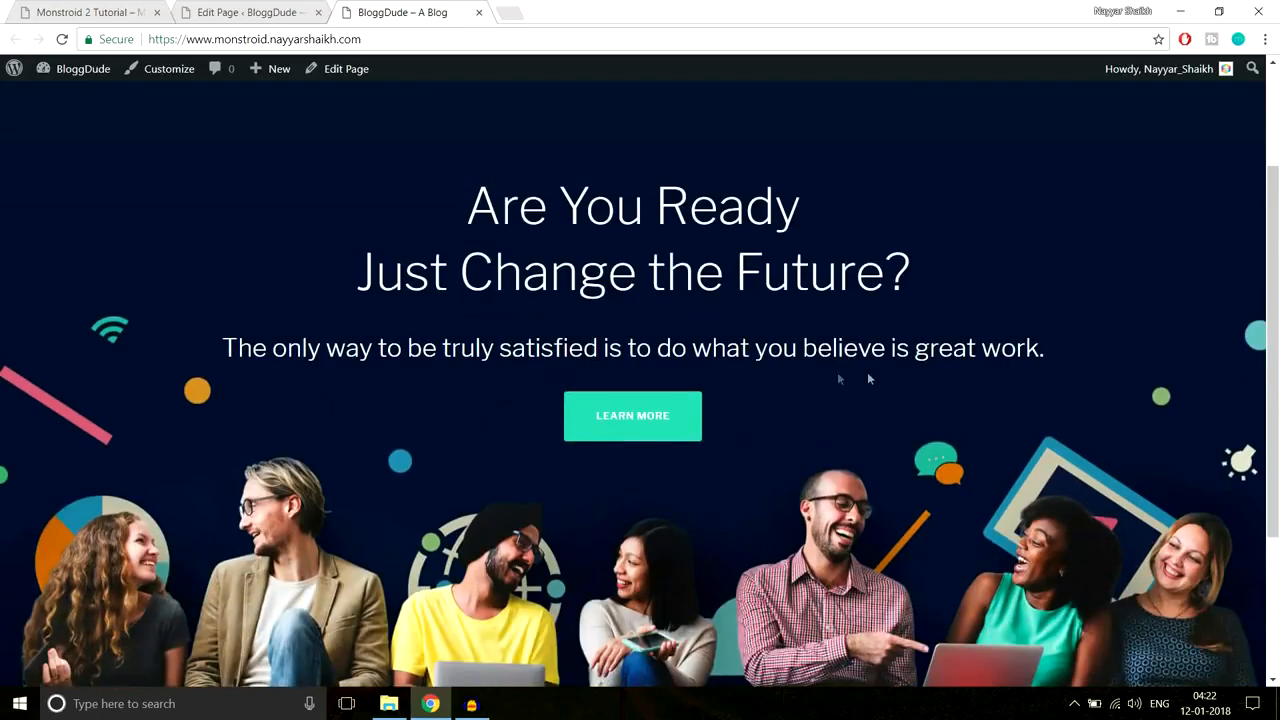
pyautogui.scroll(-2, 869, 375)
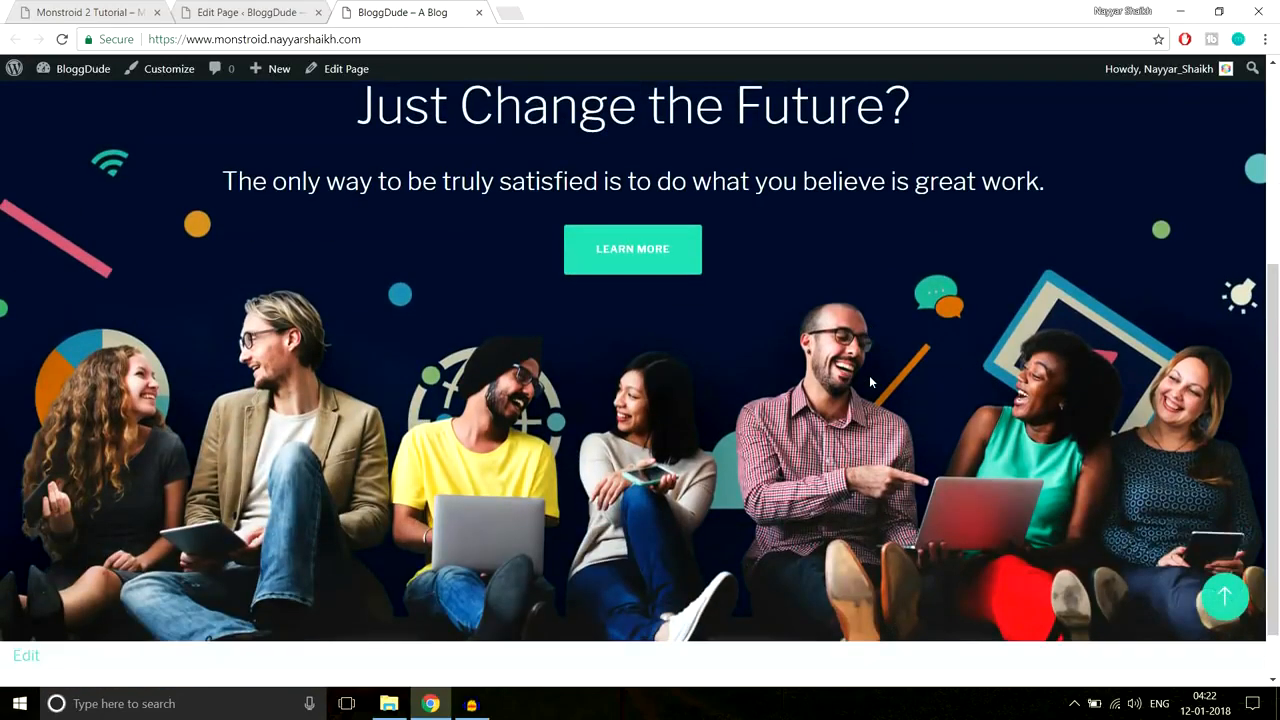
pyautogui.scroll(1, 843, 351)
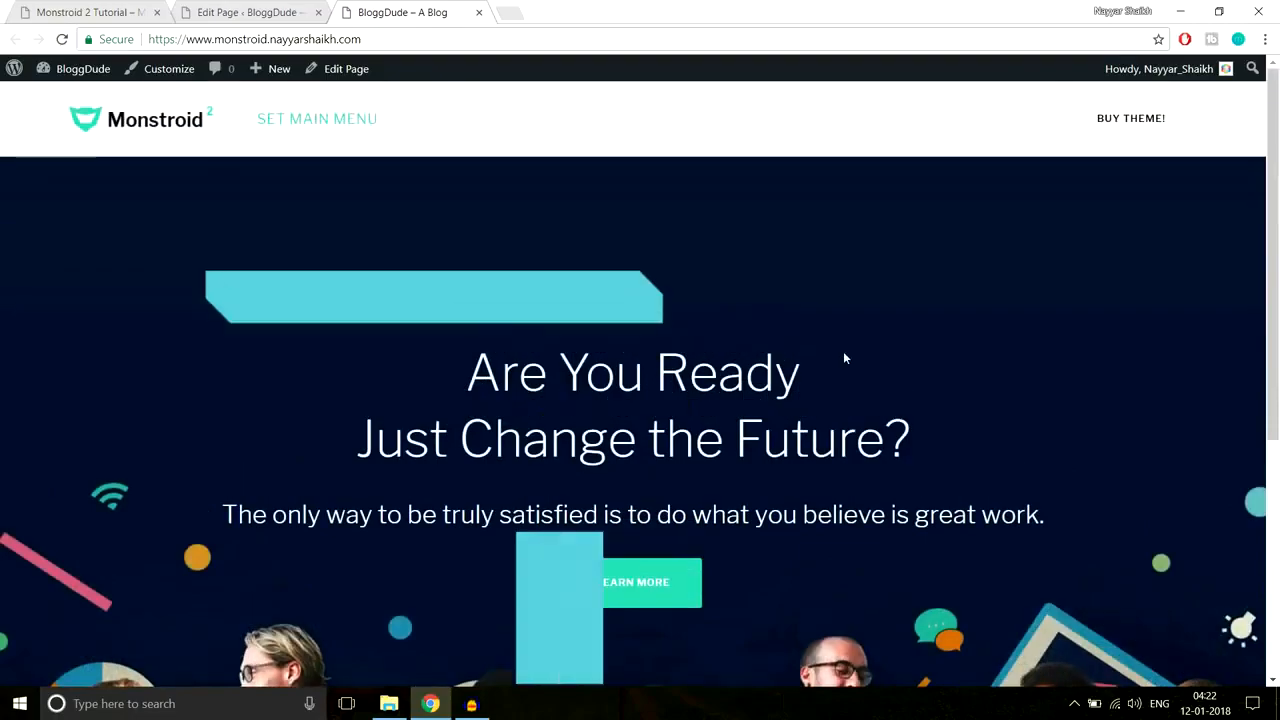
pyautogui.scroll(-3, 843, 351)
pyautogui.scroll(2, 843, 351)
# Step: Find the 'Why We Are the Best?' section and its three feature columns on the Monstroid 2 demo
pyautogui.scroll(-2, 843, 351)
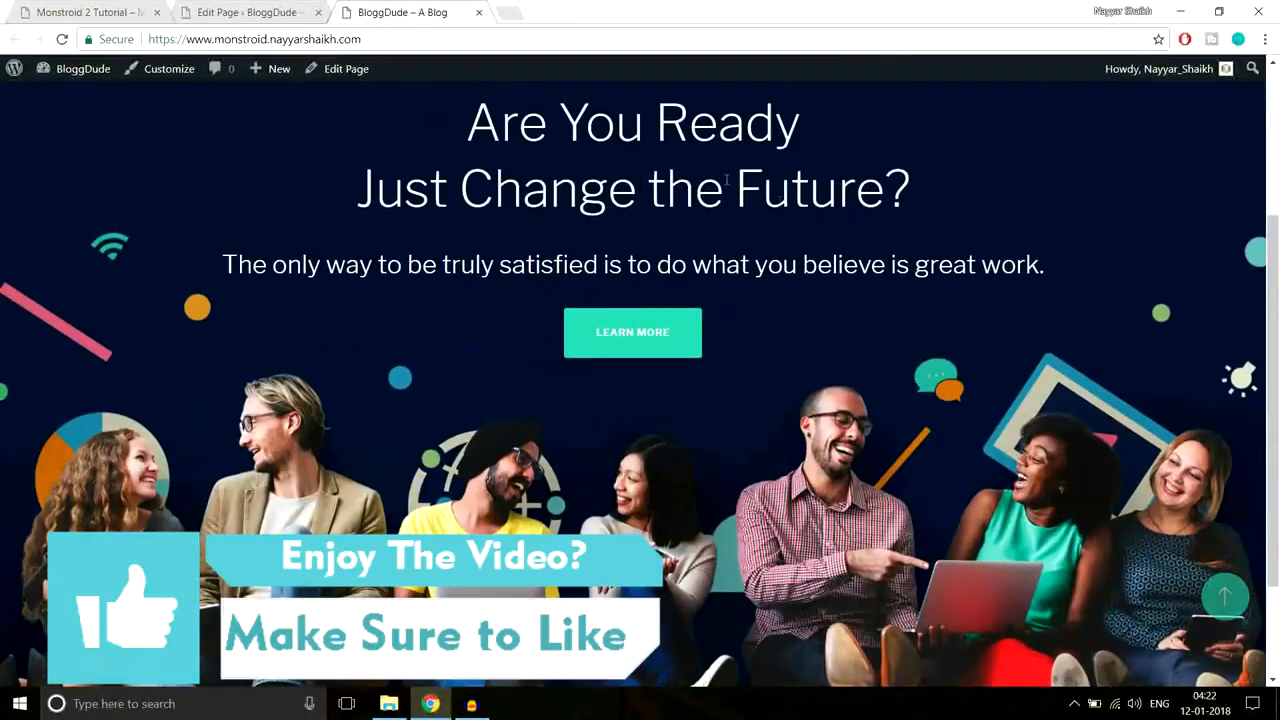
pyautogui.scroll(-1, 861, 350)
pyautogui.scroll(1, 861, 355)
pyautogui.scroll(2, 862, 362)
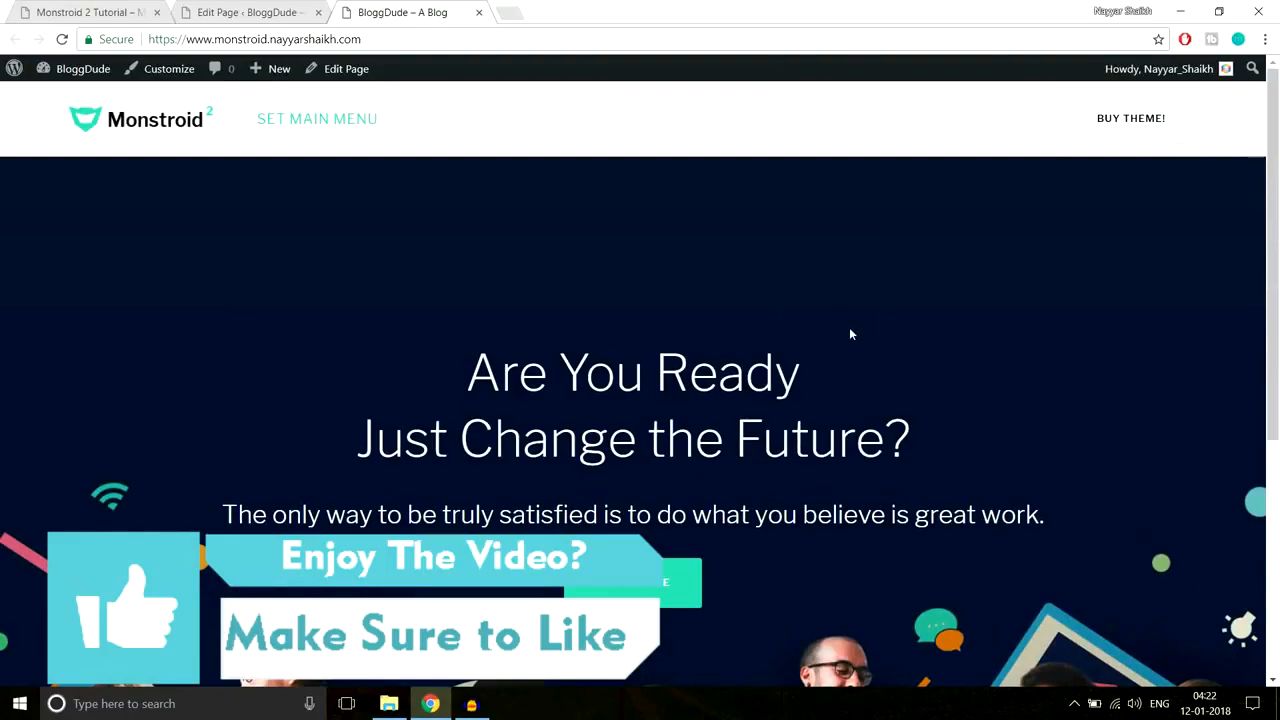
pyautogui.click(95, 10)
pyautogui.scroll(-4, 822, 238)
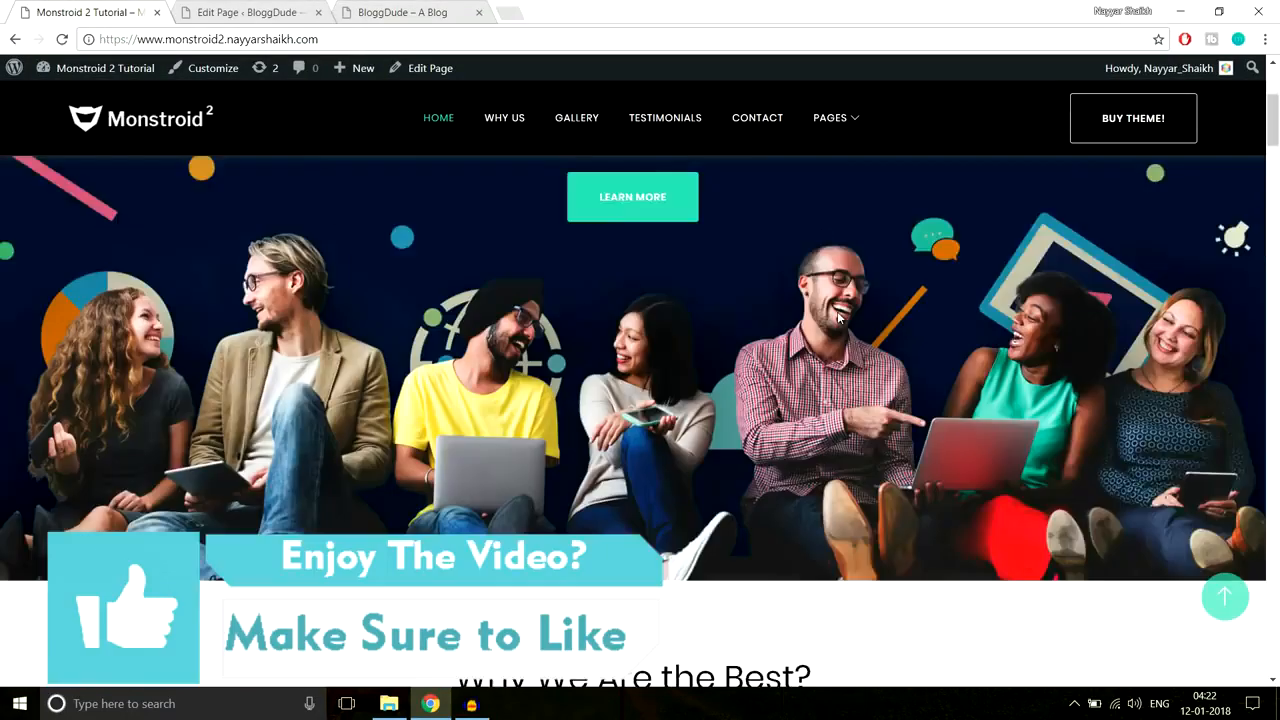
pyautogui.scroll(-3, 837, 314)
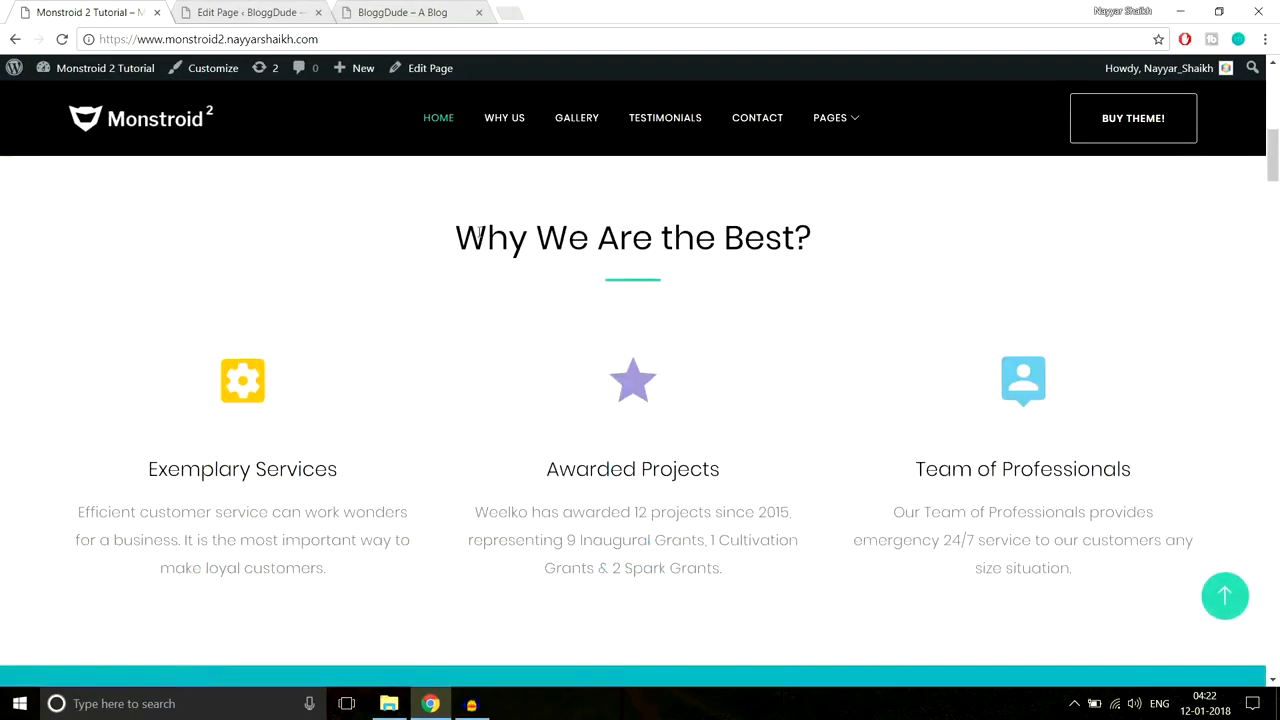
pyautogui.moveTo(515, 233); pyautogui.dragTo(858, 229)
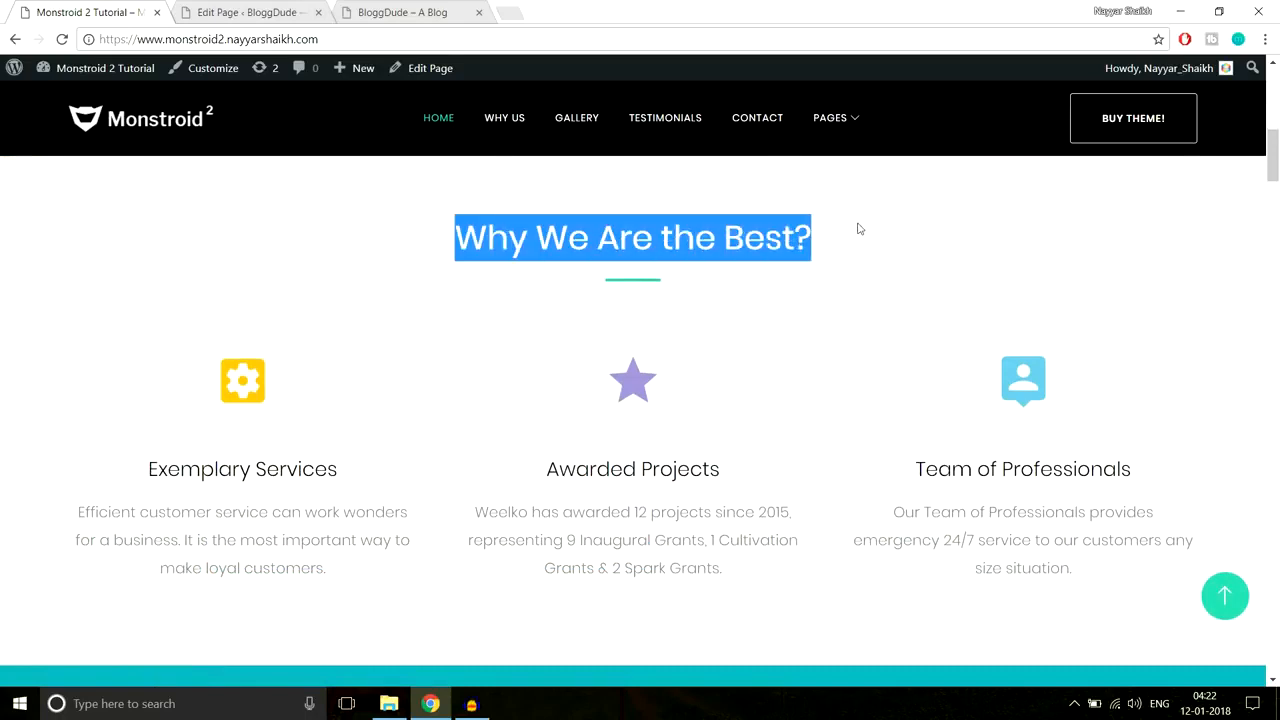
pyautogui.click(671, 297)
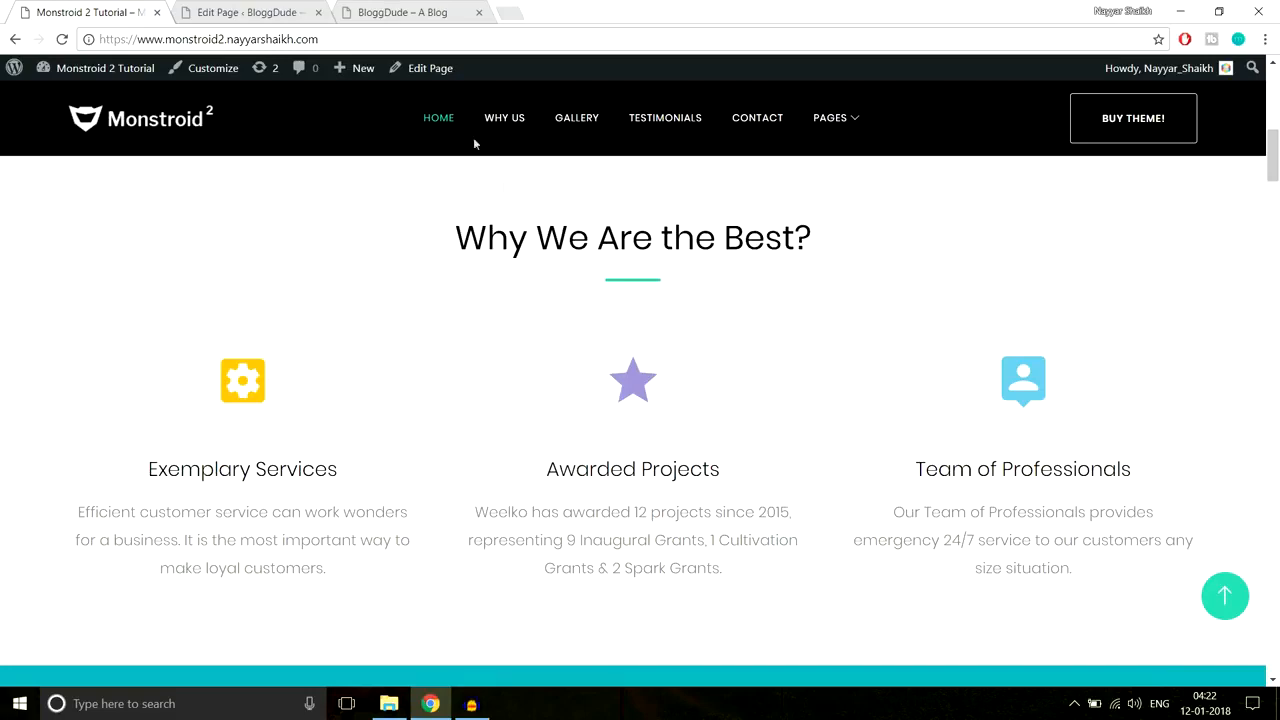
pyautogui.click(258, 12)
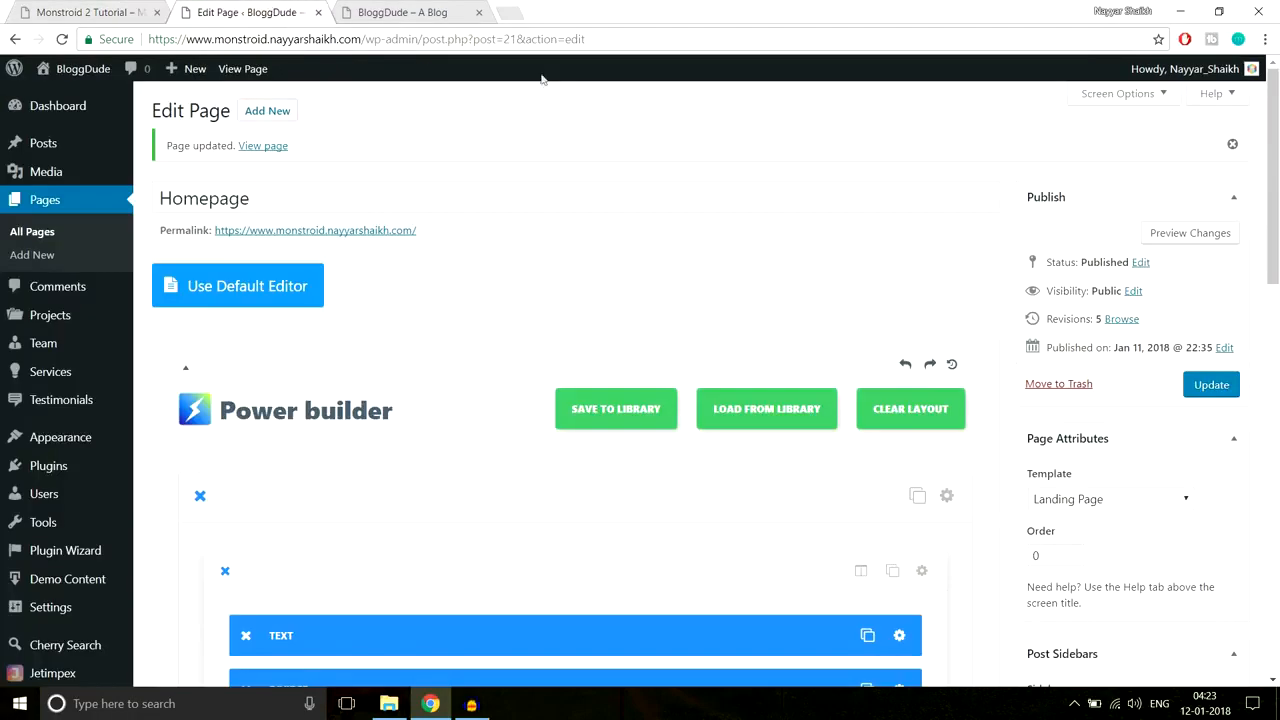
pyautogui.scroll(-3, 841, 286)
pyautogui.scroll(-1, 840, 280)
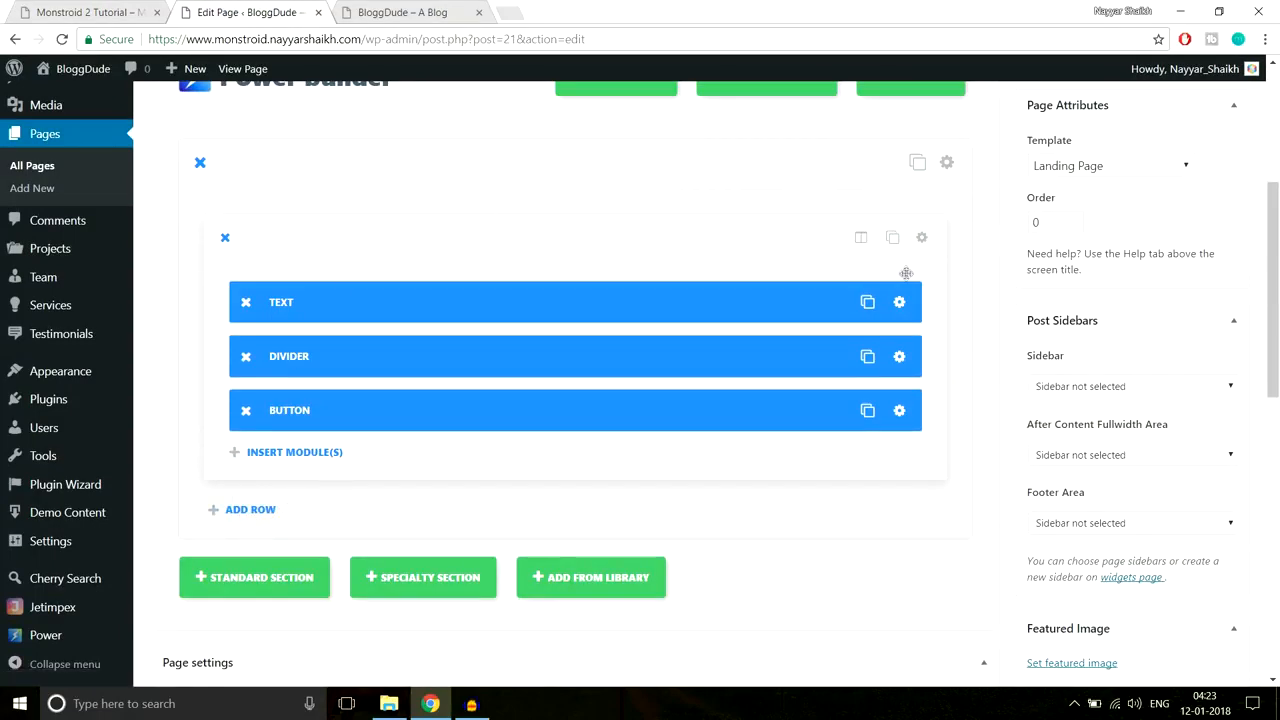
pyautogui.scroll(-1, 905, 273)
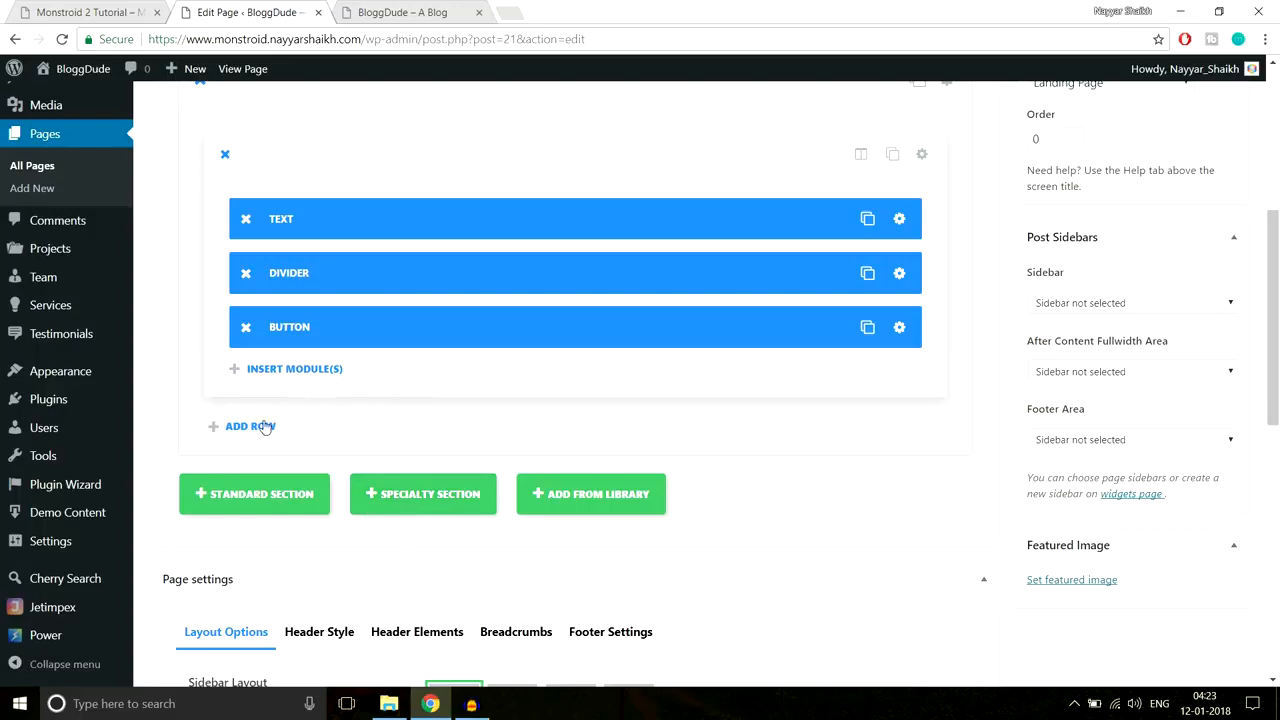
pyautogui.click(129, 10)
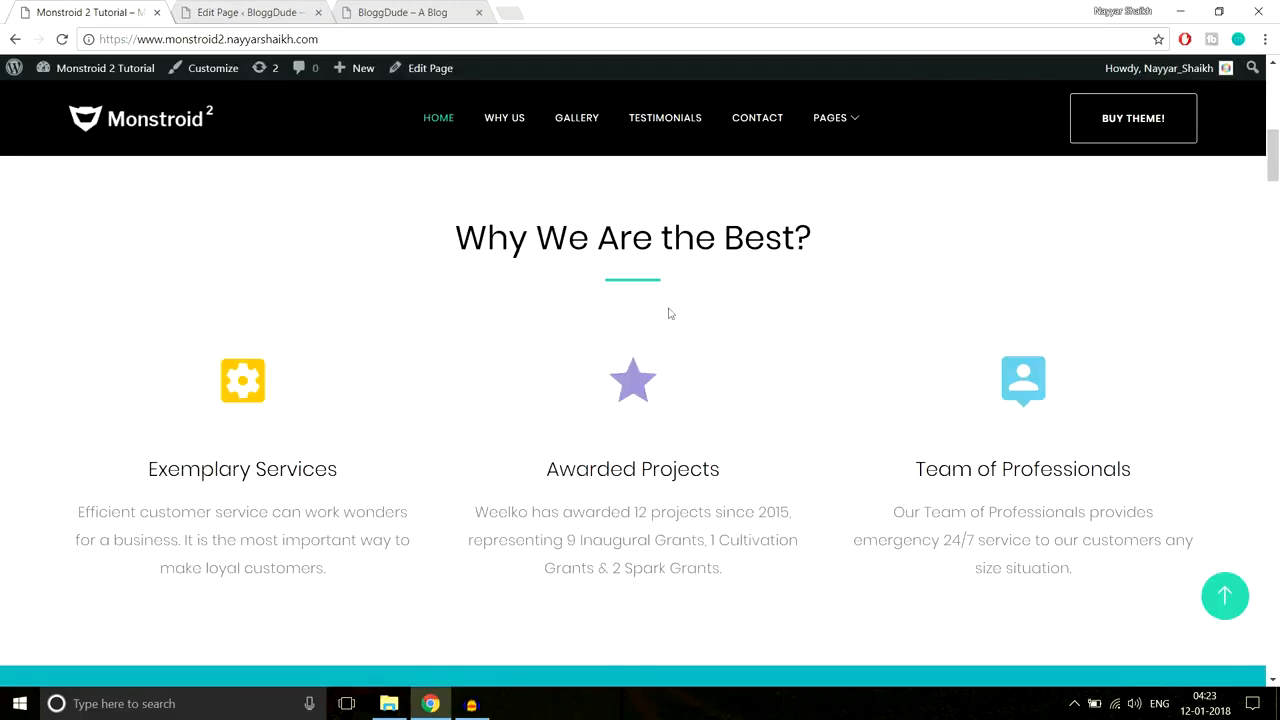
pyautogui.scroll(2, 903, 477)
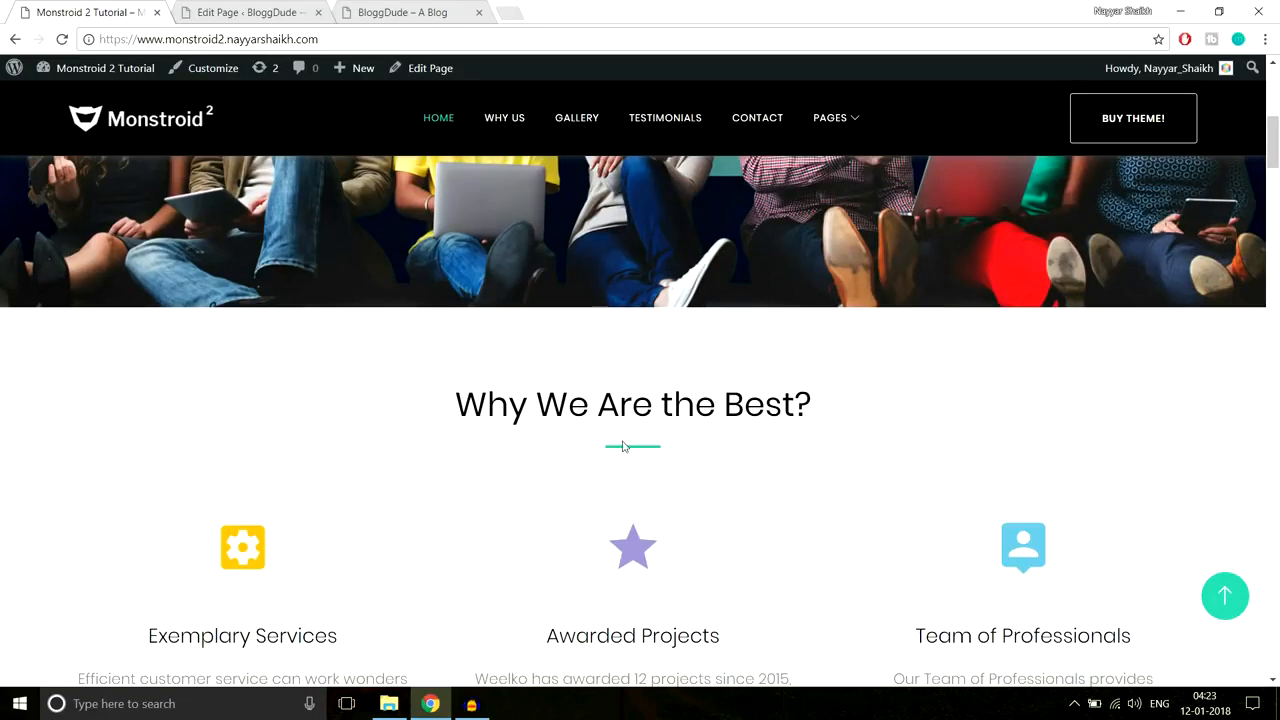
pyautogui.scroll(-1, 622, 446)
pyautogui.scroll(7, 623, 448)
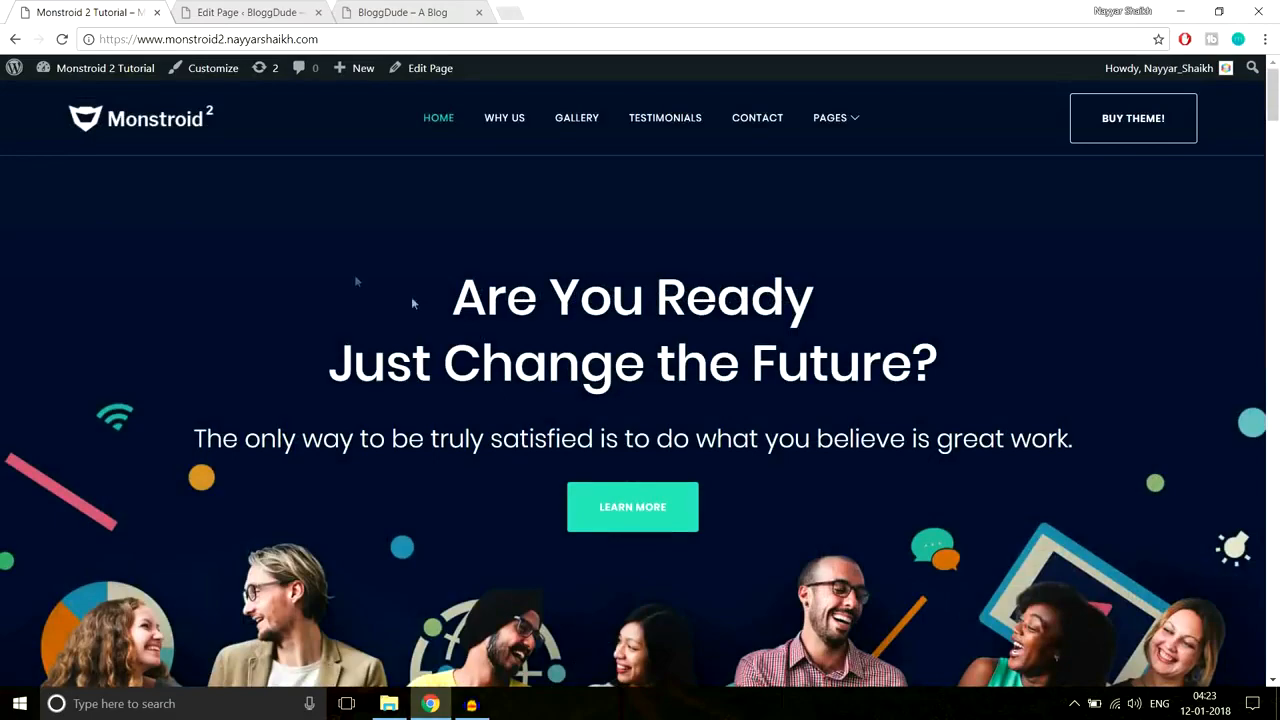
pyautogui.scroll(-4, 1206, 432)
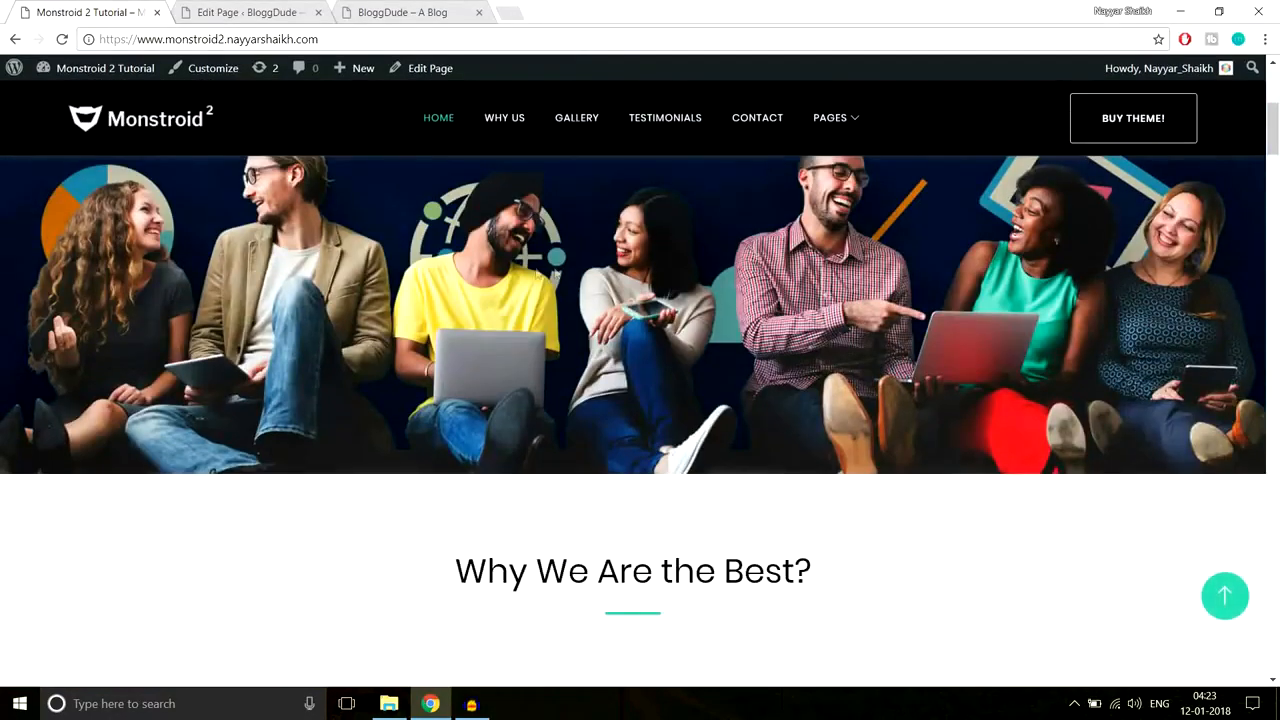
pyautogui.scroll(-2, 531, 265)
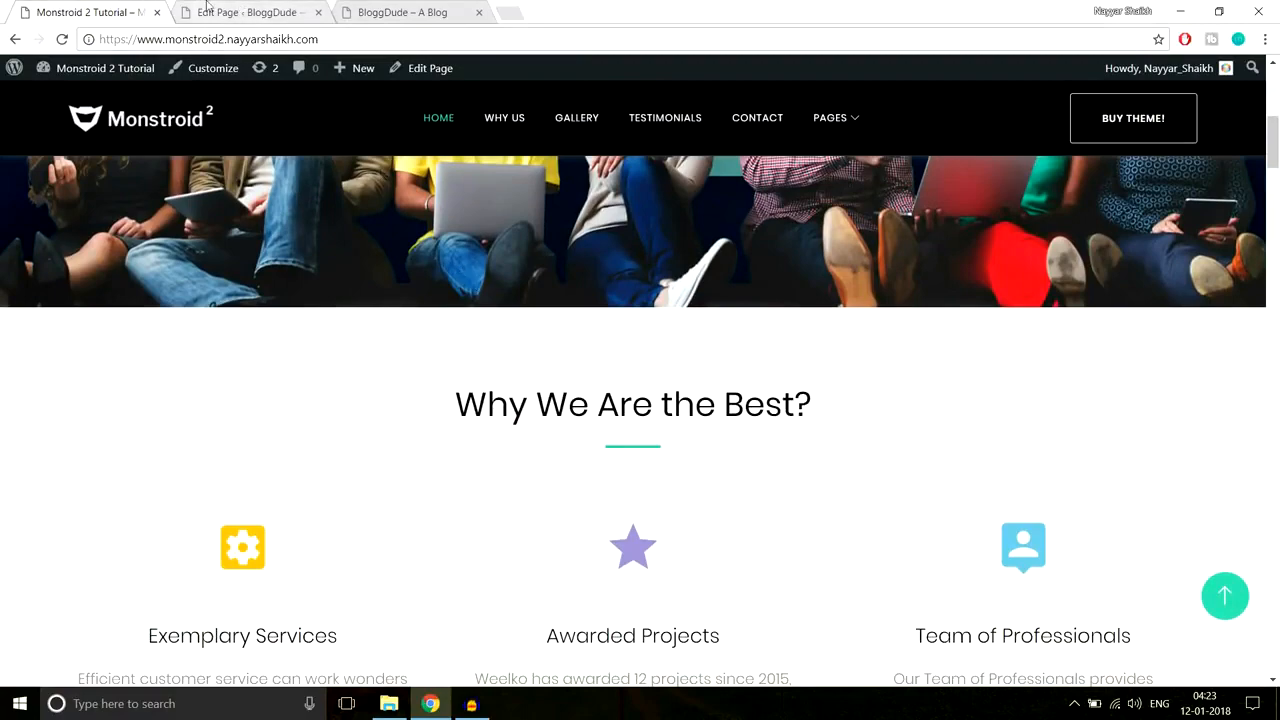
pyautogui.scroll(2, 546, 372)
pyautogui.scroll(-3, 546, 372)
pyautogui.moveTo(456, 321); pyautogui.dragTo(918, 548)
pyautogui.click(836, 492)
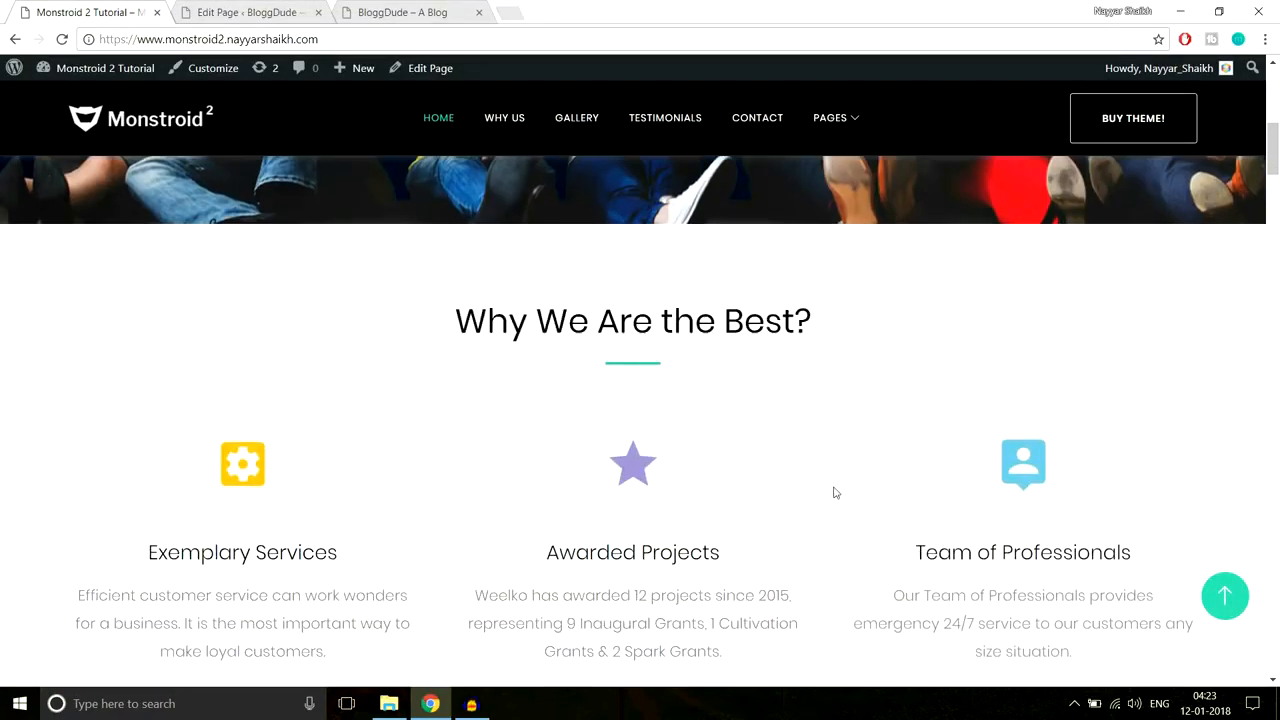
pyautogui.scroll(1, 837, 470)
pyautogui.scroll(5, 1015, 428)
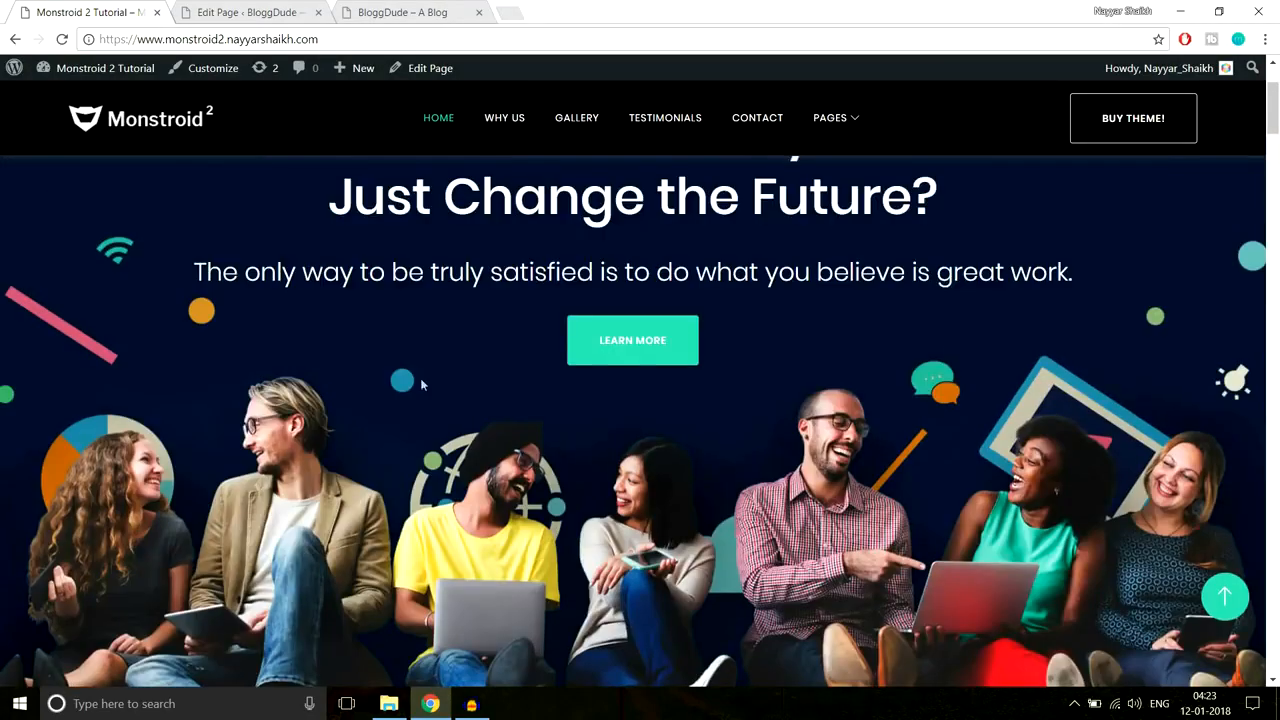
pyautogui.scroll(-3, 1015, 428)
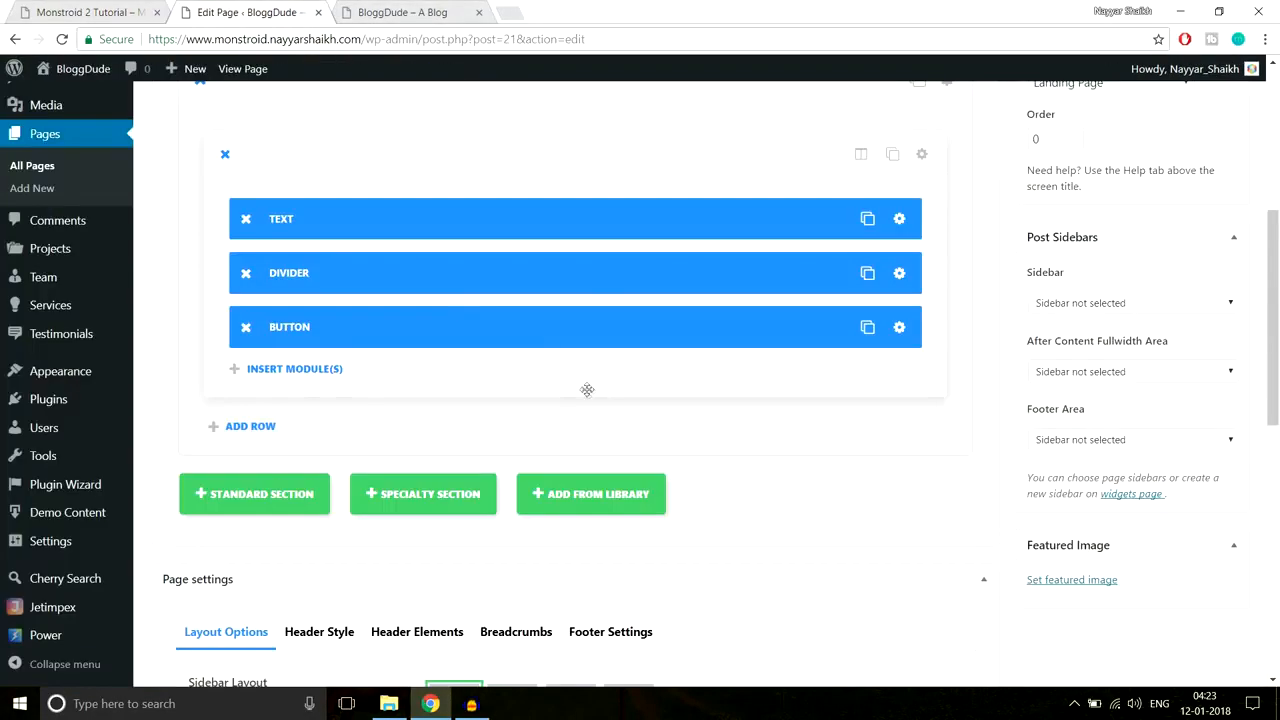
pyautogui.scroll(1, 587, 390)
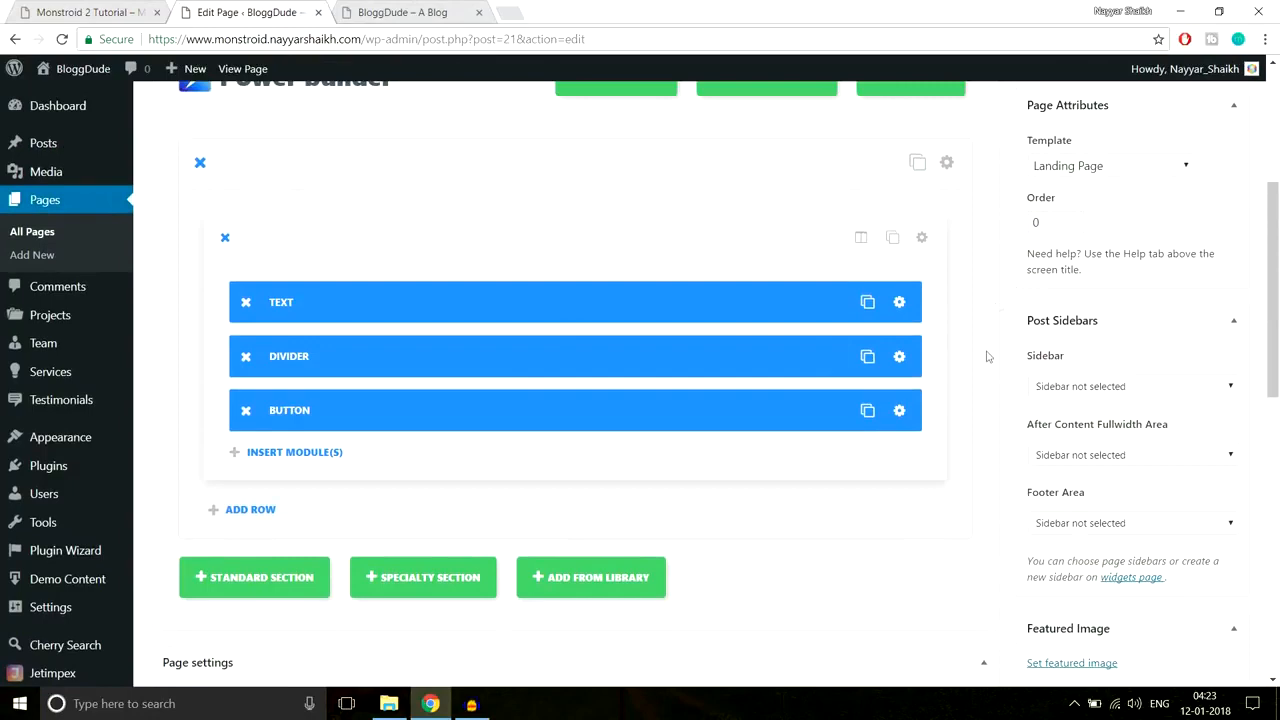
pyautogui.scroll(-1, 468, 433)
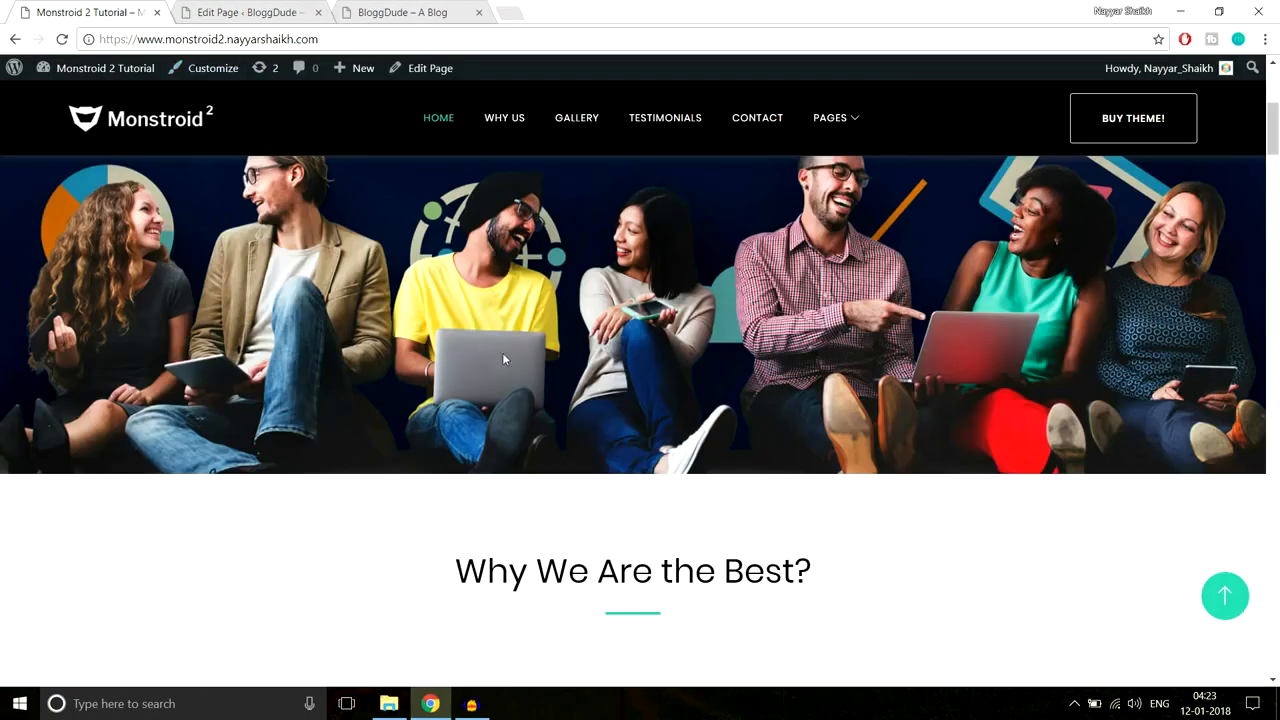
pyautogui.scroll(2, 886, 404)
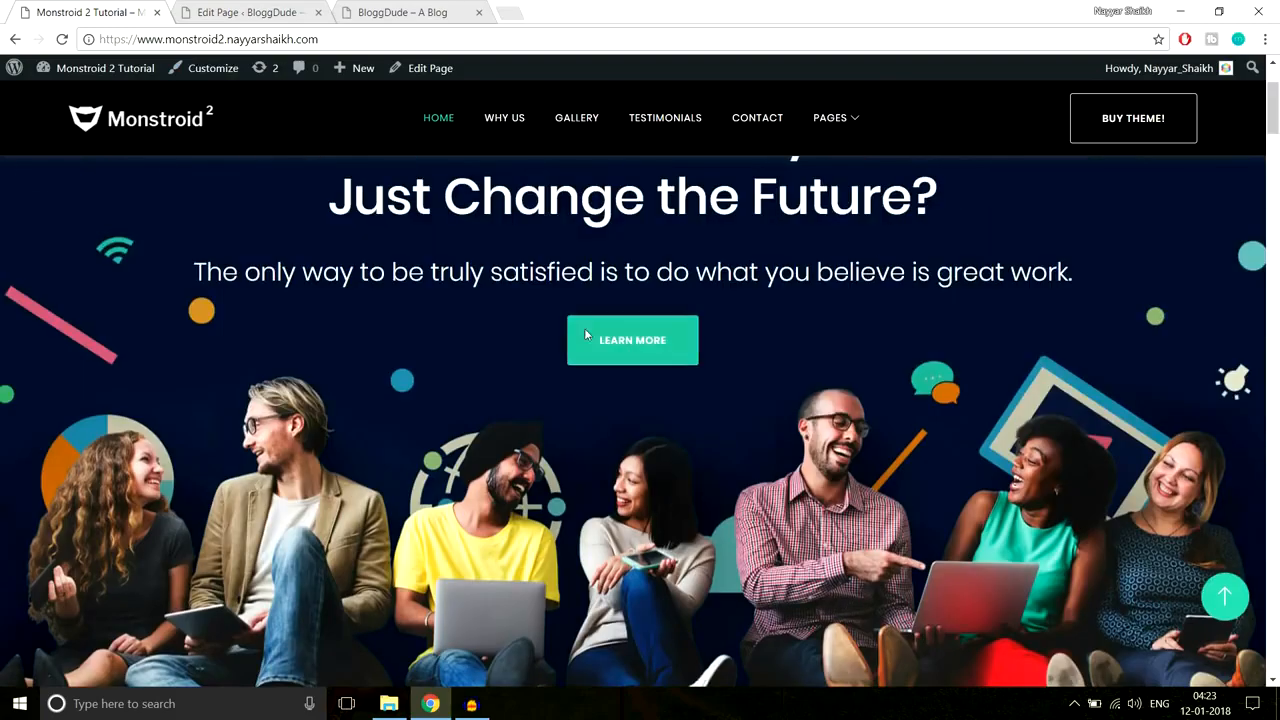
pyautogui.scroll(-2, 1000, 360)
pyautogui.scroll(-3, 1040, 365)
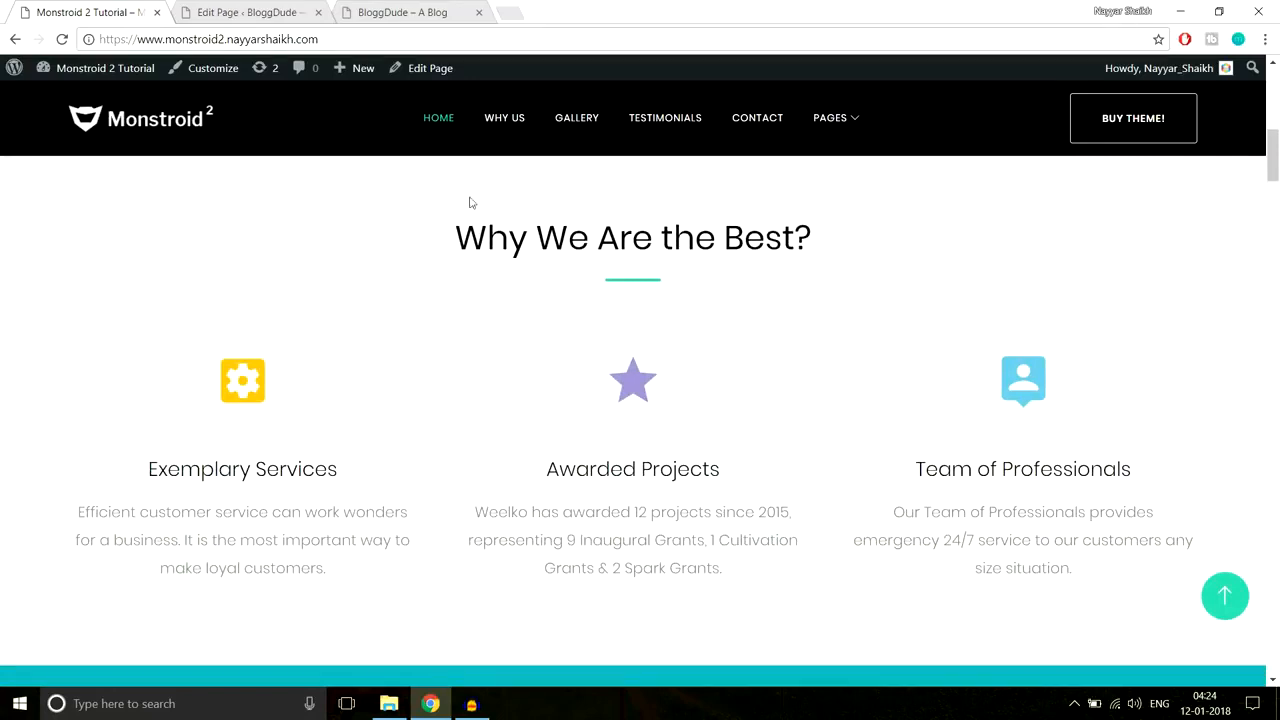
# Step: Add a standard section below the hero with a single full-width column row
pyautogui.click(234, 12)
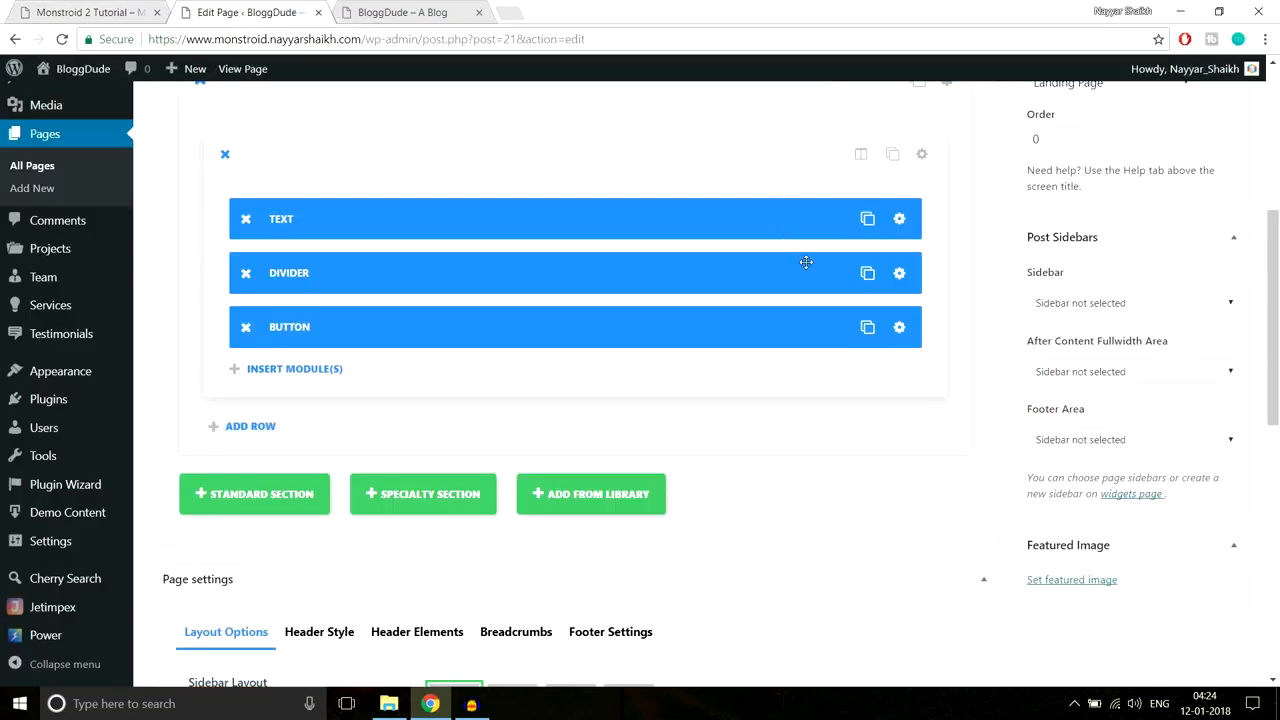
pyautogui.scroll(-2, 253, 382)
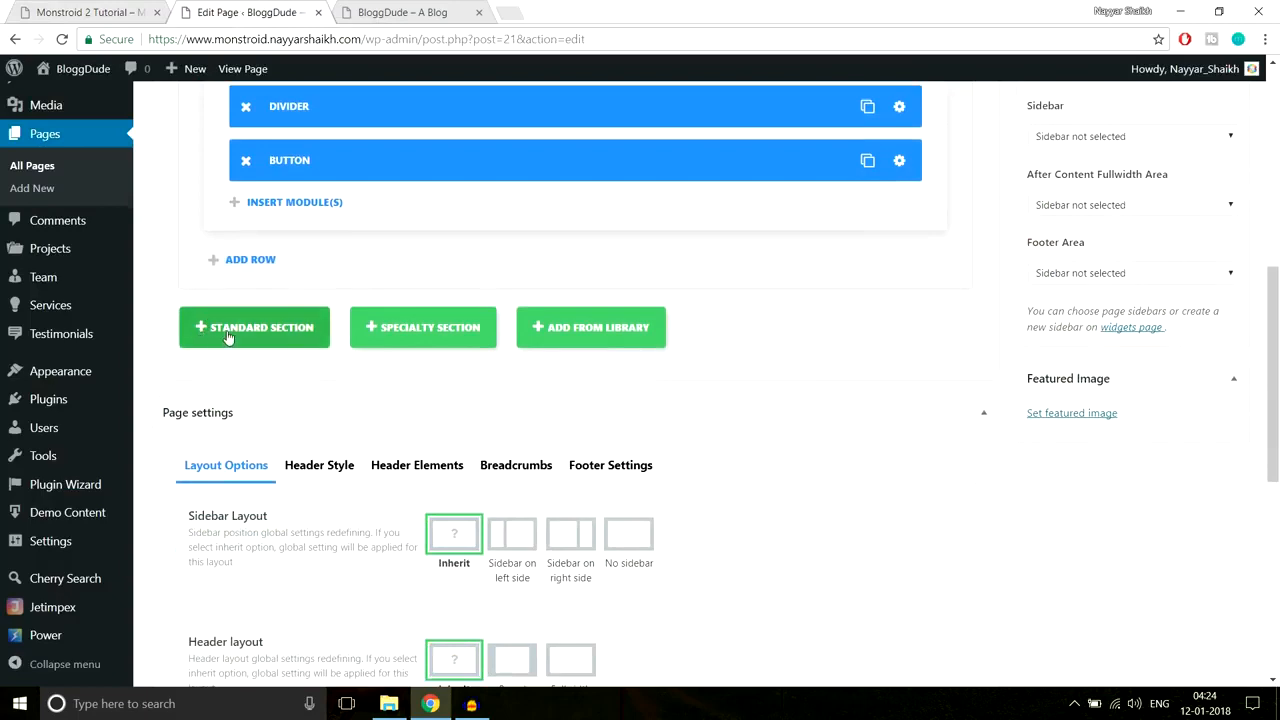
pyautogui.click(253, 330)
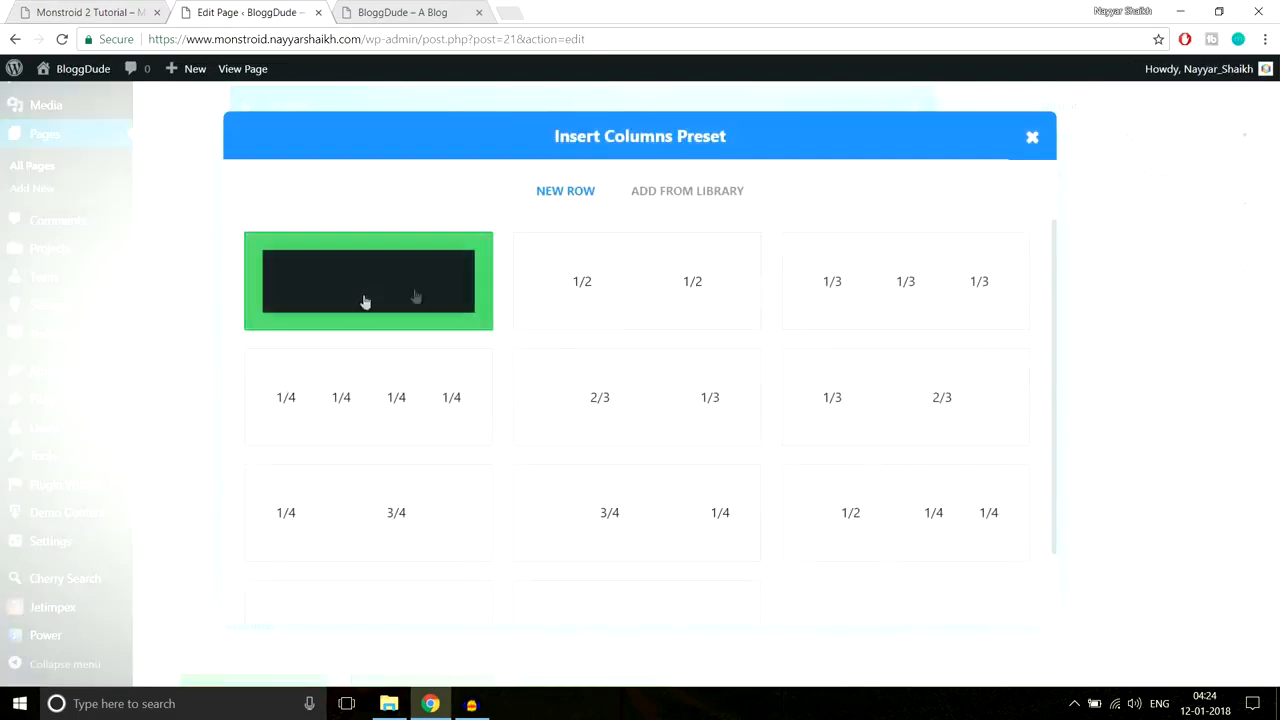
pyautogui.click(78, 6)
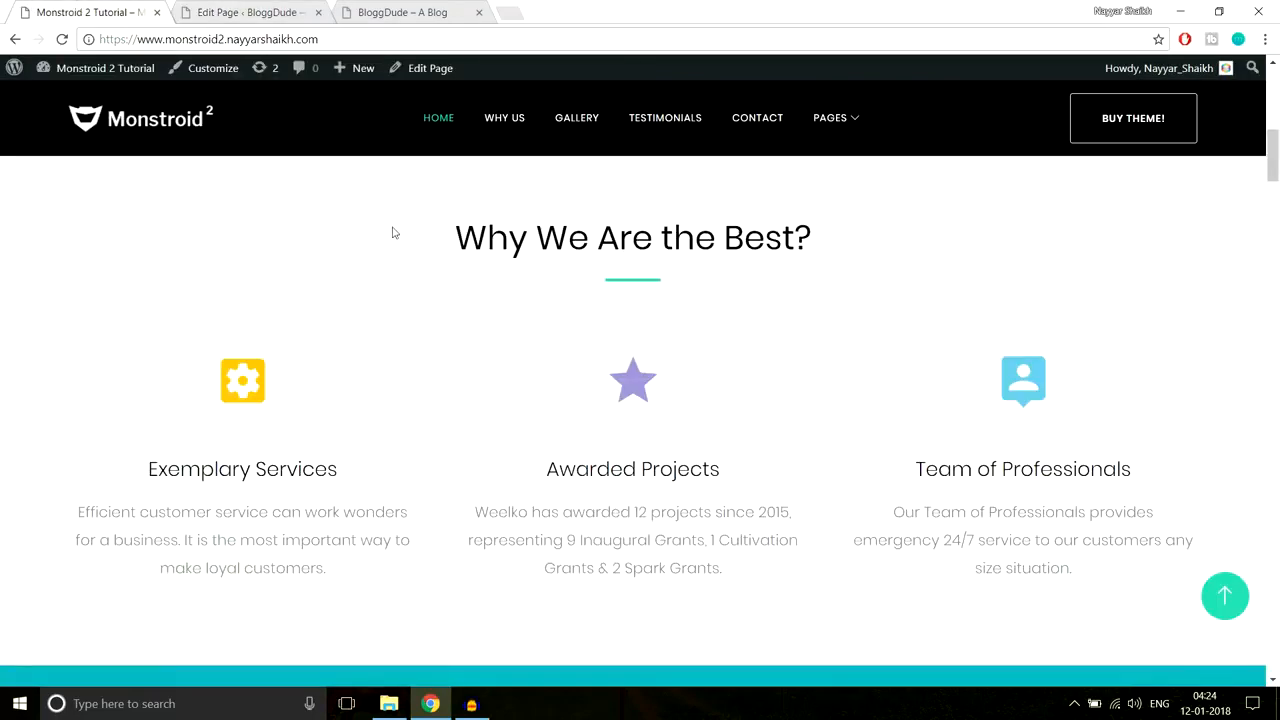
pyautogui.moveTo(429, 229); pyautogui.dragTo(808, 273)
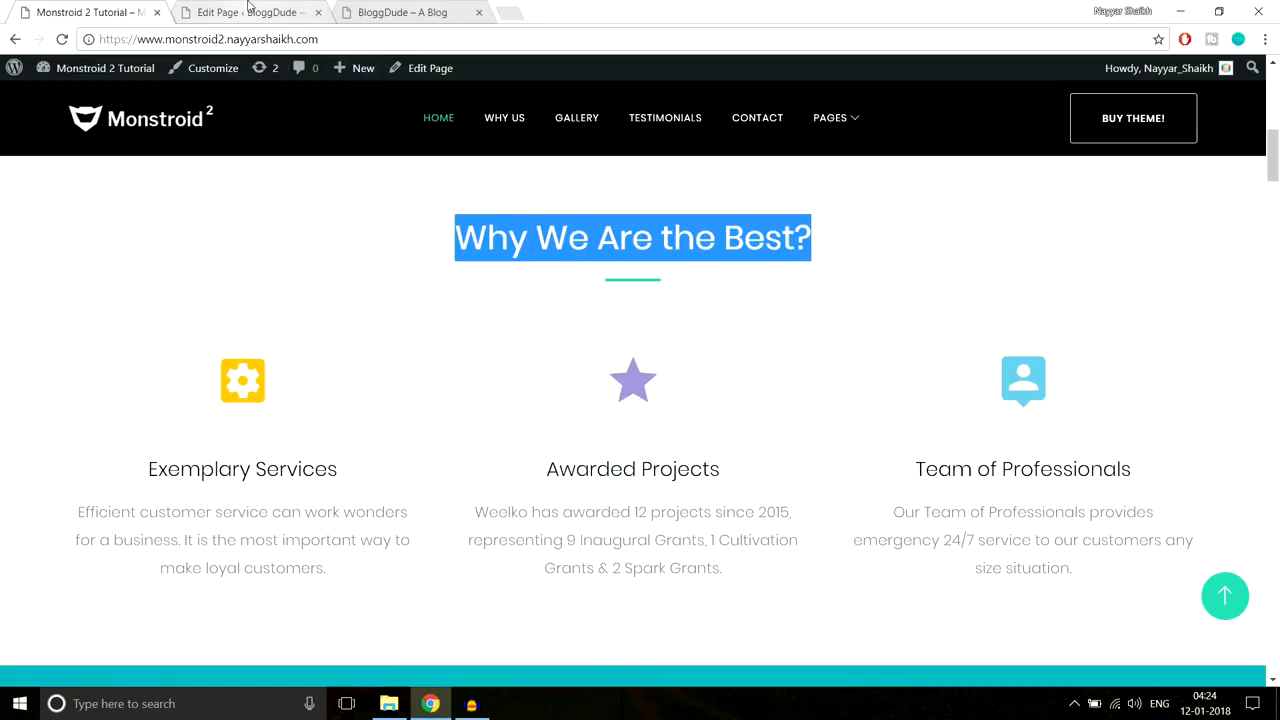
pyautogui.click(250, 12)
pyautogui.click(431, 302)
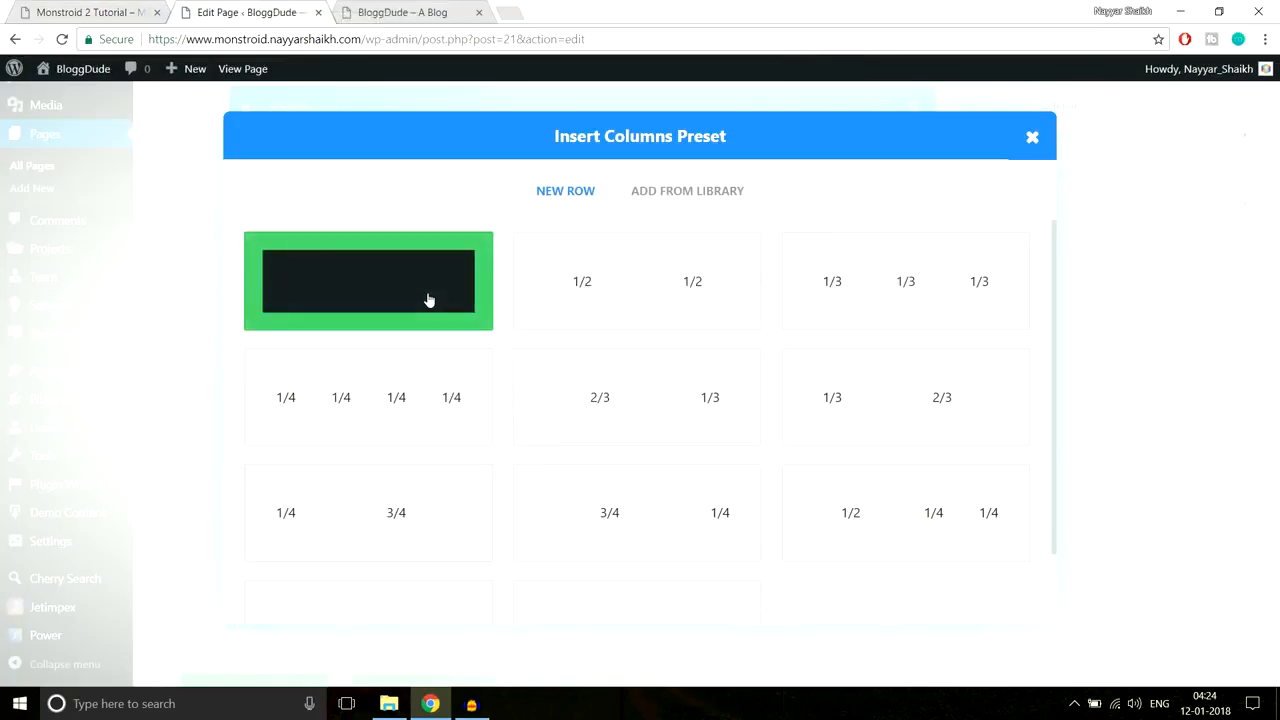
pyautogui.scroll(-2, 685, 366)
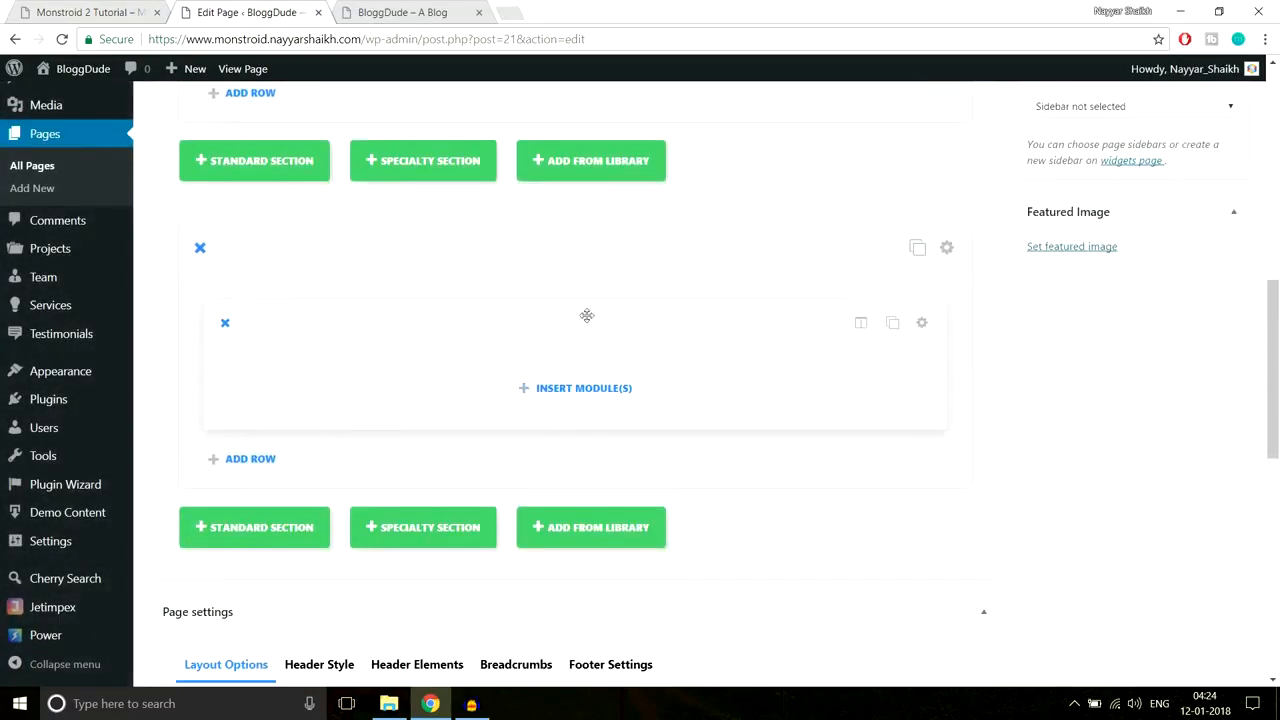
# Step: Copy the demo's 'Why We Are the Best?' heading and add a Text module to the new row
pyautogui.click(63, 10)
pyautogui.moveTo(455, 237); pyautogui.dragTo(910, 234)
pyautogui.hotkey('ctrl', 'c')
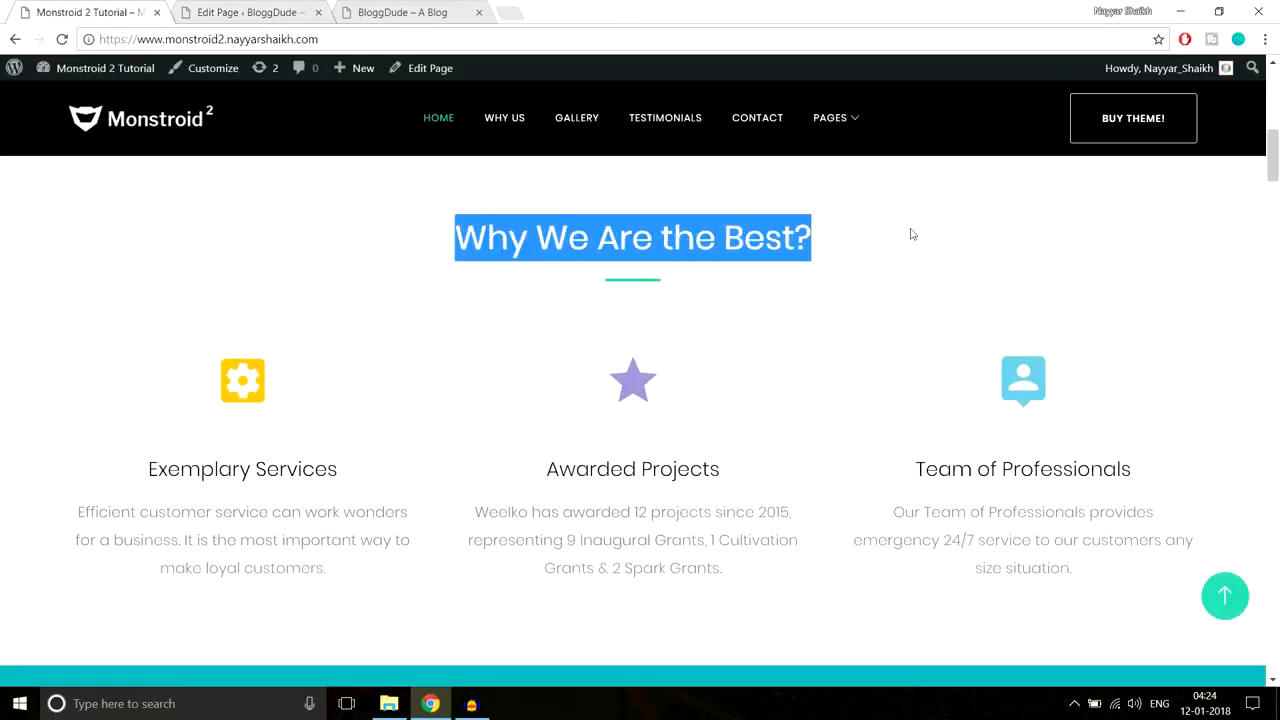
pyautogui.click(252, 11)
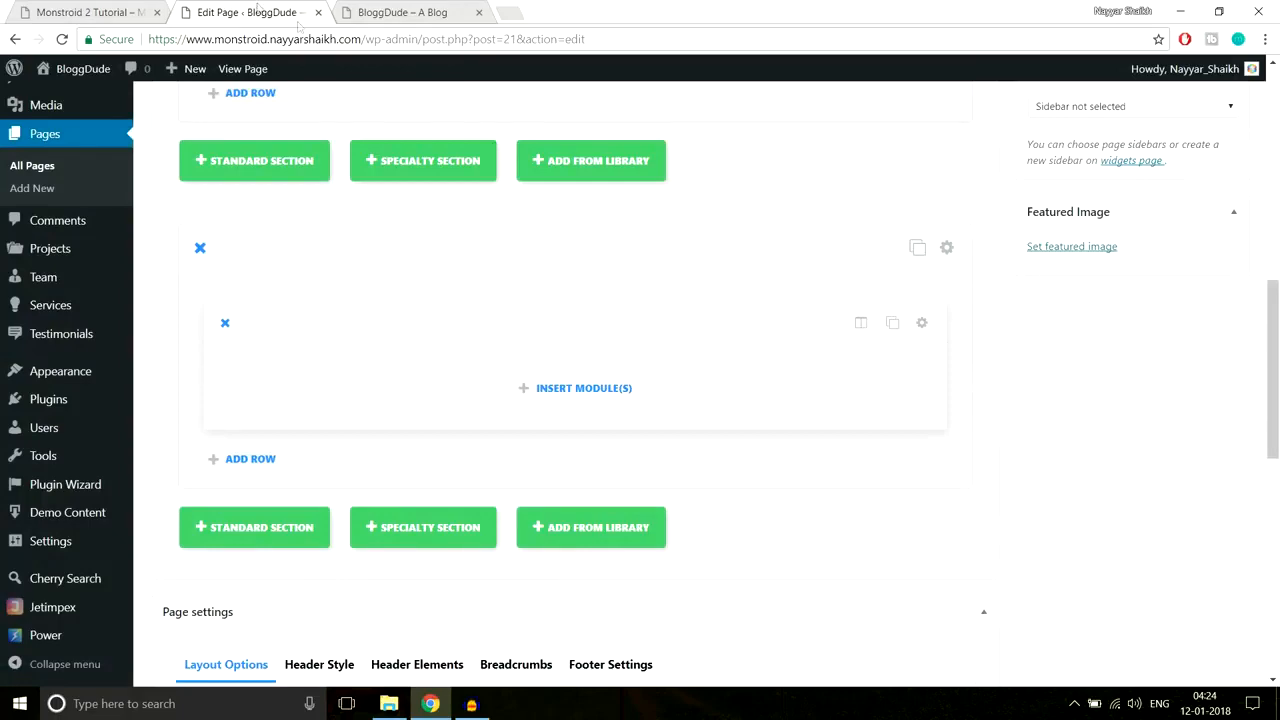
pyautogui.click(611, 394)
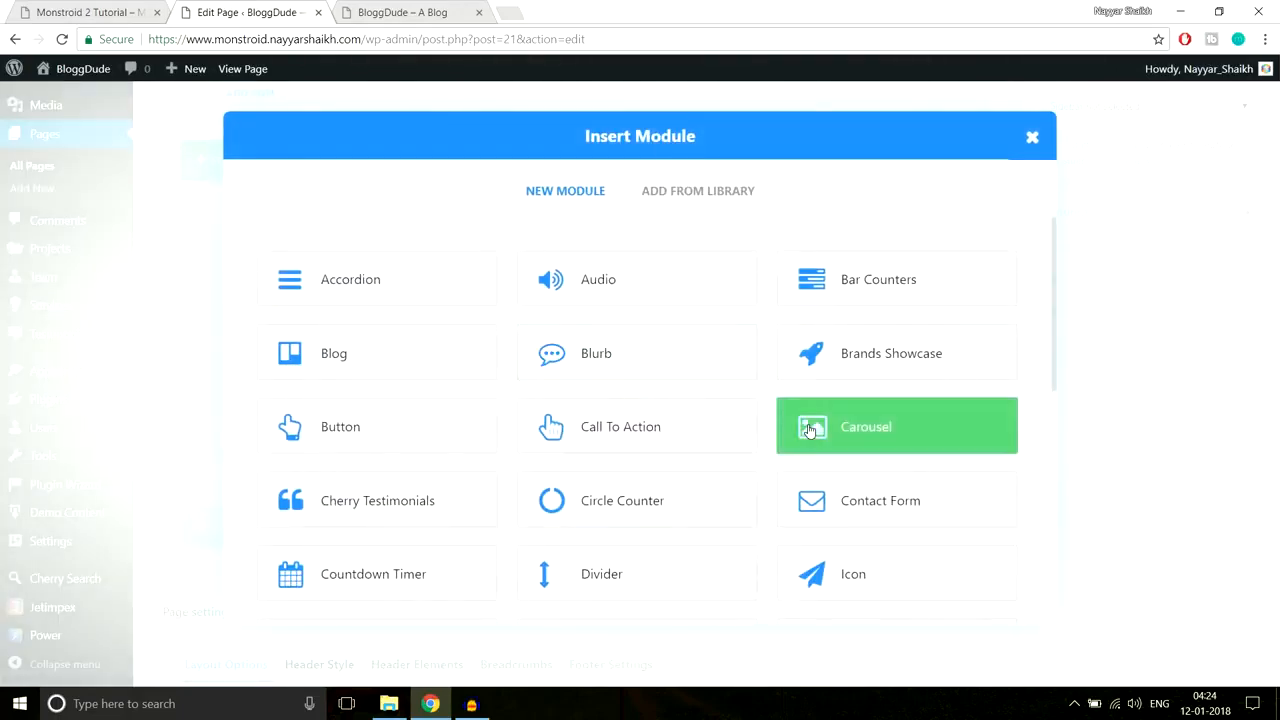
pyautogui.scroll(-3, 810, 430)
pyautogui.scroll(-2, 810, 430)
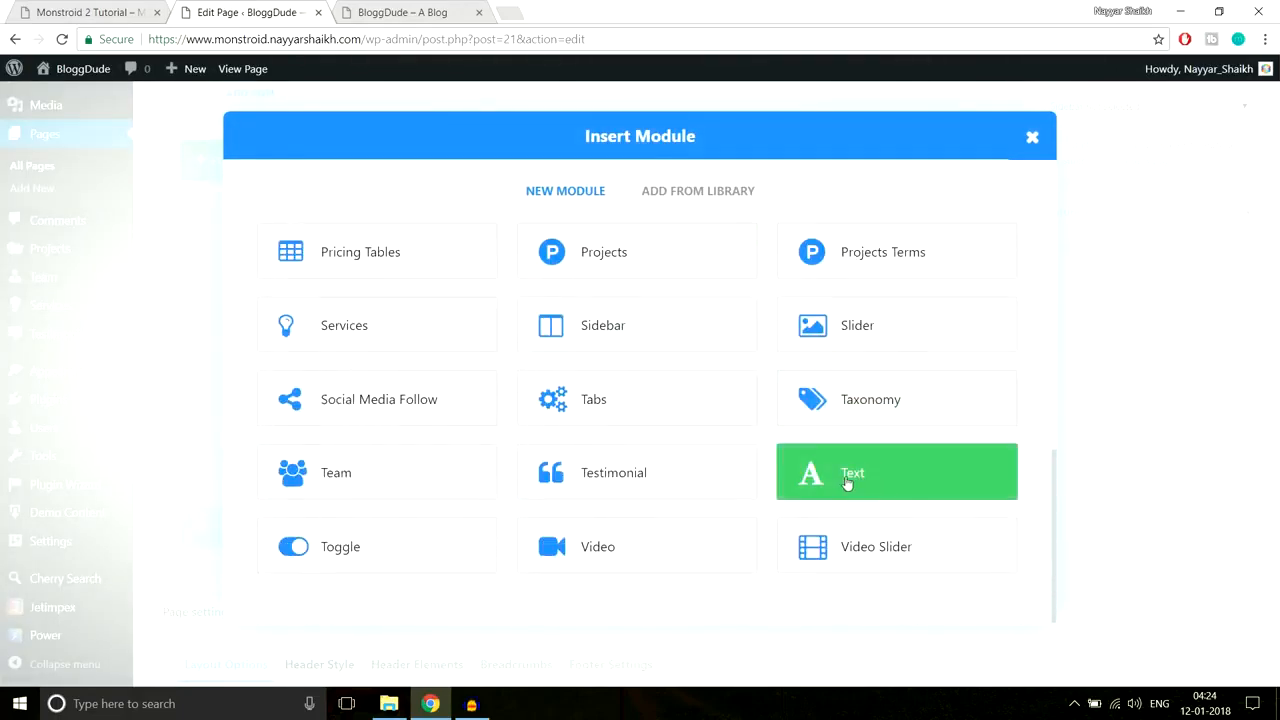
pyautogui.click(864, 483)
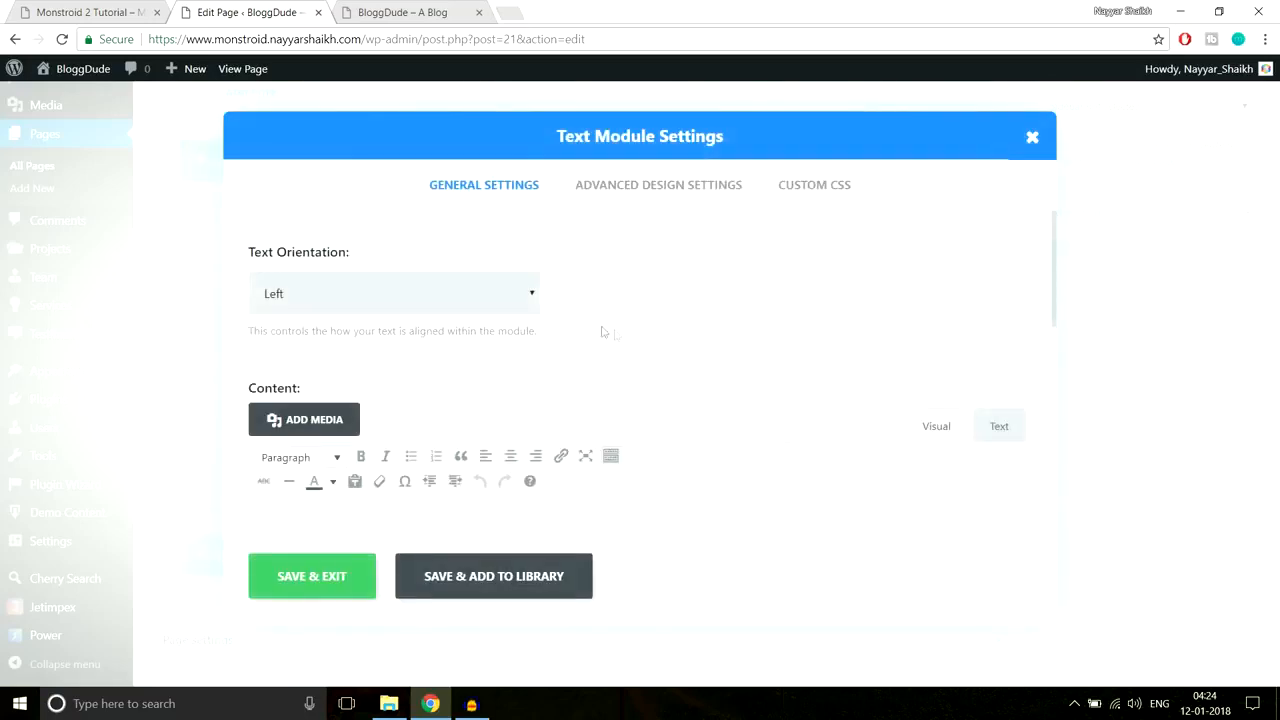
# Step: Center the text, paste 'Why We Are the Best?' as Heading 3, and save the module
pyautogui.click(456, 296)
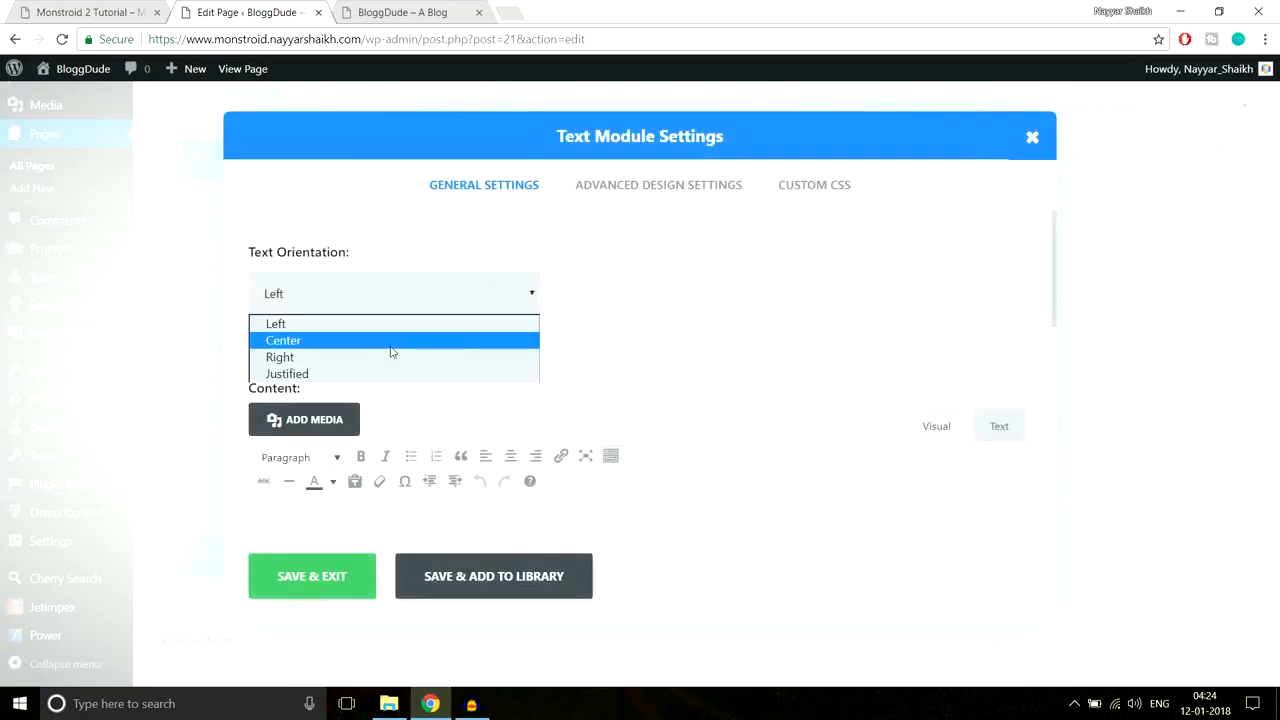
pyautogui.click(391, 341)
pyautogui.scroll(-2, 677, 354)
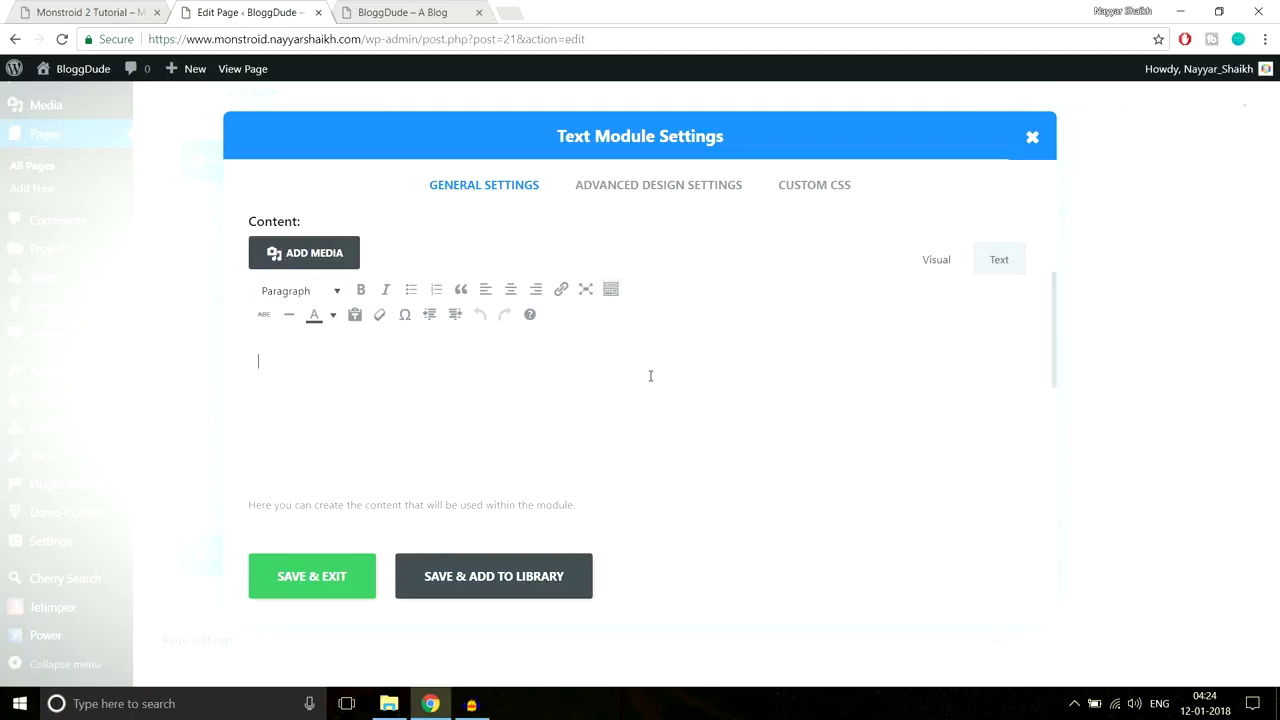
pyautogui.hotkey('ctrl', 'v')
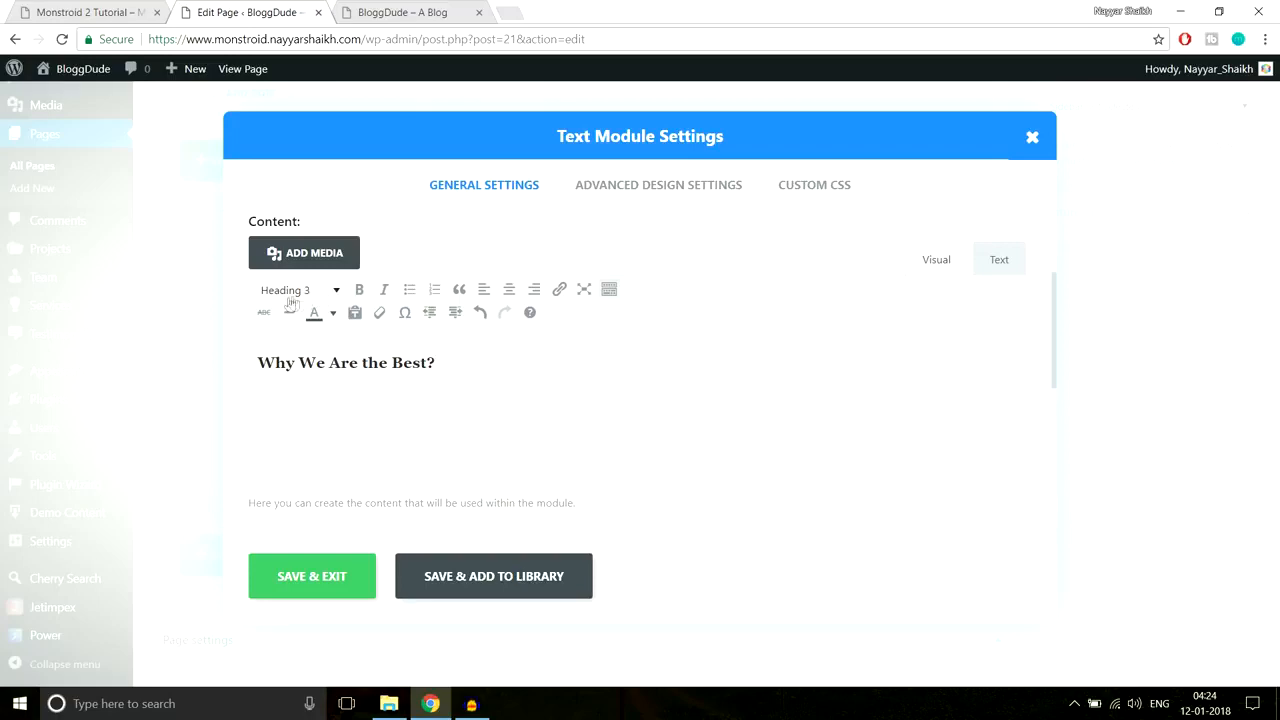
pyautogui.click(100, 12)
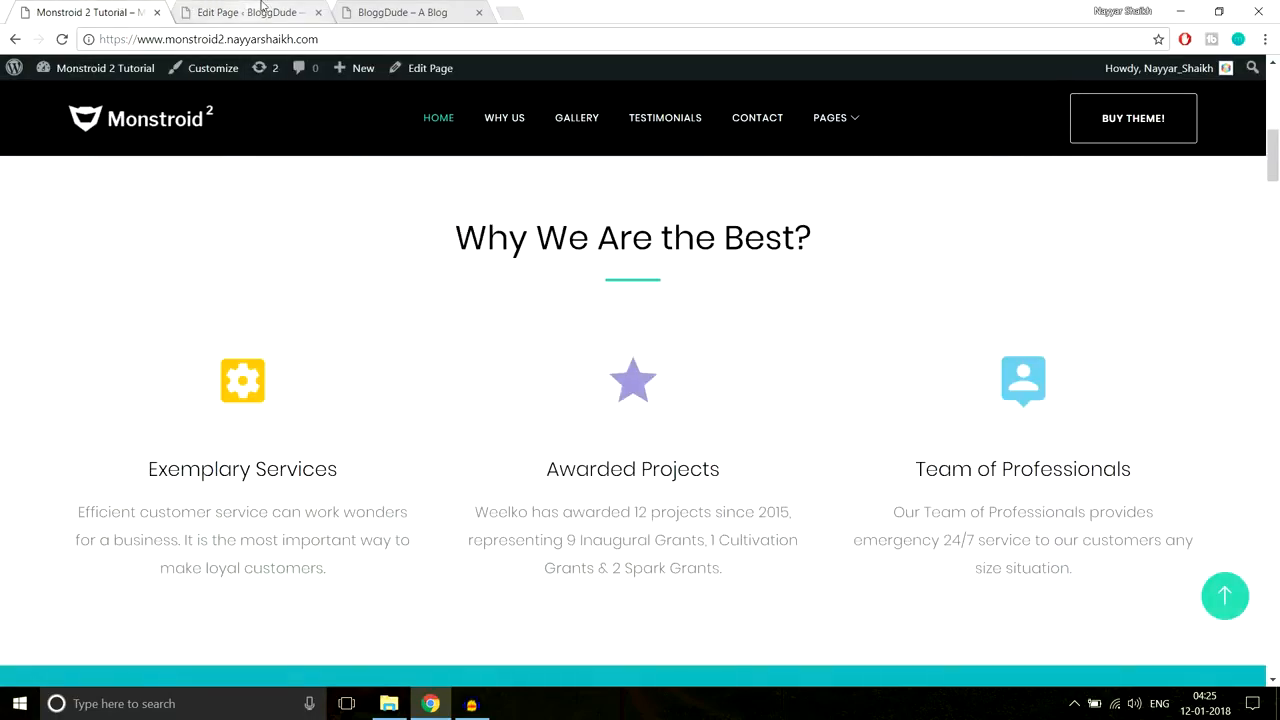
pyautogui.click(245, 12)
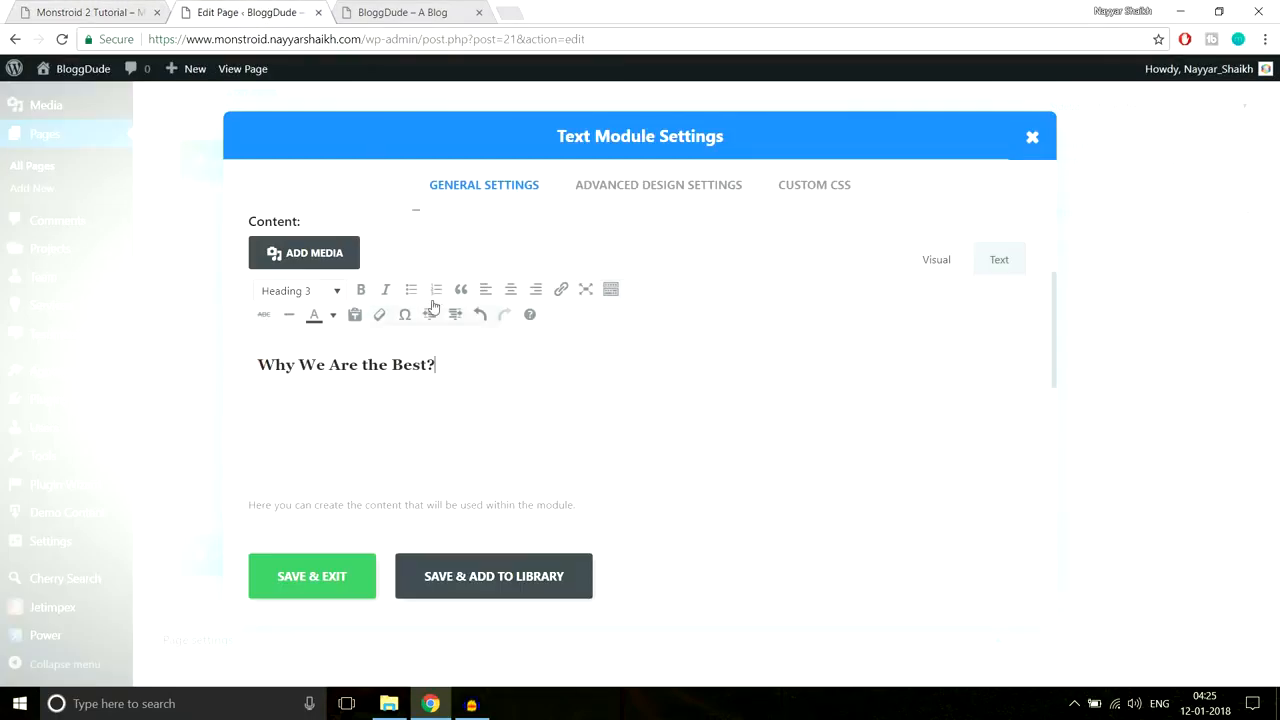
pyautogui.click(322, 582)
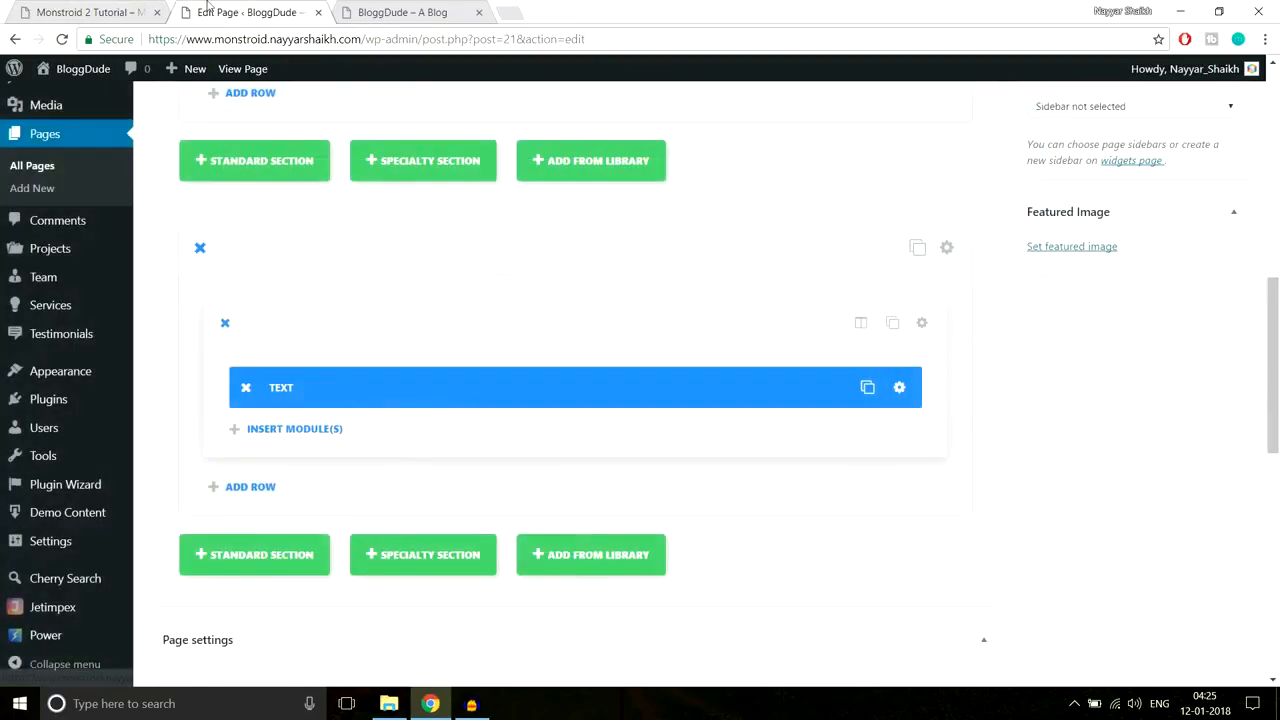
pyautogui.click(130, 9)
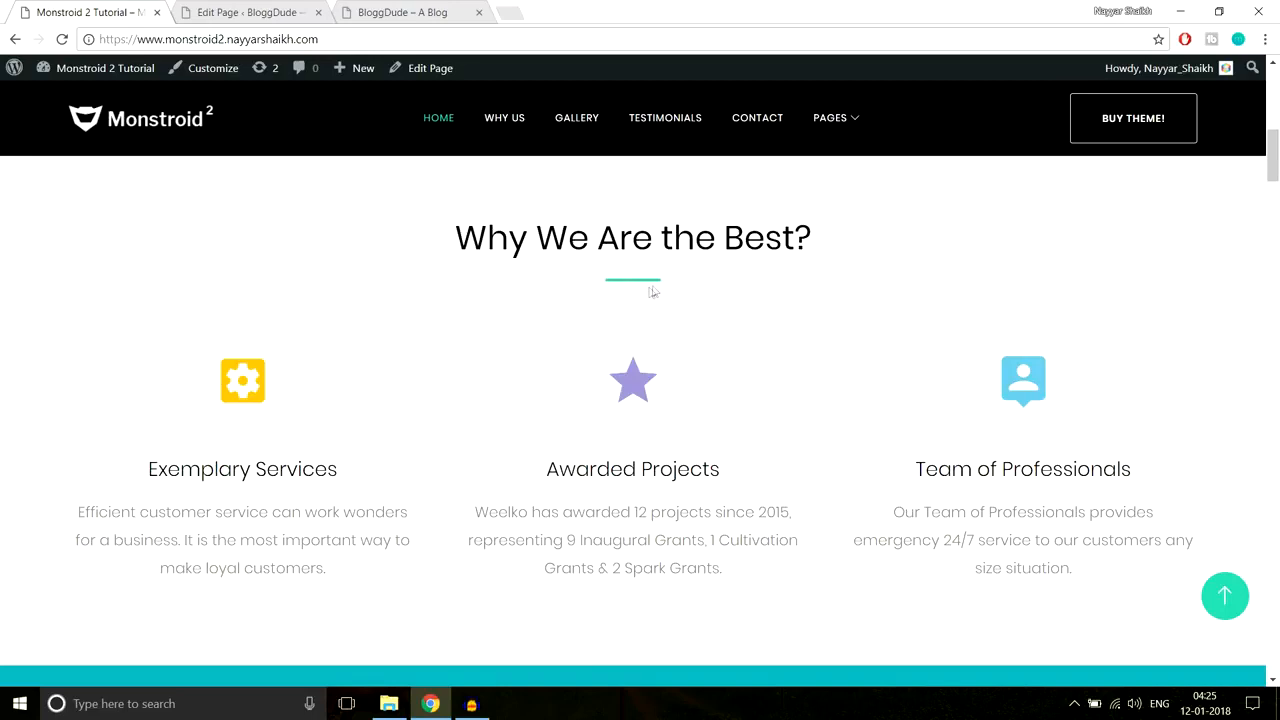
pyautogui.click(290, 6)
pyautogui.scroll(-1, 967, 388)
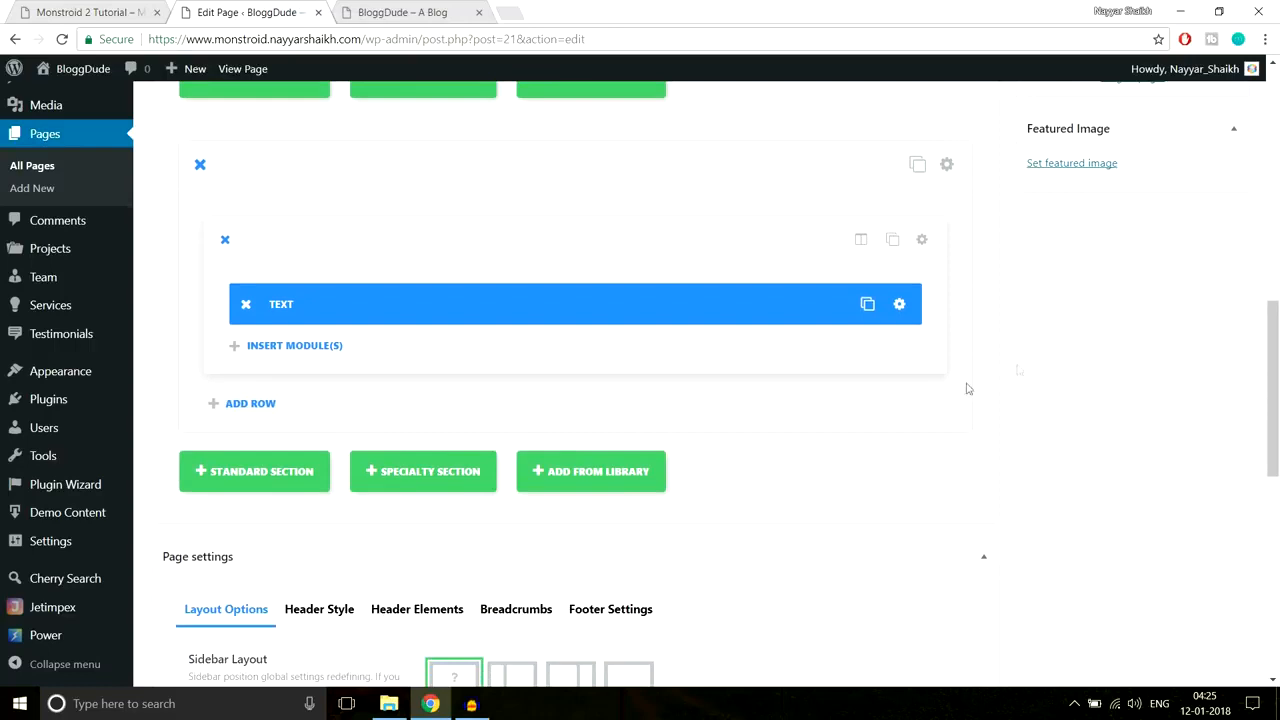
# Step: Open the CSS notes file from the Monstroid-2 folder and find the Line After Center and Line After Left rules
pyautogui.click(389, 703)
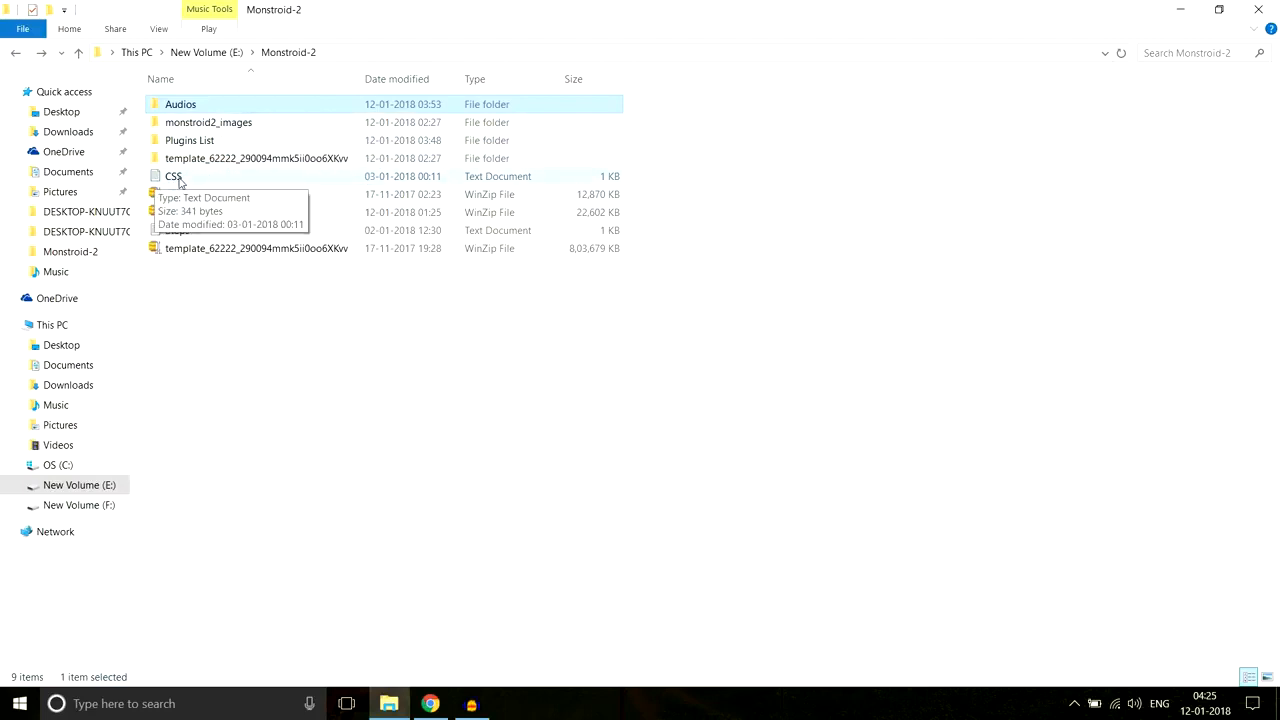
pyautogui.doubleClick(178, 178)
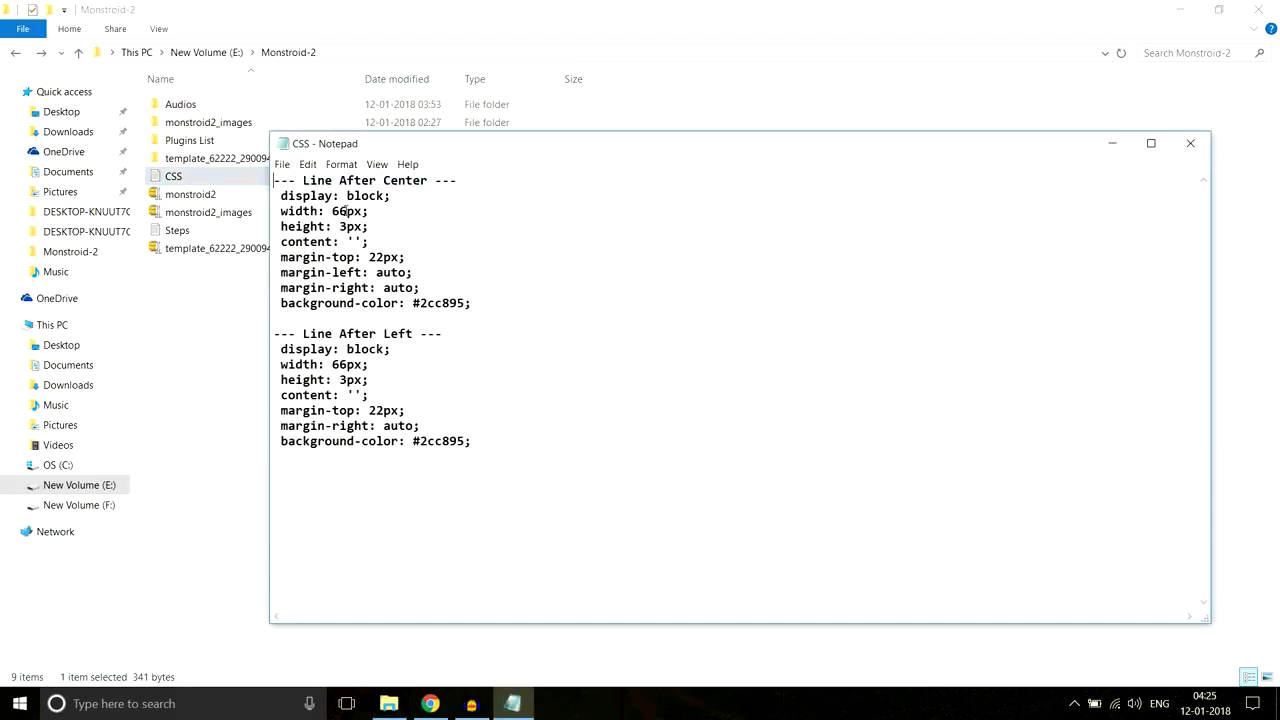
pyautogui.moveTo(504, 303); pyautogui.dragTo(279, 195)
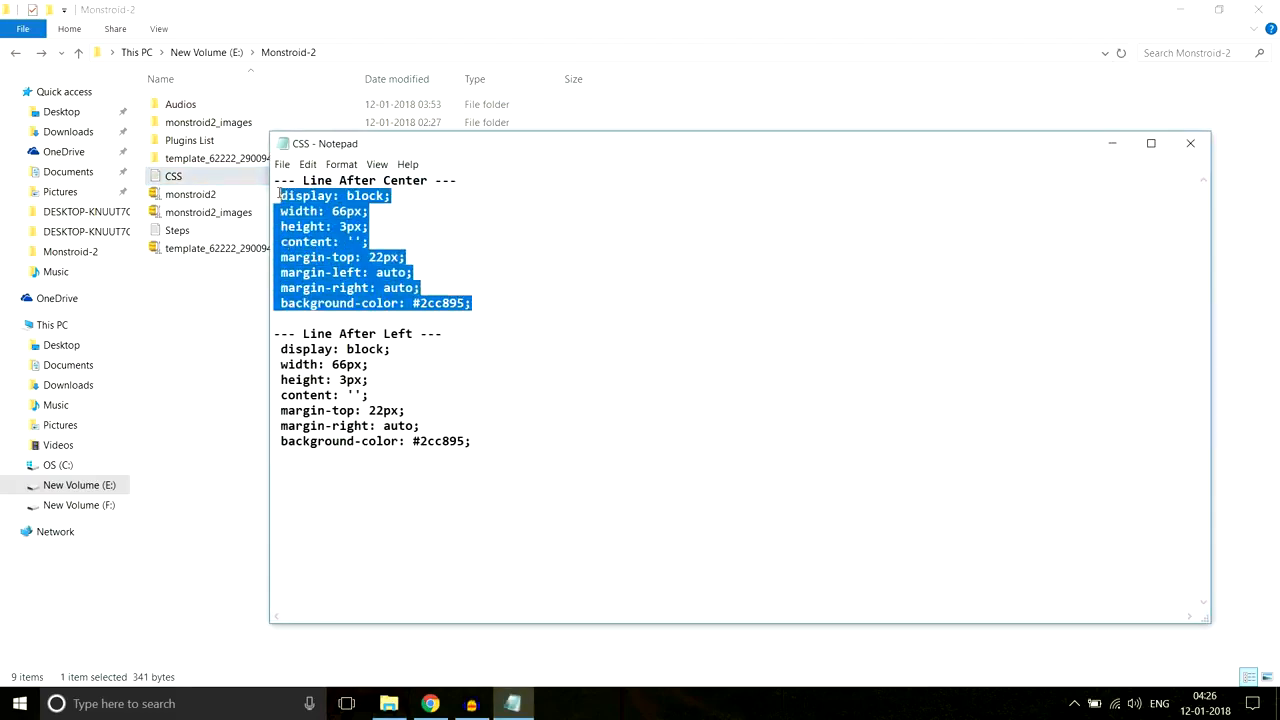
pyautogui.moveTo(457, 185); pyautogui.dragTo(268, 187)
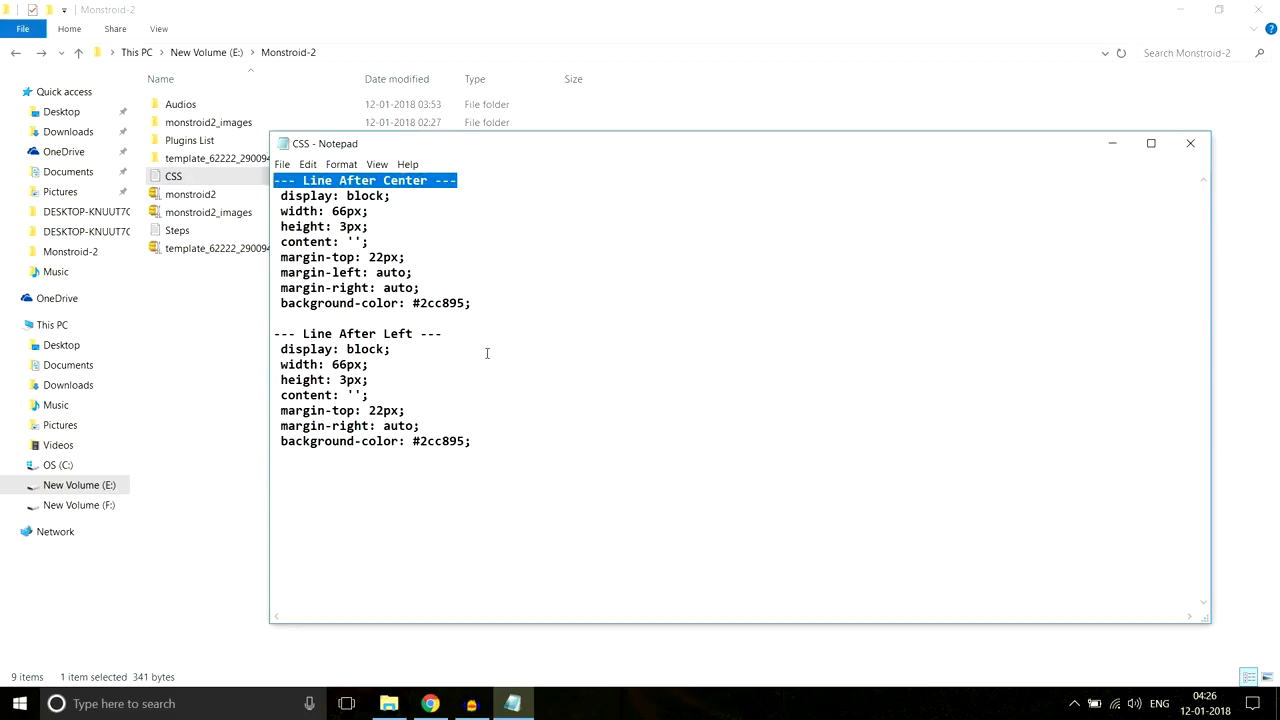
pyautogui.moveTo(487, 340); pyautogui.dragTo(266, 334)
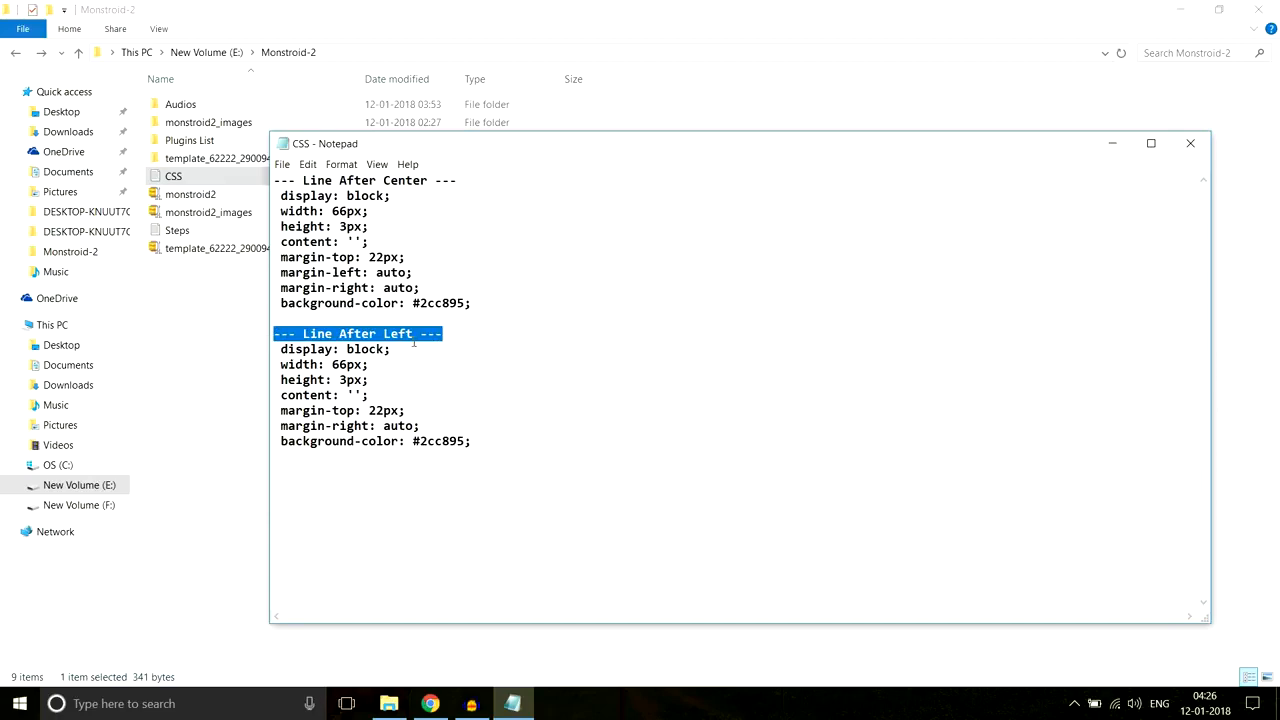
# Step: Check the reference heading line, then copy the Line After Center rules and return to the page editor
pyautogui.click(430, 703)
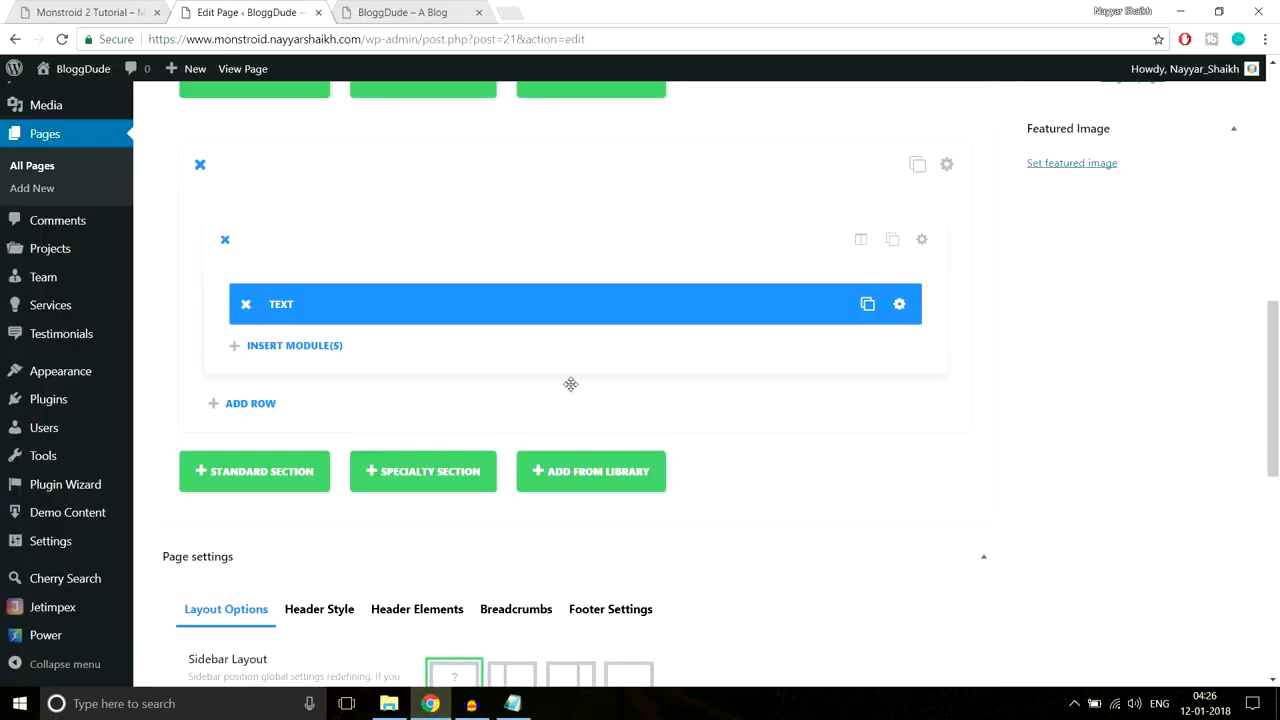
pyautogui.click(116, 14)
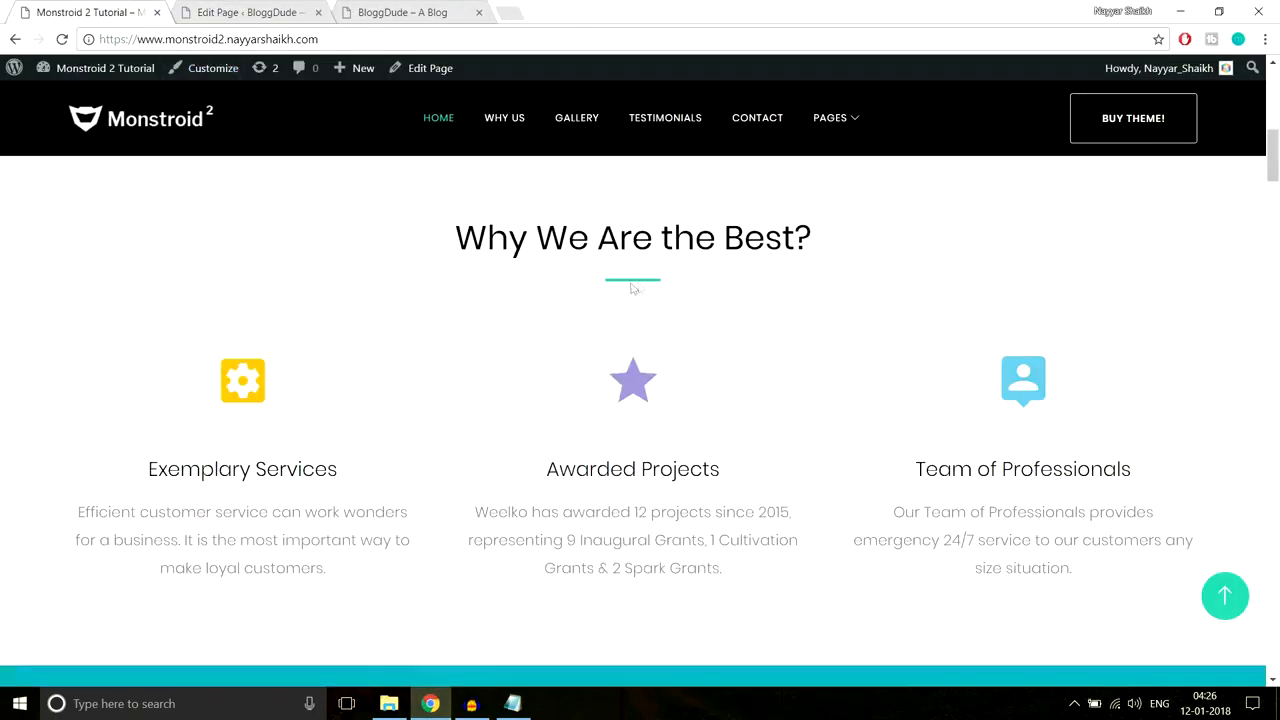
pyautogui.click(512, 703)
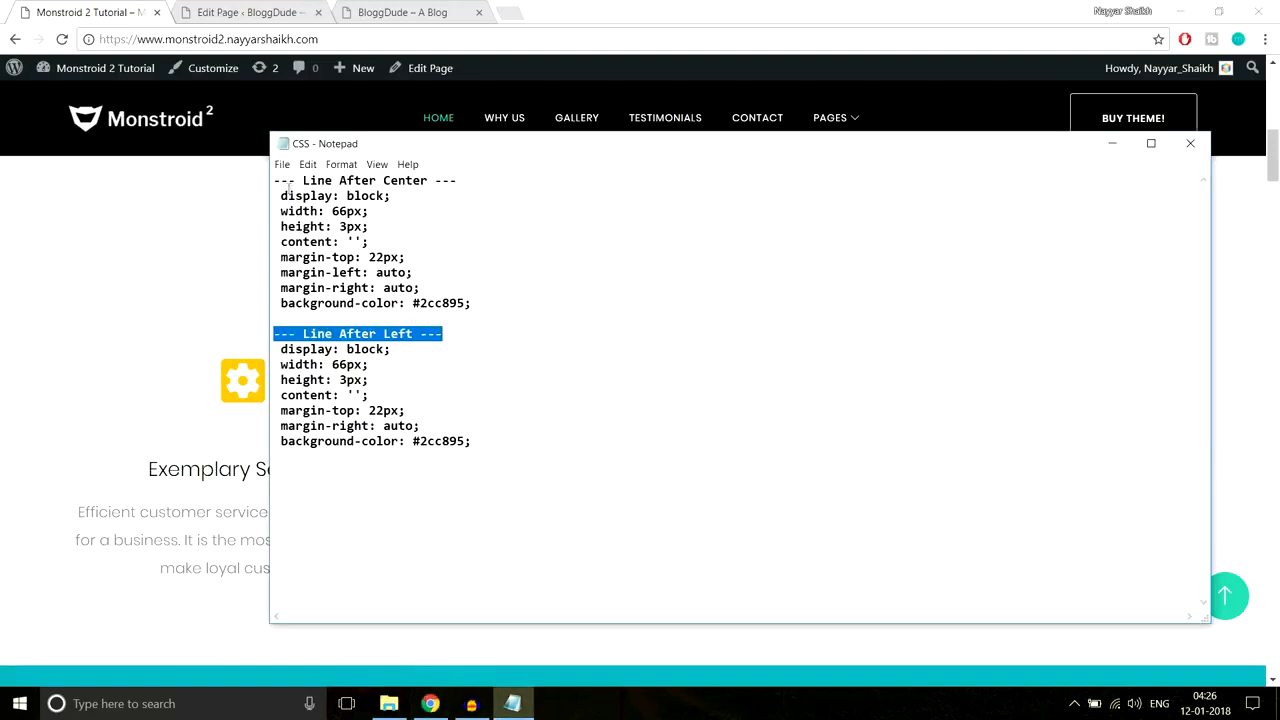
pyautogui.moveTo(281, 194); pyautogui.dragTo(497, 296)
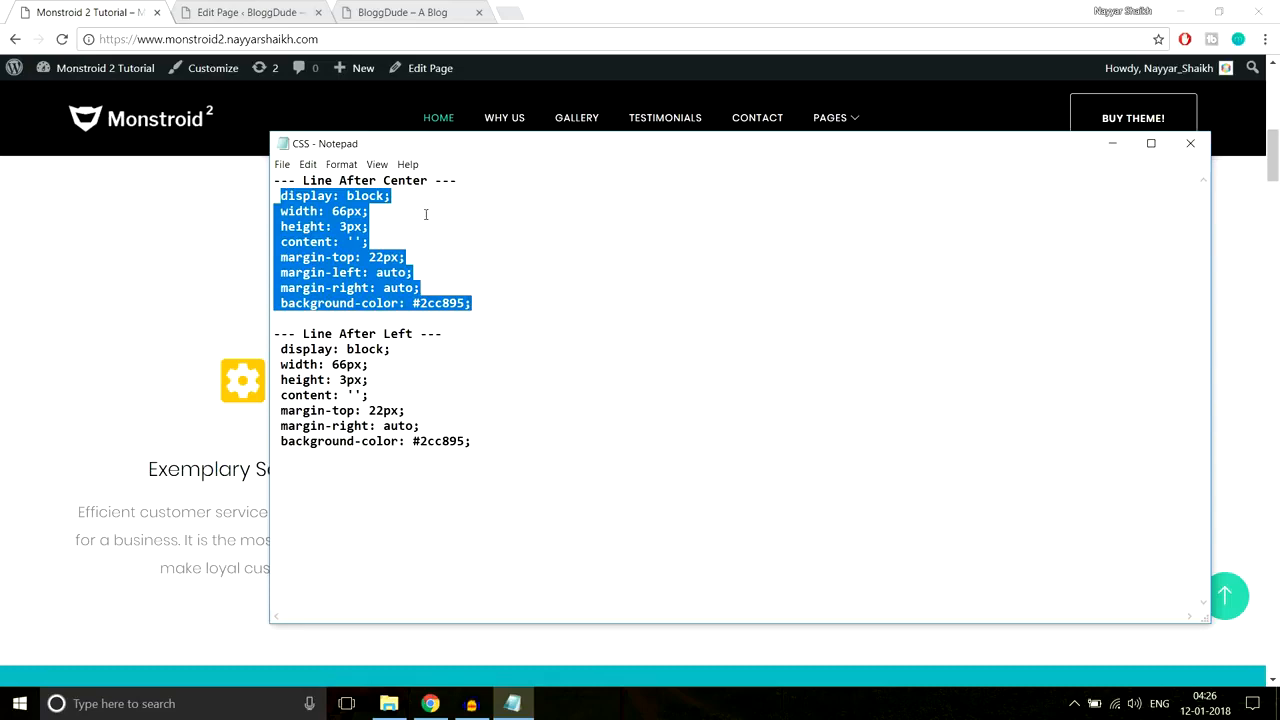
pyautogui.click(287, 12)
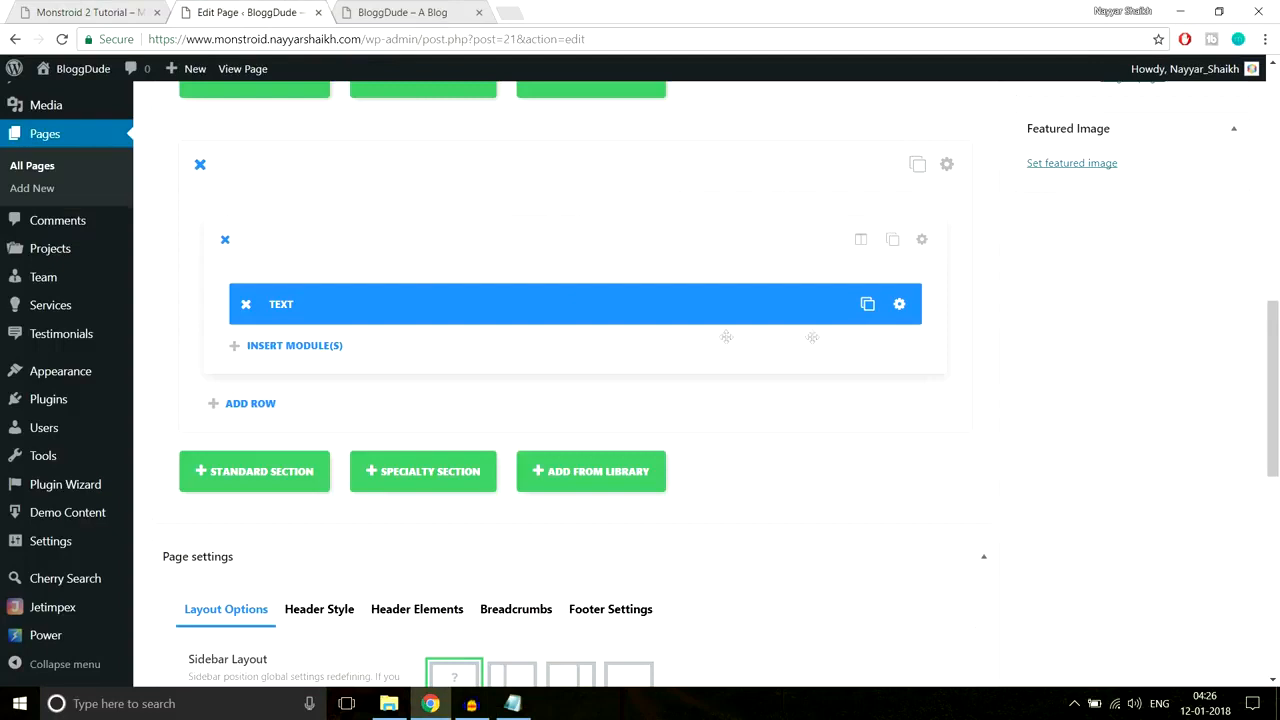
# Step: Paste the Line After Center rules into the heading Text module's After custom CSS field
pyautogui.click(900, 307)
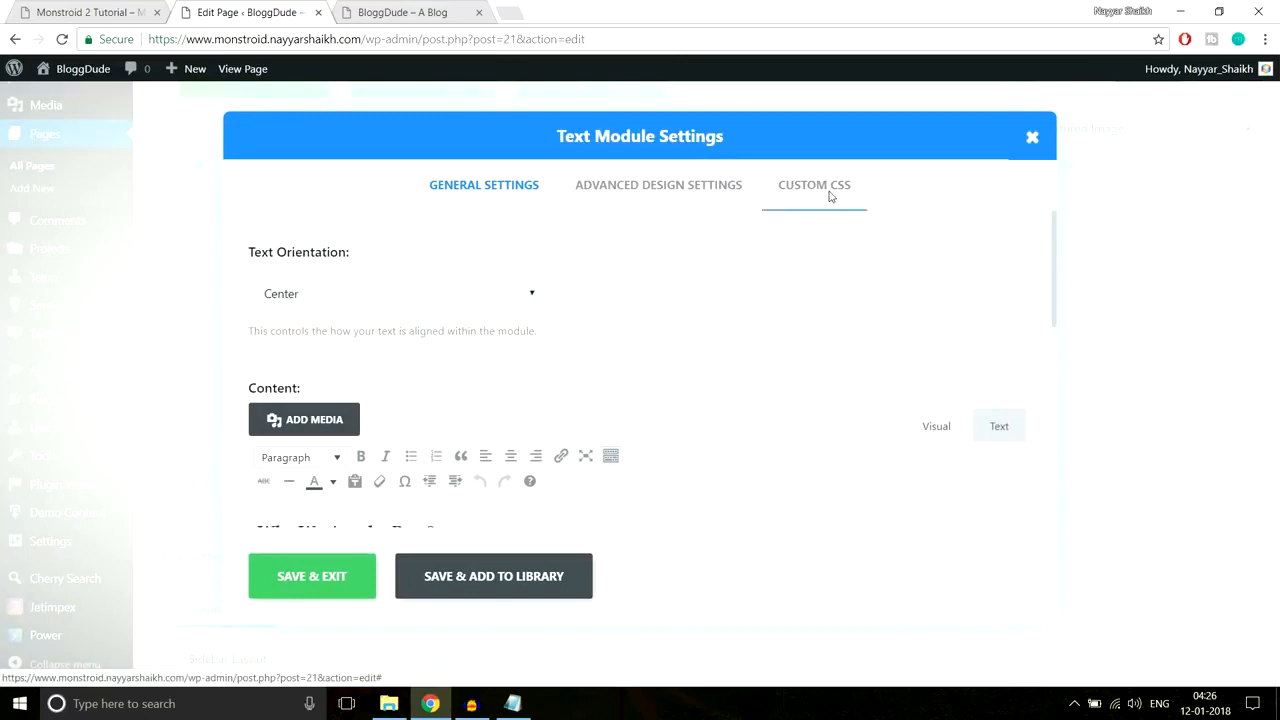
pyautogui.click(828, 192)
pyautogui.scroll(-5, 896, 343)
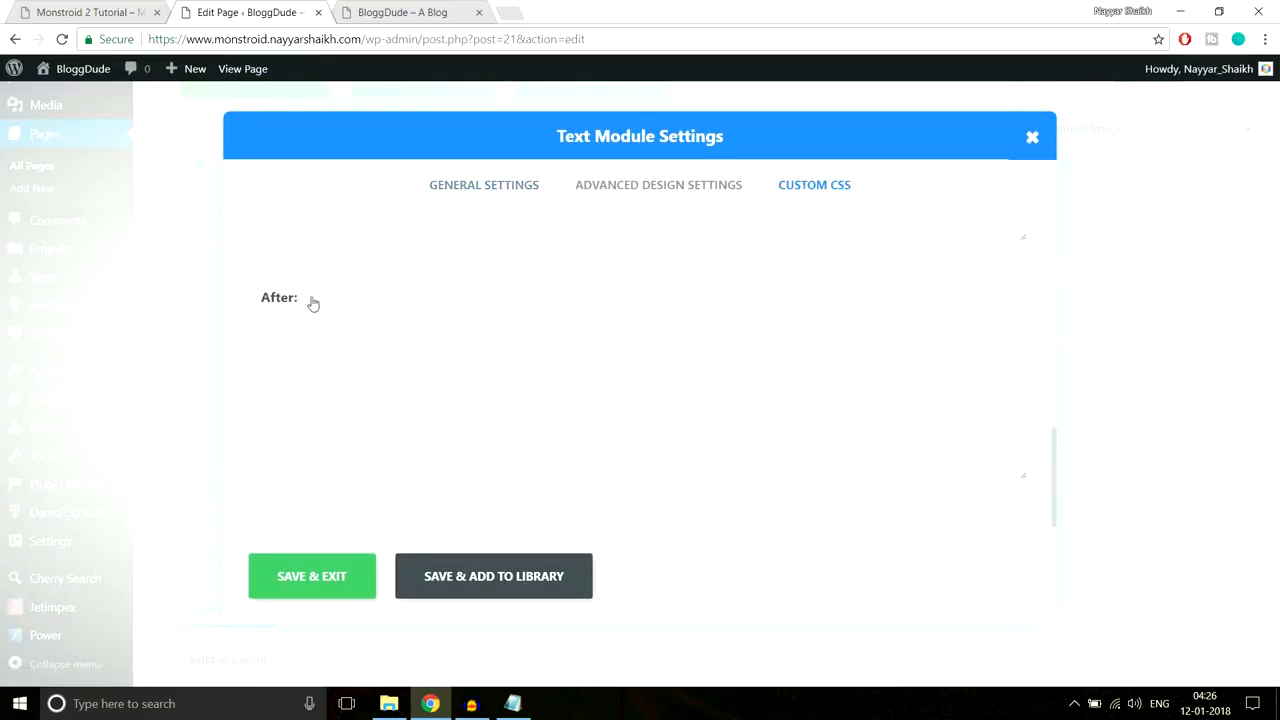
pyautogui.click(308, 371)
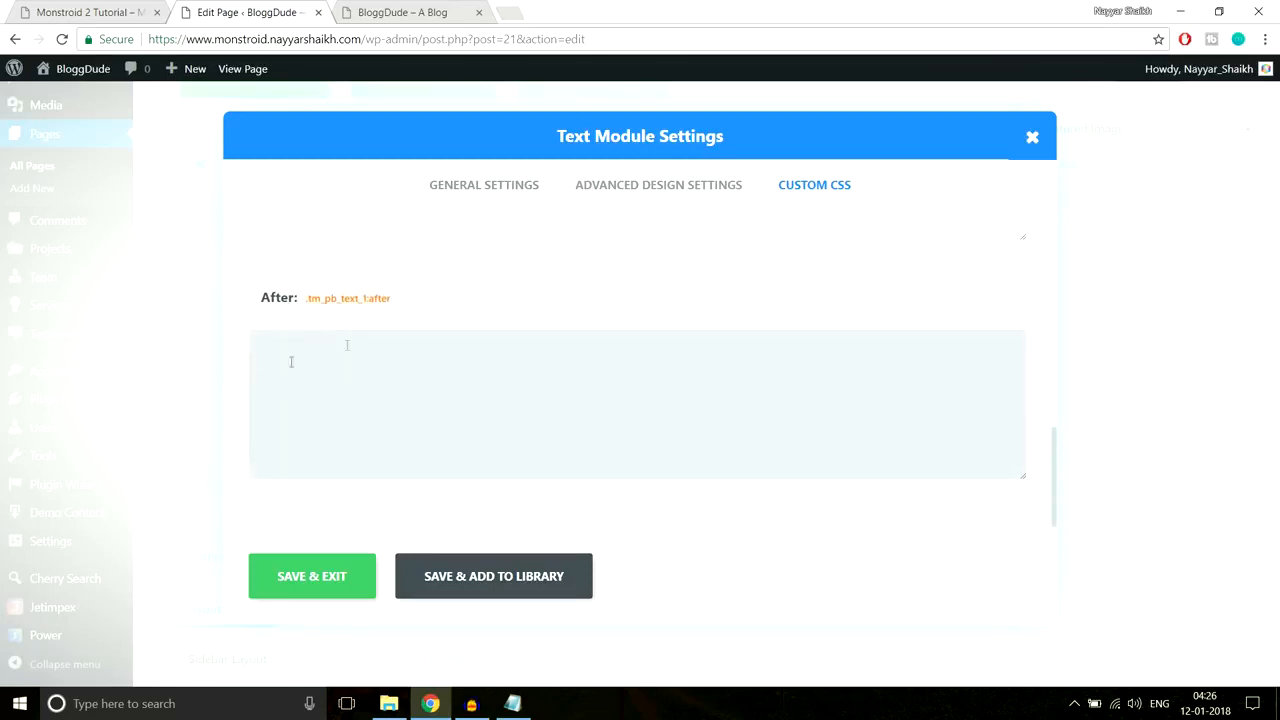
pyautogui.write("width: 30px; height: 3px; content: ''; margin-top: 22px; margin-left: auto; margin-right: auto; background-color: #2cc895;")
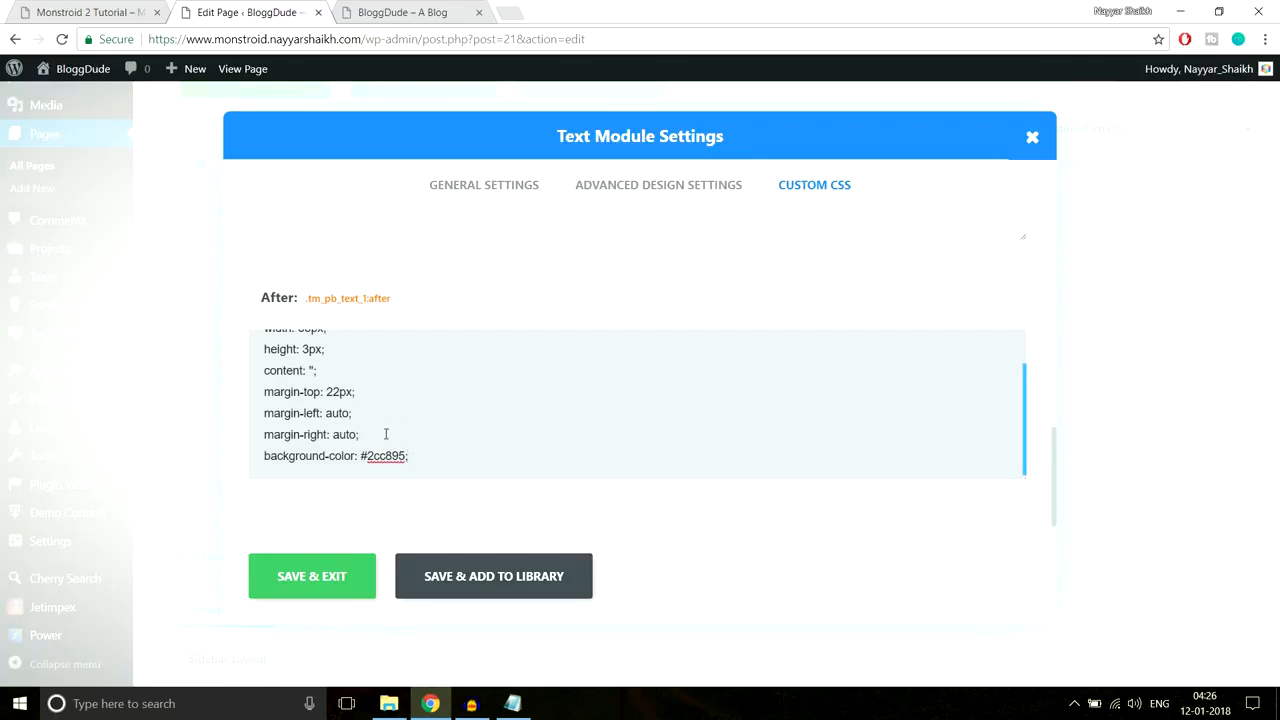
# Step: Compare with the reference site's heading, then save and exit the module settings
pyautogui.click(90, 12)
pyautogui.moveTo(446, 240); pyautogui.dragTo(835, 253)
pyautogui.click(638, 284)
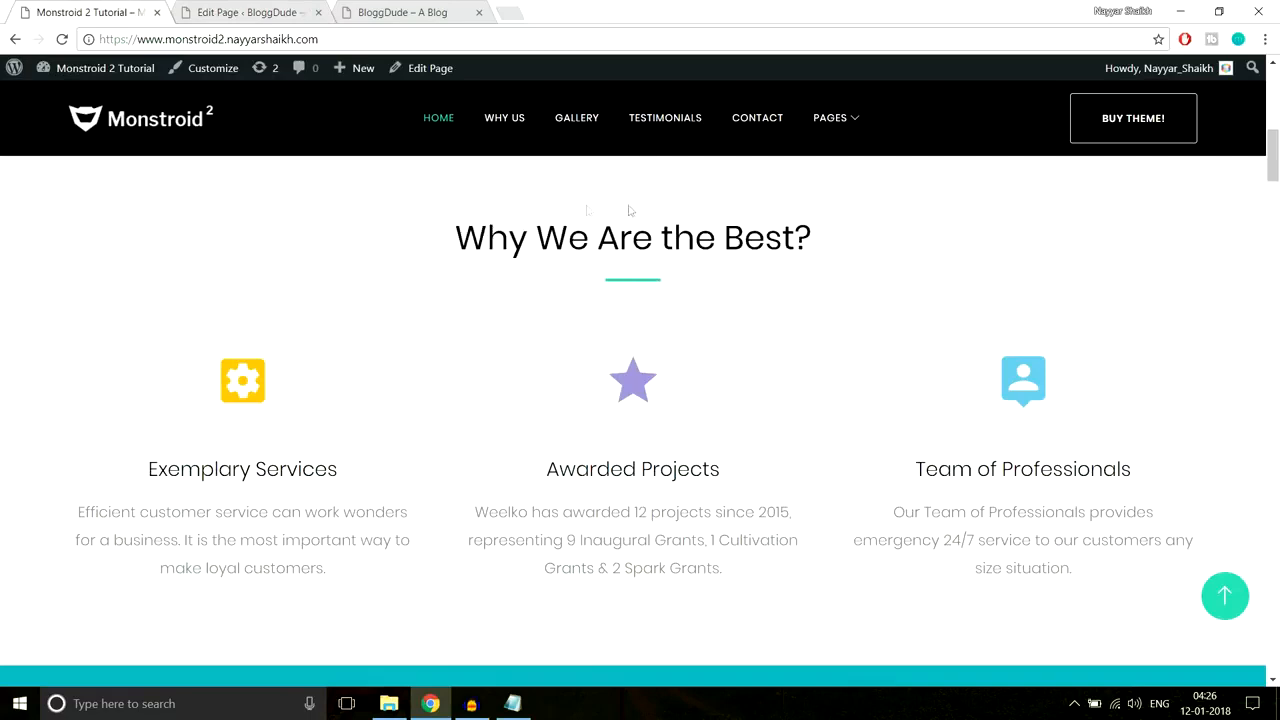
pyautogui.click(255, 12)
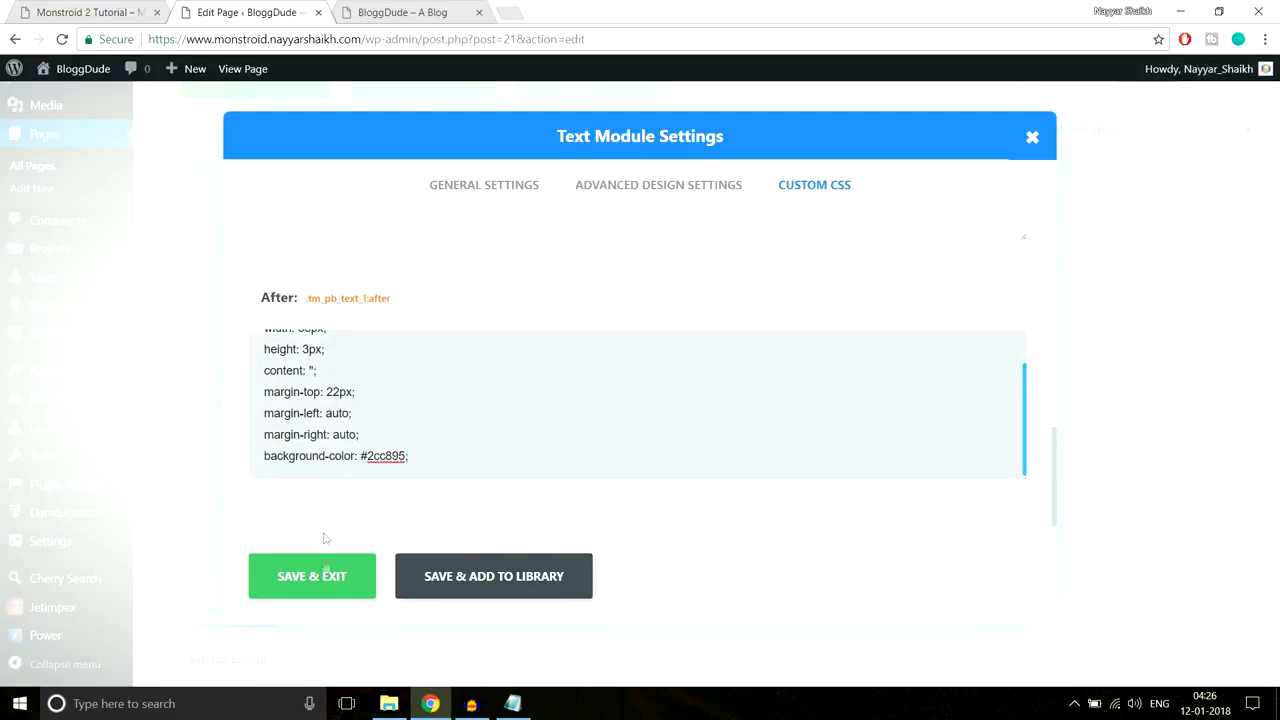
pyautogui.click(328, 576)
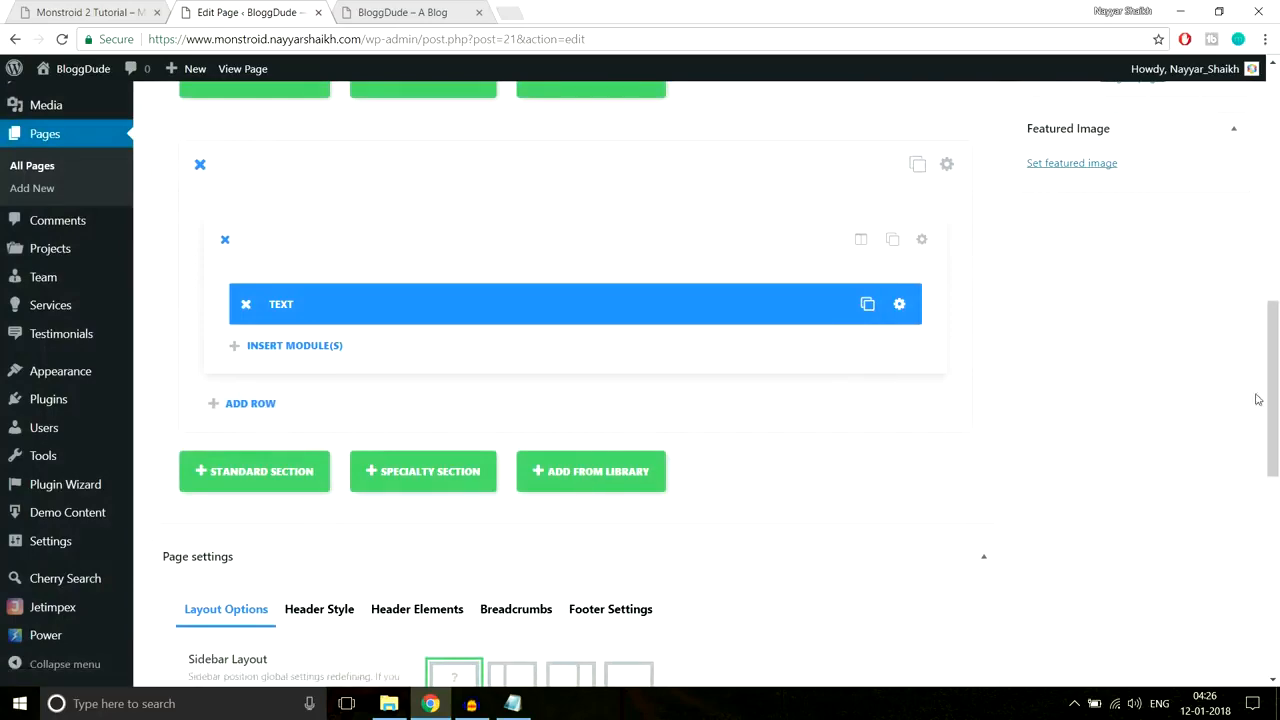
# Step: Publish the updated homepage and reload the live site's front page
pyautogui.scroll(8, 1257, 399)
pyautogui.click(1209, 320)
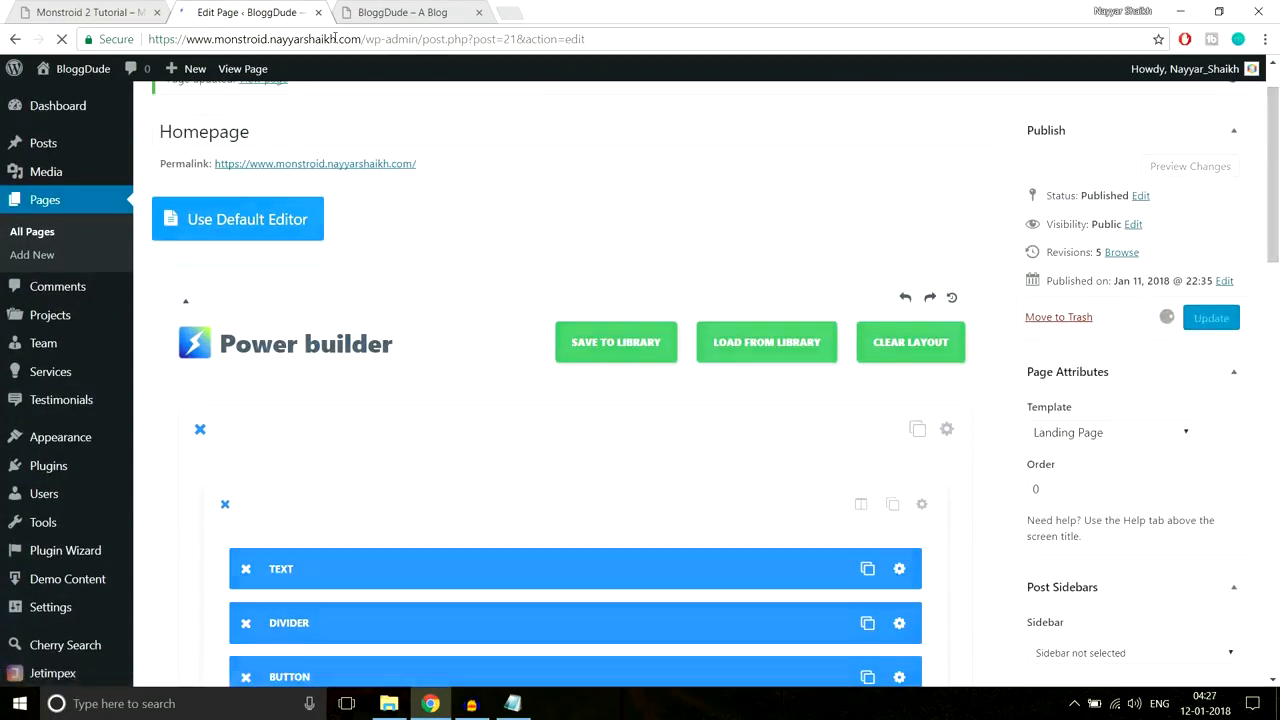
pyautogui.click(405, 12)
pyautogui.click(417, 40)
pyautogui.press('Return')
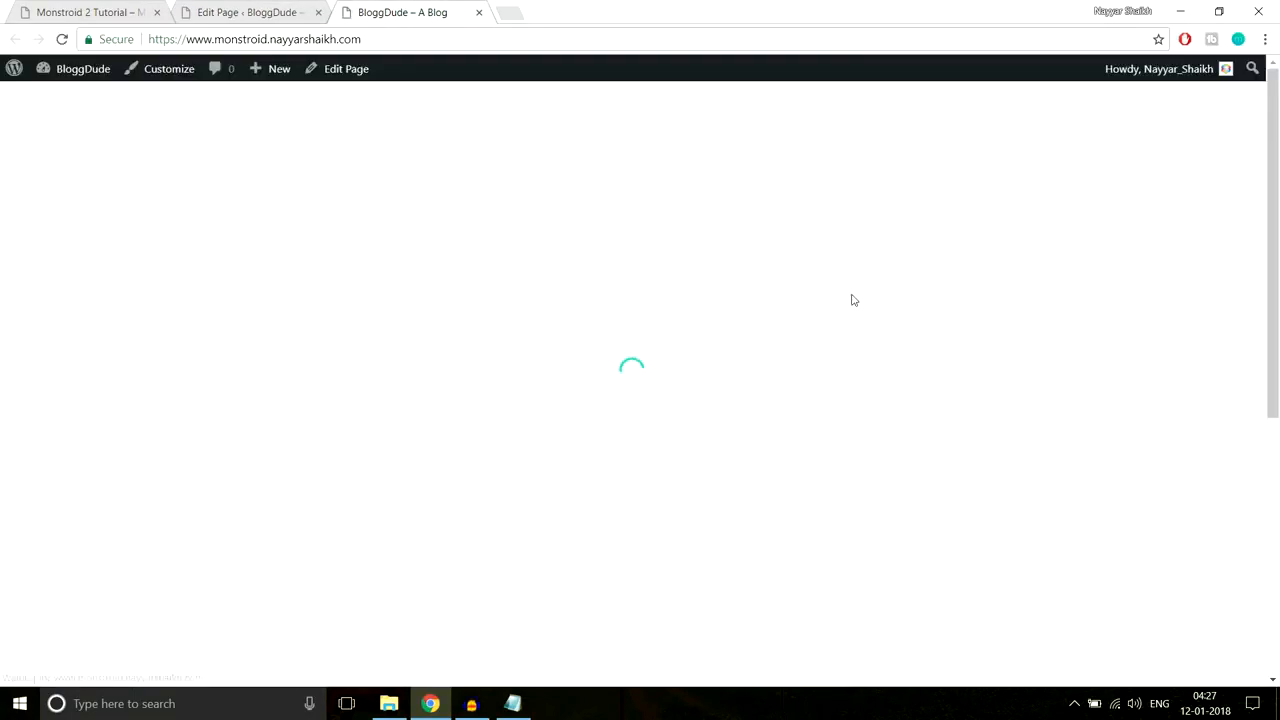
# Step: Inspect the new 'Why We Are the Best?' heading and its green centred line on the live site
pyautogui.scroll(-3, 857, 340)
pyautogui.scroll(-2, 858, 341)
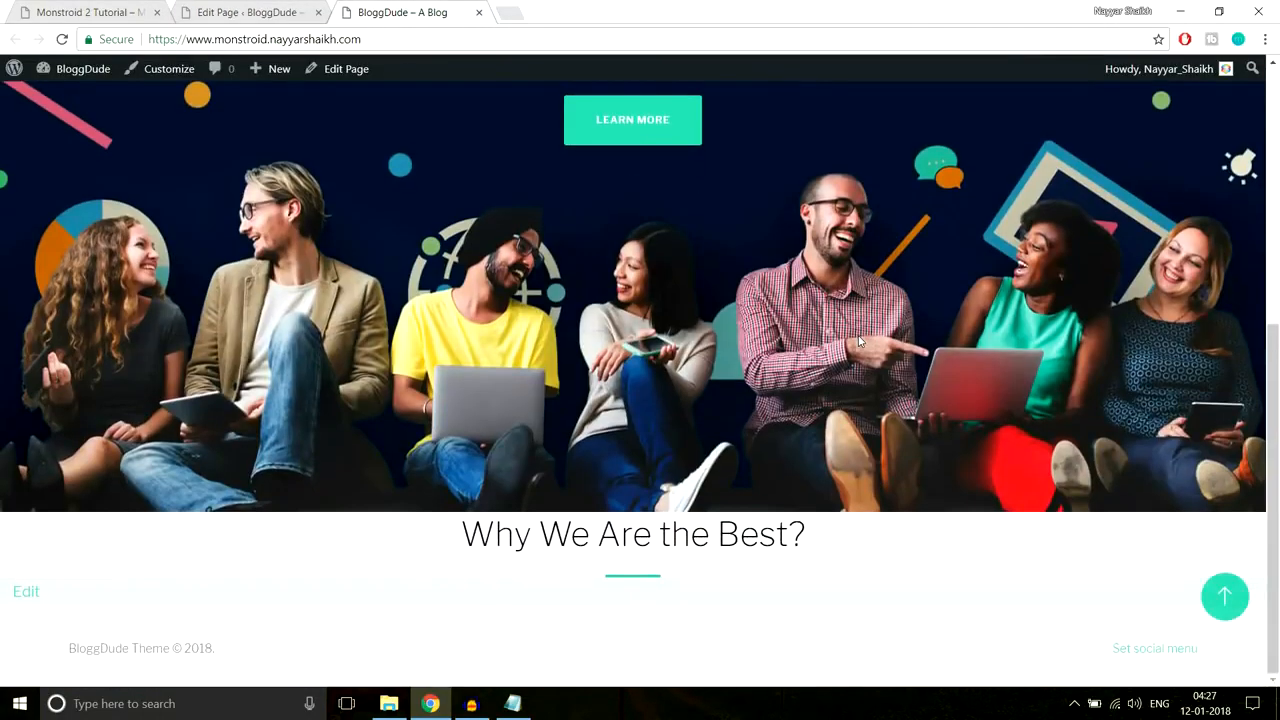
pyautogui.moveTo(466, 535); pyautogui.dragTo(830, 538)
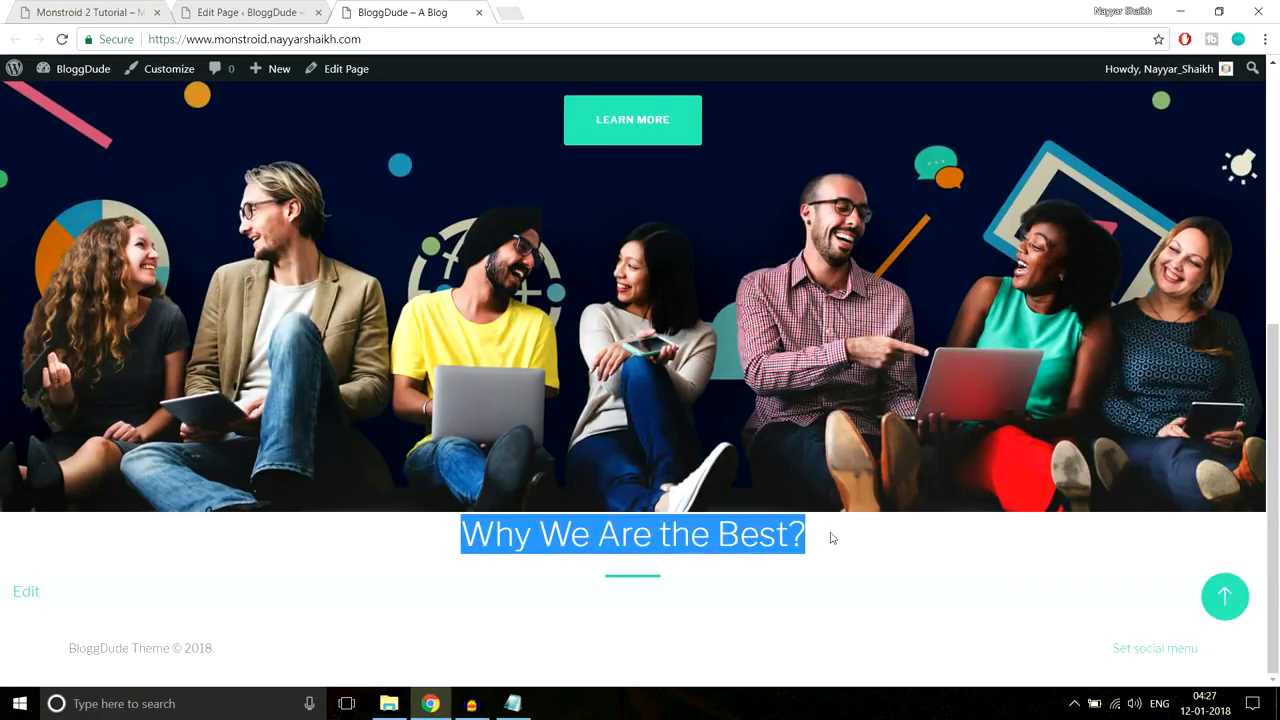
pyautogui.click(731, 575)
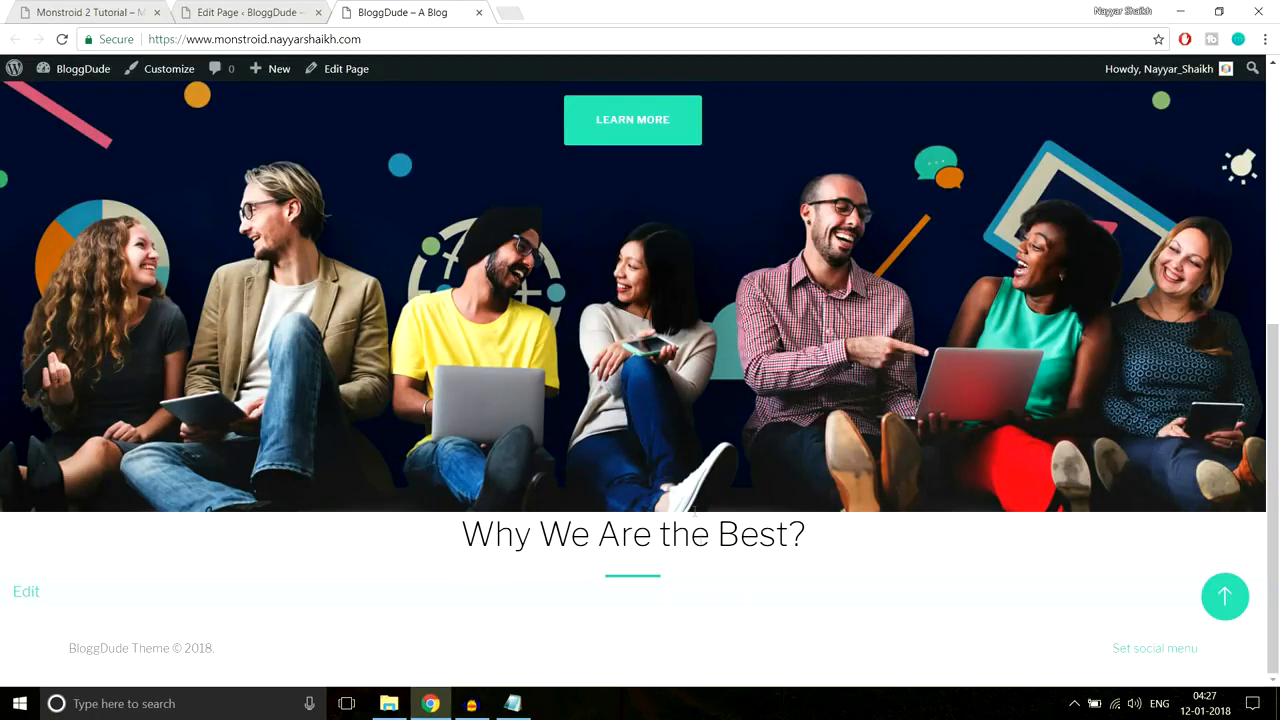
pyautogui.moveTo(481, 523); pyautogui.dragTo(826, 544)
pyautogui.click(826, 544)
pyautogui.moveTo(719, 534); pyautogui.dragTo(340, 539)
pyautogui.click(463, 541)
pyautogui.moveTo(463, 539); pyautogui.dragTo(742, 572)
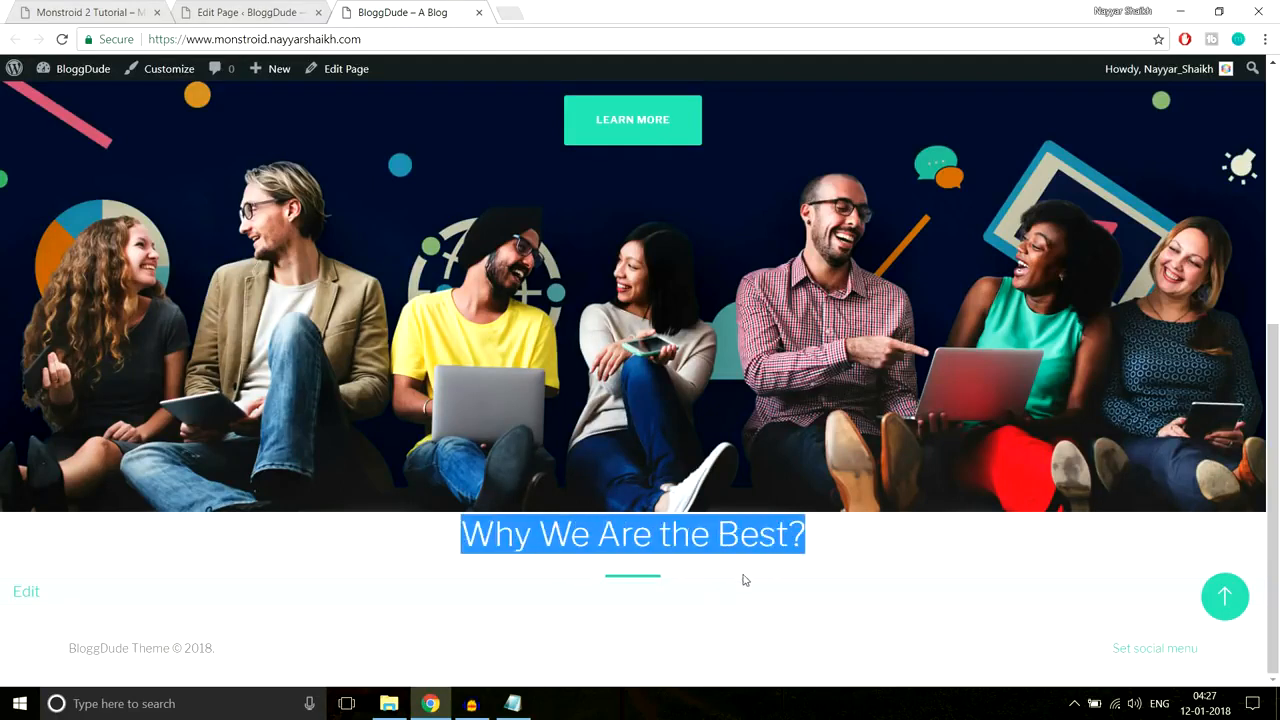
pyautogui.click(729, 578)
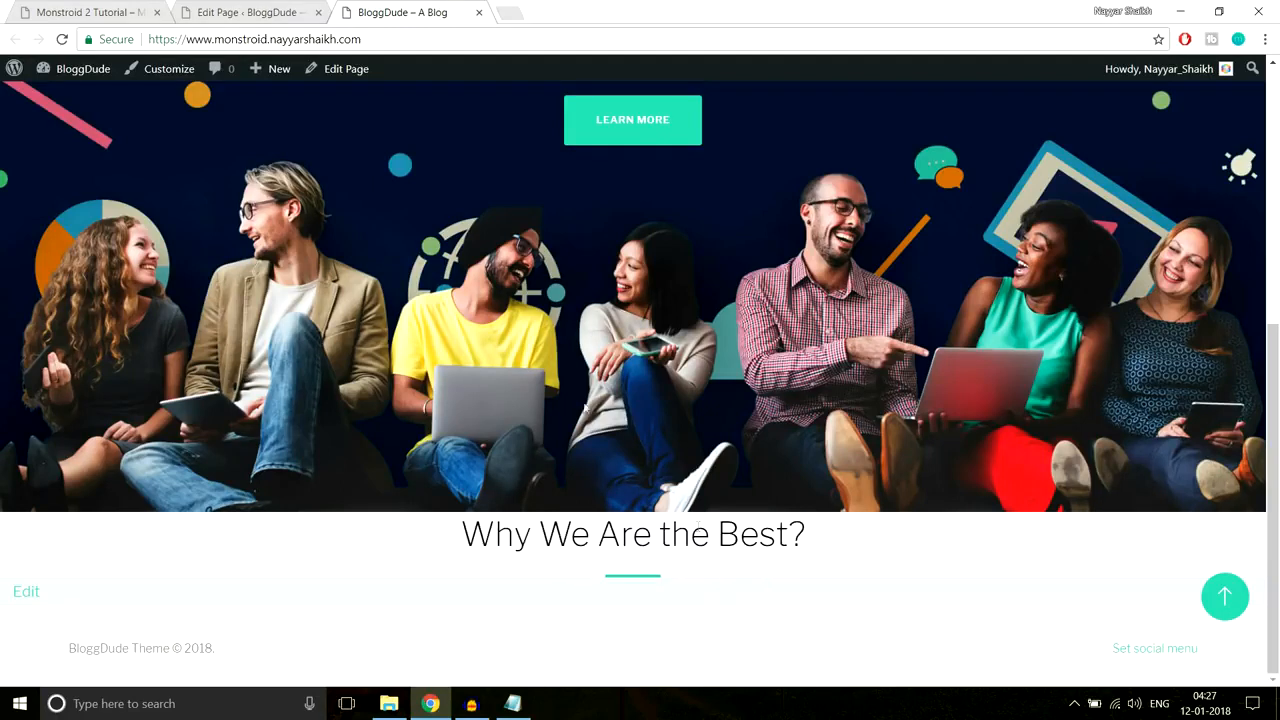
pyautogui.click(98, 5)
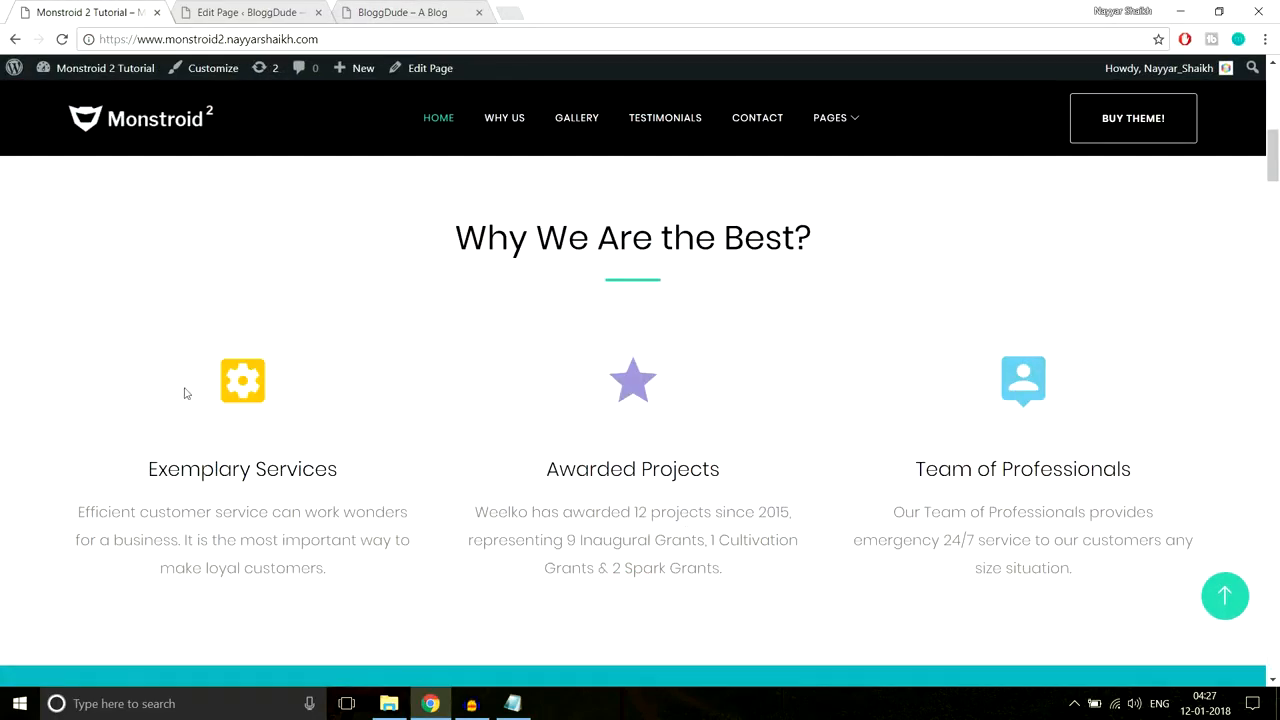
# Step: Add a 1/3 1/3 1/3 row below the heading module and start inserting a module in its first column
pyautogui.click(272, 12)
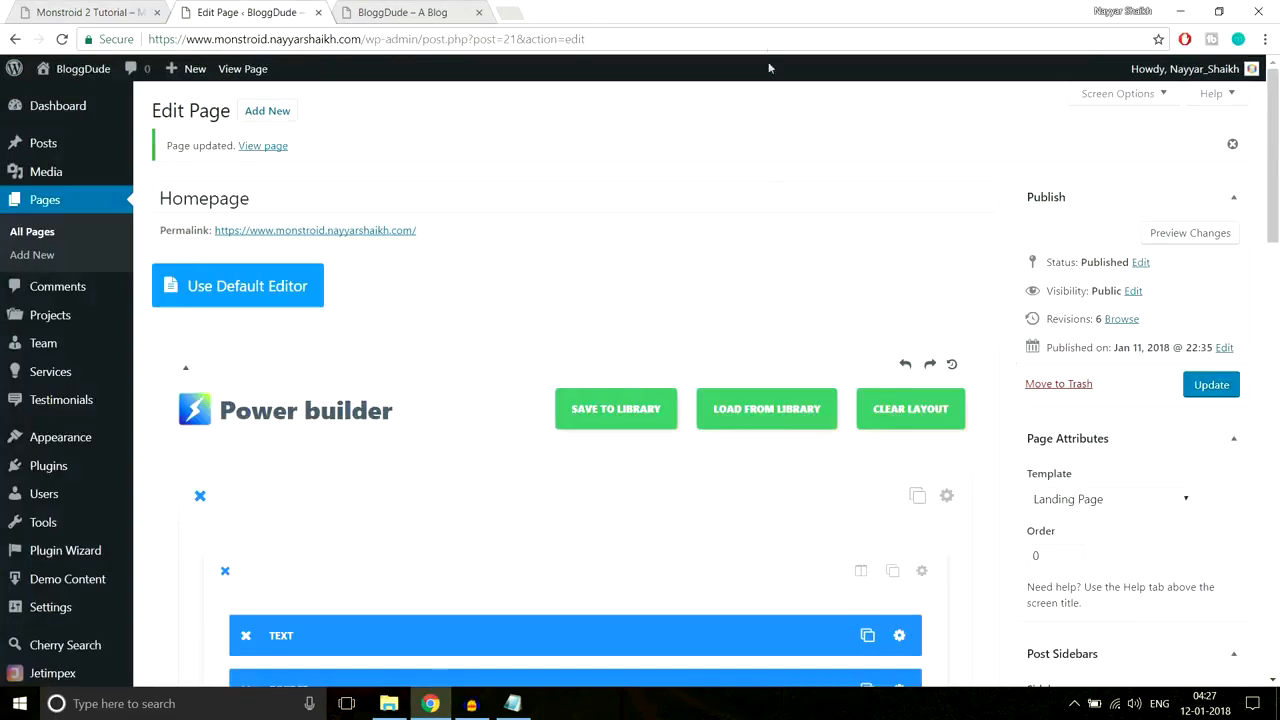
pyautogui.scroll(-10, 773, 290)
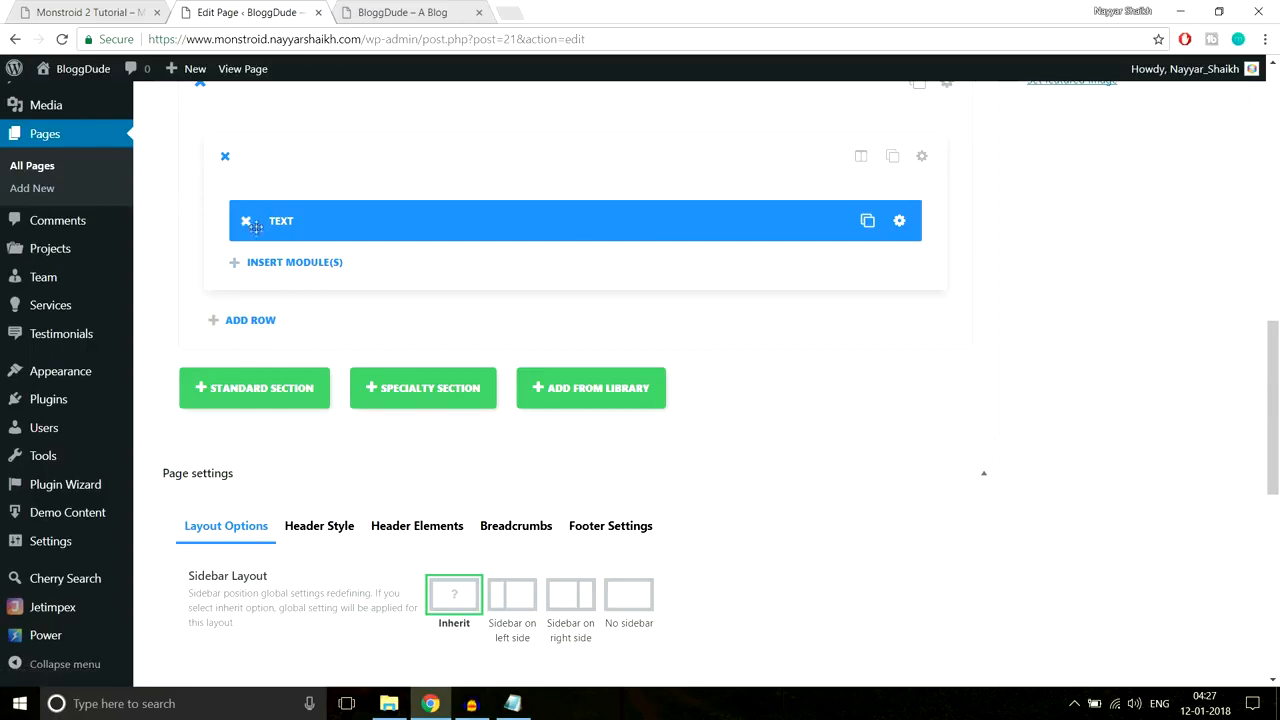
pyautogui.click(119, 8)
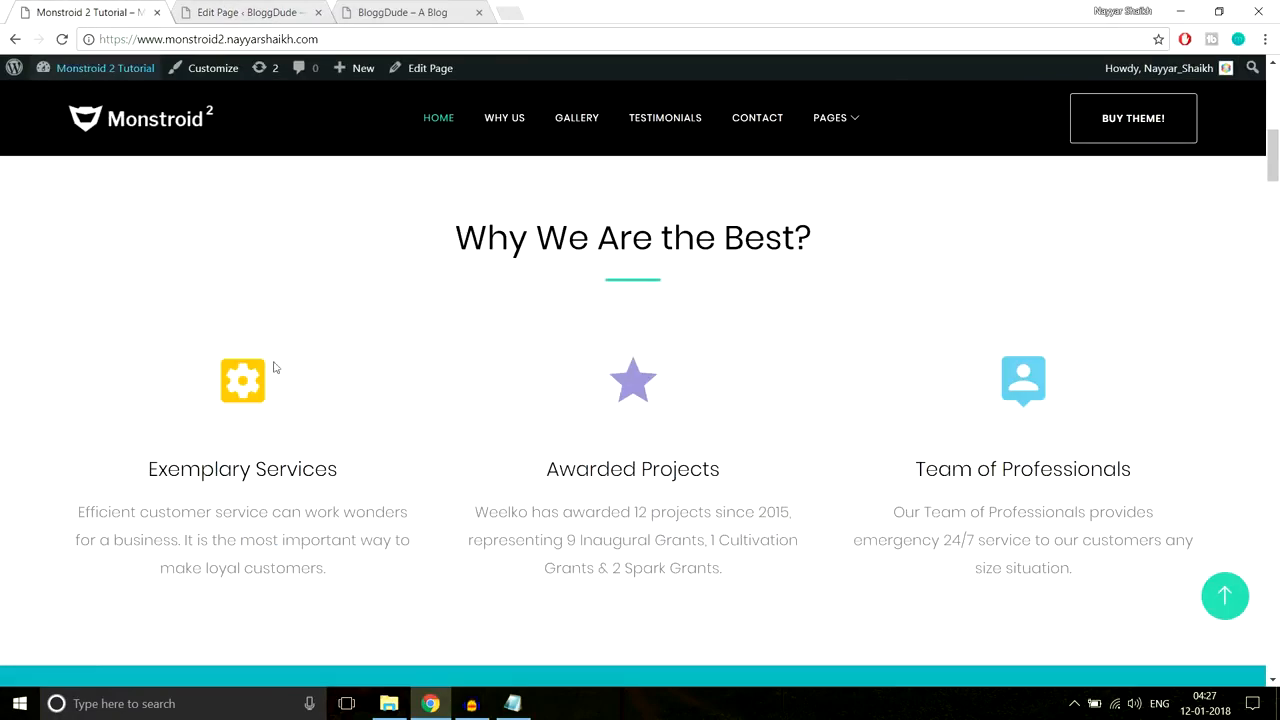
pyautogui.click(251, 12)
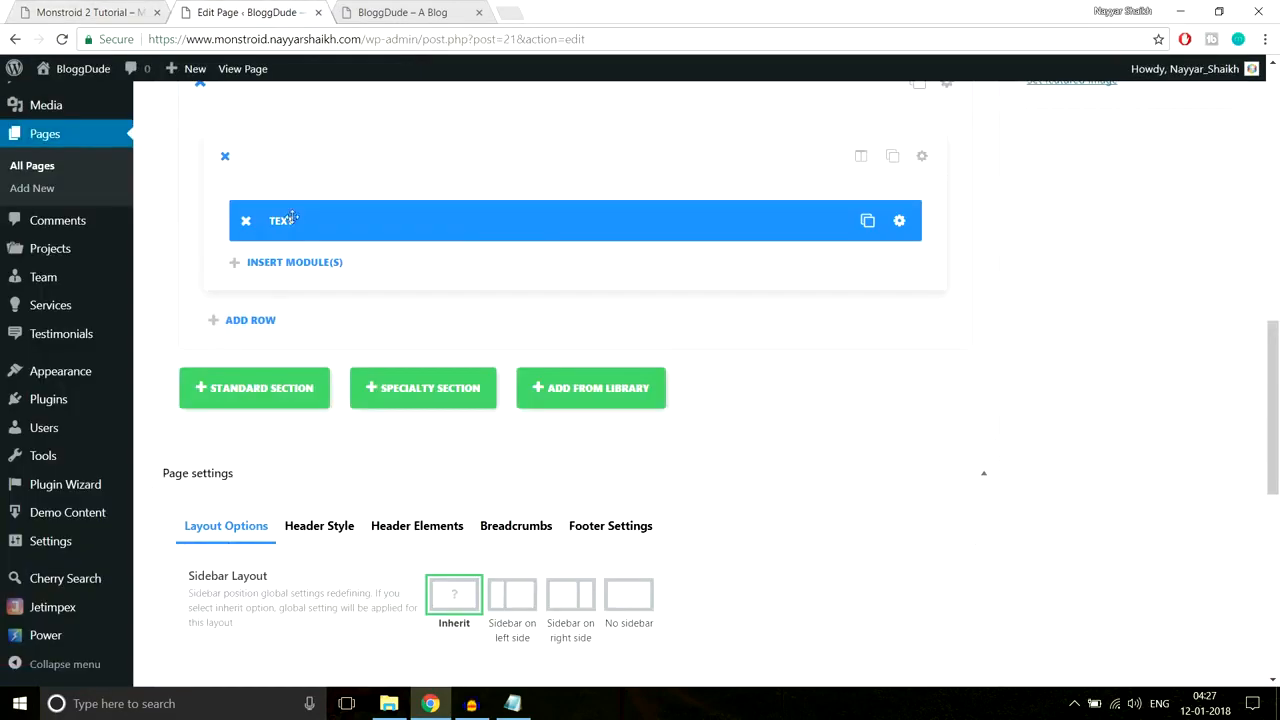
pyautogui.click(262, 327)
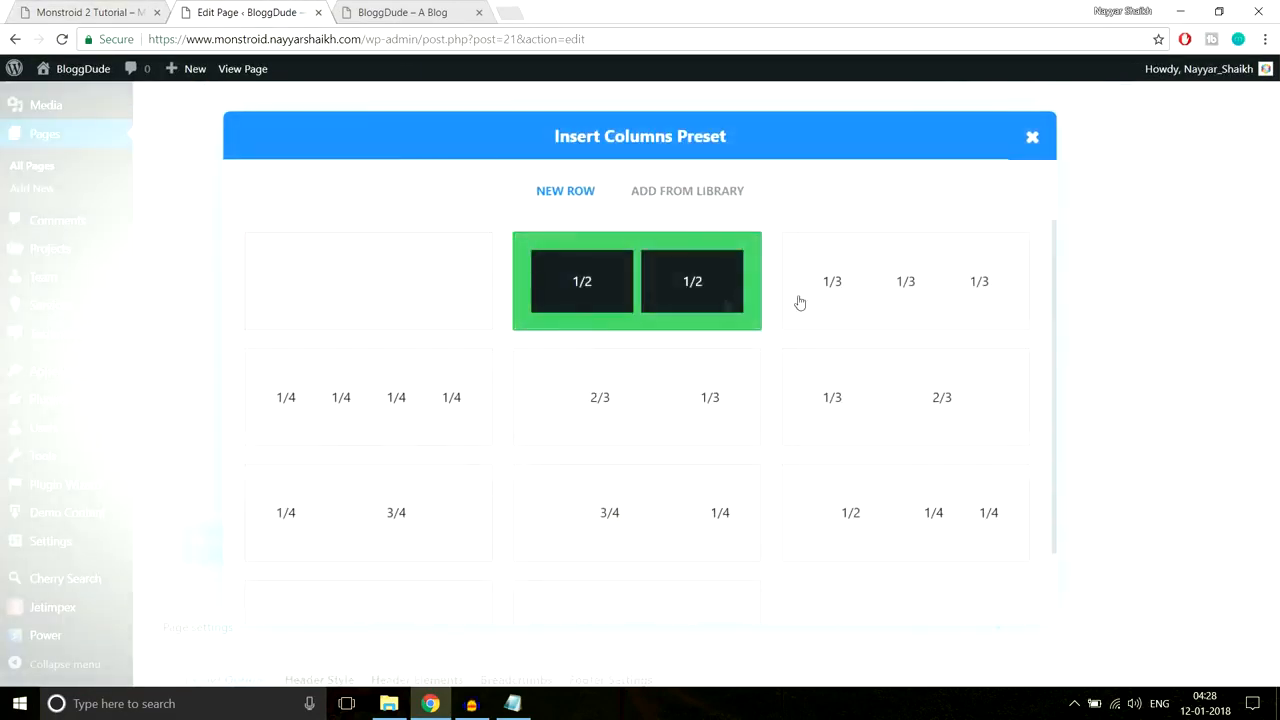
pyautogui.click(910, 295)
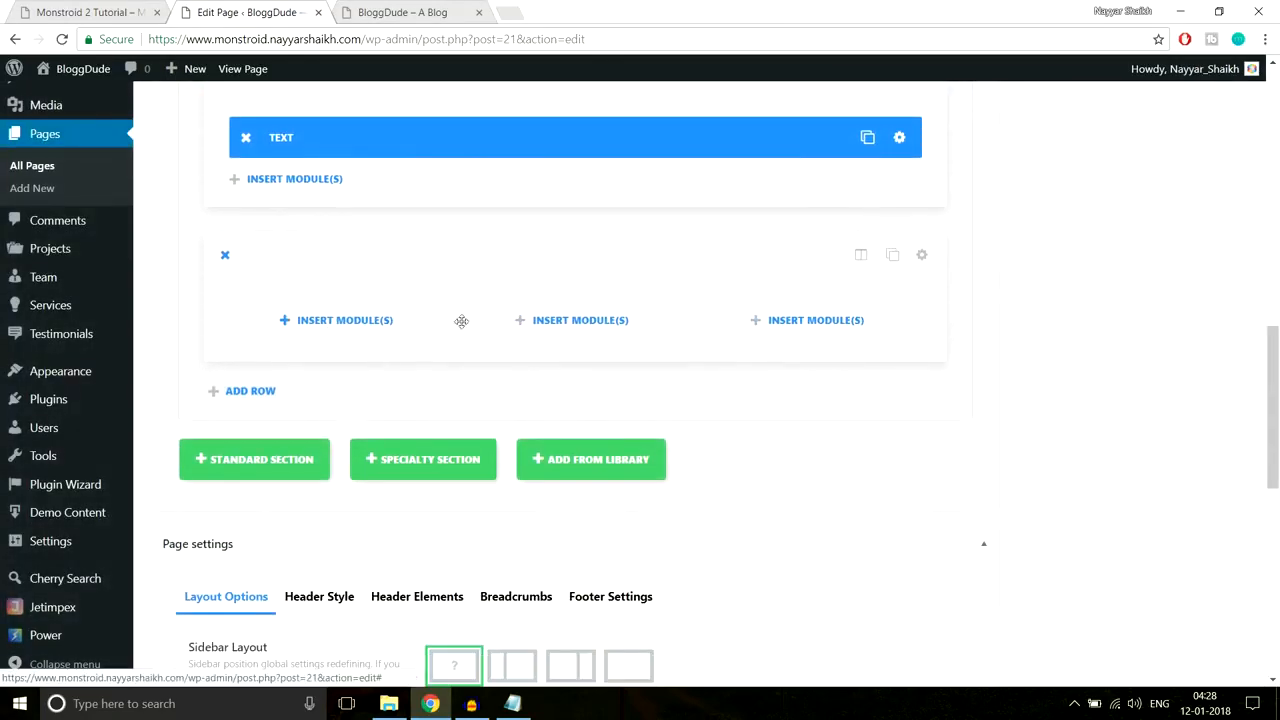
pyautogui.click(321, 322)
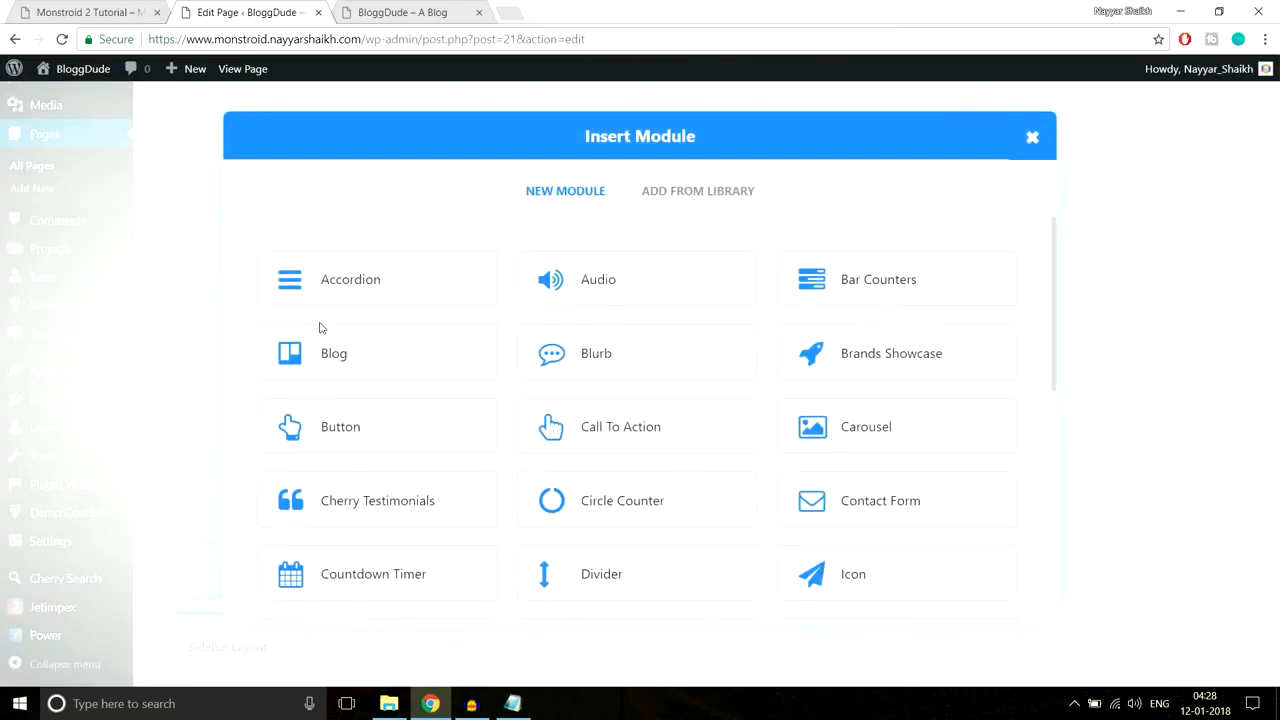
# Step: Add a Blurb module to the first column titled 'Exemplary Services', taken from the demo
pyautogui.click(610, 360)
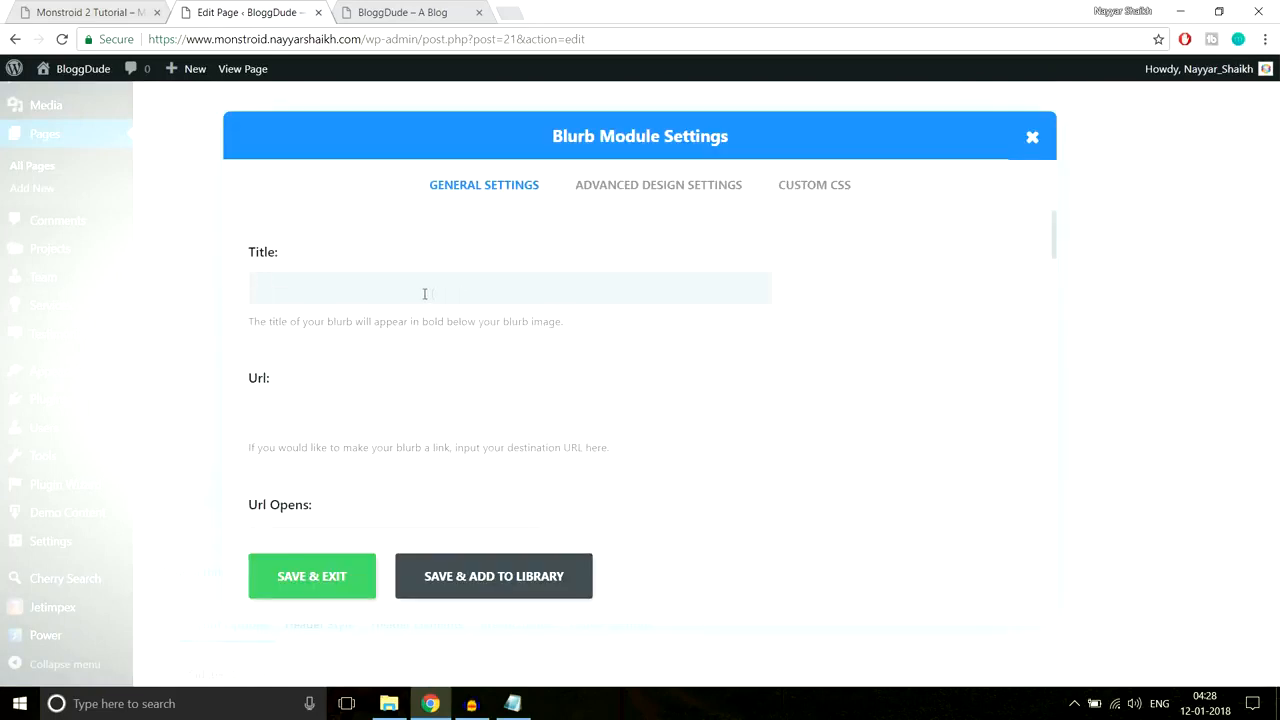
pyautogui.click(90, 12)
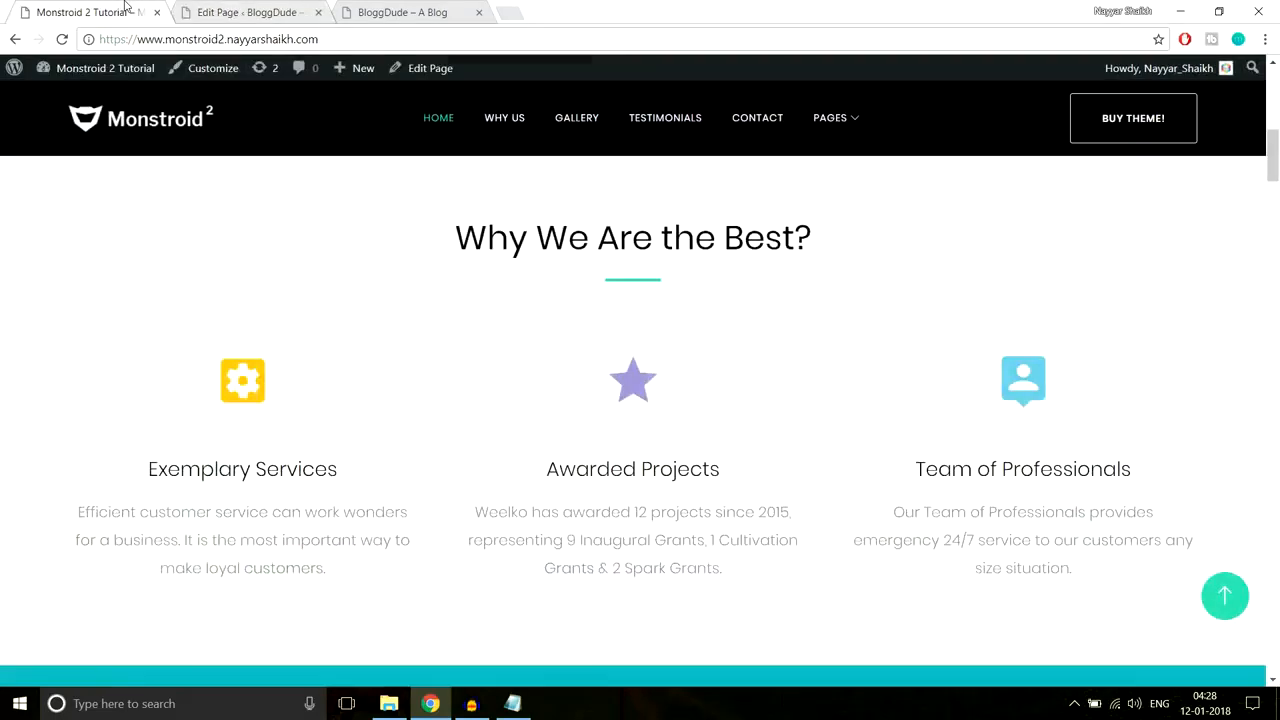
pyautogui.moveTo(150, 467); pyautogui.dragTo(371, 476)
pyautogui.hotkey('ctrl', 'c')
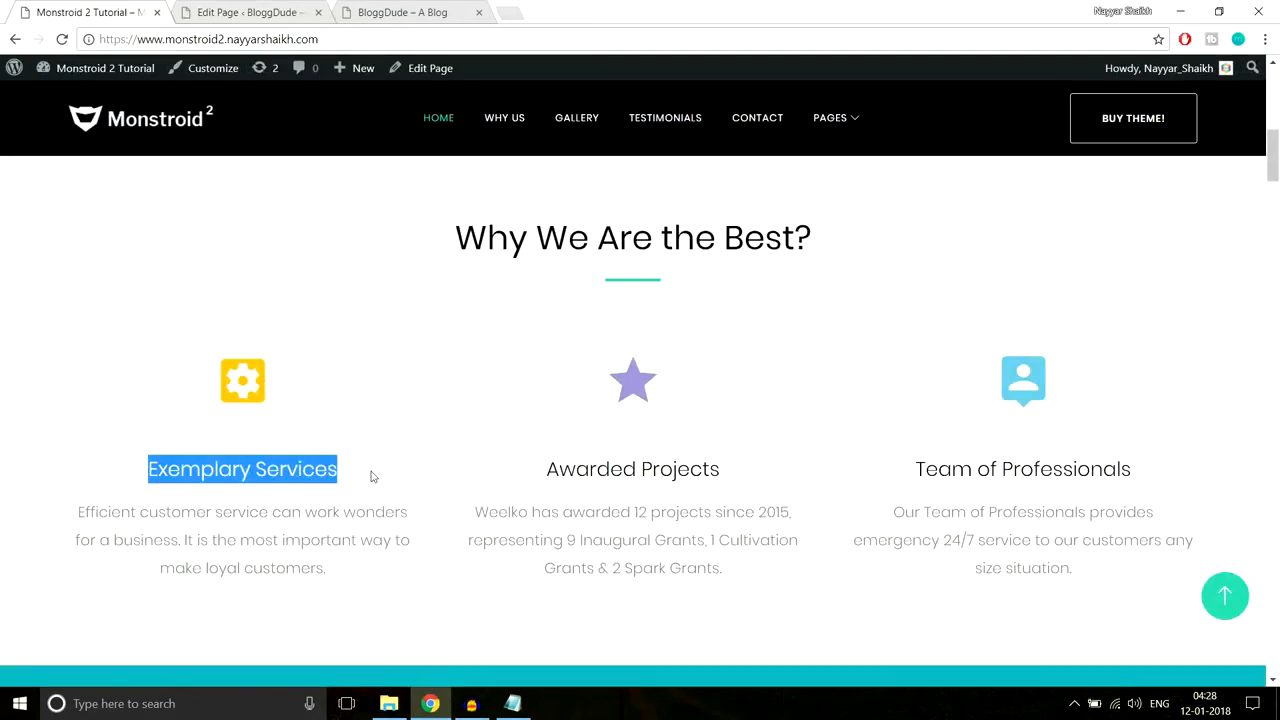
pyautogui.click(252, 12)
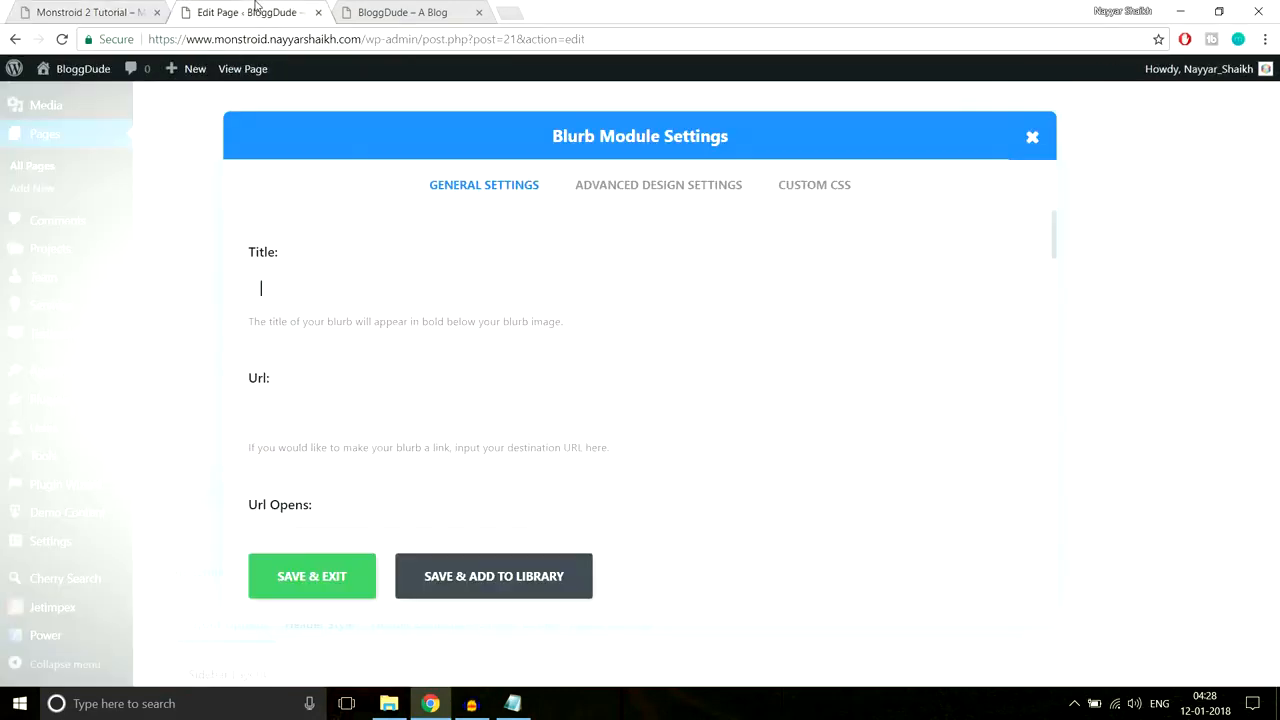
pyautogui.hotkey('ctrl', 'v')
# Step: Scroll the blurb settings down toward Use Icon while comparing with the demo's blurbs
pyautogui.scroll(-3, 803, 341)
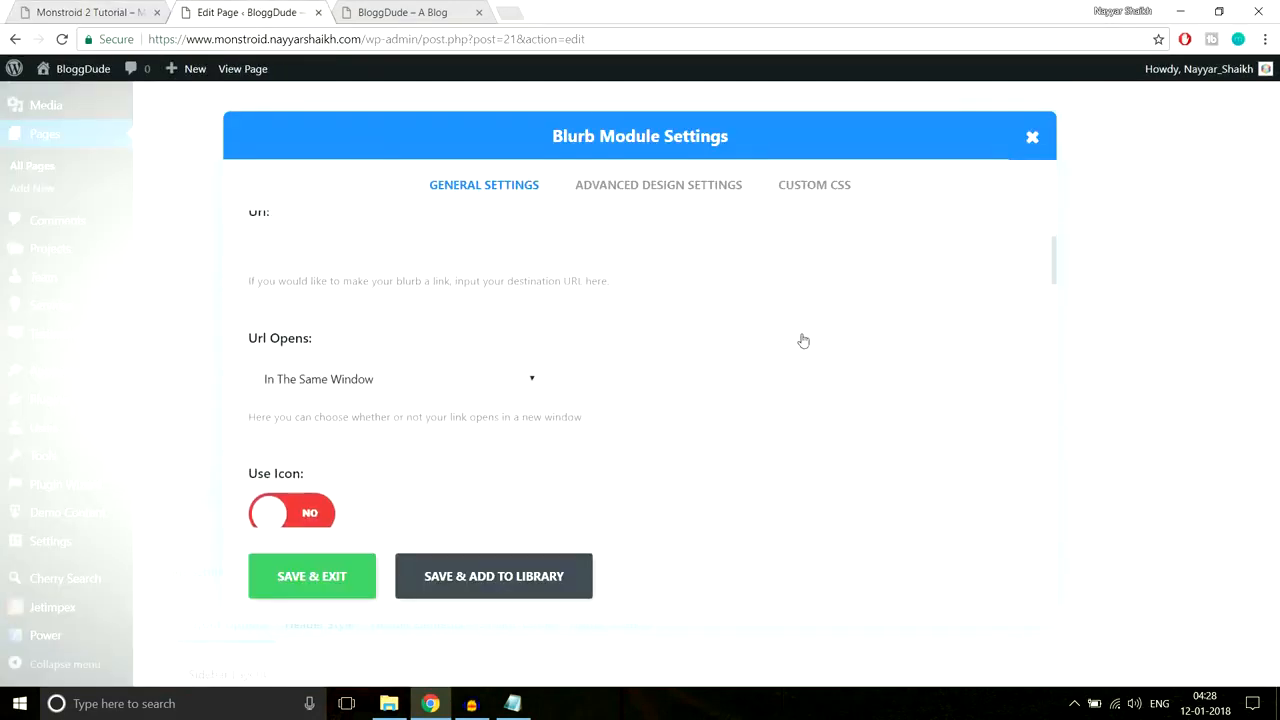
pyautogui.scroll(3, 529, 346)
pyautogui.click(395, 410)
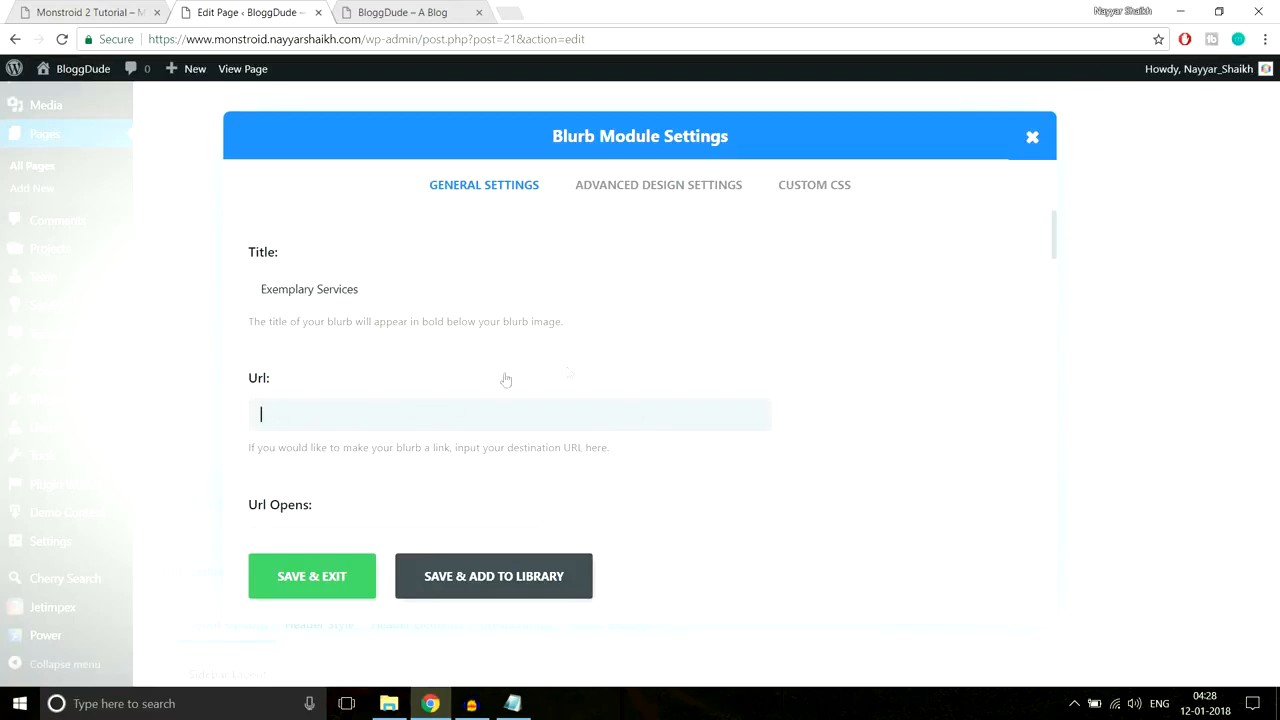
pyautogui.scroll(-2, 540, 385)
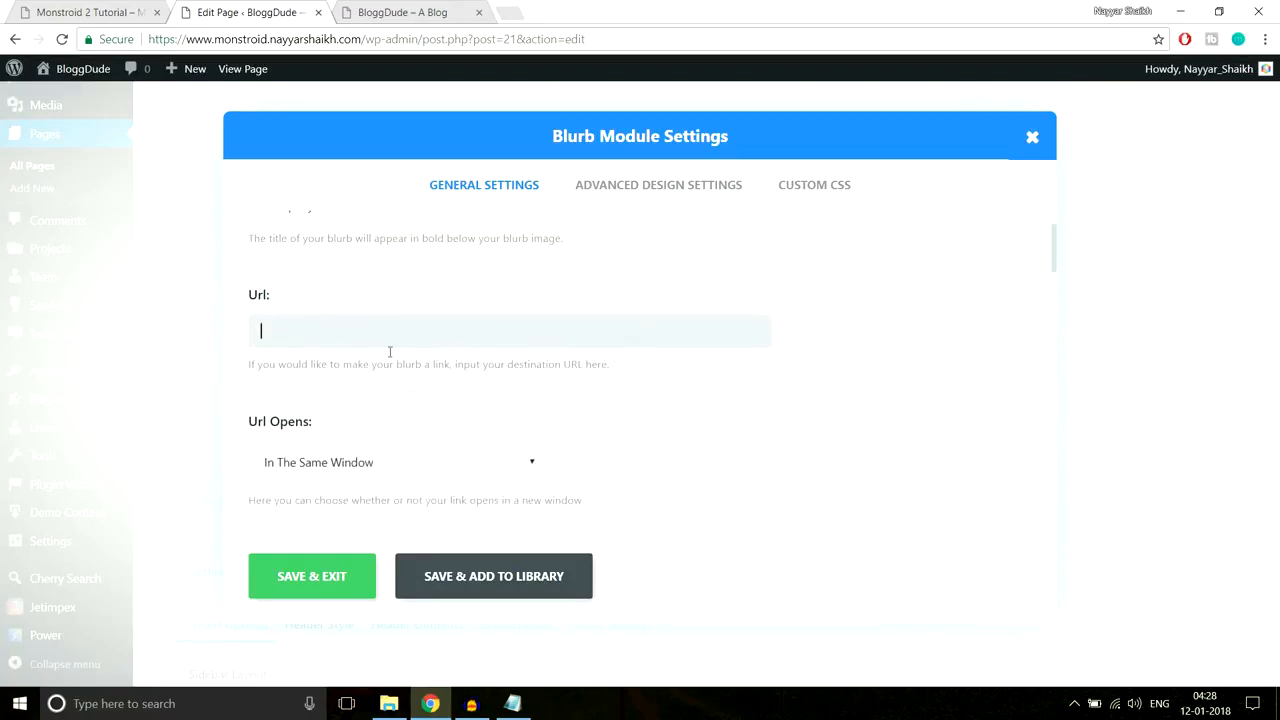
pyautogui.click(112, 10)
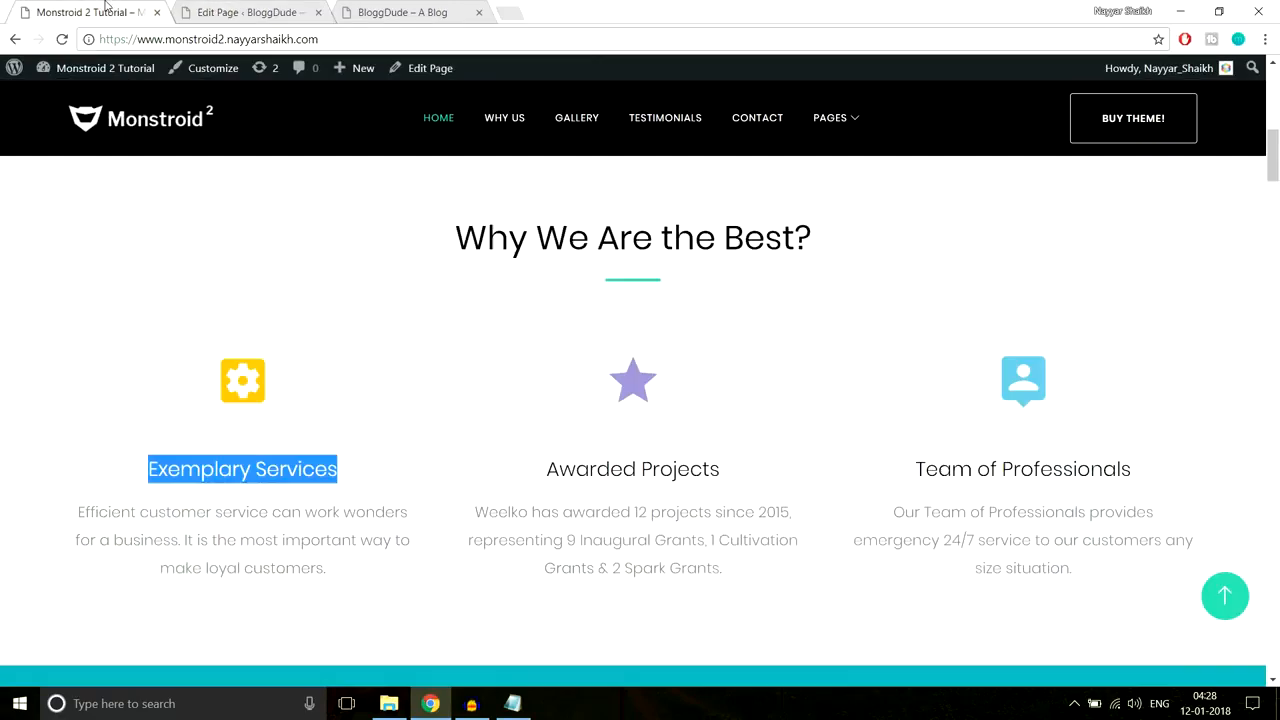
pyautogui.click(229, 390)
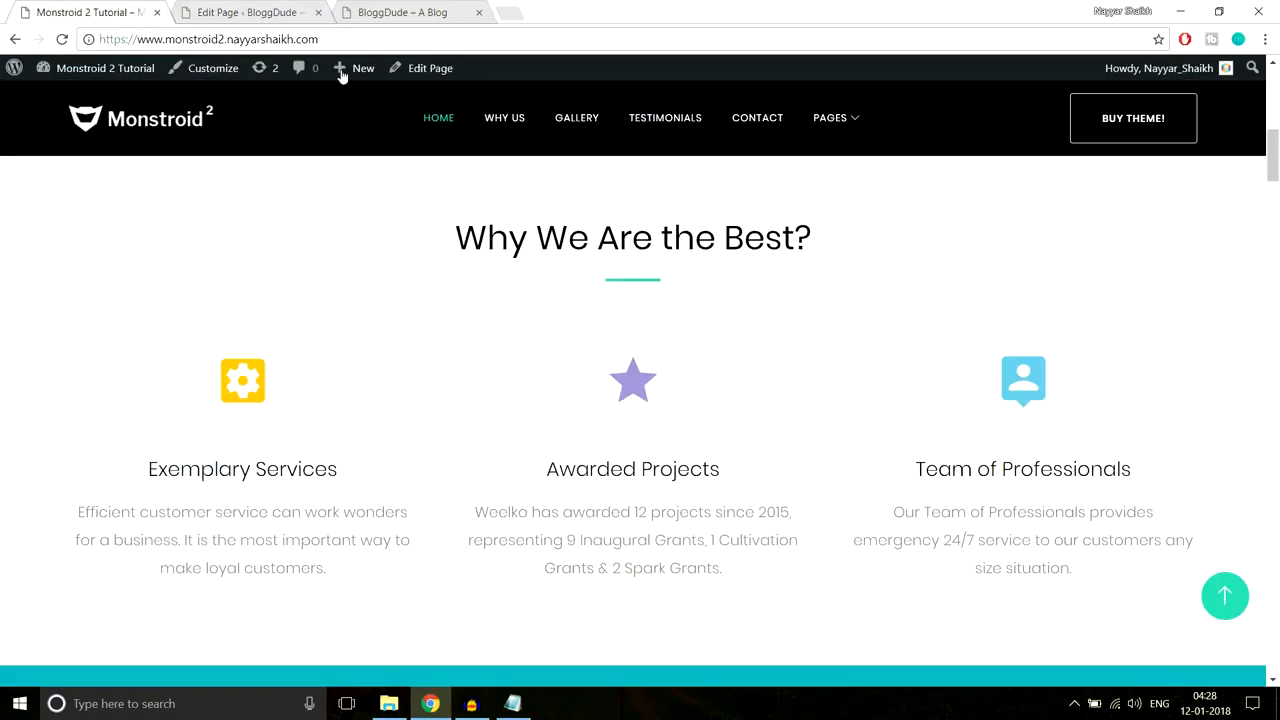
pyautogui.click(240, 12)
pyautogui.scroll(-3, 657, 348)
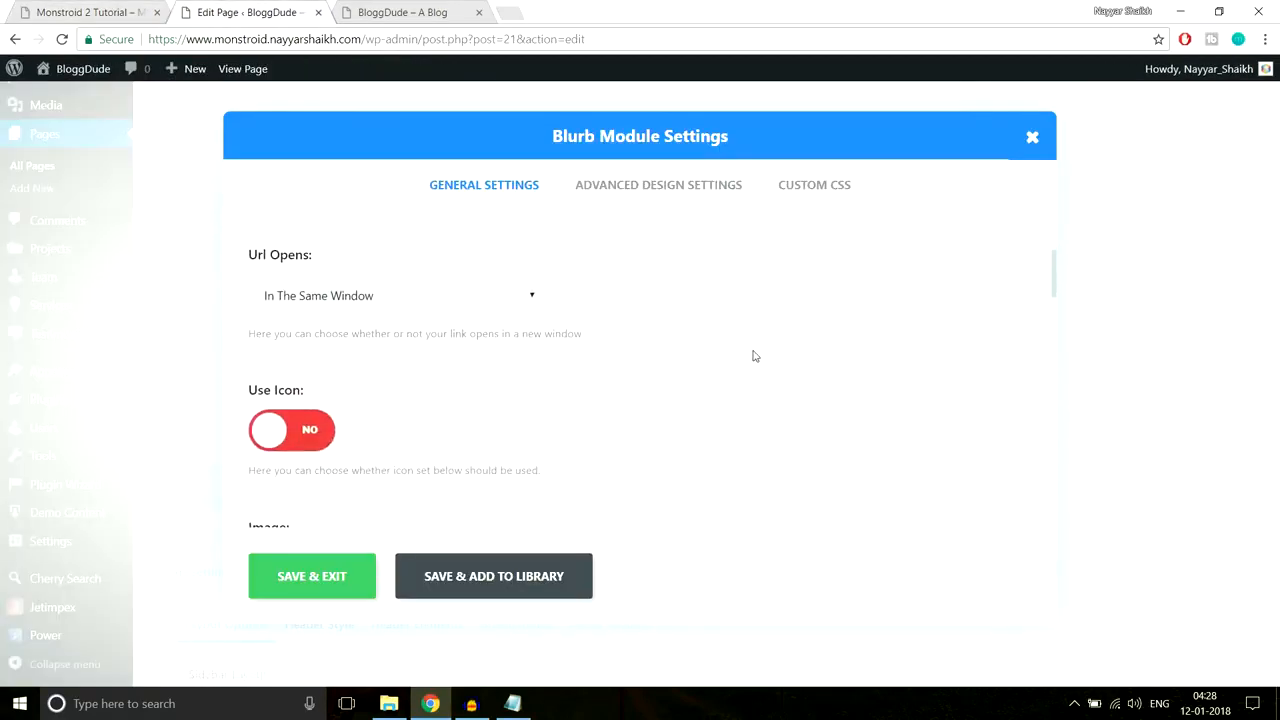
pyautogui.scroll(-3, 755, 356)
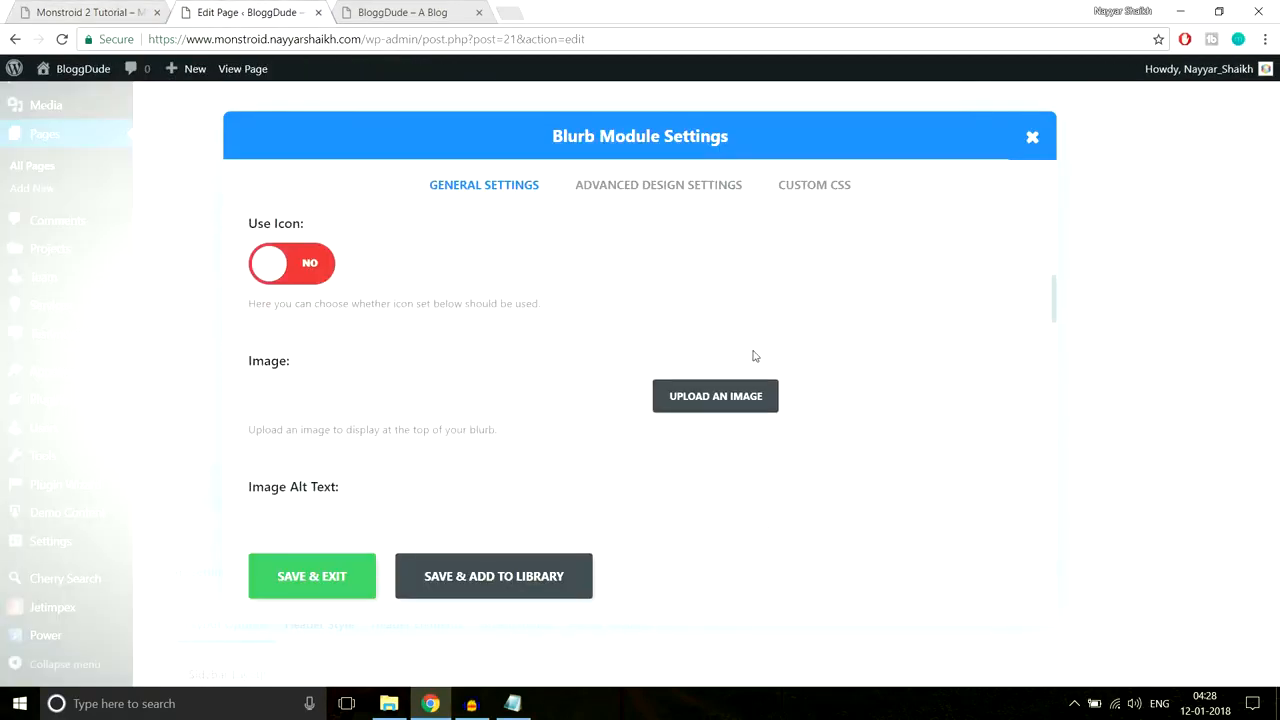
pyautogui.click(108, 10)
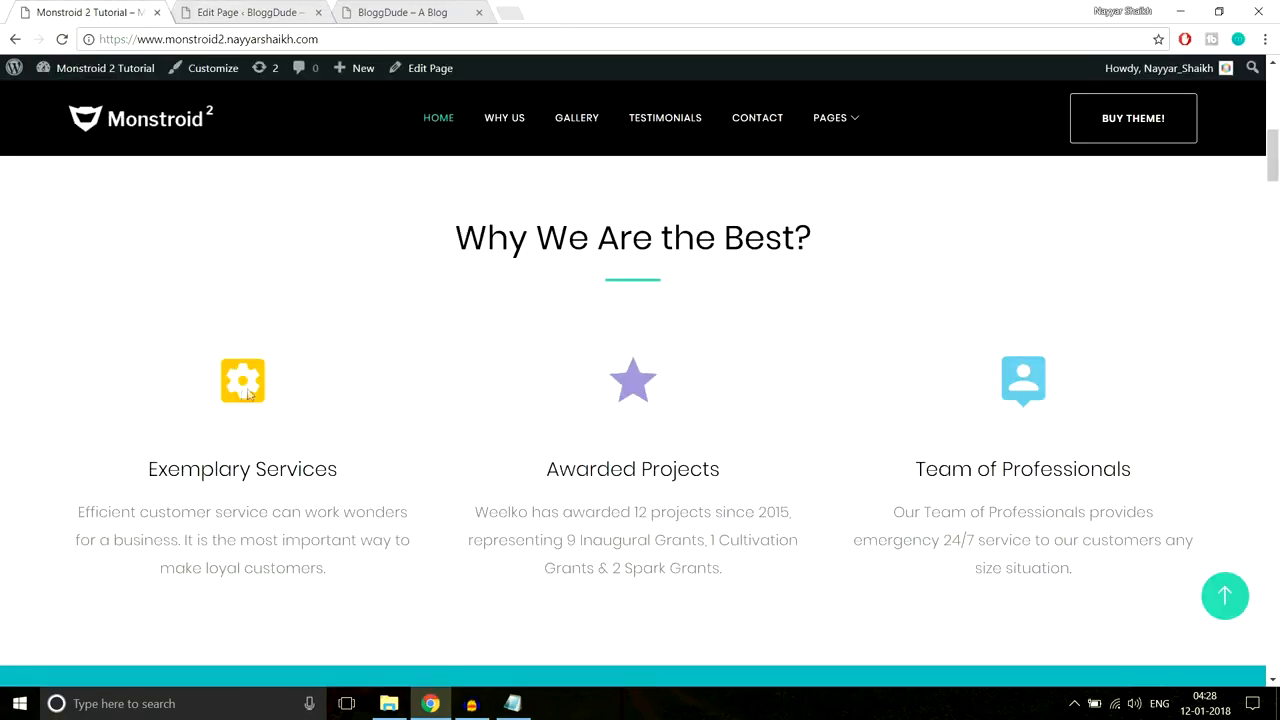
pyautogui.click(250, 10)
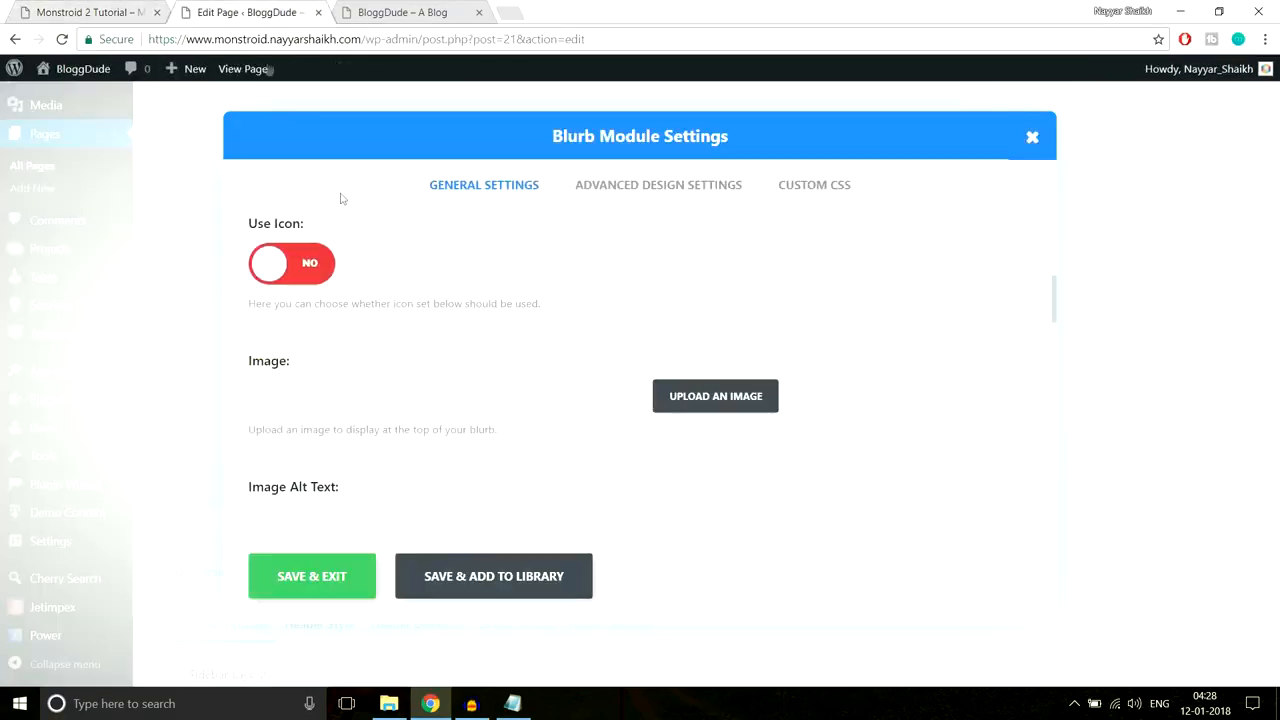
# Step: Make the blurb use the heart icon instead of an image
pyautogui.click(311, 266)
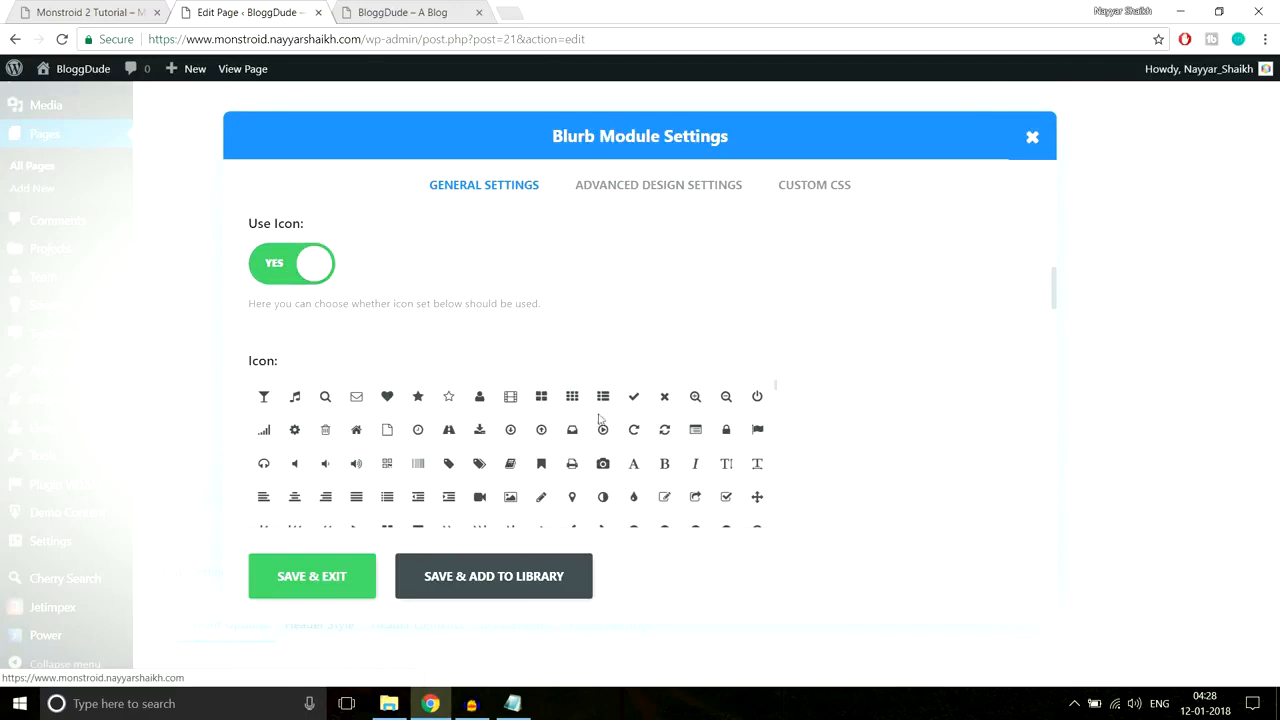
pyautogui.click(387, 398)
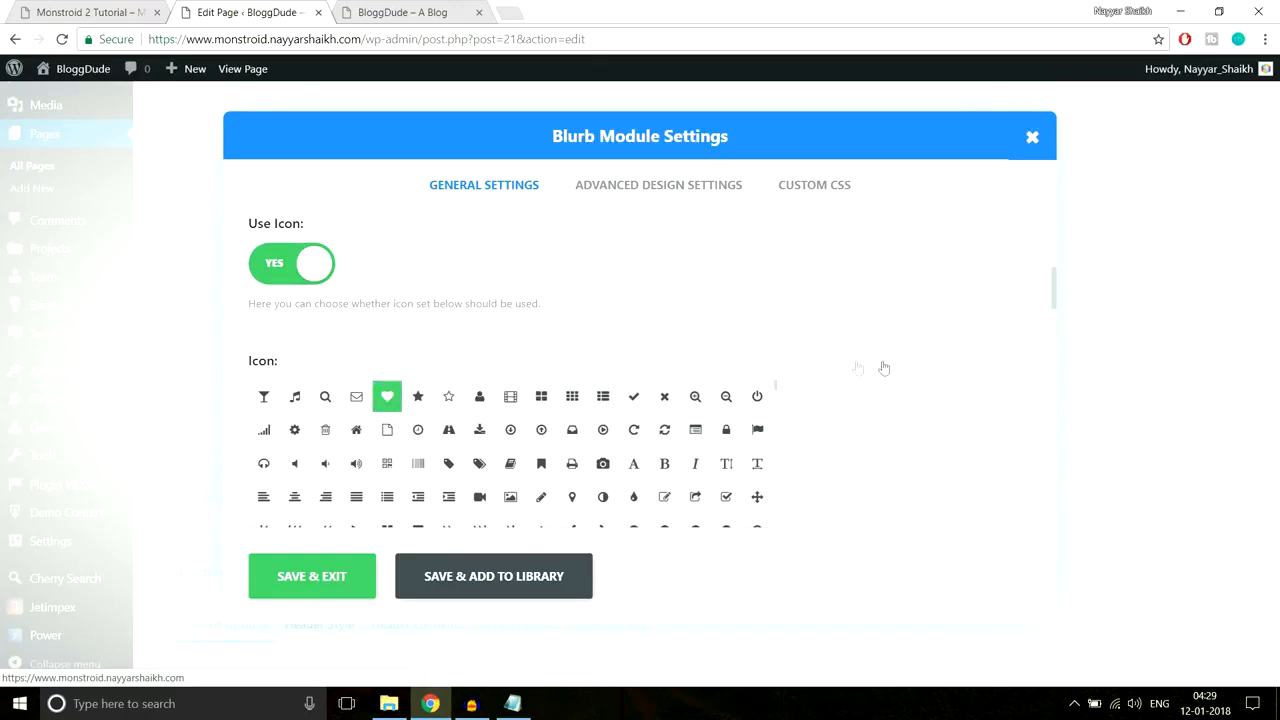
pyautogui.scroll(-5, 888, 385)
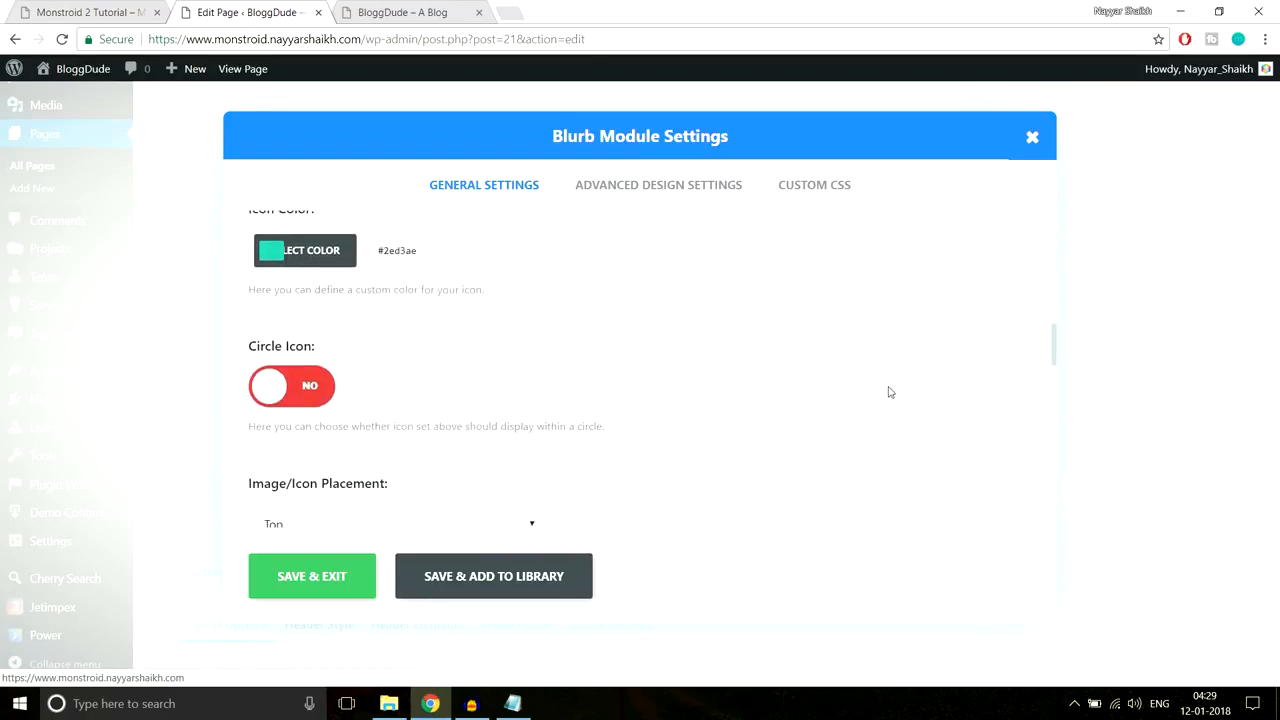
pyautogui.scroll(1, 513, 403)
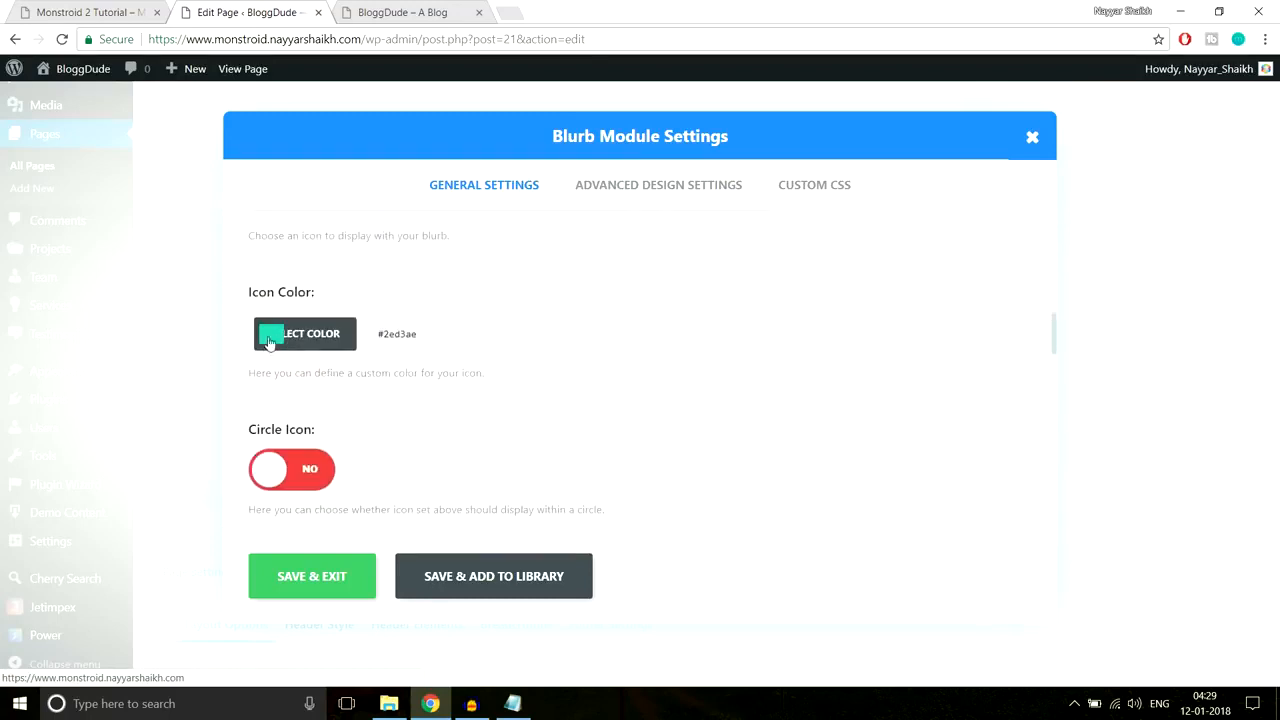
# Step: Scroll the demo homepage to its three blurbs and right-click the yellow gear icon
pyautogui.click(106, 10)
pyautogui.scroll(-1, 421, 240)
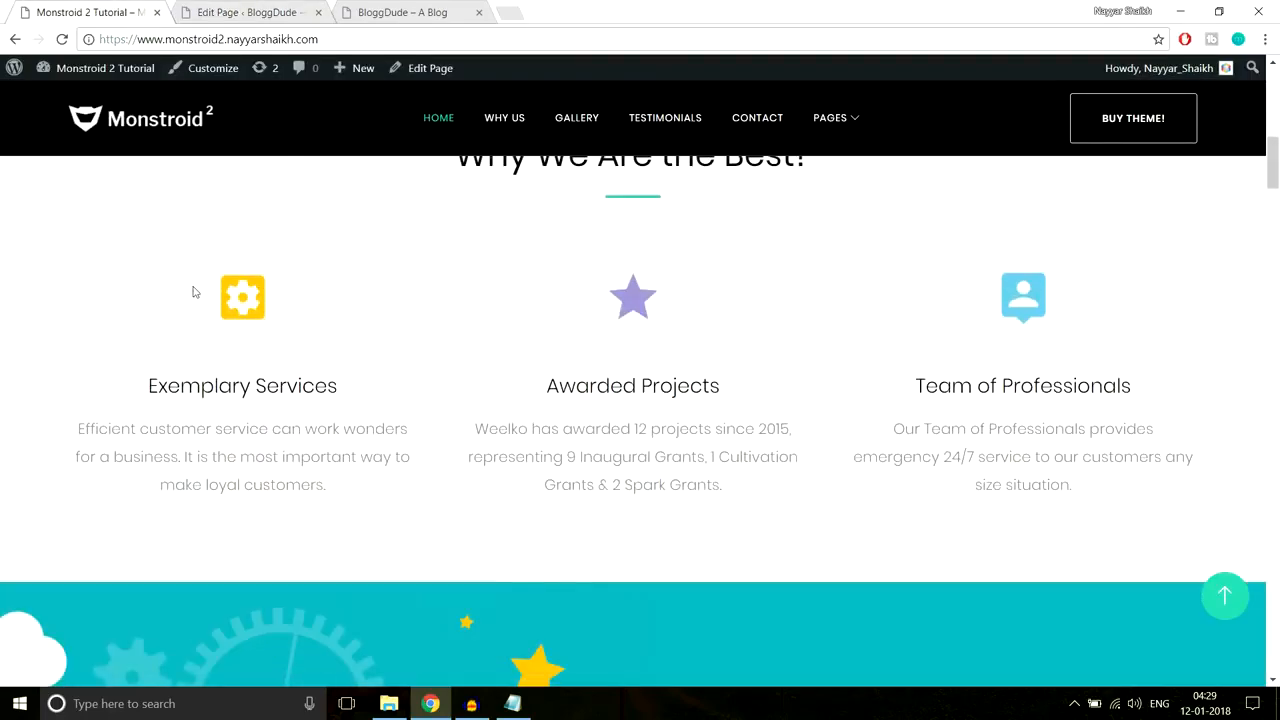
pyautogui.scroll(-1, 363, 309)
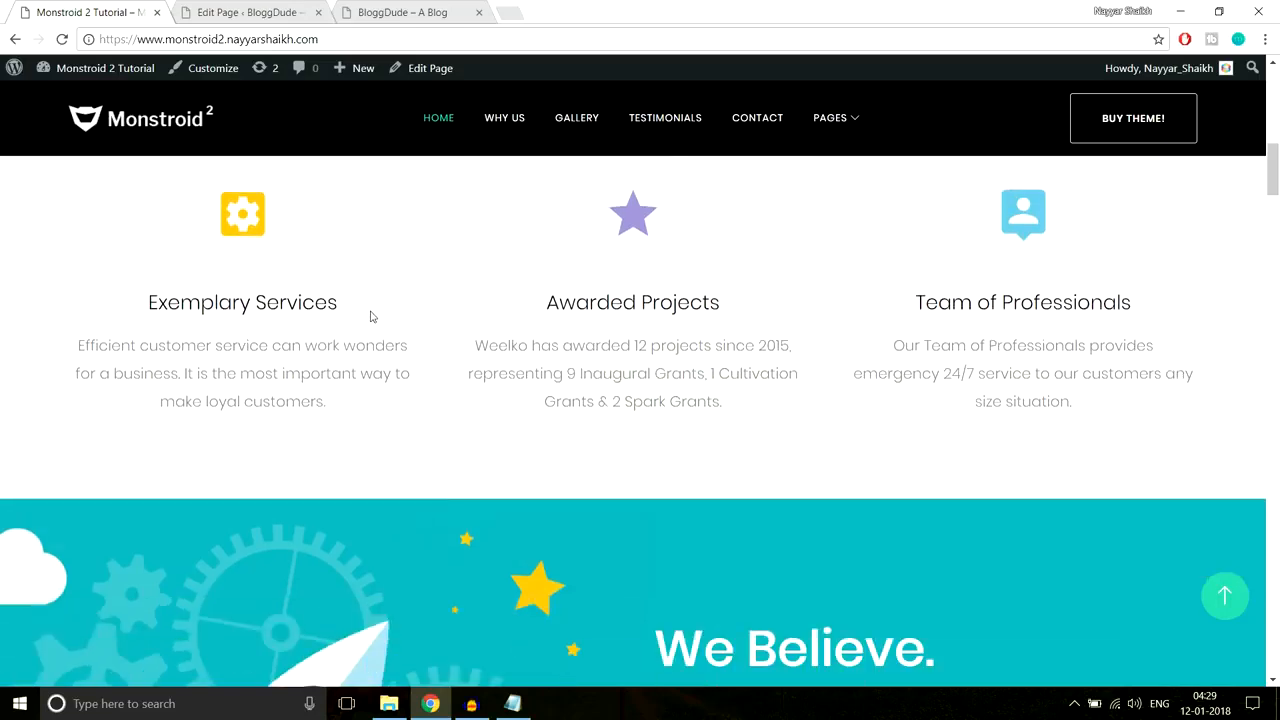
pyautogui.rightClick(256, 230)
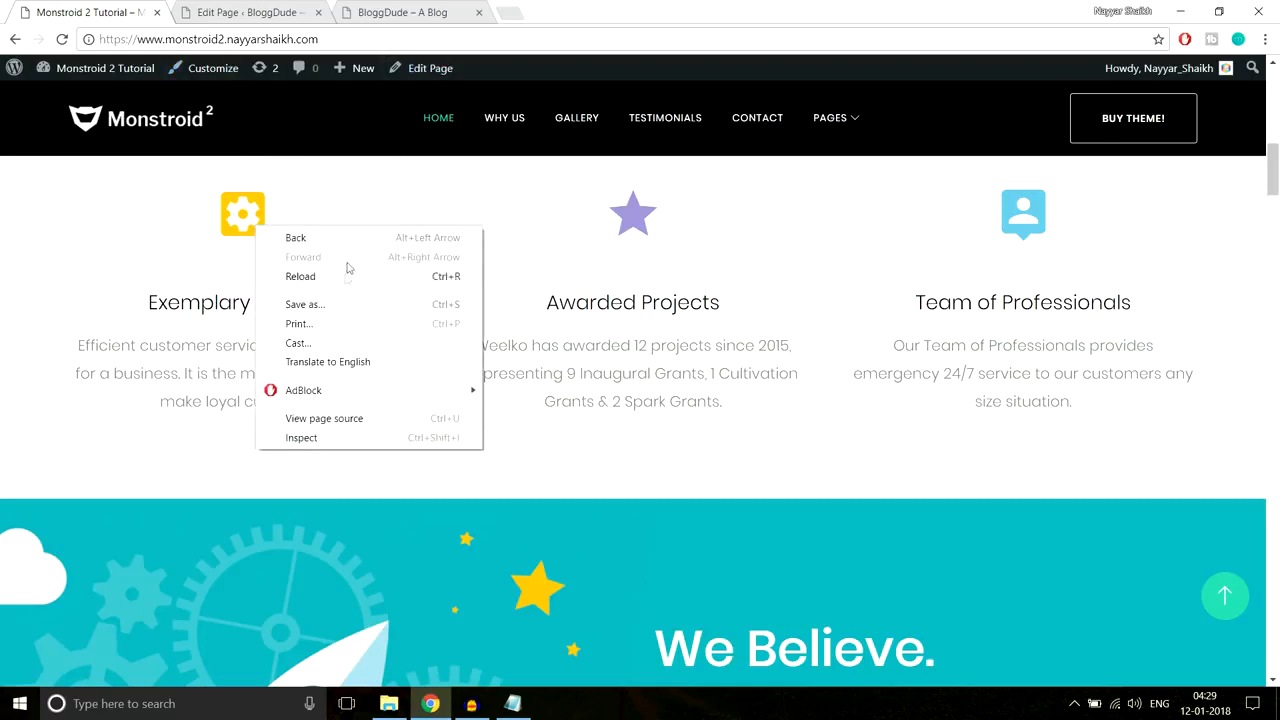
# Step: Inspect the demo's gear icon with DevTools docked to the bottom, showing its #f8c013 colour
pyautogui.click(334, 440)
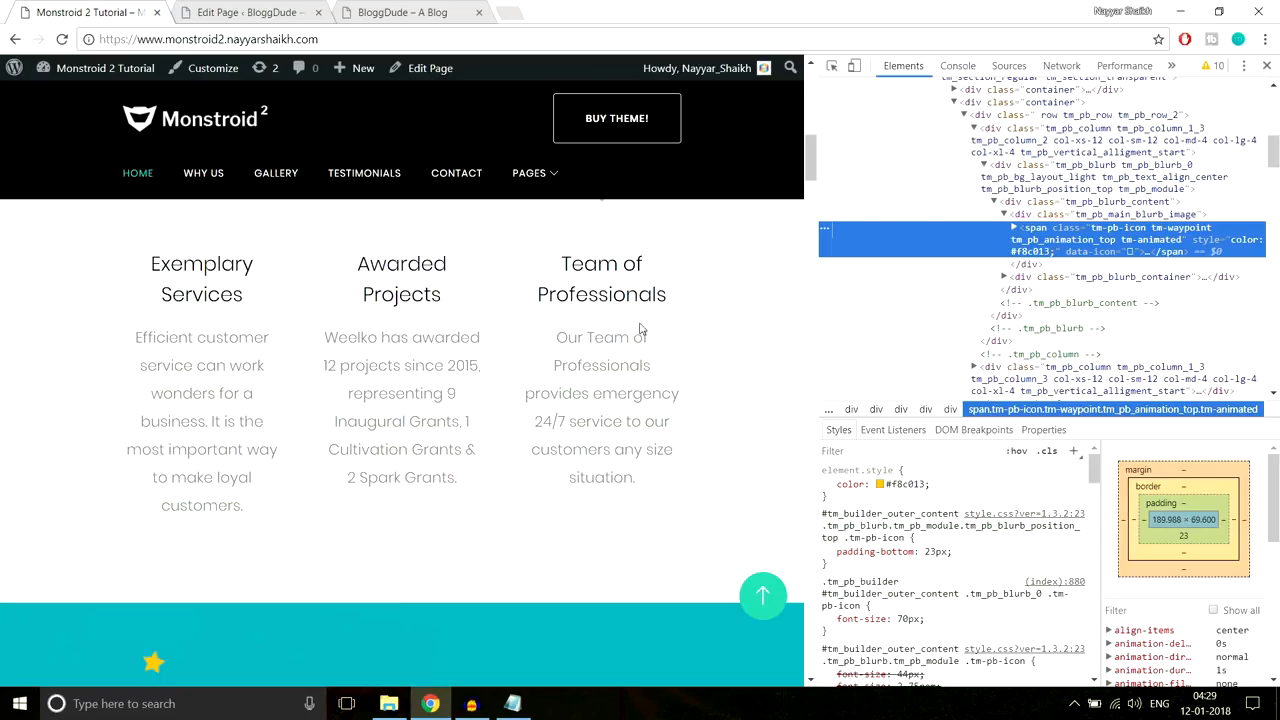
pyautogui.scroll(2, 640, 329)
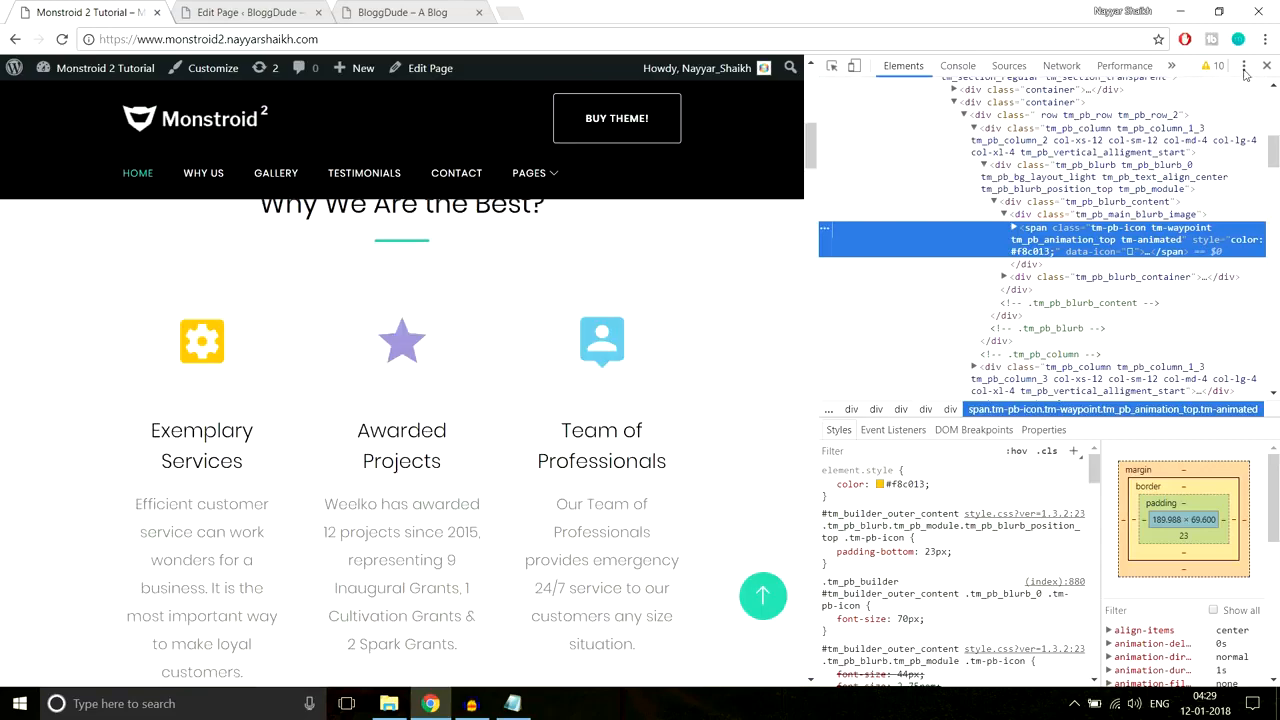
pyautogui.click(1244, 68)
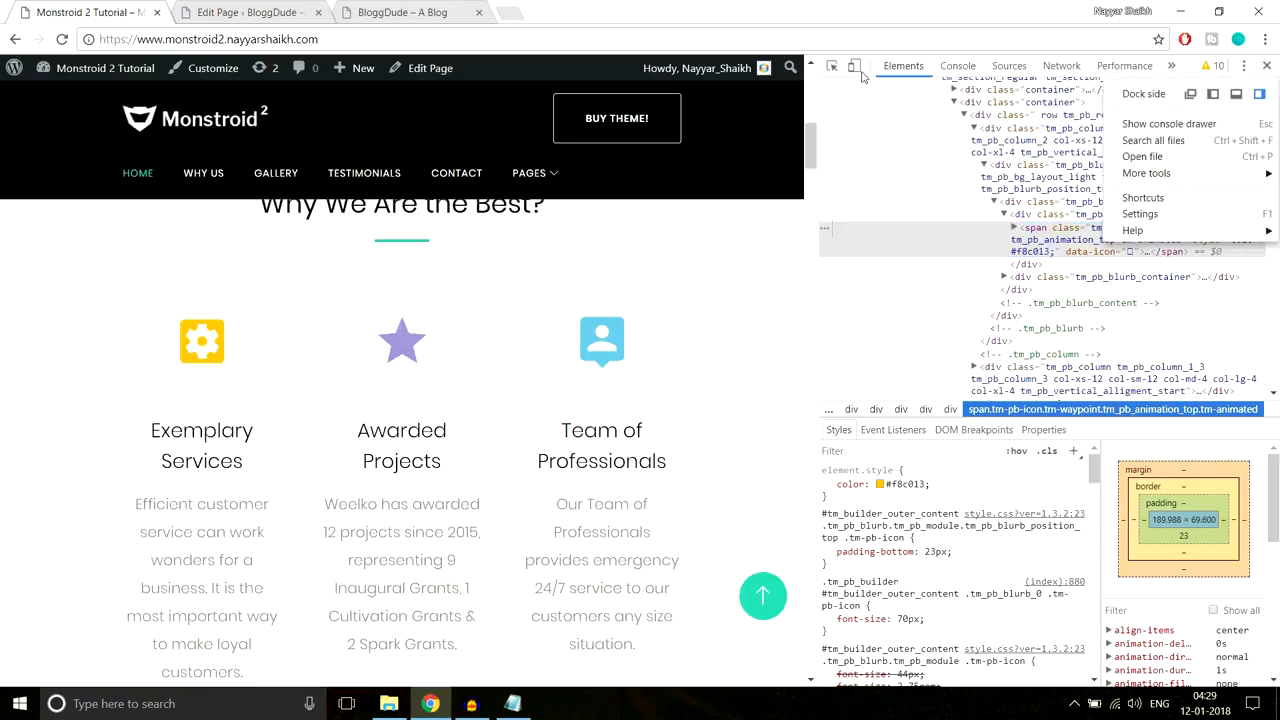
pyautogui.click(1236, 93)
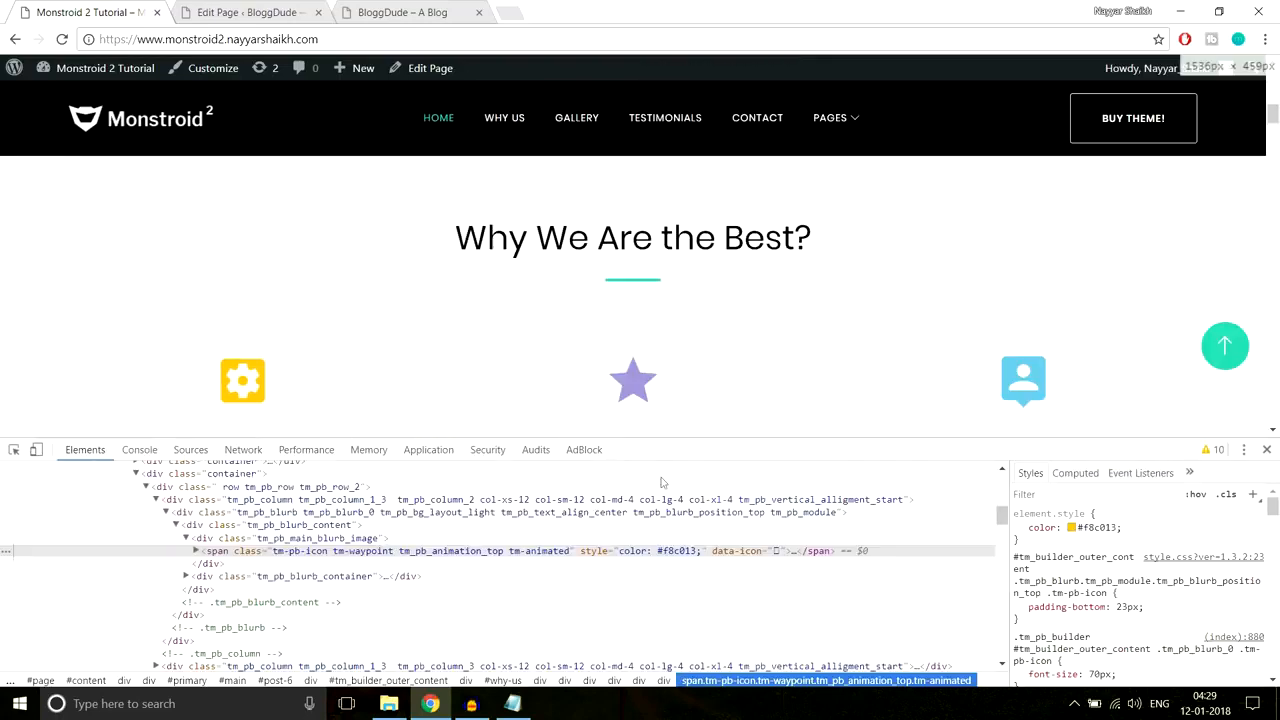
pyautogui.scroll(-2, 927, 353)
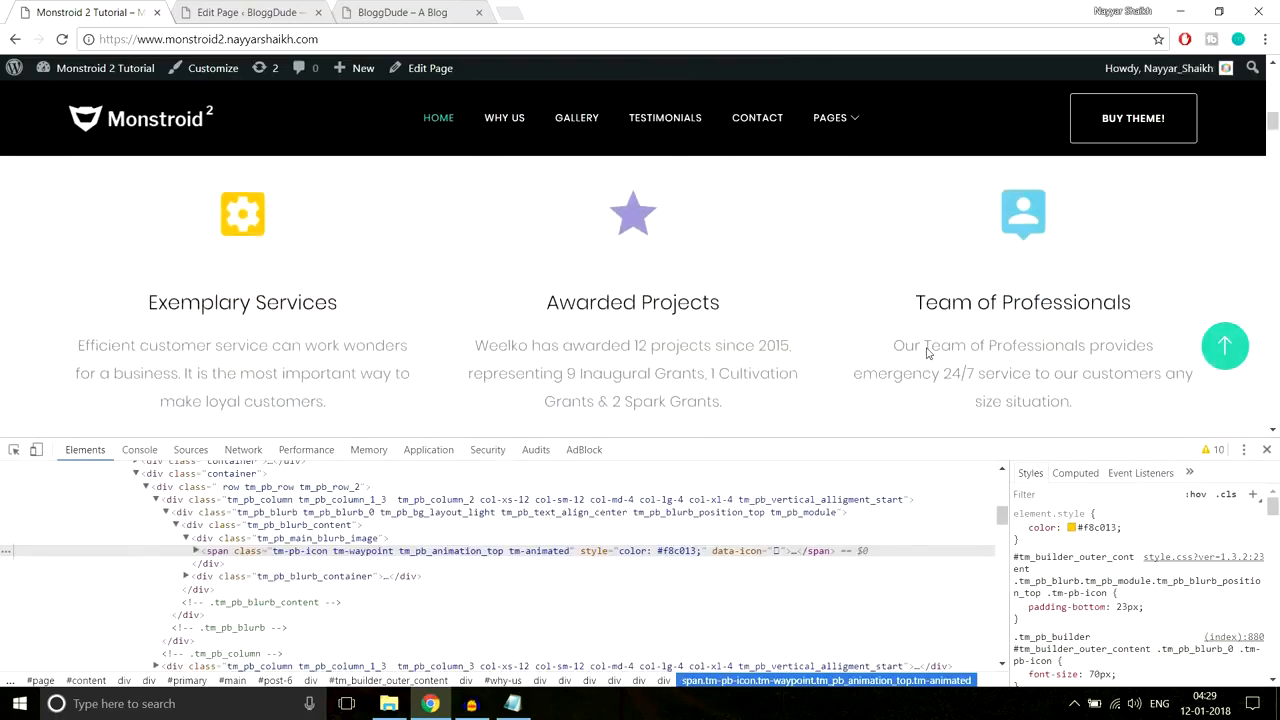
pyautogui.scroll(1, 927, 353)
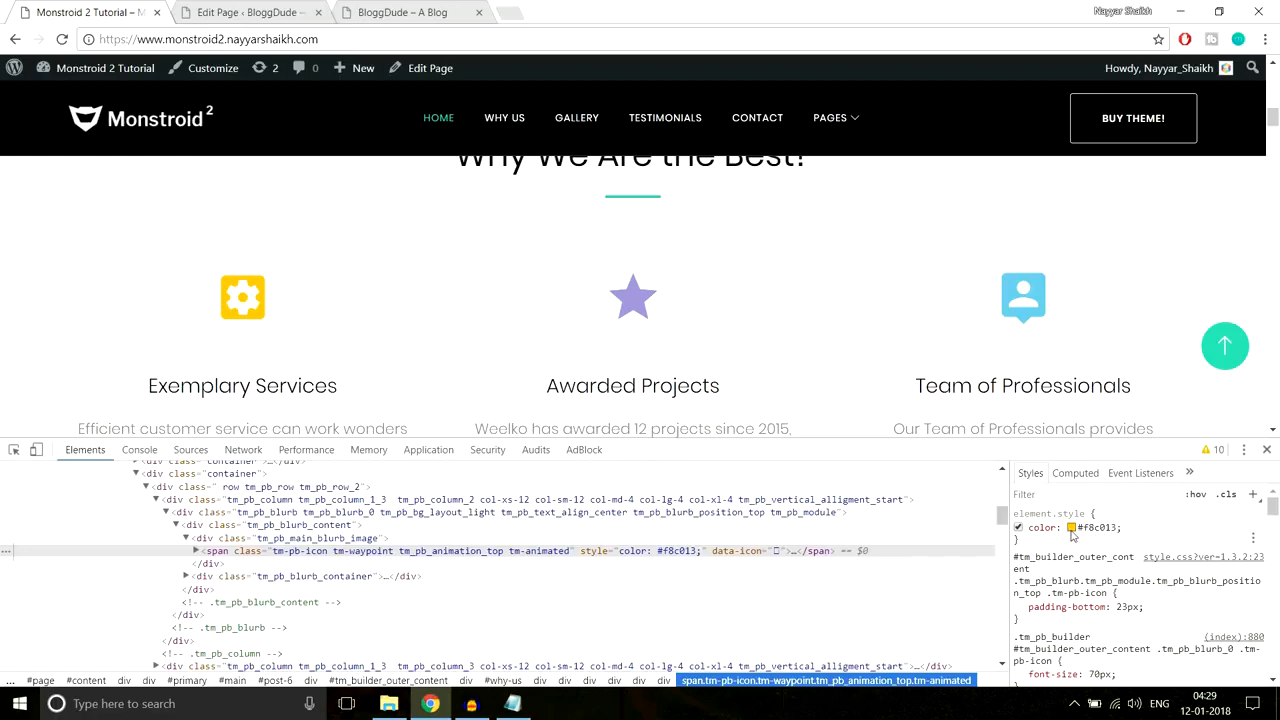
# Step: Set the blurb's icon colour to #f8c013, leaving Circle Icon off
pyautogui.click(1100, 530)
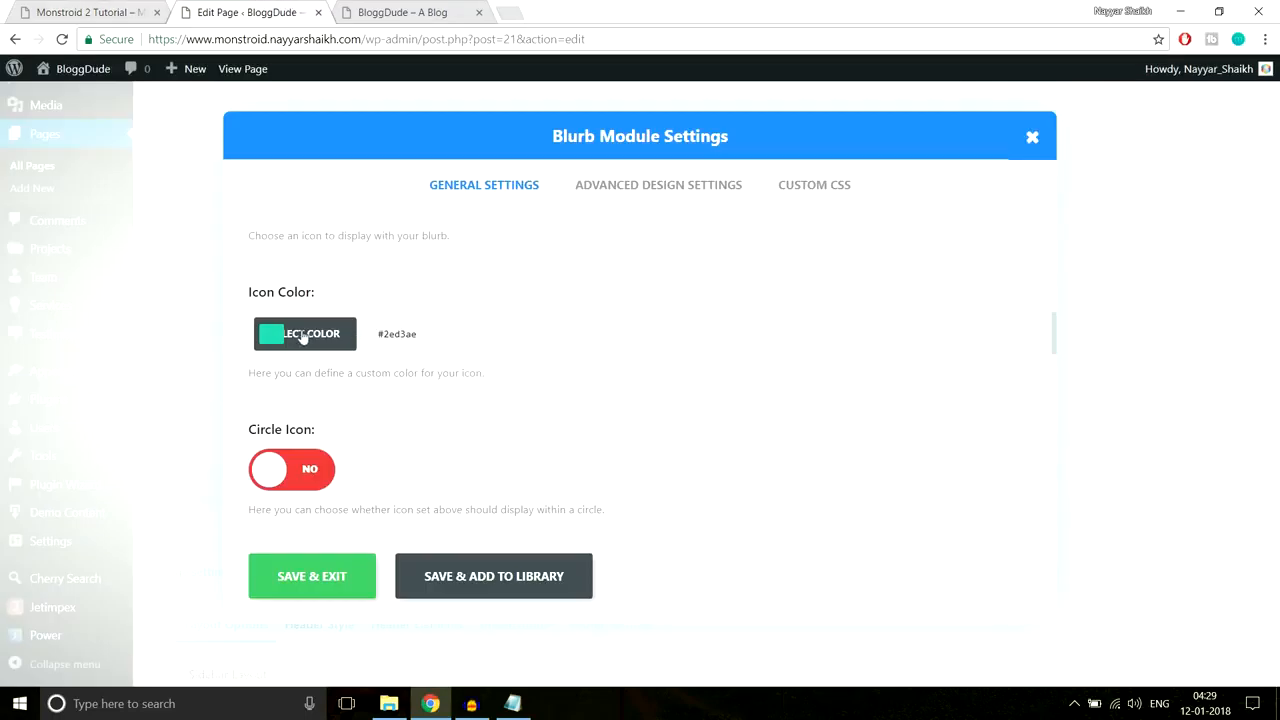
pyautogui.click(281, 335)
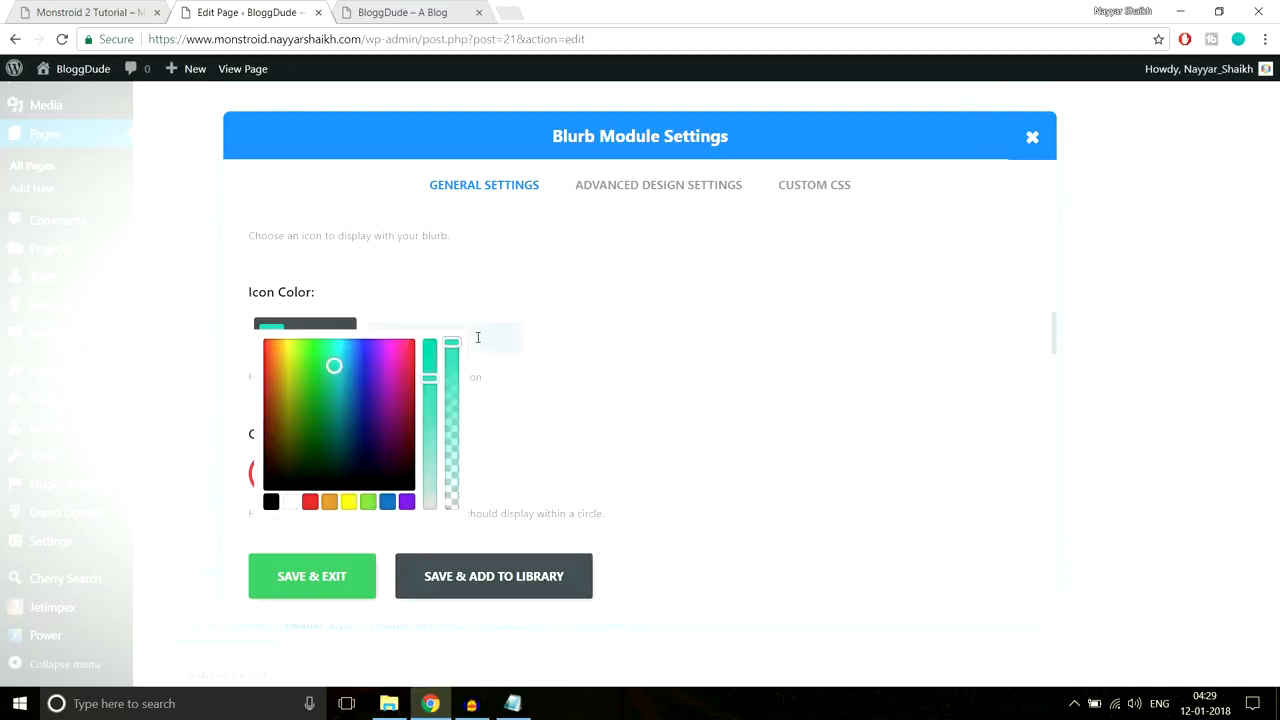
pyautogui.hotkey('ctrl', 'v')
pyautogui.scroll(-1, 606, 340)
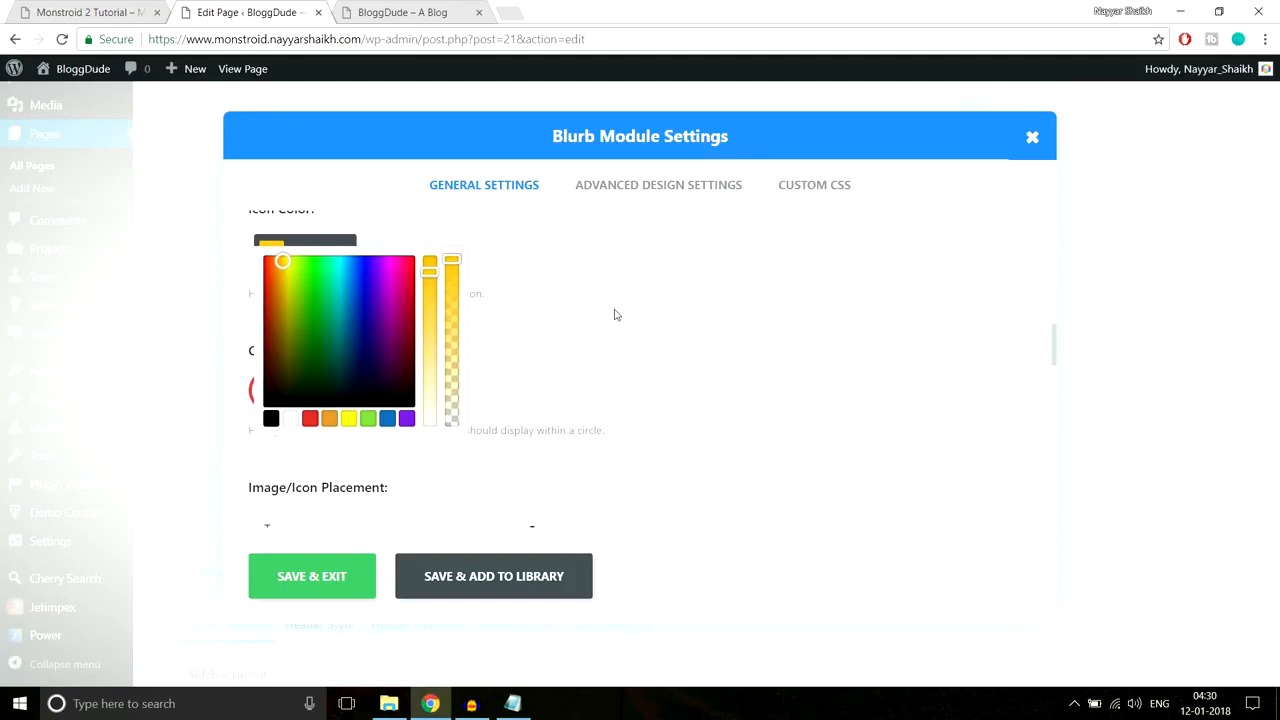
pyautogui.click(616, 318)
pyautogui.scroll(1, 480, 342)
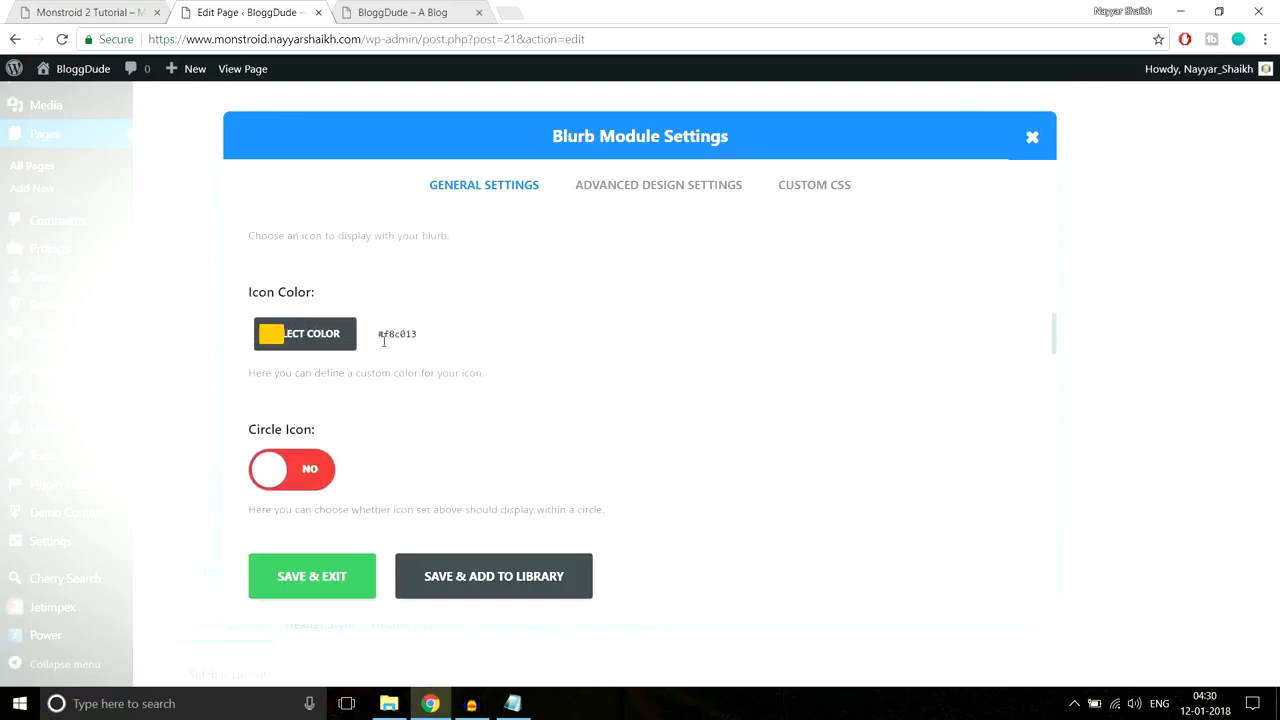
pyautogui.scroll(-1, 340, 406)
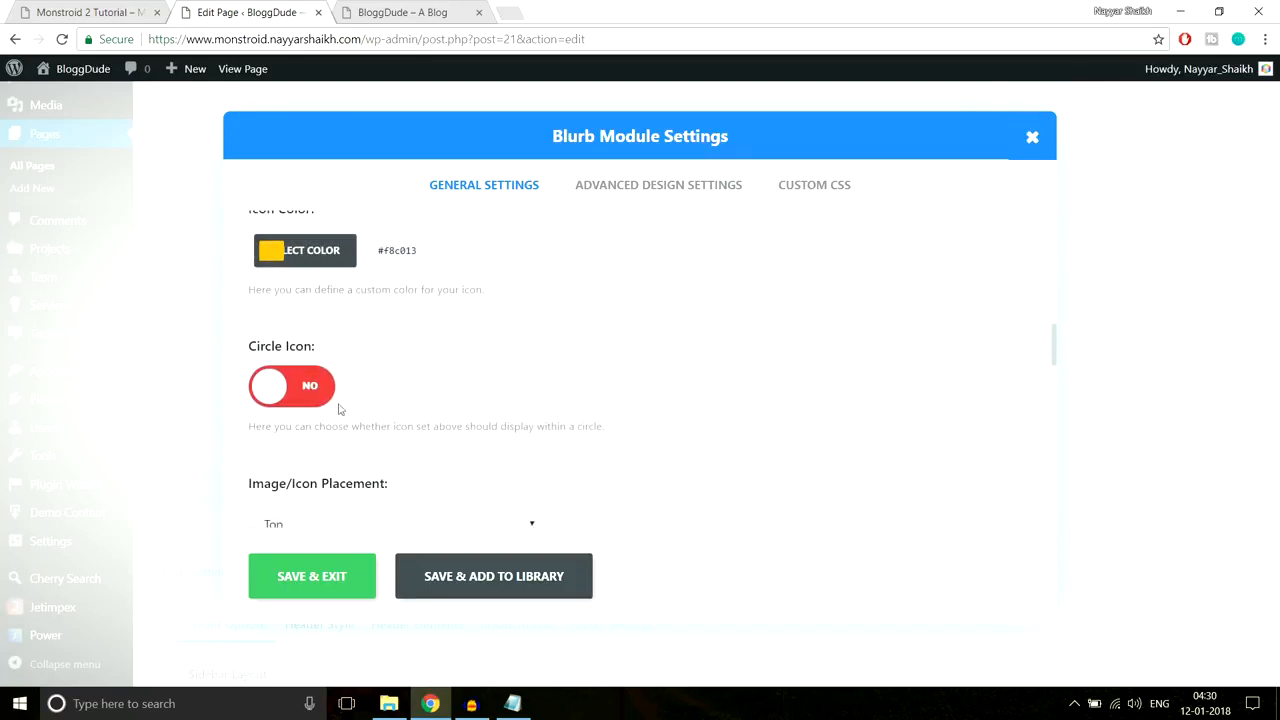
pyautogui.click(271, 386)
pyautogui.click(271, 386)
pyautogui.scroll(-1, 637, 390)
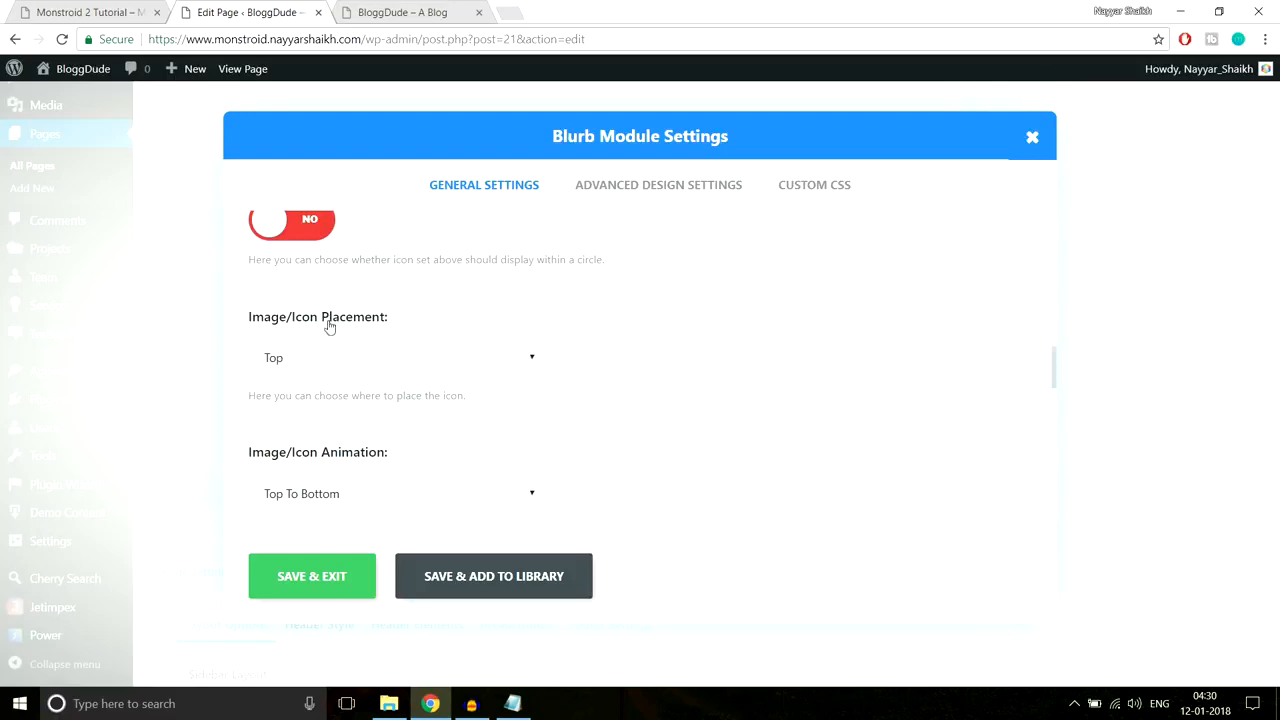
# Step: Close DevTools on the live site tab and go back to the blurb settings
pyautogui.click(136, 8)
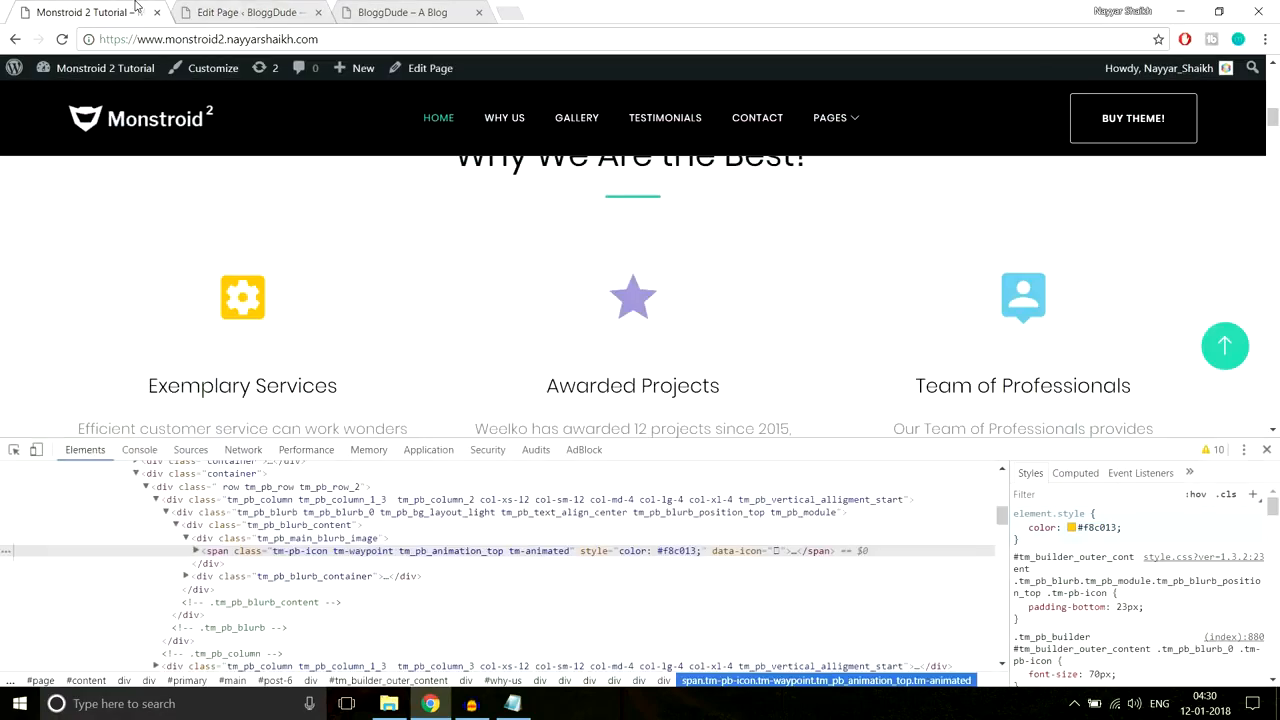
pyautogui.click(1266, 449)
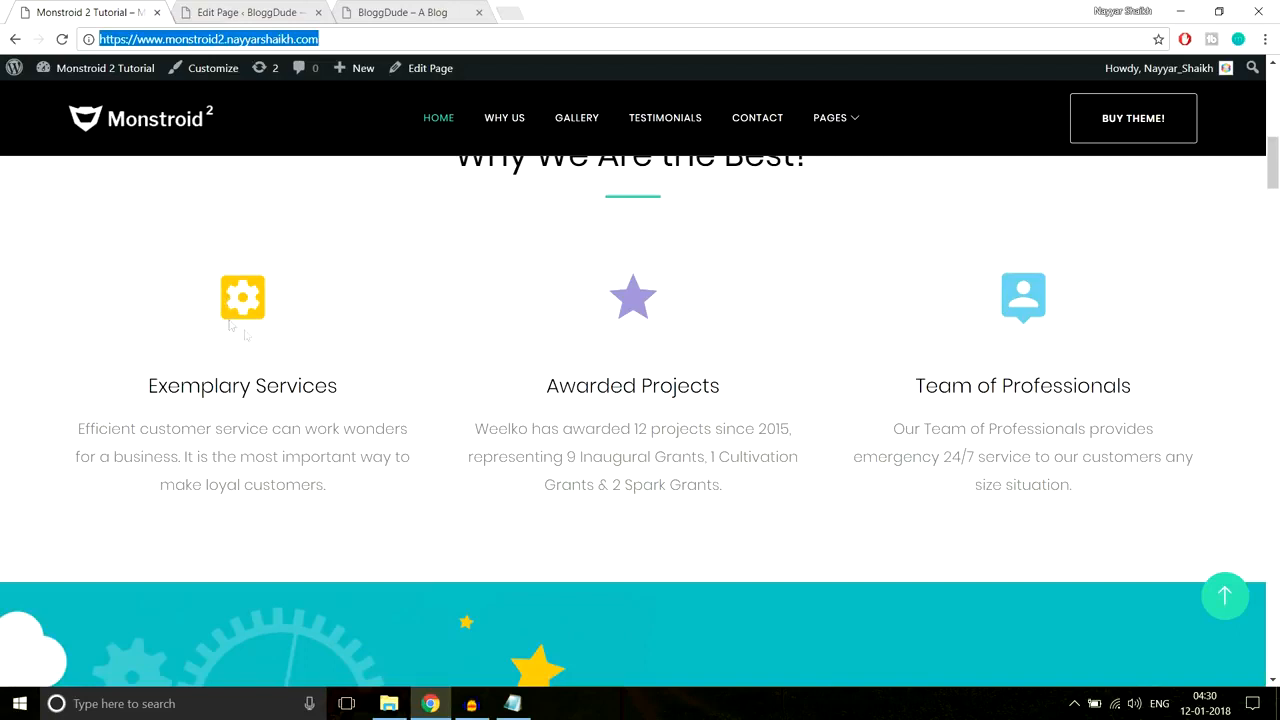
pyautogui.click(255, 10)
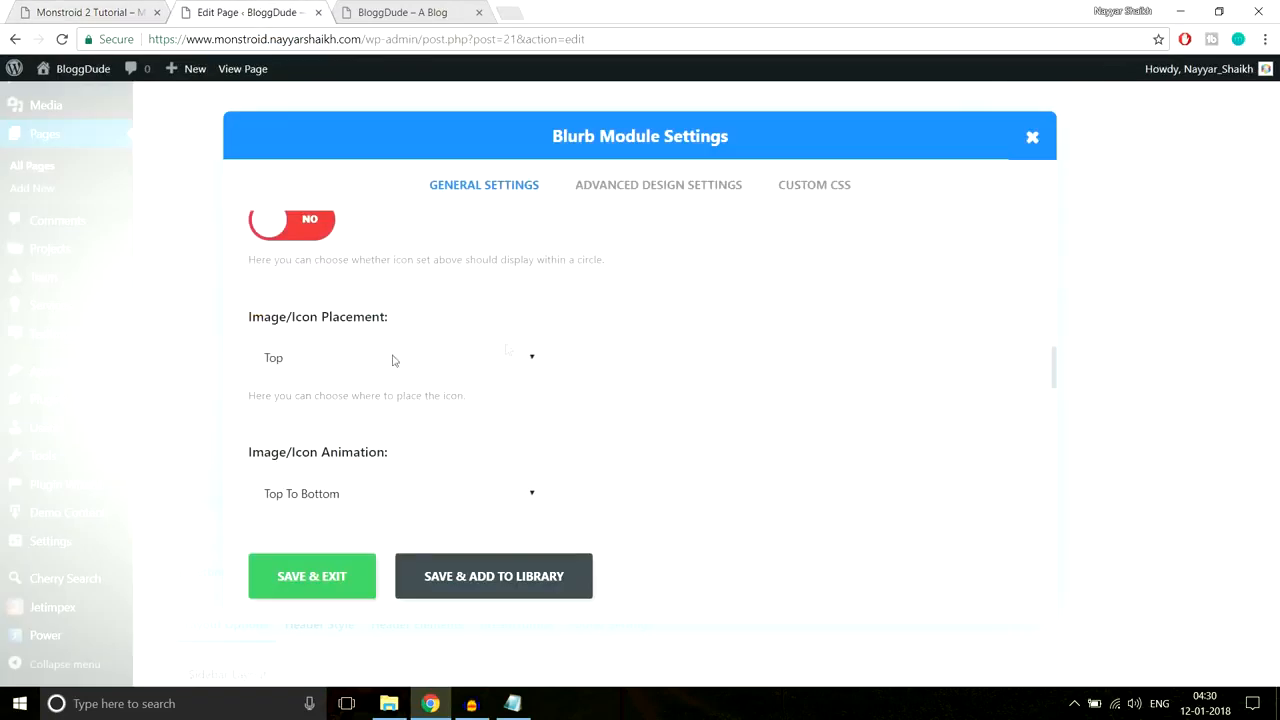
pyautogui.scroll(-2, 736, 409)
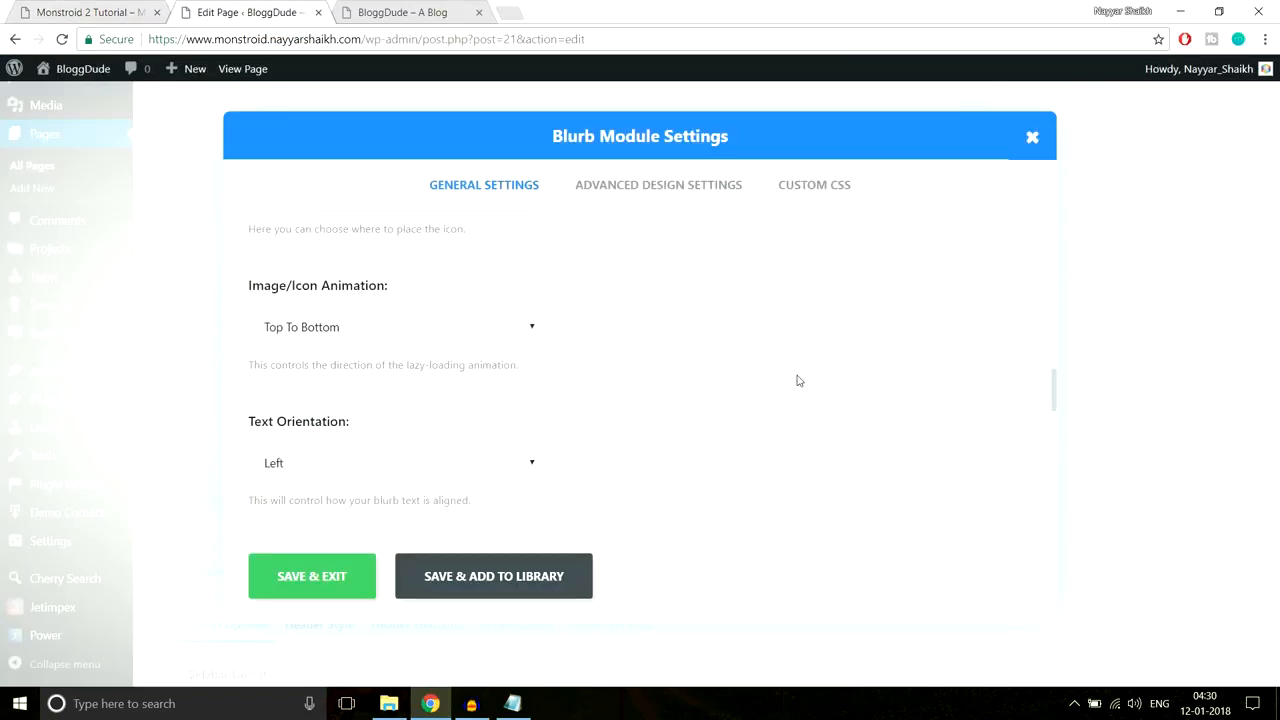
# Step: Change the blurb's Image/Icon Animation from Top To Bottom to Left To Right
pyautogui.click(382, 329)
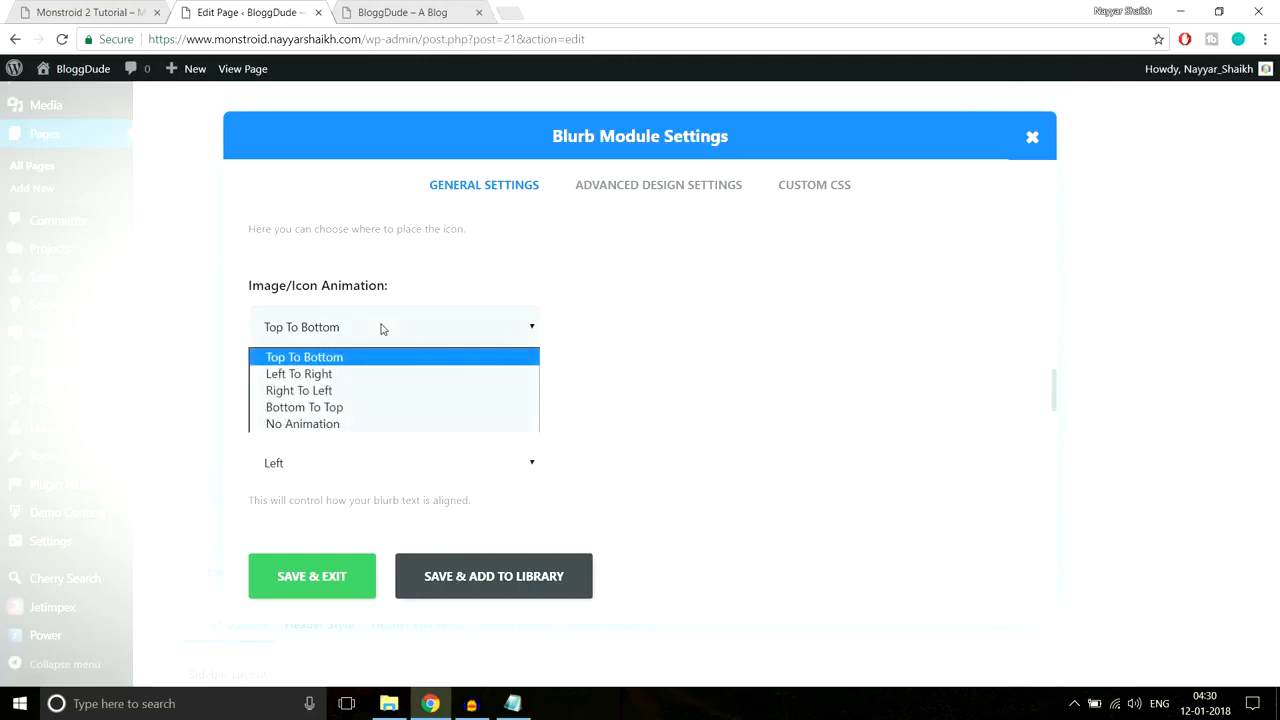
pyautogui.click(329, 377)
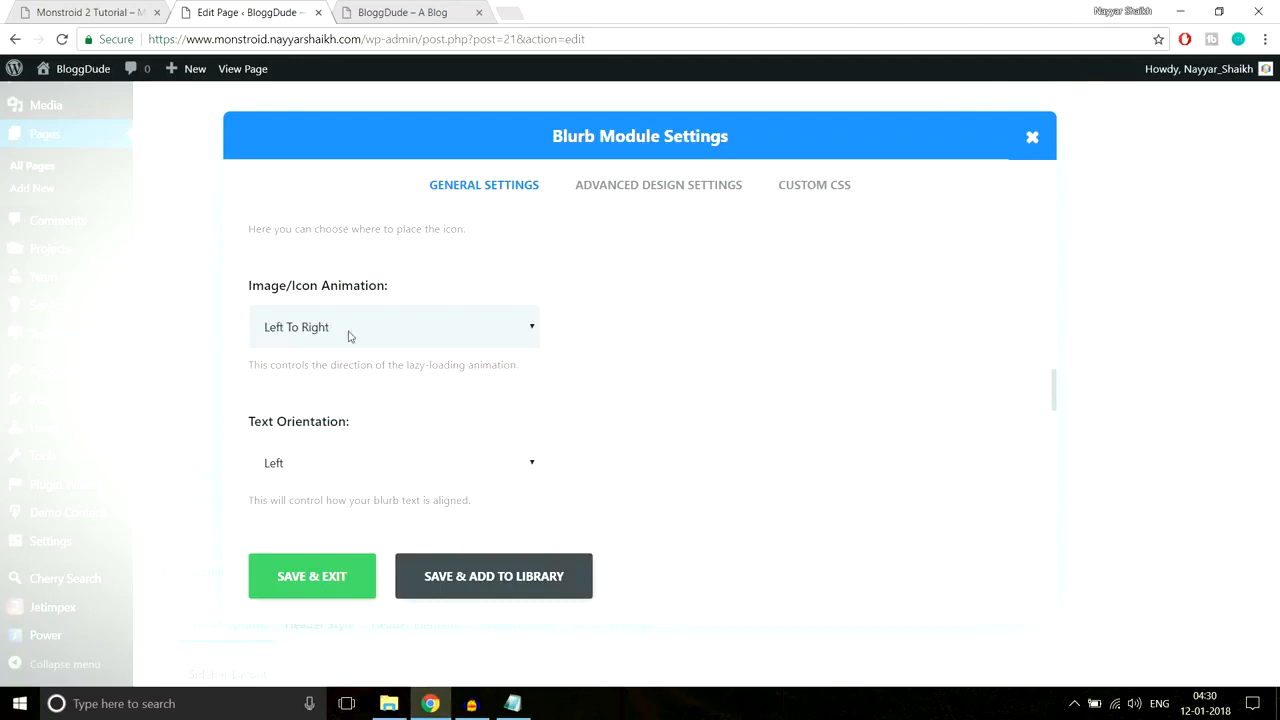
pyautogui.click(120, 12)
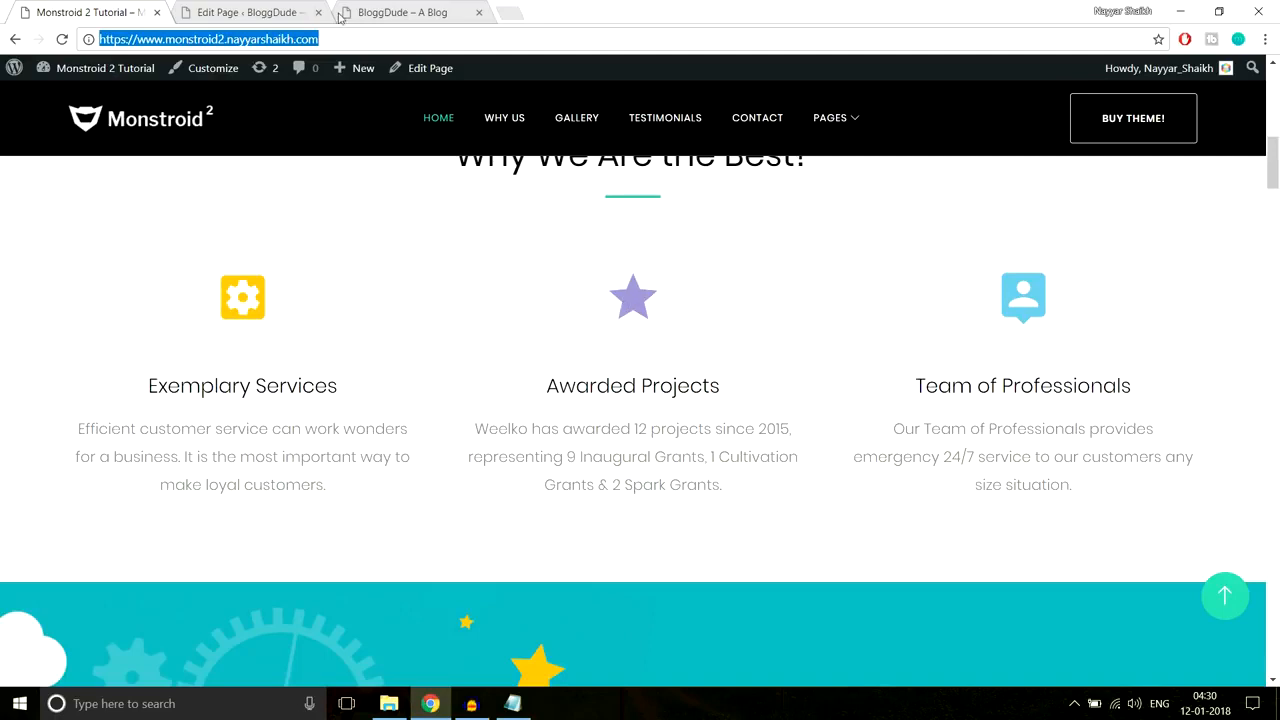
pyautogui.click(238, 13)
pyautogui.scroll(-1, 813, 380)
pyautogui.click(416, 394)
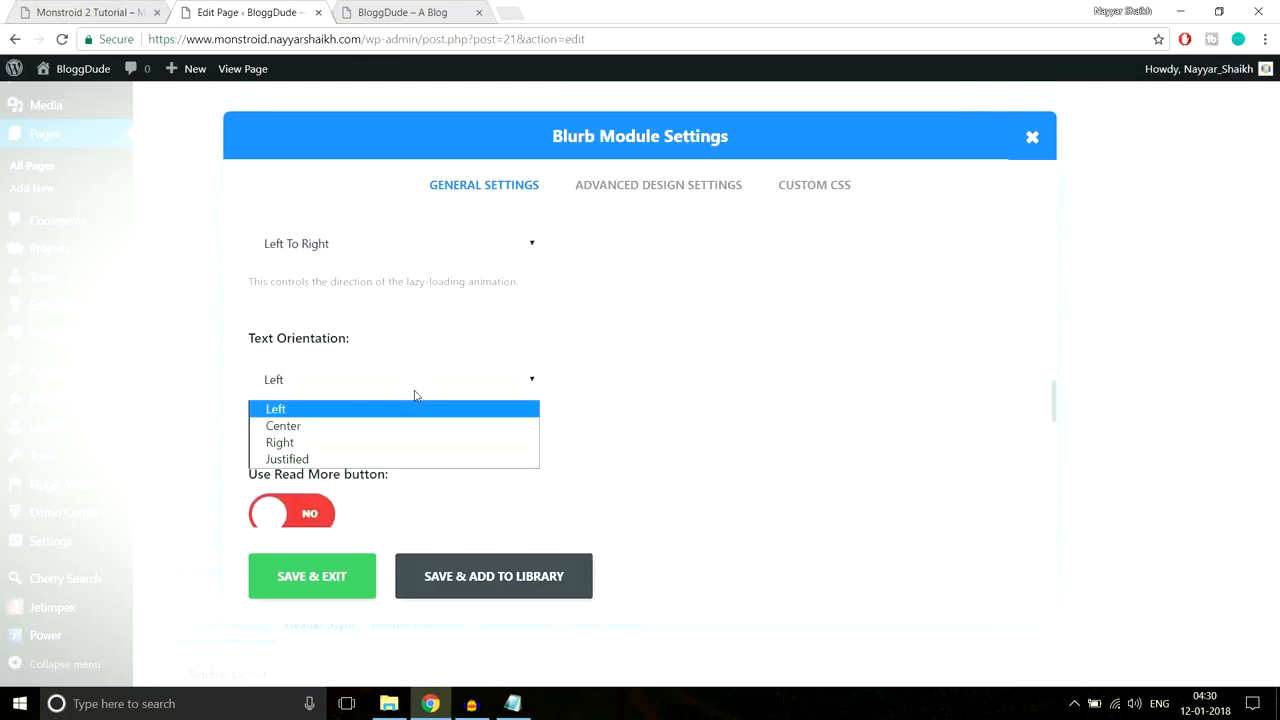
# Step: Set the blurb's Text Orientation to Center
pyautogui.click(372, 424)
pyautogui.click(128, 8)
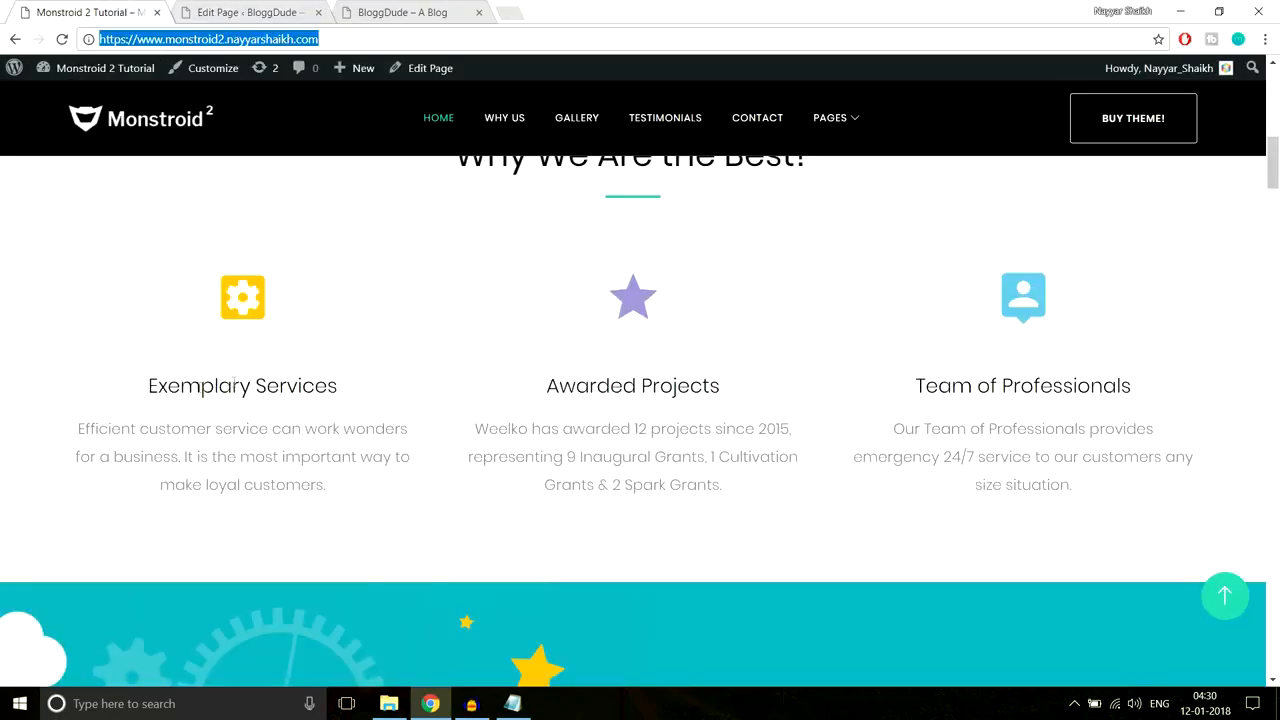
pyautogui.moveTo(157, 374); pyautogui.dragTo(393, 522)
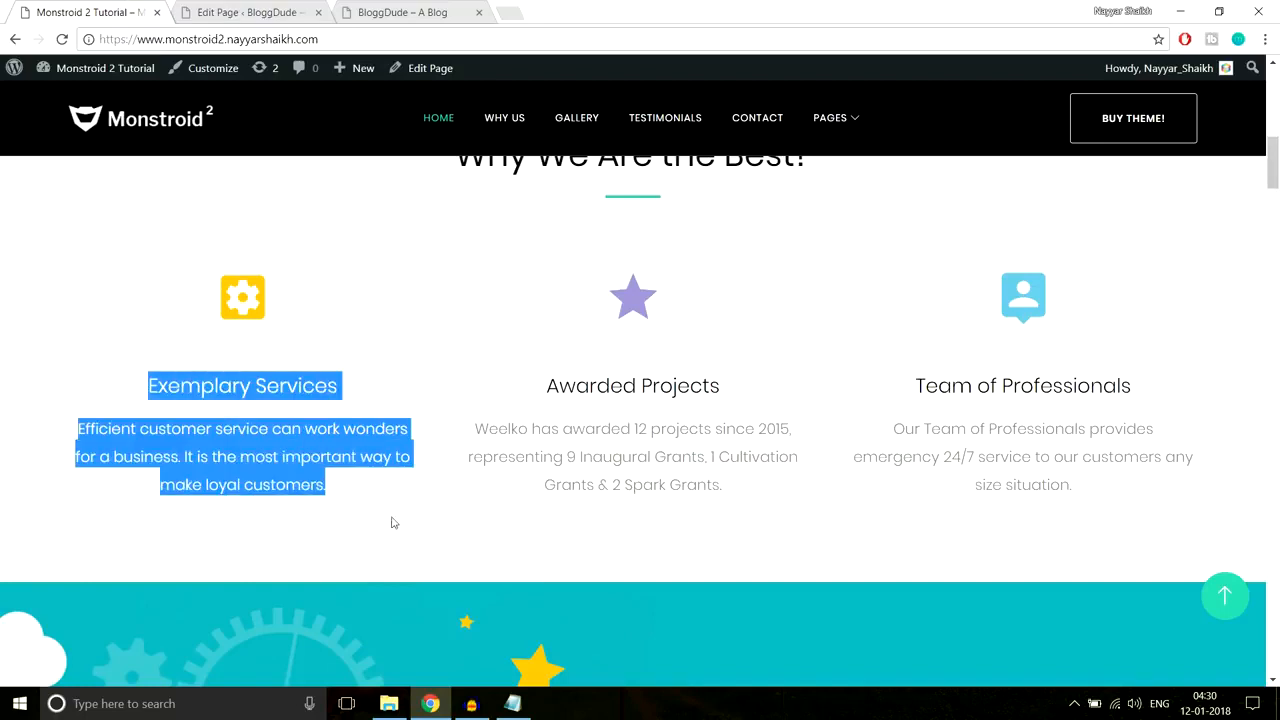
pyautogui.click(393, 520)
pyautogui.click(290, 12)
pyautogui.scroll(-1, 668, 298)
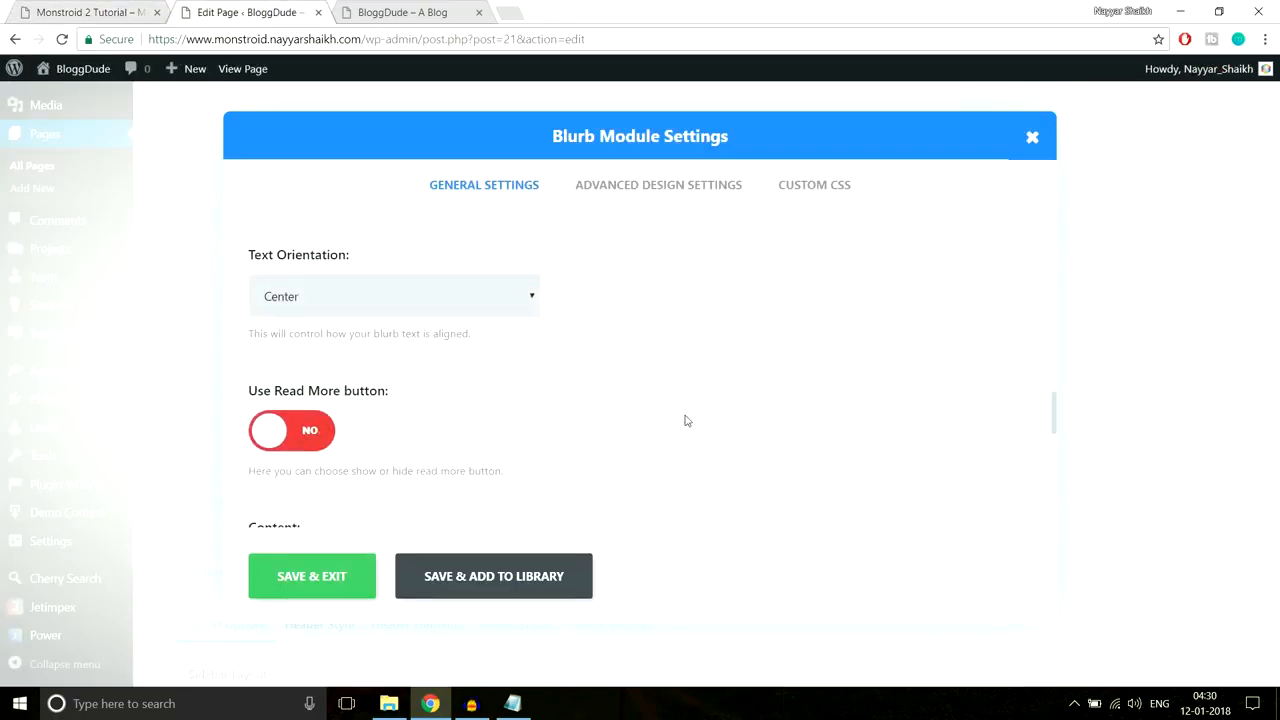
pyautogui.scroll(-2, 683, 420)
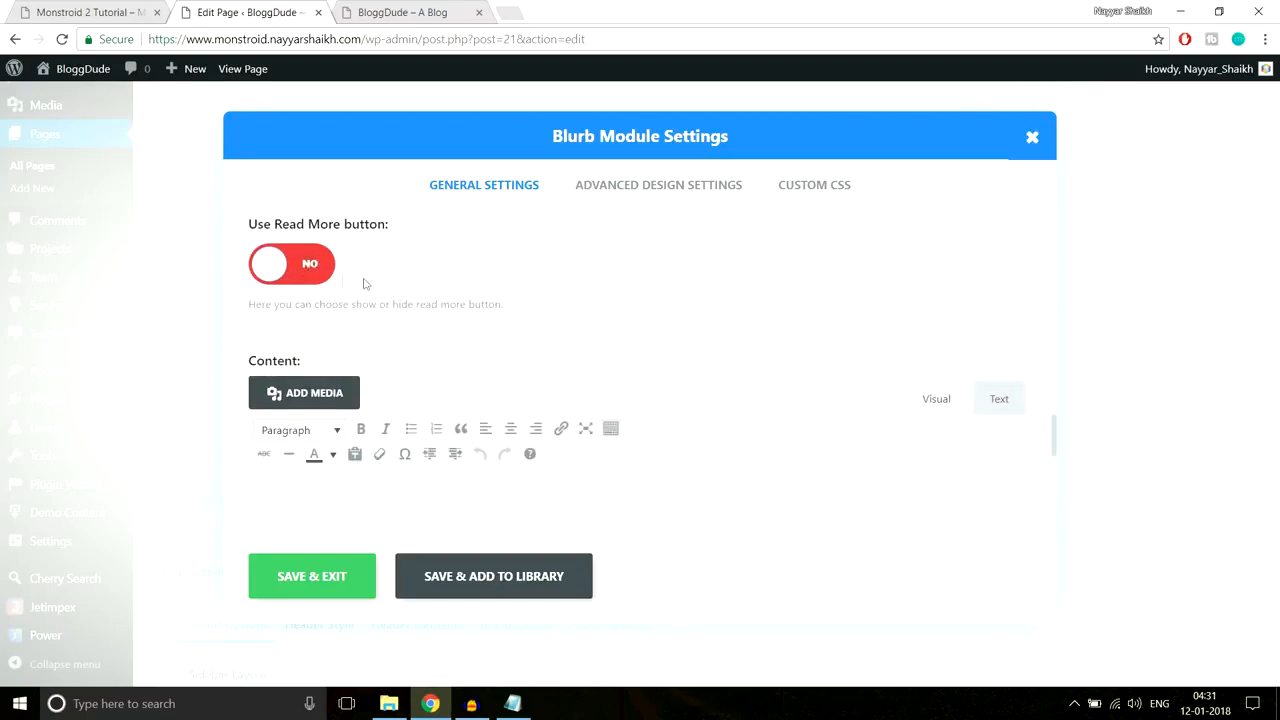
pyautogui.scroll(-1, 651, 260)
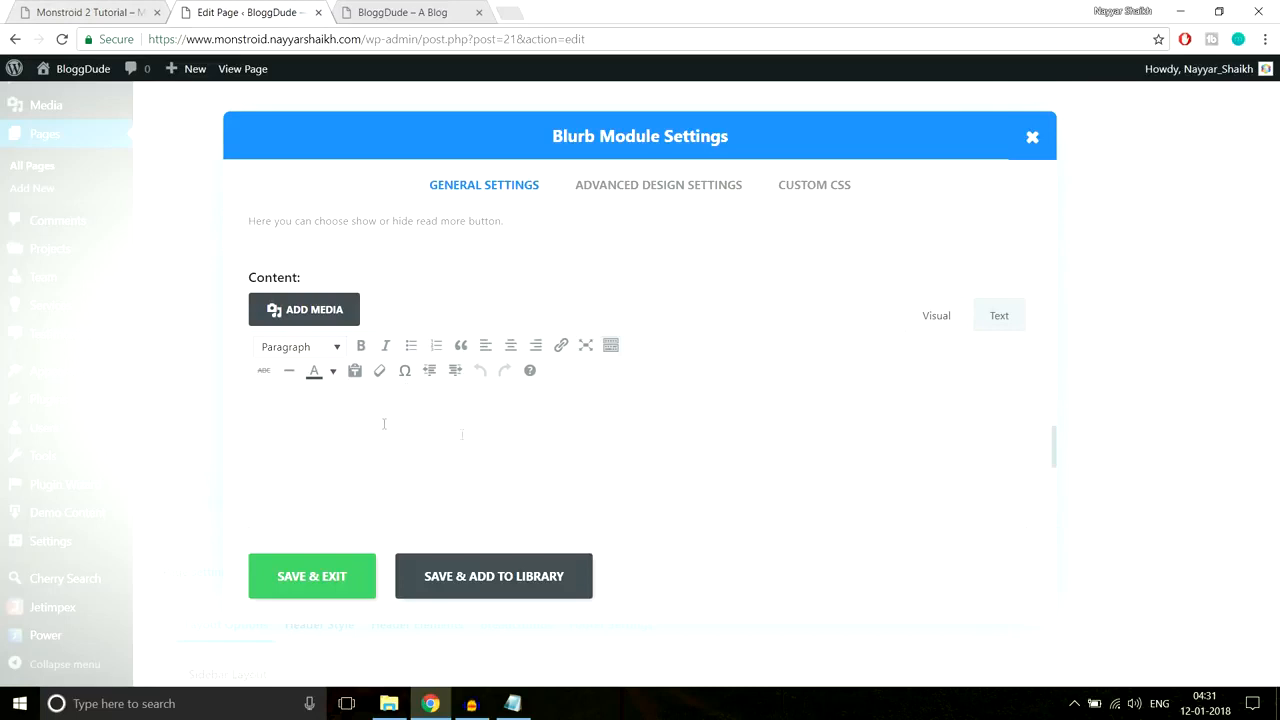
# Step: Paste the demo's 'Efficient customer service can work wonders…' paragraph into the blurb Content
pyautogui.click(117, 10)
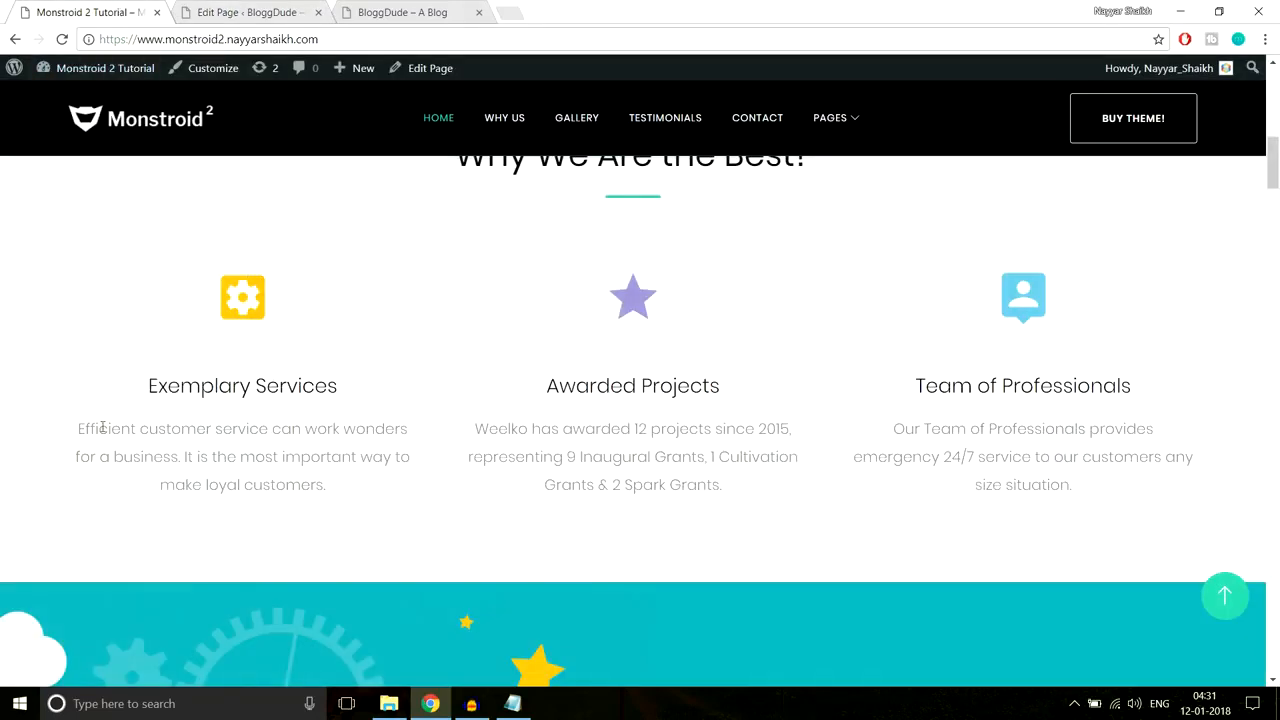
pyautogui.moveTo(79, 421); pyautogui.dragTo(388, 502)
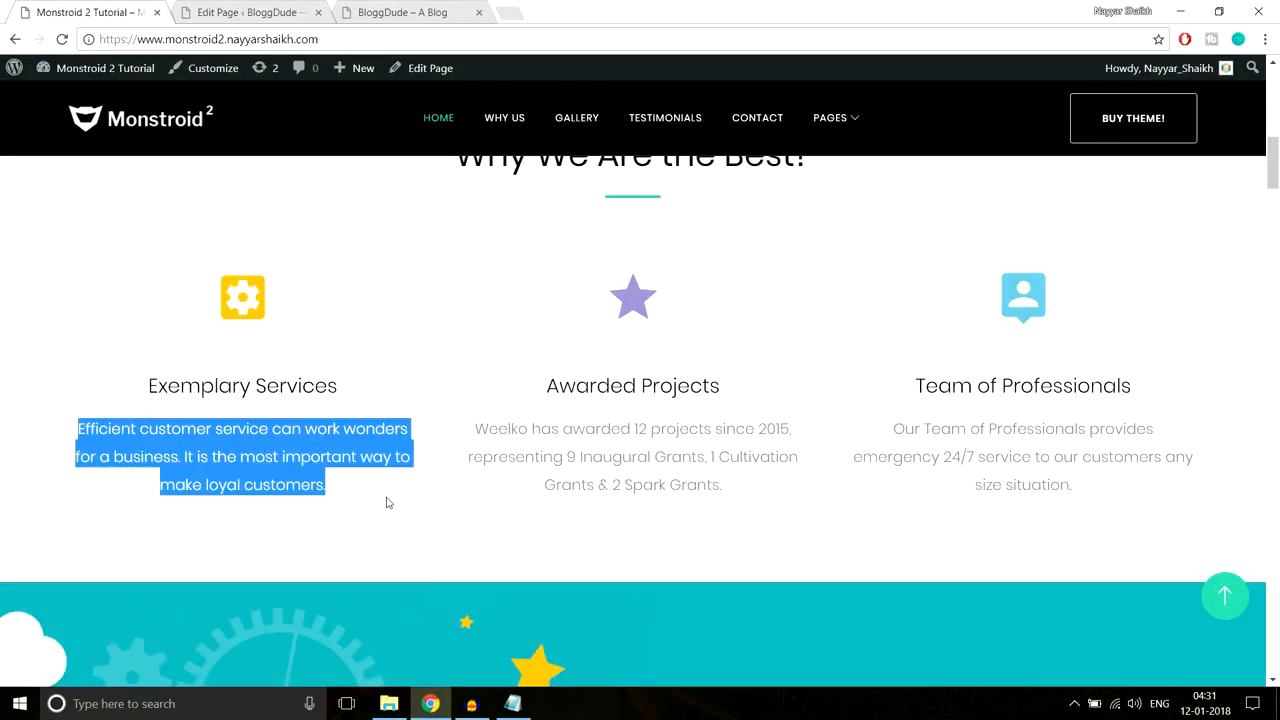
pyautogui.hotkey('ctrl', 'c')
pyautogui.click(278, 10)
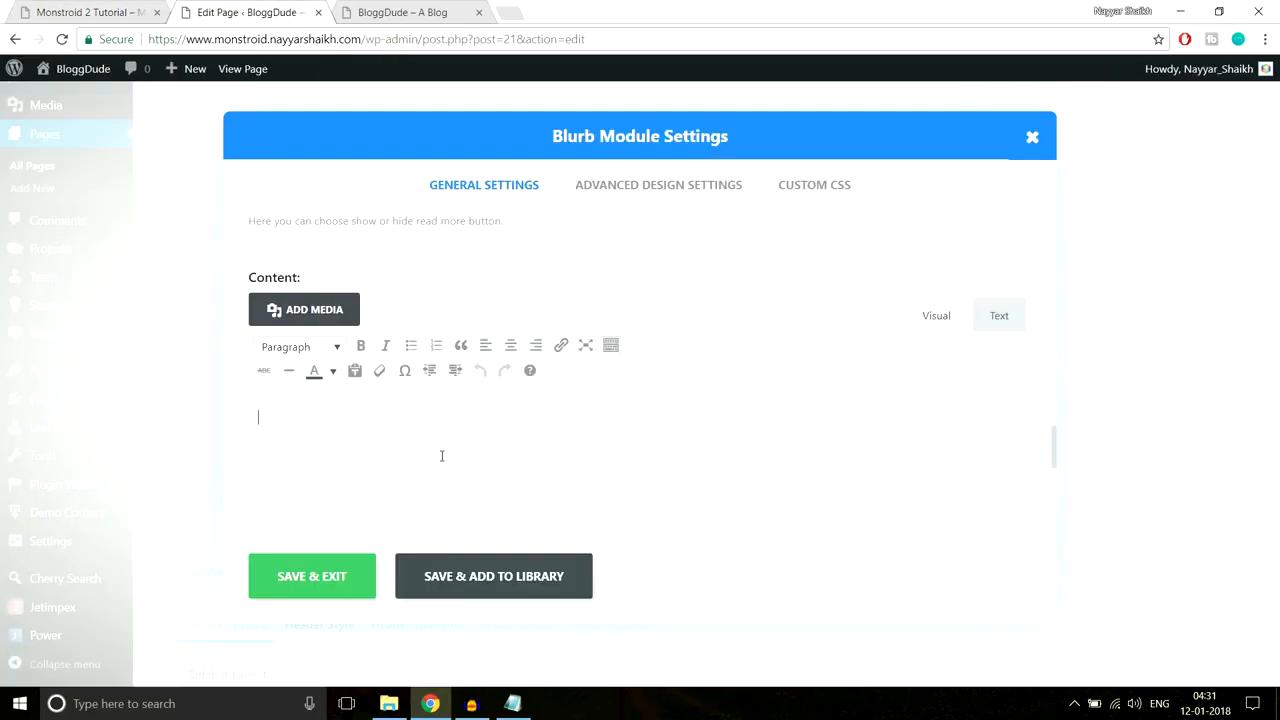
pyautogui.hotkey('ctrl', 'v')
pyautogui.moveTo(928, 418); pyautogui.dragTo(214, 425)
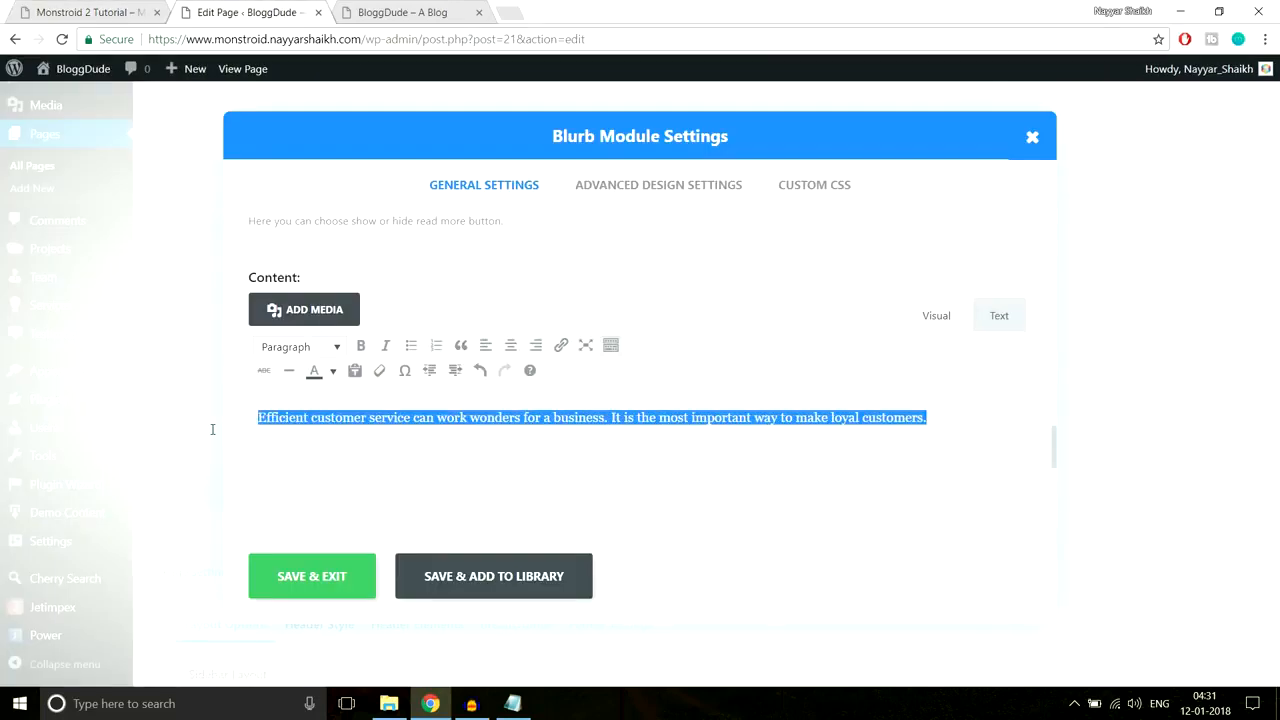
pyautogui.click(305, 356)
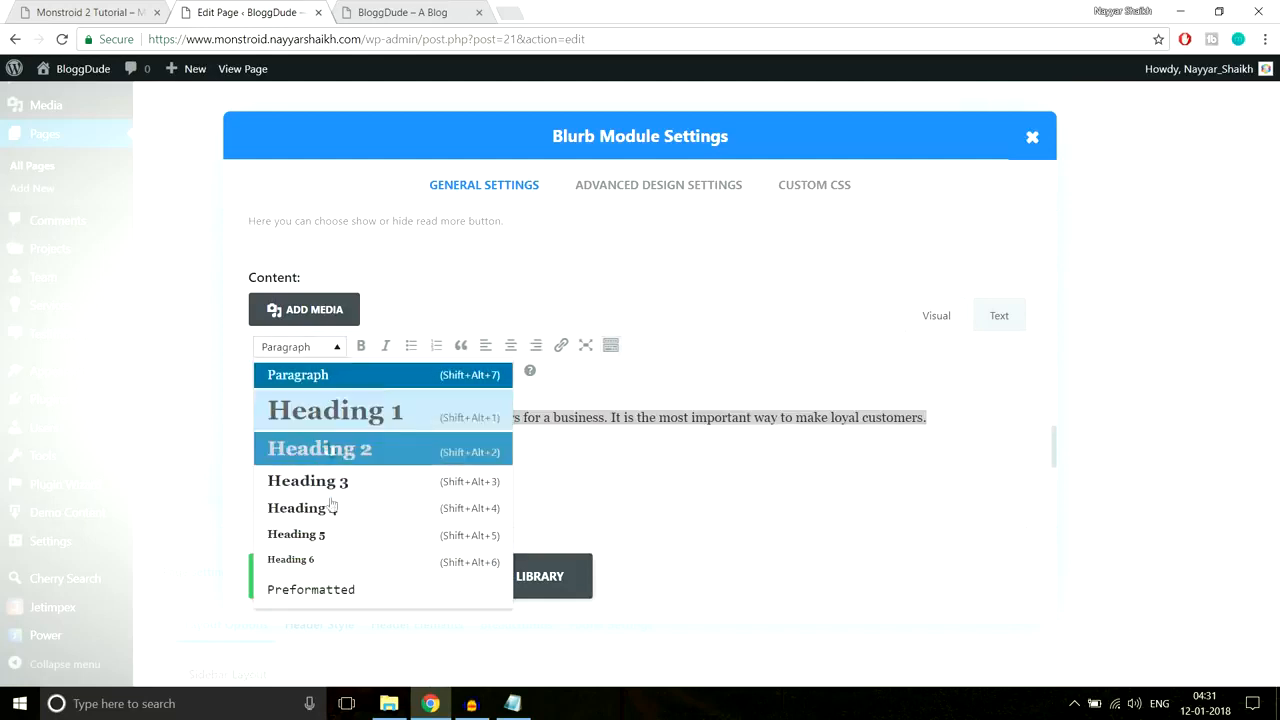
pyautogui.click(332, 347)
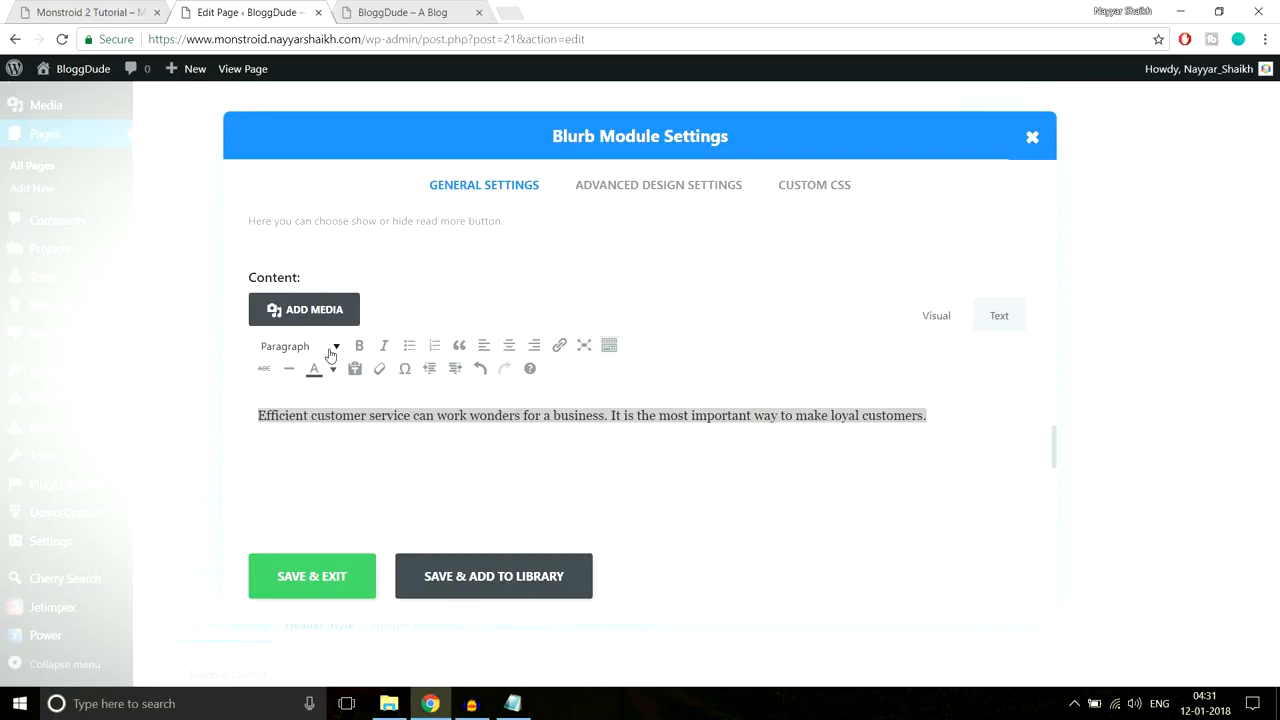
pyautogui.click(95, 8)
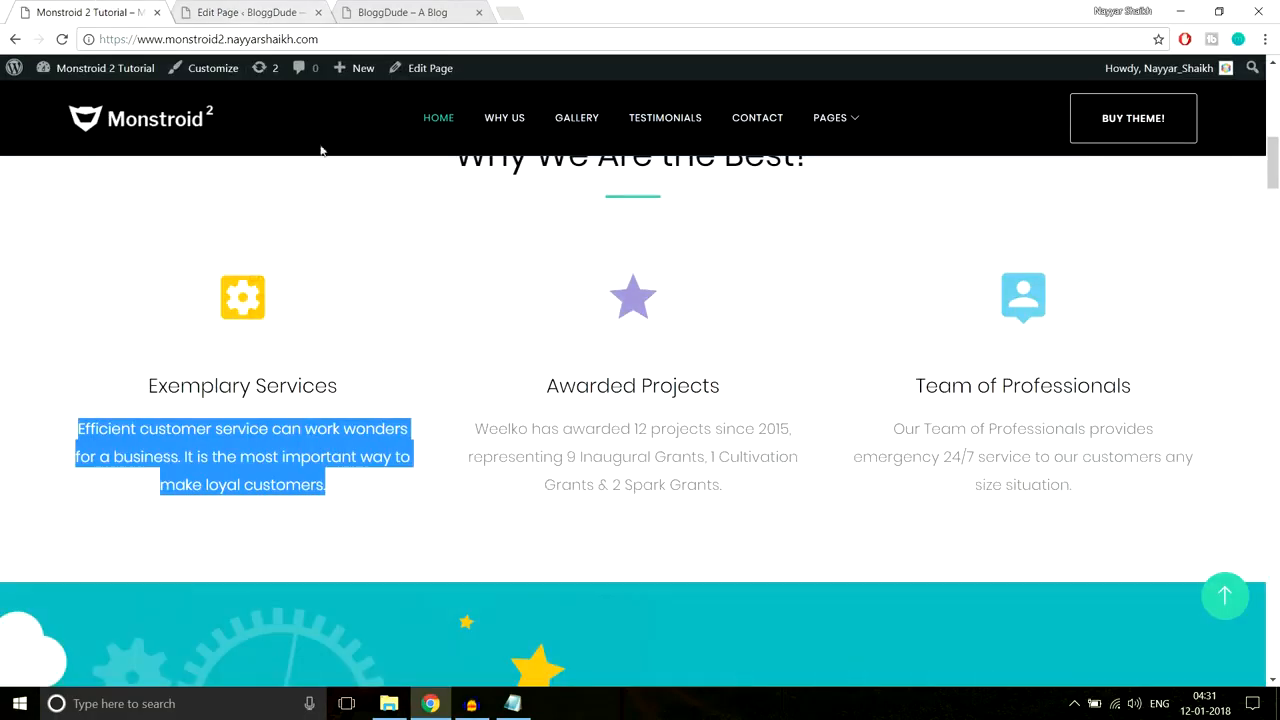
pyautogui.click(391, 390)
pyautogui.hotkey('ctrl', 'Tab')
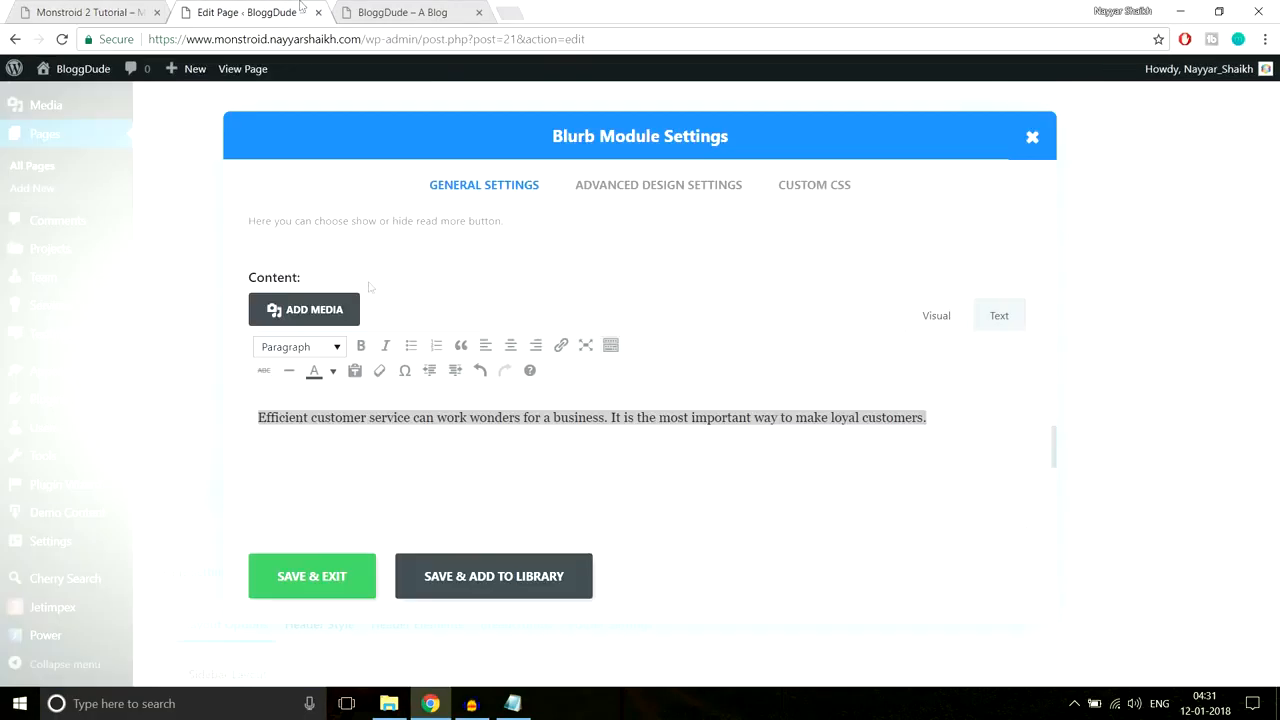
# Step: Save the blurb's settings and update the homepage
pyautogui.click(341, 576)
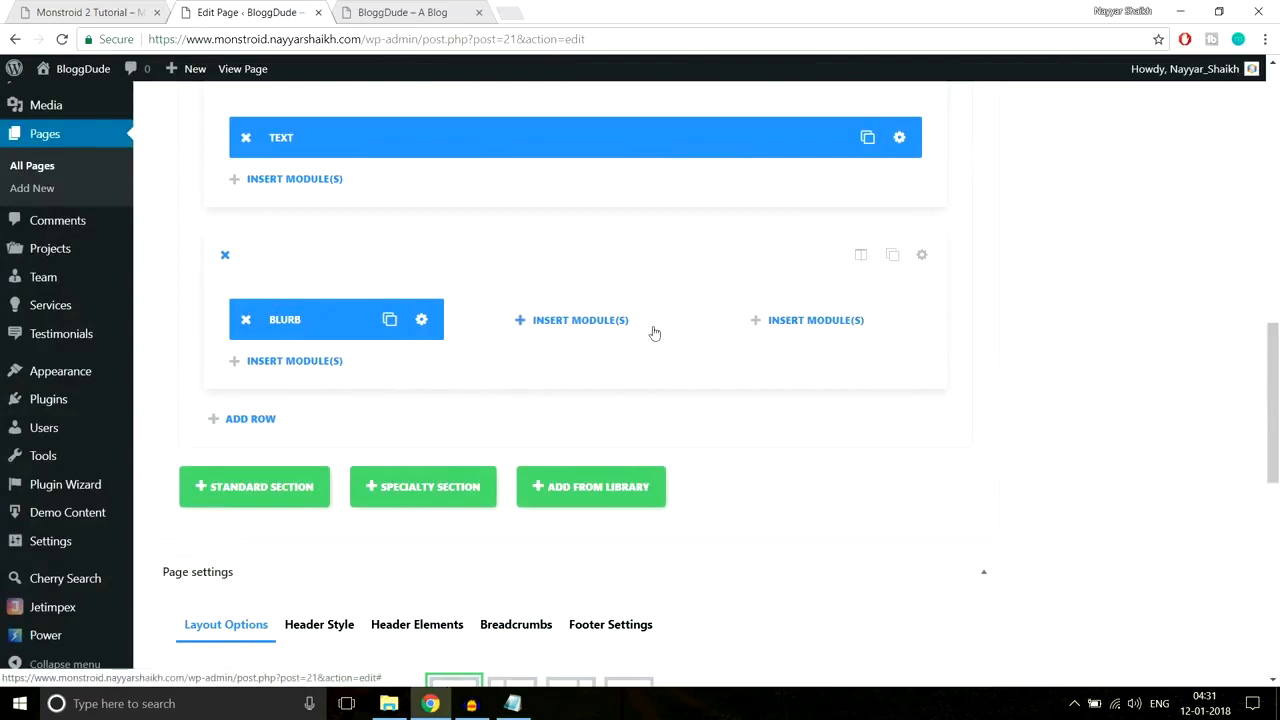
pyautogui.moveTo(1276, 377); pyautogui.dragTo(1277, 130)
pyautogui.click(1221, 352)
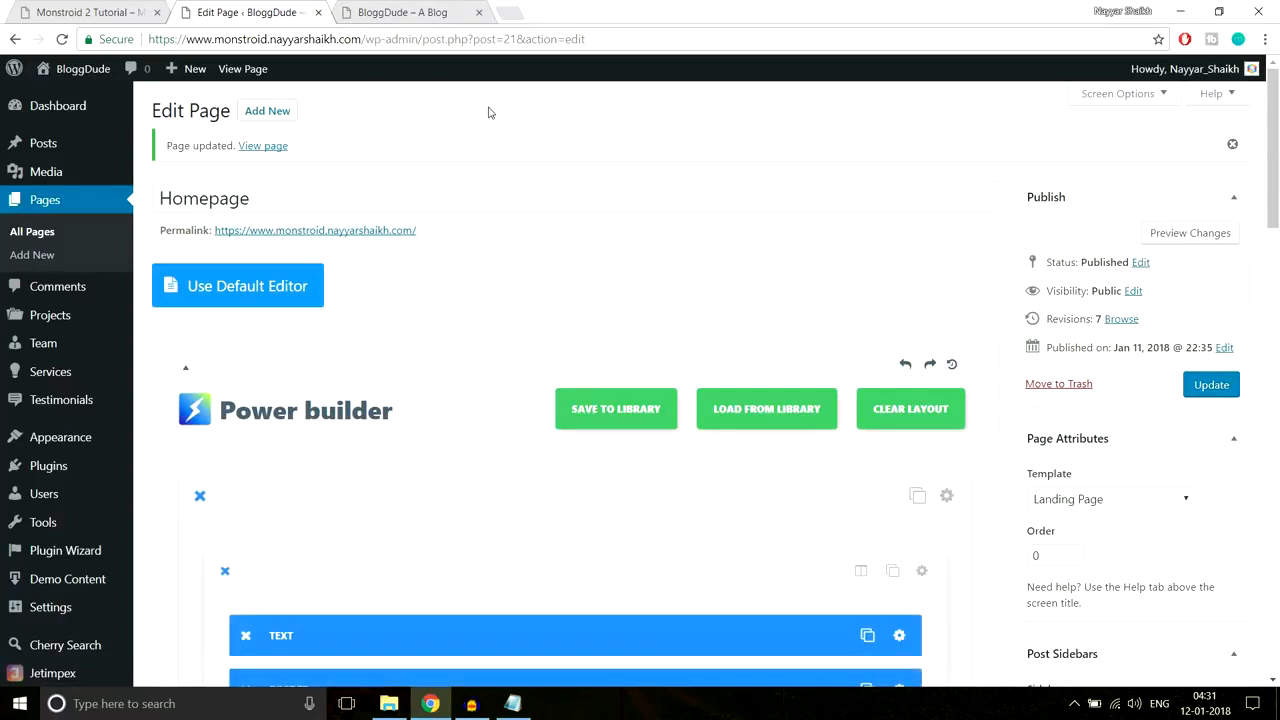
# Step: Reload the live site to check the Exemplary Services blurb and its yellow heart
pyautogui.click(395, 13)
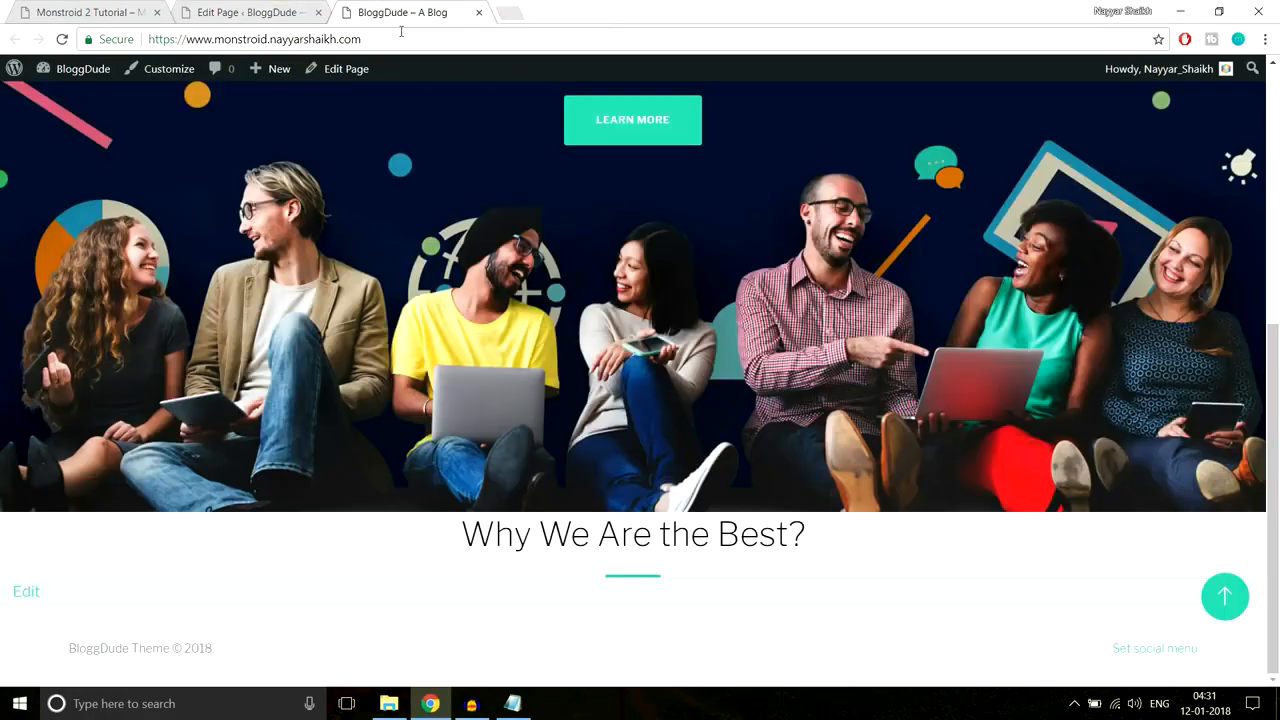
pyautogui.click(401, 38)
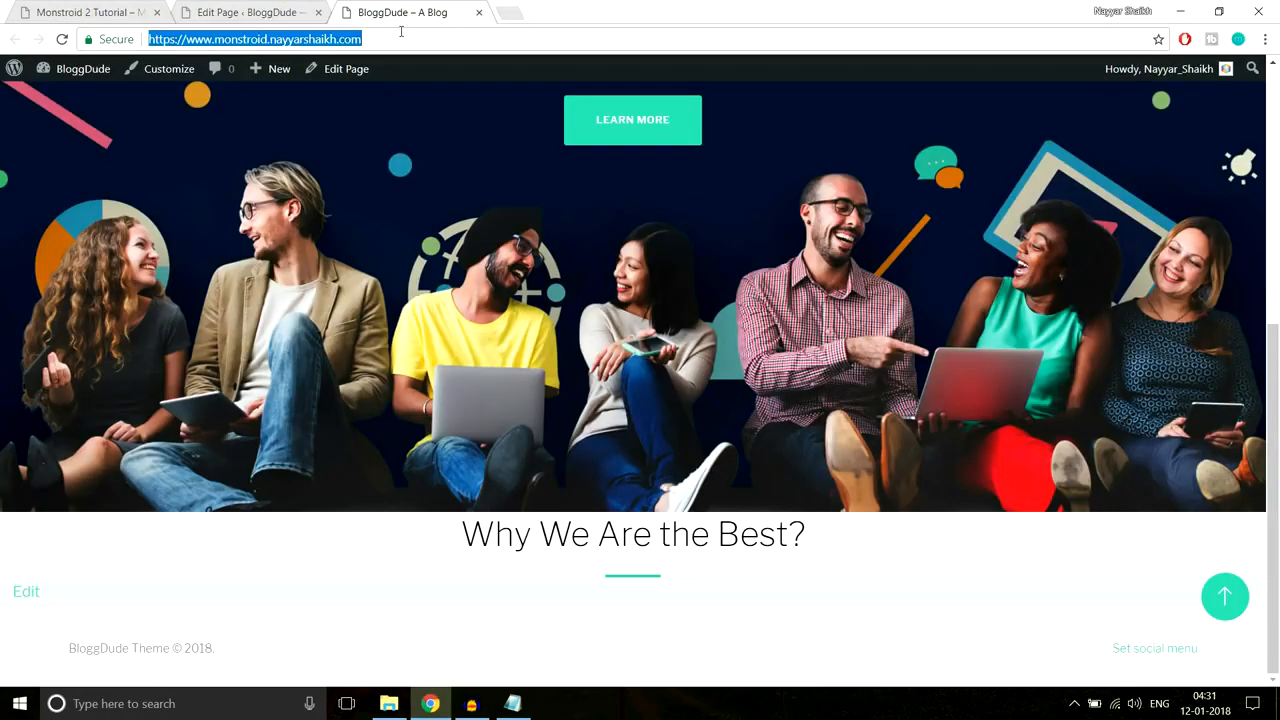
pyautogui.press('Return')
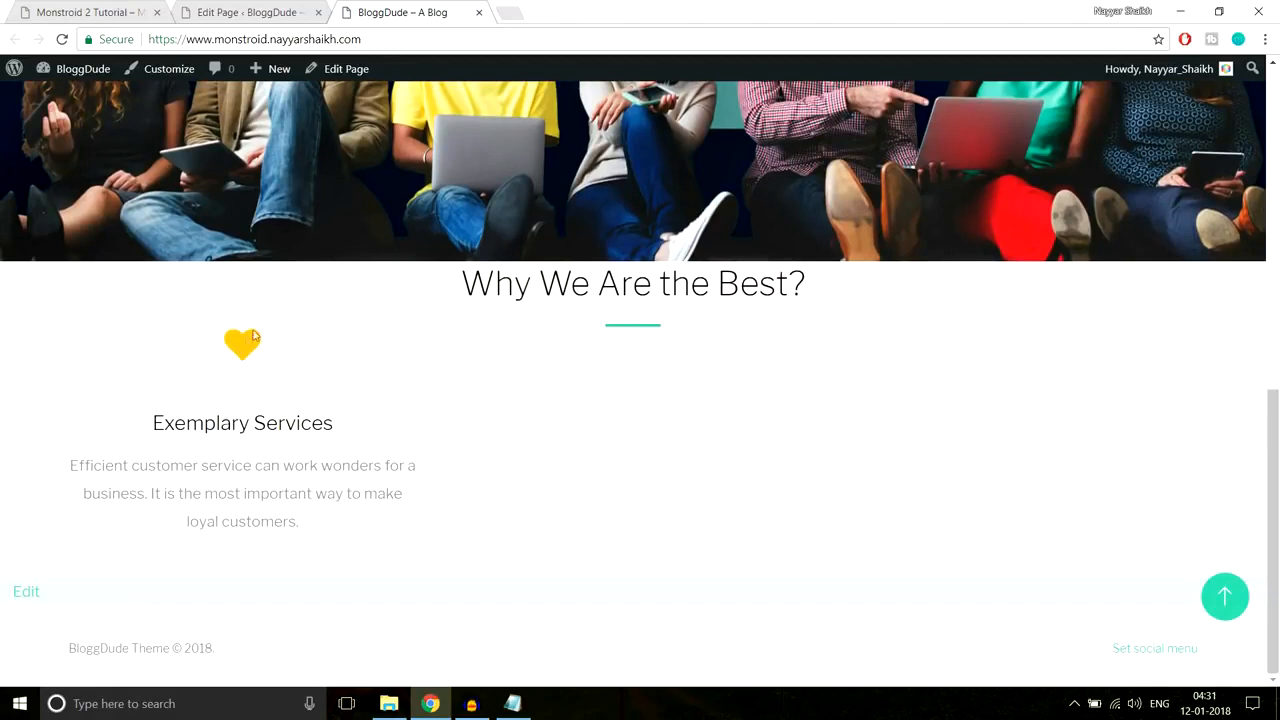
pyautogui.moveTo(193, 343); pyautogui.dragTo(305, 520)
pyautogui.click(305, 520)
pyautogui.moveTo(306, 337); pyautogui.dragTo(669, 340)
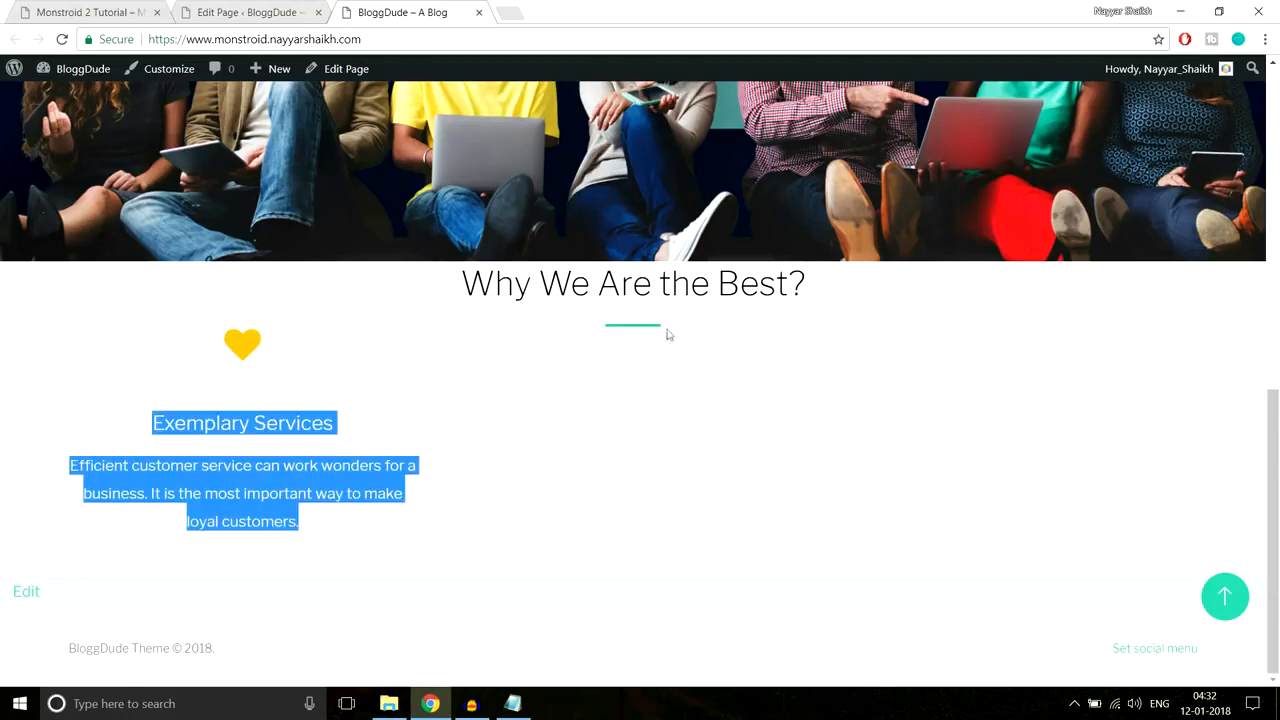
pyautogui.click(623, 330)
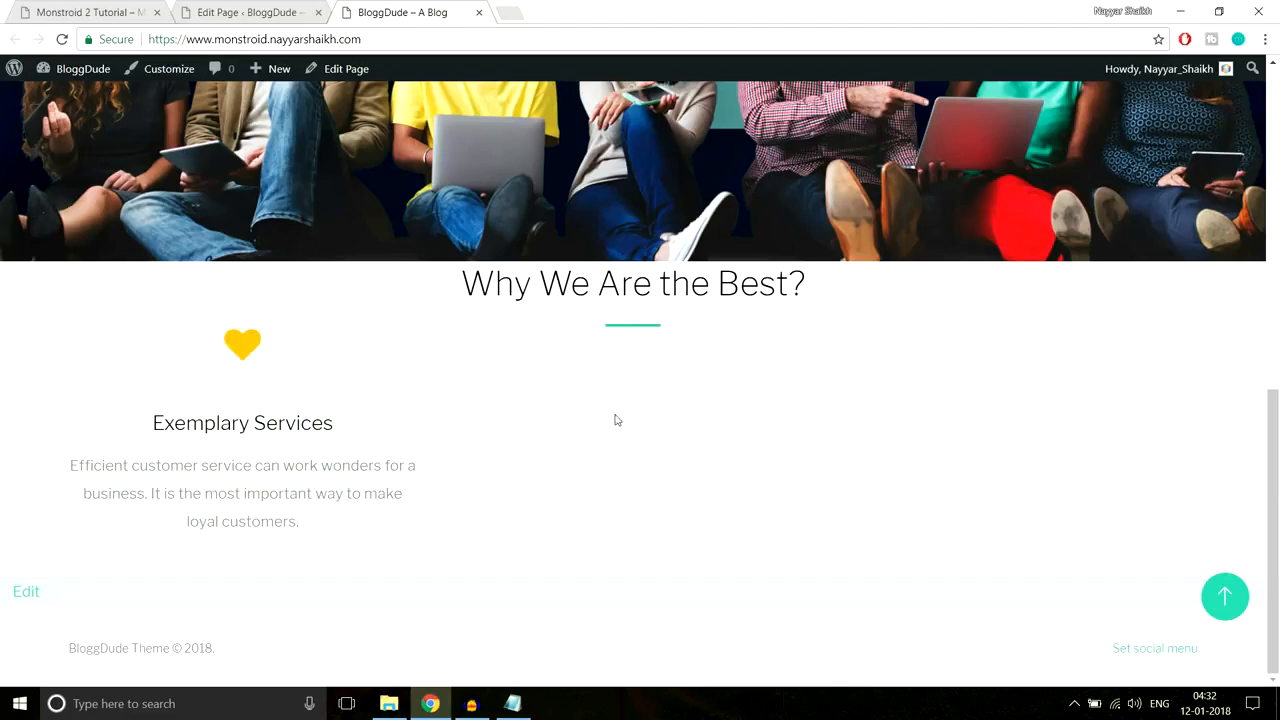
pyautogui.click(241, 12)
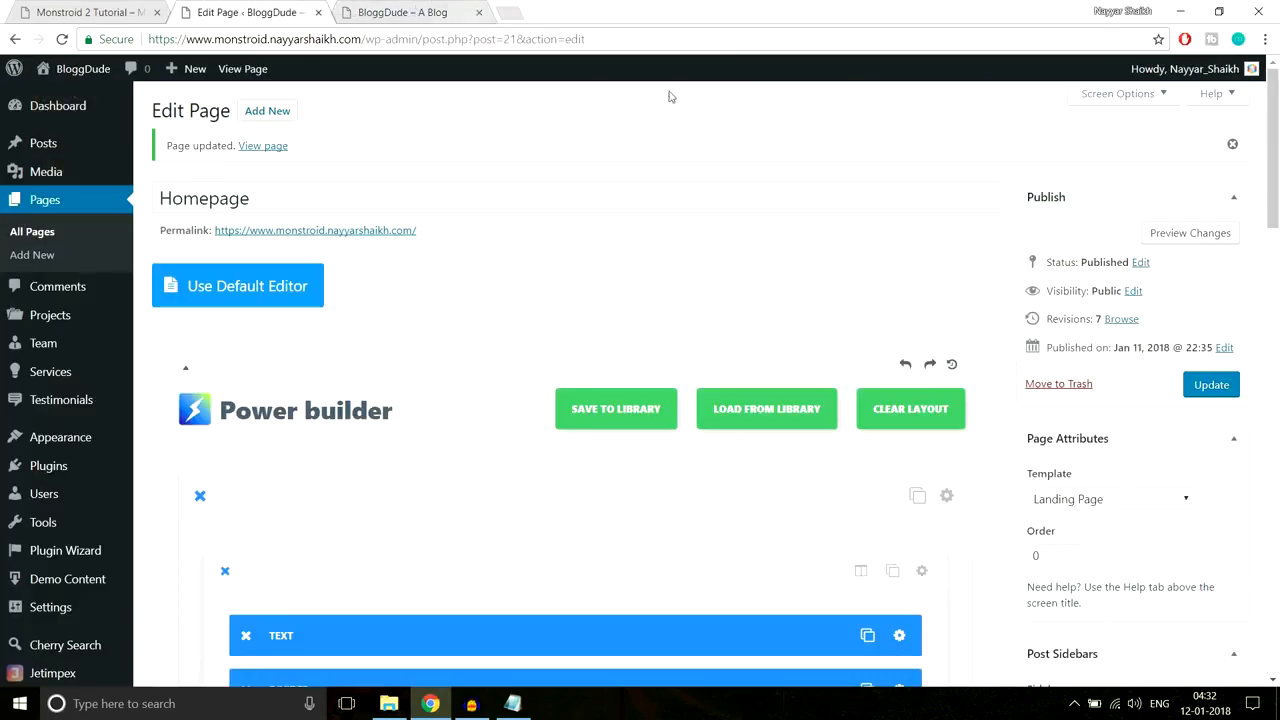
# Step: Compare the Exemplary Services text against the Monstroid 2 reference design
pyautogui.scroll(-12, 734, 340)
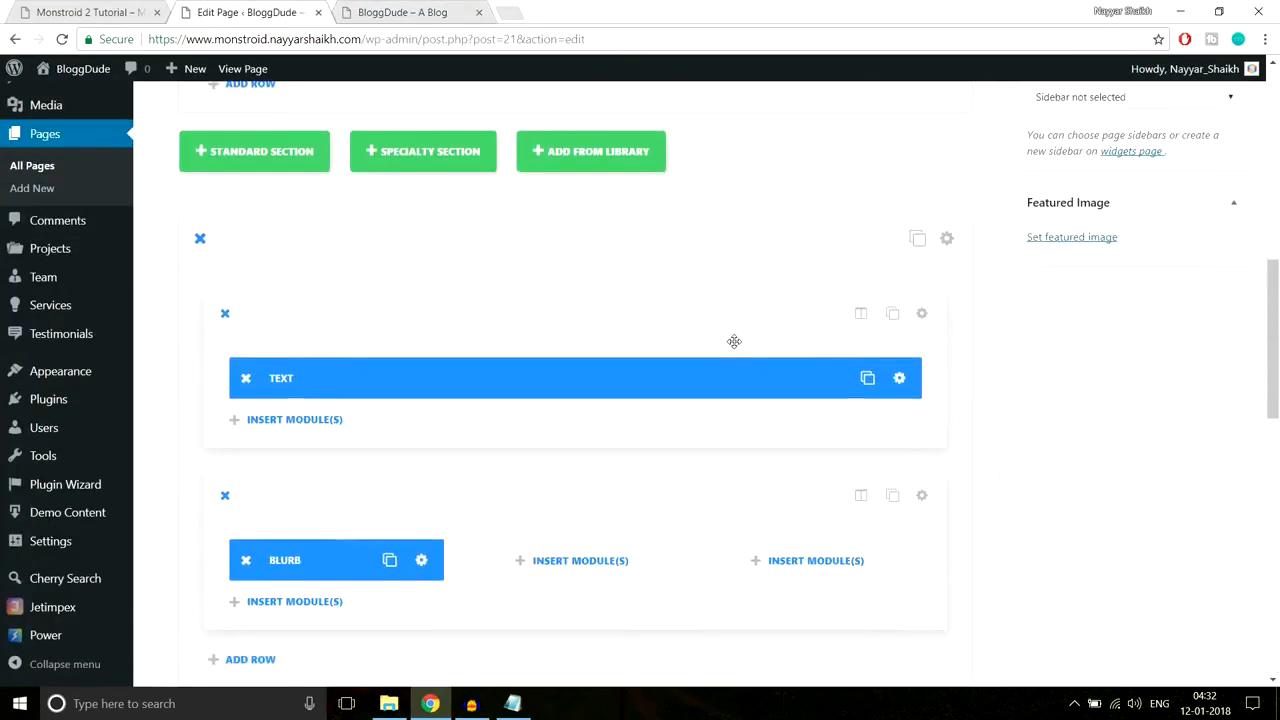
pyautogui.scroll(1, 734, 341)
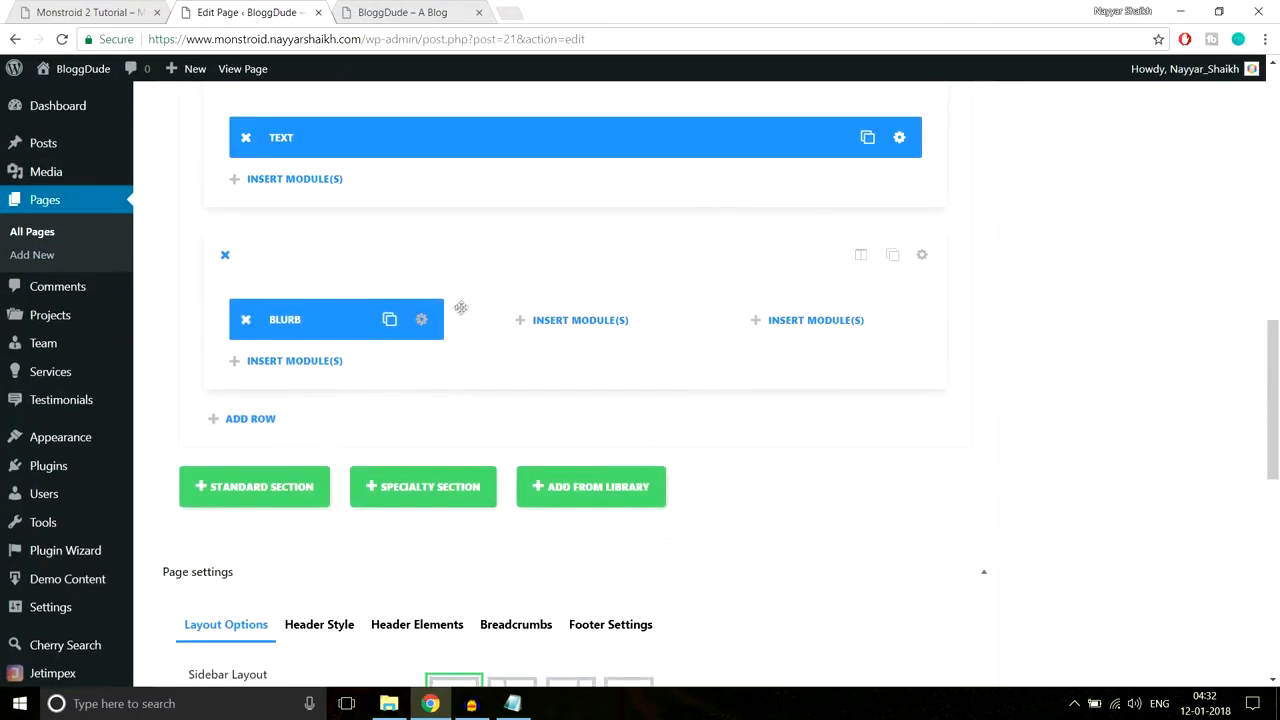
pyautogui.click(60, 12)
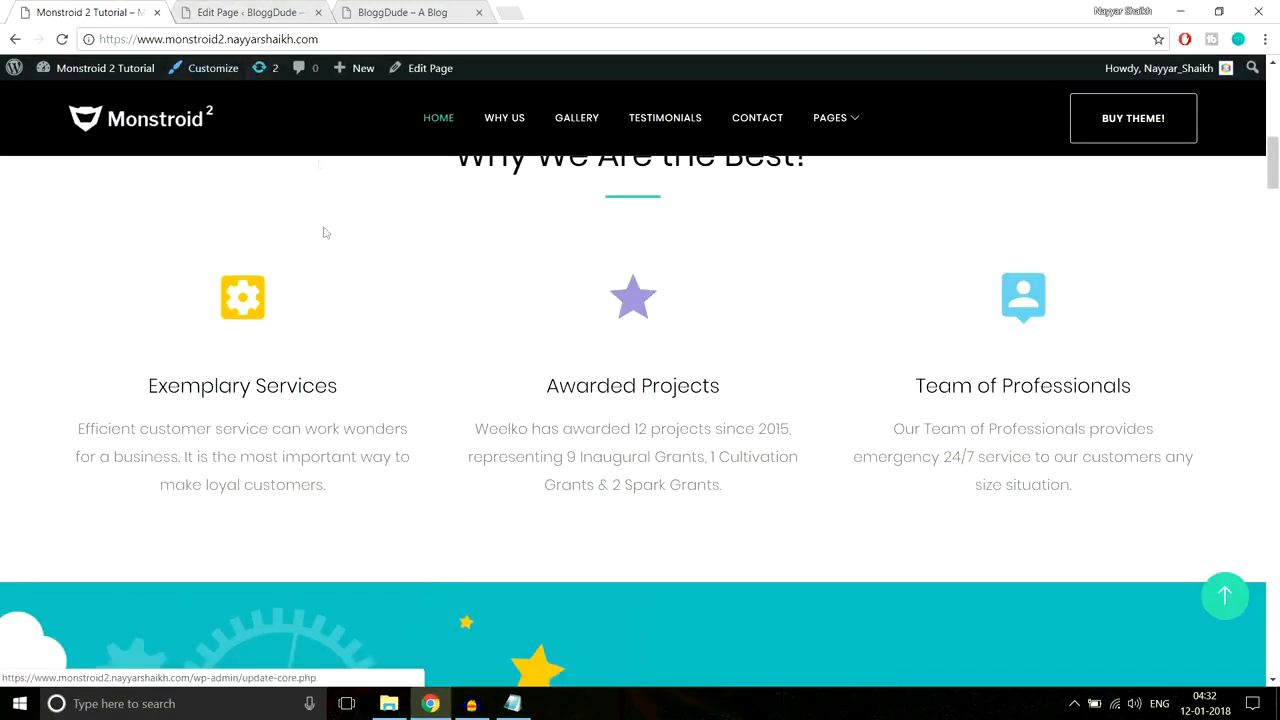
pyautogui.moveTo(280, 349); pyautogui.dragTo(343, 491)
pyautogui.click(343, 491)
pyautogui.click(270, 12)
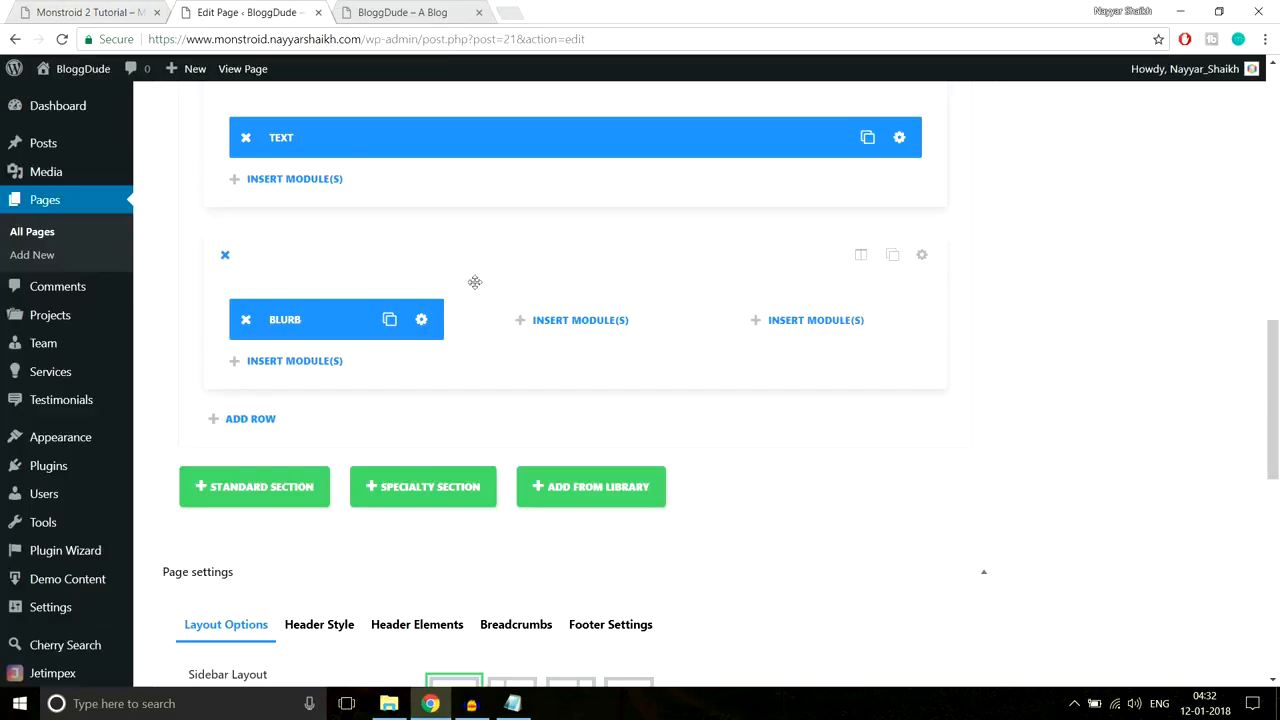
# Step: Clone the Blurb twice and move the copies into the middle and right columns
pyautogui.click(389, 321)
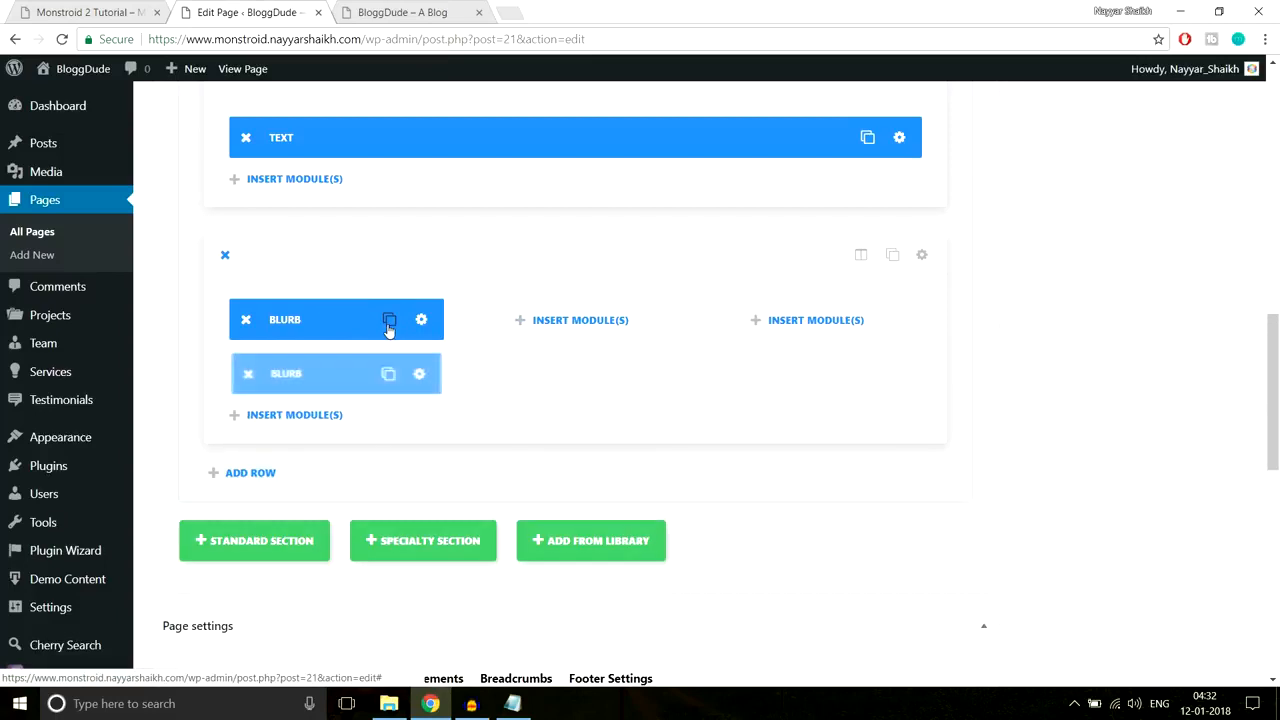
pyautogui.click(389, 321)
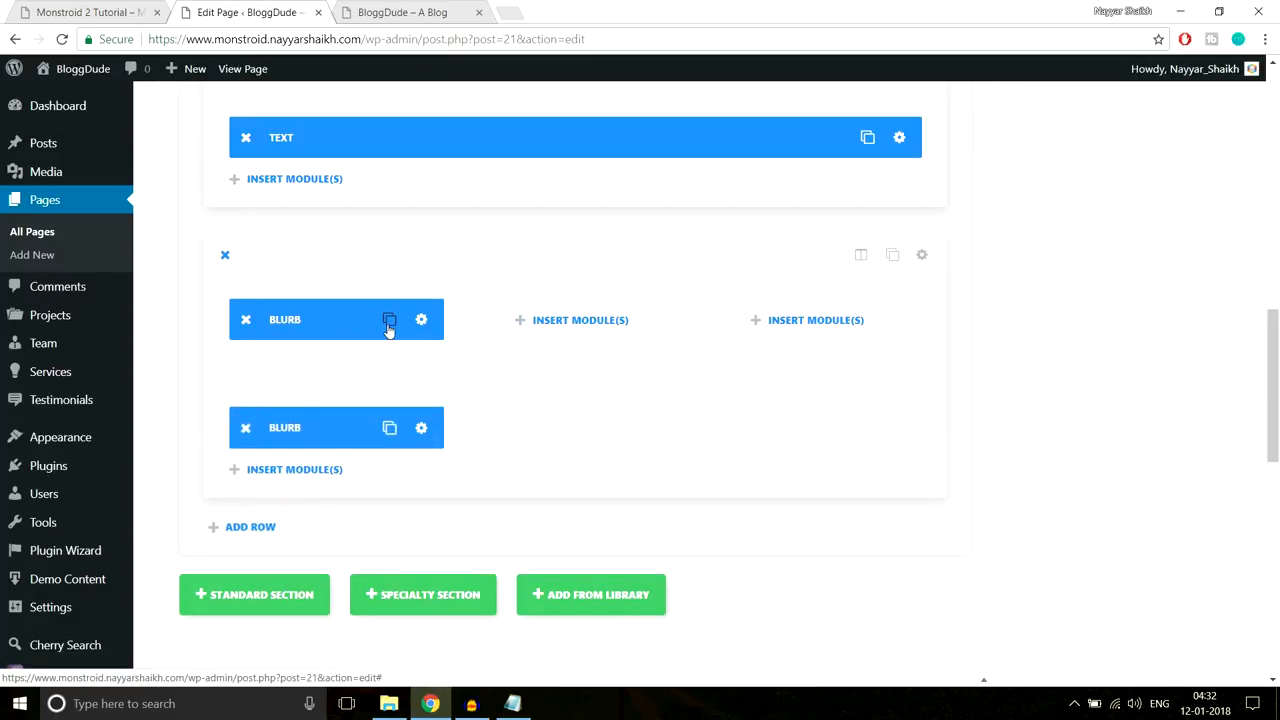
pyautogui.moveTo(359, 361); pyautogui.dragTo(470, 341)
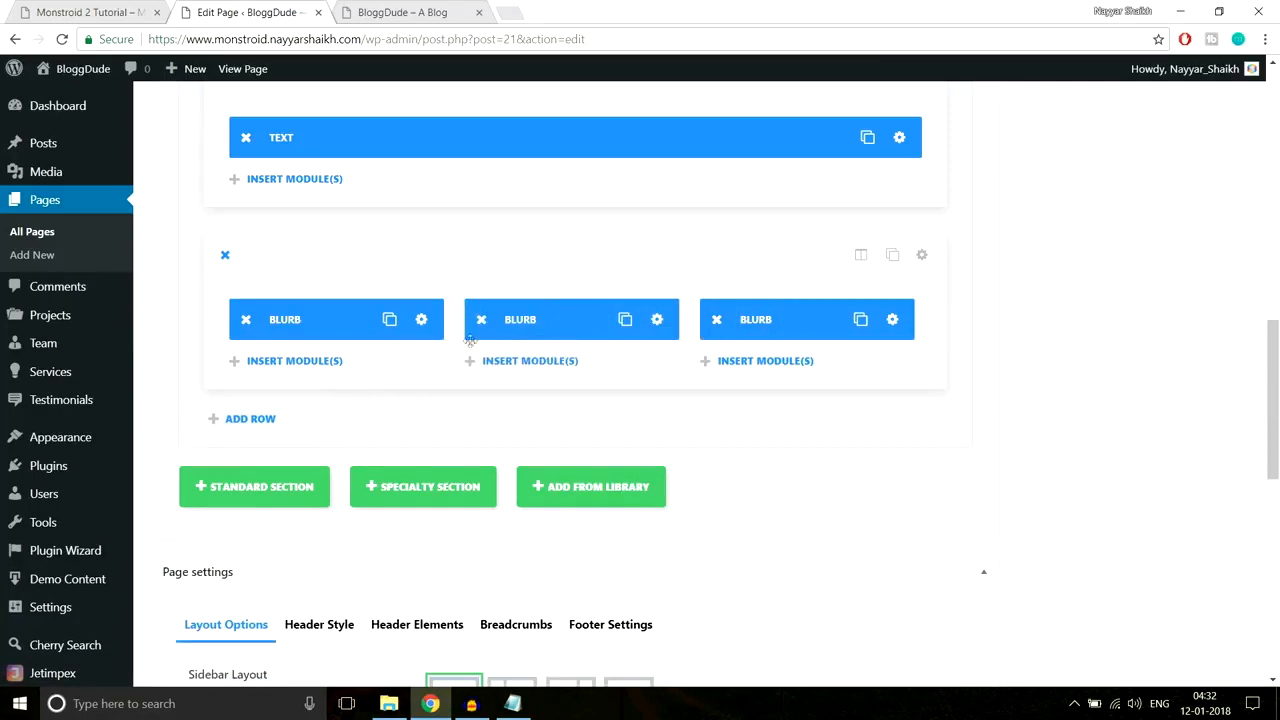
pyautogui.click(80, 10)
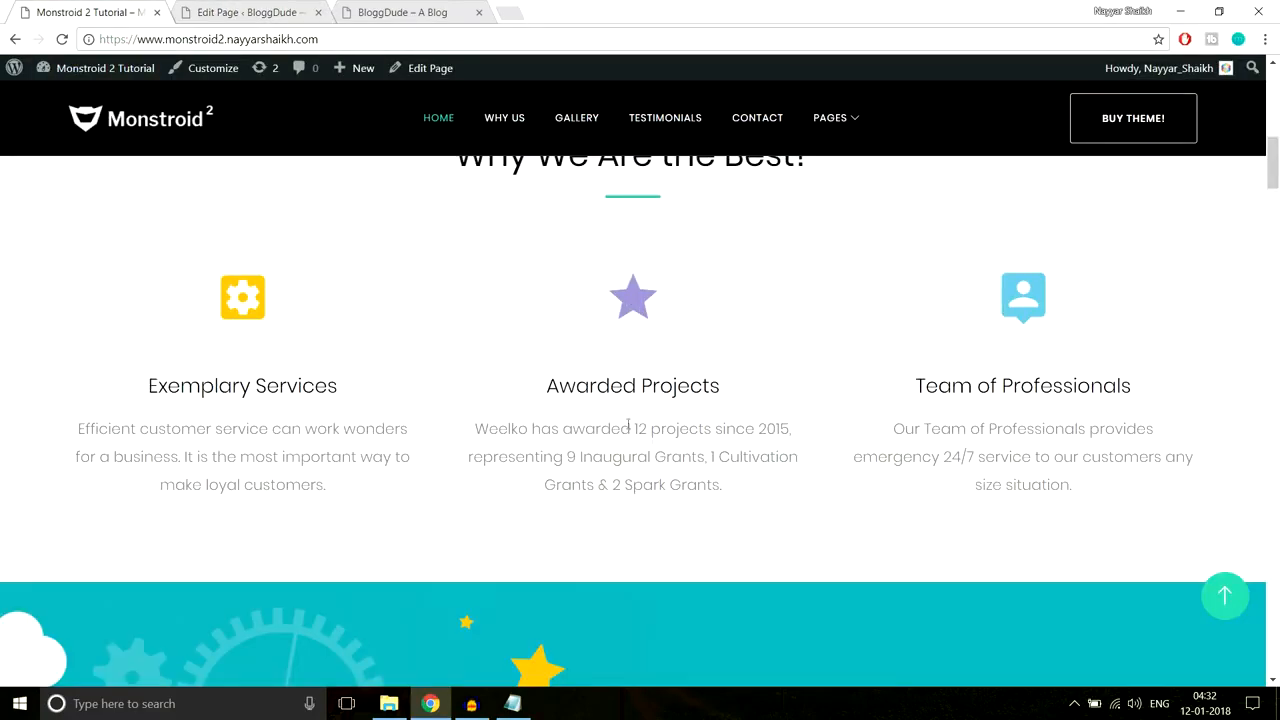
pyautogui.click(260, 12)
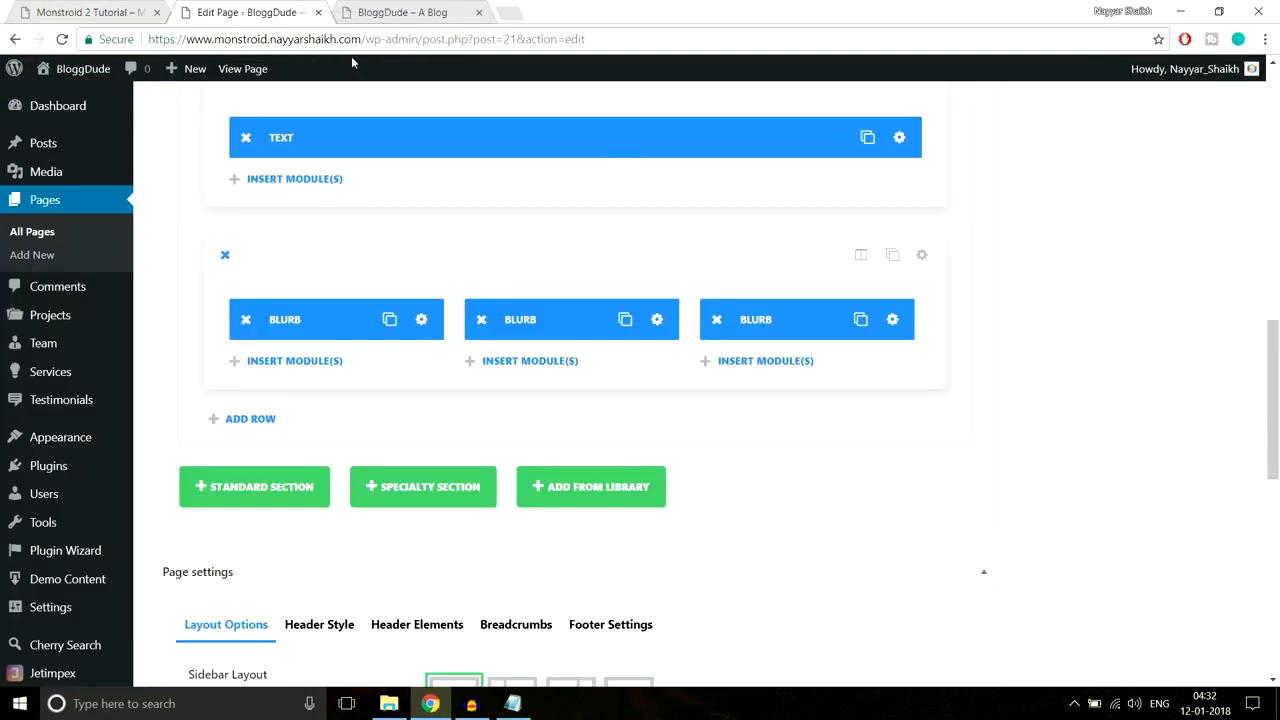
# Step: Choose a different icon in the middle blurb's settings
pyautogui.click(657, 321)
pyautogui.scroll(-3, 907, 320)
pyautogui.scroll(3, 910, 332)
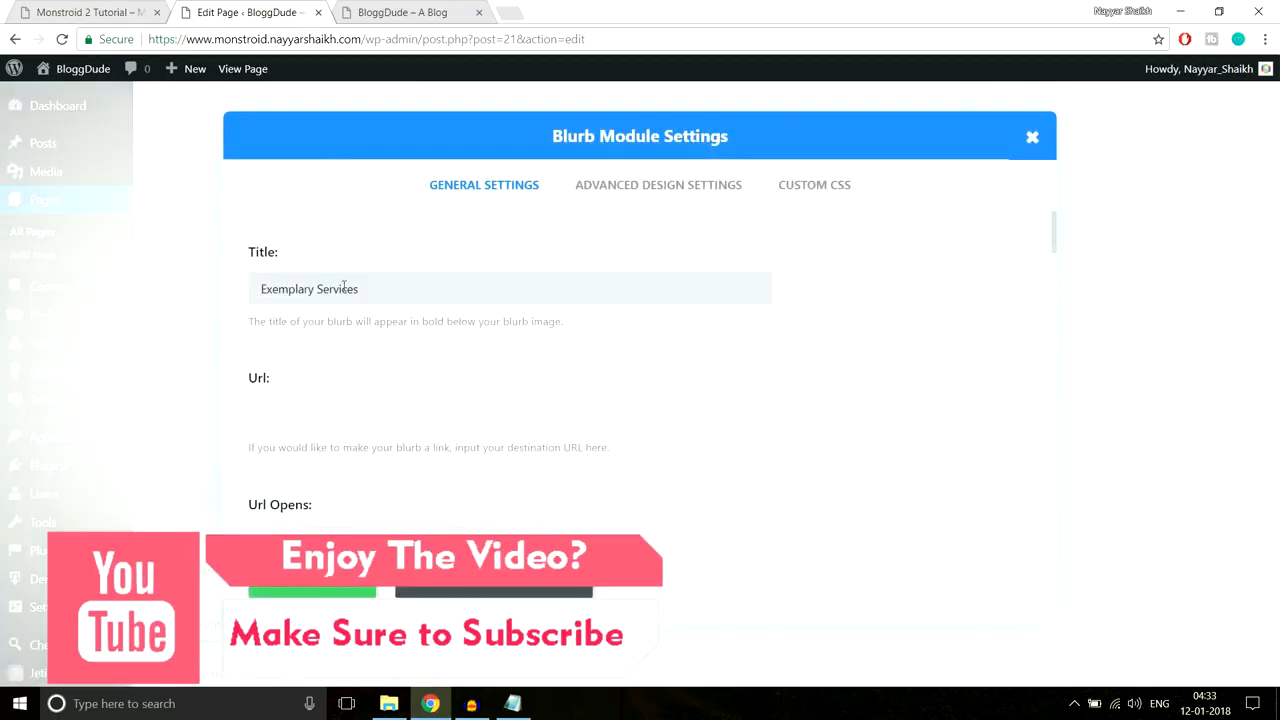
pyautogui.scroll(-3, 826, 347)
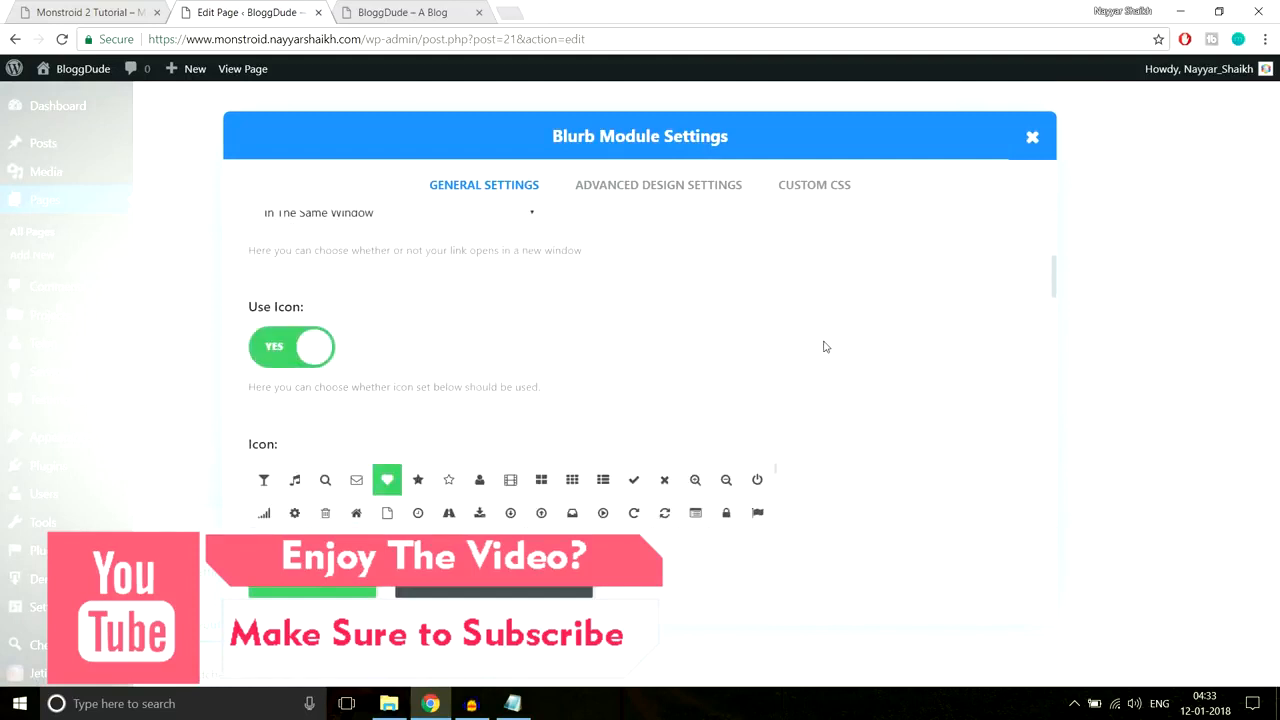
pyautogui.scroll(-1, 909, 323)
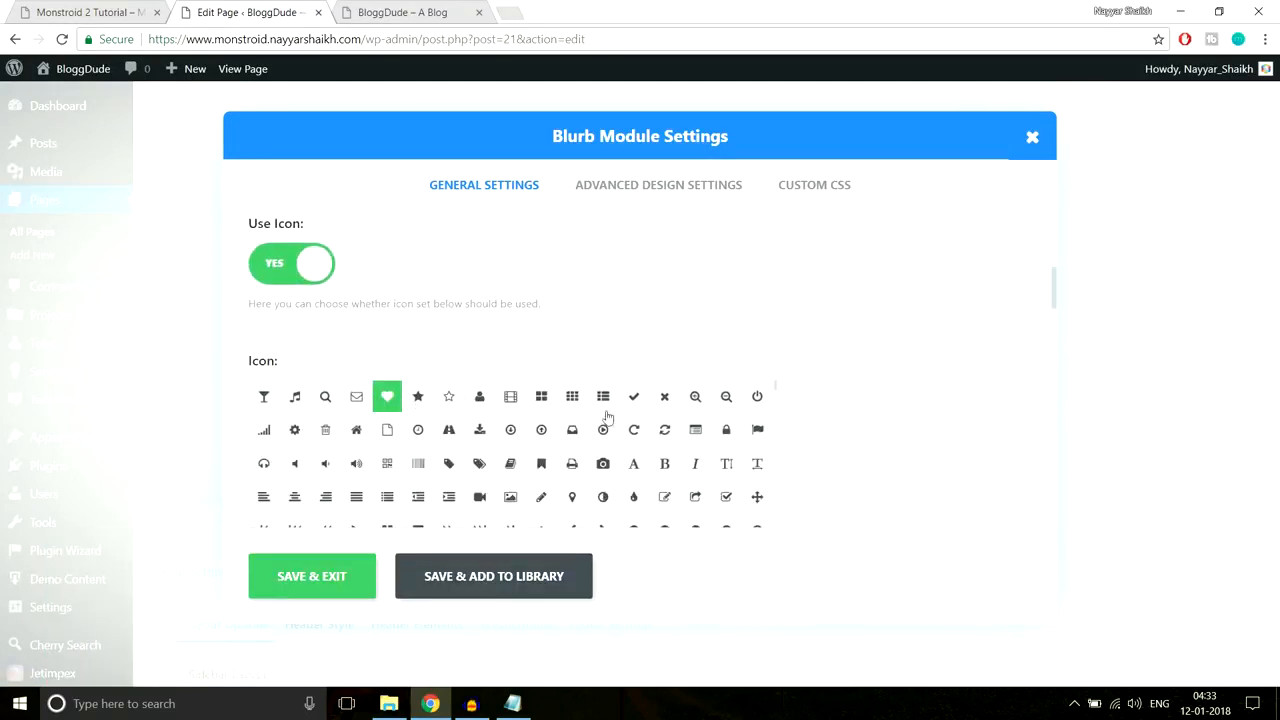
pyautogui.scroll(-1, 952, 398)
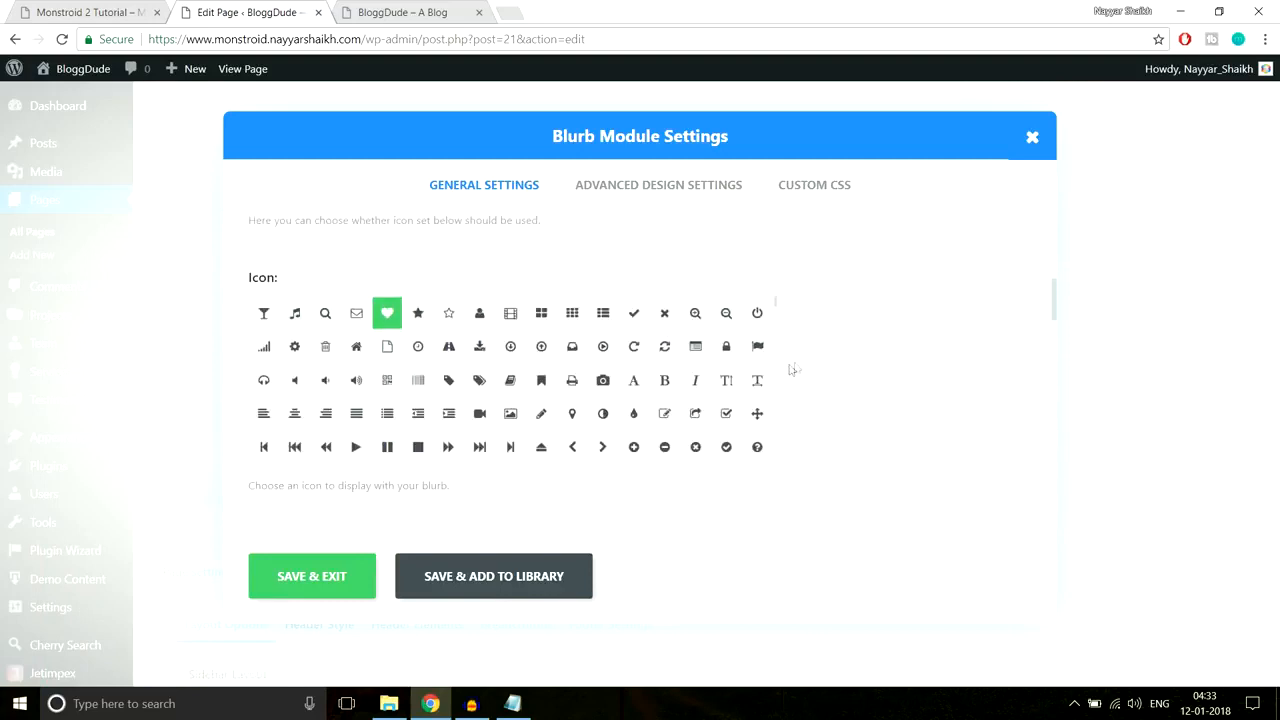
pyautogui.click(603, 380)
pyautogui.scroll(-3, 871, 371)
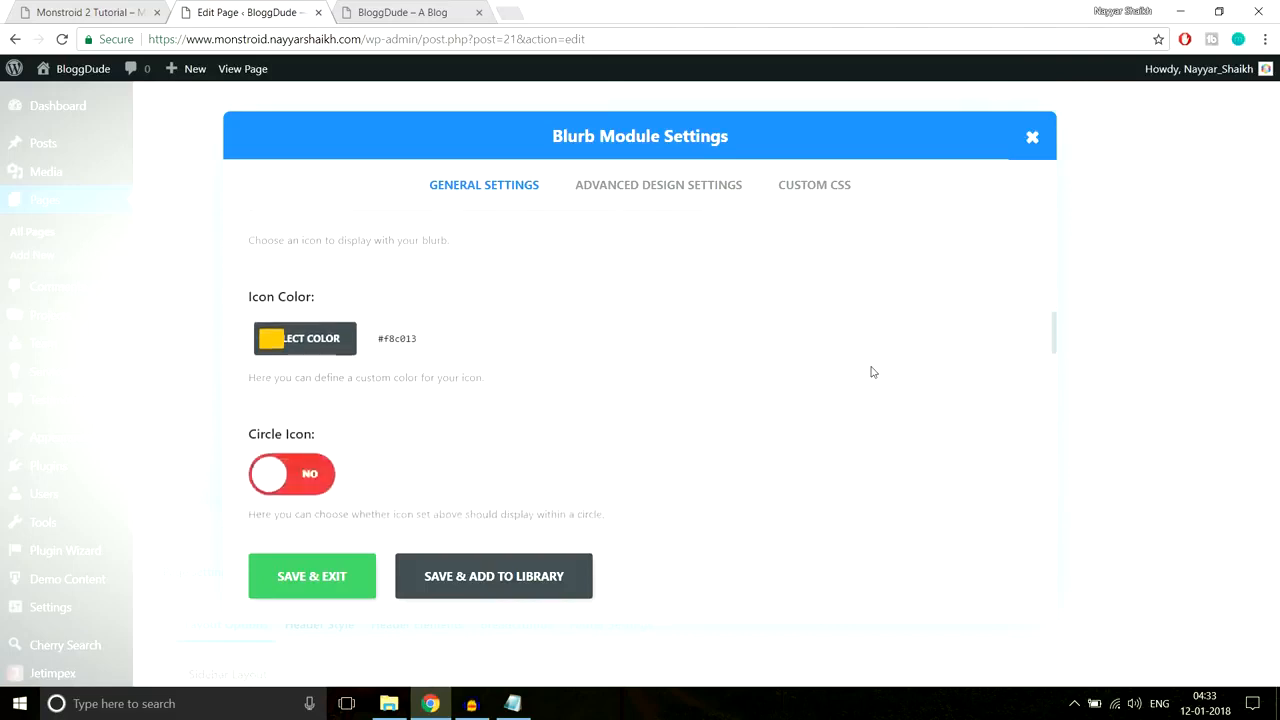
# Step: Copy the reference star's #a193d2 via Inspect, set it as icon colour, and save
pyautogui.click(137, 8)
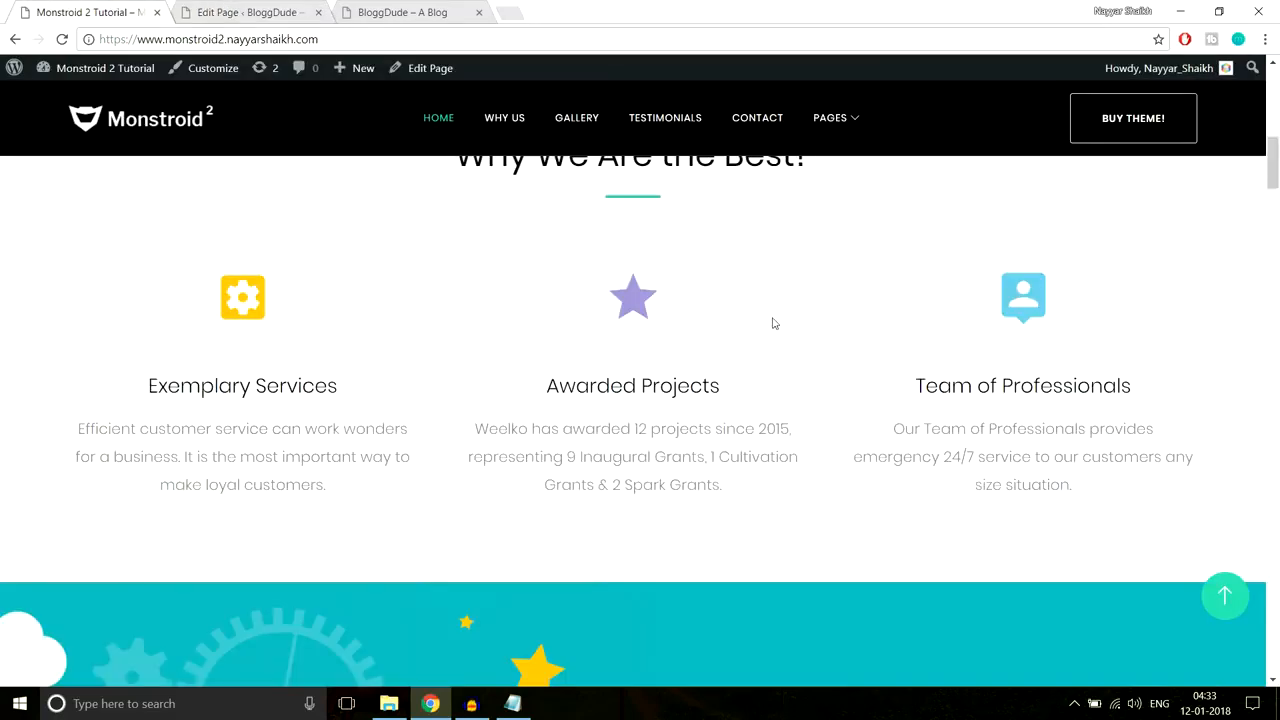
pyautogui.rightClick(634, 299)
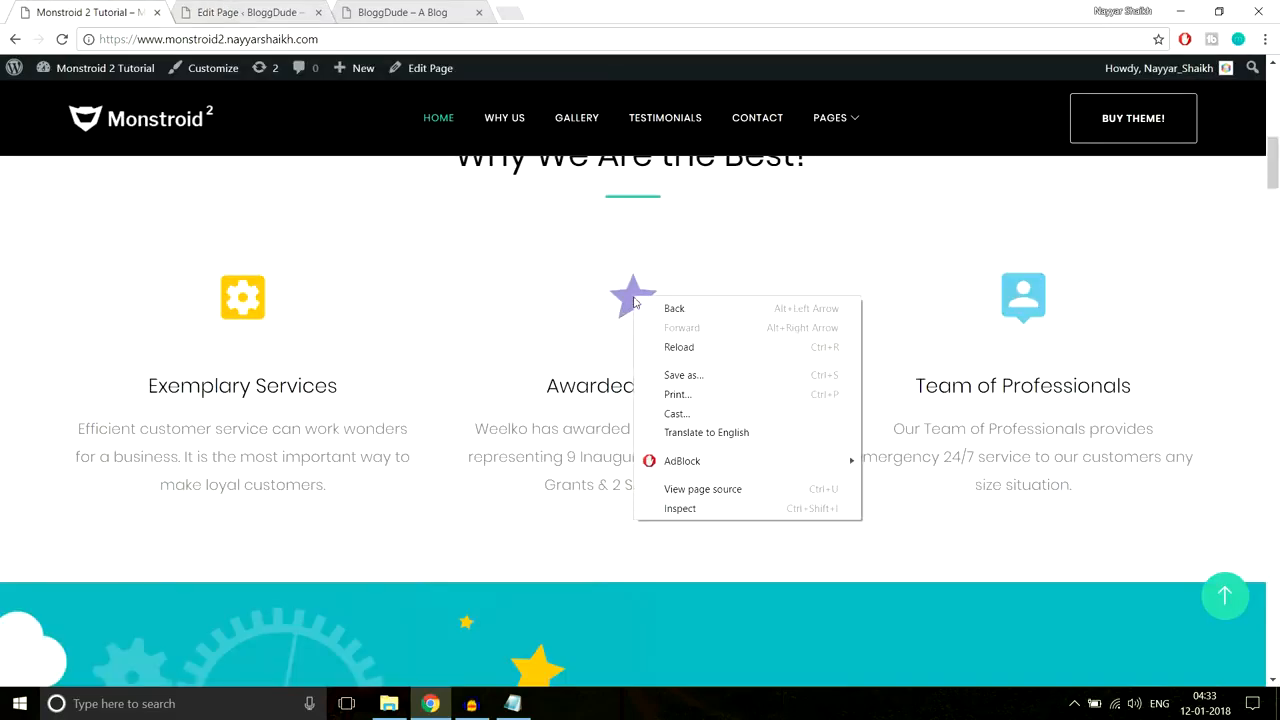
pyautogui.click(690, 514)
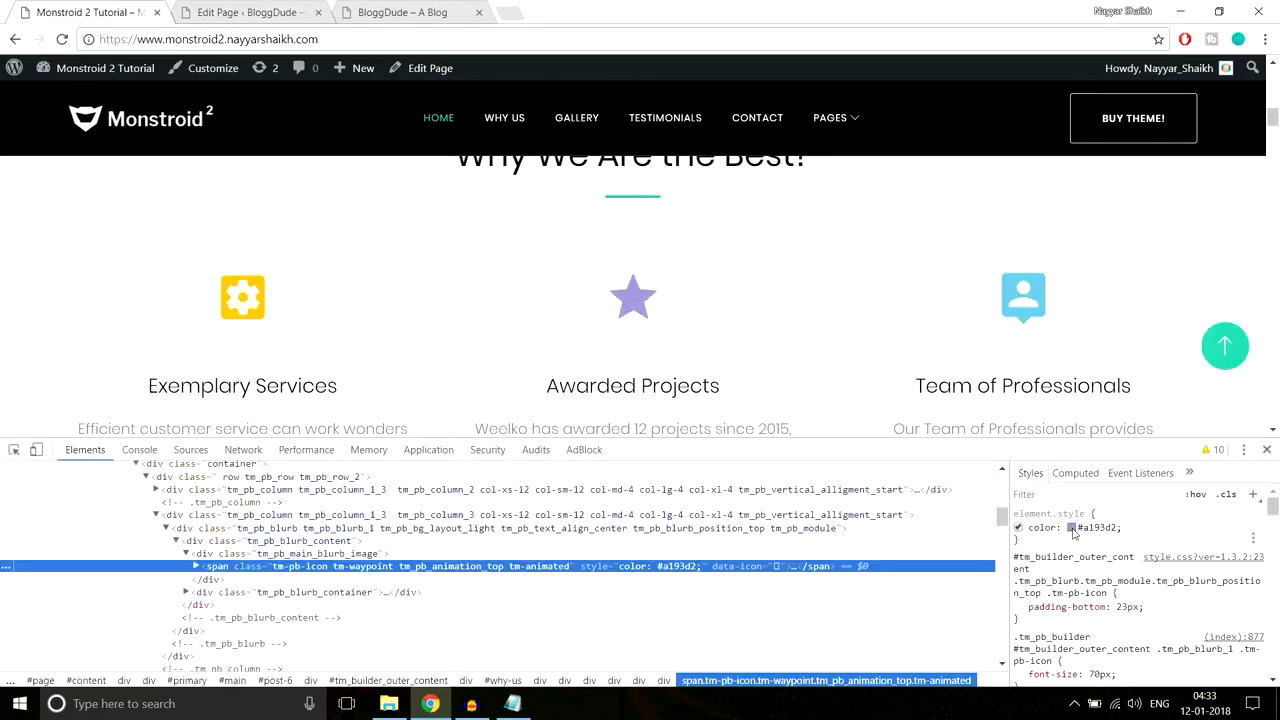
pyautogui.click(1090, 528)
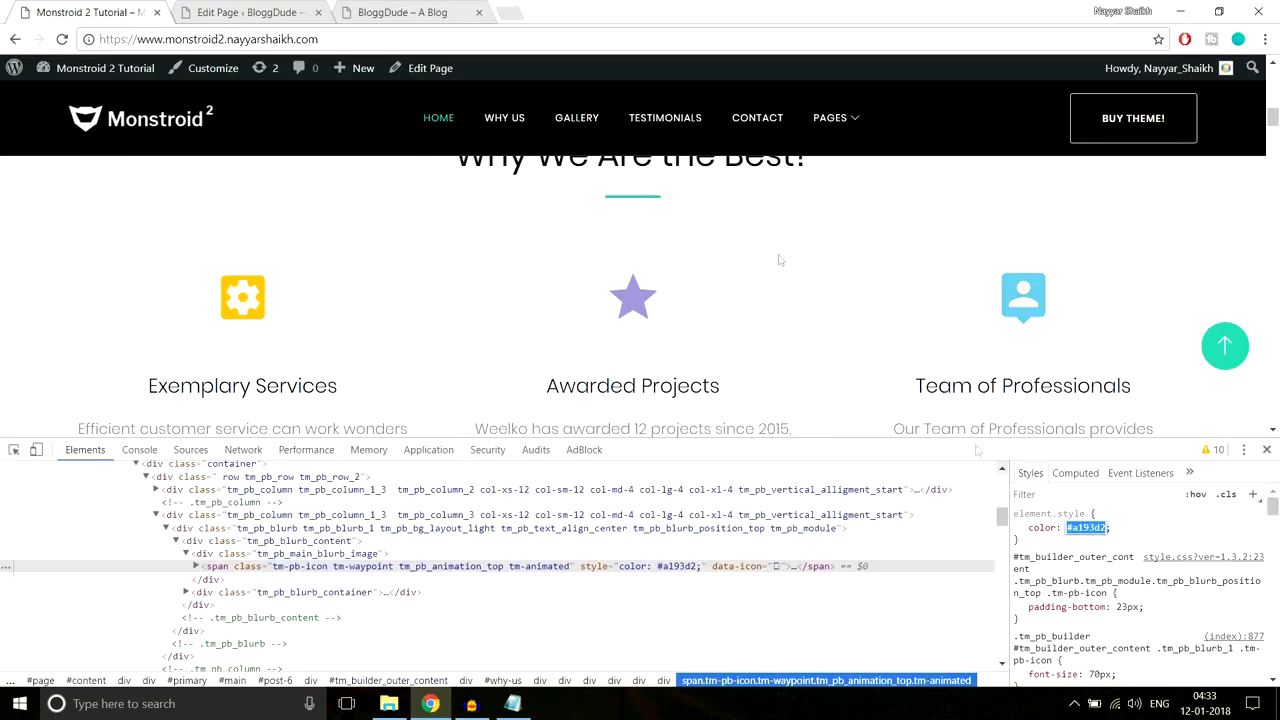
pyautogui.click(227, 8)
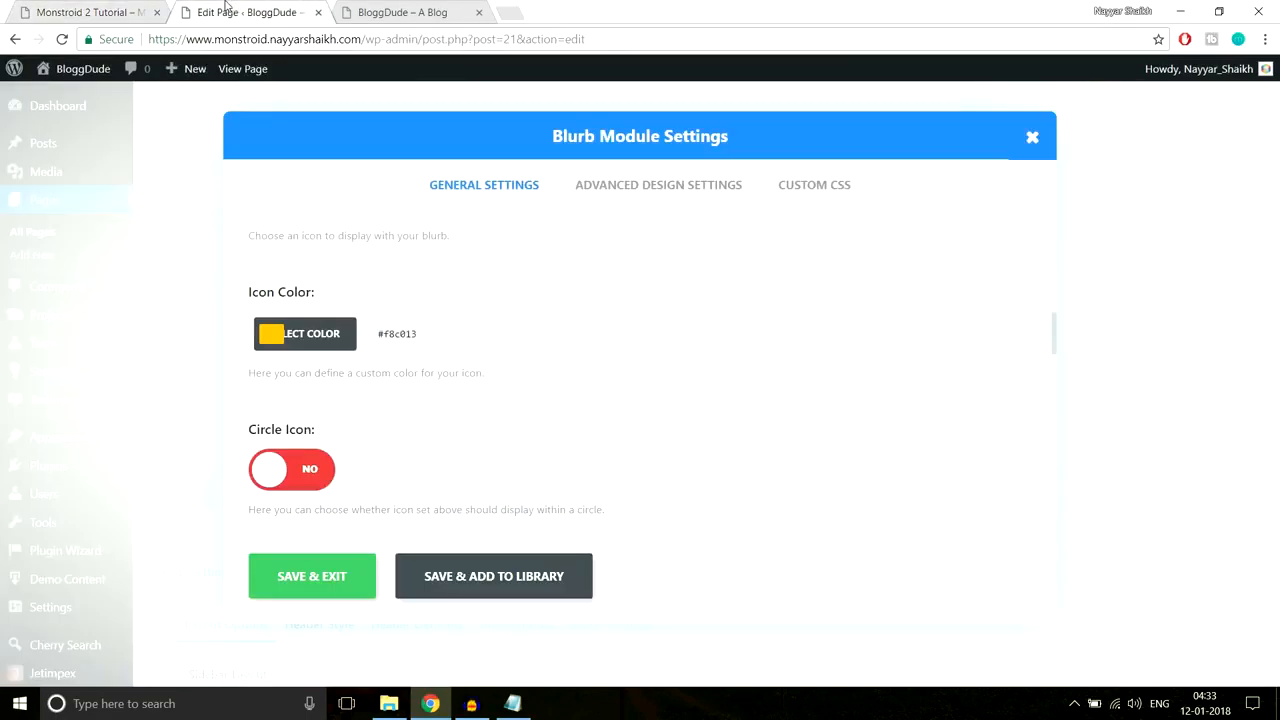
pyautogui.click(298, 336)
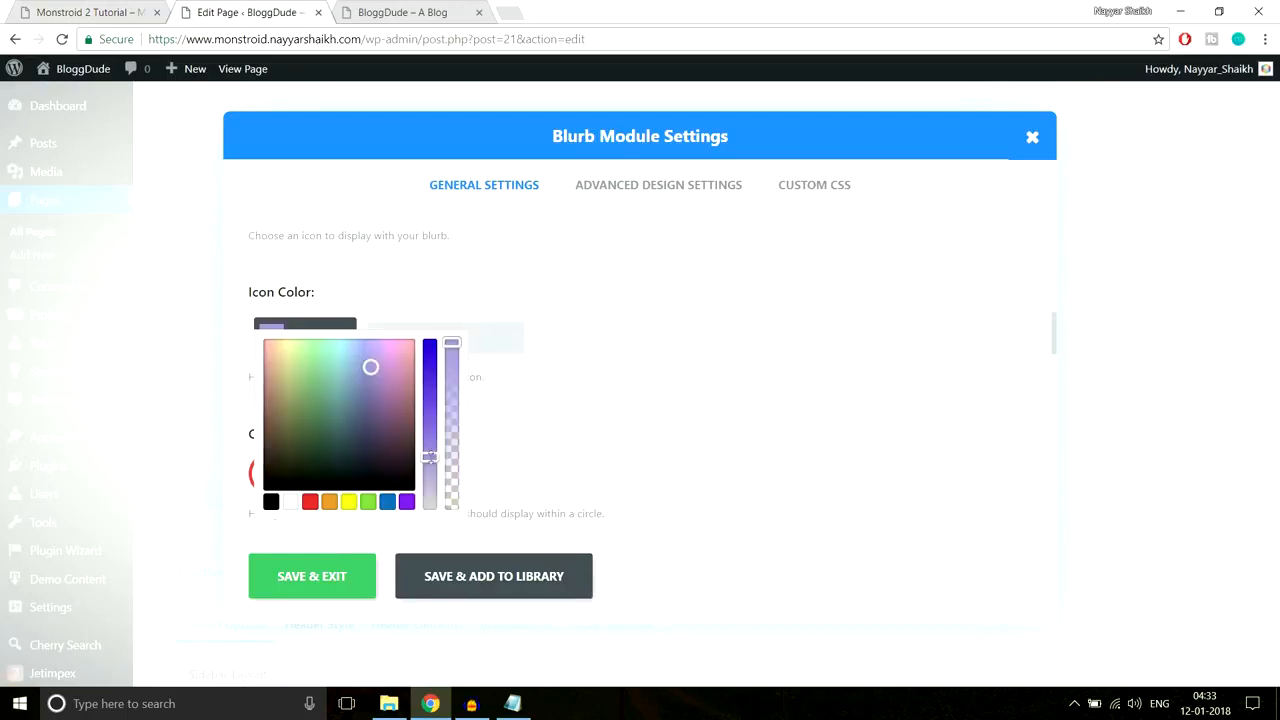
pyautogui.click(589, 385)
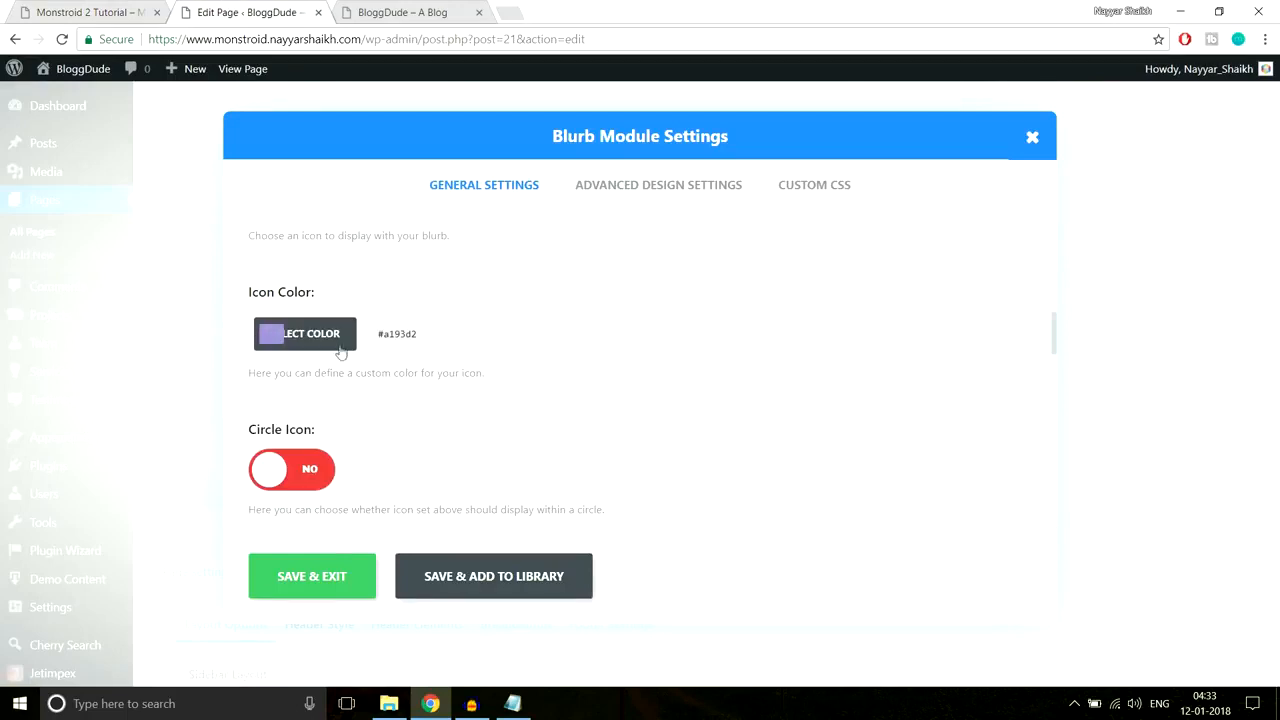
pyautogui.scroll(-5, 686, 409)
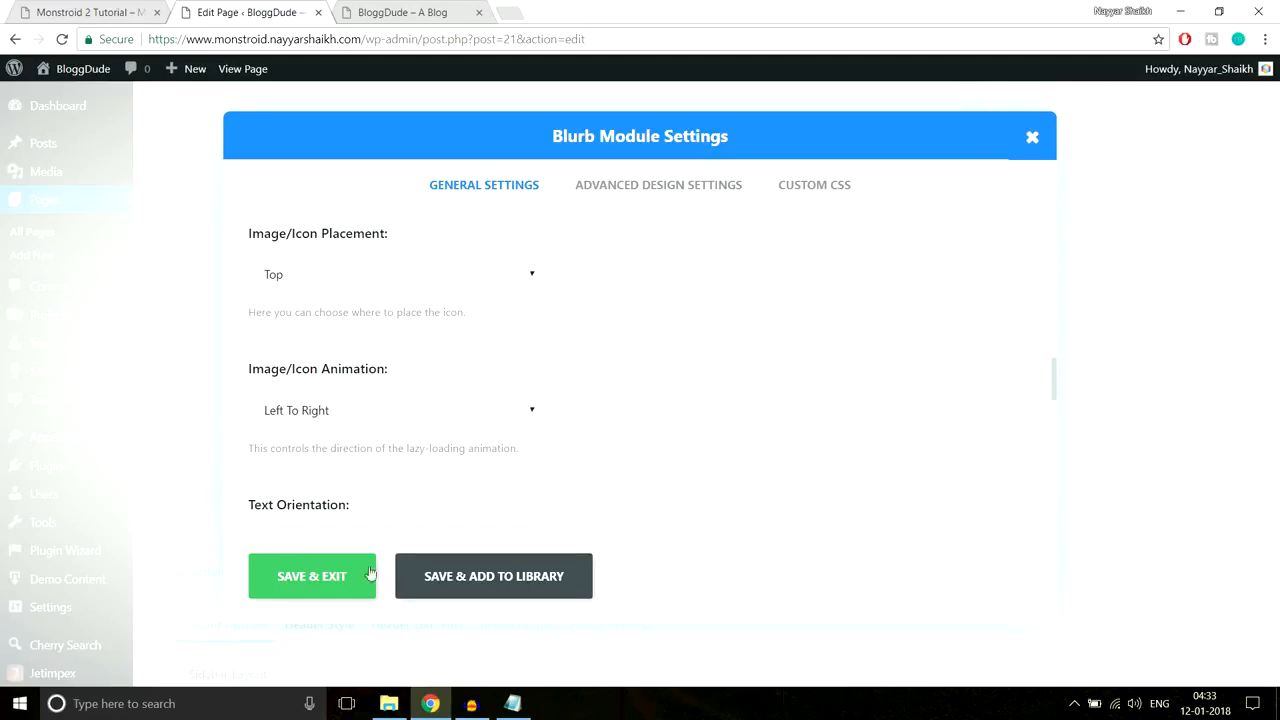
pyautogui.click(344, 584)
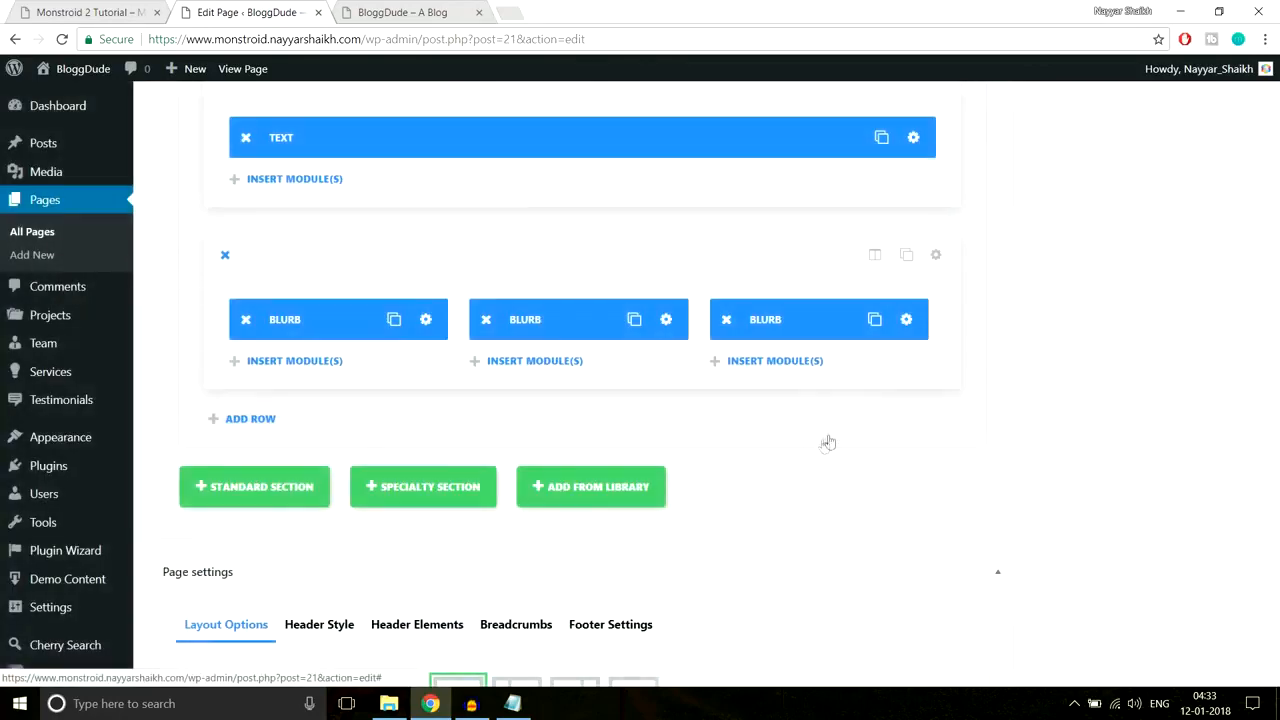
# Step: Open the third blurb's settings and copy #6bc4e3 from the reference icon's styles
pyautogui.click(895, 320)
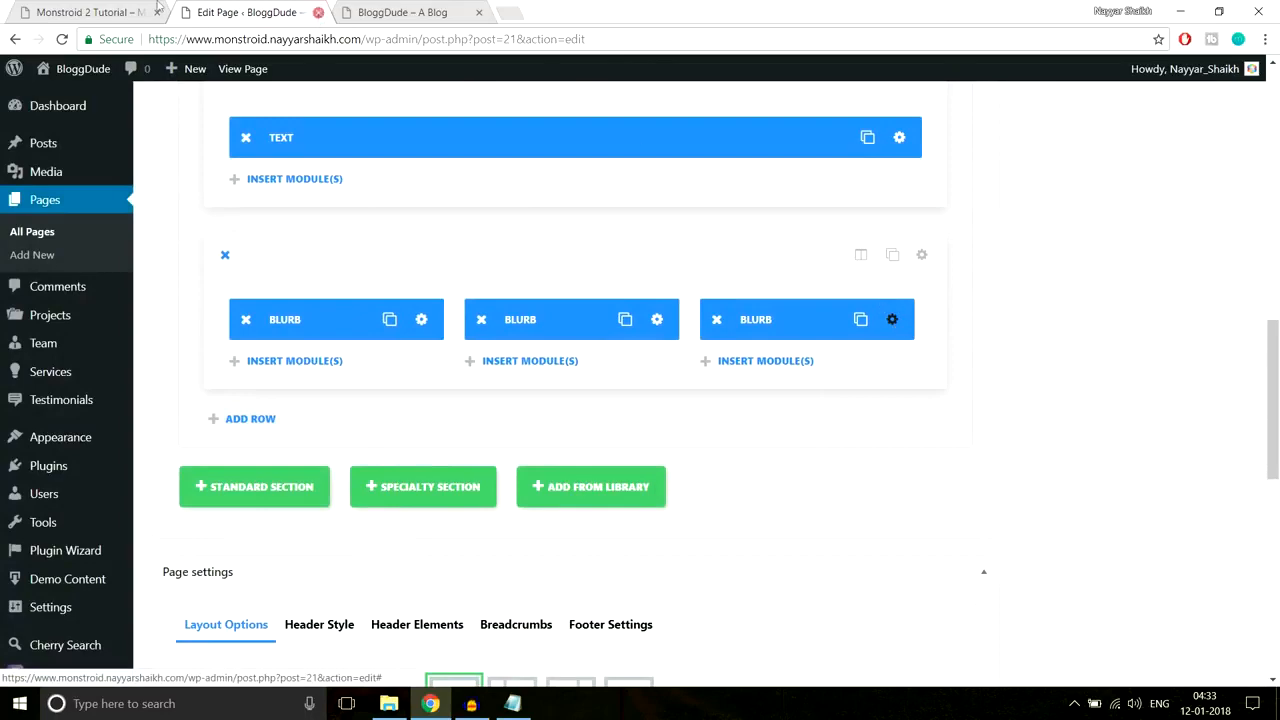
pyautogui.click(57, 10)
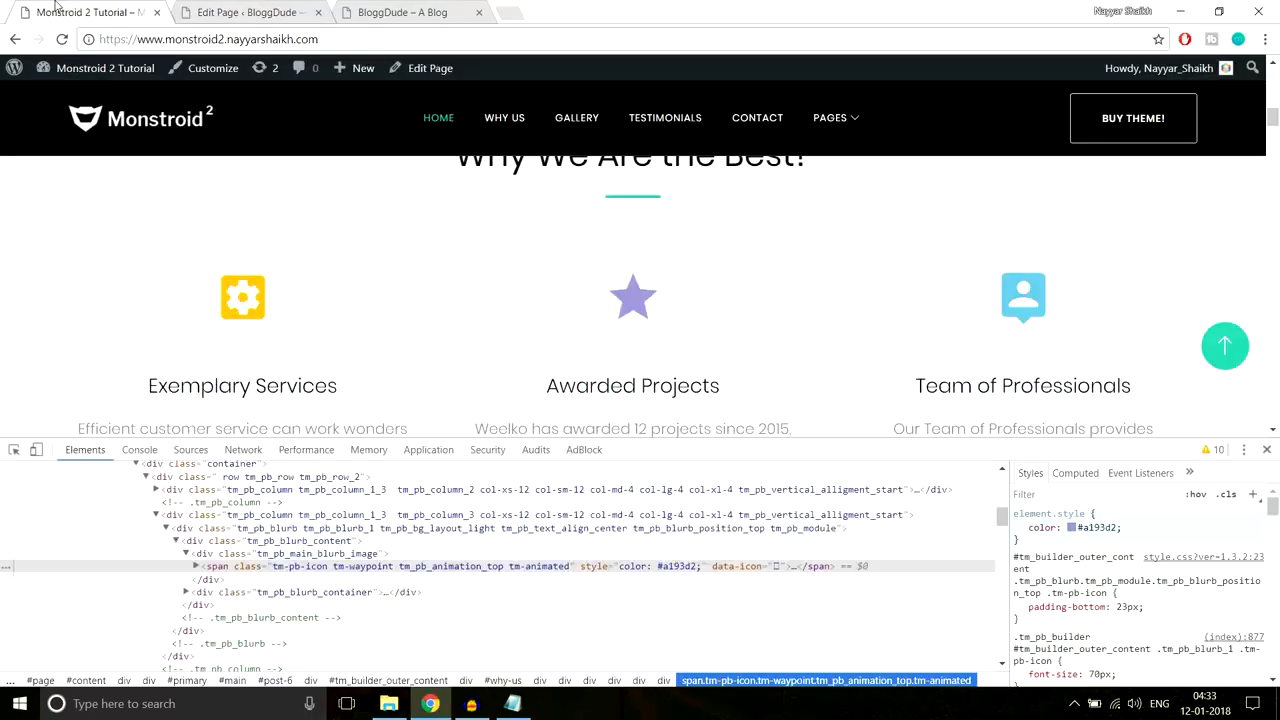
pyautogui.rightClick(1038, 288)
pyautogui.click(1094, 489)
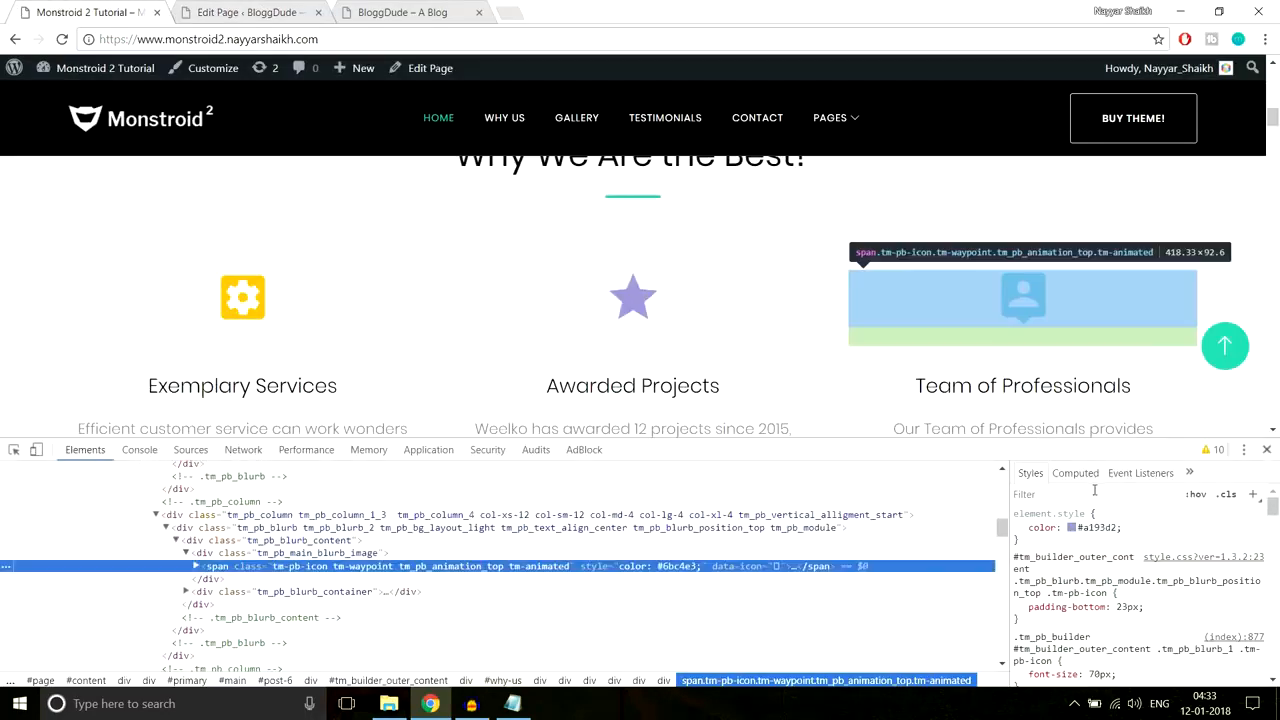
pyautogui.click(1106, 524)
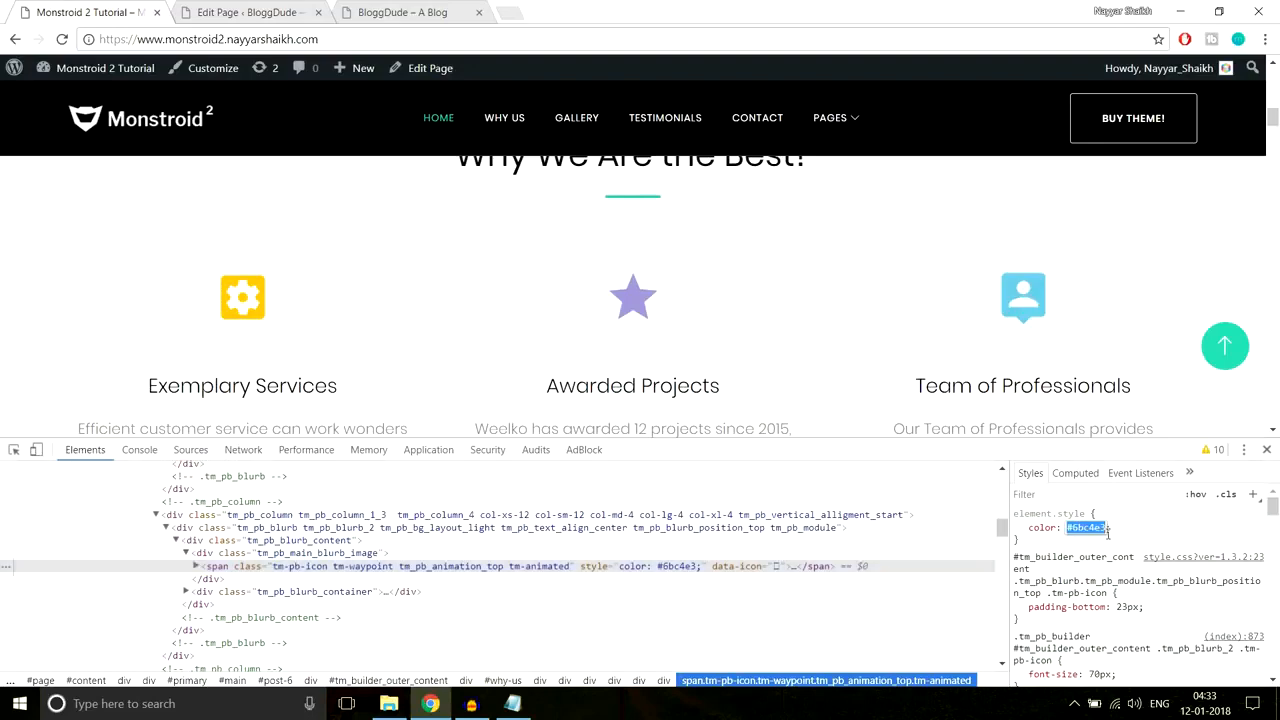
pyautogui.click(250, 12)
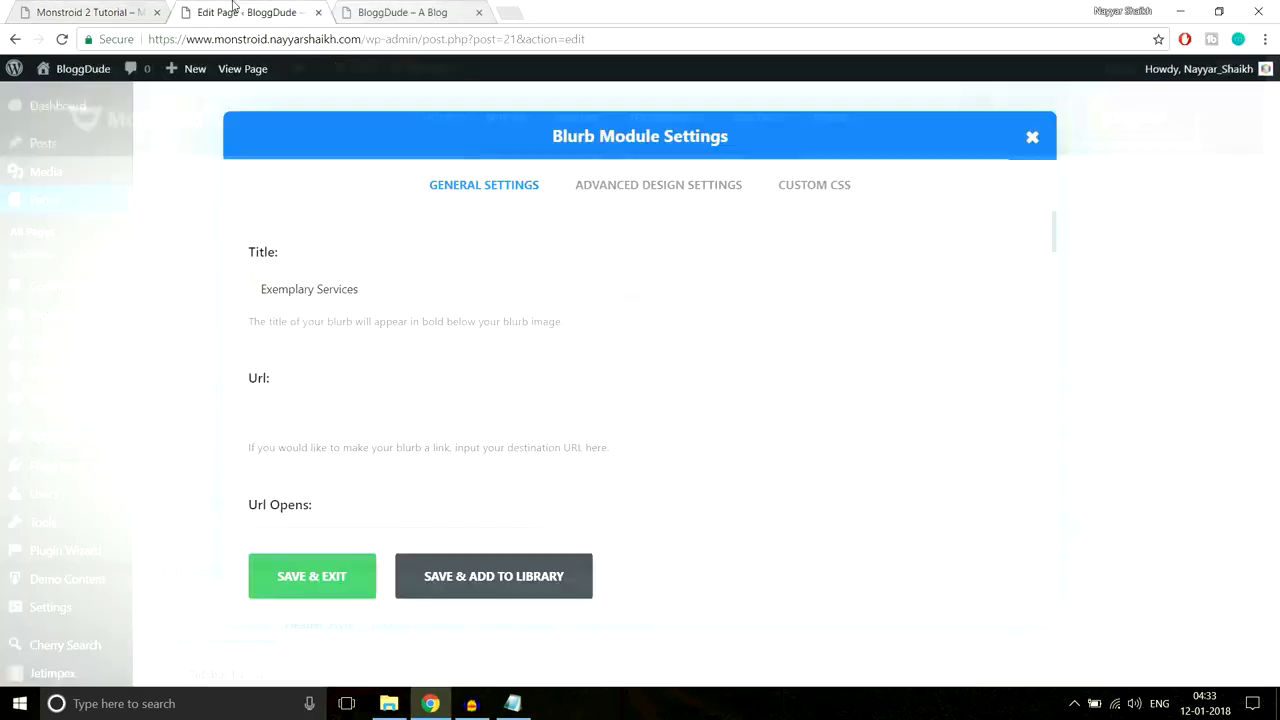
# Step: Pick the third blurb's icon, set its colour to #6bc4e3, and save
pyautogui.scroll(-4, 600, 405)
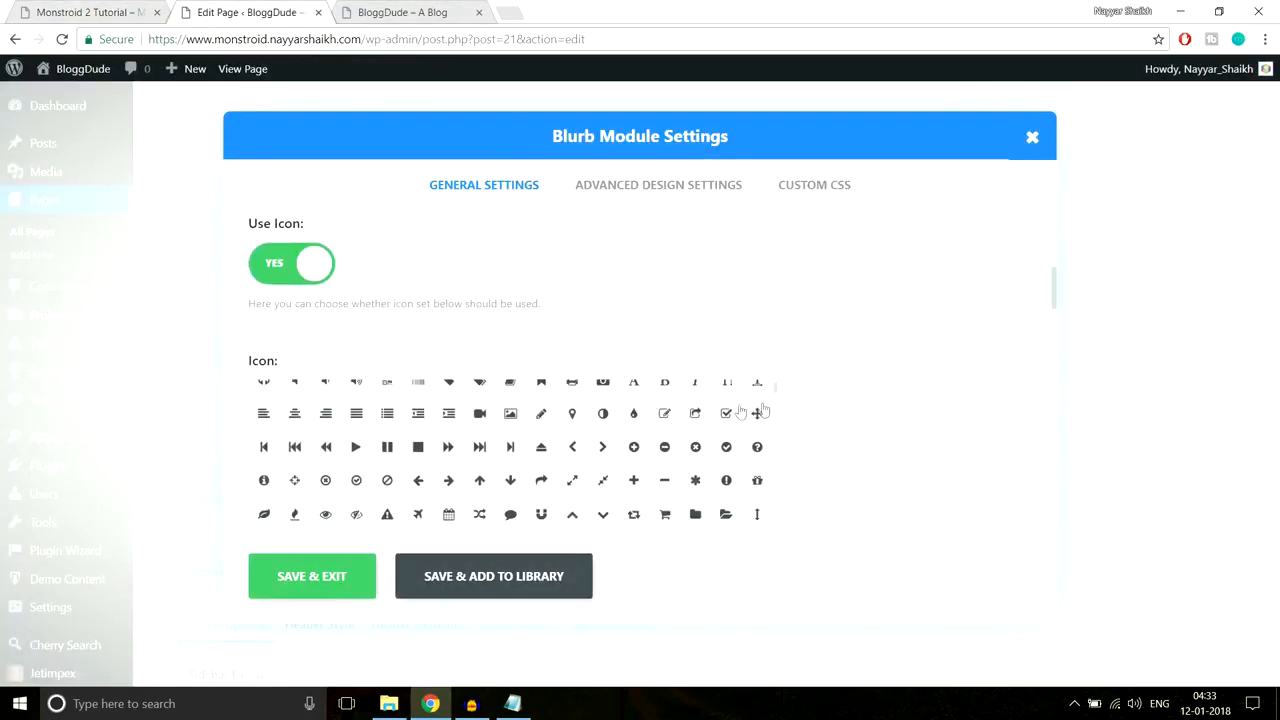
pyautogui.scroll(1, 980, 415)
pyautogui.scroll(-2, 986, 414)
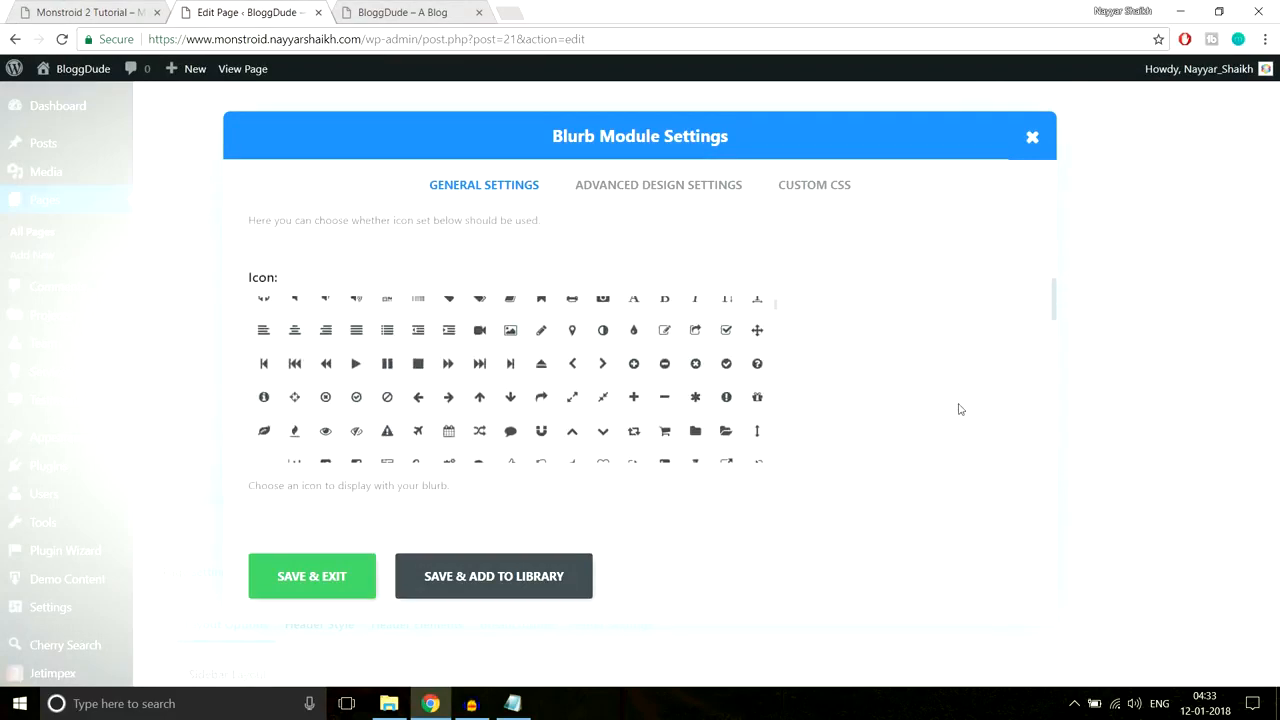
pyautogui.scroll(1, 697, 428)
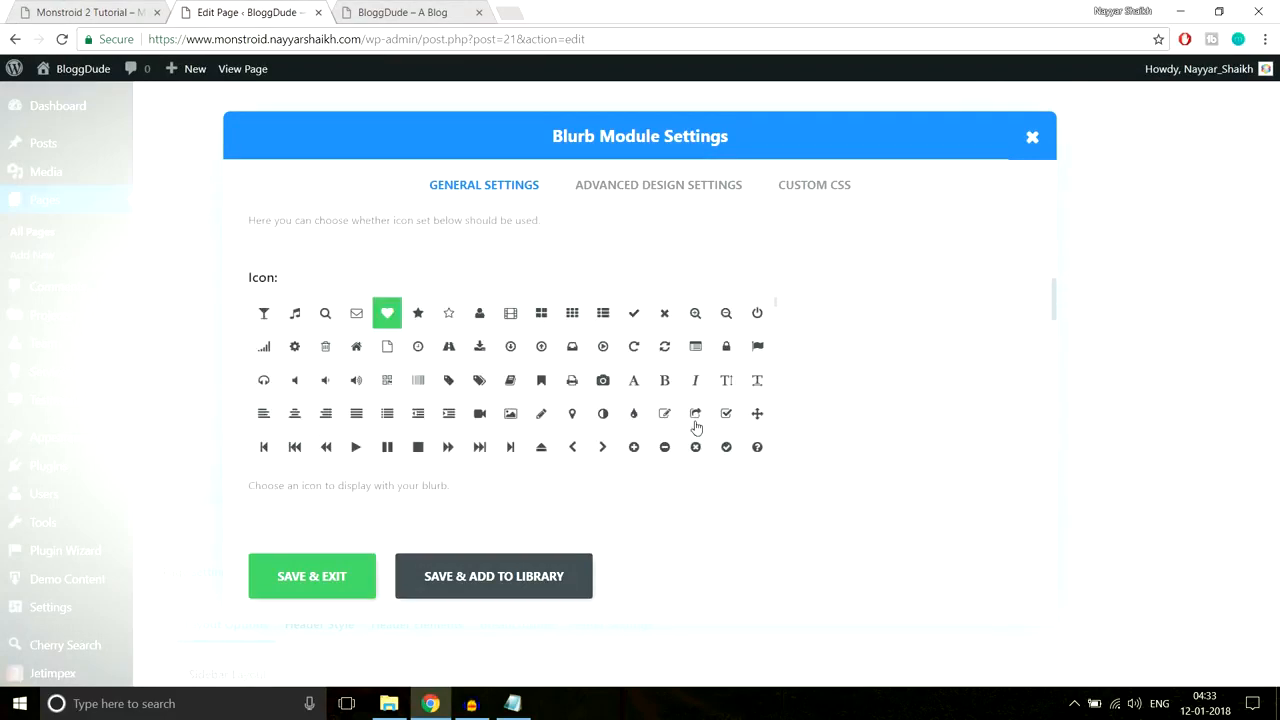
pyautogui.click(698, 350)
pyautogui.scroll(-3, 921, 377)
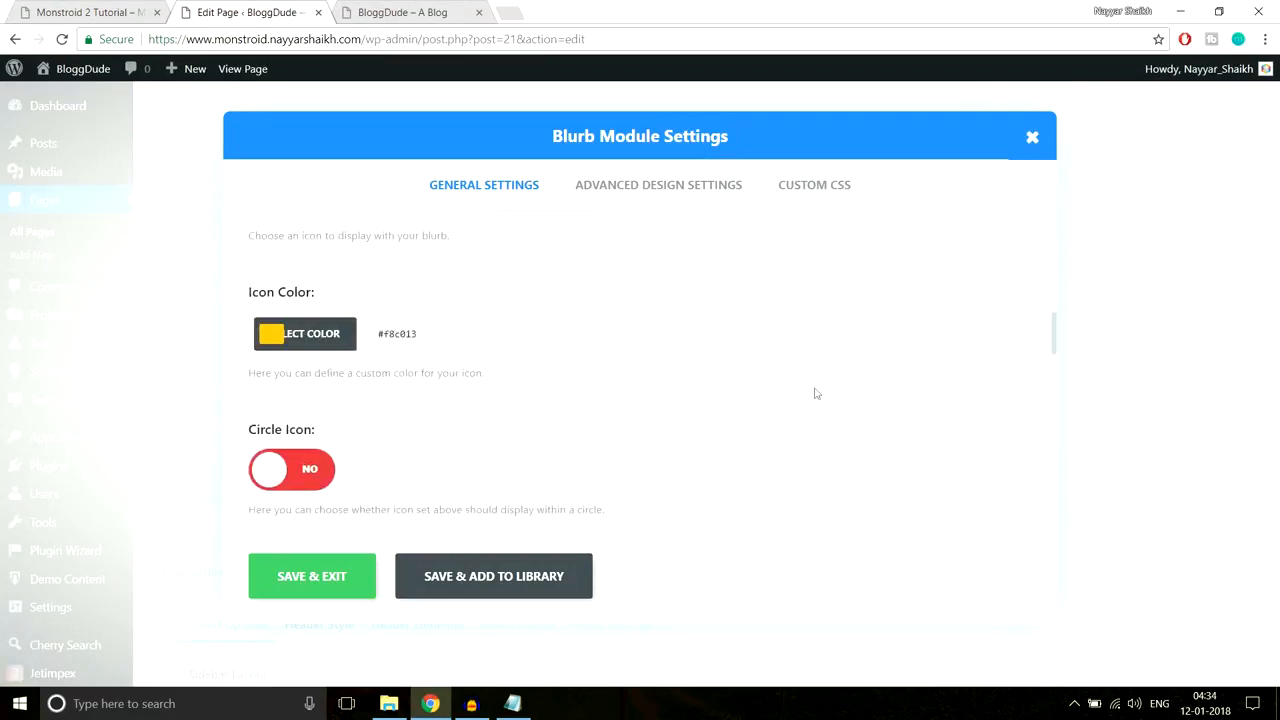
pyautogui.click(271, 334)
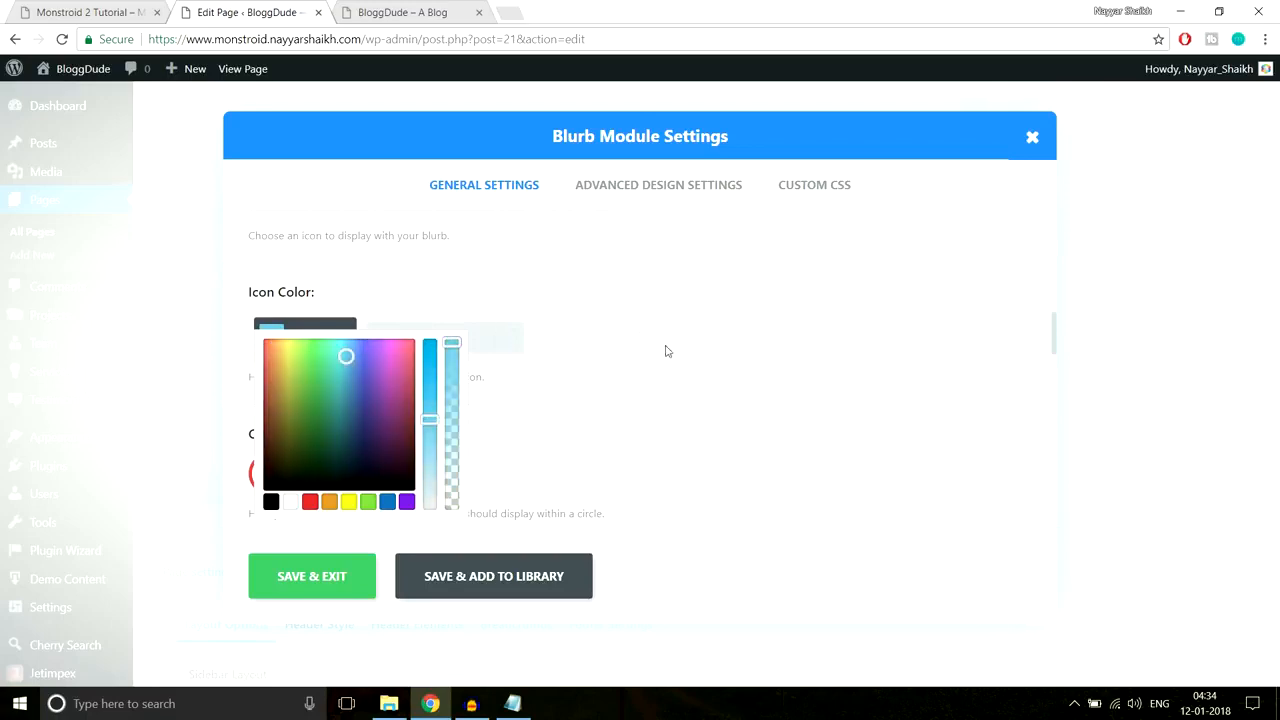
pyautogui.scroll(-3, 667, 352)
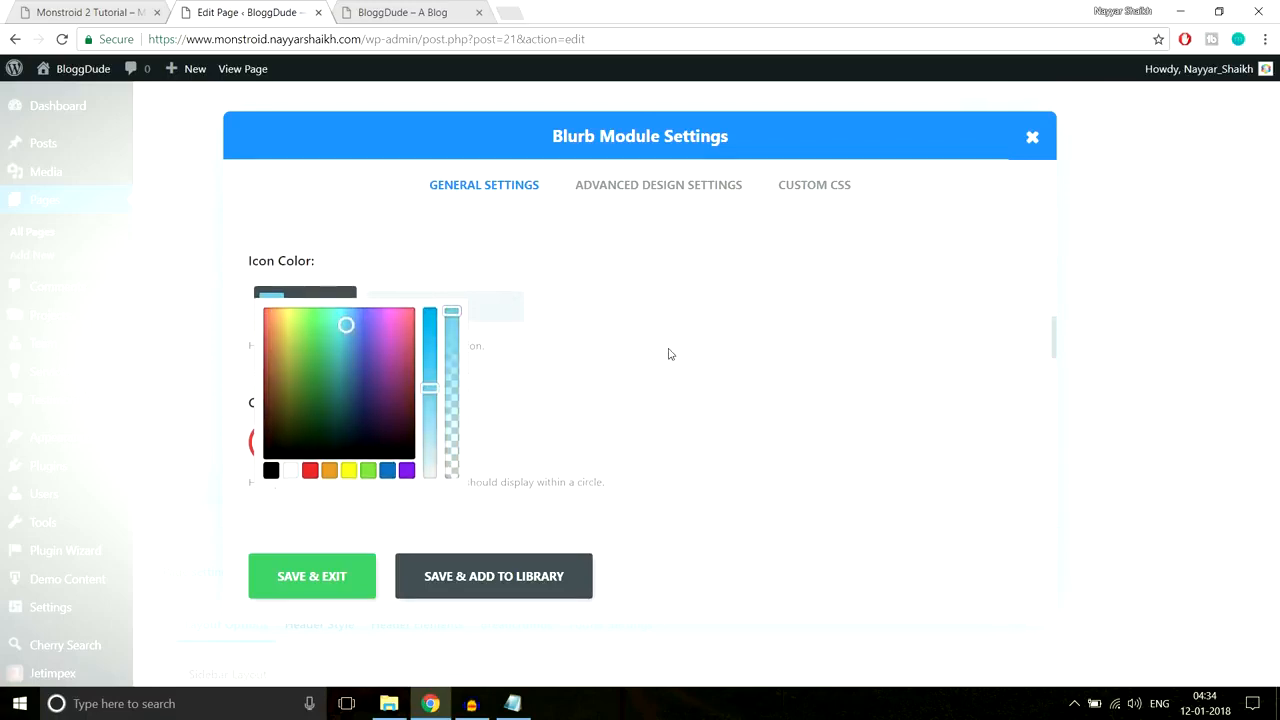
pyautogui.click(340, 569)
# Step: Close the reference site's developer tools and check the 'Why We Are the Best?' heading live
pyautogui.scroll(2, 942, 388)
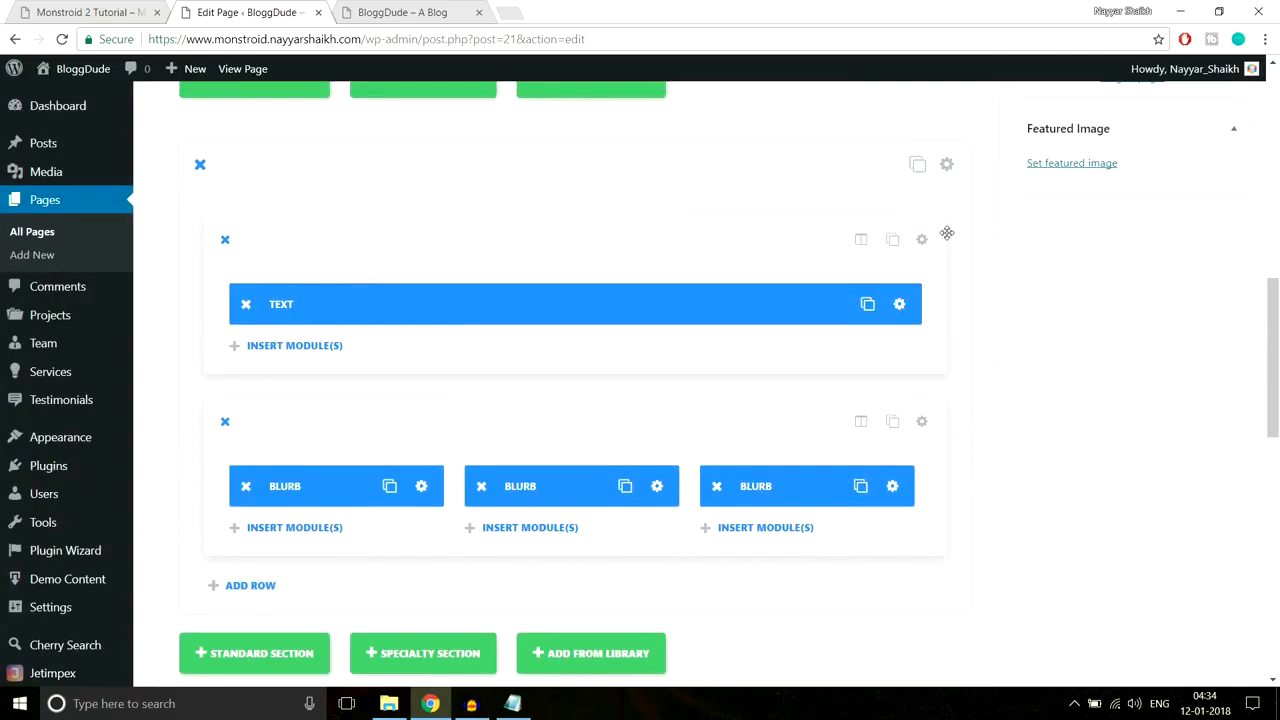
pyautogui.click(80, 10)
pyautogui.click(1266, 449)
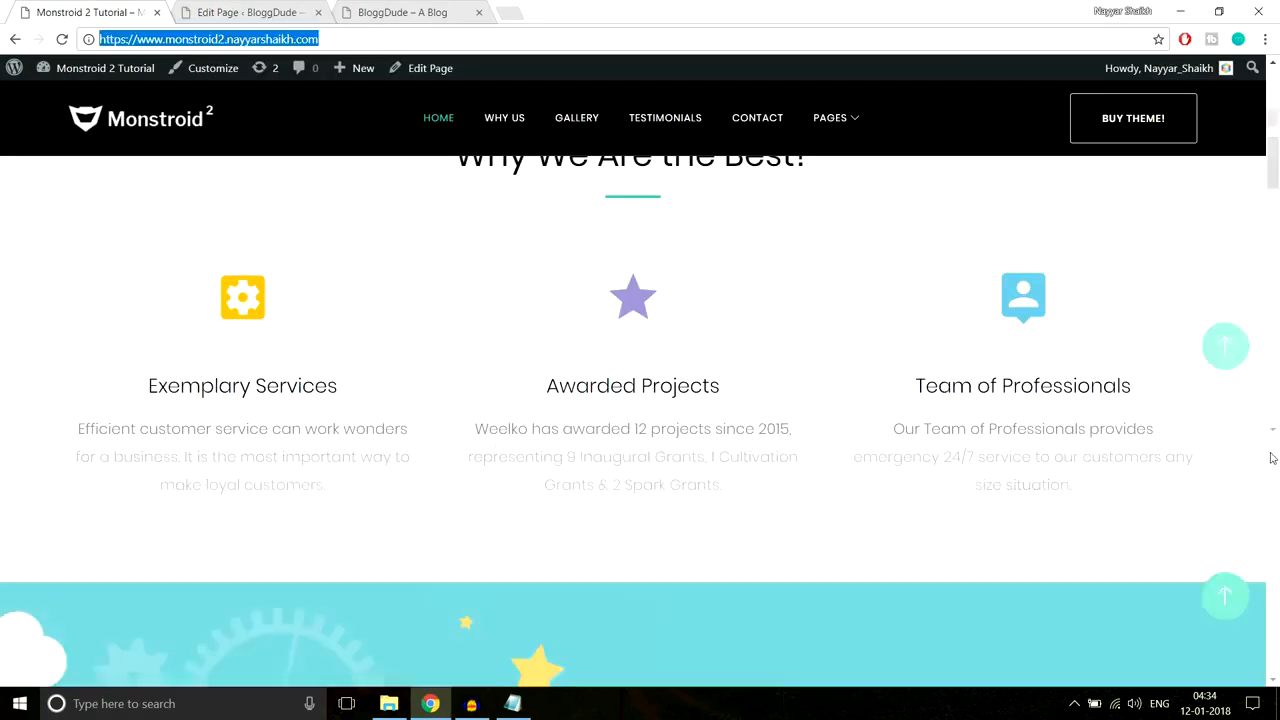
pyautogui.click(409, 8)
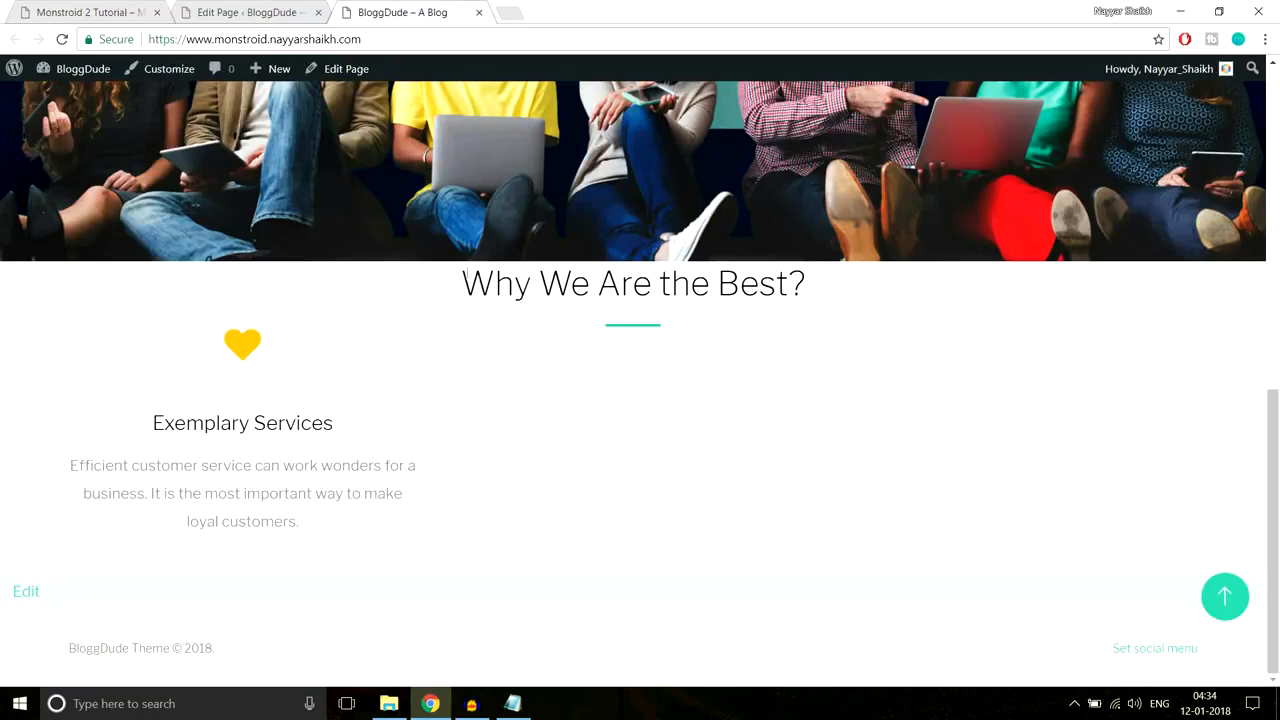
pyautogui.moveTo(462, 283); pyautogui.dragTo(810, 286)
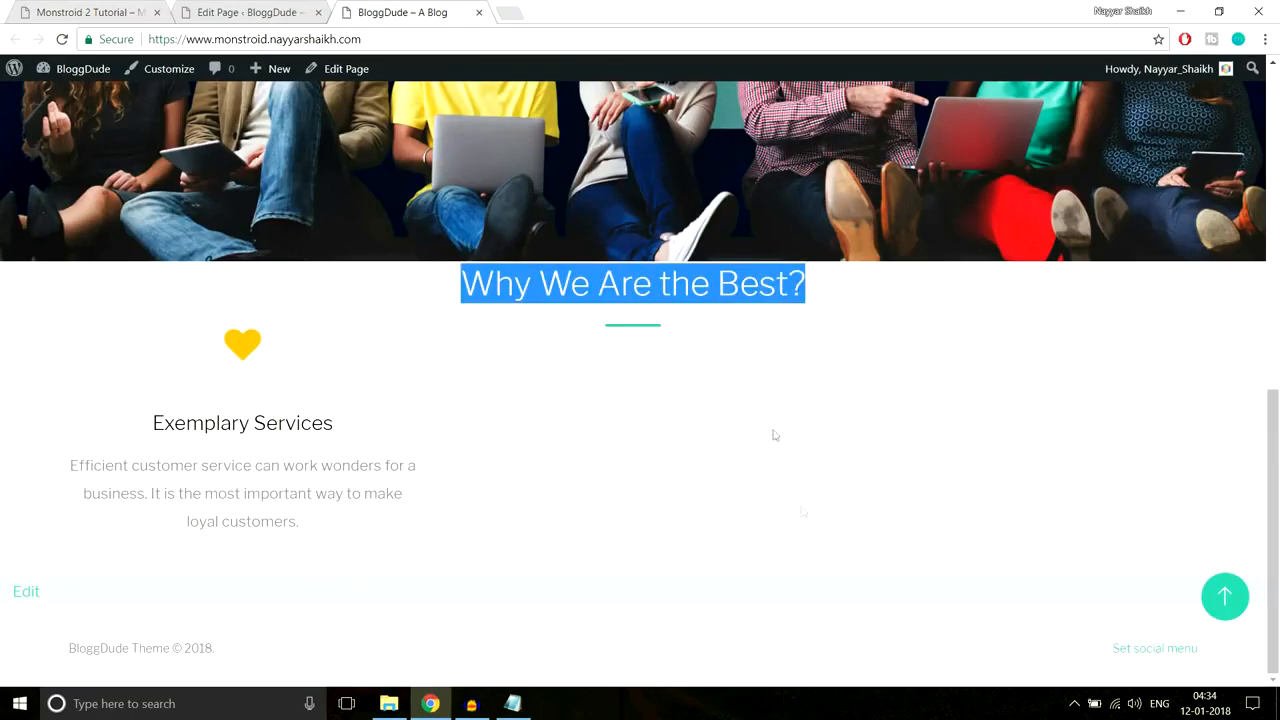
pyautogui.click(245, 7)
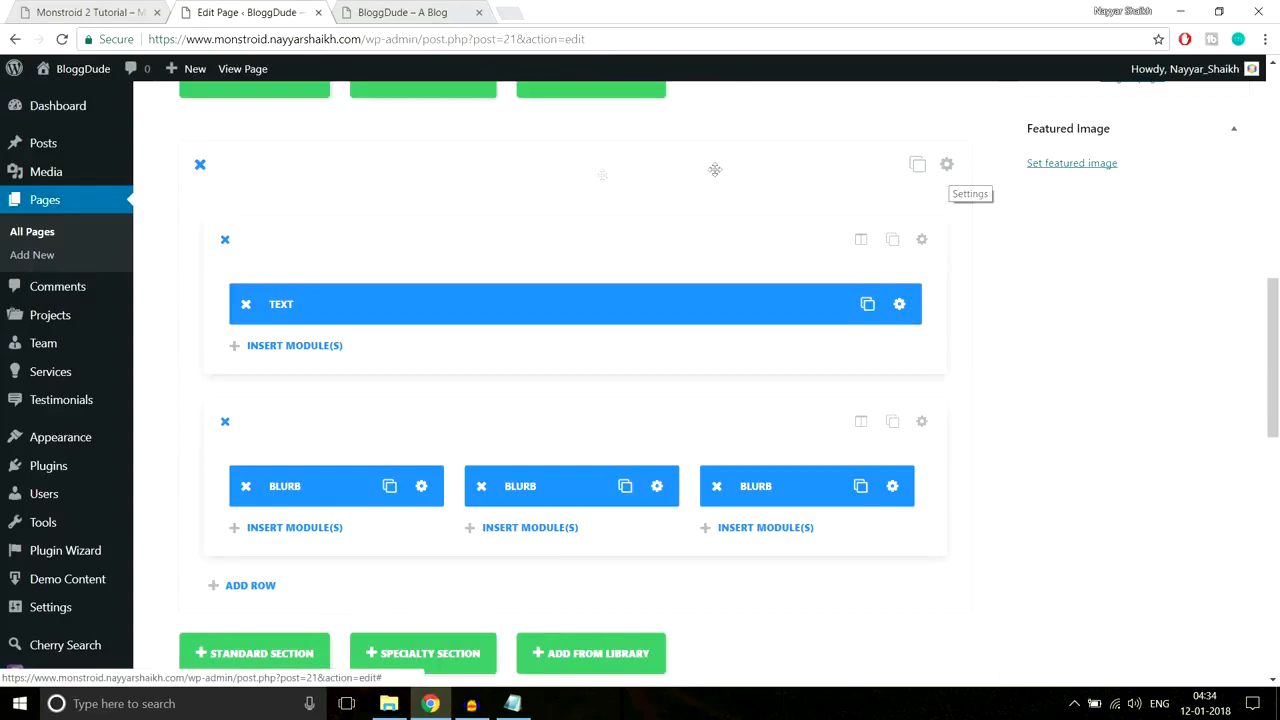
# Step: Give the section custom padding of 90px top and 70px bottom, then save
pyautogui.click(947, 166)
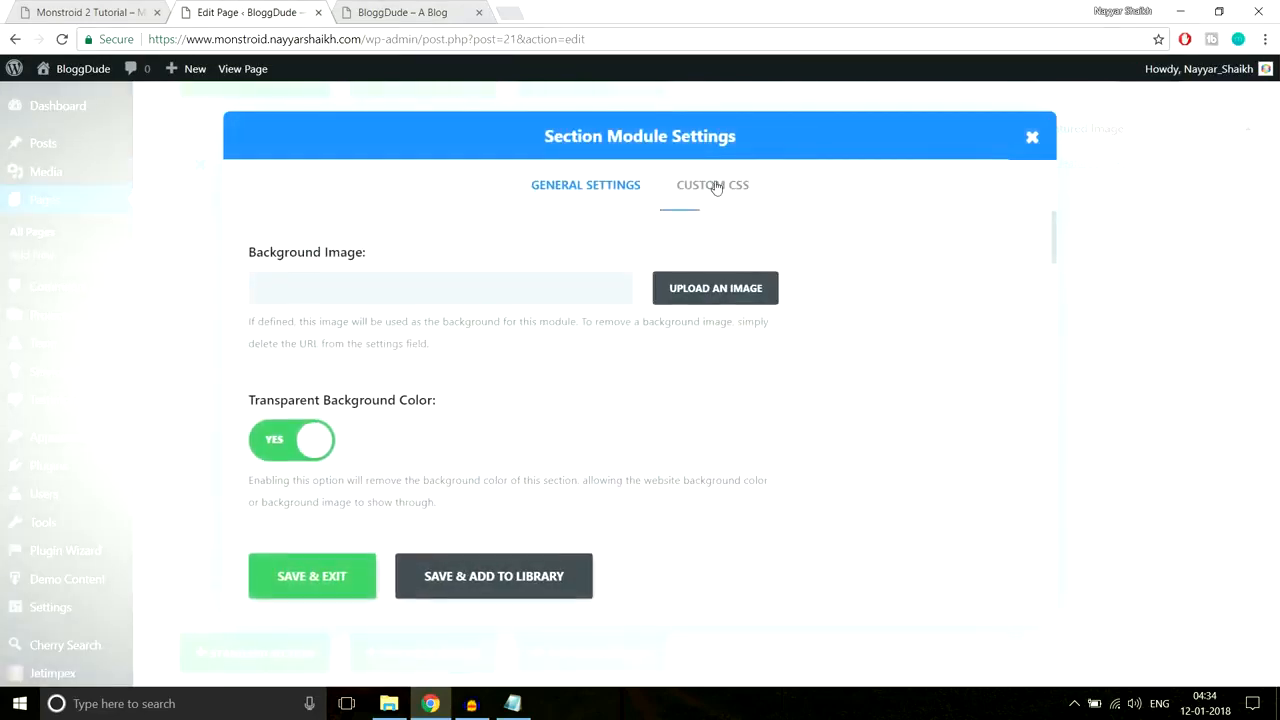
pyautogui.scroll(-7, 720, 390)
pyautogui.scroll(5, 731, 397)
pyautogui.scroll(2, 720, 389)
pyautogui.scroll(-1, 877, 426)
pyautogui.scroll(-12, 877, 426)
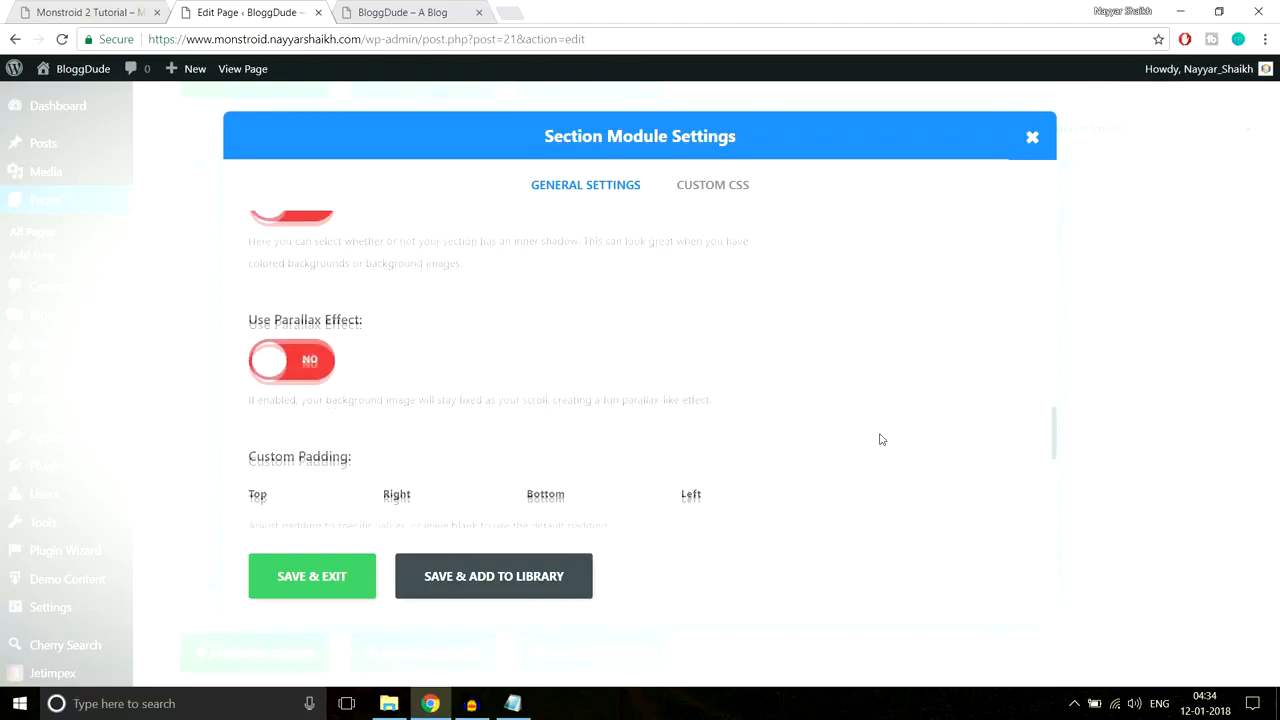
pyautogui.scroll(2, 328, 360)
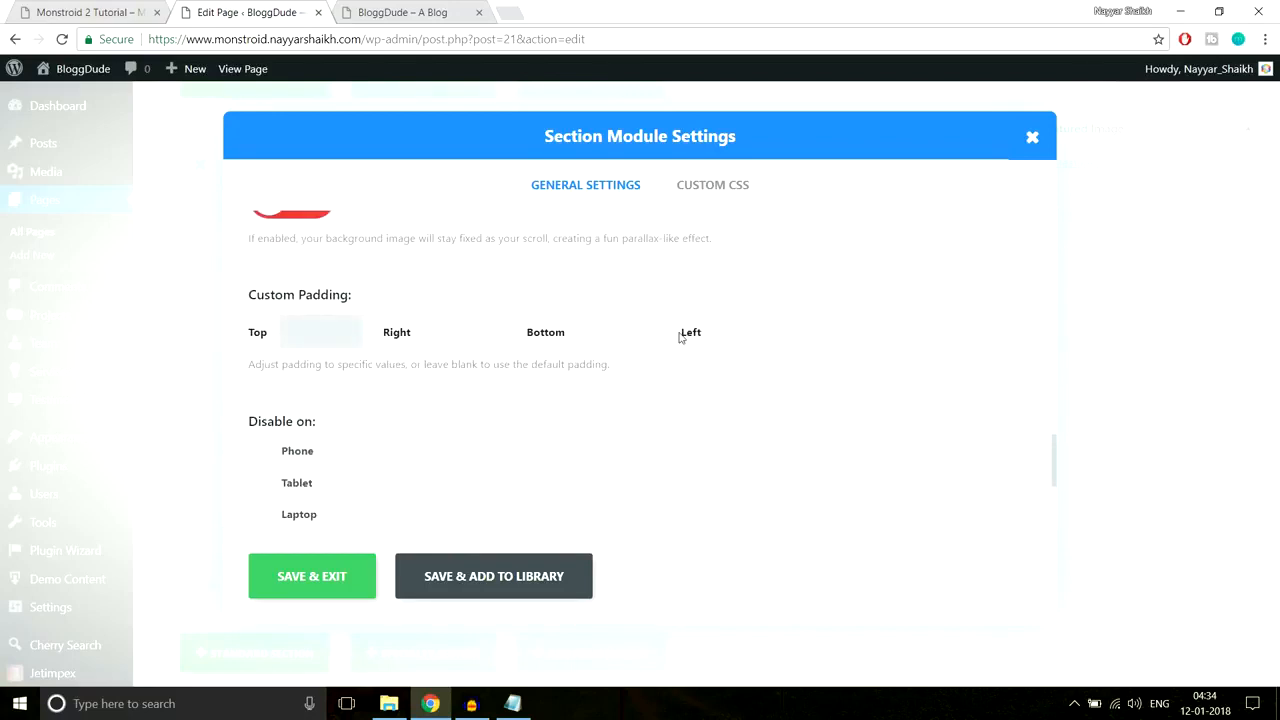
pyautogui.write('px')
pyautogui.click(772, 326)
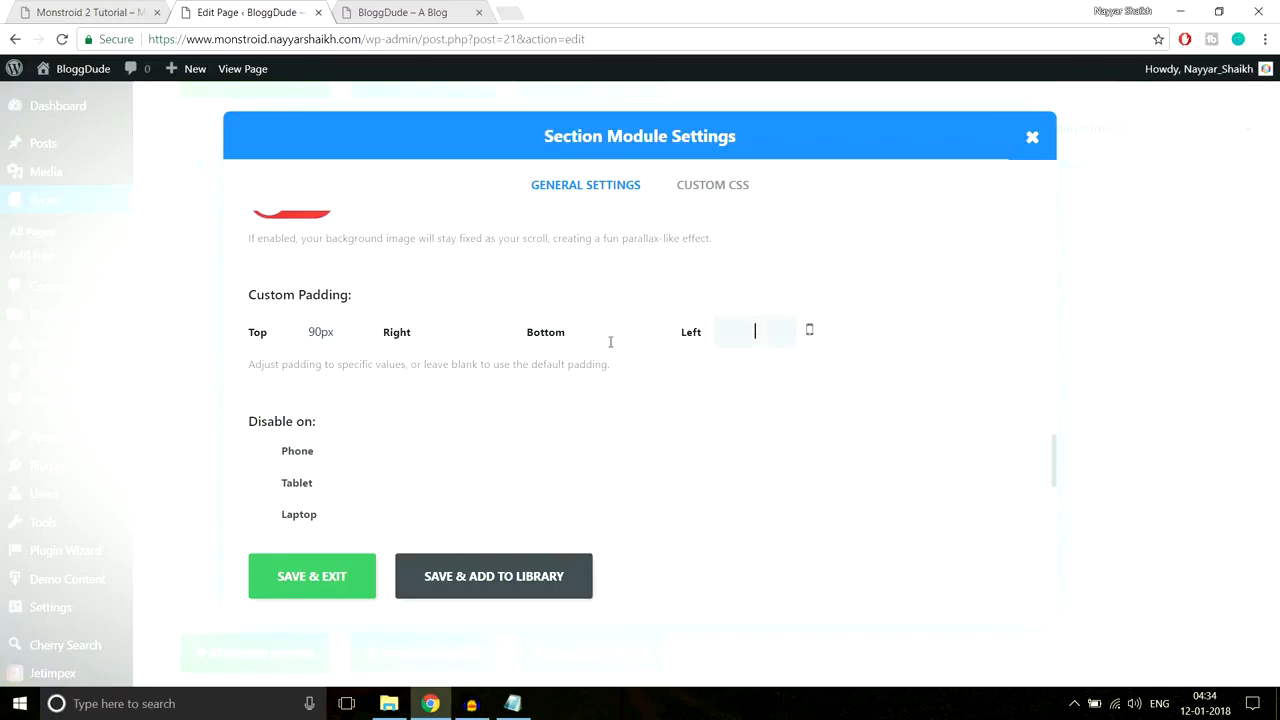
pyautogui.click(622, 347)
pyautogui.write('70px')
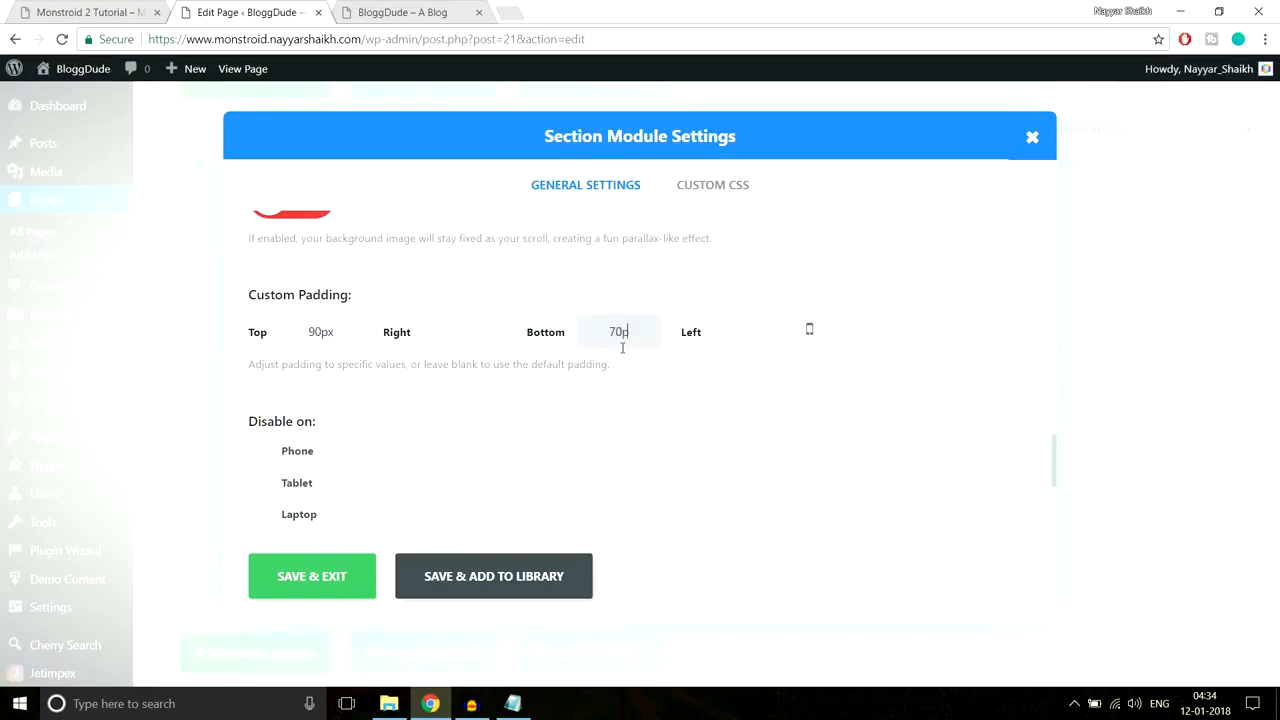
pyautogui.click(325, 574)
# Step: Preview the live page to check the section's new spacing
pyautogui.click(410, 12)
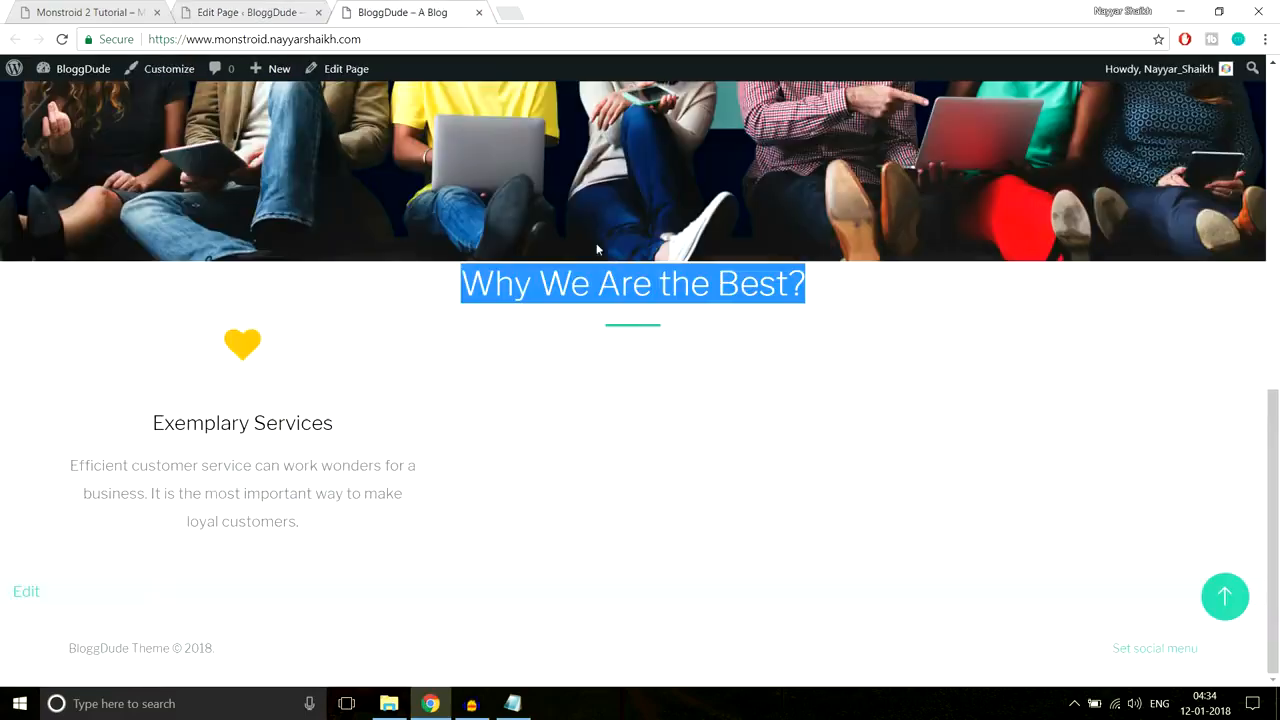
pyautogui.click(622, 344)
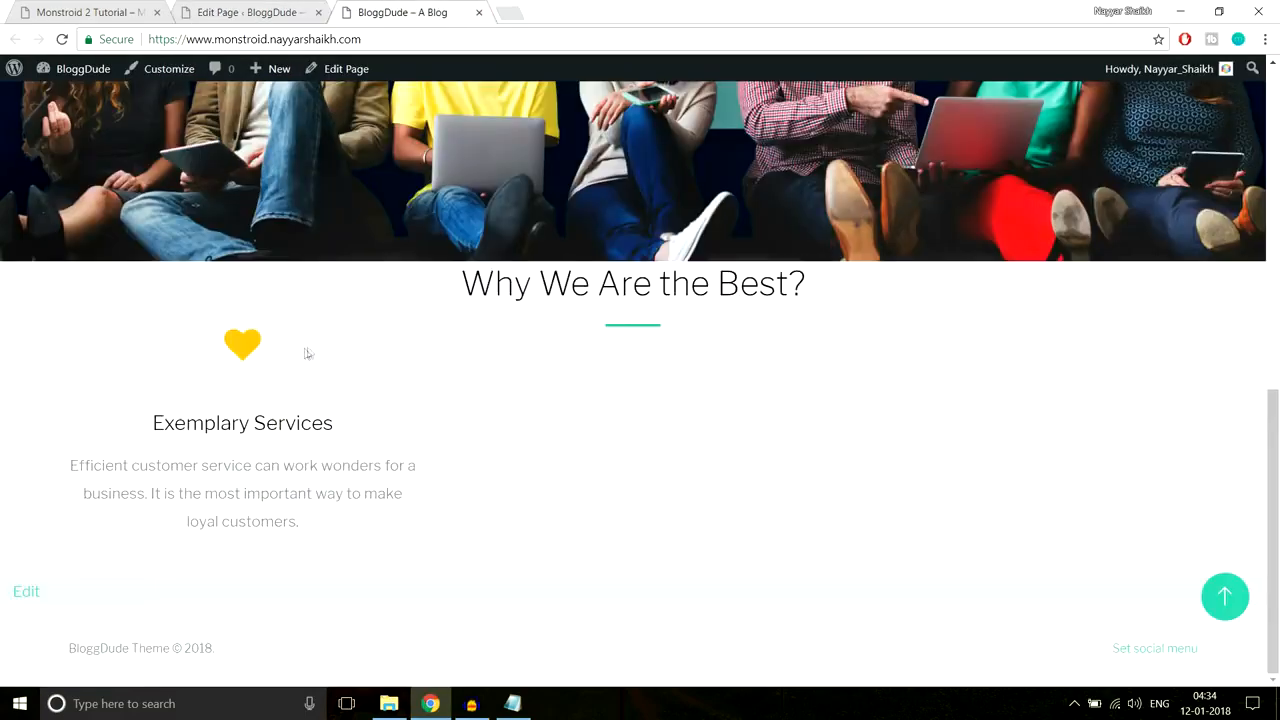
pyautogui.click(240, 12)
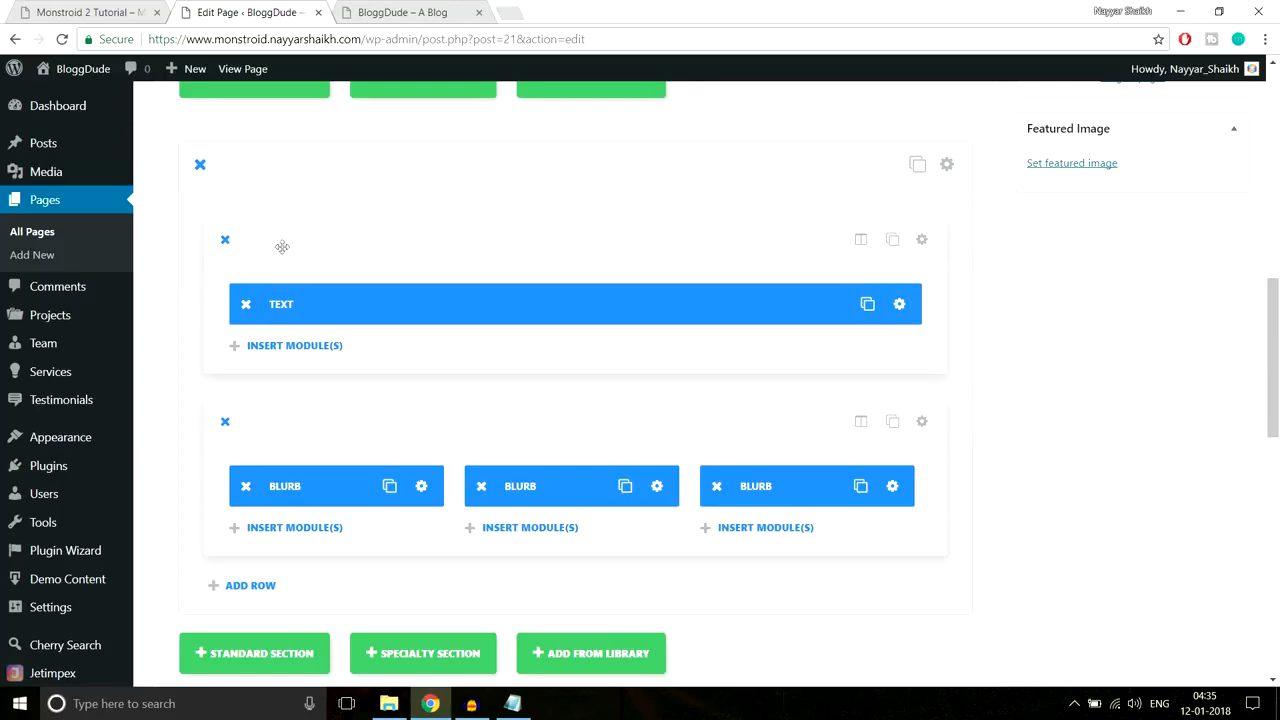
# Step: Give the row a 40px custom bottom padding, then update the Homepage
pyautogui.click(922, 239)
pyautogui.scroll(-4, 778, 376)
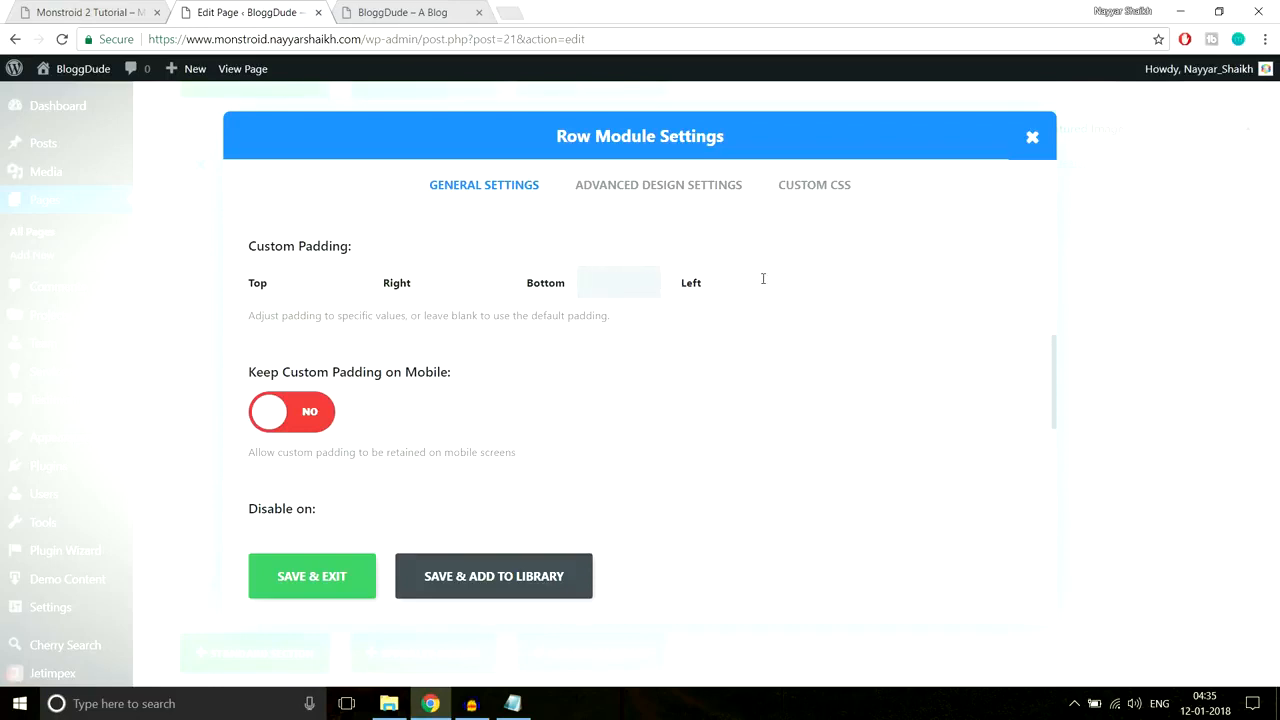
pyautogui.write('px')
pyautogui.click(334, 578)
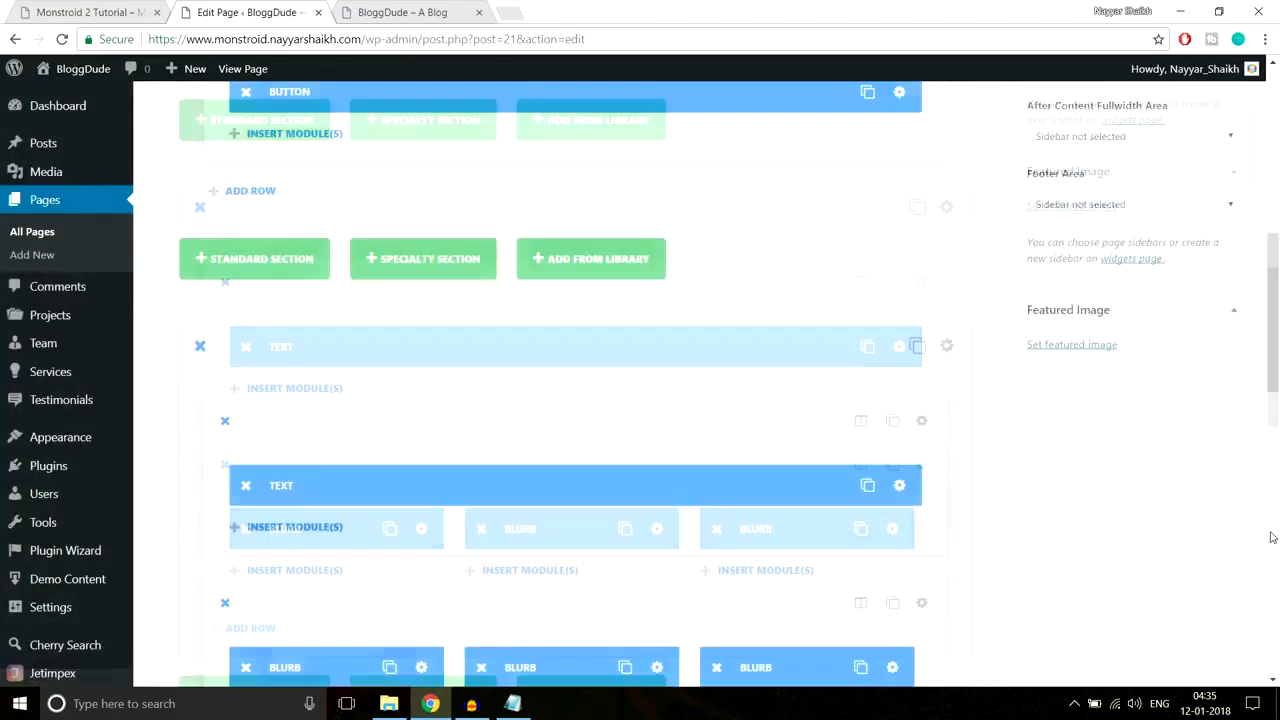
pyautogui.scroll(5, 1271, 537)
pyautogui.click(1211, 385)
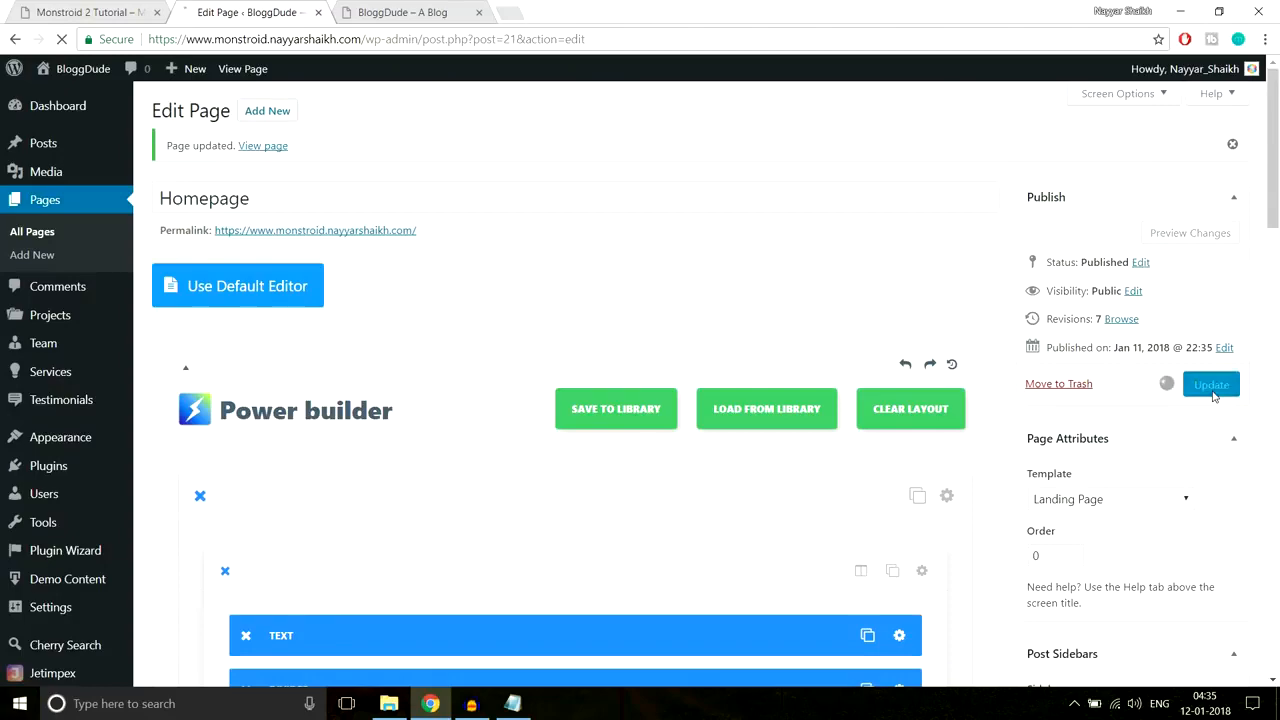
# Step: Reload the live BloggDude site to check the row's new padding
pyautogui.click(402, 13)
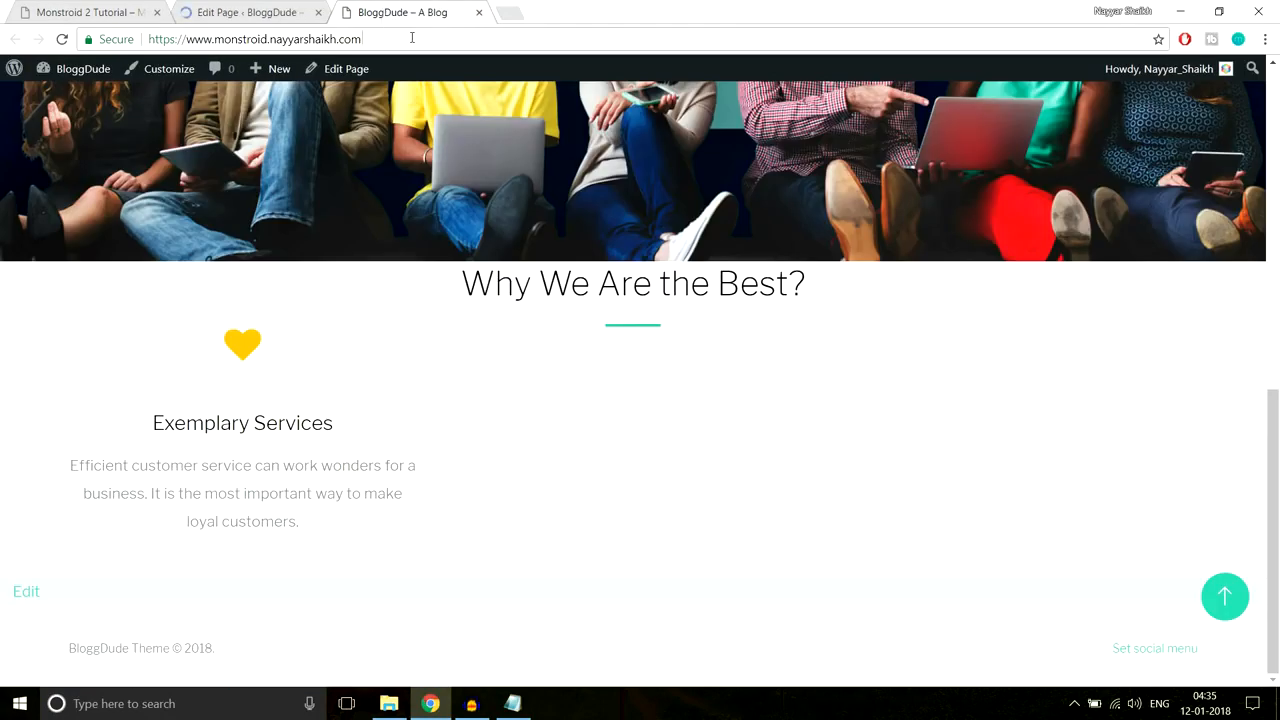
pyautogui.click(412, 38)
pyautogui.press('Return')
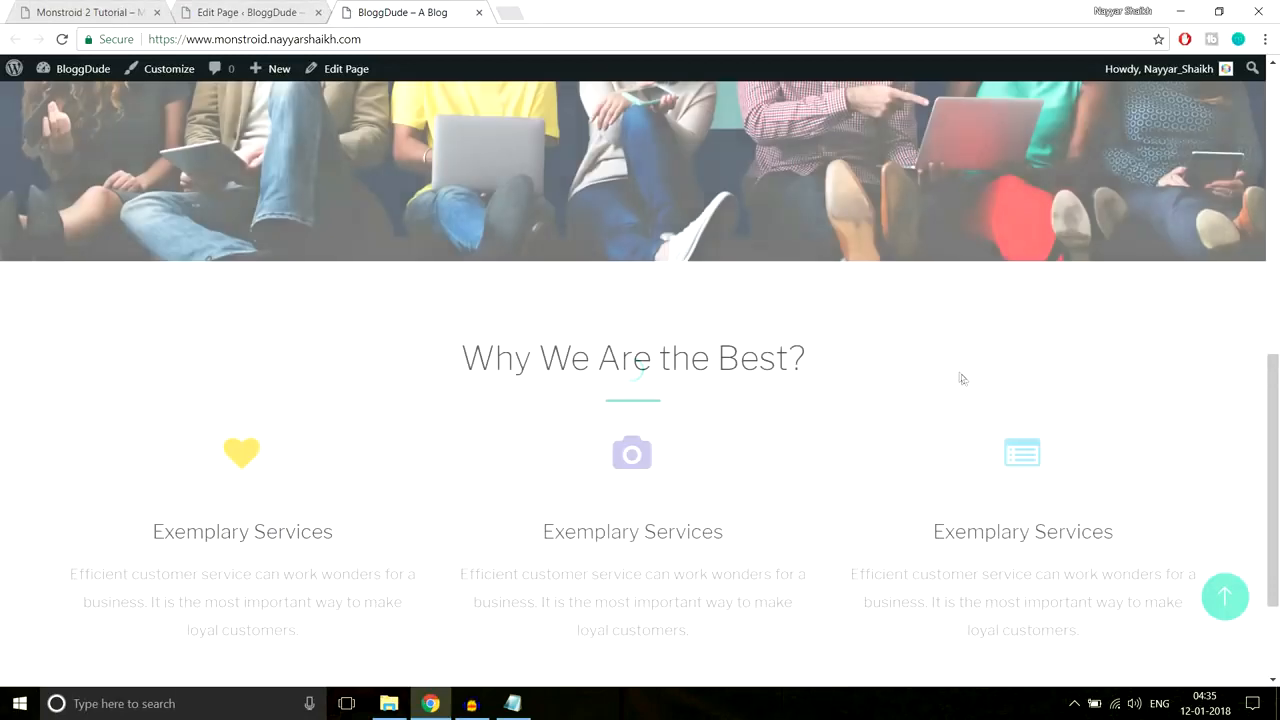
pyautogui.scroll(-1, 964, 384)
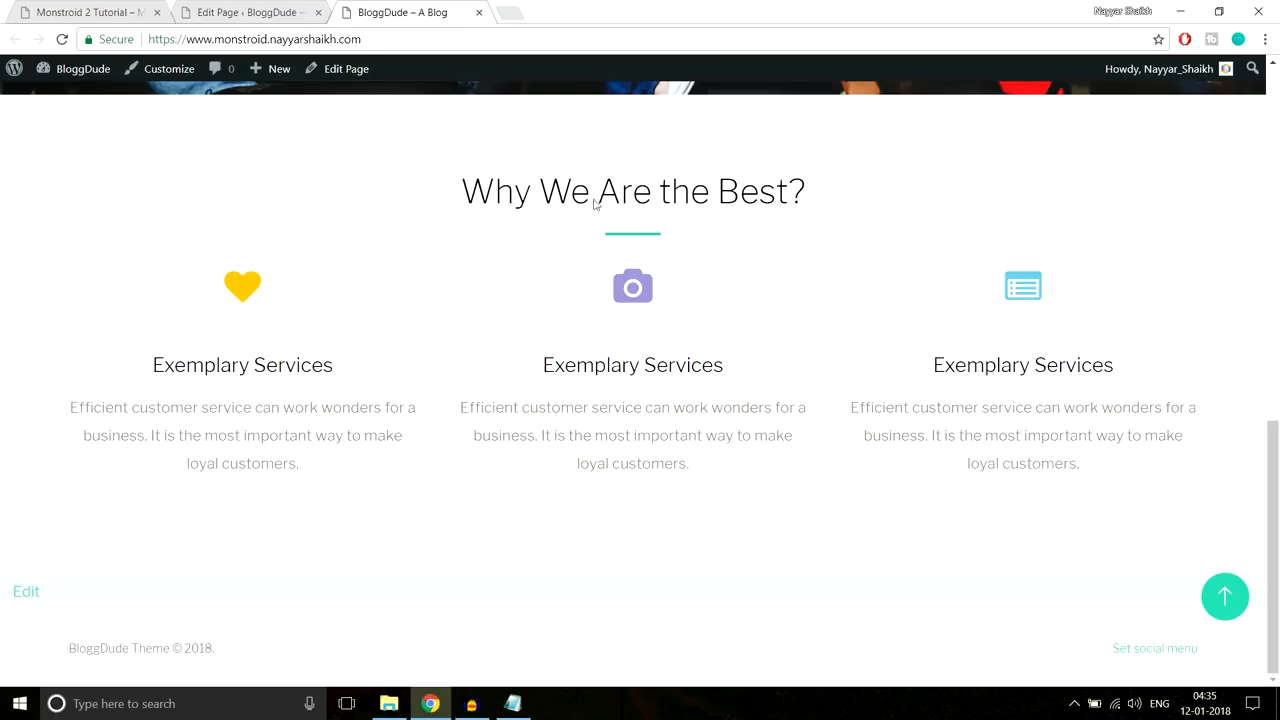
# Step: Compare the live site with the Monstroid 2 demo, ending at its 'We Believe.' section
pyautogui.click(90, 12)
pyautogui.click(288, 40)
pyautogui.scroll(1, 784, 293)
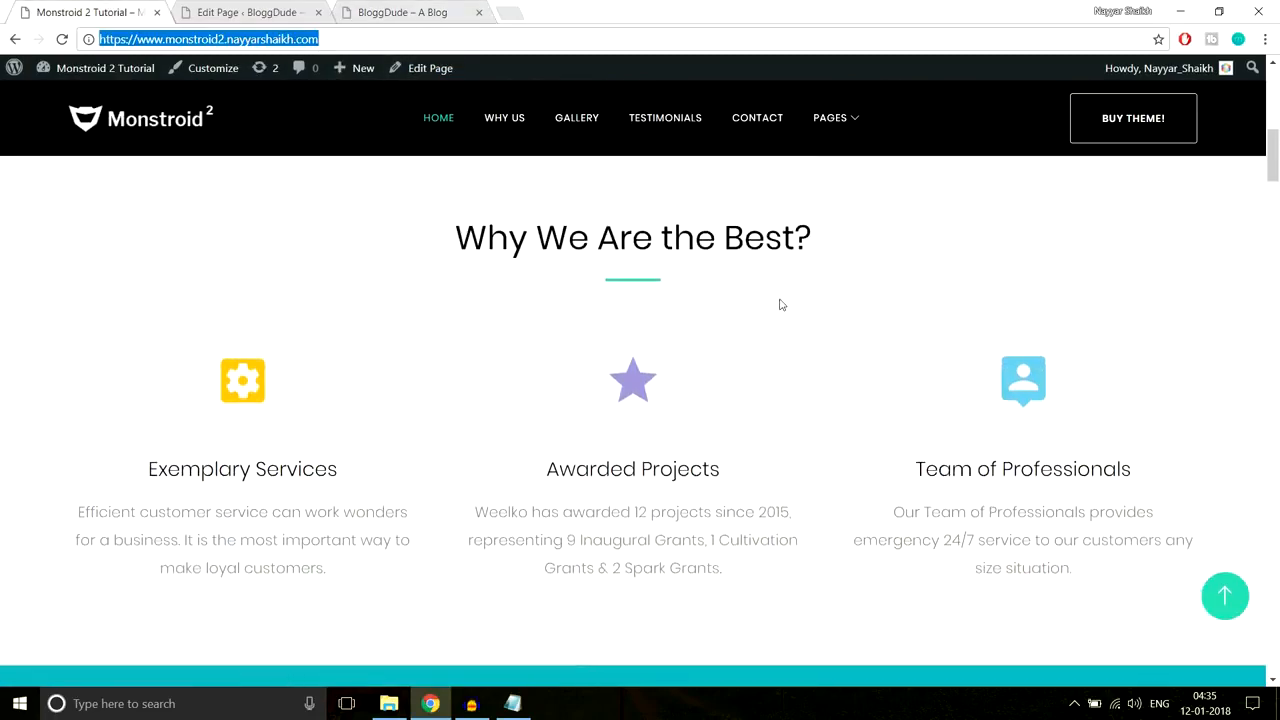
pyautogui.click(390, 6)
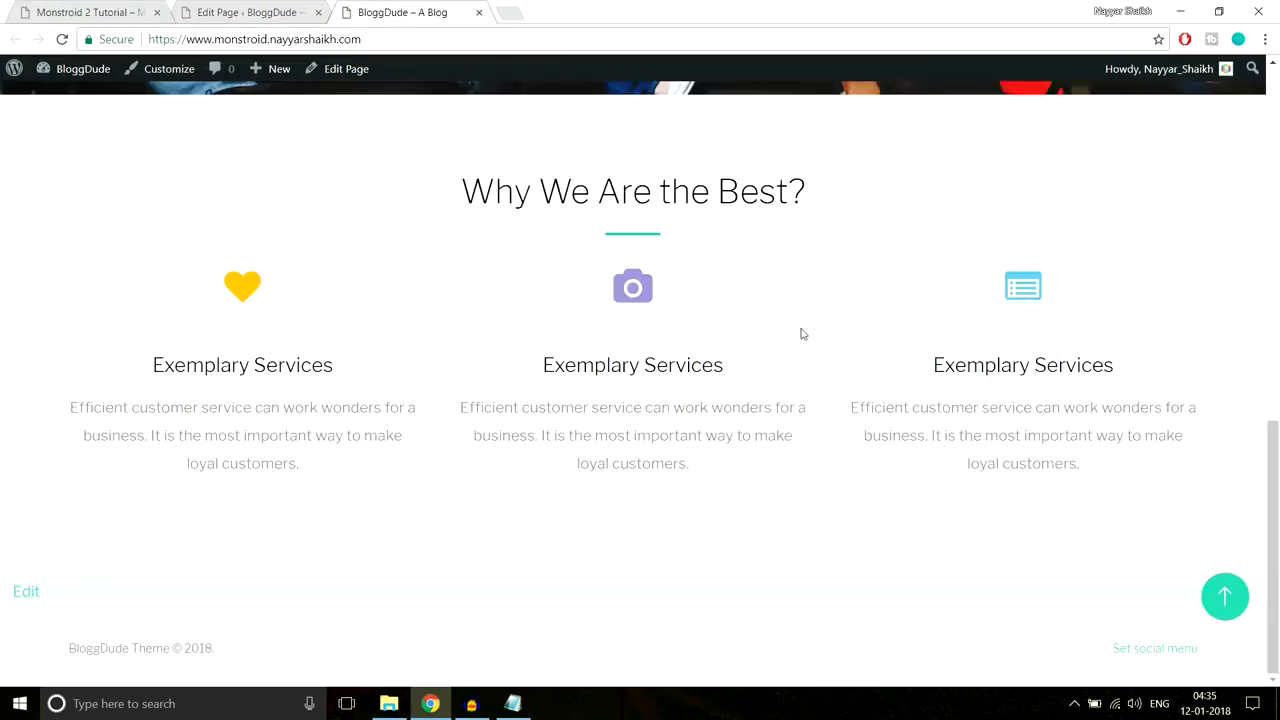
pyautogui.scroll(7, 802, 336)
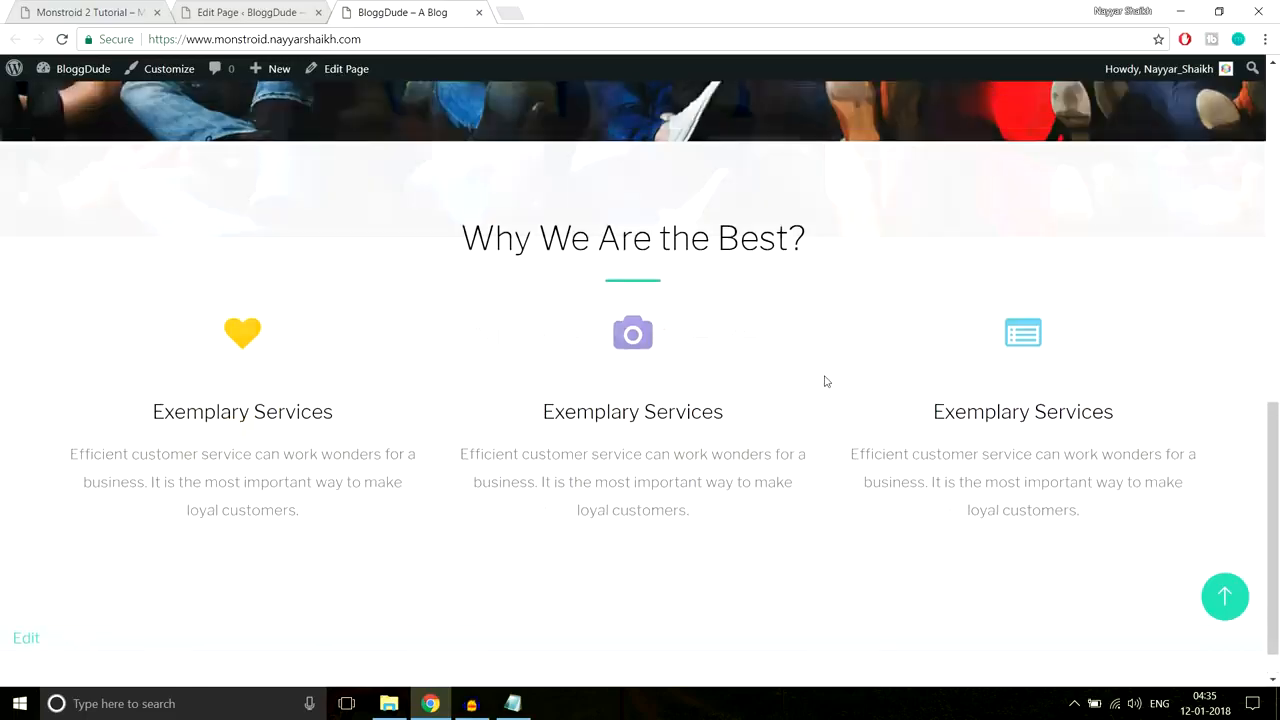
pyautogui.scroll(-3, 828, 401)
pyautogui.scroll(-4, 829, 408)
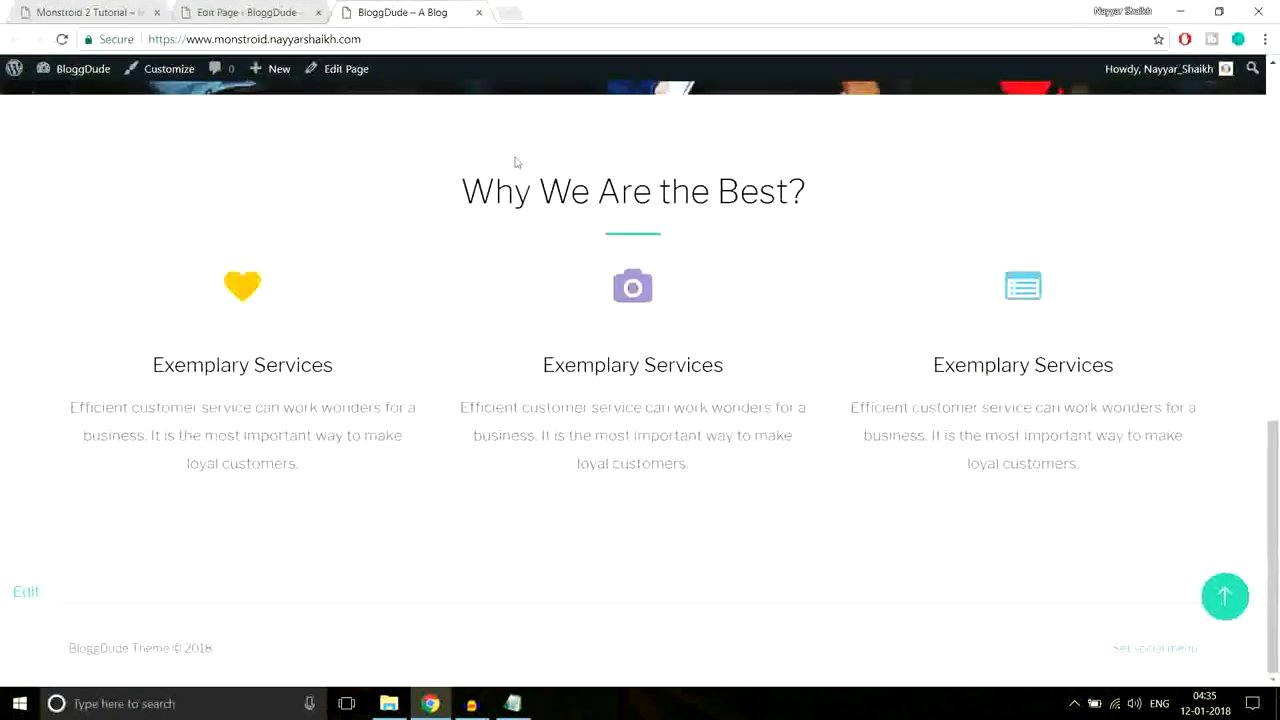
pyautogui.click(258, 8)
pyautogui.scroll(-9, 839, 347)
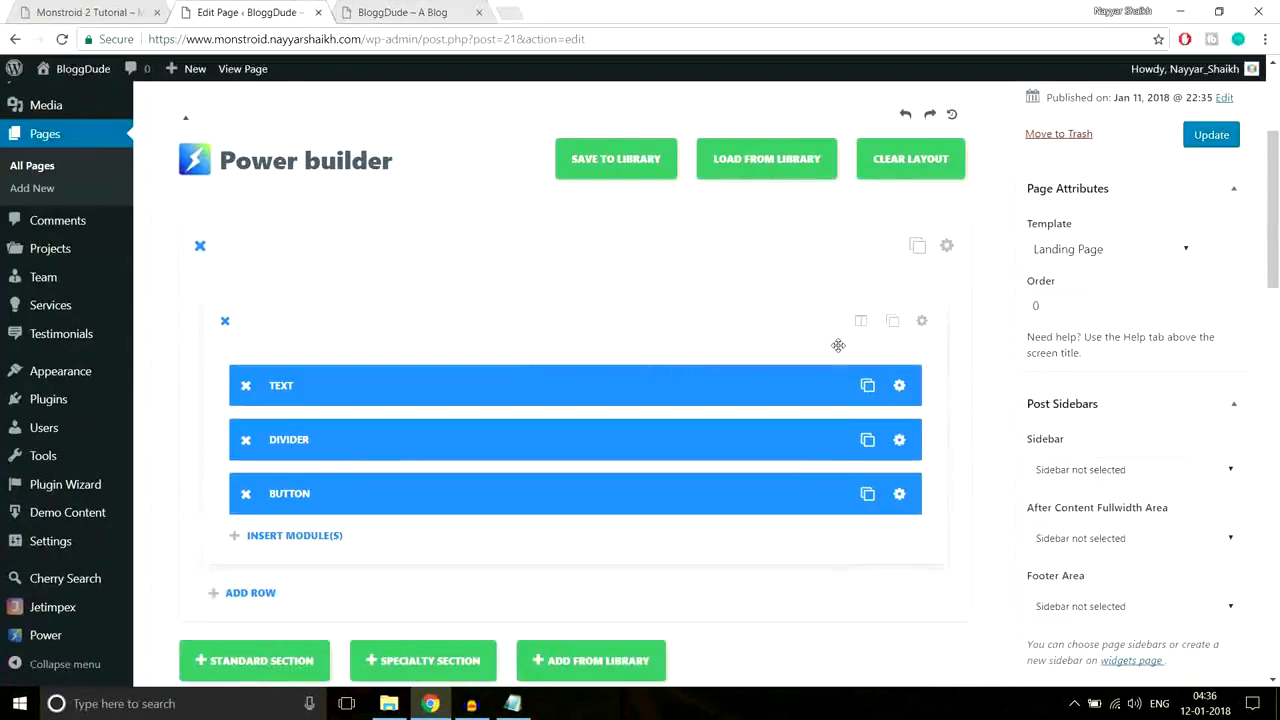
pyautogui.click(106, 9)
pyautogui.scroll(-5, 778, 272)
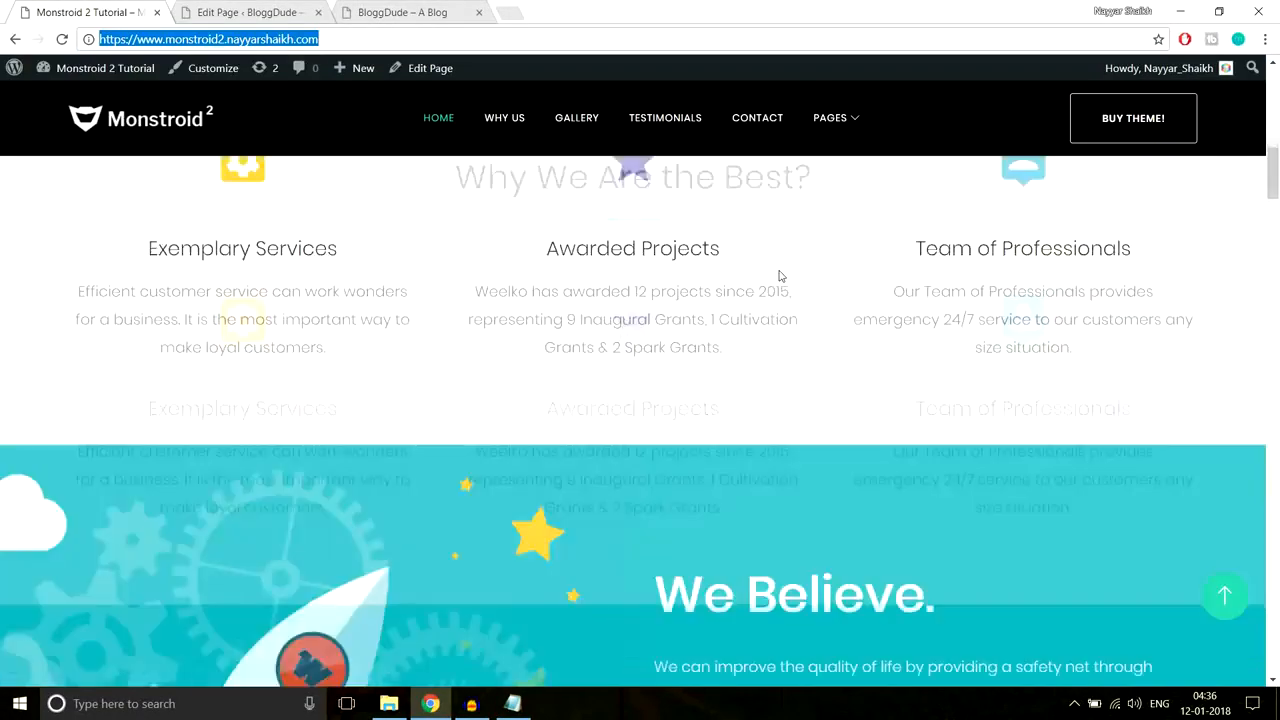
pyautogui.scroll(1, 847, 449)
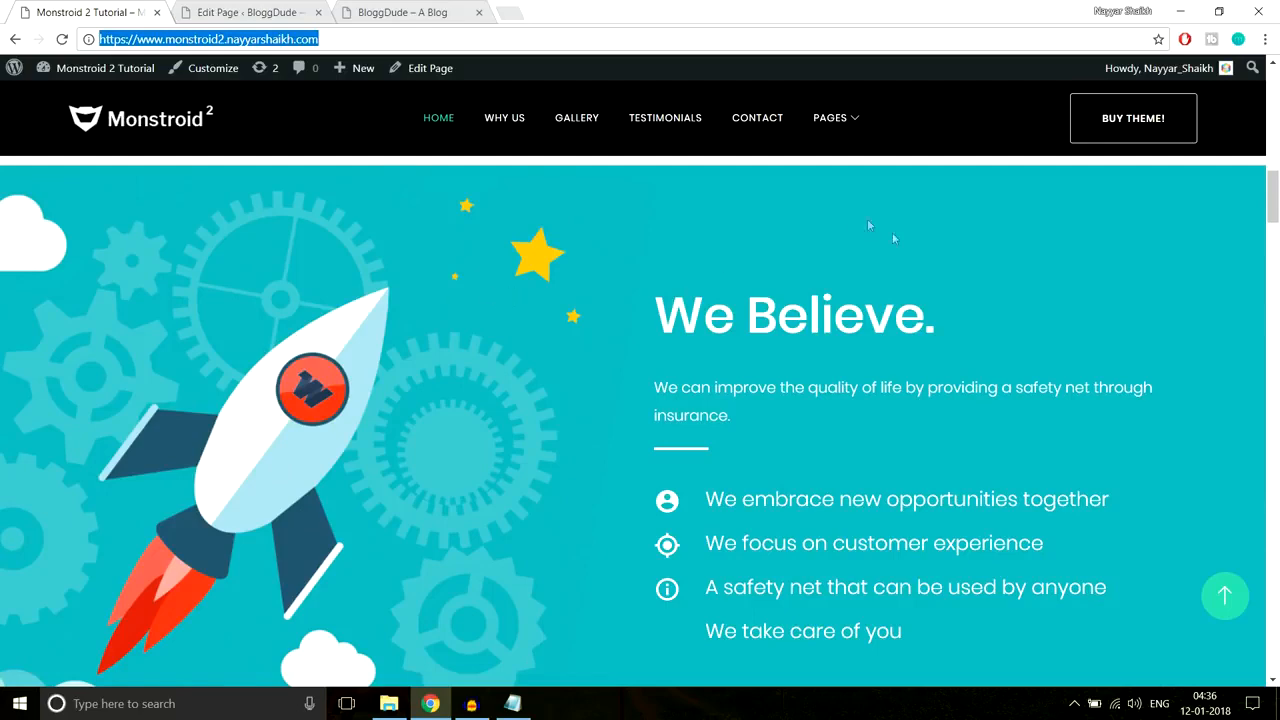
pyautogui.scroll(-2, 938, 305)
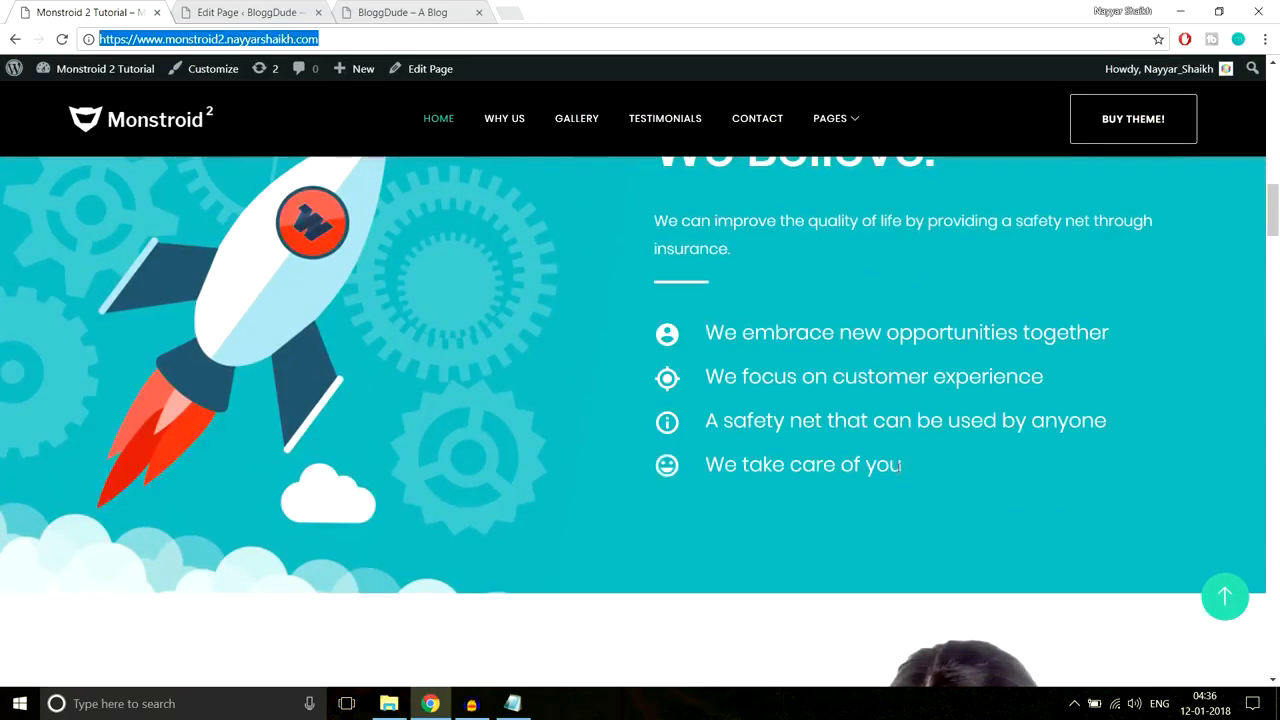
pyautogui.scroll(2, 899, 470)
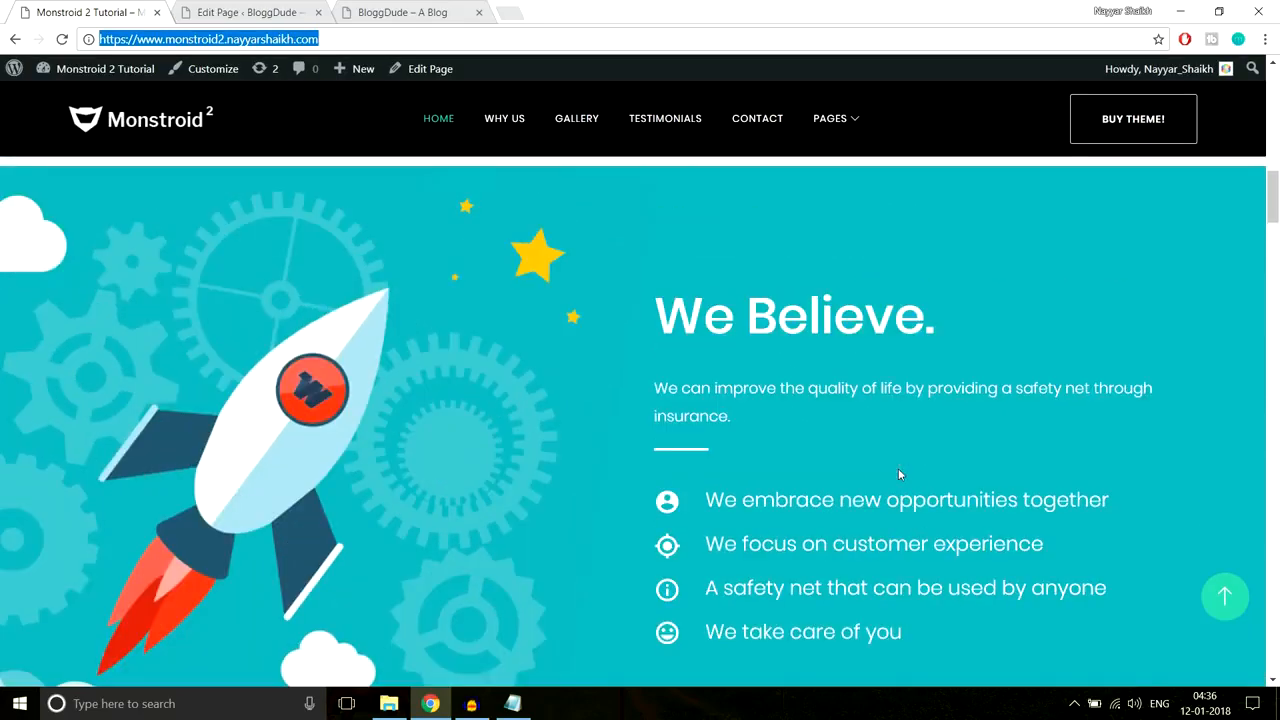
# Step: Add a Standard Section with a 1/2 1/2 two-column row
pyautogui.click(255, 12)
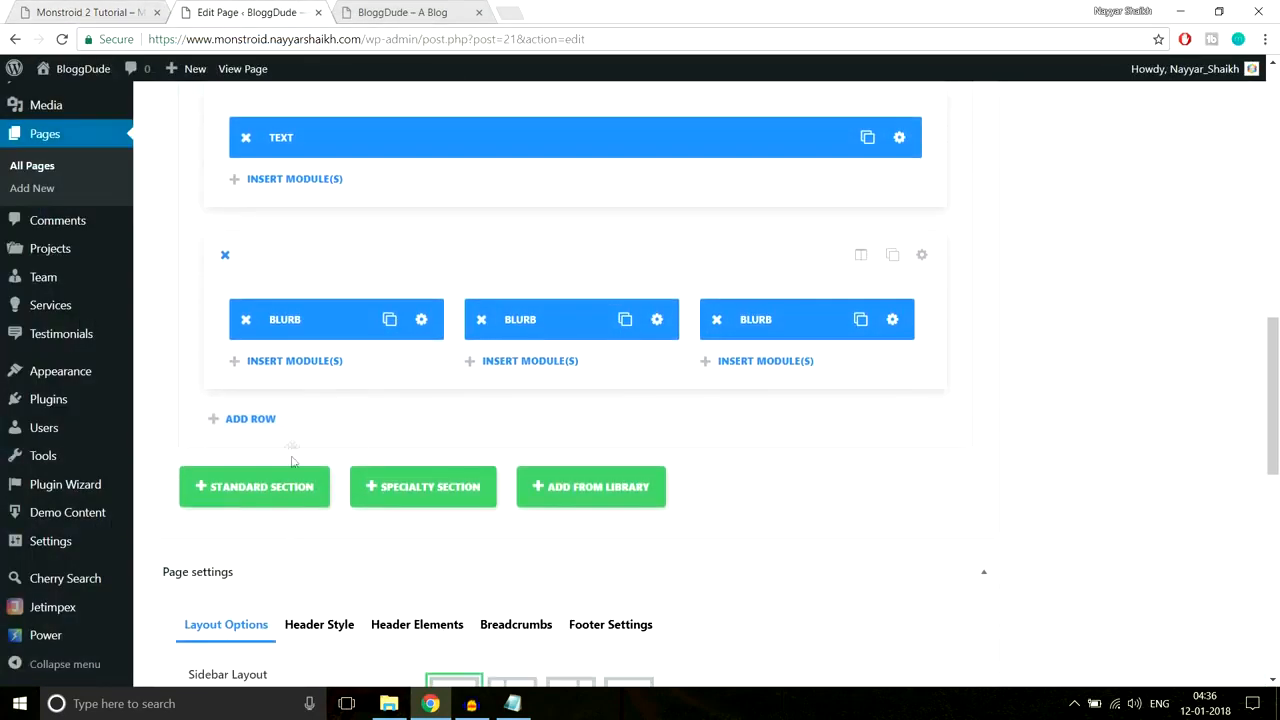
pyautogui.click(287, 498)
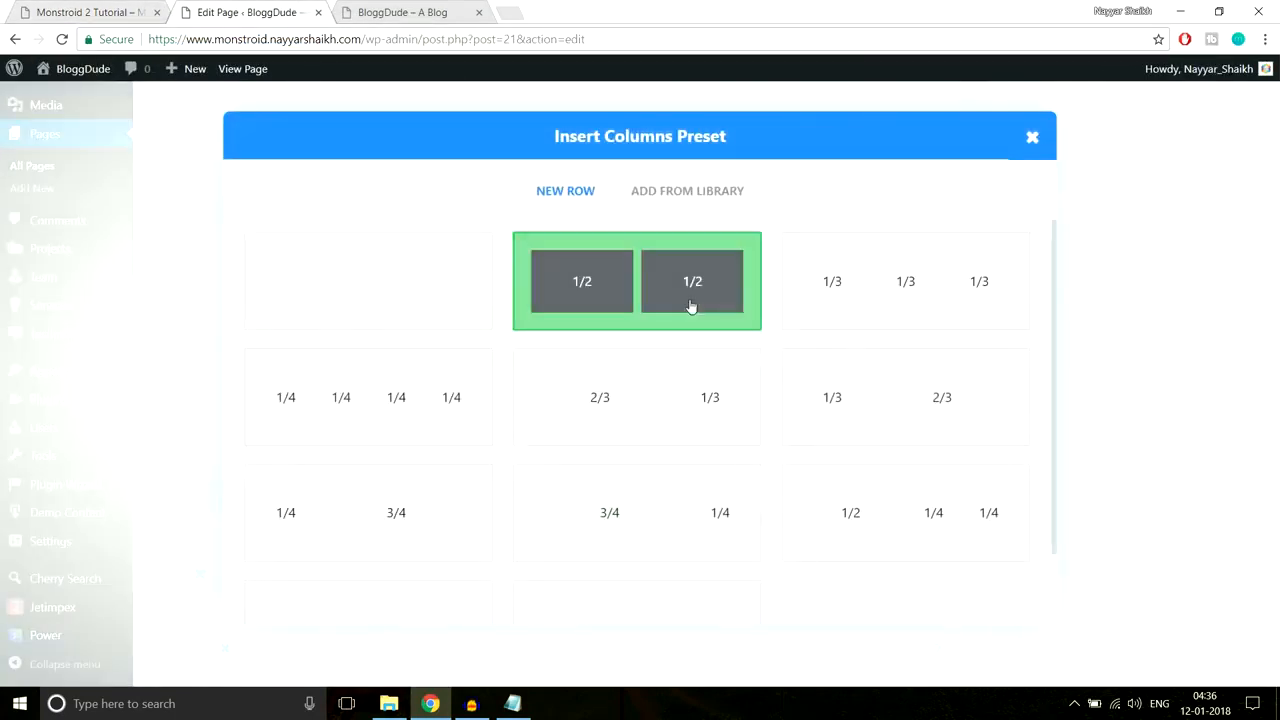
pyautogui.click(620, 309)
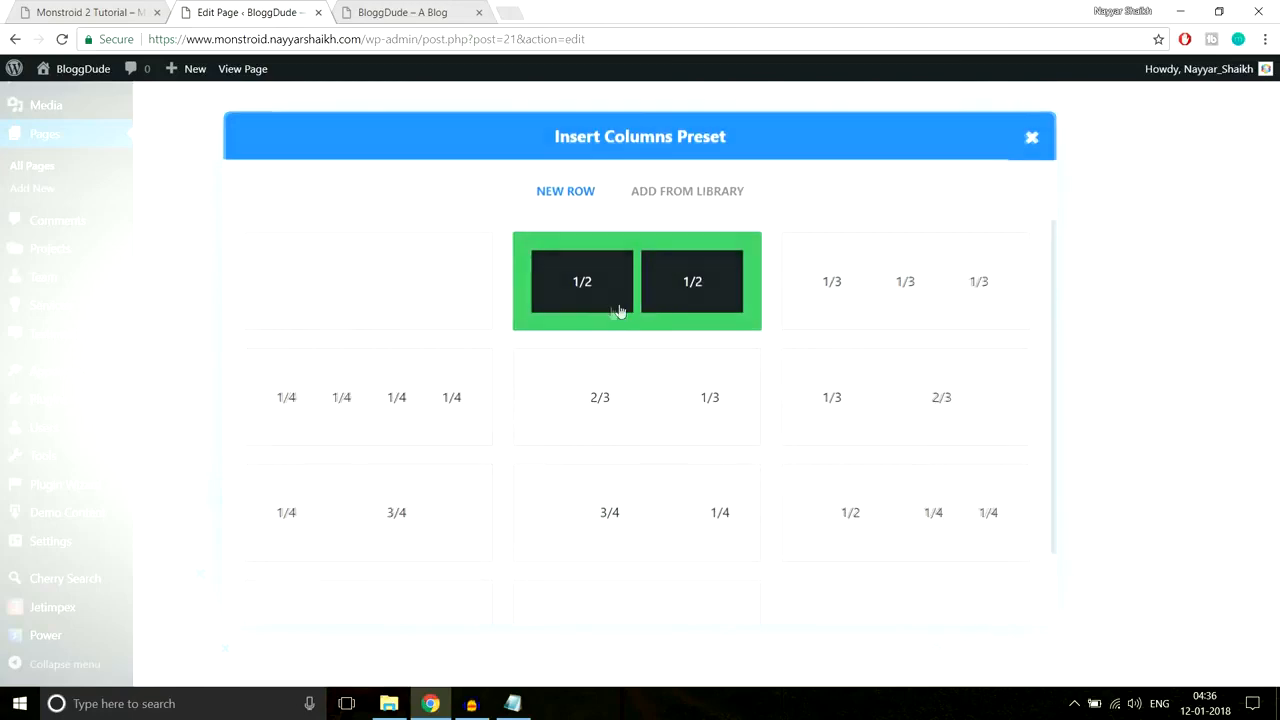
# Step: Copy the 'We Believe.' text from the Monstroid 2 demo
pyautogui.click(110, 12)
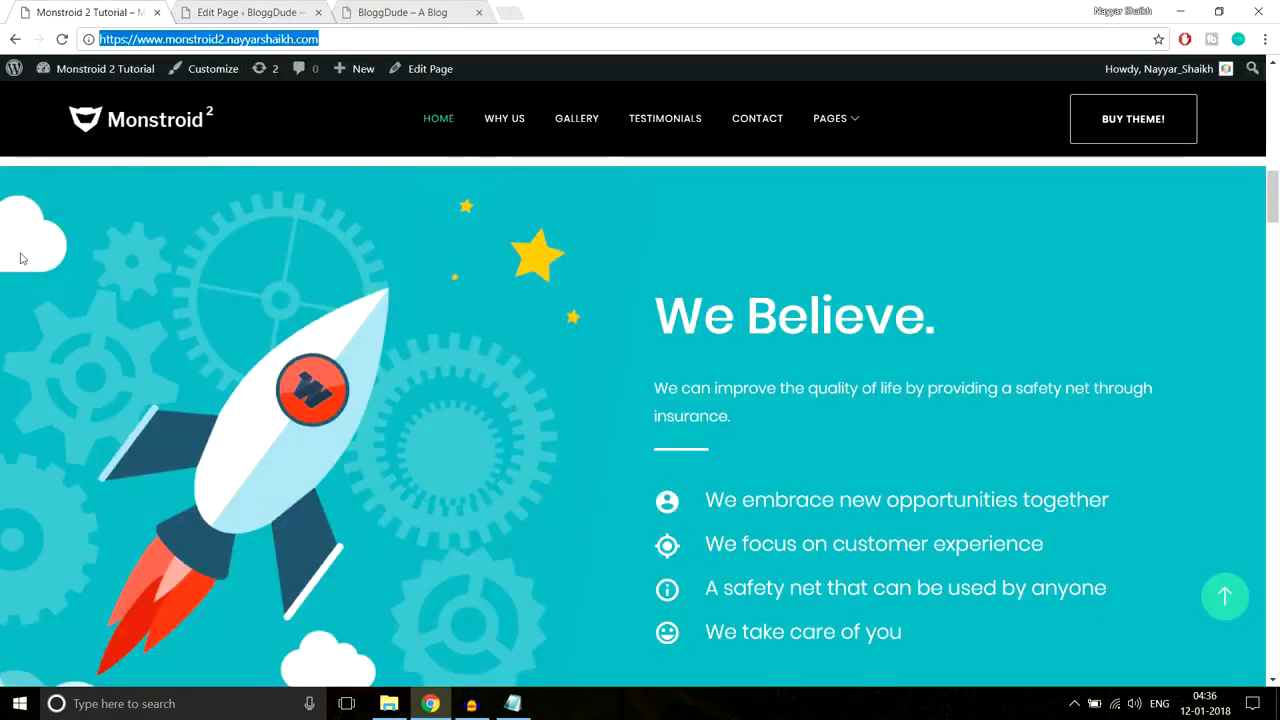
pyautogui.click(257, 511)
pyautogui.scroll(-1, 796, 290)
pyautogui.moveTo(648, 212); pyautogui.dragTo(964, 578)
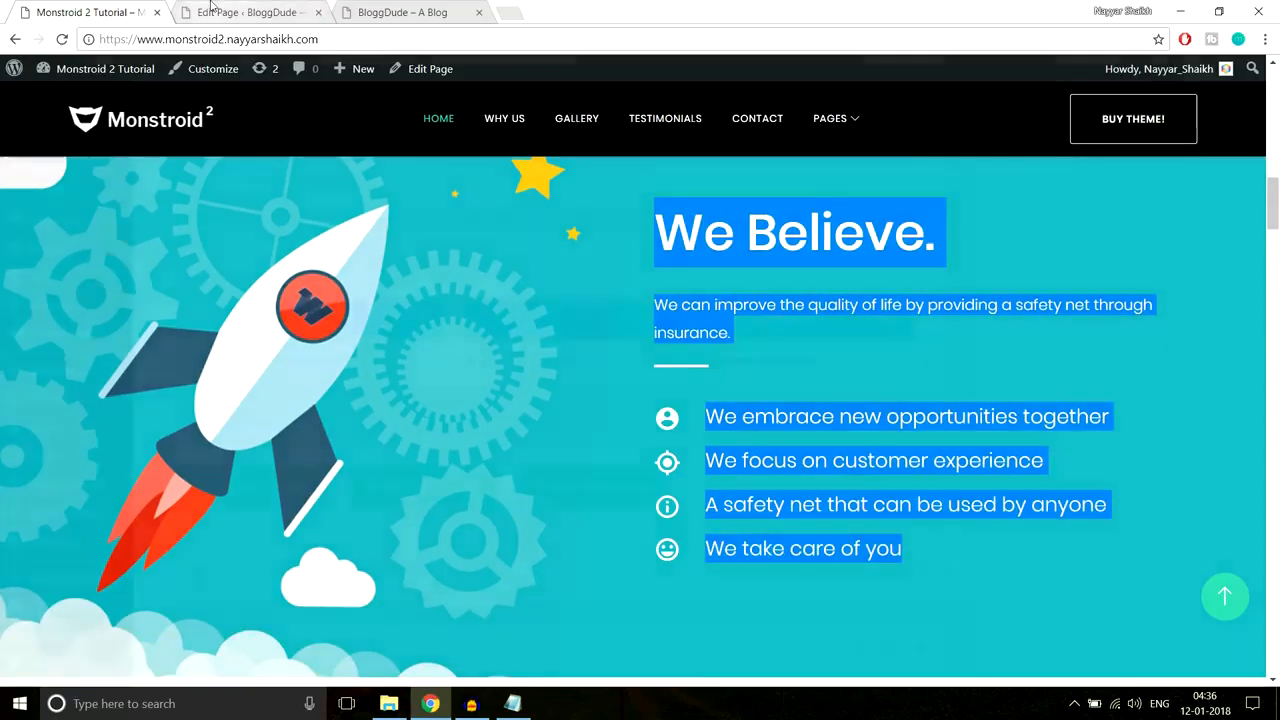
pyautogui.click(245, 12)
pyautogui.scroll(-3, 540, 338)
pyautogui.scroll(-2, 558, 337)
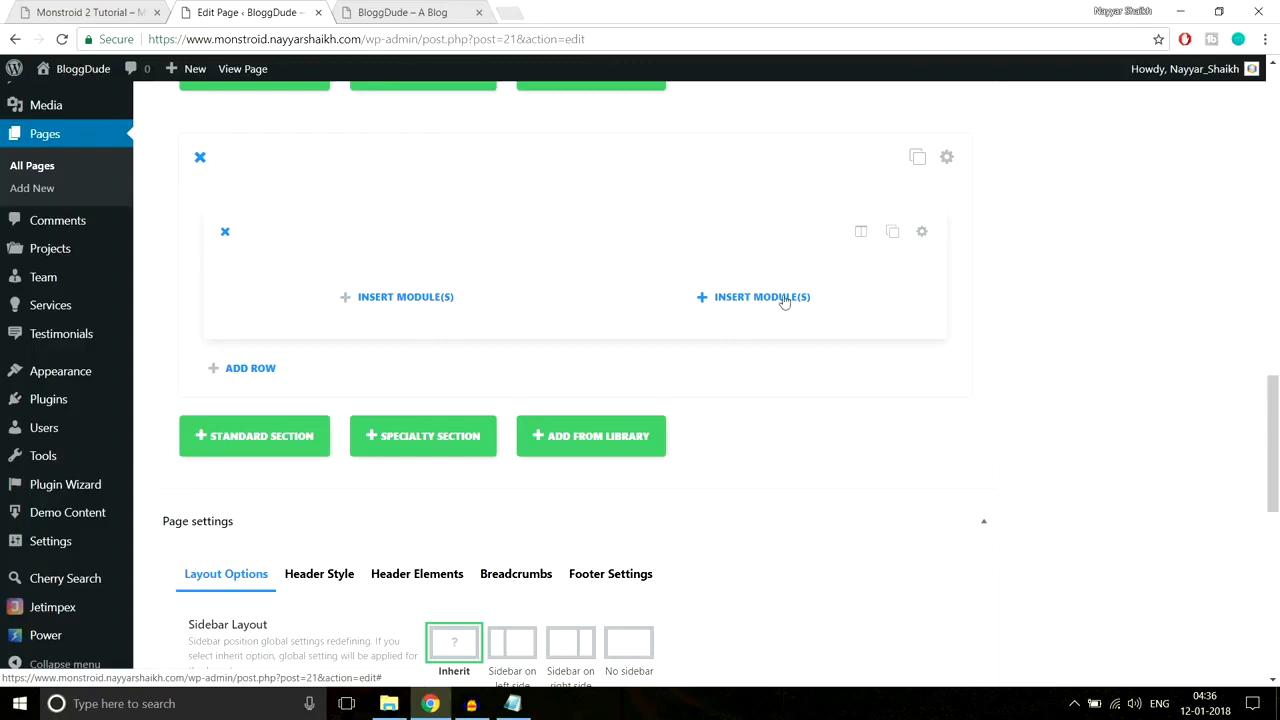
# Step: Add a Text module to the right column with the pasted 'We Believe.' heading and paragraph
pyautogui.click(749, 300)
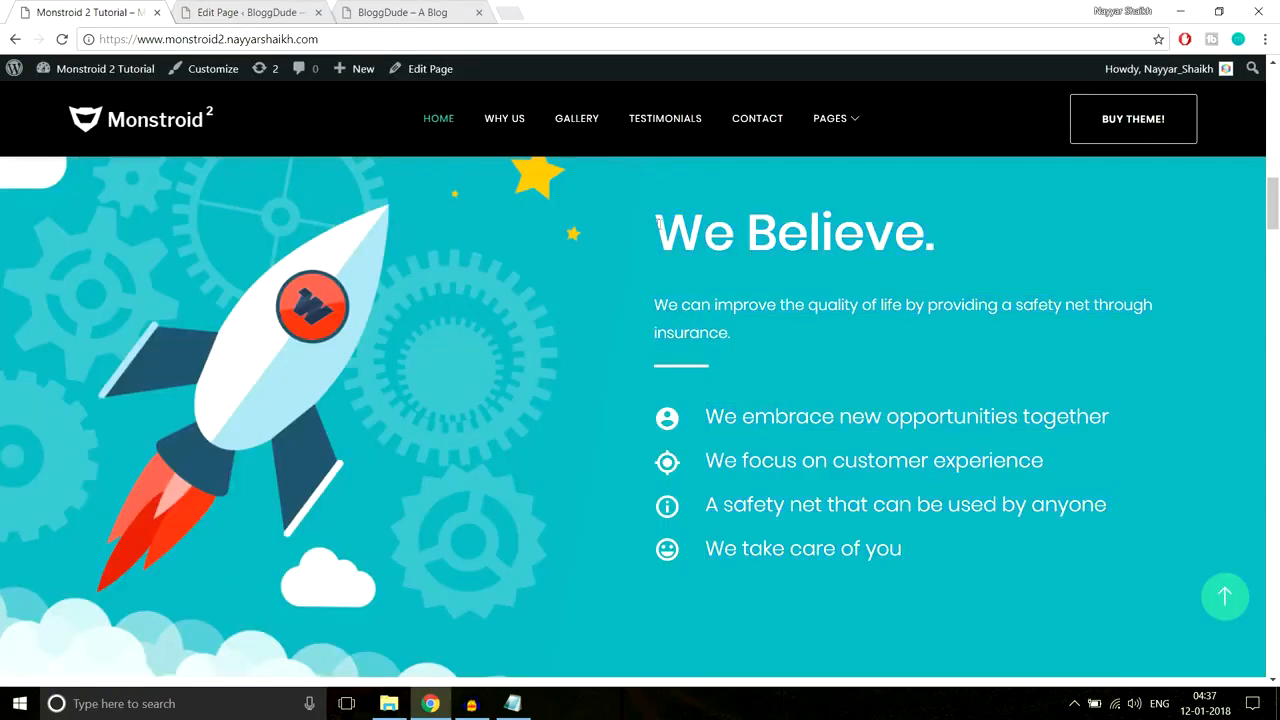
pyautogui.moveTo(659, 226); pyautogui.dragTo(943, 224)
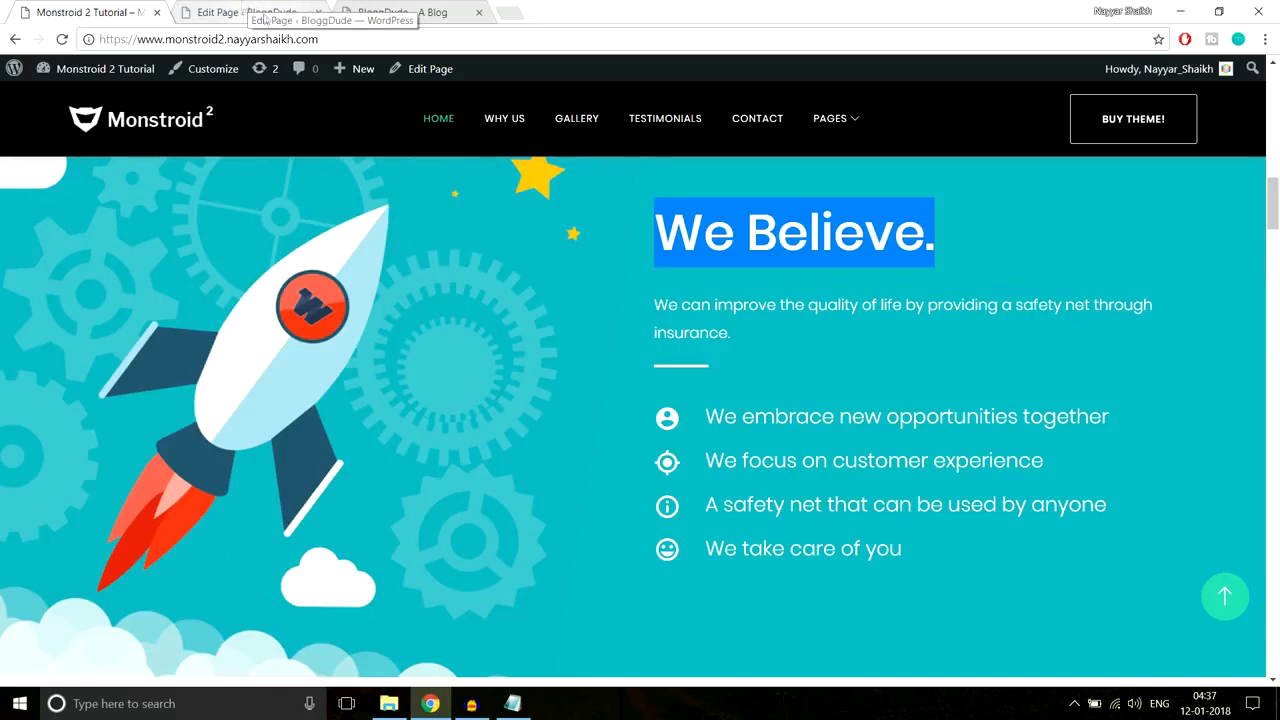
pyautogui.click(829, 289)
pyautogui.moveTo(659, 224); pyautogui.dragTo(769, 334)
pyautogui.hotkey('ctrl', 'c')
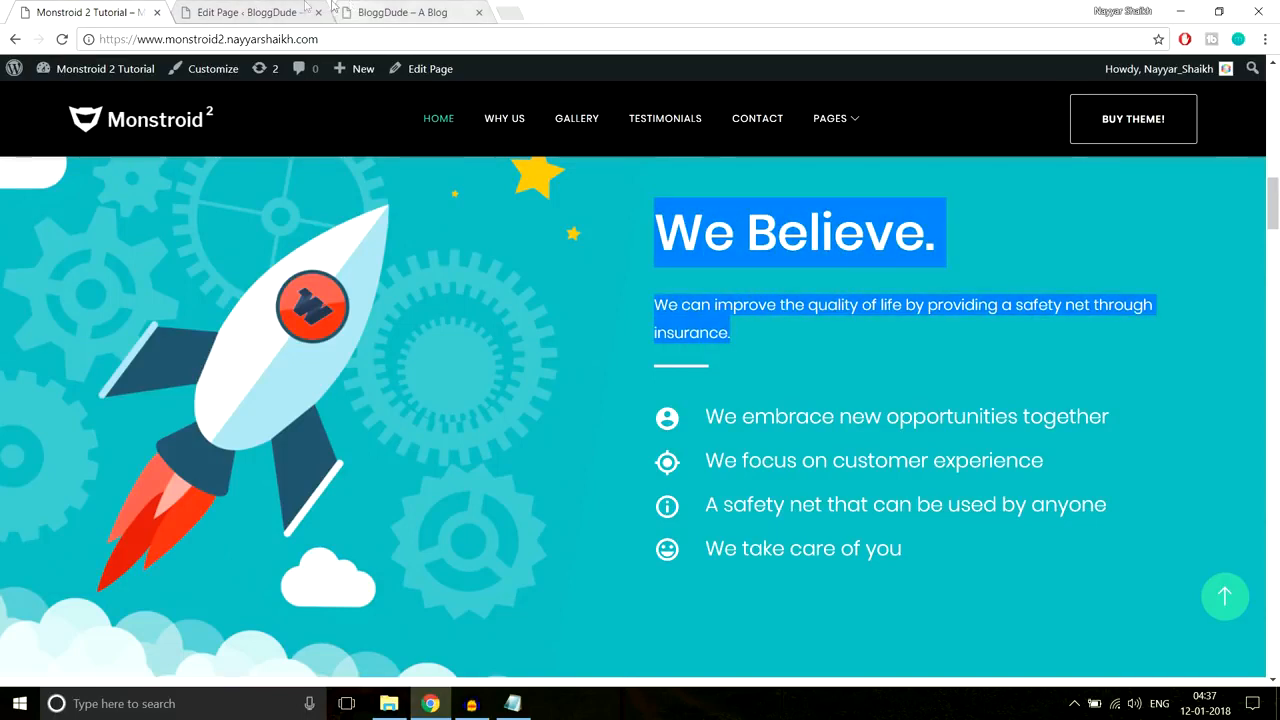
pyautogui.click(266, 11)
pyautogui.scroll(-8, 883, 413)
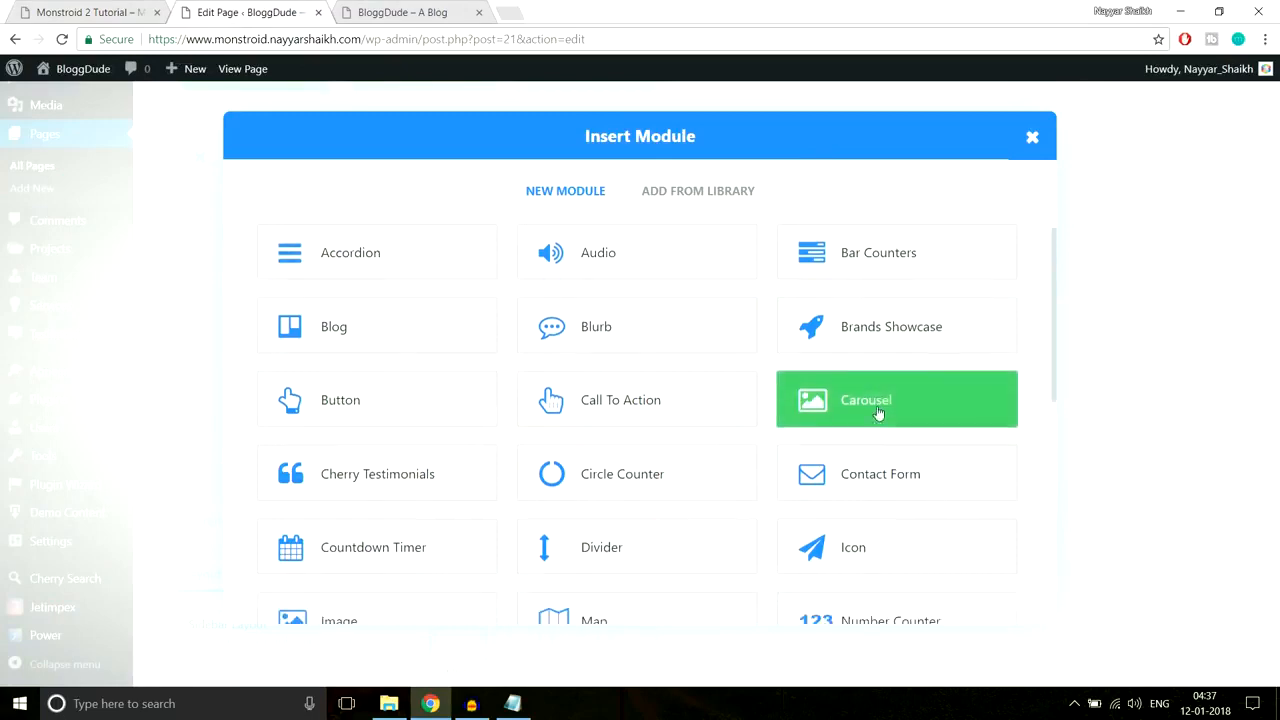
pyautogui.click(900, 481)
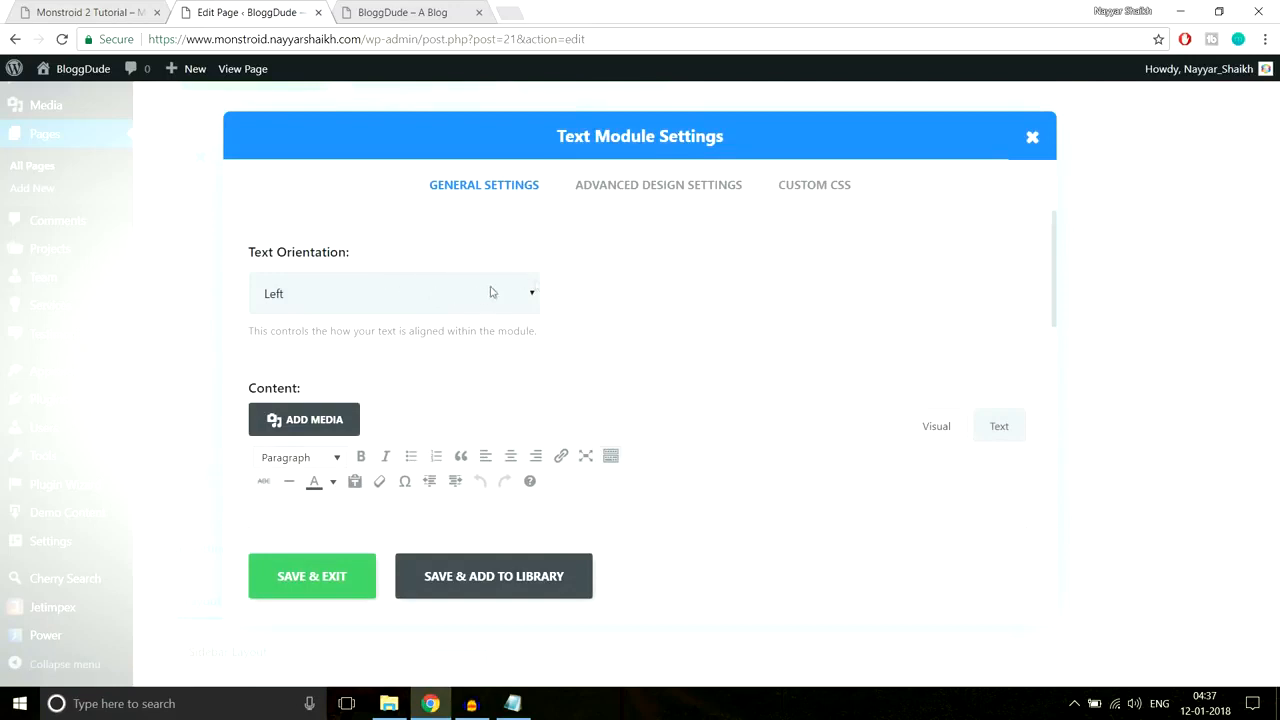
pyautogui.scroll(-2, 760, 325)
pyautogui.hotkey('ctrl', 'v')
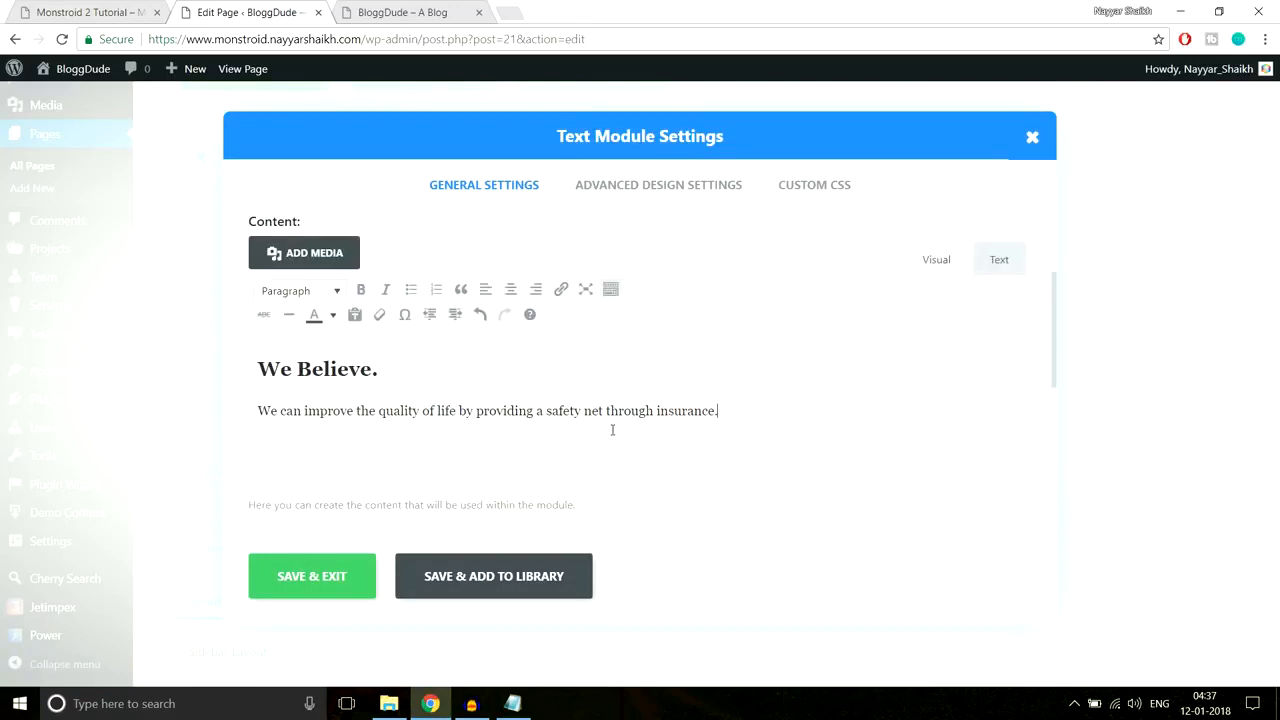
# Step: Apply a palette text colour to the heading and paragraph and save the module
pyautogui.click(410, 377)
pyautogui.moveTo(380, 369); pyautogui.dragTo(250, 368)
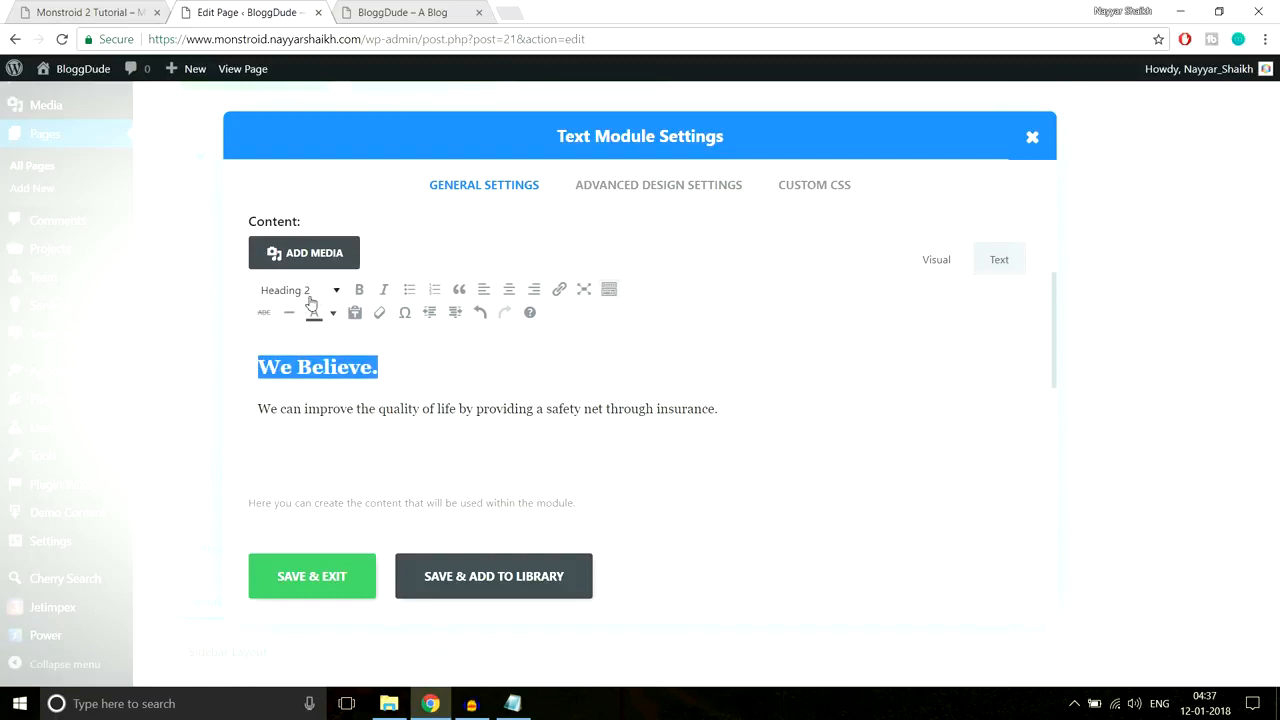
pyautogui.moveTo(720, 410); pyautogui.dragTo(465, 410)
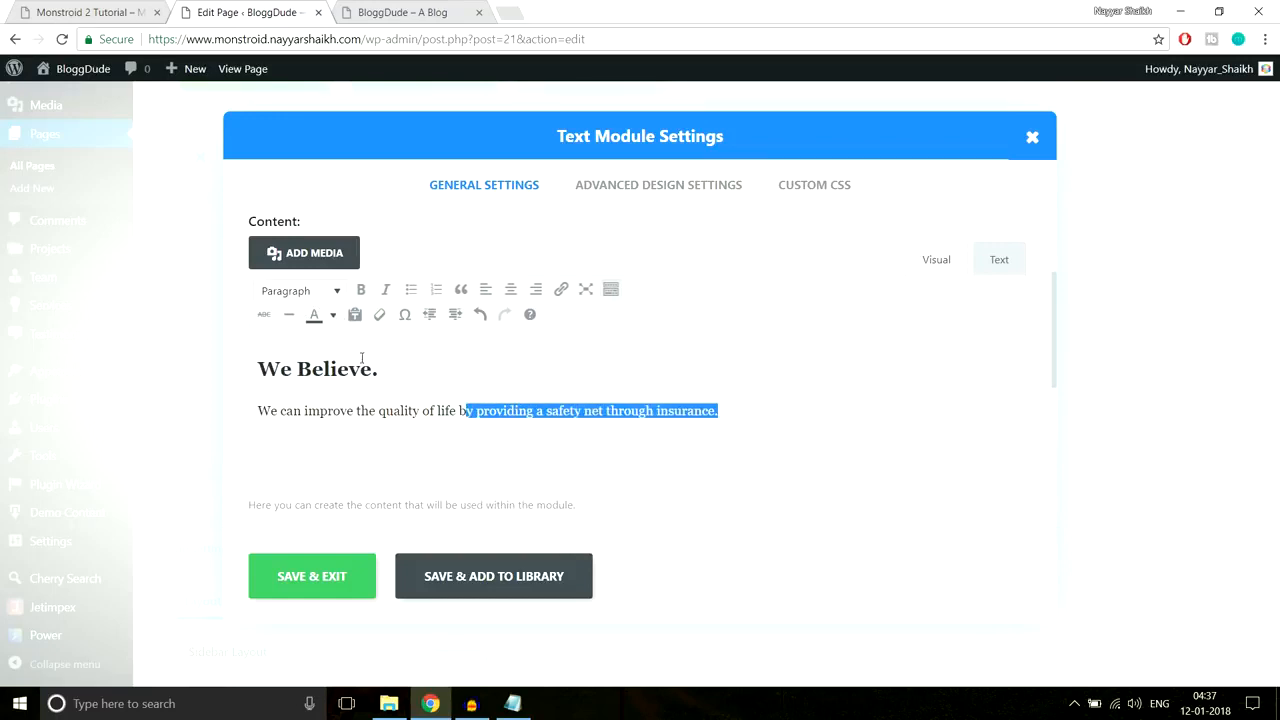
pyautogui.moveTo(377, 368); pyautogui.dragTo(260, 362)
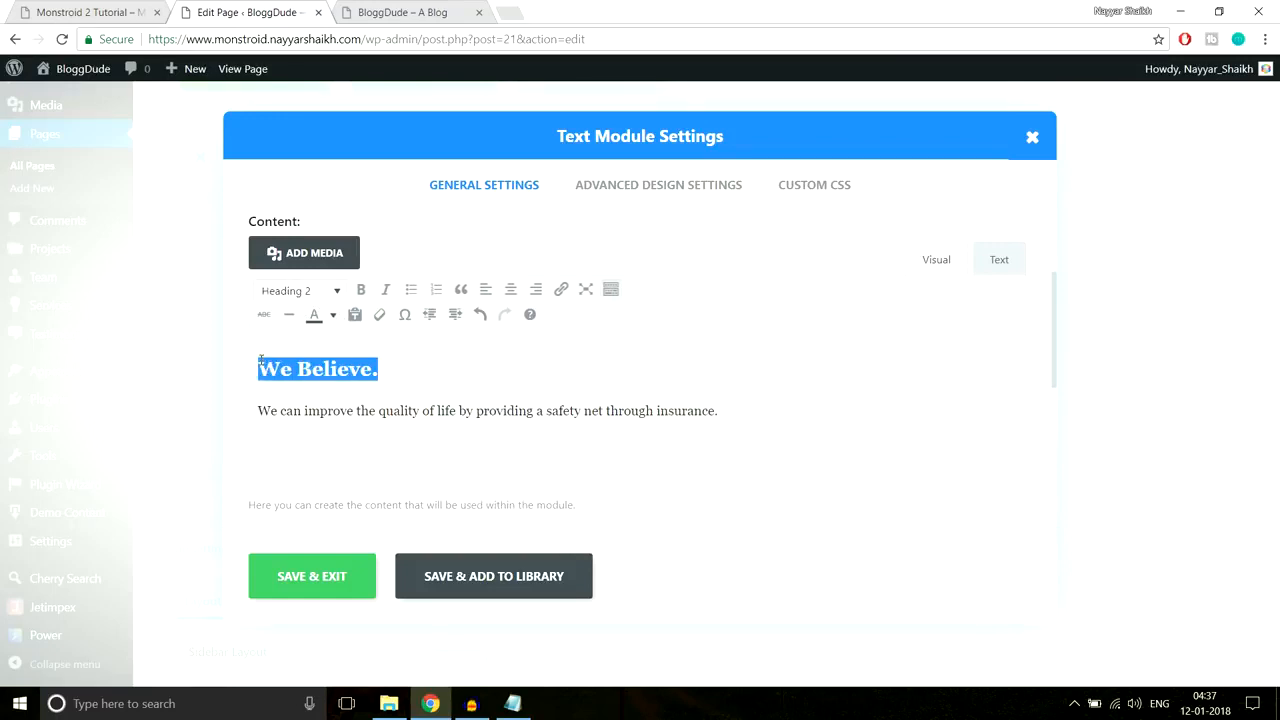
pyautogui.click(420, 410)
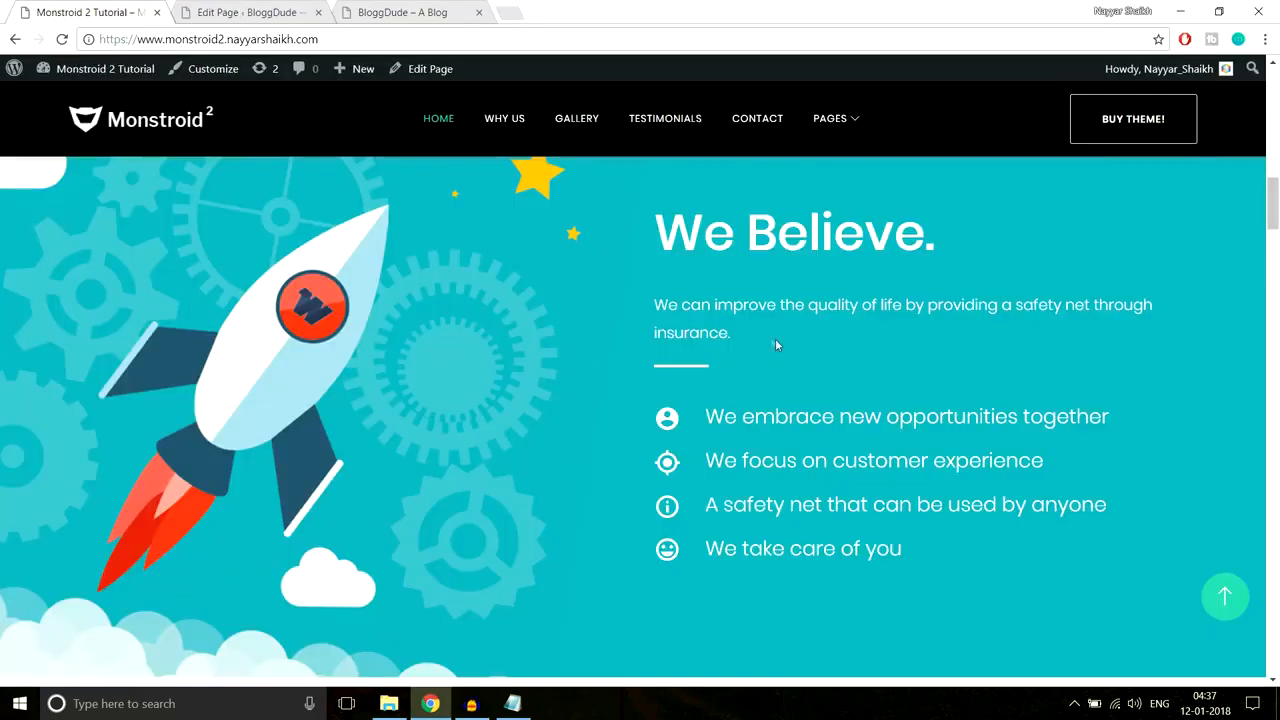
pyautogui.moveTo(775, 338); pyautogui.dragTo(798, 275)
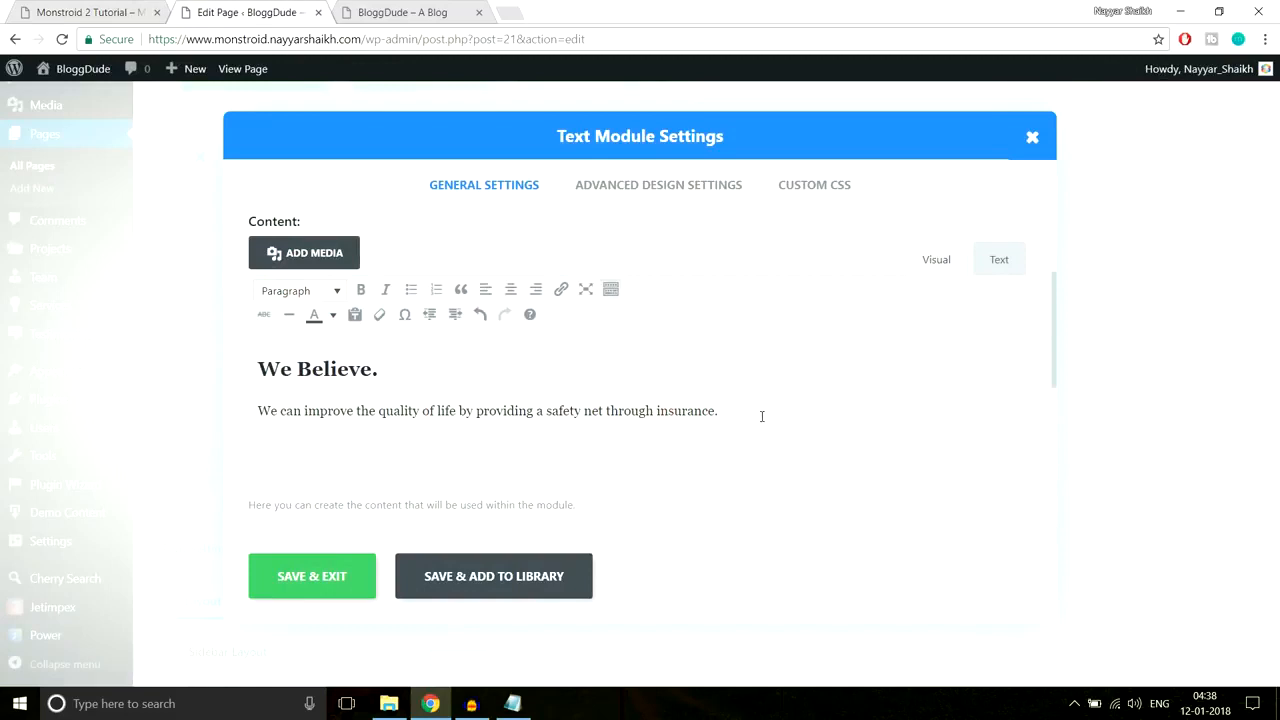
pyautogui.moveTo(761, 416); pyautogui.dragTo(170, 354)
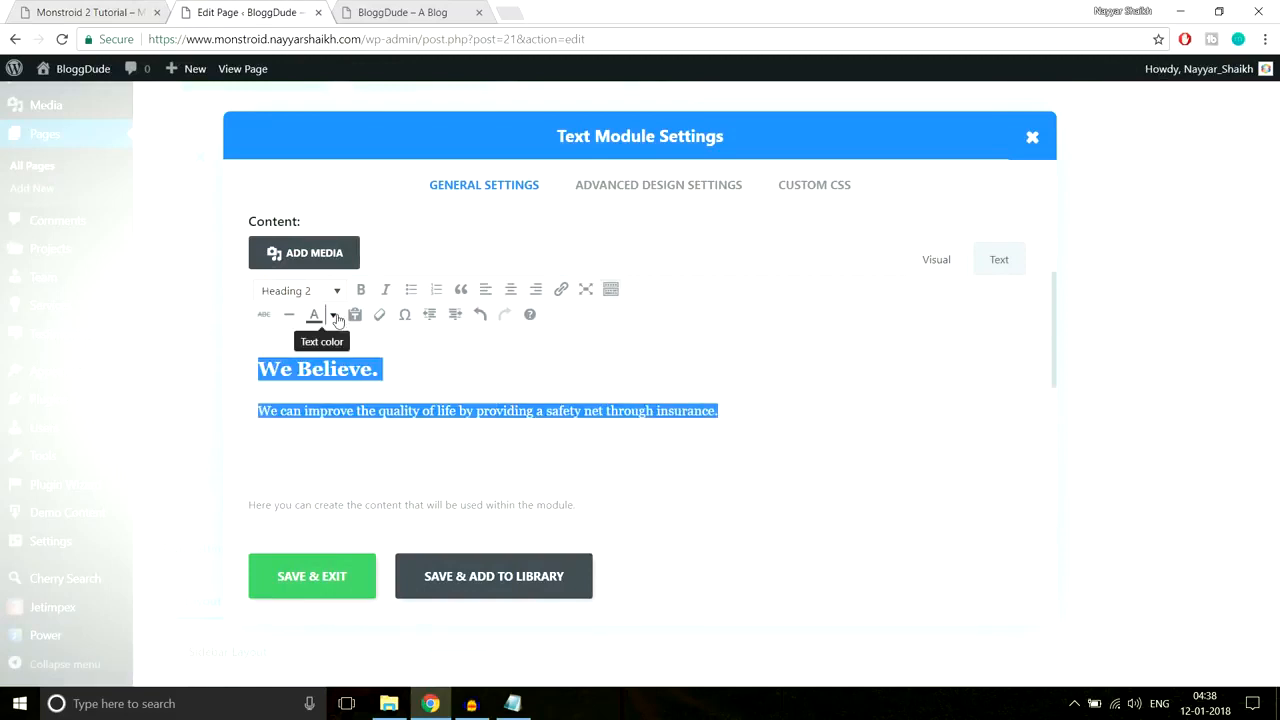
pyautogui.click(336, 316)
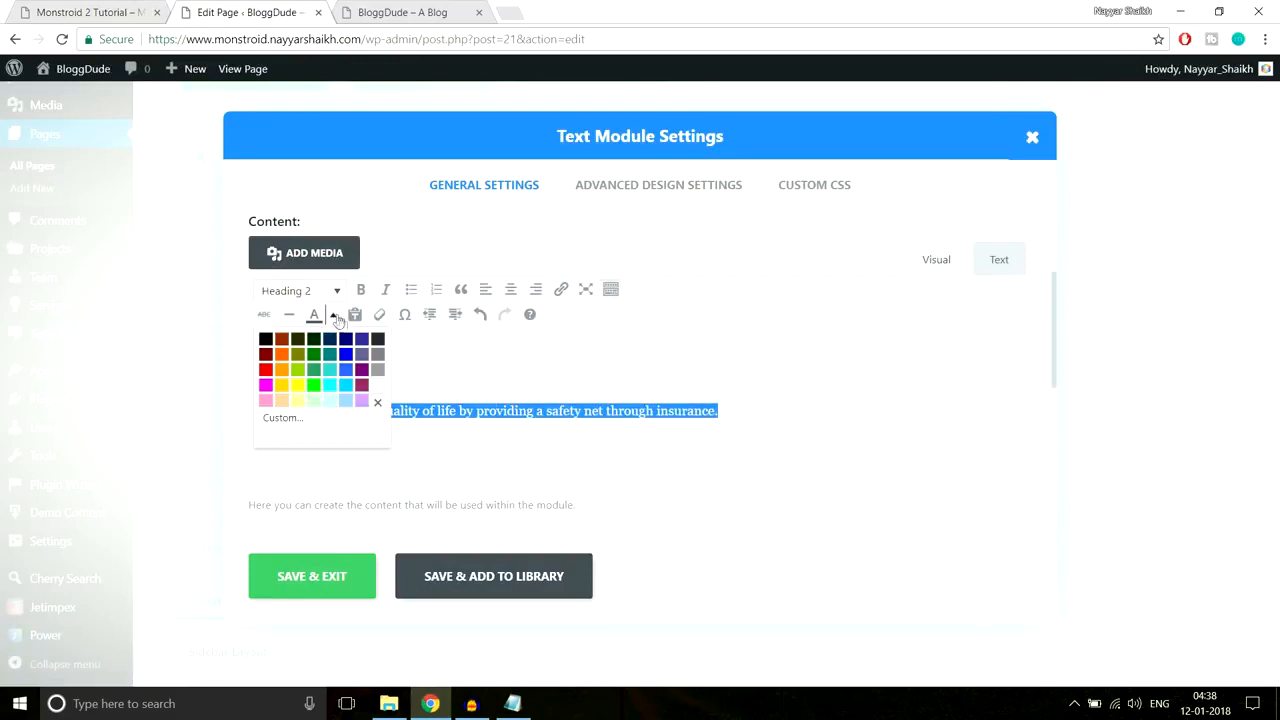
pyautogui.click(378, 386)
pyautogui.click(350, 572)
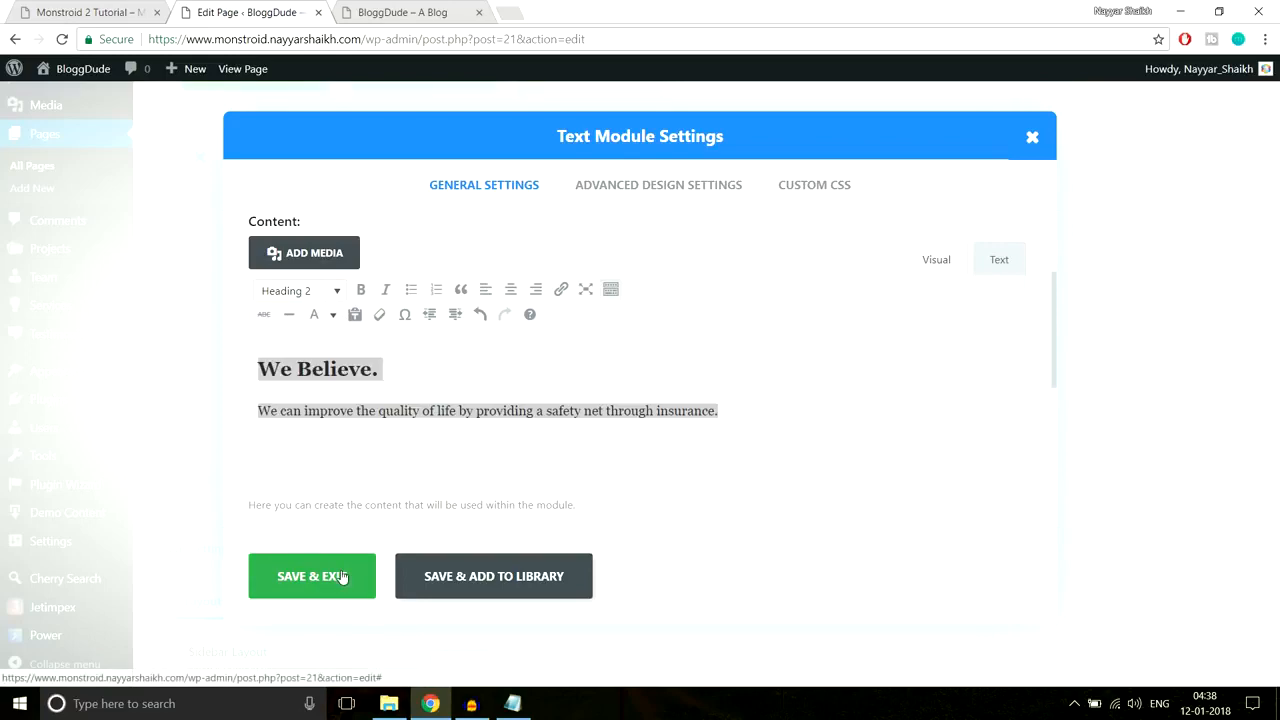
pyautogui.click(100, 11)
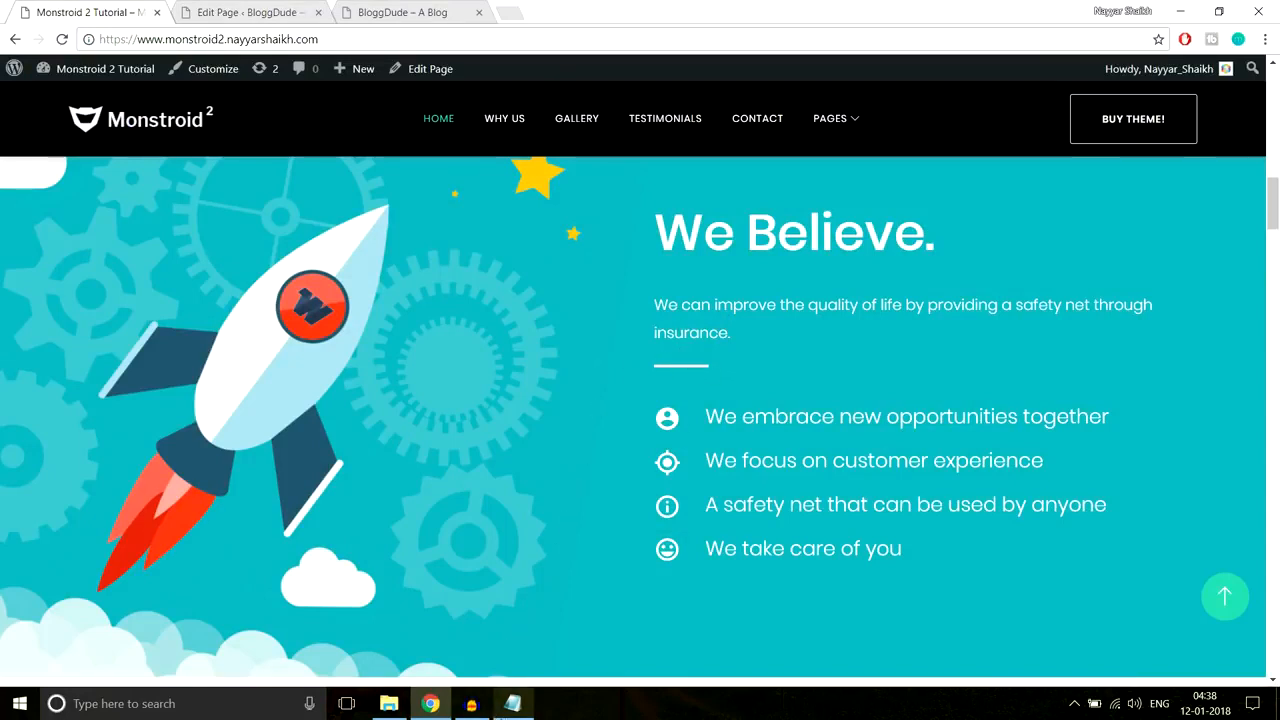
# Step: Paste the Line After Left CSS from Notepad into the Text module's After custom CSS
pyautogui.click(512, 703)
pyautogui.moveTo(472, 441); pyautogui.dragTo(271, 345)
pyautogui.hotkey('ctrl', 'c')
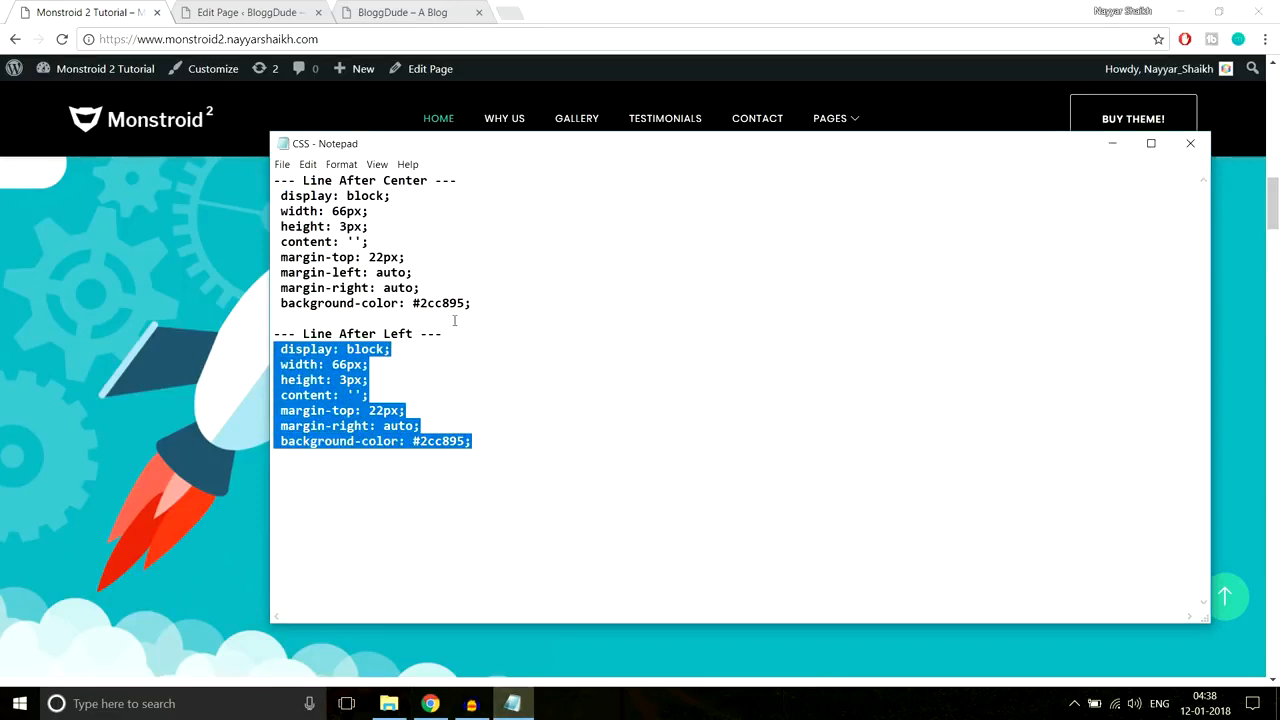
pyautogui.click(430, 699)
pyautogui.click(290, 13)
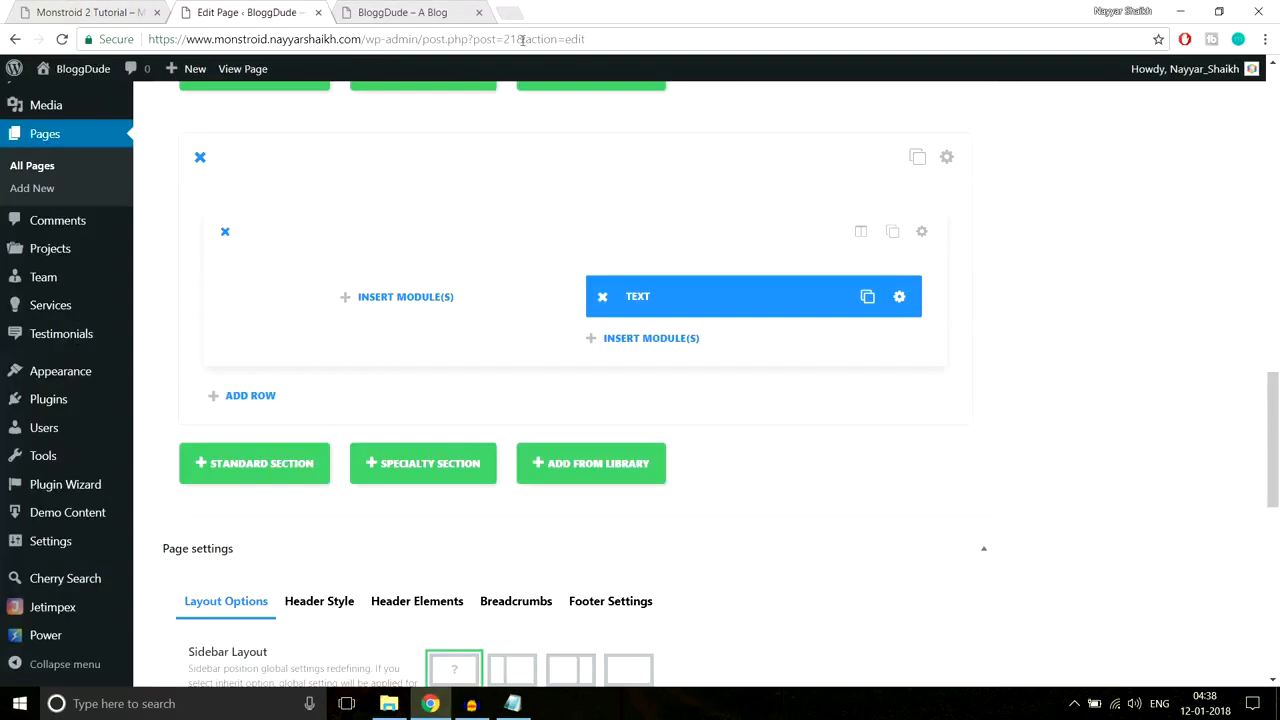
pyautogui.click(899, 298)
pyautogui.click(836, 186)
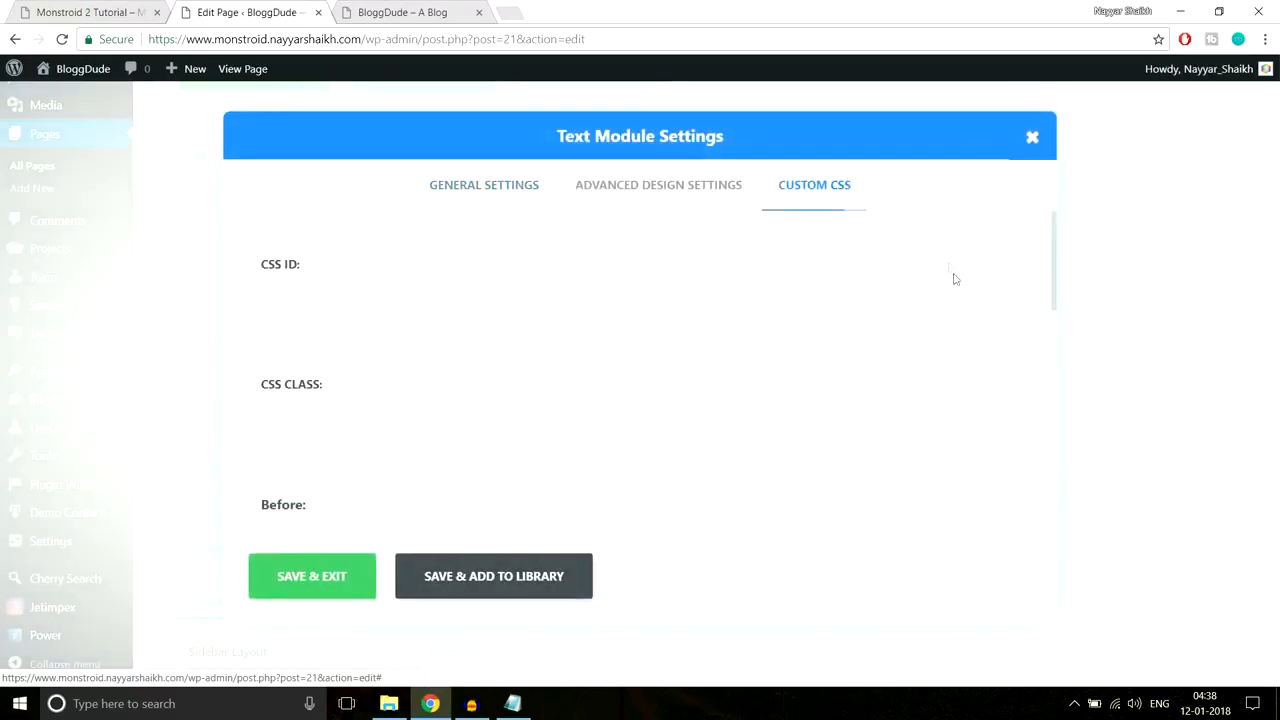
pyautogui.scroll(-7, 952, 278)
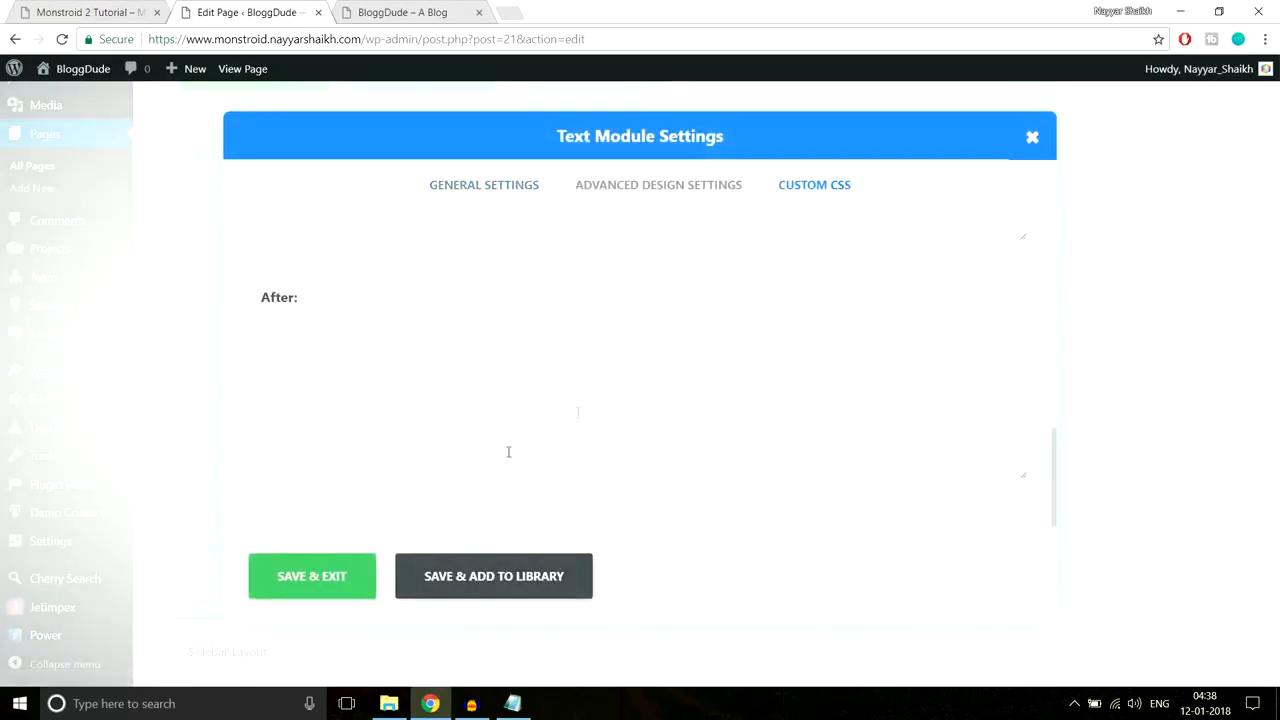
pyautogui.click(90, 12)
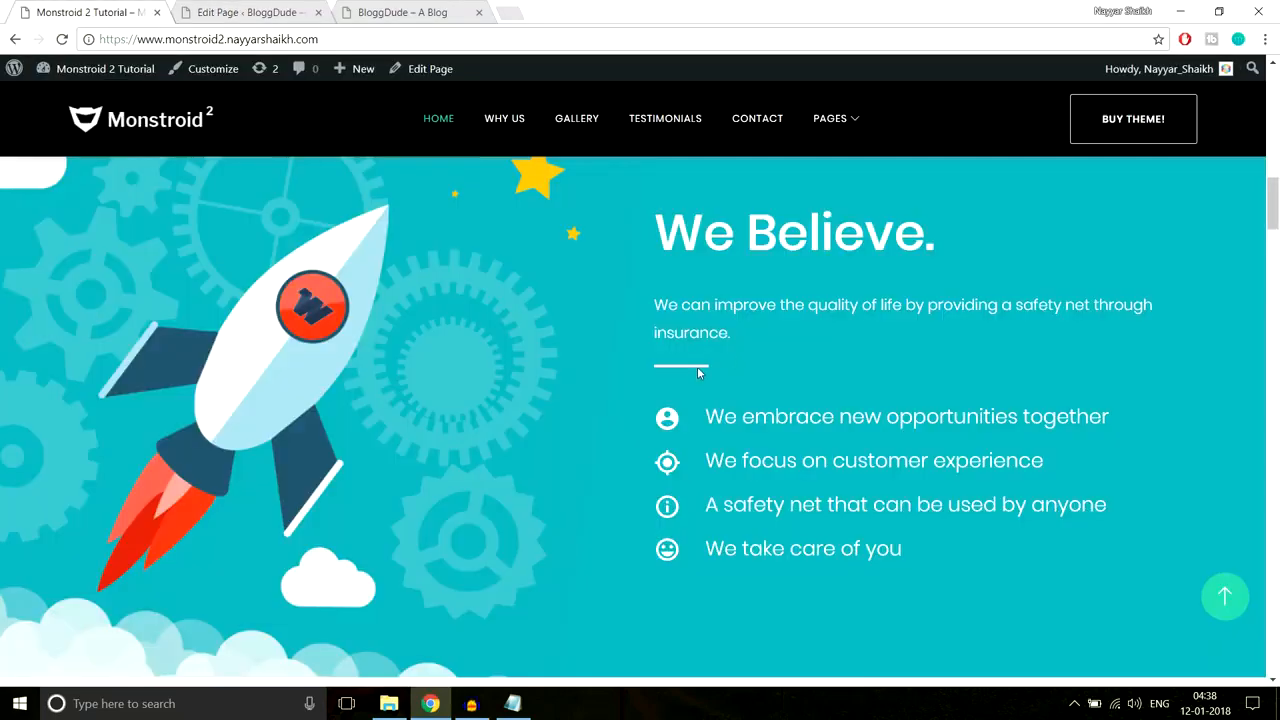
pyautogui.moveTo(655, 215); pyautogui.dragTo(732, 335)
pyautogui.click(250, 12)
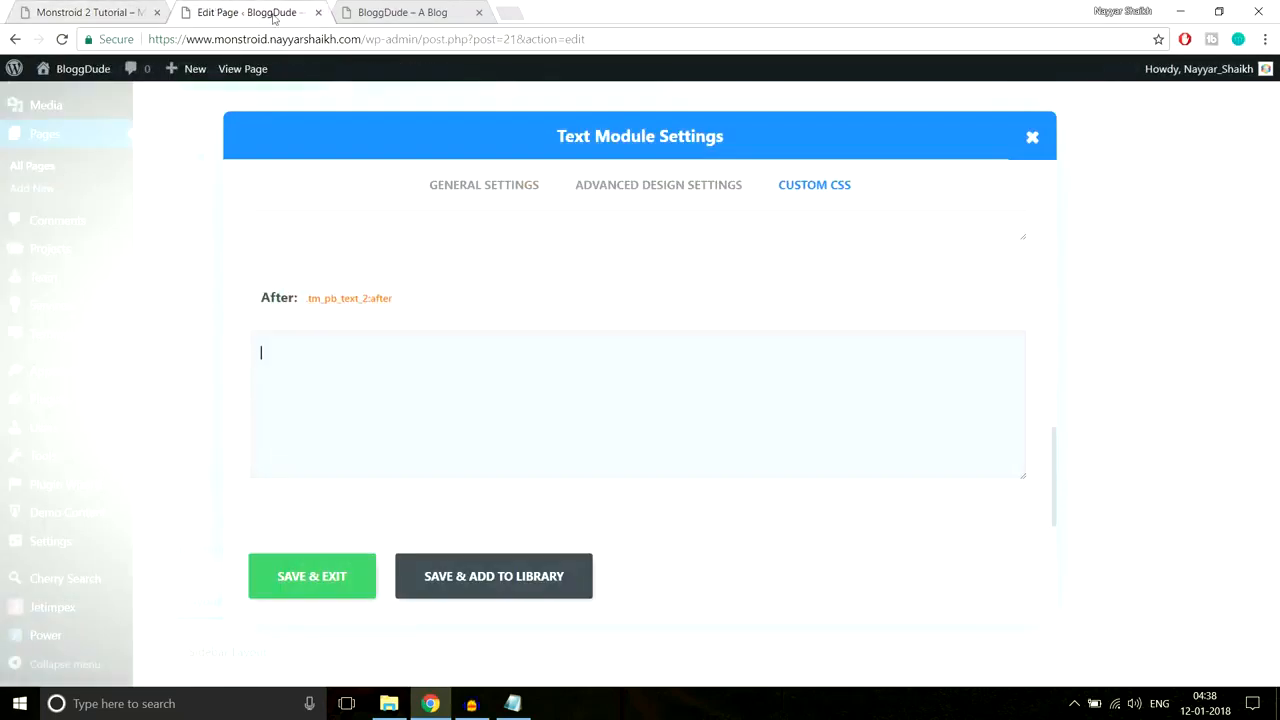
pyautogui.hotkey('ctrl', 'v')
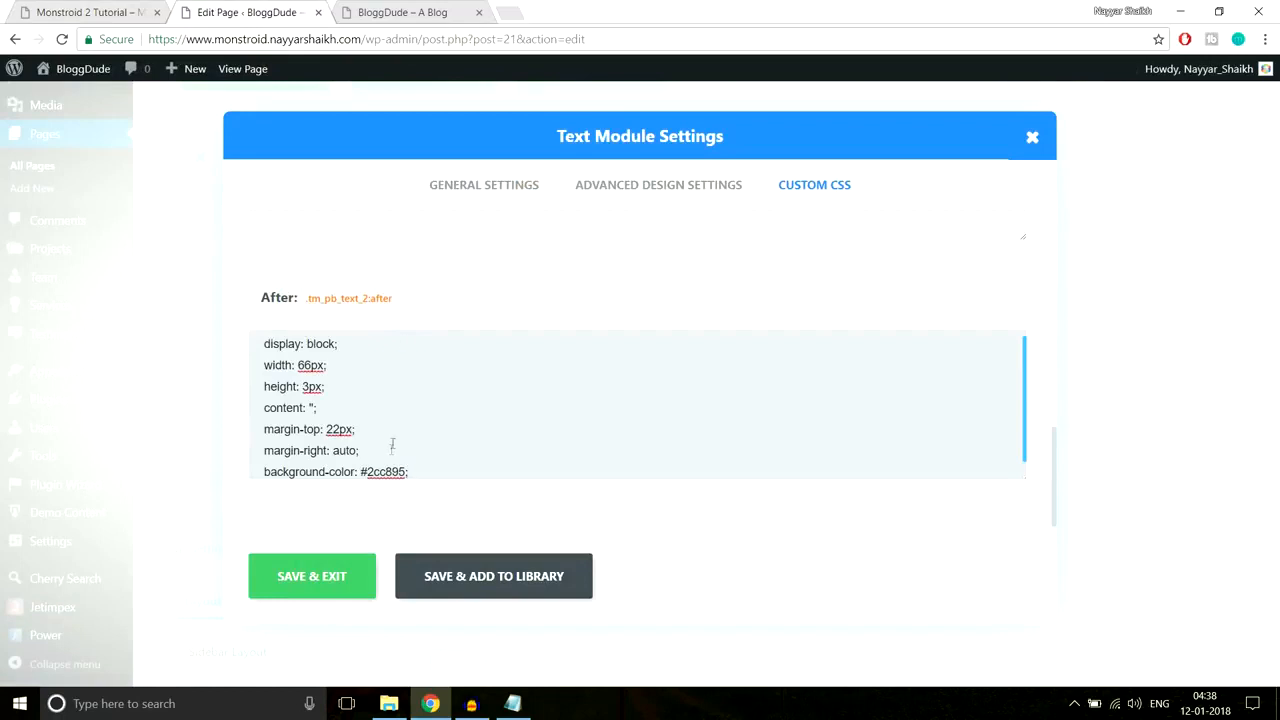
pyautogui.scroll(-1, 477, 416)
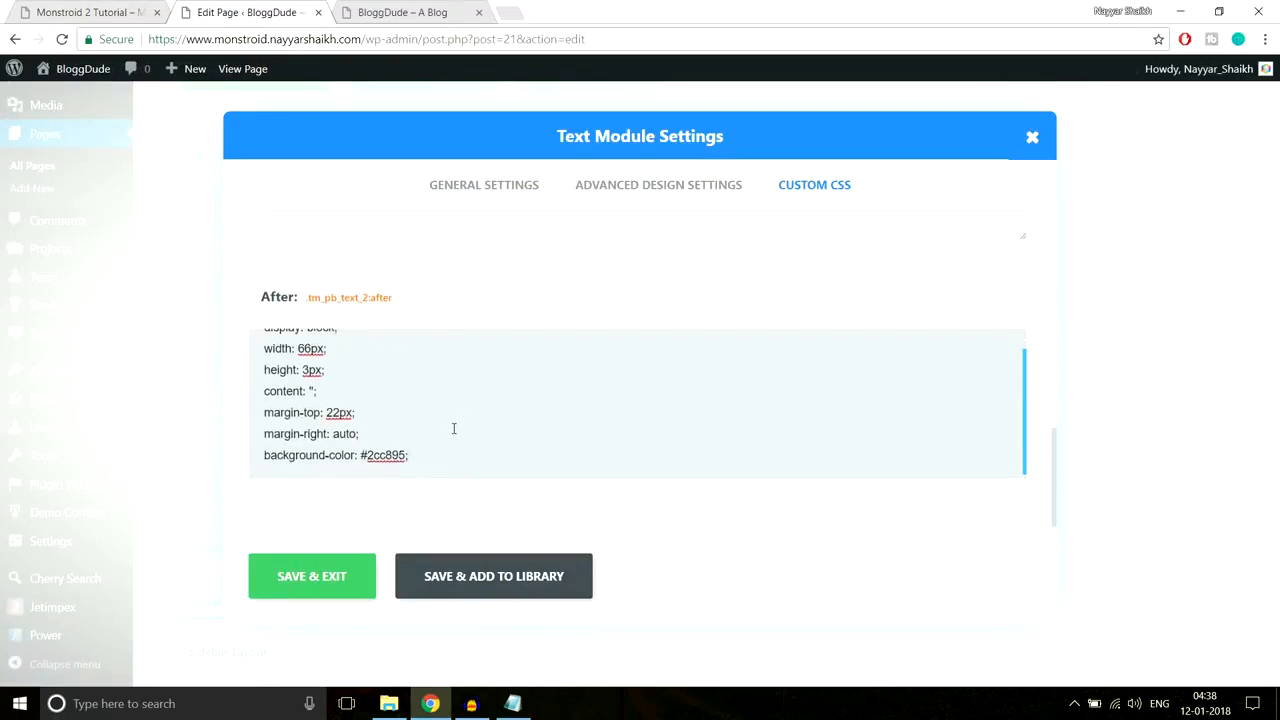
# Step: Change the line's background-color to #fff and save the Text module
pyautogui.moveTo(264, 456); pyautogui.dragTo(459, 456)
pyautogui.click(80, 12)
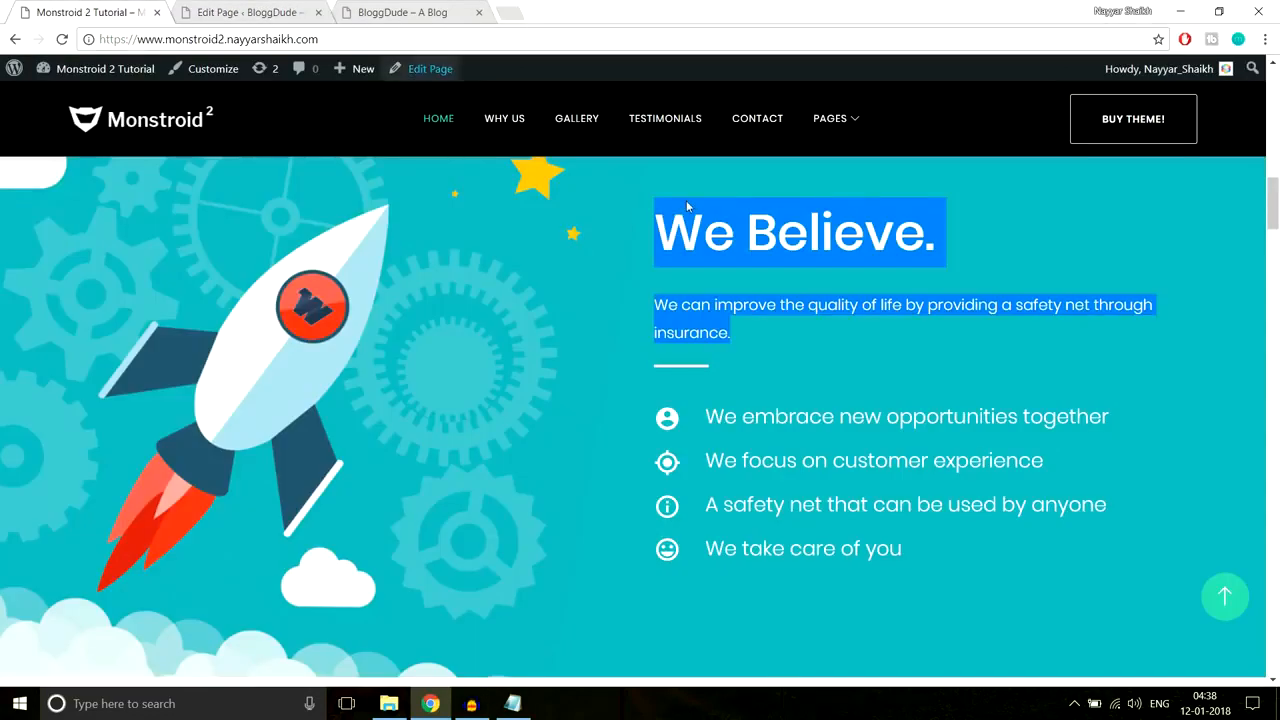
pyautogui.scroll(6, 686, 200)
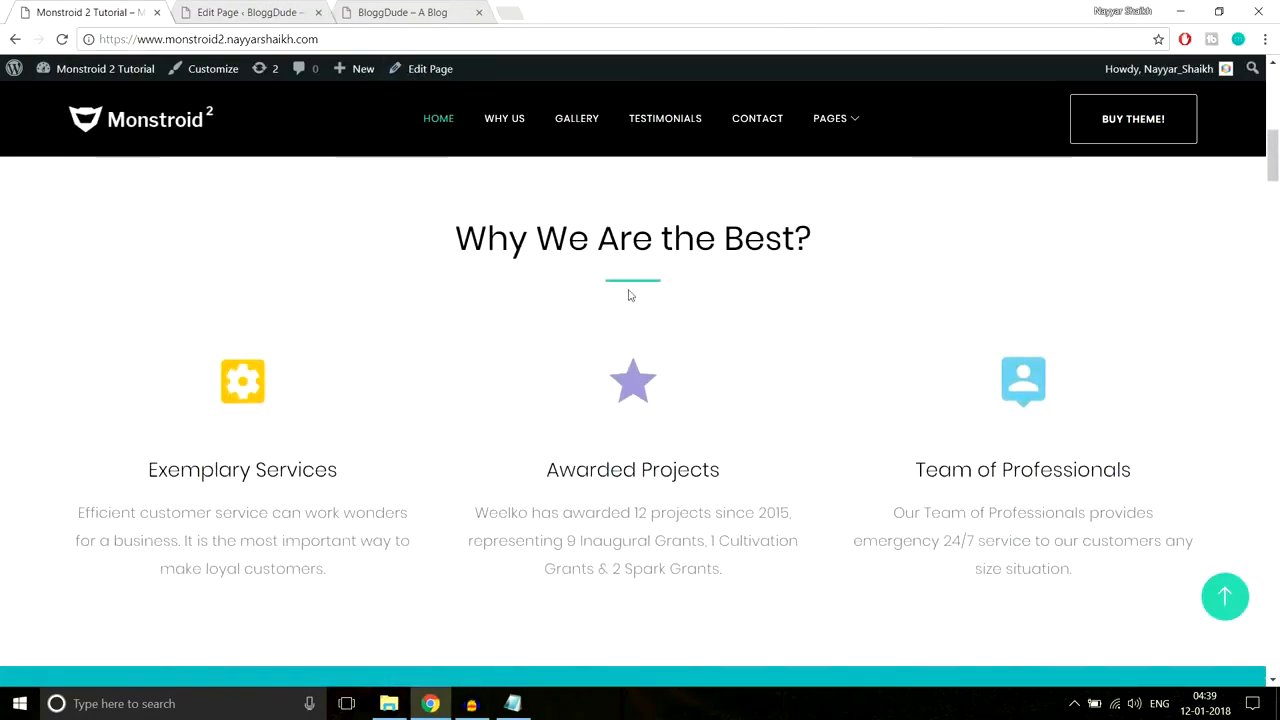
pyautogui.scroll(-6, 1017, 337)
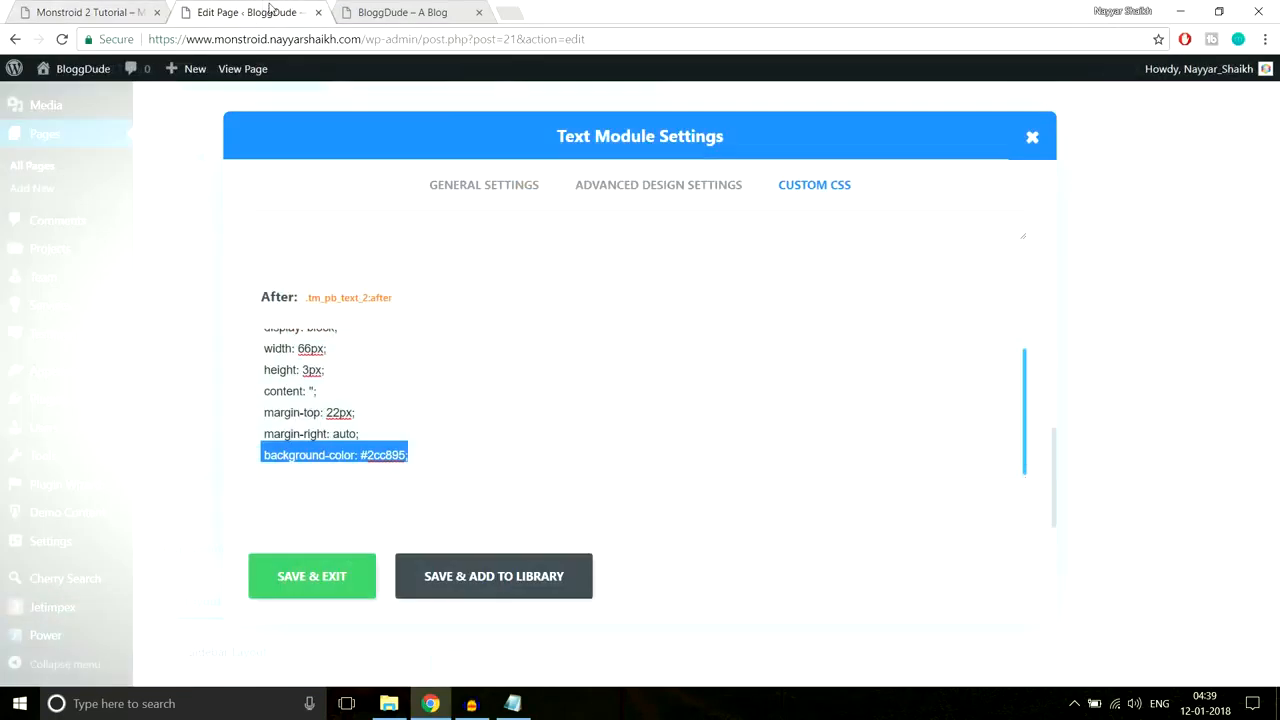
pyautogui.click(266, 12)
pyautogui.click(501, 421)
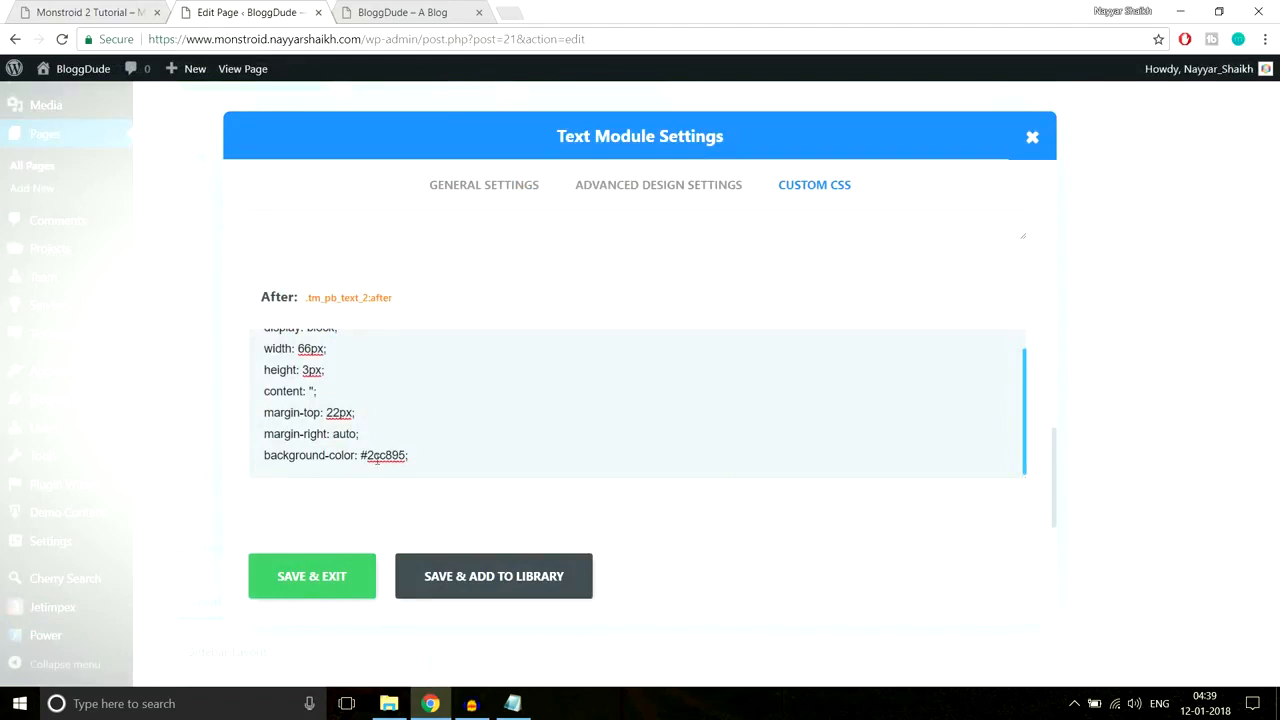
pyautogui.doubleClick(366, 455)
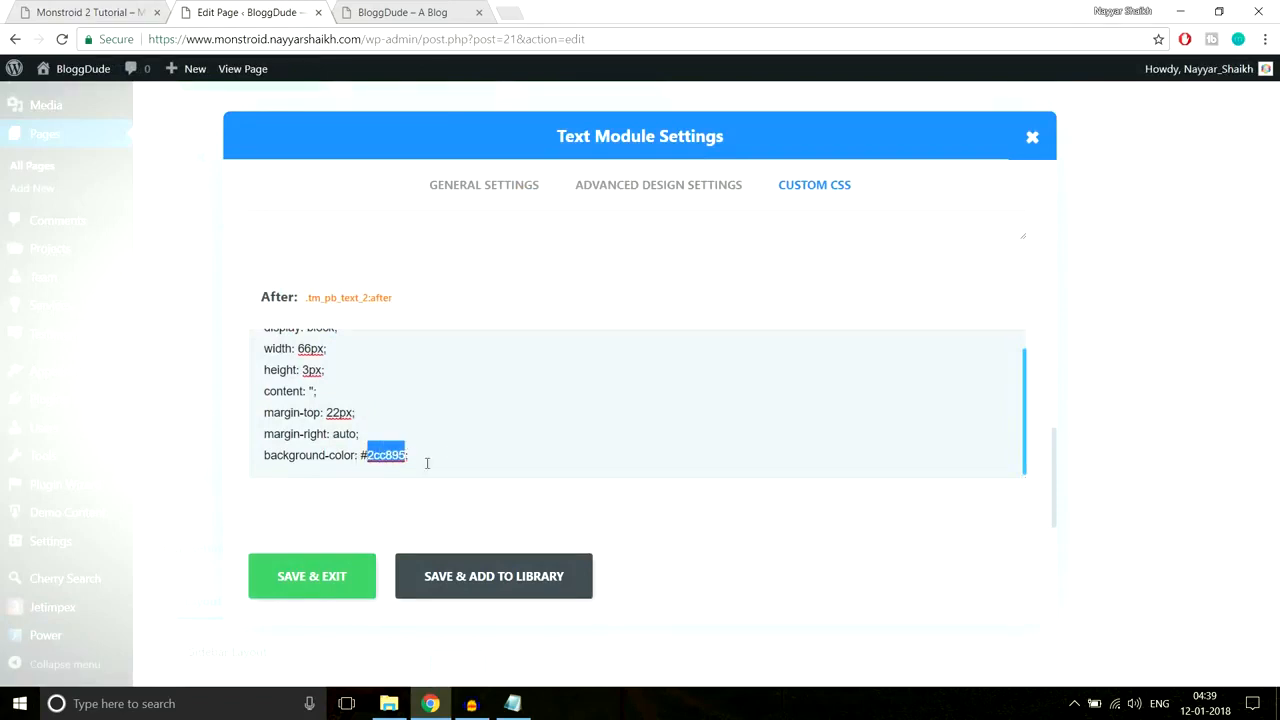
pyautogui.write('fff')
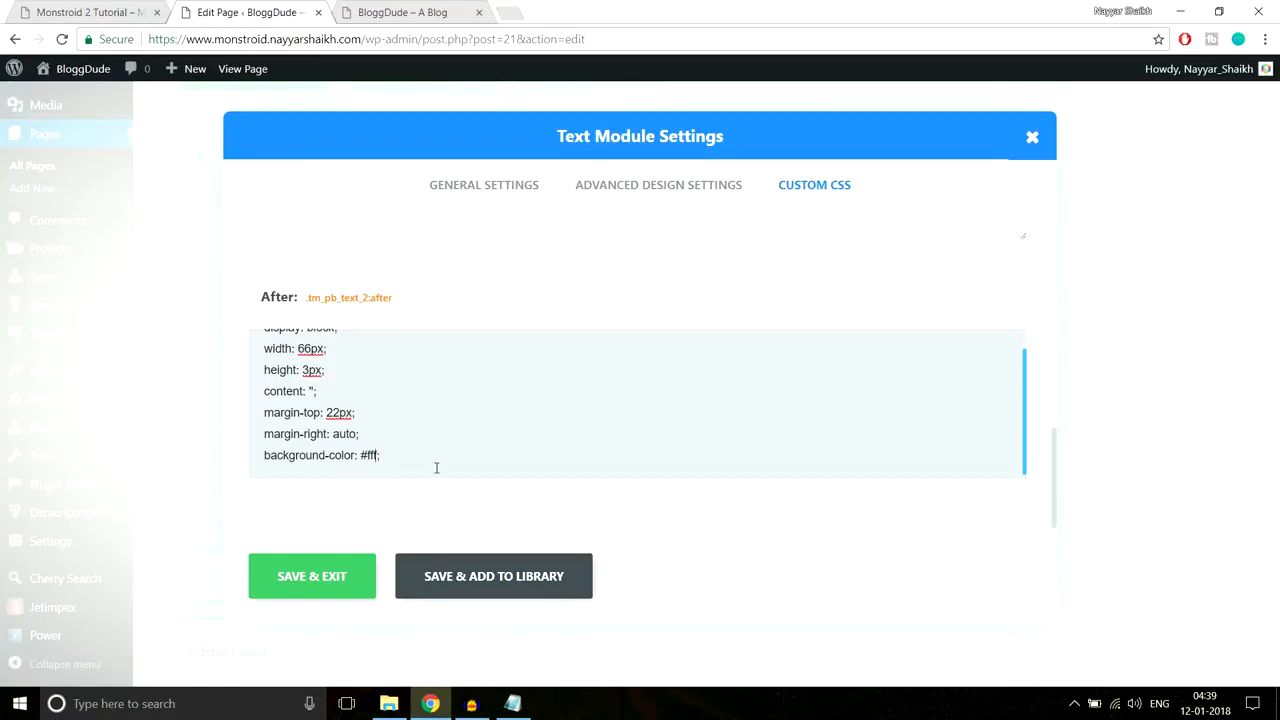
pyautogui.moveTo(357, 457); pyautogui.dragTo(366, 455)
pyautogui.click(328, 584)
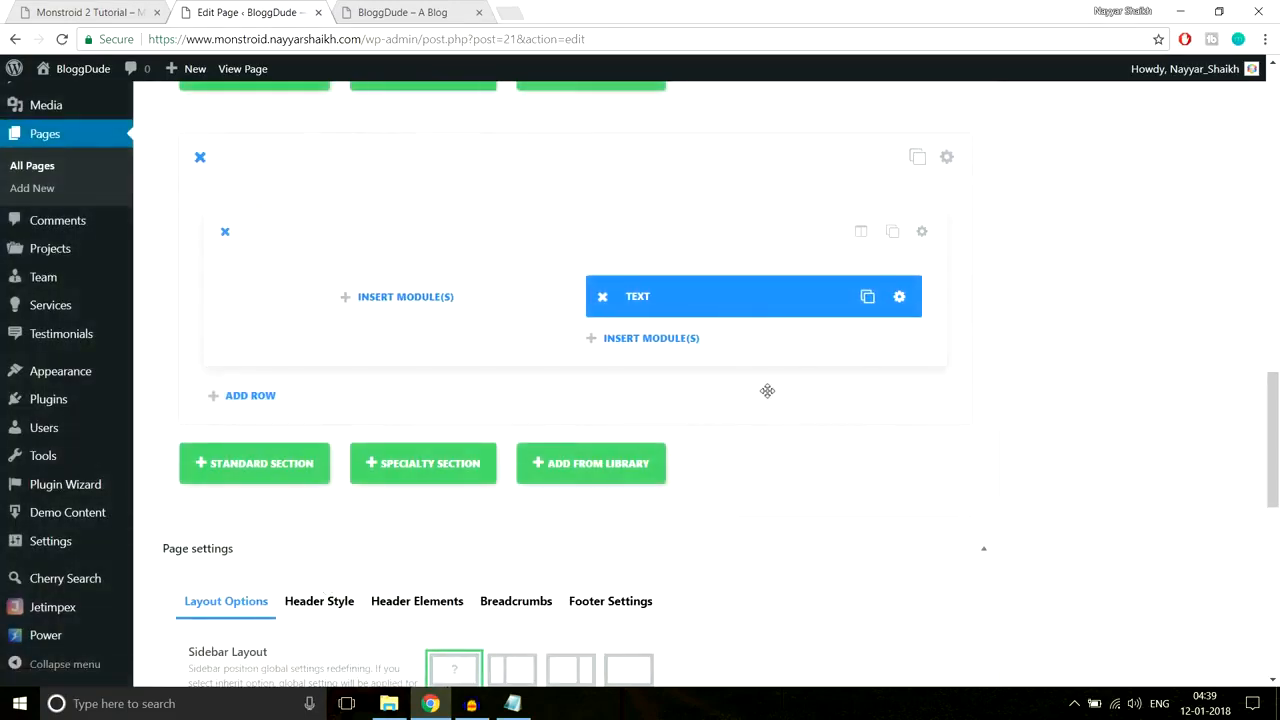
# Step: Insert a Divider module below the Text module with a 40px top margin
pyautogui.hotkey('ctrl', 'shift', 'Tab')
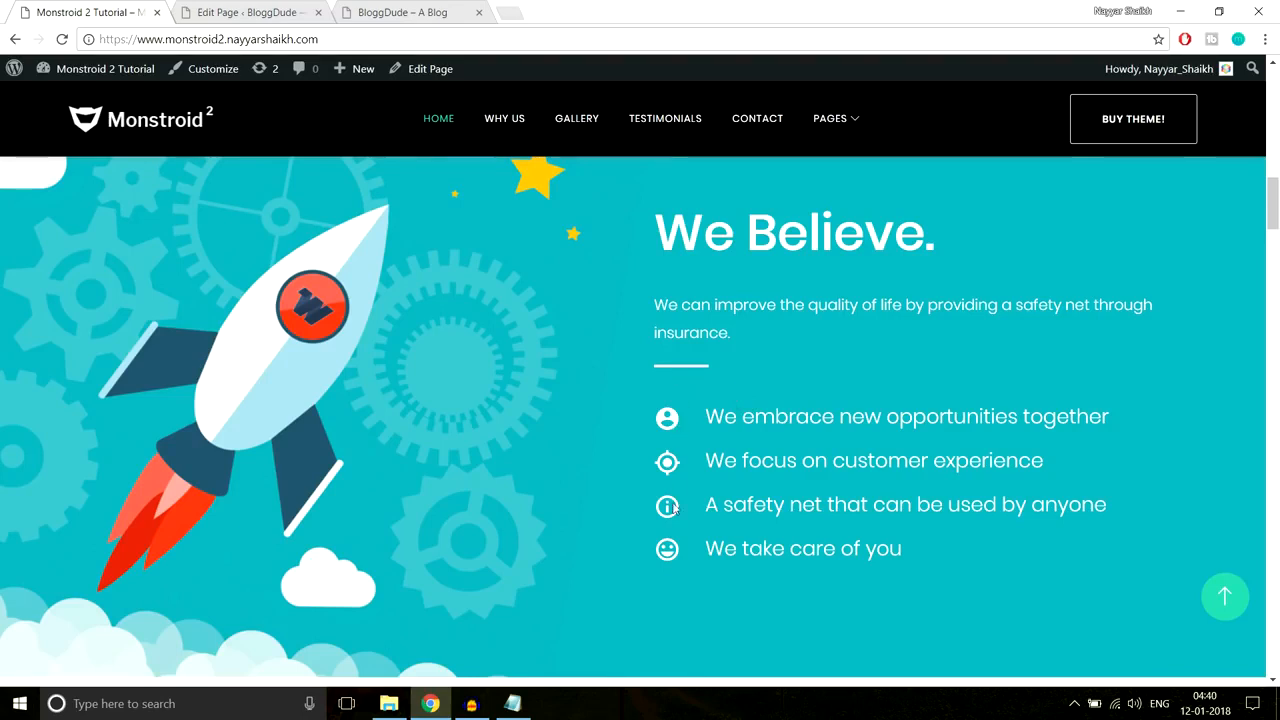
pyautogui.hotkey('ctrl', 'Tab')
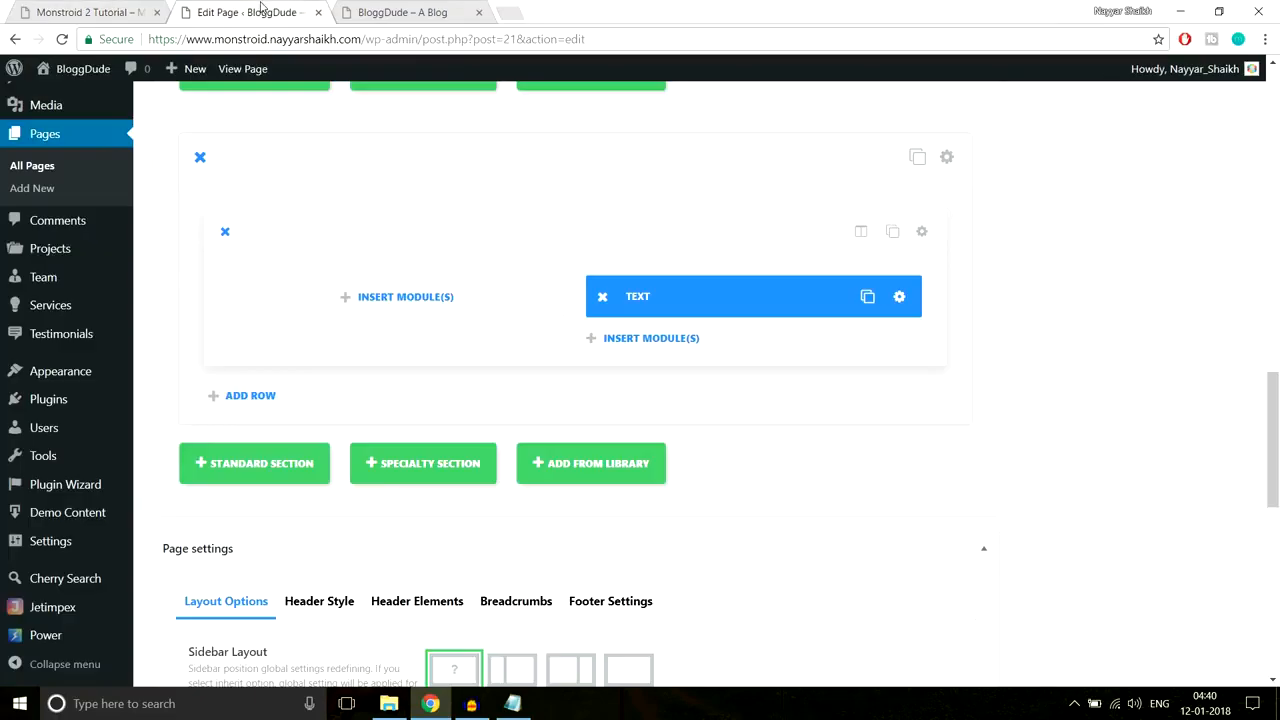
pyautogui.click(674, 340)
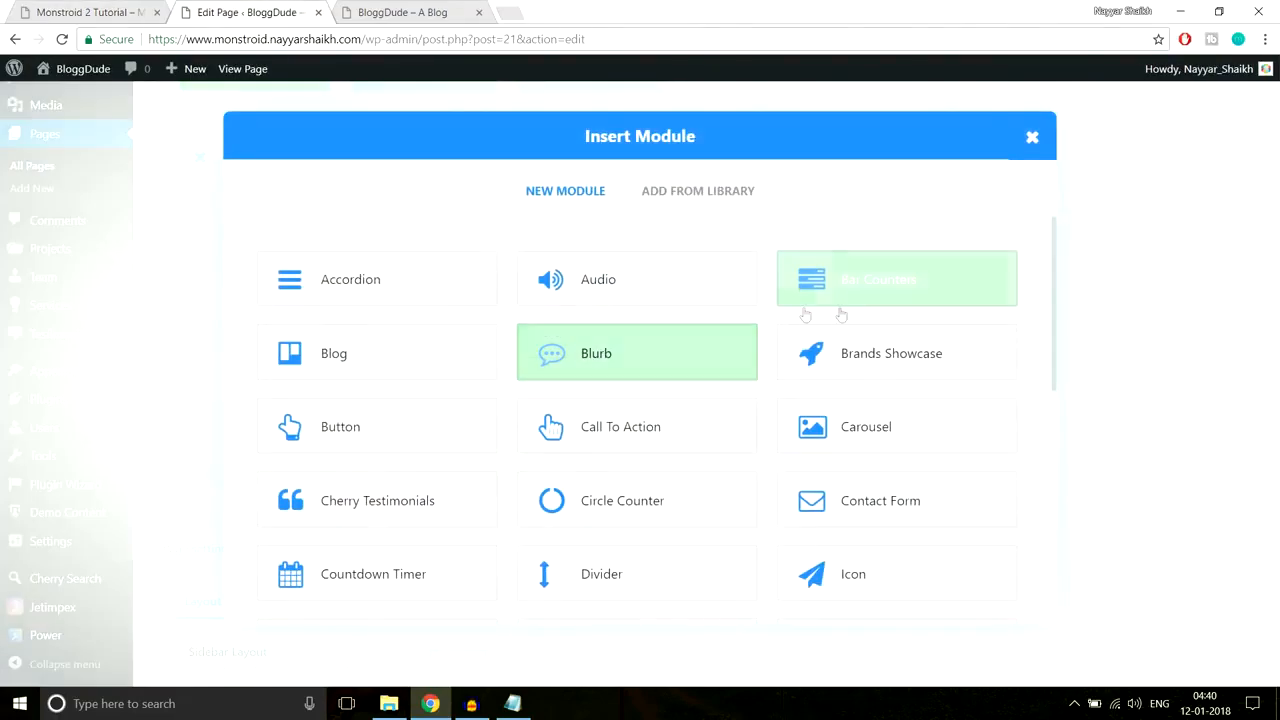
pyautogui.click(646, 577)
pyautogui.click(603, 187)
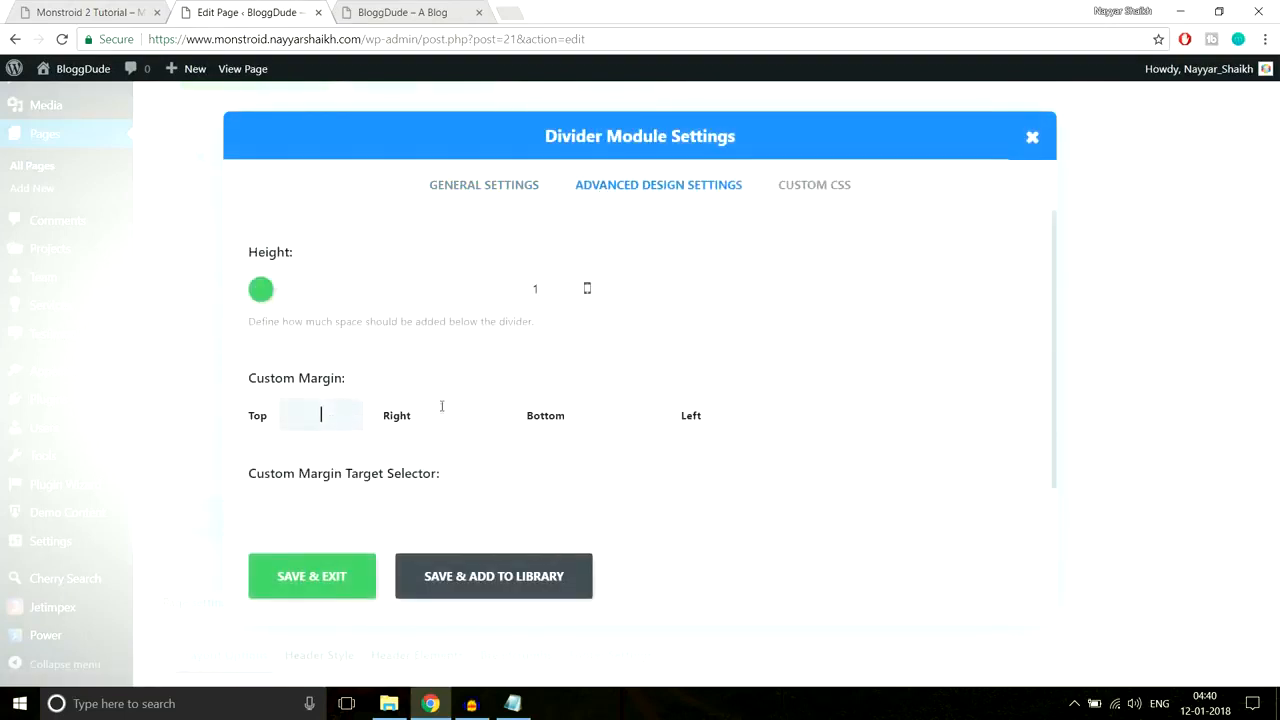
pyautogui.write('40px')
pyautogui.click(316, 576)
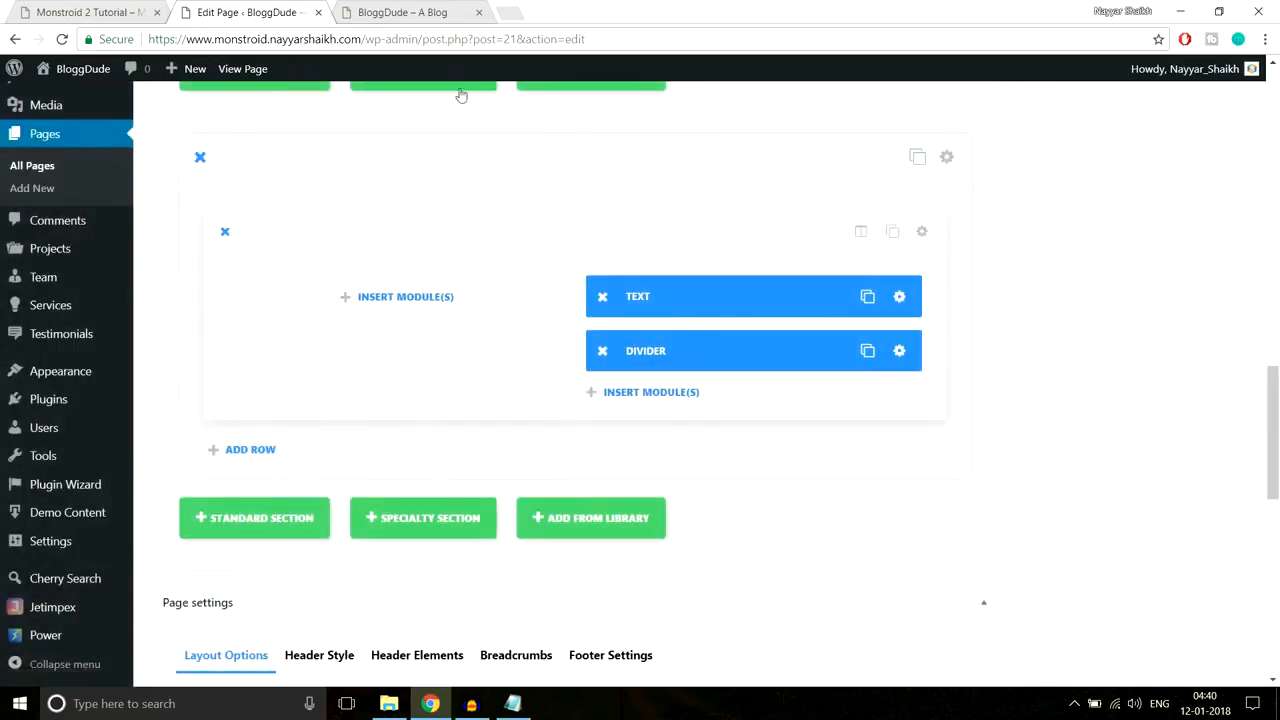
pyautogui.click(85, 8)
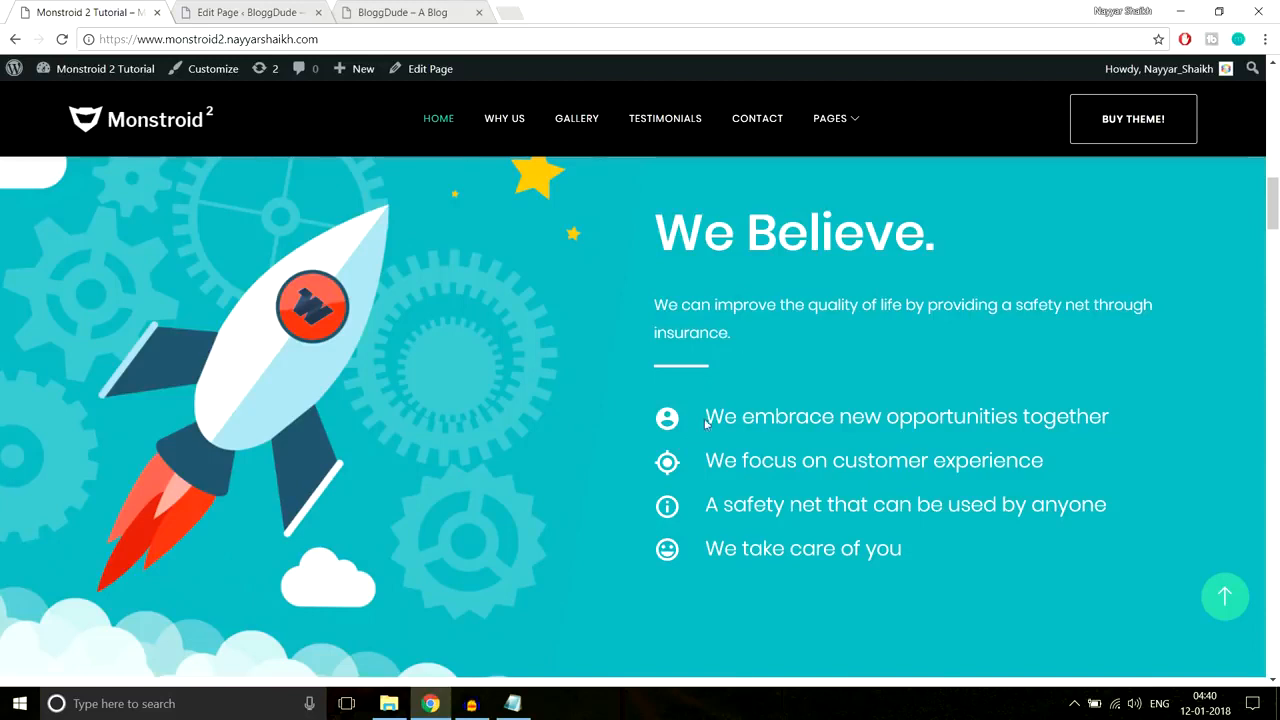
# Step: Copy the demo's first point, 'We embrace new opportunities together'
pyautogui.moveTo(697, 420); pyautogui.dragTo(917, 547)
pyautogui.click(718, 404)
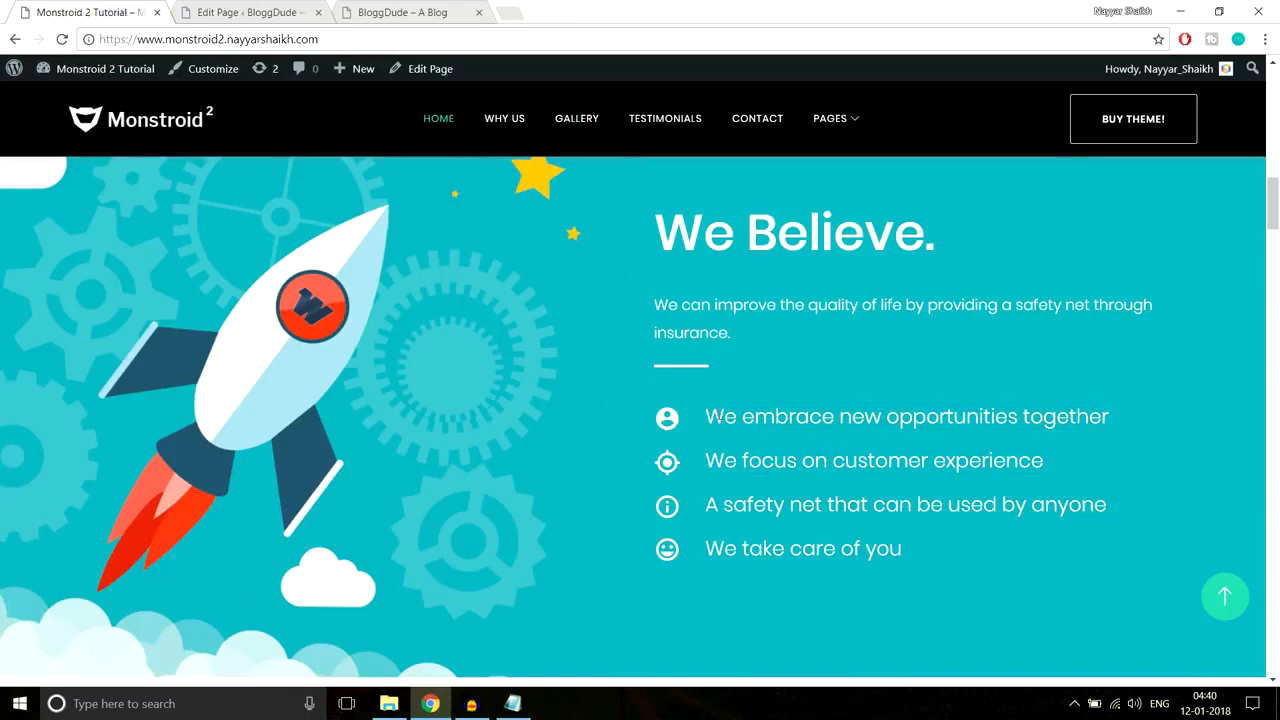
pyautogui.moveTo(707, 416); pyautogui.dragTo(1166, 404)
pyautogui.hotkey('ctrl', 'c')
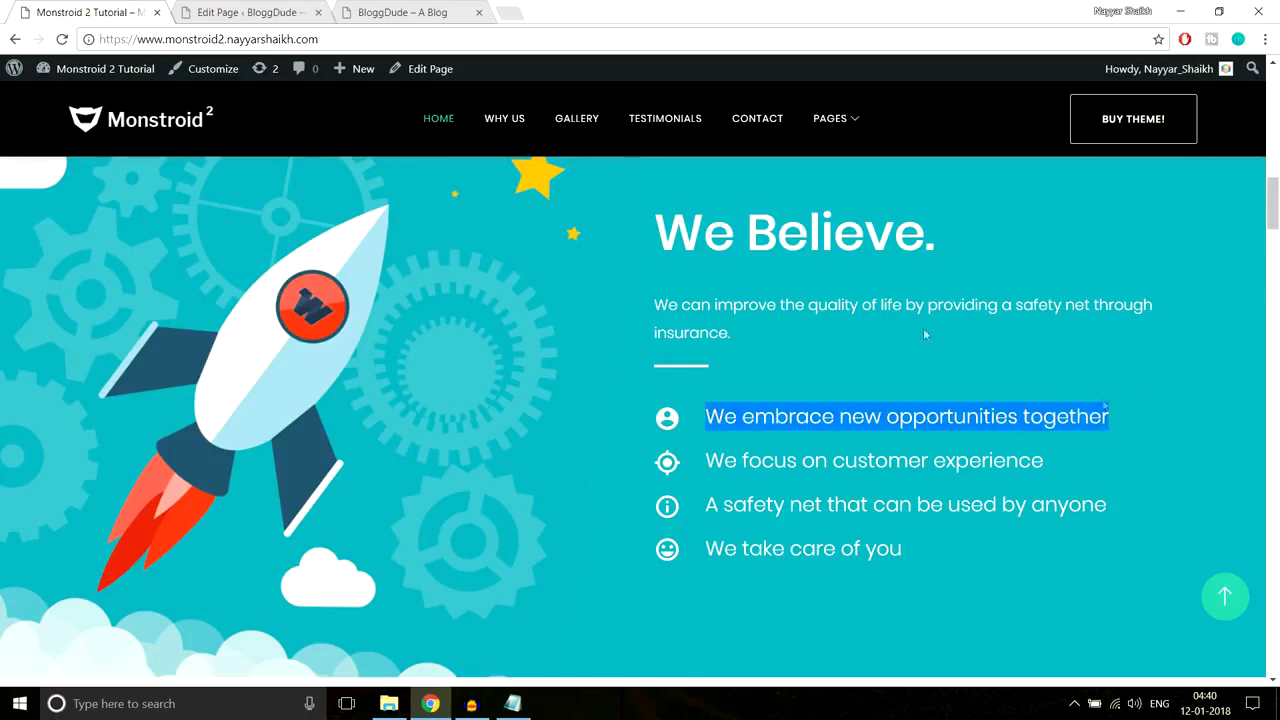
pyautogui.click(247, 8)
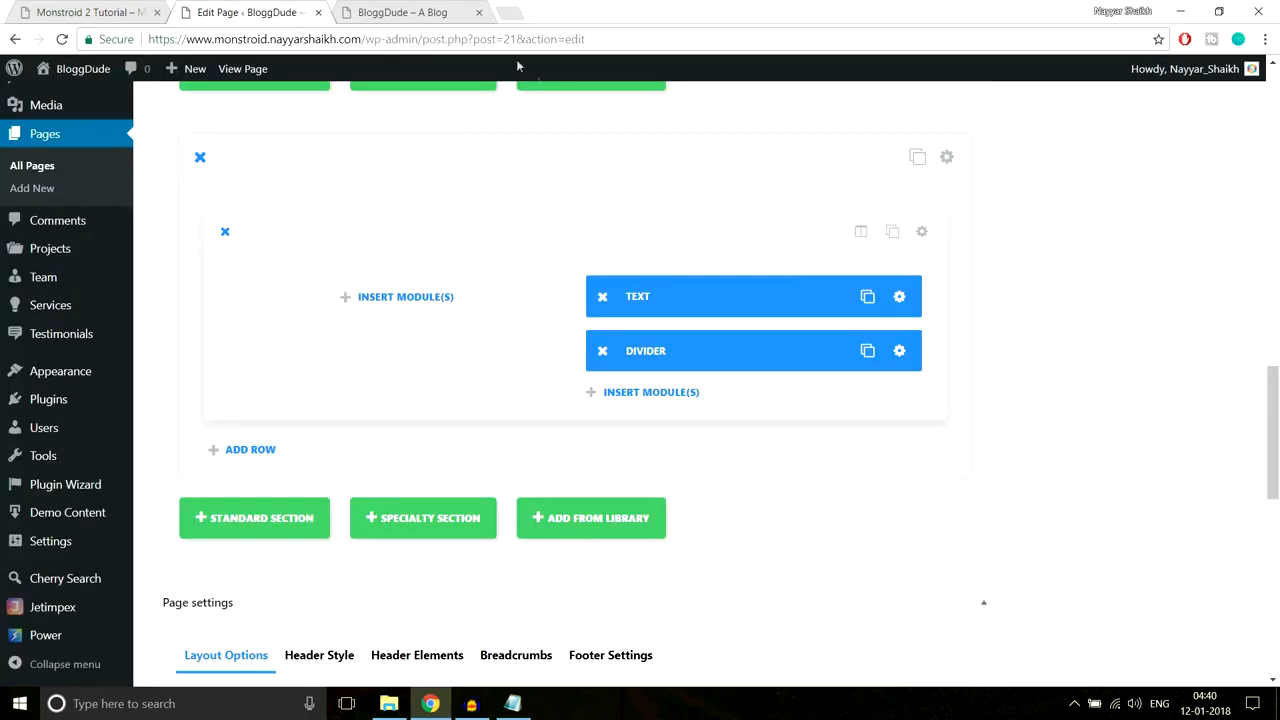
# Step: Insert a Blurb module below the Divider and paste that text as its title
pyautogui.click(655, 398)
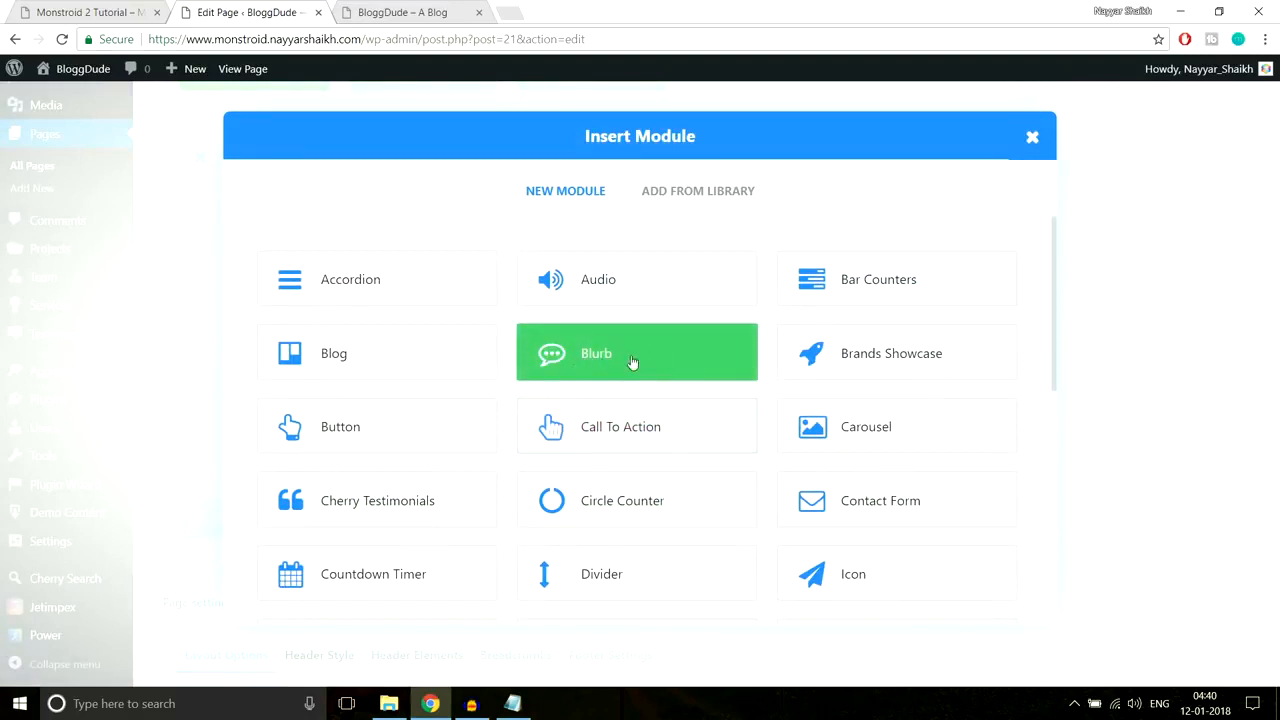
pyautogui.click(632, 362)
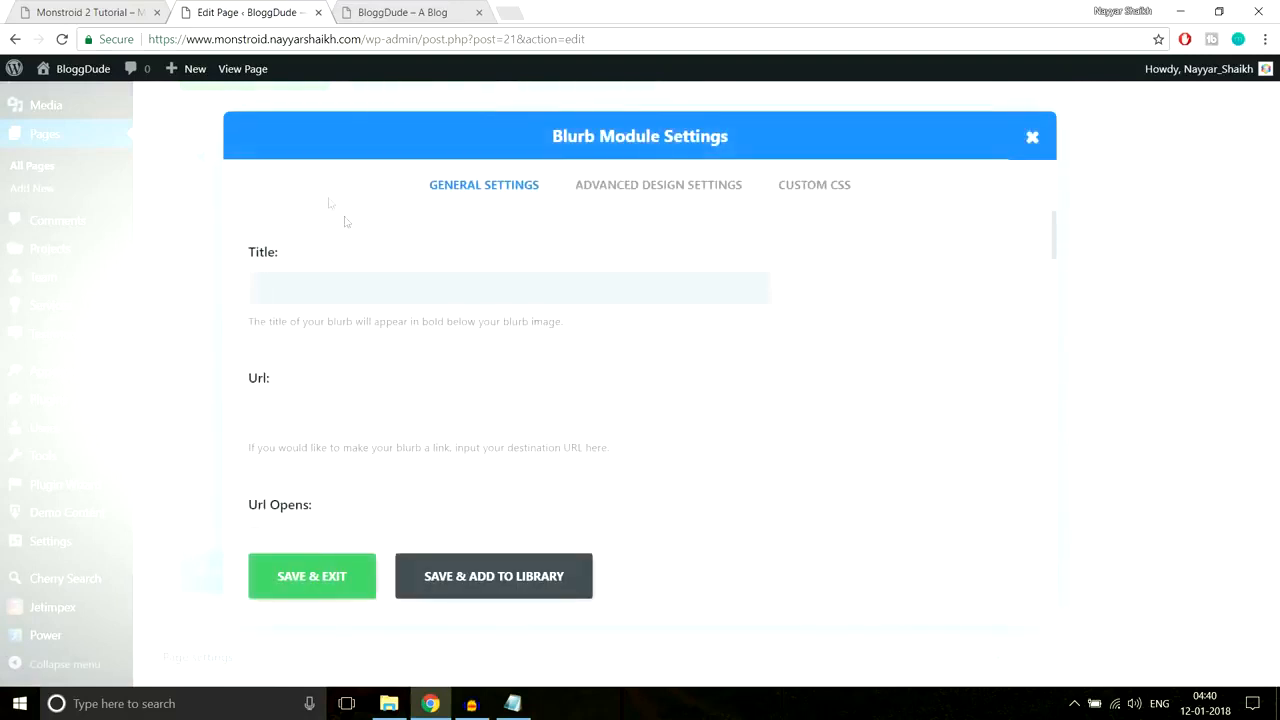
pyautogui.click(96, 9)
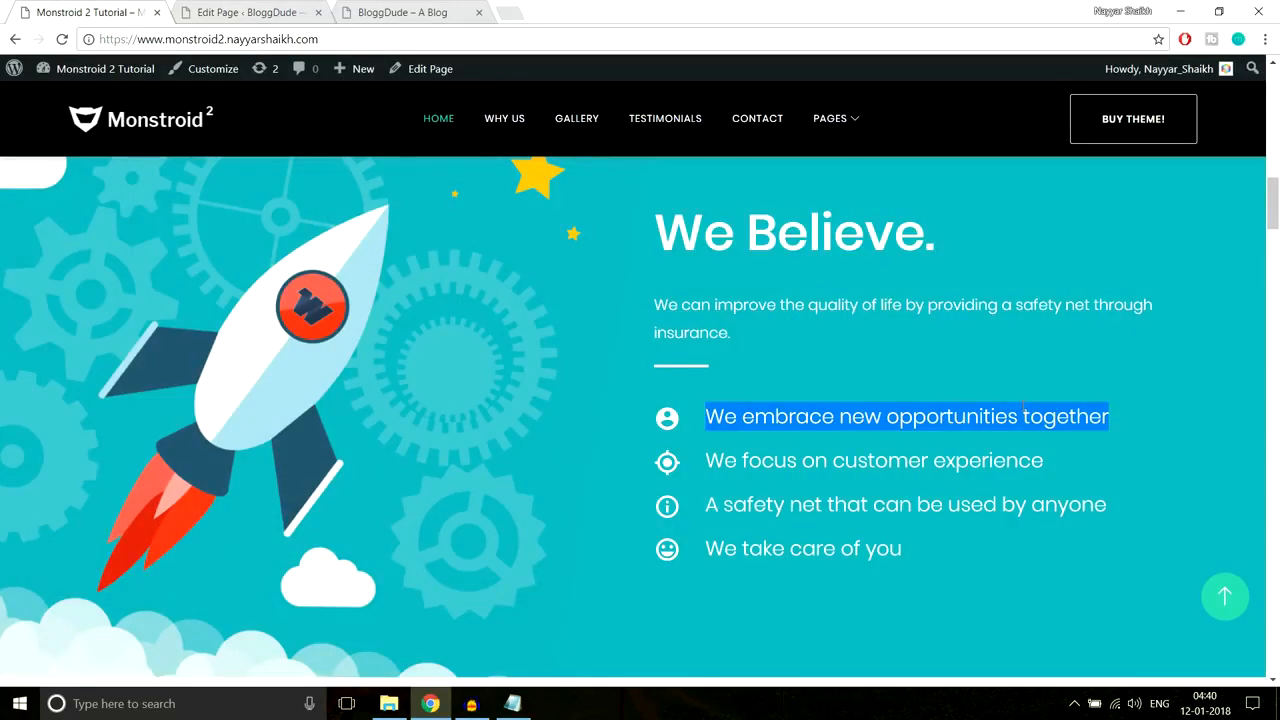
pyautogui.click(248, 12)
pyautogui.hotkey('ctrl', 'v')
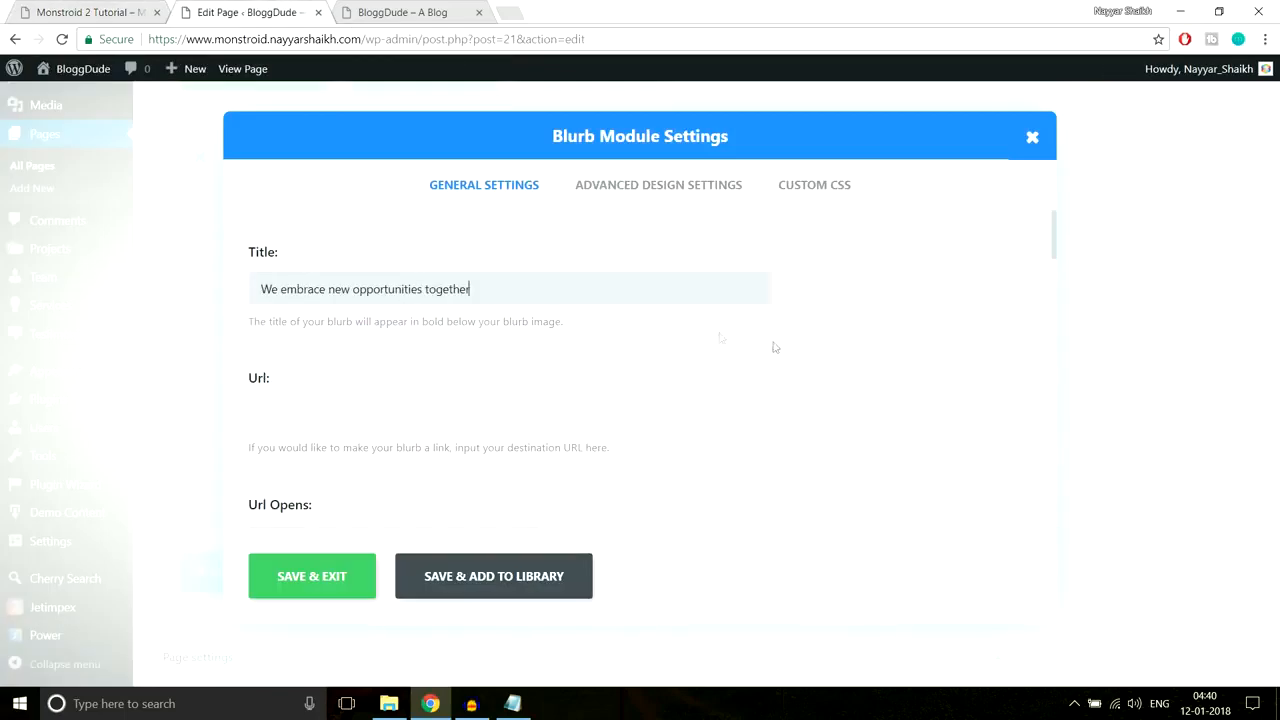
pyautogui.scroll(-1, 790, 352)
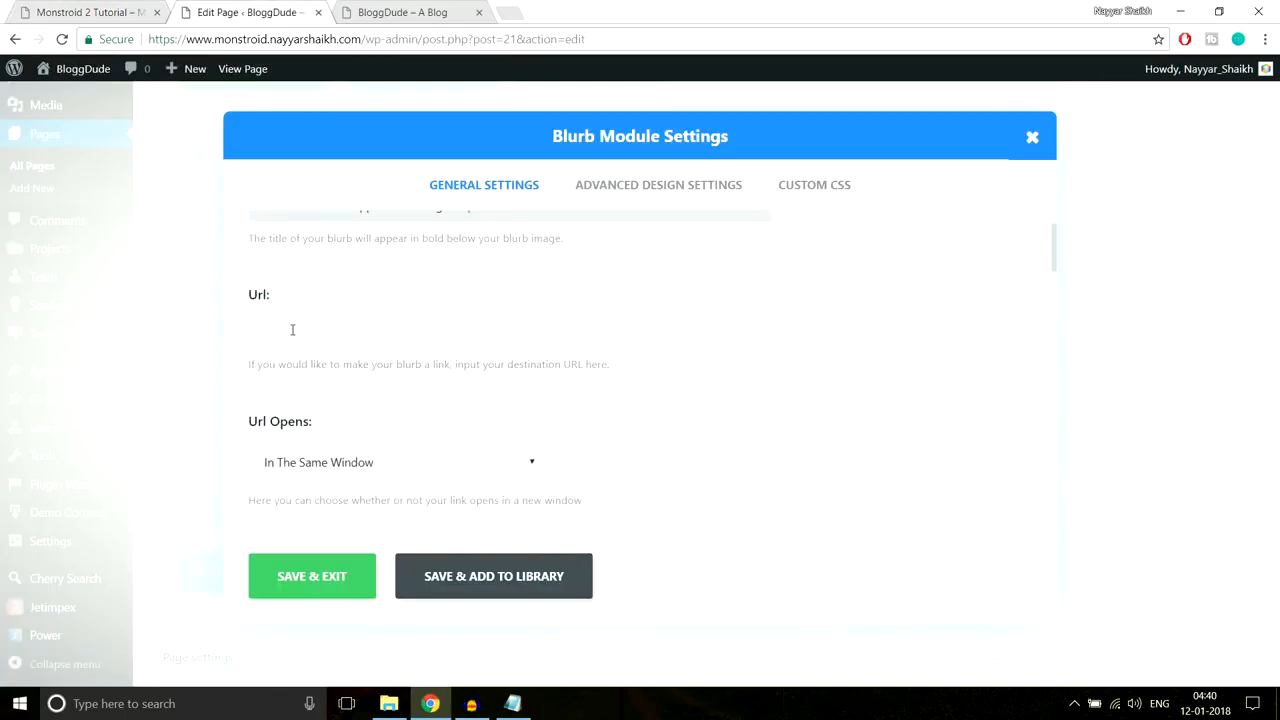
pyautogui.scroll(-1, 603, 380)
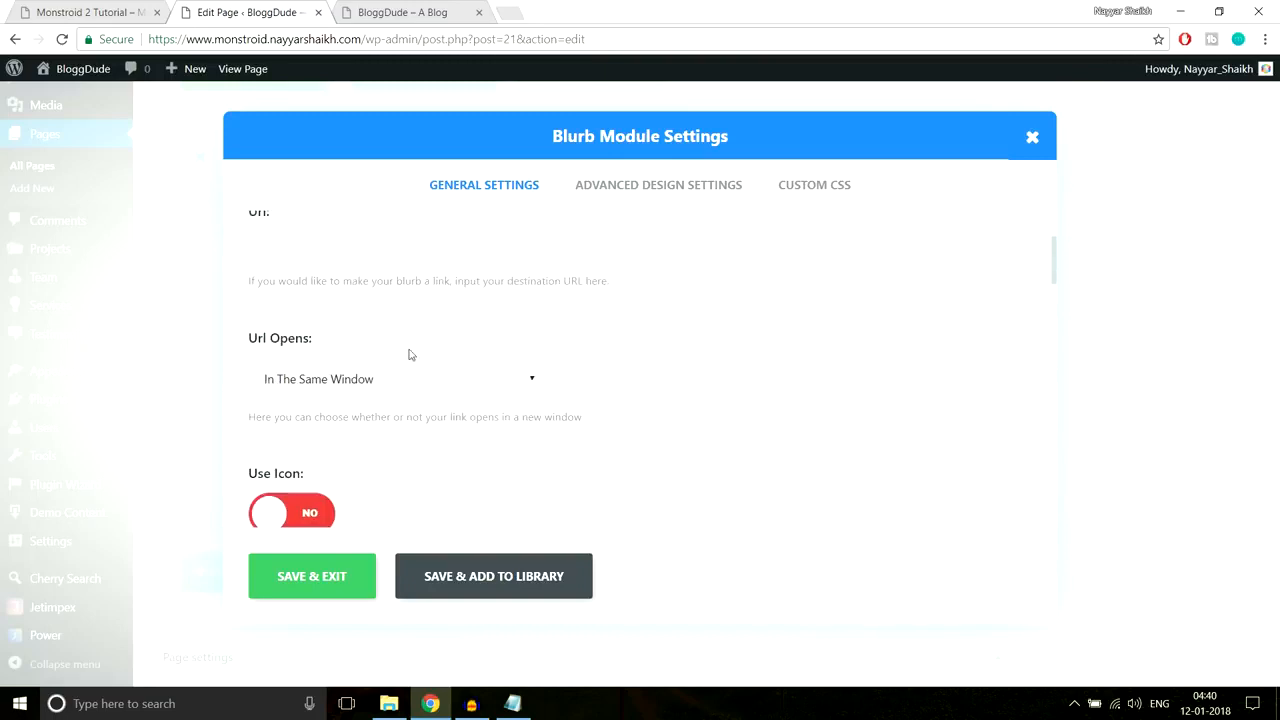
pyautogui.scroll(-3, 789, 346)
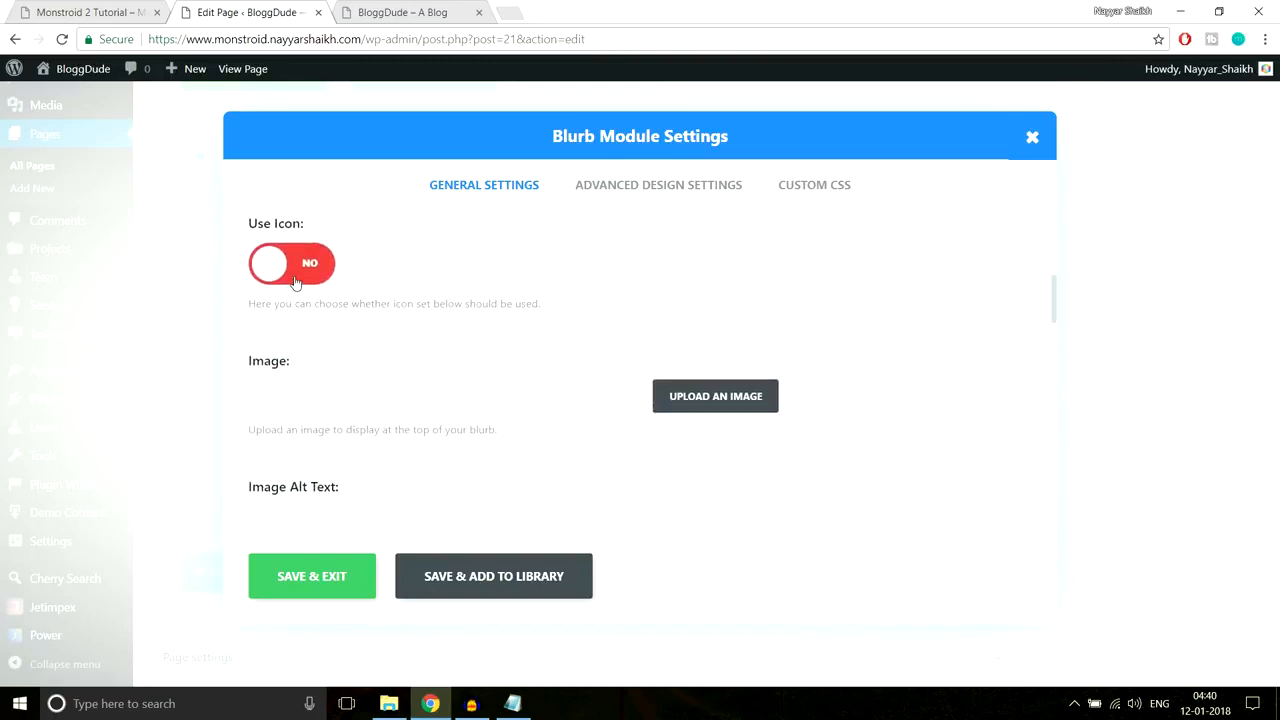
# Step: Turn on the blurb icon, choosing the download icon in white
pyautogui.click(295, 283)
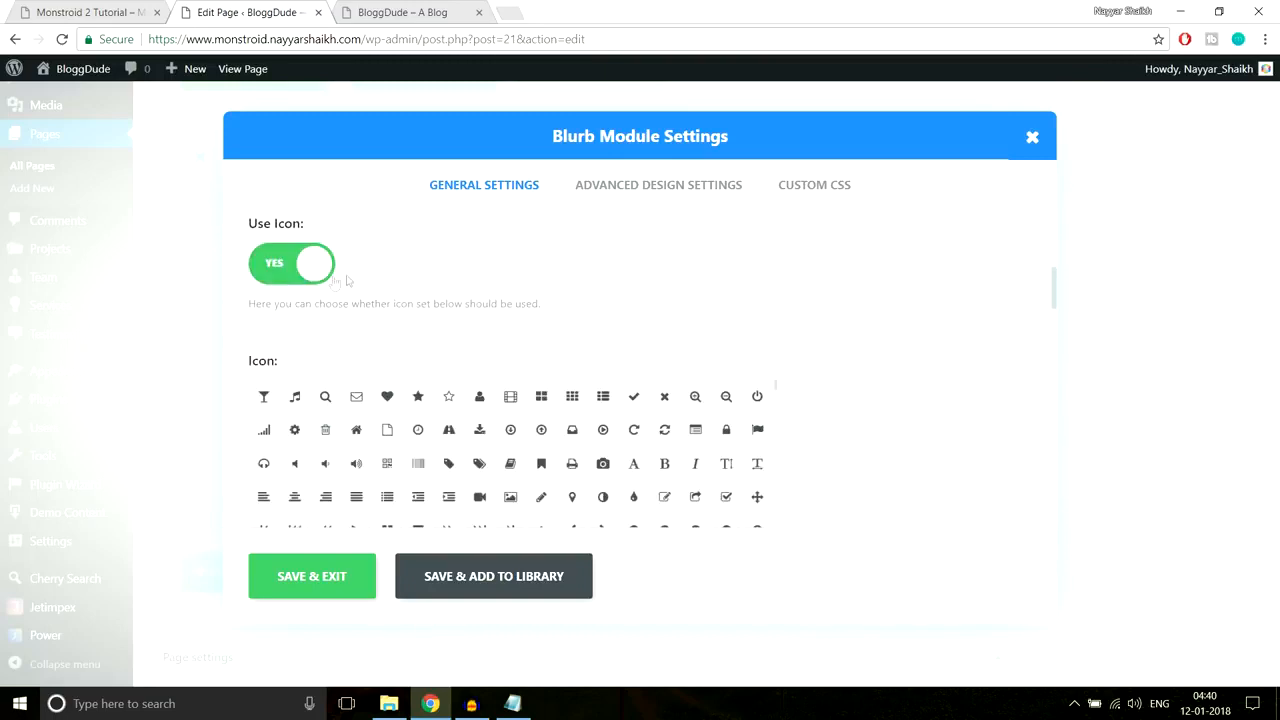
pyautogui.scroll(-1, 869, 337)
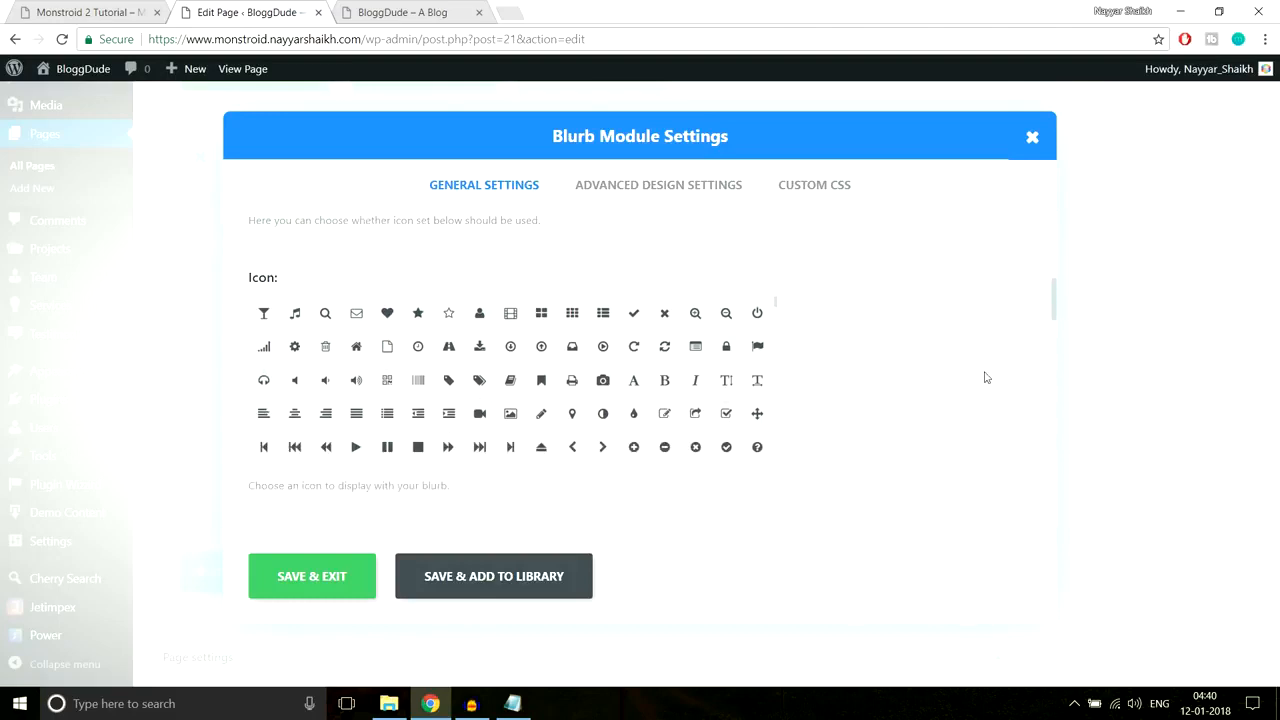
pyautogui.click(479, 347)
pyautogui.scroll(-3, 940, 360)
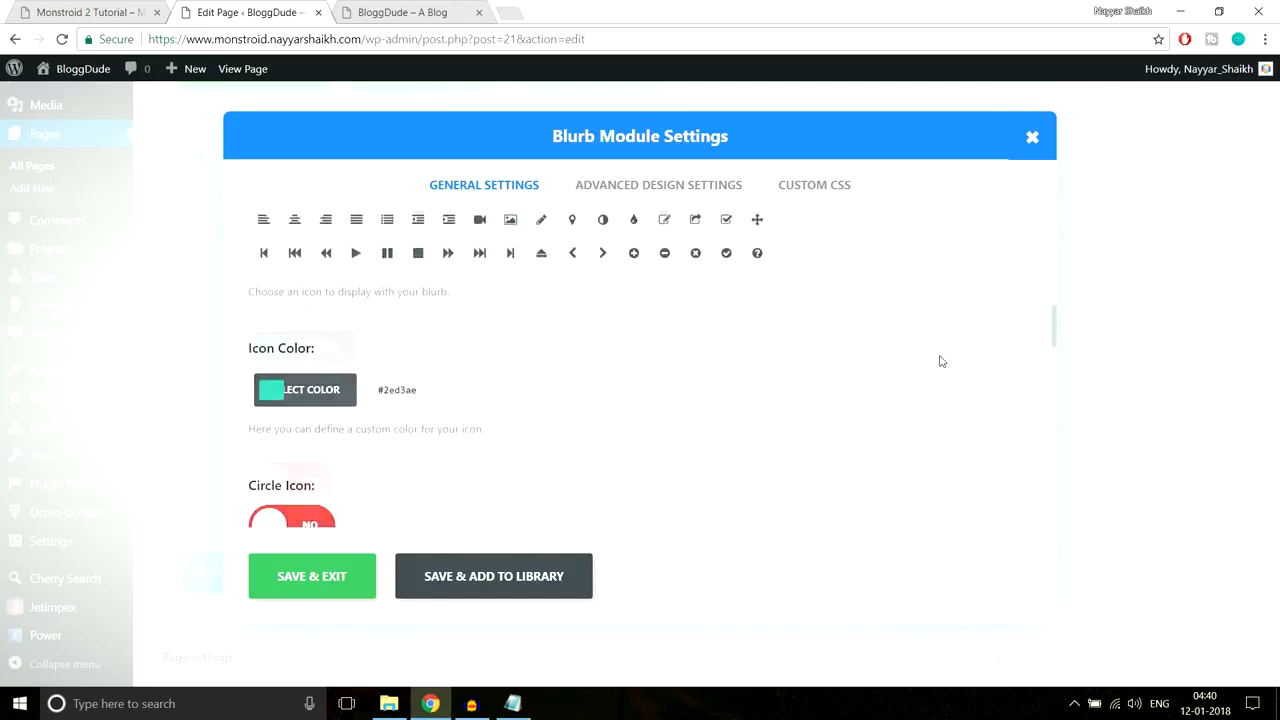
pyautogui.click(270, 347)
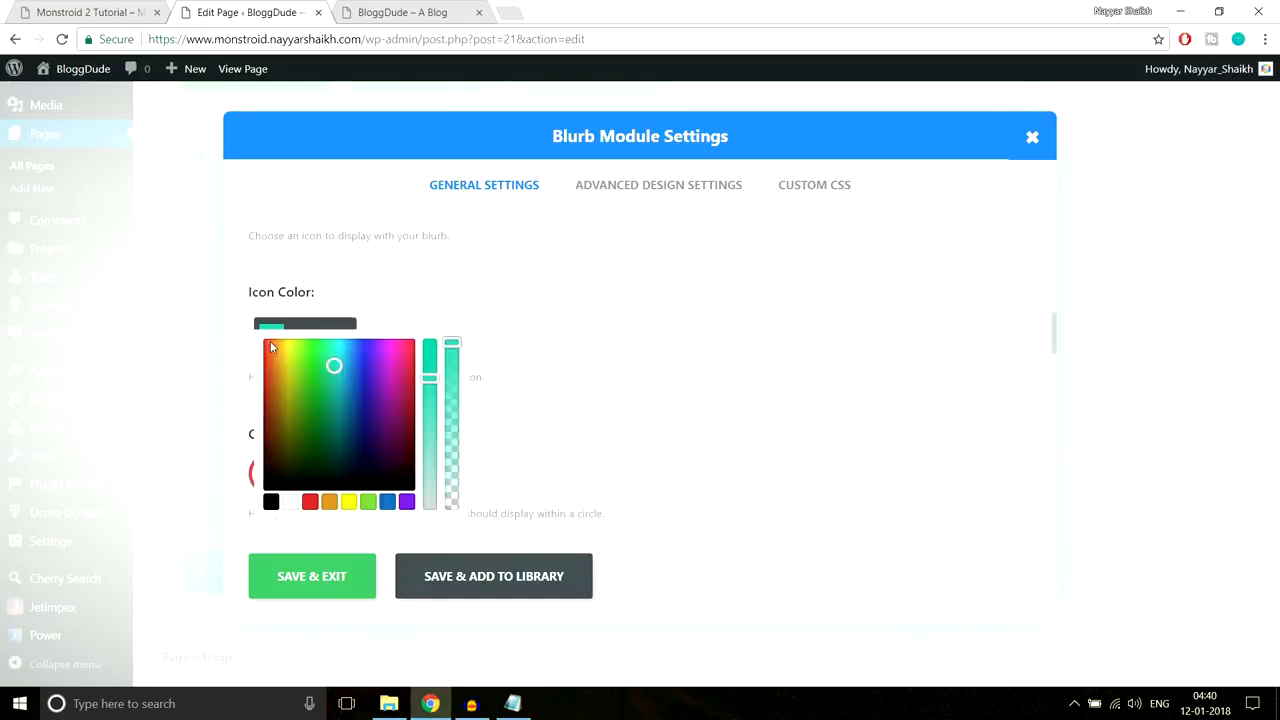
pyautogui.scroll(-1, 620, 345)
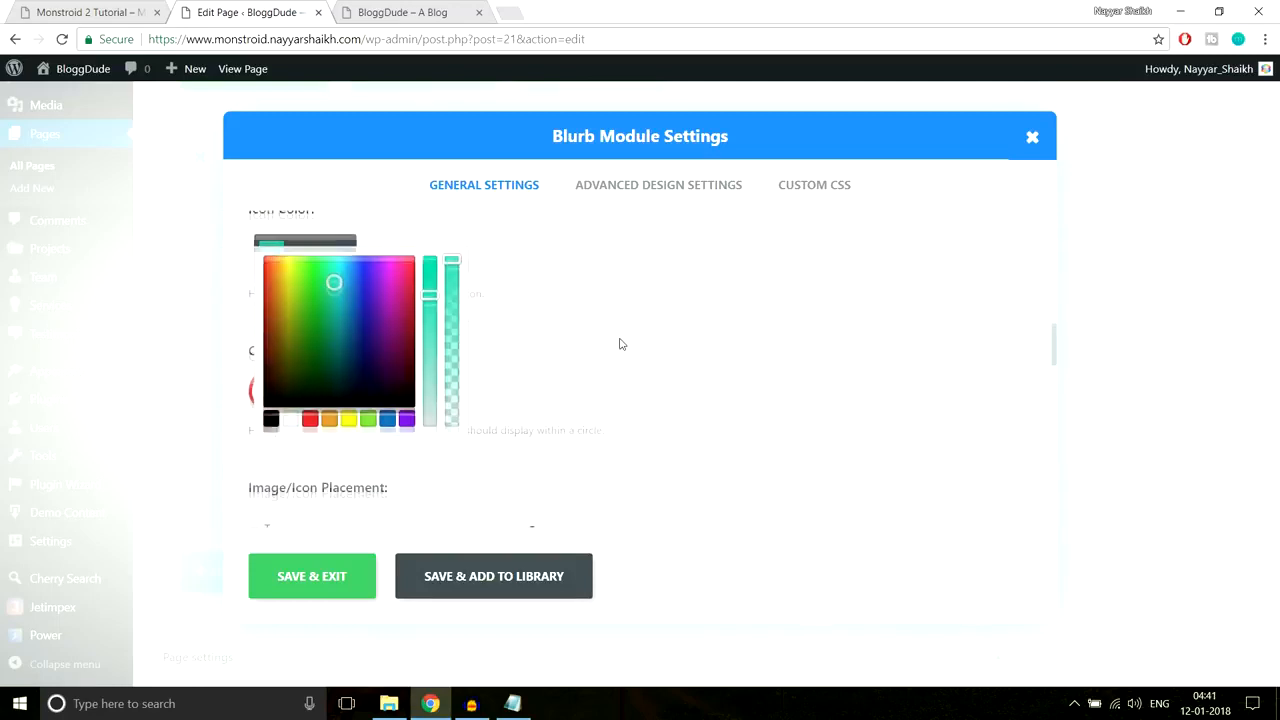
pyautogui.click(289, 418)
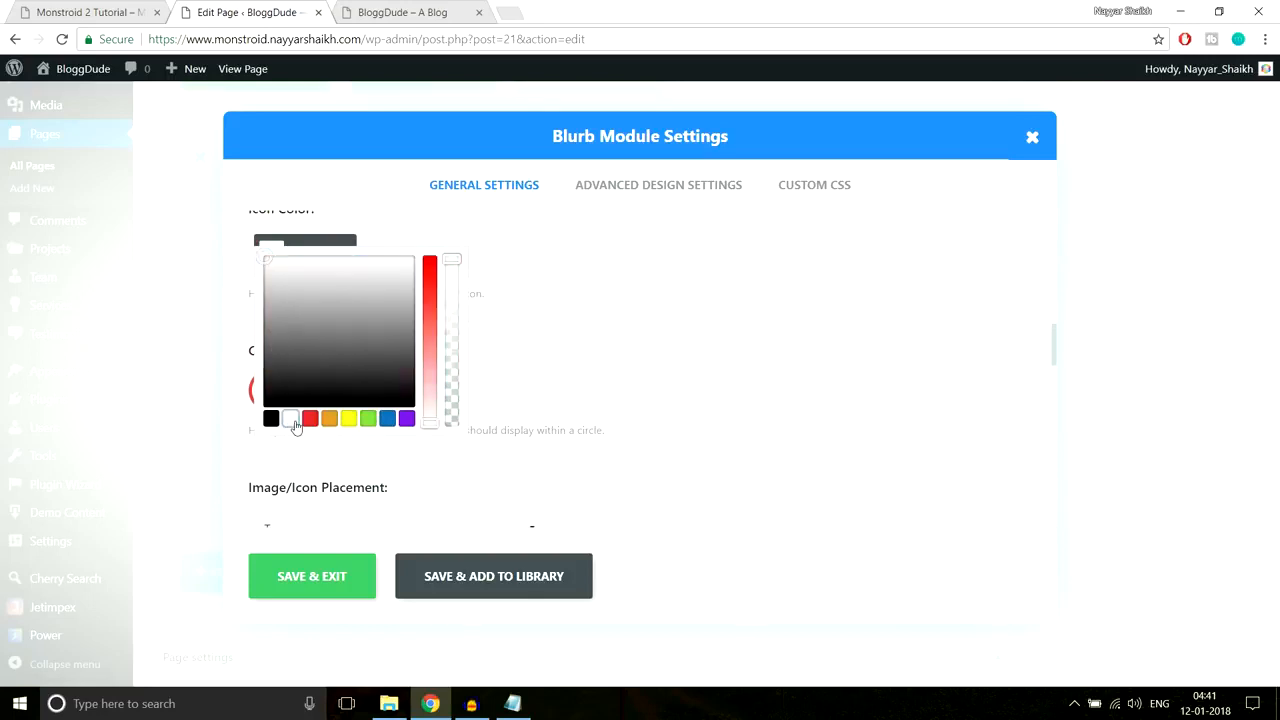
pyautogui.click(628, 323)
# Step: Set the blurb's Image/Icon Placement to Left, matching the demo
pyautogui.click(64, 8)
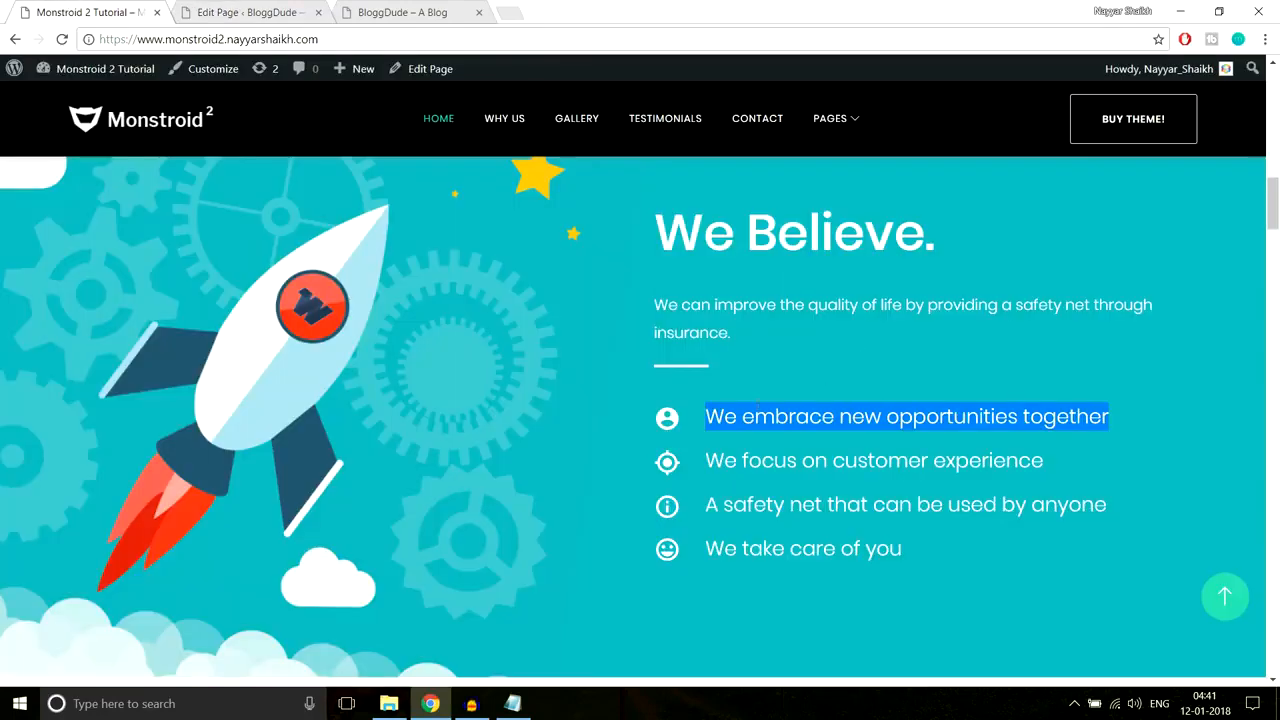
pyautogui.click(658, 431)
pyautogui.click(260, 12)
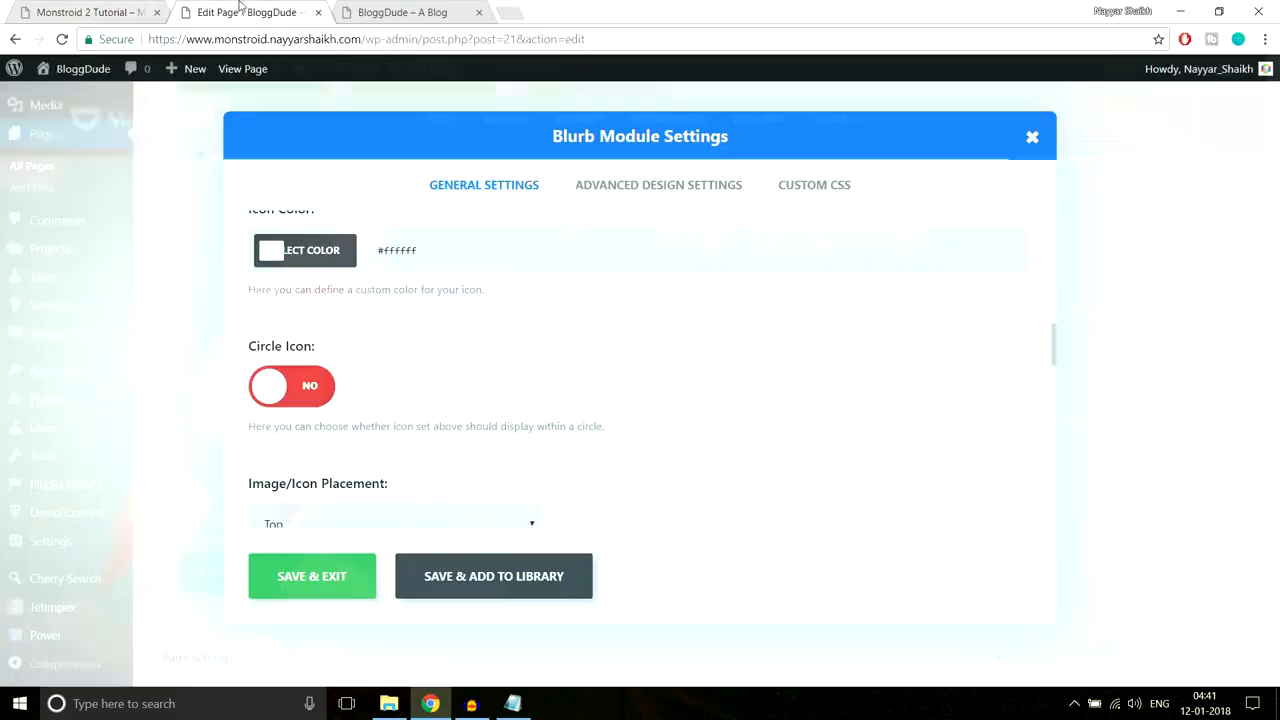
pyautogui.scroll(-3, 682, 270)
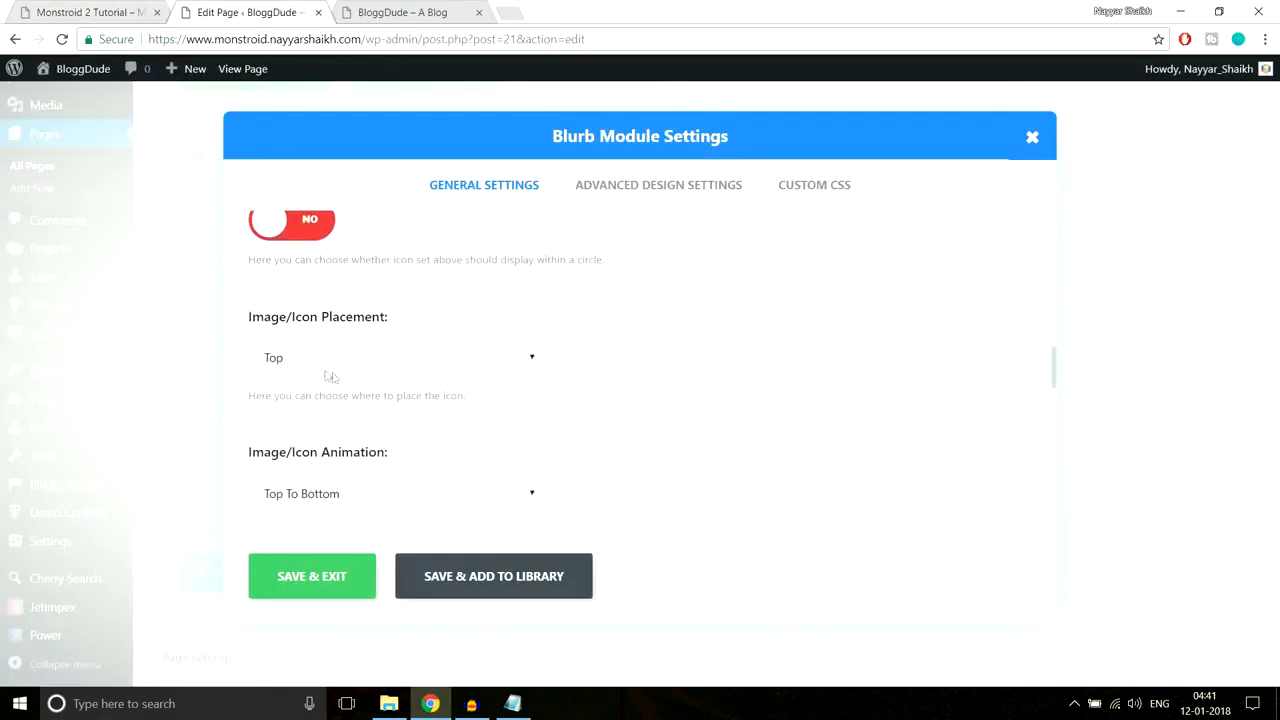
pyautogui.scroll(2, 625, 375)
pyautogui.scroll(-2, 623, 374)
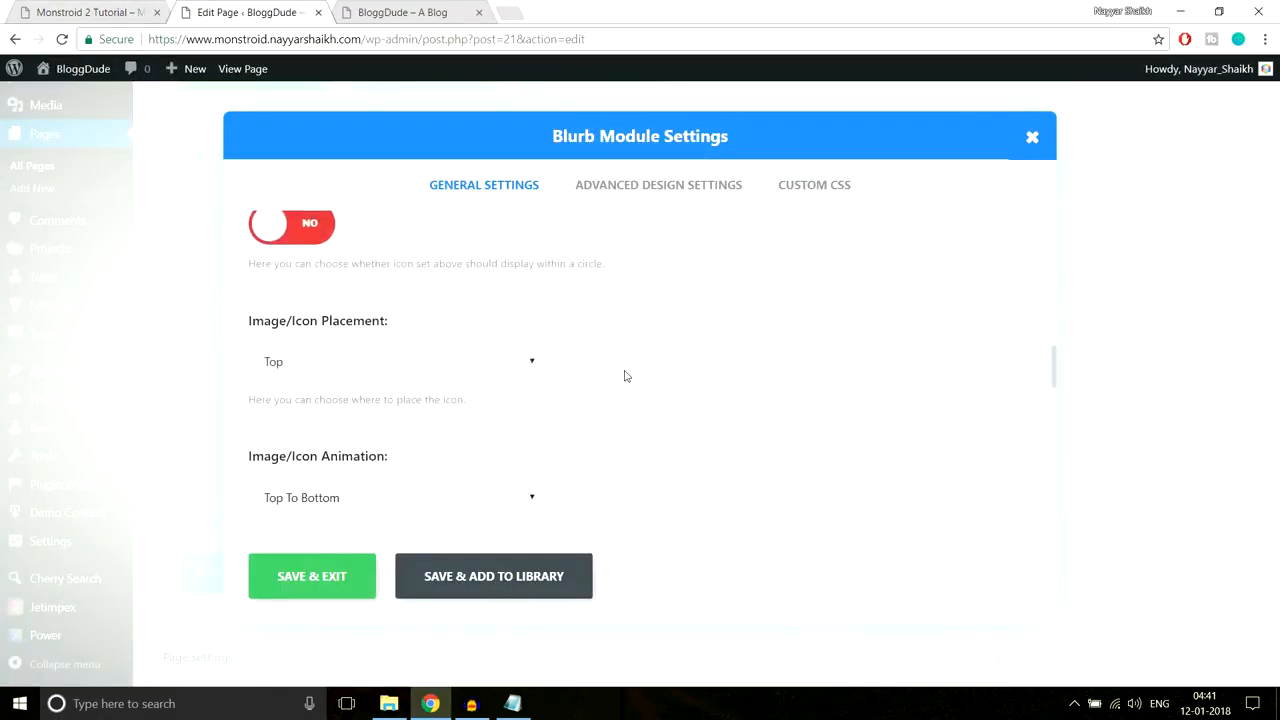
pyautogui.click(380, 371)
pyautogui.click(328, 404)
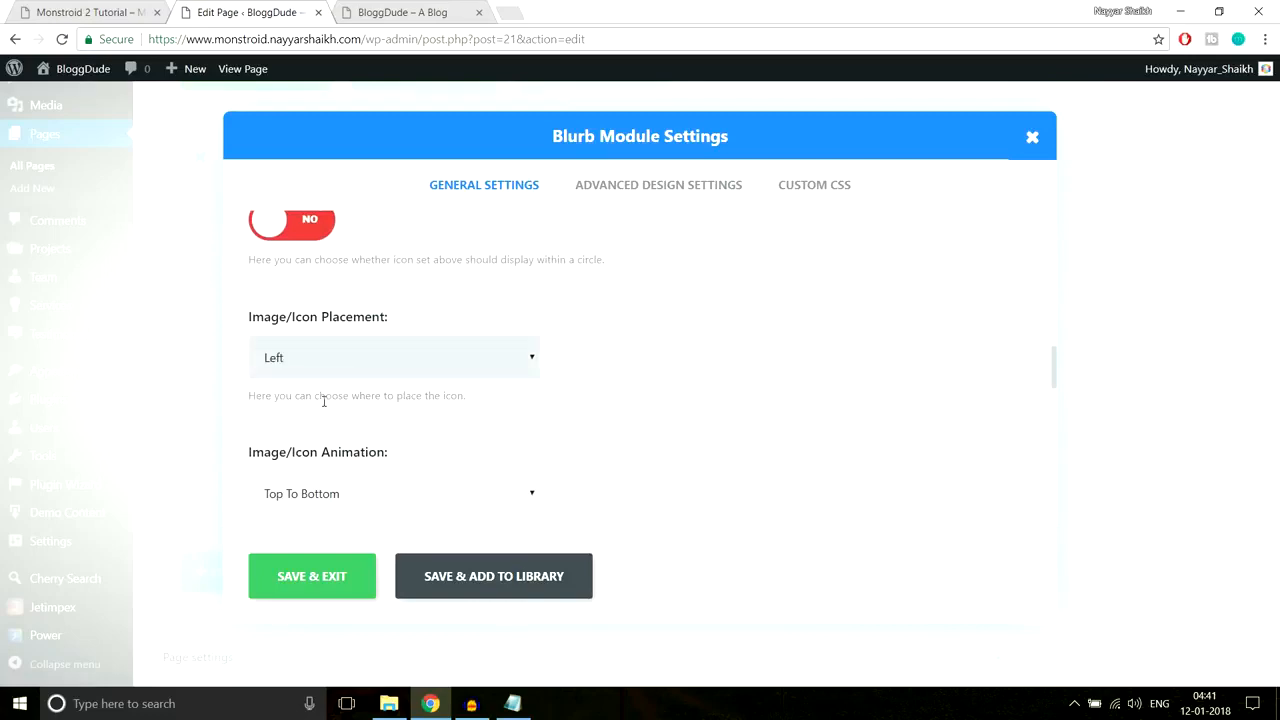
# Step: Recheck the demo's first point against the blurb settings
pyautogui.click(60, 12)
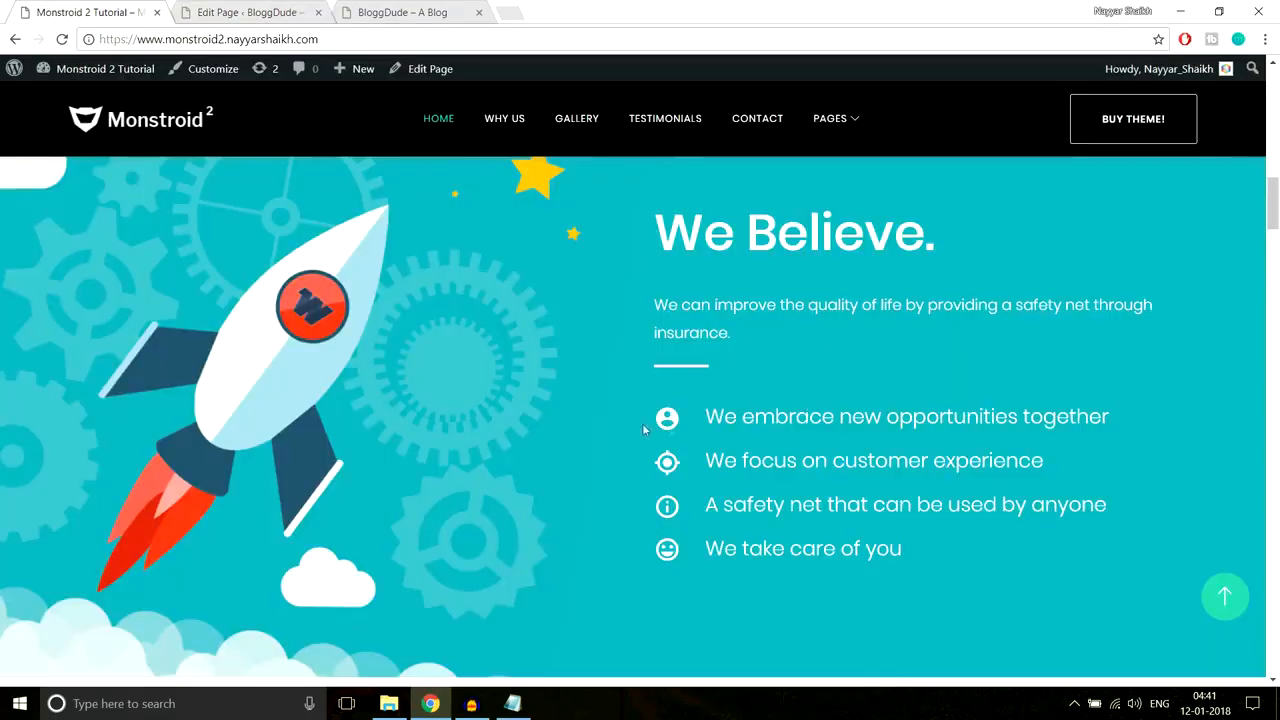
pyautogui.click(250, 12)
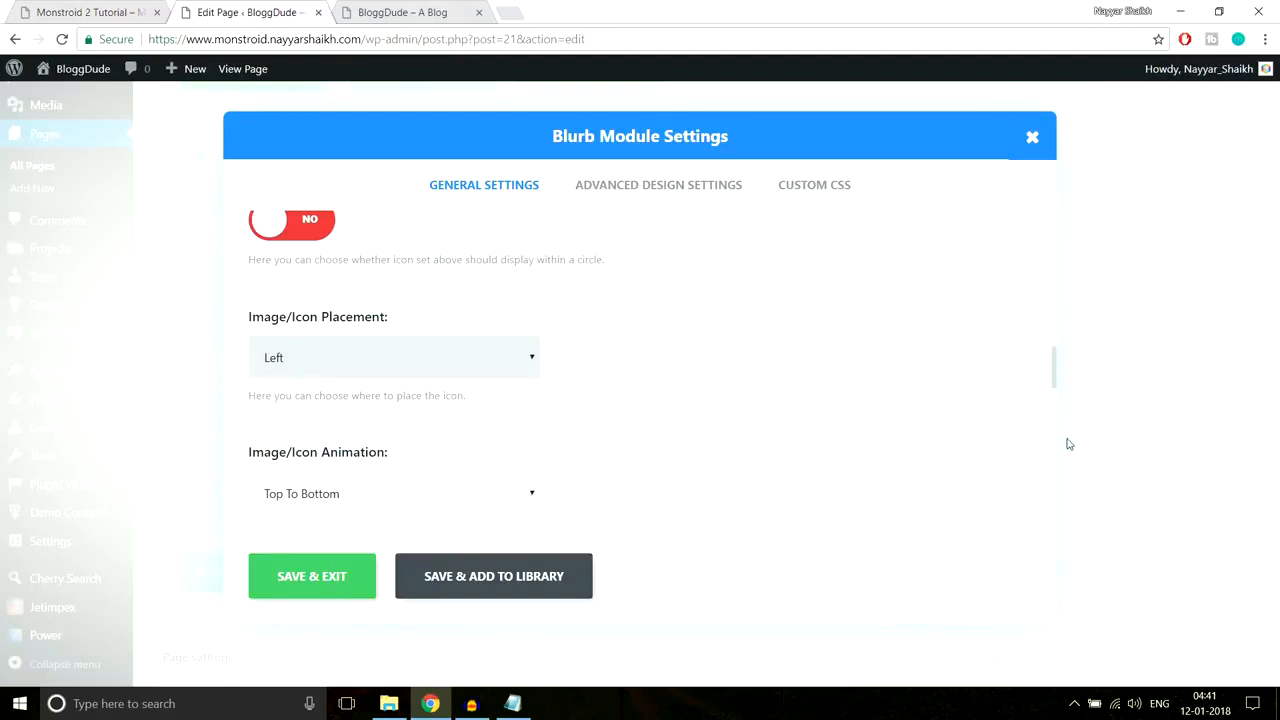
pyautogui.scroll(-3, 1068, 443)
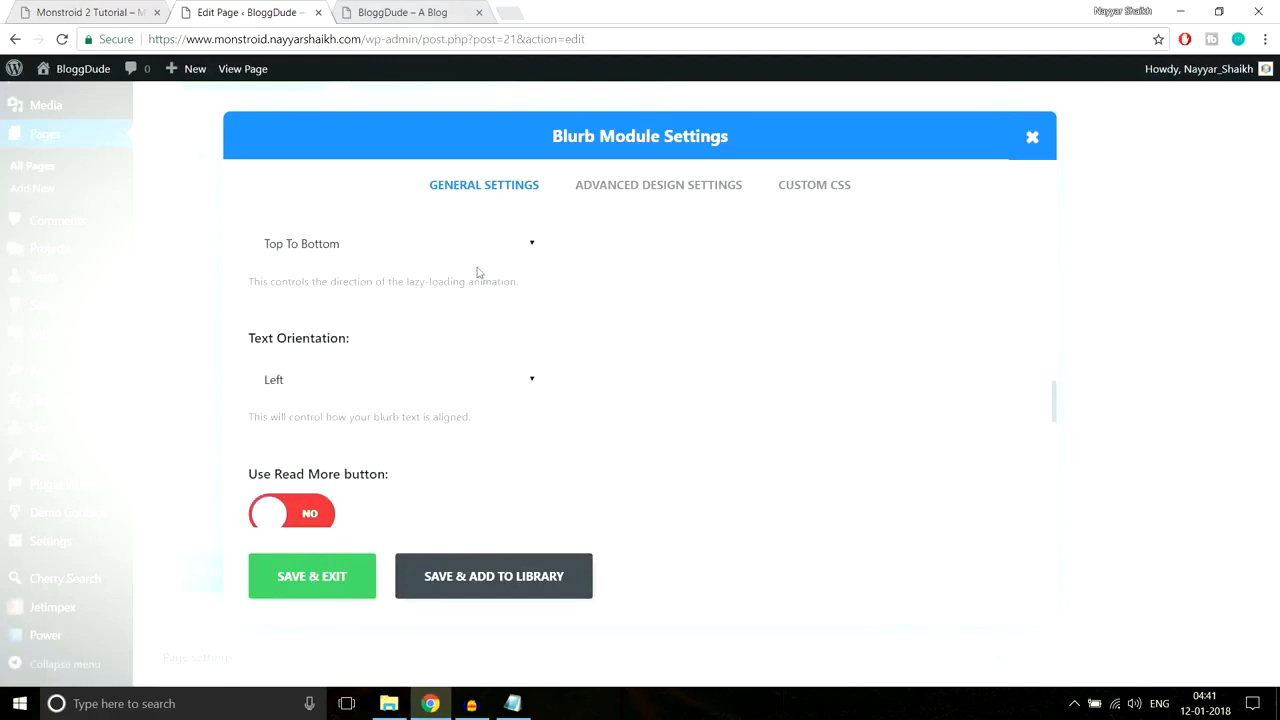
pyautogui.scroll(-1, 800, 352)
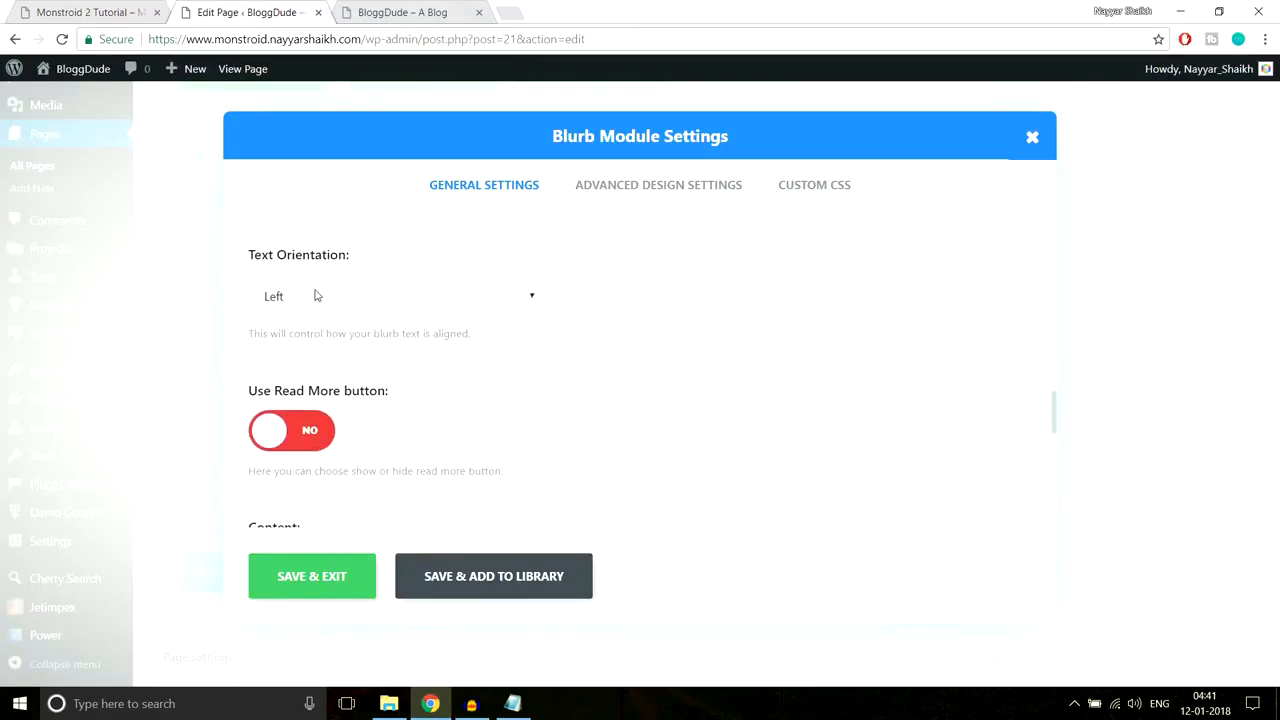
pyautogui.scroll(-3, 754, 337)
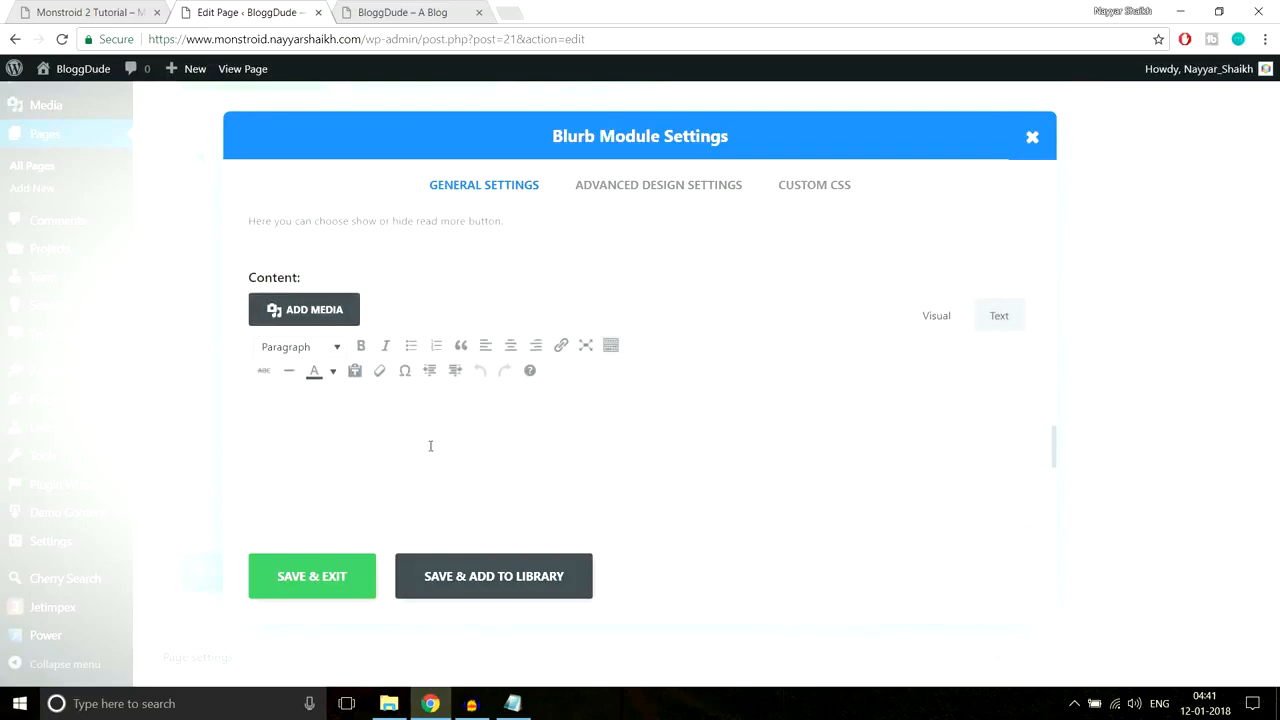
pyautogui.click(100, 13)
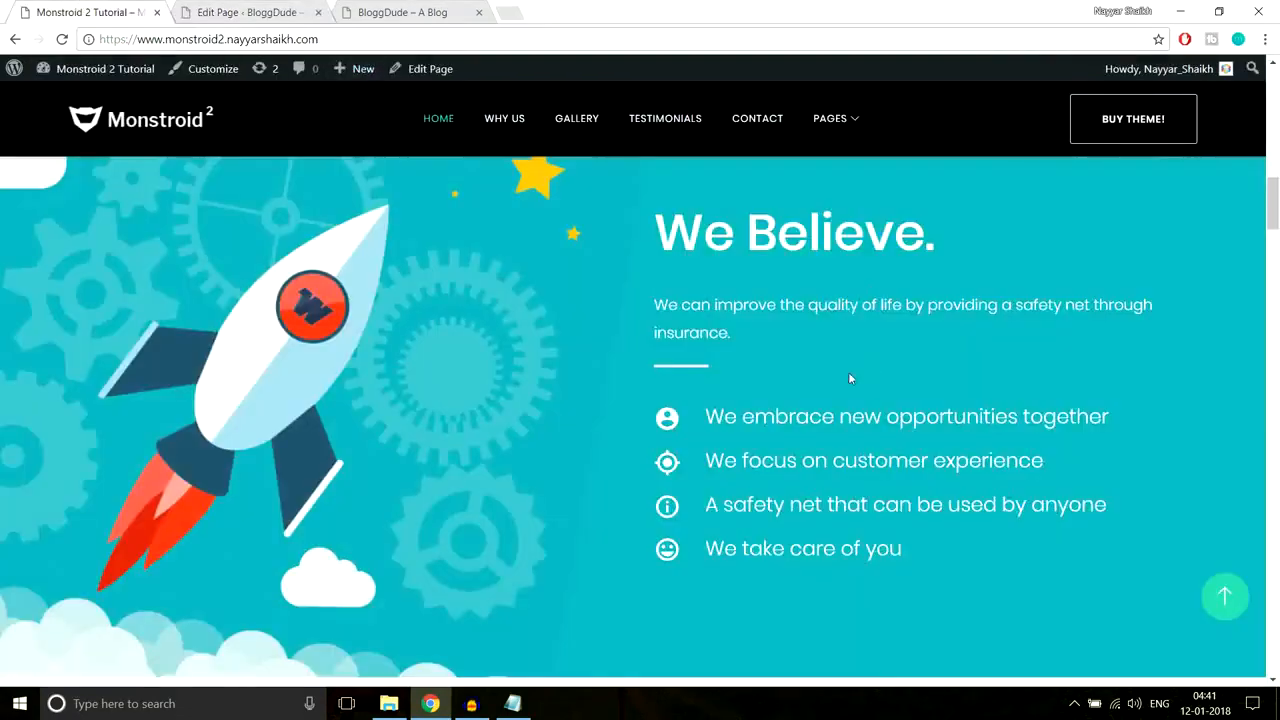
pyautogui.moveTo(705, 417); pyautogui.dragTo(1034, 417)
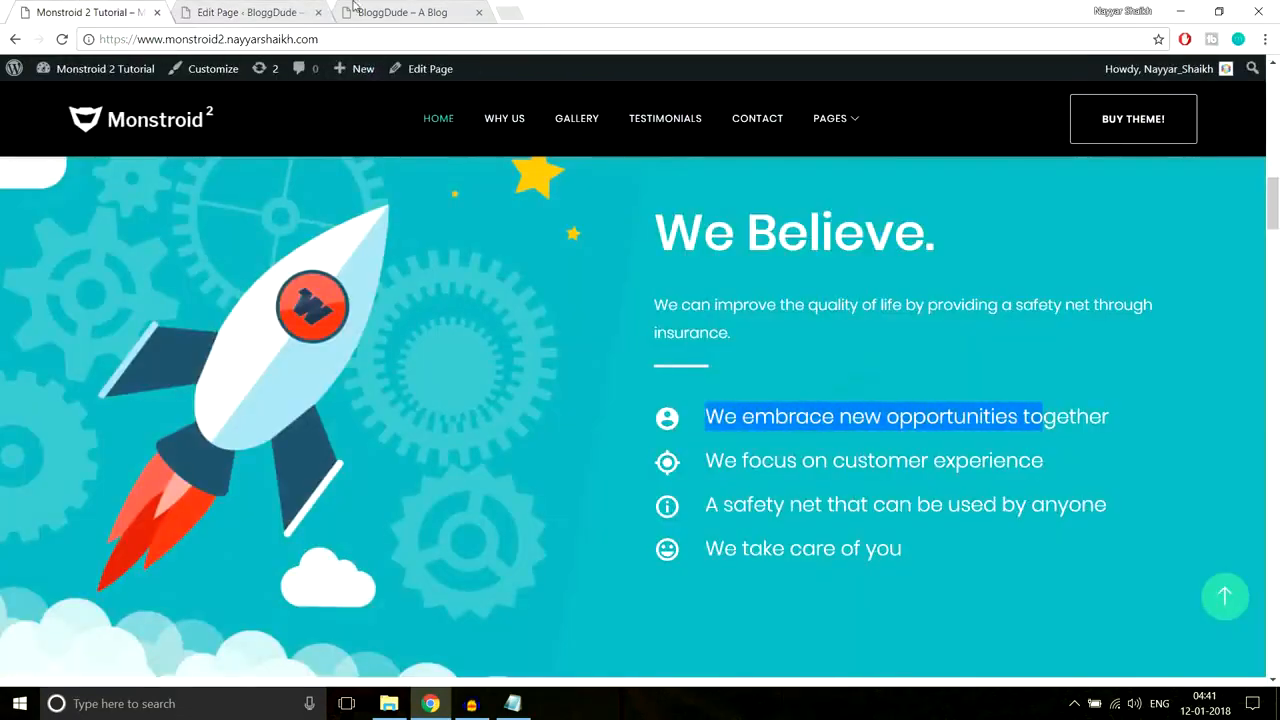
pyautogui.click(250, 12)
pyautogui.scroll(10, 590, 372)
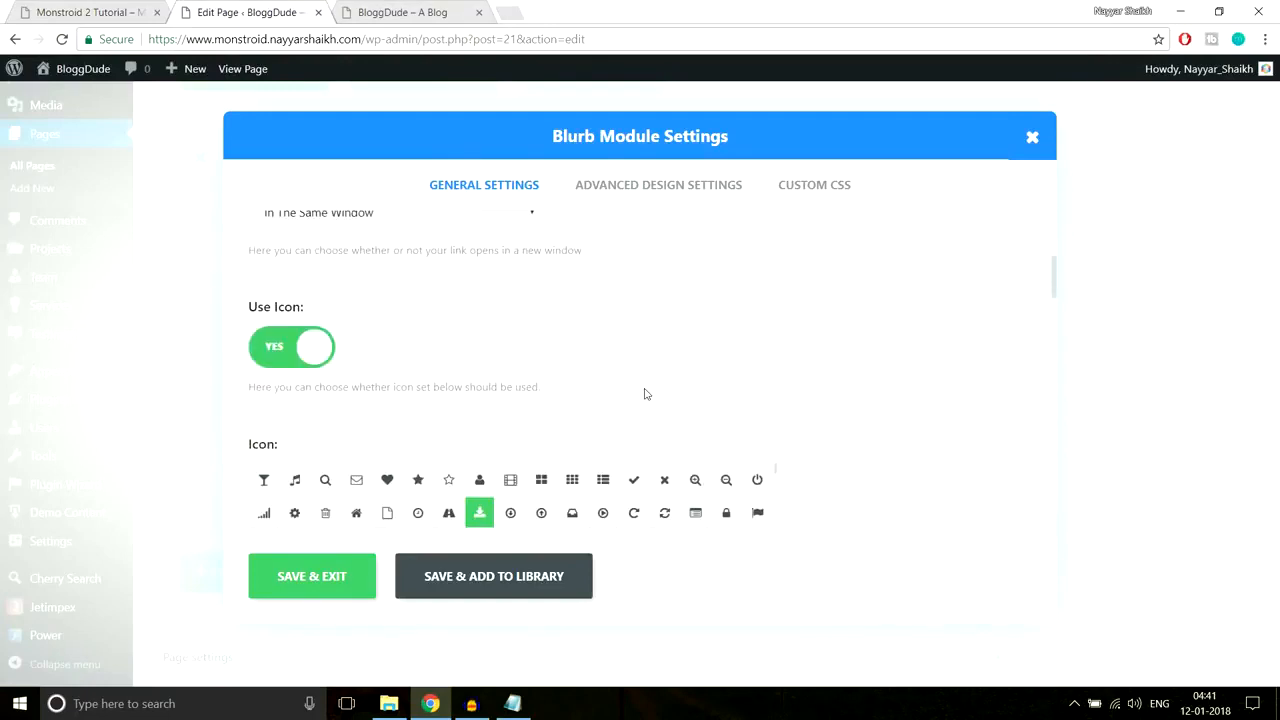
# Step: Set the blurb's Header Text Color to white in Advanced Design Settings
pyautogui.click(640, 190)
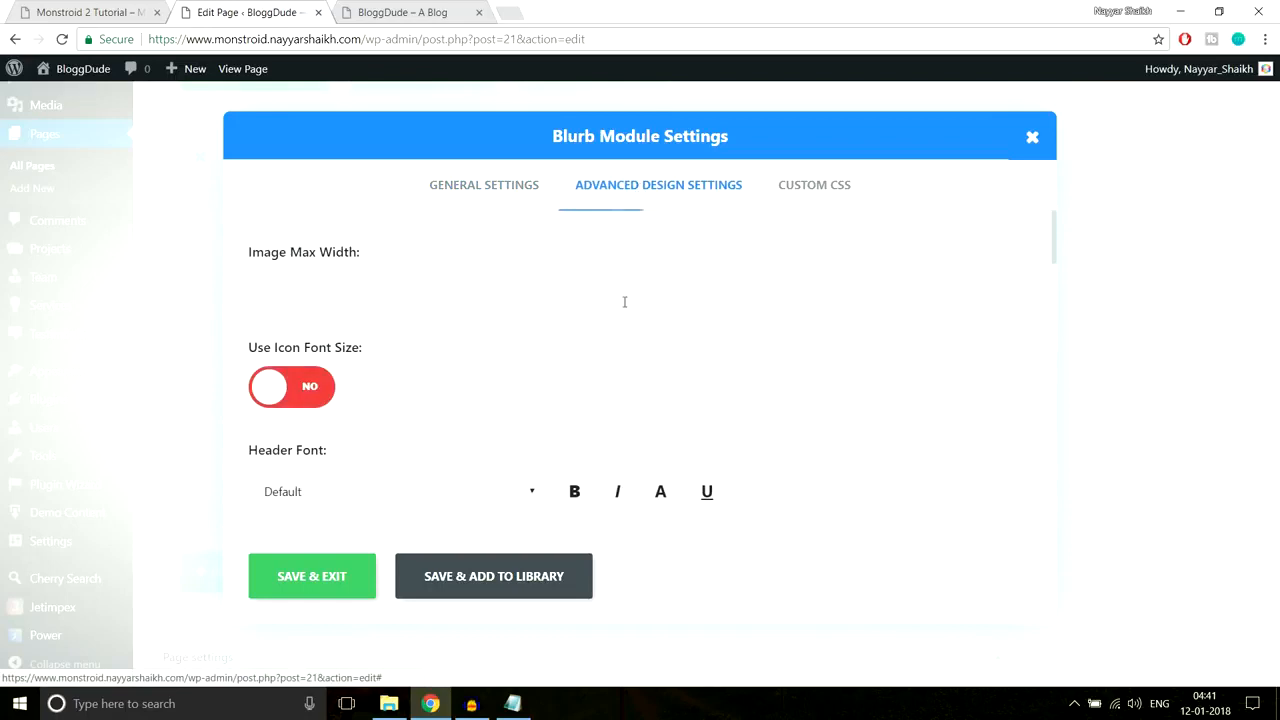
pyautogui.scroll(-2, 922, 323)
pyautogui.scroll(-1, 395, 385)
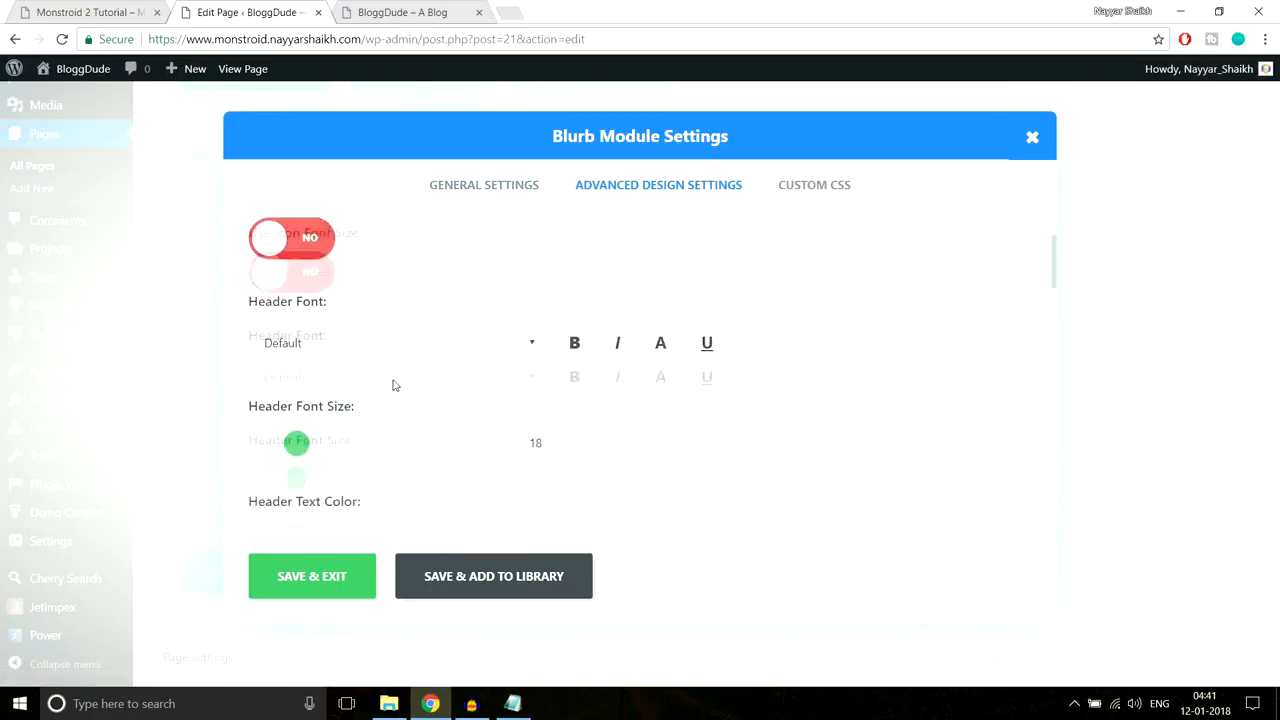
pyautogui.scroll(-2, 664, 338)
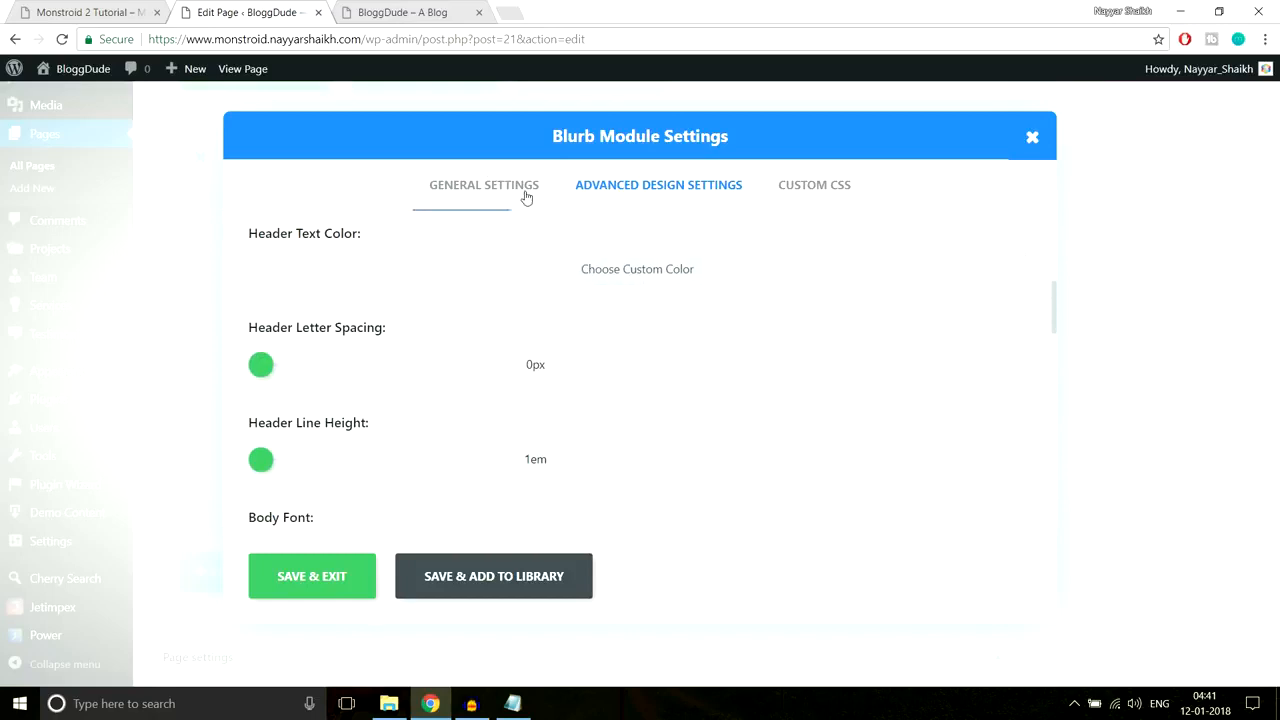
pyautogui.click(48, 8)
pyautogui.click(1000, 378)
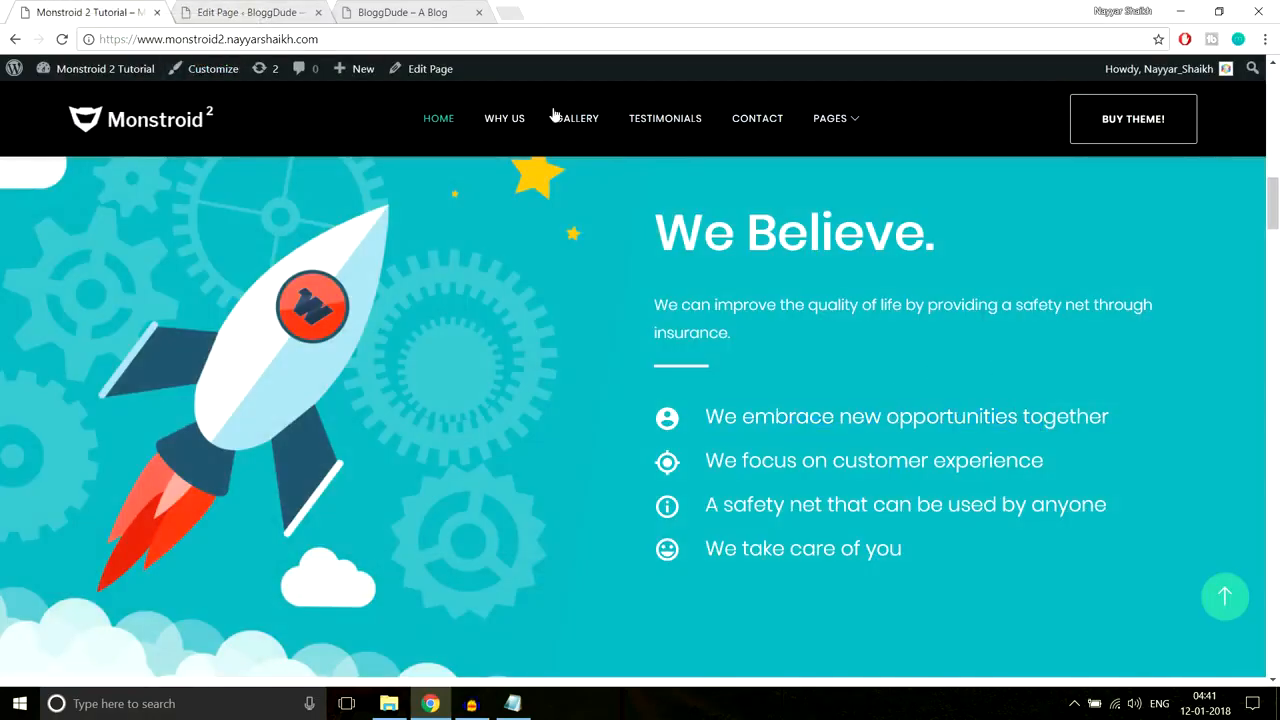
pyautogui.click(250, 11)
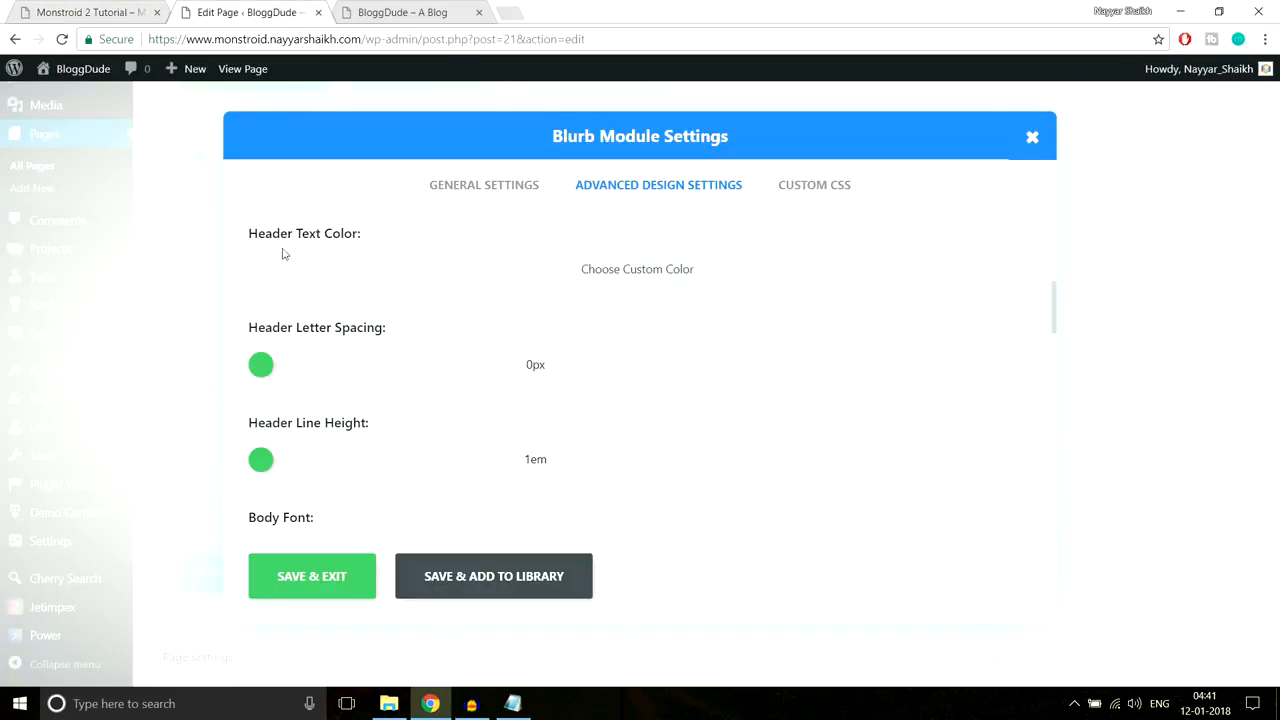
pyautogui.click(578, 274)
pyautogui.click(276, 287)
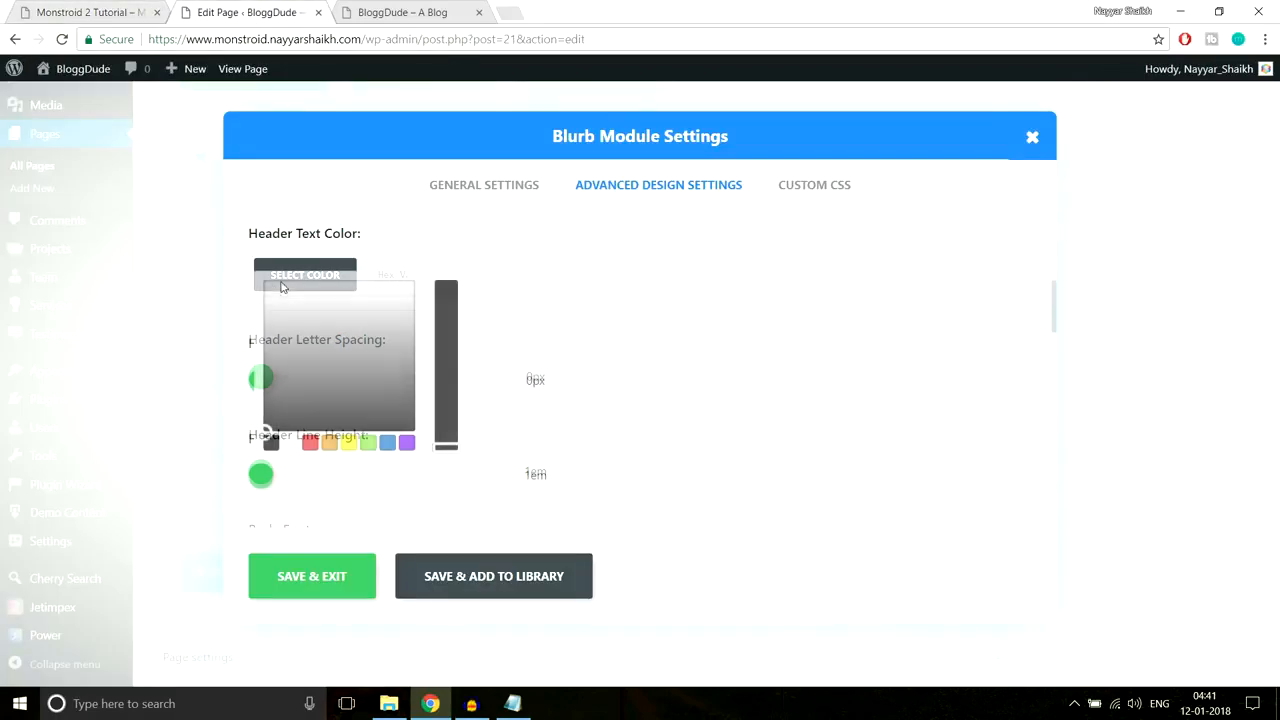
pyautogui.click(291, 443)
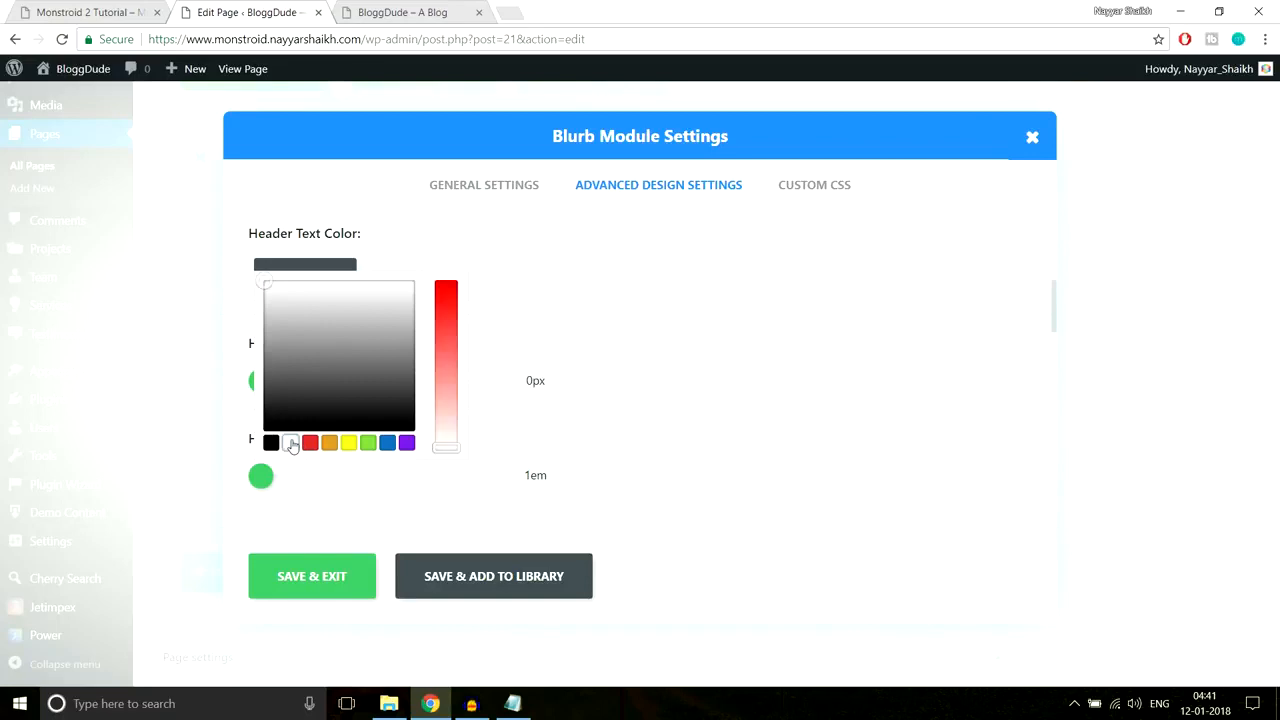
pyautogui.click(780, 337)
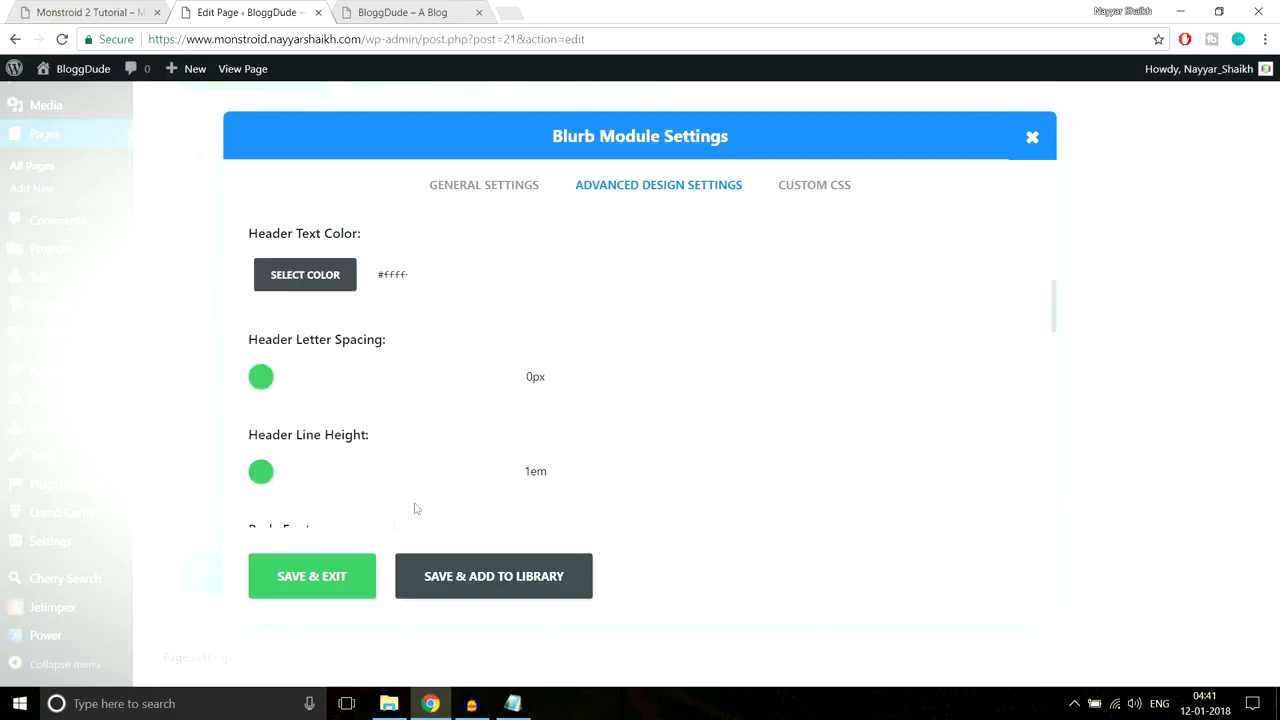
# Step: Save the blurb and copy the demo's first 'We Believe' list line
pyautogui.click(314, 578)
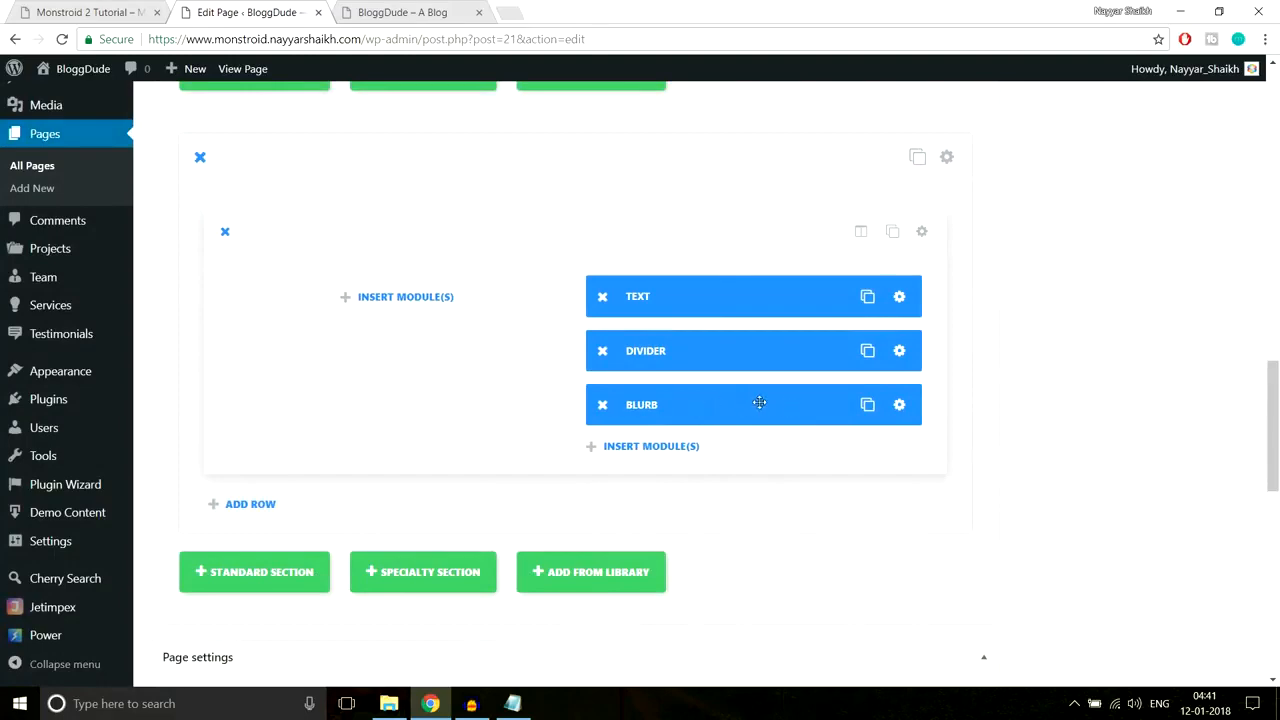
pyautogui.click(62, 13)
pyautogui.moveTo(706, 417); pyautogui.dragTo(1176, 436)
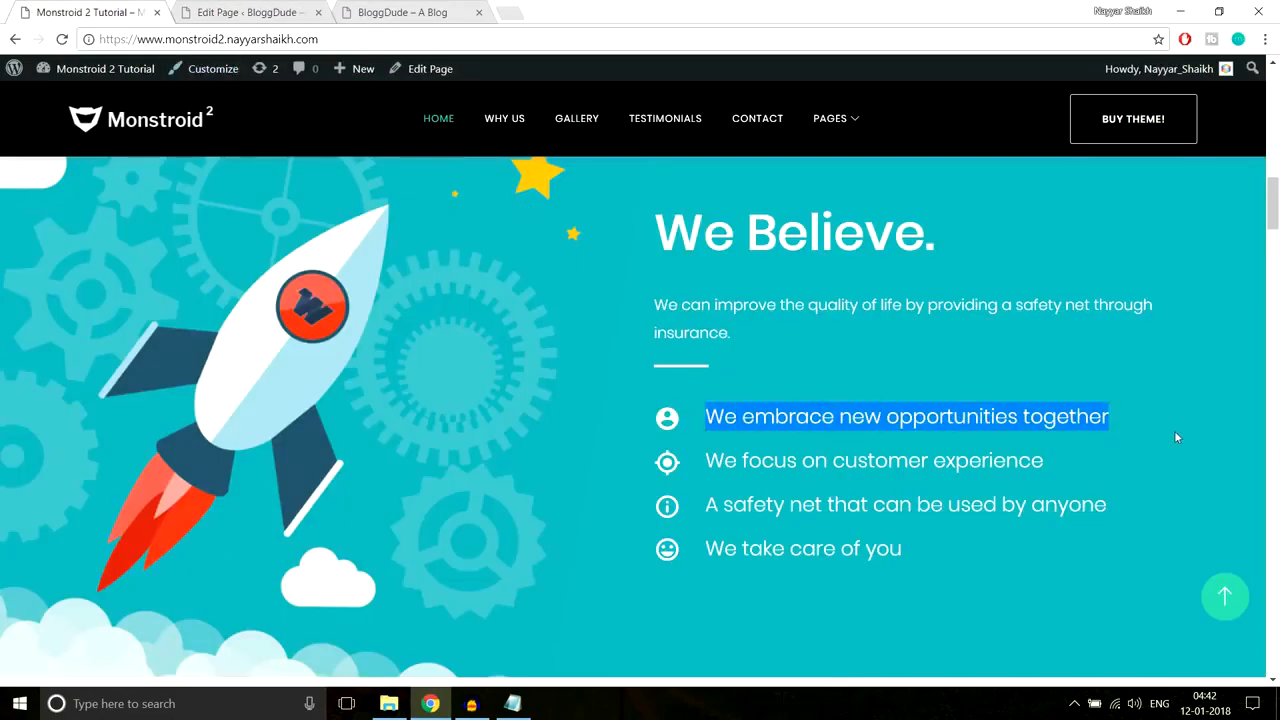
pyautogui.moveTo(708, 424); pyautogui.dragTo(749, 541)
pyautogui.click(272, 8)
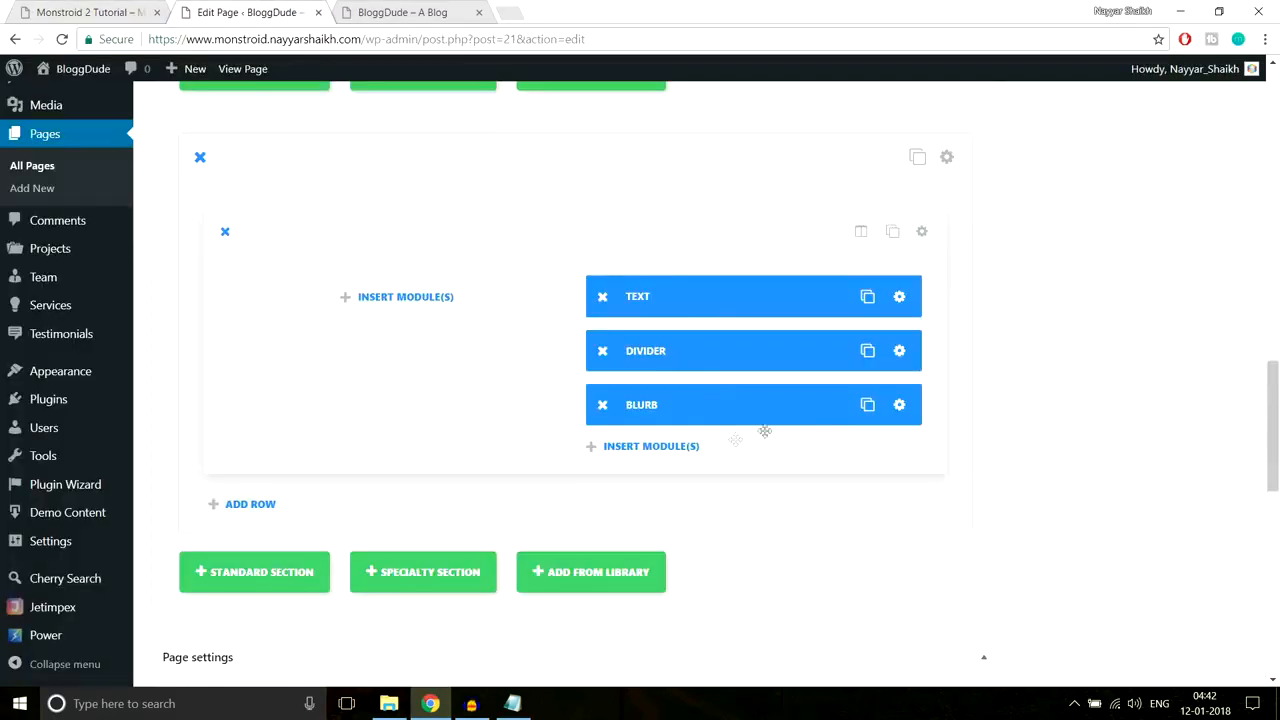
# Step: Duplicate the blurb module three times so the row holds four blurbs
pyautogui.click(866, 410)
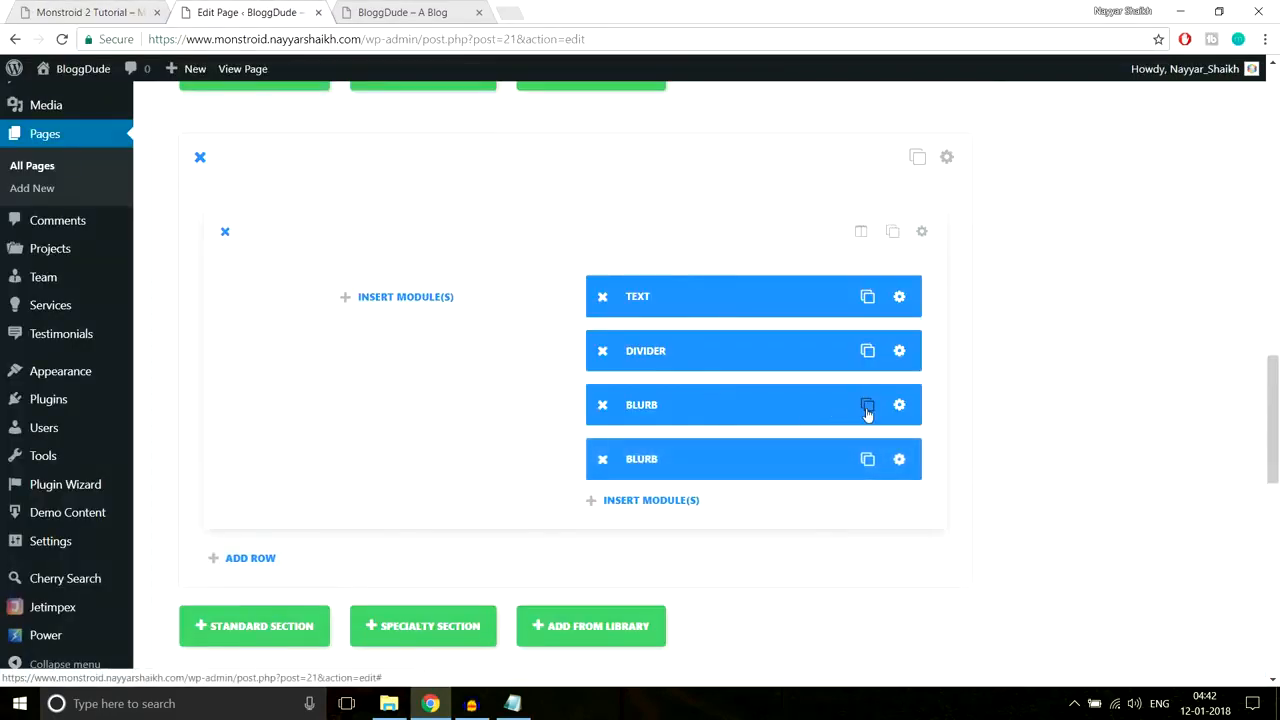
pyautogui.click(866, 411)
pyautogui.click(867, 411)
pyautogui.scroll(-1, 945, 405)
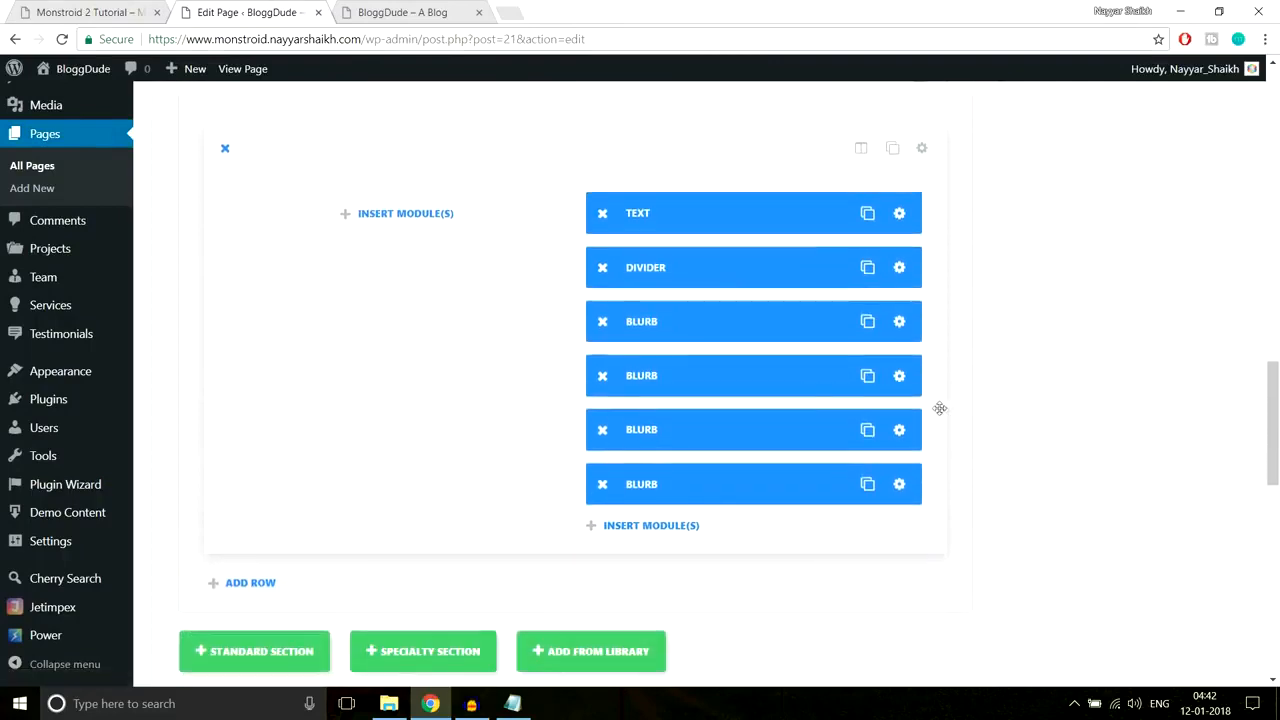
# Step: Title the second blurb 'We focus on customer experience' with a star icon
pyautogui.click(900, 382)
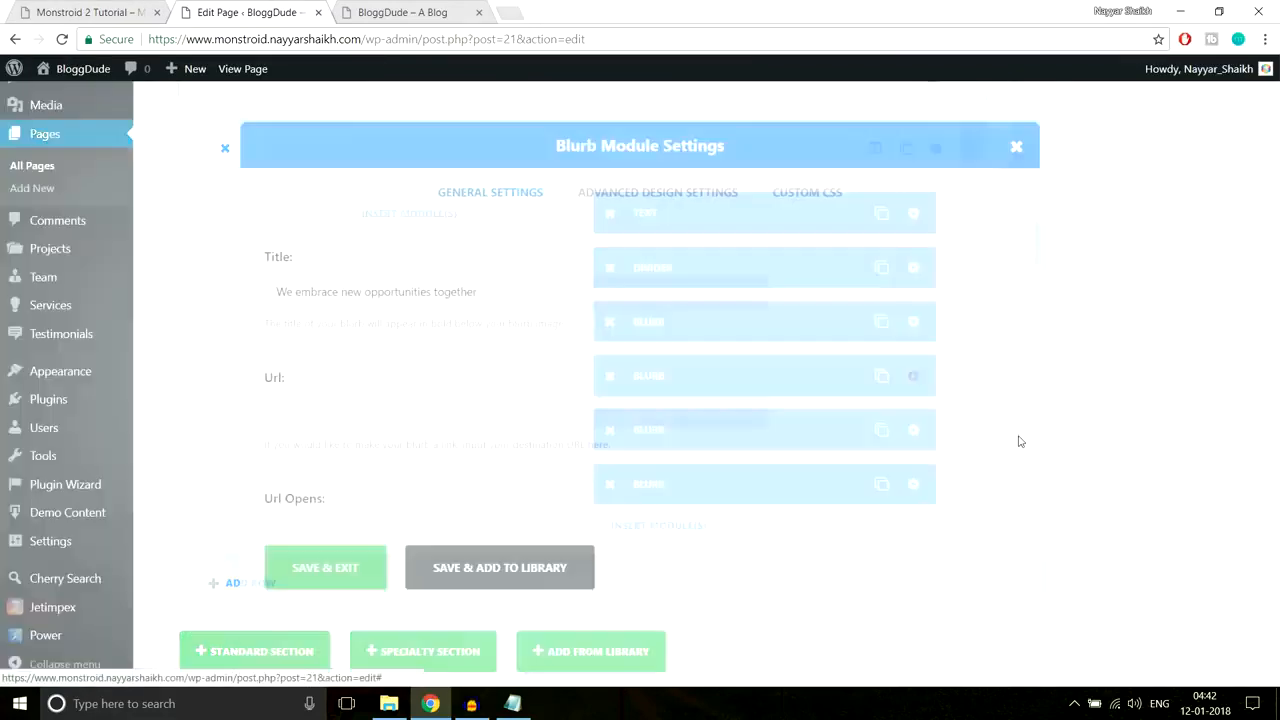
pyautogui.click(98, 9)
pyautogui.moveTo(1046, 462); pyautogui.dragTo(697, 468)
pyautogui.hotkey('ctrl', 'c')
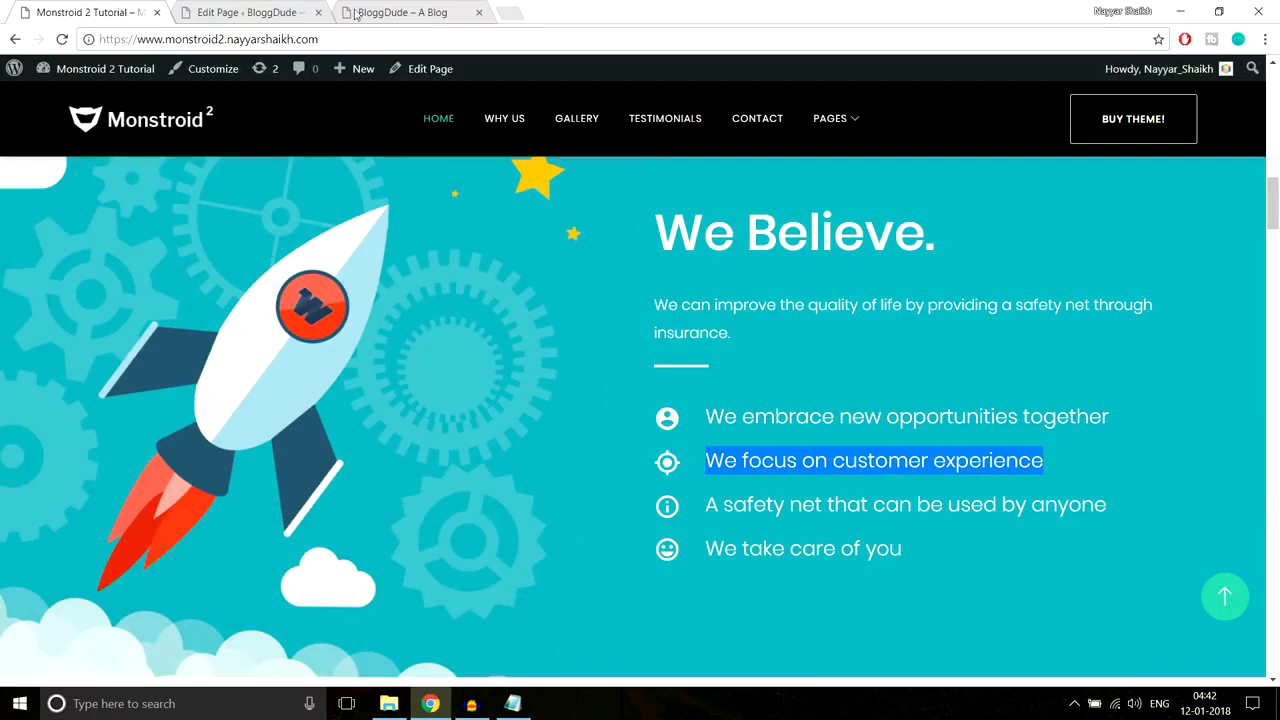
pyautogui.click(295, 12)
pyautogui.click(606, 302)
pyautogui.hotkey('ctrl', 'a')
pyautogui.hotkey('ctrl', 'v')
pyautogui.scroll(-5, 897, 406)
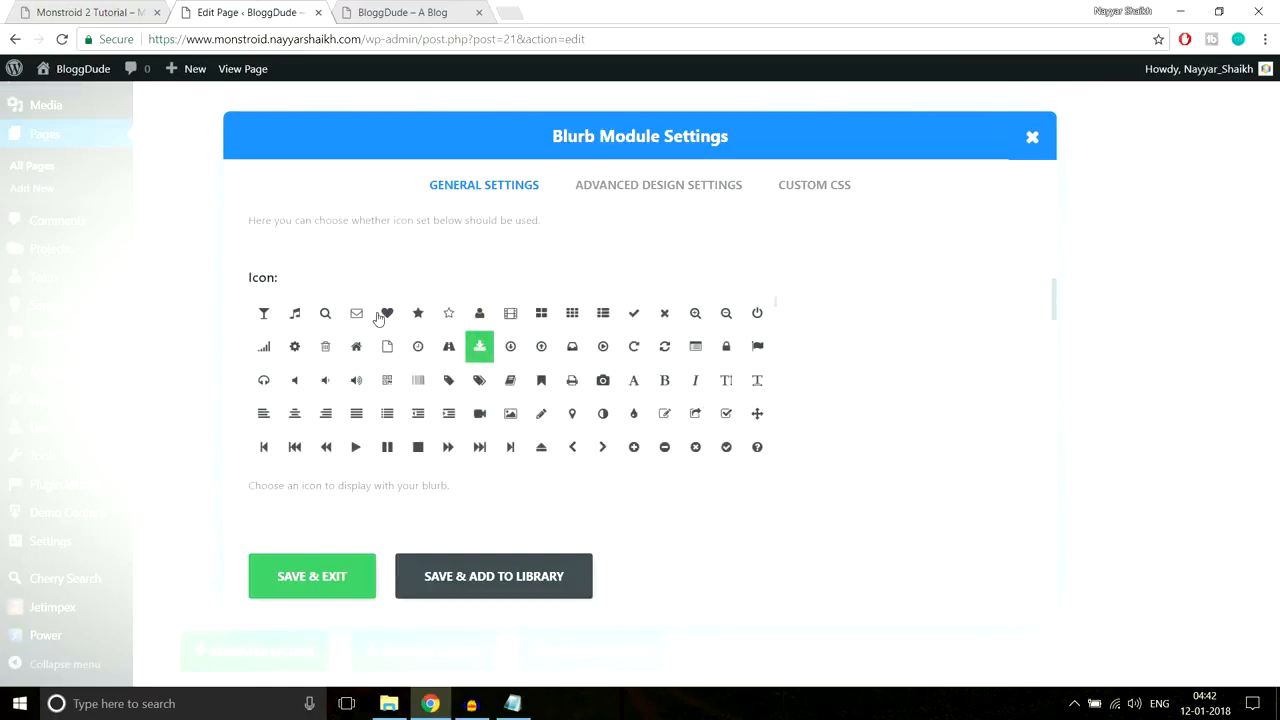
pyautogui.click(386, 314)
pyautogui.click(417, 314)
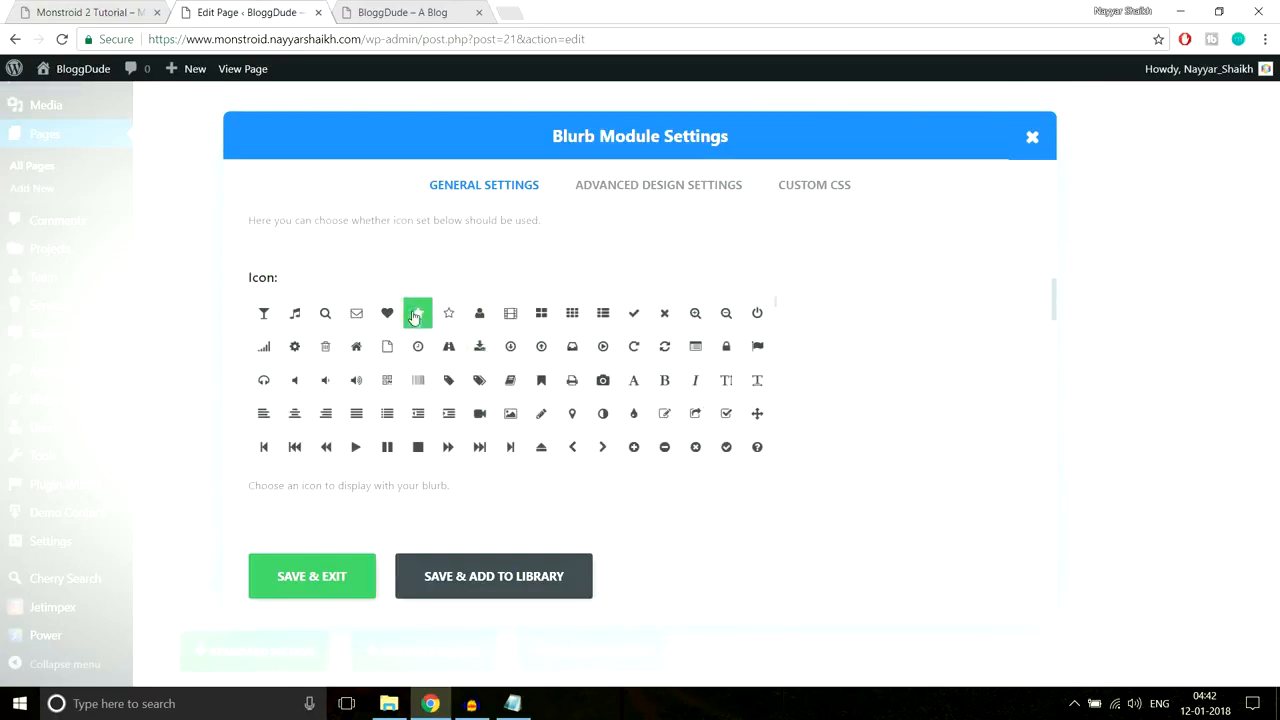
pyautogui.click(317, 590)
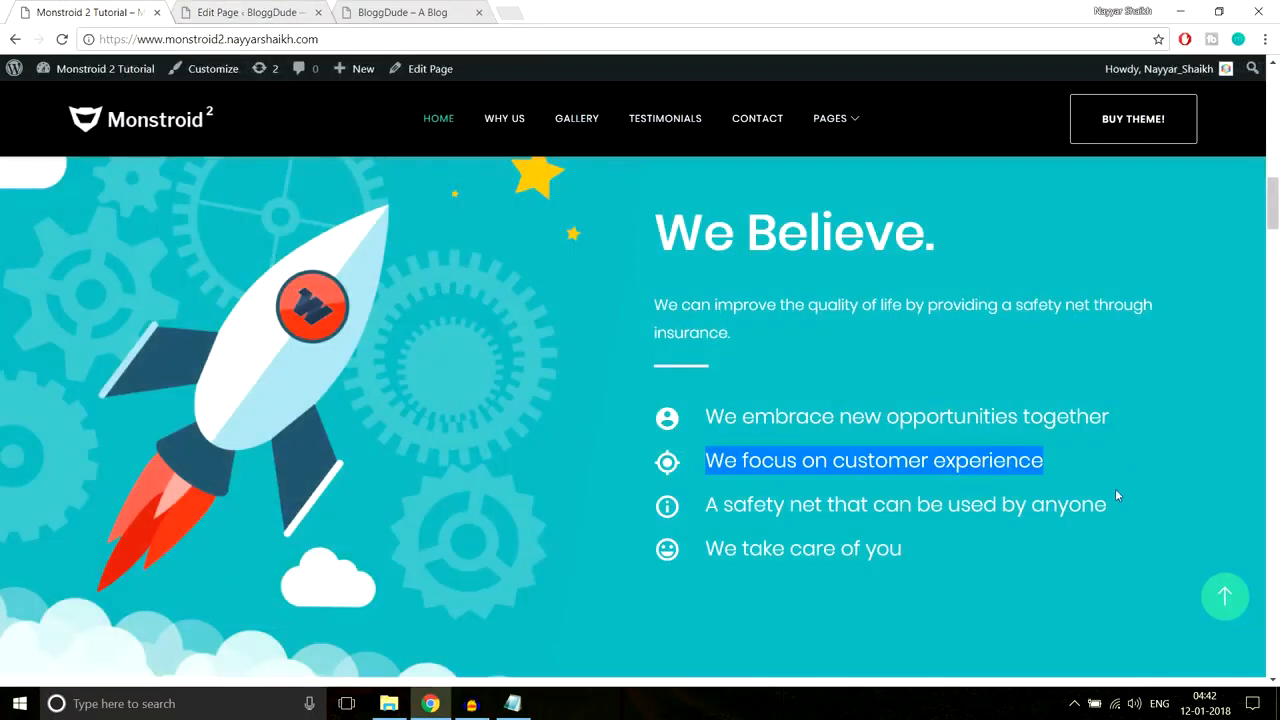
# Step: Title the third blurb 'A safety net that can be used by anyone' with a camera icon
pyautogui.tripleClick(935, 508)
pyautogui.hotkey('ctrl', 'c')
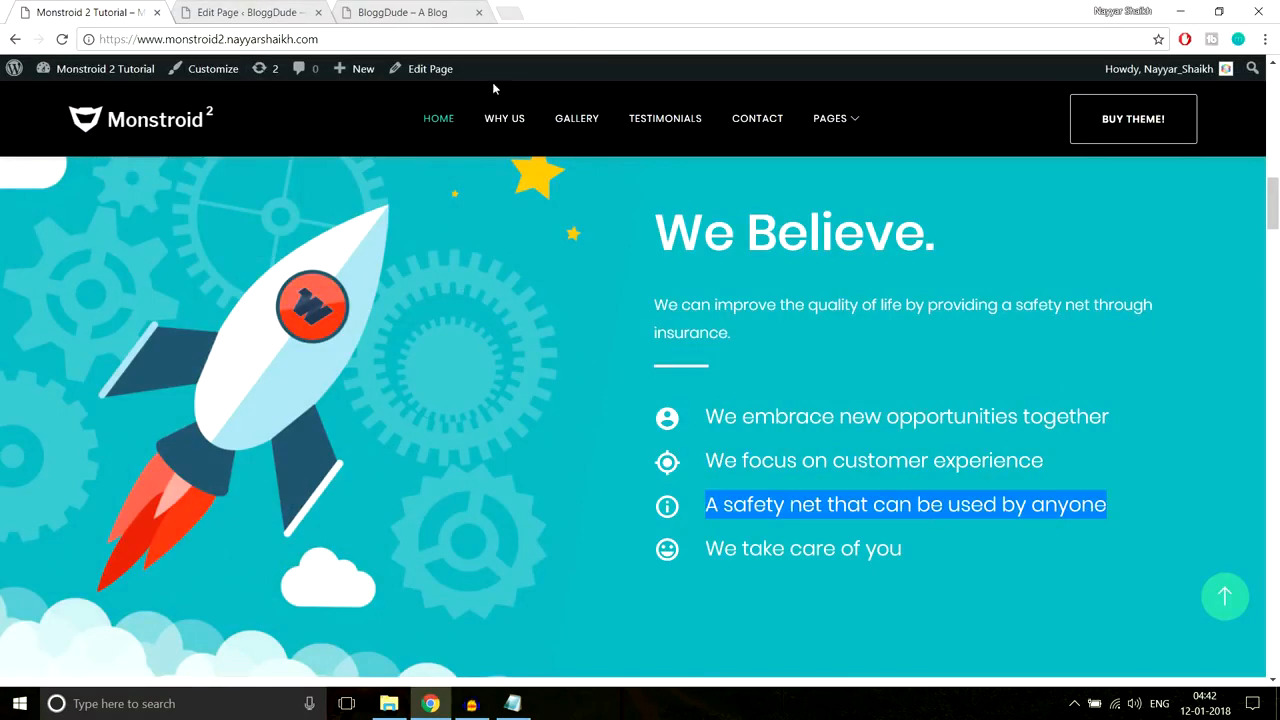
pyautogui.click(274, 6)
pyautogui.tripleClick(510, 300)
pyautogui.hotkey('ctrl', 'v')
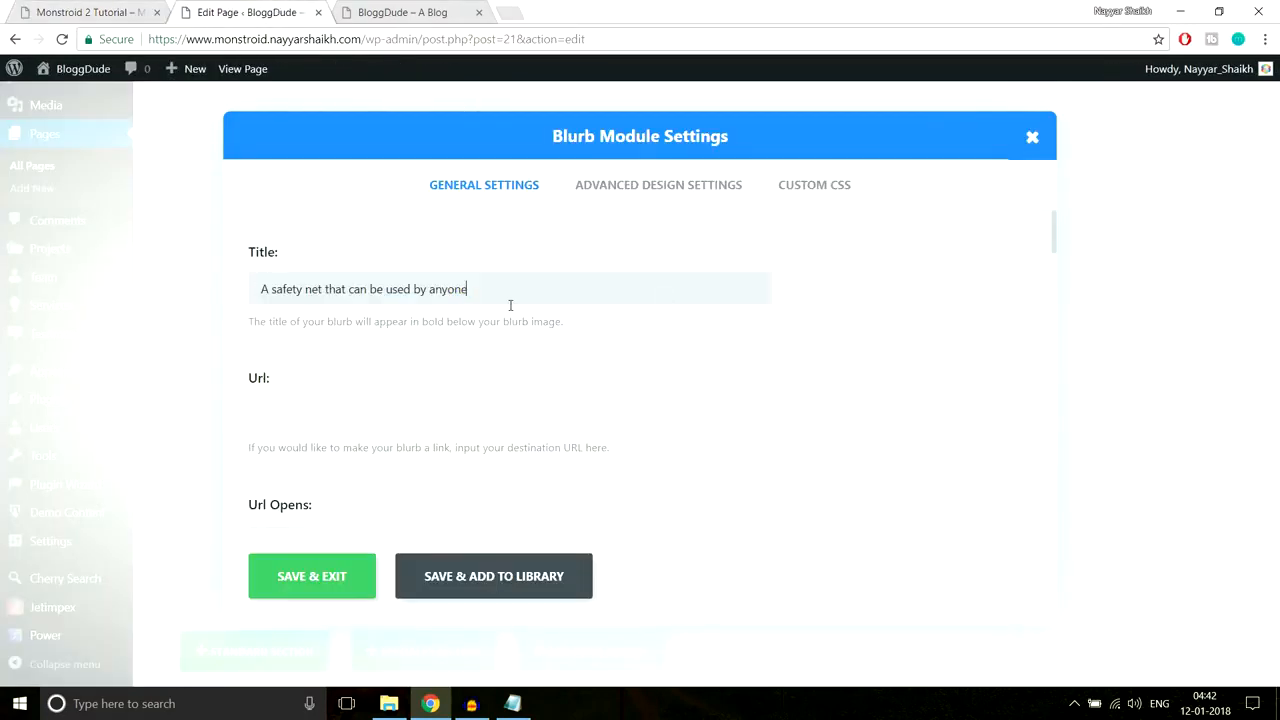
pyautogui.scroll(-5, 760, 394)
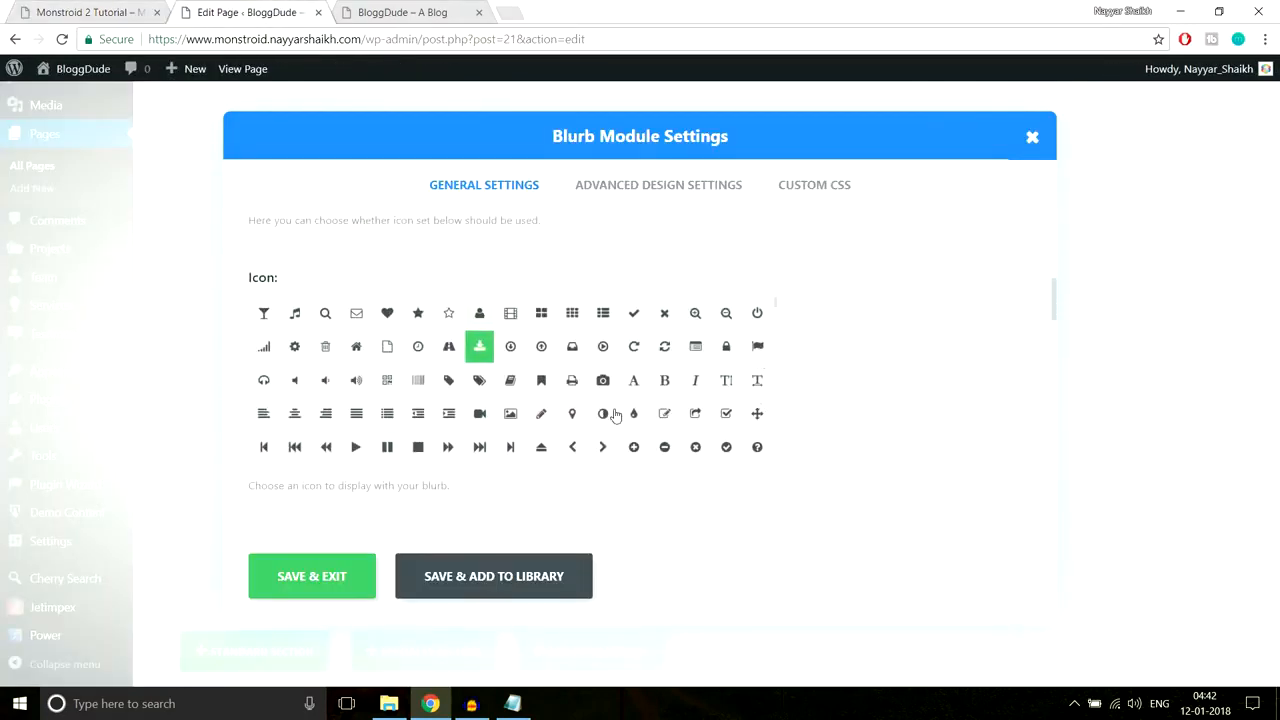
pyautogui.click(603, 381)
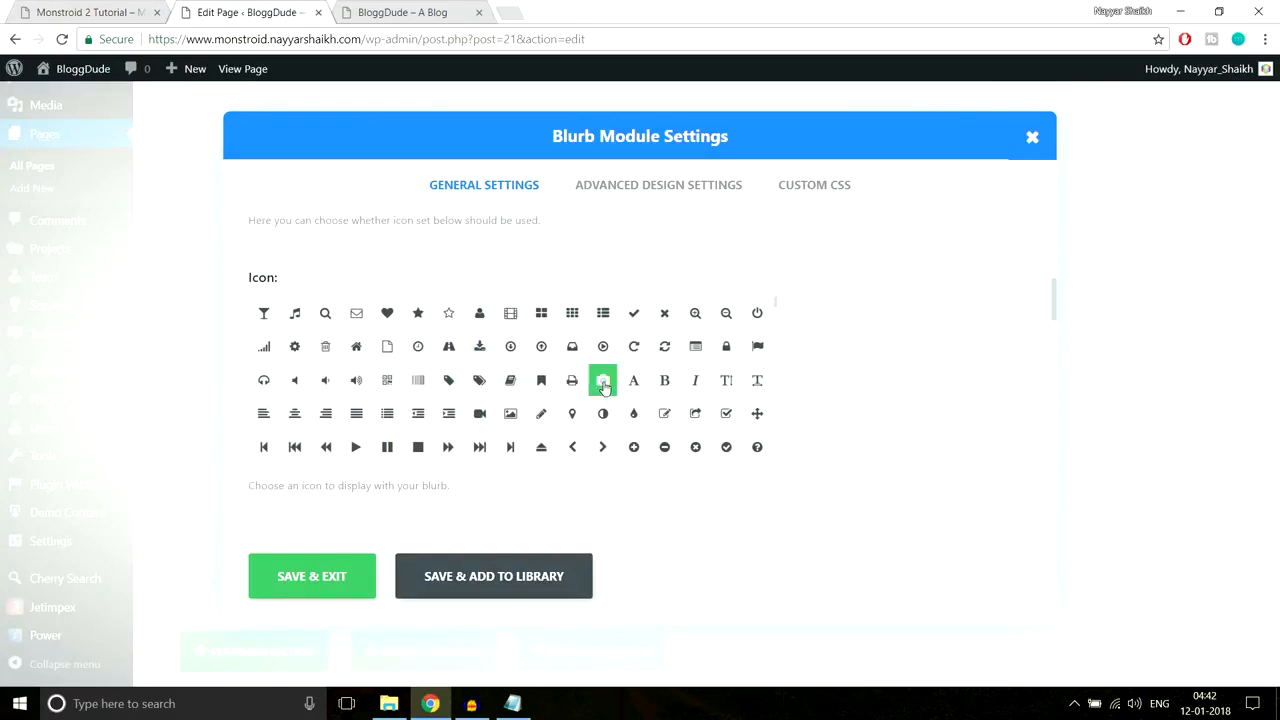
pyautogui.click(285, 585)
# Step: Title the fourth blurb 'We take care of you', without the leading space, with a video camera icon
pyautogui.scroll(-1, 929, 486)
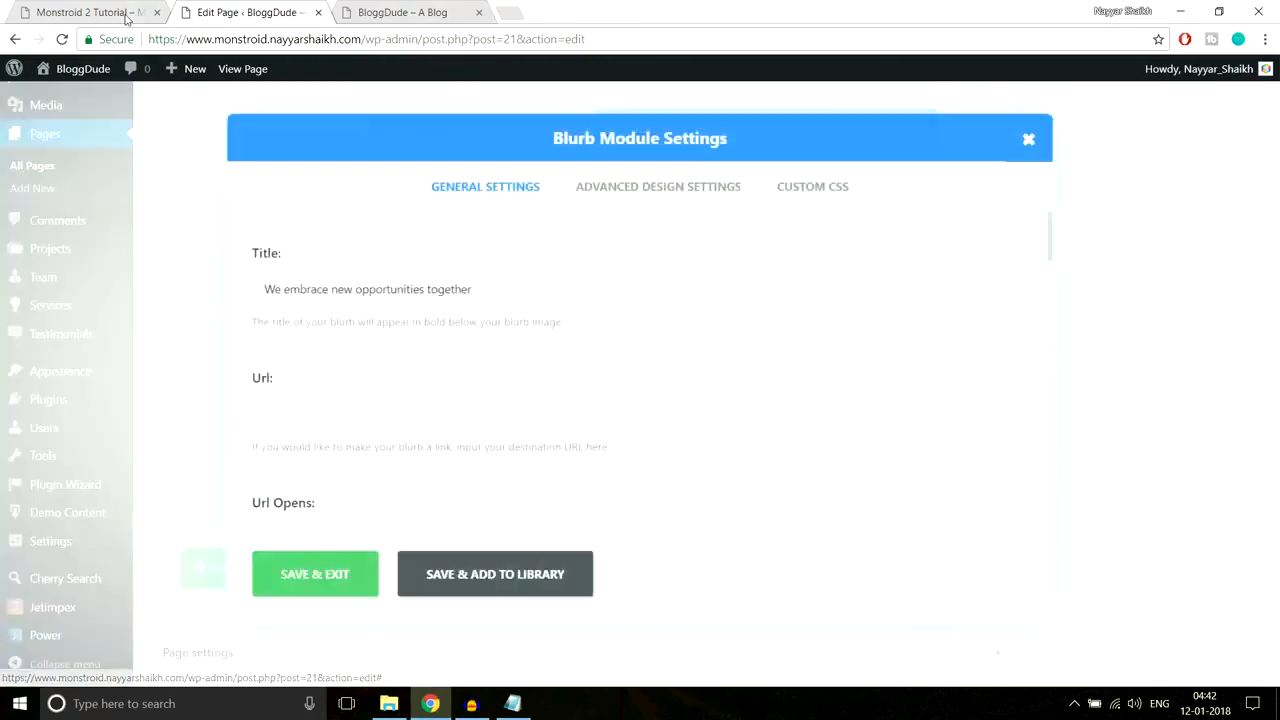
pyautogui.click(130, 20)
pyautogui.moveTo(932, 548); pyautogui.dragTo(678, 553)
pyautogui.hotkey('ctrl', 'c')
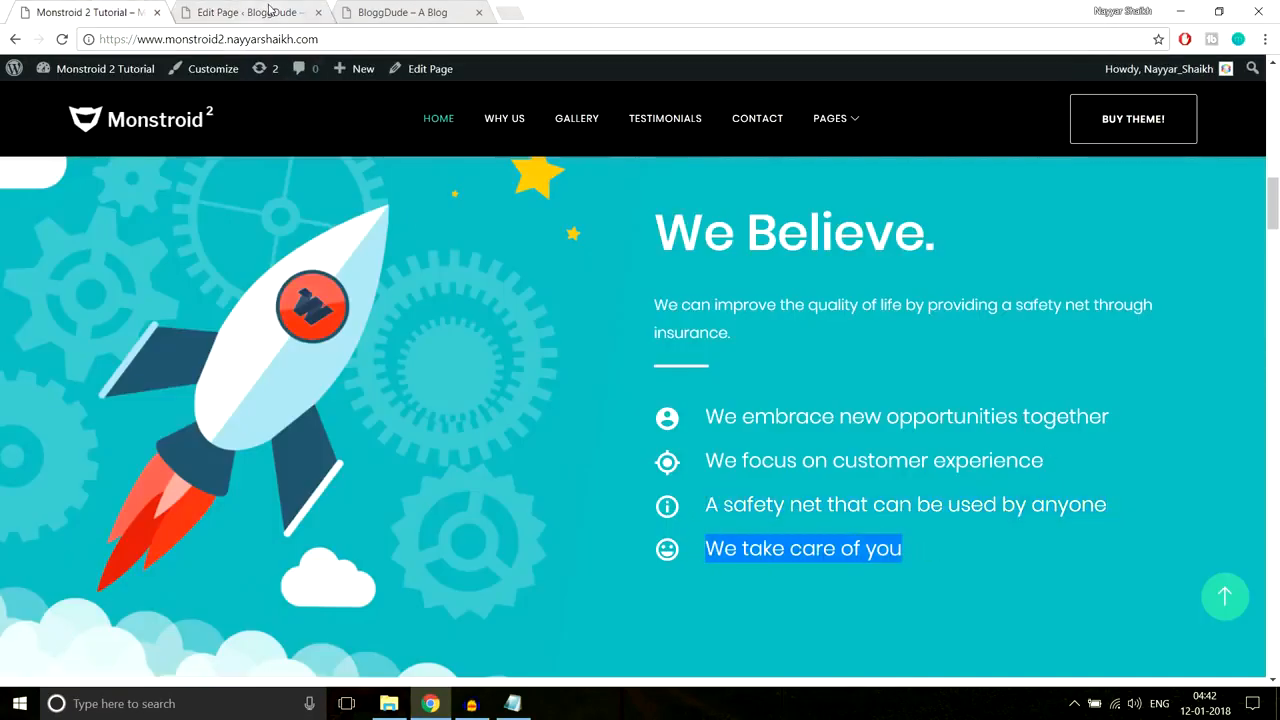
pyautogui.hotkey('ctrl', 'Tab')
pyautogui.tripleClick(483, 300)
pyautogui.hotkey('ctrl', 'v')
pyautogui.scroll(-3, 766, 391)
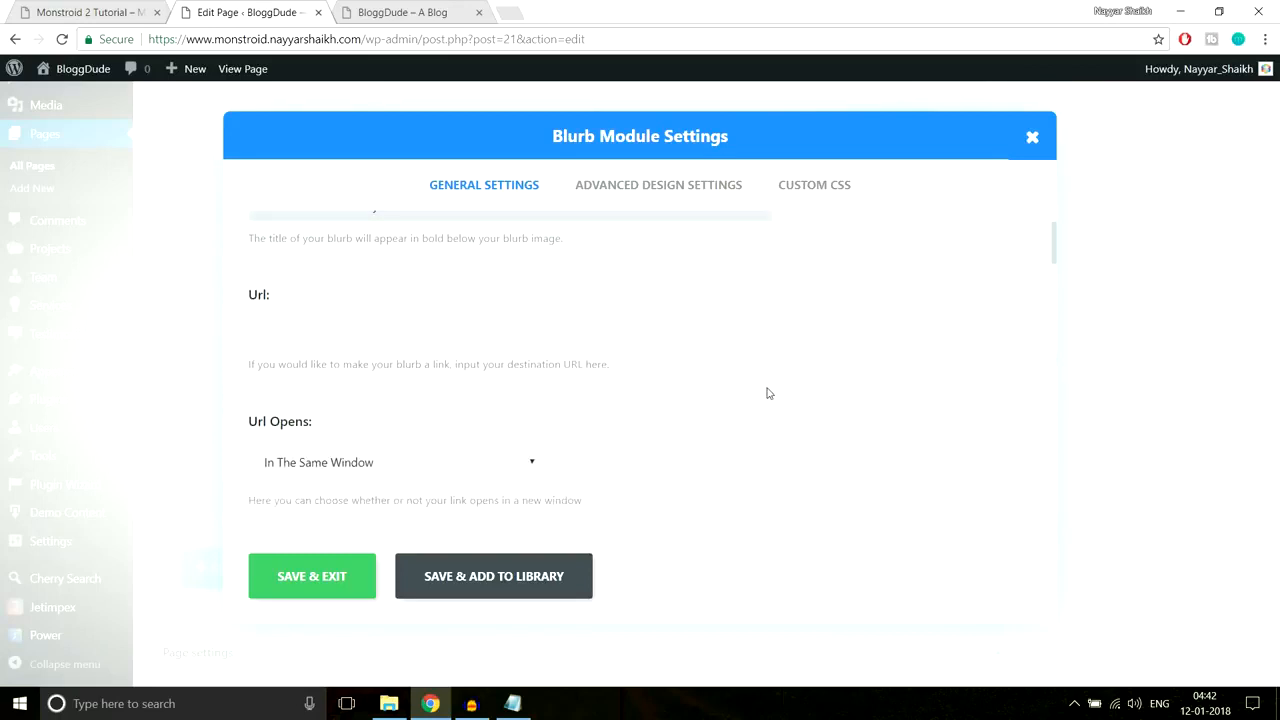
pyautogui.scroll(3, 771, 420)
pyautogui.moveTo(290, 289); pyautogui.dragTo(138, 291)
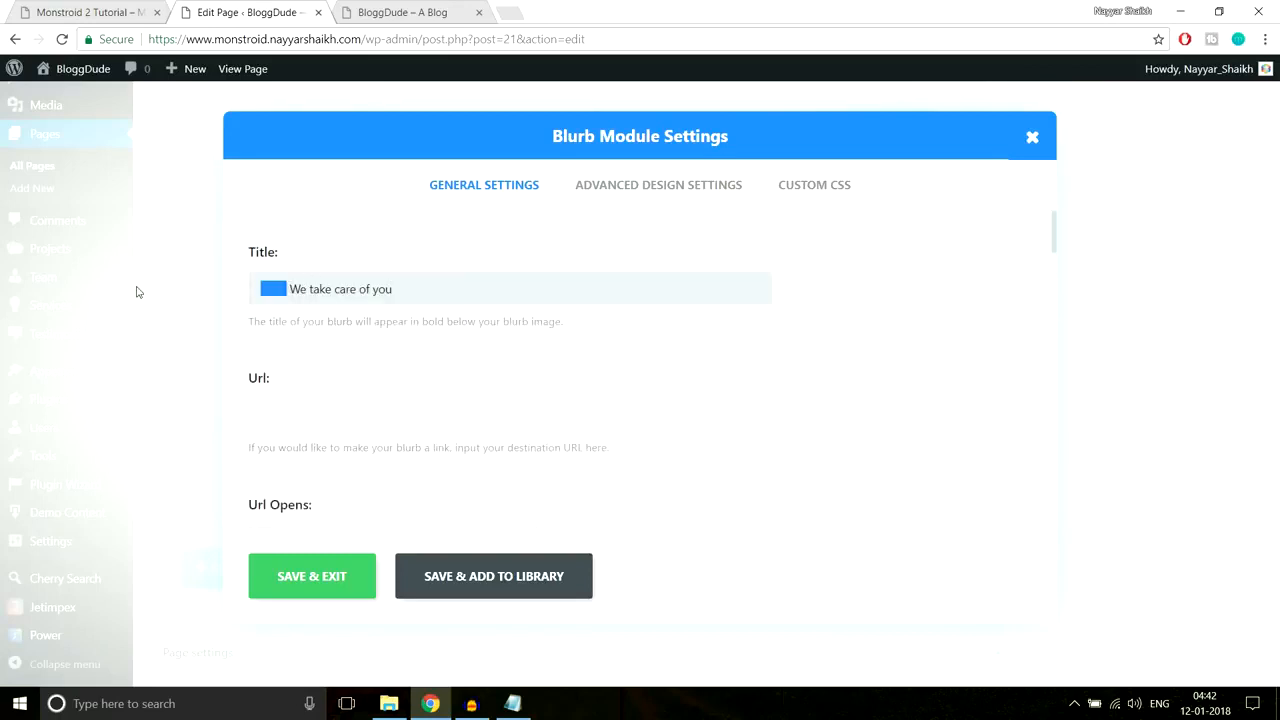
pyautogui.press('BackSpace')
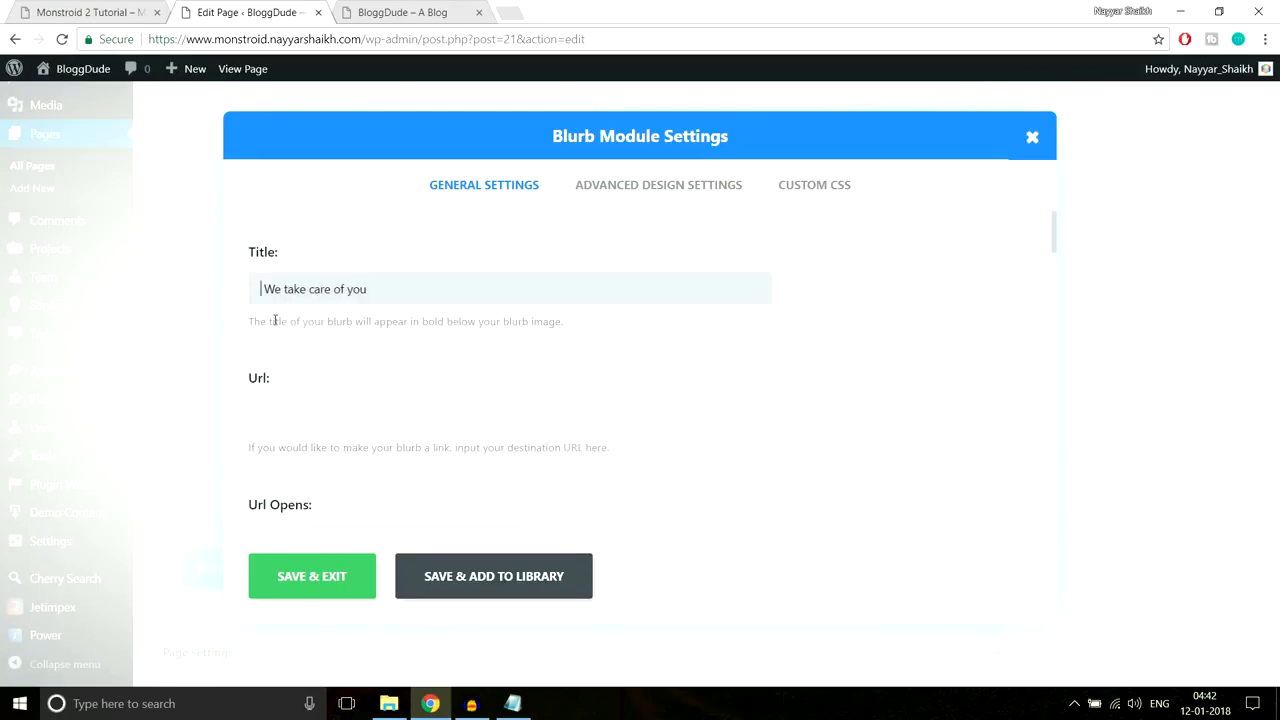
pyautogui.scroll(-5, 843, 457)
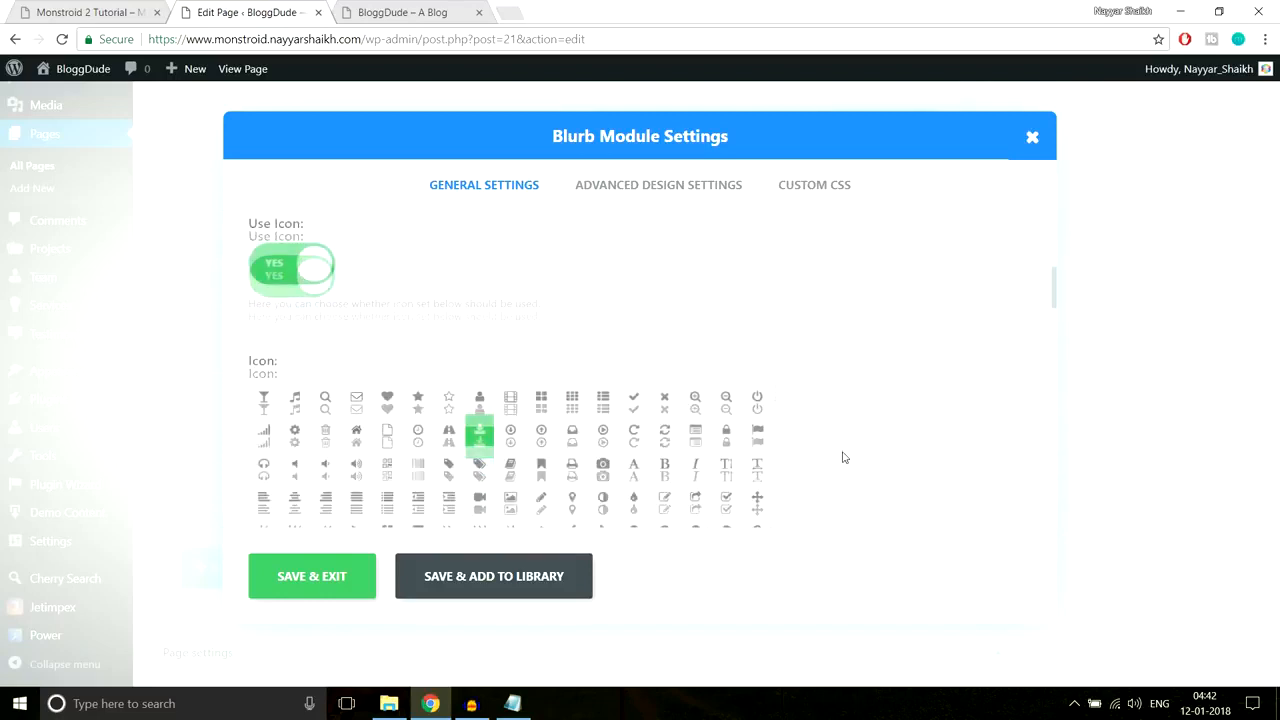
pyautogui.click(477, 424)
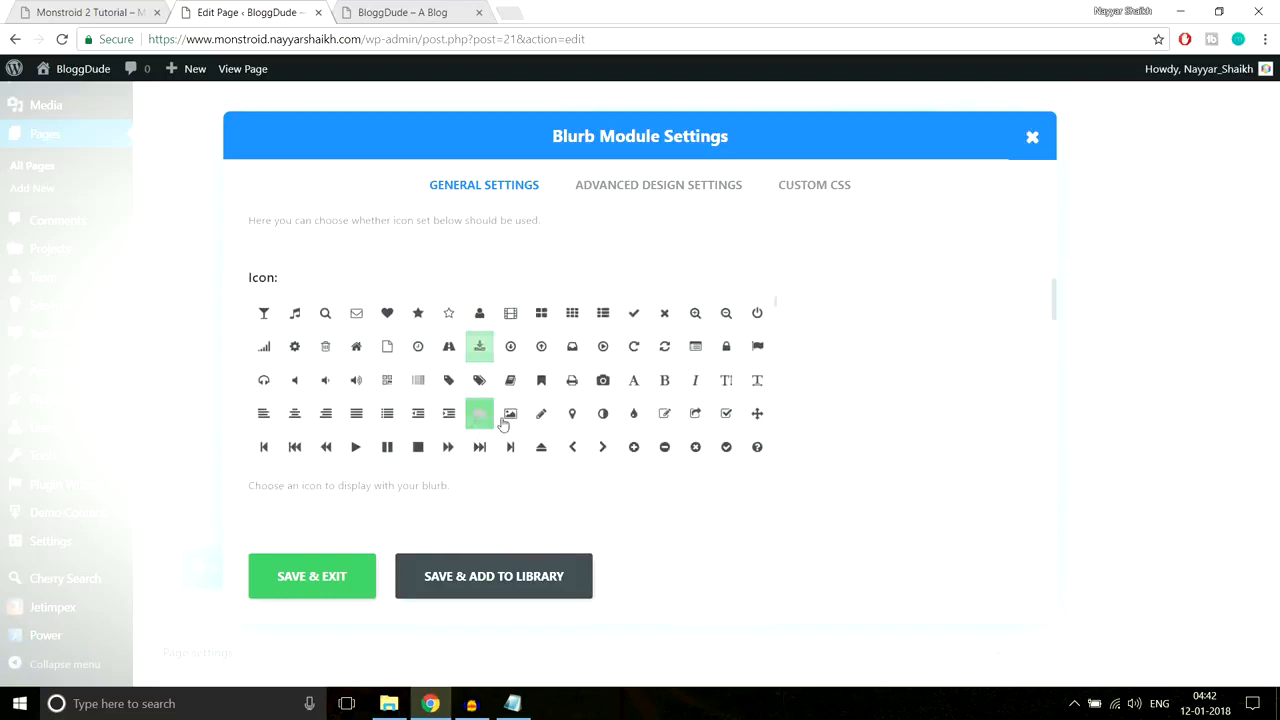
pyautogui.click(352, 555)
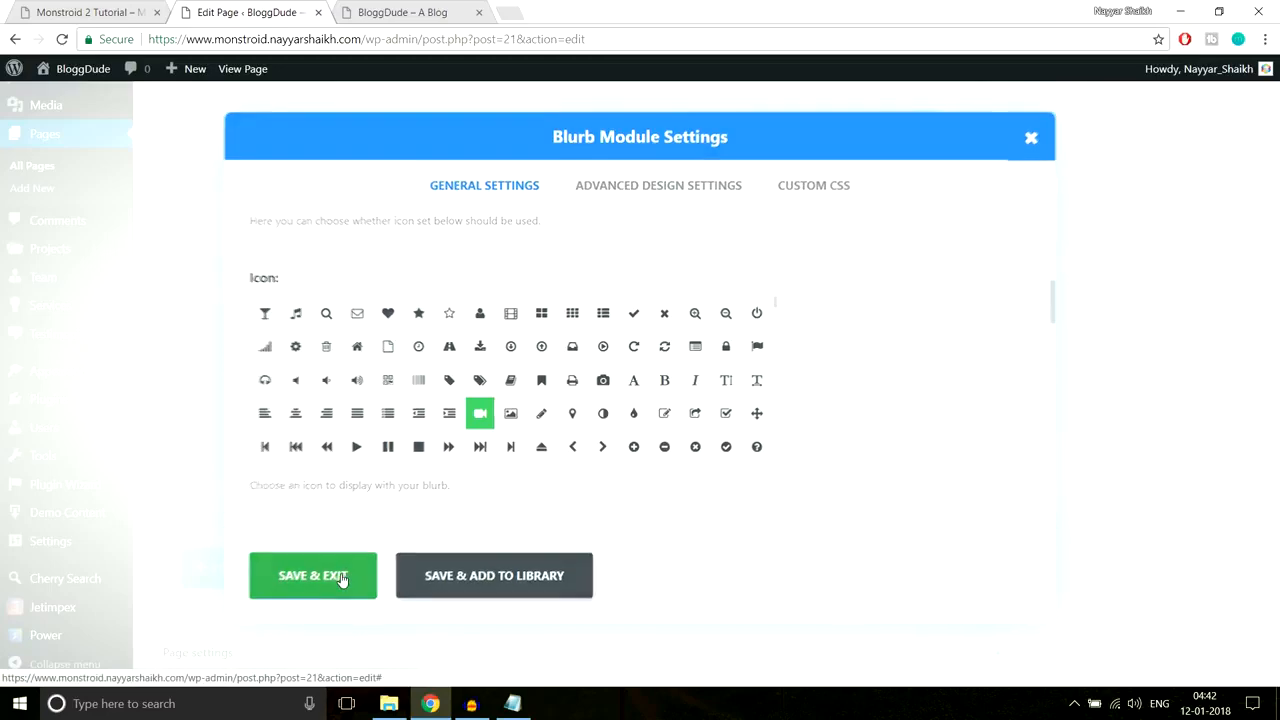
# Step: Update the page and select the live site's address to reload it
pyautogui.scroll(10, 1195, 464)
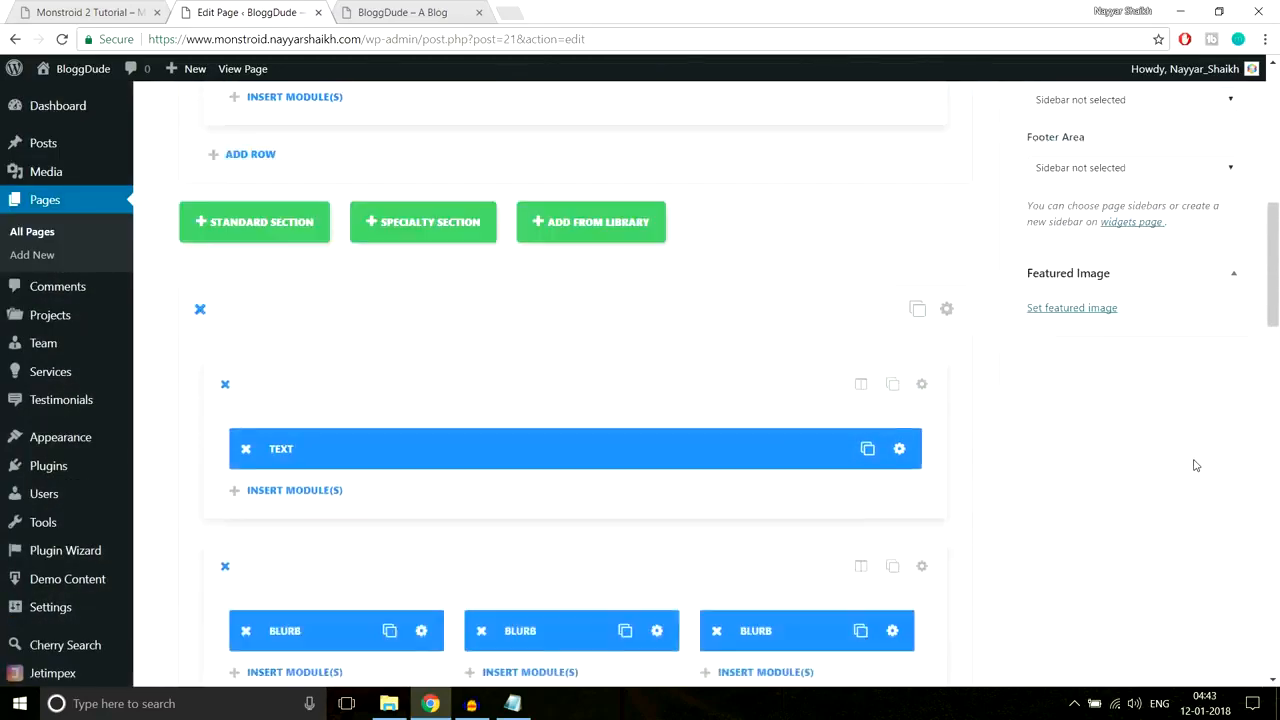
pyautogui.scroll(3, 1224, 330)
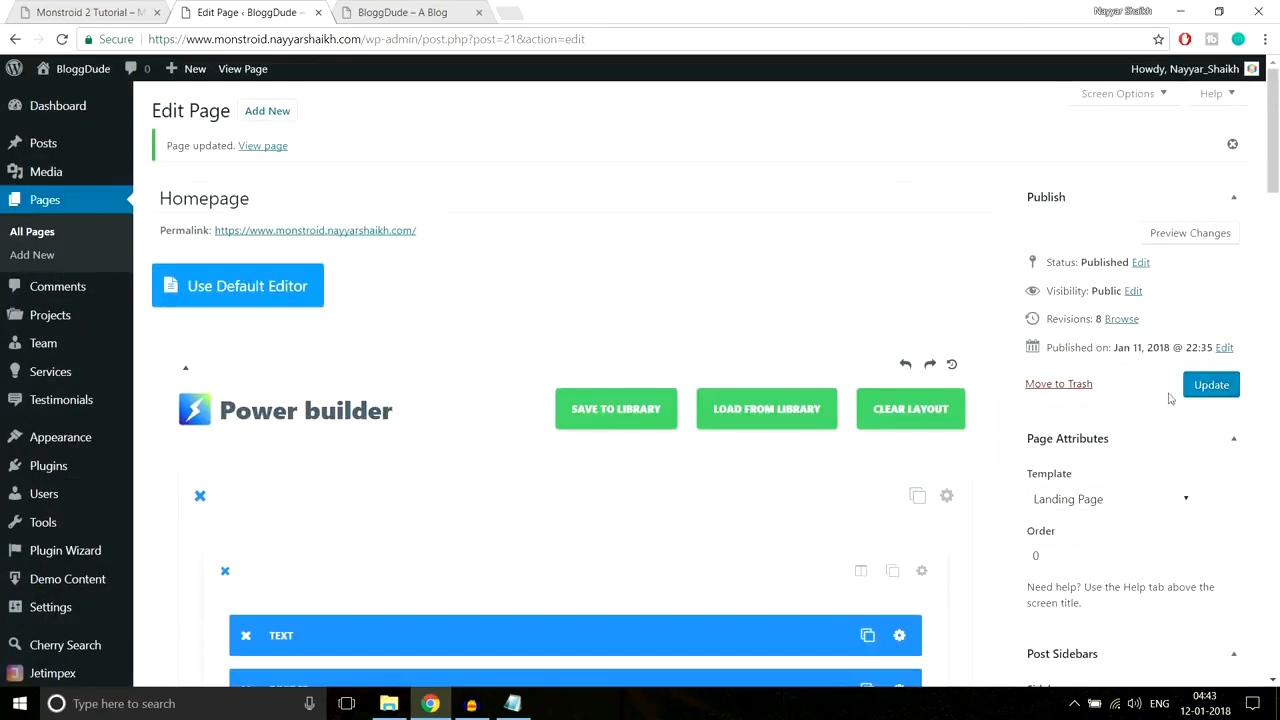
pyautogui.click(1214, 388)
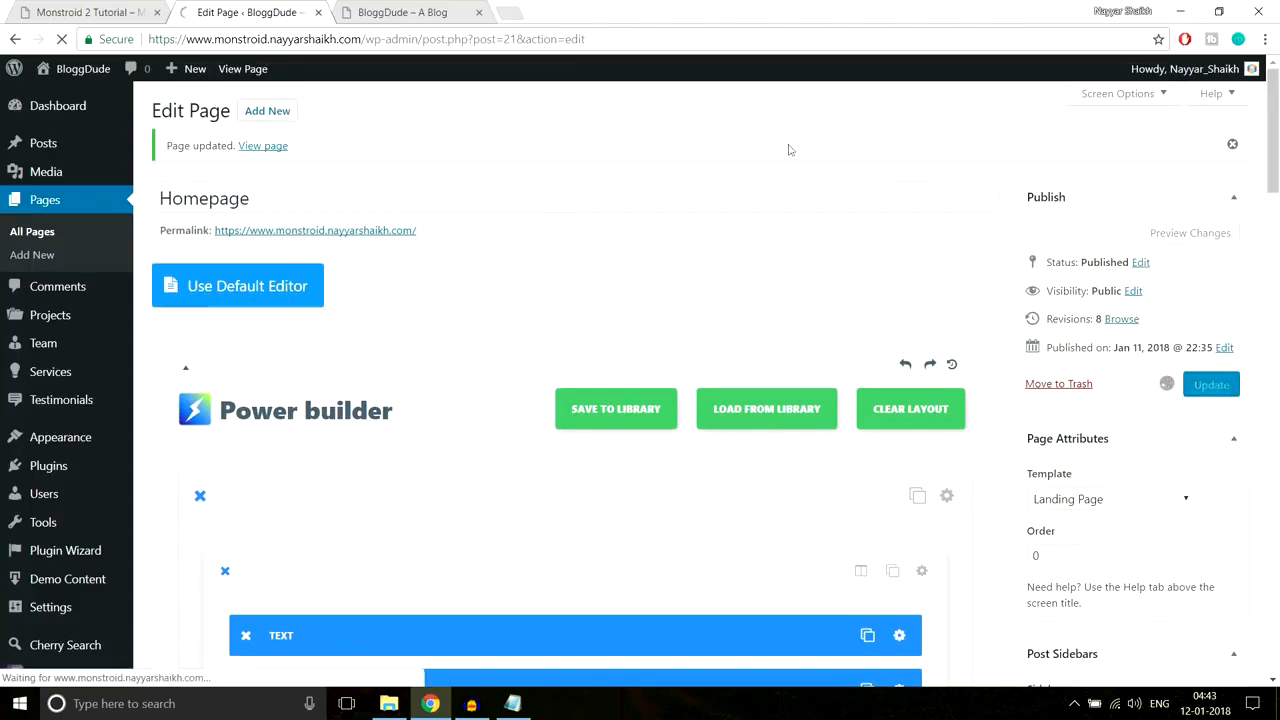
pyautogui.click(418, 14)
pyautogui.click(418, 45)
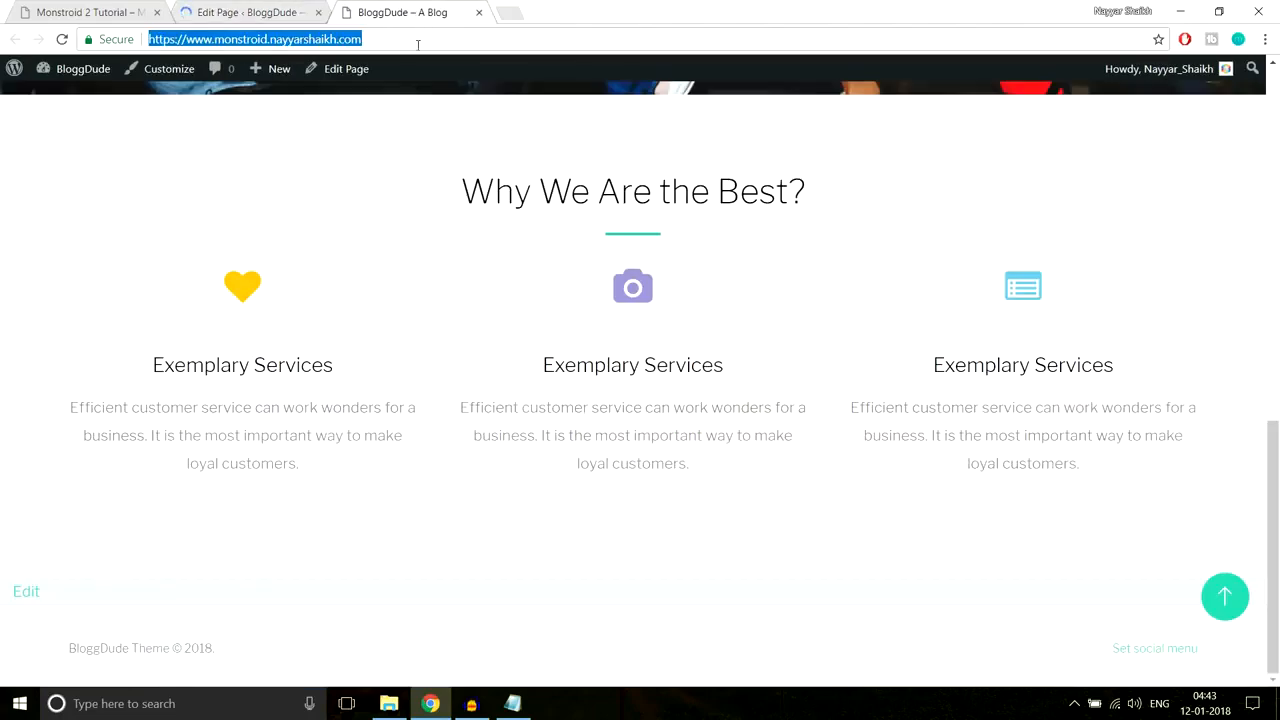
# Step: Reload the live BloggDude site and review the new We Believe section text
pyautogui.press('Return')
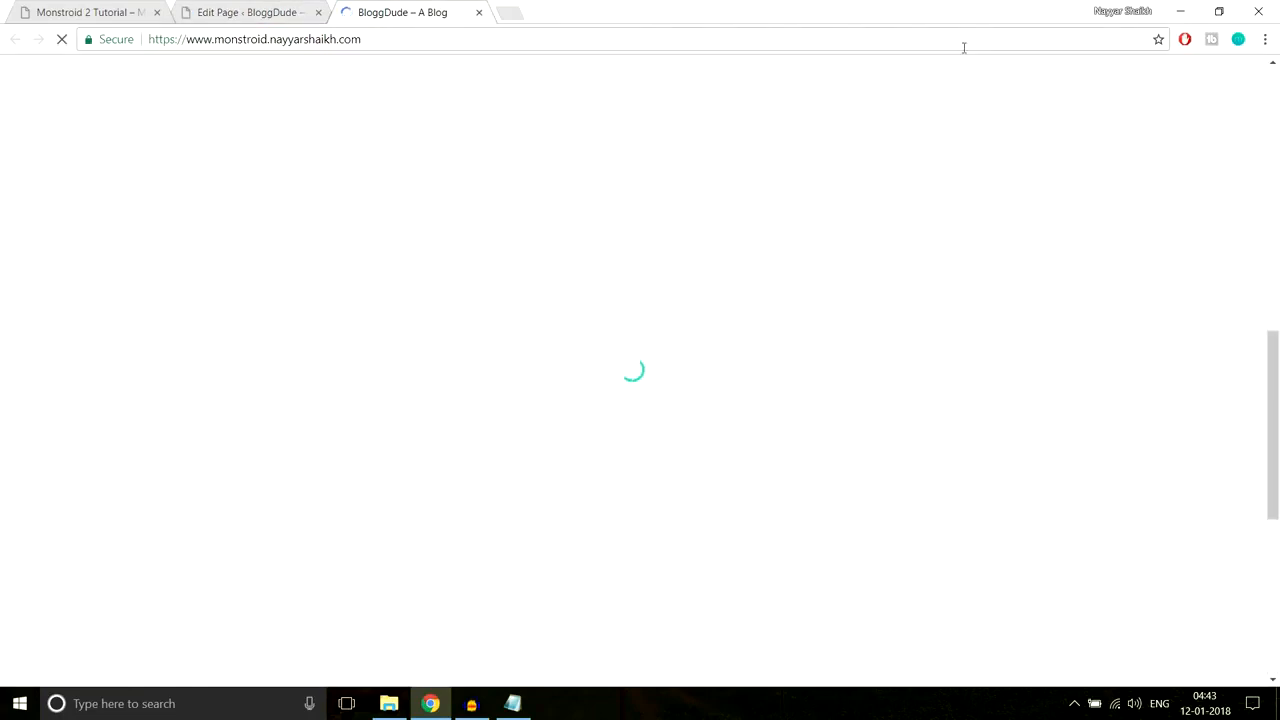
pyautogui.scroll(-5, 1171, 331)
pyautogui.scroll(-2, 1166, 329)
pyautogui.scroll(5, 1169, 323)
pyautogui.scroll(-2, 1166, 329)
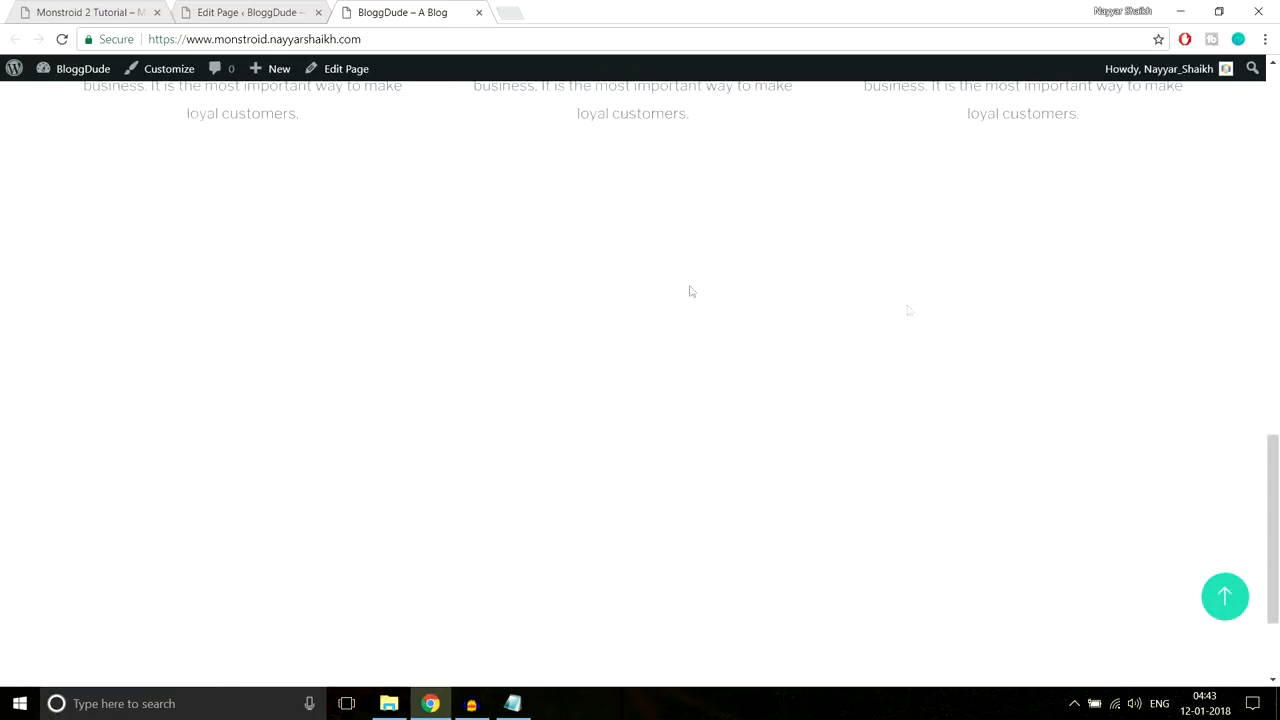
pyautogui.moveTo(174, 229); pyautogui.dragTo(997, 632)
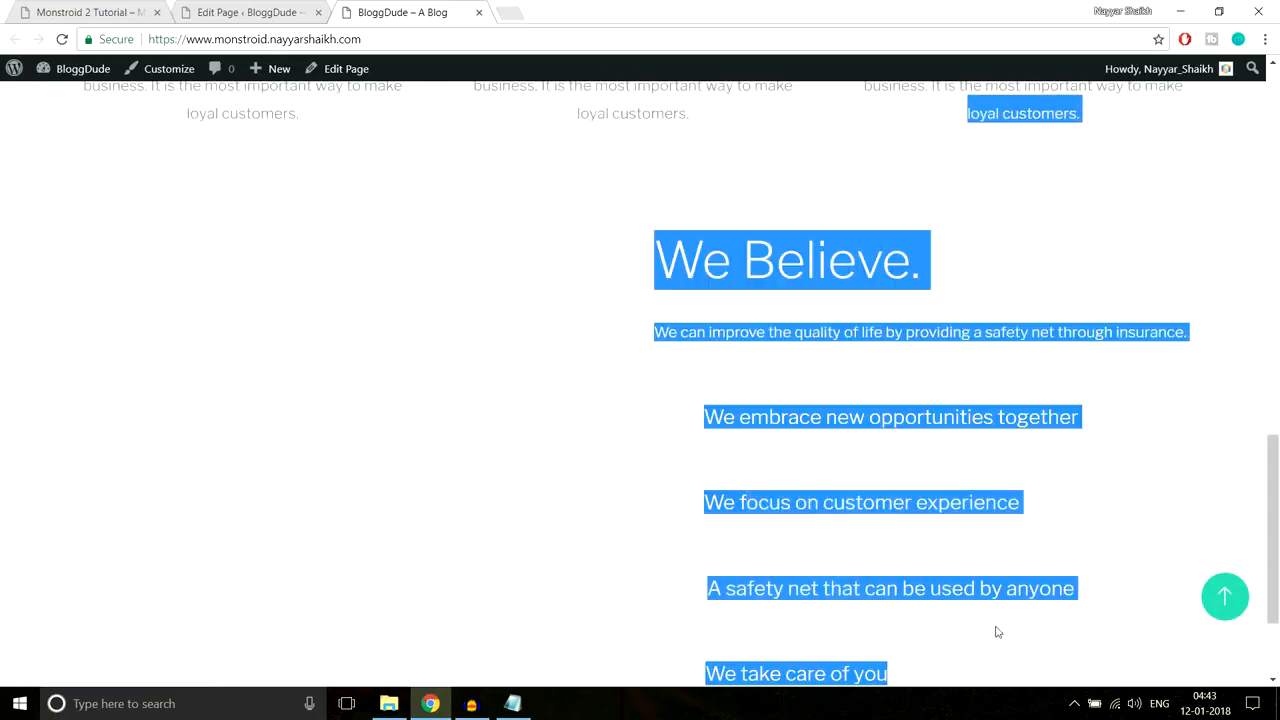
pyautogui.scroll(-2, 1034, 557)
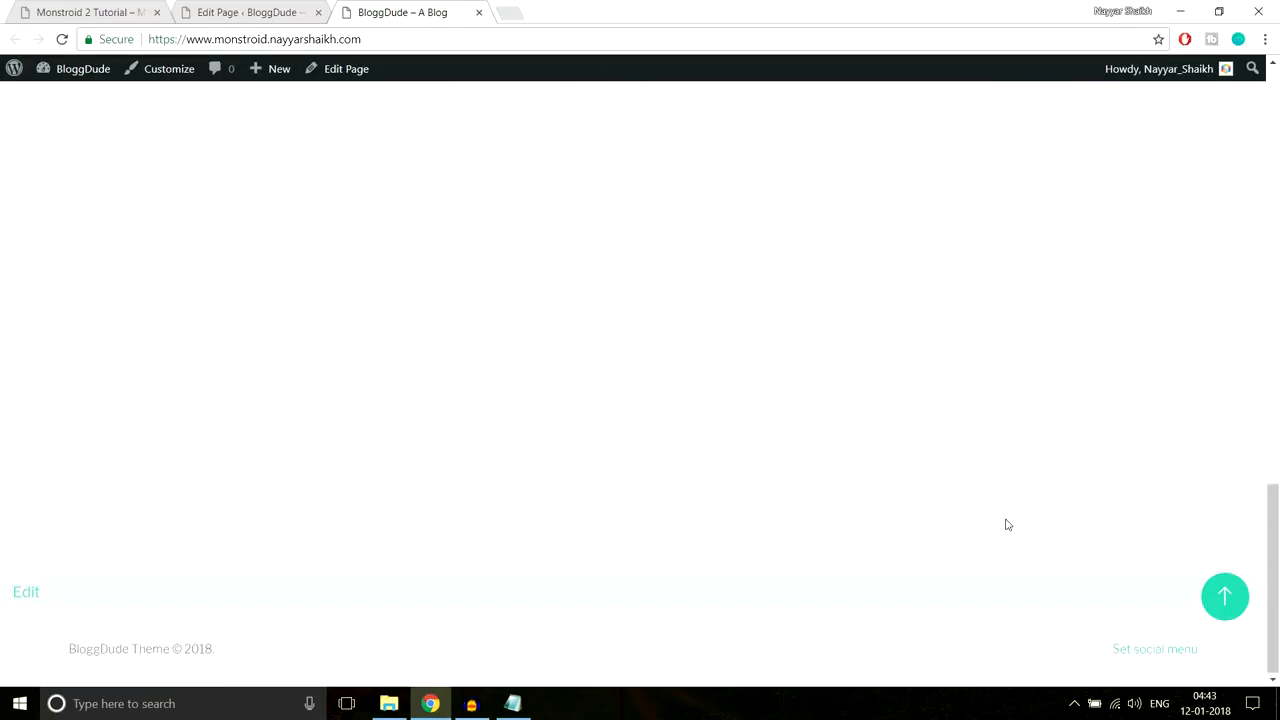
pyautogui.scroll(3, 997, 500)
pyautogui.scroll(-3, 980, 610)
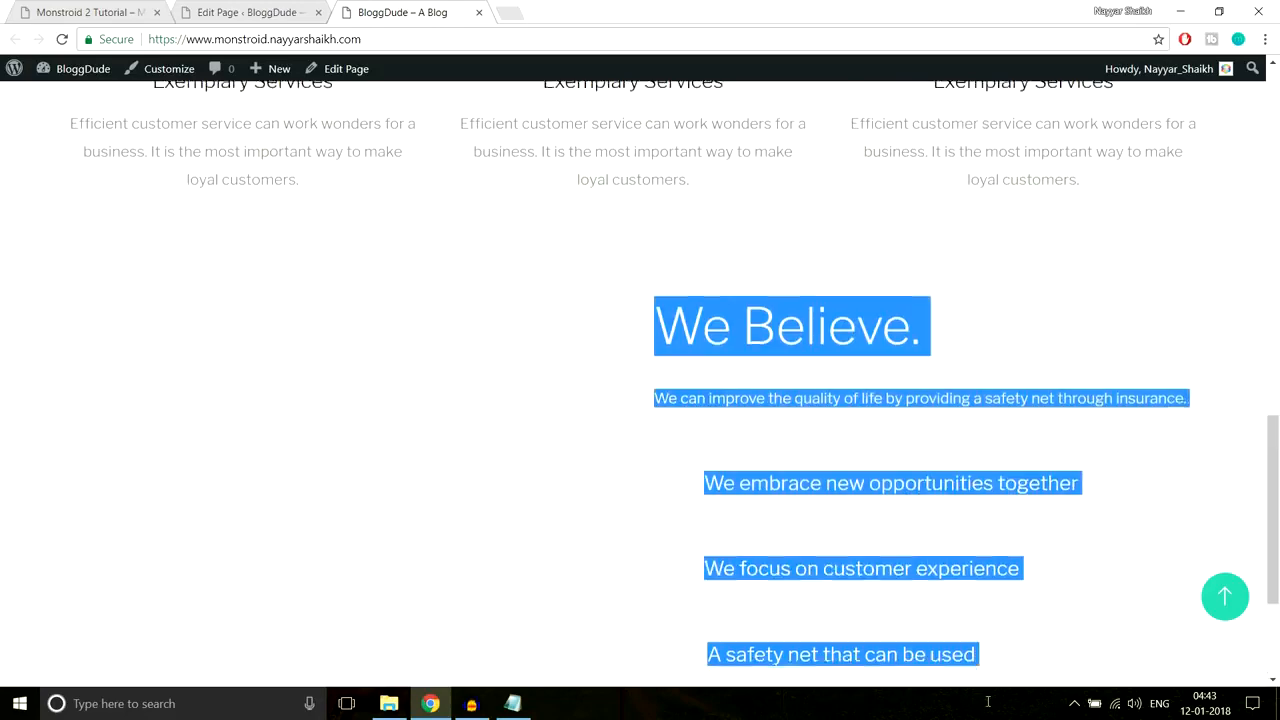
pyautogui.scroll(1, 827, 387)
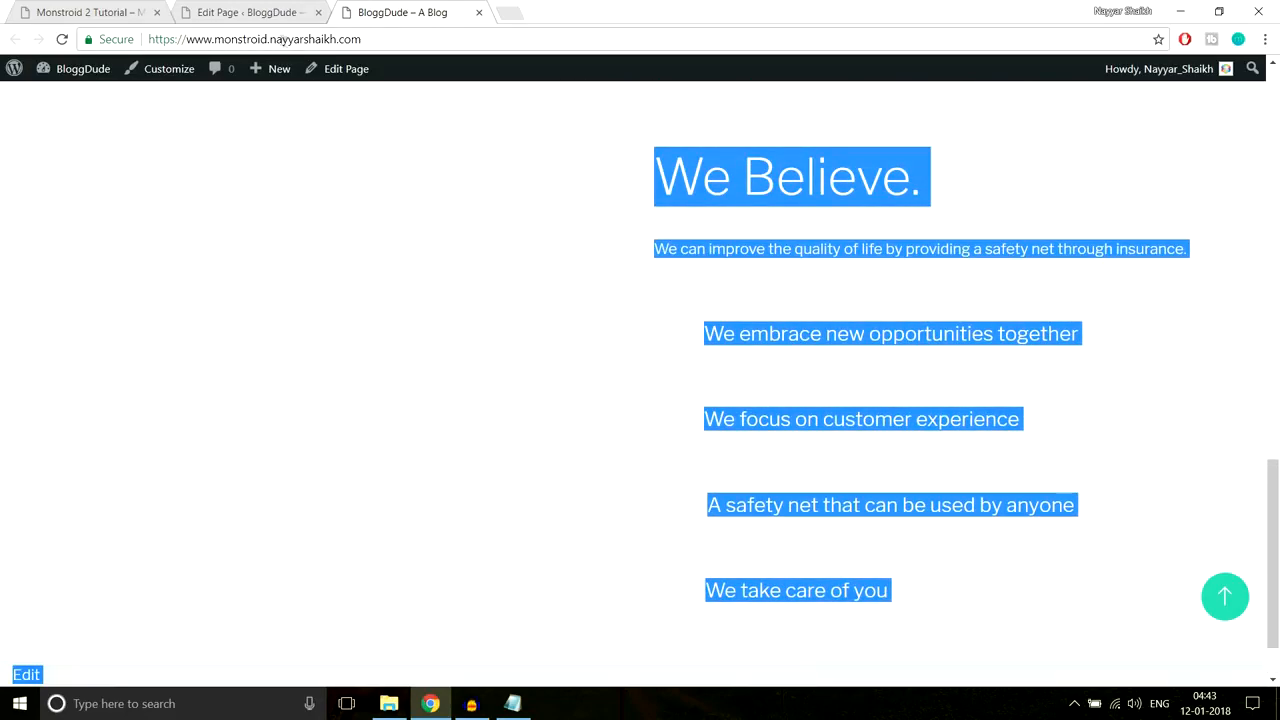
# Step: Compare against the Monstroid 2 demo's We Believe section, then return to the page editor
pyautogui.click(110, 12)
pyautogui.scroll(2, 880, 358)
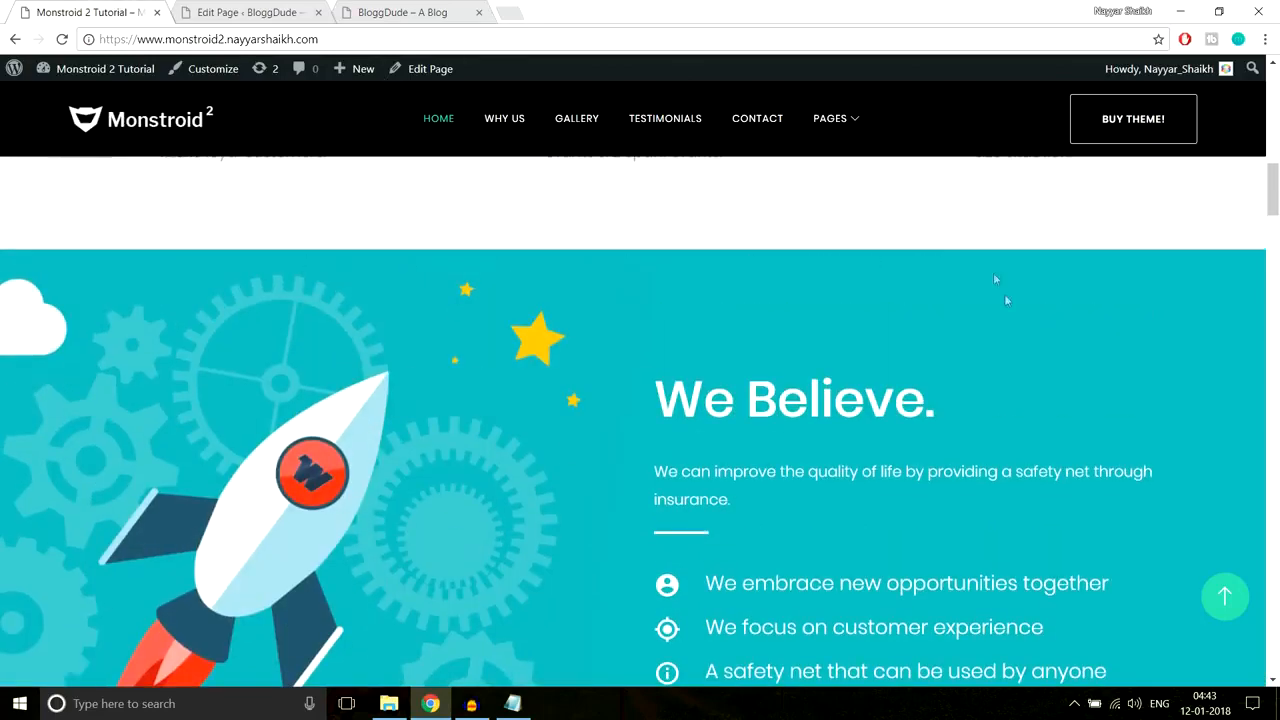
pyautogui.scroll(-2, 952, 326)
pyautogui.scroll(2, 952, 326)
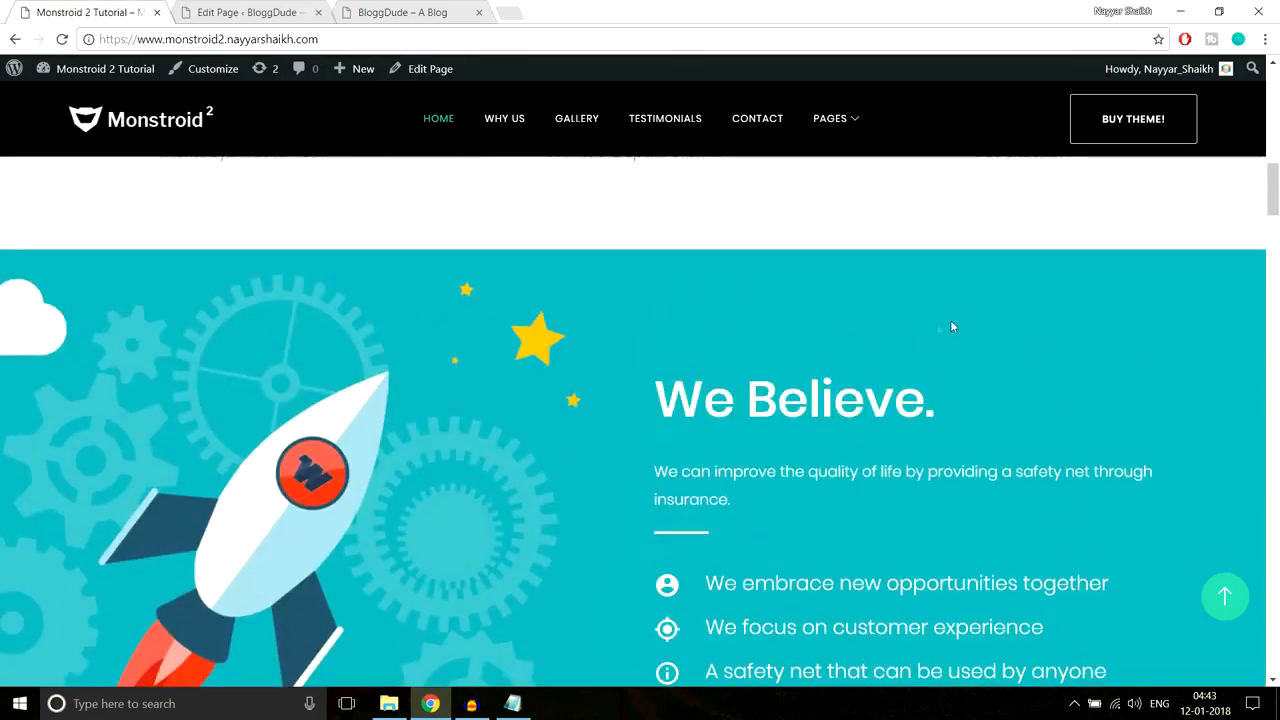
pyautogui.scroll(-2, 418, 407)
pyautogui.scroll(2, 418, 403)
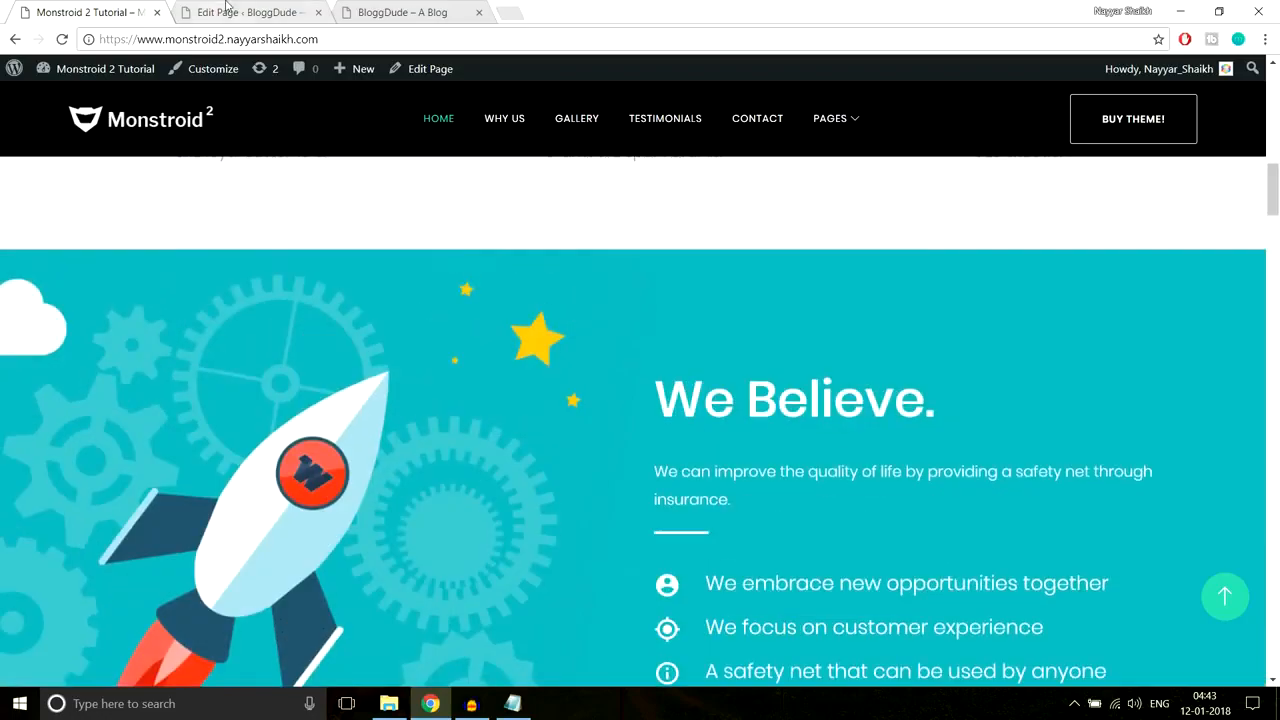
pyautogui.click(222, 10)
# Step: Open the We Believe section's settings to choose a background image
pyautogui.scroll(-9, 835, 347)
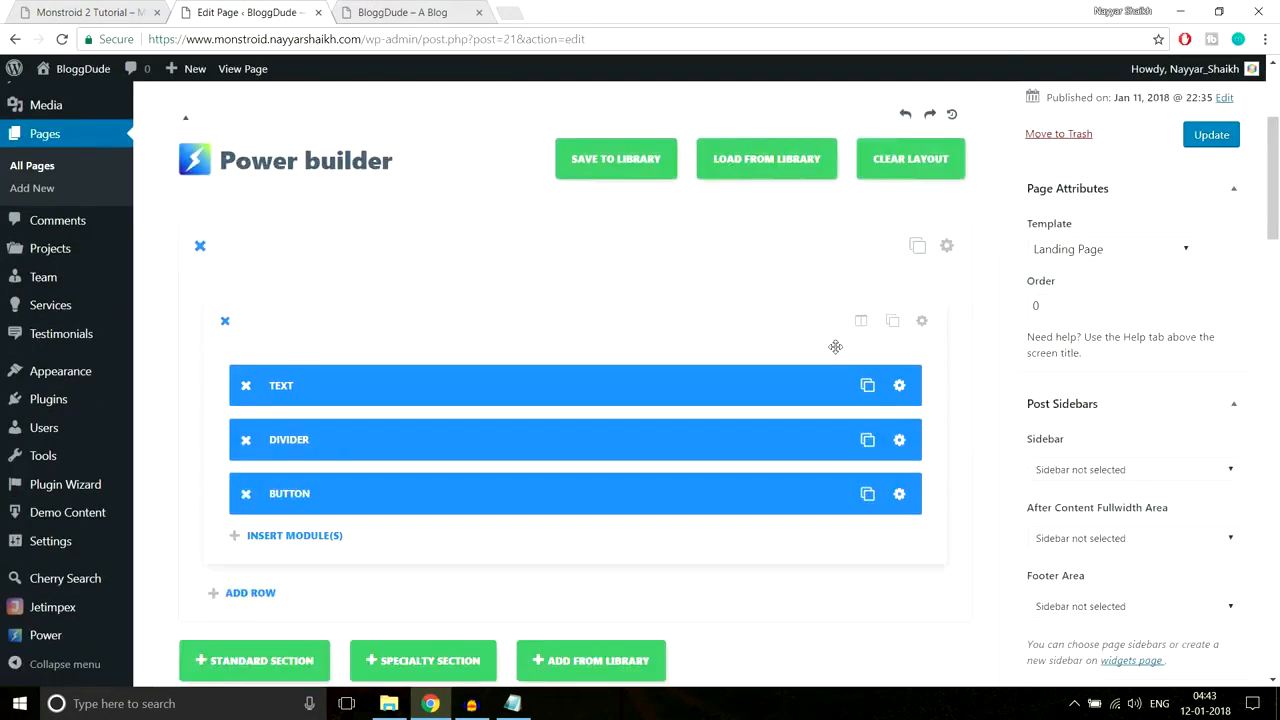
pyautogui.scroll(-4, 873, 361)
pyautogui.scroll(4, 873, 361)
pyautogui.scroll(-7, 873, 361)
pyautogui.scroll(-2, 860, 350)
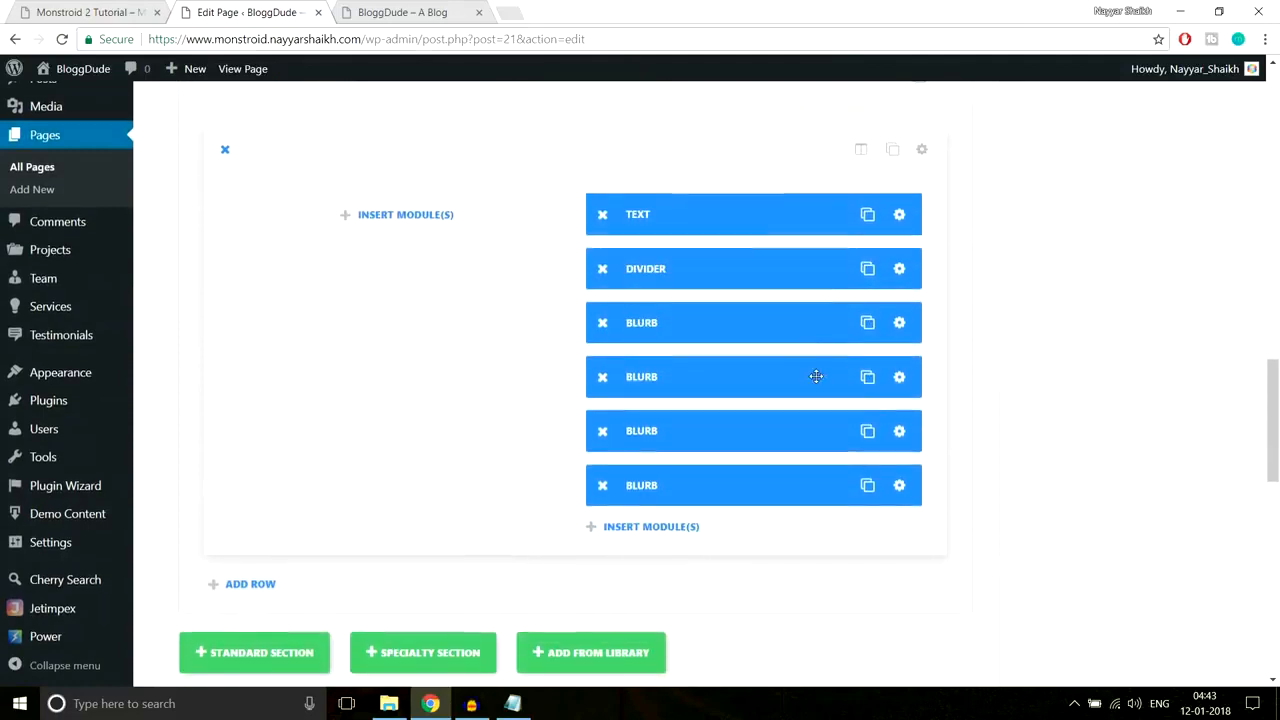
pyautogui.scroll(1, 900, 280)
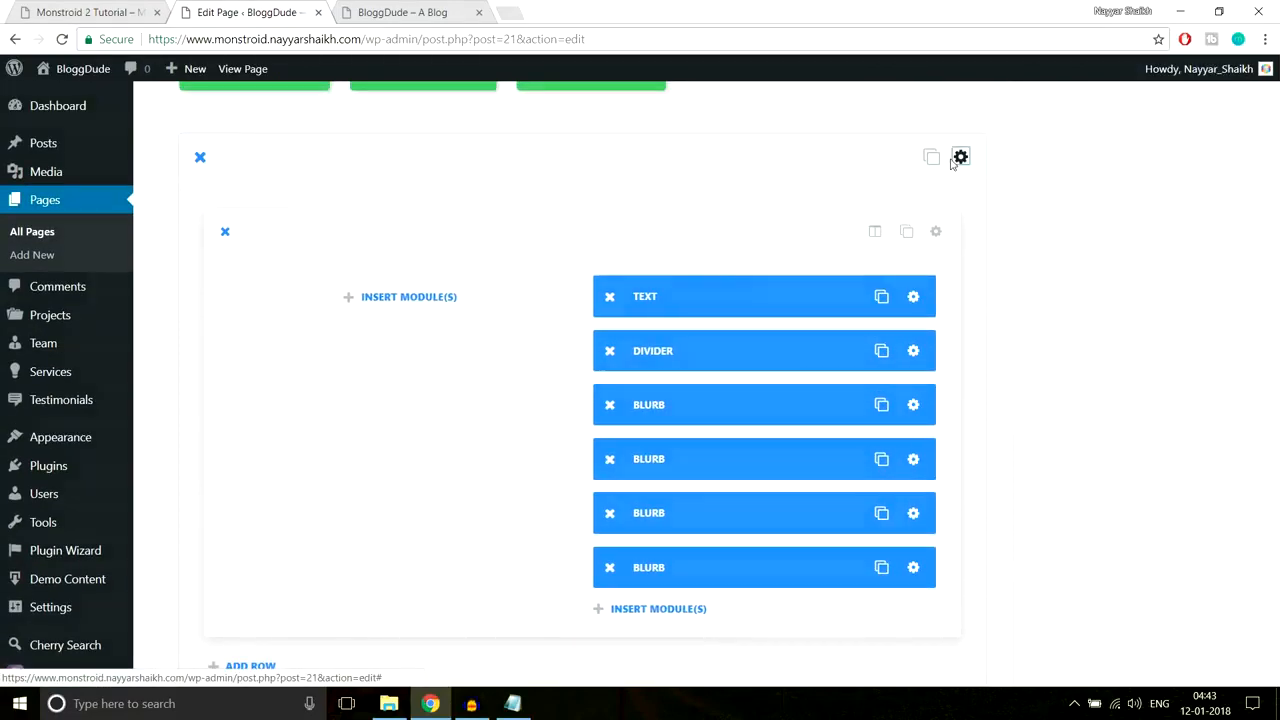
pyautogui.click(950, 158)
pyautogui.click(716, 290)
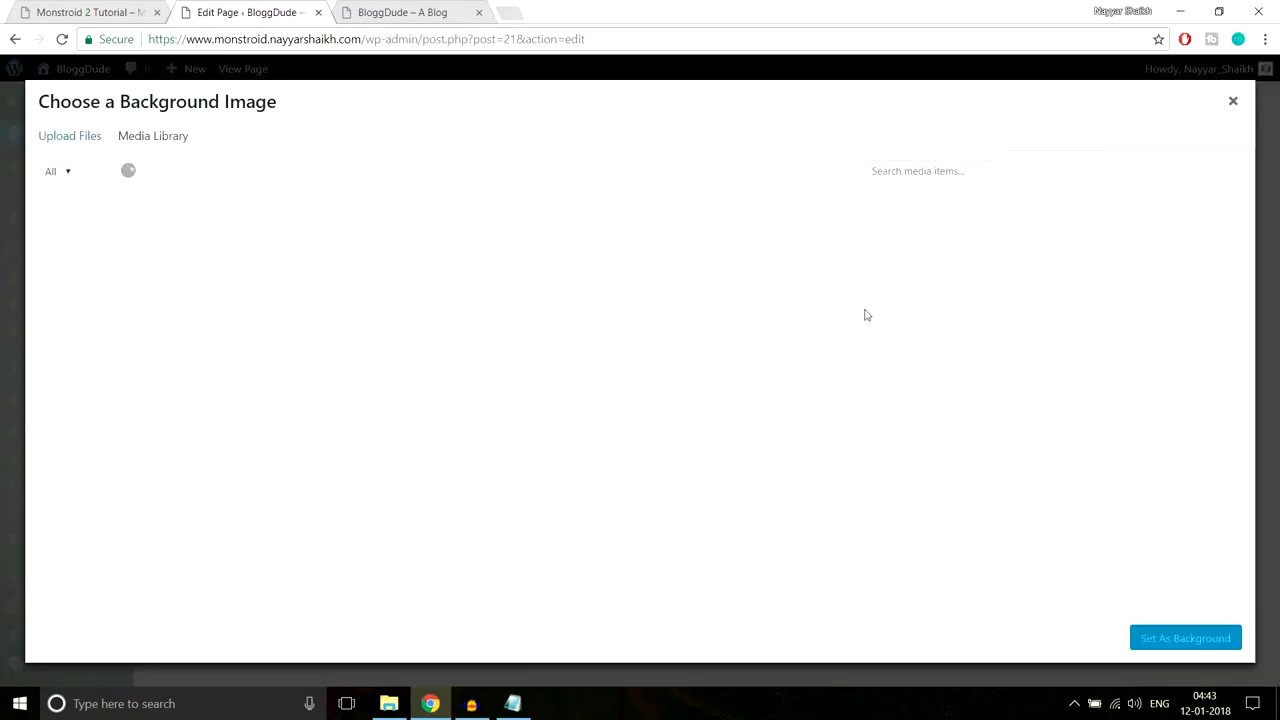
# Step: Upload Home-1.jpg, the rocket illustration, and set it as the section background
pyautogui.click(66, 135)
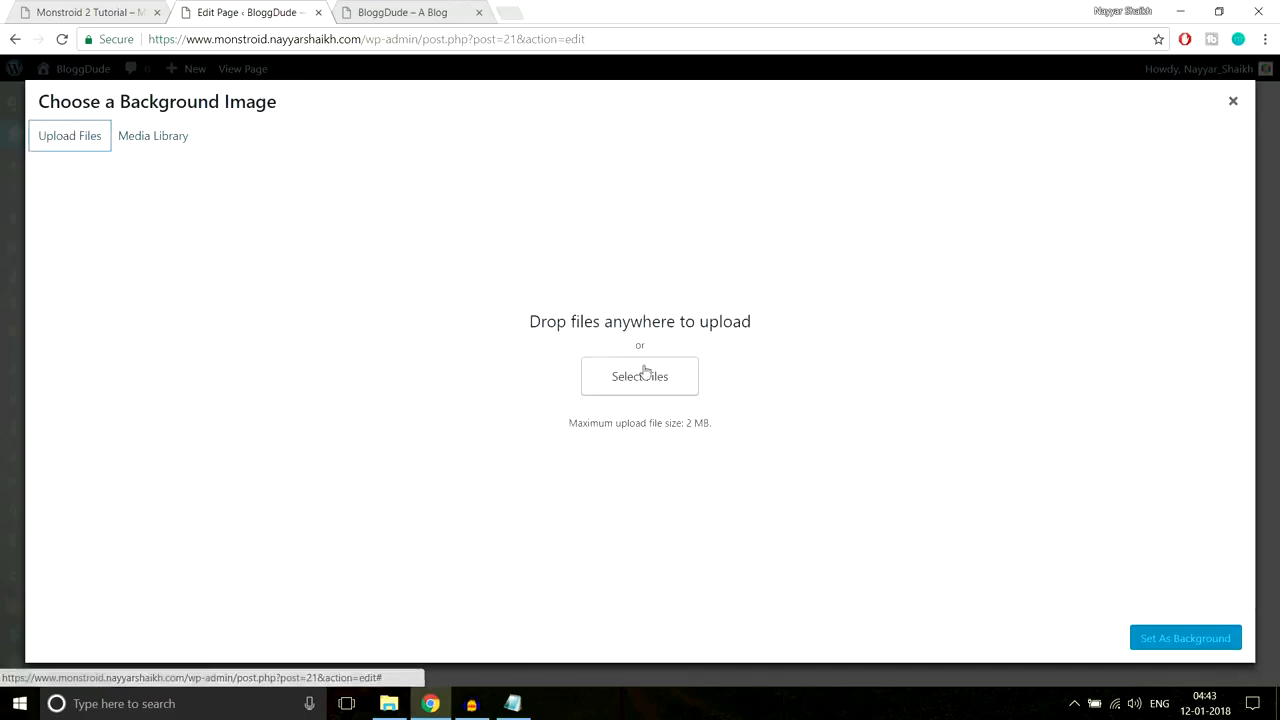
pyautogui.click(637, 379)
pyautogui.scroll(-1, 389, 300)
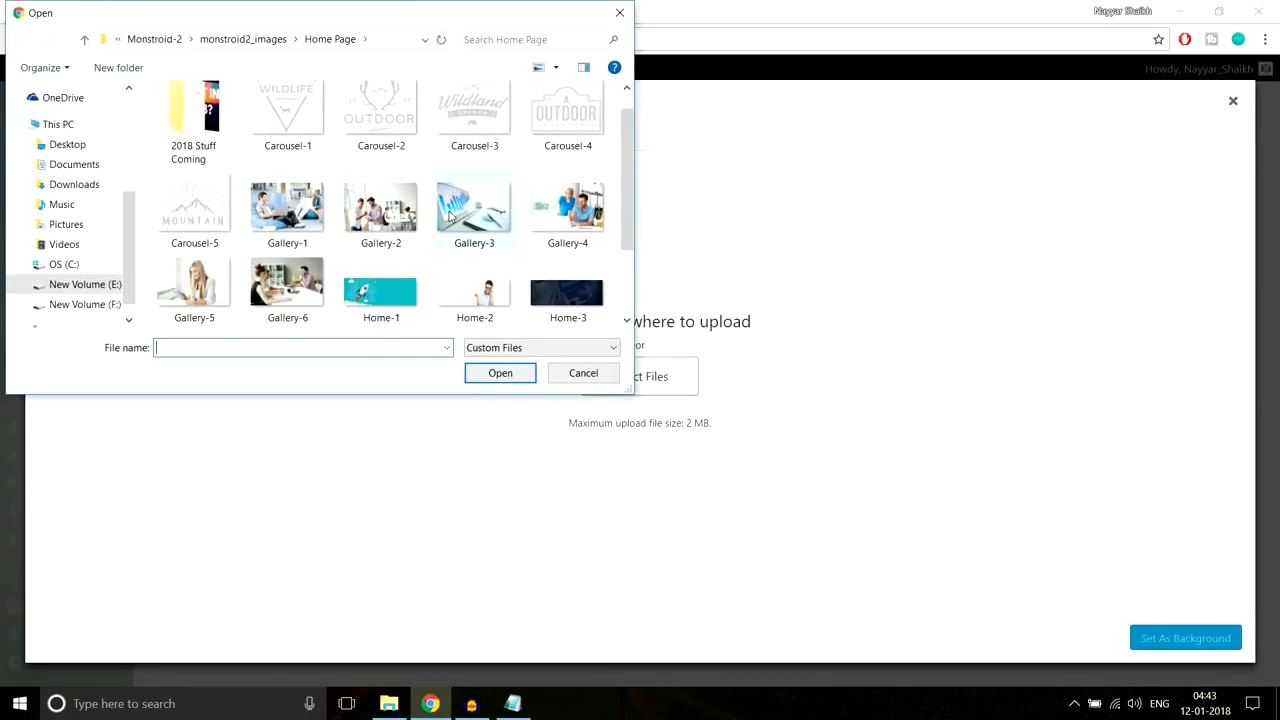
pyautogui.click(394, 317)
pyautogui.click(472, 372)
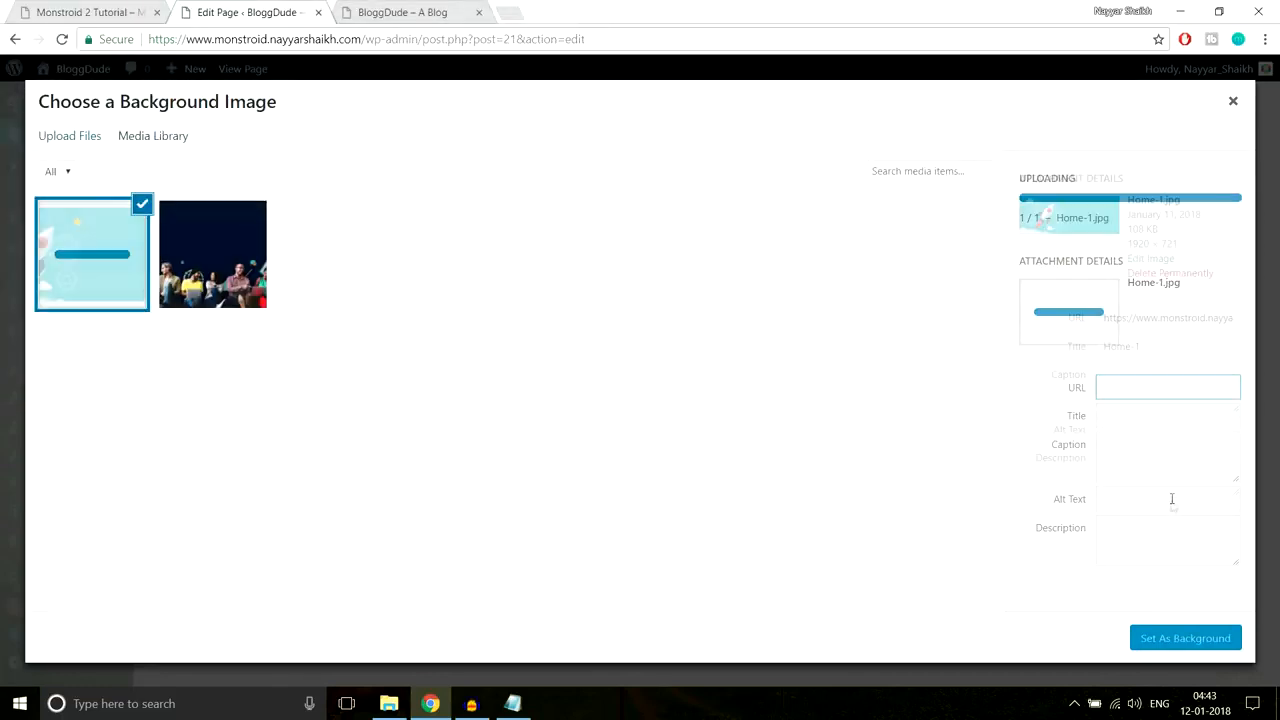
pyautogui.click(1187, 641)
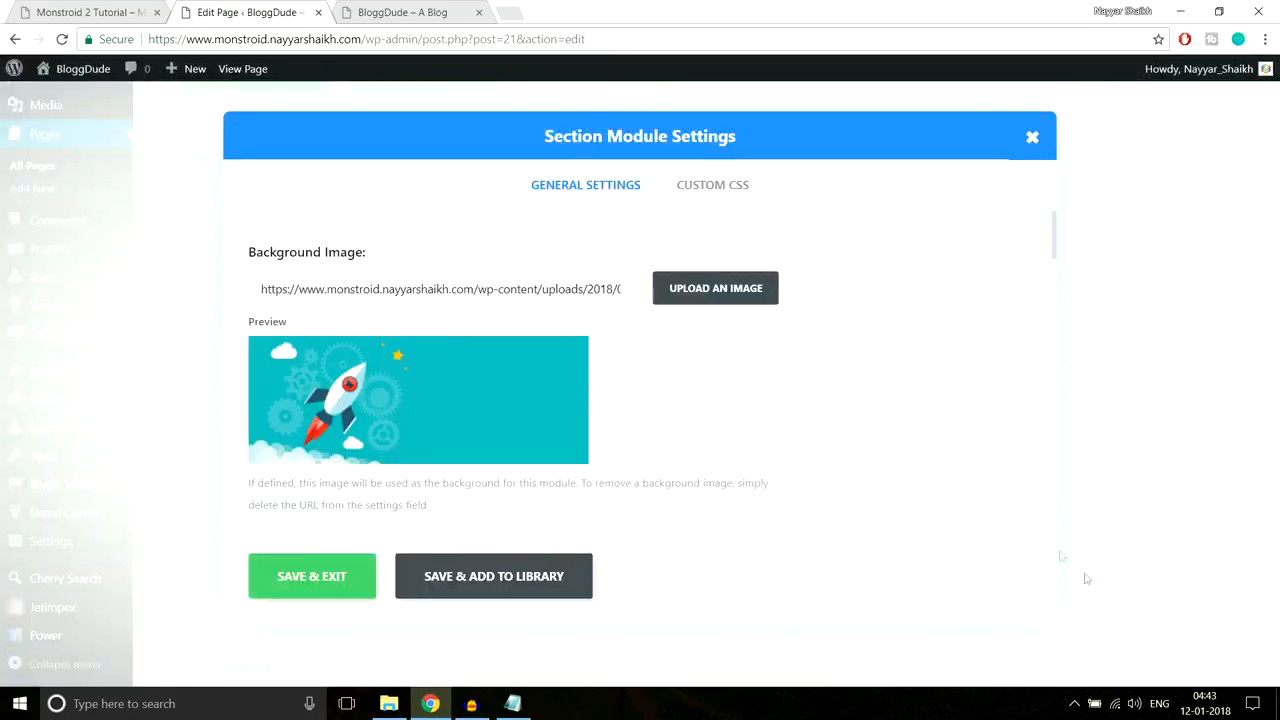
# Step: Set the section's custom top and bottom padding to 90px and save the settings
pyautogui.scroll(-10, 878, 412)
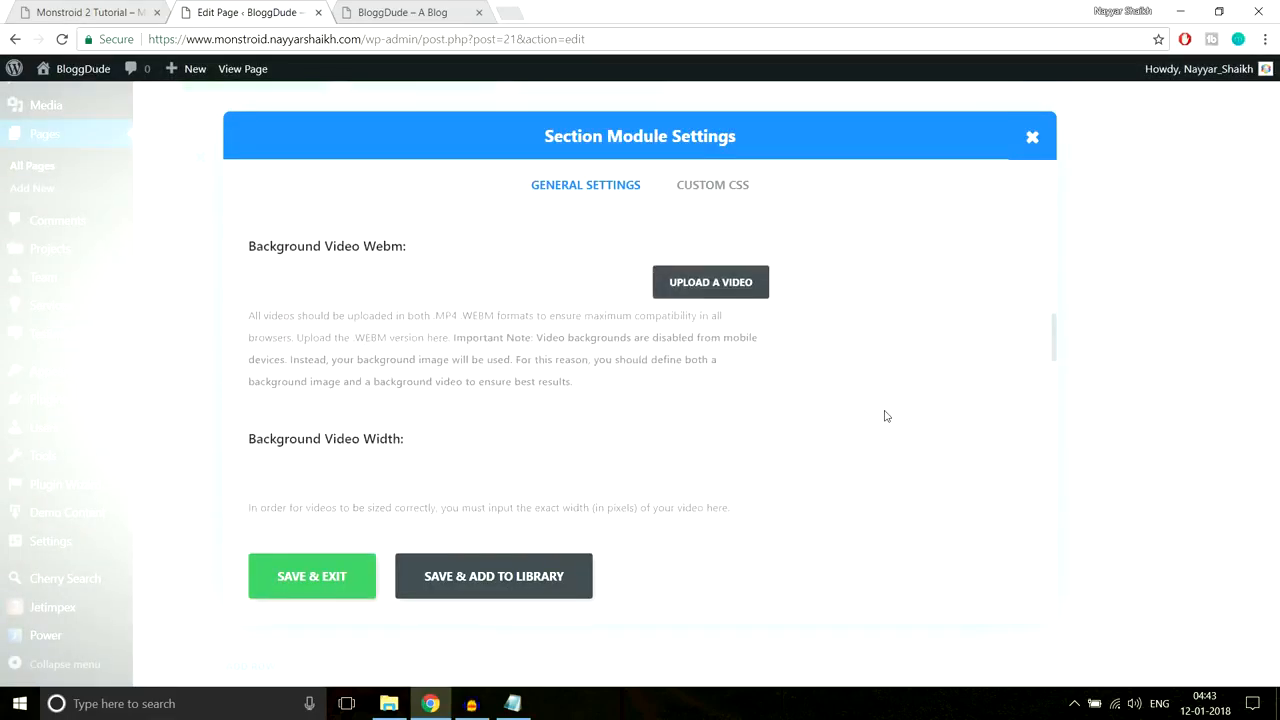
pyautogui.scroll(-8, 884, 416)
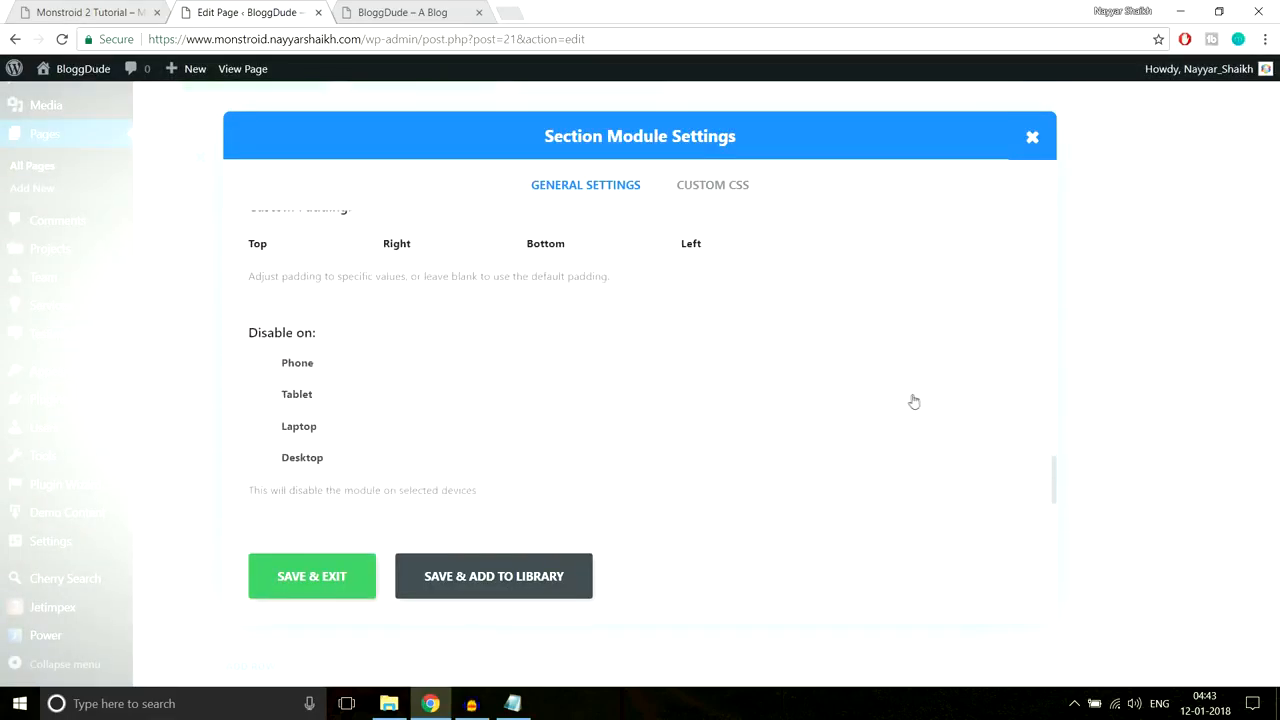
pyautogui.scroll(2, 913, 402)
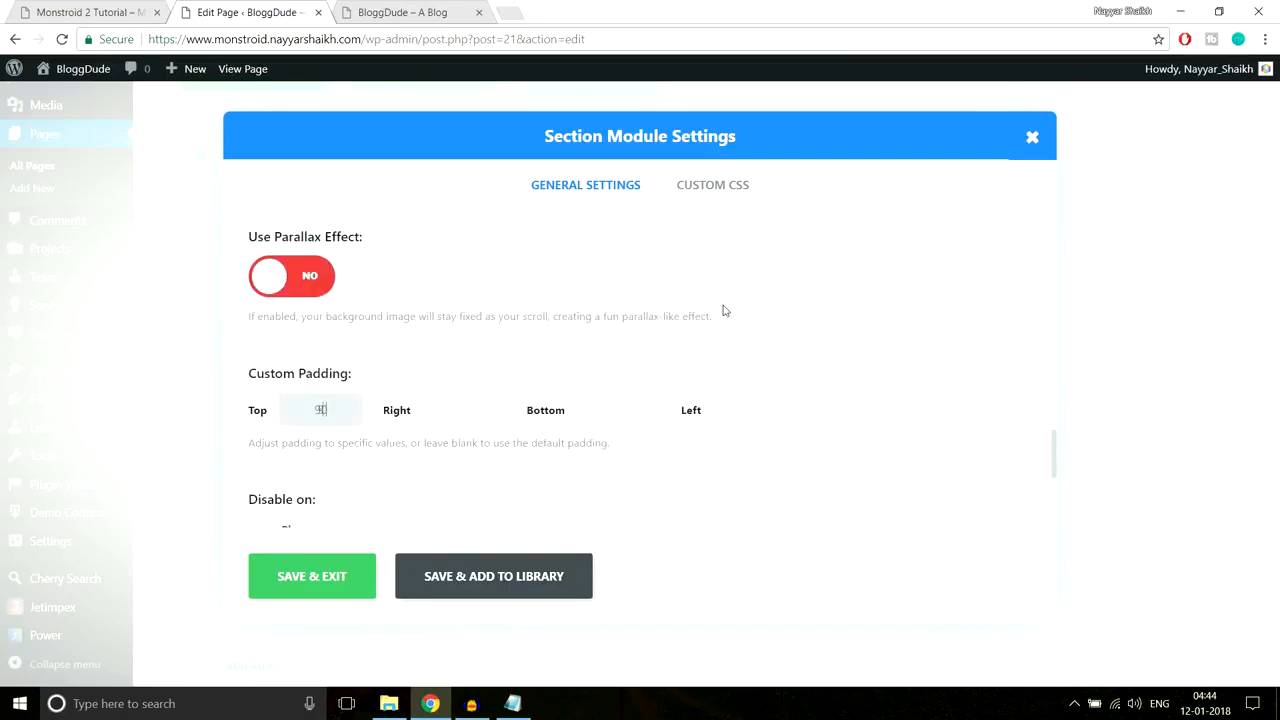
pyautogui.click(616, 409)
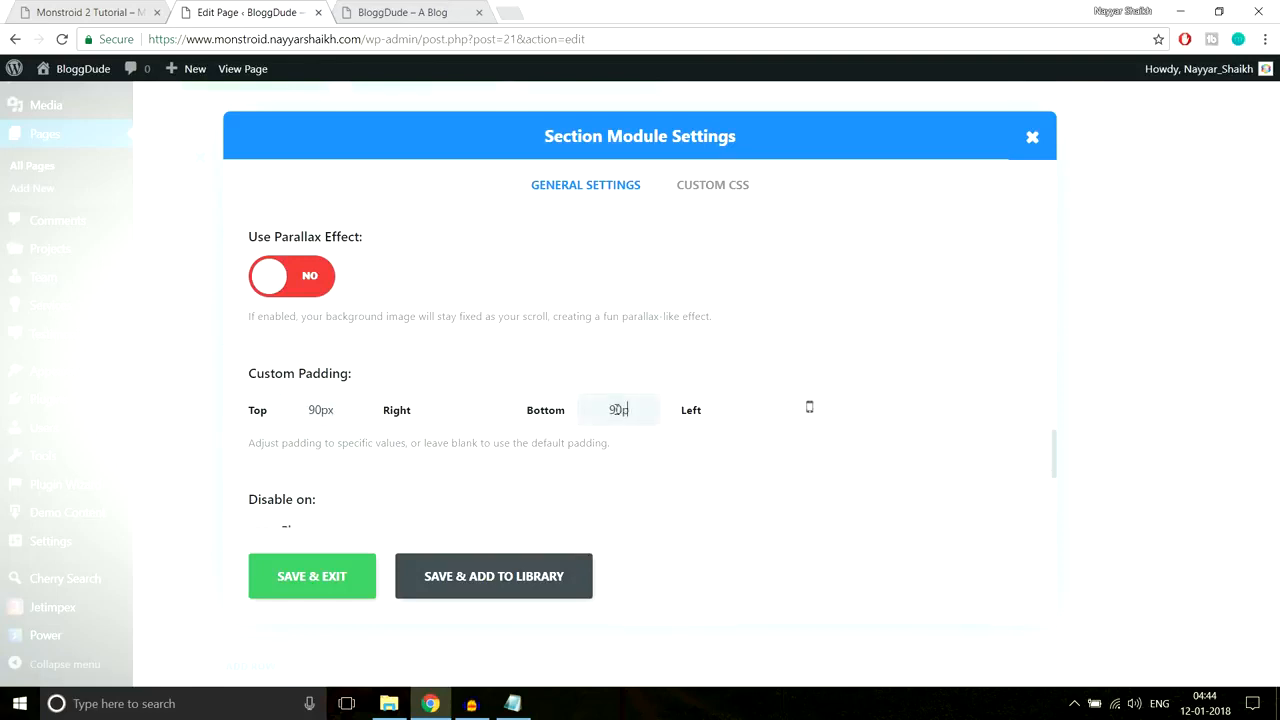
pyautogui.click(303, 580)
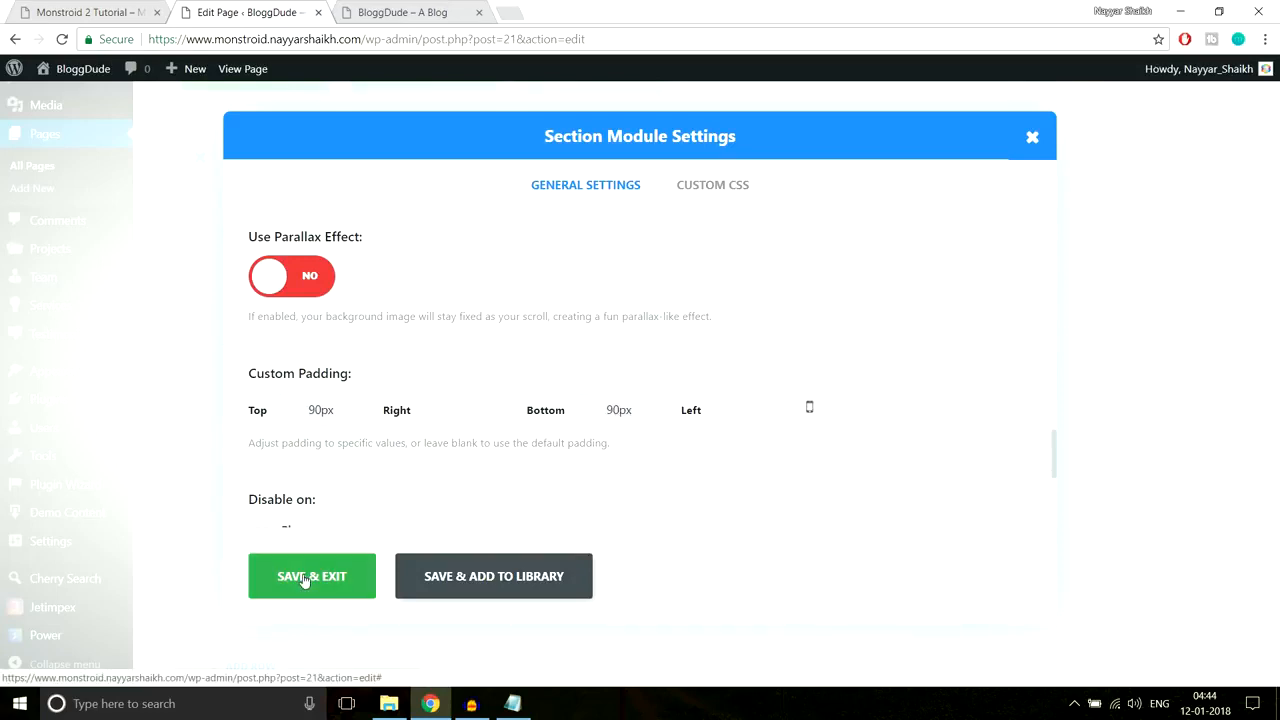
# Step: Update the homepage and switch to the live BloggDude site
pyautogui.scroll(15, 1163, 416)
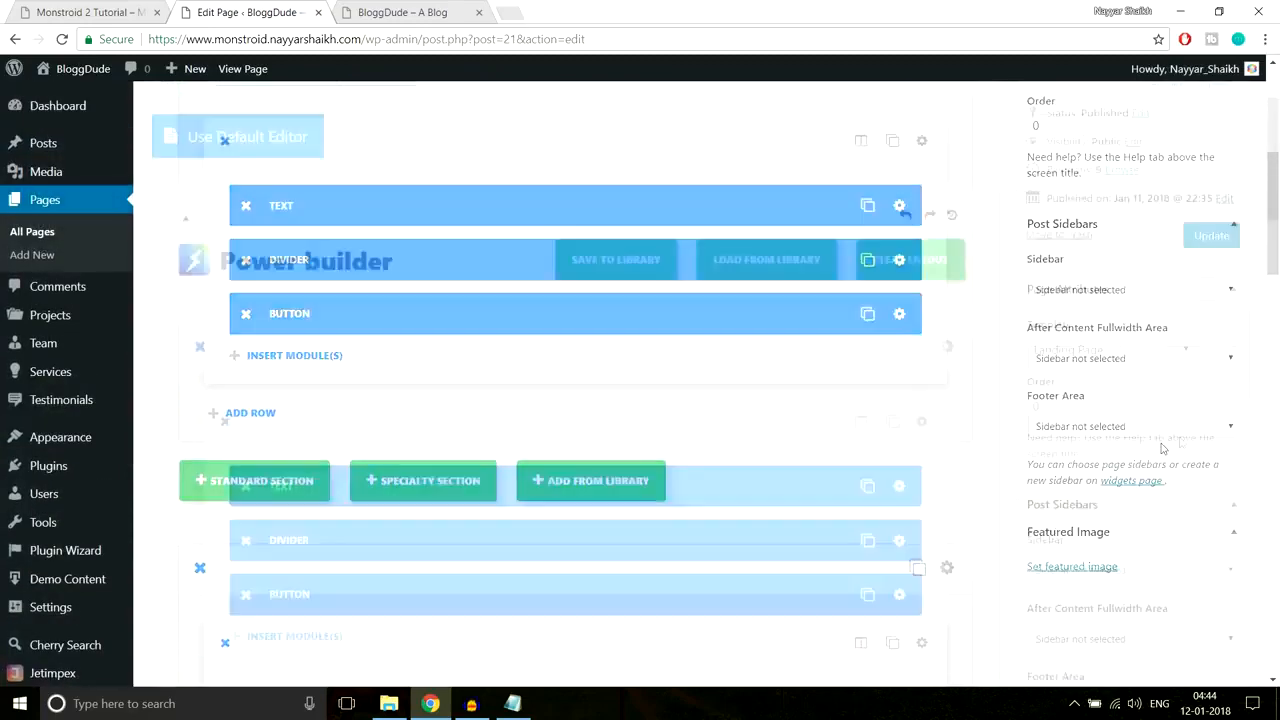
pyautogui.click(1211, 302)
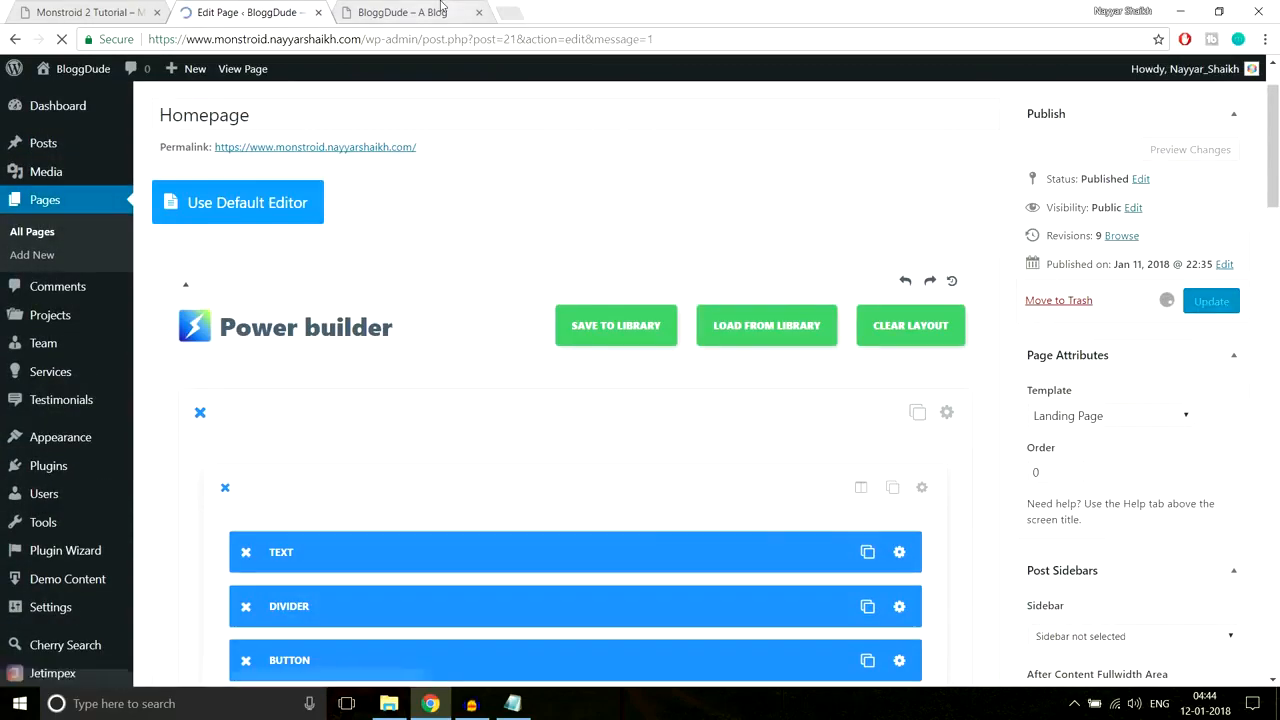
pyautogui.click(448, 10)
# Step: Reload the live site to view the rocket-background We Believe section
pyautogui.press('Return')
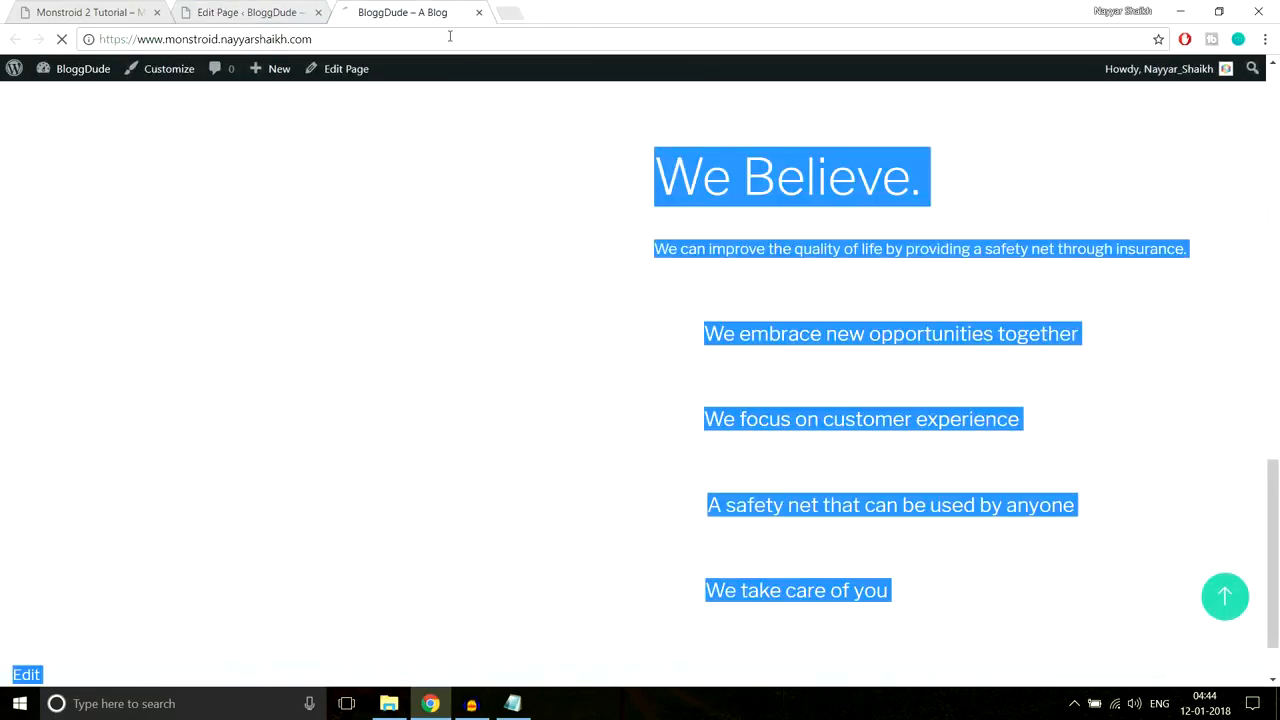
pyautogui.scroll(-3, 1000, 341)
pyautogui.scroll(2, 997, 333)
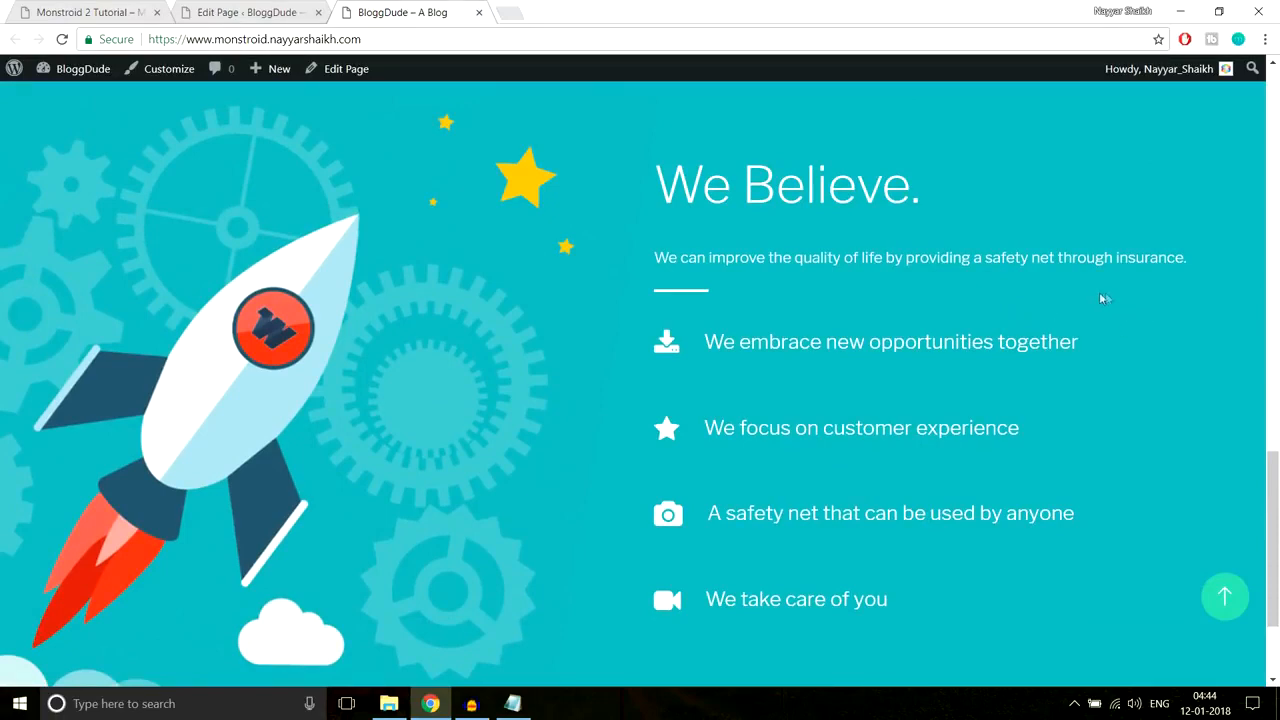
# Step: Compare the demo's first two list lines with the live homepage, then return to the editor
pyautogui.click(150, 10)
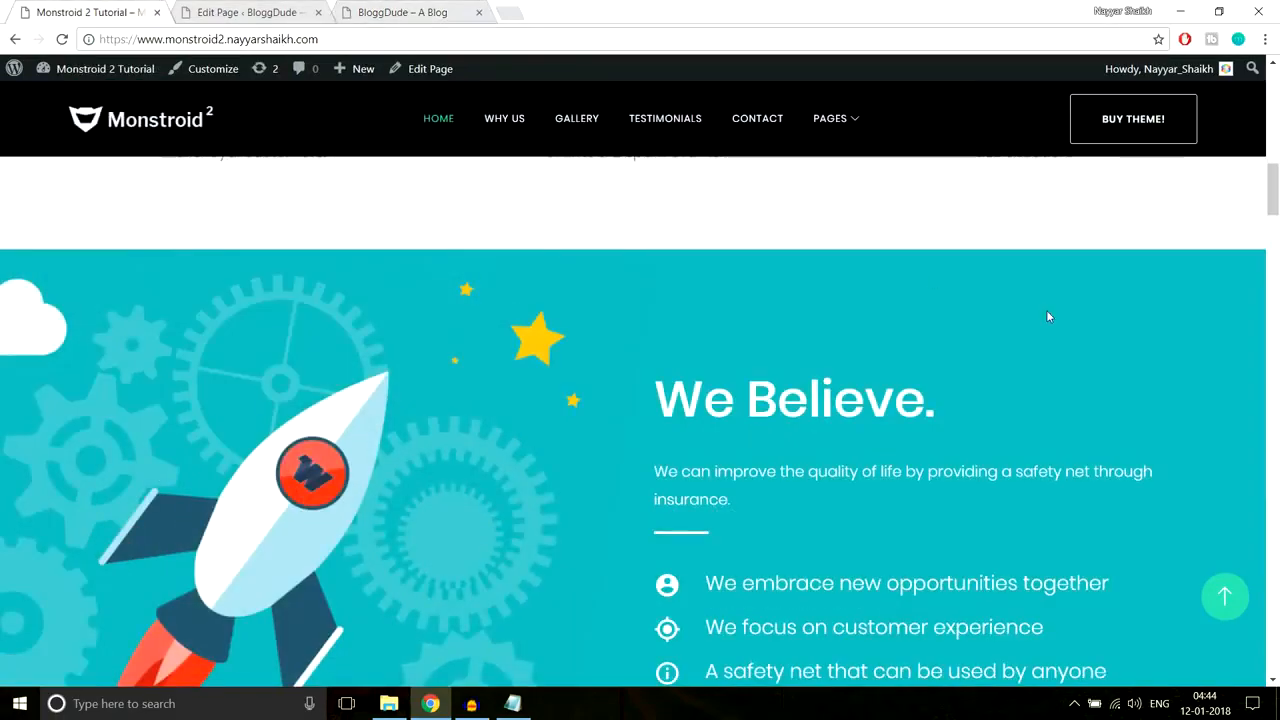
pyautogui.scroll(-3, 1046, 310)
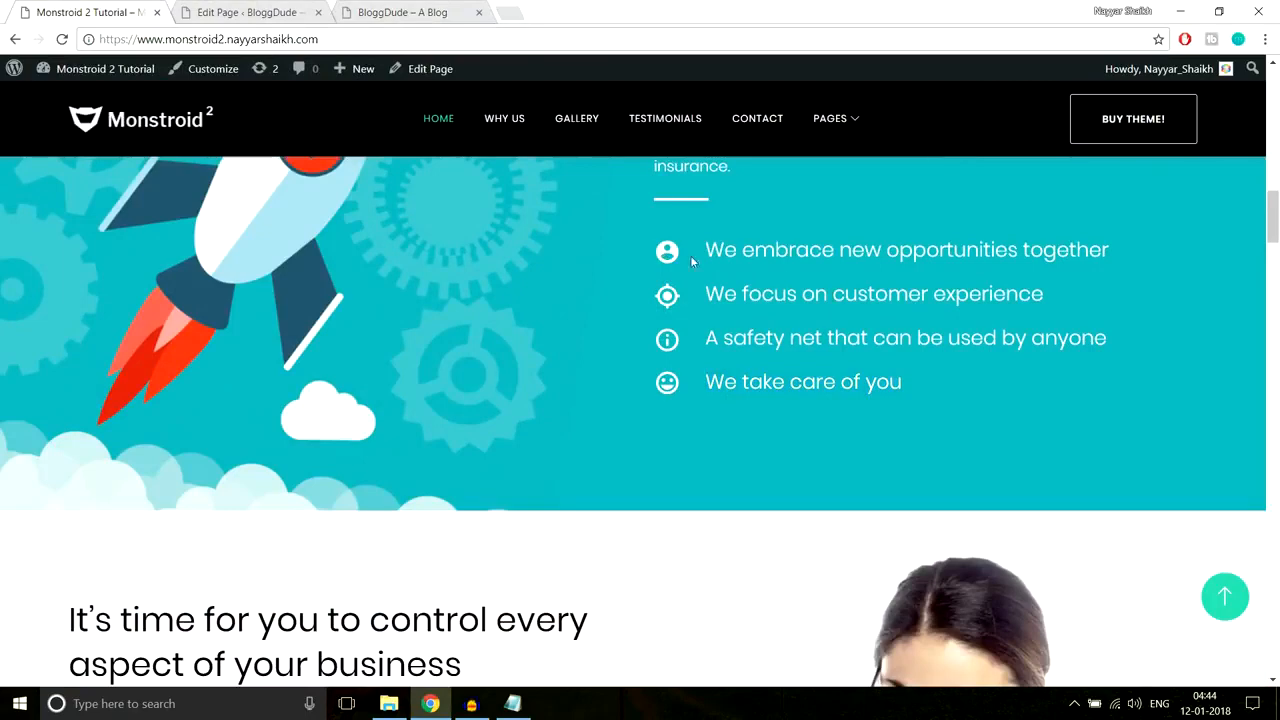
pyautogui.moveTo(690, 255); pyautogui.dragTo(1124, 254)
pyautogui.moveTo(690, 294); pyautogui.dragTo(1099, 288)
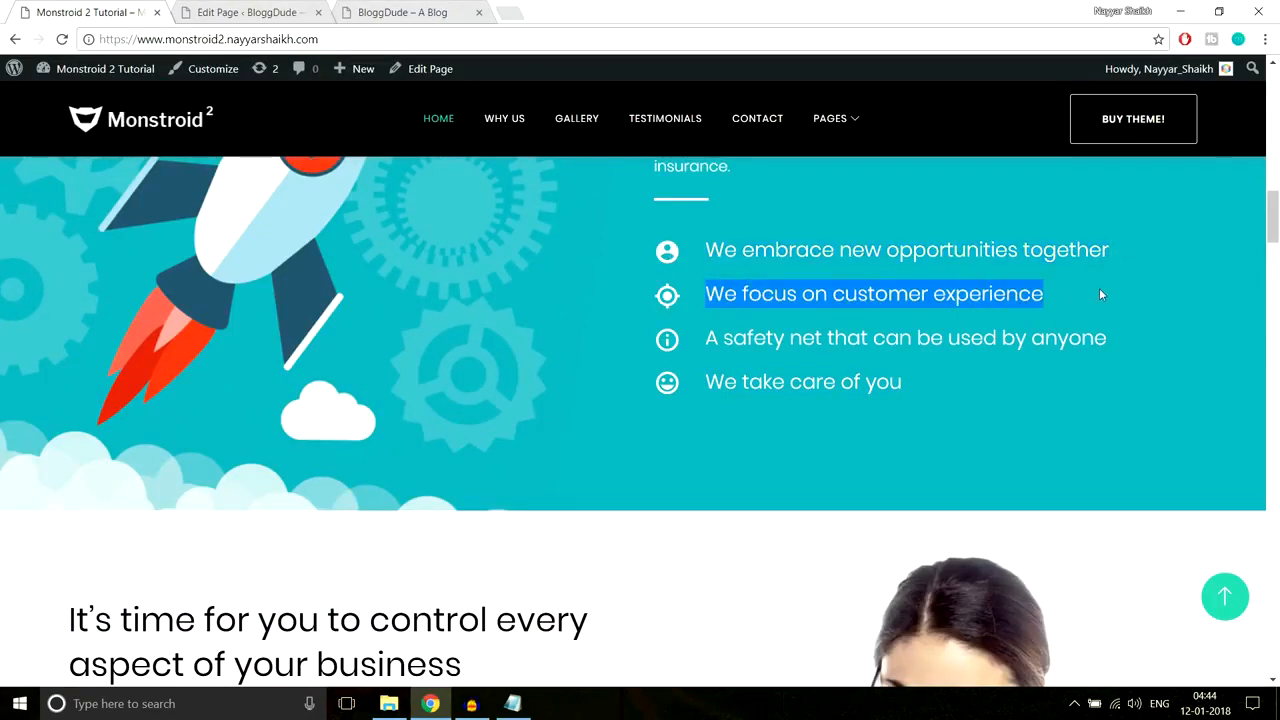
pyautogui.click(409, 10)
pyautogui.scroll(-1, 750, 310)
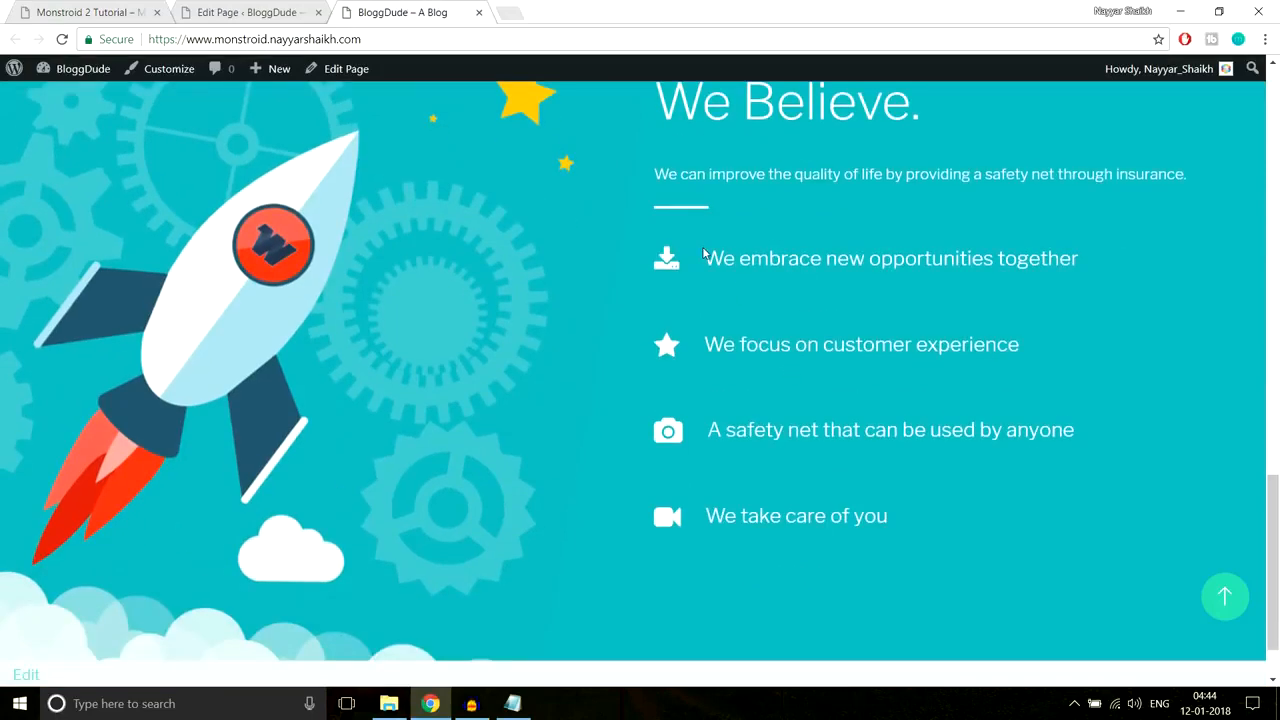
pyautogui.scroll(2, 752, 304)
pyautogui.scroll(-2, 752, 304)
pyautogui.click(258, 12)
# Step: Open the first blurb's settings after checking the live site
pyautogui.scroll(-5, 947, 290)
pyautogui.scroll(5, 947, 302)
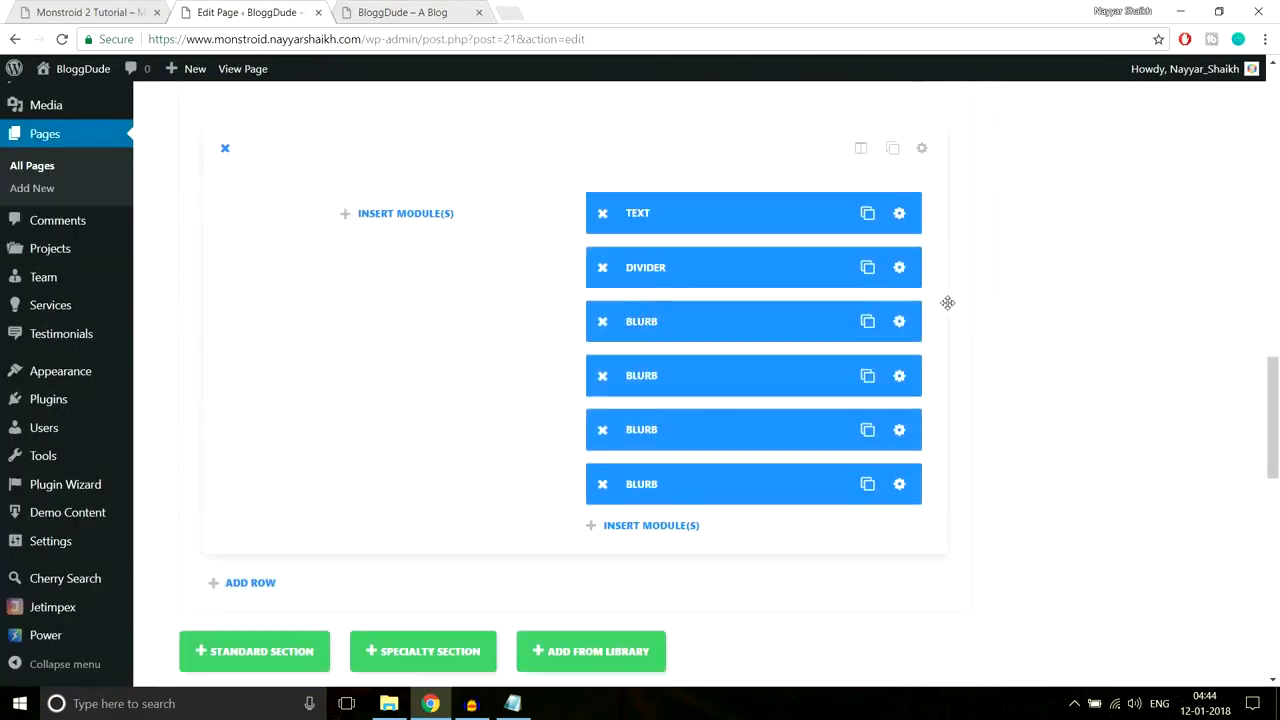
pyautogui.scroll(-1, 940, 330)
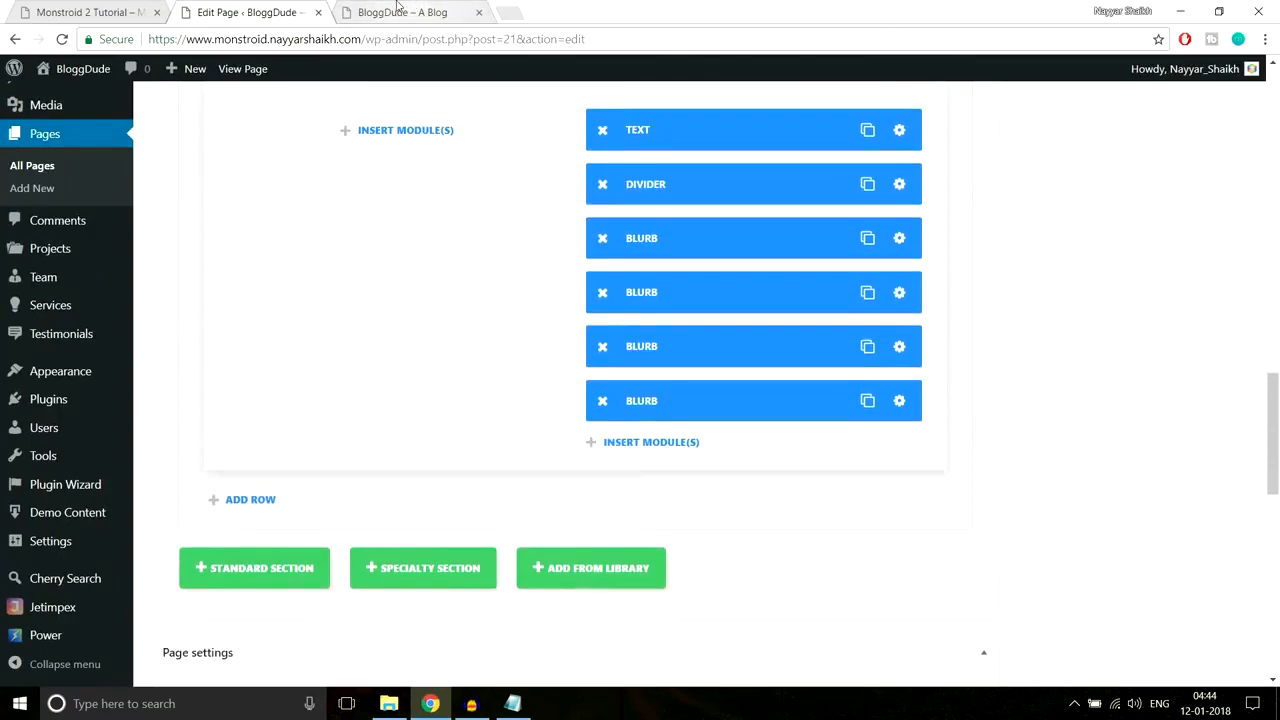
pyautogui.click(398, 8)
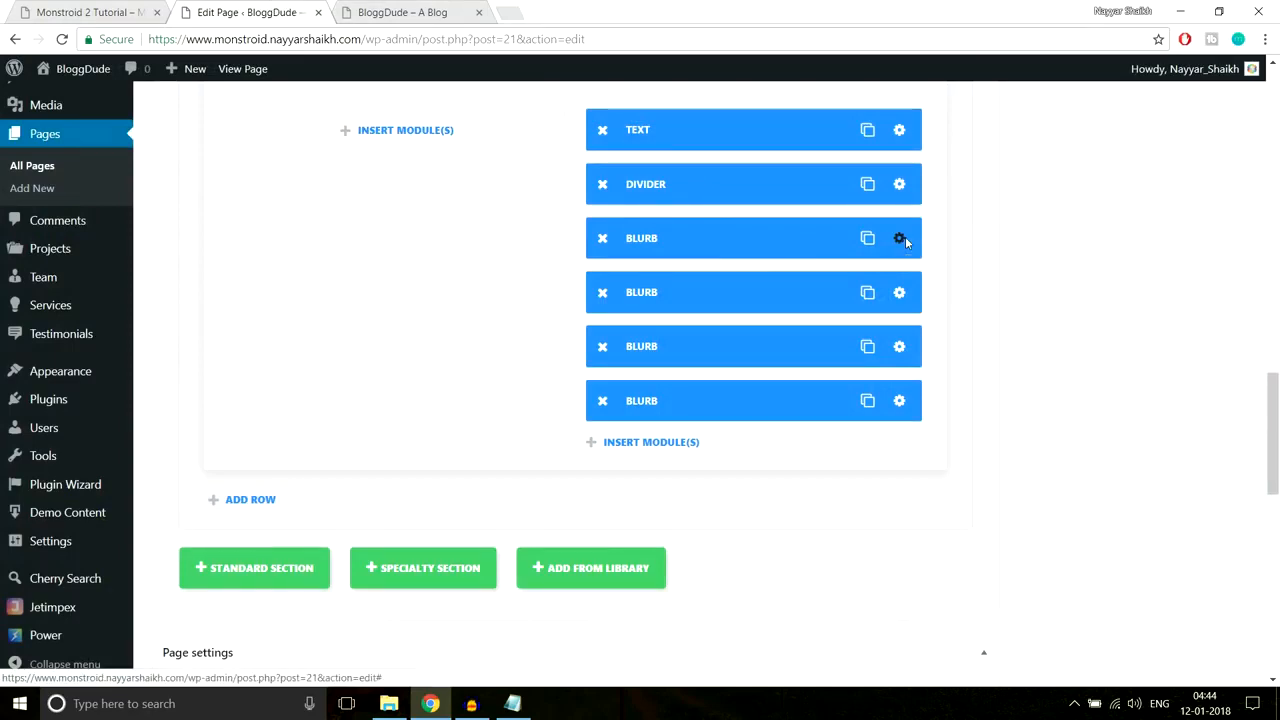
pyautogui.click(903, 240)
pyautogui.scroll(-8, 843, 386)
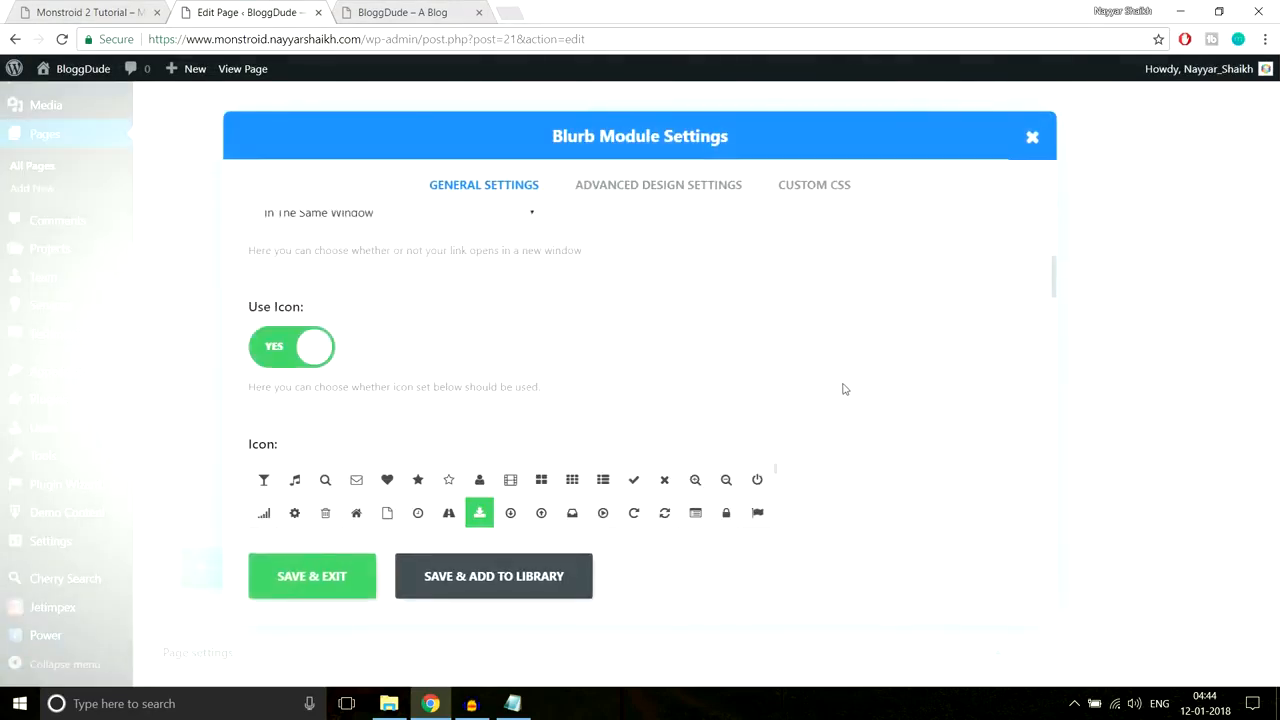
pyautogui.scroll(-10, 843, 389)
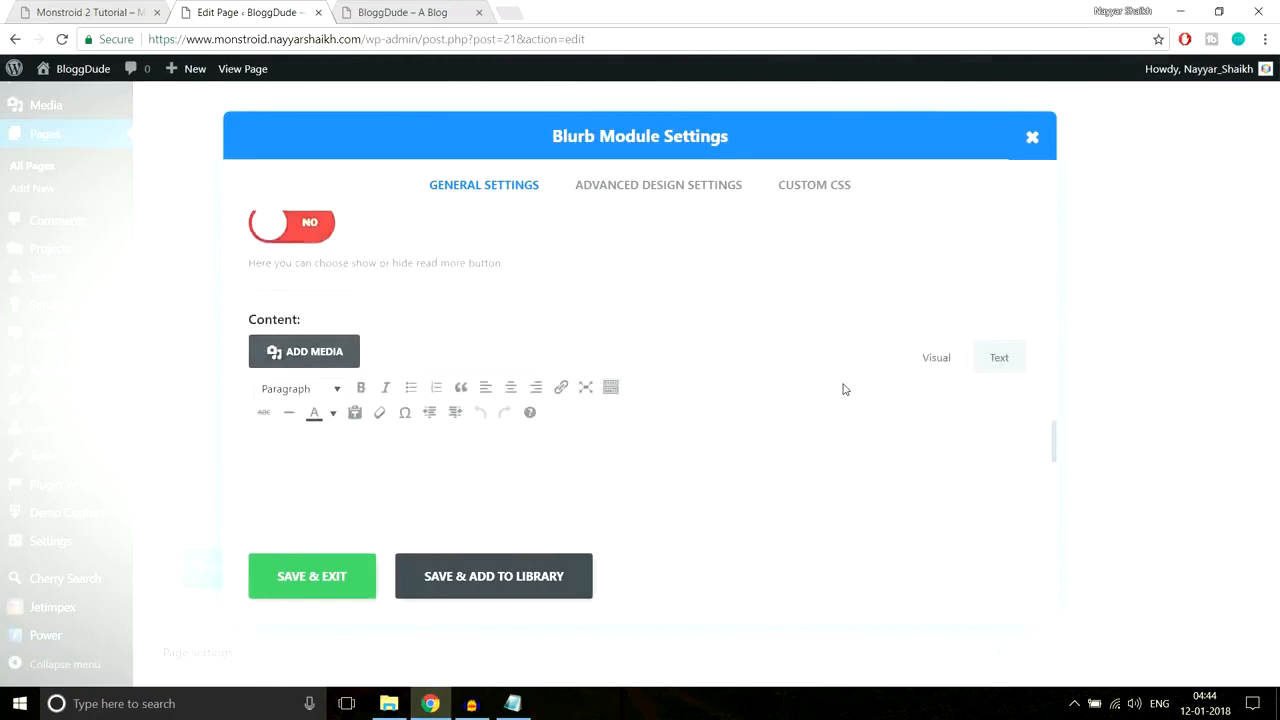
pyautogui.scroll(-3, 849, 403)
pyautogui.scroll(8, 857, 417)
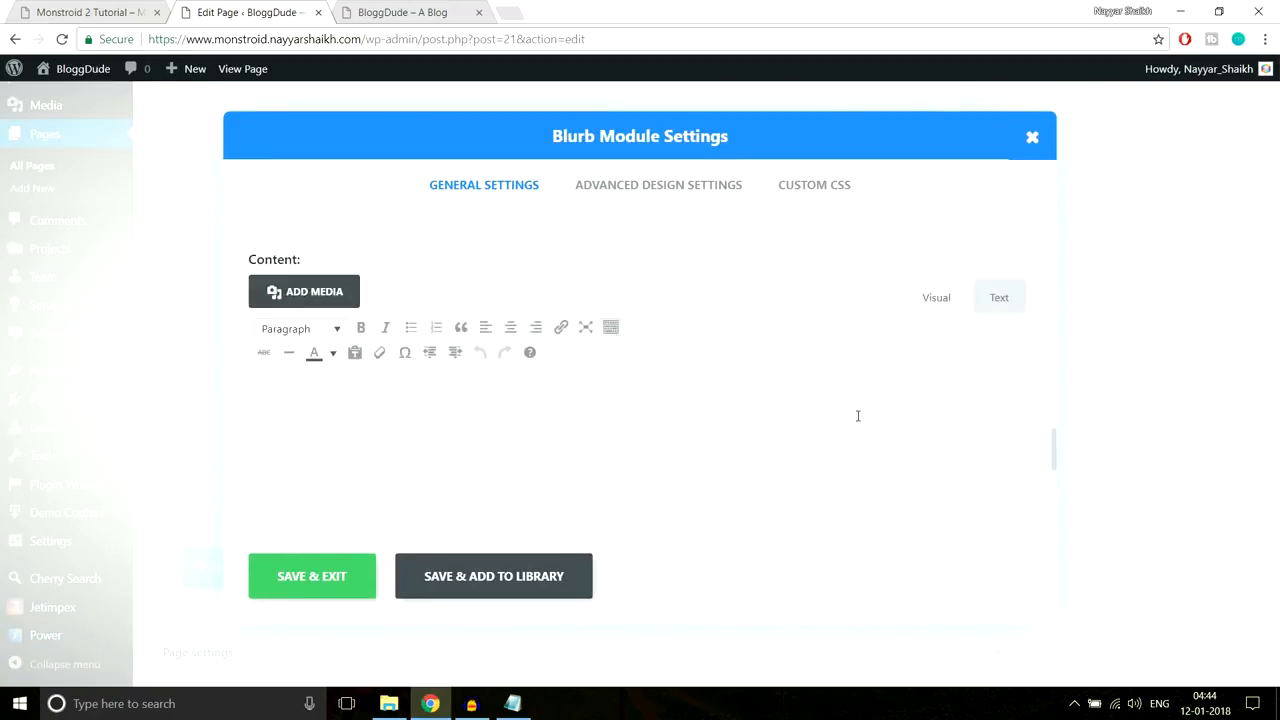
pyautogui.scroll(1, 857, 418)
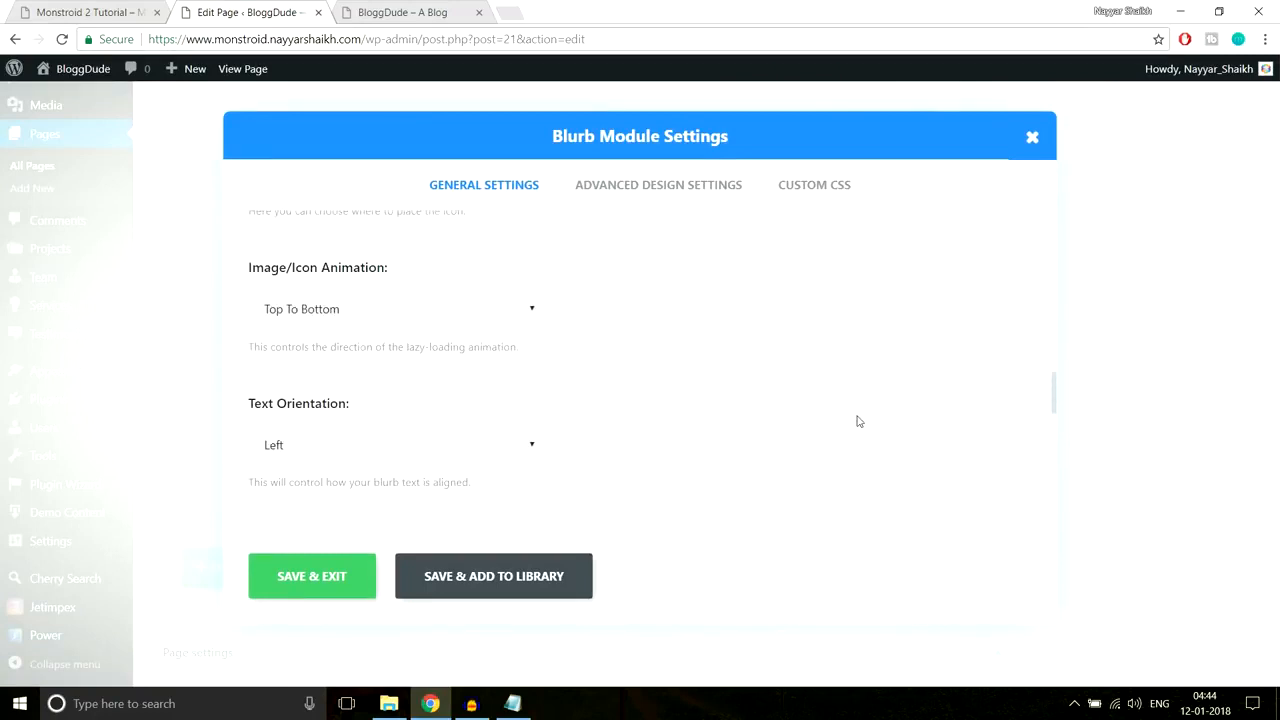
# Step: Set the blurb's custom bottom padding to 5px, save, and update the Homepage
pyautogui.click(680, 192)
pyautogui.scroll(-7, 961, 347)
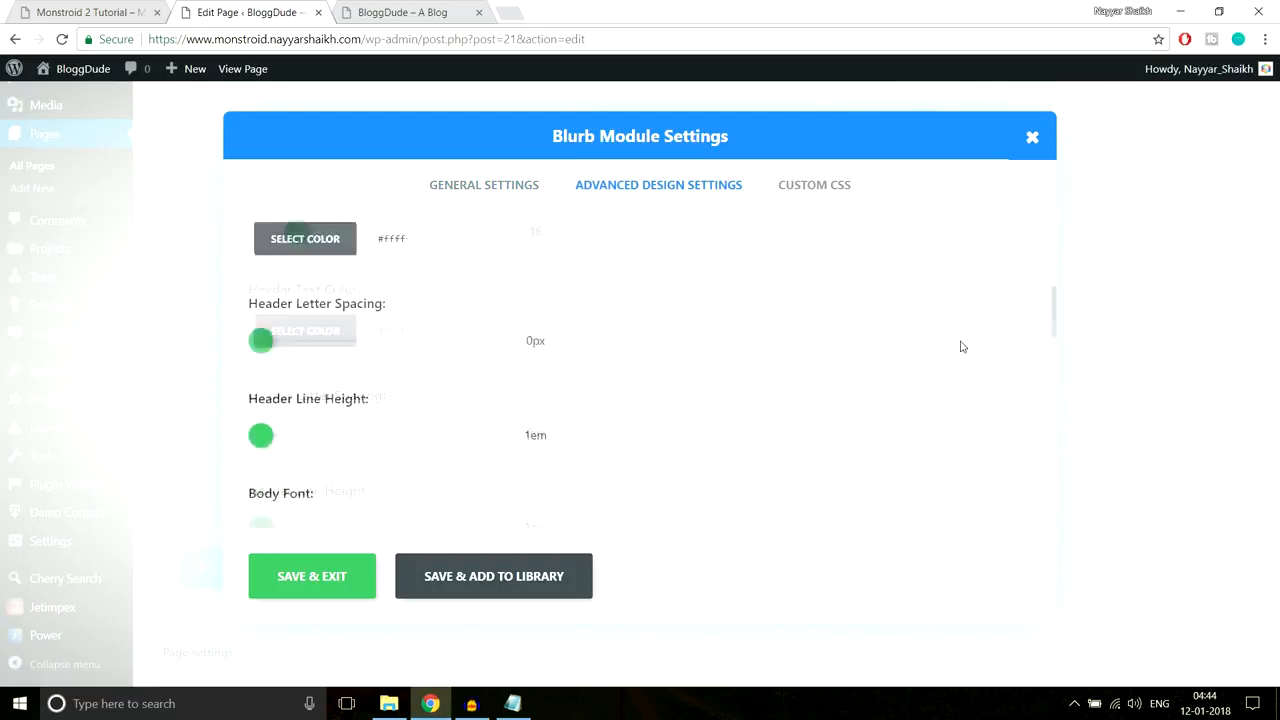
pyautogui.scroll(-6, 961, 347)
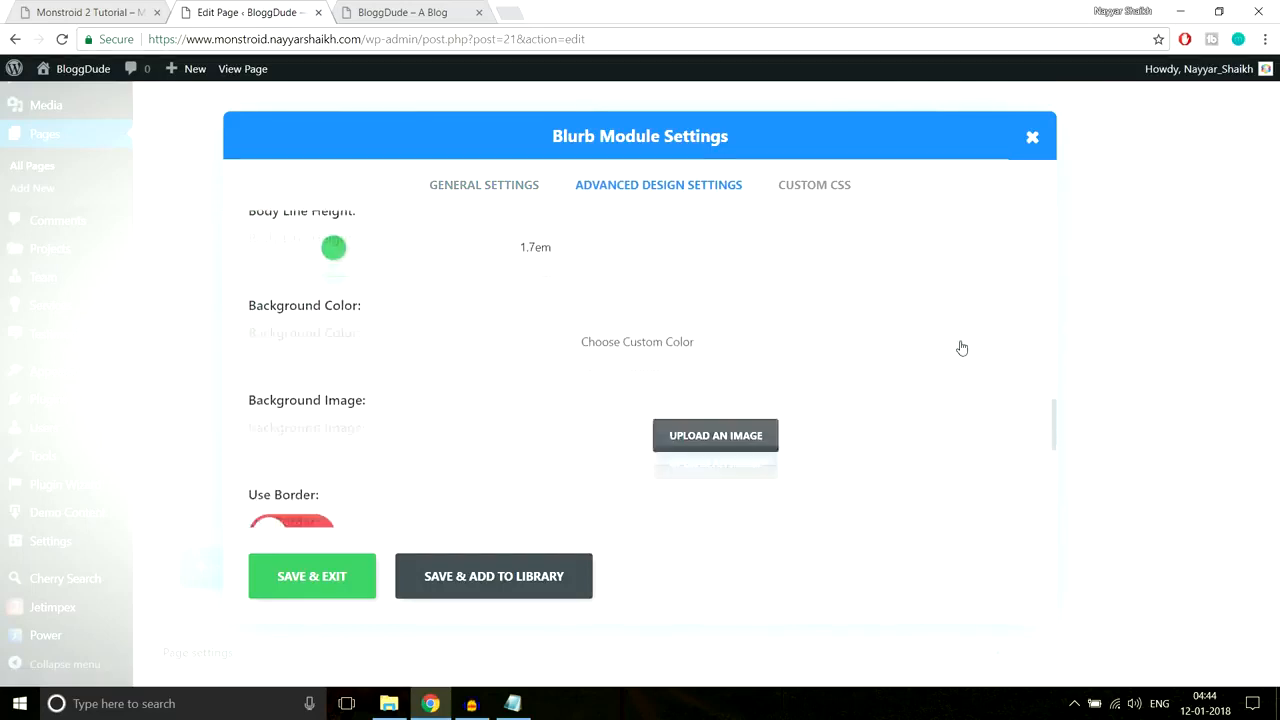
pyautogui.scroll(4, 961, 347)
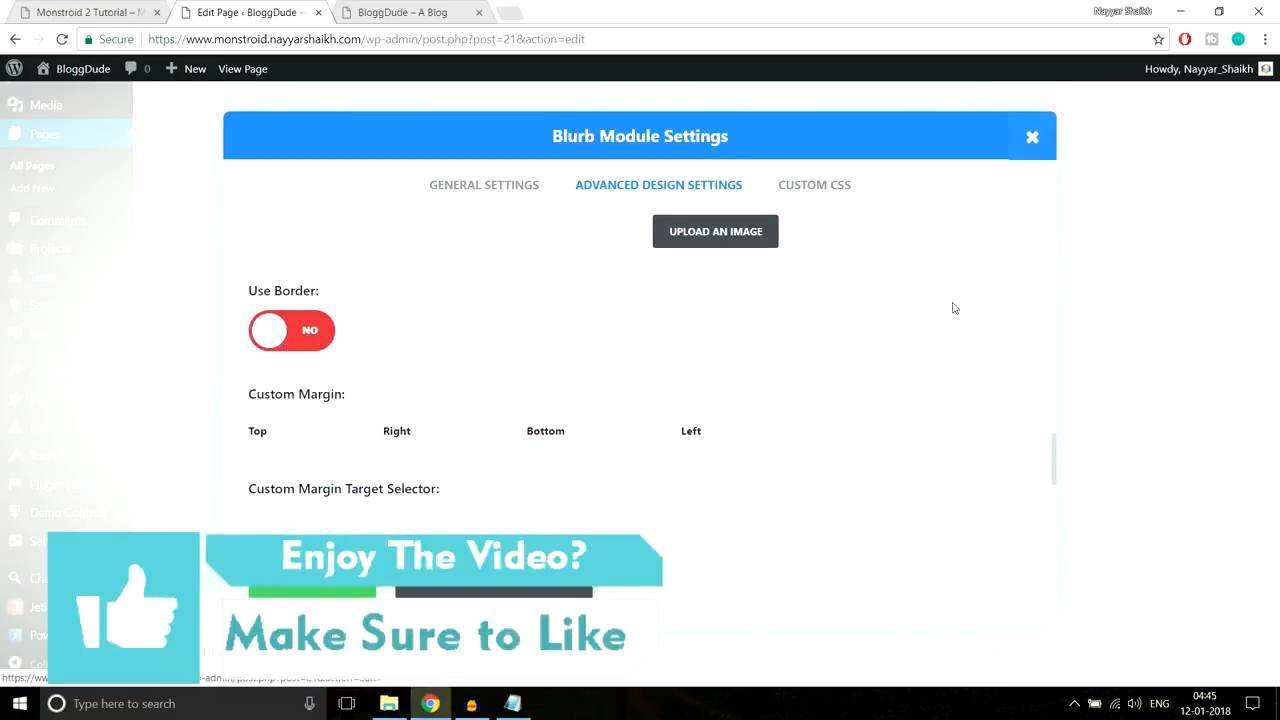
pyautogui.scroll(-3, 953, 308)
pyautogui.scroll(2, 953, 308)
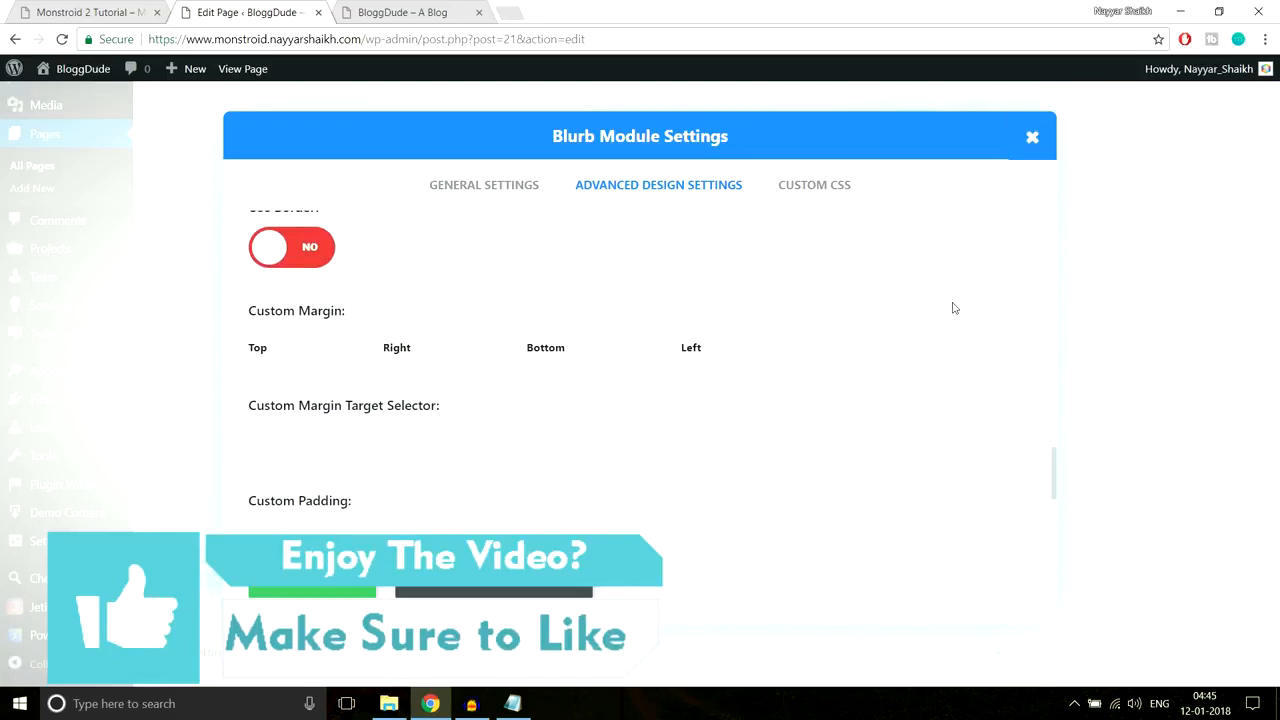
pyautogui.scroll(-2, 953, 308)
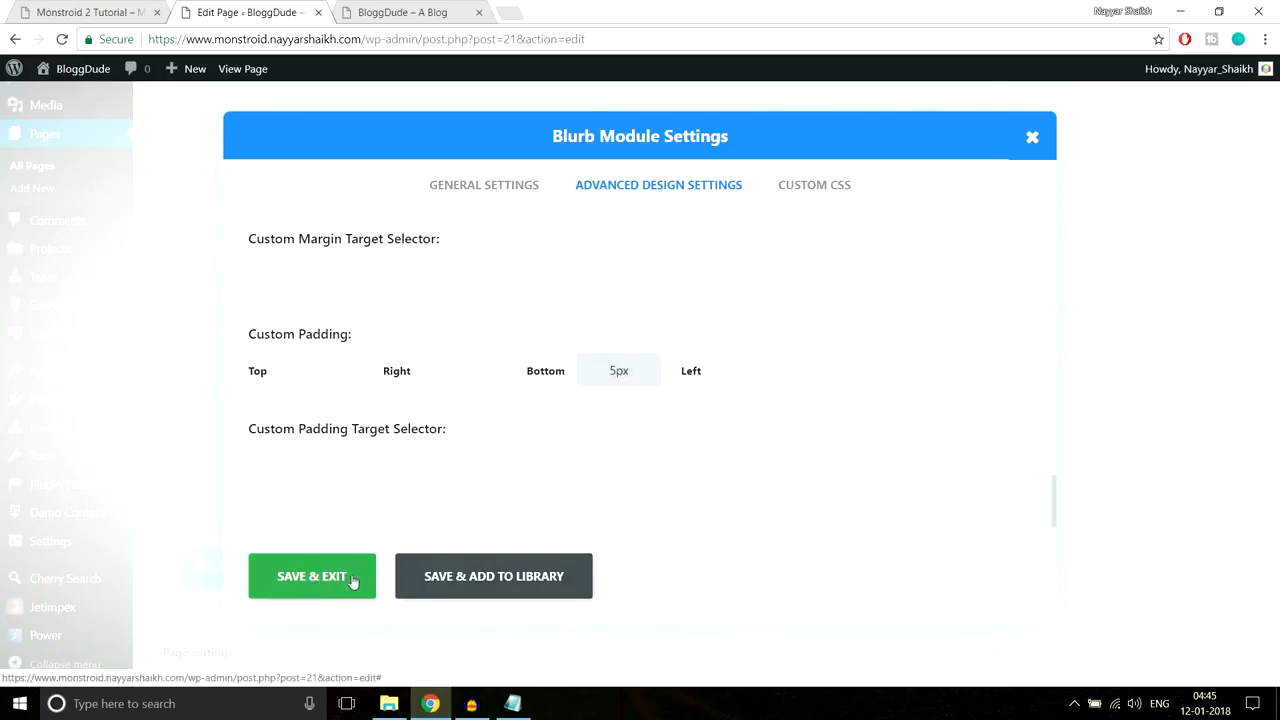
pyautogui.click(303, 591)
pyautogui.scroll(18, 1100, 440)
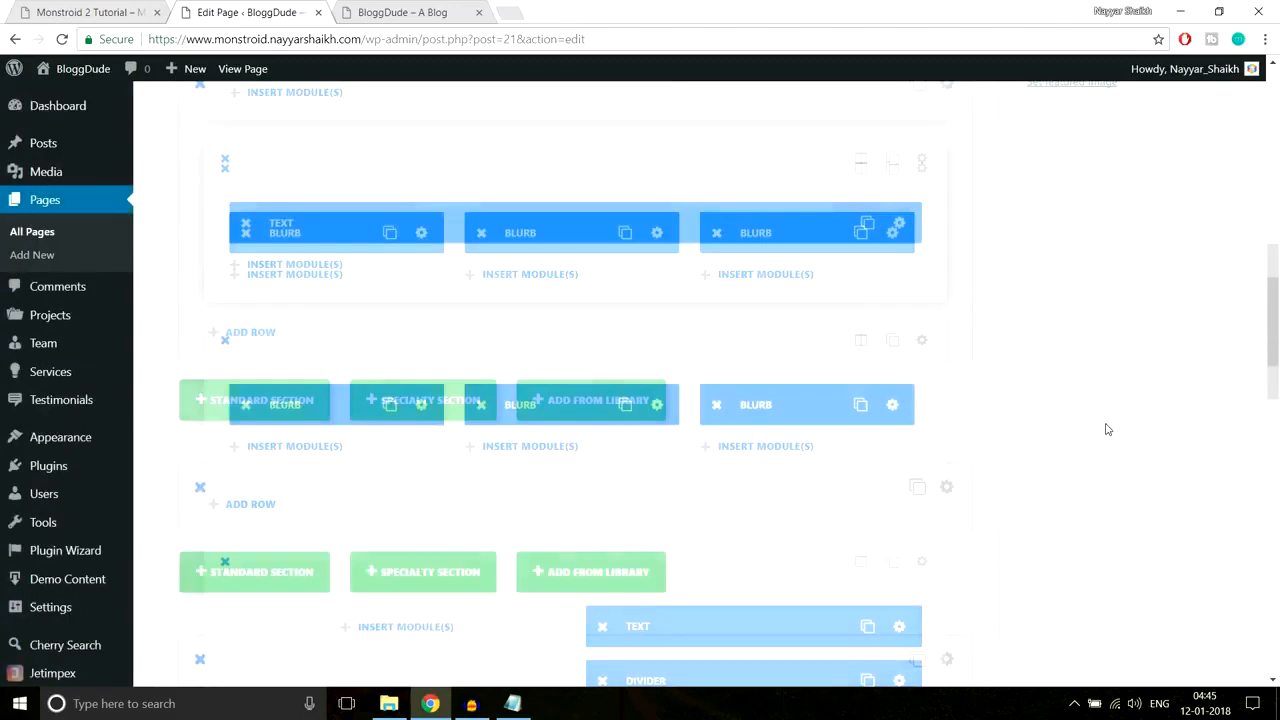
pyautogui.click(1212, 385)
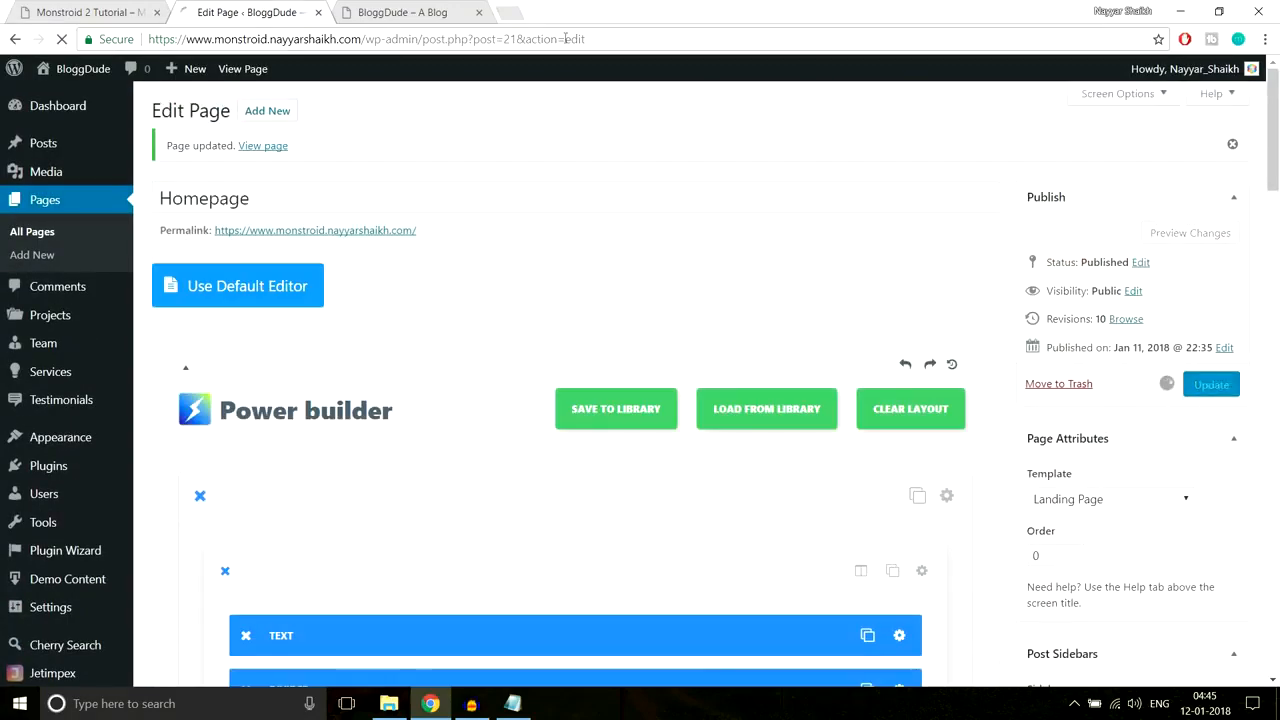
# Step: Reload the live BloggDude homepage to check the list spacing, then return to the editor
pyautogui.click(385, 13)
pyautogui.click(405, 38)
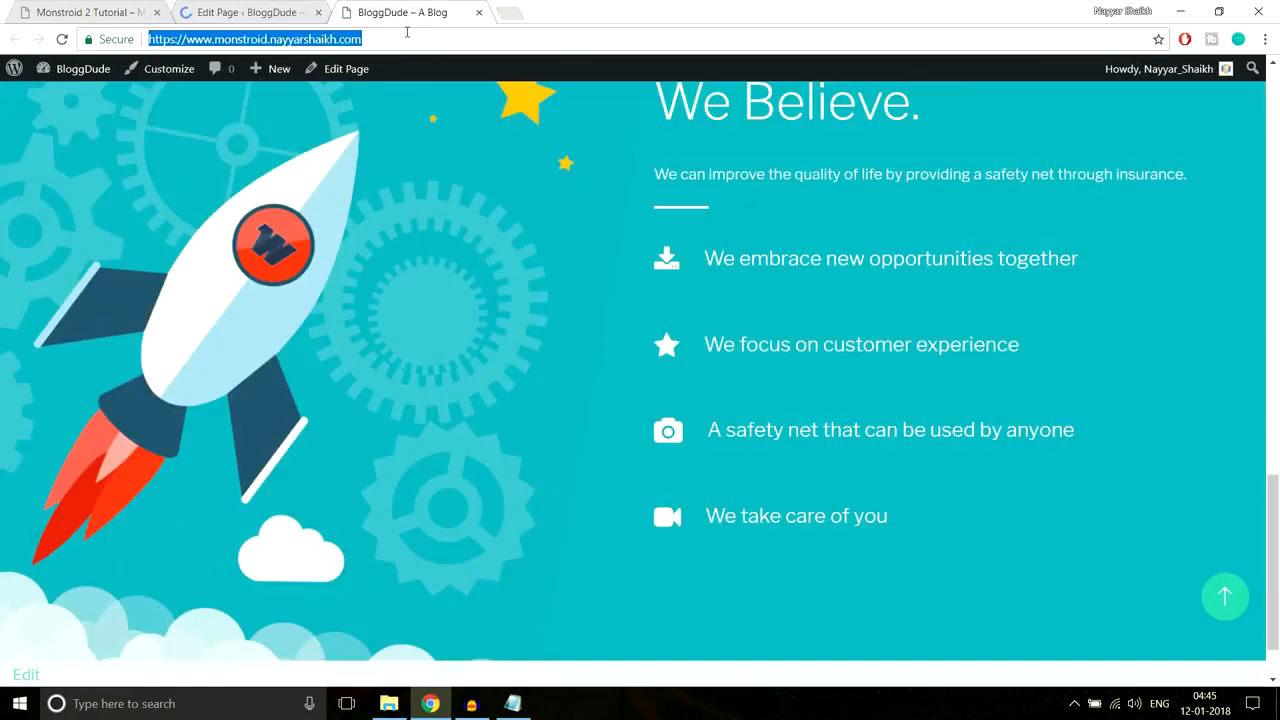
pyautogui.press('Return')
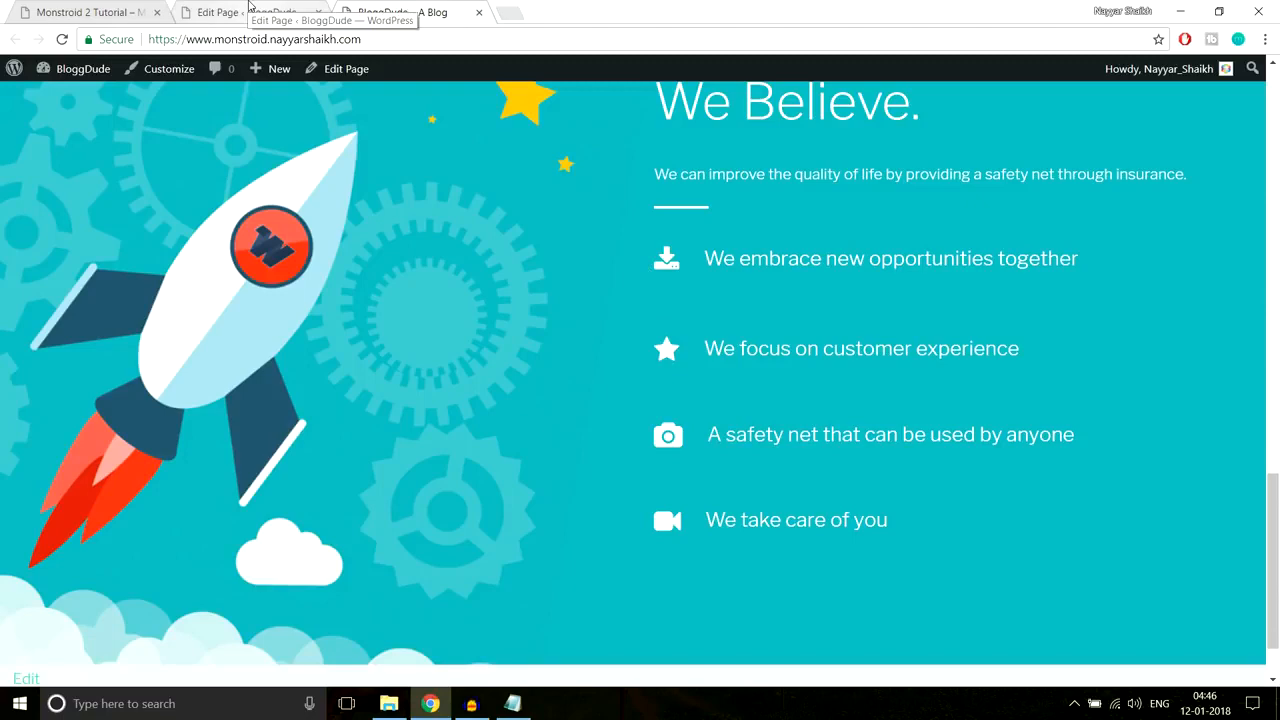
pyautogui.click(249, 8)
# Step: Give the 'We embrace new opportunities together' blurb a 5px bottom margin and update the Homepage
pyautogui.scroll(-15, 872, 360)
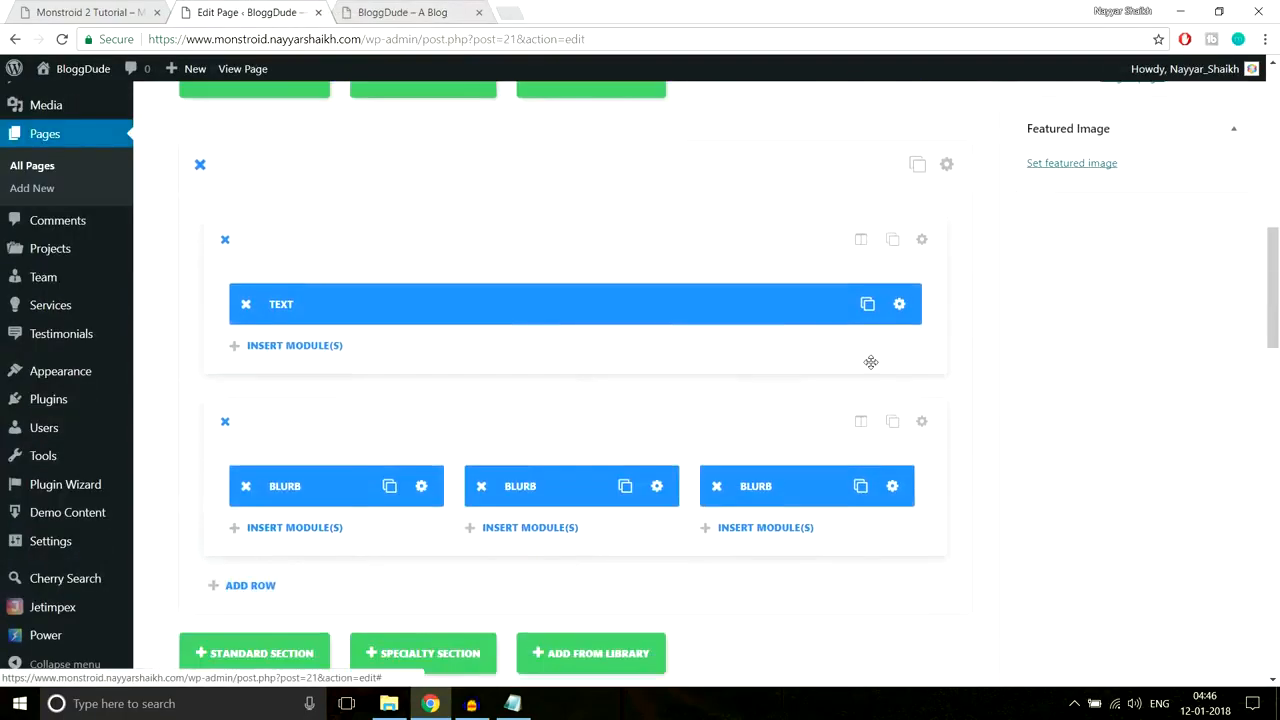
pyautogui.scroll(-2, 878, 360)
pyautogui.scroll(2, 880, 360)
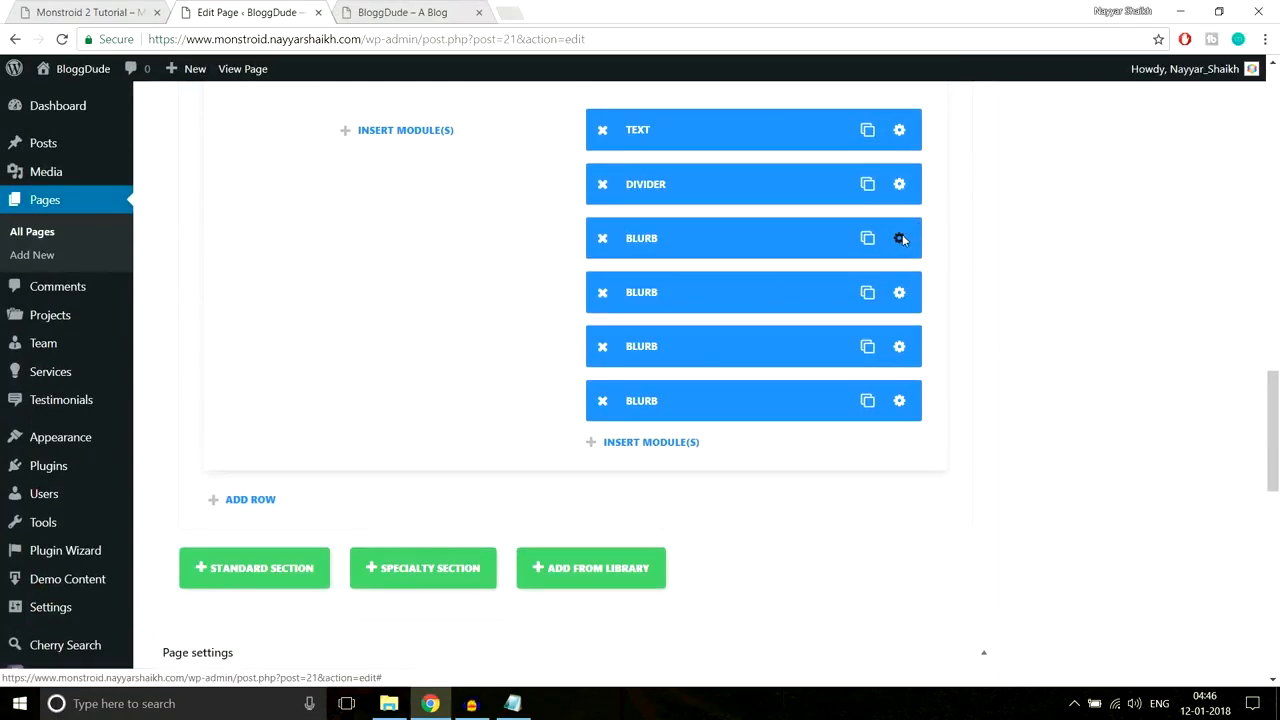
pyautogui.click(900, 238)
pyautogui.click(735, 200)
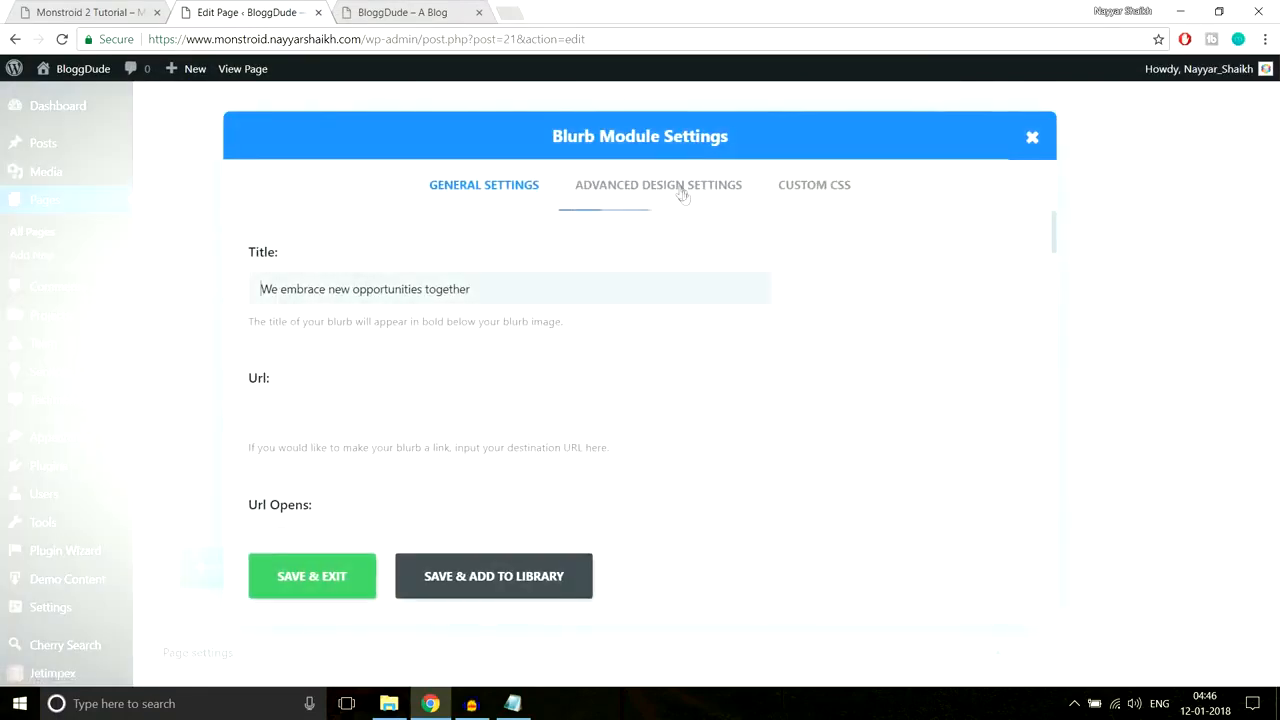
pyautogui.scroll(-15, 906, 323)
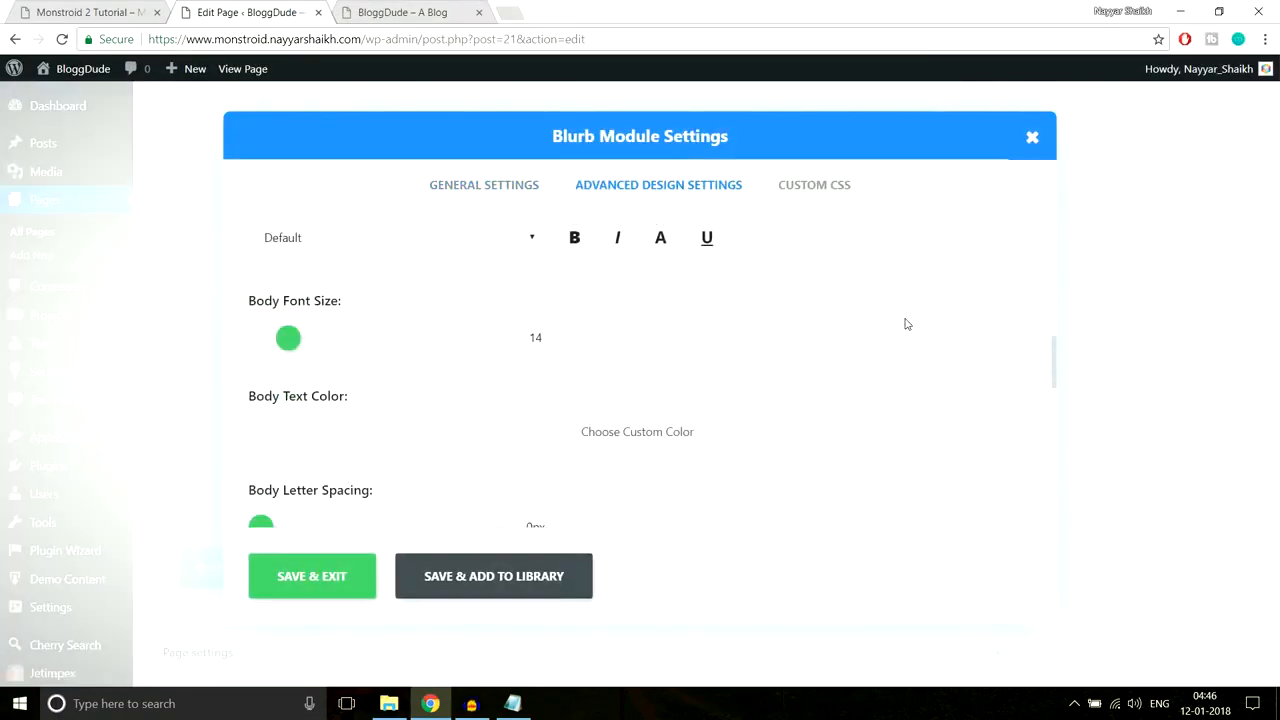
pyautogui.scroll(-10, 906, 323)
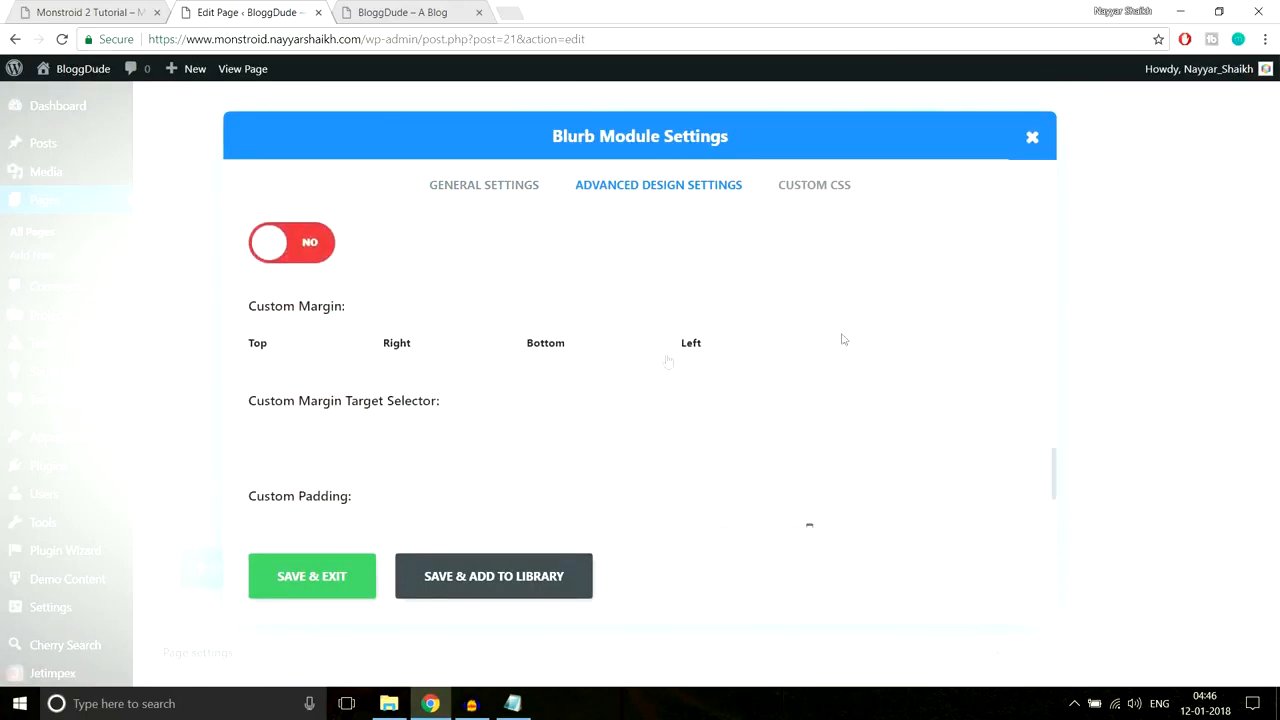
pyautogui.moveTo(249, 317); pyautogui.dragTo(388, 310)
pyautogui.click(387, 310)
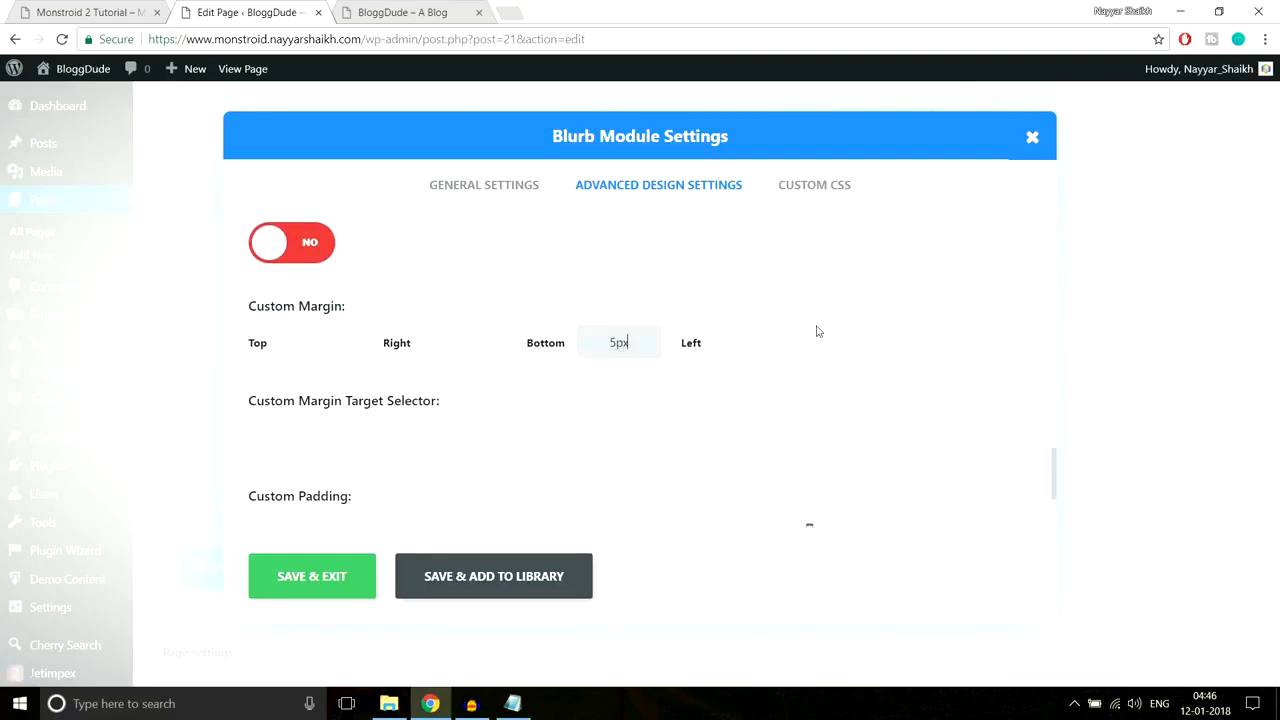
pyautogui.click(340, 576)
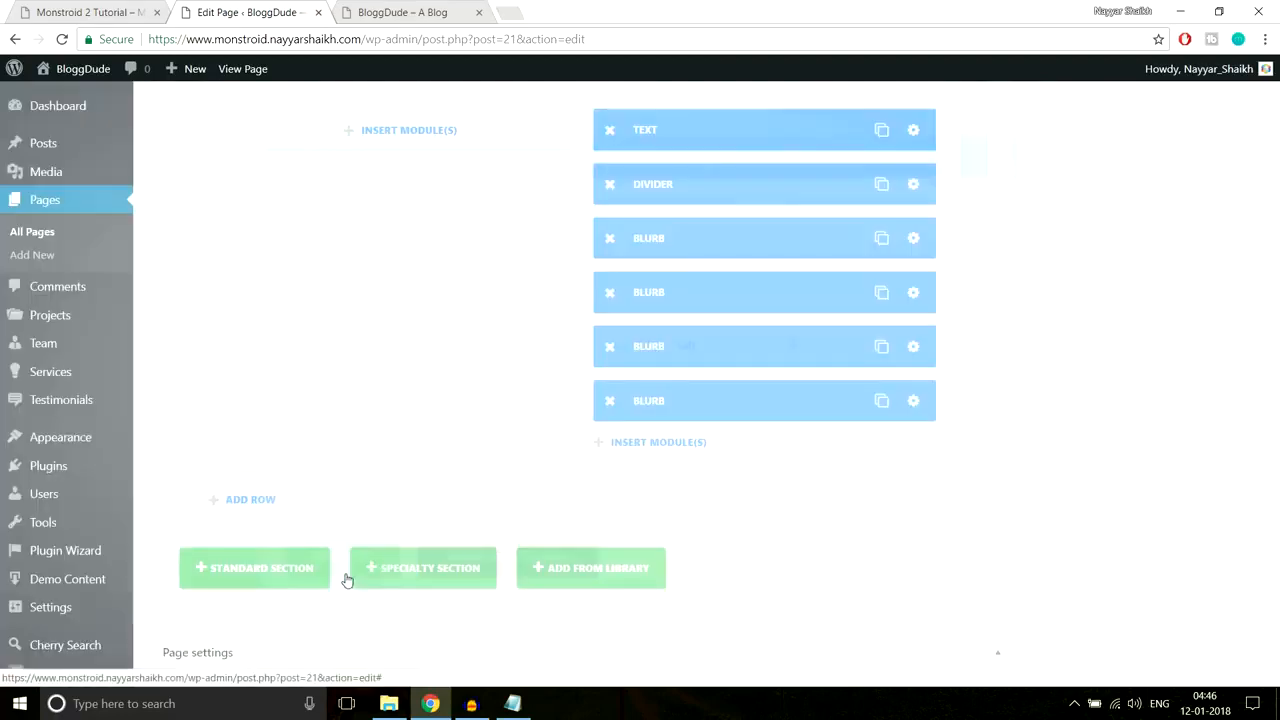
pyautogui.scroll(15, 1090, 470)
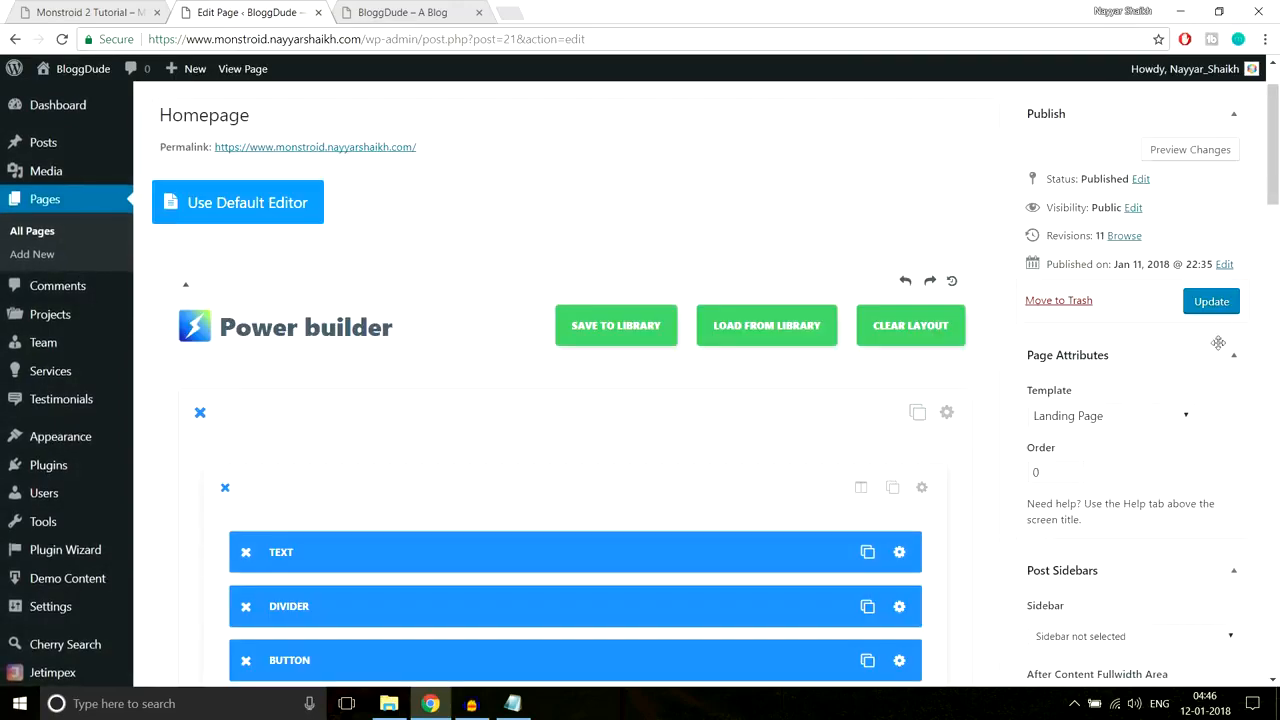
pyautogui.click(1220, 311)
# Step: Reload the live homepage and check the spacing of the first two feature lines
pyautogui.click(420, 12)
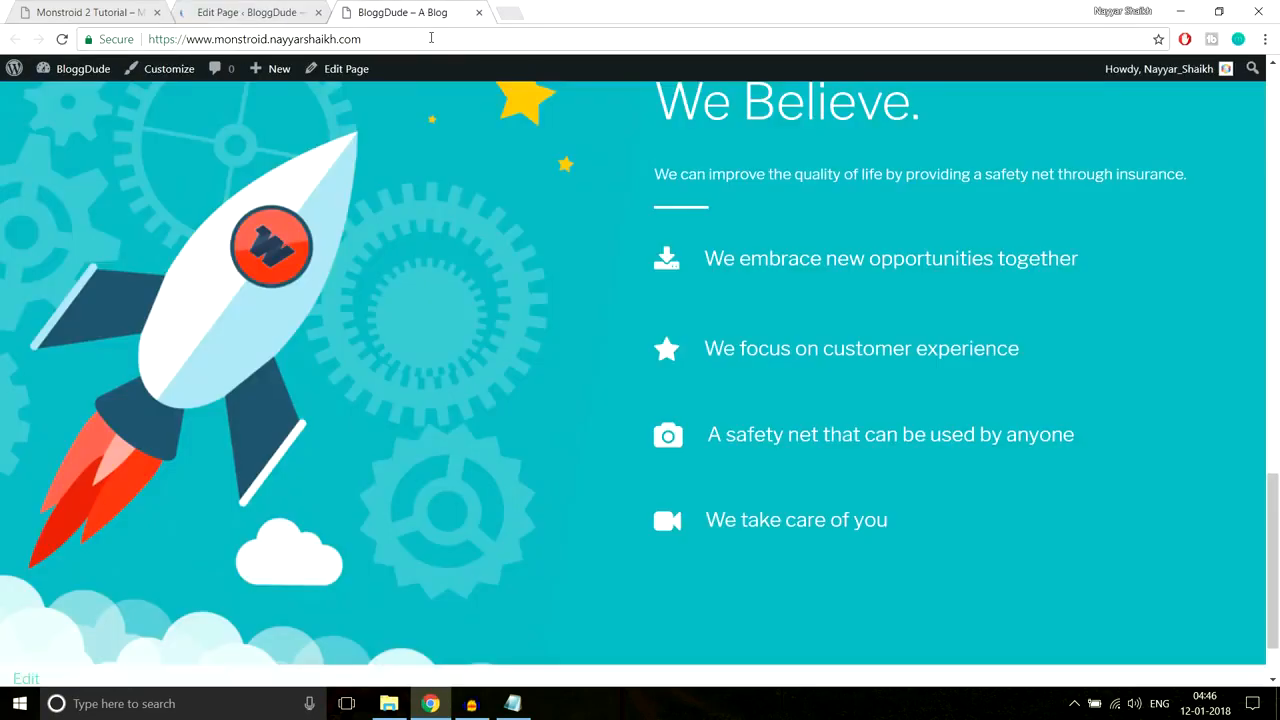
pyautogui.click(435, 31)
pyautogui.press('Return')
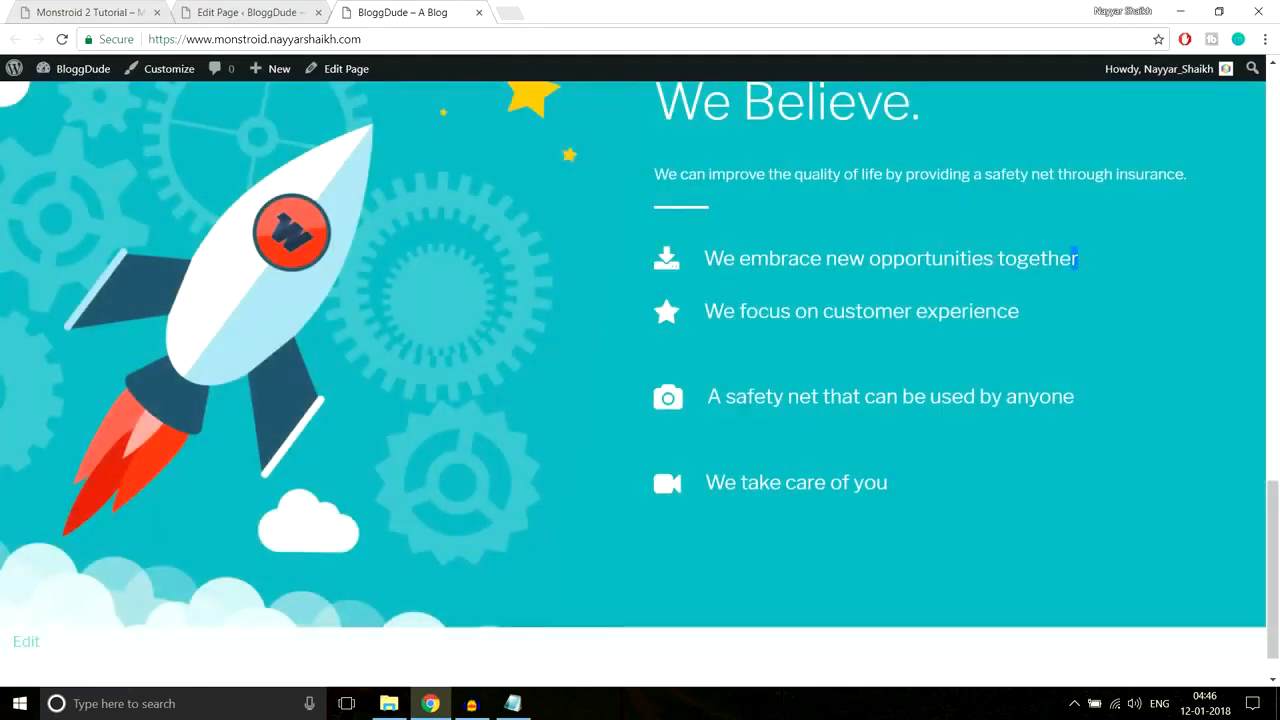
pyautogui.moveTo(1076, 259); pyautogui.dragTo(704, 258)
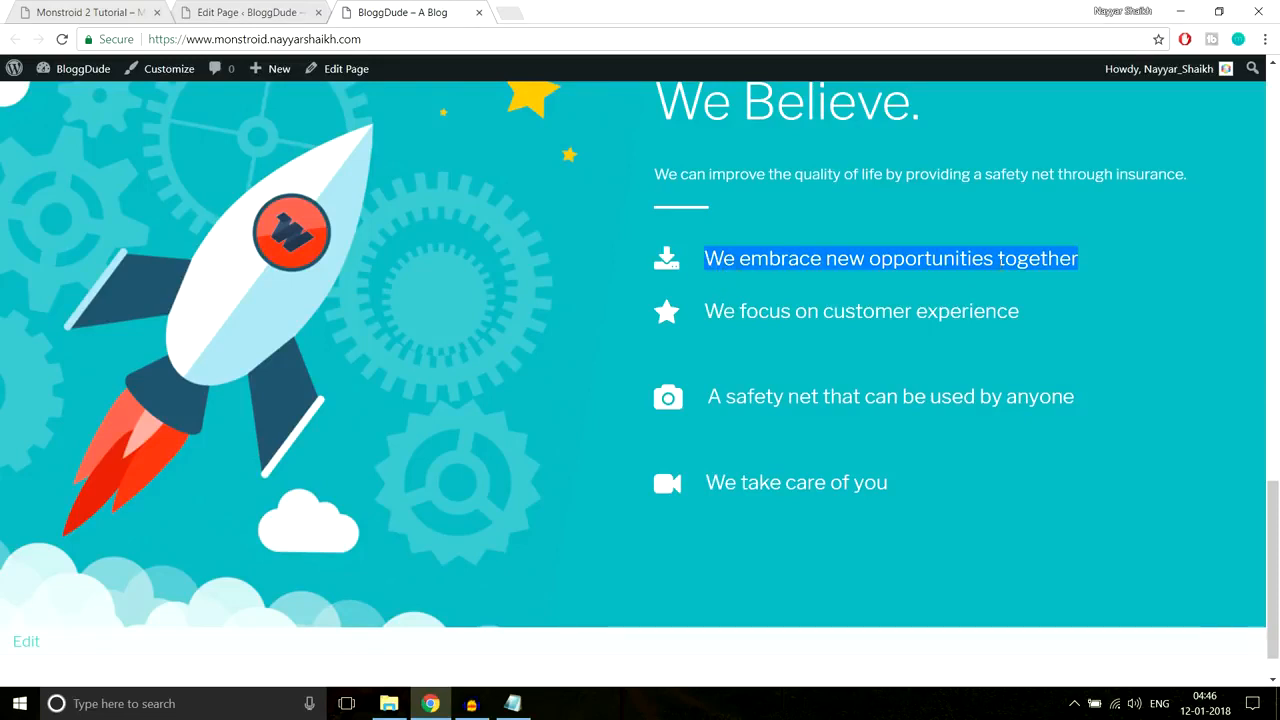
pyautogui.click(798, 296)
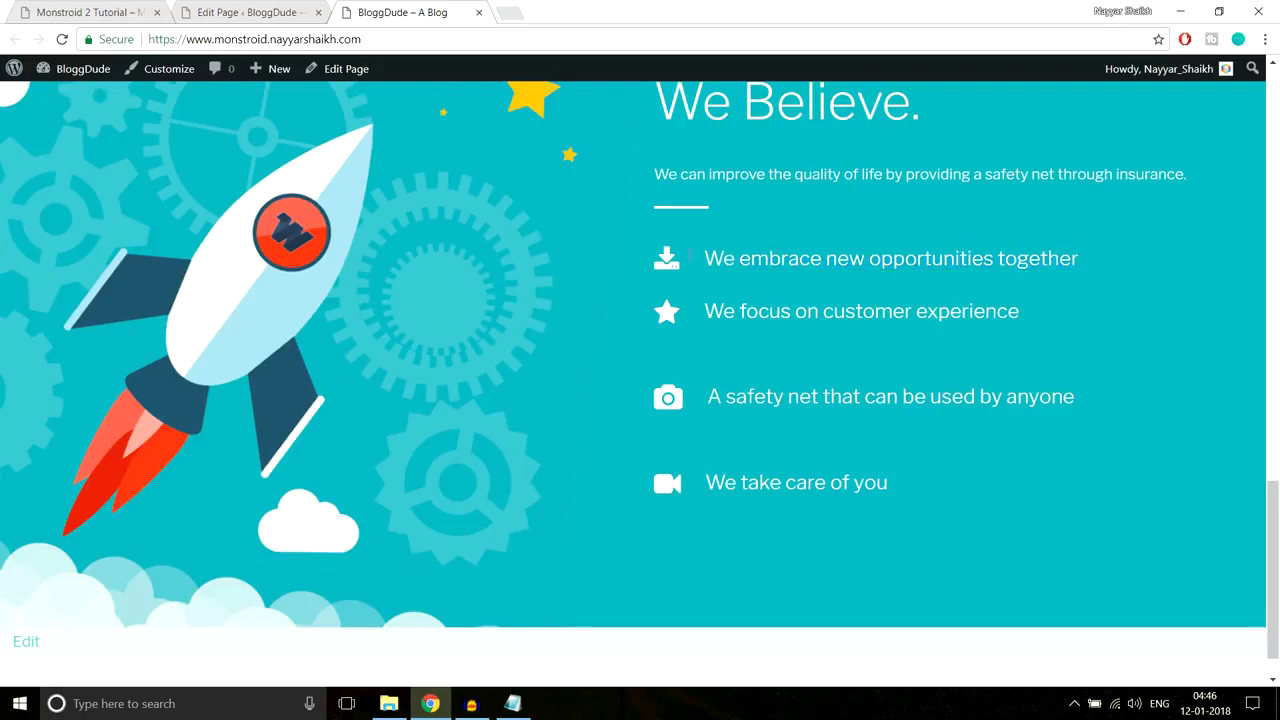
# Step: Return to the Power builder editor and scroll to the Blurb modules
pyautogui.click(245, 12)
pyautogui.scroll(-8, 953, 359)
pyautogui.scroll(-8, 953, 359)
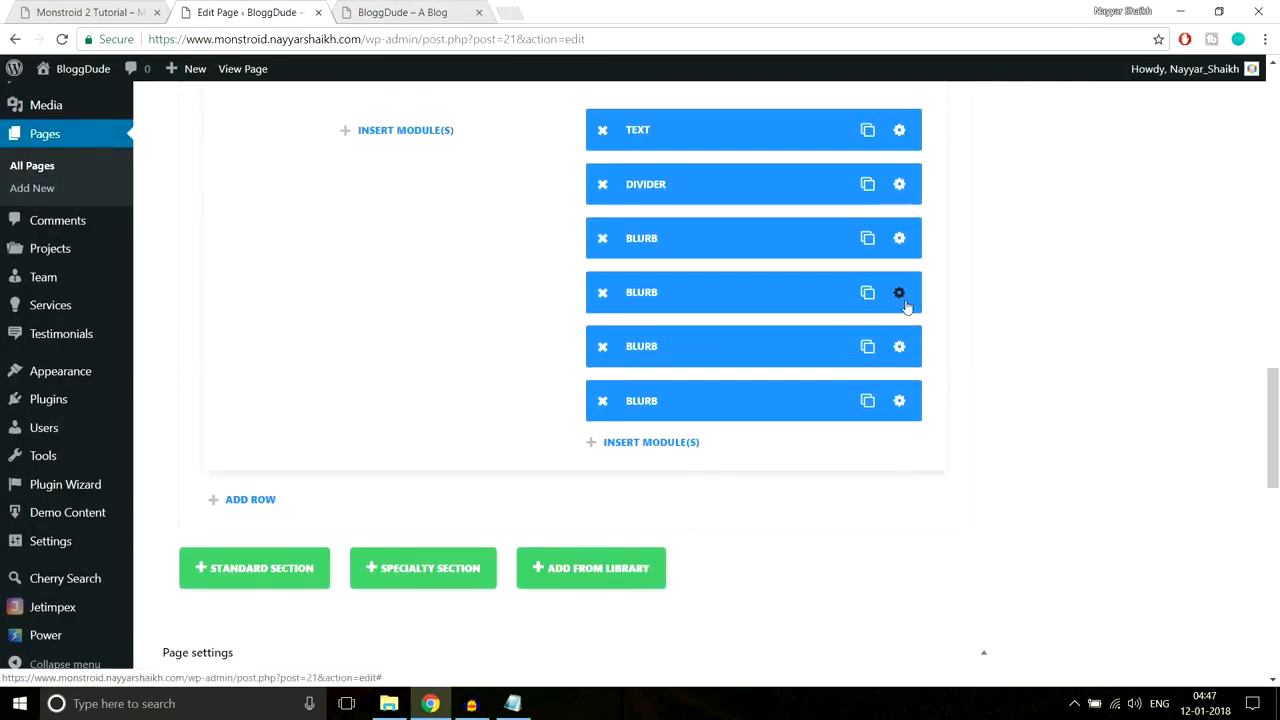
# Step: Give the second and third blurbs a 5px bottom margin in their spacing settings
pyautogui.click(633, 257)
pyautogui.click(648, 186)
pyautogui.scroll(-5, 830, 320)
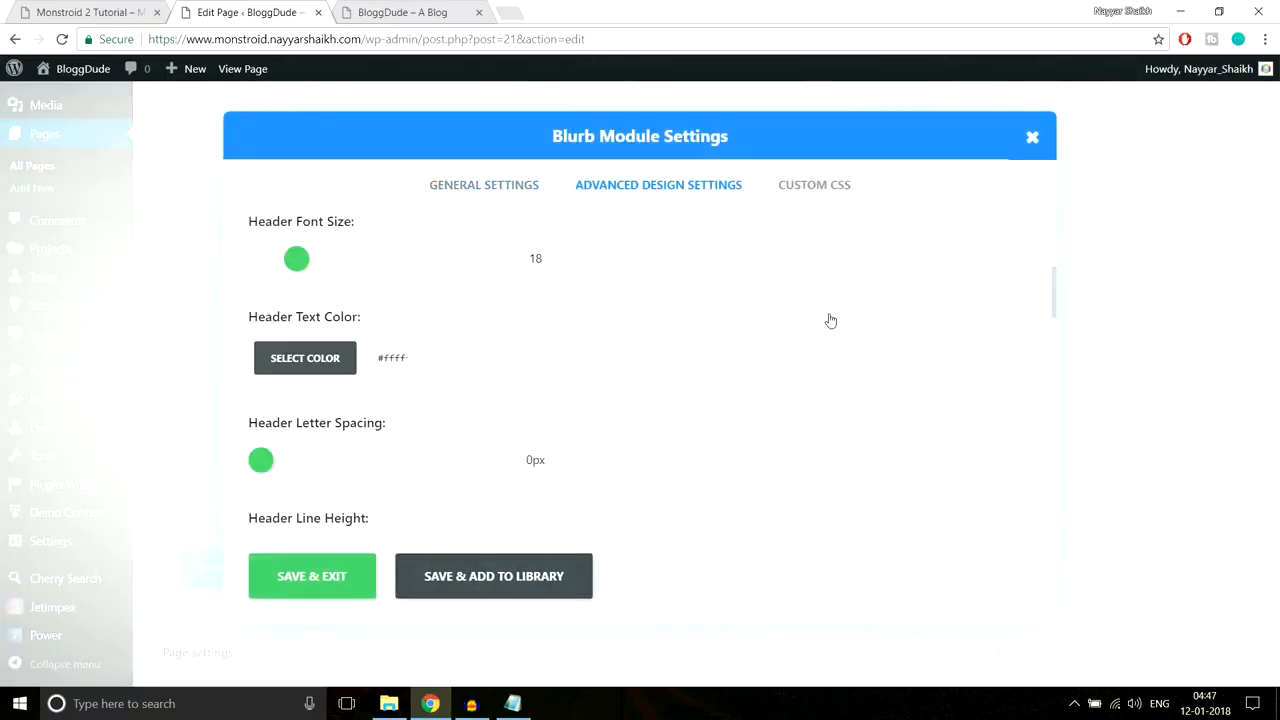
pyautogui.scroll(-10, 830, 320)
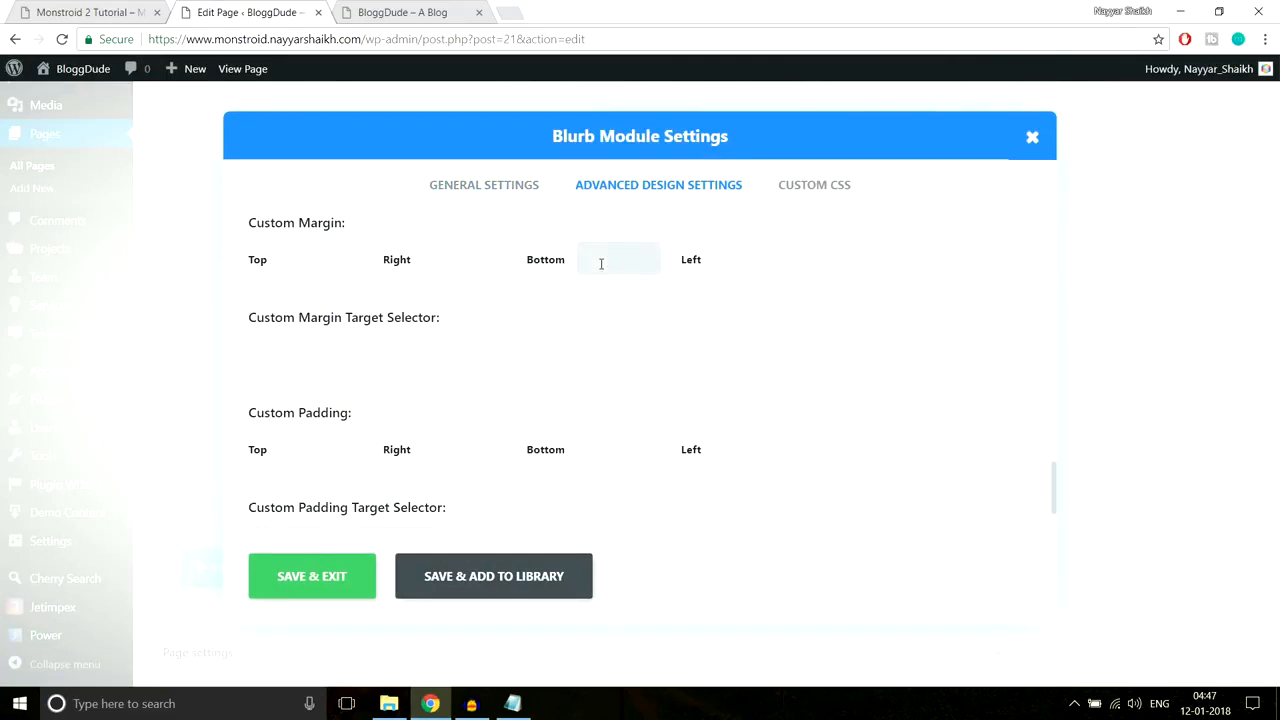
pyautogui.click(312, 576)
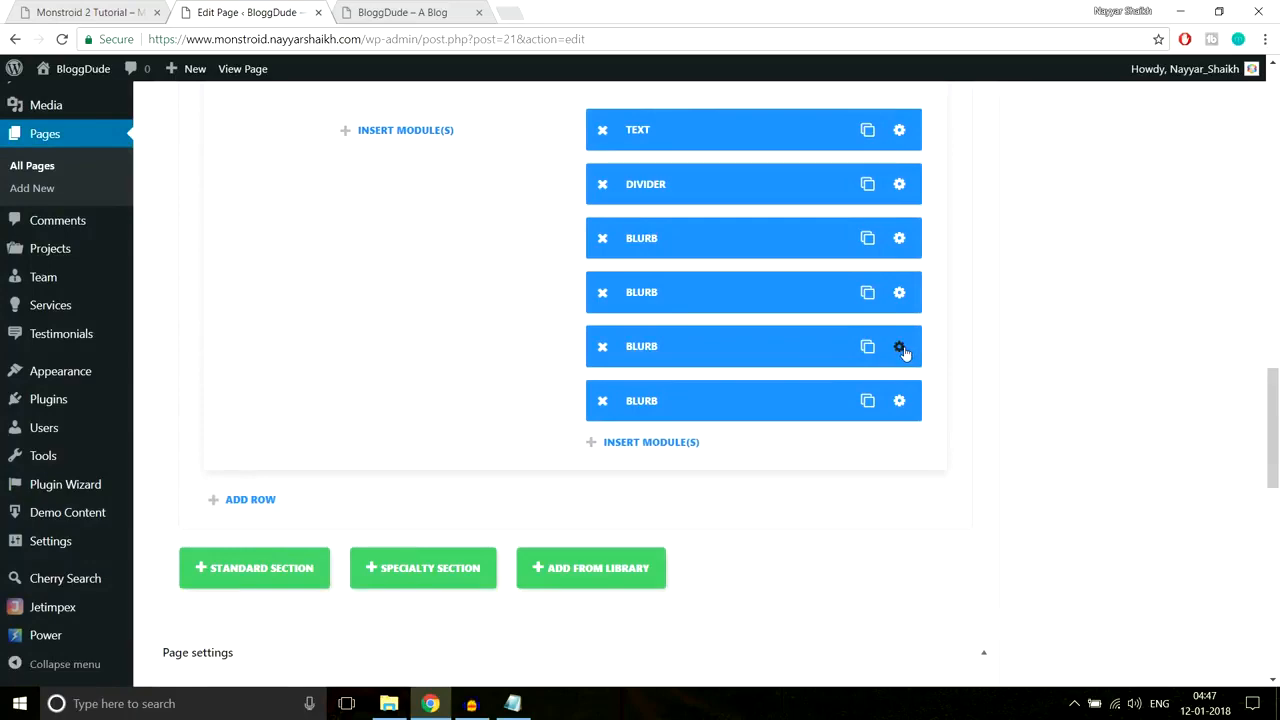
pyautogui.click(899, 347)
pyautogui.click(611, 184)
pyautogui.scroll(-15, 870, 329)
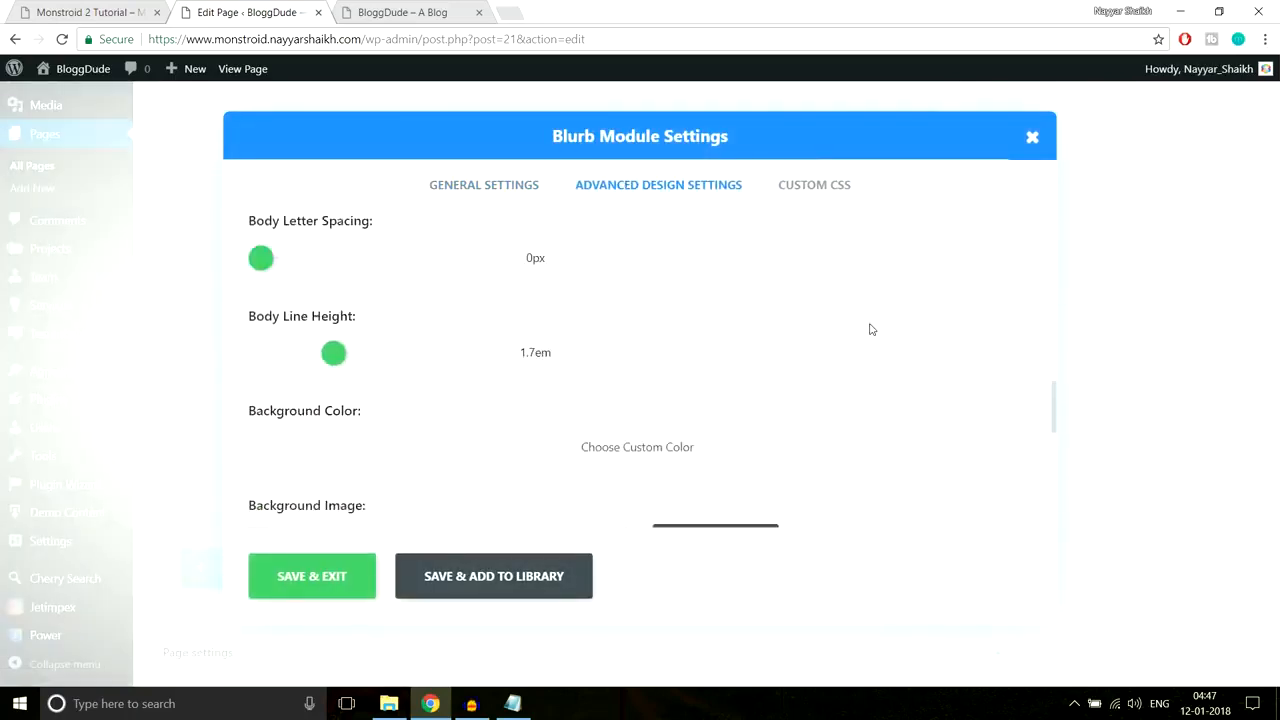
pyautogui.scroll(-1, 835, 337)
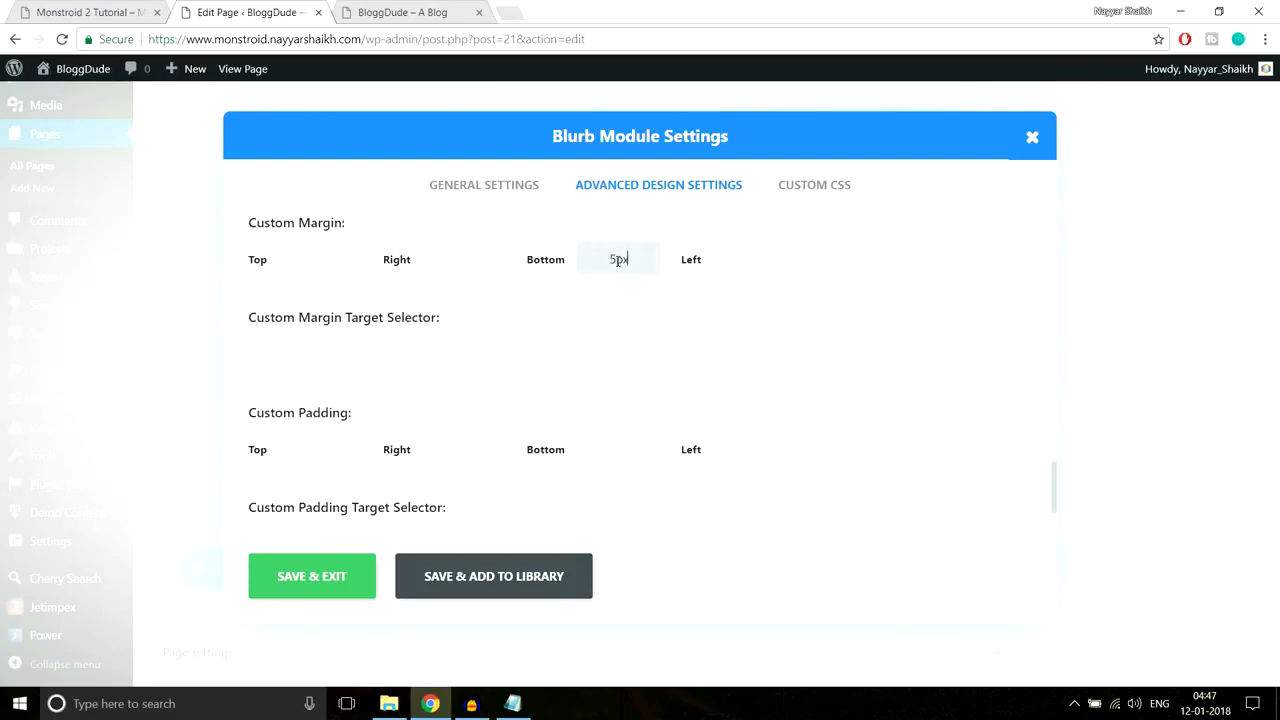
pyautogui.click(317, 586)
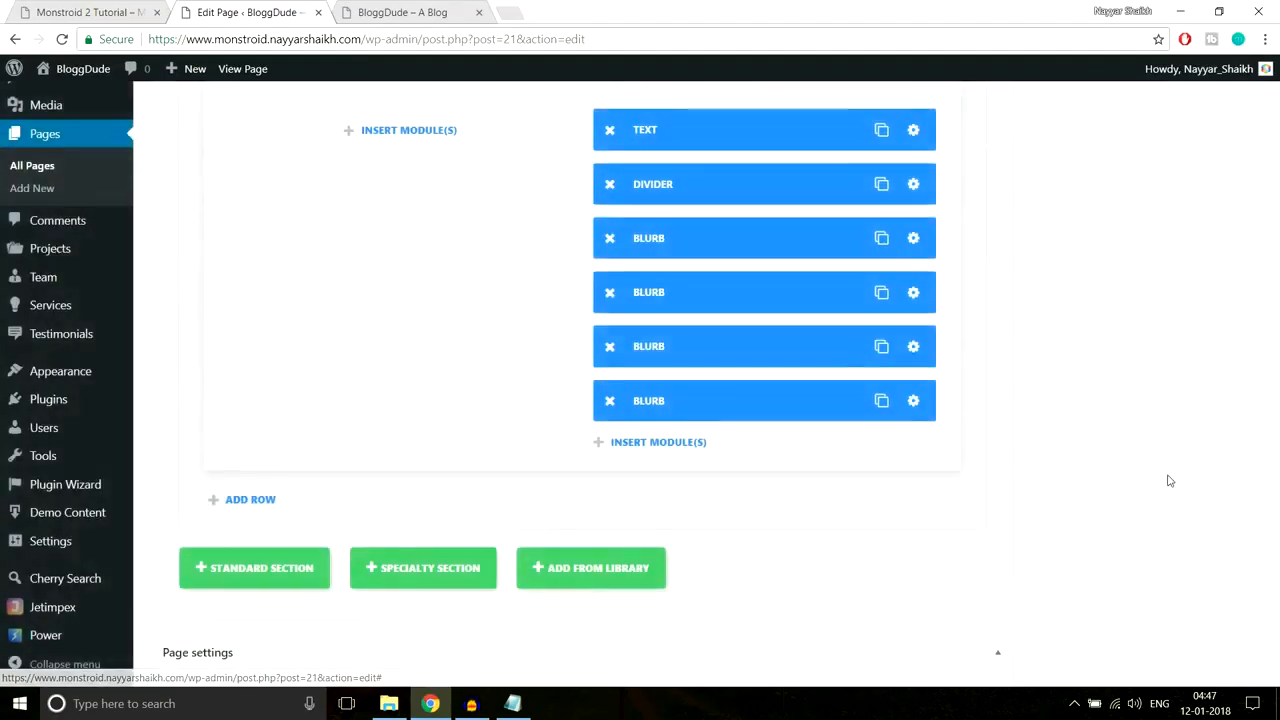
# Step: Update the page and reload the live BloggDude site to see the changes
pyautogui.scroll(5, 1168, 480)
pyautogui.scroll(5, 1168, 480)
pyautogui.click(1211, 218)
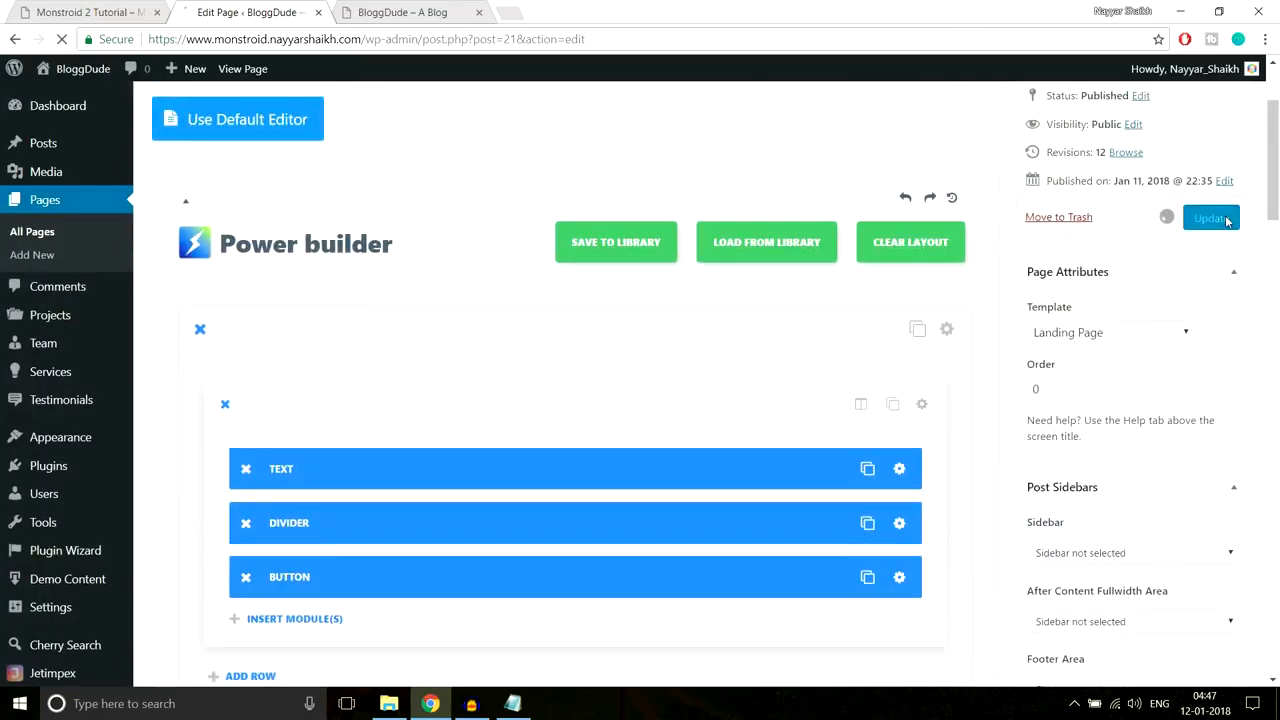
pyautogui.click(430, 11)
pyautogui.click(428, 42)
pyautogui.press('Return')
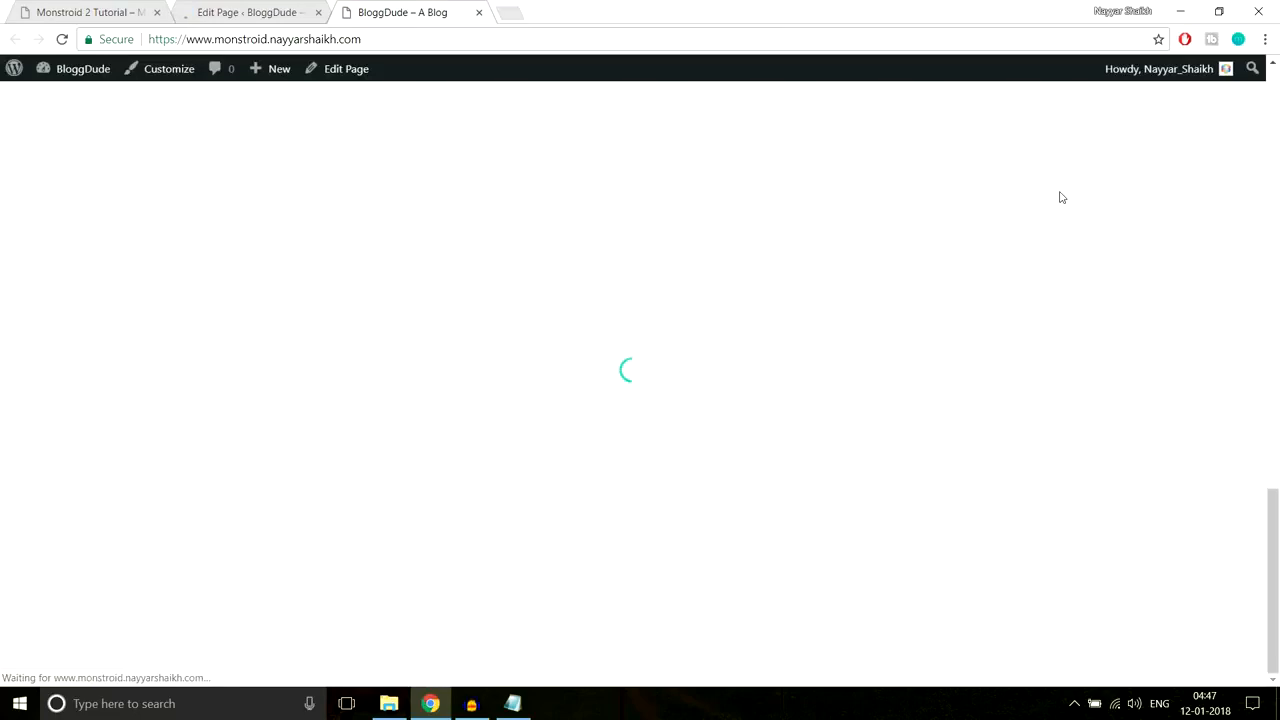
# Step: Scroll through the reloaded live BloggDude site to check the changes
pyautogui.scroll(2, 1000, 367)
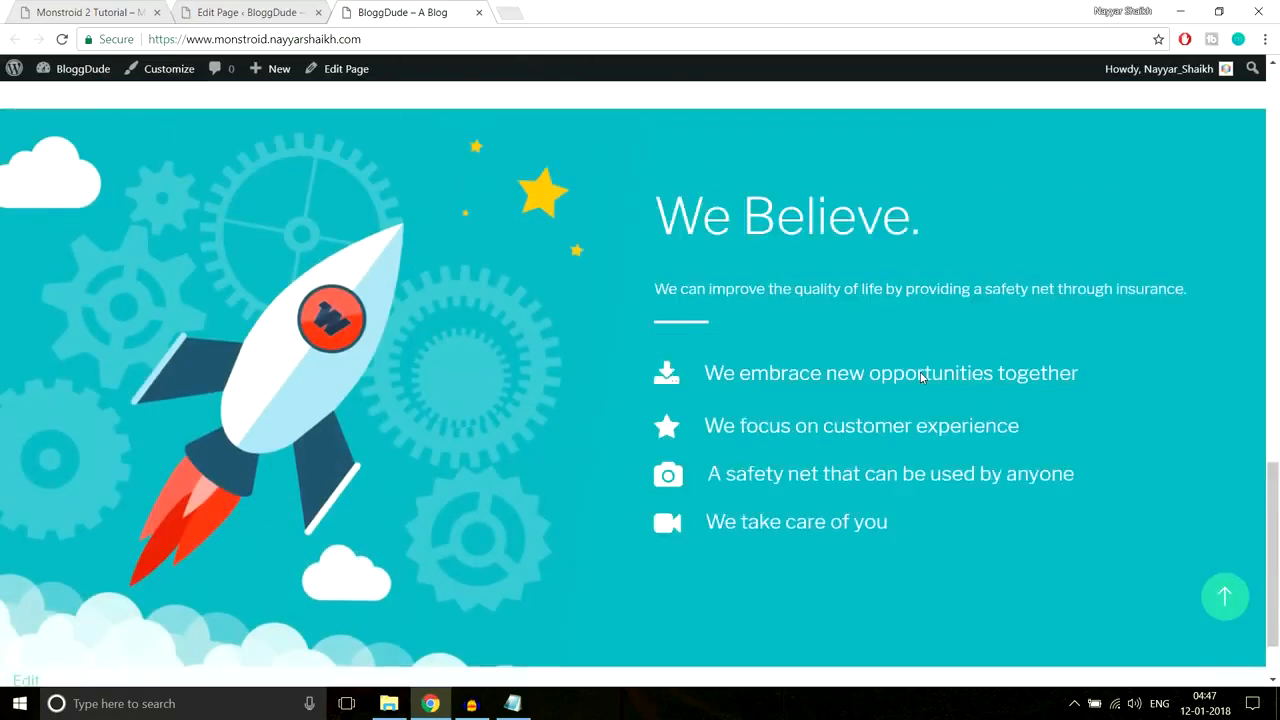
pyautogui.scroll(-2, 1025, 362)
pyautogui.scroll(1, 1025, 362)
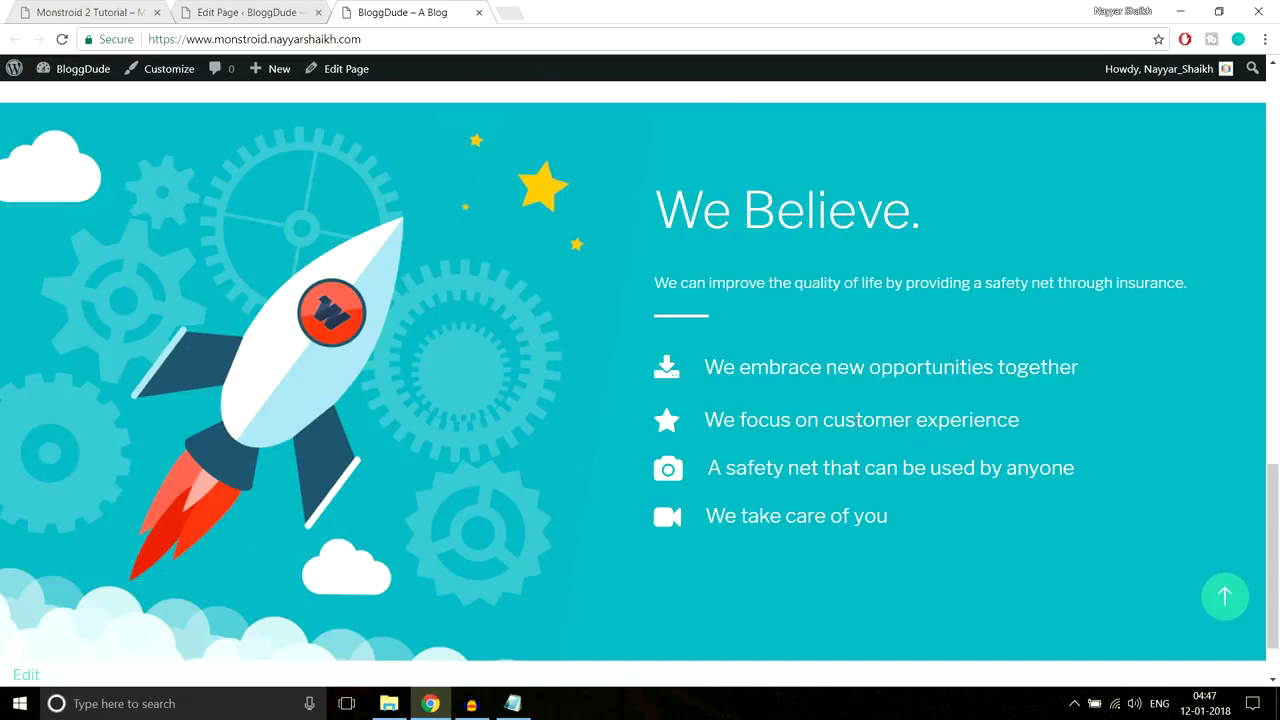
pyautogui.scroll(10, 703, 375)
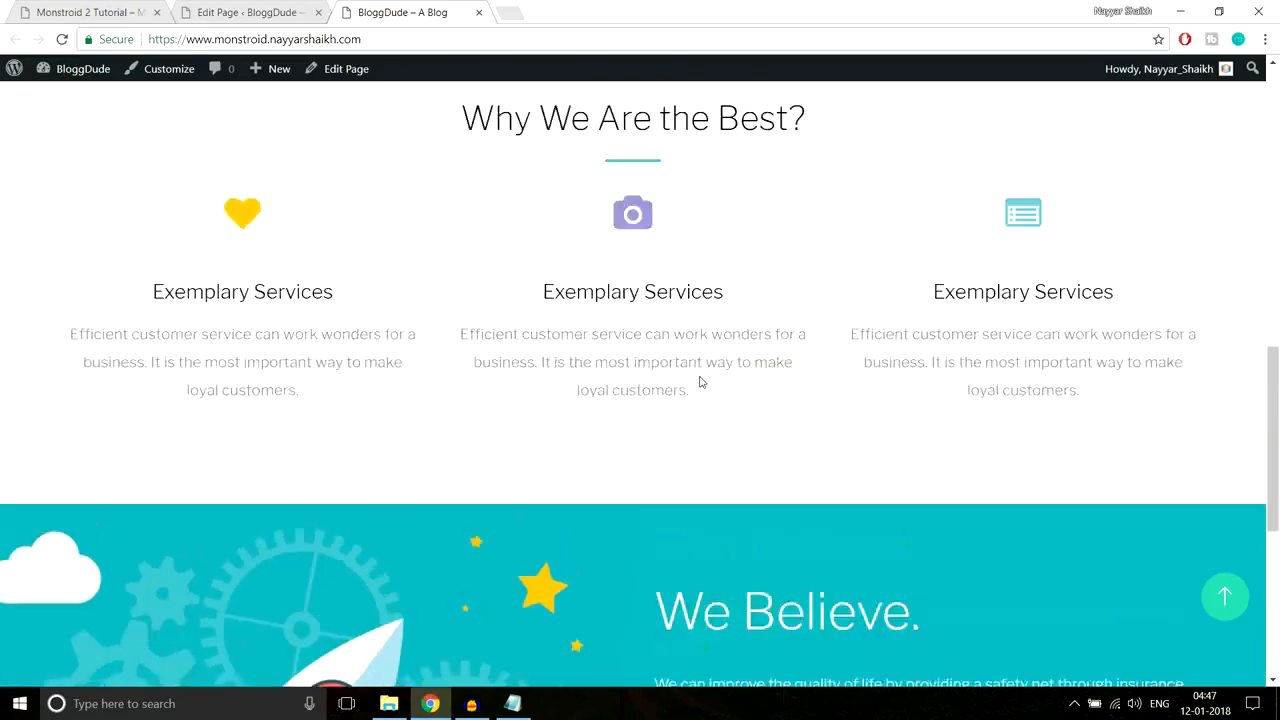
pyautogui.scroll(1, 1050, 337)
pyautogui.scroll(-4, 1050, 337)
pyautogui.scroll(-8, 1051, 340)
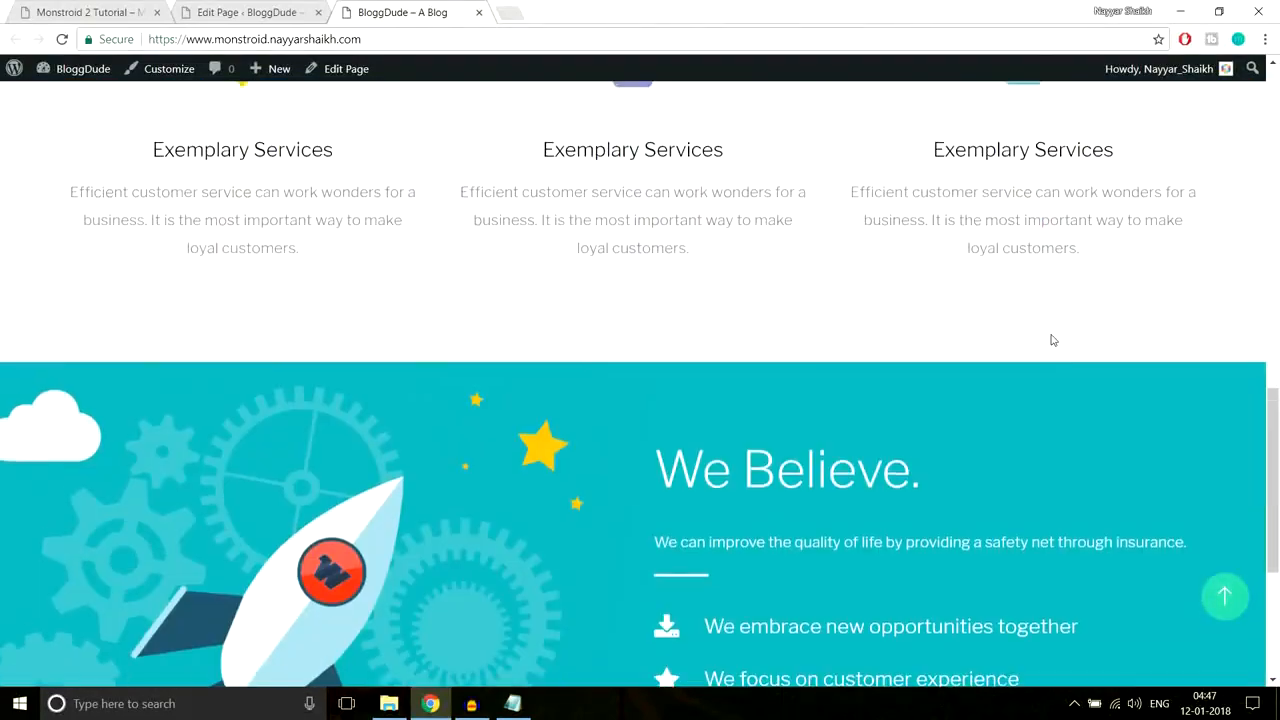
# Step: Review the Monstroid demo's woman section, then return to the page editor
pyautogui.hotkey('ctrl', '1')
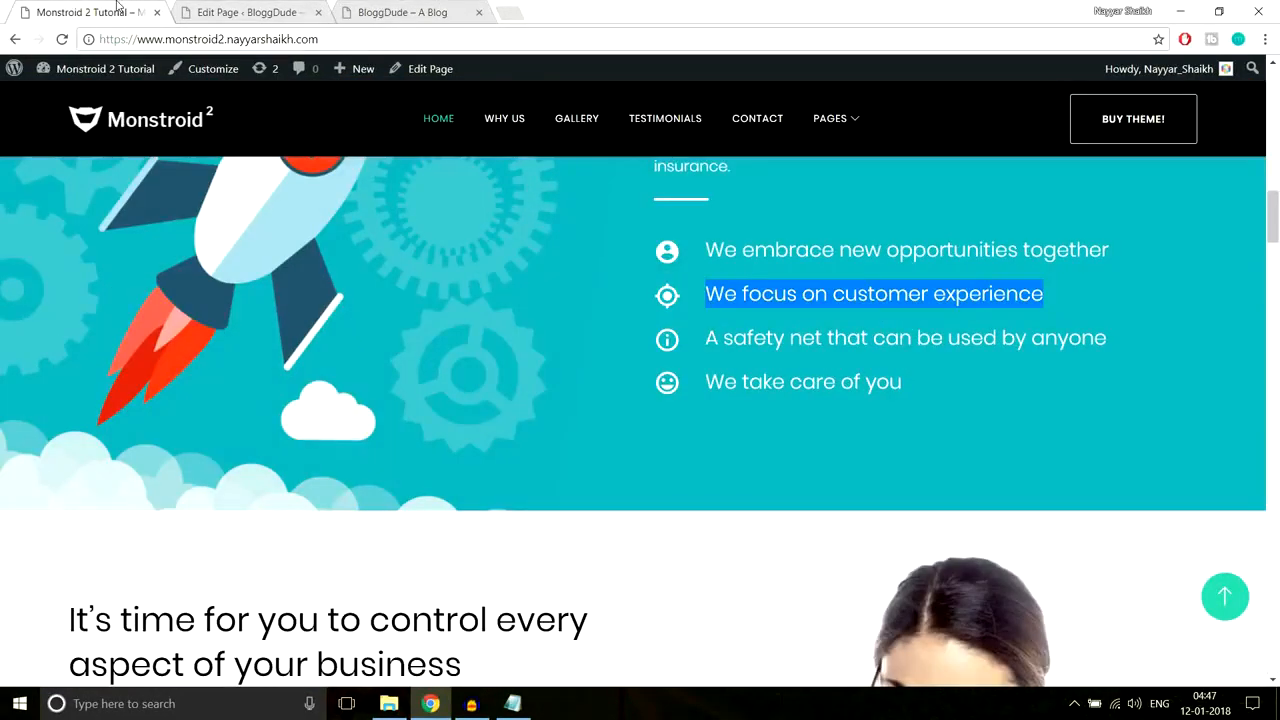
pyautogui.scroll(-3, 928, 316)
pyautogui.scroll(-2, 930, 320)
pyautogui.scroll(2, 930, 320)
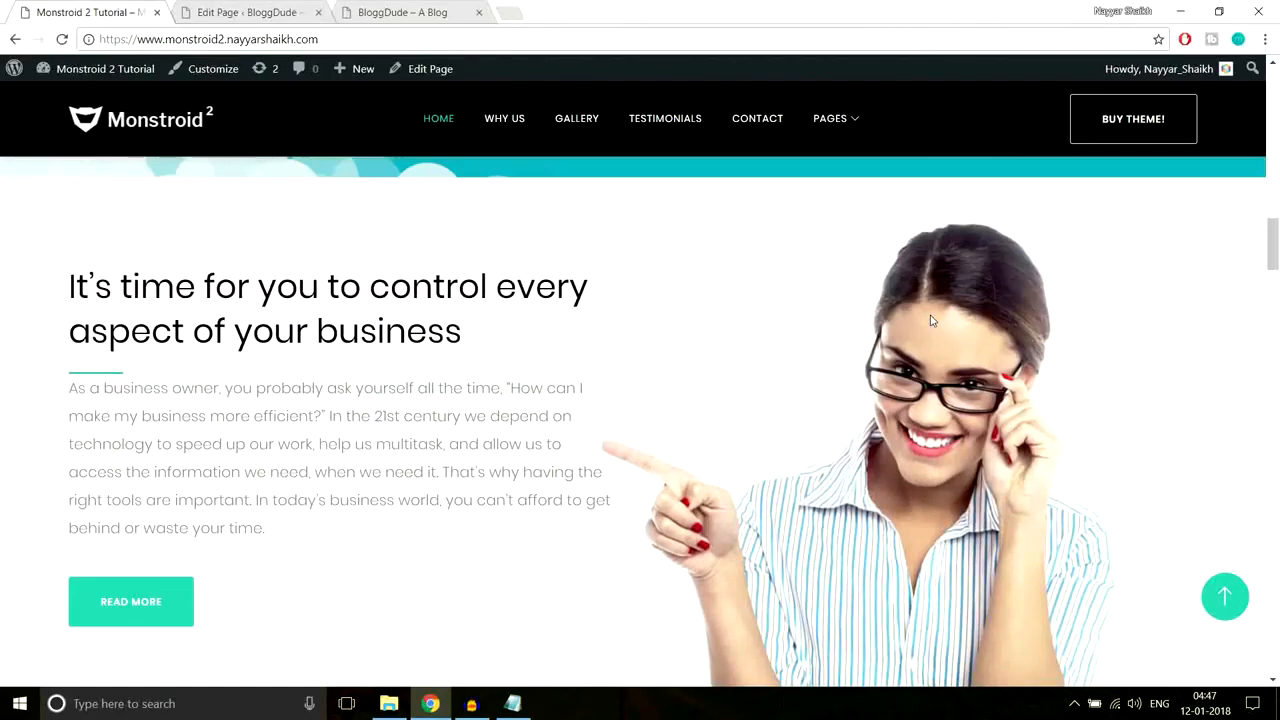
pyautogui.scroll(-1, 930, 320)
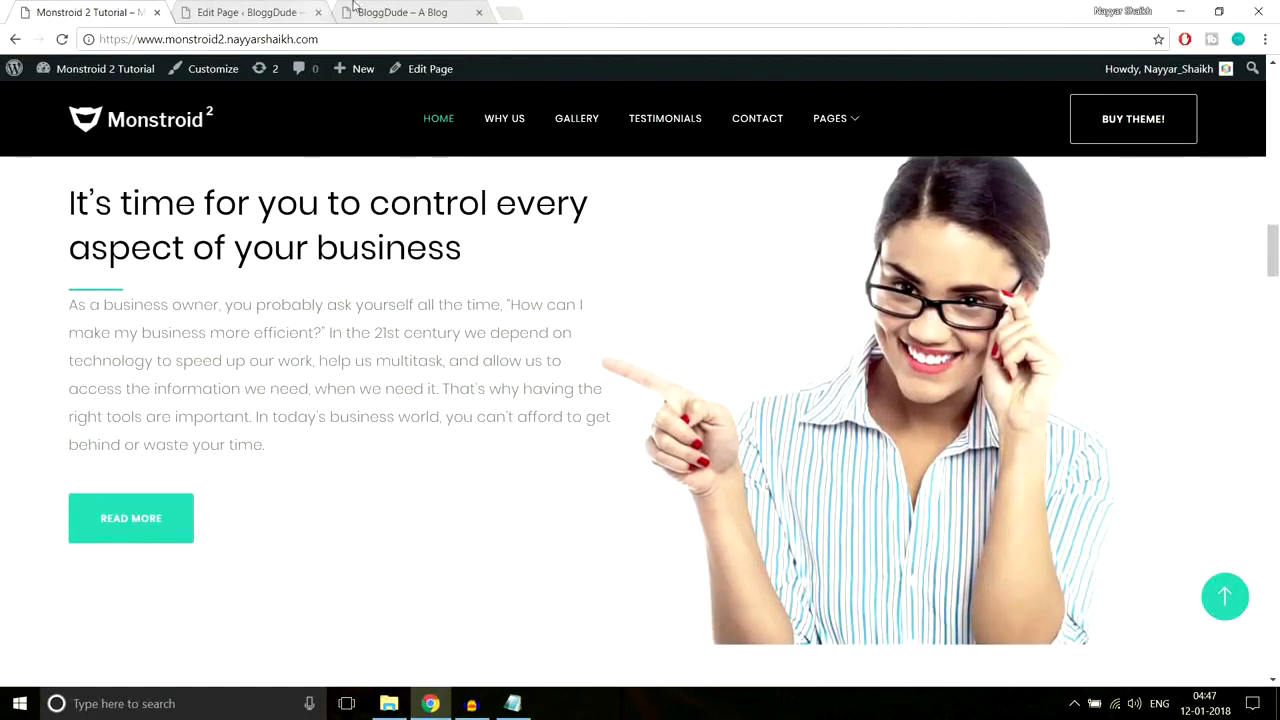
pyautogui.hotkey('ctrl', '2')
pyautogui.scroll(-3, 790, 350)
pyautogui.scroll(-10, 796, 380)
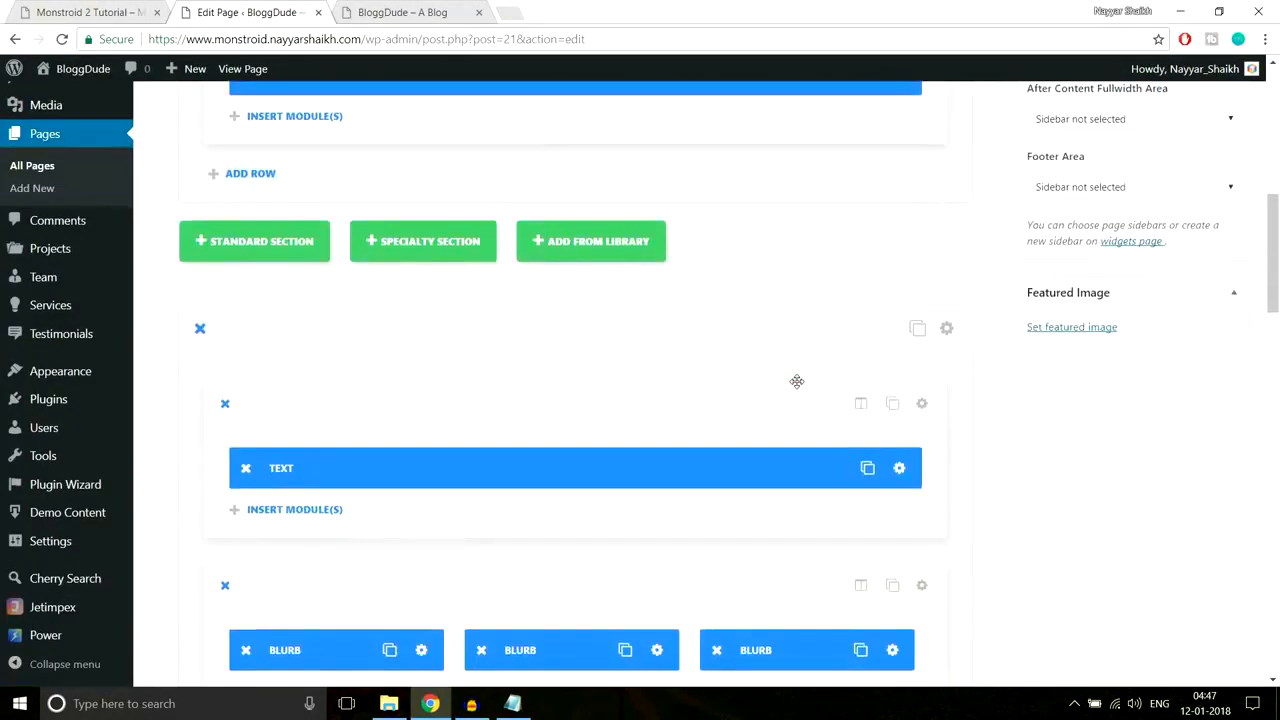
pyautogui.scroll(2, 793, 388)
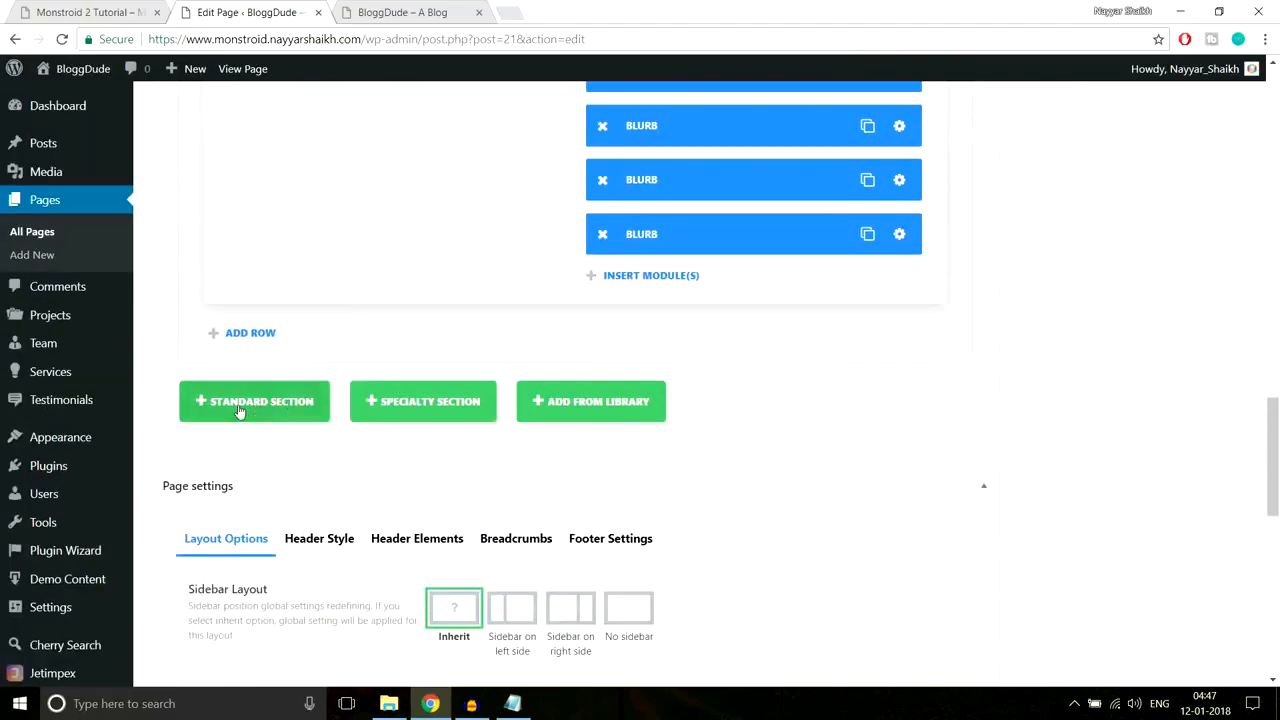
# Step: Add a standard section with a 1/2 + 1/2 two-column row at the end of the page
pyautogui.click(277, 409)
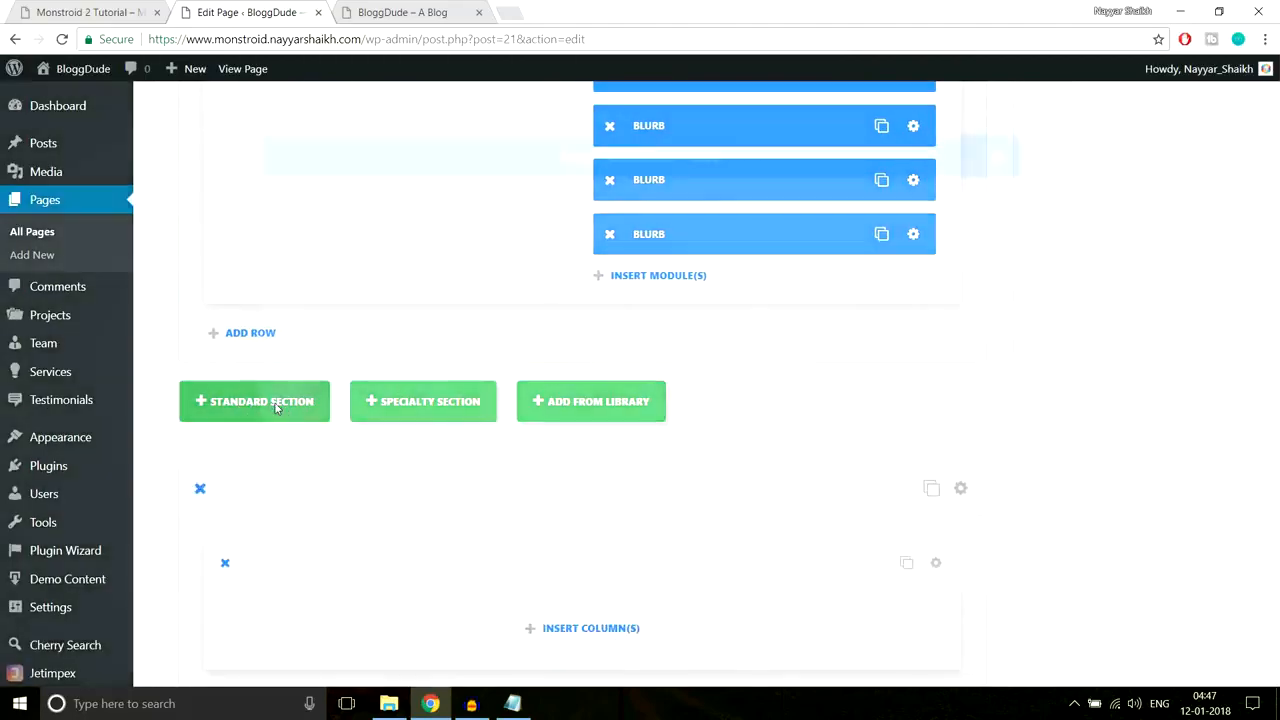
pyautogui.click(87, 10)
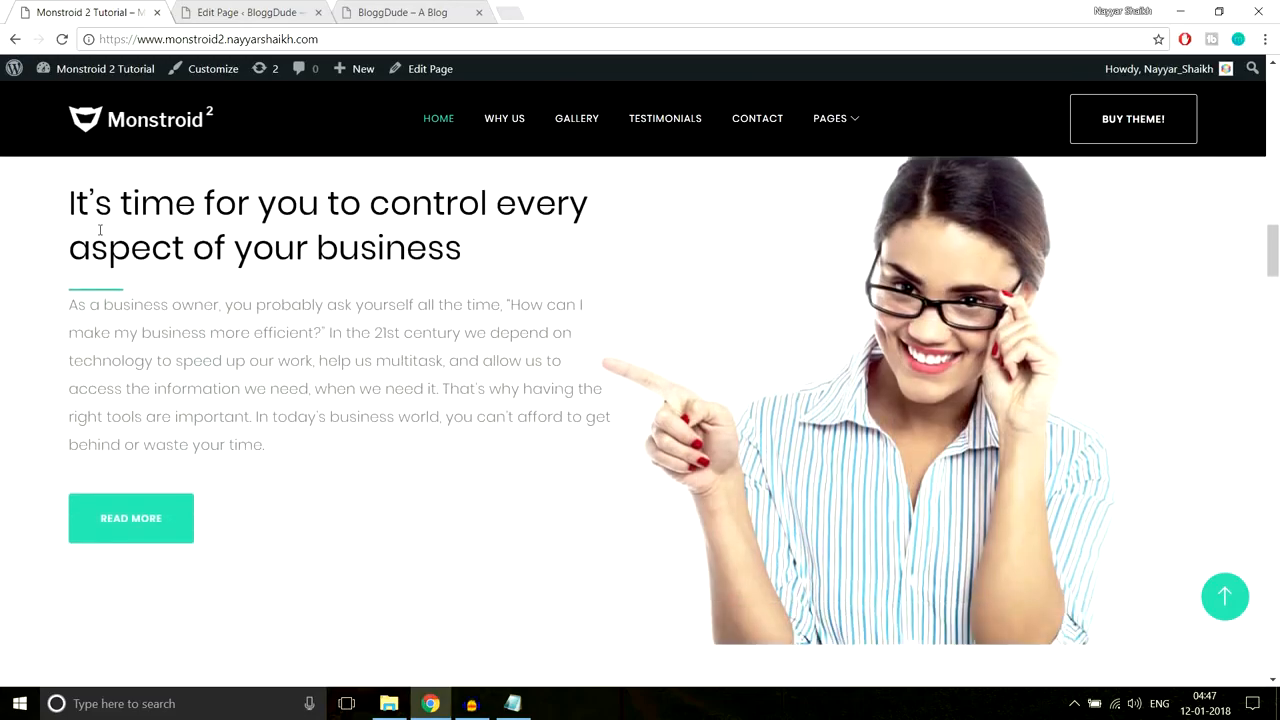
pyautogui.moveTo(70, 196); pyautogui.dragTo(266, 516)
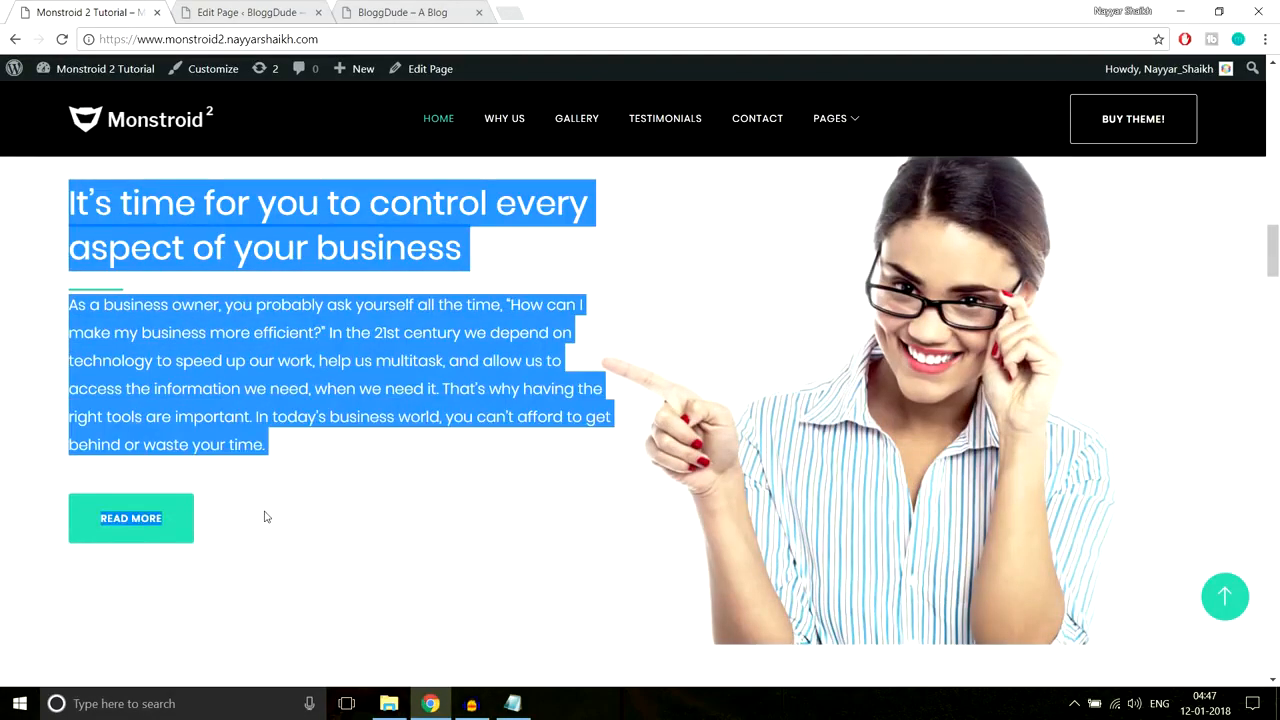
pyautogui.click(266, 516)
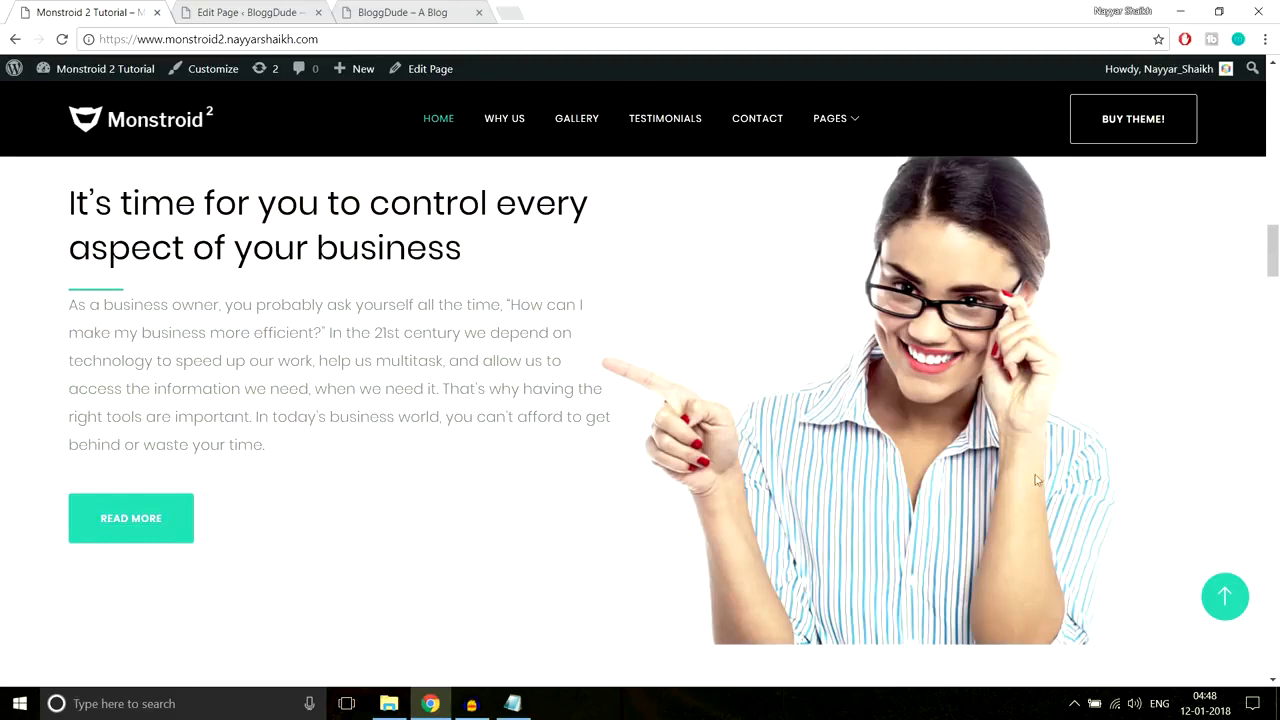
pyautogui.click(244, 8)
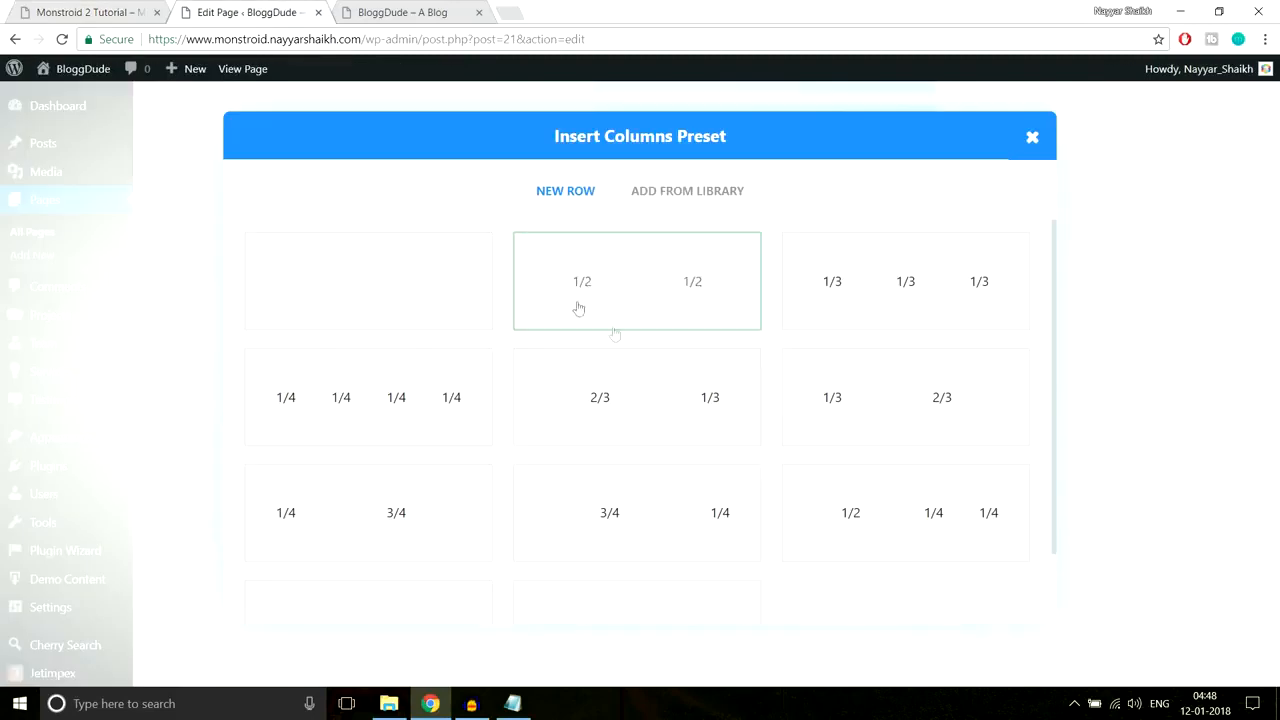
pyautogui.click(635, 306)
pyautogui.scroll(-3, 985, 303)
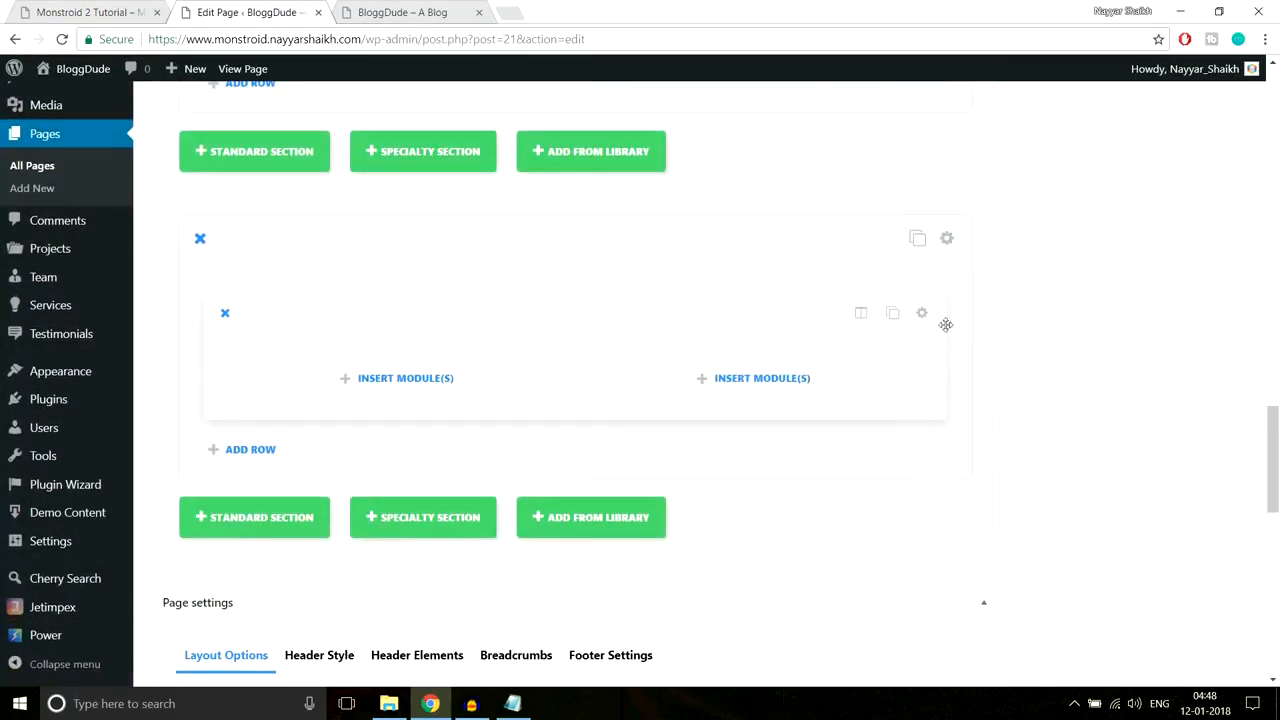
# Step: Select the Monstroid demo section's heading text for copying
pyautogui.click(134, 7)
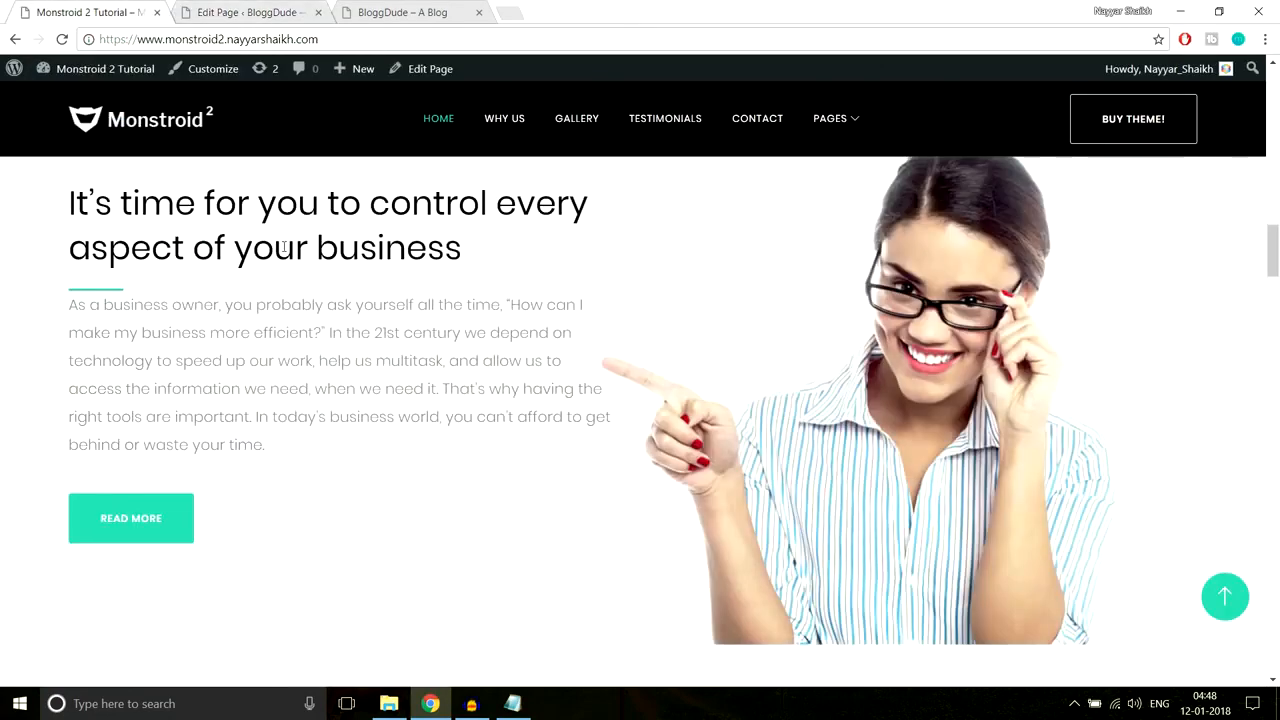
pyautogui.scroll(1, 242, 270)
pyautogui.moveTo(75, 270)
pyautogui.mouseDown()
pyautogui.moveTo(508, 351)
pyautogui.moveTo(33, 288)
pyautogui.moveTo(70, 280)
pyautogui.mouseUp()
pyautogui.hotkey('ctrl', 'c')
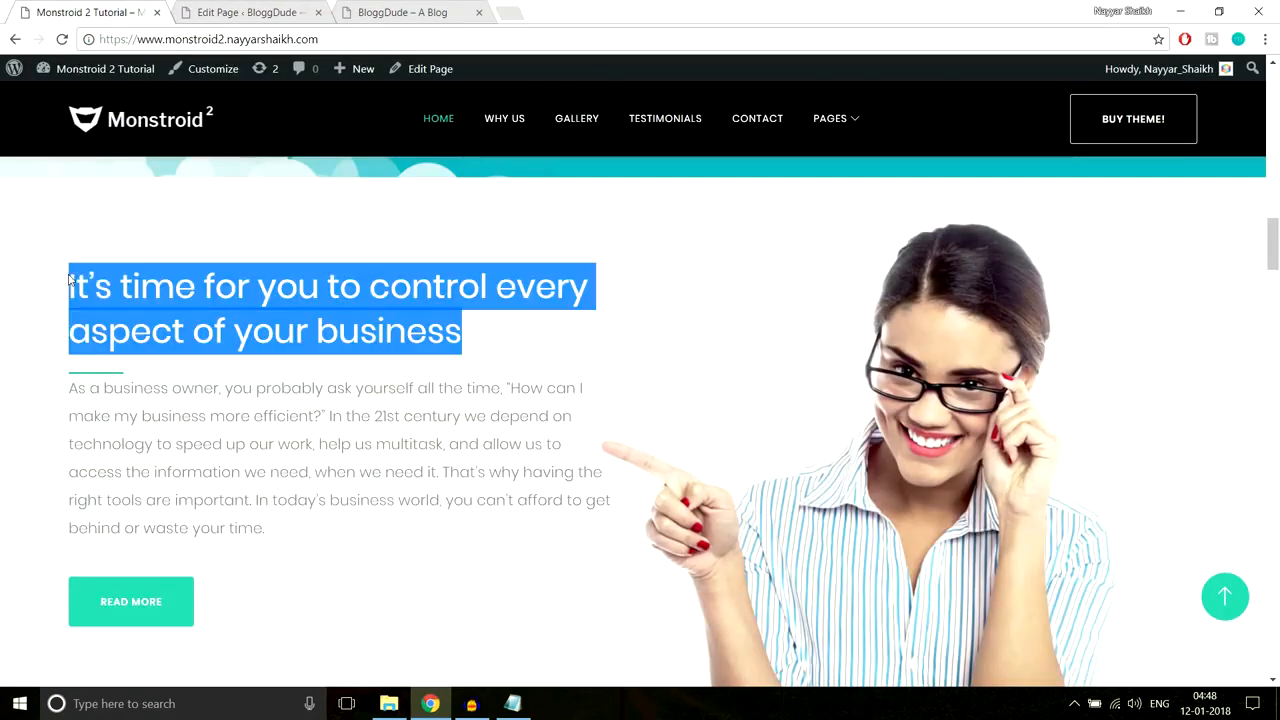
# Step: Insert a Text module in the left column containing the pasted demo heading
pyautogui.click(240, 12)
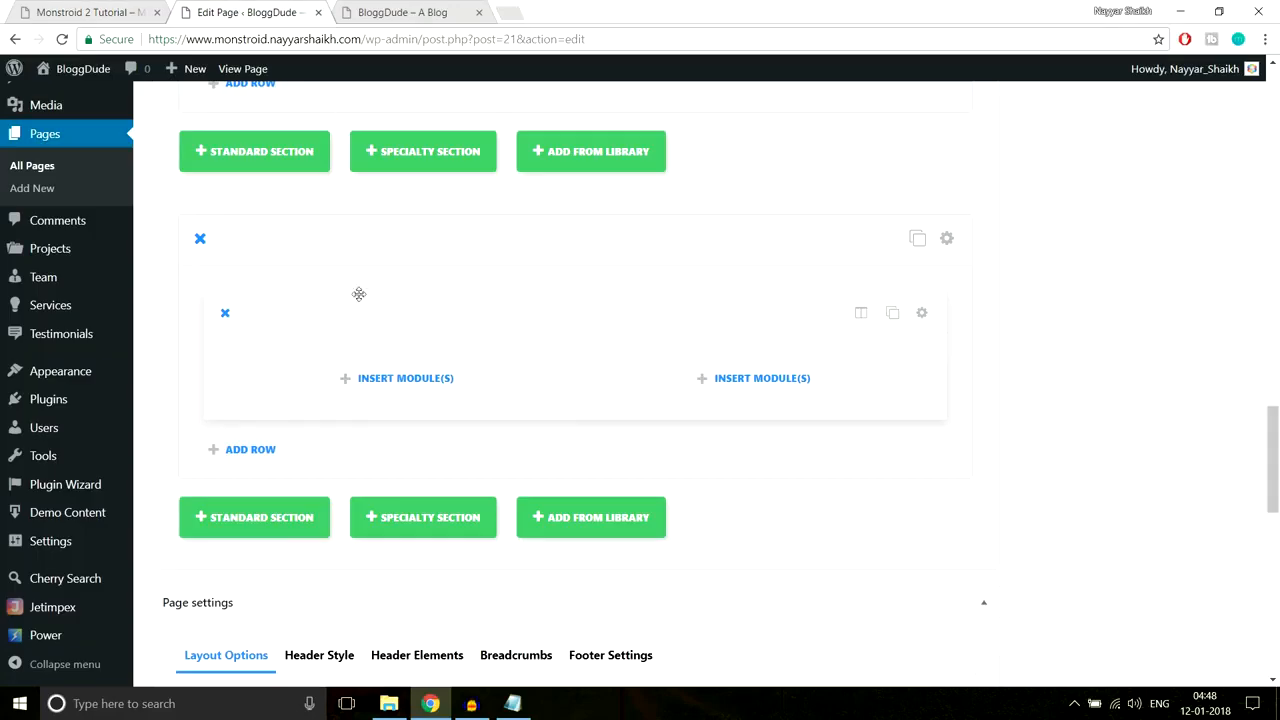
pyautogui.click(369, 376)
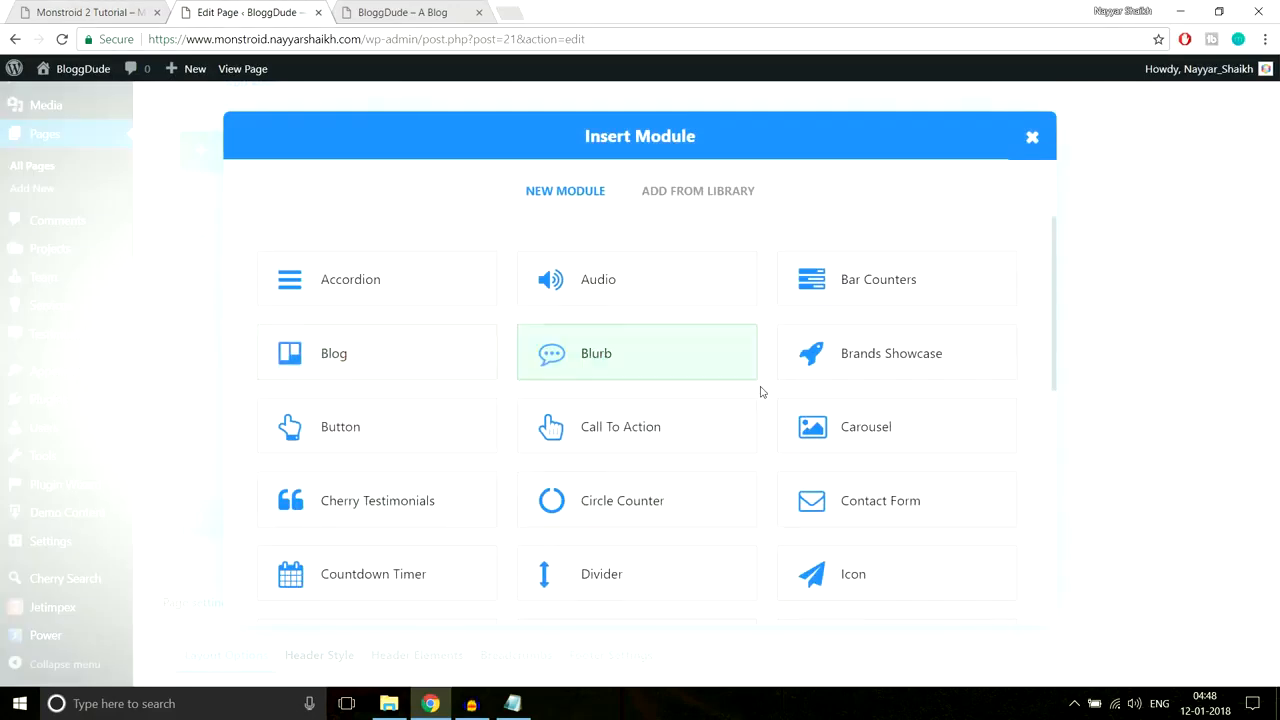
pyautogui.scroll(-5, 760, 391)
pyautogui.scroll(-2, 760, 391)
pyautogui.click(850, 468)
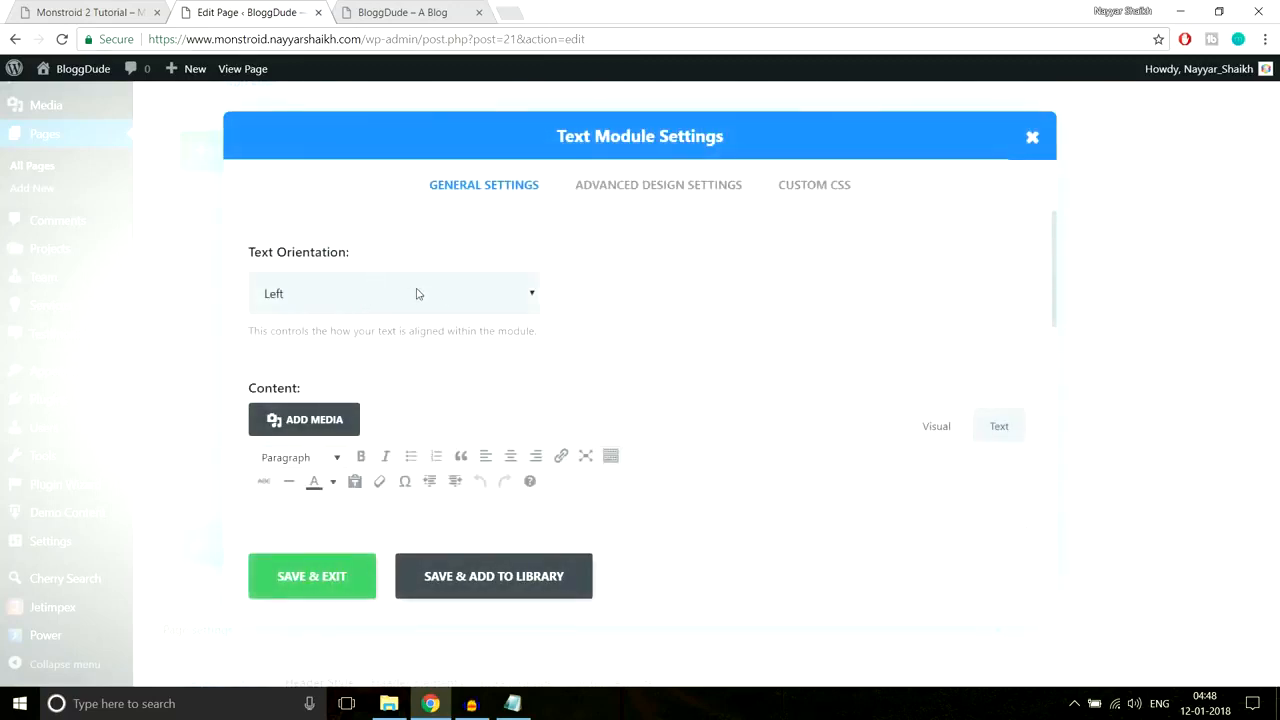
pyautogui.scroll(-3, 680, 303)
pyautogui.click(531, 371)
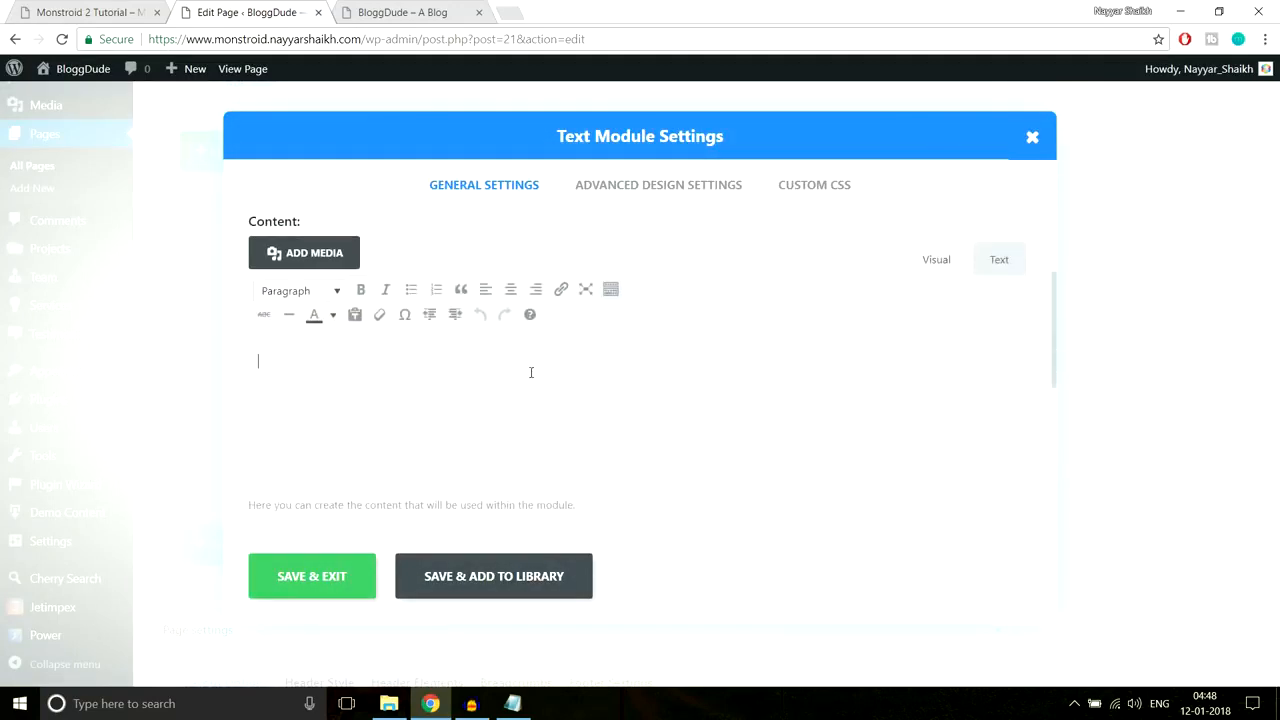
pyautogui.hotkey('ctrl', 'v')
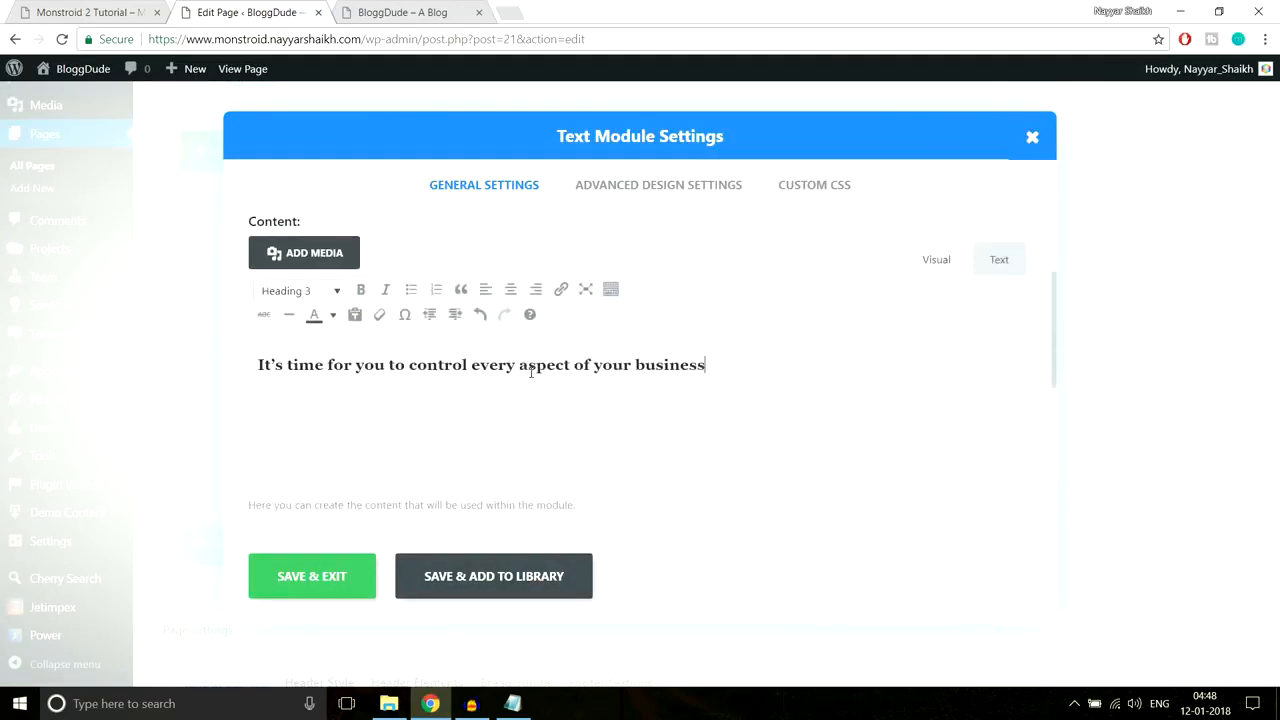
pyautogui.click(50, 6)
pyautogui.click(368, 288)
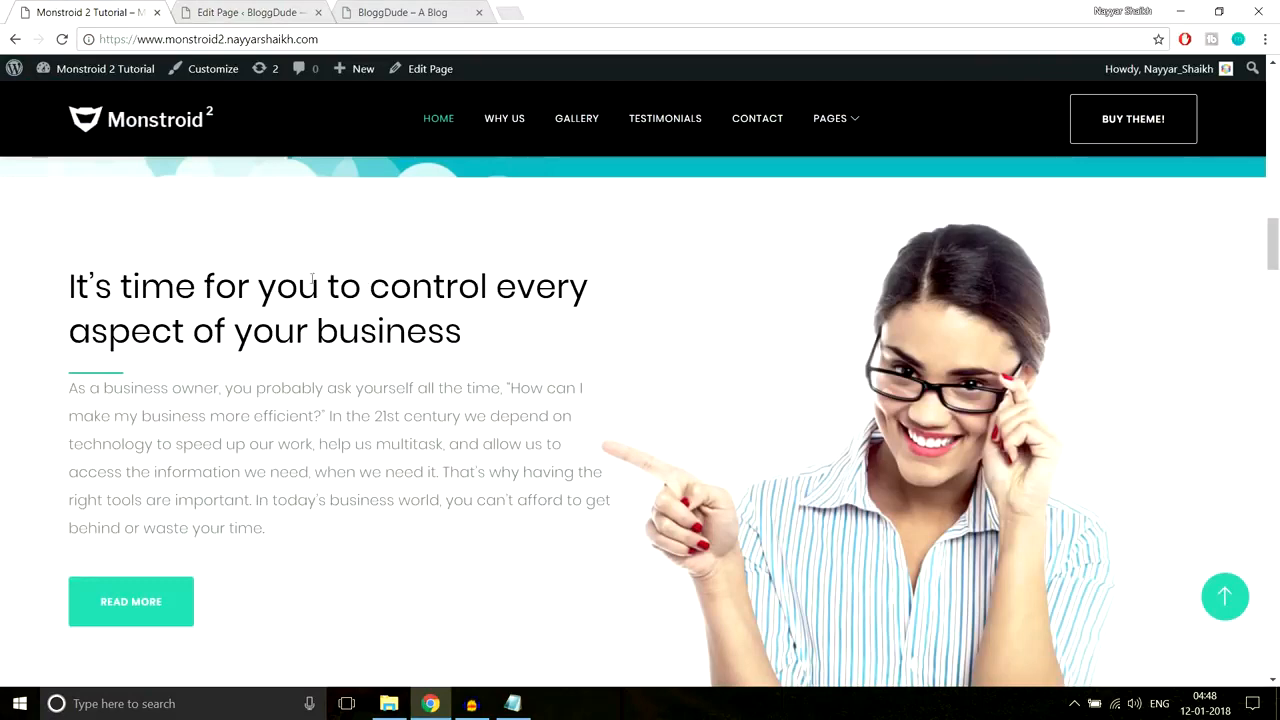
pyautogui.click(270, 12)
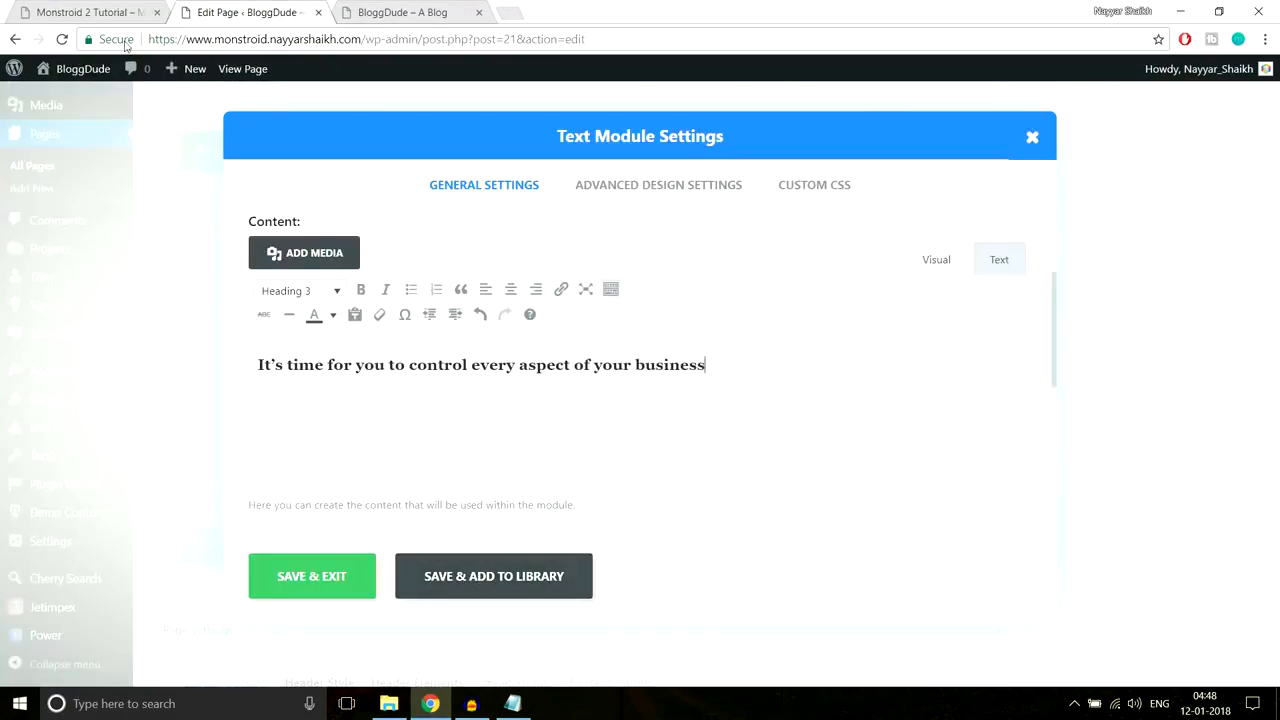
# Step: Add After CSS for a 66px by 3px #2cc895 underline and save the module
pyautogui.click(110, 14)
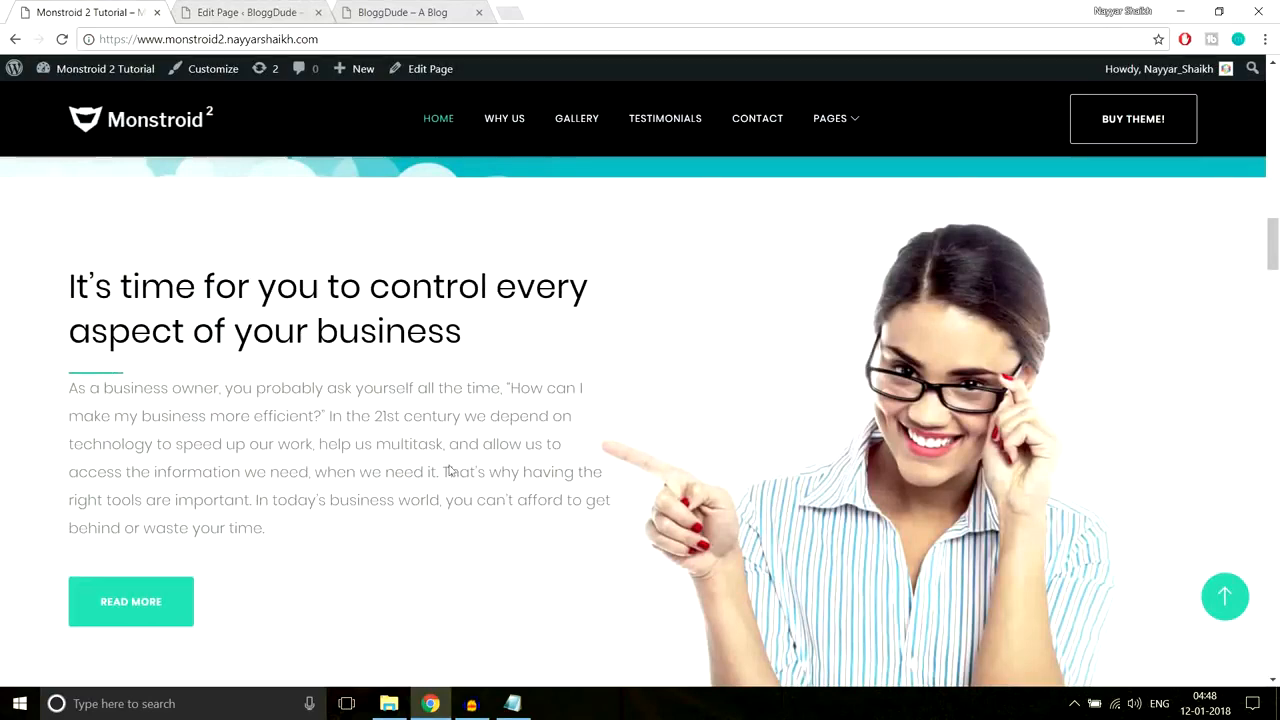
pyautogui.click(512, 703)
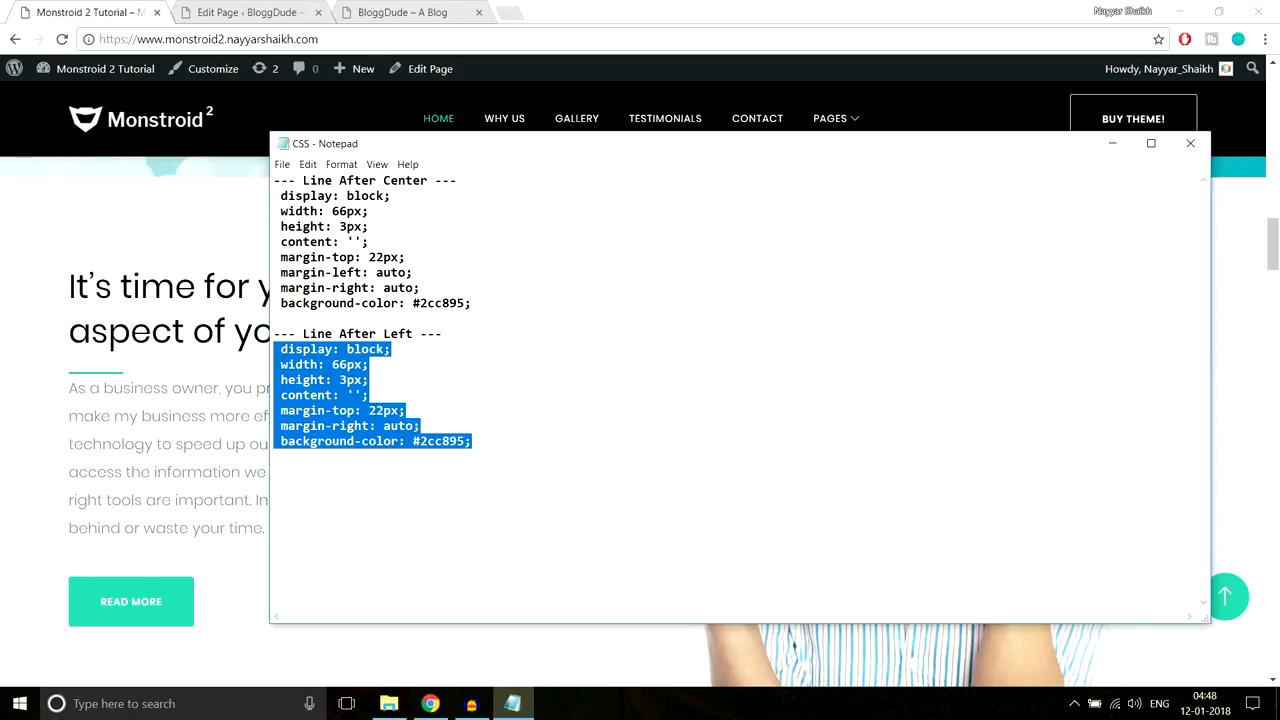
pyautogui.click(250, 217)
pyautogui.click(245, 12)
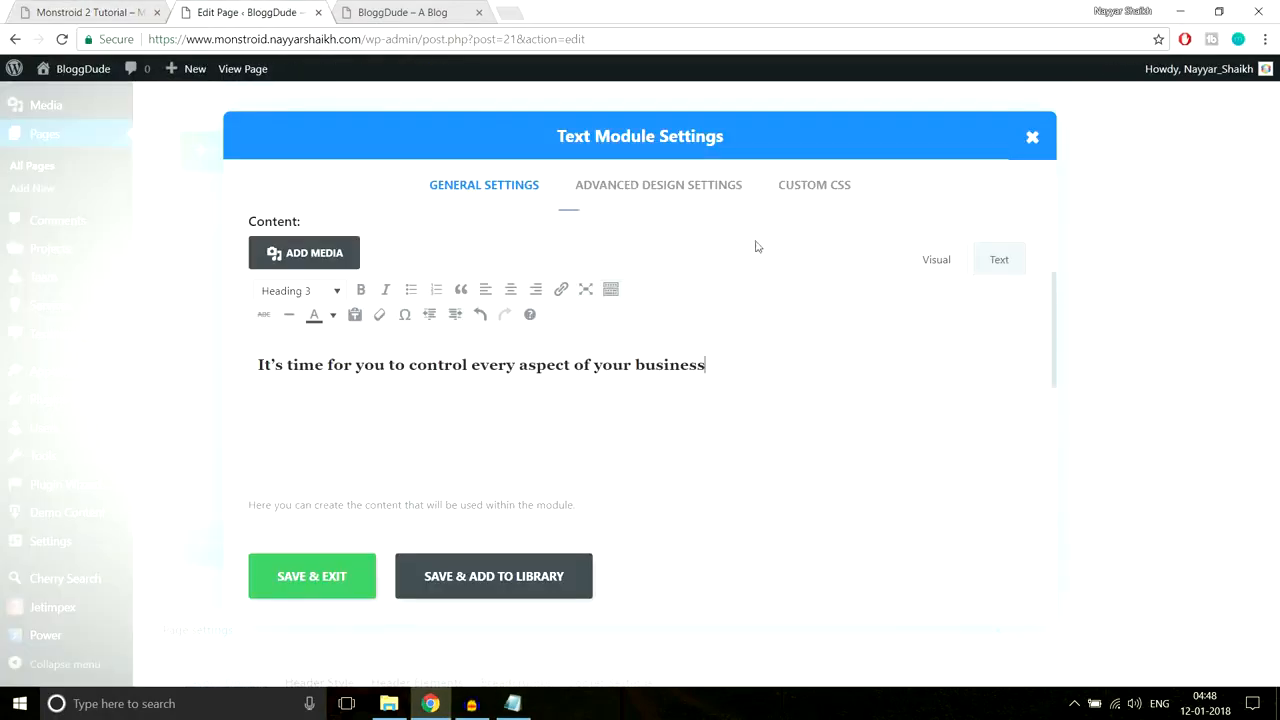
pyautogui.click(793, 208)
pyautogui.scroll(-8, 803, 280)
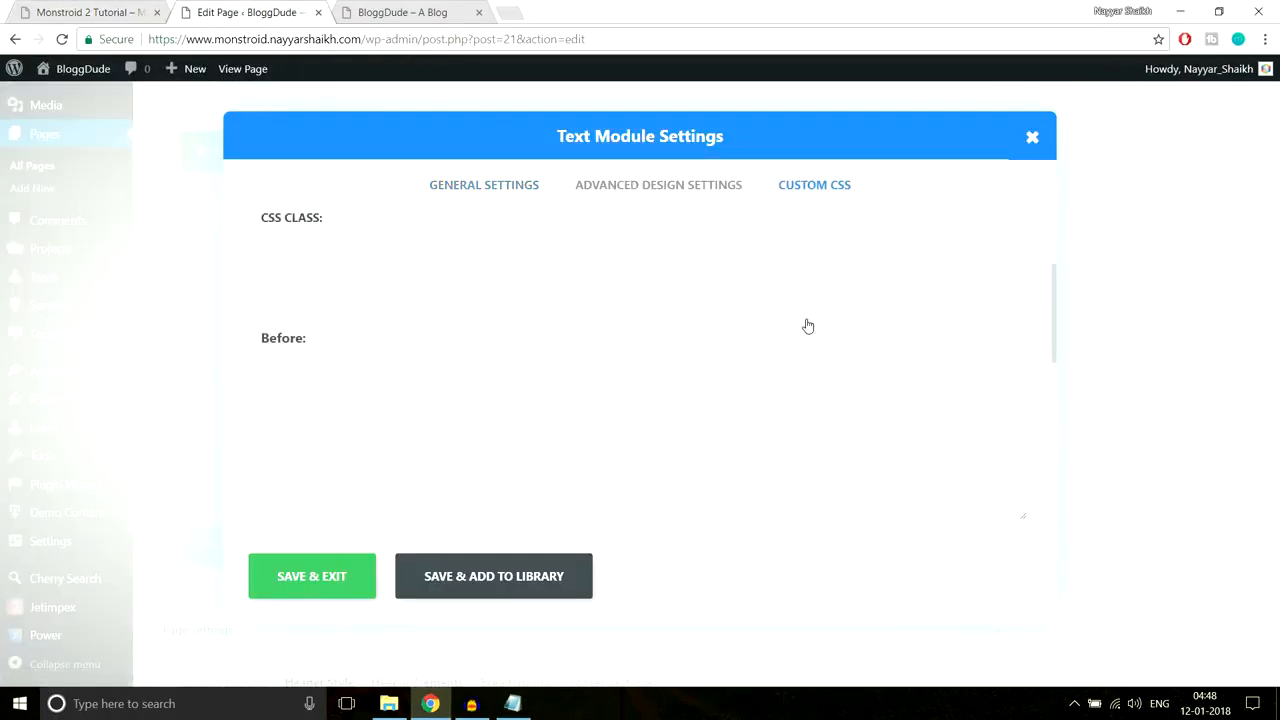
pyautogui.click(606, 423)
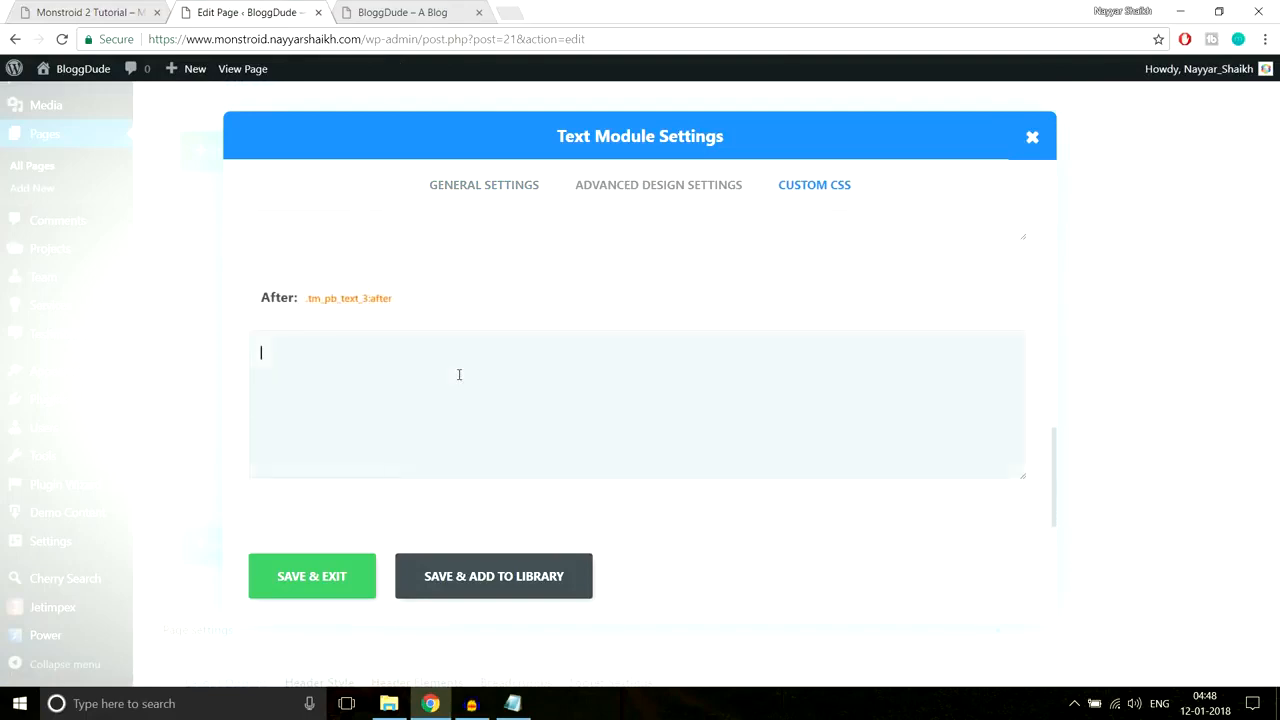
pyautogui.hotkey('ctrl', 'v')
pyautogui.click(346, 583)
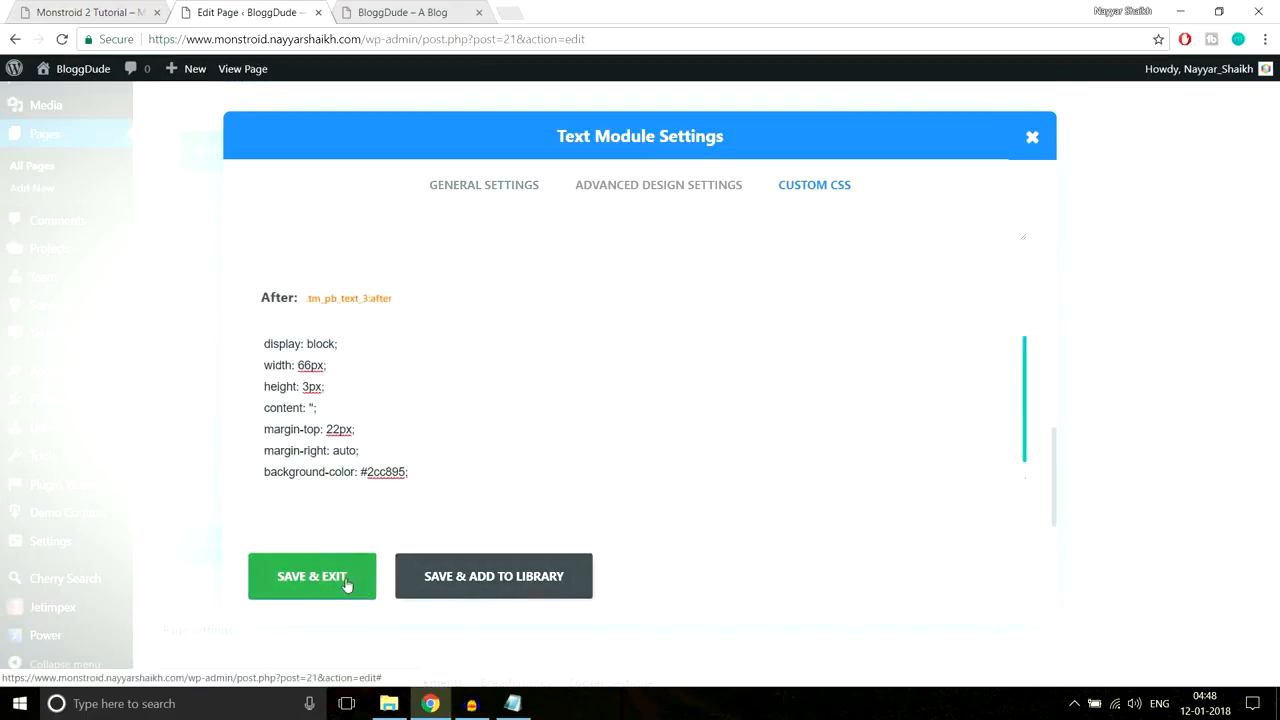
pyautogui.click(110, 18)
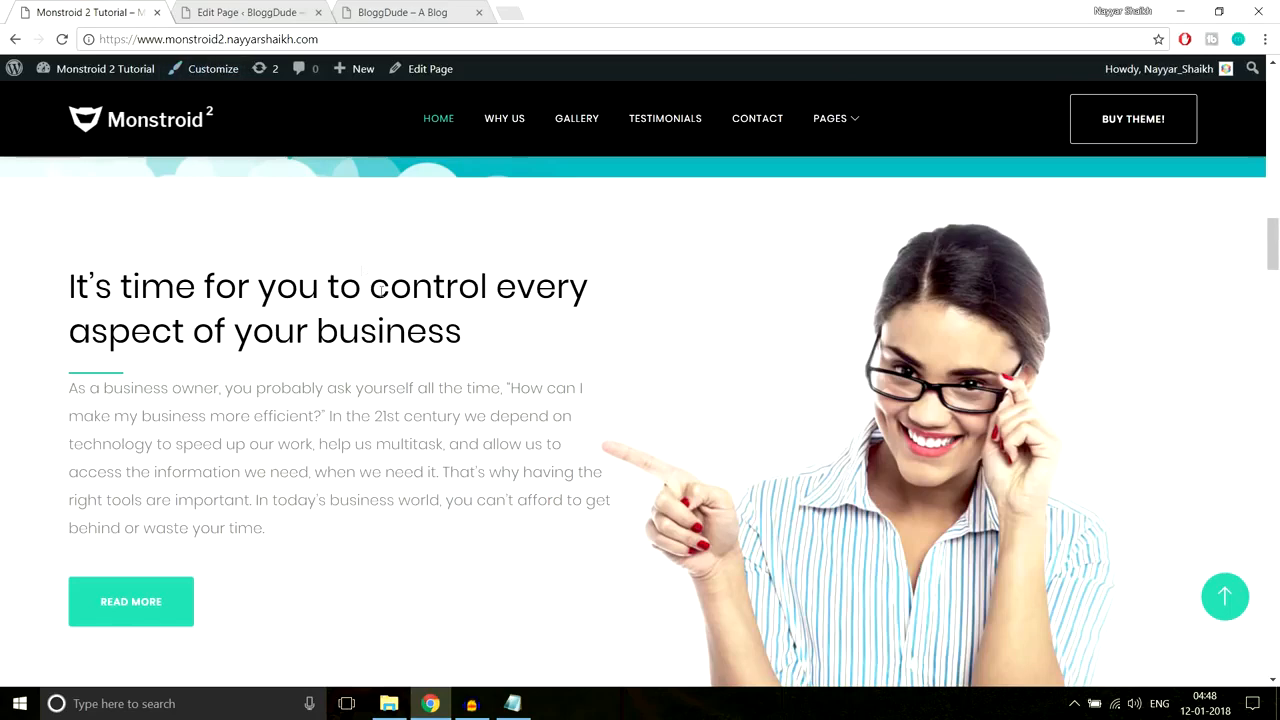
# Step: Give the first Text module a 30px custom bottom padding and save it
pyautogui.scroll(-2, 383, 293)
pyautogui.scroll(2, 187, 290)
pyautogui.moveTo(66, 393); pyautogui.dragTo(294, 536)
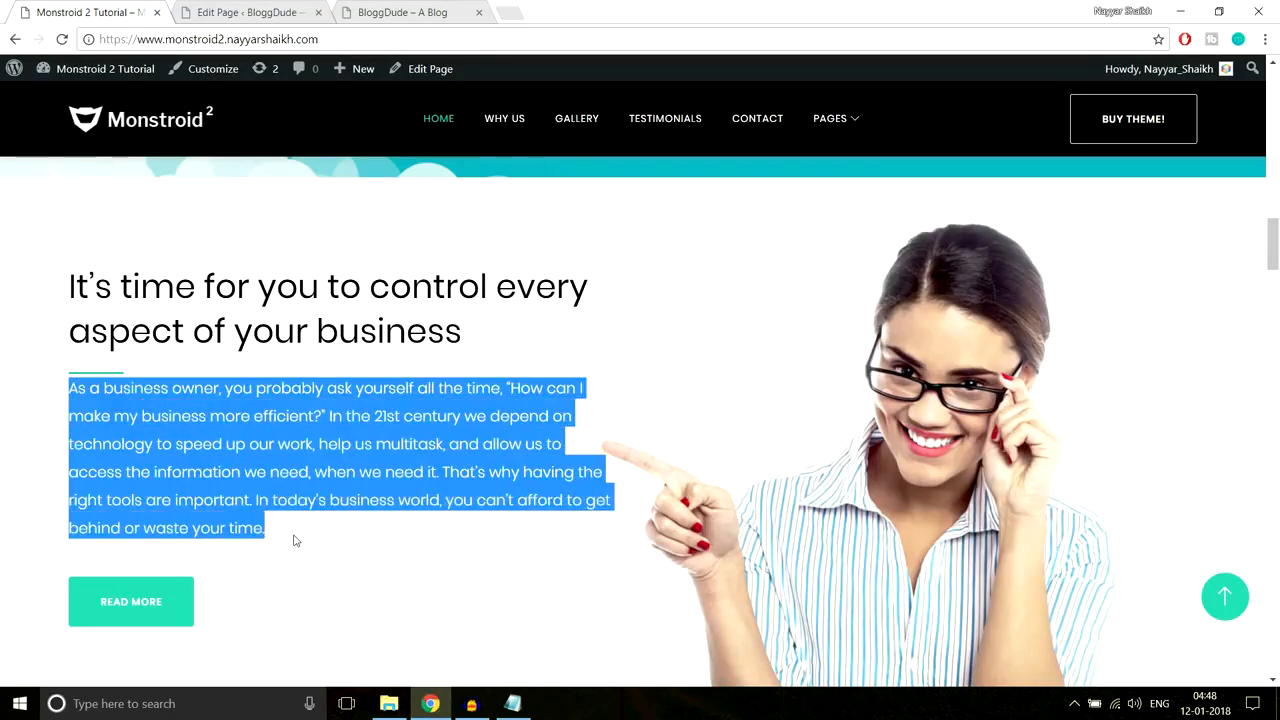
pyautogui.click(218, 483)
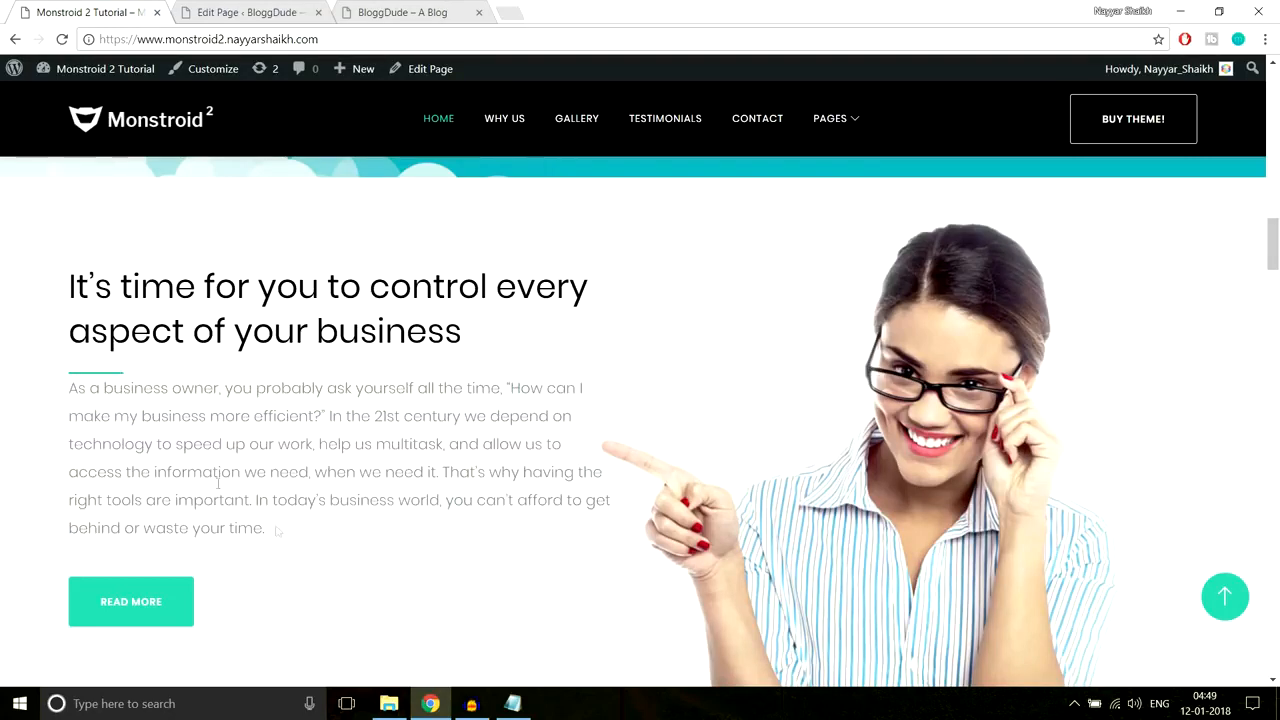
pyautogui.click(270, 13)
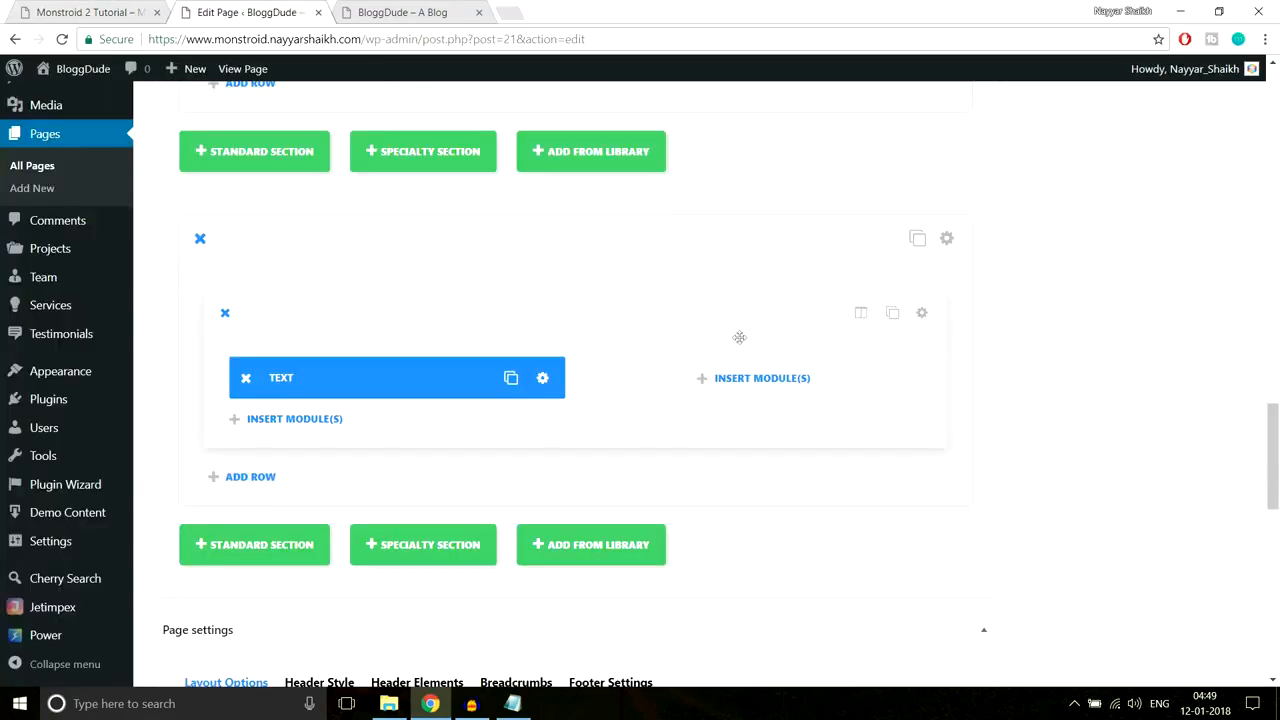
pyautogui.click(543, 386)
pyautogui.click(651, 191)
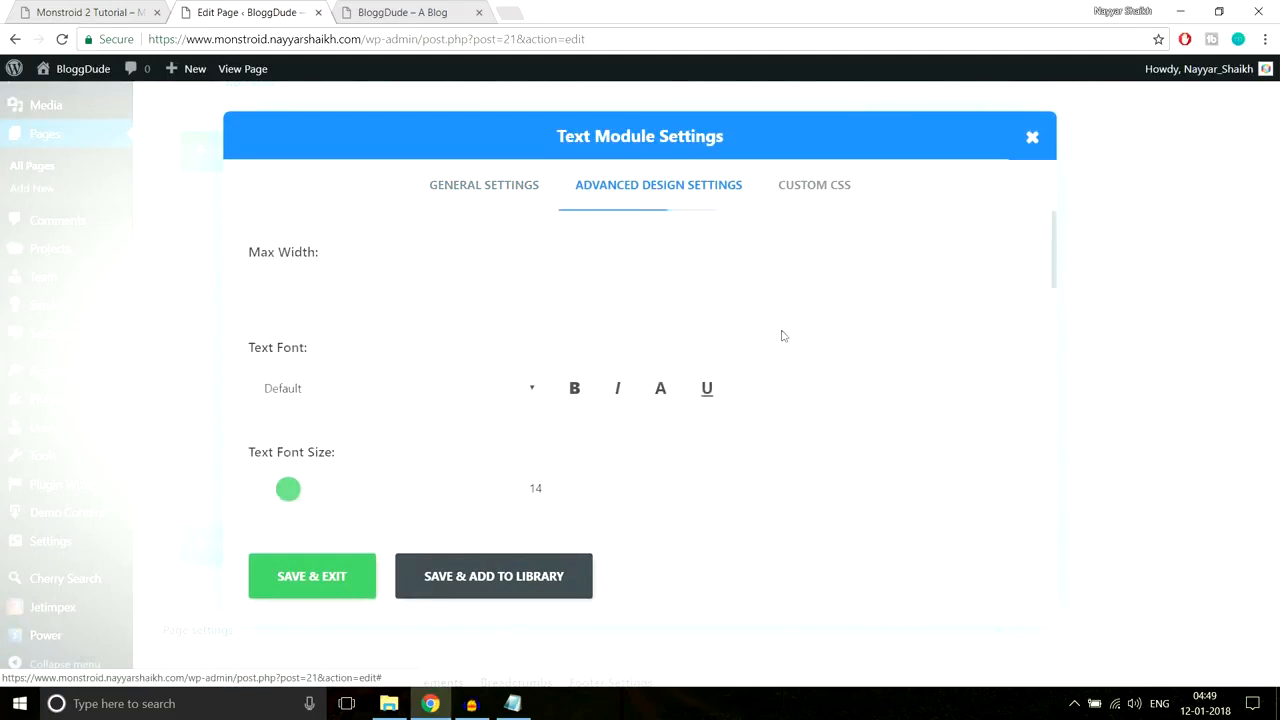
pyautogui.scroll(-6, 780, 330)
pyautogui.scroll(-3, 783, 344)
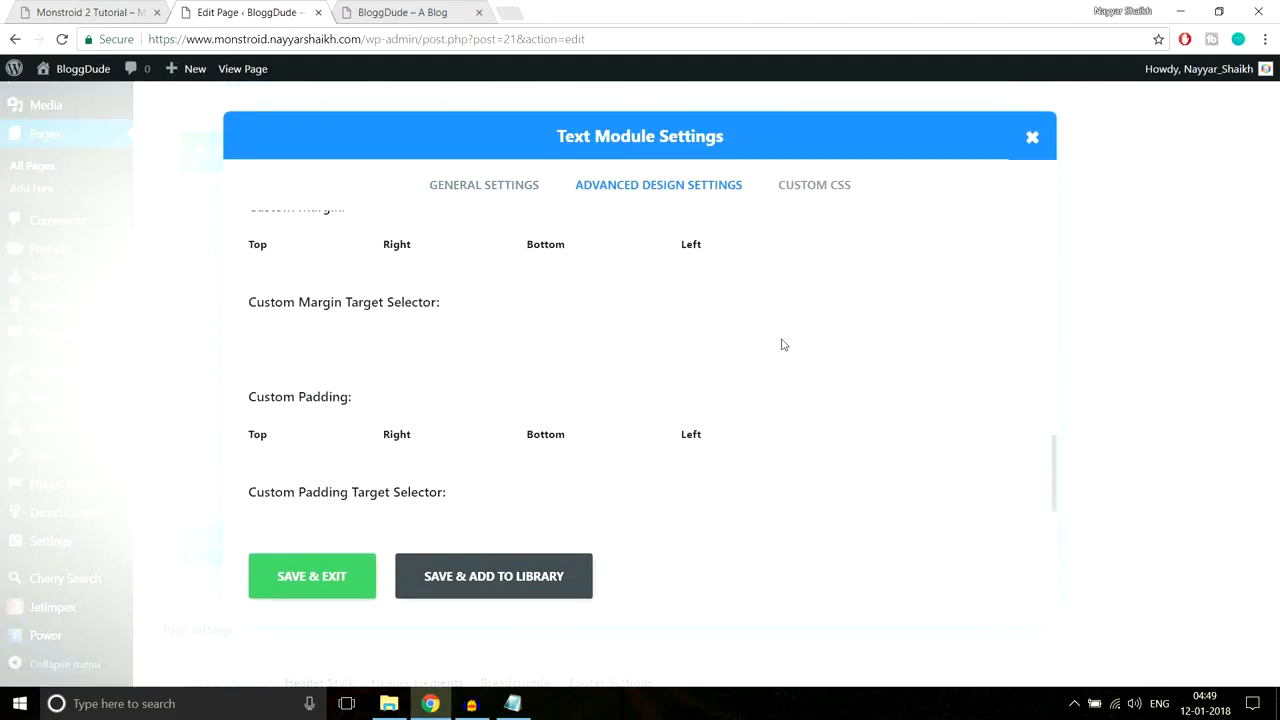
pyautogui.scroll(-1, 565, 495)
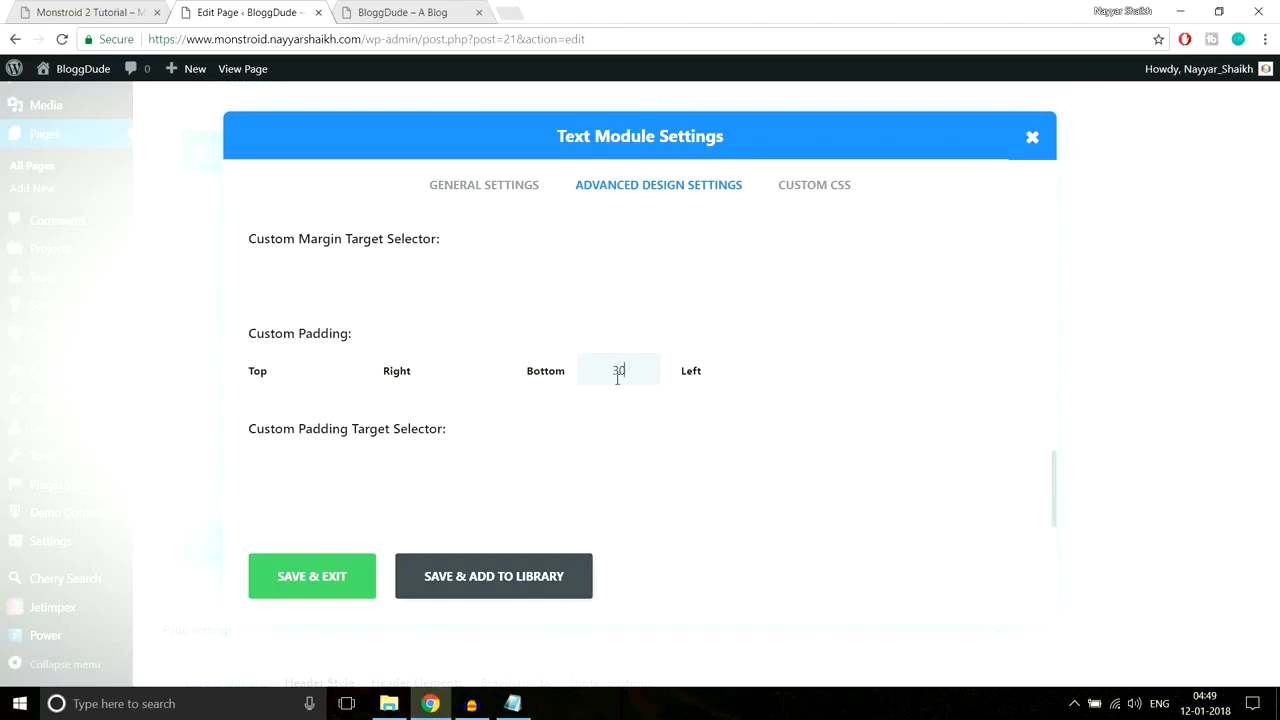
pyautogui.click(318, 579)
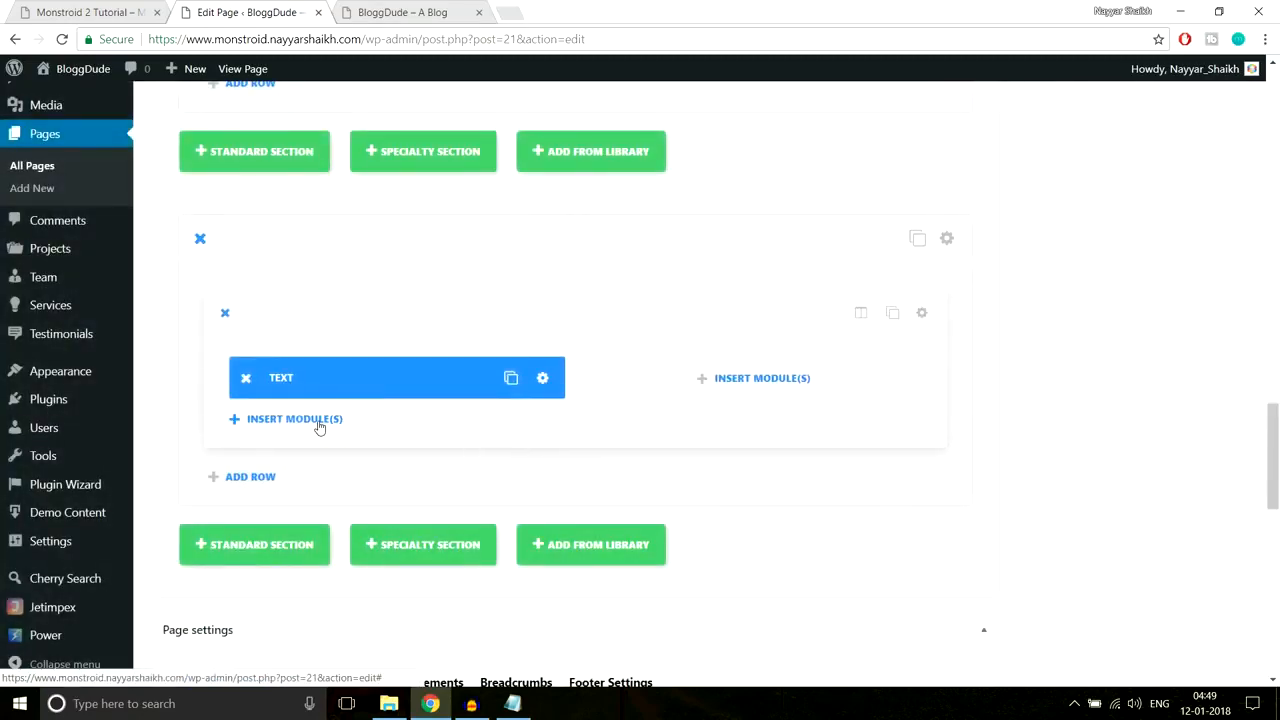
# Step: Add a second Text module containing the demo's business-owner paragraph and save it
pyautogui.click(317, 424)
pyautogui.scroll(-5, 771, 466)
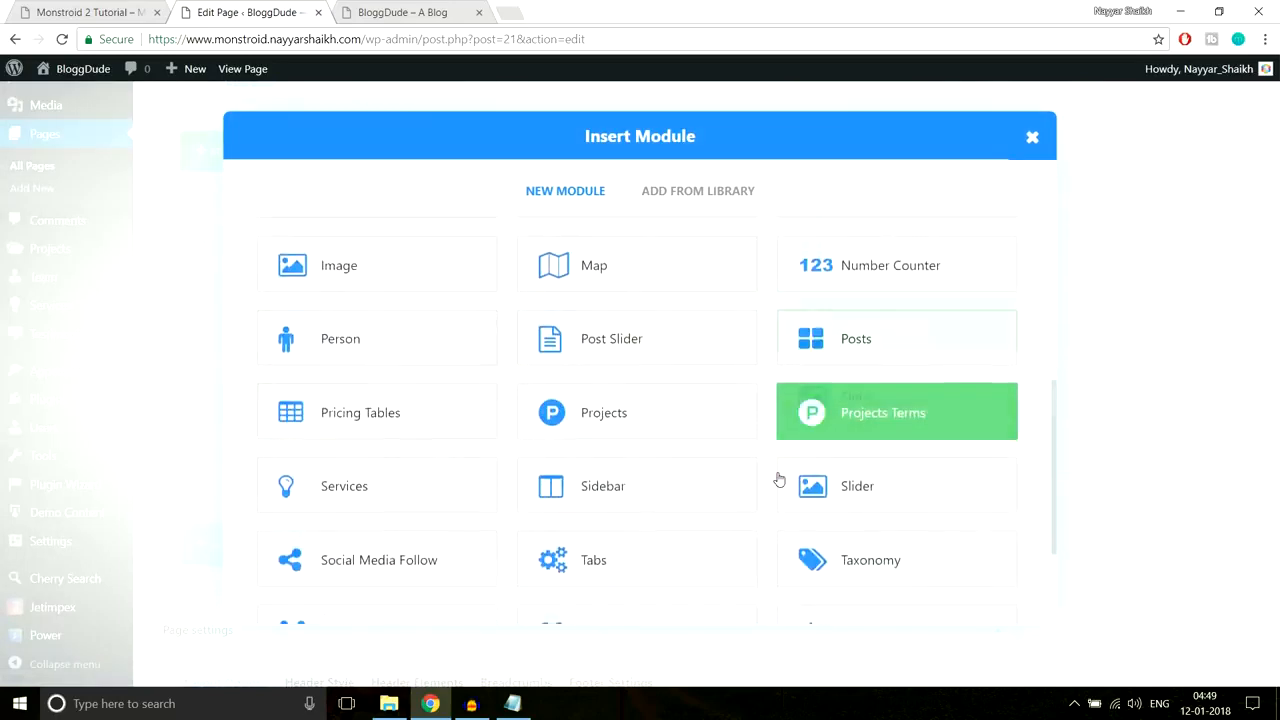
pyautogui.click(855, 473)
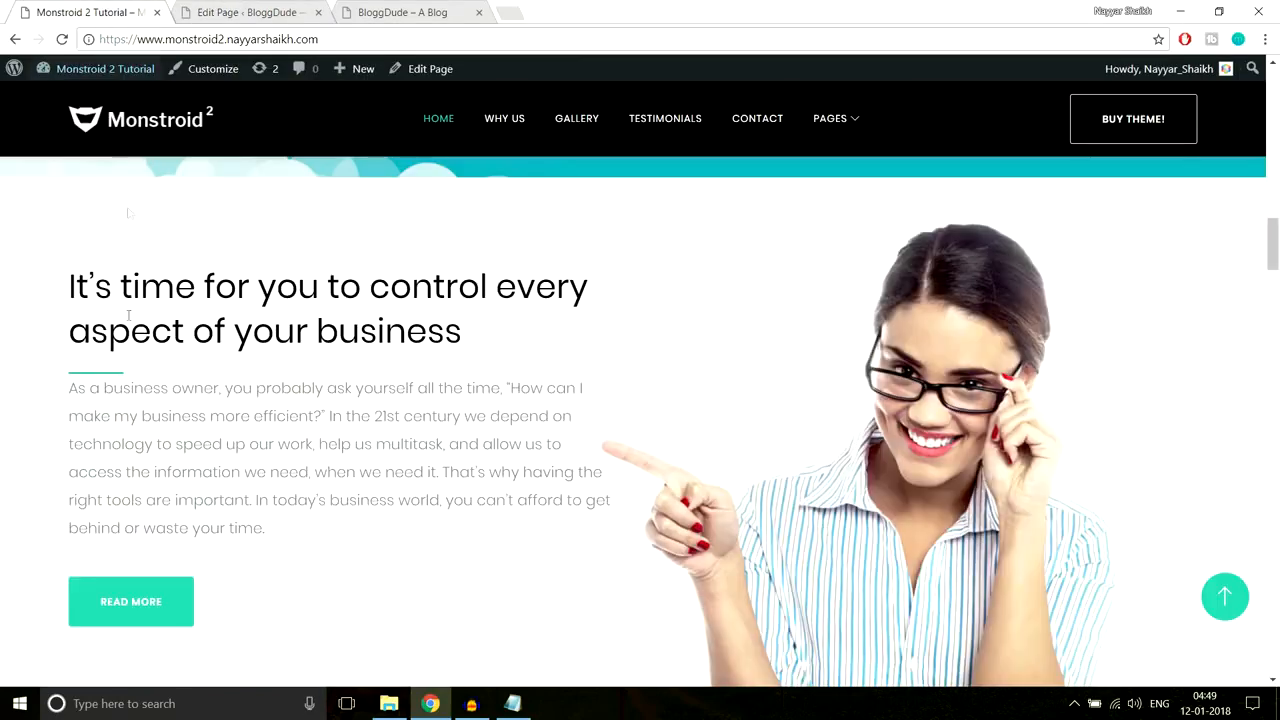
pyautogui.moveTo(72, 396); pyautogui.dragTo(320, 555)
pyautogui.hotkey('ctrl', 'c')
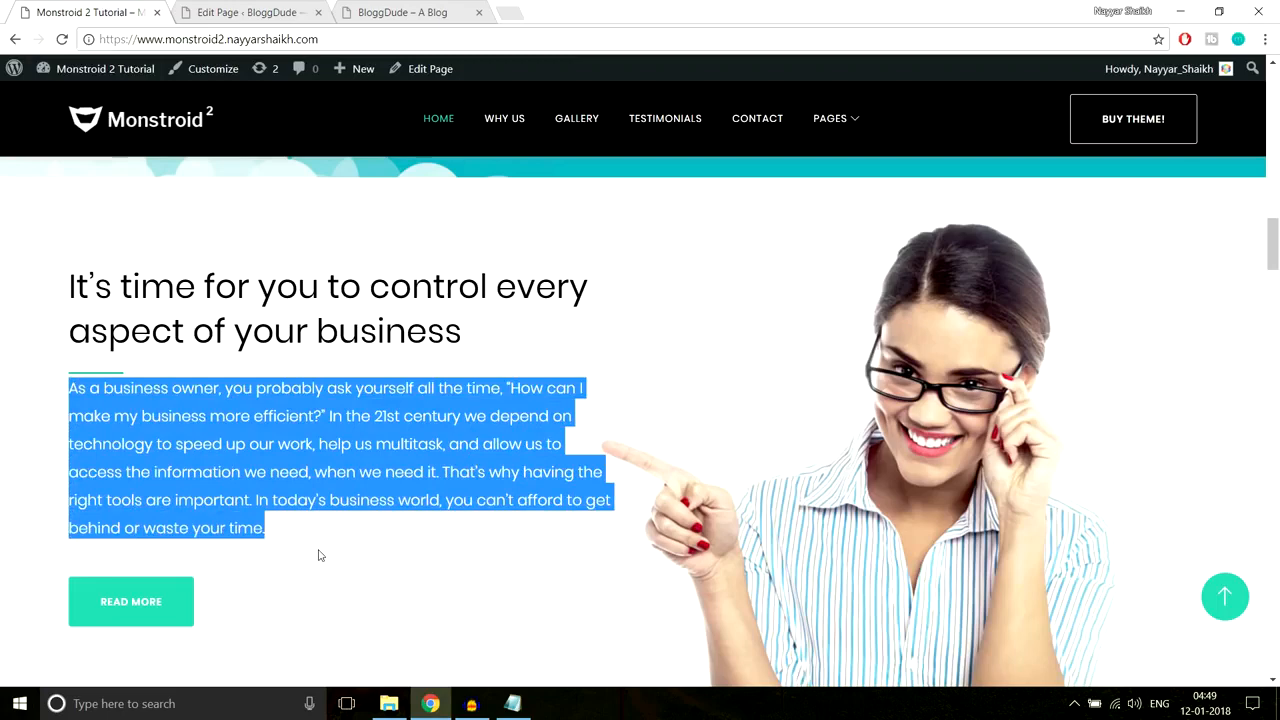
pyautogui.click(266, 11)
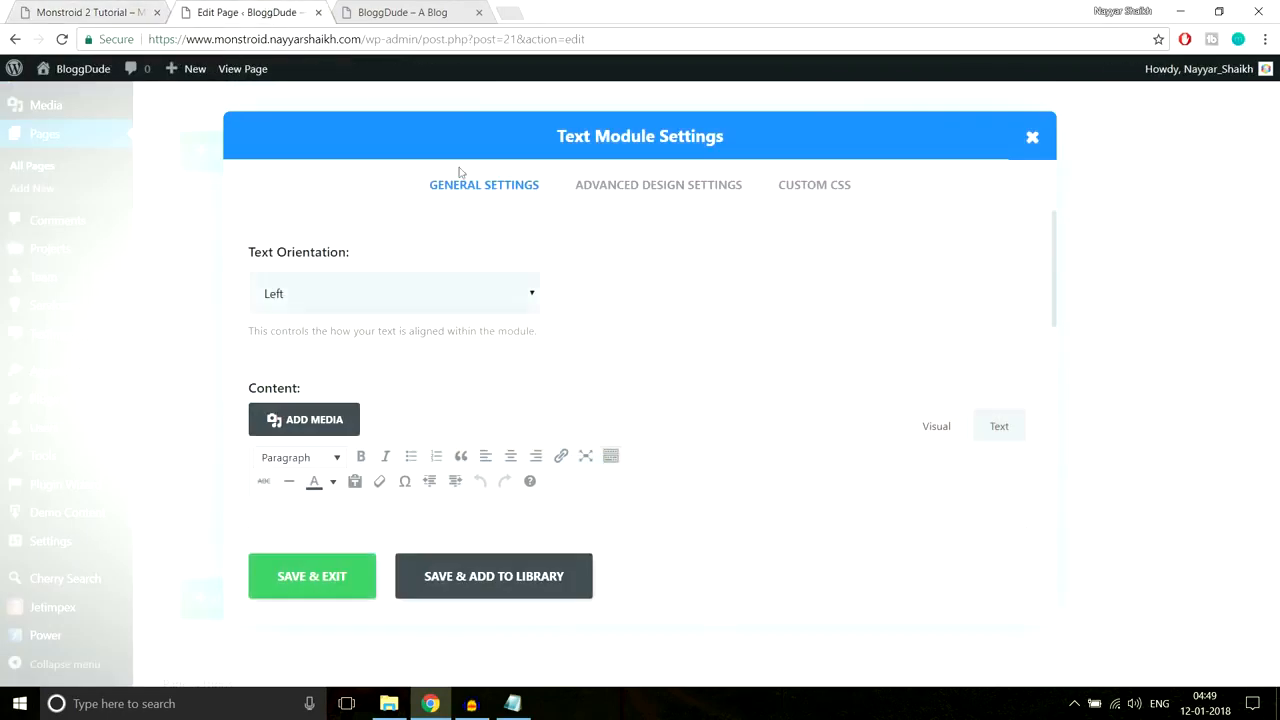
pyautogui.scroll(-3, 514, 329)
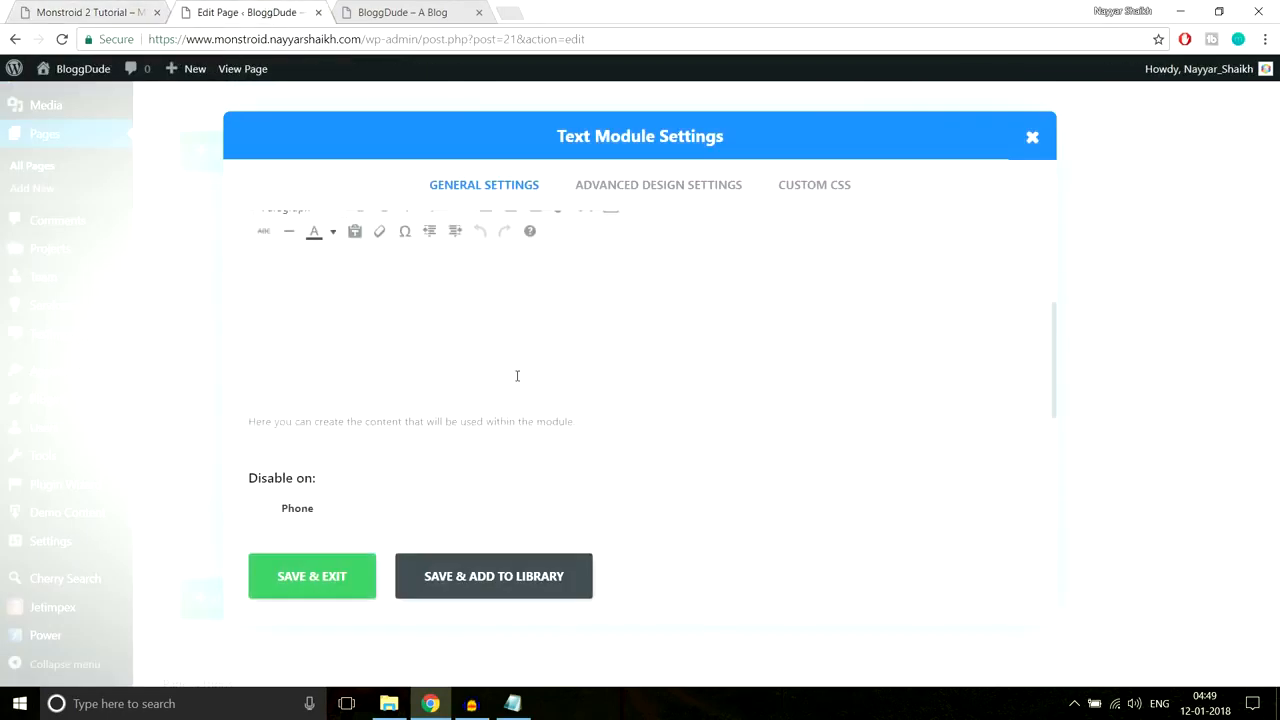
pyautogui.click(517, 375)
pyautogui.hotkey('ctrl', 'v')
pyautogui.scroll(1, 528, 370)
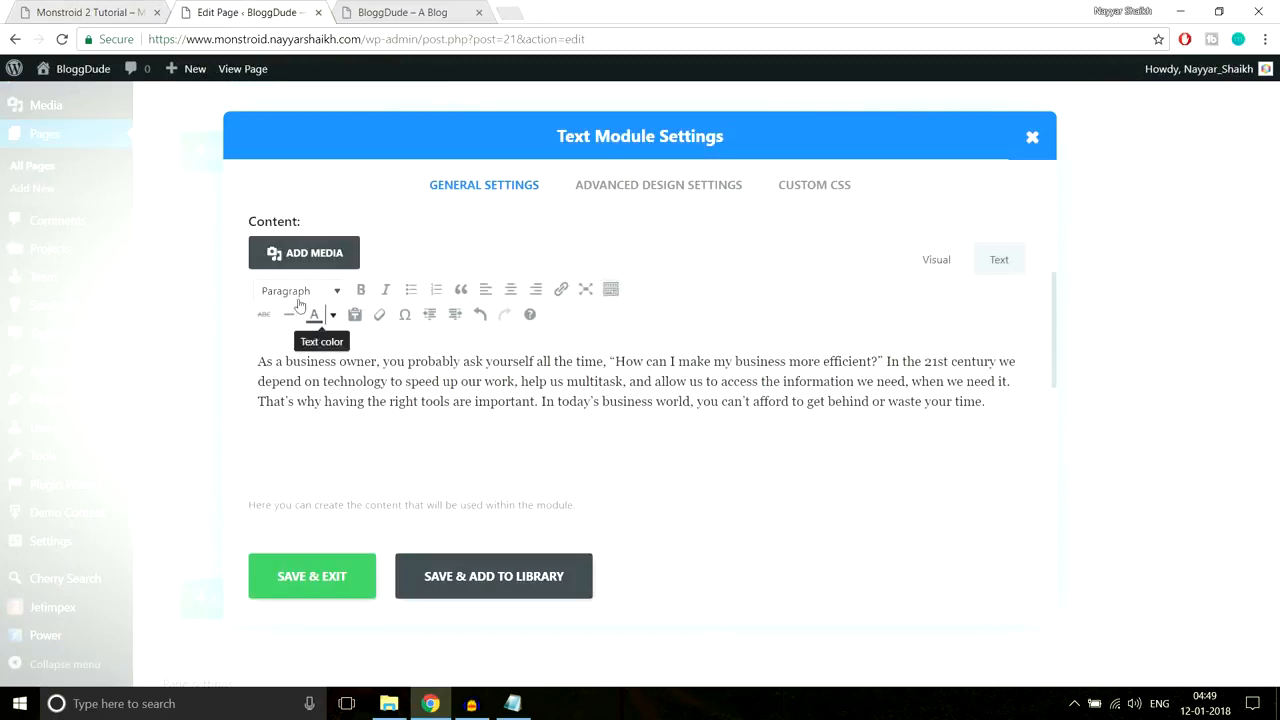
pyautogui.click(300, 577)
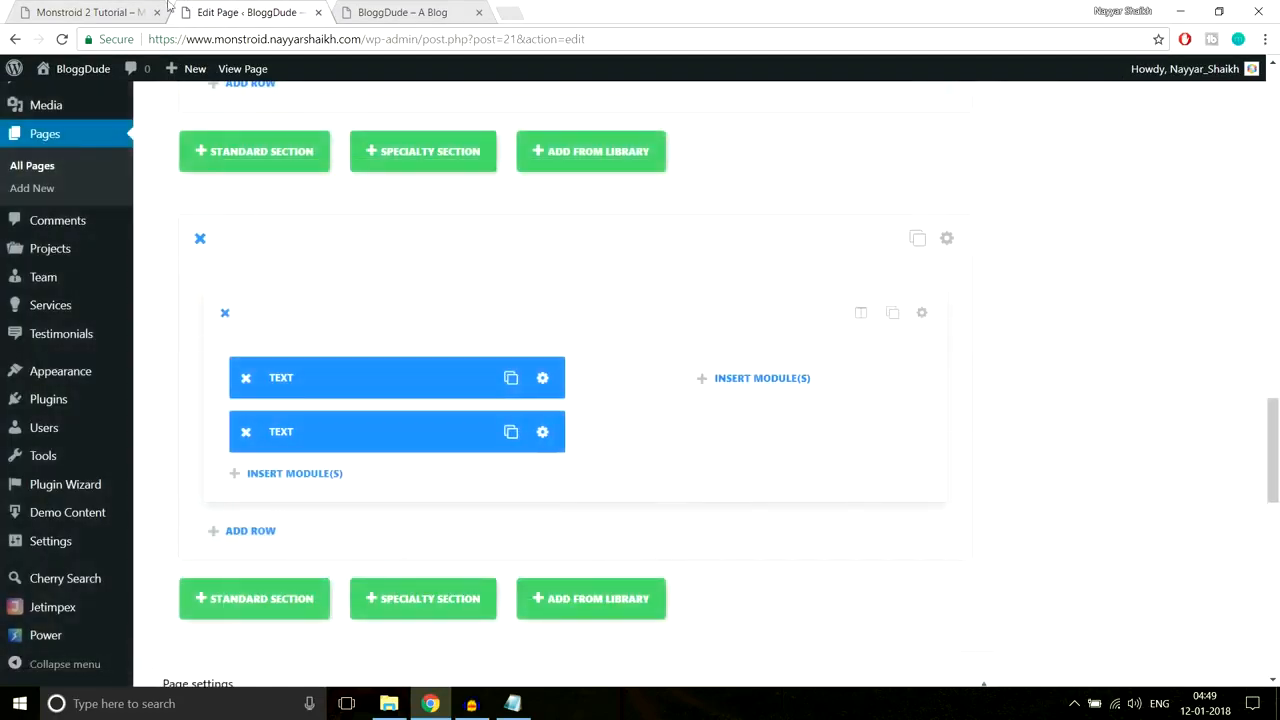
# Step: Set the paragraph module's custom bottom padding to 30px and save
pyautogui.click(80, 12)
pyautogui.scroll(-1, 400, 206)
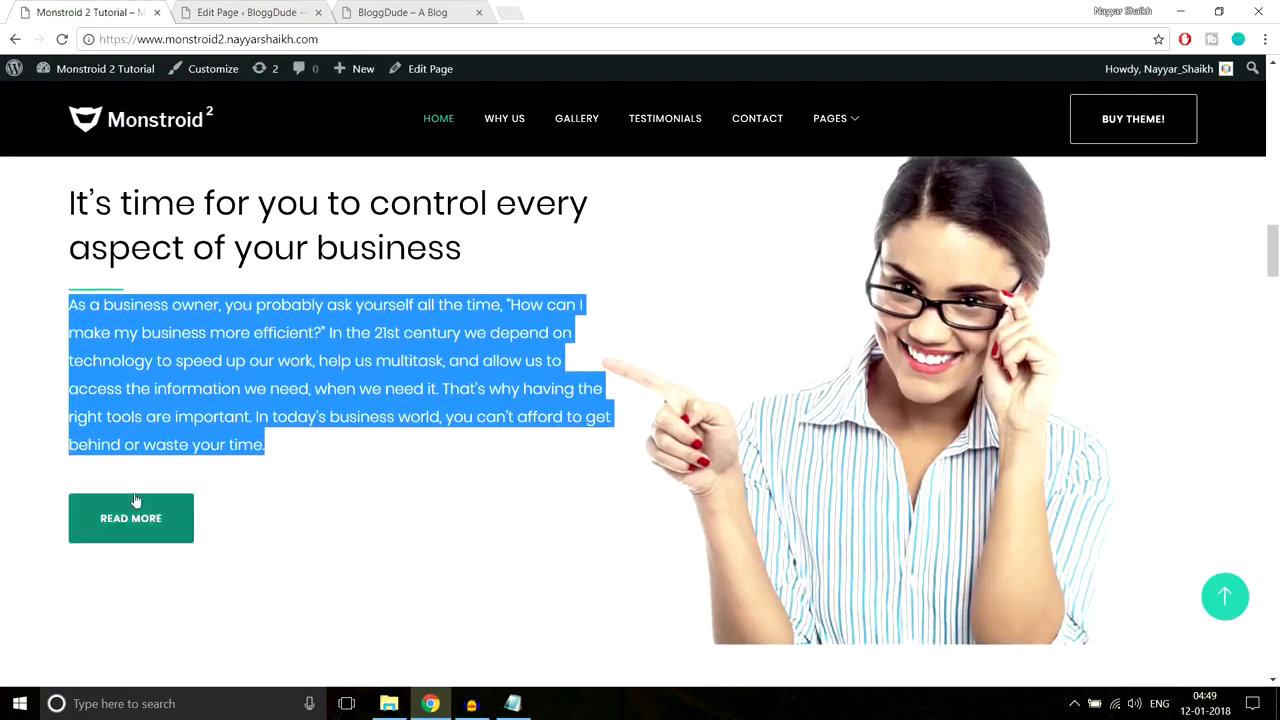
pyautogui.click(163, 484)
pyautogui.click(215, 12)
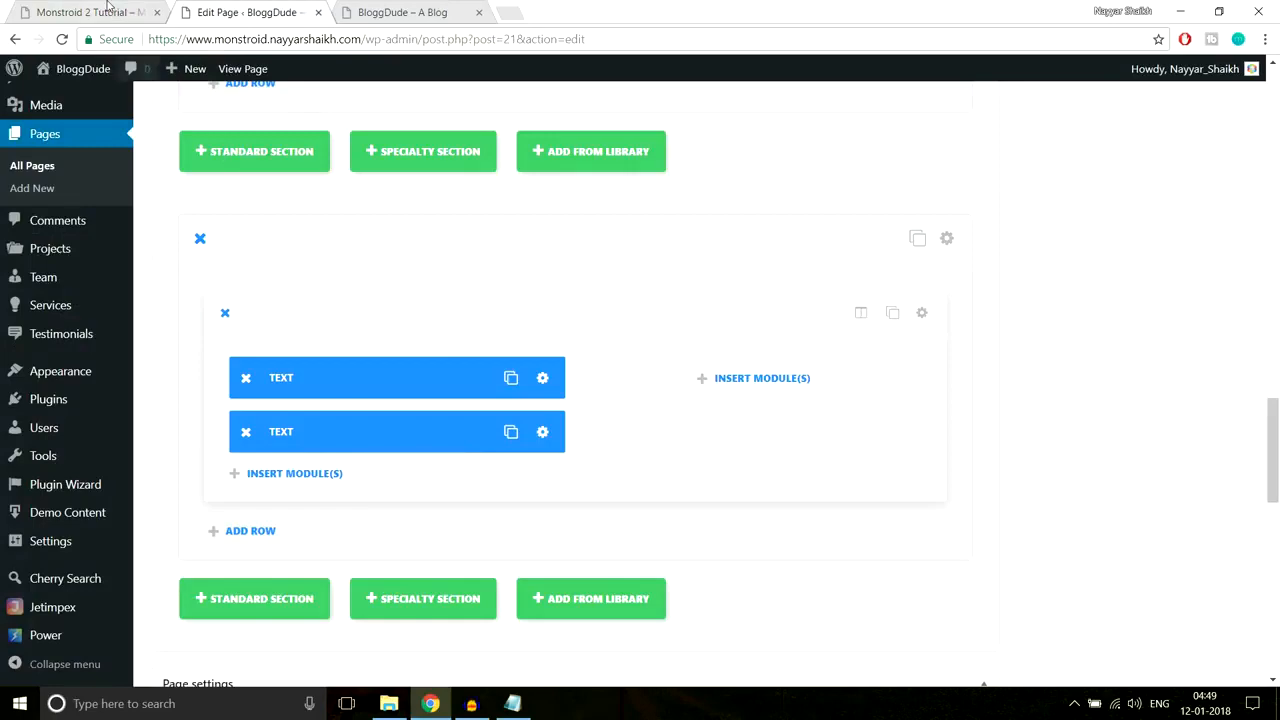
pyautogui.click(140, 12)
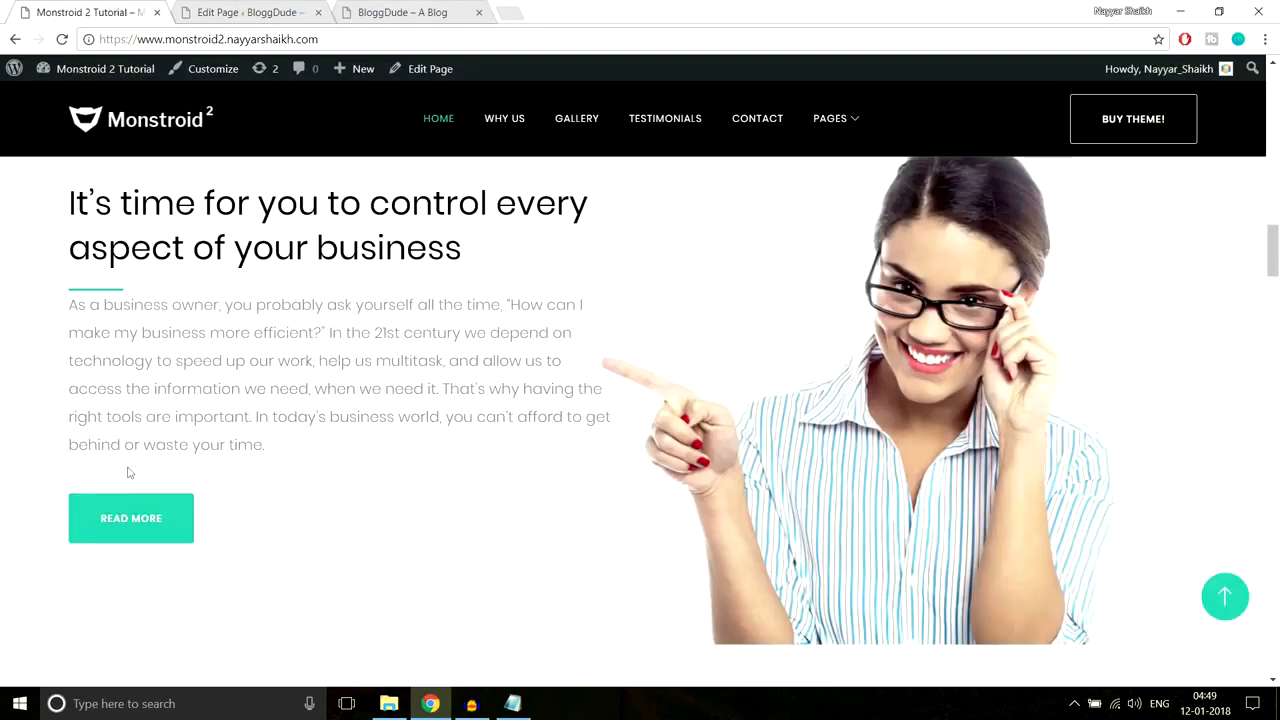
pyautogui.click(242, 12)
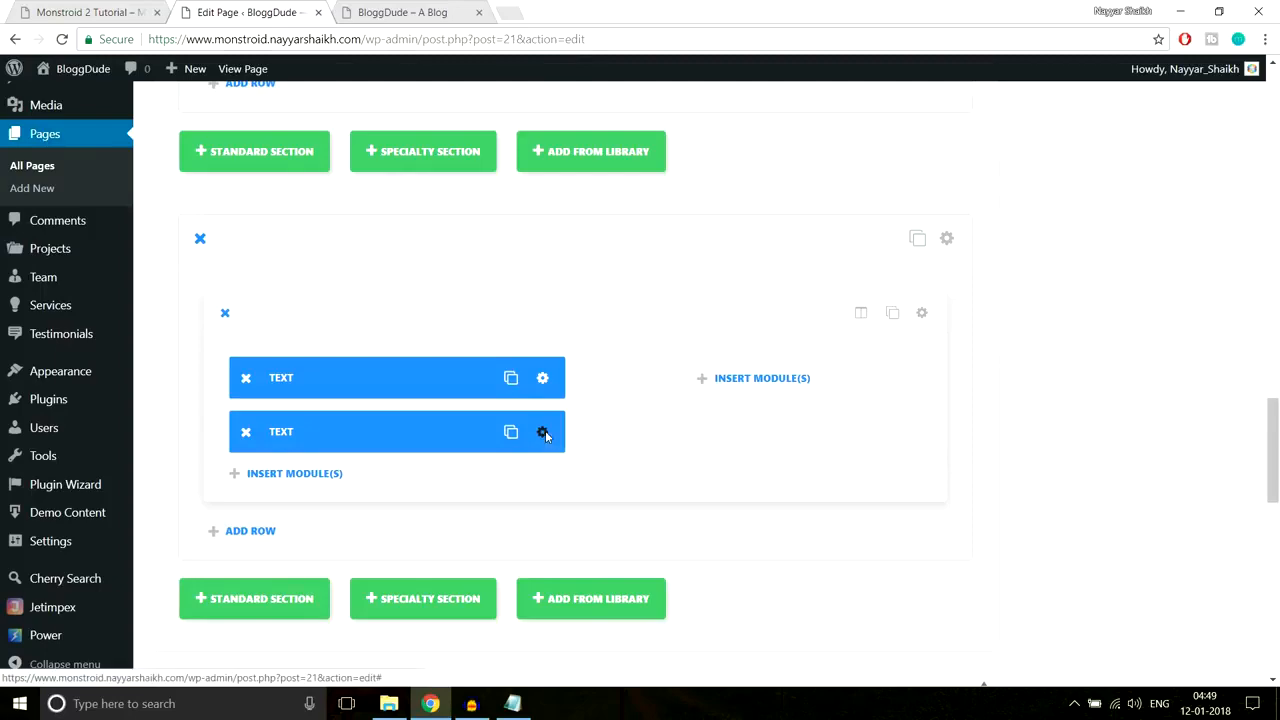
pyautogui.click(549, 433)
pyautogui.click(646, 183)
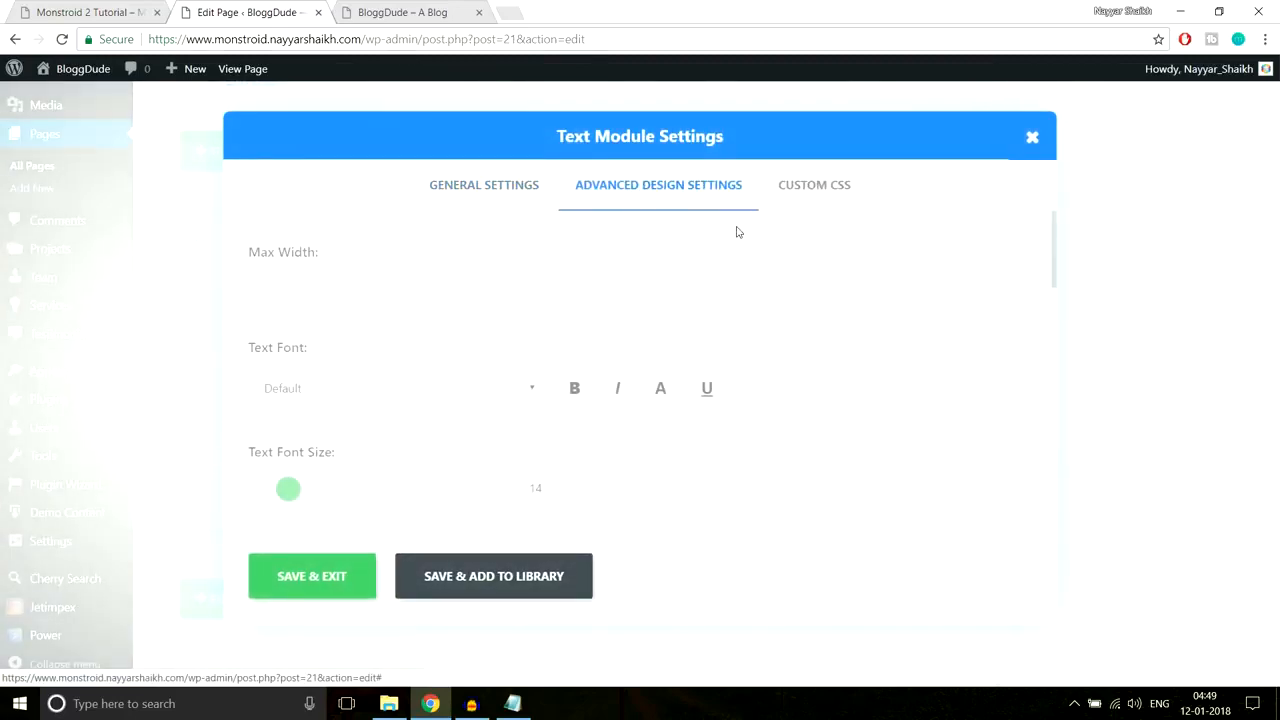
pyautogui.scroll(-2, 757, 333)
pyautogui.scroll(-8, 757, 333)
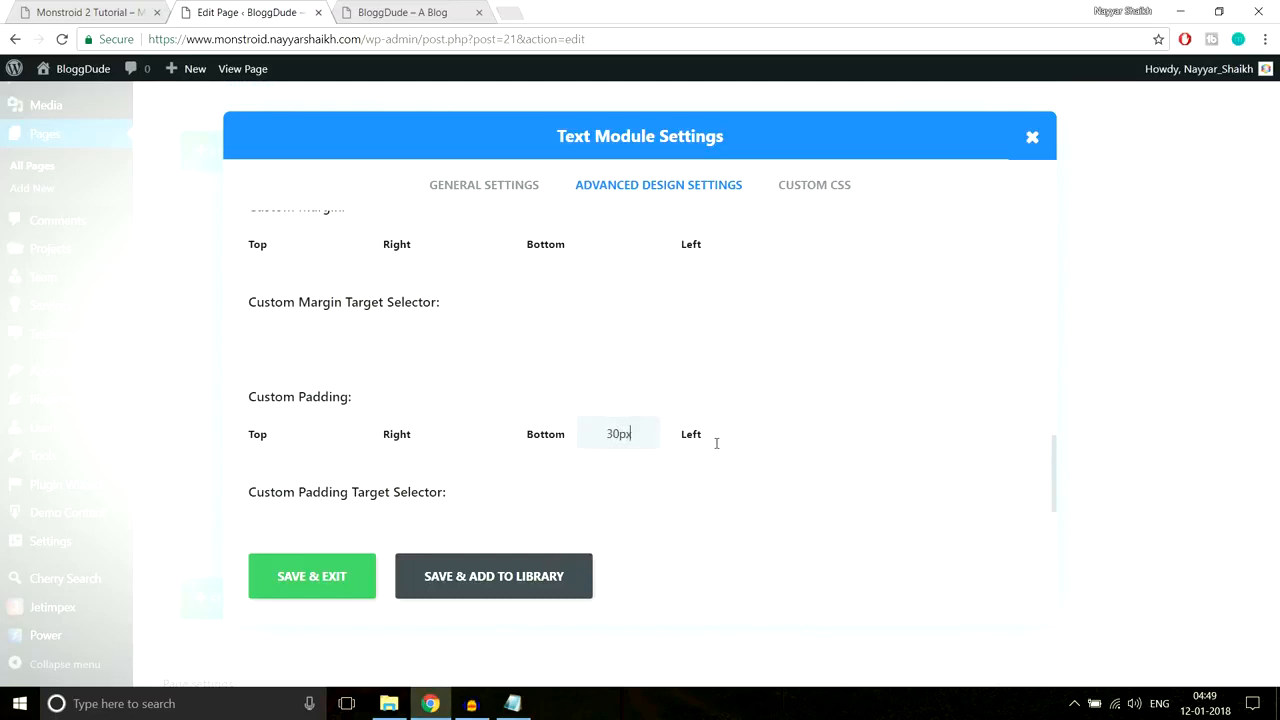
pyautogui.click(312, 576)
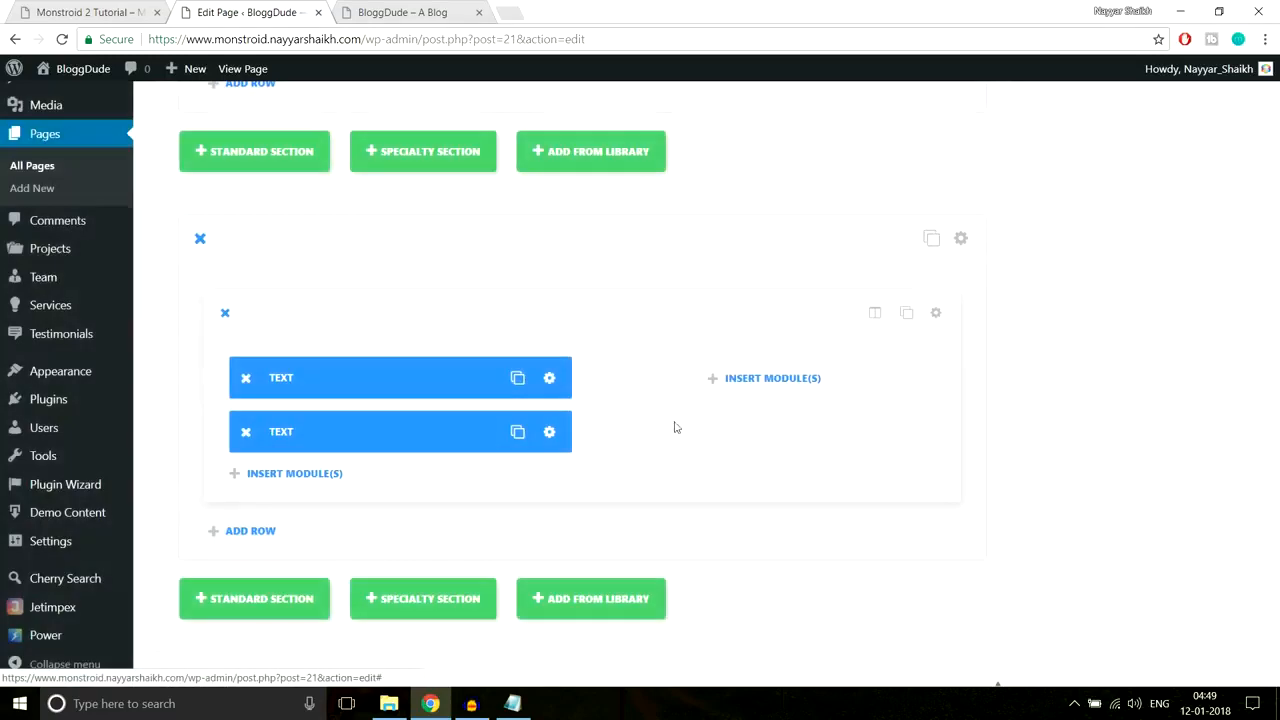
# Step: Add a Button module labelled 'Read More' below the paragraph and save it
pyautogui.click(311, 397)
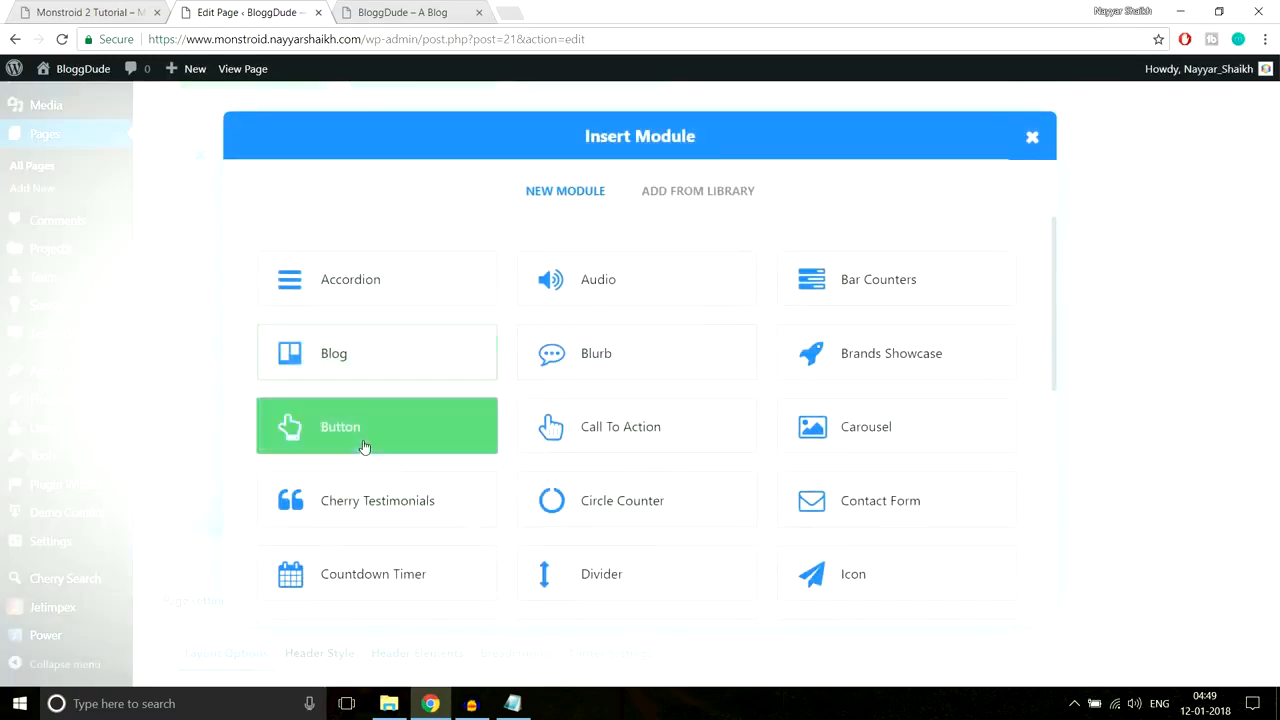
pyautogui.click(363, 430)
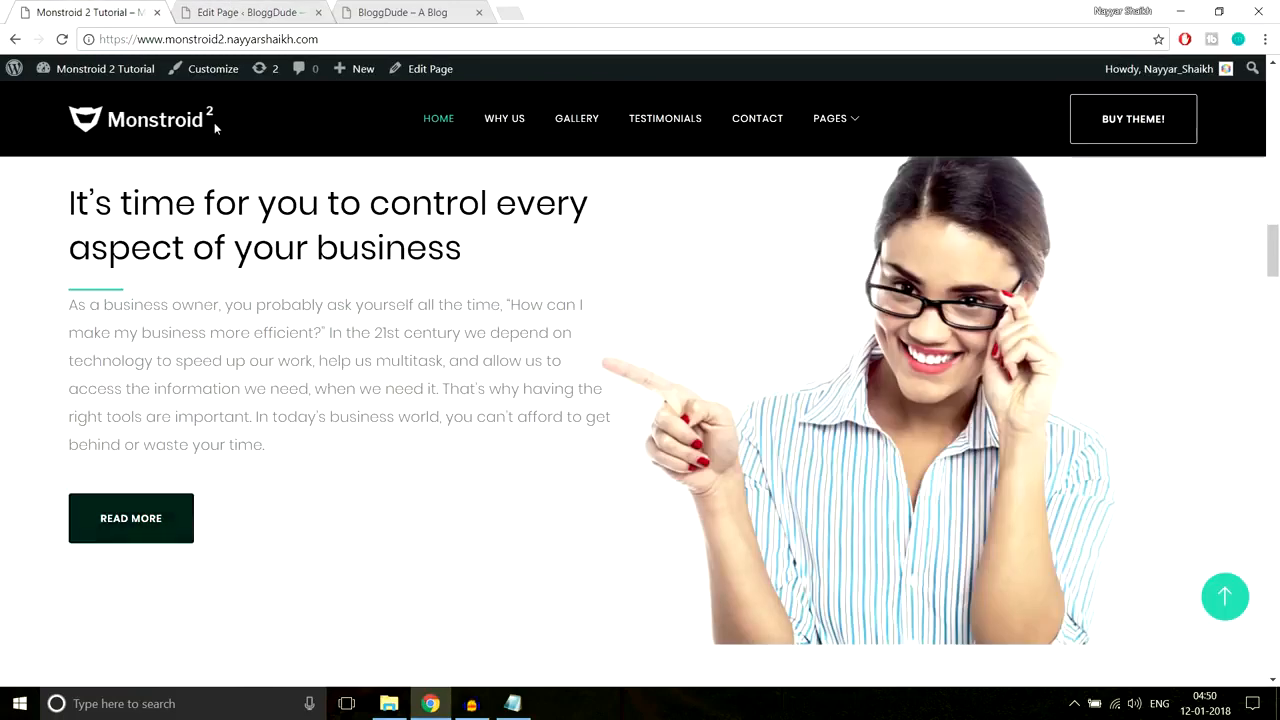
pyautogui.click(245, 12)
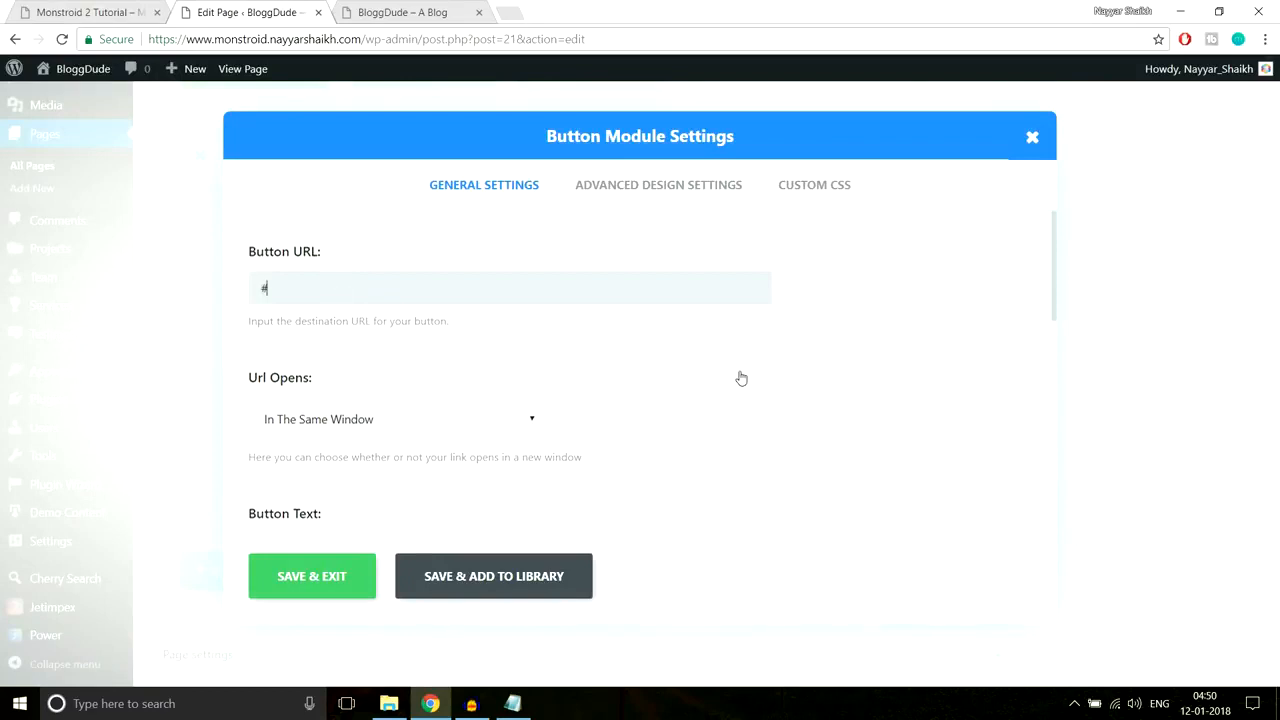
pyautogui.scroll(-2, 661, 359)
pyautogui.scroll(-1, 618, 335)
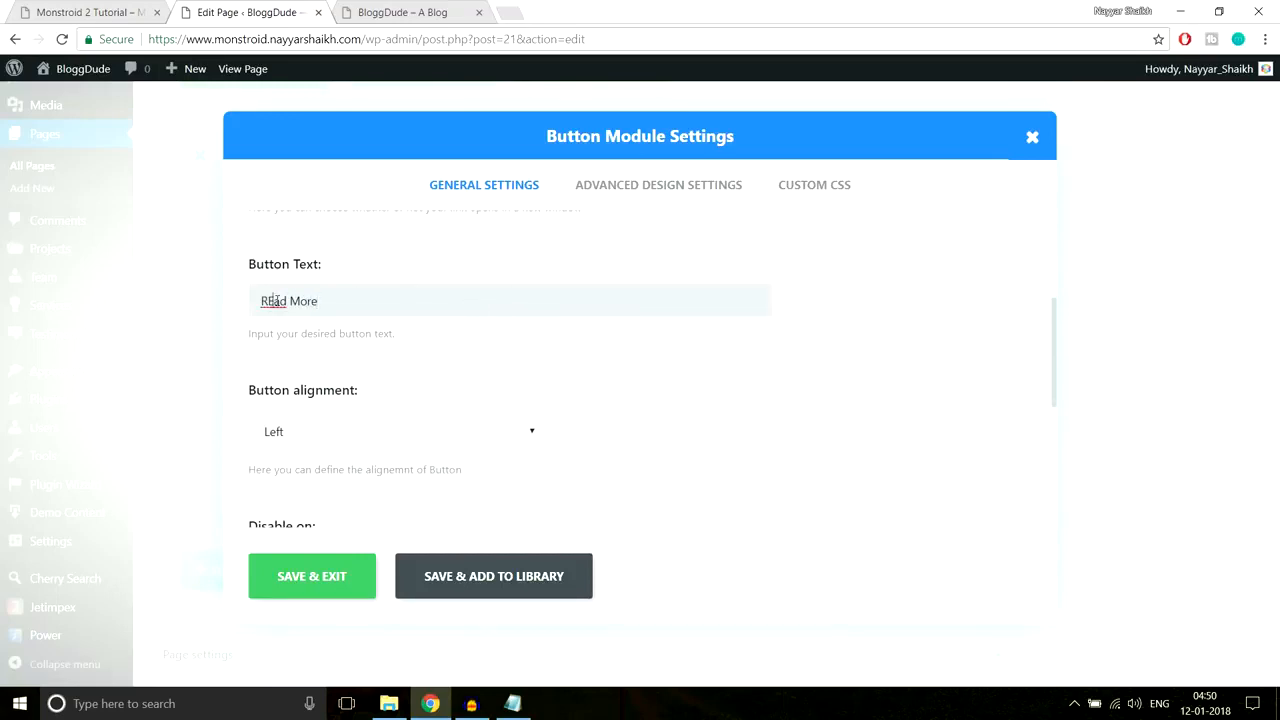
pyautogui.press('BackSpace')
pyautogui.write('e')
pyautogui.scroll(-1, 790, 370)
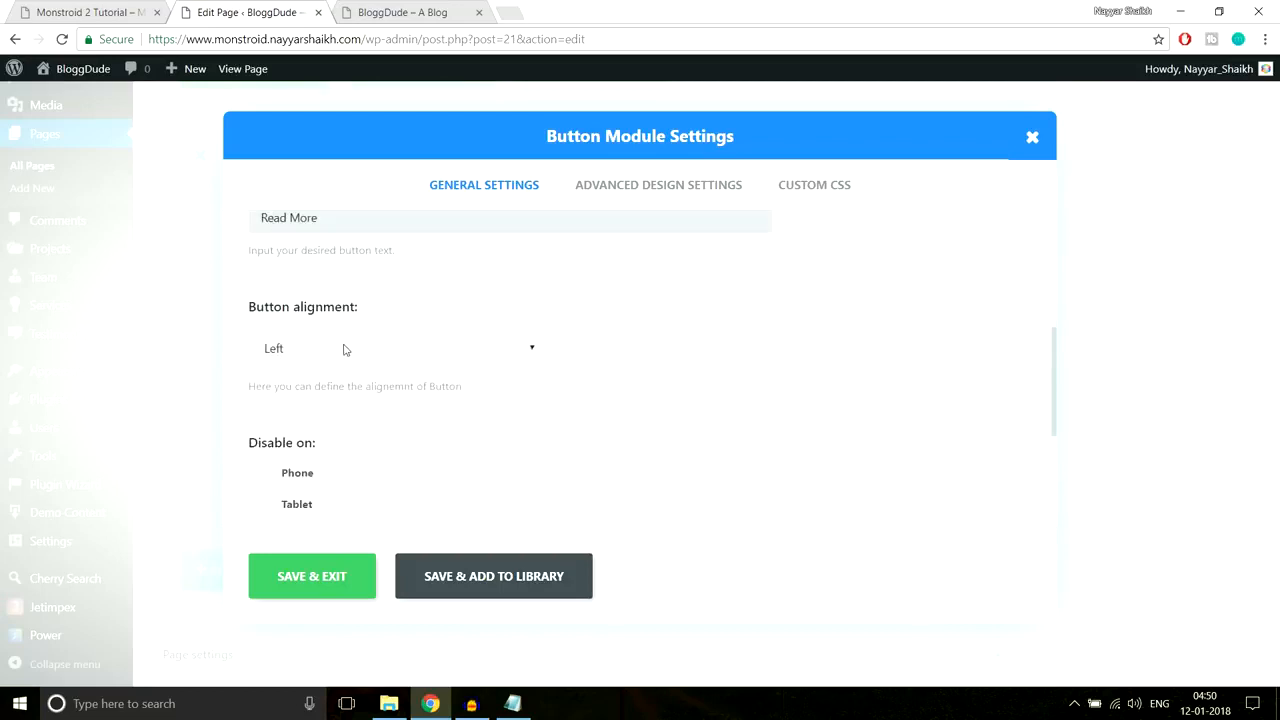
pyautogui.scroll(-1, 443, 409)
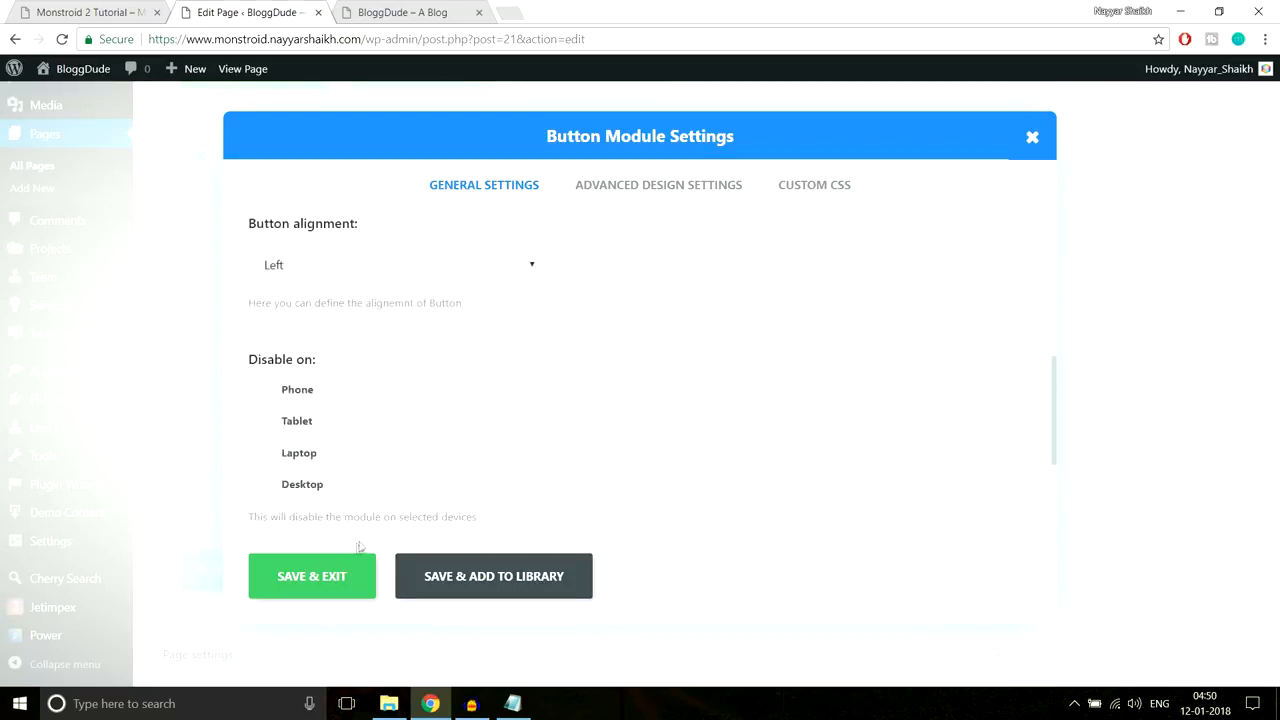
pyautogui.click(331, 580)
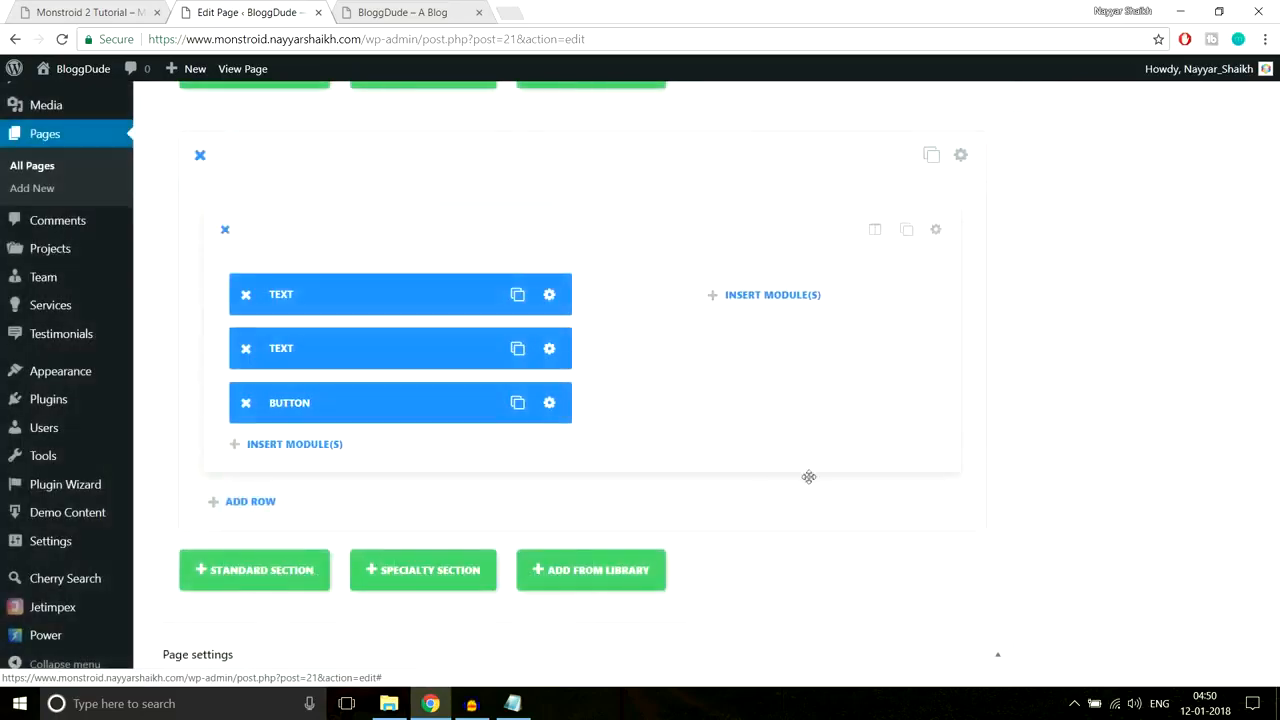
# Step: Upload Home-2.jpg and set it as the new section's background image
pyautogui.click(90, 12)
pyautogui.scroll(2, 530, 270)
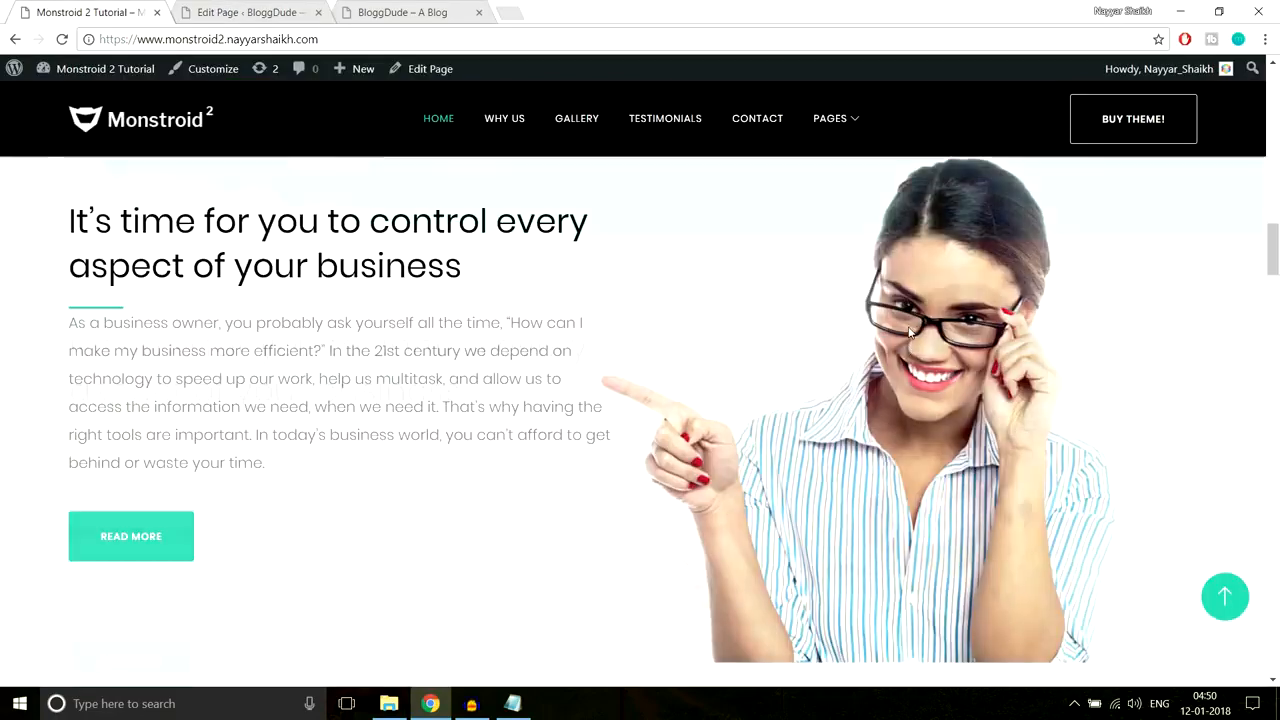
pyautogui.scroll(-2, 1069, 316)
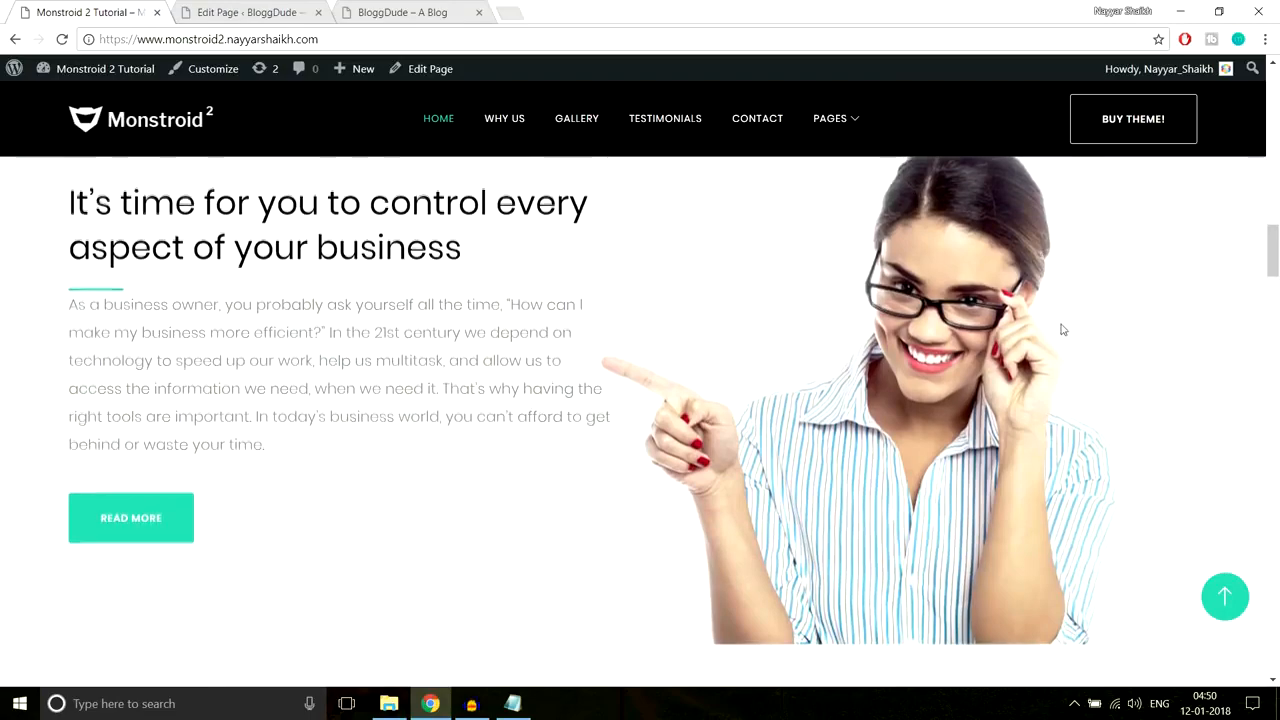
pyautogui.scroll(-1, 1063, 329)
pyautogui.scroll(3, 915, 305)
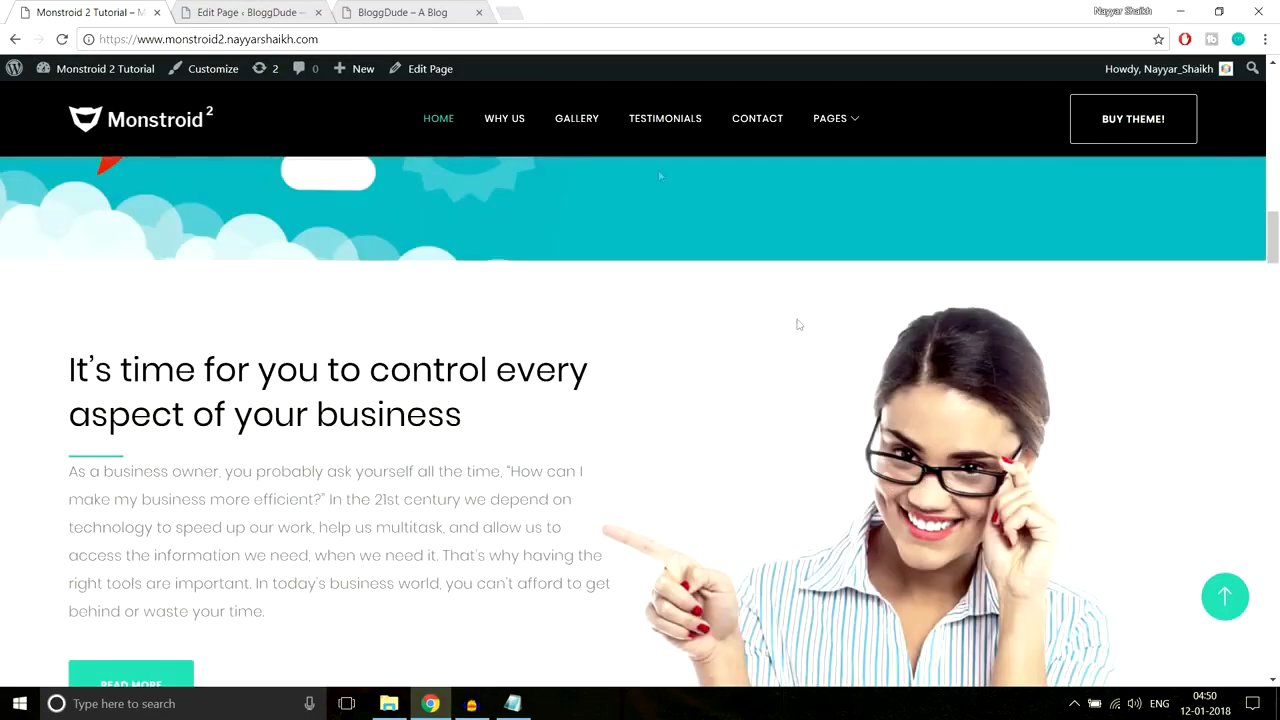
pyautogui.click(265, 11)
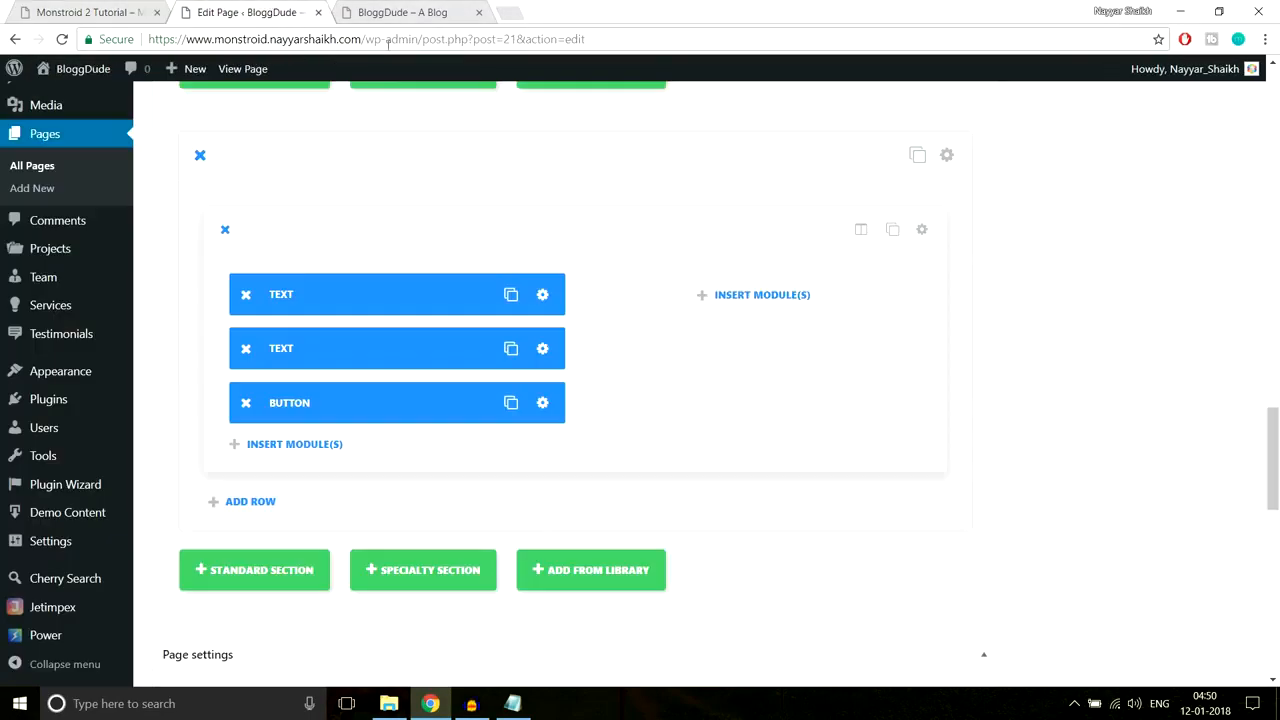
pyautogui.click(947, 156)
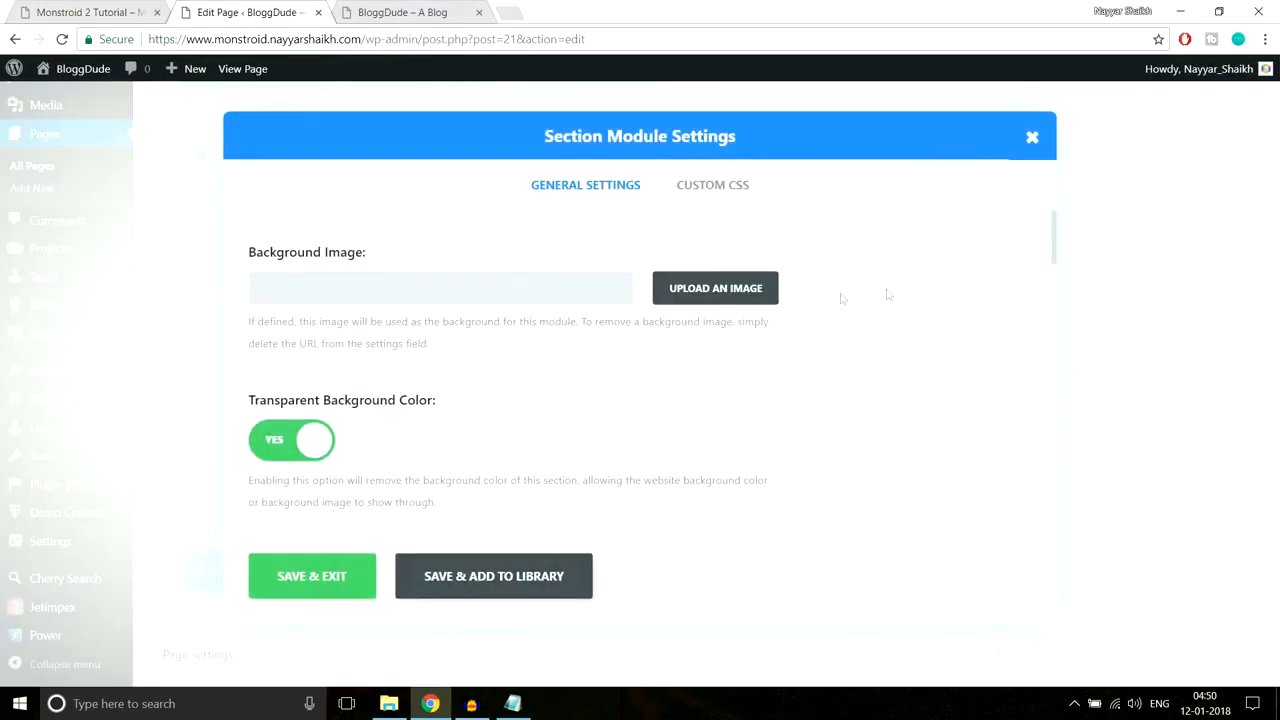
pyautogui.click(737, 286)
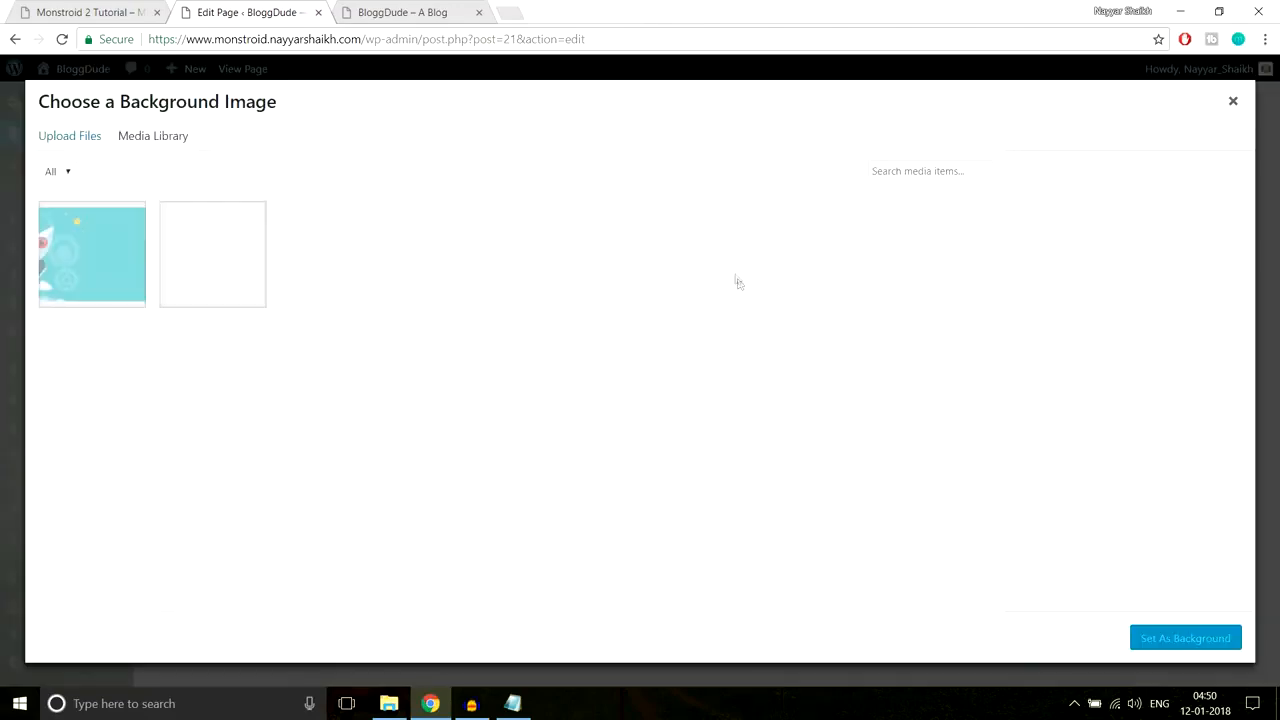
pyautogui.click(80, 148)
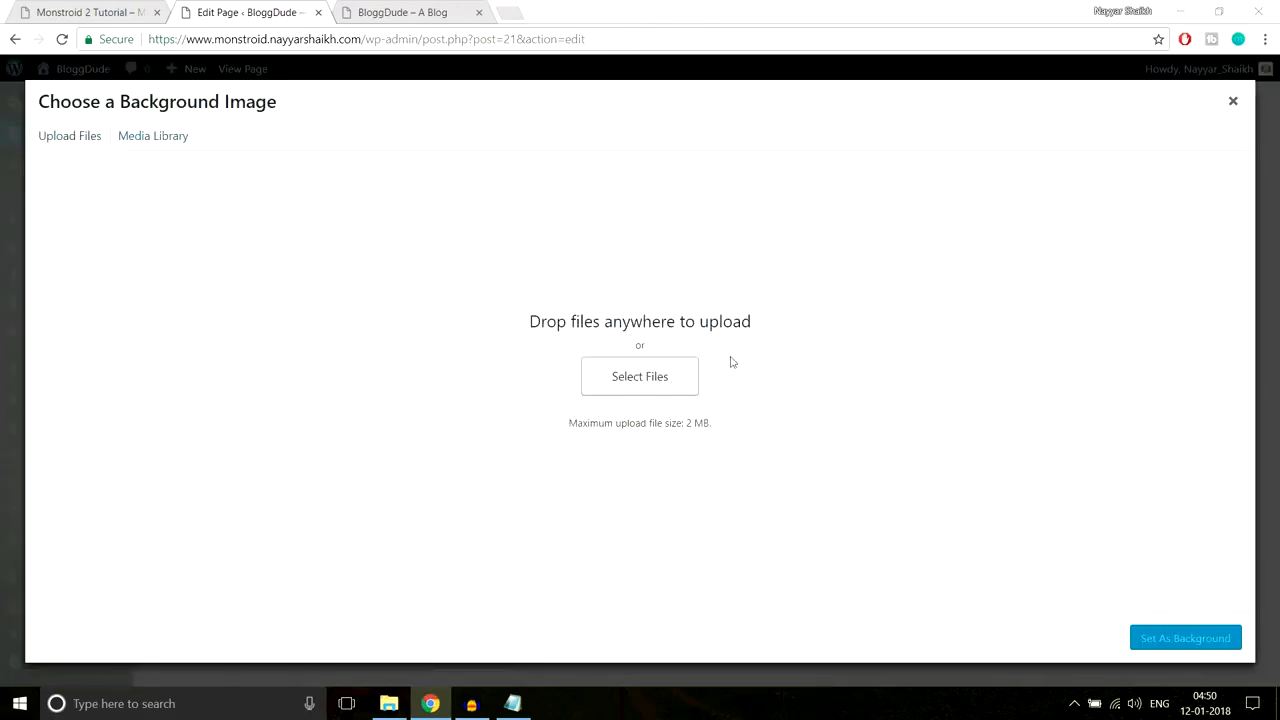
pyautogui.scroll(-1, 520, 268)
pyautogui.click(452, 308)
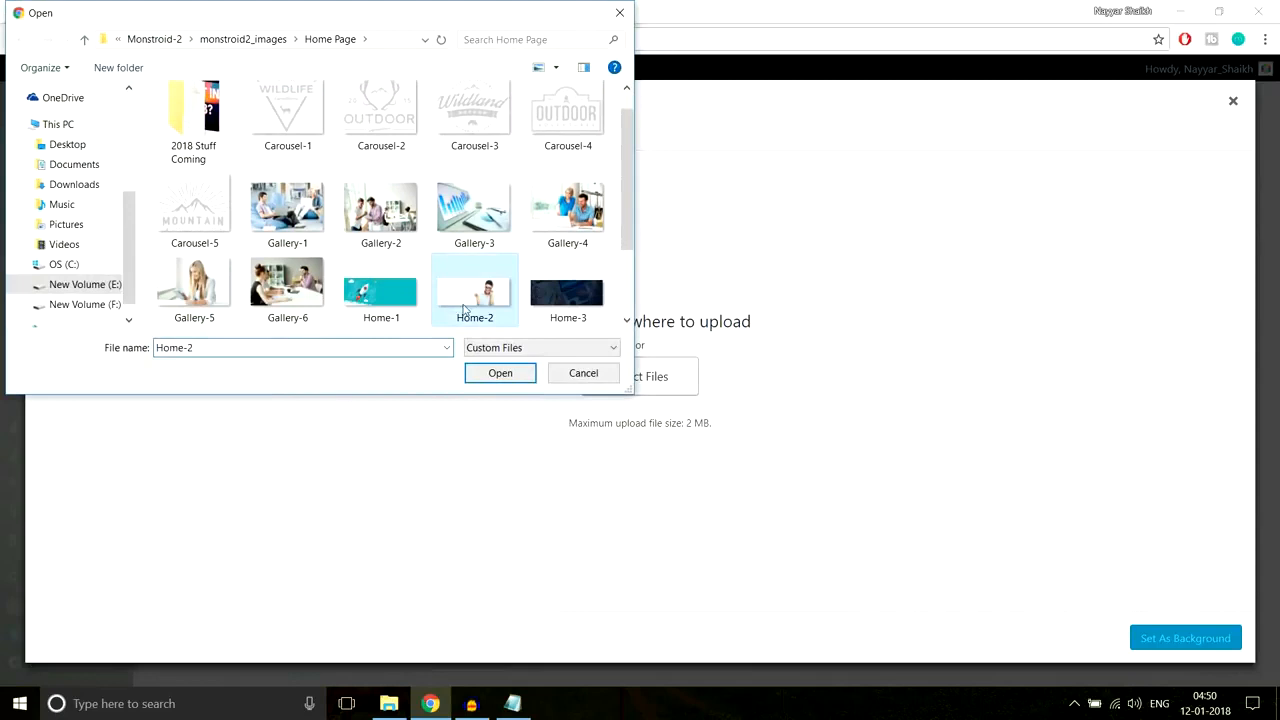
pyautogui.click(488, 376)
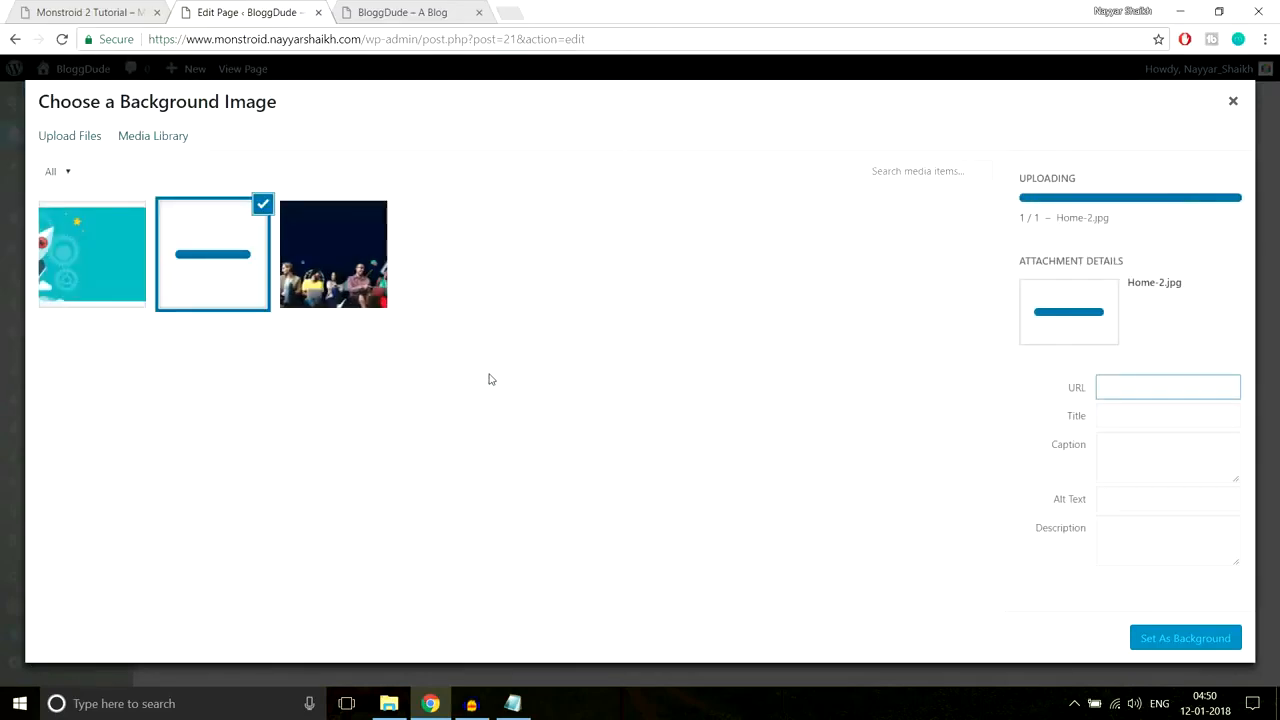
pyautogui.click(1163, 639)
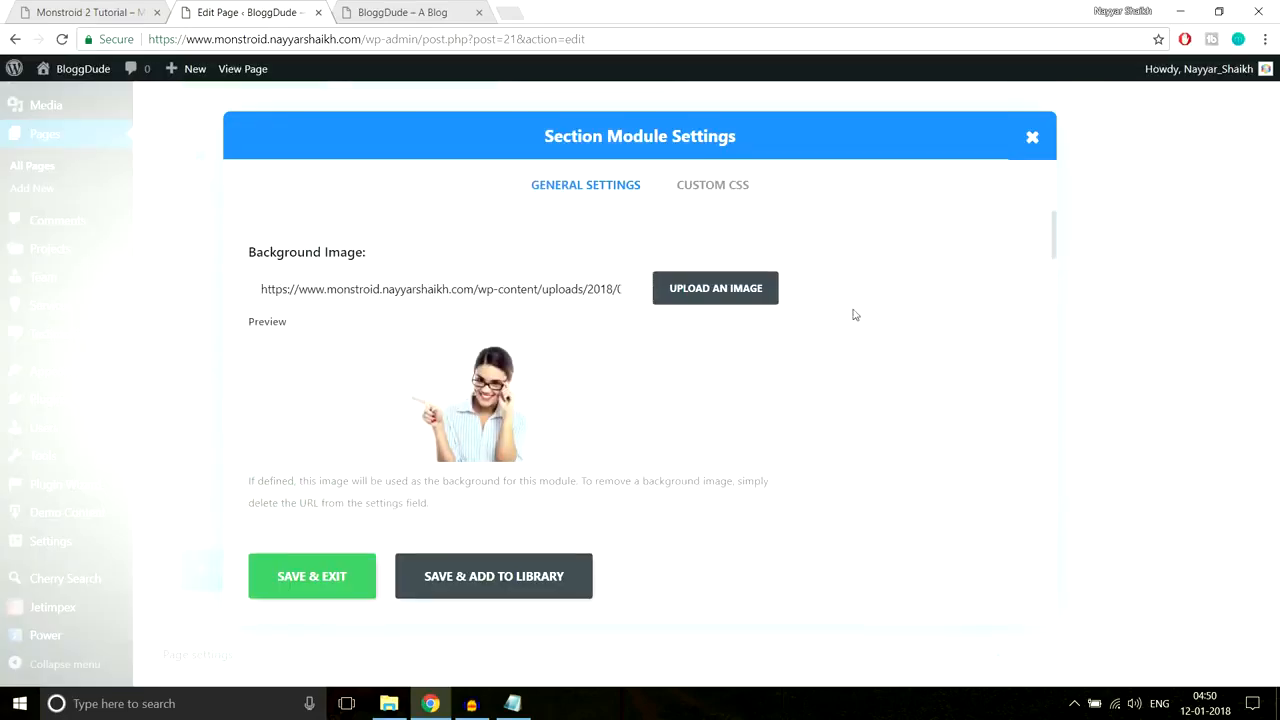
# Step: Give the section a 70px top padding, matching the demo, and save the settings
pyautogui.scroll(-6, 821, 364)
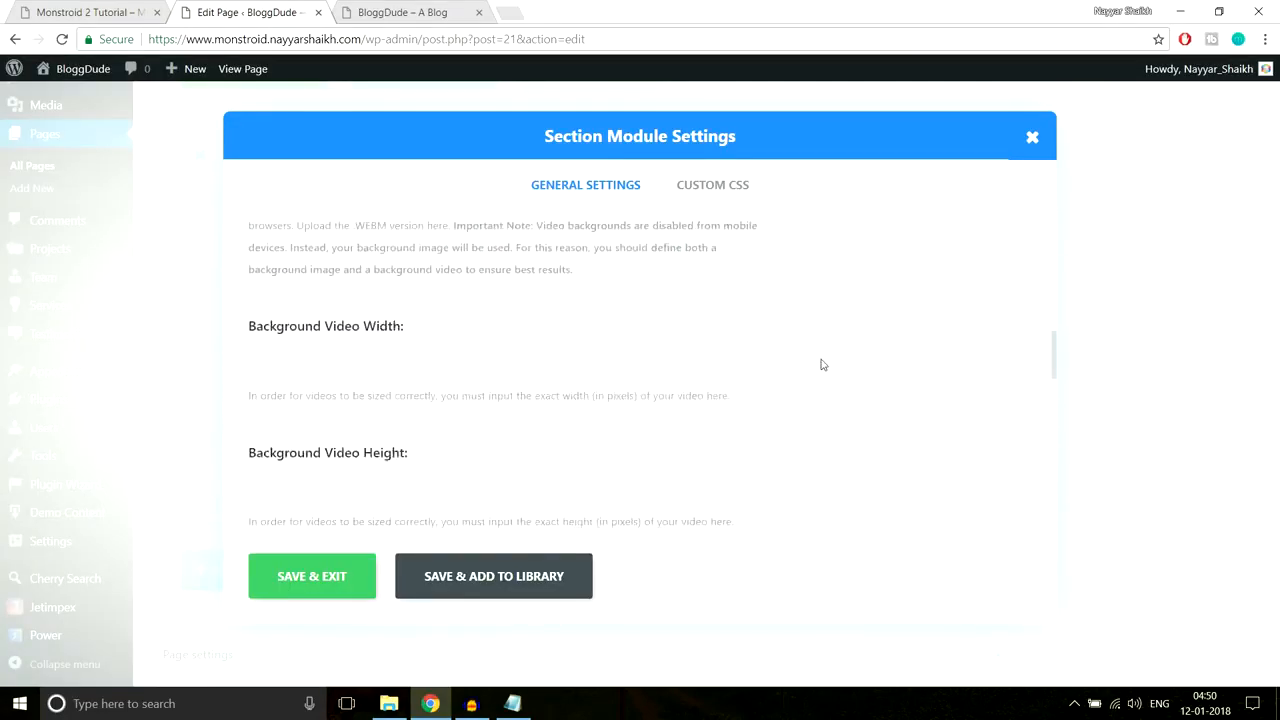
pyautogui.scroll(-6, 821, 364)
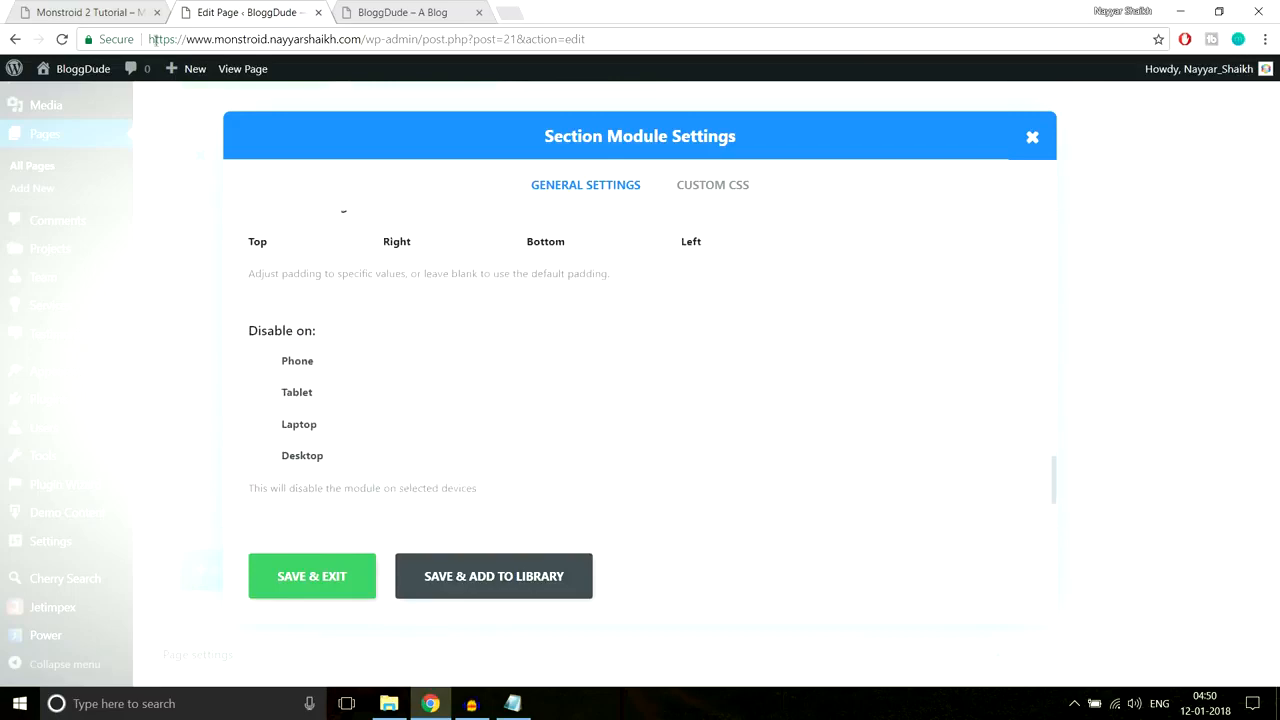
pyautogui.click(127, 8)
pyautogui.scroll(-3, 600, 334)
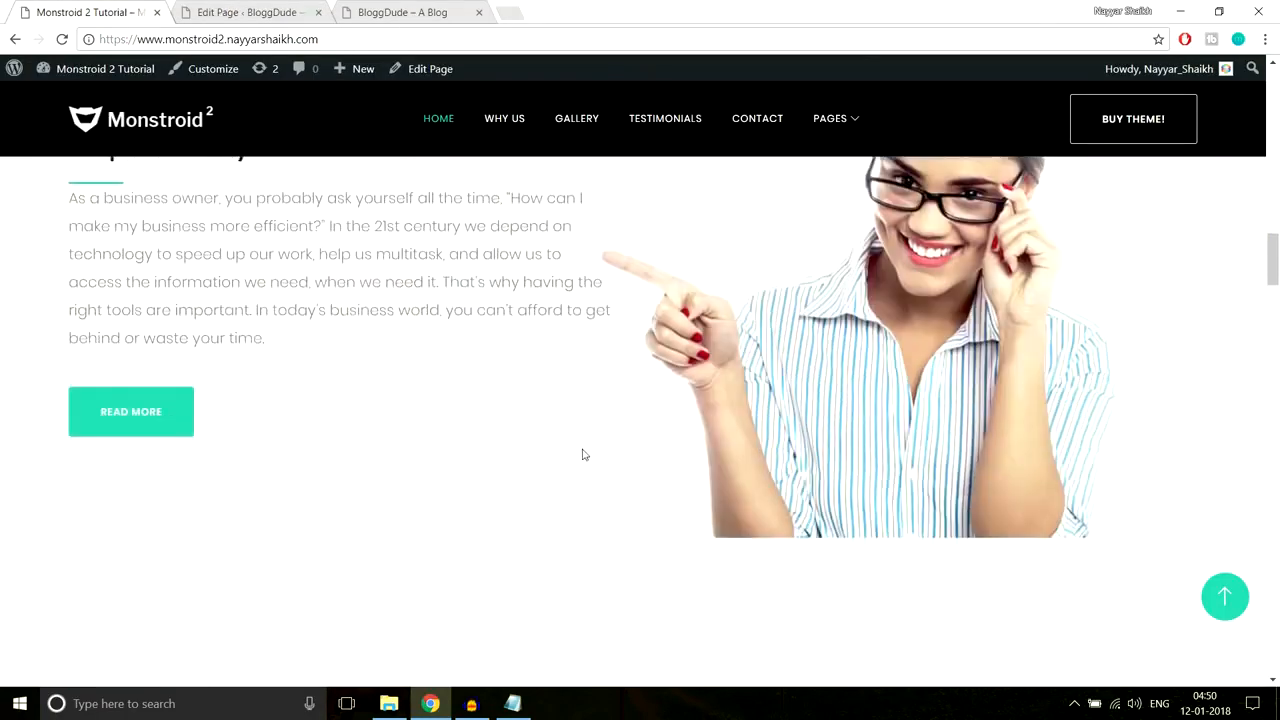
pyautogui.scroll(4, 274, 414)
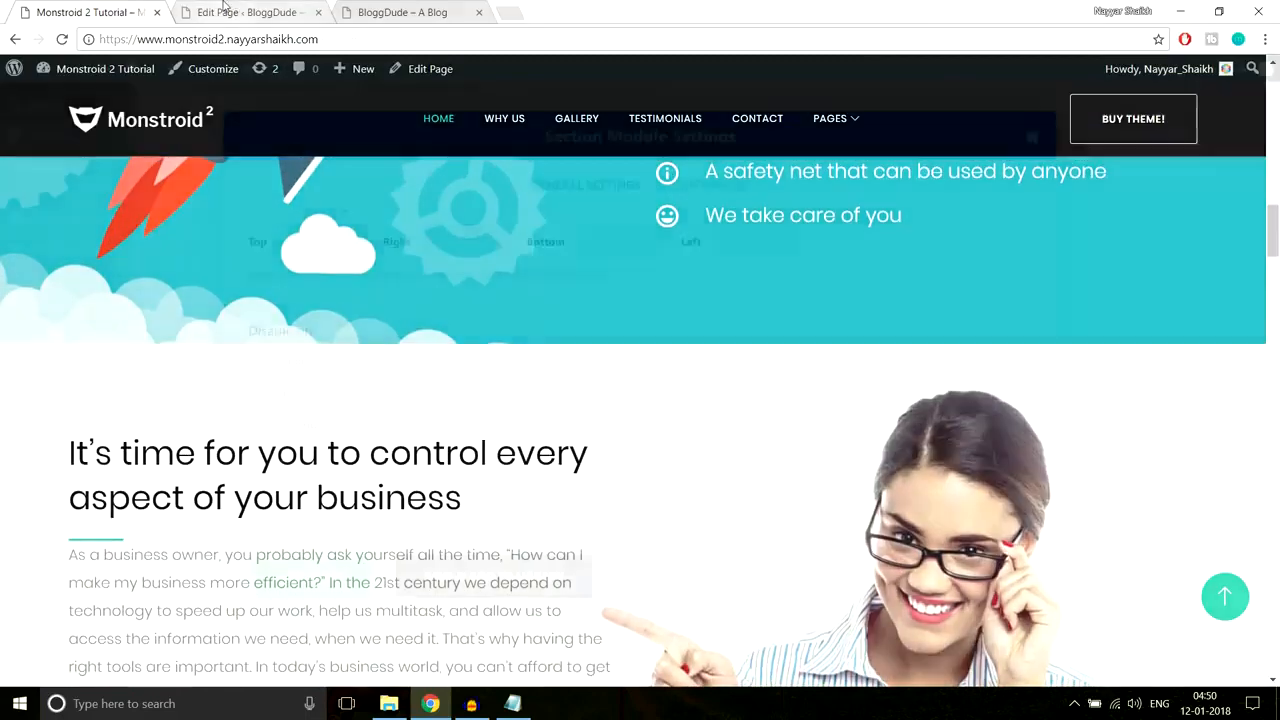
pyautogui.click(231, 10)
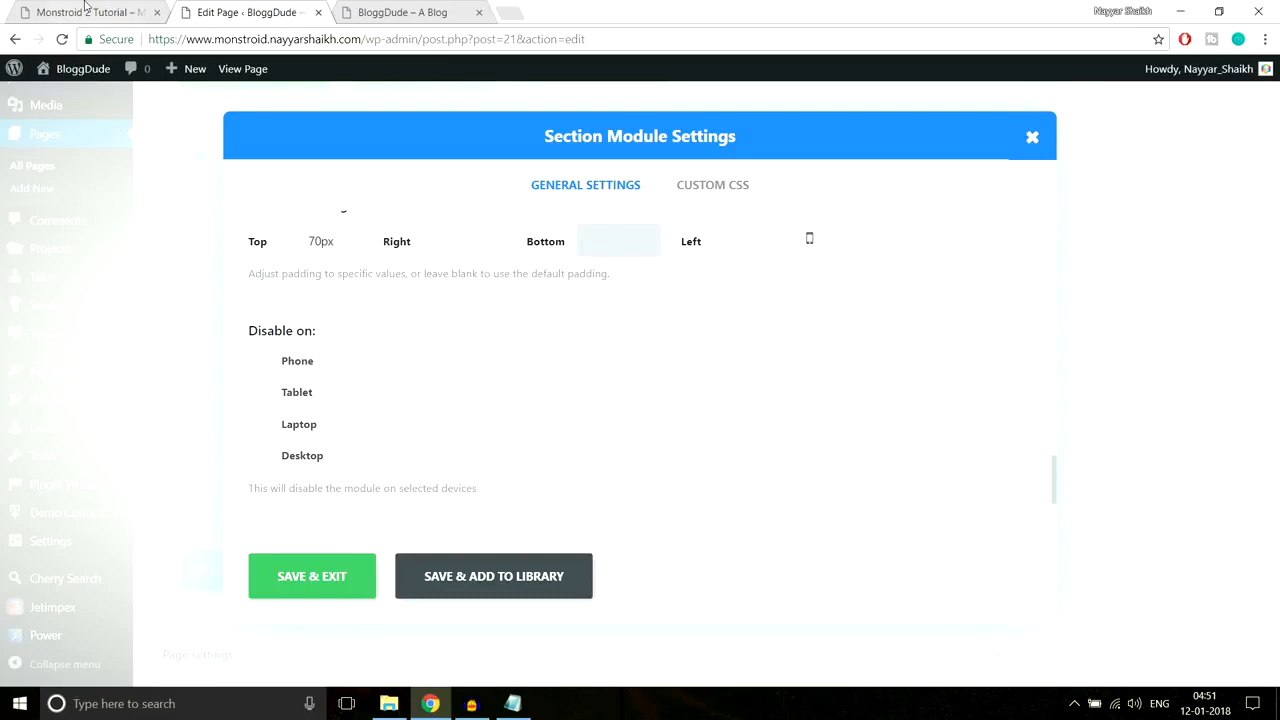
pyautogui.click(85, 10)
pyautogui.scroll(-4, 666, 354)
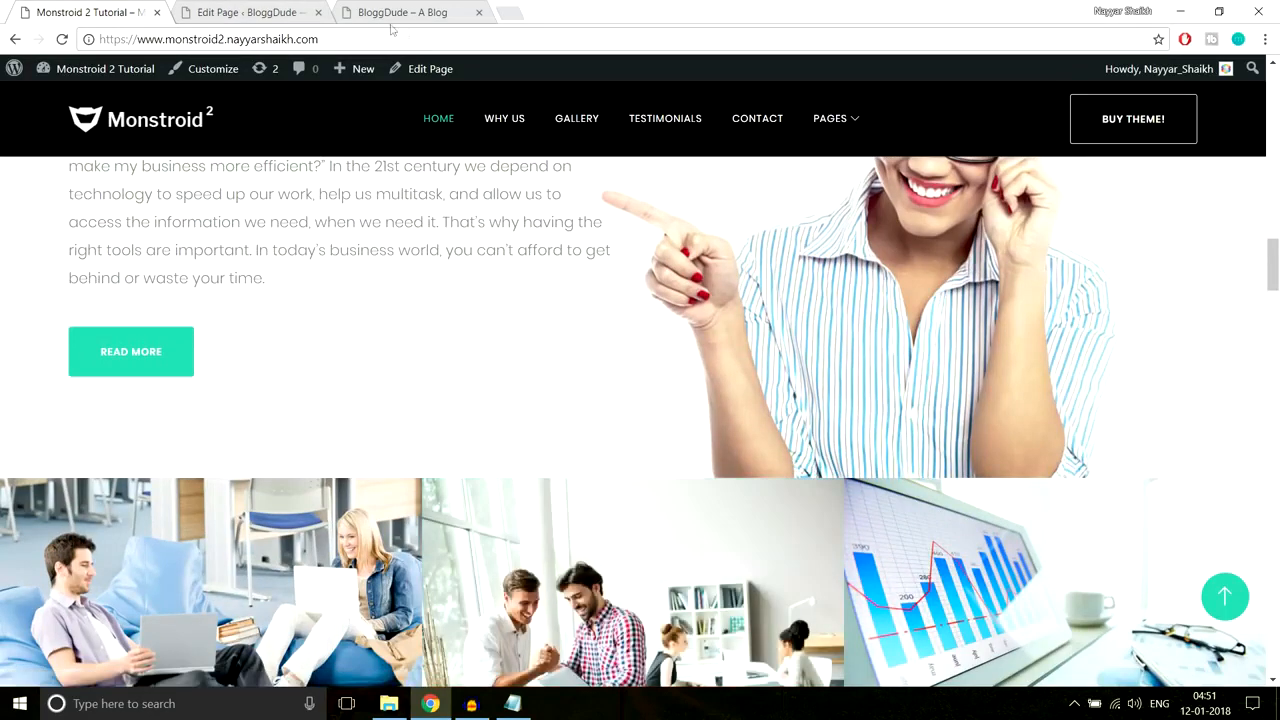
pyautogui.click(272, 9)
pyautogui.click(340, 576)
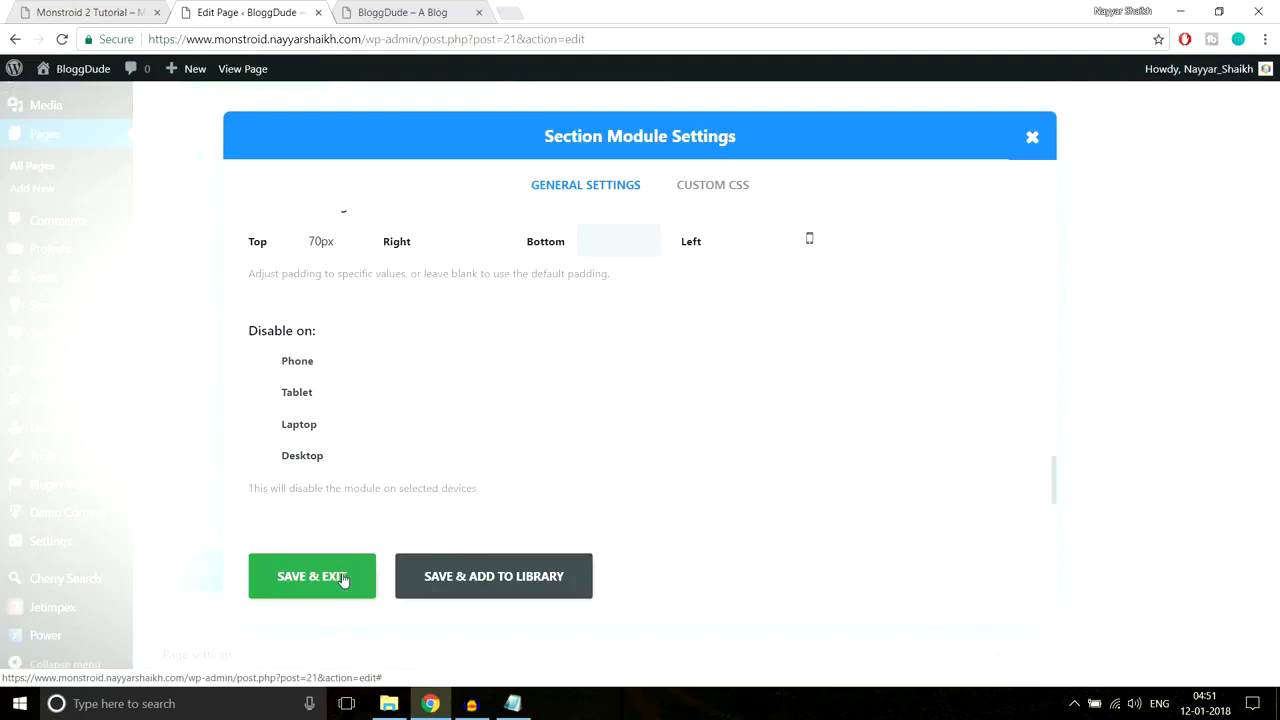
# Step: Update the Power Builder page to save the new woman-photo section
pyautogui.scroll(5, 1123, 477)
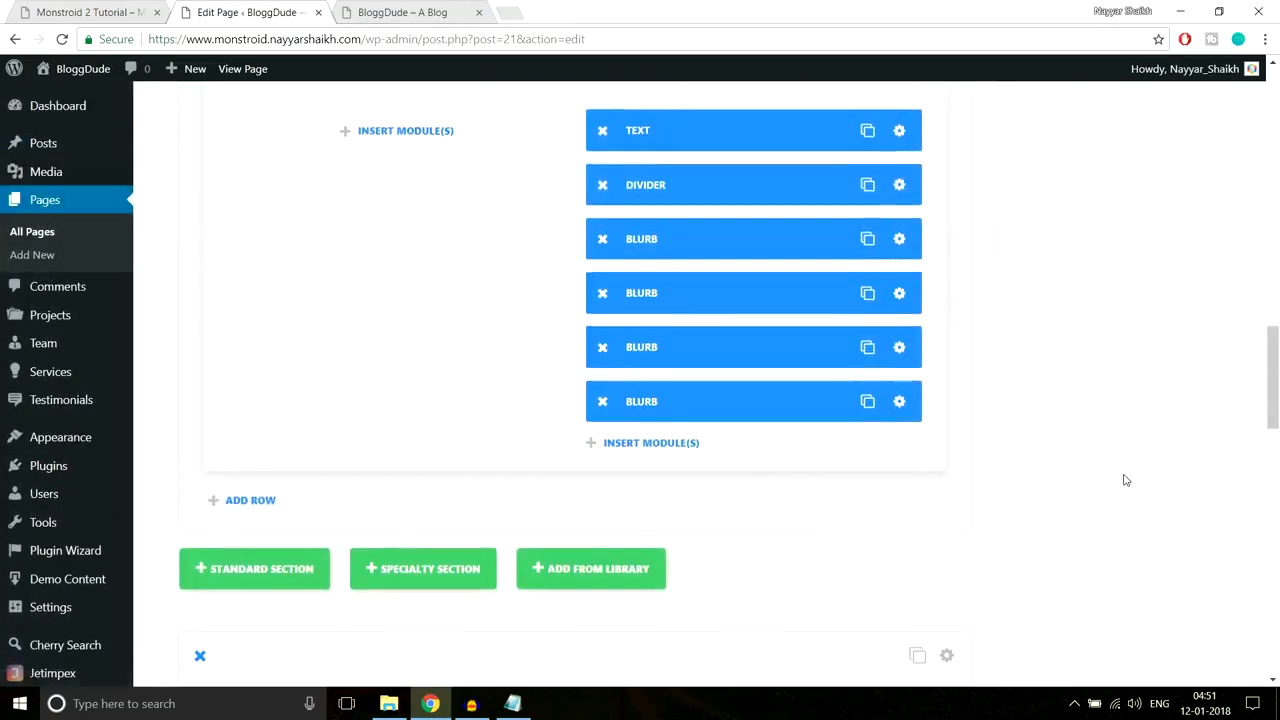
pyautogui.scroll(-5, 700, 556)
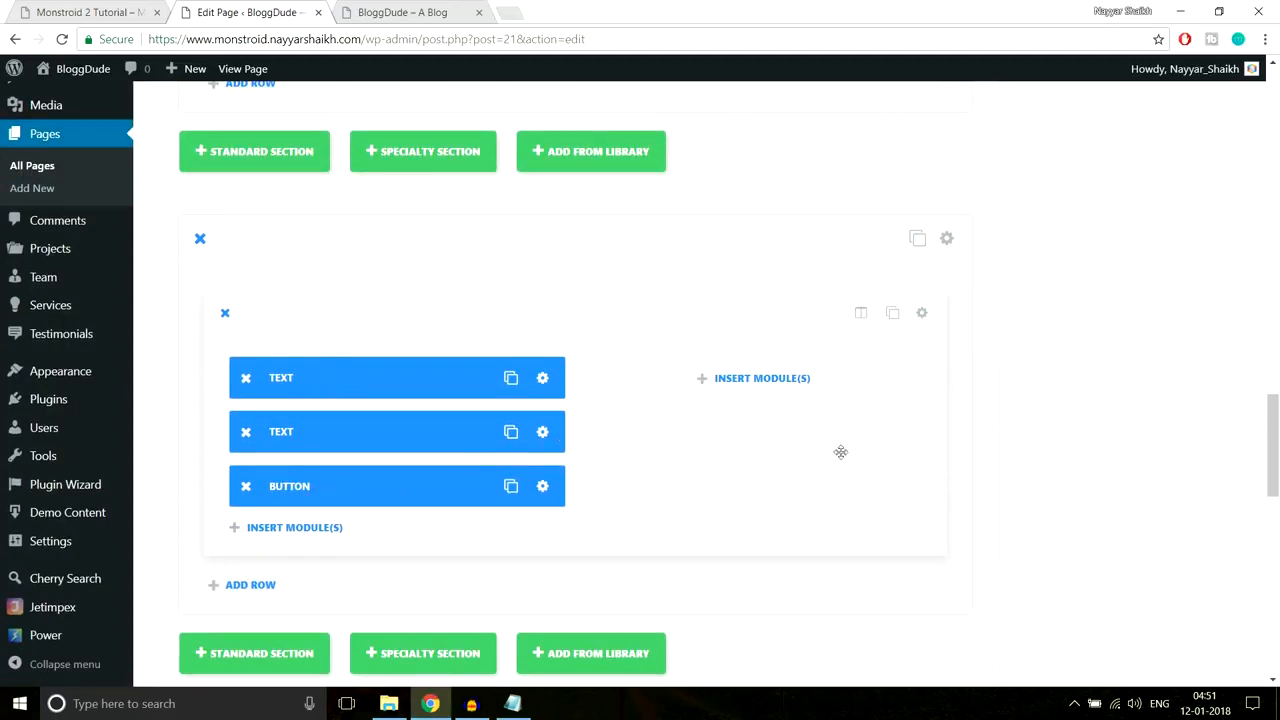
pyautogui.scroll(5, 1054, 466)
pyautogui.scroll(10, 1058, 469)
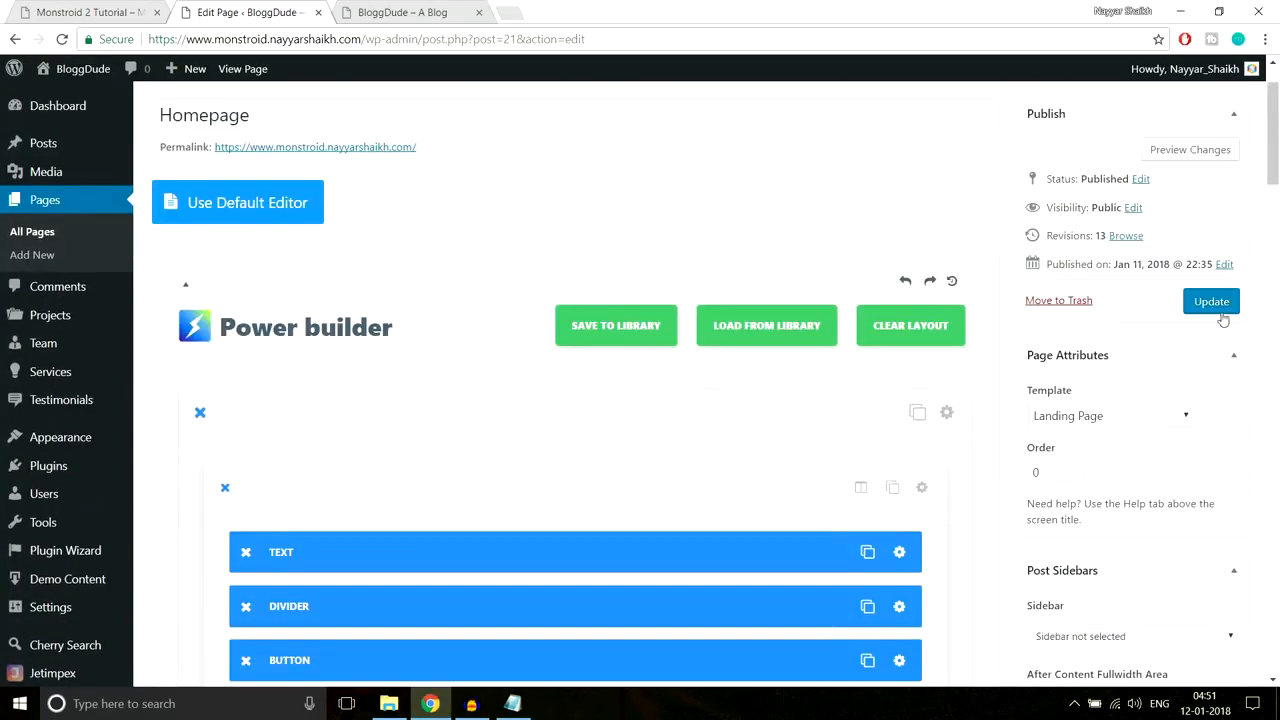
pyautogui.click(1221, 302)
# Step: Reload the live BloggDude homepage and scroll to check the new section
pyautogui.click(429, 10)
pyautogui.click(456, 39)
pyautogui.press('Return')
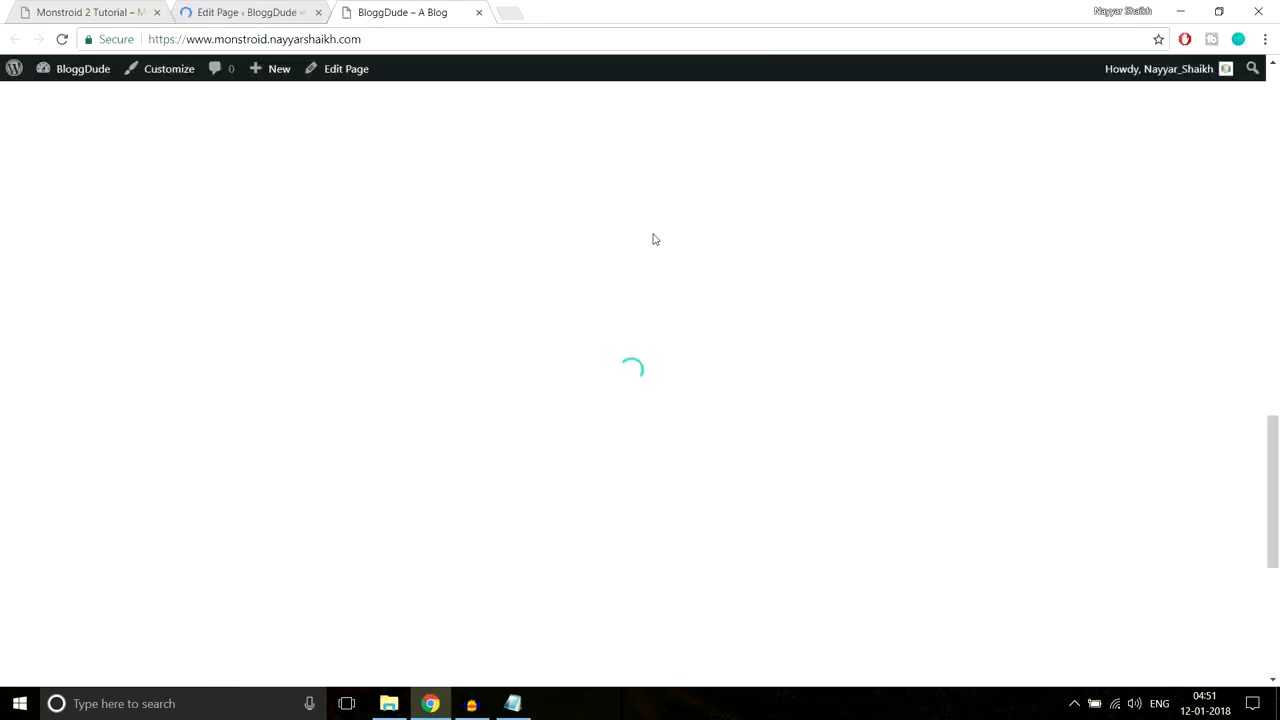
pyautogui.scroll(-3, 655, 239)
pyautogui.scroll(-1, 655, 239)
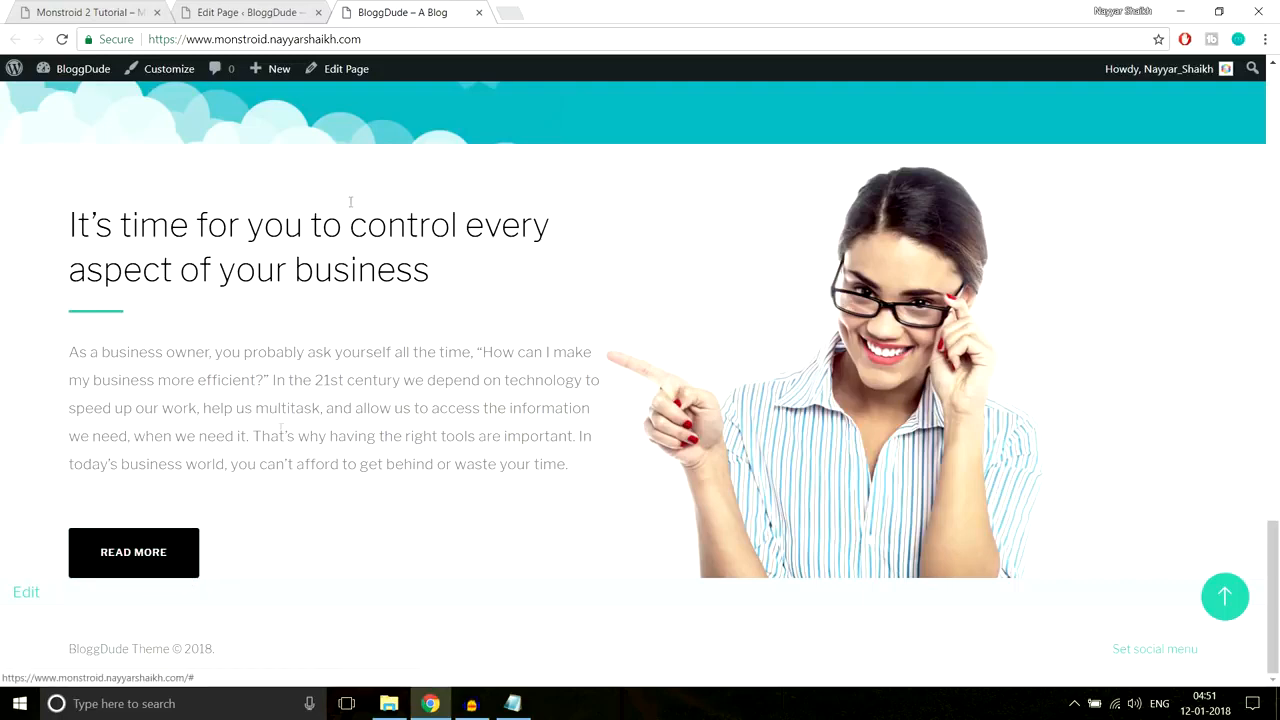
# Step: Return to the Edit Page tab and scroll through the page builder
pyautogui.click(245, 12)
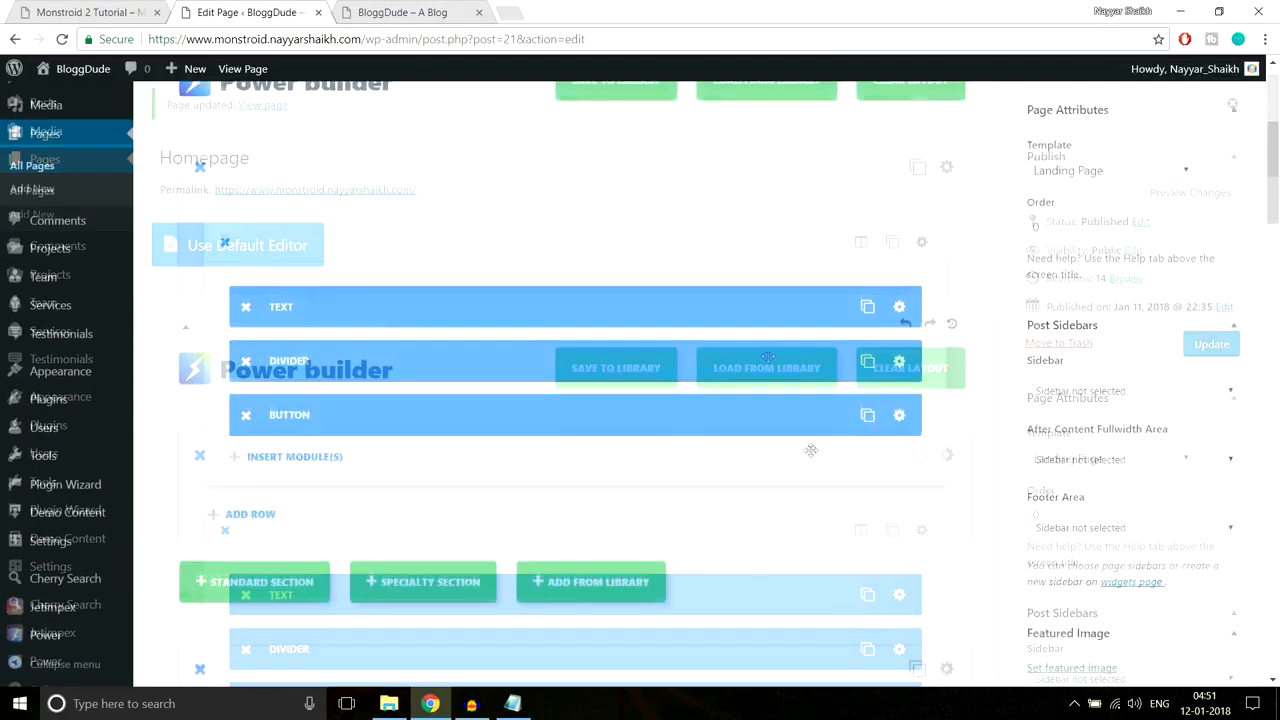
pyautogui.scroll(-15, 811, 450)
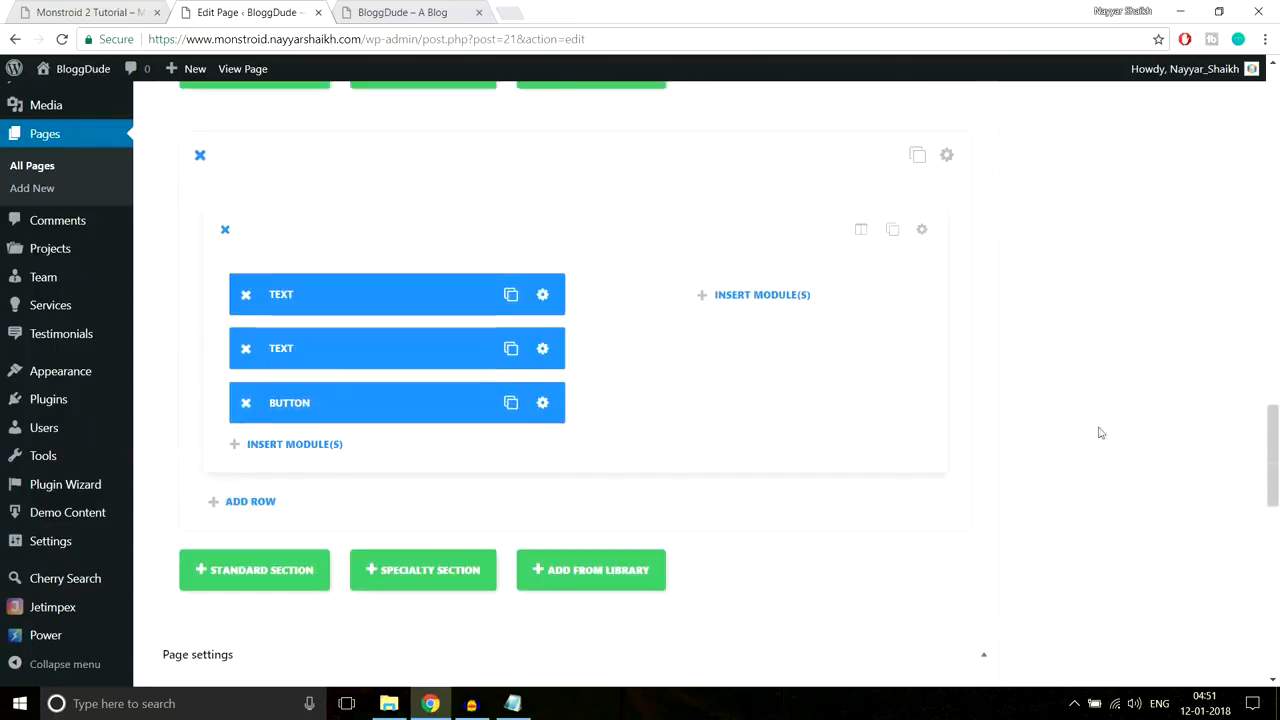
pyautogui.scroll(-1, 1100, 432)
pyautogui.scroll(2, 1102, 432)
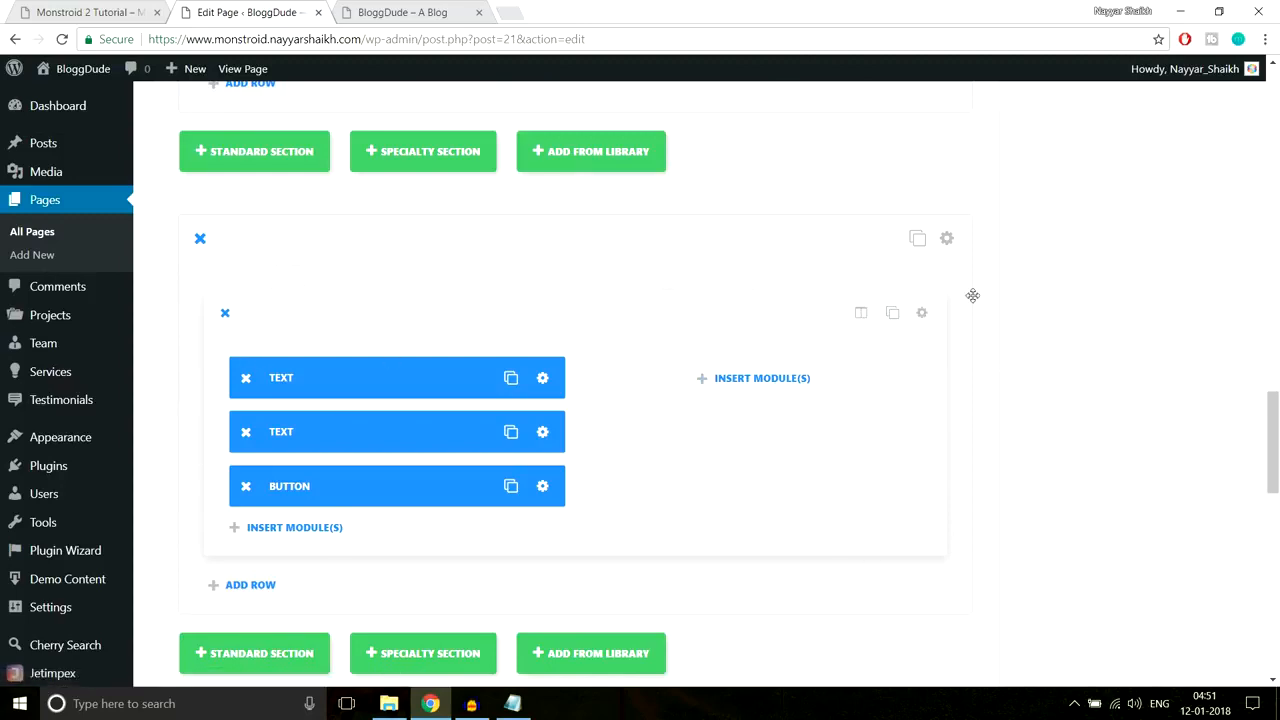
# Step: Give the section's row a 60px custom bottom padding and Save & Exit
pyautogui.click(922, 313)
pyautogui.scroll(-5, 787, 360)
pyautogui.scroll(3, 789, 378)
pyautogui.scroll(-2, 789, 376)
pyautogui.scroll(1, 670, 333)
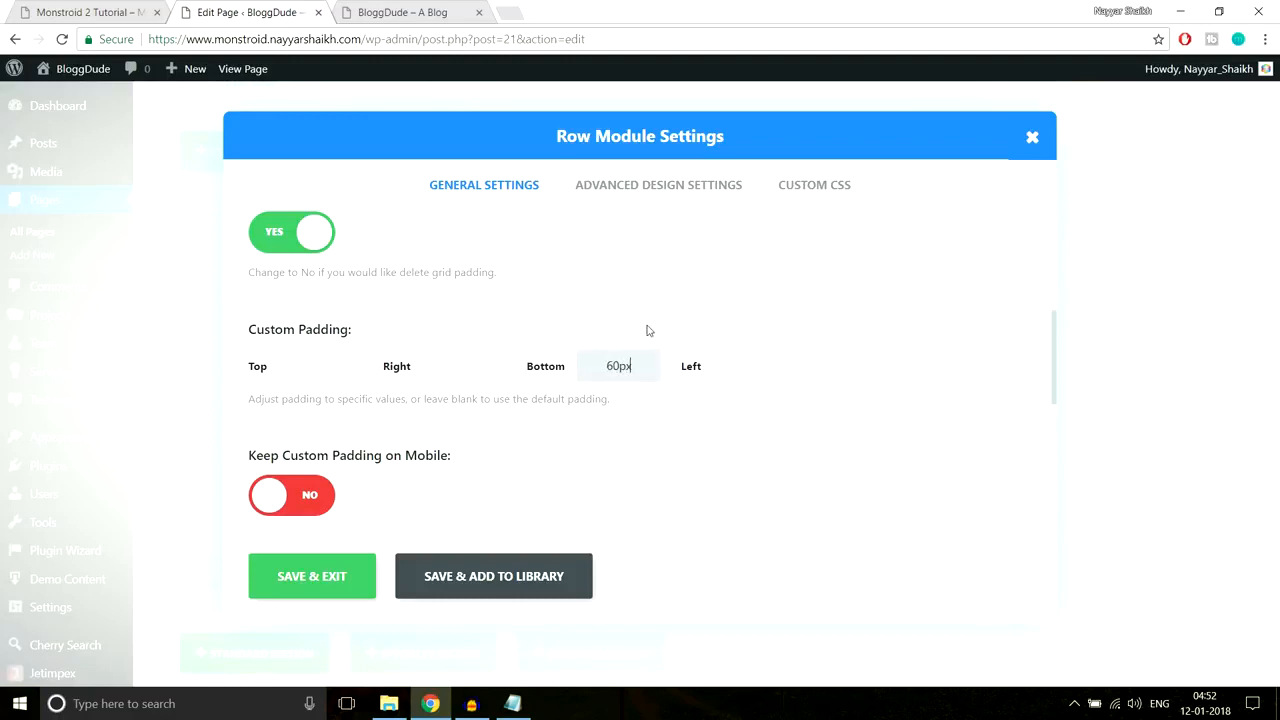
pyautogui.click(300, 580)
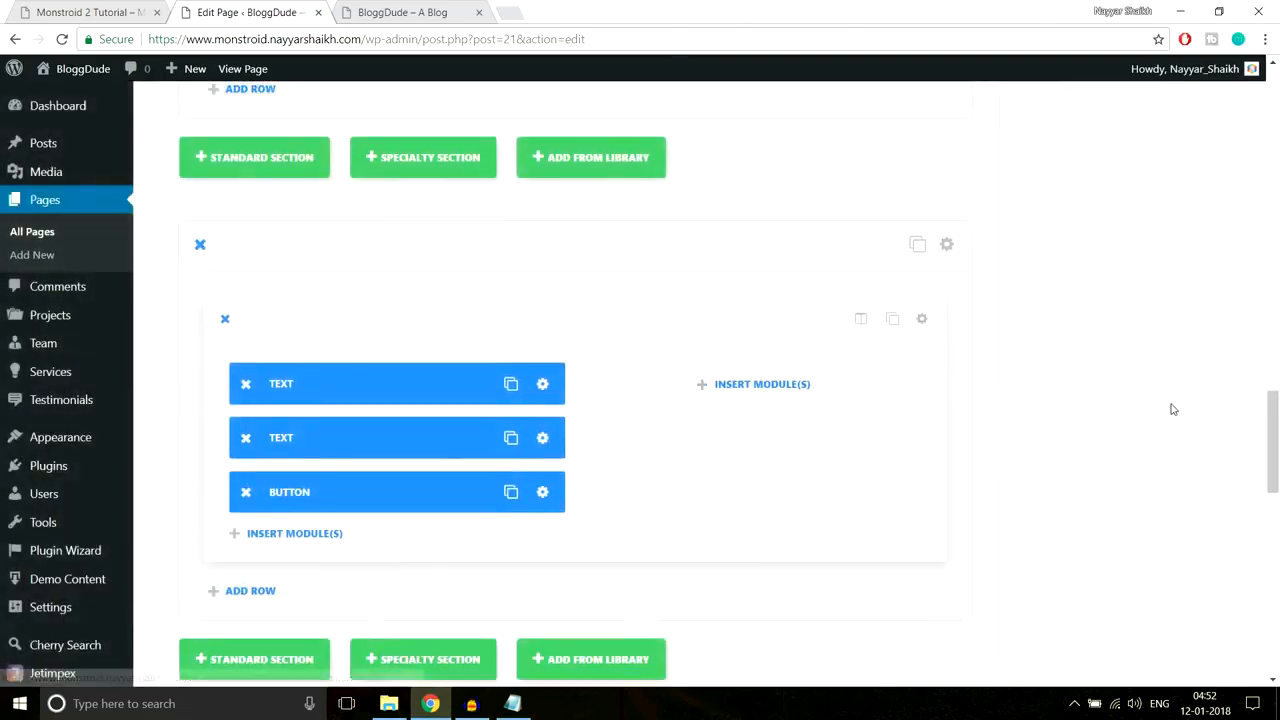
# Step: Update the page, then select the live BloggDude site's address to reload it
pyautogui.scroll(-4, 1171, 409)
pyautogui.scroll(5, 1233, 225)
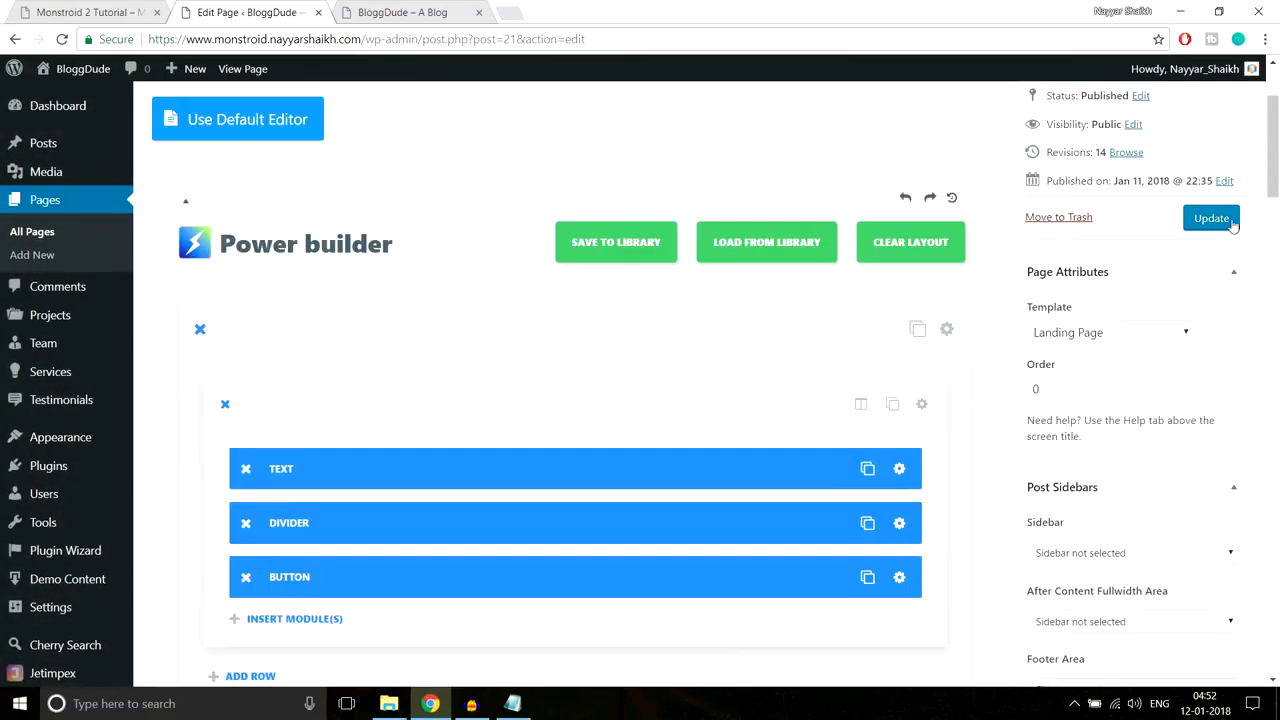
pyautogui.click(1211, 218)
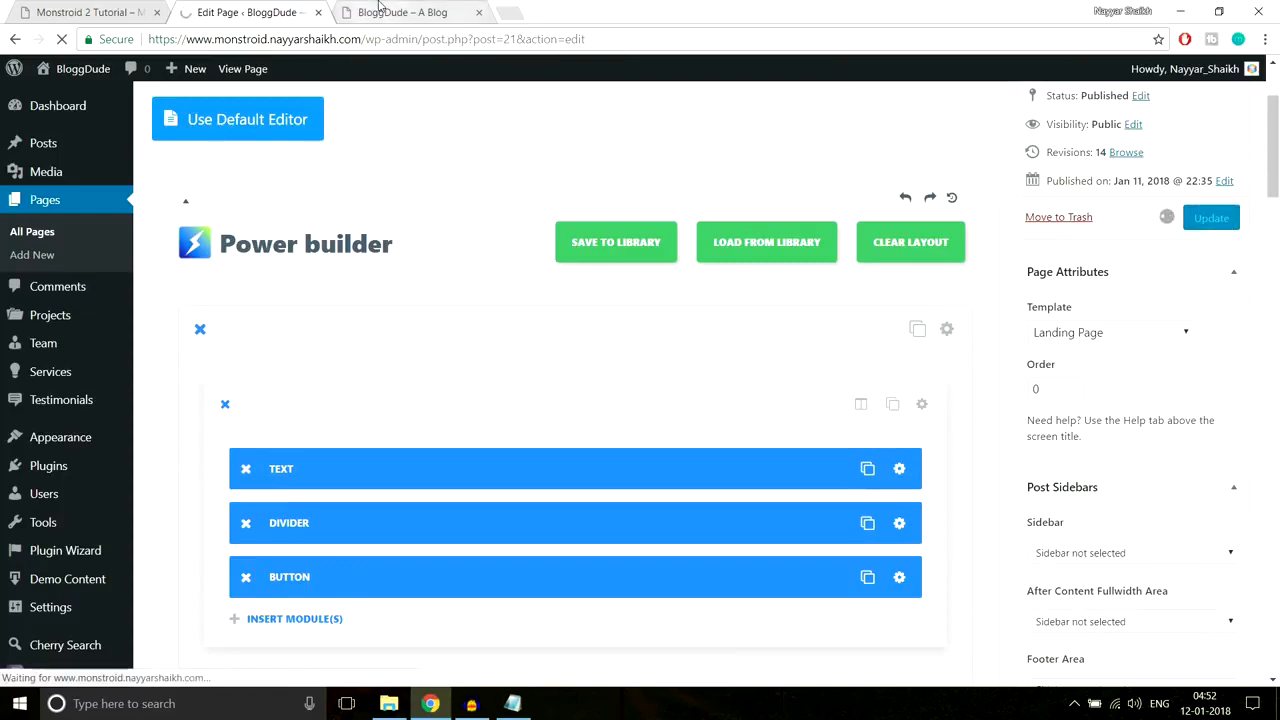
pyautogui.click(381, 12)
pyautogui.click(379, 37)
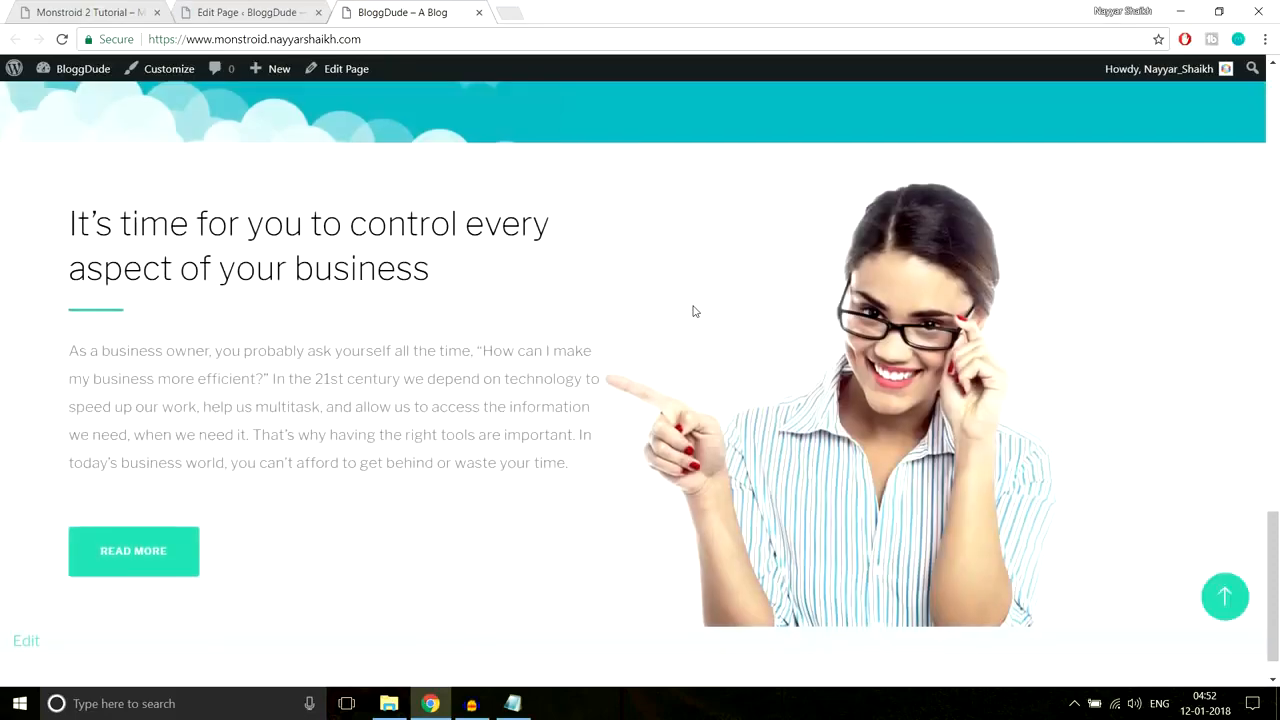
# Step: Review the finished woman section with its teal Read More button on the live site
pyautogui.scroll(-2, 693, 311)
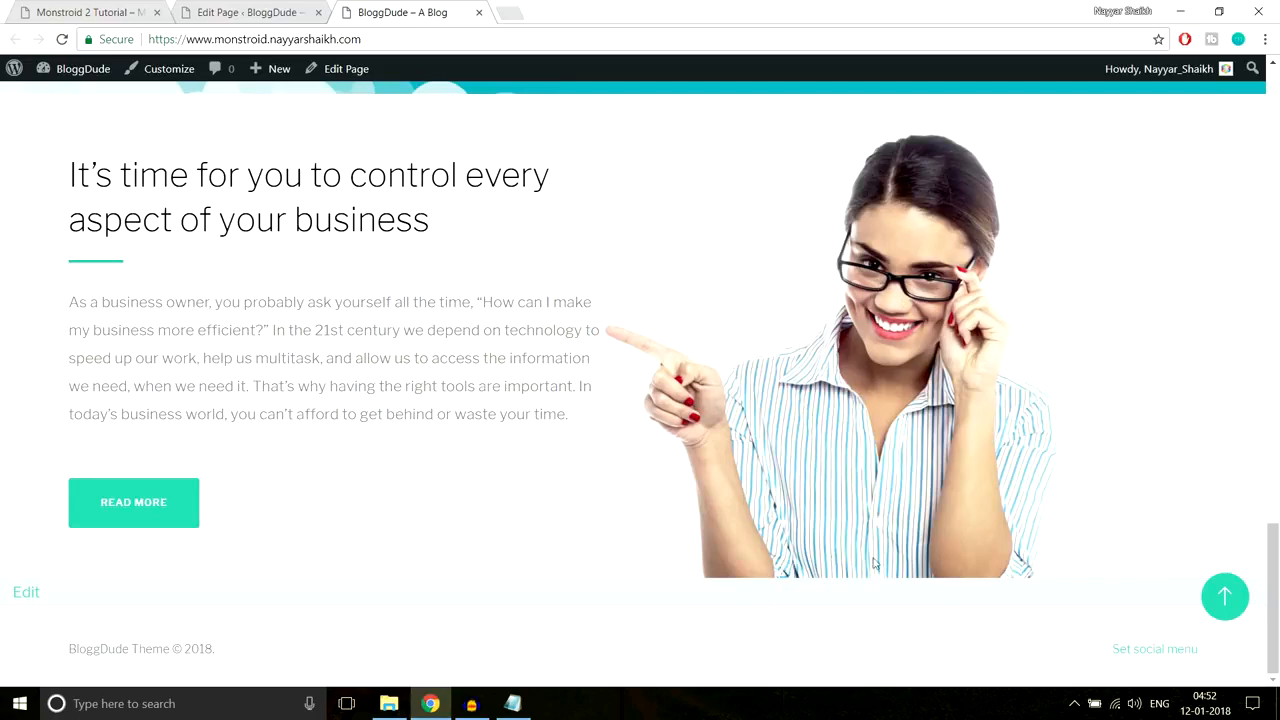
pyautogui.scroll(5, 894, 515)
pyautogui.scroll(-5, 894, 515)
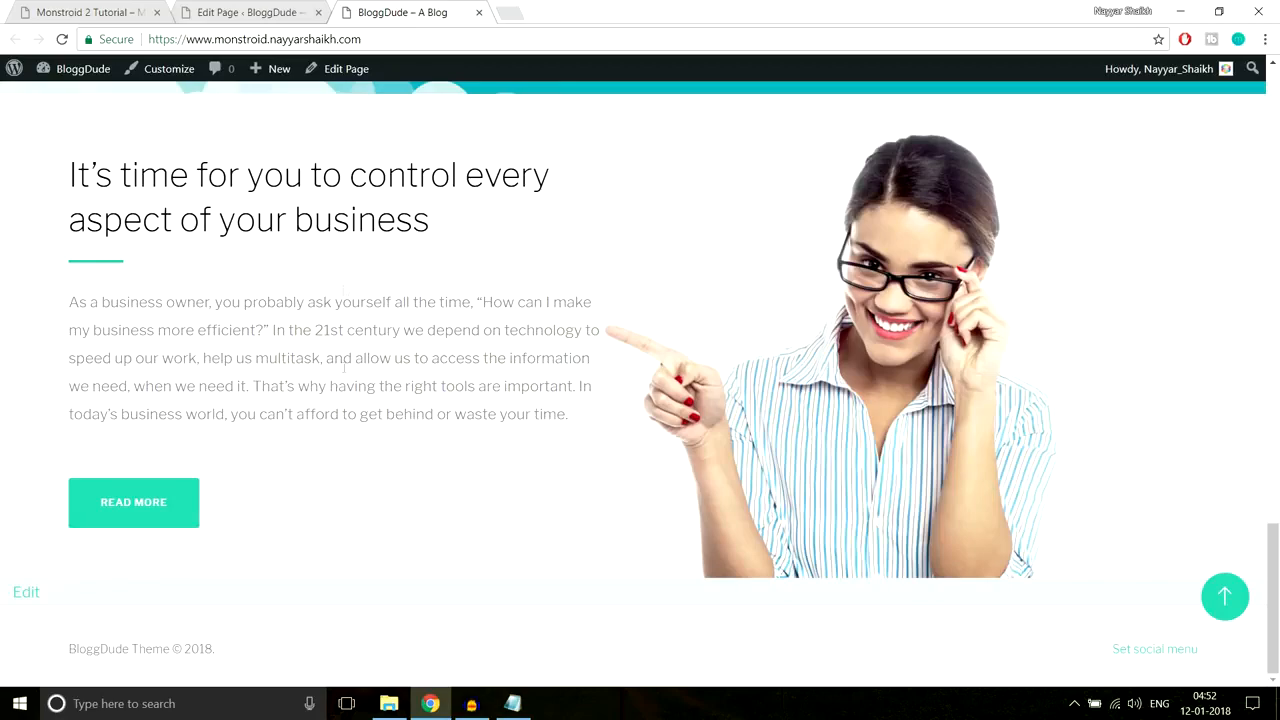
# Step: Scroll to the gallery grid in the Monstroid 2 demo for comparison
pyautogui.click(129, 7)
pyautogui.scroll(-1, 927, 273)
pyautogui.scroll(-3, 927, 273)
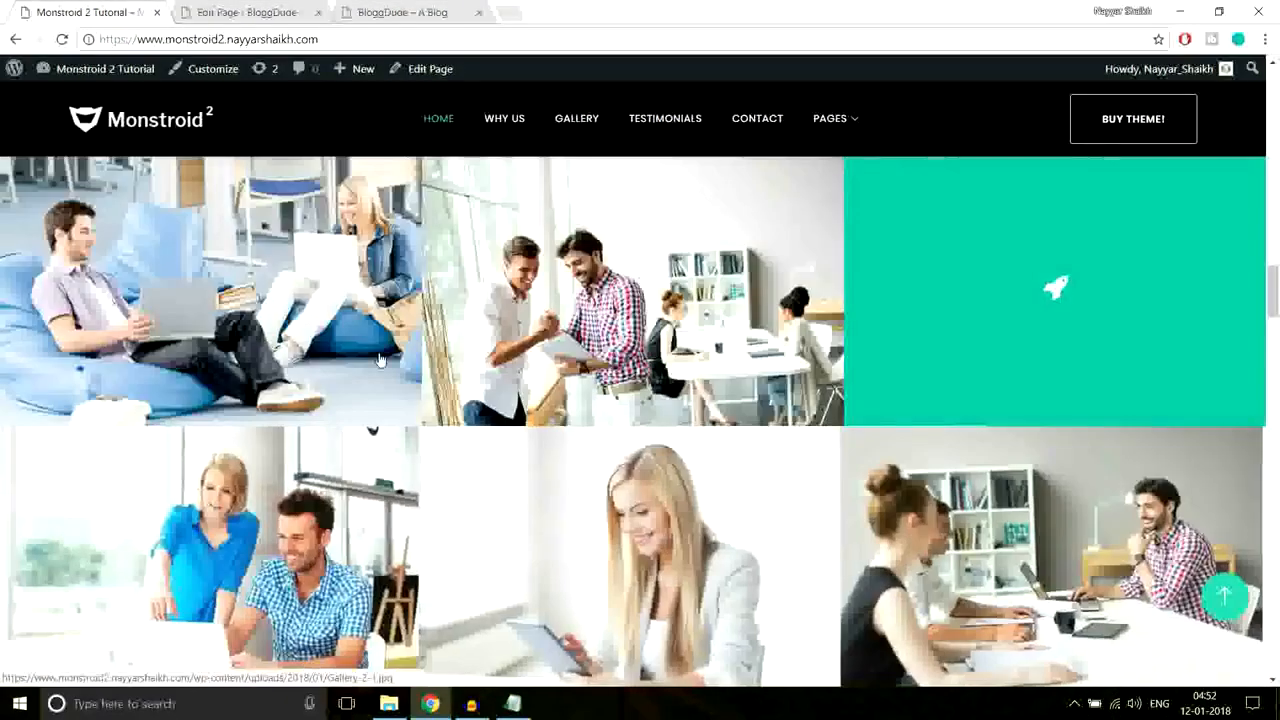
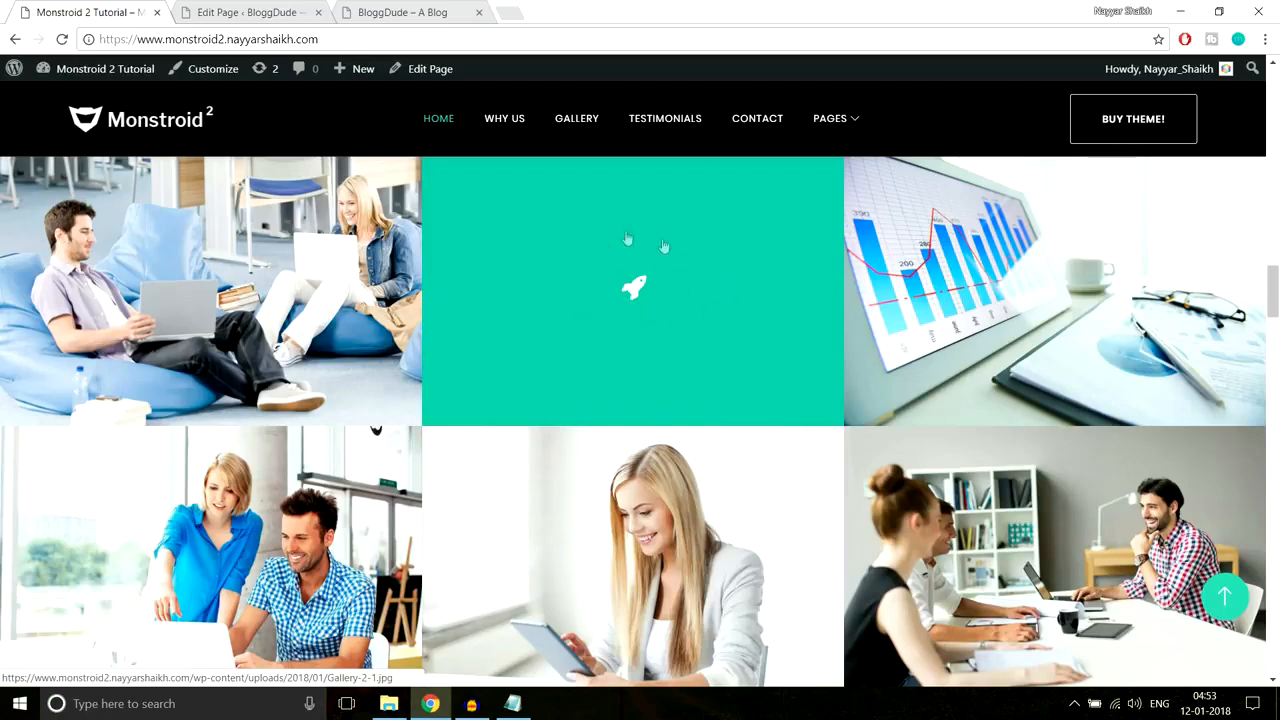
# Step: Add a standard section with a 1/3 1/3 1/3 column row below the Text/Text/Button section
pyautogui.hotkey('ctrl', 'Tab')
pyautogui.scroll(-20, 803, 423)
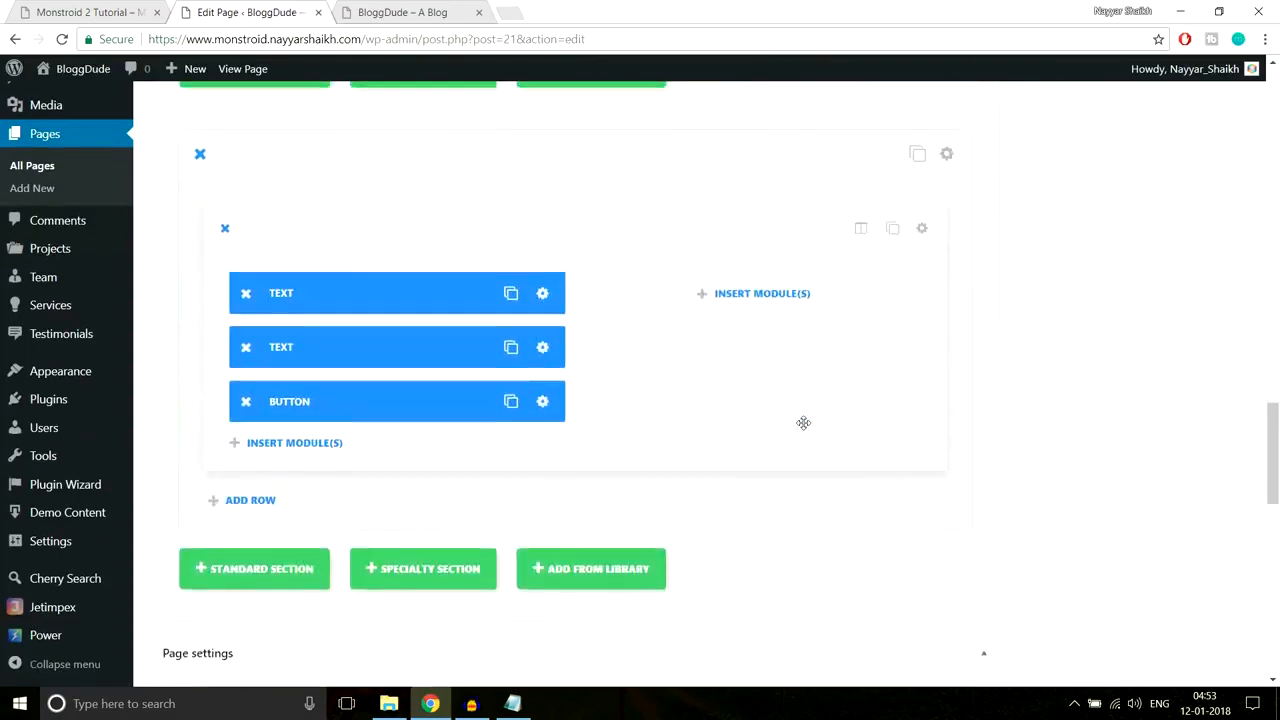
pyautogui.scroll(-5, 803, 425)
pyautogui.scroll(4, 803, 428)
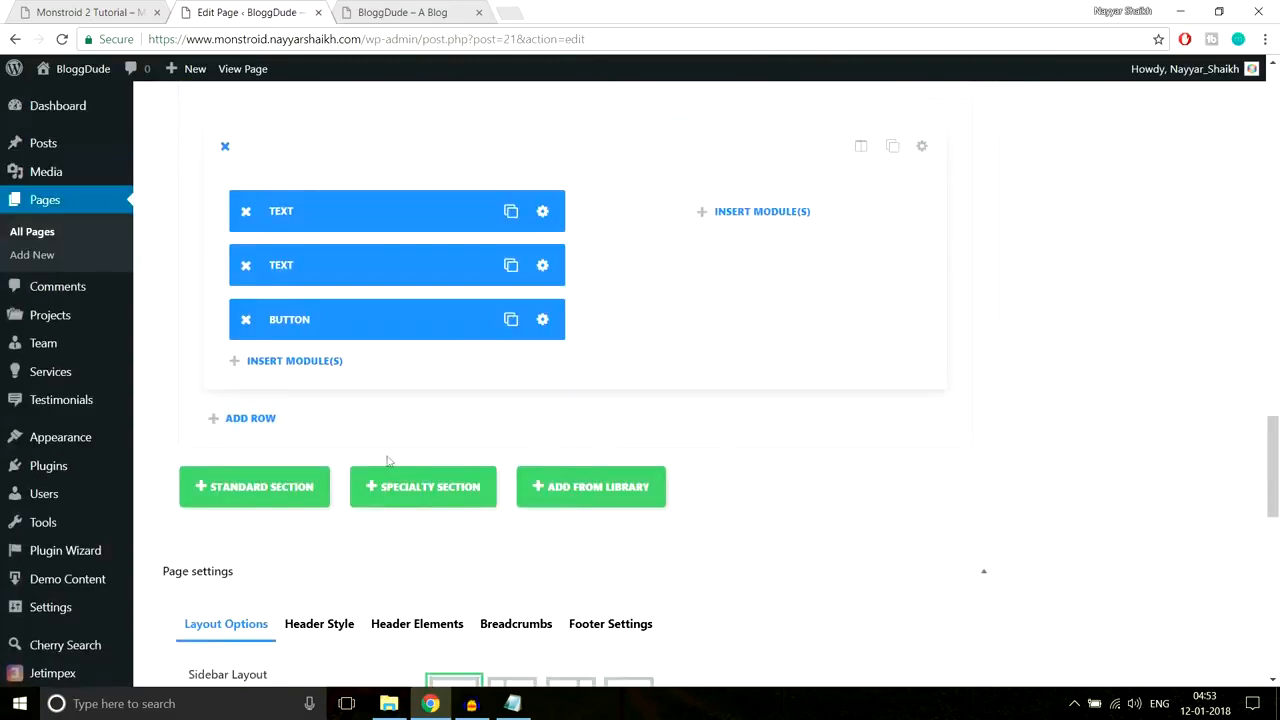
pyautogui.click(297, 492)
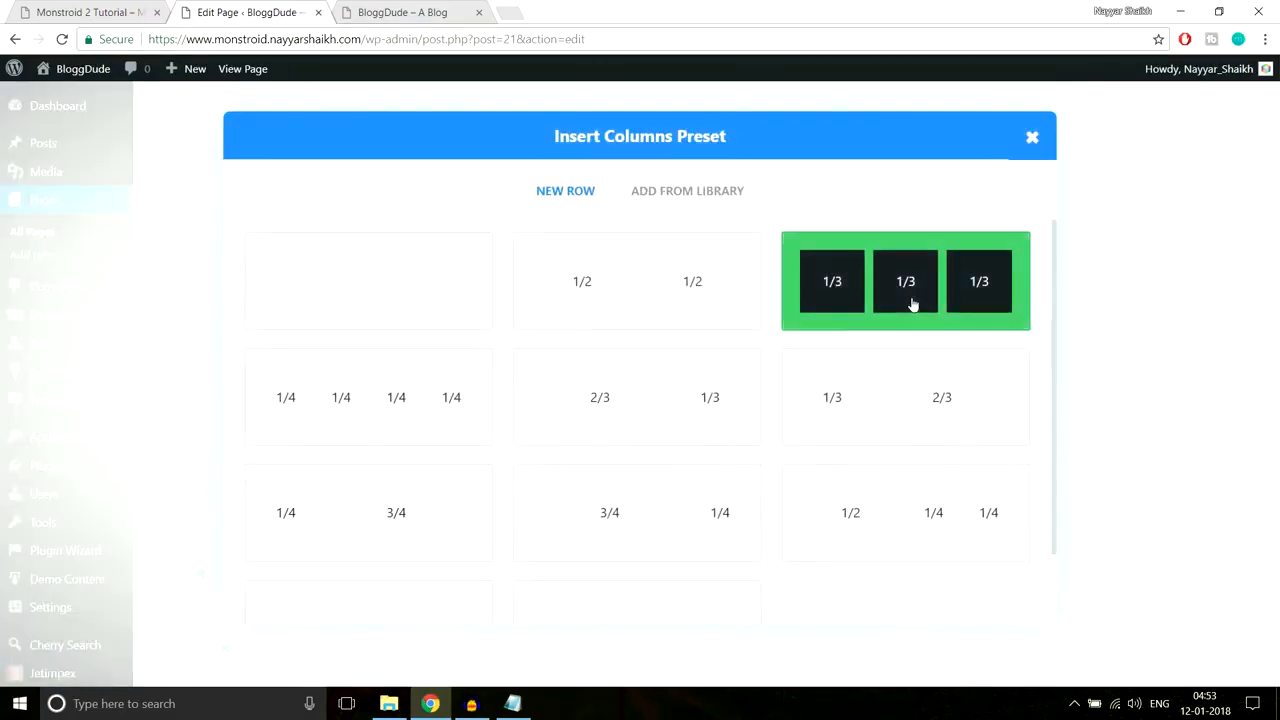
pyautogui.click(891, 306)
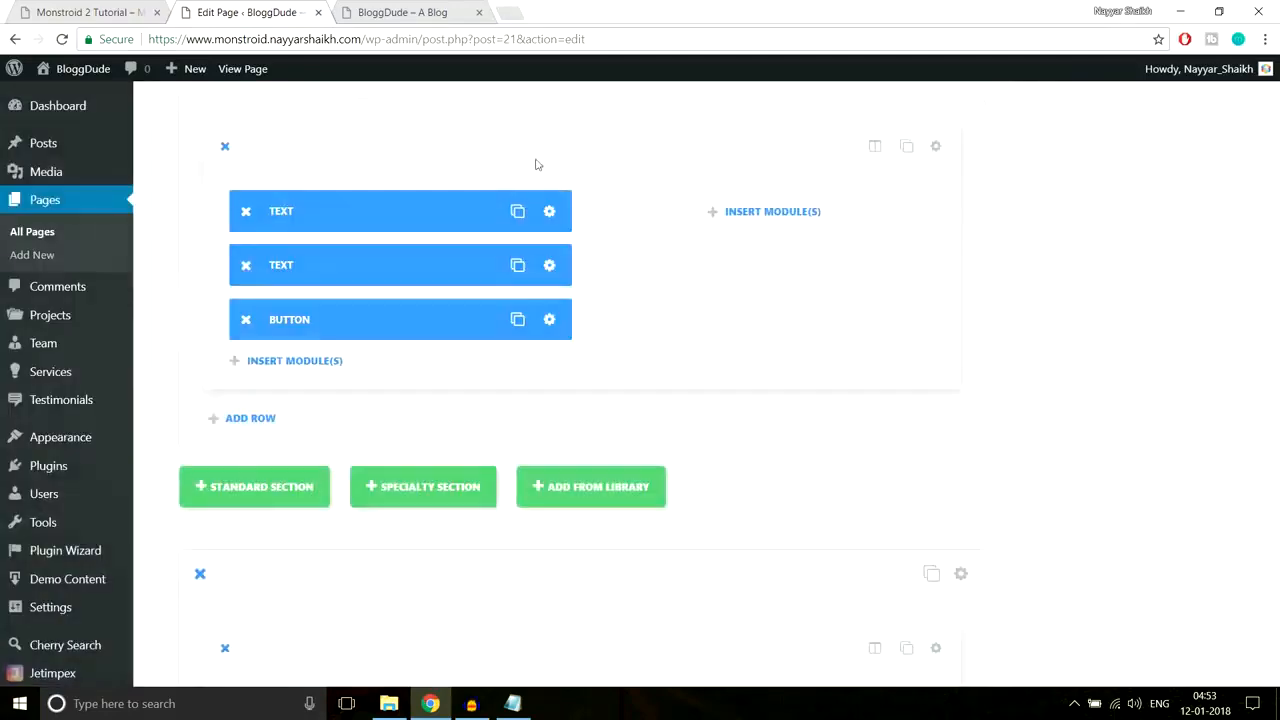
pyautogui.click(90, 12)
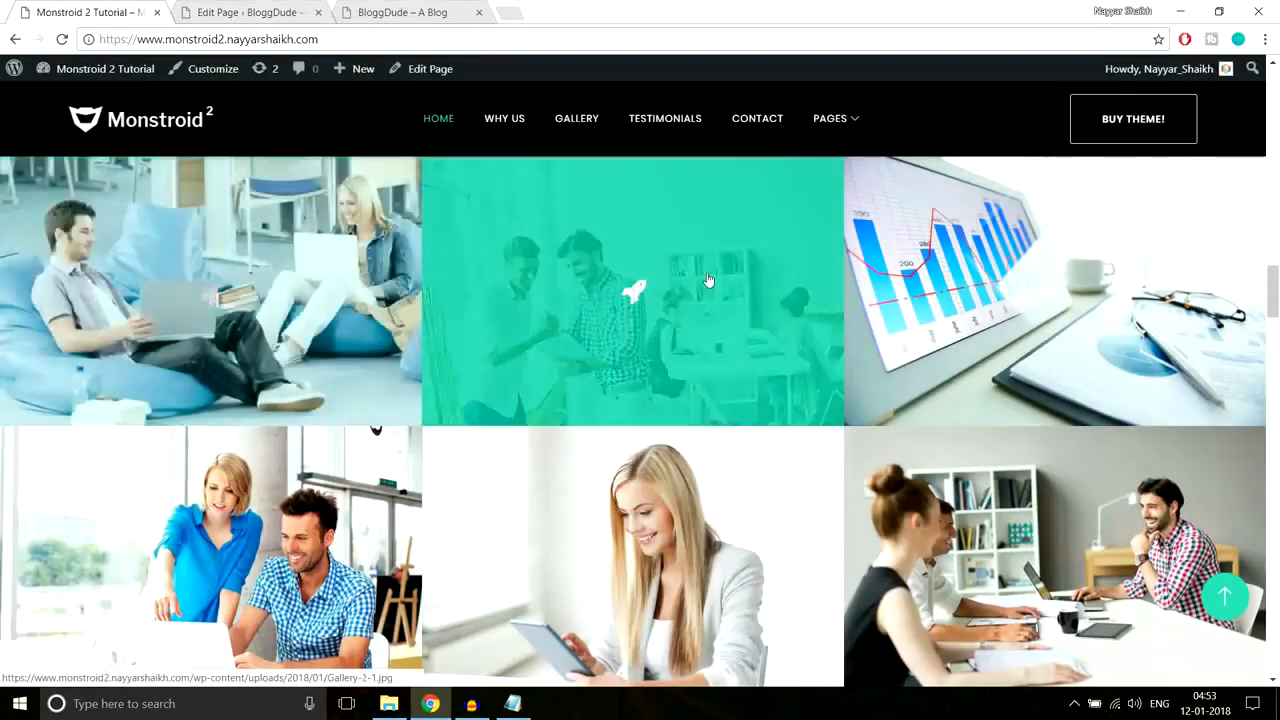
pyautogui.click(250, 12)
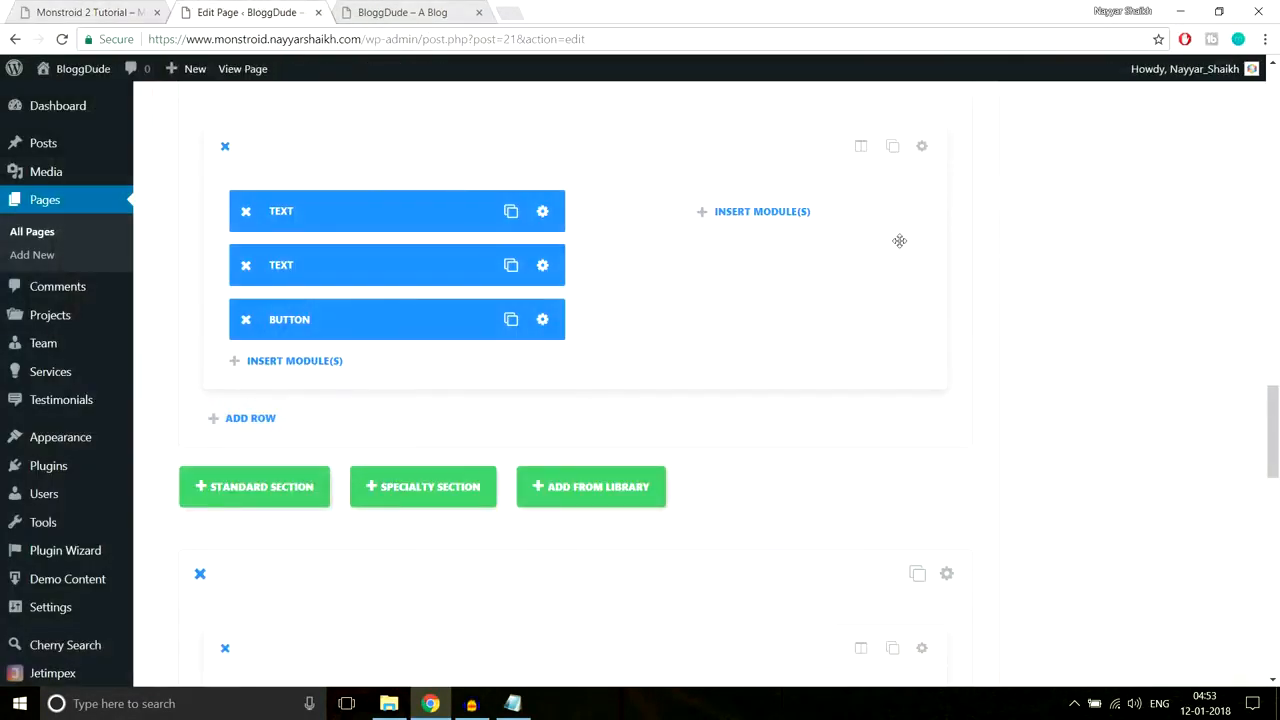
pyautogui.scroll(-4, 899, 241)
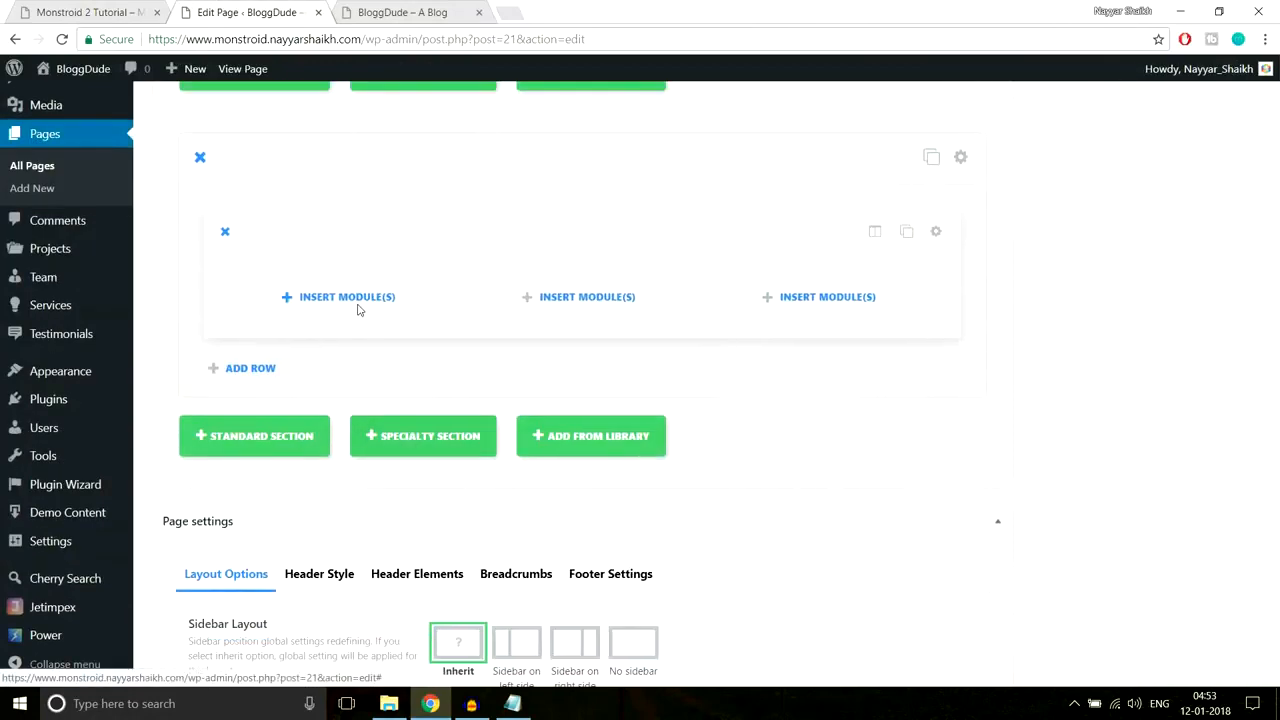
# Step: Insert an Image module into the first column of the new row
pyautogui.click(345, 297)
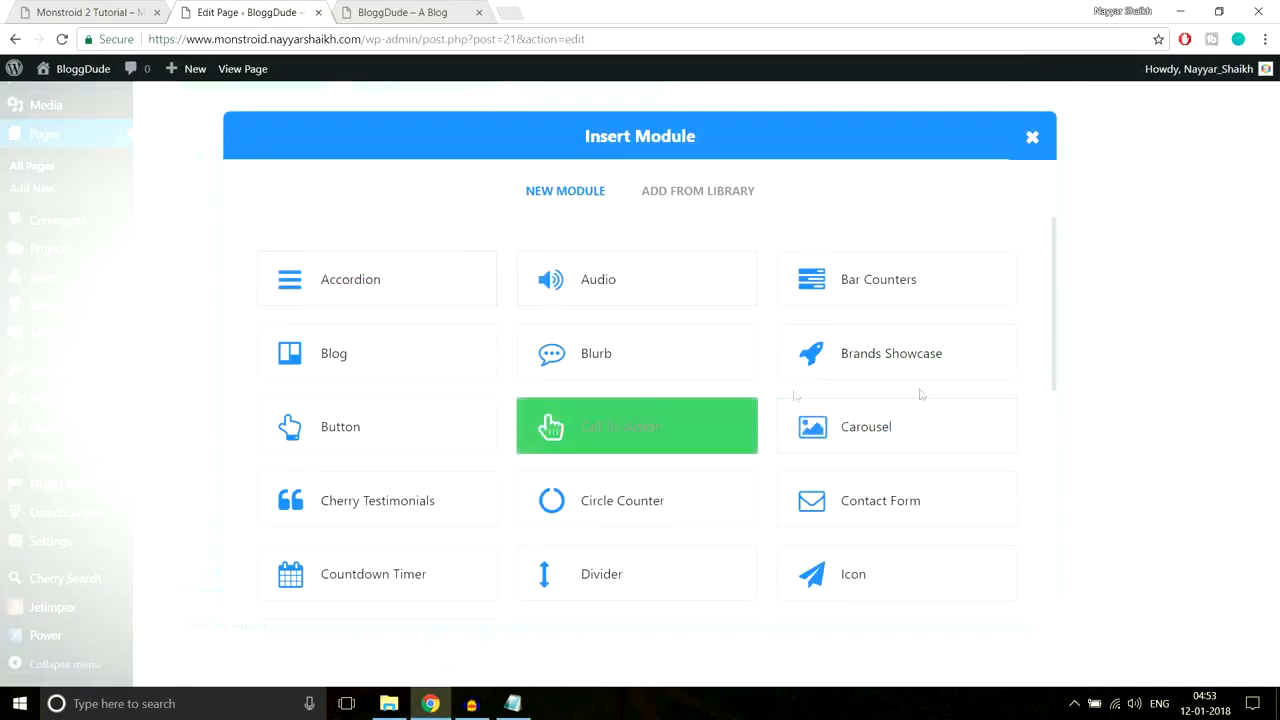
pyautogui.scroll(-4, 925, 394)
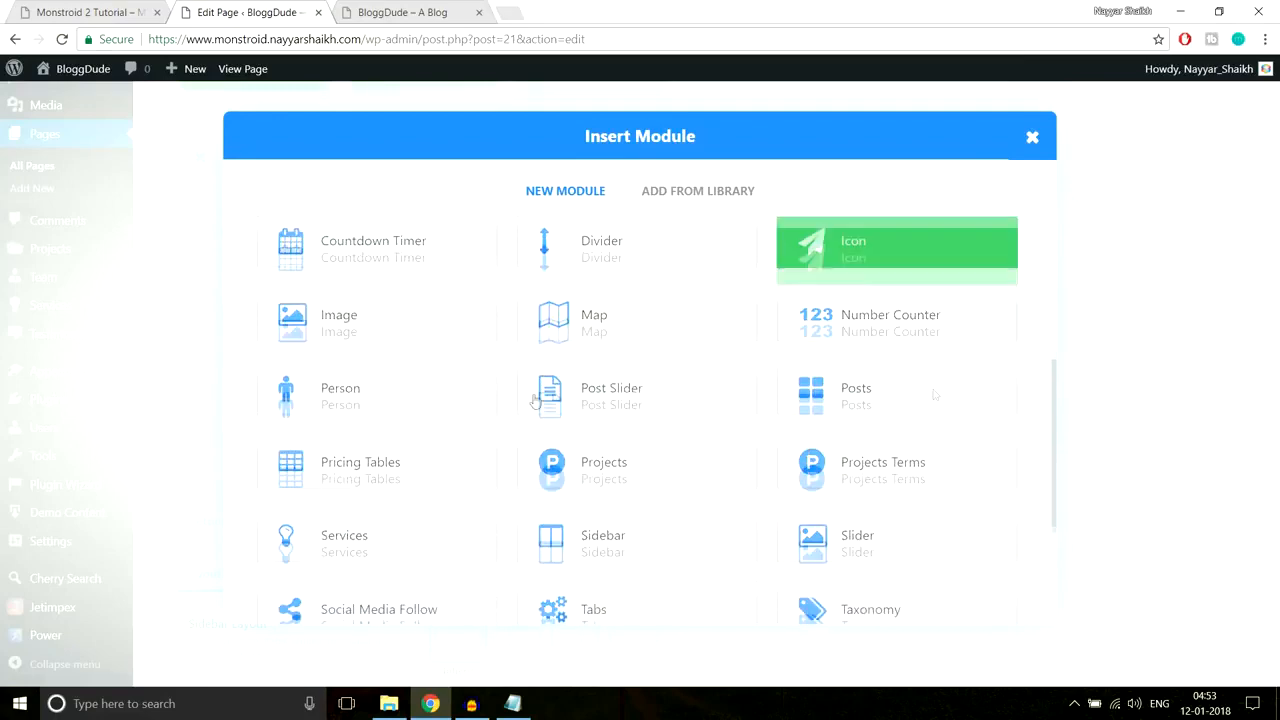
pyautogui.click(386, 312)
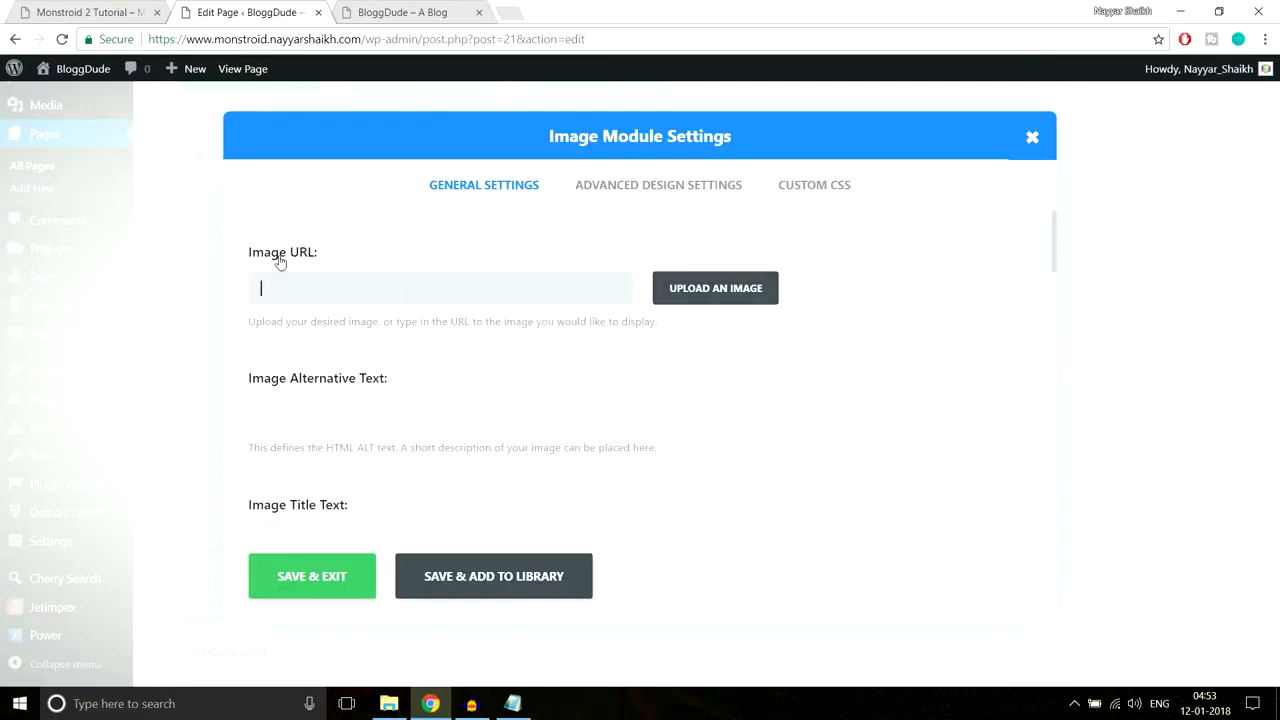
pyautogui.click(747, 290)
# Step: Upload the six photos Gallery-1 through Gallery-6 to the media library
pyautogui.click(80, 135)
pyautogui.click(640, 378)
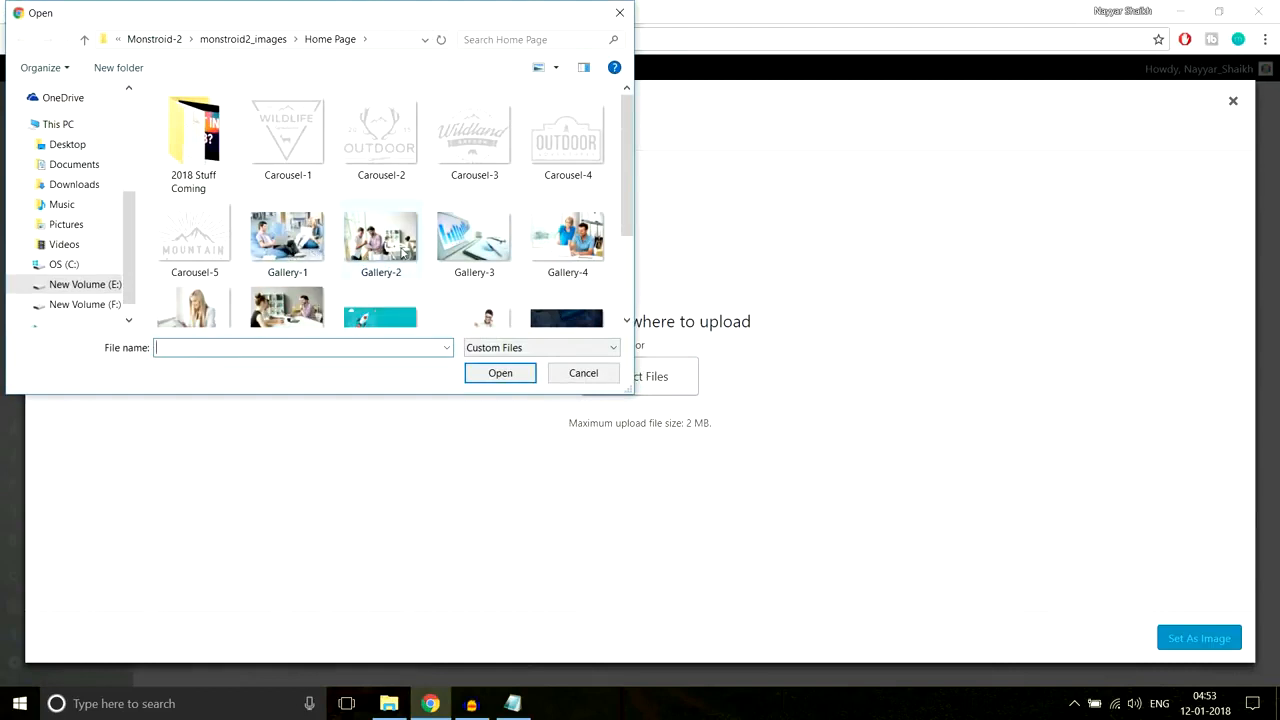
pyautogui.click(288, 248)
pyautogui.scroll(-1, 376, 255)
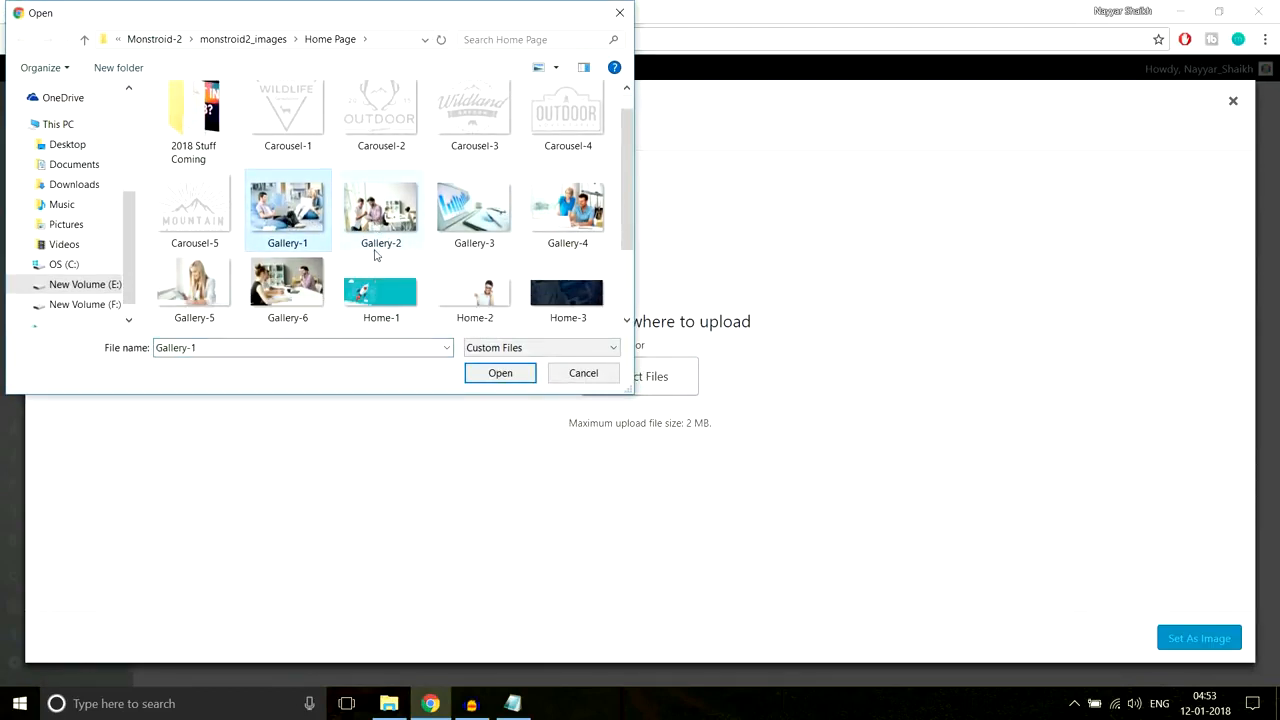
pyautogui.keyDown('ctrl'); pyautogui.click(368, 216); pyautogui.keyUp('ctrl')
pyautogui.keyDown('ctrl'); pyautogui.click(466, 212); pyautogui.keyUp('ctrl')
pyautogui.keyDown('ctrl'); pyautogui.click(582, 206); pyautogui.keyUp('ctrl')
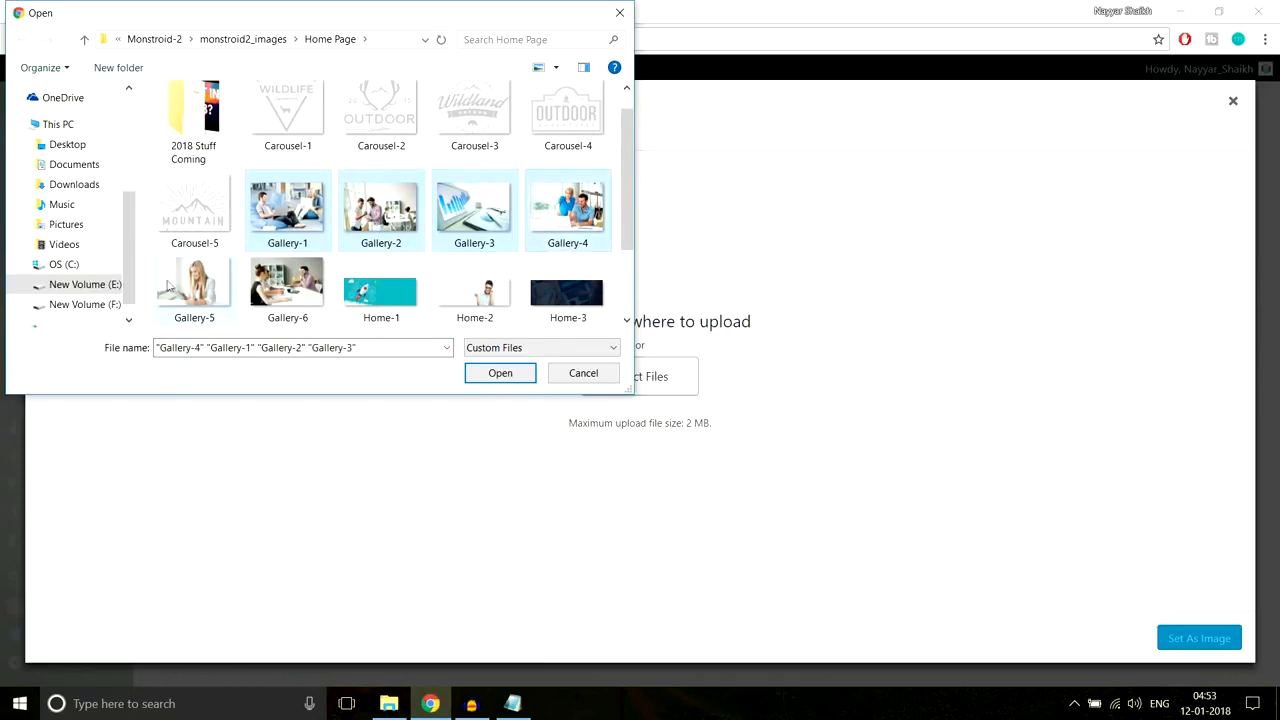
pyautogui.keyDown('ctrl'); pyautogui.click(176, 287); pyautogui.keyUp('ctrl')
pyautogui.keyDown('ctrl'); pyautogui.click(280, 287); pyautogui.keyUp('ctrl')
pyautogui.click(500, 374)
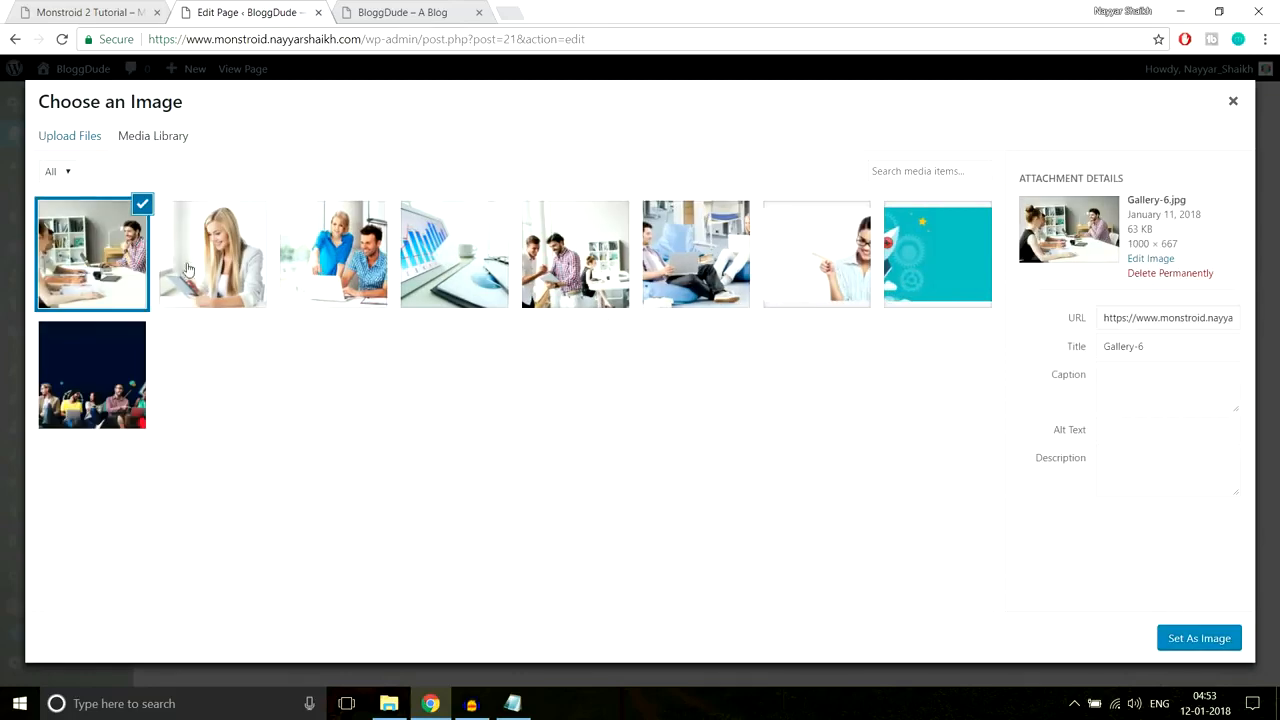
# Step: Set Gallery-1 as the first module's image and save the module
pyautogui.click(805, 259)
pyautogui.click(696, 254)
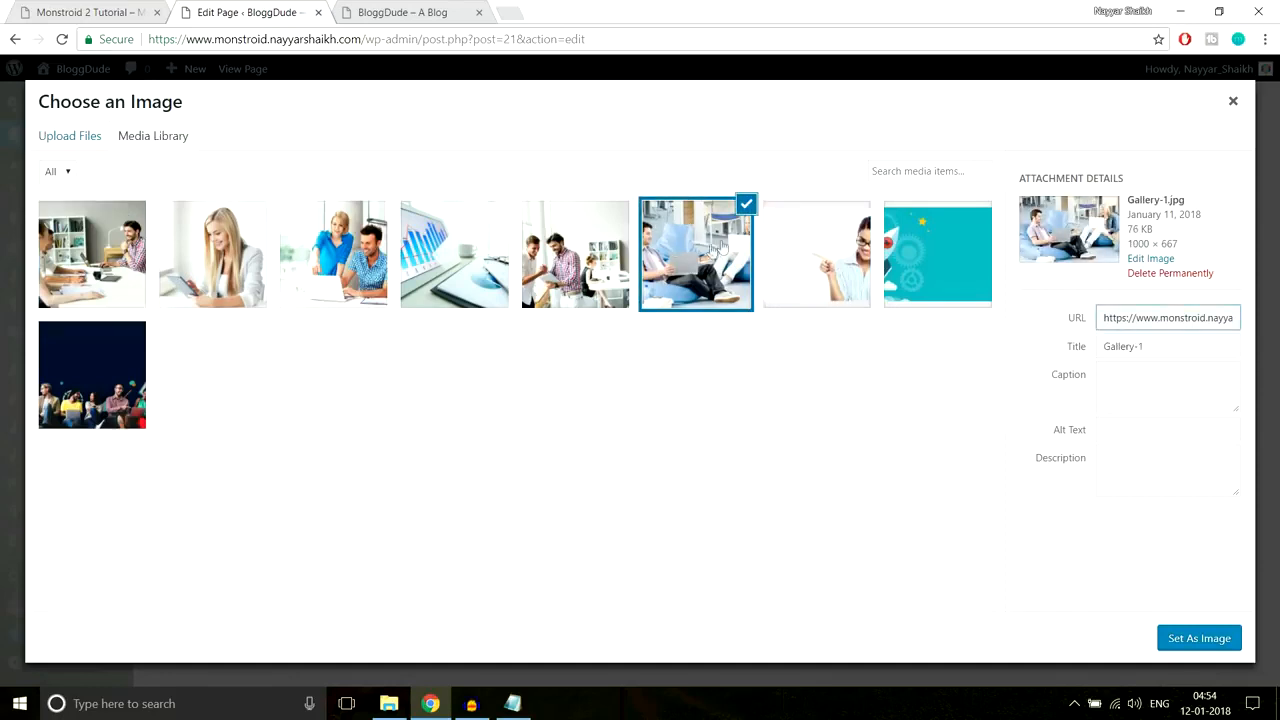
pyautogui.click(1166, 642)
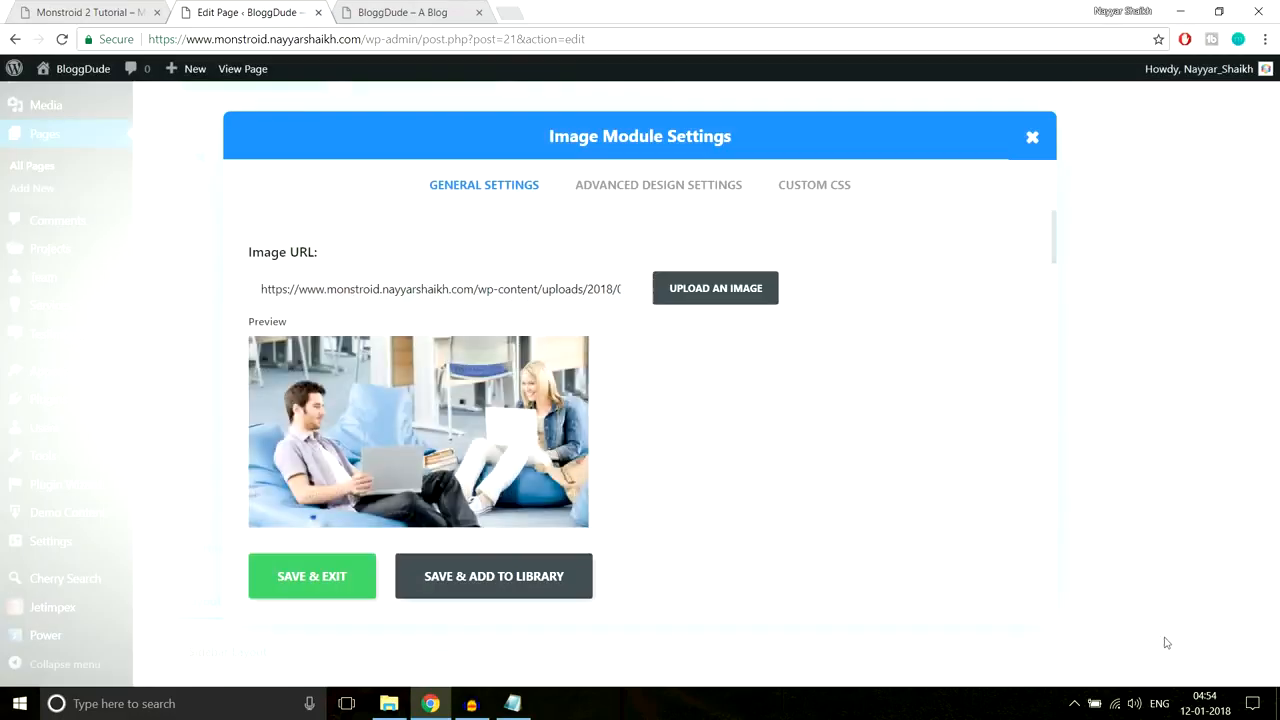
pyautogui.scroll(-8, 870, 487)
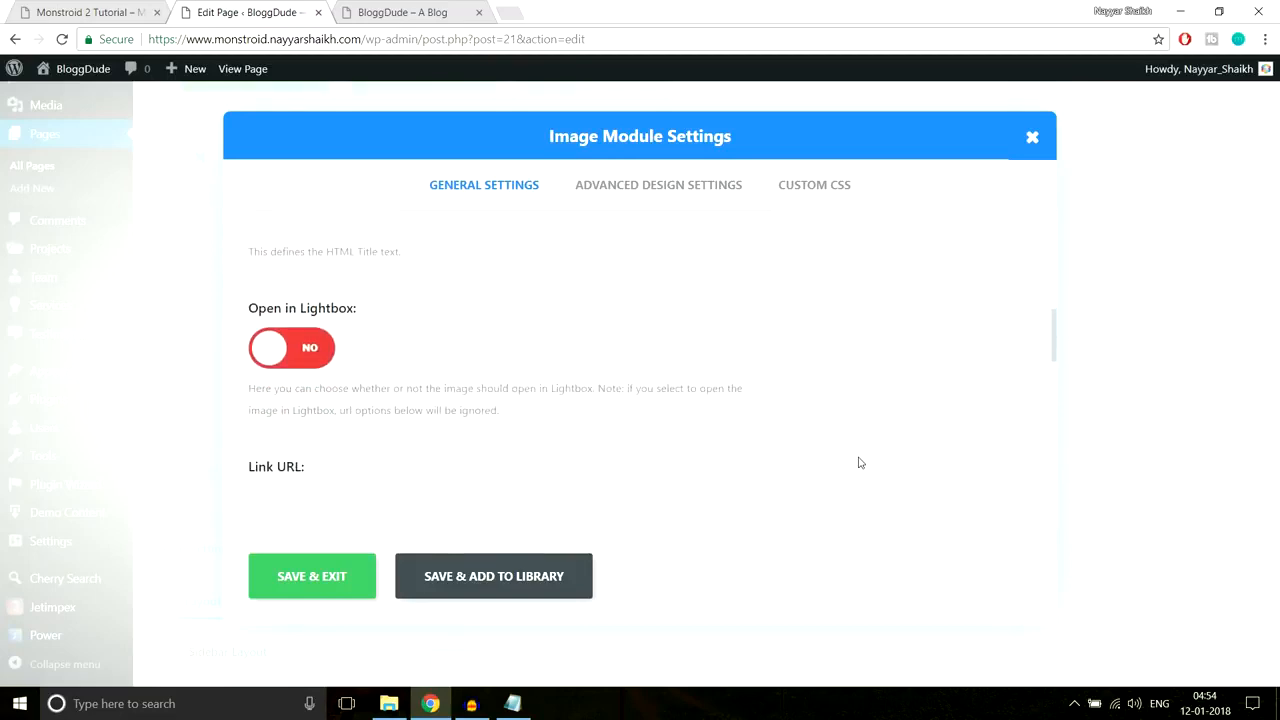
pyautogui.click(338, 578)
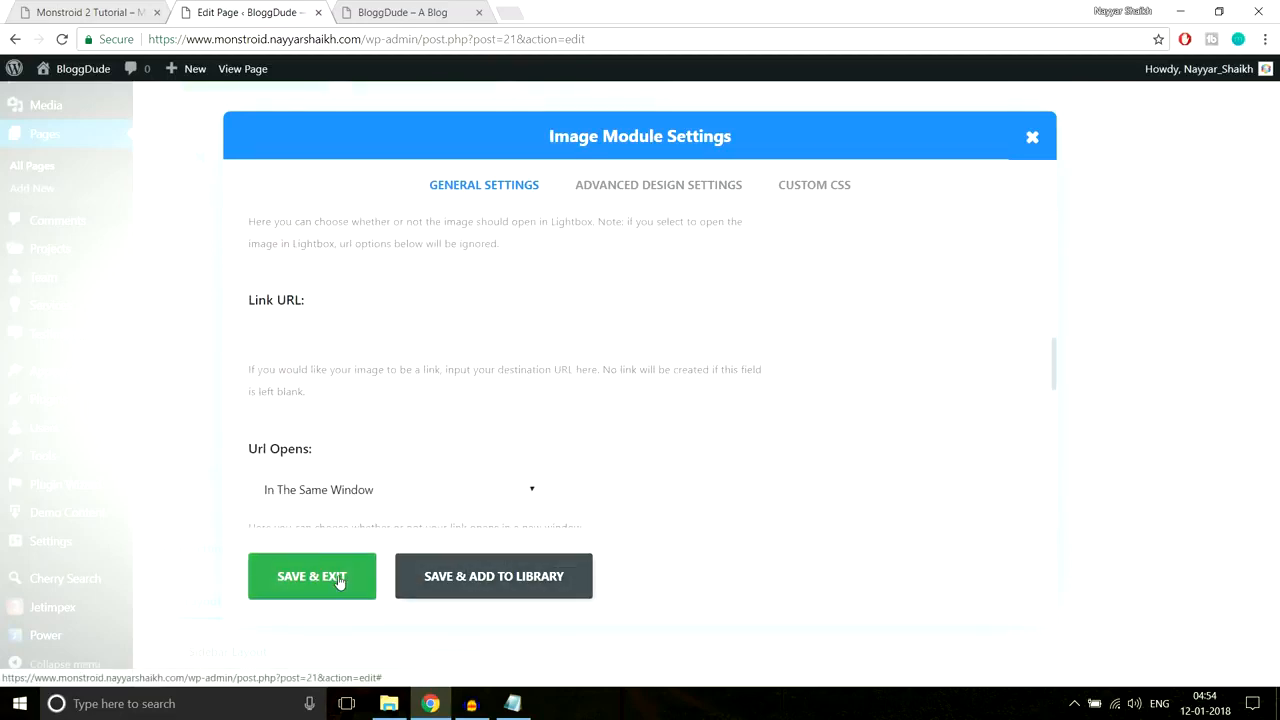
pyautogui.click(621, 302)
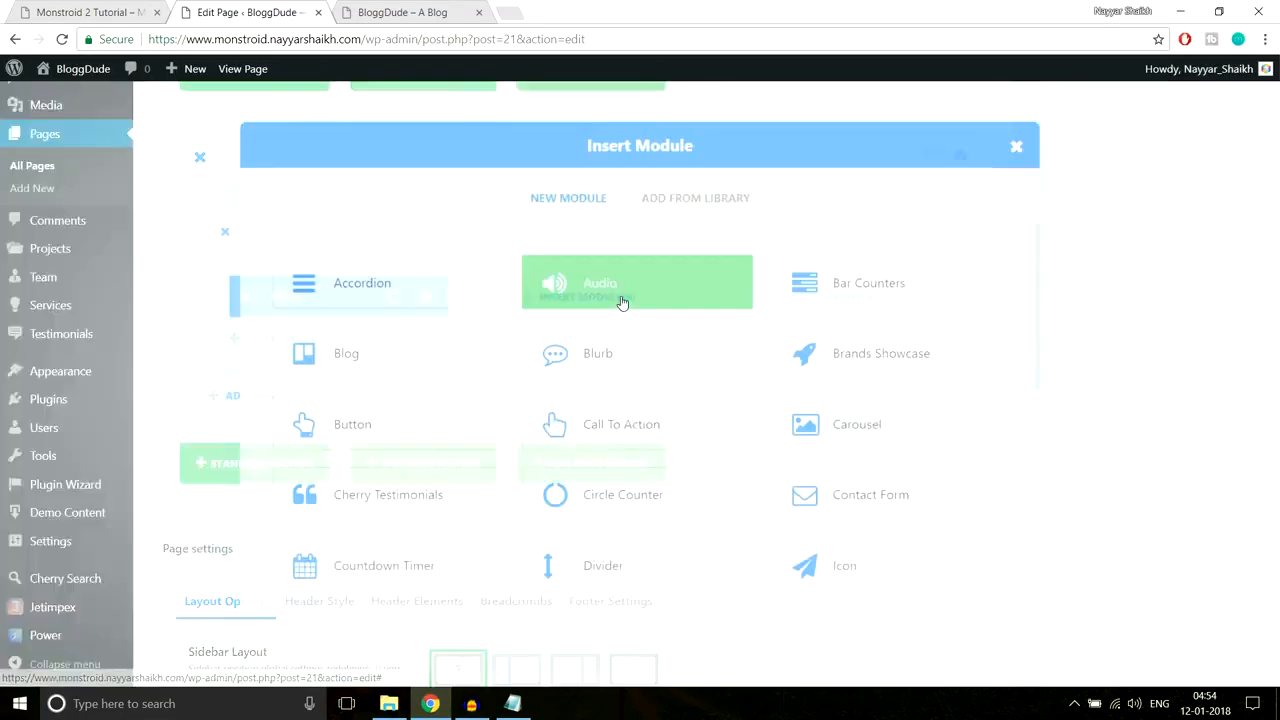
# Step: Add an Image module showing Gallery-2 to the second column and save it
pyautogui.scroll(-3, 472, 428)
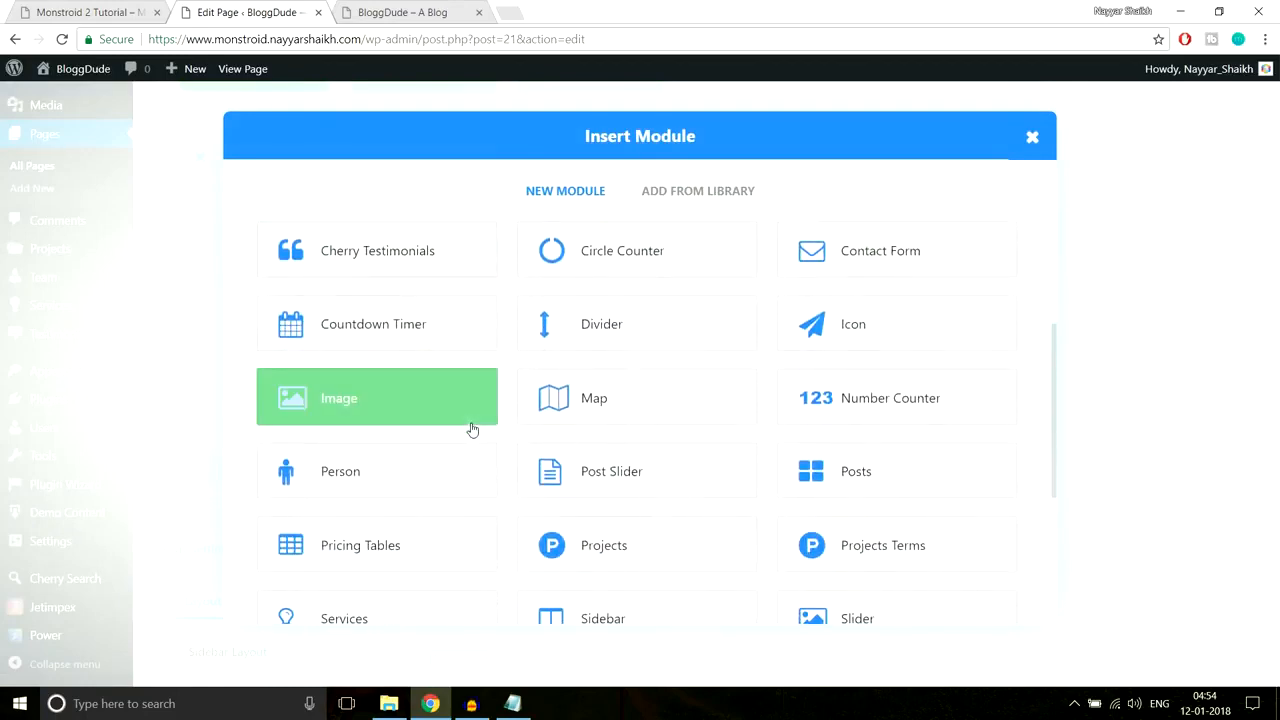
pyautogui.click(414, 411)
pyautogui.click(676, 292)
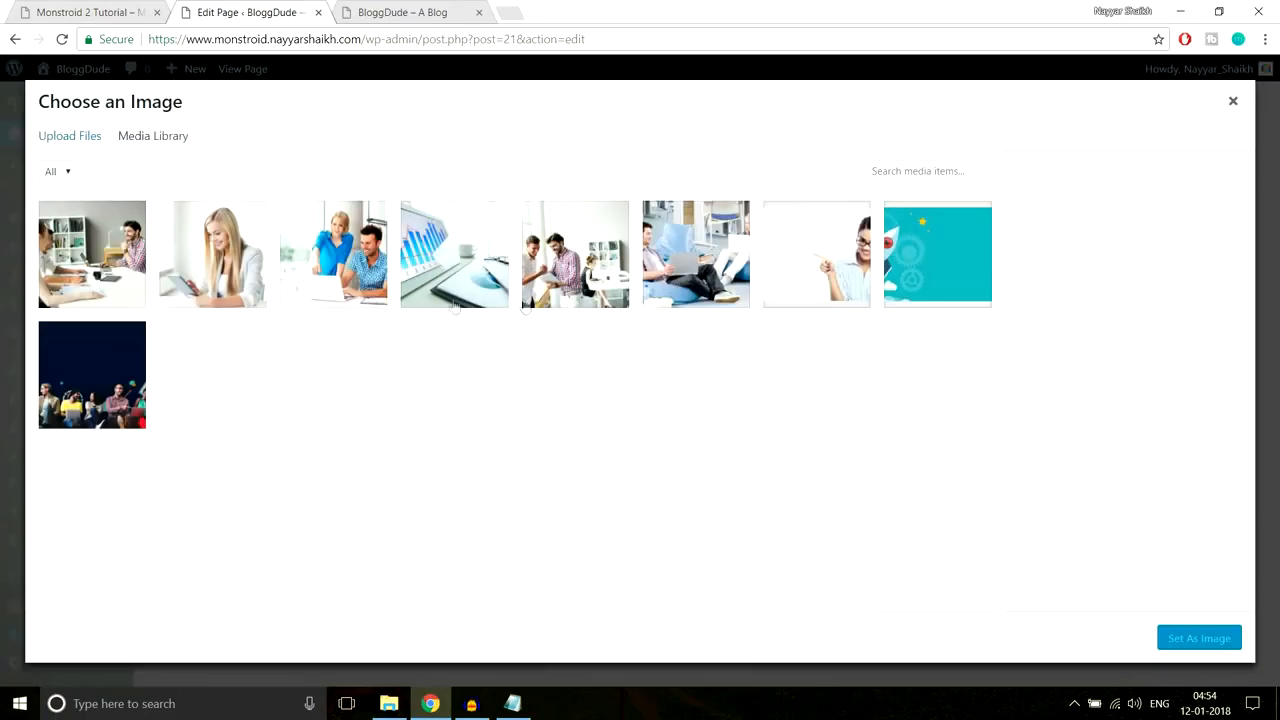
pyautogui.click(597, 276)
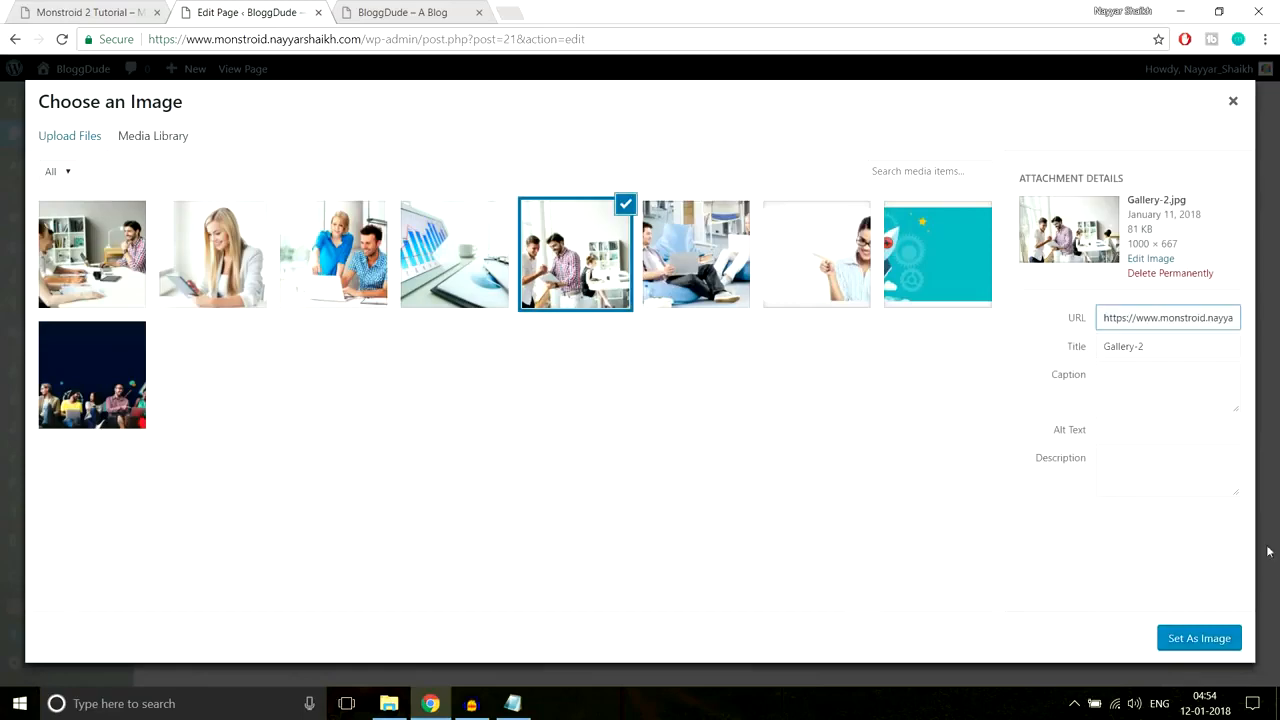
pyautogui.click(1210, 638)
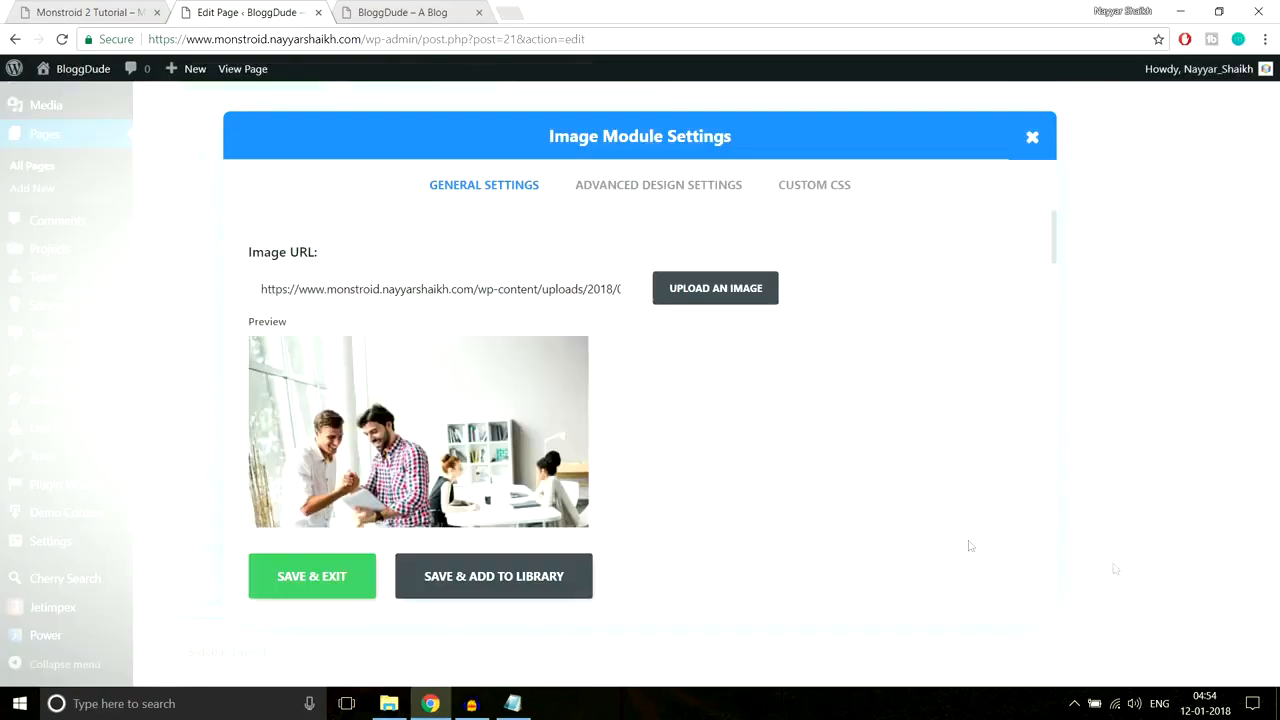
pyautogui.click(329, 582)
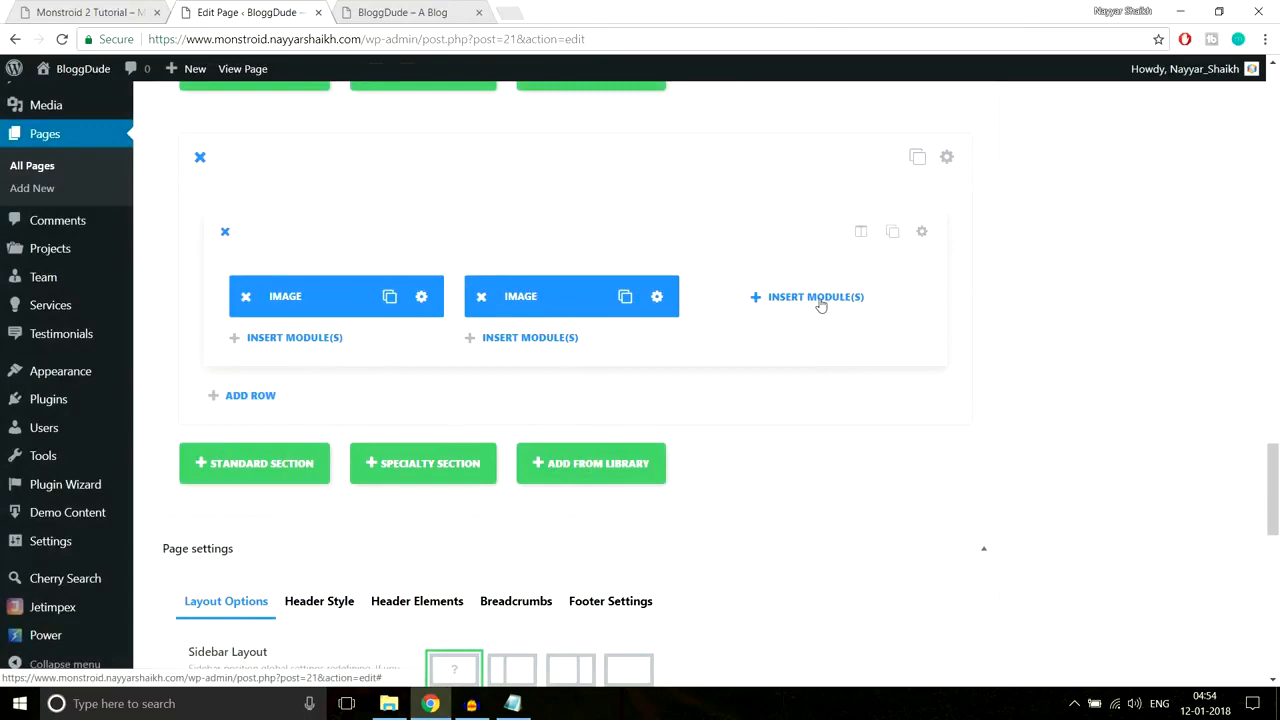
# Step: Add a Gallery-3 Image module to the third column, then duplicate the row
pyautogui.click(818, 299)
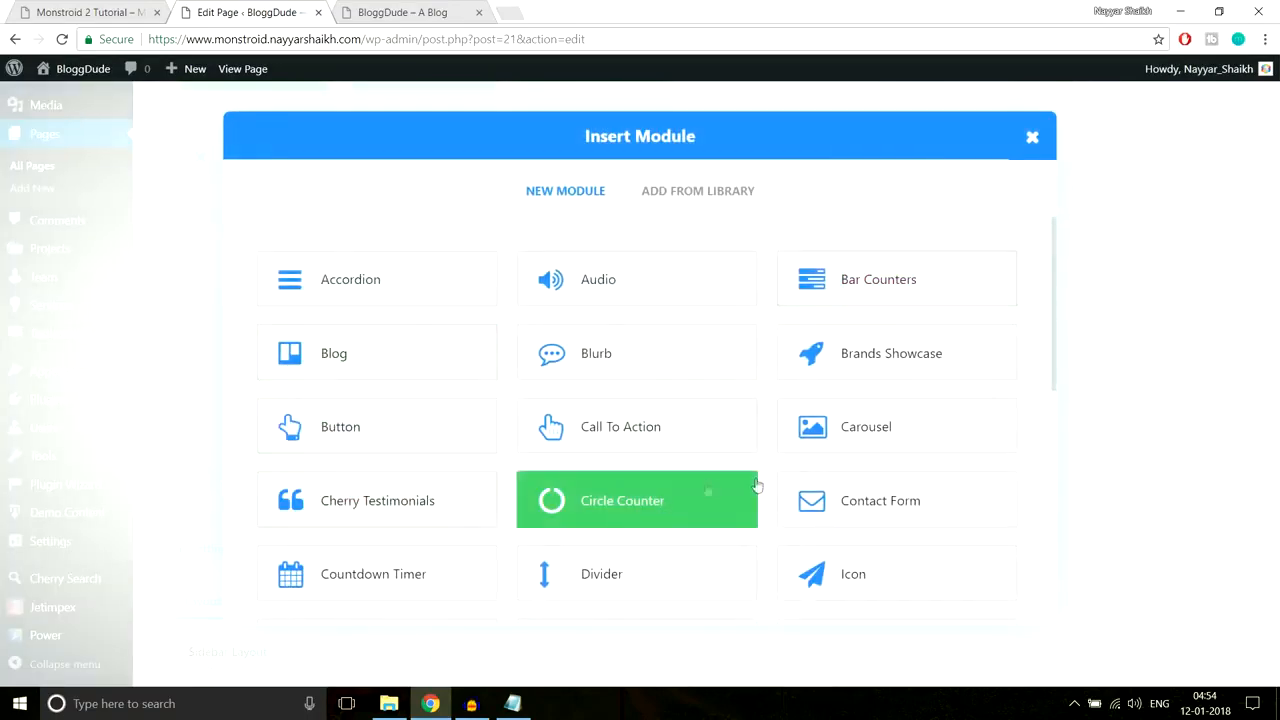
pyautogui.scroll(-2, 840, 472)
pyautogui.scroll(-1, 620, 501)
pyautogui.click(403, 410)
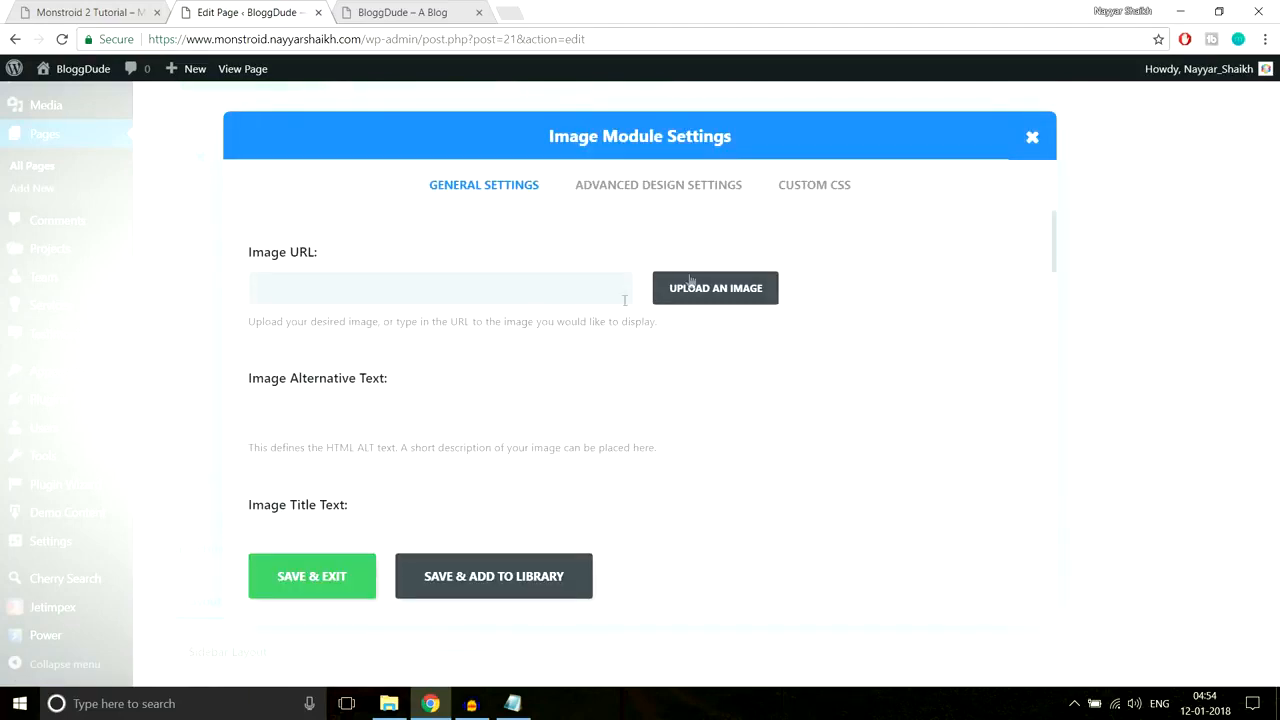
pyautogui.click(690, 285)
pyautogui.click(440, 265)
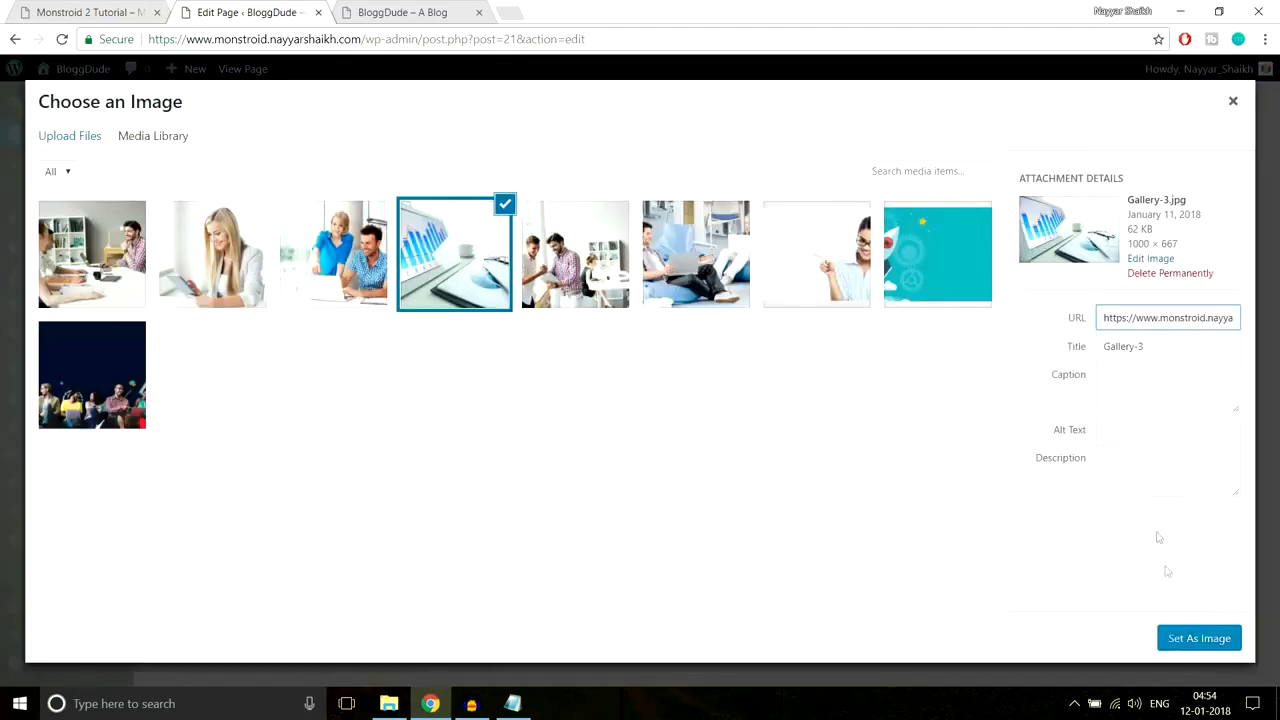
pyautogui.click(1182, 632)
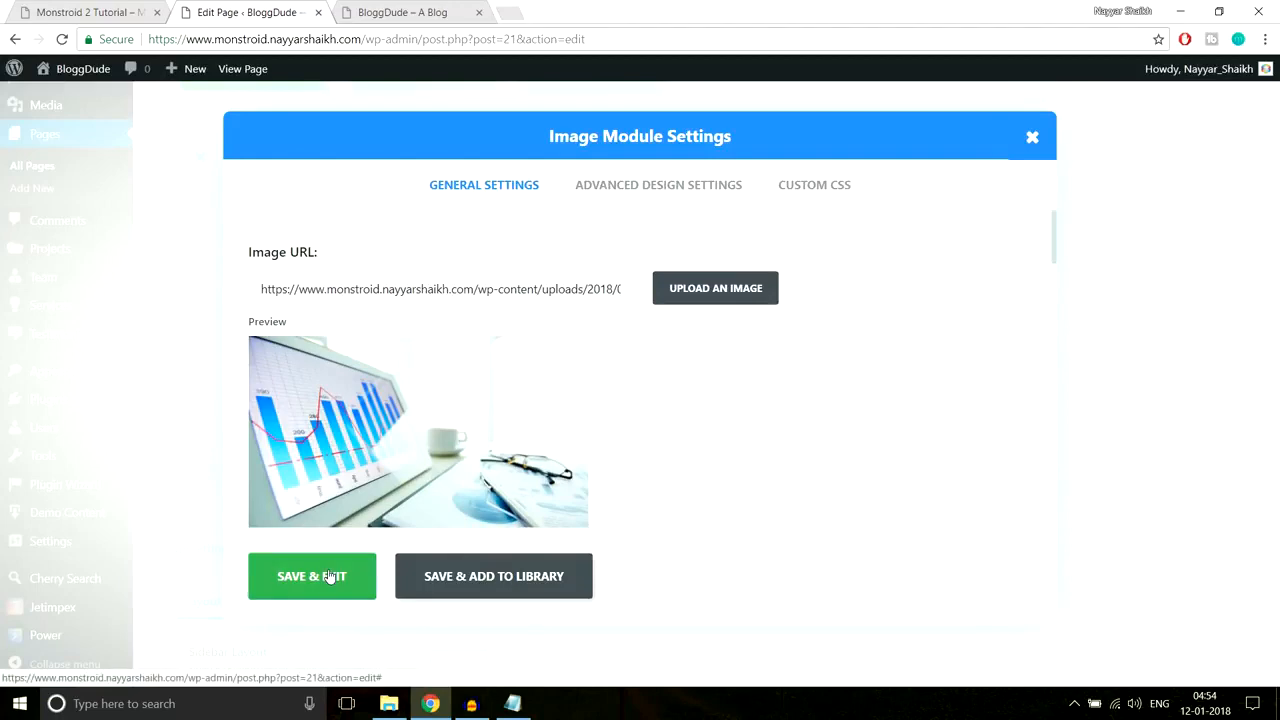
pyautogui.click(286, 580)
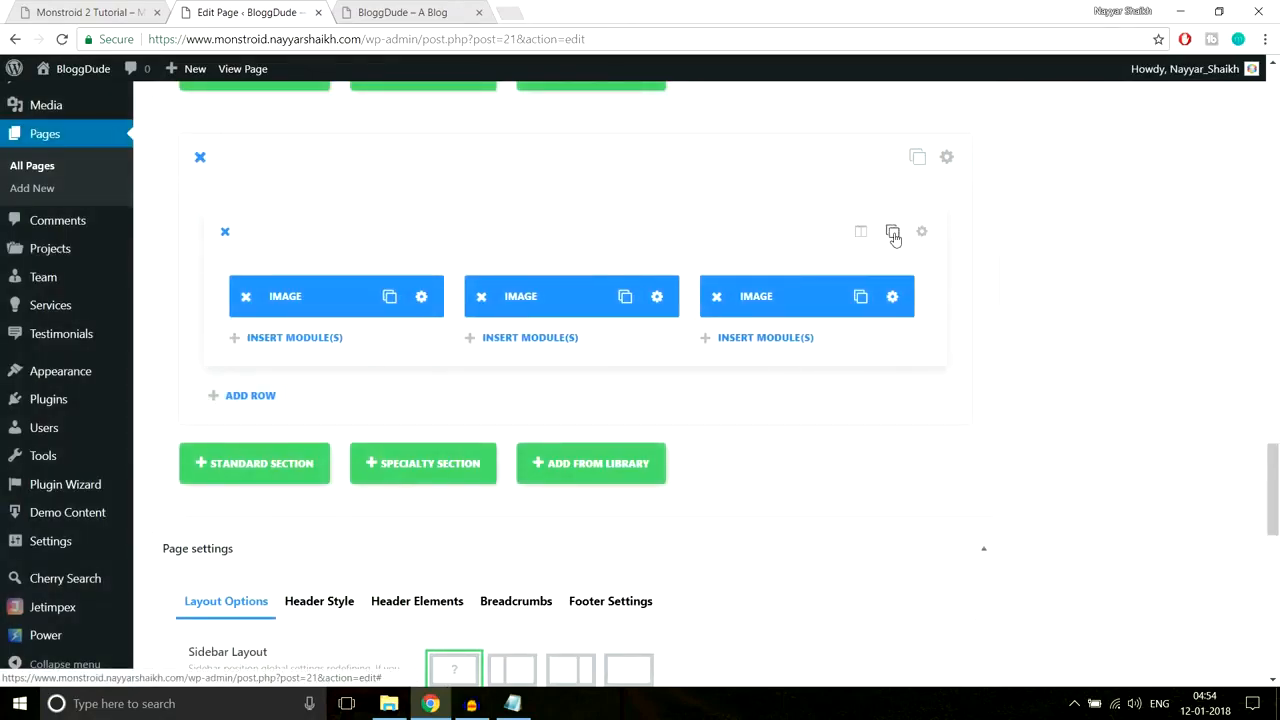
pyautogui.click(893, 233)
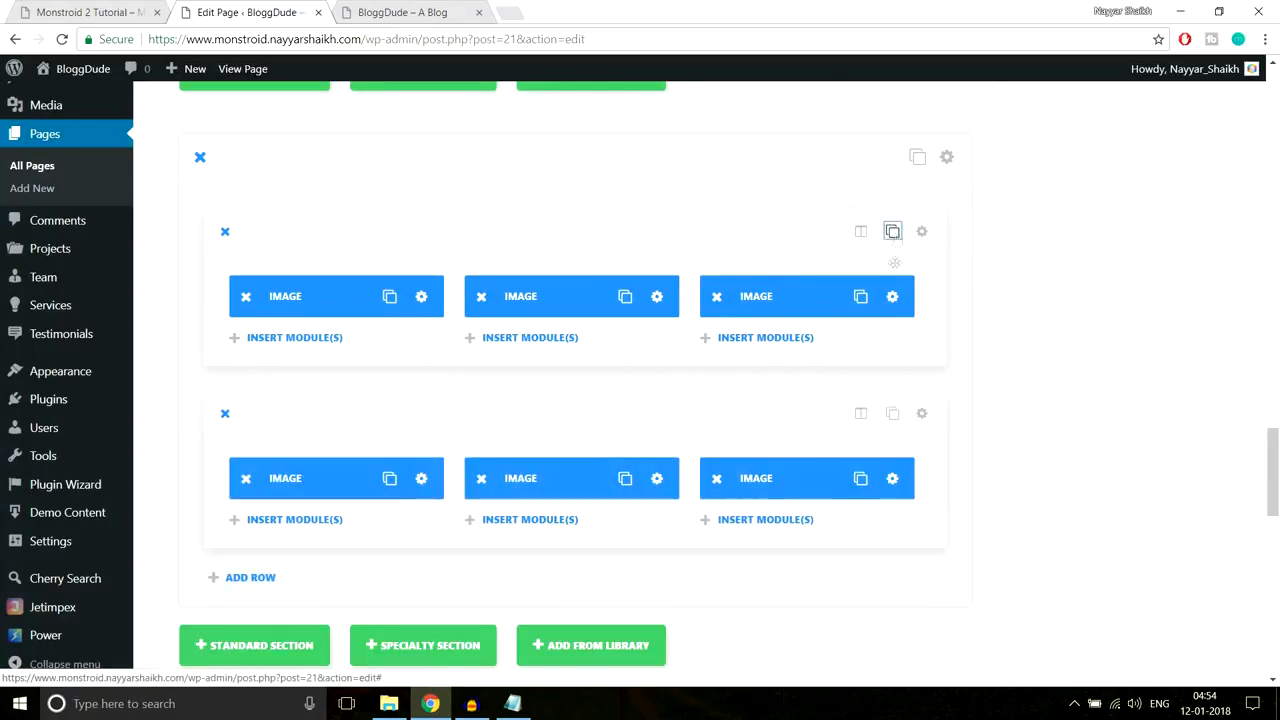
# Step: Switch the first image in the copied row to Gallery-4 and save
pyautogui.scroll(-1, 940, 469)
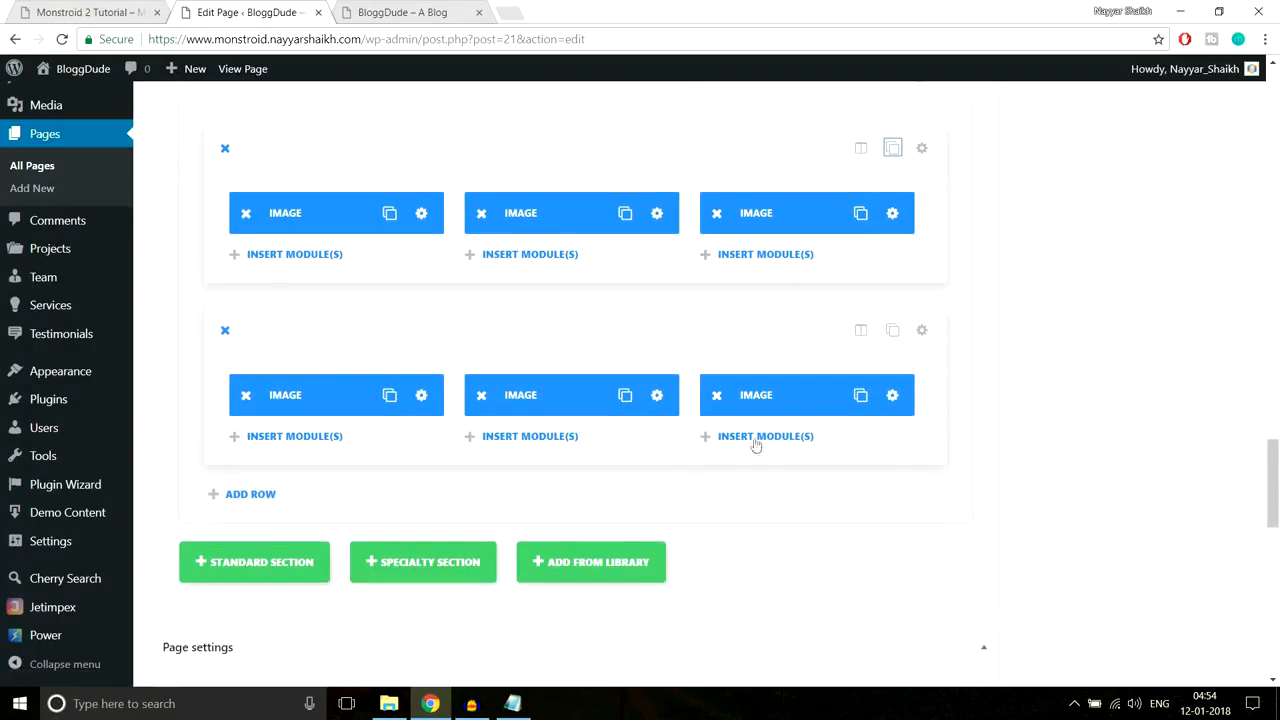
pyautogui.click(420, 396)
pyautogui.click(714, 289)
pyautogui.click(320, 265)
pyautogui.click(1177, 641)
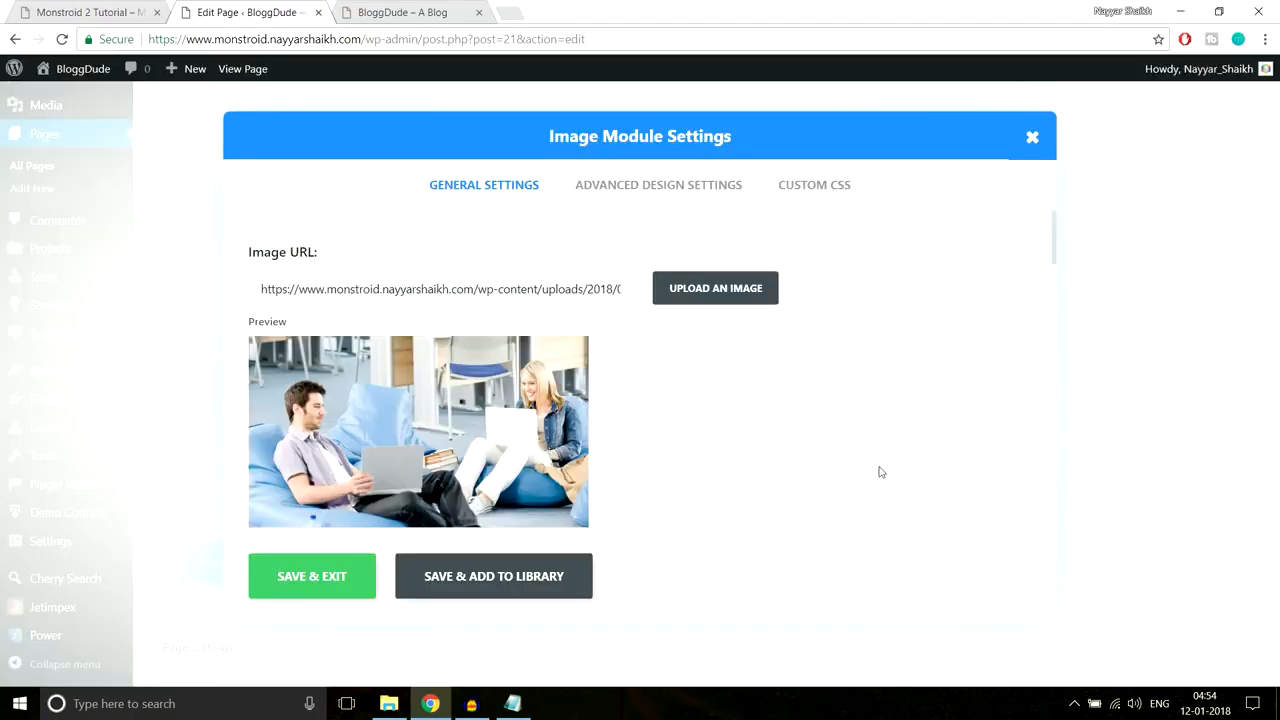
pyautogui.click(358, 578)
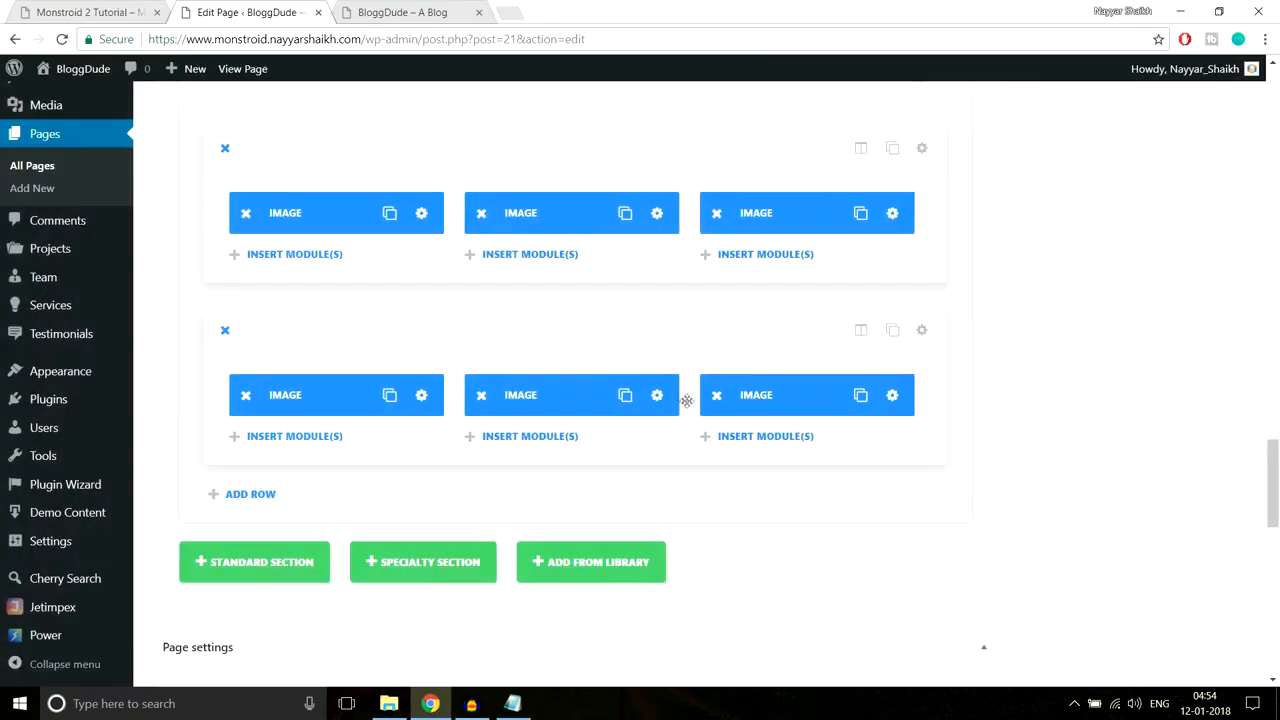
# Step: Set the next copied image to the woman-with-tablet photo and save
pyautogui.click(666, 213)
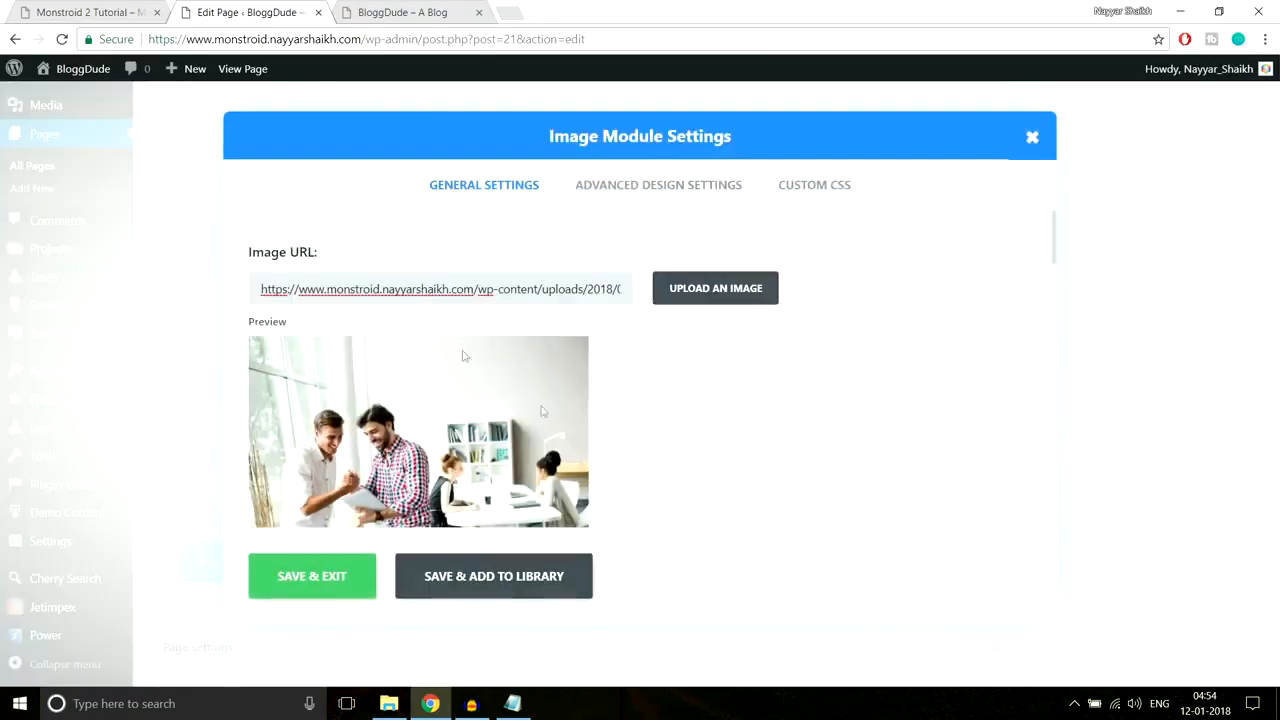
pyautogui.click(715, 289)
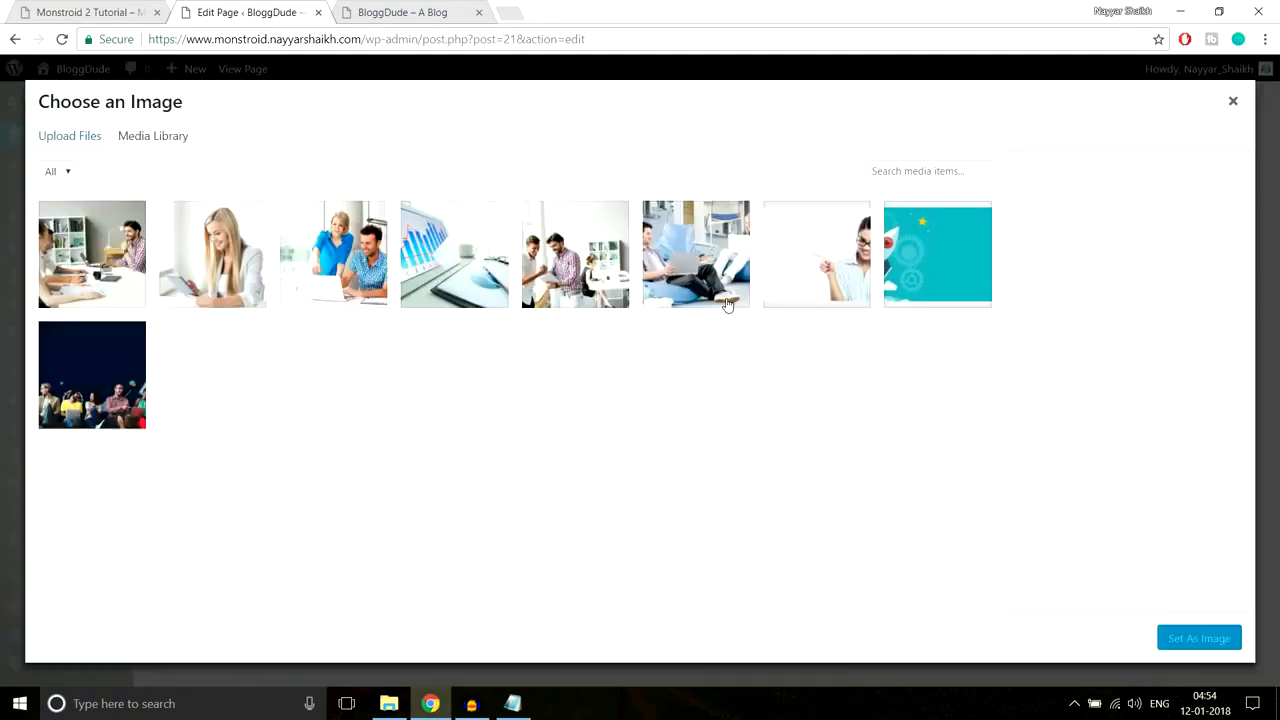
pyautogui.click(207, 273)
pyautogui.click(1194, 640)
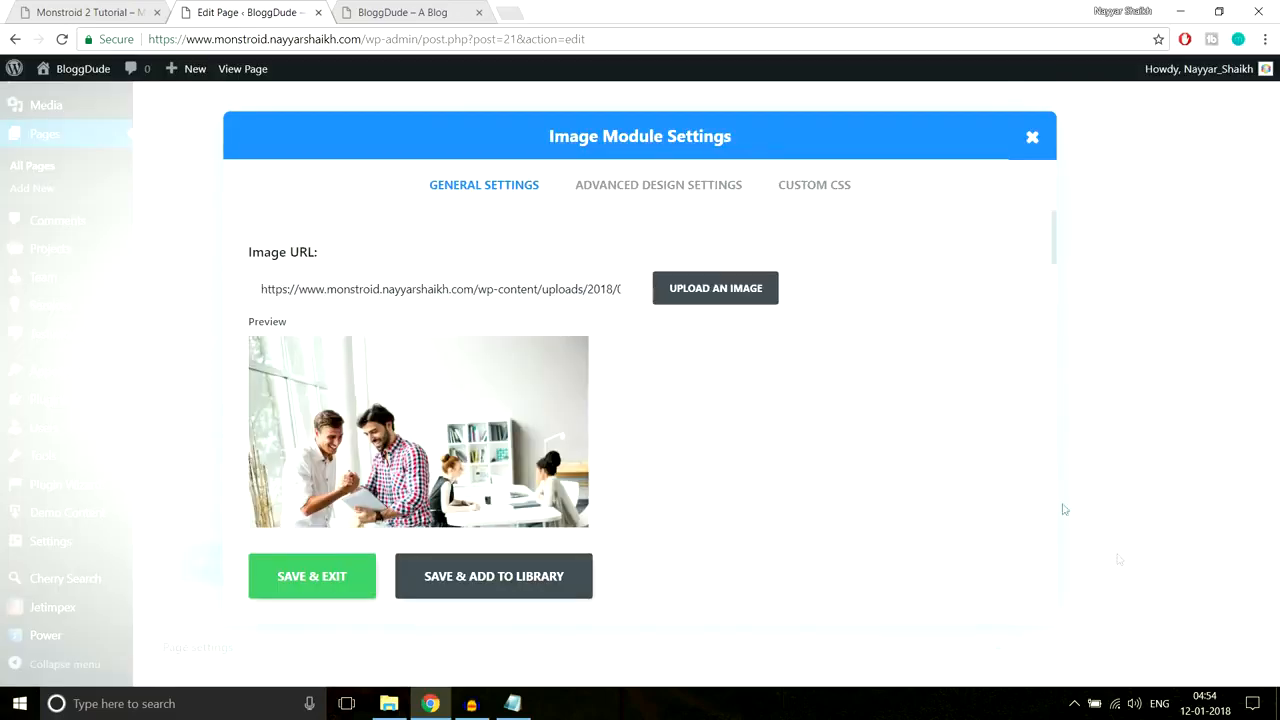
pyautogui.click(347, 575)
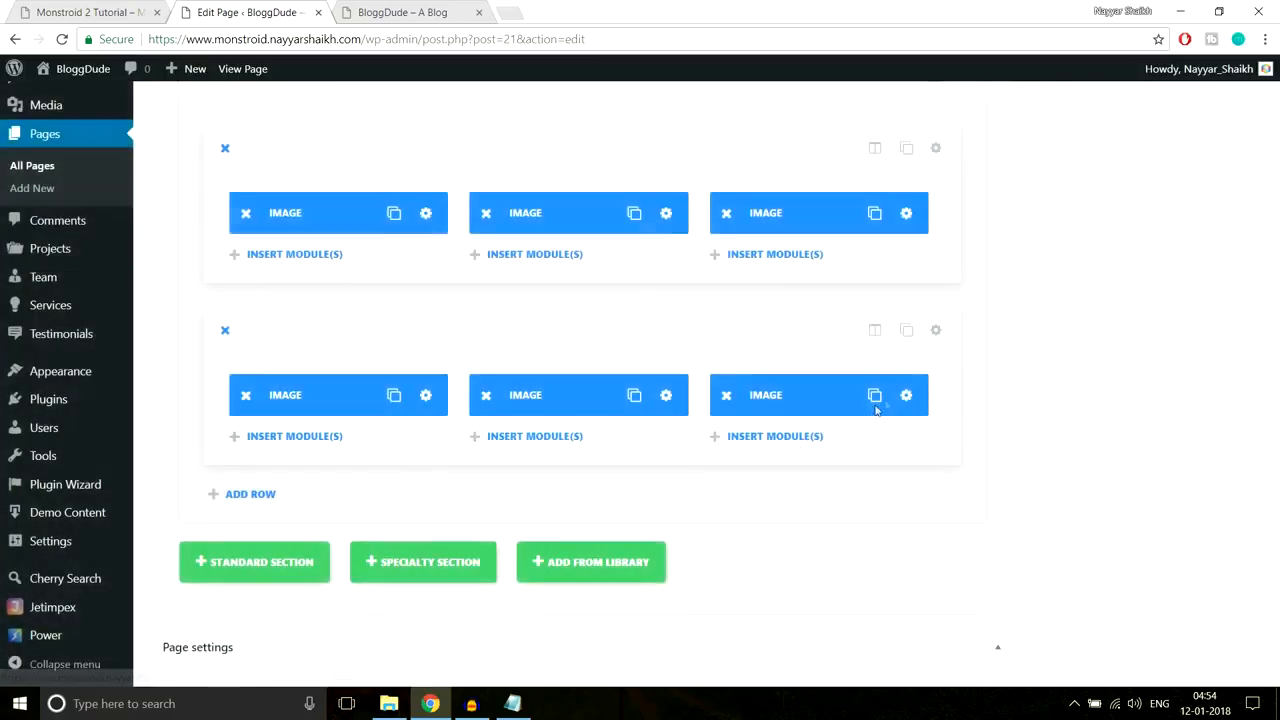
# Step: Set the last second-row image to the Gallery-6 office meeting photo and save
pyautogui.click(900, 397)
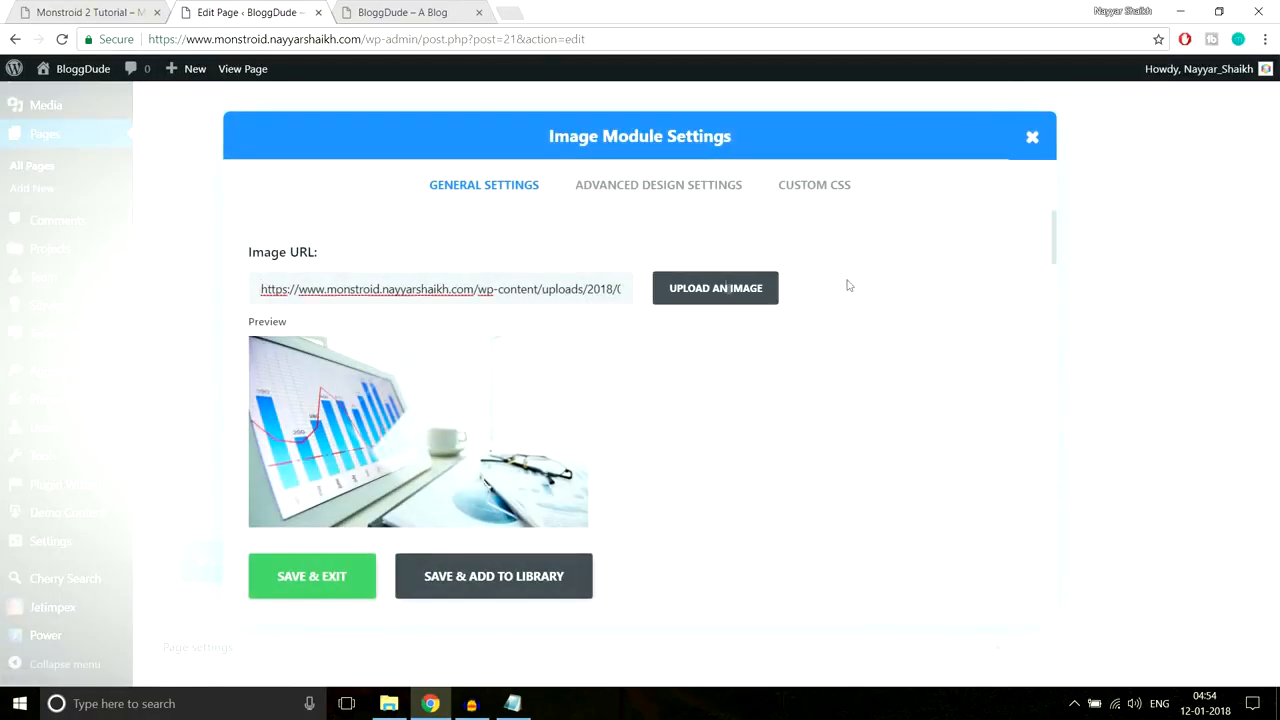
pyautogui.click(669, 288)
pyautogui.click(148, 259)
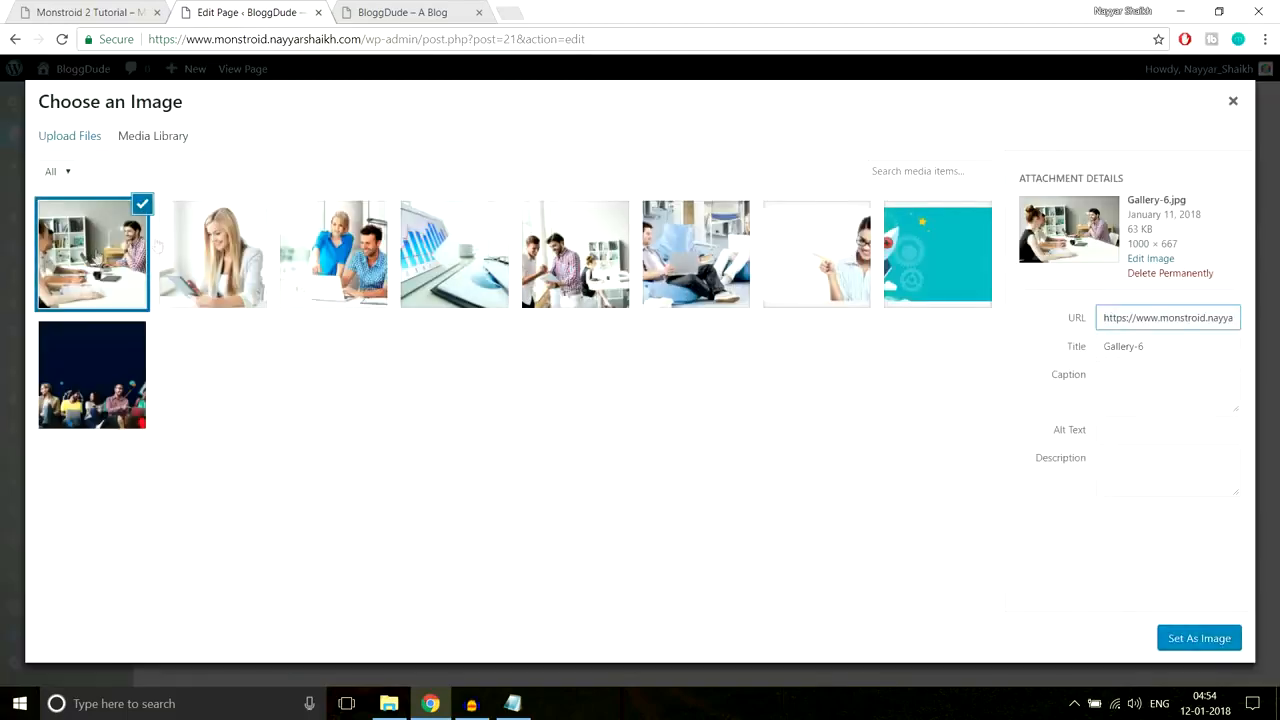
pyautogui.click(1182, 648)
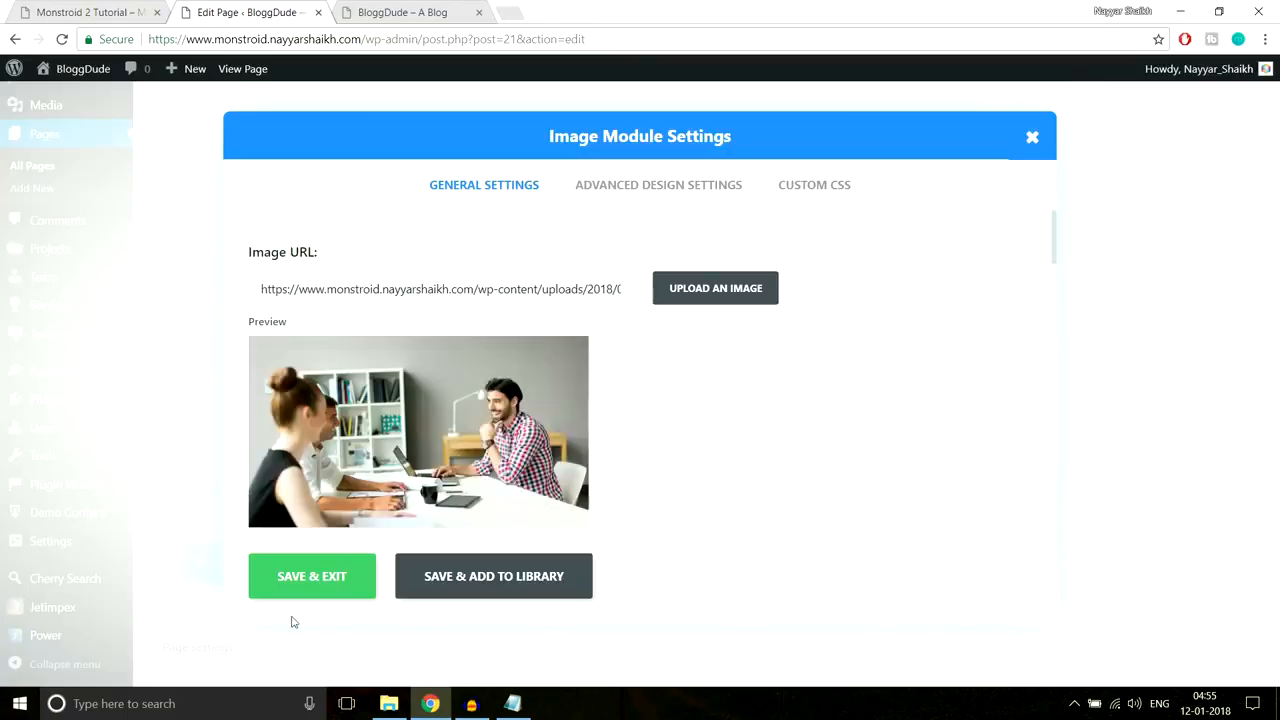
pyautogui.click(292, 576)
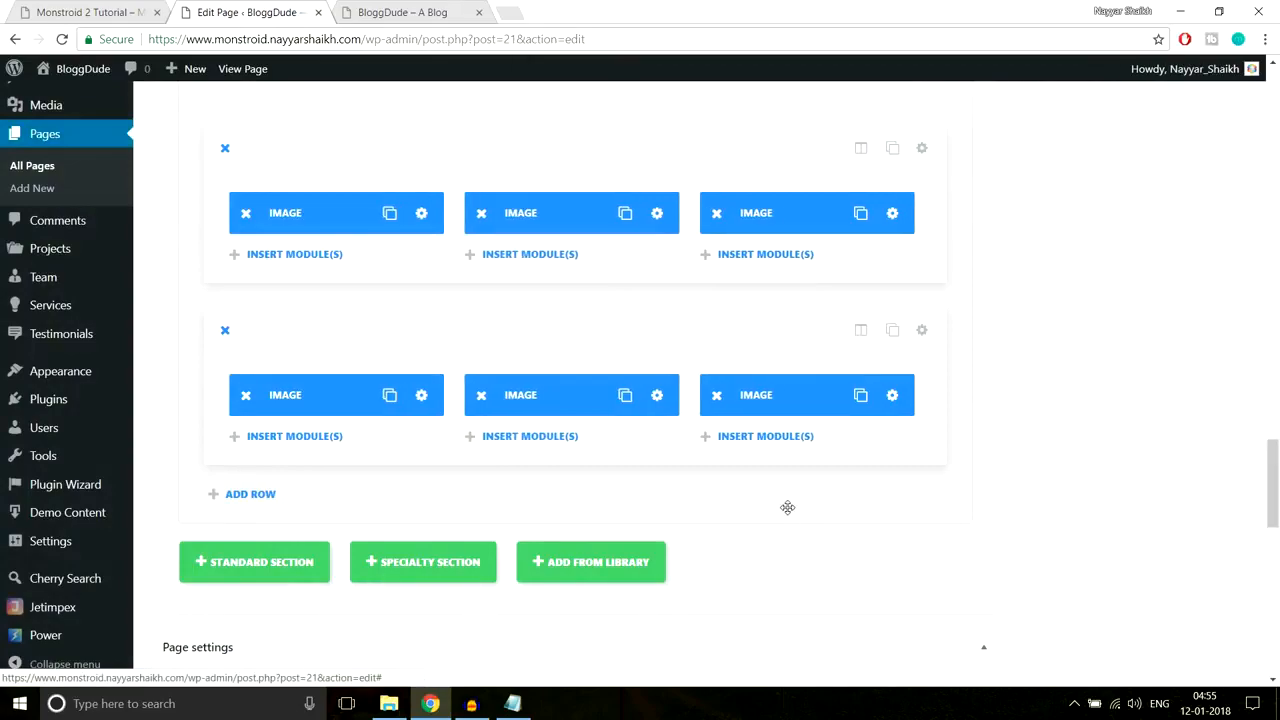
# Step: Update the homepage and reload the live BloggDude site
pyautogui.scroll(10, 1258, 494)
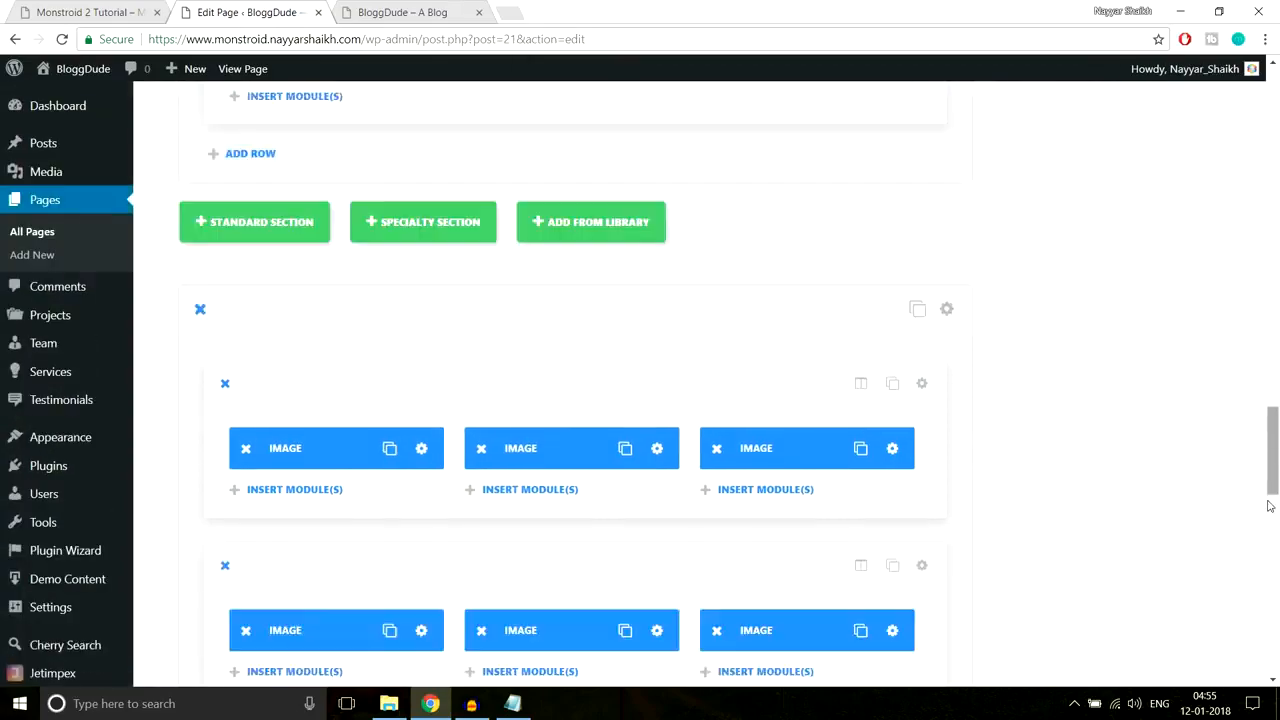
pyautogui.scroll(10, 1240, 558)
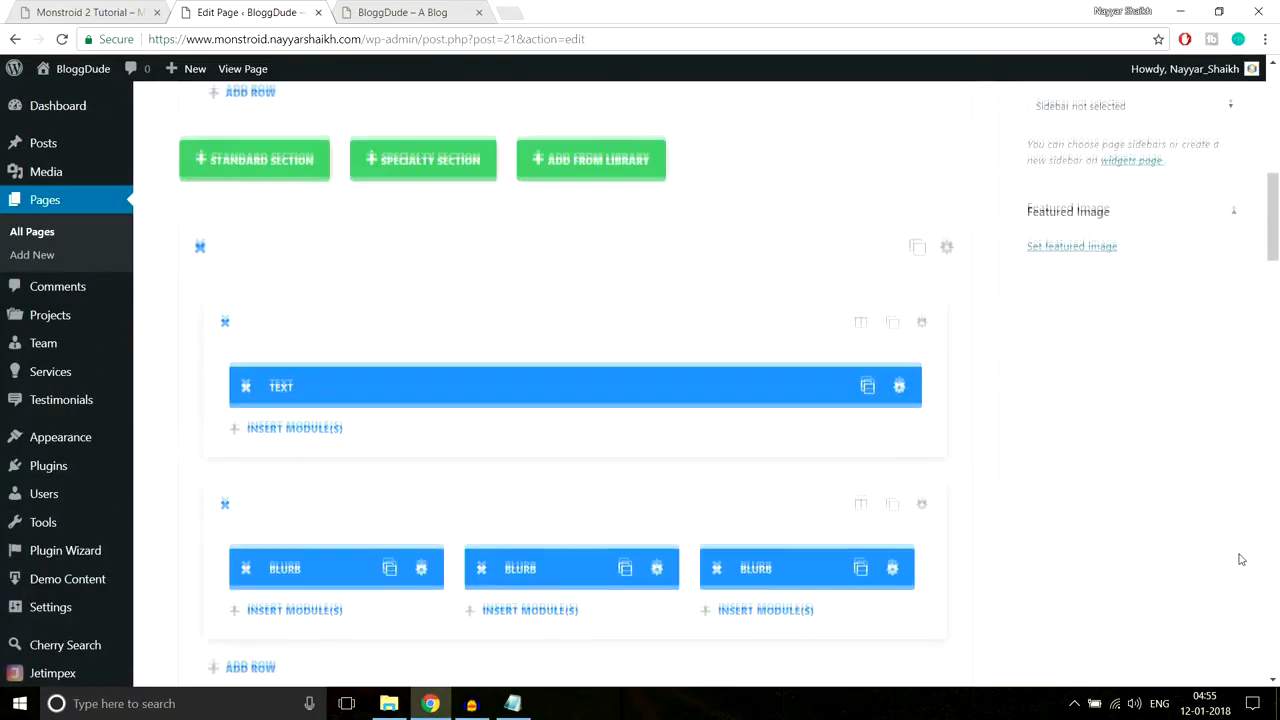
pyautogui.click(1212, 388)
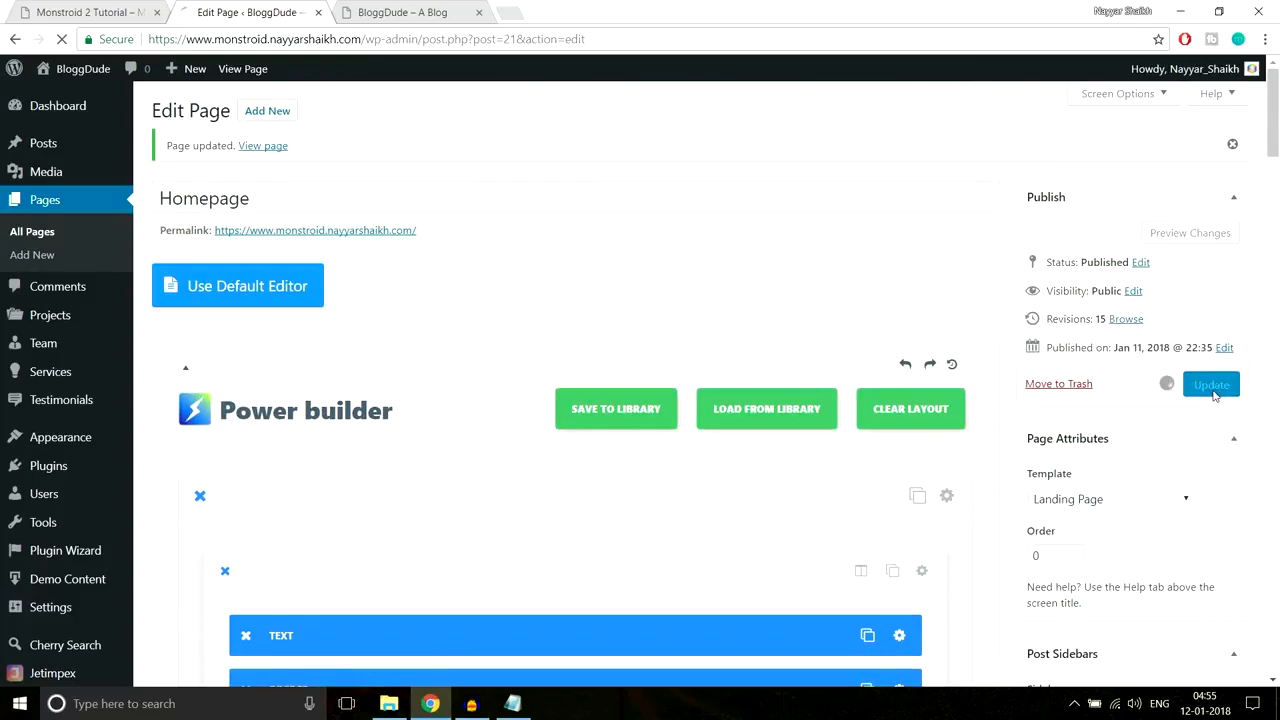
pyautogui.click(362, 8)
pyautogui.click(380, 33)
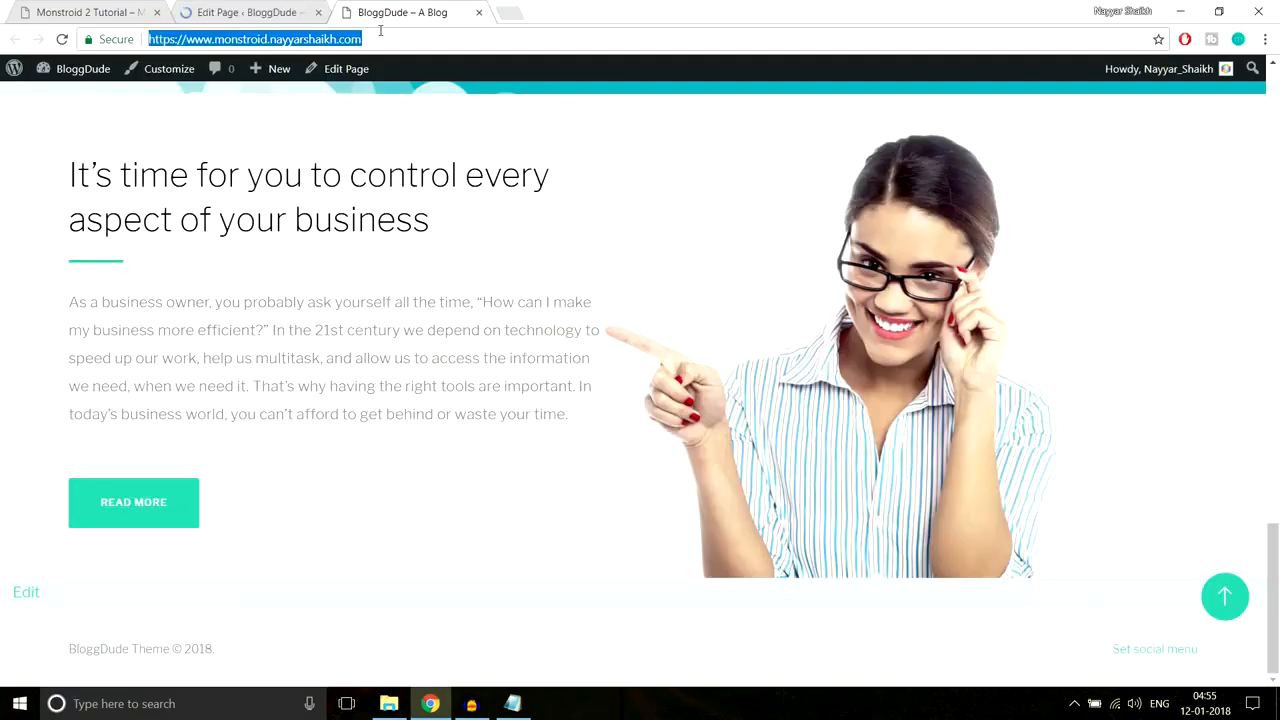
pyautogui.press('Return')
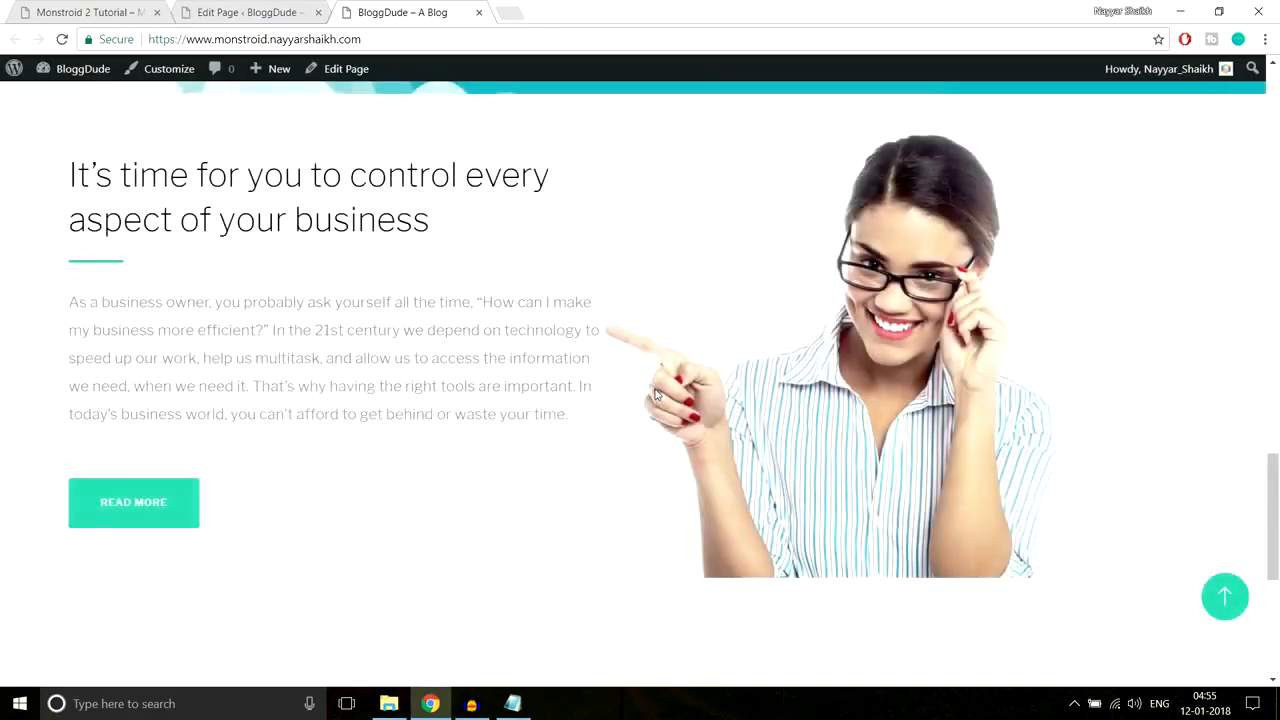
# Step: Review the six-photo gallery on the live site and compare it with the Monstroid demo
pyautogui.scroll(-6, 657, 394)
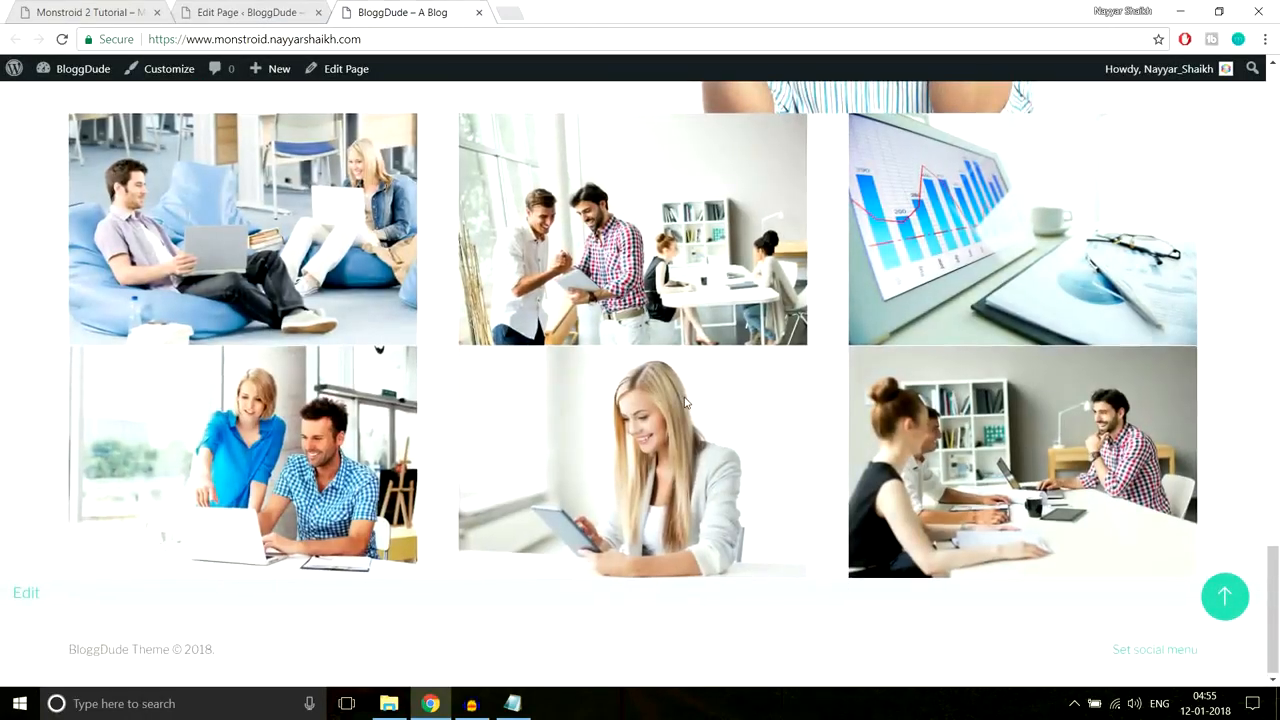
pyautogui.scroll(2, 688, 420)
pyautogui.scroll(-1, 690, 425)
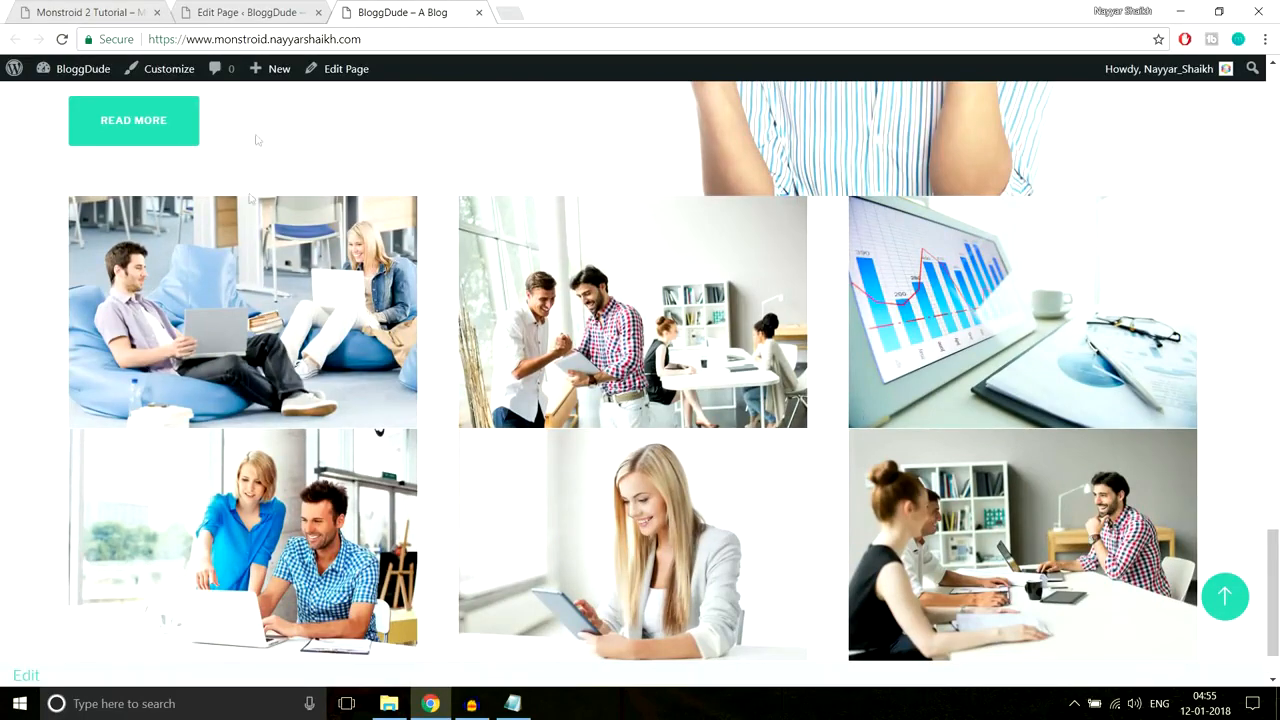
pyautogui.click(108, 10)
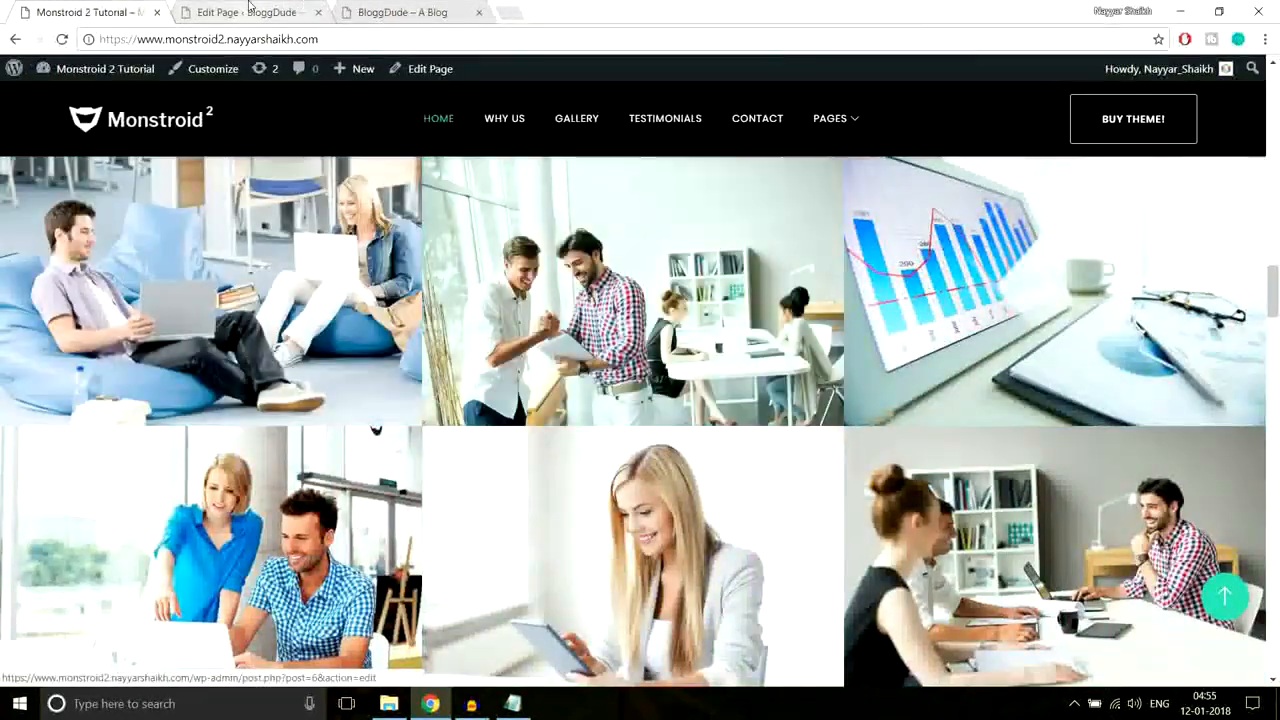
pyautogui.hotkey('ctrl', 'Tab')
pyautogui.scroll(-20, 757, 417)
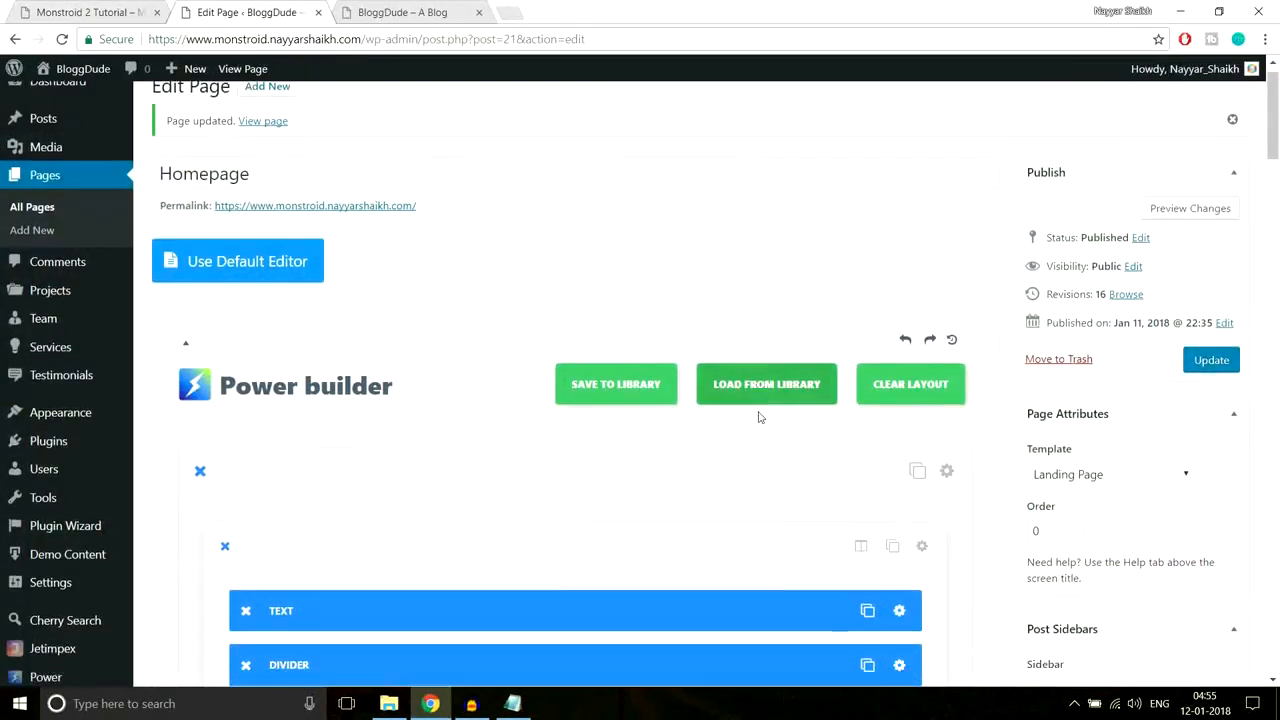
# Step: Turn on Make This Row Fullwidth for both gallery rows
pyautogui.scroll(-15, 768, 440)
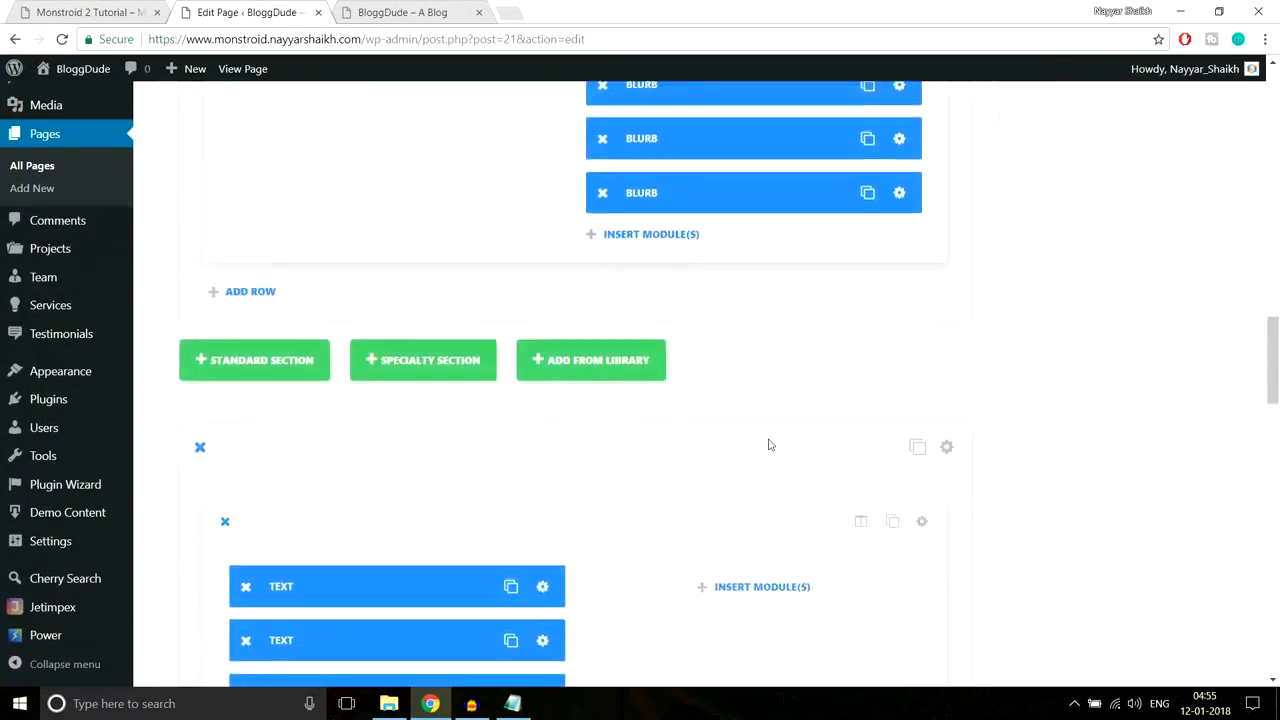
pyautogui.scroll(2, 768, 444)
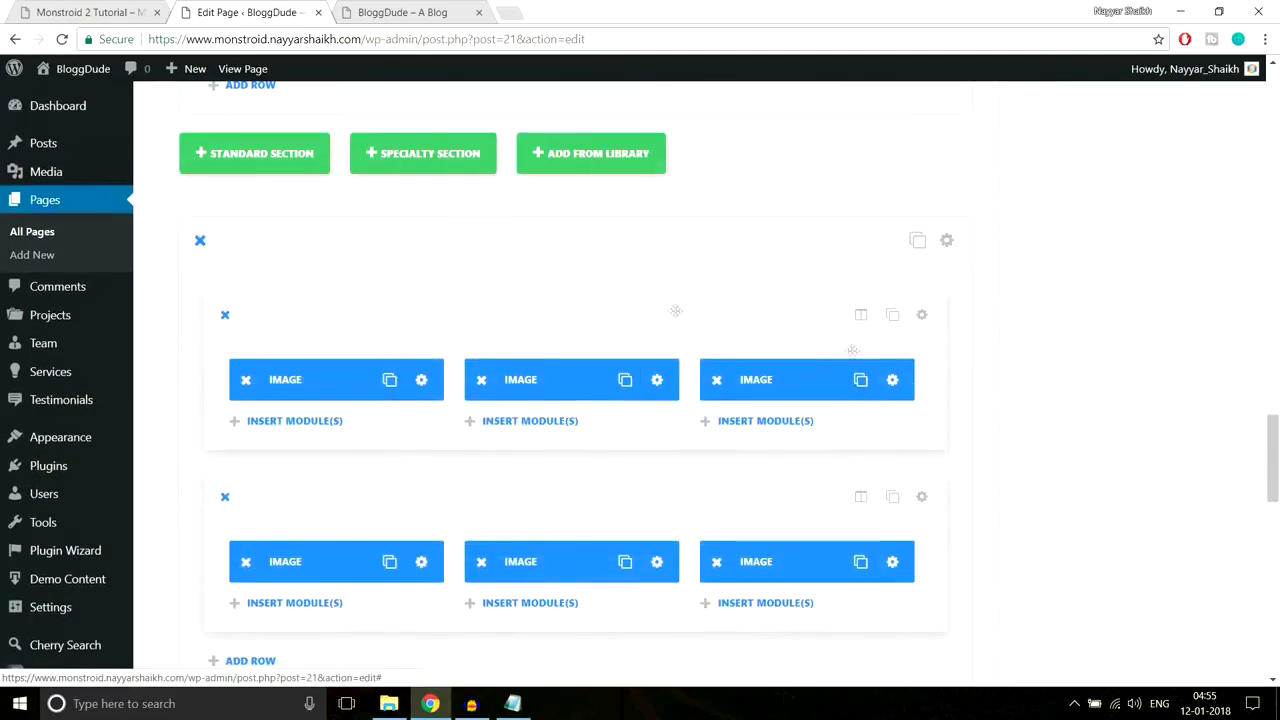
pyautogui.scroll(-2, 751, 500)
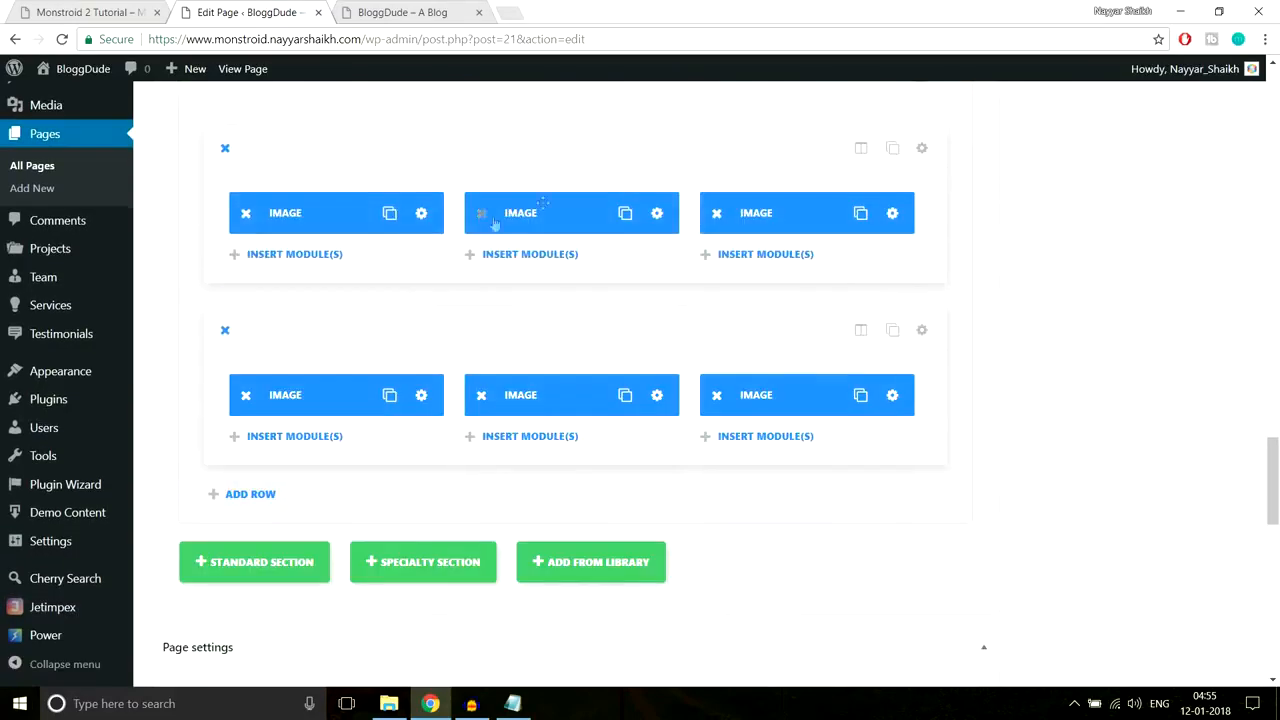
pyautogui.click(922, 149)
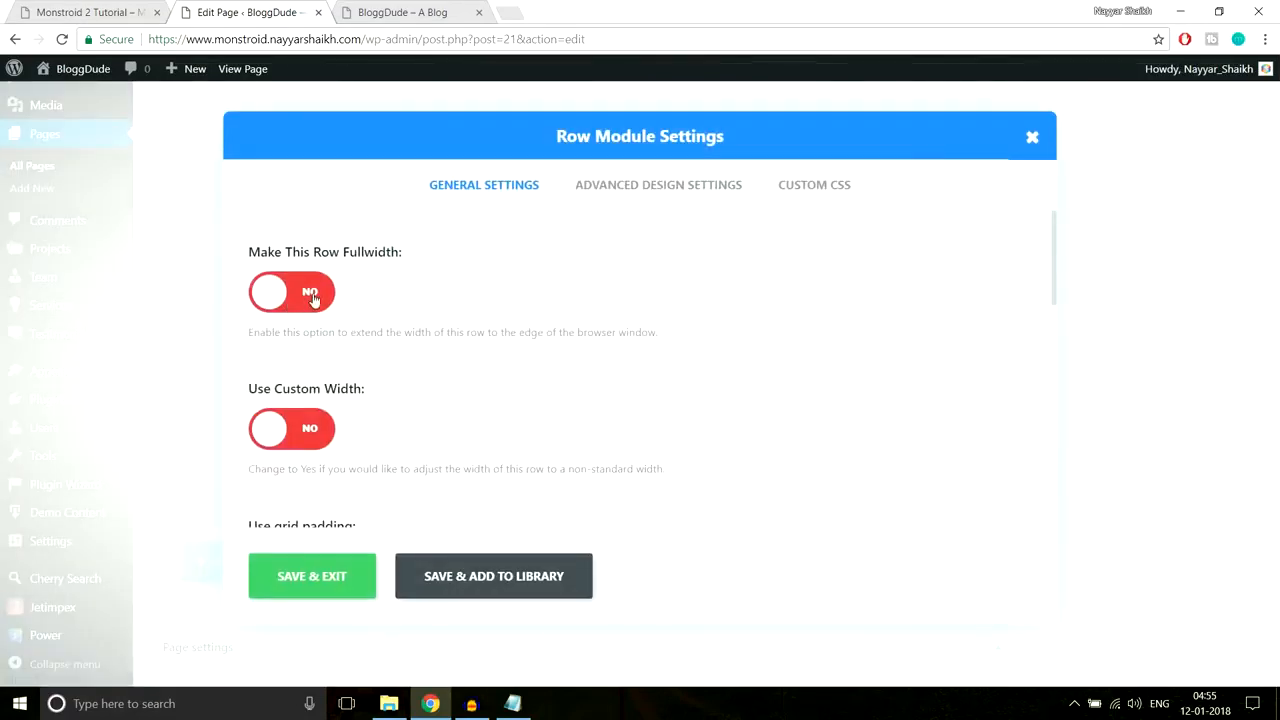
pyautogui.click(313, 299)
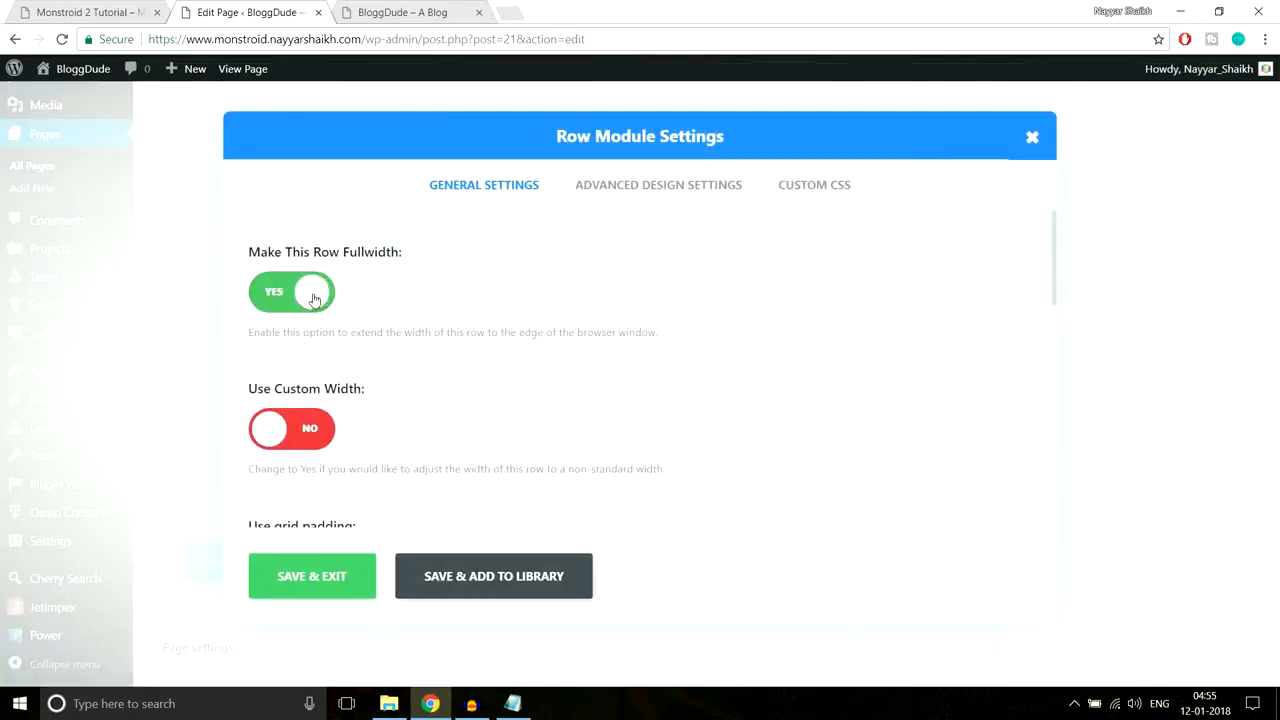
pyautogui.click(313, 578)
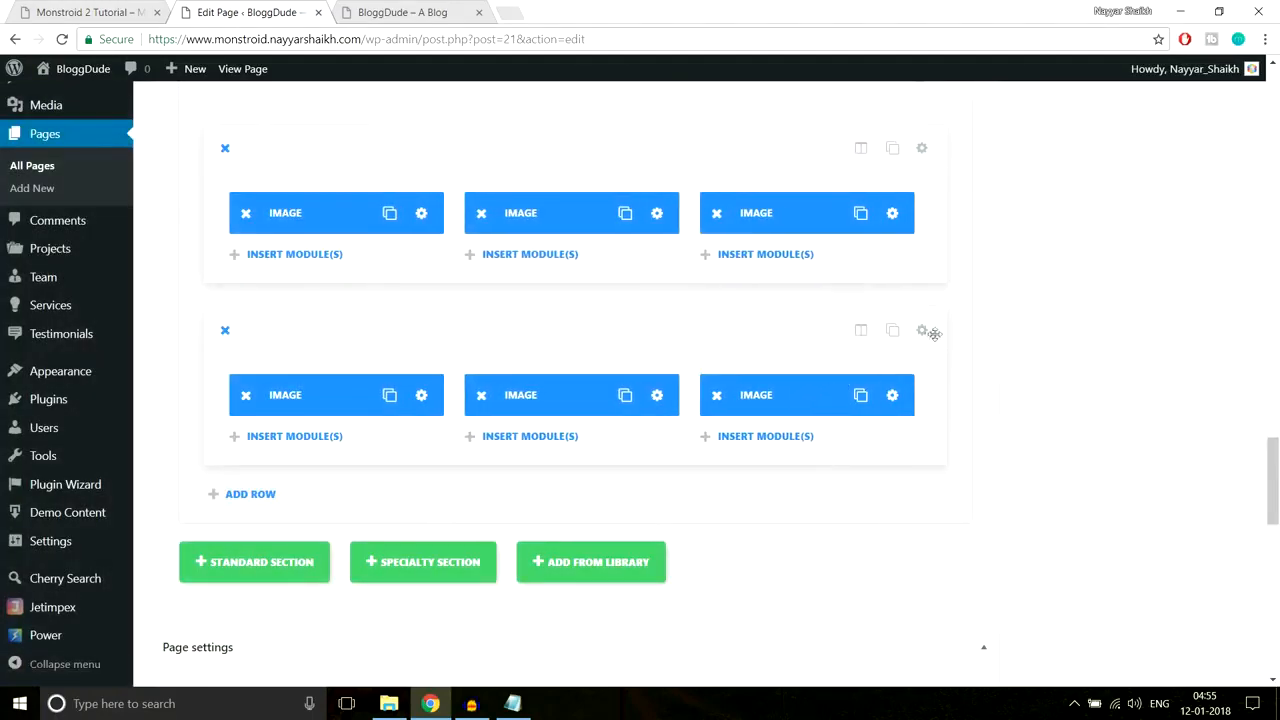
pyautogui.click(933, 332)
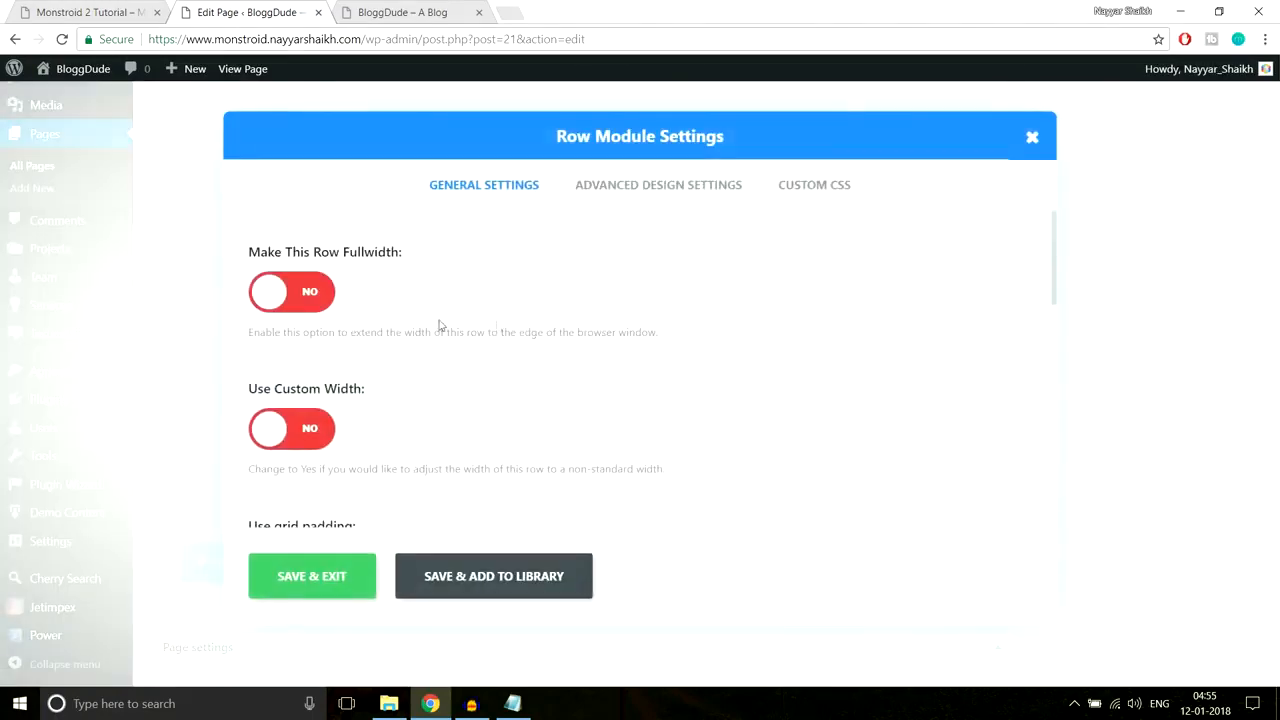
pyautogui.click(318, 303)
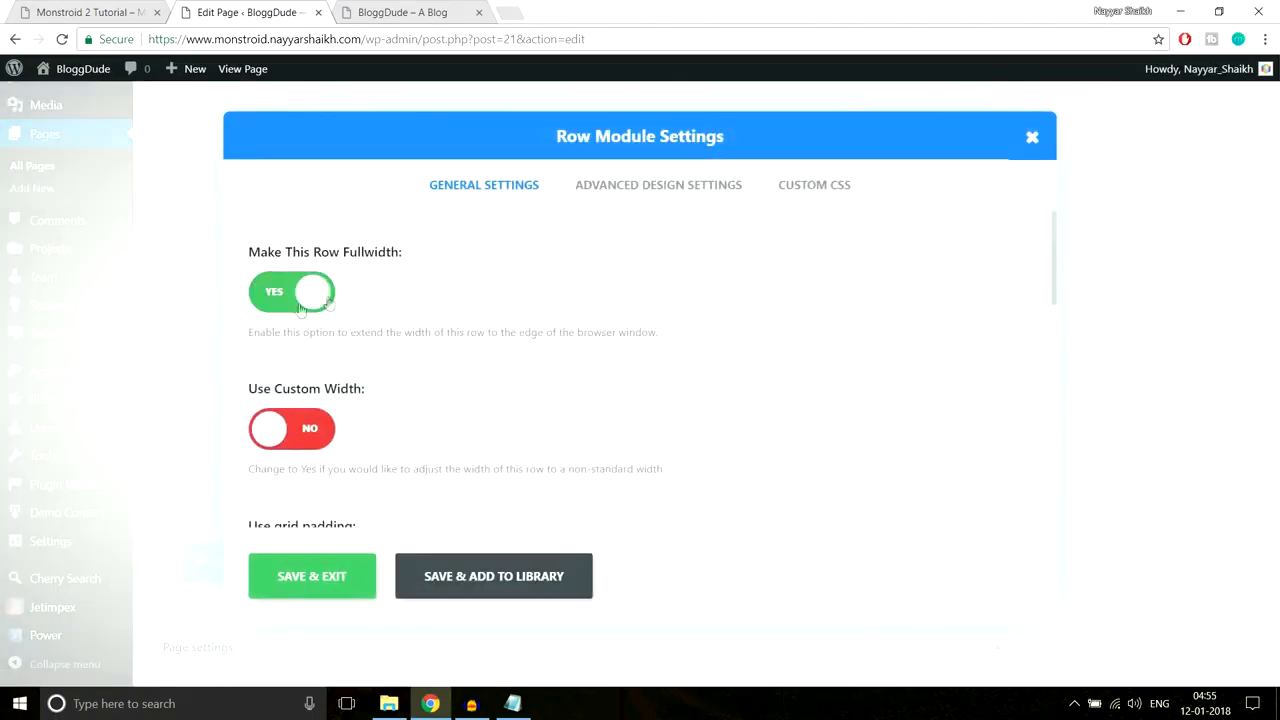
pyautogui.click(330, 578)
# Step: Update the homepage and select the live site's address to reload it
pyautogui.moveTo(1275, 458); pyautogui.dragTo(1275, 102)
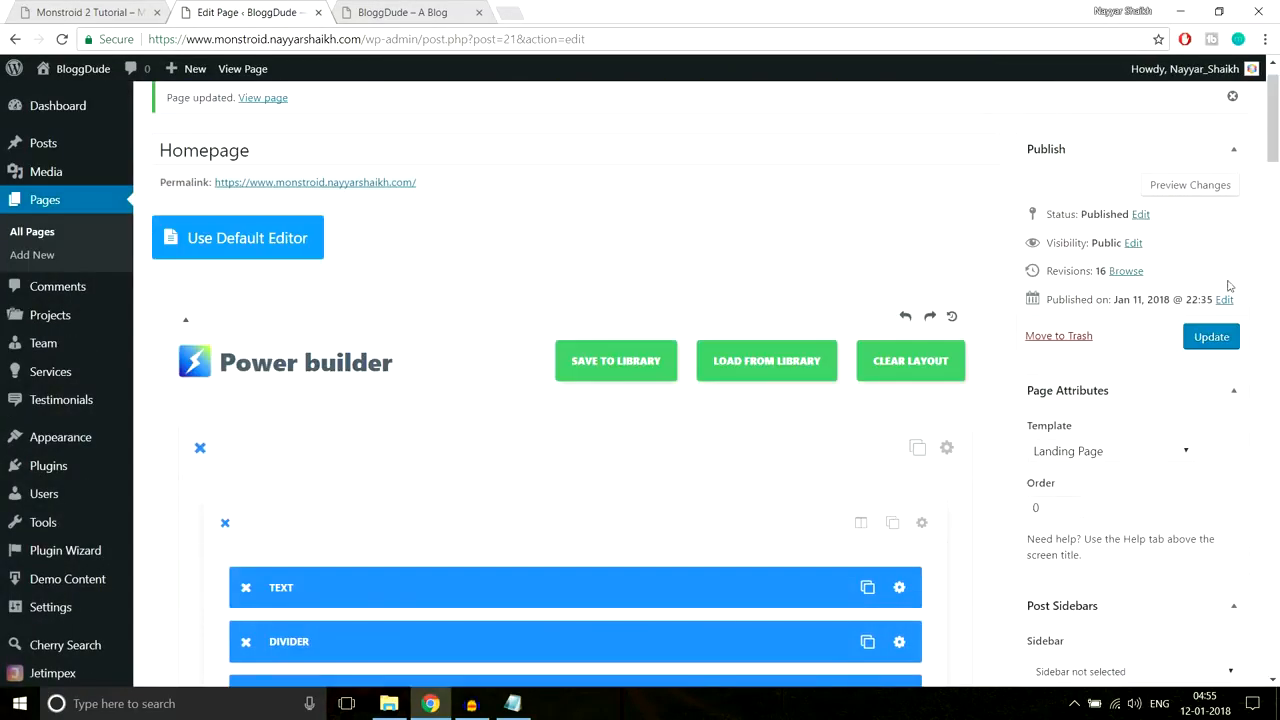
pyautogui.click(1211, 338)
pyautogui.click(402, 12)
pyautogui.click(437, 38)
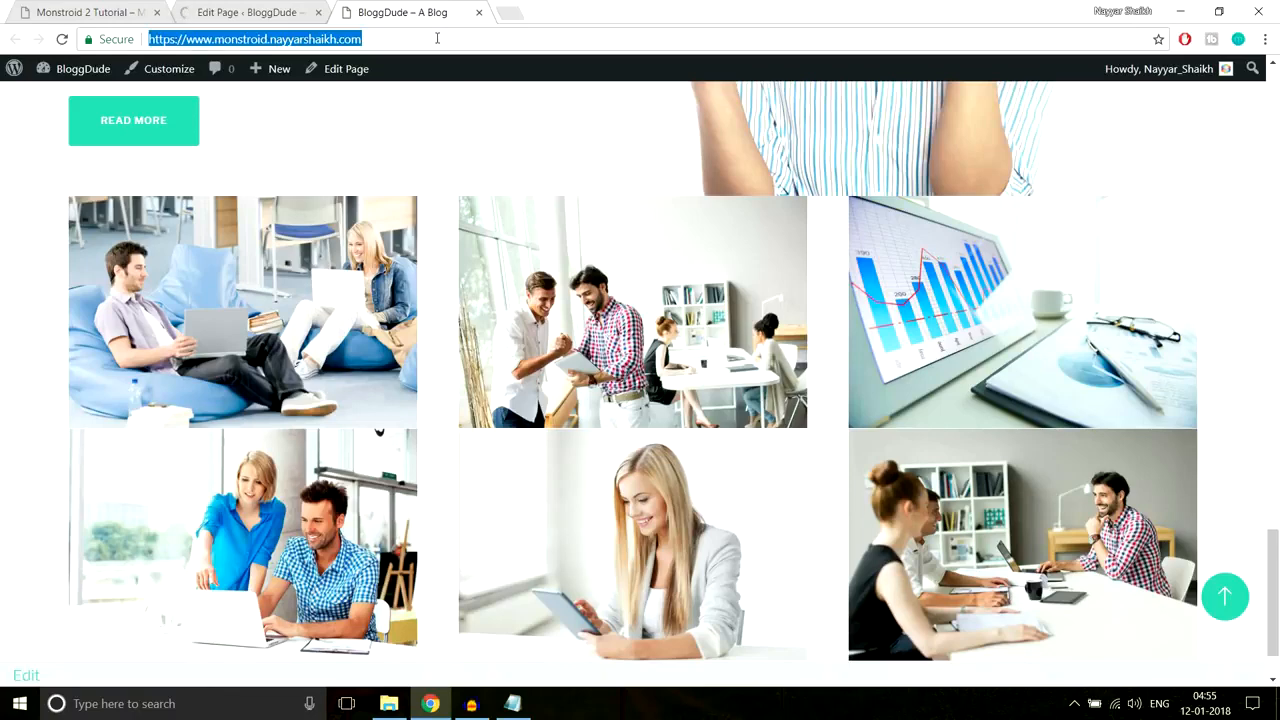
# Step: Reload the live homepage to see the widened gallery rows
pyautogui.press('Return')
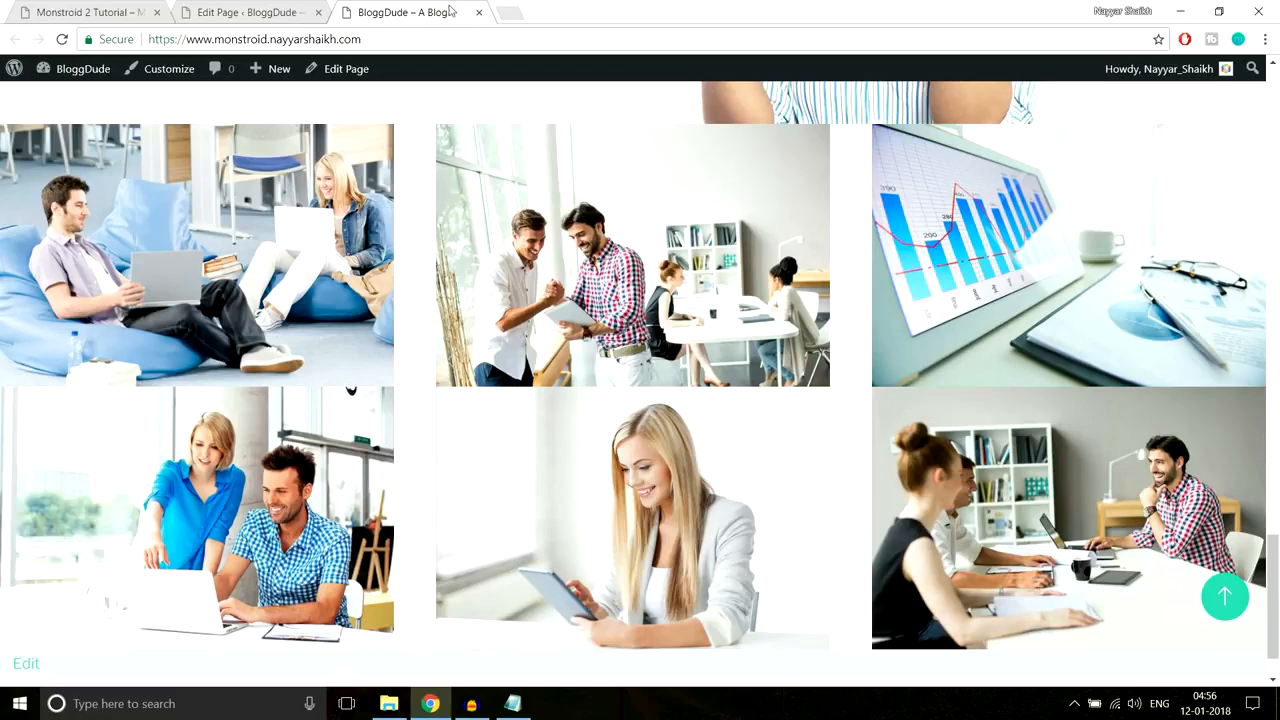
# Step: Set Use grid padding to No on the first gallery row and save it
pyautogui.click(272, 13)
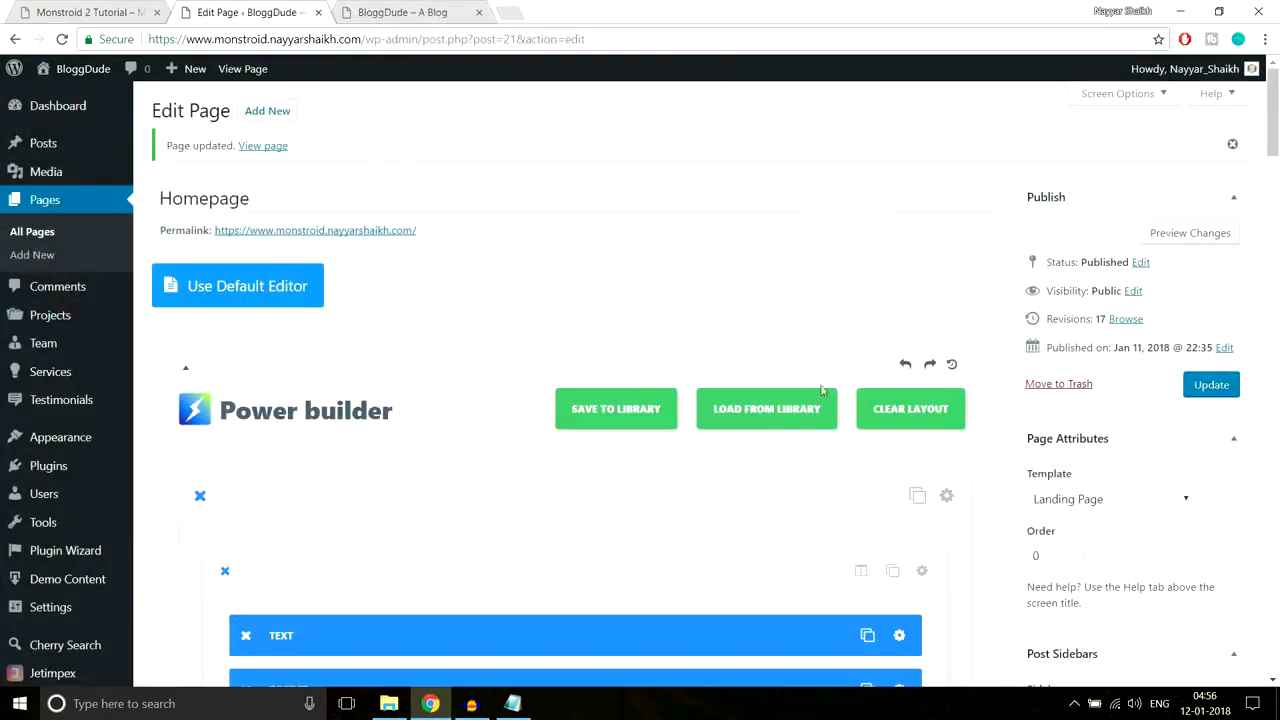
pyautogui.scroll(-15, 835, 494)
pyautogui.scroll(-10, 835, 494)
pyautogui.scroll(10, 835, 494)
pyautogui.scroll(-2, 835, 494)
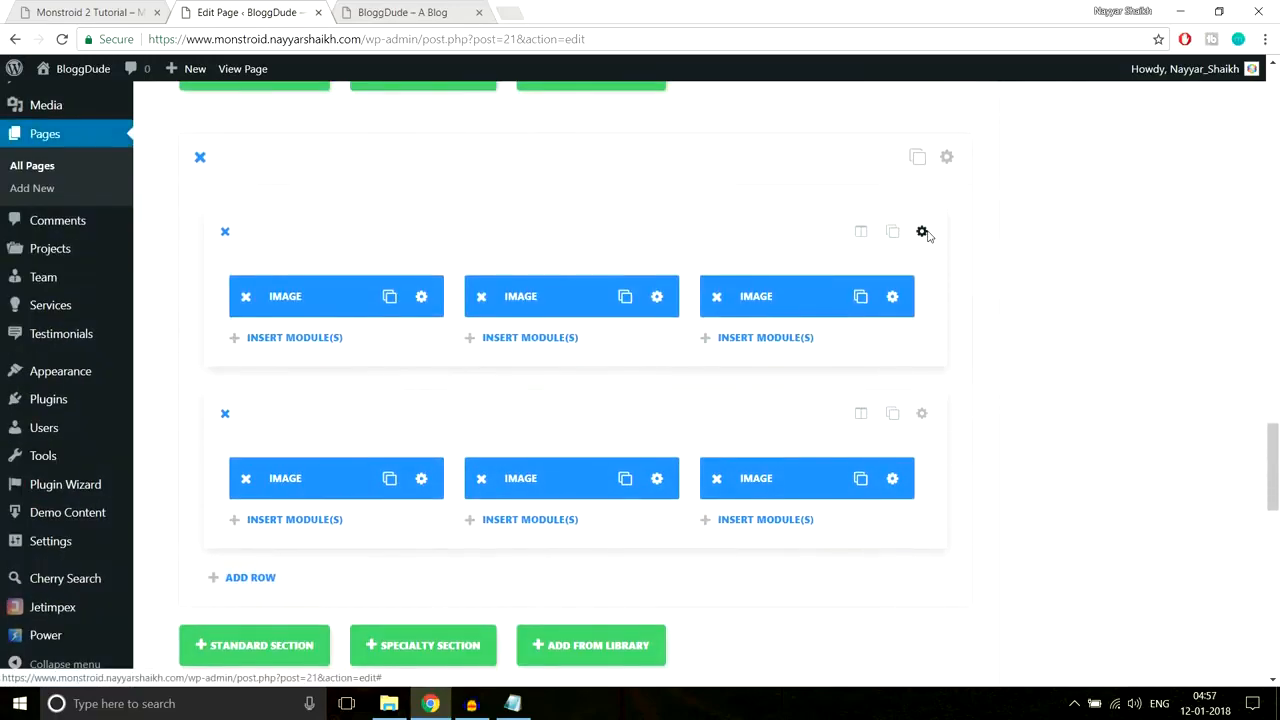
pyautogui.click(922, 232)
pyautogui.scroll(-4, 837, 343)
pyautogui.scroll(1, 470, 340)
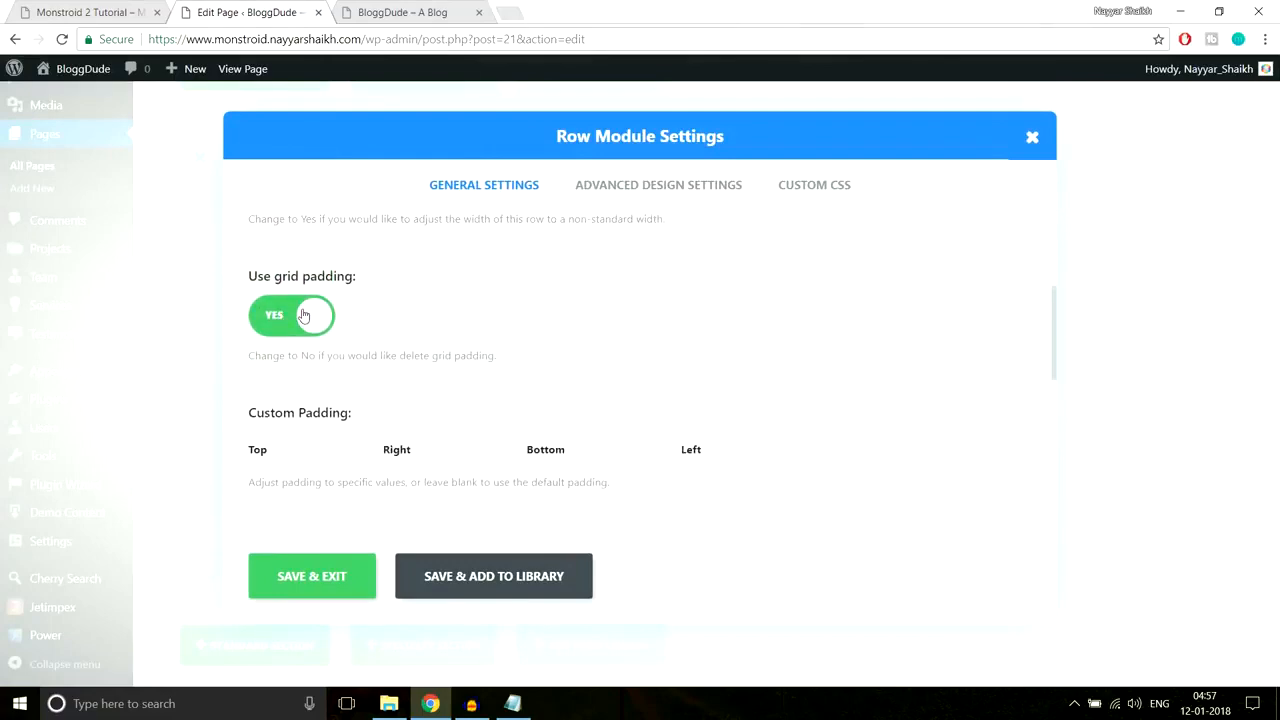
pyautogui.click(304, 315)
pyautogui.click(400, 12)
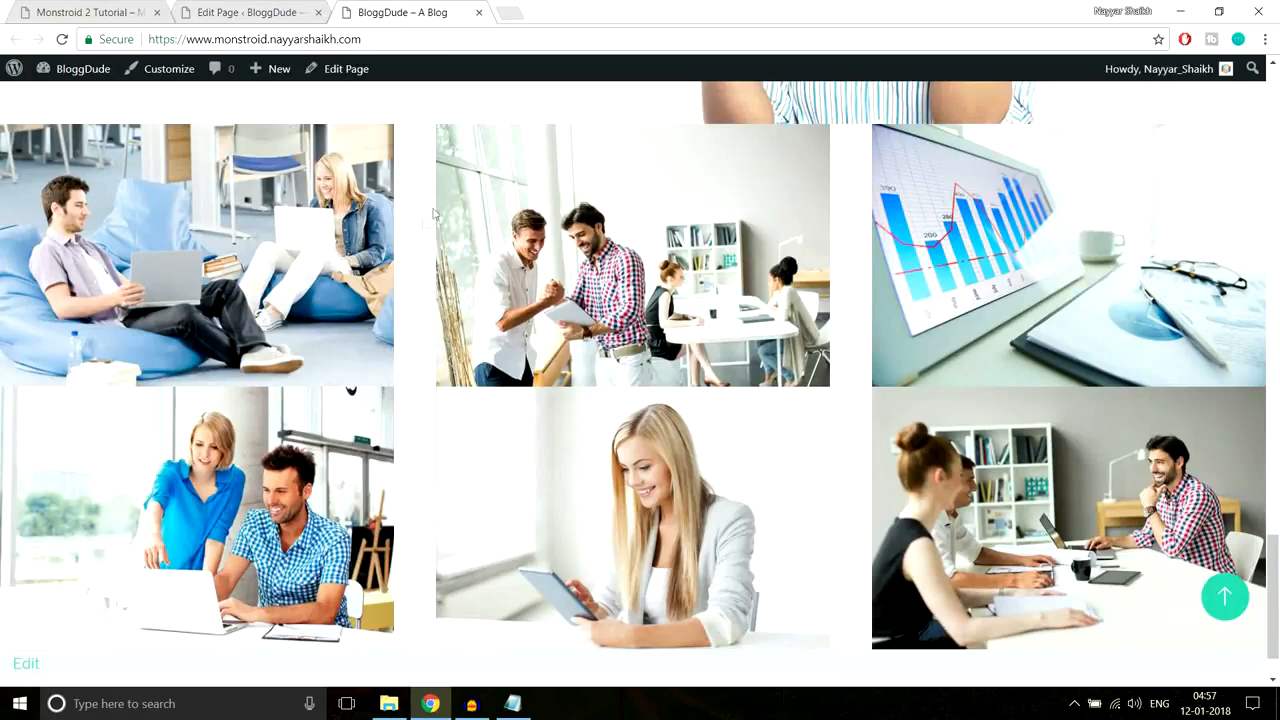
pyautogui.click(240, 12)
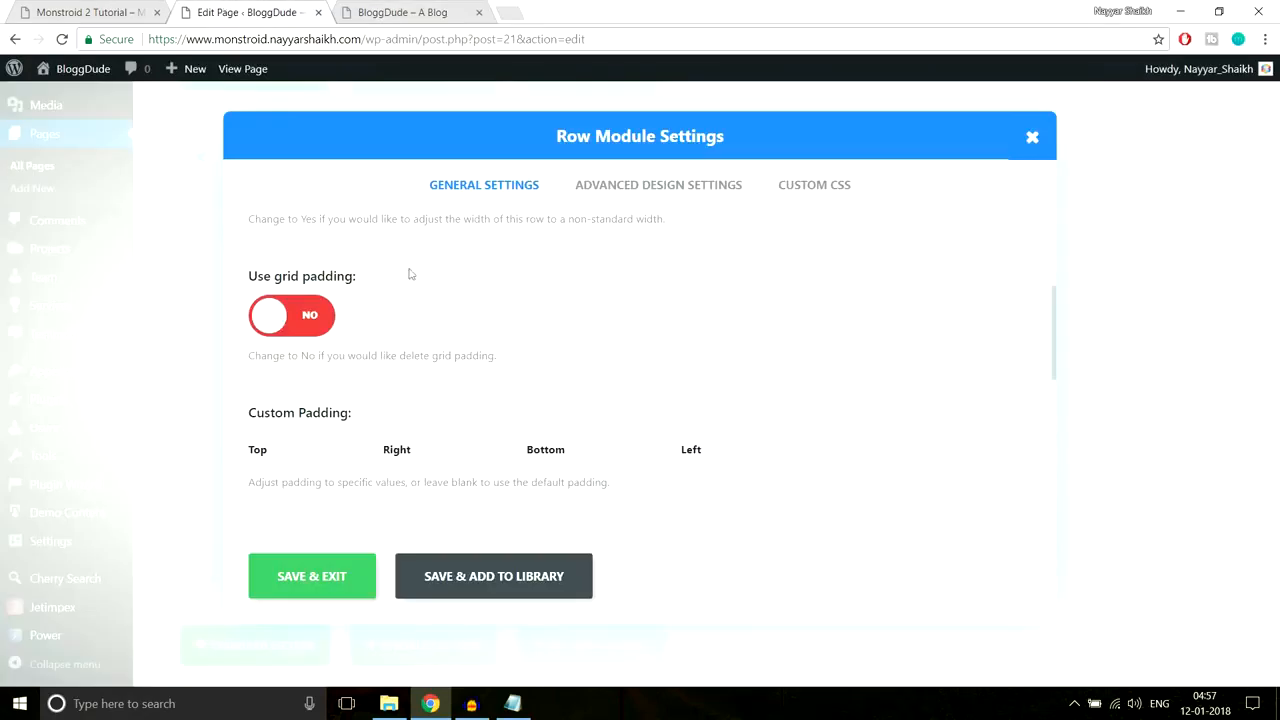
pyautogui.click(337, 578)
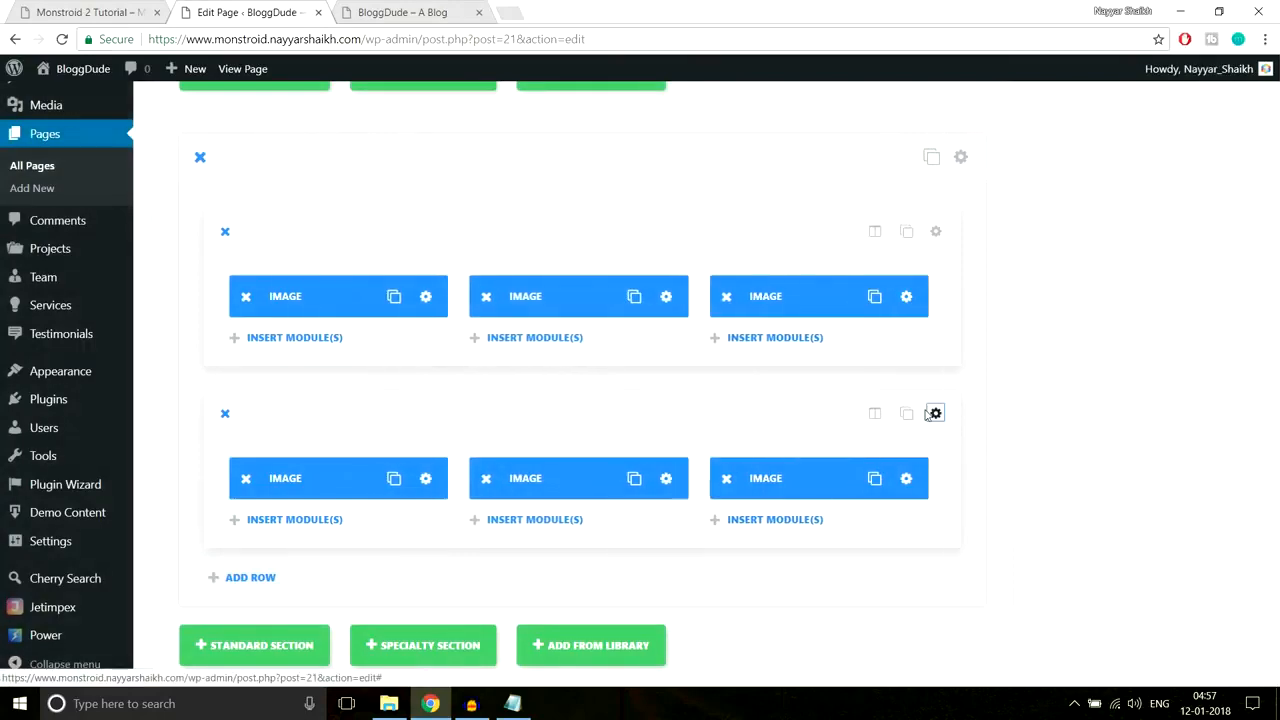
# Step: Set Use grid padding to No on the second gallery row and save it
pyautogui.click(923, 415)
pyautogui.scroll(-2, 353, 413)
pyautogui.click(300, 399)
pyautogui.click(312, 576)
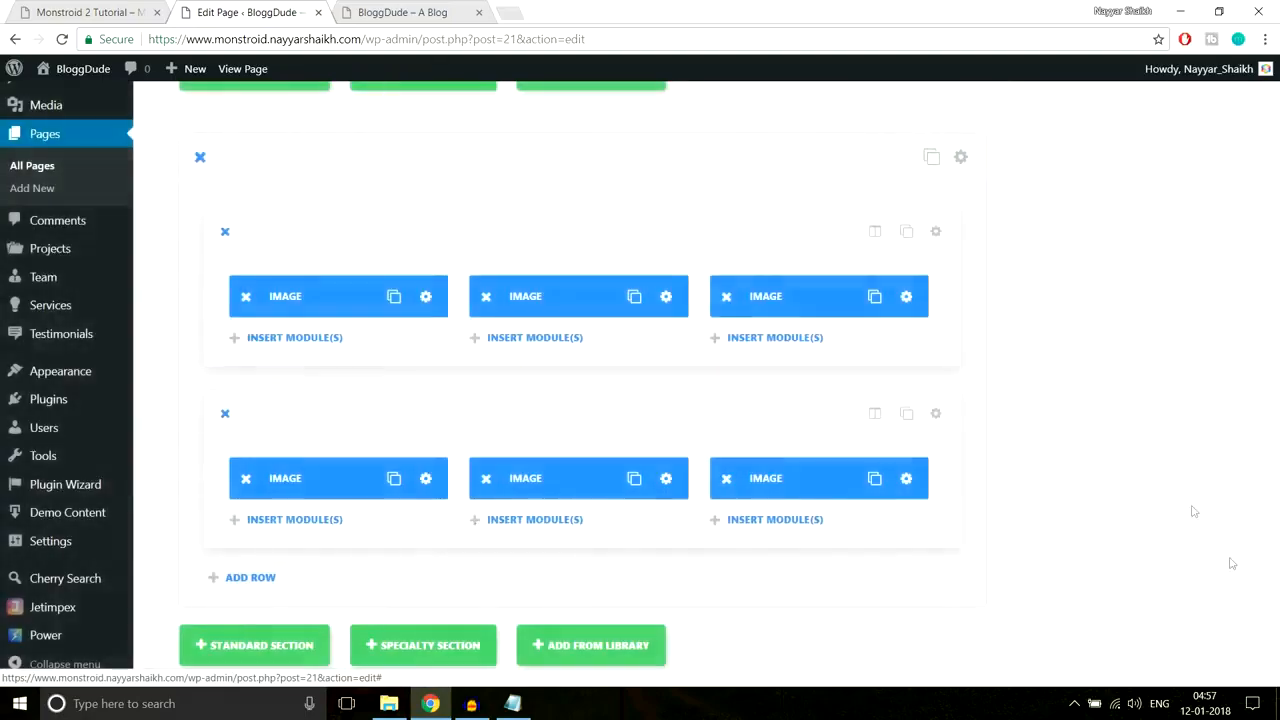
# Step: Update the homepage and reload the live site
pyautogui.scroll(15, 1230, 562)
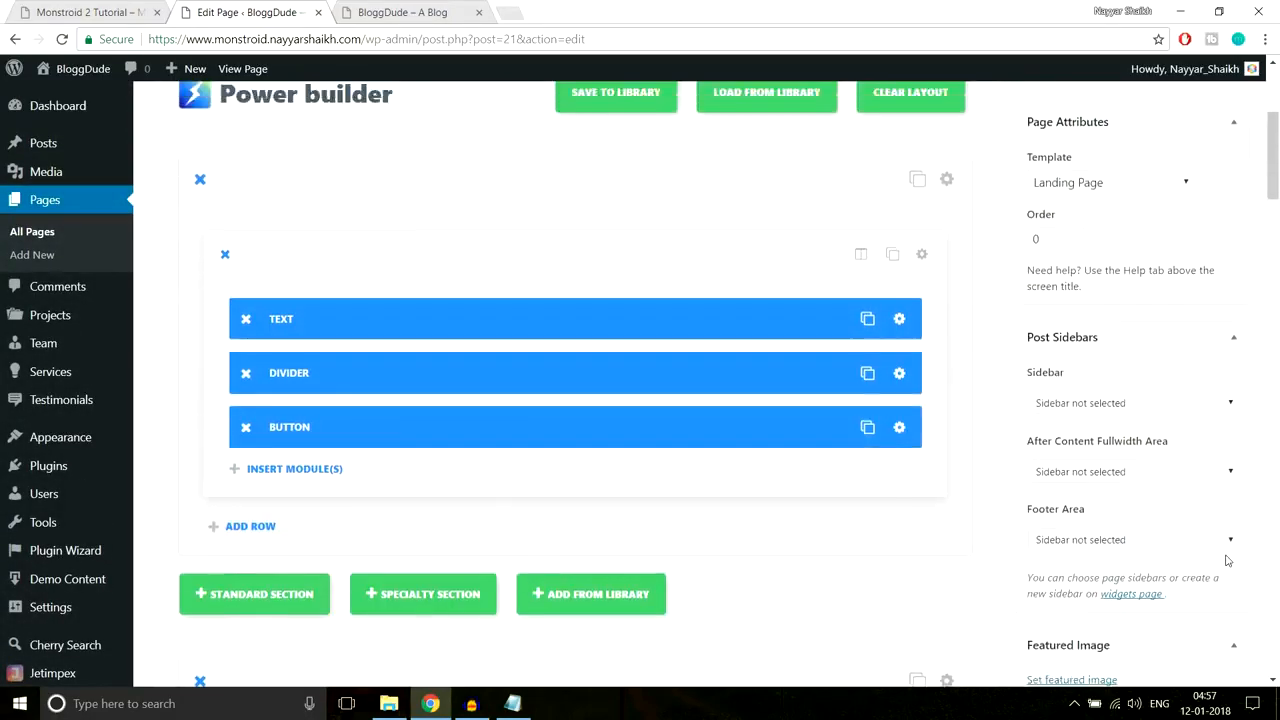
pyautogui.scroll(4, 1228, 560)
pyautogui.click(1212, 385)
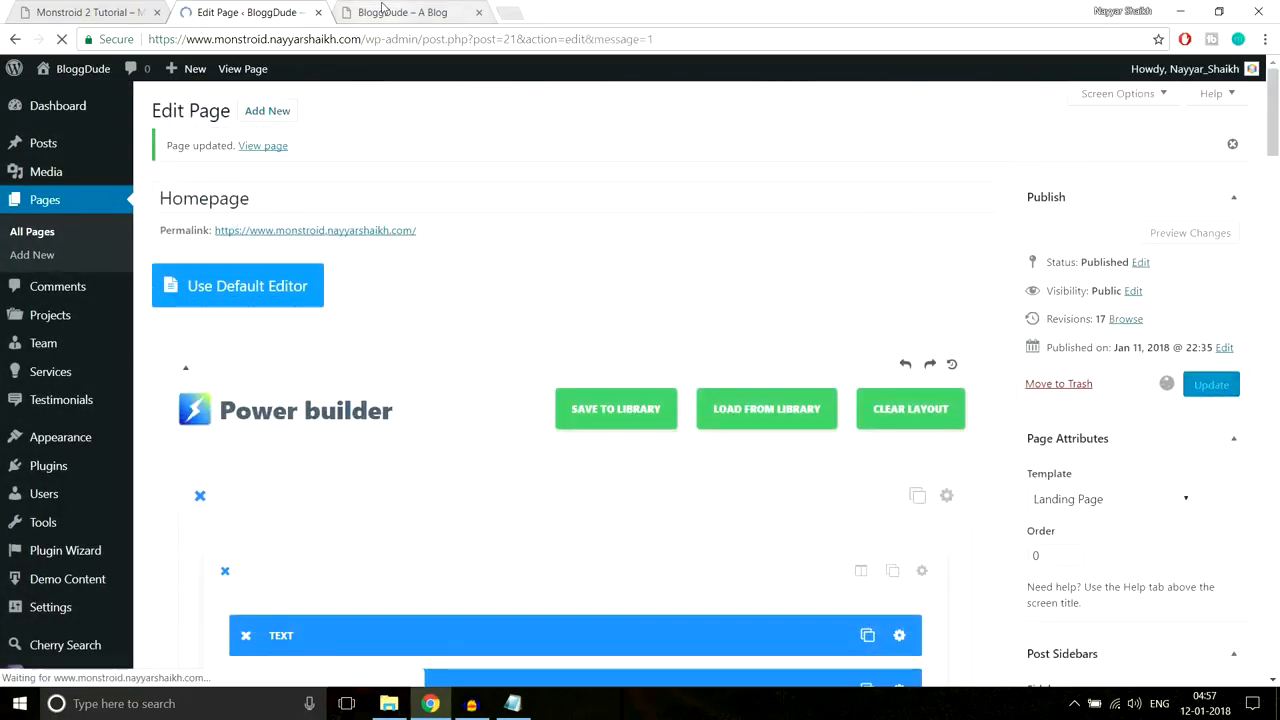
pyautogui.click(381, 12)
pyautogui.click(397, 42)
pyautogui.press('Return')
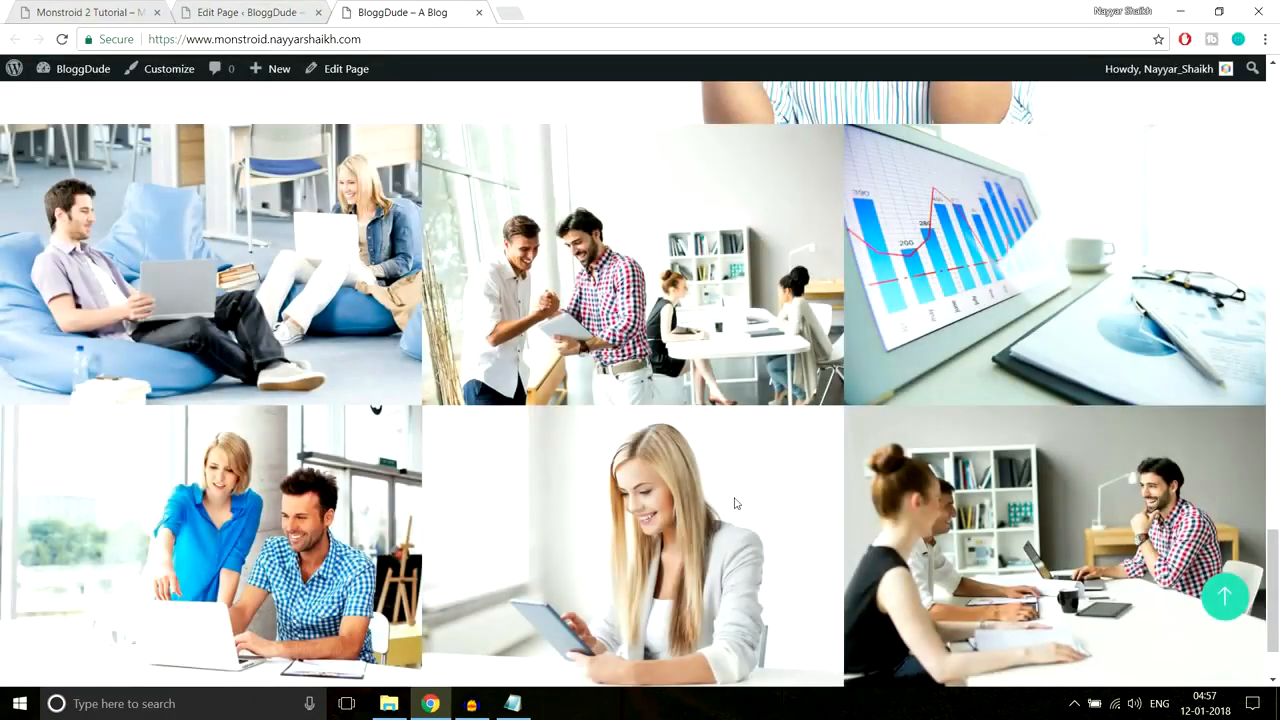
# Step: Check the gap-free gallery on the live page against the Monstroid 2 demo's gallery
pyautogui.scroll(-2, 736, 503)
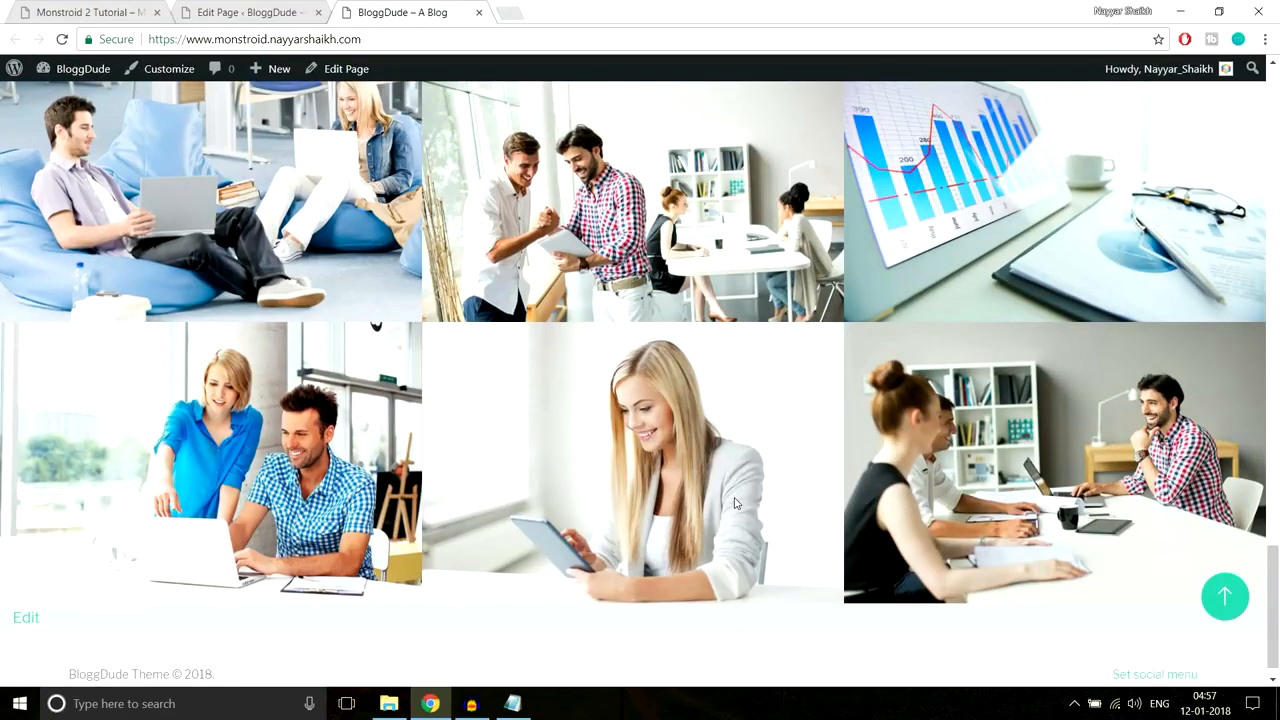
pyautogui.scroll(2, 736, 503)
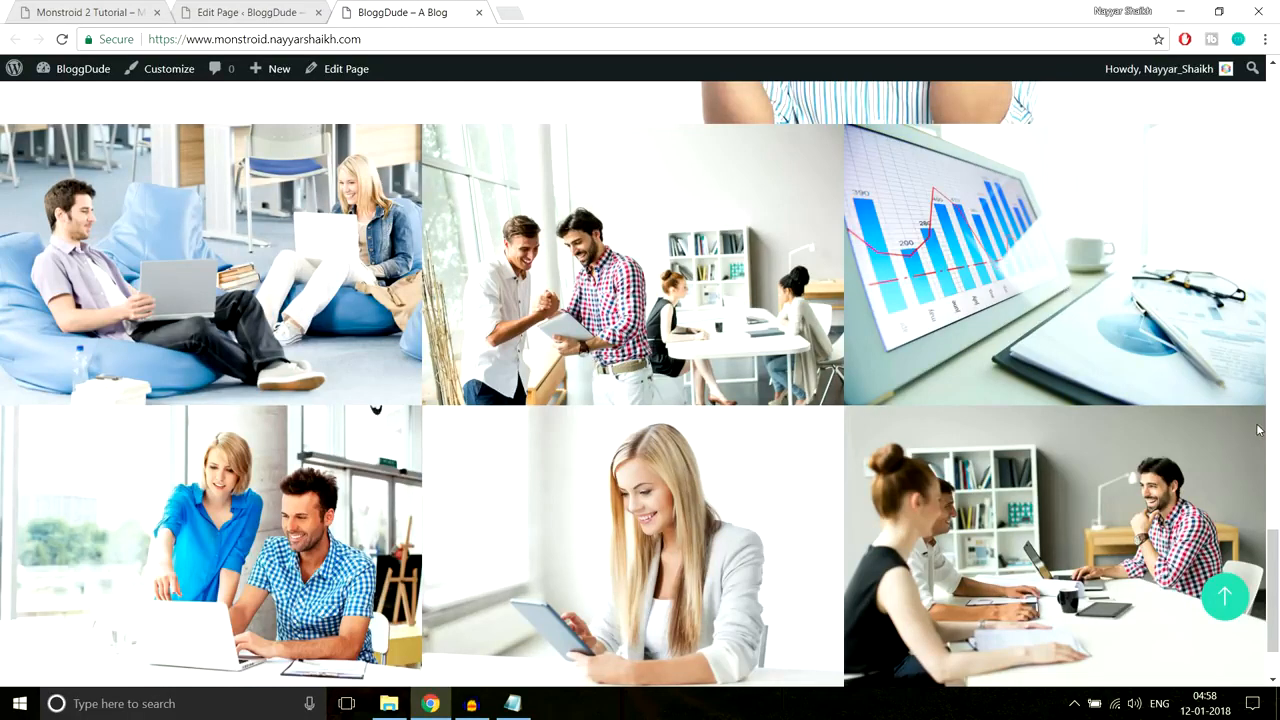
pyautogui.scroll(-1, 1258, 430)
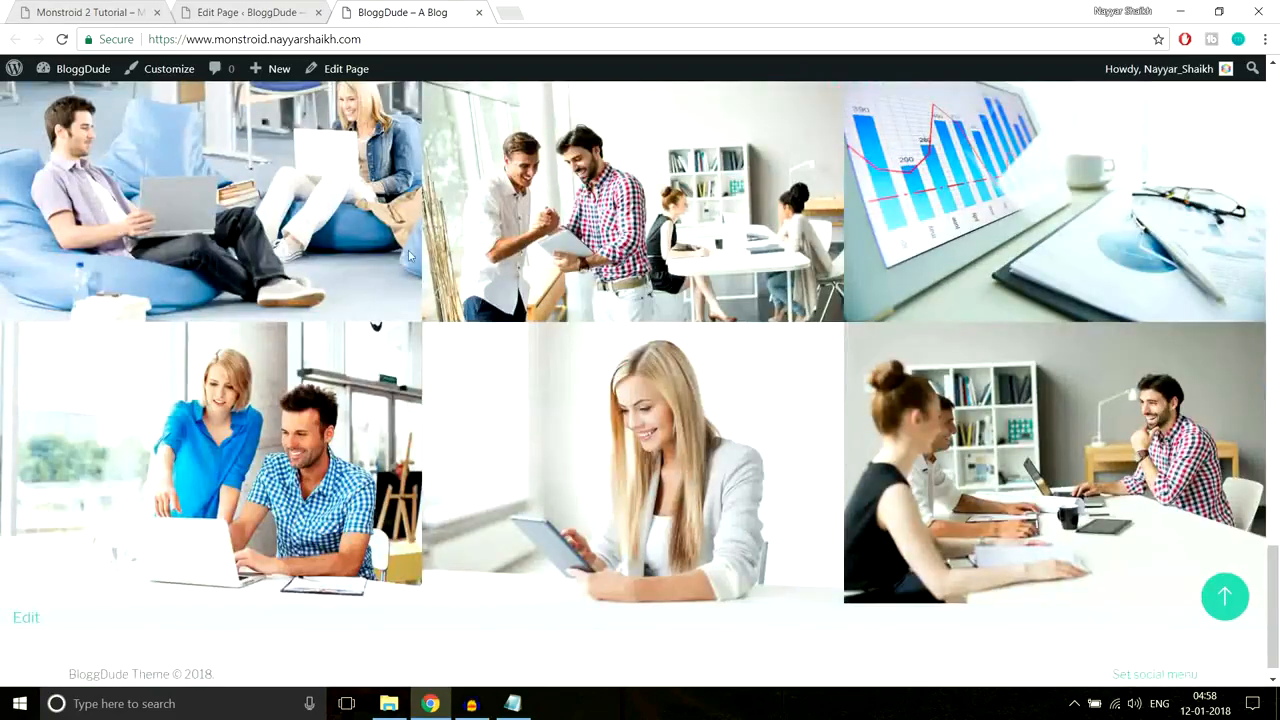
pyautogui.scroll(1, 720, 367)
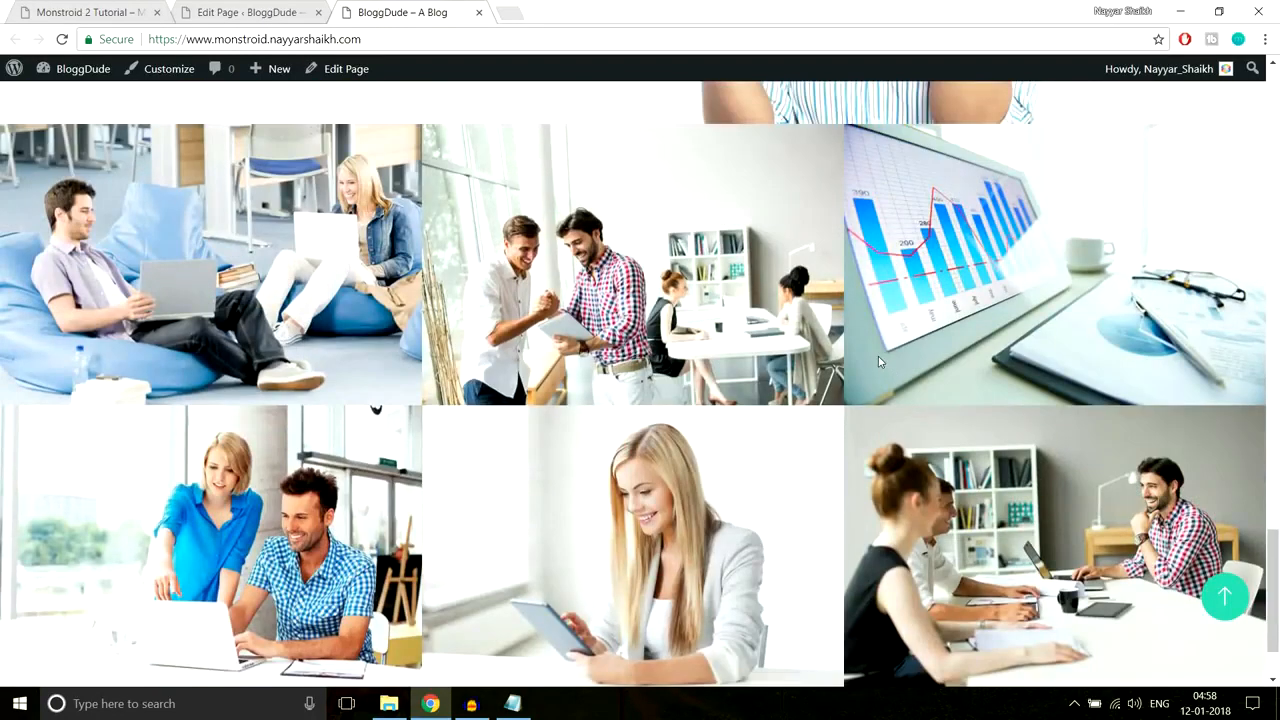
pyautogui.click(80, 10)
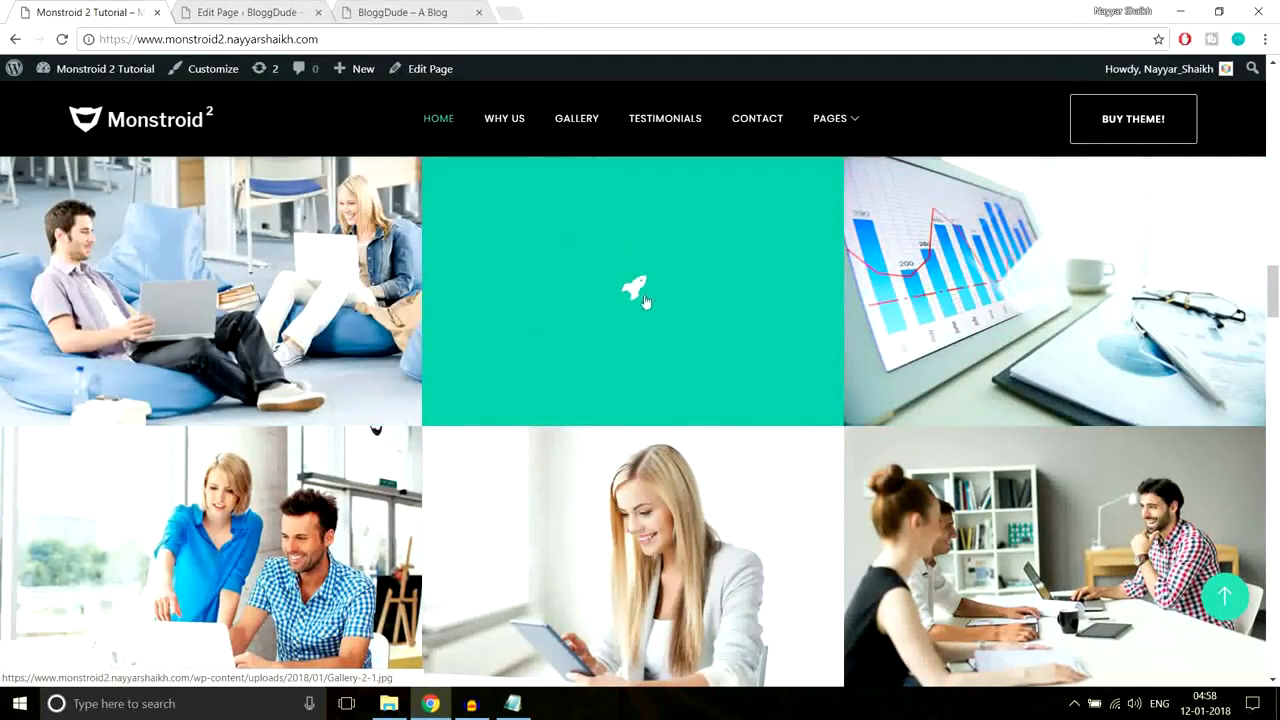
pyautogui.click(302, 10)
pyautogui.scroll(-5, 751, 349)
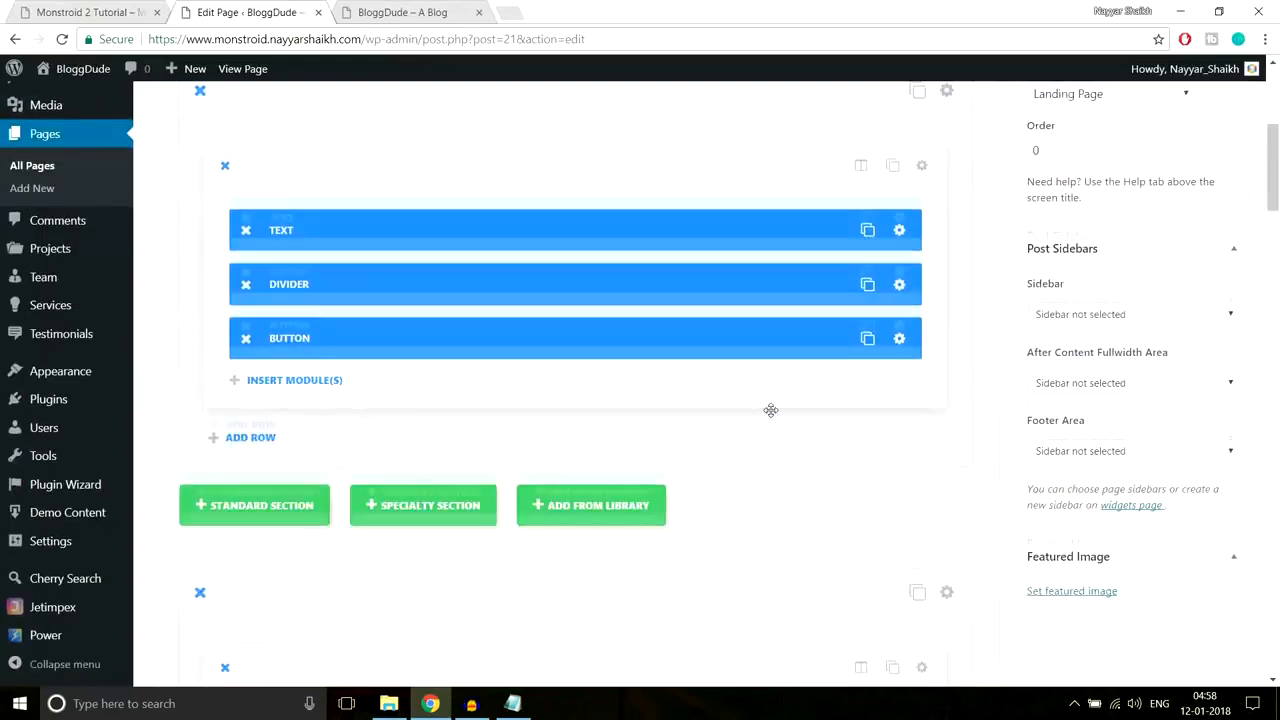
# Step: Enable Open in Lightbox for the first gallery image
pyautogui.scroll(-4, 770, 410)
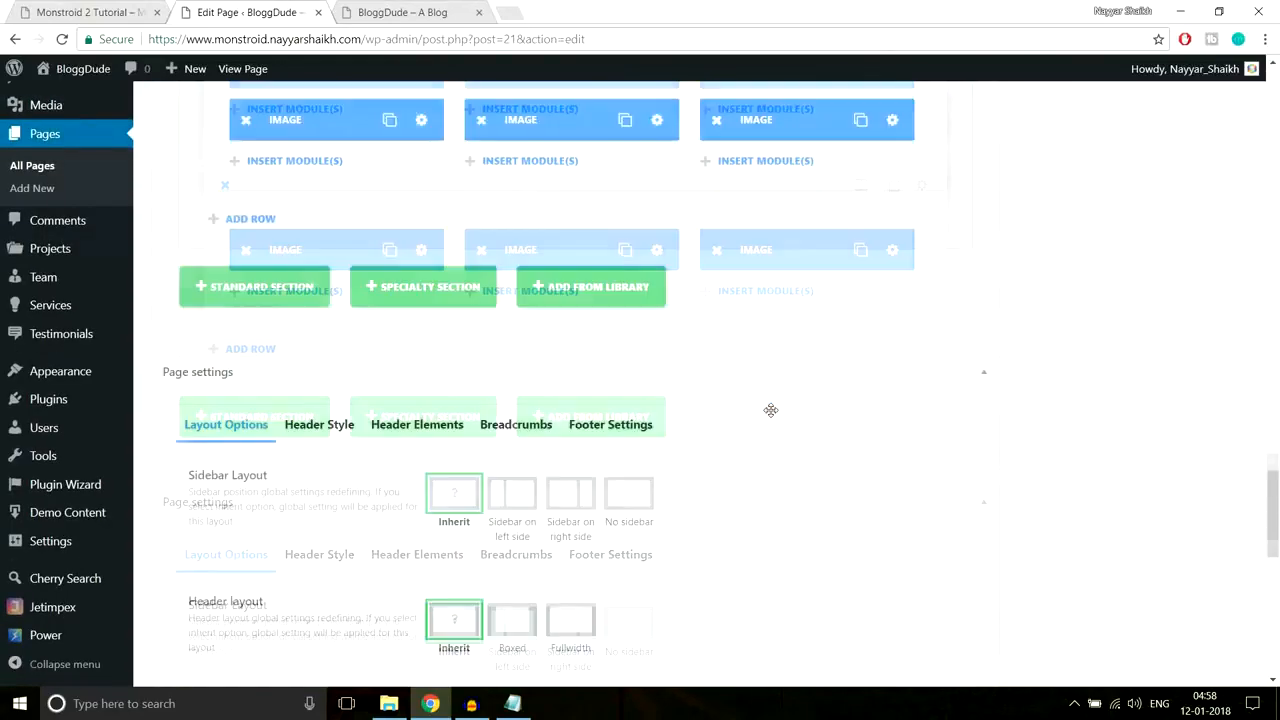
pyautogui.scroll(5, 771, 410)
pyautogui.scroll(-1, 486, 343)
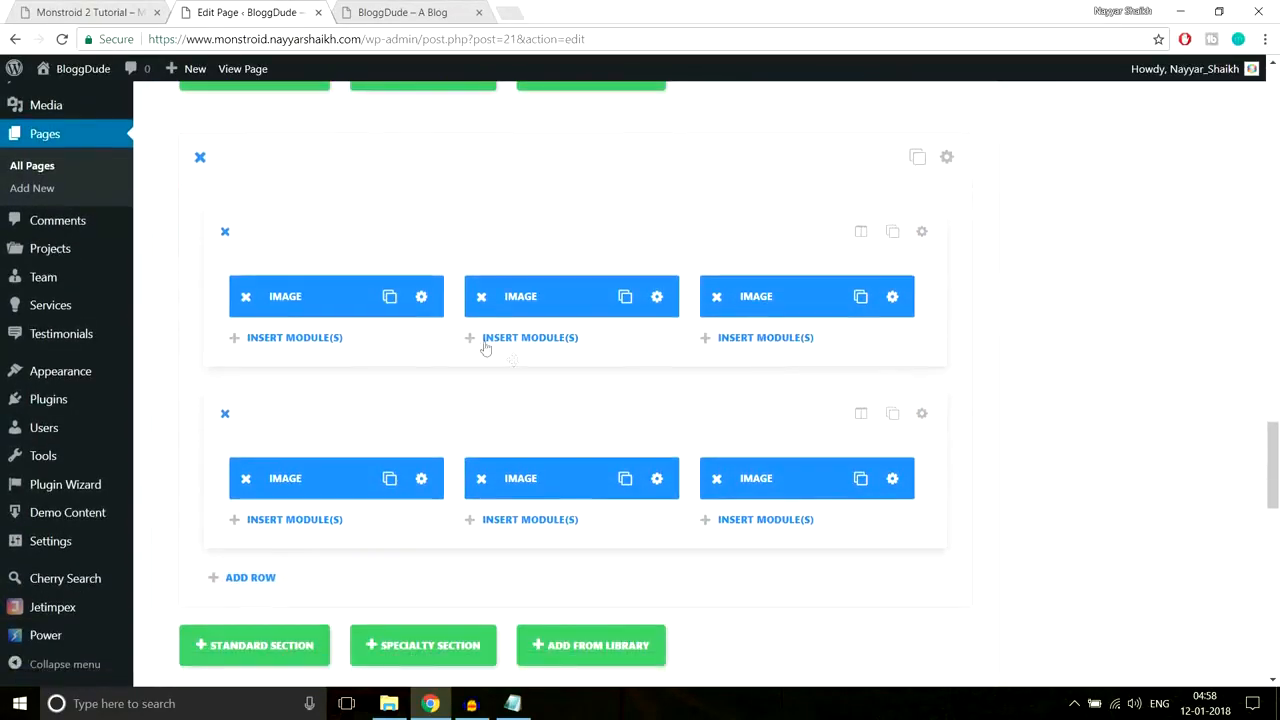
pyautogui.click(421, 297)
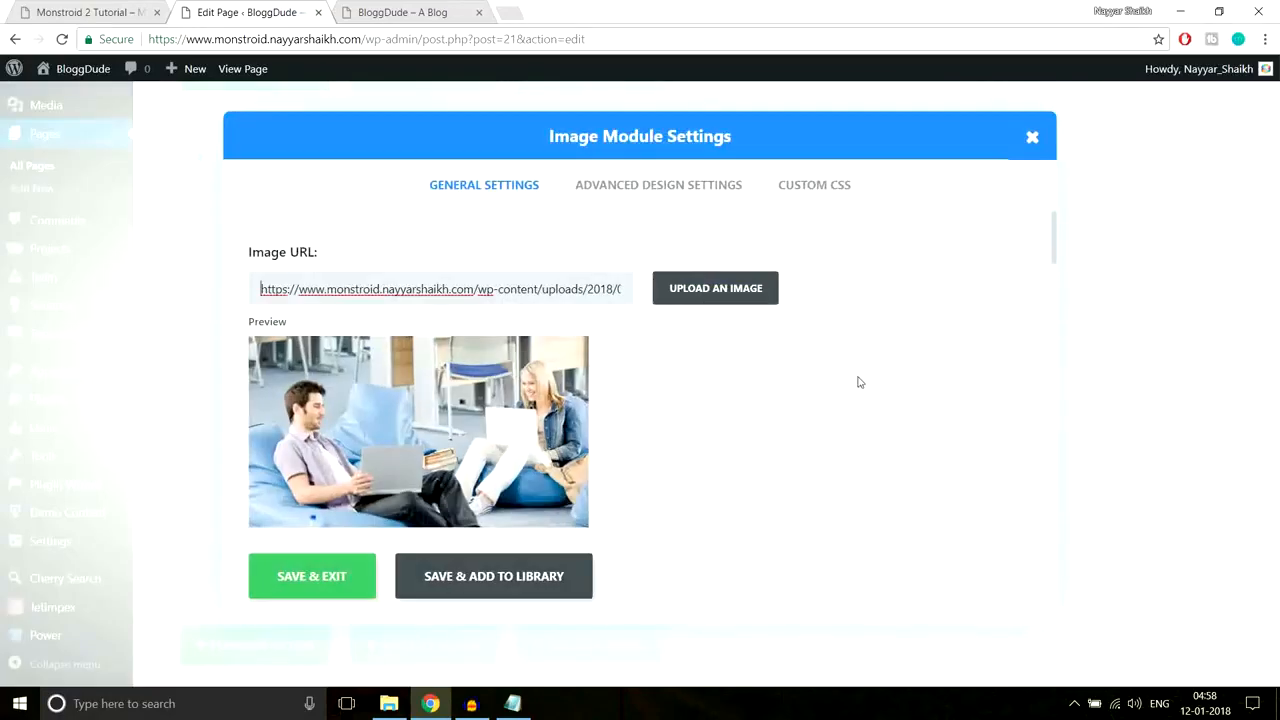
pyautogui.scroll(-5, 708, 413)
pyautogui.scroll(-4, 708, 413)
pyautogui.scroll(3, 708, 413)
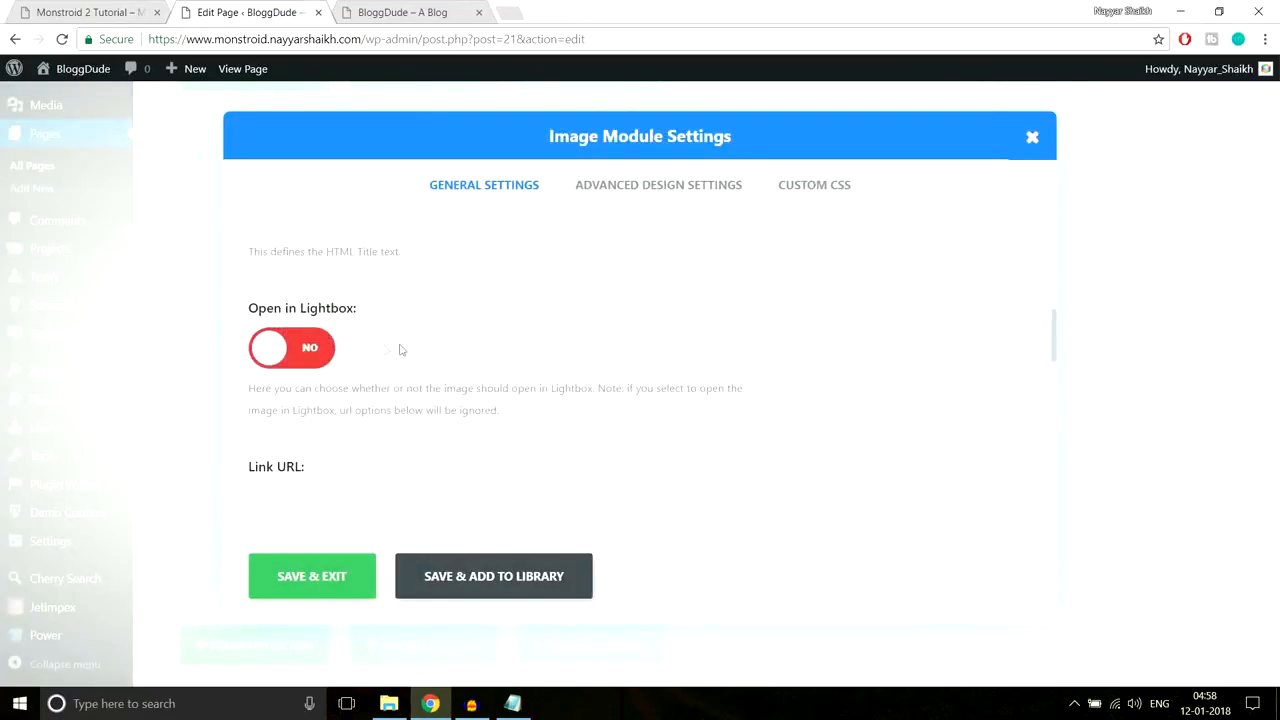
pyautogui.click(310, 349)
# Step: Turn on the image hover overlay, comparing with the demo's overlay look
pyautogui.scroll(-3, 733, 354)
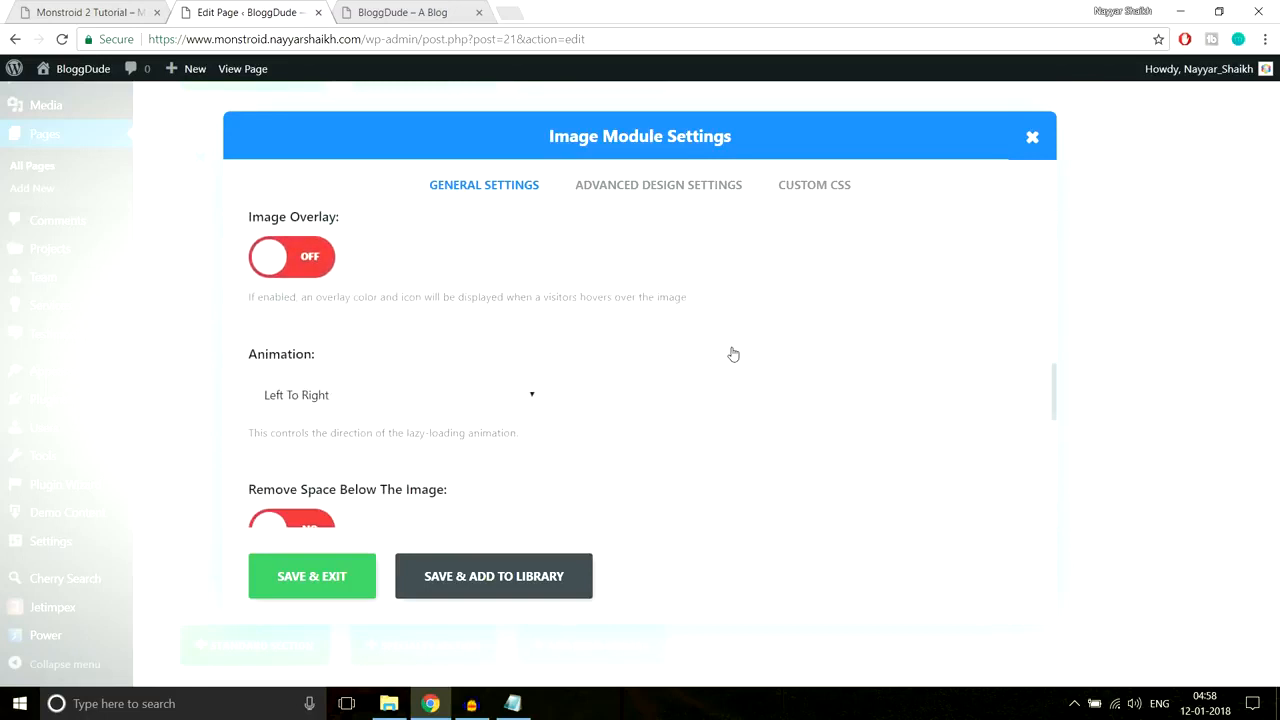
pyautogui.scroll(1, 733, 354)
pyautogui.scroll(-1, 836, 274)
pyautogui.click(329, 265)
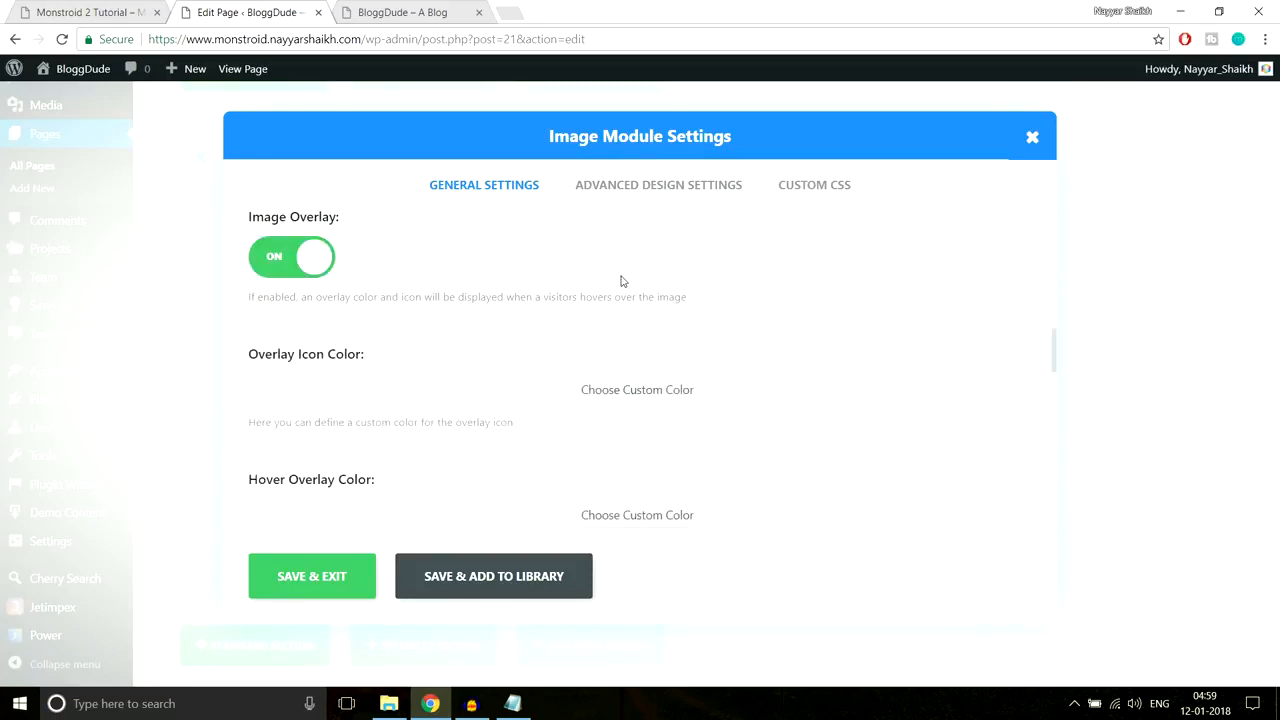
pyautogui.scroll(-1, 600, 287)
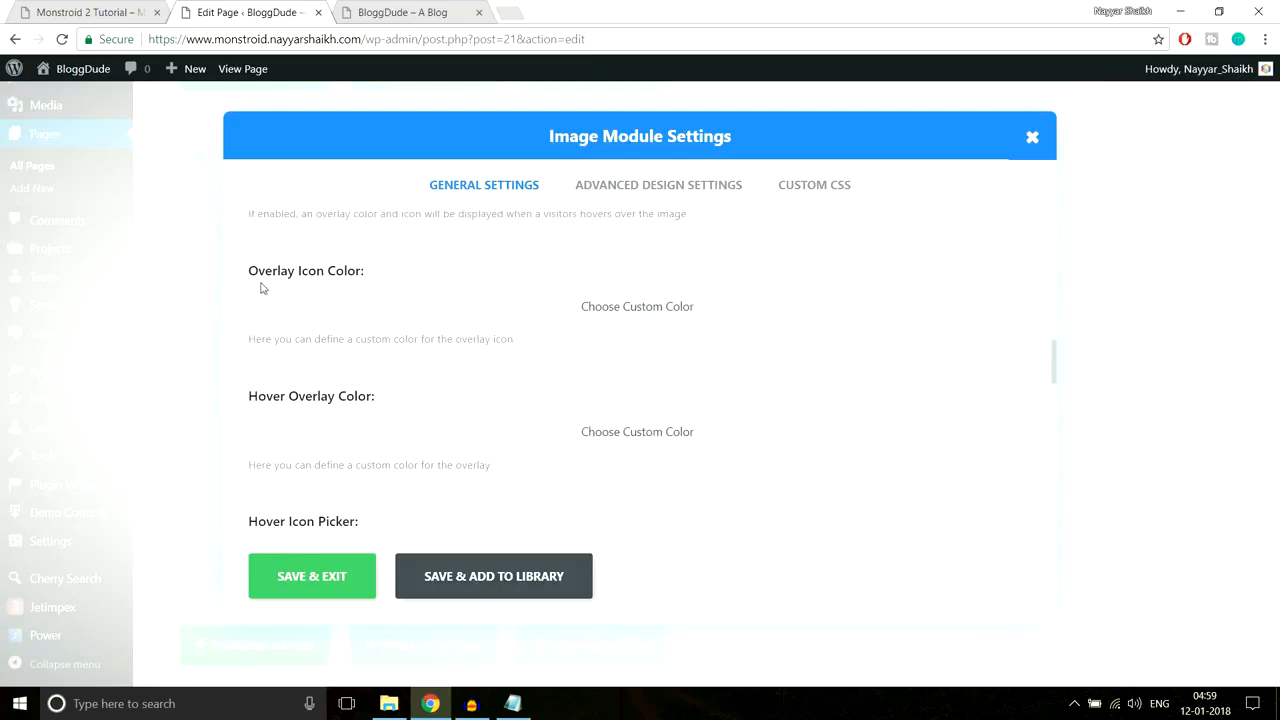
pyautogui.moveTo(251, 283); pyautogui.dragTo(371, 274)
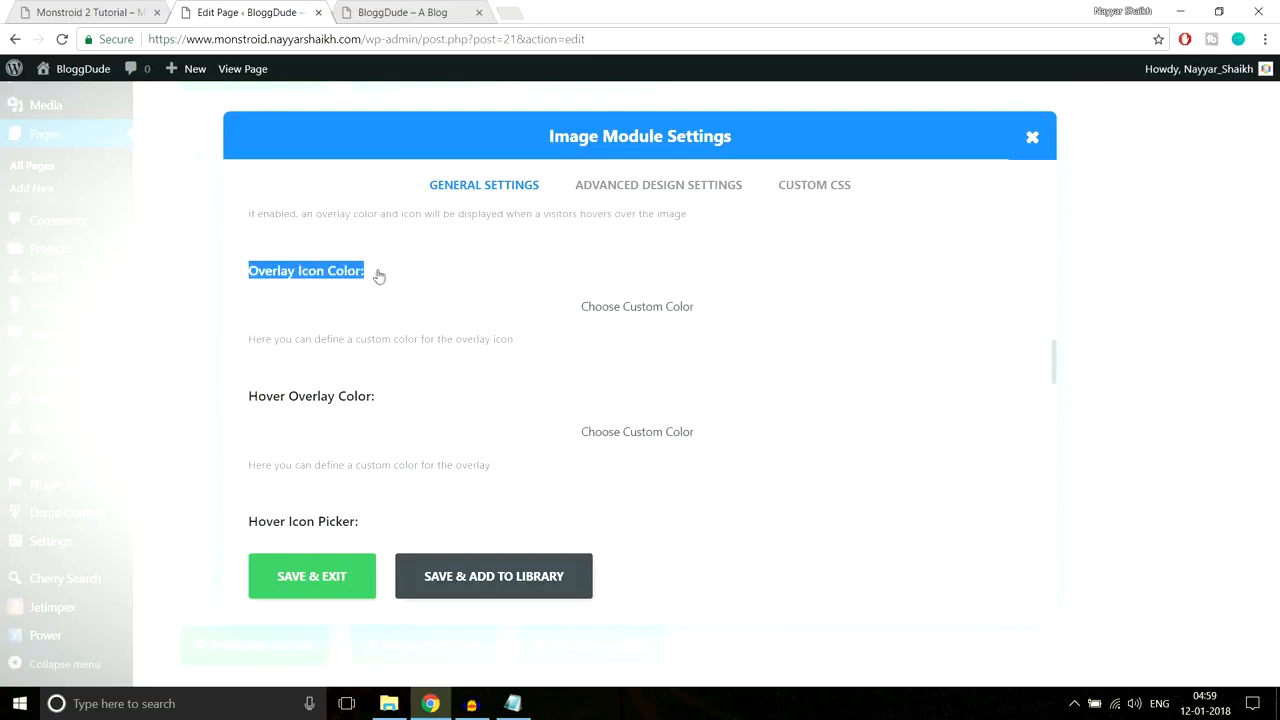
pyautogui.click(398, 277)
pyautogui.click(110, 12)
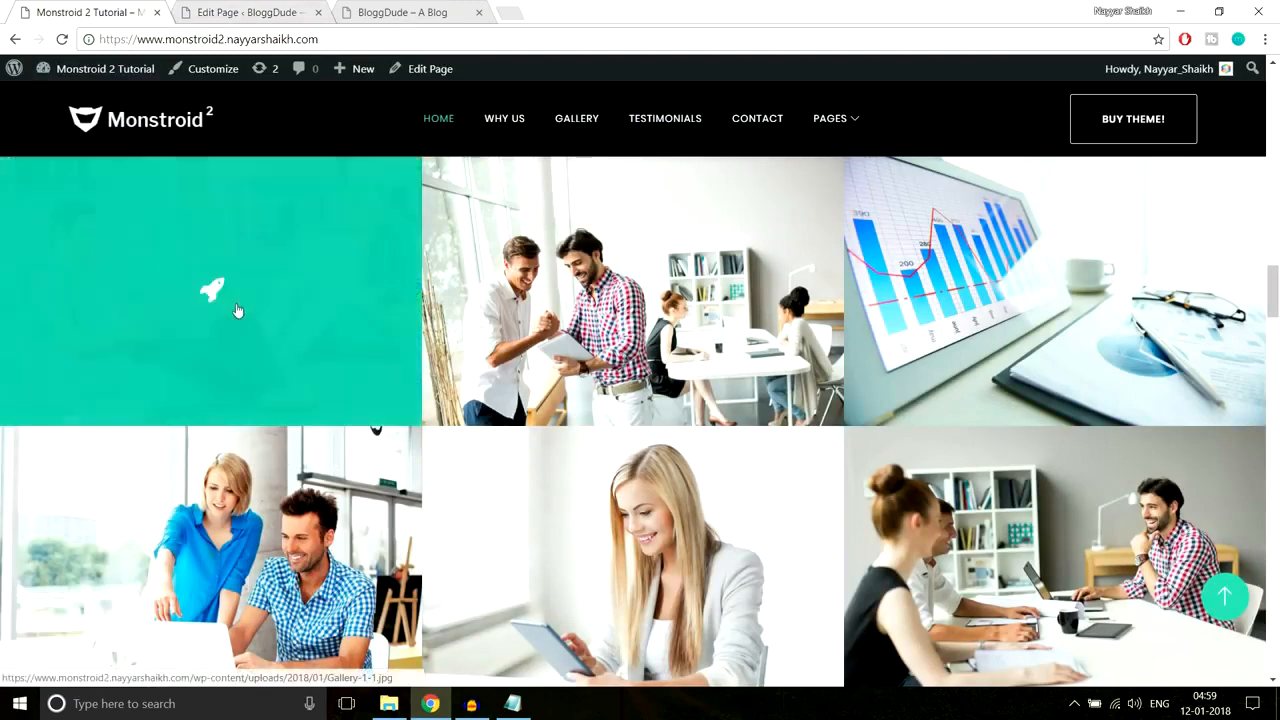
pyautogui.click(246, 11)
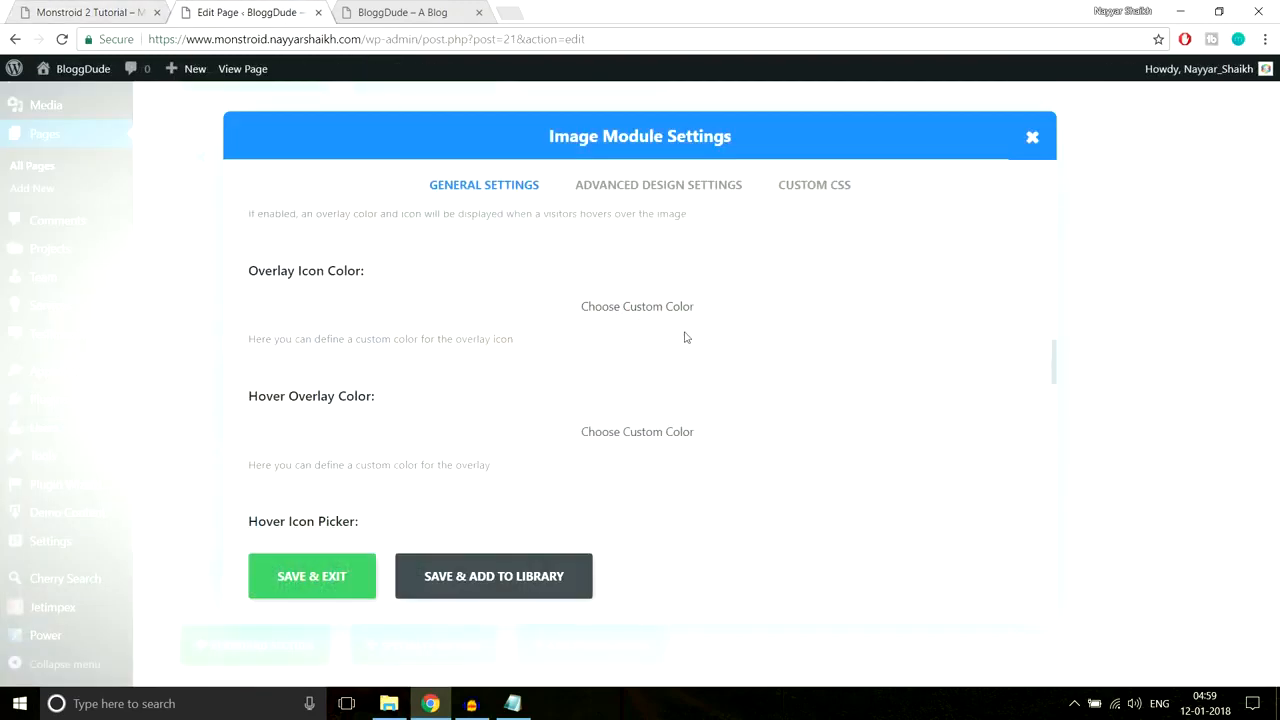
# Step: Set the overlay icon colour to white and view the demo's hover overlay again
pyautogui.click(301, 328)
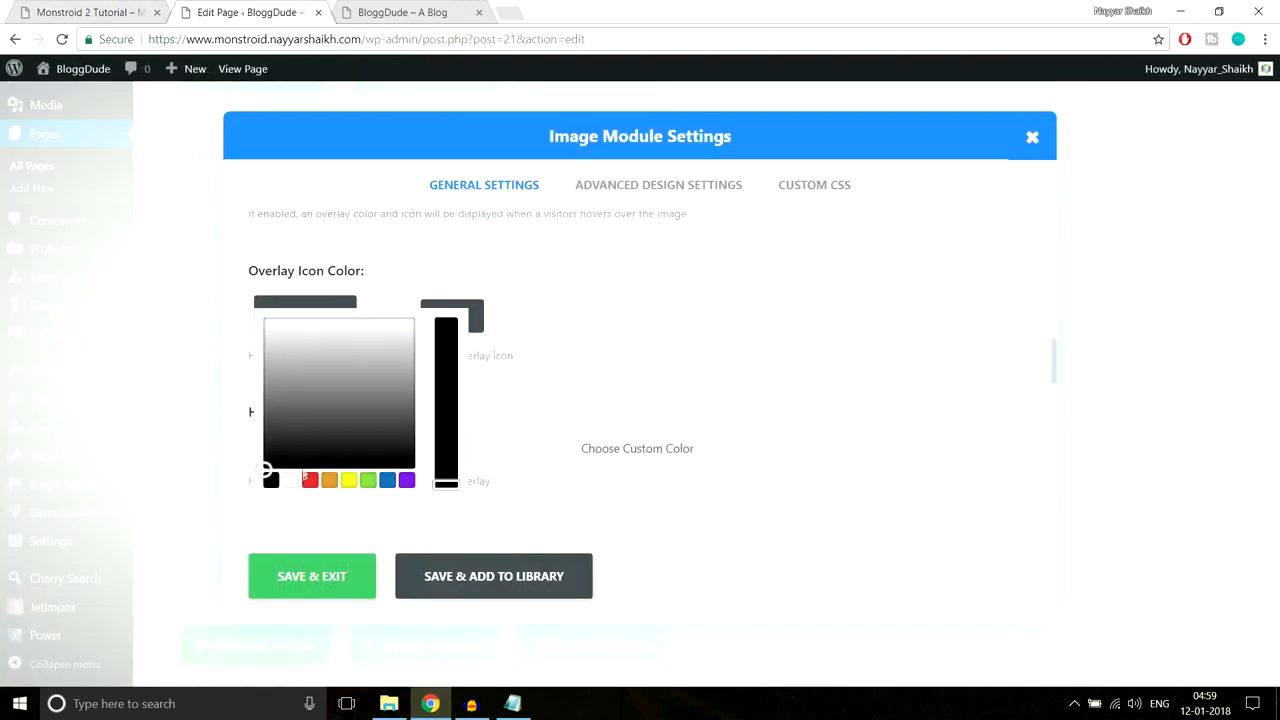
pyautogui.click(291, 481)
pyautogui.click(586, 260)
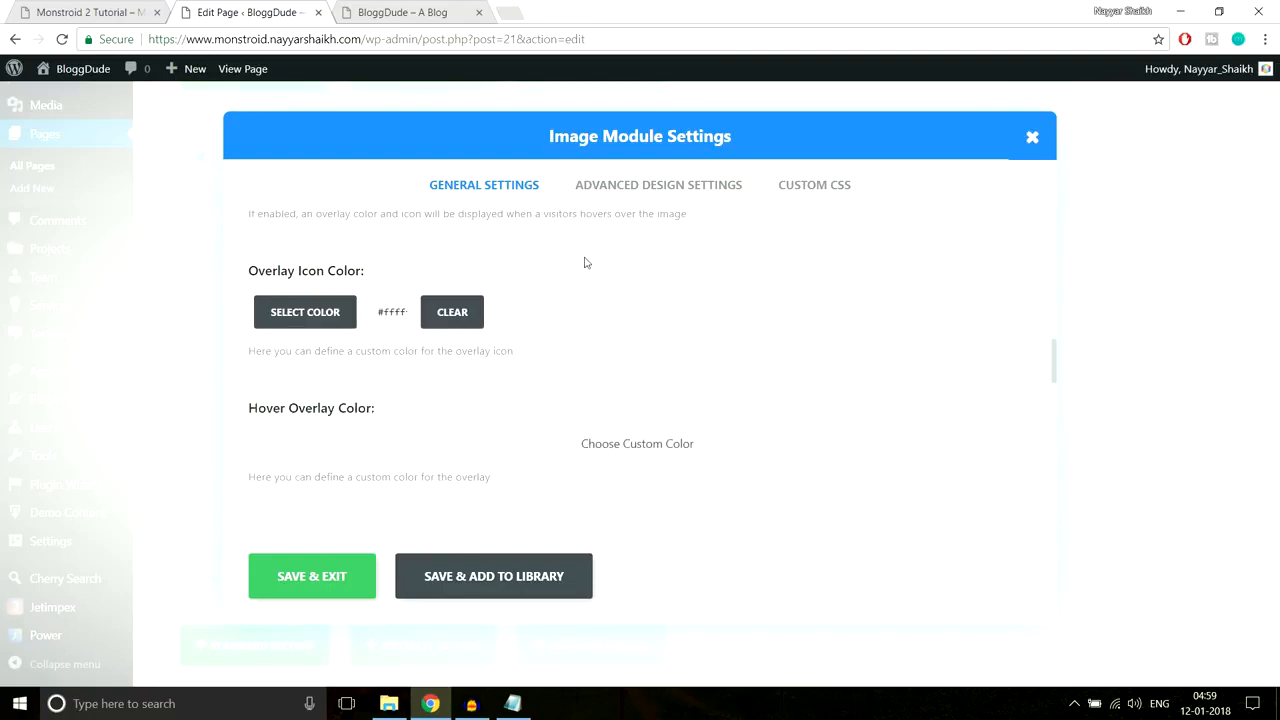
pyautogui.scroll(-1, 648, 319)
pyautogui.scroll(-1, 634, 326)
pyautogui.scroll(2, 634, 326)
pyautogui.scroll(-1, 634, 326)
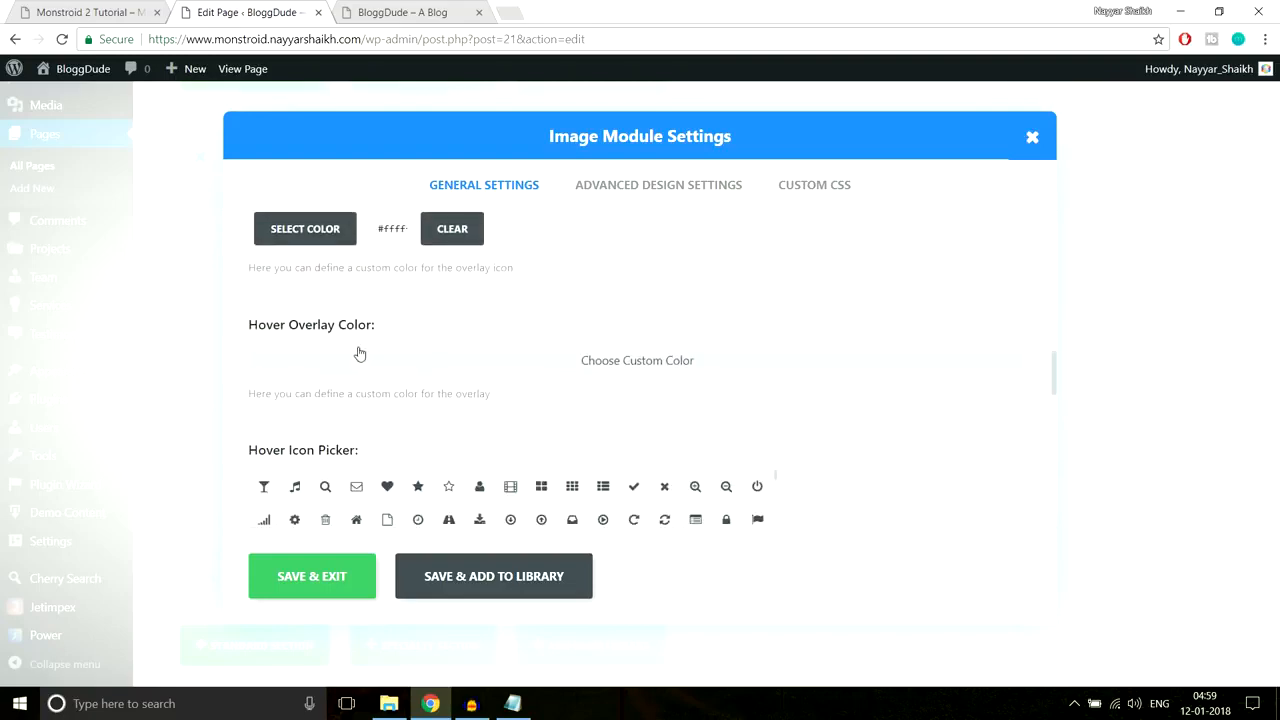
pyautogui.click(73, 6)
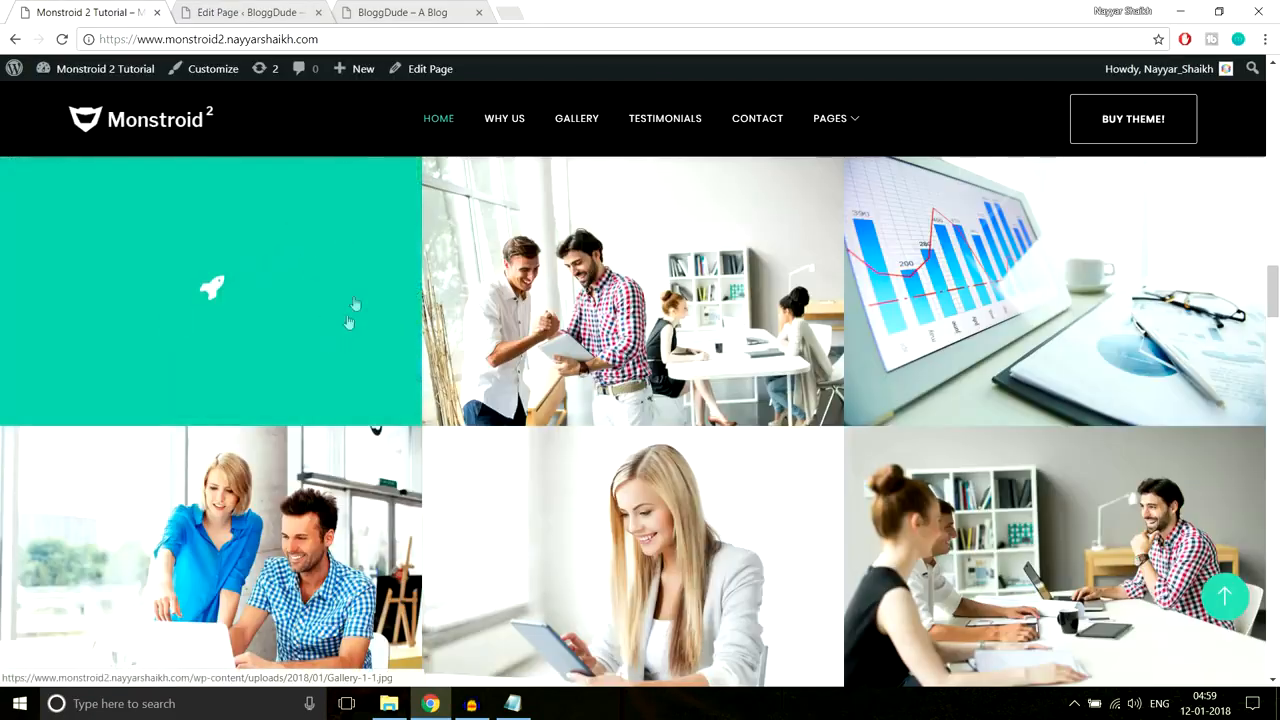
# Step: Inspect the demo image to find its teal overlay colour #10c5a7, then return to the image settings
pyautogui.rightClick(333, 309)
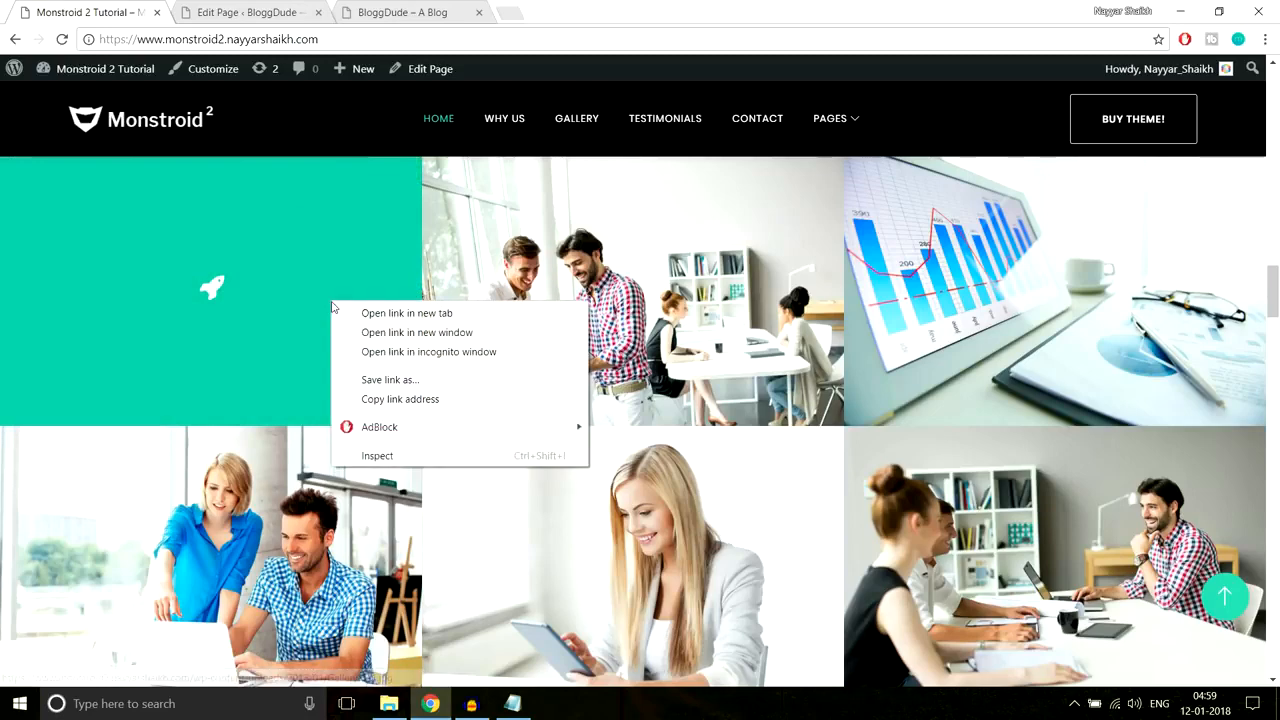
pyautogui.click(402, 452)
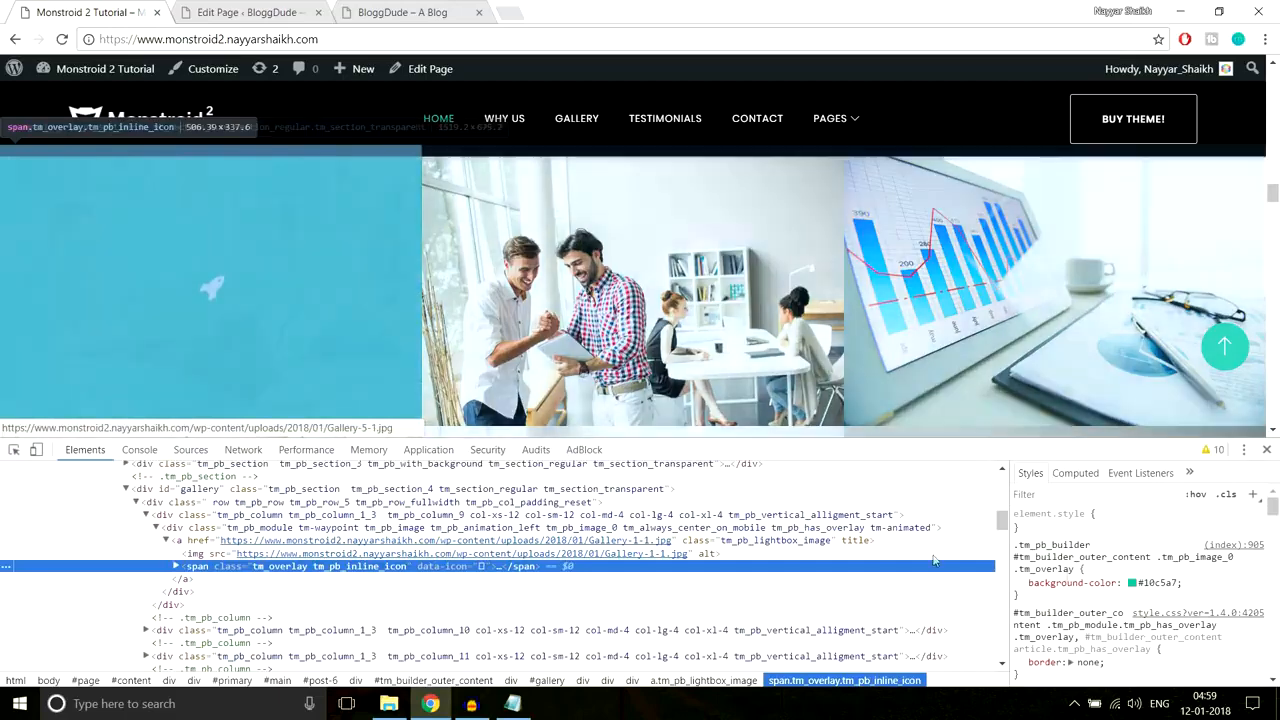
pyautogui.click(1150, 583)
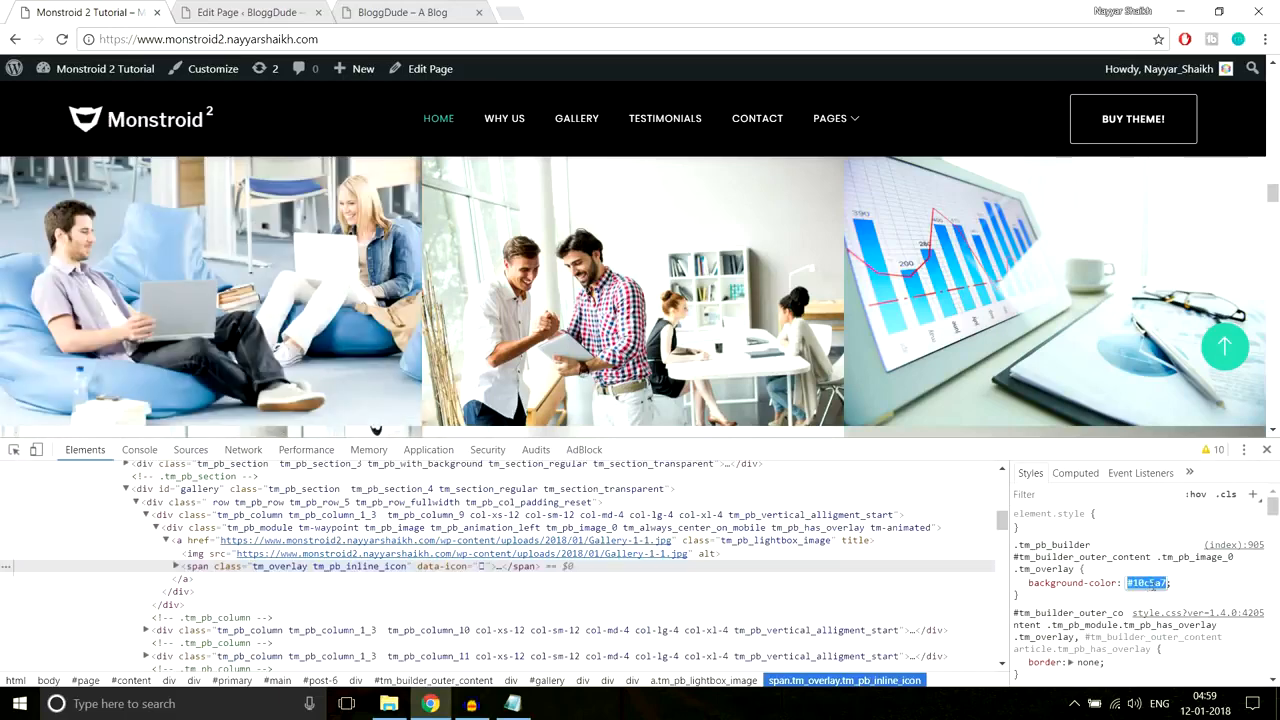
pyautogui.click(1266, 449)
pyautogui.click(250, 12)
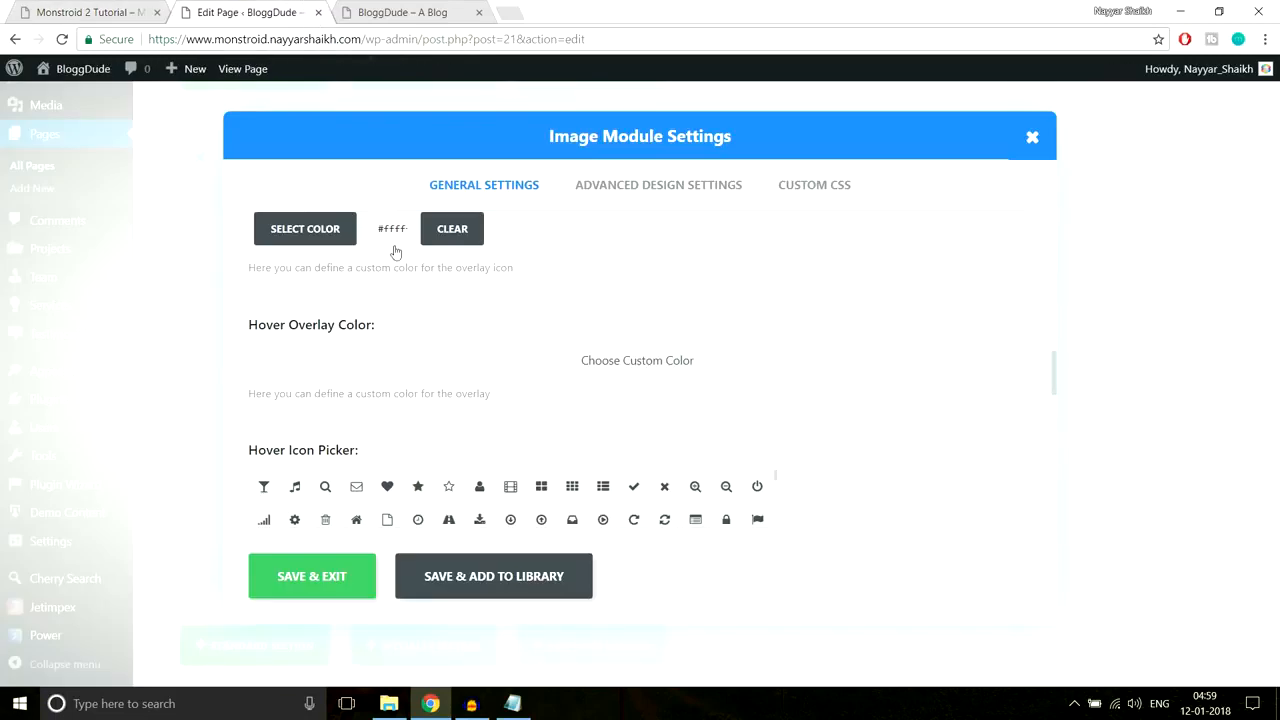
# Step: Pick a teal hue in the image overlay colour picker
pyautogui.click(315, 238)
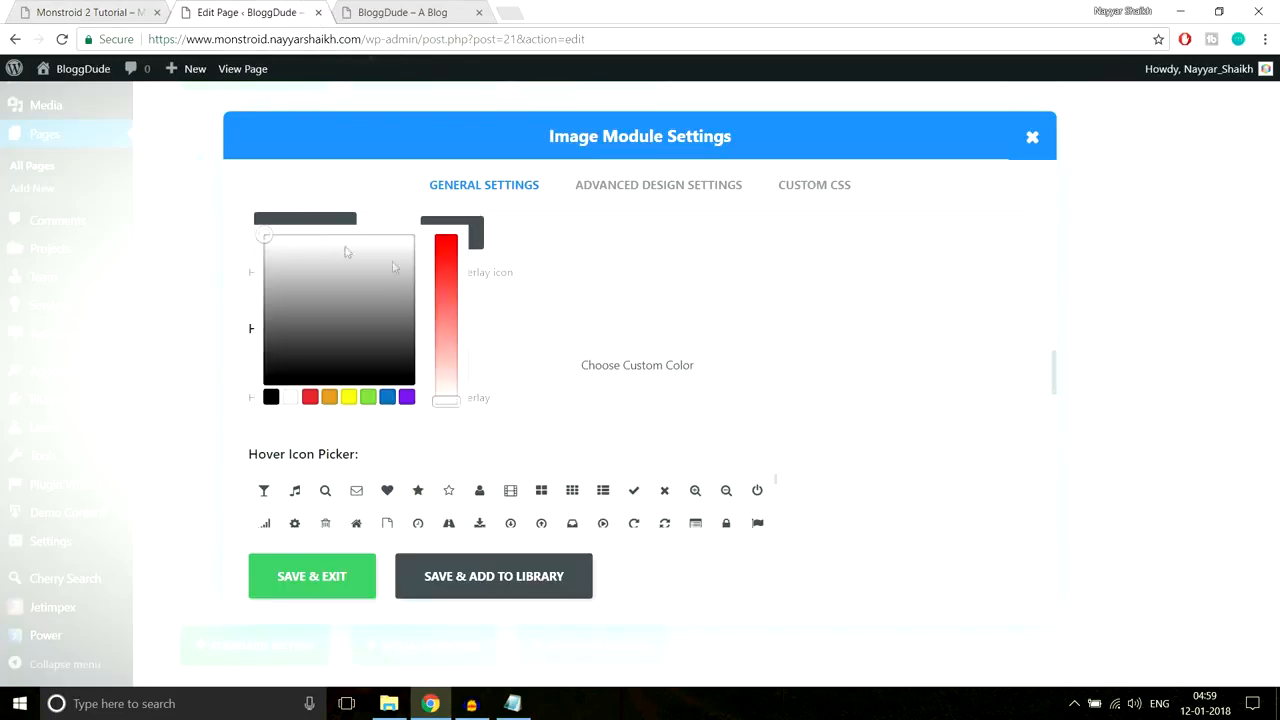
pyautogui.moveTo(408, 229); pyautogui.dragTo(408, 226)
pyautogui.click(407, 229)
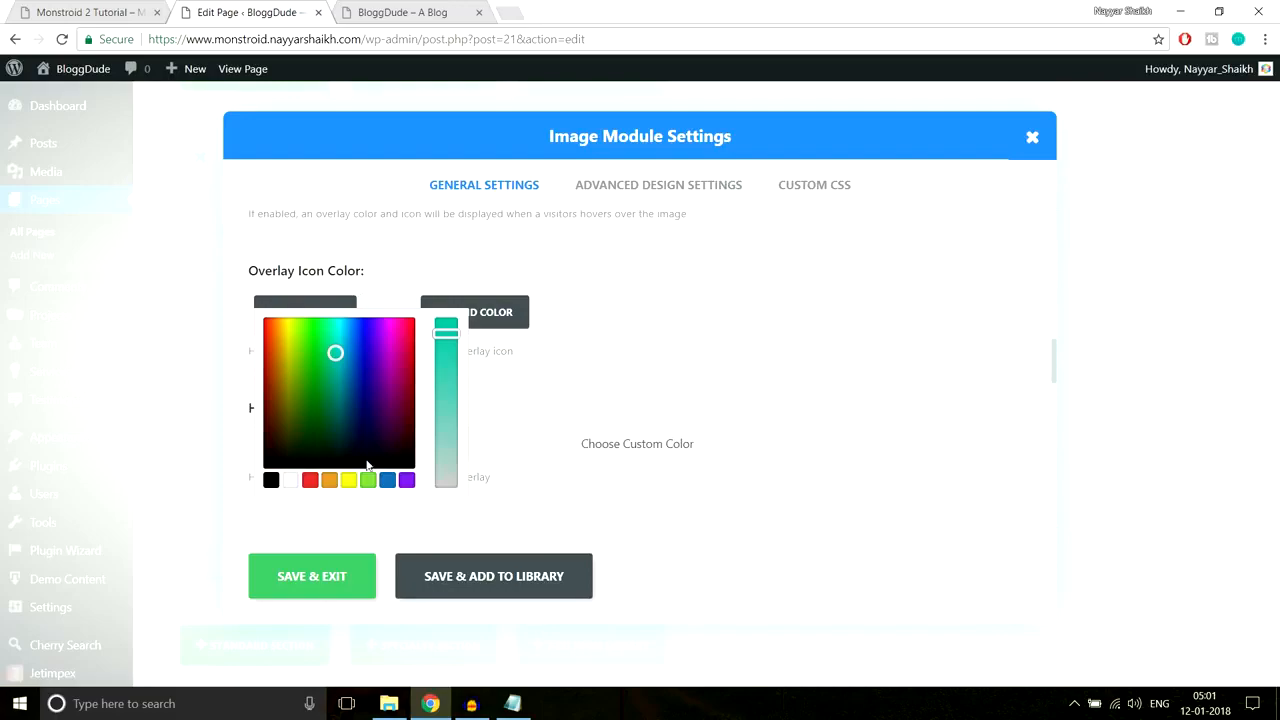
# Step: Check the Monstroid demo gallery's overlay, then bring the Notepad CSS notes forward
pyautogui.click(131, 8)
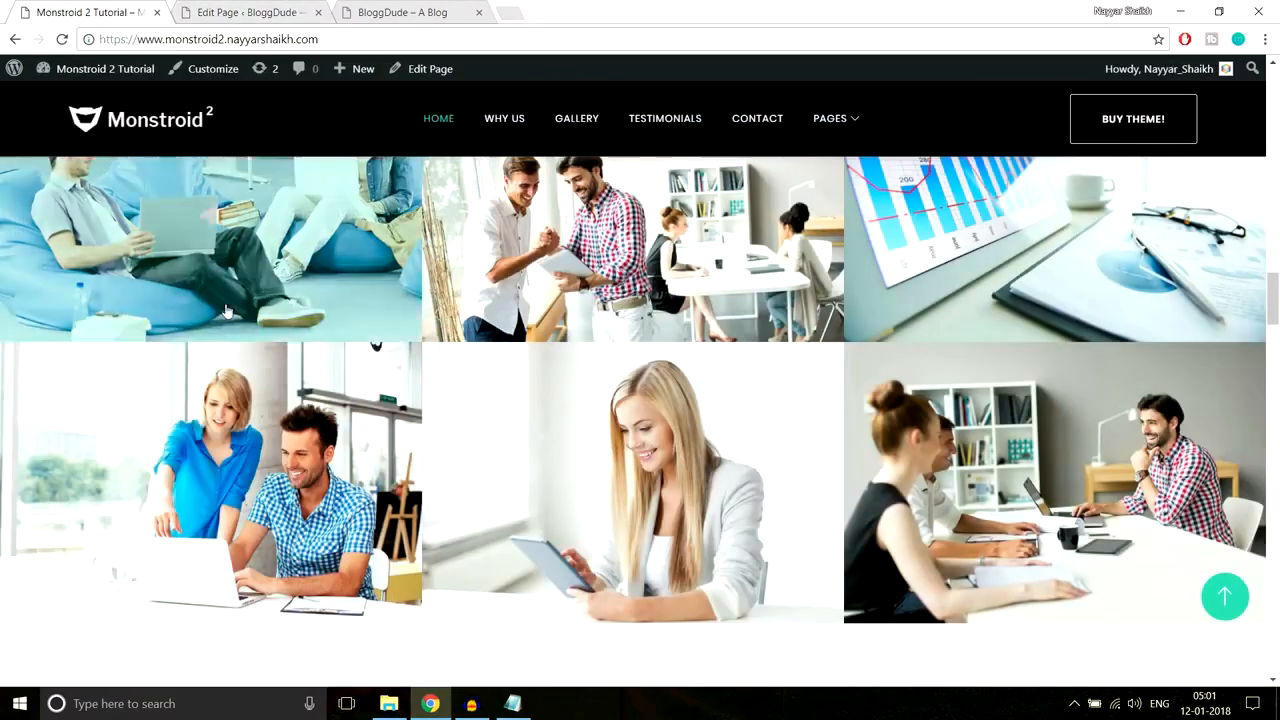
pyautogui.scroll(1, 306, 380)
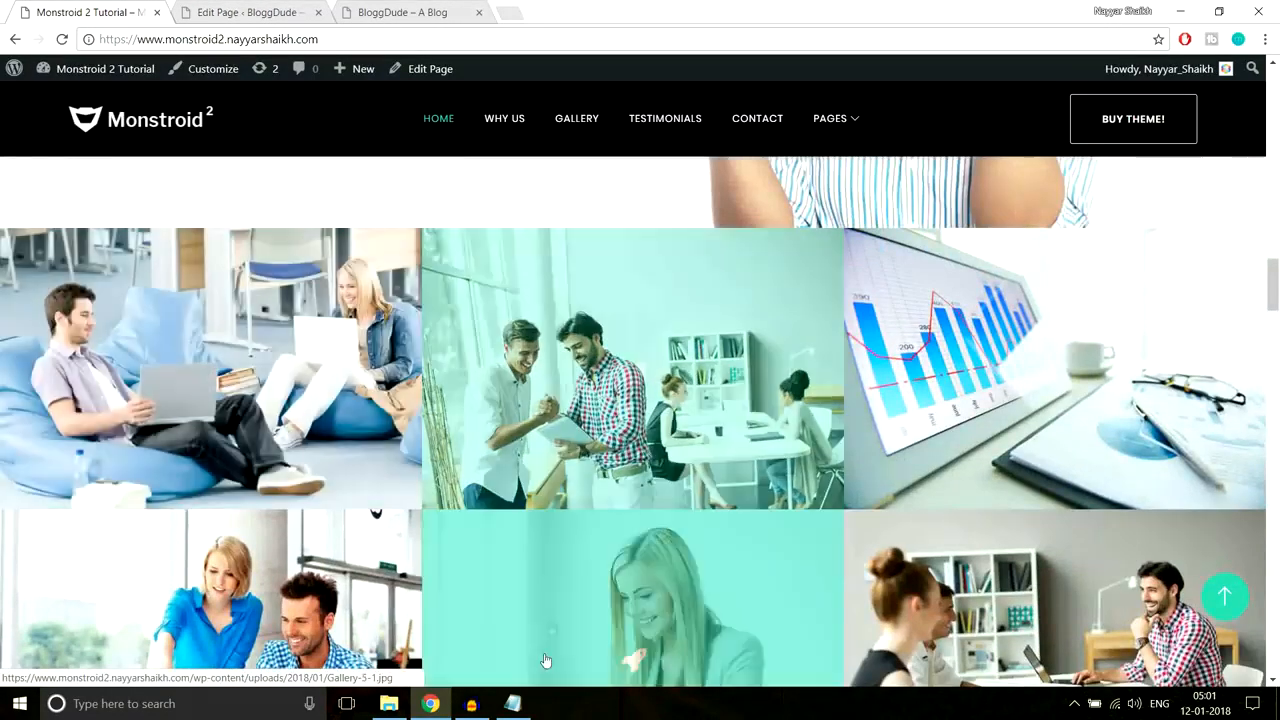
pyautogui.click(512, 703)
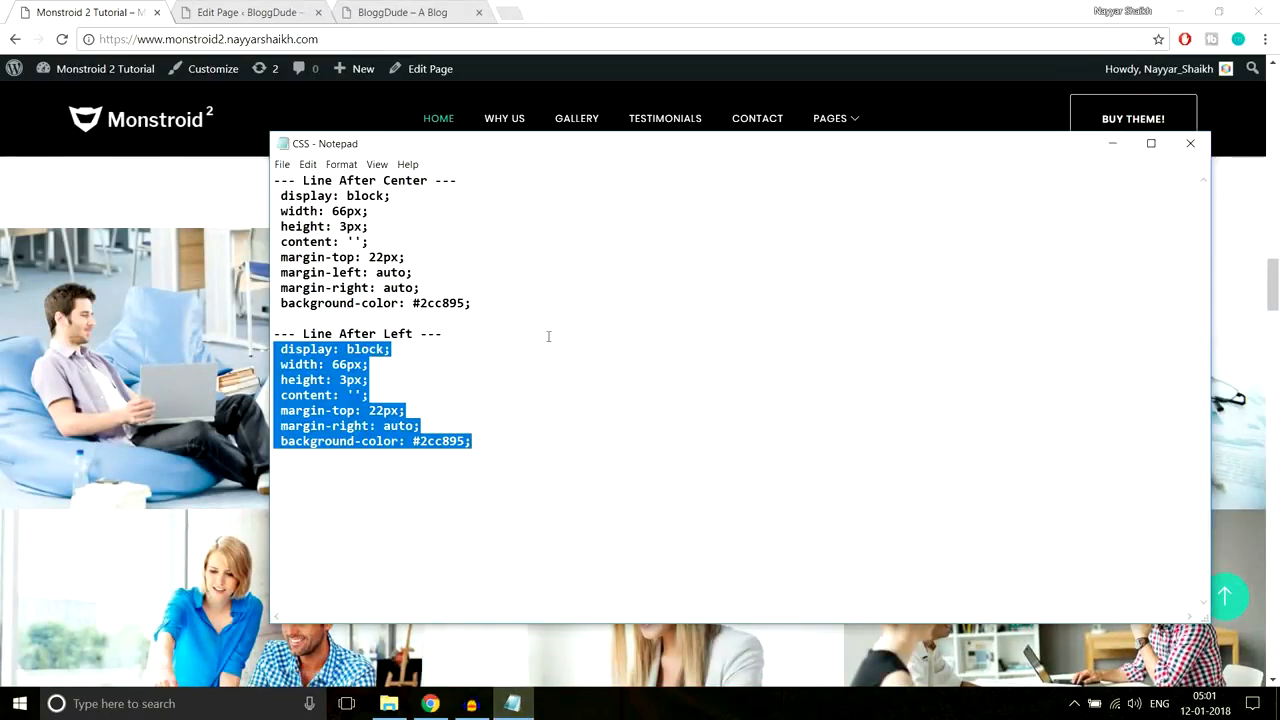
# Step: Paste rgba(16,197,167,0.8) into the CSS notes with a 'Color Transparent' label line above it
pyautogui.click(570, 417)
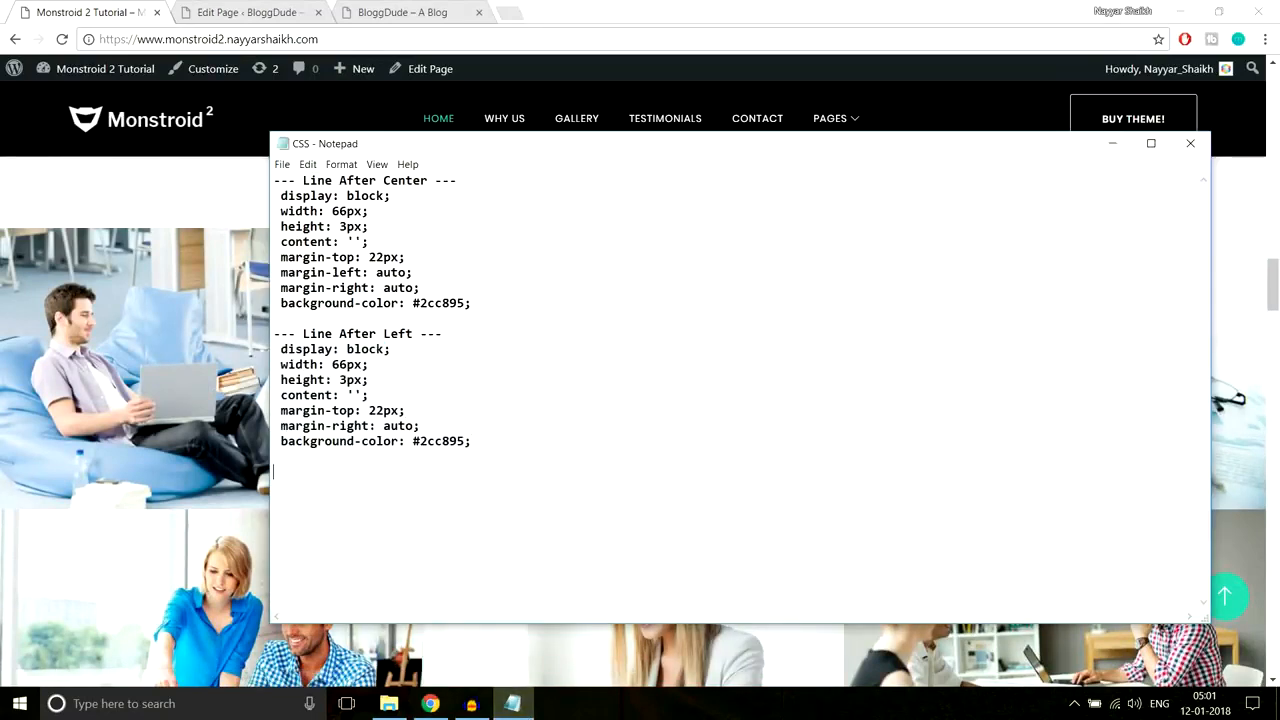
pyautogui.write('rgba(16,197,167,0.8)')
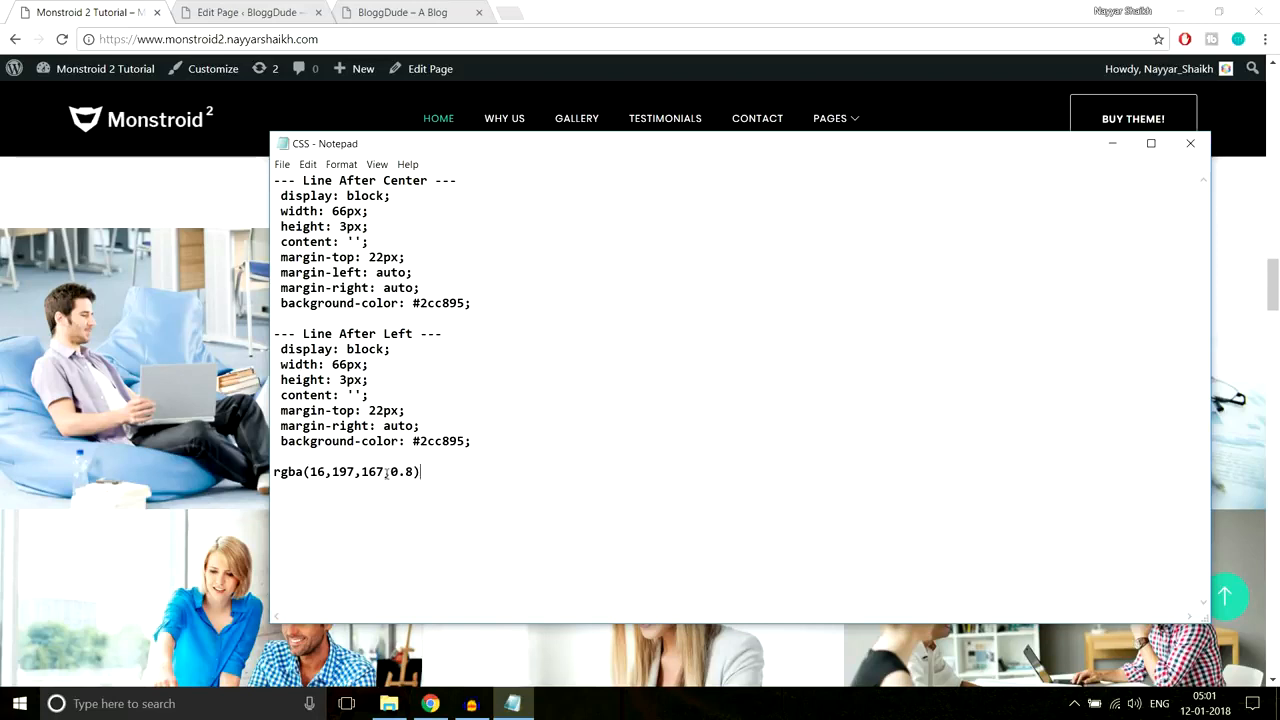
pyautogui.moveTo(421, 472); pyautogui.dragTo(254, 474)
pyautogui.click(282, 466)
pyautogui.press('Right')
pyautogui.press('Return')
pyautogui.press('BackSpace')
pyautogui.press('Return')
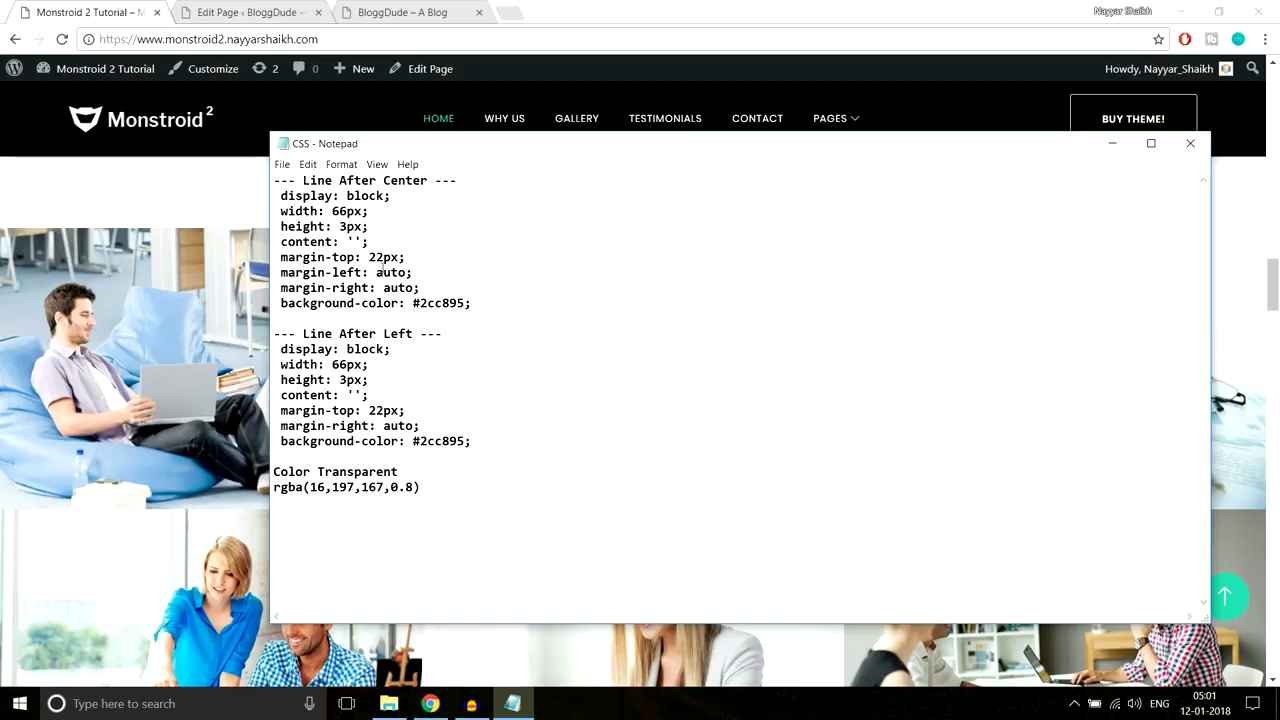
# Step: Copy the rgba value and return to the WordPress Edit Page tab
pyautogui.moveTo(436, 489); pyautogui.dragTo(274, 489)
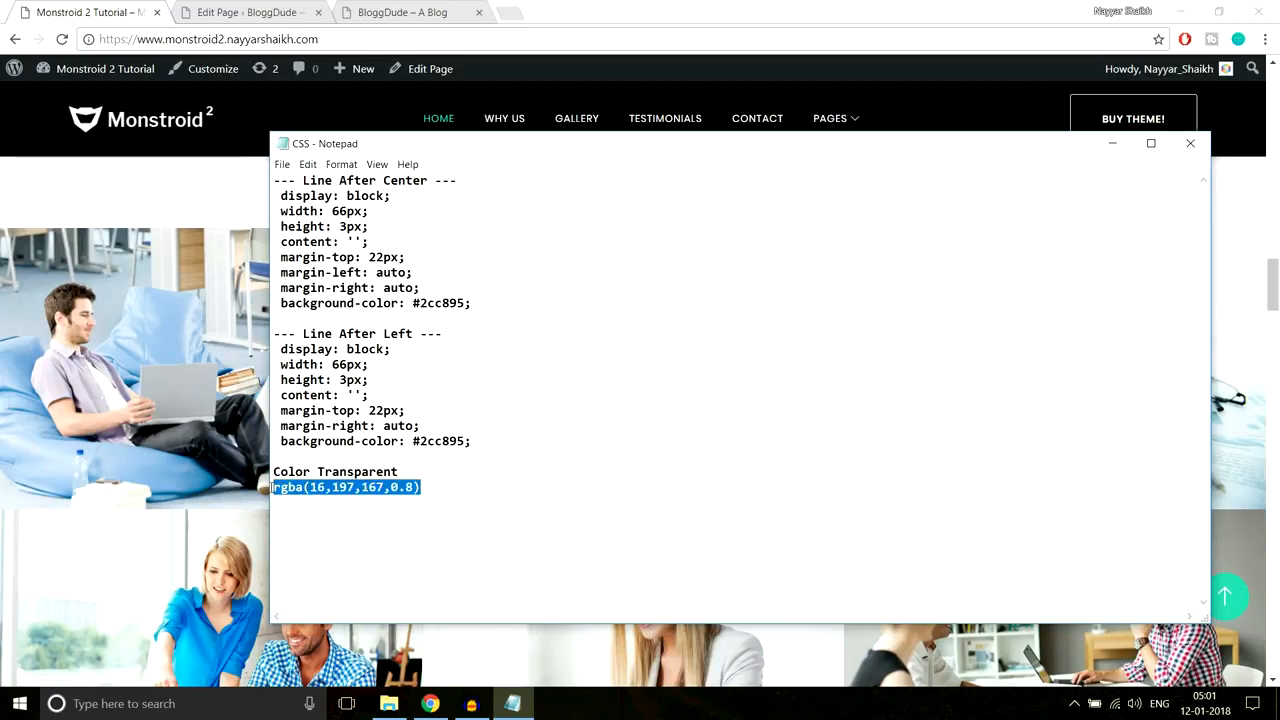
pyautogui.click(200, 225)
pyautogui.click(250, 12)
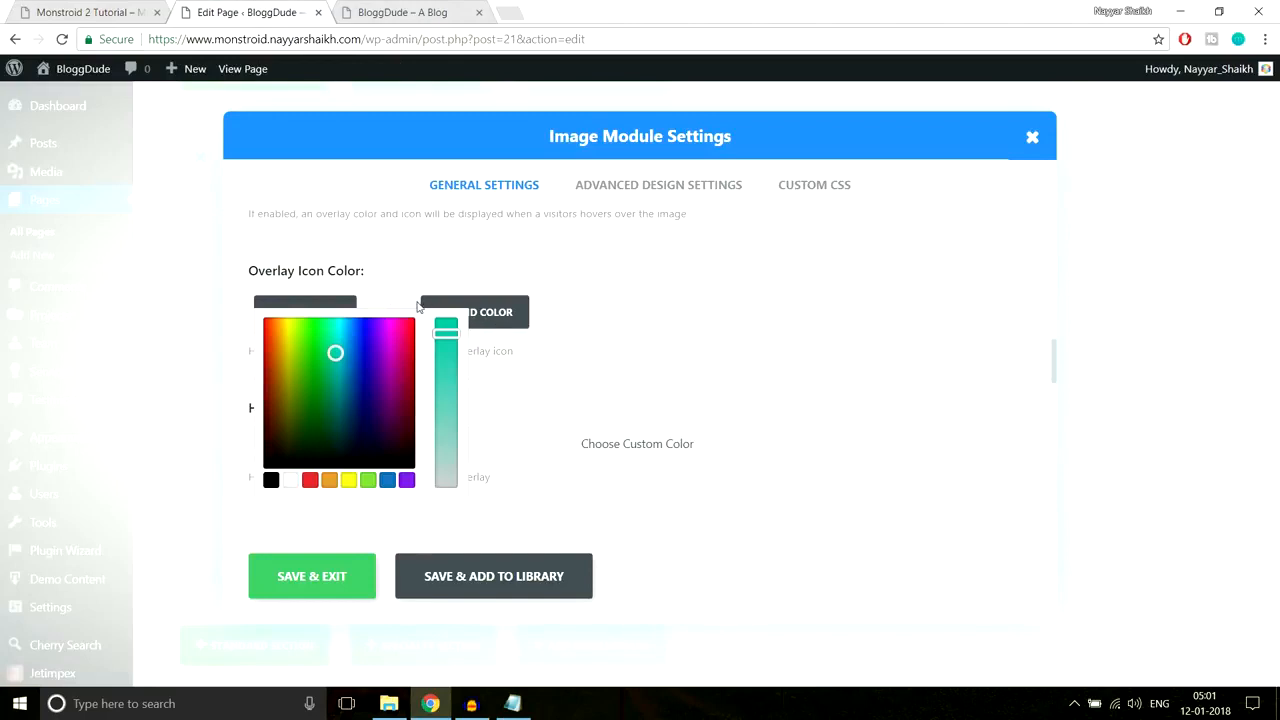
# Step: Reopen the first image module's settings and set its Overlay Icon Color to white
pyautogui.click(547, 464)
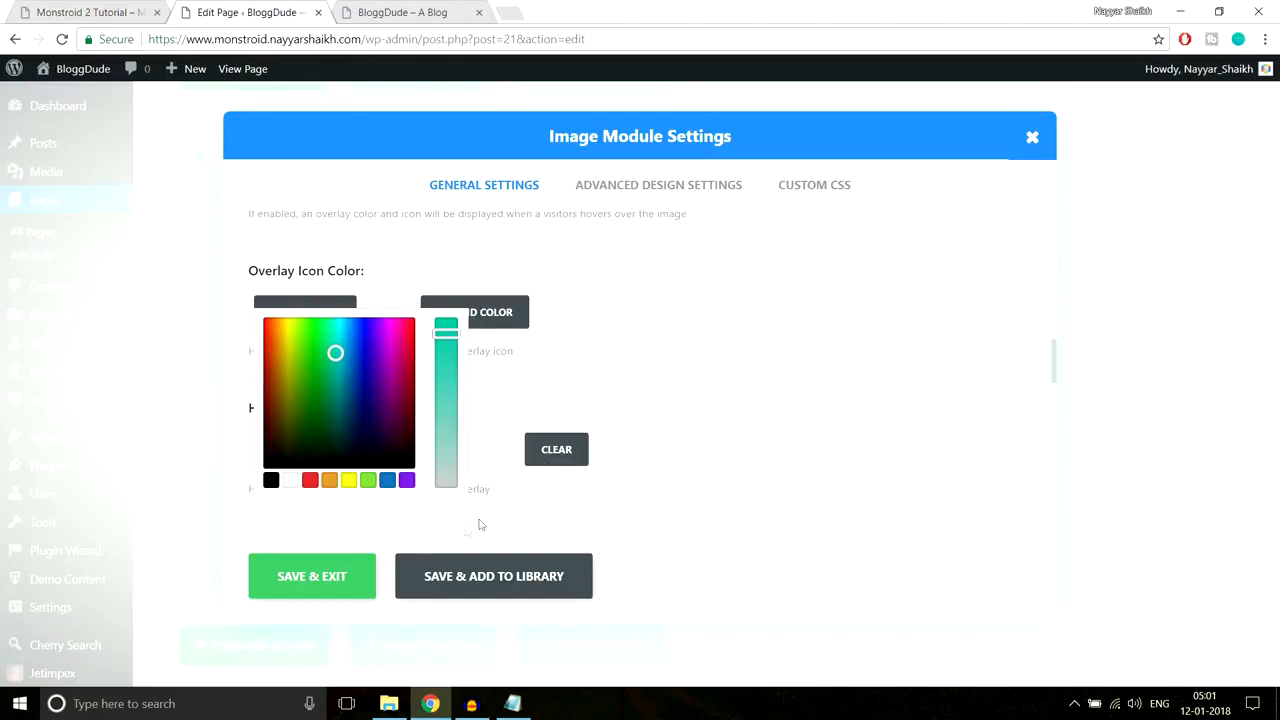
pyautogui.click(312, 576)
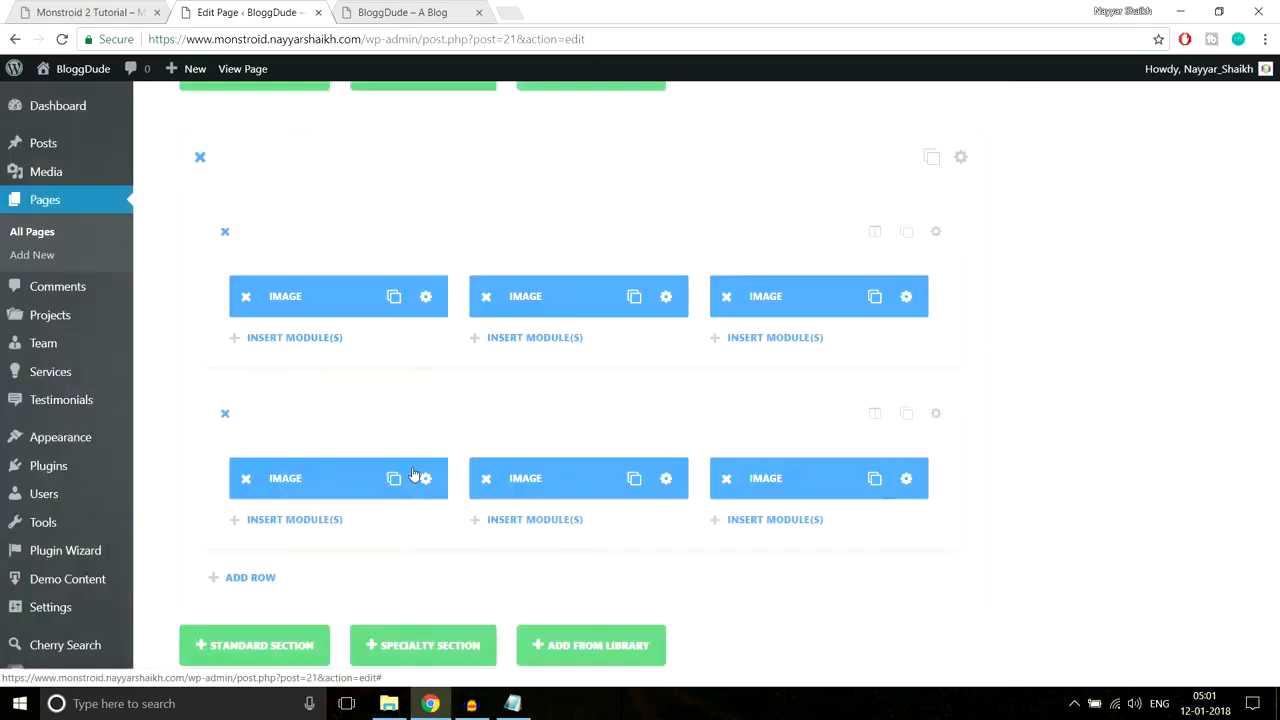
pyautogui.click(425, 296)
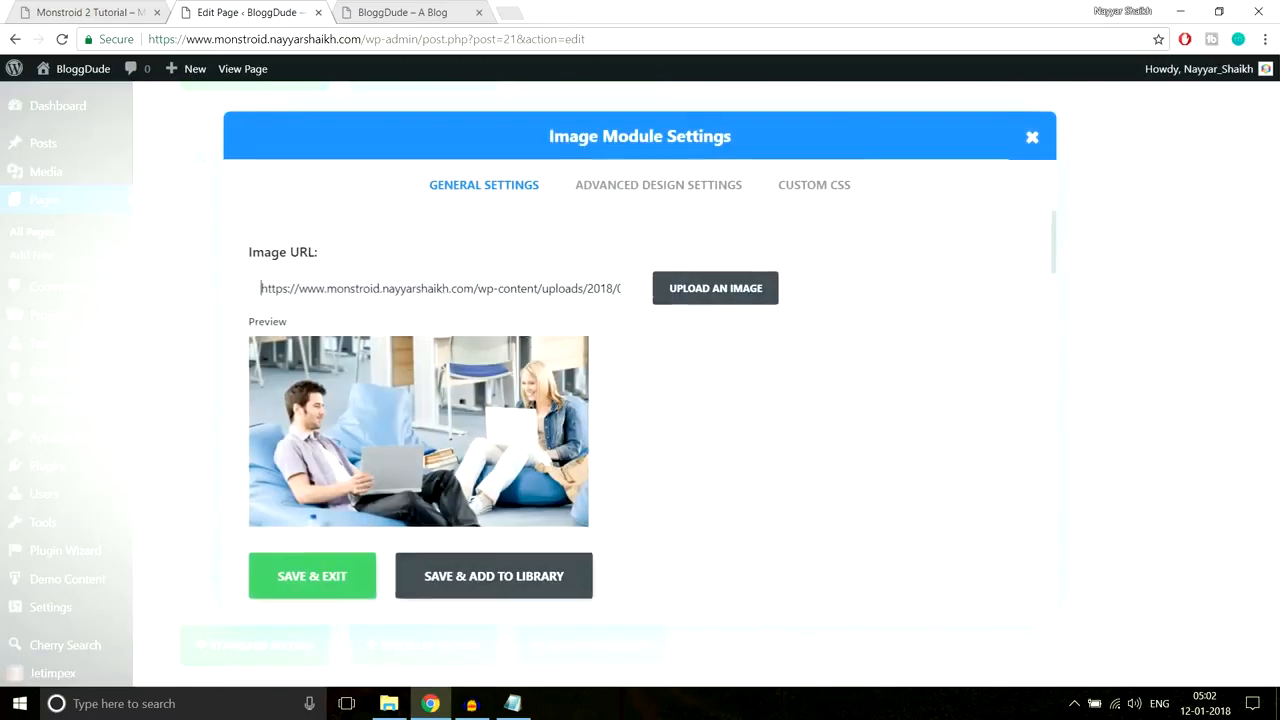
pyautogui.scroll(-10, 745, 443)
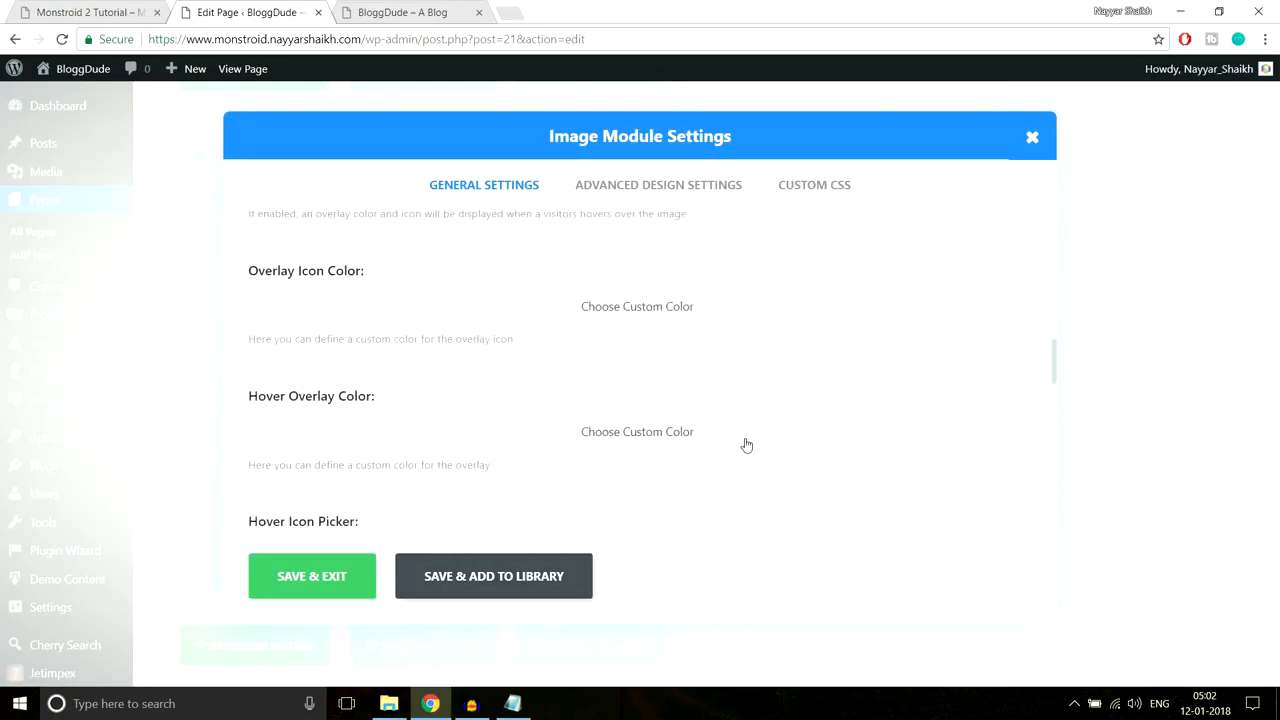
pyautogui.click(531, 391)
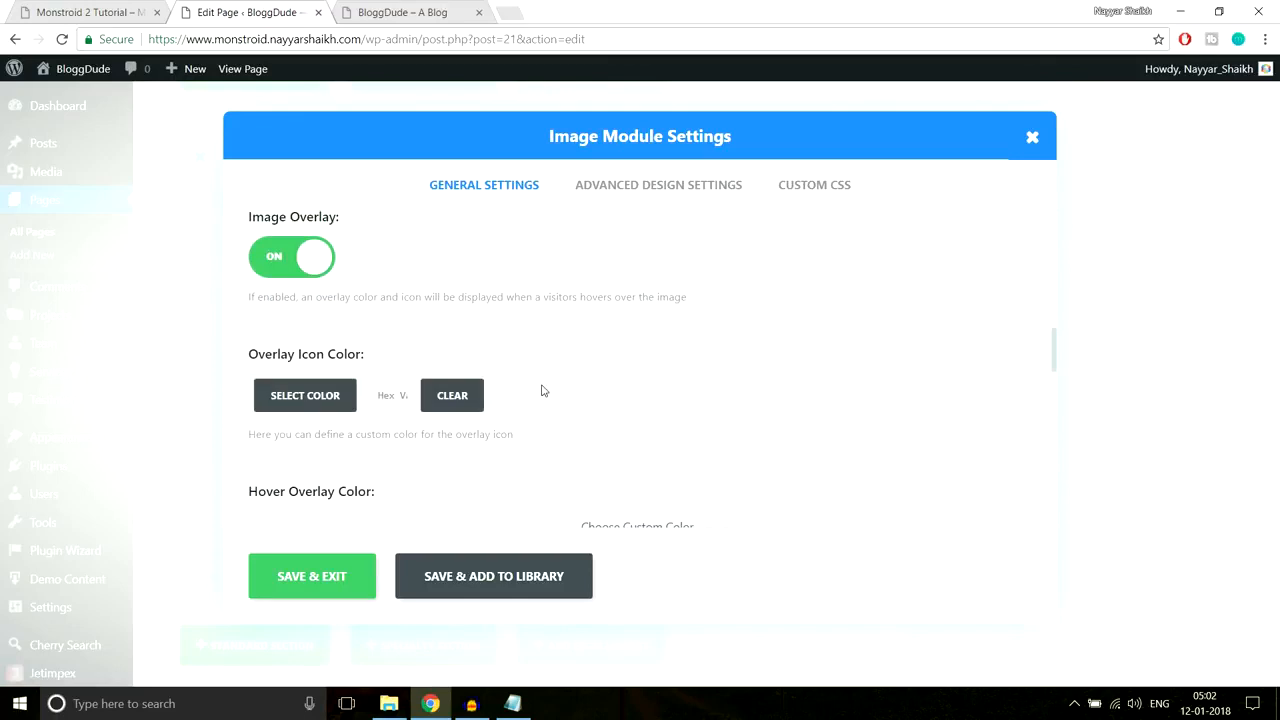
pyautogui.click(297, 399)
pyautogui.scroll(-1, 470, 416)
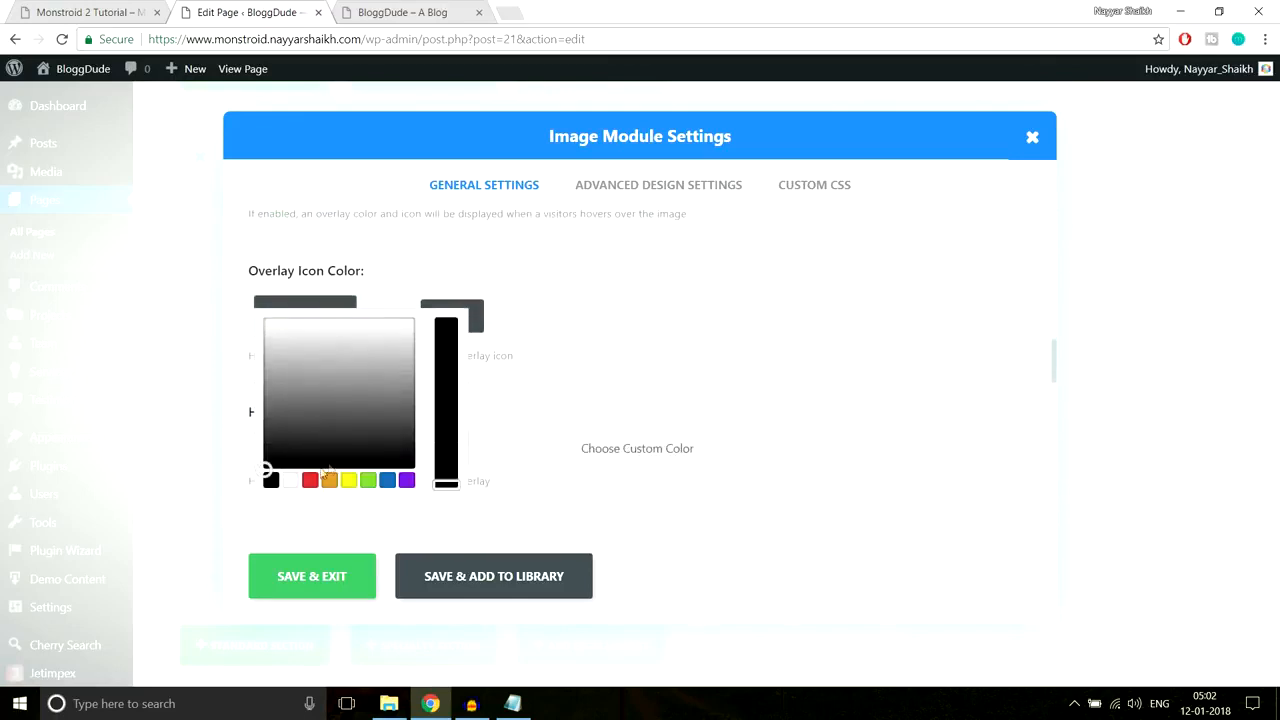
pyautogui.click(291, 481)
pyautogui.click(632, 271)
# Step: Set the Hover Overlay Color to the semi-transparent teal at about 0.78 opacity
pyautogui.scroll(-1, 632, 291)
pyautogui.click(605, 360)
pyautogui.scroll(-1, 690, 350)
pyautogui.click(467, 284)
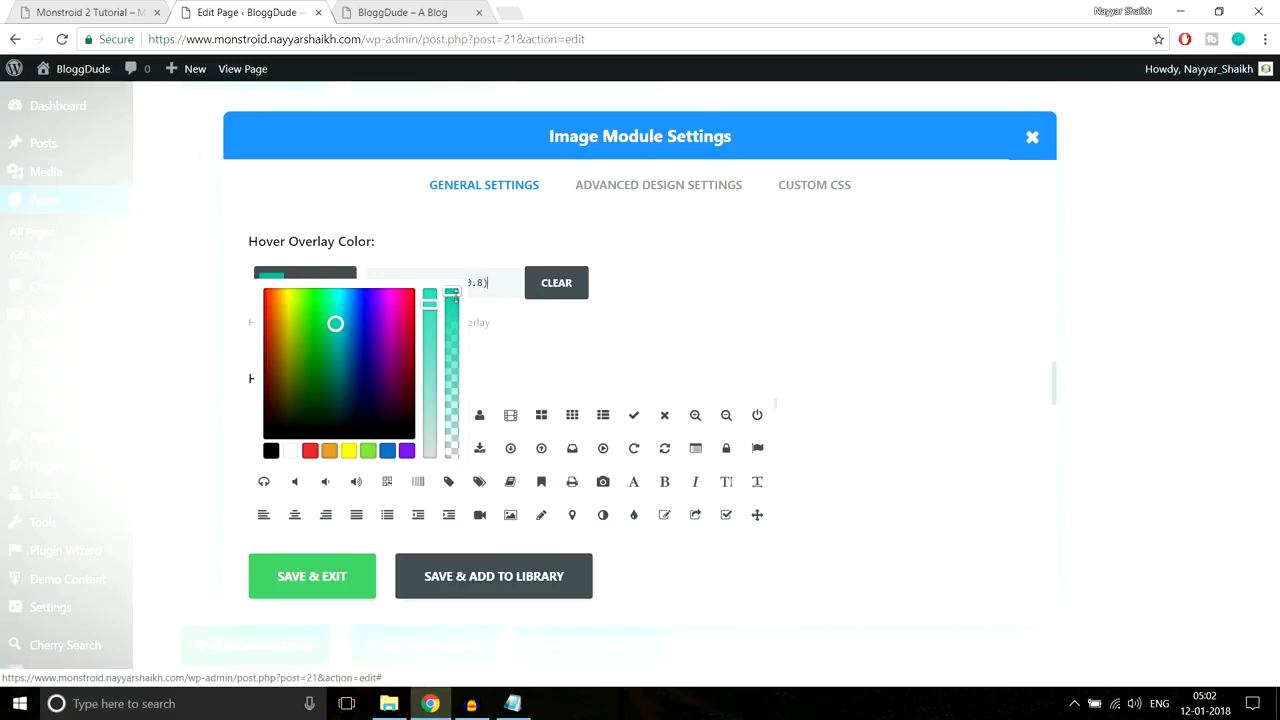
pyautogui.moveTo(455, 290)
pyautogui.mouseDown()
pyautogui.moveTo(452, 467)
pyautogui.moveTo(457, 290)
pyautogui.mouseUp()
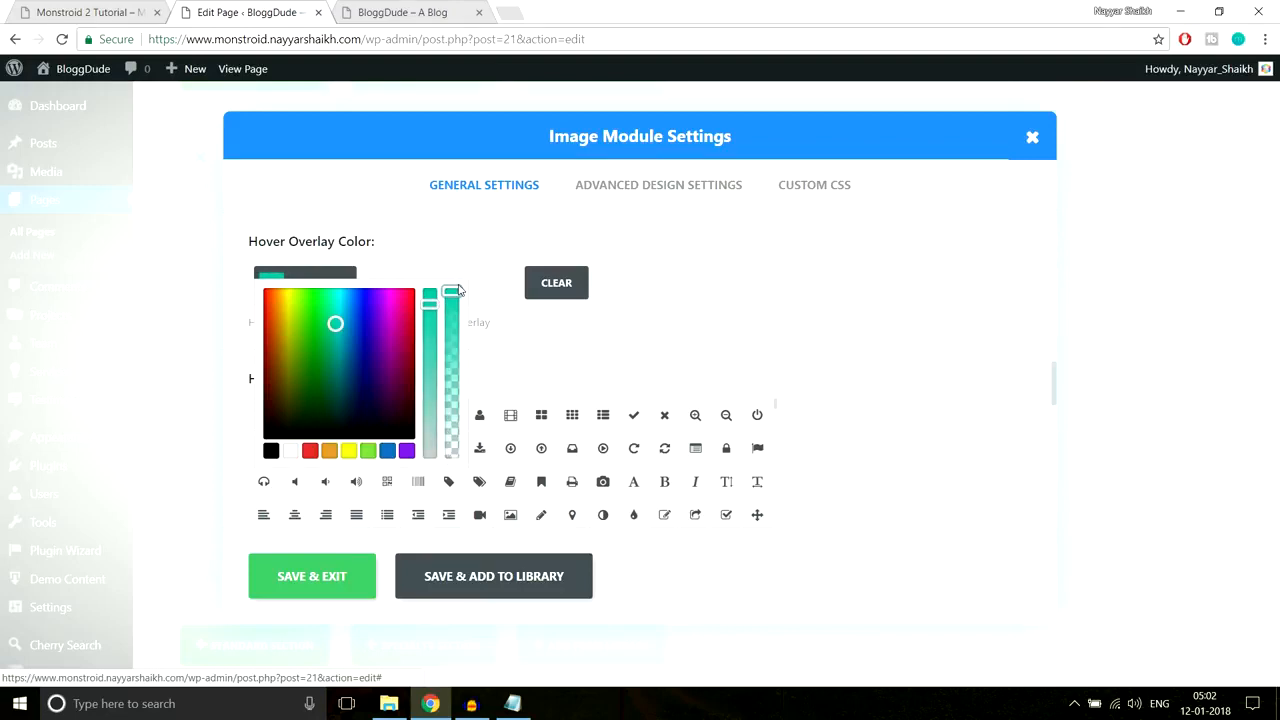
pyautogui.moveTo(452, 292); pyautogui.dragTo(457, 333)
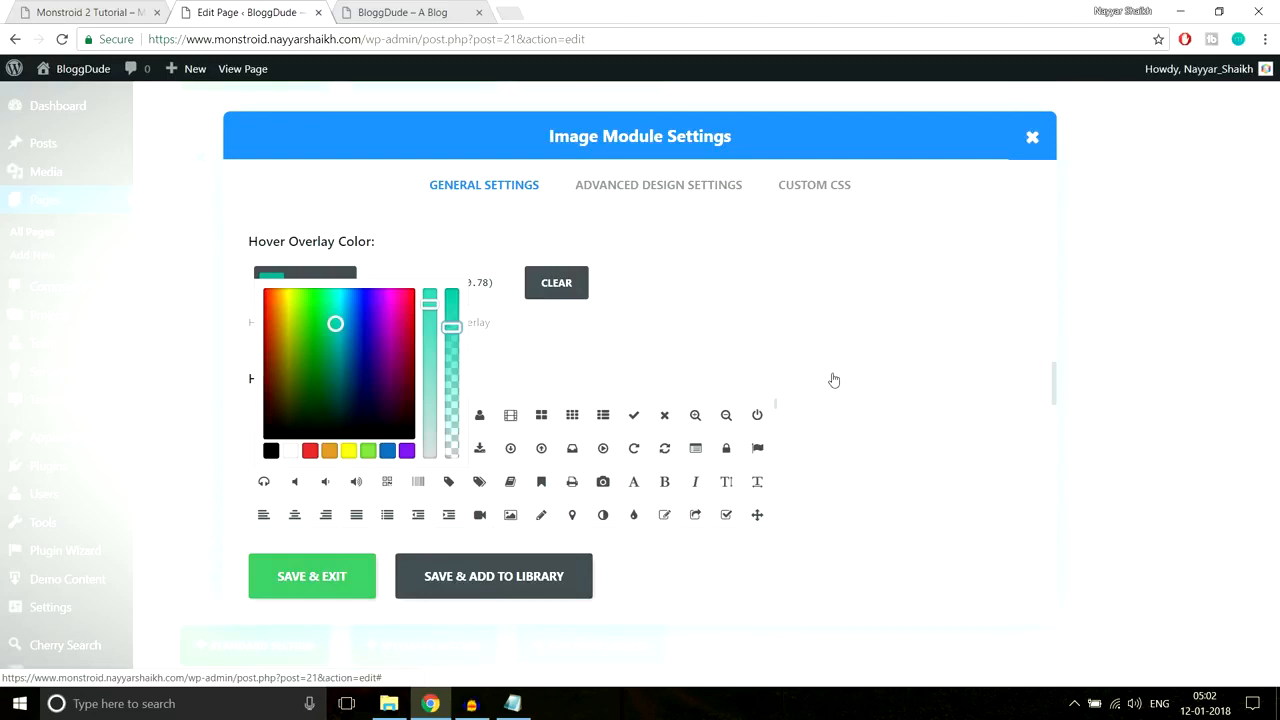
# Step: Choose the pencil hover icon and save the image module settings
pyautogui.scroll(-1, 634, 372)
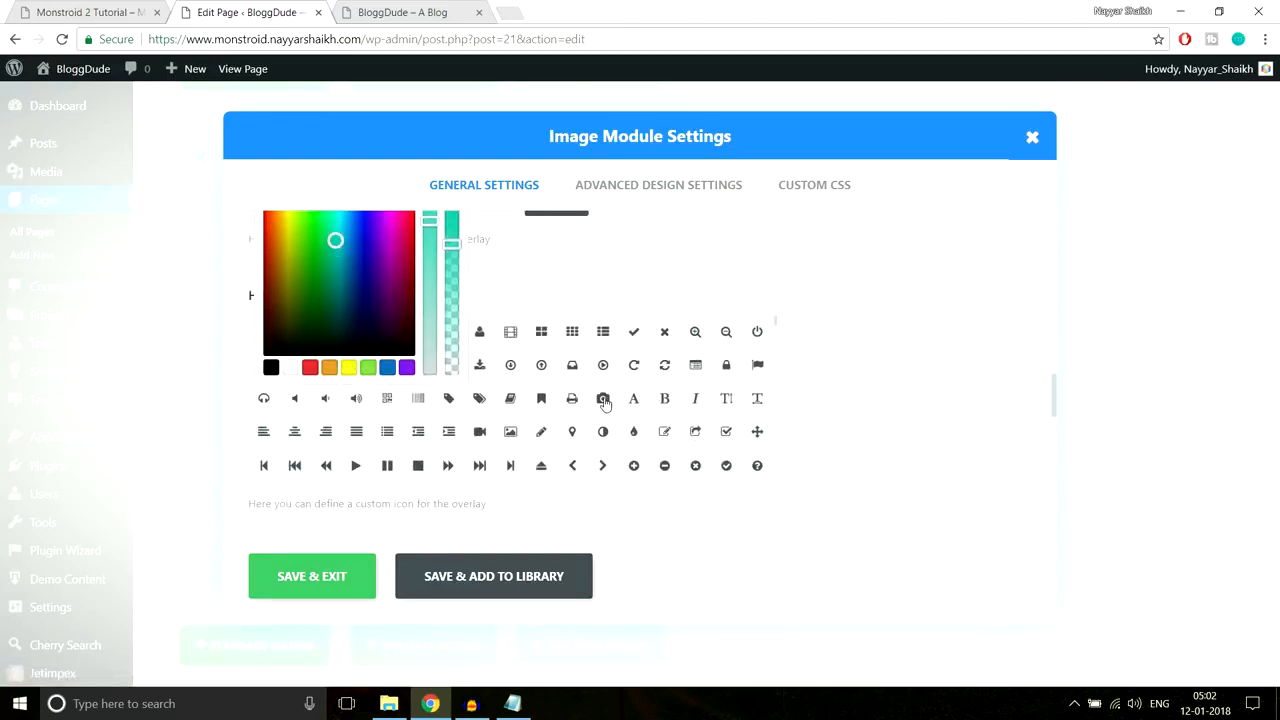
pyautogui.click(542, 436)
pyautogui.scroll(-3, 800, 460)
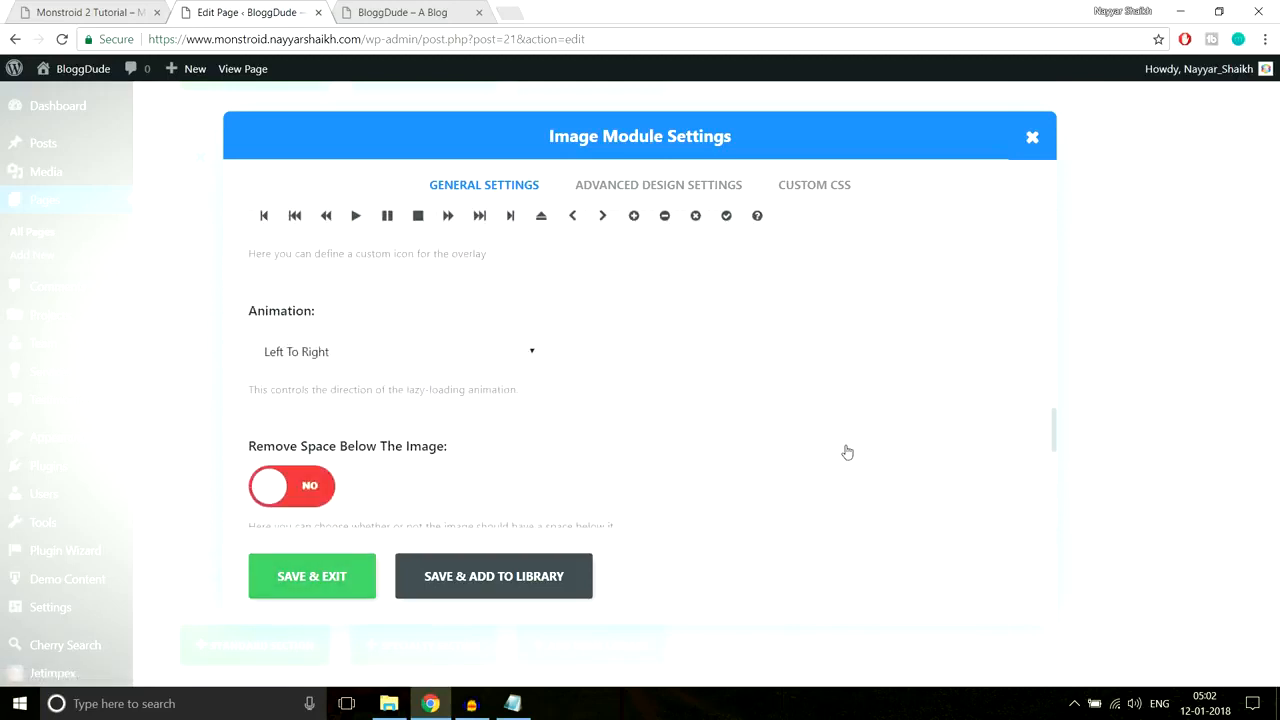
pyautogui.scroll(-1, 846, 452)
pyautogui.scroll(-2, 600, 366)
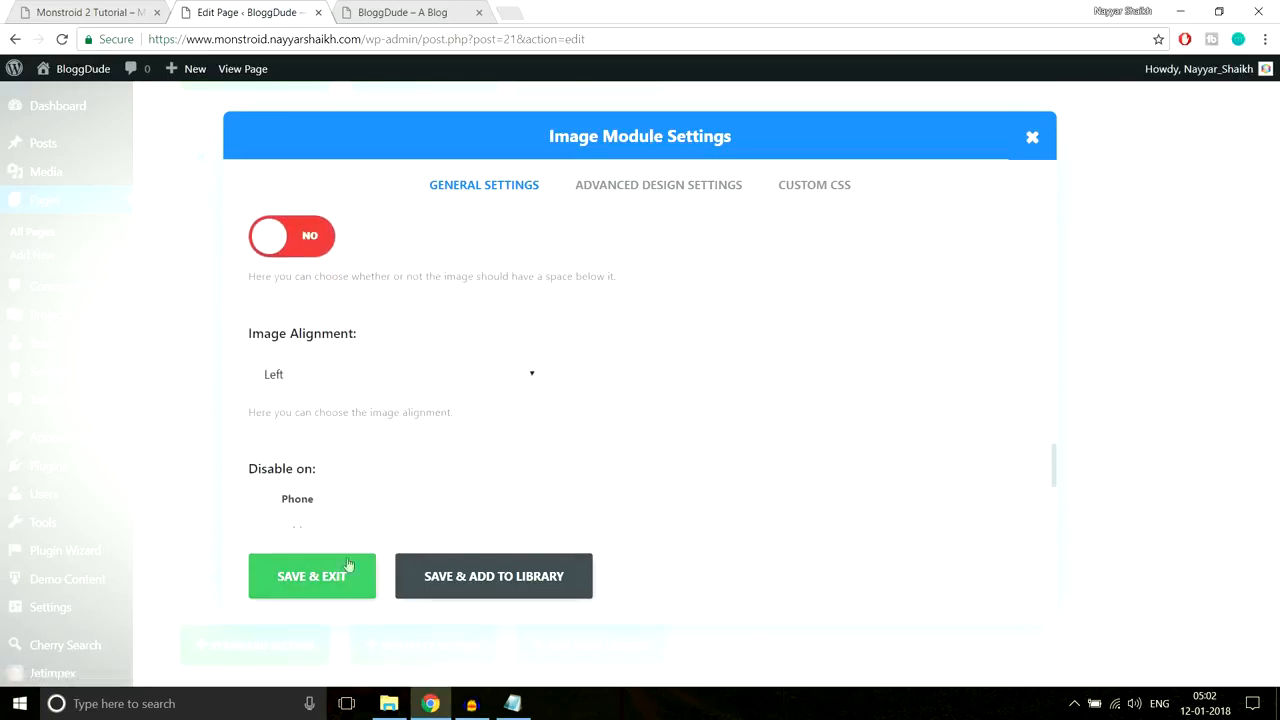
pyautogui.click(330, 572)
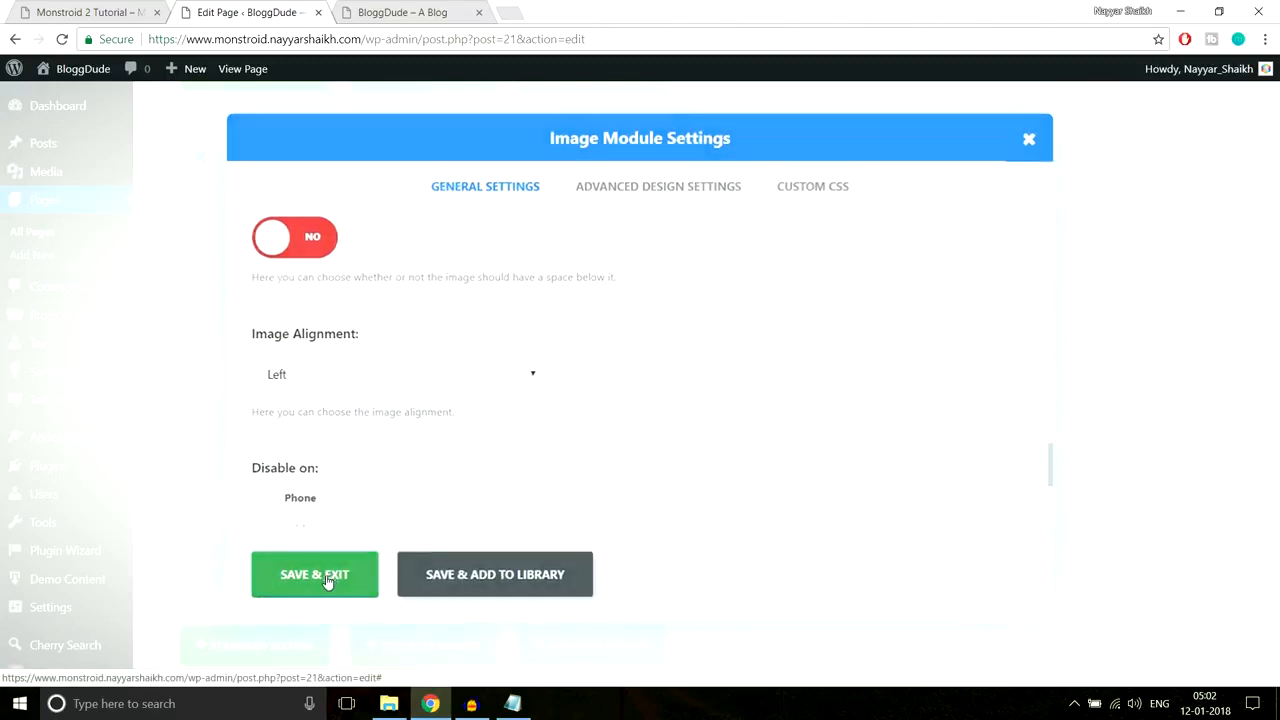
pyautogui.scroll(8, 1160, 397)
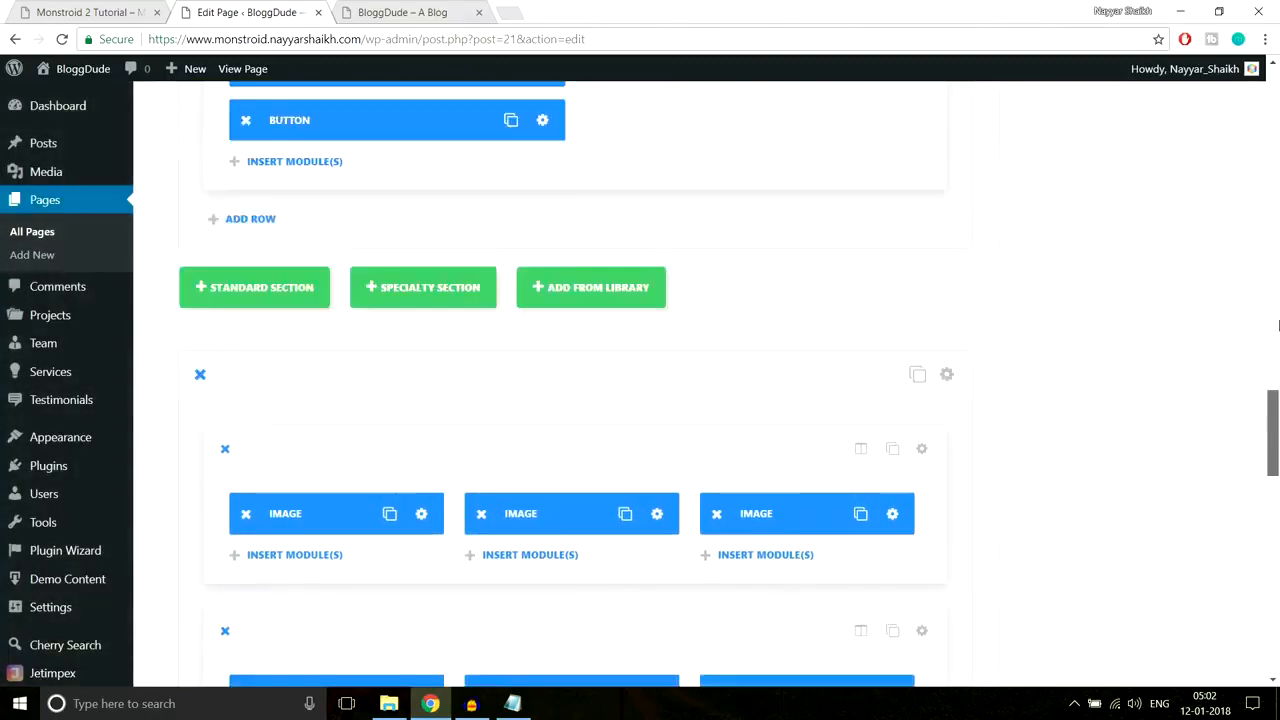
# Step: Update the homepage and reload the live BloggDude site
pyautogui.click(1211, 272)
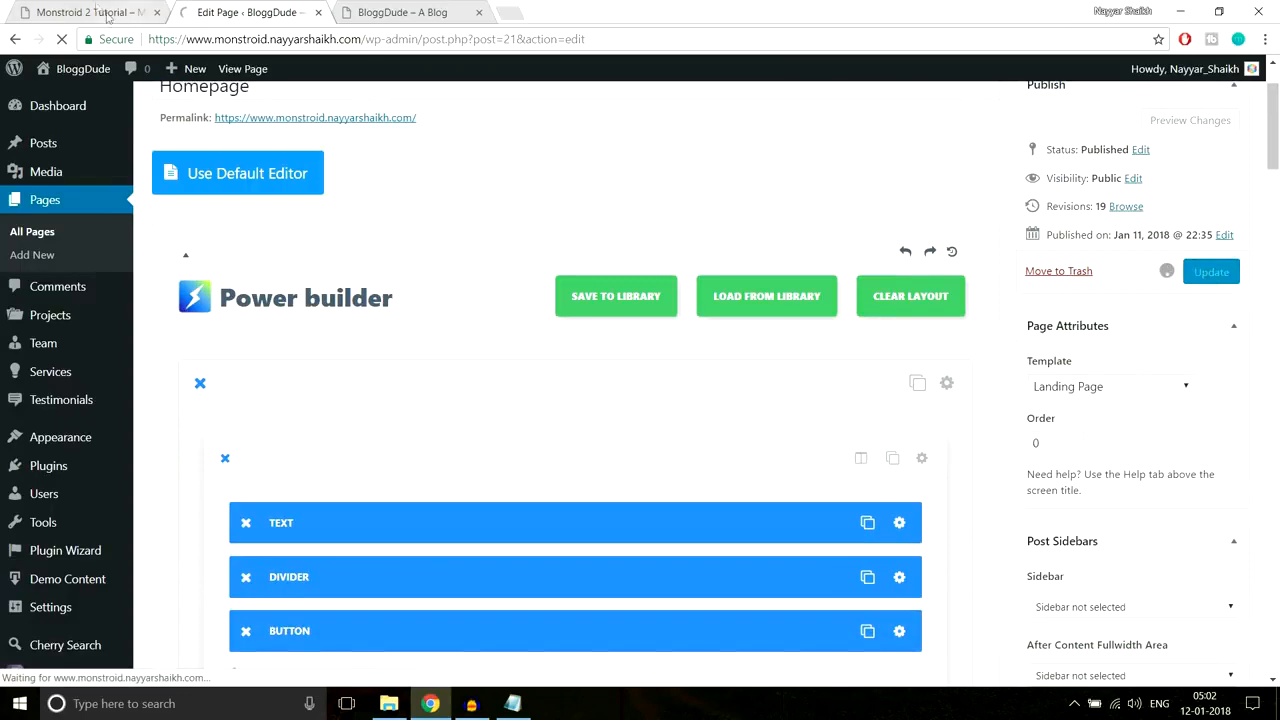
pyautogui.click(375, 8)
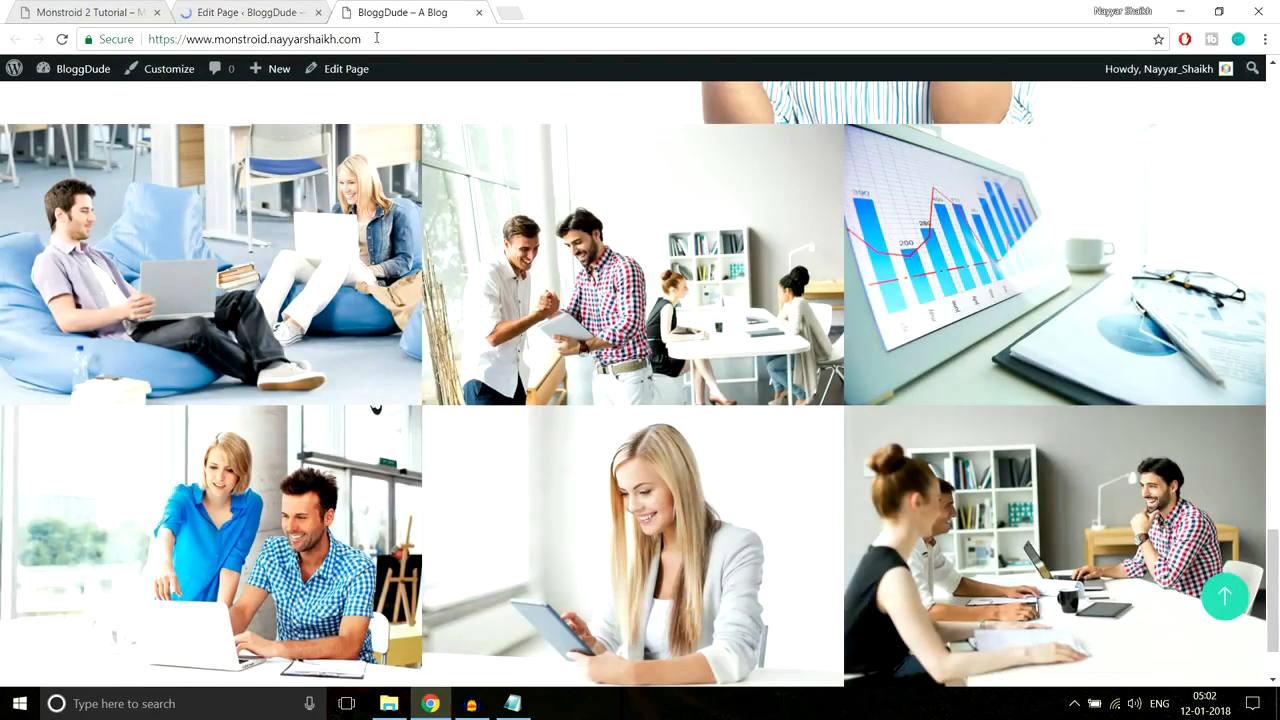
pyautogui.click(376, 38)
pyautogui.press('Return')
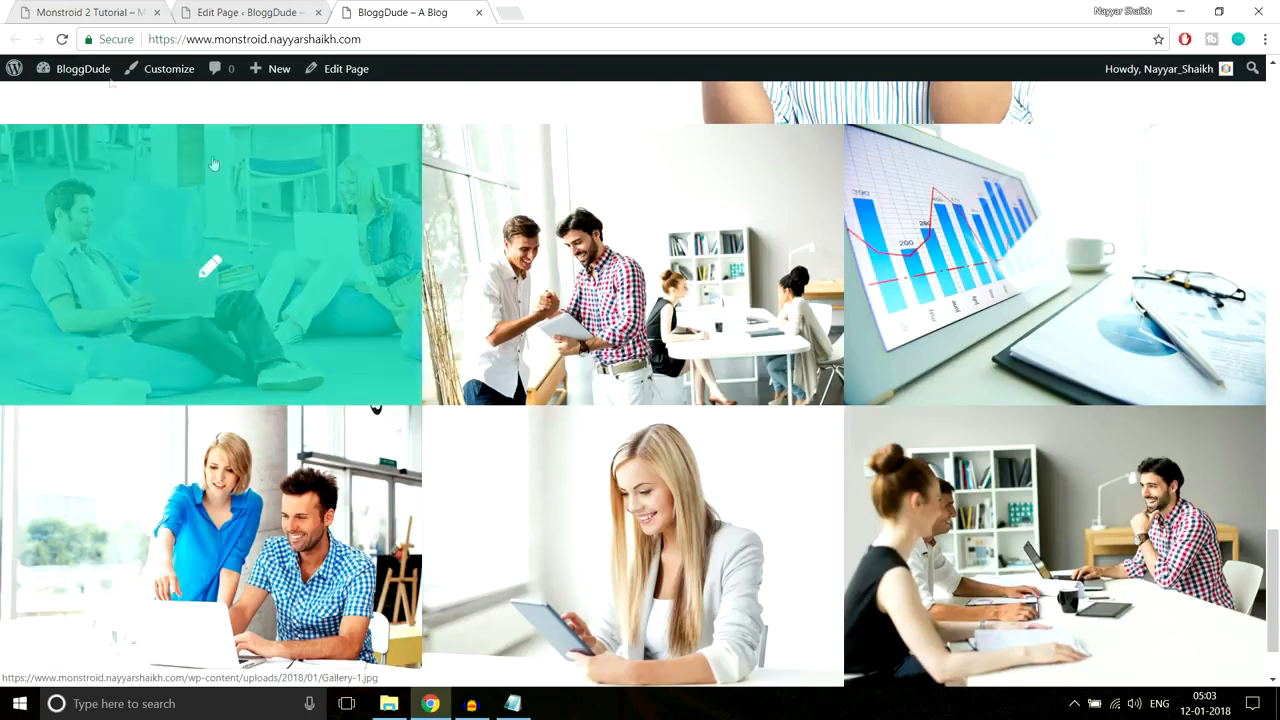
# Step: Compare the live gallery's teal hover overlay with the Monstroid demo gallery
pyautogui.click(88, 12)
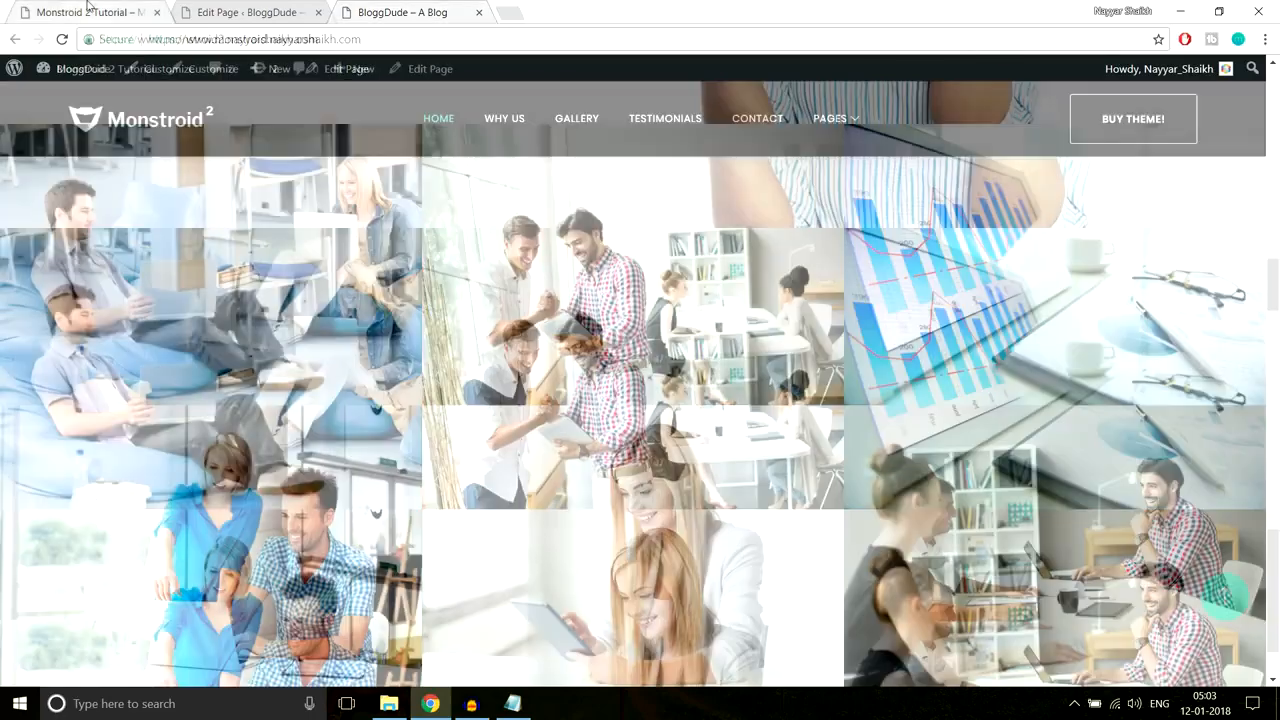
pyautogui.scroll(-1, 334, 289)
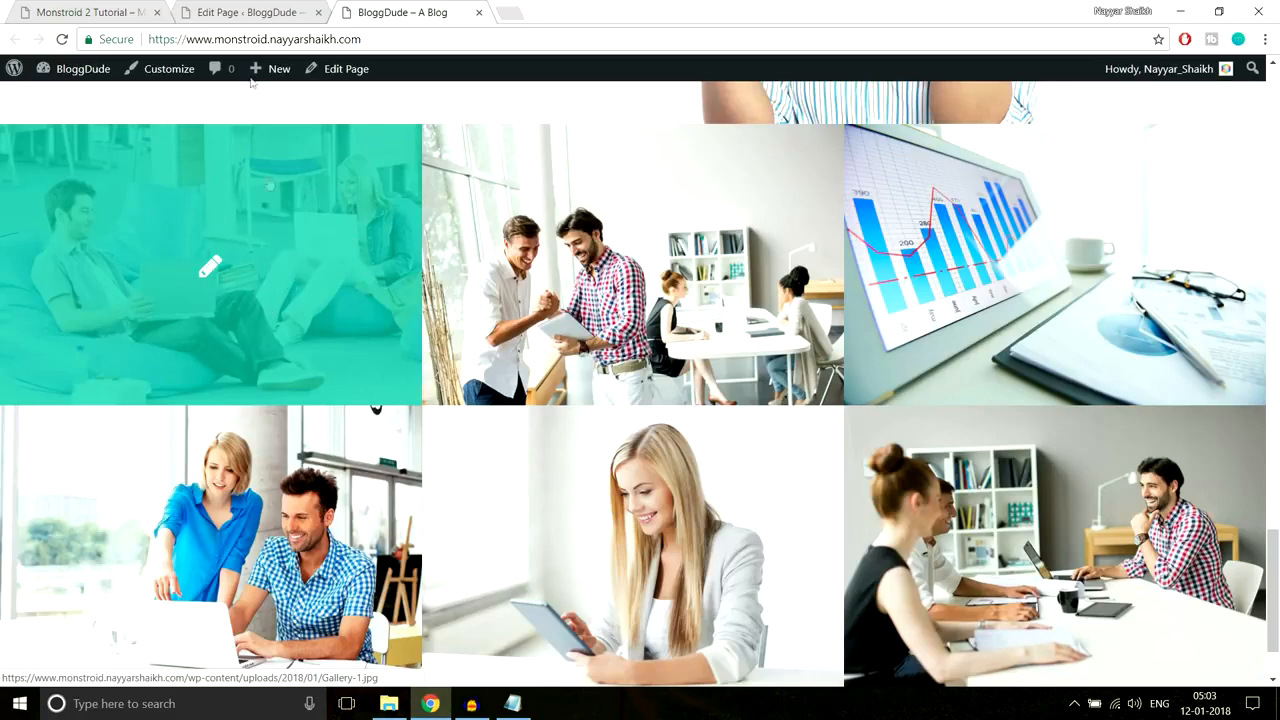
pyautogui.click(250, 12)
pyautogui.scroll(-20, 757, 460)
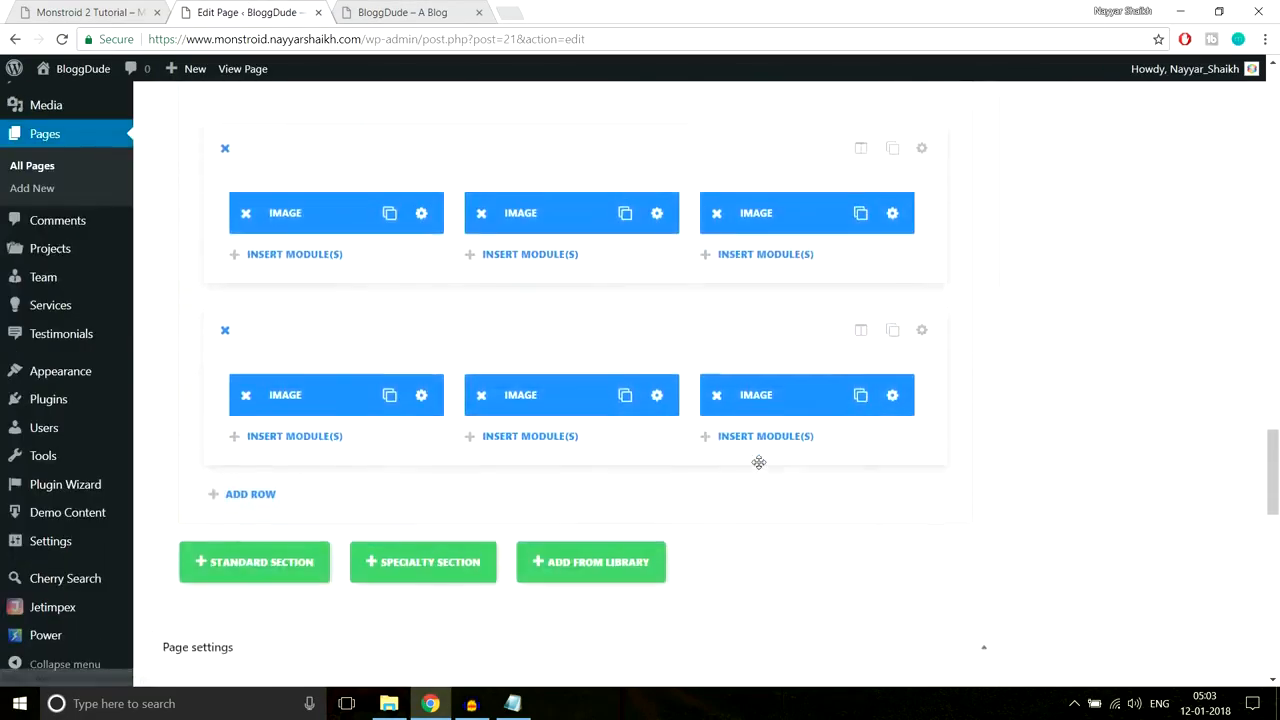
pyautogui.scroll(7, 758, 464)
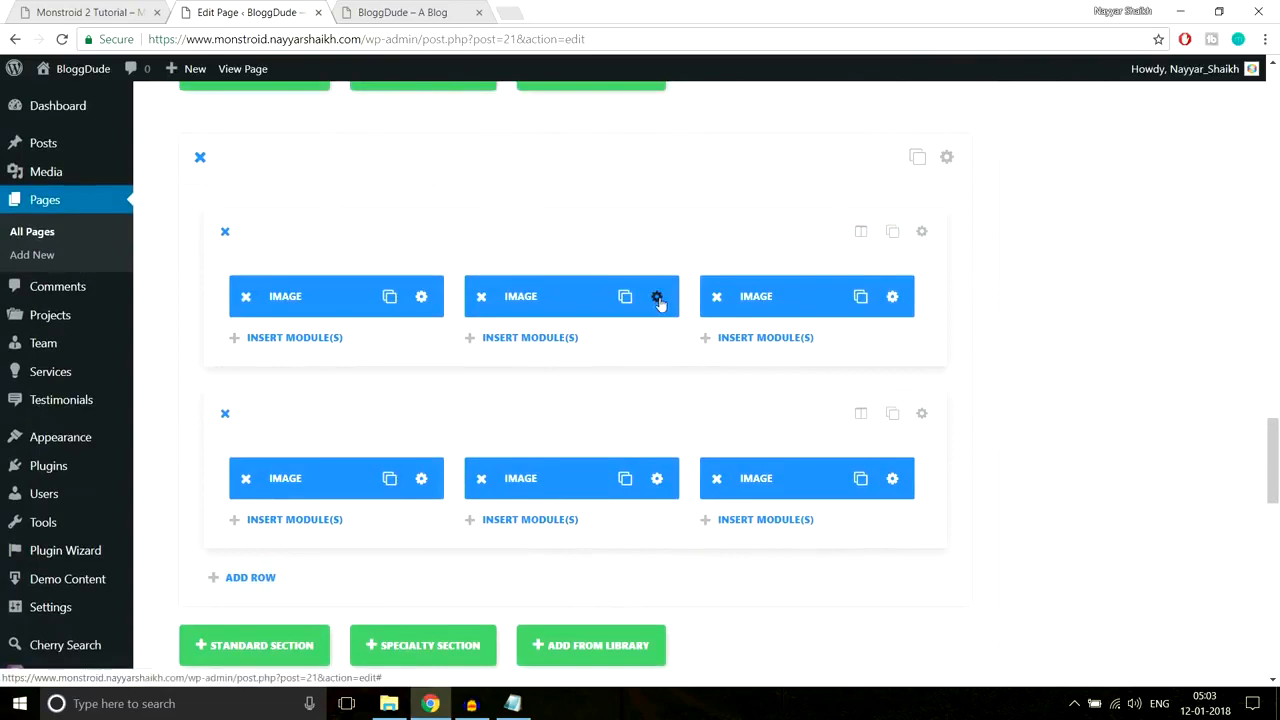
pyautogui.click(388, 8)
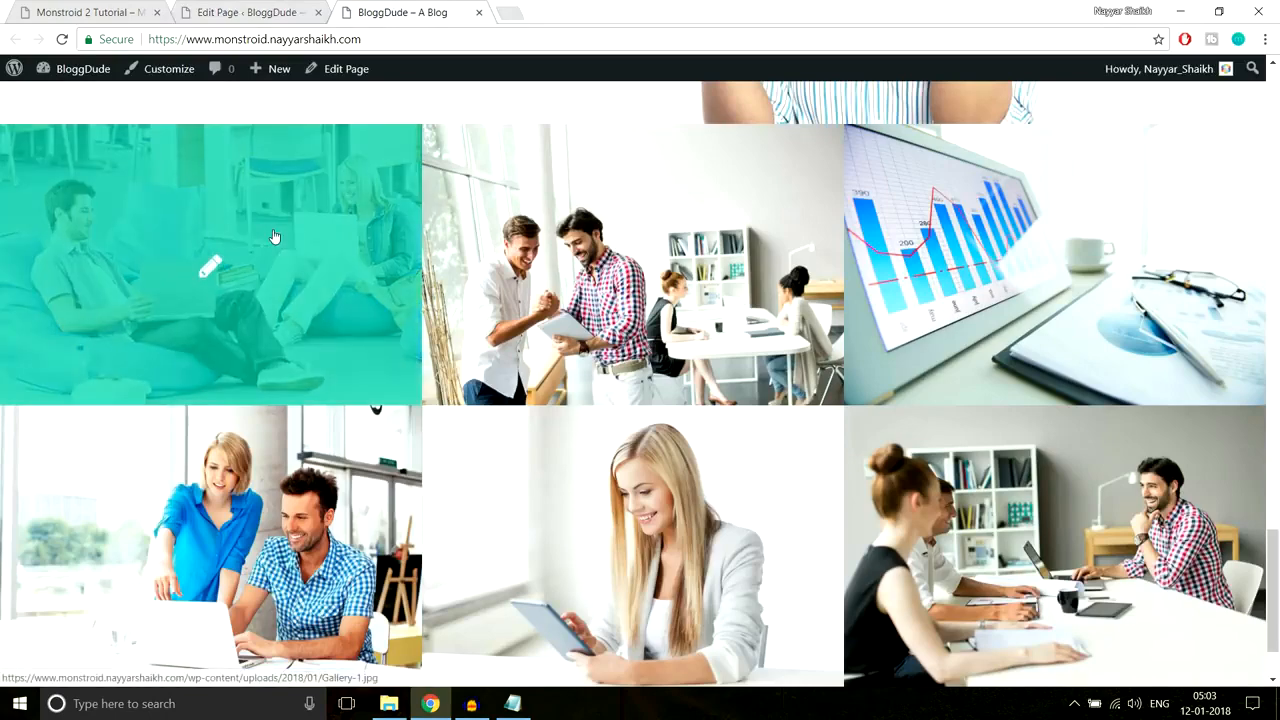
pyautogui.scroll(-1, 274, 237)
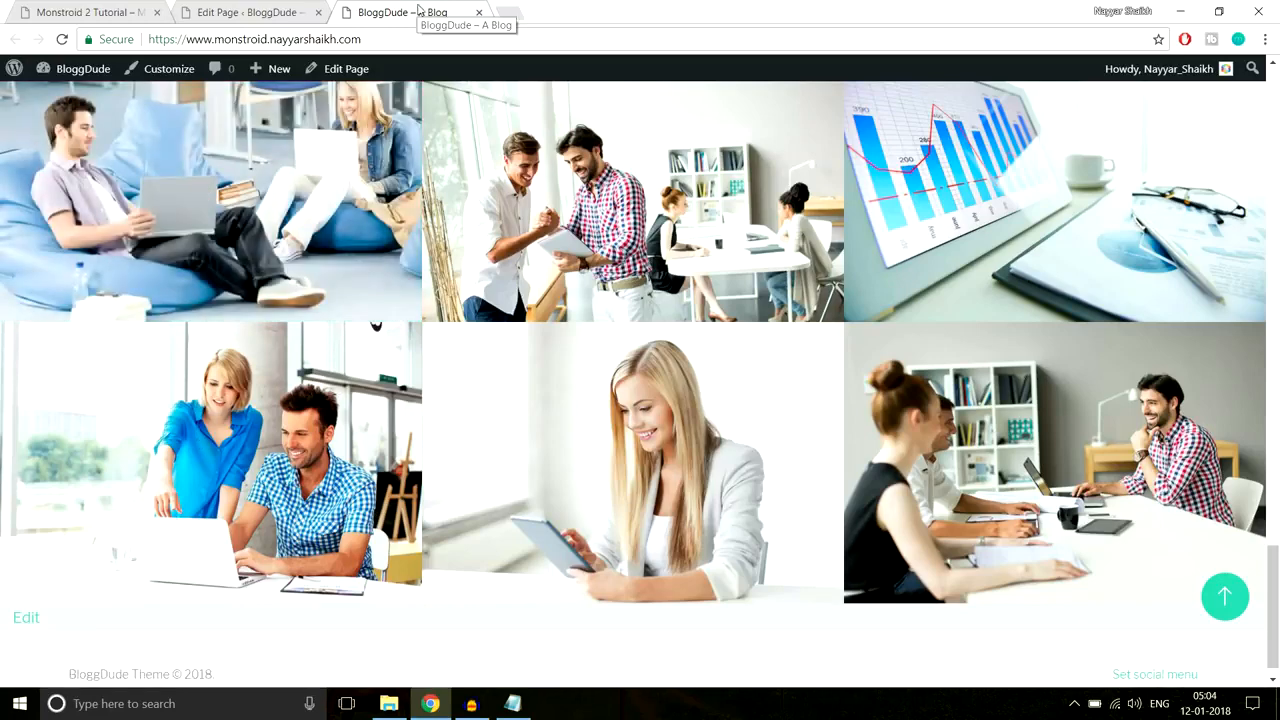
# Step: Review the Monstroid demo, then add a new standard section below the image rows
pyautogui.click(48, 10)
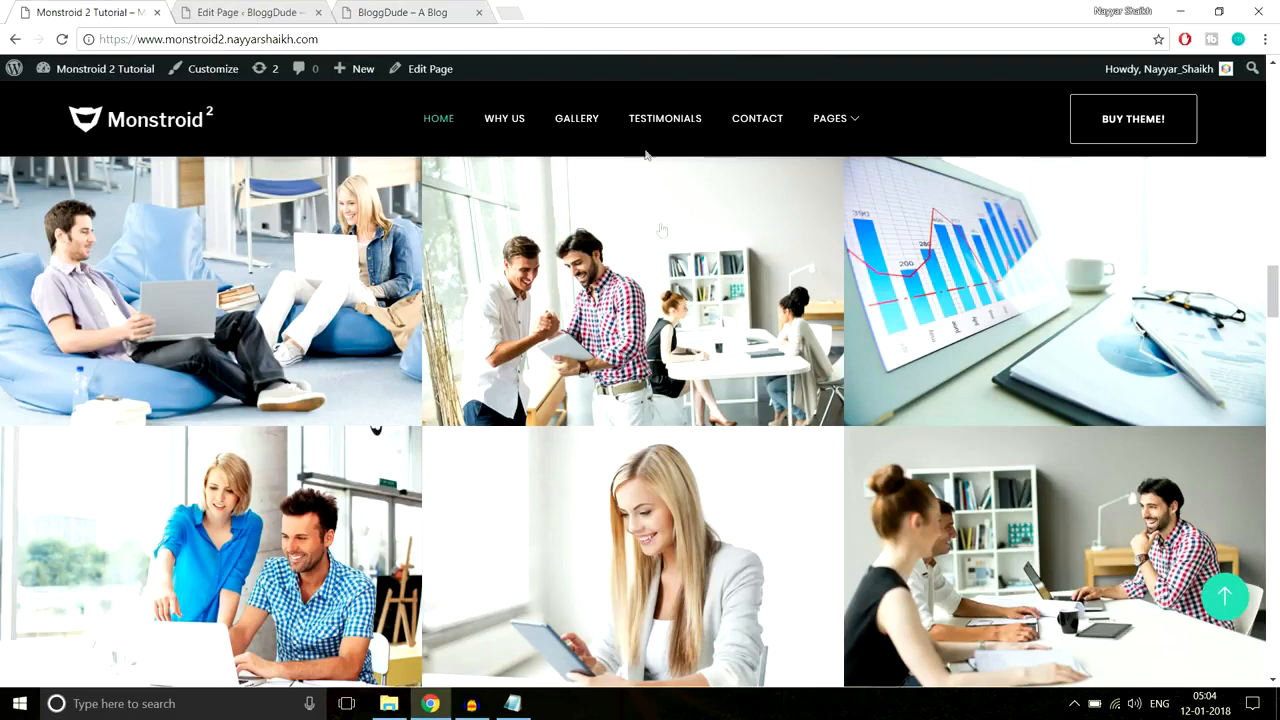
pyautogui.scroll(-1, 648, 420)
pyautogui.scroll(-3, 648, 420)
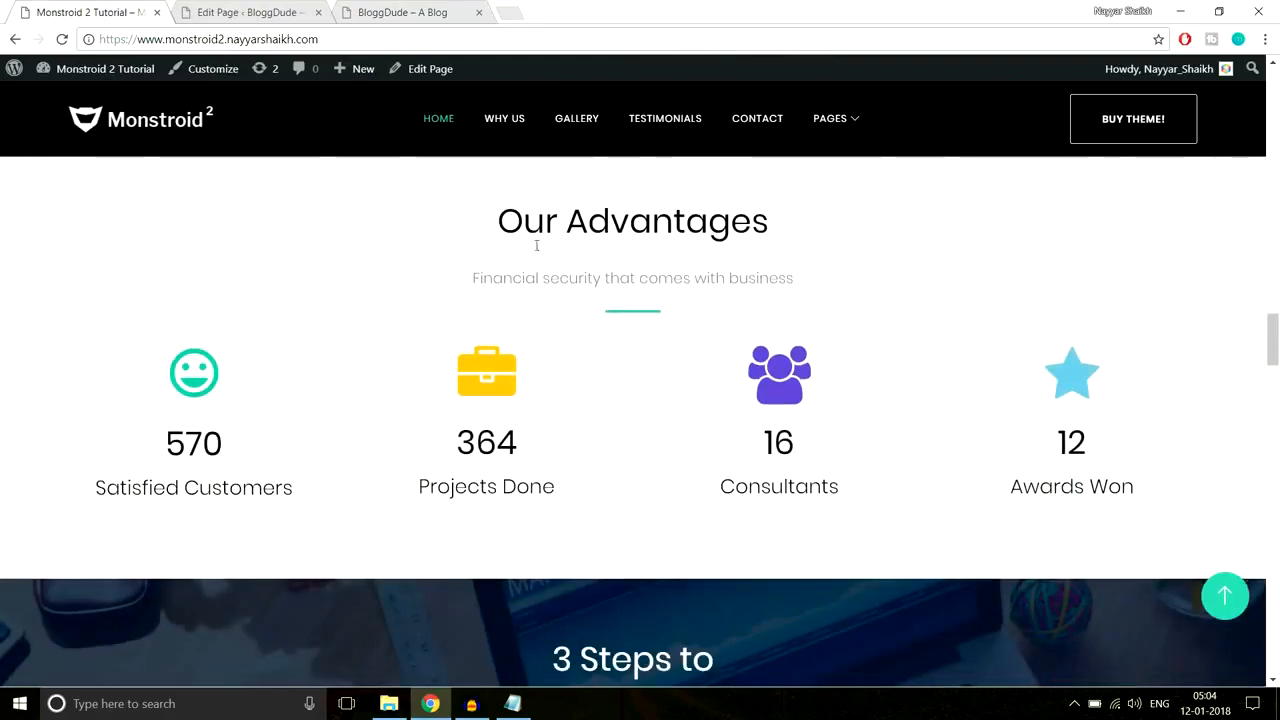
pyautogui.scroll(1, 500, 288)
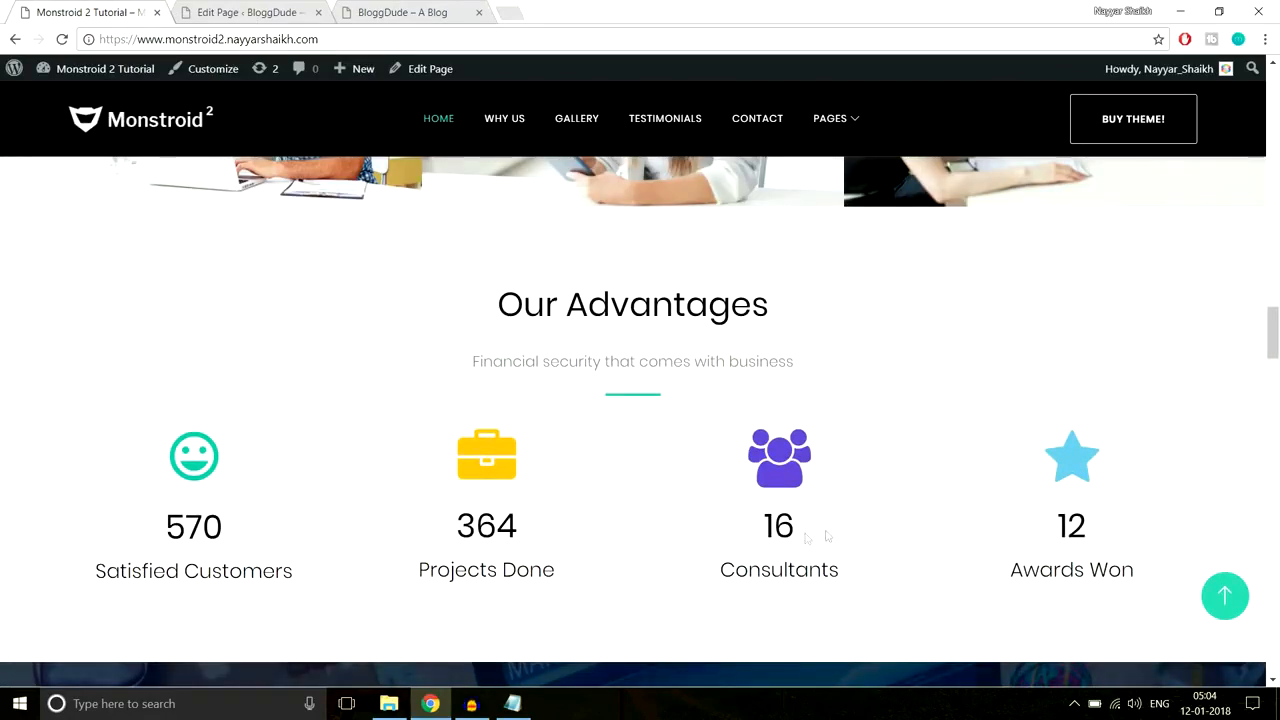
pyautogui.click(250, 12)
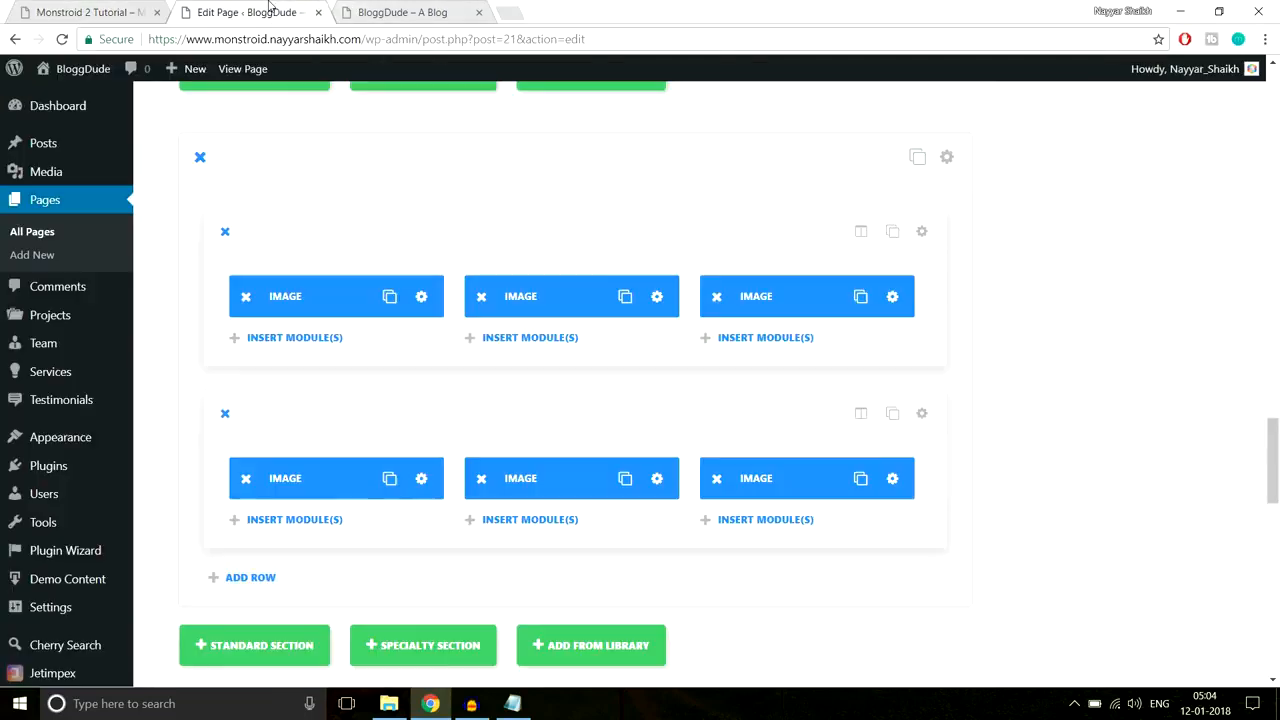
pyautogui.scroll(-1, 1102, 307)
pyautogui.scroll(-2, 1102, 307)
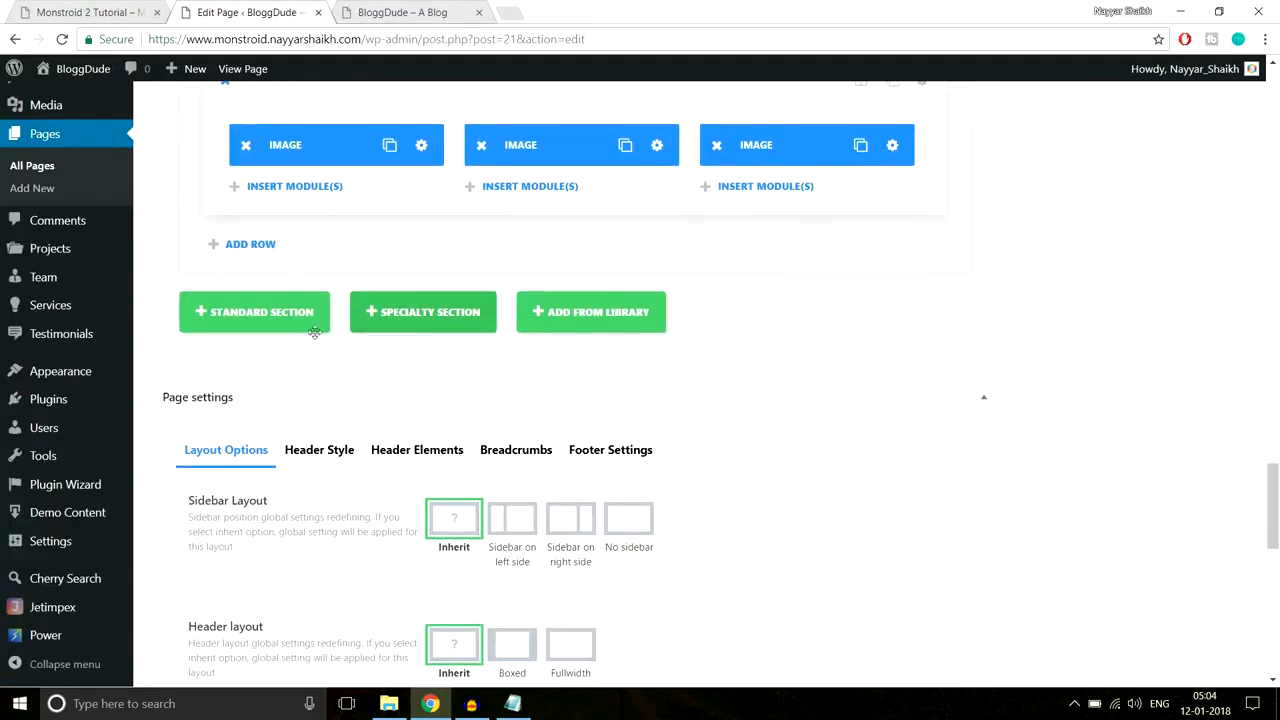
pyautogui.click(290, 314)
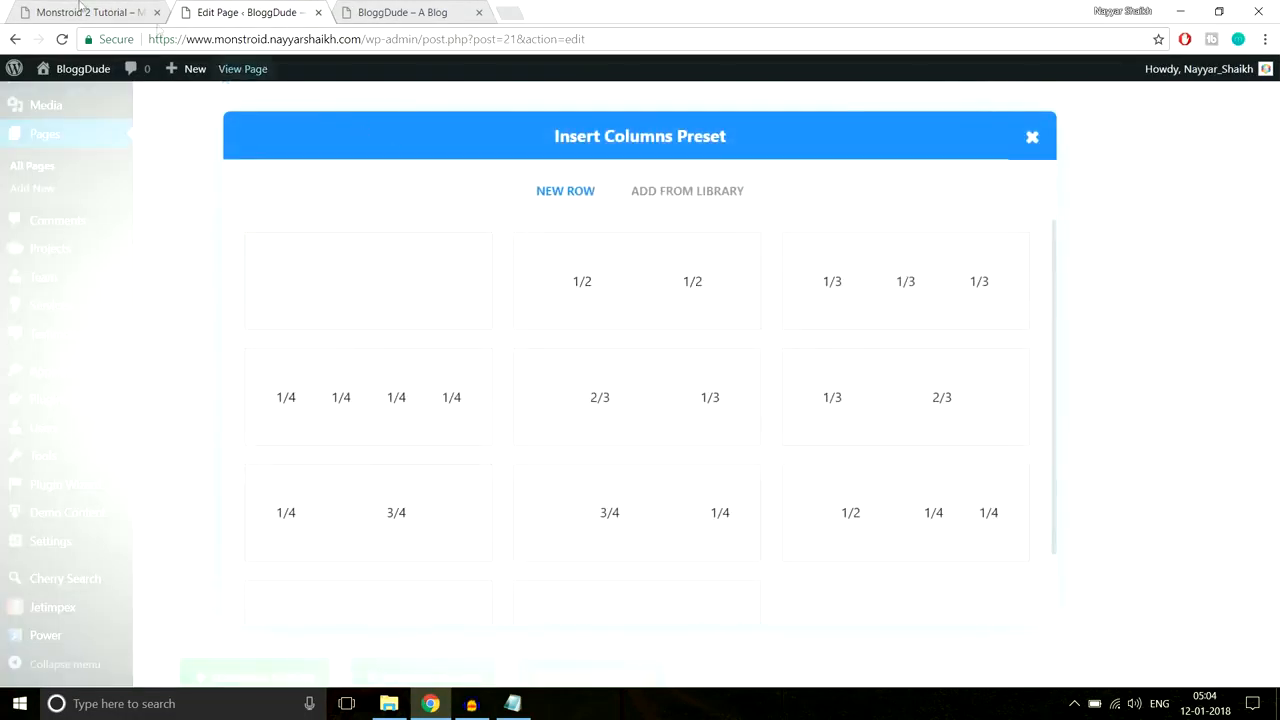
# Step: Copy the demo's 'Our Advantages' heading and subtitle, then add a one-column row with a Text module
pyautogui.click(36, 8)
pyautogui.moveTo(471, 307); pyautogui.dragTo(857, 374)
pyautogui.hotkey('ctrl', 'c')
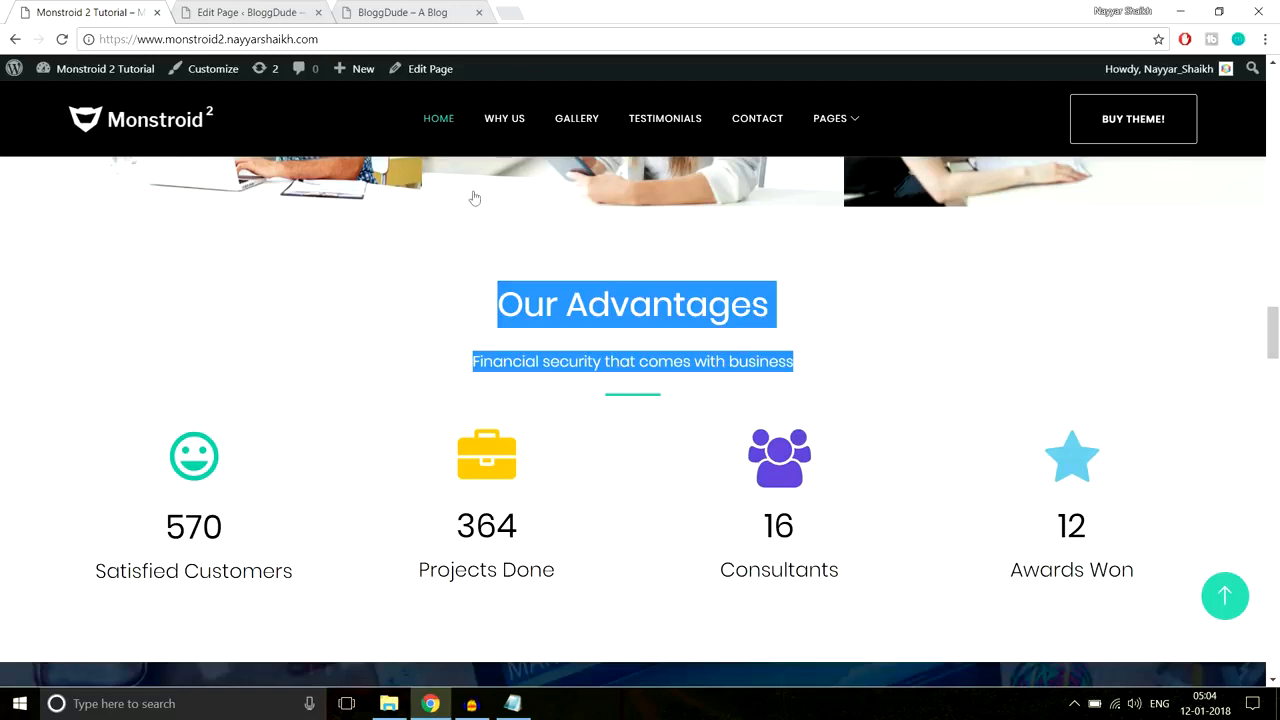
pyautogui.click(290, 16)
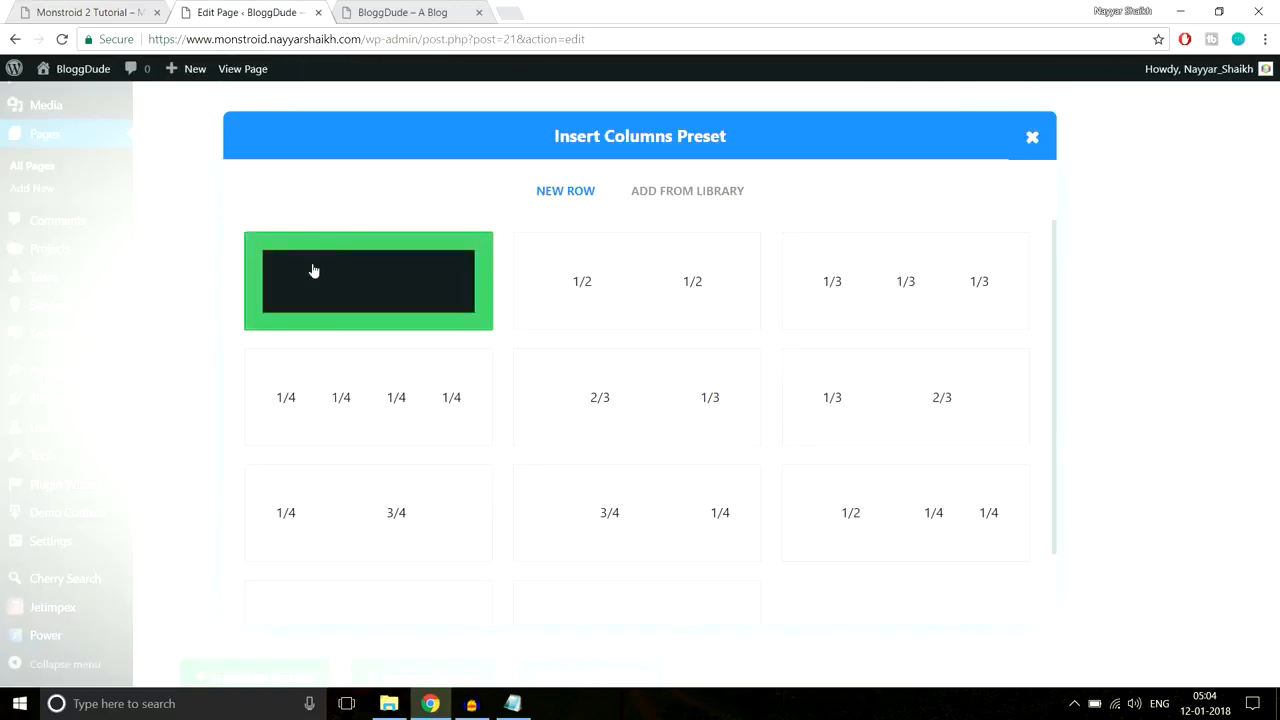
pyautogui.click(366, 297)
pyautogui.scroll(-1, 1028, 317)
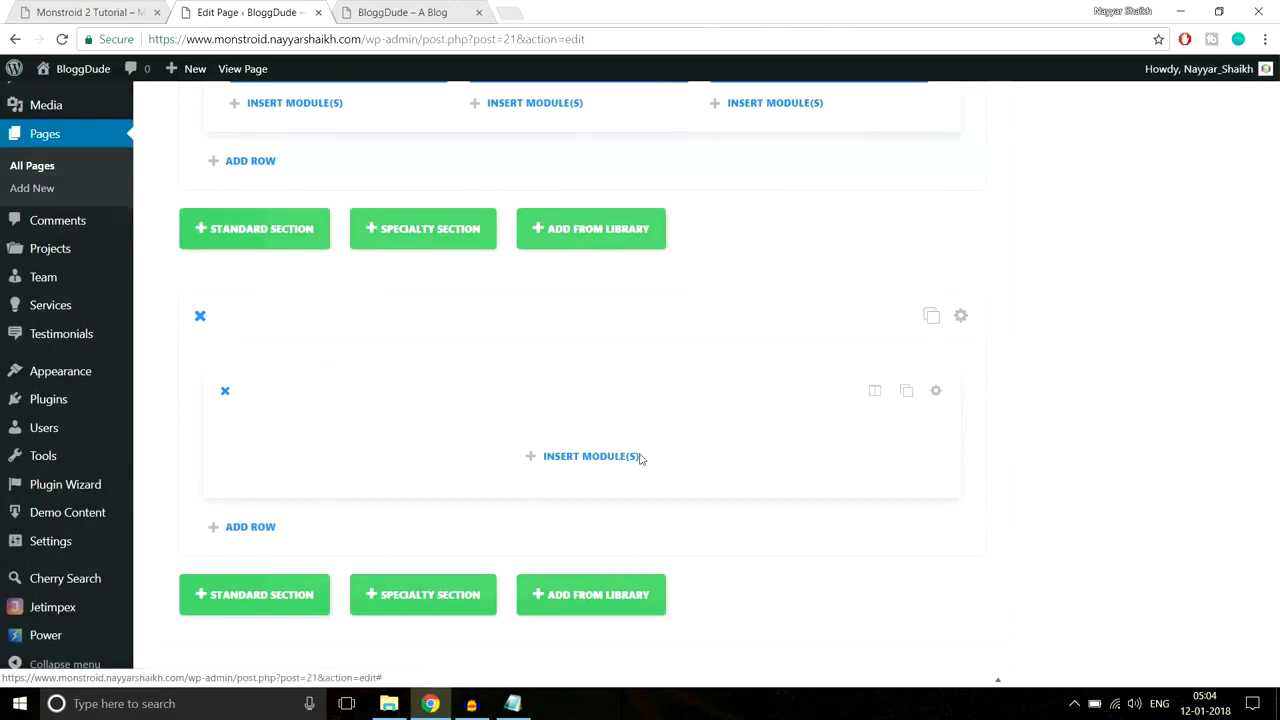
pyautogui.click(638, 459)
pyautogui.scroll(-5, 997, 440)
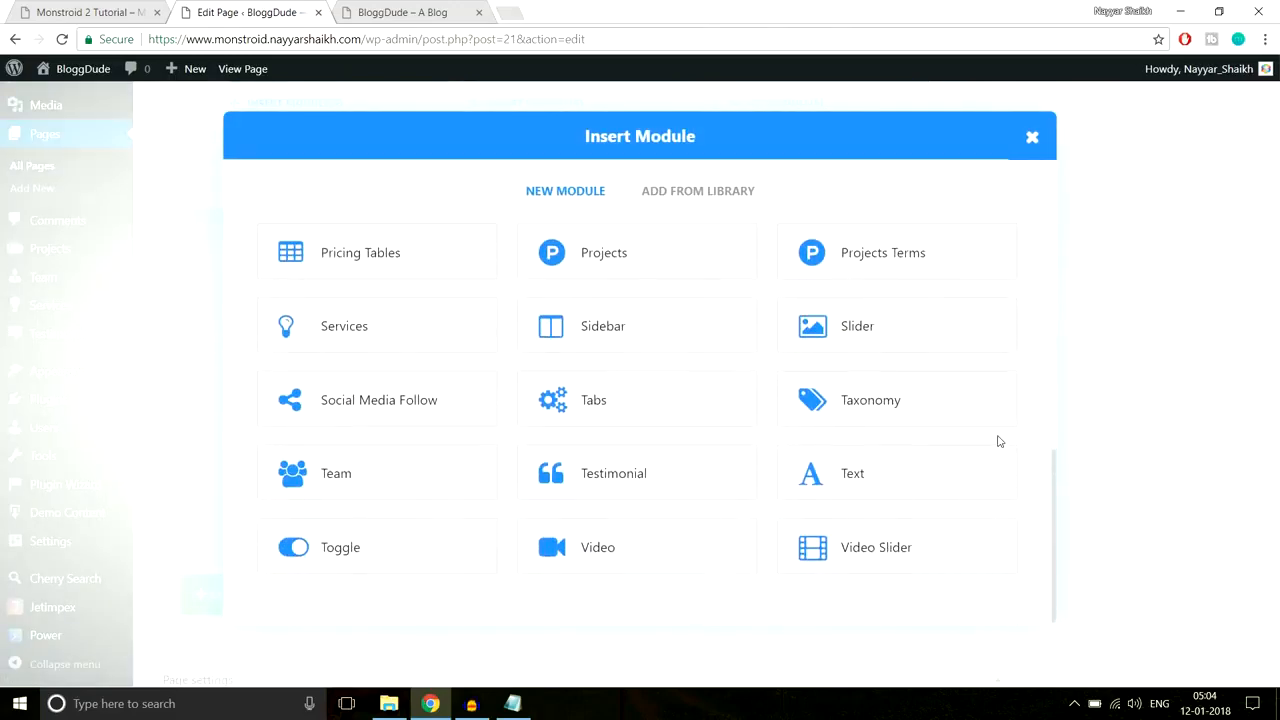
pyautogui.click(853, 480)
# Step: Centre the Text module and paste the Our Advantages heading and subtitle into it
pyautogui.click(374, 292)
pyautogui.click(326, 342)
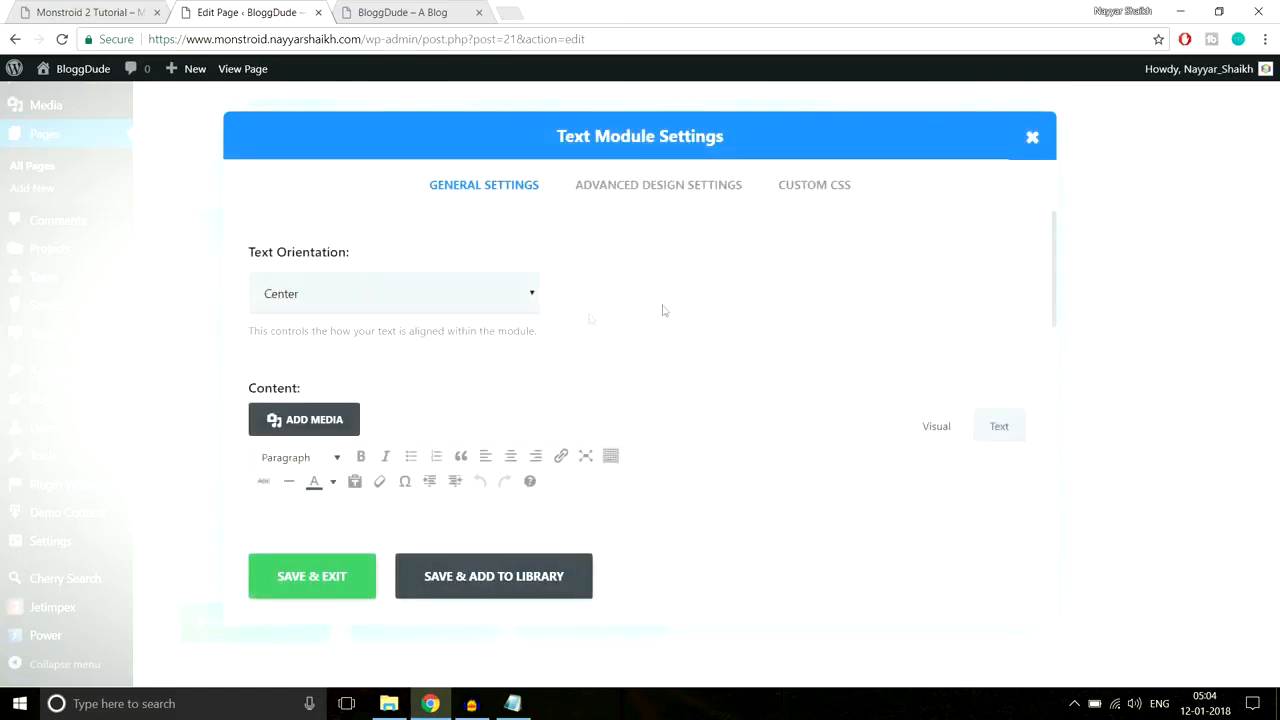
pyautogui.scroll(-2, 660, 320)
pyautogui.click(515, 403)
pyautogui.hotkey('ctrl', 'v')
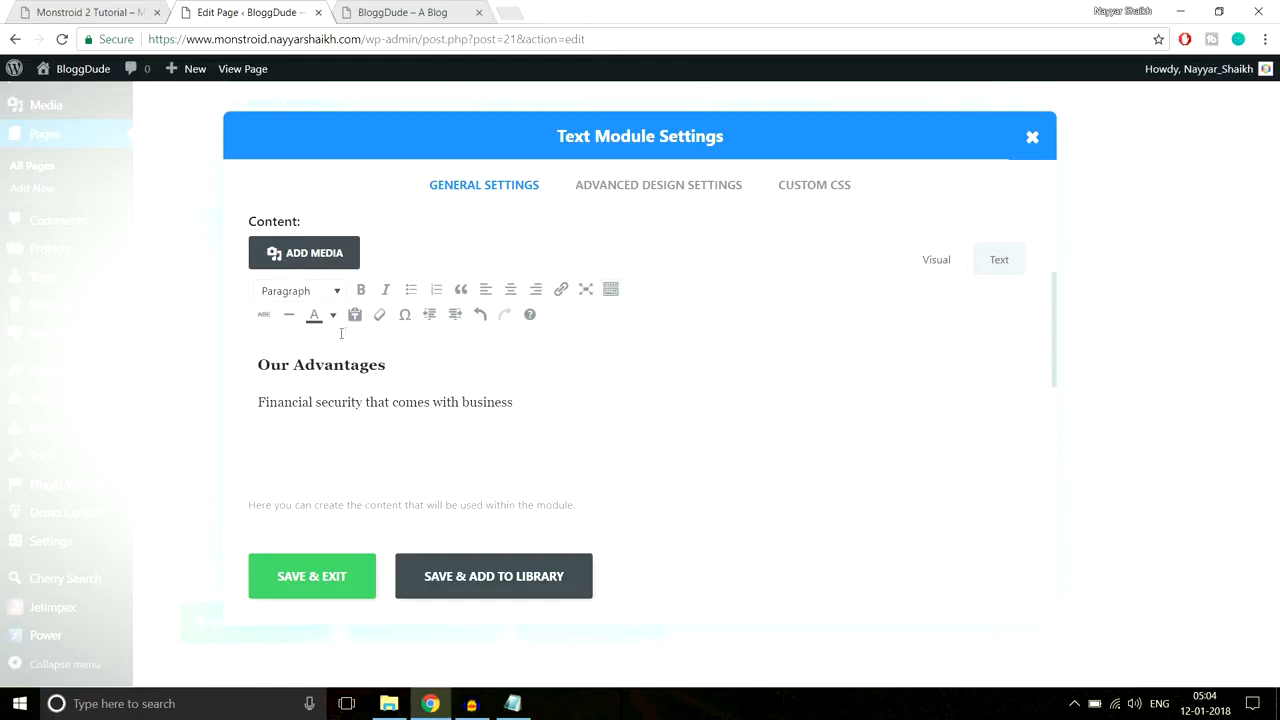
pyautogui.click(303, 365)
pyautogui.click(345, 404)
# Step: Compare the heading and subtitle formatting against the Monstroid demo
pyautogui.click(138, 10)
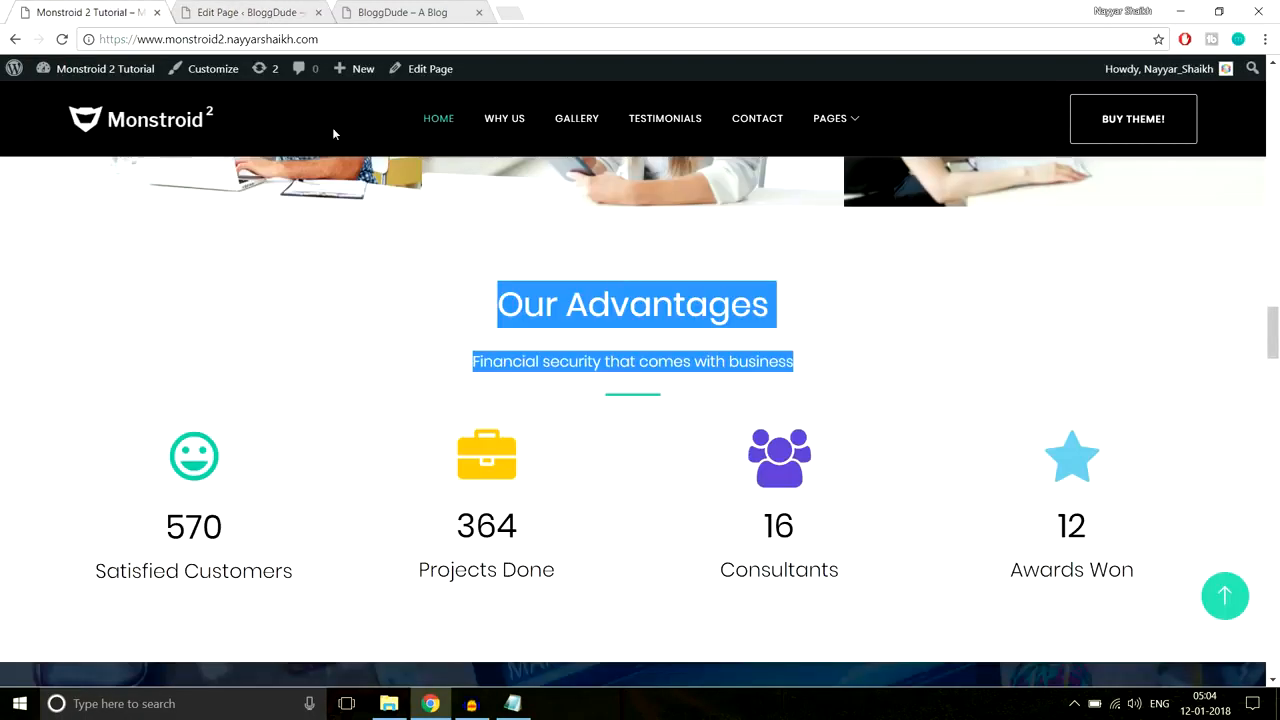
pyautogui.click(775, 303)
pyautogui.moveTo(775, 303); pyautogui.dragTo(409, 321)
pyautogui.click(549, 339)
pyautogui.moveTo(797, 361); pyautogui.dragTo(470, 362)
pyautogui.click(676, 401)
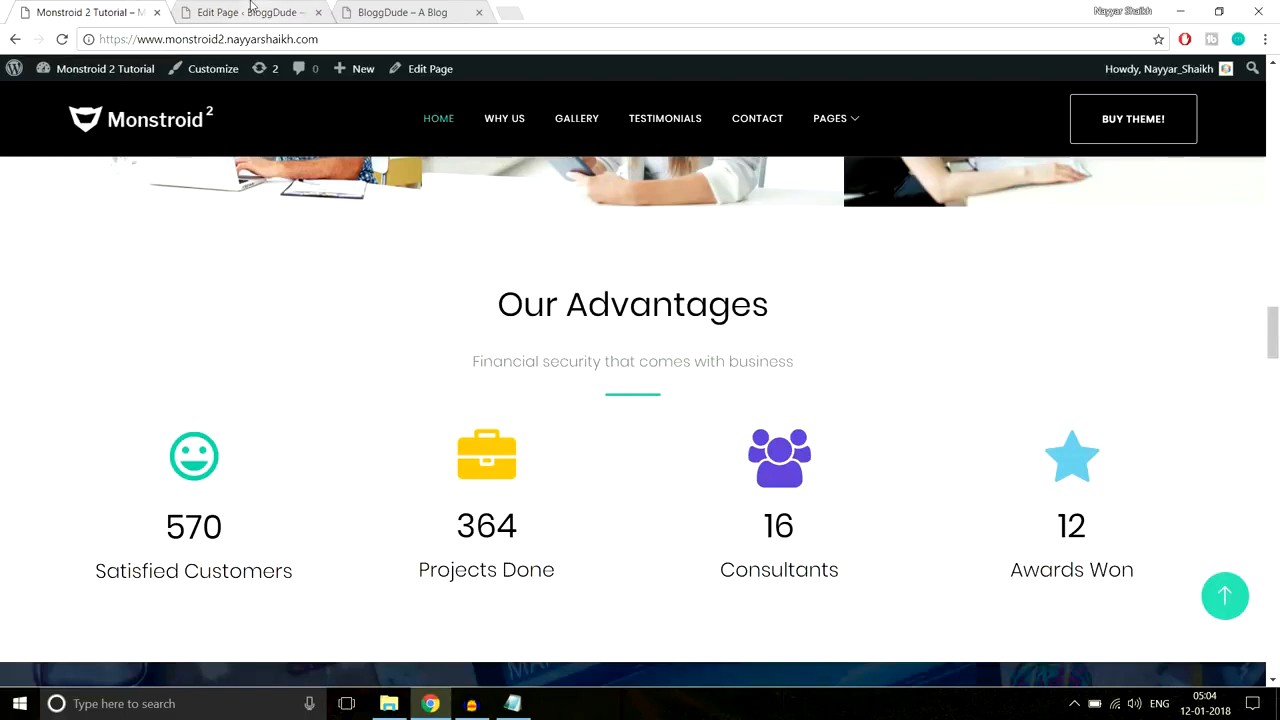
# Step: Copy the Line After Center CSS rules from the Notepad notes
pyautogui.click(512, 703)
pyautogui.moveTo(498, 437); pyautogui.dragTo(275, 349)
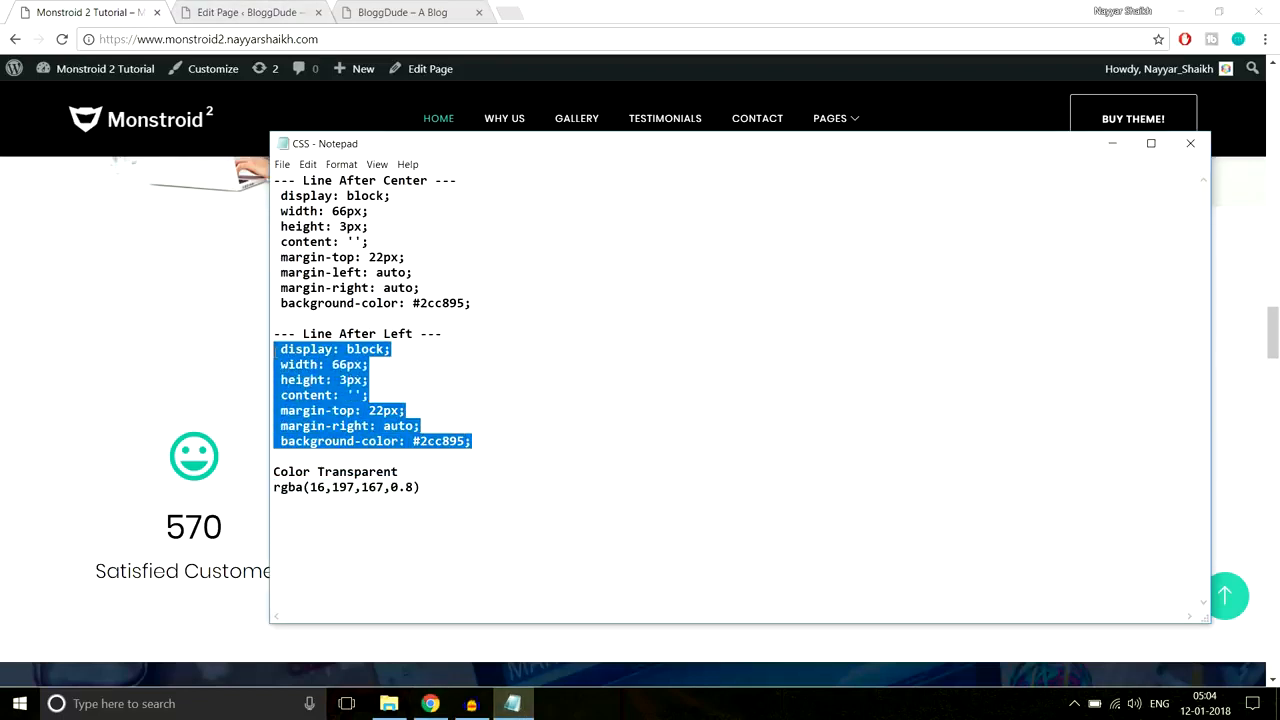
pyautogui.moveTo(508, 303); pyautogui.dragTo(257, 205)
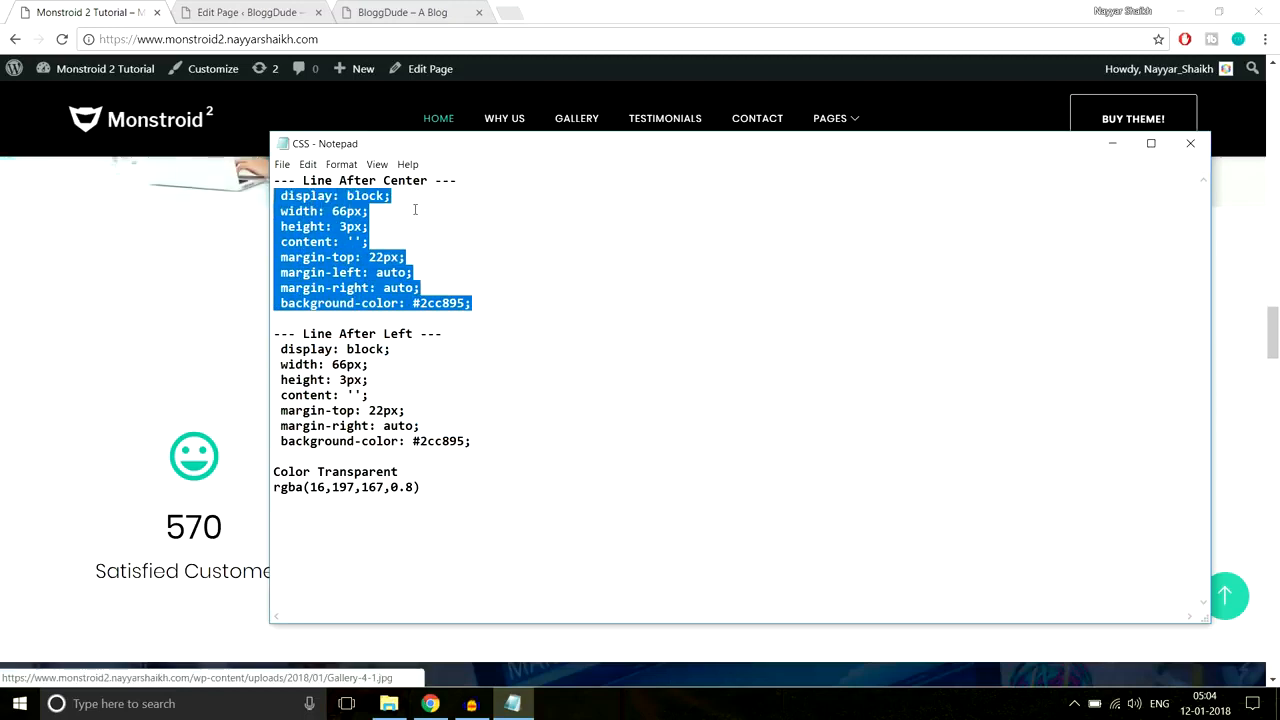
pyautogui.click(238, 292)
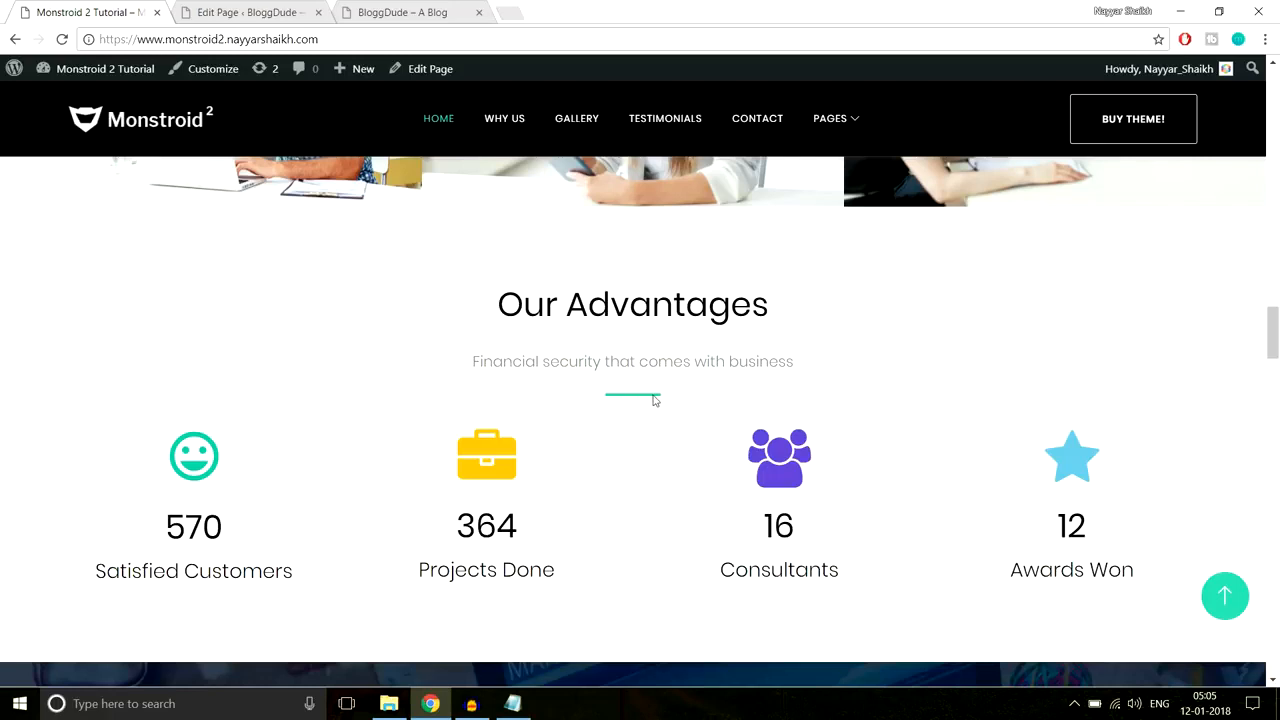
pyautogui.click(245, 12)
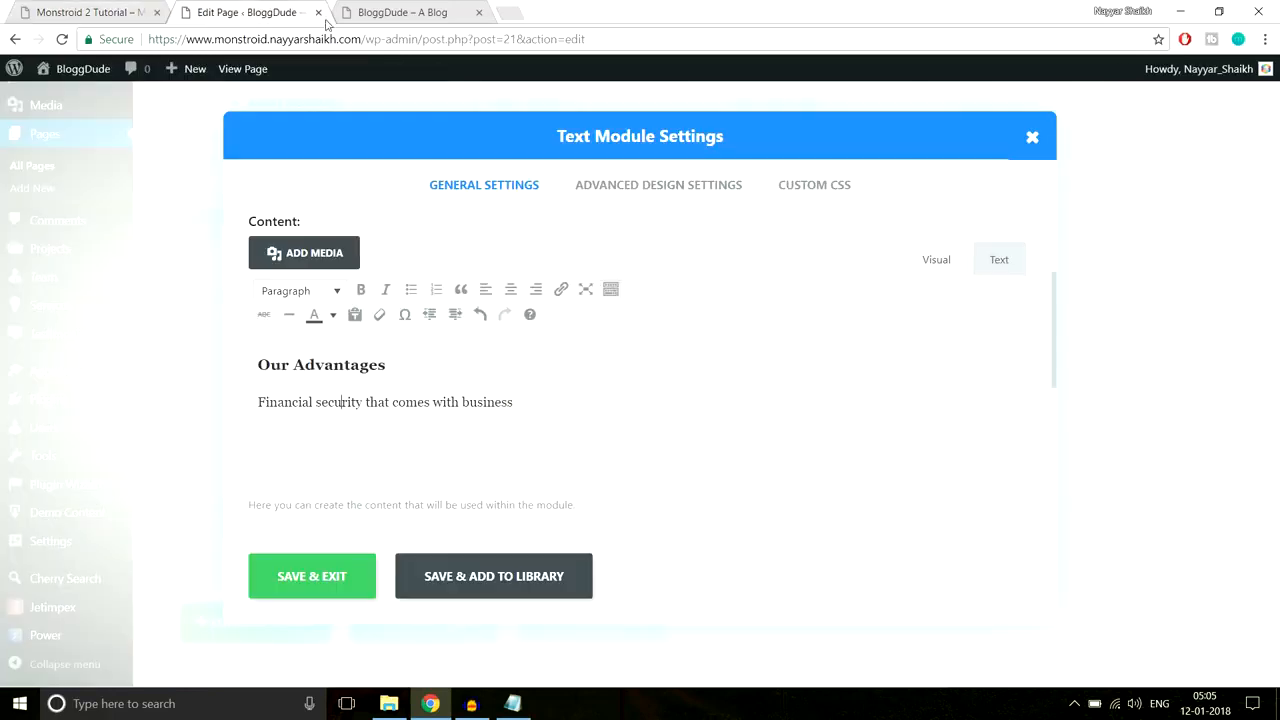
# Step: Paste the centred line CSS into the Text module's Custom CSS After field and save
pyautogui.click(816, 188)
pyautogui.scroll(-5, 923, 400)
pyautogui.scroll(-2, 620, 429)
pyautogui.click(603, 429)
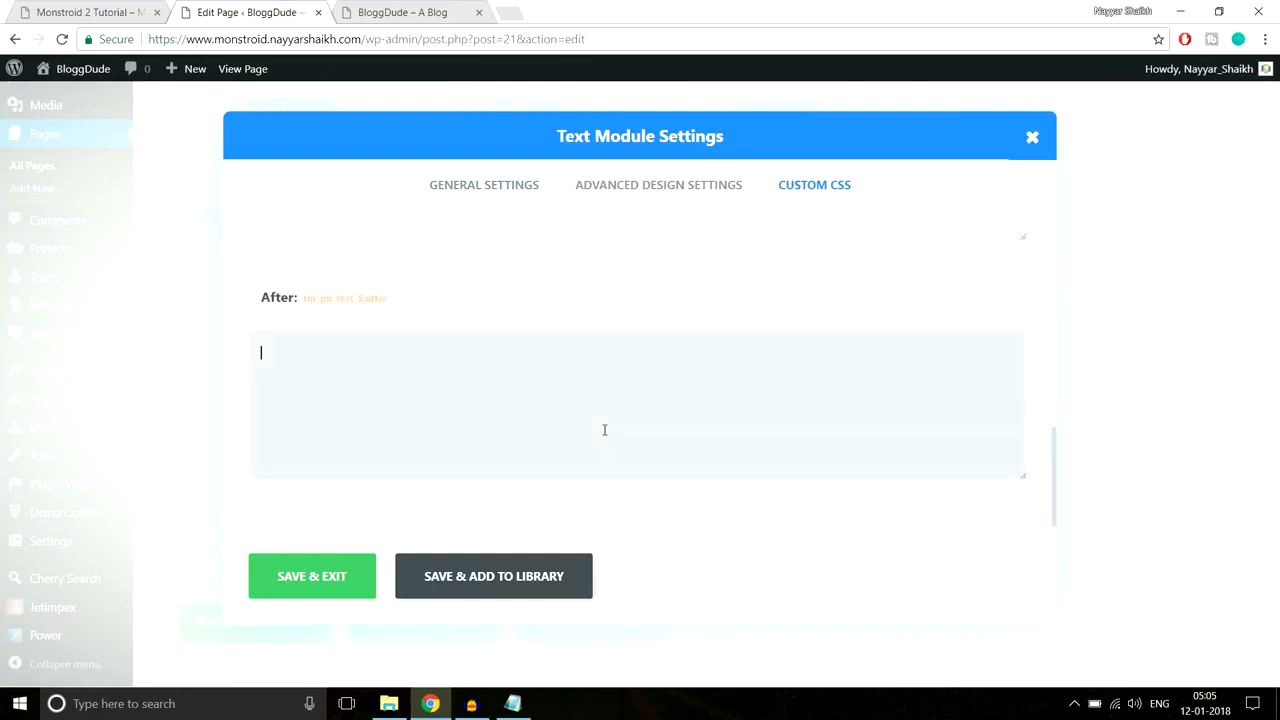
pyautogui.write("width: 80px; height: 3px; content: ''; margin-top: 22px; margin-left: auto; margin-right: auto; background-color: #2cc895;")
pyautogui.click(314, 579)
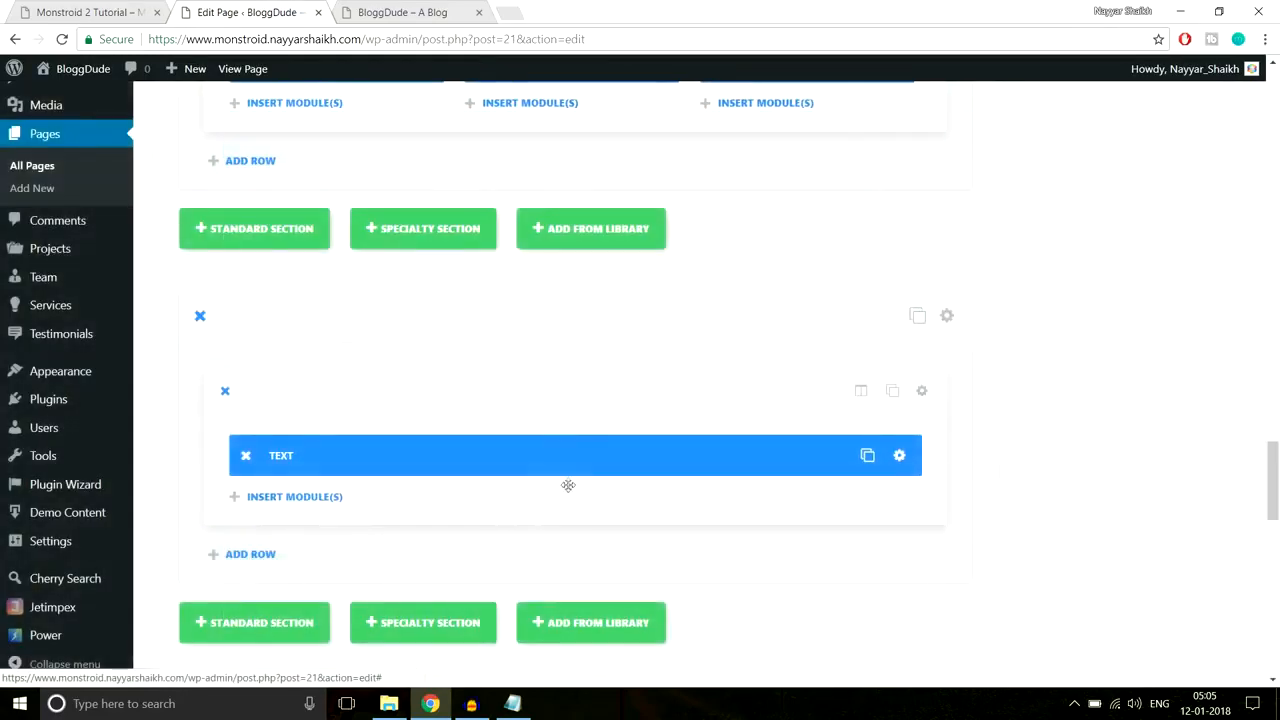
pyautogui.click(90, 12)
# Step: Add a Divider module below the Text module with Custom Margin Top 40
pyautogui.scroll(-1, 893, 373)
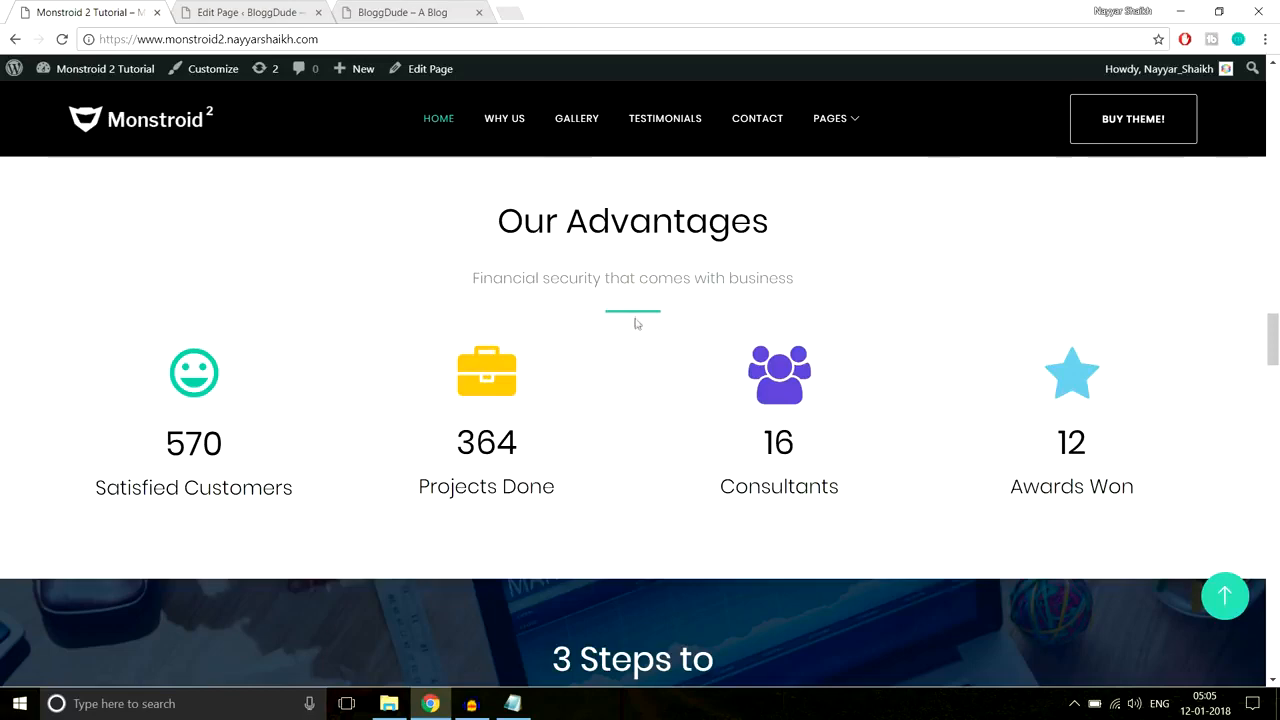
pyautogui.click(258, 12)
pyautogui.scroll(-2, 810, 393)
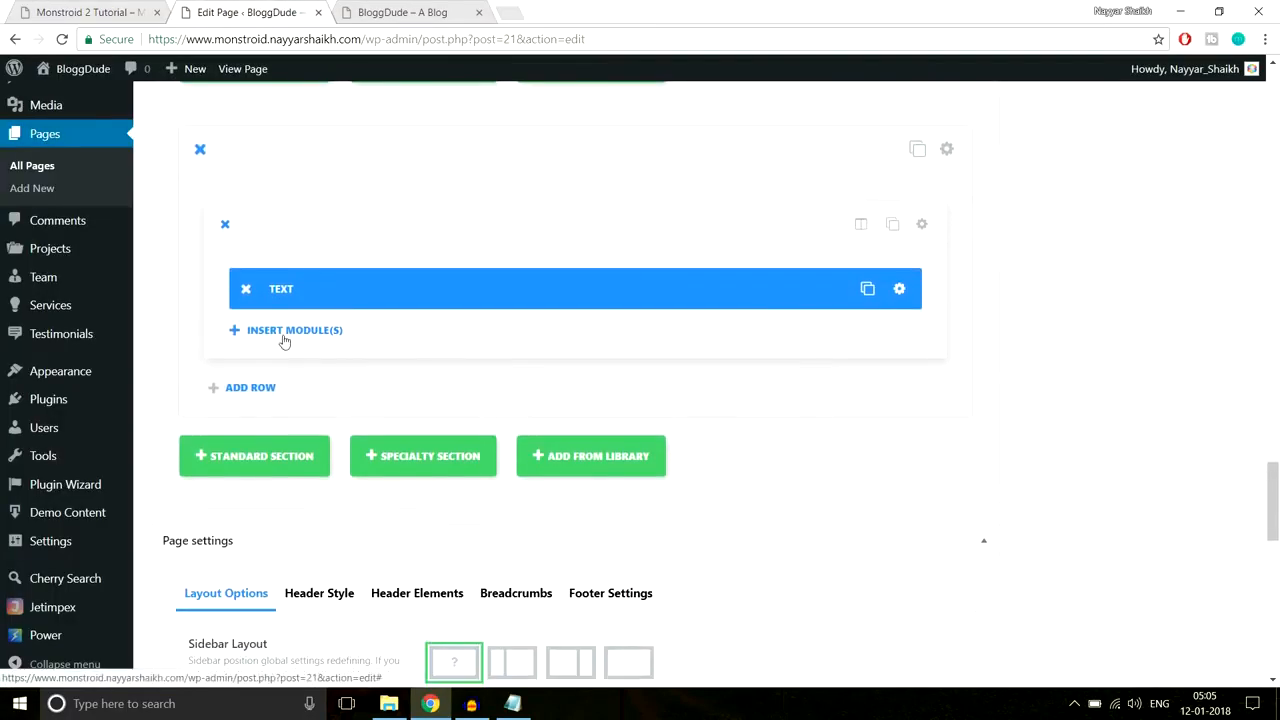
pyautogui.click(285, 330)
pyautogui.click(614, 580)
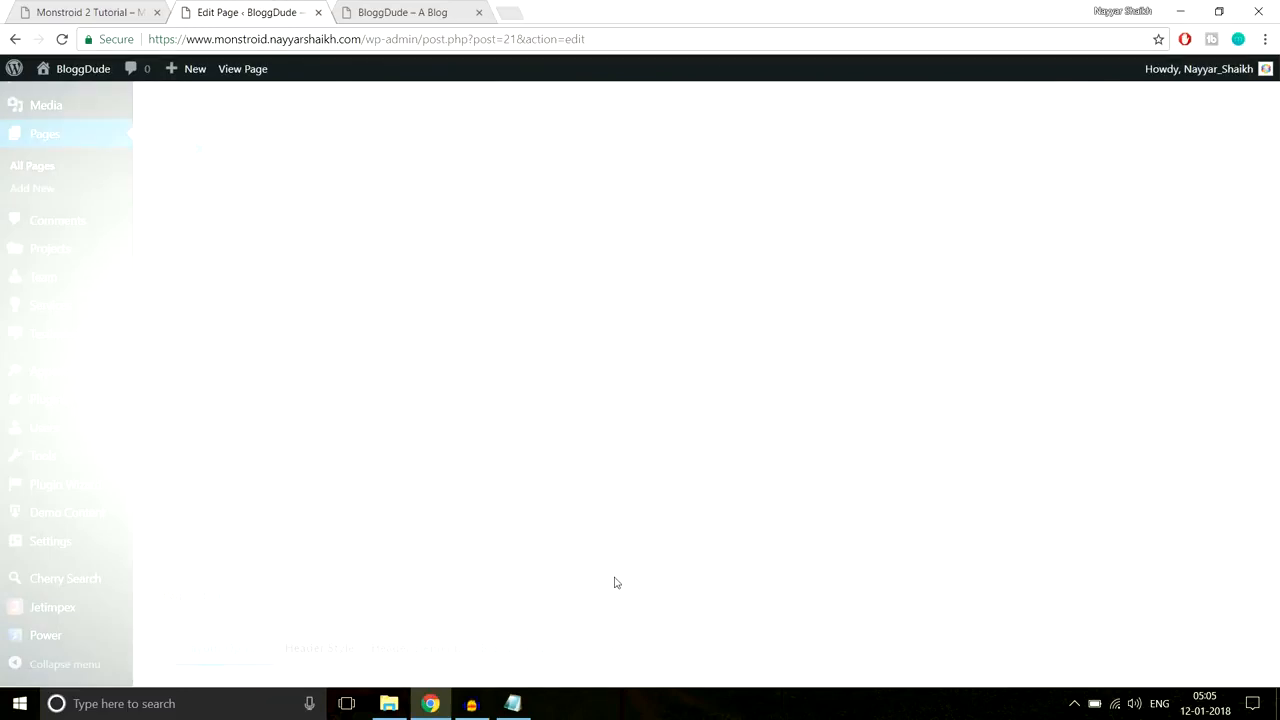
pyautogui.click(650, 190)
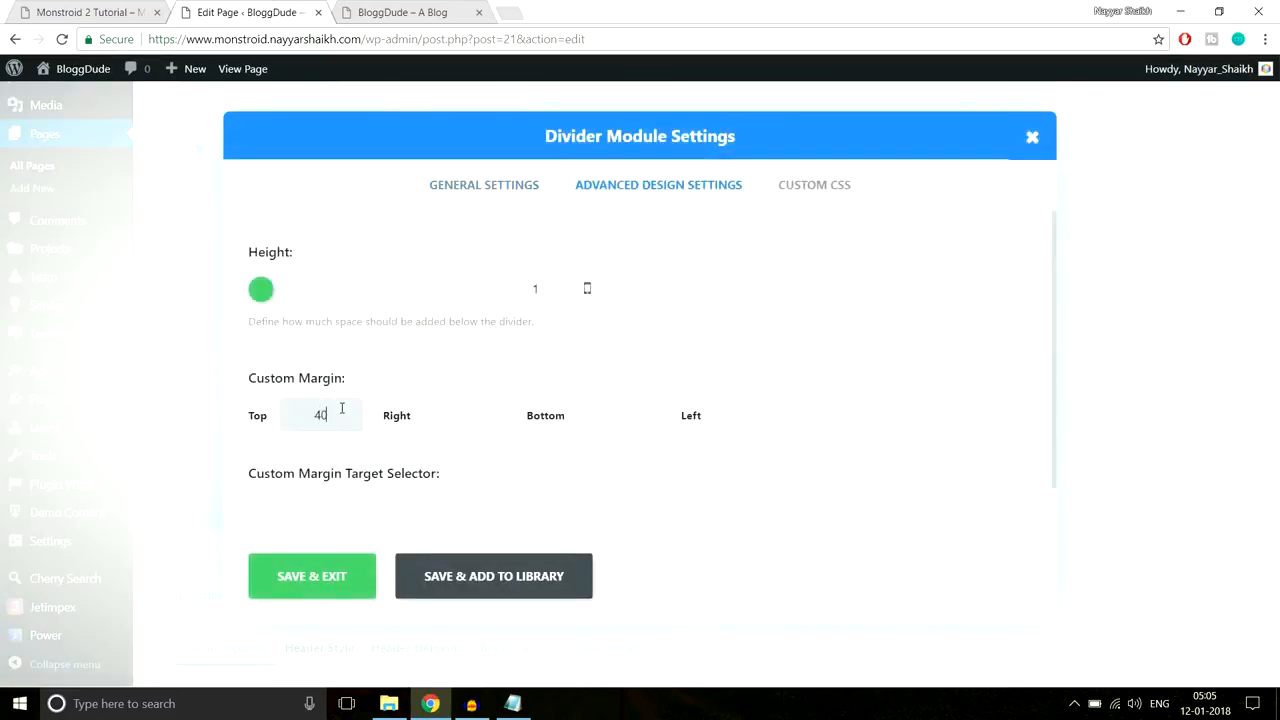
pyautogui.click(332, 579)
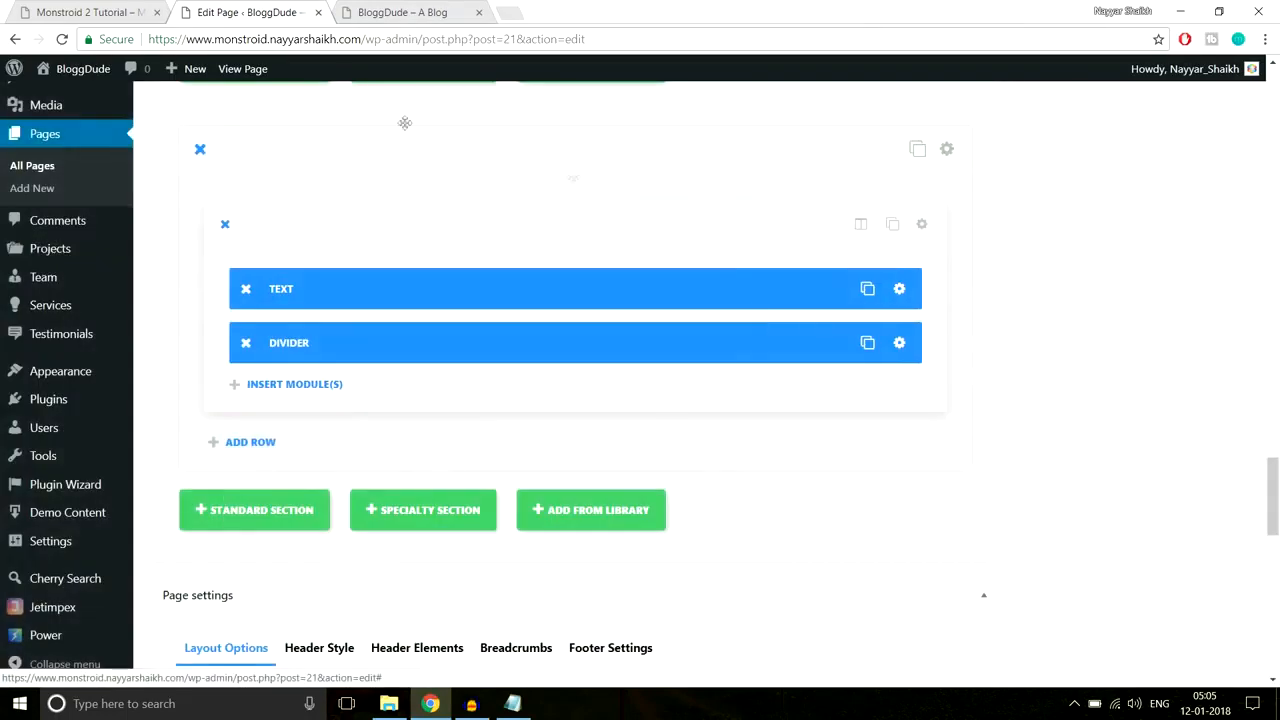
# Step: Examine the demo's counters, including the 364 number, before returning to the editor
pyautogui.click(100, 12)
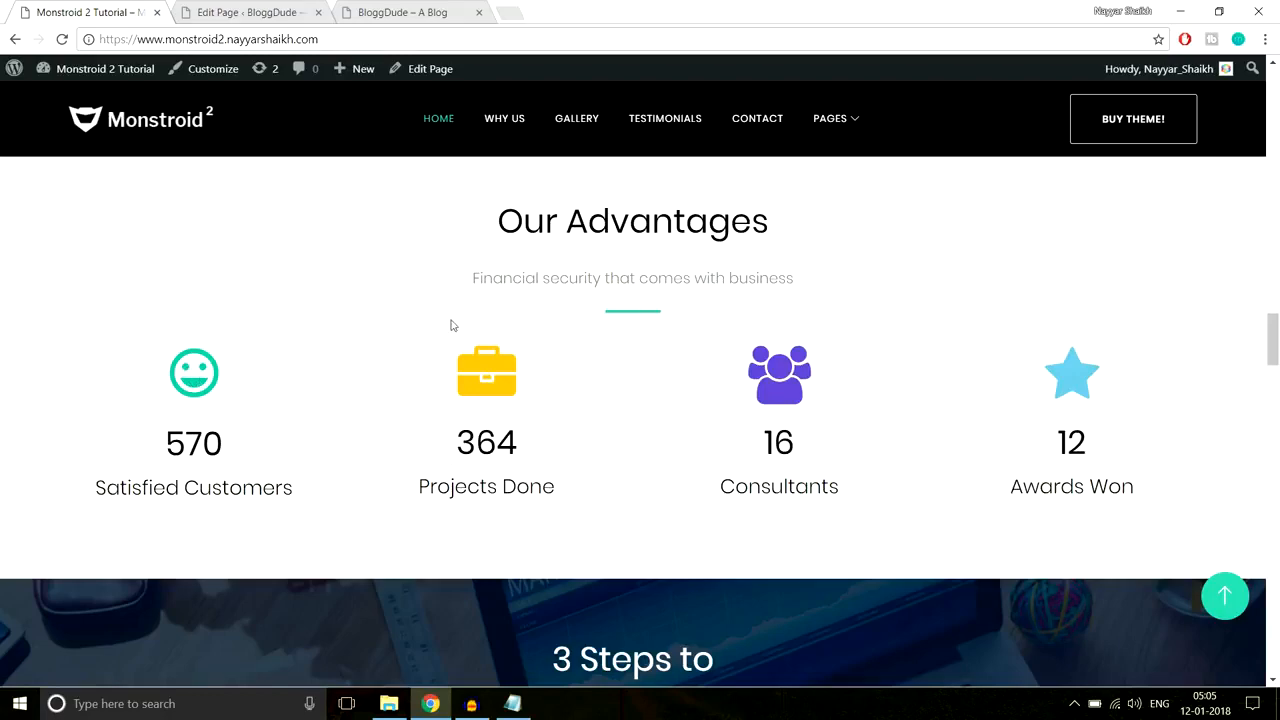
pyautogui.scroll(-2, 598, 368)
pyautogui.scroll(1, 606, 391)
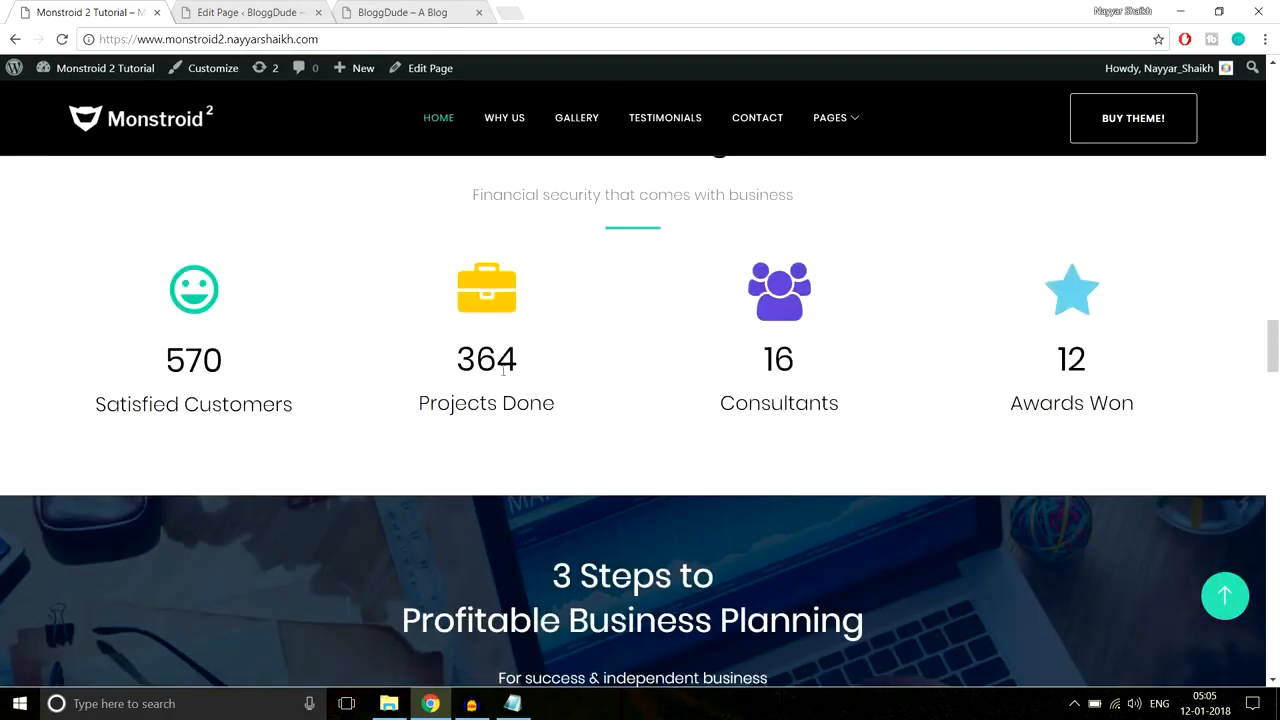
pyautogui.moveTo(456, 364); pyautogui.dragTo(568, 359)
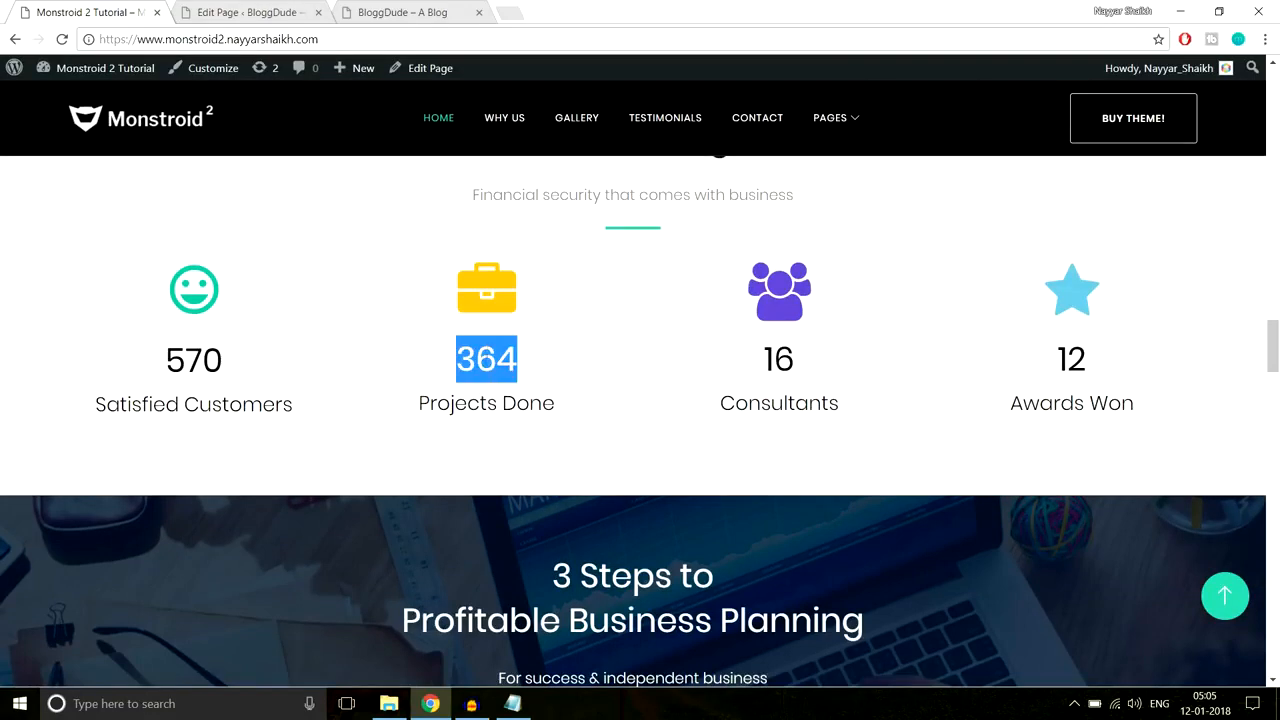
pyautogui.click(528, 366)
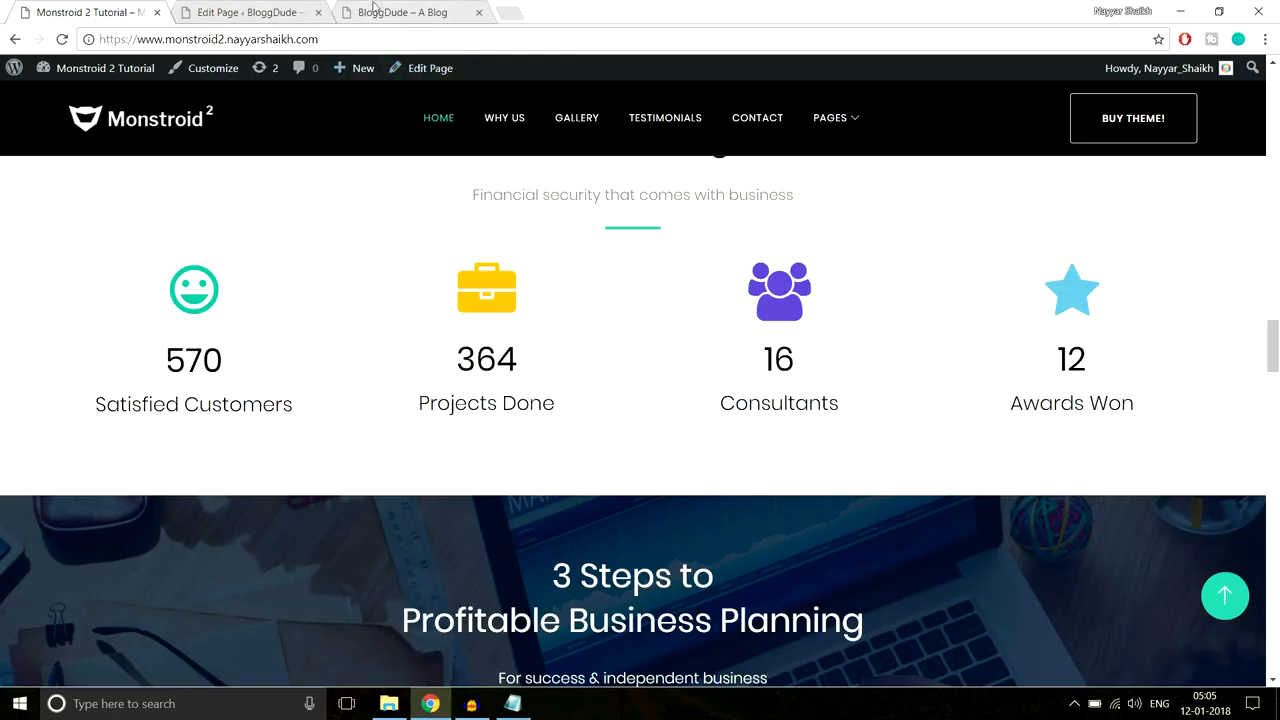
pyautogui.click(250, 12)
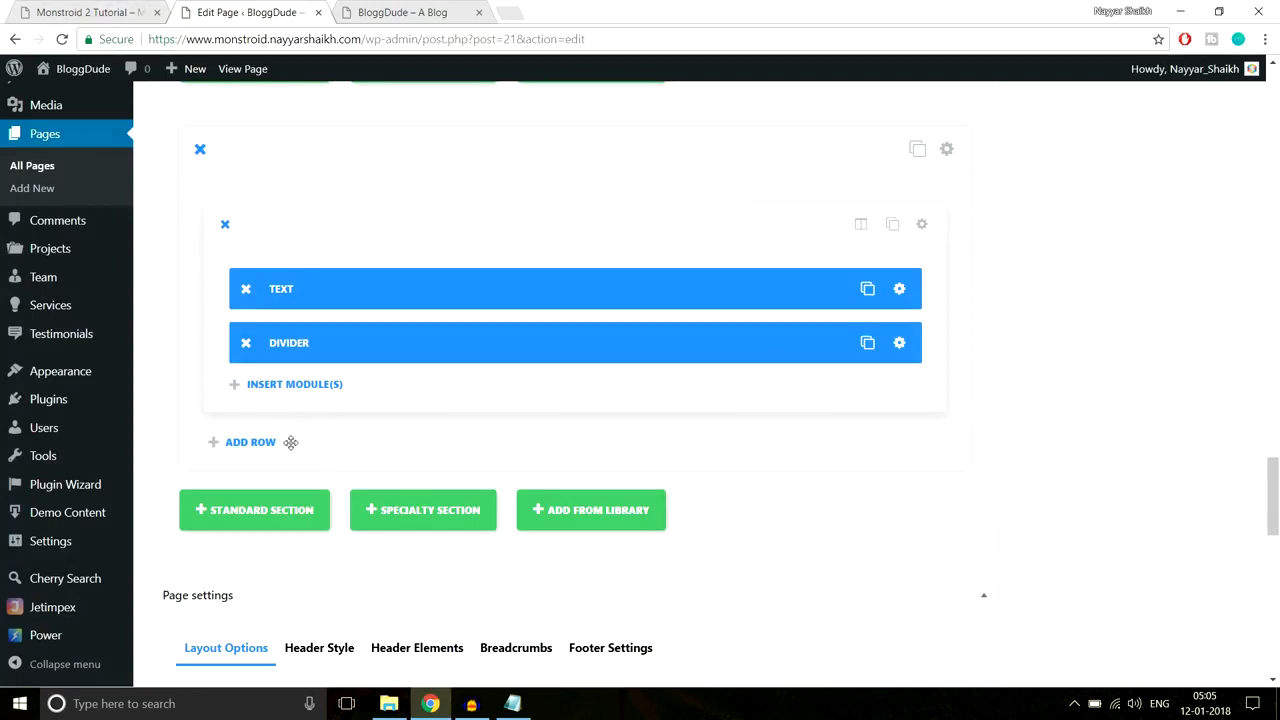
# Step: Add a four-column row and insert a Number Counter module into its first column
pyautogui.click(251, 443)
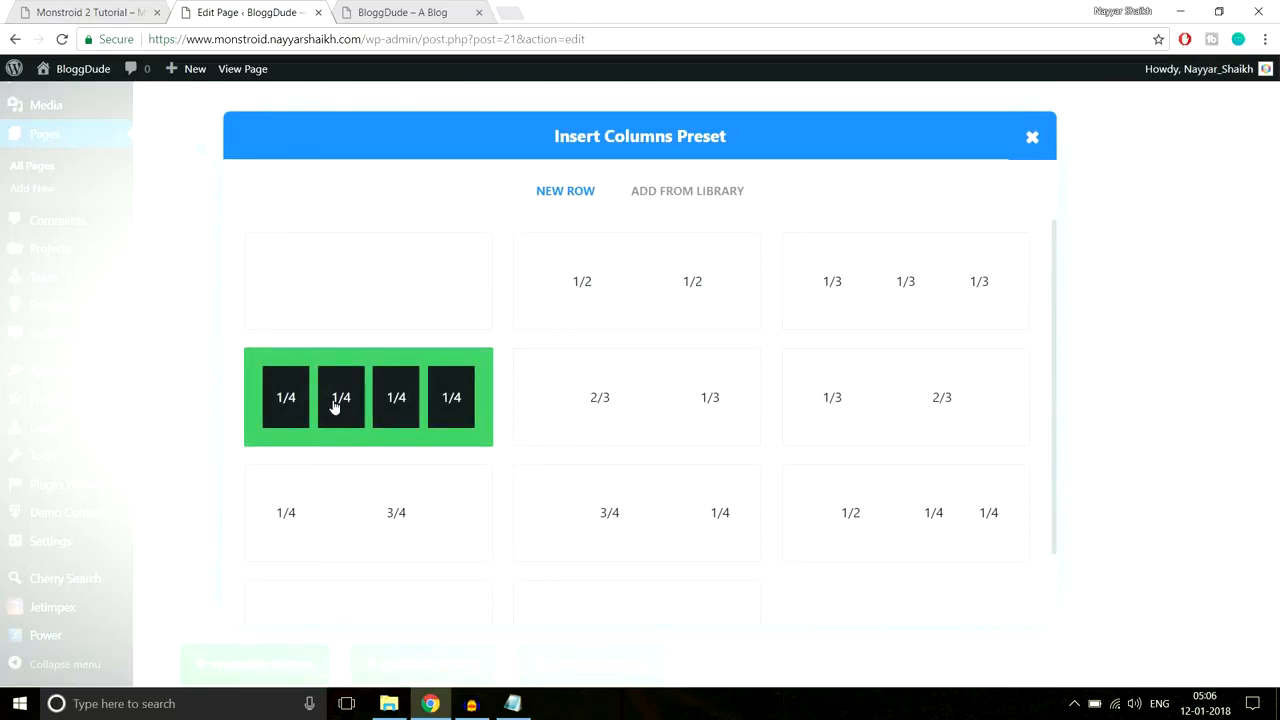
pyautogui.click(394, 417)
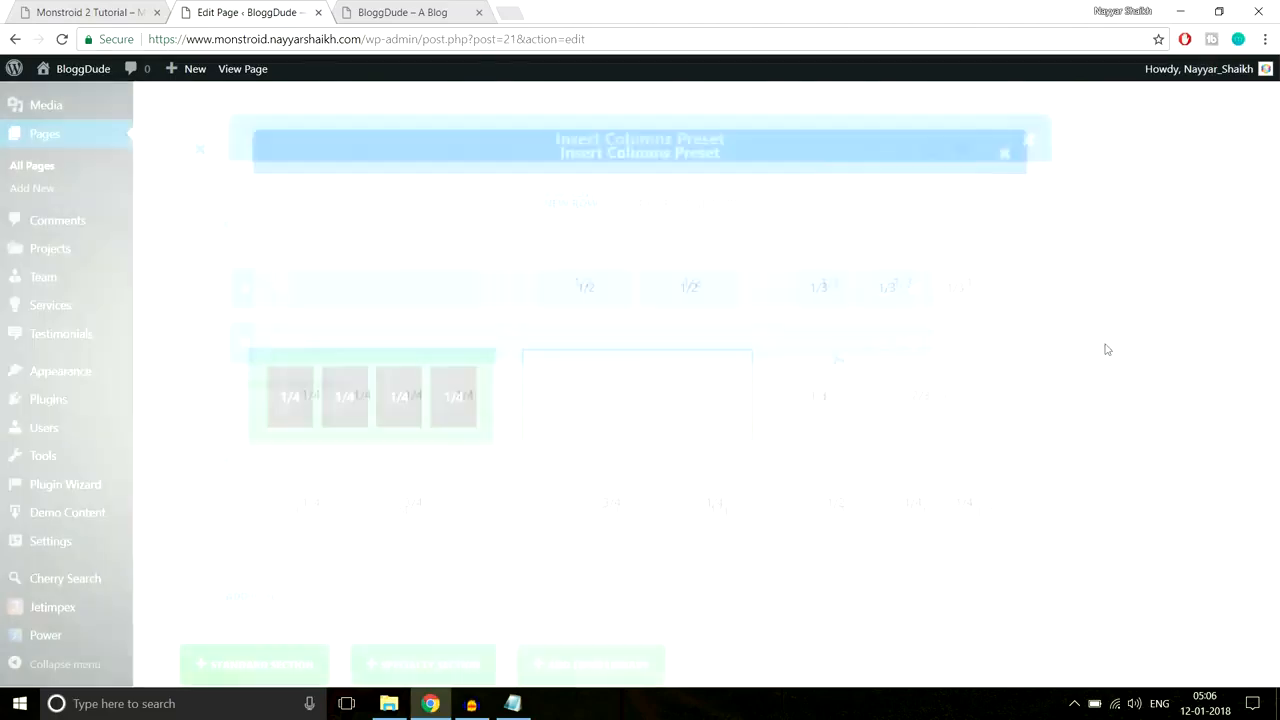
pyautogui.scroll(-3, 1111, 374)
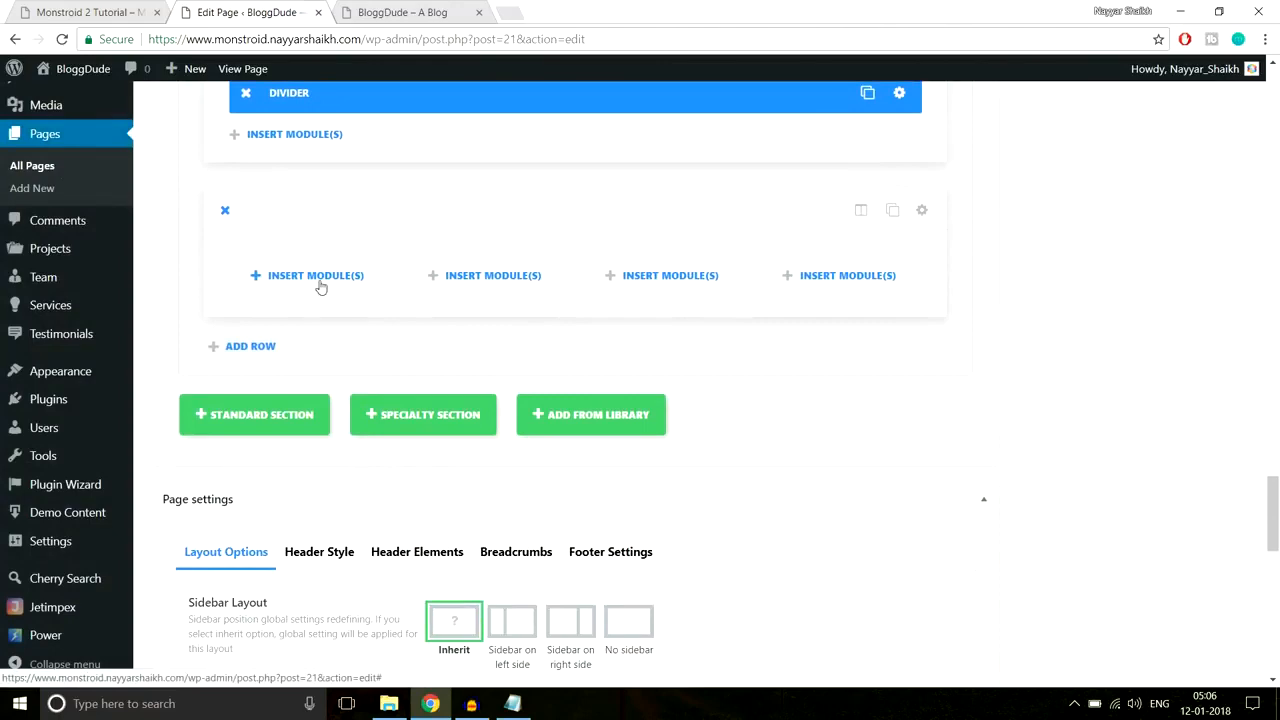
pyautogui.click(318, 282)
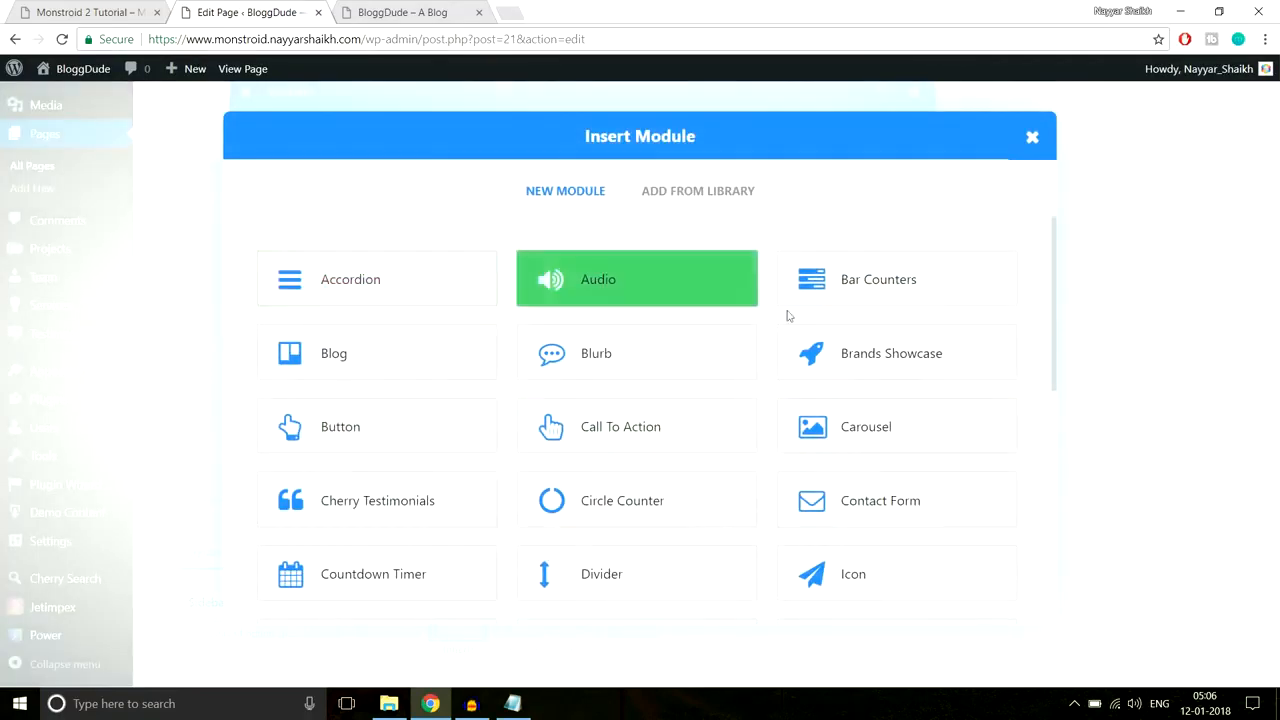
pyautogui.scroll(-3, 962, 404)
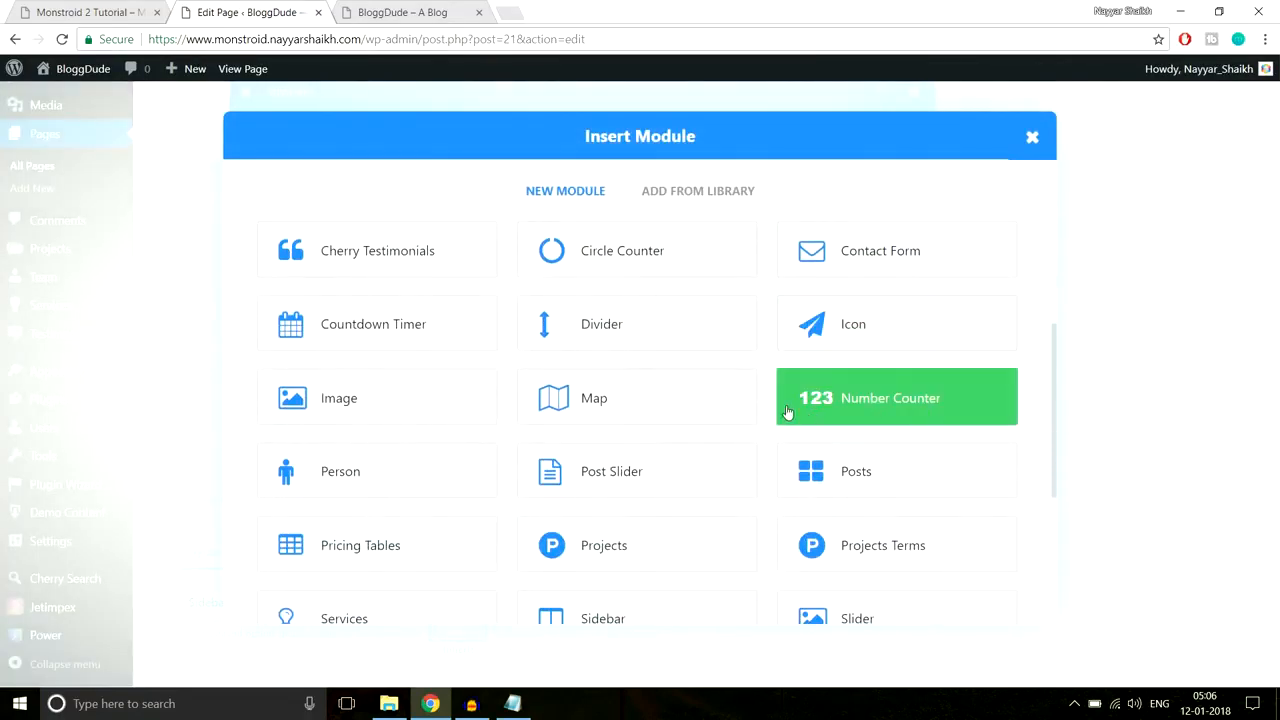
pyautogui.click(866, 410)
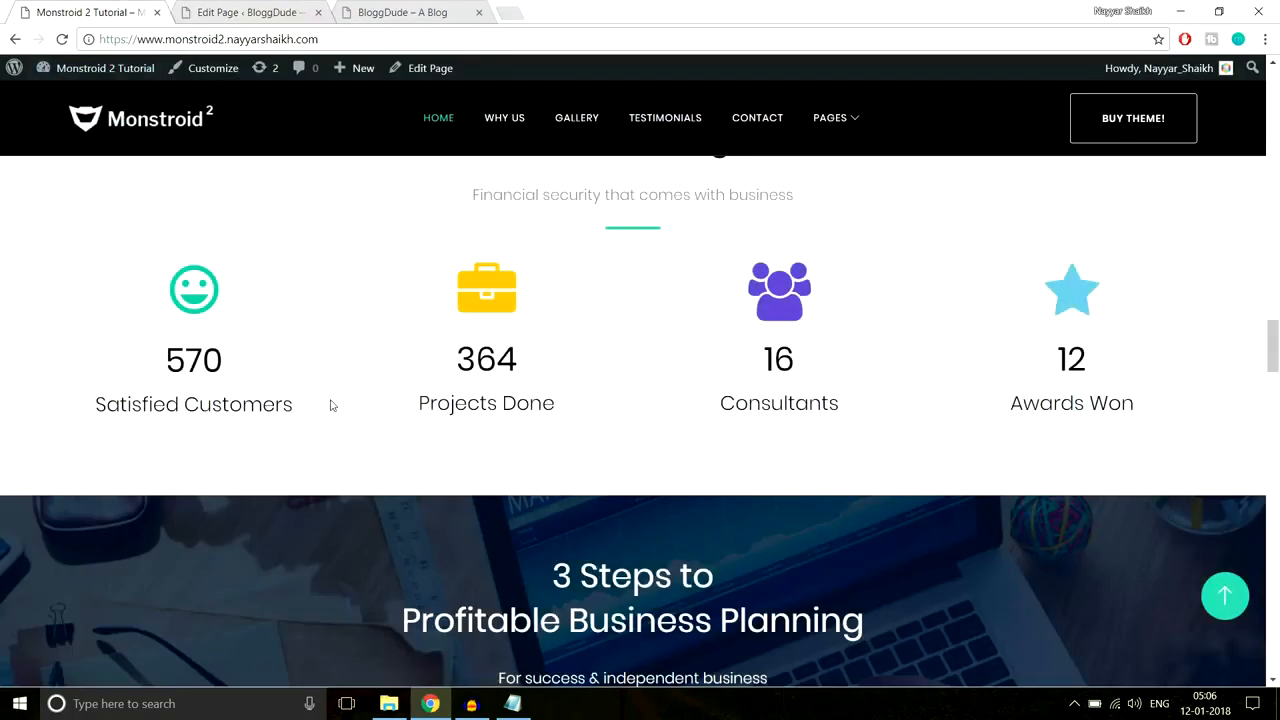
# Step: Title the counter 'Satisfied Customers', copied from the demo
pyautogui.moveTo(295, 405); pyautogui.dragTo(90, 405)
pyautogui.hotkey('ctrl', 'c')
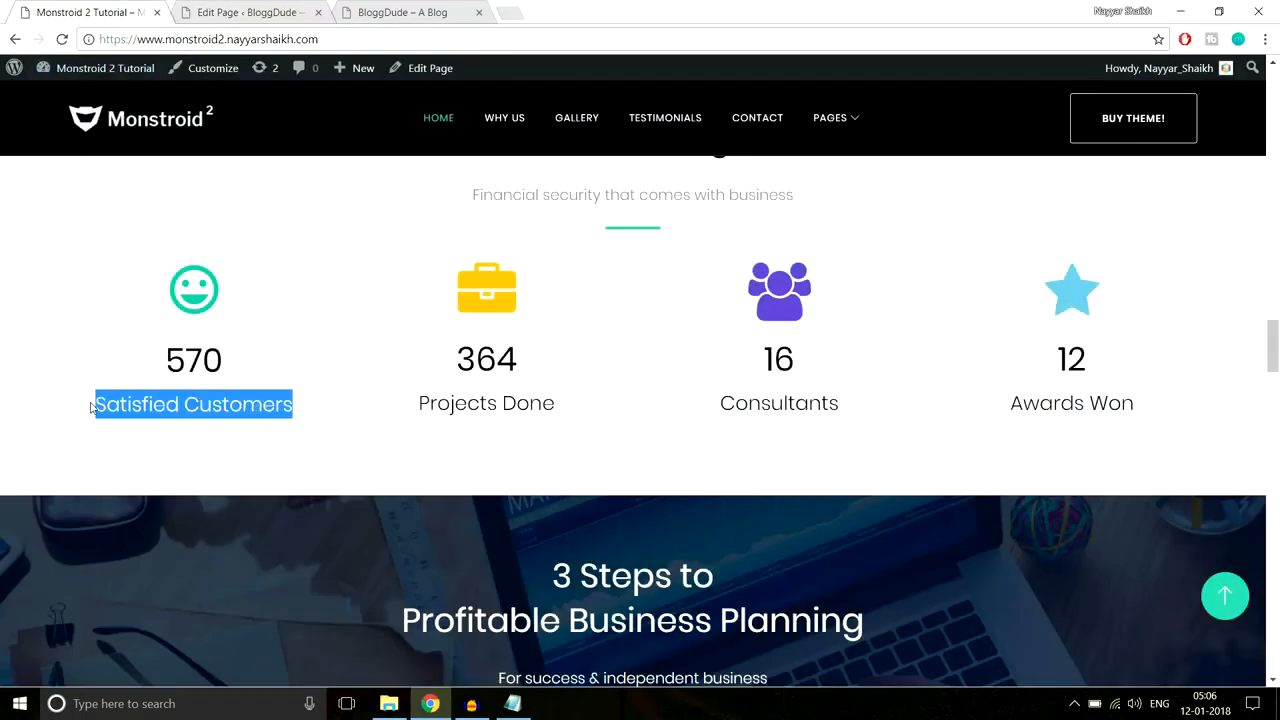
pyautogui.click(270, 8)
pyautogui.hotkey('ctrl', 'v')
pyautogui.scroll(-1, 806, 342)
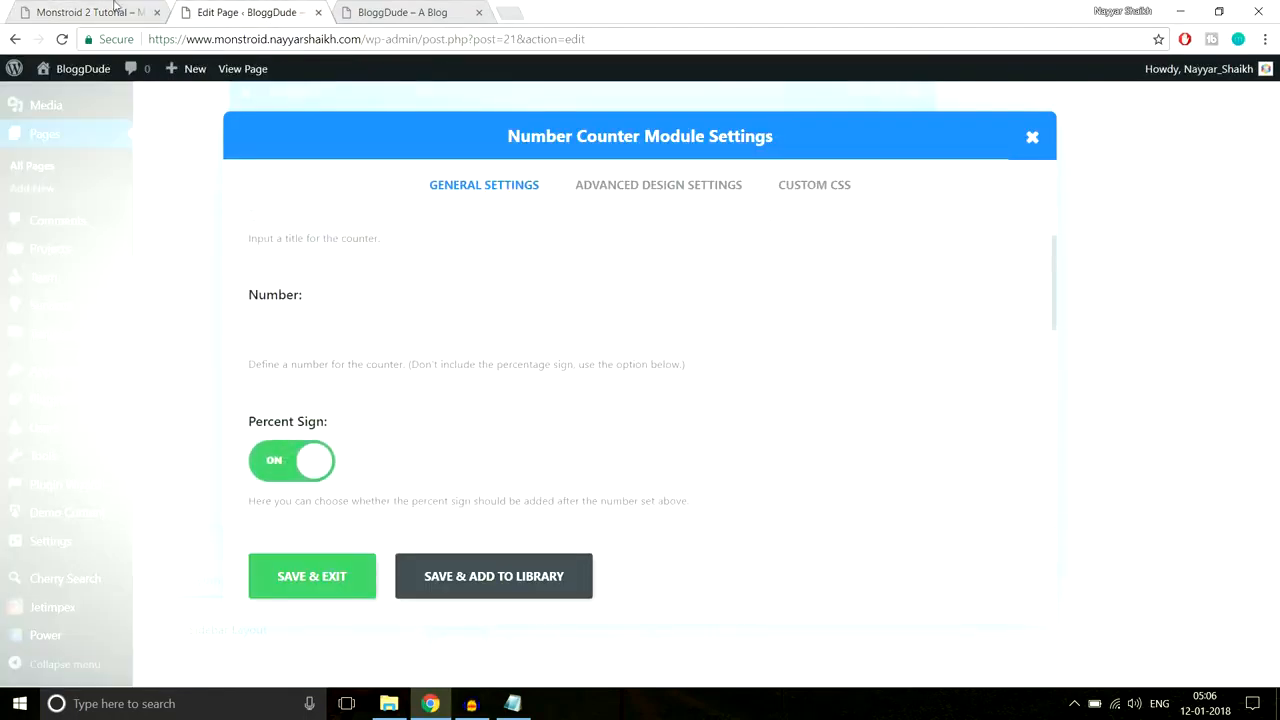
pyautogui.click(115, 8)
pyautogui.click(234, 7)
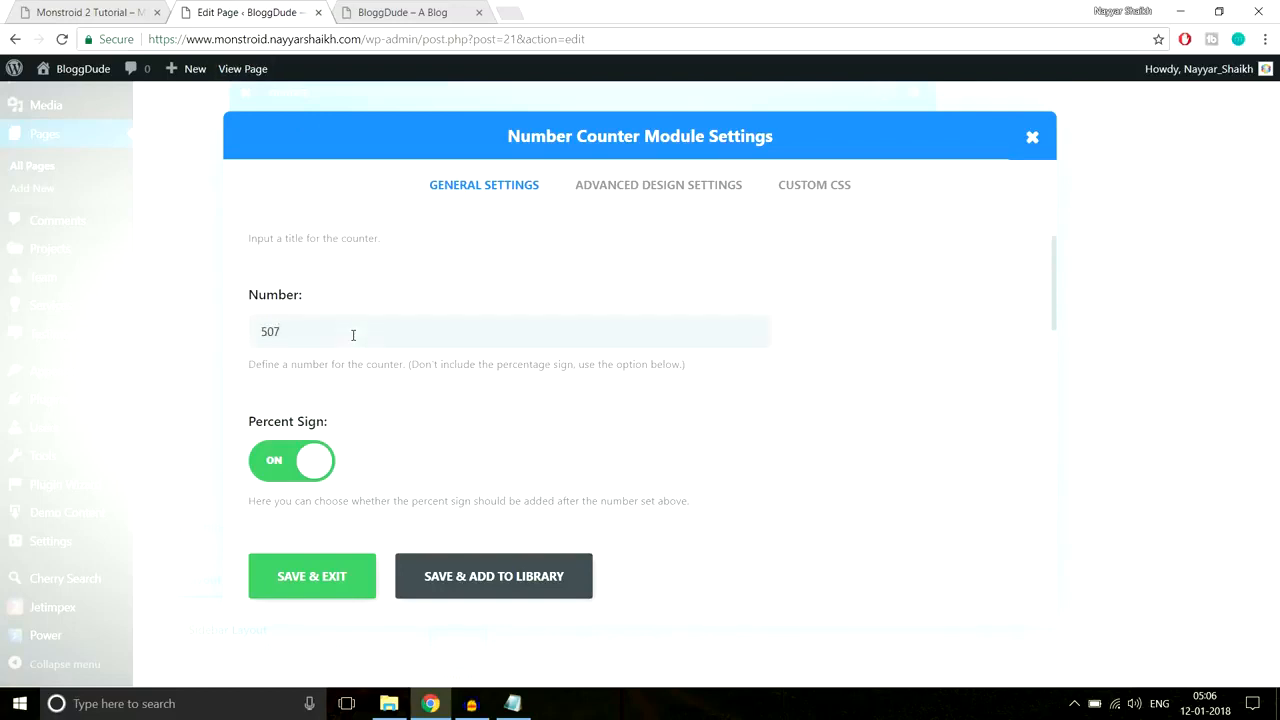
# Step: Turn off the percent sign and compare with the demo's 570 Satisfied Customers counter
pyautogui.scroll(-2, 495, 335)
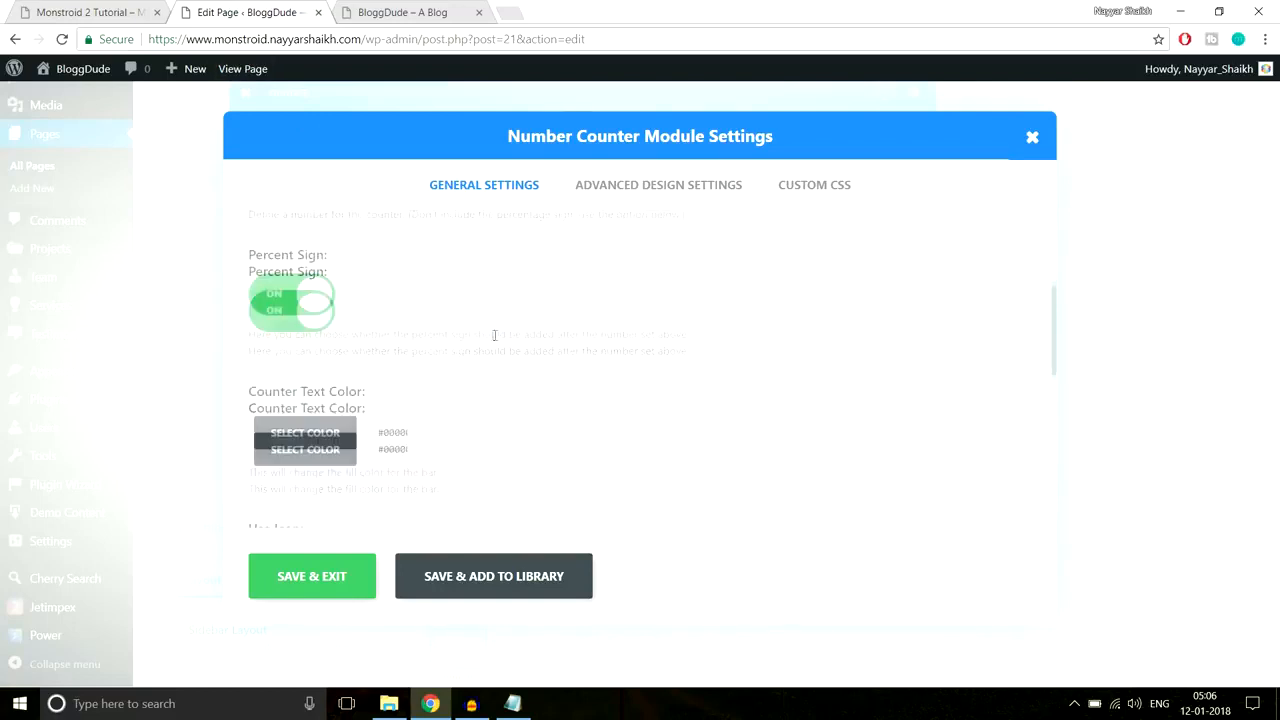
pyautogui.click(300, 306)
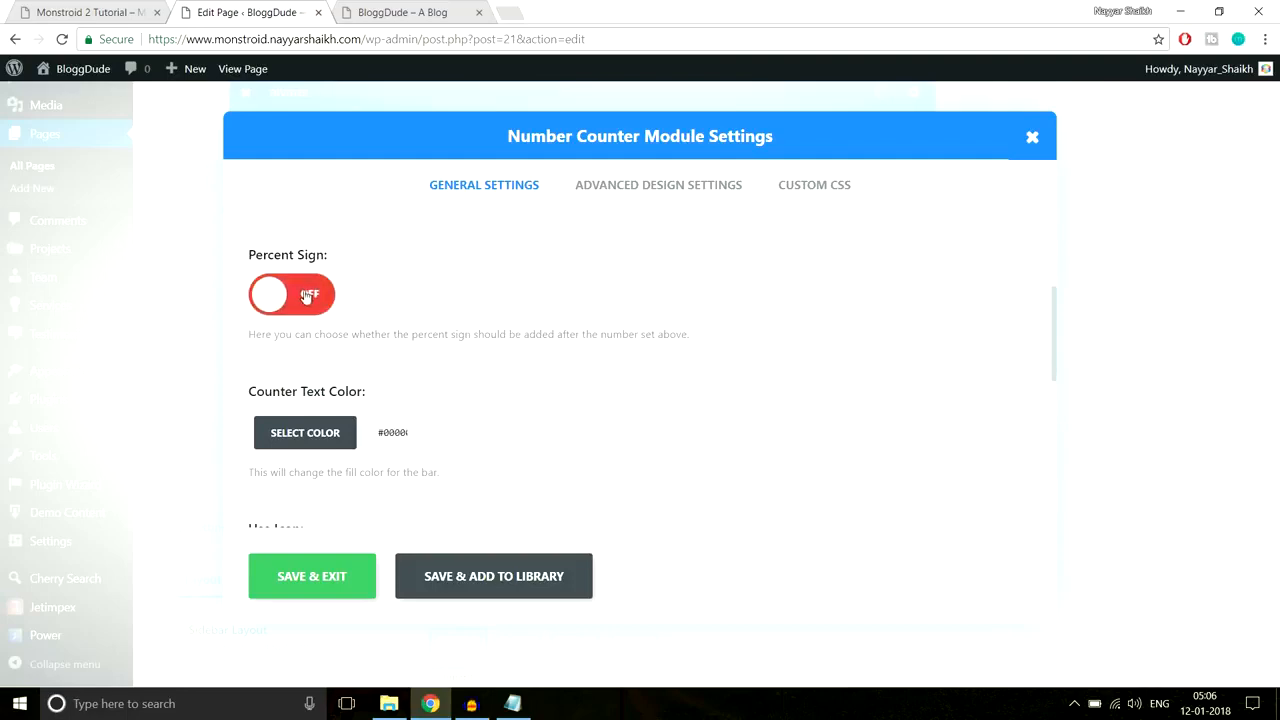
pyautogui.scroll(-1, 643, 342)
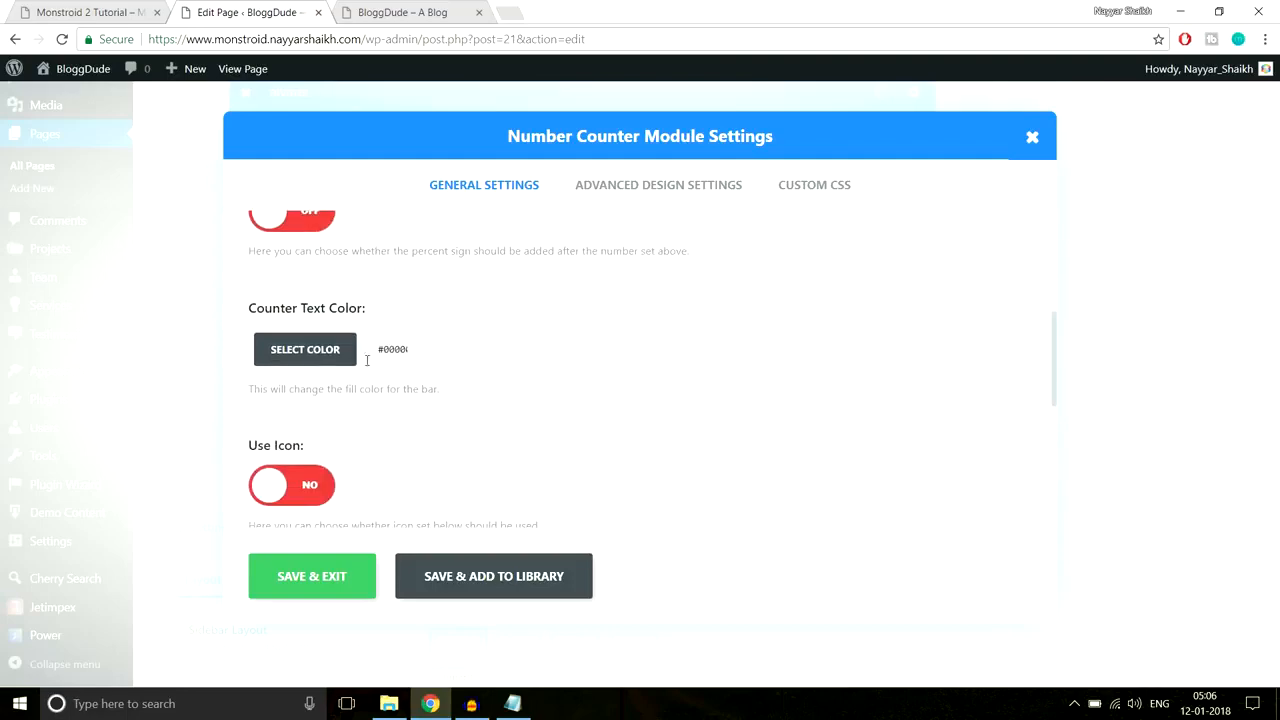
pyautogui.click(75, 8)
pyautogui.click(269, 350)
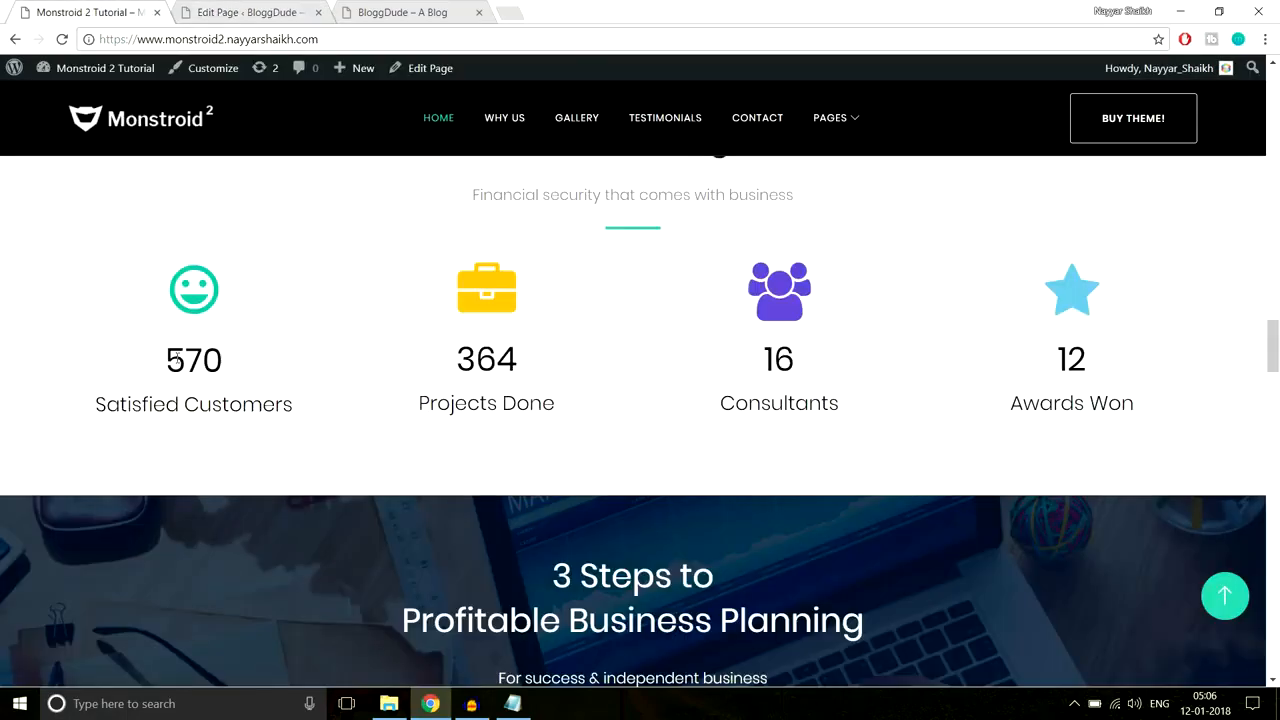
pyautogui.moveTo(169, 358); pyautogui.dragTo(305, 418)
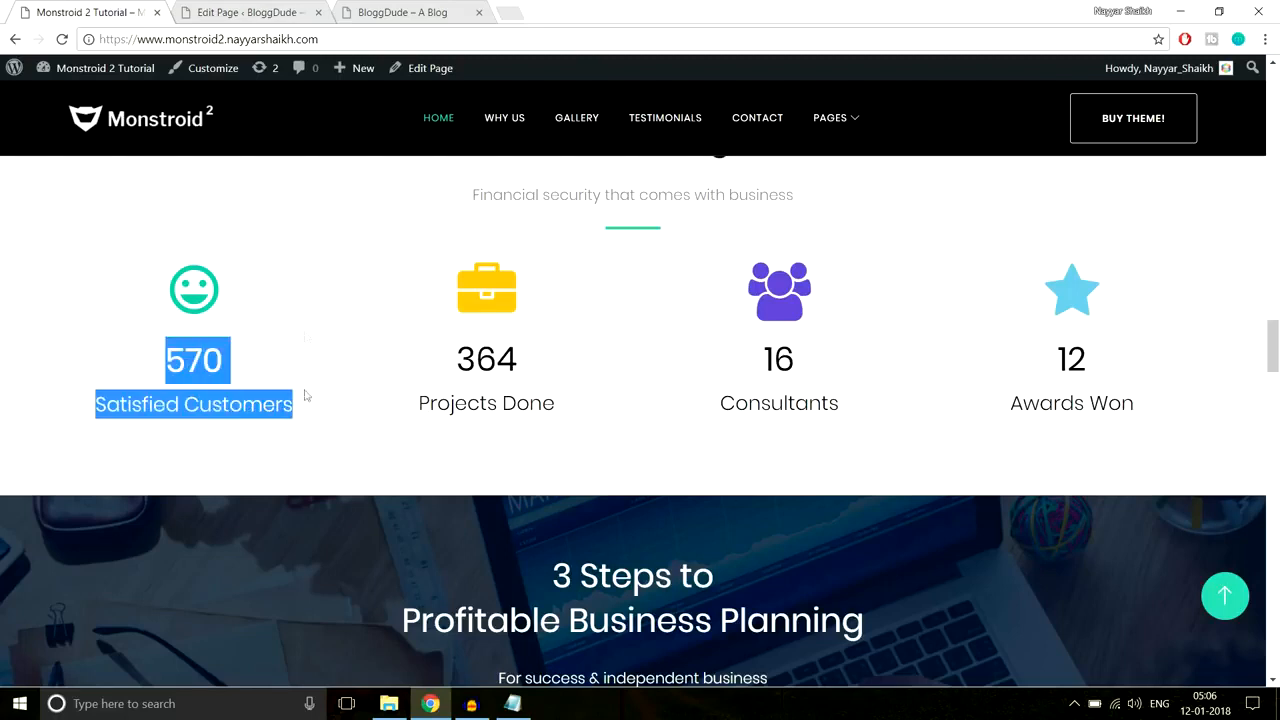
pyautogui.click(258, 13)
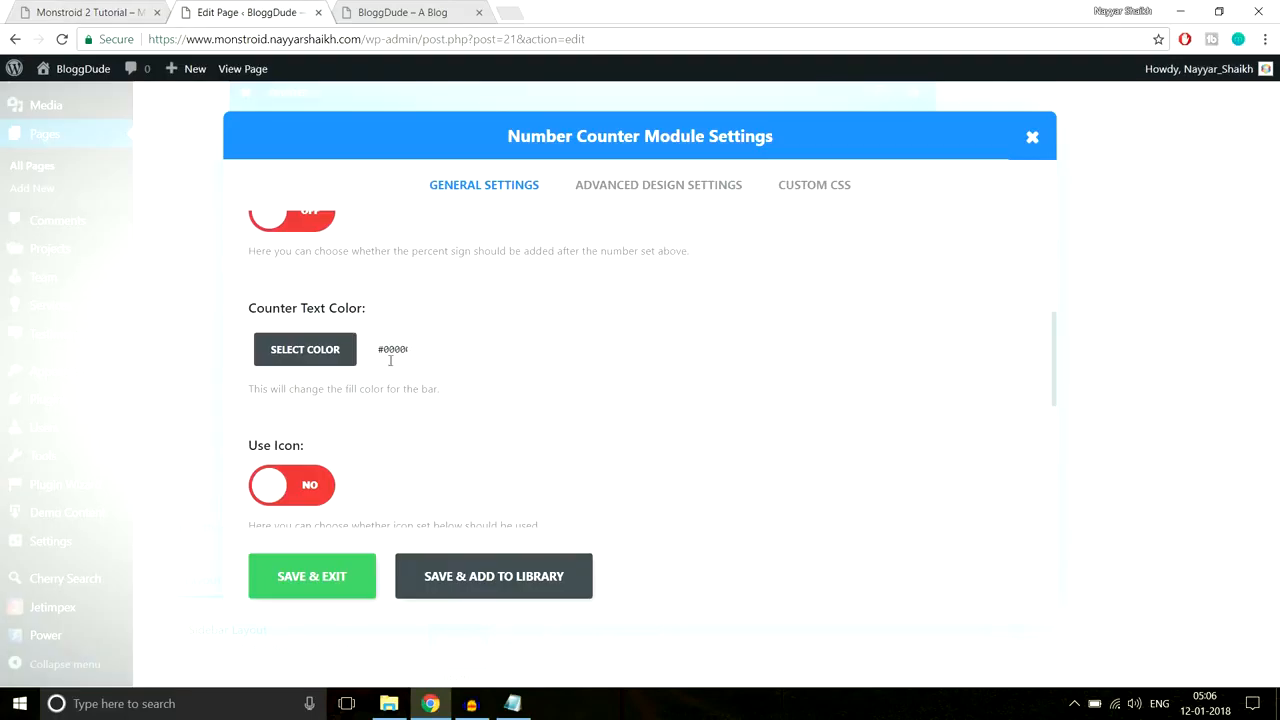
pyautogui.scroll(-2, 597, 363)
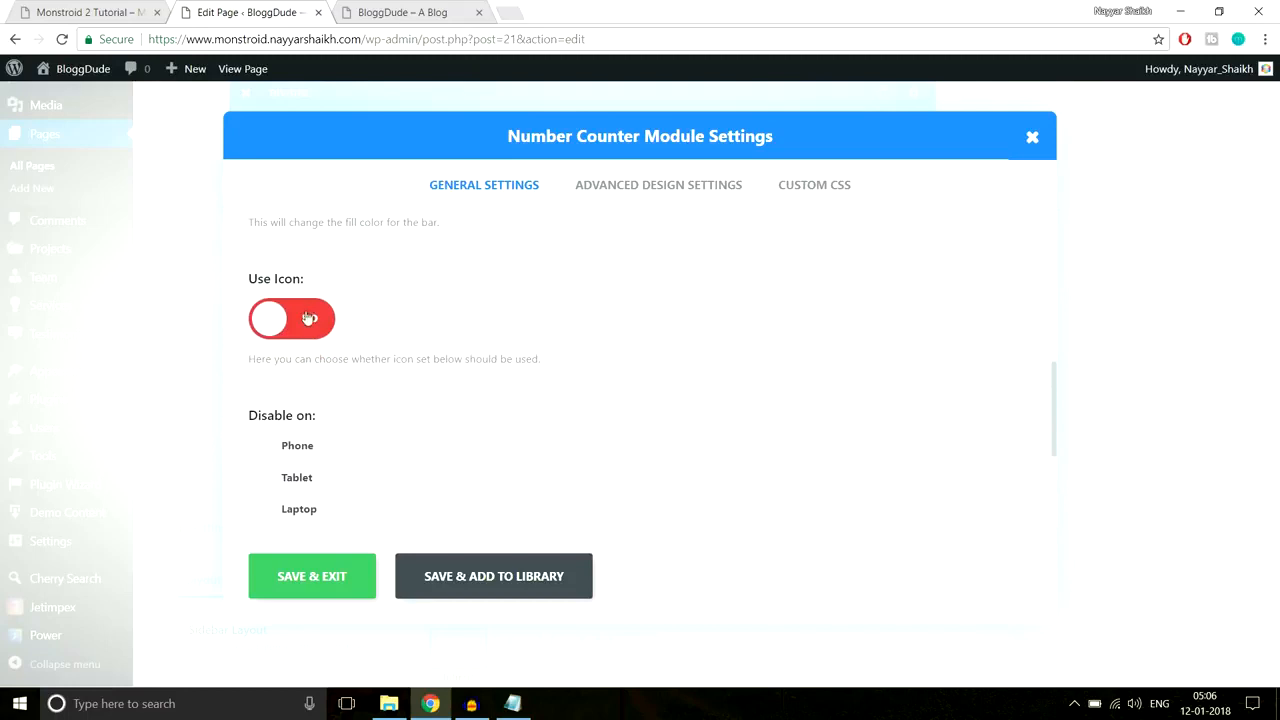
# Step: Enable Use Icon and choose the star icon for the counter
pyautogui.click(305, 320)
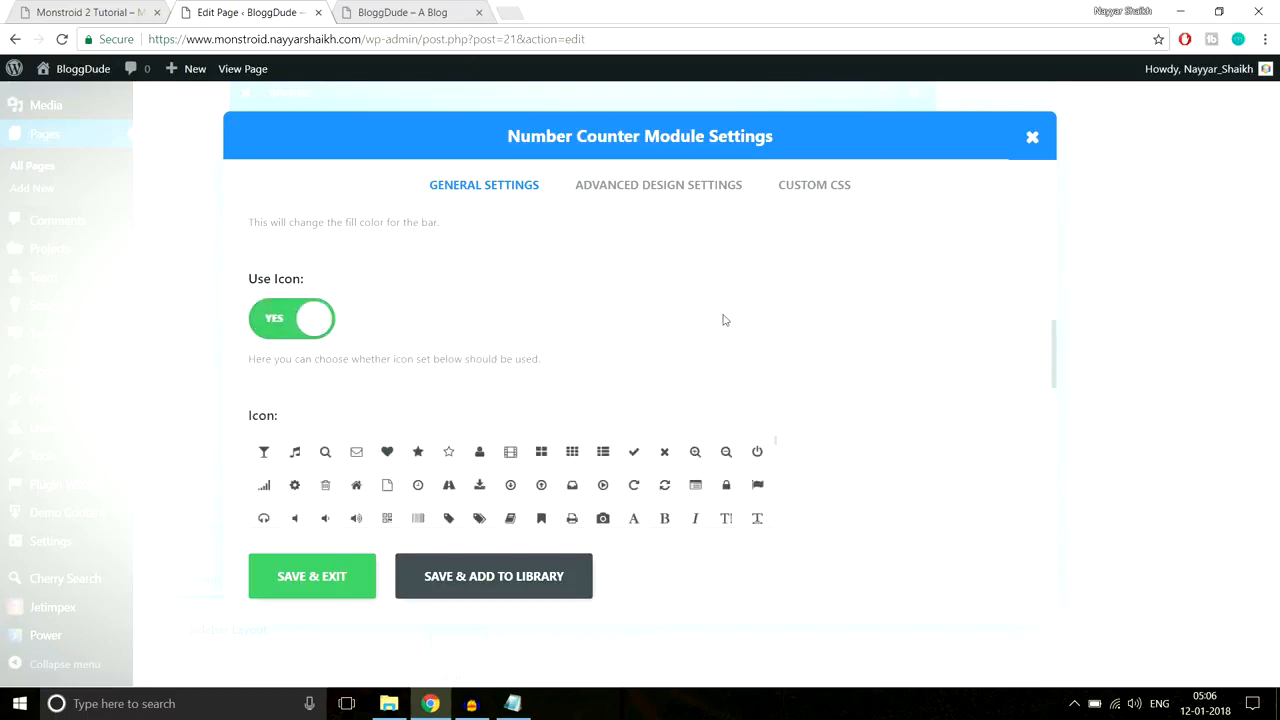
pyautogui.scroll(-1, 835, 313)
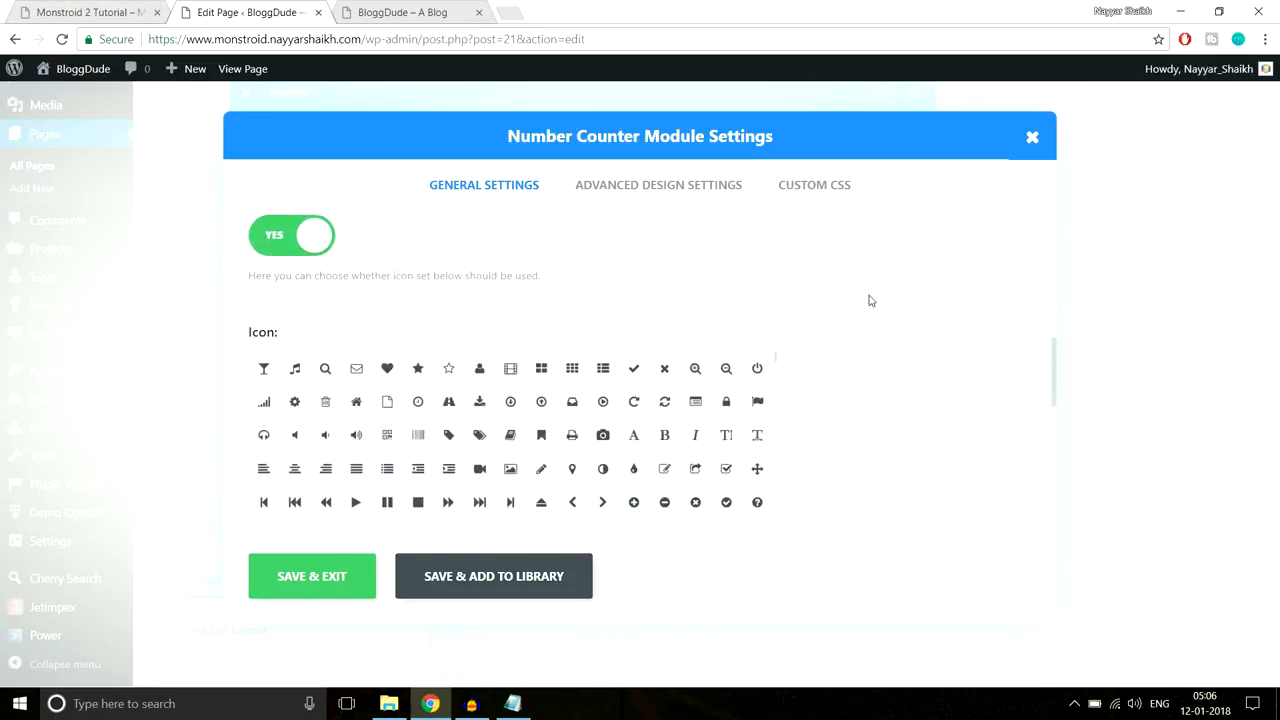
pyautogui.scroll(-1, 869, 300)
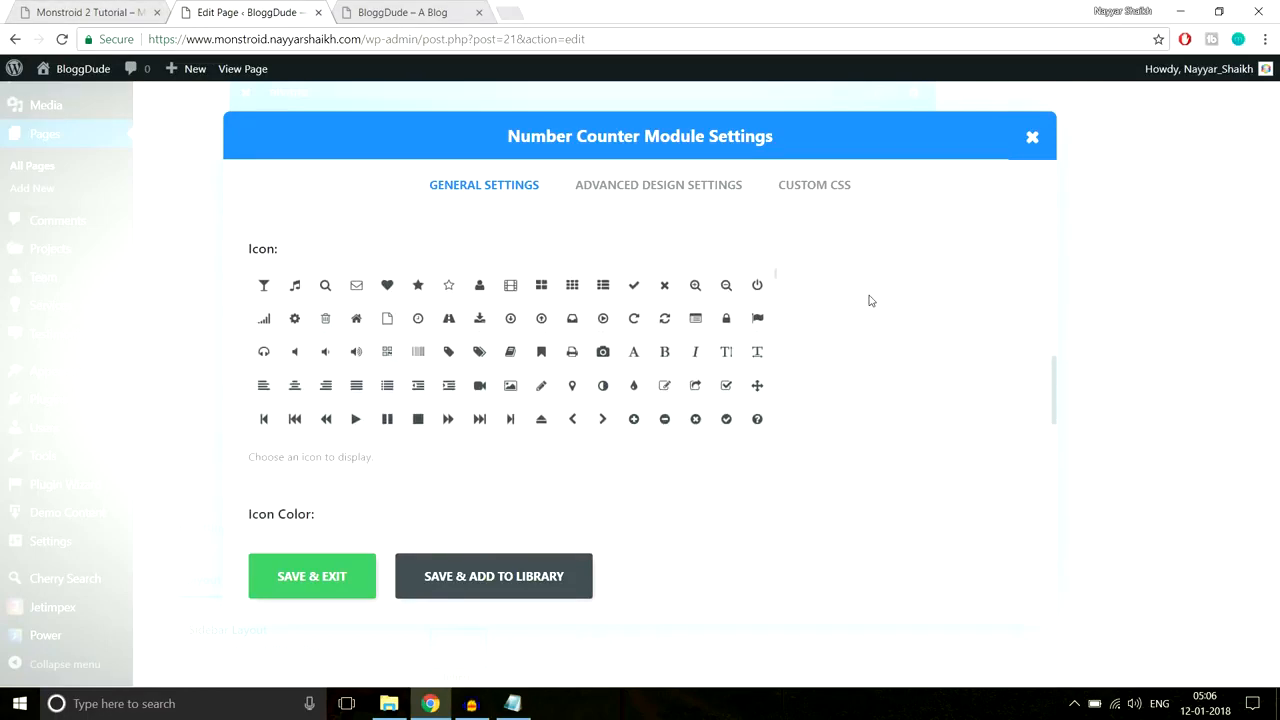
pyautogui.click(416, 289)
pyautogui.scroll(-2, 932, 388)
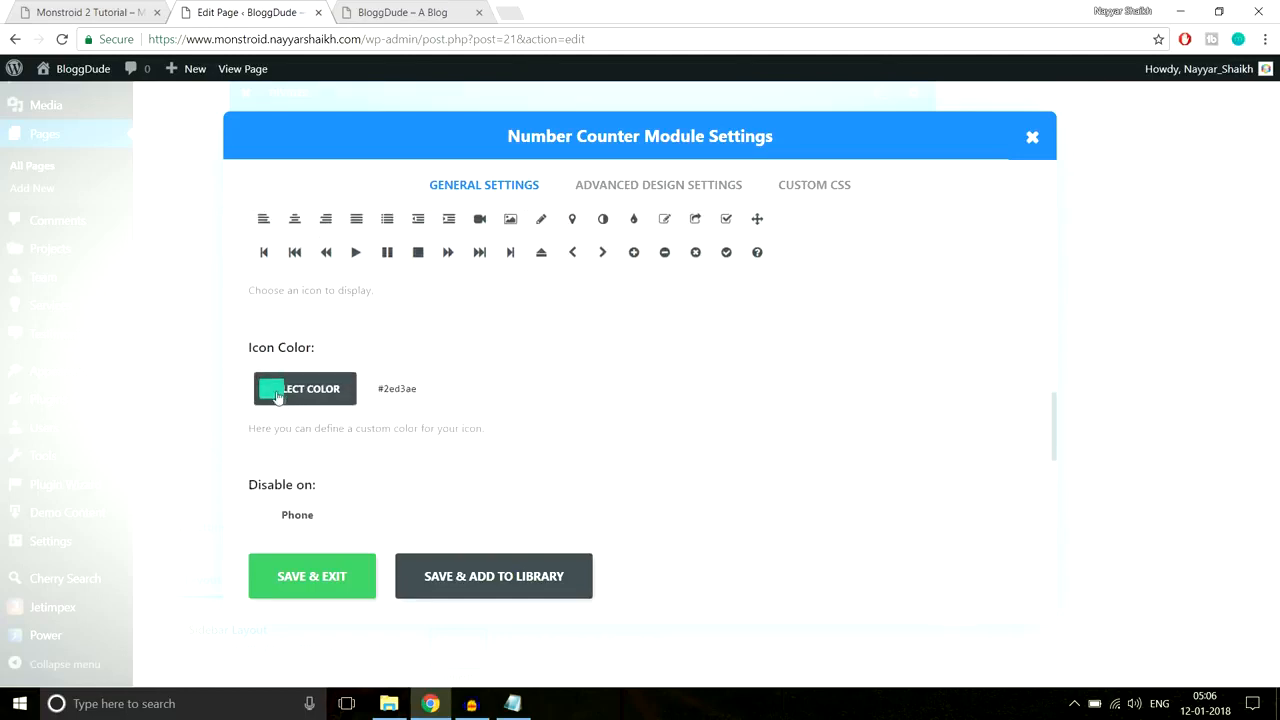
# Step: Match the star icon colour #2ed3ae to the demo and save the counter
pyautogui.click(98, 10)
pyautogui.click(201, 287)
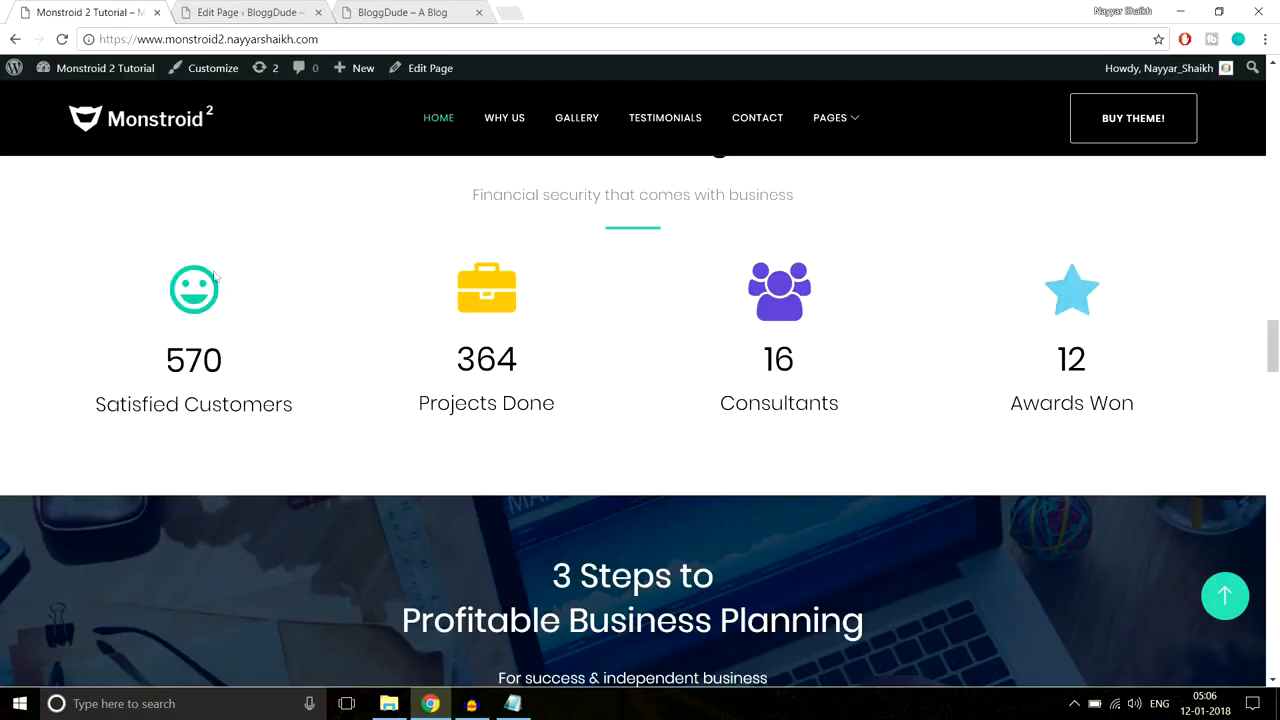
pyautogui.click(211, 8)
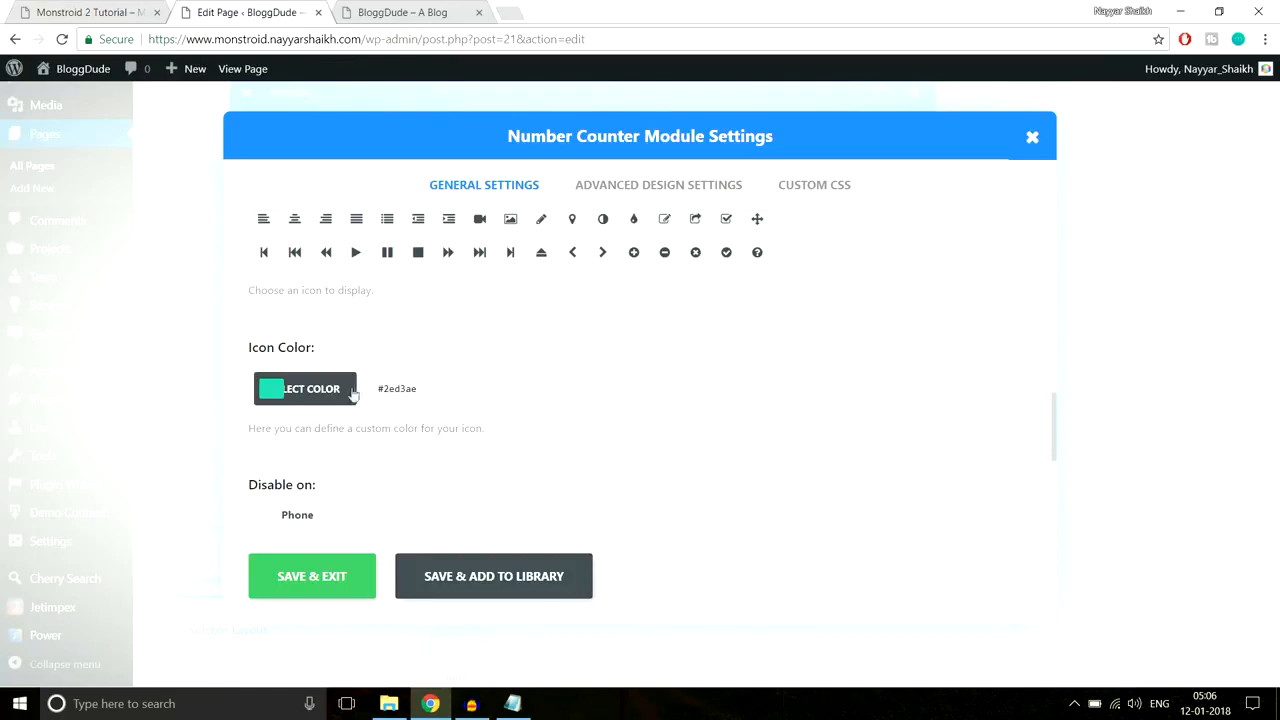
pyautogui.scroll(-3, 640, 403)
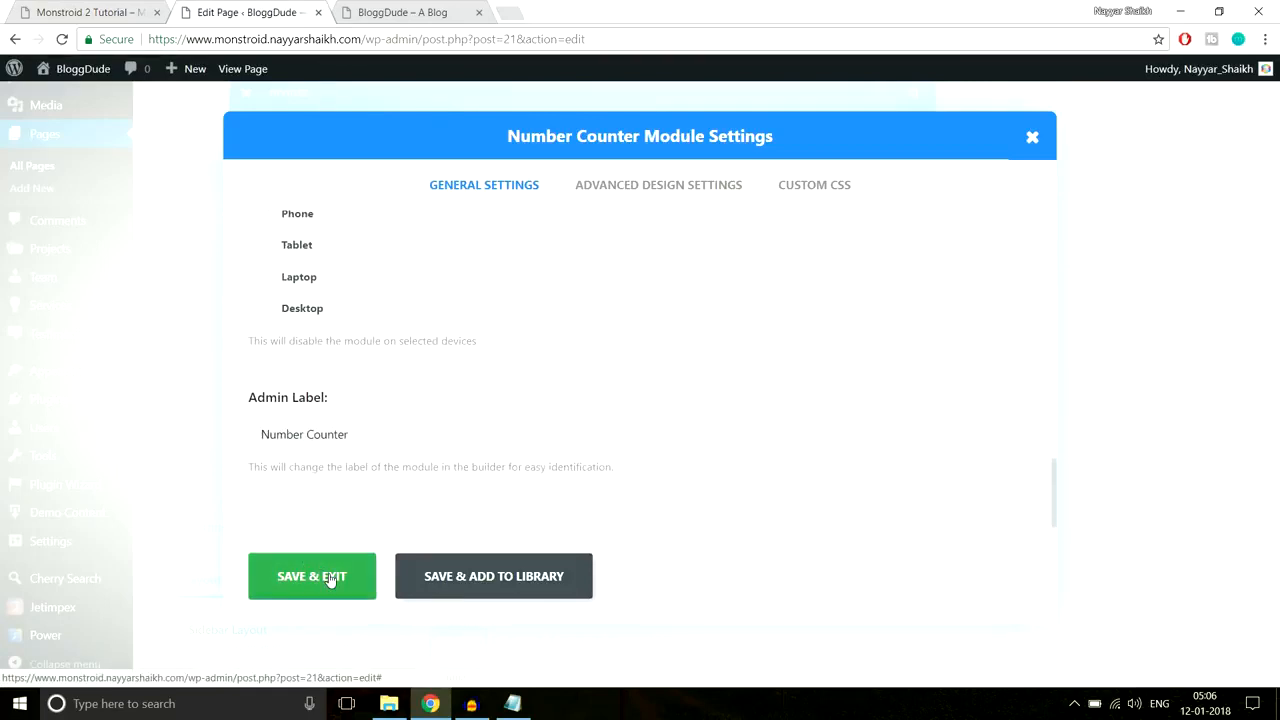
pyautogui.click(330, 580)
# Step: Duplicate the Satisfied Customers counter into the second, third and fourth columns
pyautogui.scroll(2, 590, 433)
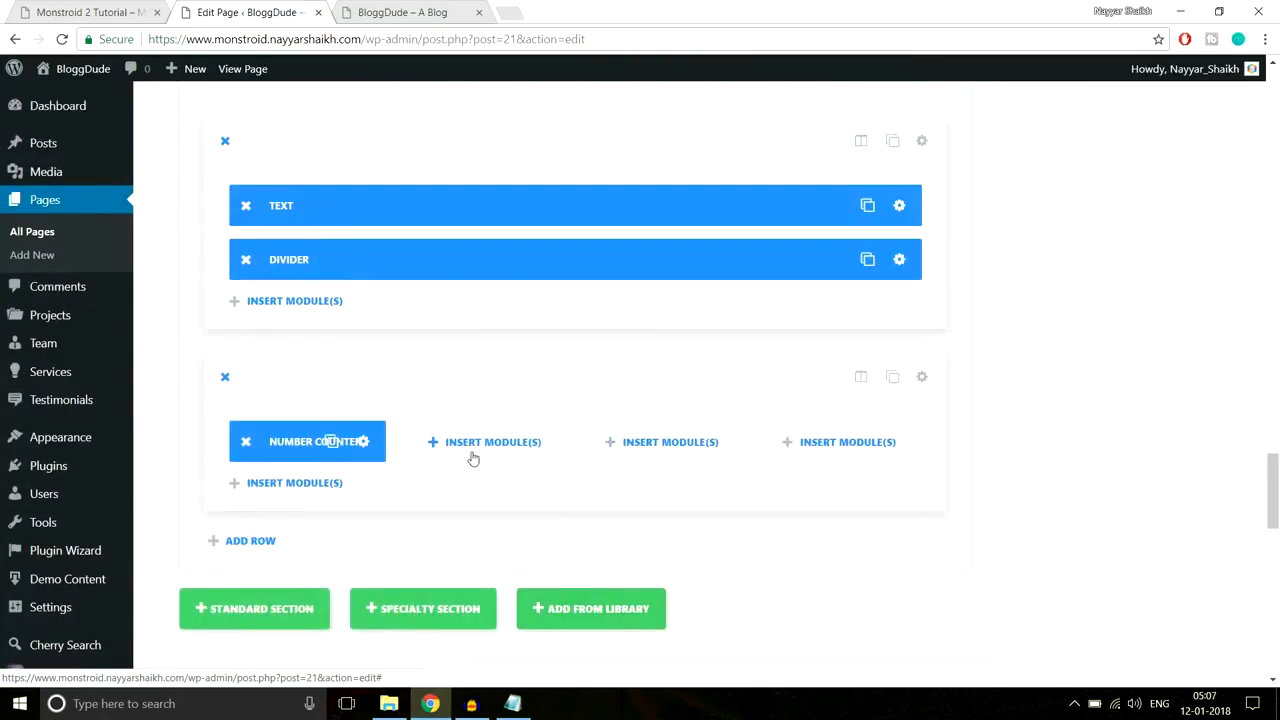
pyautogui.click(330, 445)
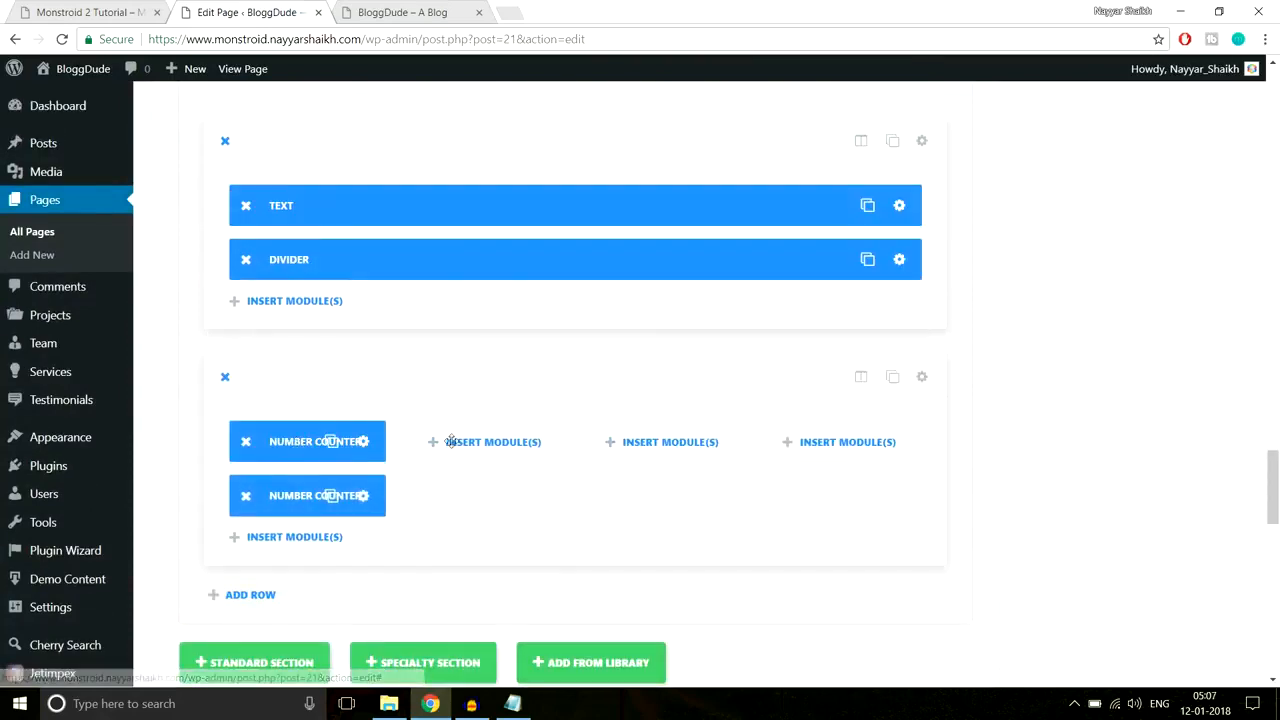
pyautogui.moveTo(320, 491); pyautogui.dragTo(508, 442)
pyautogui.click(510, 442)
pyautogui.moveTo(497, 491); pyautogui.dragTo(840, 445)
pyautogui.click(690, 442)
pyautogui.moveTo(1272, 478); pyautogui.dragTo(1272, 100)
# Step: Update the homepage and reload the live site
pyautogui.click(1212, 329)
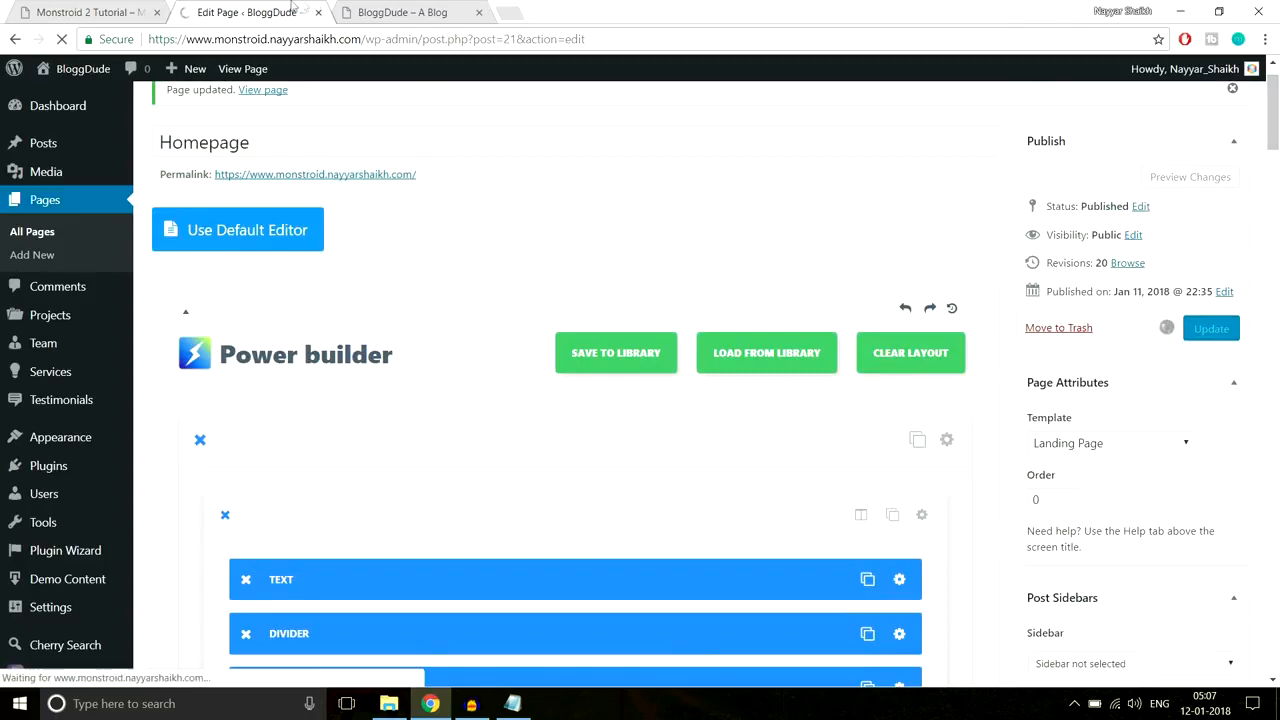
pyautogui.click(400, 12)
pyautogui.click(408, 41)
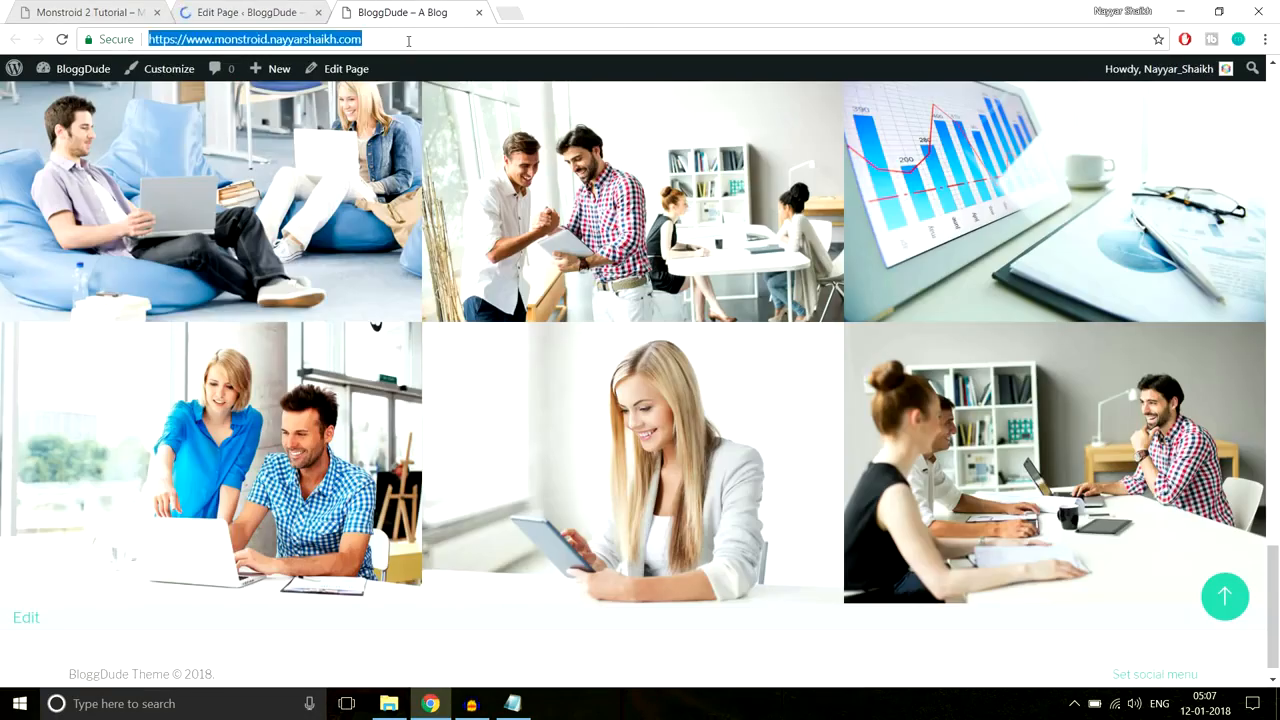
pyautogui.press('Return')
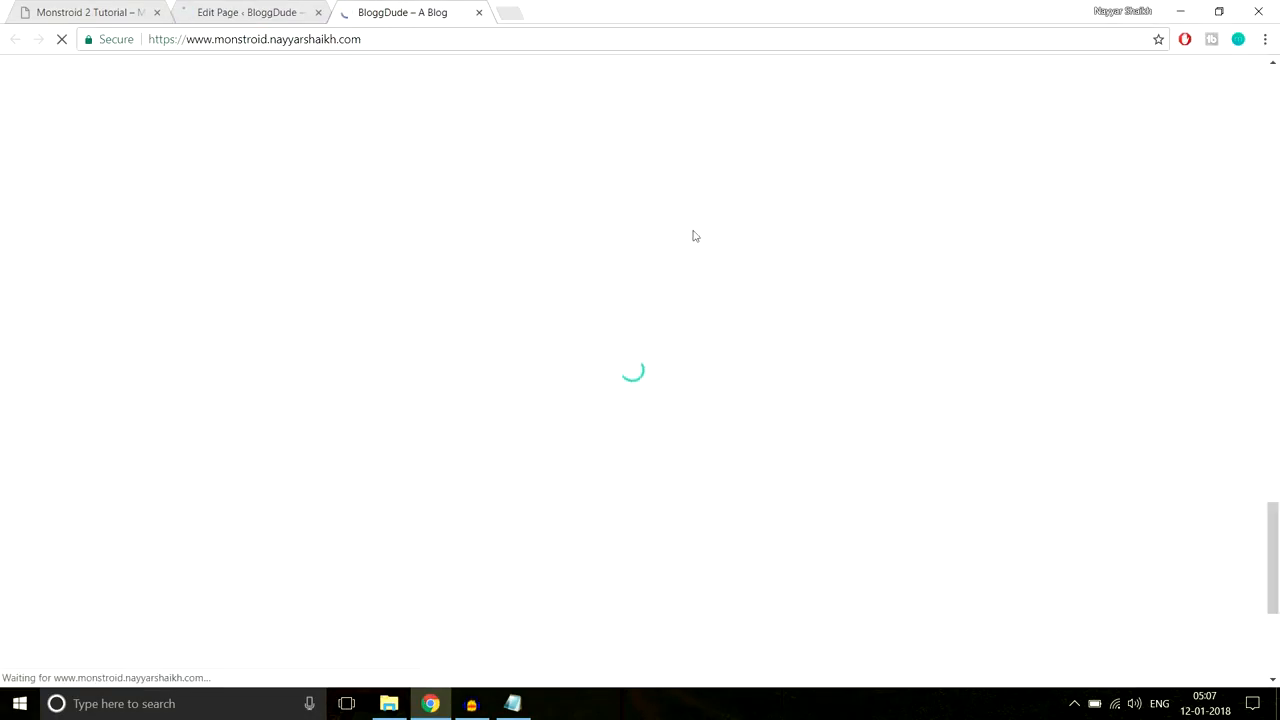
# Step: Compare the live Our Advantages section's four counters with the Monstroid demo
pyautogui.scroll(-3, 797, 390)
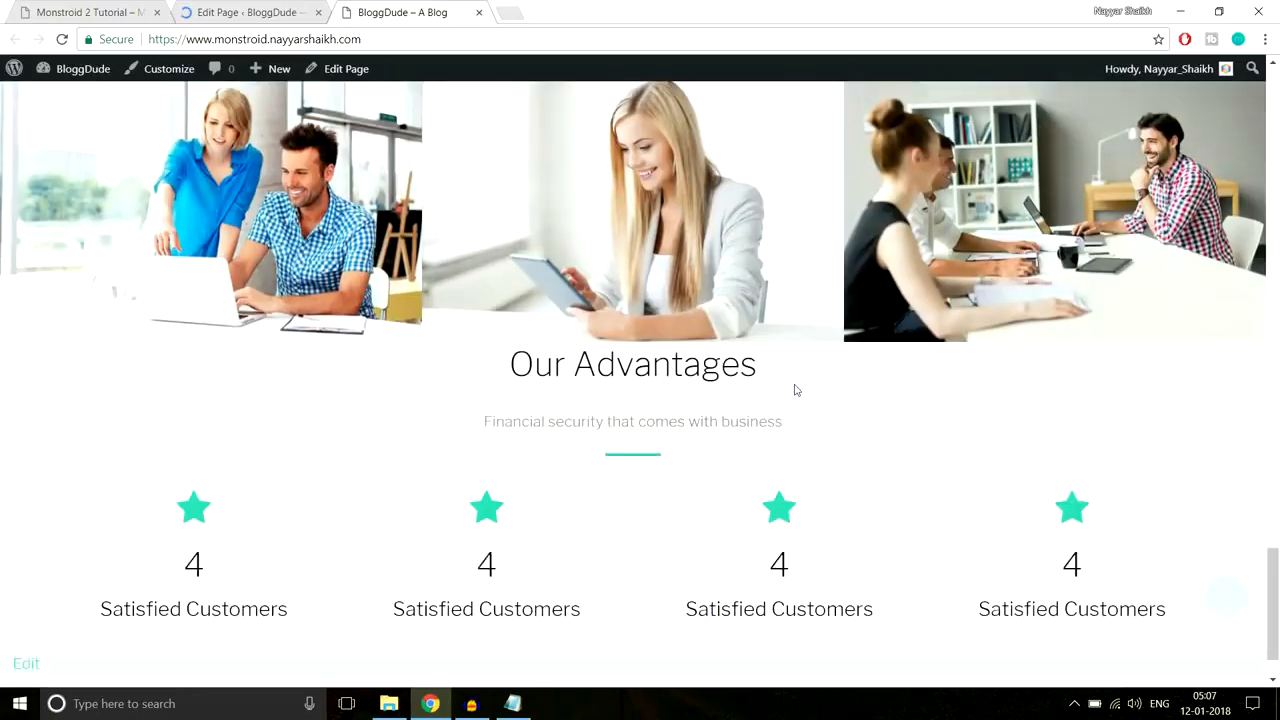
pyautogui.scroll(-1, 797, 390)
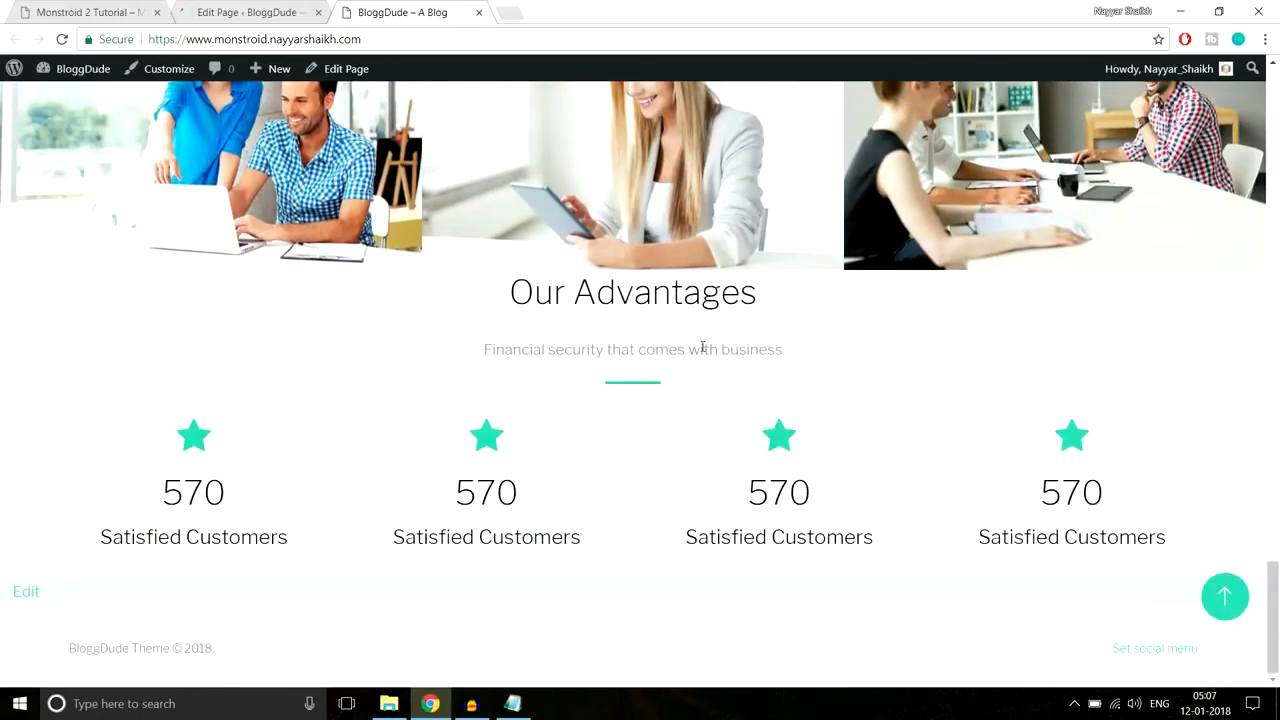
pyautogui.moveTo(495, 294); pyautogui.dragTo(785, 303)
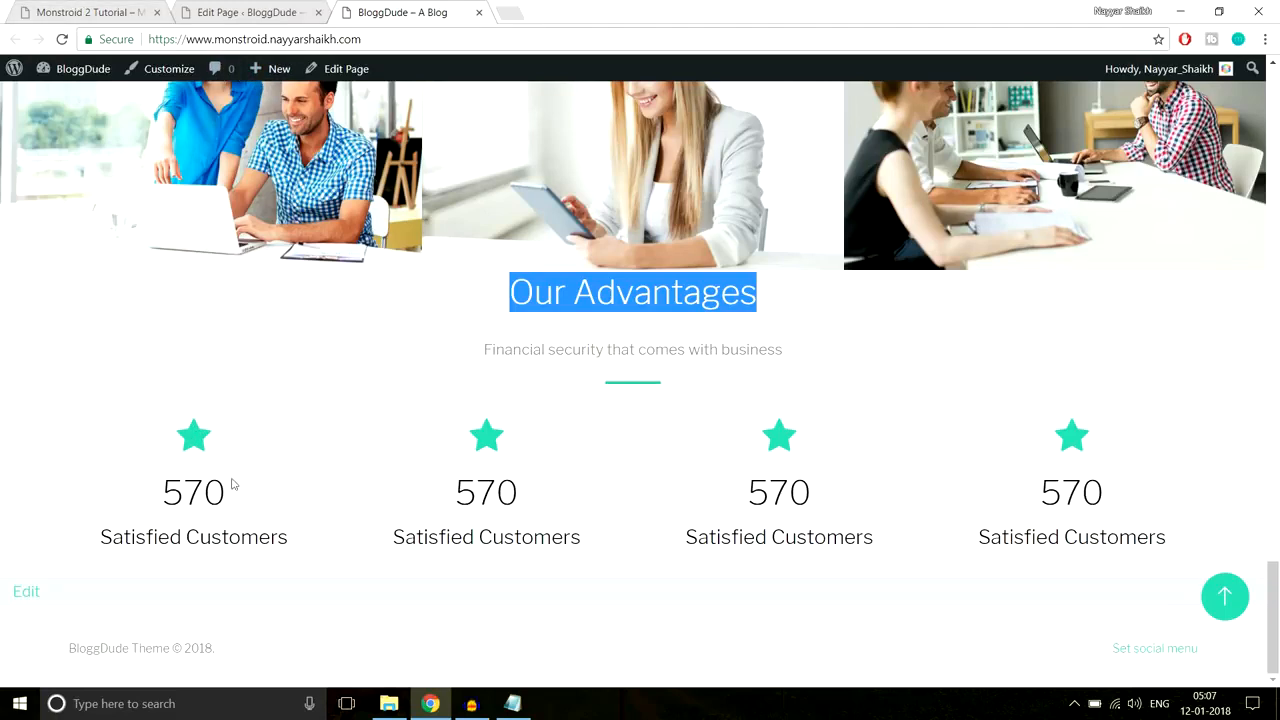
pyautogui.click(129, 6)
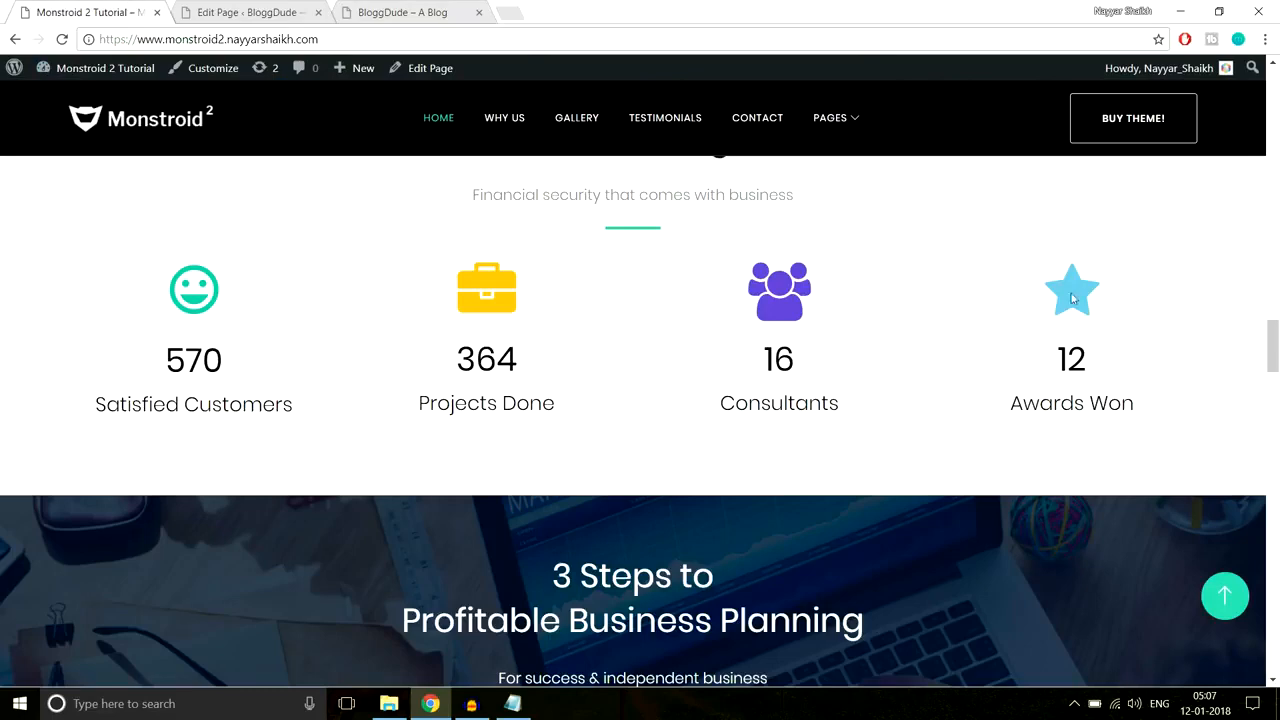
# Step: Give the Our Advantages section custom padding of 90px top and 70px bottom, and save
pyautogui.click(250, 12)
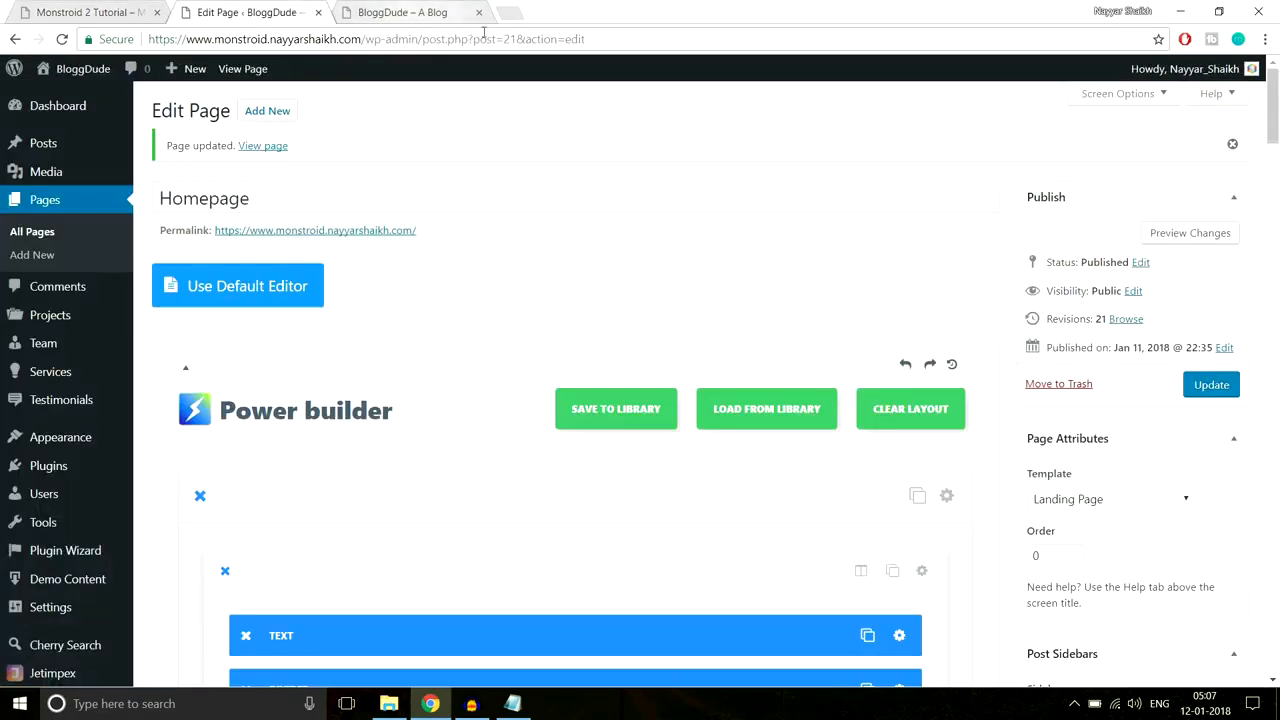
pyautogui.moveTo(1277, 120); pyautogui.dragTo(1271, 510)
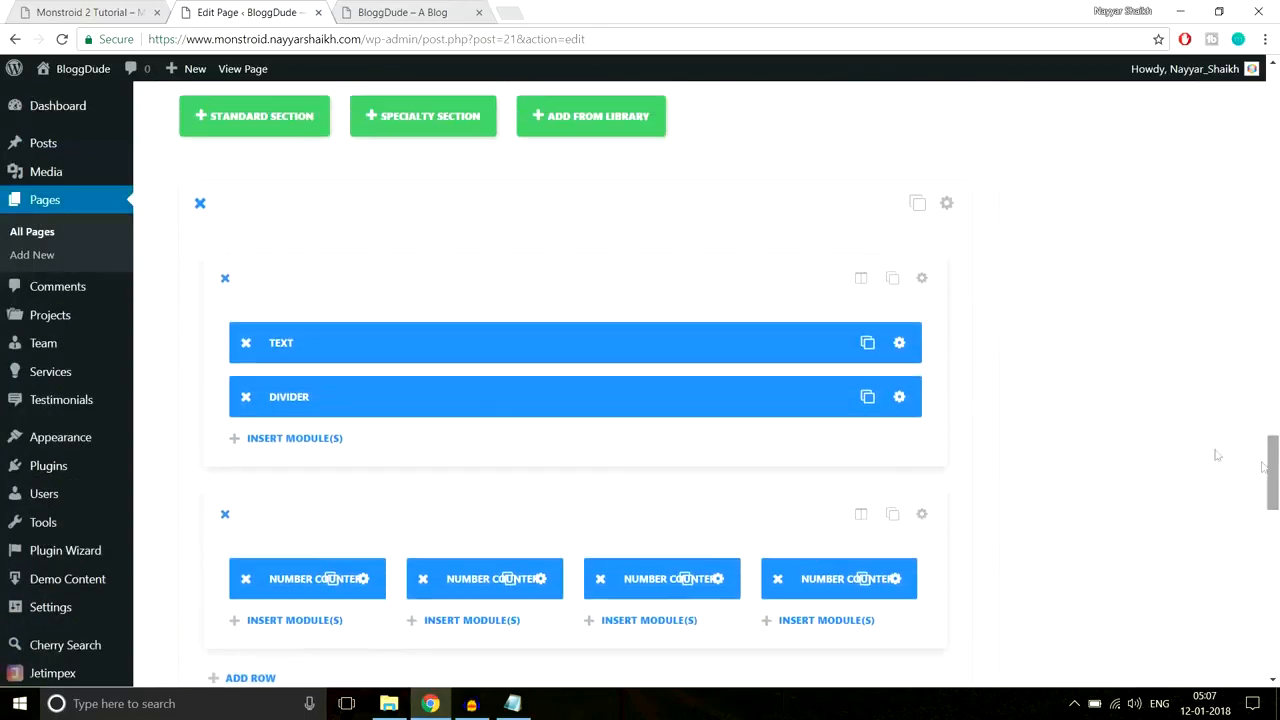
pyautogui.scroll(-1, 1062, 343)
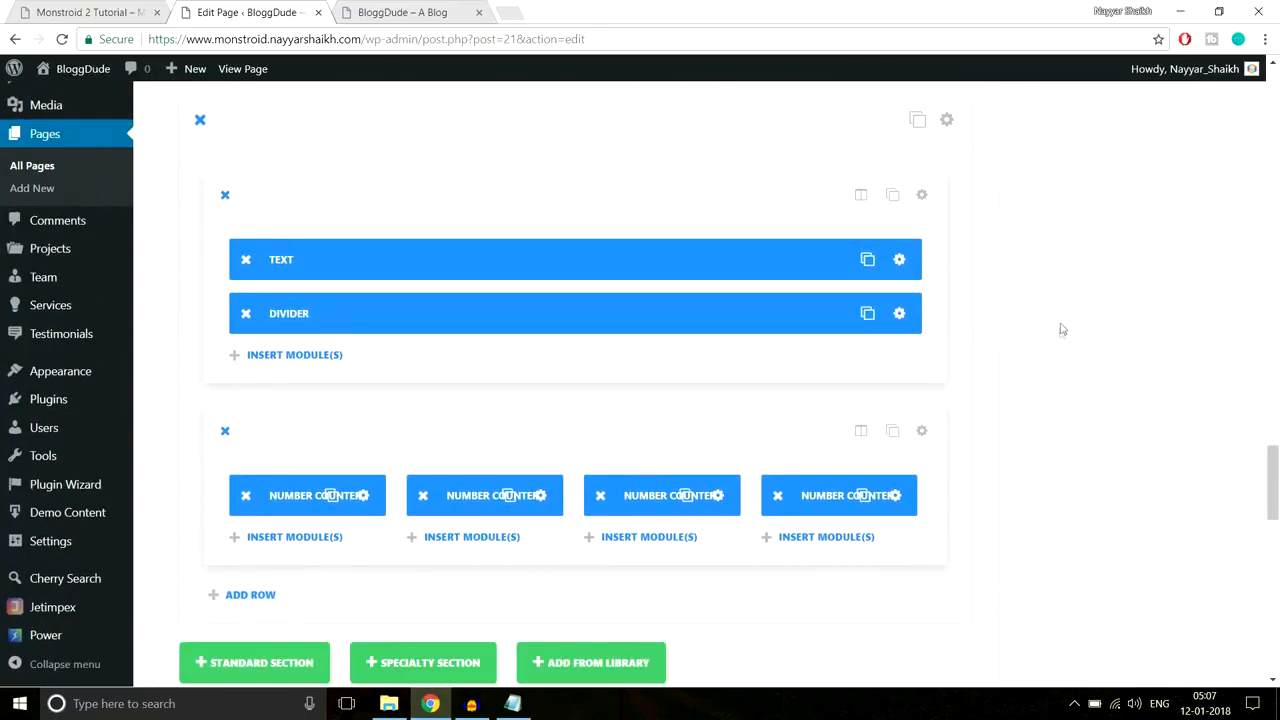
pyautogui.click(947, 125)
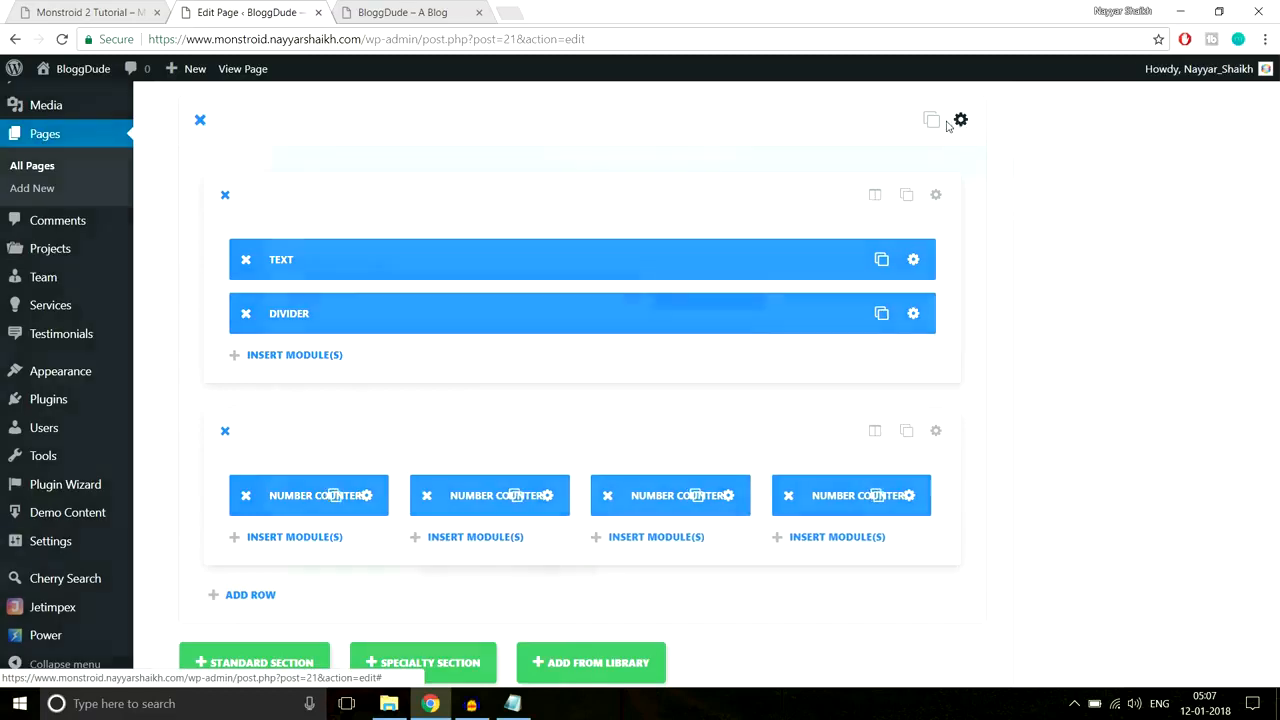
pyautogui.scroll(-10, 719, 396)
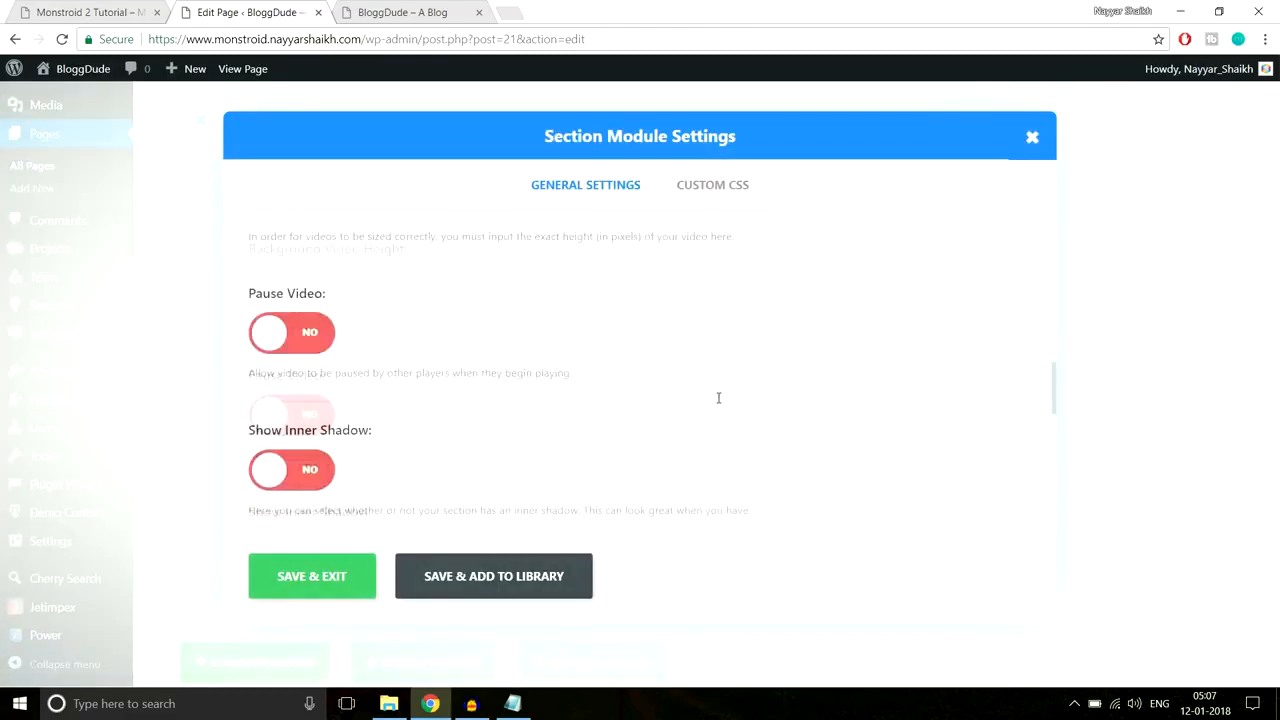
pyautogui.scroll(-3, 717, 403)
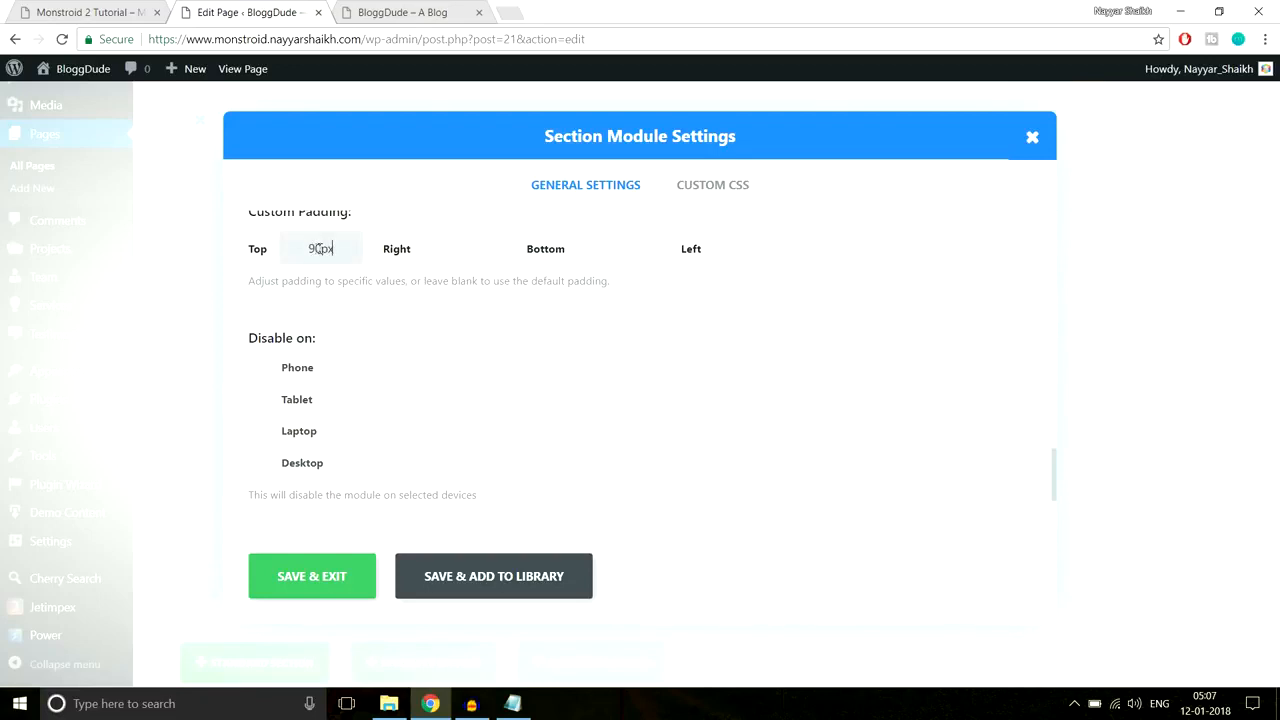
pyautogui.click(734, 250)
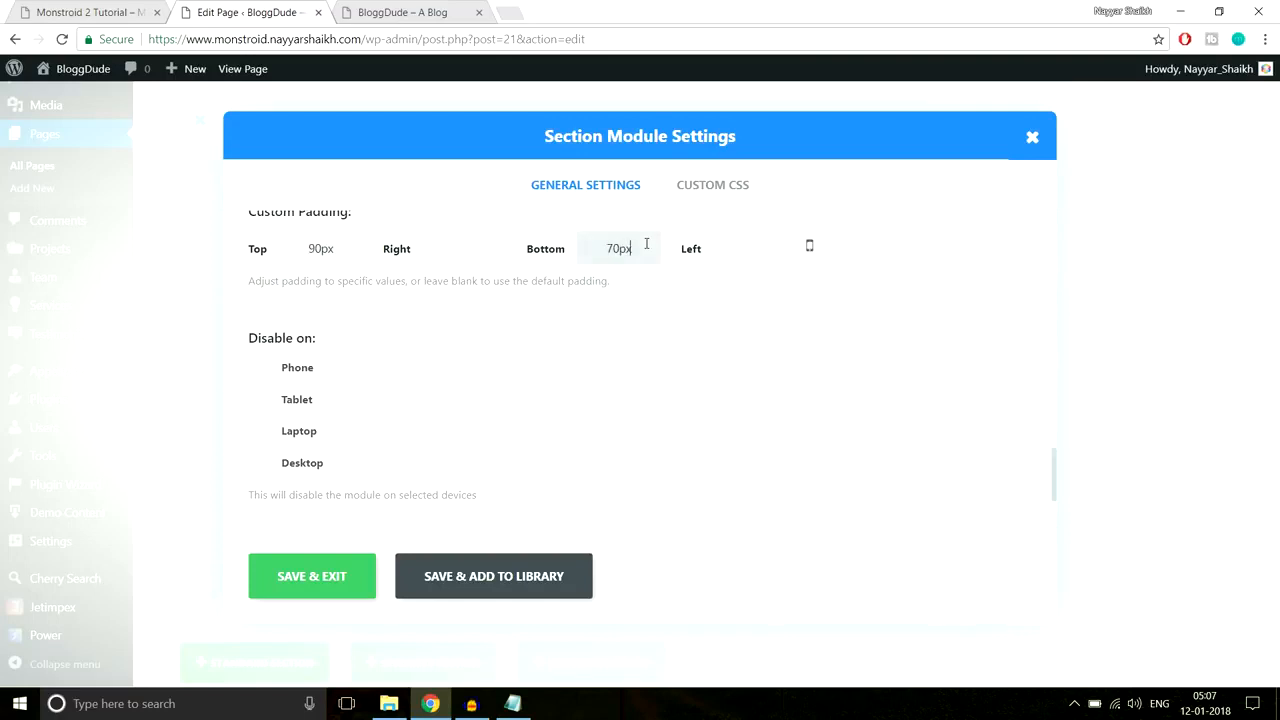
pyautogui.click(345, 575)
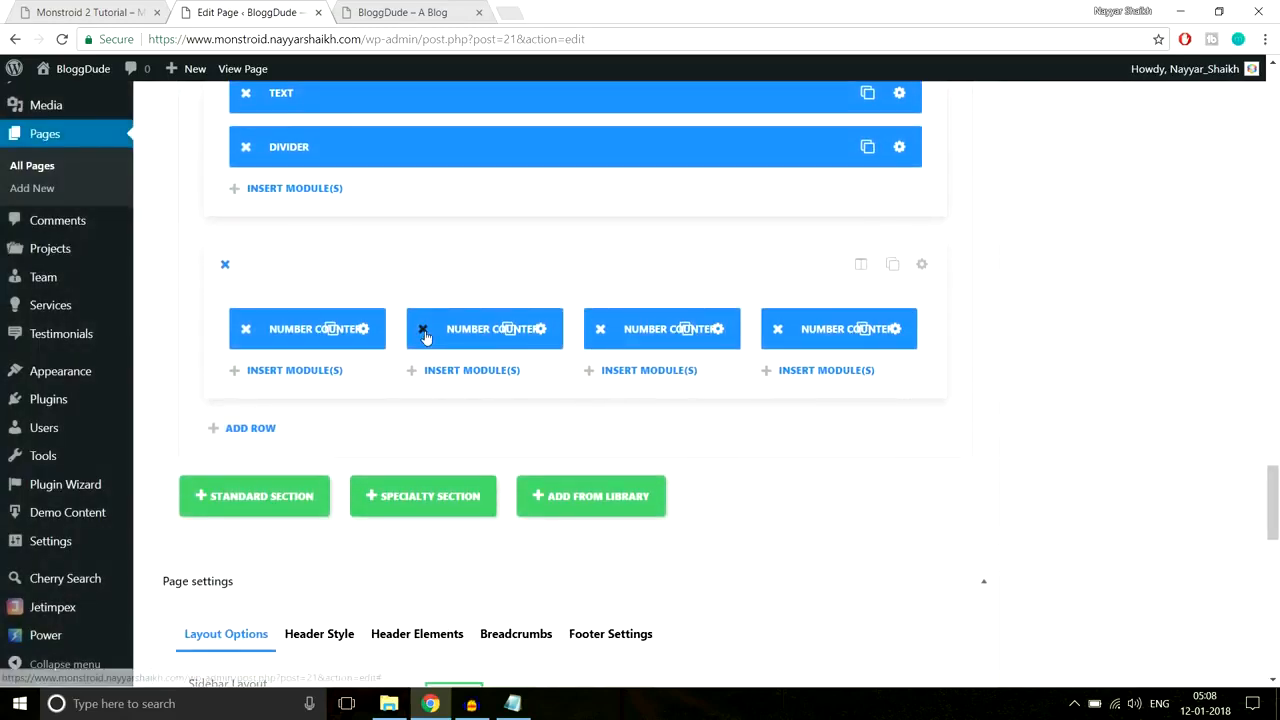
# Step: Delete the second, third and fourth Number Counters
pyautogui.click(424, 330)
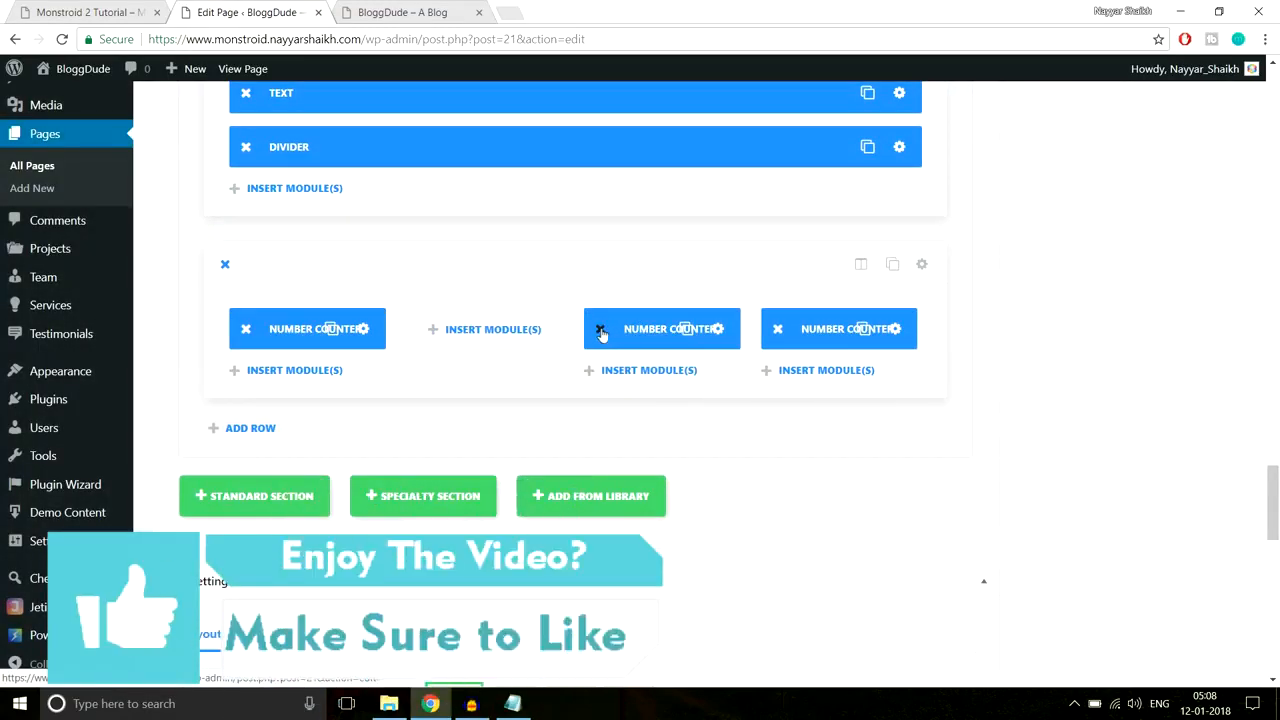
pyautogui.click(601, 329)
pyautogui.click(777, 329)
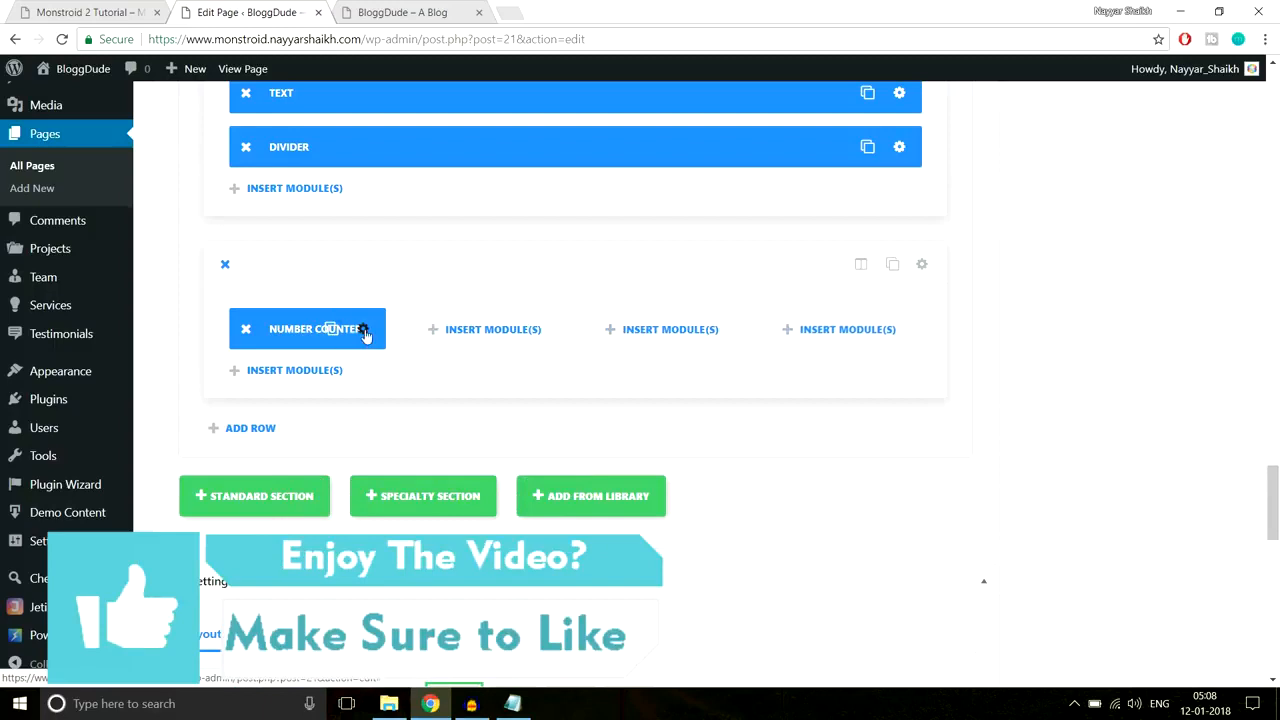
# Step: Enable Use Icon Font Size on the remaining counter, set the icon to 80px, and save
pyautogui.click(365, 329)
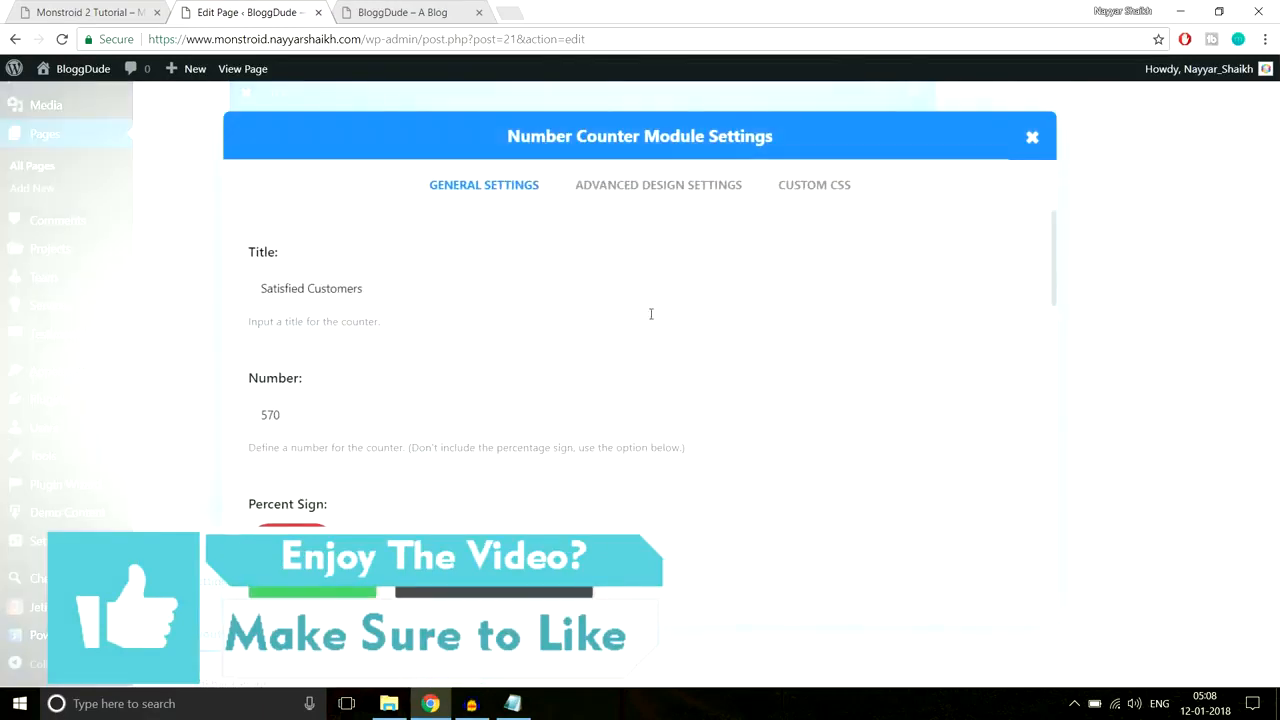
pyautogui.click(652, 196)
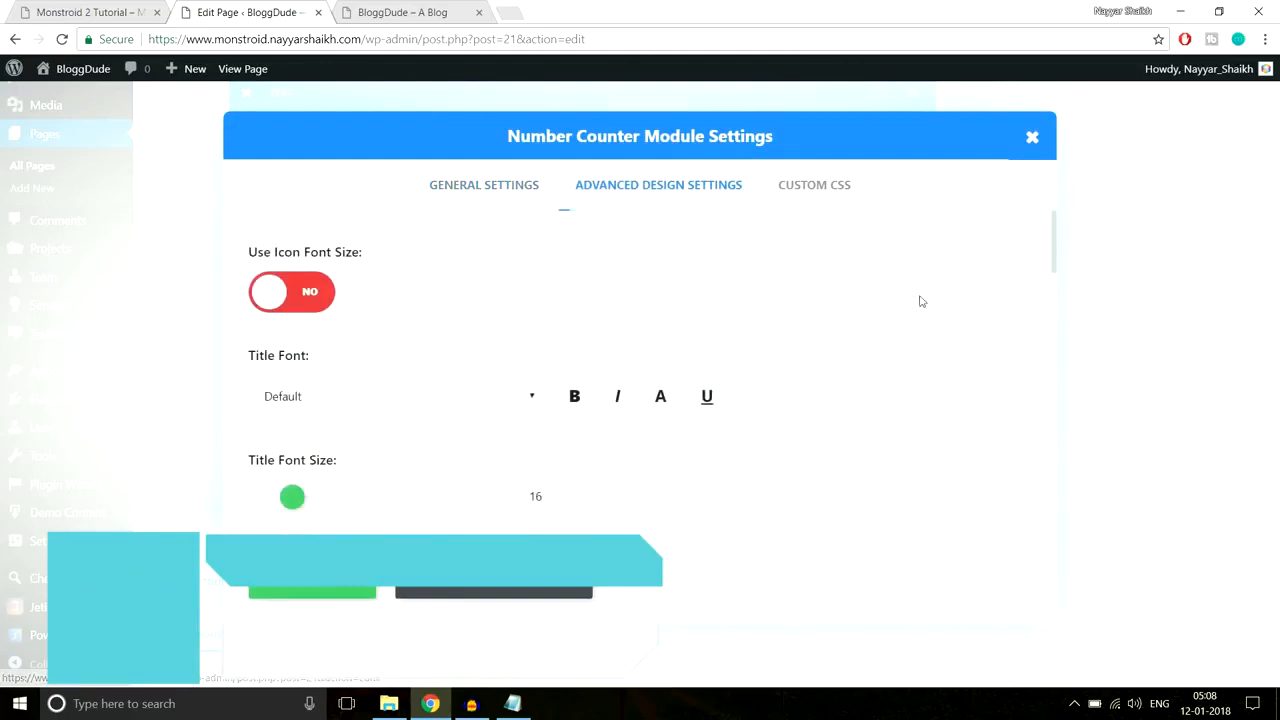
pyautogui.scroll(-1, 935, 305)
pyautogui.scroll(-6, 949, 316)
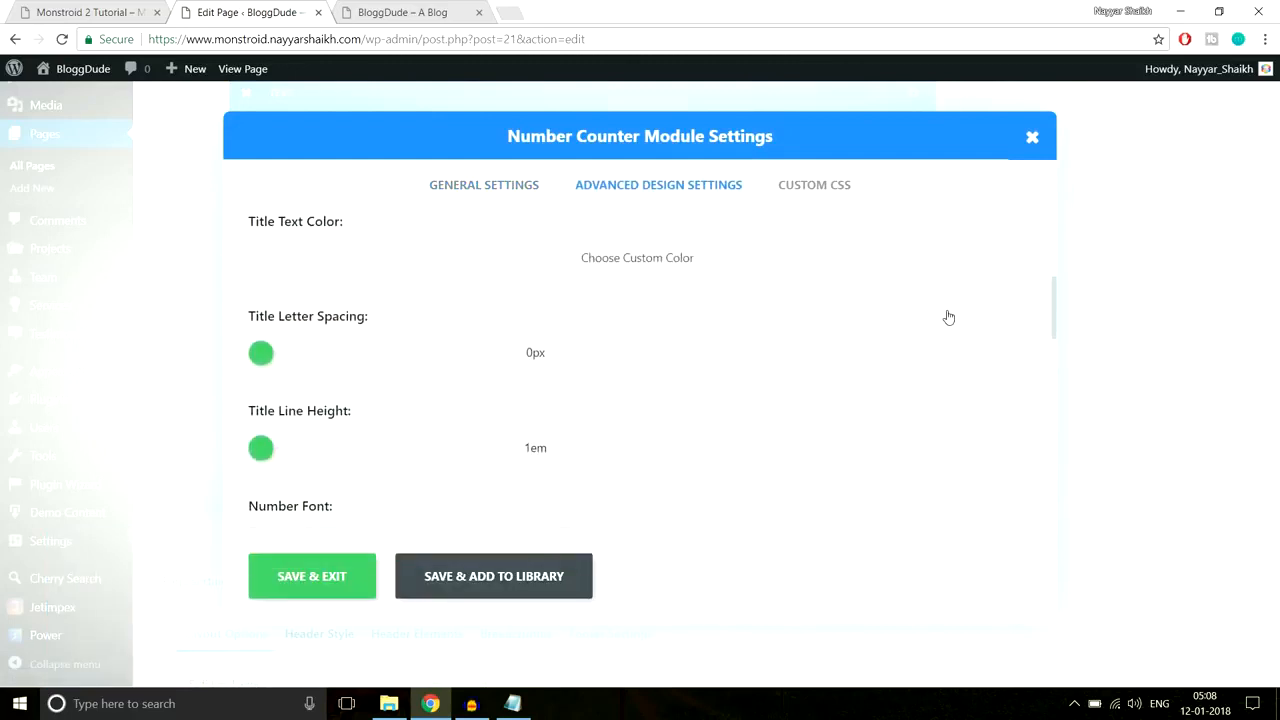
pyautogui.scroll(-7, 949, 316)
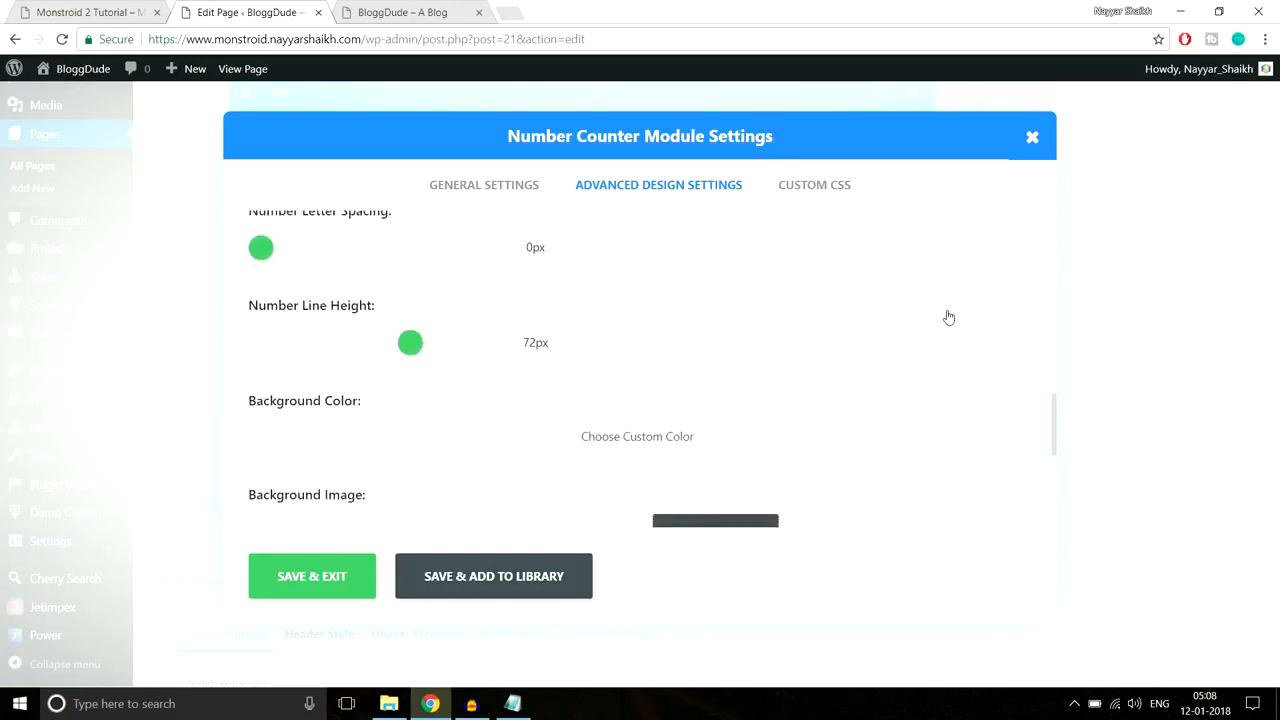
pyautogui.scroll(10, 949, 316)
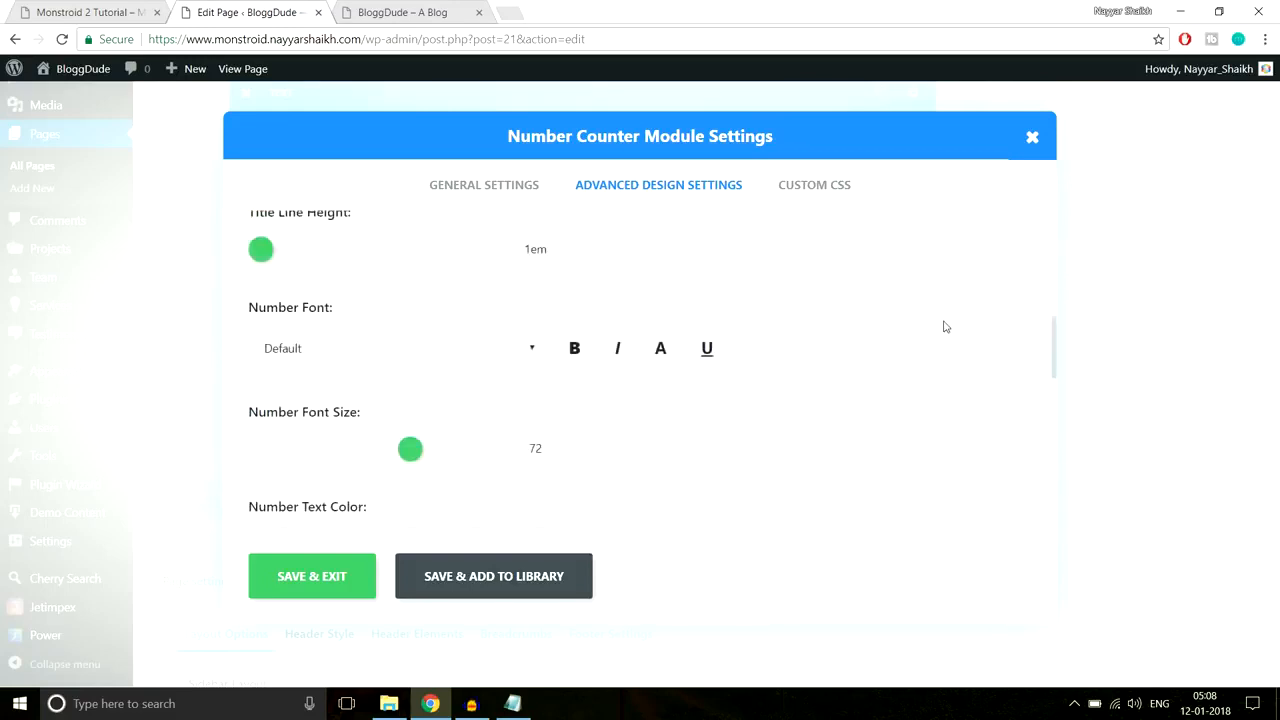
pyautogui.scroll(2, 945, 327)
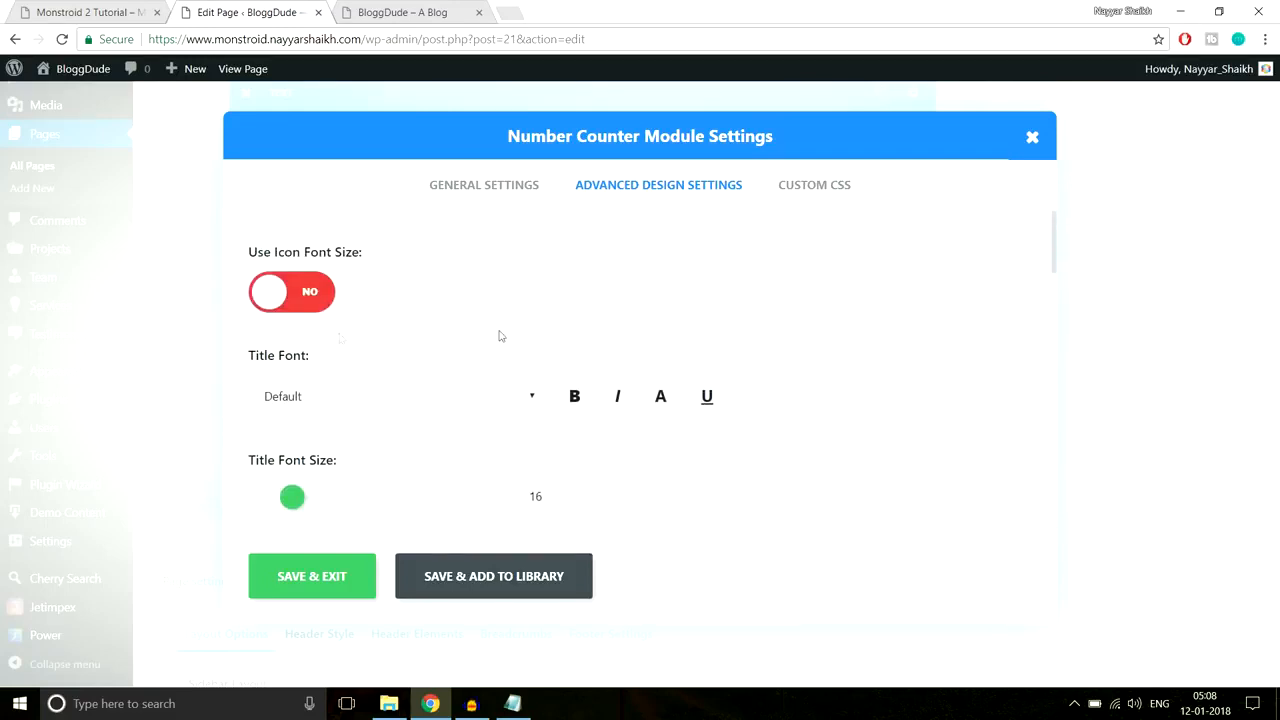
pyautogui.click(294, 289)
pyautogui.scroll(-1, 654, 297)
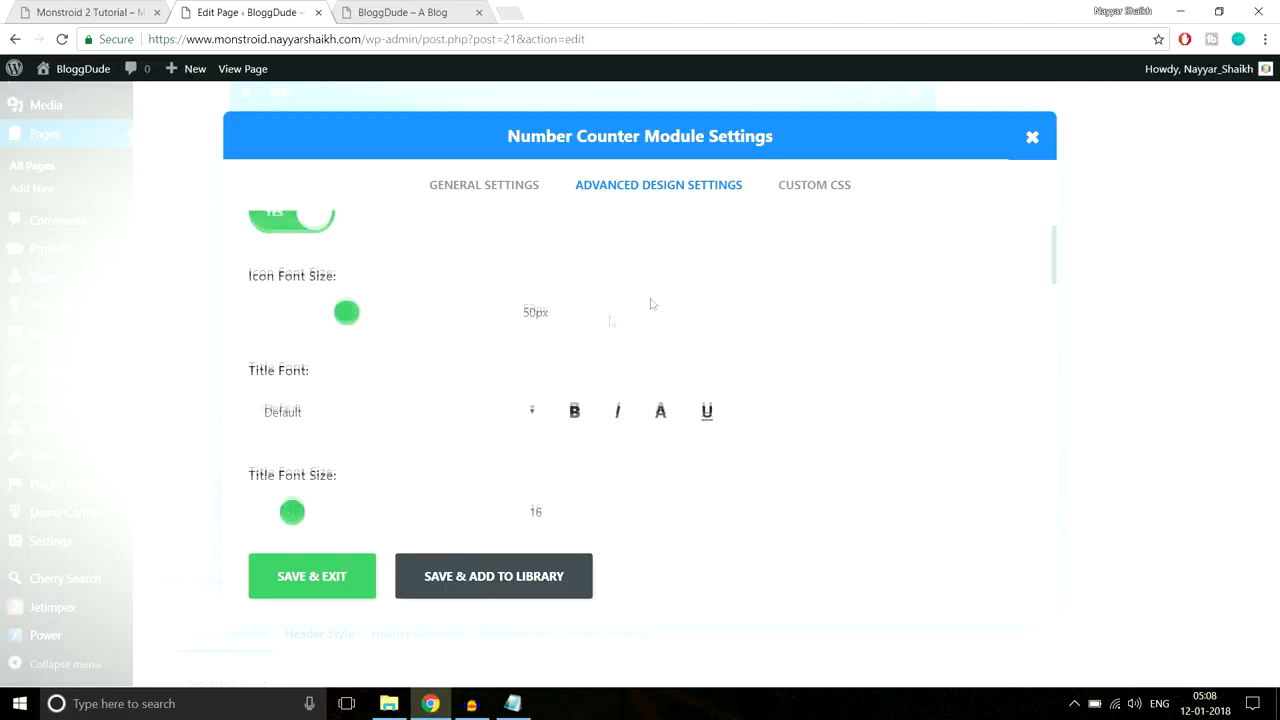
pyautogui.moveTo(344, 316); pyautogui.dragTo(401, 320)
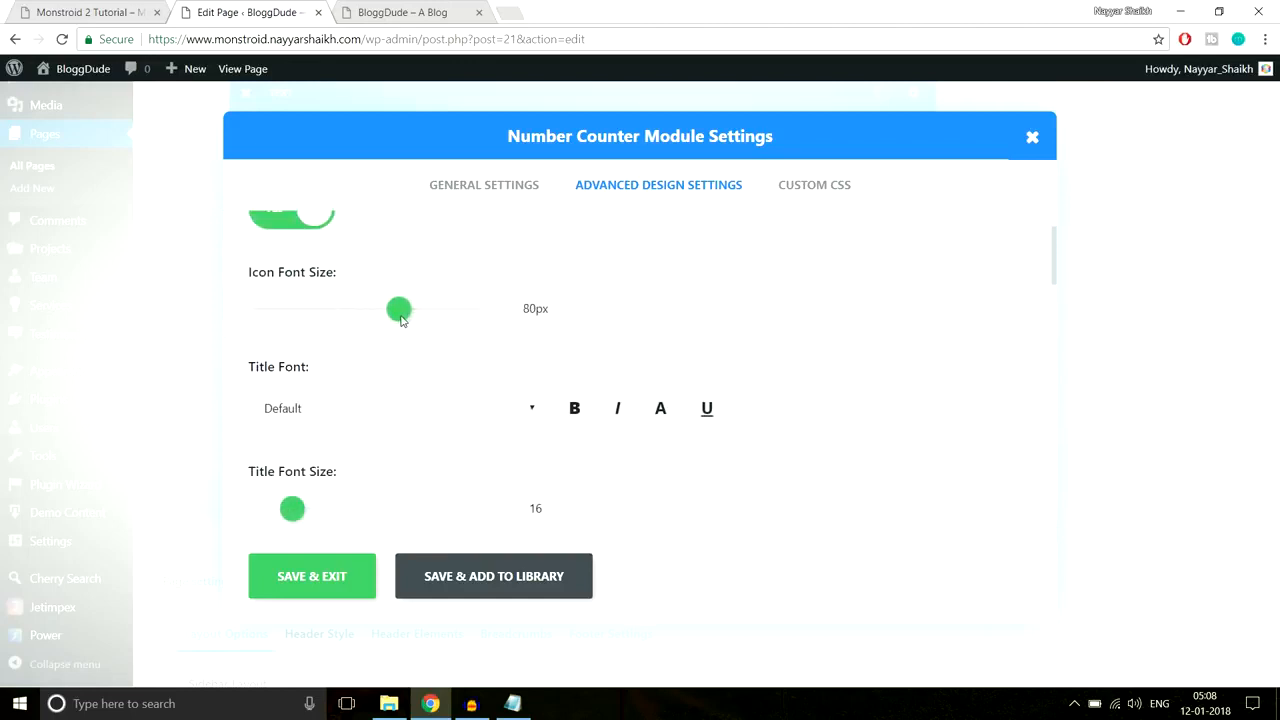
pyautogui.click(345, 585)
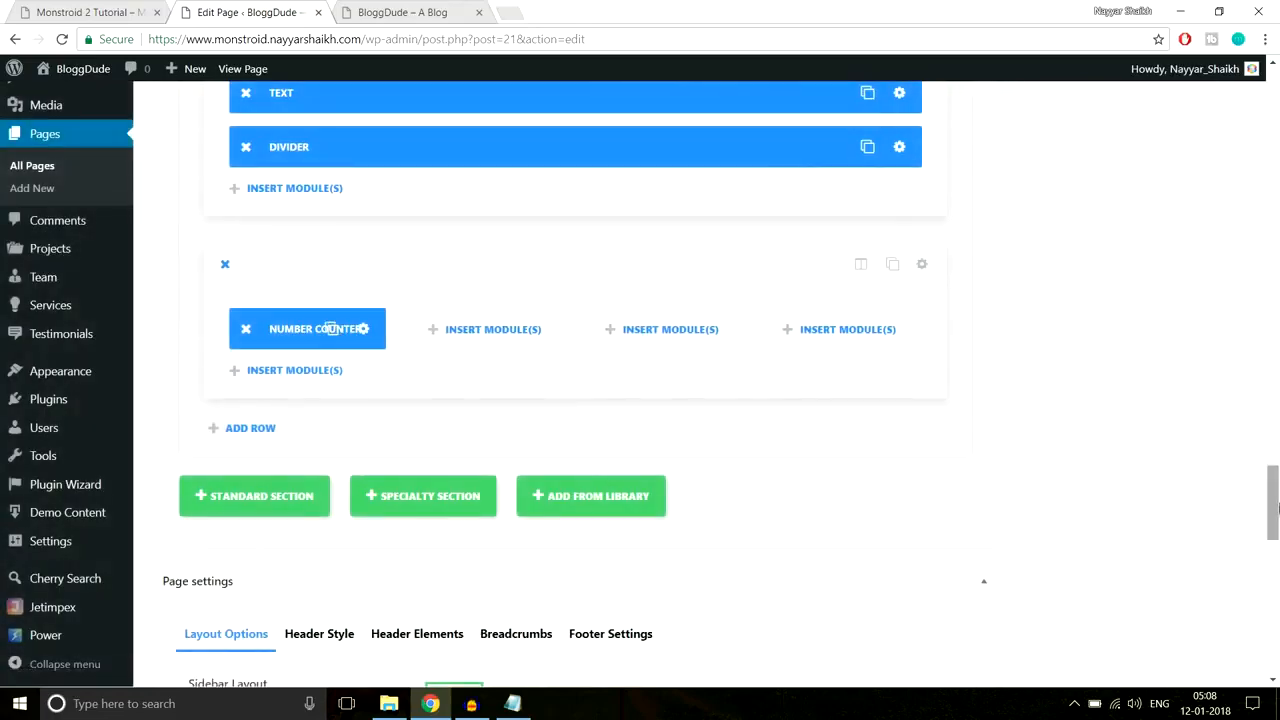
# Step: Update the homepage and reload the live site
pyautogui.scroll(20, 1260, 400)
pyautogui.click(1211, 300)
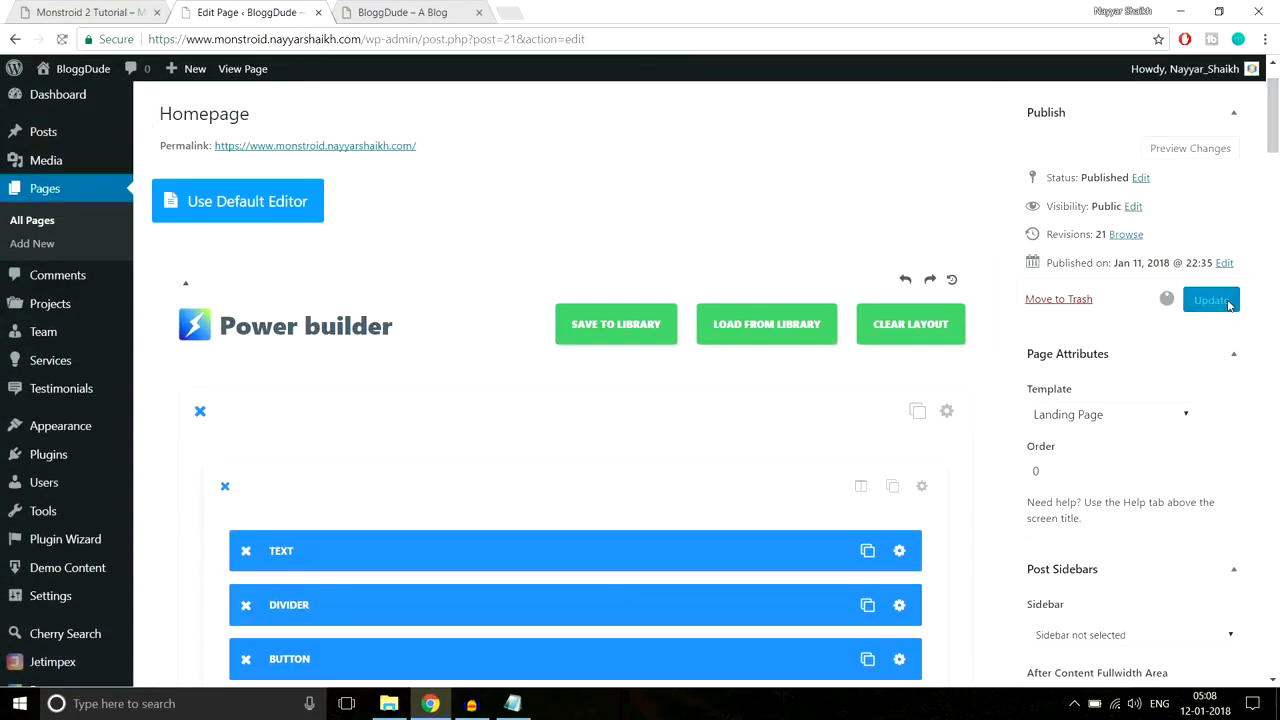
pyautogui.click(416, 11)
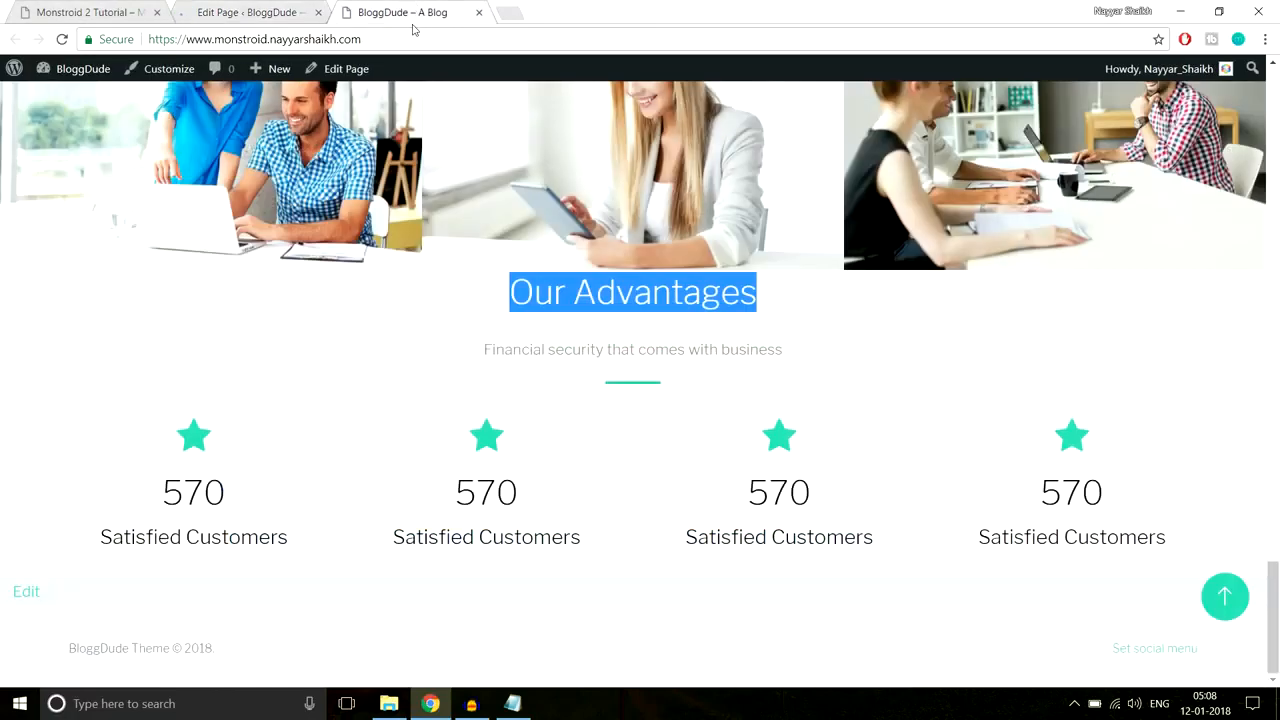
pyautogui.click(413, 38)
pyautogui.press('Return')
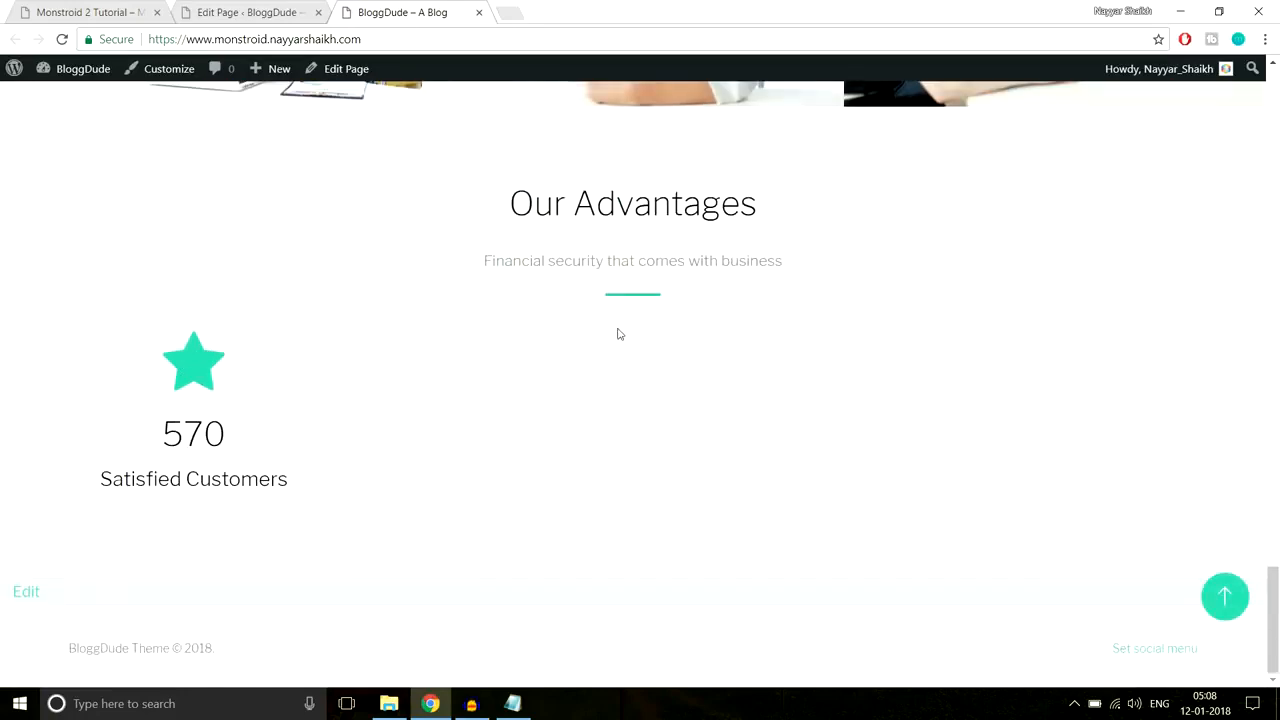
# Step: Review the Our Advantages section's new spacing on the live homepage
pyautogui.scroll(1, 618, 334)
pyautogui.moveTo(494, 246); pyautogui.dragTo(766, 366)
pyautogui.click(766, 366)
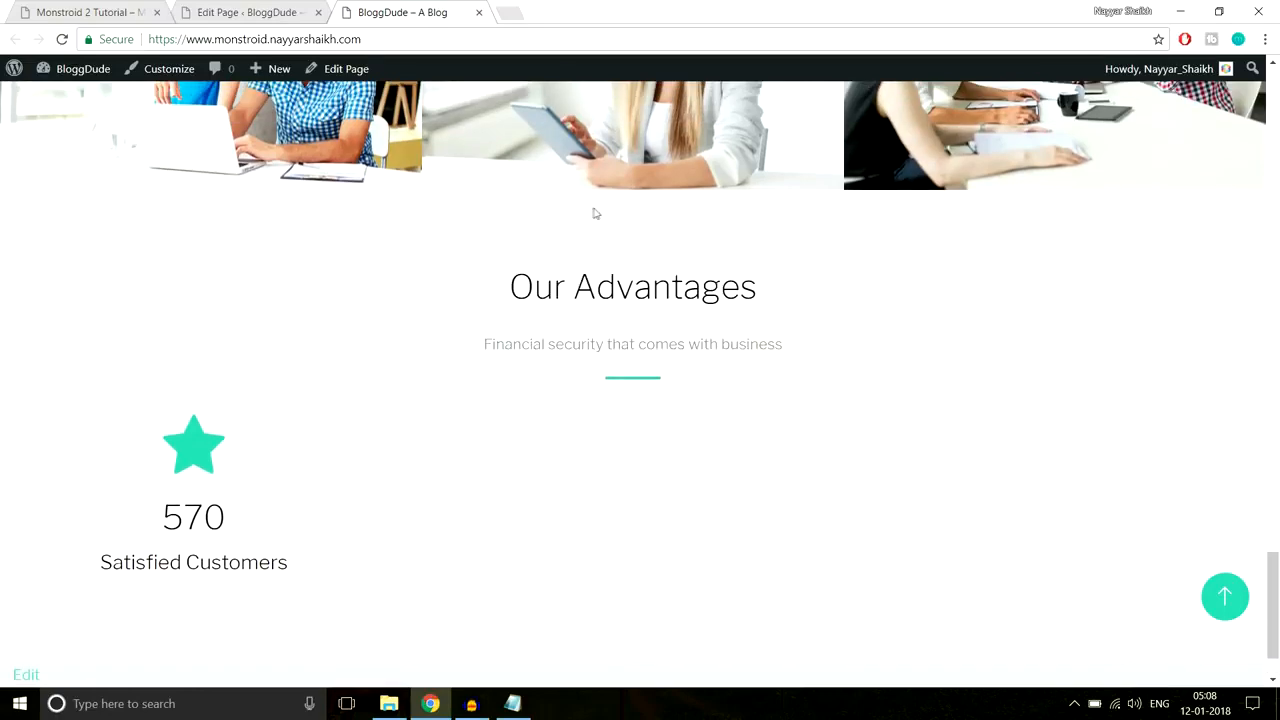
pyautogui.scroll(-1, 694, 340)
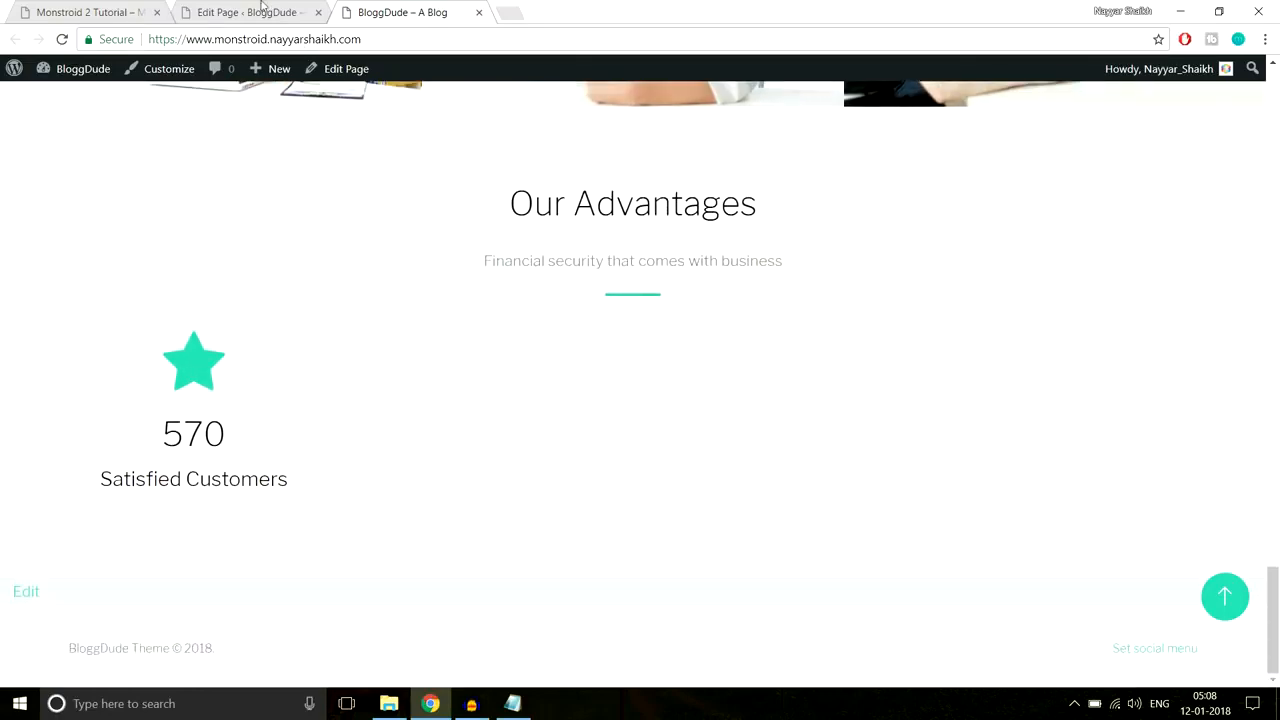
pyautogui.click(290, 22)
pyautogui.scroll(-10, 669, 369)
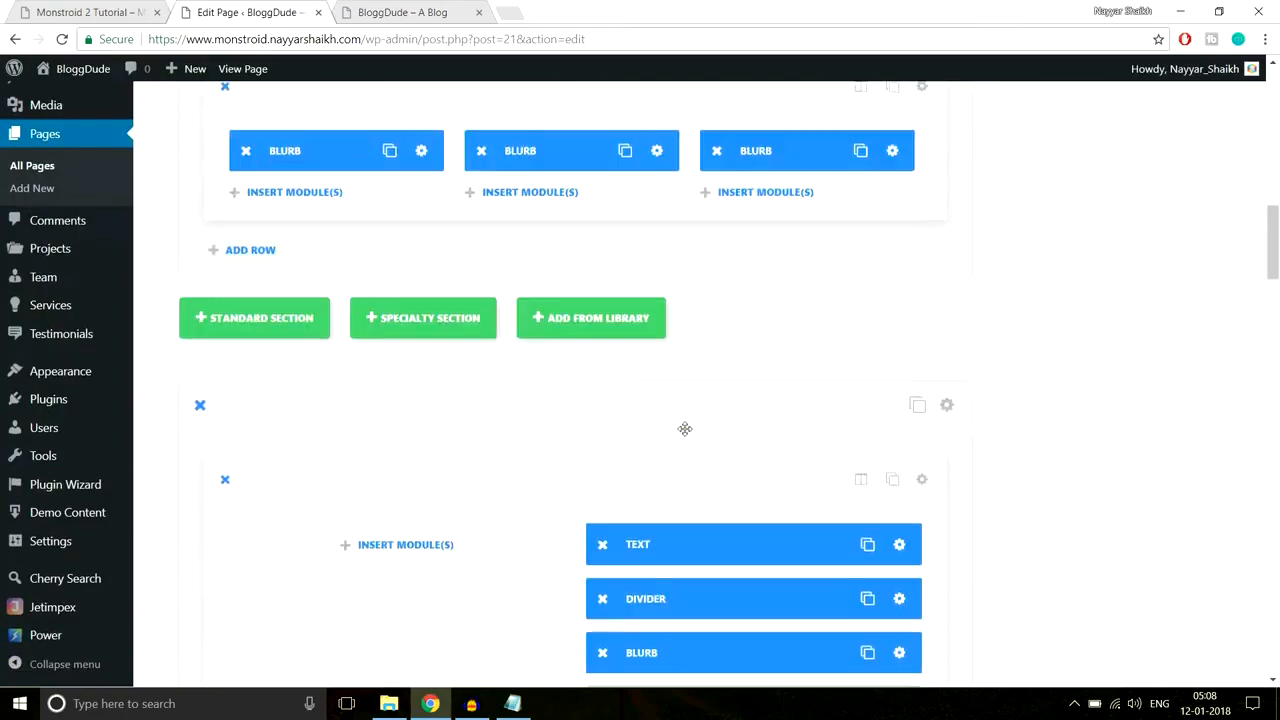
# Step: Duplicate the Number Counter three times and place the copies in columns two to four
pyautogui.scroll(-10, 685, 428)
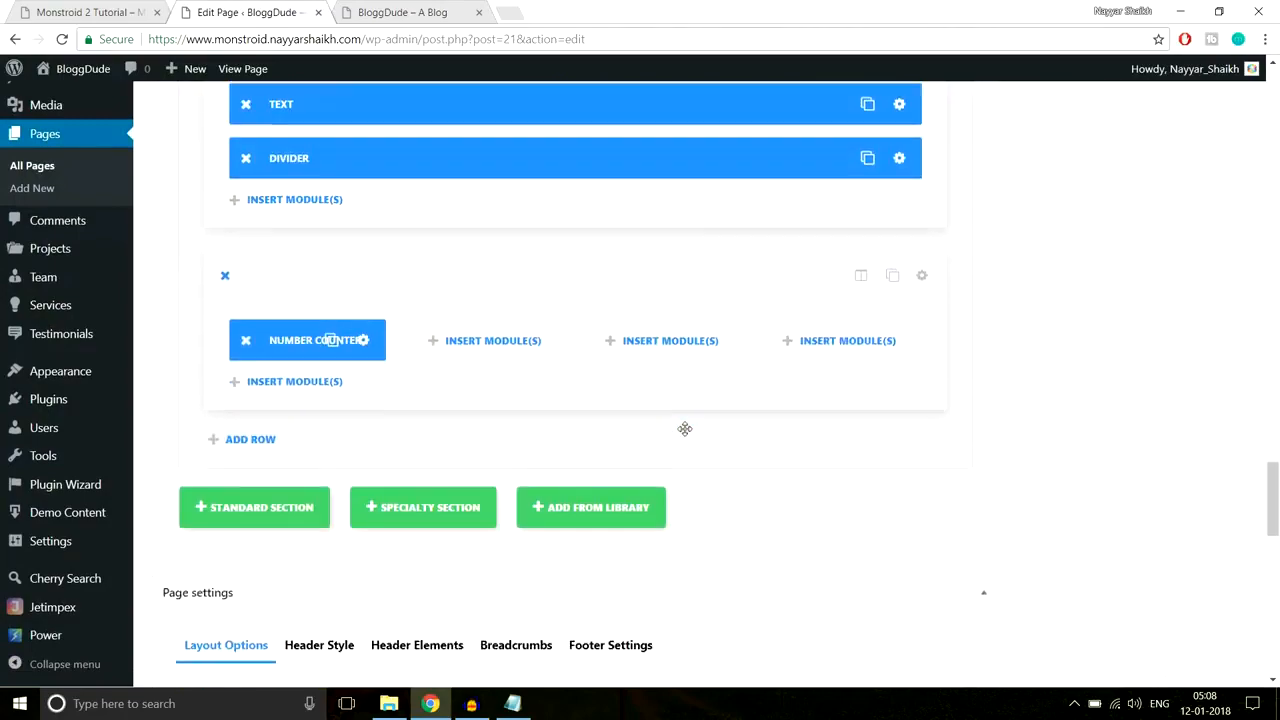
pyautogui.click(332, 278)
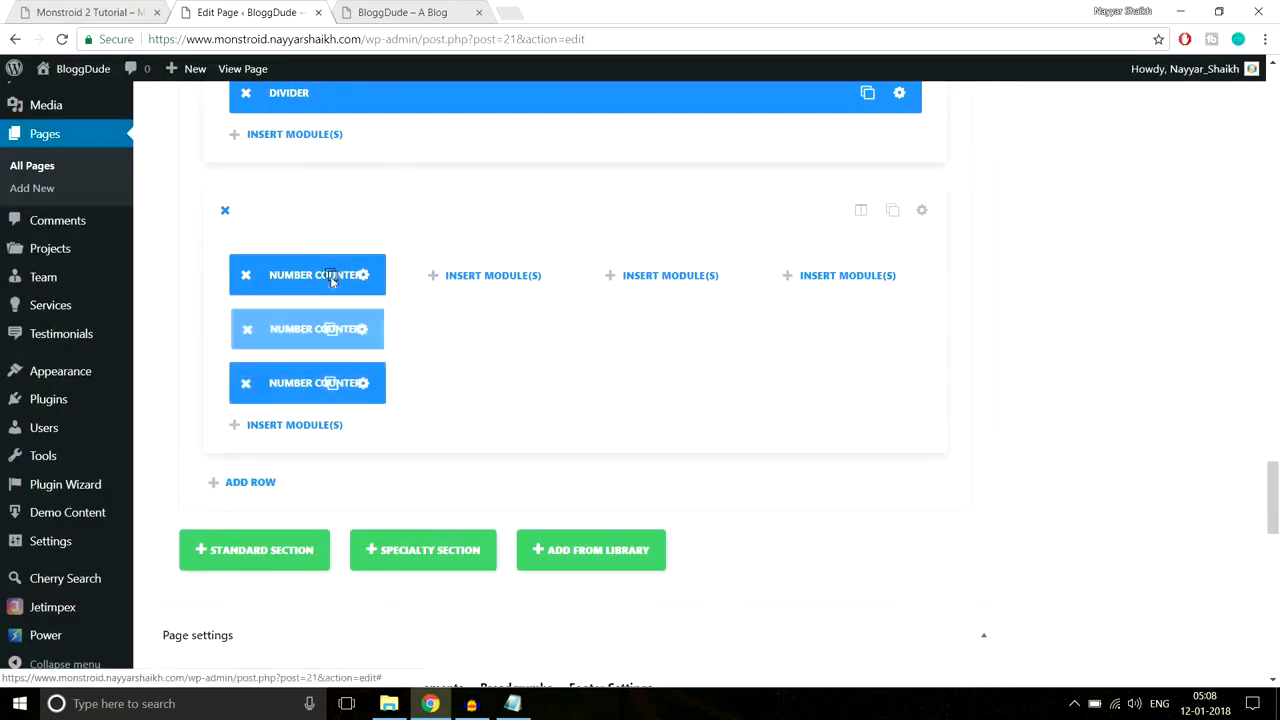
pyautogui.click(332, 279)
pyautogui.moveTo(275, 278); pyautogui.dragTo(477, 277)
pyautogui.moveTo(318, 279); pyautogui.dragTo(712, 277)
pyautogui.moveTo(309, 343); pyautogui.dragTo(848, 290)
# Step: Inspect the demo's Projects Done briefcase icon and copy its colour #f8c013
pyautogui.click(45, 10)
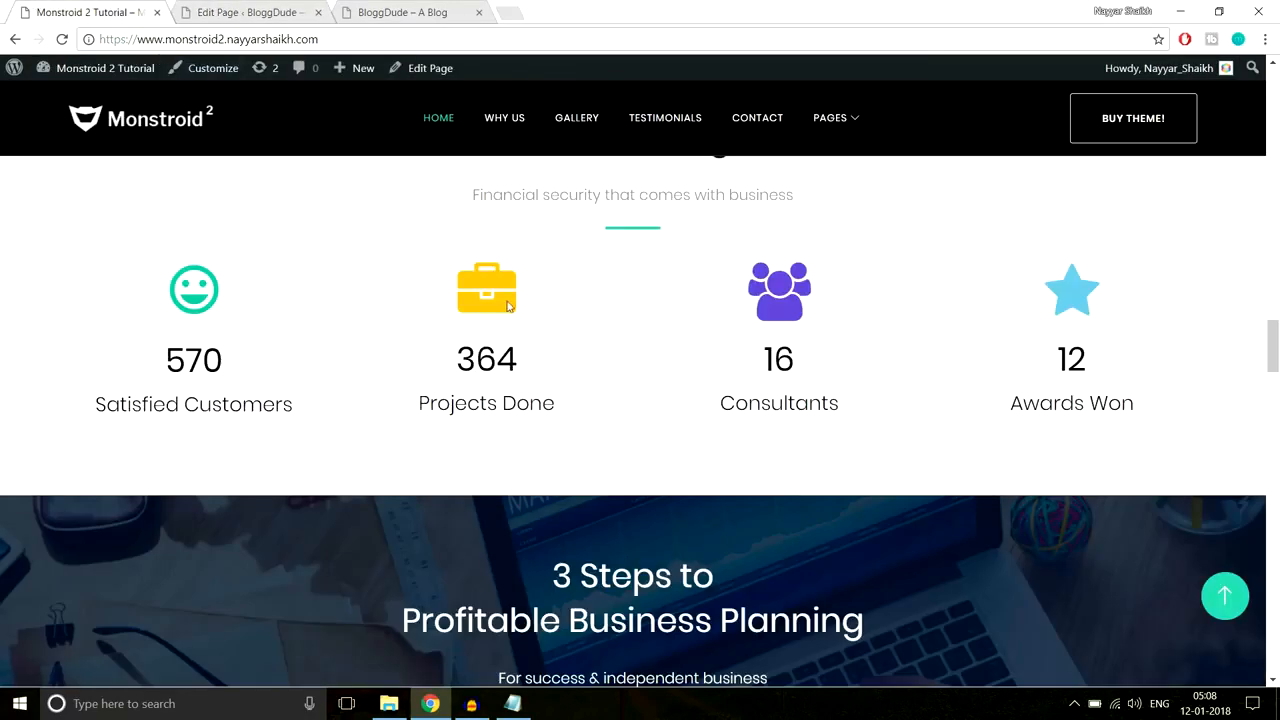
pyautogui.rightClick(501, 304)
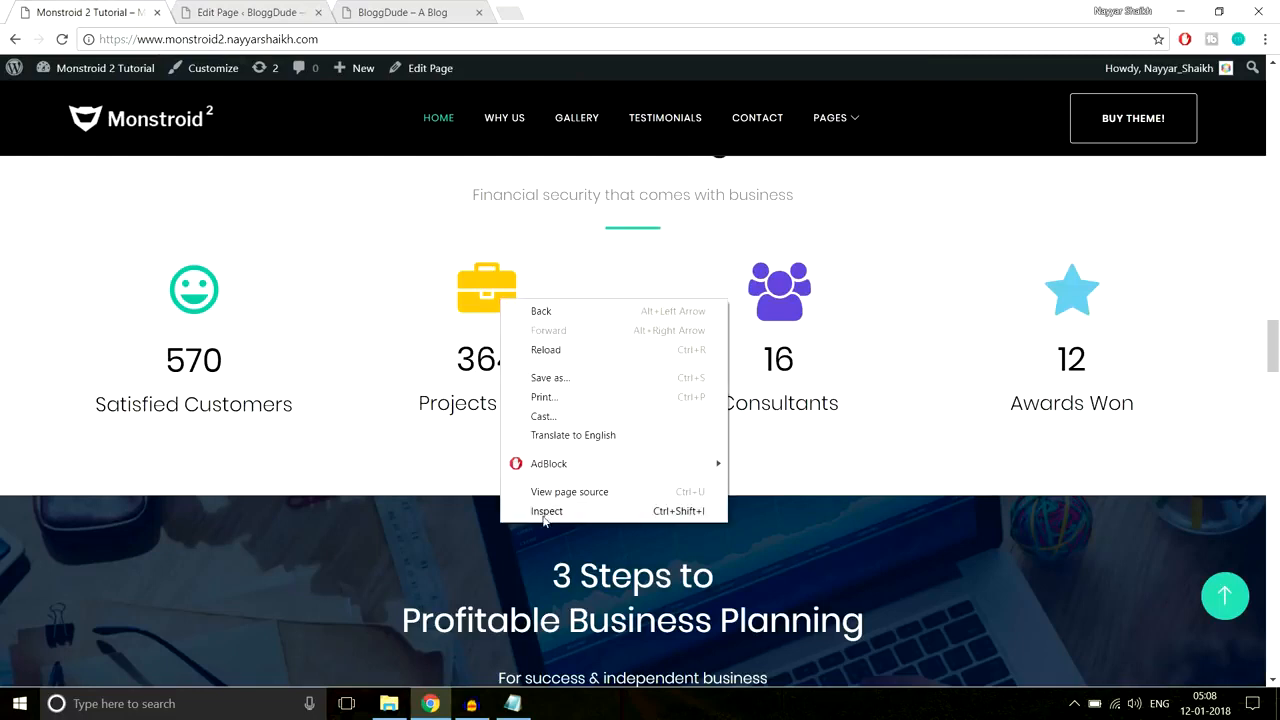
pyautogui.click(543, 515)
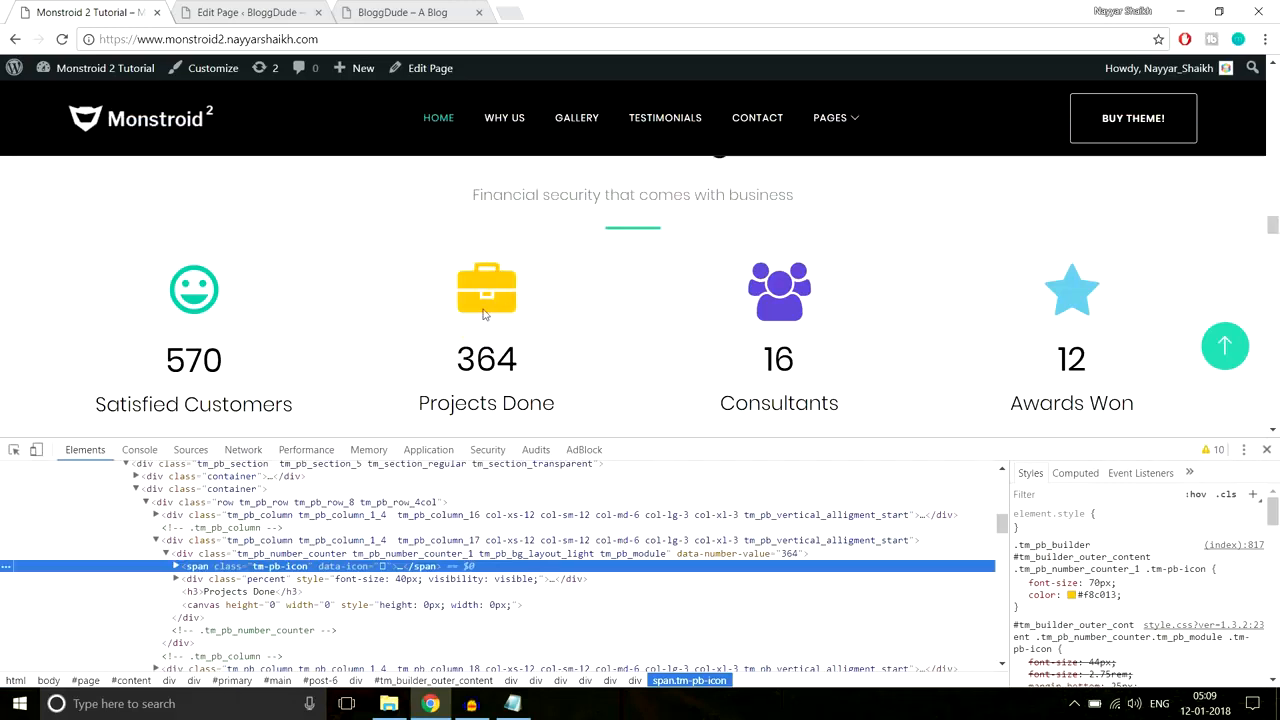
pyautogui.click(1100, 594)
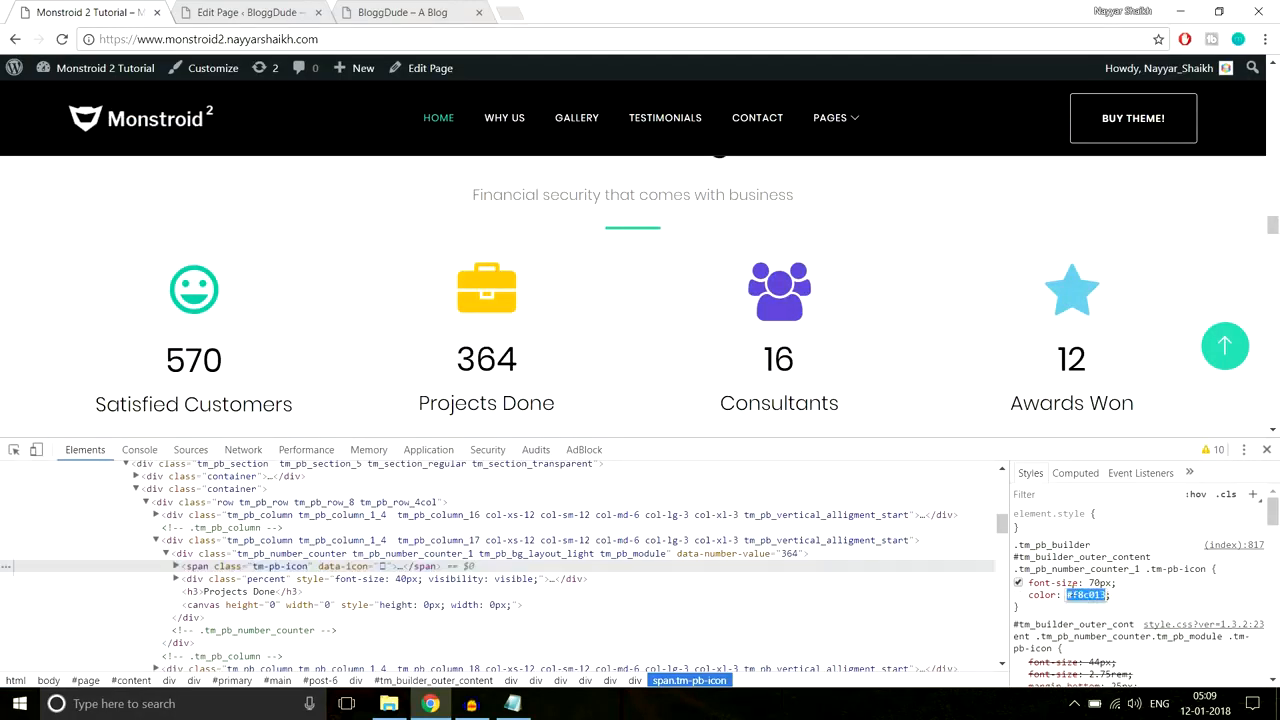
pyautogui.click(240, 12)
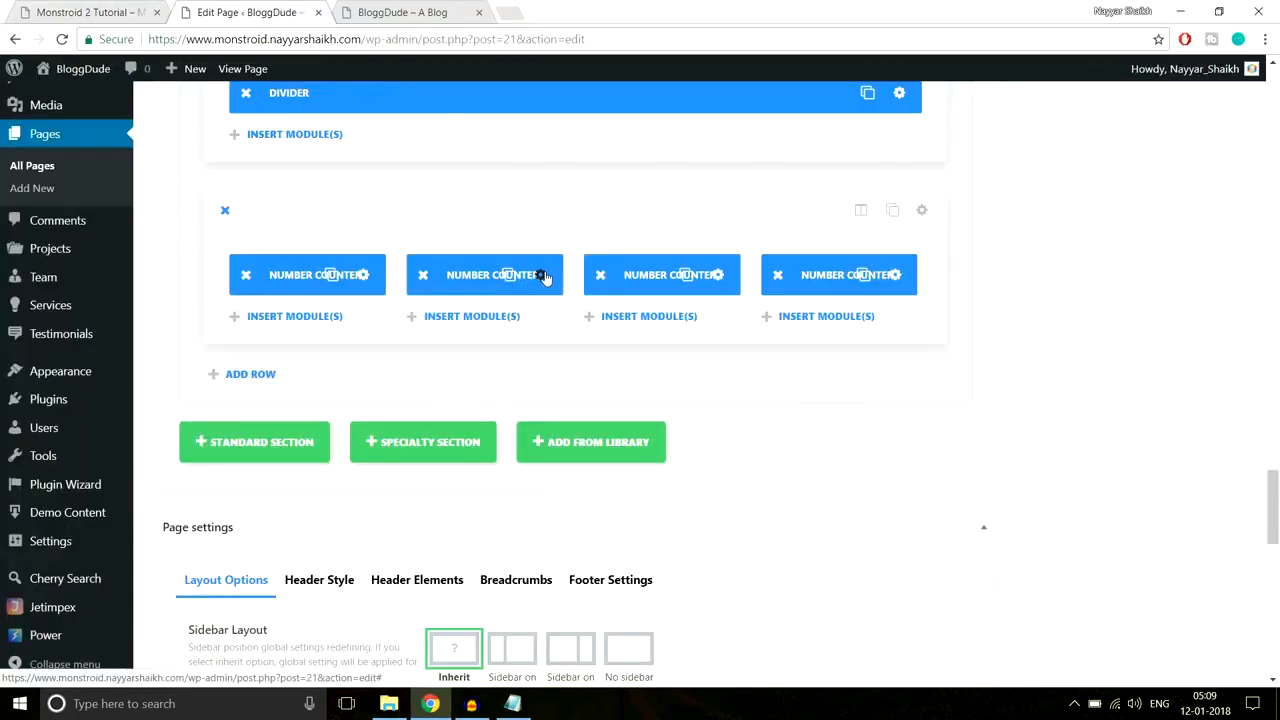
# Step: Choose the film icon for the second counter
pyautogui.click(541, 275)
pyautogui.scroll(-5, 636, 391)
pyautogui.scroll(-3, 636, 391)
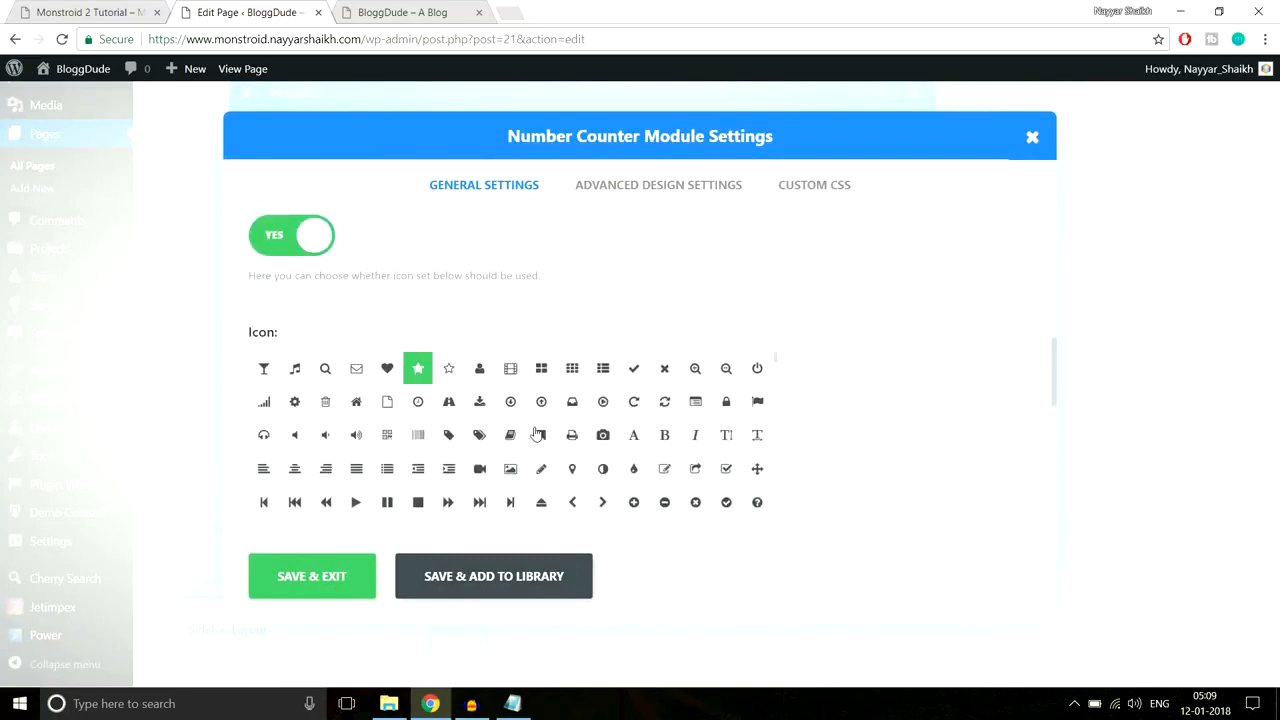
pyautogui.click(510, 369)
pyautogui.scroll(-5, 874, 400)
# Step: Set the second counter's Icon Color to the yellow #f8c013 and save
pyautogui.click(277, 397)
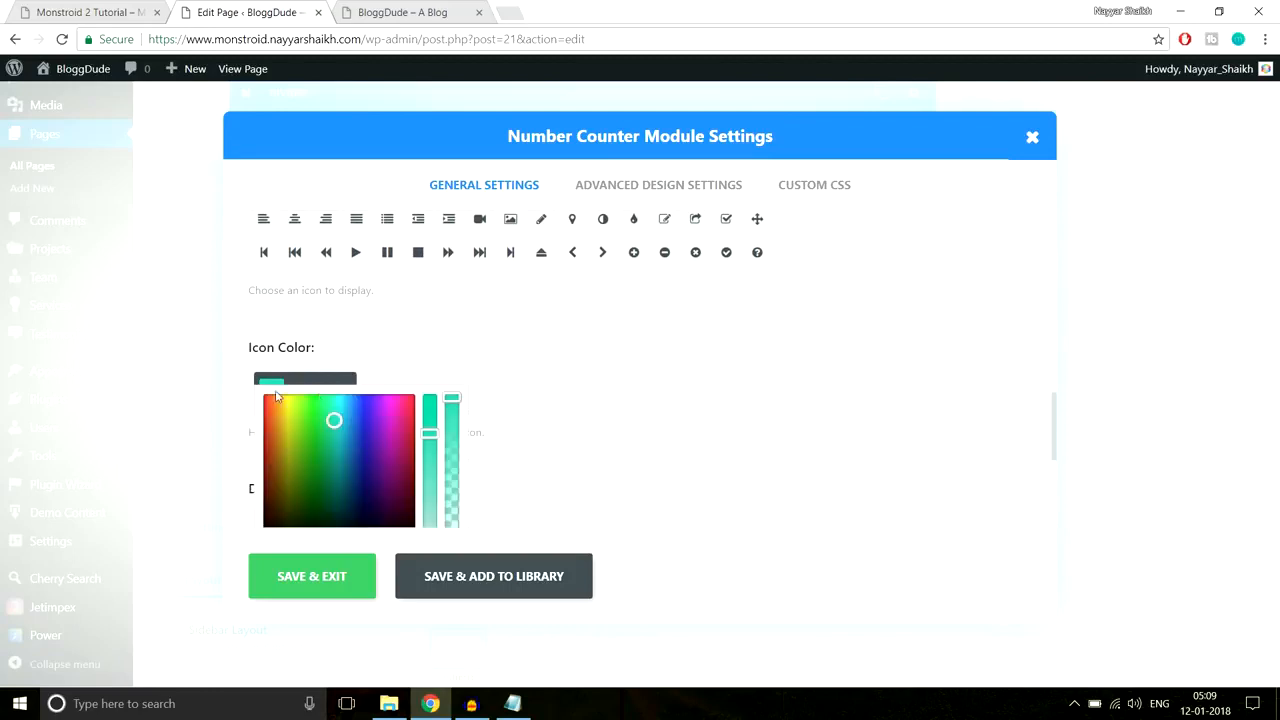
pyautogui.hotkey('ctrl', 'a')
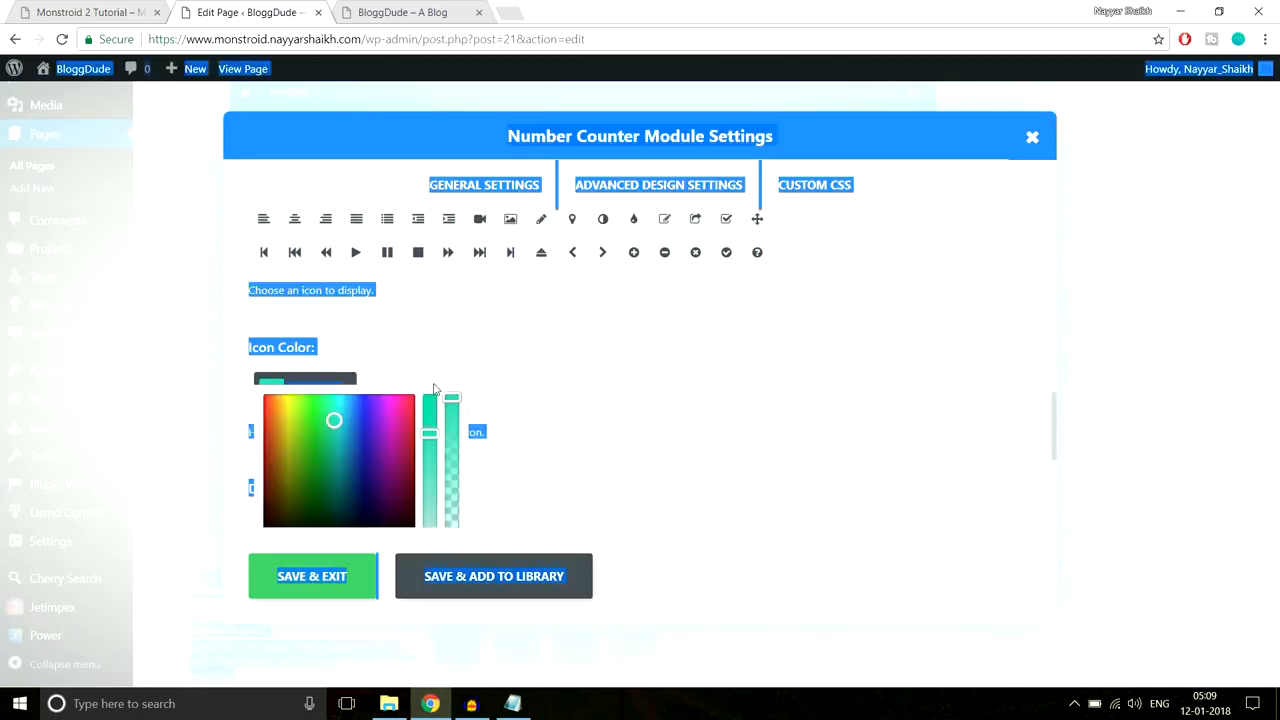
pyautogui.click(340, 383)
pyautogui.click(540, 366)
pyautogui.click(398, 394)
pyautogui.hotkey('ctrl', 'v')
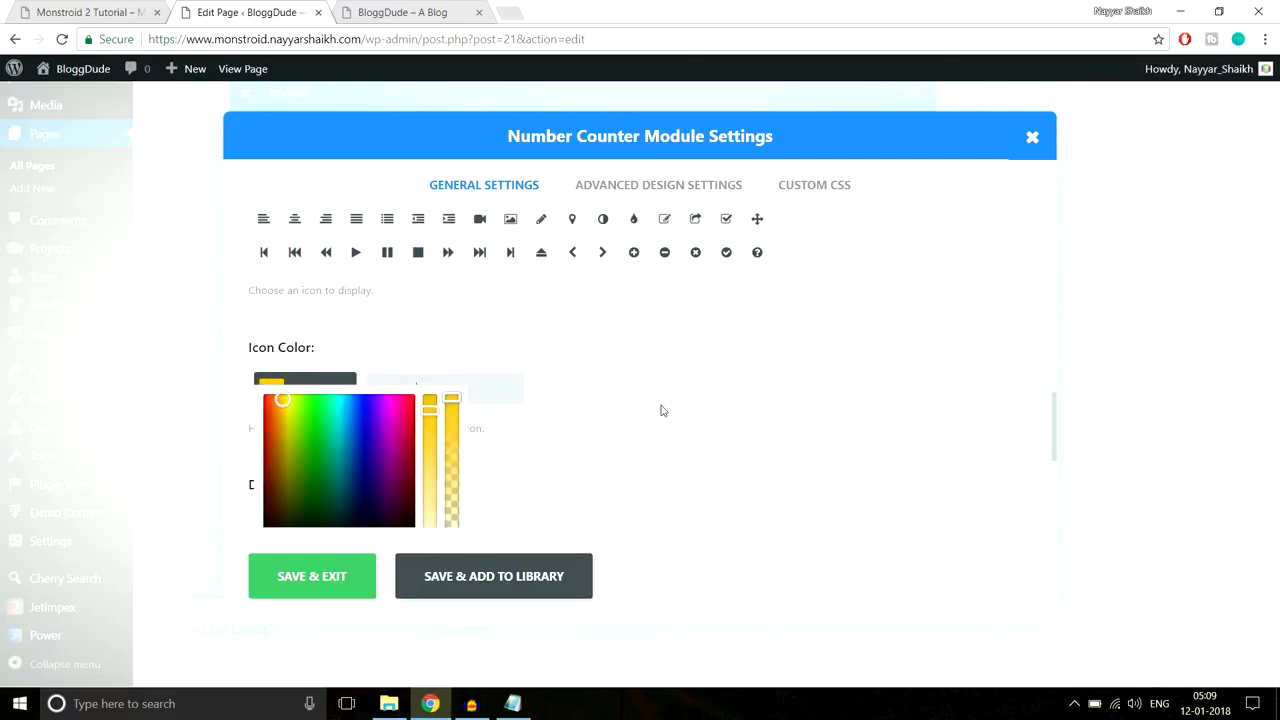
pyautogui.scroll(-2, 659, 411)
pyautogui.click(309, 584)
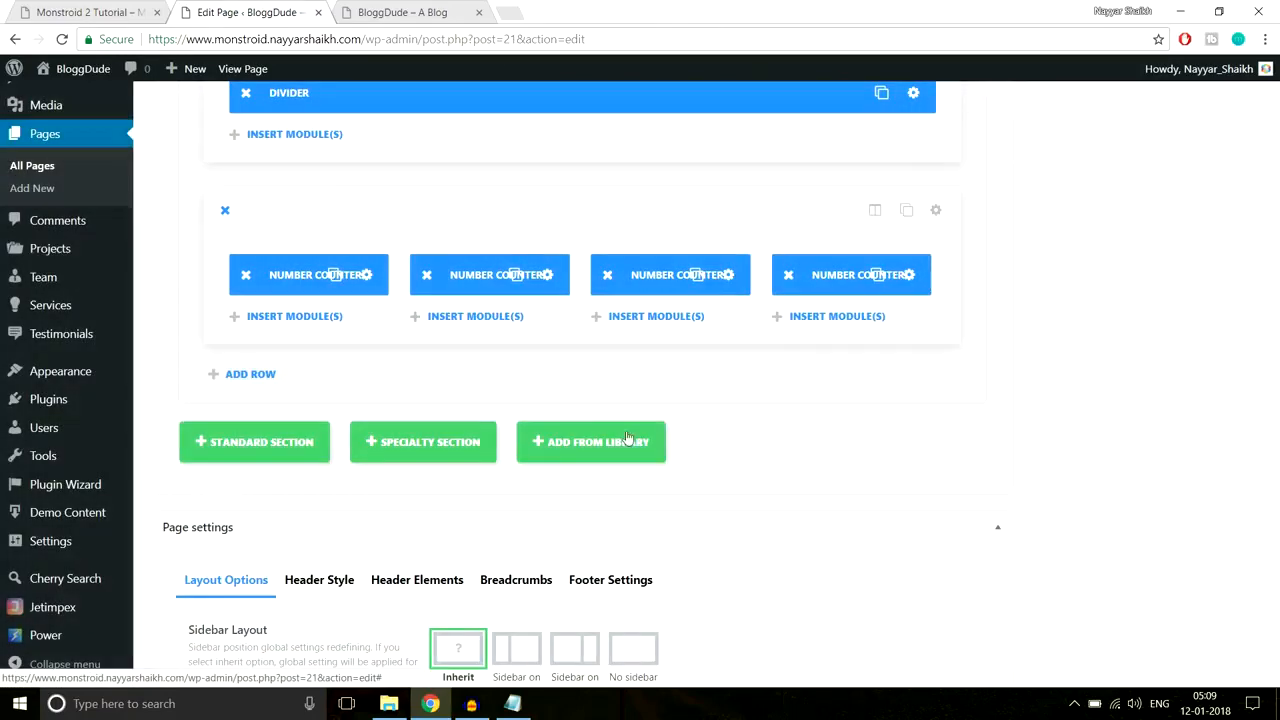
pyautogui.click(716, 275)
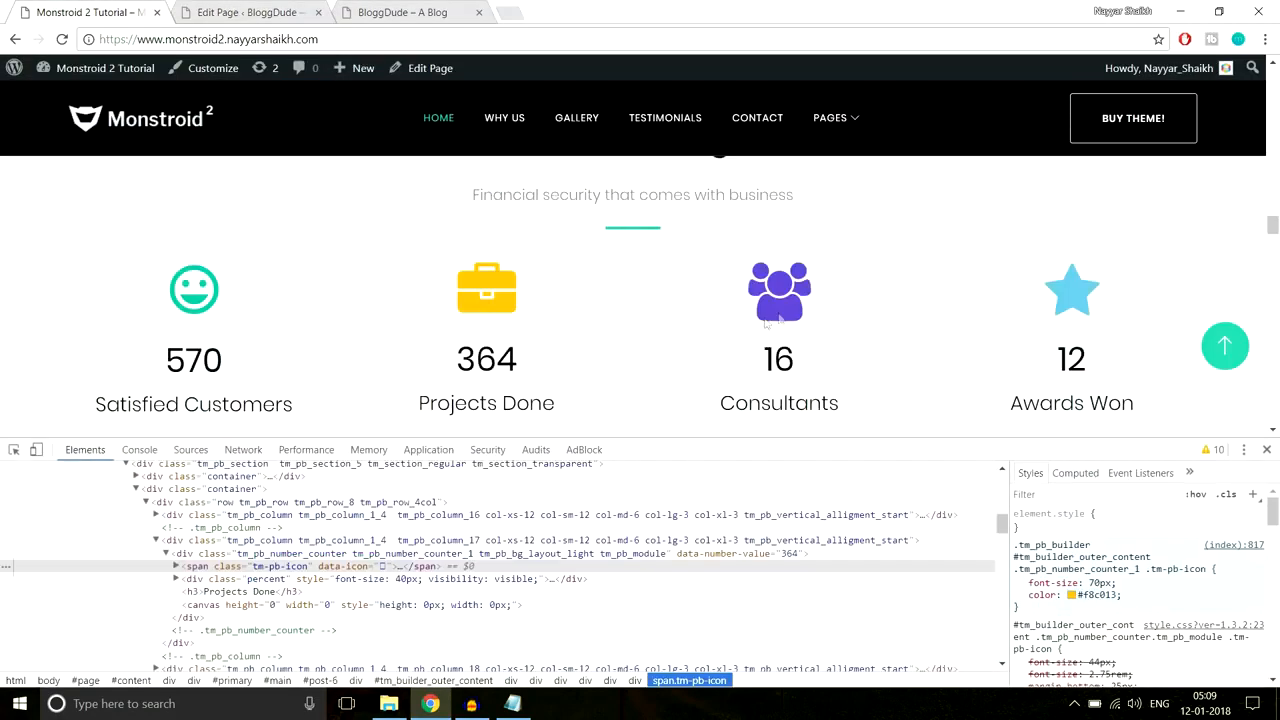
# Step: Inspect the demo's Consultants icon and copy its purple colour #684bd1
pyautogui.rightClick(779, 313)
pyautogui.click(858, 522)
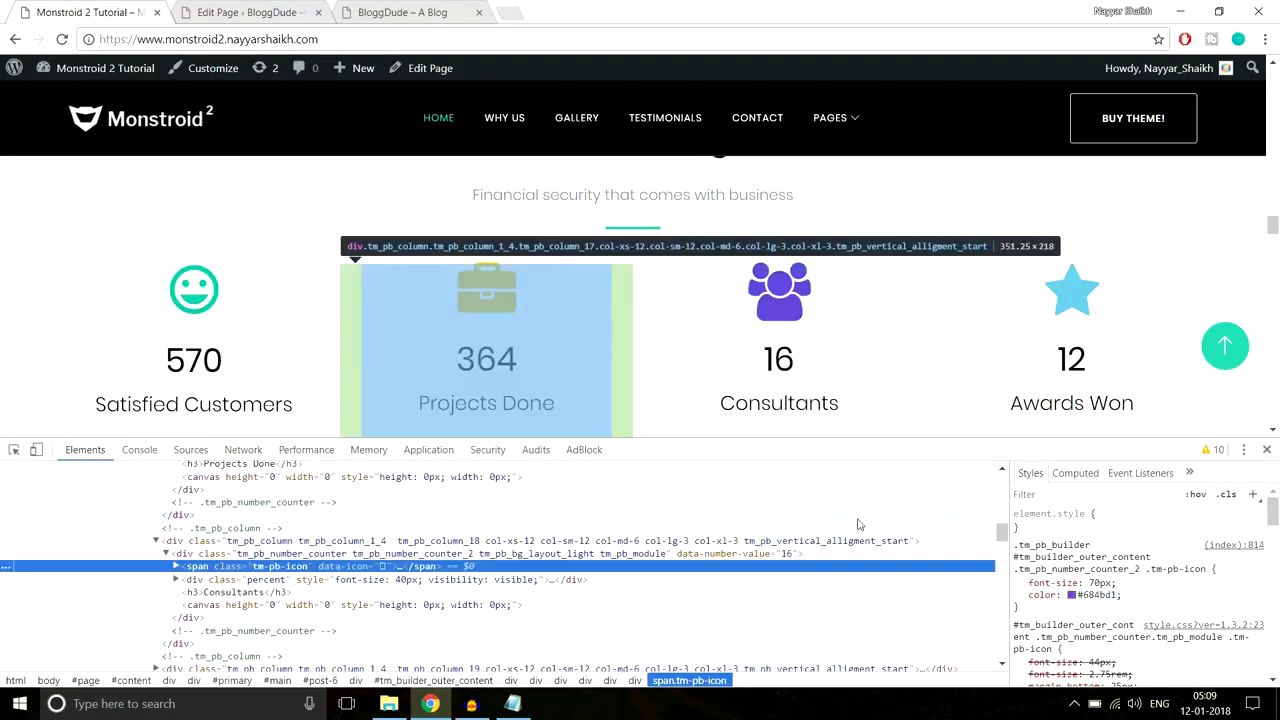
pyautogui.click(1096, 594)
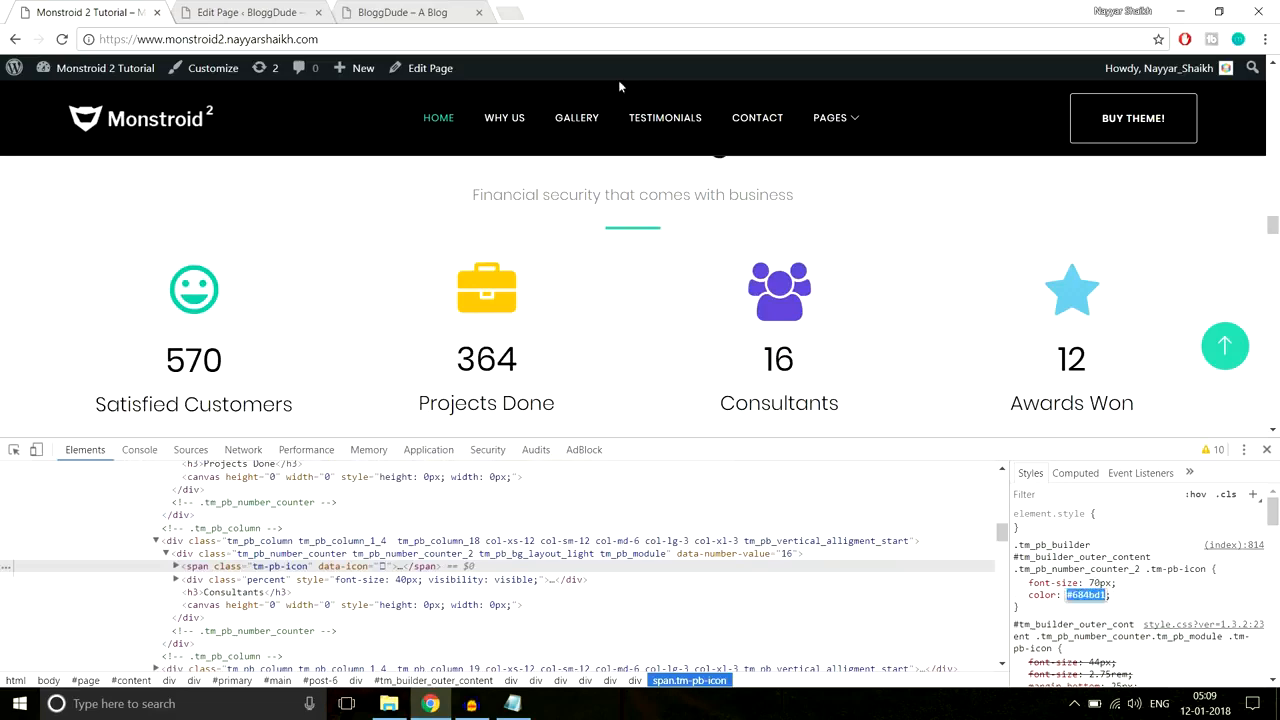
pyautogui.click(296, 9)
# Step: Give the third counter the book icon with Icon Color #684bd1 and save
pyautogui.scroll(-6, 600, 350)
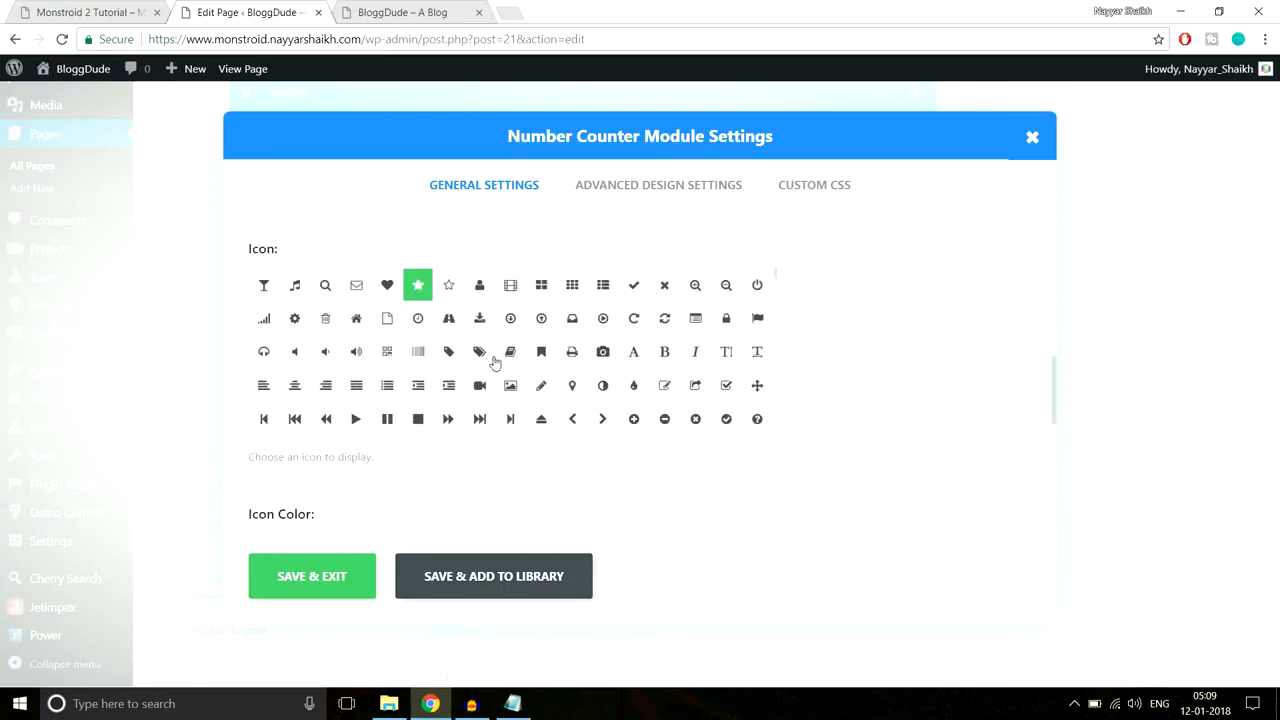
pyautogui.click(481, 351)
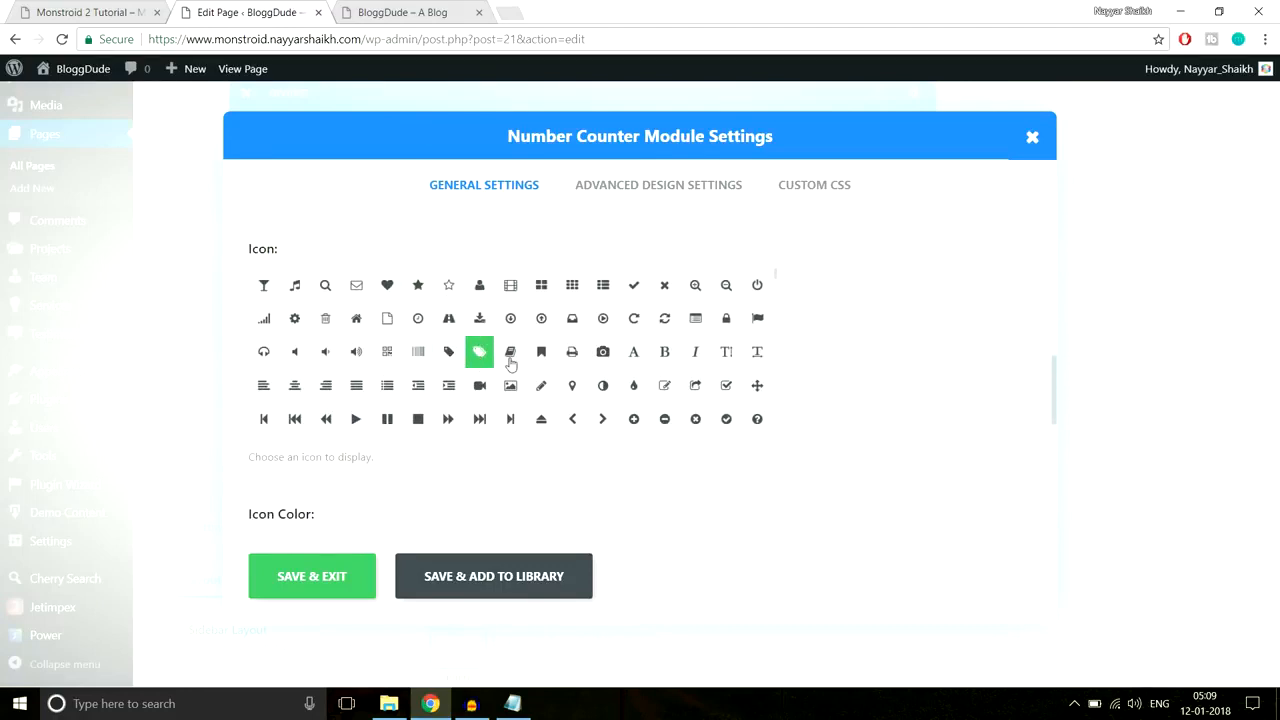
pyautogui.click(513, 355)
pyautogui.scroll(-3, 936, 323)
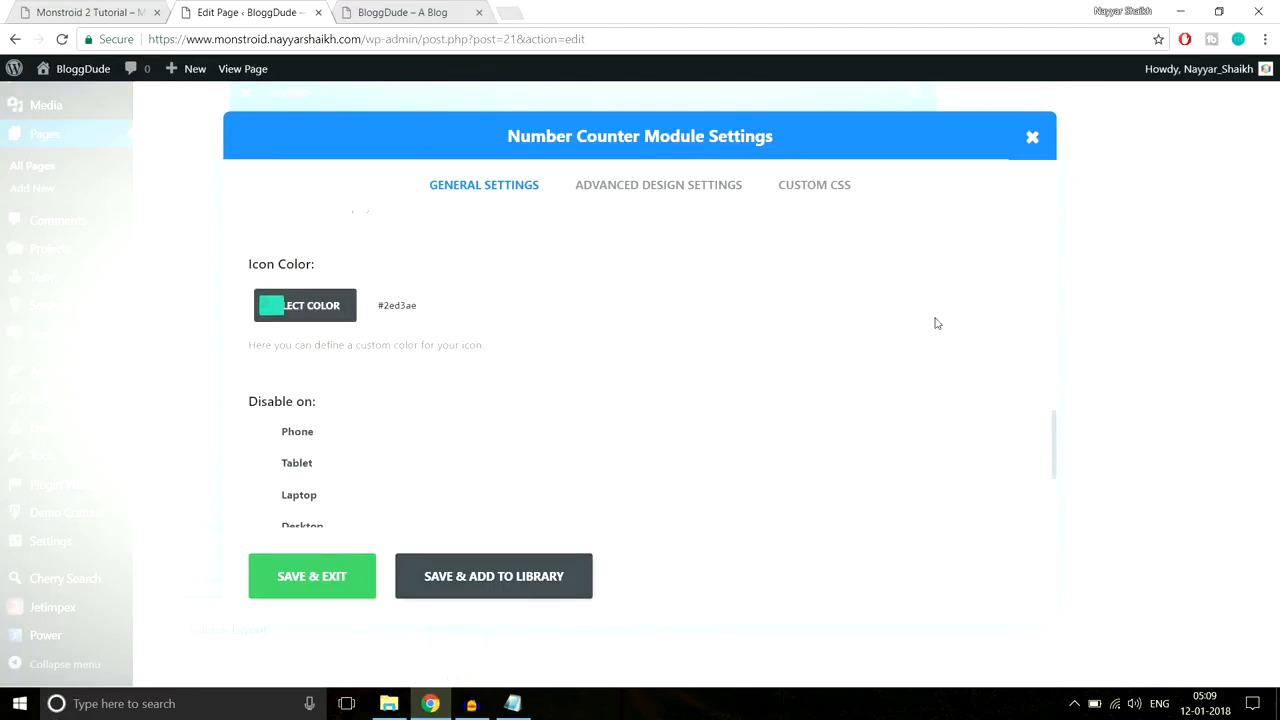
pyautogui.click(424, 311)
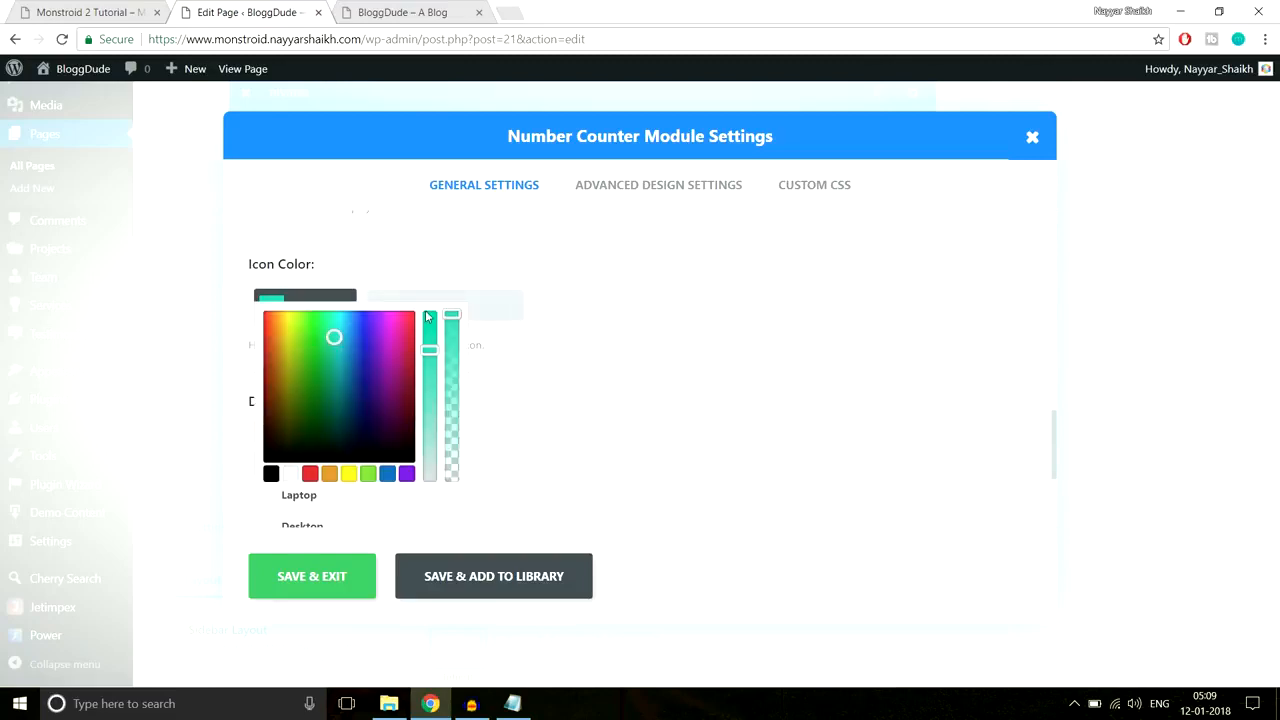
pyautogui.hotkey('ctrl', 'v')
pyautogui.scroll(-1, 630, 325)
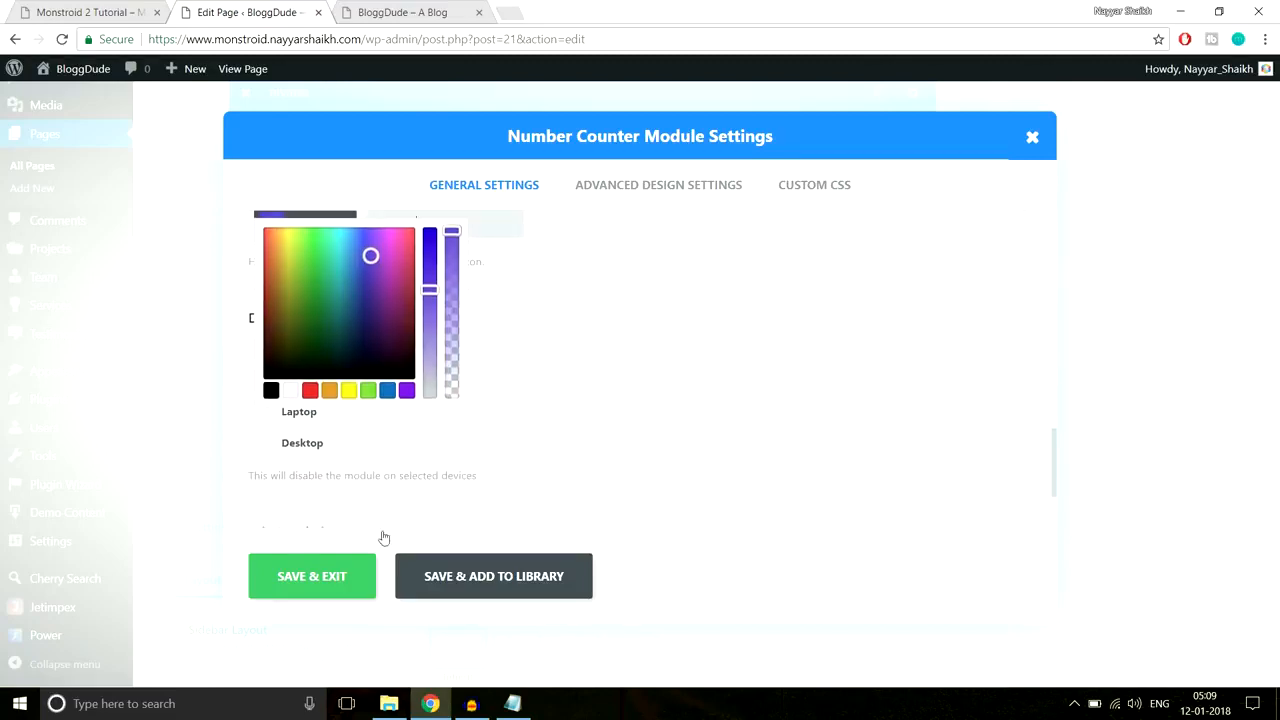
pyautogui.click(330, 578)
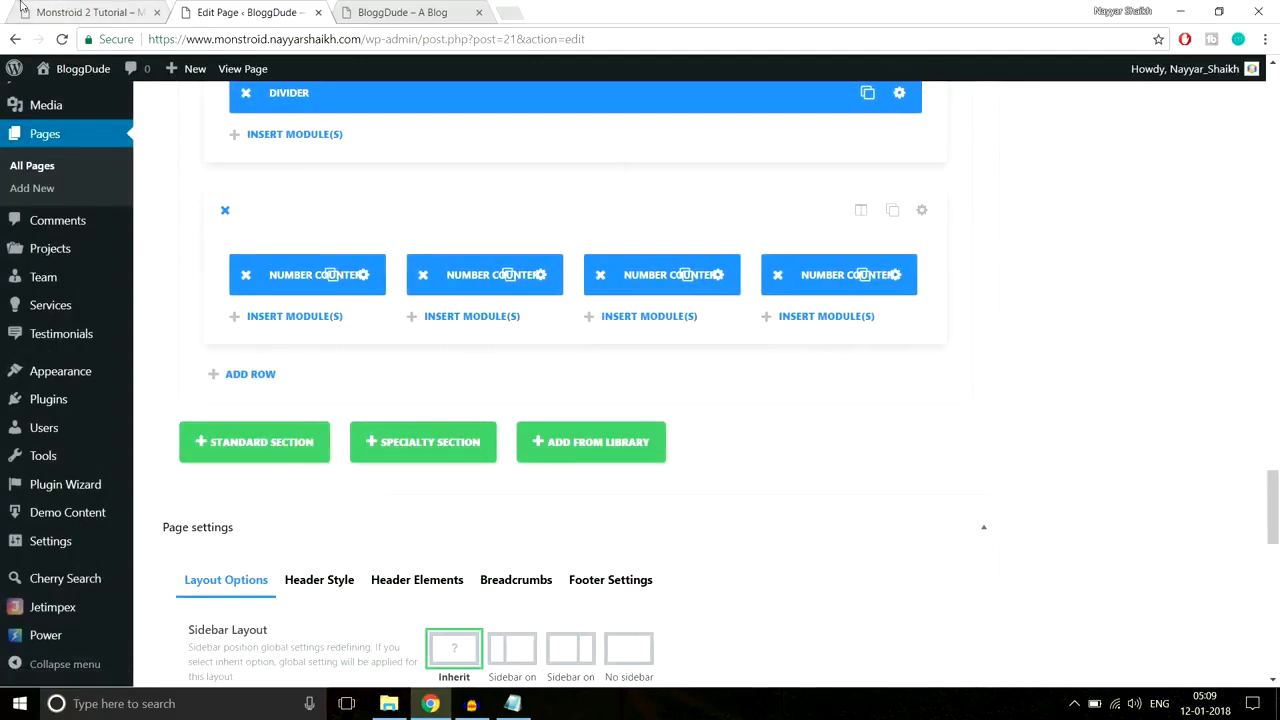
# Step: Inspect the demo's Awards Won star and copy its light blue colour #6bc4e3
pyautogui.click(67, 10)
pyautogui.rightClick(1067, 279)
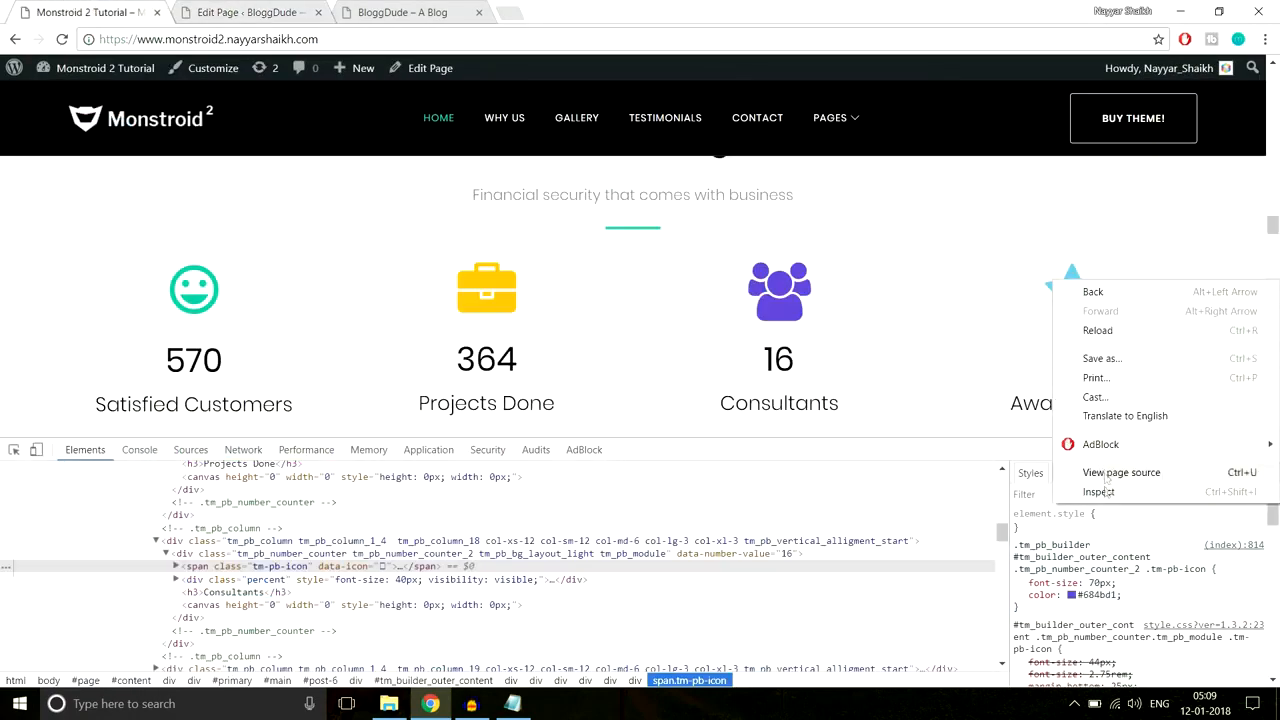
pyautogui.click(1098, 492)
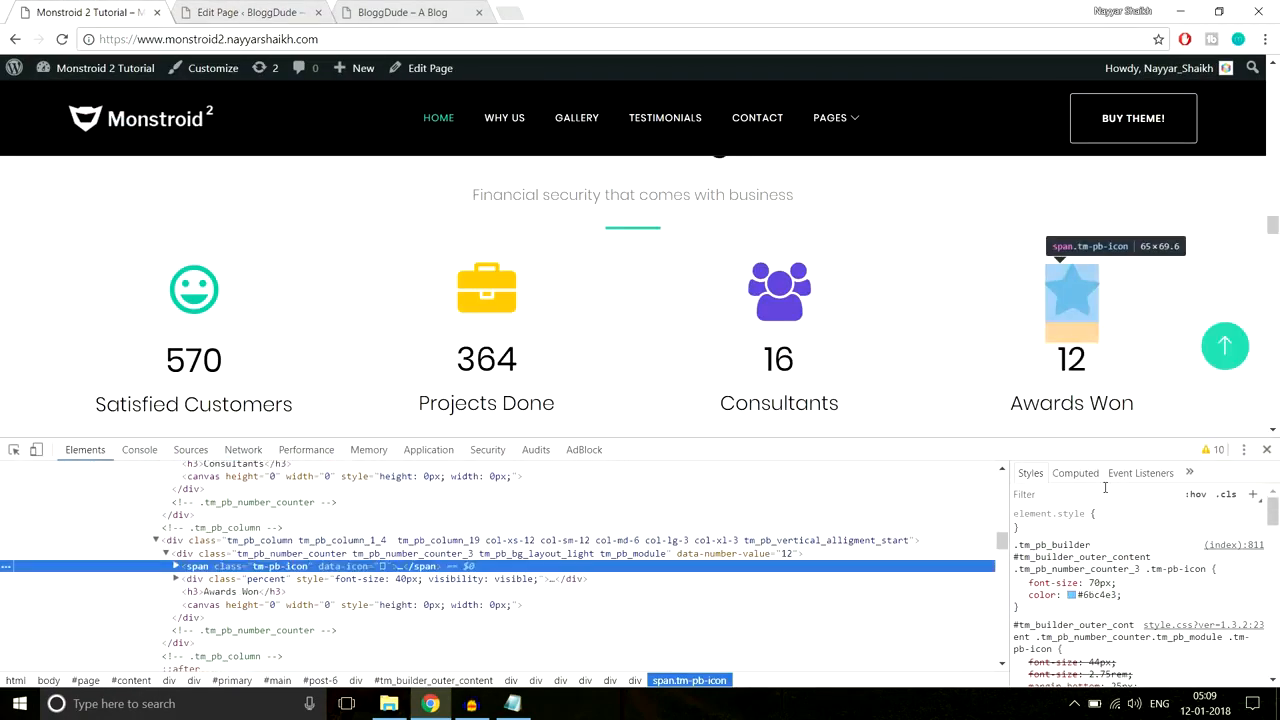
pyautogui.click(1109, 596)
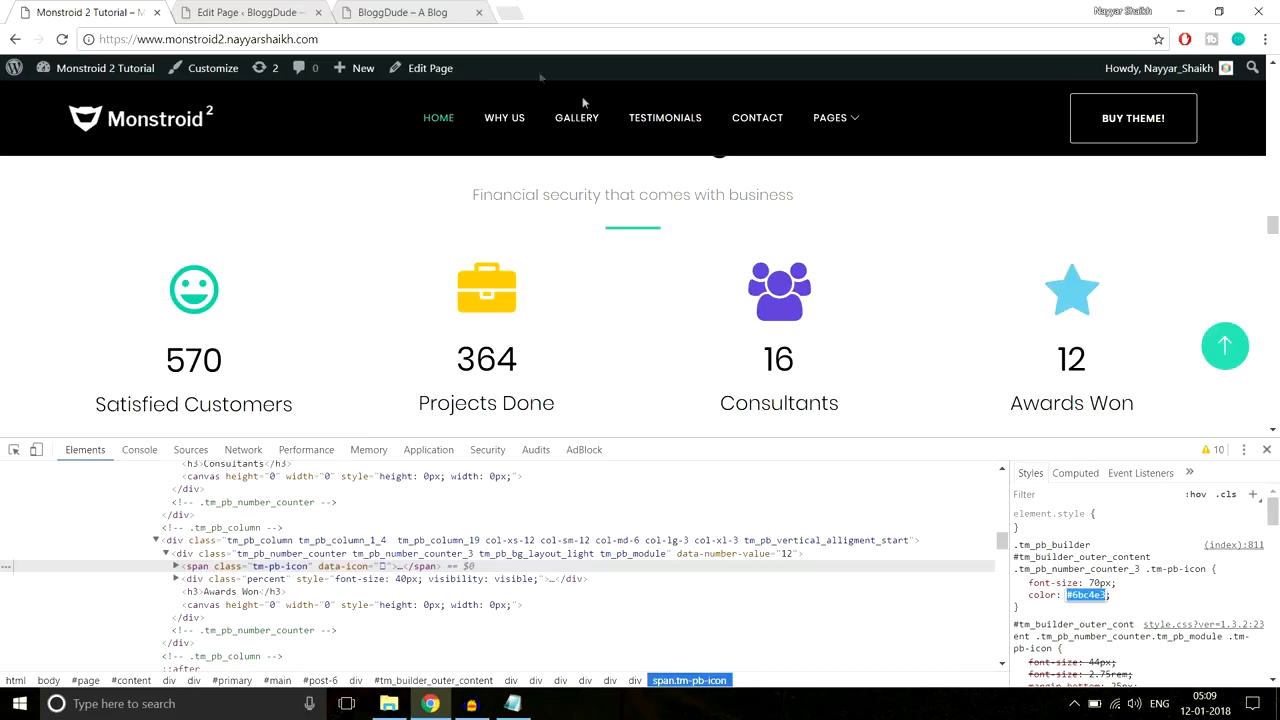
pyautogui.click(233, 10)
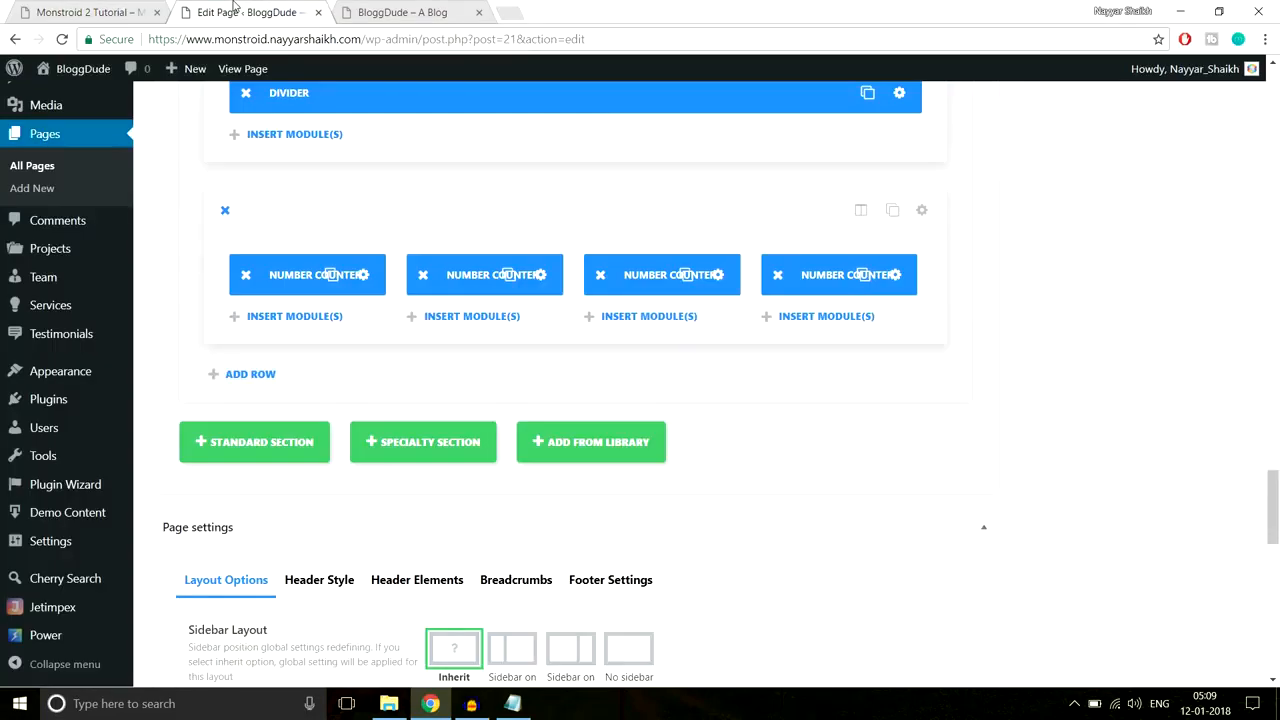
# Step: Give the fourth counter the flag icon and paste the light blue icon colour
pyautogui.click(895, 274)
pyautogui.scroll(-10, 629, 400)
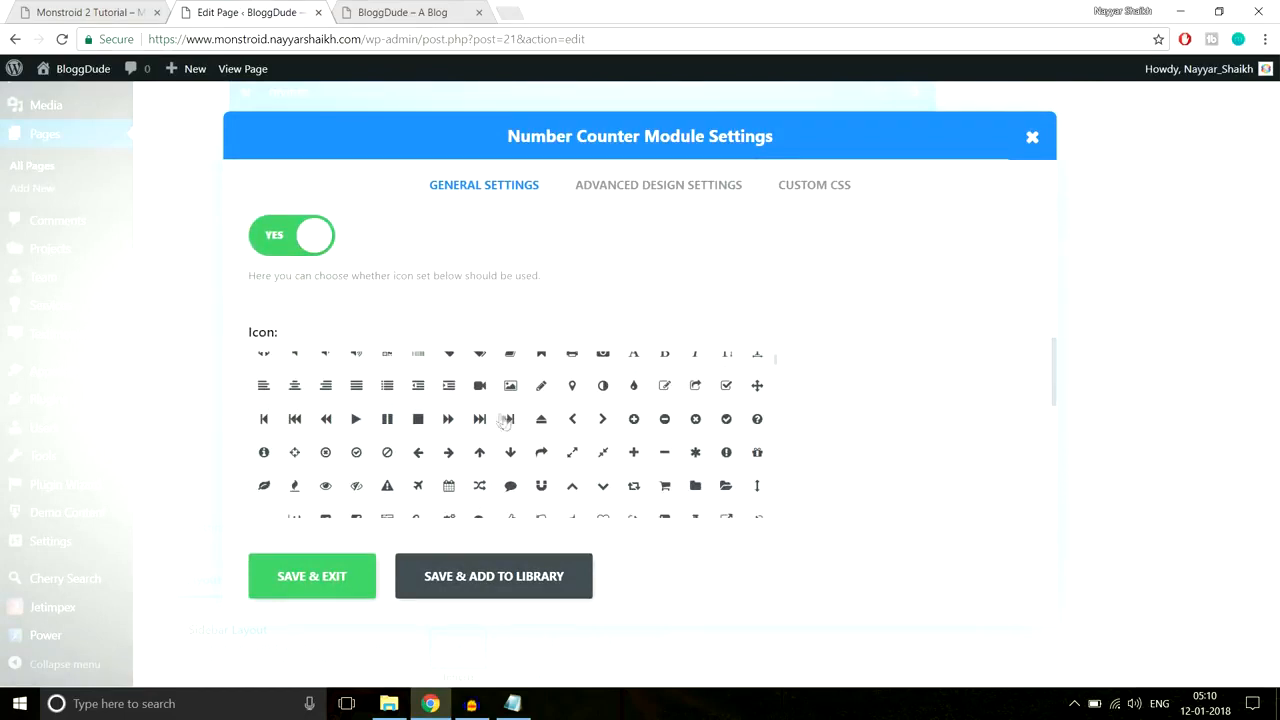
pyautogui.scroll(1, 732, 461)
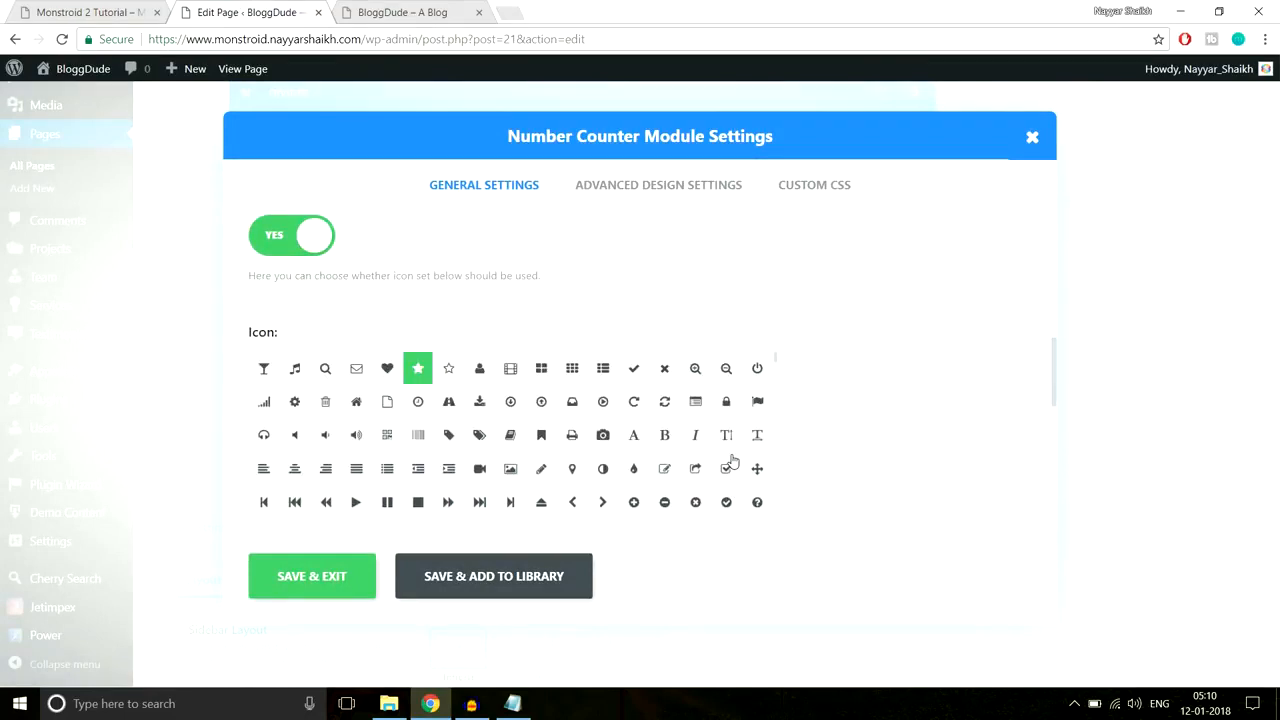
pyautogui.click(757, 402)
pyautogui.scroll(-4, 931, 394)
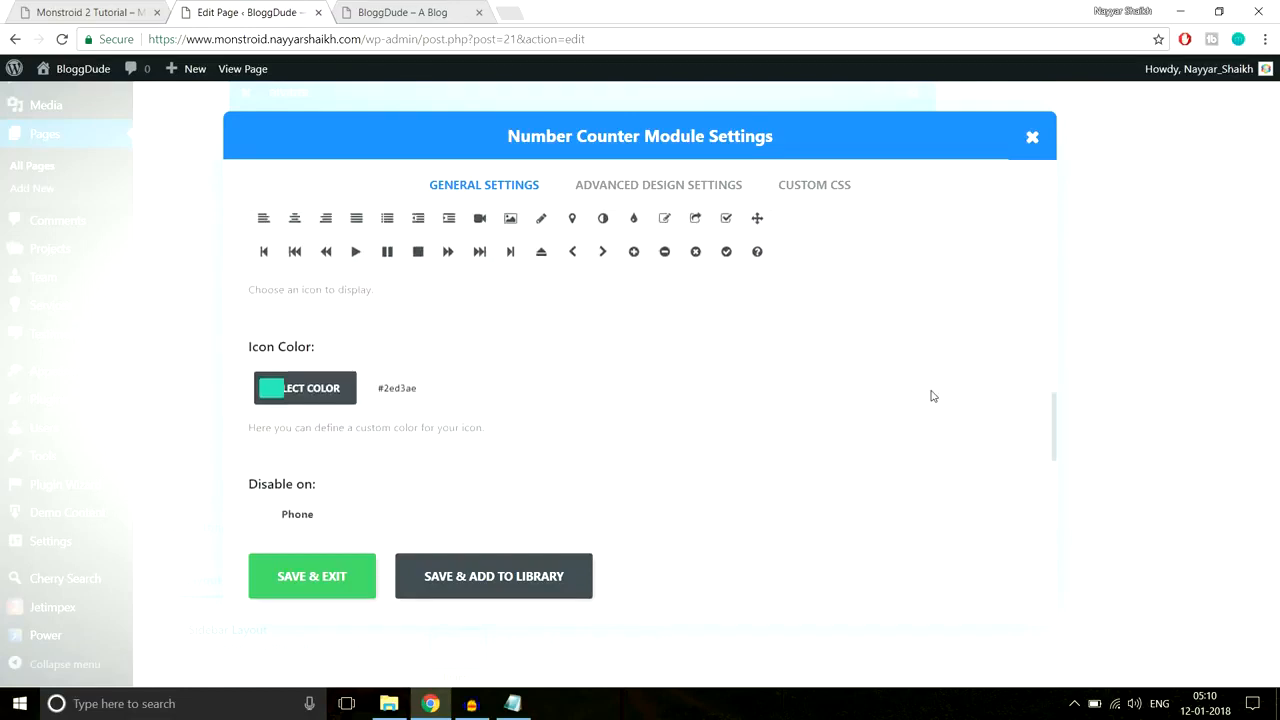
pyautogui.click(432, 308)
pyautogui.hotkey('ctrl', 'v')
pyautogui.scroll(-1, 731, 358)
# Step: Adjust the fourth counter's icon colour to light cyan to match the demo star, and save
pyautogui.click(85, 8)
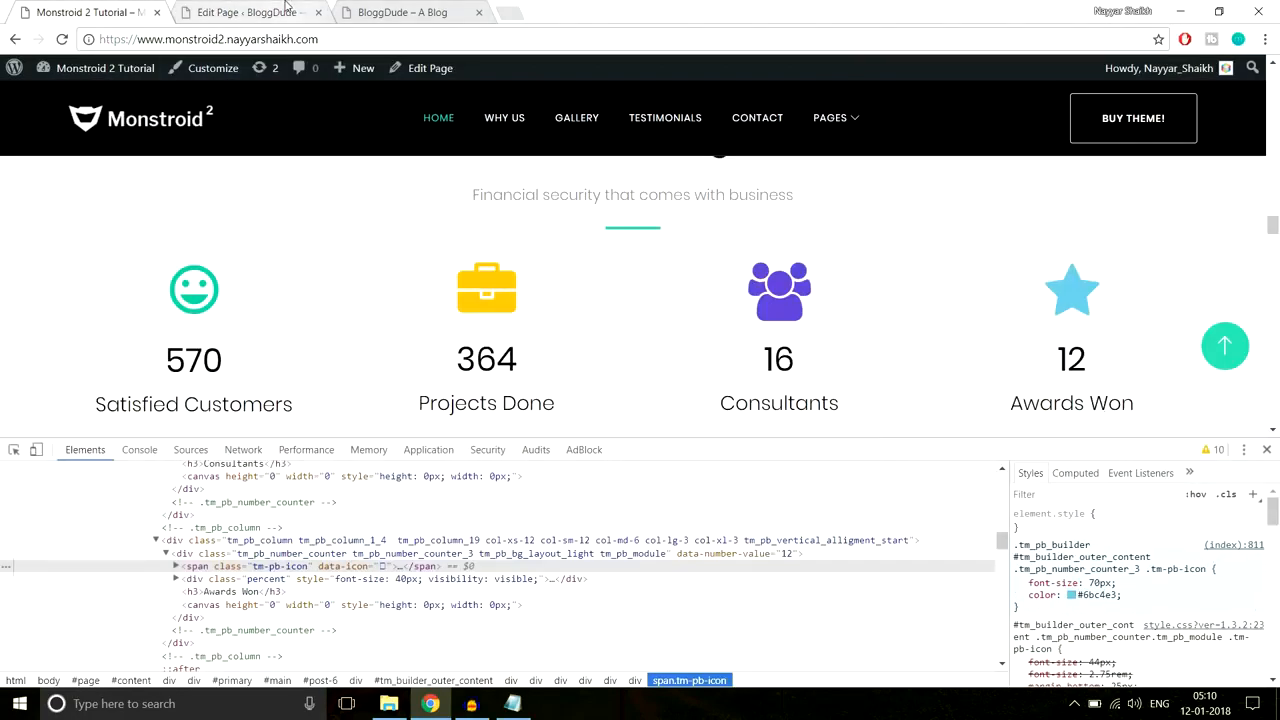
pyautogui.click(286, 8)
pyautogui.click(388, 397)
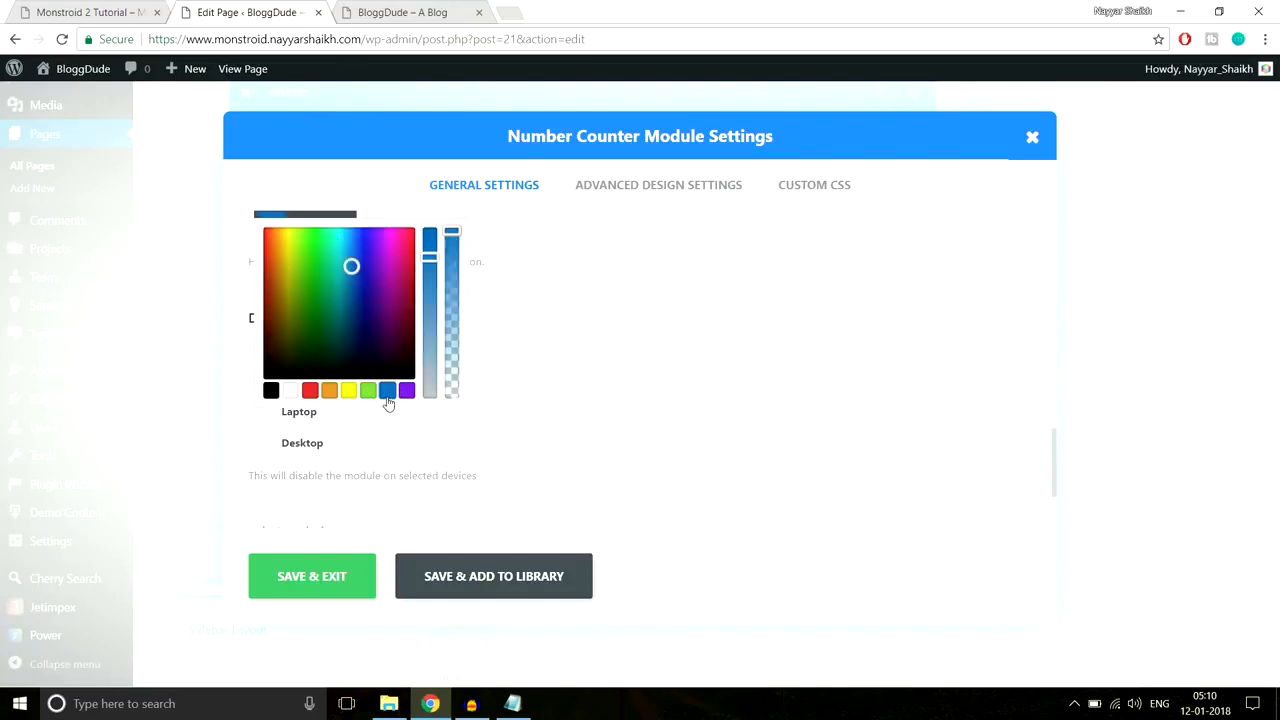
pyautogui.moveTo(351, 266)
pyautogui.mouseDown()
pyautogui.moveTo(331, 249)
pyautogui.moveTo(360, 263)
pyautogui.moveTo(345, 248)
pyautogui.mouseUp()
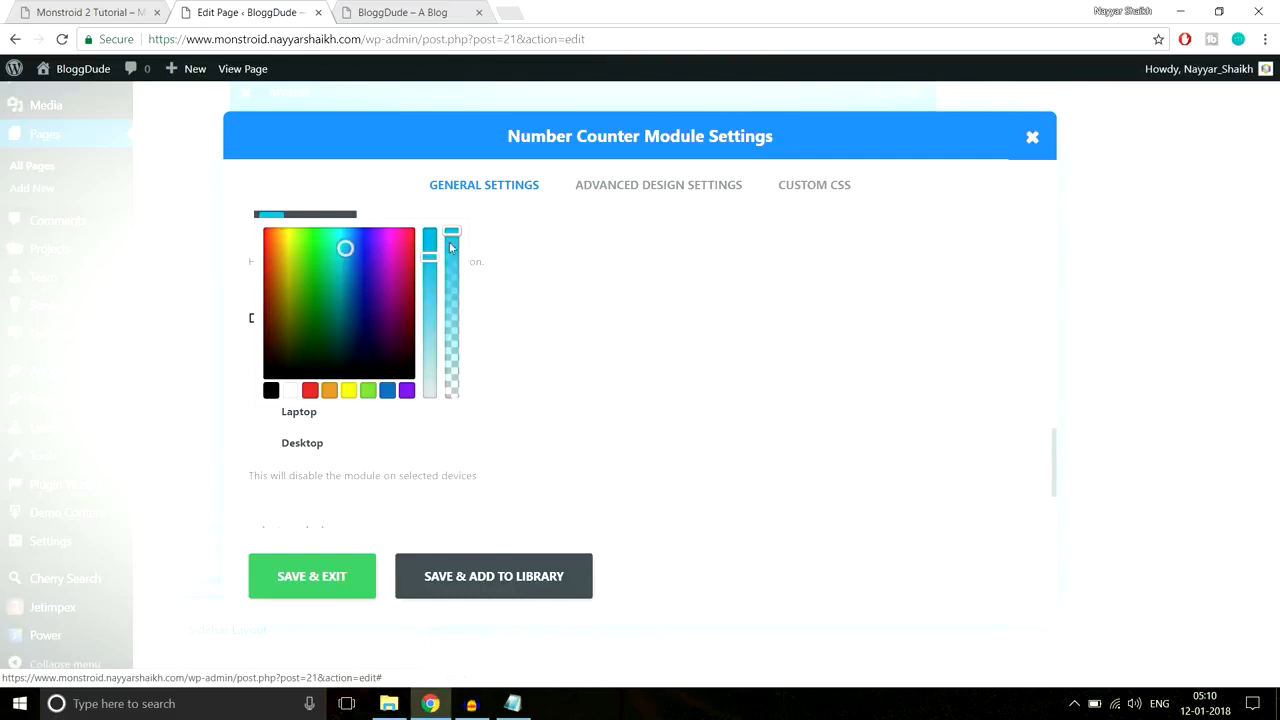
pyautogui.moveTo(452, 236); pyautogui.dragTo(456, 249)
pyautogui.click(94, 13)
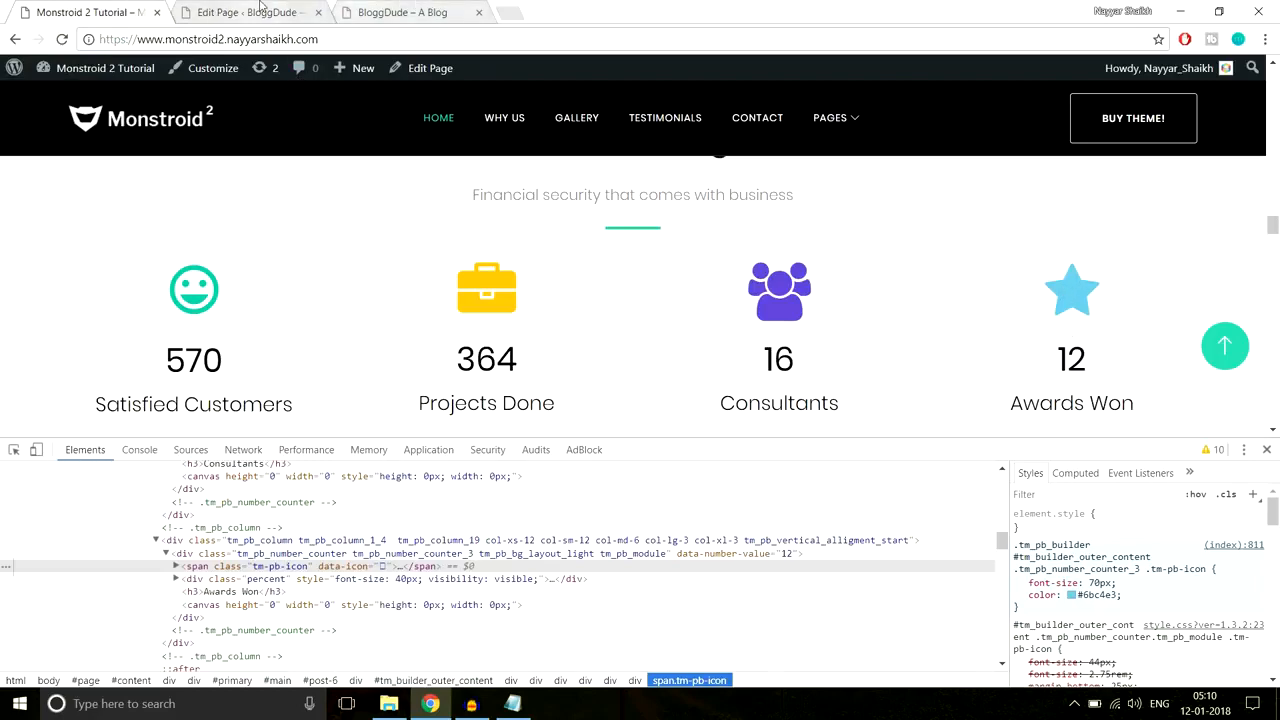
pyautogui.click(405, 12)
pyautogui.click(235, 13)
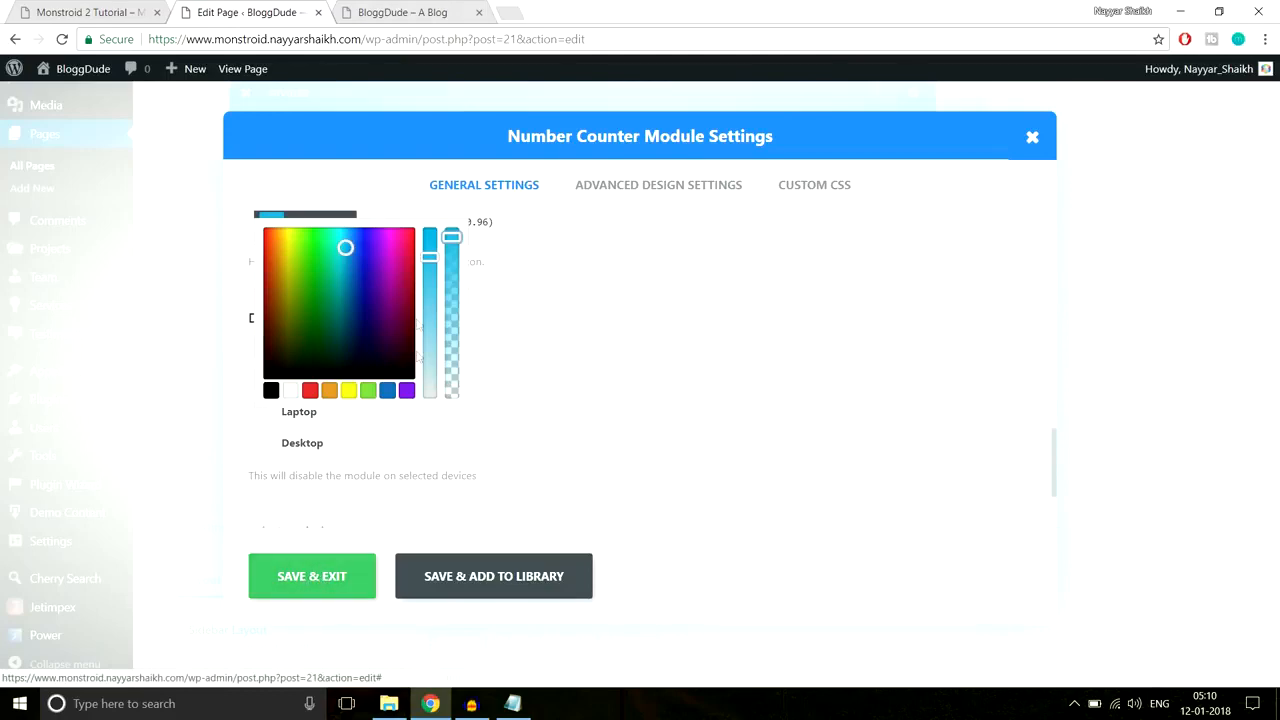
pyautogui.click(339, 592)
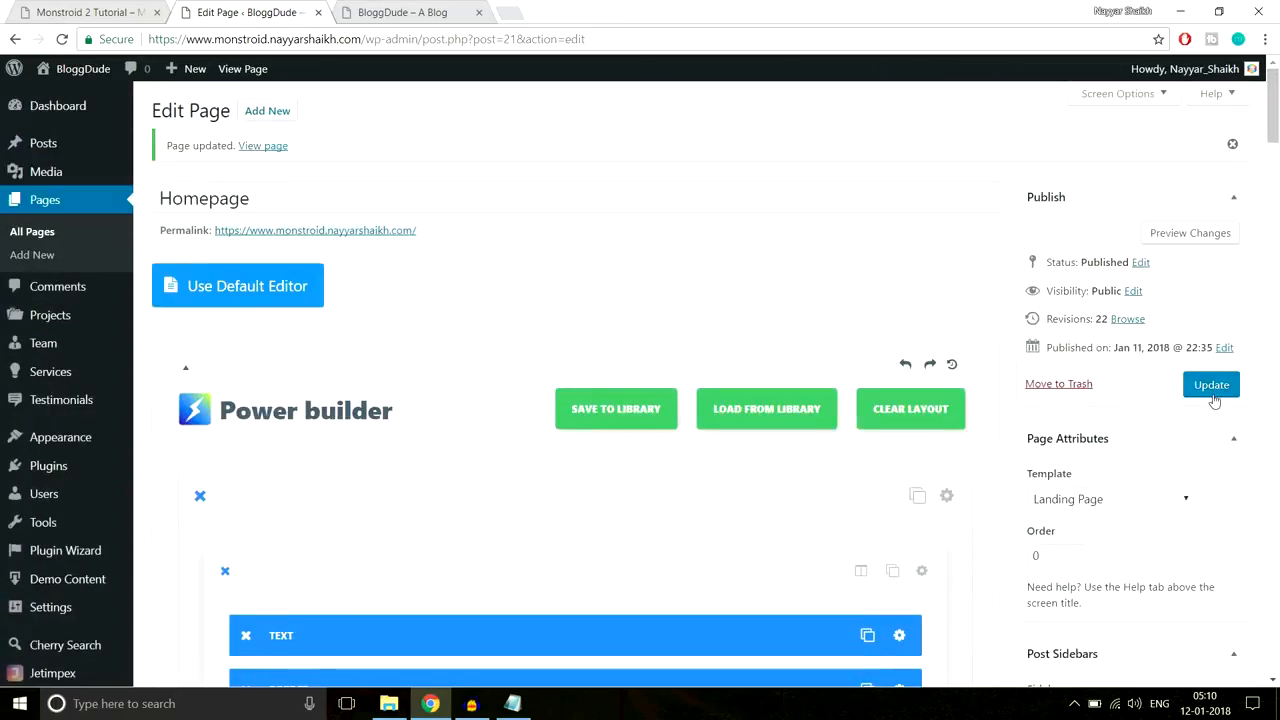
# Step: Update the homepage and reload the live site
pyautogui.click(1212, 389)
pyautogui.click(415, 12)
pyautogui.click(430, 39)
pyautogui.press('Return')
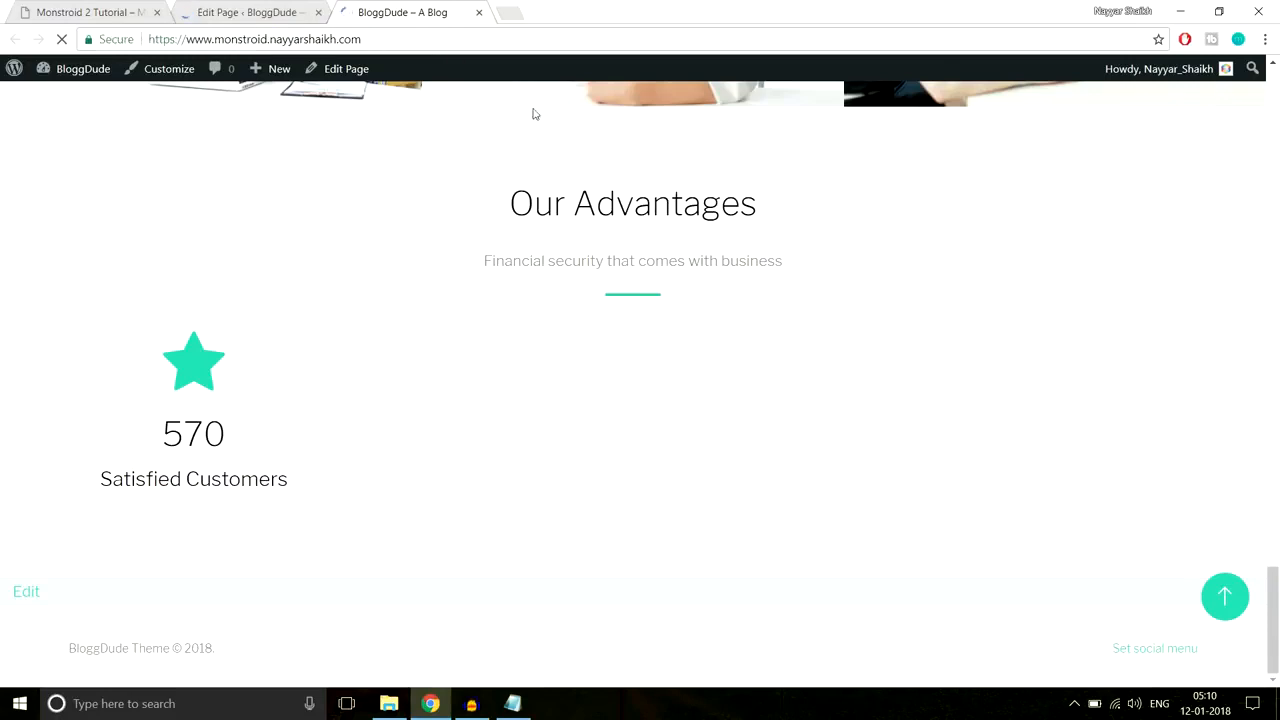
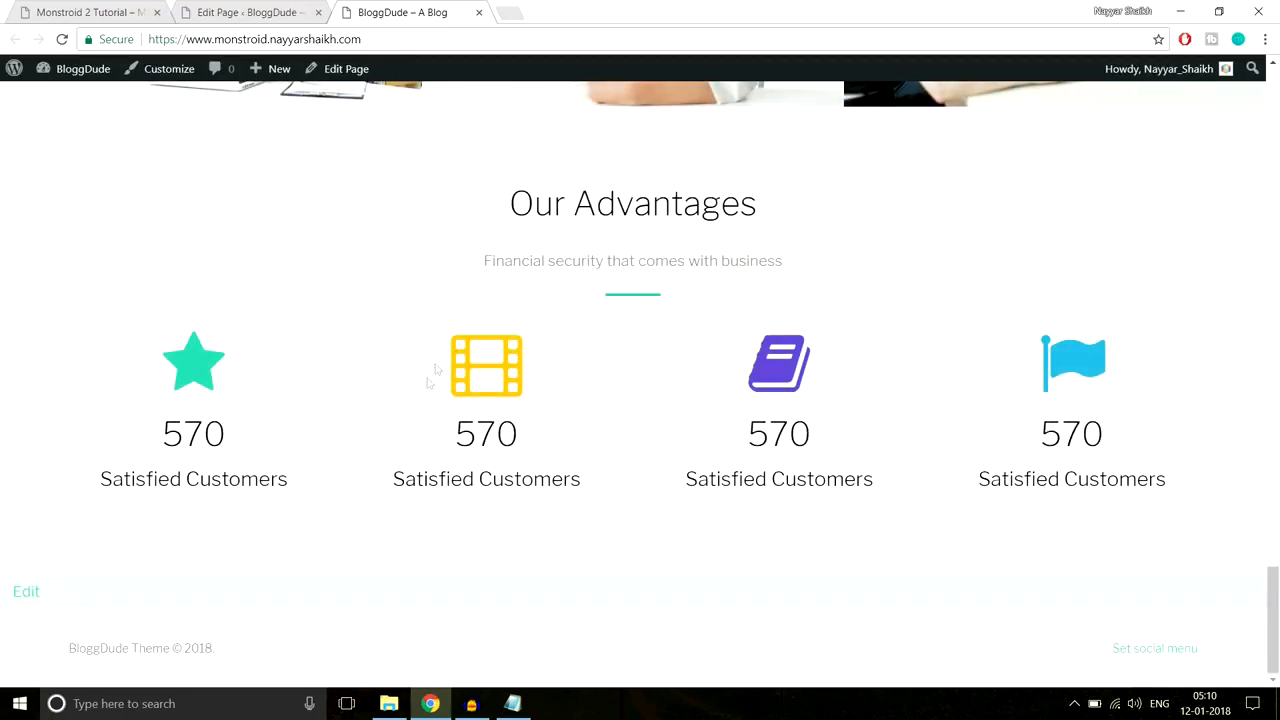
# Step: Compare the BloggDude counters with the Monstroid 2 demo's, then close the developer tools panel
pyautogui.click(55, 8)
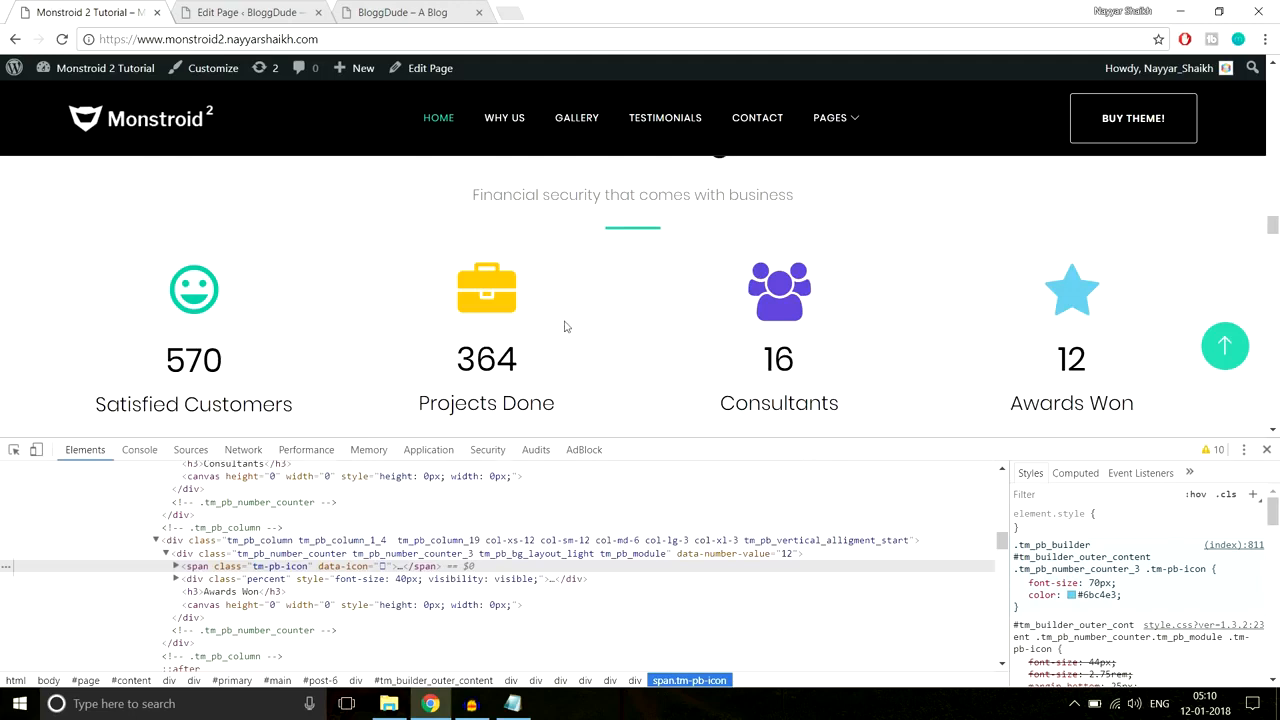
pyautogui.click(358, 8)
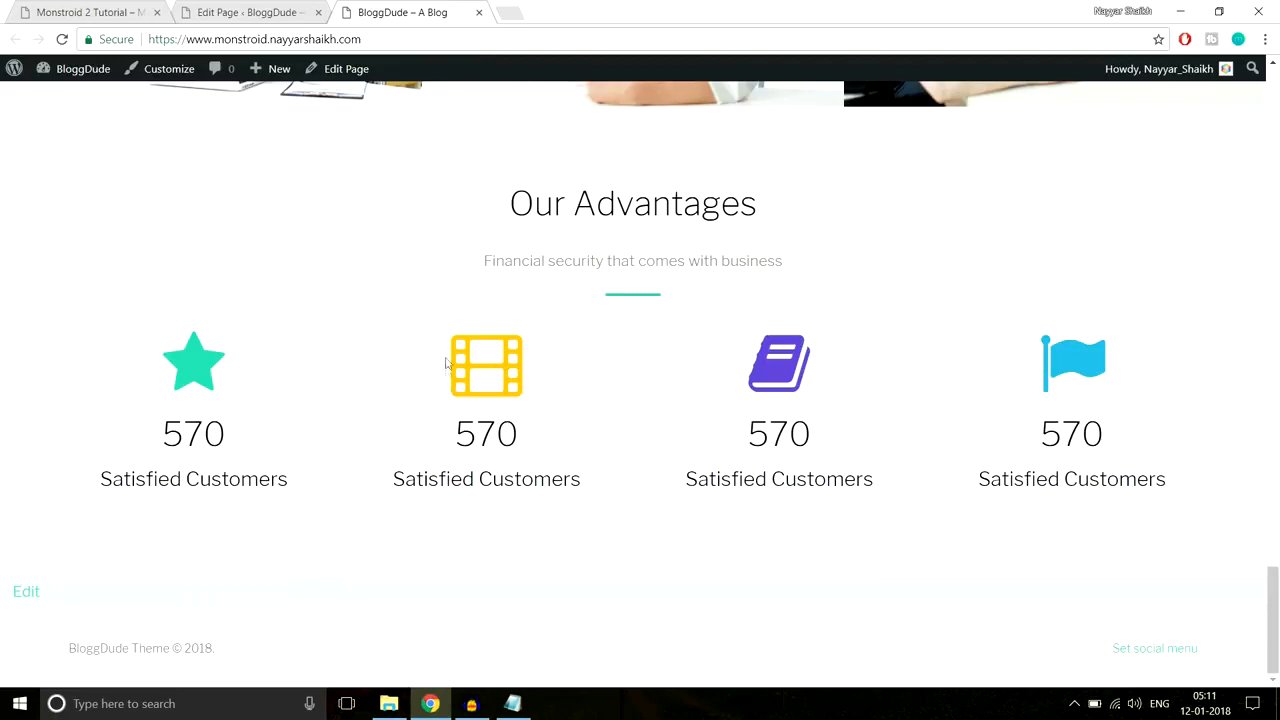
pyautogui.moveTo(453, 432)
pyautogui.mouseDown()
pyautogui.moveTo(537, 468)
pyautogui.moveTo(463, 437)
pyautogui.mouseUp()
pyautogui.click(581, 478)
pyautogui.click(465, 437)
pyautogui.click(136, 6)
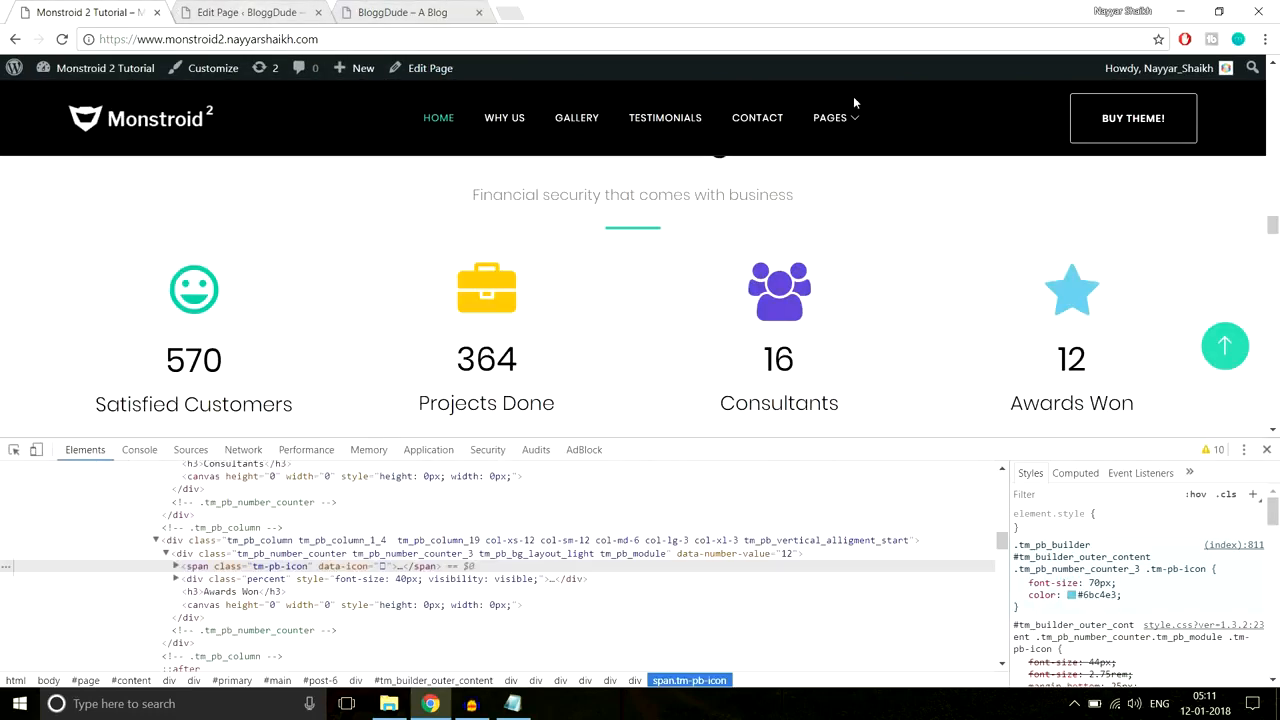
pyautogui.click(1266, 449)
# Step: Scroll through the demo site's 3 Steps section to review its layout
pyautogui.scroll(-3, 1251, 458)
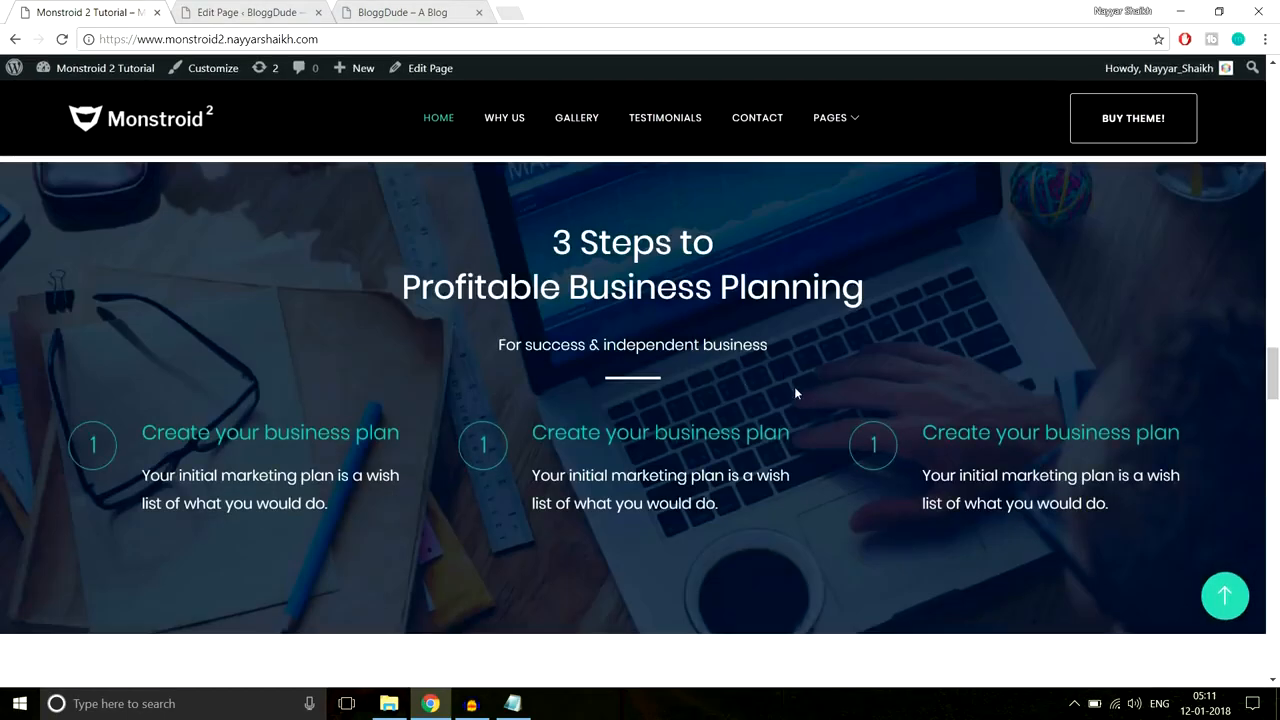
pyautogui.scroll(-5, 803, 390)
pyautogui.scroll(-10, 806, 469)
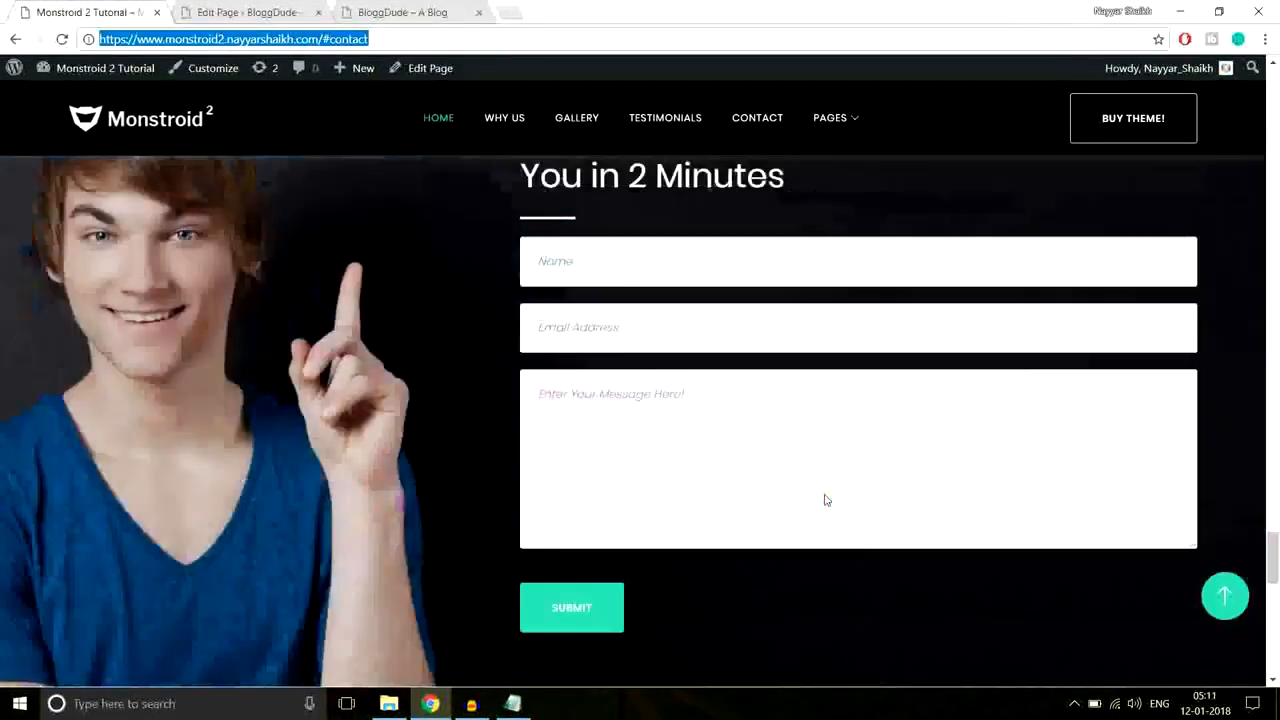
pyautogui.scroll(10, 826, 500)
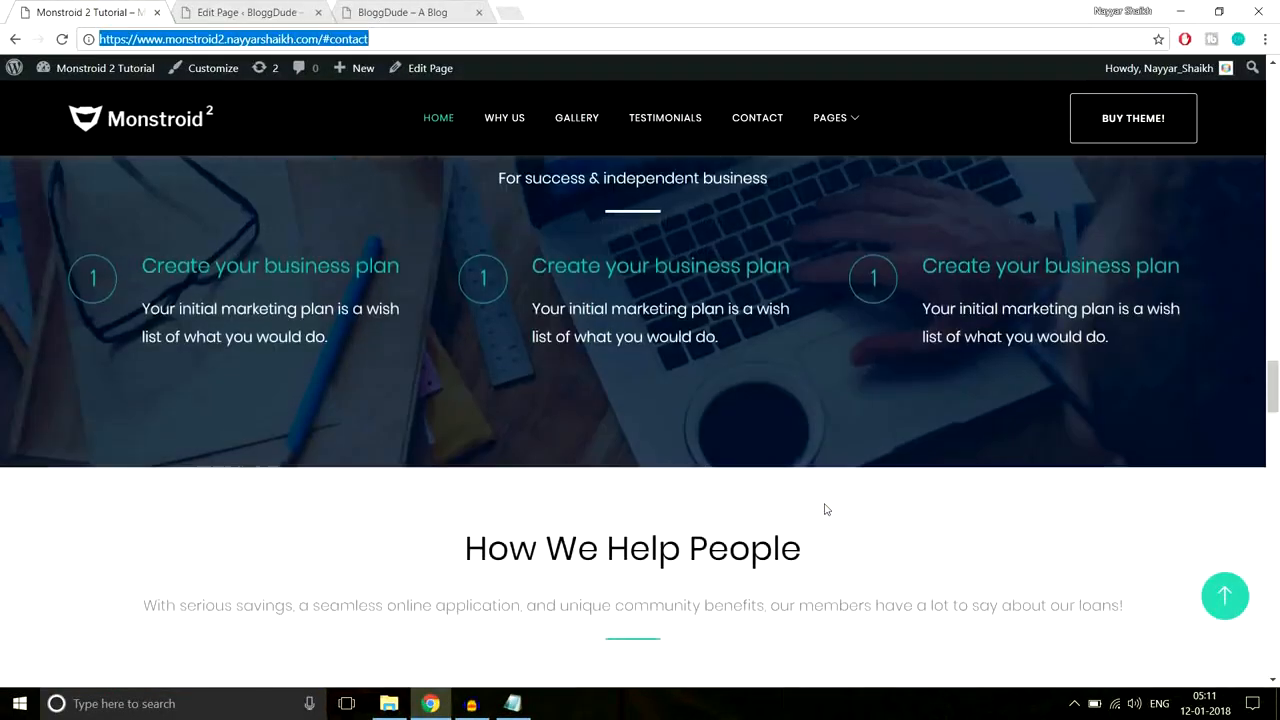
pyautogui.scroll(4, 826, 510)
pyautogui.scroll(2, 826, 510)
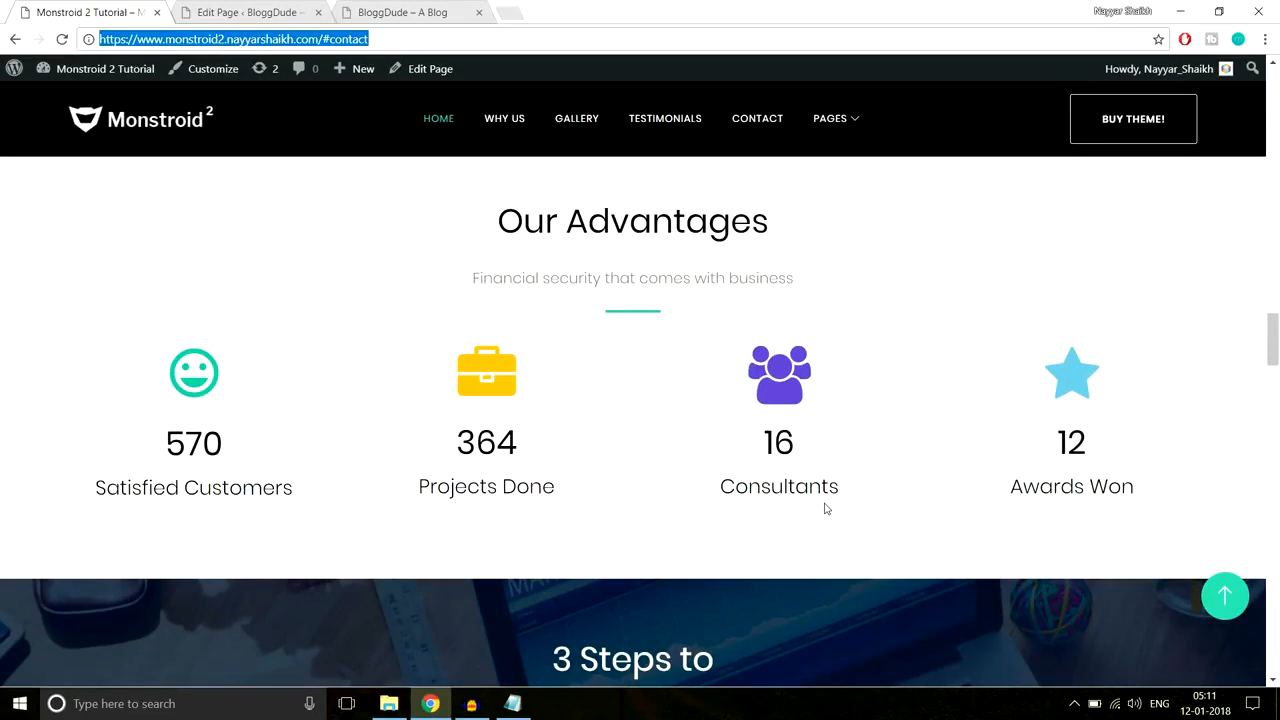
pyautogui.scroll(-5, 875, 538)
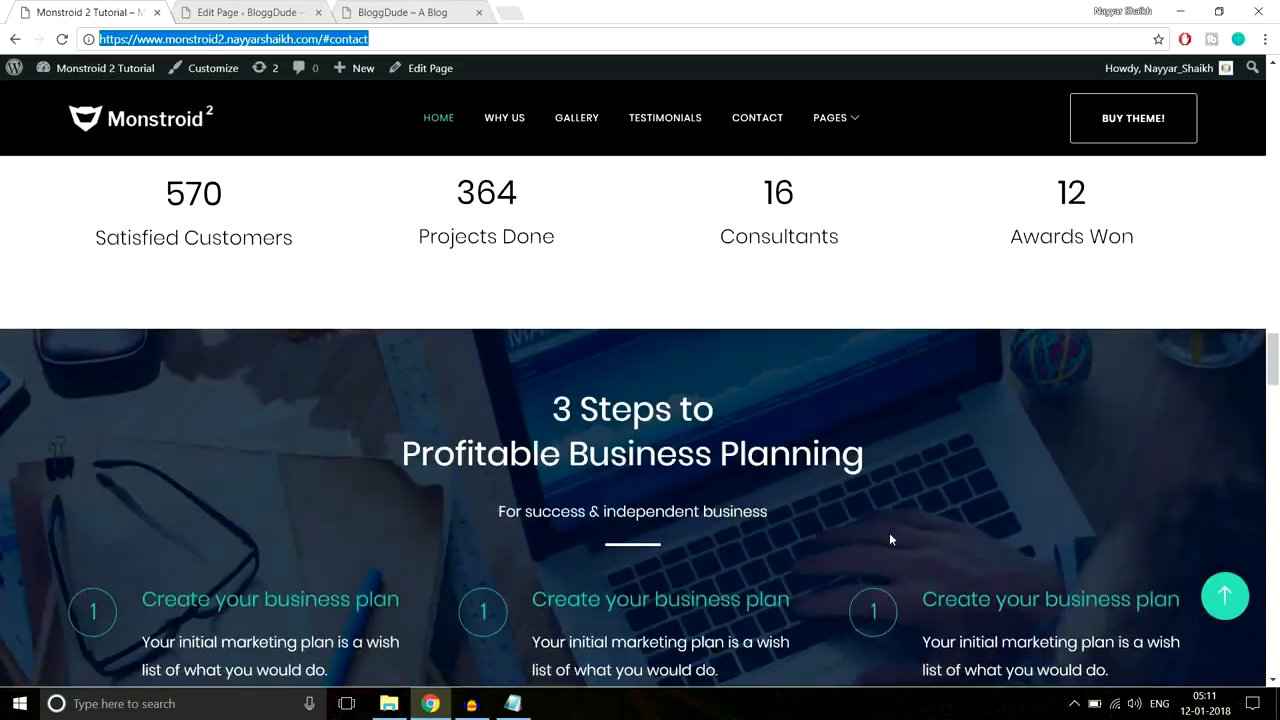
pyautogui.scroll(2, 890, 538)
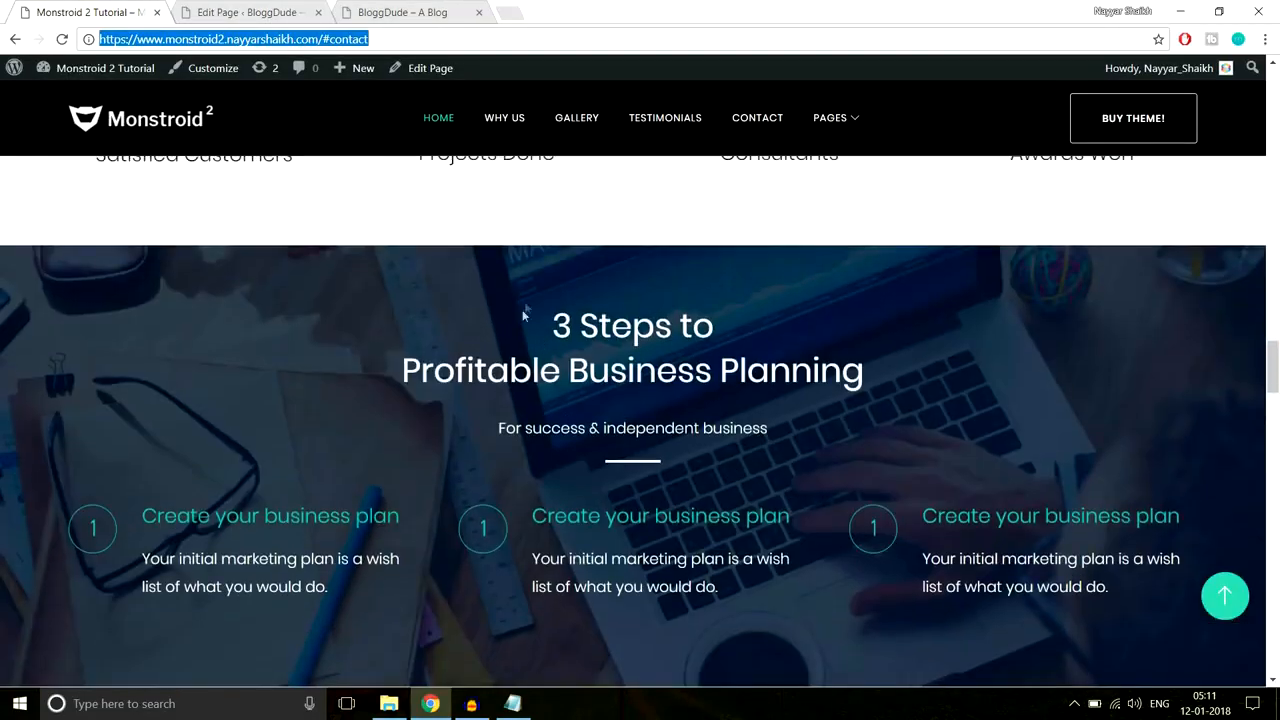
pyautogui.scroll(3, 602, 493)
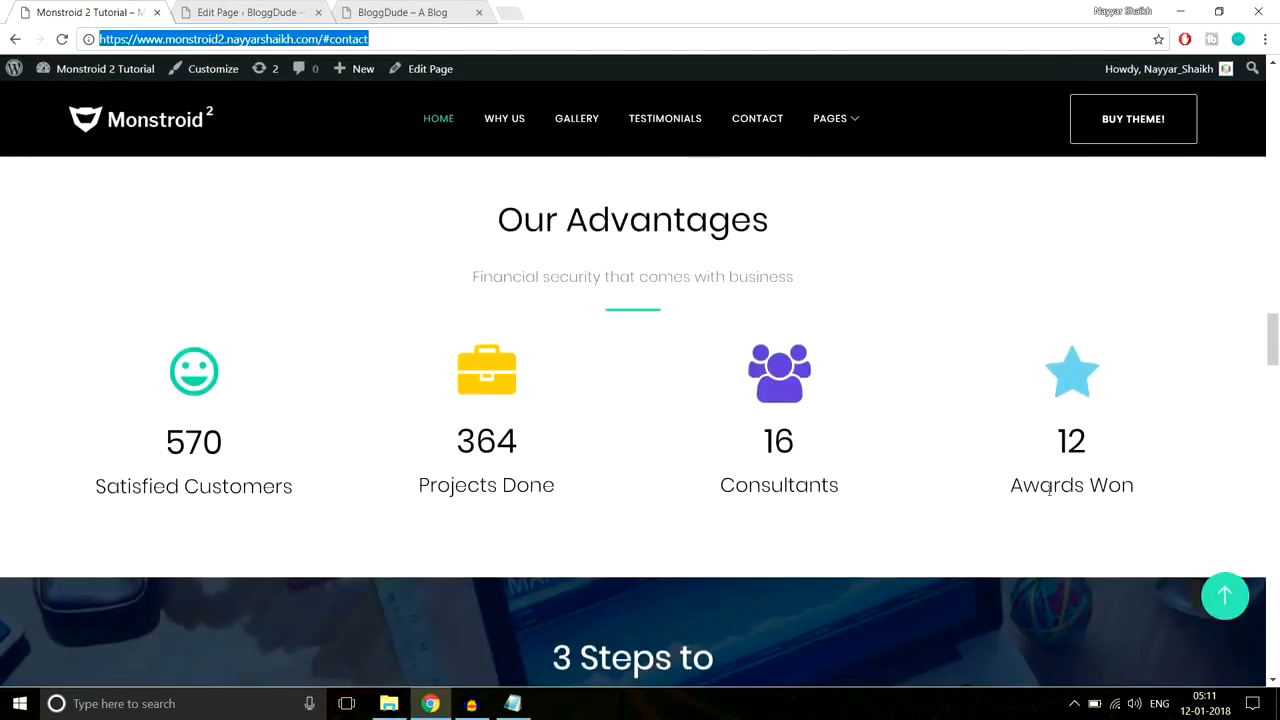
pyautogui.click(1275, 333)
pyautogui.moveTo(1275, 333); pyautogui.dragTo(1278, 288)
pyautogui.scroll(-10, 1058, 358)
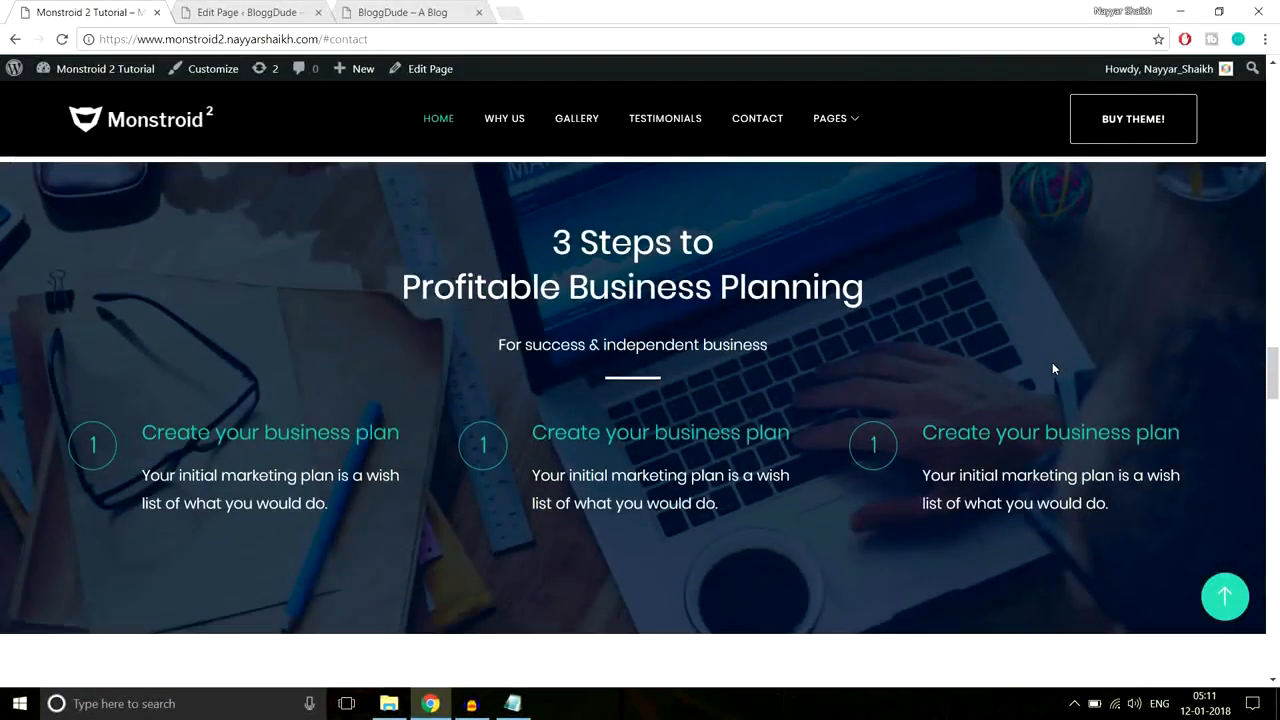
pyautogui.scroll(1, 692, 348)
pyautogui.scroll(-1, 692, 348)
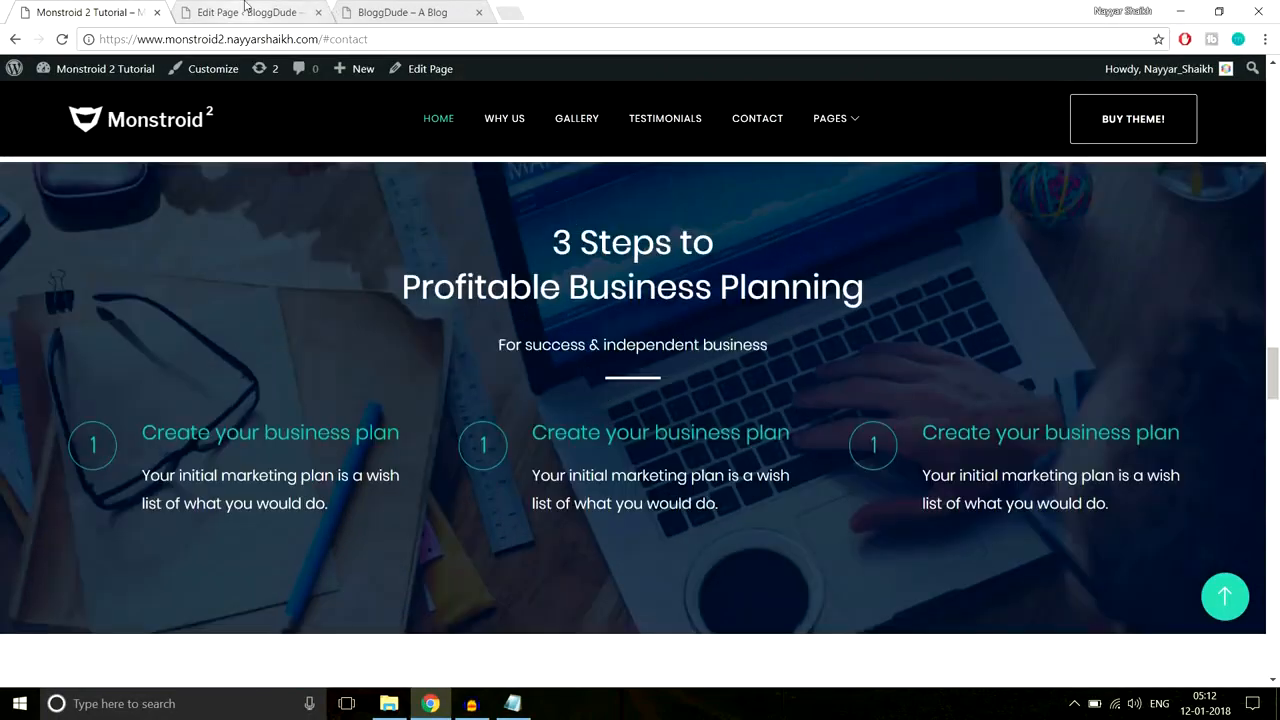
# Step: Add a new standard section at the end of the BloggDude page
pyautogui.click(245, 10)
pyautogui.moveTo(1274, 110); pyautogui.dragTo(1272, 505)
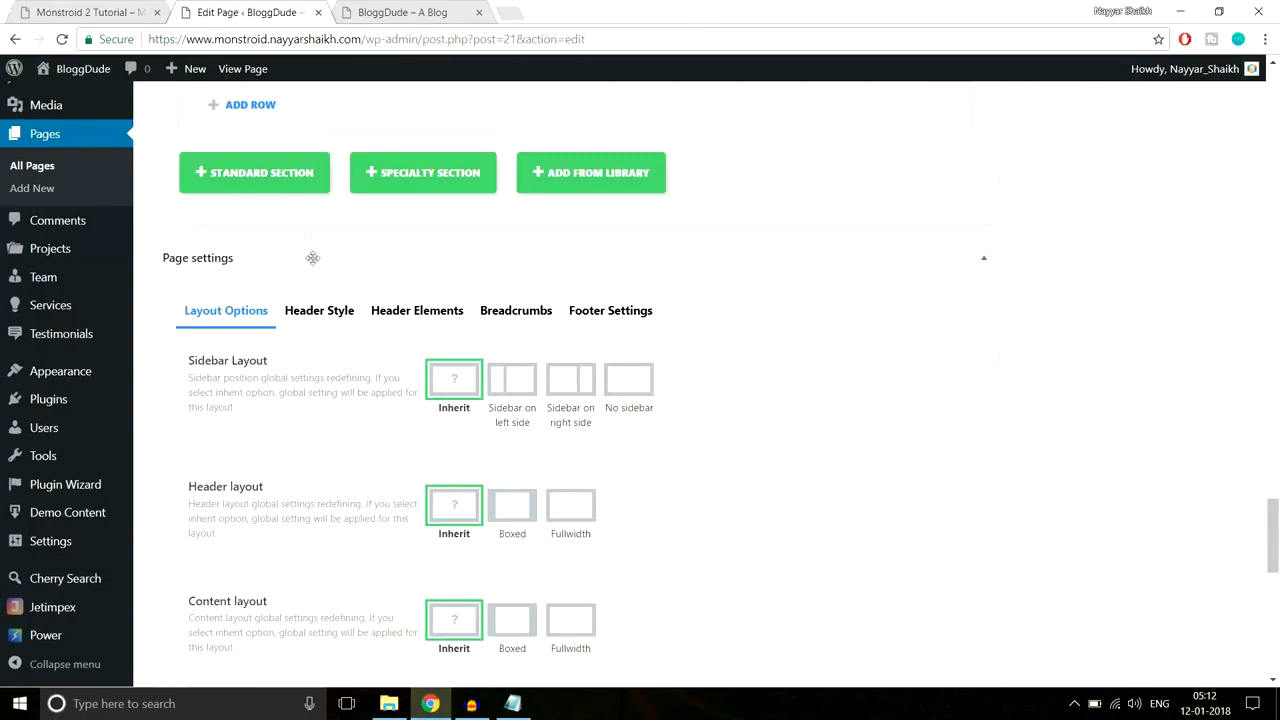
pyautogui.click(278, 178)
# Step: Copy the demo's 3 Steps heading and subtitle for the new section
pyautogui.click(90, 12)
pyautogui.scroll(1, 921, 298)
pyautogui.scroll(-2, 917, 301)
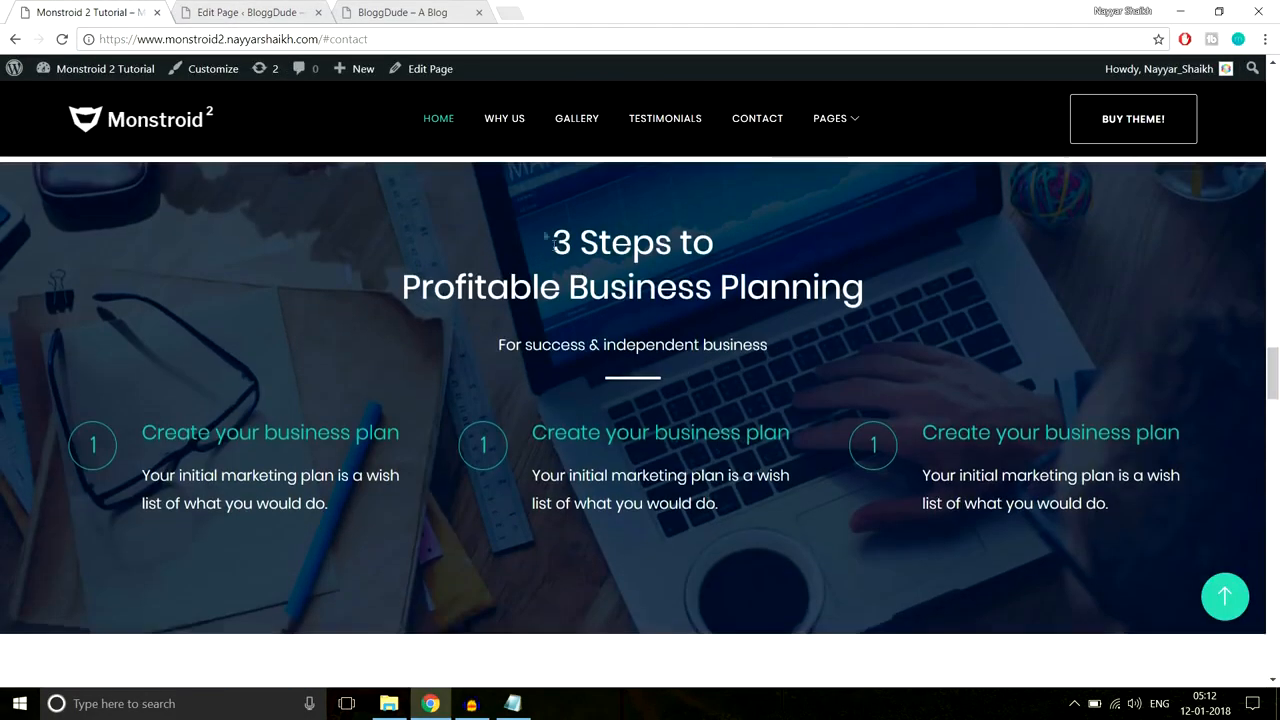
pyautogui.moveTo(547, 237); pyautogui.dragTo(853, 320)
pyautogui.hotkey('ctrl', 'c')
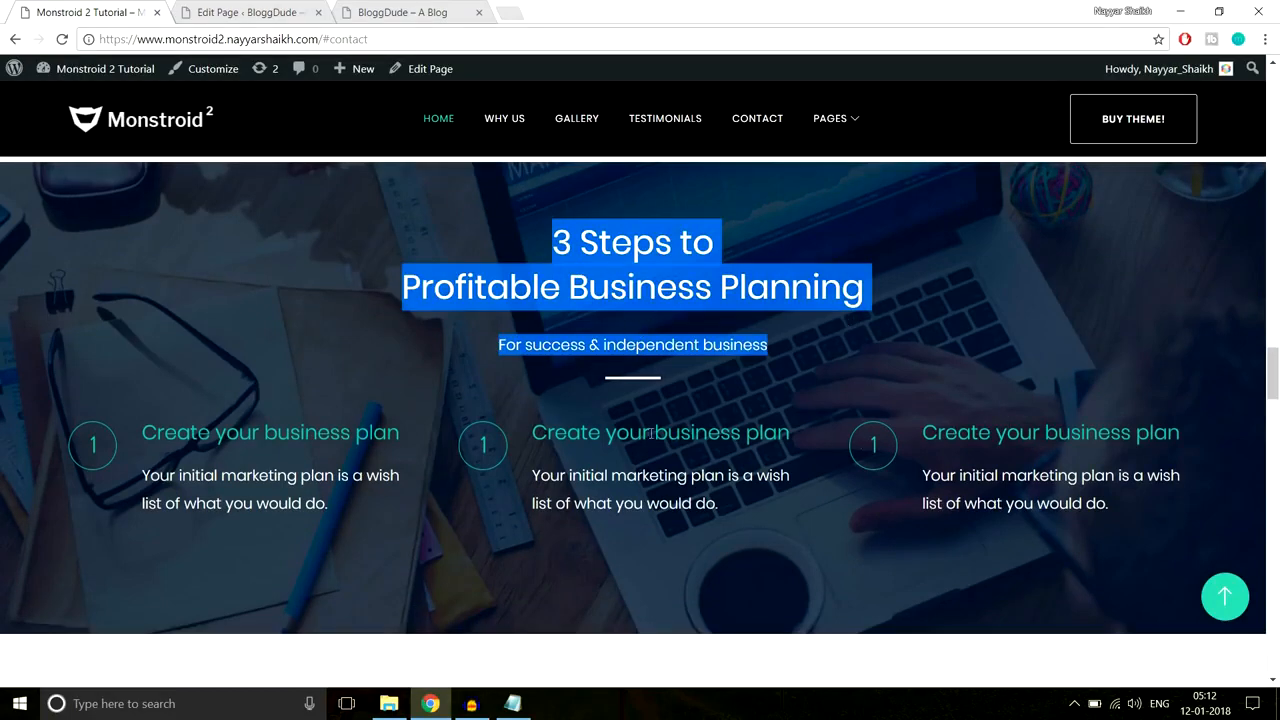
pyautogui.click(250, 12)
# Step: Give the new section a single full-width column holding a Text module
pyautogui.click(391, 290)
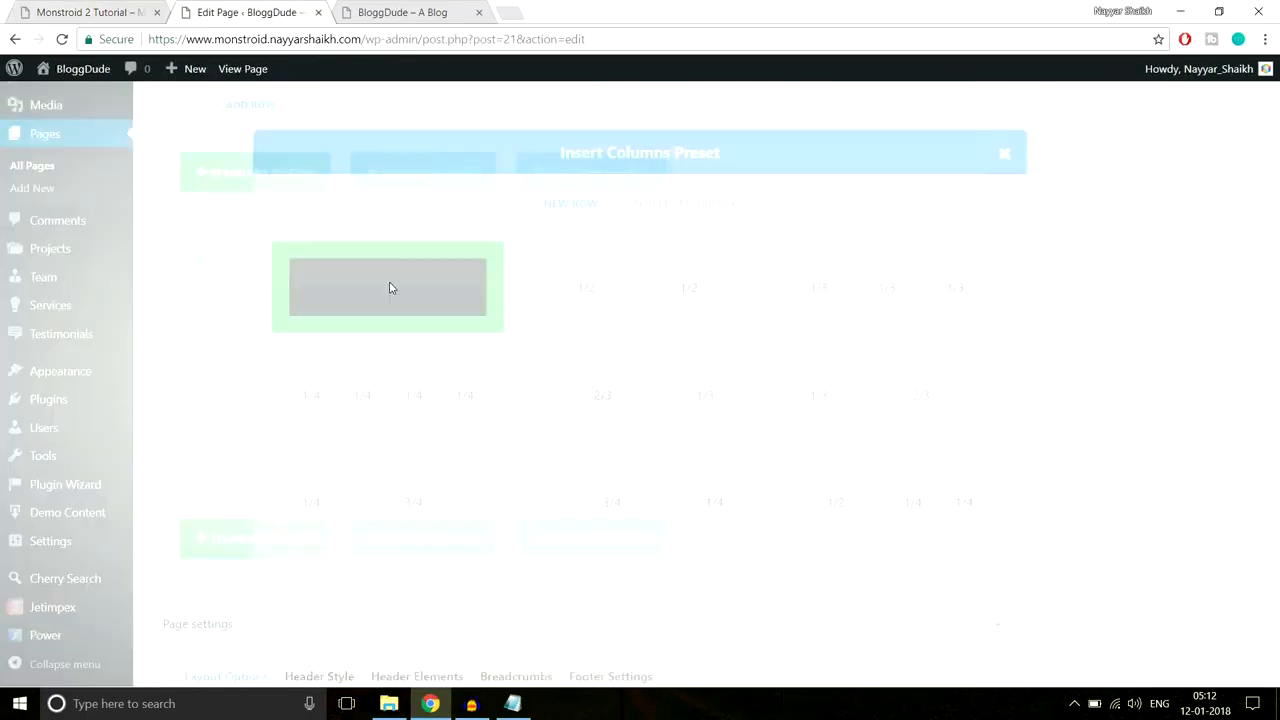
pyautogui.scroll(-1, 585, 330)
pyautogui.click(586, 320)
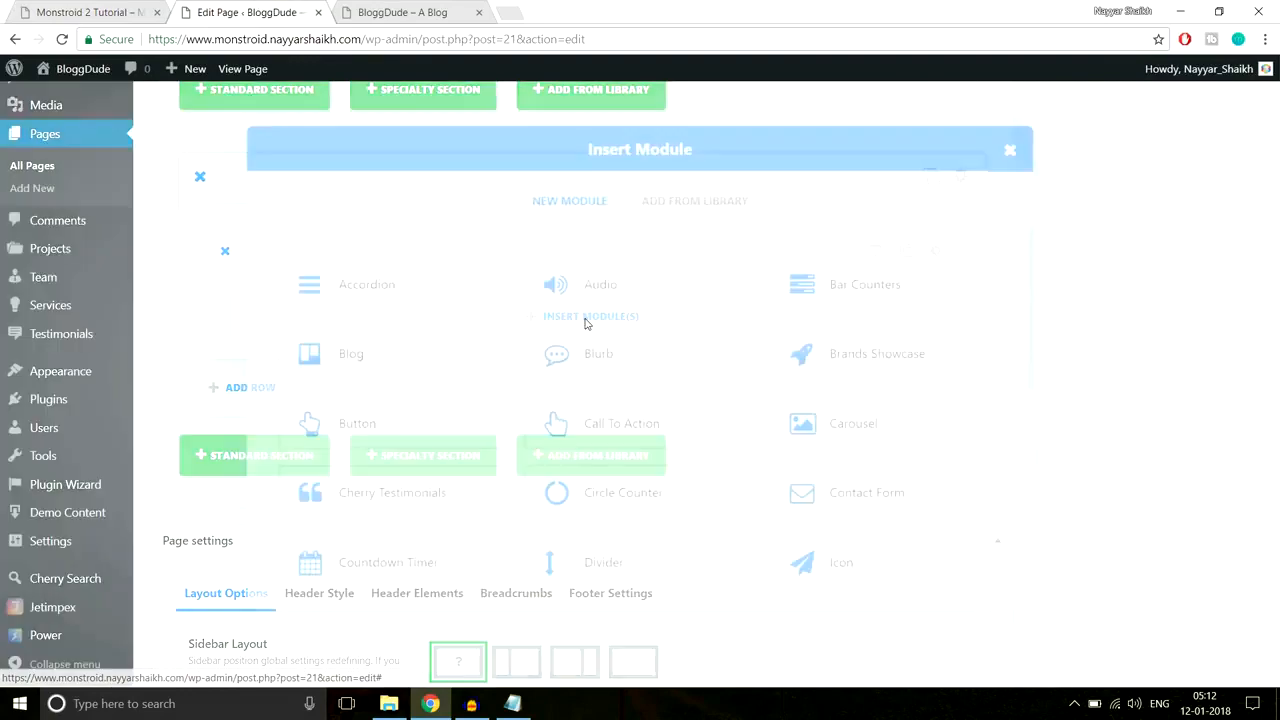
pyautogui.scroll(-5, 862, 505)
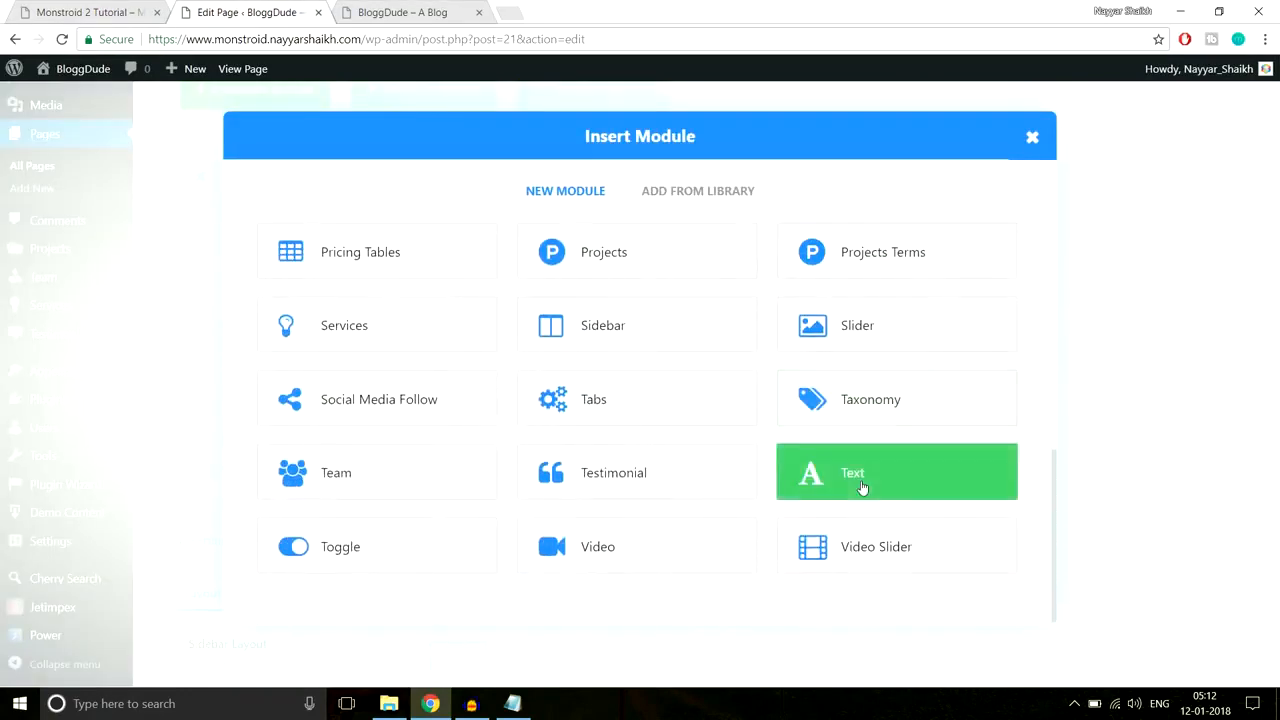
pyautogui.click(862, 484)
# Step: Center the Text module and paste in the copied heading and subtitle
pyautogui.click(405, 296)
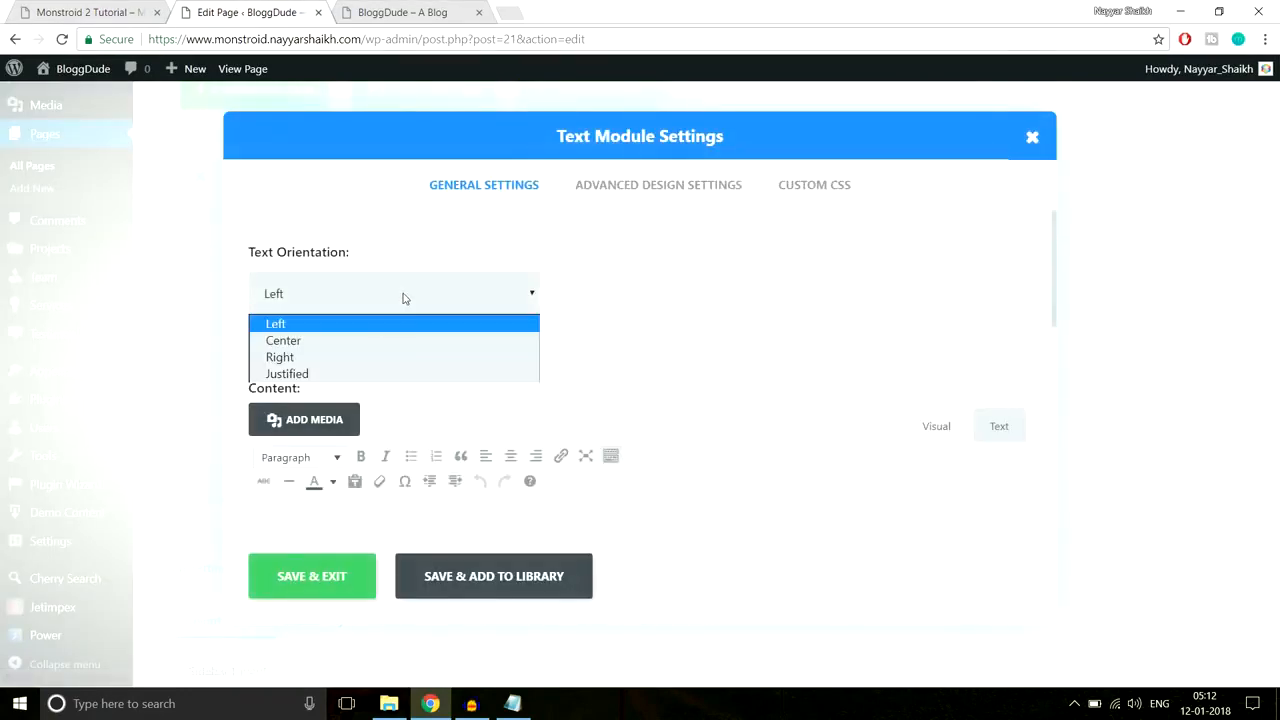
pyautogui.click(371, 341)
pyautogui.scroll(-3, 380, 334)
pyautogui.click(586, 417)
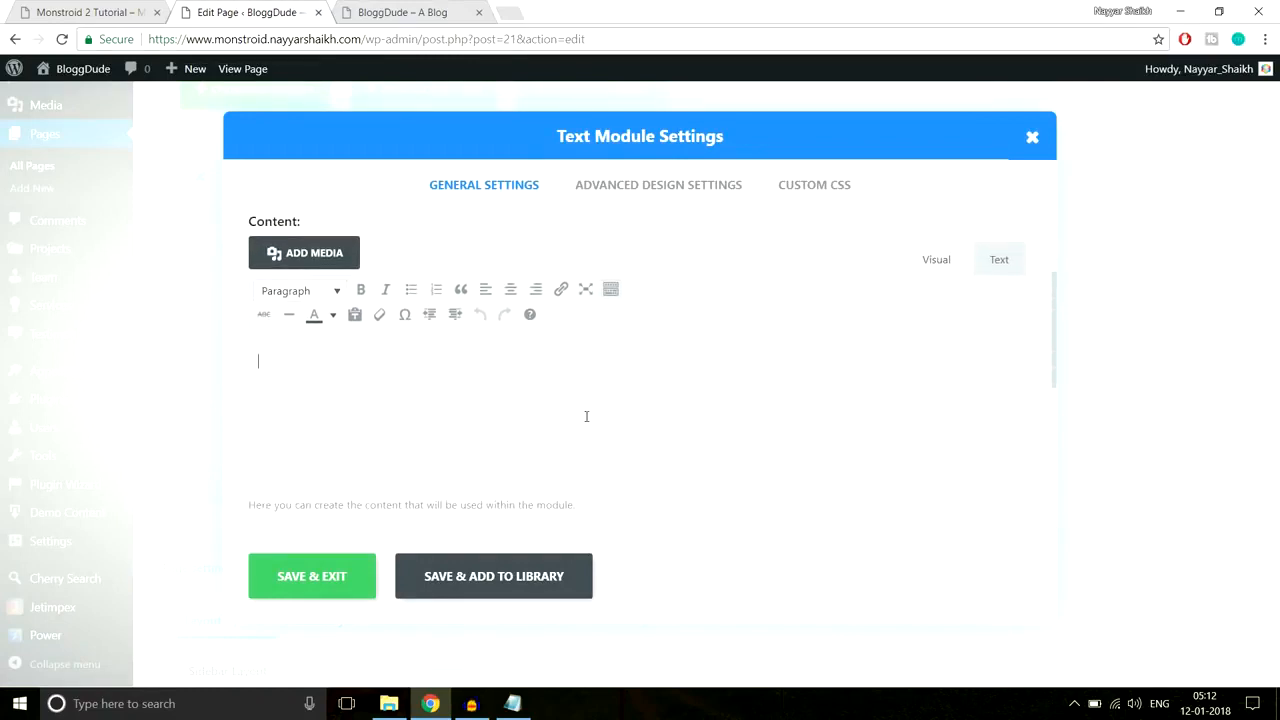
pyautogui.hotkey('ctrl', 'v')
pyautogui.click(334, 377)
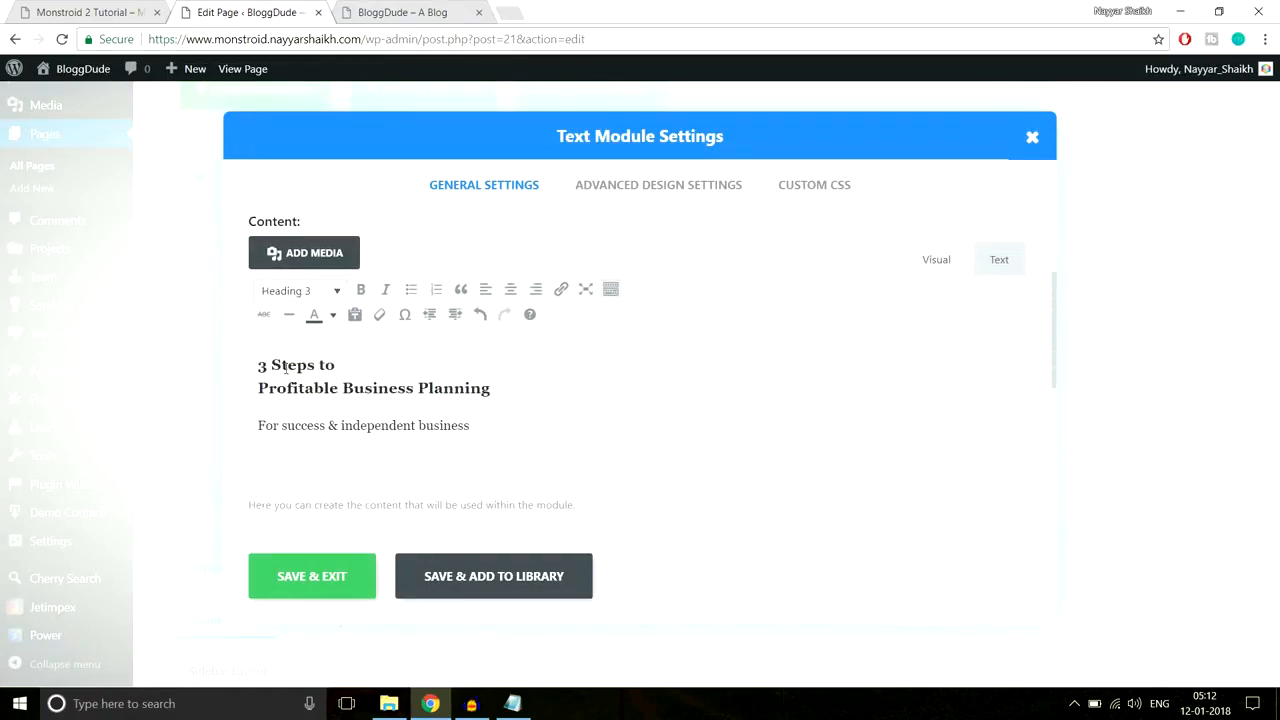
pyautogui.click(308, 424)
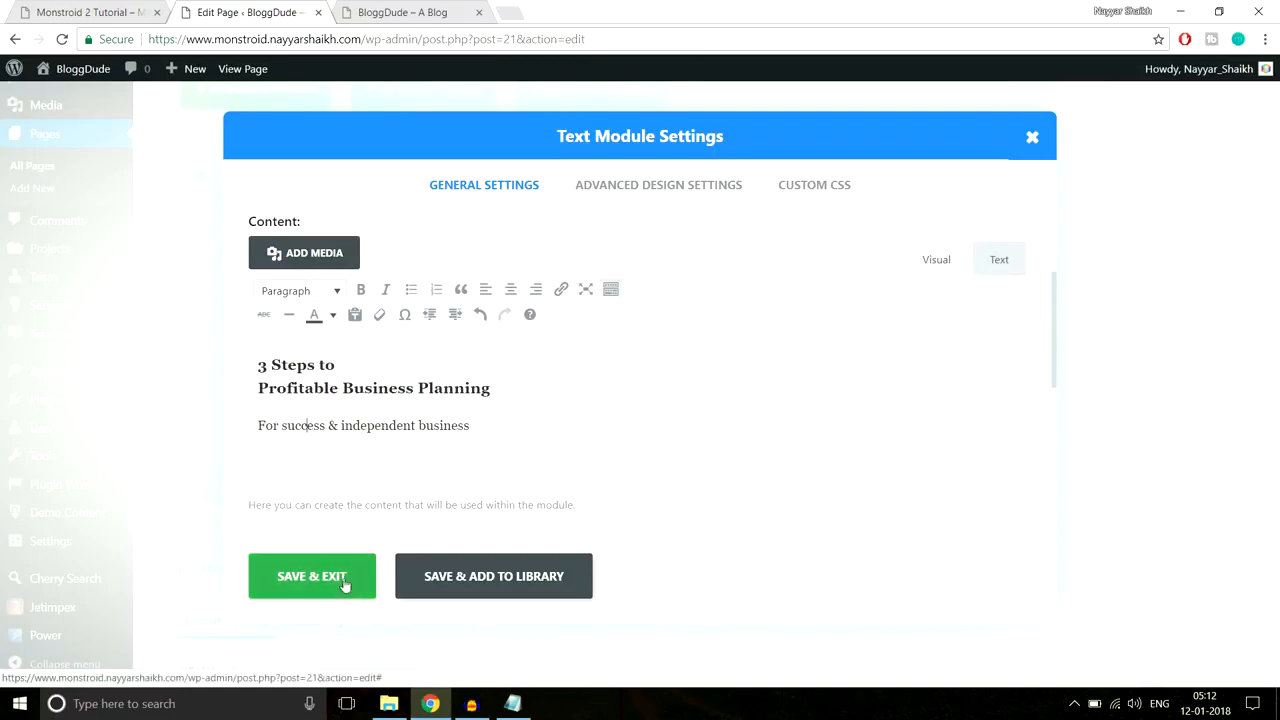
# Step: Paste the saved centered-underline CSS into the module's After style box and save
pyautogui.click(145, 15)
pyautogui.click(473, 310)
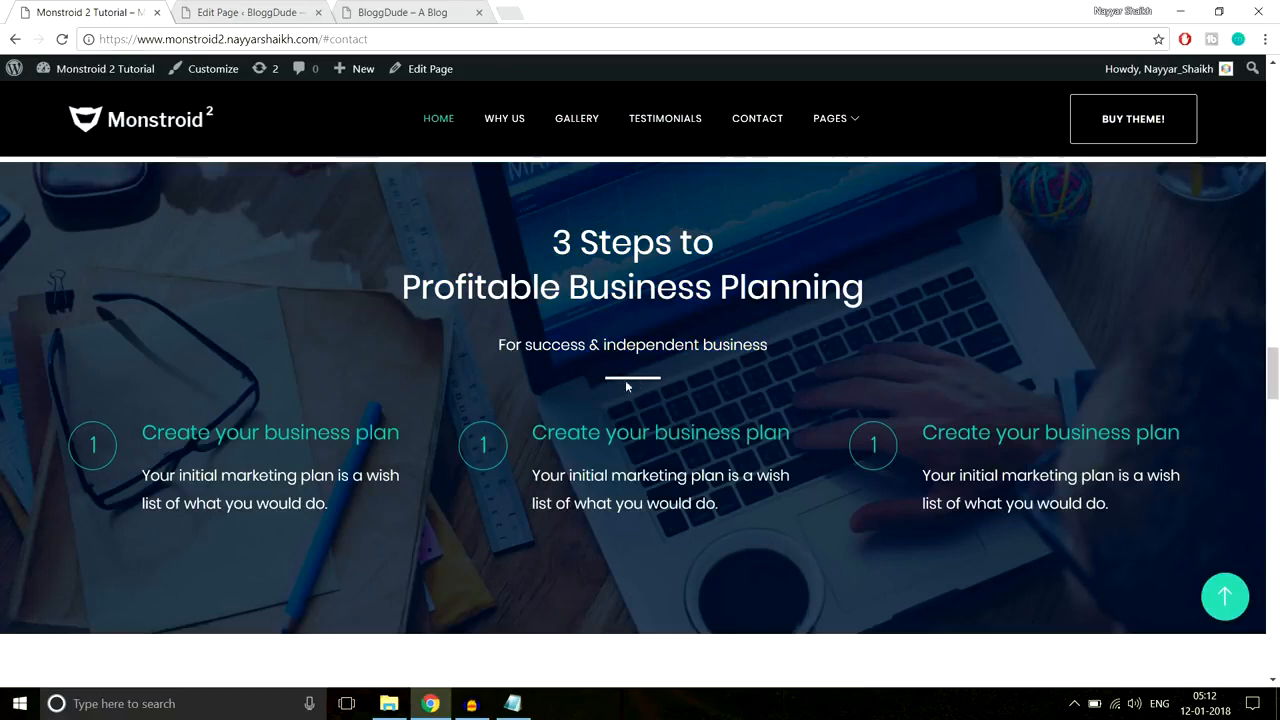
pyautogui.click(512, 703)
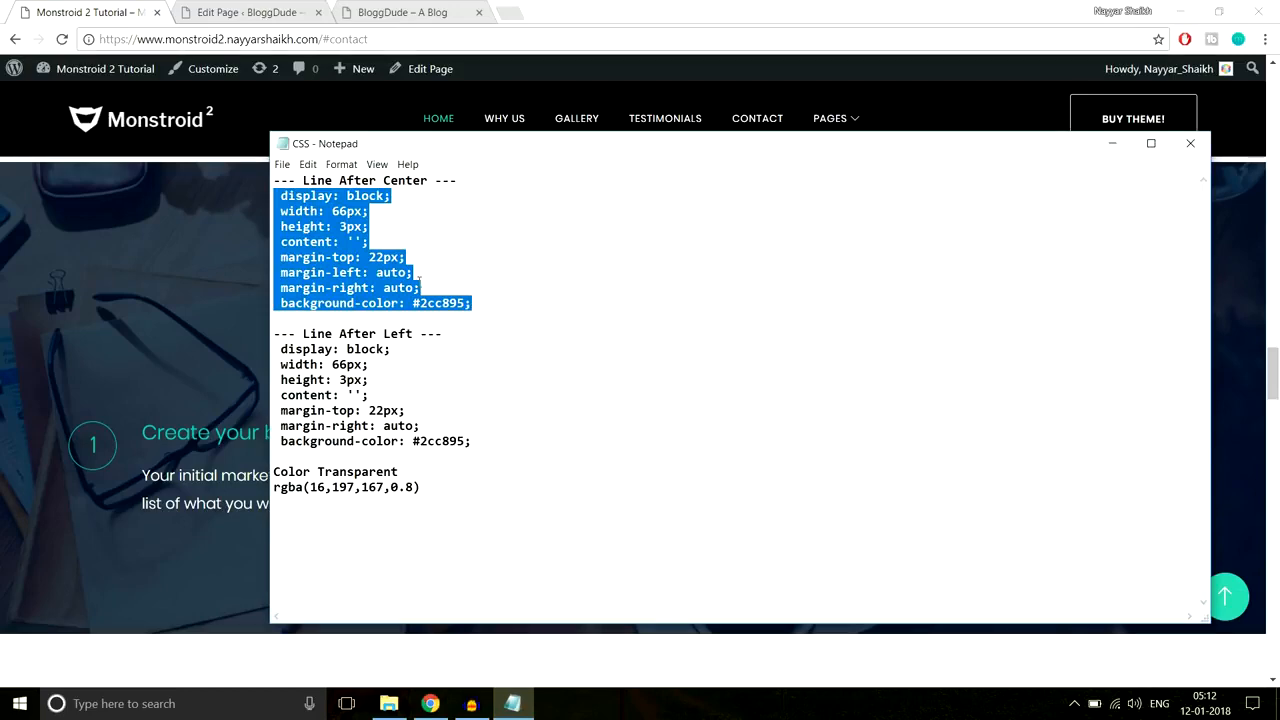
pyautogui.click(245, 12)
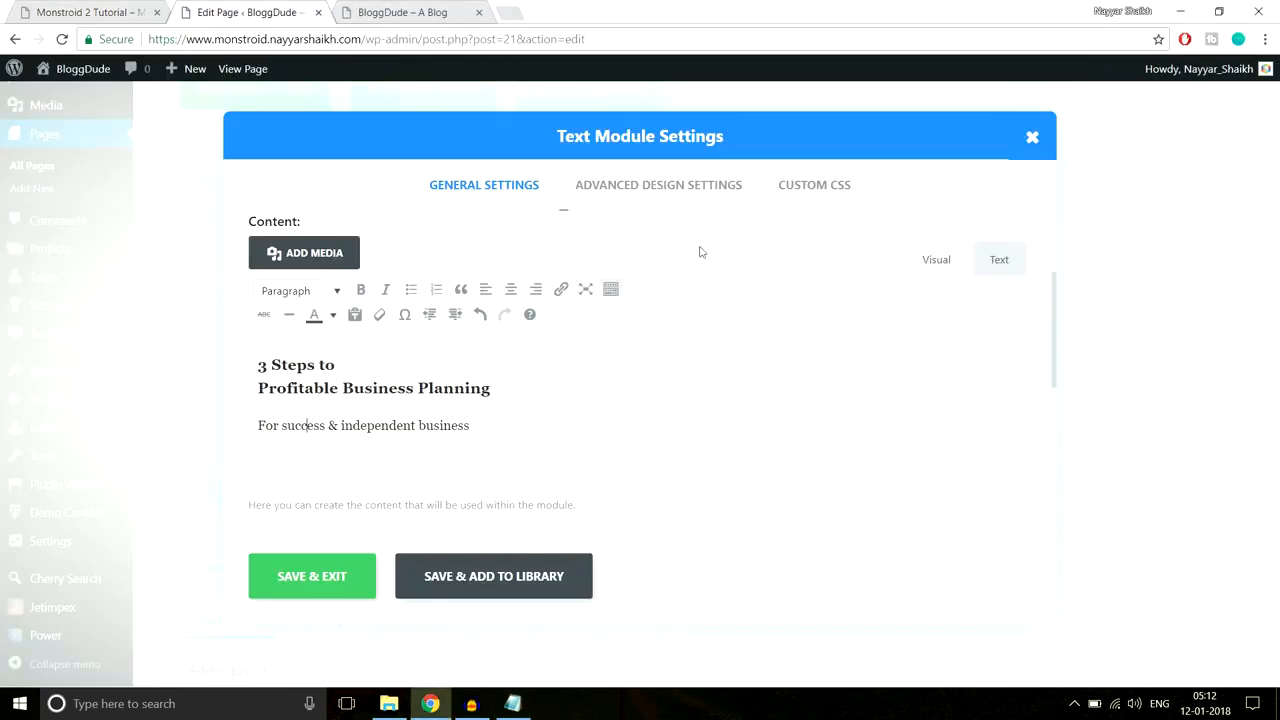
pyautogui.click(837, 189)
pyautogui.scroll(-3, 894, 374)
pyautogui.scroll(-3, 895, 375)
pyautogui.scroll(-1, 430, 473)
pyautogui.click(403, 405)
pyautogui.hotkey('ctrl', 'v')
pyautogui.click(345, 575)
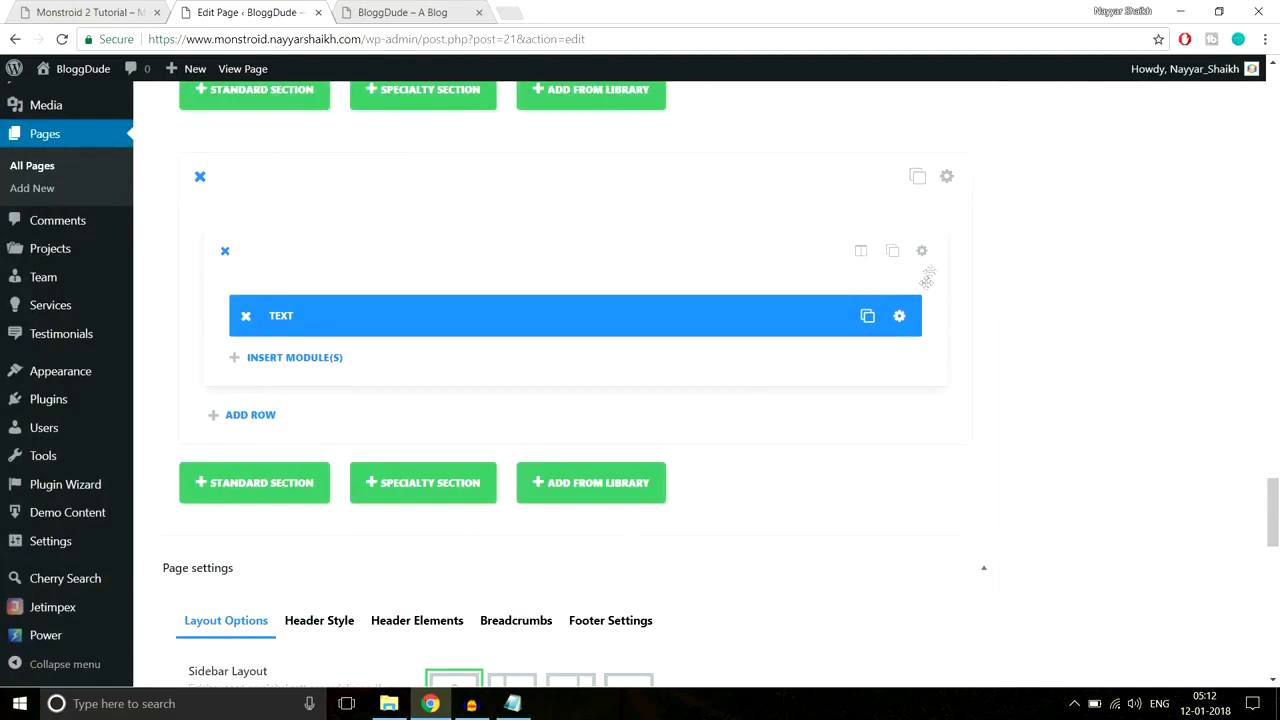
# Step: Change the underline colour value 2cc895 to ff and save the Text module
pyautogui.click(899, 317)
pyautogui.click(810, 192)
pyautogui.scroll(-10, 829, 326)
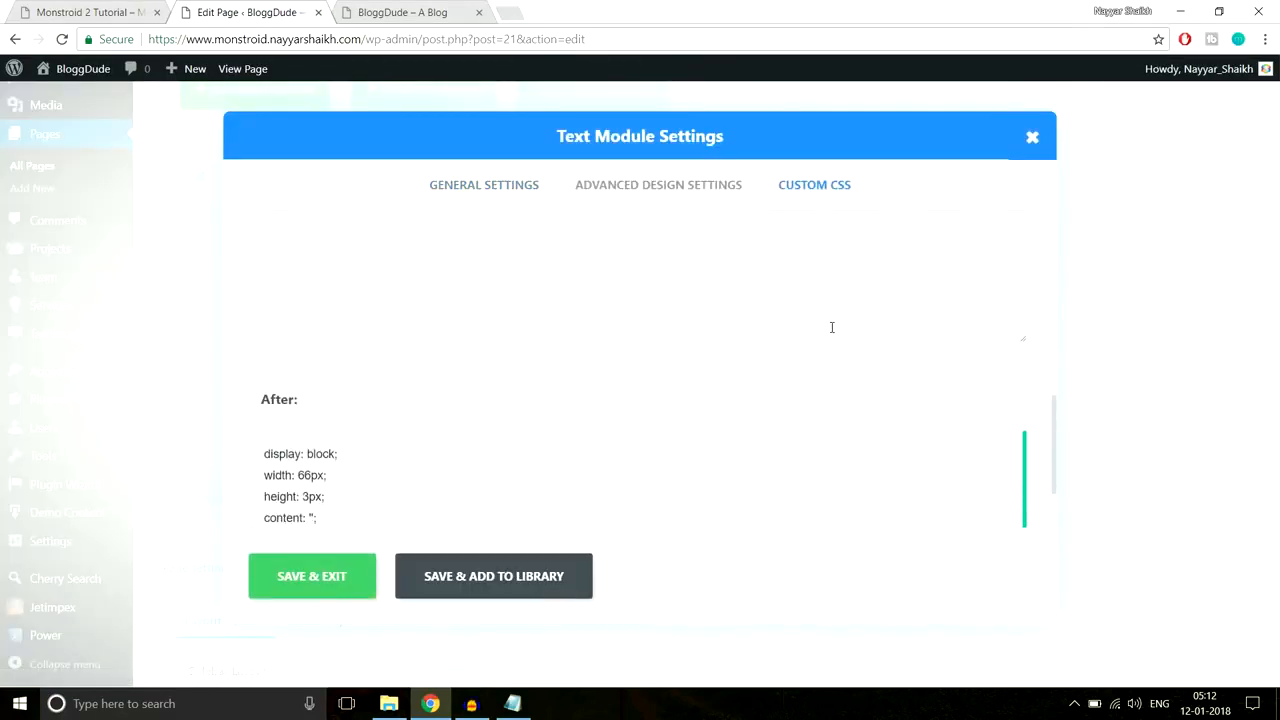
pyautogui.scroll(-1, 403, 445)
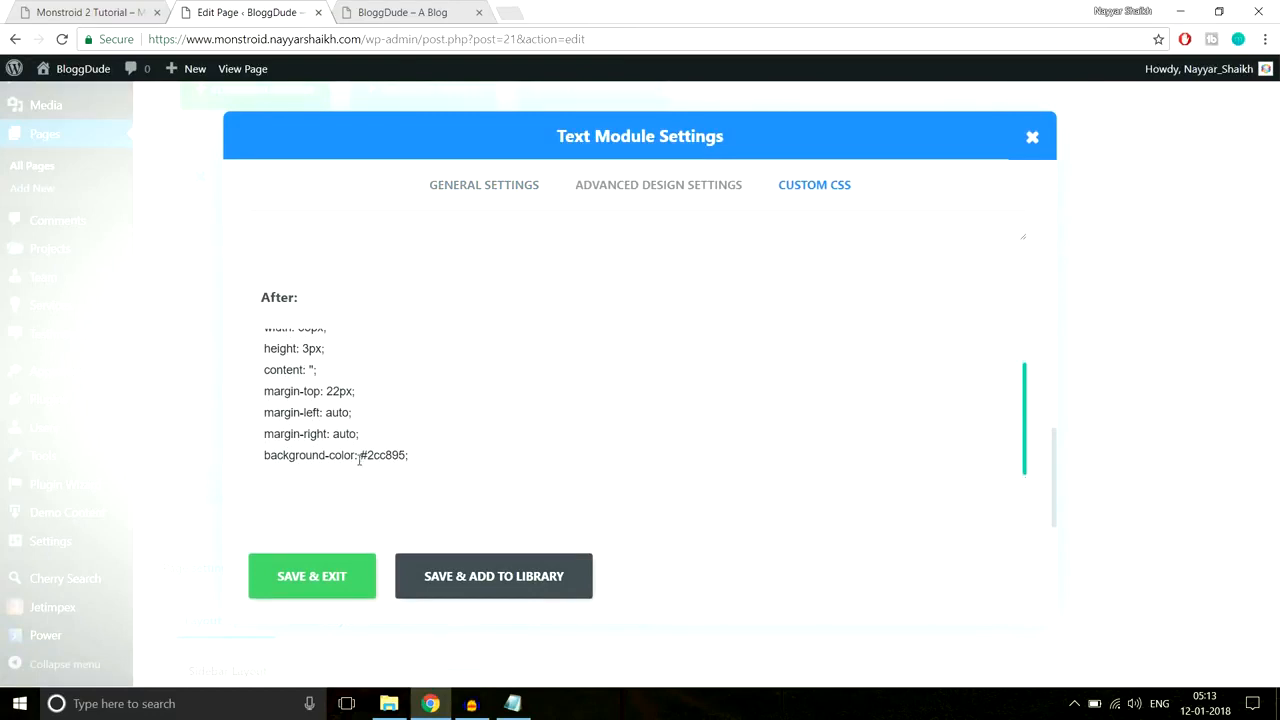
pyautogui.moveTo(367, 455); pyautogui.dragTo(408, 455)
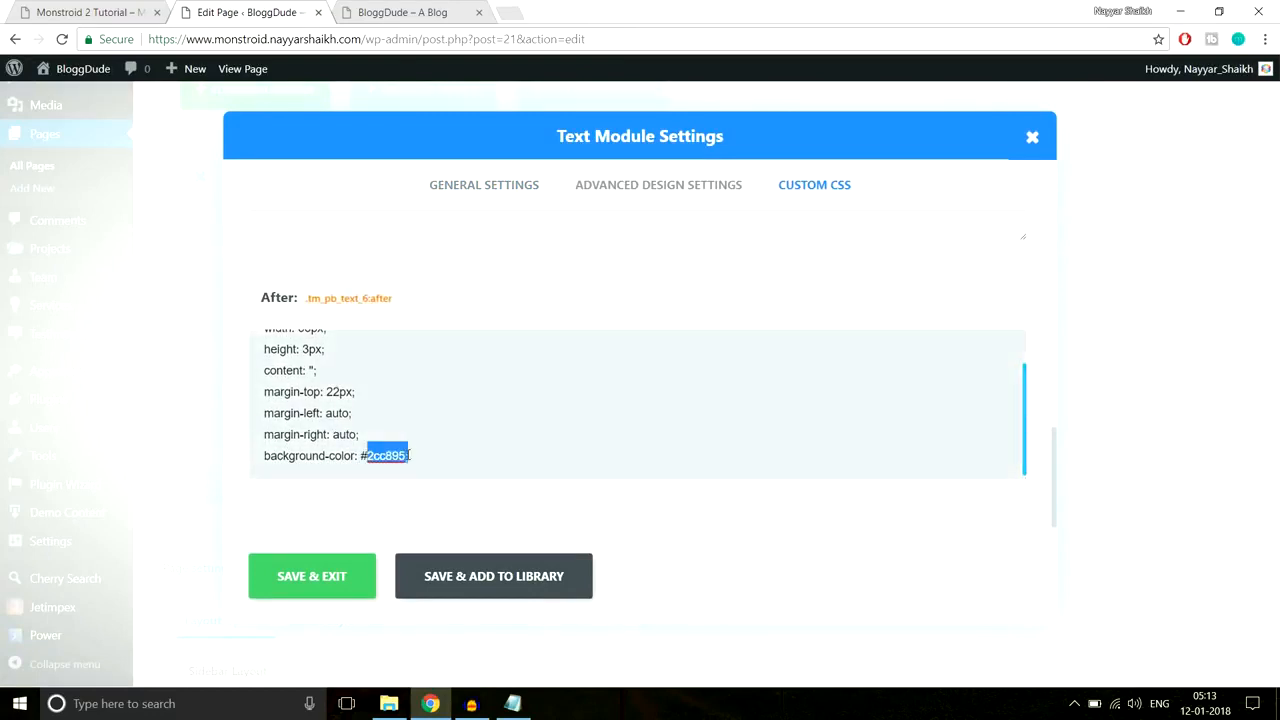
pyautogui.write('ffff')
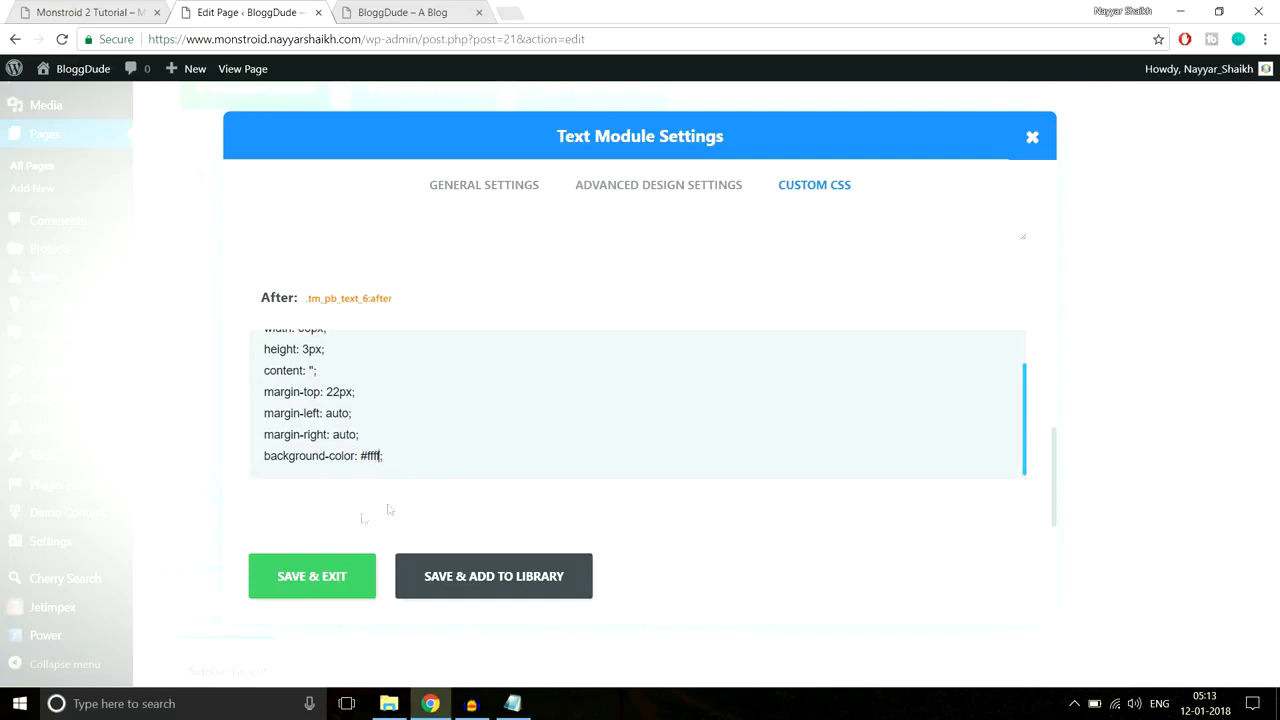
pyautogui.click(320, 570)
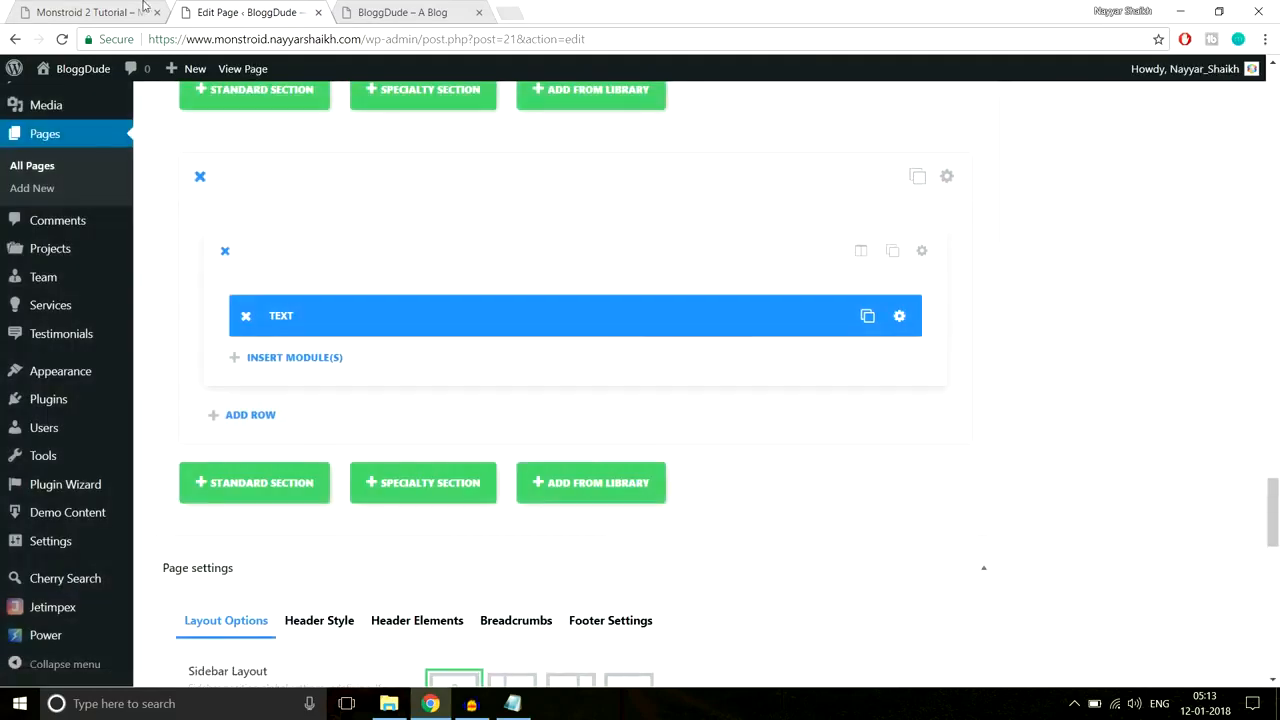
pyautogui.click(90, 12)
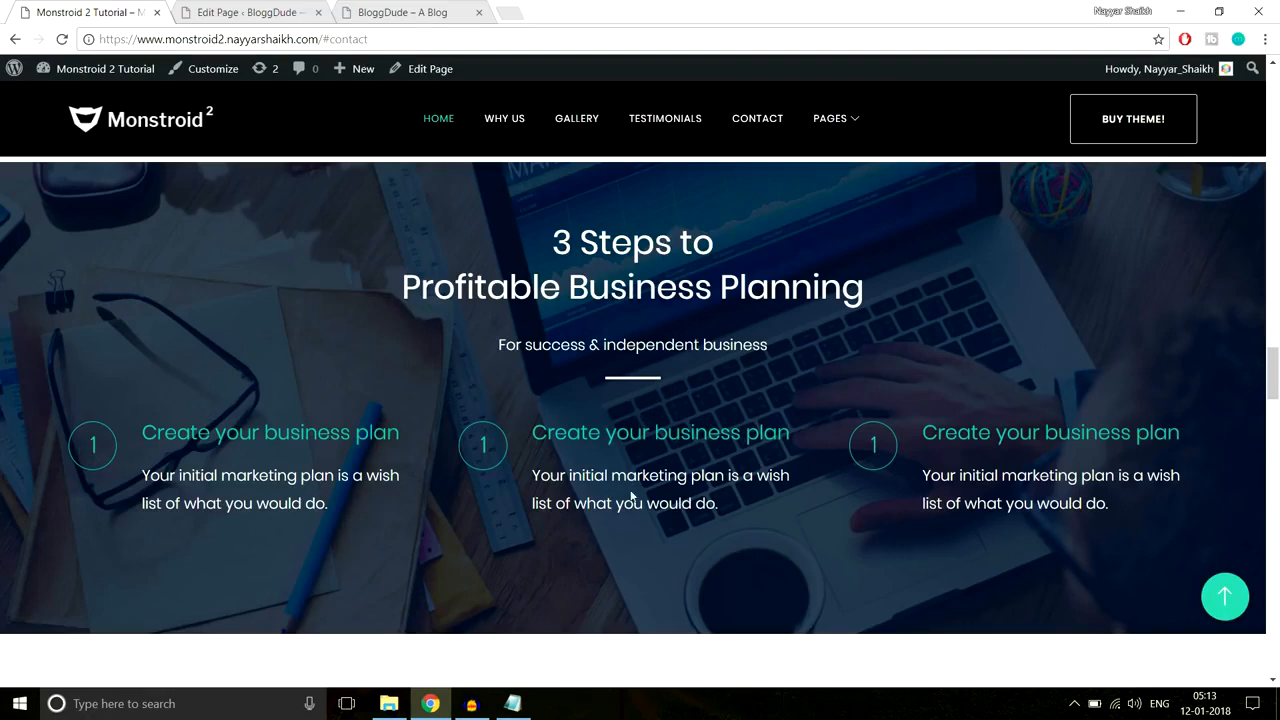
# Step: Add a Divider below the Text module with a 40px top margin
pyautogui.click(255, 12)
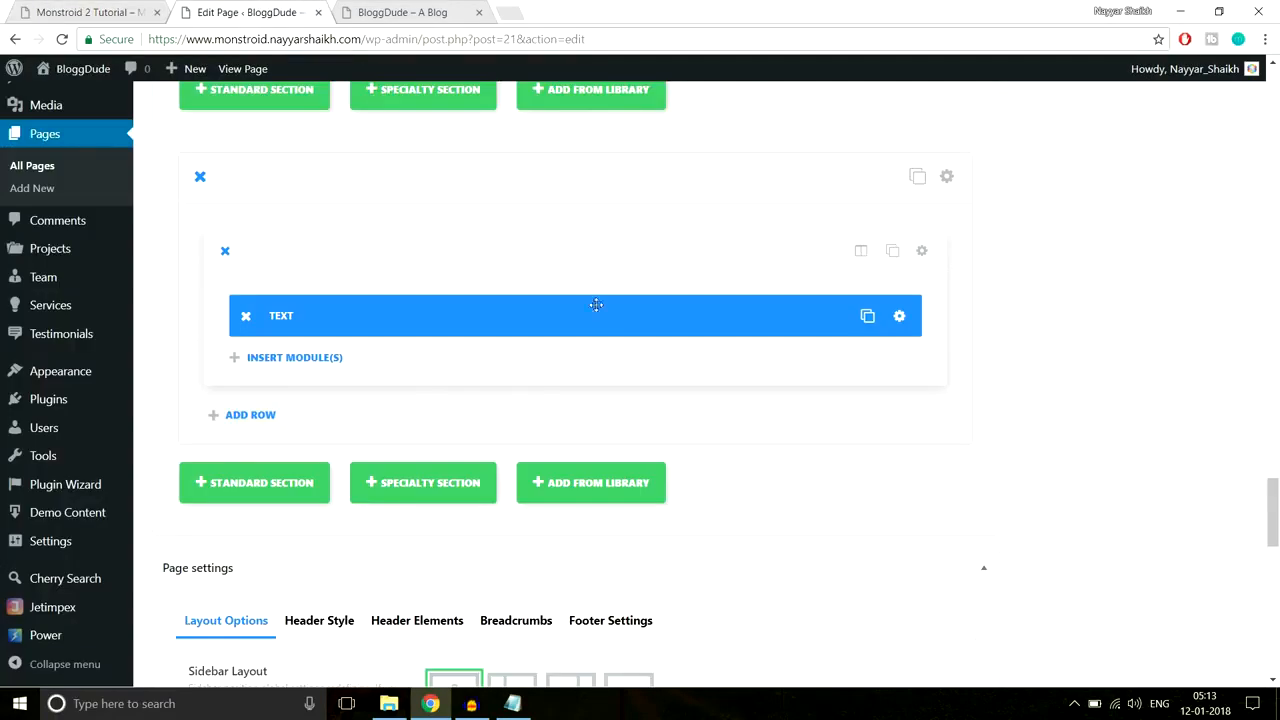
pyautogui.click(337, 360)
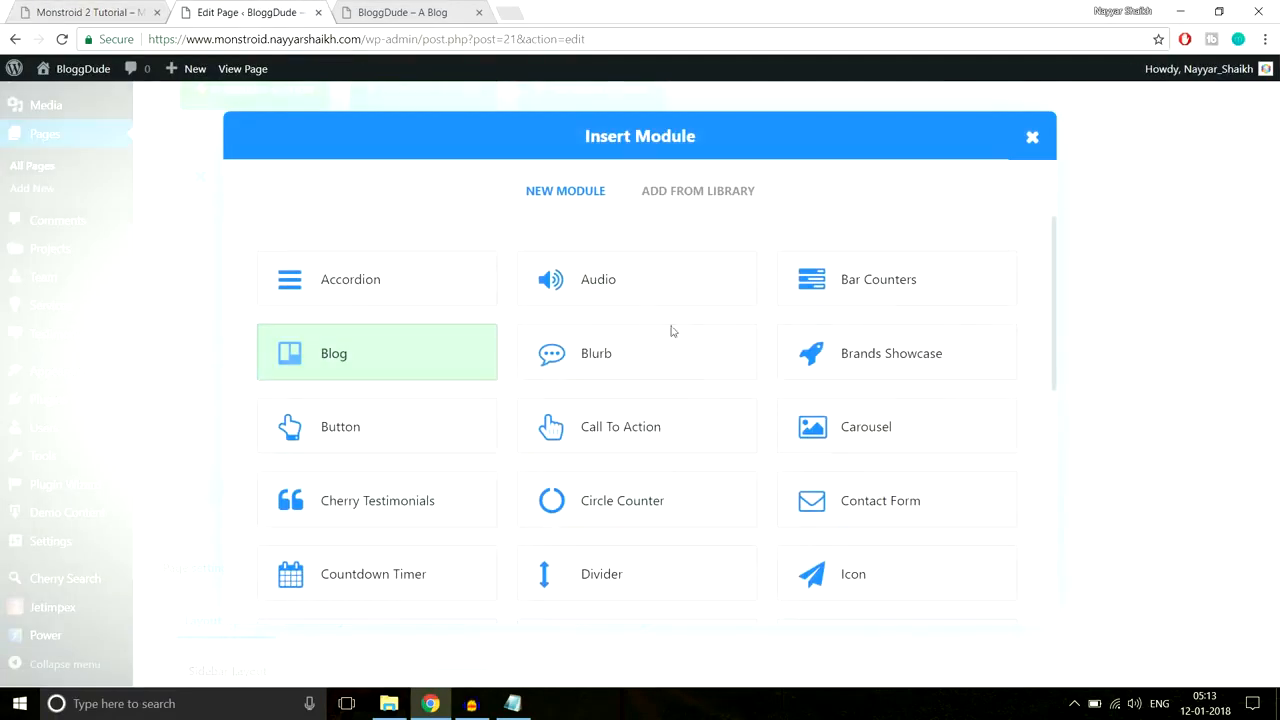
pyautogui.click(607, 588)
pyautogui.click(663, 182)
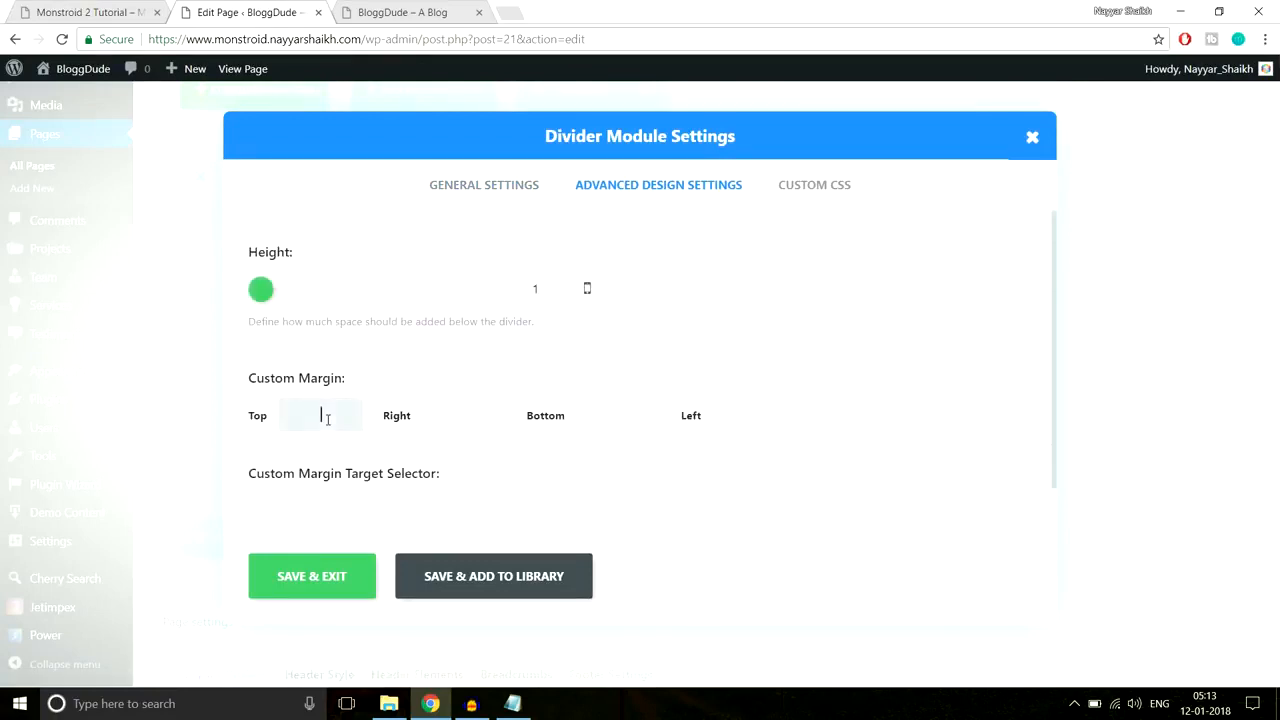
pyautogui.click(326, 418)
pyautogui.write('40px')
pyautogui.click(303, 576)
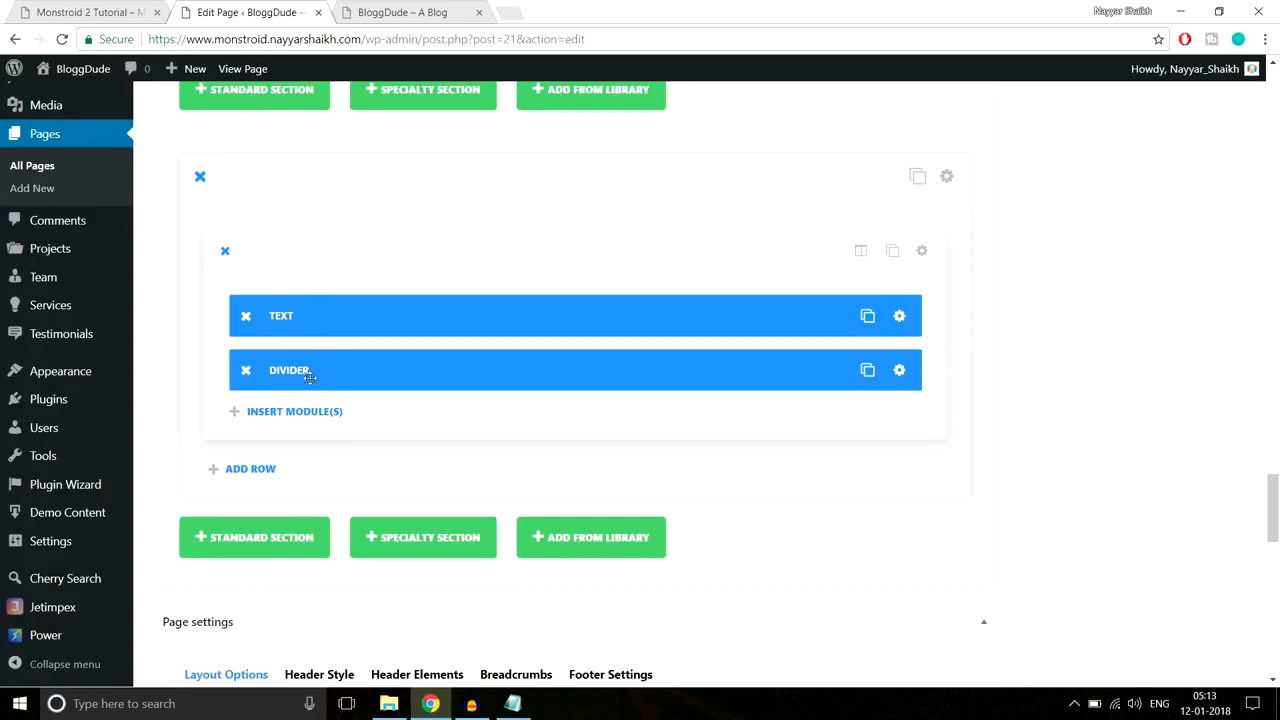
pyautogui.click(95, 12)
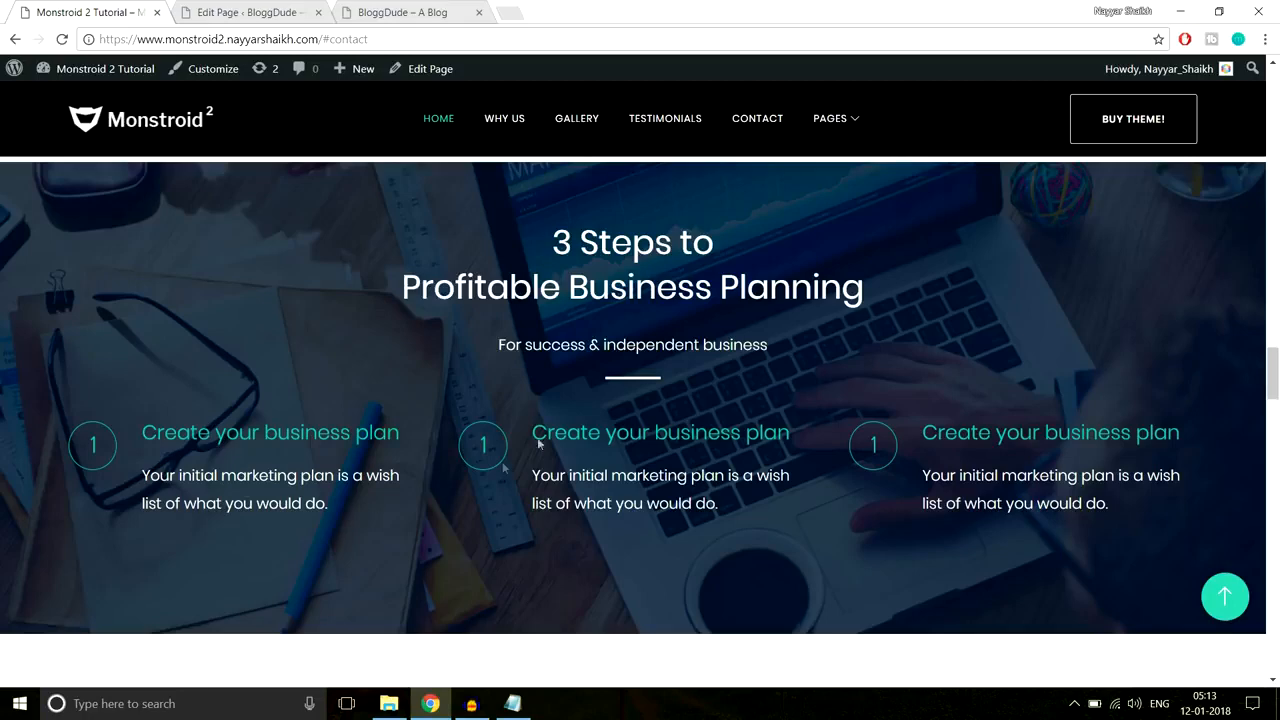
# Step: Add a new row split into three equal 1/3 columns
pyautogui.click(308, 6)
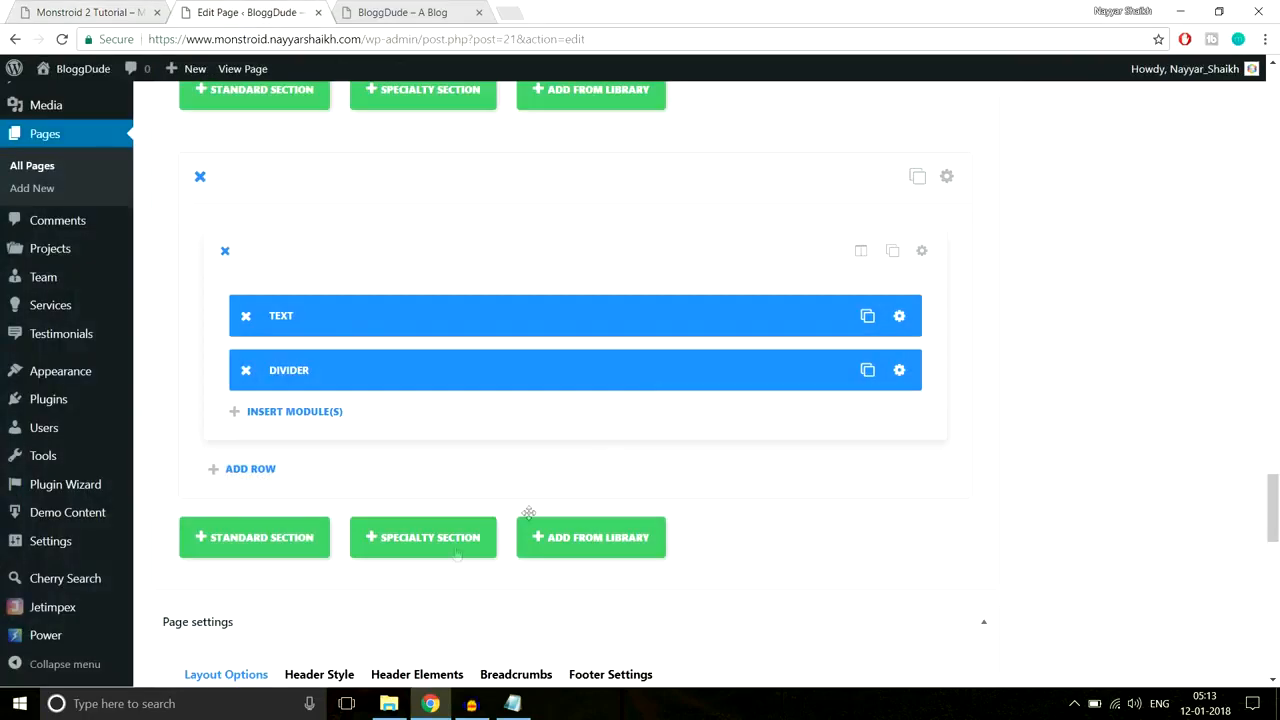
pyautogui.click(293, 418)
pyautogui.scroll(-2, 343, 477)
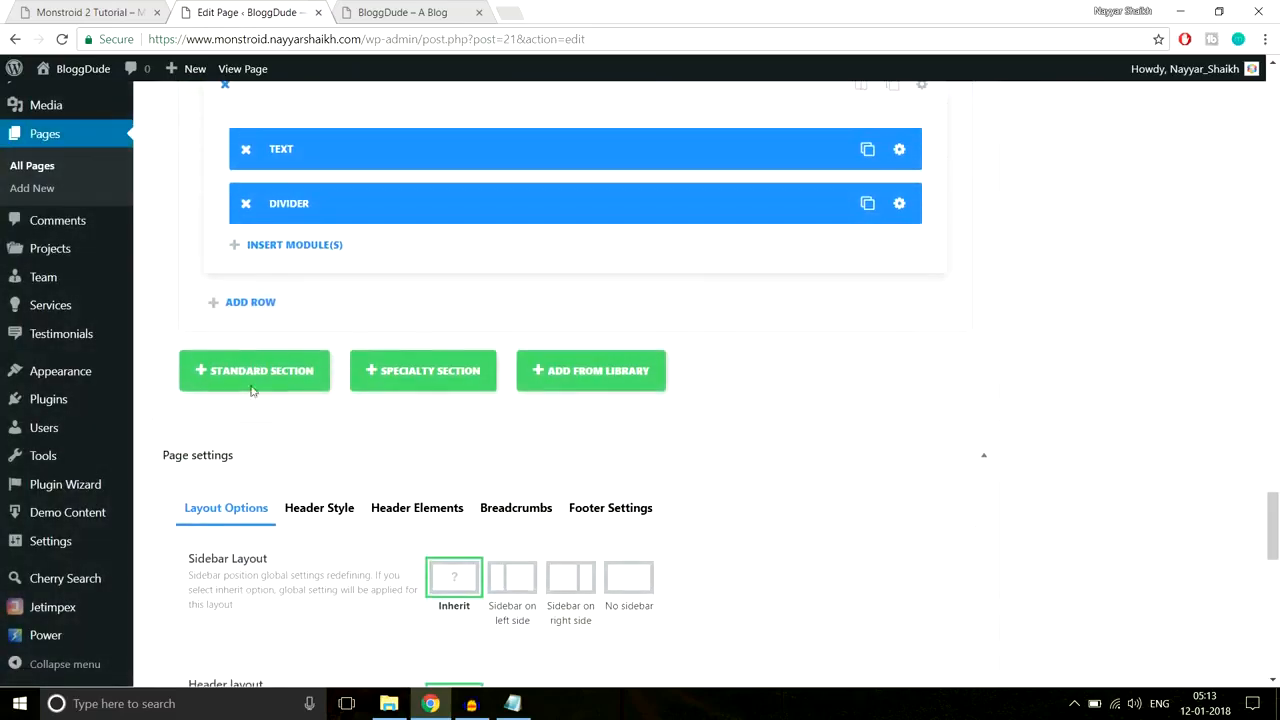
pyautogui.click(241, 304)
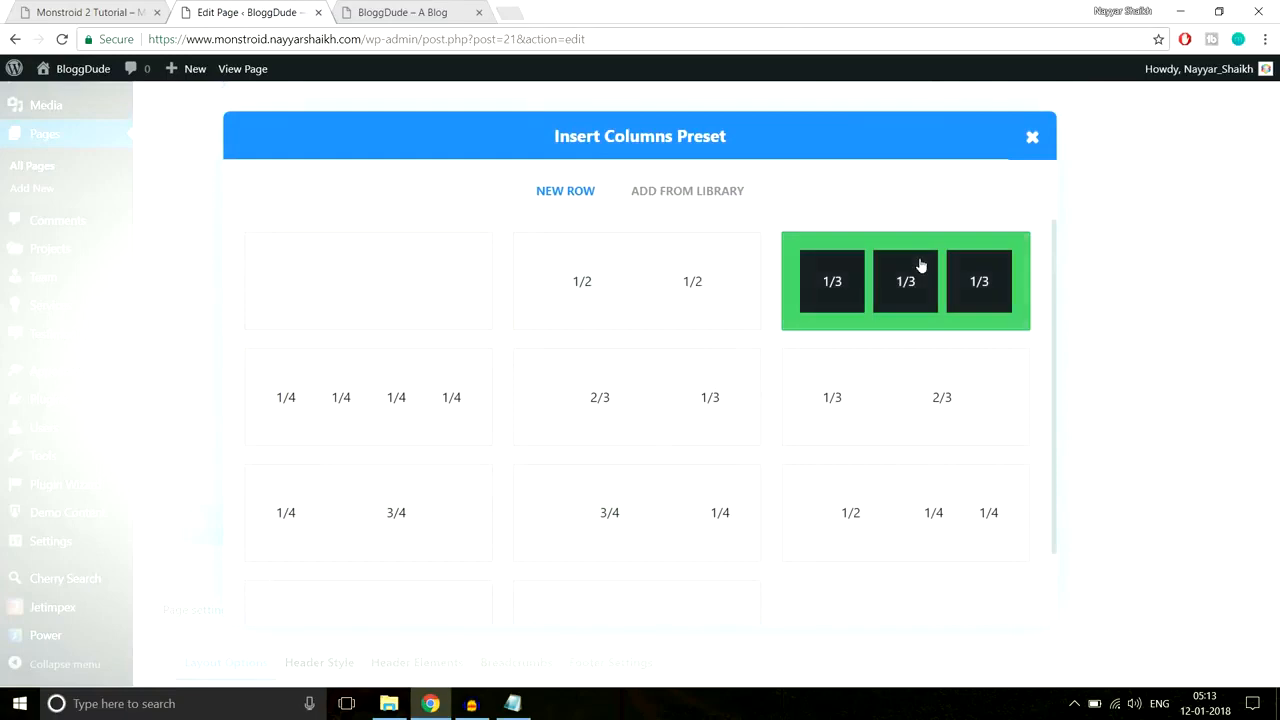
pyautogui.click(920, 265)
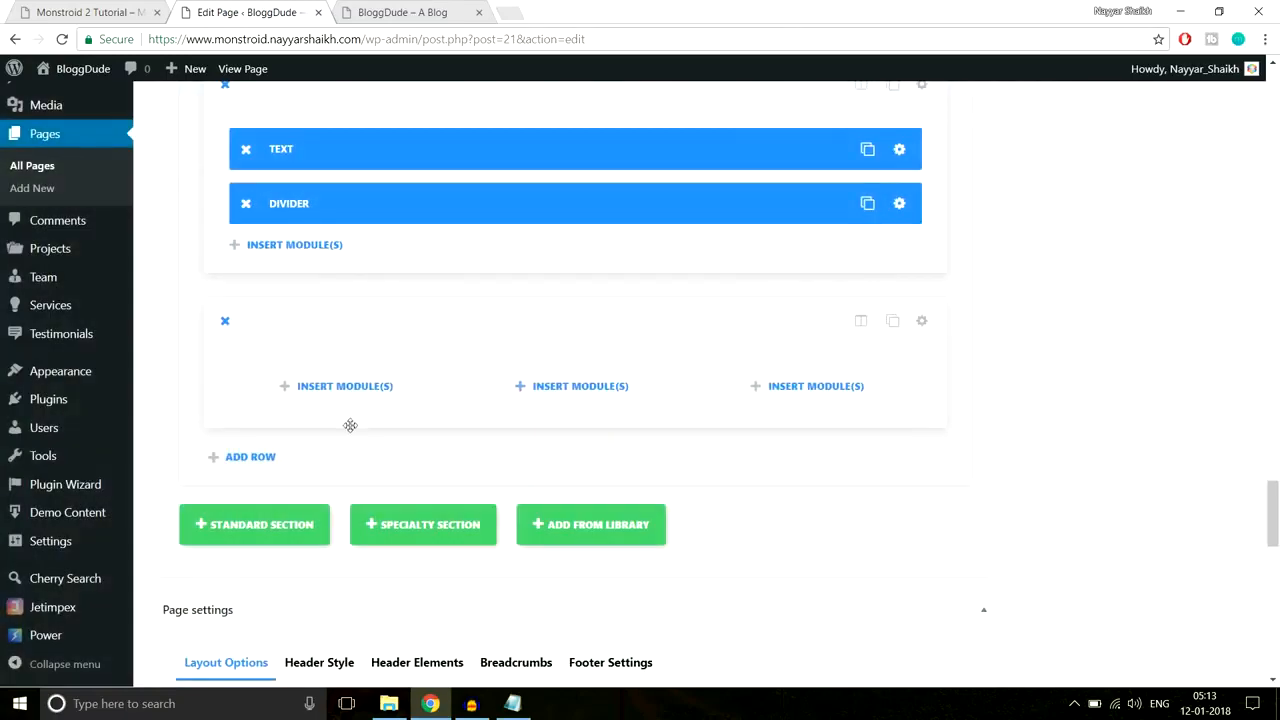
pyautogui.click(355, 388)
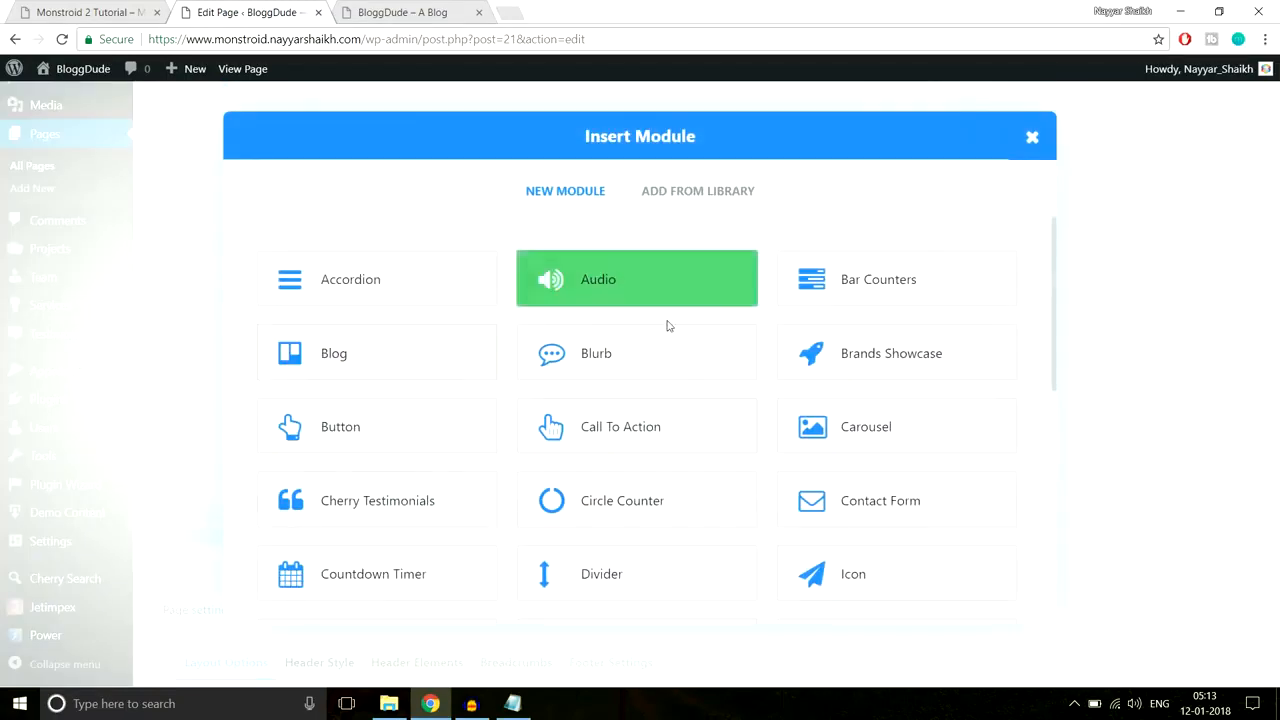
# Step: Add a Blurb to the first column, pasting 'Create your business plan' as its title
pyautogui.click(575, 365)
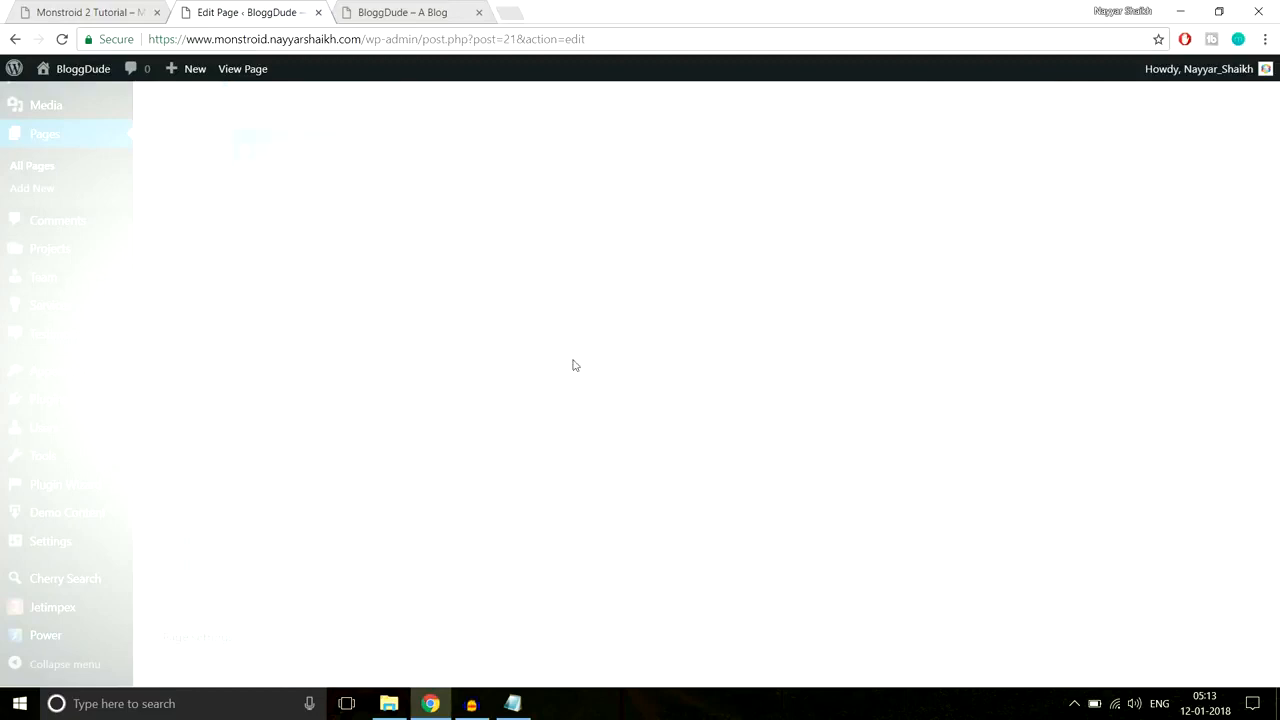
pyautogui.click(130, 18)
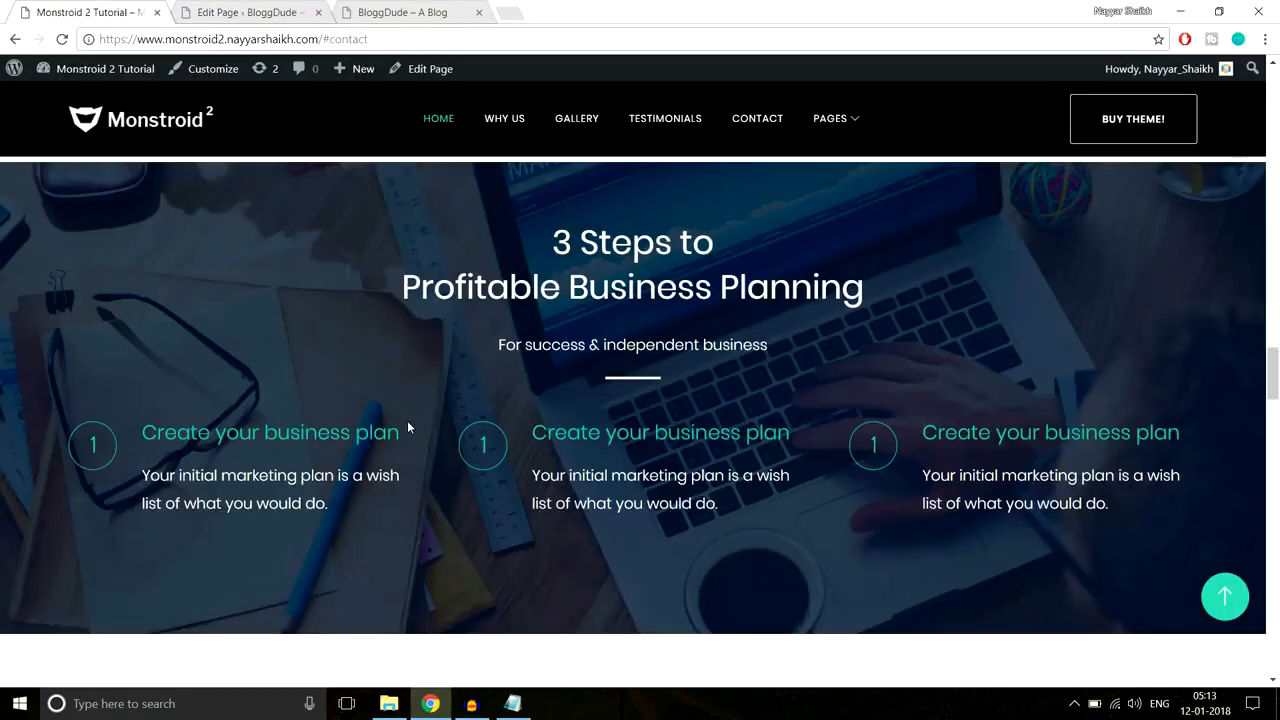
pyautogui.moveTo(349, 430); pyautogui.dragTo(141, 432)
pyautogui.hotkey('ctrl', 'c')
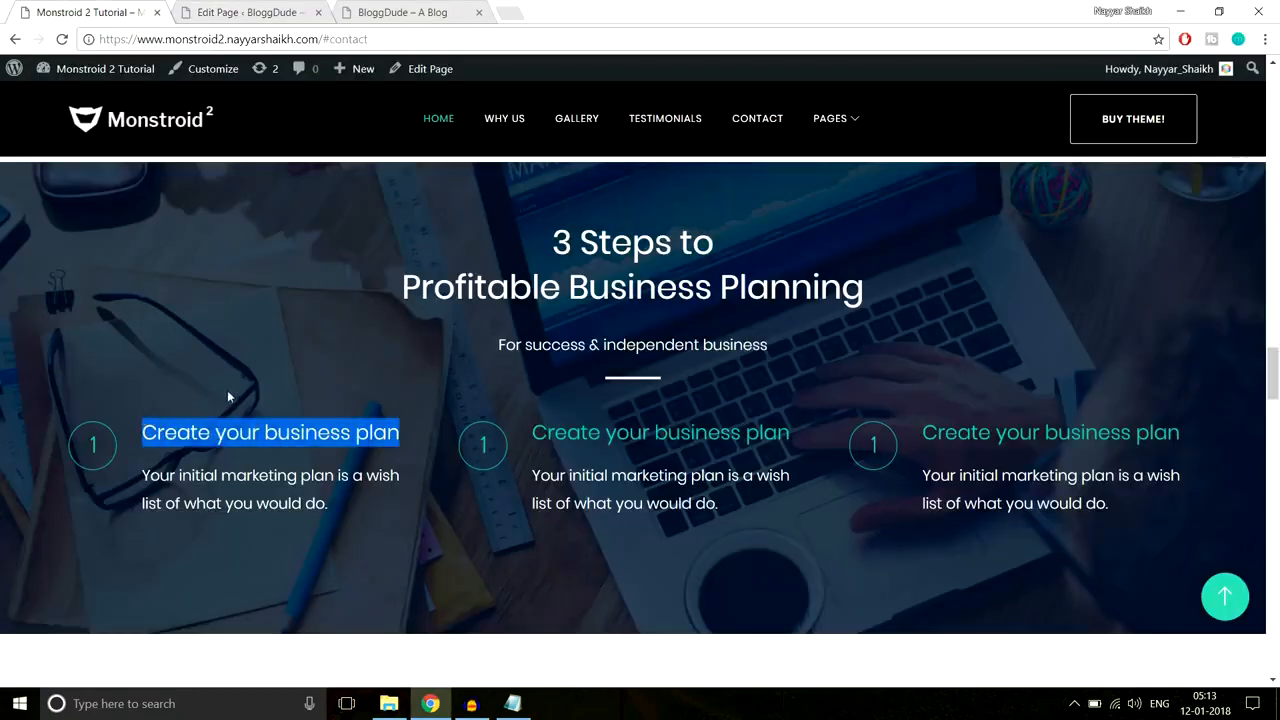
pyautogui.click(410, 398)
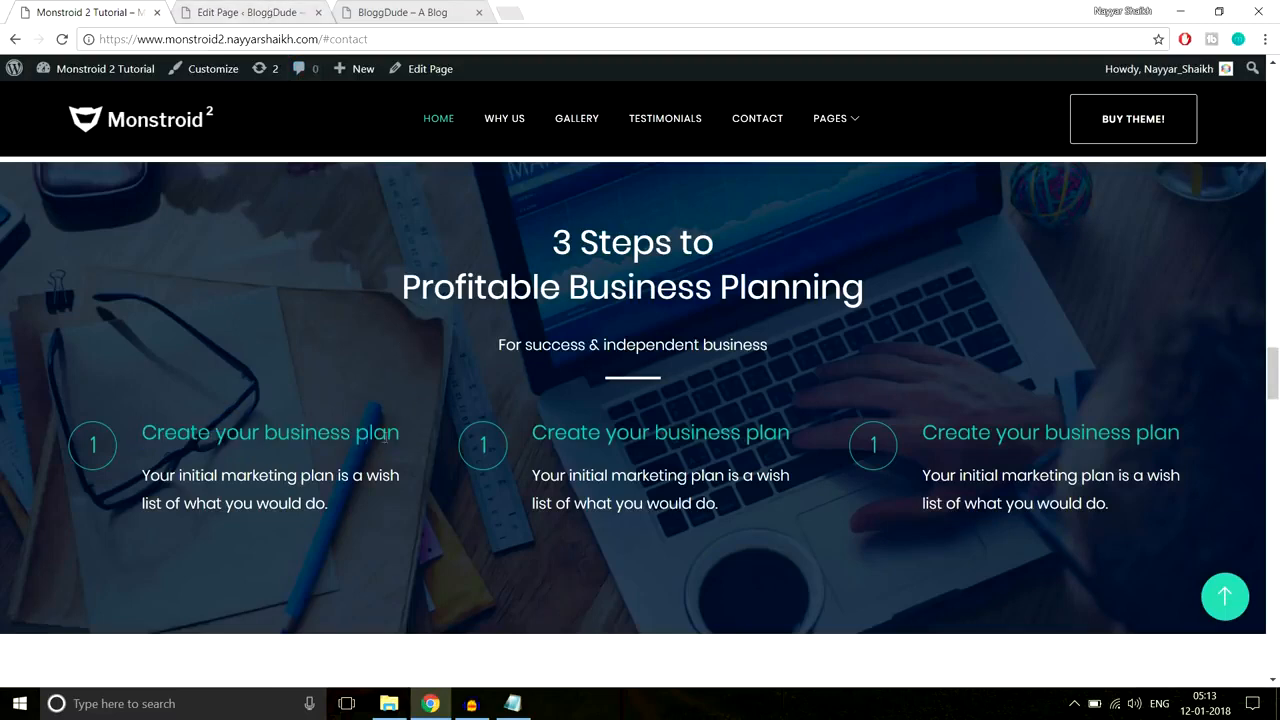
pyautogui.click(227, 8)
pyautogui.hotkey('ctrl', 'v')
pyautogui.scroll(-2, 785, 342)
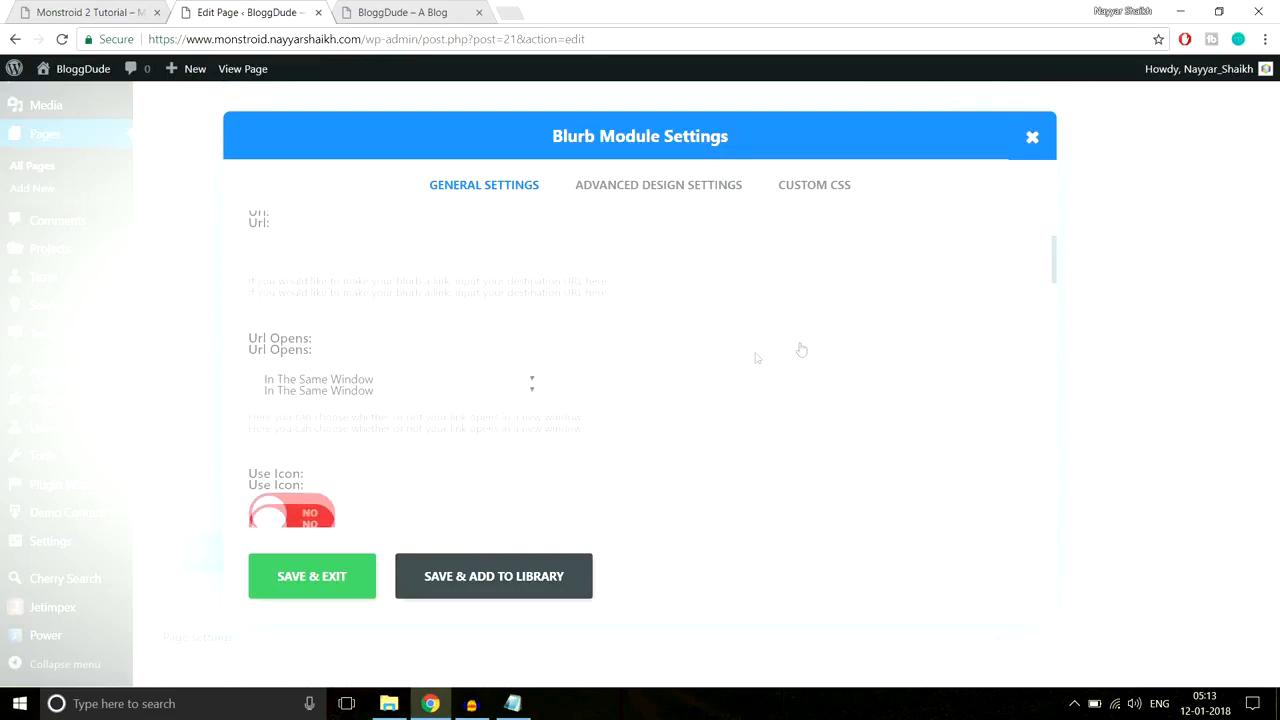
pyautogui.scroll(-2, 885, 389)
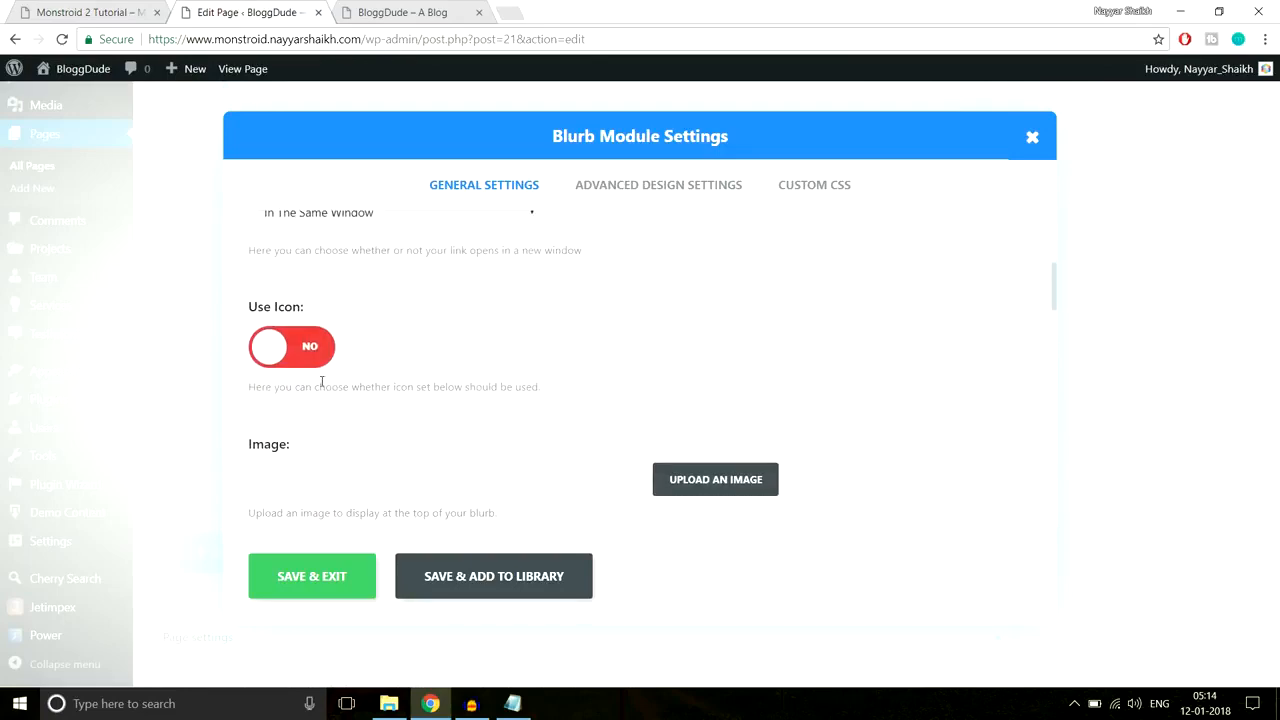
# Step: Turn on Use Icon for the blurb, comparing with the demo's numbered steps
pyautogui.click(303, 360)
pyautogui.scroll(-2, 910, 383)
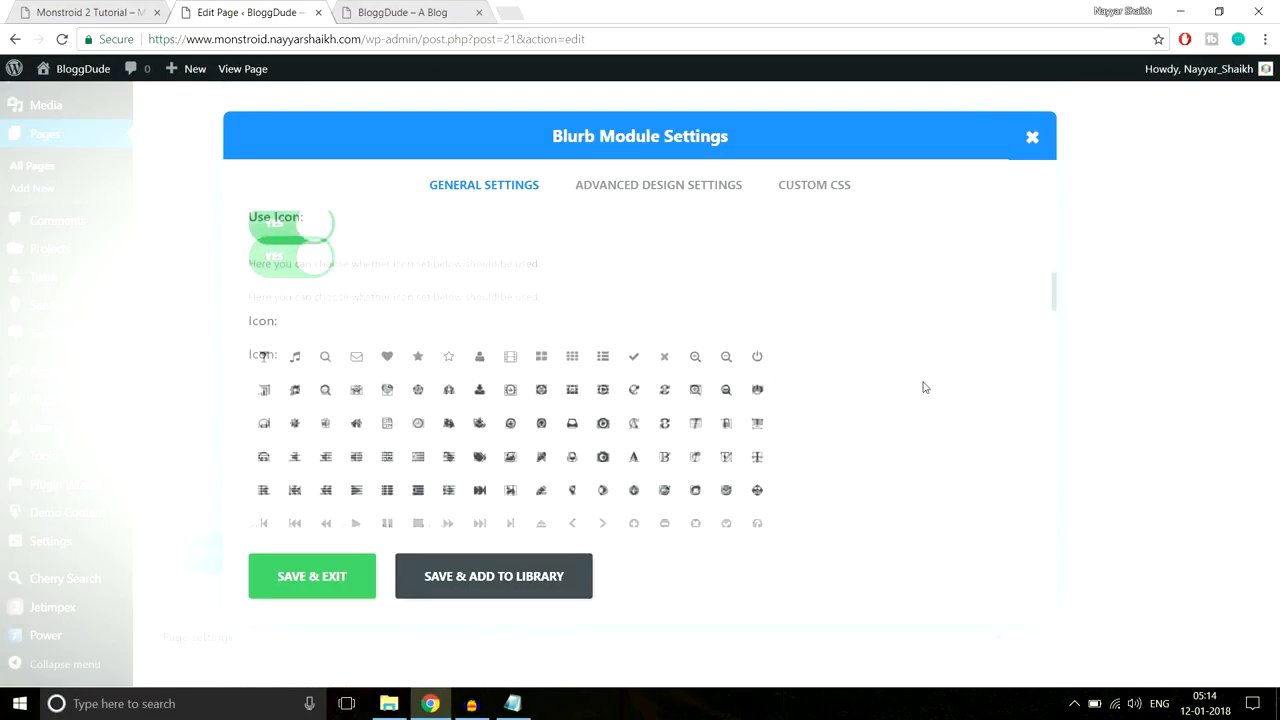
pyautogui.click(90, 12)
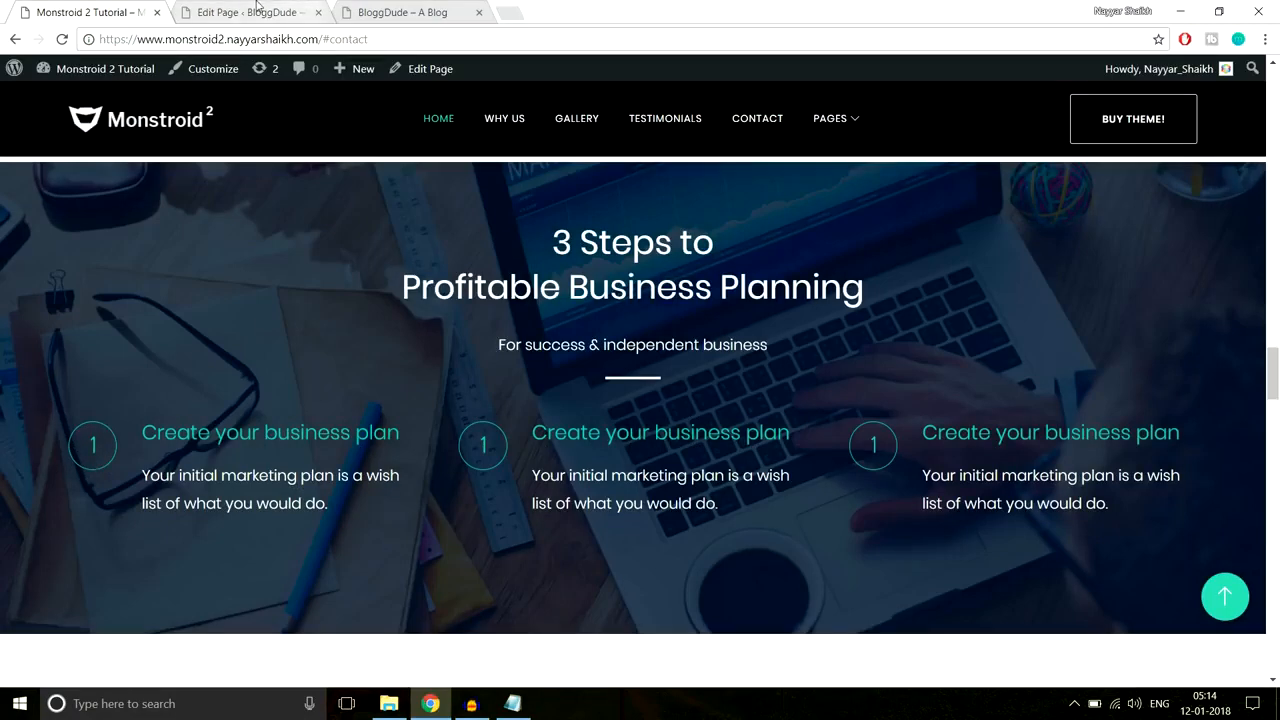
pyautogui.click(257, 11)
# Step: Pick the numeral 1 glyph as the blurb icon, with icon colour #2ed3ae
pyautogui.scroll(-6, 695, 393)
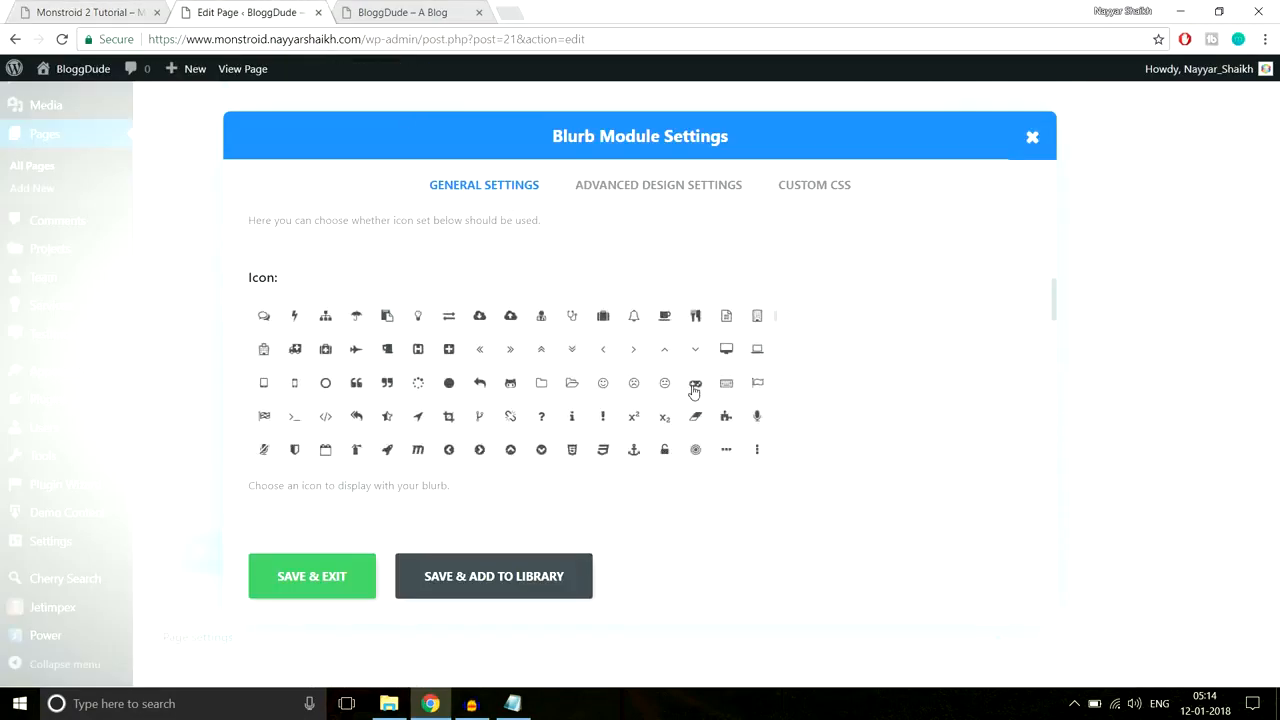
pyautogui.scroll(-10, 695, 393)
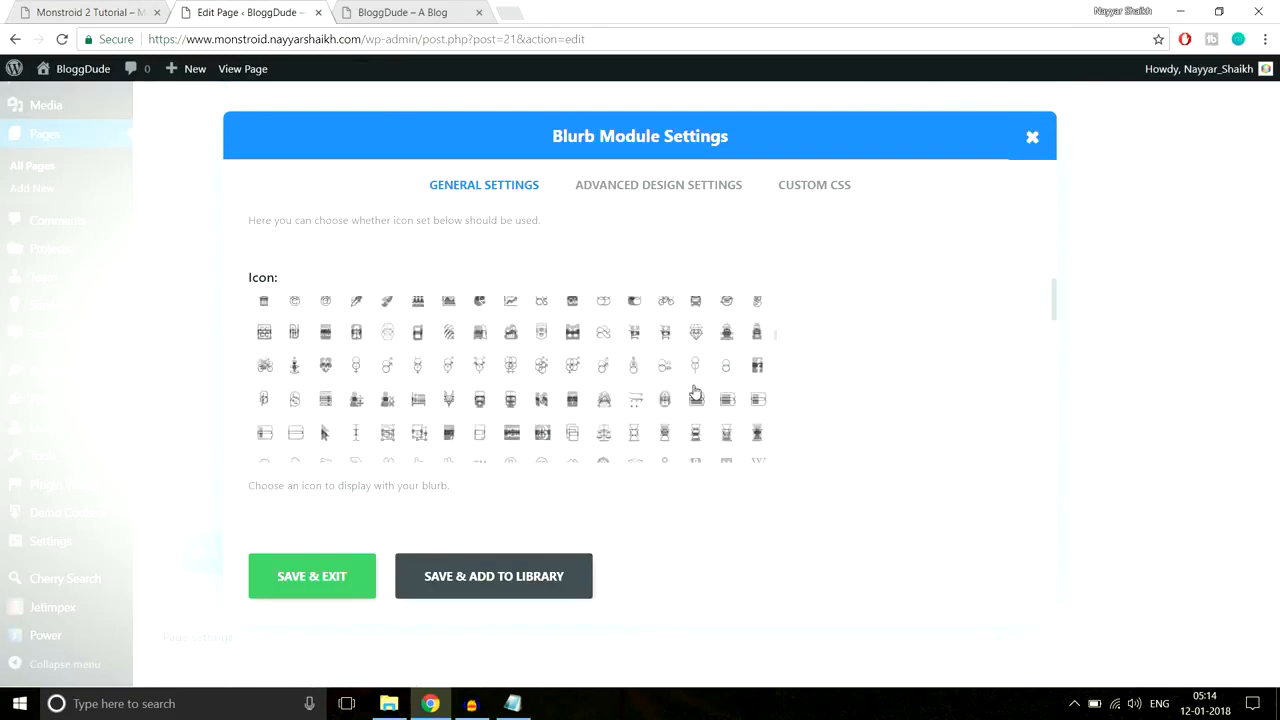
pyautogui.scroll(-10, 695, 390)
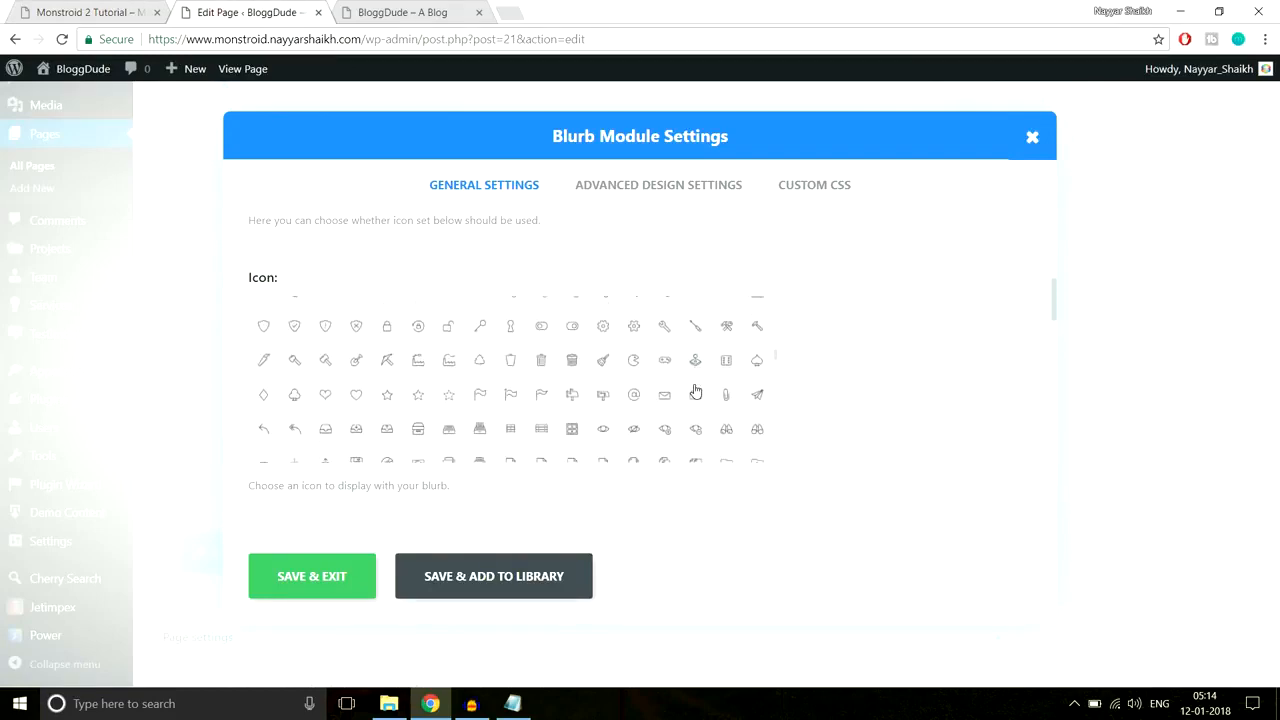
pyautogui.scroll(-10, 695, 390)
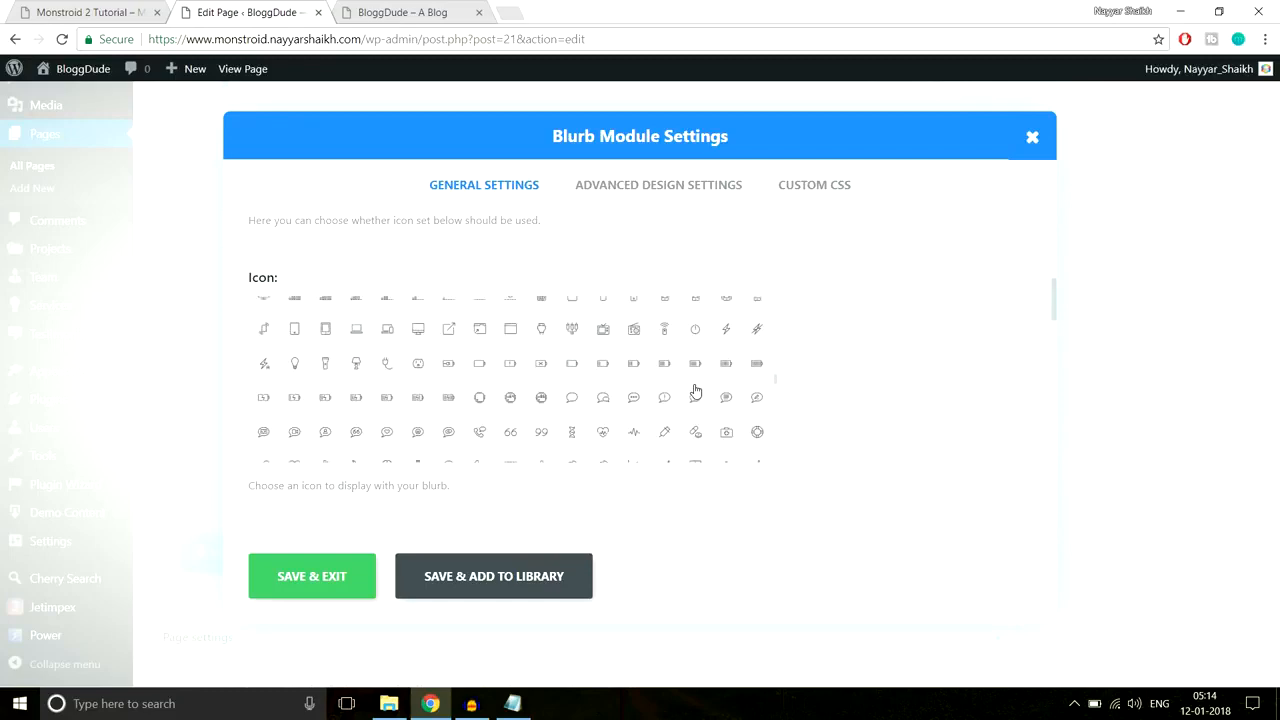
pyautogui.scroll(-10, 695, 390)
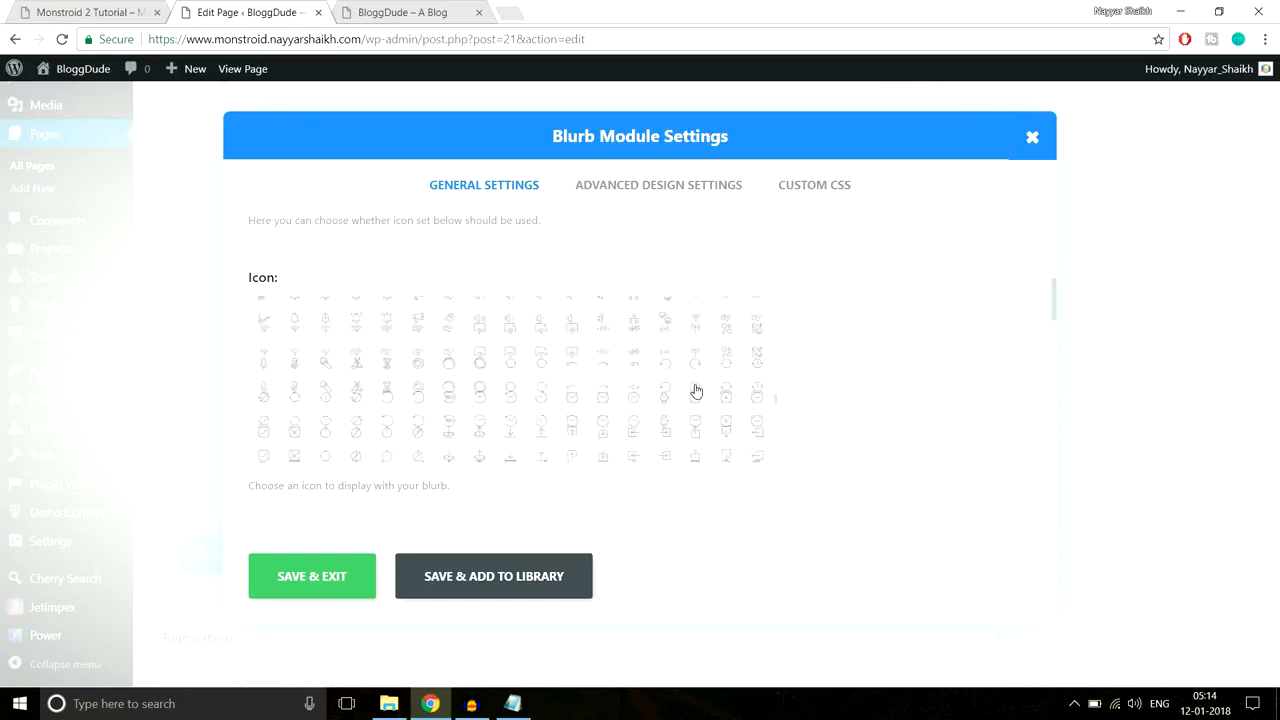
pyautogui.scroll(-10, 697, 390)
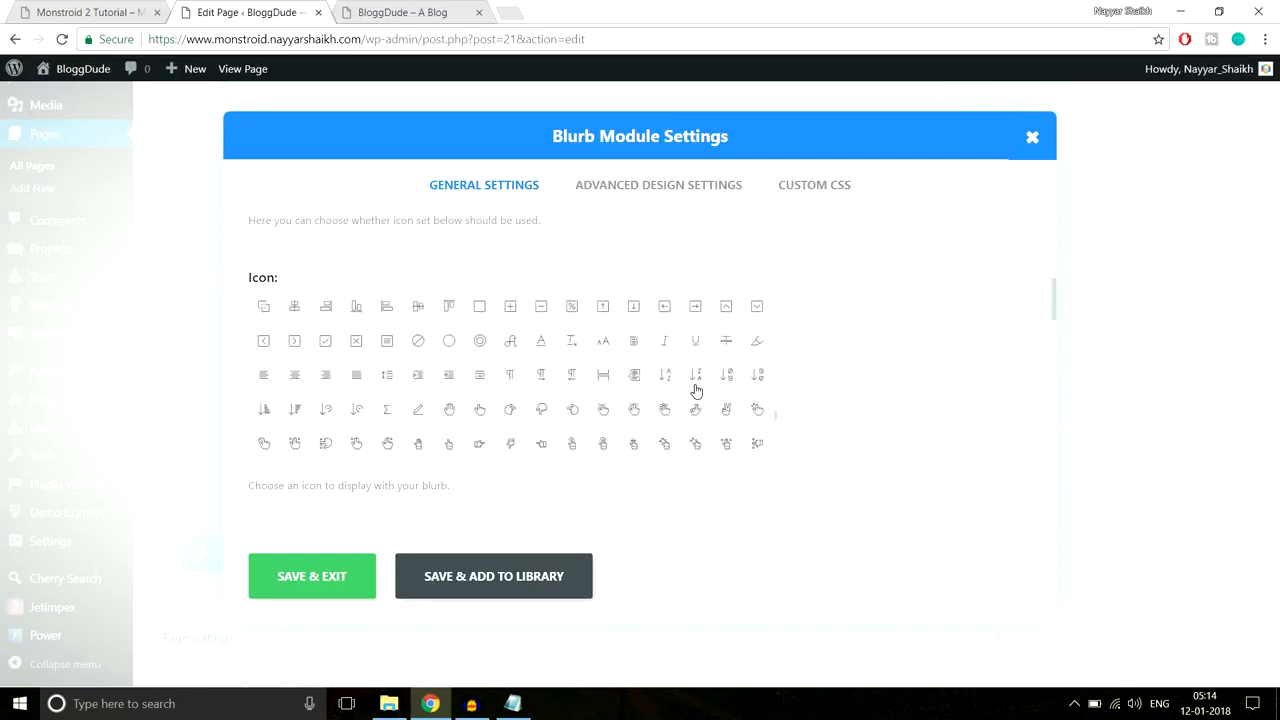
pyautogui.scroll(-3, 697, 391)
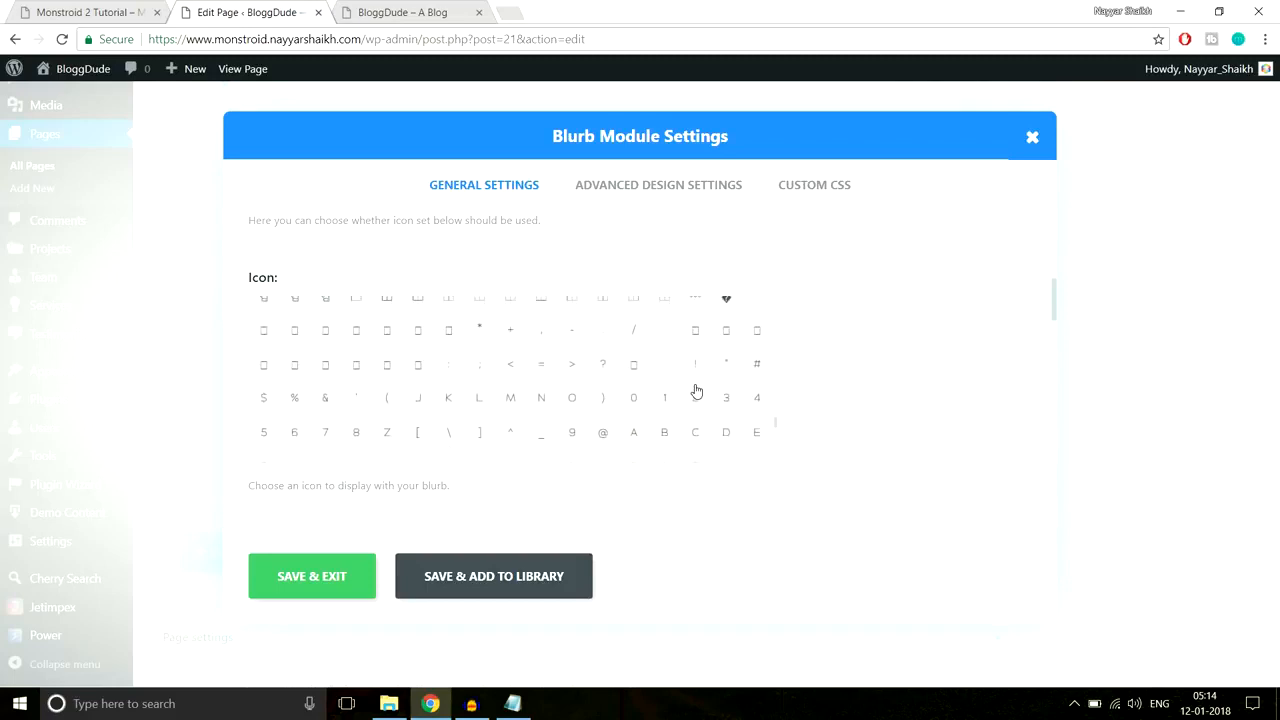
pyautogui.scroll(-8, 697, 382)
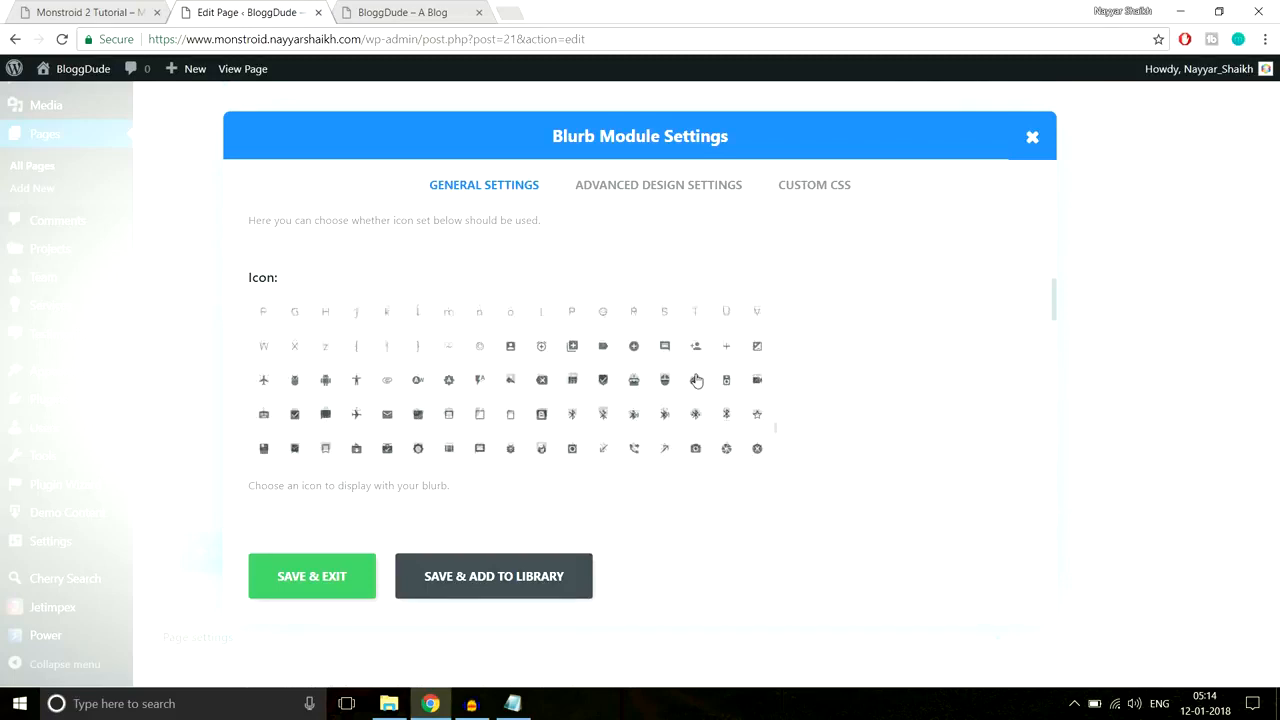
pyautogui.scroll(3, 697, 381)
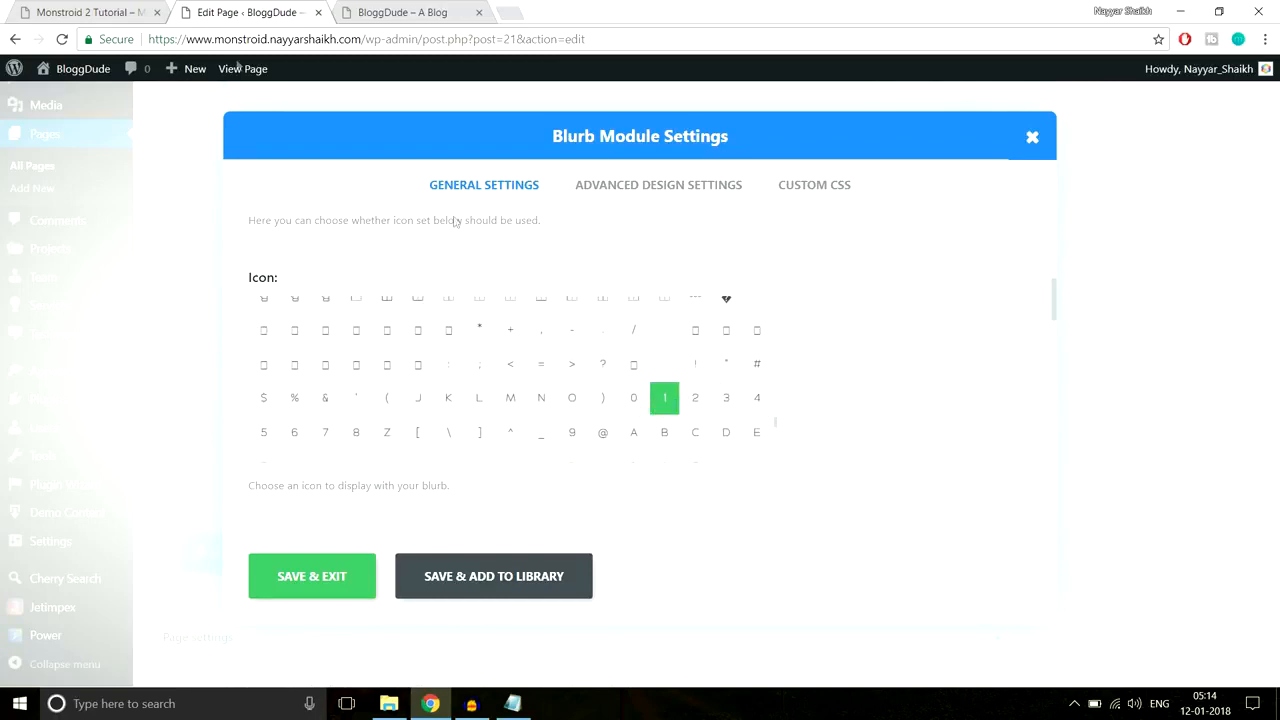
pyautogui.click(55, 12)
pyautogui.click(225, 12)
pyautogui.scroll(-2, 892, 371)
pyautogui.scroll(-1, 892, 371)
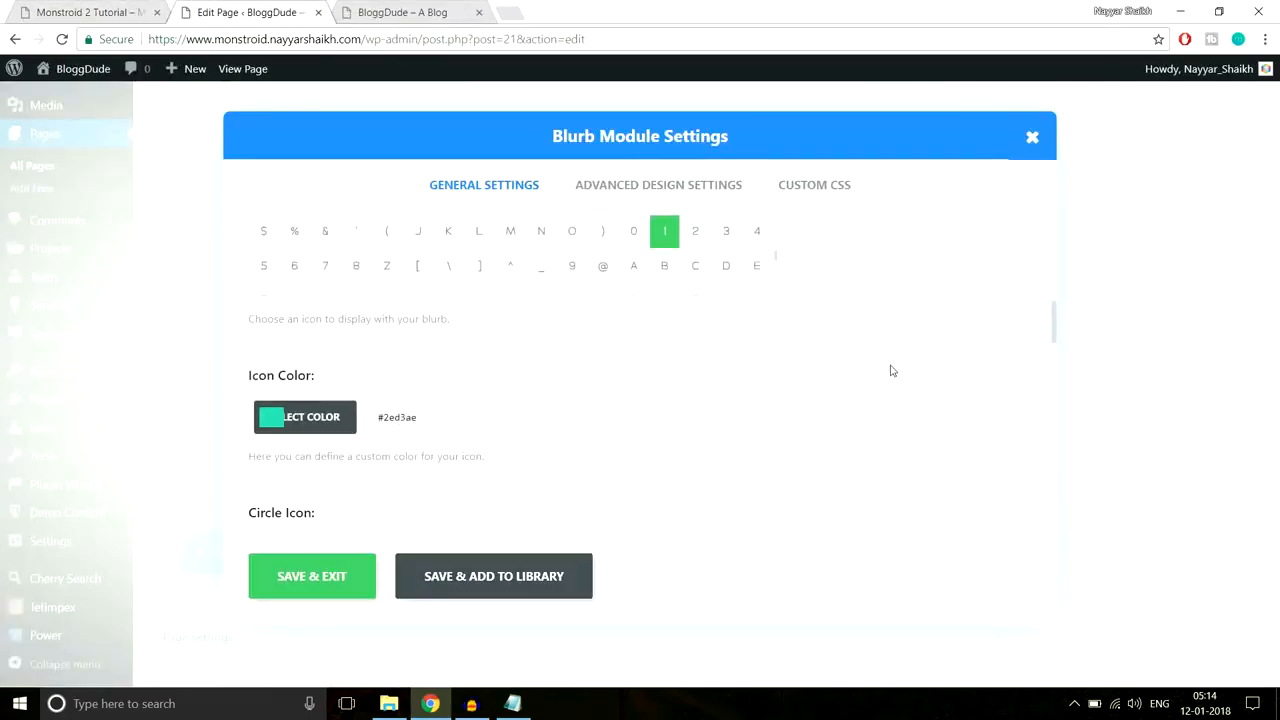
# Step: Put the blurb icon in a circle and make the circle colour fully transparent
pyautogui.click(130, 12)
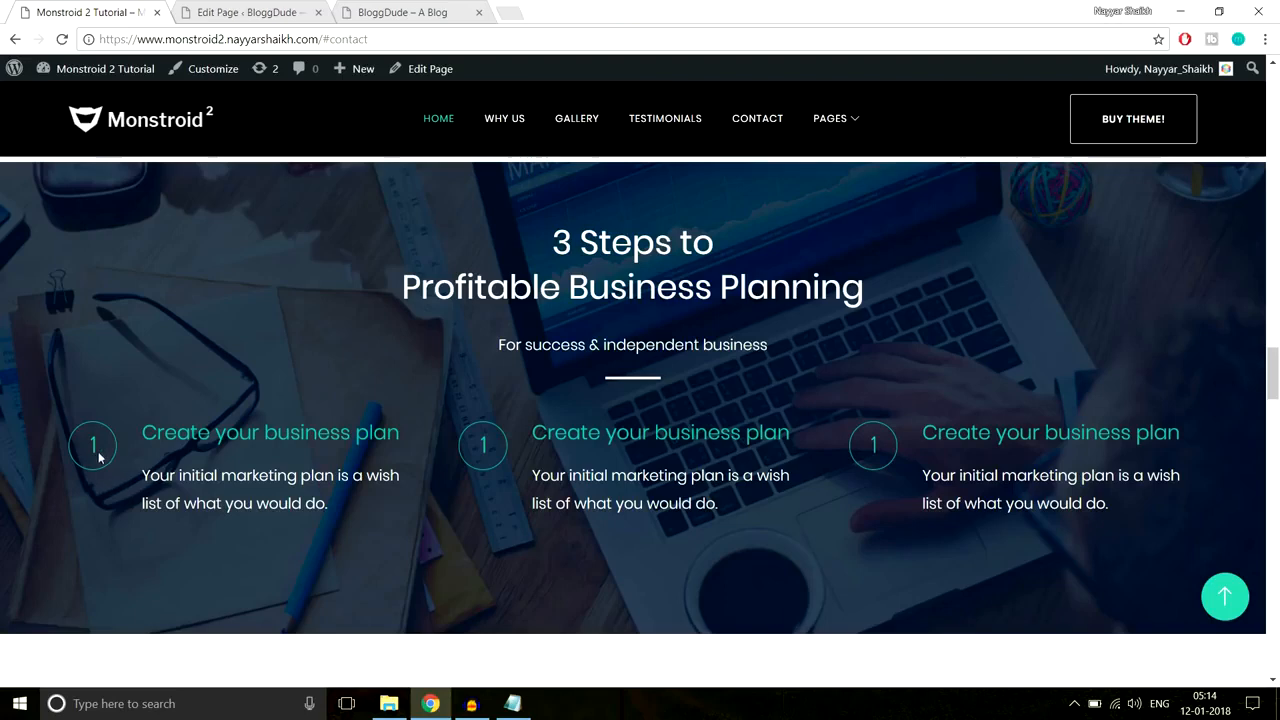
pyautogui.click(210, 12)
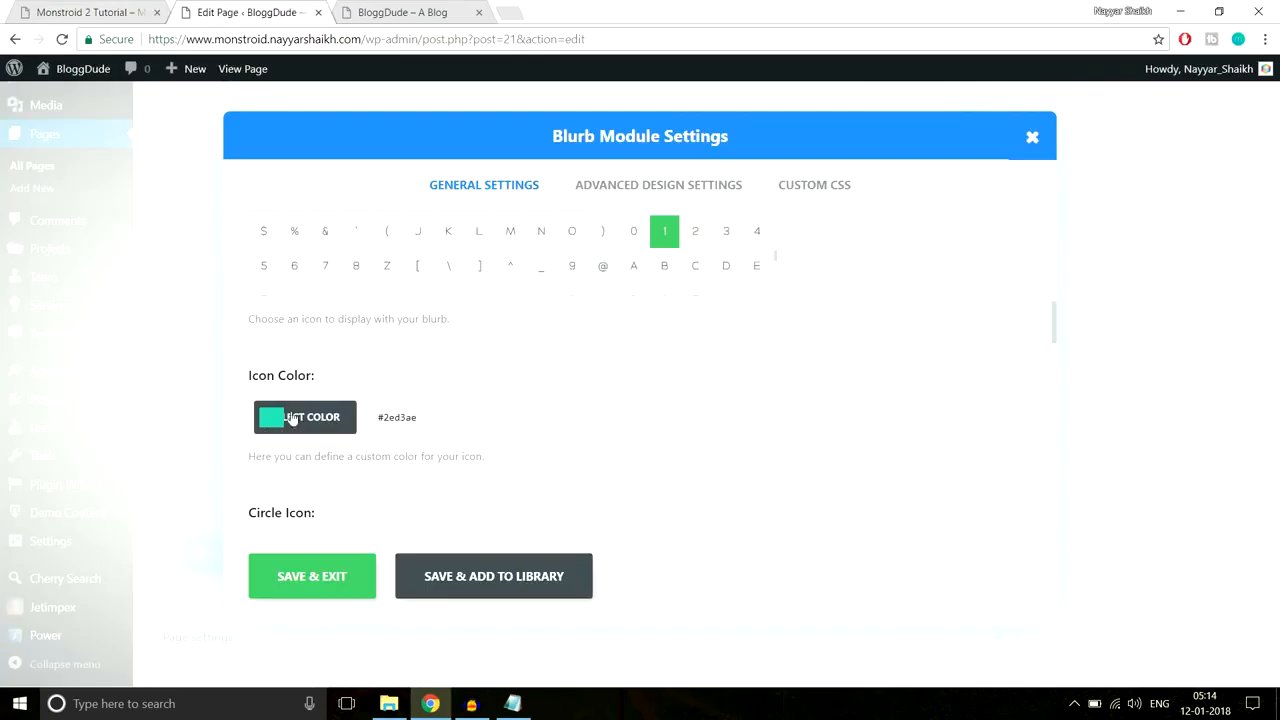
pyautogui.scroll(-2, 742, 390)
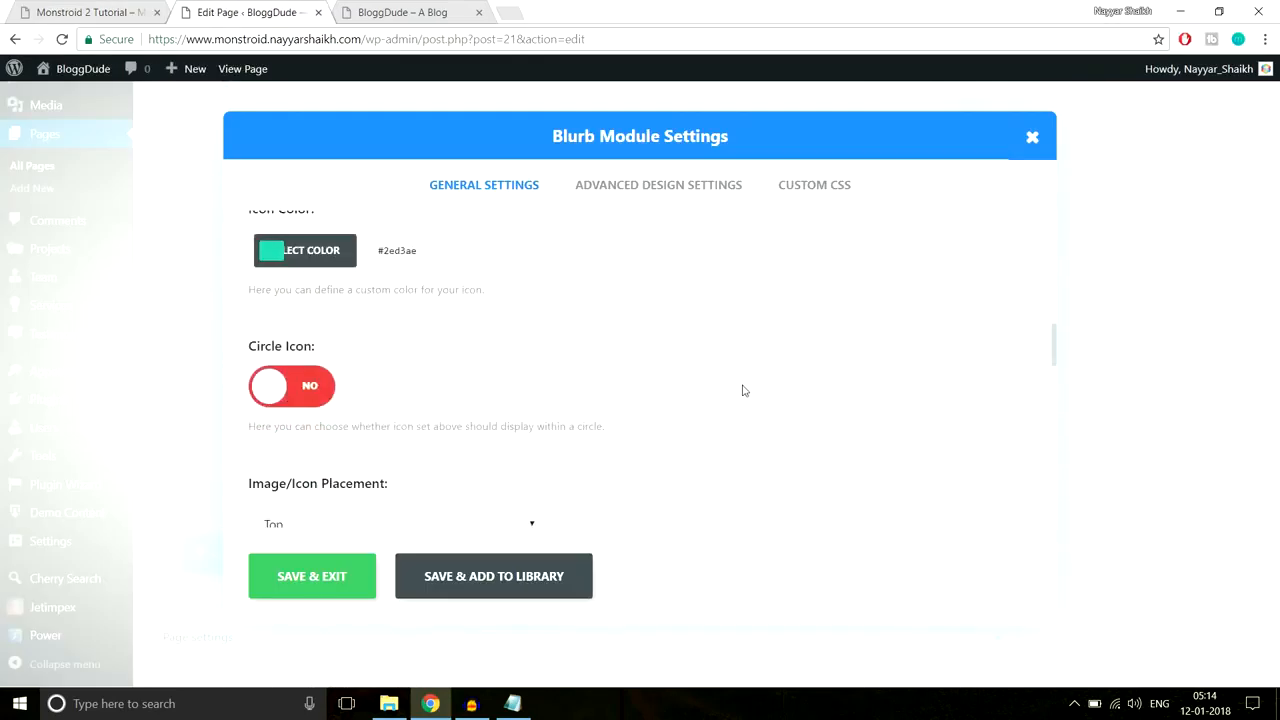
pyautogui.click(307, 395)
pyautogui.scroll(-2, 700, 366)
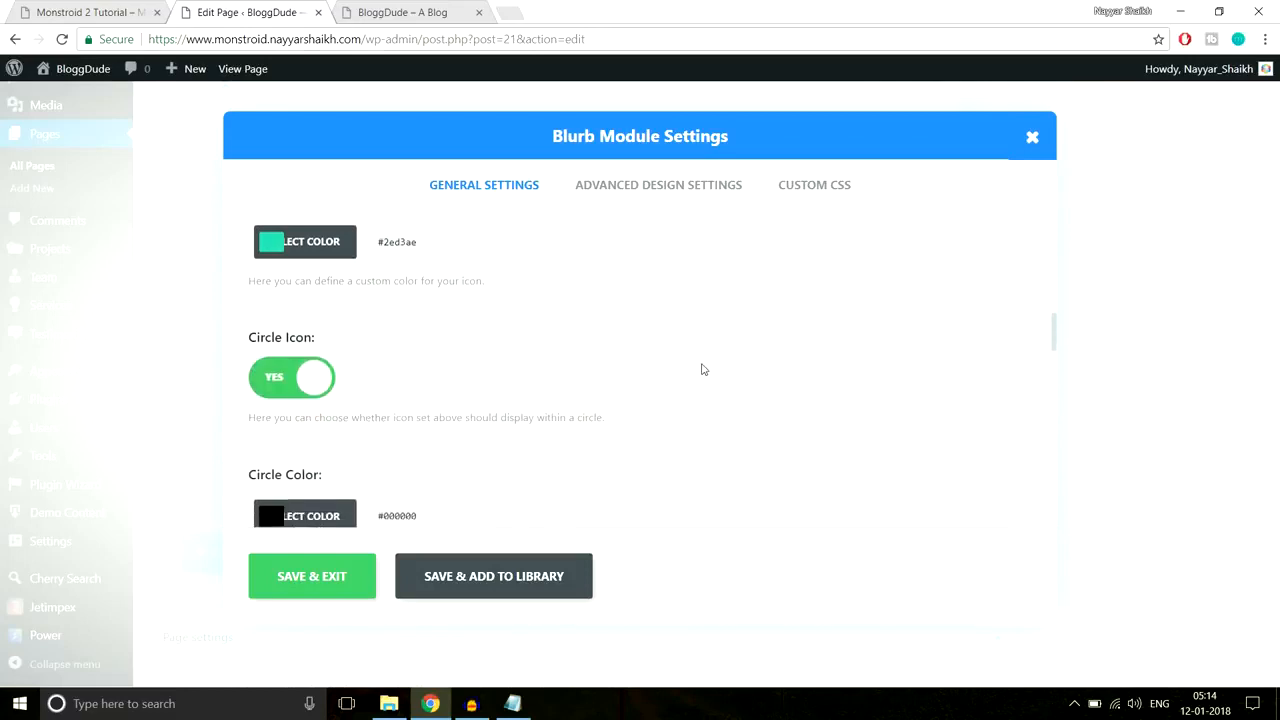
pyautogui.click(328, 363)
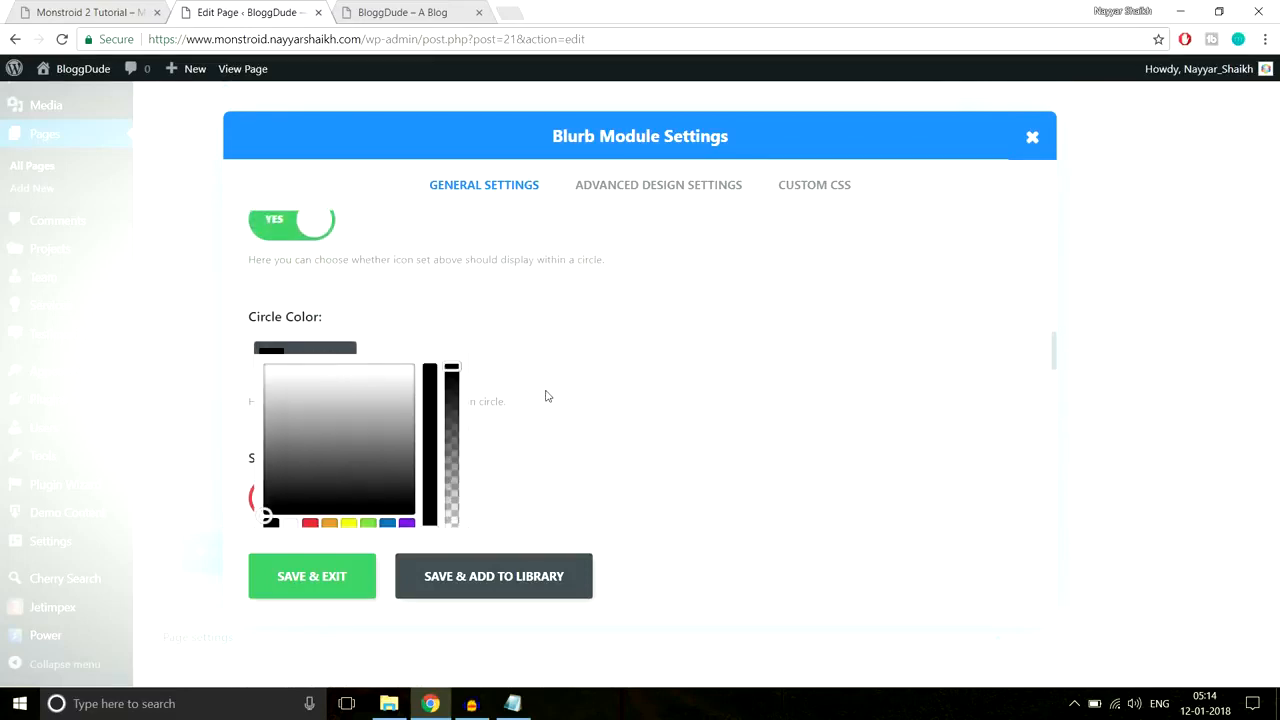
pyautogui.scroll(-1, 549, 397)
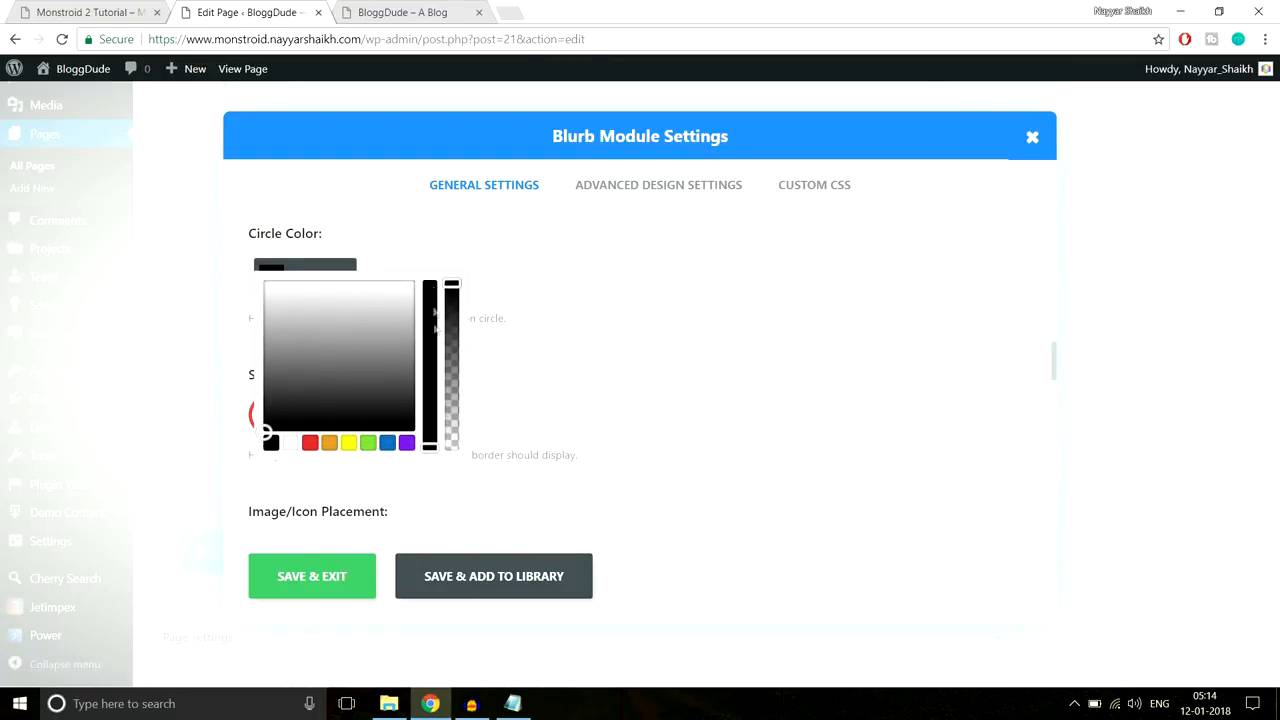
pyautogui.moveTo(452, 284); pyautogui.dragTo(463, 476)
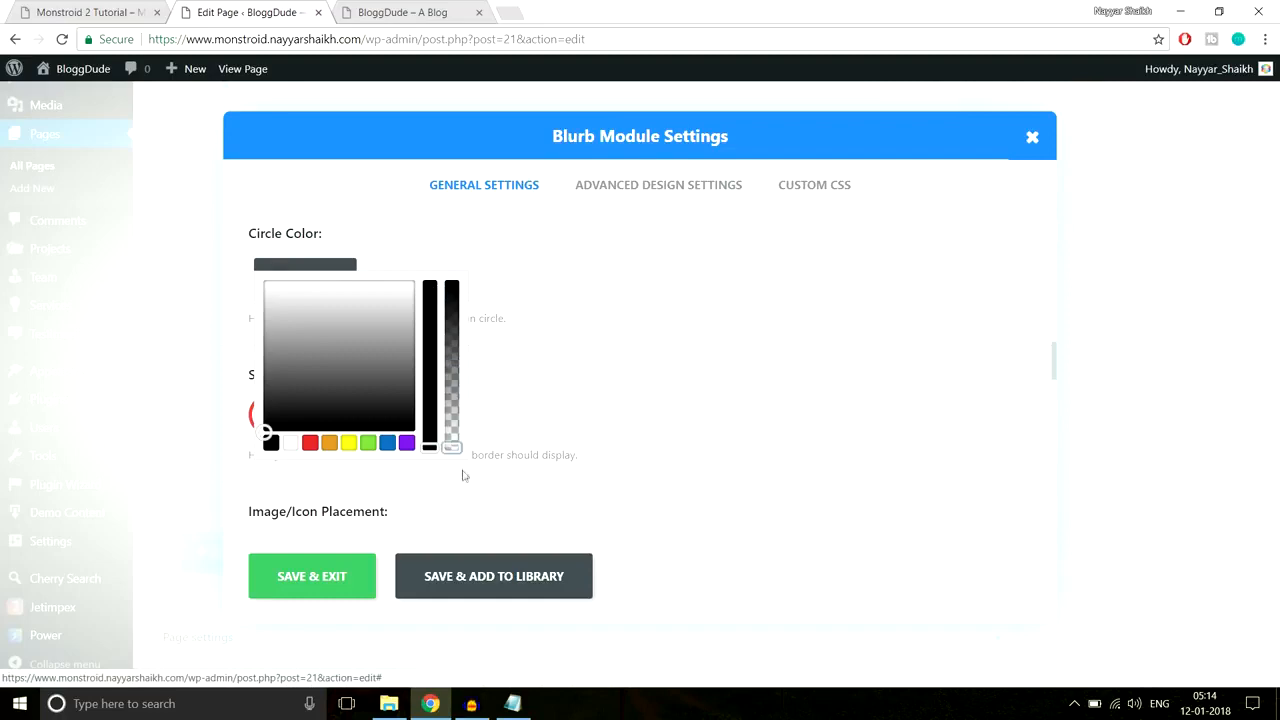
pyautogui.click(556, 398)
# Step: Enable the circle border in #2ed3ae, checking it against the demo's icon style
pyautogui.click(94, 8)
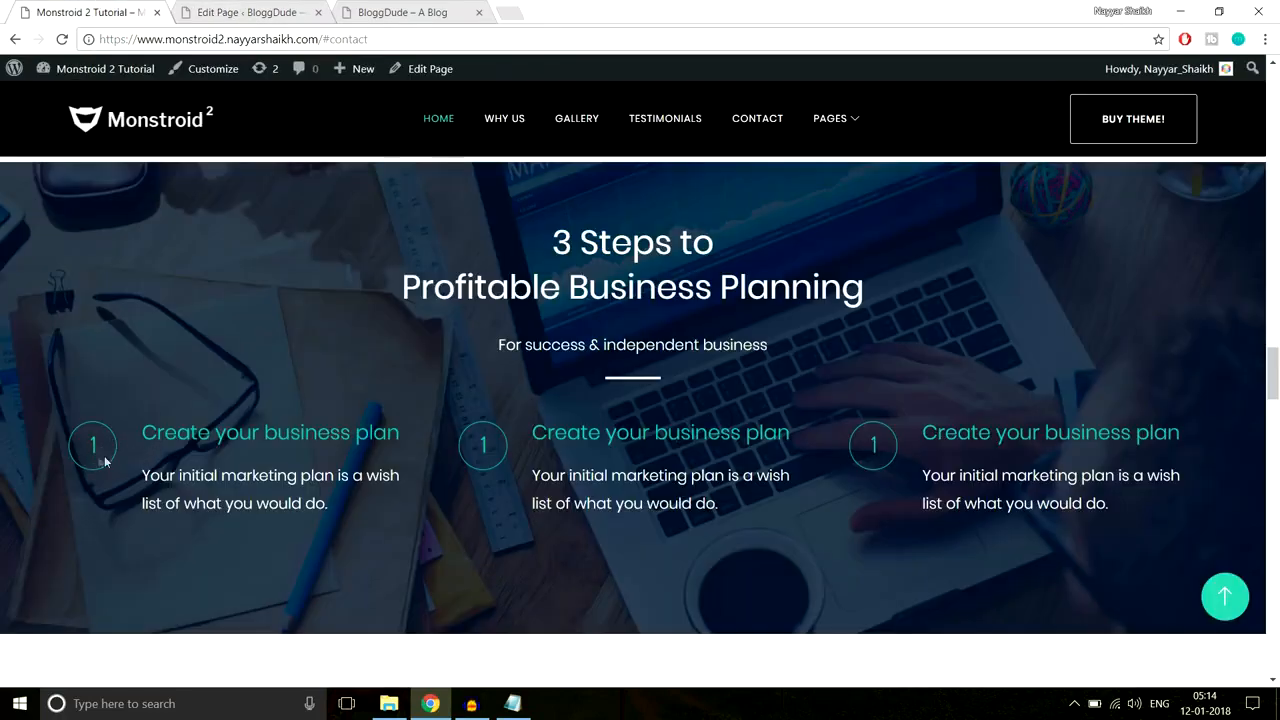
pyautogui.click(235, 11)
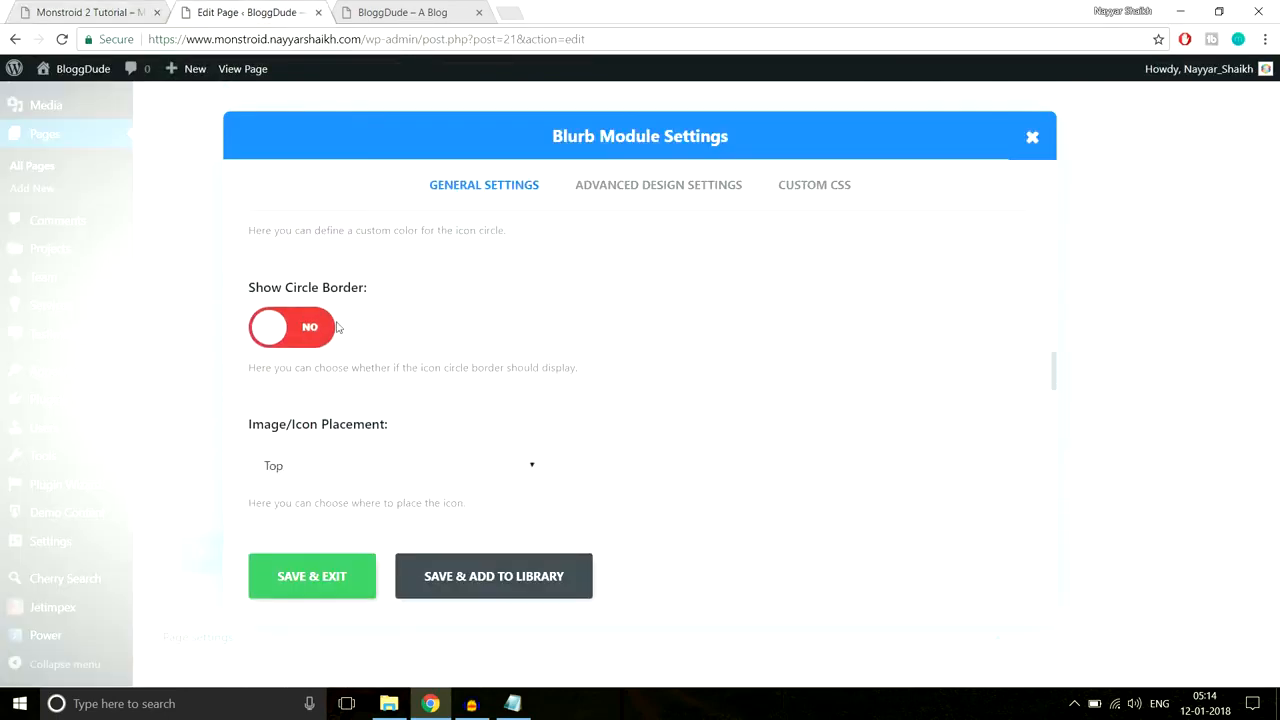
pyautogui.click(309, 330)
pyautogui.scroll(-1, 509, 343)
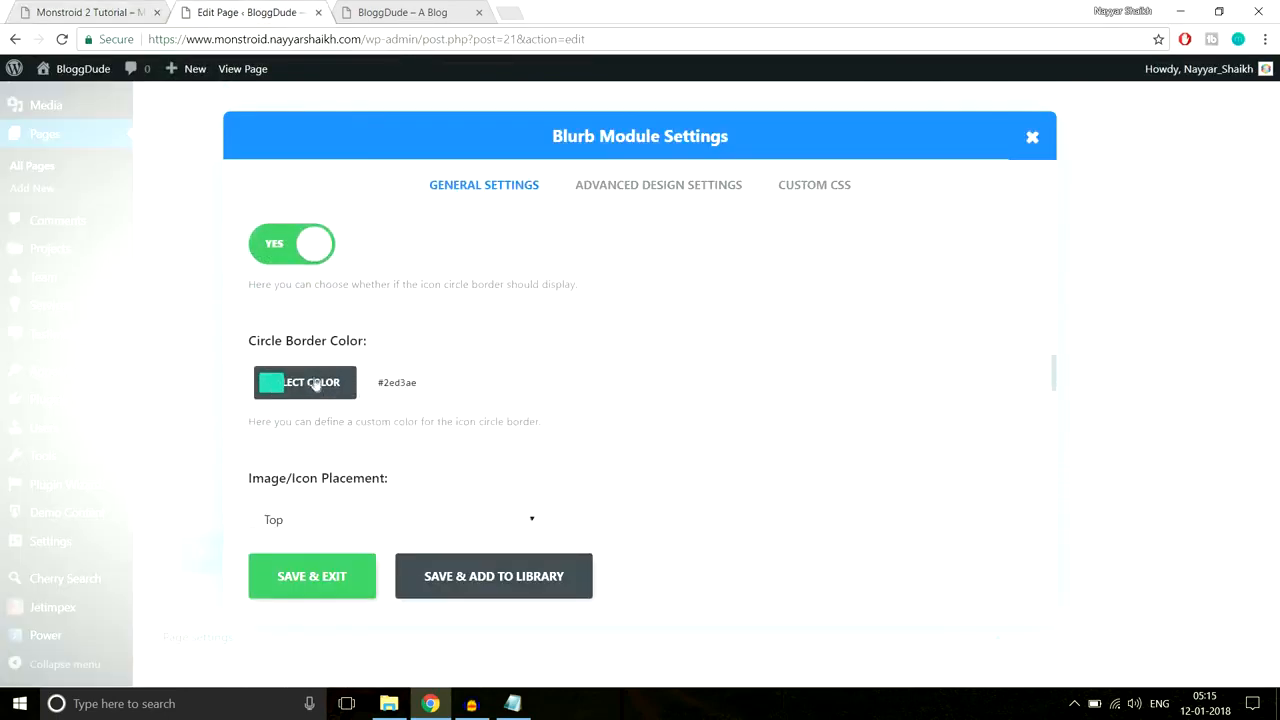
pyautogui.click(94, 12)
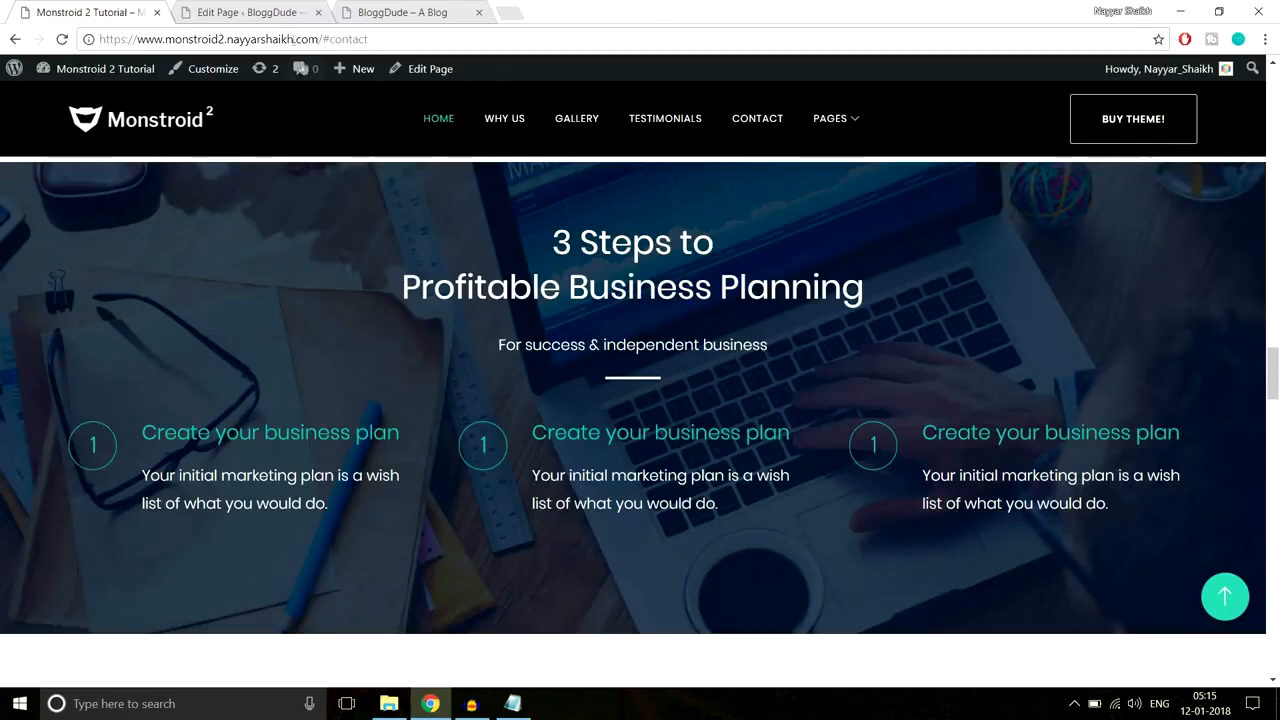
pyautogui.click(214, 8)
pyautogui.click(369, 386)
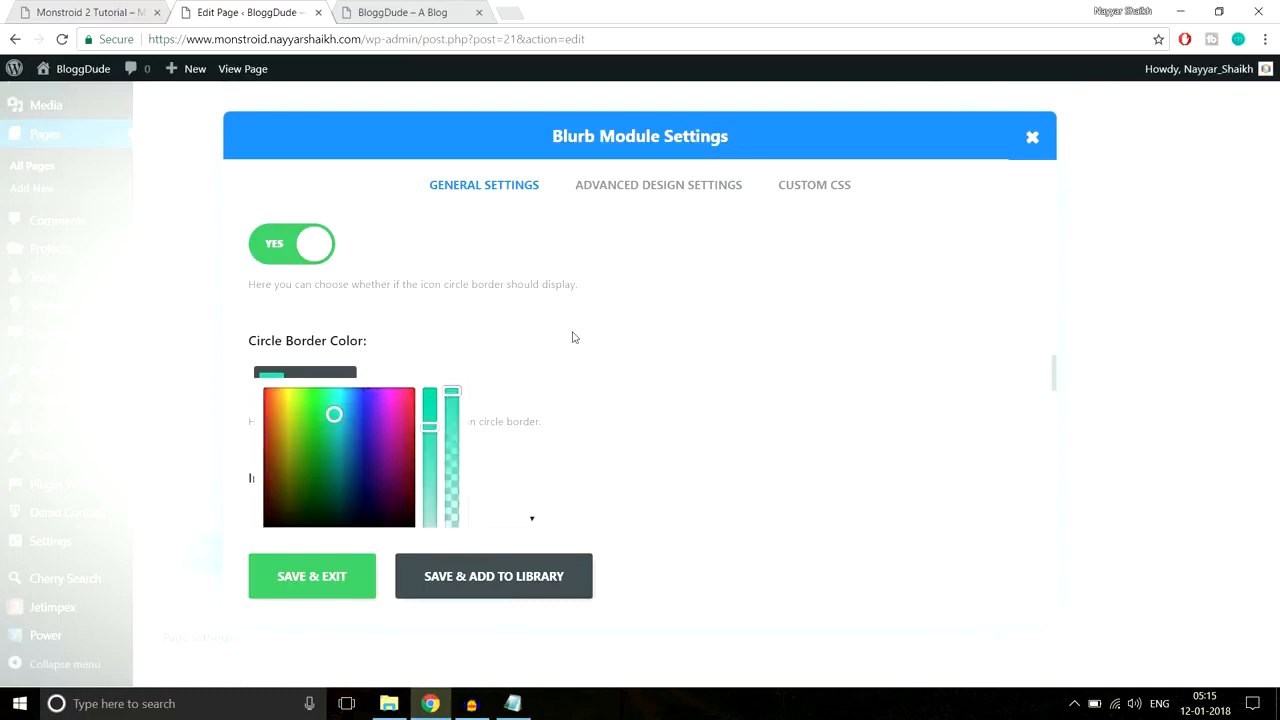
pyautogui.click(98, 14)
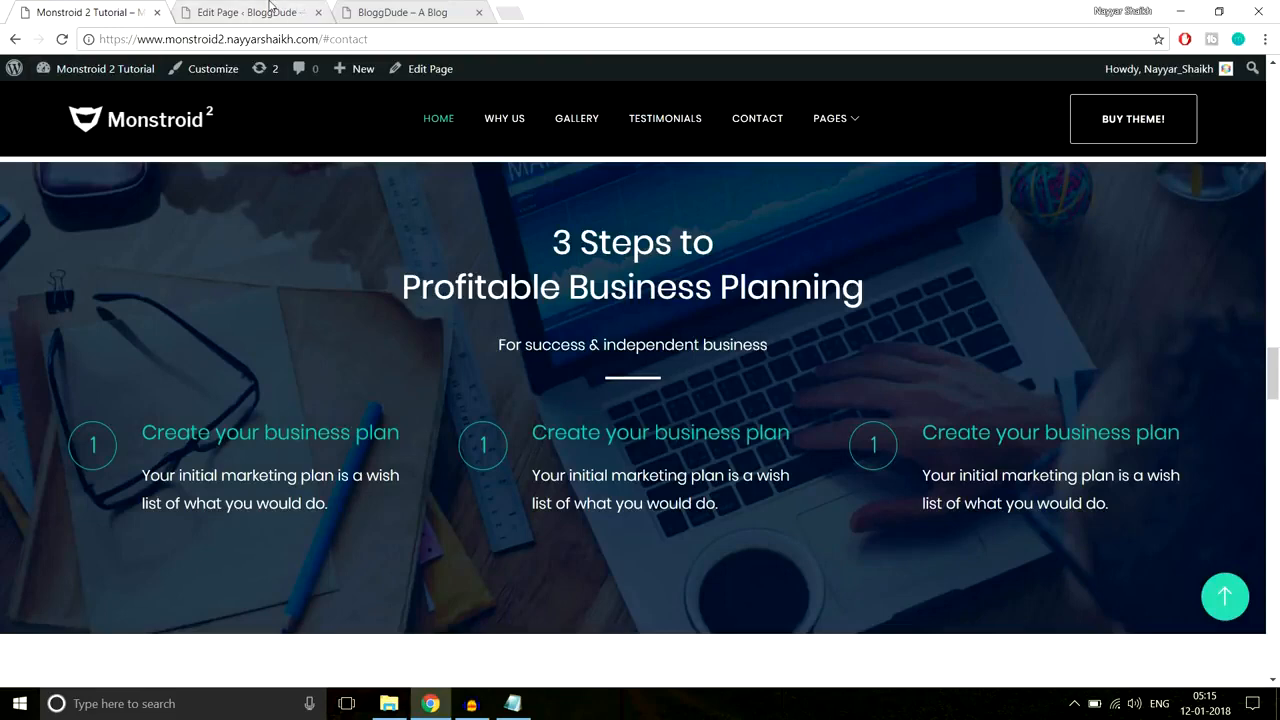
# Step: Review the blurb settings against the demo's first step
pyautogui.click(268, 8)
pyautogui.scroll(-5, 594, 444)
pyautogui.scroll(-3, 591, 449)
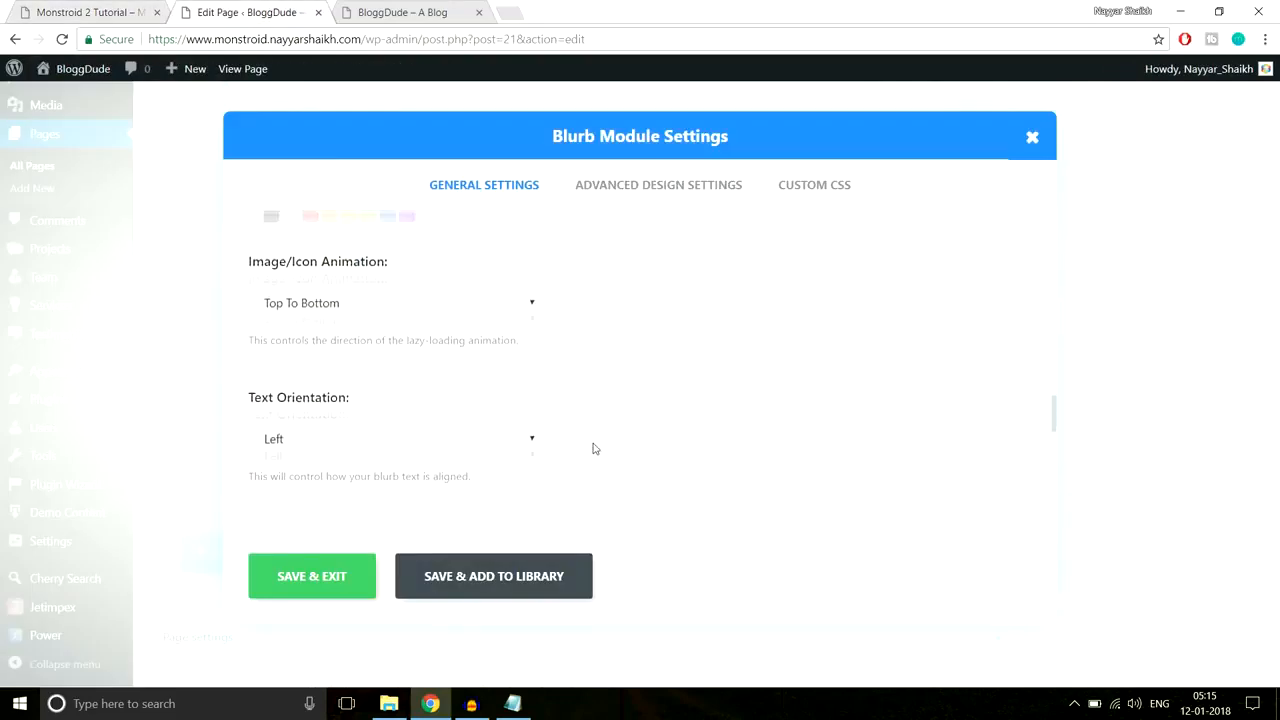
pyautogui.scroll(2, 430, 381)
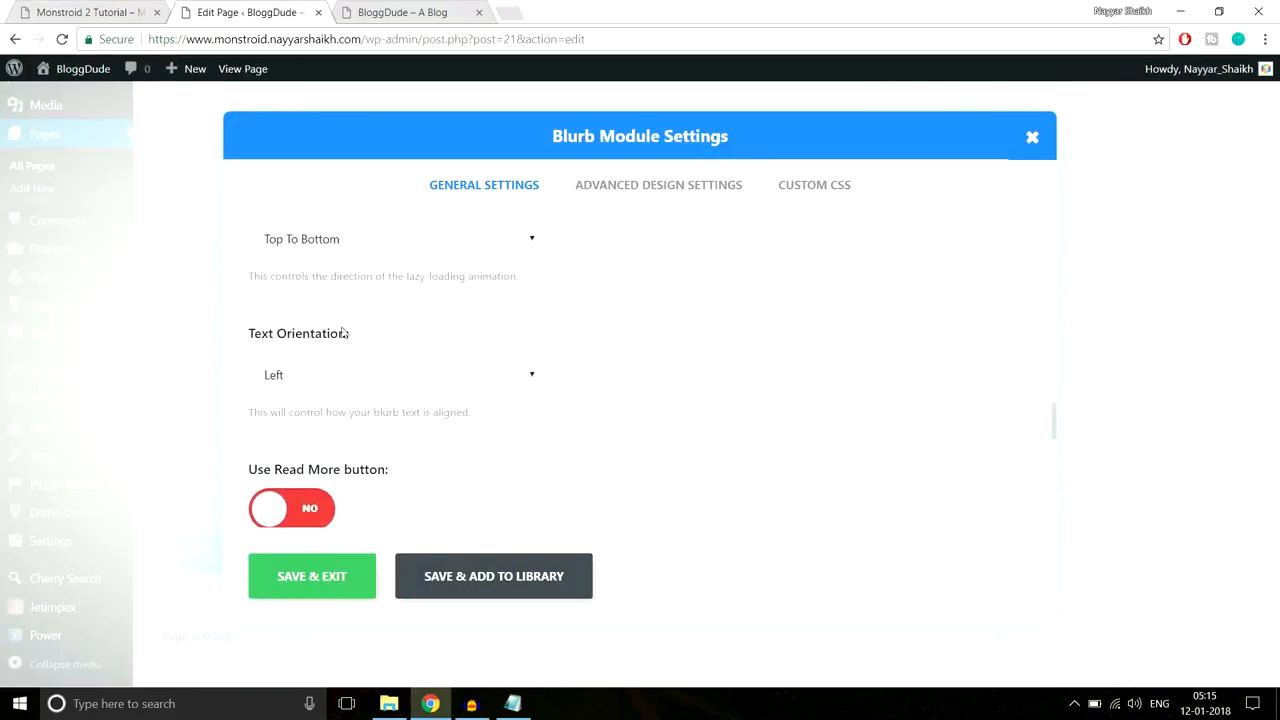
pyautogui.click(100, 14)
pyautogui.click(220, 10)
pyautogui.scroll(-5, 443, 406)
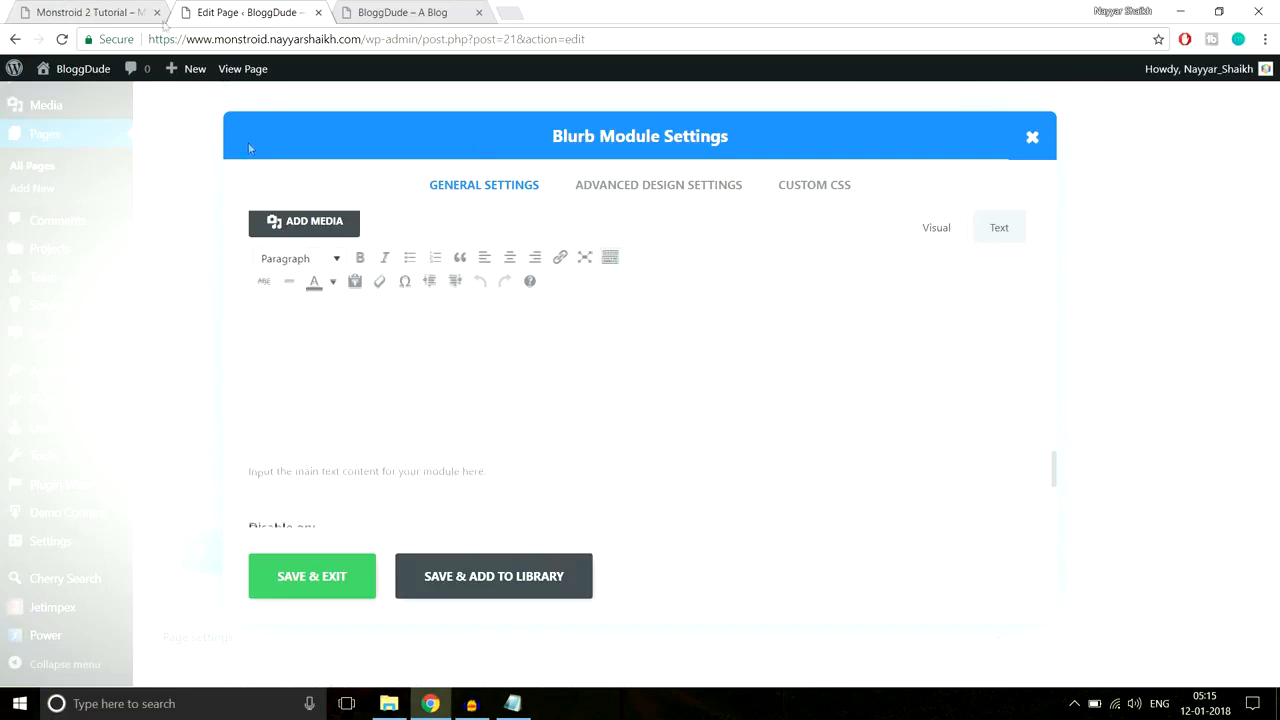
# Step: Paste 'Your initial marketing plan is a wish list of what you would do.' into the blurb content
pyautogui.click(100, 12)
pyautogui.moveTo(180, 465); pyautogui.dragTo(145, 457)
pyautogui.hotkey('ctrl', 'c')
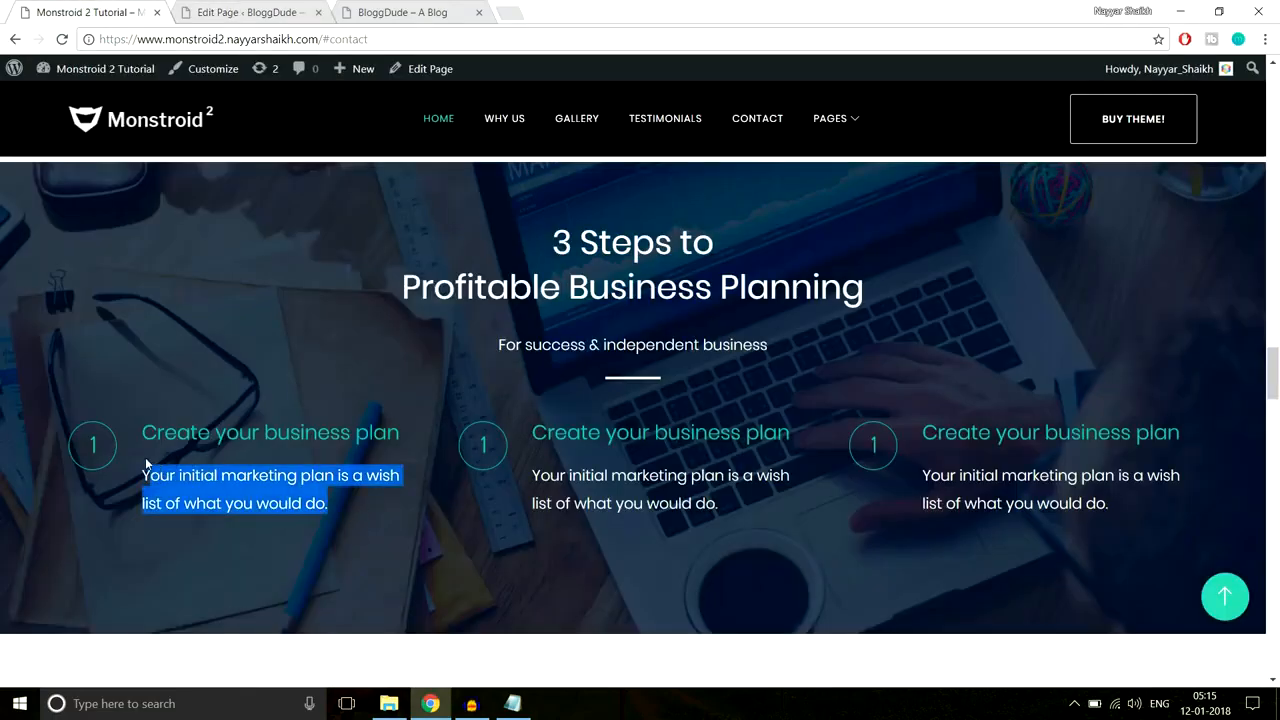
pyautogui.click(303, 8)
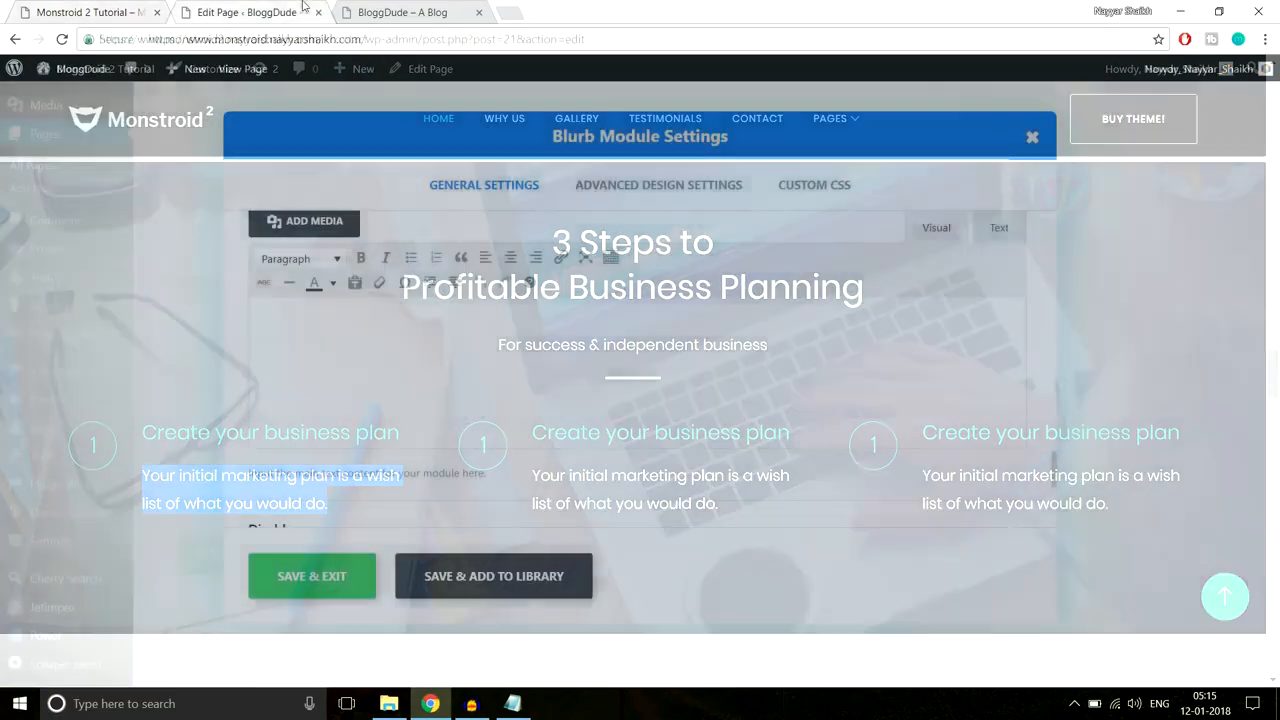
pyautogui.click(427, 399)
pyautogui.hotkey('ctrl', 'v')
pyautogui.scroll(-10, 577, 430)
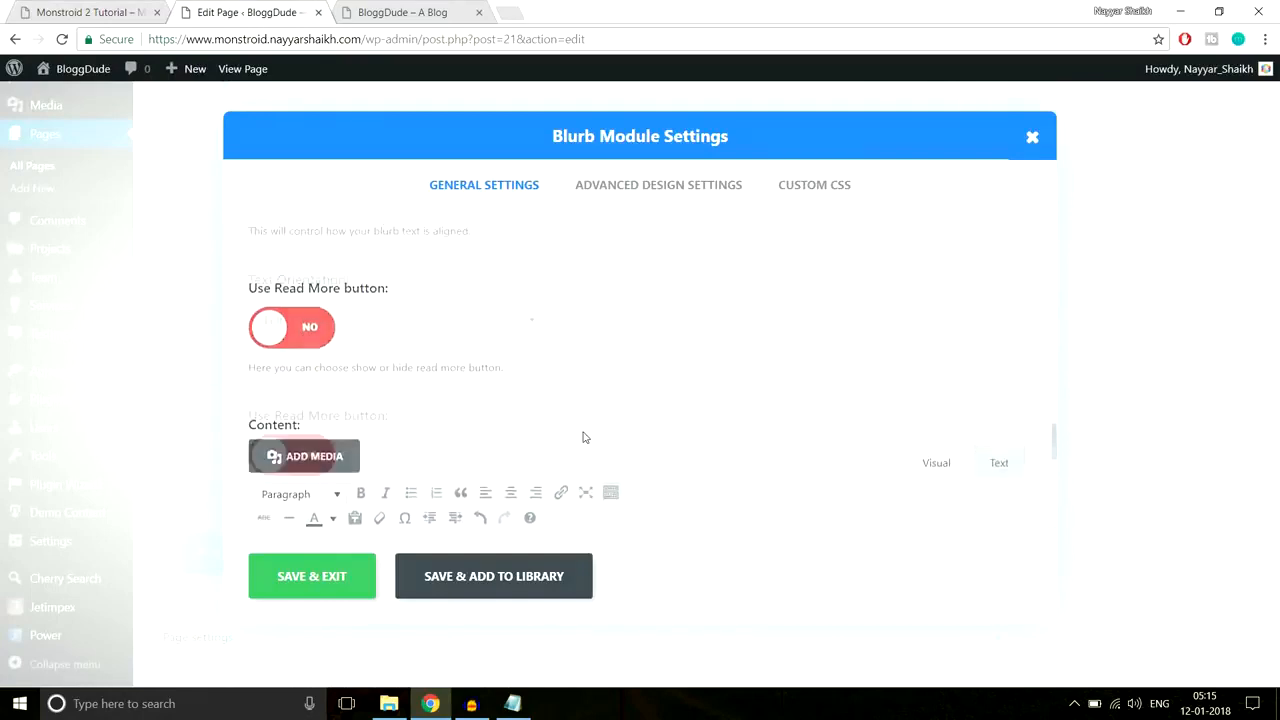
pyautogui.scroll(8, 580, 438)
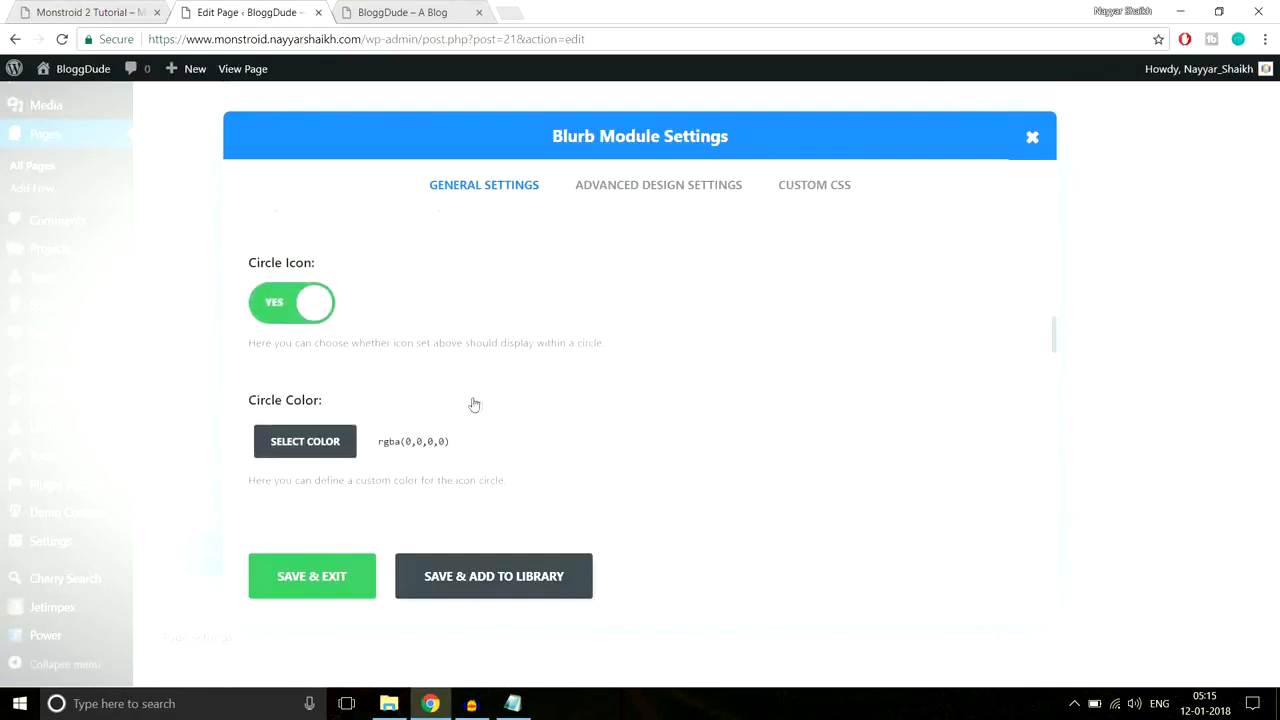
pyautogui.scroll(-1, 502, 427)
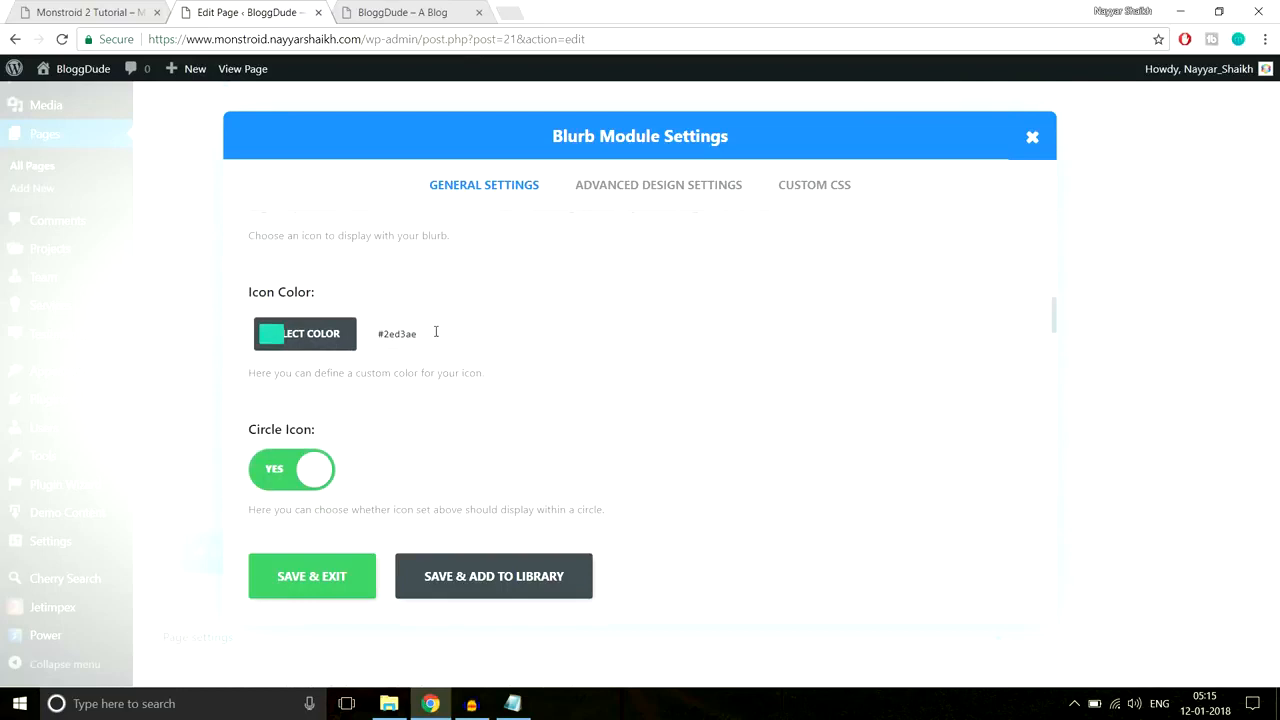
pyautogui.click(354, 340)
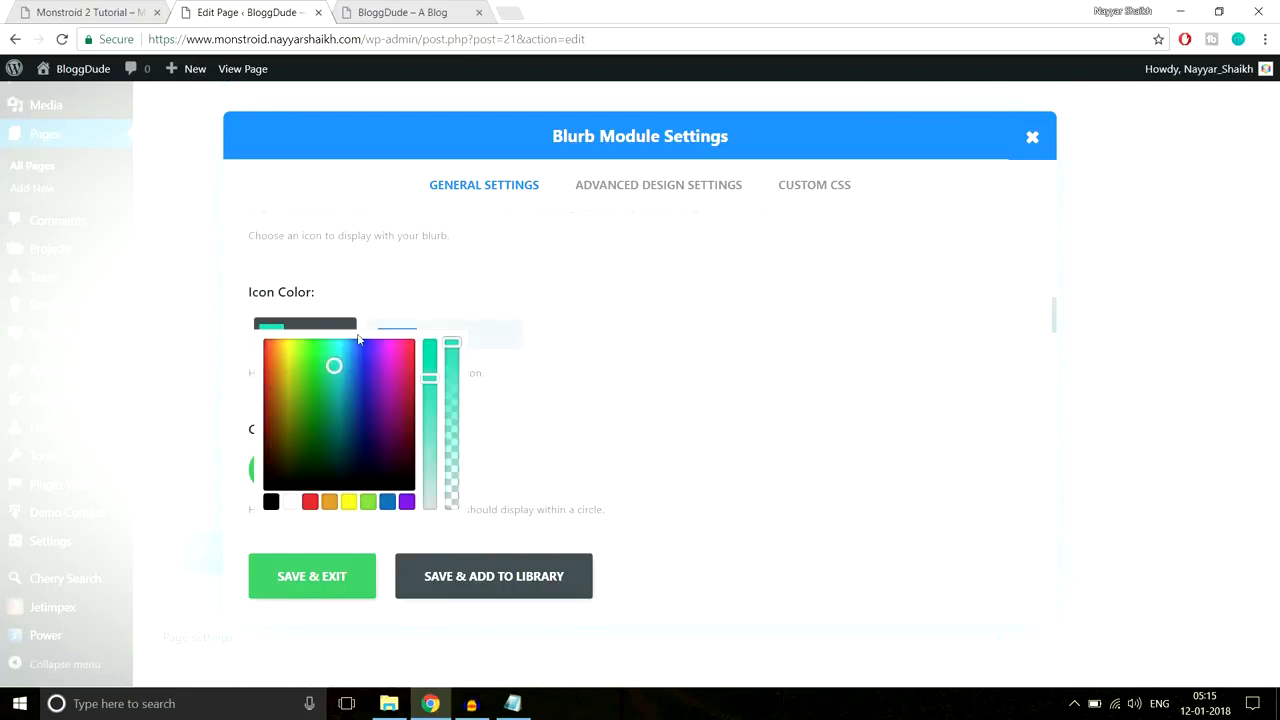
# Step: Give the blurb's header text a custom teal colour and save the blurb settings
pyautogui.click(608, 200)
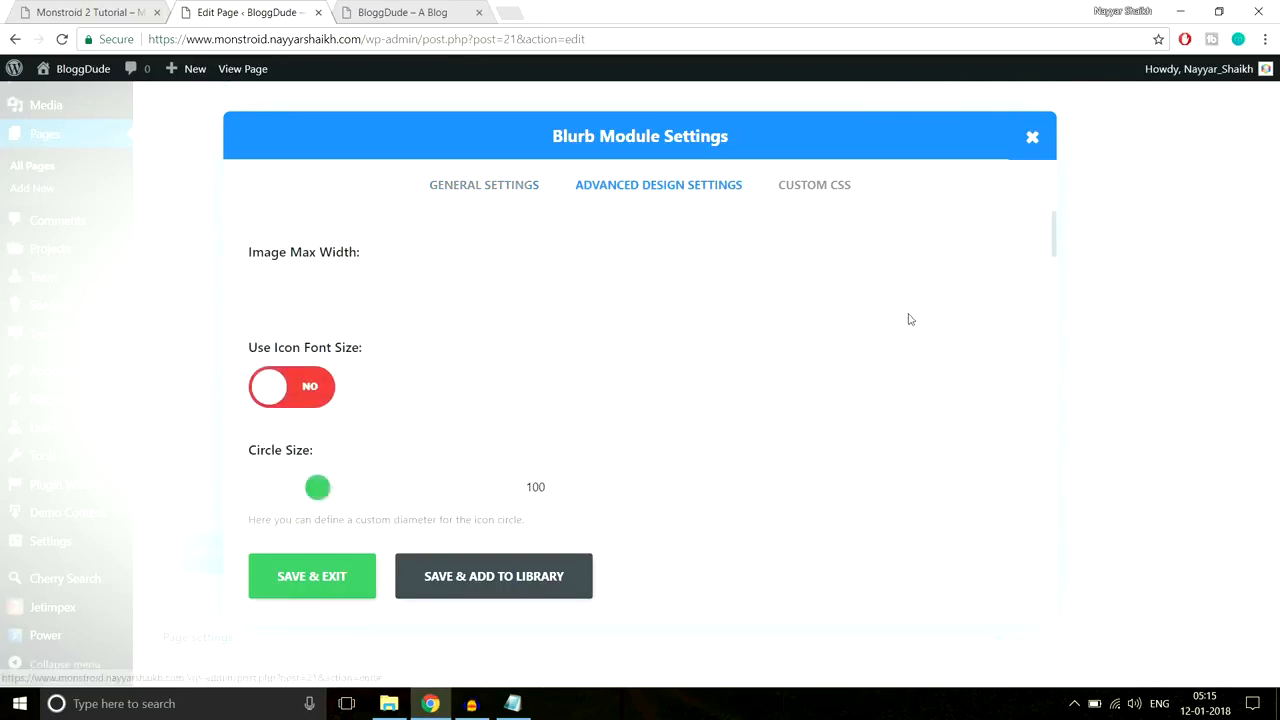
pyautogui.scroll(-1, 910, 320)
pyautogui.scroll(-6, 912, 324)
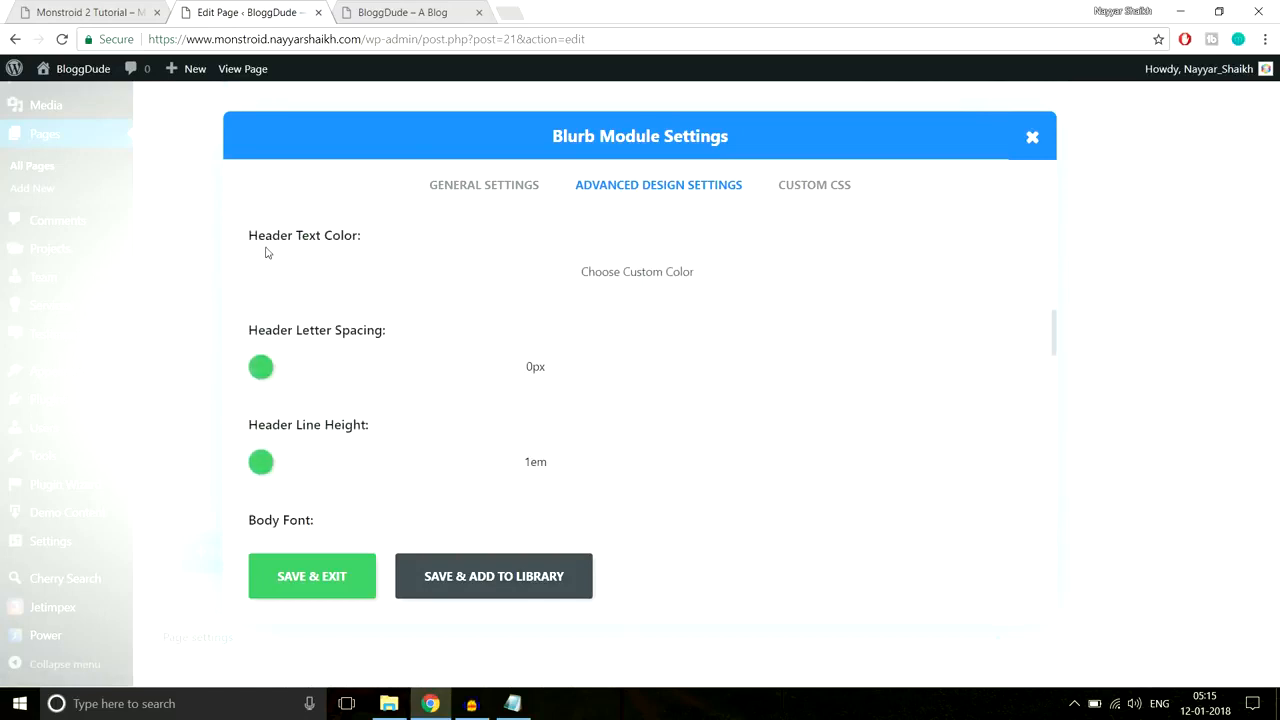
pyautogui.click(515, 273)
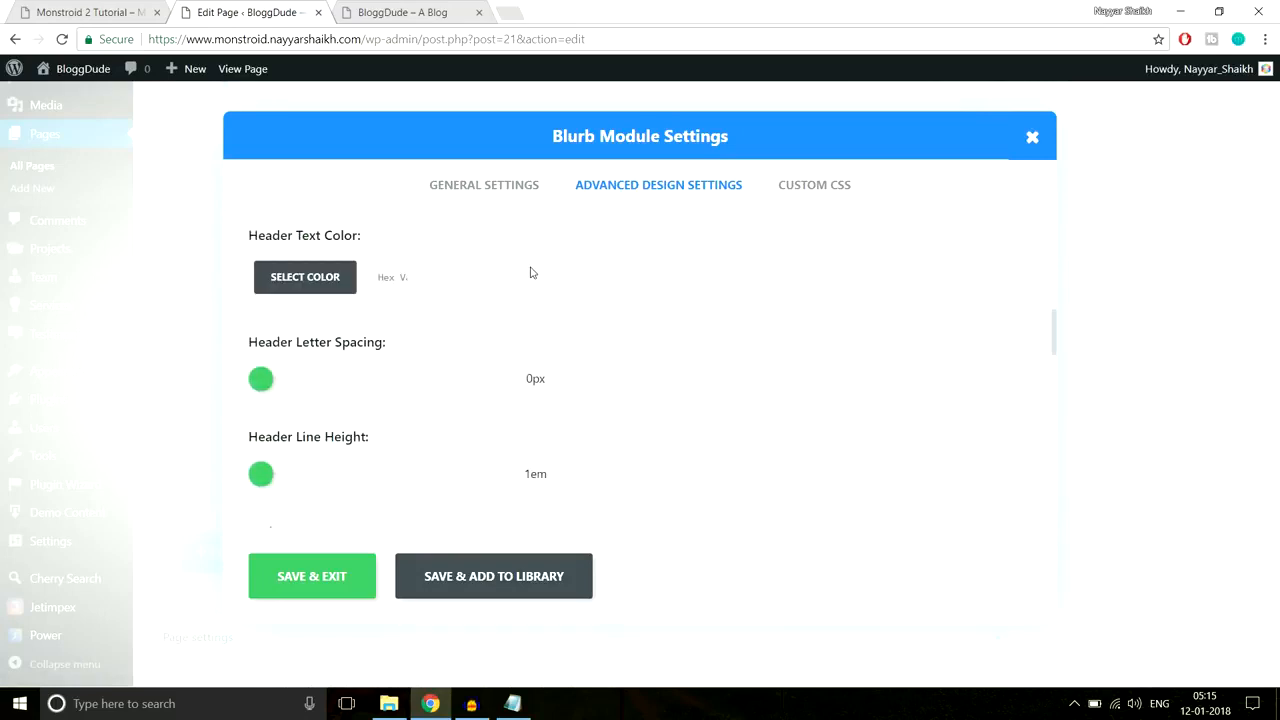
pyautogui.click(409, 285)
pyautogui.moveTo(455, 289); pyautogui.dragTo(447, 322)
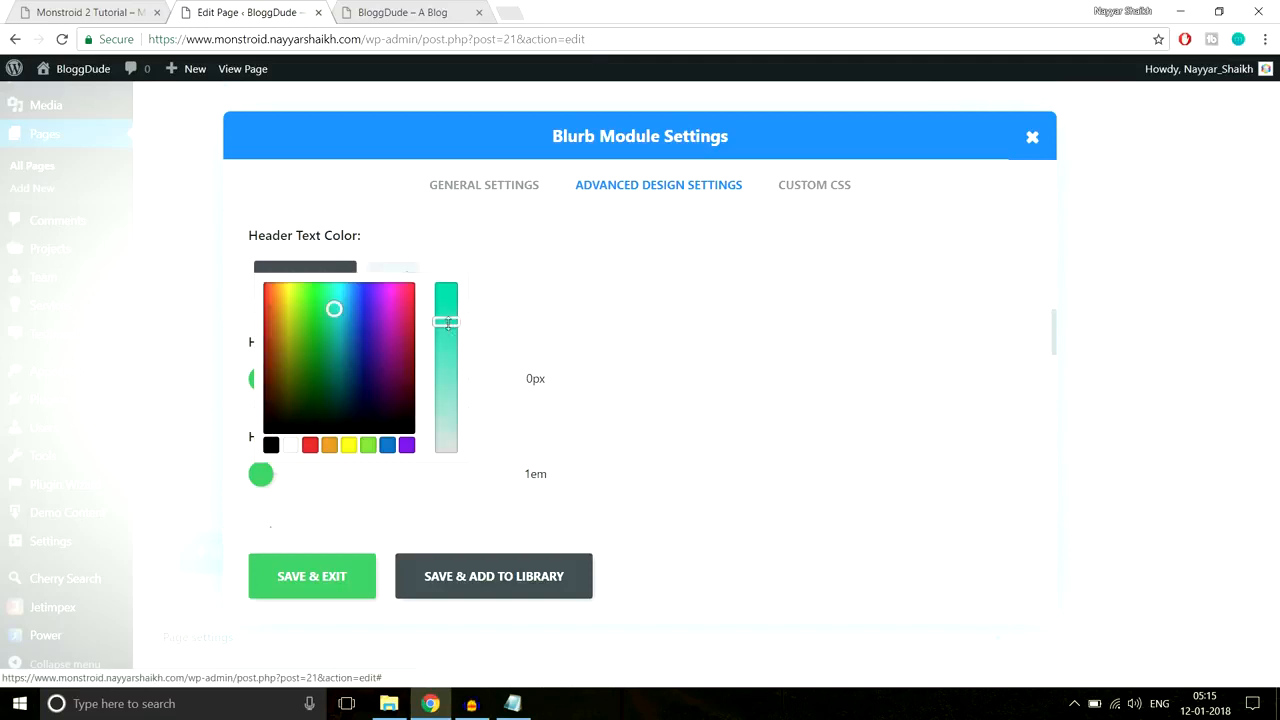
pyautogui.click(322, 582)
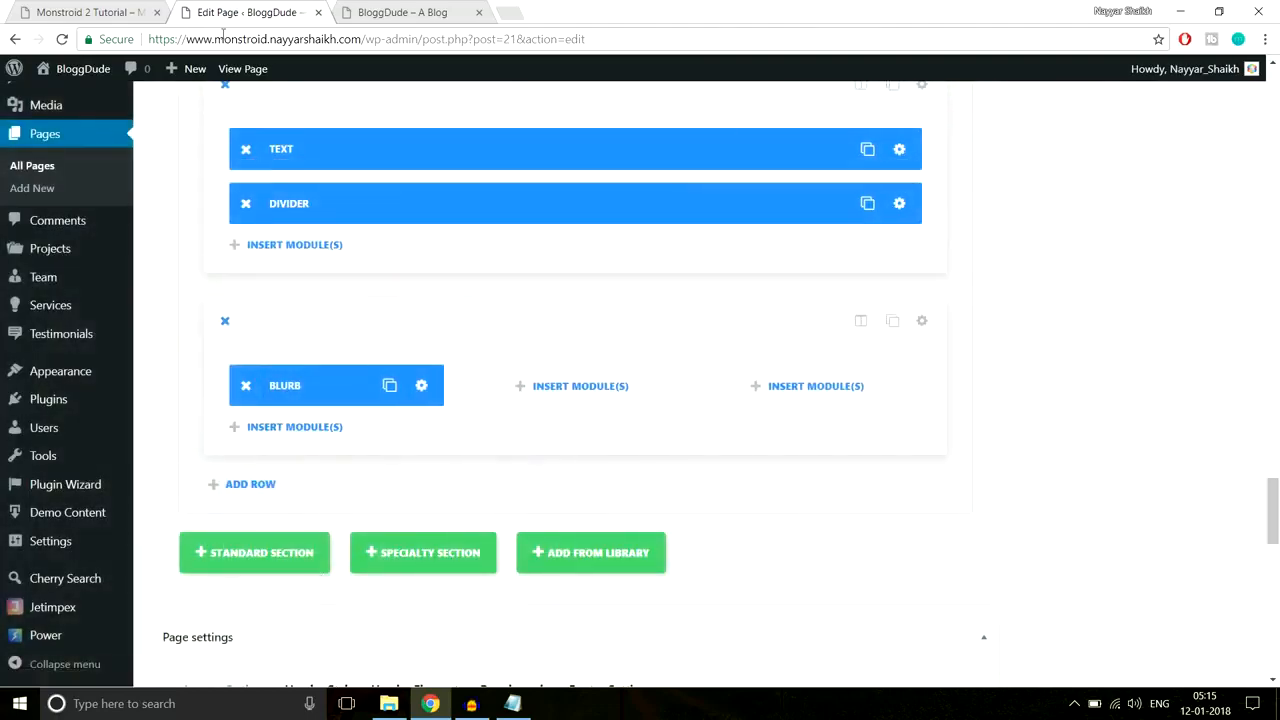
# Step: Glance at the live demo site, then come back to the page builder
pyautogui.click(119, 8)
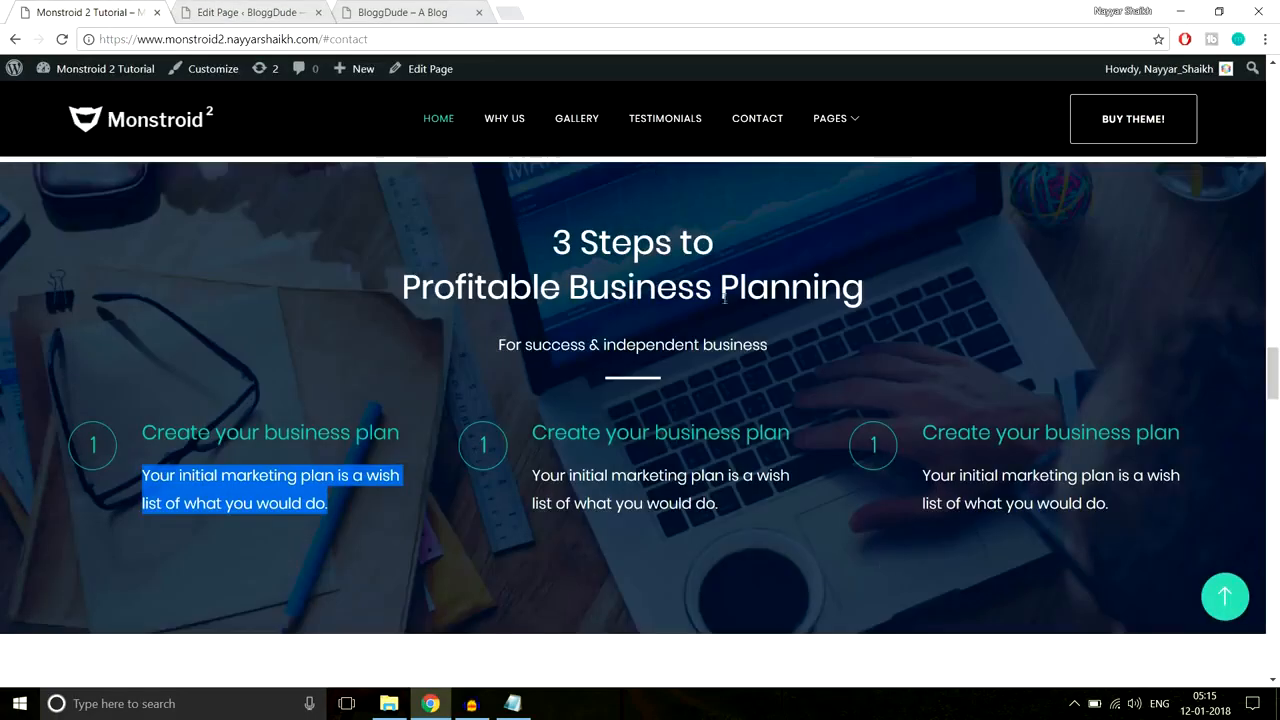
pyautogui.click(250, 12)
pyautogui.scroll(2, 951, 389)
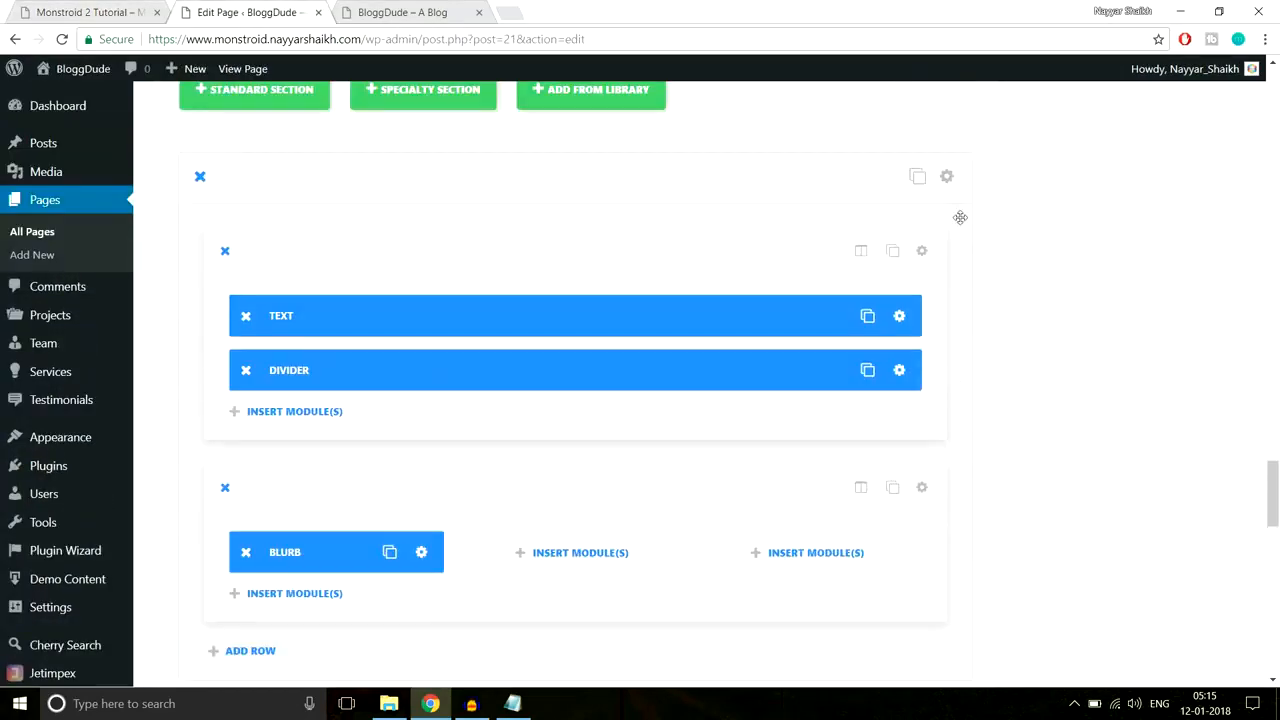
# Step: Upload the Home-3 image and set it as the section's background image
pyautogui.click(948, 179)
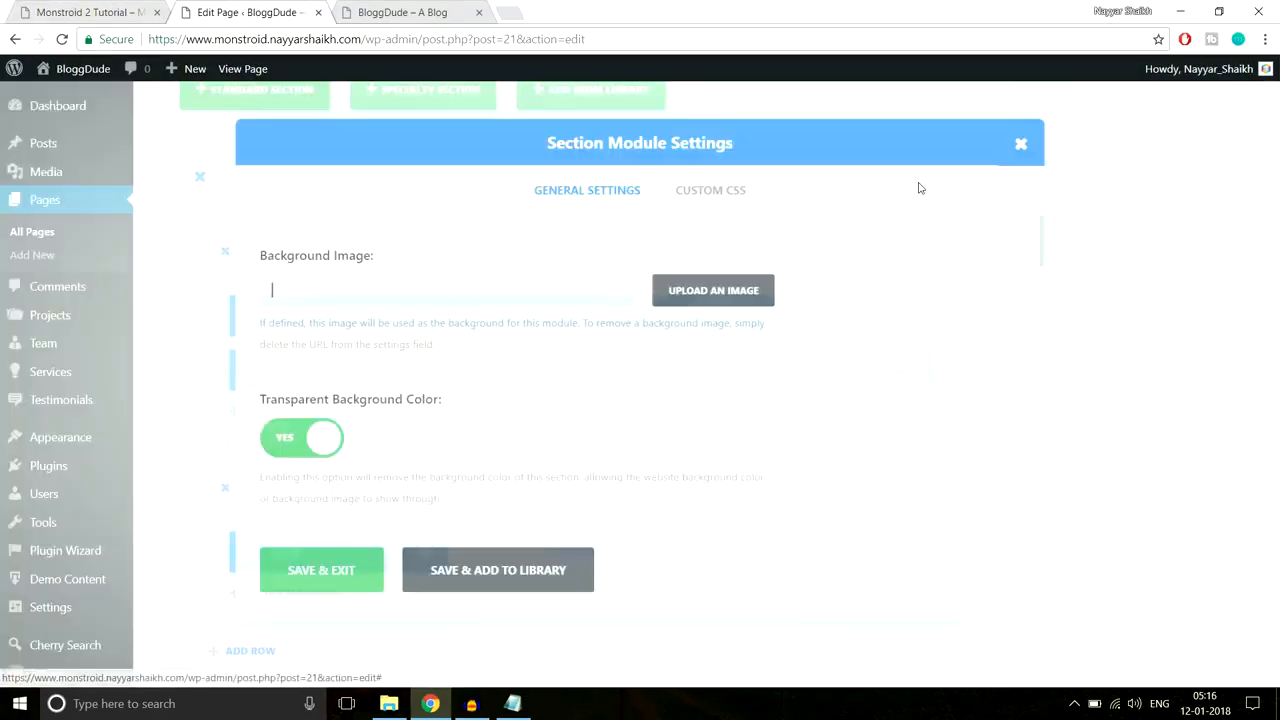
pyautogui.click(716, 290)
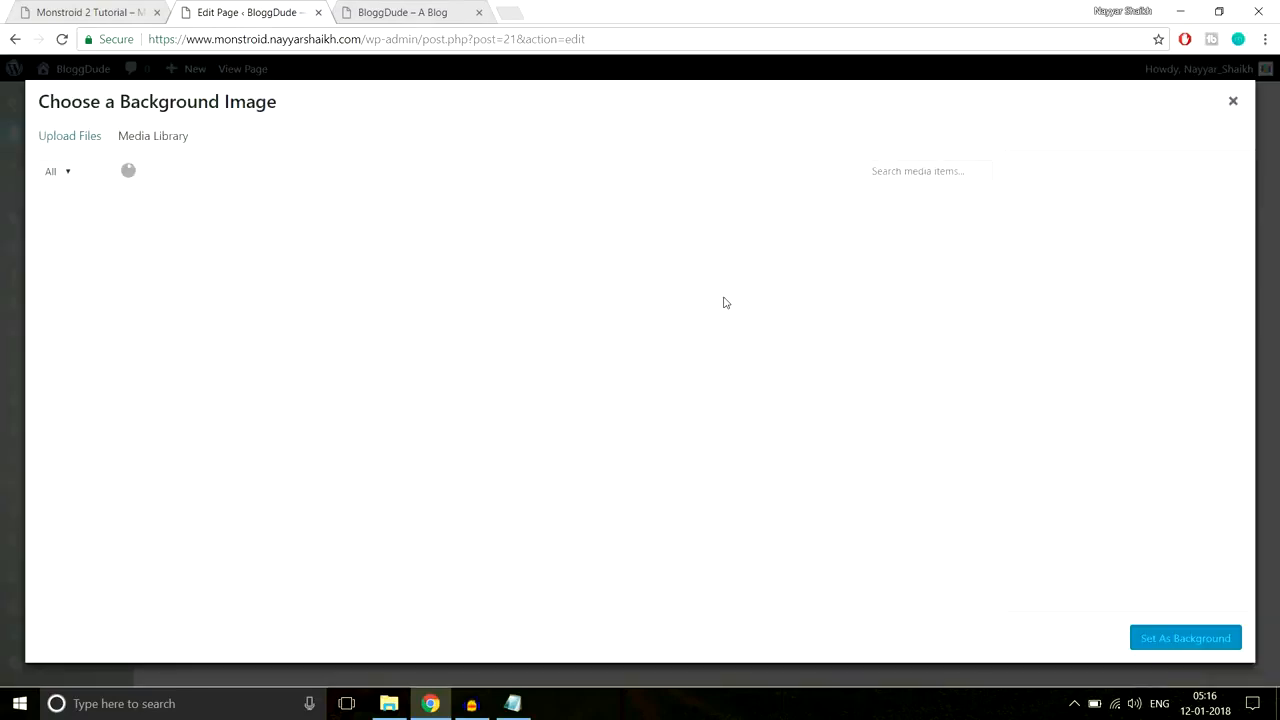
pyautogui.click(81, 141)
pyautogui.click(653, 380)
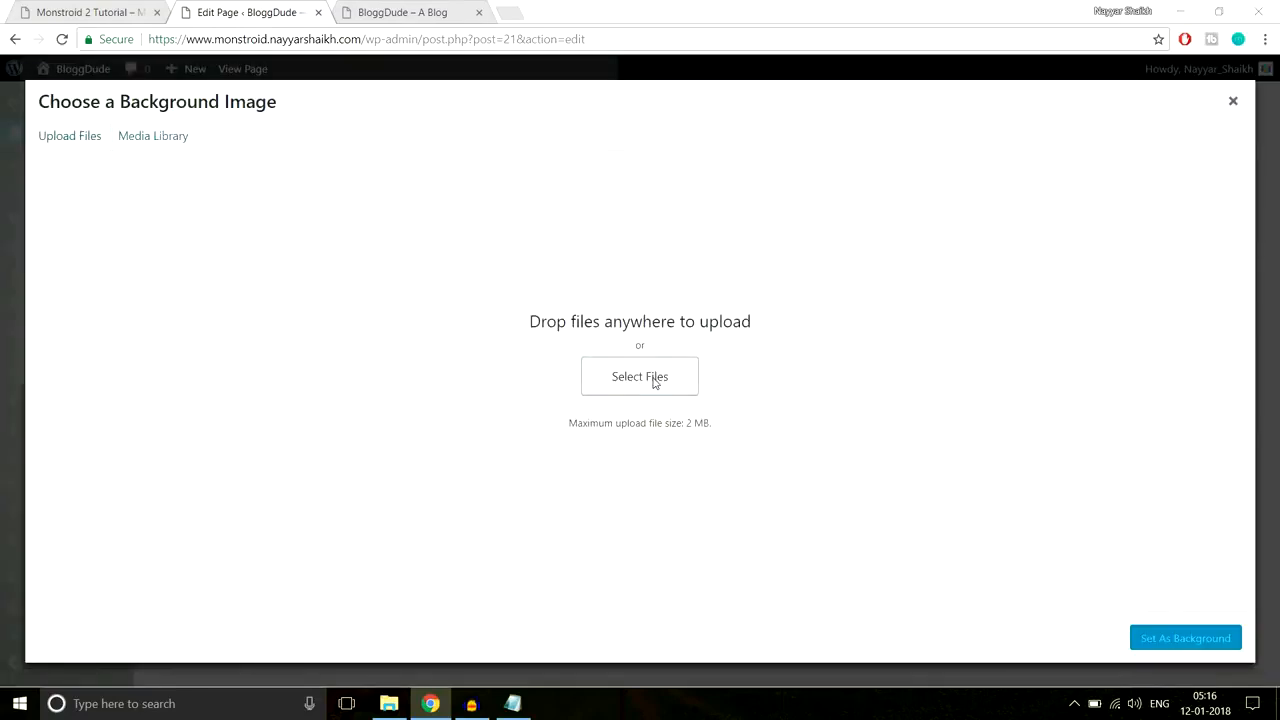
pyautogui.scroll(-1, 580, 287)
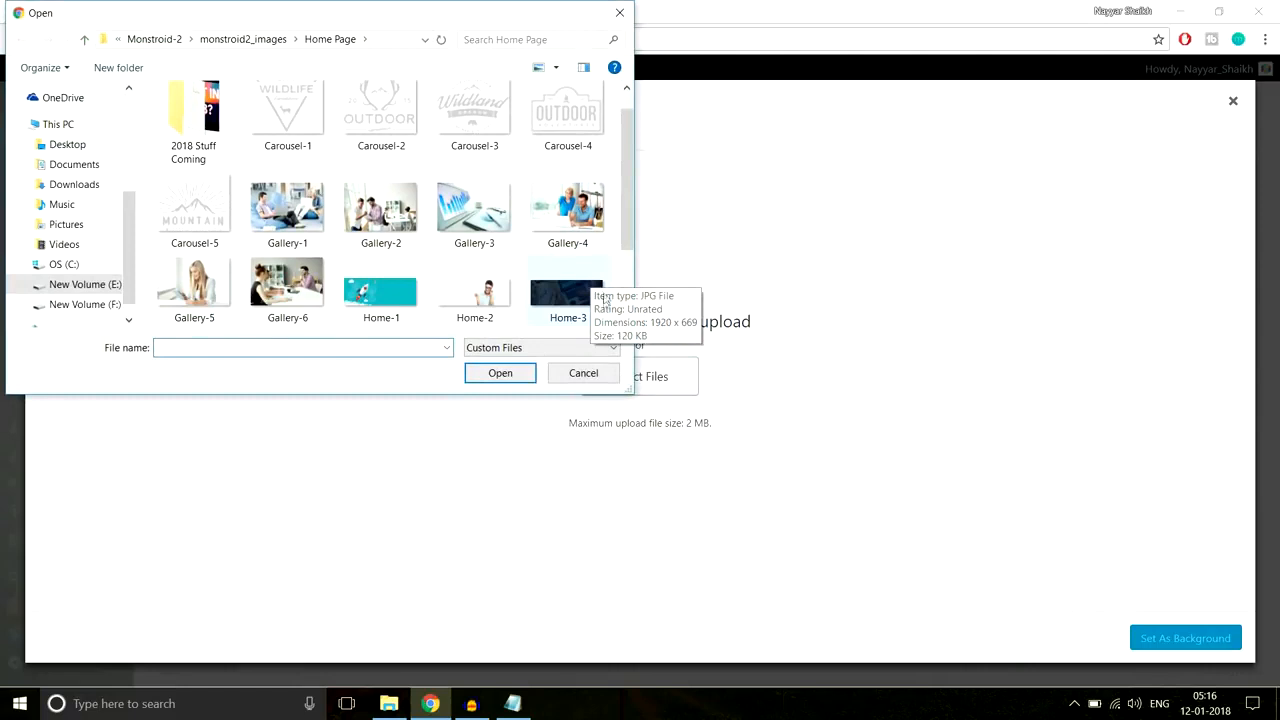
pyautogui.click(575, 308)
pyautogui.click(521, 375)
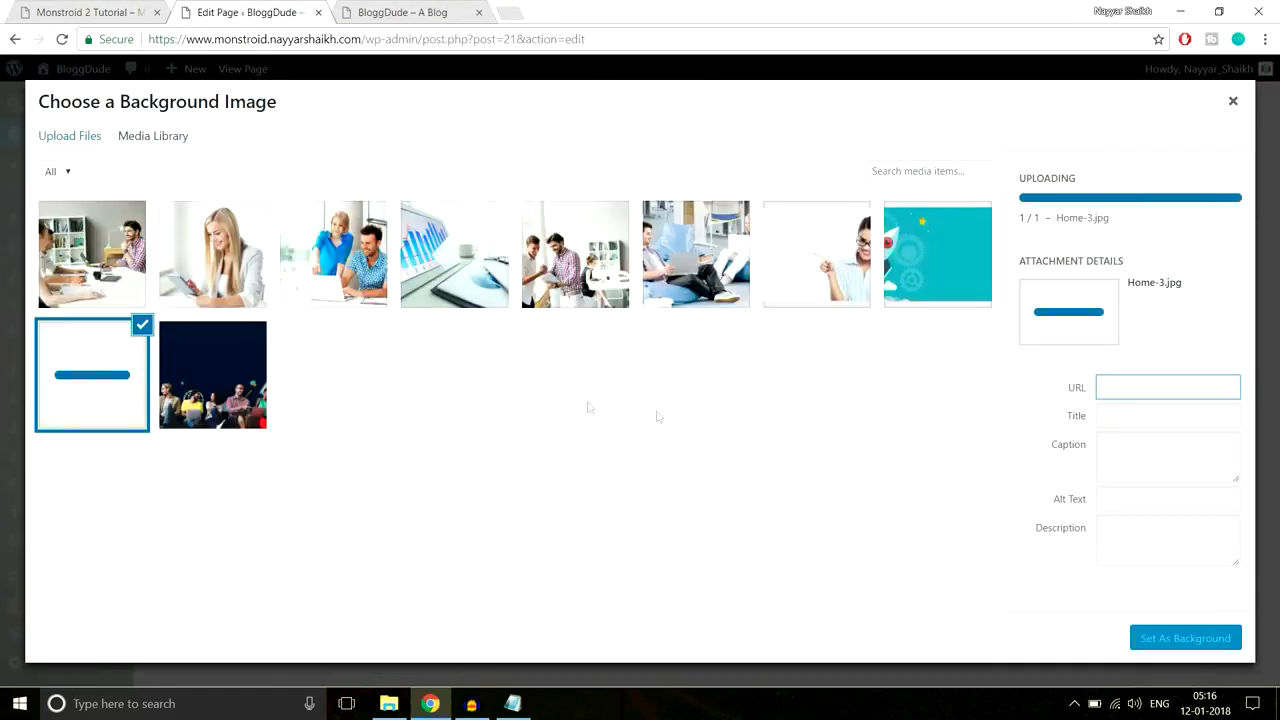
pyautogui.click(1182, 640)
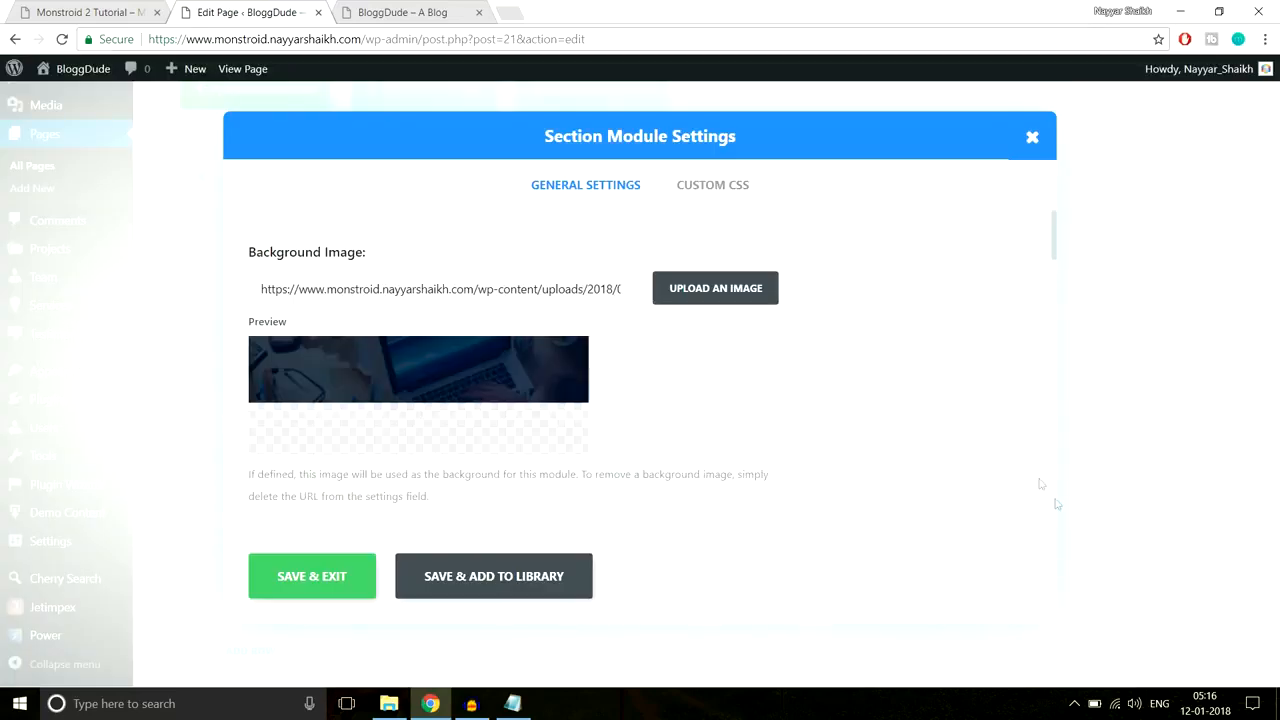
# Step: Save the section settings with 80px top and bottom padding and update the page
pyautogui.scroll(-10, 873, 448)
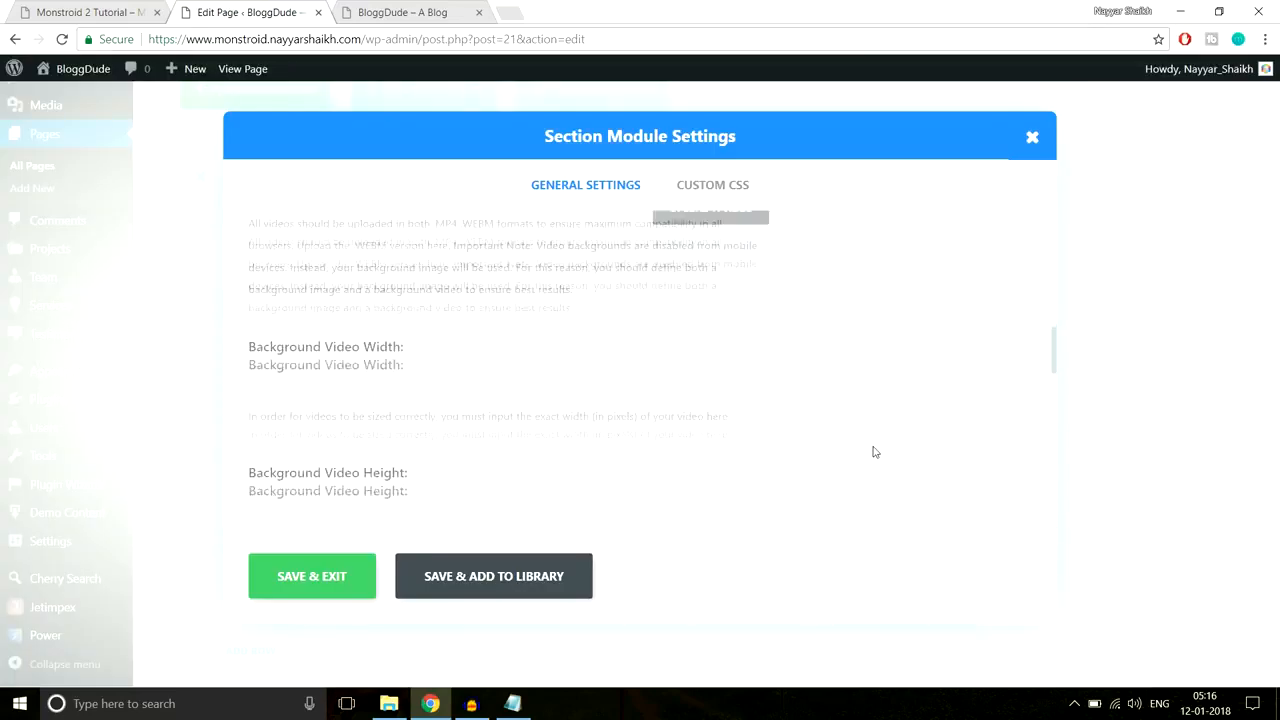
pyautogui.scroll(-5, 873, 452)
pyautogui.scroll(2, 873, 452)
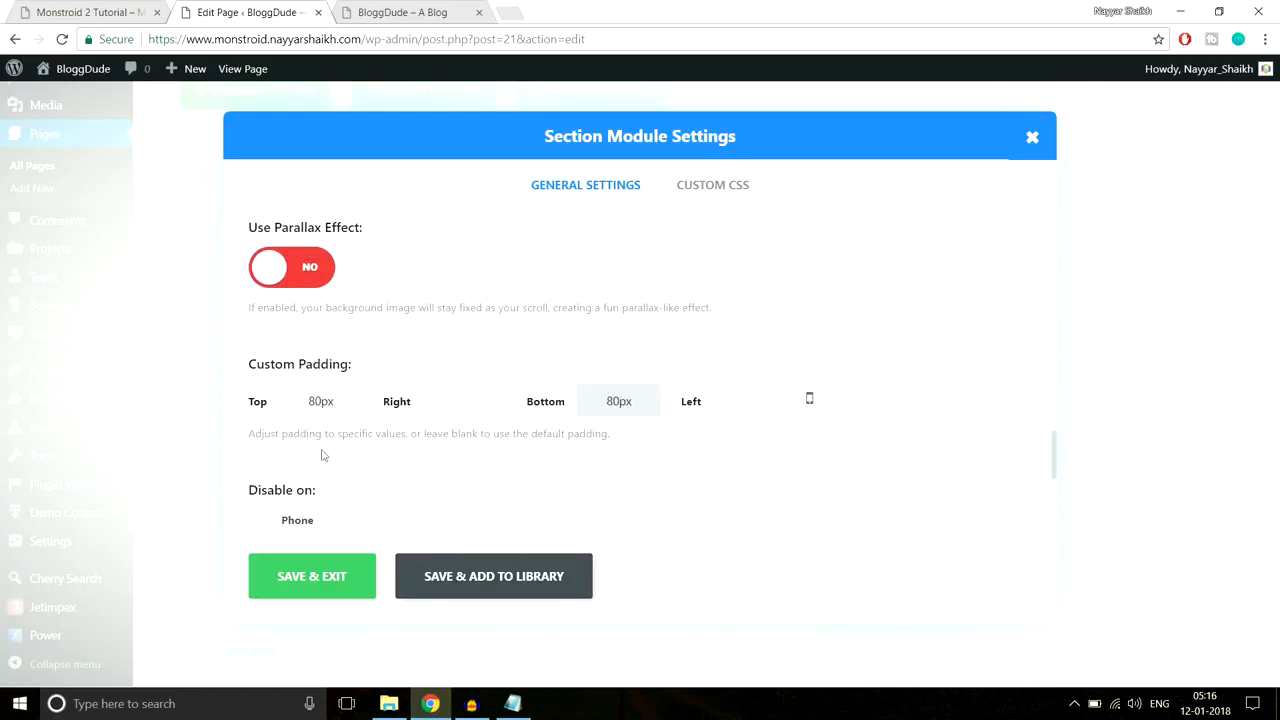
pyautogui.click(323, 569)
pyautogui.moveTo(1275, 510); pyautogui.dragTo(1273, 132)
pyautogui.click(1220, 246)
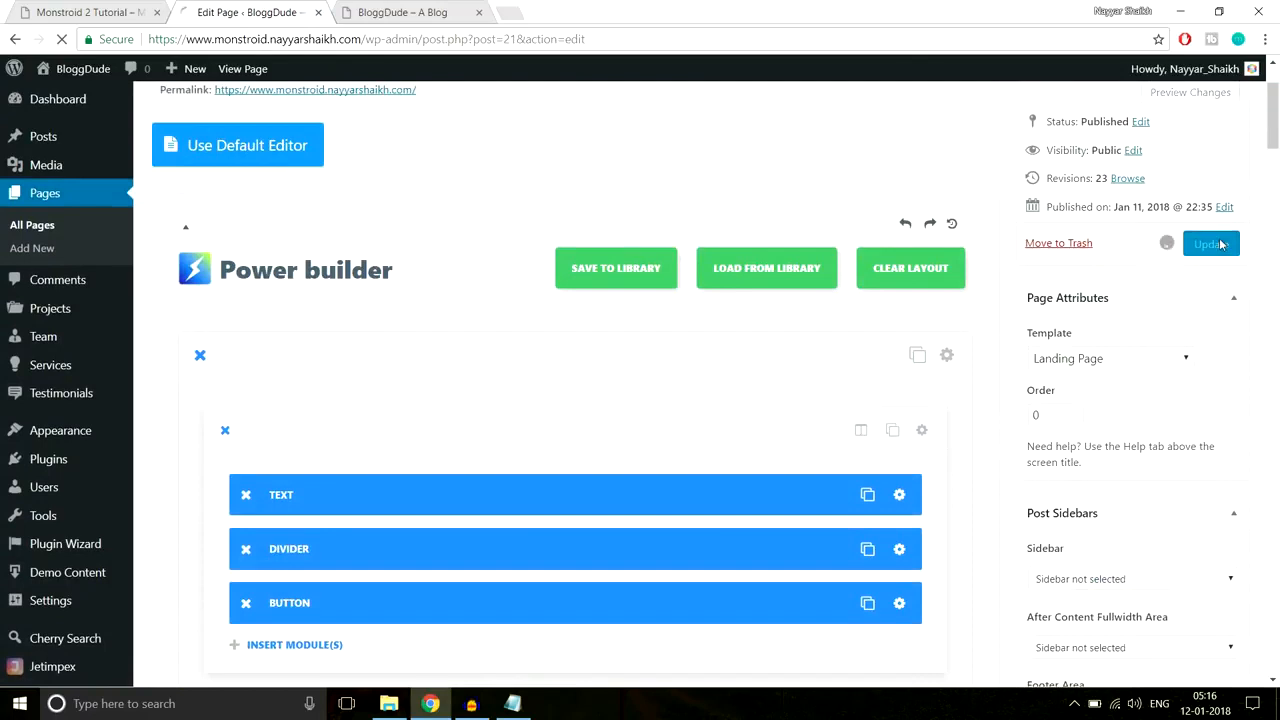
pyautogui.click(440, 13)
pyautogui.click(451, 46)
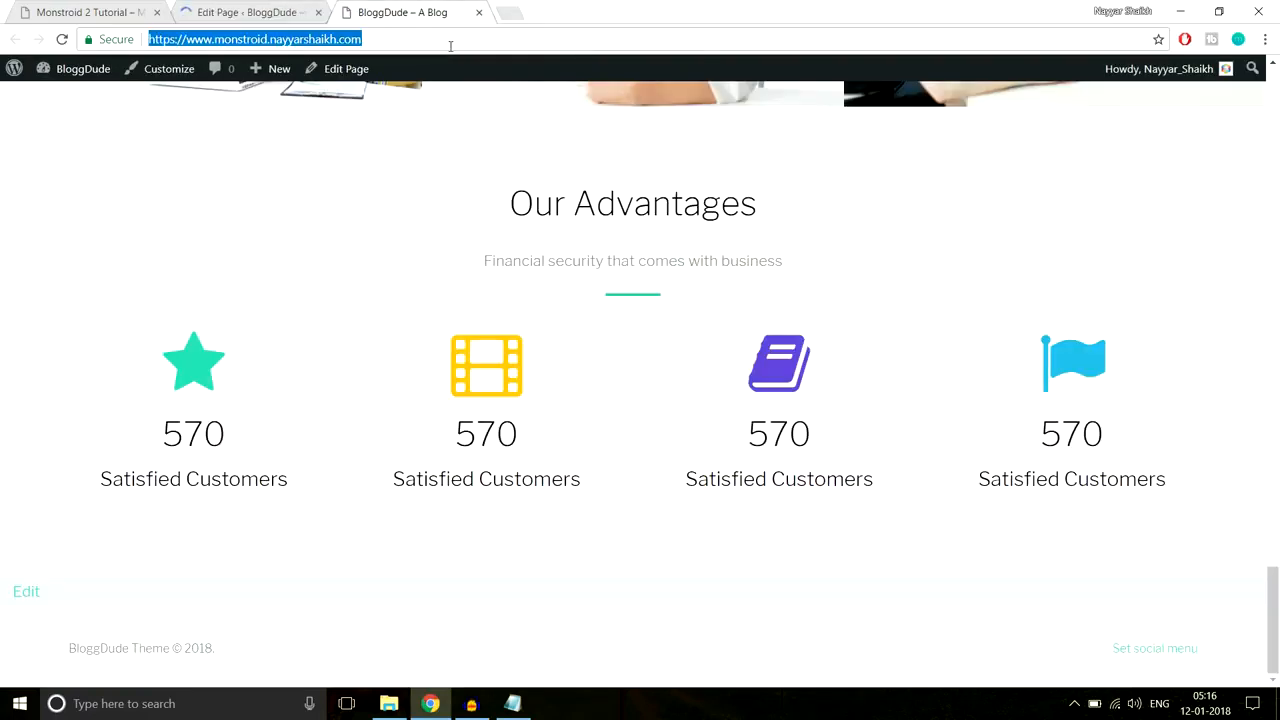
pyautogui.press('Return')
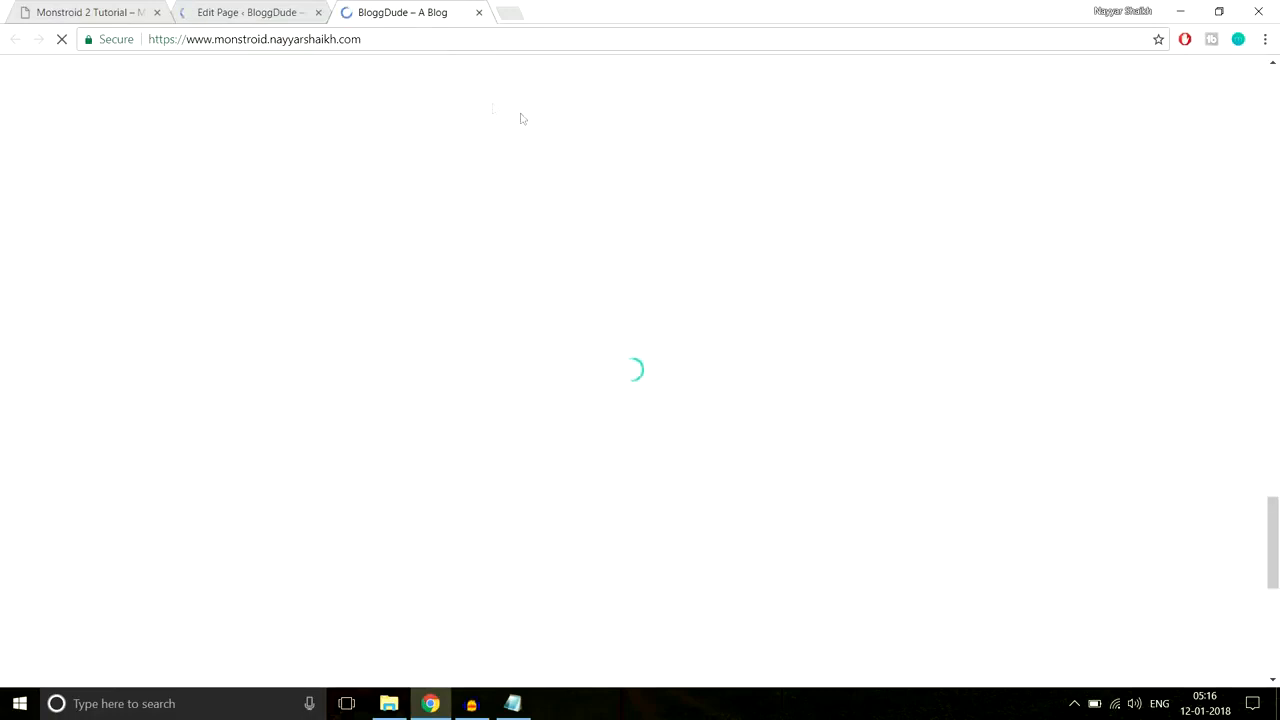
pyautogui.scroll(-3, 829, 323)
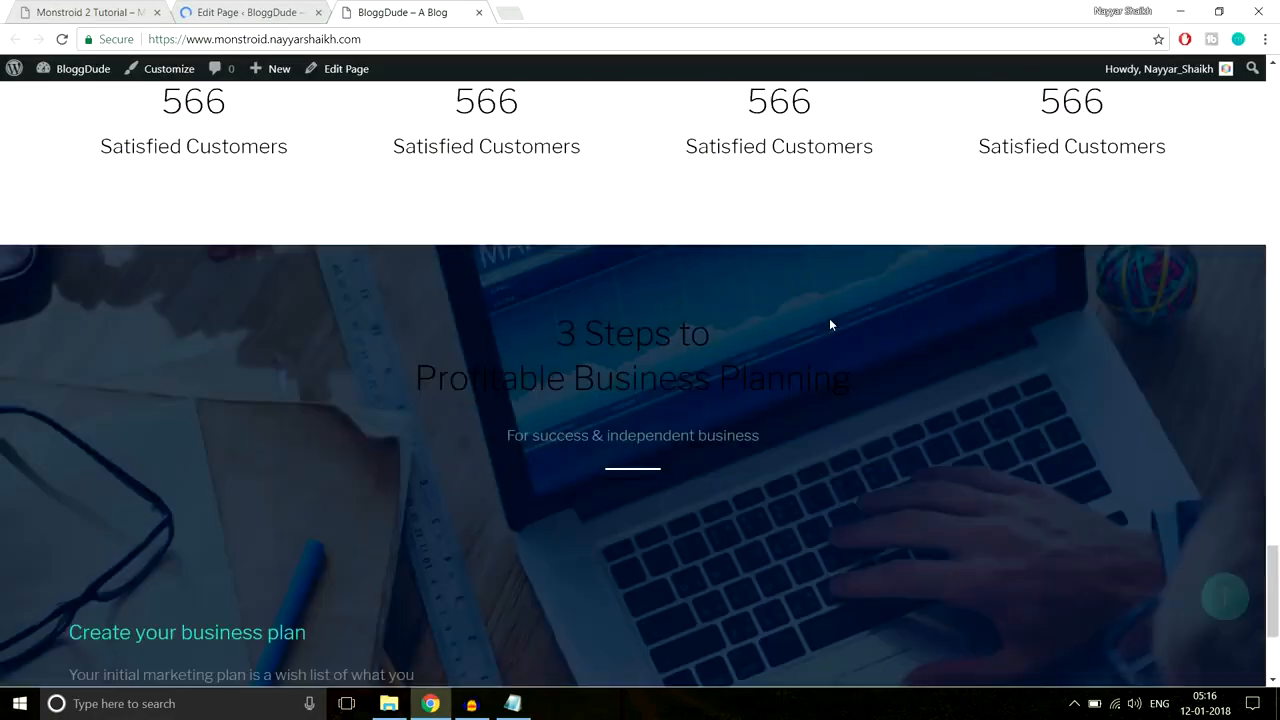
pyautogui.scroll(-3, 829, 323)
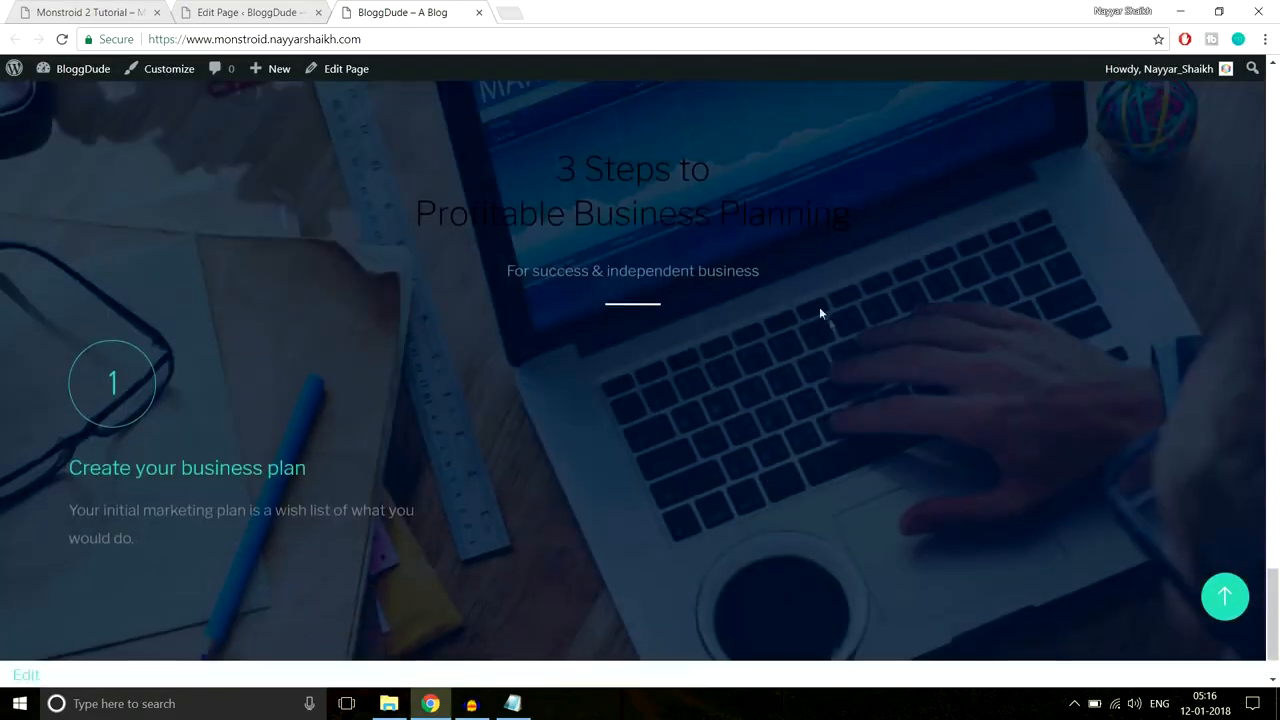
pyautogui.moveTo(545, 165); pyautogui.dragTo(926, 237)
pyautogui.click(860, 246)
pyautogui.moveTo(811, 309); pyautogui.dragTo(515, 147)
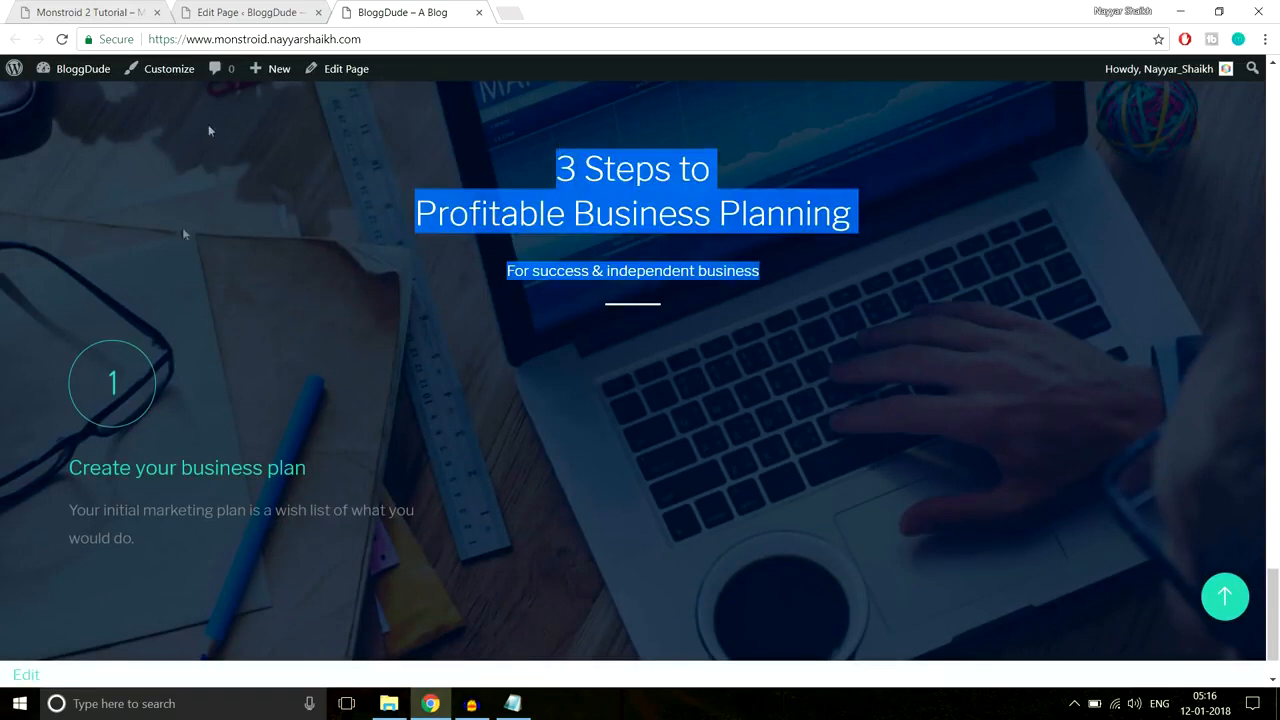
pyautogui.click(245, 8)
pyautogui.scroll(-10, 628, 370)
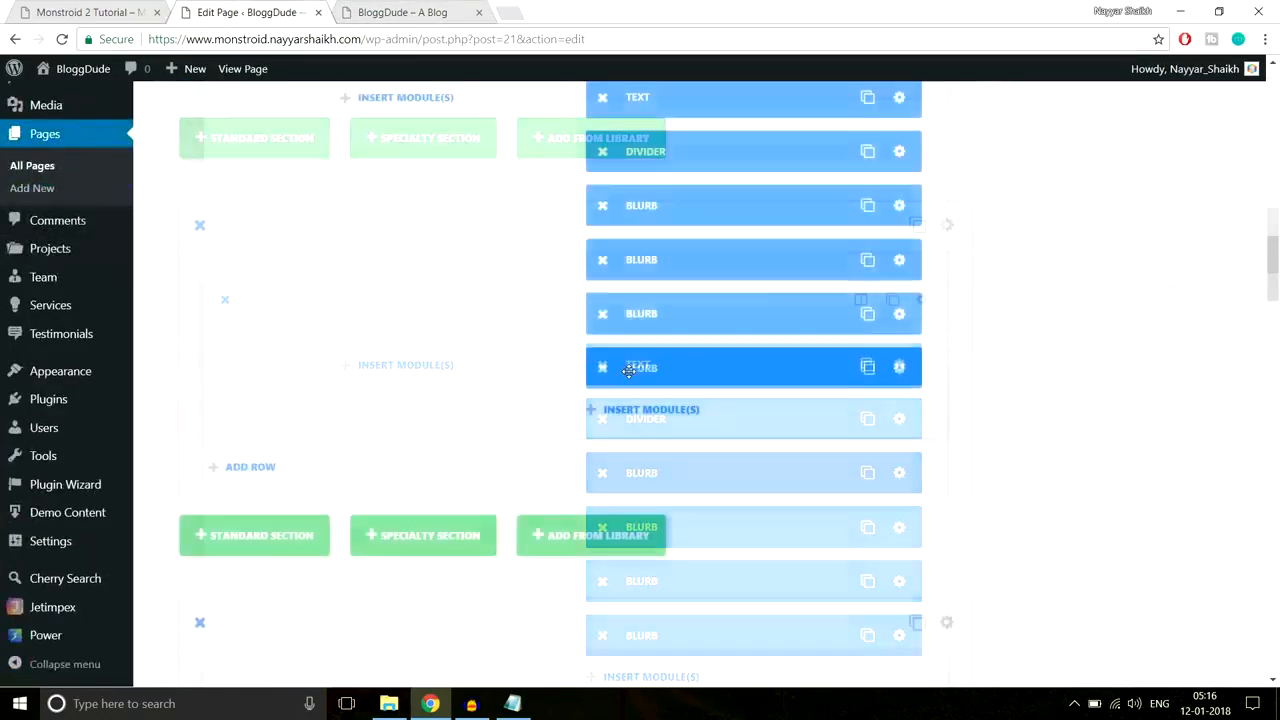
# Step: Colour the 3 Steps heading and subtitle text white in the Text module and save
pyautogui.scroll(-15, 628, 370)
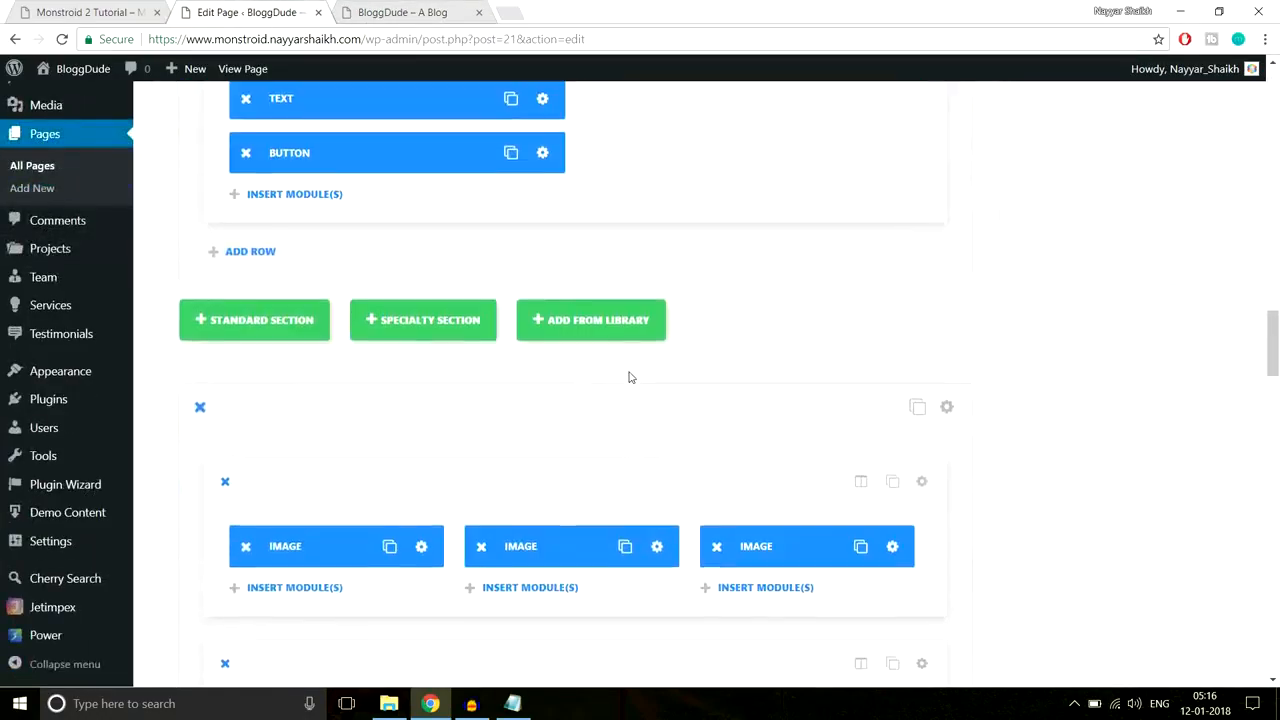
pyautogui.scroll(-4, 628, 371)
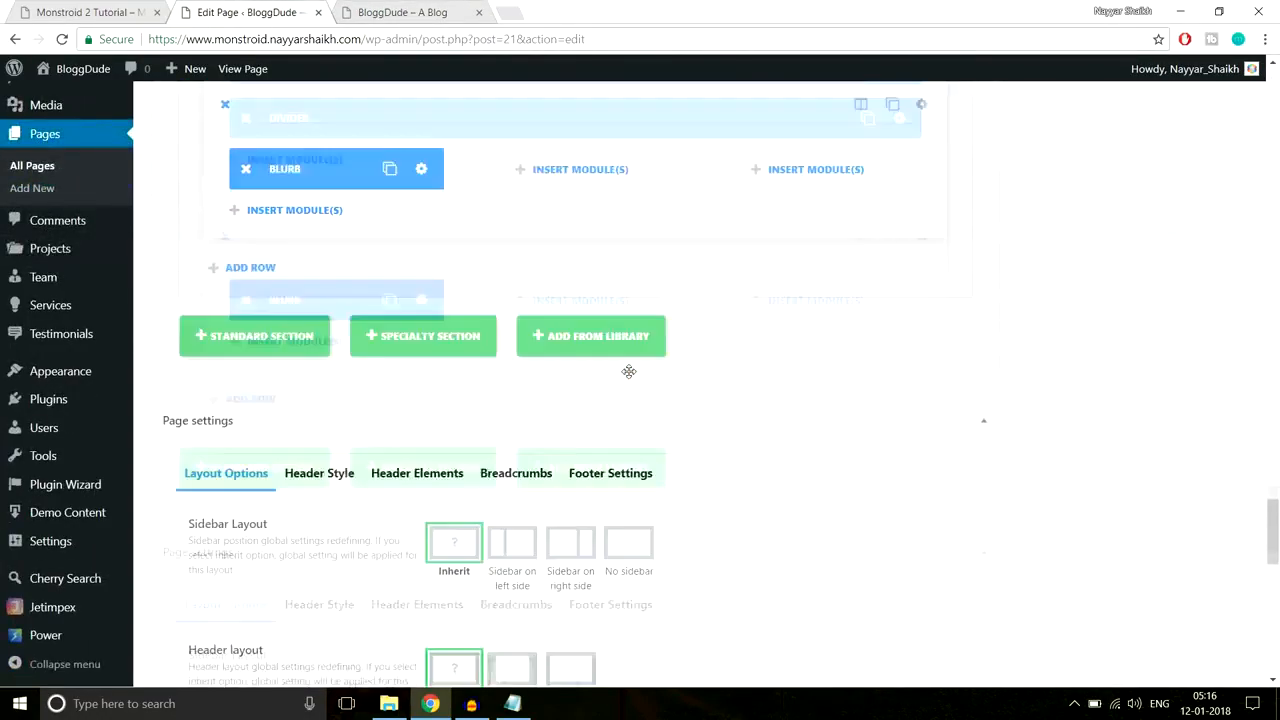
pyautogui.scroll(2, 628, 373)
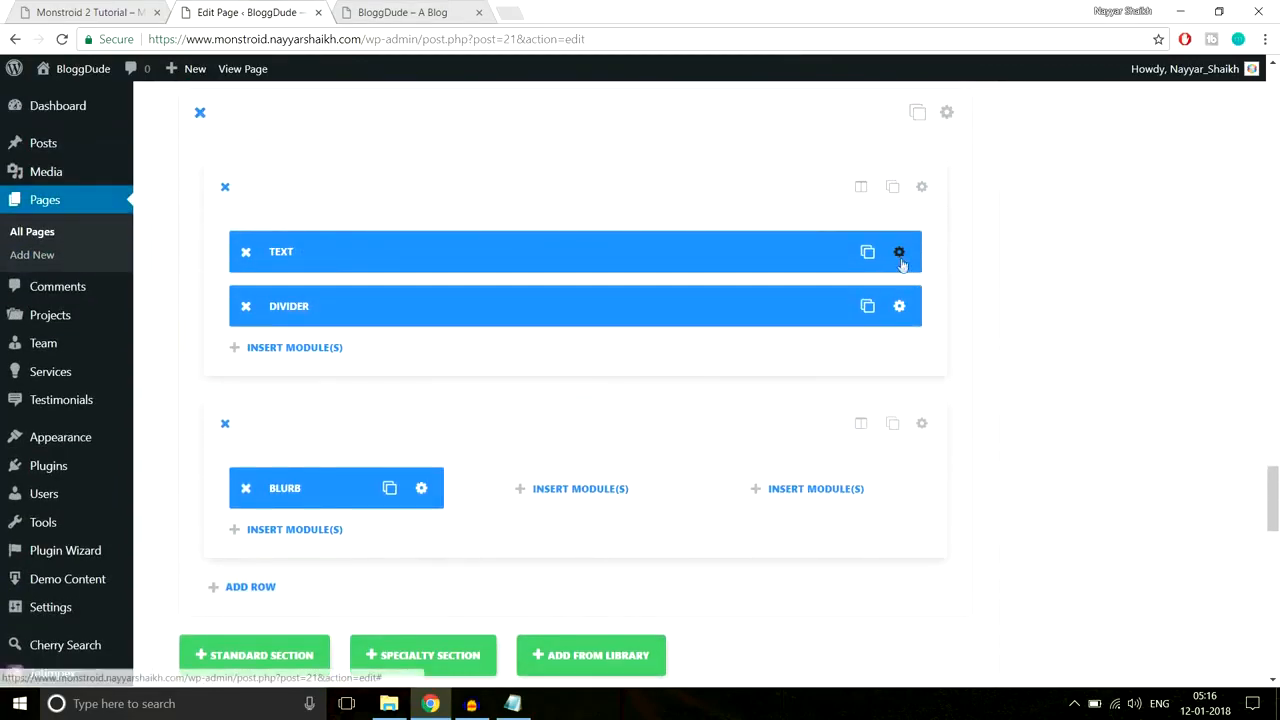
pyautogui.click(899, 253)
pyautogui.scroll(-2, 726, 320)
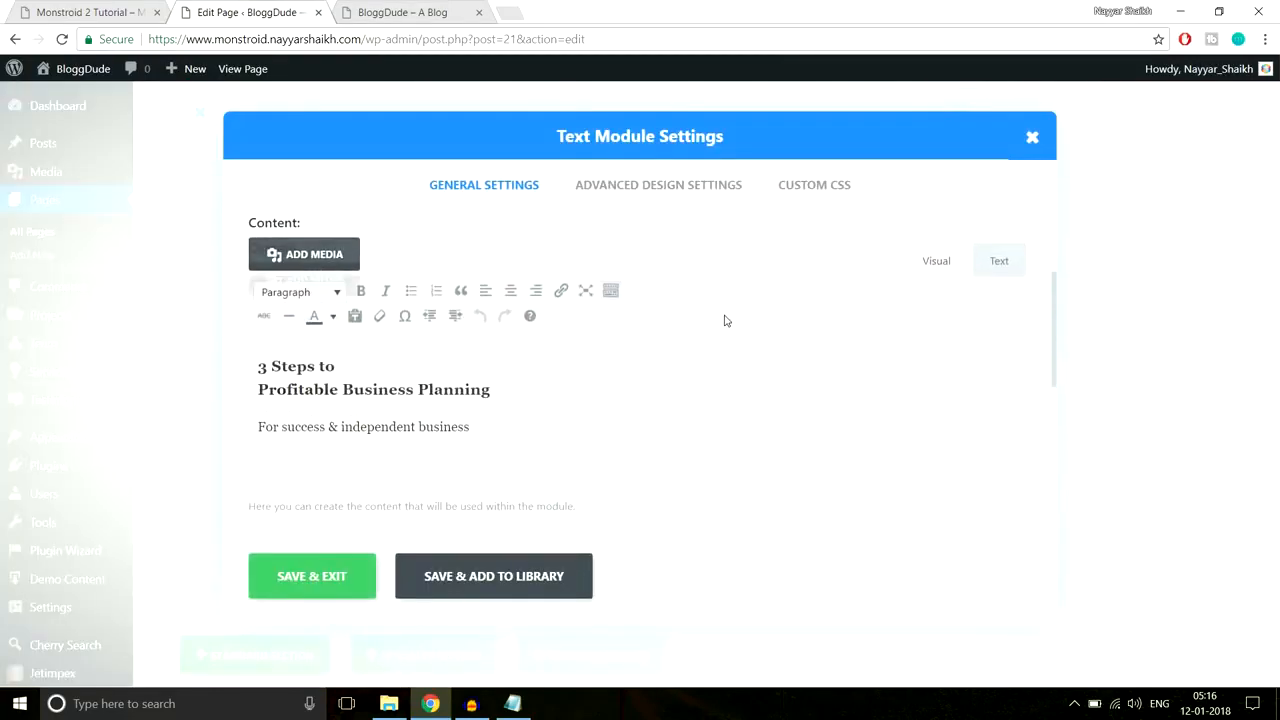
pyautogui.moveTo(515, 427); pyautogui.dragTo(242, 333)
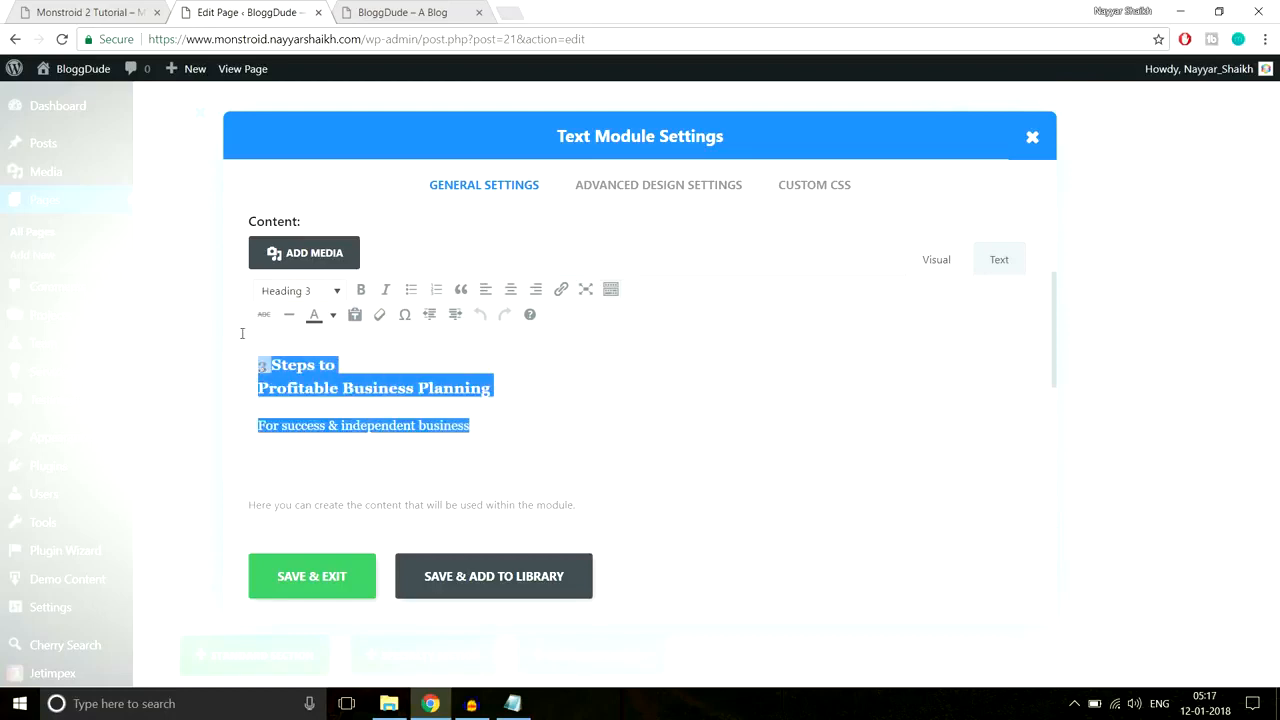
pyautogui.click(333, 315)
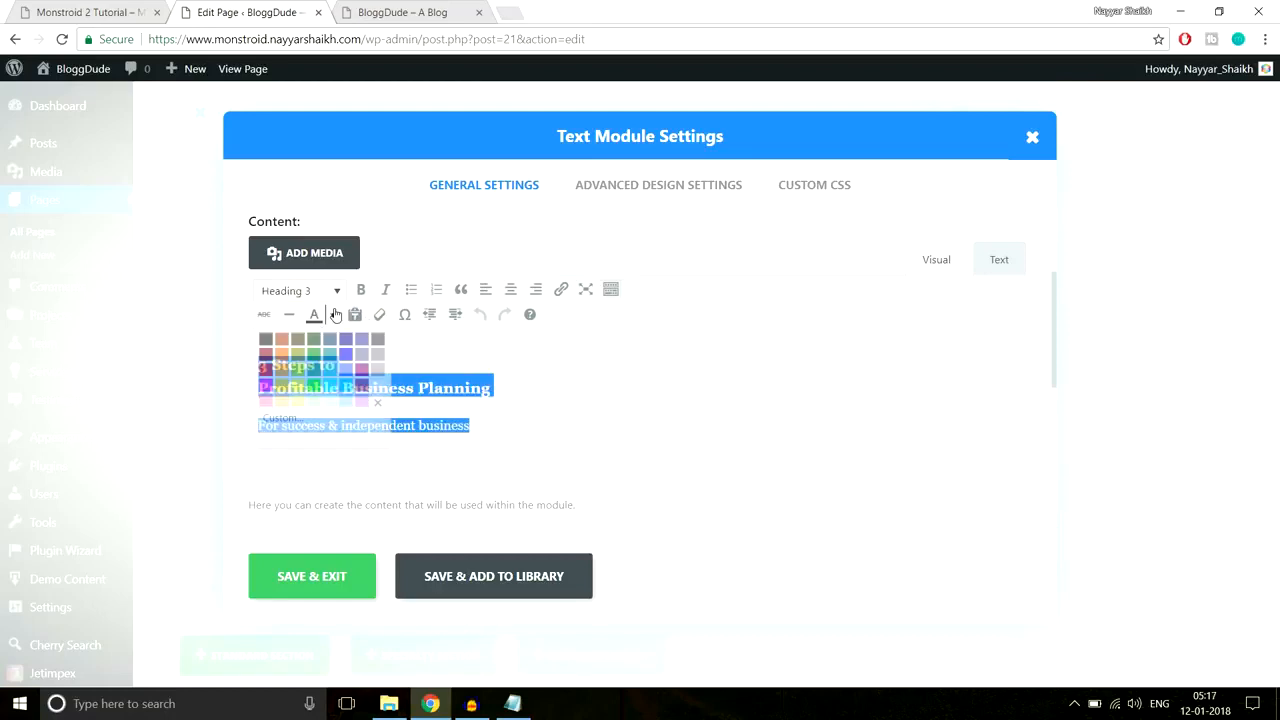
pyautogui.click(374, 386)
pyautogui.click(334, 577)
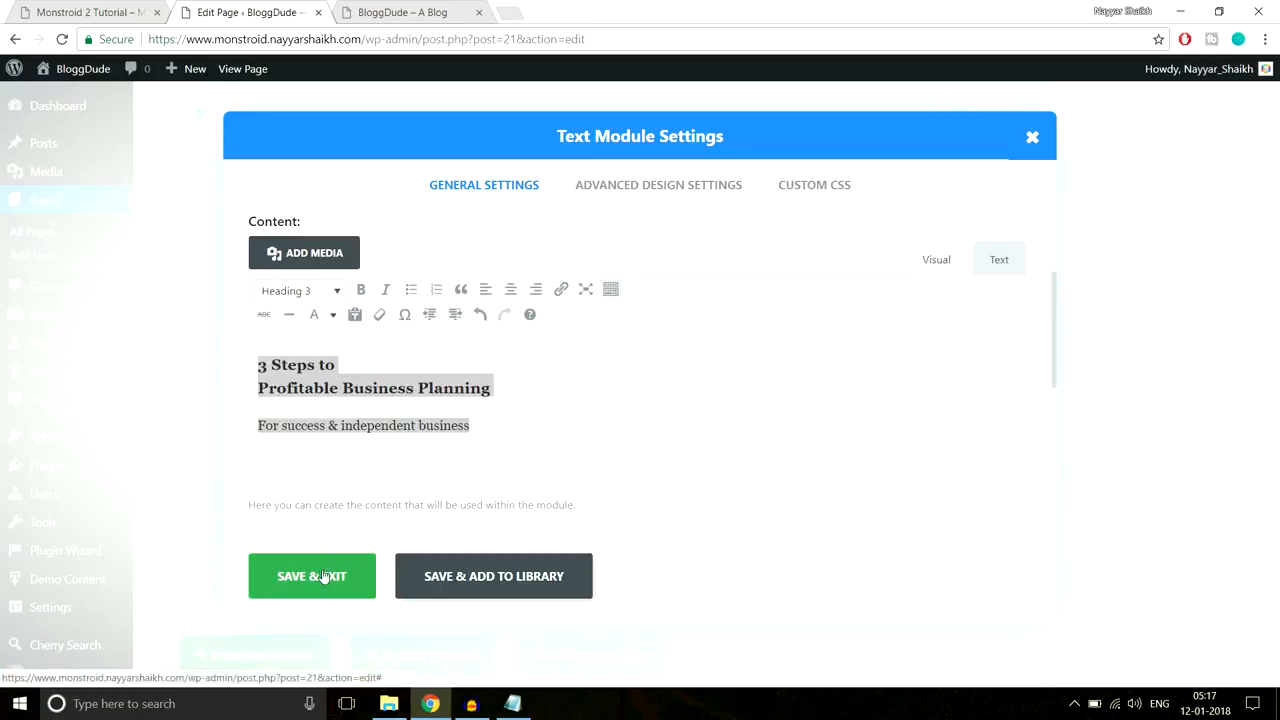
# Step: Compare the heading on the Monstroid 2 demo and live site, then return to the editor
pyautogui.click(75, 12)
pyautogui.click(305, 10)
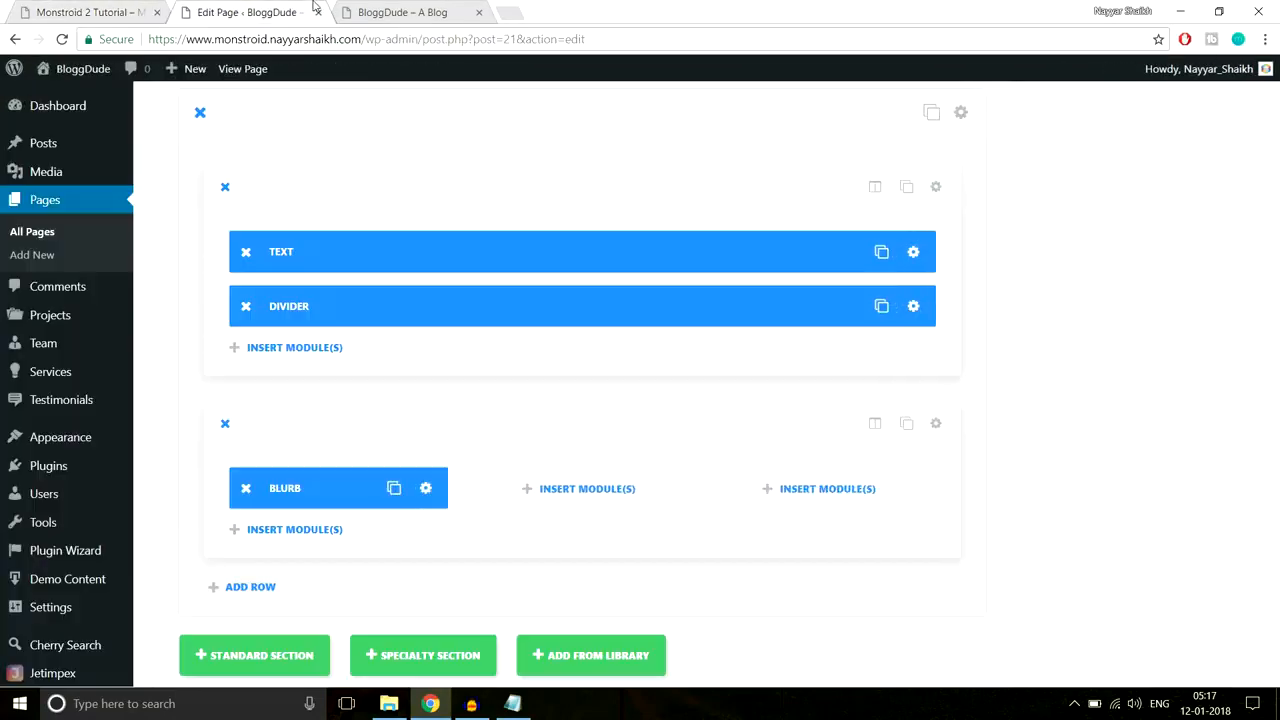
pyautogui.click(433, 8)
pyautogui.moveTo(797, 249); pyautogui.dragTo(438, 164)
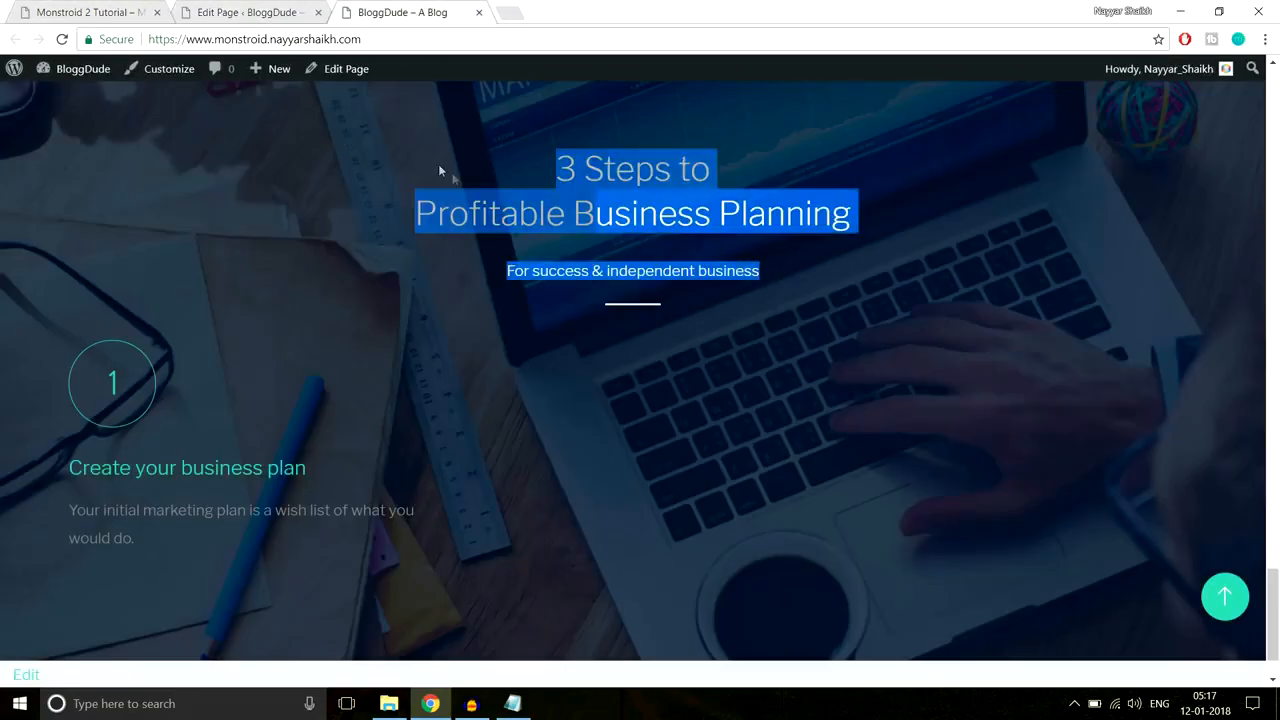
pyautogui.click(28, 344)
pyautogui.scroll(-1, 28, 344)
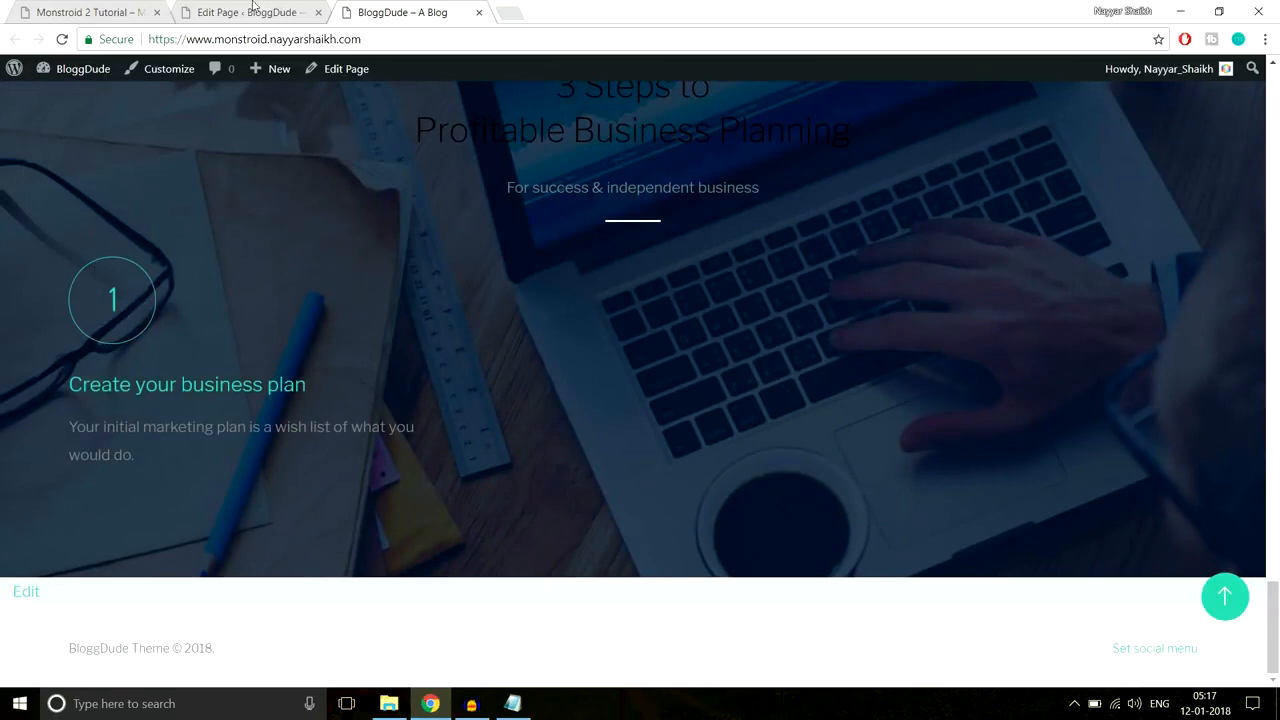
pyautogui.click(205, 6)
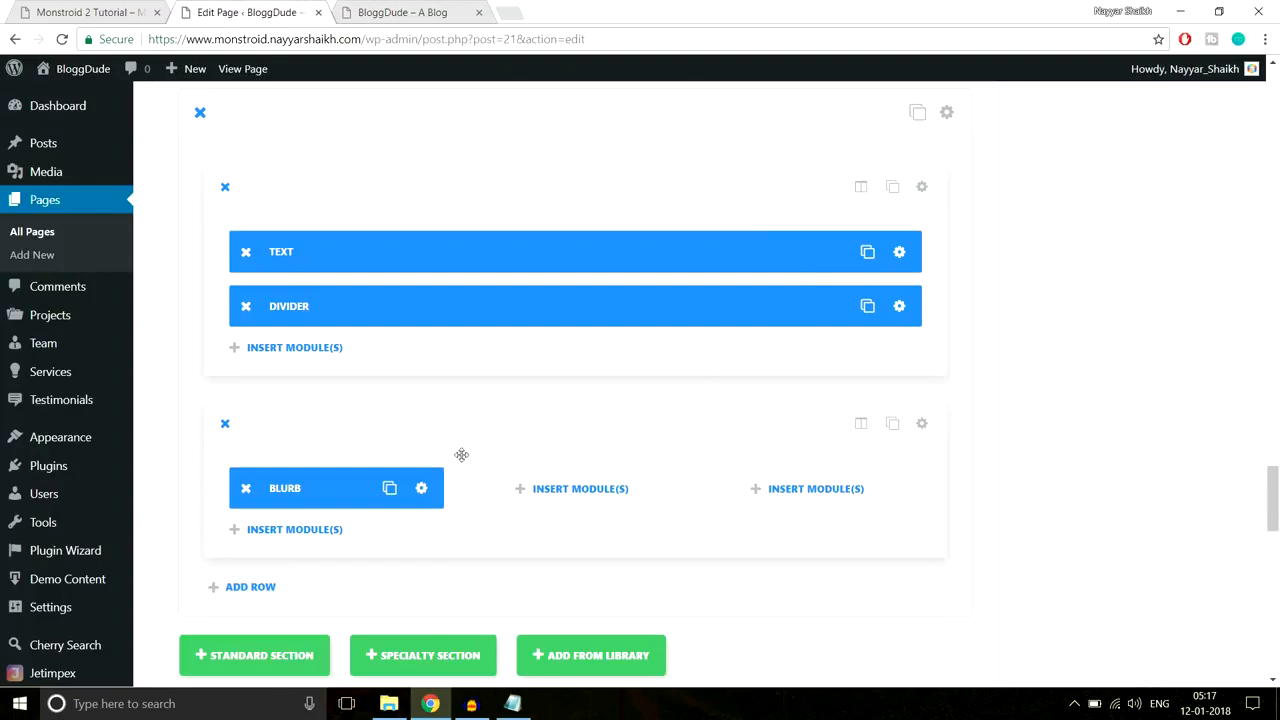
# Step: Switch on a custom icon font size of 60px for the step-one blurb
pyautogui.click(422, 489)
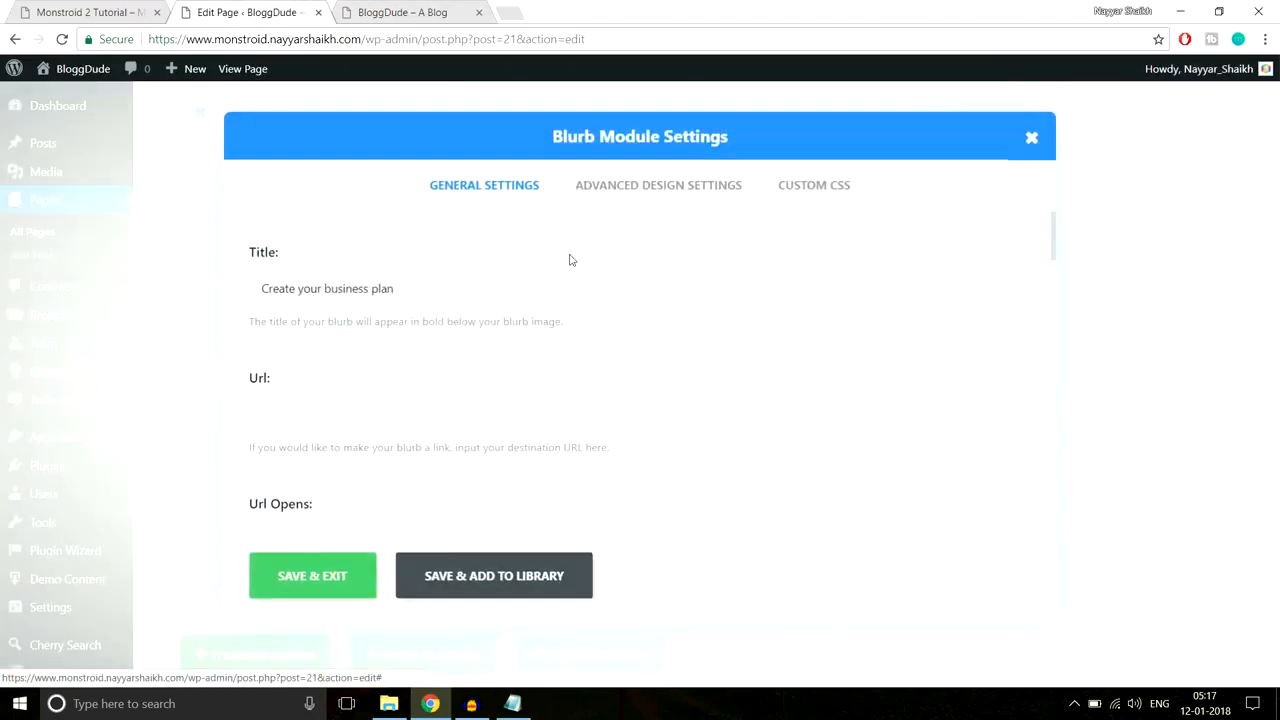
pyautogui.click(662, 197)
pyautogui.scroll(-1, 366, 325)
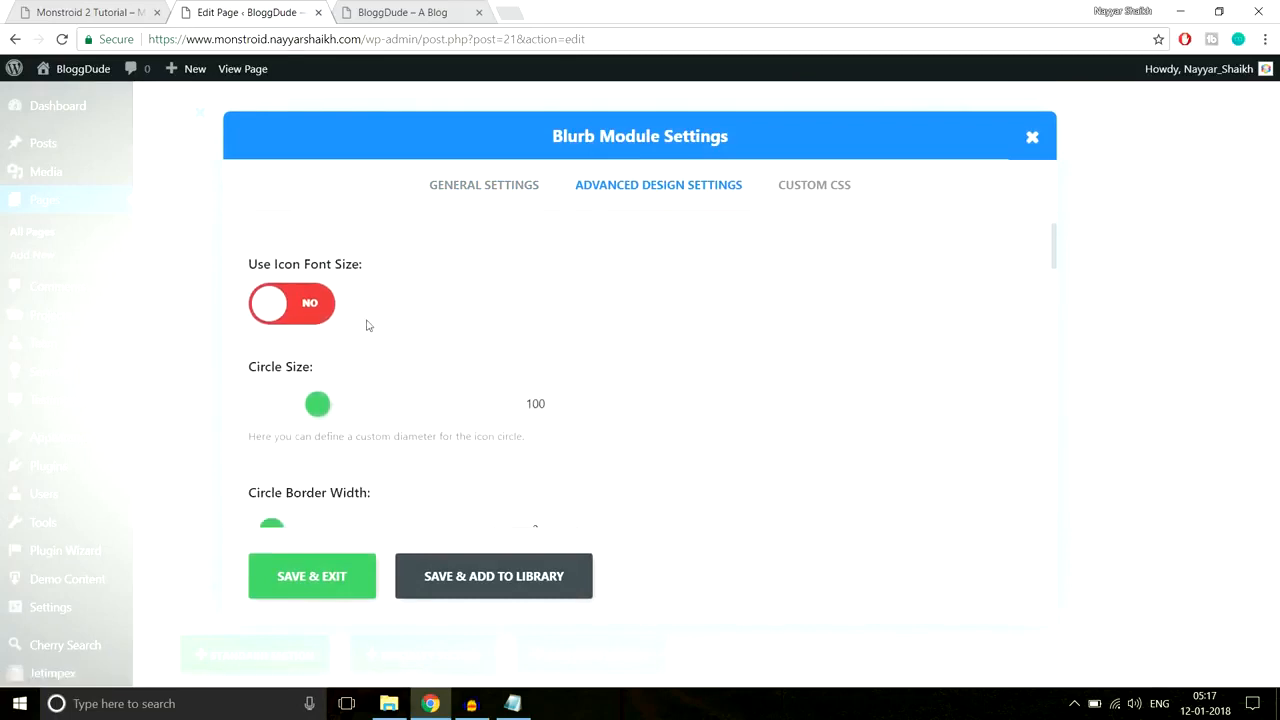
pyautogui.click(303, 314)
pyautogui.moveTo(426, 406); pyautogui.dragTo(366, 403)
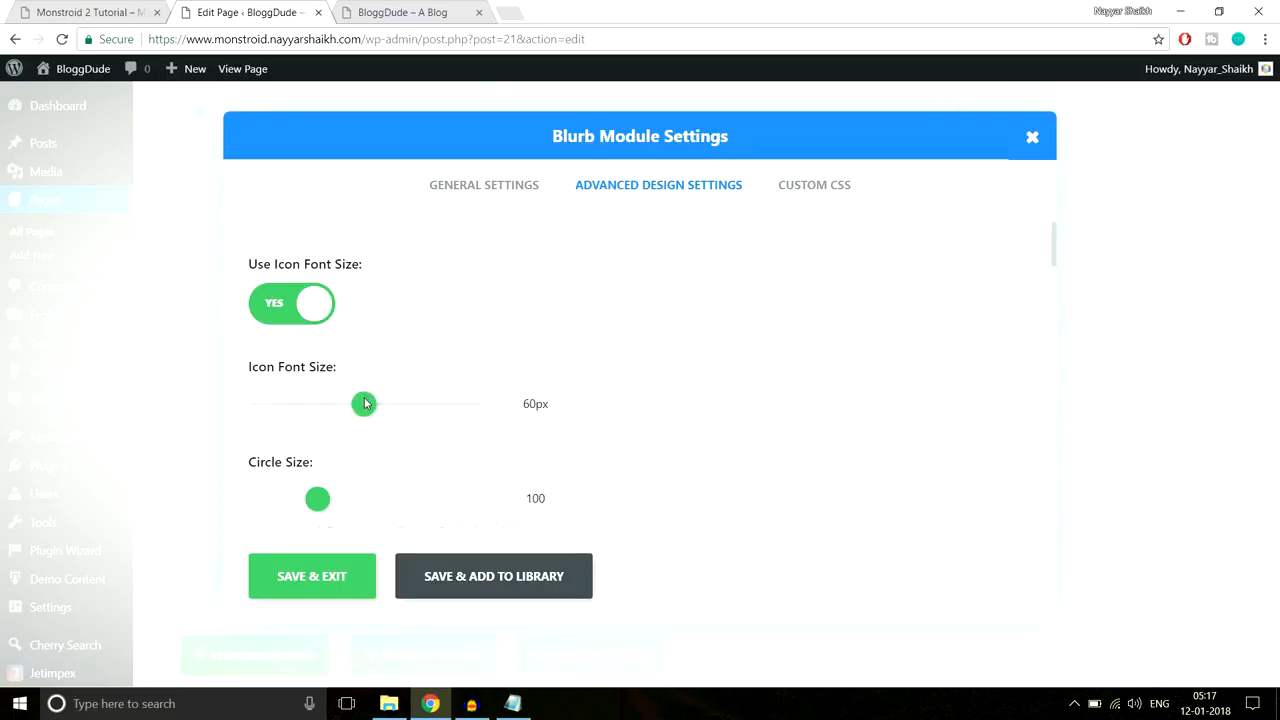
# Step: Compare step one's description on the Monstroid 2 demo and live site, then return to the blurb
pyautogui.click(110, 12)
pyautogui.click(310, 495)
pyautogui.moveTo(338, 511); pyautogui.dragTo(144, 471)
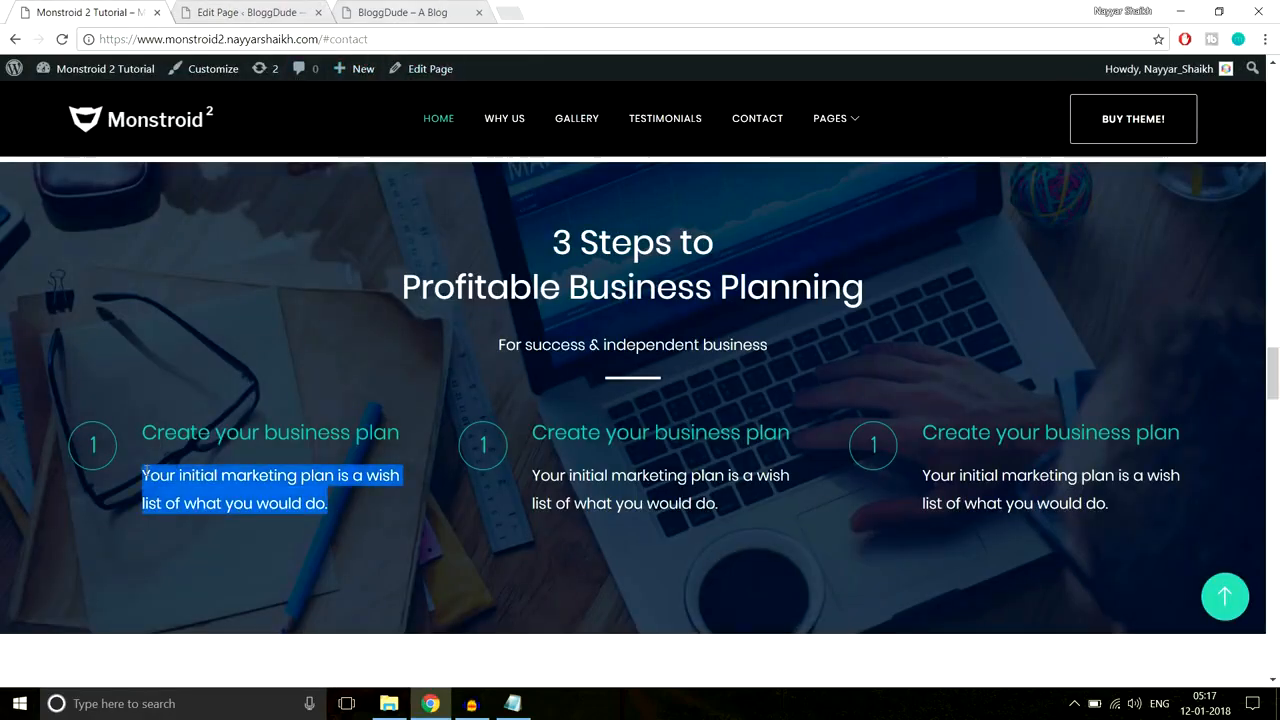
pyautogui.click(181, 478)
pyautogui.click(458, 14)
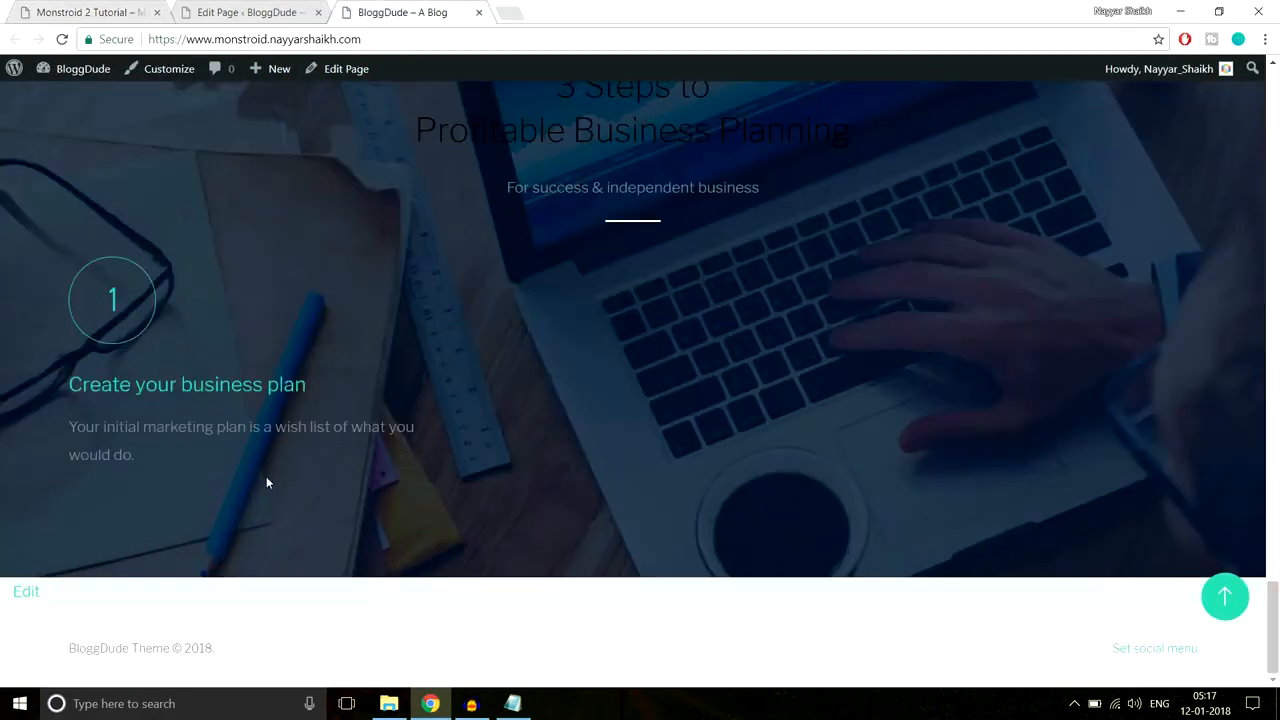
pyautogui.moveTo(138, 457); pyautogui.dragTo(96, 427)
pyautogui.click(156, 475)
pyautogui.click(255, 13)
pyautogui.scroll(-1, 625, 281)
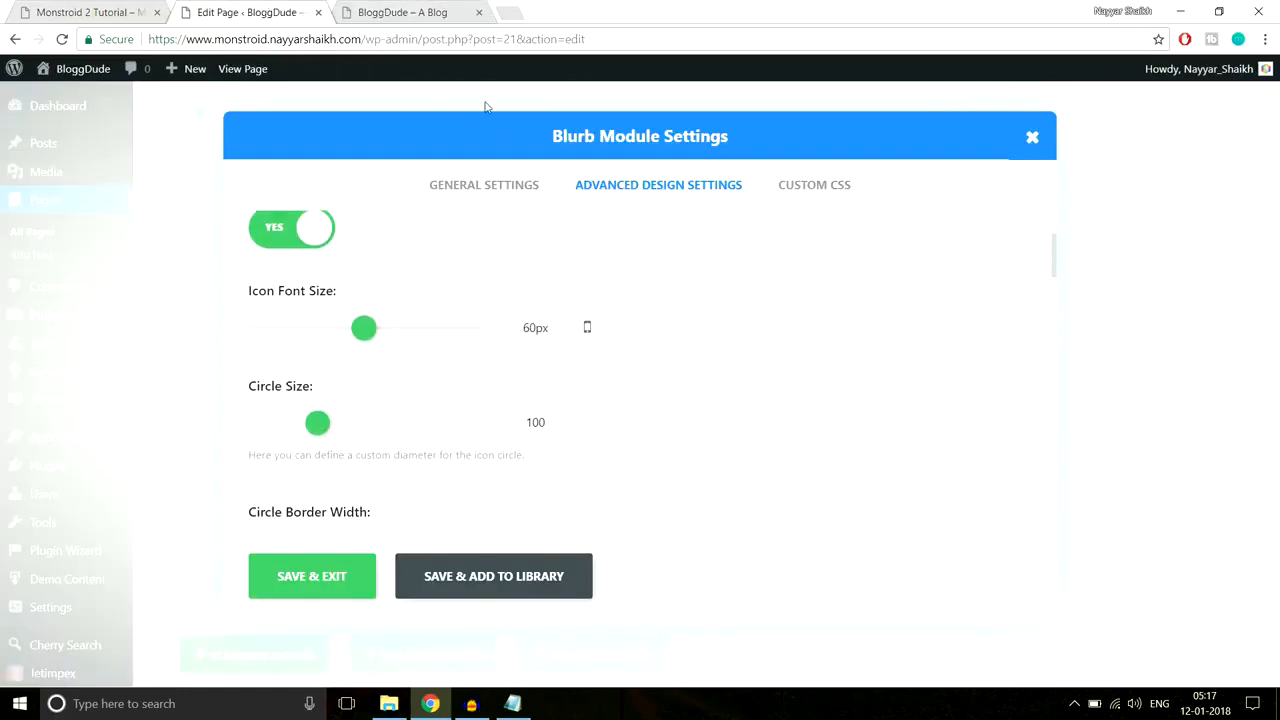
# Step: Colour the blurb's description sentence white and save the blurb
pyautogui.click(500, 185)
pyautogui.scroll(-12, 742, 331)
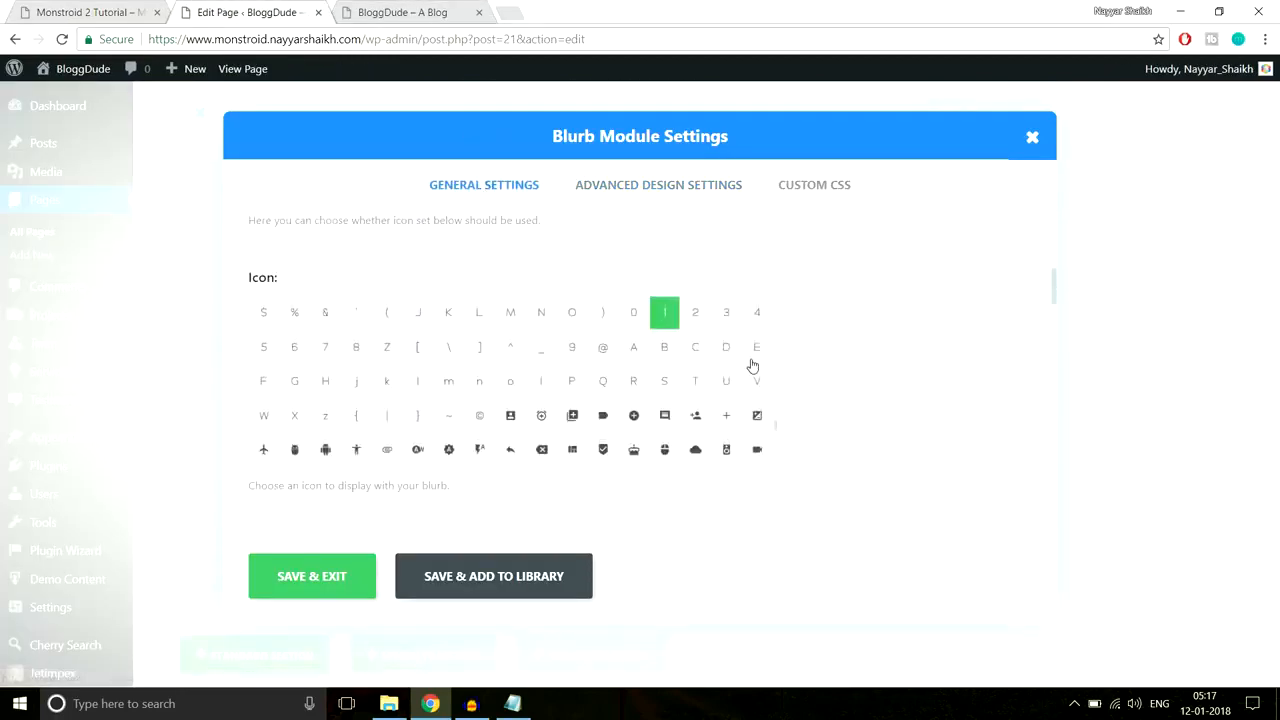
pyautogui.scroll(-10, 942, 388)
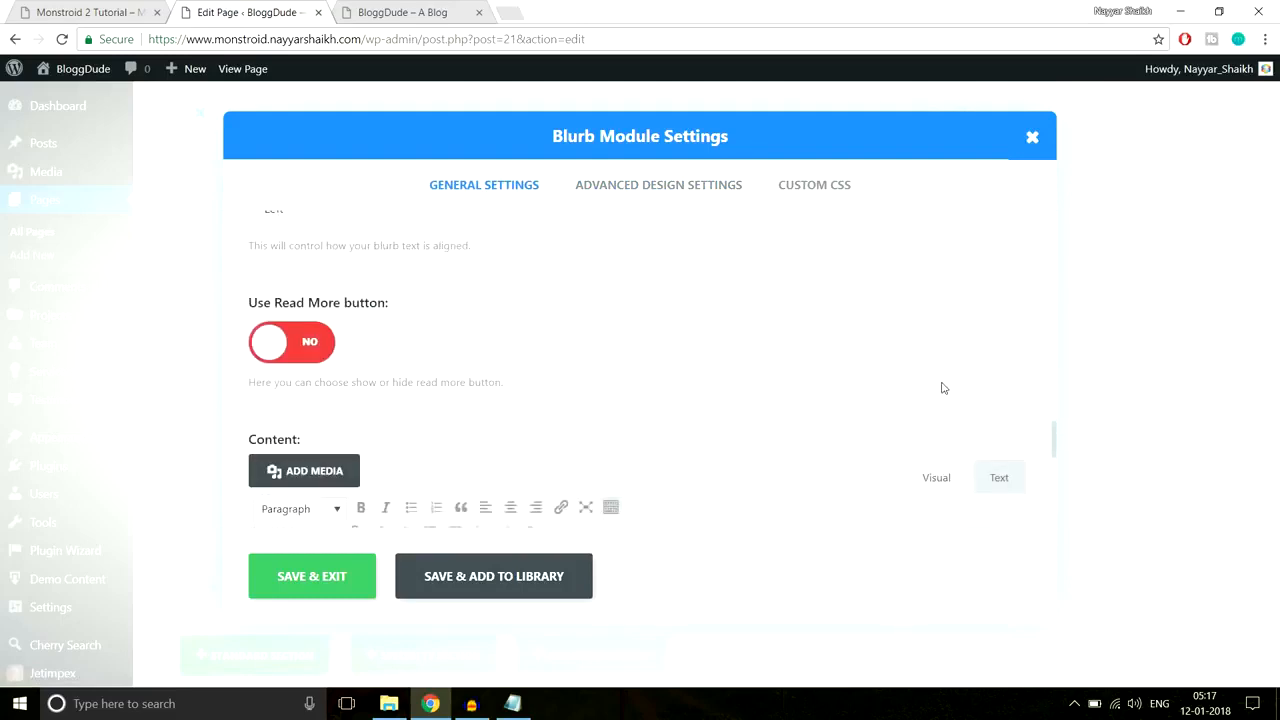
pyautogui.scroll(5, 942, 388)
pyautogui.moveTo(565, 490); pyautogui.dragTo(220, 484)
pyautogui.click(335, 451)
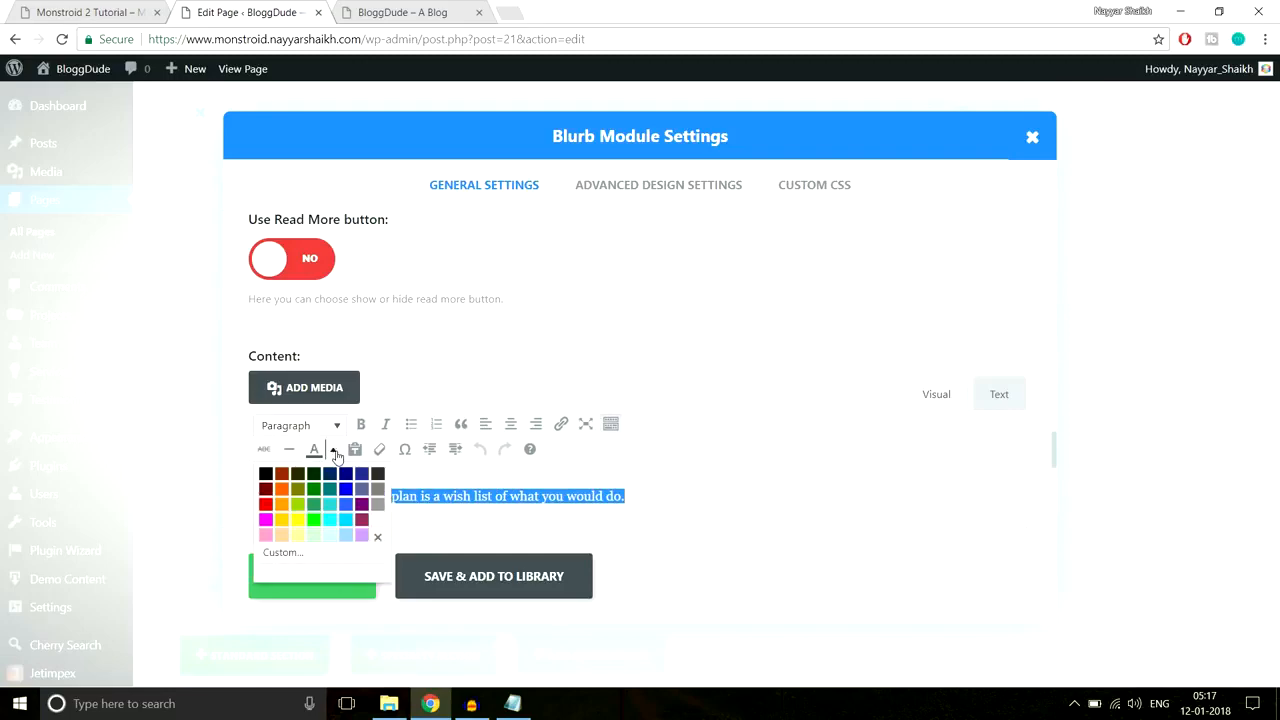
pyautogui.click(379, 520)
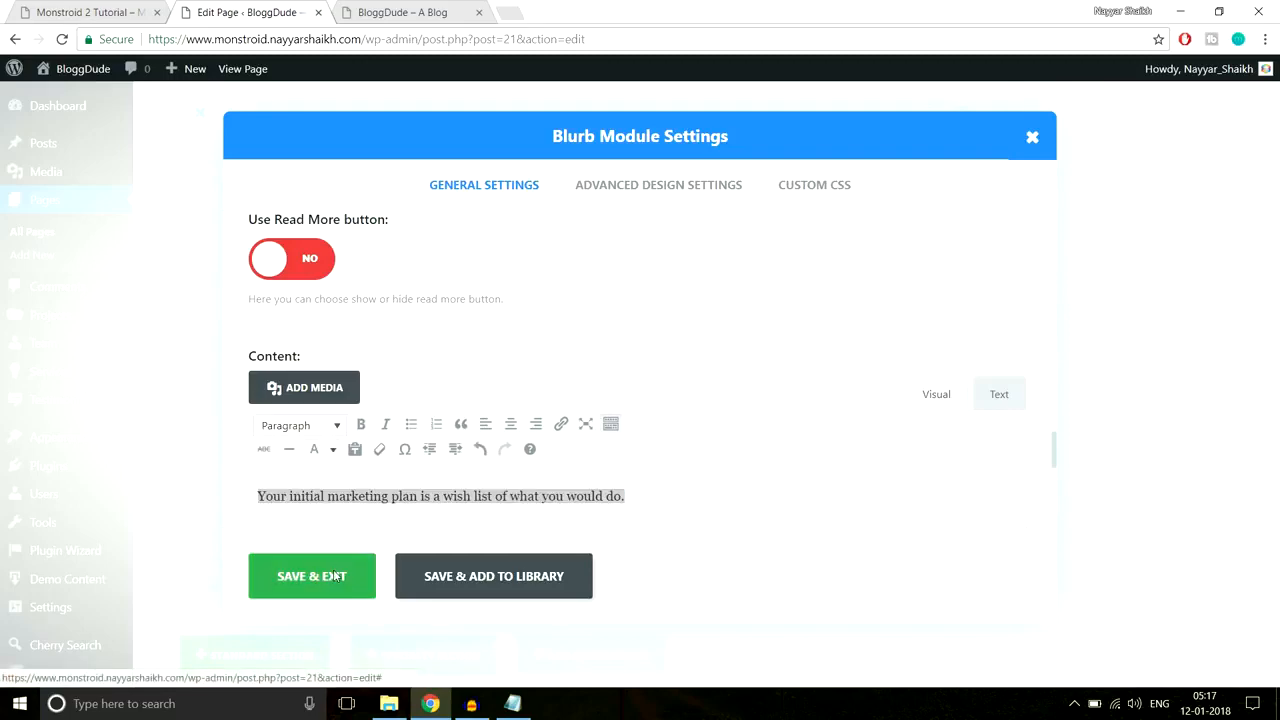
pyautogui.click(335, 575)
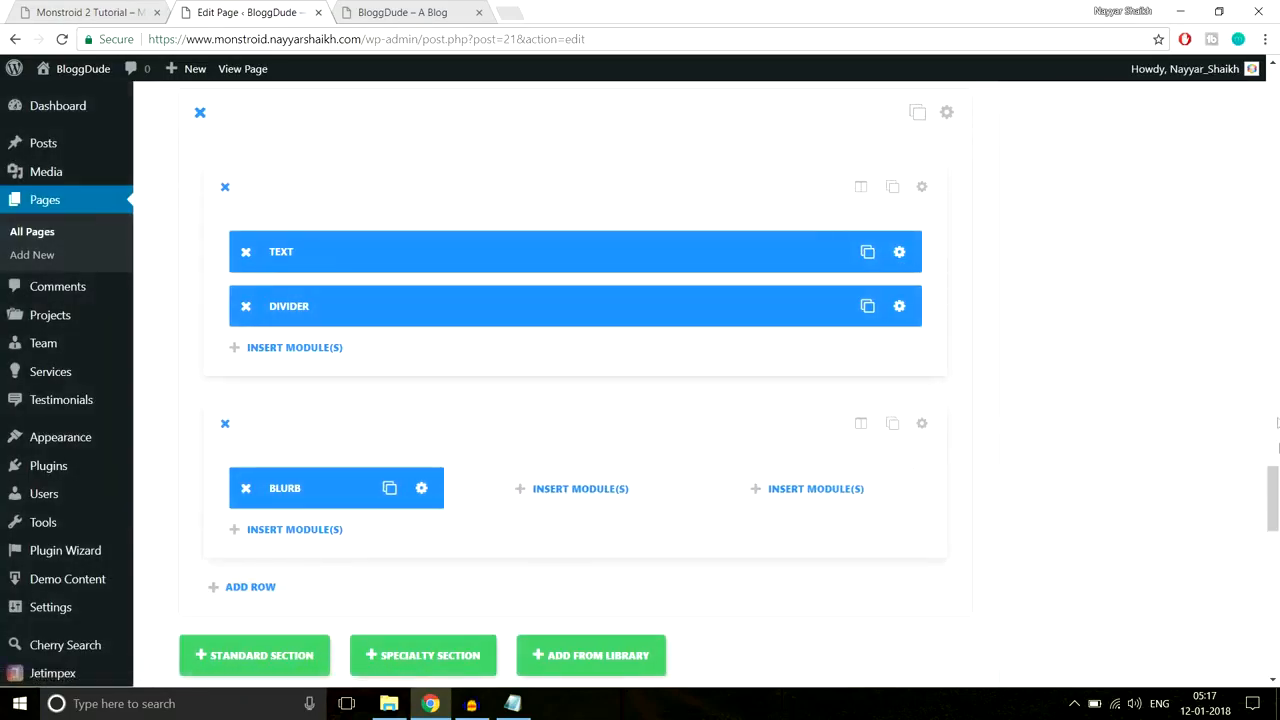
# Step: Update the page, reload the live site to check, and scroll back into the editor
pyautogui.scroll(10, 1278, 452)
pyautogui.click(1204, 387)
pyautogui.click(430, 12)
pyautogui.click(438, 39)
pyautogui.press('Return')
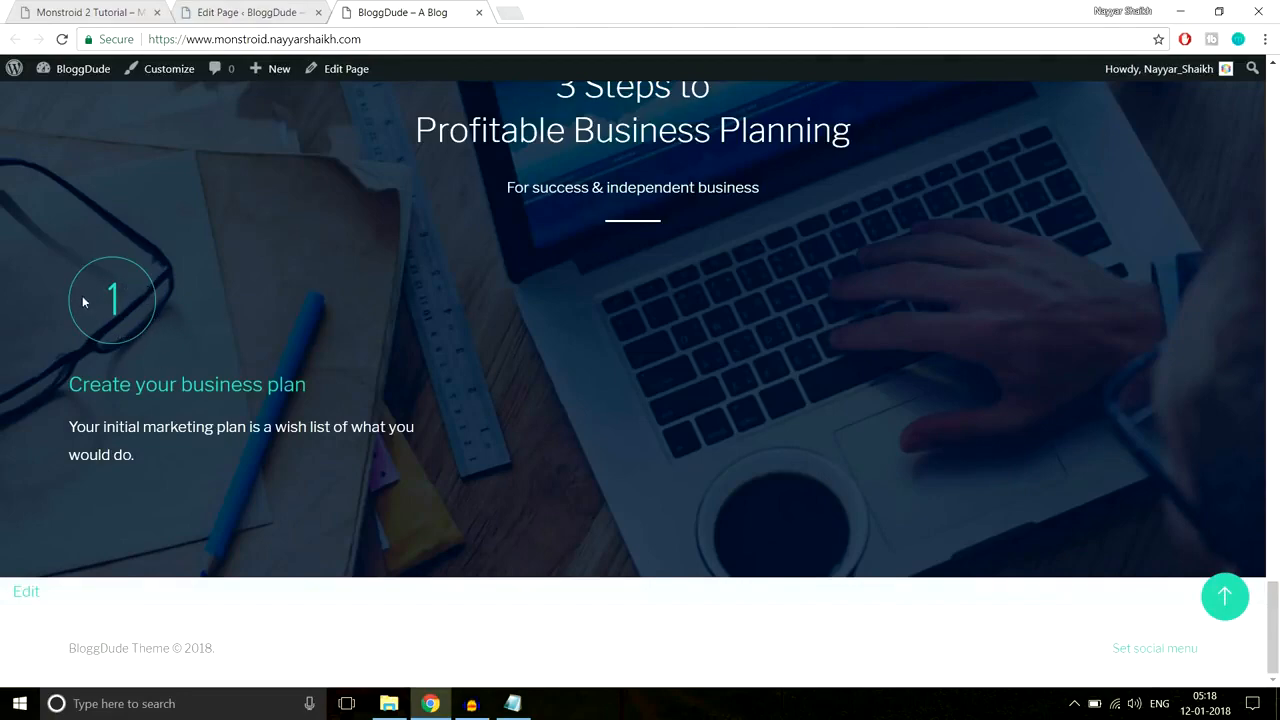
pyautogui.click(272, 11)
pyautogui.scroll(-10, 738, 368)
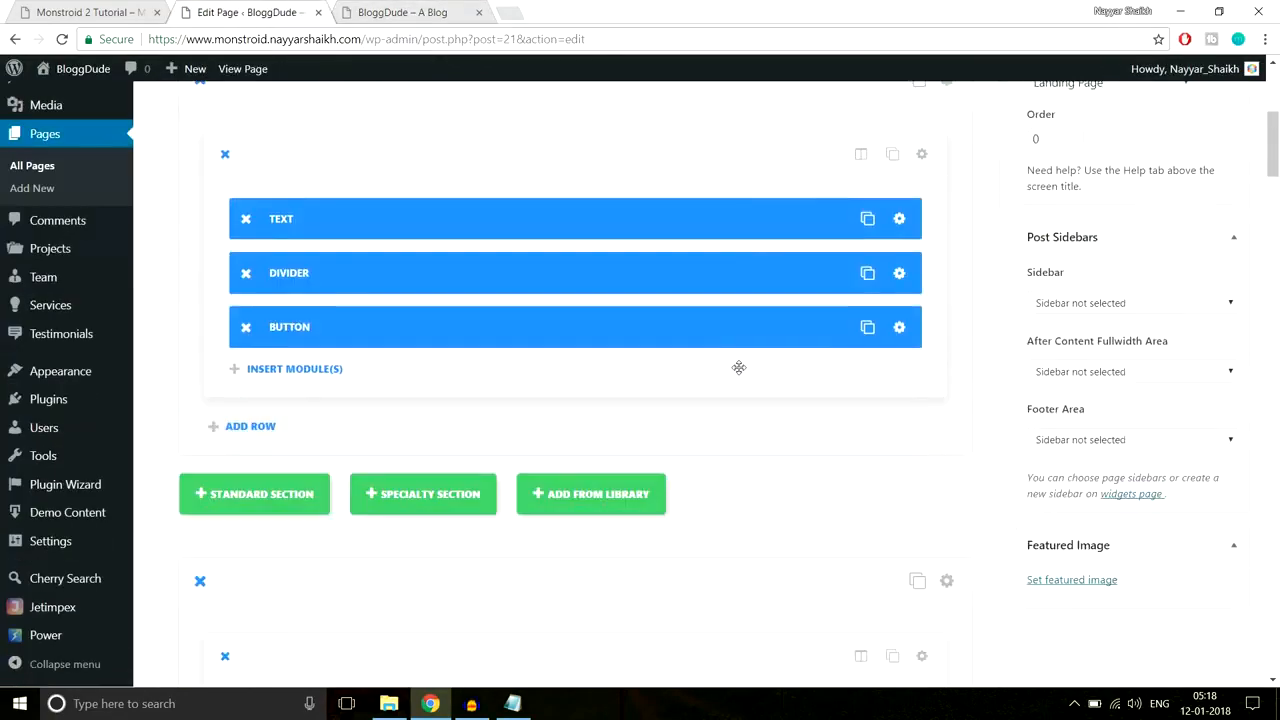
pyautogui.scroll(-15, 738, 368)
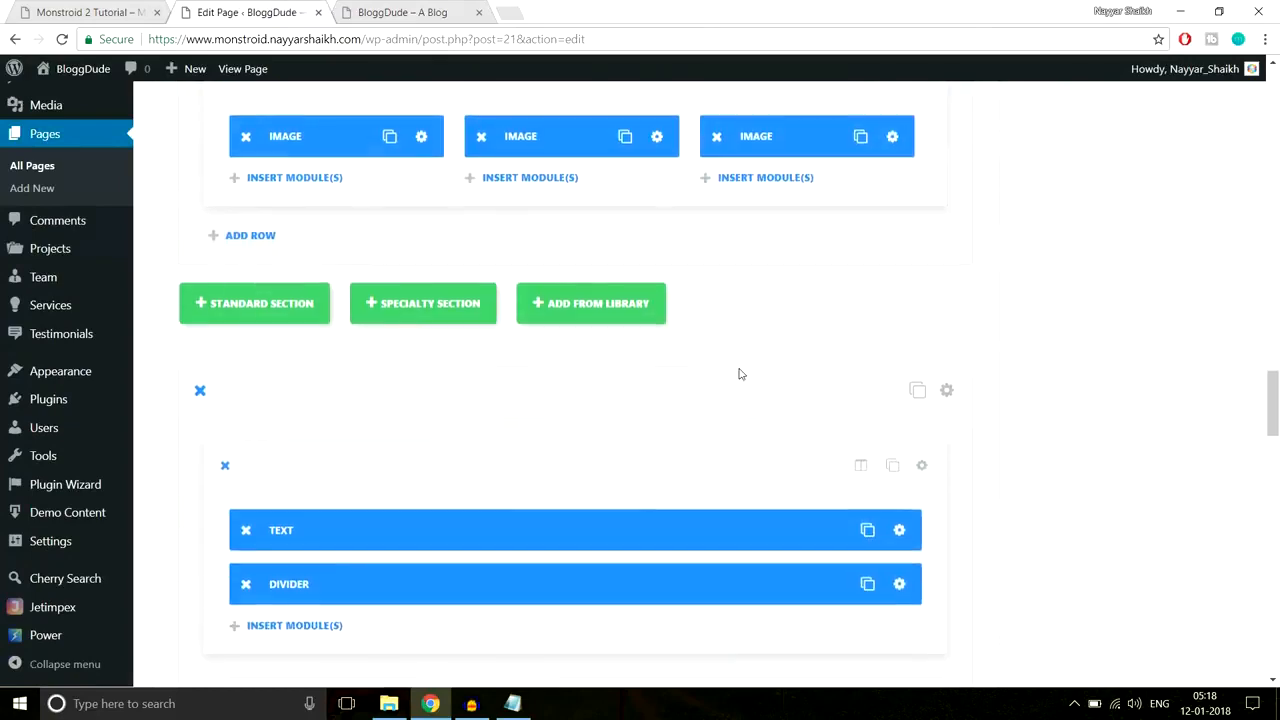
# Step: Shrink the first blurb's icon circle size from 100 to about 76 and save
pyautogui.scroll(-8, 560, 363)
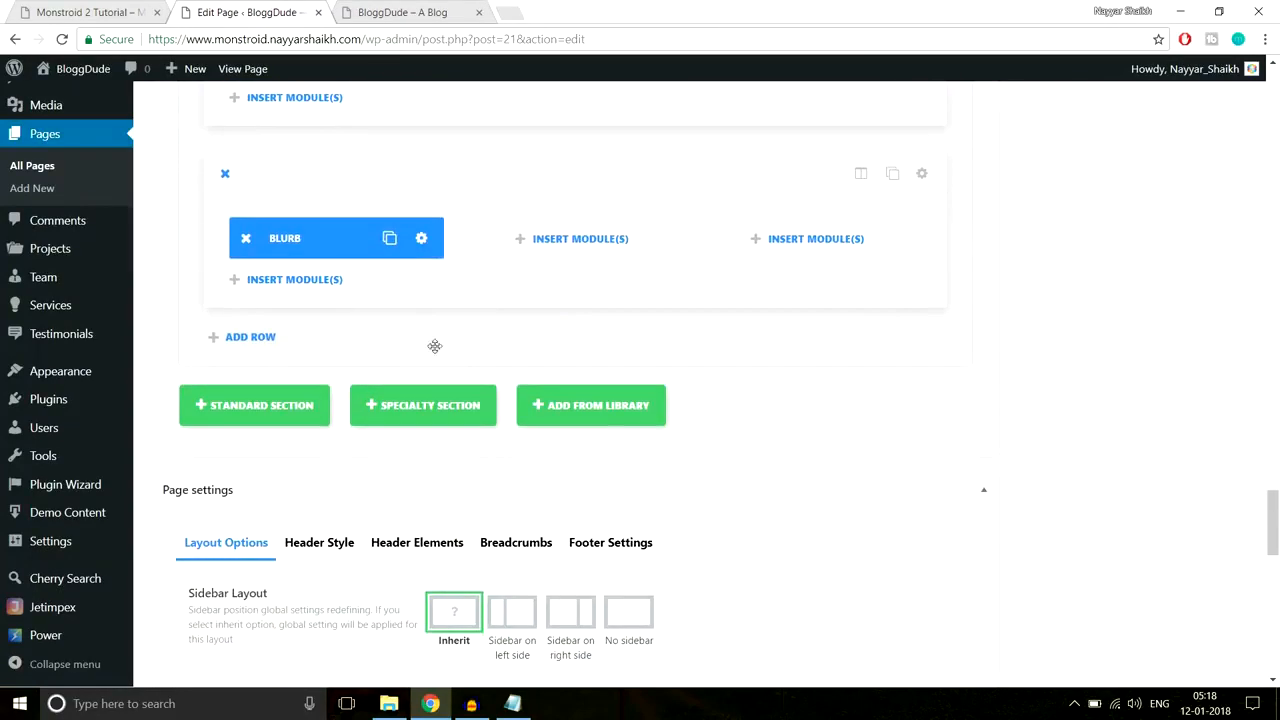
pyautogui.click(424, 241)
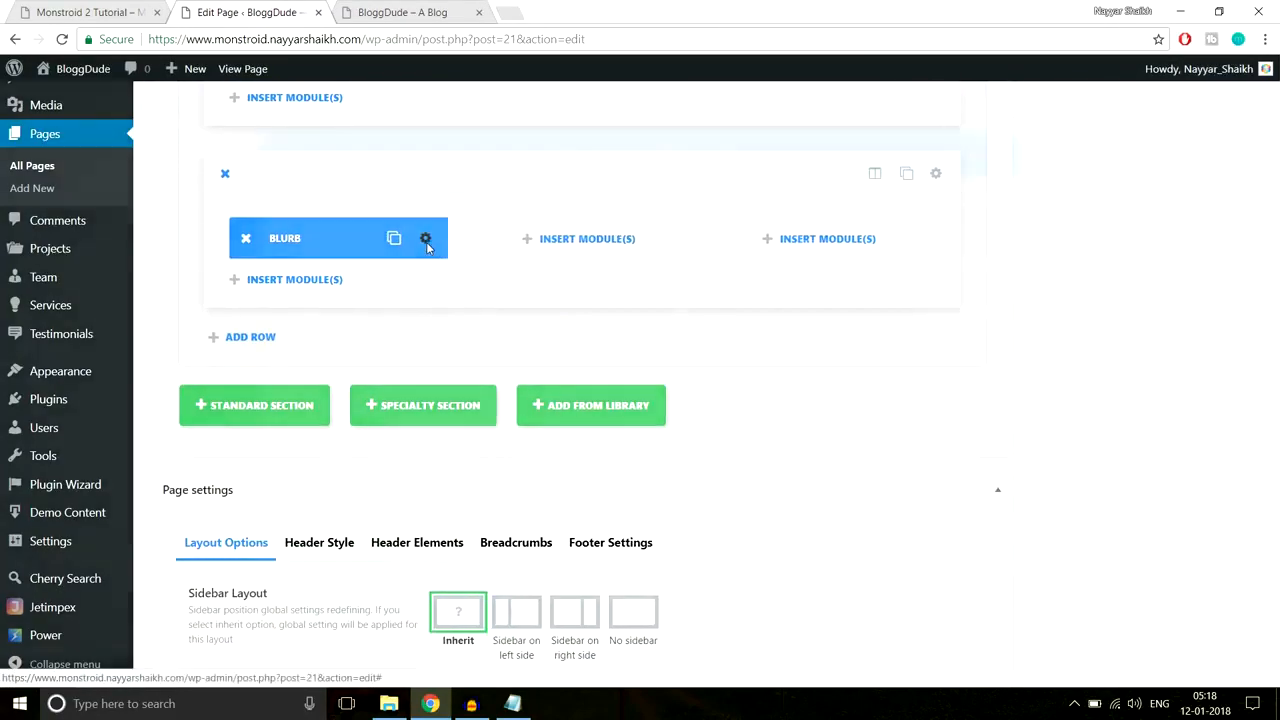
pyautogui.click(652, 184)
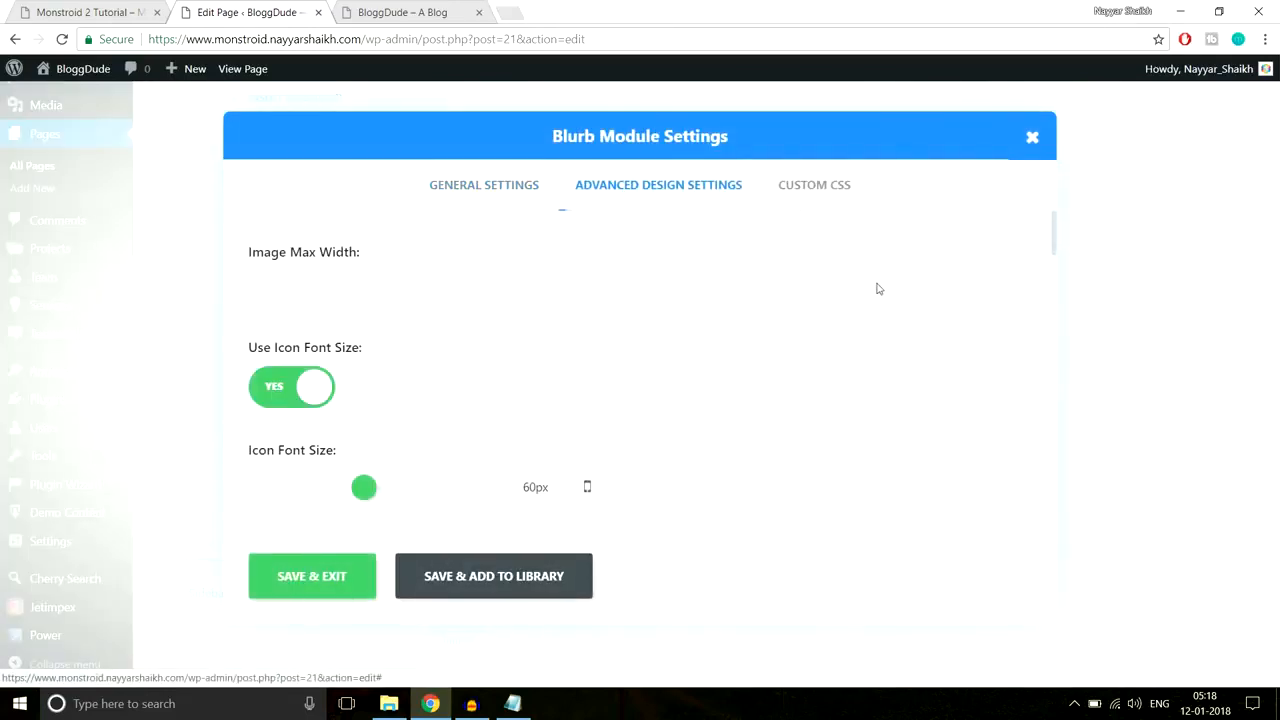
pyautogui.scroll(-1, 877, 288)
pyautogui.scroll(-1, 364, 413)
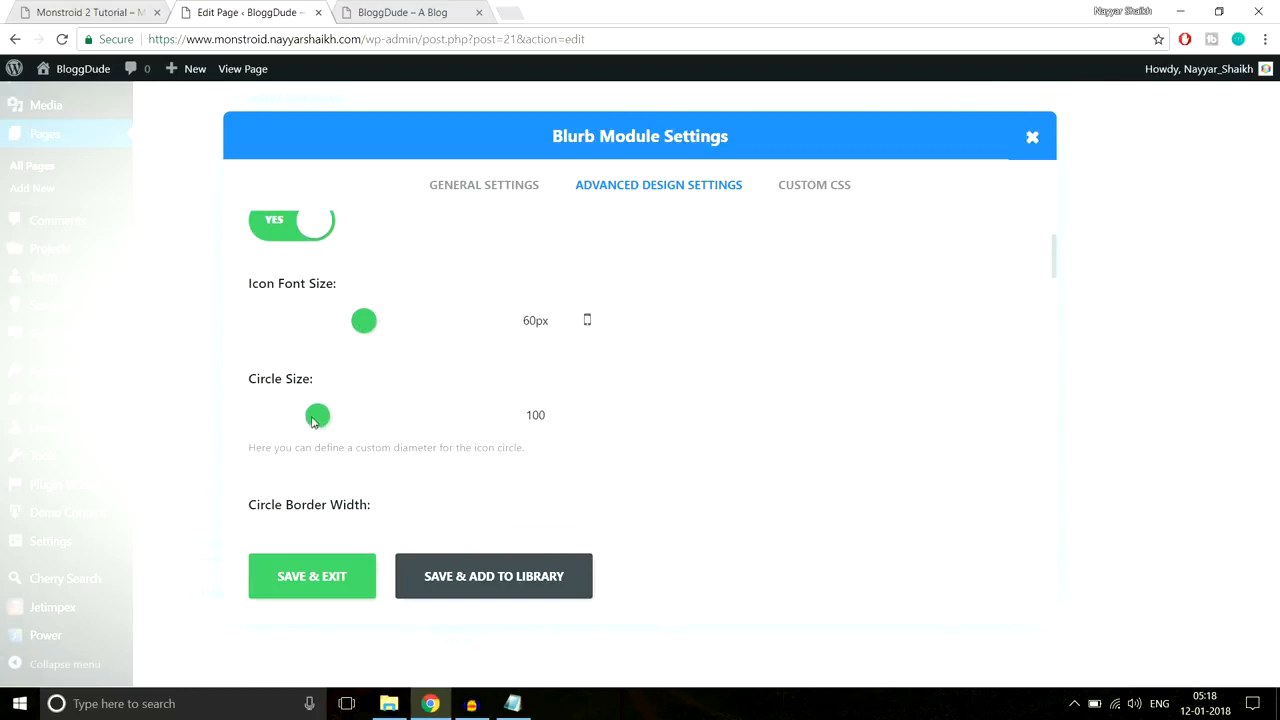
pyautogui.moveTo(522, 322); pyautogui.dragTo(555, 317)
pyautogui.moveTo(307, 415); pyautogui.dragTo(294, 419)
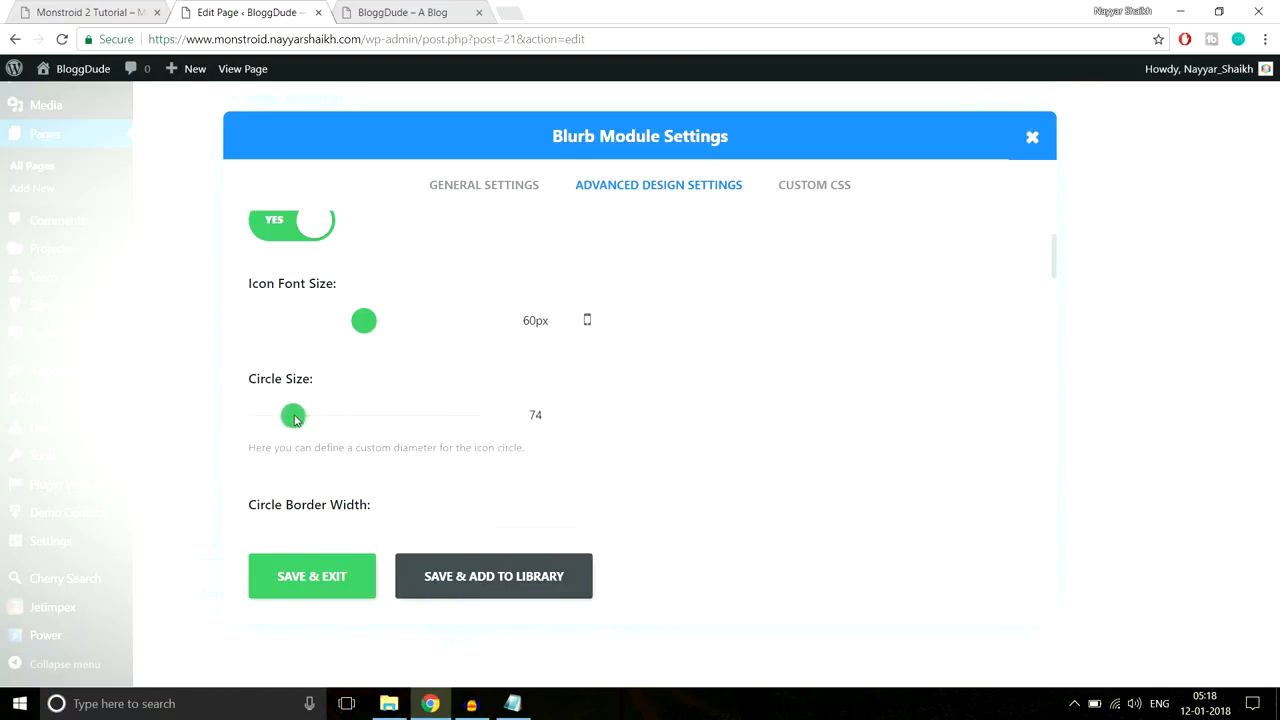
pyautogui.click(298, 578)
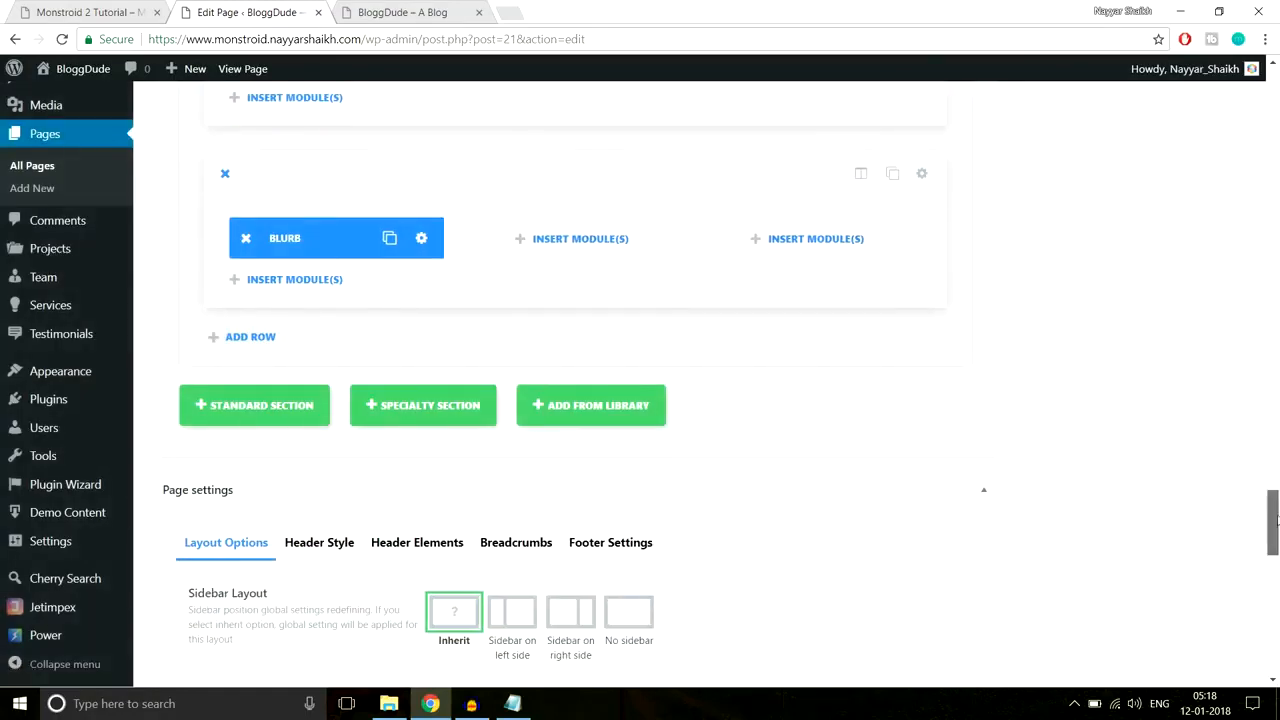
pyautogui.scroll(15, 1265, 530)
# Step: Update the page and reload the live site
pyautogui.scroll(-2, 1230, 215)
pyautogui.click(1213, 180)
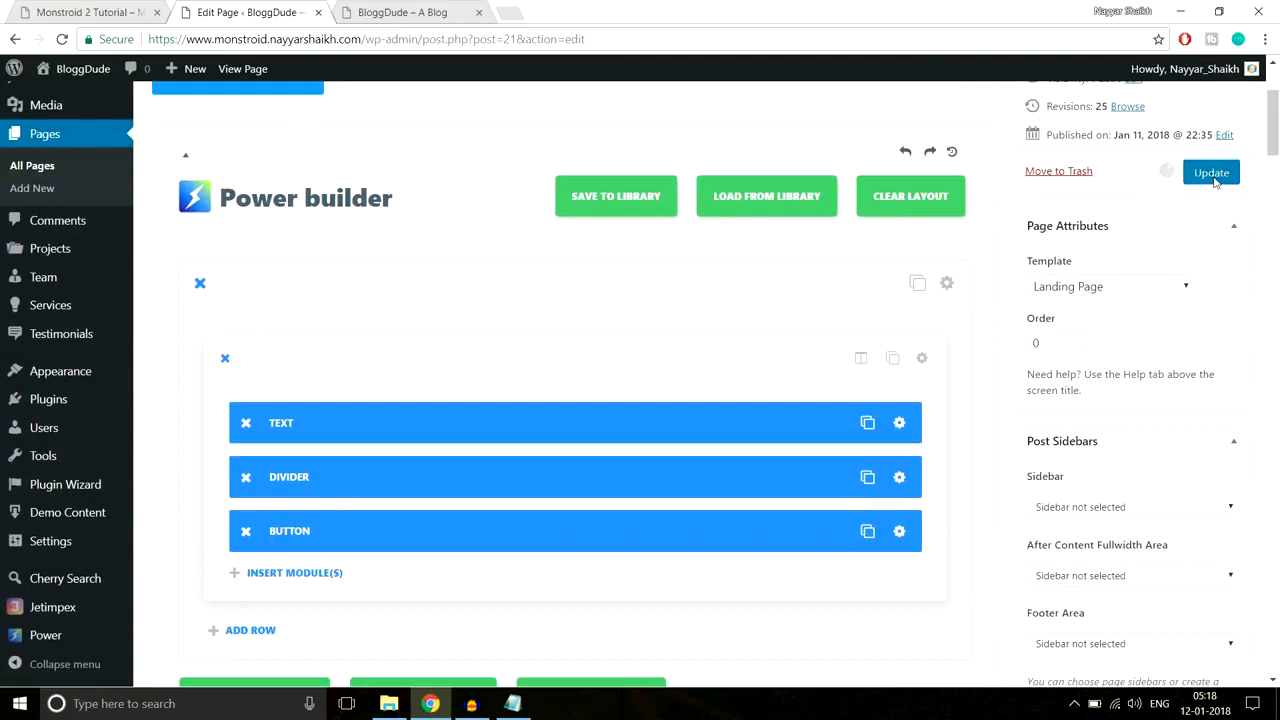
pyautogui.click(362, 10)
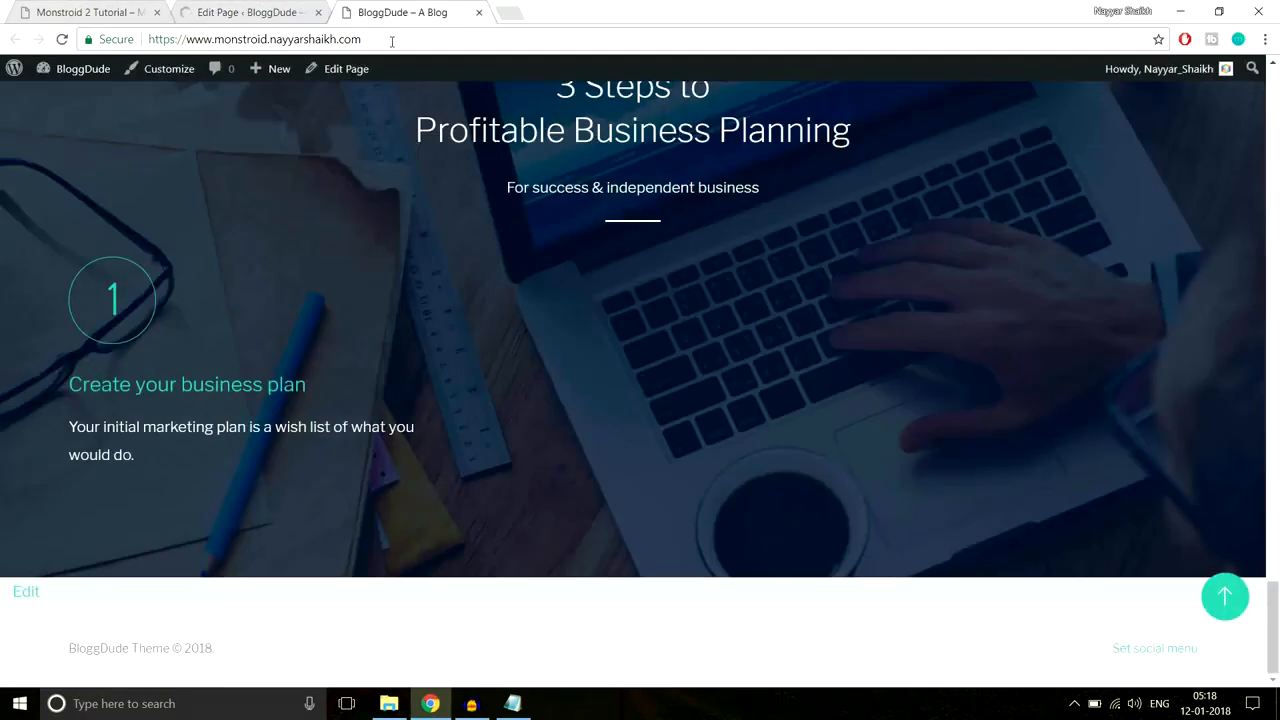
pyautogui.click(392, 40)
pyautogui.press('Return')
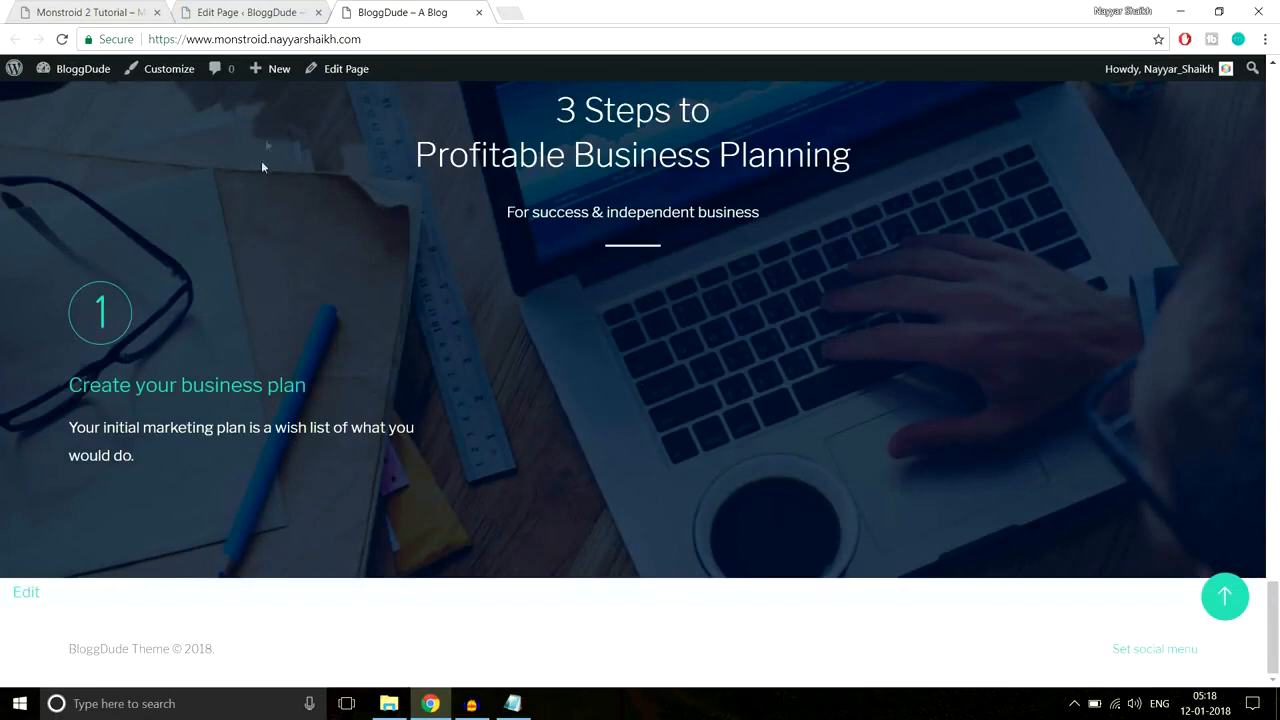
# Step: Compare the live three-step section with the Monstroid 2 demo, then return to the editor
pyautogui.click(119, 10)
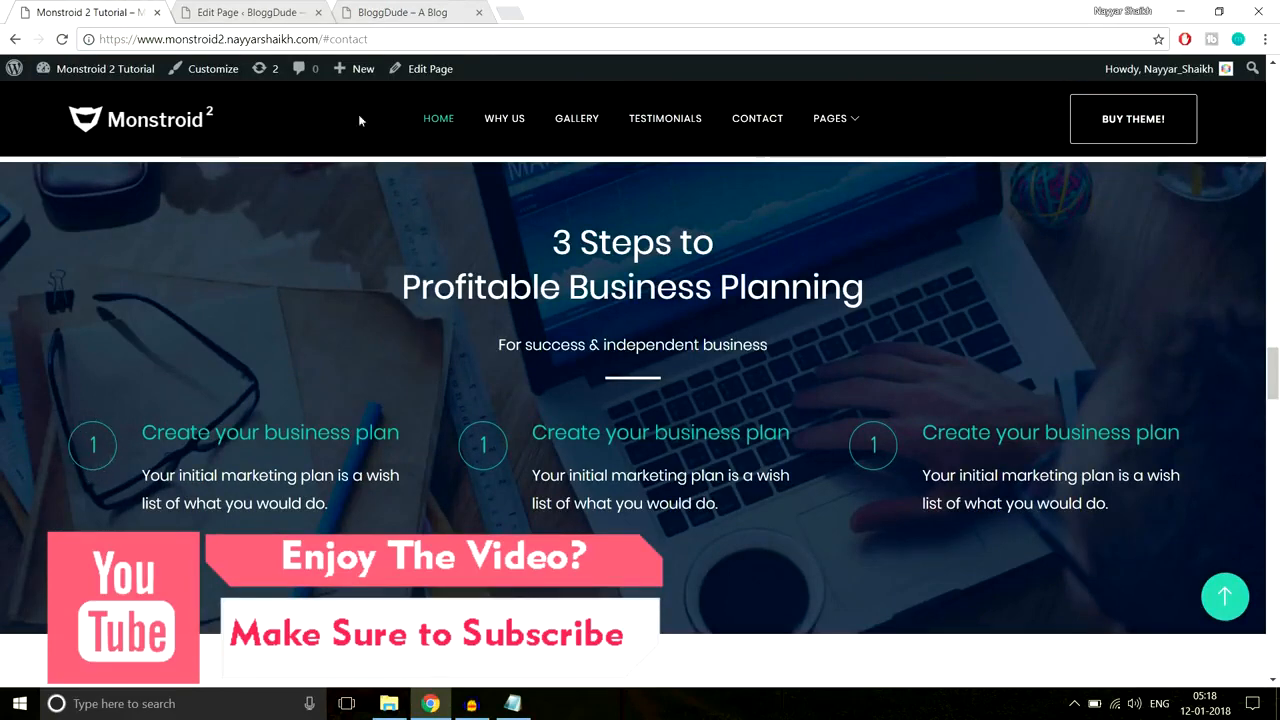
pyautogui.click(415, 8)
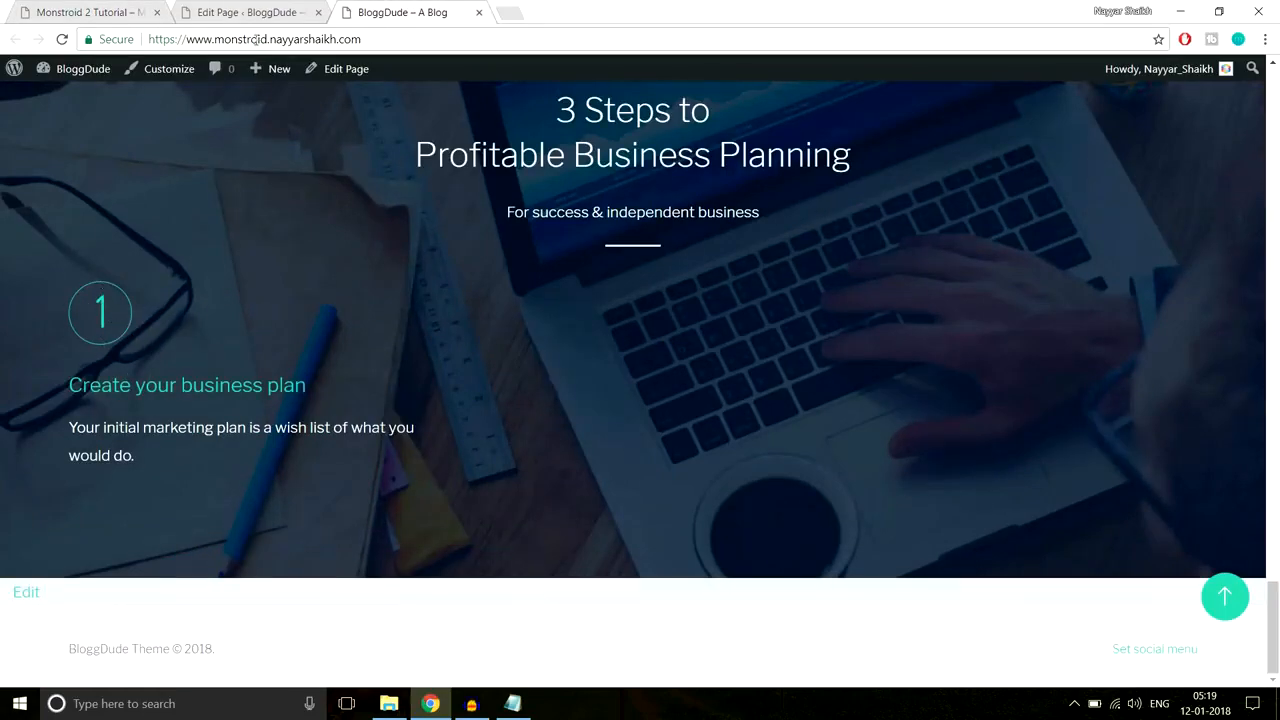
pyautogui.click(252, 12)
pyautogui.scroll(-5, 810, 446)
pyautogui.scroll(-15, 810, 446)
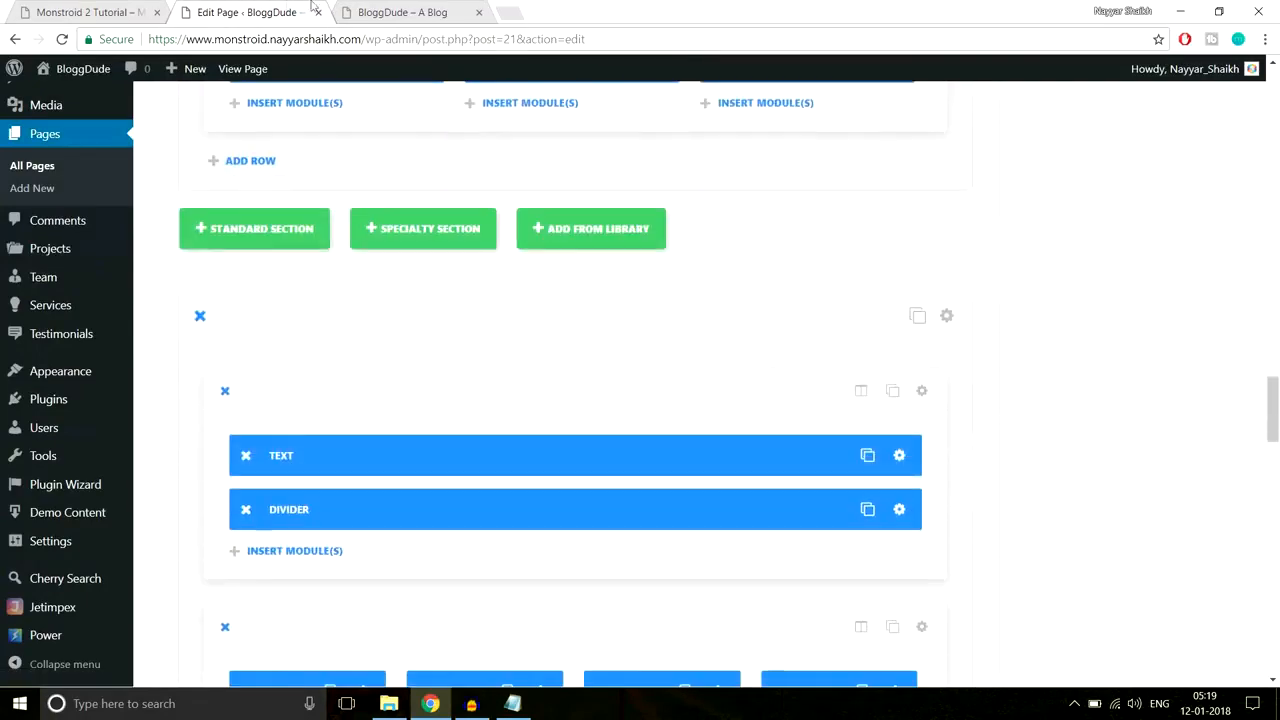
pyautogui.click(85, 12)
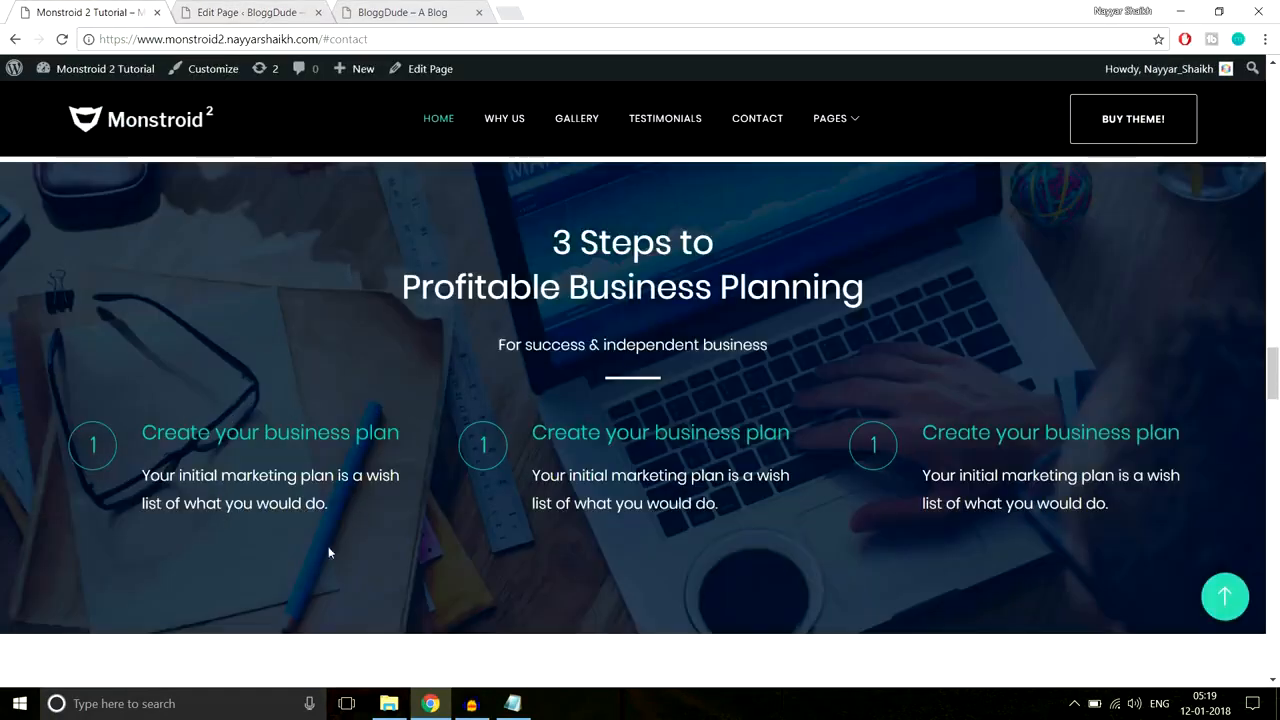
pyautogui.click(402, 12)
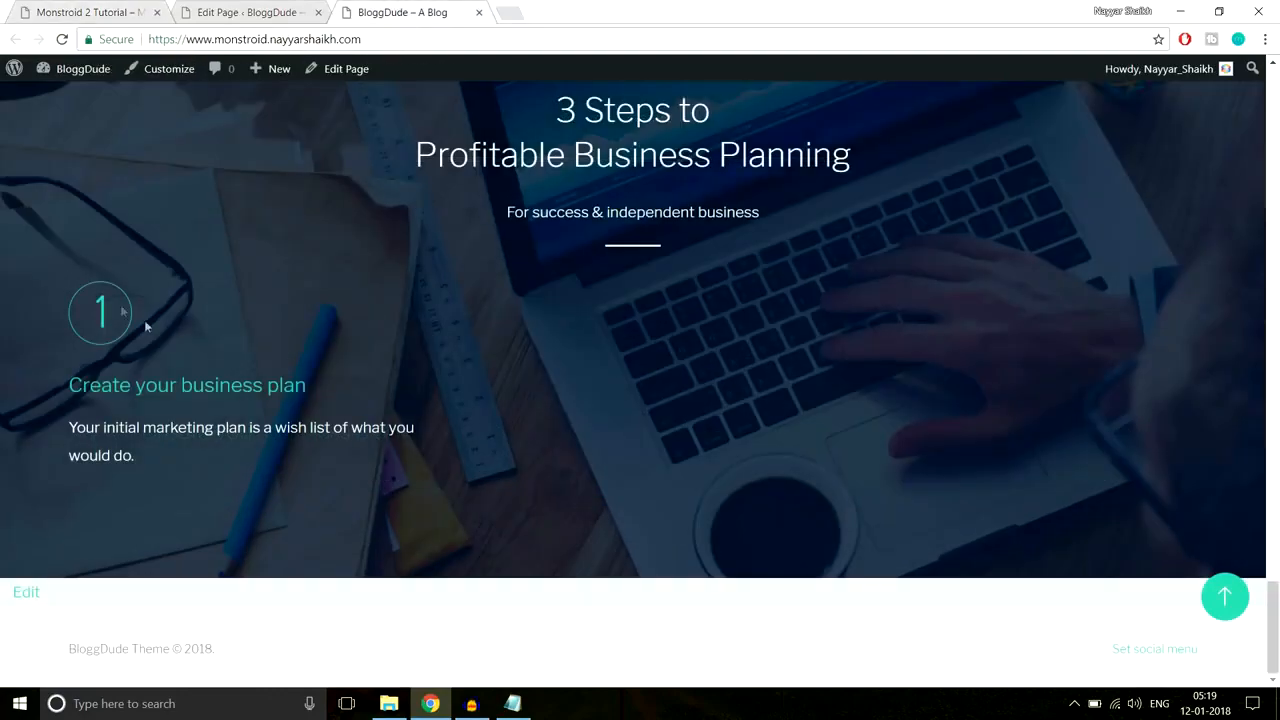
pyautogui.click(268, 12)
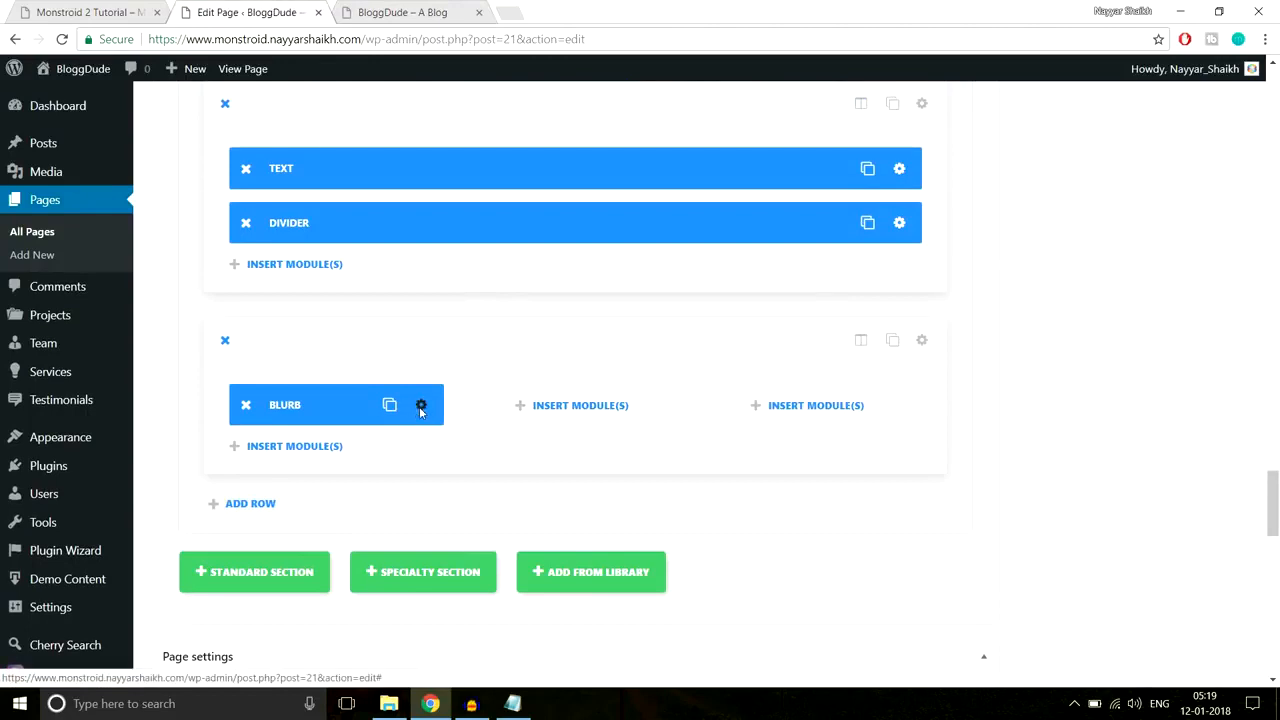
# Step: Set the blurb's icon font size to 30px and circle size to 40, and save
pyautogui.click(419, 407)
pyautogui.click(624, 182)
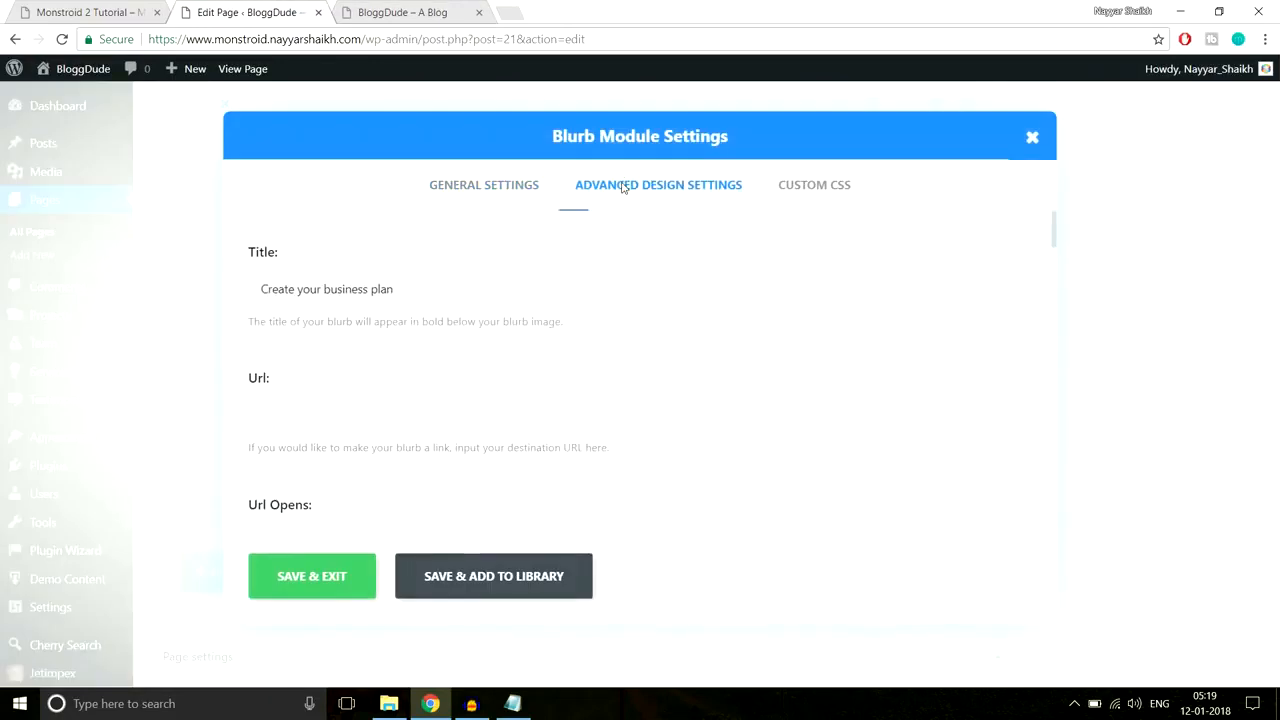
pyautogui.scroll(-2, 570, 345)
pyautogui.moveTo(368, 320); pyautogui.dragTo(313, 322)
pyautogui.doubleClick(503, 410)
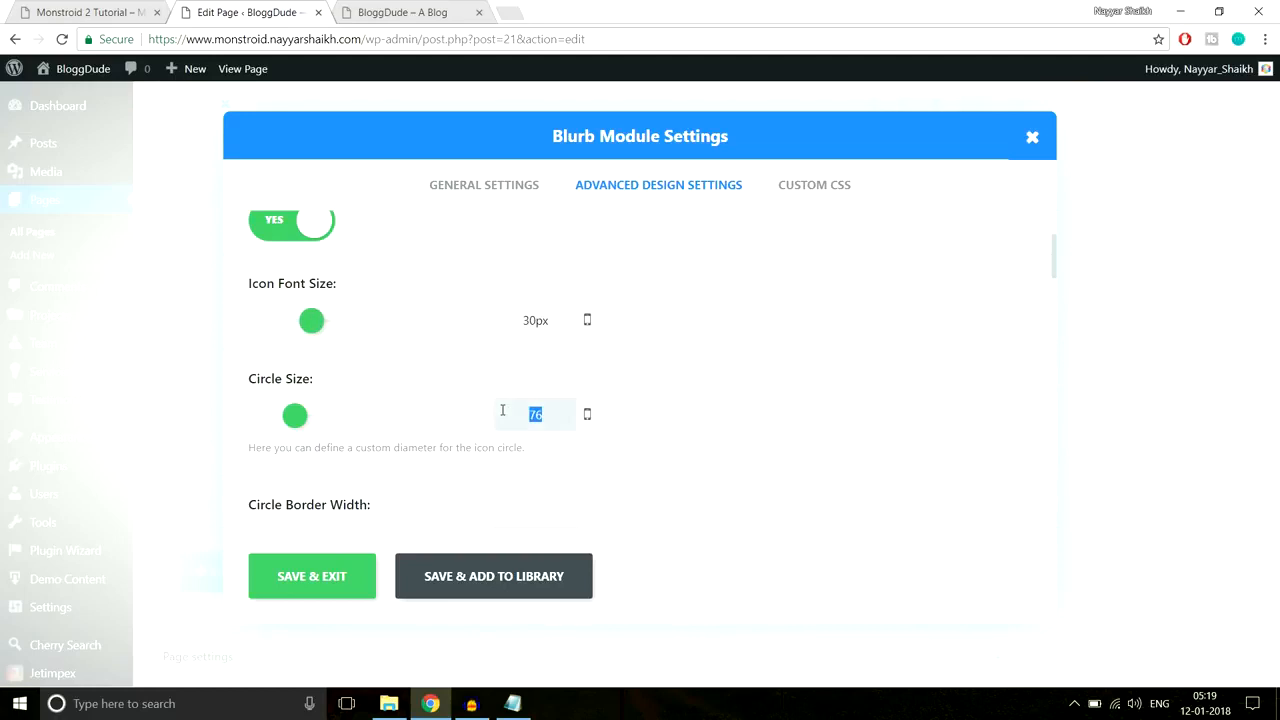
pyautogui.write('40')
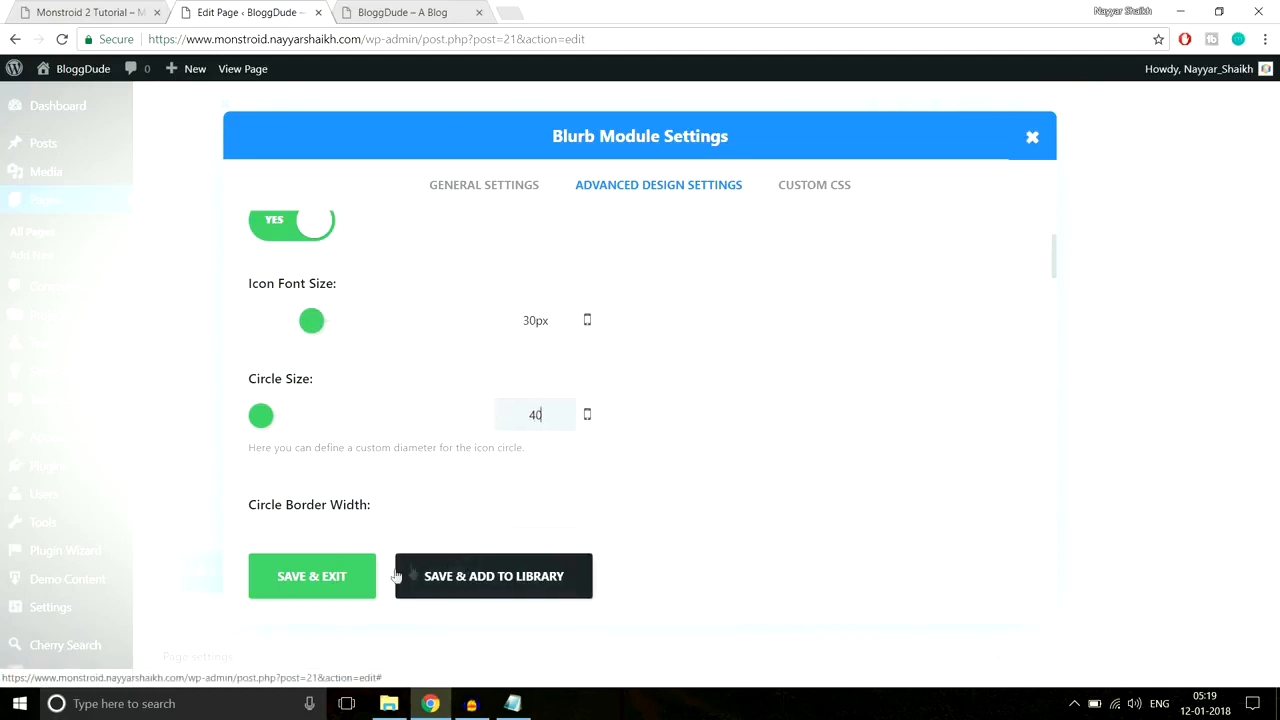
pyautogui.click(348, 589)
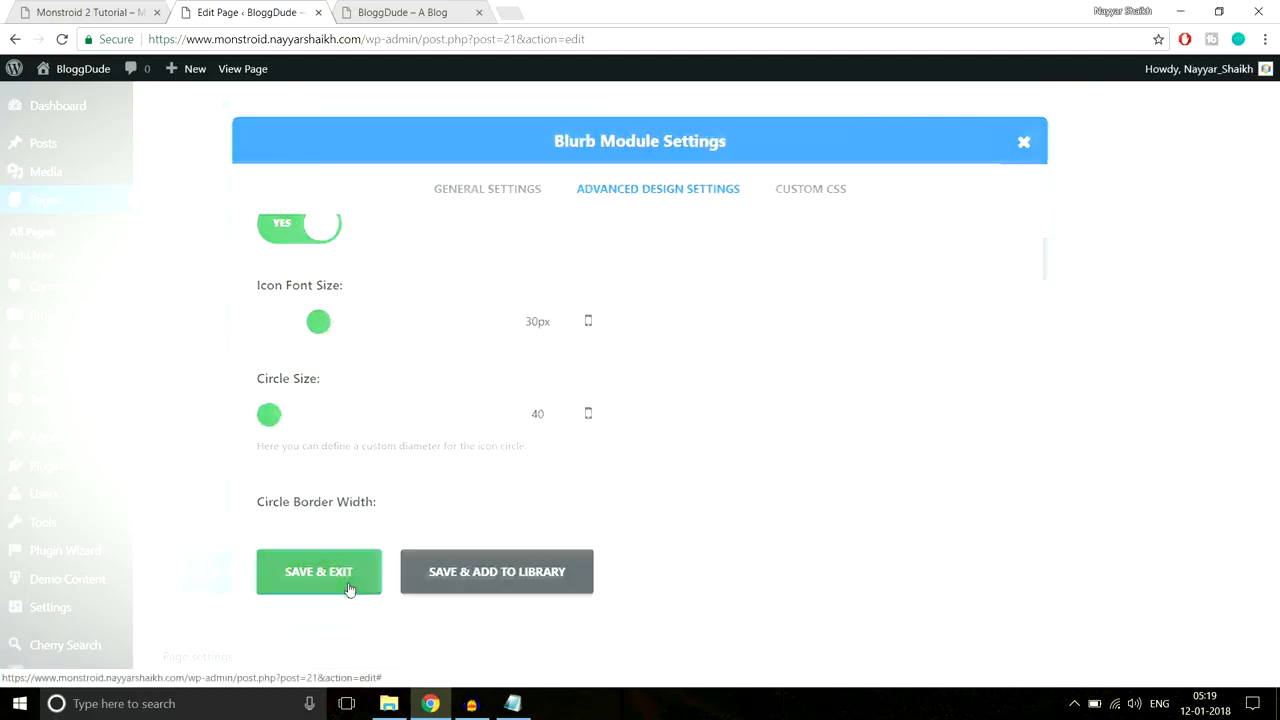
# Step: Update the page, reload the live site to check the smaller circle, and return to the editor
pyautogui.moveTo(1275, 512); pyautogui.dragTo(1272, 82)
pyautogui.click(1207, 342)
pyautogui.click(373, 11)
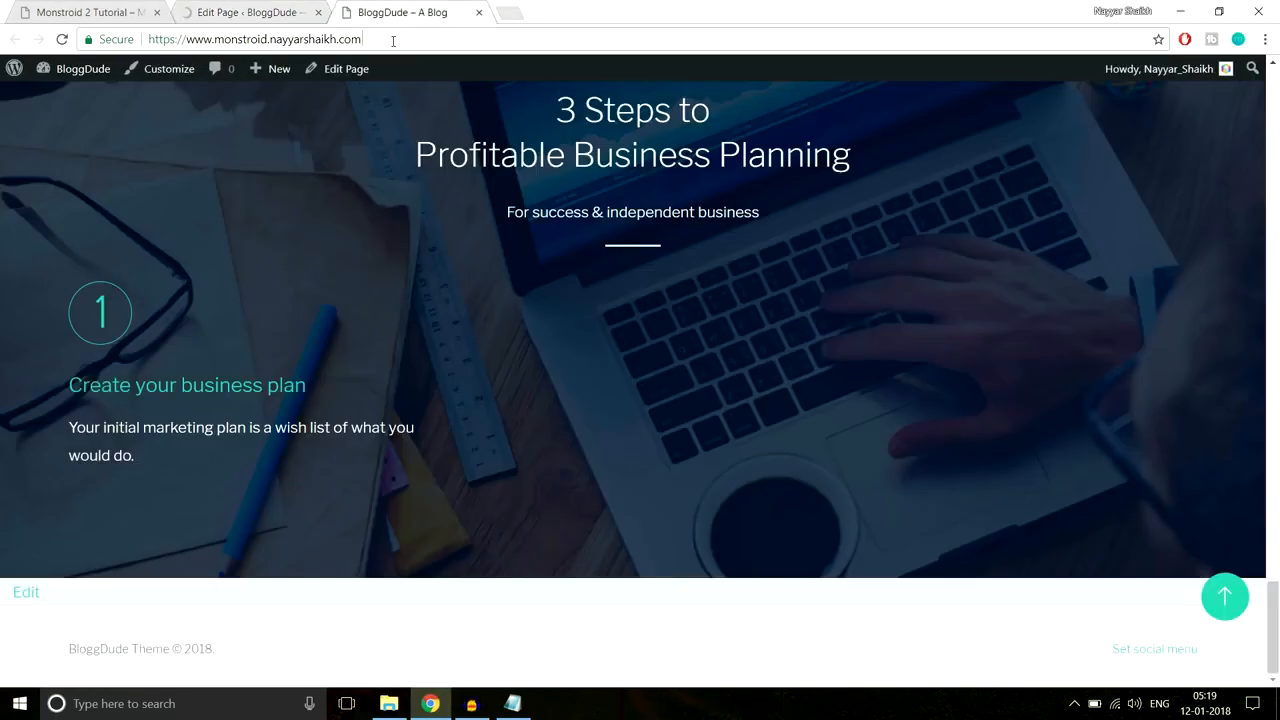
pyautogui.click(393, 40)
pyautogui.press('Return')
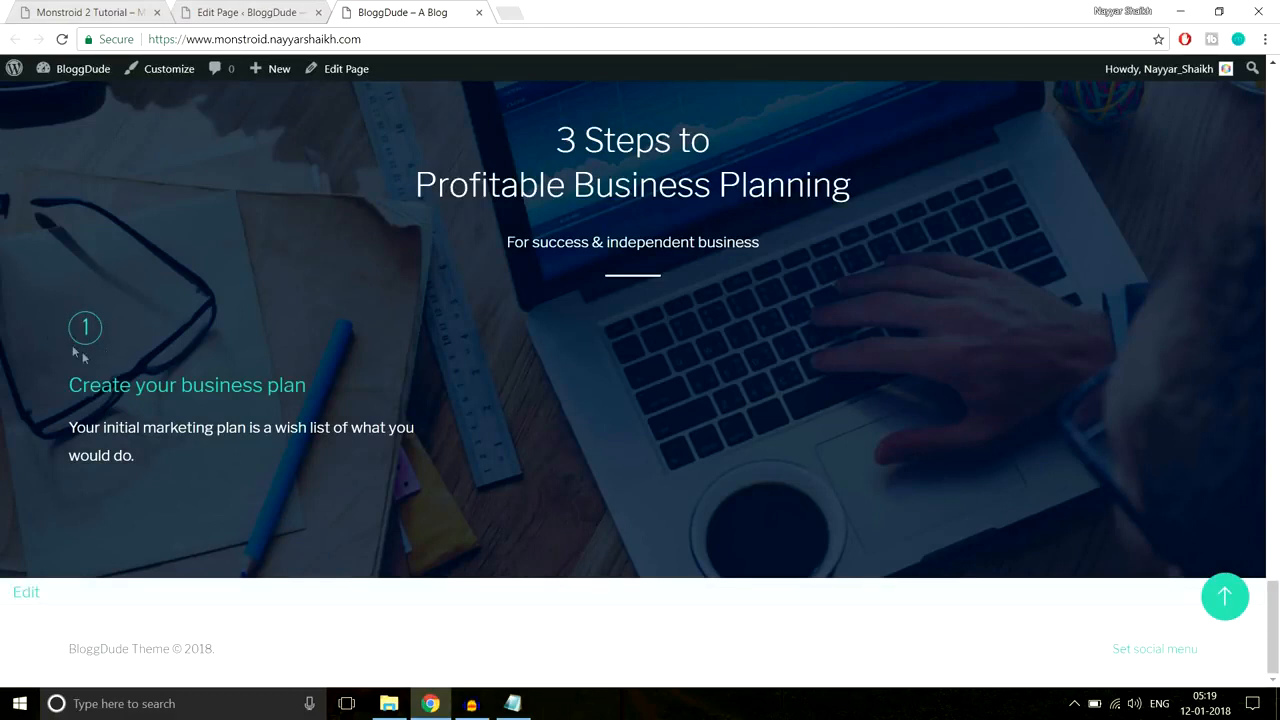
pyautogui.moveTo(60, 395); pyautogui.dragTo(150, 469)
pyautogui.click(150, 469)
pyautogui.click(285, 12)
pyautogui.moveTo(1276, 140); pyautogui.dragTo(1273, 538)
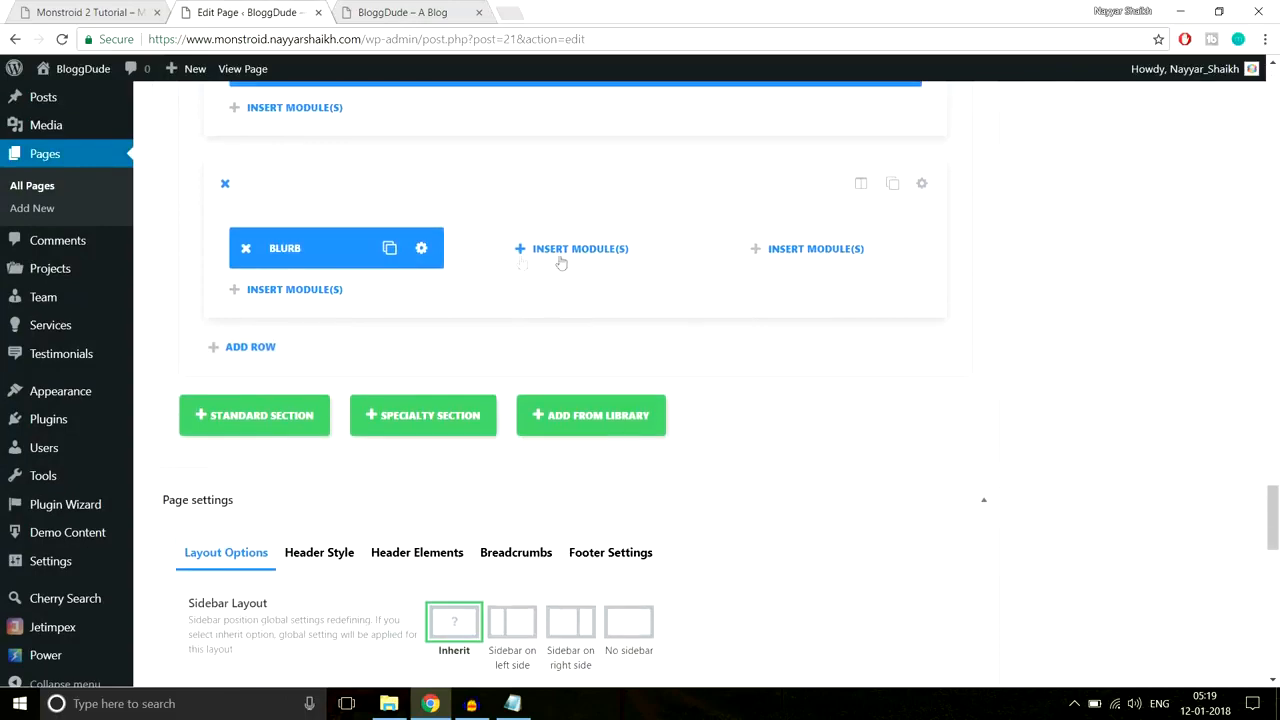
# Step: Set the blurb's icon placement to the left of the text
pyautogui.click(422, 249)
pyautogui.scroll(-3, 841, 306)
pyautogui.scroll(-6, 841, 306)
pyautogui.scroll(-5, 893, 306)
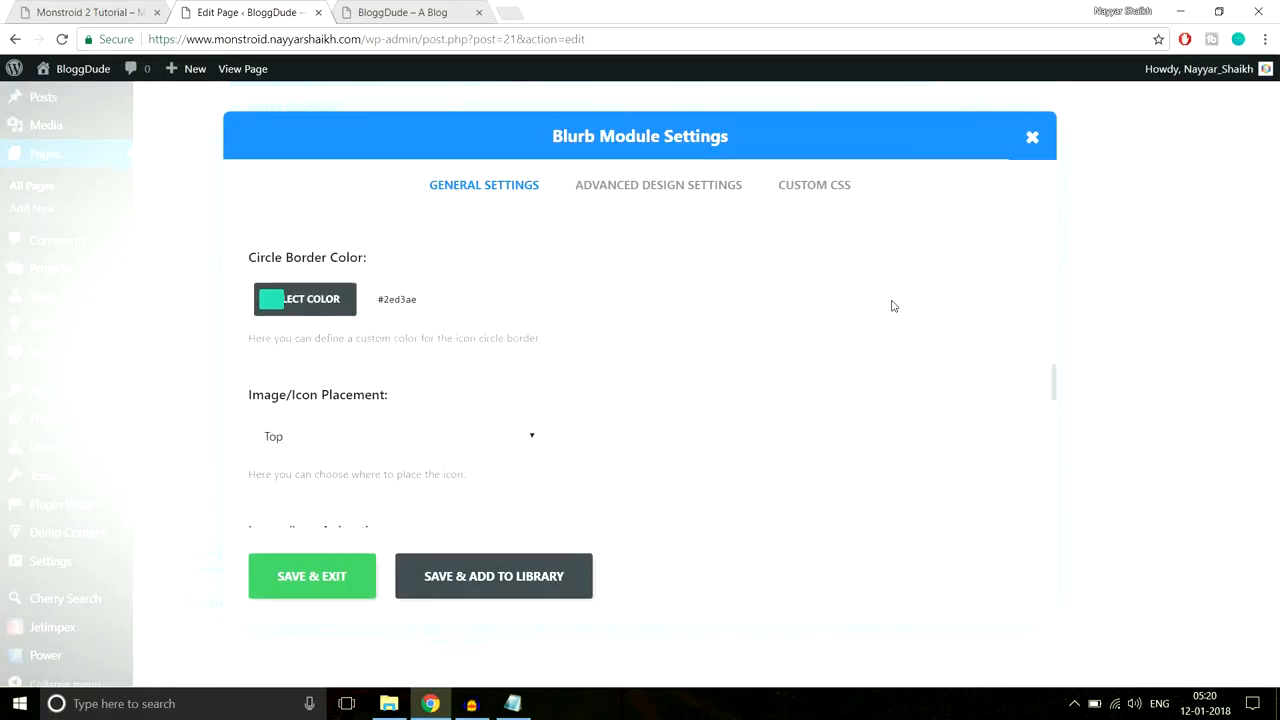
pyautogui.scroll(-1, 893, 306)
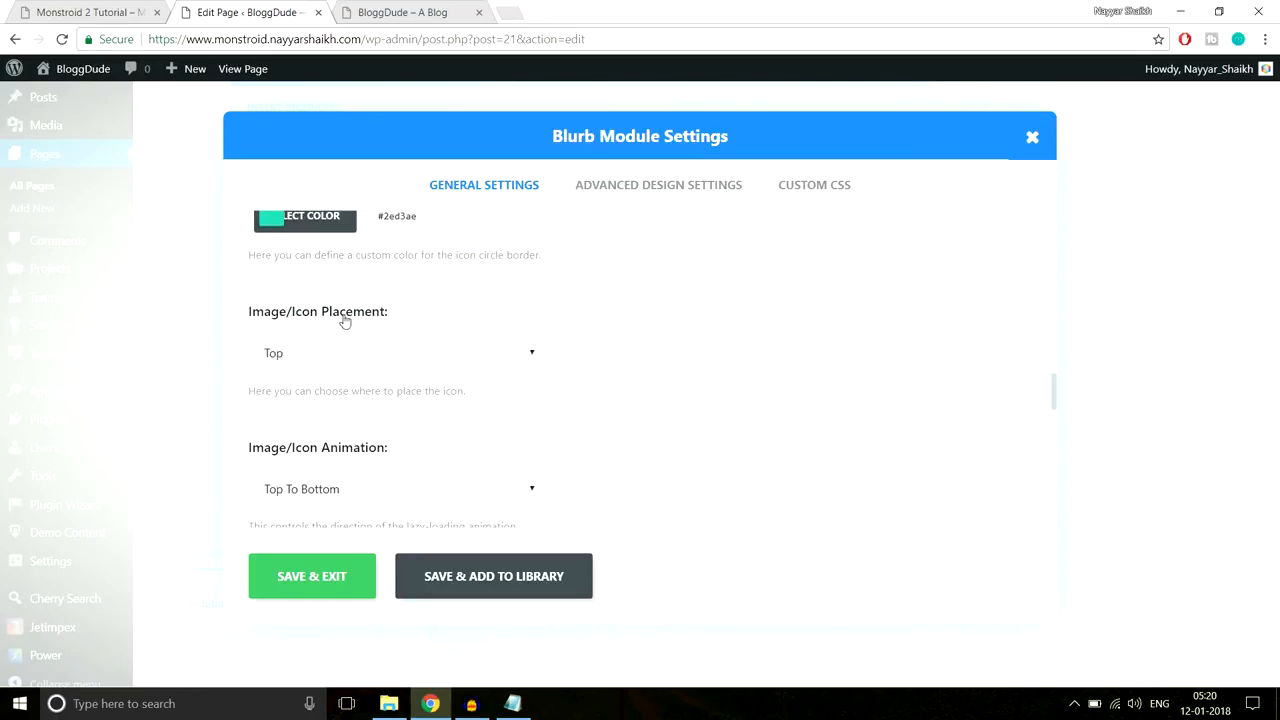
pyautogui.click(358, 354)
pyautogui.click(341, 399)
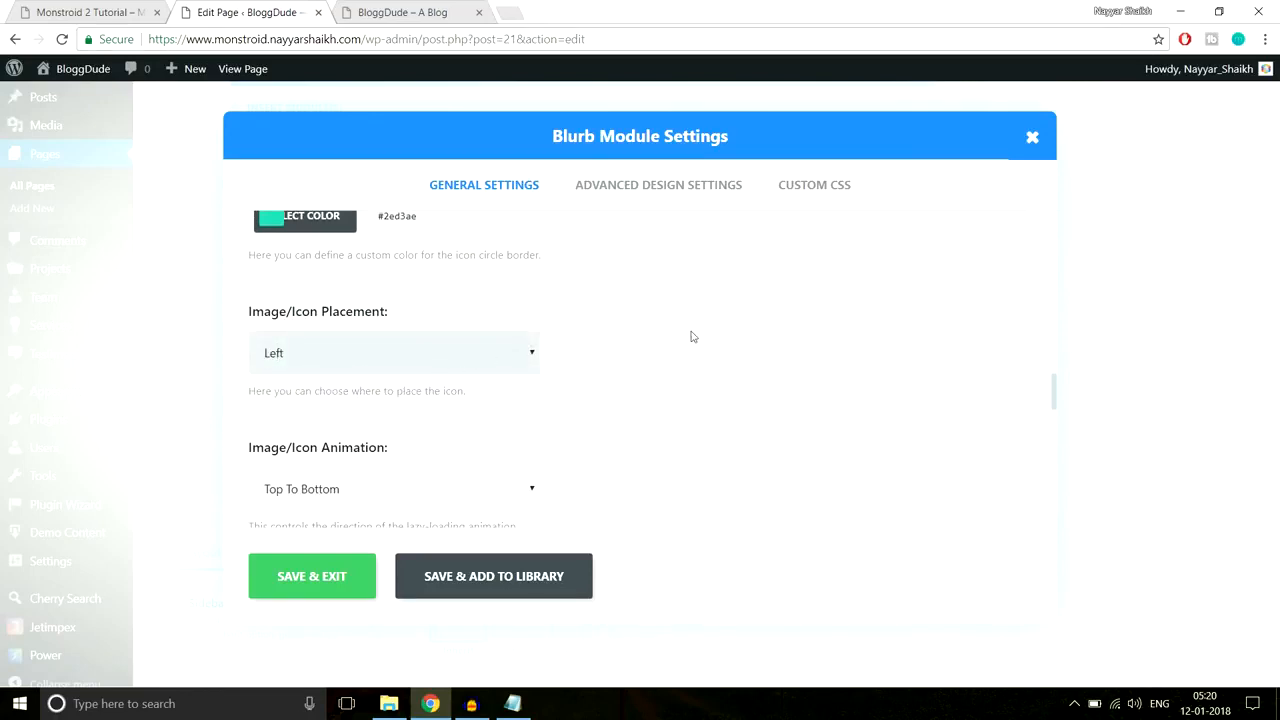
pyautogui.scroll(-2, 677, 336)
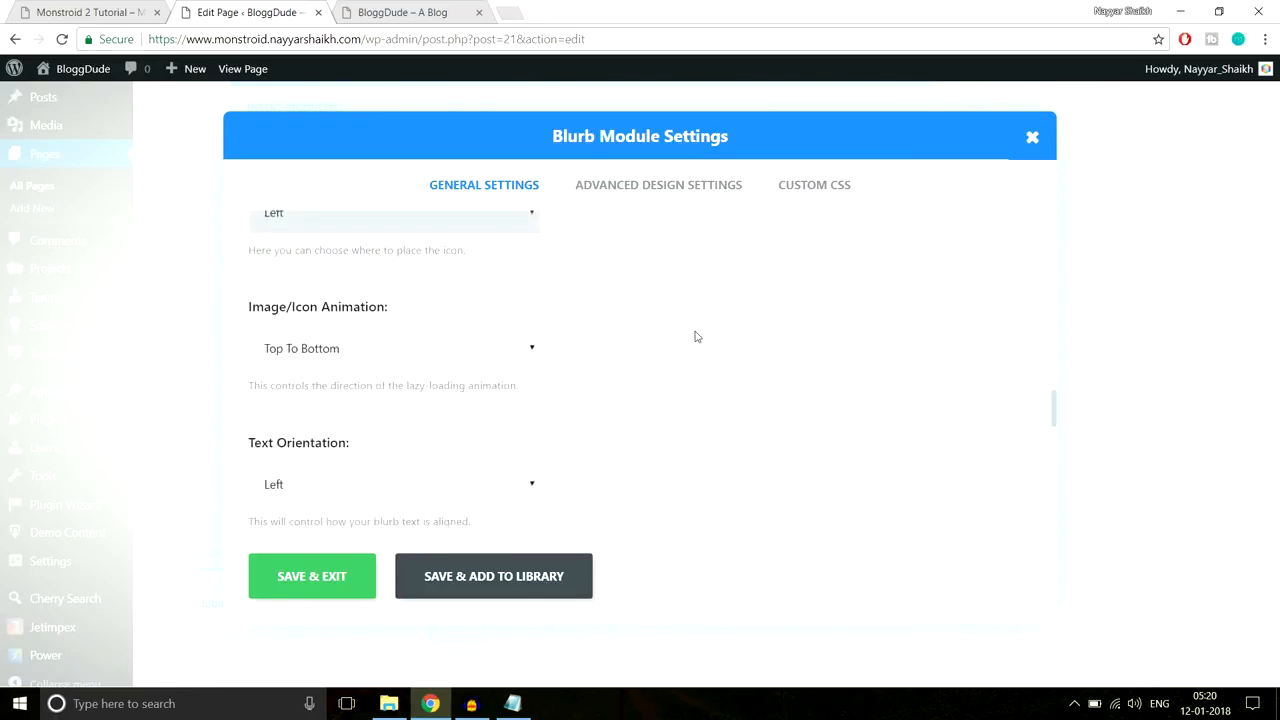
# Step: After comparing with the demo, enlarge the icon font to 45px and circle size to 60, and save
pyautogui.click(657, 187)
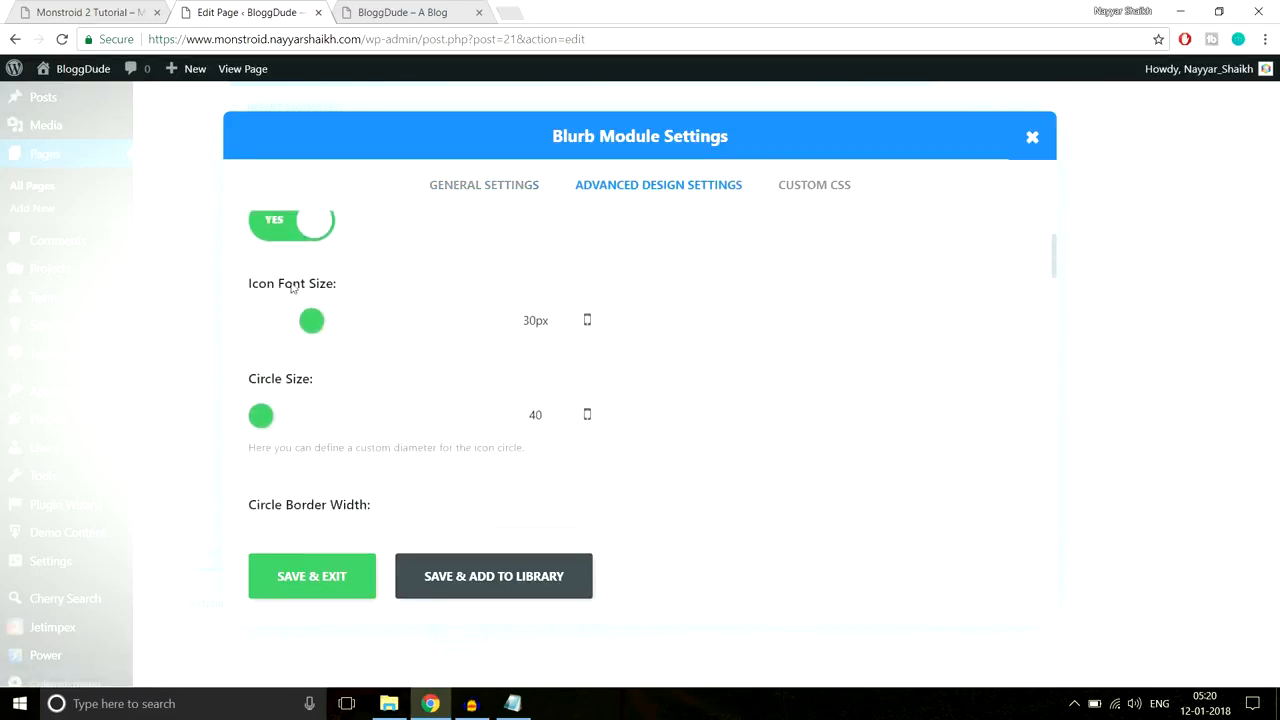
pyautogui.click(402, 12)
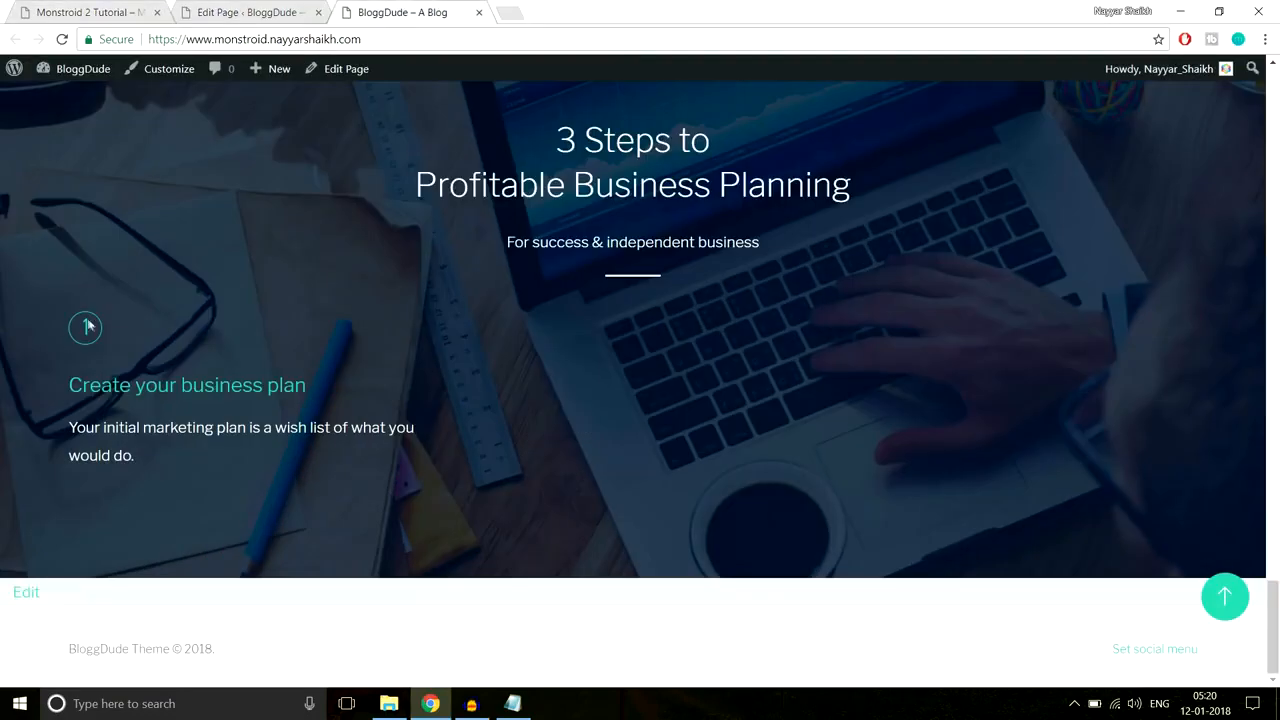
pyautogui.click(85, 12)
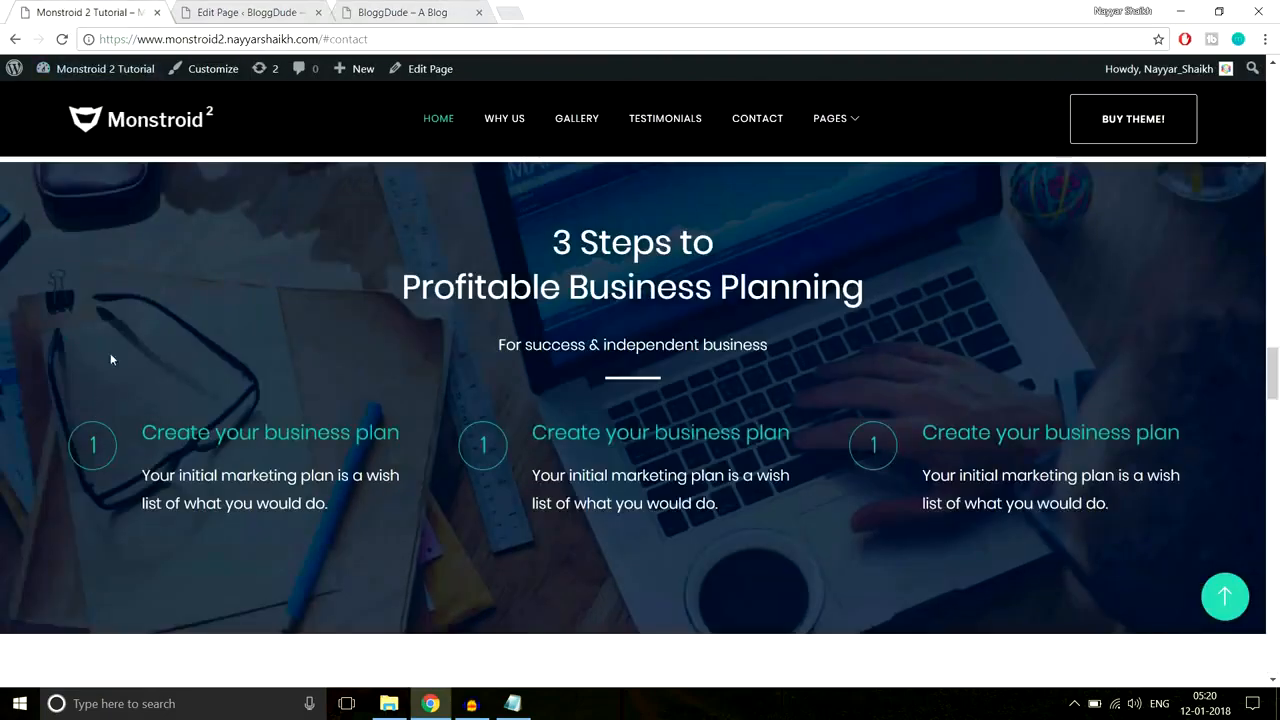
pyautogui.click(252, 12)
pyautogui.moveTo(317, 322); pyautogui.dragTo(339, 323)
pyautogui.moveTo(268, 413); pyautogui.dragTo(282, 416)
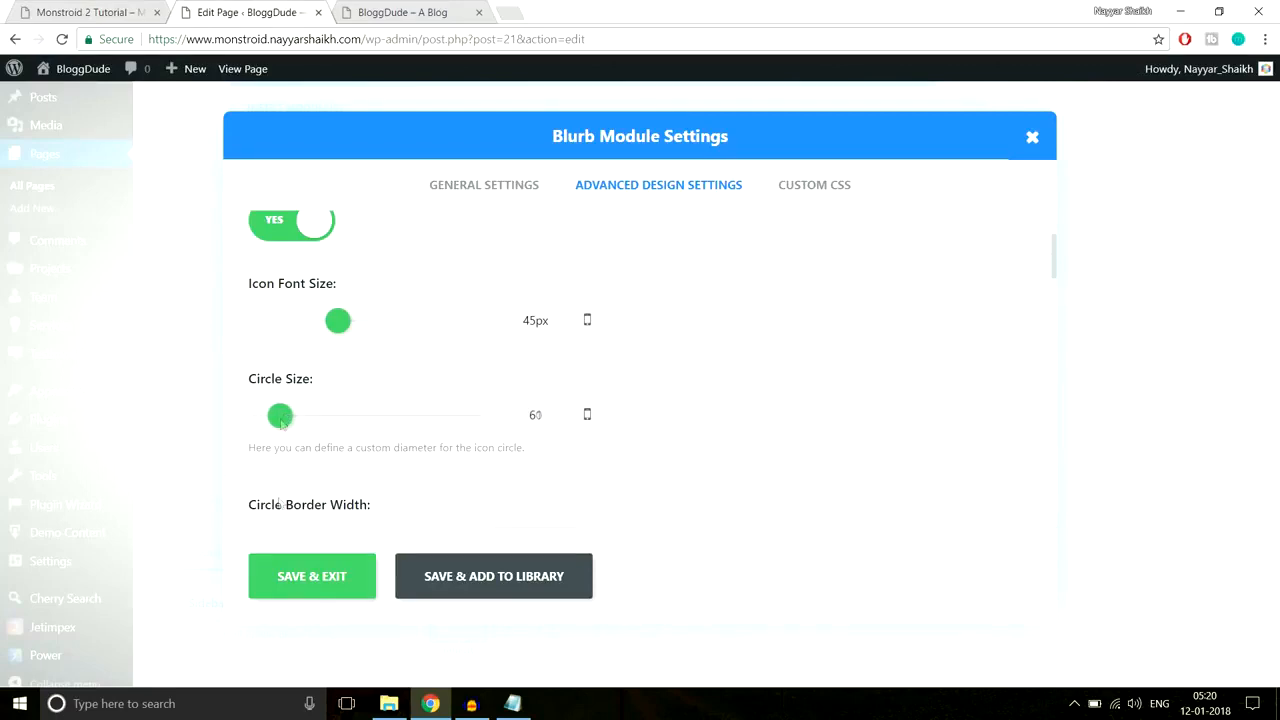
pyautogui.click(318, 579)
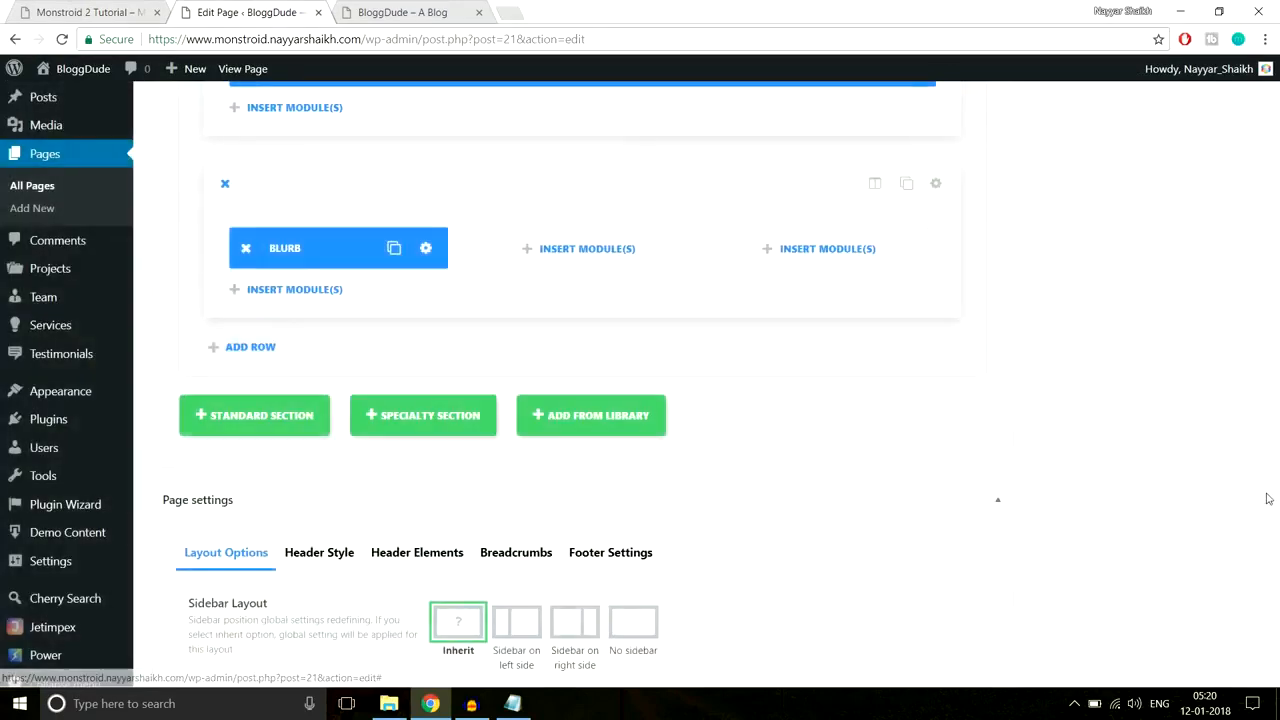
# Step: Update the page, reload the live page, and return to the editor's Blurb row
pyautogui.moveTo(1271, 514); pyautogui.dragTo(1273, 95)
pyautogui.click(1213, 384)
pyautogui.click(405, 10)
pyautogui.click(403, 36)
pyautogui.press('Return')
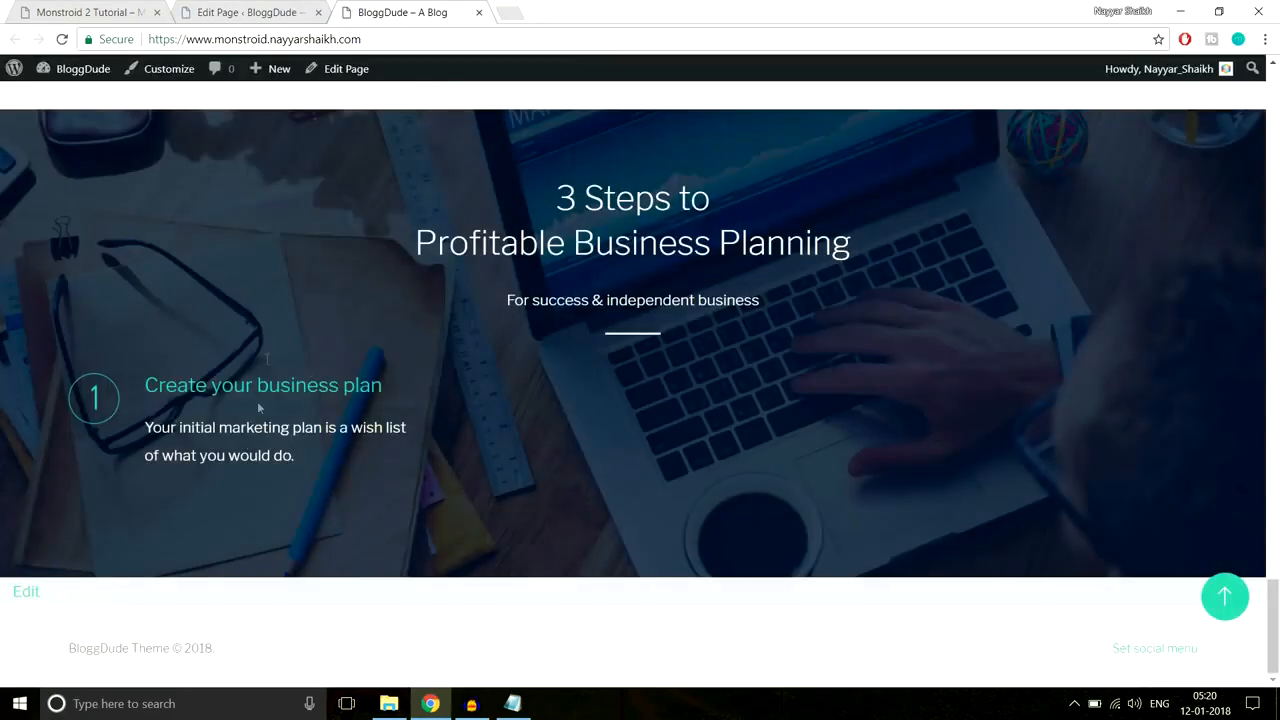
pyautogui.click(265, 10)
pyautogui.scroll(-3, 640, 400)
pyautogui.scroll(-2, 750, 410)
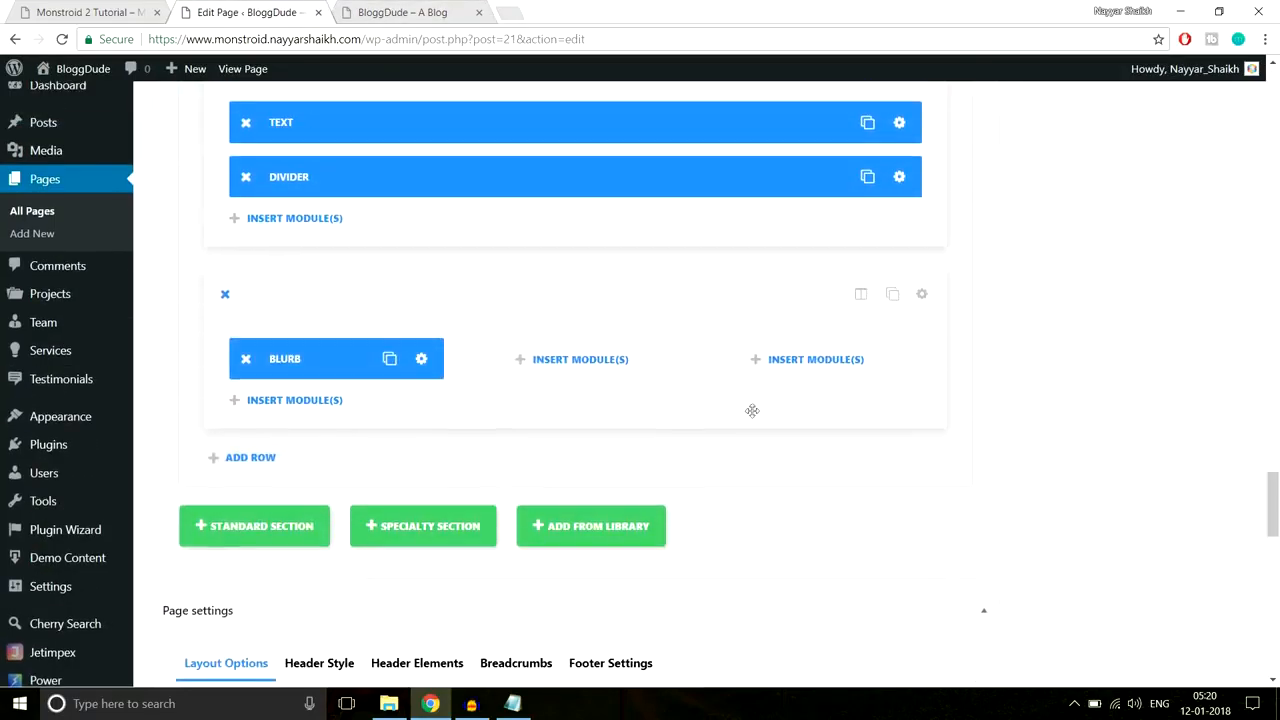
# Step: Duplicate the Blurb module into the second and third columns of the steps row
pyautogui.click(391, 361)
pyautogui.moveTo(330, 416); pyautogui.dragTo(560, 362)
pyautogui.click(625, 359)
pyautogui.moveTo(560, 410)
pyautogui.mouseDown()
pyautogui.moveTo(823, 356)
pyautogui.moveTo(805, 360)
pyautogui.mouseUp()
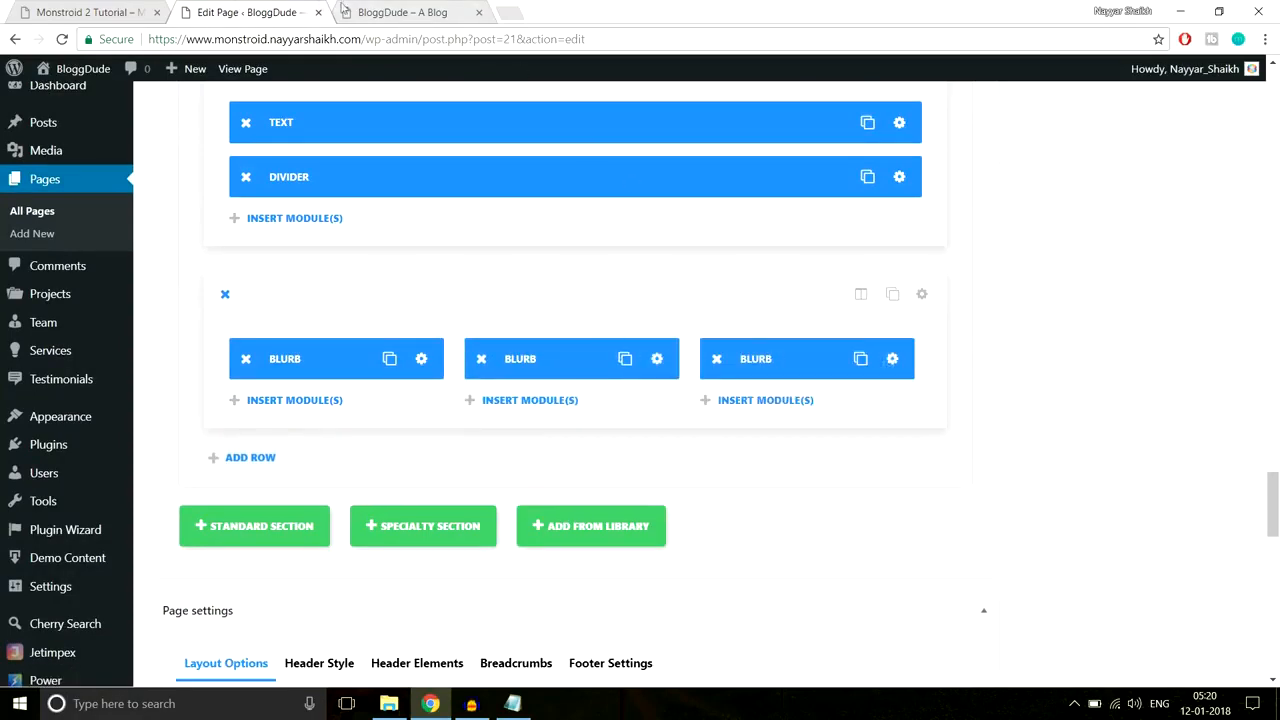
# Step: Review the Monstroid demo site's testimonials section for reference
pyautogui.click(95, 12)
pyautogui.scroll(-1, 99, 376)
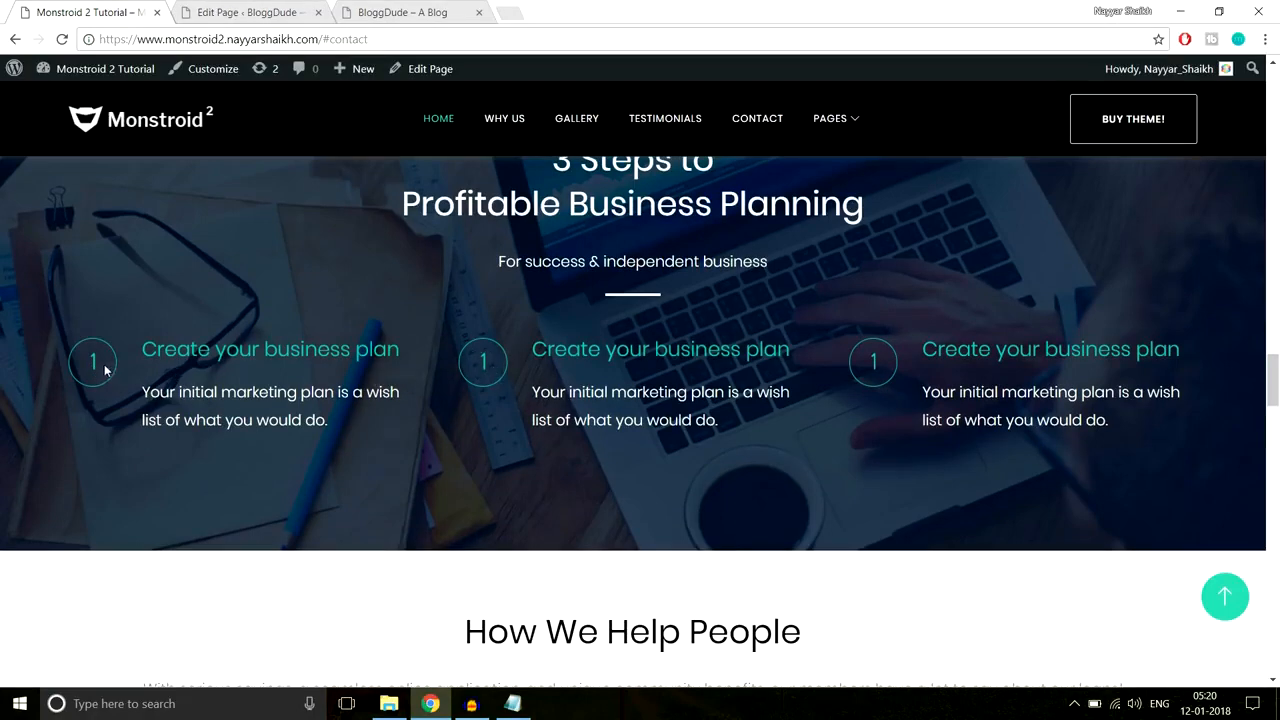
pyautogui.moveTo(1218, 350); pyautogui.dragTo(992, 350)
pyautogui.click(1020, 416)
pyautogui.click(268, 12)
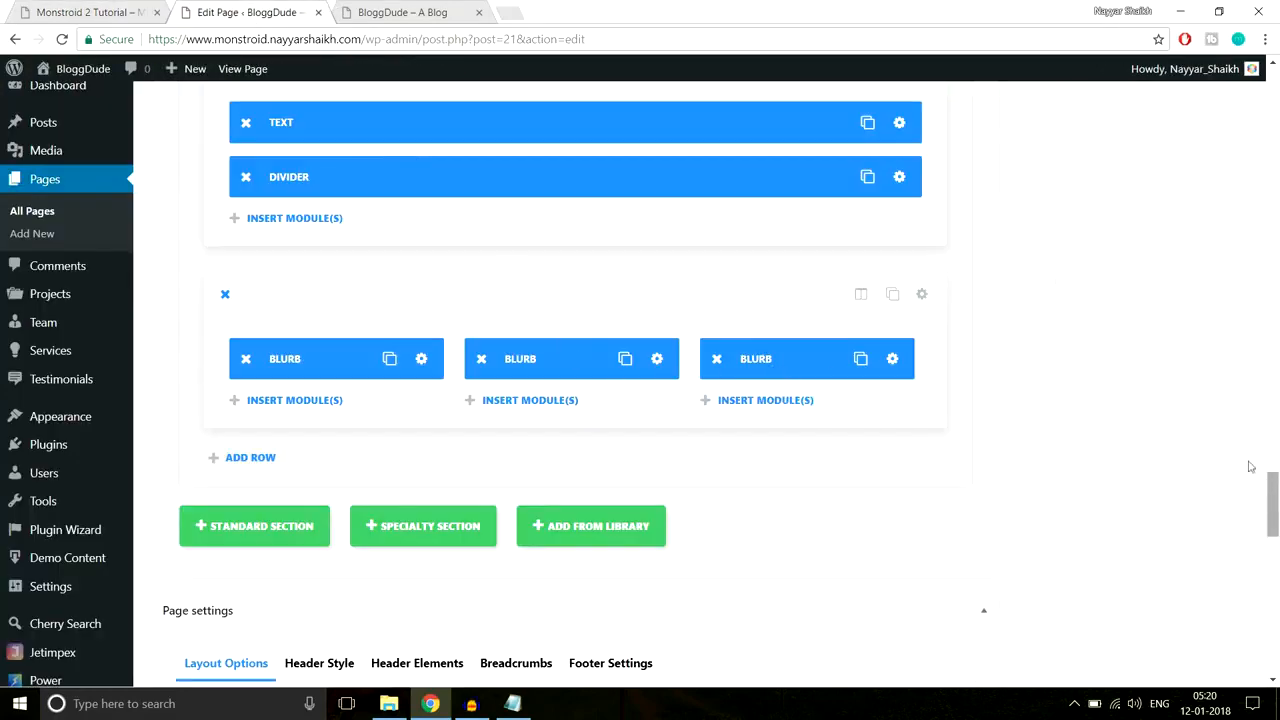
pyautogui.click(72, 8)
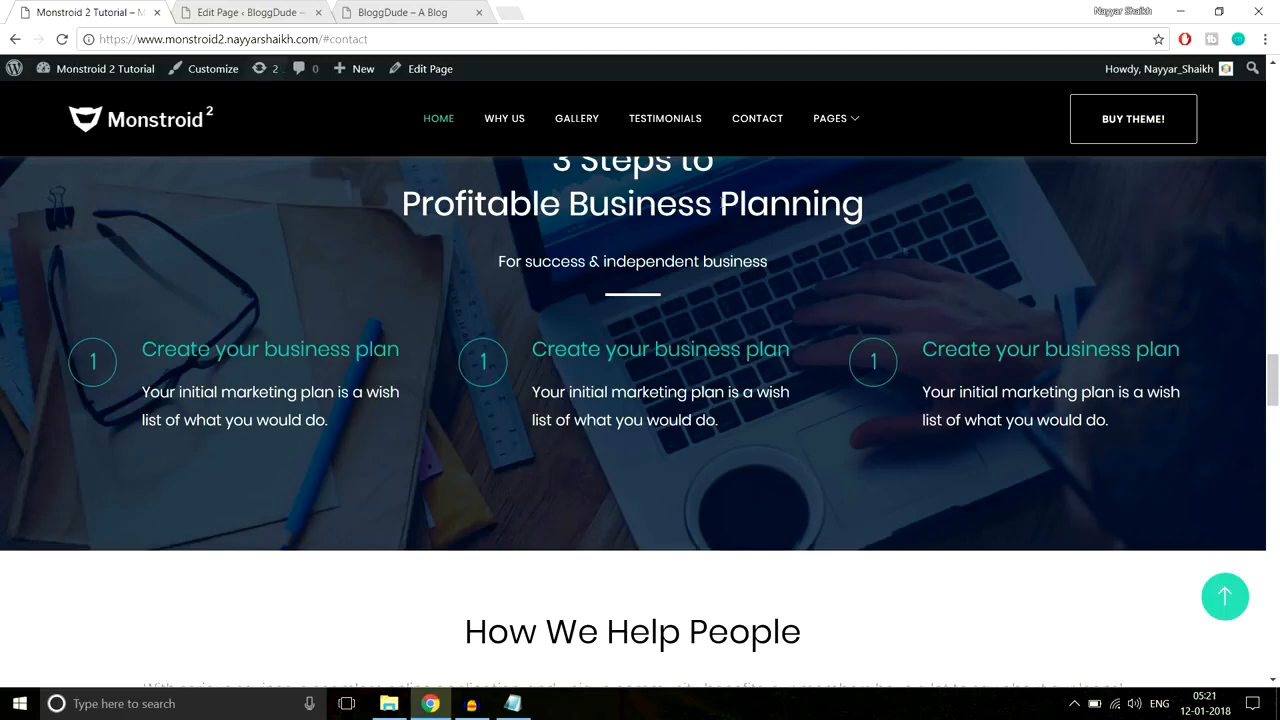
pyautogui.scroll(-4, 986, 280)
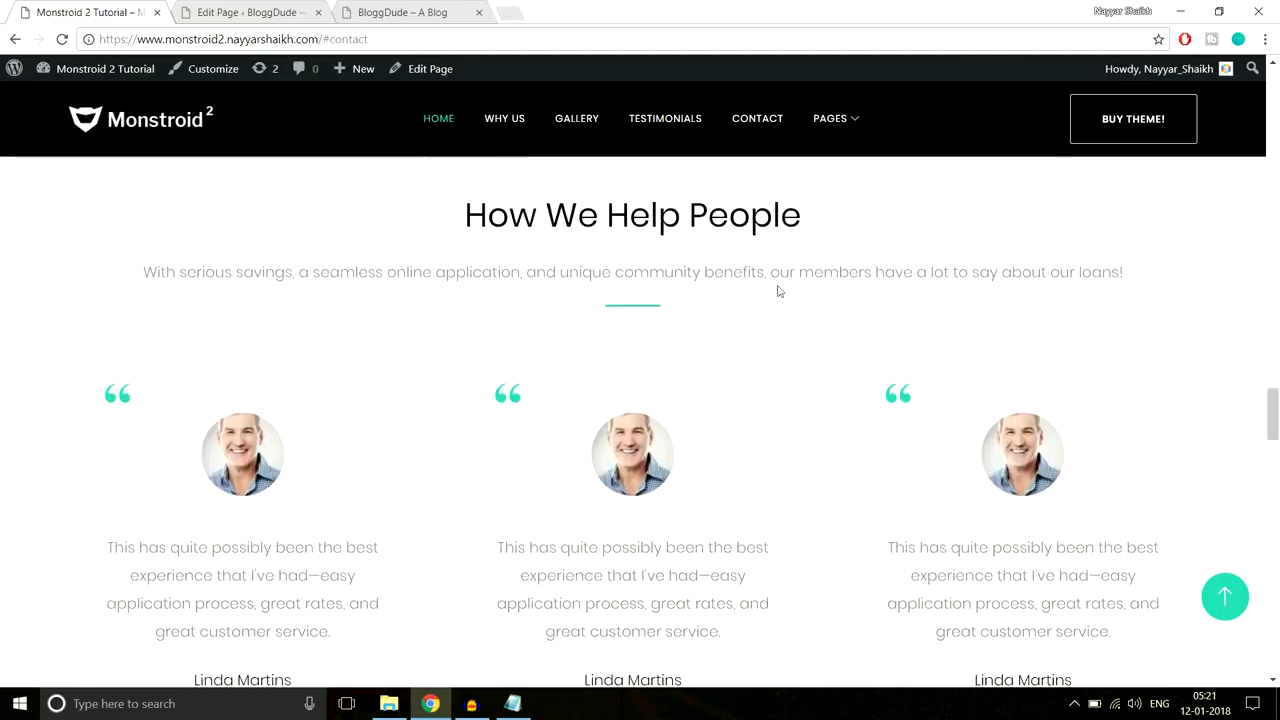
pyautogui.scroll(1, 750, 306)
pyautogui.scroll(-1, 750, 306)
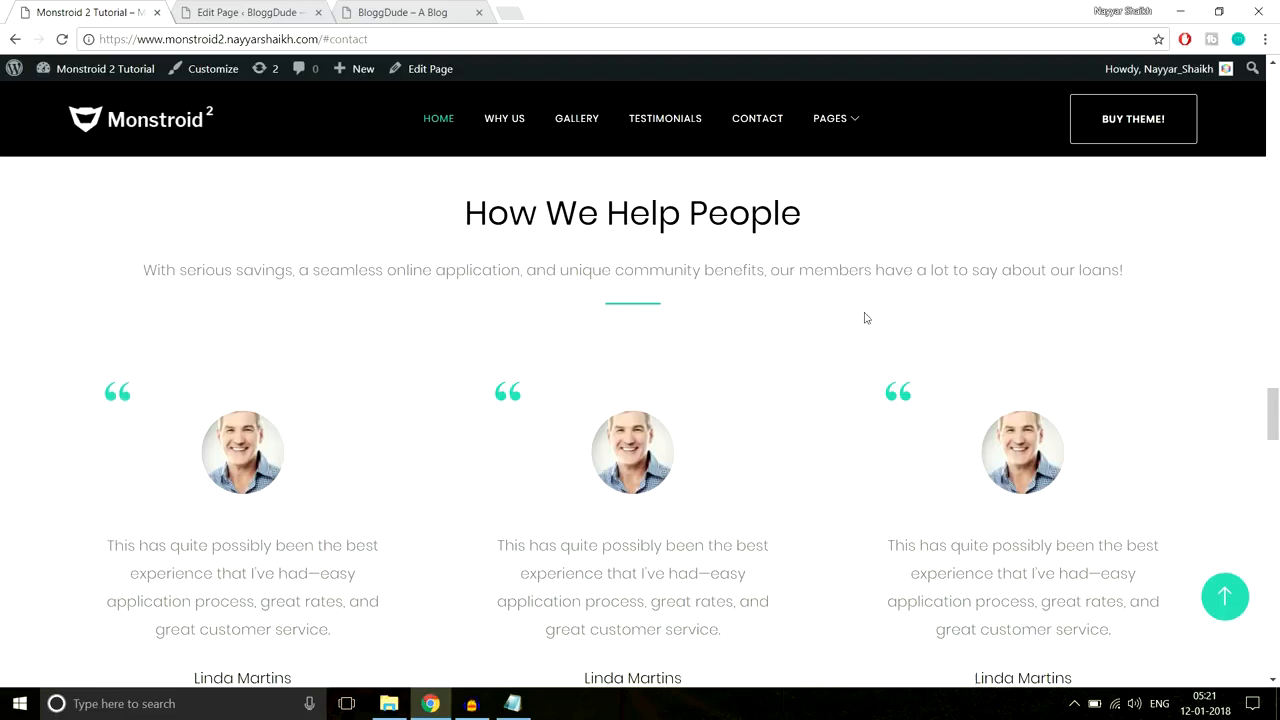
pyautogui.scroll(-3, 870, 325)
pyautogui.scroll(4, 880, 337)
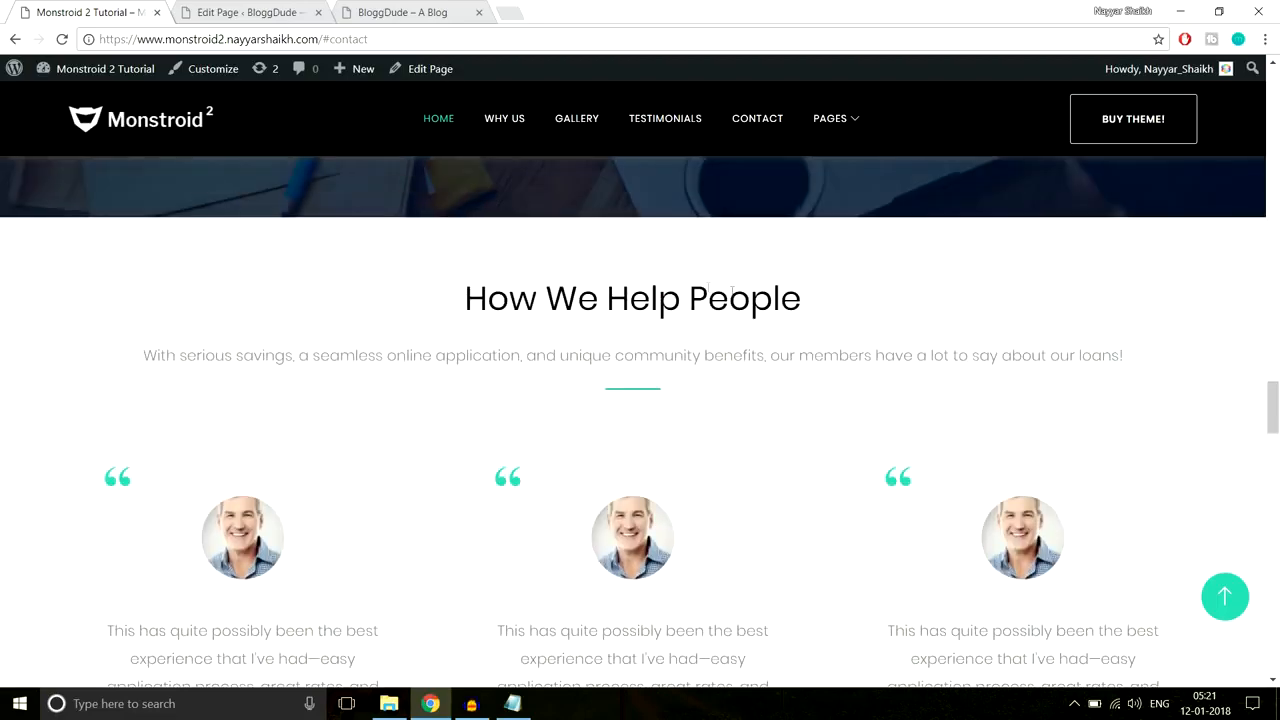
pyautogui.click(265, 12)
pyautogui.scroll(-3, 1275, 370)
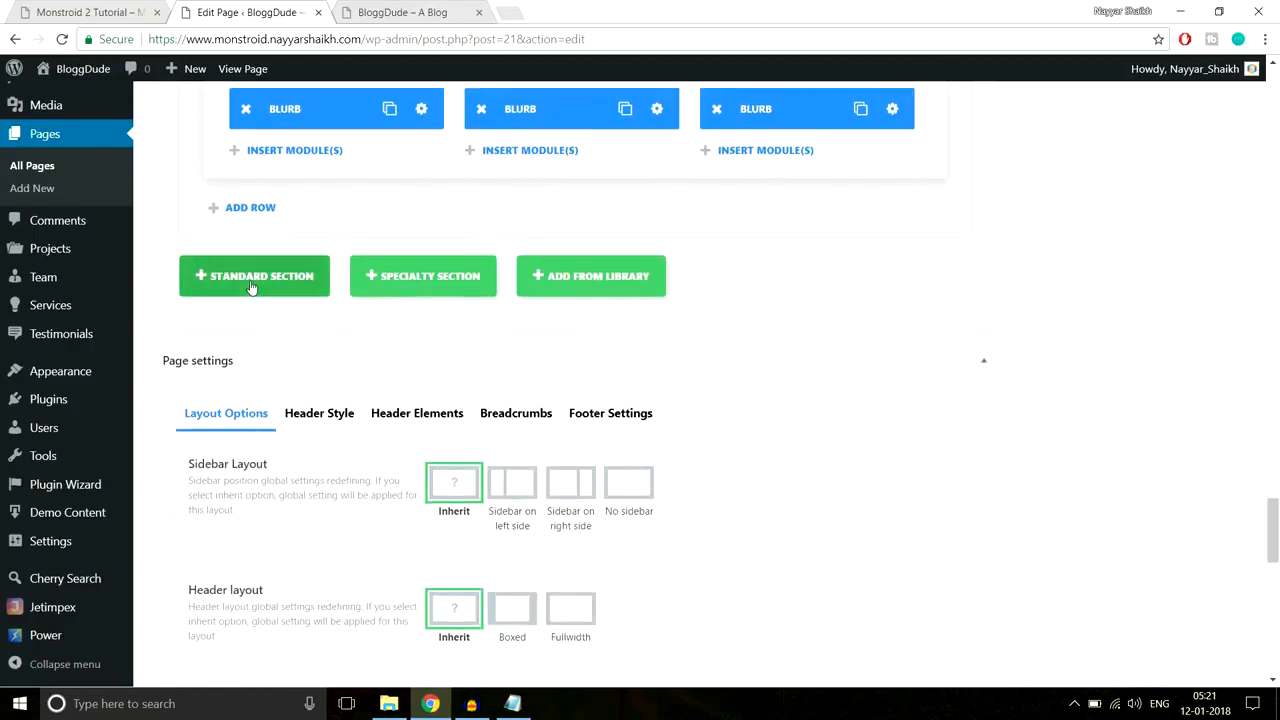
# Step: Add a new standard section and select the demo's 'How We Help People' heading and subtitle
pyautogui.click(251, 286)
pyautogui.click(62, 10)
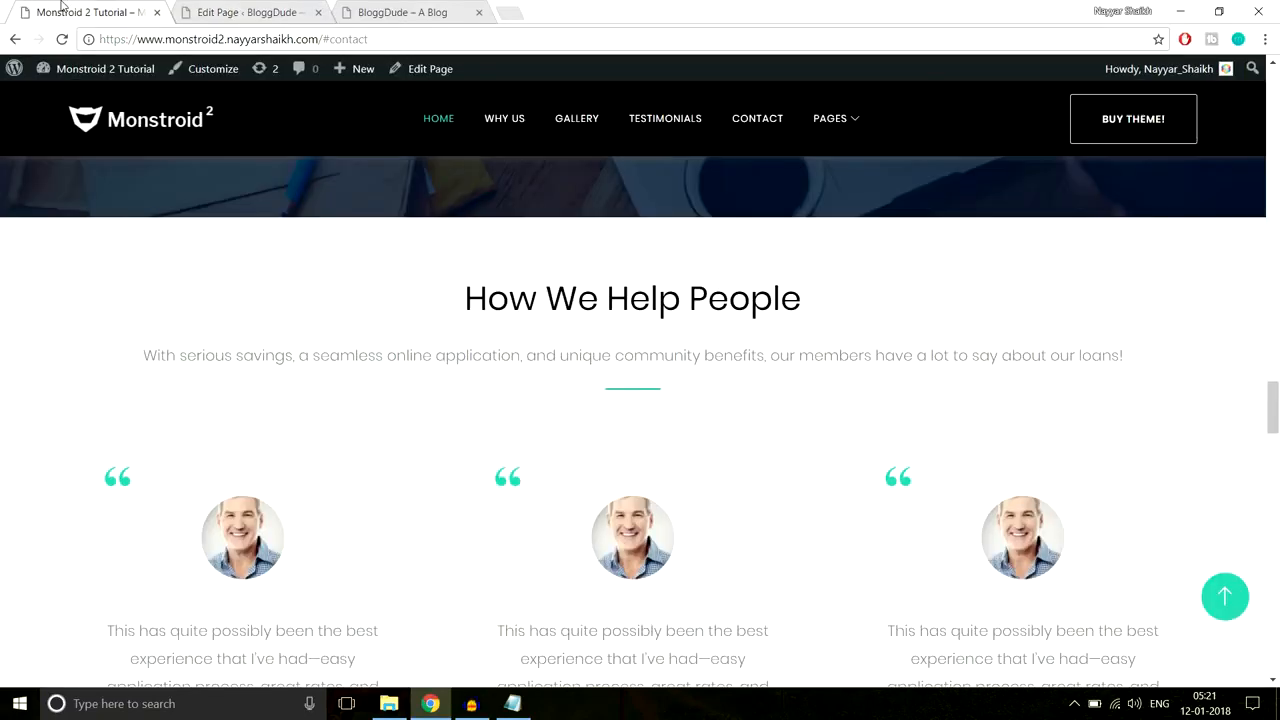
pyautogui.moveTo(463, 297); pyautogui.dragTo(1130, 361)
pyautogui.hotkey('ctrl', 'c')
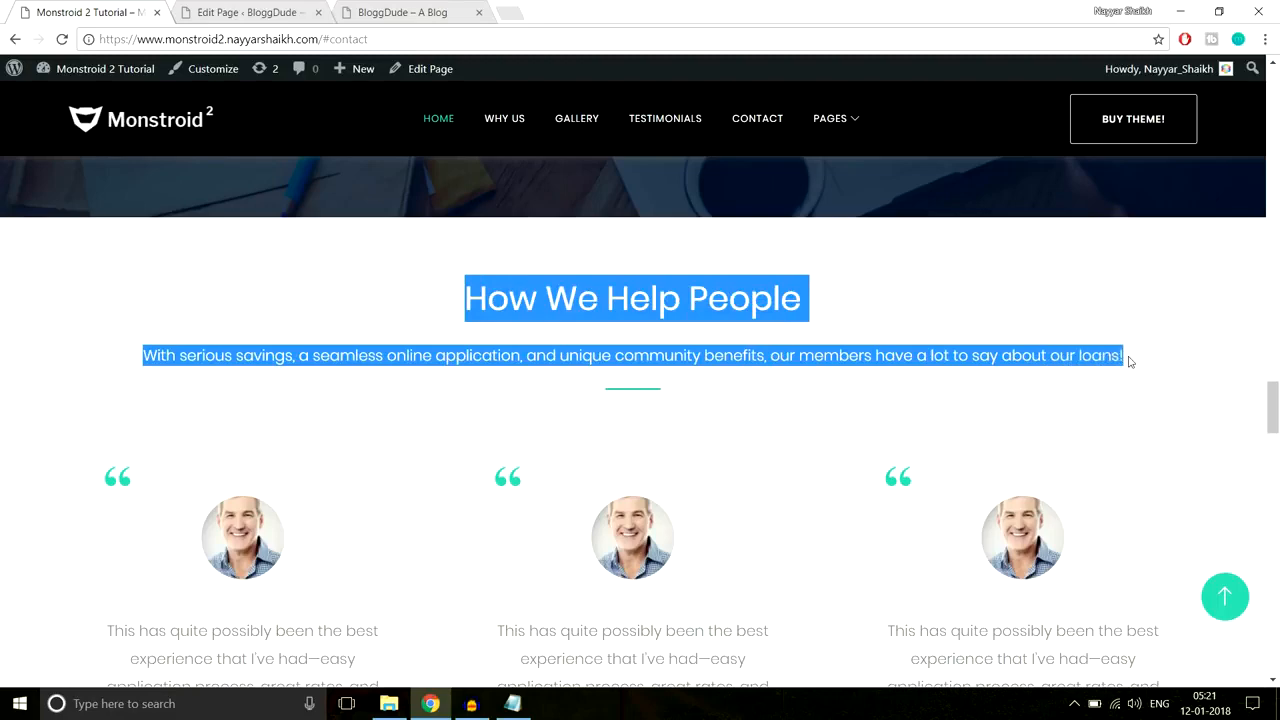
# Step: Give the new section one full-width column holding a Text module with centre orientation
pyautogui.click(283, 10)
pyautogui.click(414, 297)
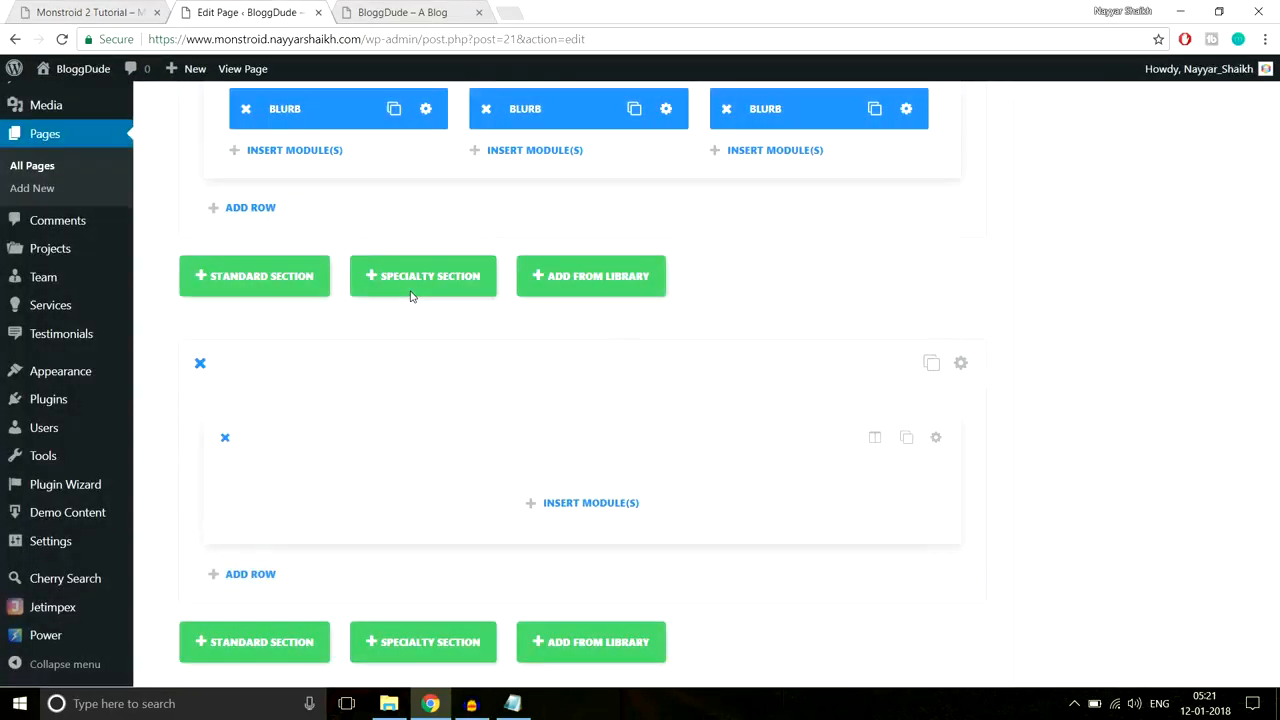
pyautogui.click(628, 502)
pyautogui.scroll(-5, 874, 477)
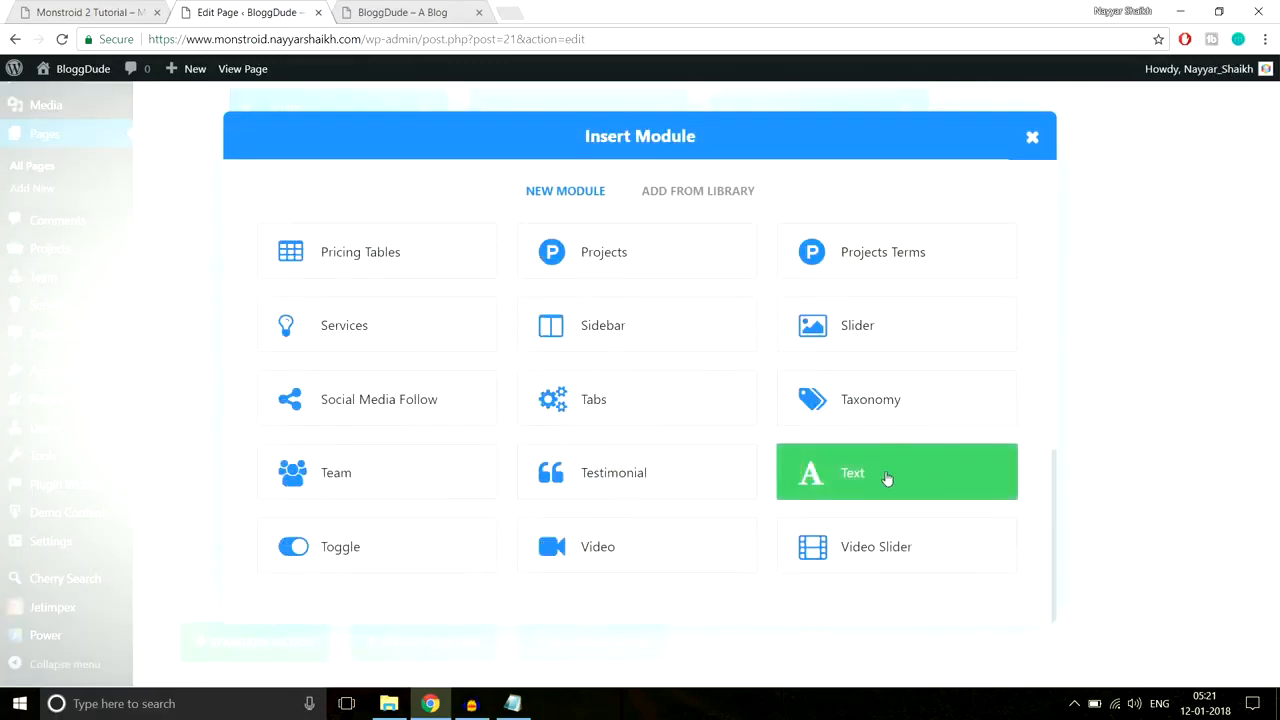
pyautogui.click(886, 478)
pyautogui.click(507, 300)
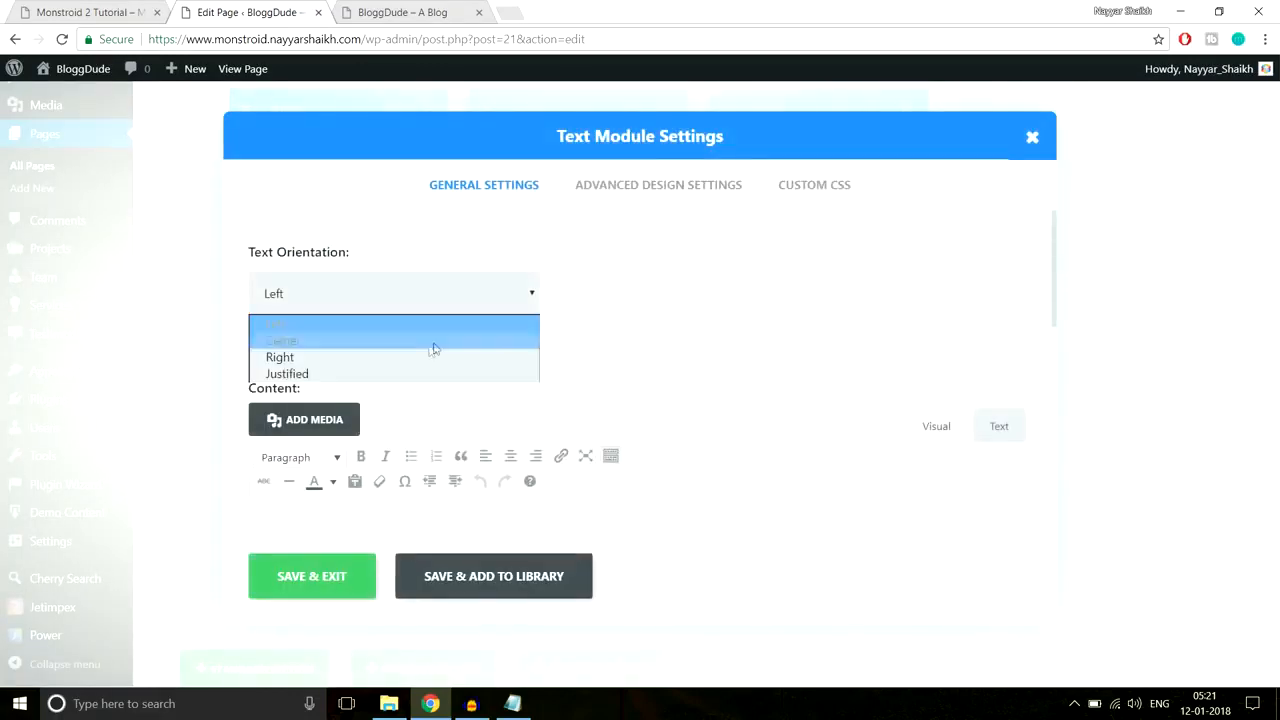
pyautogui.click(431, 340)
# Step: Paste the 'How We Help People' heading and subtitle into the Text module's content
pyautogui.scroll(-5, 703, 400)
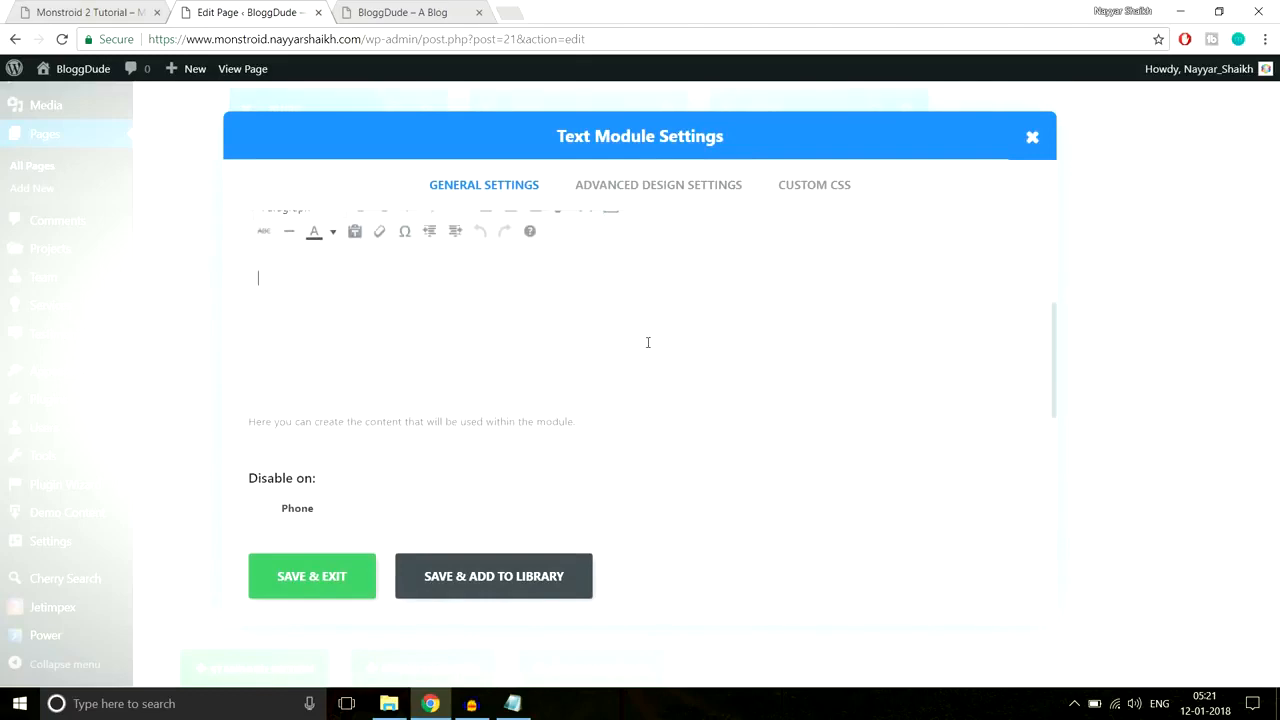
pyautogui.hotkey('ctrl', 'v')
pyautogui.click(80, 8)
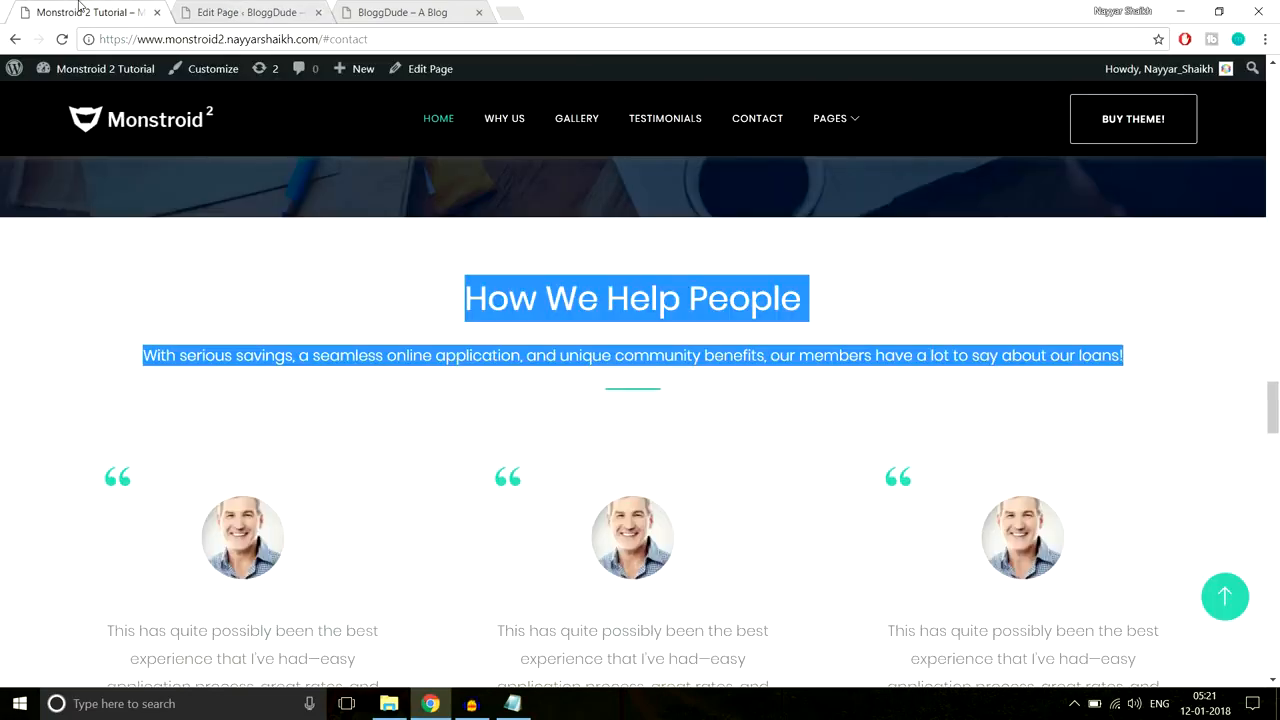
pyautogui.click(473, 238)
pyautogui.click(259, 10)
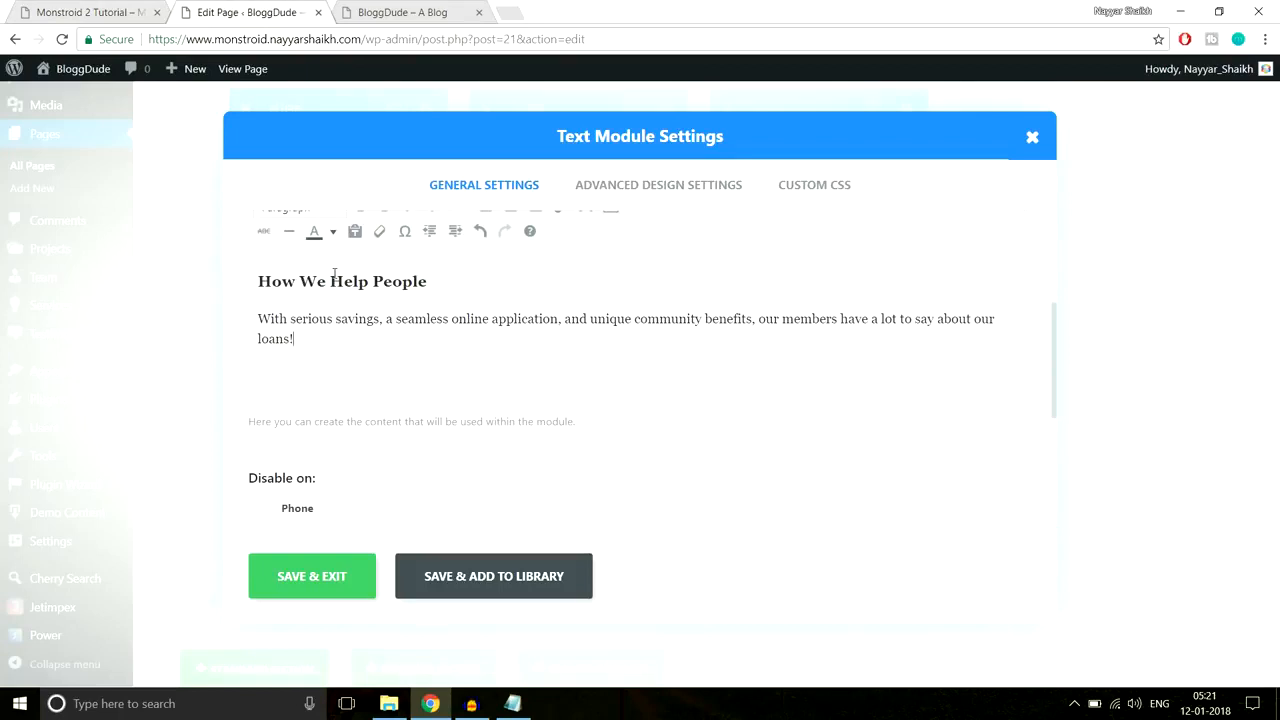
pyautogui.scroll(1, 470, 421)
pyautogui.click(296, 419)
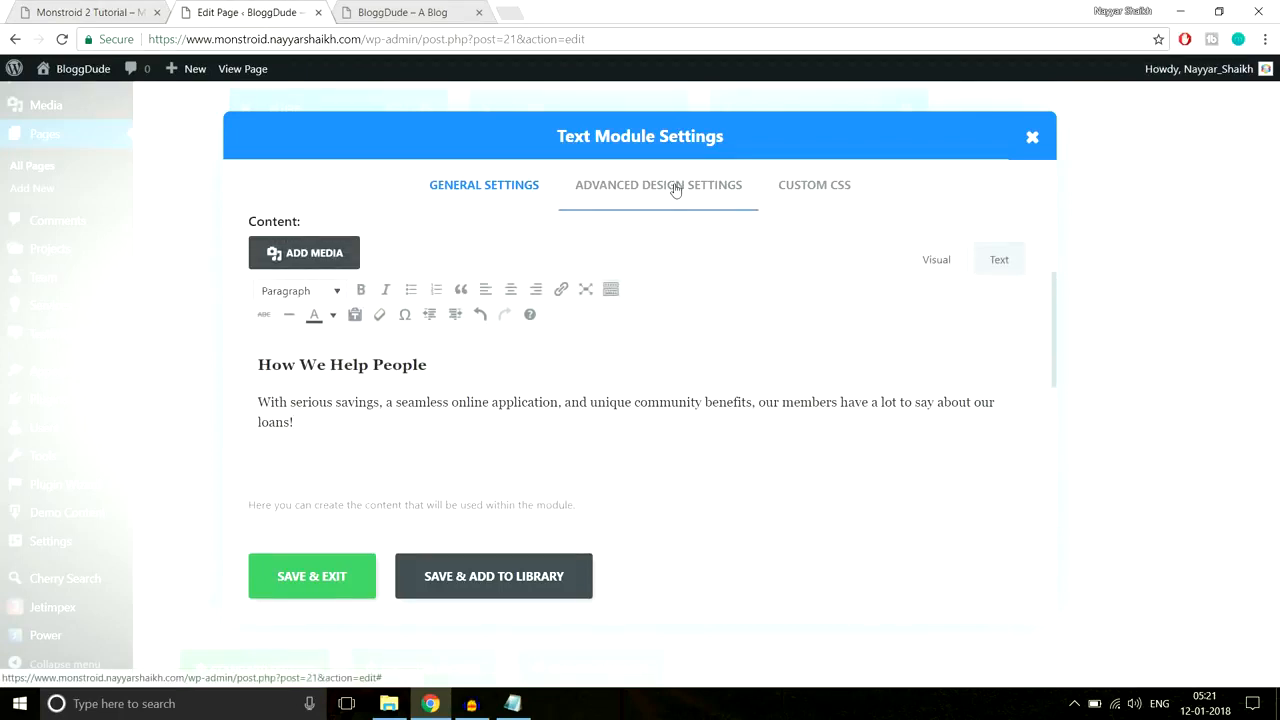
pyautogui.click(85, 12)
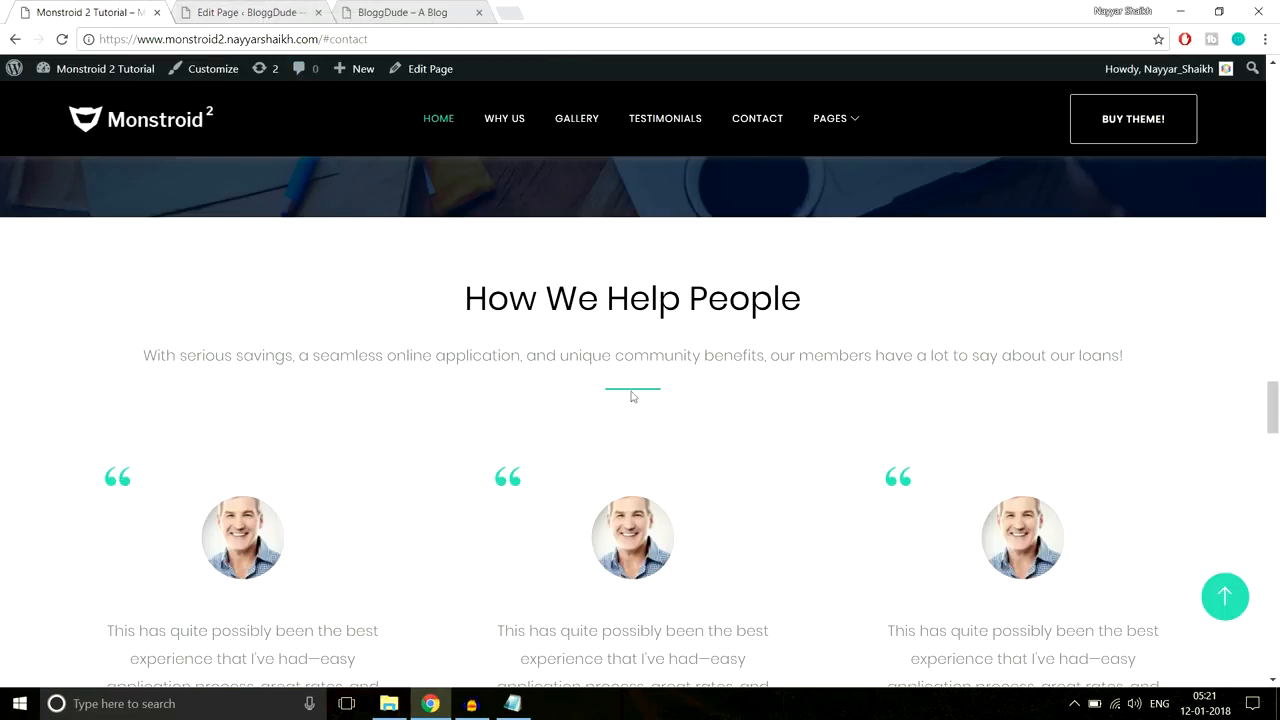
pyautogui.click(285, 10)
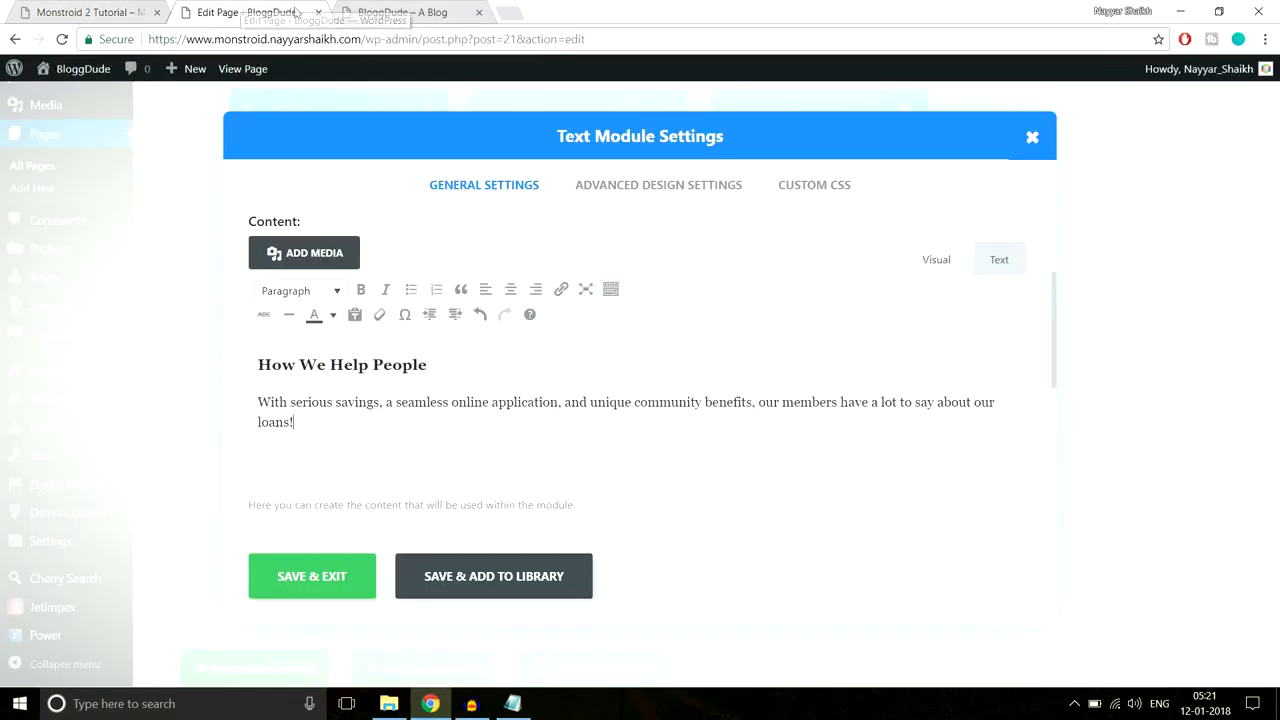
# Step: Paste the saved #2cc895 centred-line CSS into the After CSS field and save the module
pyautogui.click(800, 186)
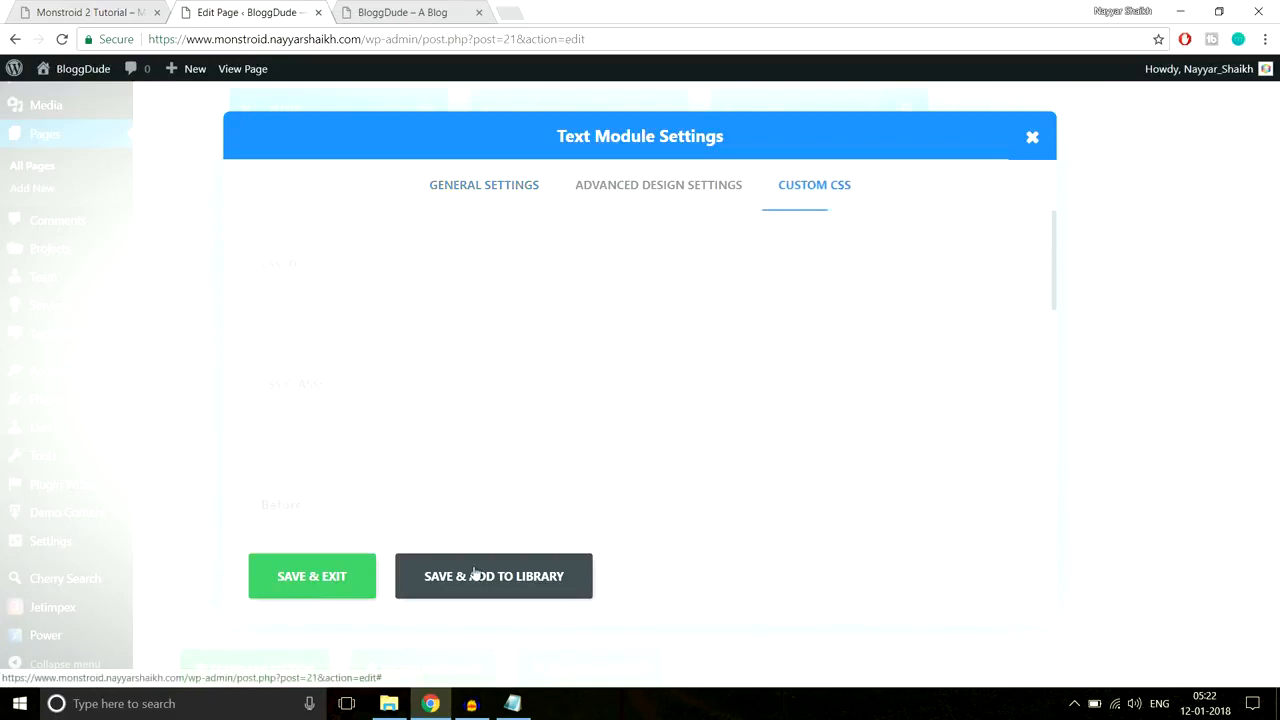
pyautogui.click(512, 703)
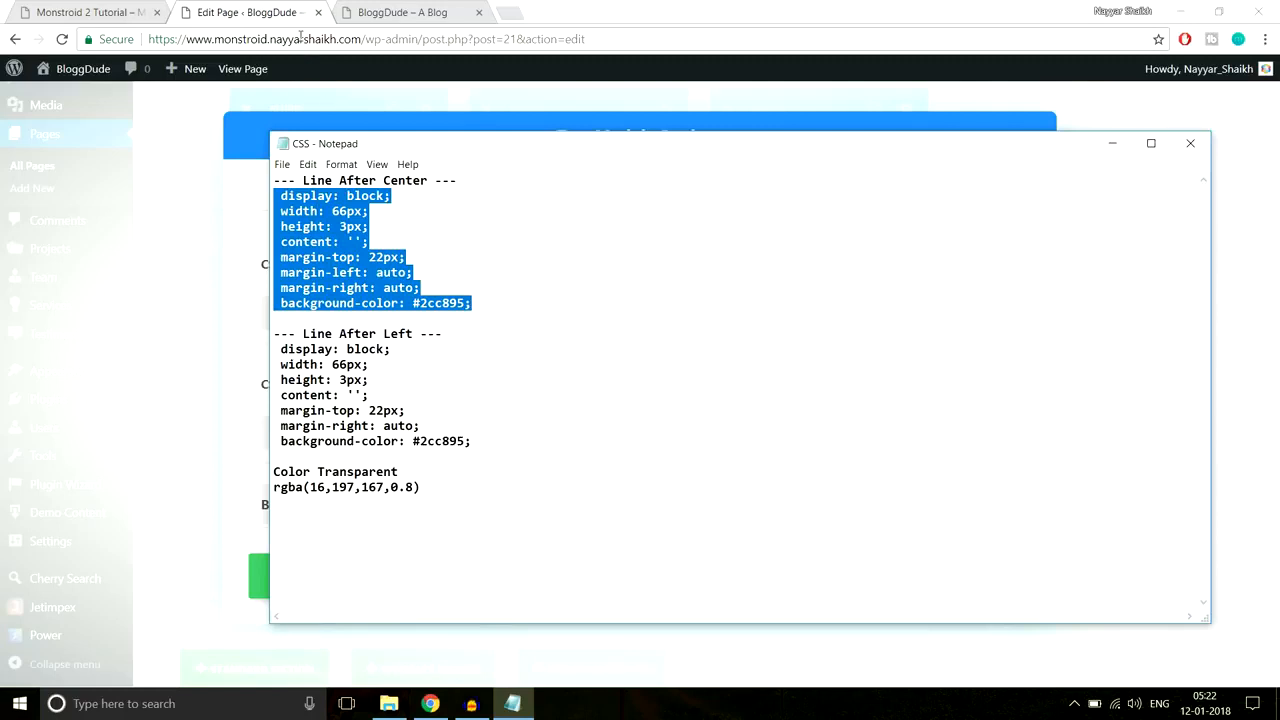
pyautogui.hotkey('alt', 'Tab')
pyautogui.scroll(-5, 909, 349)
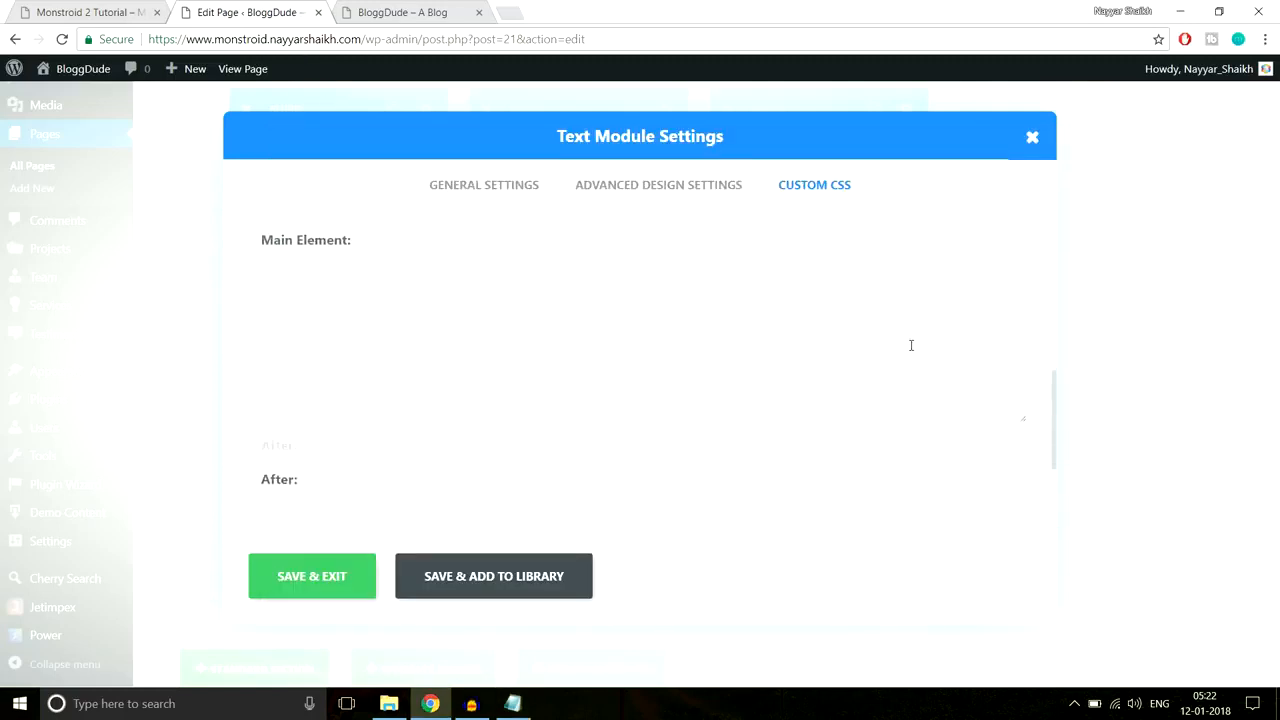
pyautogui.click(336, 370)
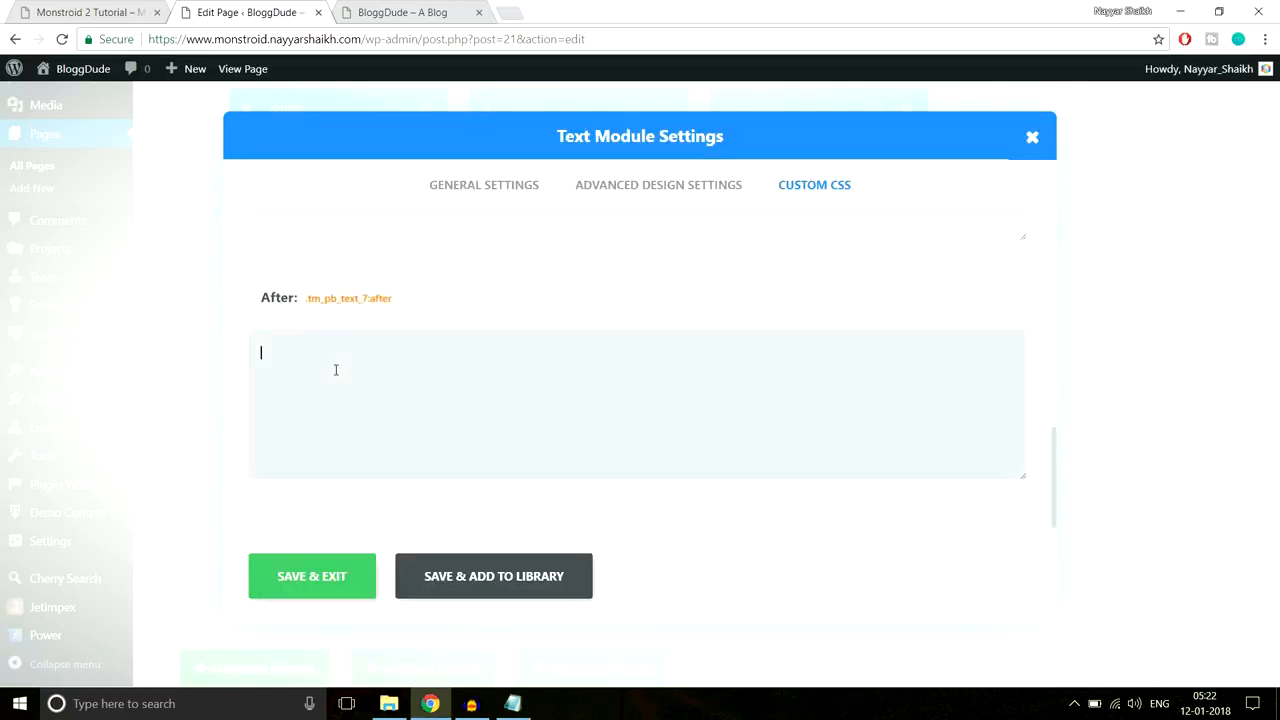
pyautogui.hotkey('ctrl', 'v')
pyautogui.click(336, 578)
# Step: Compare the new heading section against the Monstroid demo site
pyautogui.click(88, 12)
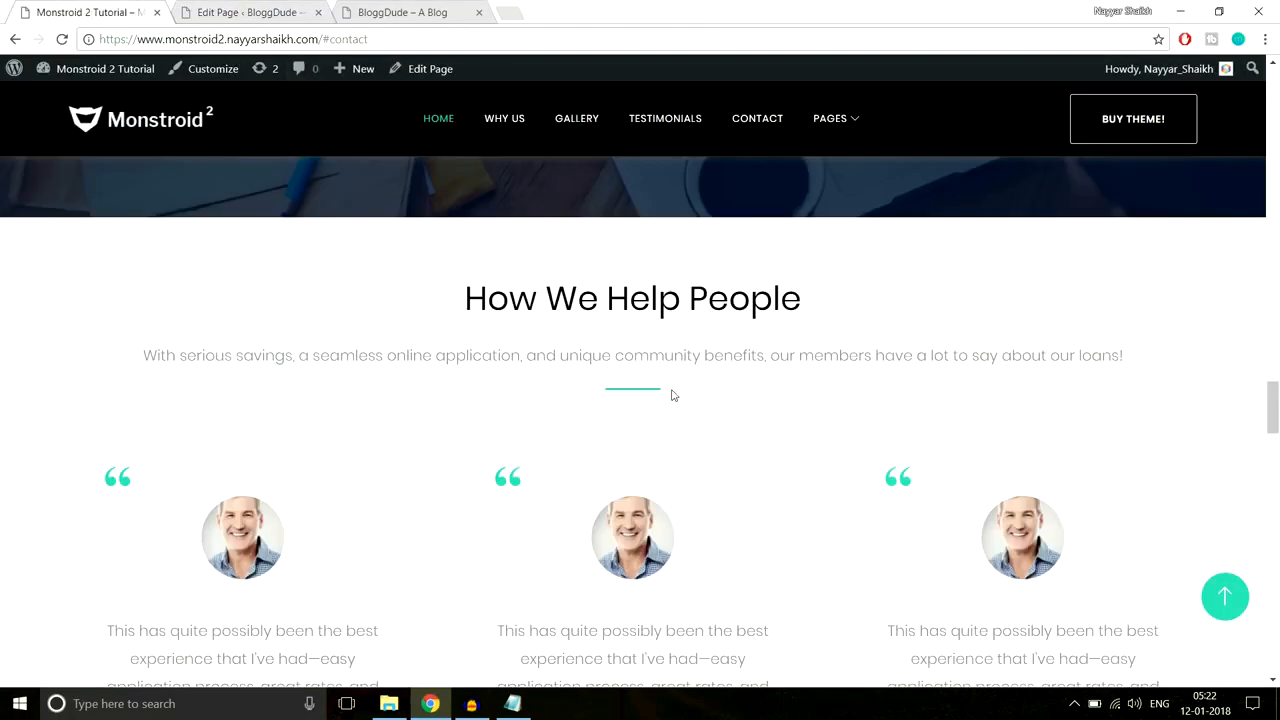
pyautogui.scroll(-1, 675, 393)
pyautogui.scroll(1, 677, 382)
pyautogui.scroll(-3, 675, 322)
pyautogui.scroll(3, 659, 554)
pyautogui.click(263, 8)
pyautogui.scroll(-2, 600, 400)
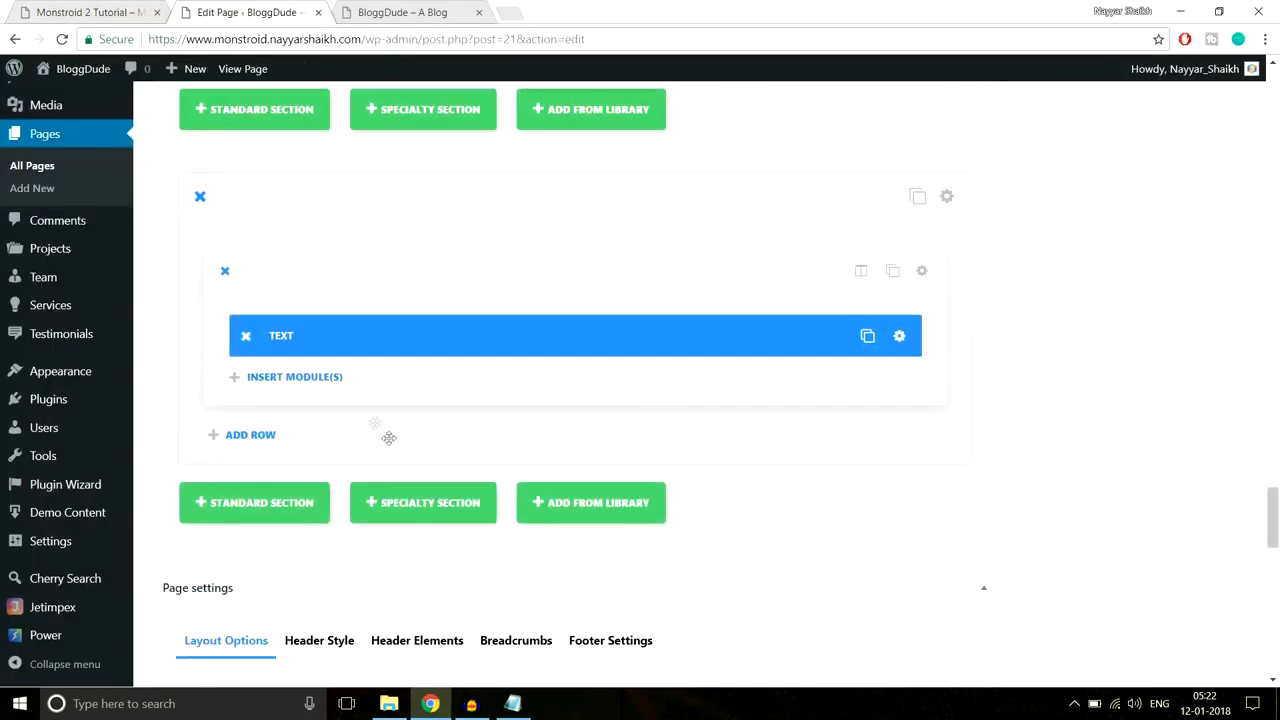
# Step: Add a Divider module below the heading text with a 40px advanced design value
pyautogui.click(297, 378)
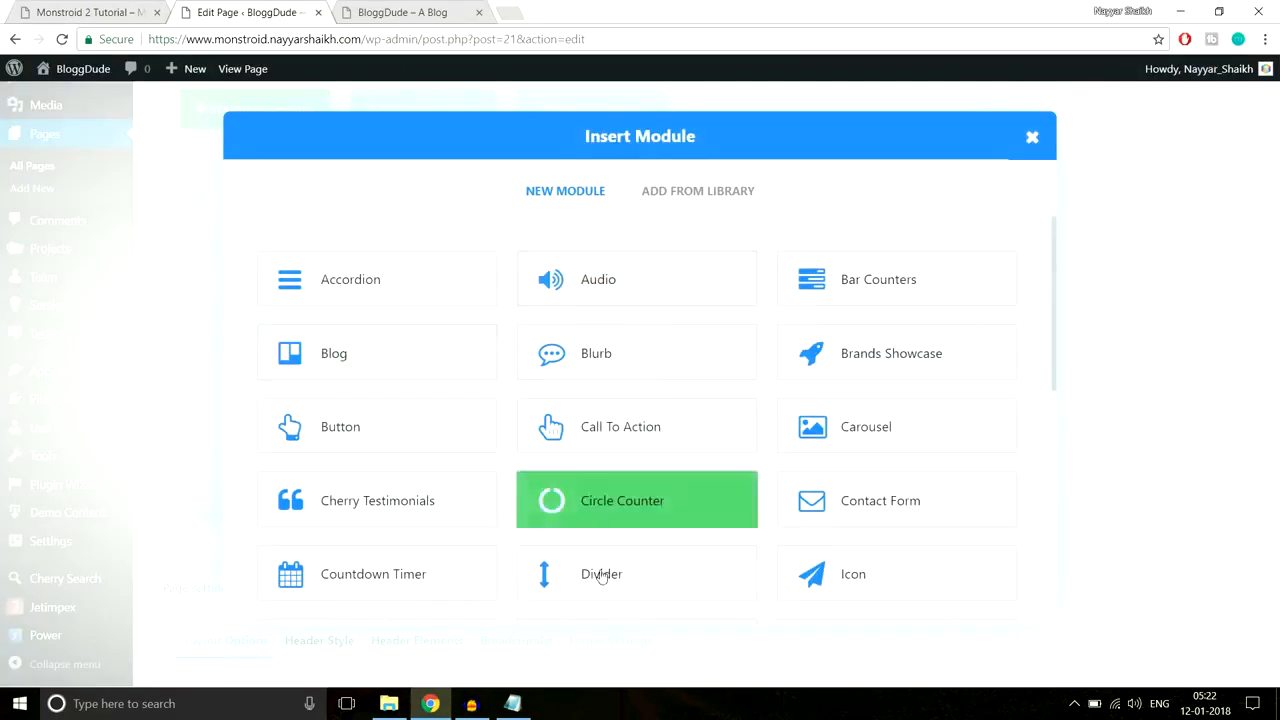
pyautogui.click(596, 580)
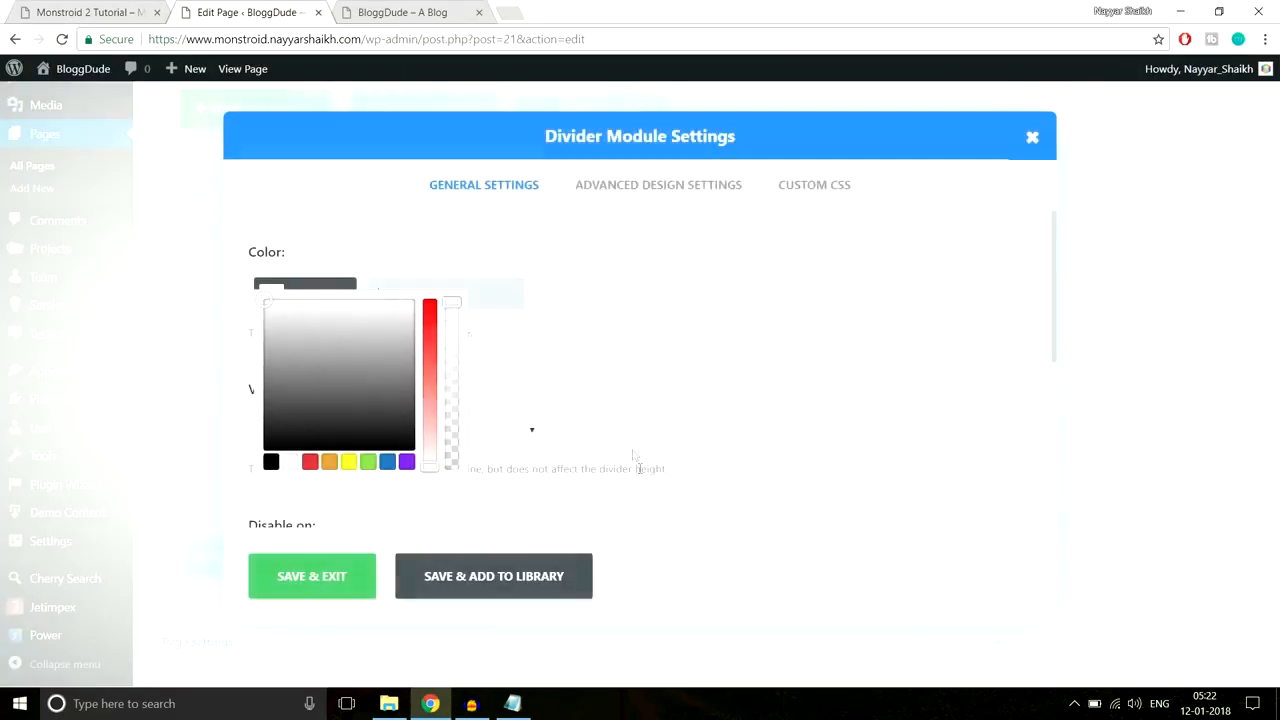
pyautogui.click(648, 186)
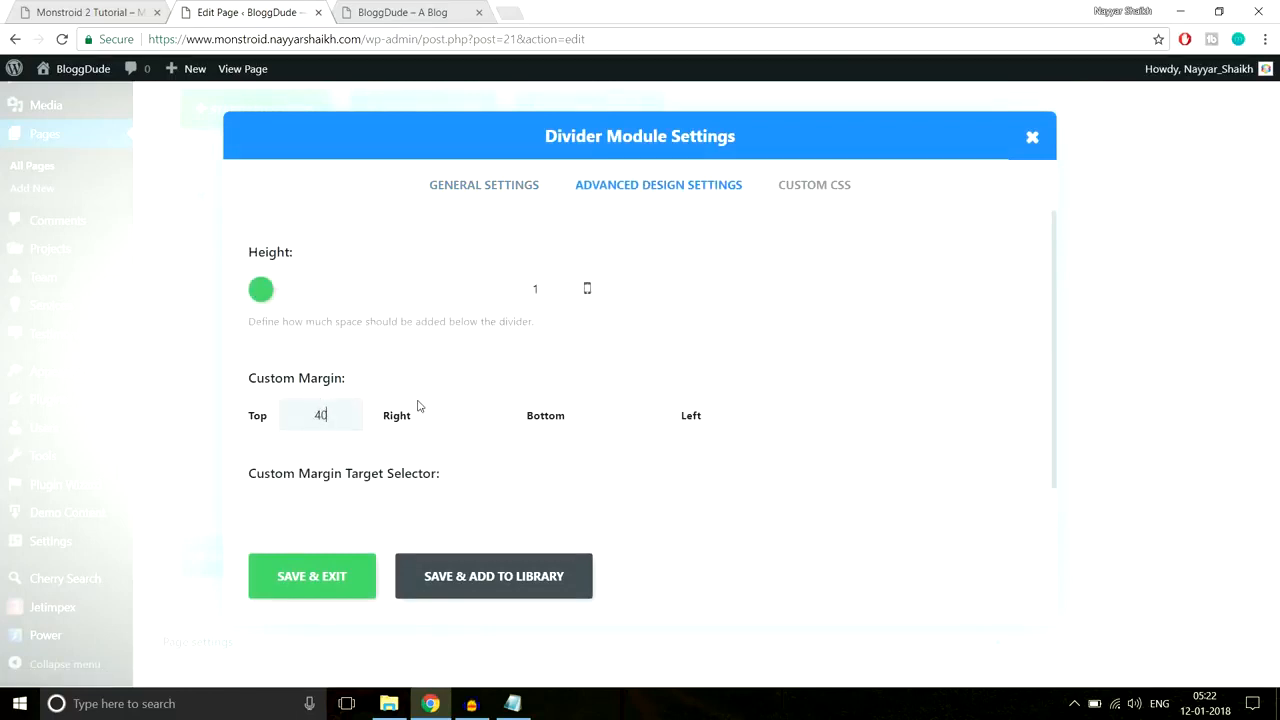
pyautogui.write('40px')
pyautogui.click(311, 590)
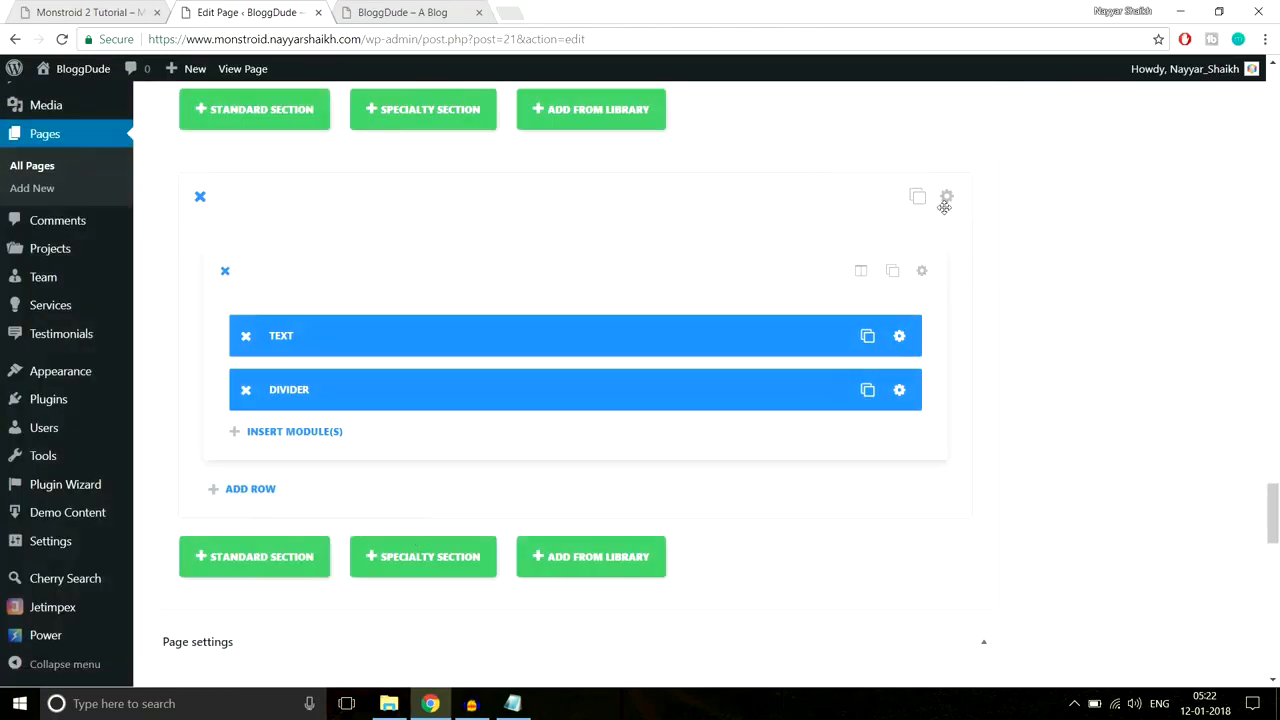
# Step: Set the section's Custom Padding to 70px top and 70px bottom and save
pyautogui.click(947, 197)
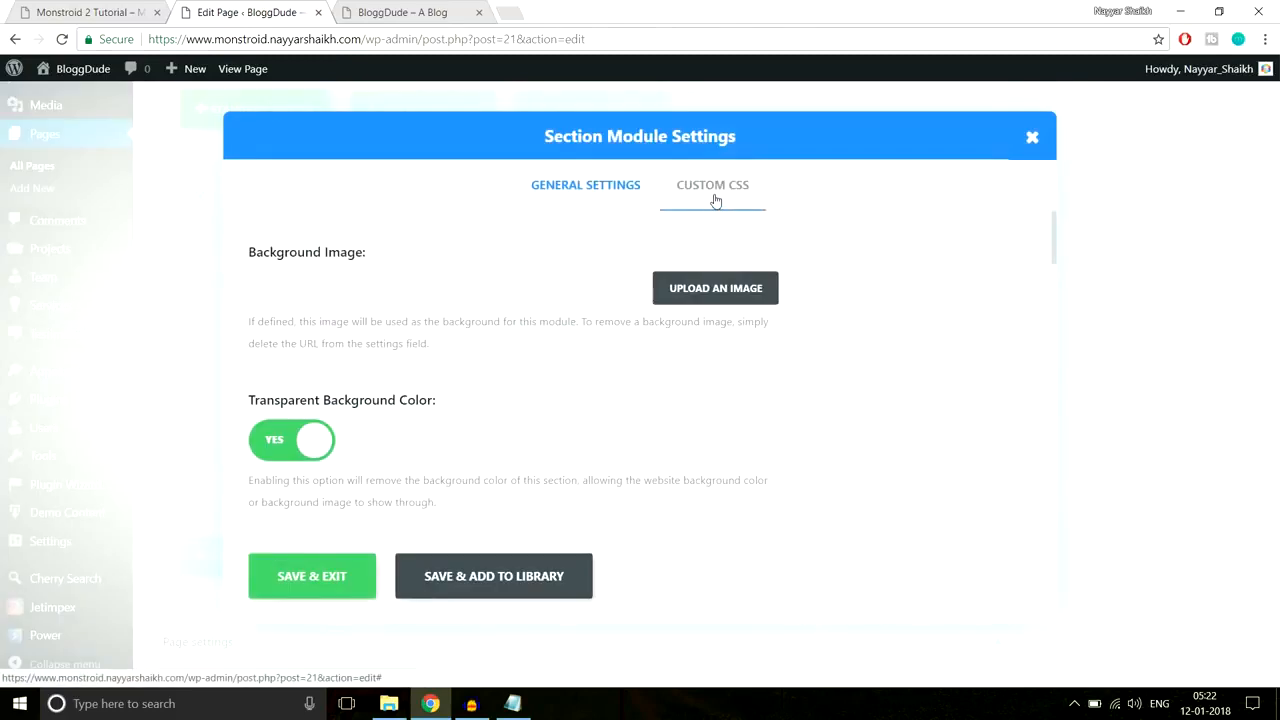
pyautogui.scroll(-6, 914, 386)
pyautogui.scroll(-5, 914, 386)
pyautogui.scroll(4, 831, 380)
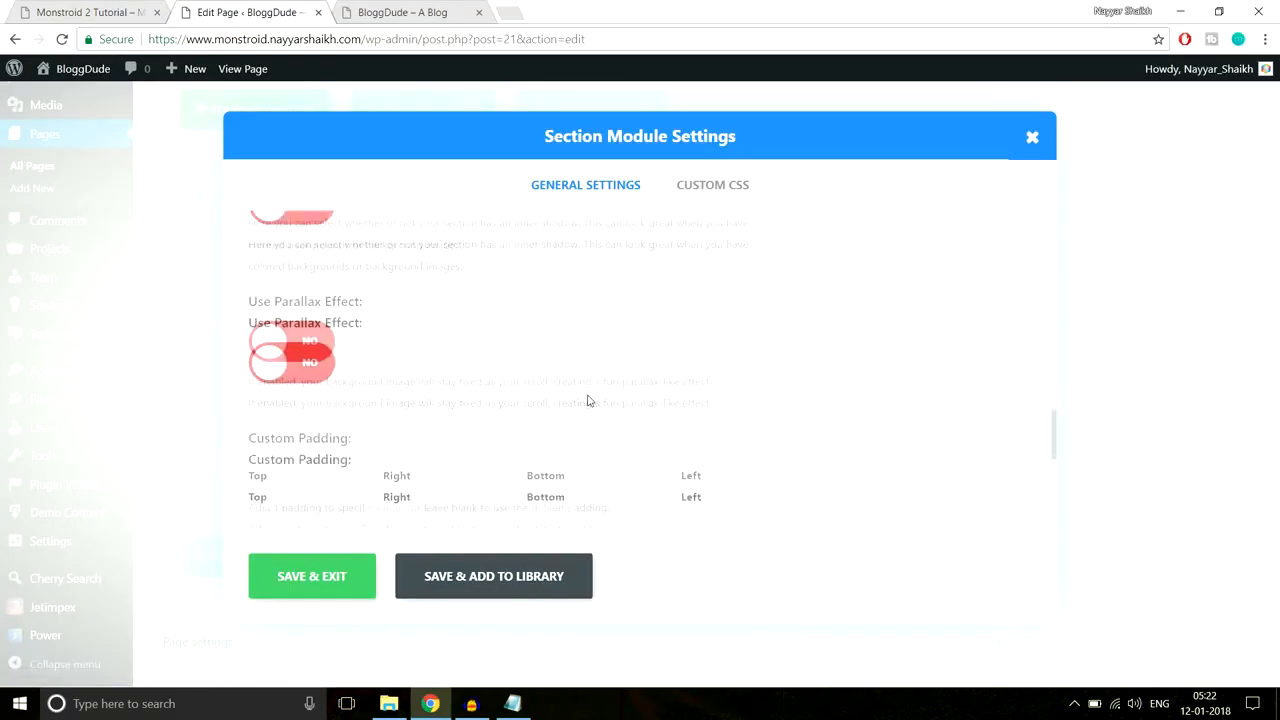
pyautogui.scroll(-1, 588, 400)
pyautogui.click(292, 418)
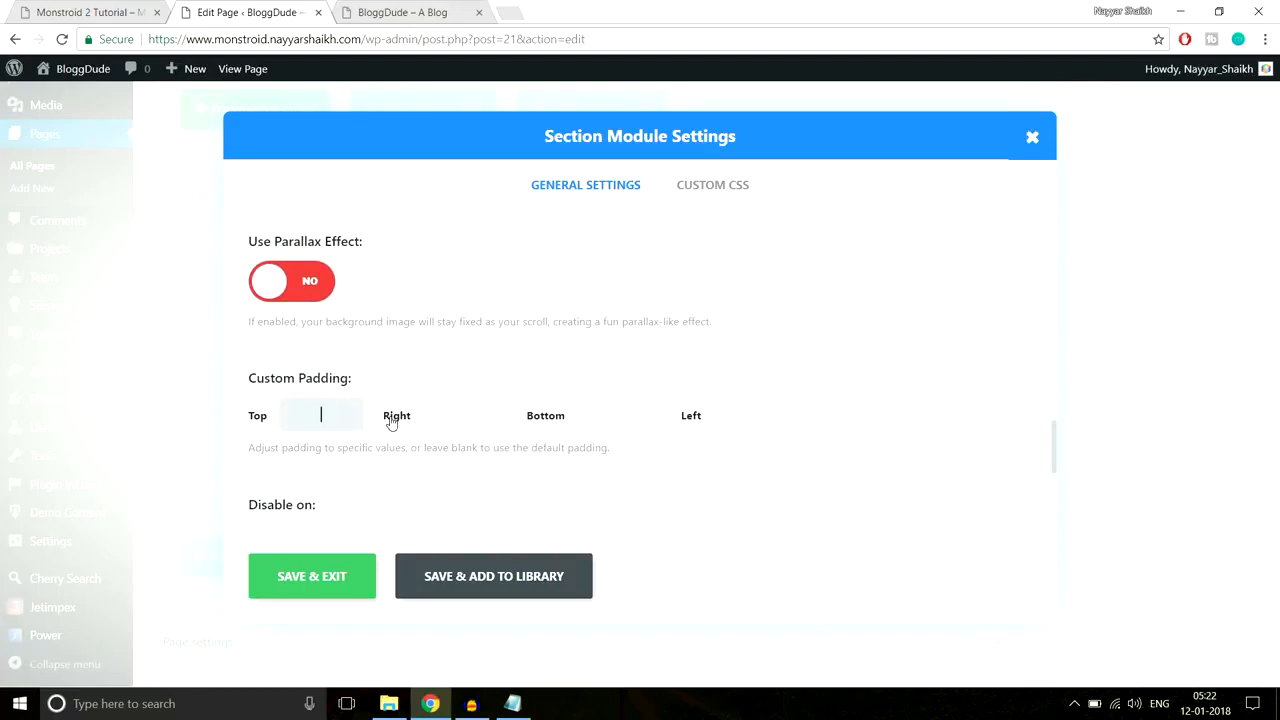
pyautogui.write('70px')
pyautogui.click(616, 424)
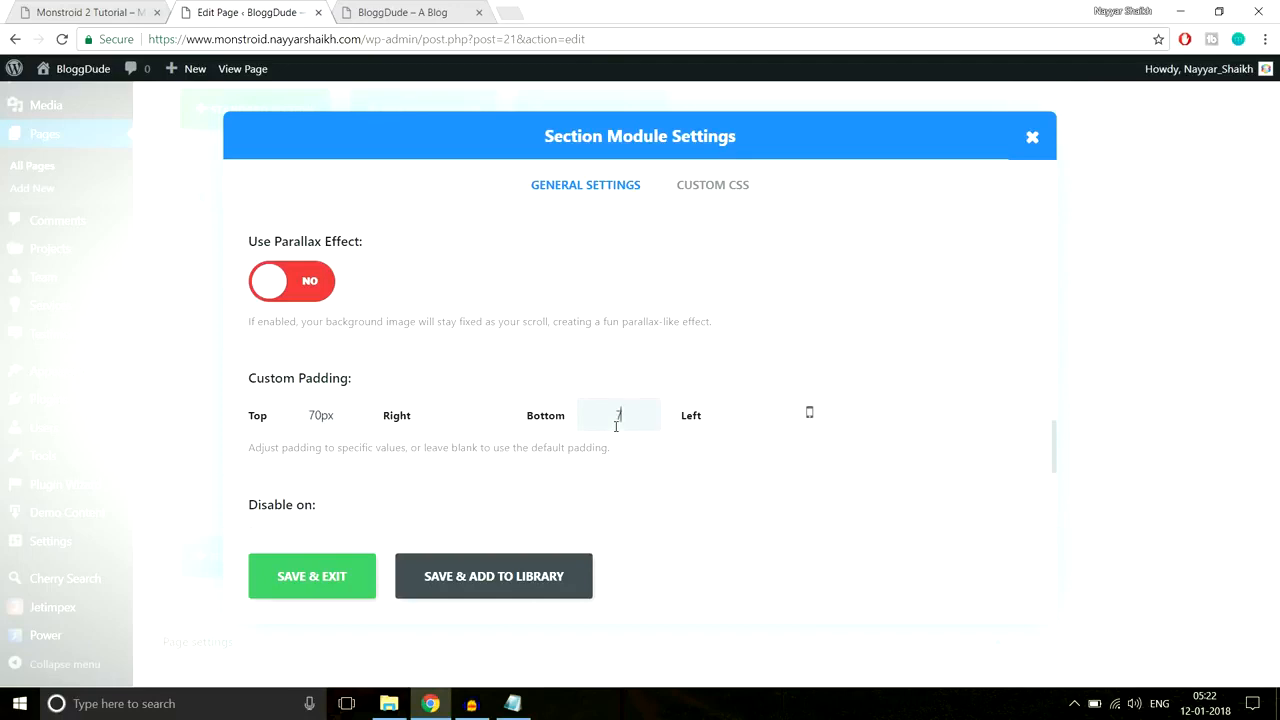
pyautogui.write('70px')
pyautogui.click(343, 579)
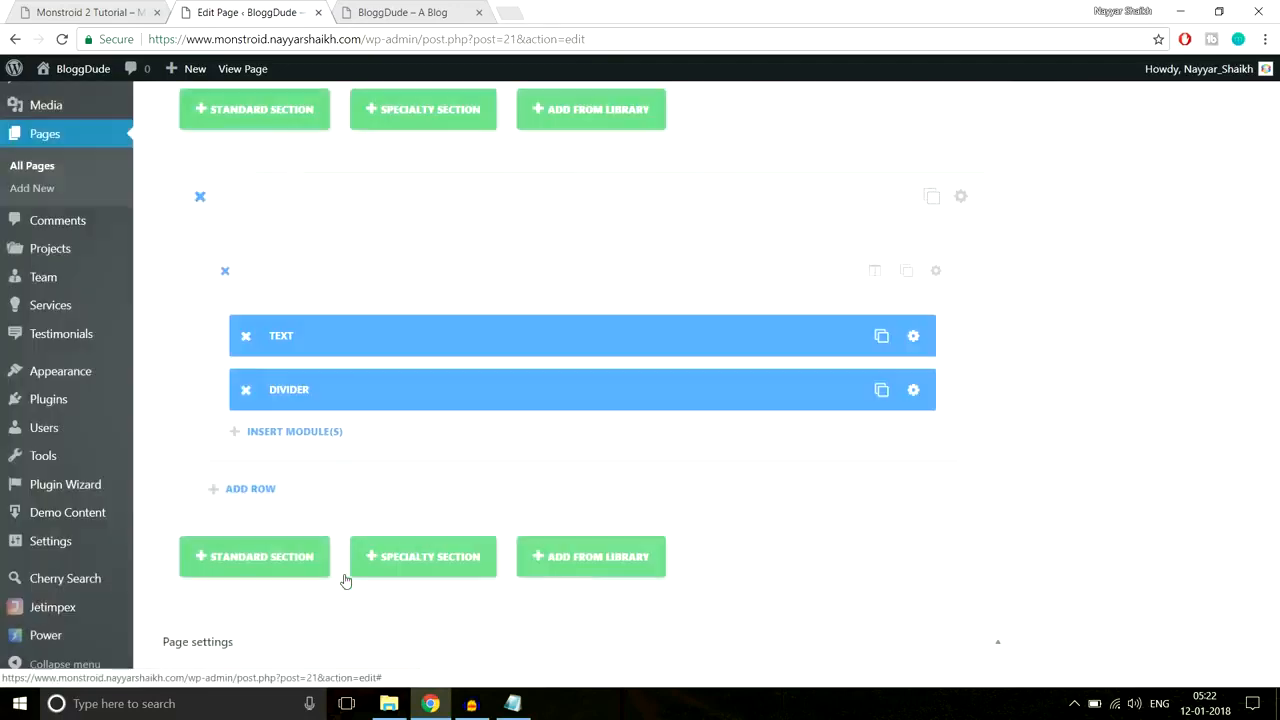
# Step: Compare the padded section with the reference demo site
pyautogui.click(118, 12)
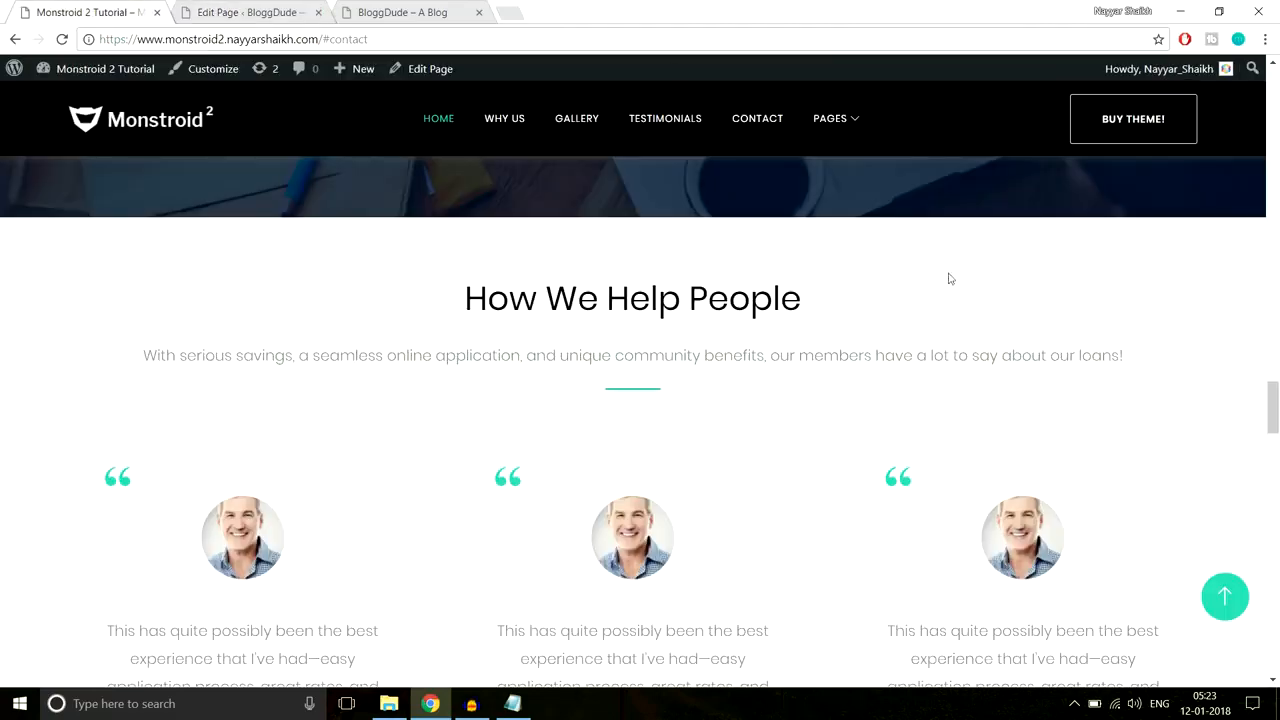
pyautogui.scroll(-2, 950, 279)
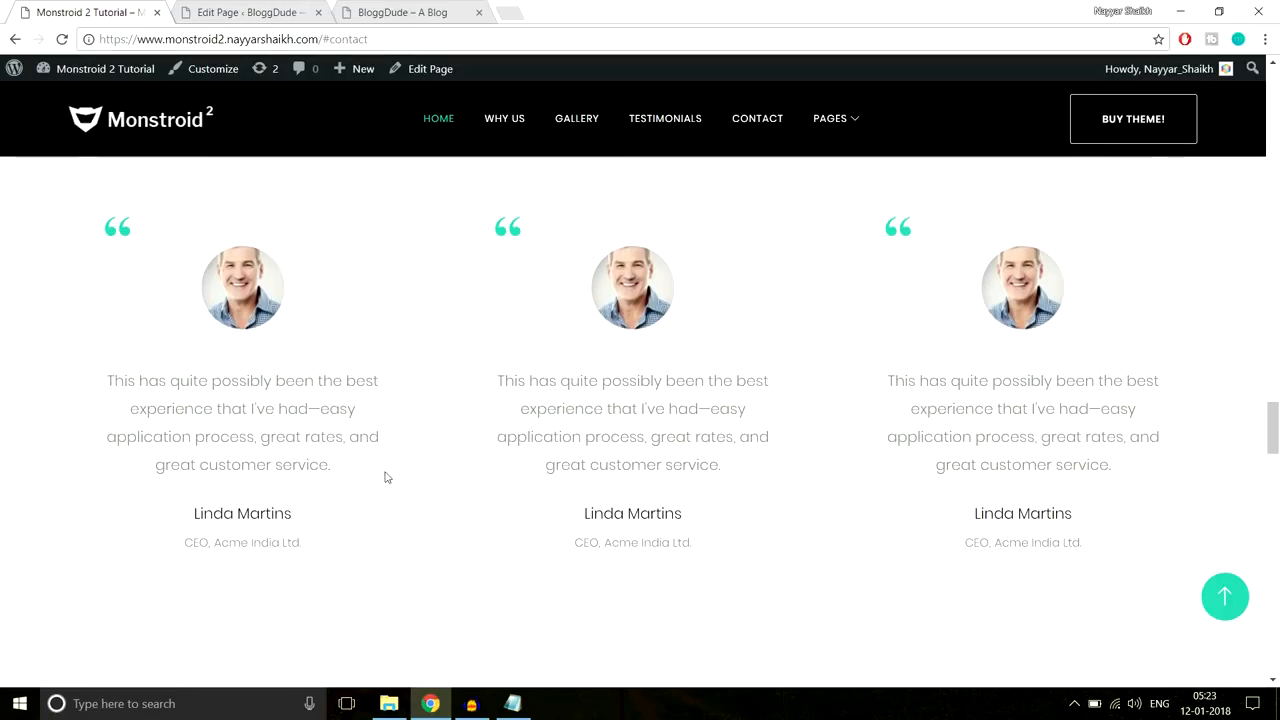
pyautogui.click(253, 11)
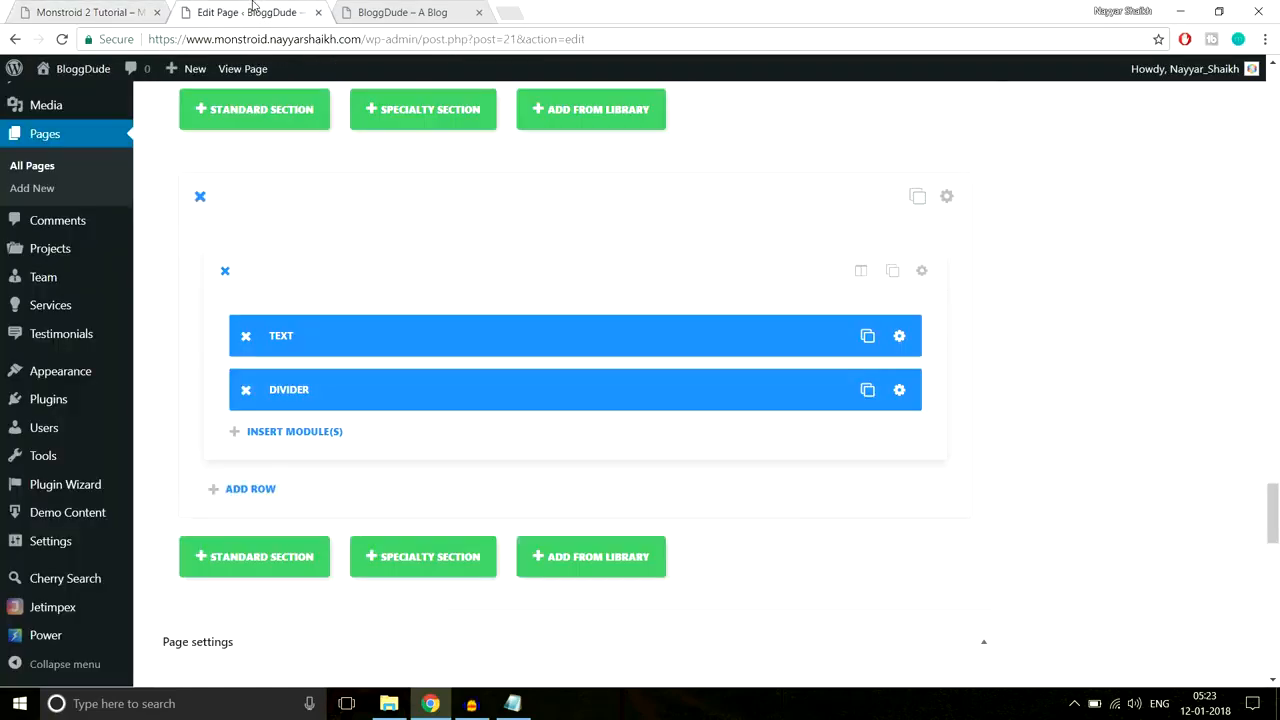
pyautogui.scroll(4, 1268, 195)
pyautogui.scroll(8, 1268, 195)
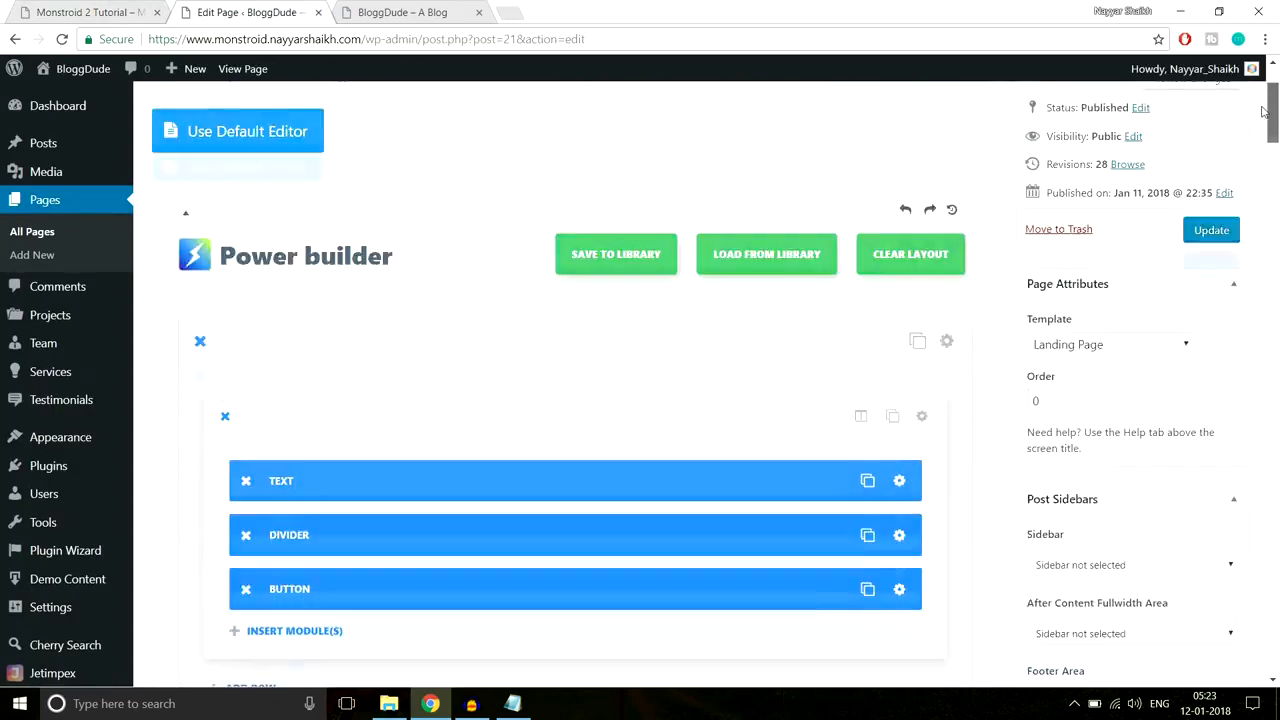
# Step: Update the homepage and reload the live BloggDude site to verify the How We Help People section
pyautogui.click(1229, 336)
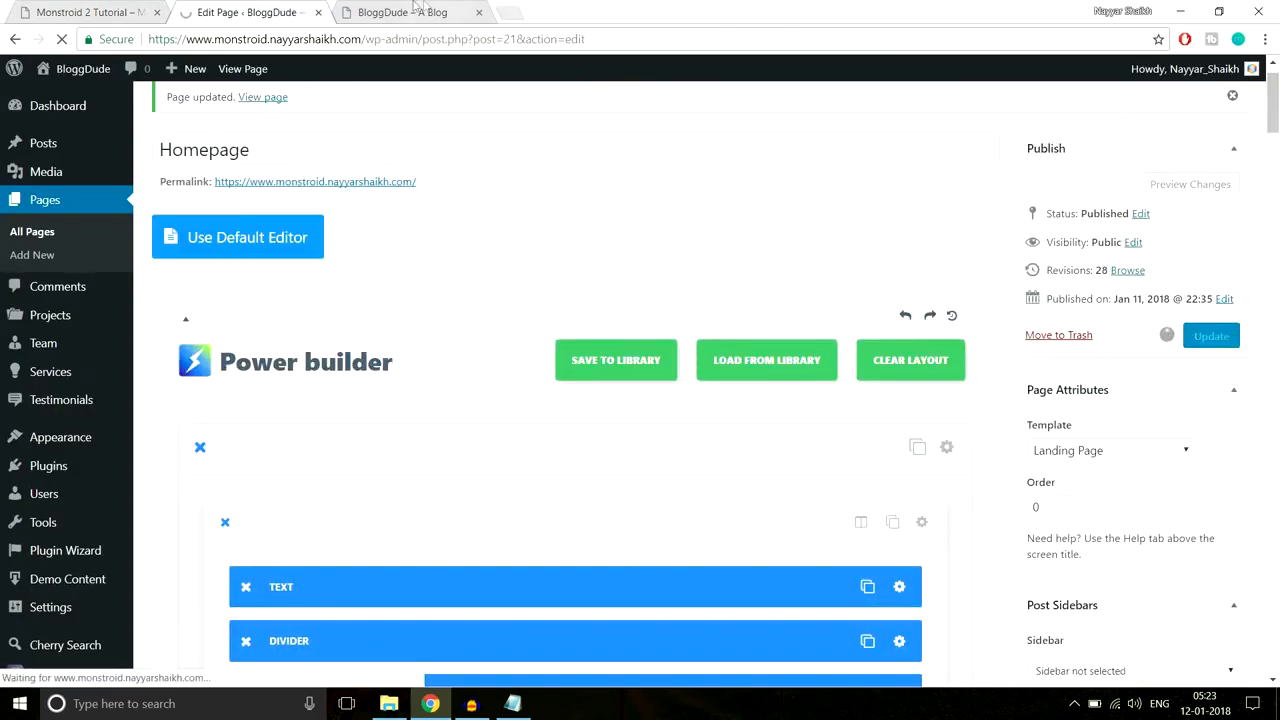
pyautogui.click(413, 12)
pyautogui.click(431, 42)
pyautogui.press('Return')
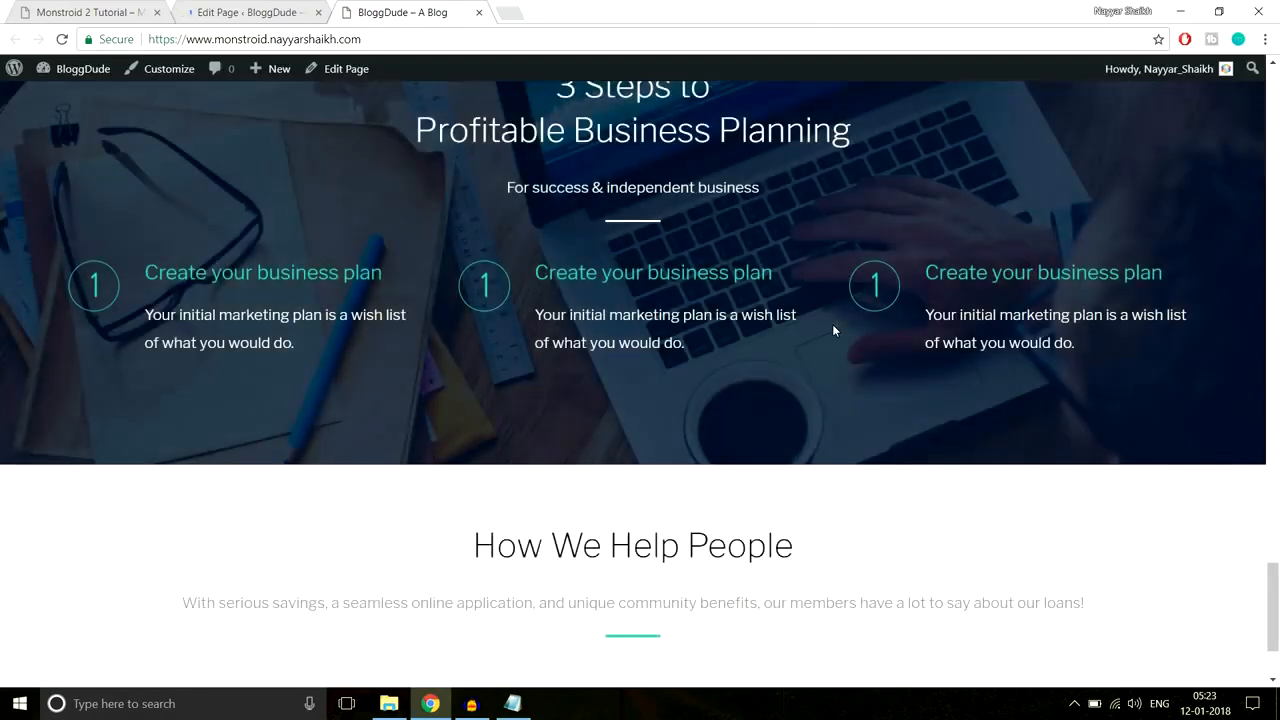
pyautogui.scroll(-2, 833, 325)
pyautogui.moveTo(482, 391); pyautogui.dragTo(720, 483)
pyautogui.click(660, 287)
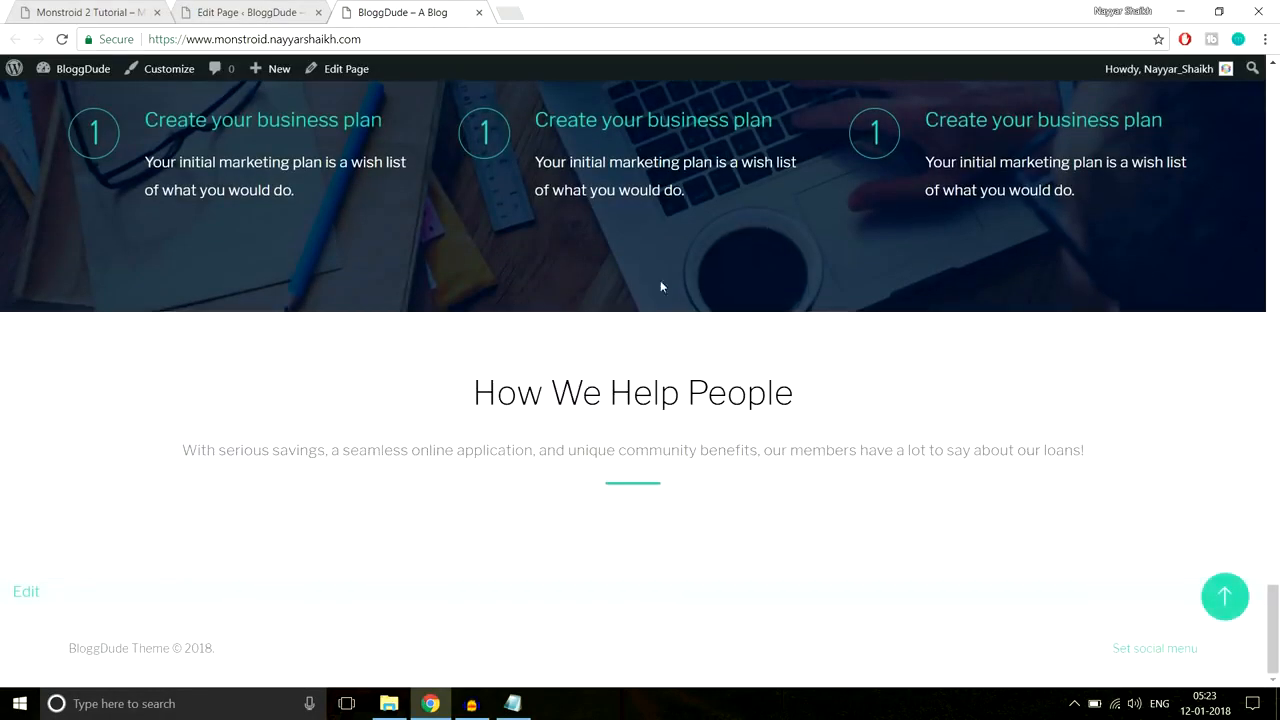
pyautogui.click(268, 7)
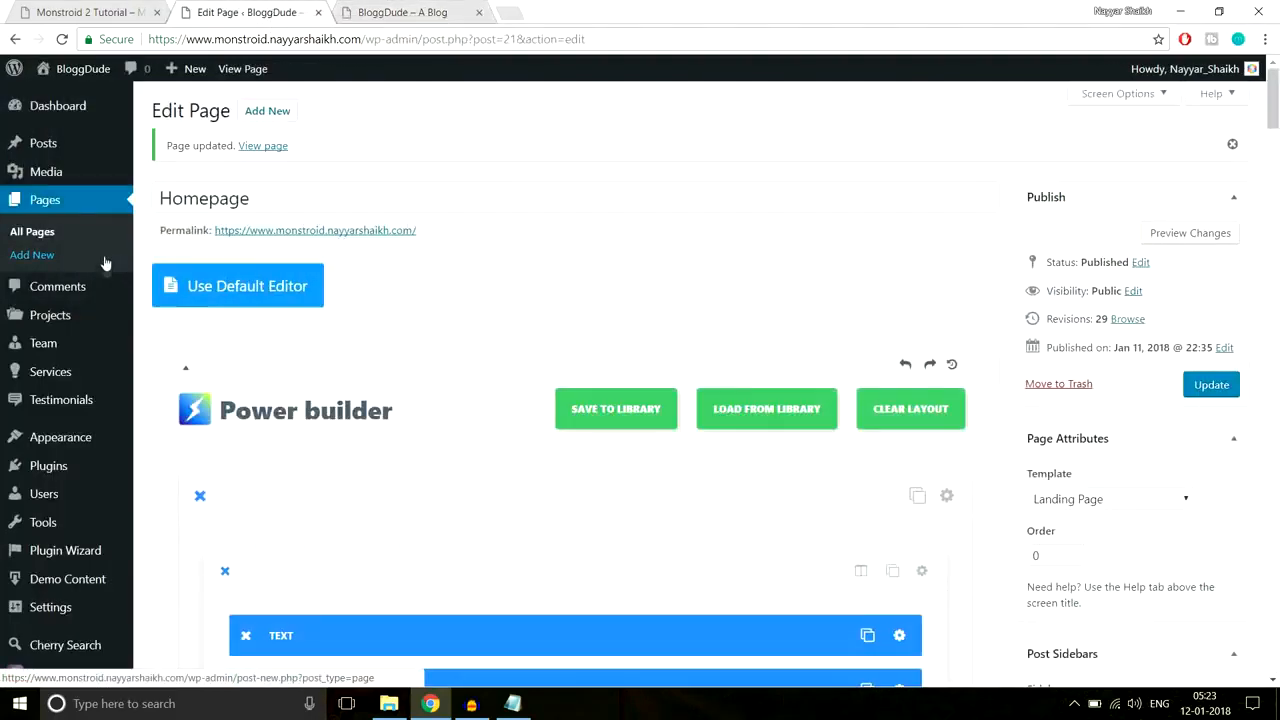
# Step: Start a new testimonial titled with the demo's first testimonial author name
pyautogui.moveTo(130, 338)
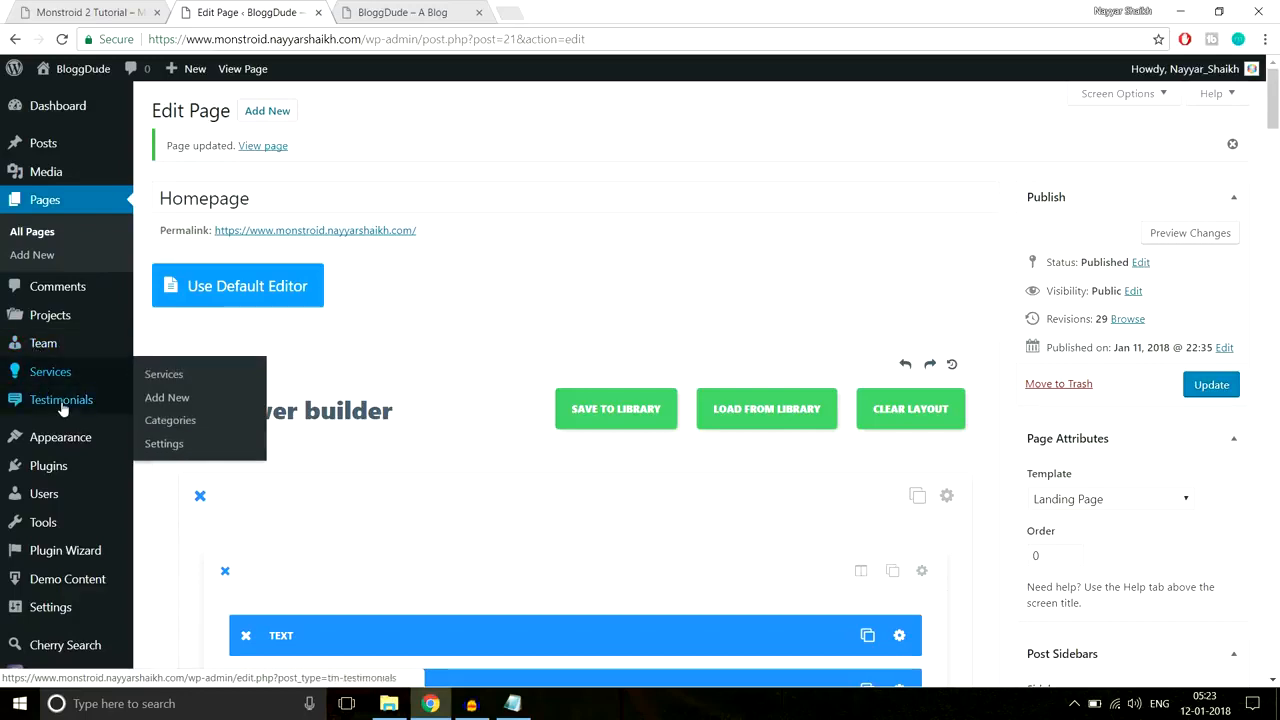
pyautogui.moveTo(62, 404)
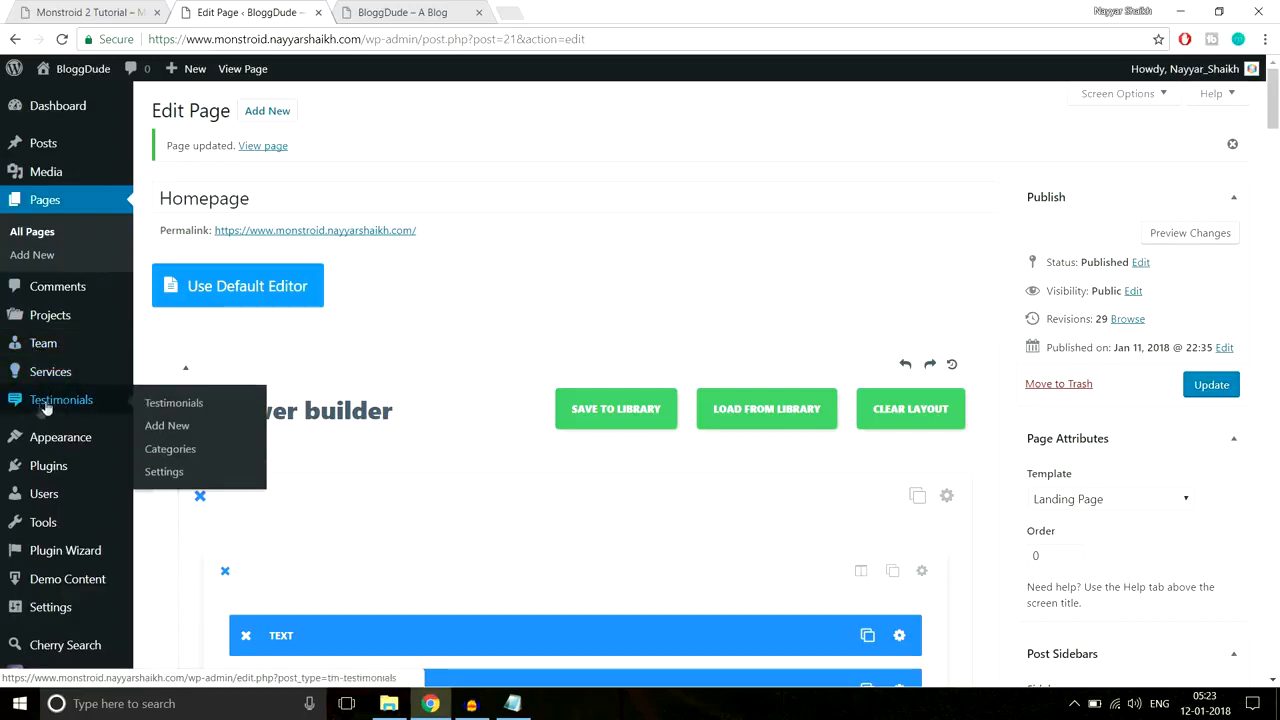
pyautogui.click(177, 427)
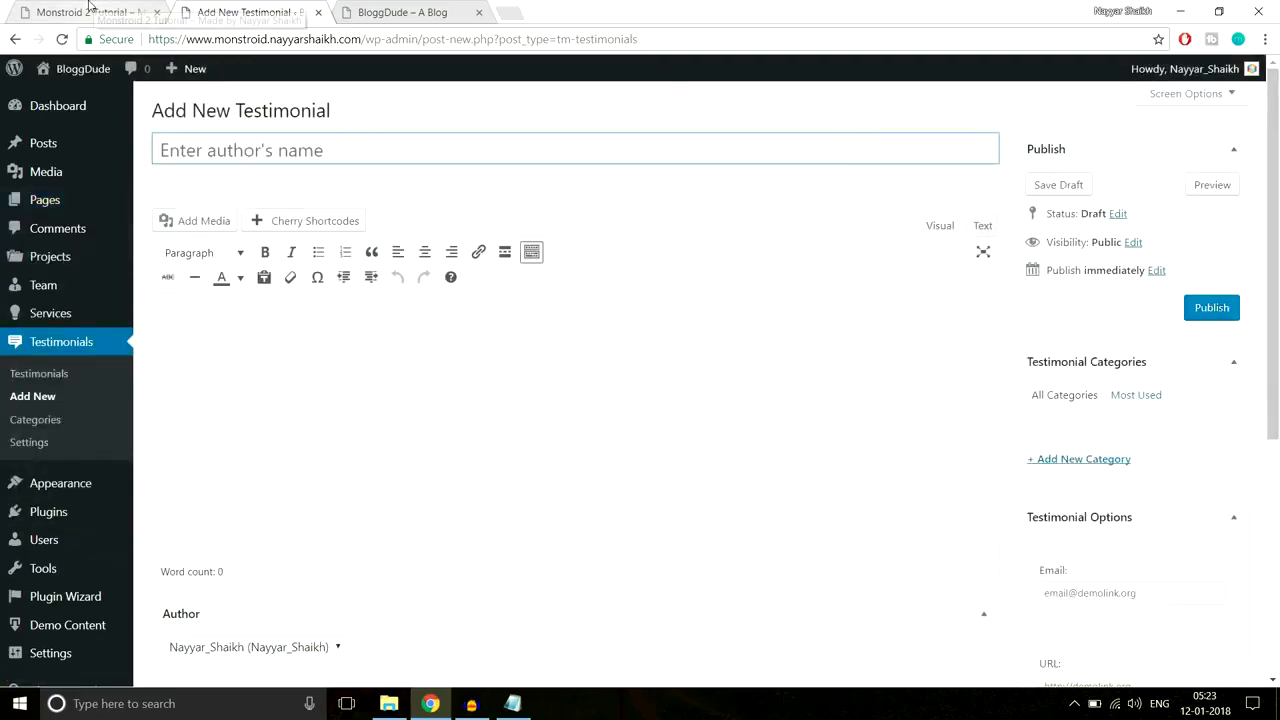
pyautogui.click(92, 11)
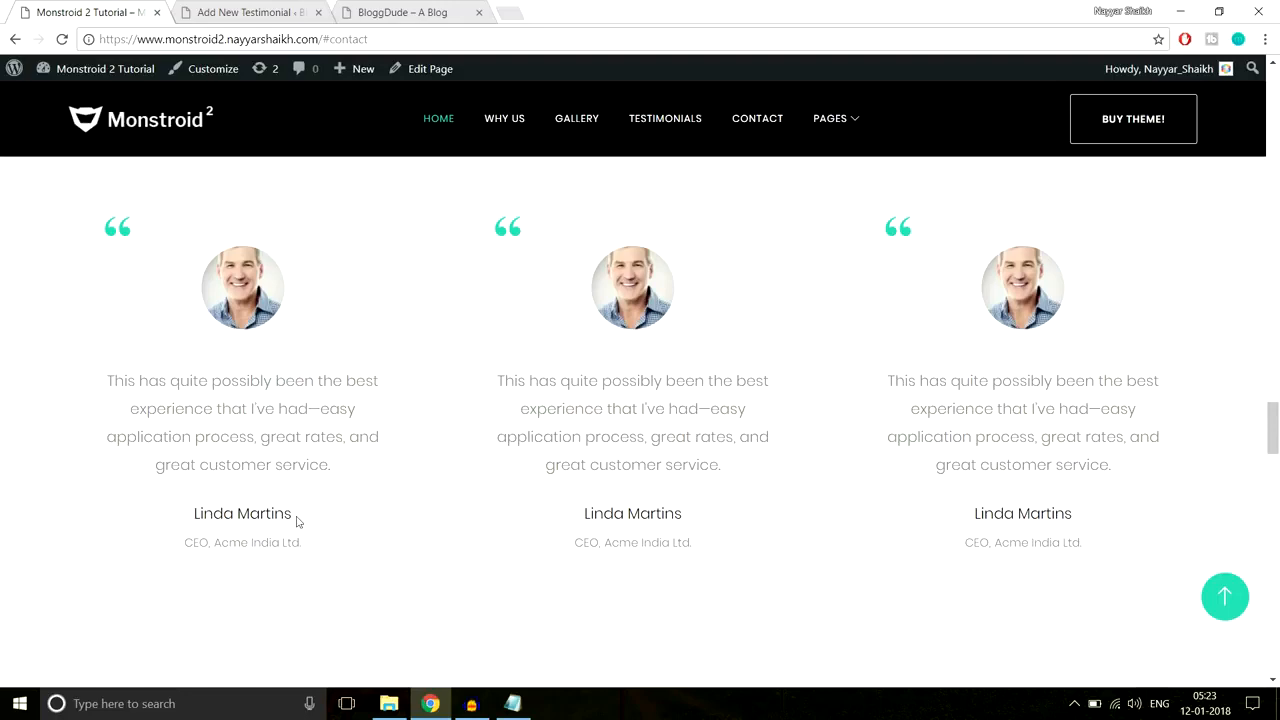
pyautogui.moveTo(307, 521); pyautogui.dragTo(200, 513)
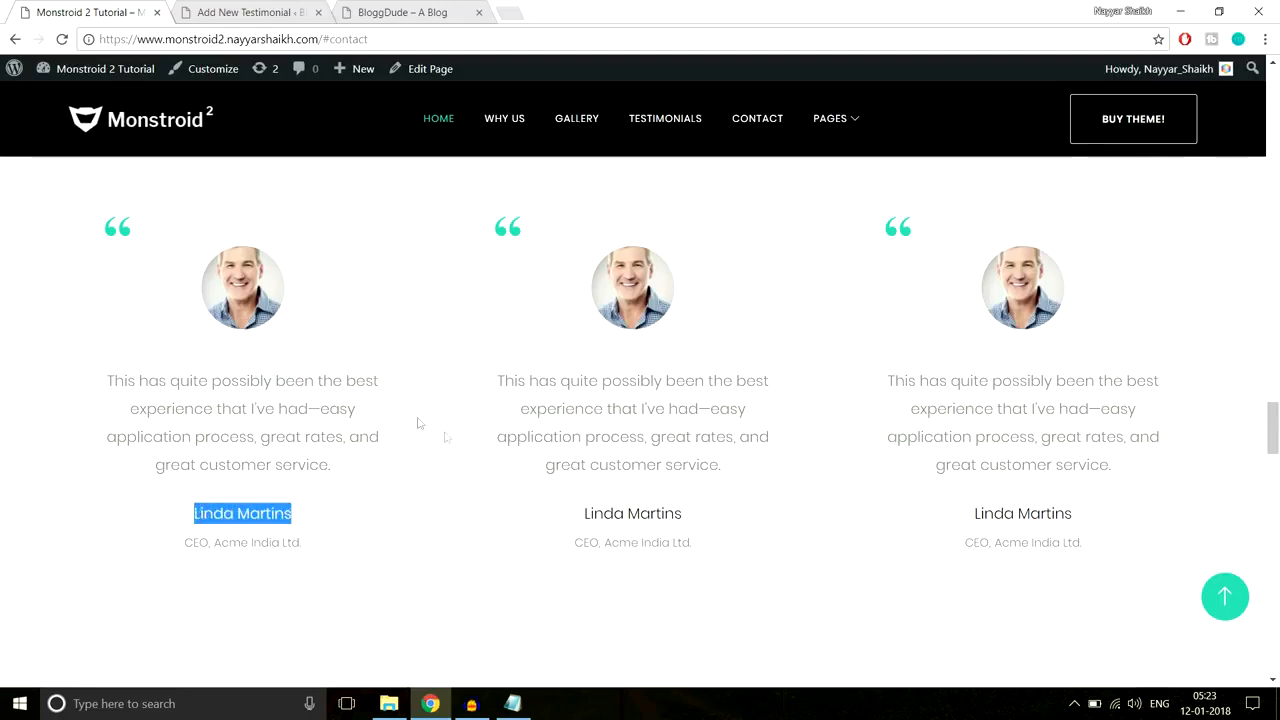
pyautogui.click(256, 11)
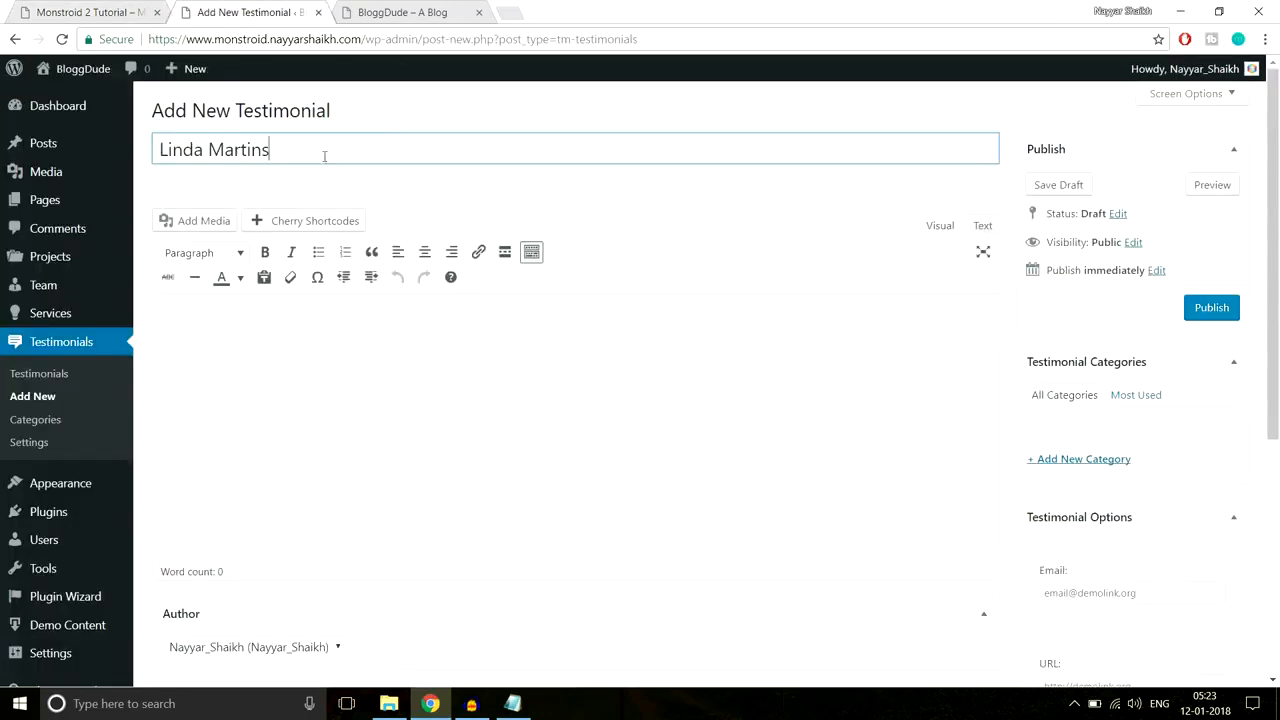
# Step: Paste the demo's first testimonial quote into the testimonial body
pyautogui.click(87, 10)
pyautogui.moveTo(331, 466); pyautogui.dragTo(110, 364)
pyautogui.hotkey('ctrl', 'c')
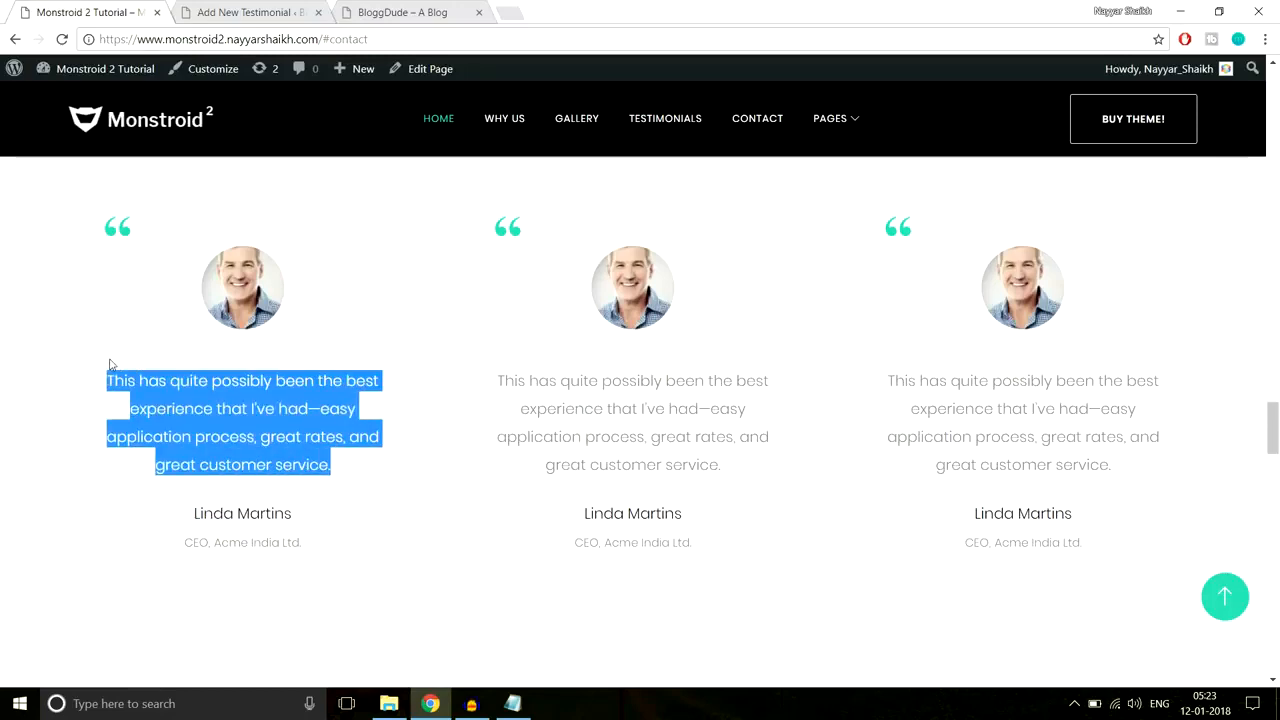
pyautogui.click(195, 14)
pyautogui.click(374, 424)
pyautogui.hotkey('ctrl', 'v')
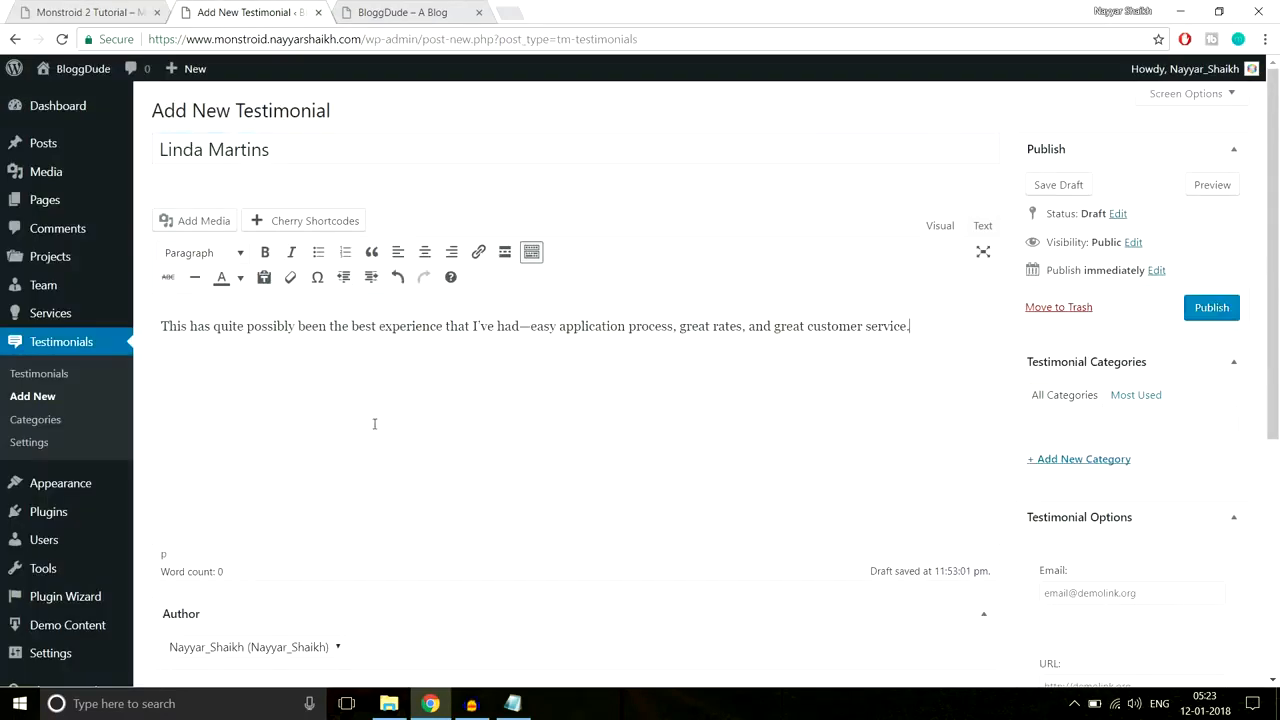
pyautogui.scroll(-2, 450, 457)
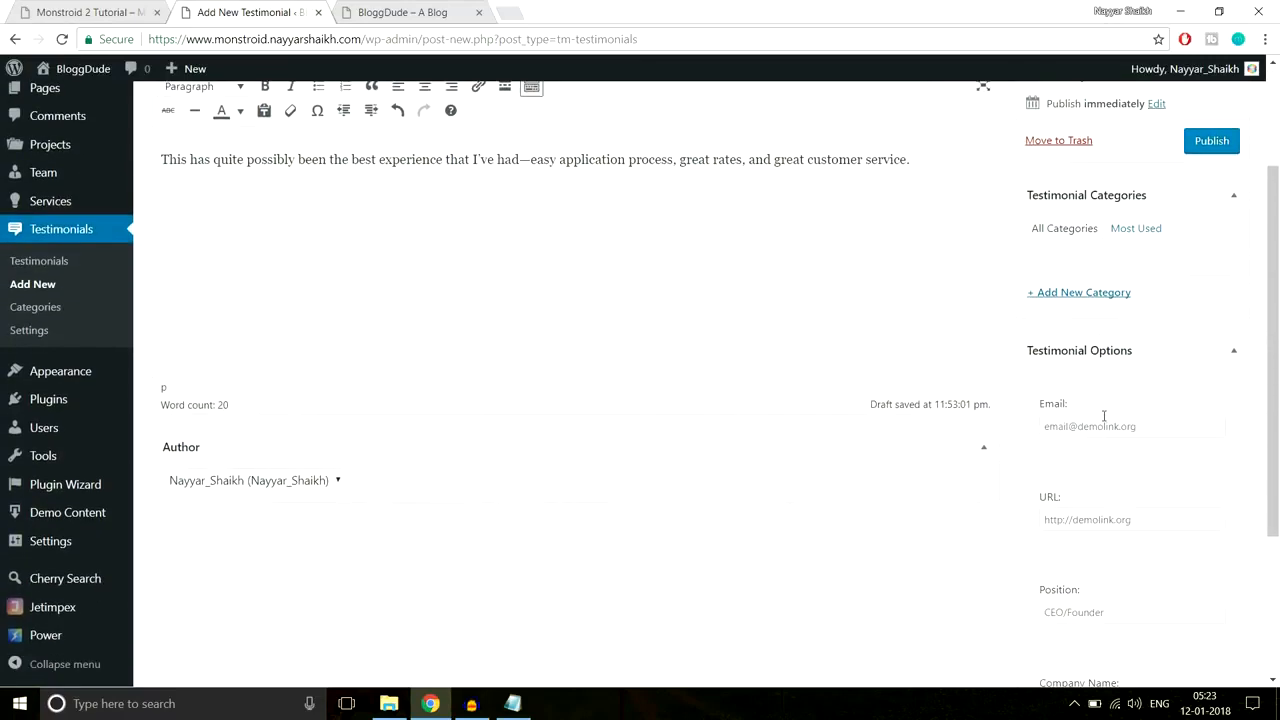
pyautogui.click(140, 12)
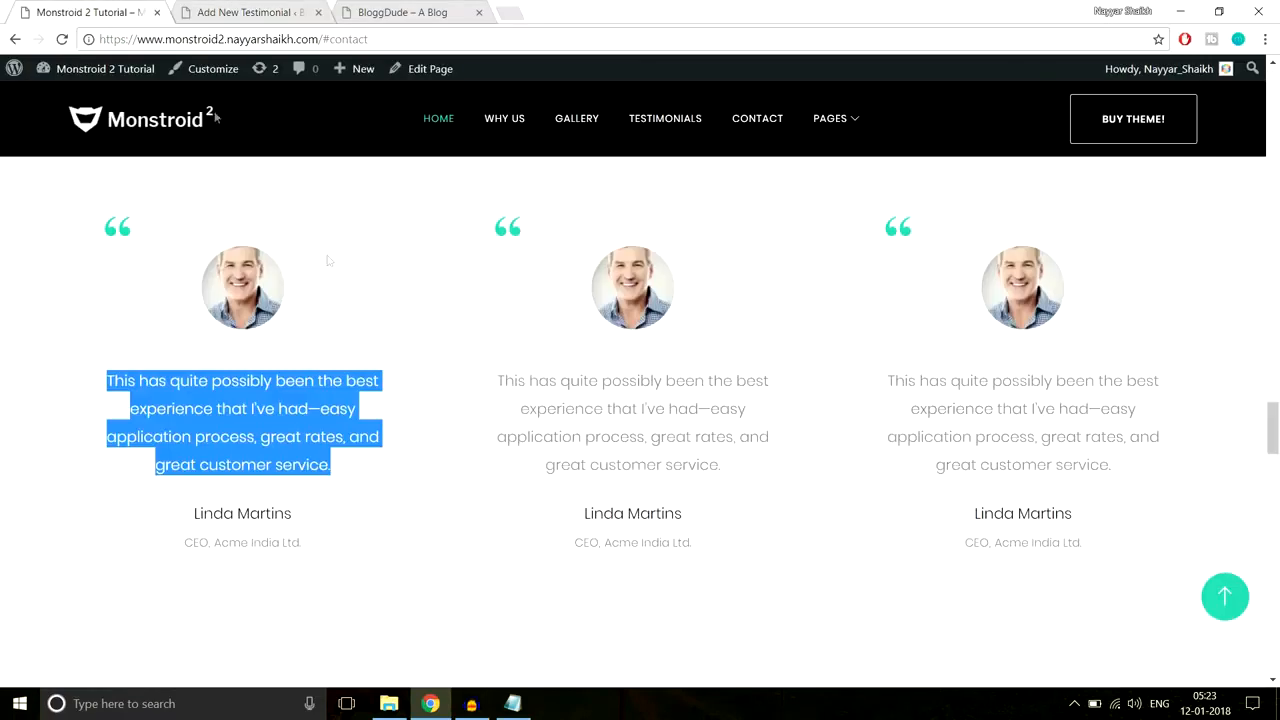
pyautogui.click(320, 466)
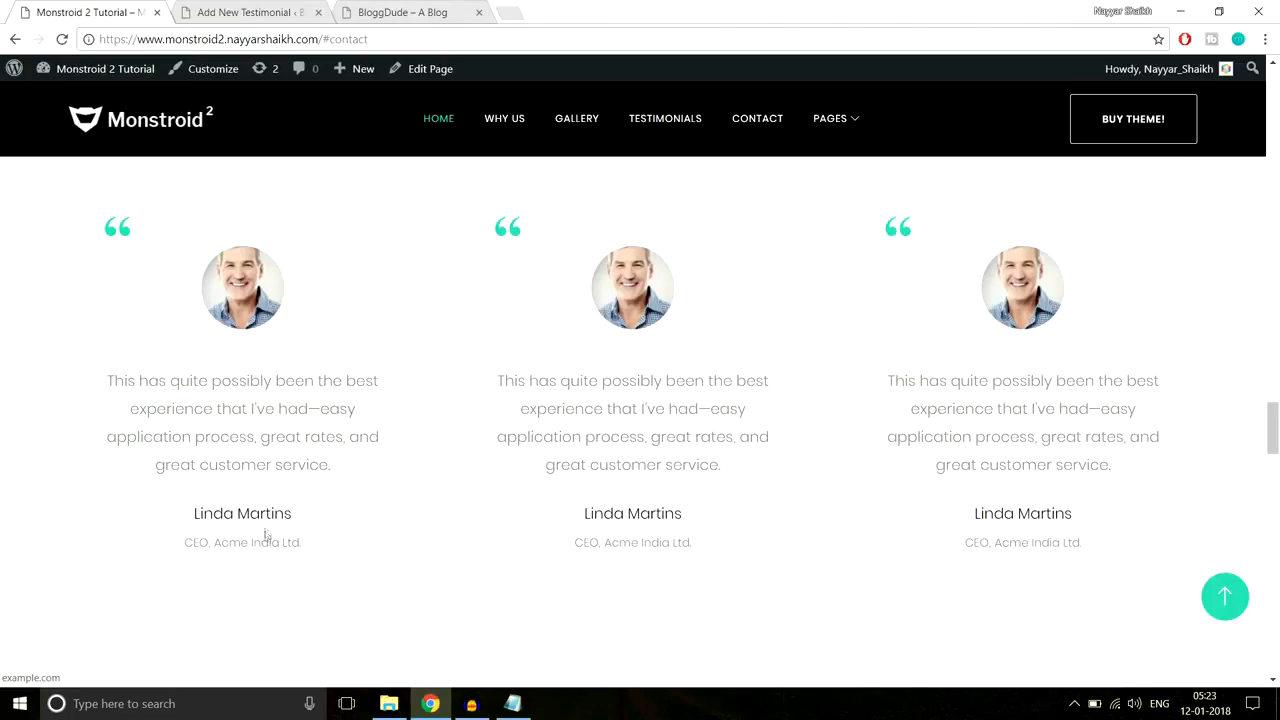
pyautogui.click(248, 13)
pyautogui.click(1129, 427)
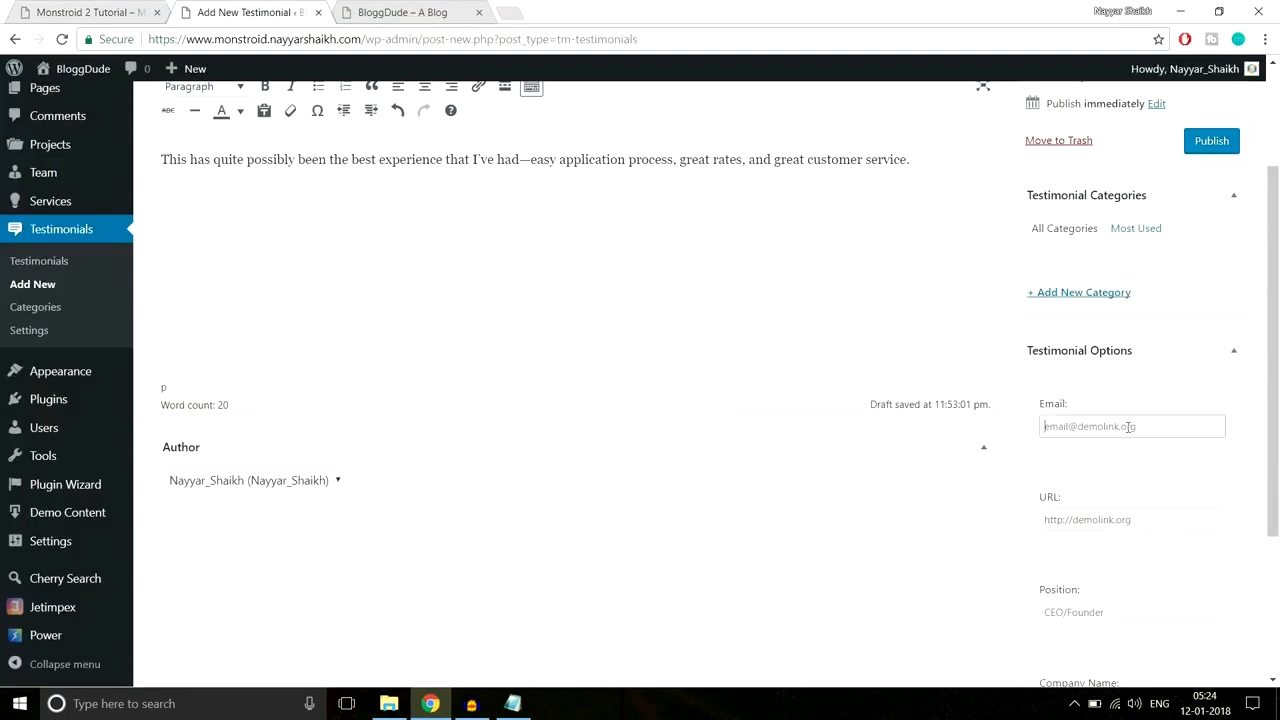
pyautogui.scroll(-1, 1218, 463)
pyautogui.click(1135, 437)
pyautogui.write('http://example.com')
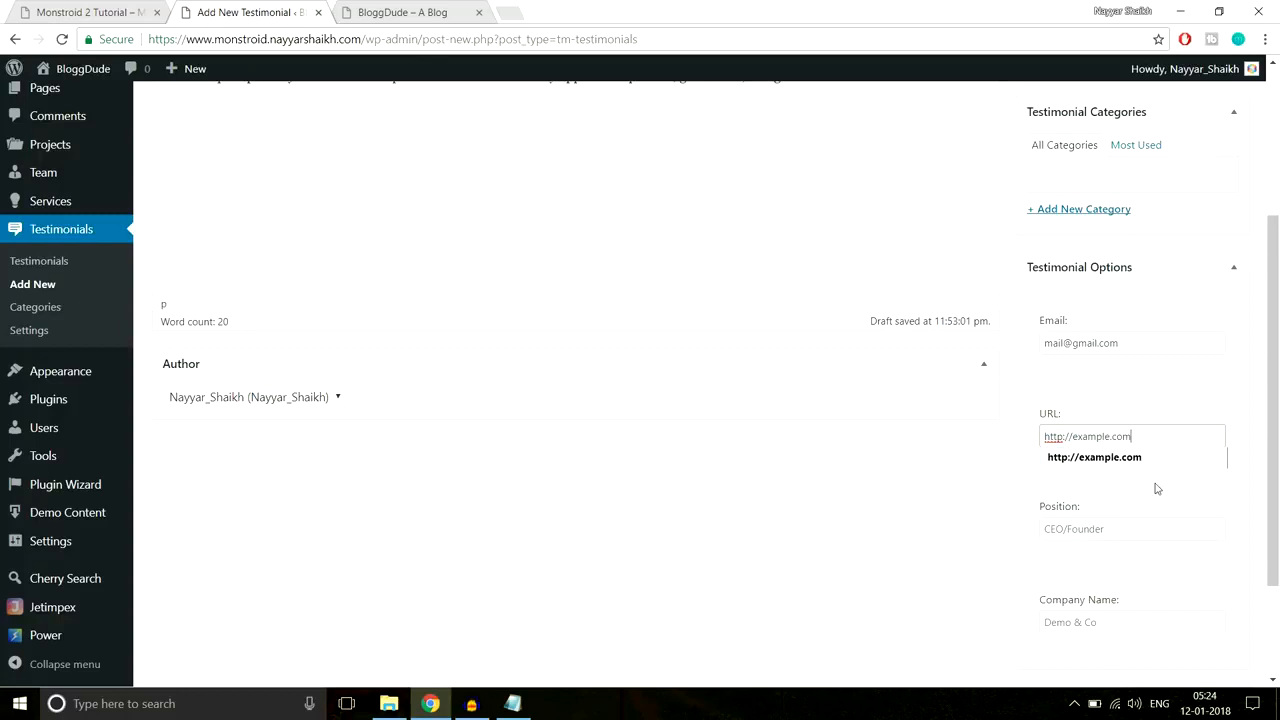
pyautogui.scroll(-2, 1201, 520)
pyautogui.click(1116, 383)
pyautogui.write('Manager')
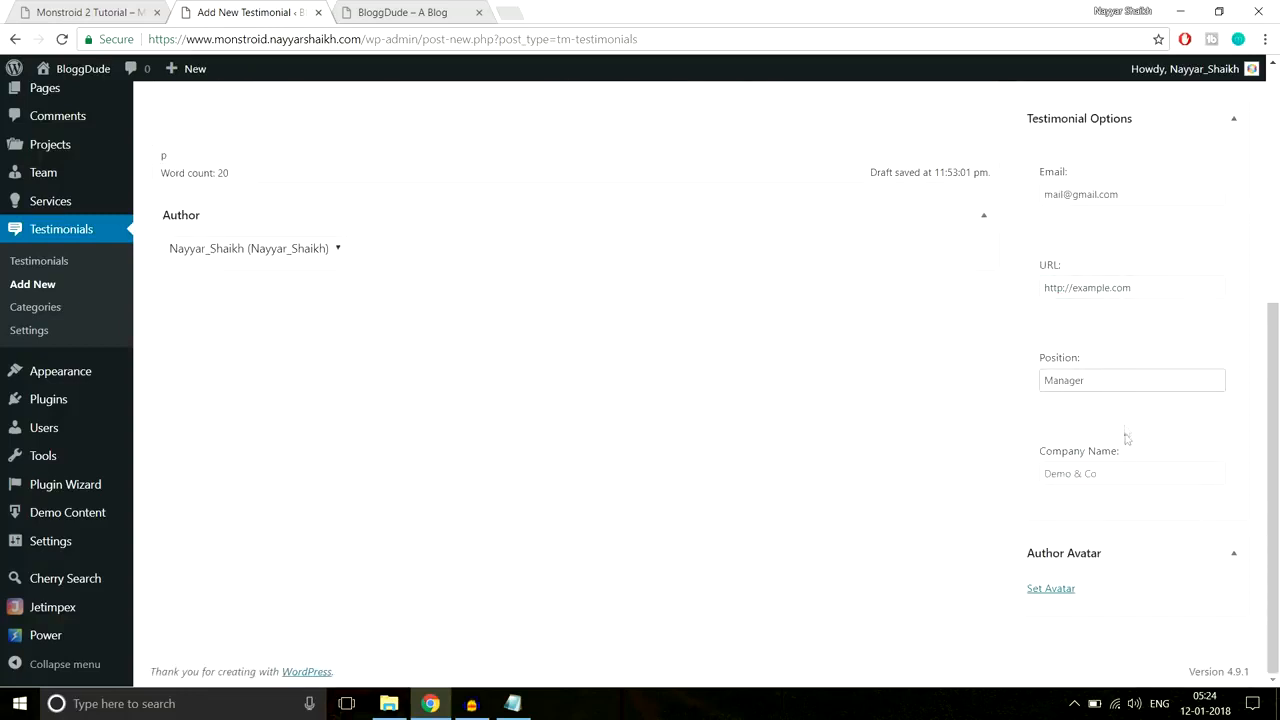
pyautogui.click(1116, 473)
pyautogui.write('Acme India Le')
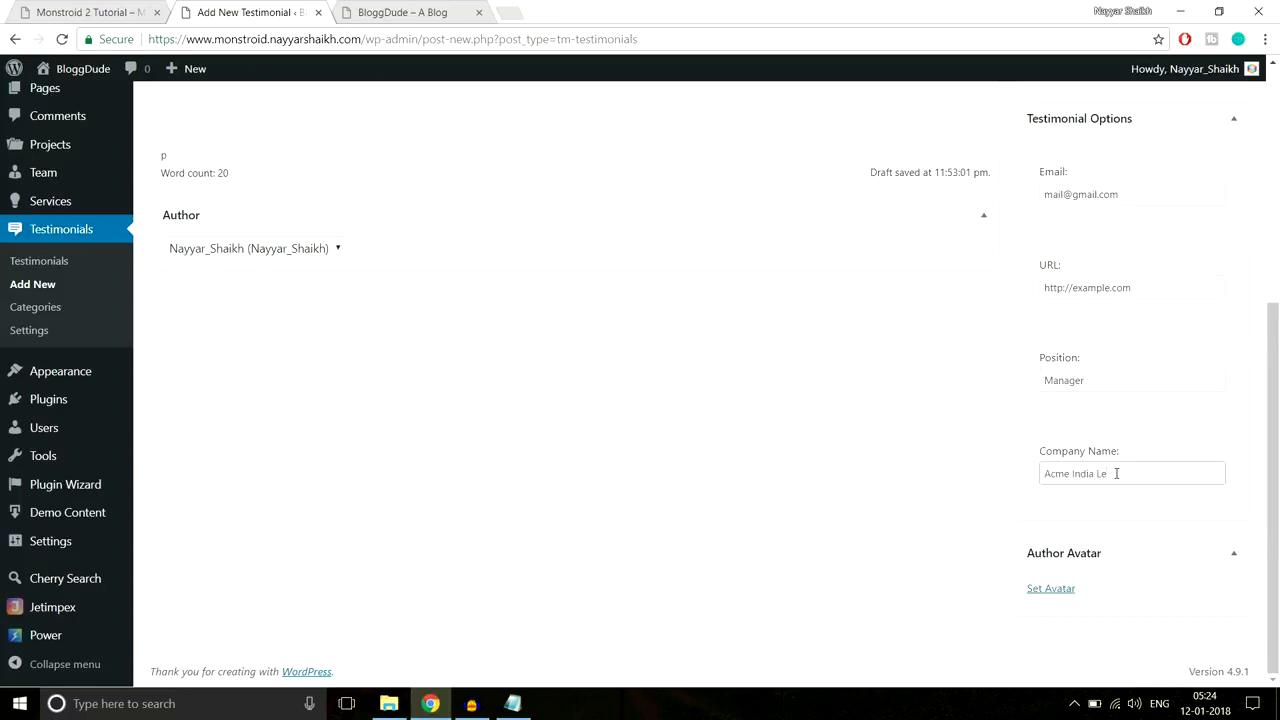
pyautogui.press('BackSpace')
pyautogui.write('td.')
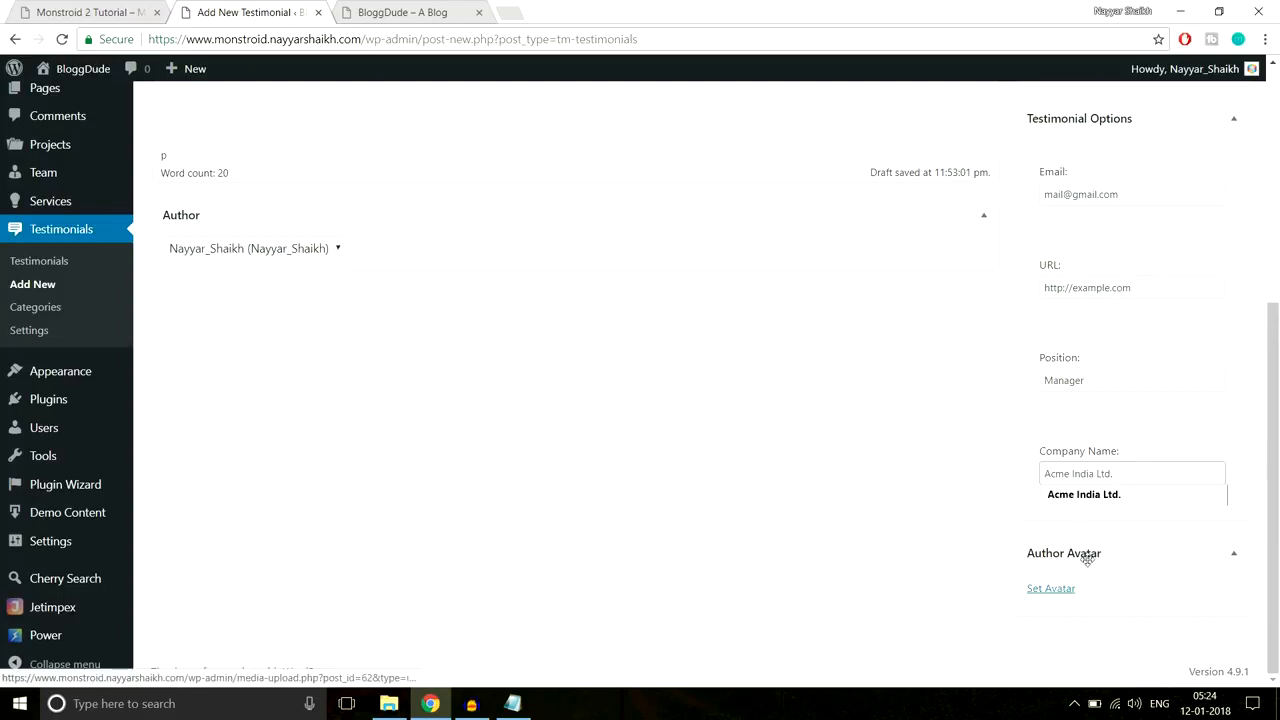
# Step: Upload Person-1.png and set it as the testimonial's author avatar
pyautogui.click(1050, 589)
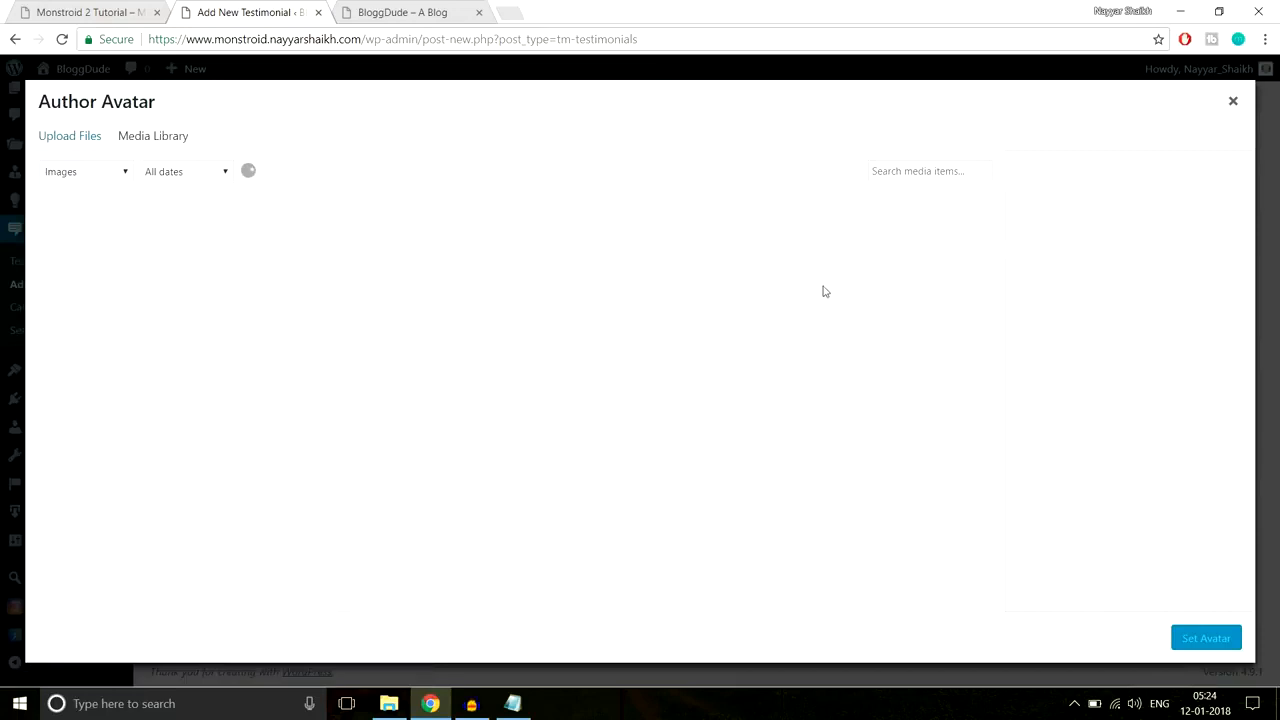
pyautogui.click(88, 143)
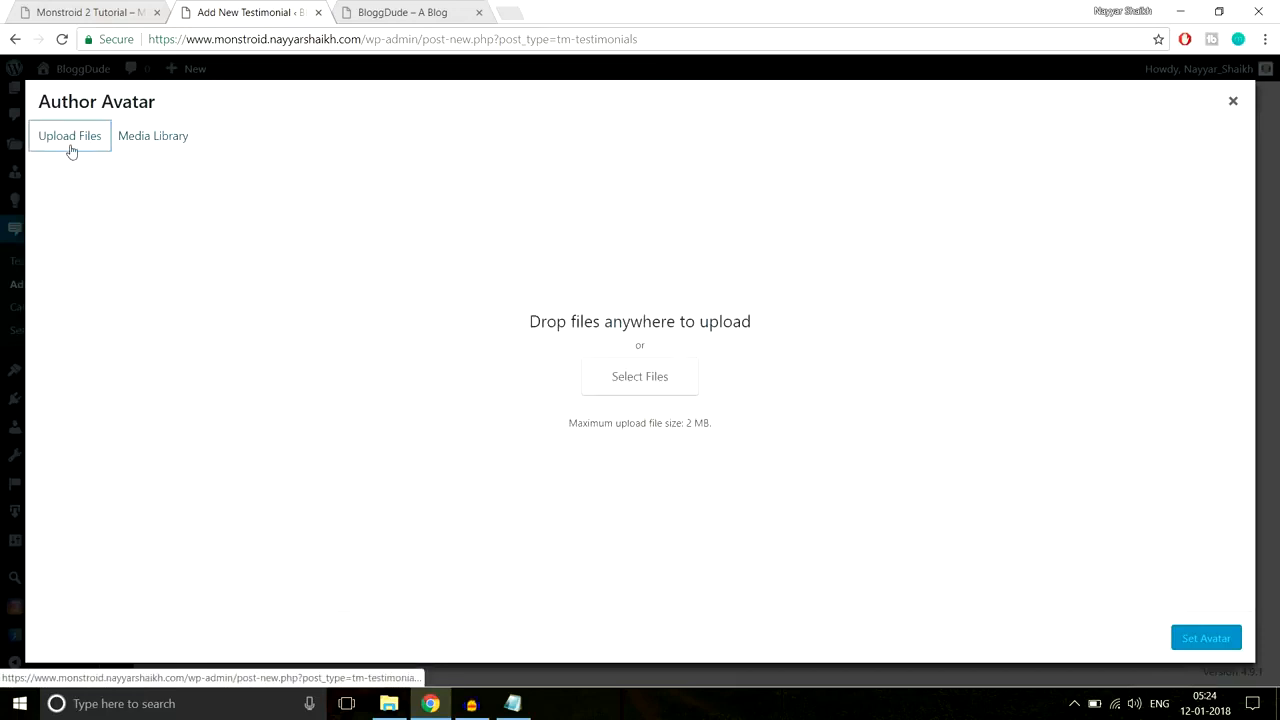
pyautogui.click(656, 377)
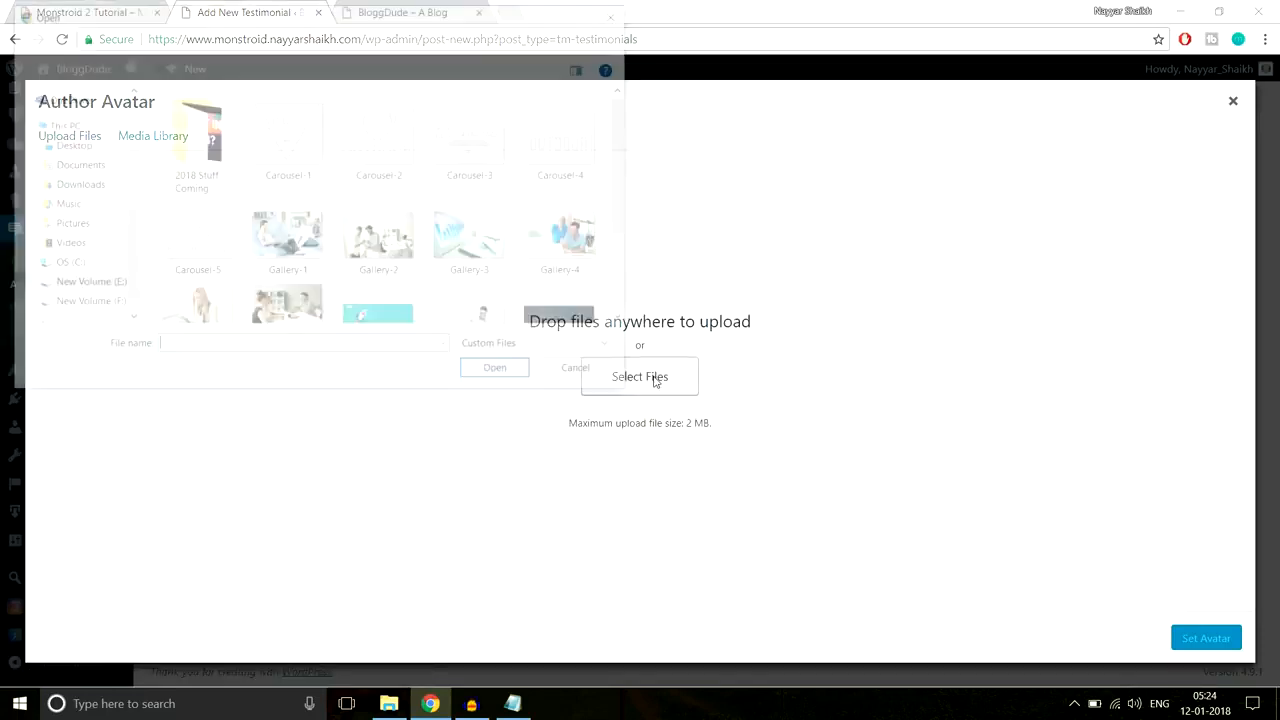
pyautogui.scroll(-1, 518, 282)
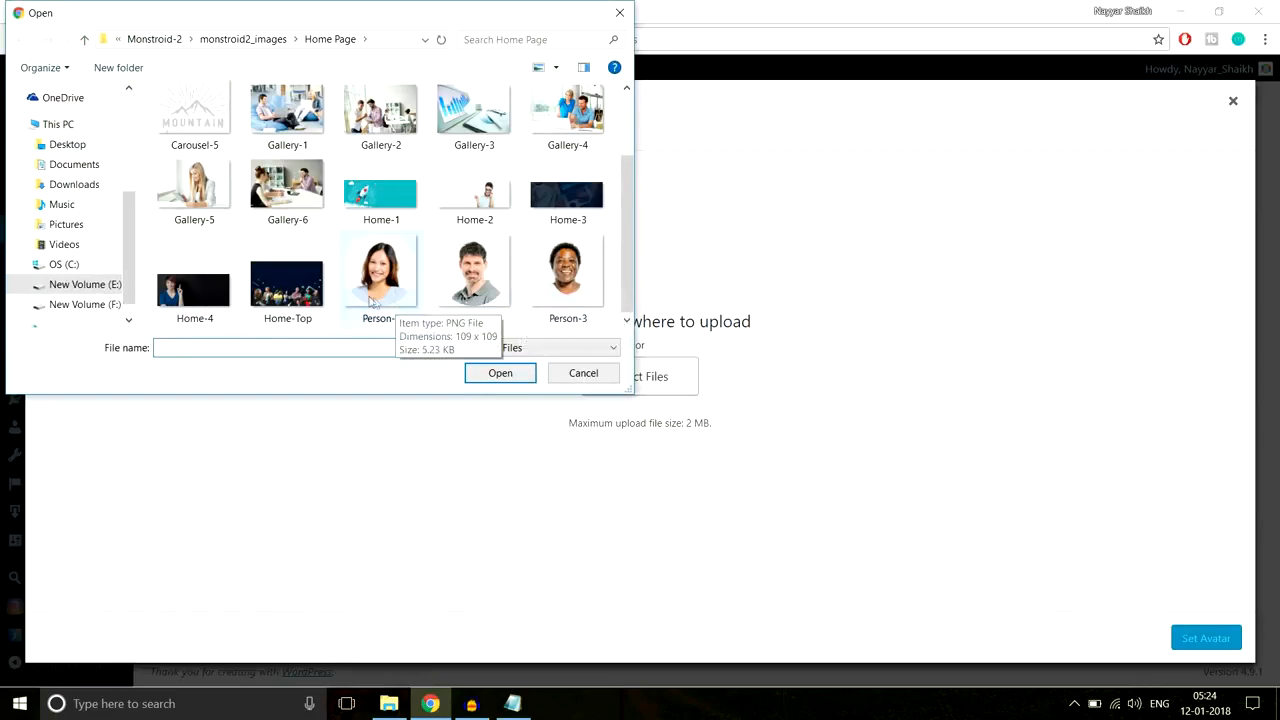
pyautogui.click(400, 275)
pyautogui.click(503, 375)
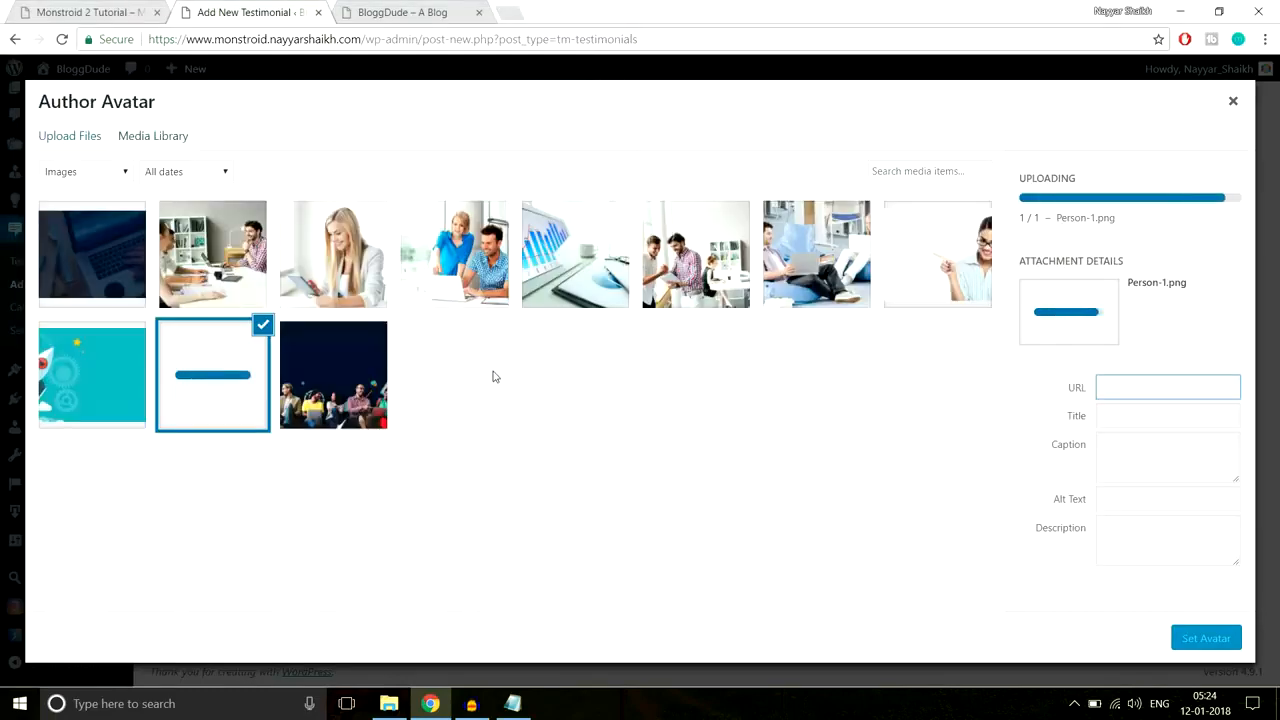
pyautogui.click(1205, 638)
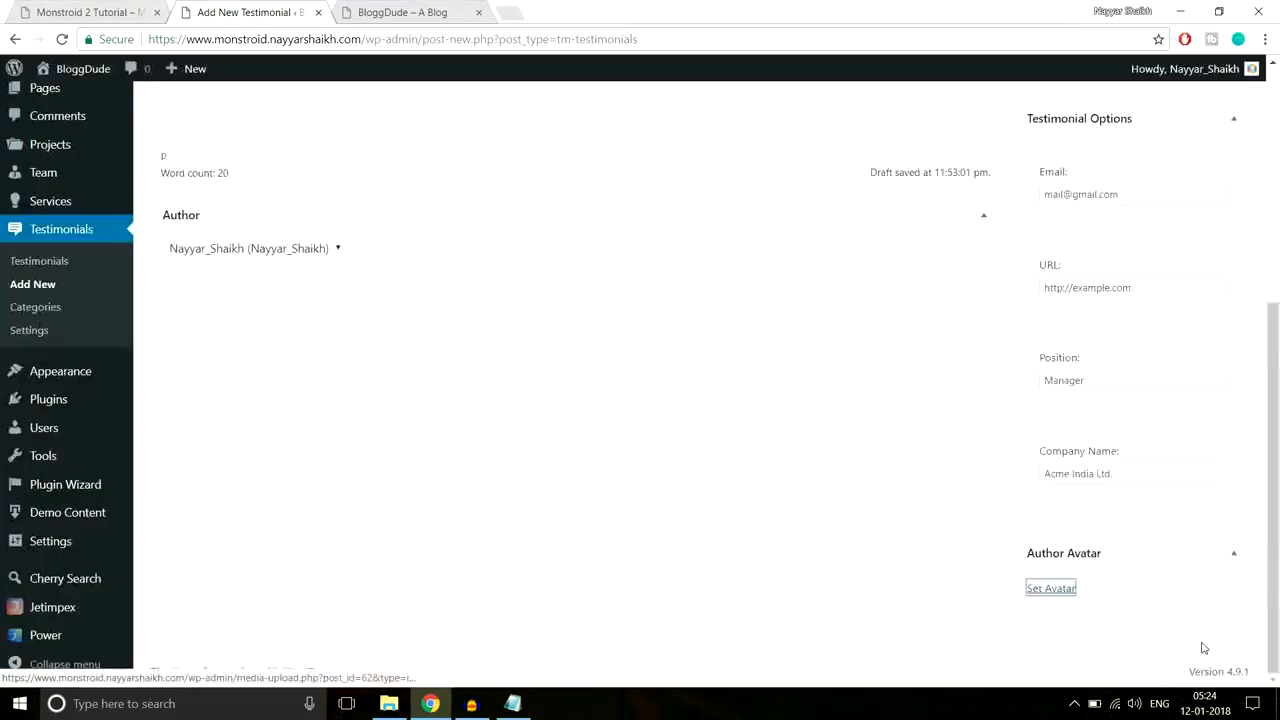
pyautogui.scroll(-2, 886, 523)
pyautogui.scroll(3, 885, 520)
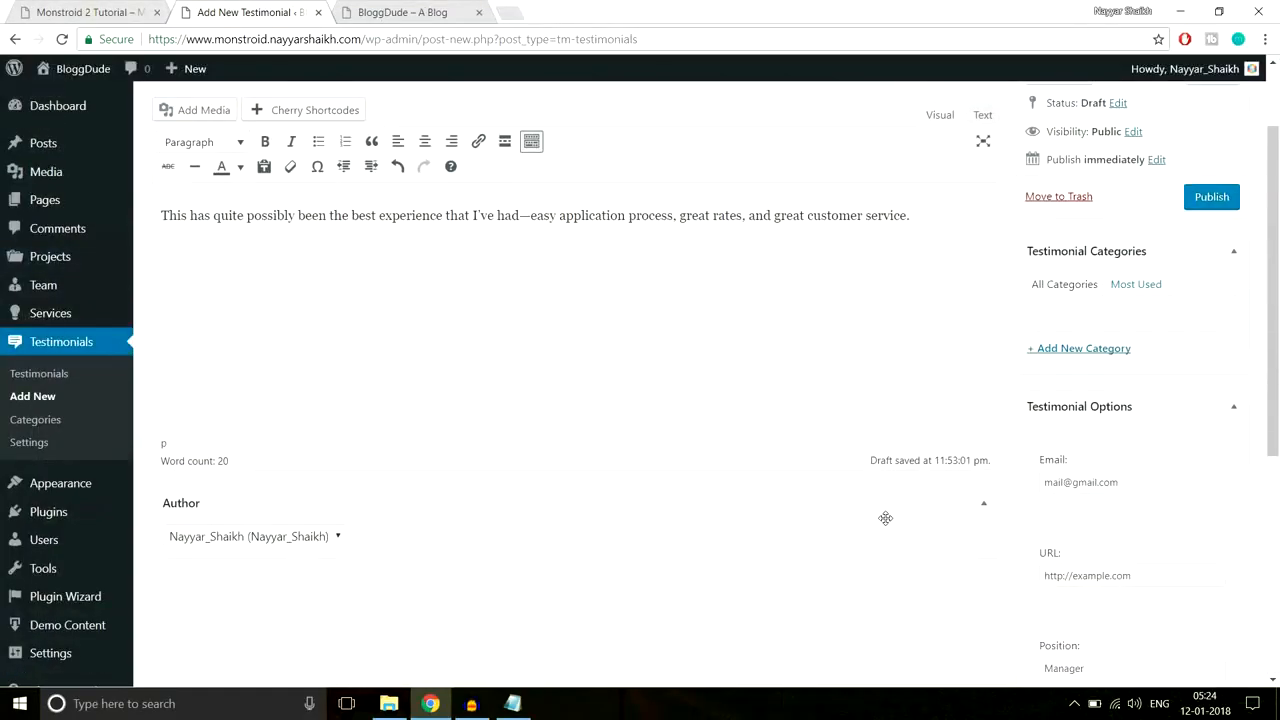
pyautogui.scroll(1, 886, 520)
pyautogui.scroll(-2, 886, 523)
pyautogui.scroll(1, 886, 523)
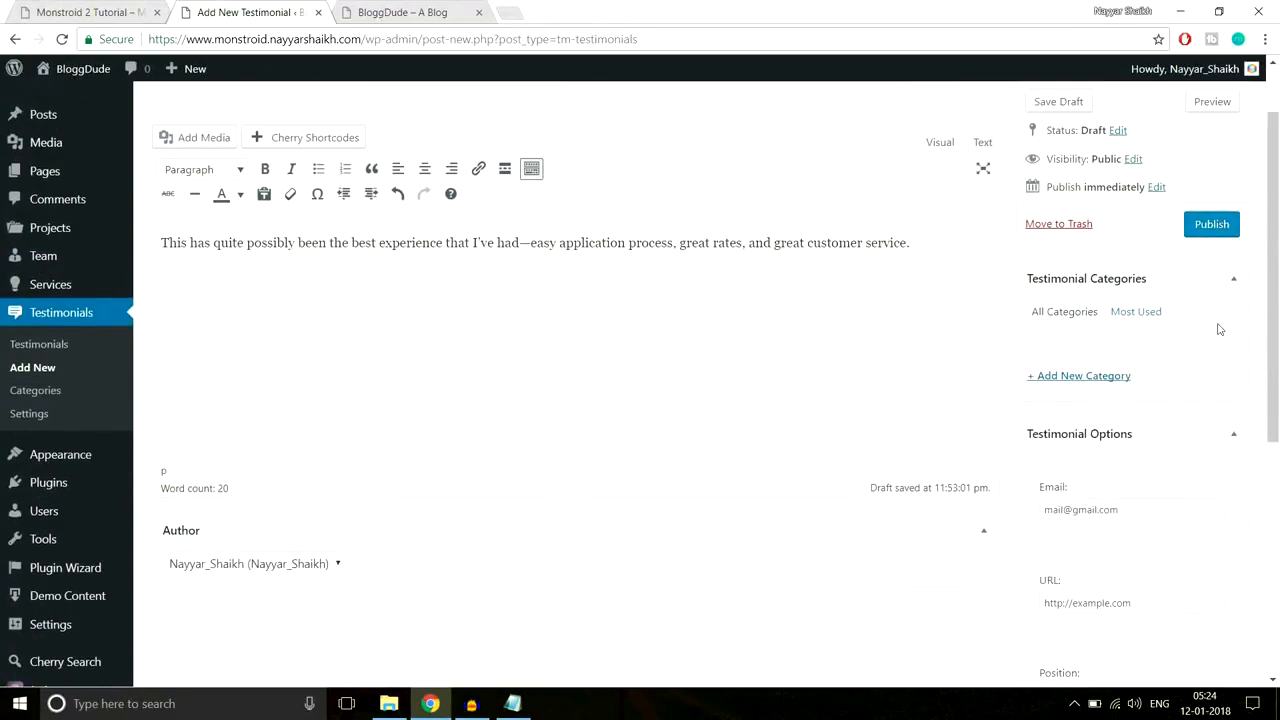
# Step: Add a new 'Testimonials' category and publish the testimonial
pyautogui.click(1101, 377)
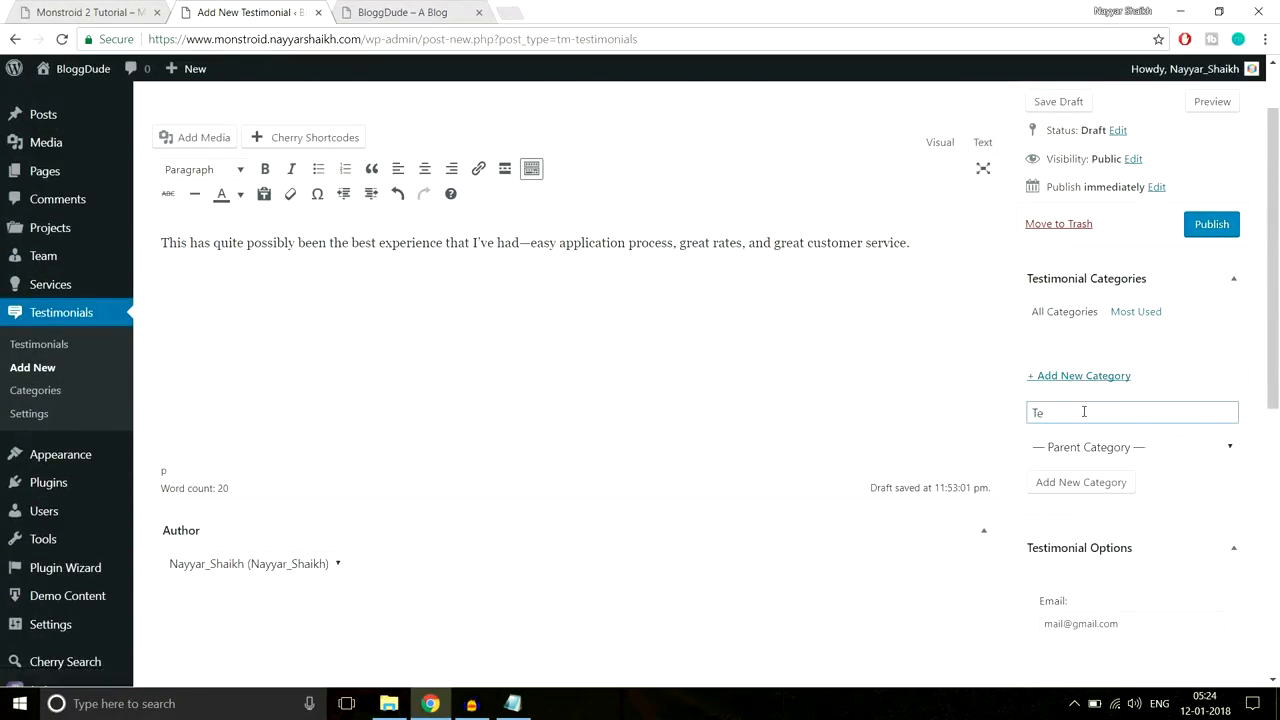
pyautogui.write('Testimonials')
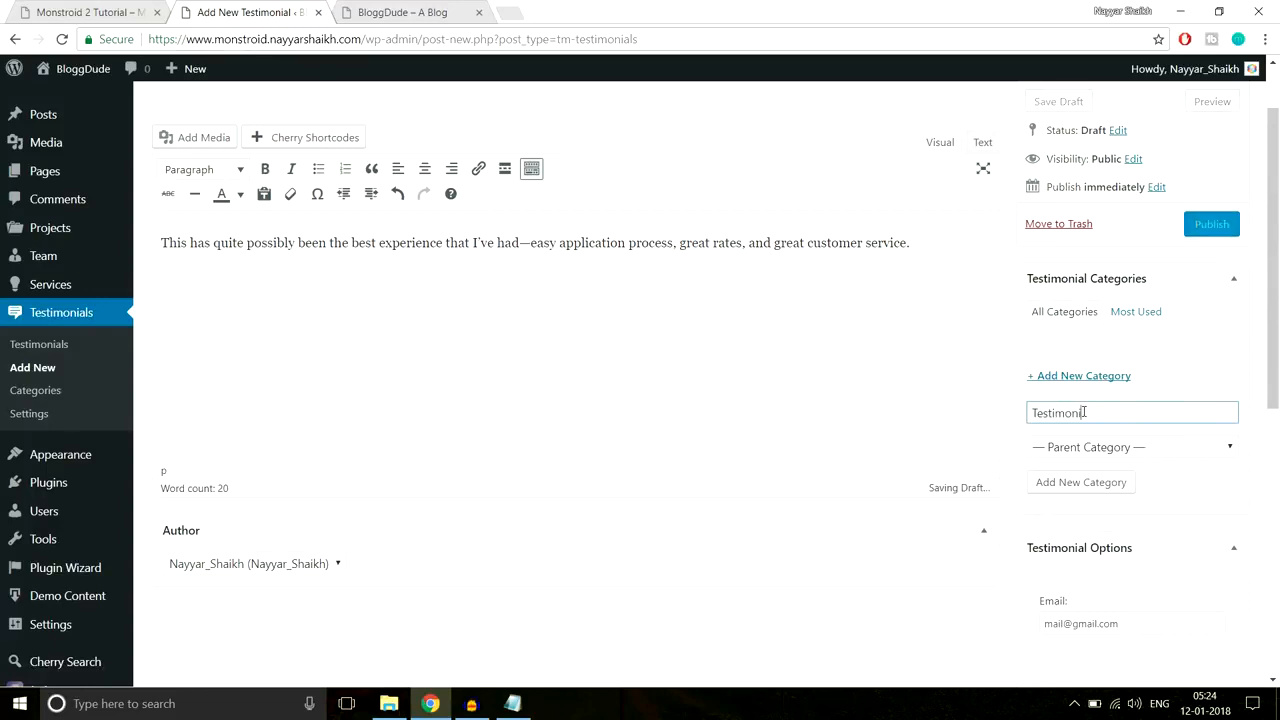
pyautogui.click(1211, 224)
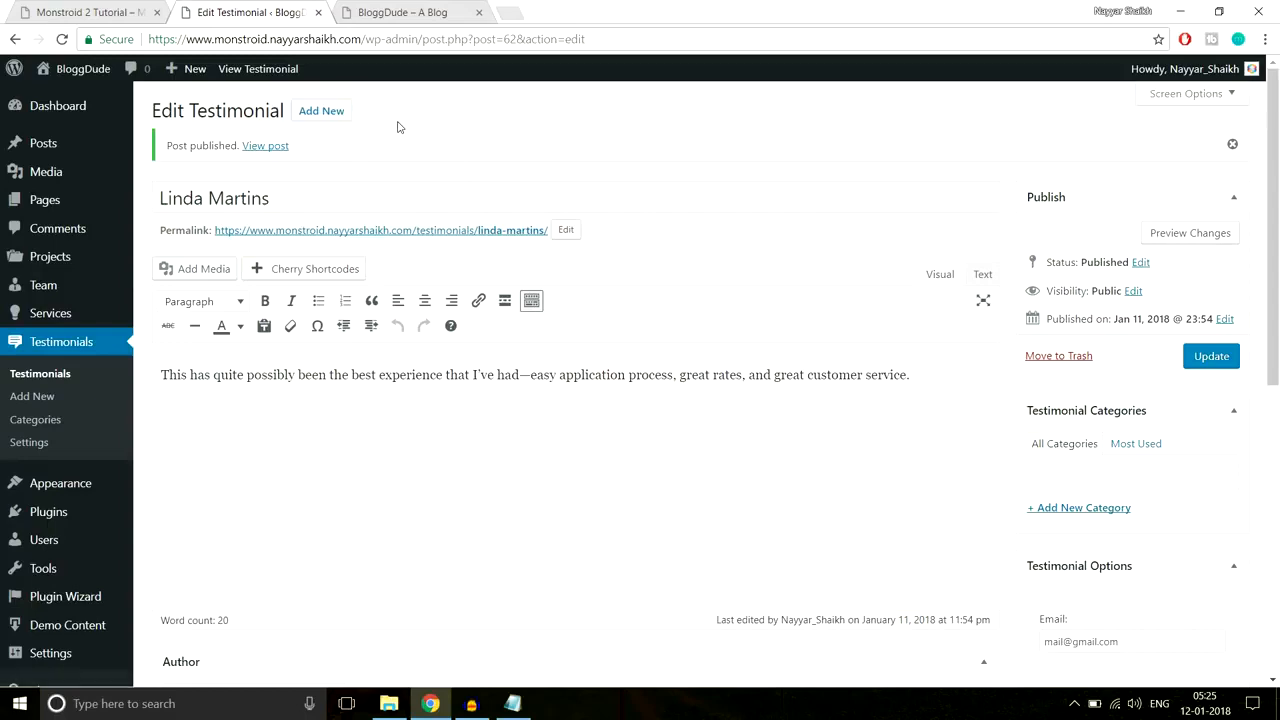
# Step: Check the demo and live BloggDude front pages, then go to All Pages in the admin
pyautogui.click(103, 8)
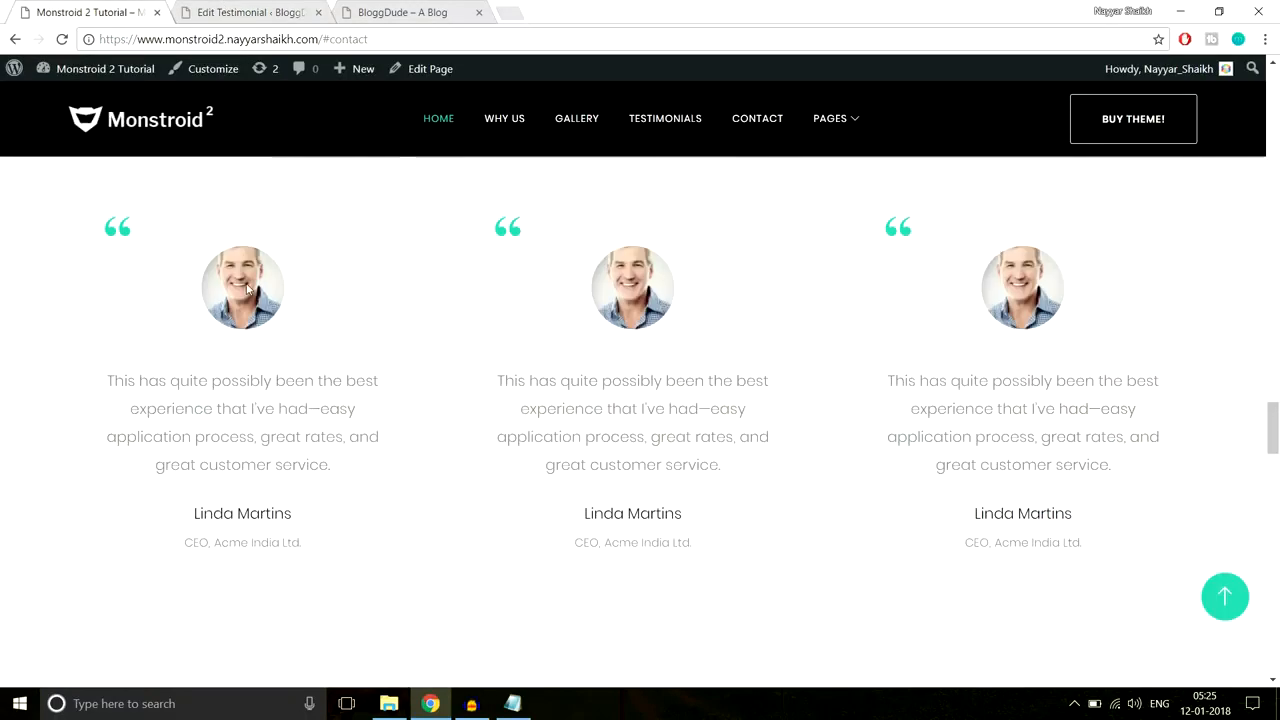
pyautogui.click(245, 12)
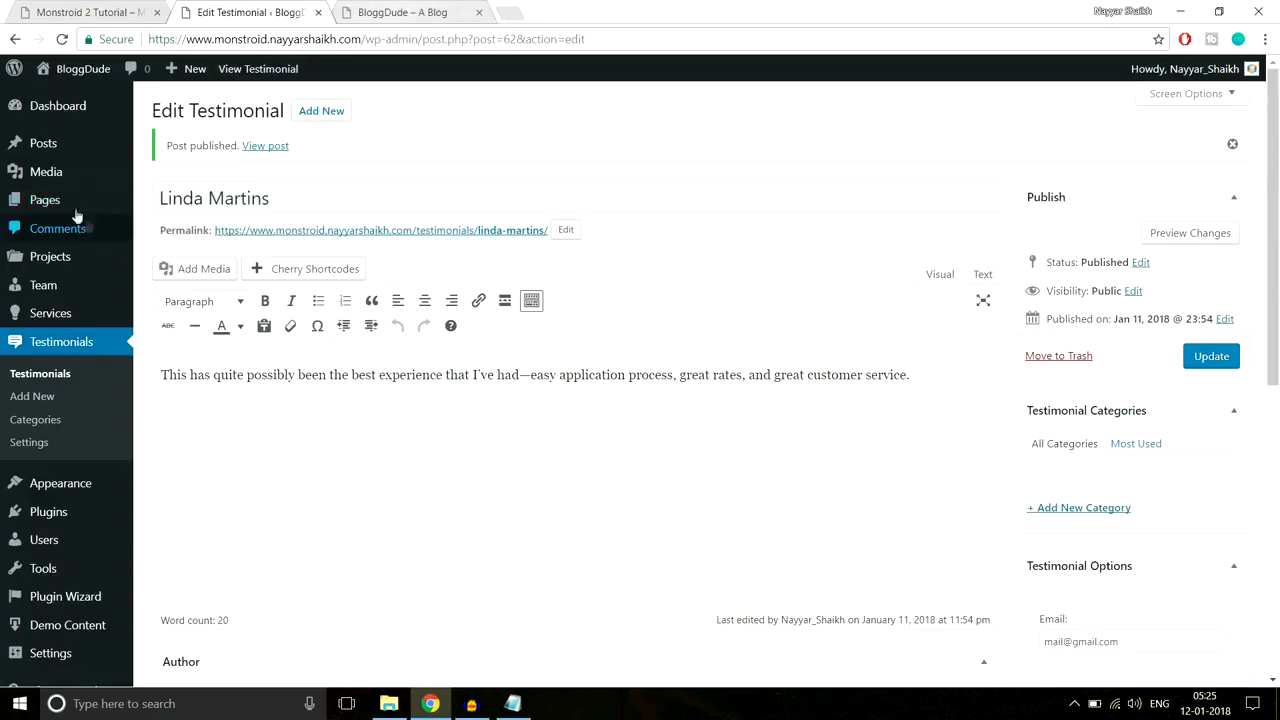
pyautogui.click(402, 12)
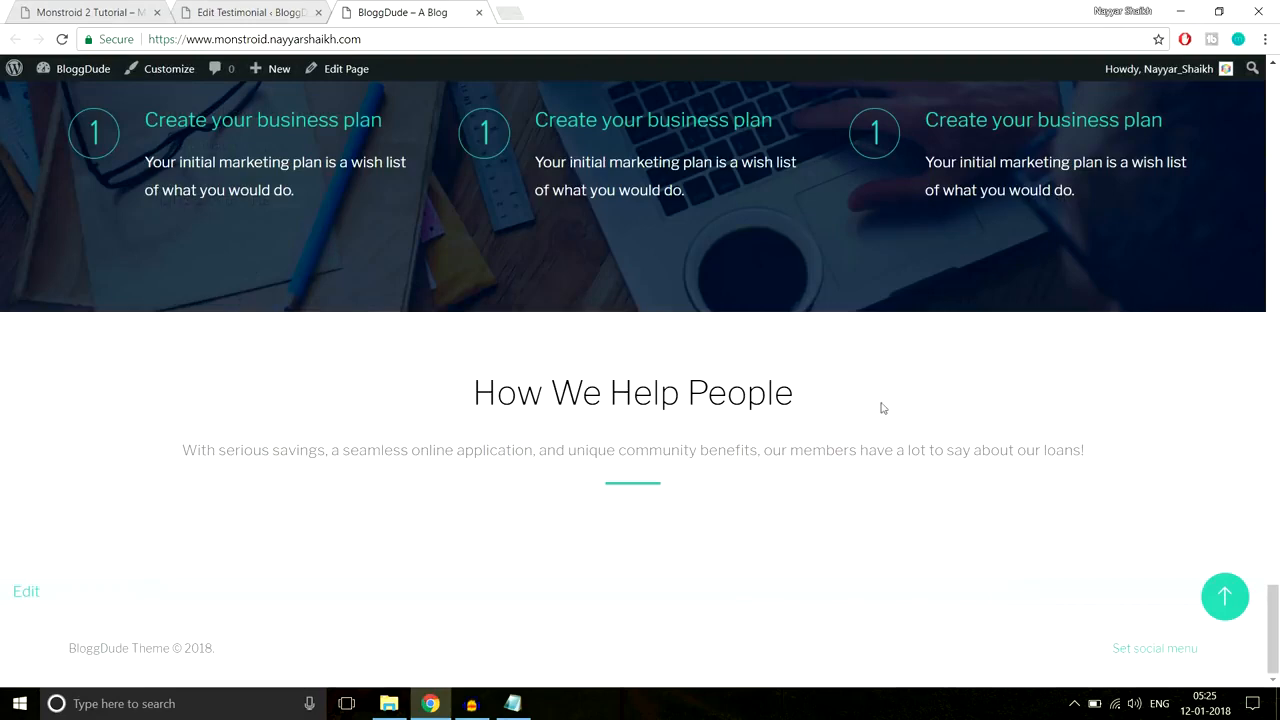
pyautogui.click(248, 12)
pyautogui.click(40, 208)
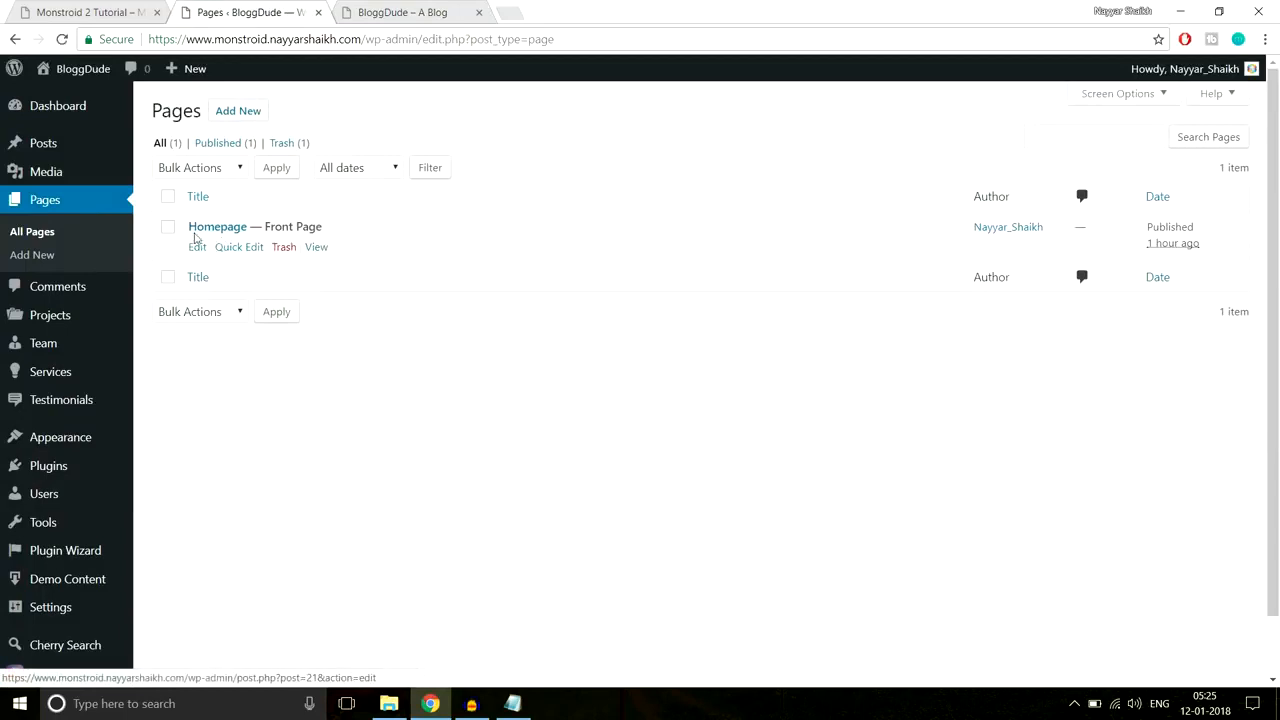
# Step: Edit Homepage and add a 1/3 1/3 1/3 row under the How We Help People heading
pyautogui.click(197, 247)
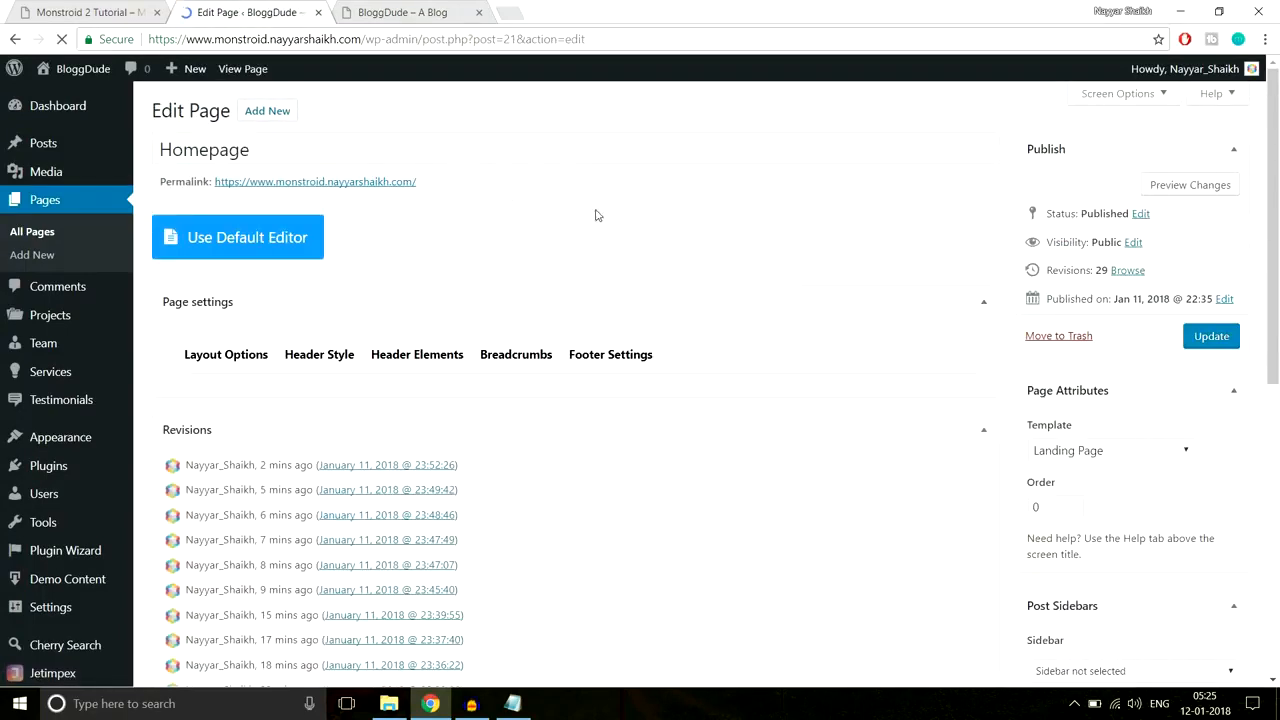
pyautogui.scroll(-2, 809, 364)
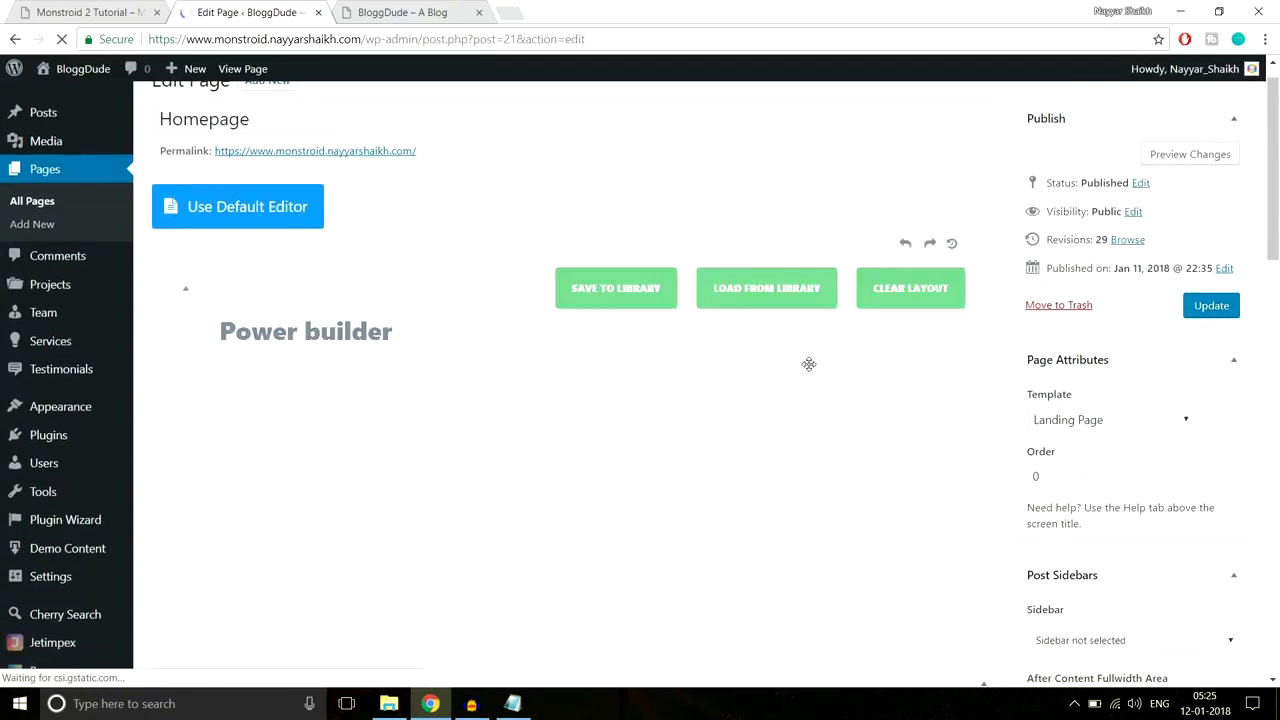
pyautogui.scroll(-15, 928, 400)
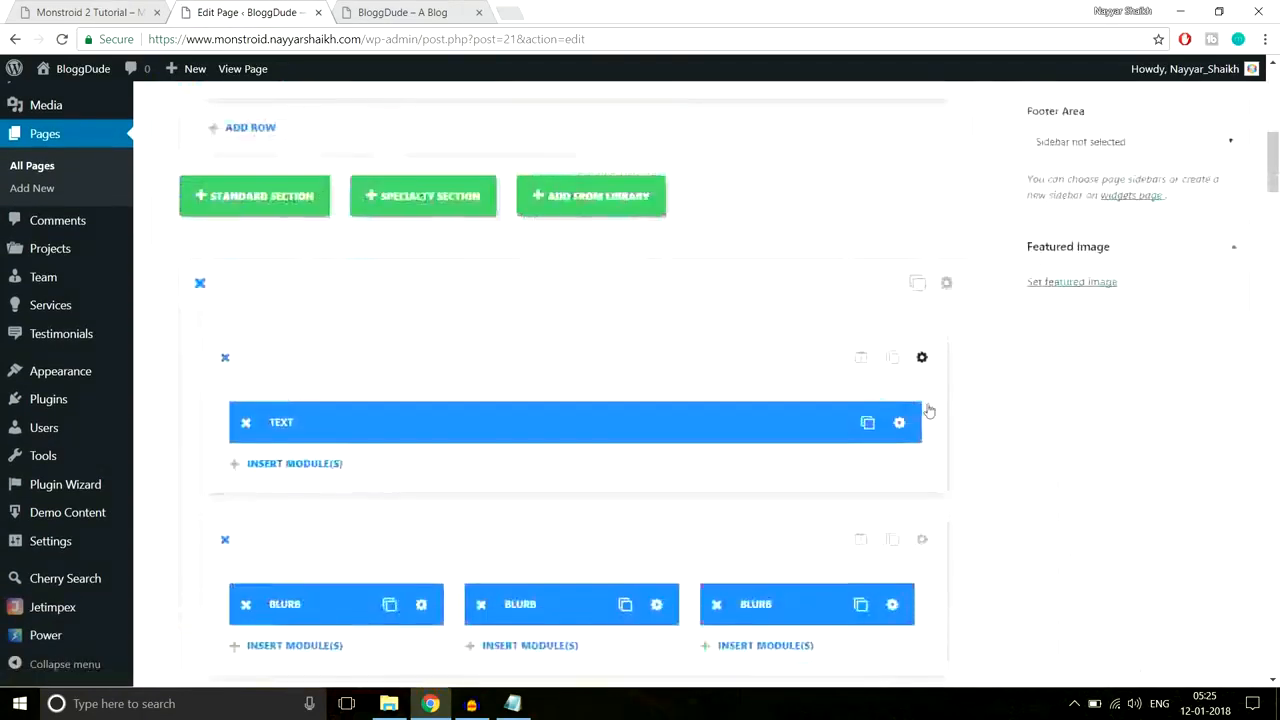
pyautogui.scroll(-10, 928, 403)
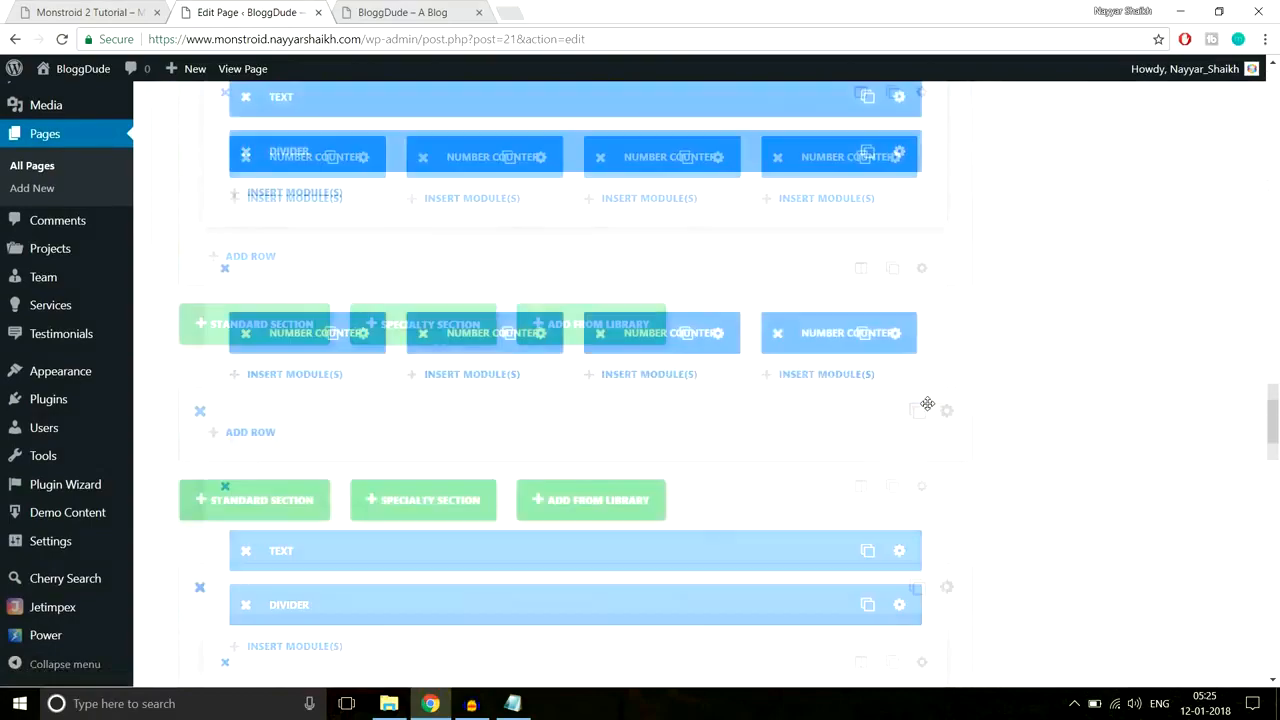
pyautogui.scroll(-5, 928, 403)
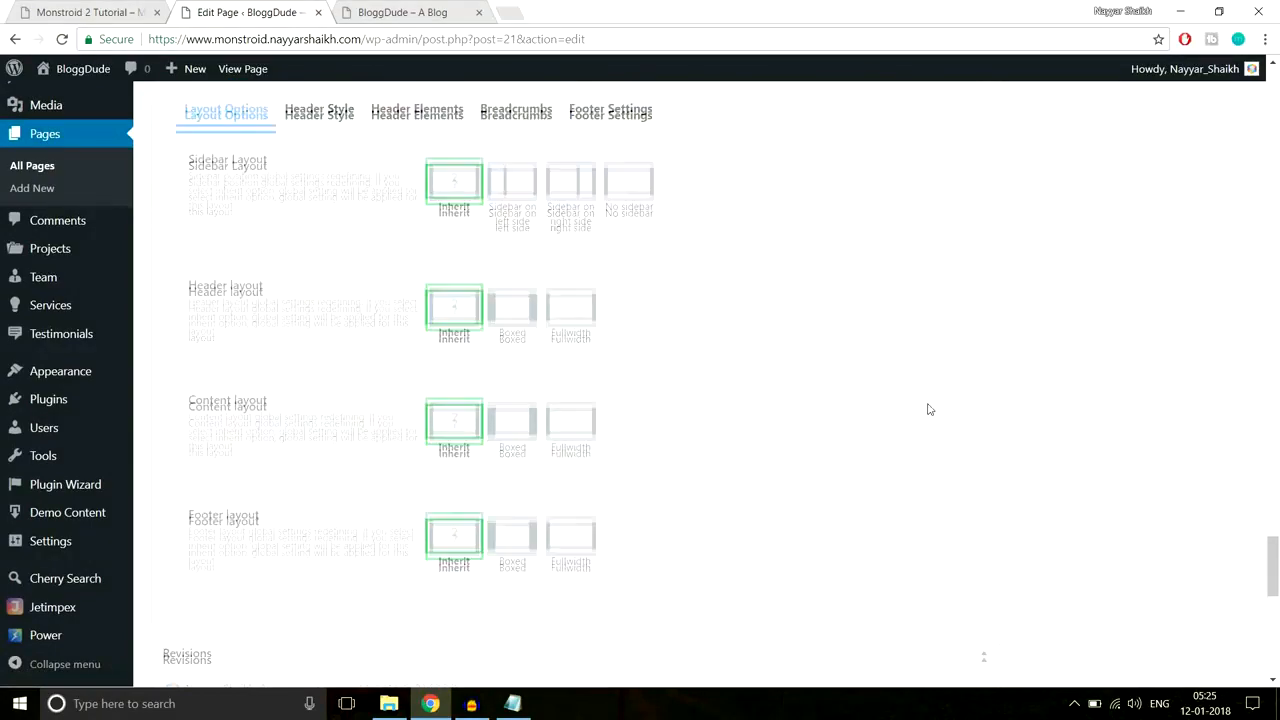
pyautogui.scroll(7, 926, 403)
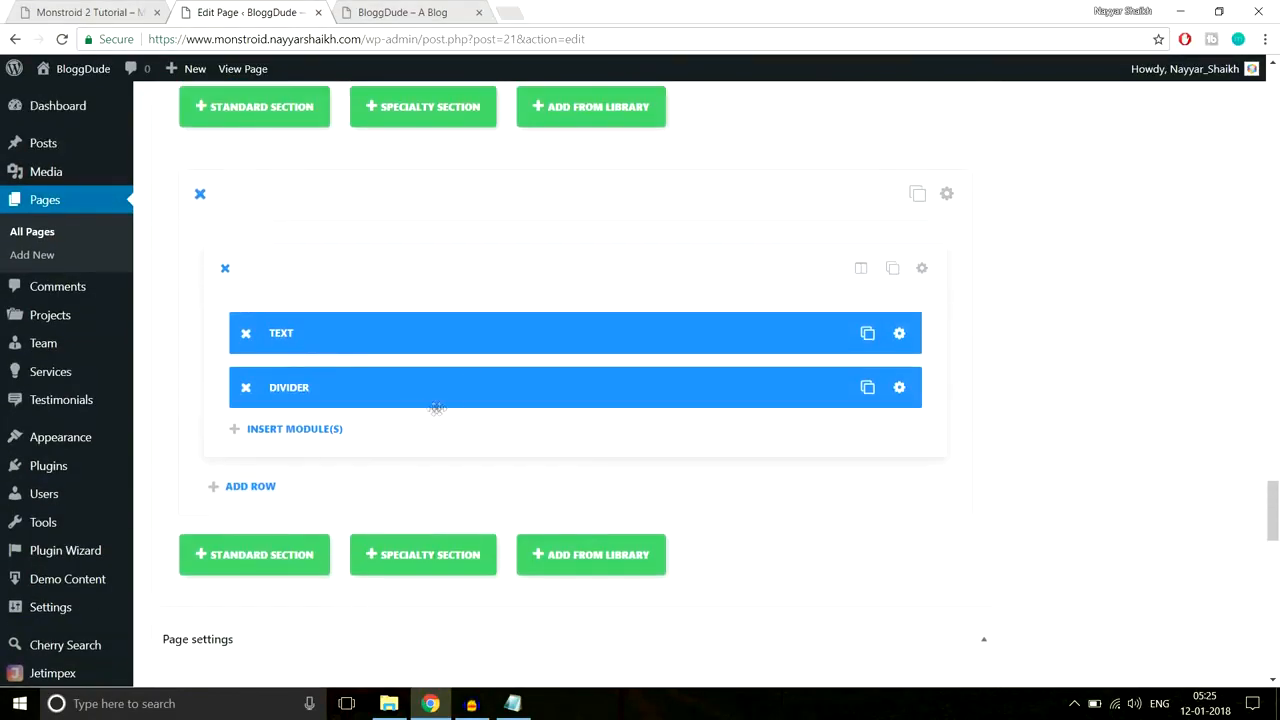
pyautogui.click(250, 486)
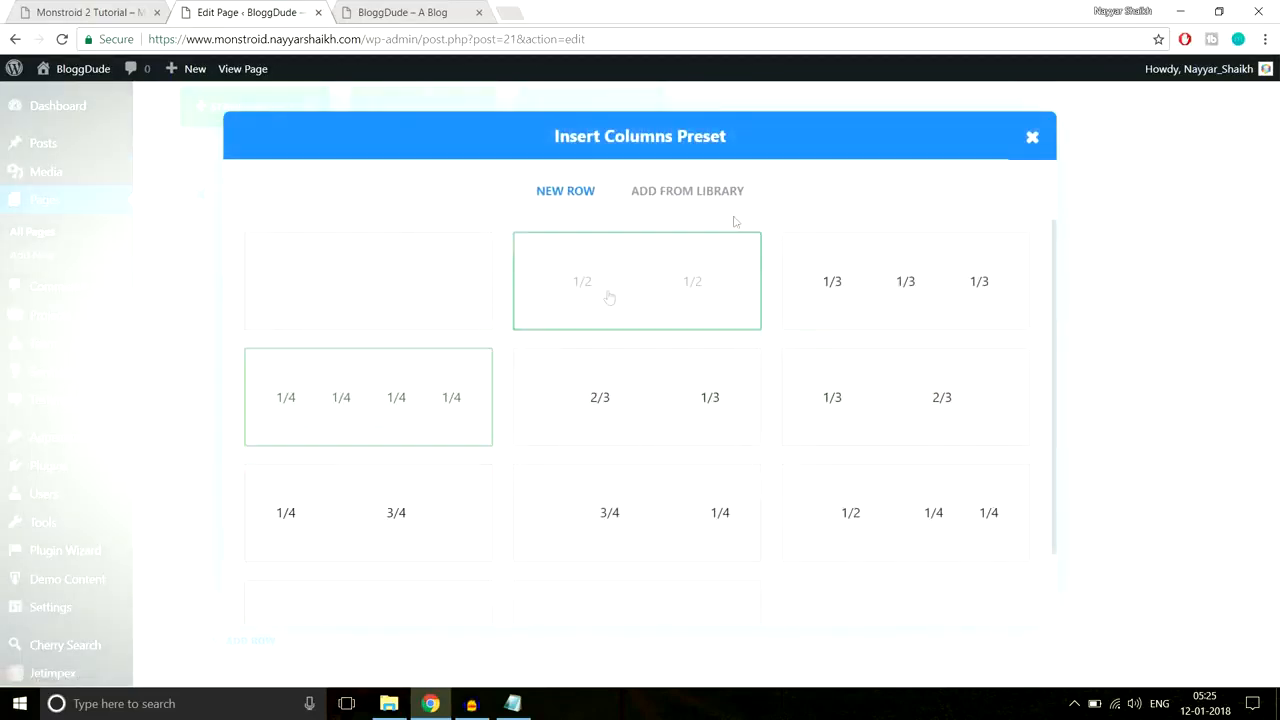
pyautogui.click(118, 10)
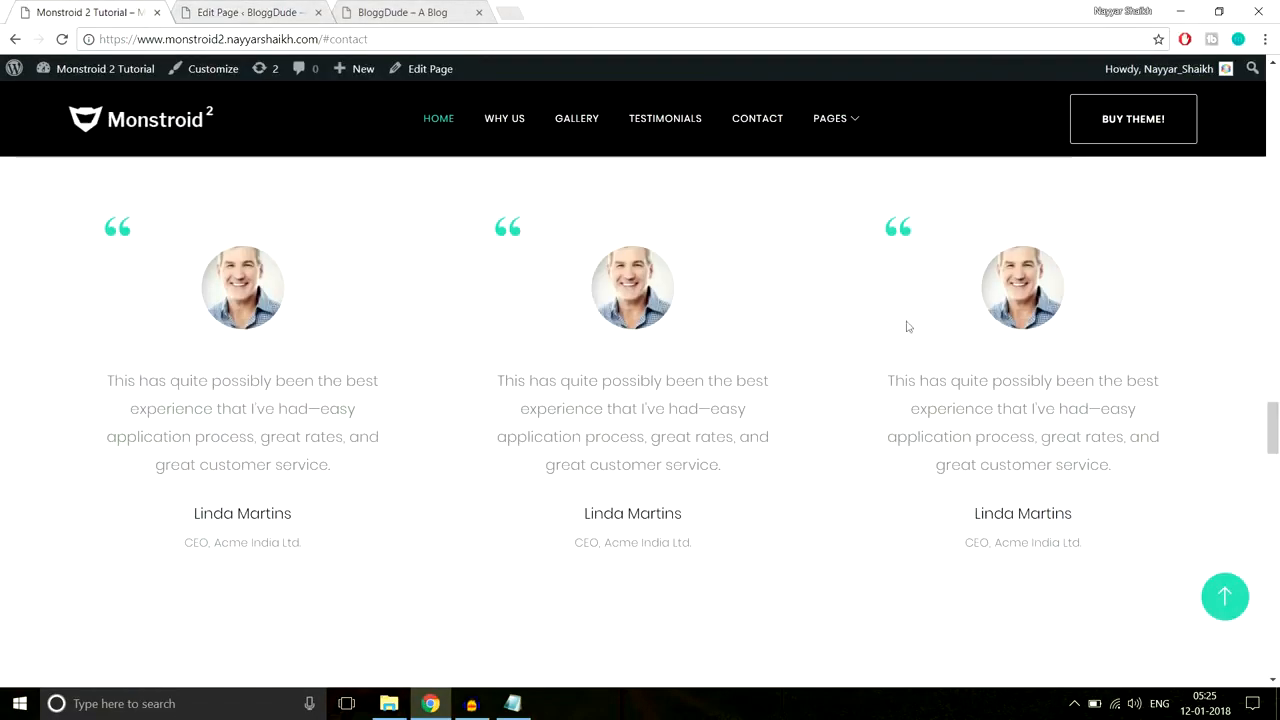
pyautogui.click(250, 12)
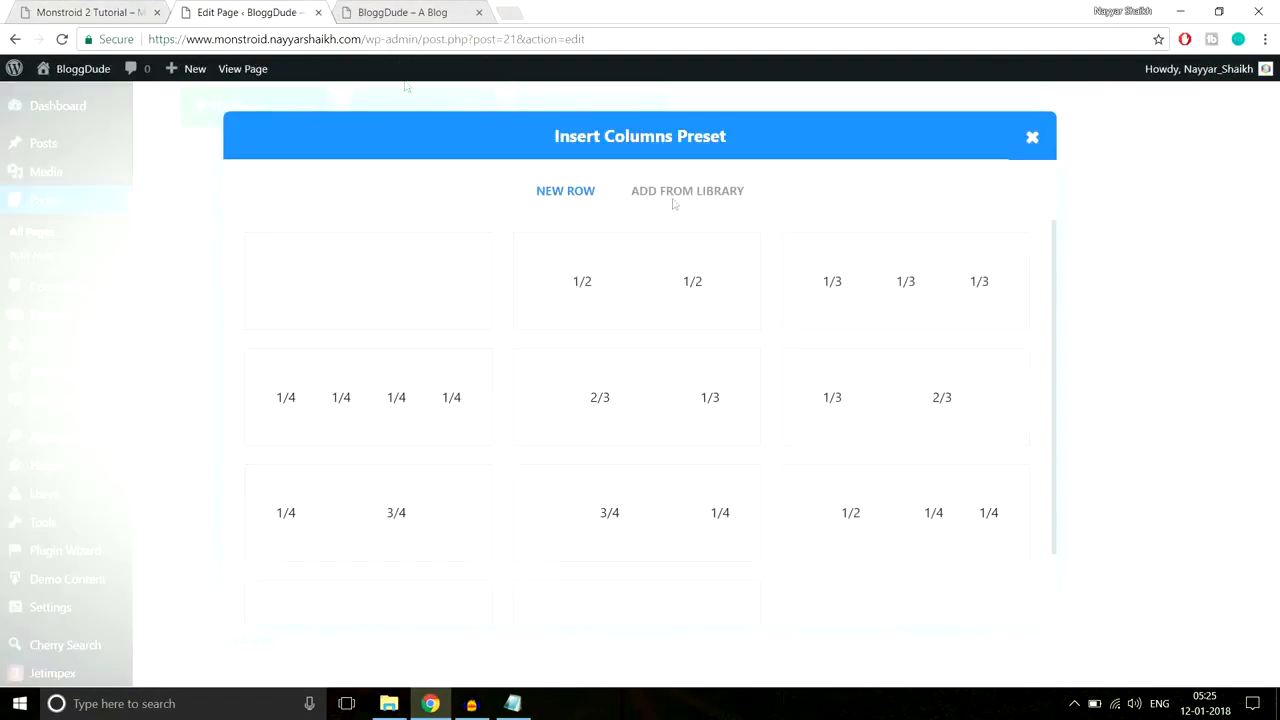
pyautogui.click(946, 303)
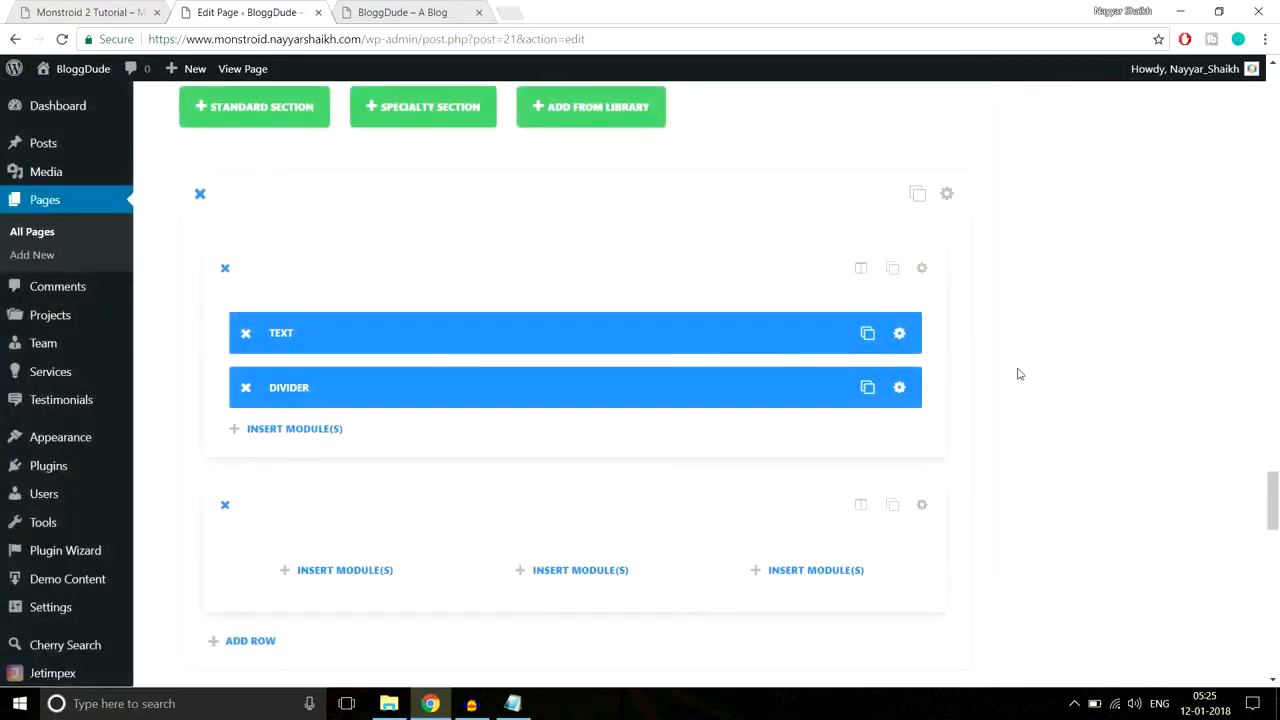
pyautogui.scroll(-2, 1018, 374)
# Step: Insert a Testimonial module into the first column of the new row
pyautogui.click(383, 403)
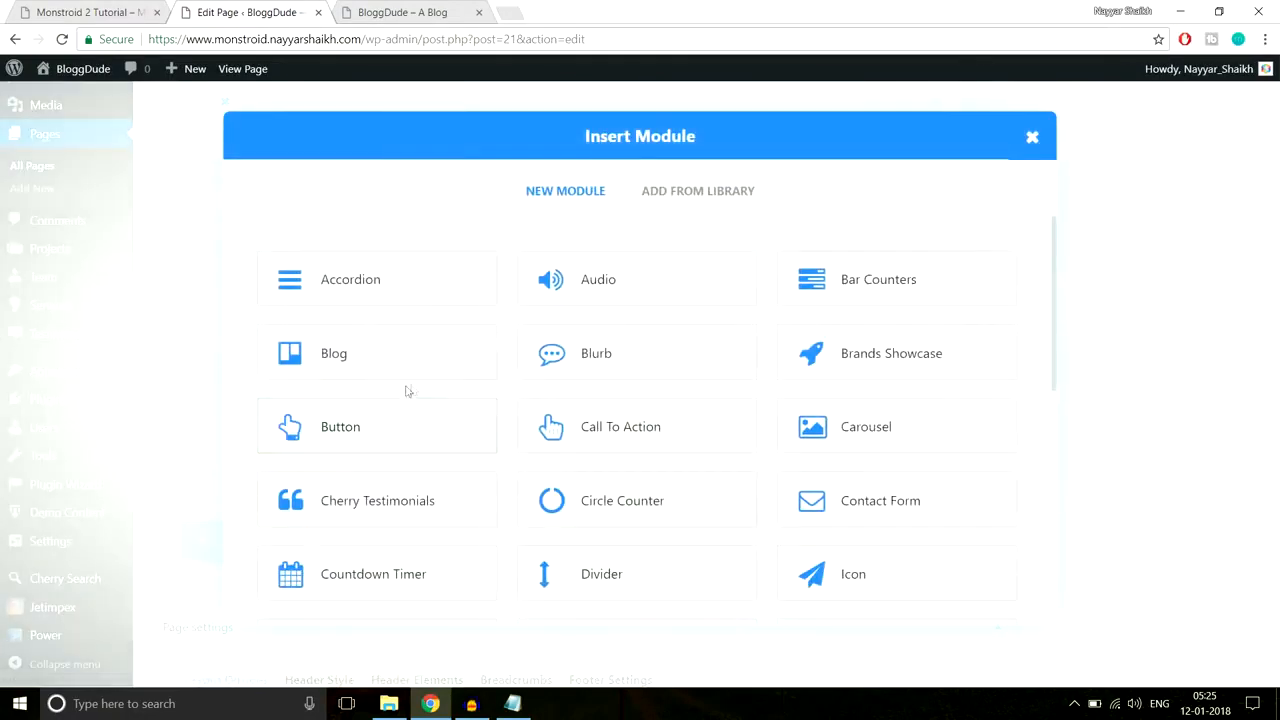
pyautogui.scroll(-4, 922, 408)
pyautogui.scroll(-2, 925, 410)
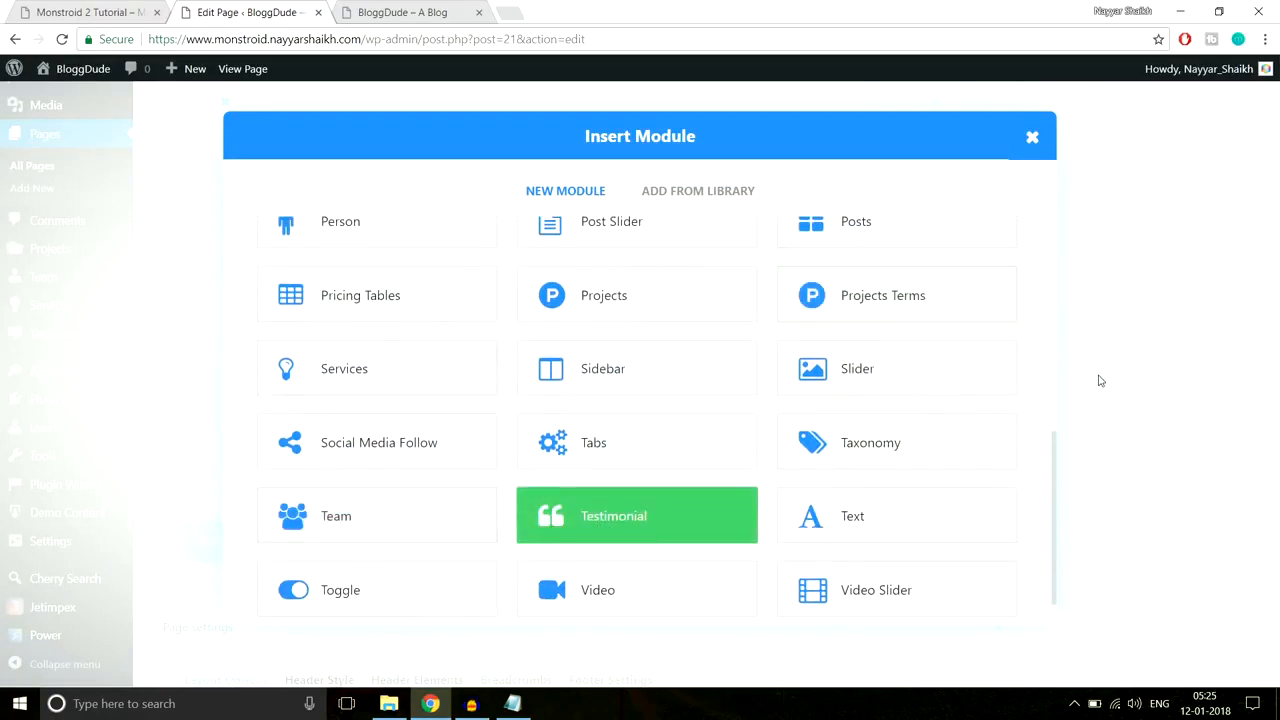
pyautogui.click(637, 515)
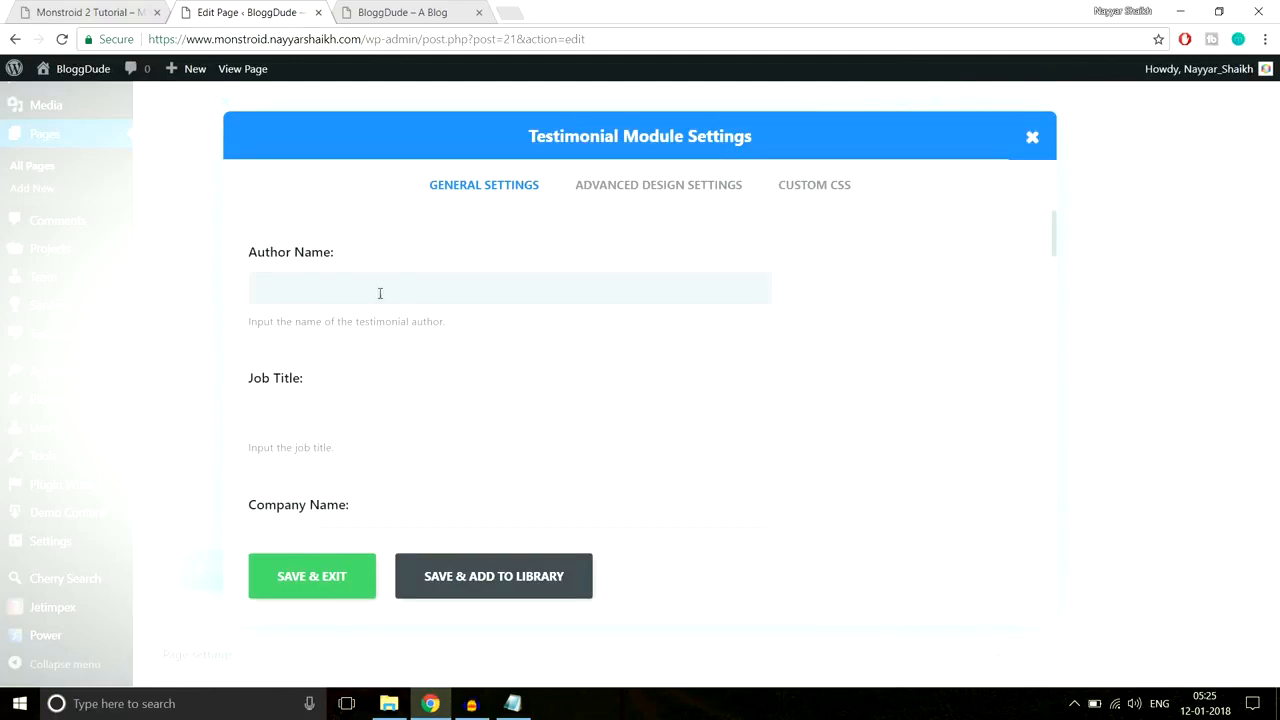
pyautogui.scroll(-5, 584, 360)
pyautogui.scroll(3, 586, 405)
pyautogui.scroll(2, 586, 408)
# Step: Enter the author's name, job title Manager and the company name in the testimonial's General Settings
pyautogui.click(470, 281)
pyautogui.write('Nayyar')
pyautogui.press('Tab')
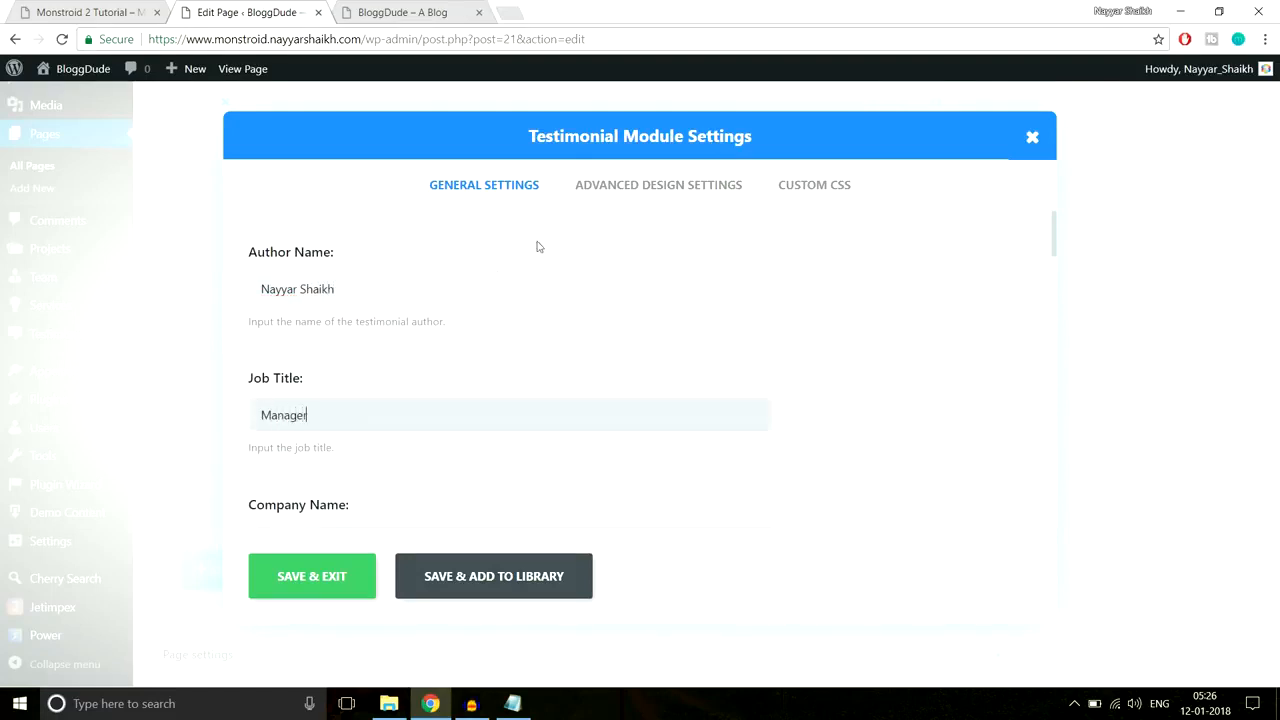
pyautogui.scroll(-2, 614, 300)
pyautogui.click(491, 371)
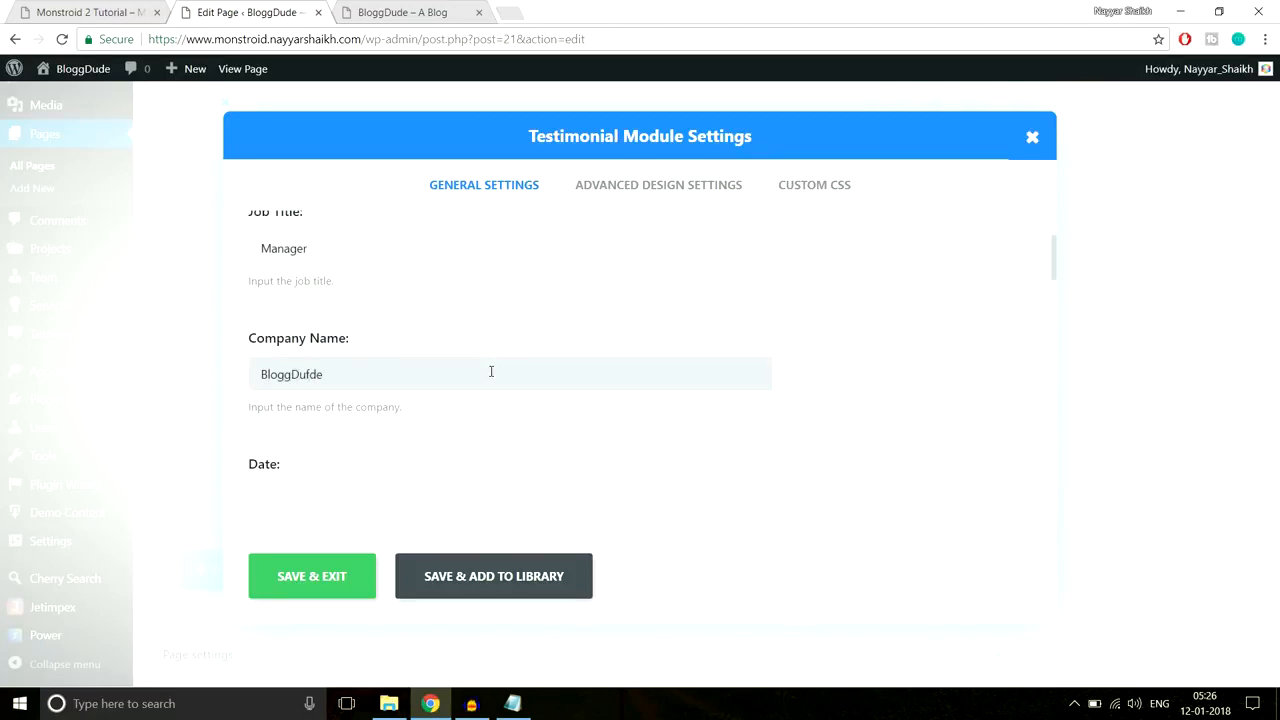
pyautogui.scroll(-2, 477, 360)
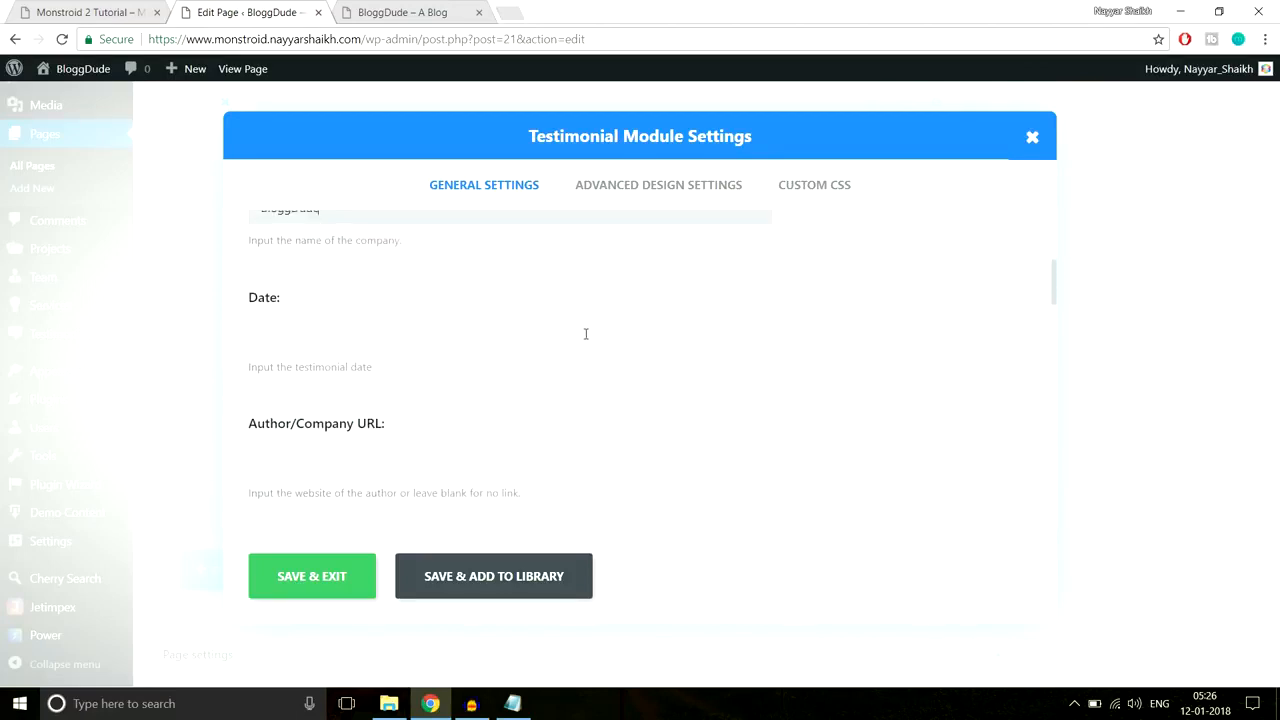
pyautogui.scroll(-1, 394, 368)
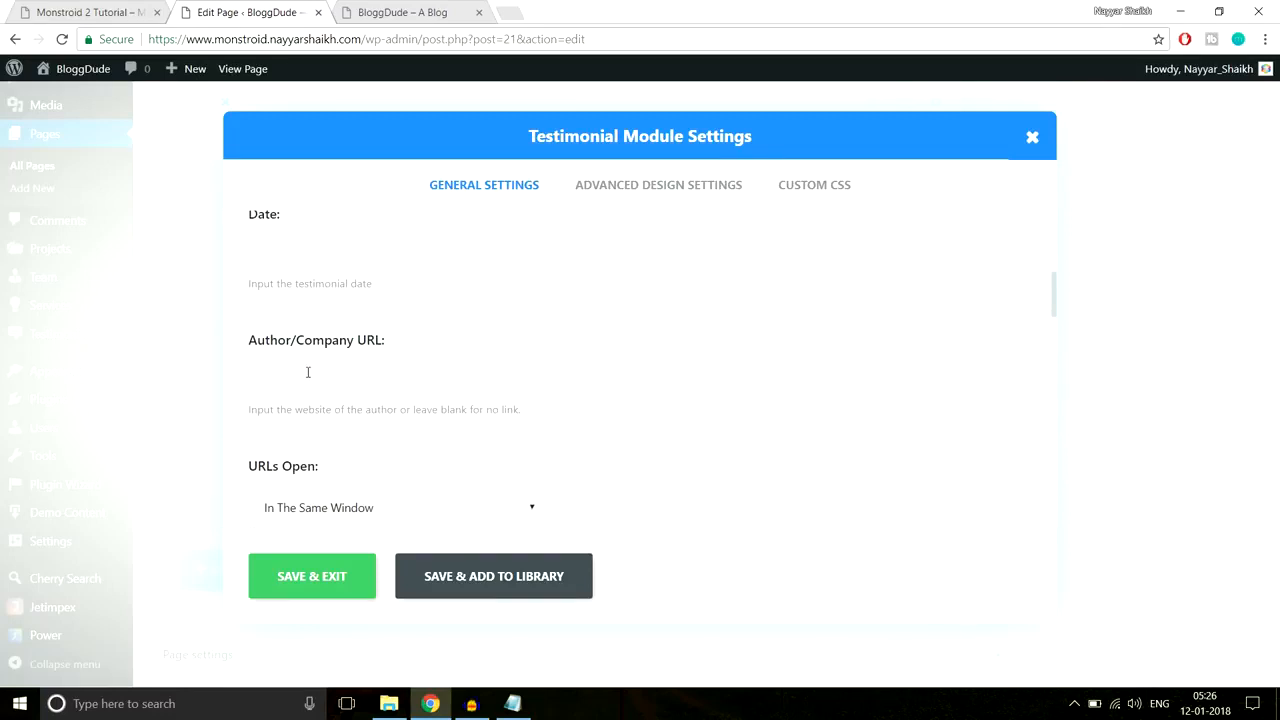
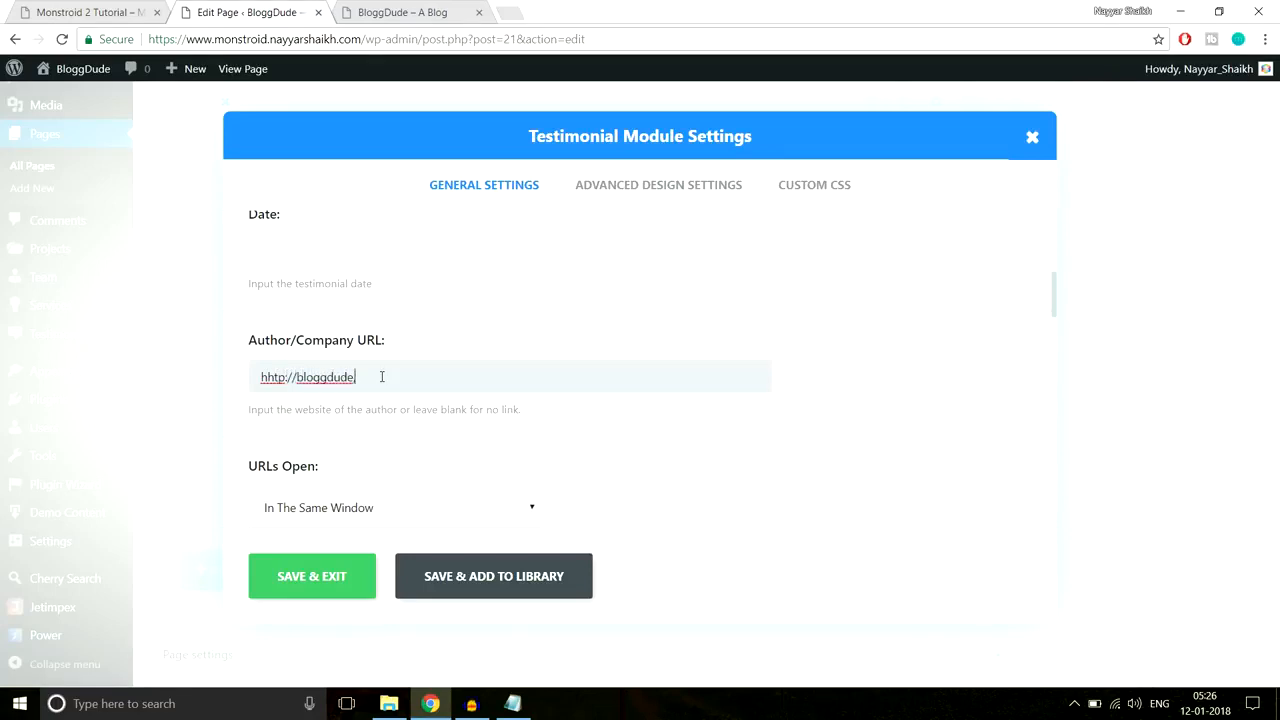
# Step: Make the testimonial author link open in a new tab
pyautogui.scroll(-3, 523, 366)
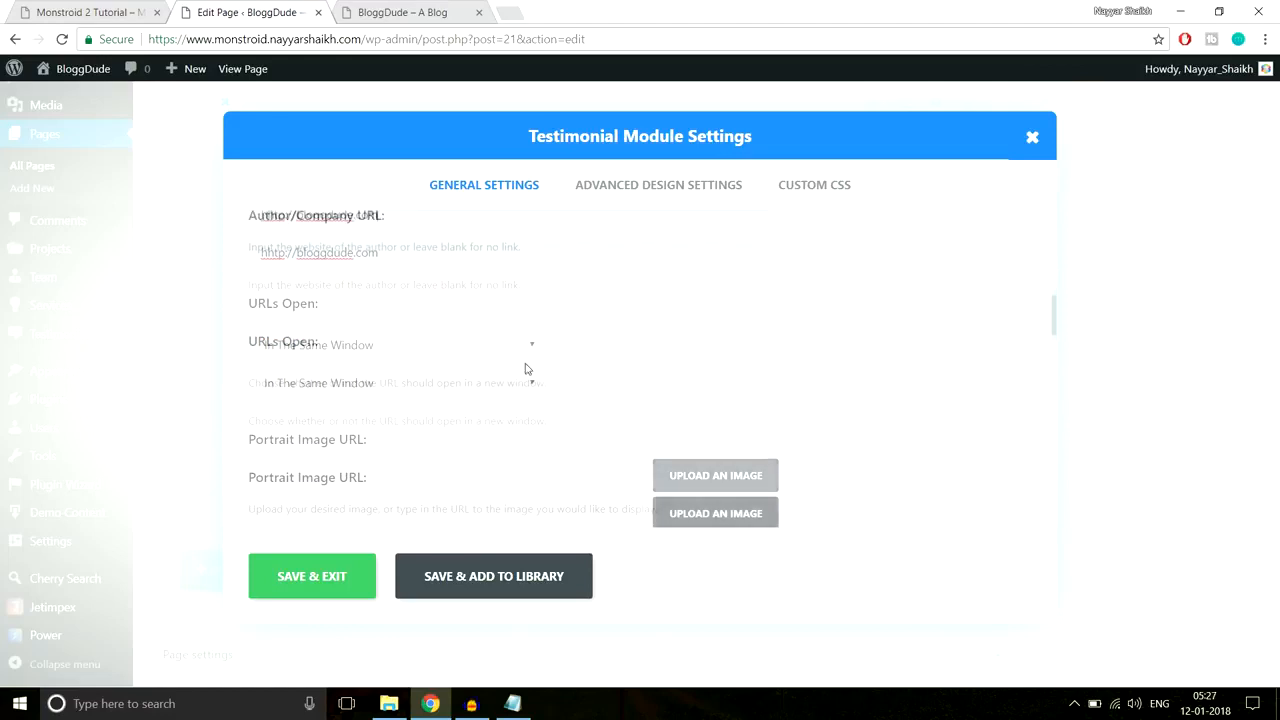
pyautogui.click(360, 258)
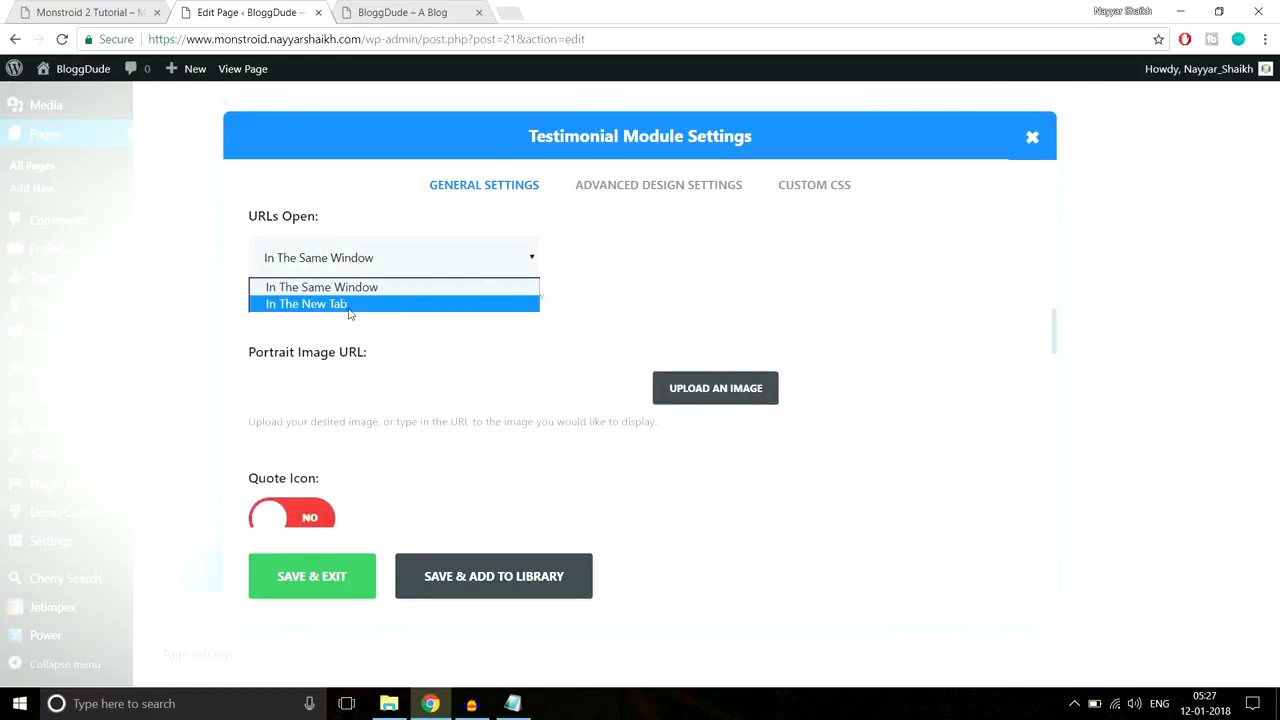
pyautogui.click(349, 304)
# Step: Set Person-1 from the Media Library as the testimonial's portrait image
pyautogui.scroll(-2, 920, 300)
pyautogui.scroll(2, 826, 346)
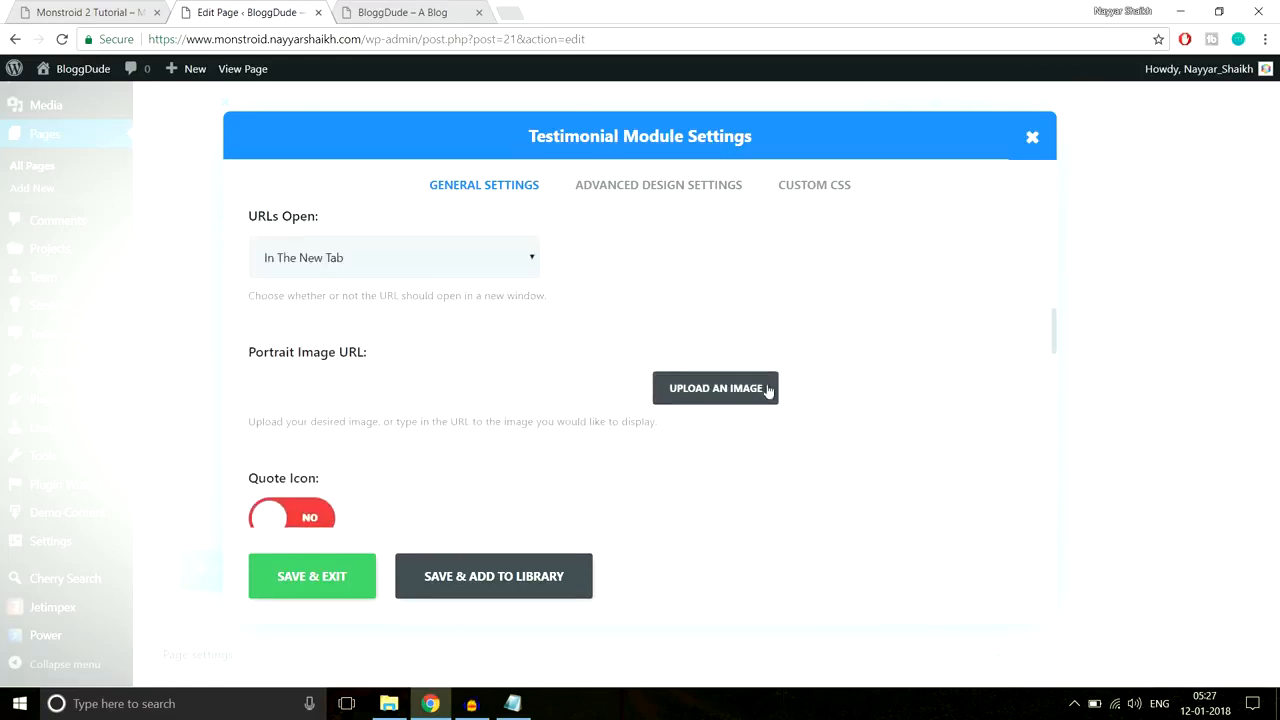
pyautogui.click(734, 400)
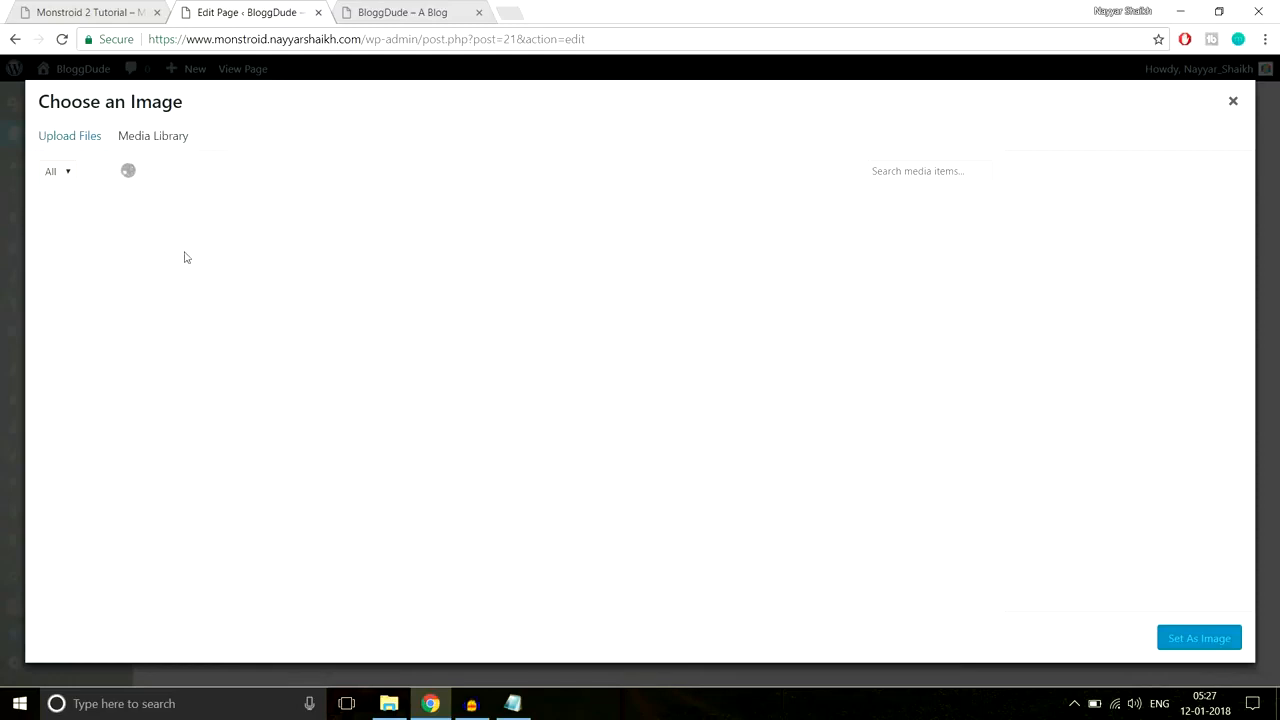
pyautogui.click(108, 262)
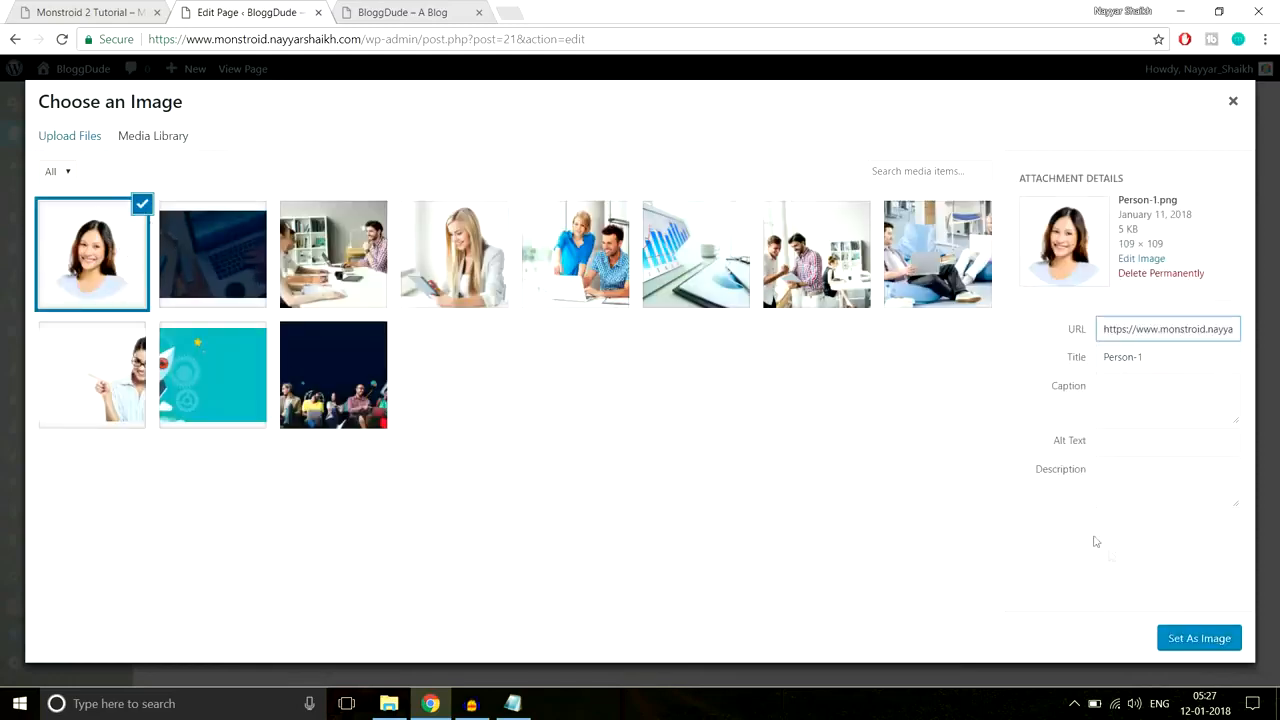
pyautogui.click(1183, 642)
pyautogui.scroll(-3, 963, 376)
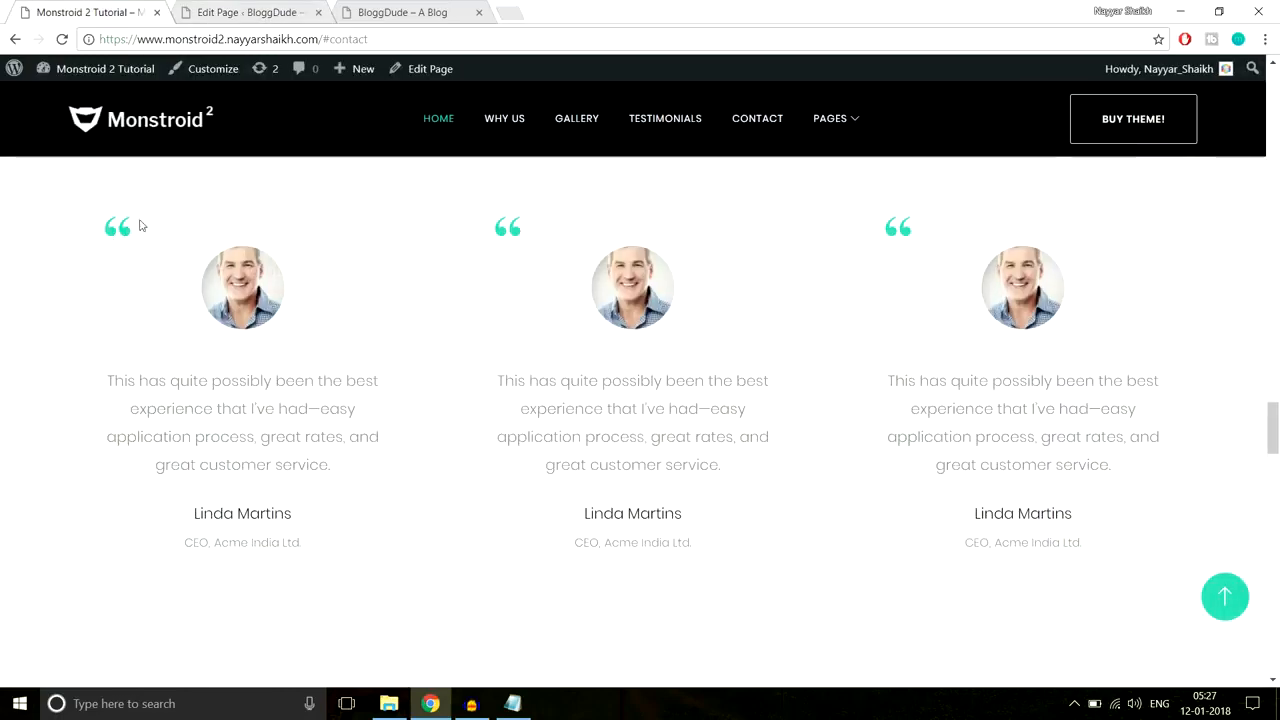
# Step: Choose the quote mark as the testimonial's icon
pyautogui.click(262, 10)
pyautogui.scroll(-3, 795, 340)
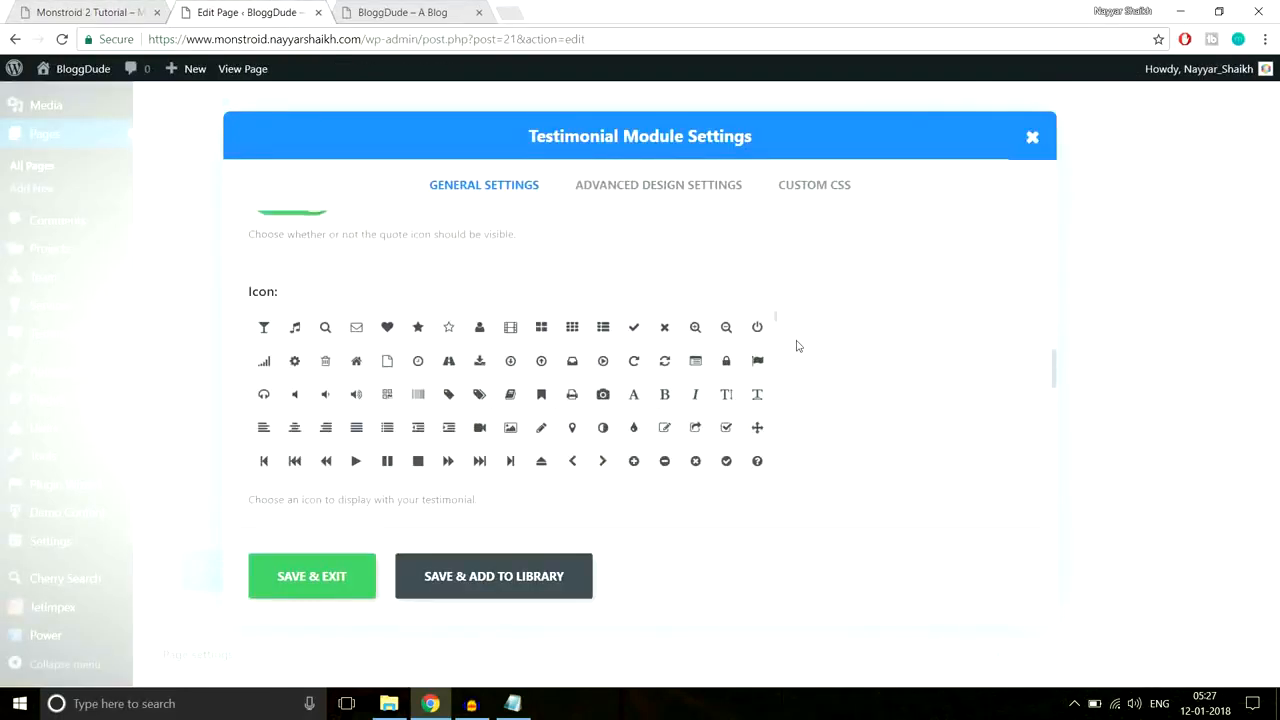
pyautogui.scroll(2, 808, 357)
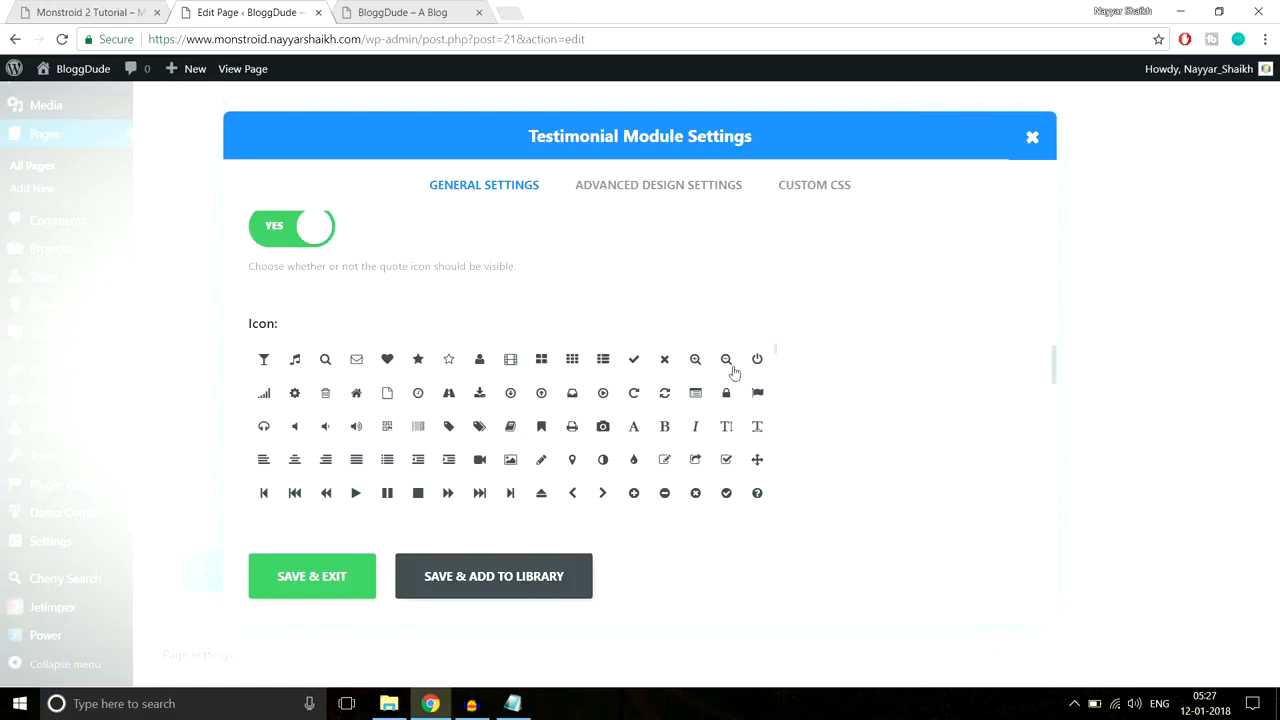
pyautogui.scroll(-1, 885, 380)
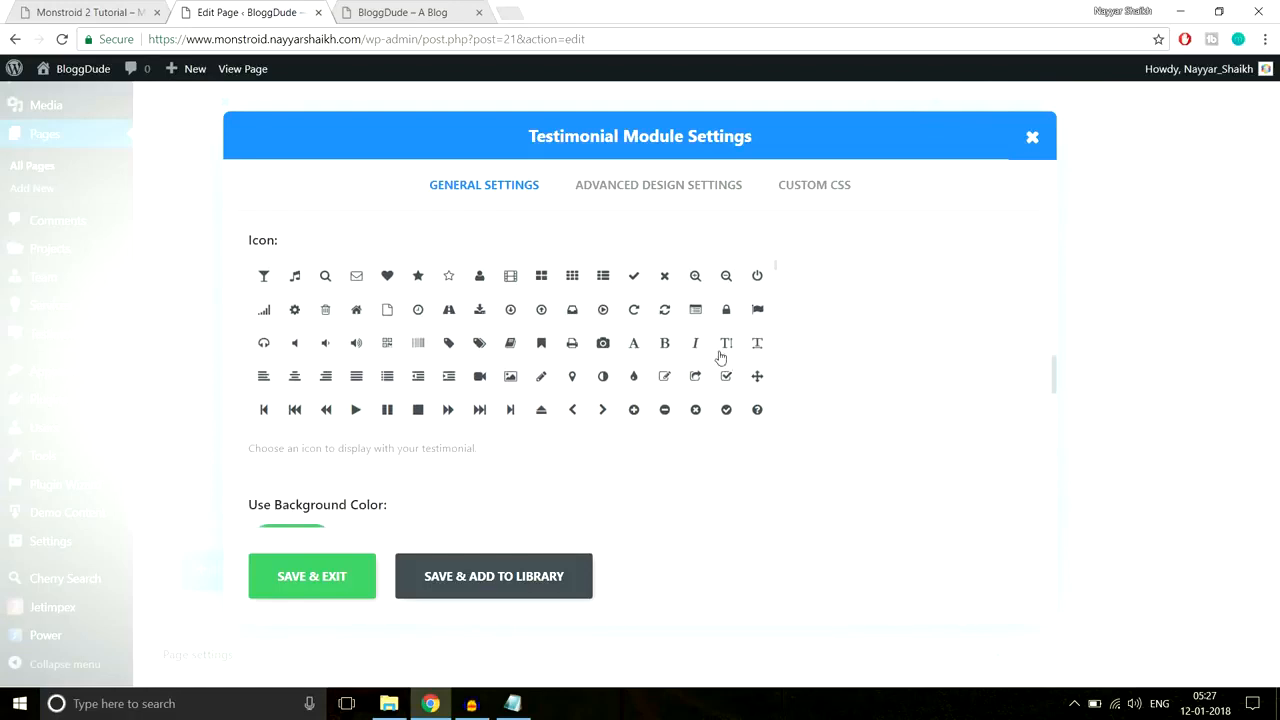
pyautogui.scroll(-1, 759, 367)
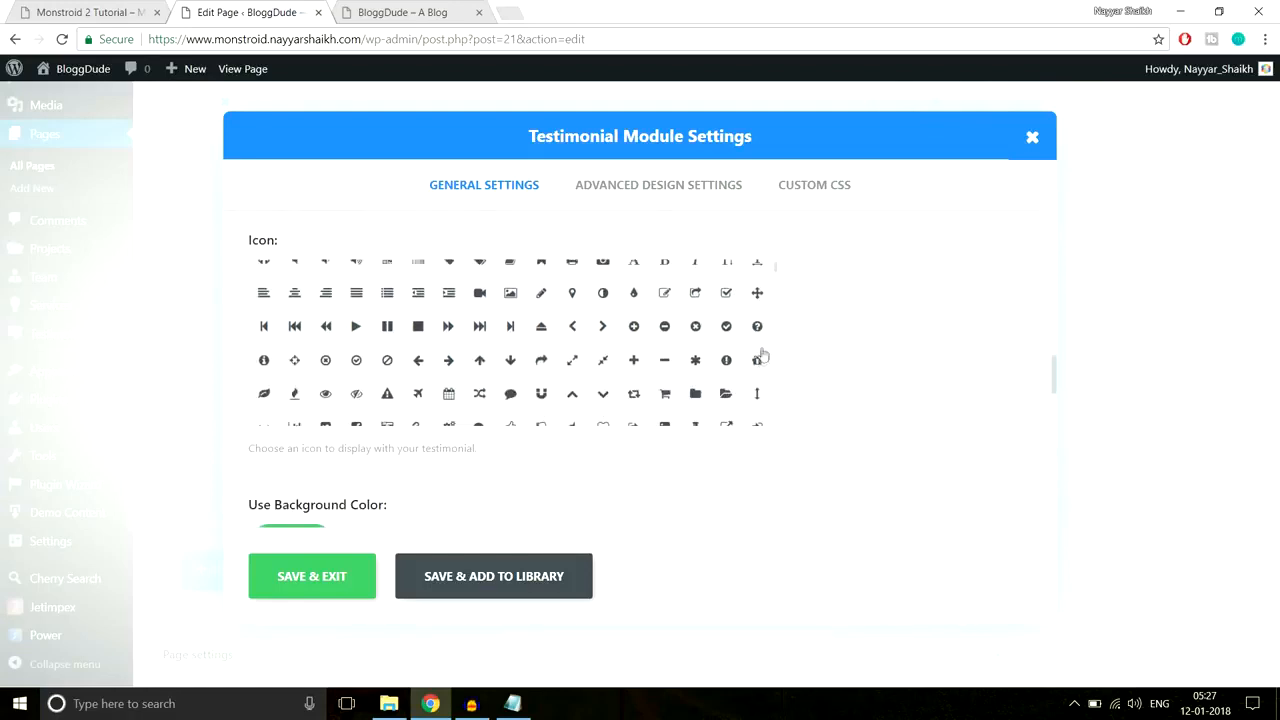
pyautogui.scroll(-1, 761, 355)
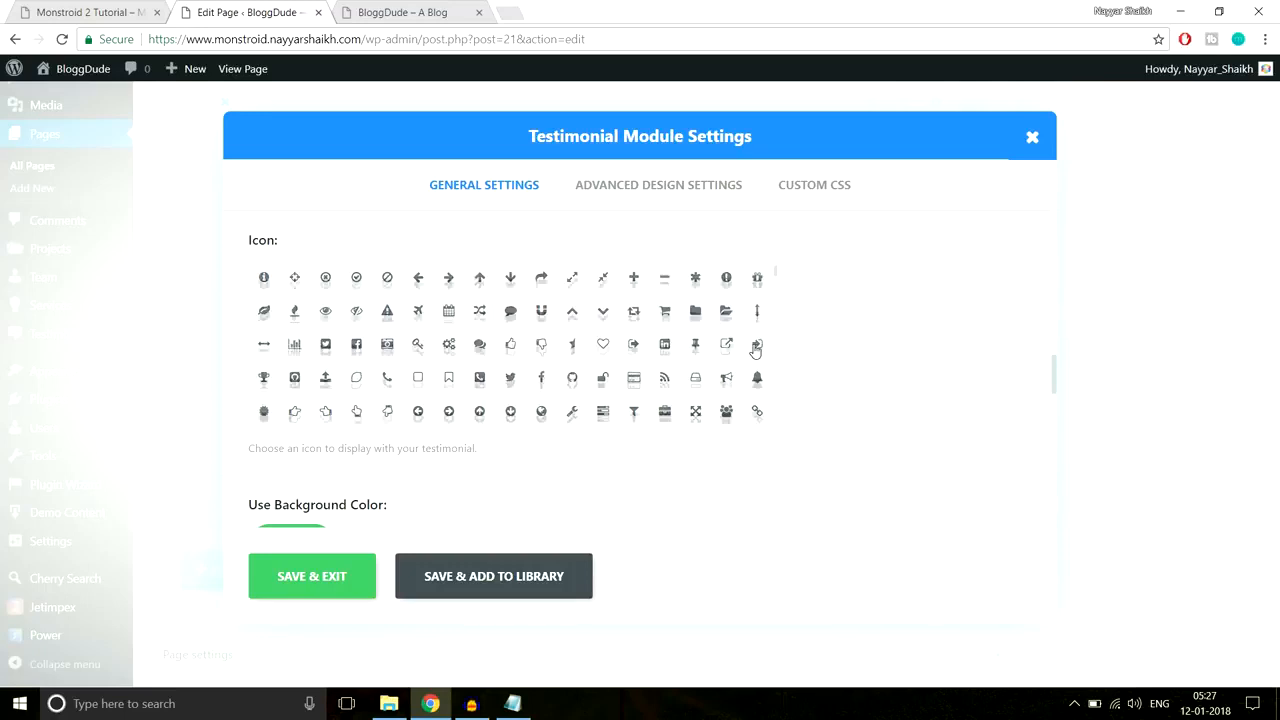
pyautogui.scroll(3, 457, 355)
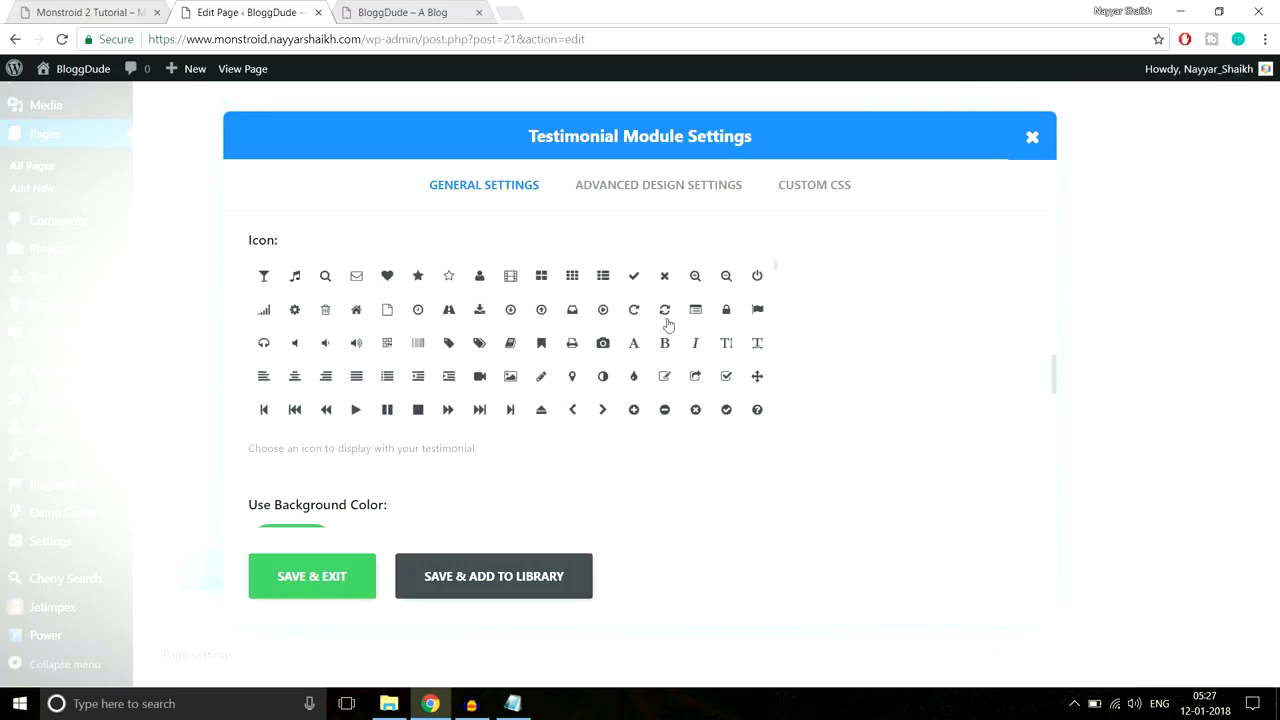
pyautogui.scroll(-2, 727, 383)
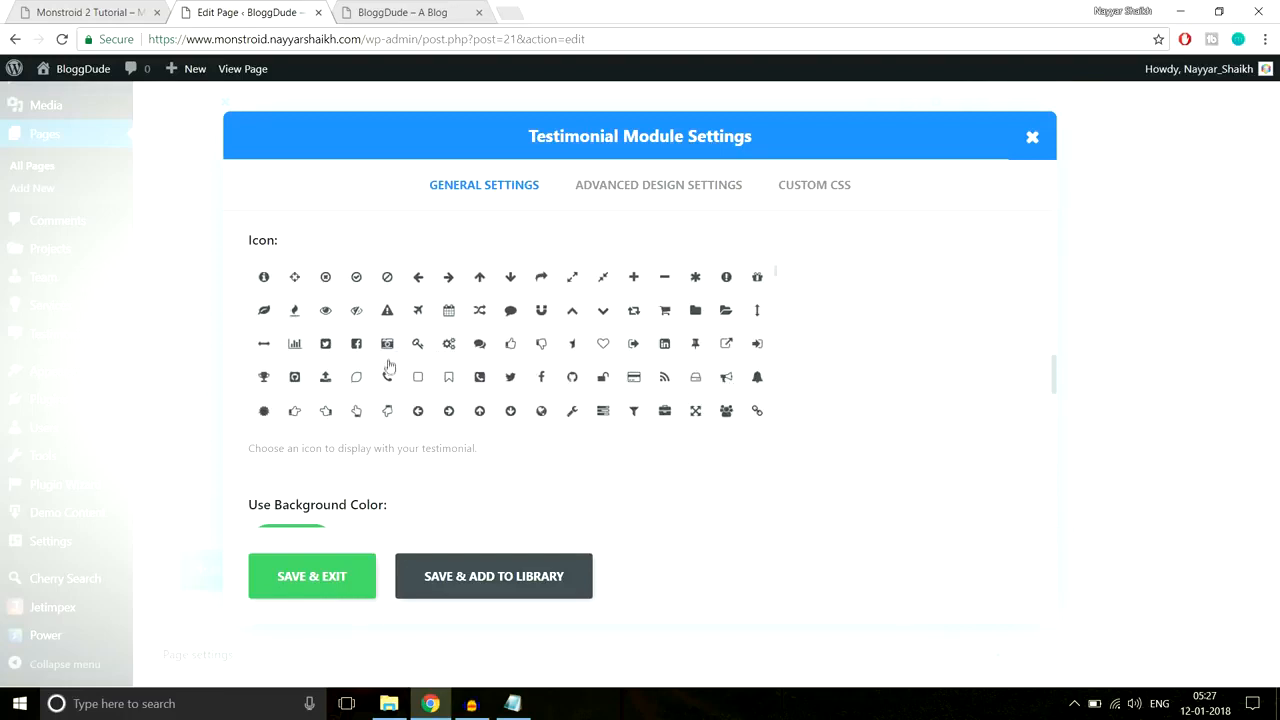
pyautogui.scroll(-1, 389, 370)
pyautogui.scroll(-1, 364, 383)
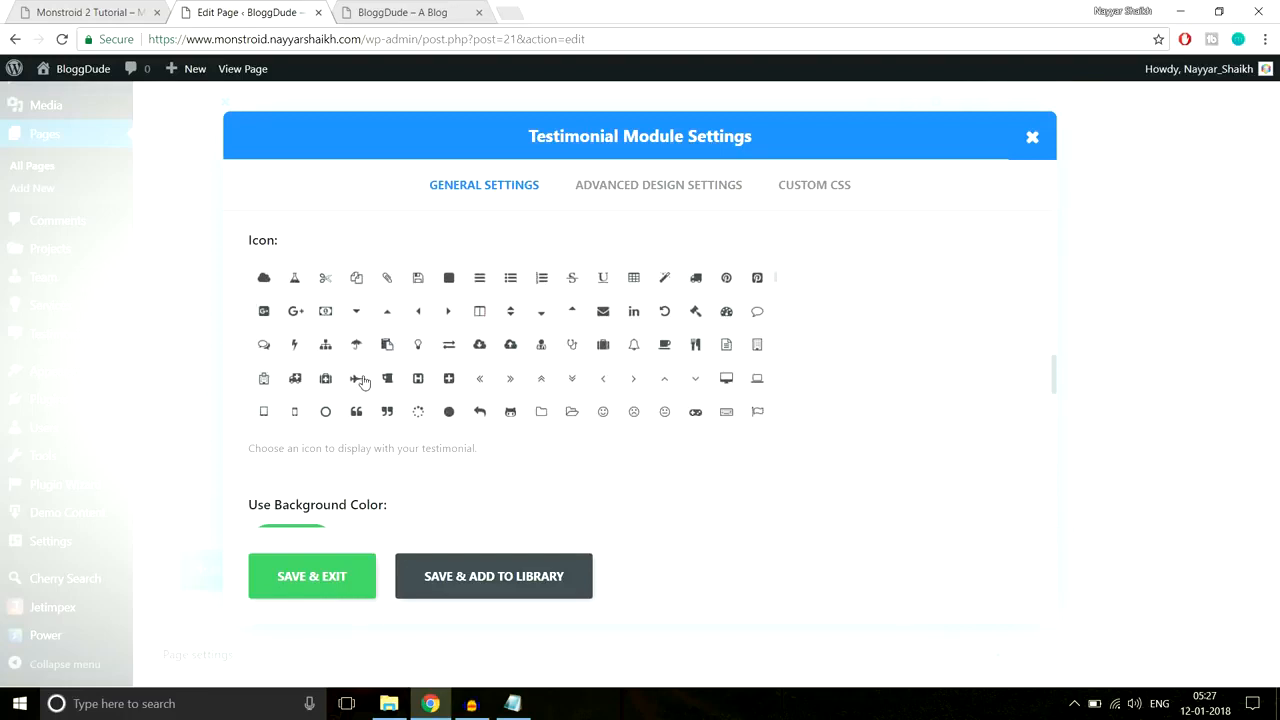
pyautogui.scroll(-1, 513, 360)
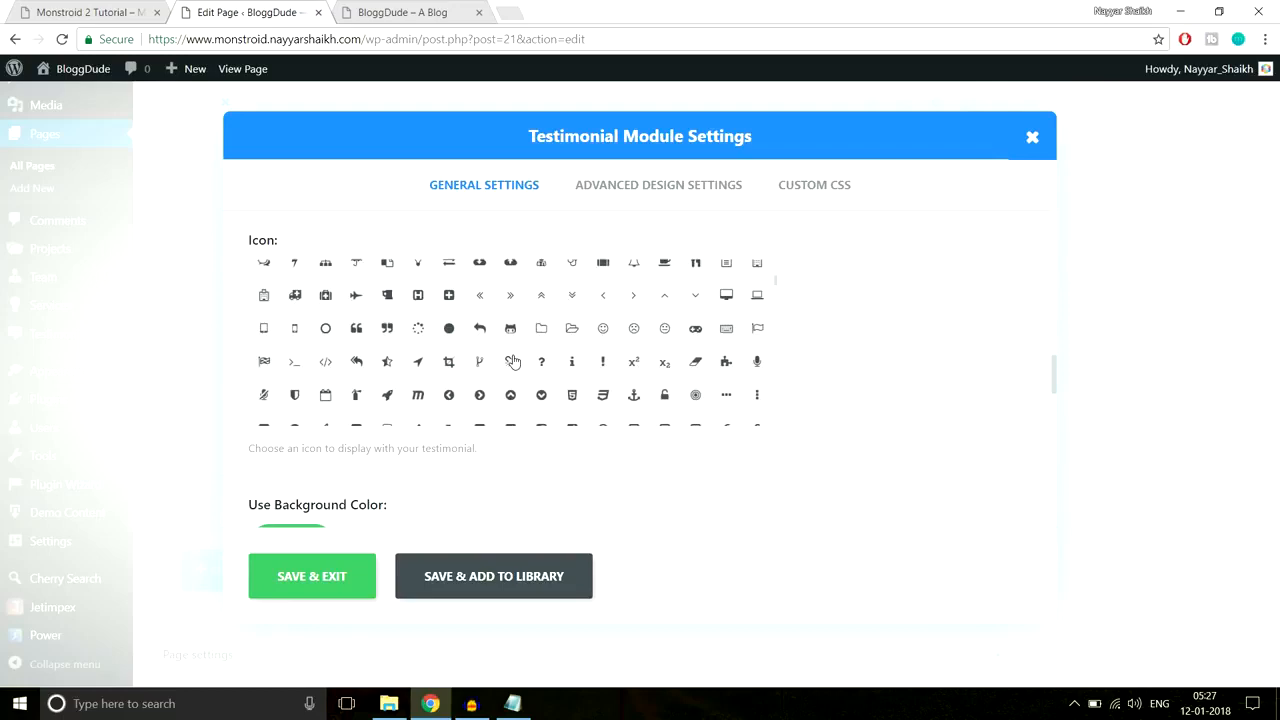
pyautogui.click(356, 333)
pyautogui.scroll(-5, 889, 400)
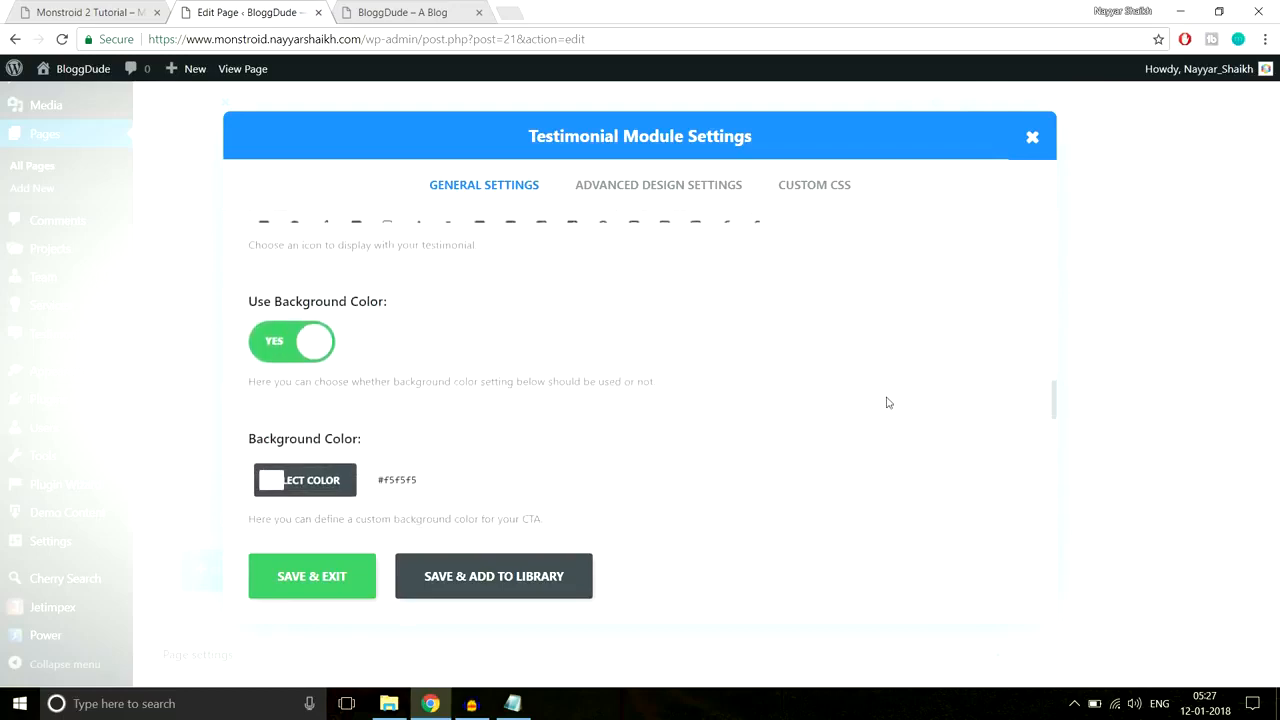
# Step: Turn off the testimonial's background colour and centre its text
pyautogui.click(118, 8)
pyautogui.click(214, 10)
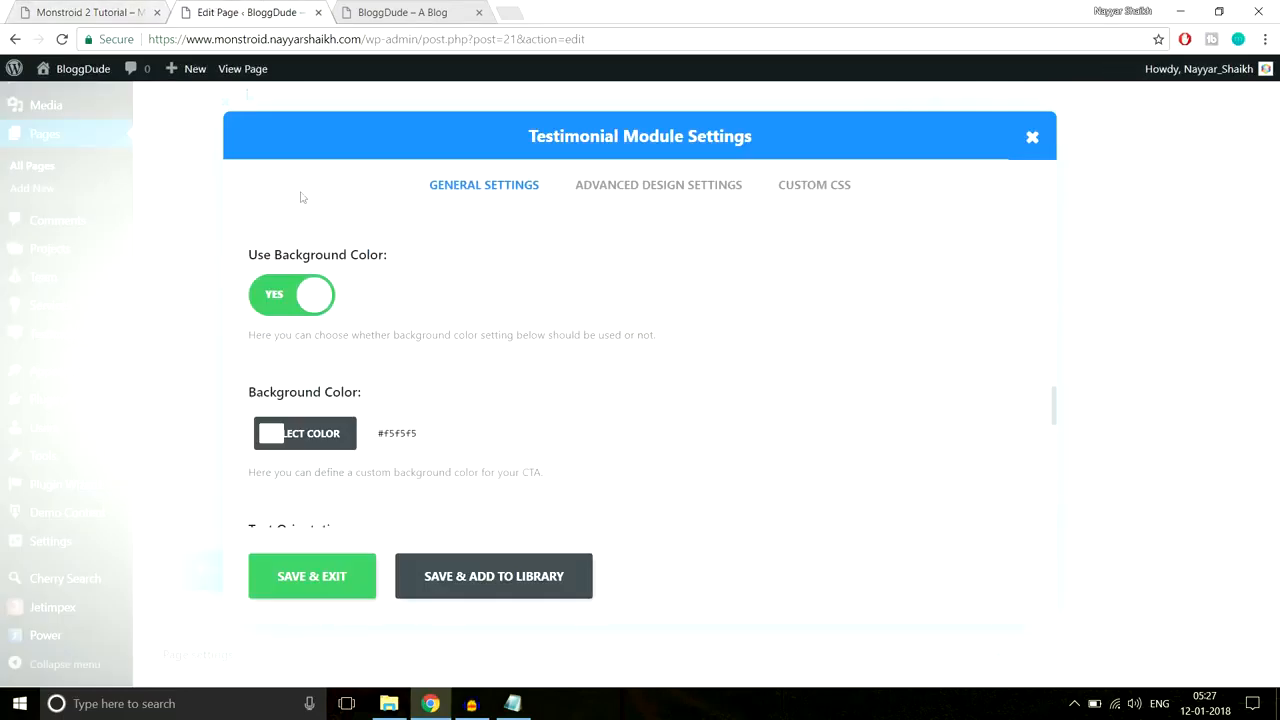
pyautogui.click(285, 298)
pyautogui.scroll(-1, 423, 370)
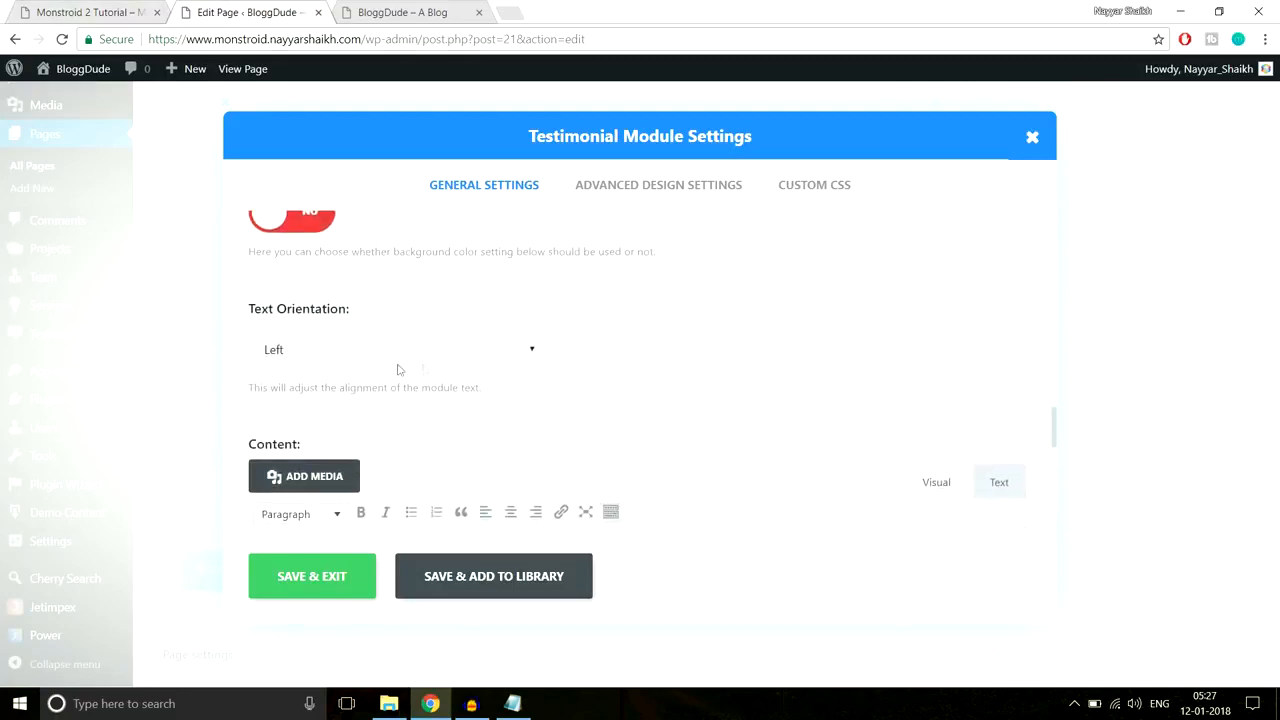
pyautogui.click(388, 349)
pyautogui.click(368, 394)
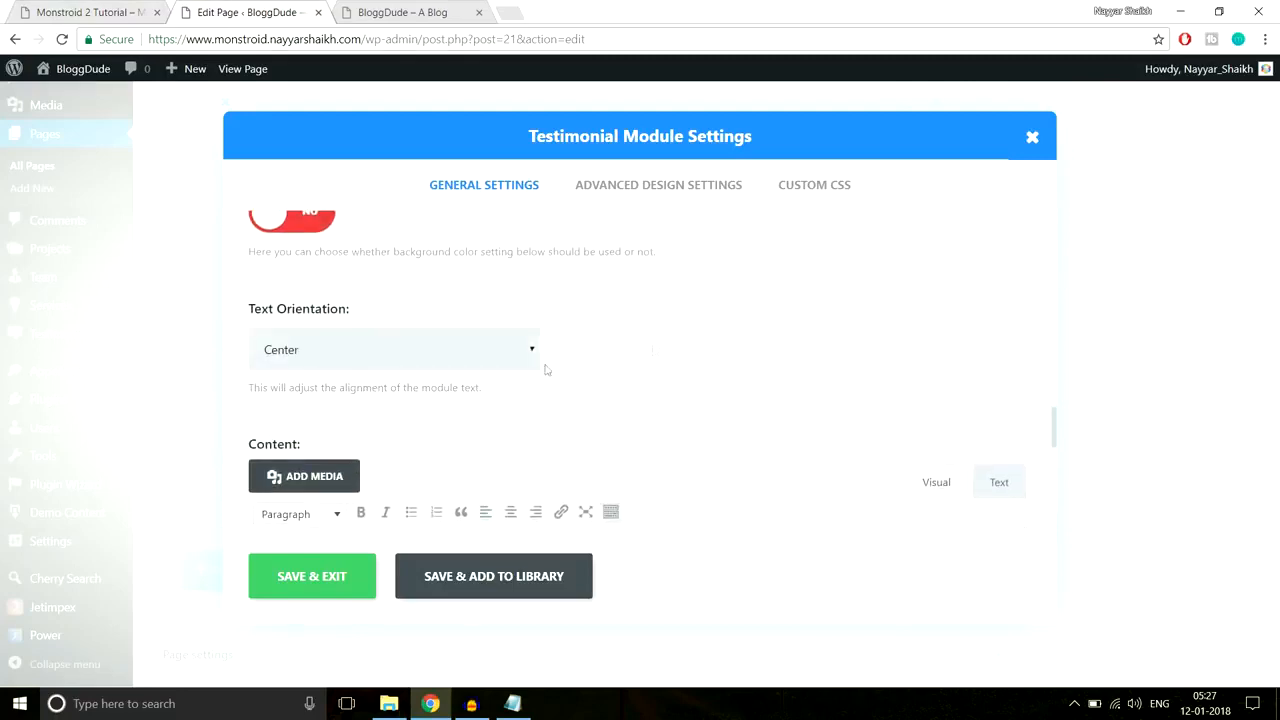
# Step: Copy the demo's first testimonial sentence and paste it into the testimonial content
pyautogui.click(36, 8)
pyautogui.click(214, 8)
pyautogui.scroll(-2, 587, 409)
pyautogui.click(148, 8)
pyautogui.moveTo(382, 468); pyautogui.dragTo(104, 370)
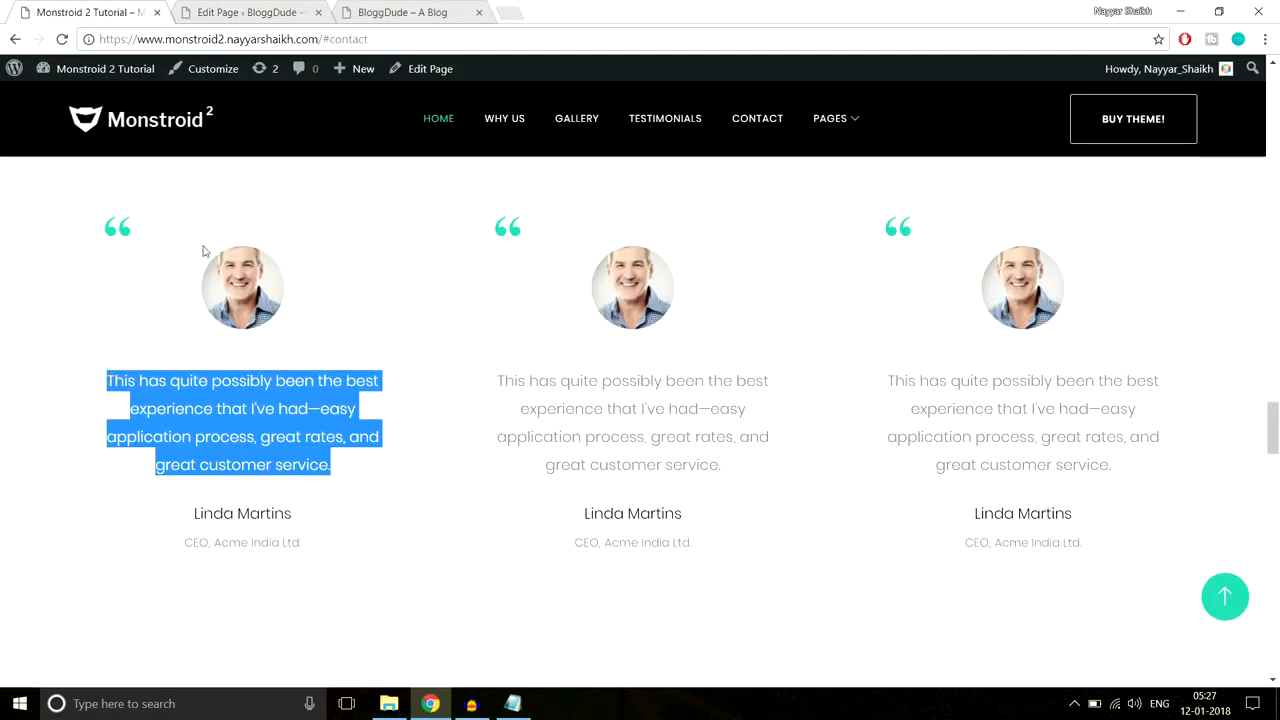
pyautogui.click(245, 12)
pyautogui.write("This has quite possibly been the best experience that I've had: easy application process, great rates, and great customer service.")
# Step: In Advanced Design Settings, enable a custom quote icon colour
pyautogui.scroll(-5, 580, 463)
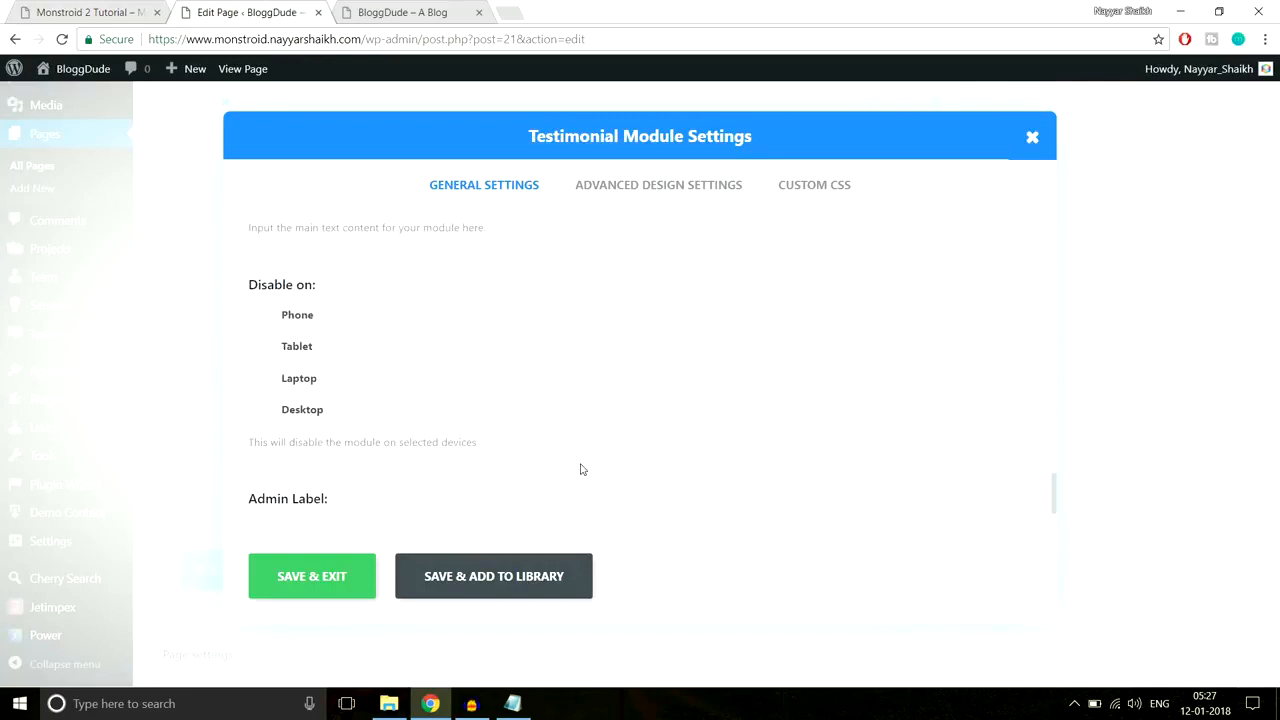
pyautogui.click(634, 185)
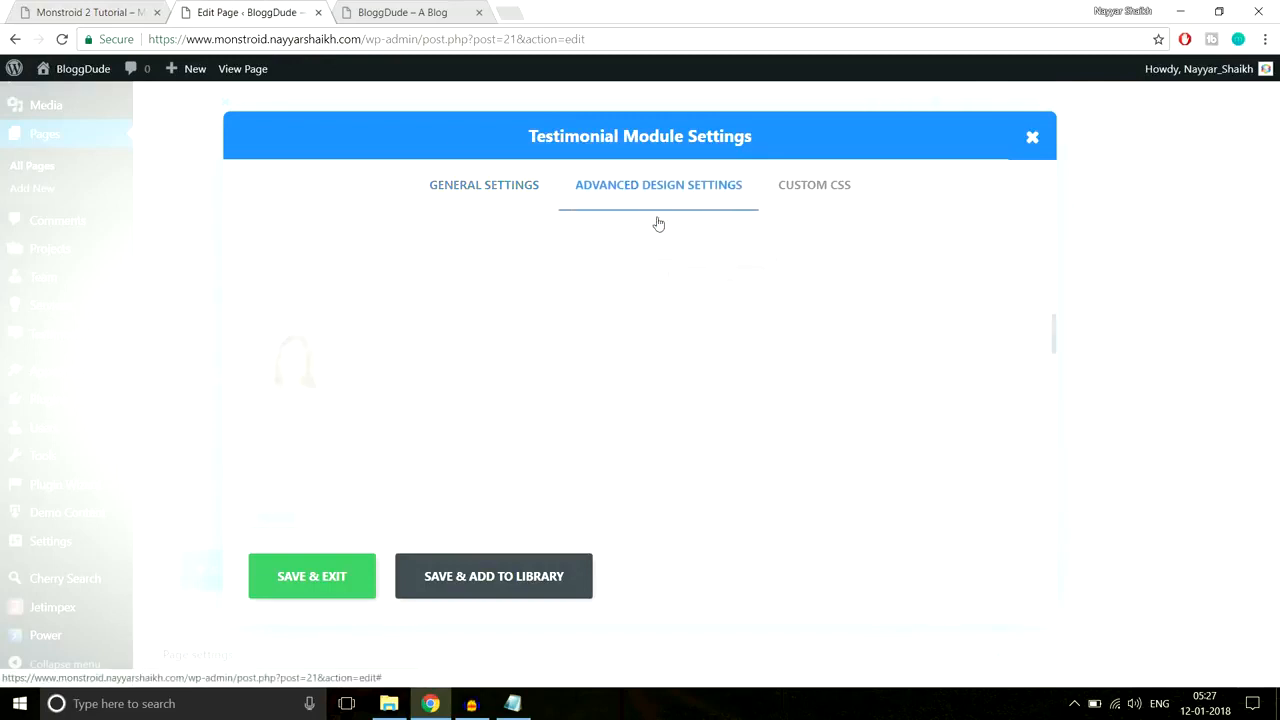
pyautogui.scroll(-2, 902, 358)
pyautogui.scroll(2, 902, 358)
pyautogui.scroll(-2, 784, 347)
pyautogui.scroll(2, 780, 354)
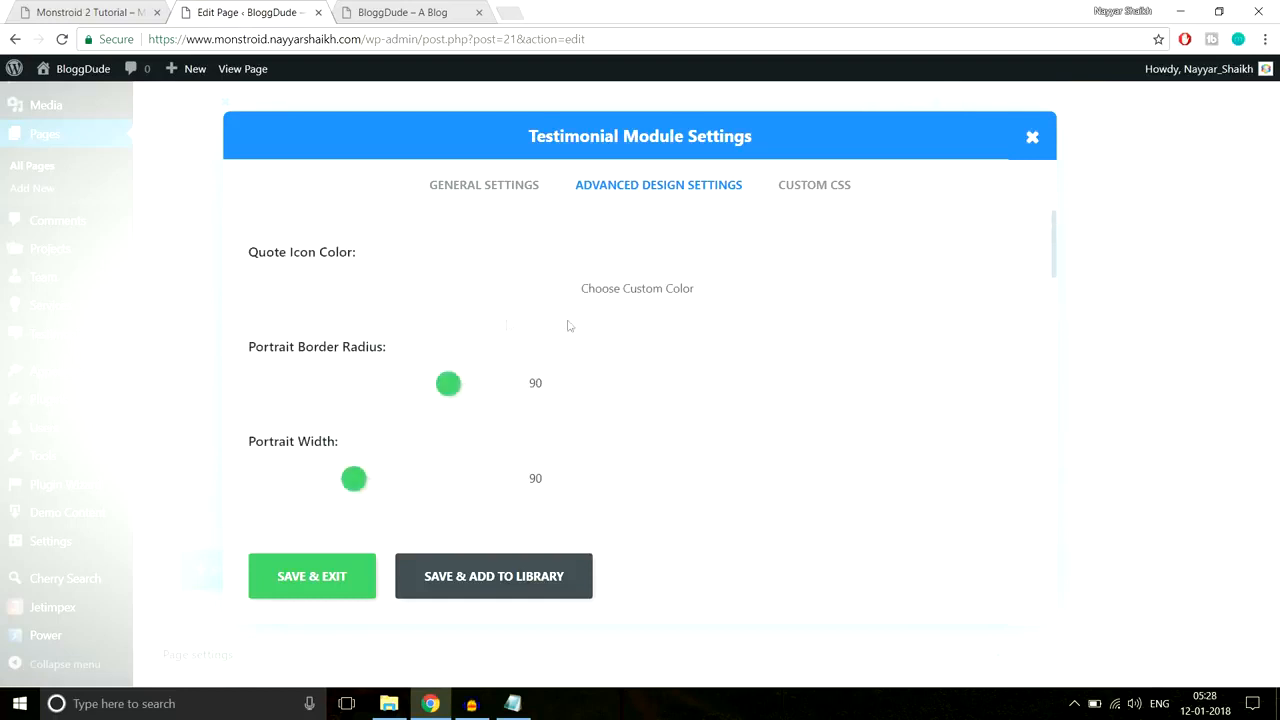
pyautogui.click(541, 300)
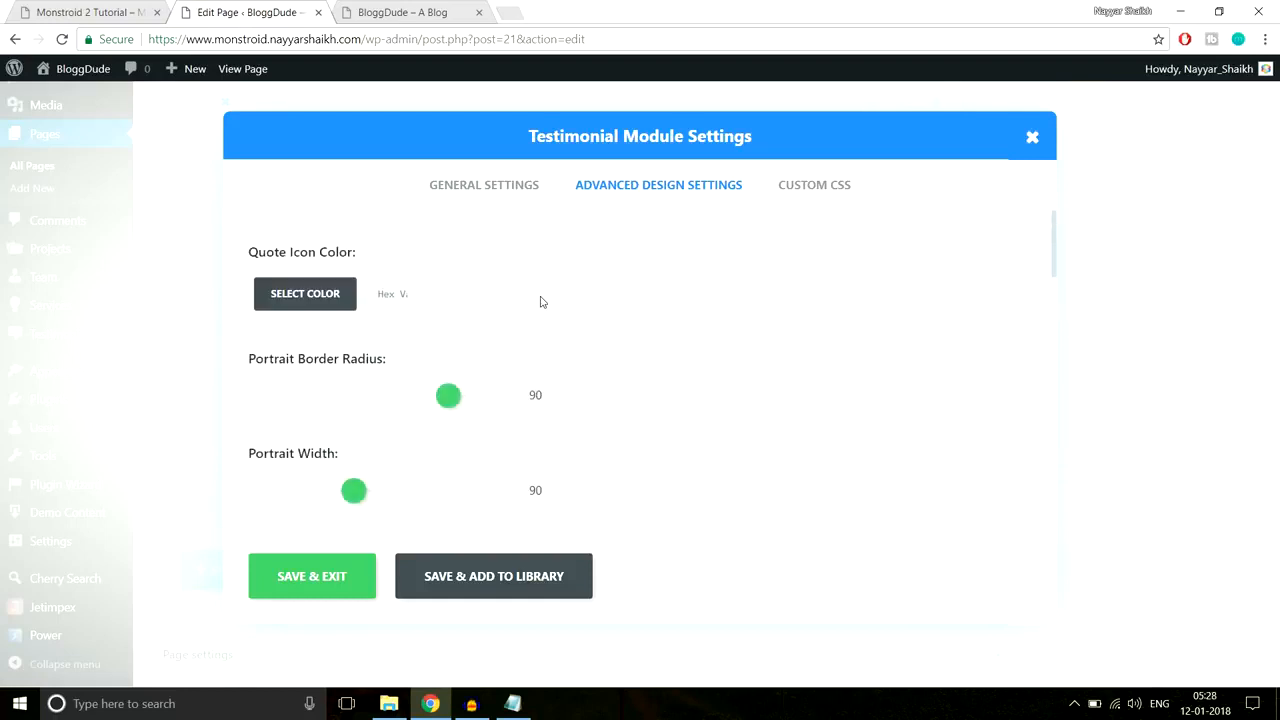
pyautogui.click(82, 10)
# Step: Inspect the demo's quote mark in DevTools to find its colour #2ed3ae
pyautogui.rightClick(125, 232)
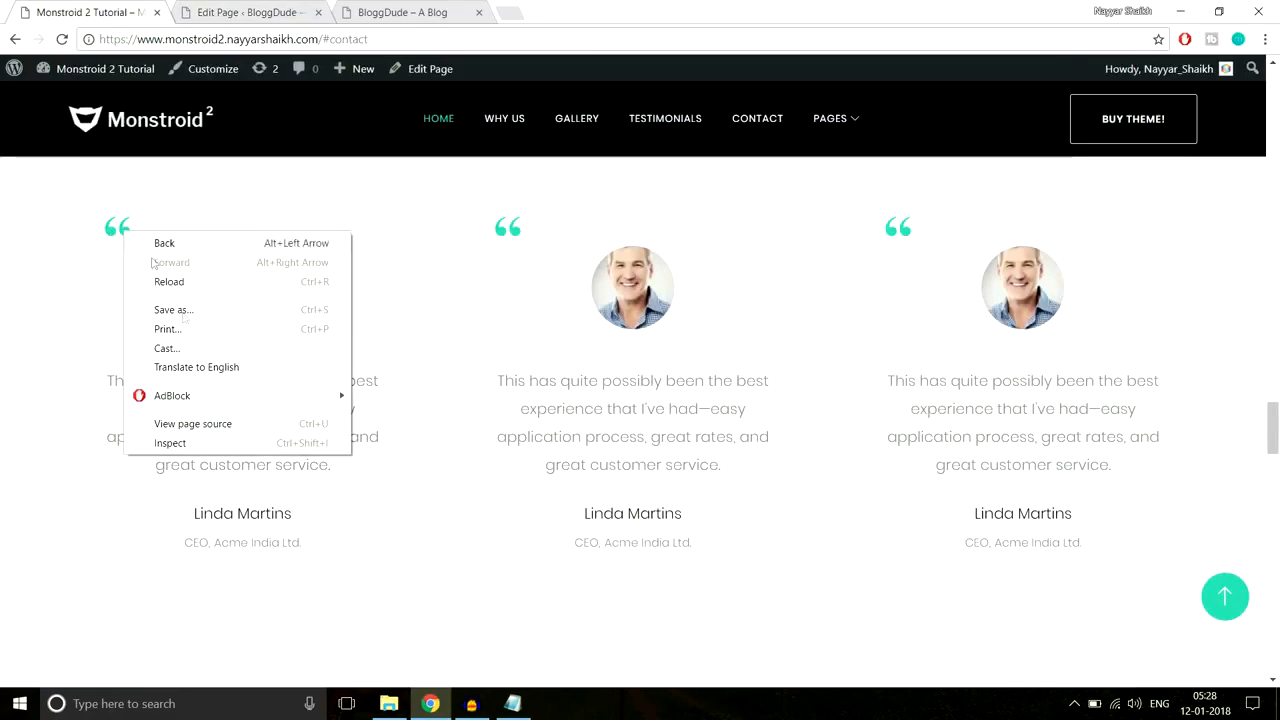
pyautogui.click(216, 437)
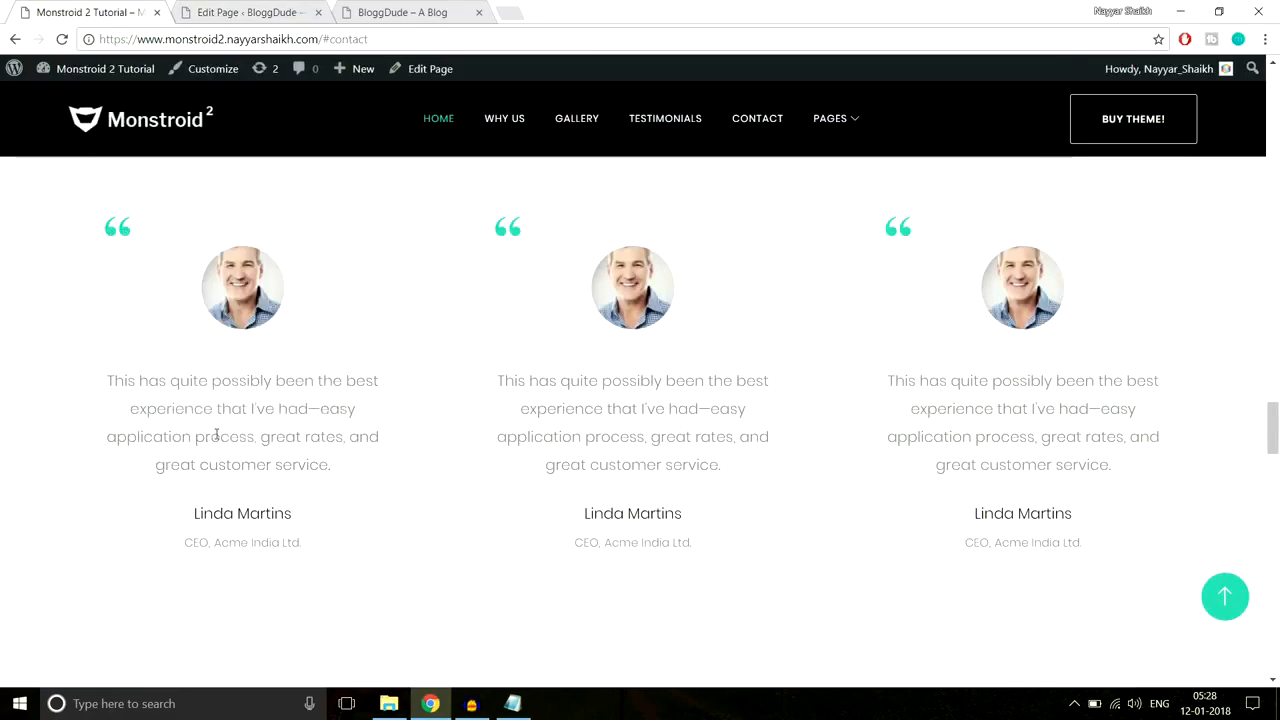
pyautogui.scroll(-5, 1146, 587)
pyautogui.scroll(-3, 1168, 590)
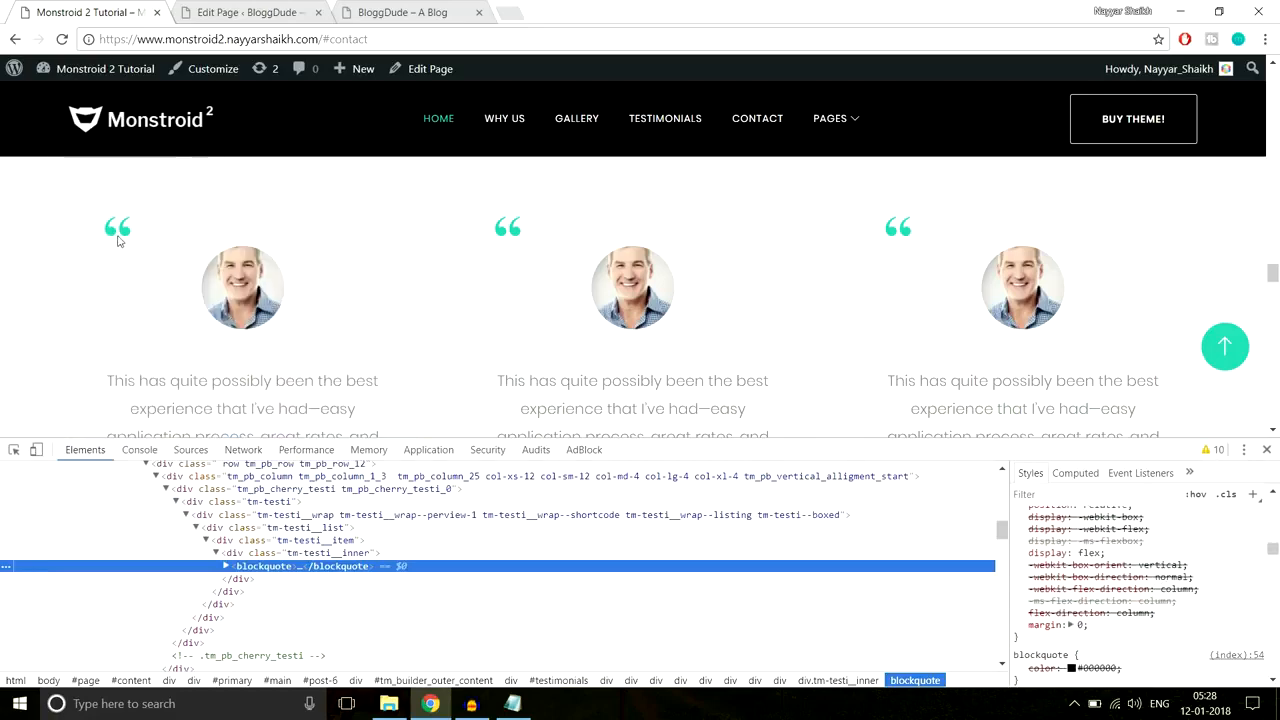
pyautogui.rightClick(125, 231)
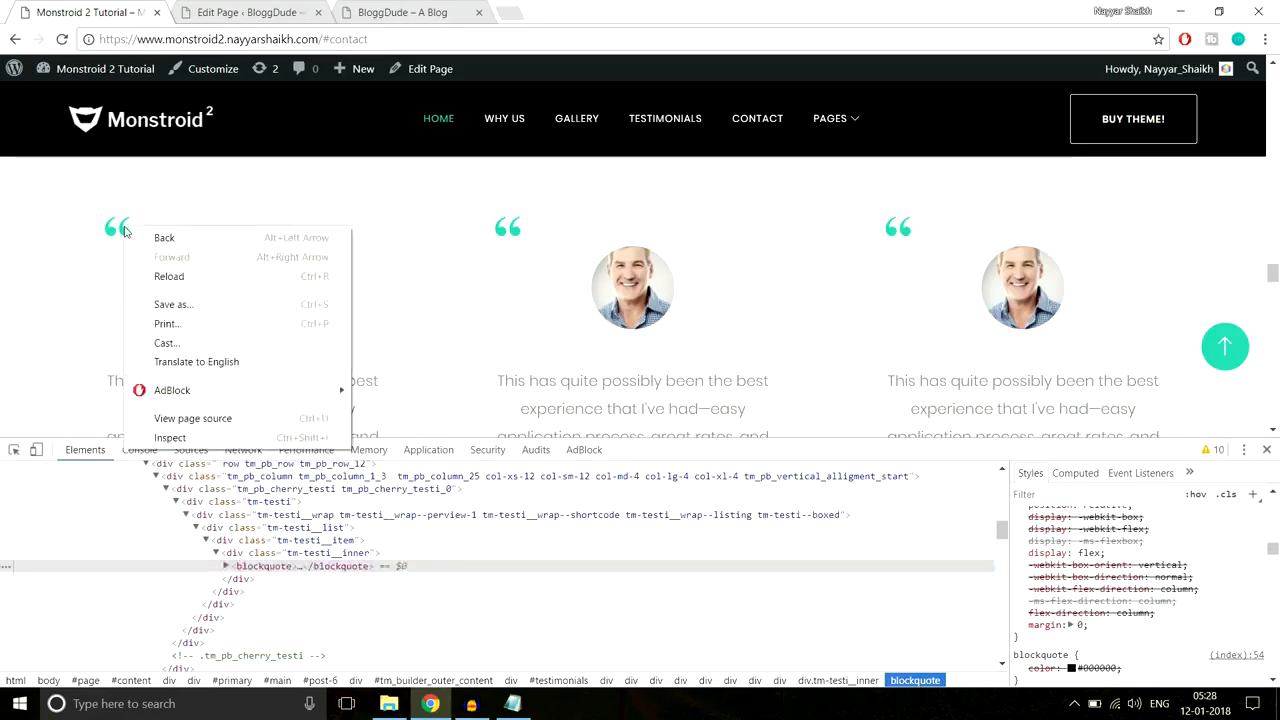
pyautogui.click(165, 437)
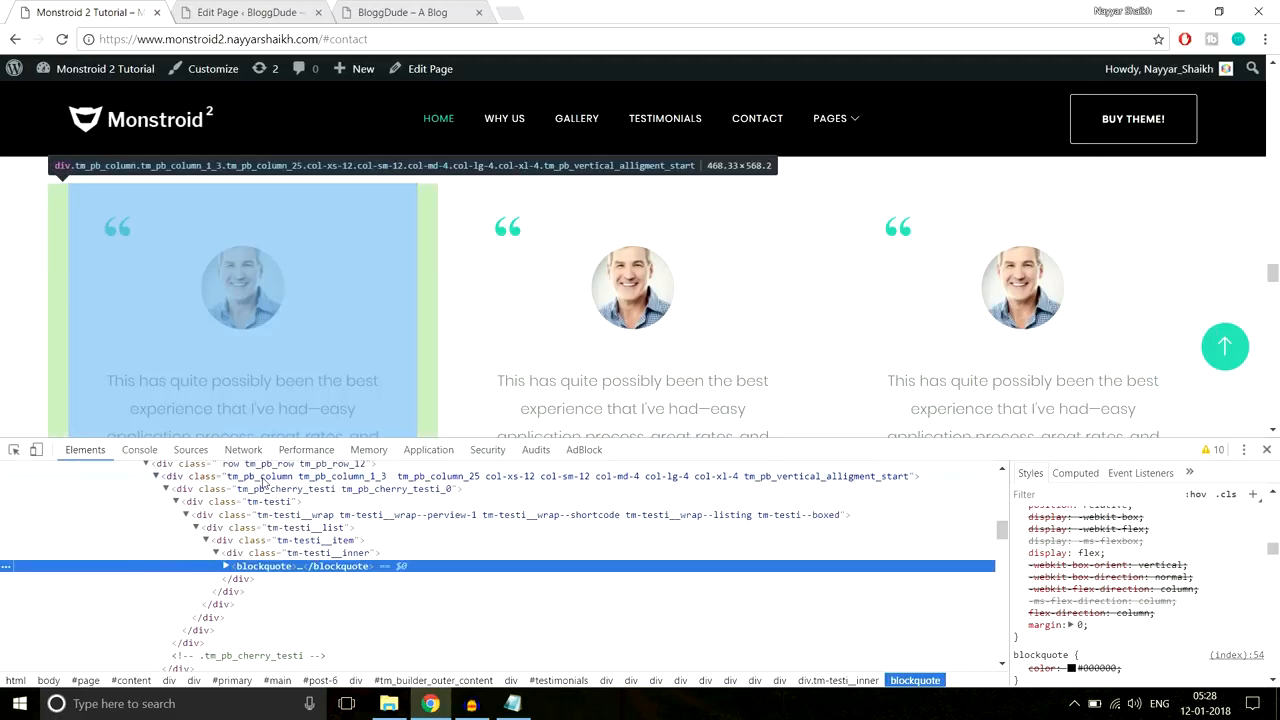
pyautogui.rightClick(125, 237)
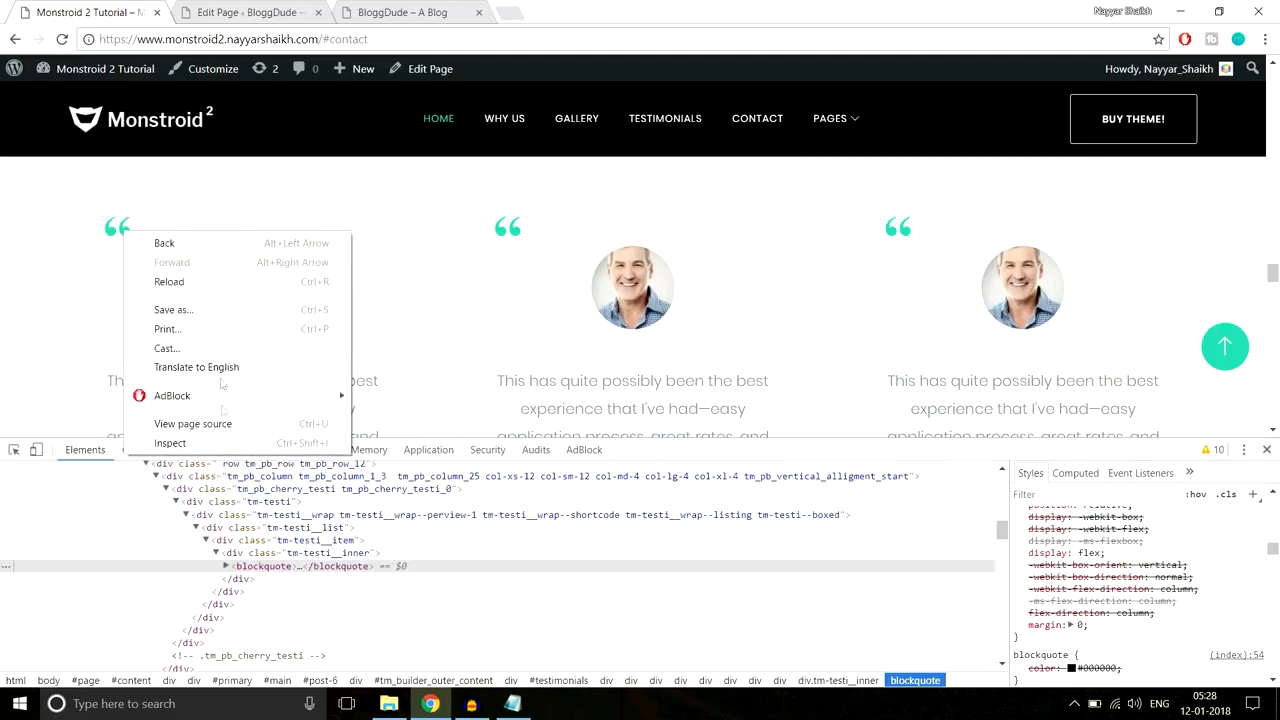
pyautogui.click(222, 444)
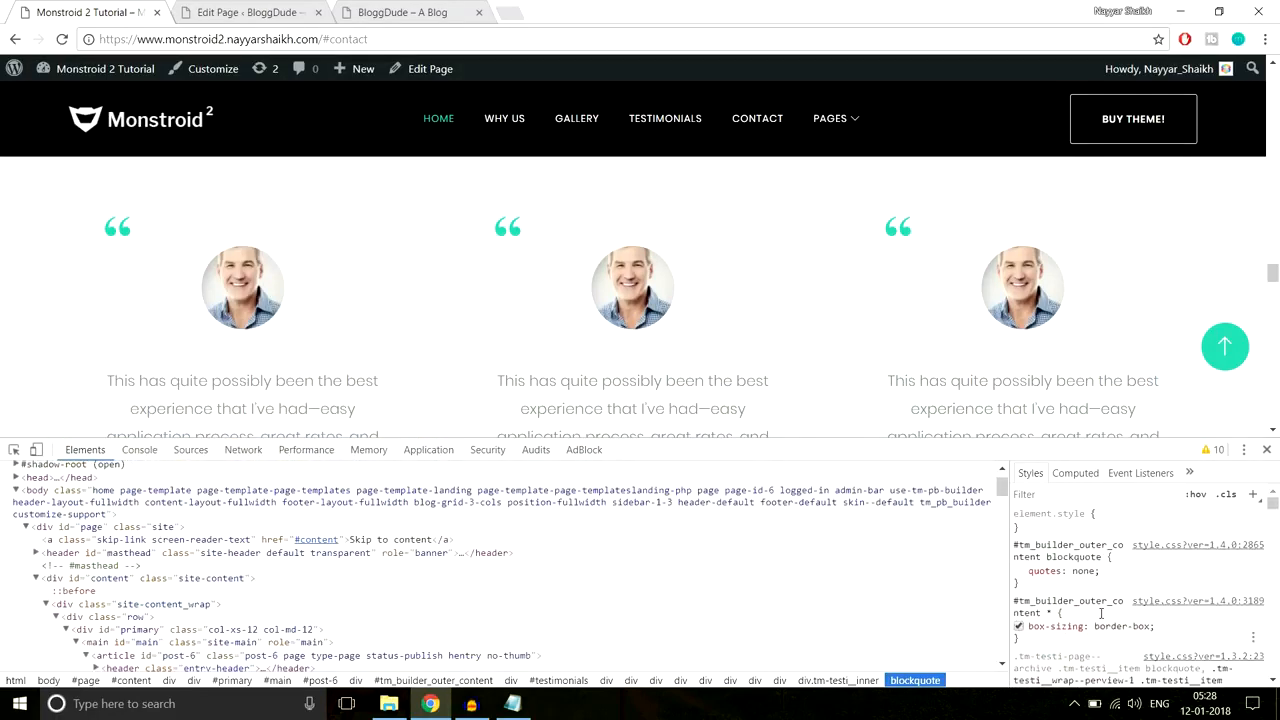
pyautogui.scroll(-6, 1101, 613)
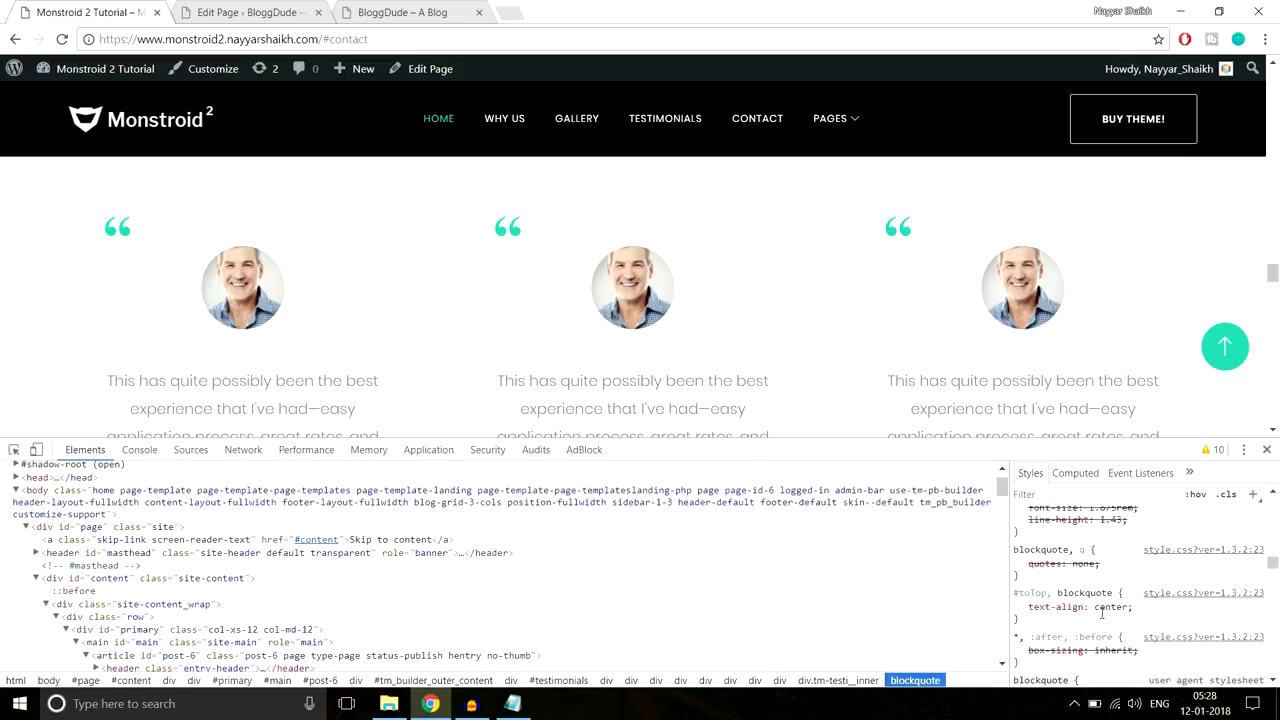
pyautogui.scroll(-5, 1101, 617)
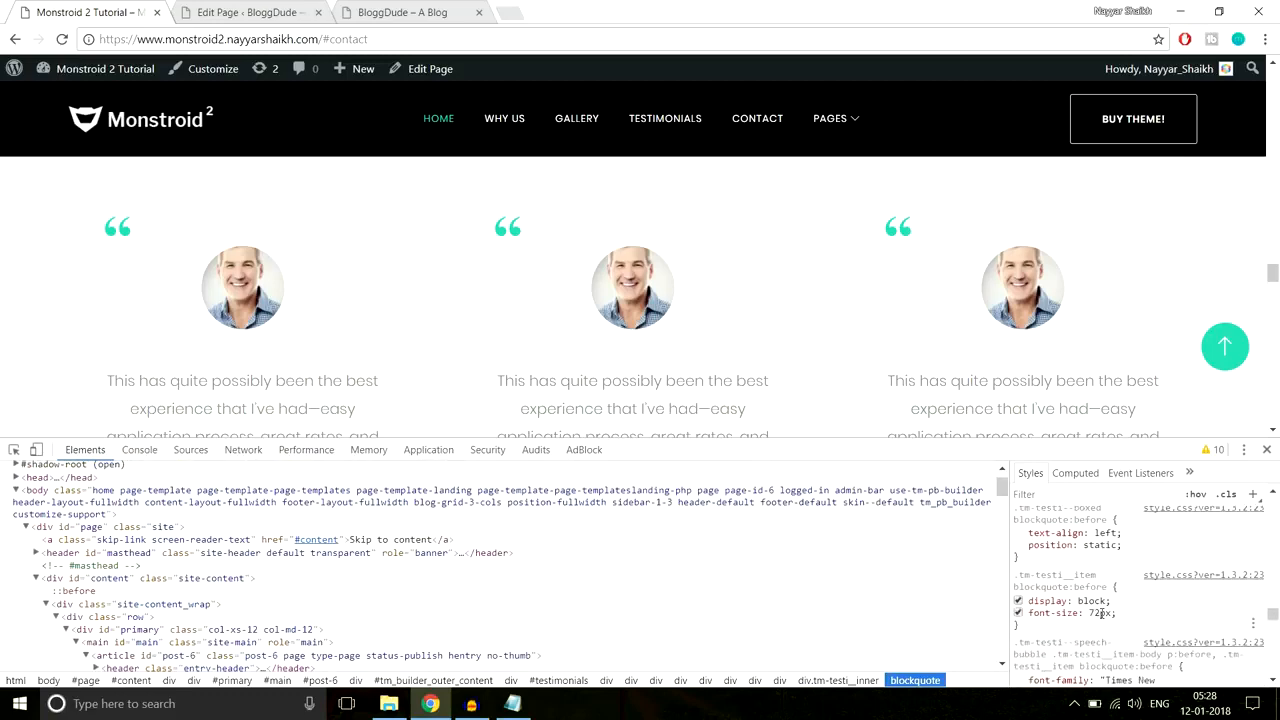
pyautogui.scroll(-4, 1103, 617)
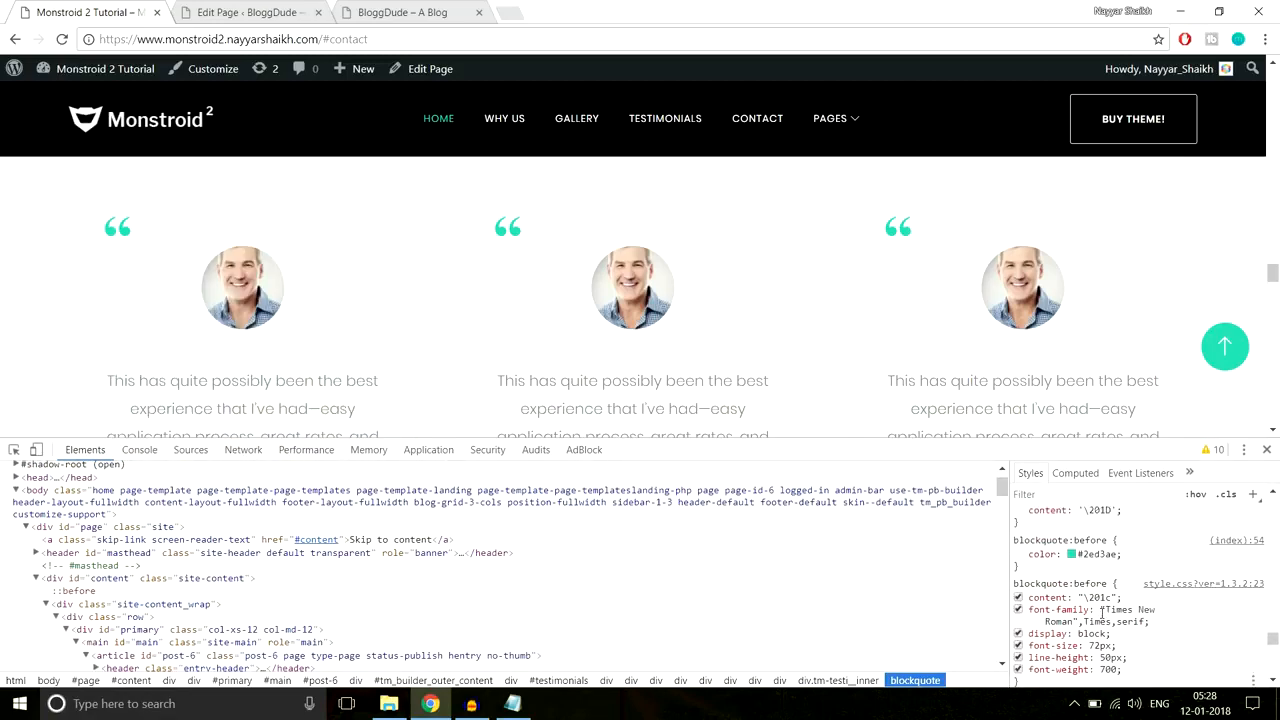
pyautogui.click(1100, 633)
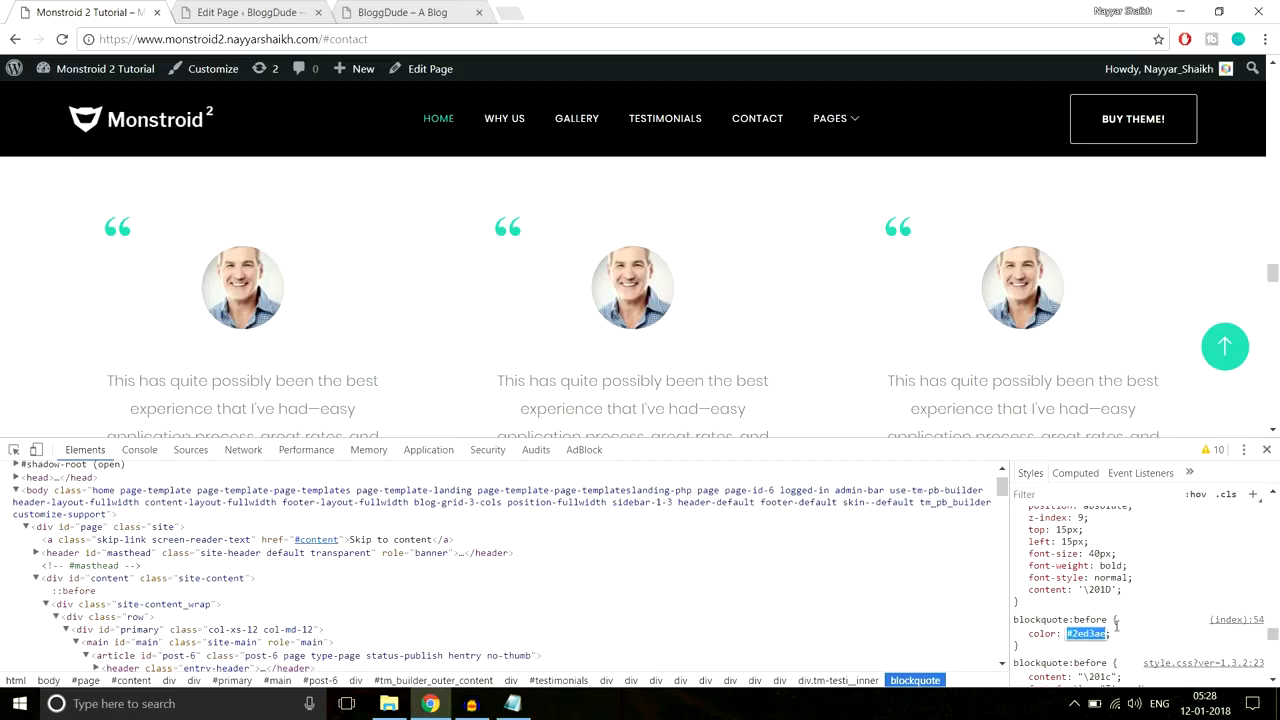
pyautogui.click(220, 8)
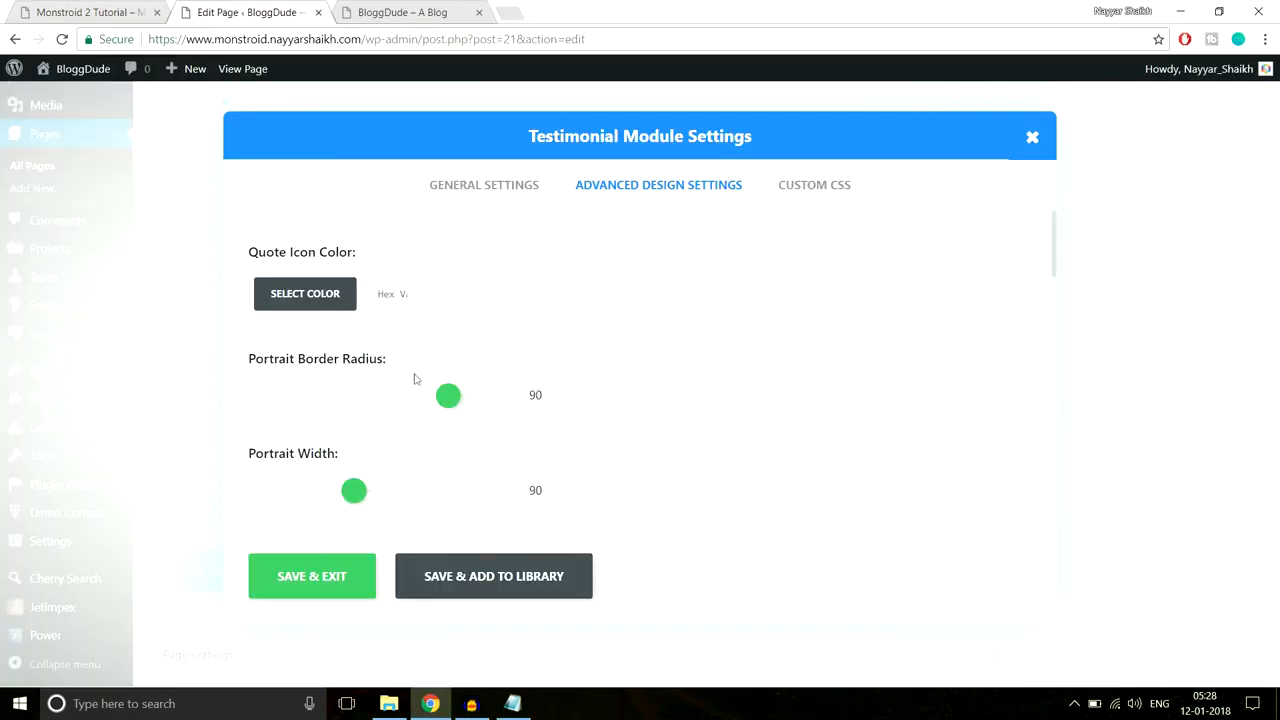
# Step: Apply the teal quote icon colour, save the testimonial and update the homepage
pyautogui.click(401, 291)
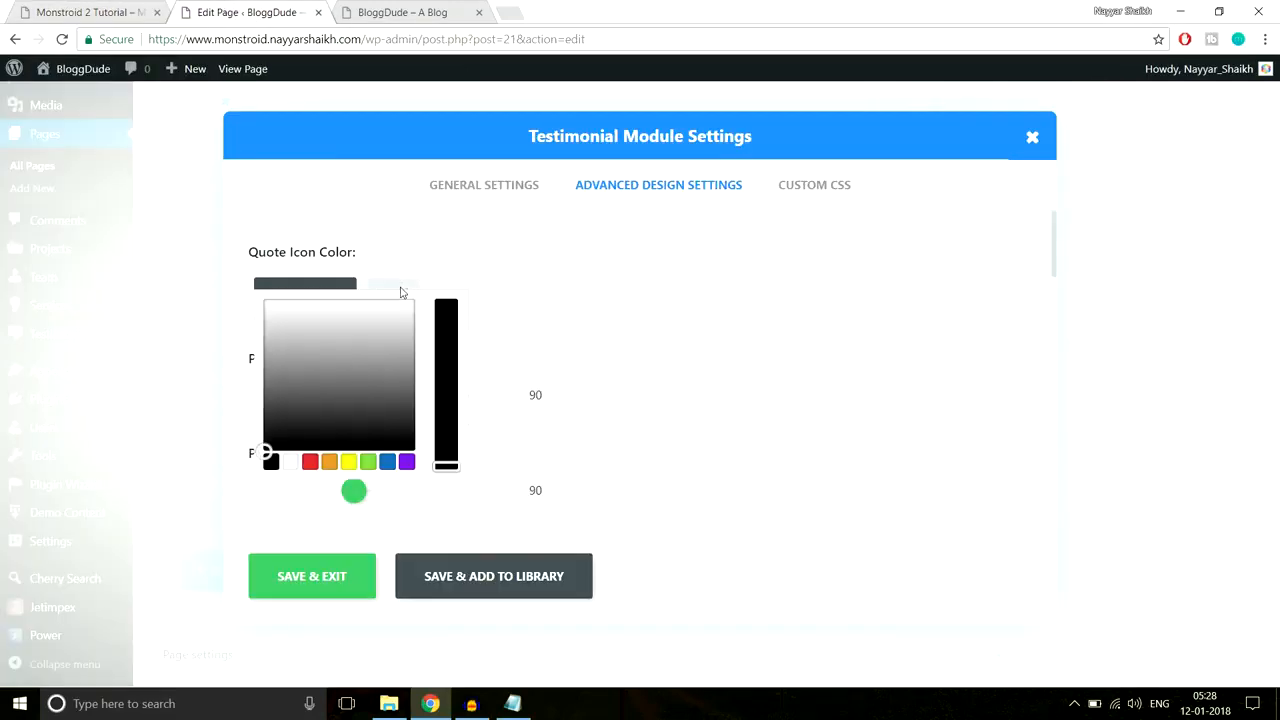
pyautogui.click(343, 575)
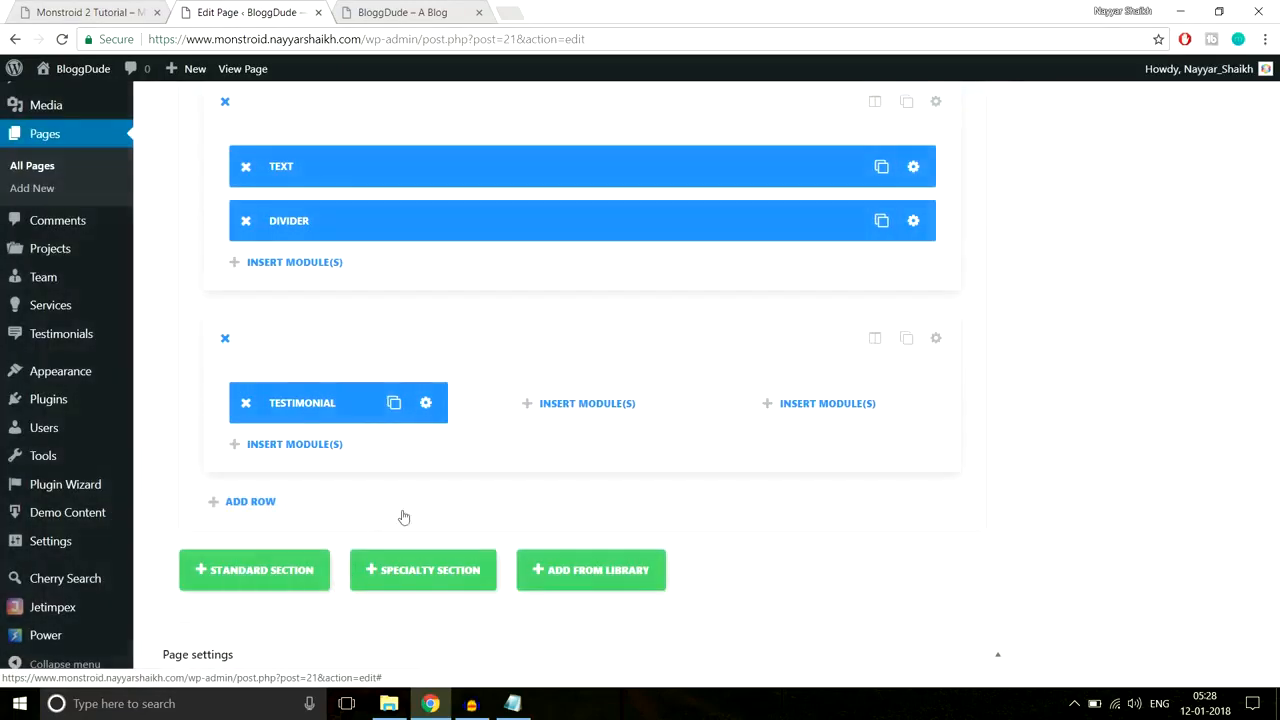
pyautogui.moveTo(1273, 513); pyautogui.dragTo(1273, 100)
pyautogui.click(1211, 307)
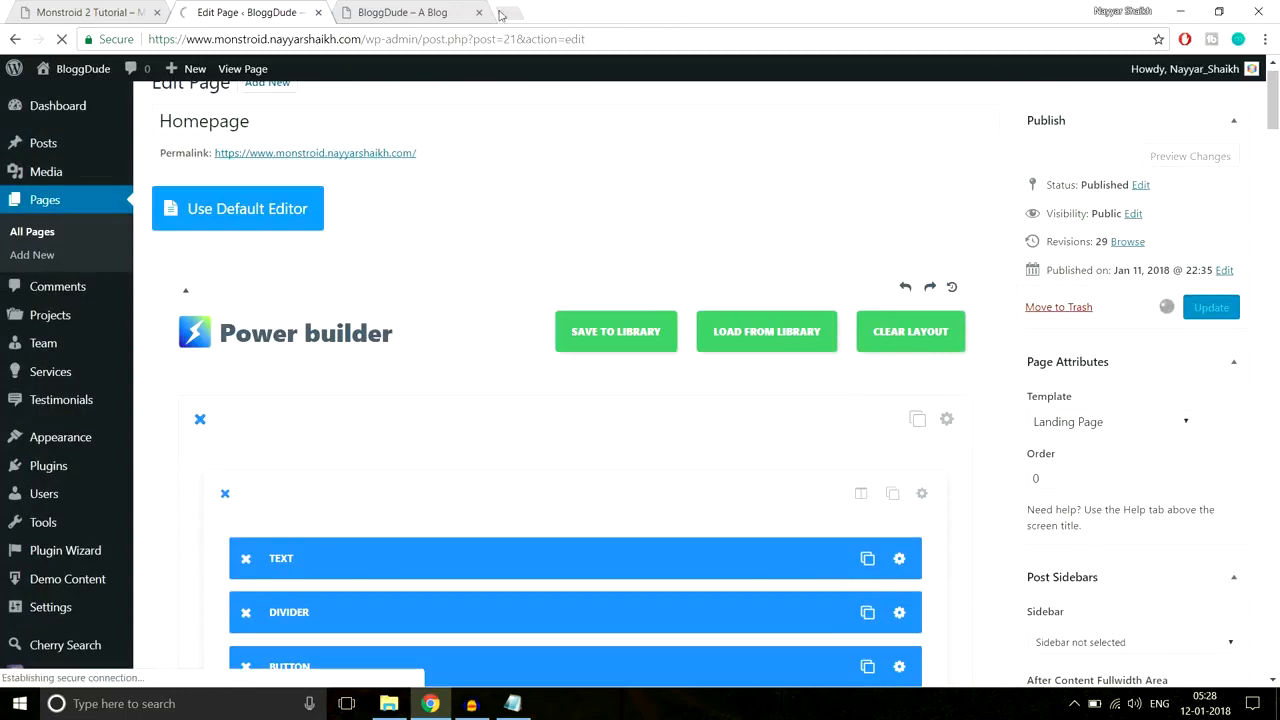
# Step: Reload the live homepage to check the testimonial's teal quote mark
pyautogui.click(425, 14)
pyautogui.click(420, 37)
pyautogui.press('Return')
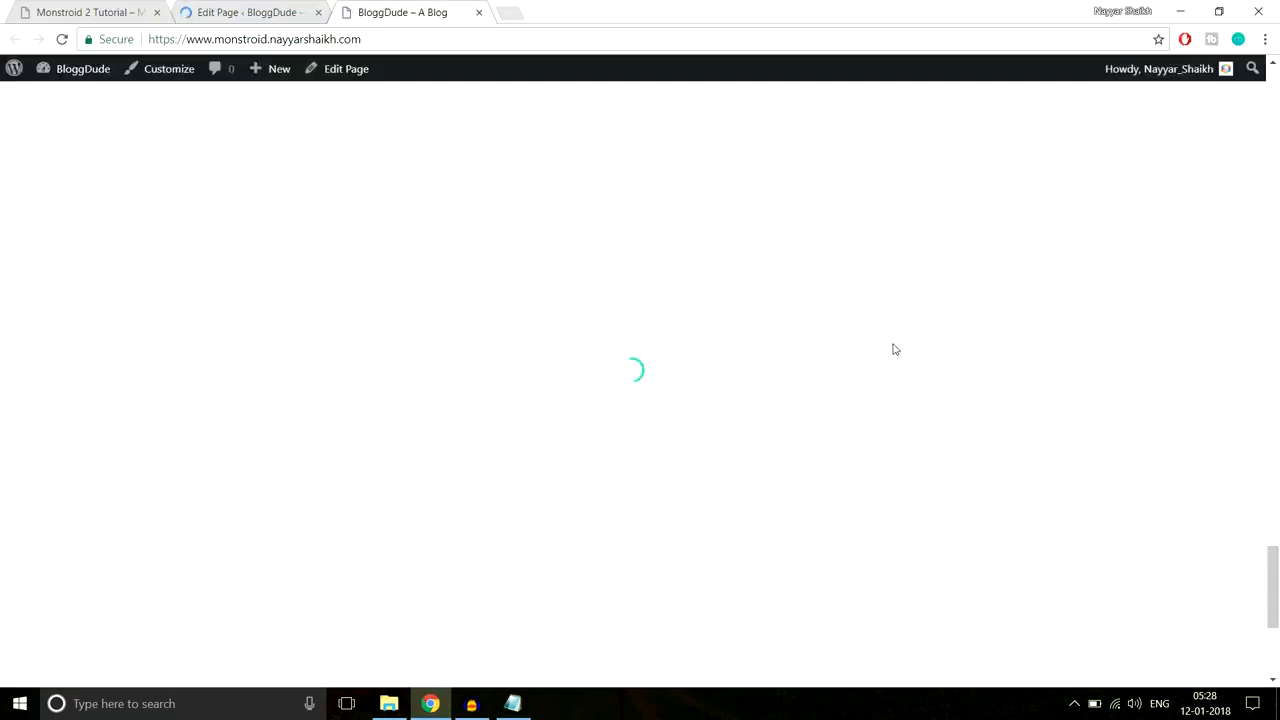
pyautogui.scroll(-3, 894, 346)
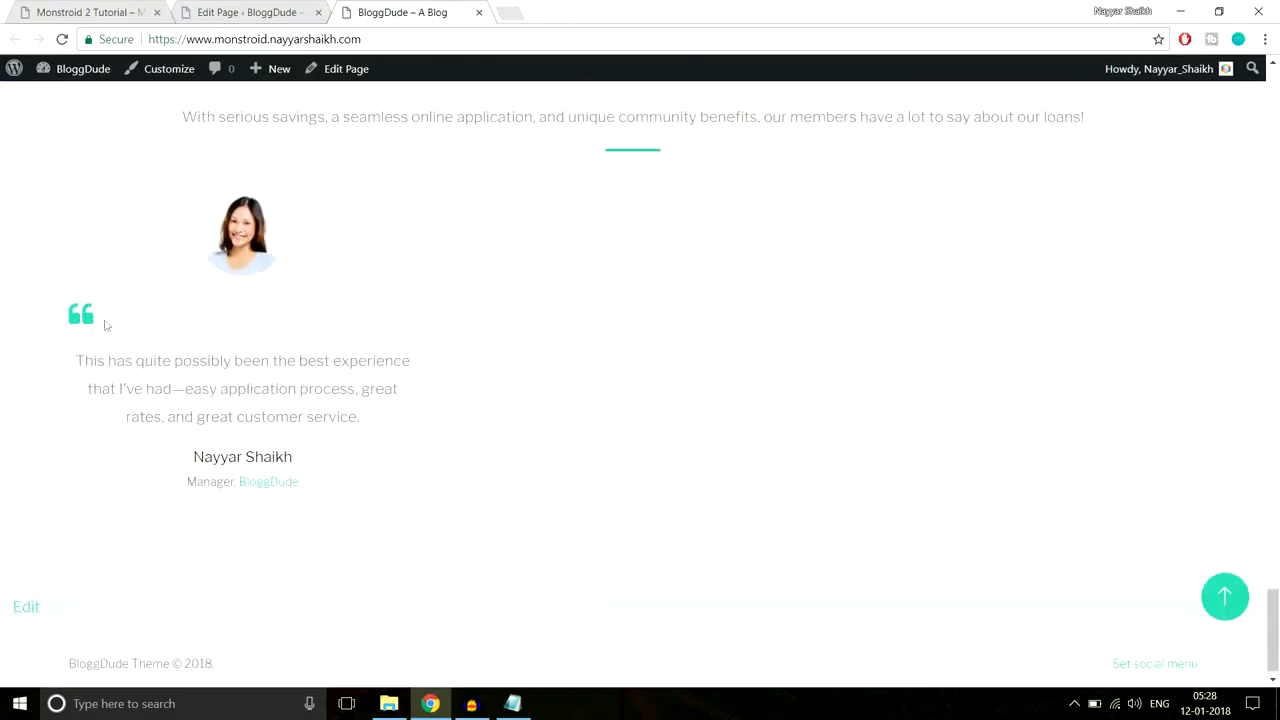
pyautogui.moveTo(89, 362); pyautogui.dragTo(351, 419)
pyautogui.click(322, 508)
# Step: Return to the homepage editor and reopen the testimonial module's settings
pyautogui.click(268, 6)
pyautogui.scroll(-10, 728, 345)
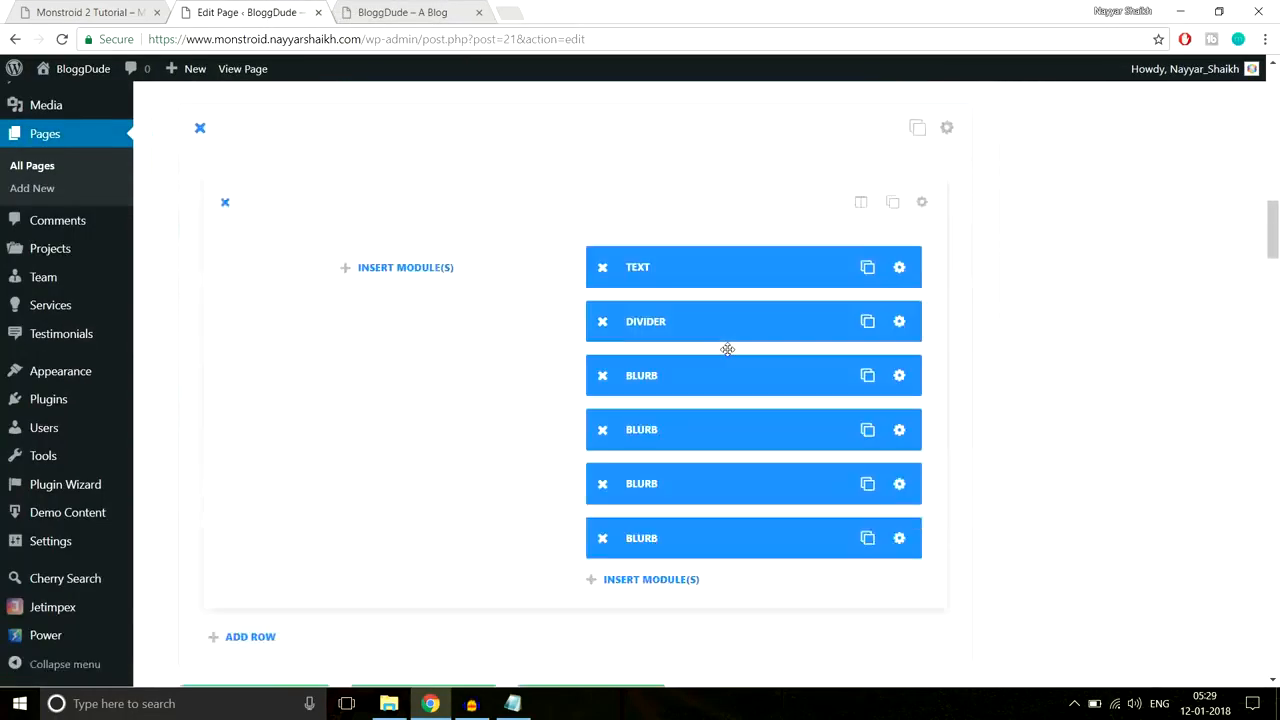
pyautogui.scroll(-15, 728, 349)
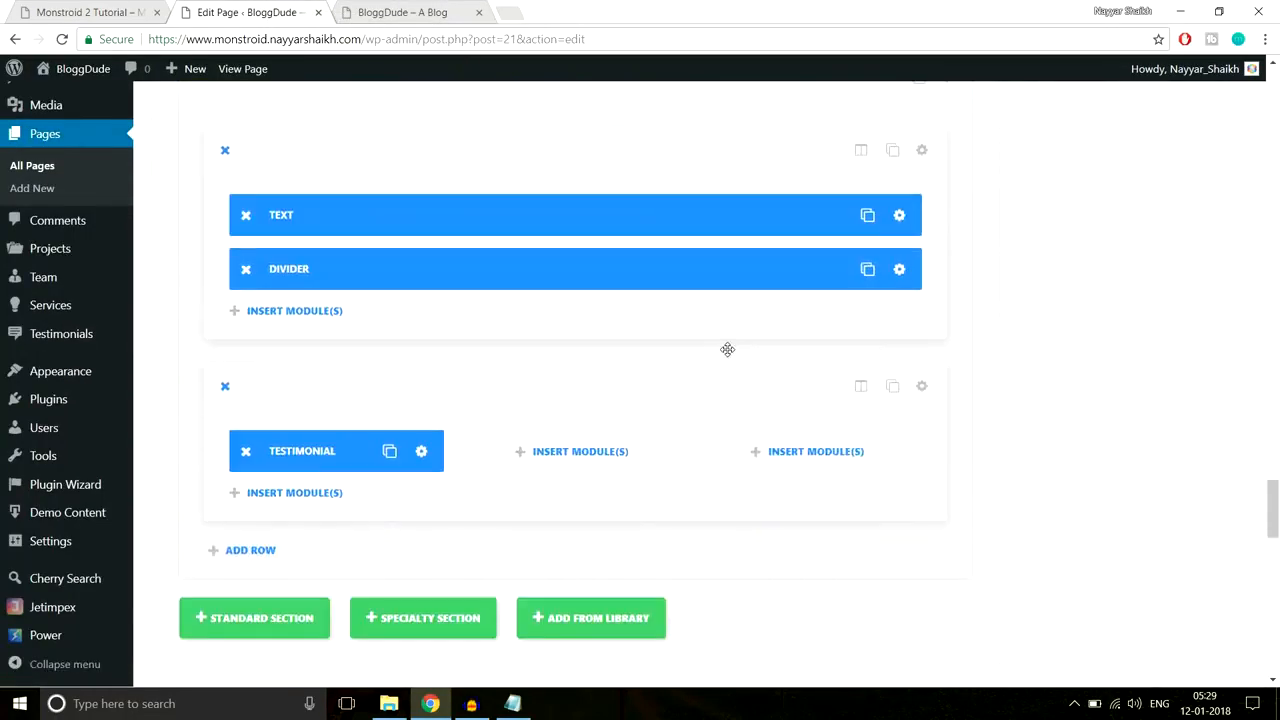
pyautogui.scroll(-5, 728, 355)
pyautogui.scroll(3, 600, 340)
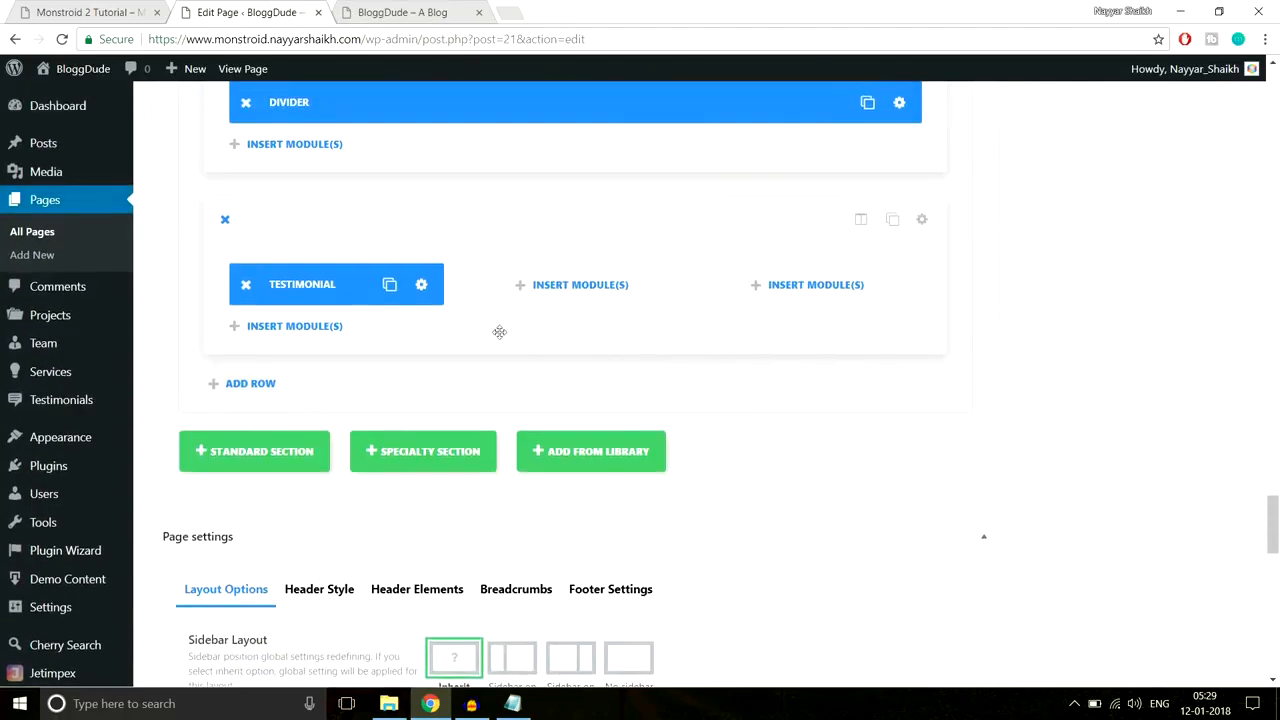
pyautogui.click(422, 286)
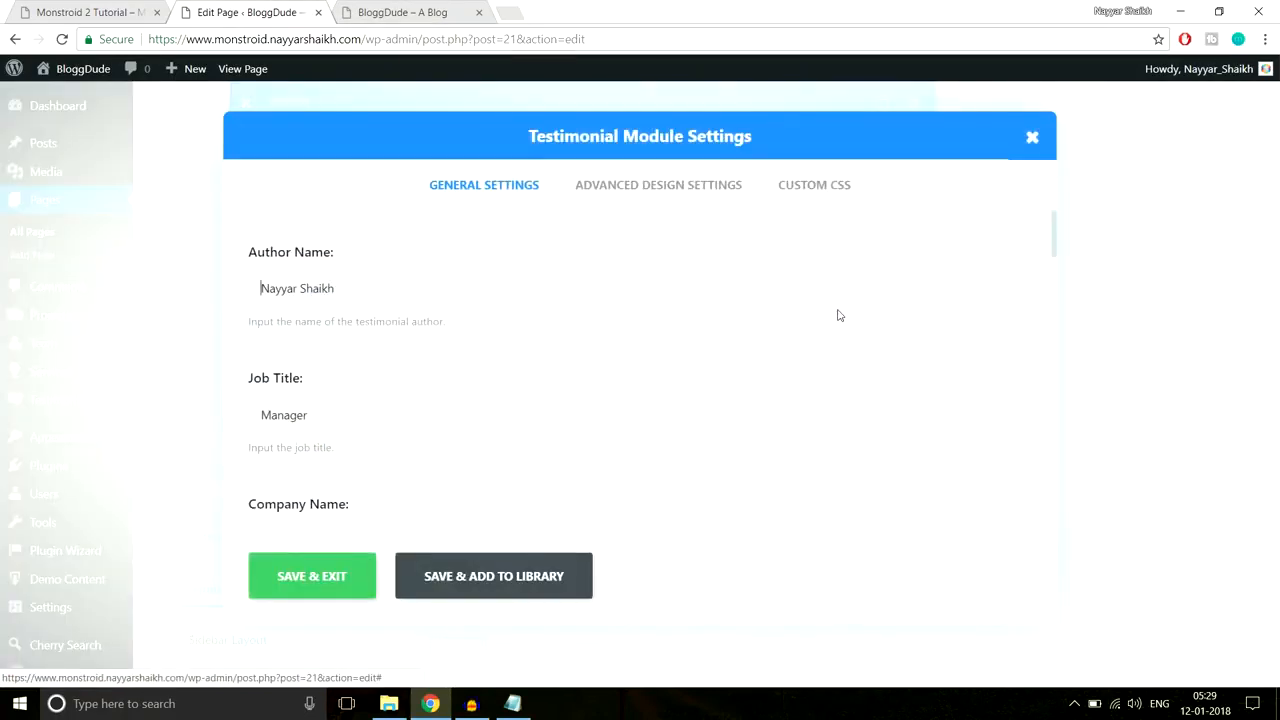
# Step: Turn on a 1px solid testimonial border with a light grey colour and save it
pyautogui.click(662, 186)
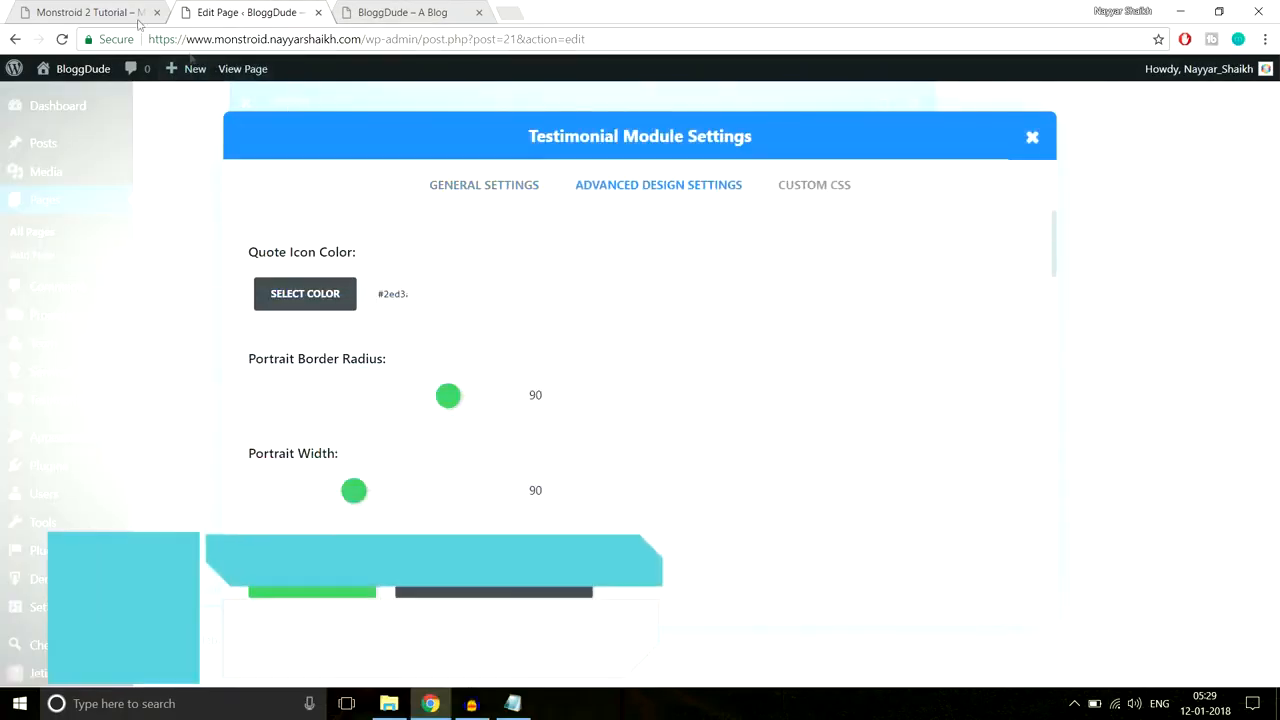
pyautogui.click(100, 12)
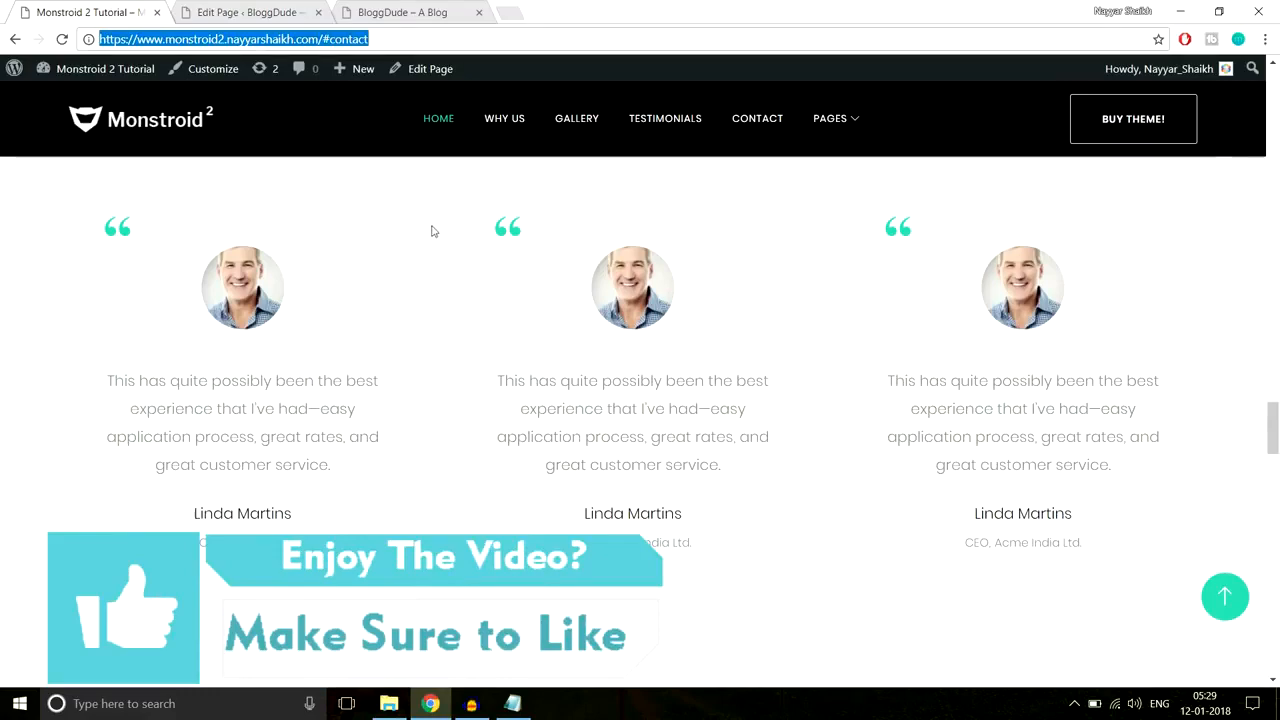
pyautogui.click(246, 8)
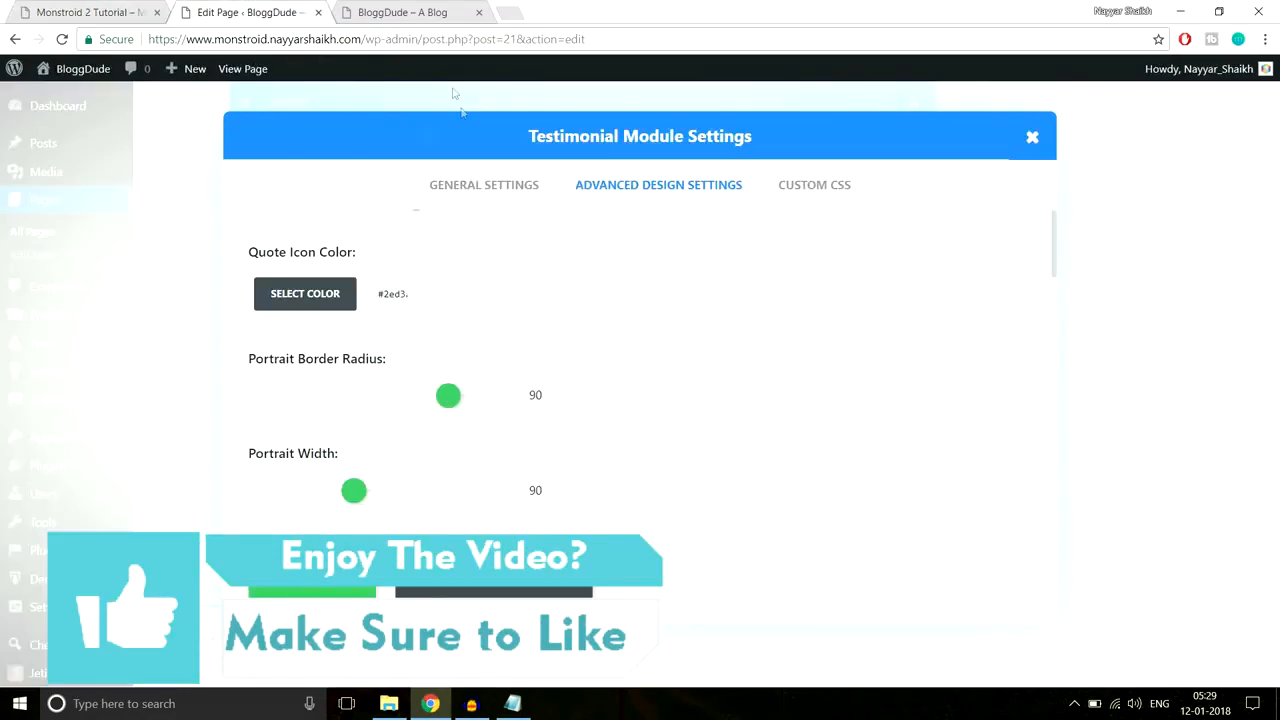
pyautogui.scroll(-8, 540, 312)
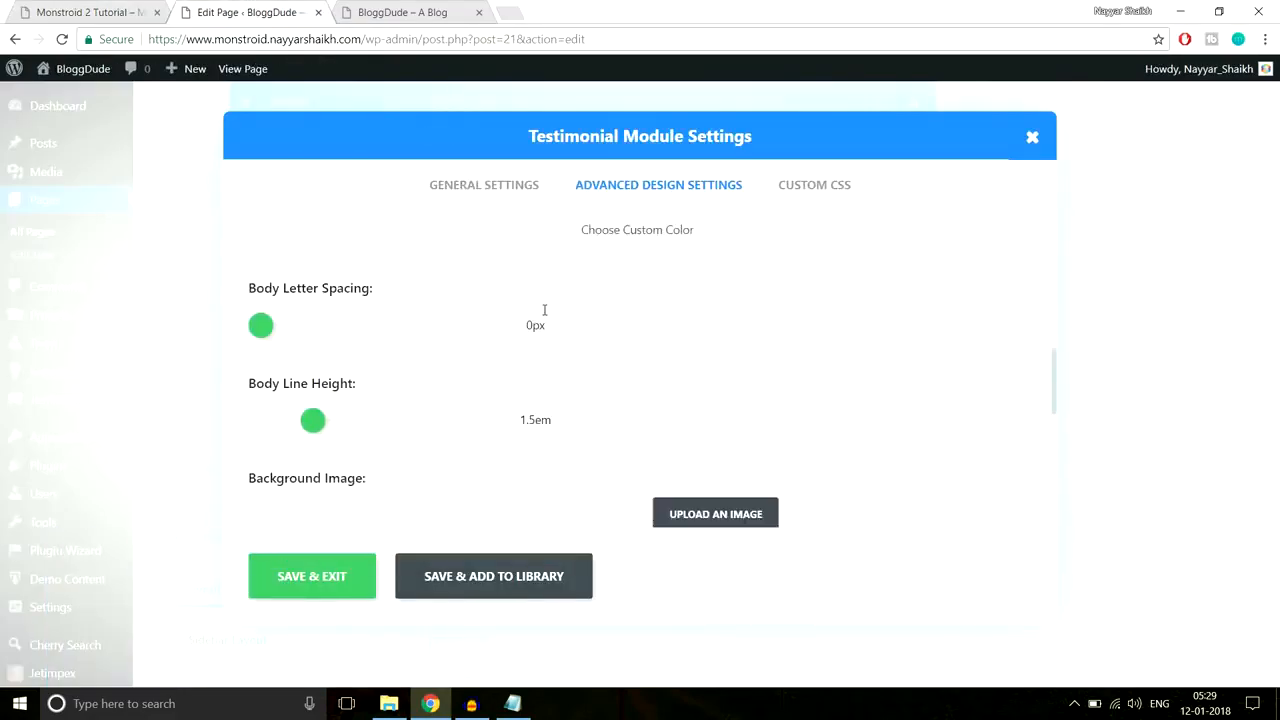
pyautogui.scroll(-3, 543, 317)
pyautogui.scroll(2, 517, 323)
pyautogui.click(323, 346)
pyautogui.scroll(-2, 337, 331)
pyautogui.click(323, 290)
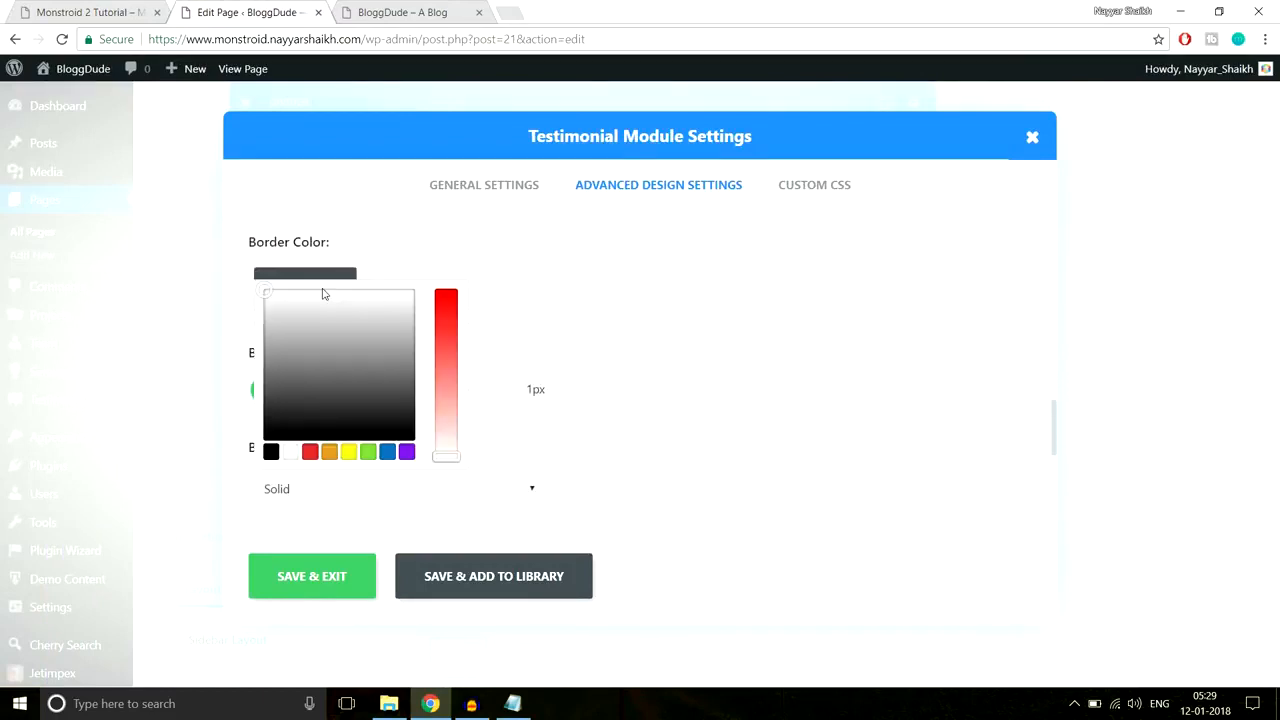
pyautogui.moveTo(319, 368)
pyautogui.mouseDown()
pyautogui.moveTo(277, 334)
pyautogui.moveTo(271, 309)
pyautogui.moveTo(294, 316)
pyautogui.moveTo(304, 352)
pyautogui.moveTo(286, 398)
pyautogui.moveTo(301, 326)
pyautogui.moveTo(312, 348)
pyautogui.mouseUp()
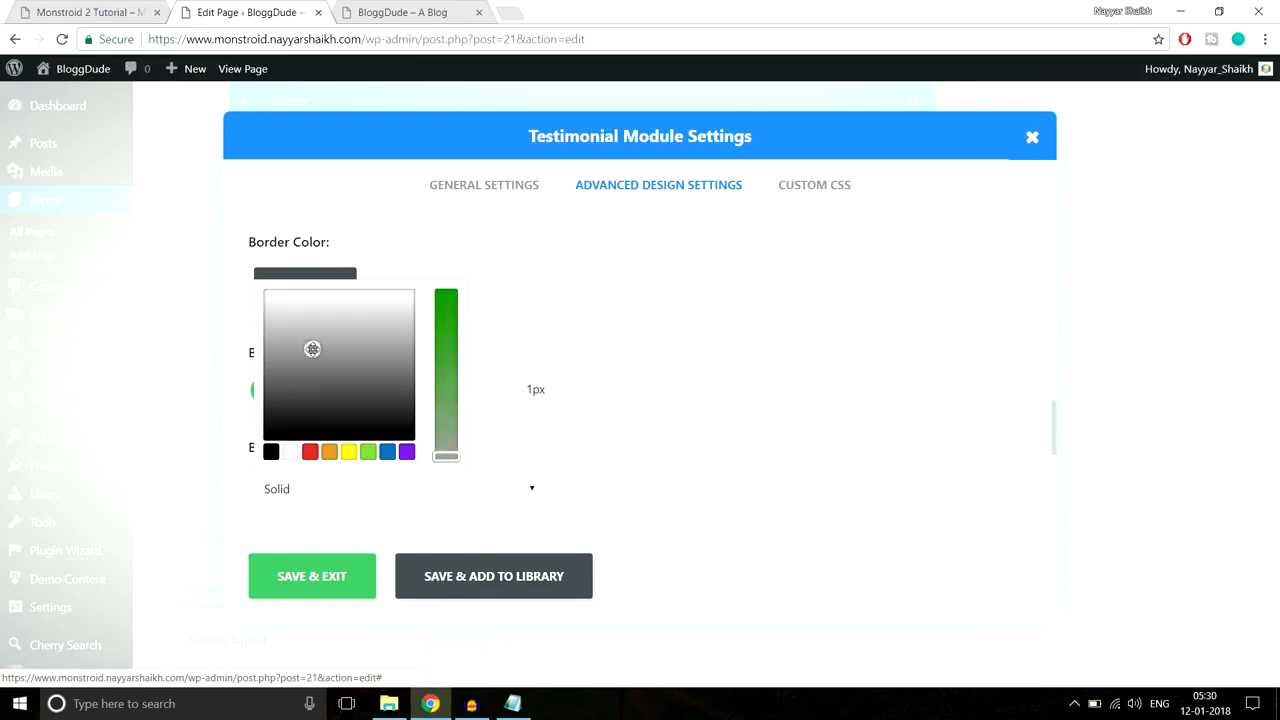
pyautogui.click(330, 585)
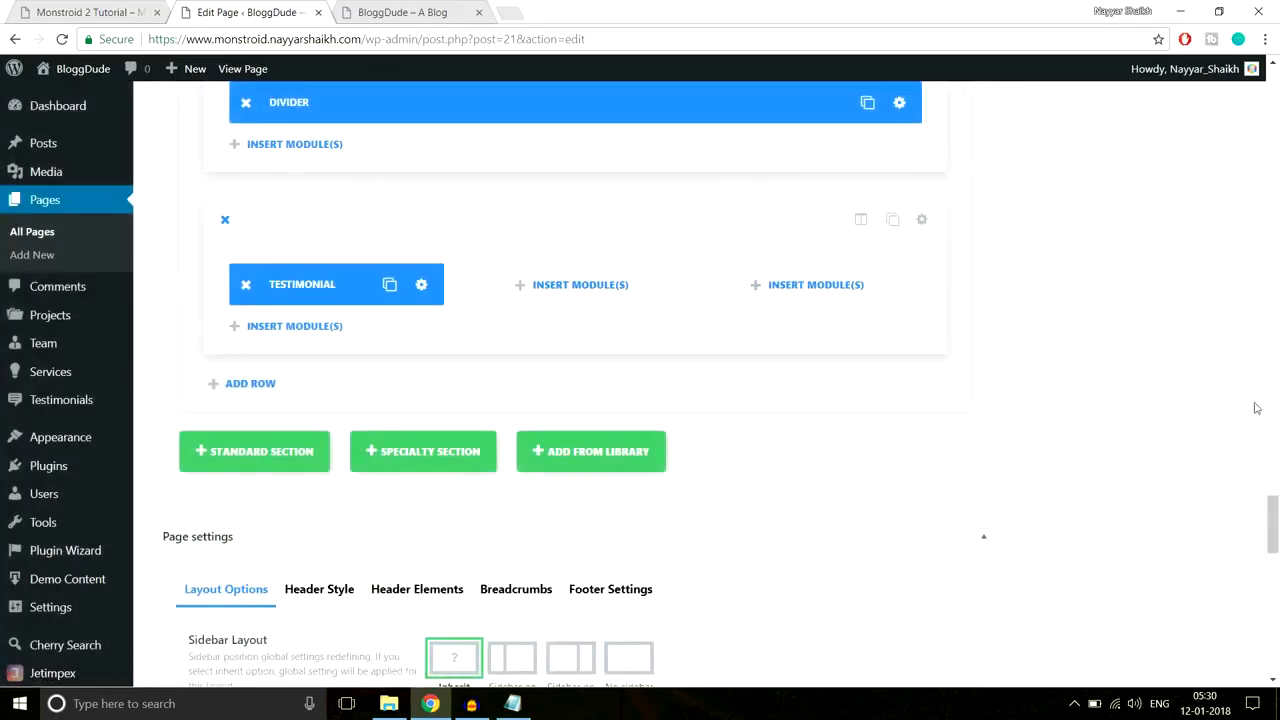
pyautogui.moveTo(1272, 533); pyautogui.dragTo(1272, 106)
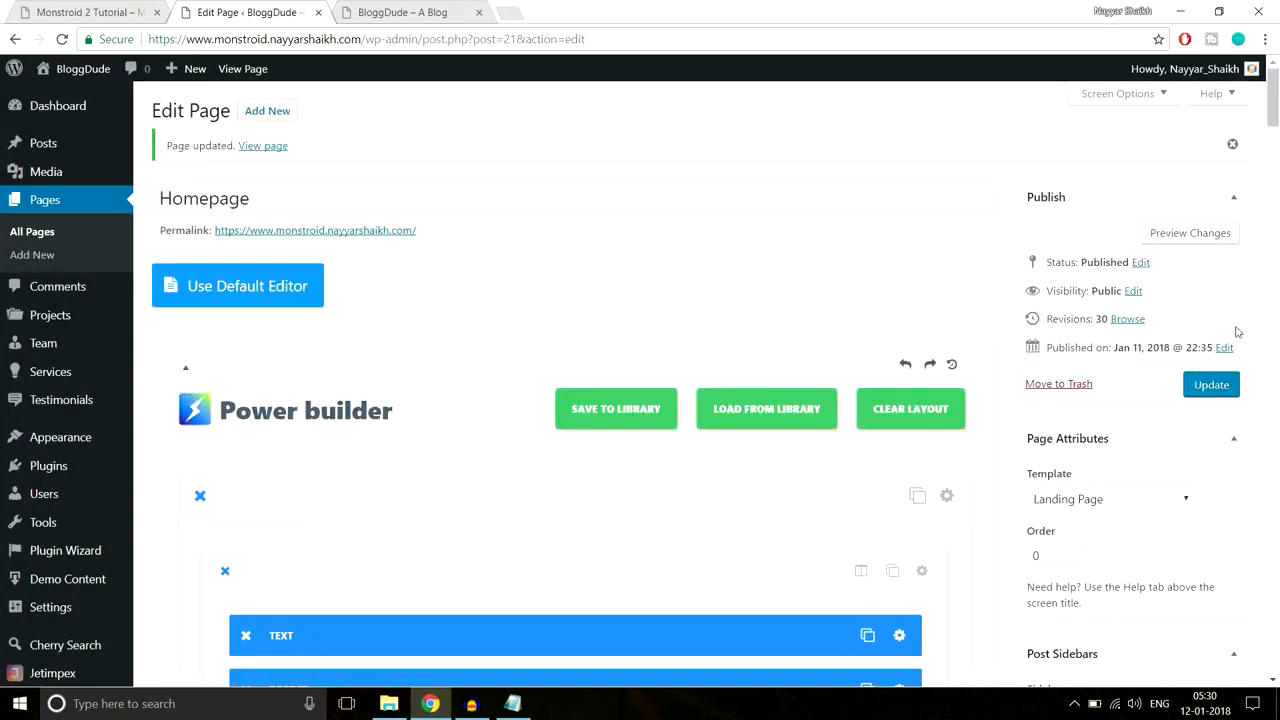
# Step: Update the homepage and reload the live site to check the testimonial's grey border
pyautogui.click(1212, 388)
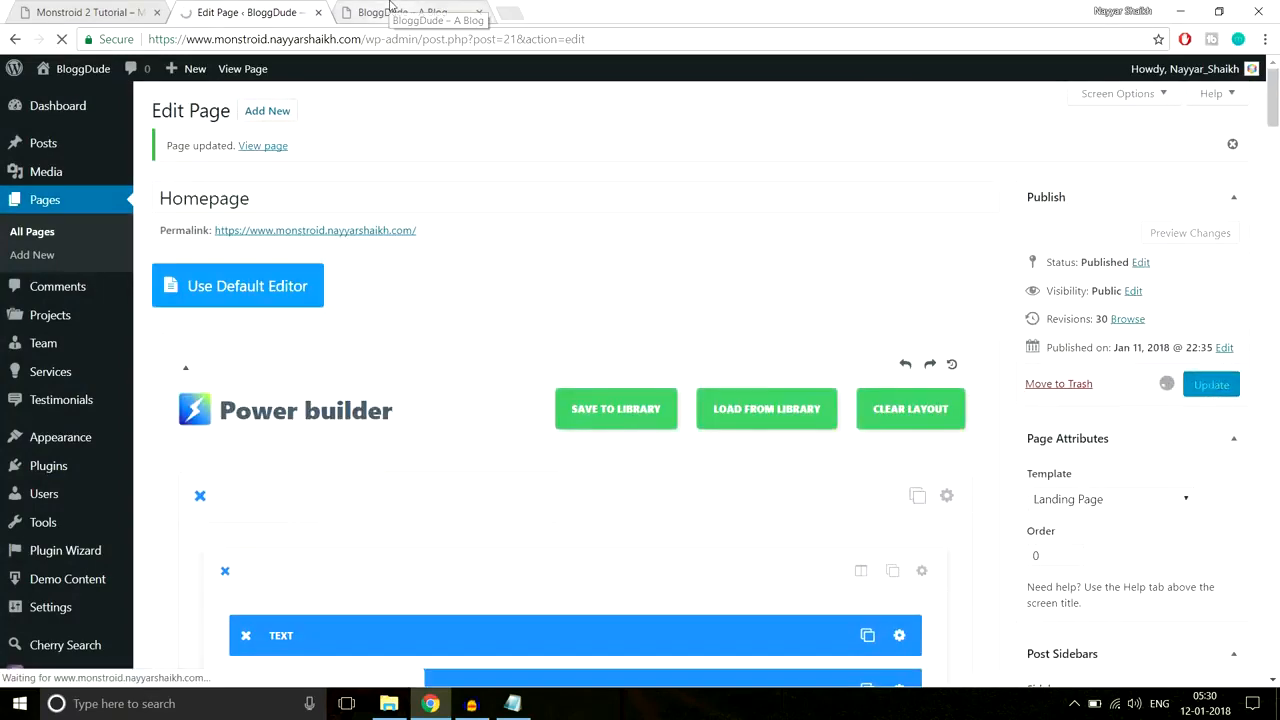
pyautogui.click(390, 10)
pyautogui.click(400, 38)
pyautogui.press('Return')
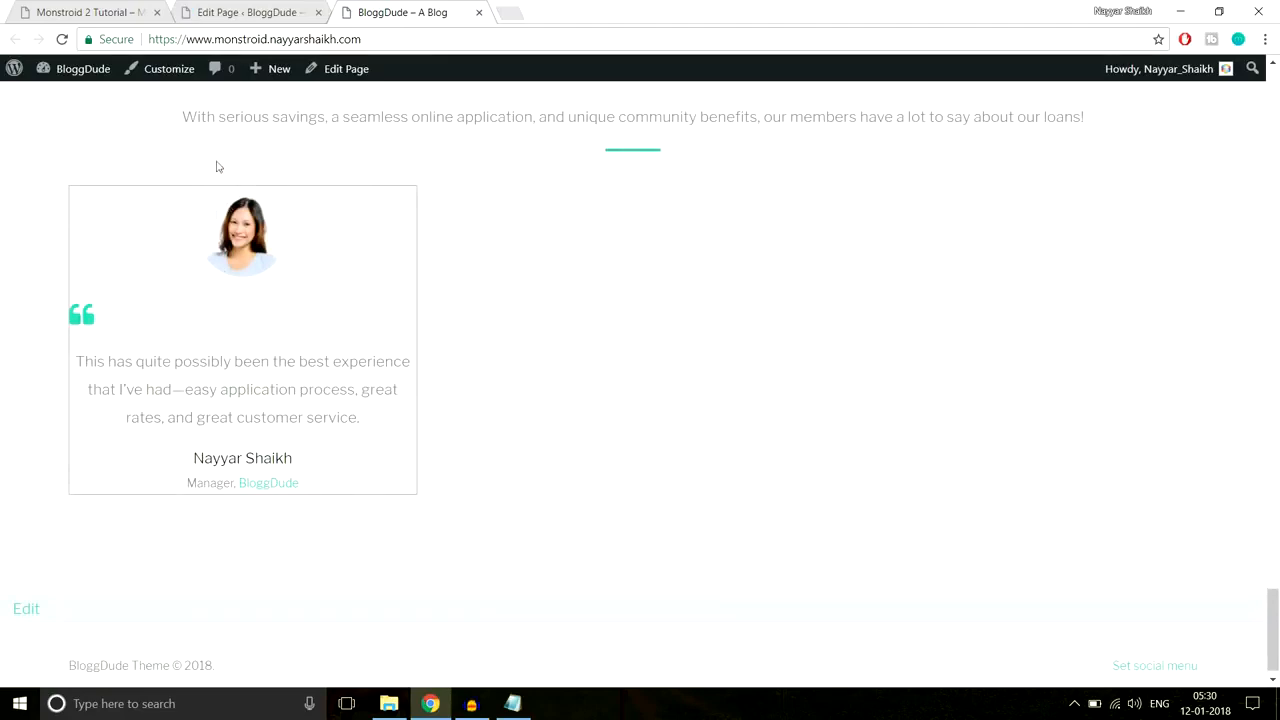
pyautogui.click(300, 12)
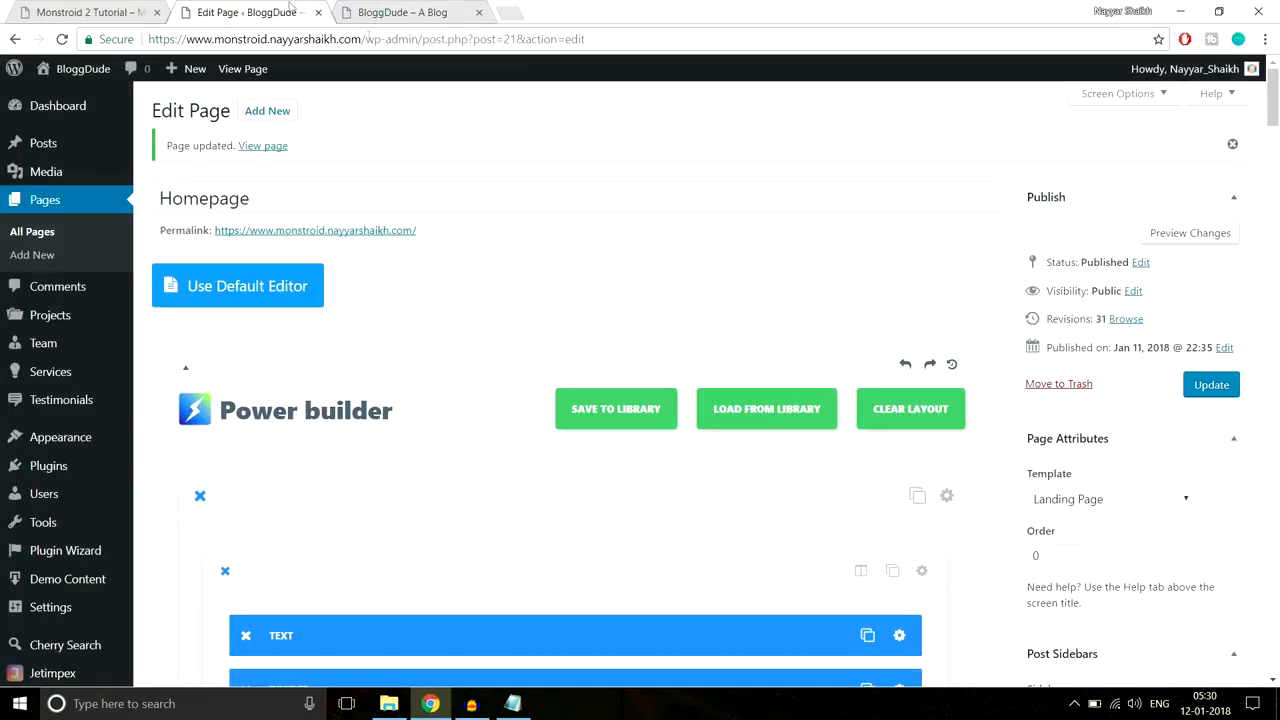
pyautogui.scroll(-1, 790, 362)
pyautogui.scroll(-10, 773, 467)
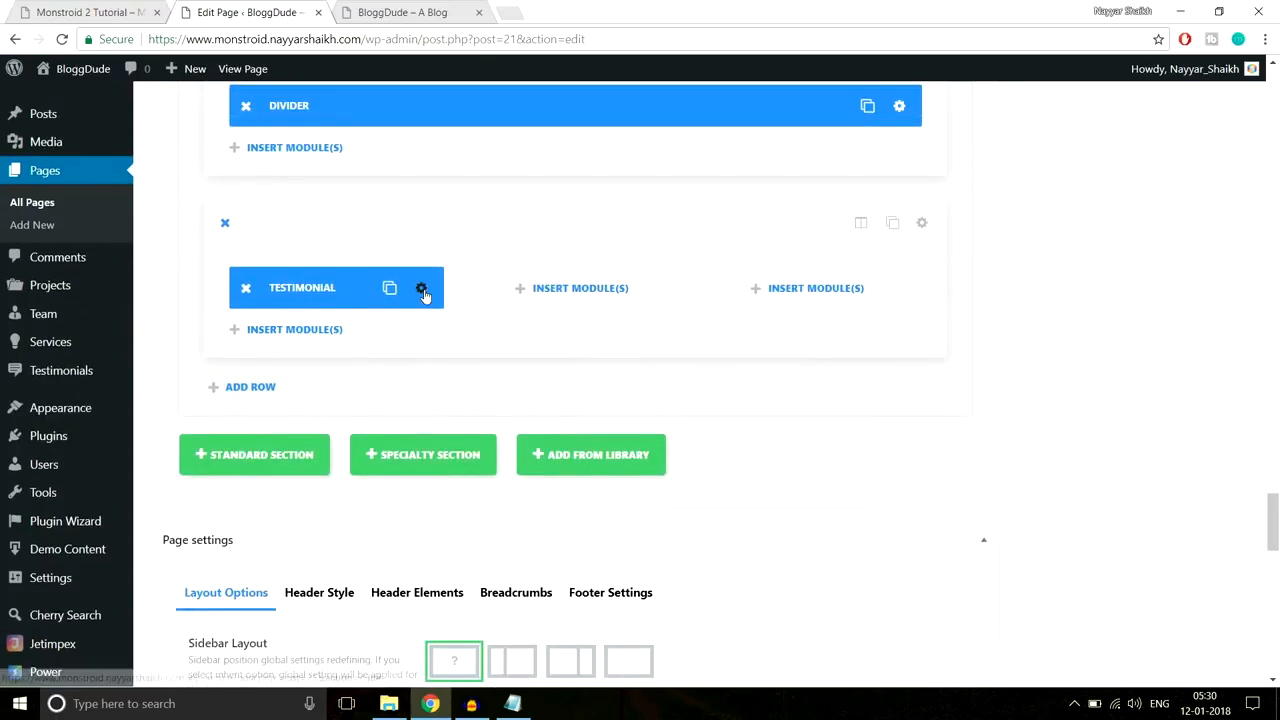
# Step: Give the testimonial 30px custom padding on all four sides and update the homepage
pyautogui.click(422, 290)
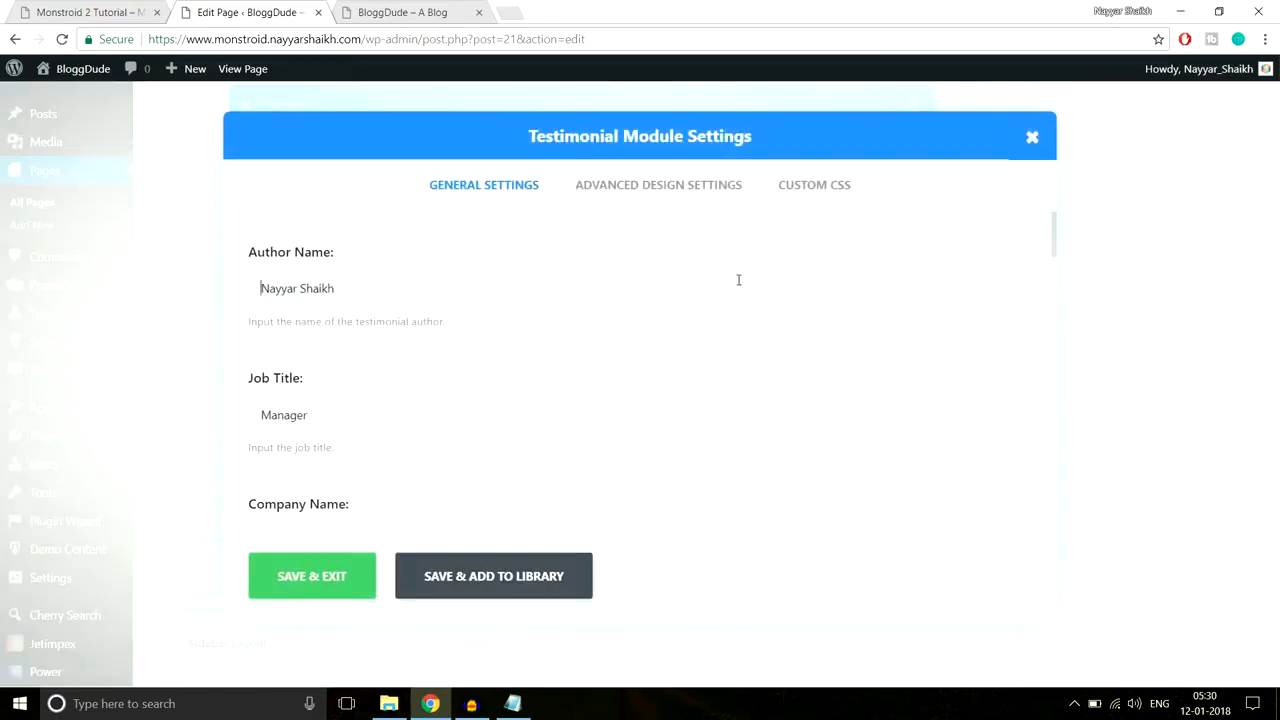
pyautogui.click(694, 190)
pyautogui.scroll(-10, 817, 320)
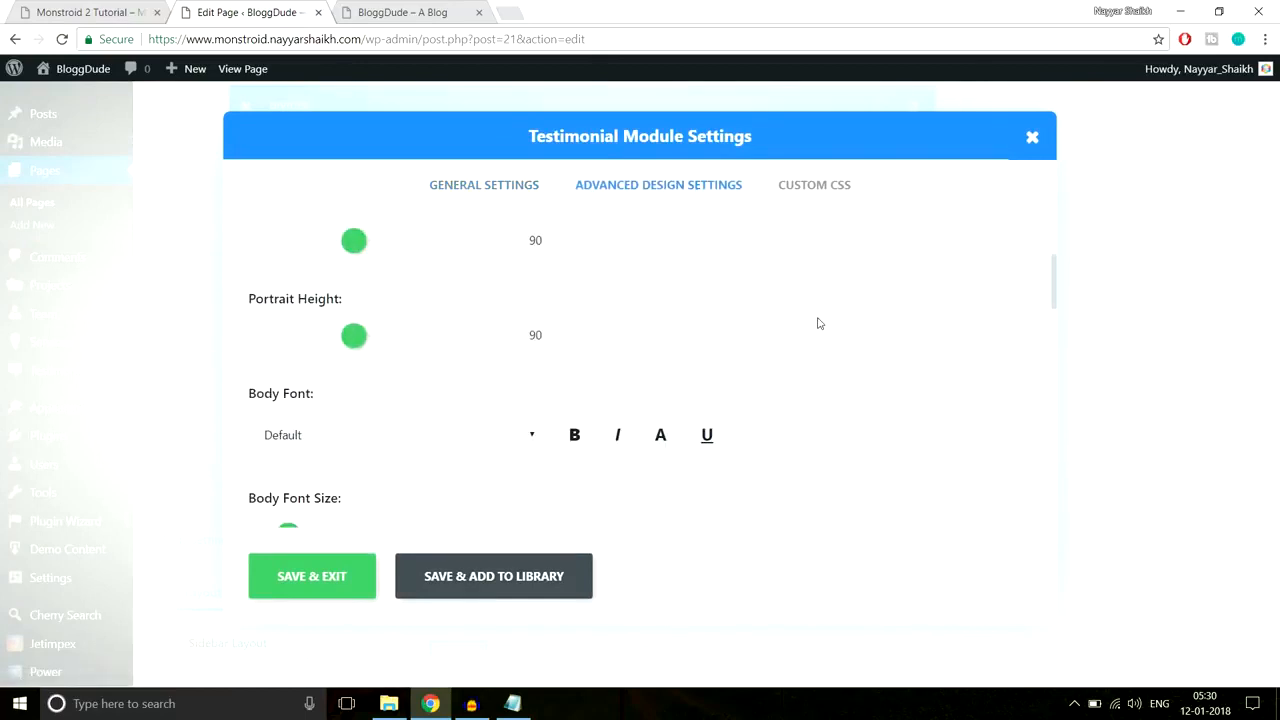
pyautogui.scroll(-10, 817, 322)
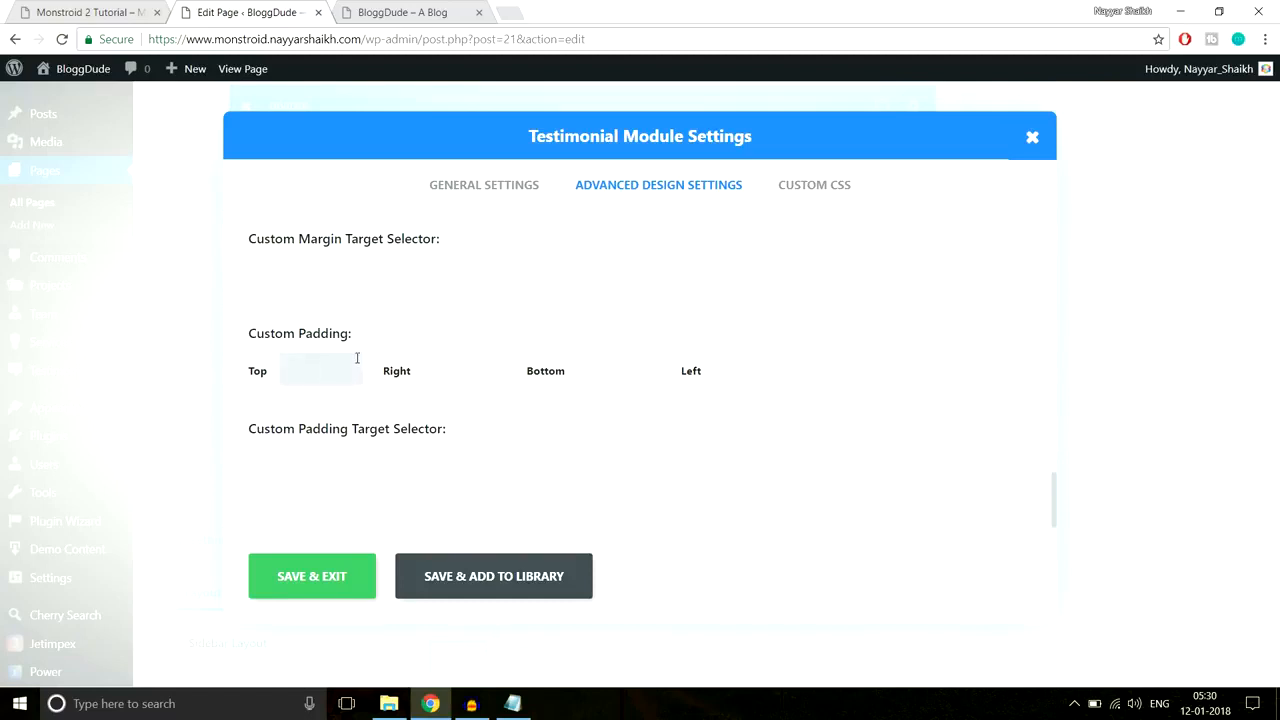
pyautogui.press('Tab')
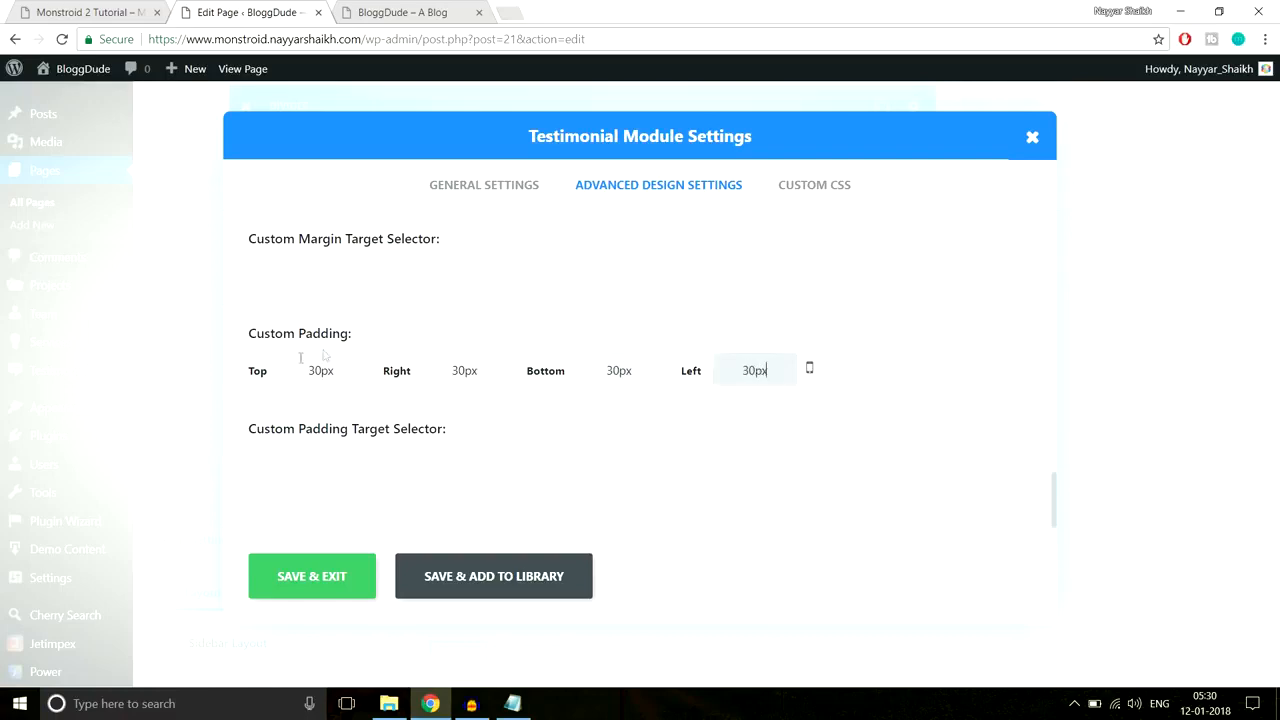
pyautogui.click(315, 580)
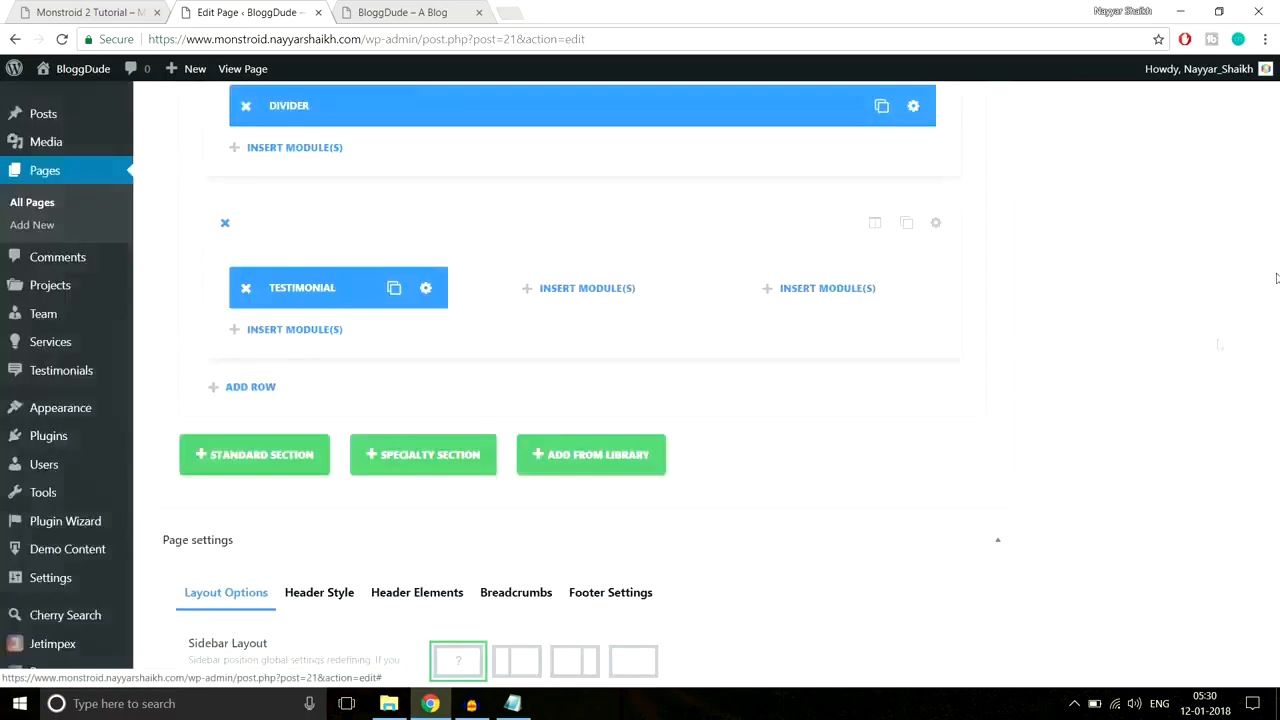
pyautogui.moveTo(1273, 526); pyautogui.dragTo(1272, 107)
pyautogui.click(1211, 326)
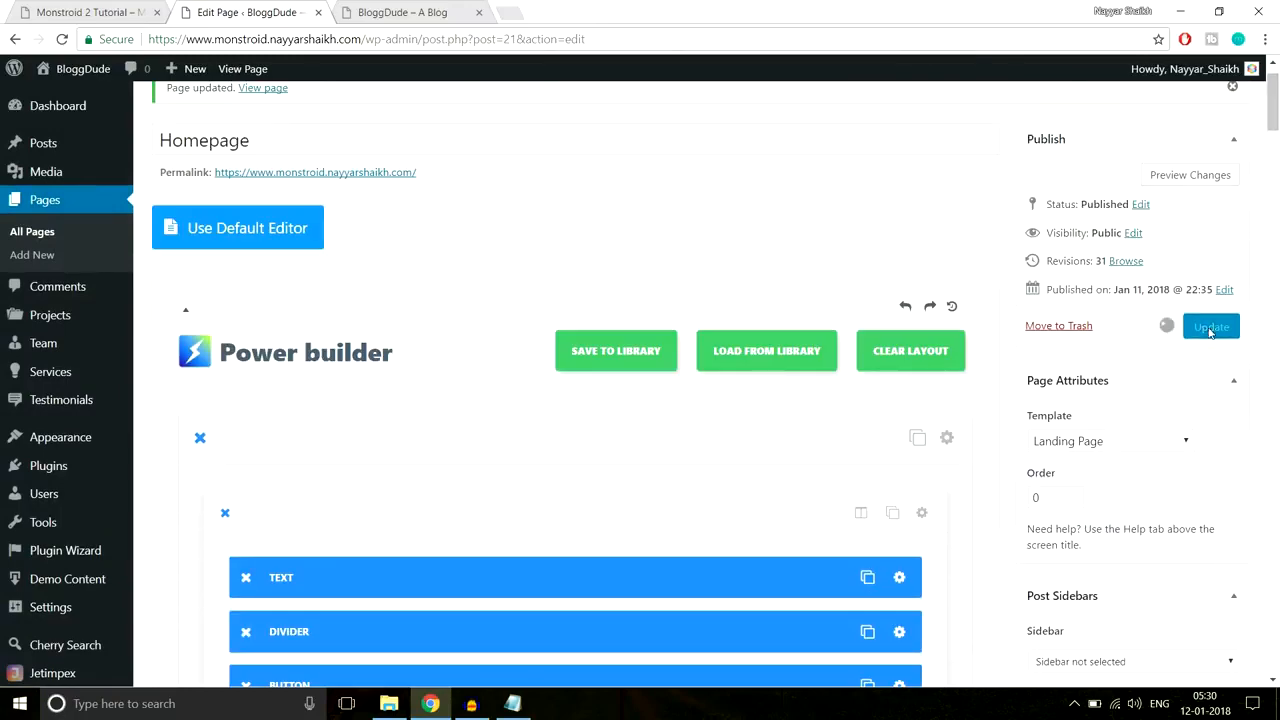
pyautogui.click(410, 12)
# Step: Reload the live homepage to check the padded testimonial card, then return to its editor row
pyautogui.press('Return')
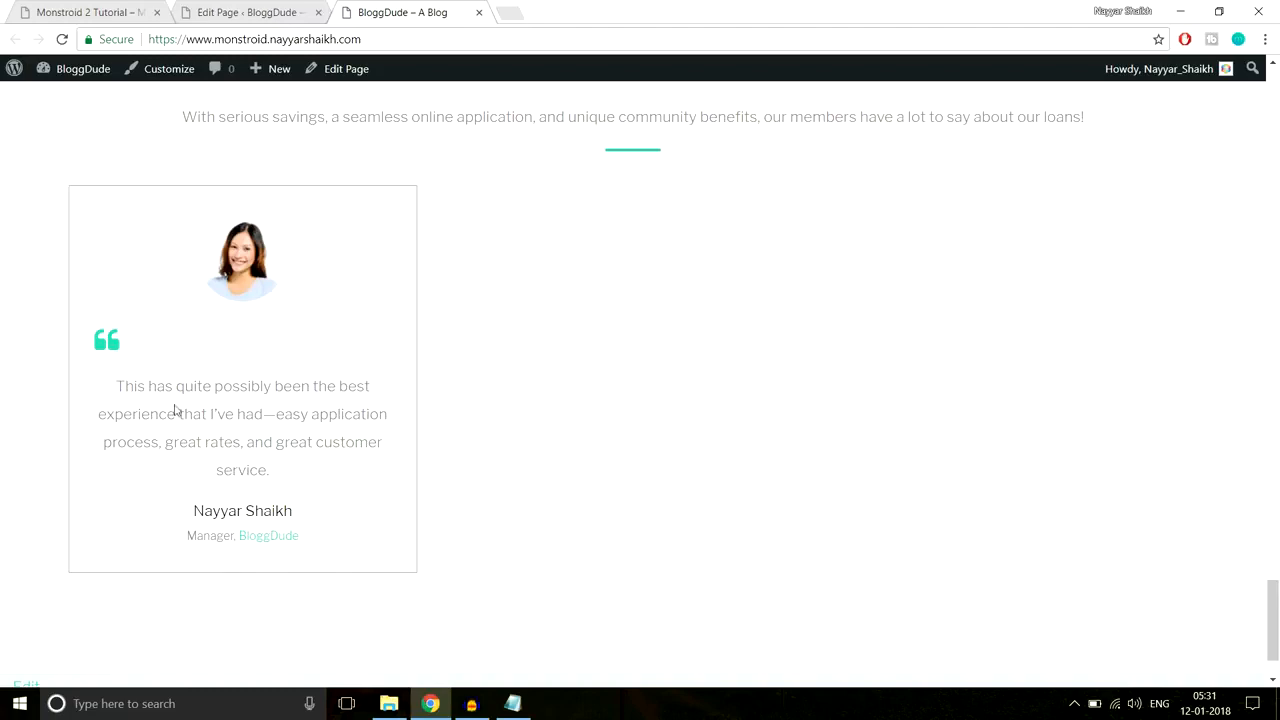
pyautogui.moveTo(109, 377); pyautogui.dragTo(334, 449)
pyautogui.click(349, 443)
pyautogui.scroll(3, 360, 389)
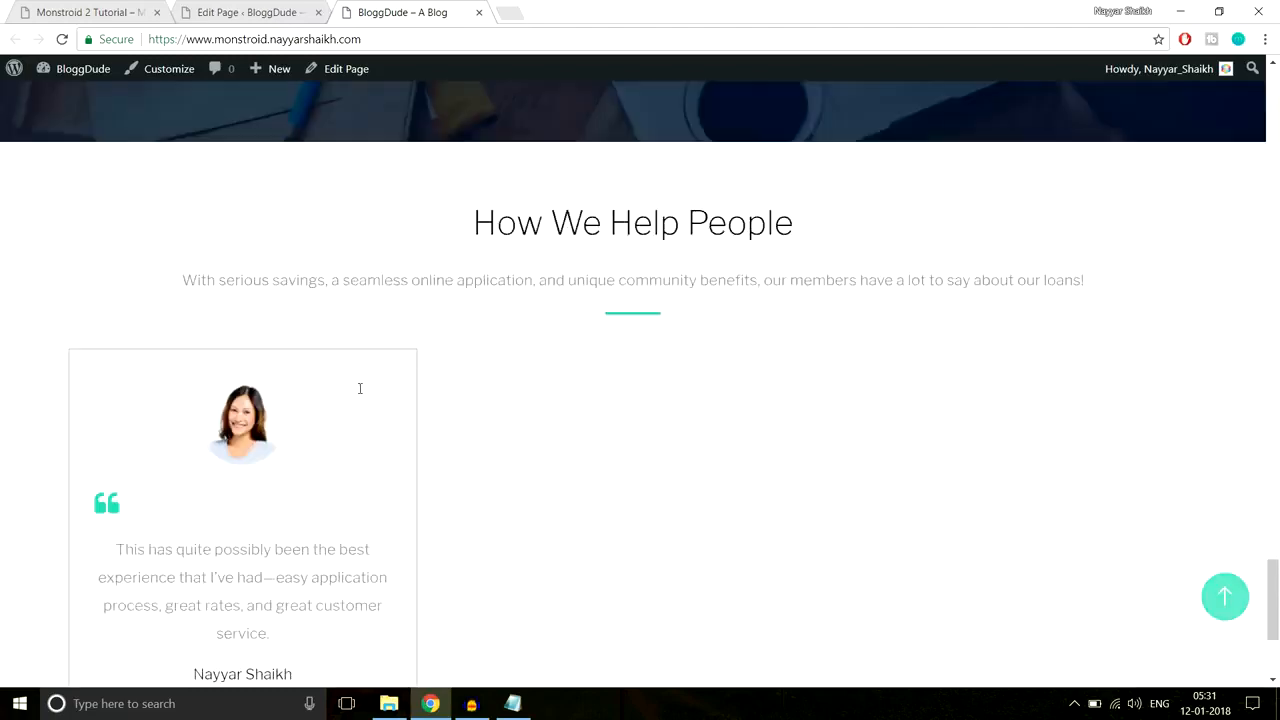
pyautogui.scroll(-2, 361, 394)
pyautogui.click(250, 12)
pyautogui.scroll(-4, 1276, 140)
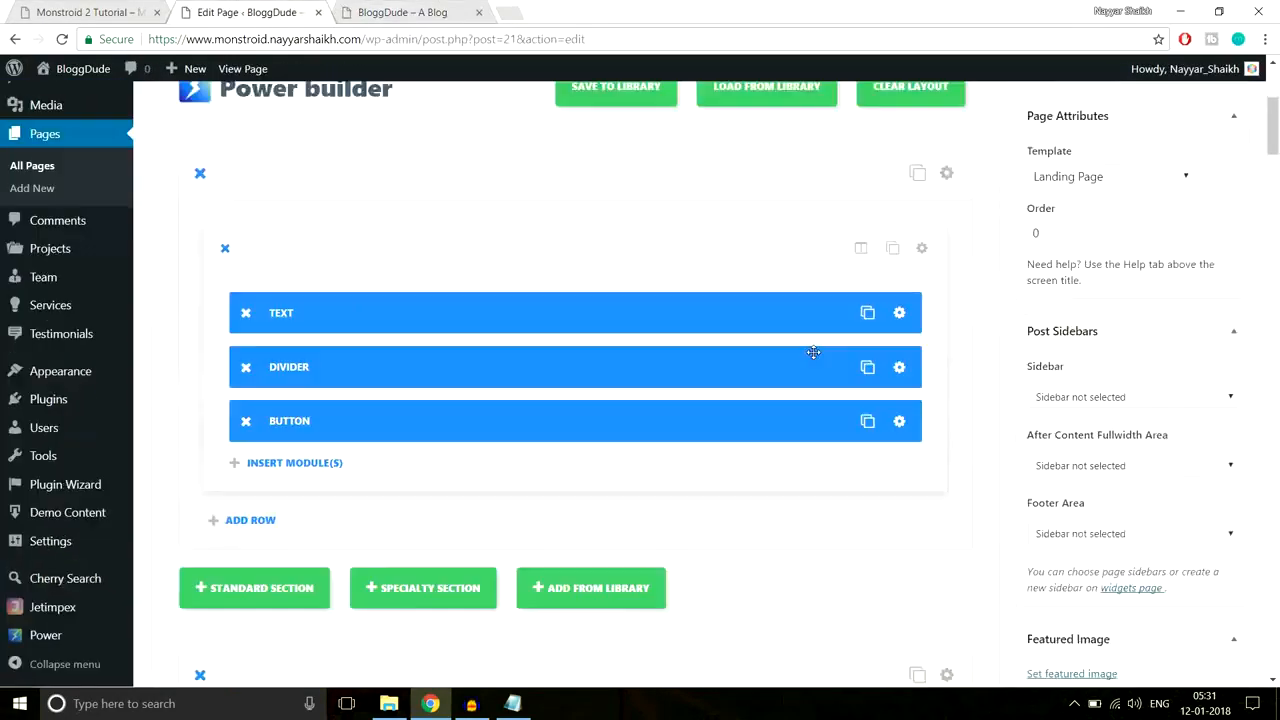
pyautogui.moveTo(1276, 140); pyautogui.dragTo(1265, 533)
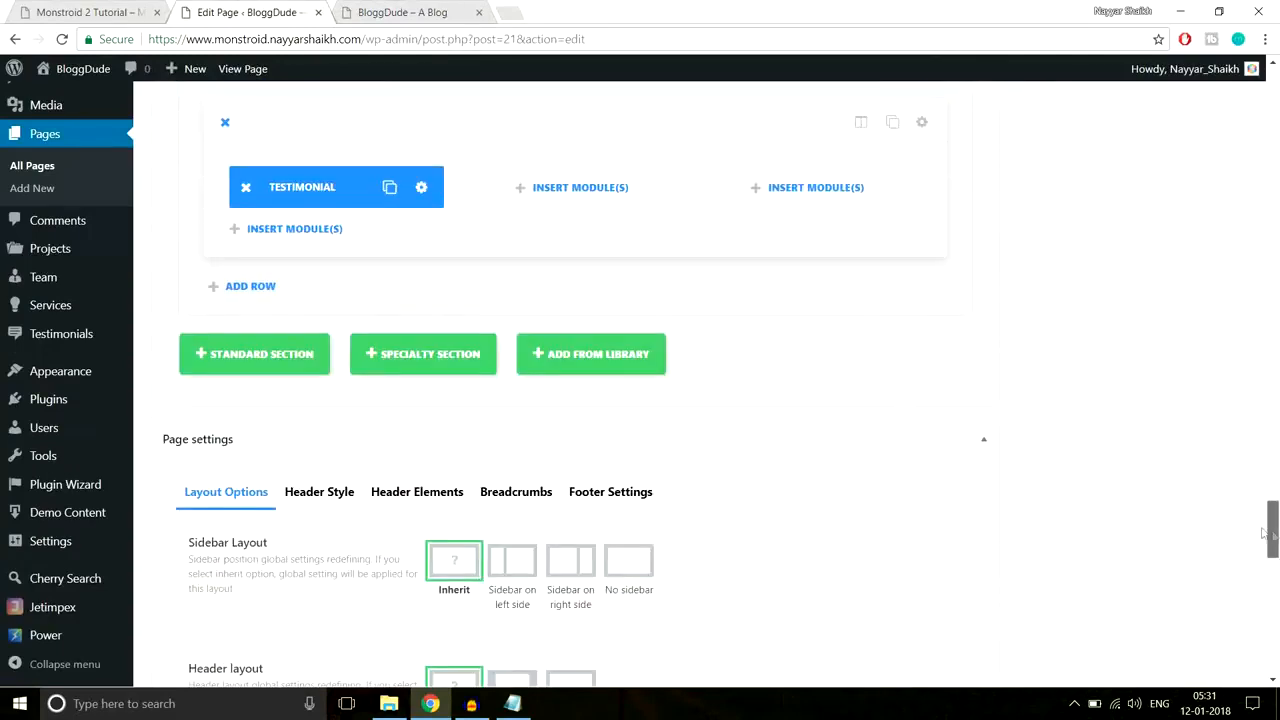
# Step: Duplicate the testimonial module so copies fill columns two and three
pyautogui.click(389, 187)
pyautogui.moveTo(344, 181); pyautogui.dragTo(810, 188)
pyautogui.click(625, 188)
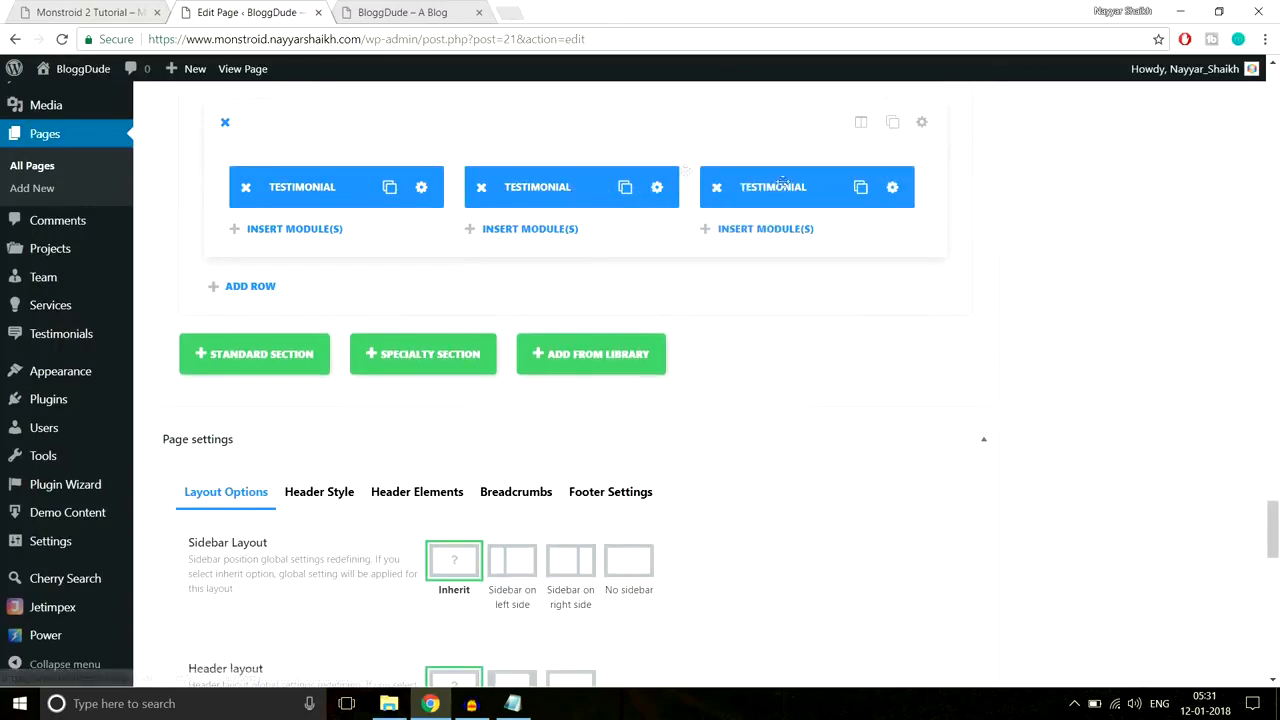
# Step: Review the Monstroid demo's FAQ section for reference, then return to the editor
pyautogui.click(92, 10)
pyautogui.scroll(-5, 837, 363)
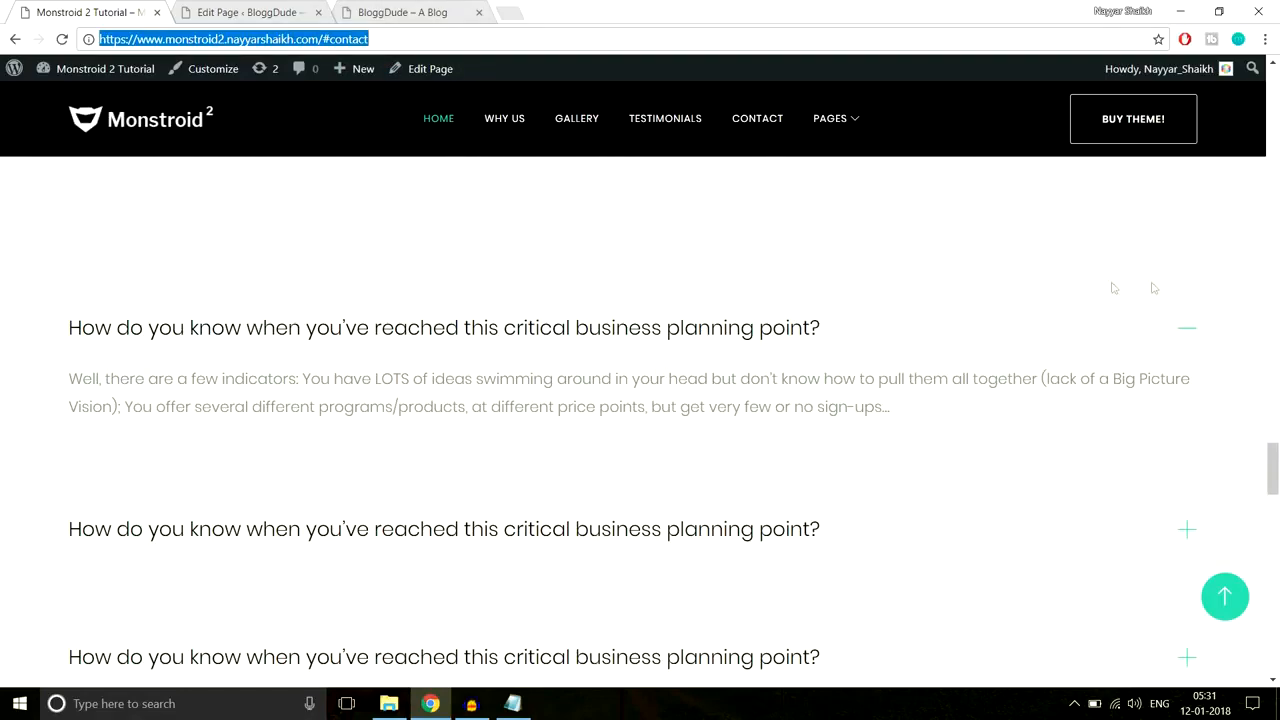
pyautogui.scroll(2, 277, 352)
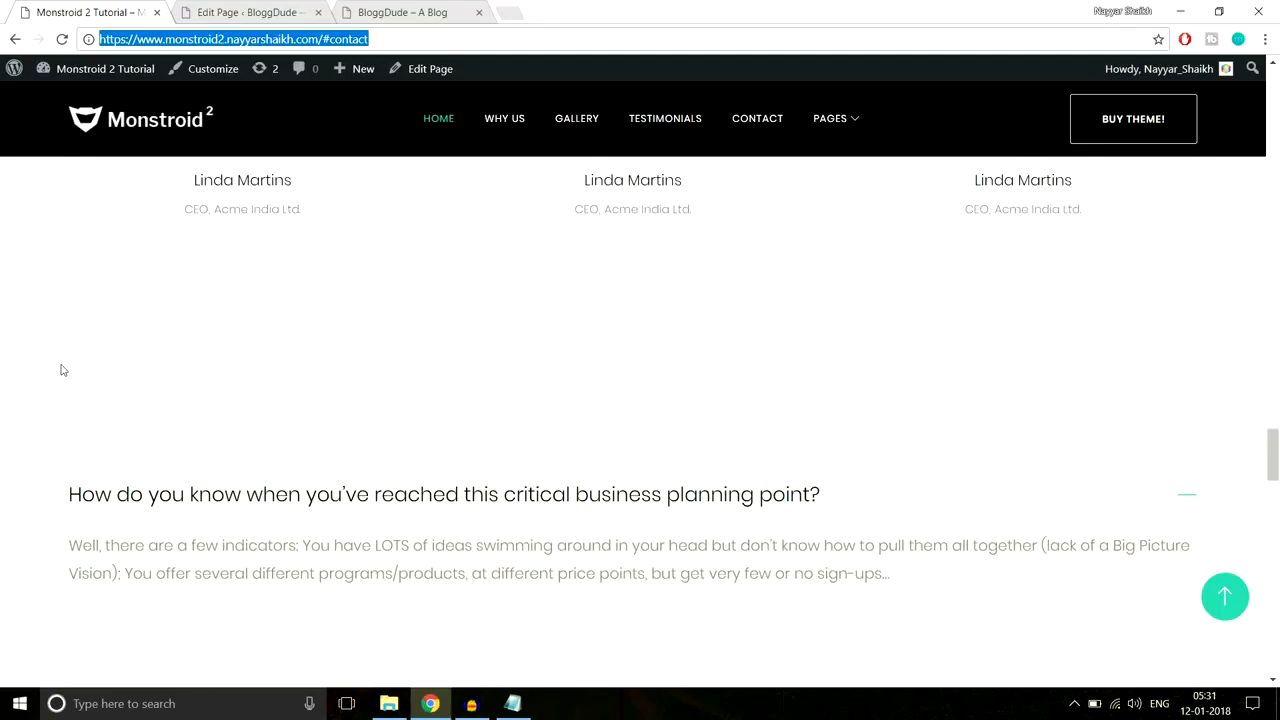
pyautogui.scroll(3, 243, 366)
pyautogui.scroll(-3, 871, 334)
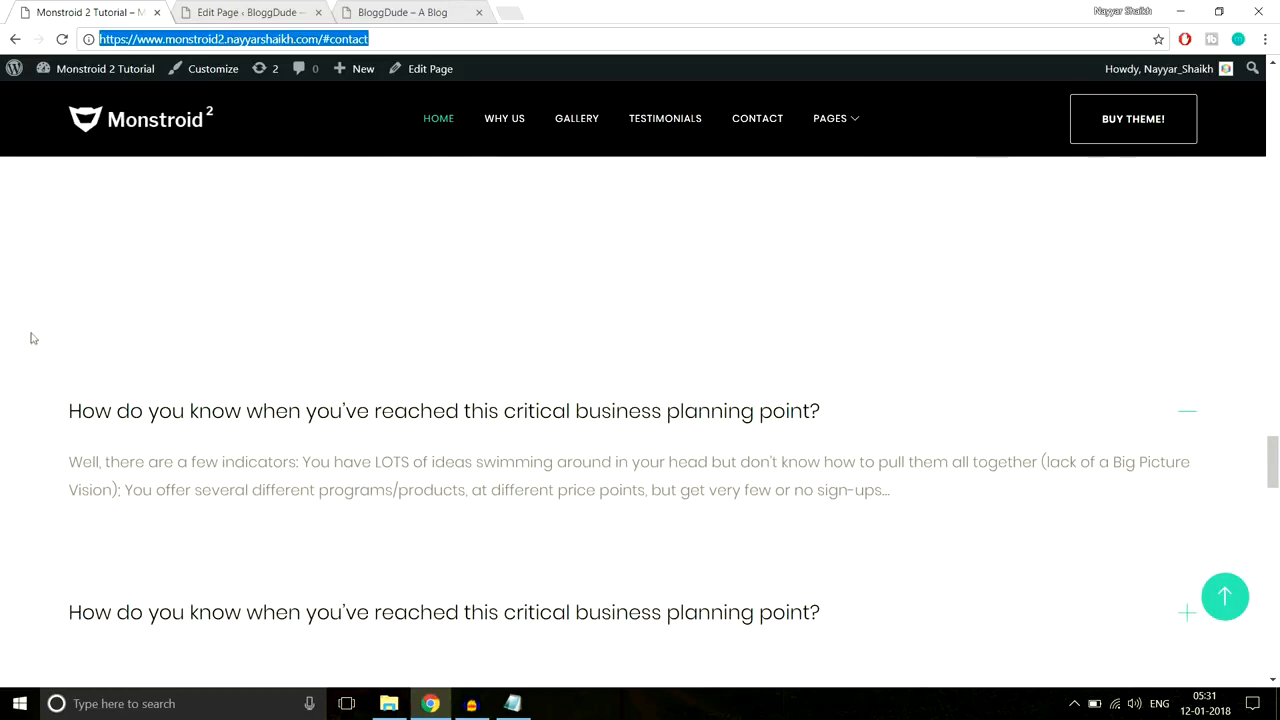
pyautogui.click(265, 10)
pyautogui.scroll(1, 1137, 174)
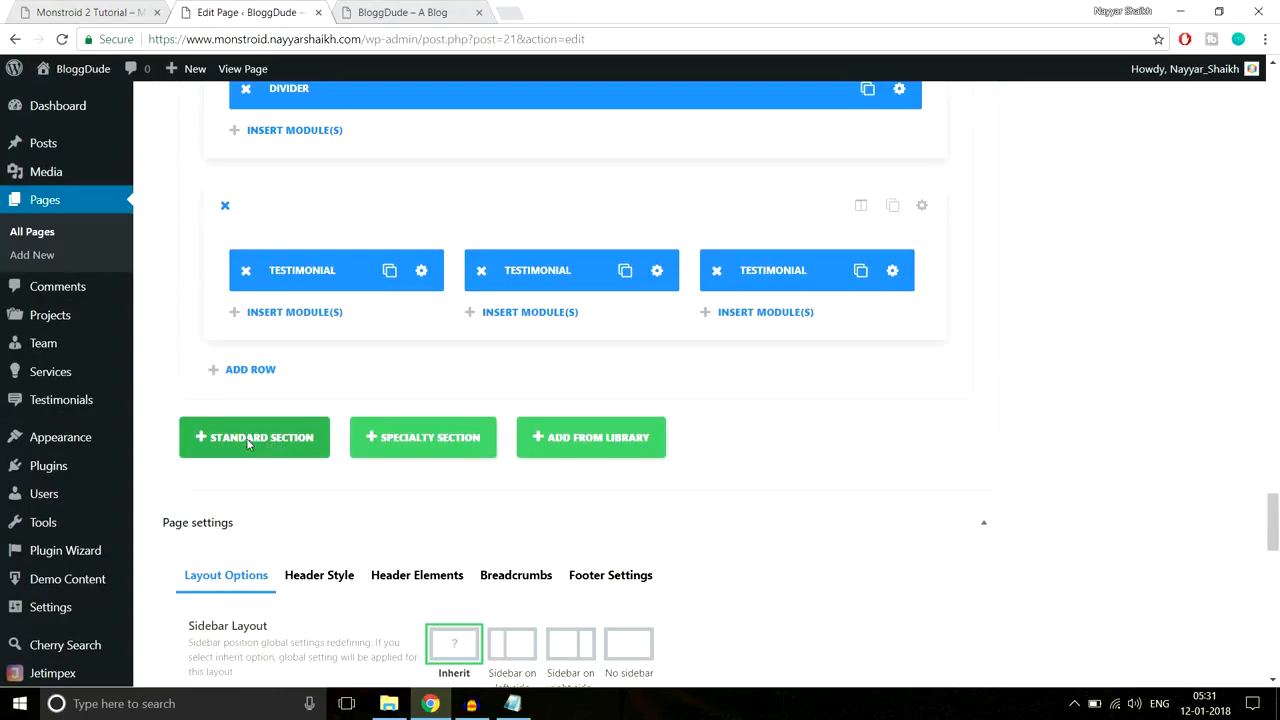
# Step: Add a standard section with one full-width column and insert an Accordion module
pyautogui.click(248, 444)
pyautogui.click(104, 9)
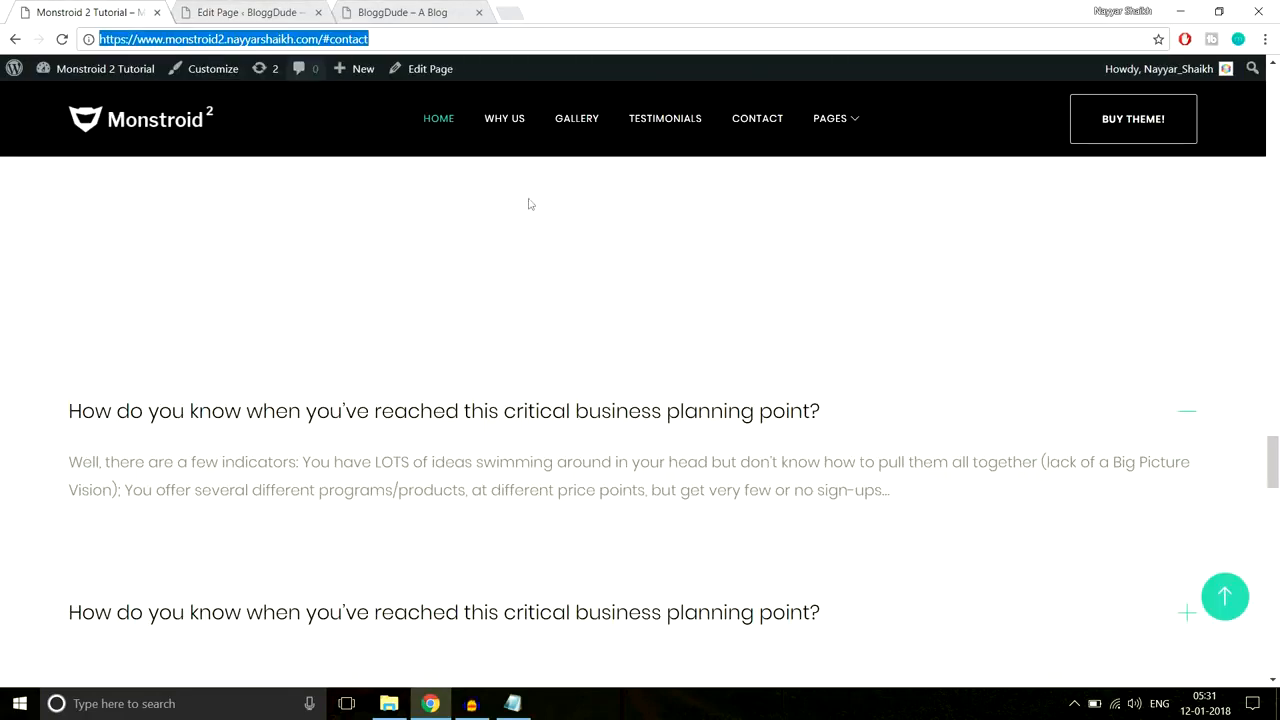
pyautogui.scroll(-2, 623, 340)
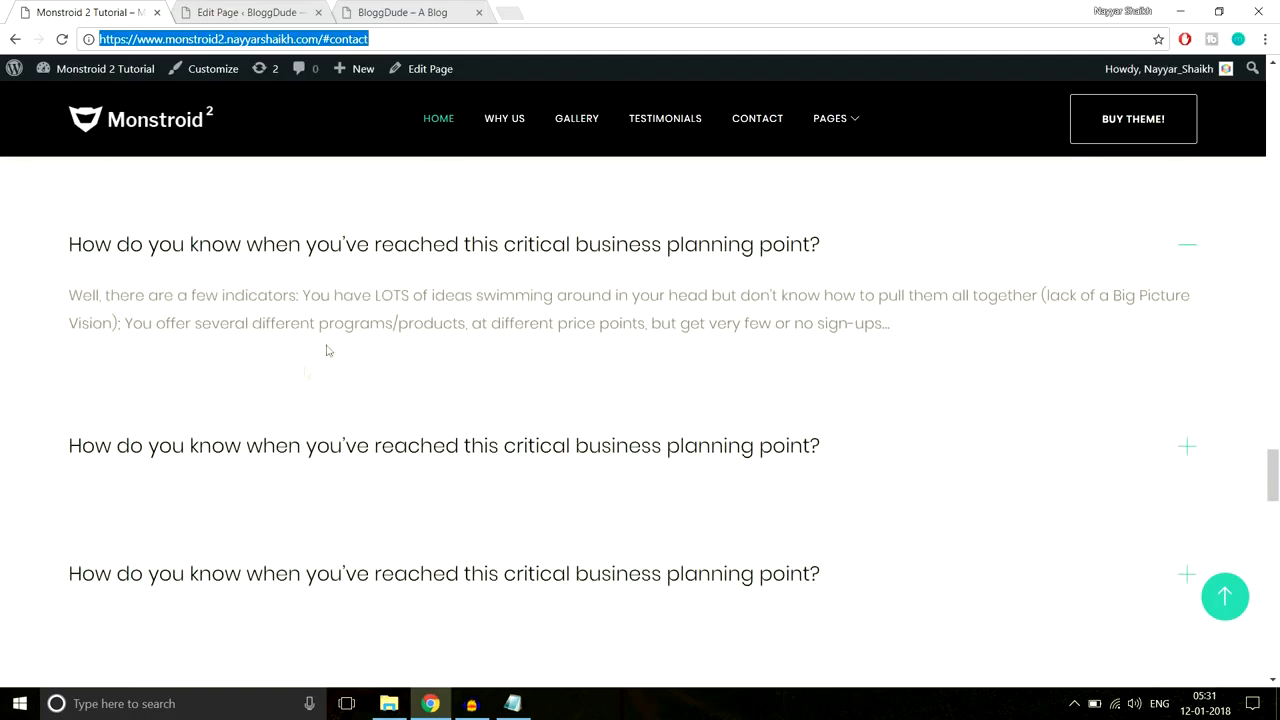
pyautogui.click(248, 12)
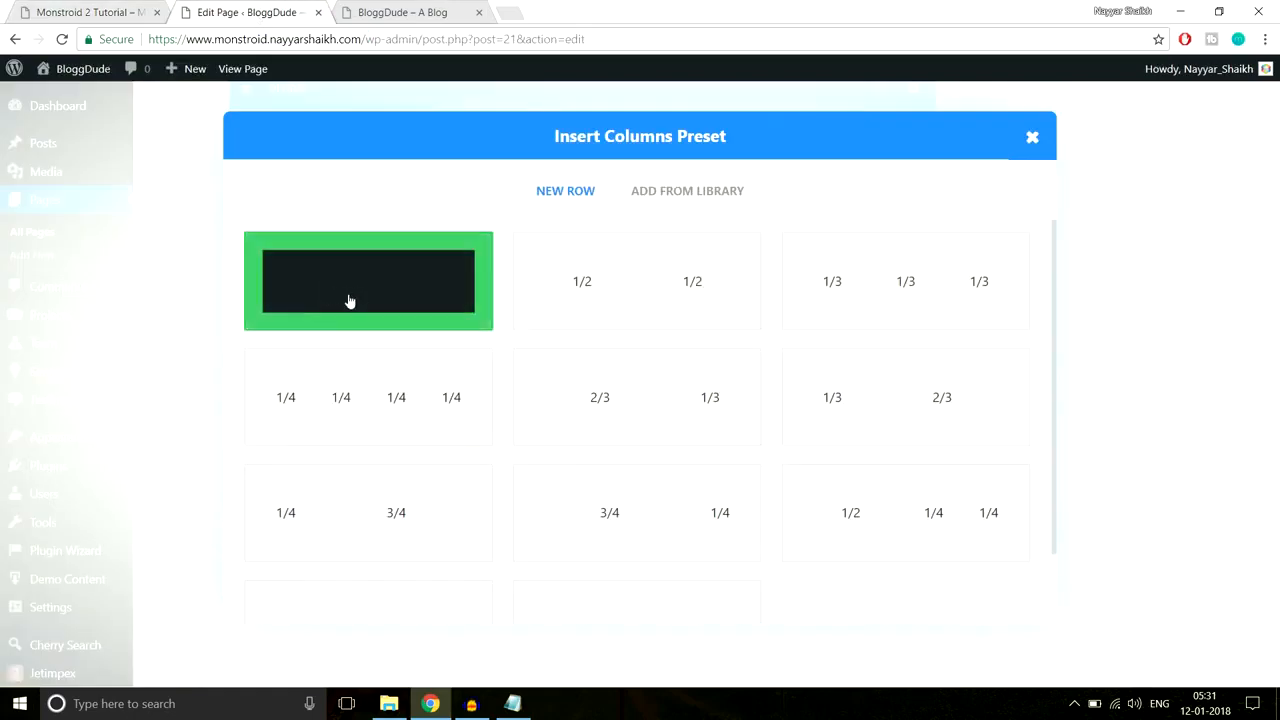
pyautogui.click(349, 299)
pyautogui.scroll(-3, 1060, 340)
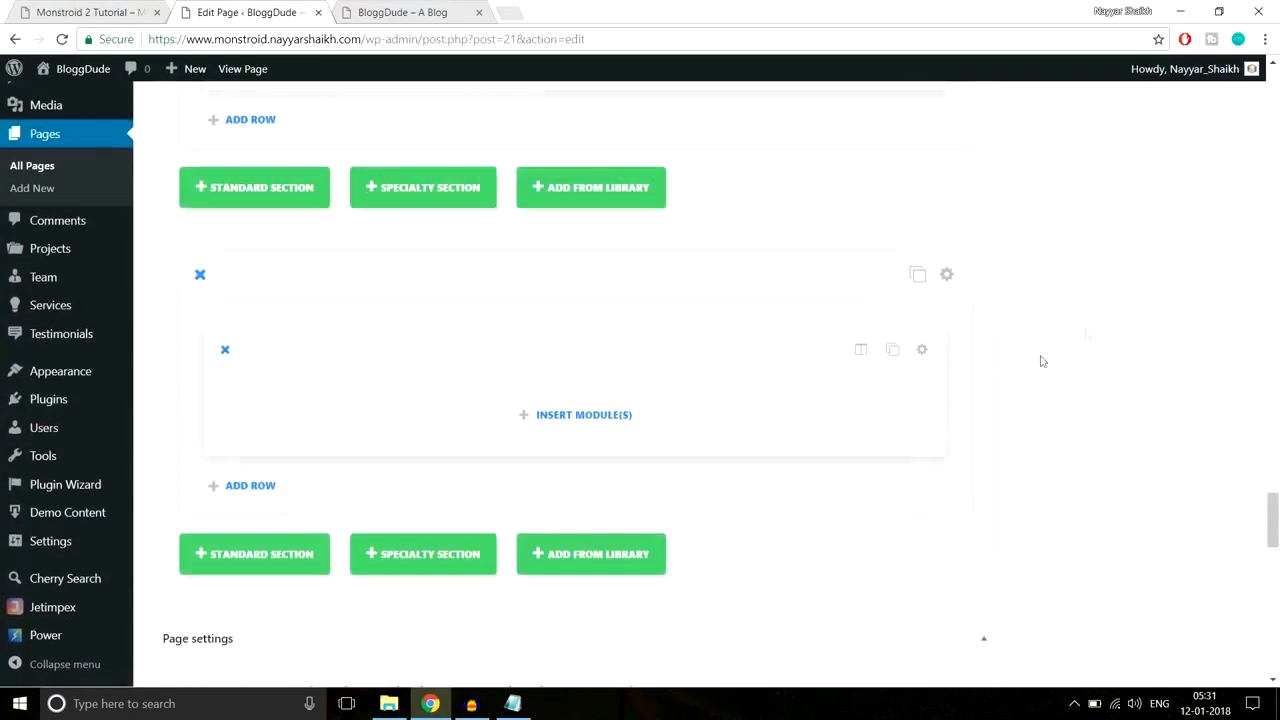
pyautogui.click(583, 416)
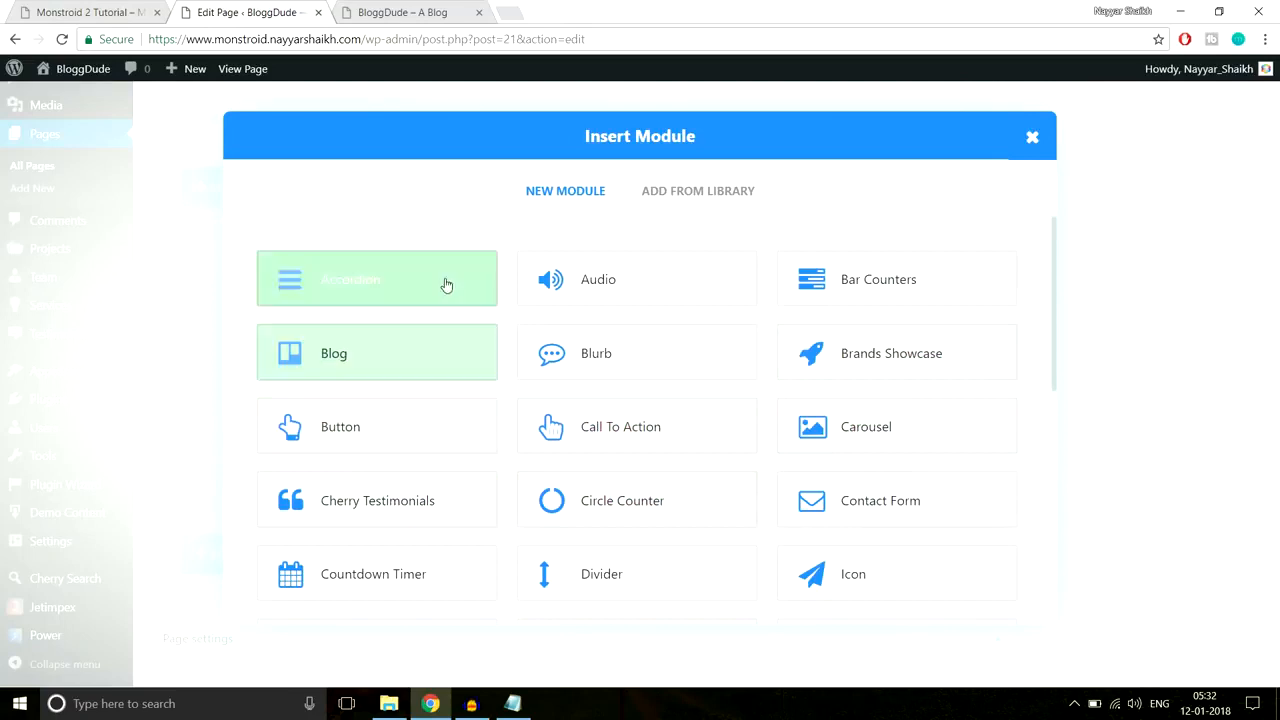
pyautogui.click(373, 287)
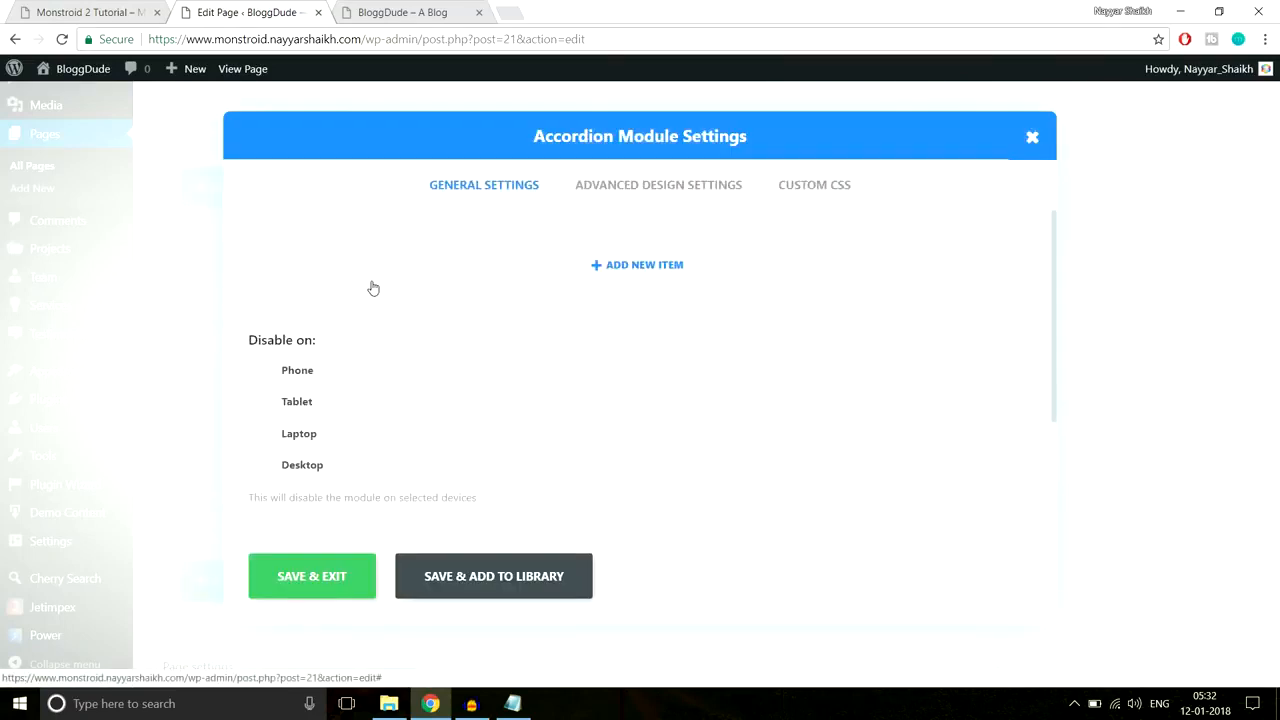
# Step: Add an accordion item titled with the demo site's first FAQ question
pyautogui.click(684, 271)
pyautogui.click(680, 266)
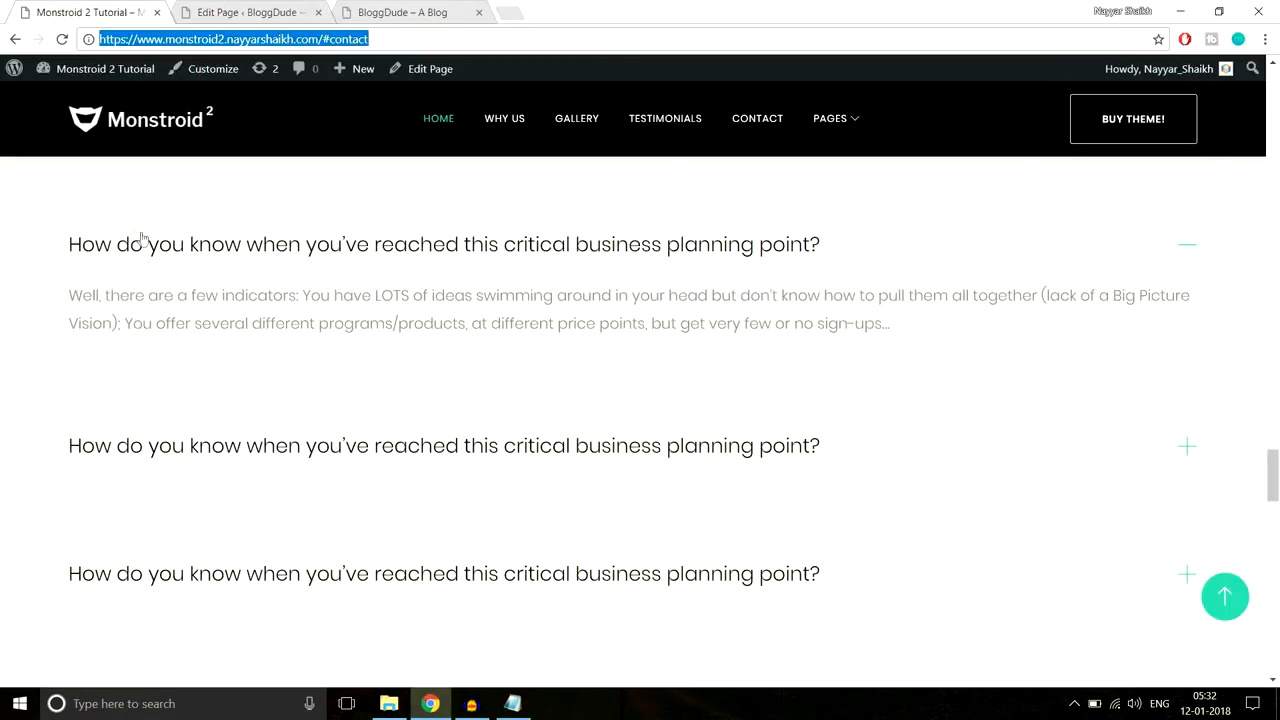
pyautogui.moveTo(69, 246); pyautogui.dragTo(853, 248)
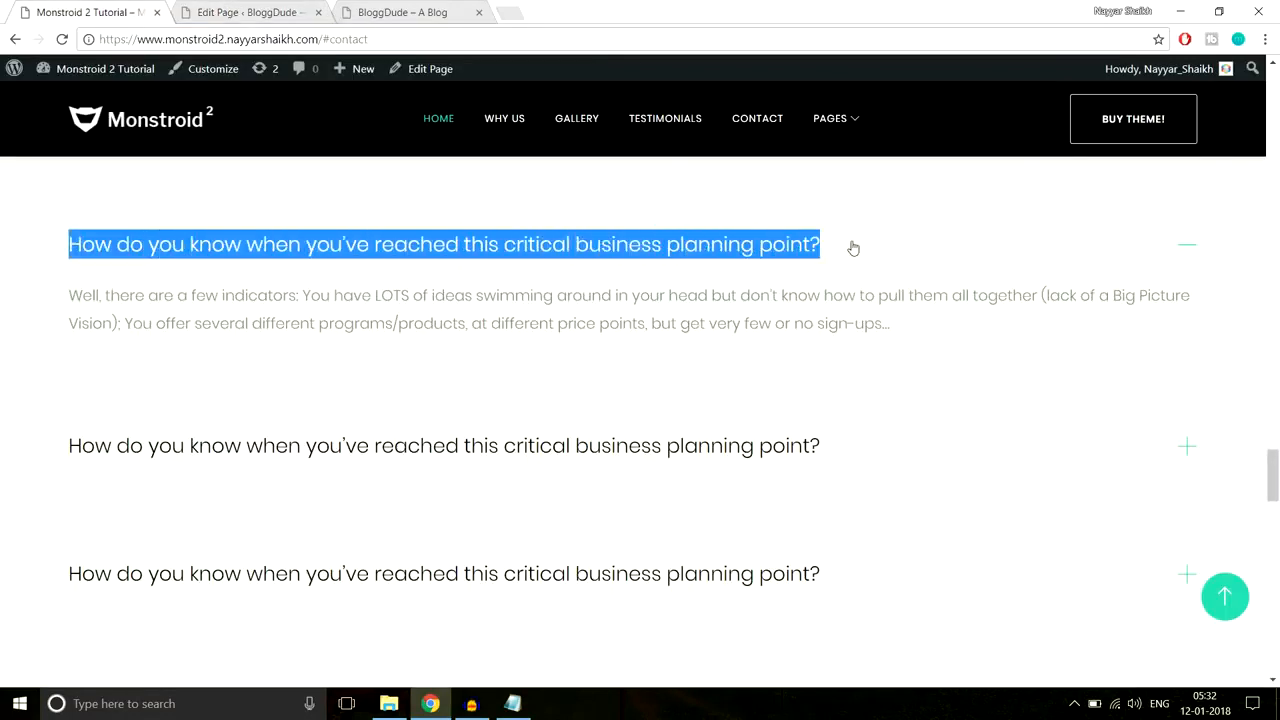
pyautogui.hotkey('ctrl', 'c')
pyautogui.click(245, 12)
pyautogui.hotkey('ctrl', 'v')
pyautogui.scroll(-1, 614, 412)
# Step: Fill the item's content with the demo's FAQ answer paragraph and save the item
pyautogui.click(82, 10)
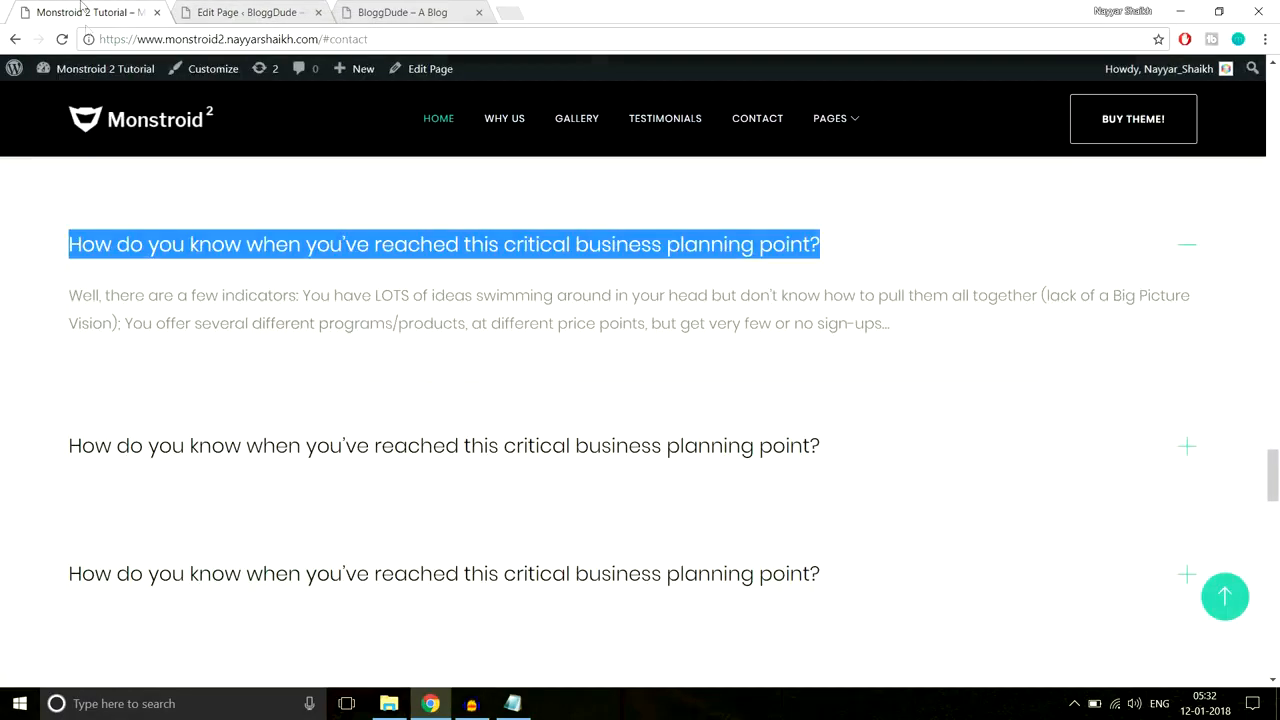
pyautogui.moveTo(73, 291); pyautogui.dragTo(997, 319)
pyautogui.hotkey('ctrl', 'c')
pyautogui.hotkey('ctrl', 'Tab')
pyautogui.click(437, 451)
pyautogui.hotkey('ctrl', 'v')
pyautogui.scroll(-1, 383, 534)
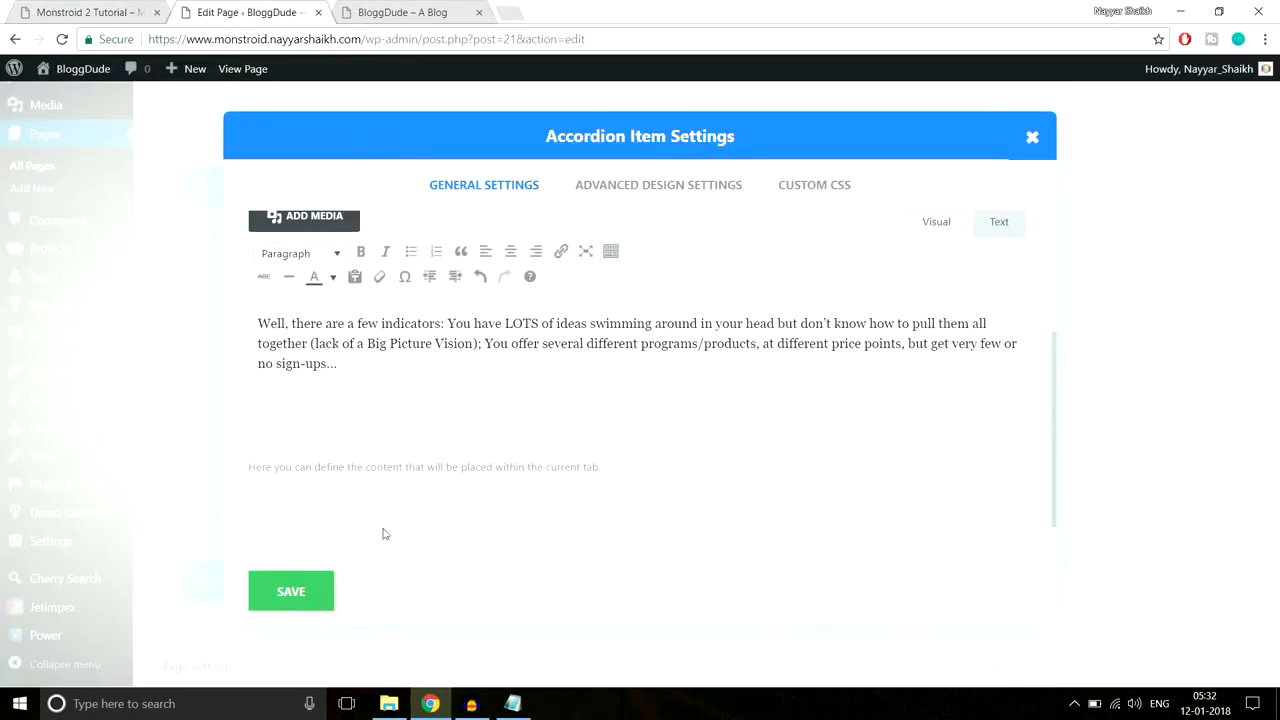
pyautogui.click(290, 592)
# Step: Duplicate the accordion item three times to make four FAQ items
pyautogui.click(975, 265)
pyautogui.click(975, 265)
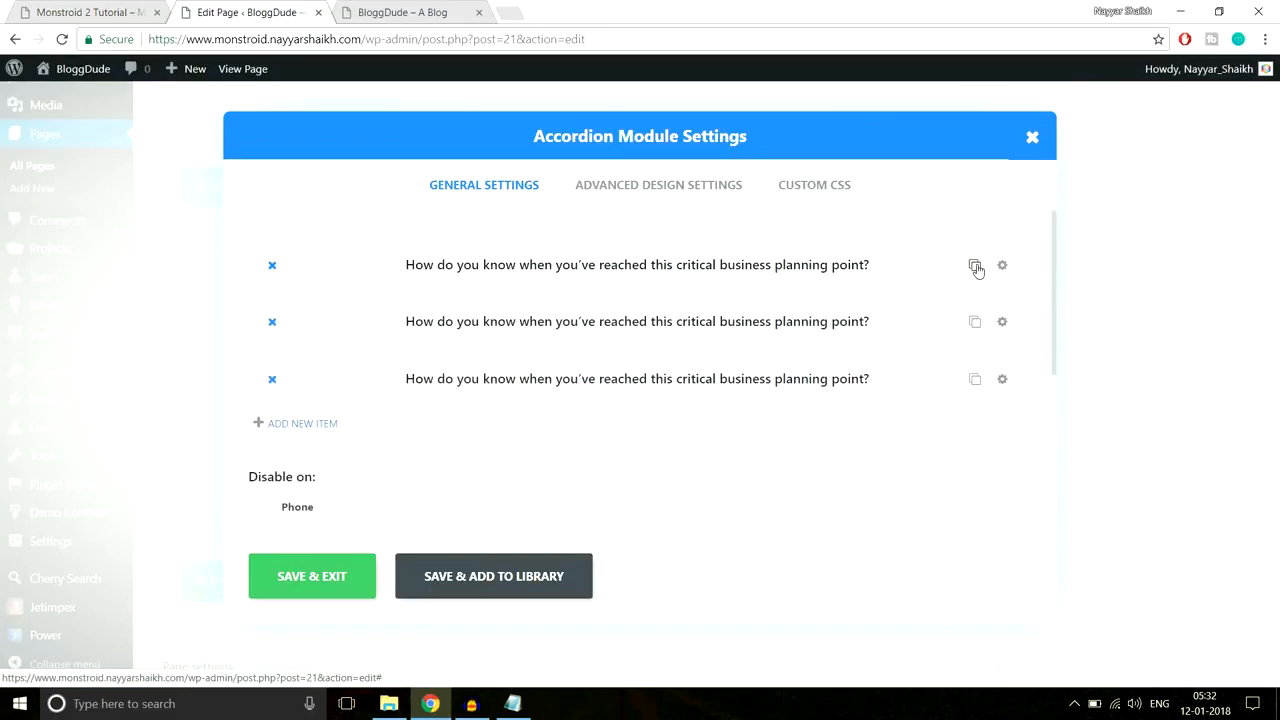
pyautogui.click(975, 265)
pyautogui.scroll(-3, 720, 343)
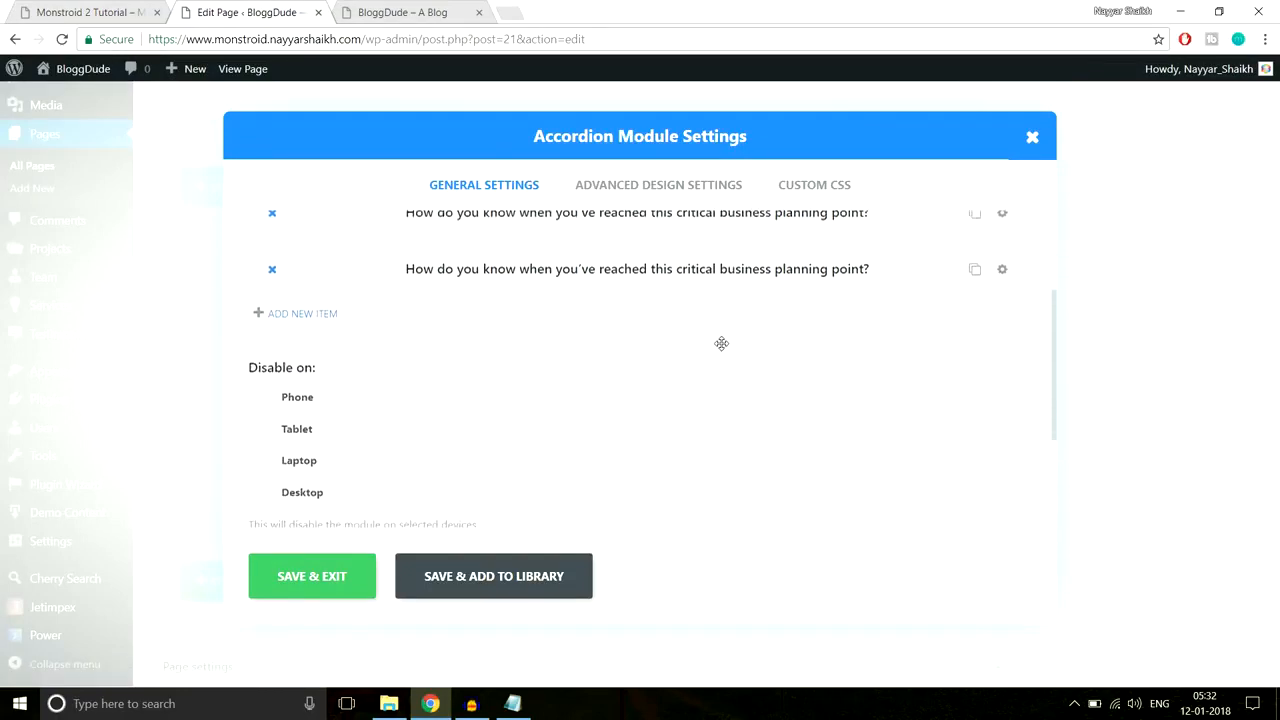
pyautogui.scroll(3, 725, 361)
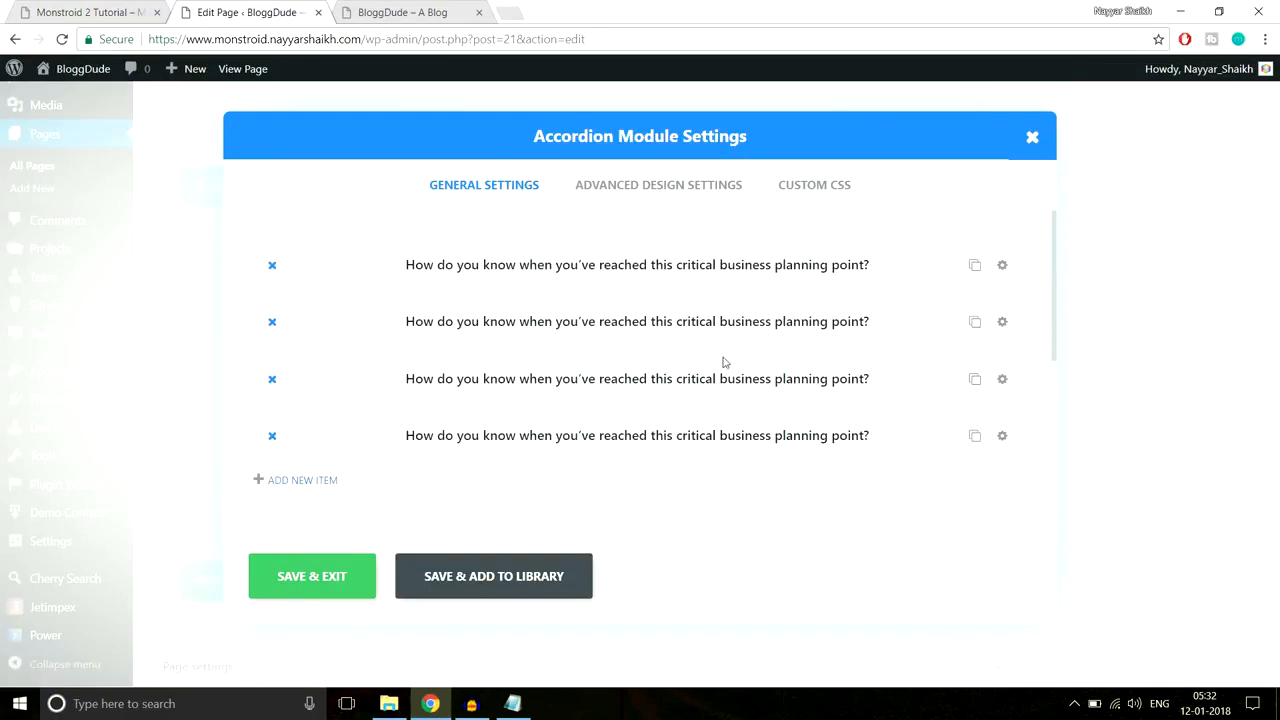
# Step: Open the accordion's design settings, comparing them against the demo site's accordion styling
pyautogui.click(674, 200)
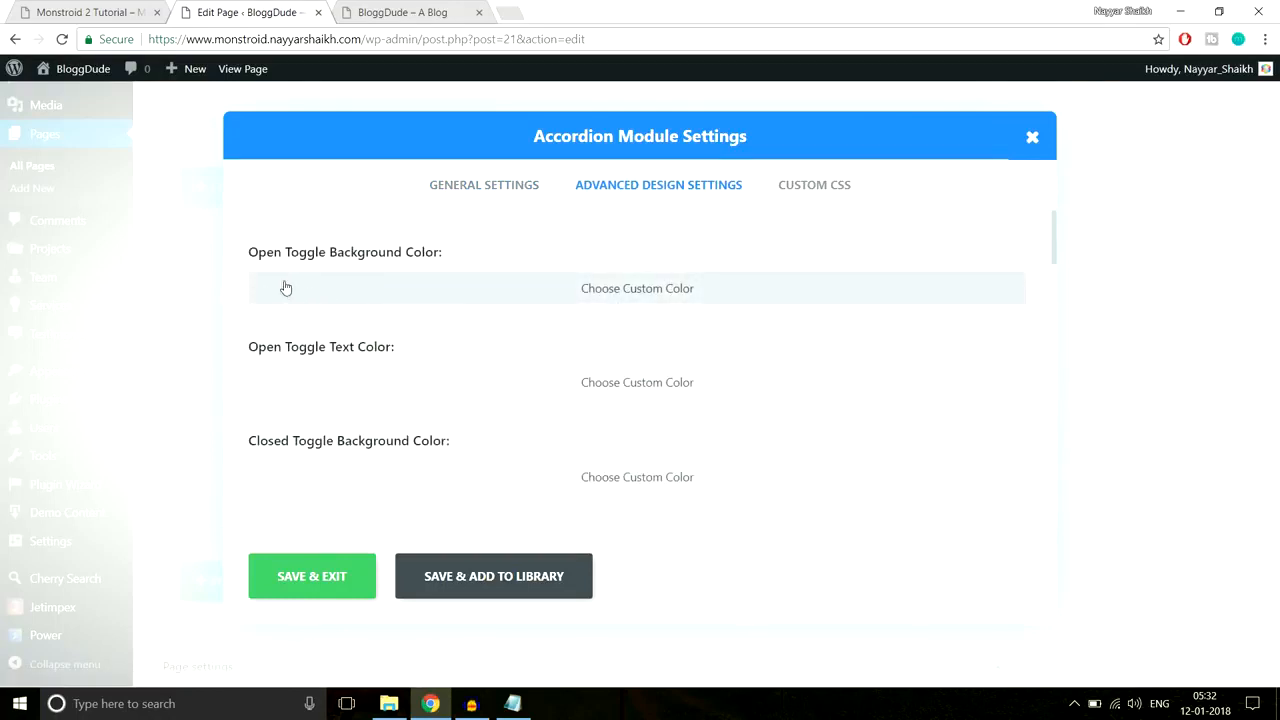
pyautogui.click(87, 10)
pyautogui.click(1248, 281)
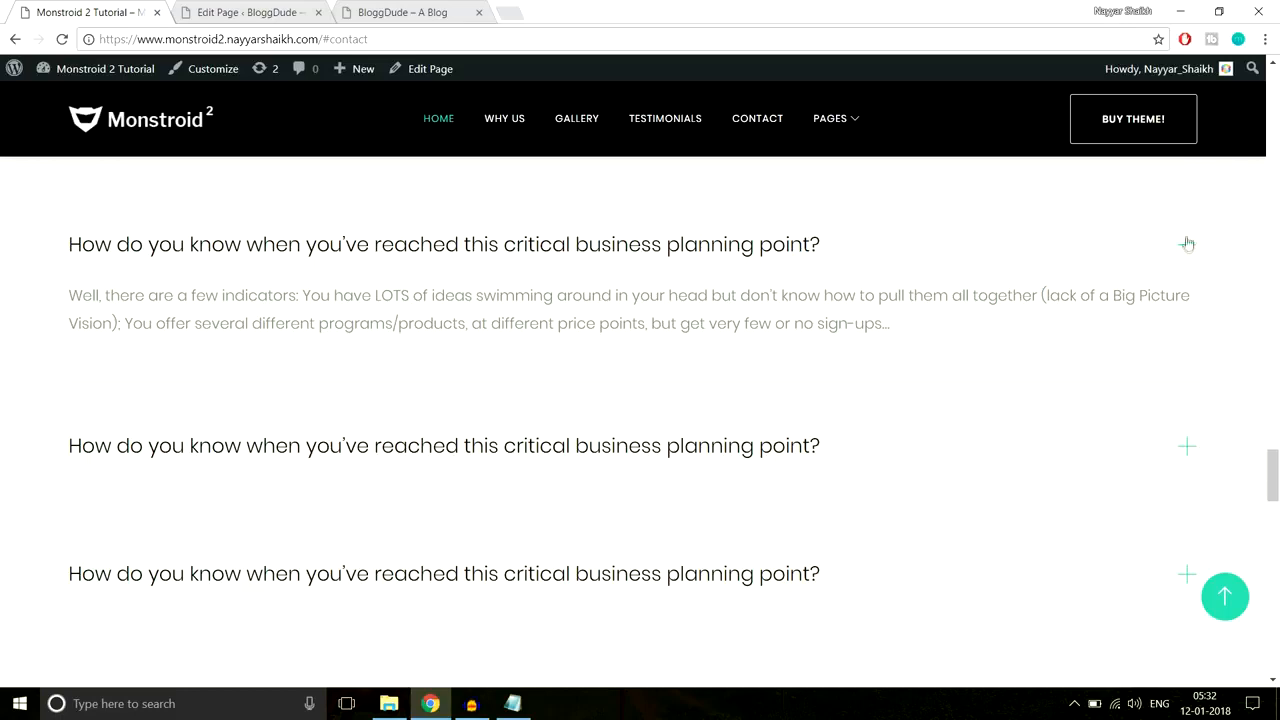
pyautogui.click(252, 11)
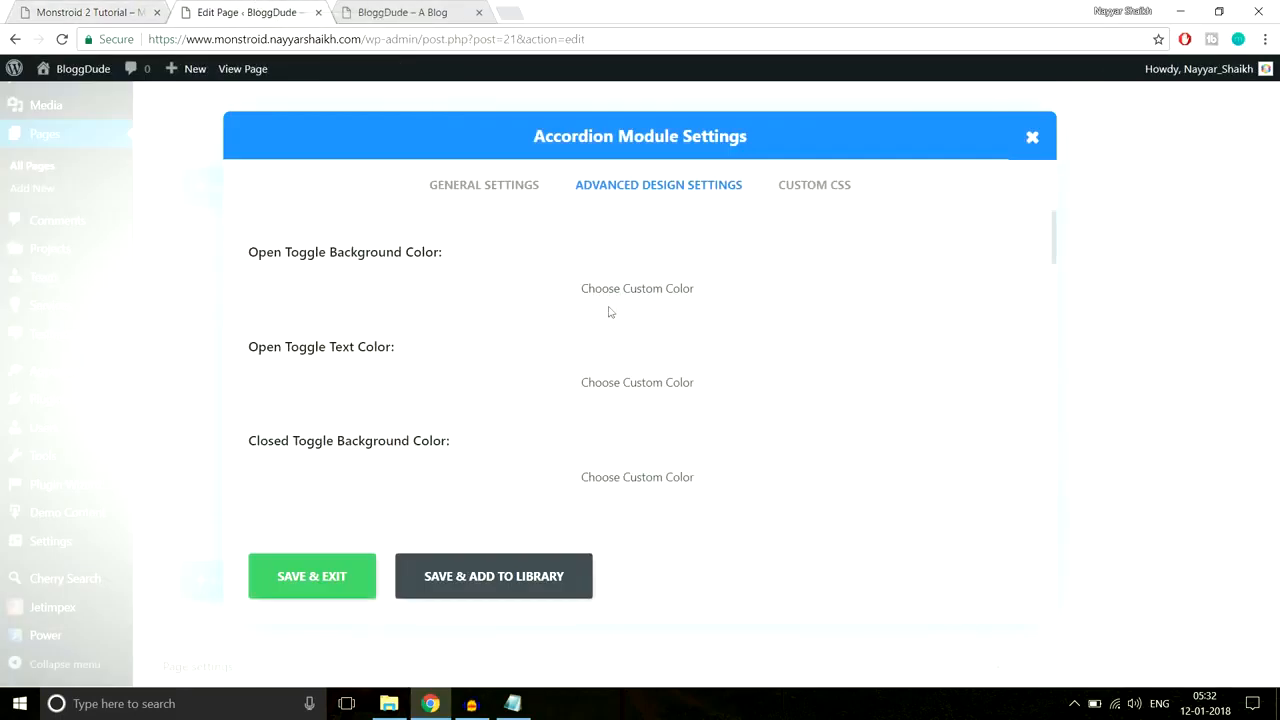
pyautogui.scroll(-1, 481, 336)
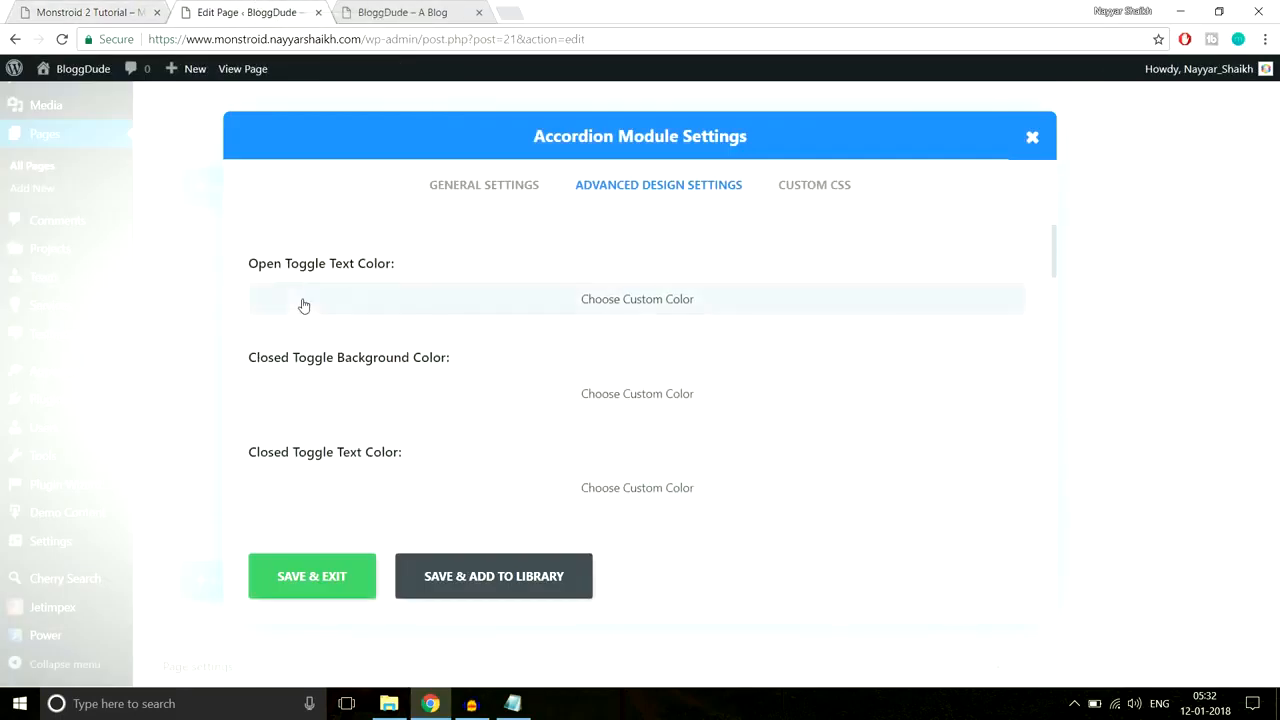
pyautogui.click(142, 8)
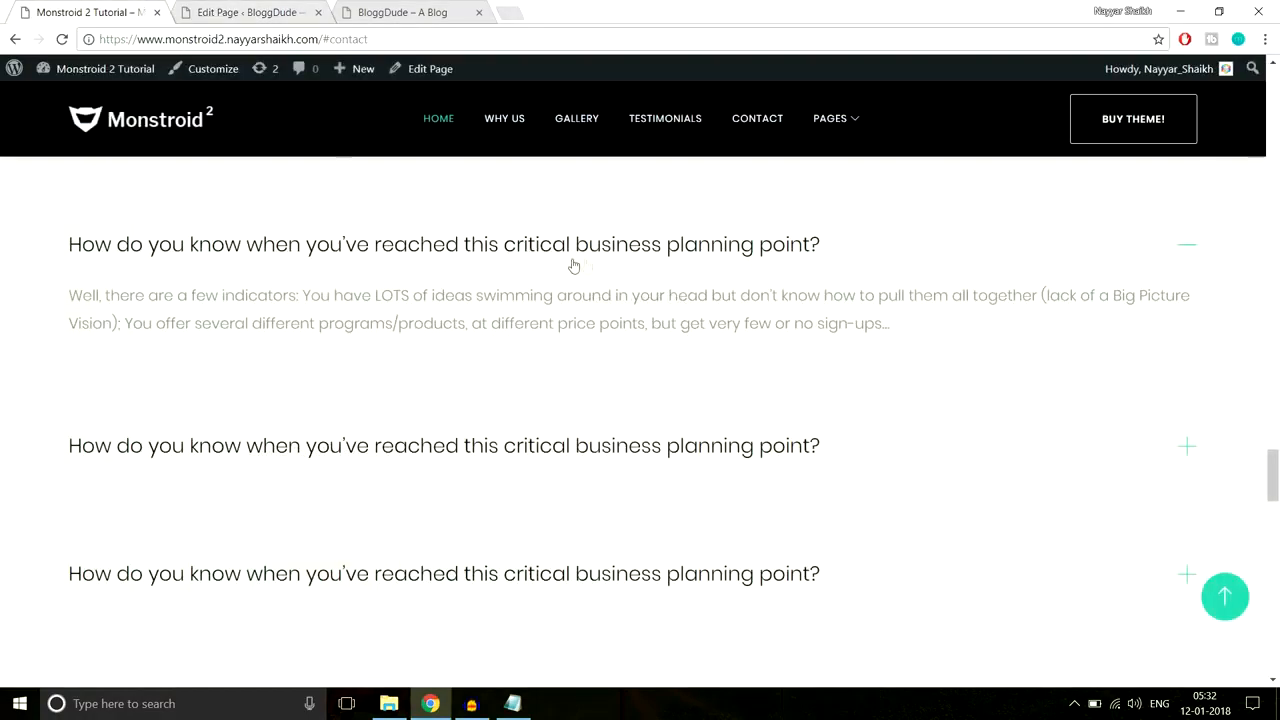
pyautogui.click(272, 11)
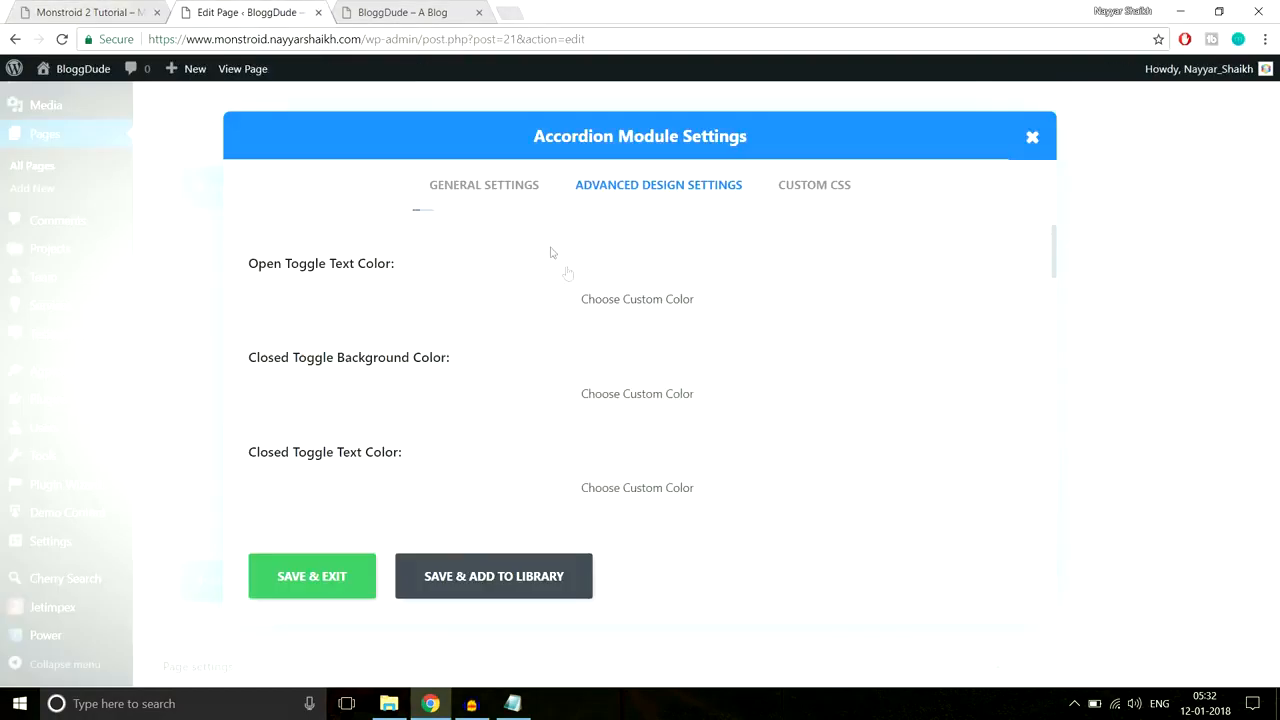
pyautogui.scroll(-1, 757, 354)
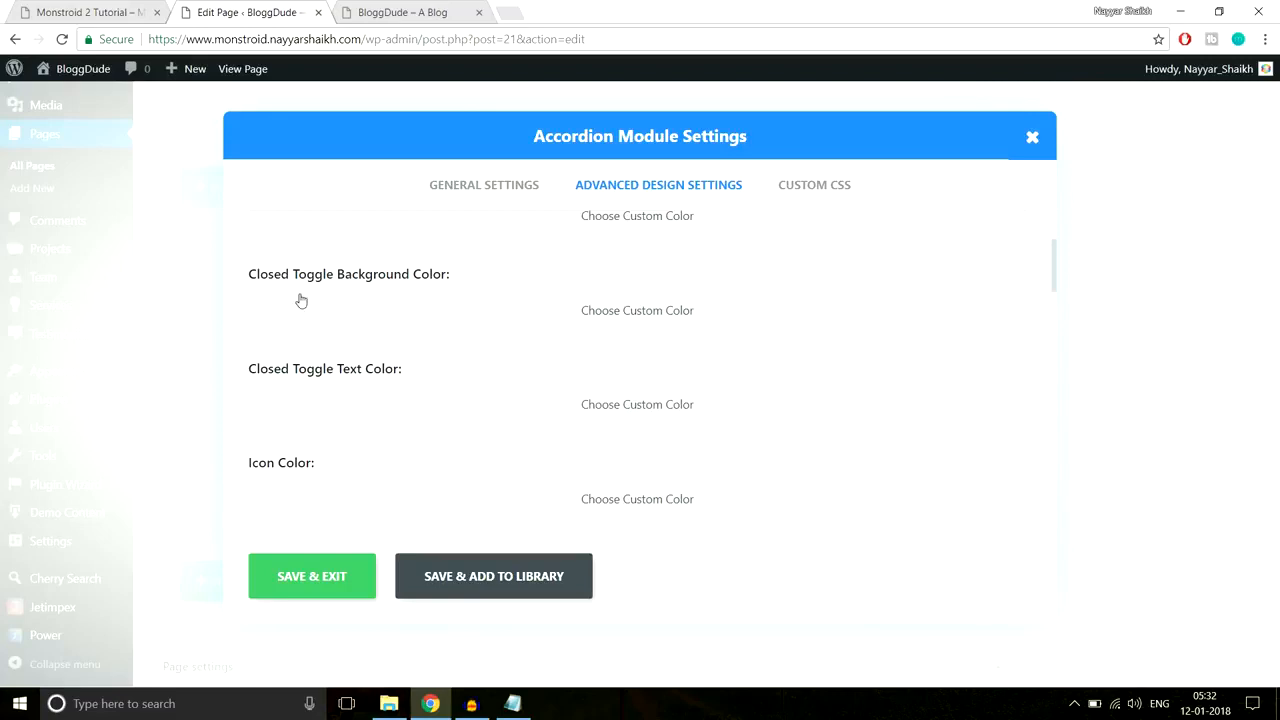
pyautogui.scroll(-1, 500, 390)
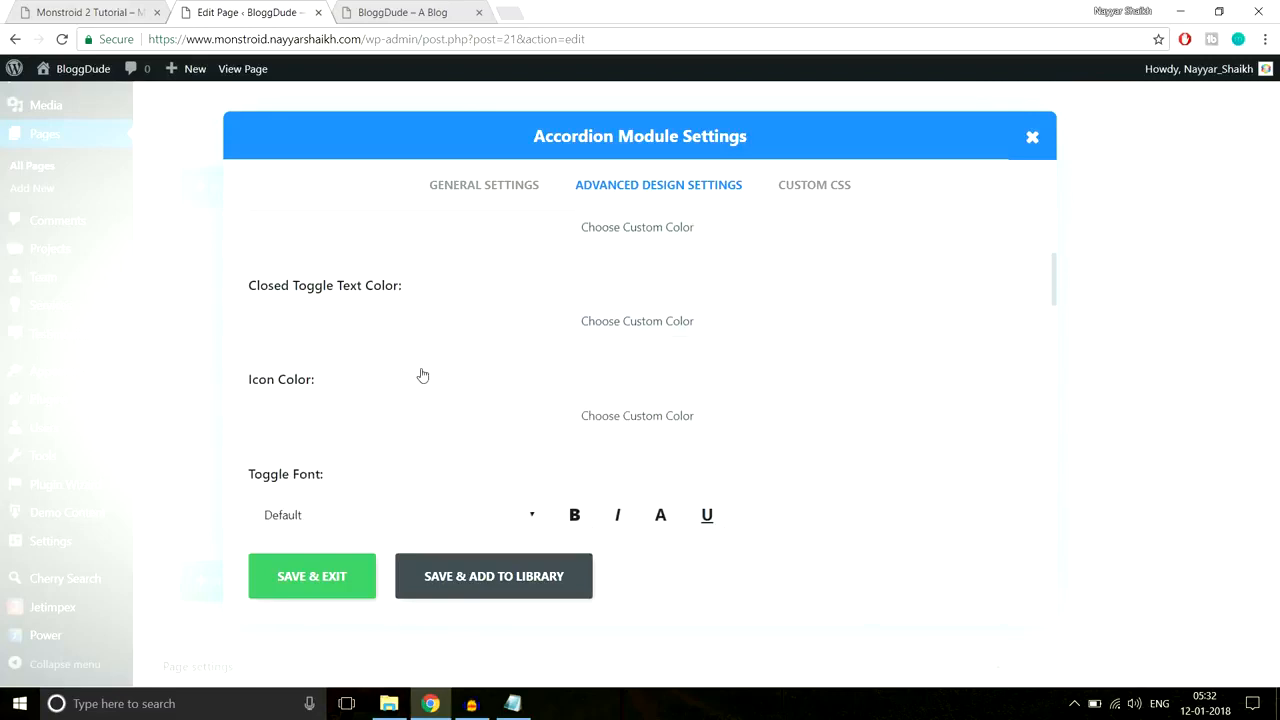
pyautogui.scroll(-1, 470, 395)
pyautogui.scroll(3, 486, 411)
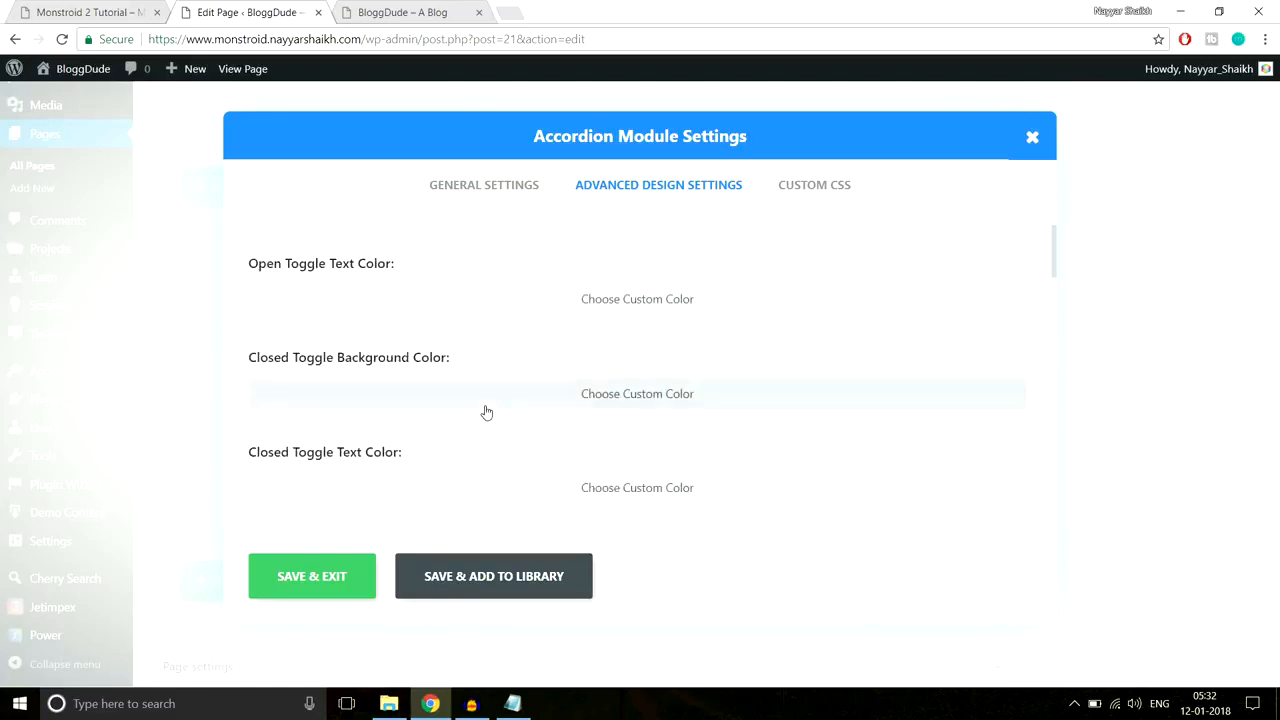
pyautogui.scroll(-1, 454, 403)
pyautogui.scroll(-1, 578, 390)
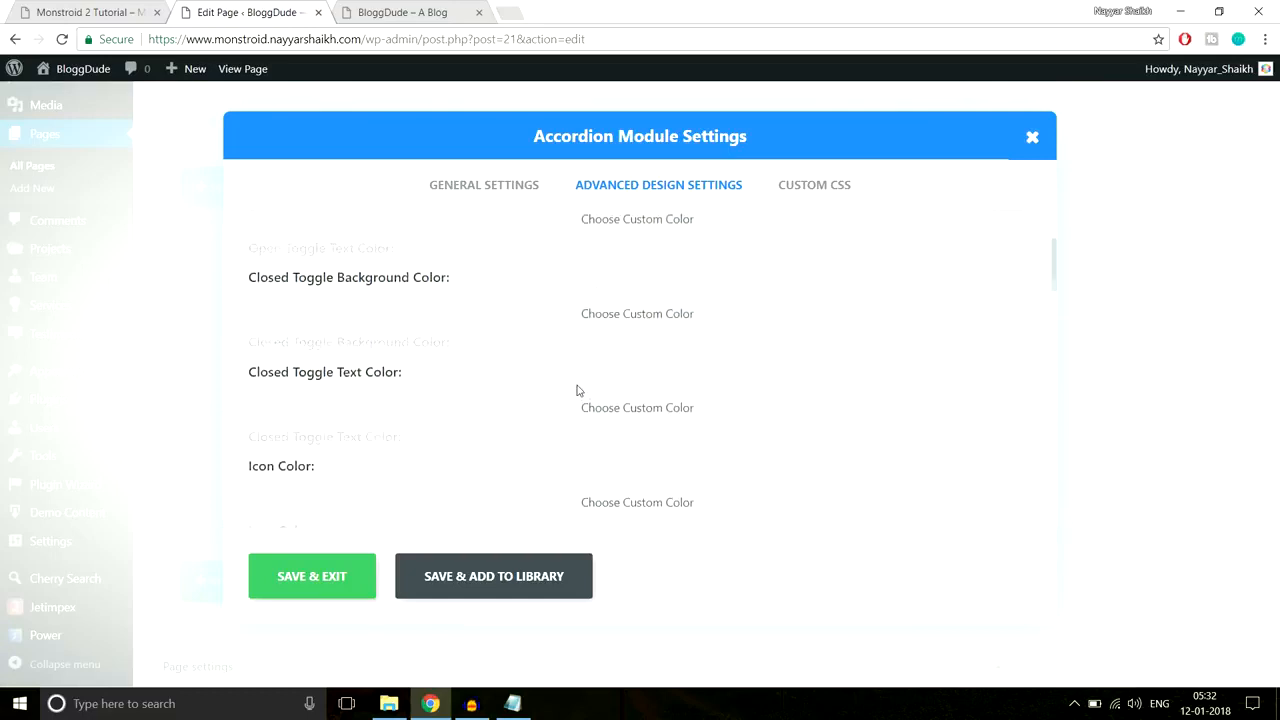
pyautogui.scroll(2, 577, 390)
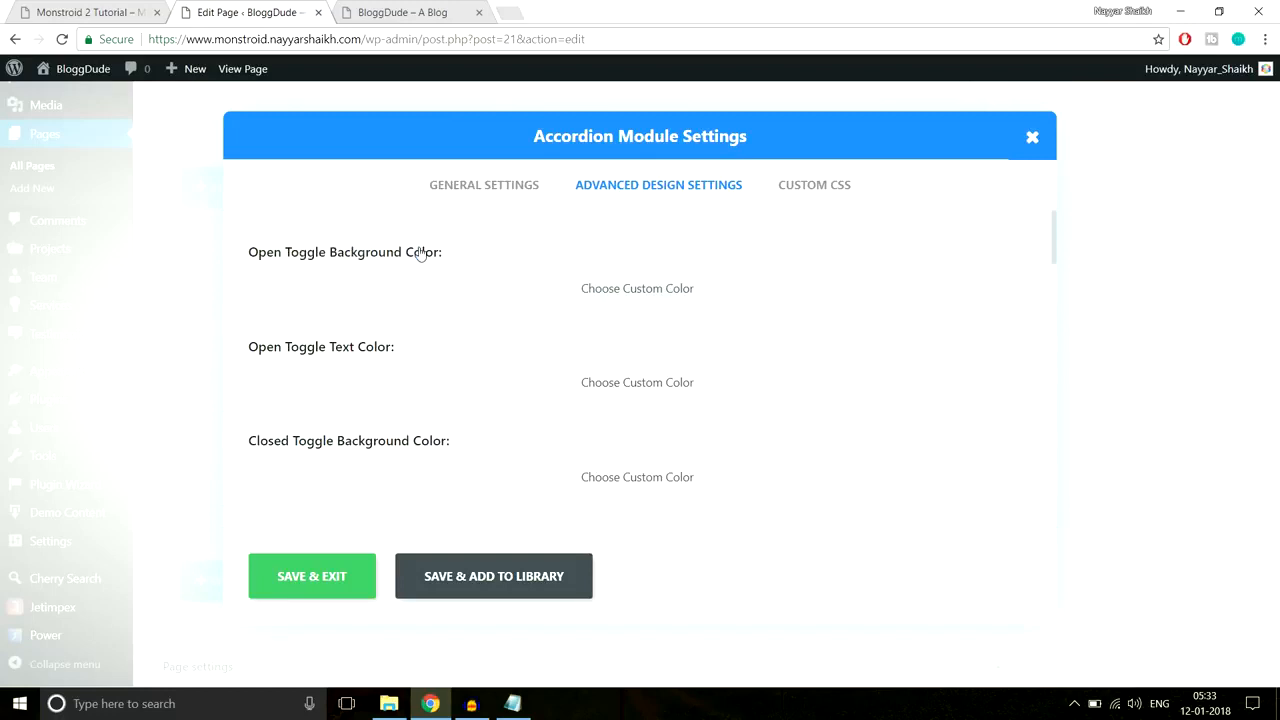
# Step: Set the open and closed toggle background colours to #f8f8f8 and save
pyautogui.click(555, 294)
pyautogui.click(430, 295)
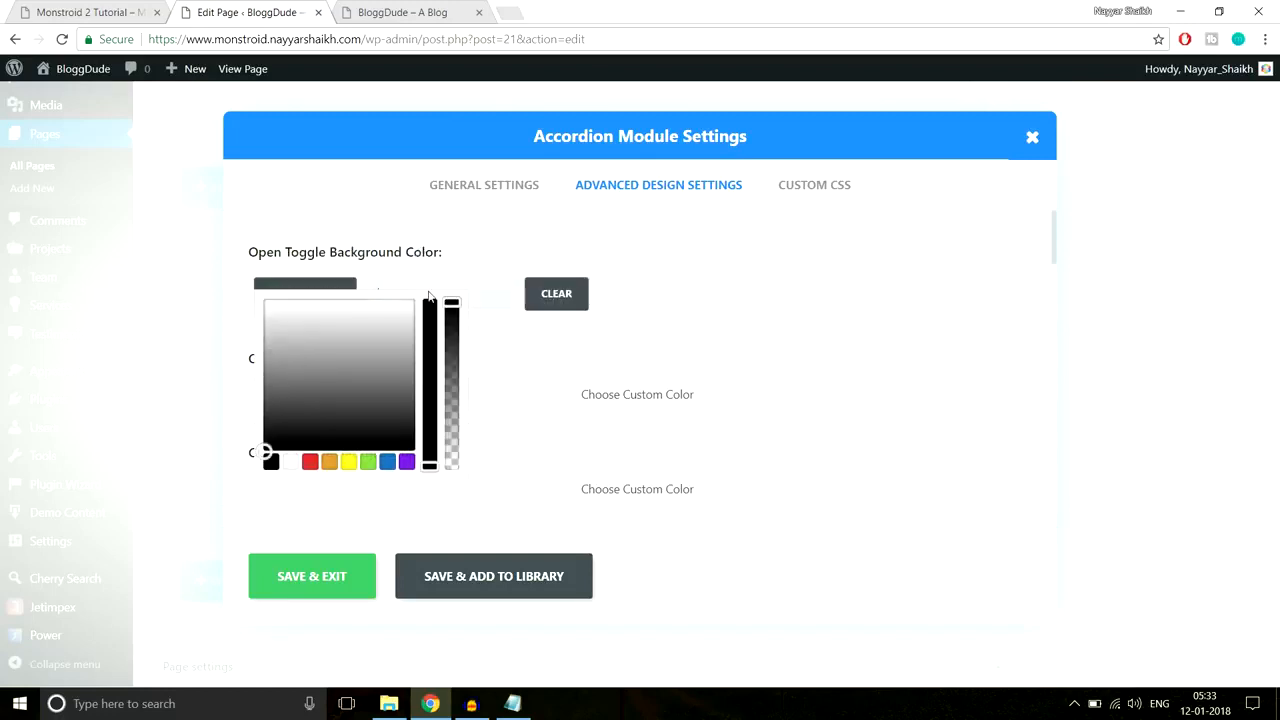
pyautogui.click(527, 296)
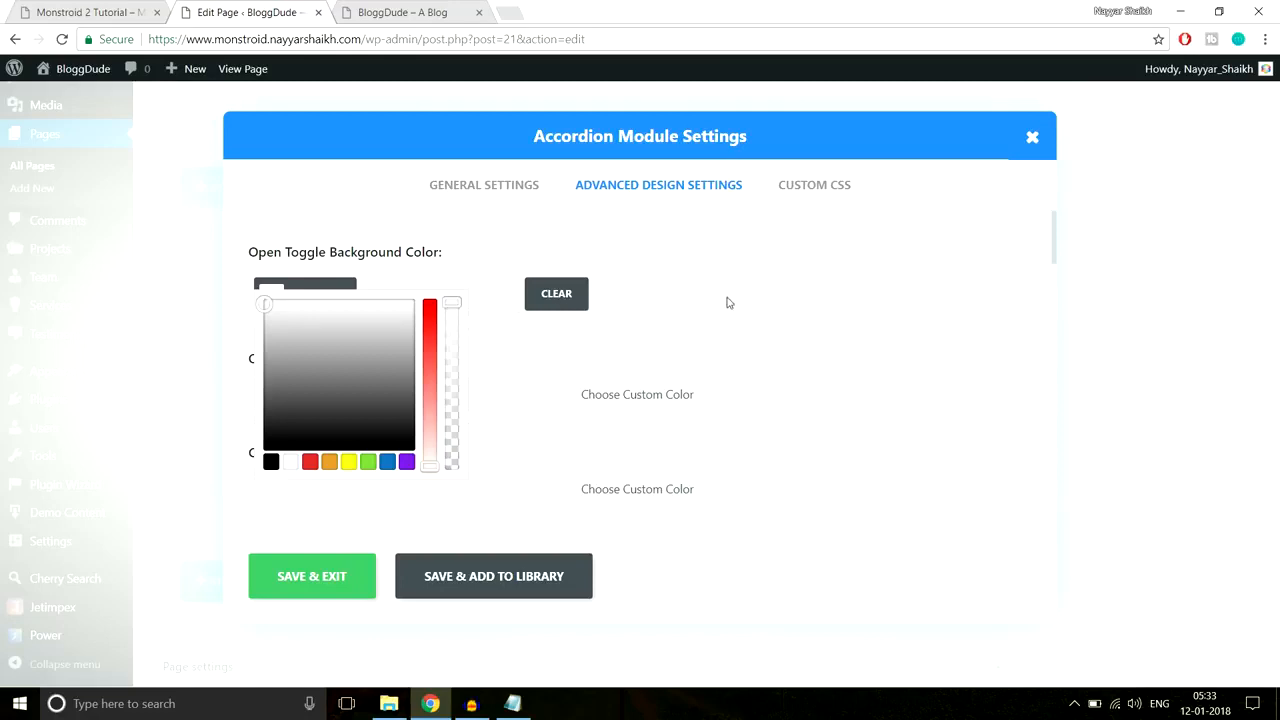
pyautogui.scroll(-3, 729, 303)
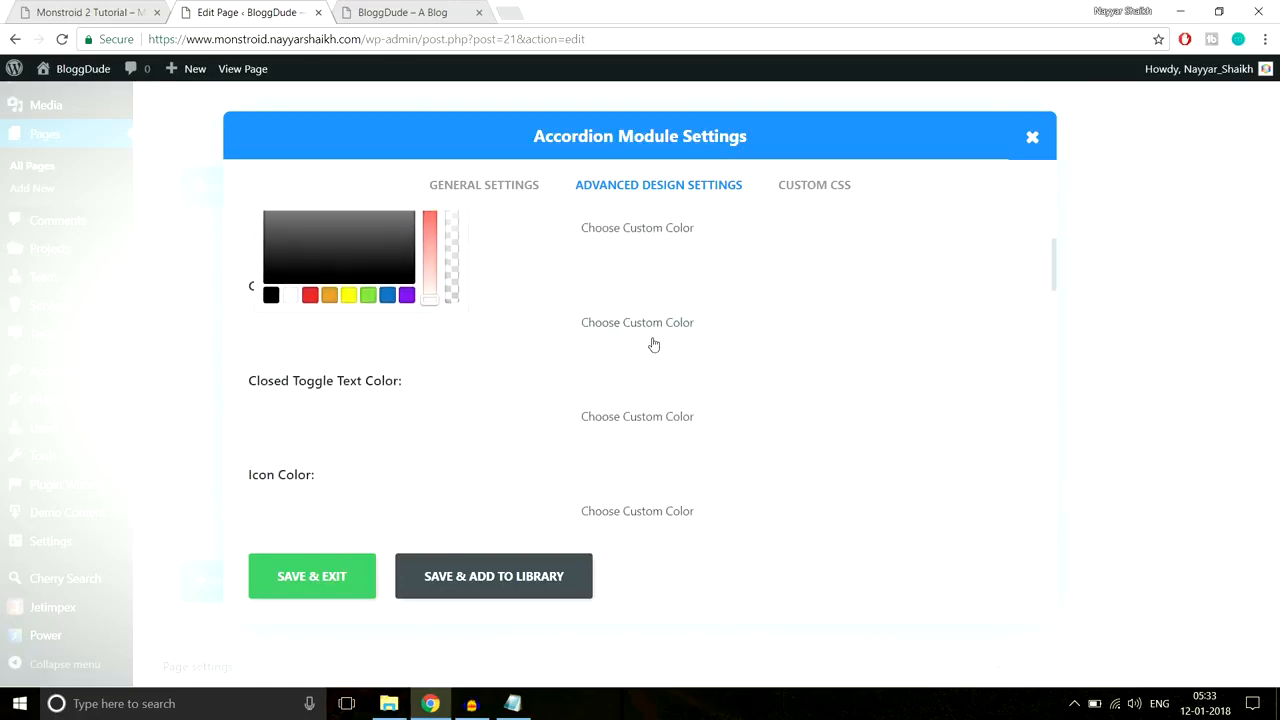
pyautogui.click(663, 329)
pyautogui.click(473, 329)
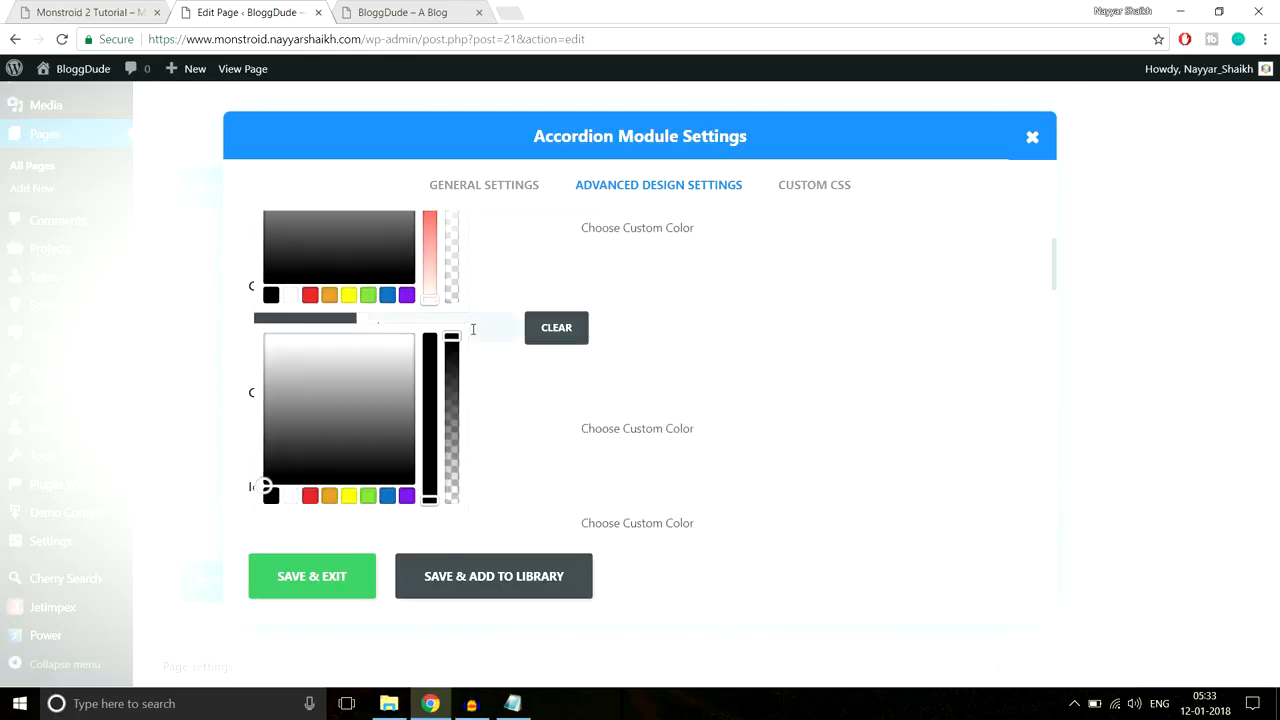
pyautogui.click(320, 585)
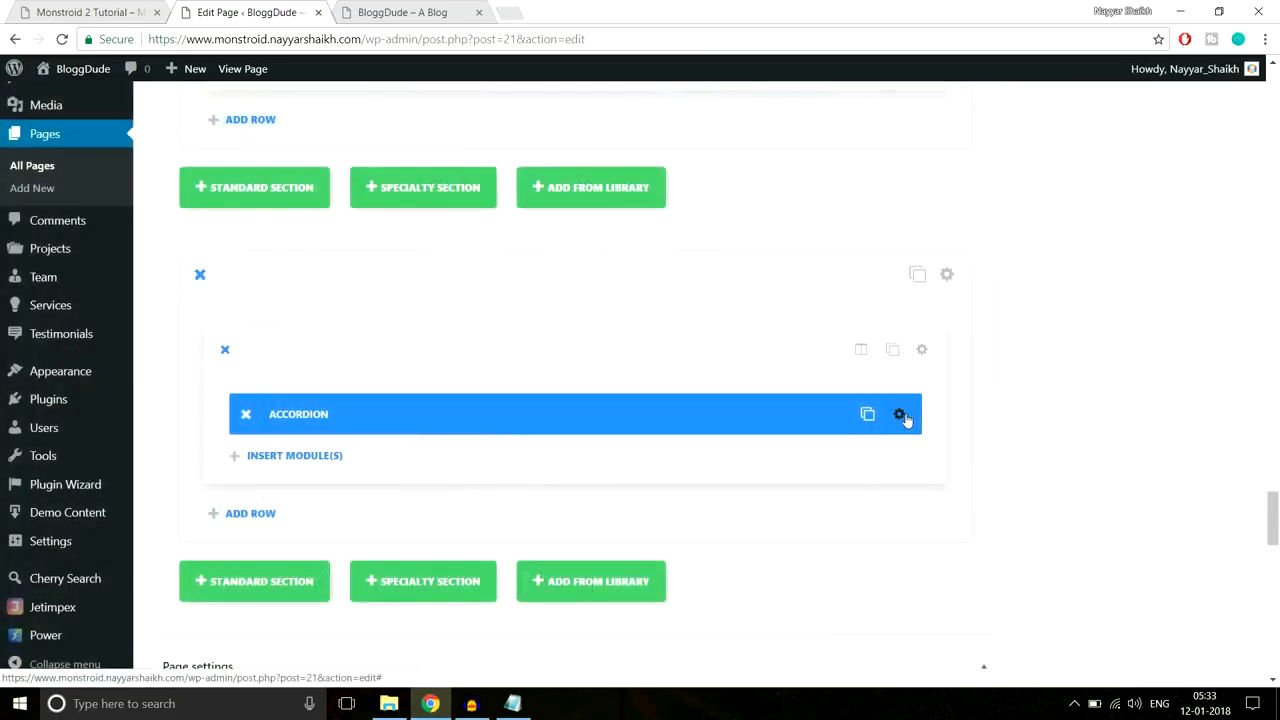
# Step: Recheck the accordion's design colours against the reference site and save again
pyautogui.click(901, 415)
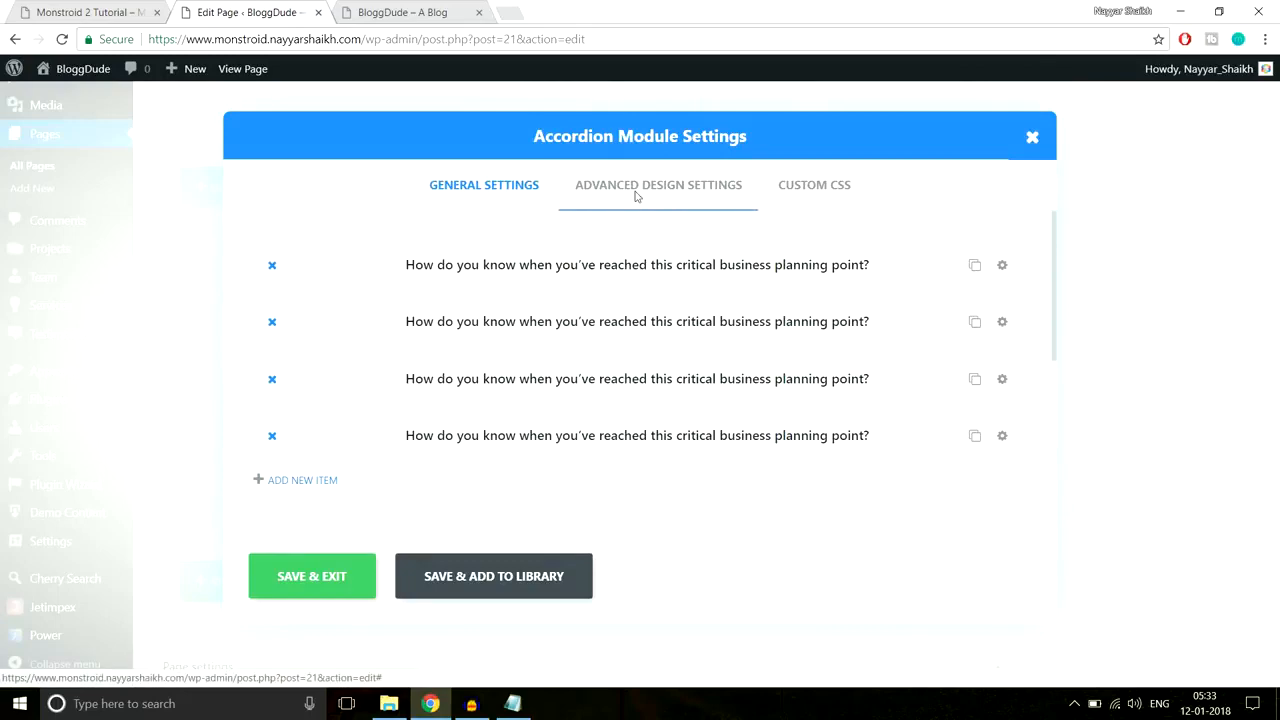
pyautogui.click(660, 186)
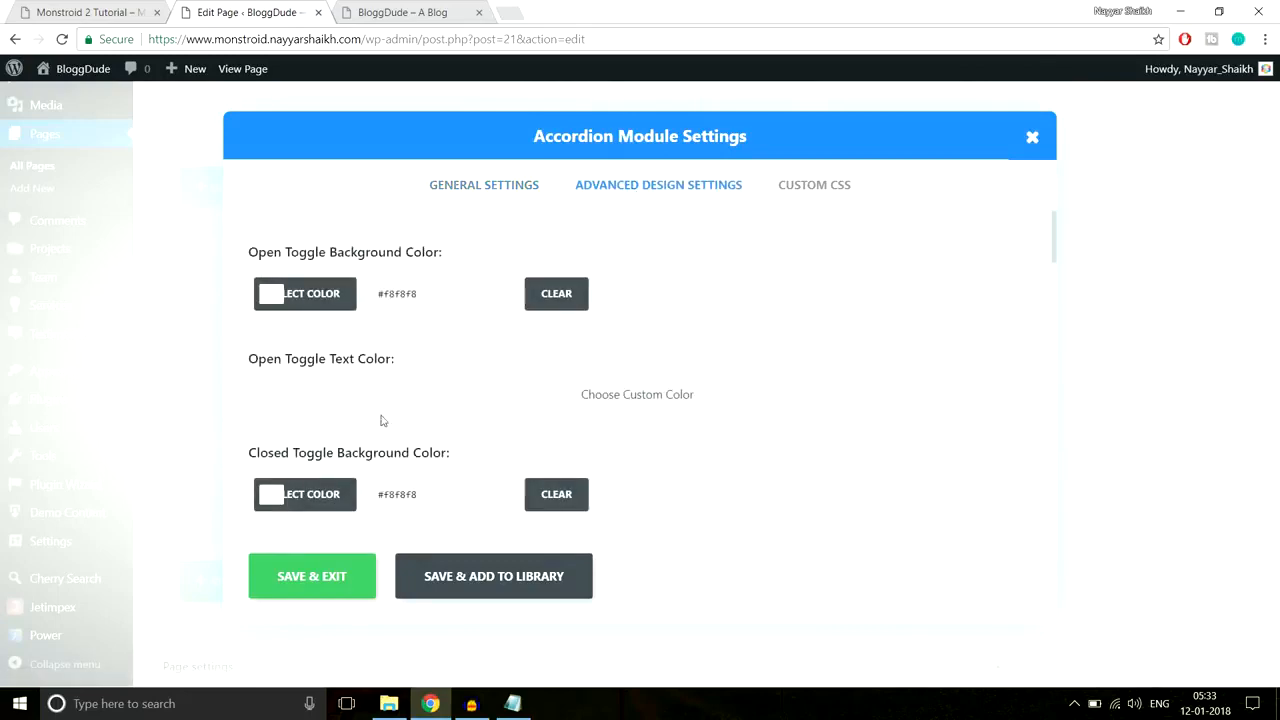
pyautogui.click(100, 12)
pyautogui.click(306, 10)
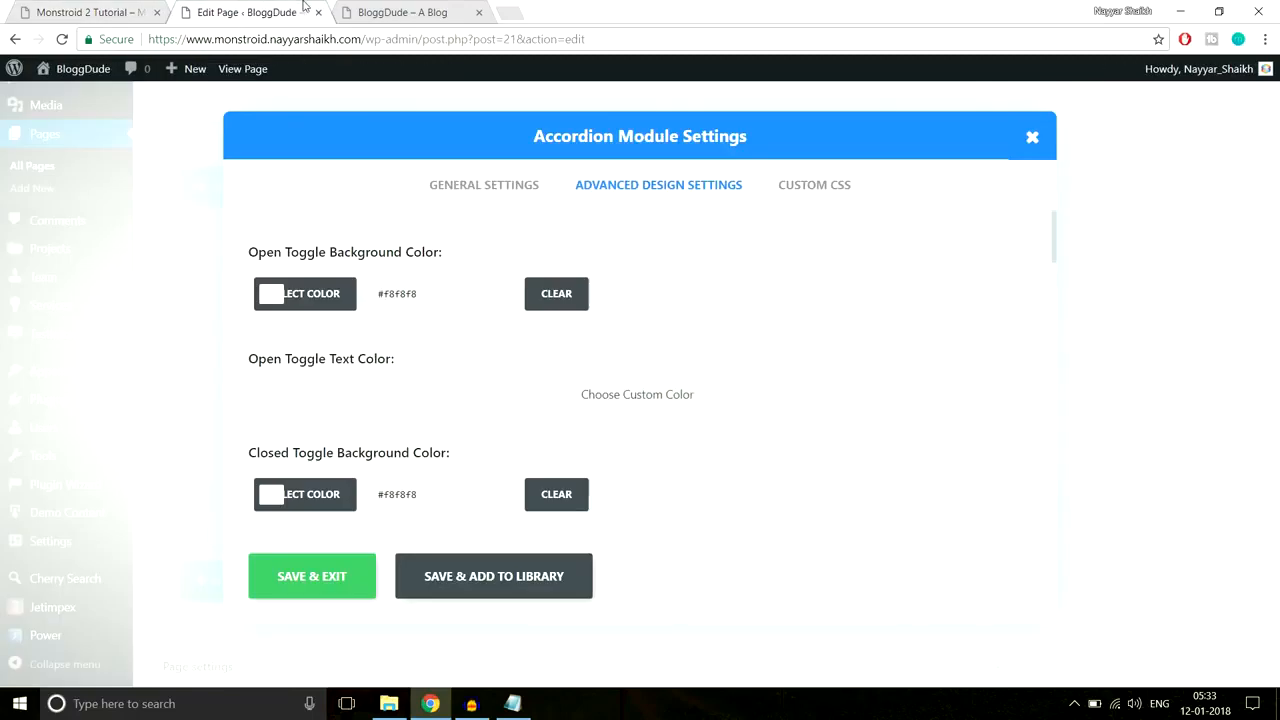
pyautogui.click(330, 586)
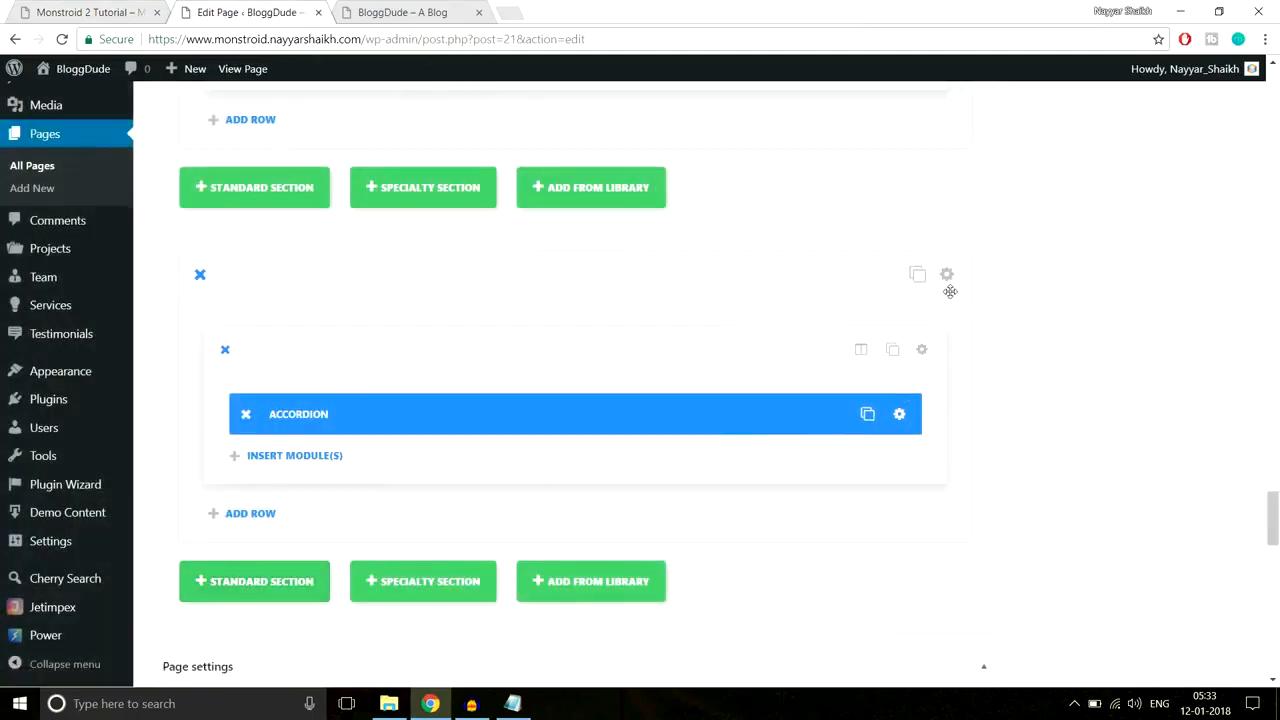
# Step: Turn off the FAQ section's transparent background and give it a near-white background colour
pyautogui.click(80, 12)
pyautogui.scroll(1, 503, 320)
pyautogui.scroll(-4, 565, 450)
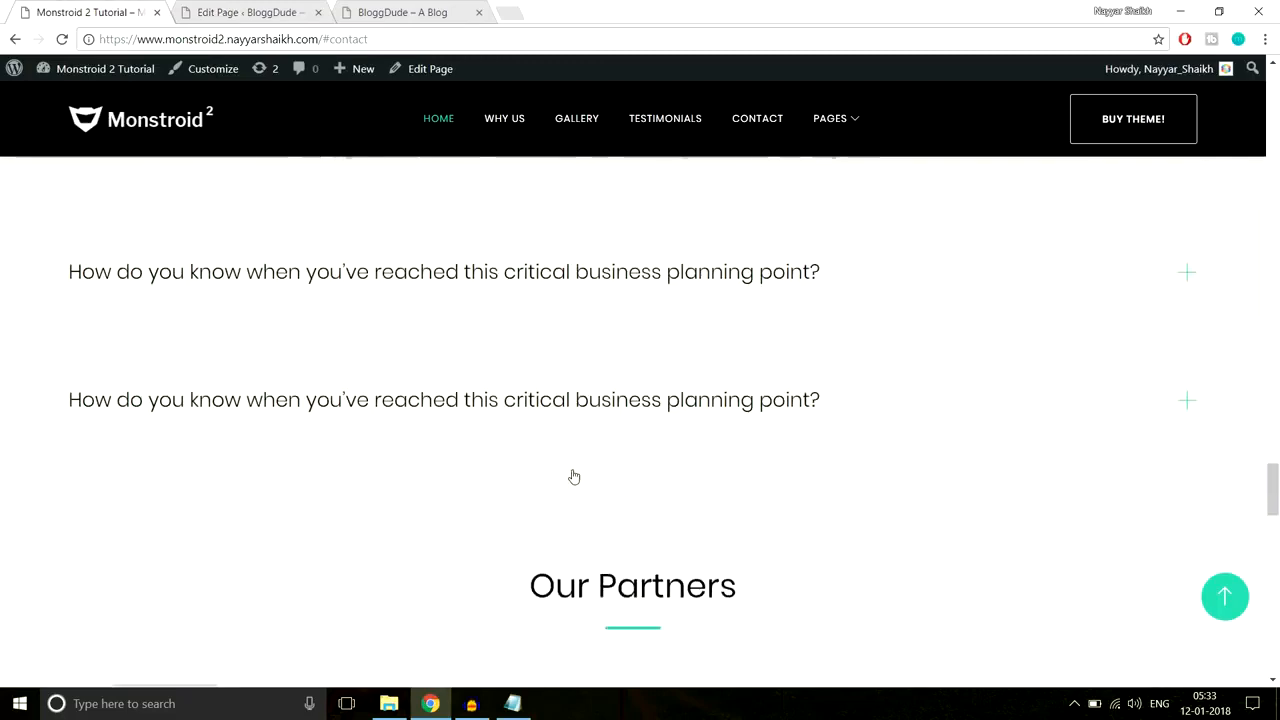
pyautogui.scroll(3, 590, 545)
pyautogui.scroll(1, 250, 320)
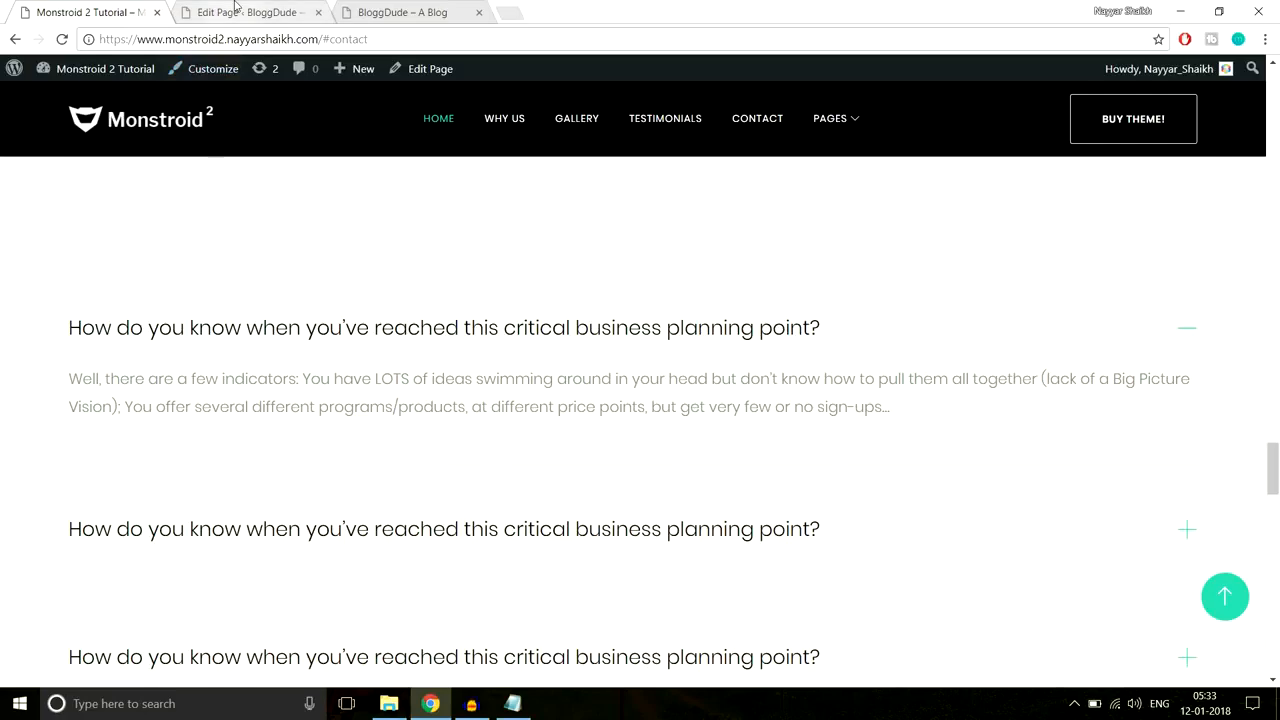
pyautogui.click(288, 12)
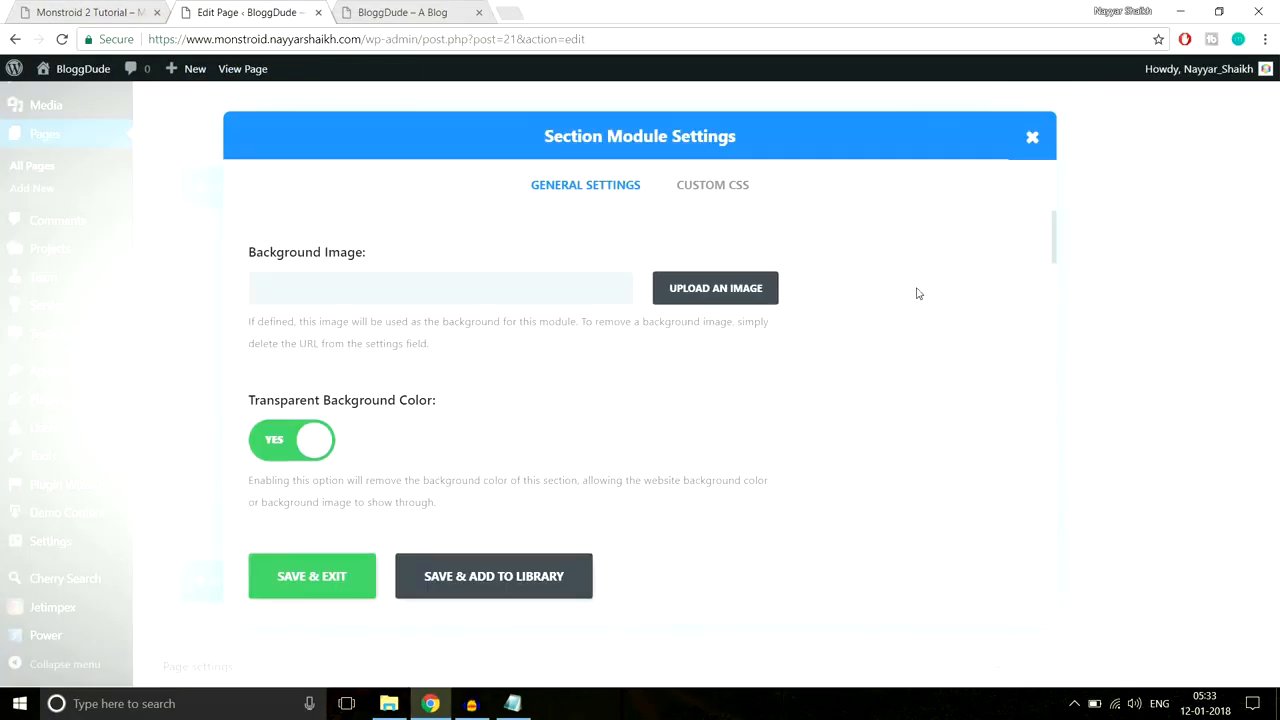
pyautogui.scroll(-1, 540, 409)
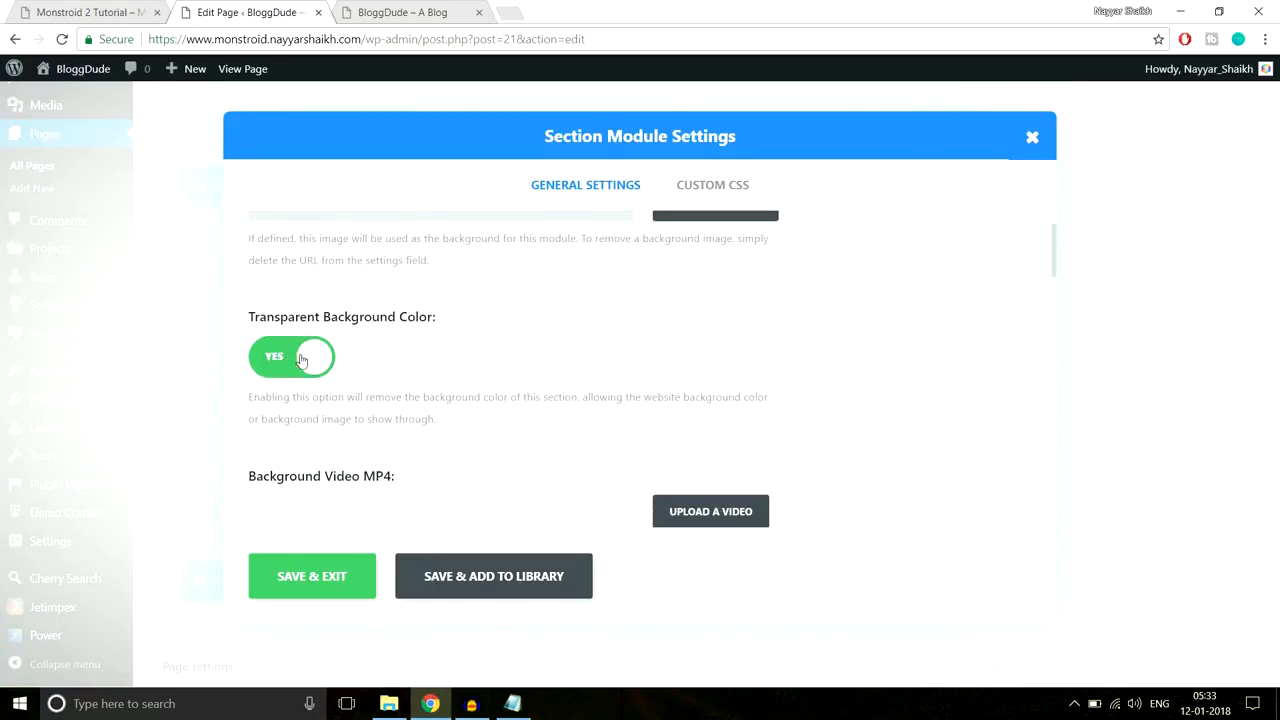
pyautogui.click(302, 360)
pyautogui.scroll(-2, 402, 387)
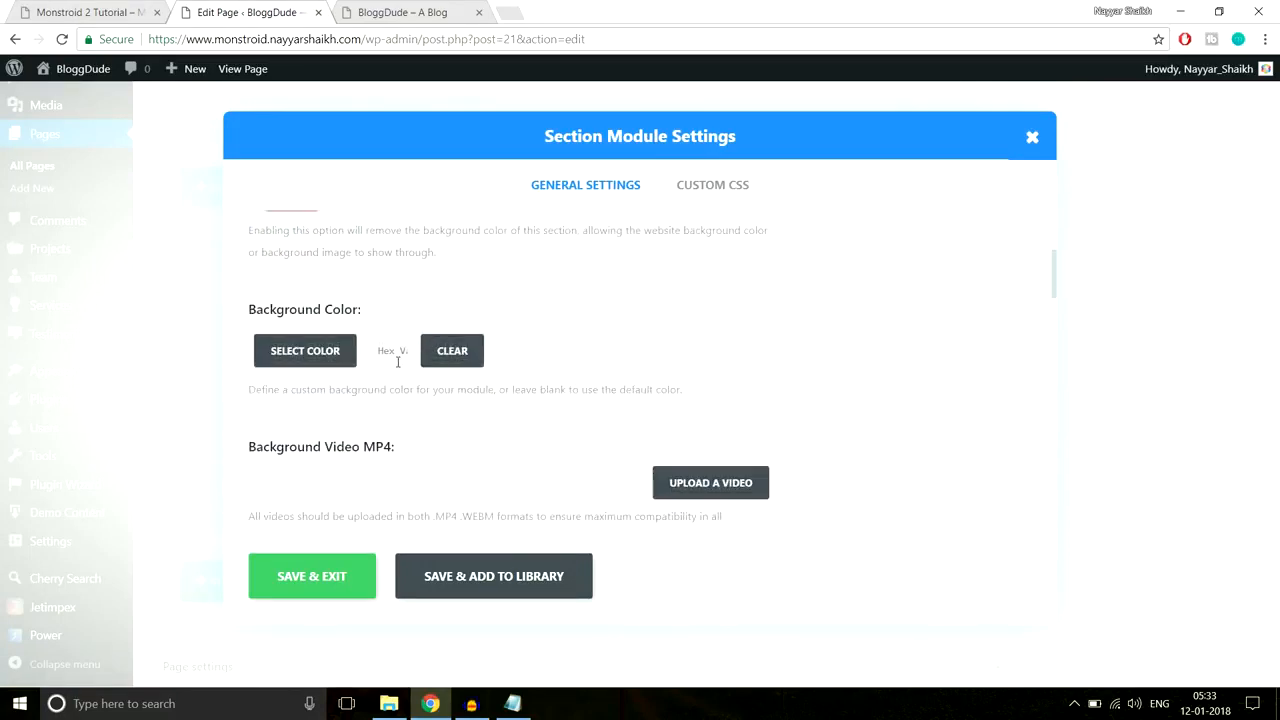
pyautogui.click(397, 360)
pyautogui.click(397, 361)
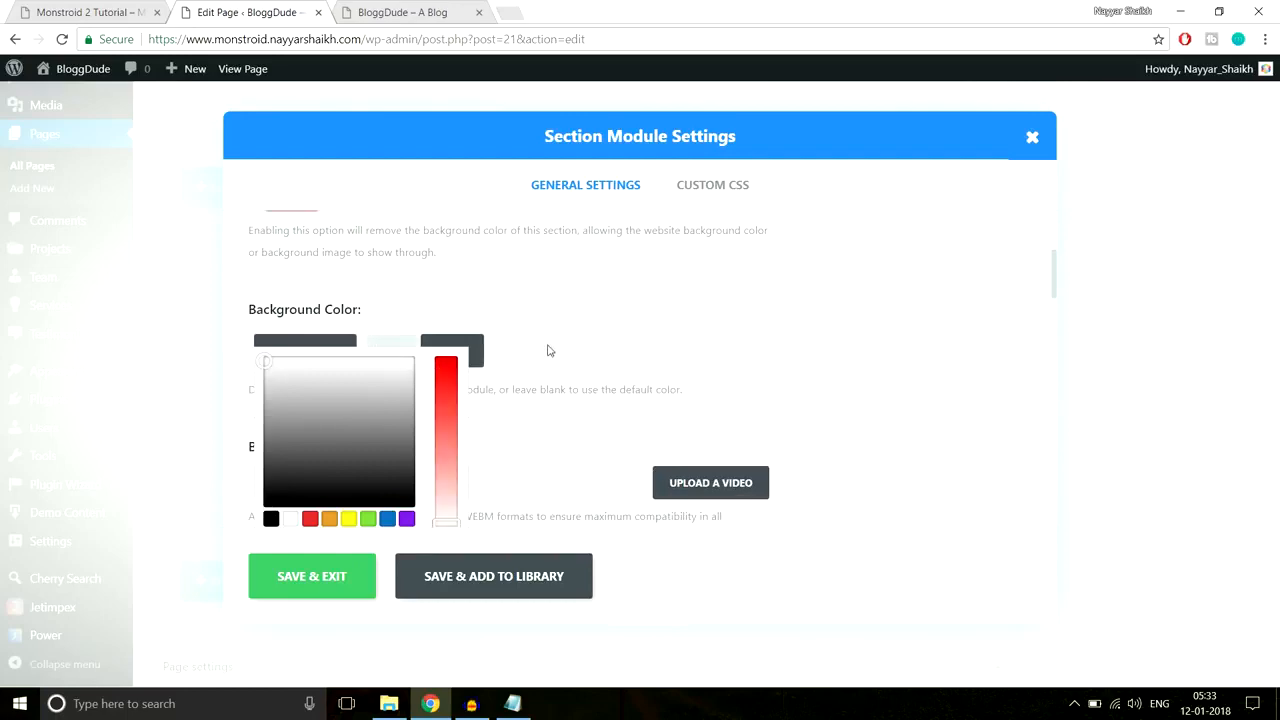
# Step: Set the section's top and bottom custom padding to 70px and save
pyautogui.scroll(-10, 640, 348)
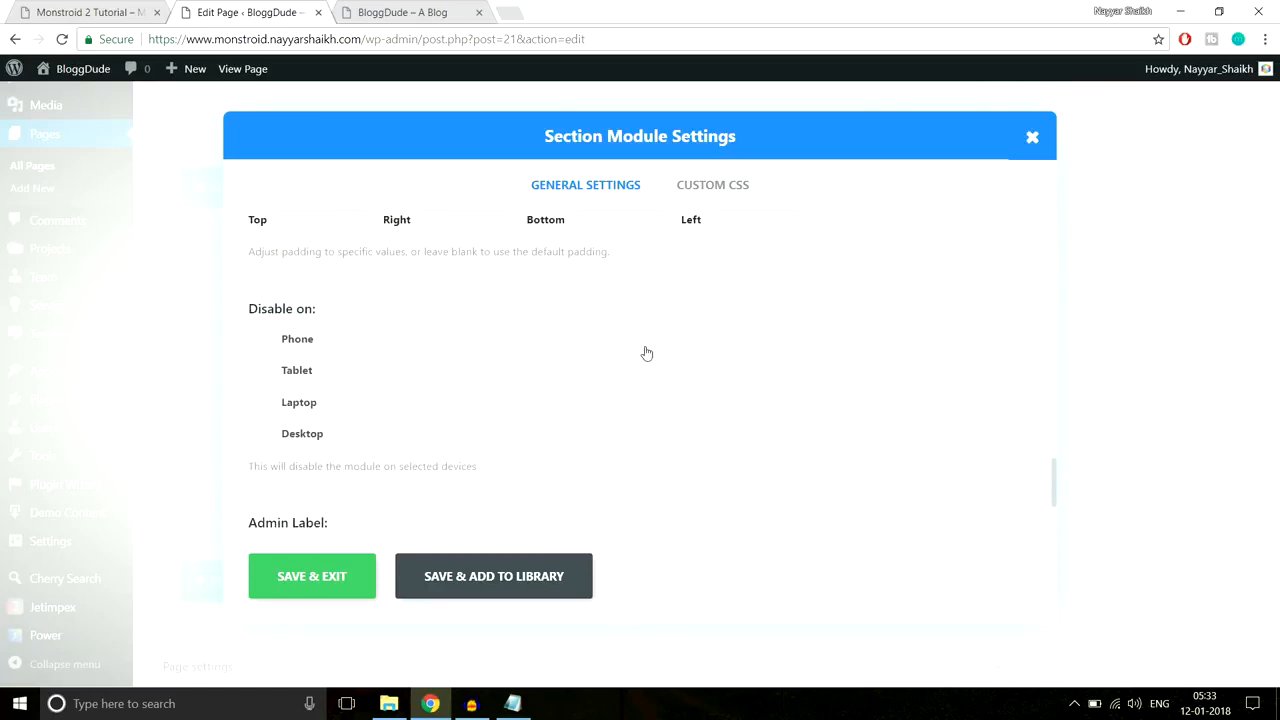
pyautogui.scroll(2, 645, 352)
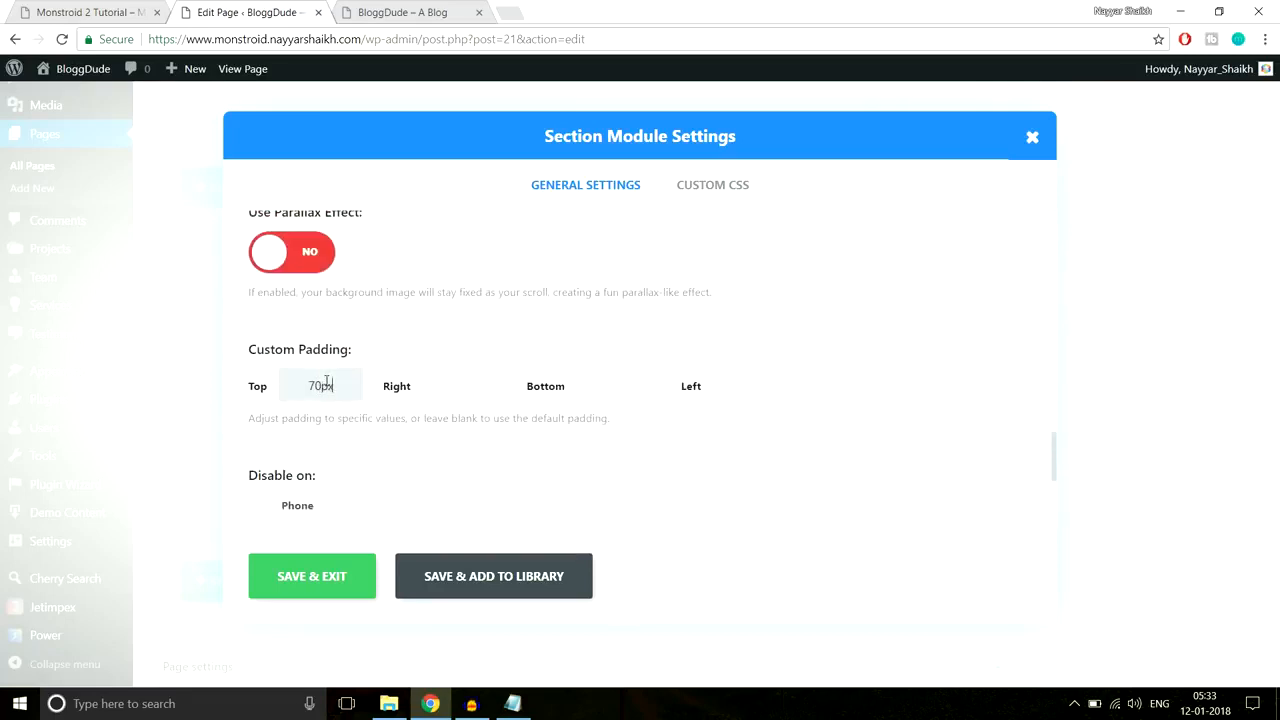
pyautogui.click(595, 385)
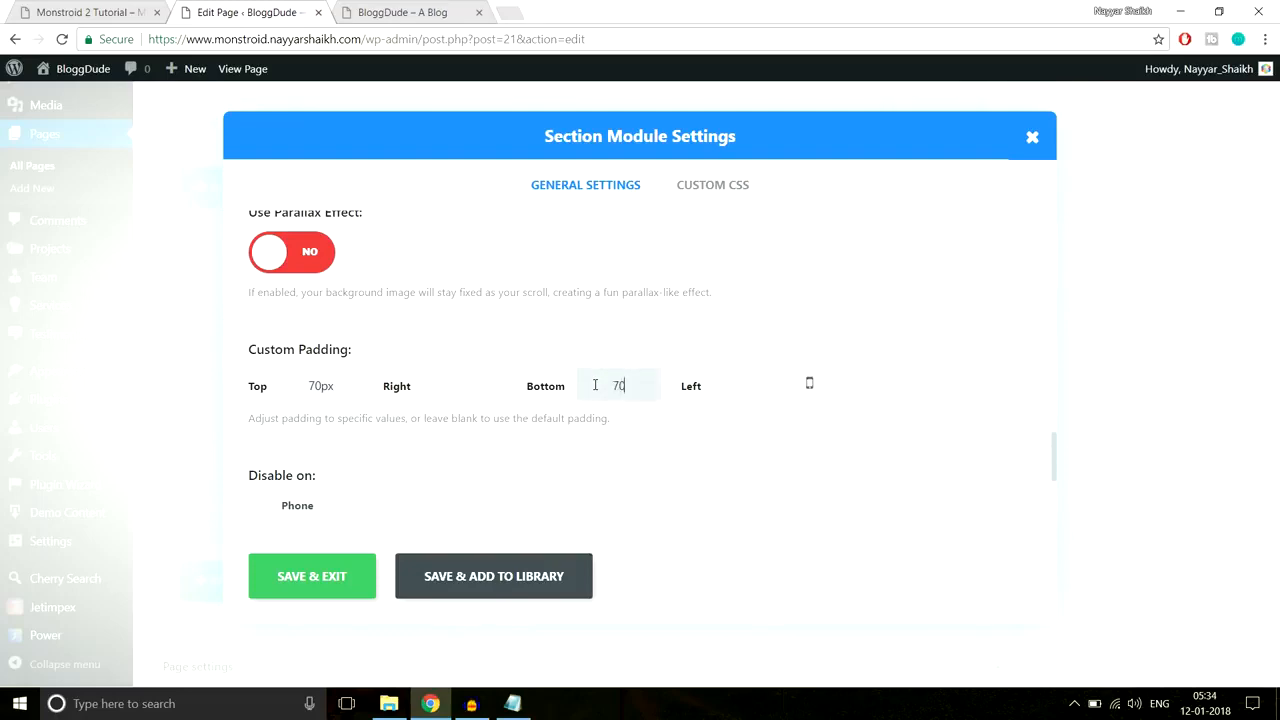
pyautogui.click(312, 576)
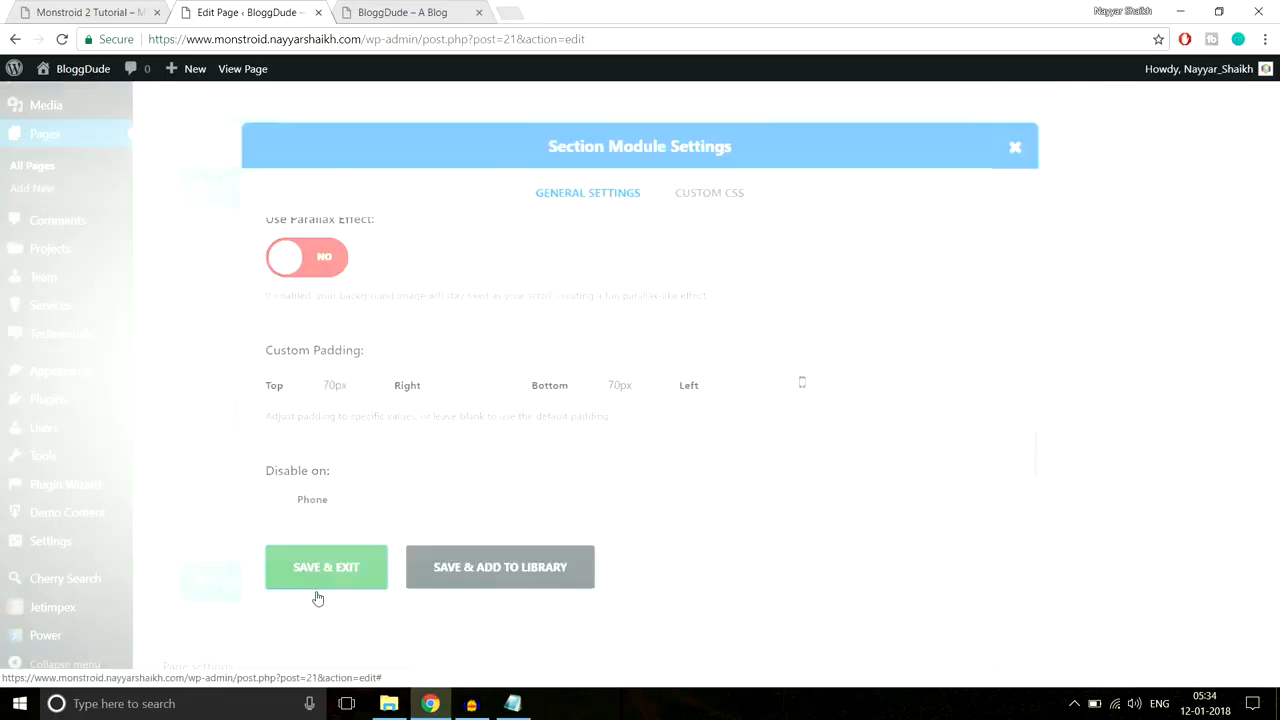
pyautogui.moveTo(1273, 510); pyautogui.dragTo(1273, 99)
# Step: Publish the page and reload the live site
pyautogui.click(1211, 253)
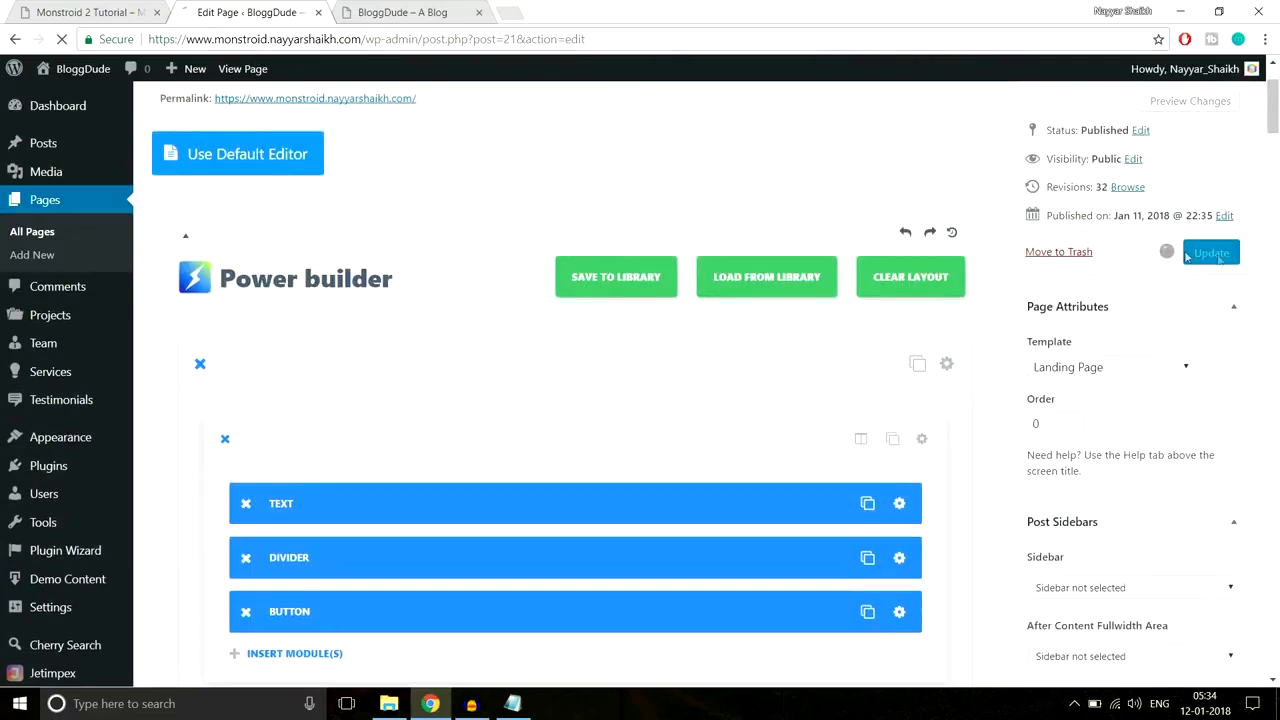
pyautogui.click(434, 10)
pyautogui.click(434, 44)
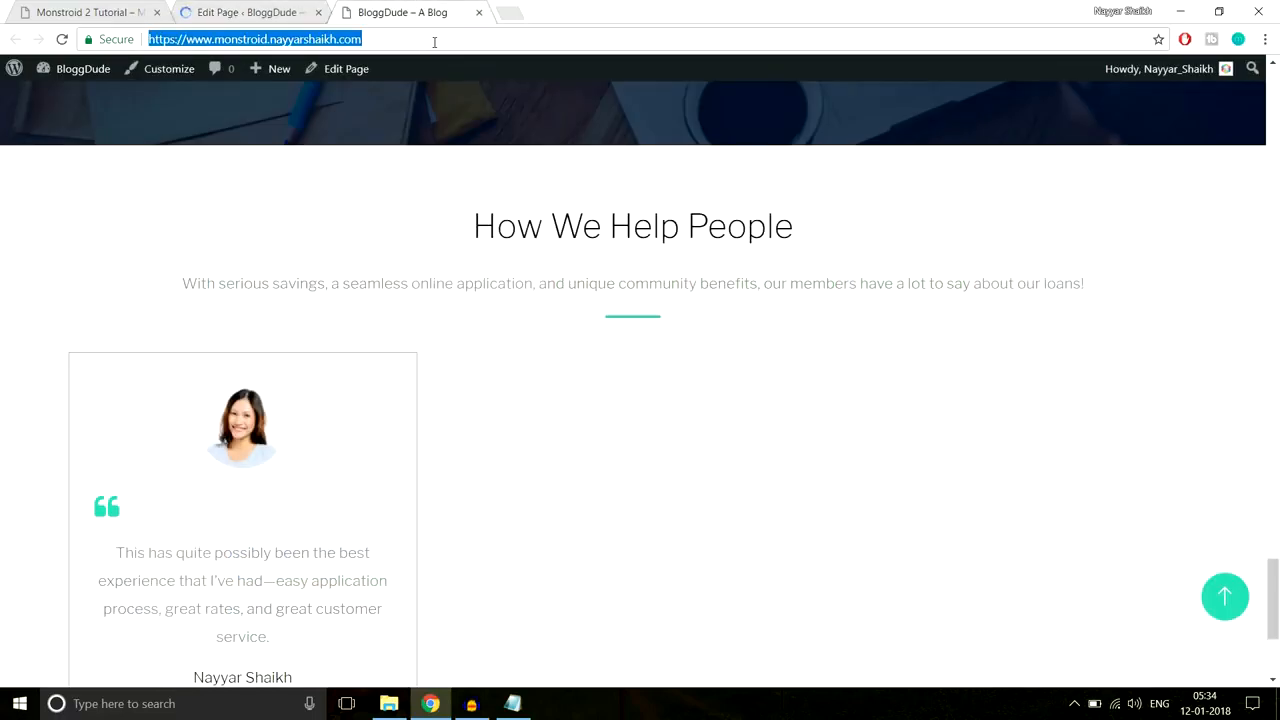
pyautogui.press('Return')
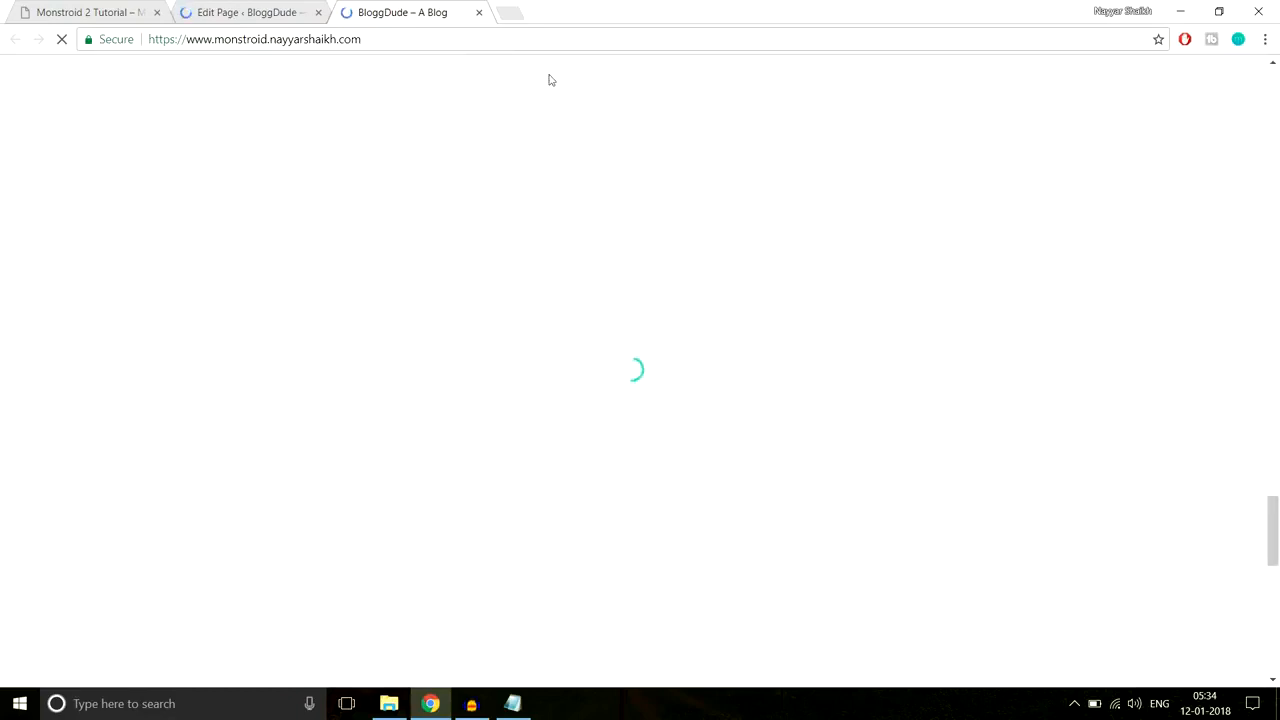
# Step: Expand several FAQ questions on the live homepage to test the toggles, then view the Monstroid 2 demo
pyautogui.scroll(-1, 286, 380)
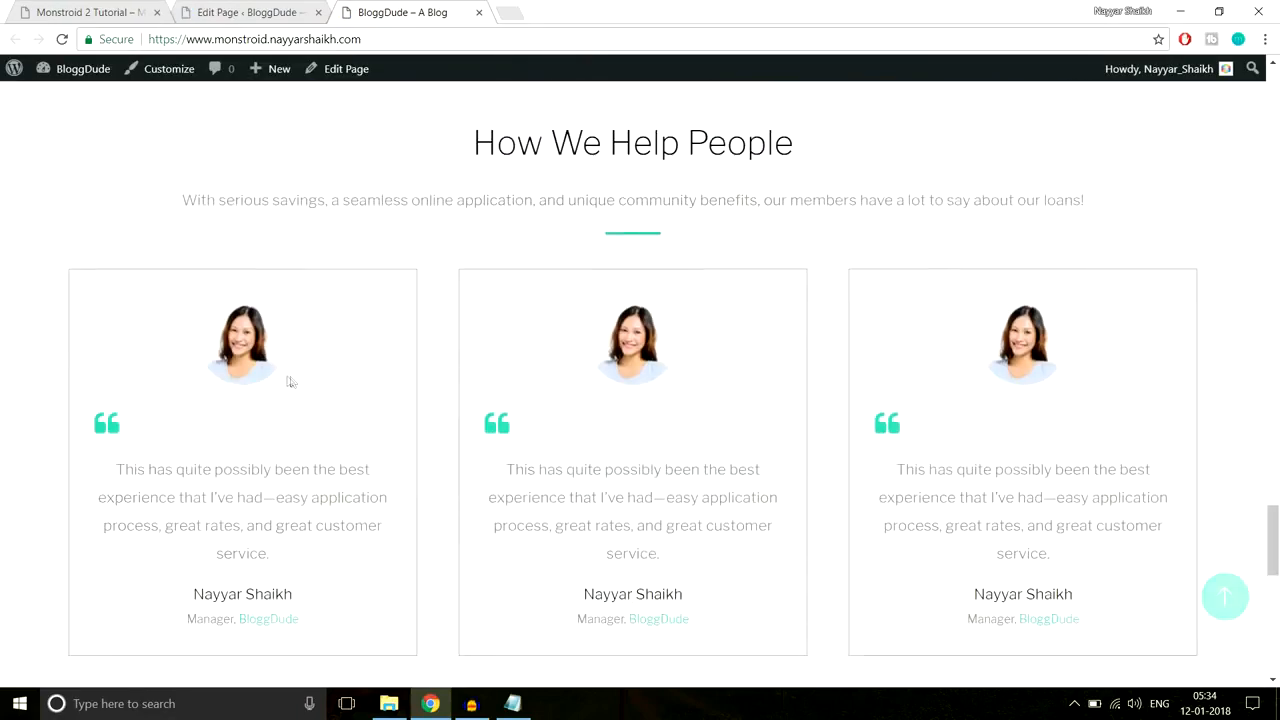
pyautogui.scroll(-5, 997, 380)
pyautogui.scroll(-2, 998, 385)
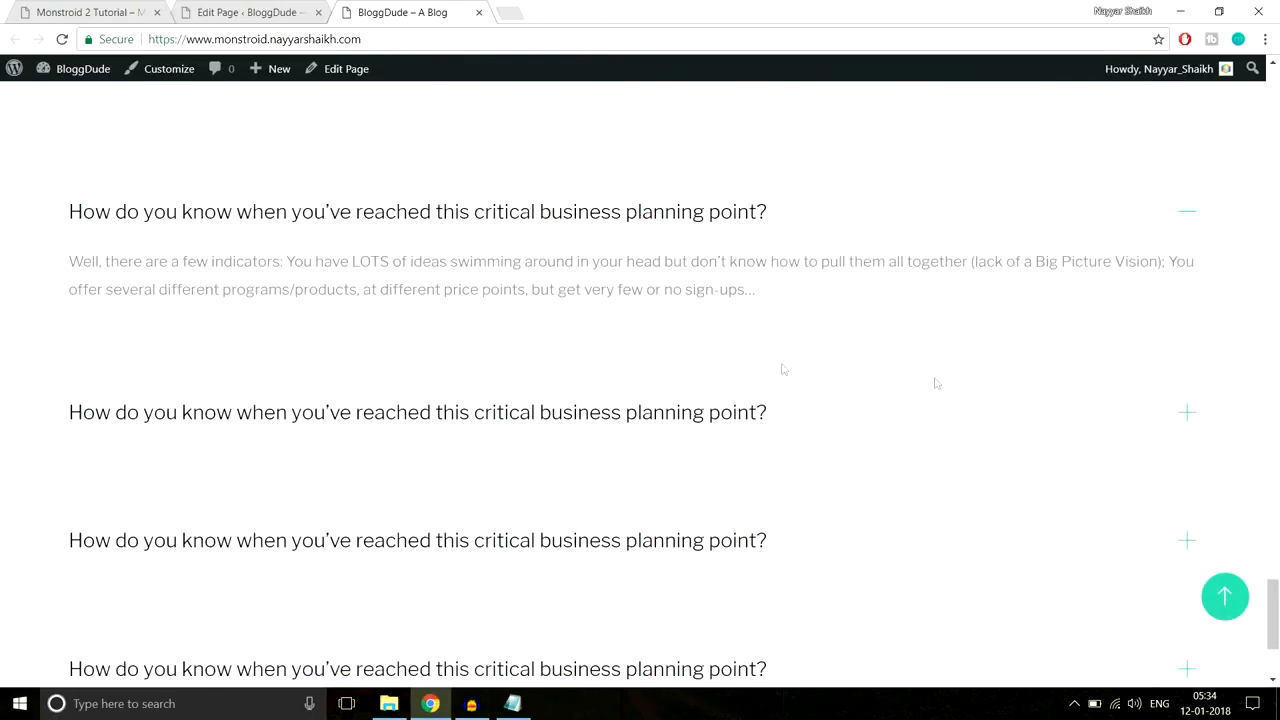
pyautogui.click(420, 420)
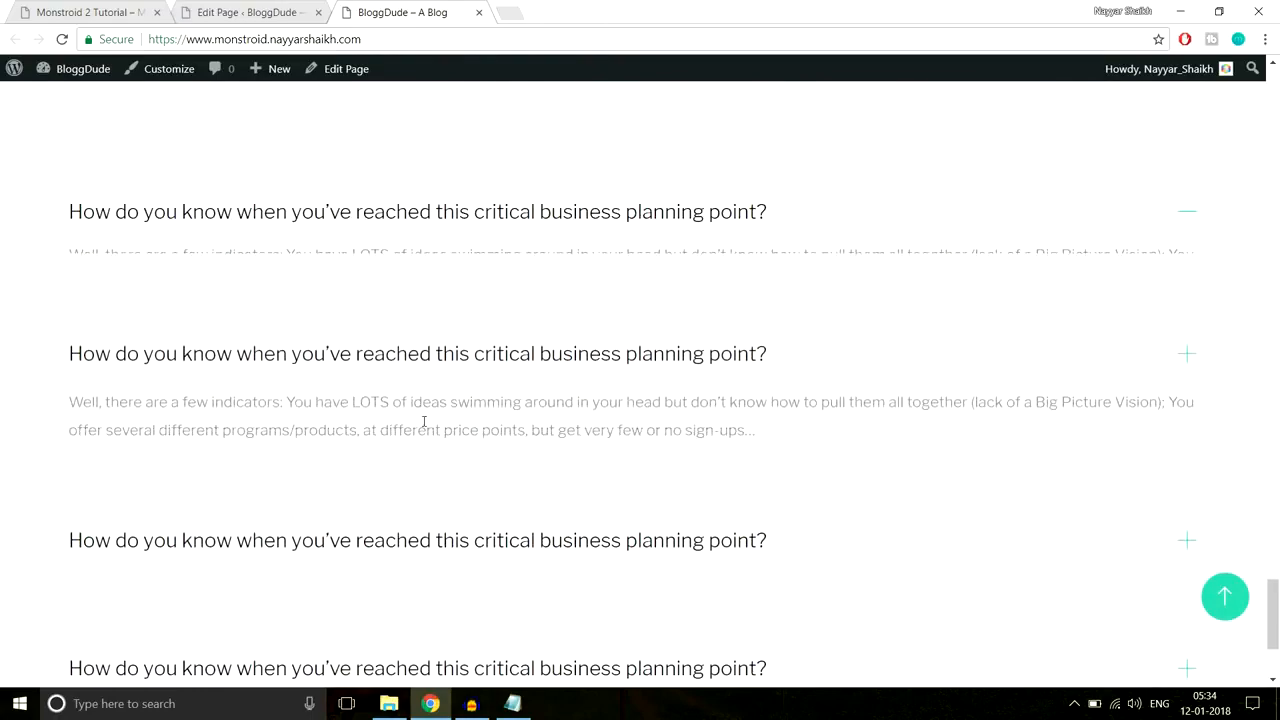
pyautogui.click(517, 214)
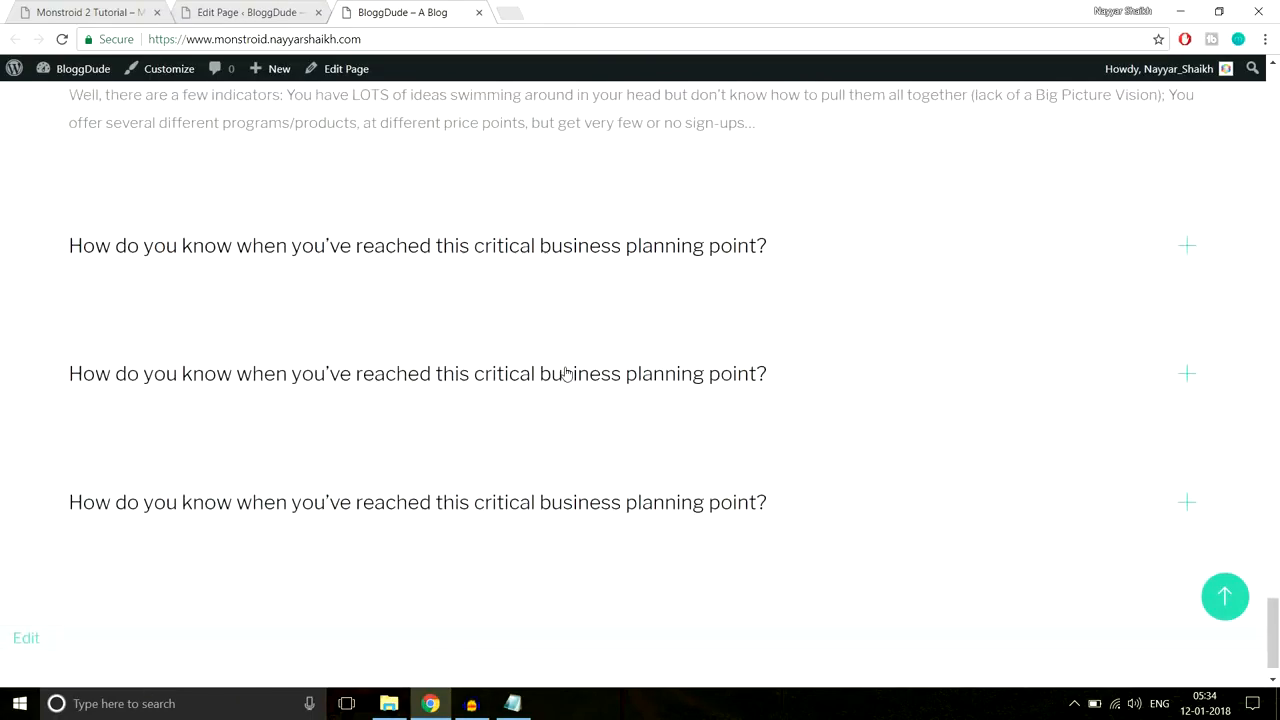
pyautogui.click(565, 373)
pyautogui.click(605, 455)
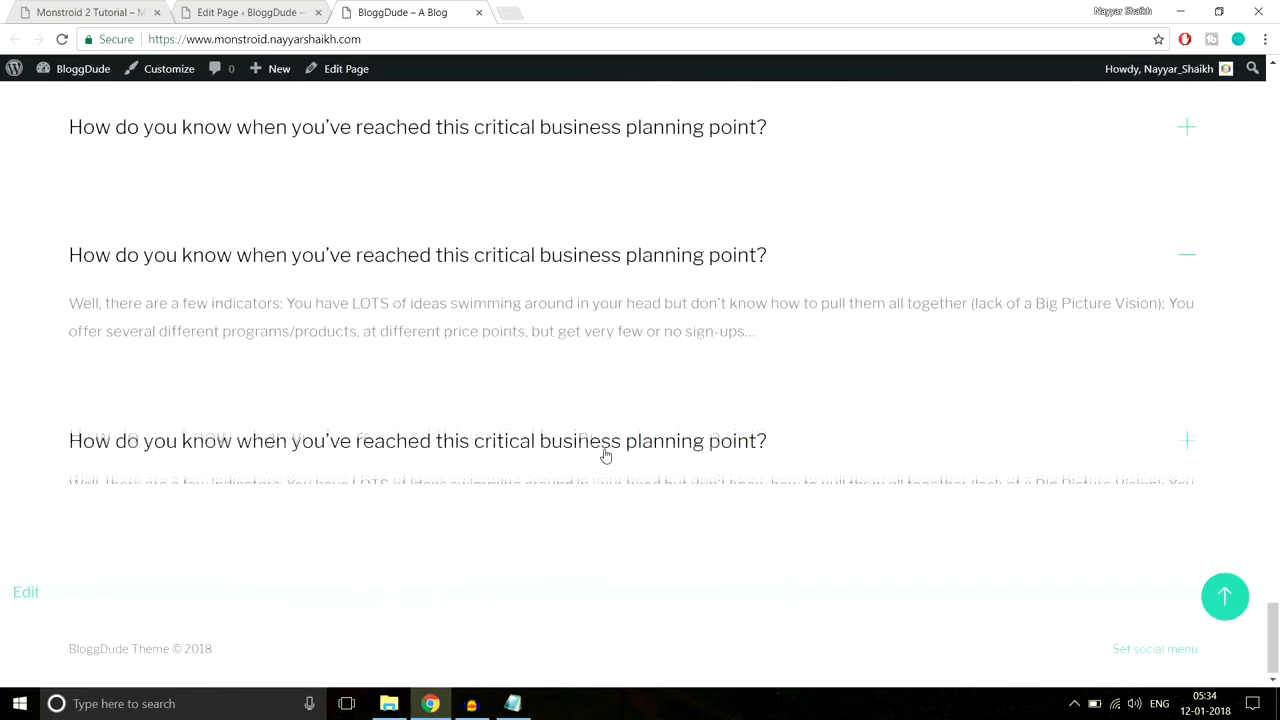
pyautogui.scroll(3, 537, 348)
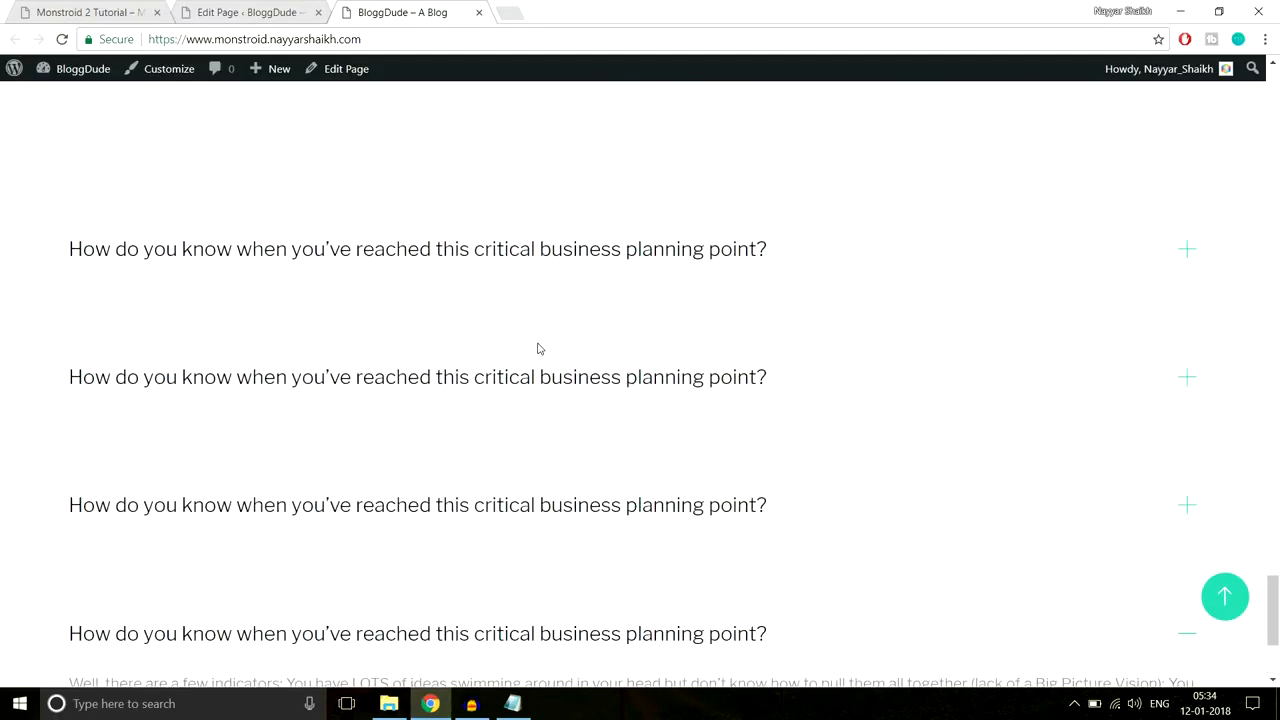
pyautogui.scroll(2, 537, 348)
pyautogui.scroll(-2, 626, 349)
pyautogui.click(90, 12)
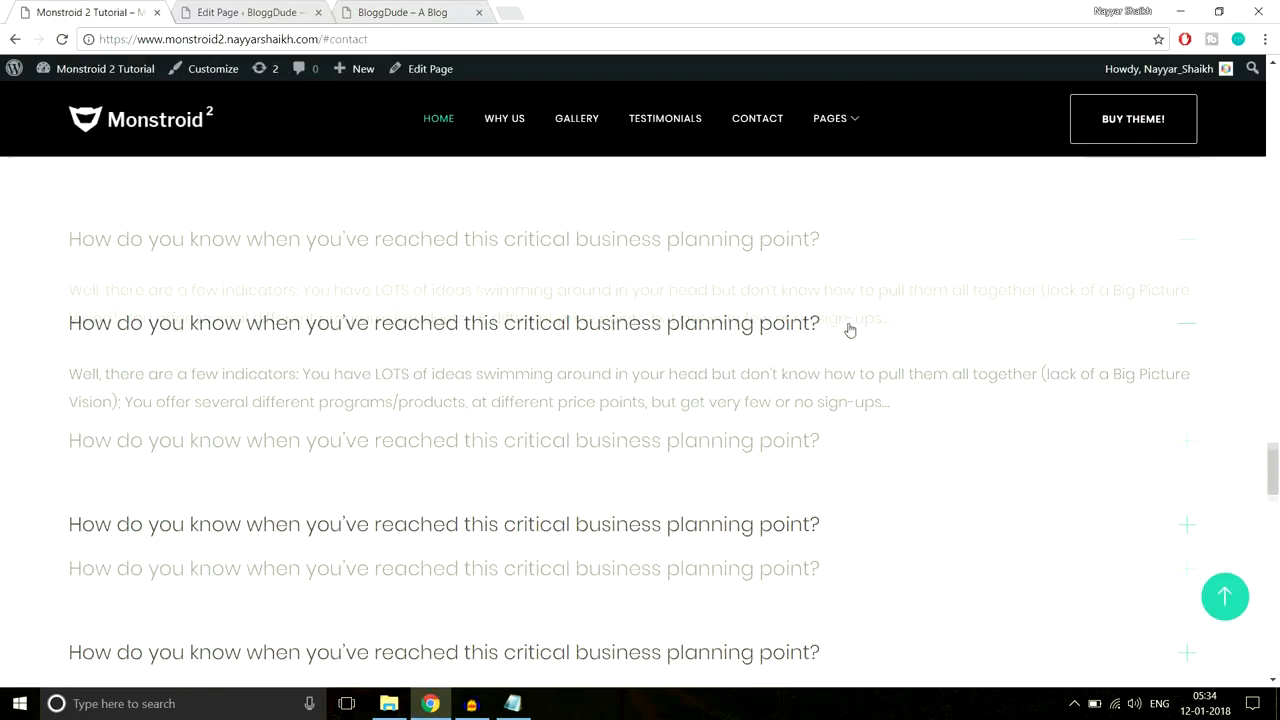
# Step: Locate the Our Partners heading on the Monstroid 2 demo site
pyautogui.scroll(-7, 849, 329)
pyautogui.scroll(-3, 763, 331)
pyautogui.scroll(4, 763, 331)
pyautogui.scroll(1, 480, 374)
pyautogui.scroll(-1, 480, 374)
pyautogui.moveTo(529, 260); pyautogui.dragTo(743, 265)
pyautogui.click(692, 274)
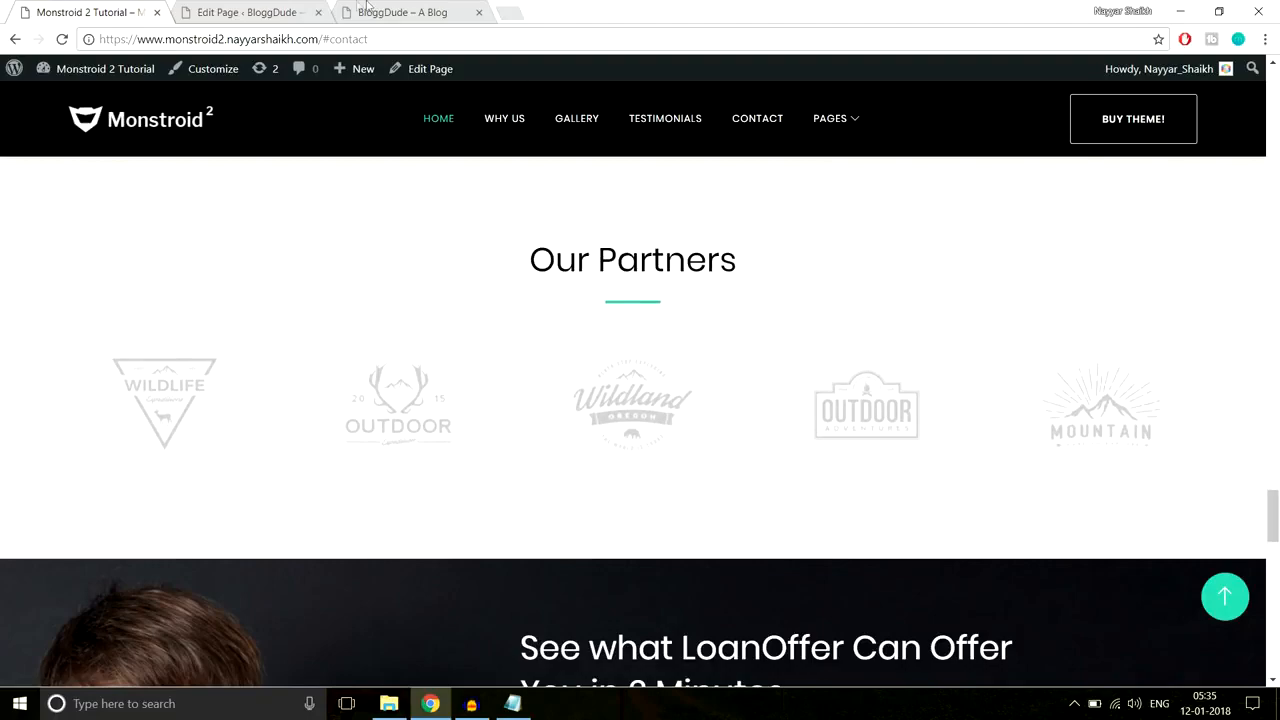
# Step: Add a new standard section to the BloggDude page and select the Our Partners heading
pyautogui.click(254, 10)
pyautogui.moveTo(1275, 104); pyautogui.dragTo(1278, 512)
pyautogui.scroll(-5, 874, 346)
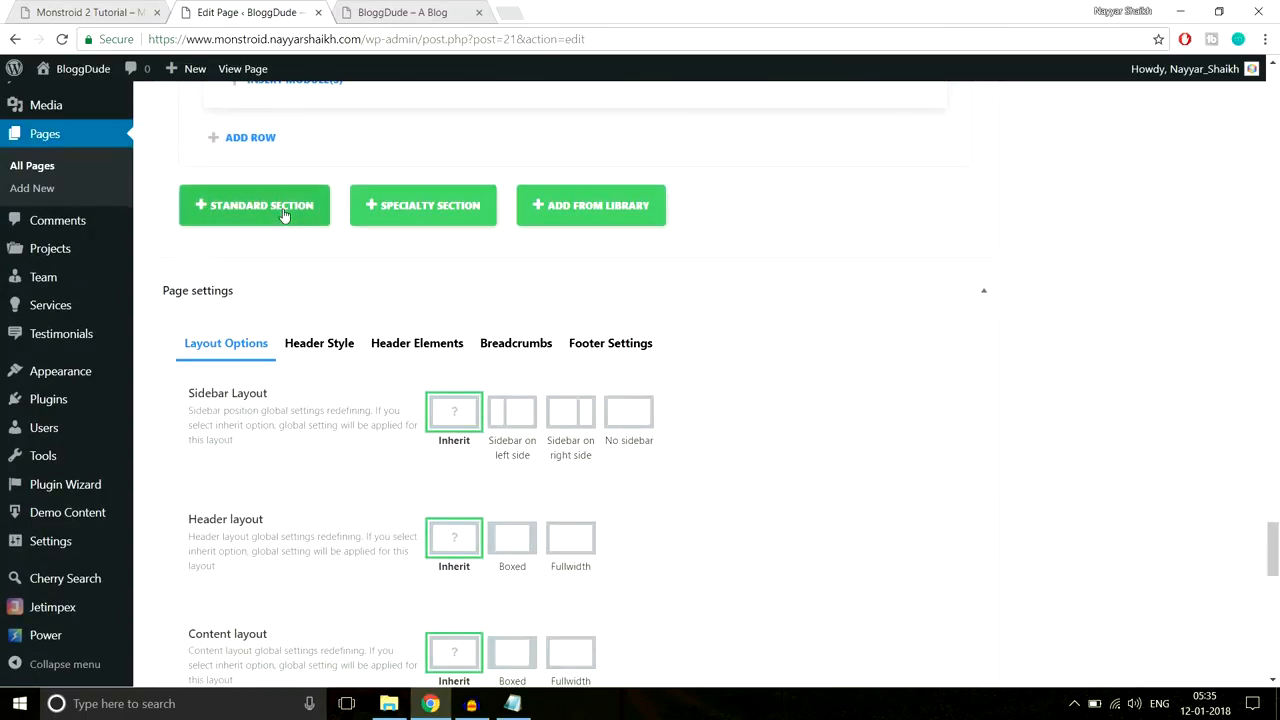
pyautogui.click(254, 205)
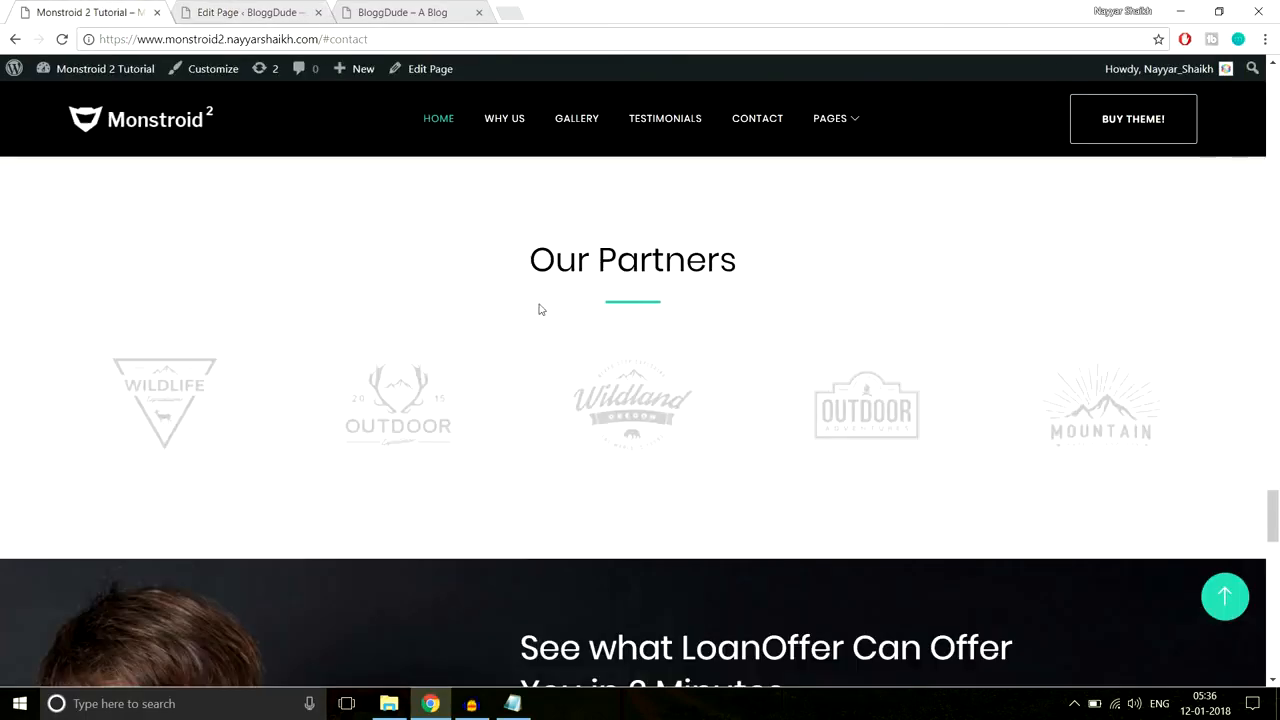
pyautogui.moveTo(518, 262); pyautogui.dragTo(733, 302)
pyautogui.hotkey('ctrl', 'c')
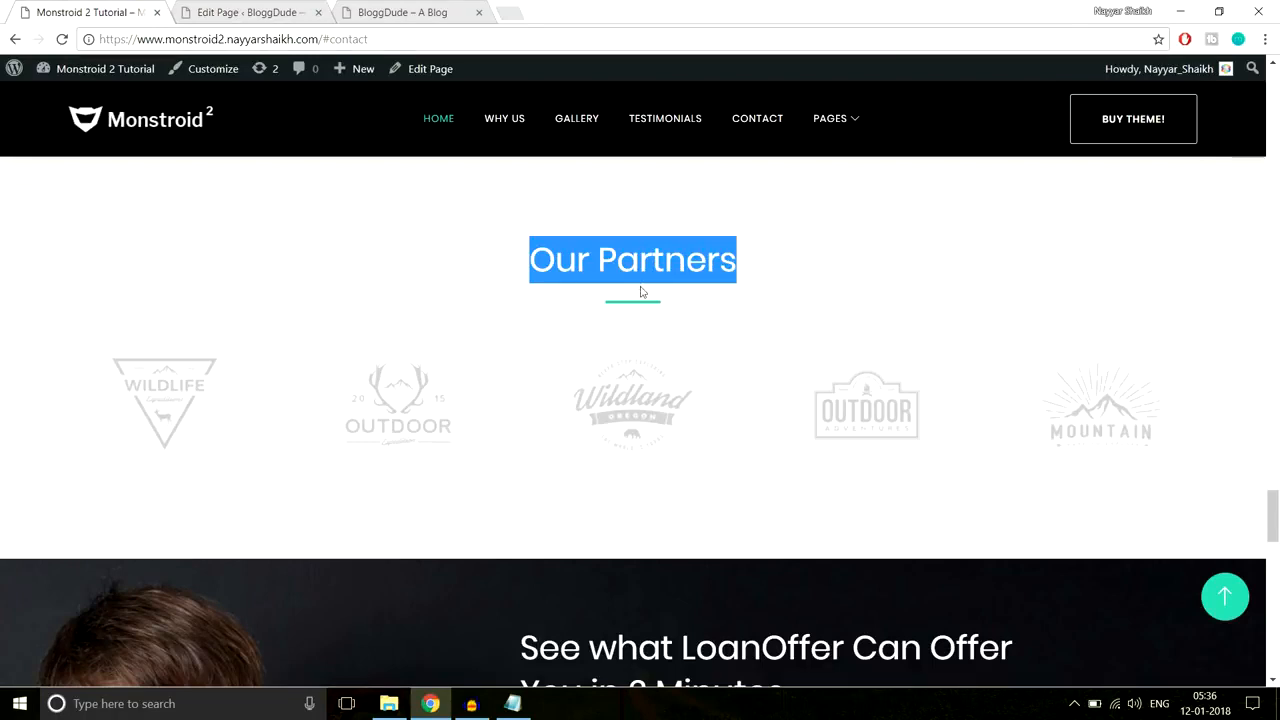
# Step: Give the new section one full-width column and insert a Text module
pyautogui.click(229, 14)
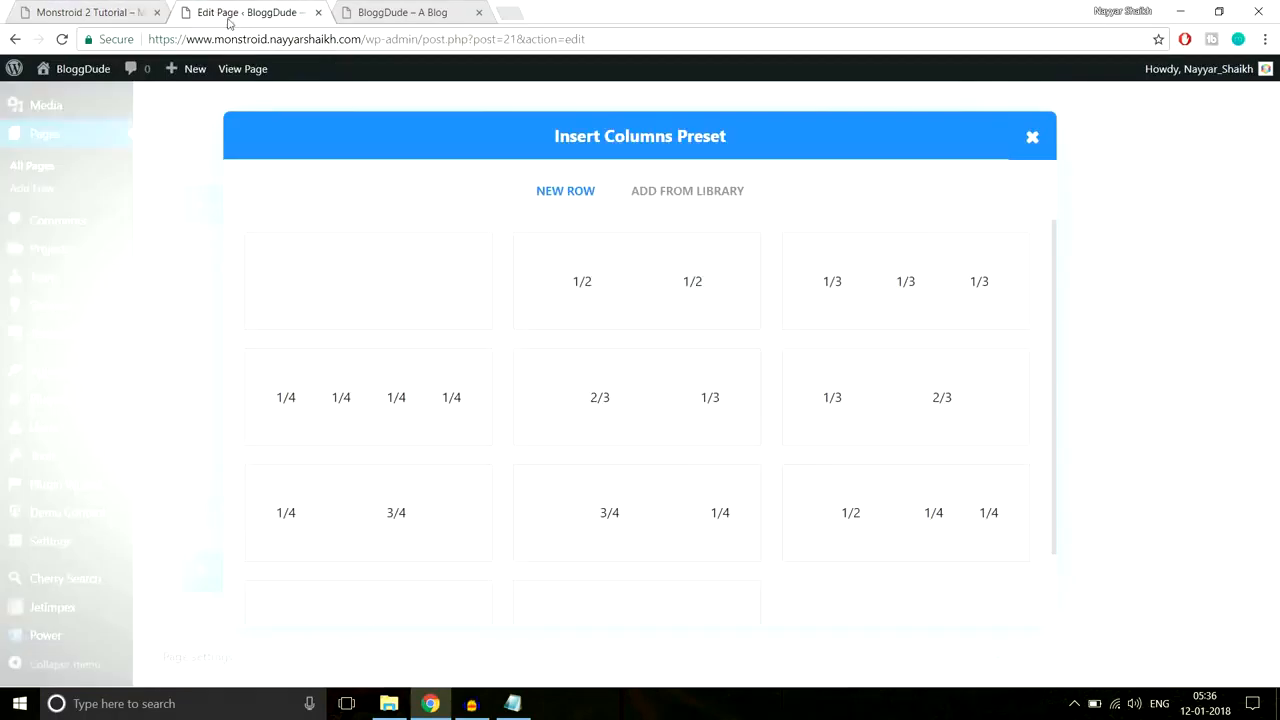
pyautogui.click(378, 304)
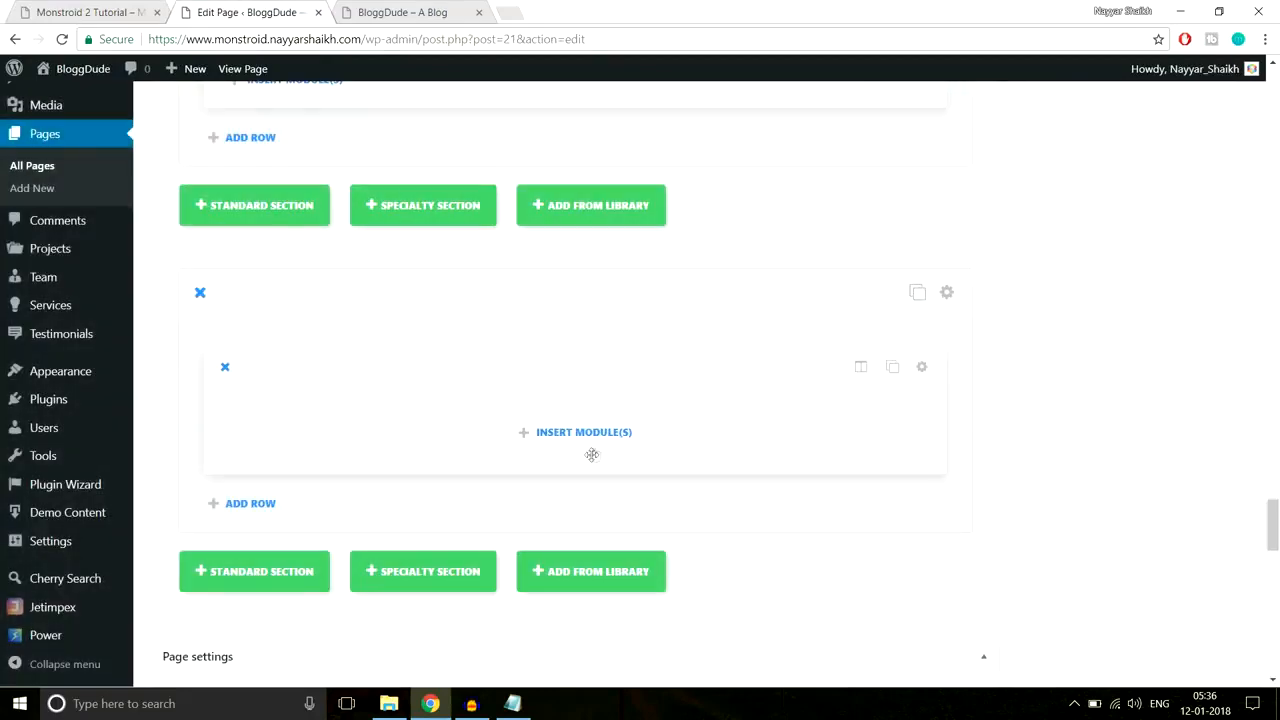
pyautogui.click(594, 437)
pyautogui.scroll(-5, 771, 431)
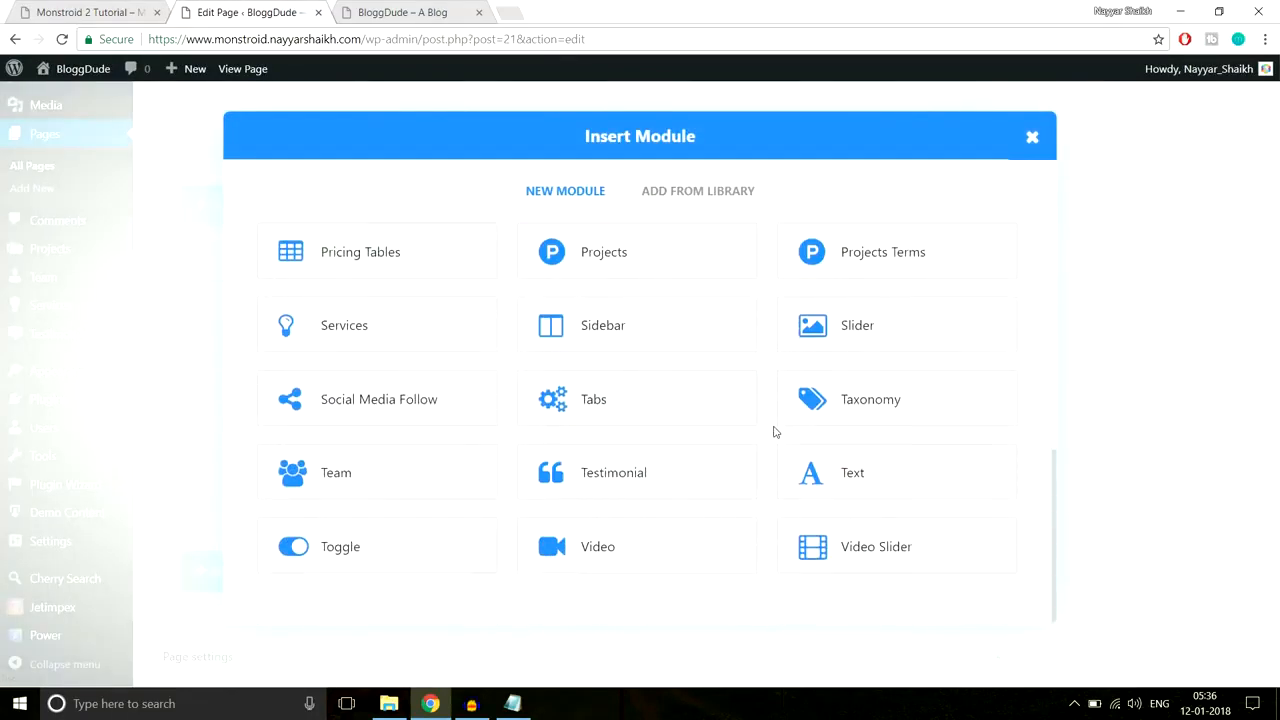
pyautogui.click(830, 478)
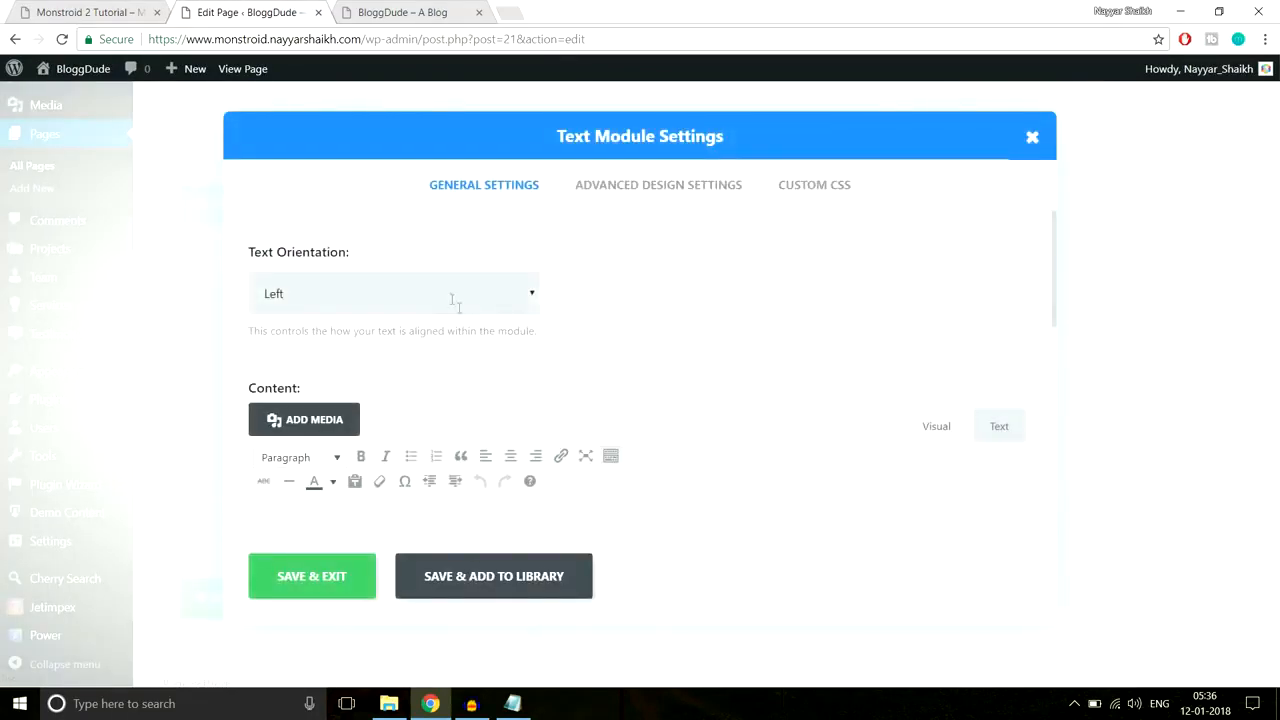
# Step: Centre the text module and paste the 'Our Partners' heading as its content
pyautogui.click(451, 300)
pyautogui.click(386, 351)
pyautogui.scroll(-2, 588, 398)
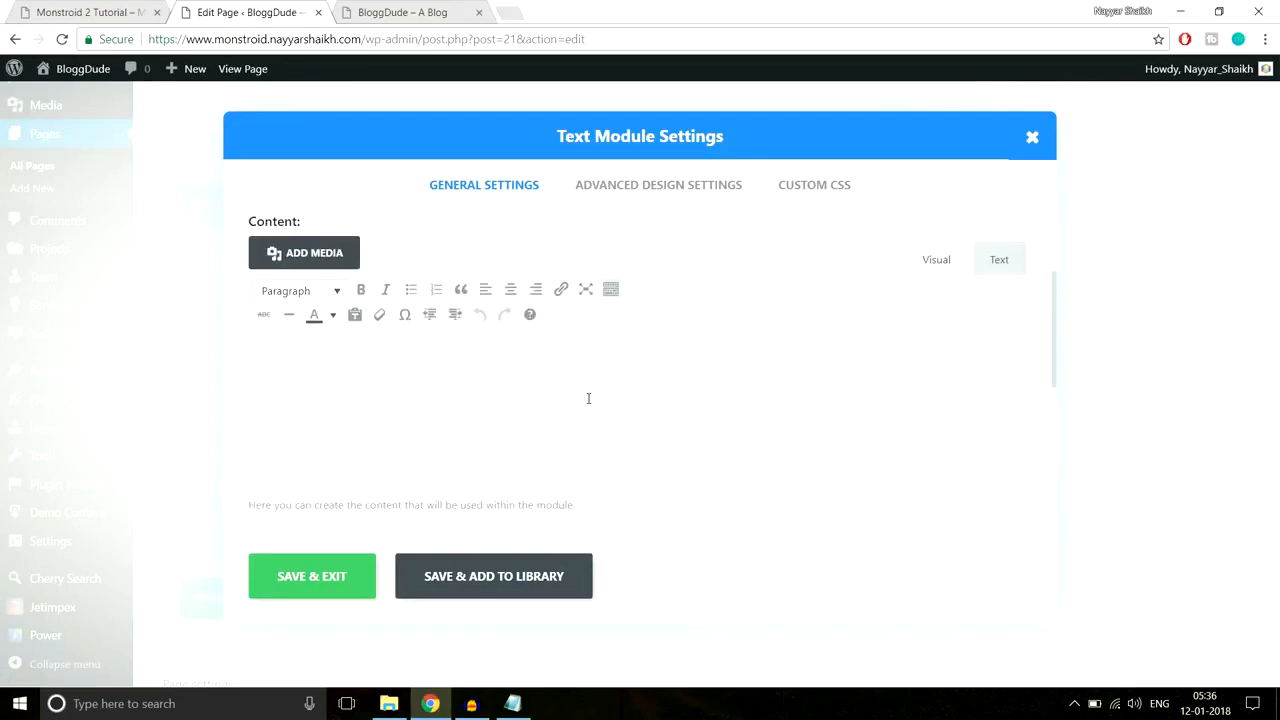
pyautogui.write('#f8f8f8')
pyautogui.moveTo(326, 364); pyautogui.dragTo(203, 357)
pyautogui.click(88, 12)
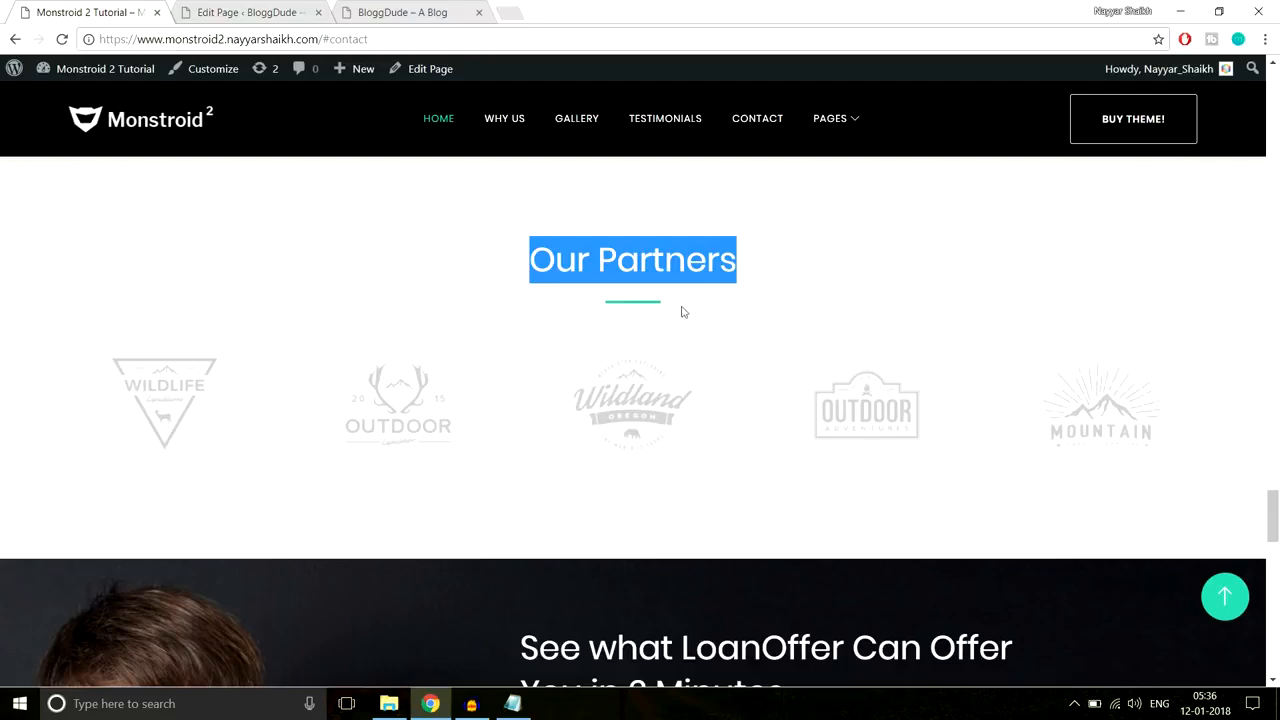
pyautogui.click(276, 10)
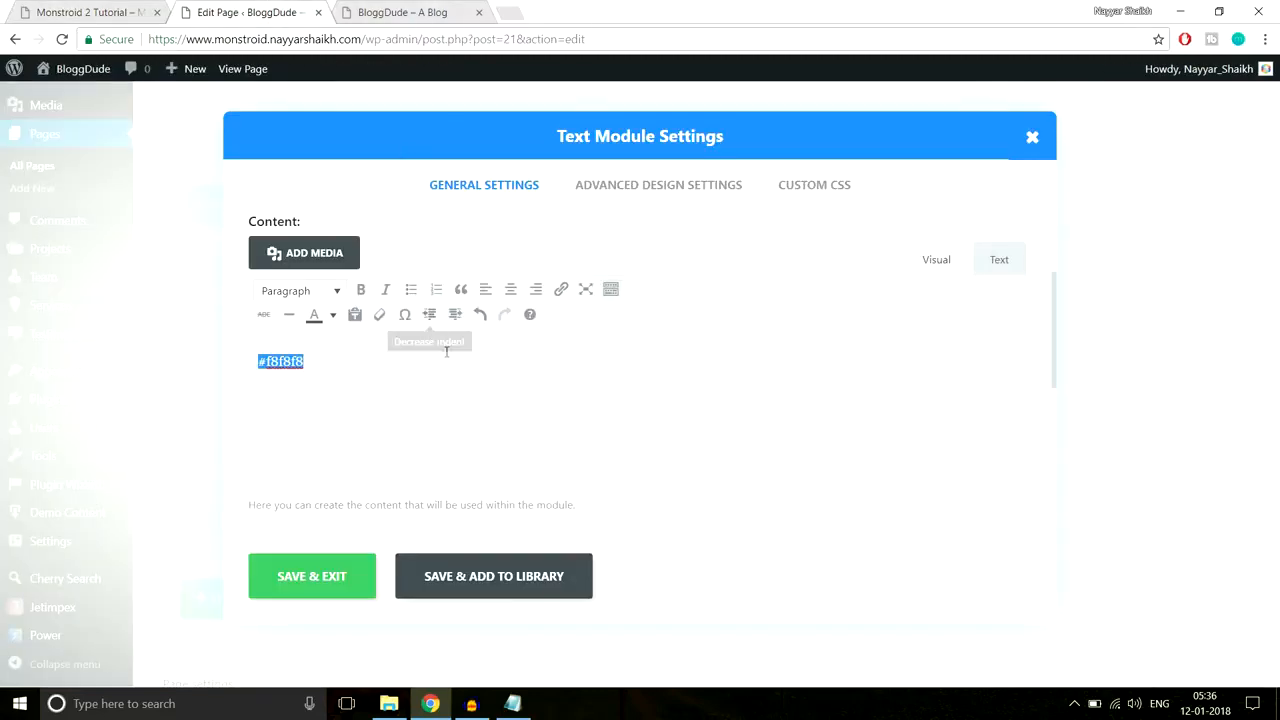
pyautogui.hotkey('ctrl', 'v')
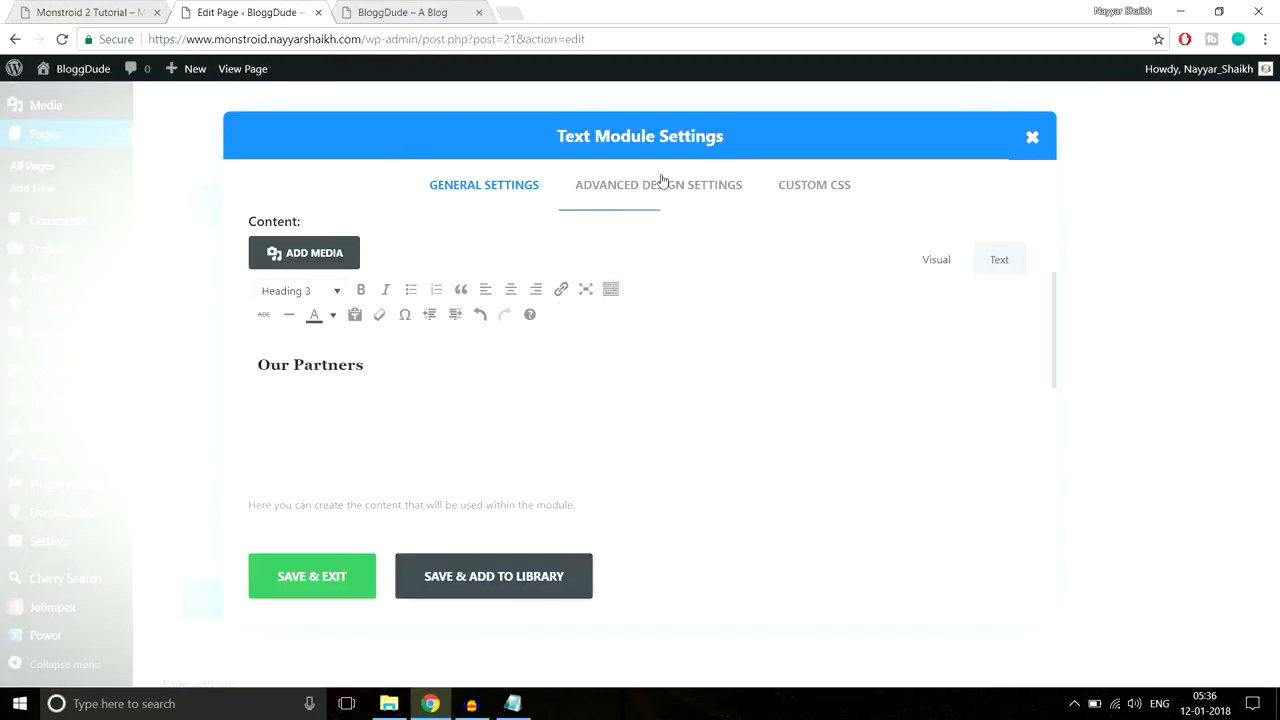
pyautogui.click(94, 10)
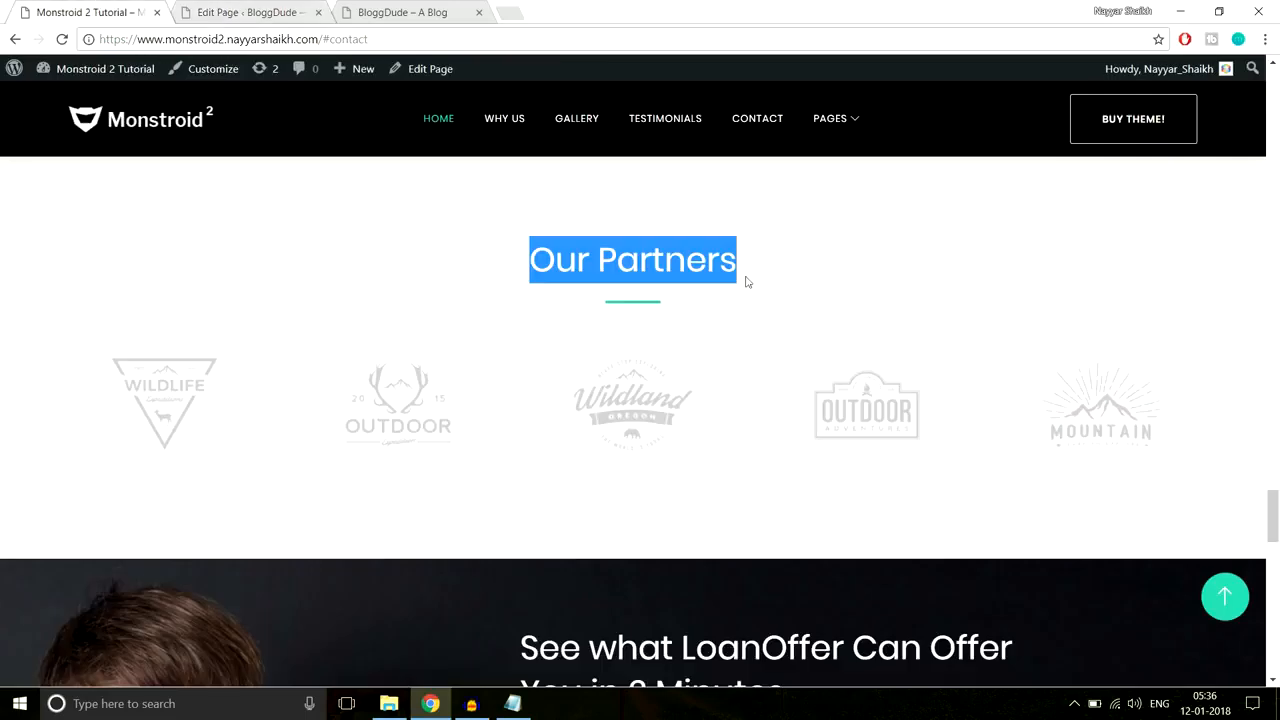
pyautogui.click(615, 312)
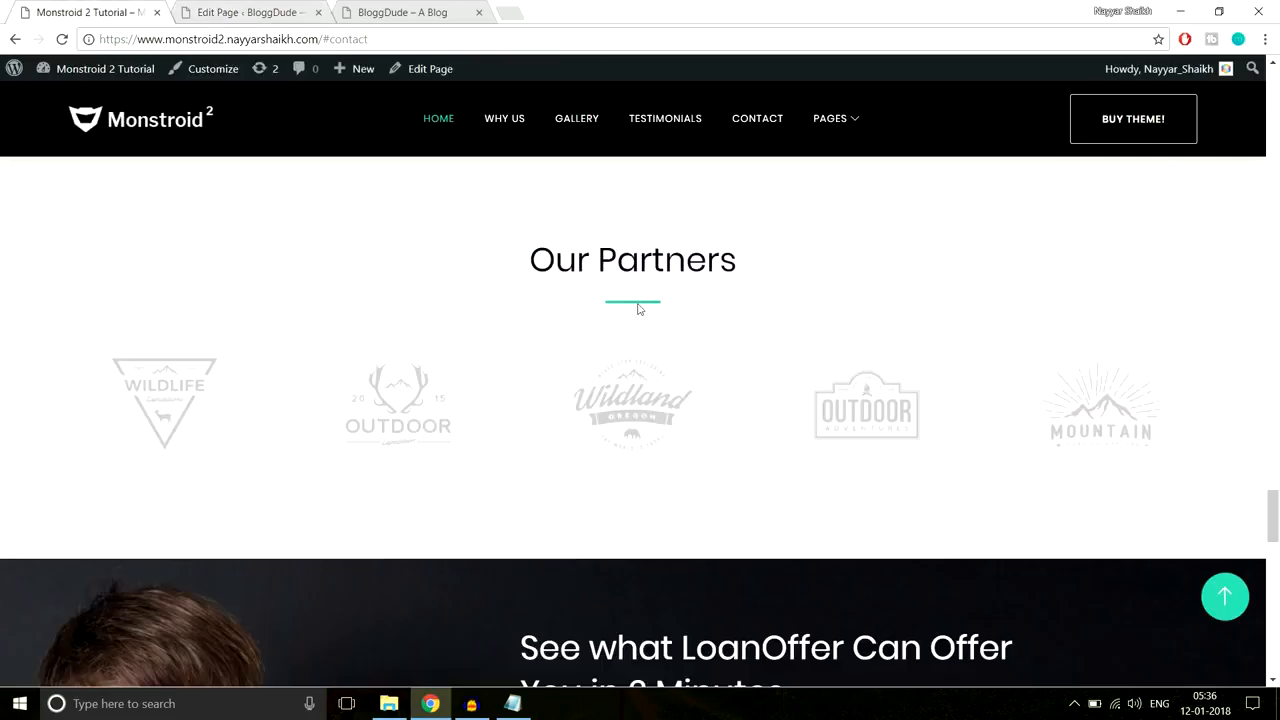
# Step: Add after-element custom CSS drawing a 3px #2cc895 underline, and save the module
pyautogui.click(513, 703)
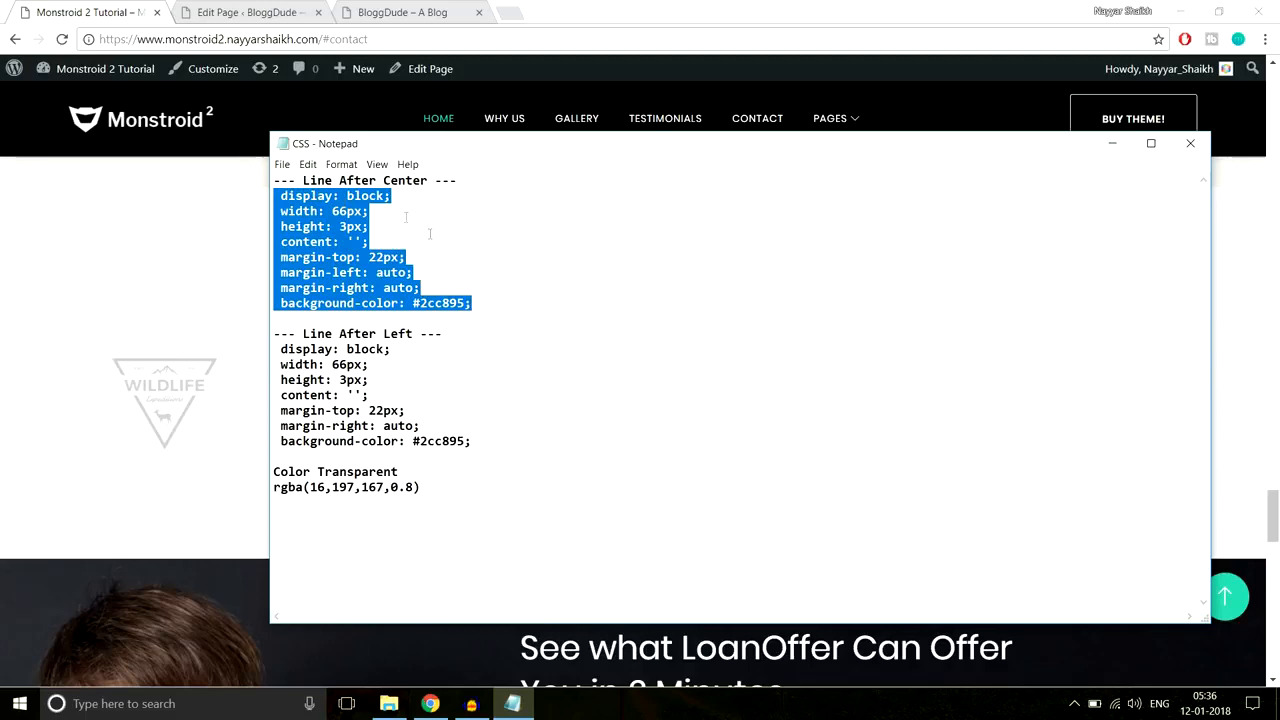
pyautogui.click(234, 260)
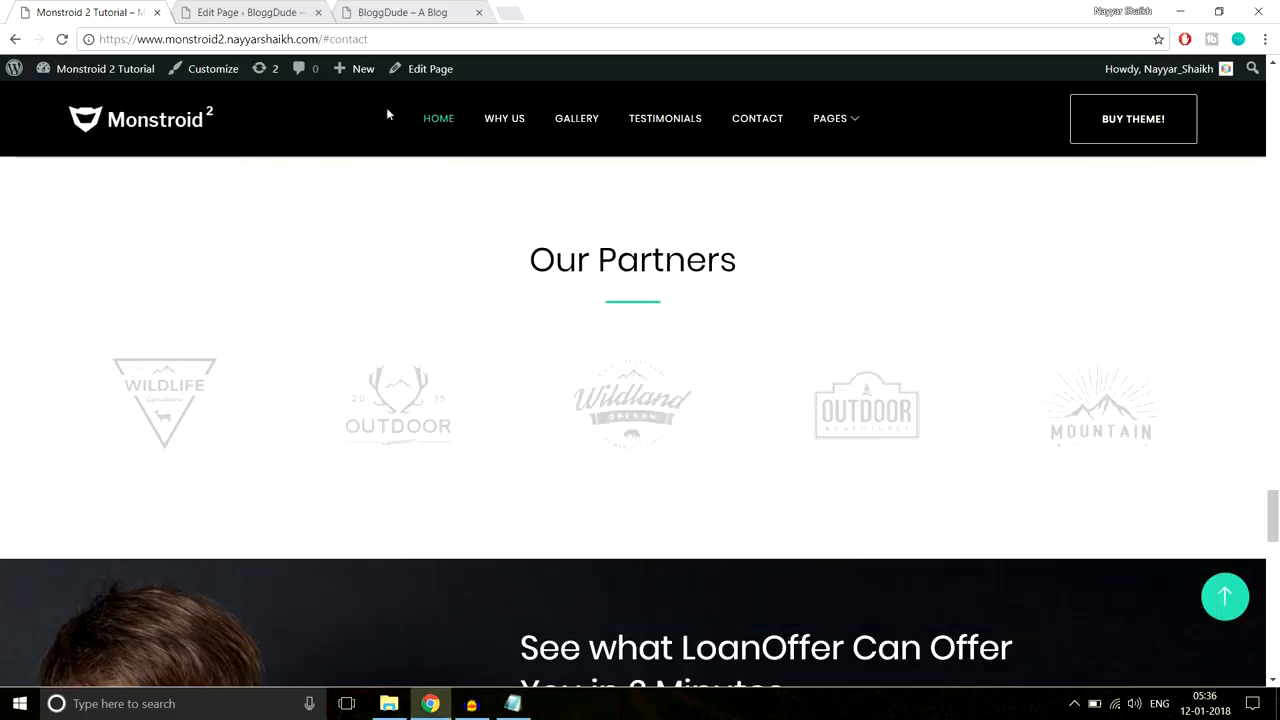
pyautogui.click(293, 8)
pyautogui.click(829, 192)
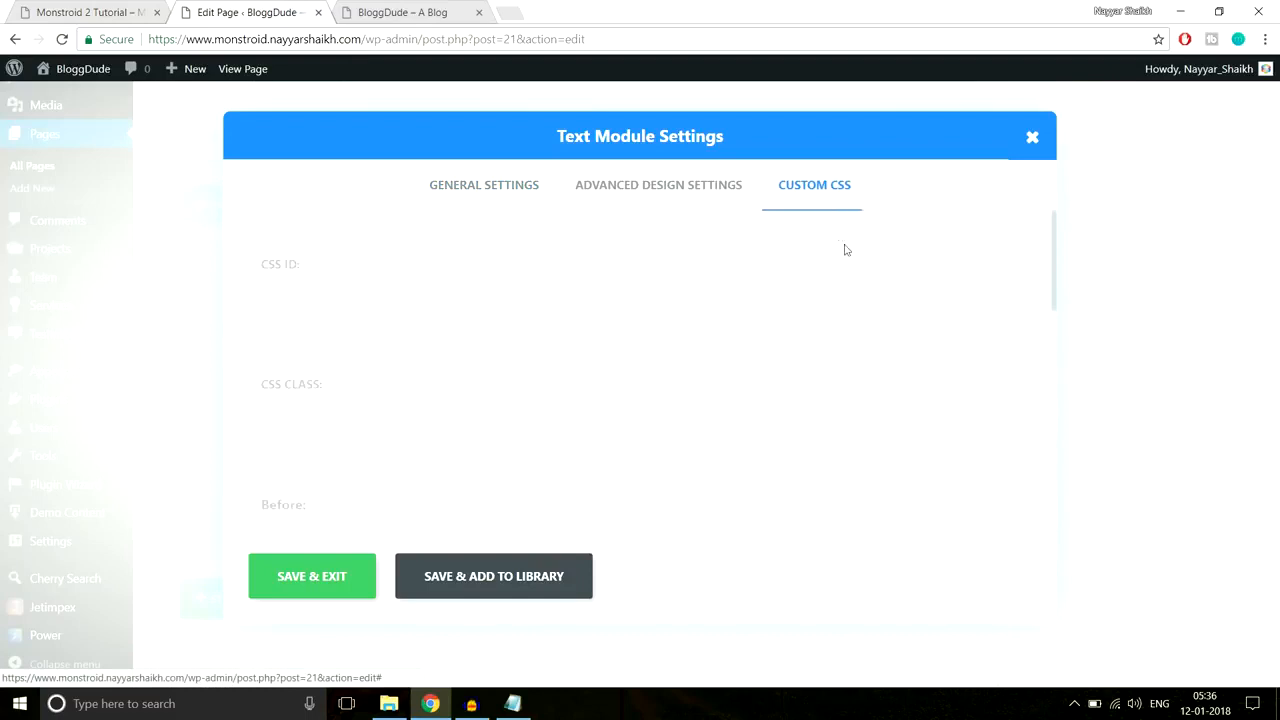
pyautogui.scroll(-5, 910, 385)
pyautogui.click(437, 360)
pyautogui.hotkey('ctrl', 'v')
pyautogui.click(354, 566)
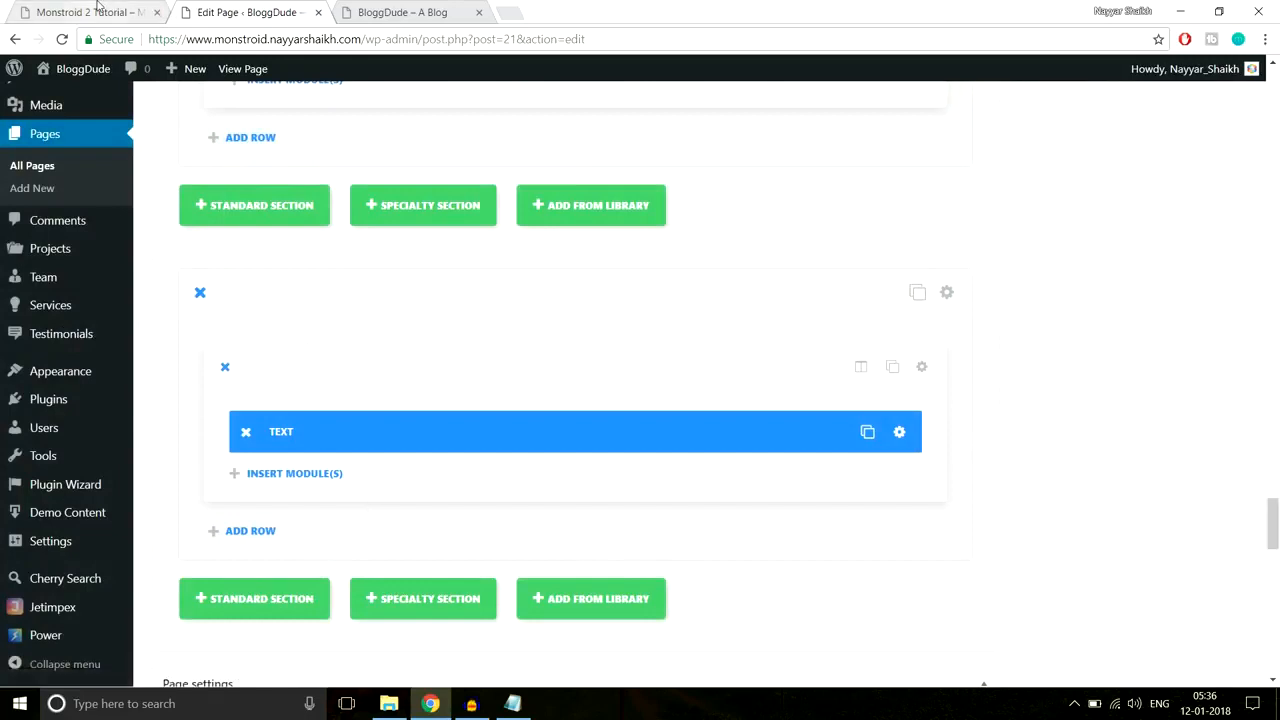
pyautogui.click(129, 10)
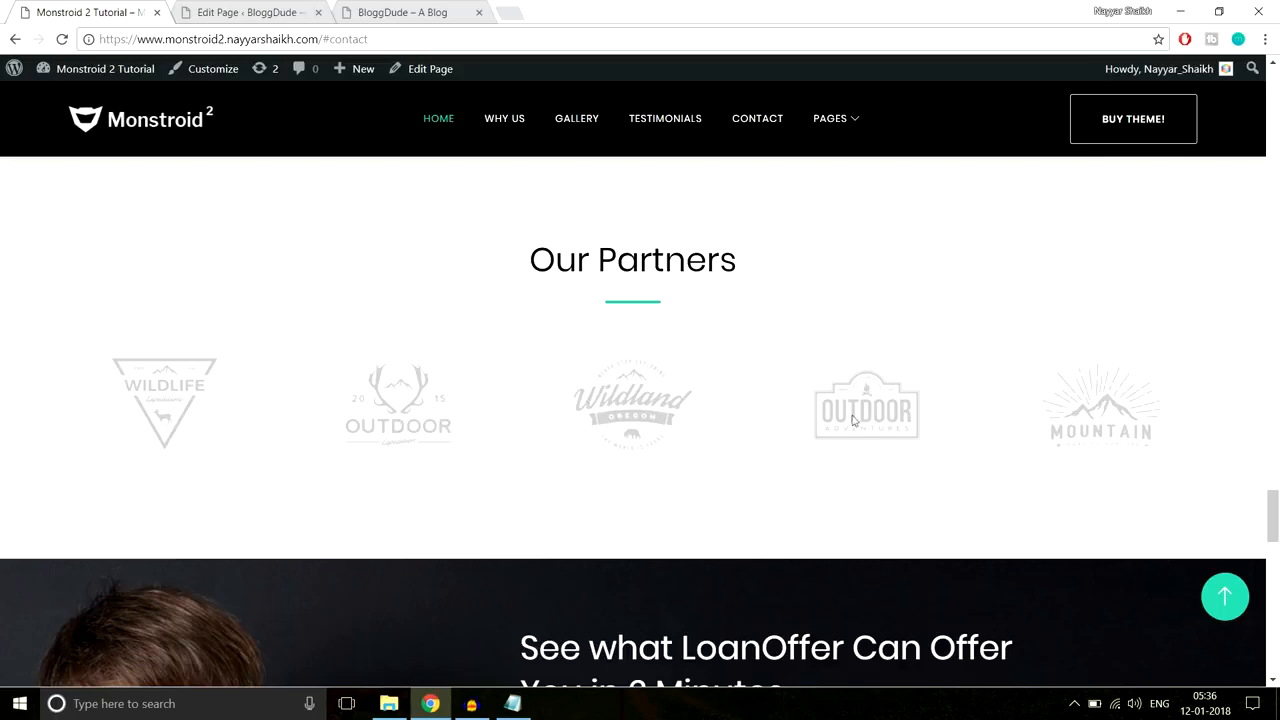
pyautogui.click(235, 12)
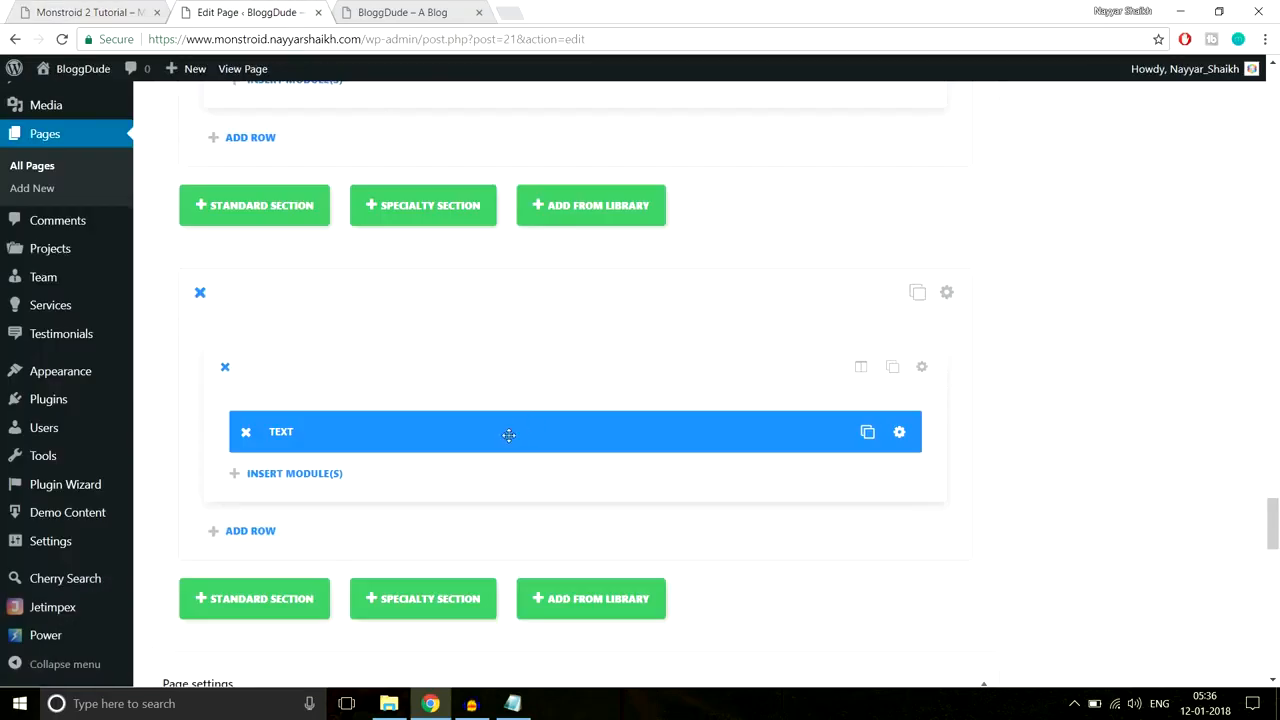
pyautogui.scroll(-1, 509, 435)
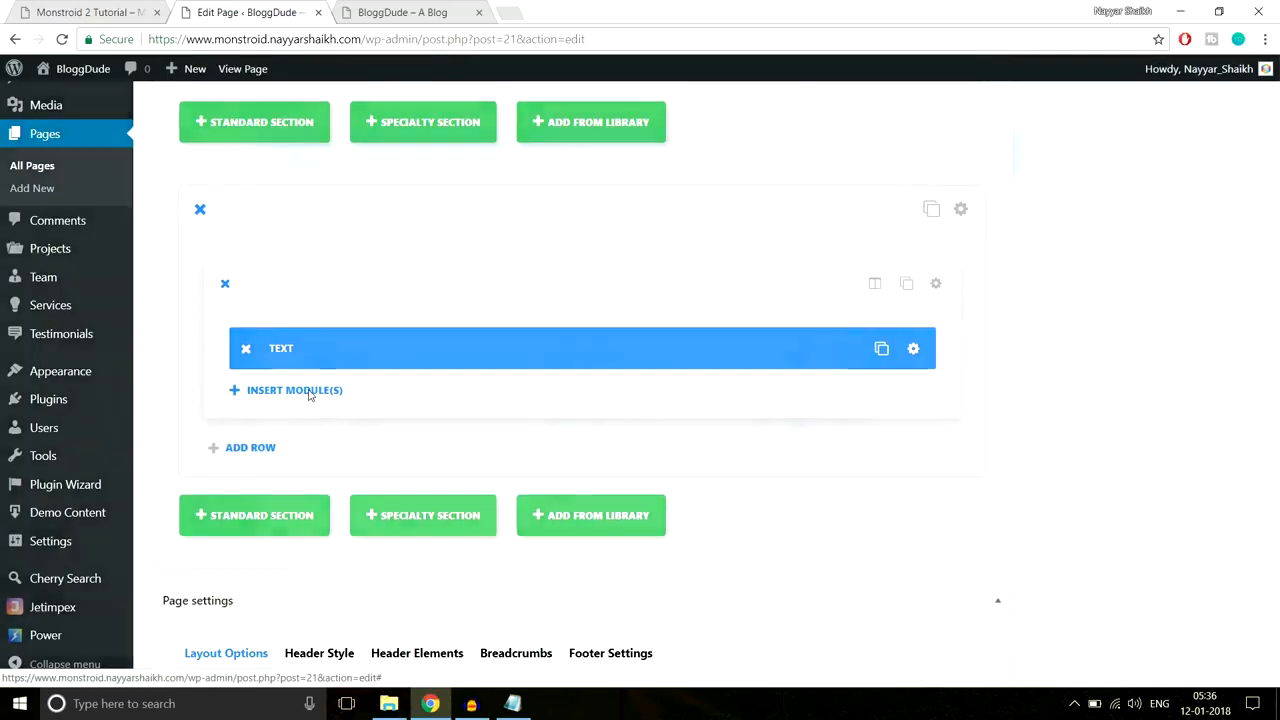
# Step: Insert a Divider module with a 60px top margin below the Our Partners text
pyautogui.click(300, 392)
pyautogui.click(651, 578)
pyautogui.click(652, 184)
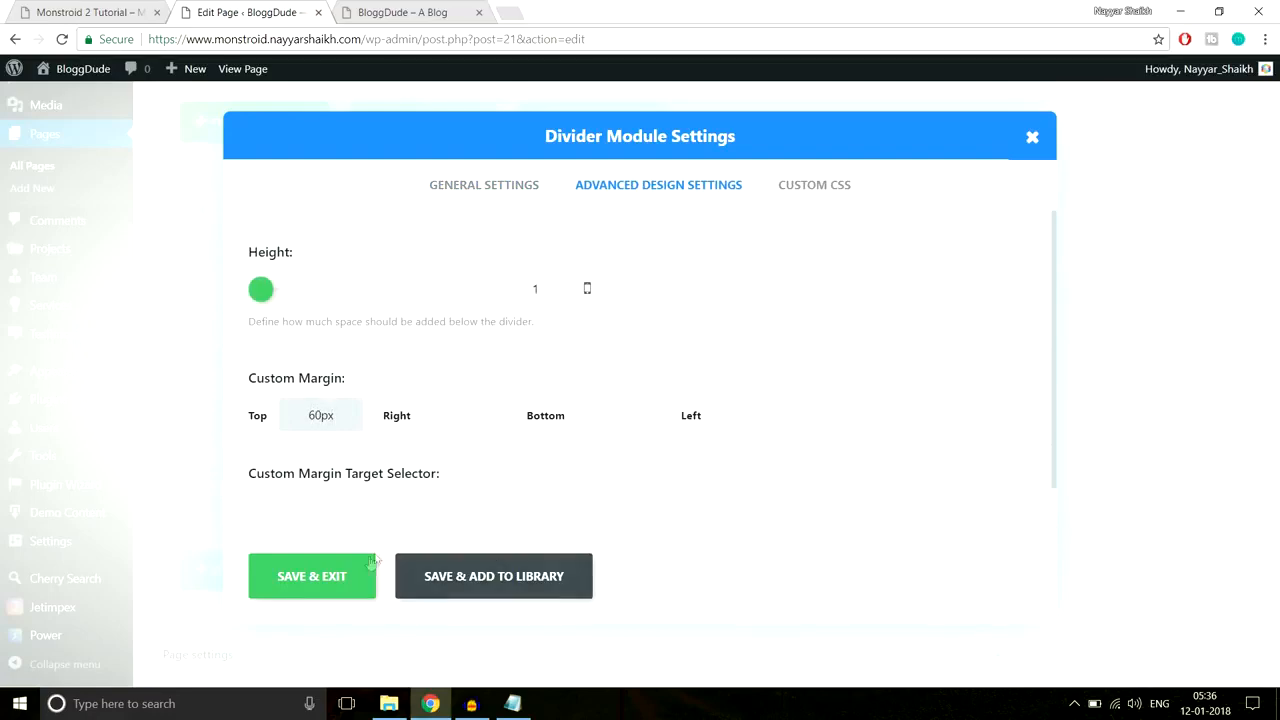
pyautogui.click(312, 576)
pyautogui.scroll(-1, 998, 390)
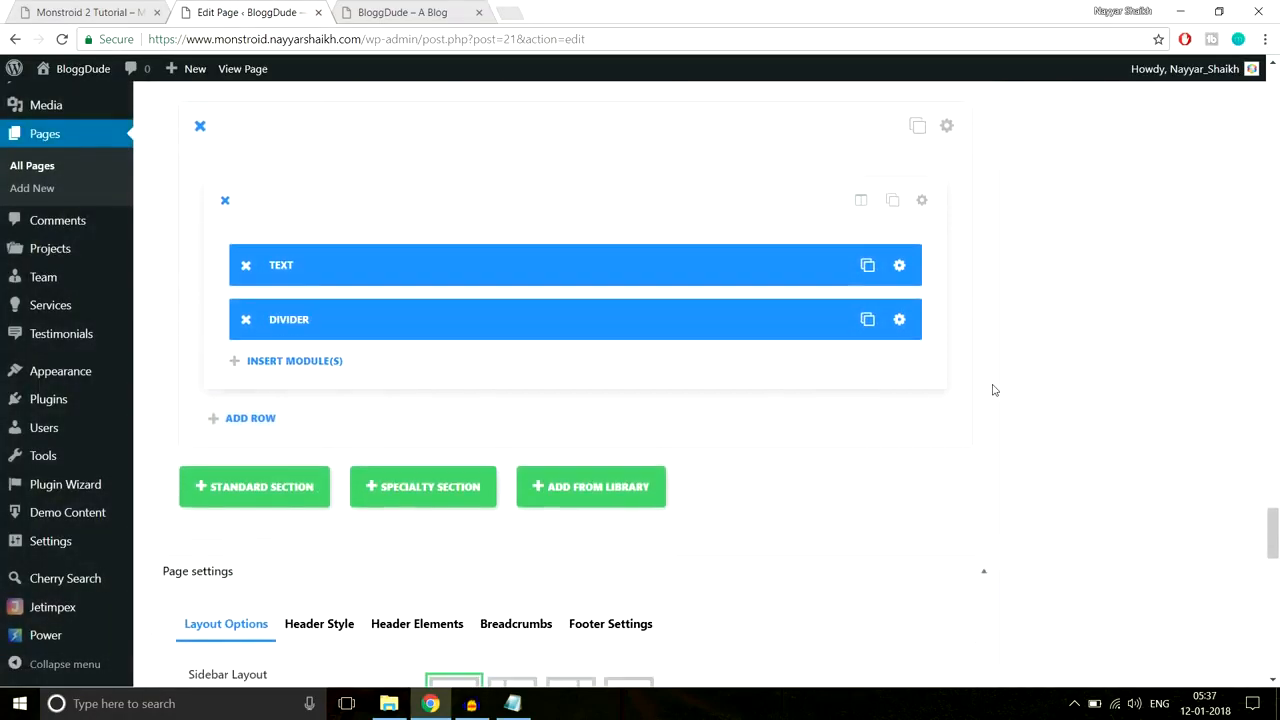
pyautogui.click(301, 364)
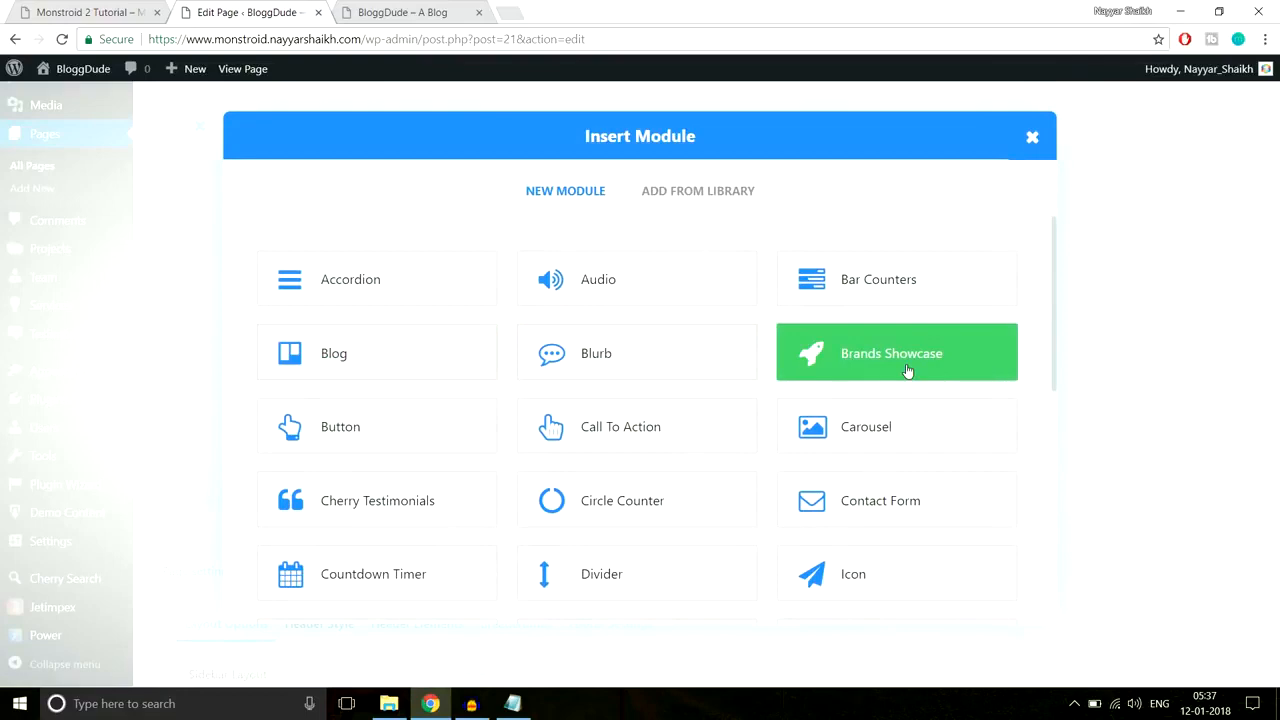
# Step: Add a Brands Showcase module, checking the demo's partner logos, and start a New Brand item
pyautogui.click(907, 371)
pyautogui.click(104, 10)
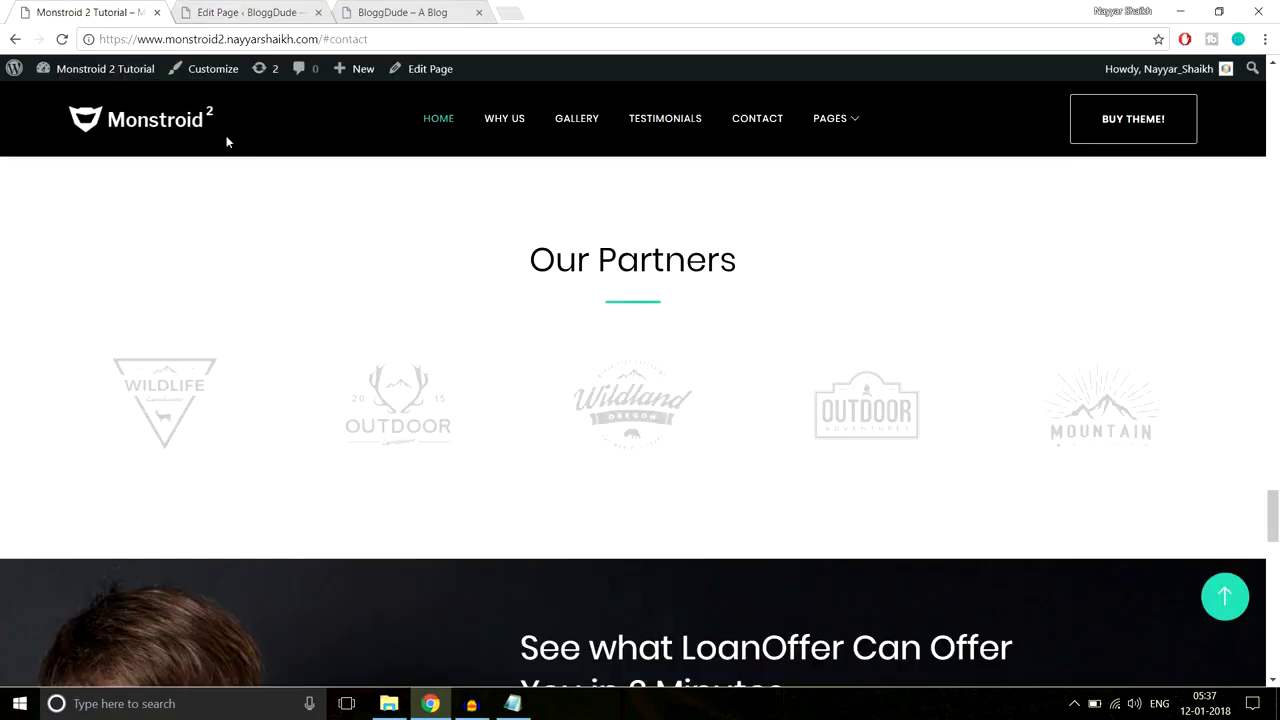
pyautogui.click(245, 12)
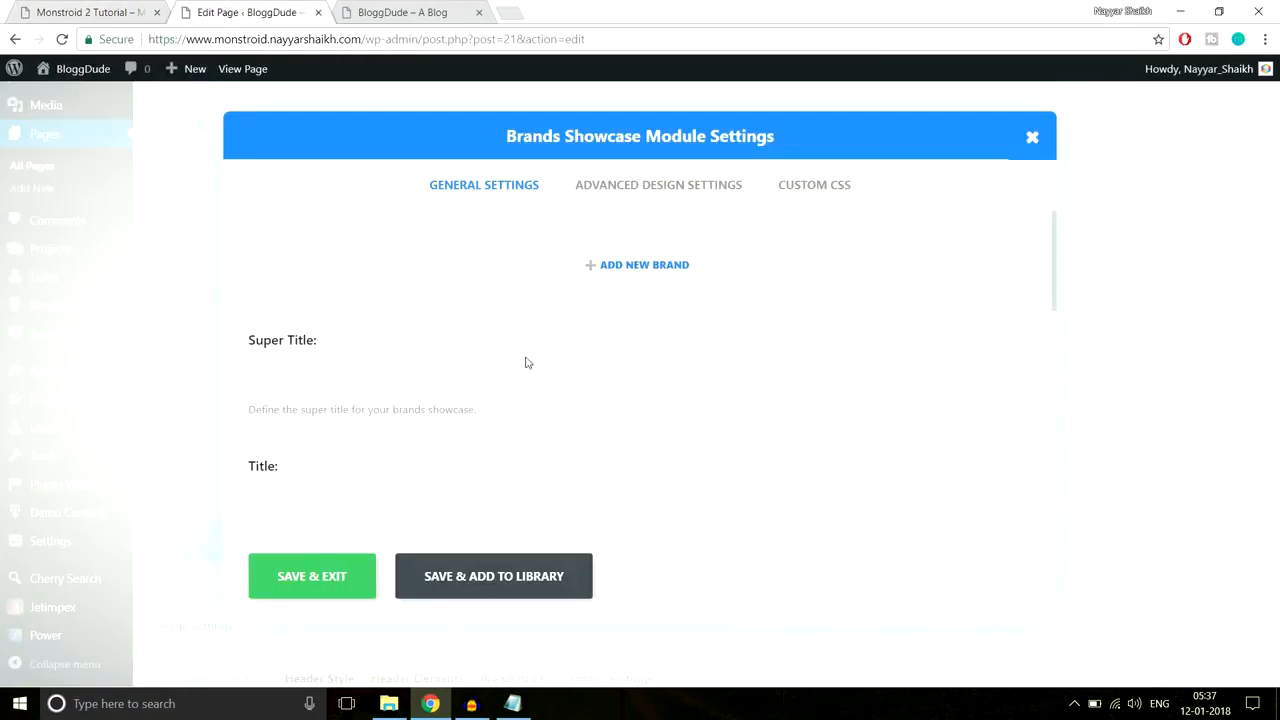
pyautogui.click(602, 268)
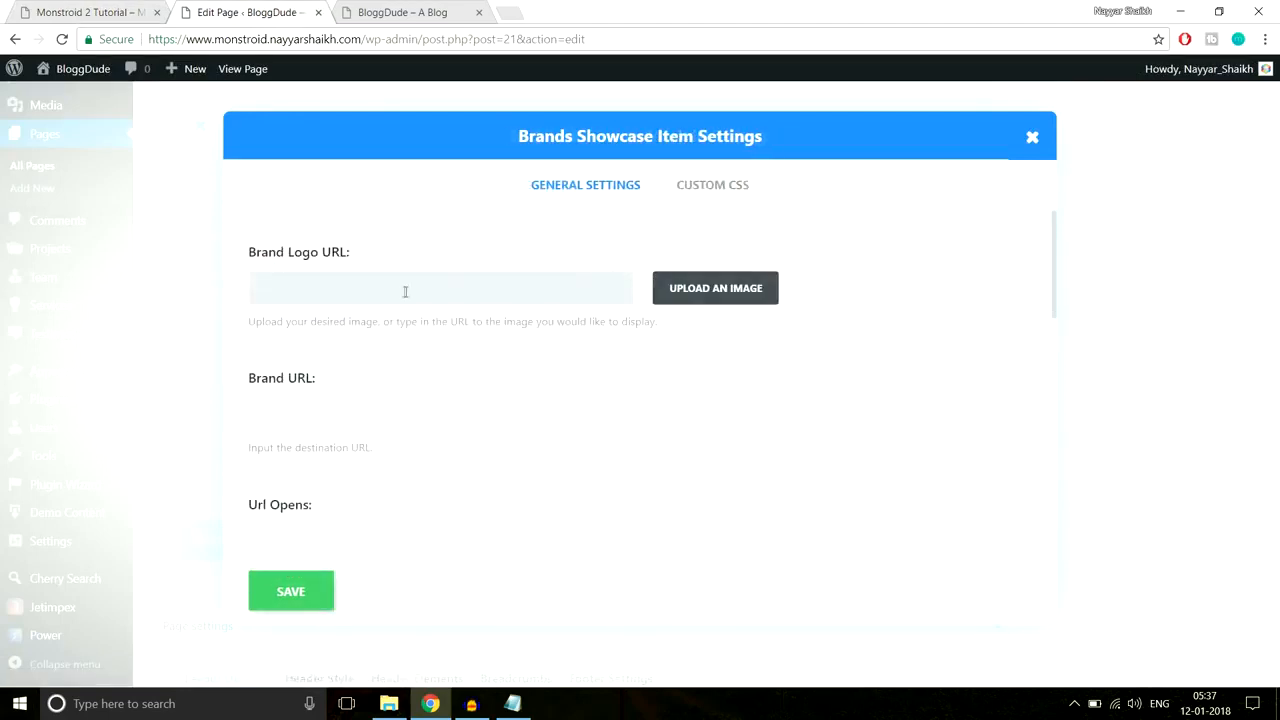
pyautogui.click(689, 294)
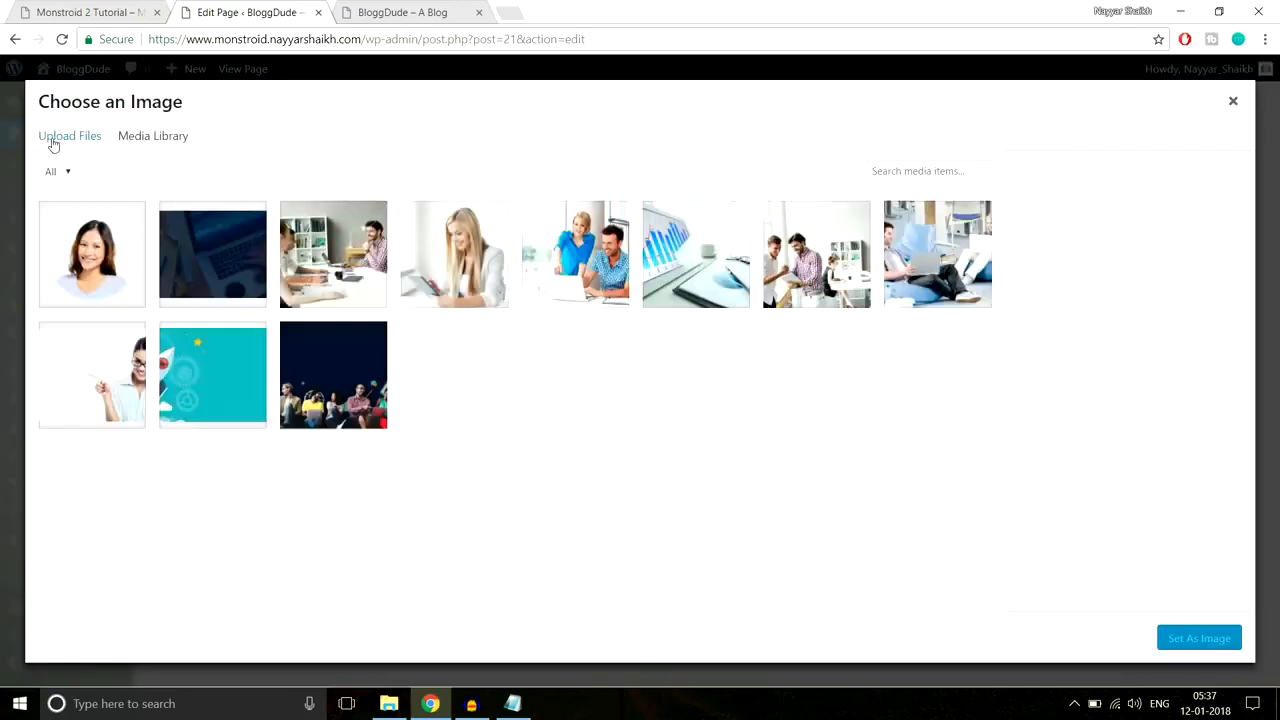
pyautogui.click(53, 138)
# Step: Upload Carousel-2 and save it as the New Brand item's logo
pyautogui.click(689, 383)
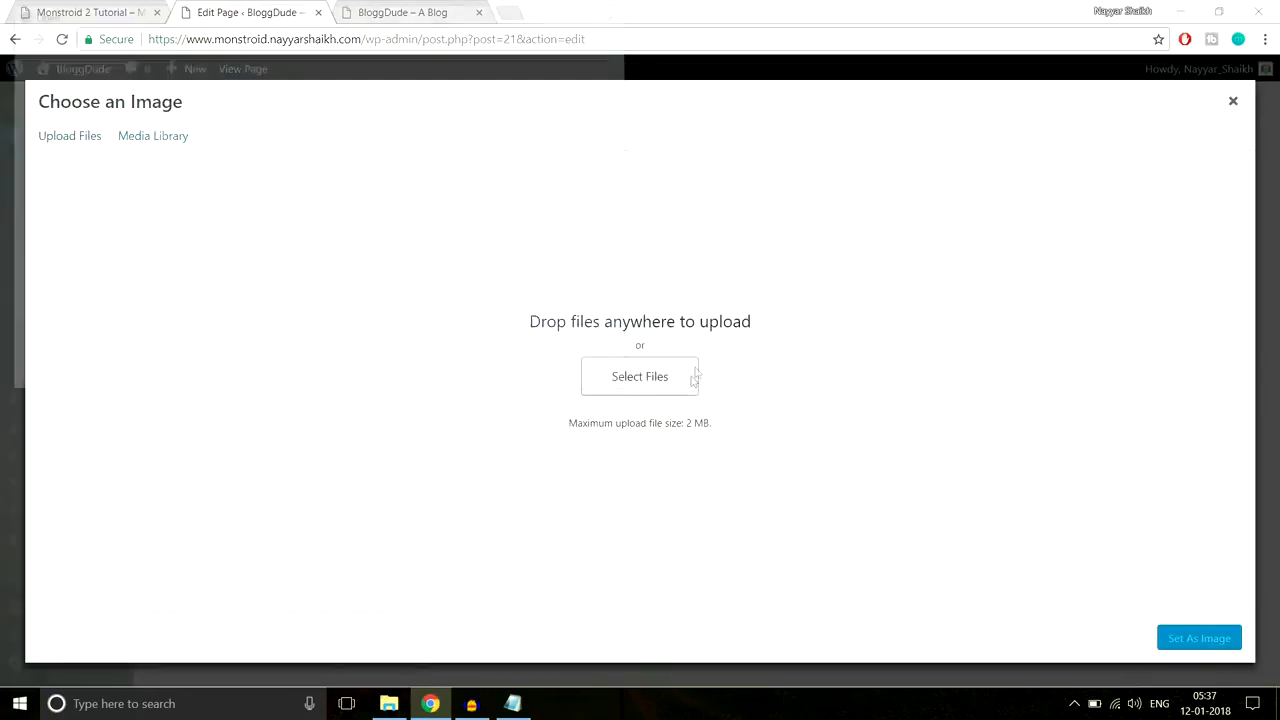
pyautogui.click(290, 135)
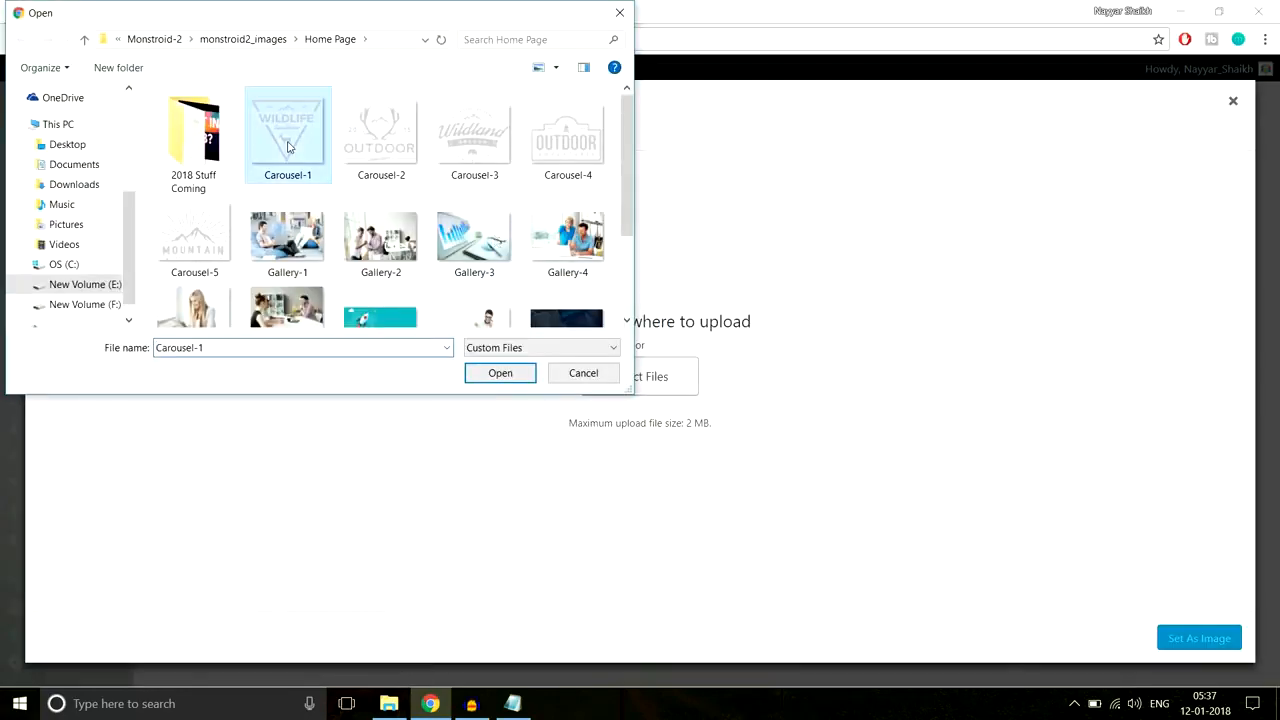
pyautogui.click(385, 145)
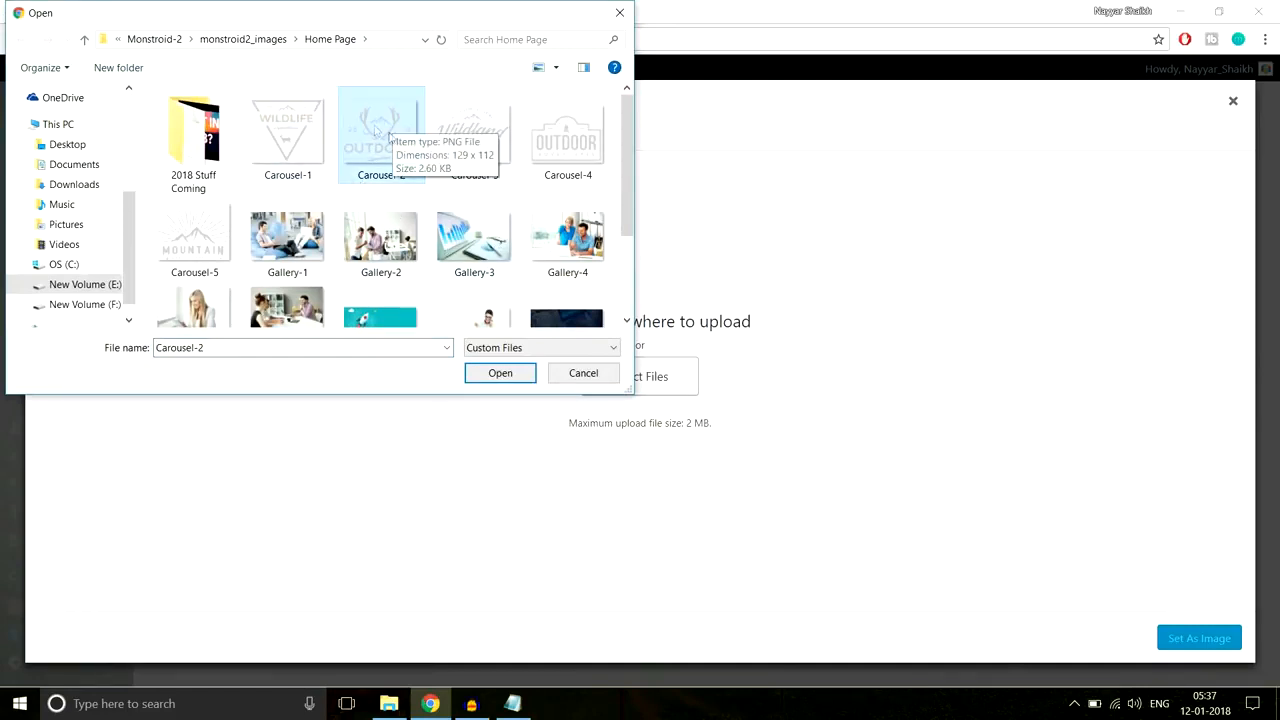
pyautogui.click(498, 375)
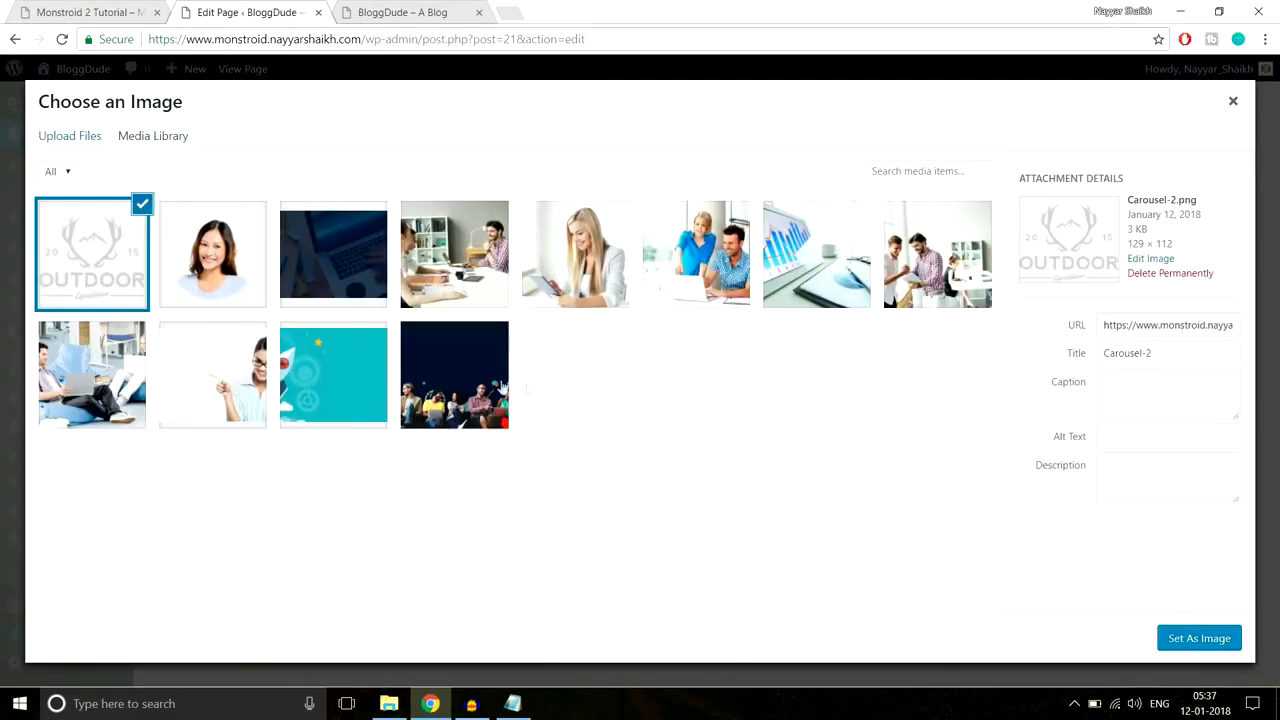
pyautogui.click(1176, 636)
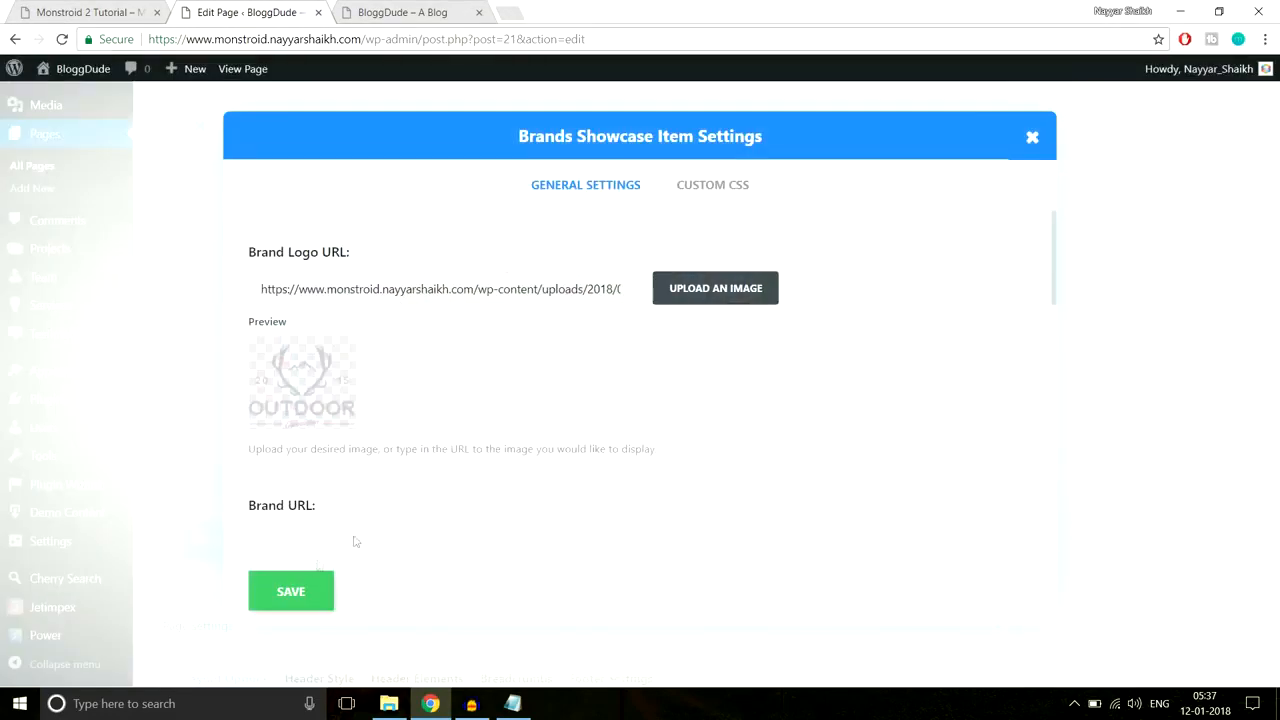
pyautogui.scroll(-5, 472, 482)
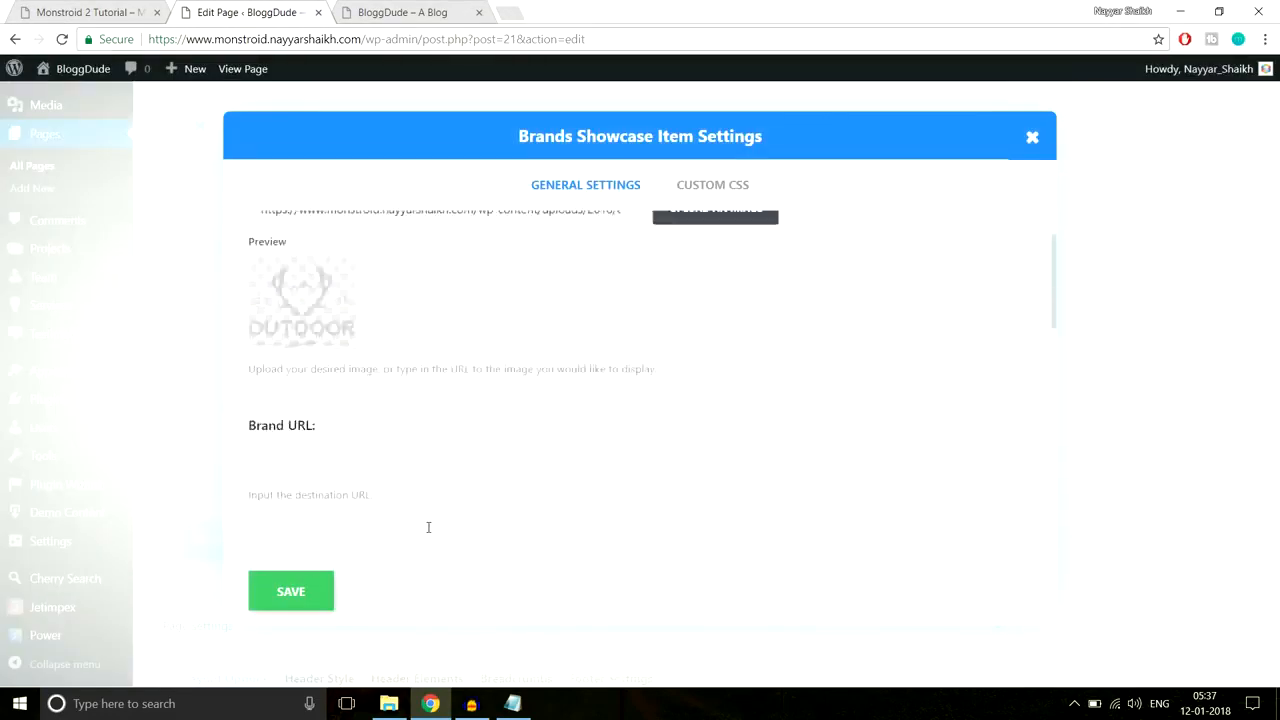
pyautogui.click(309, 600)
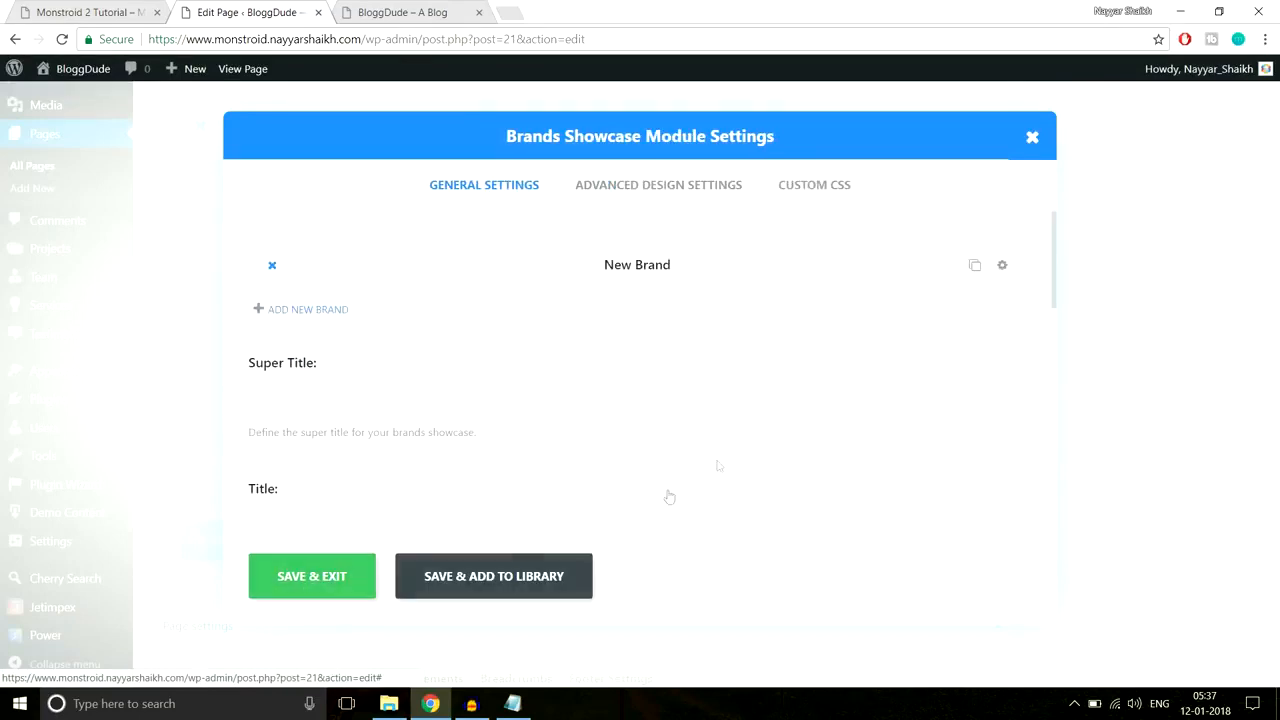
# Step: Duplicate the New Brand item to five entries, set 5 columns, and save the showcase
pyautogui.click(973, 268)
pyautogui.click(973, 268)
pyautogui.click(973, 268)
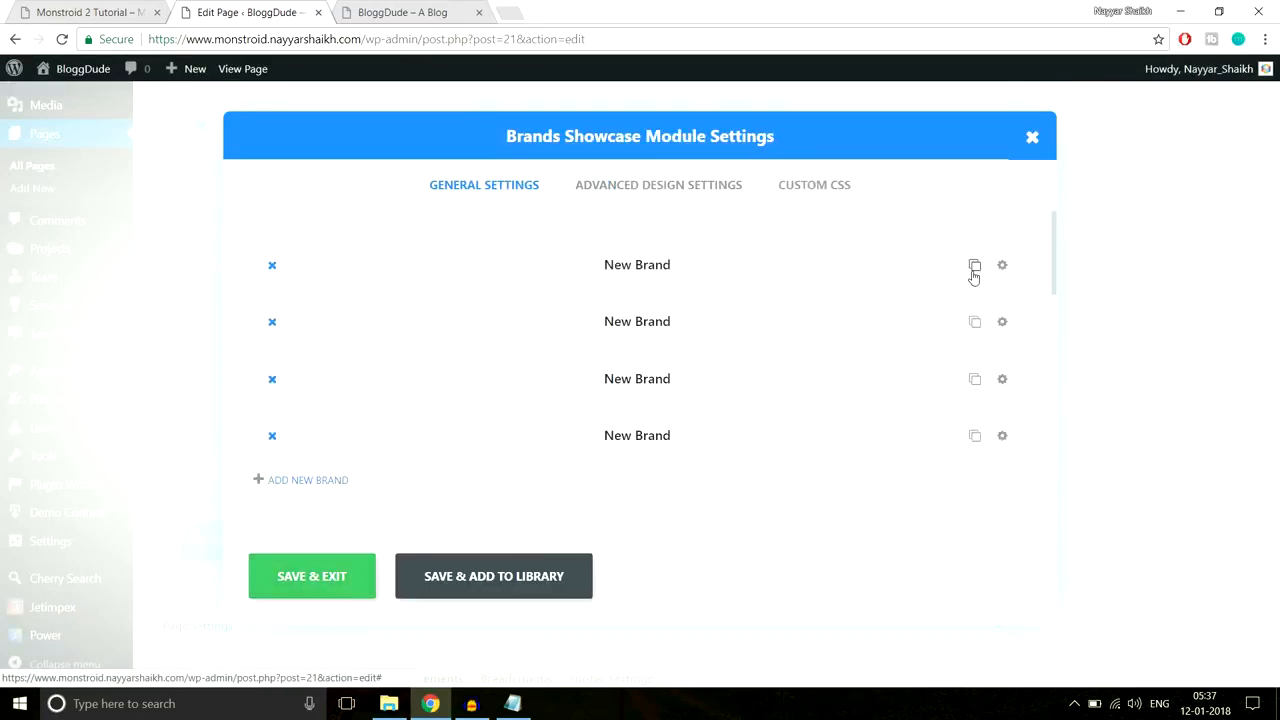
pyautogui.click(973, 268)
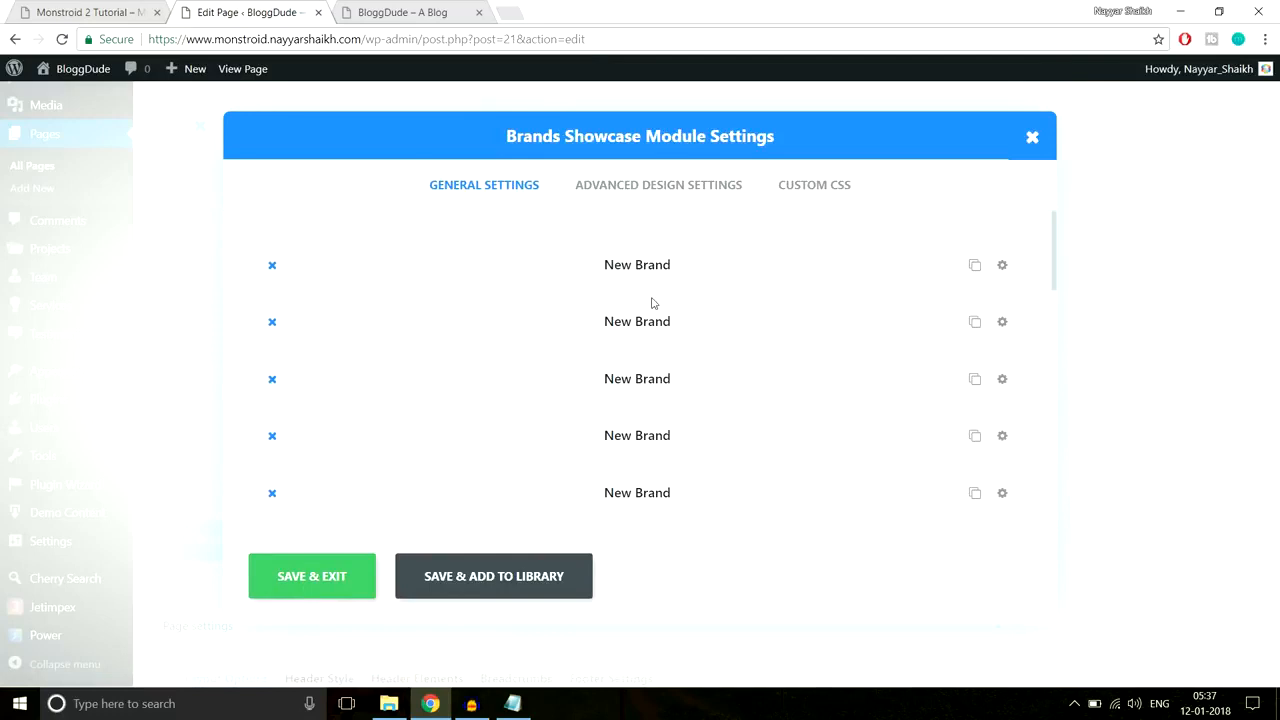
pyautogui.click(607, 201)
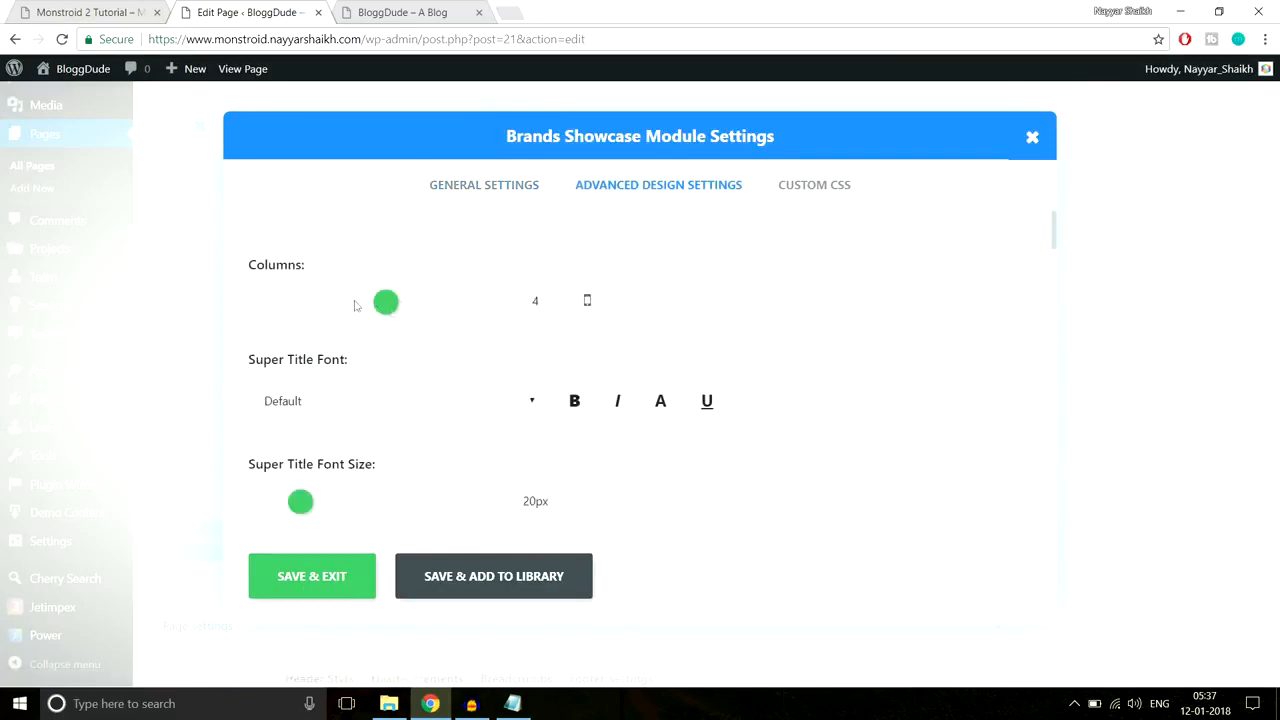
pyautogui.click(409, 309)
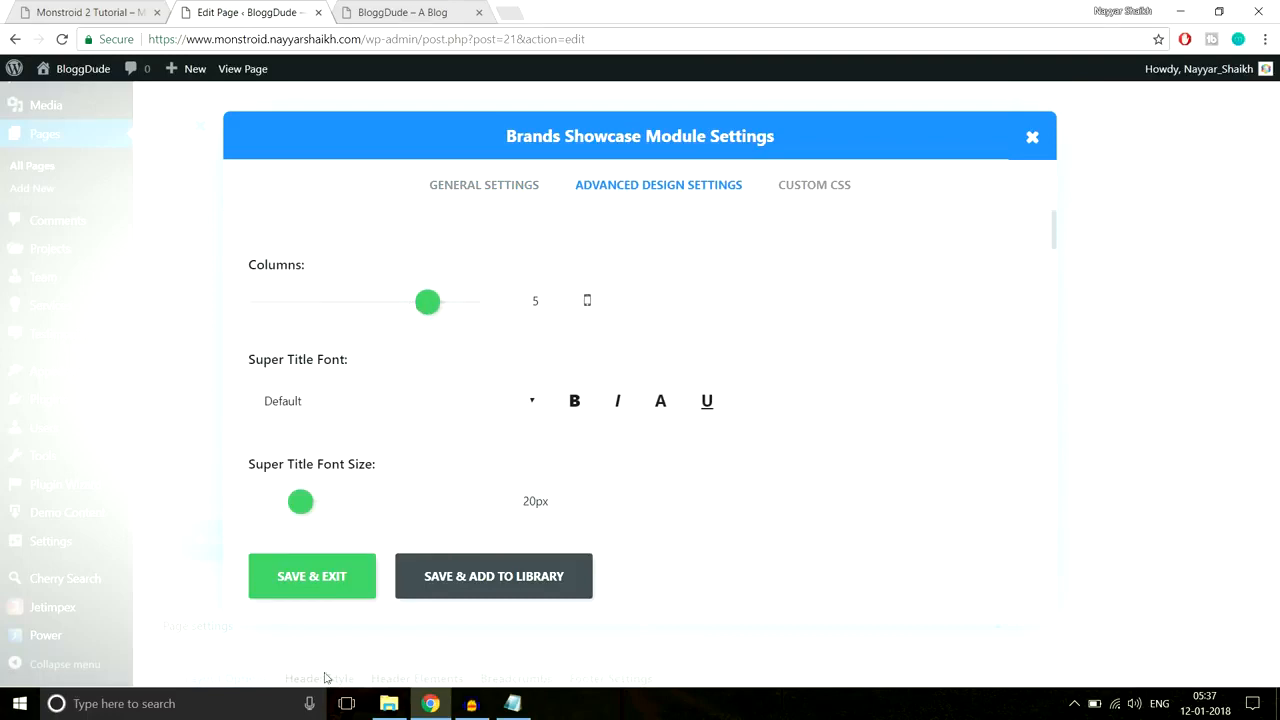
pyautogui.click(300, 586)
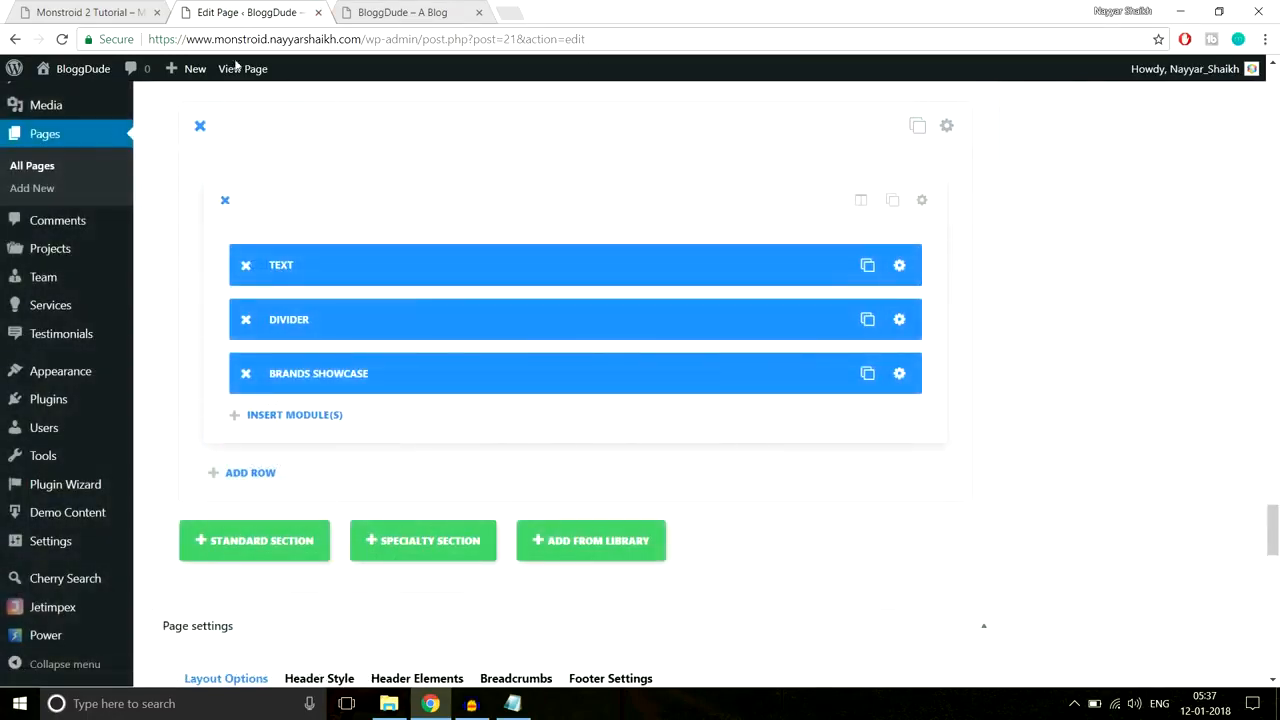
pyautogui.click(104, 8)
pyautogui.scroll(1, 638, 343)
# Step: Give the Our Partners section 70px top and bottom custom padding and save it
pyautogui.click(256, 10)
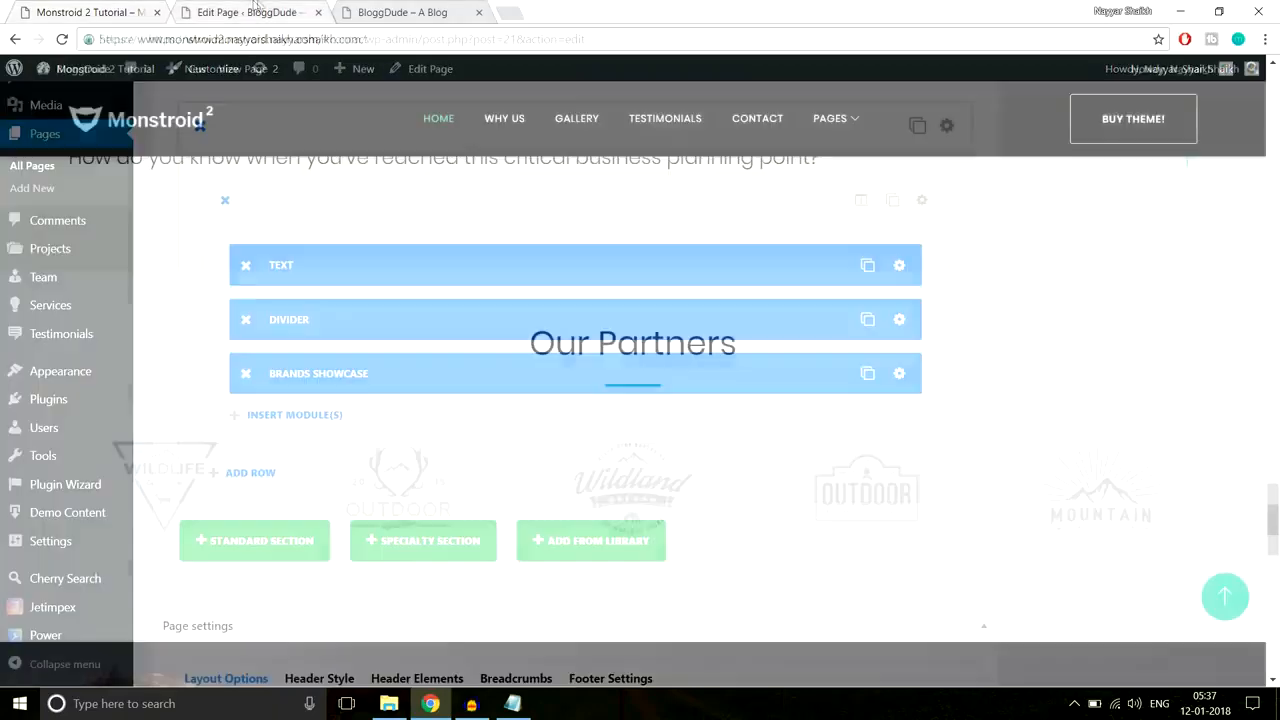
pyautogui.click(955, 127)
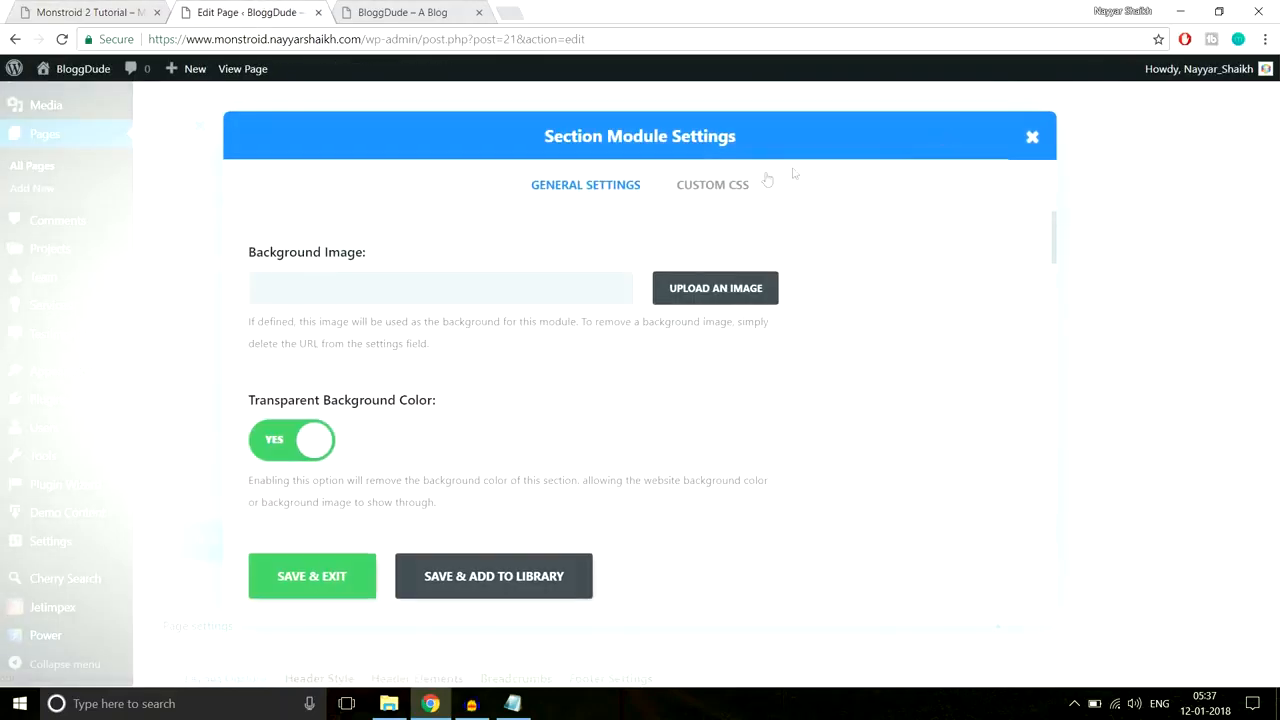
pyautogui.scroll(-10, 885, 365)
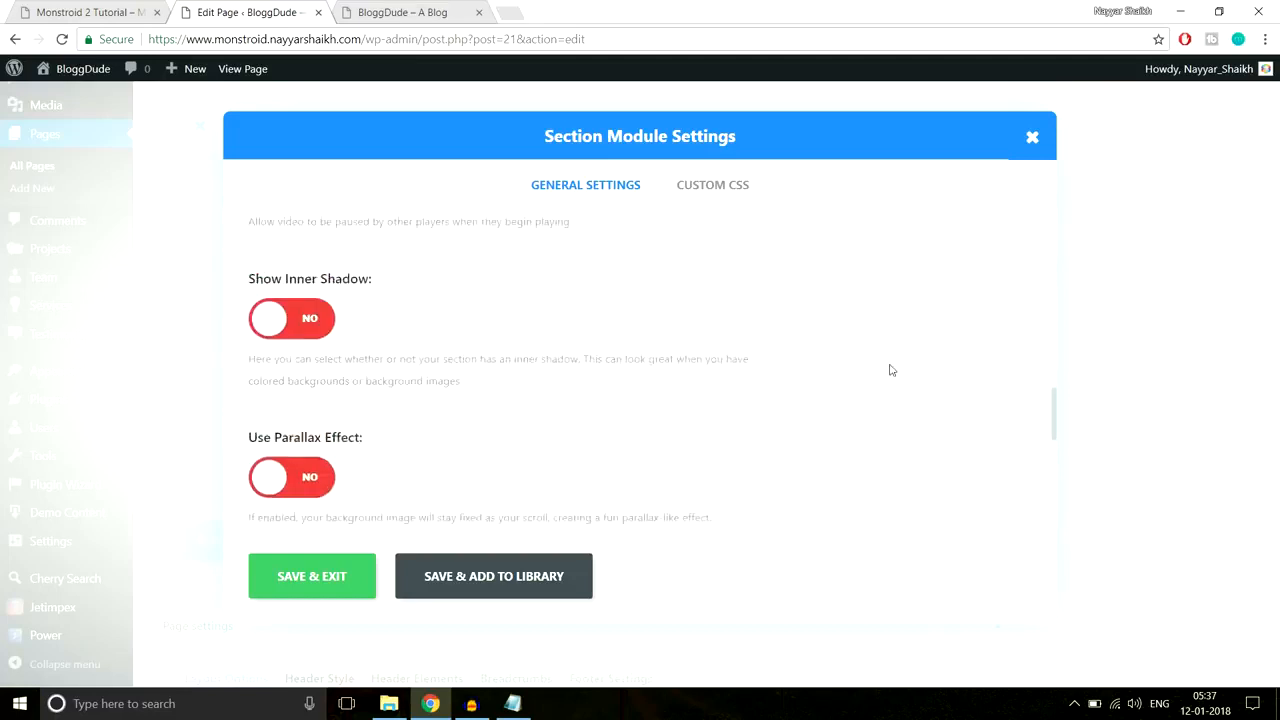
pyautogui.scroll(-2, 891, 370)
pyautogui.scroll(3, 450, 365)
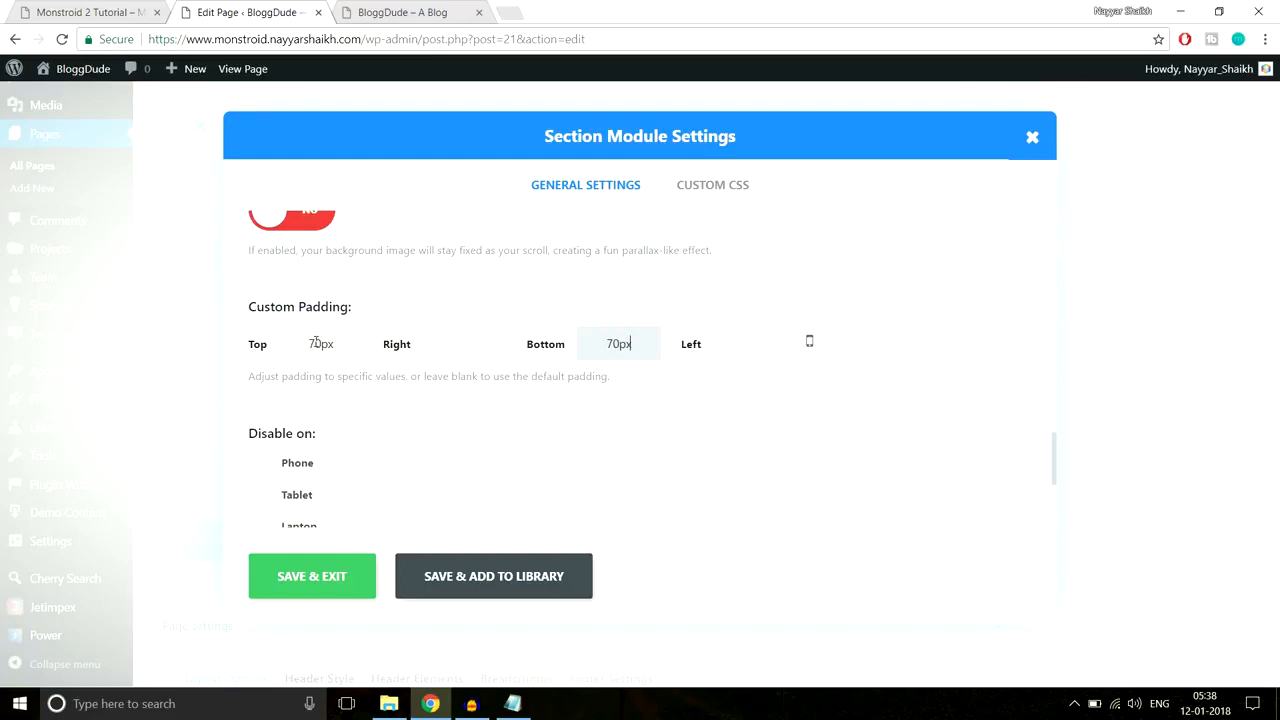
pyautogui.click(322, 584)
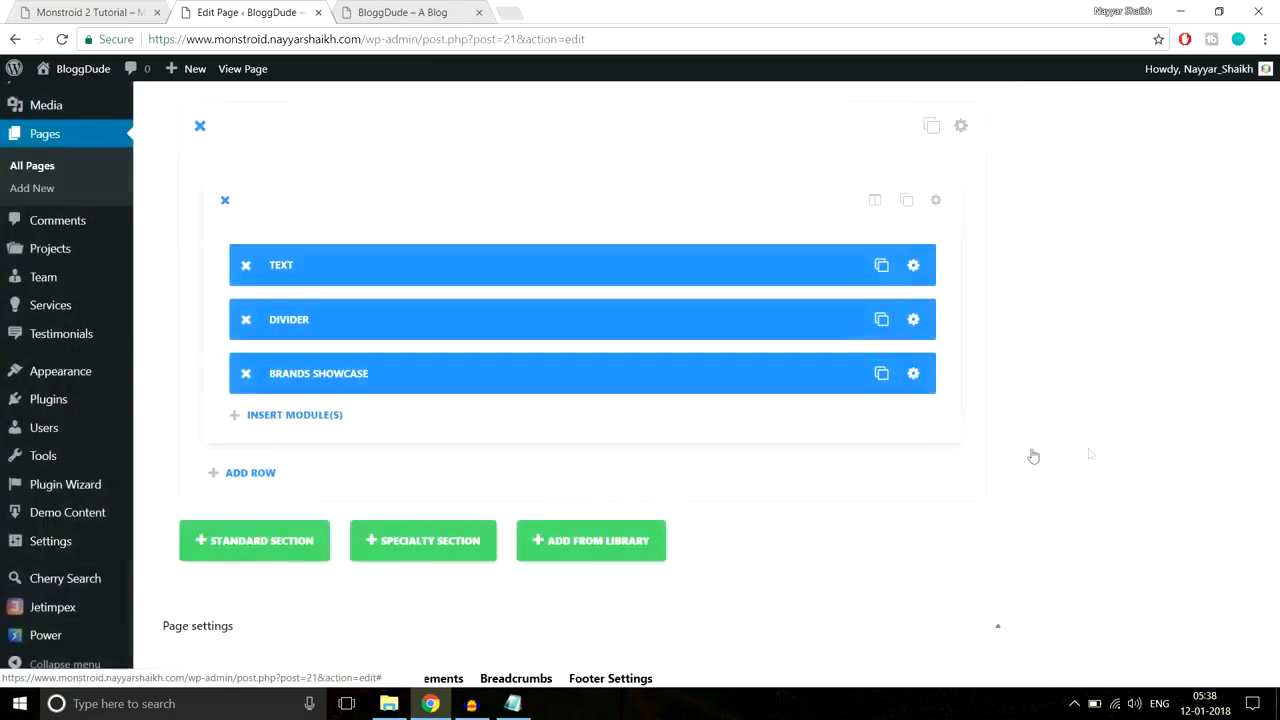
pyautogui.moveTo(1273, 530); pyautogui.dragTo(1273, 100)
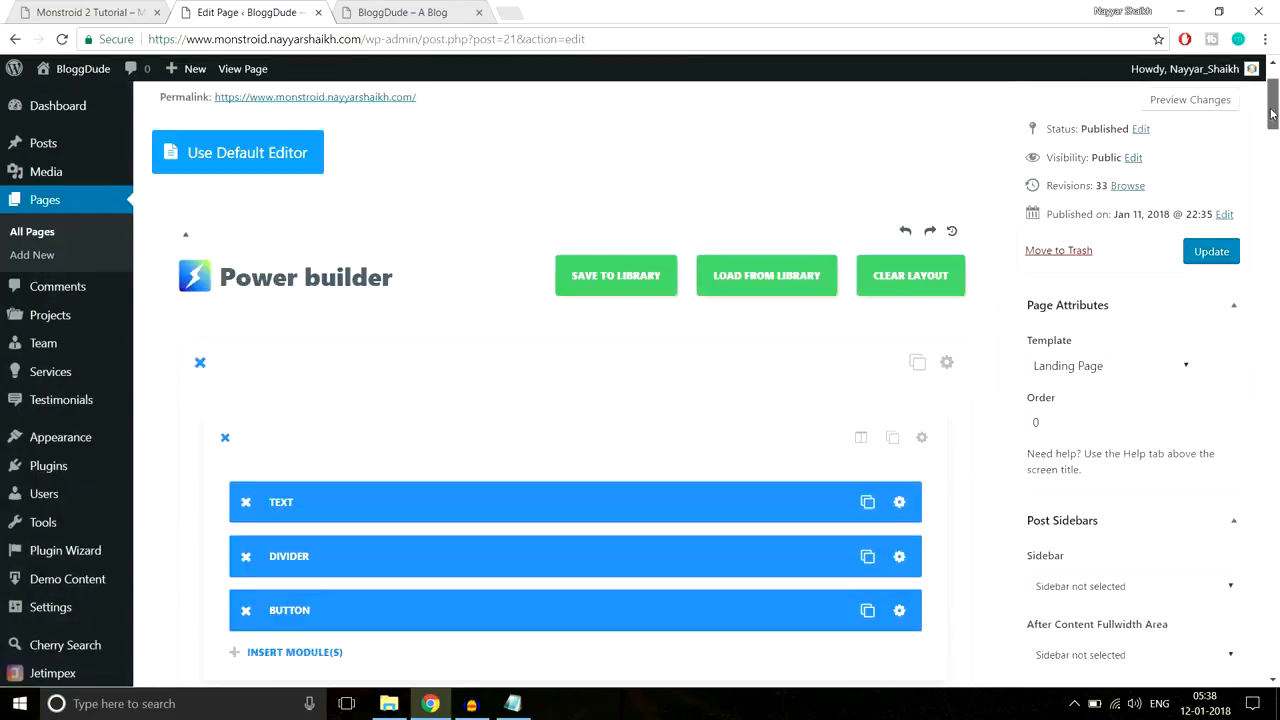
# Step: Update the page, then reload the live BloggDude homepage down to Our Partners
pyautogui.click(1205, 277)
pyautogui.click(402, 12)
pyautogui.click(408, 38)
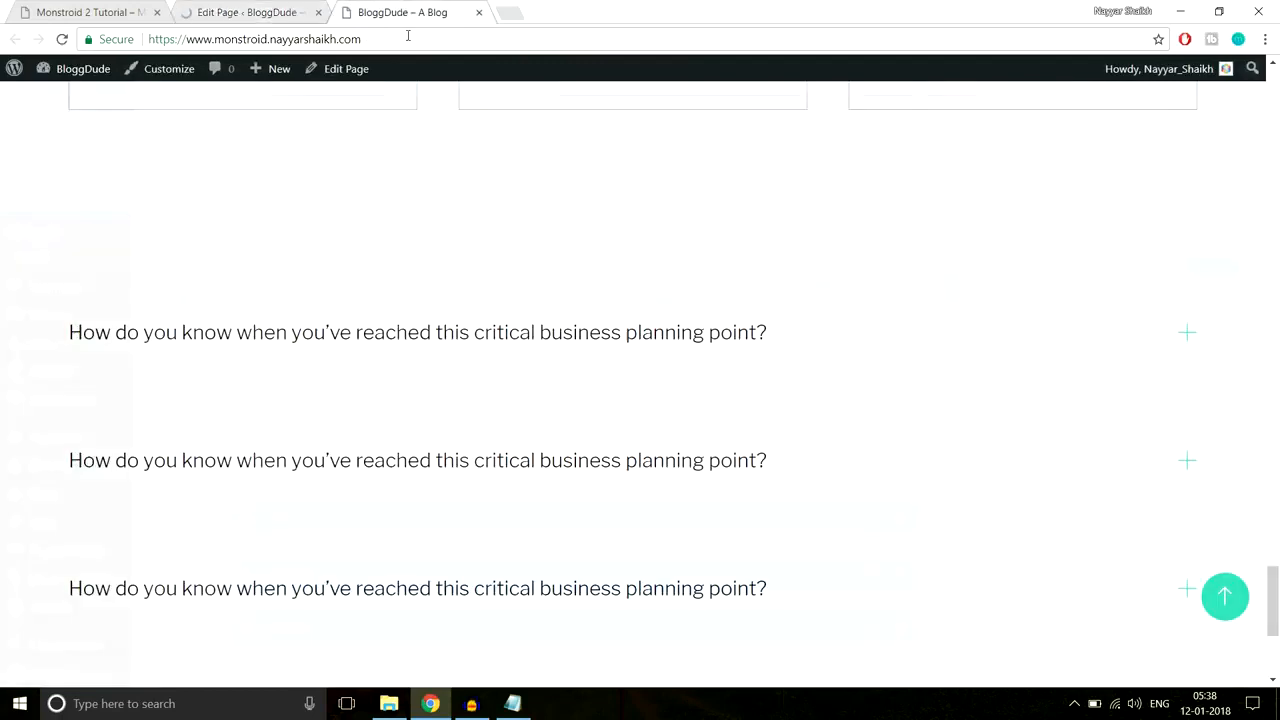
pyautogui.press('Return')
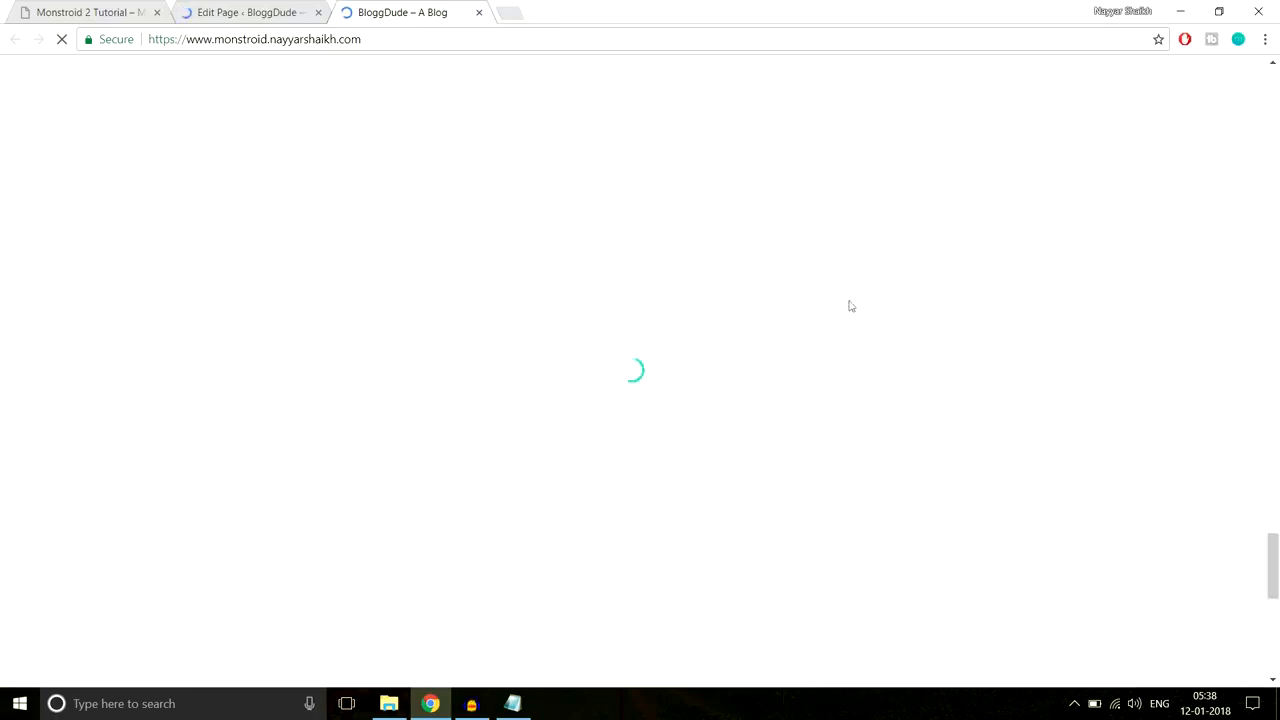
pyautogui.scroll(-10, 877, 315)
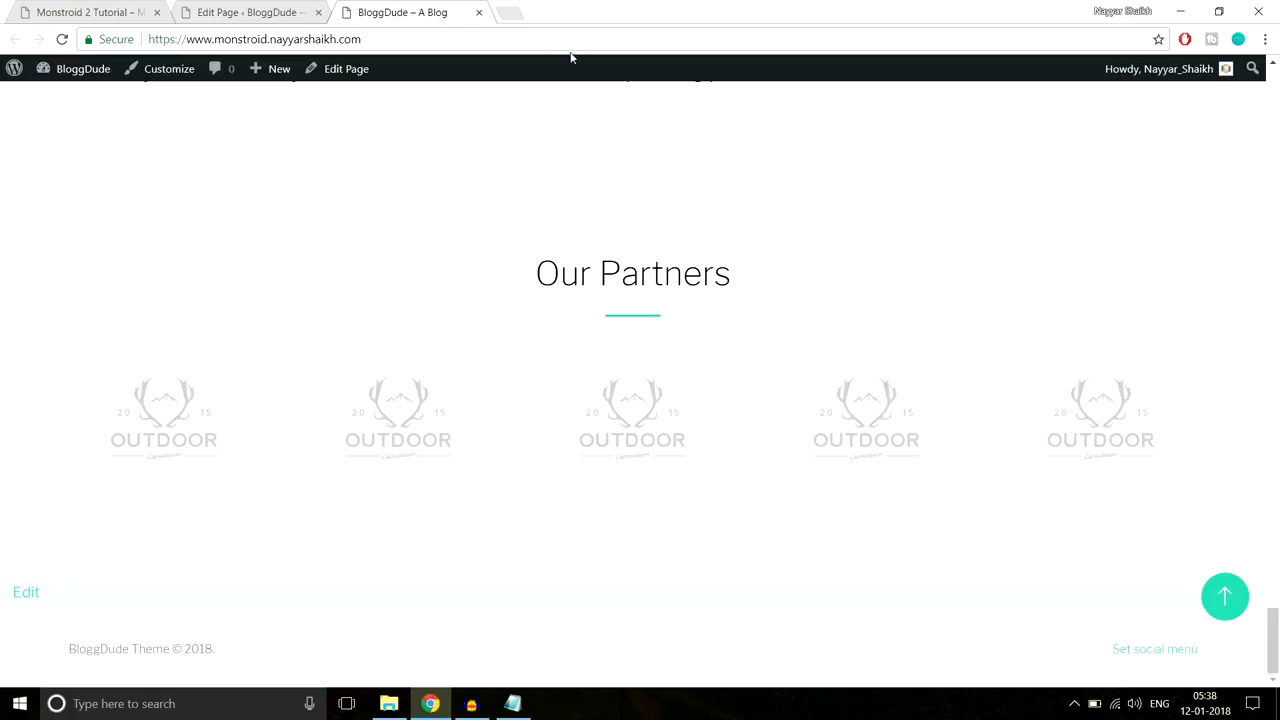
# Step: Review the demo site's teal consultation heading section for reference
pyautogui.click(100, 12)
pyautogui.scroll(-3, 691, 263)
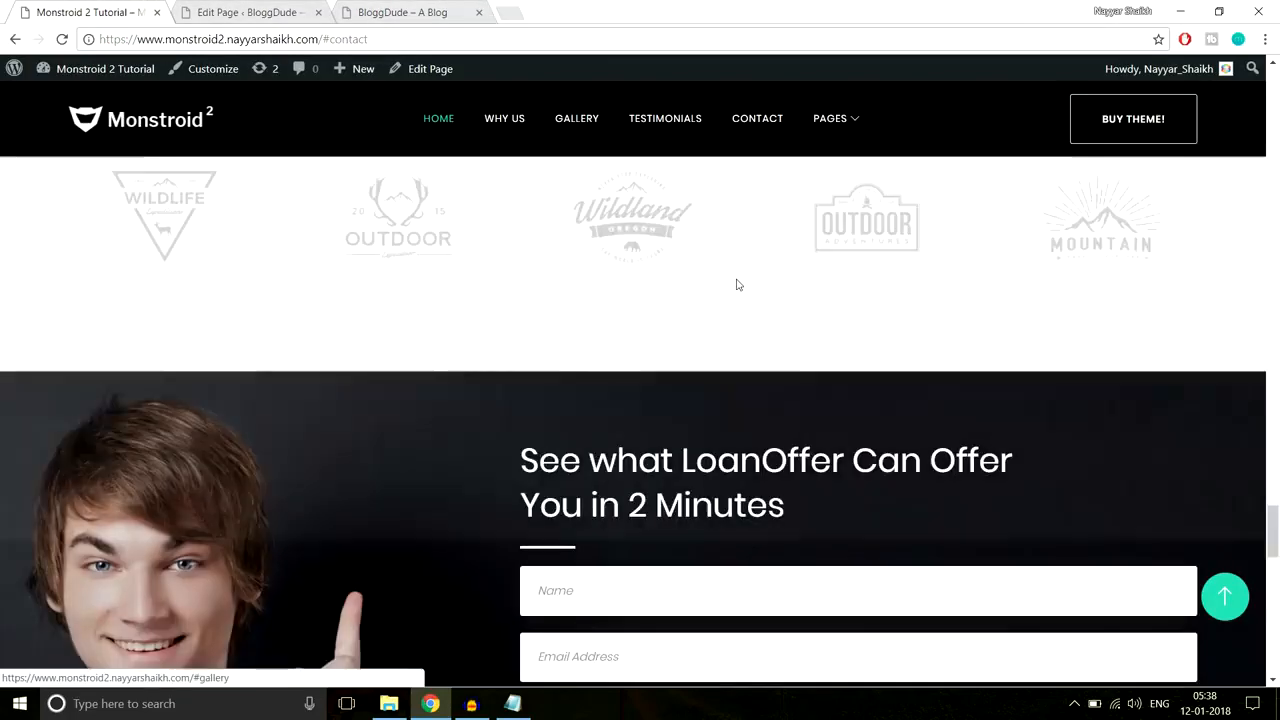
pyautogui.scroll(-2, 737, 285)
pyautogui.scroll(-1, 741, 293)
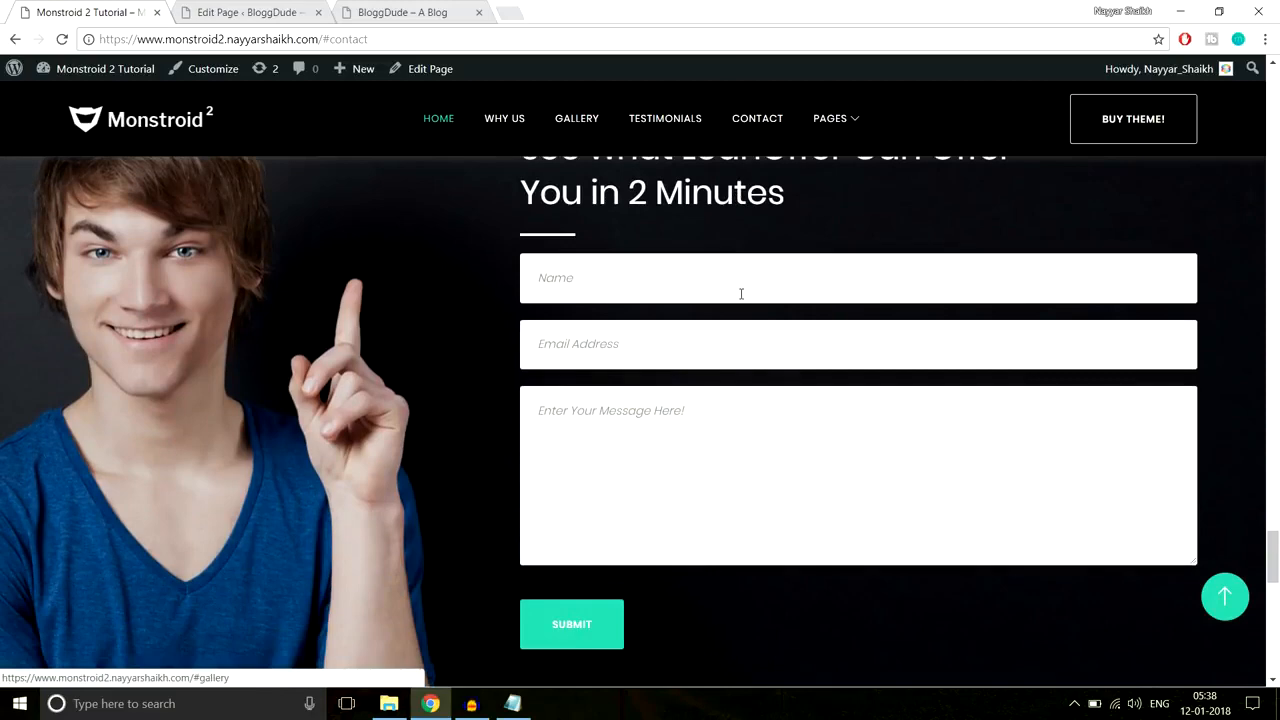
pyautogui.scroll(1, 741, 293)
pyautogui.scroll(-1, 988, 461)
pyautogui.scroll(2, 207, 452)
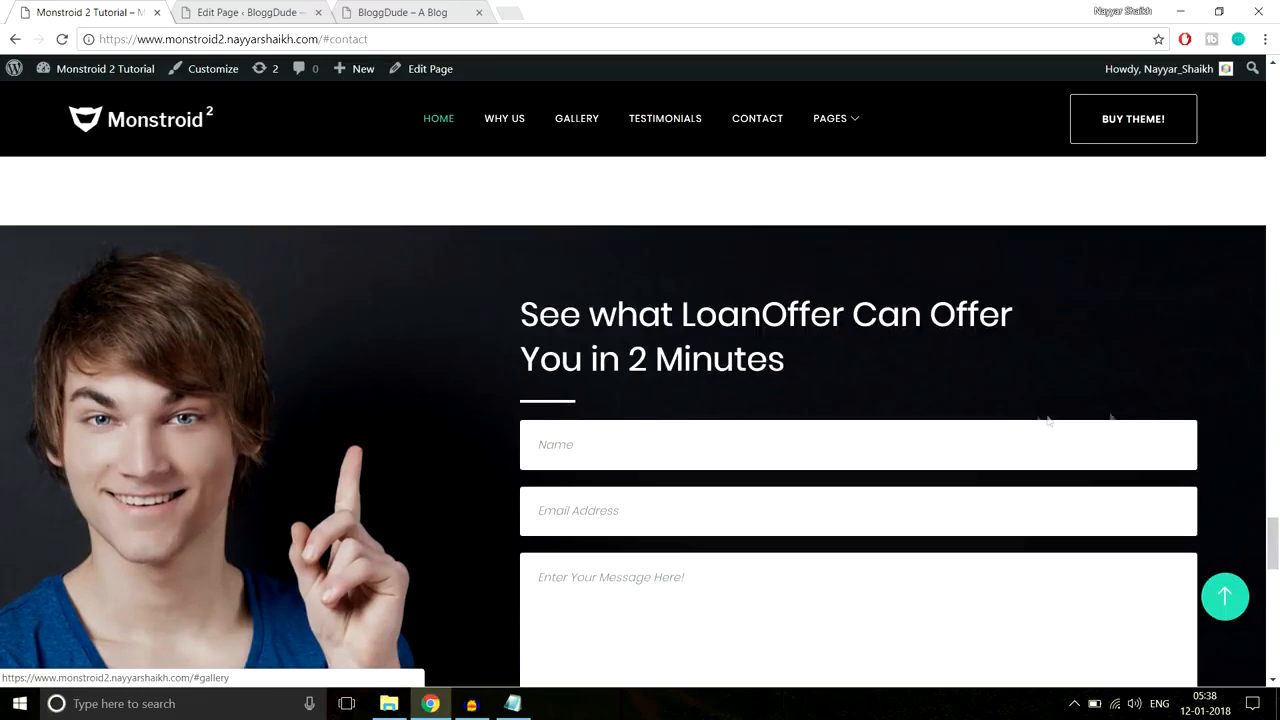
pyautogui.scroll(-4, 1036, 418)
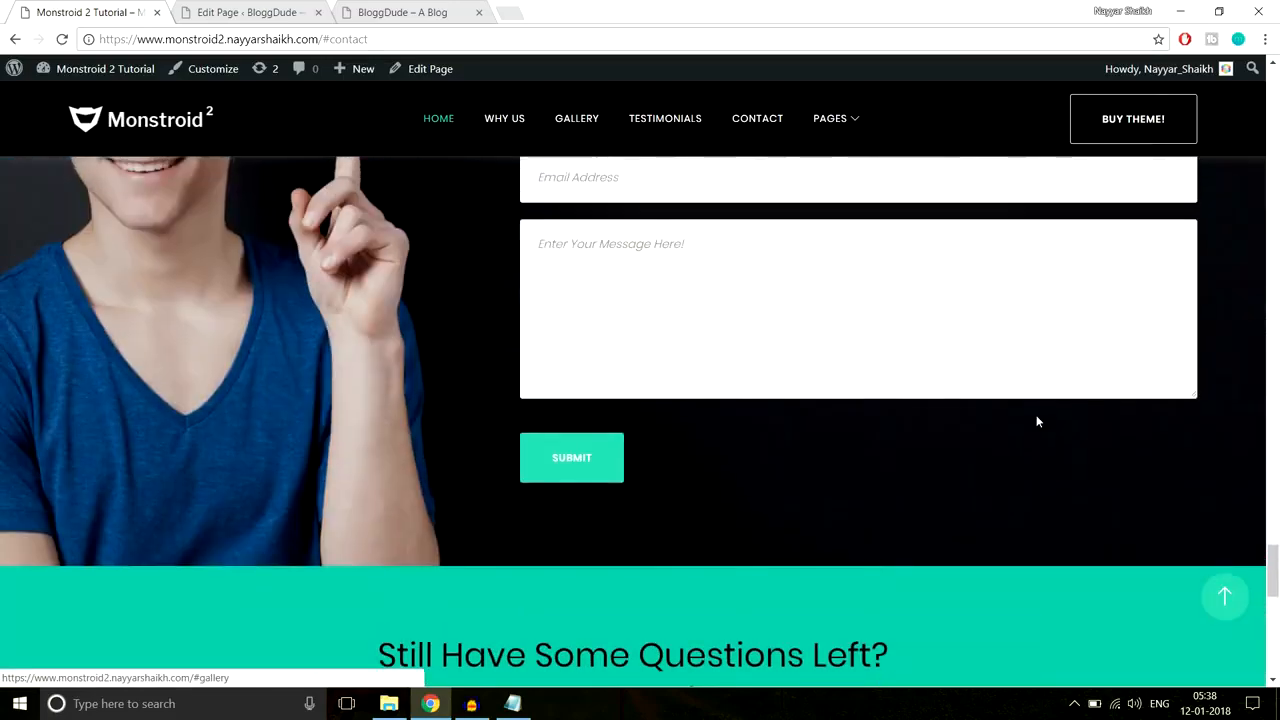
pyautogui.scroll(-3, 1036, 421)
pyautogui.moveTo(375, 398); pyautogui.dragTo(1195, 475)
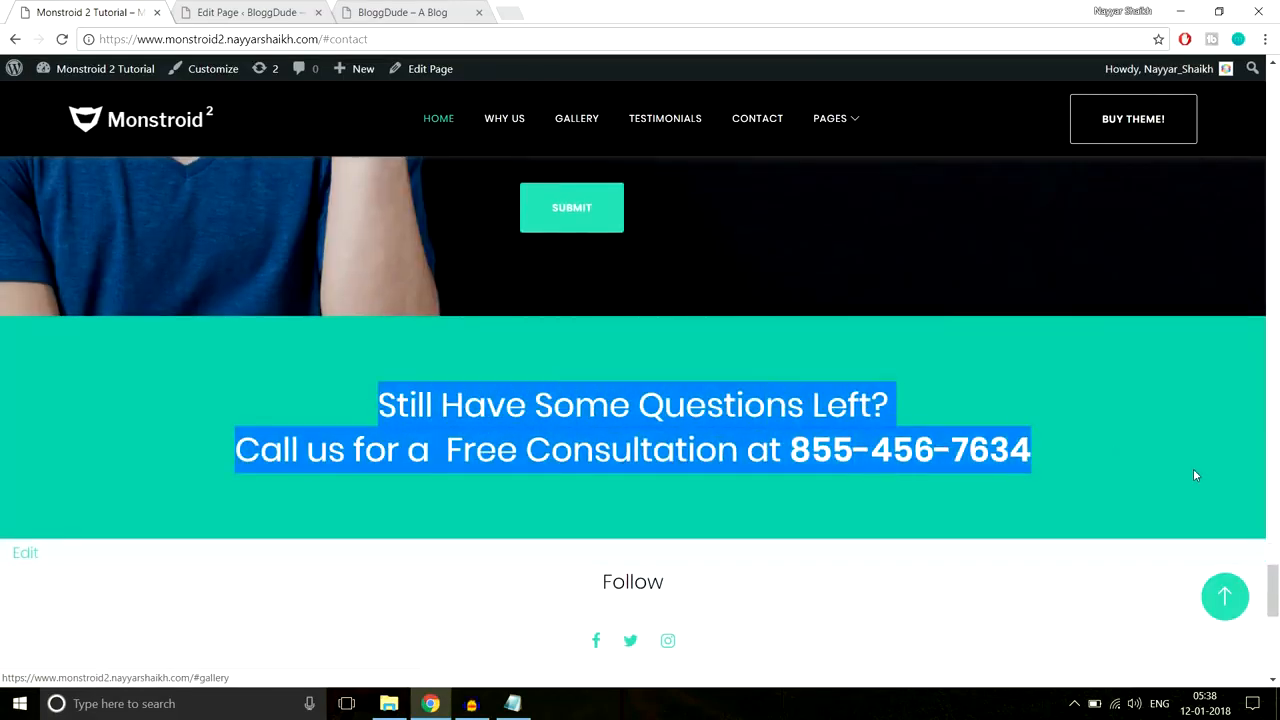
pyautogui.scroll(2, 795, 443)
# Step: Add a new standard section at the end of the page
pyautogui.click(215, 10)
pyautogui.scroll(-5, 793, 367)
pyautogui.moveTo(1275, 140); pyautogui.dragTo(1277, 525)
pyautogui.scroll(-7, 845, 430)
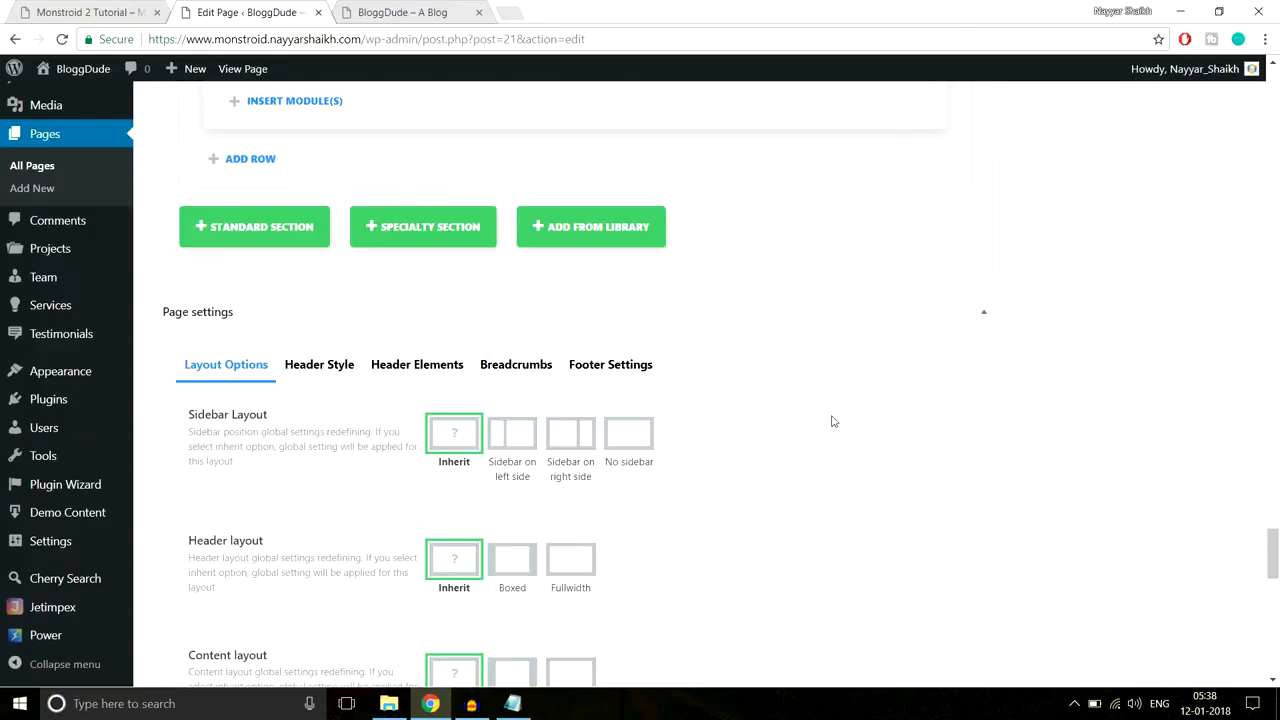
pyautogui.click(231, 227)
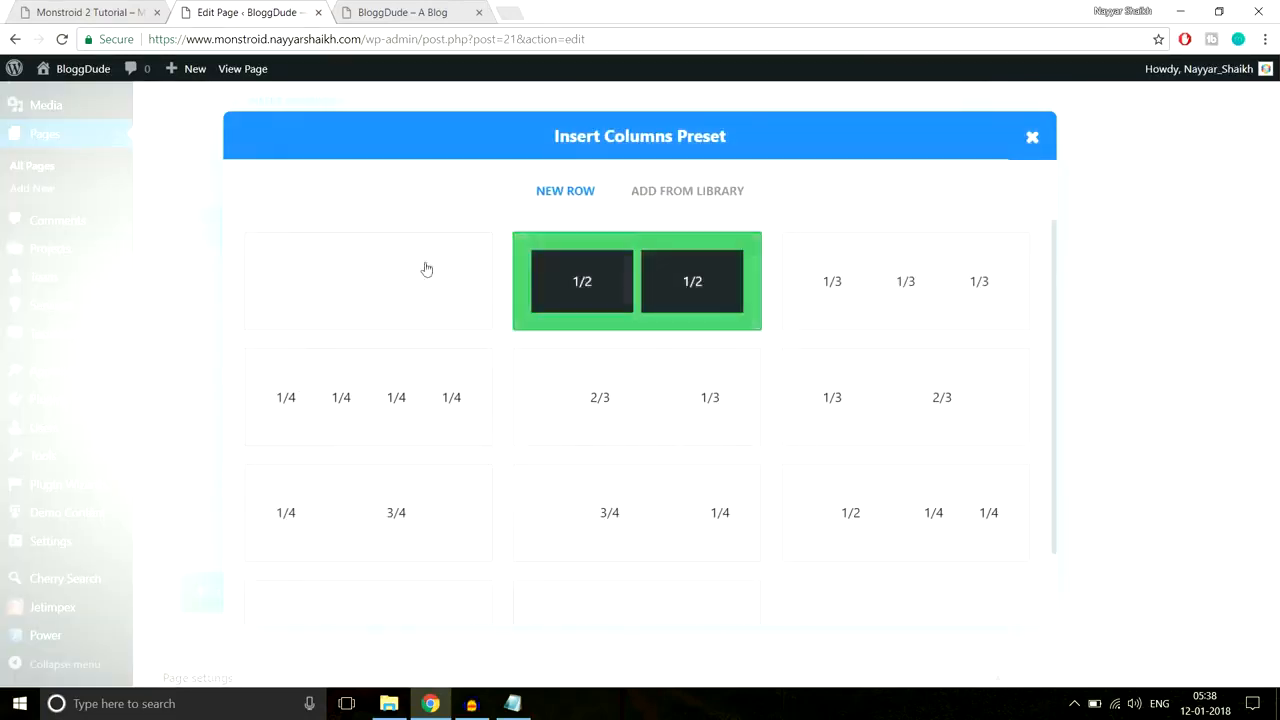
# Step: Give the new section one full-width column and start inserting a module
pyautogui.click(62, 8)
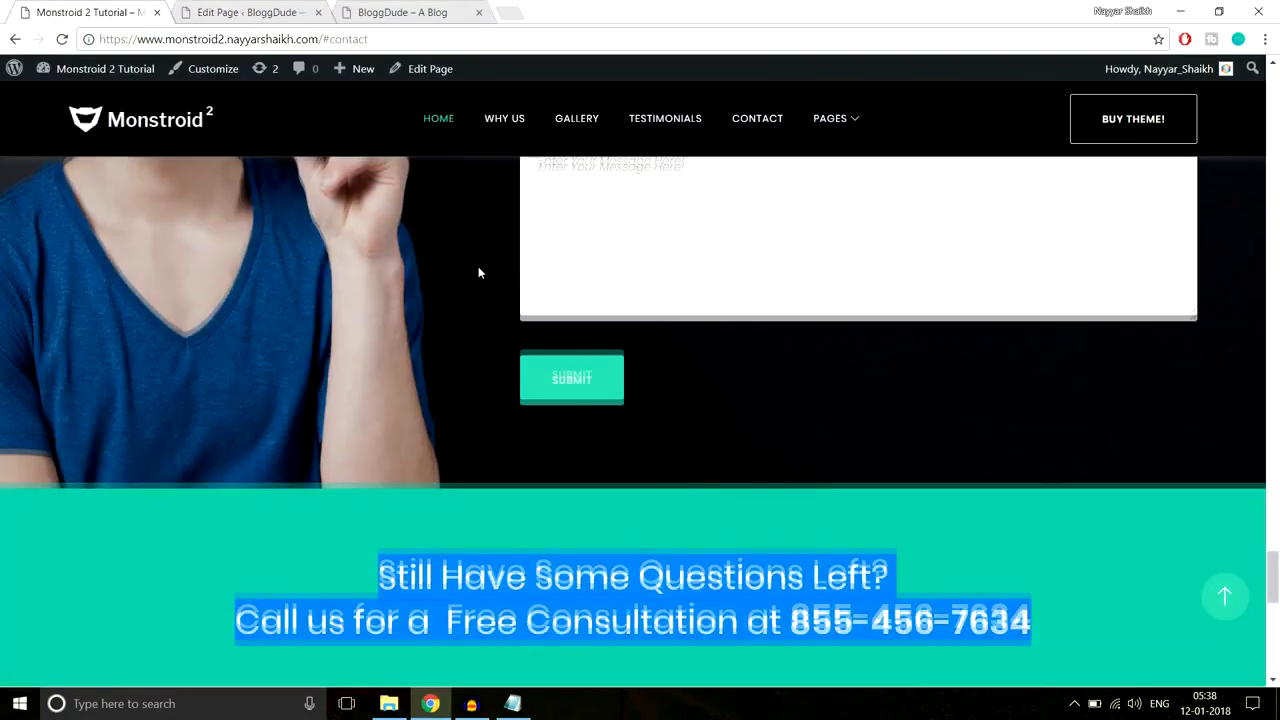
pyautogui.scroll(5, 478, 266)
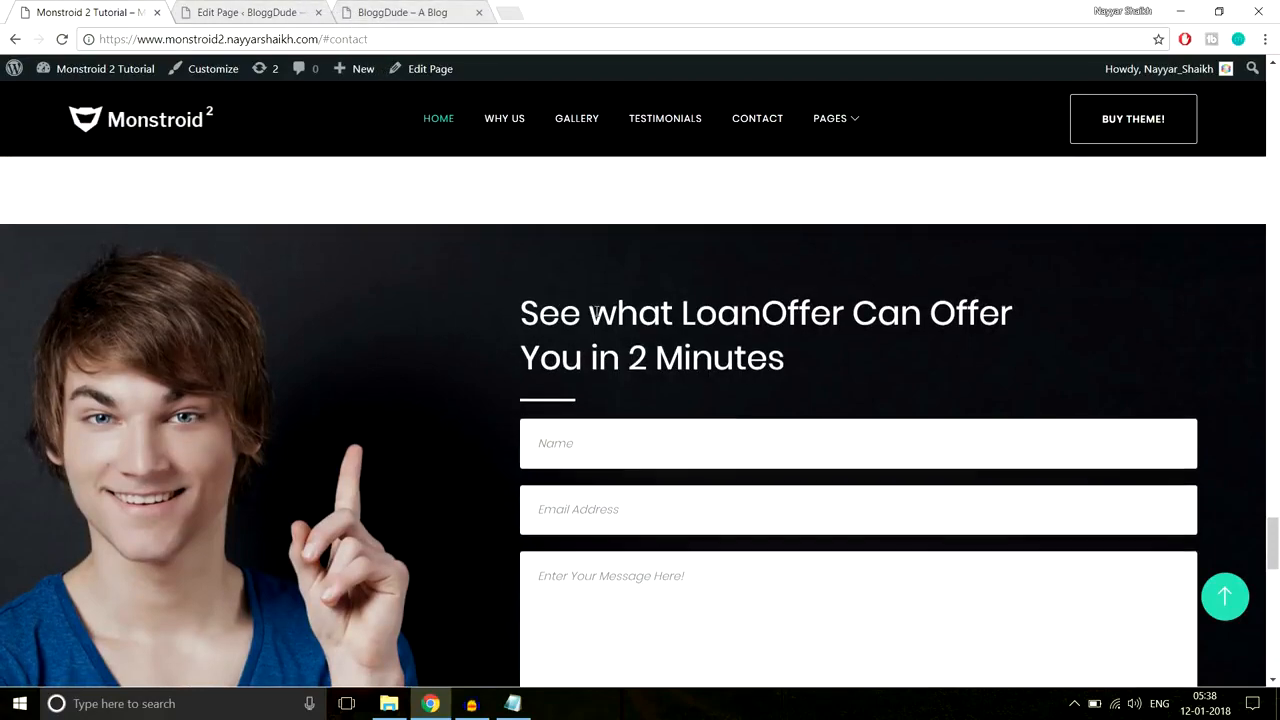
pyautogui.scroll(-2, 595, 312)
pyautogui.scroll(1, 595, 312)
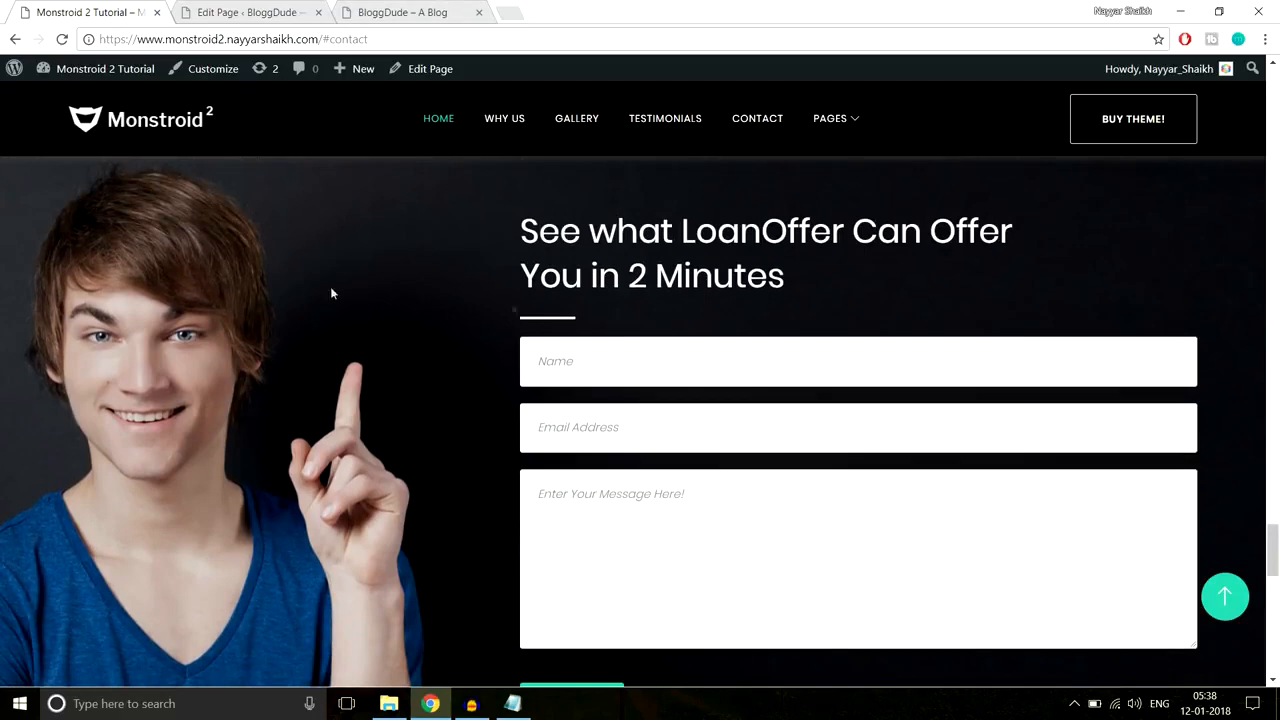
pyautogui.moveTo(510, 227); pyautogui.dragTo(786, 502)
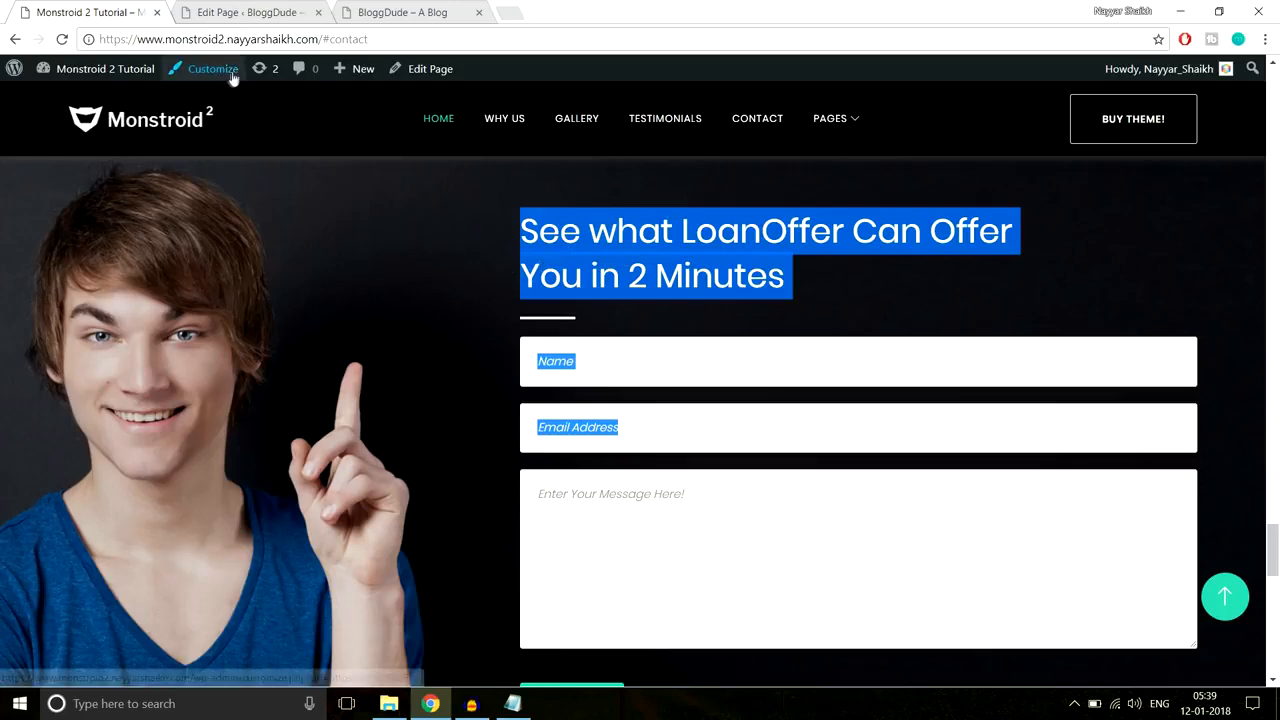
pyautogui.click(280, 12)
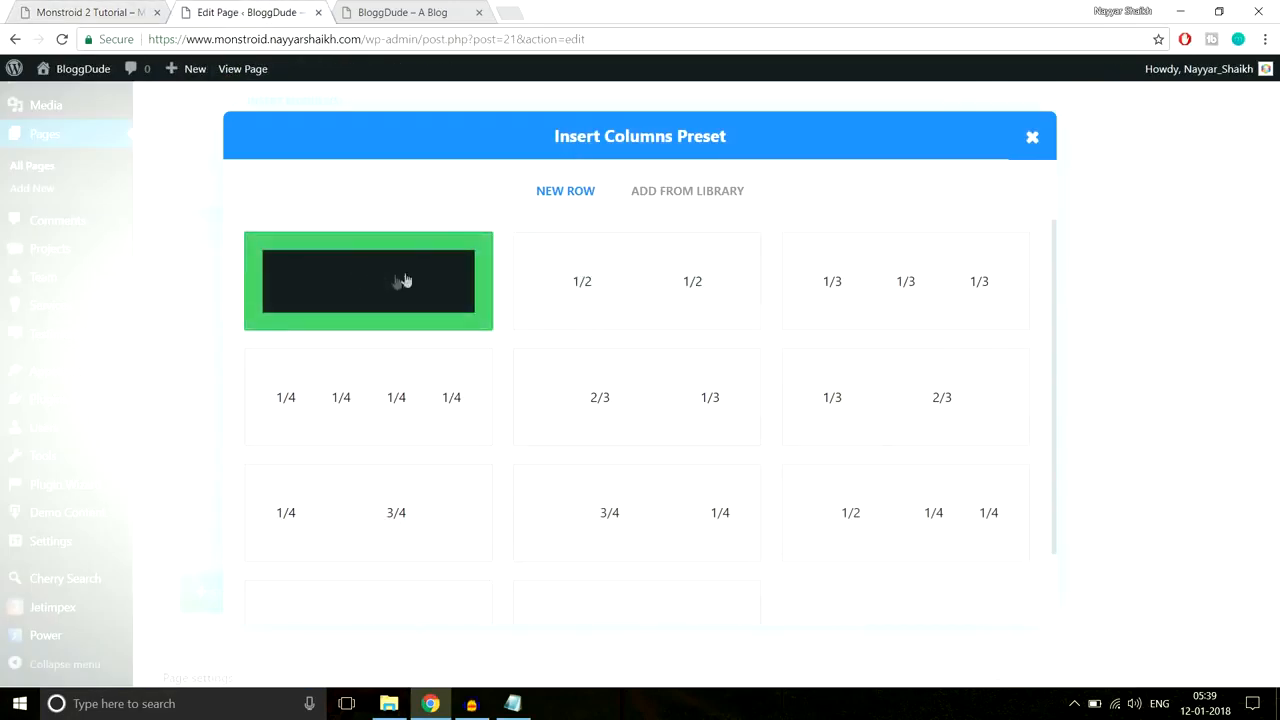
pyautogui.click(331, 286)
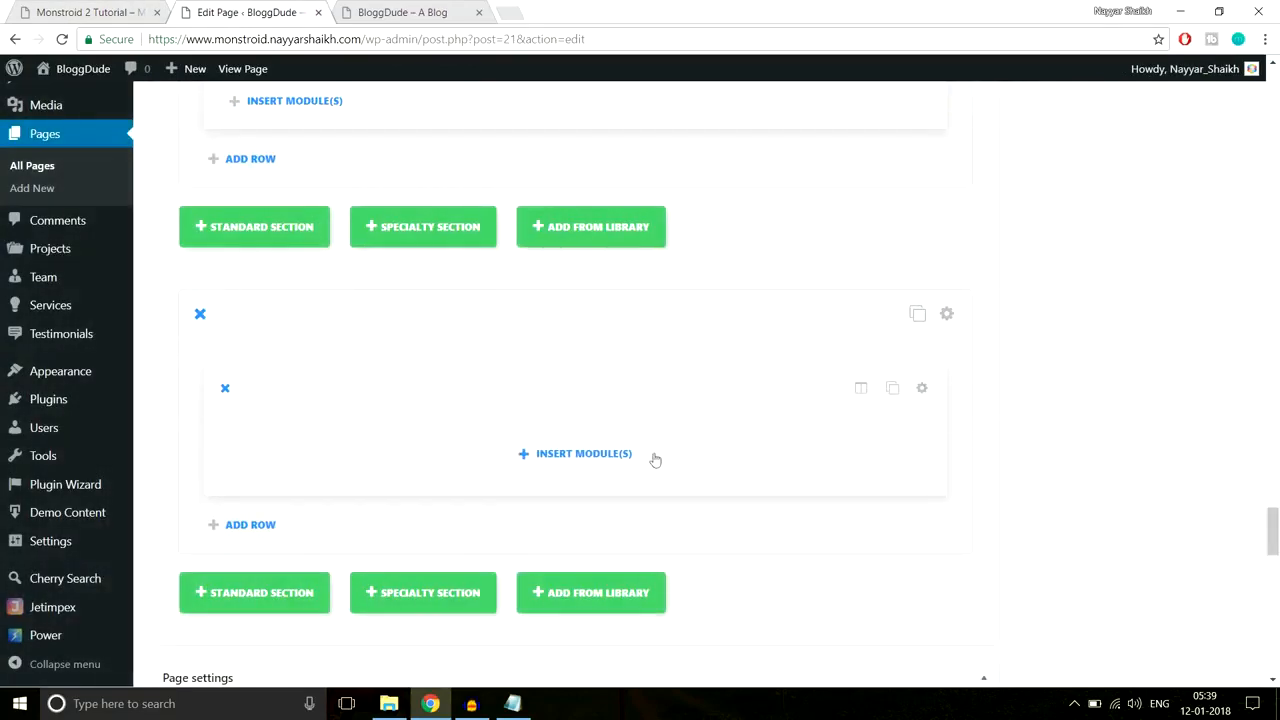
pyautogui.click(623, 454)
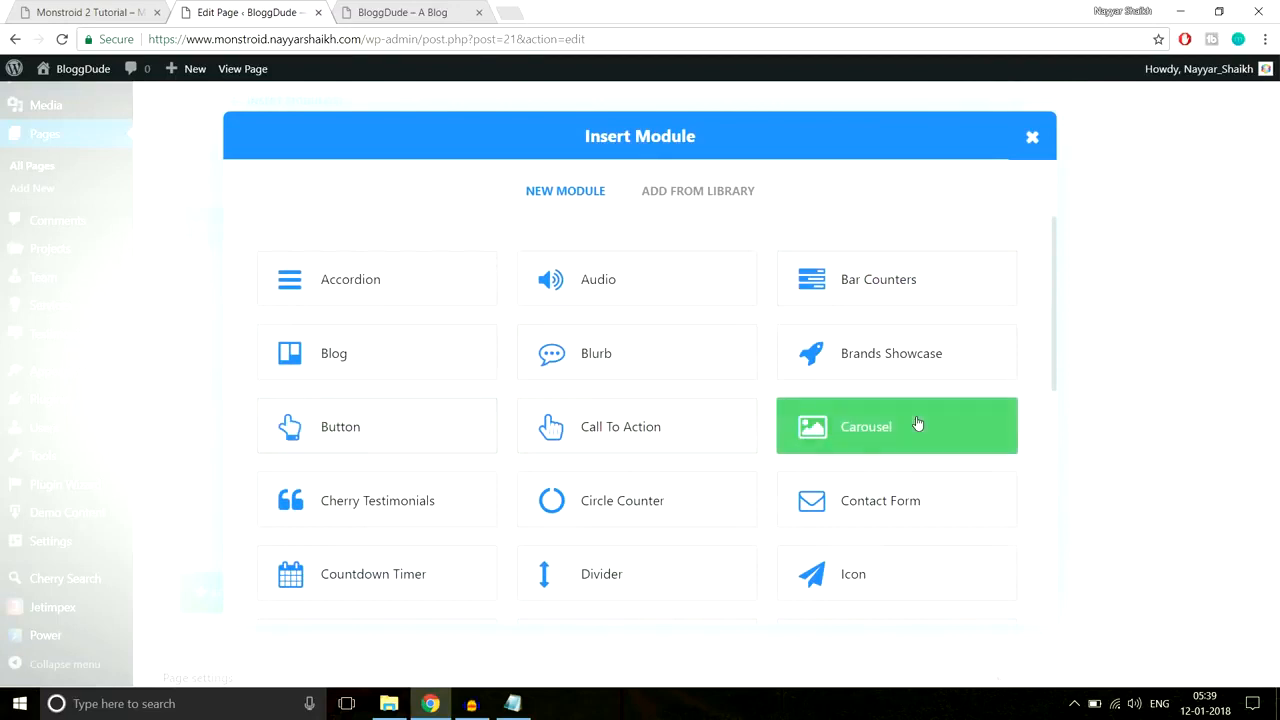
# Step: Insert a Contact Form module, comparing with the live site's contact form
pyautogui.click(883, 503)
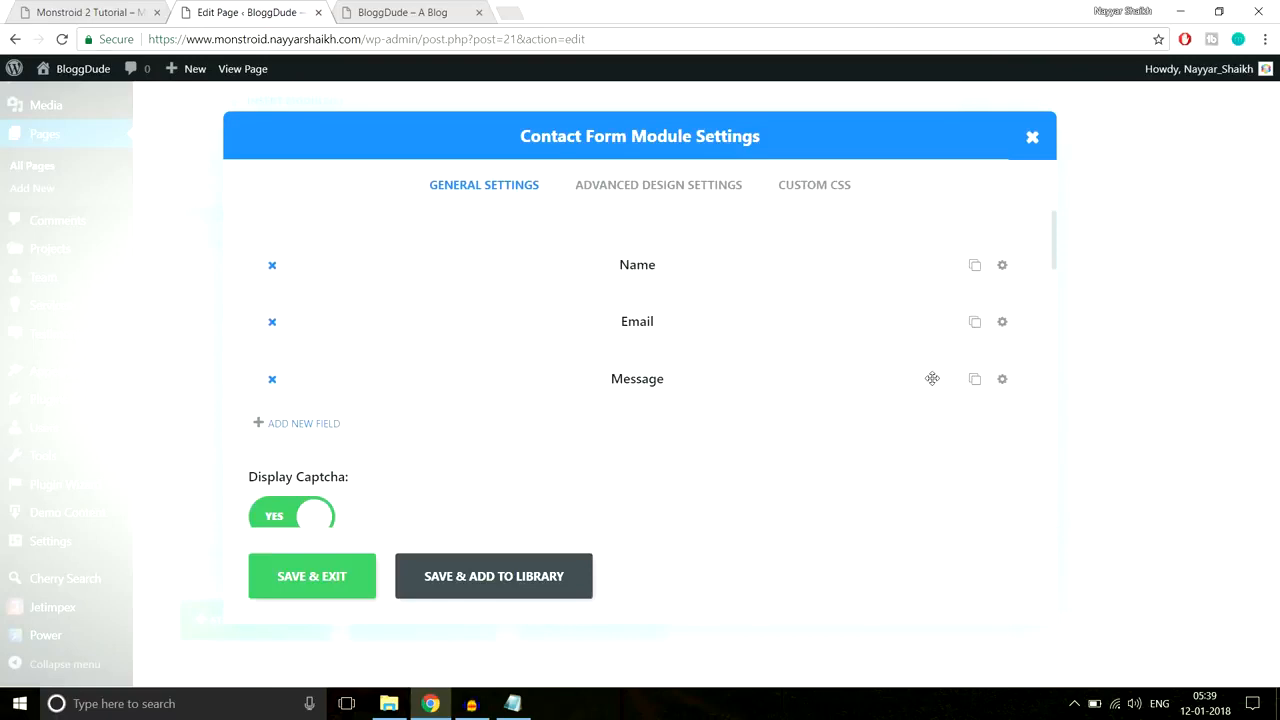
pyautogui.click(57, 10)
pyautogui.click(595, 356)
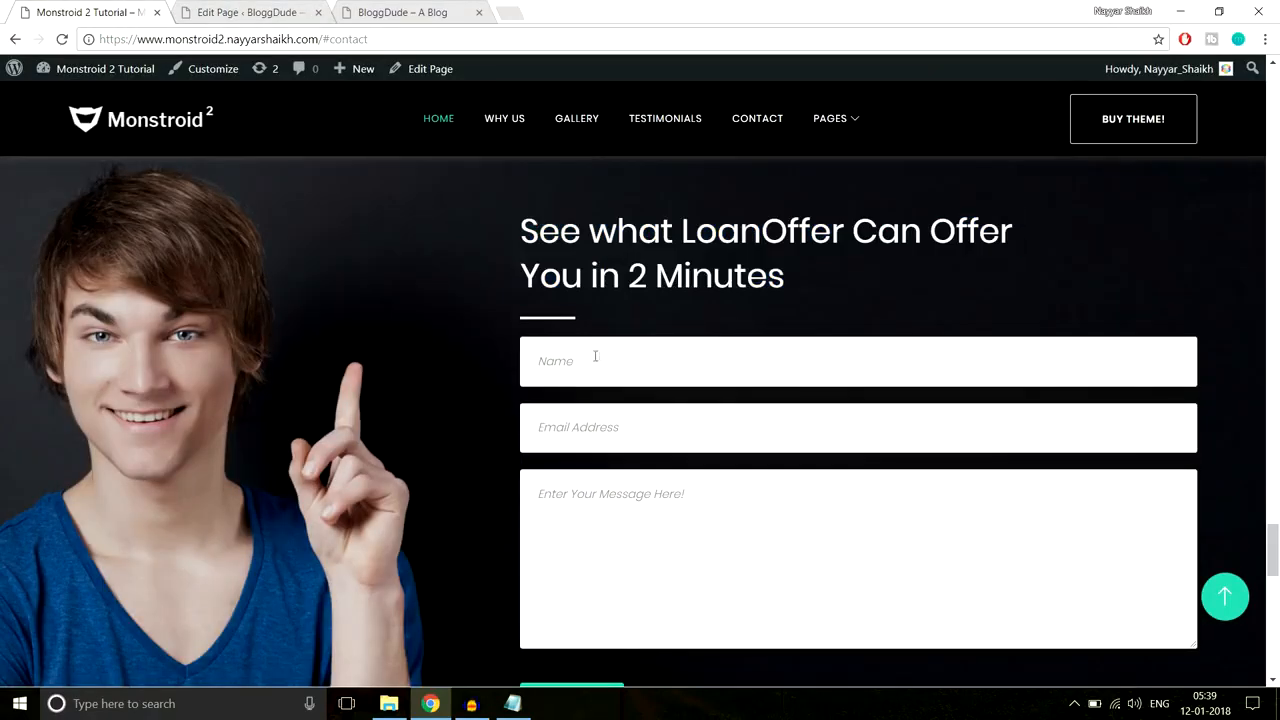
pyautogui.click(235, 12)
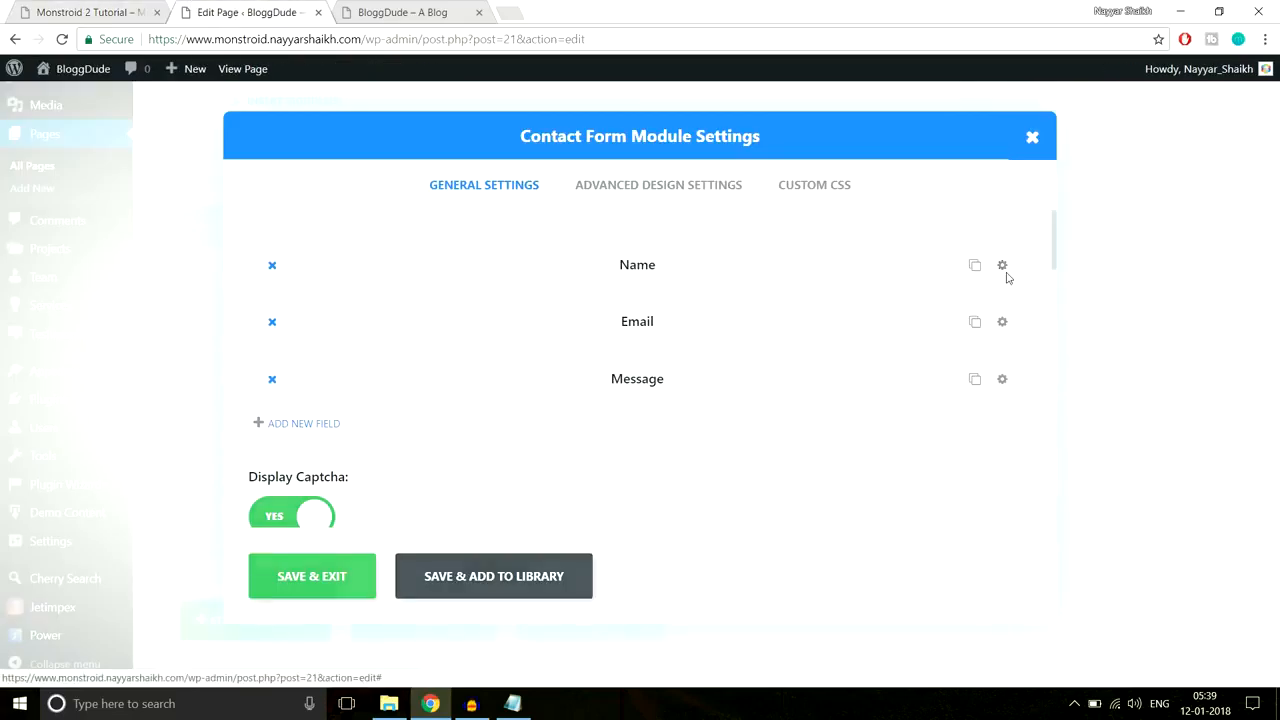
# Step: Clear the Name field's title and set its placeholder to 'Enter Your Name'
pyautogui.click(1004, 268)
pyautogui.scroll(-1, 443, 378)
pyautogui.moveTo(330, 354); pyautogui.dragTo(211, 354)
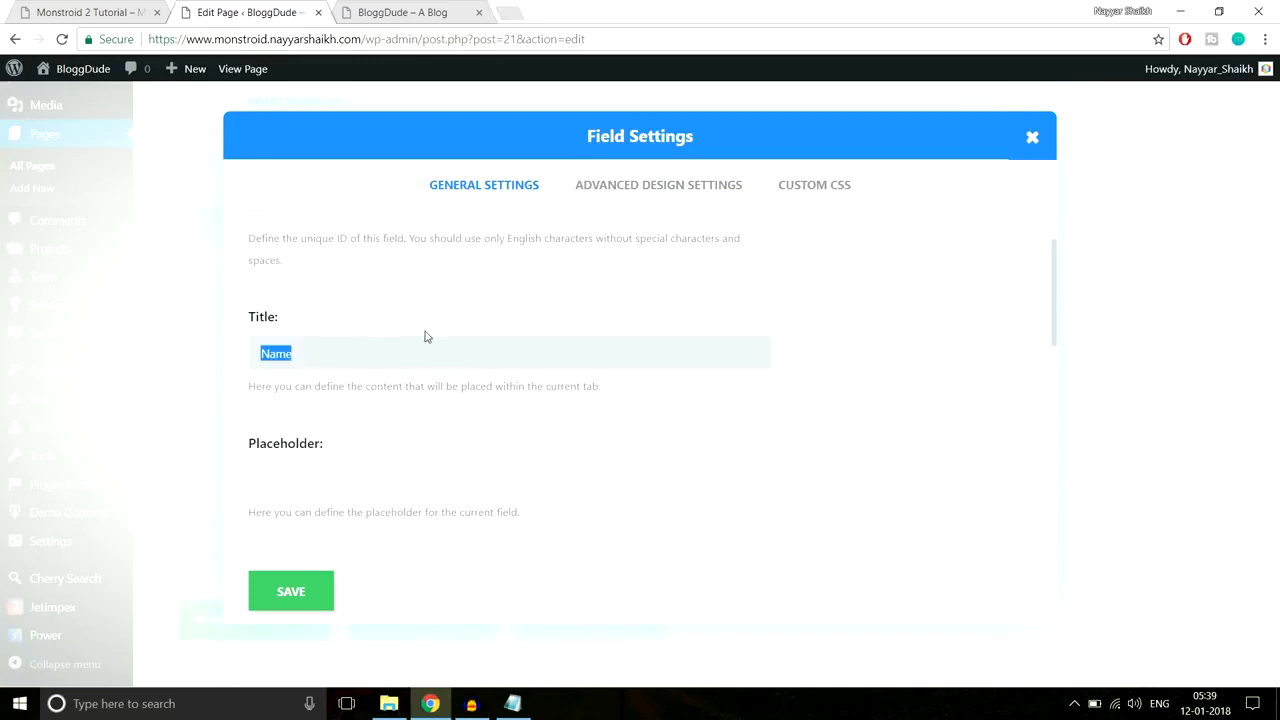
pyautogui.press('BackSpace')
pyautogui.scroll(-1, 397, 403)
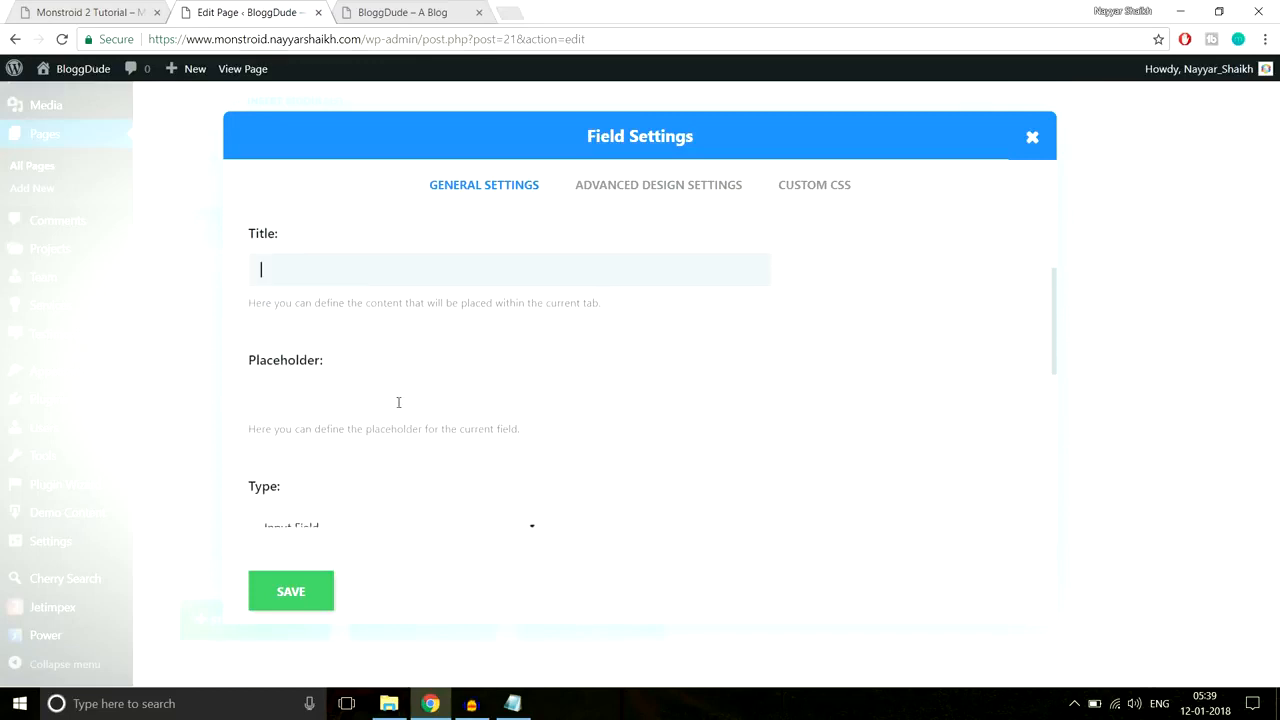
pyautogui.click(379, 401)
pyautogui.click(113, 8)
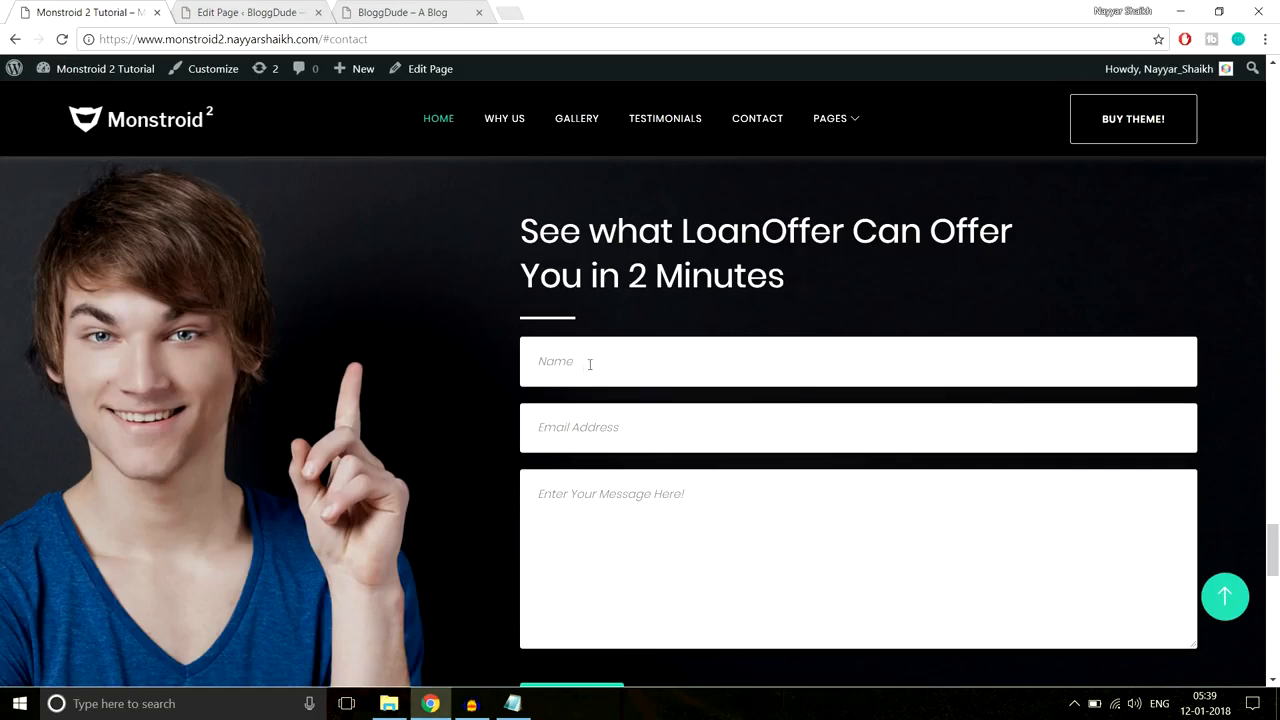
pyautogui.hotkey('ctrl', 'Tab')
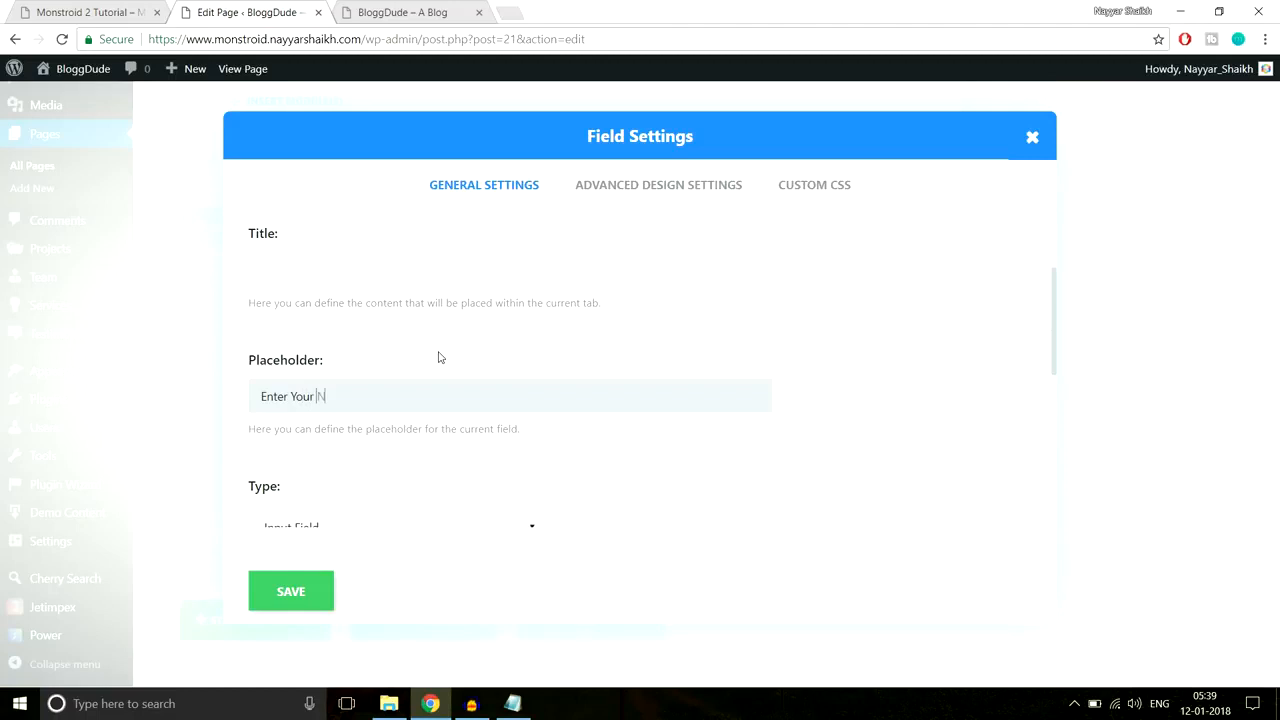
# Step: Set the Name field's width to Fullwidth and save the field
pyautogui.scroll(-2, 526, 366)
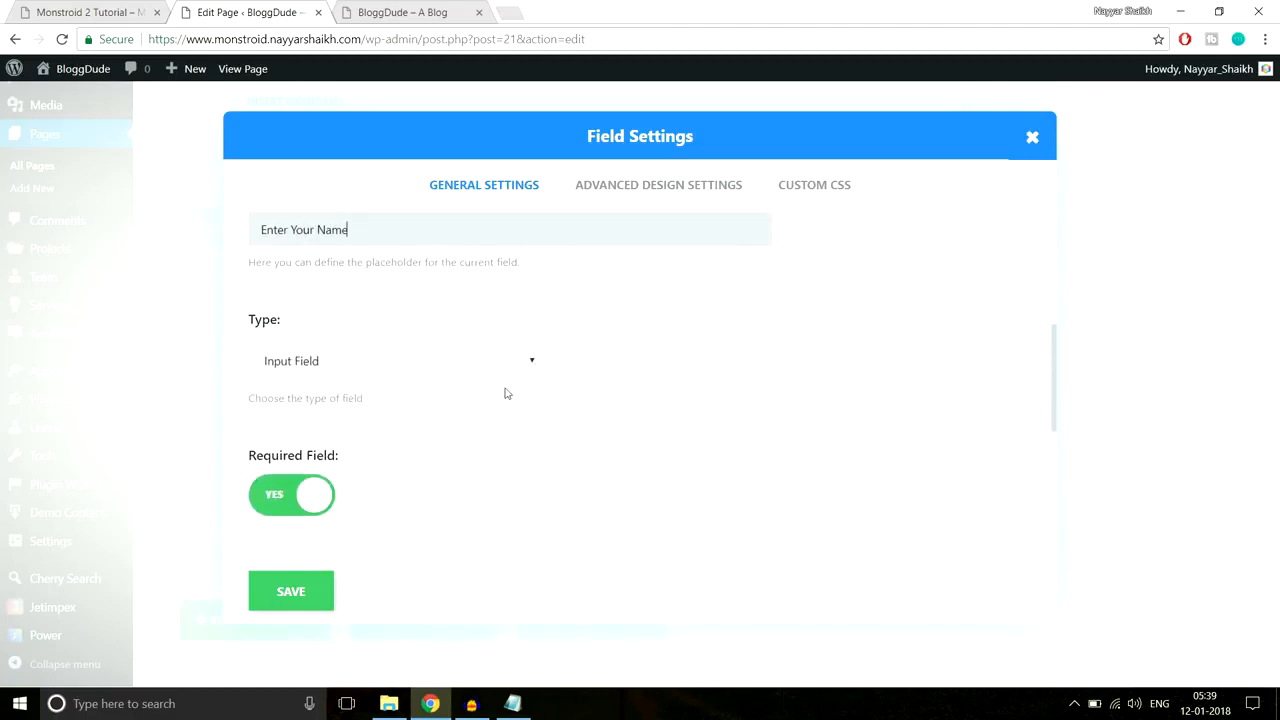
pyautogui.scroll(-3, 723, 400)
pyautogui.scroll(2, 517, 337)
pyautogui.scroll(-2, 344, 362)
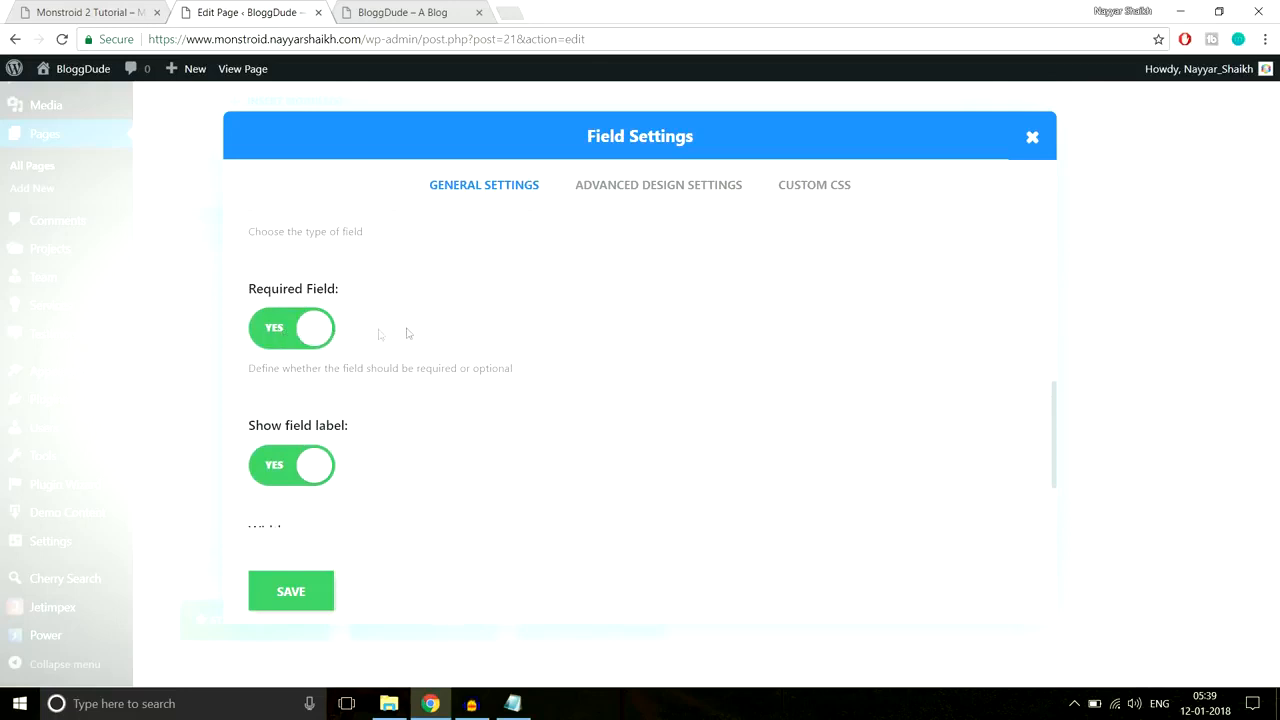
pyautogui.scroll(-1, 564, 369)
pyautogui.scroll(-2, 564, 369)
pyautogui.scroll(-1, 637, 357)
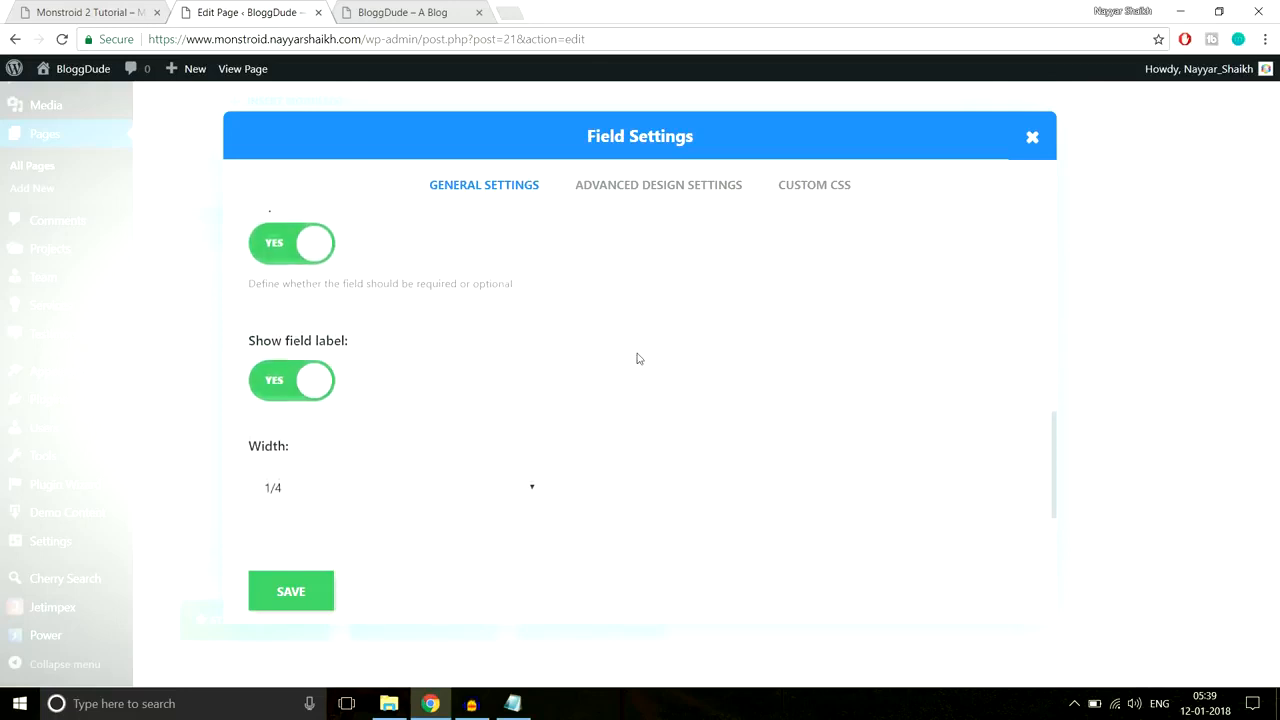
pyautogui.click(385, 462)
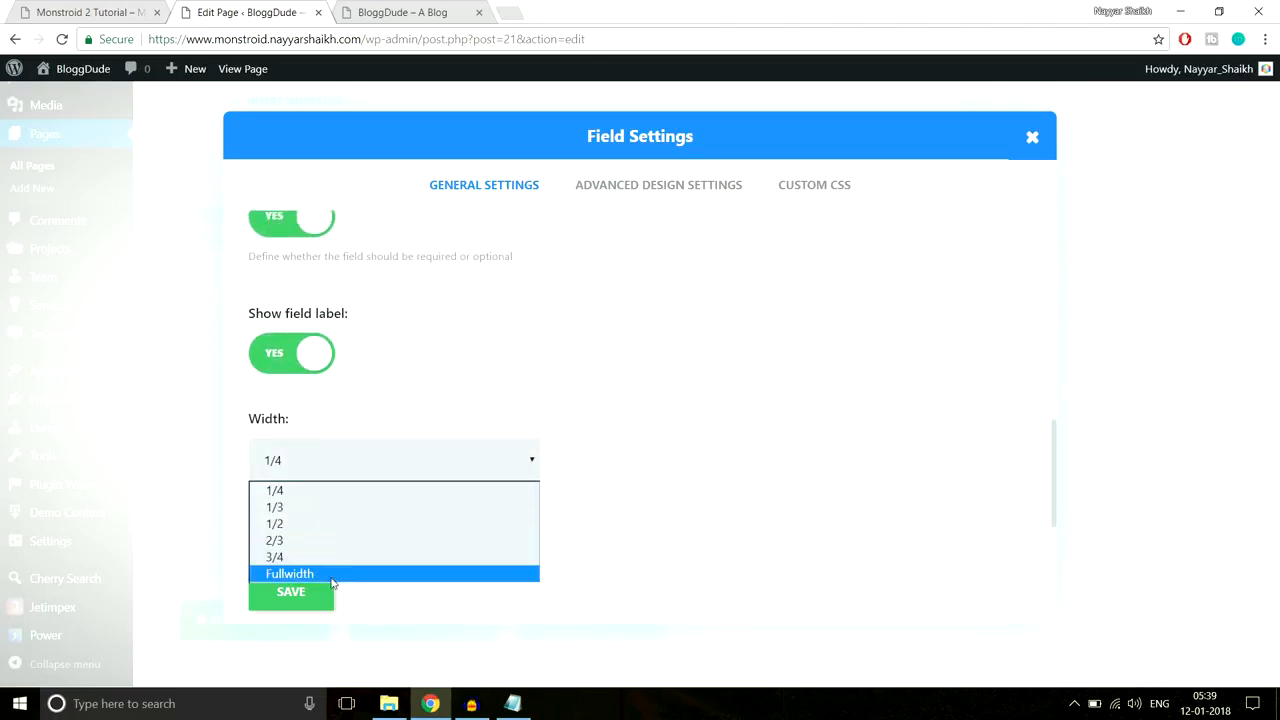
pyautogui.click(334, 572)
pyautogui.click(110, 10)
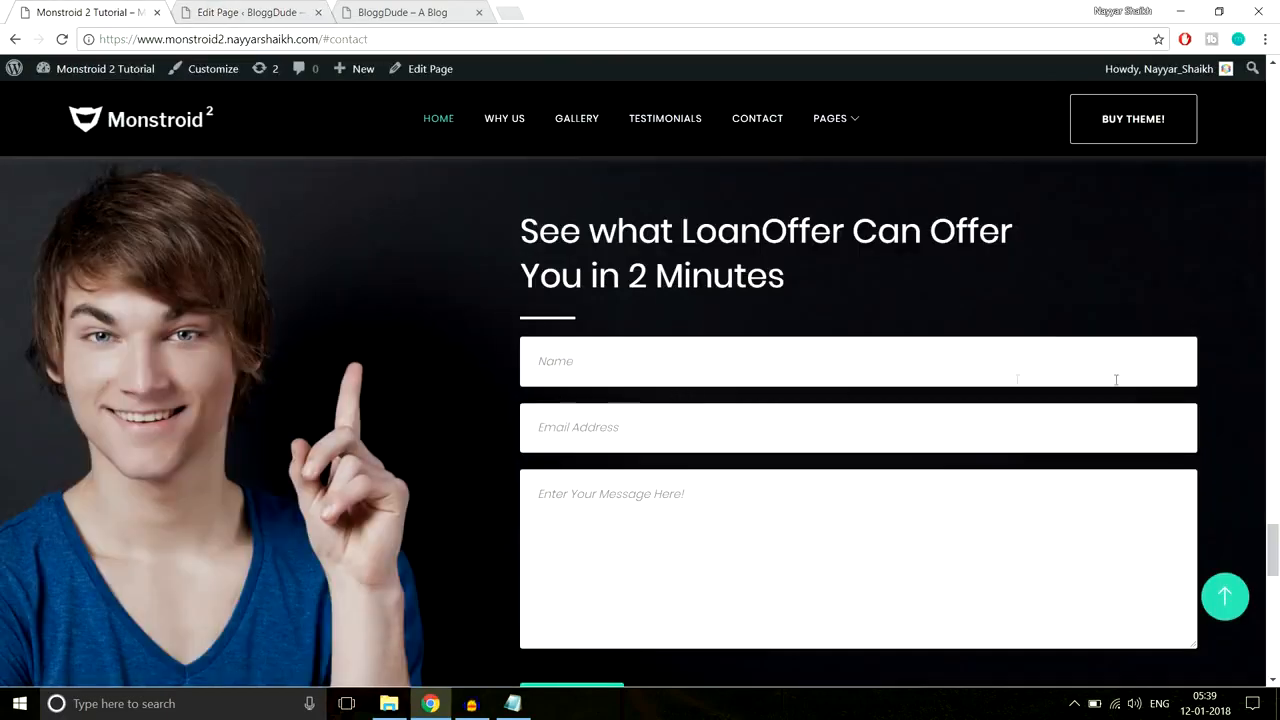
pyautogui.click(251, 6)
pyautogui.click(76, 7)
pyautogui.click(262, 12)
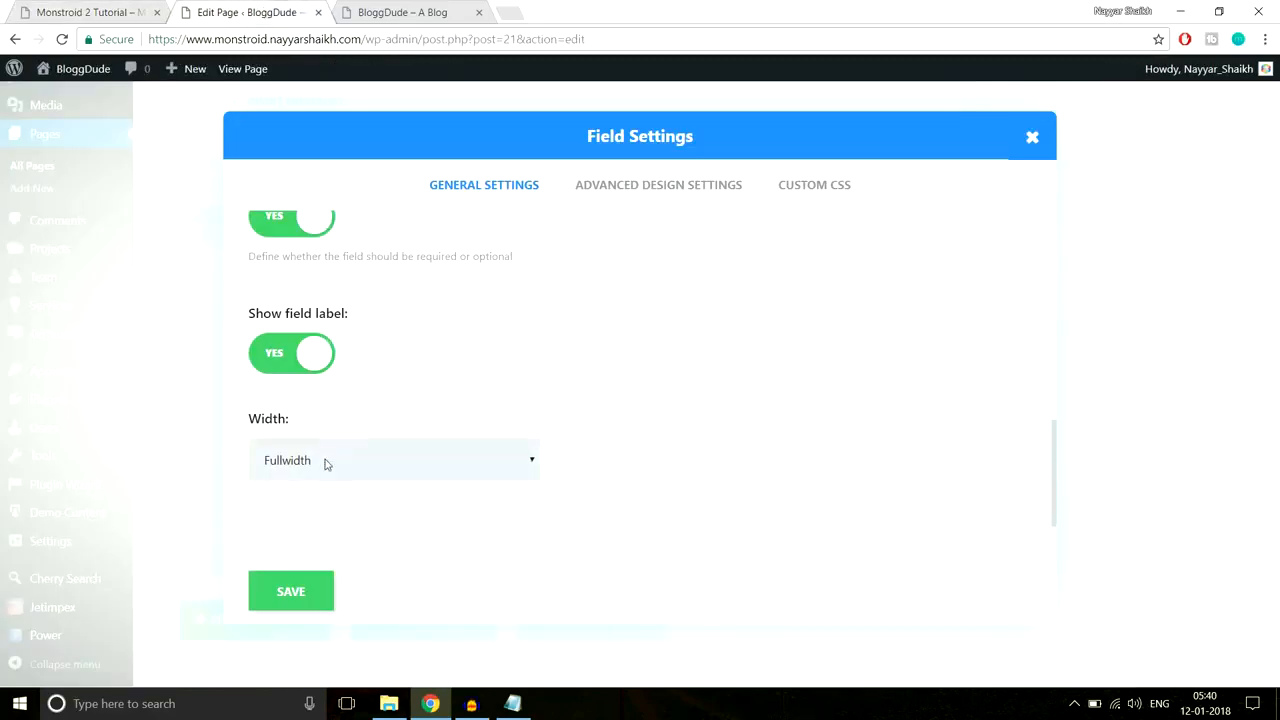
pyautogui.click(308, 602)
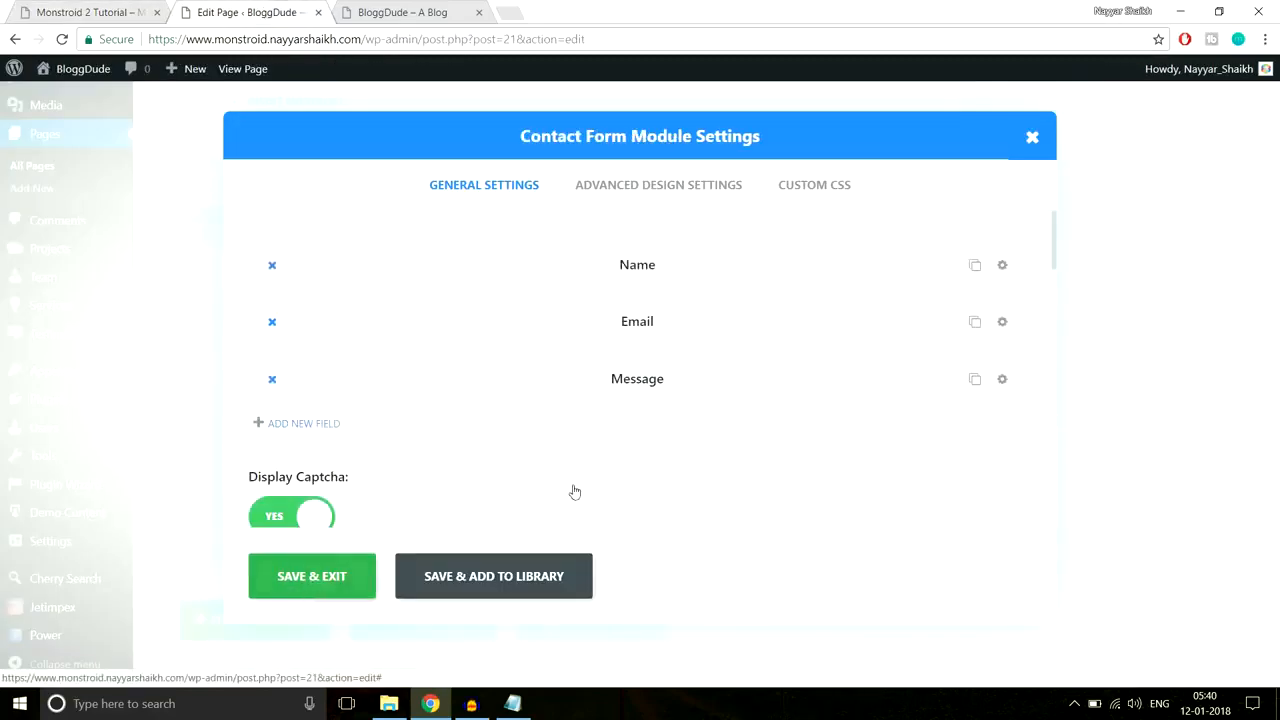
# Step: Clear the Email field's title, set placeholder 'Enter Your Email Address', Fullwidth, and save
pyautogui.click(1002, 322)
pyautogui.scroll(-1, 440, 410)
pyautogui.moveTo(423, 352); pyautogui.dragTo(237, 370)
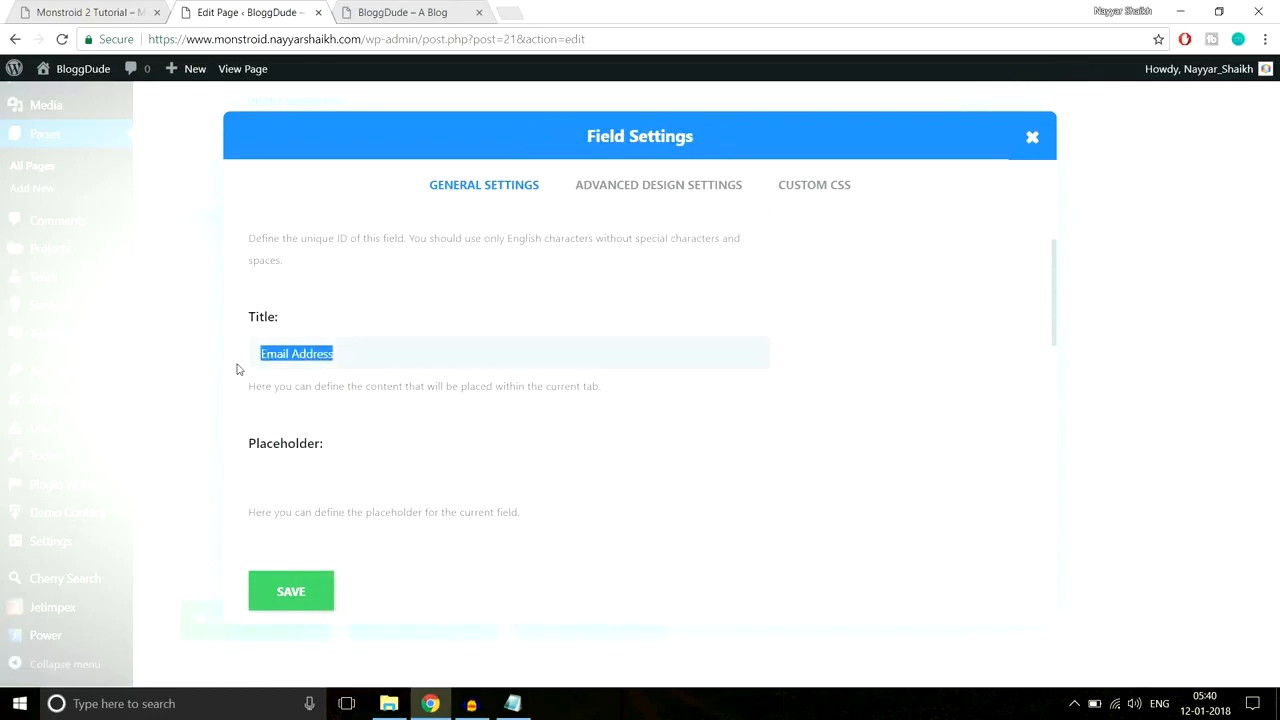
pyautogui.press('BackSpace')
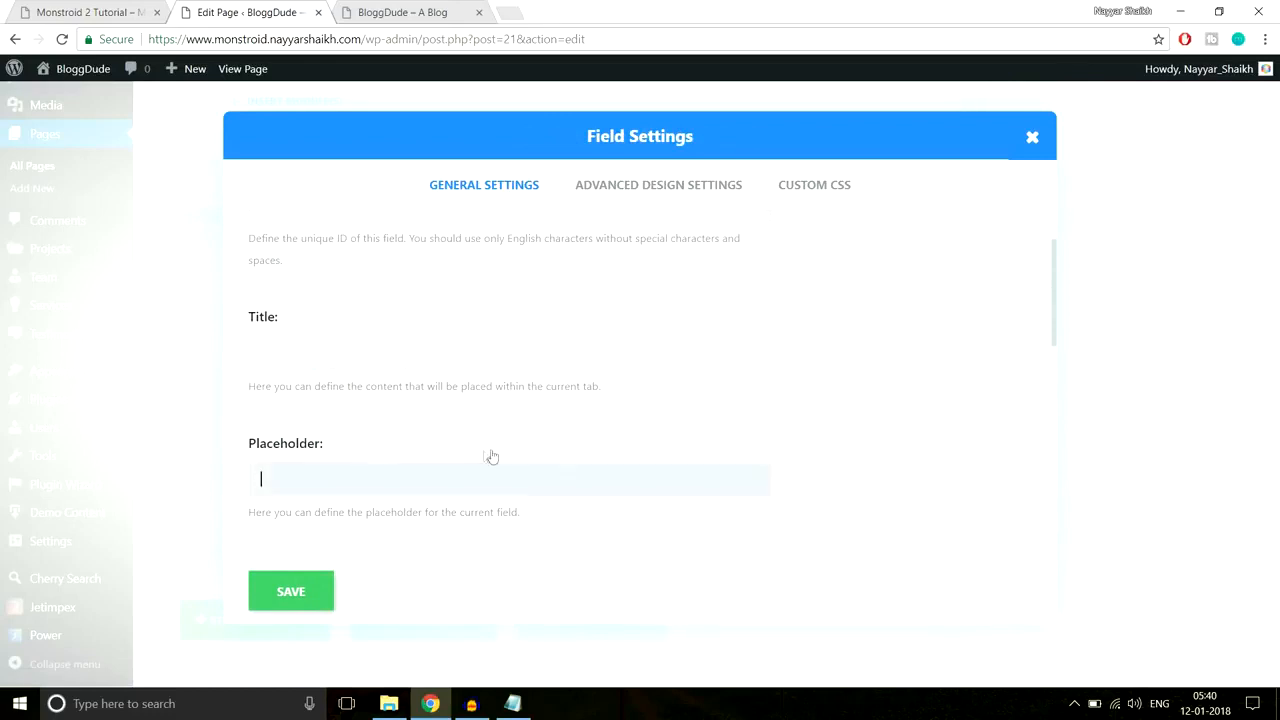
pyautogui.scroll(-1, 488, 456)
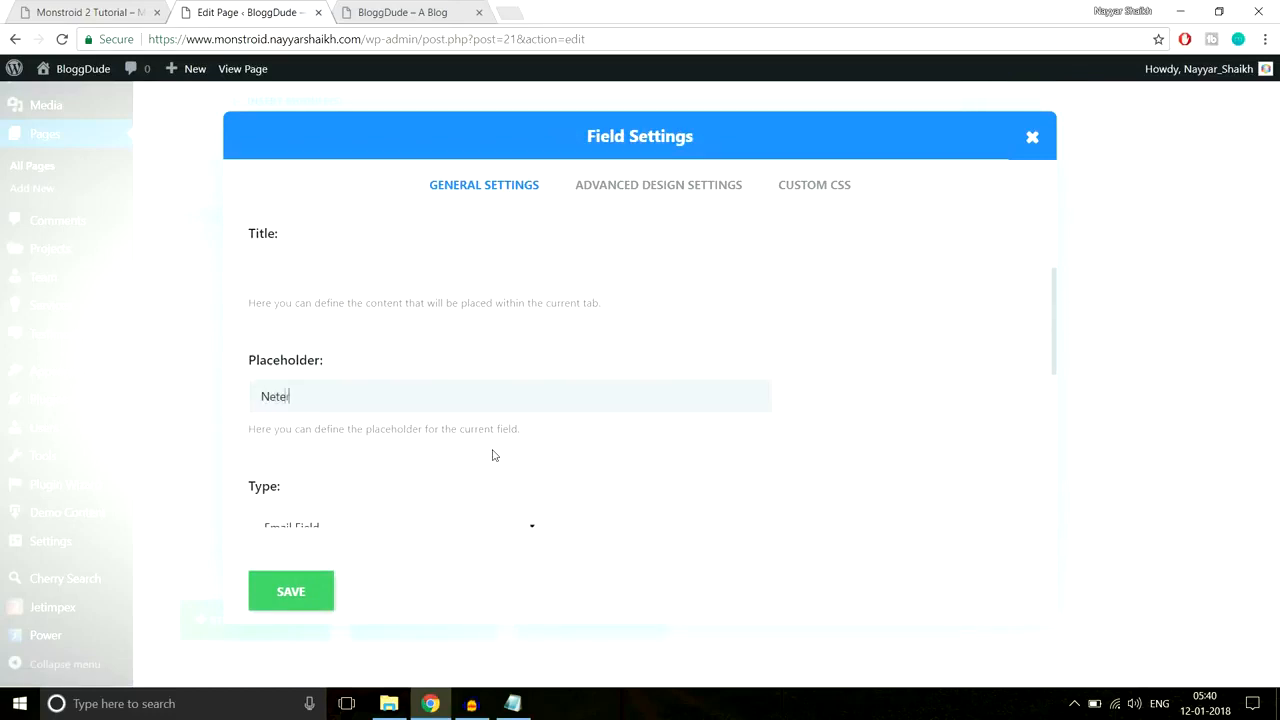
pyautogui.write('Neter Your Email Address')
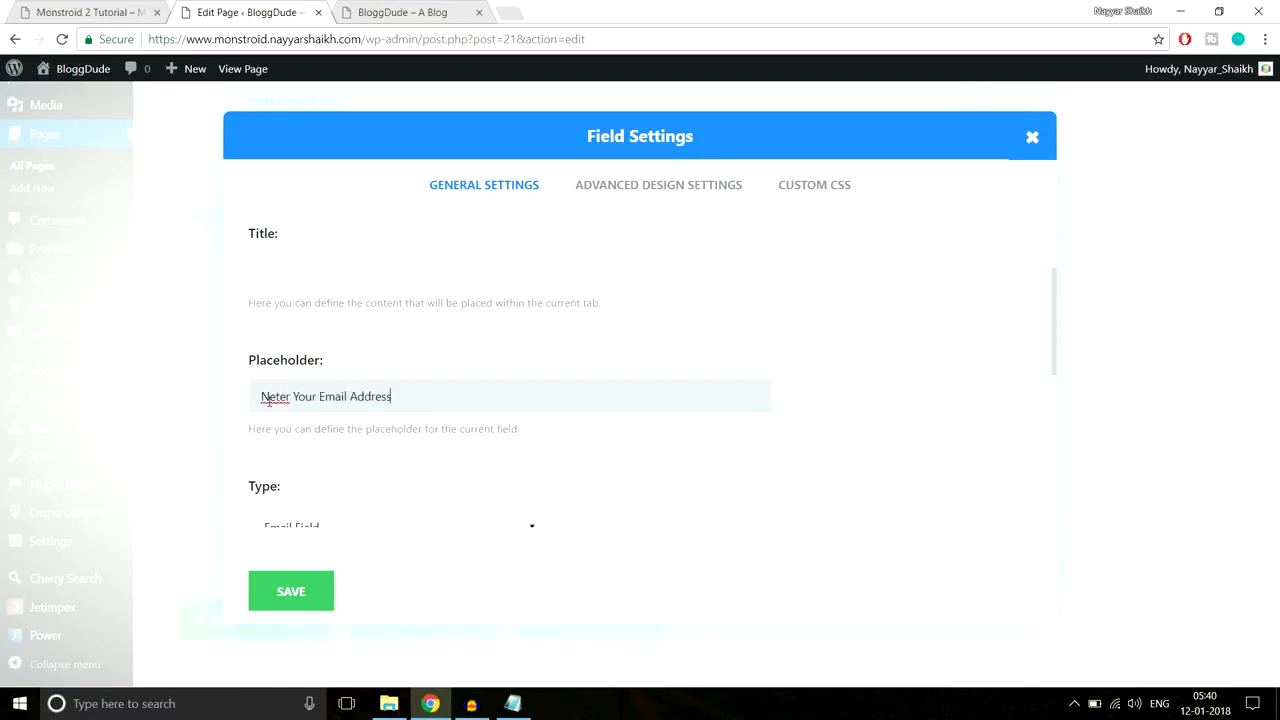
pyautogui.press('Delete')
pyautogui.write('Et')
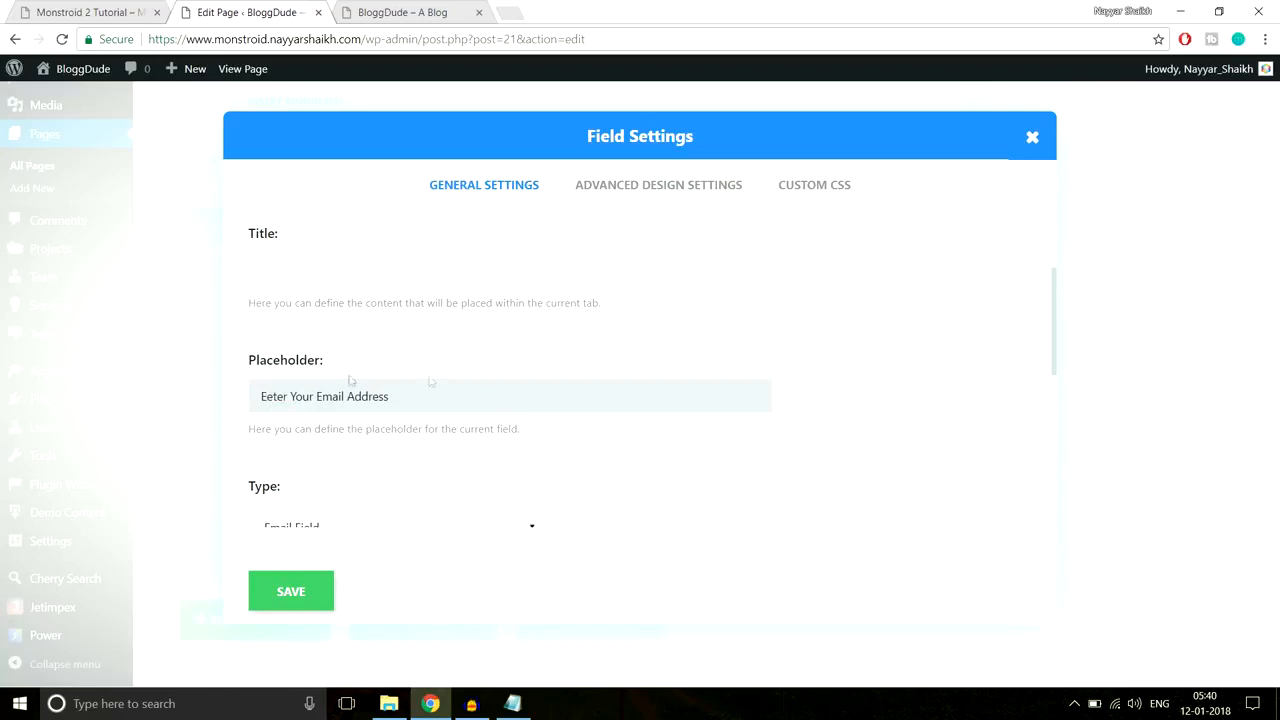
pyautogui.scroll(-2, 492, 399)
pyautogui.scroll(-1, 448, 371)
pyautogui.click(340, 277)
pyautogui.click(334, 325)
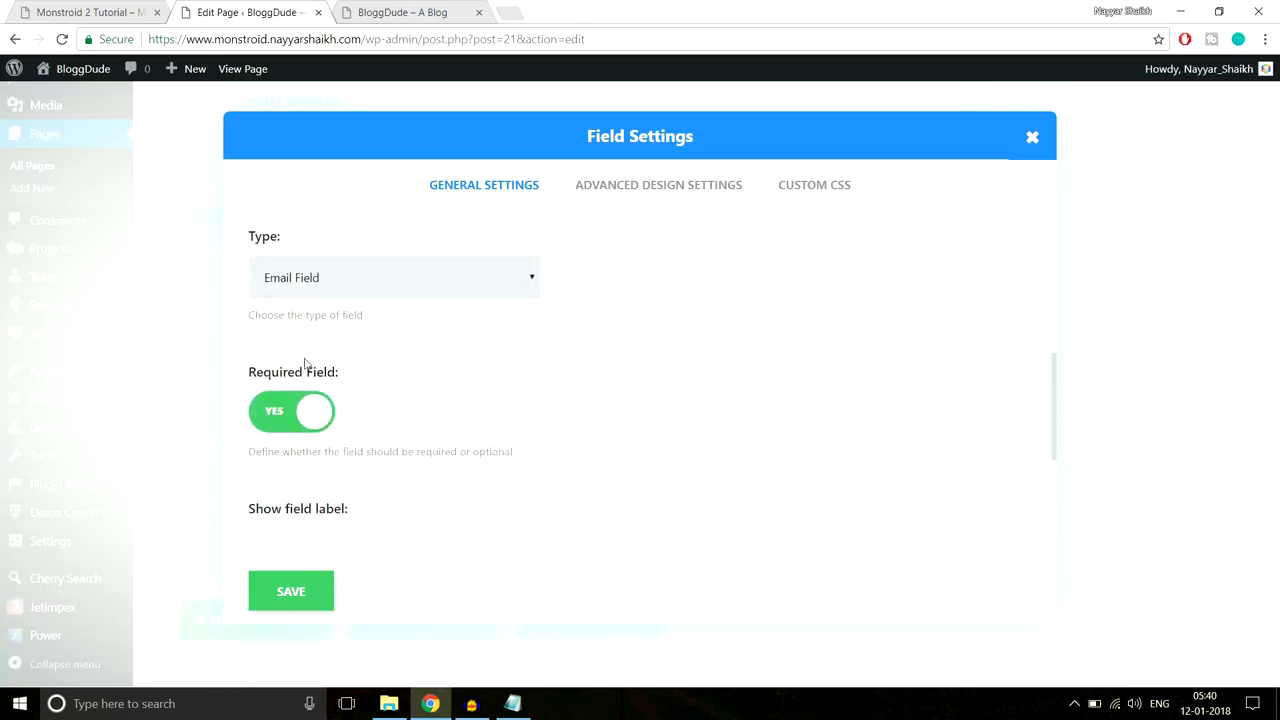
pyautogui.scroll(-2, 300, 405)
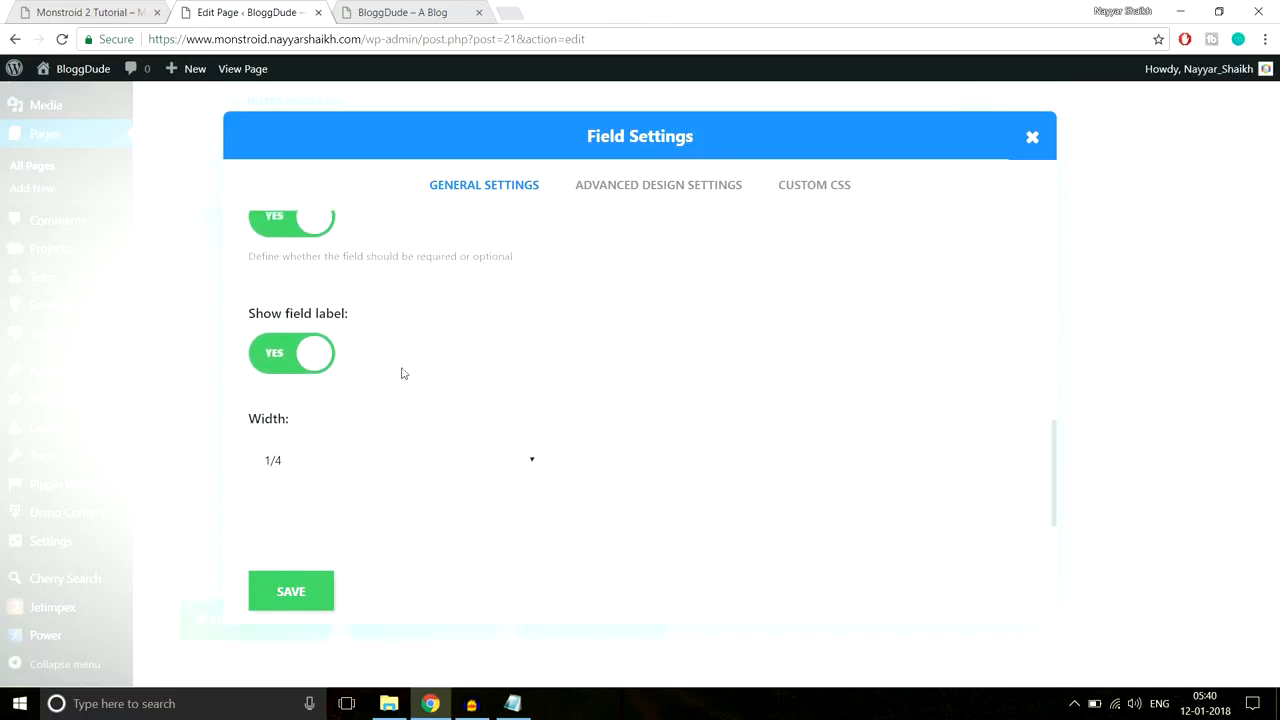
pyautogui.click(337, 465)
pyautogui.click(329, 572)
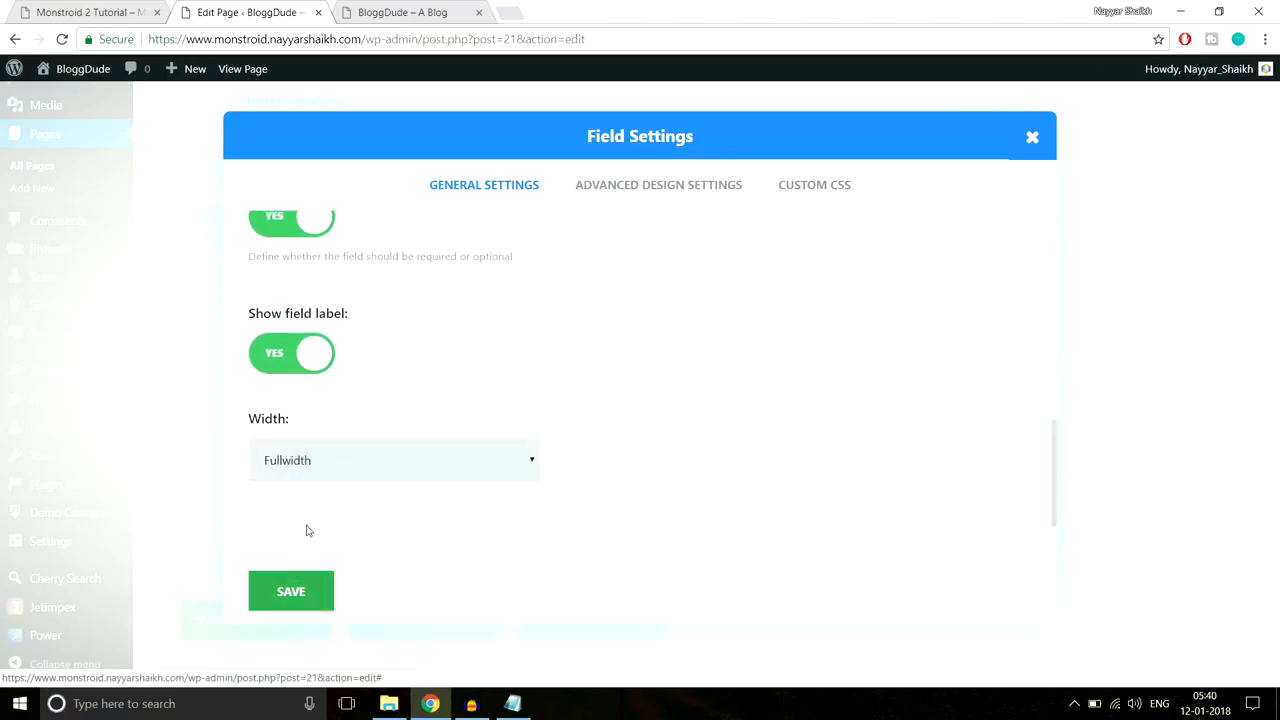
pyautogui.click(311, 593)
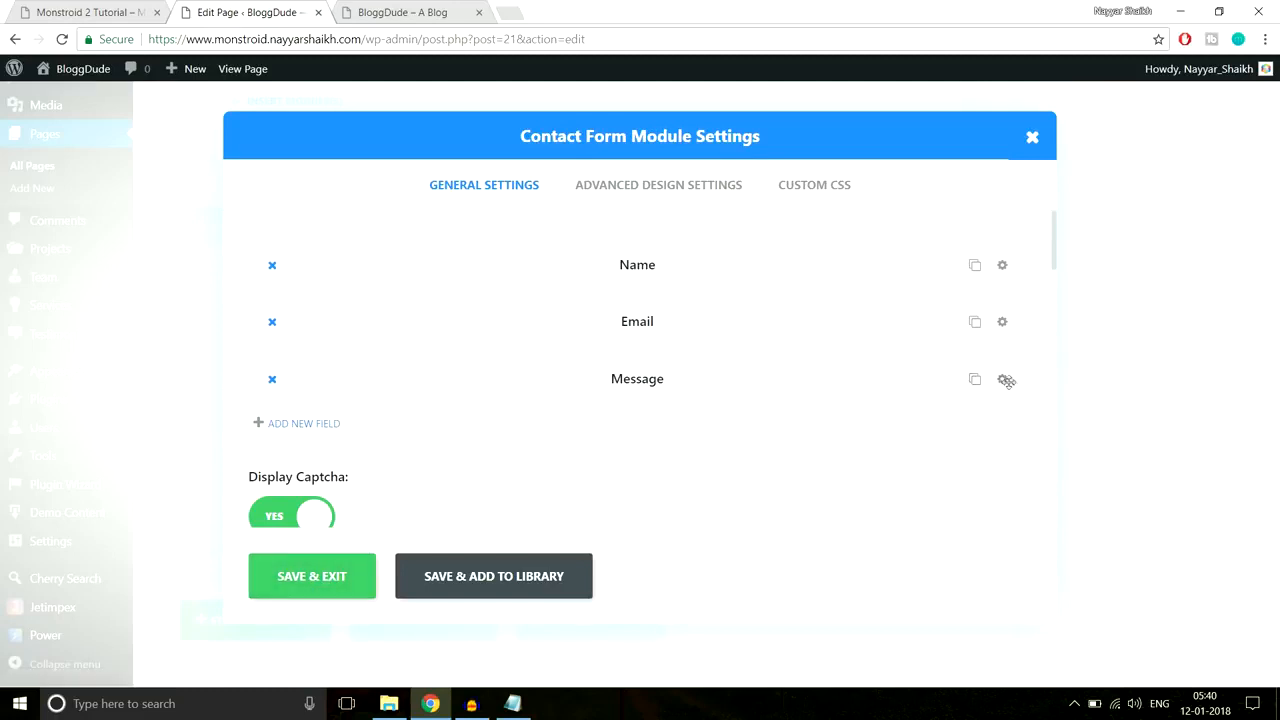
# Step: Clear the Message field's title, set placeholder 'Enter Your Message', Fullwidth, and save
pyautogui.click(1003, 381)
pyautogui.scroll(-1, 423, 360)
pyautogui.moveTo(423, 358); pyautogui.dragTo(194, 363)
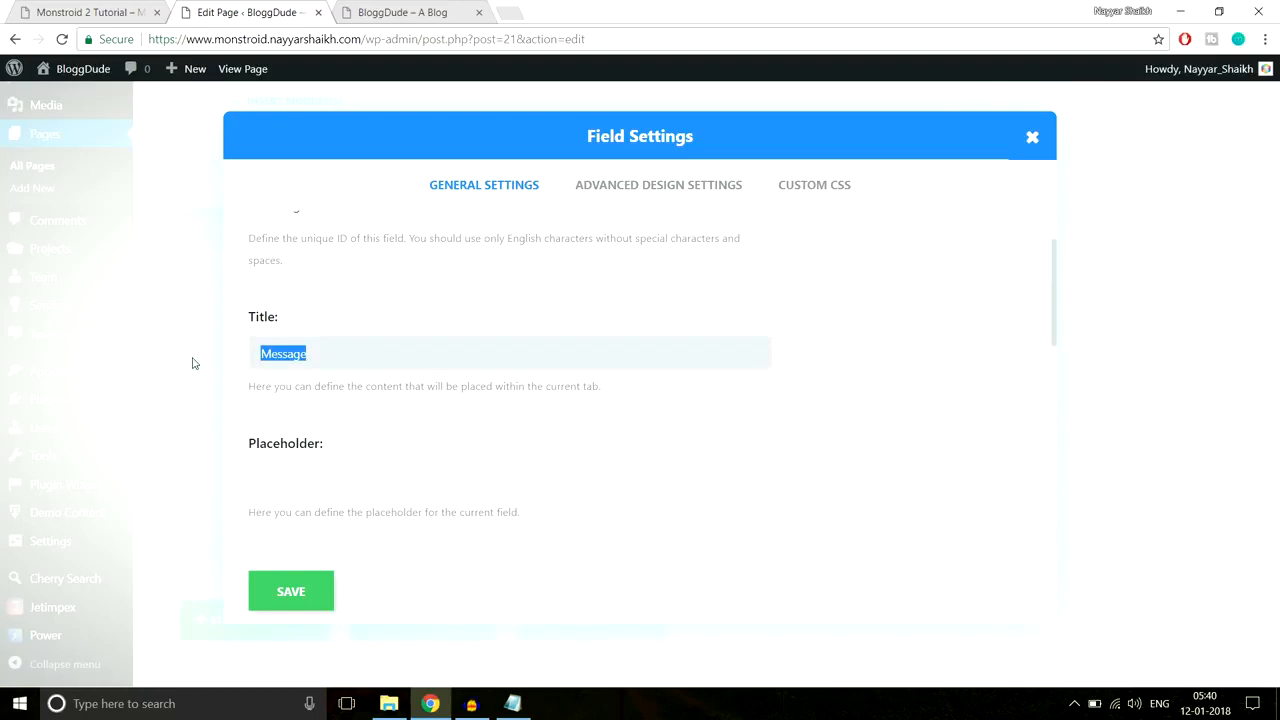
pyautogui.press('BackSpace')
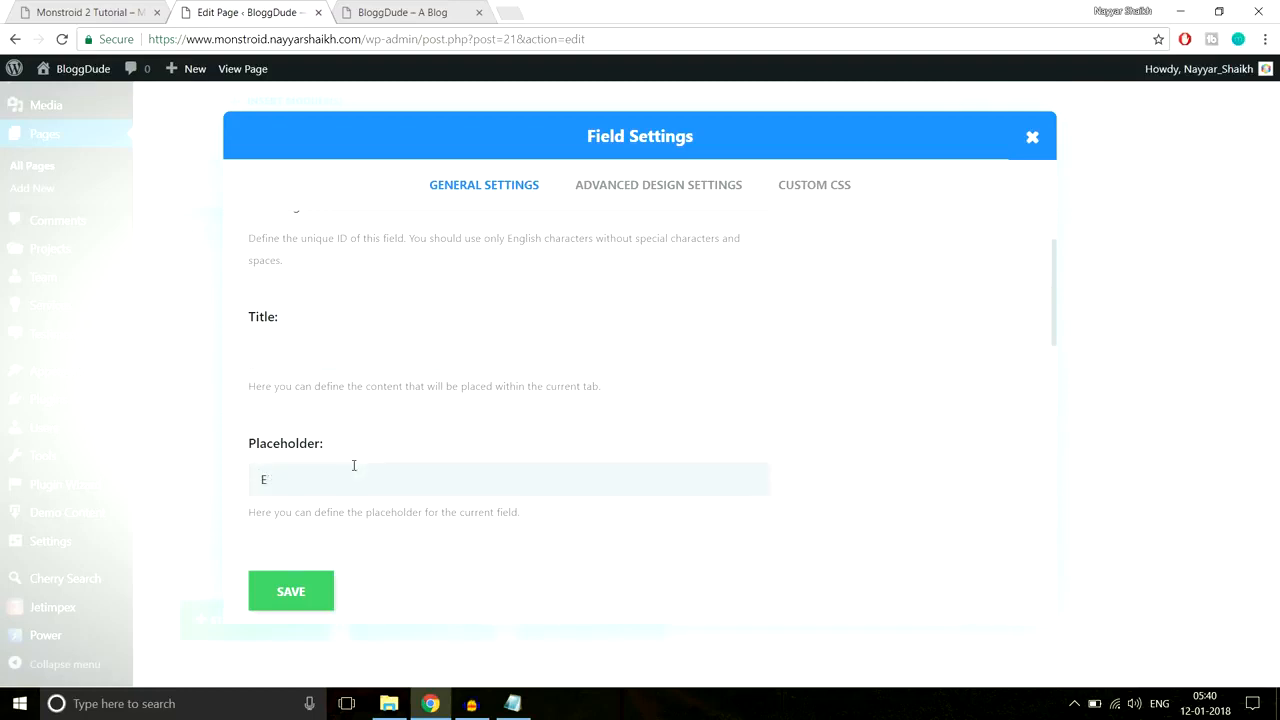
pyautogui.click(353, 465)
pyautogui.write('Enter Your Message')
pyautogui.scroll(-3, 640, 437)
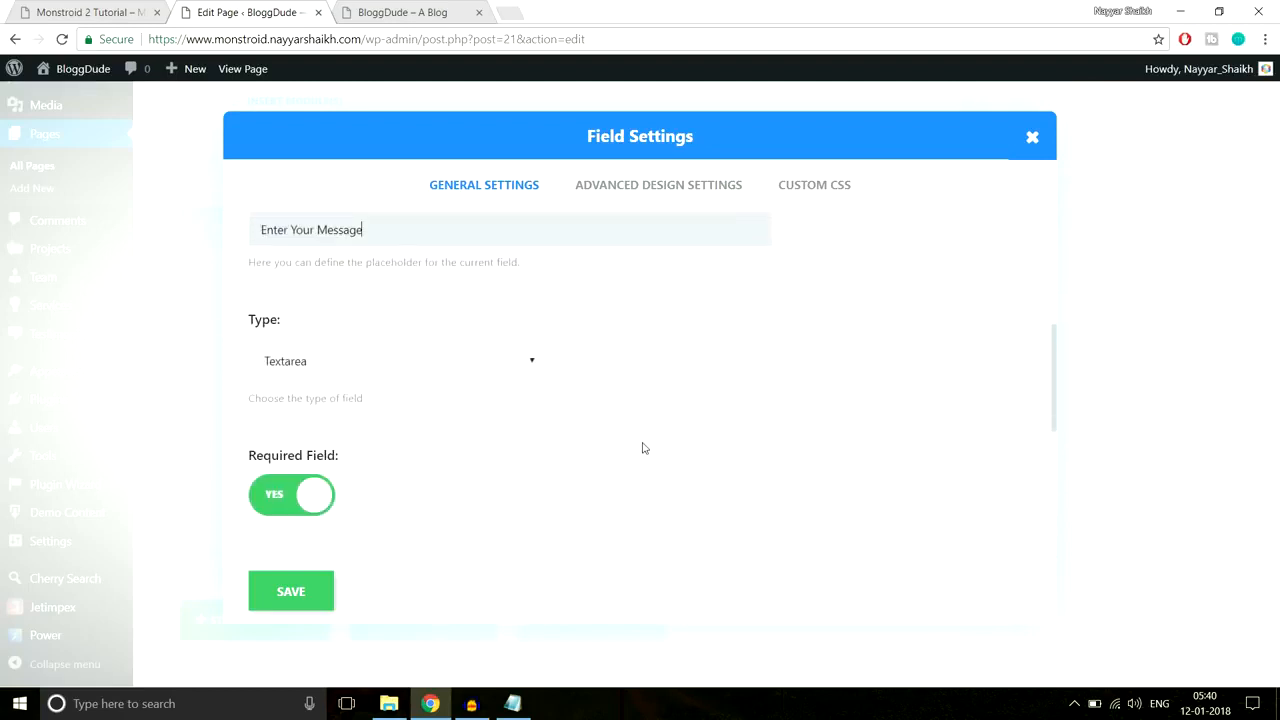
pyautogui.scroll(-2, 400, 340)
pyautogui.scroll(-1, 420, 370)
pyautogui.click(372, 459)
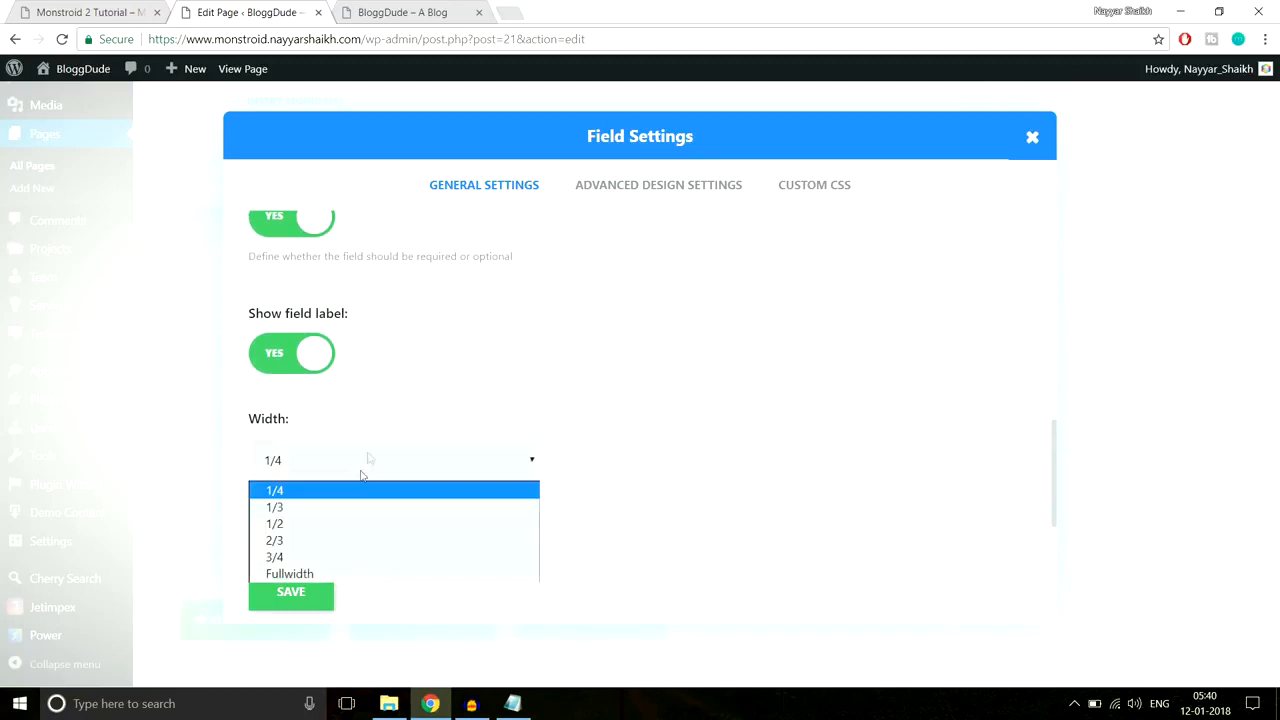
pyautogui.click(318, 572)
pyautogui.click(307, 594)
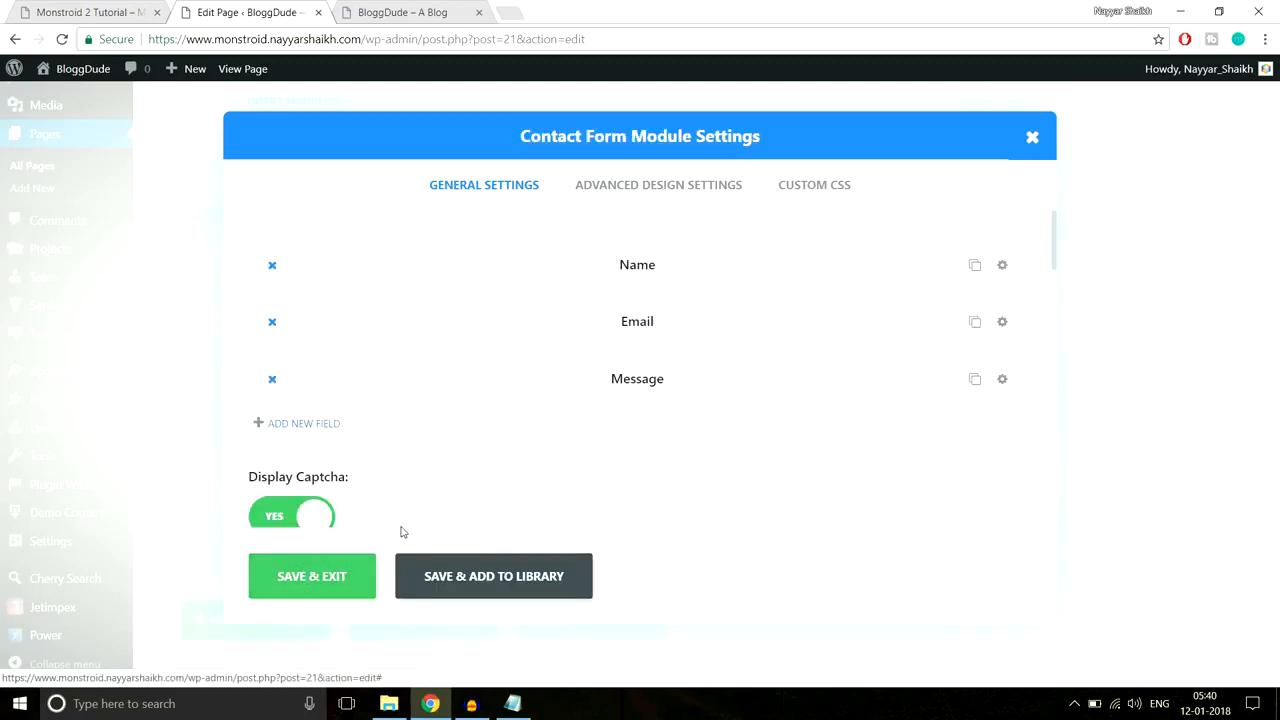
# Step: Set Display Captcha to NO and save and exit the Contact Form module settings
pyautogui.scroll(-2, 537, 446)
pyautogui.click(306, 352)
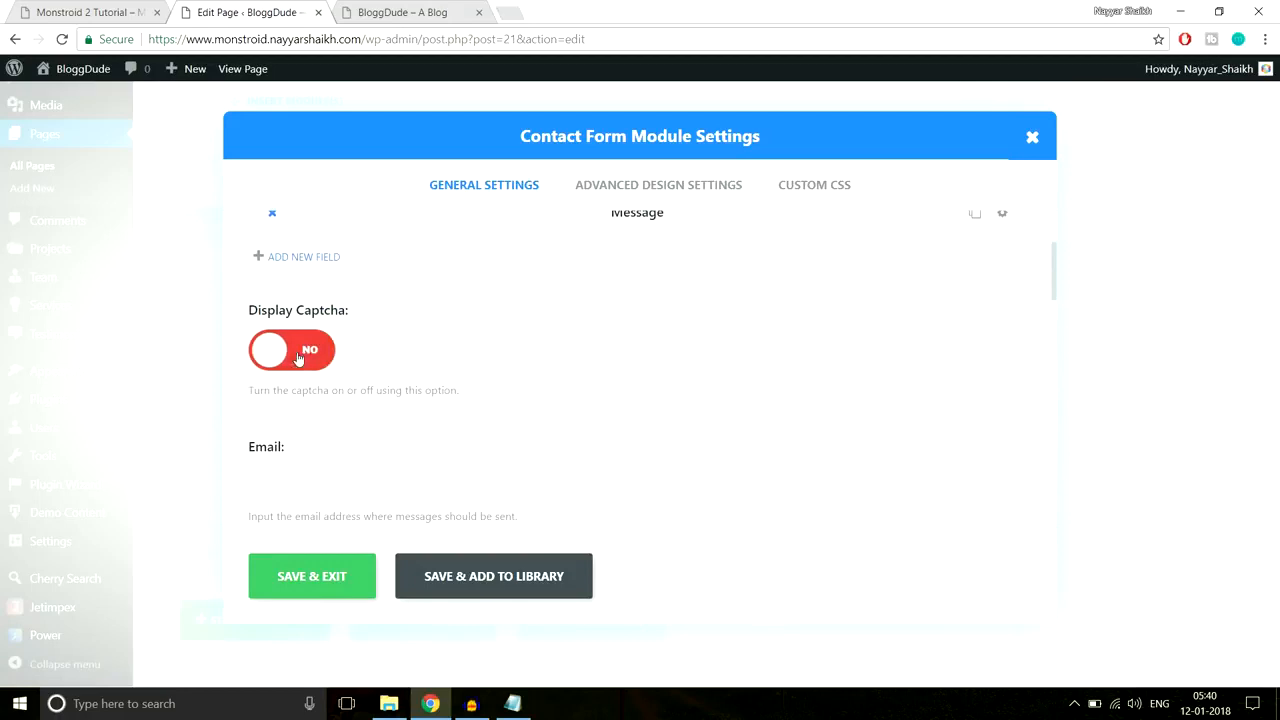
pyautogui.scroll(-3, 520, 343)
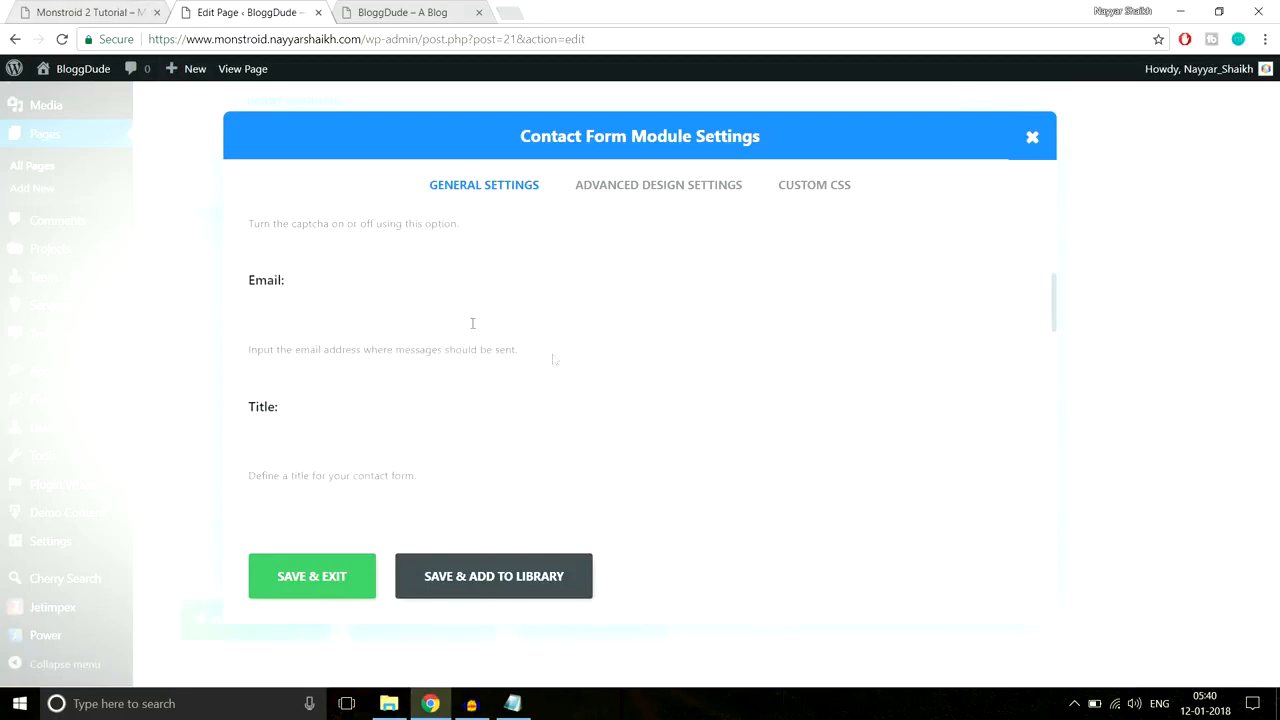
pyautogui.scroll(1, 589, 375)
pyautogui.click(130, 12)
pyautogui.scroll(-2, 697, 548)
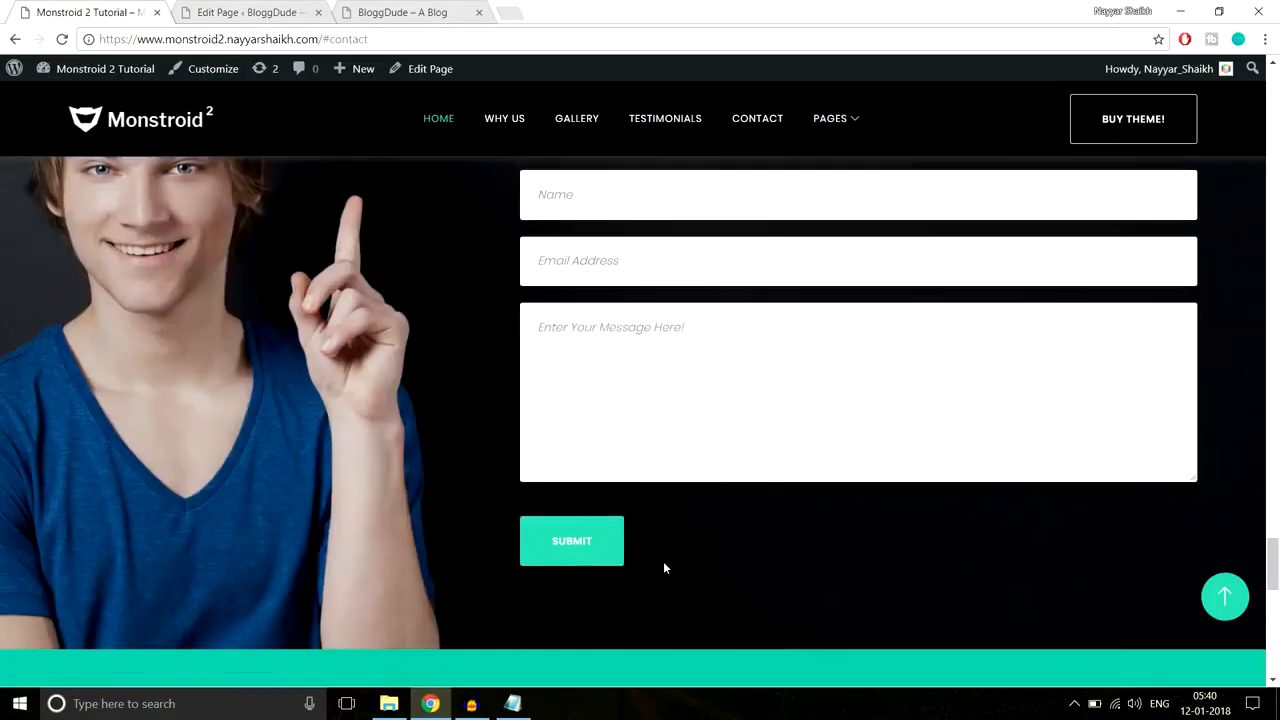
pyautogui.click(247, 12)
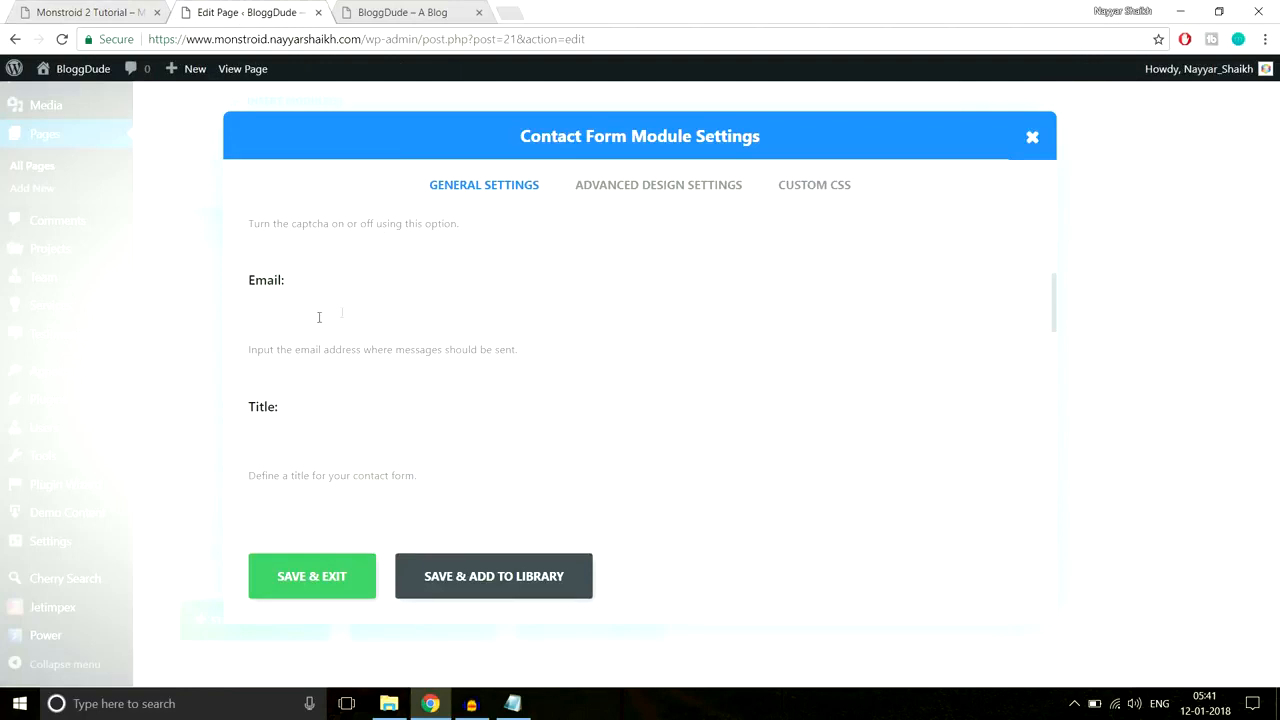
pyautogui.scroll(-5, 334, 363)
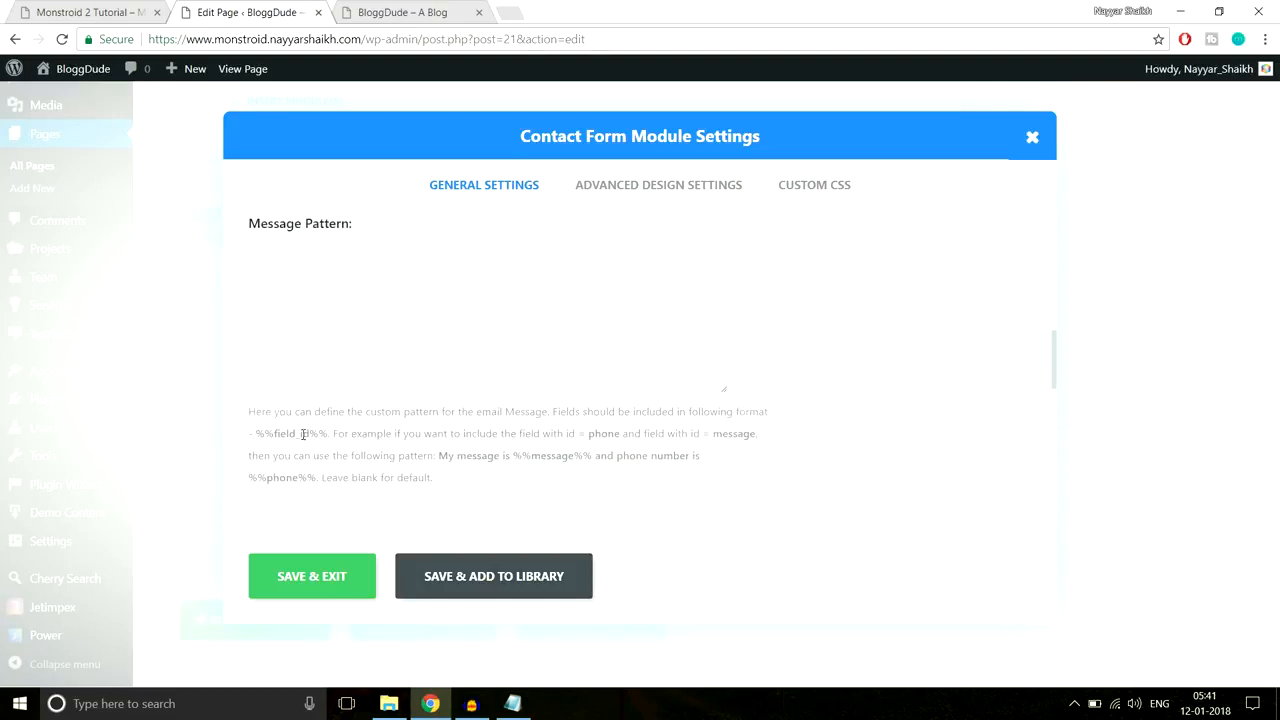
pyautogui.scroll(-5, 335, 430)
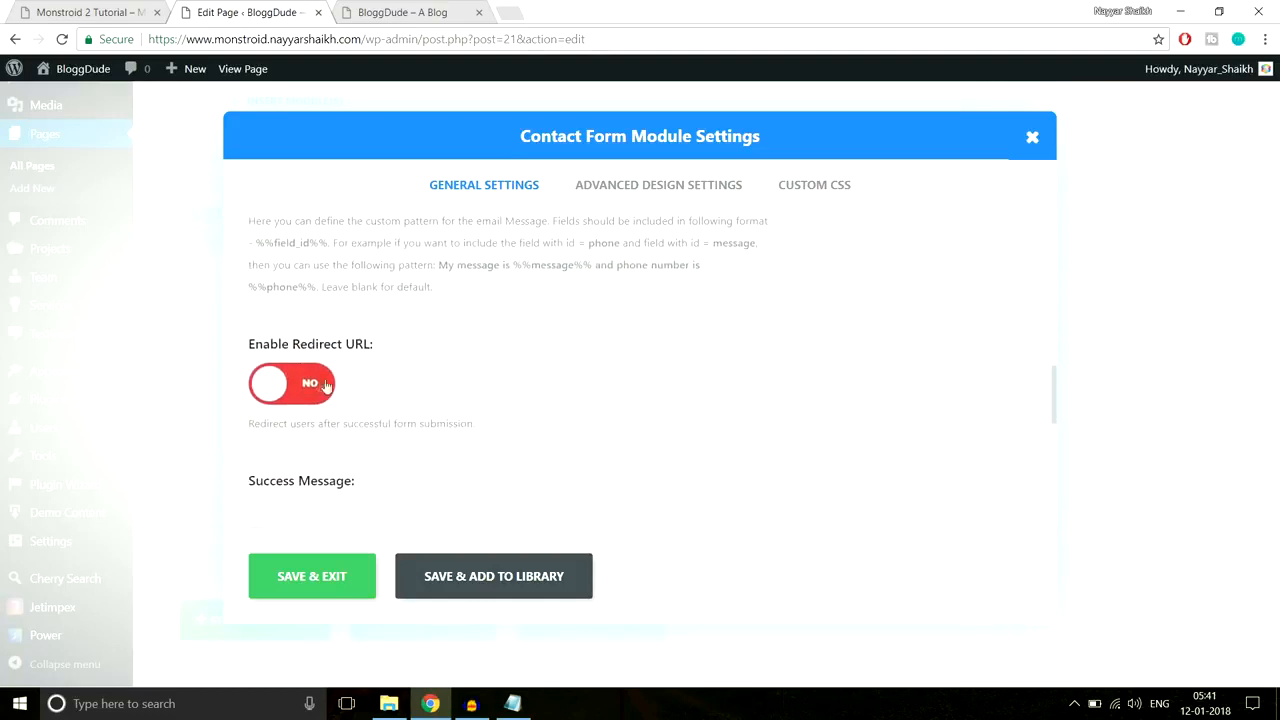
pyautogui.scroll(-5, 447, 410)
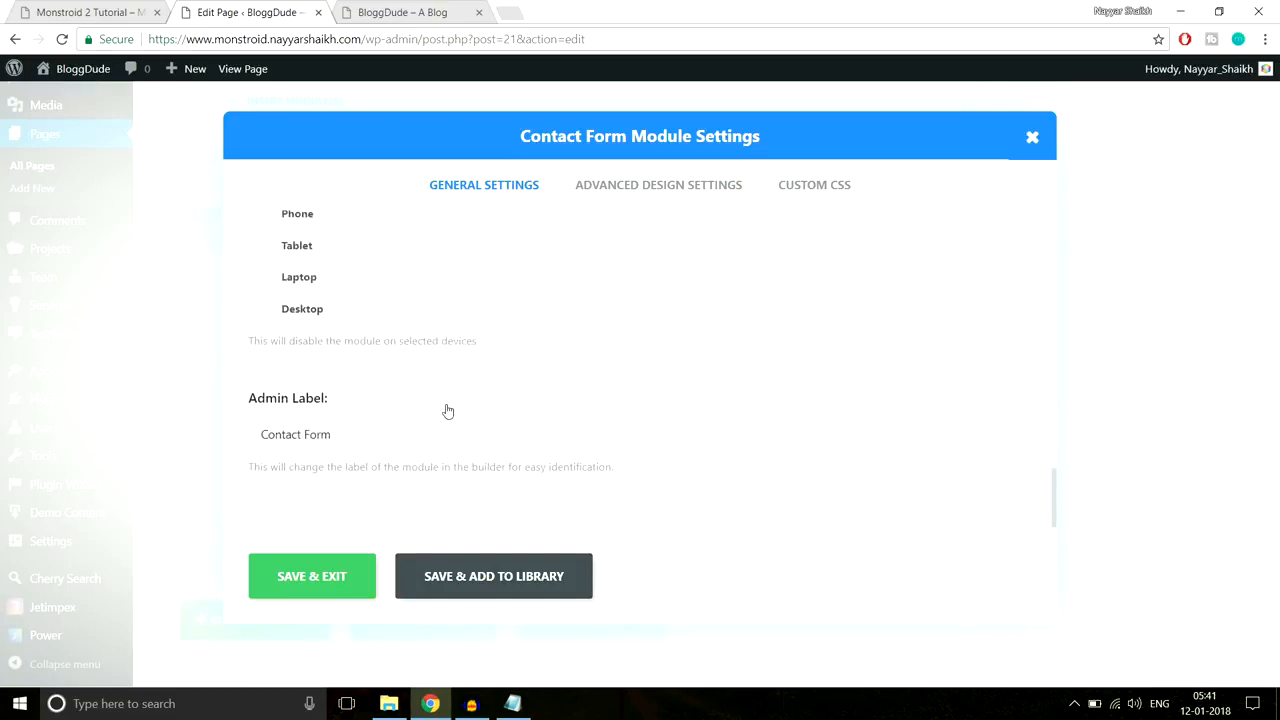
pyautogui.scroll(5, 448, 411)
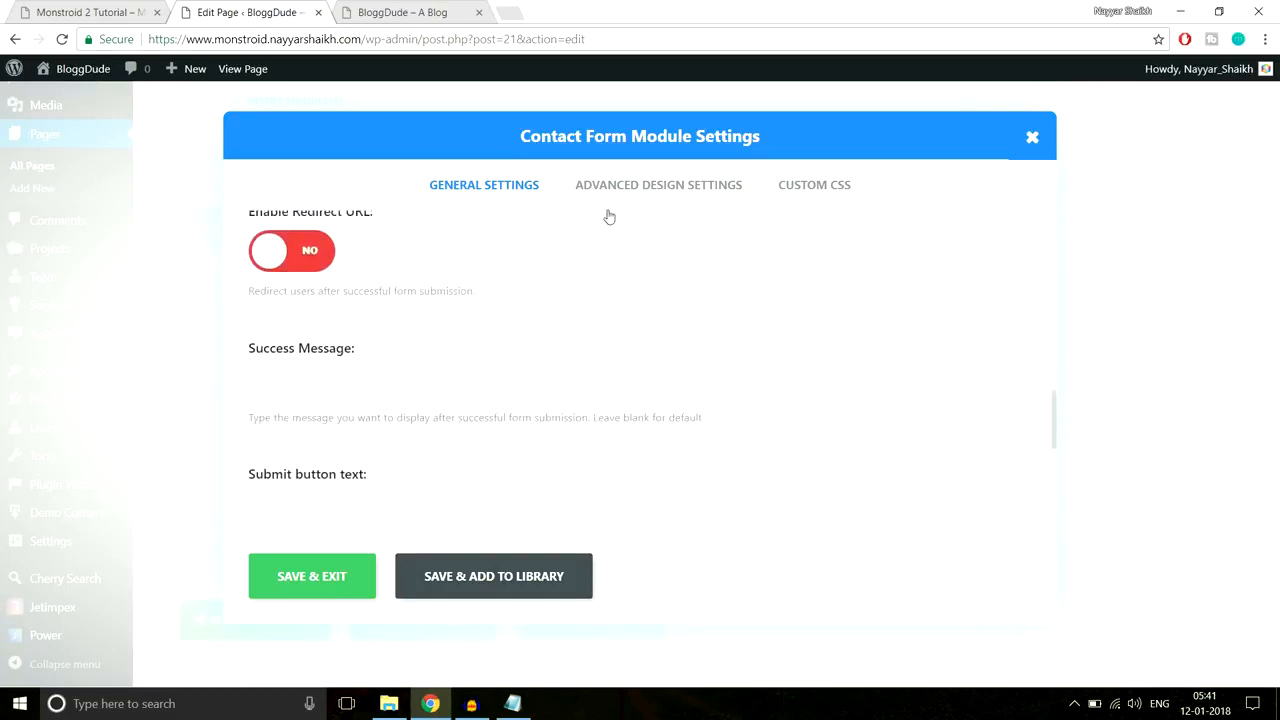
pyautogui.click(342, 580)
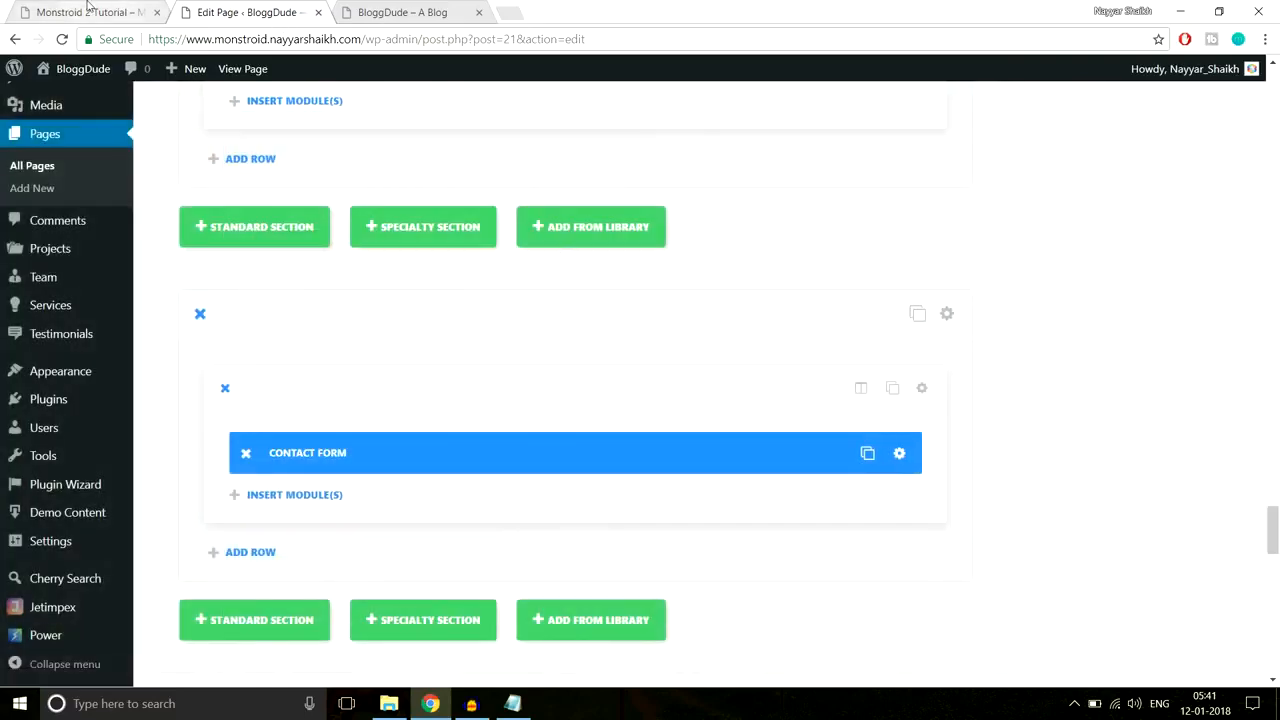
# Step: Check the reference site's contact form, then insert a Text module into the contact section
pyautogui.click(90, 12)
pyautogui.scroll(3, 592, 258)
pyautogui.moveTo(522, 312); pyautogui.dragTo(827, 374)
pyautogui.hotkey('ctrl', 'c')
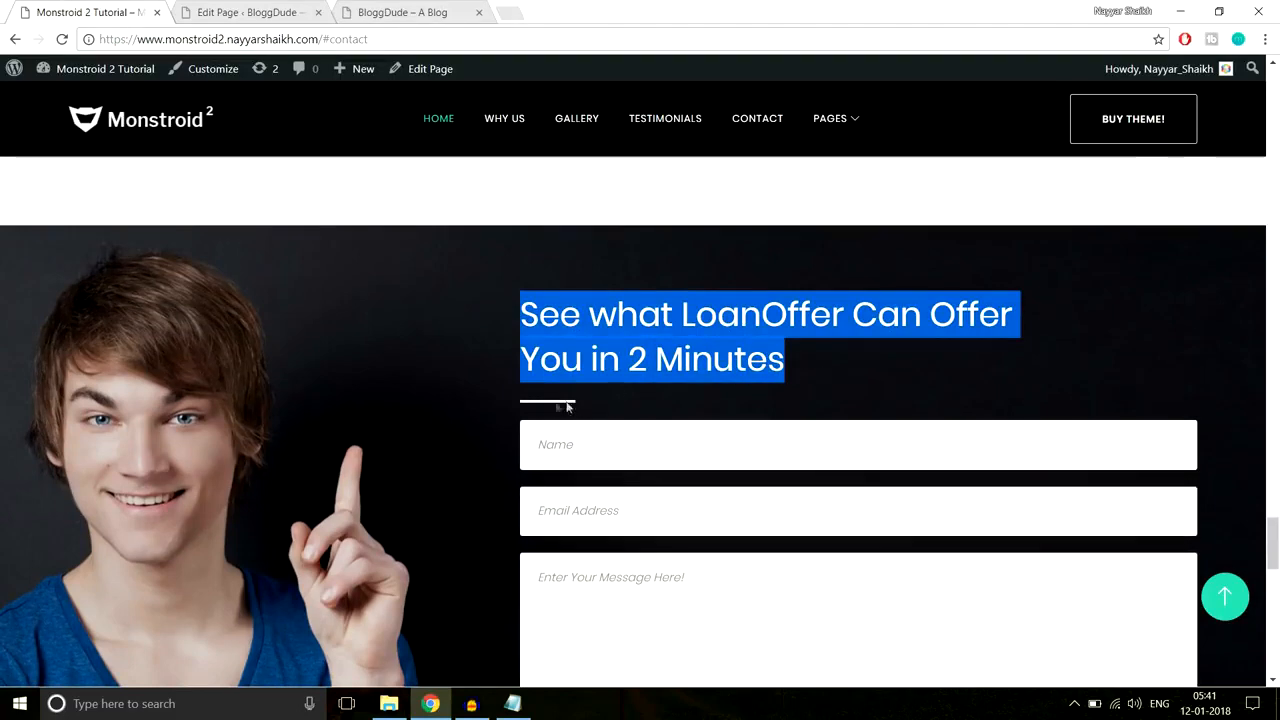
pyautogui.click(240, 10)
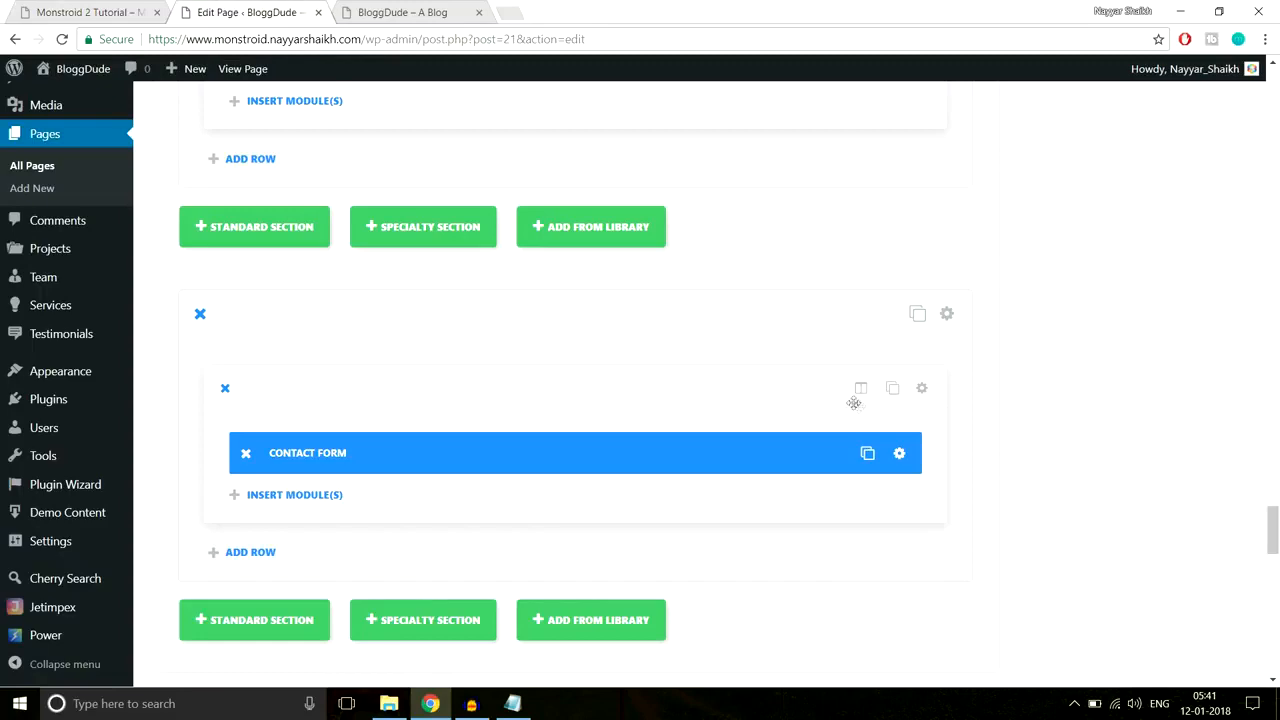
pyautogui.click(298, 496)
pyautogui.scroll(-5, 915, 400)
pyautogui.scroll(-2, 917, 437)
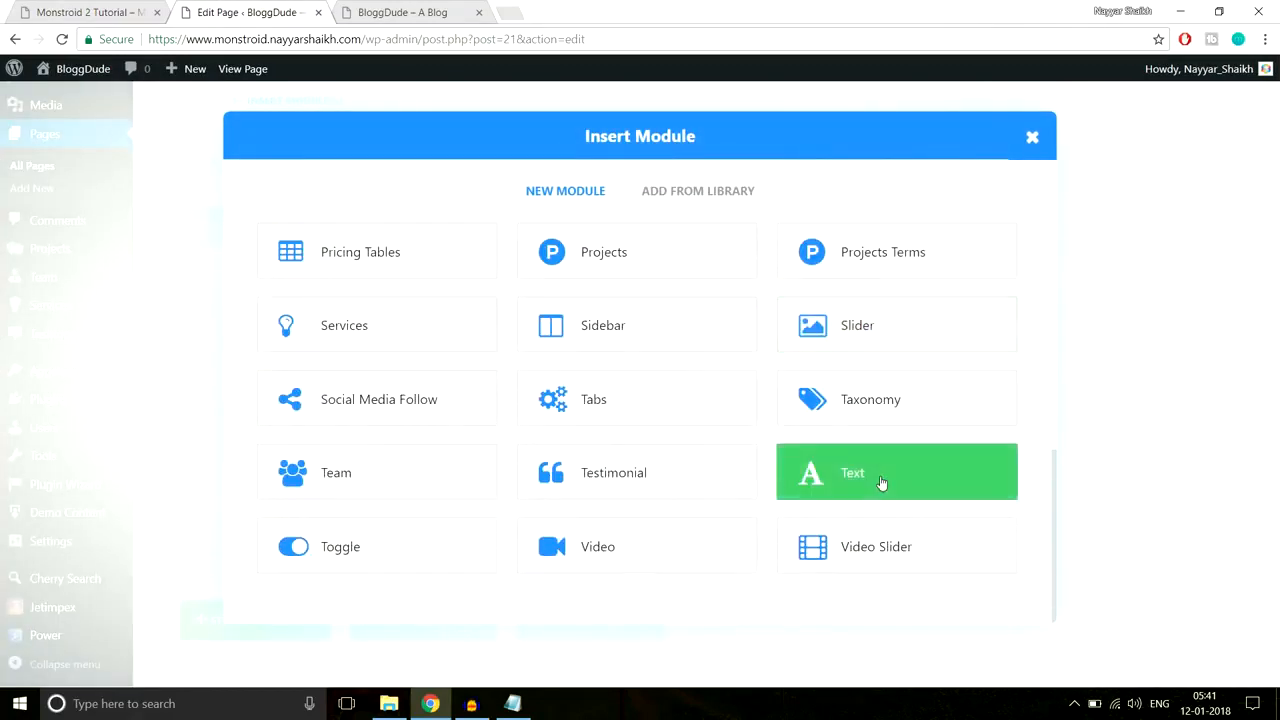
pyautogui.click(883, 486)
# Step: Paste the heading 'See what LoanOffer Can Offer You in 2 Minutes' and recolour its text
pyautogui.scroll(-3, 555, 390)
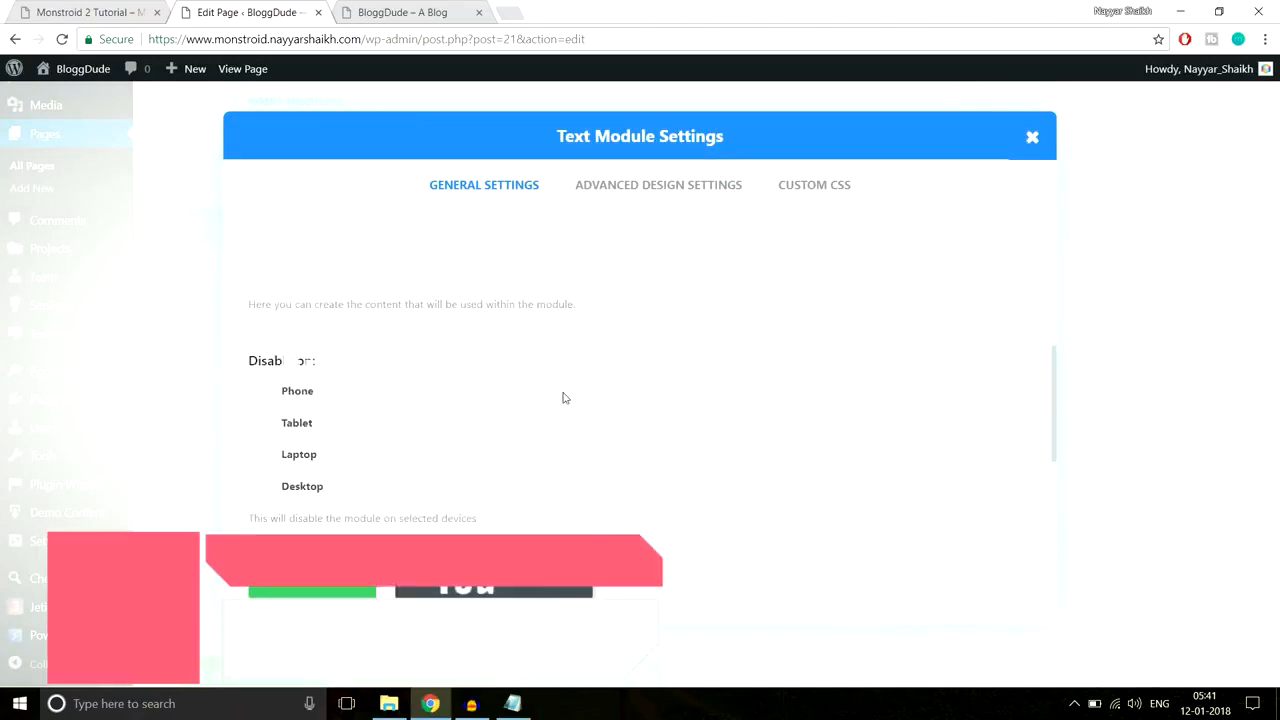
pyautogui.hotkey('ctrl', 'v')
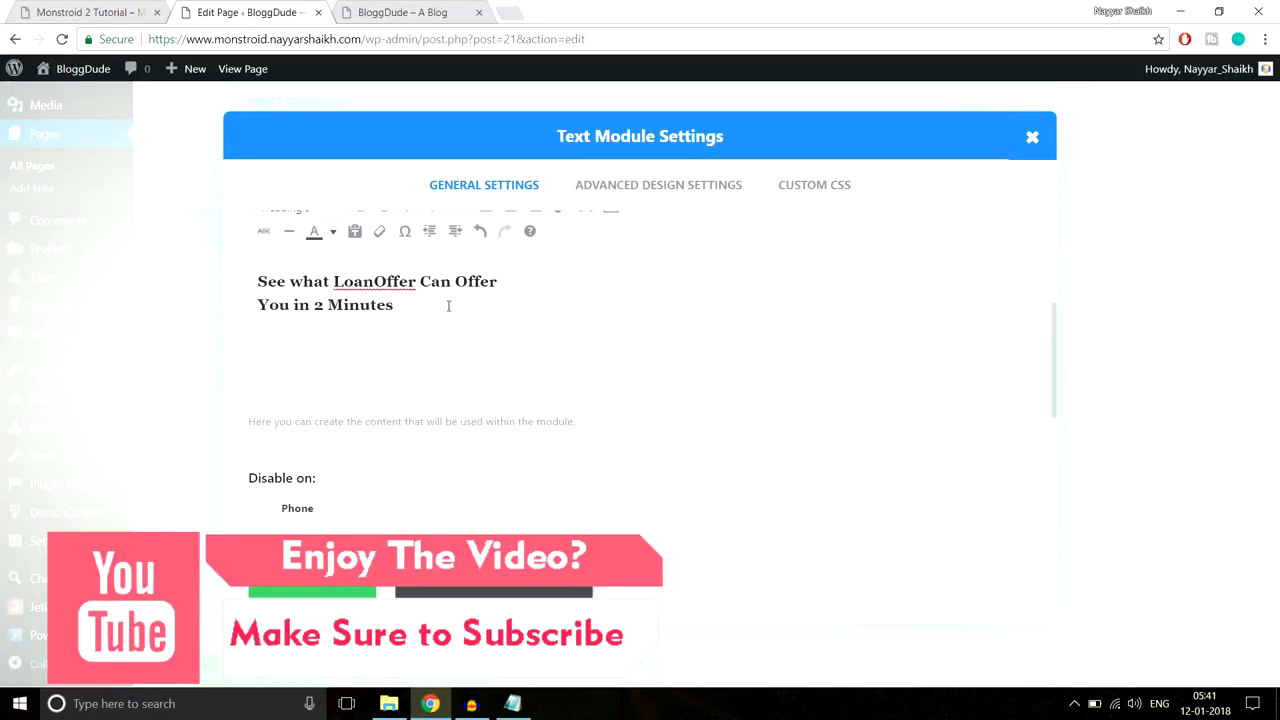
pyautogui.moveTo(449, 306); pyautogui.dragTo(249, 284)
pyautogui.scroll(2, 488, 372)
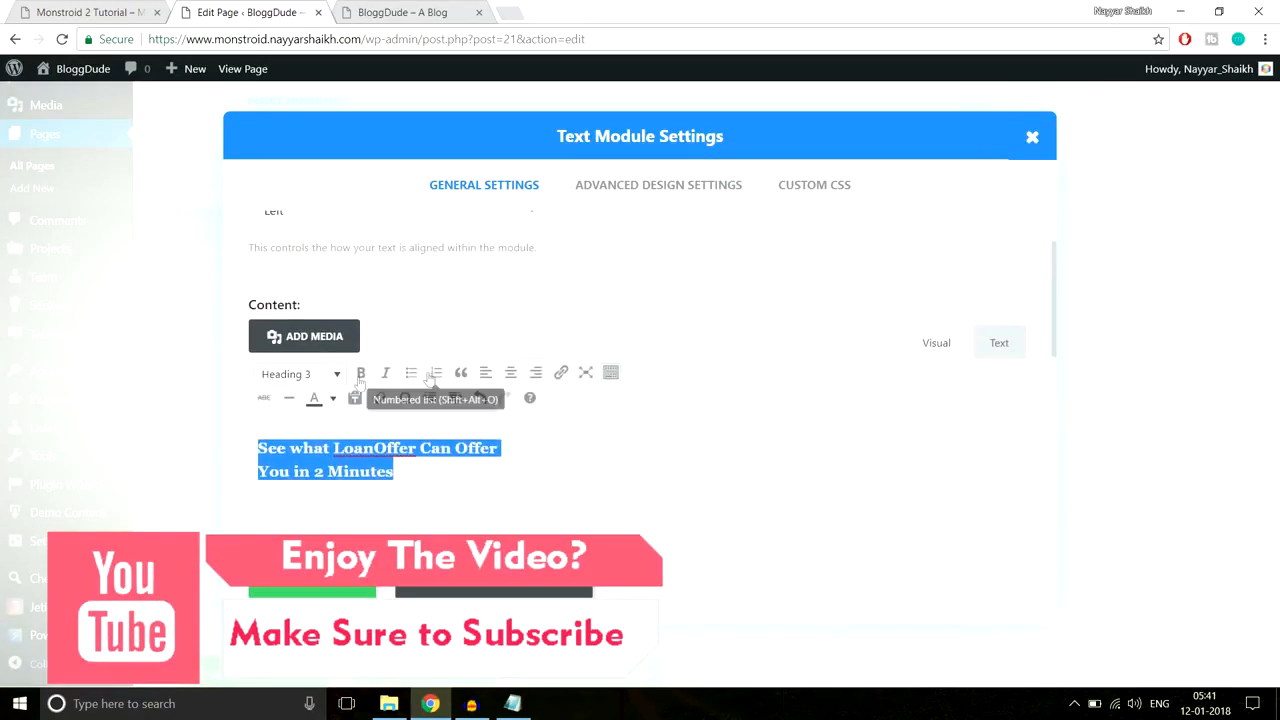
pyautogui.click(333, 398)
pyautogui.click(378, 470)
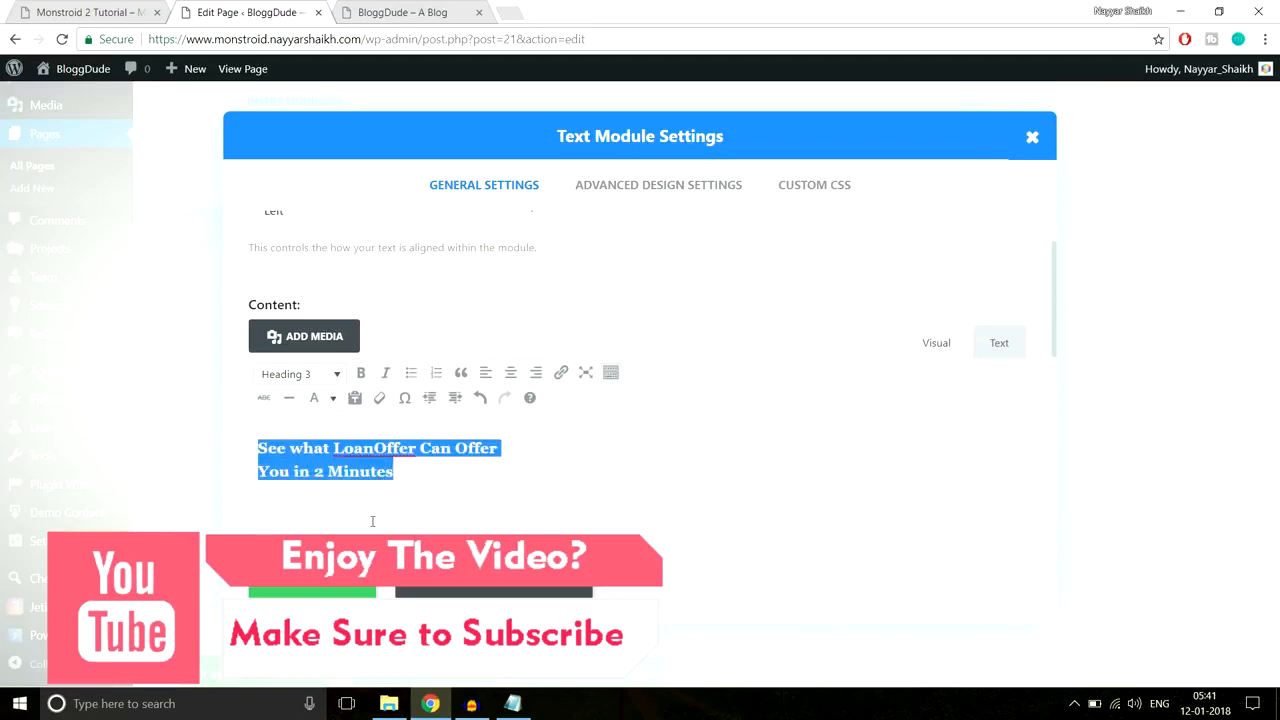
# Step: Copy the 66px #2cc895 underline CSS from Notepad into the module's Custom CSS After field
pyautogui.click(813, 188)
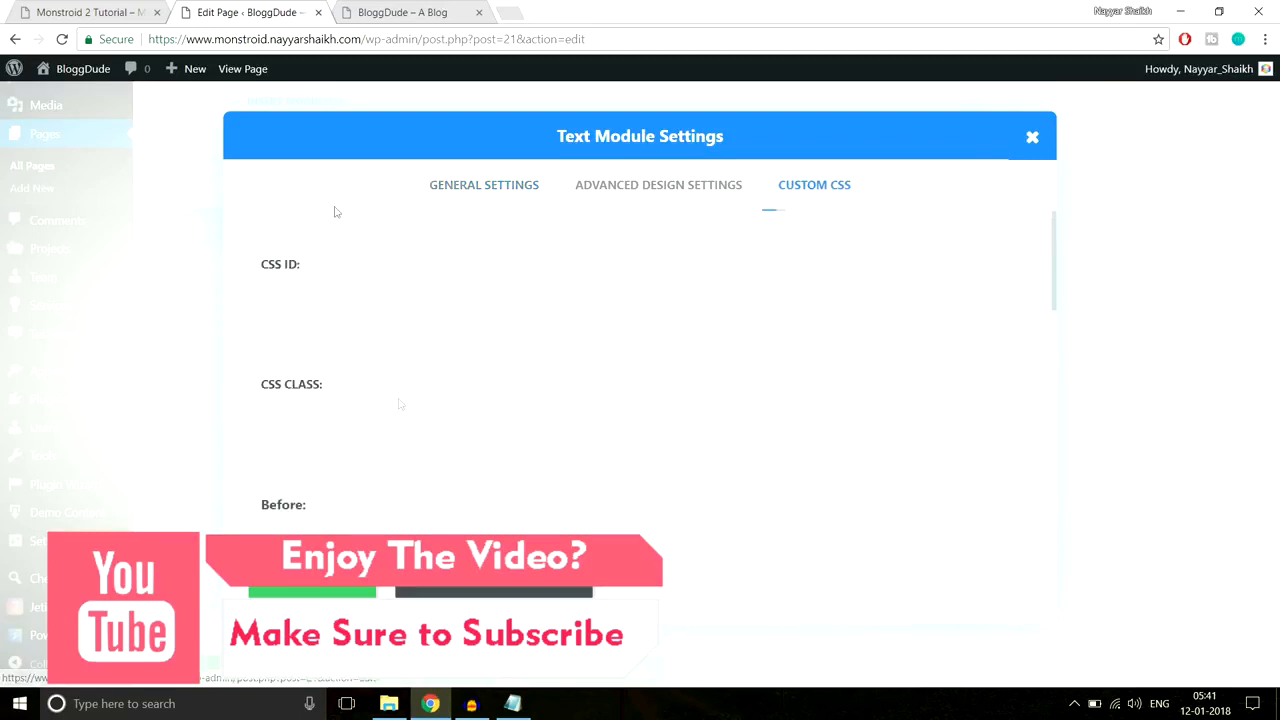
pyautogui.click(40, 10)
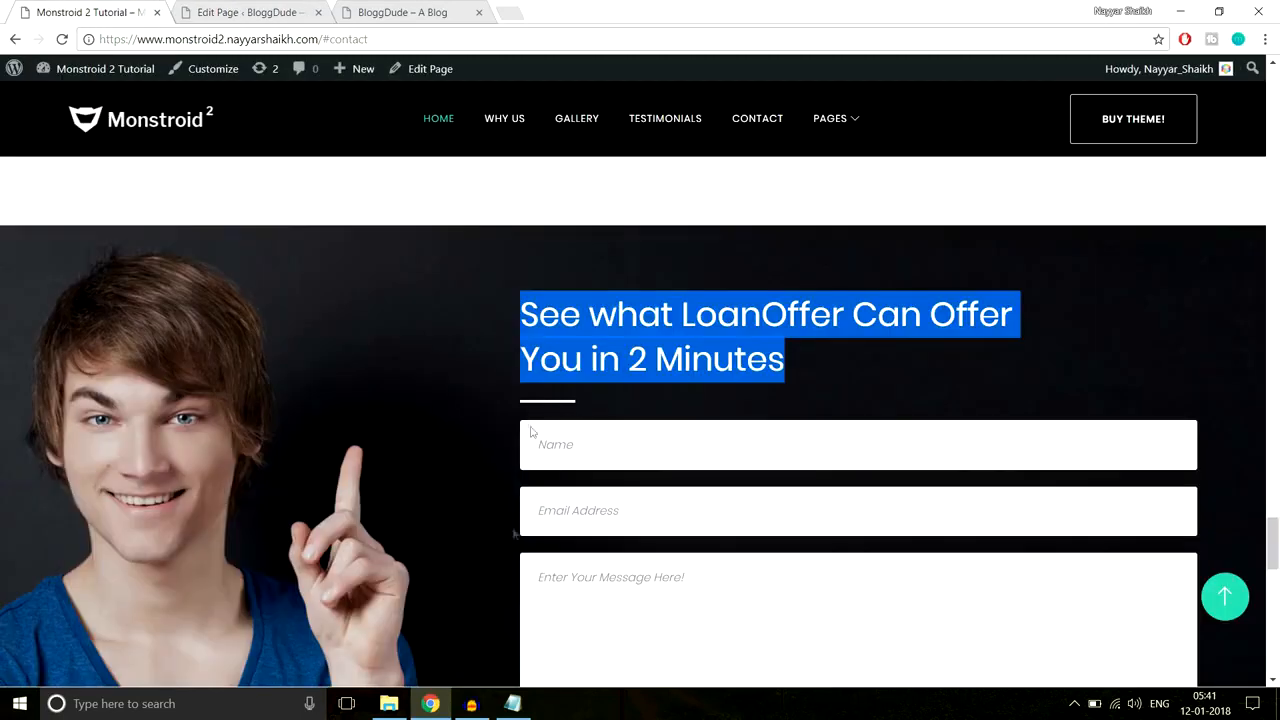
pyautogui.click(512, 703)
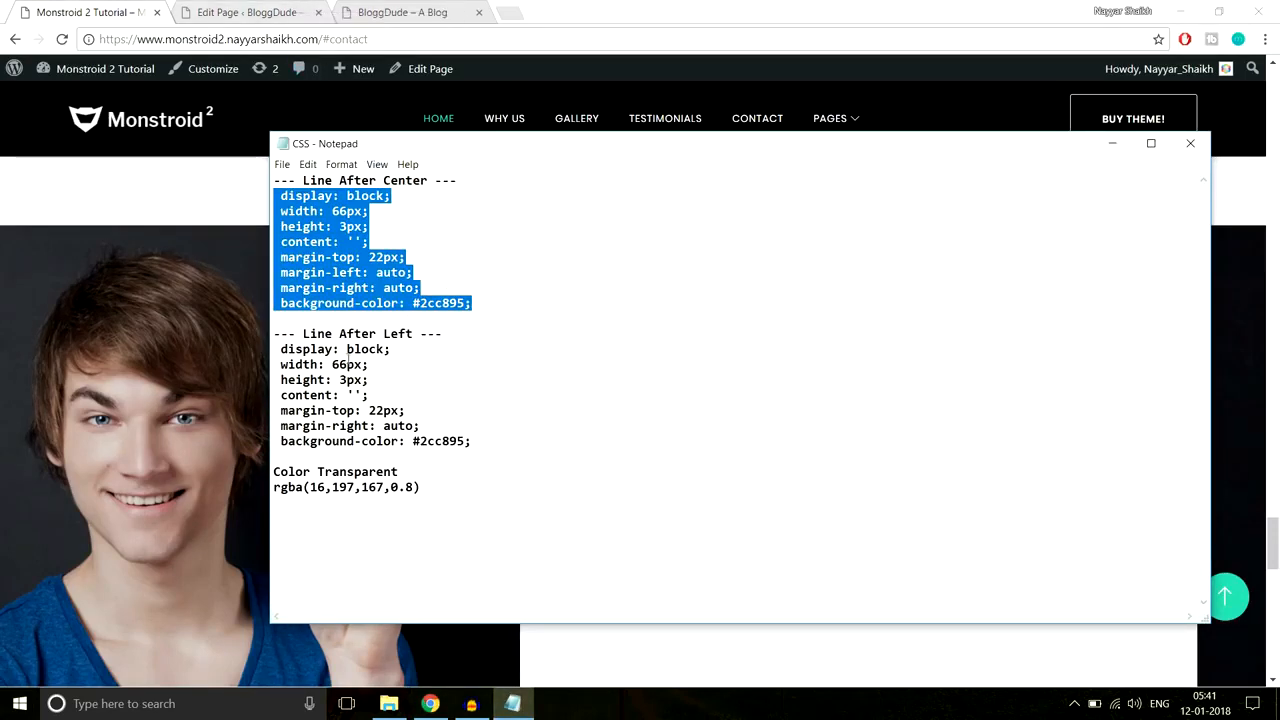
pyautogui.moveTo(470, 441); pyautogui.dragTo(268, 347)
pyautogui.hotkey('ctrl', 'c')
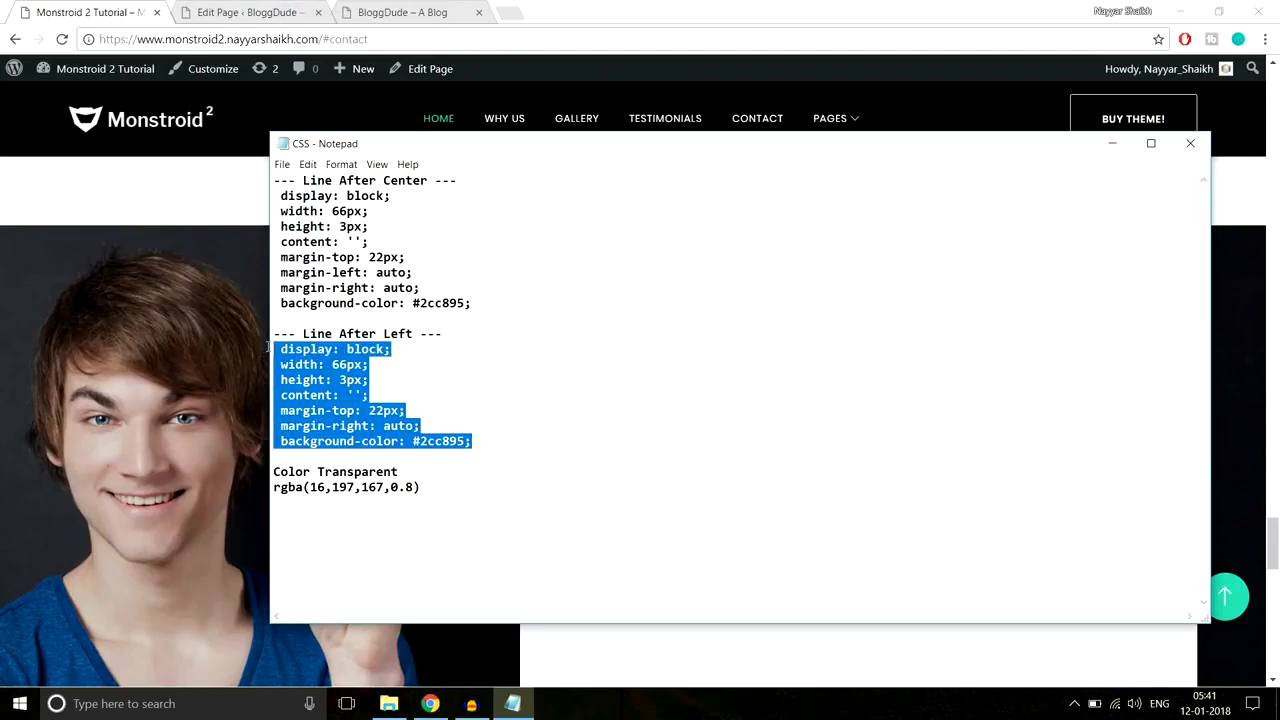
pyautogui.click(171, 171)
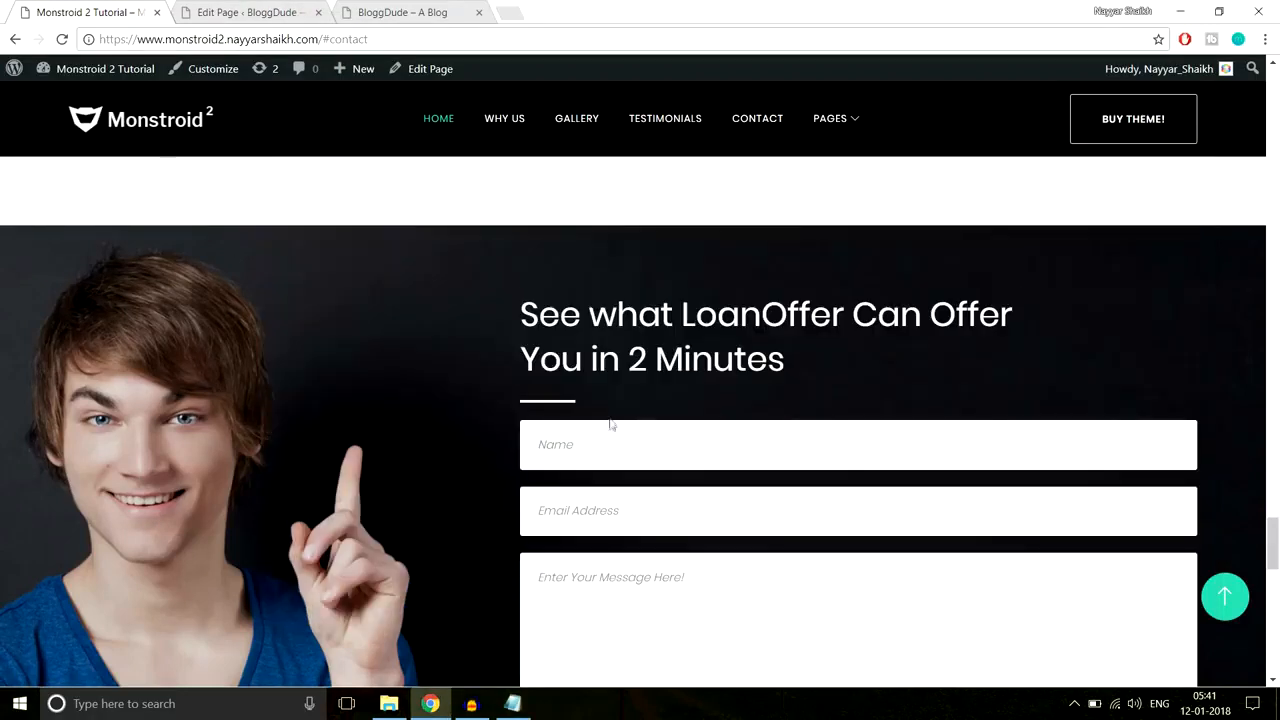
pyautogui.click(295, 12)
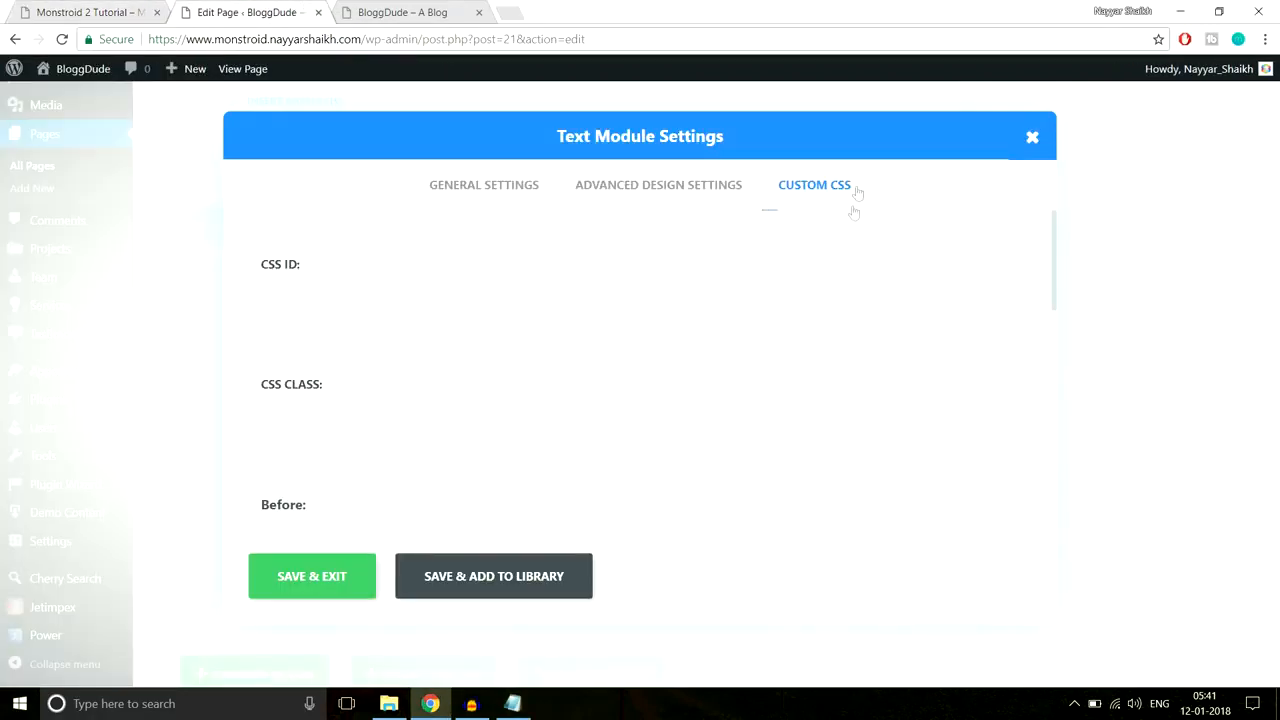
pyautogui.scroll(-2, 879, 284)
pyautogui.scroll(-5, 879, 284)
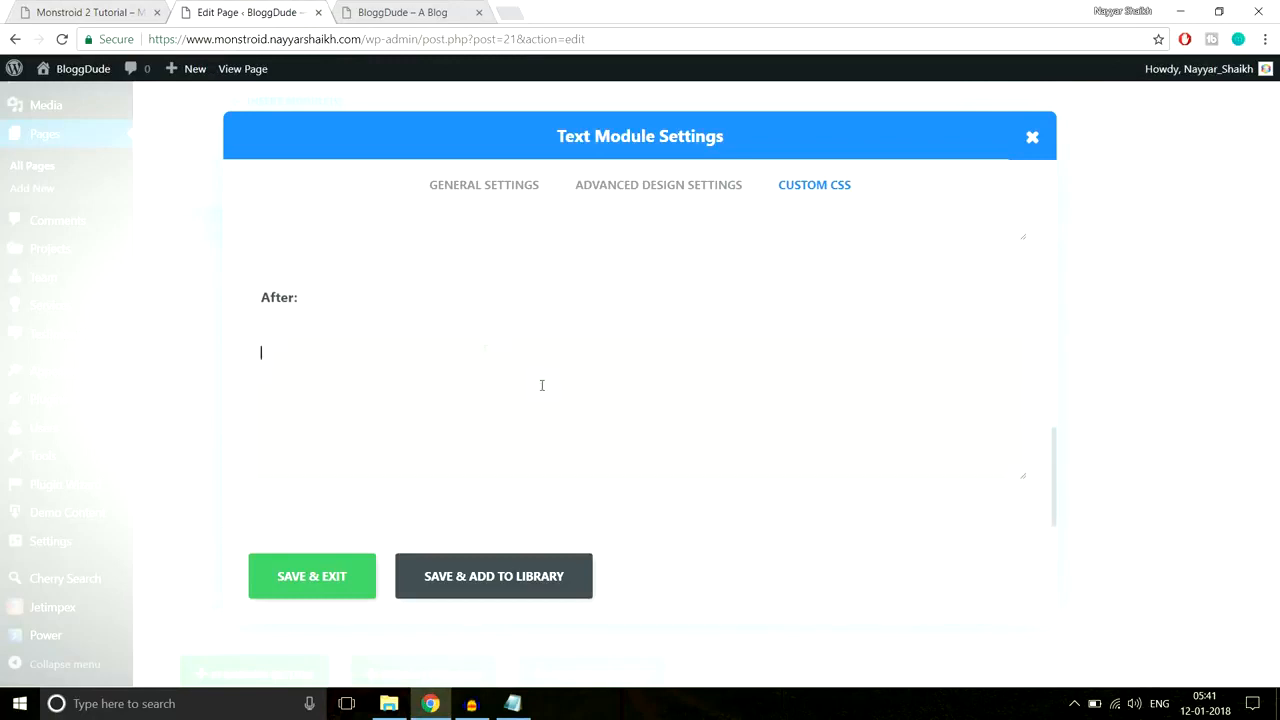
pyautogui.hotkey('ctrl', 'v')
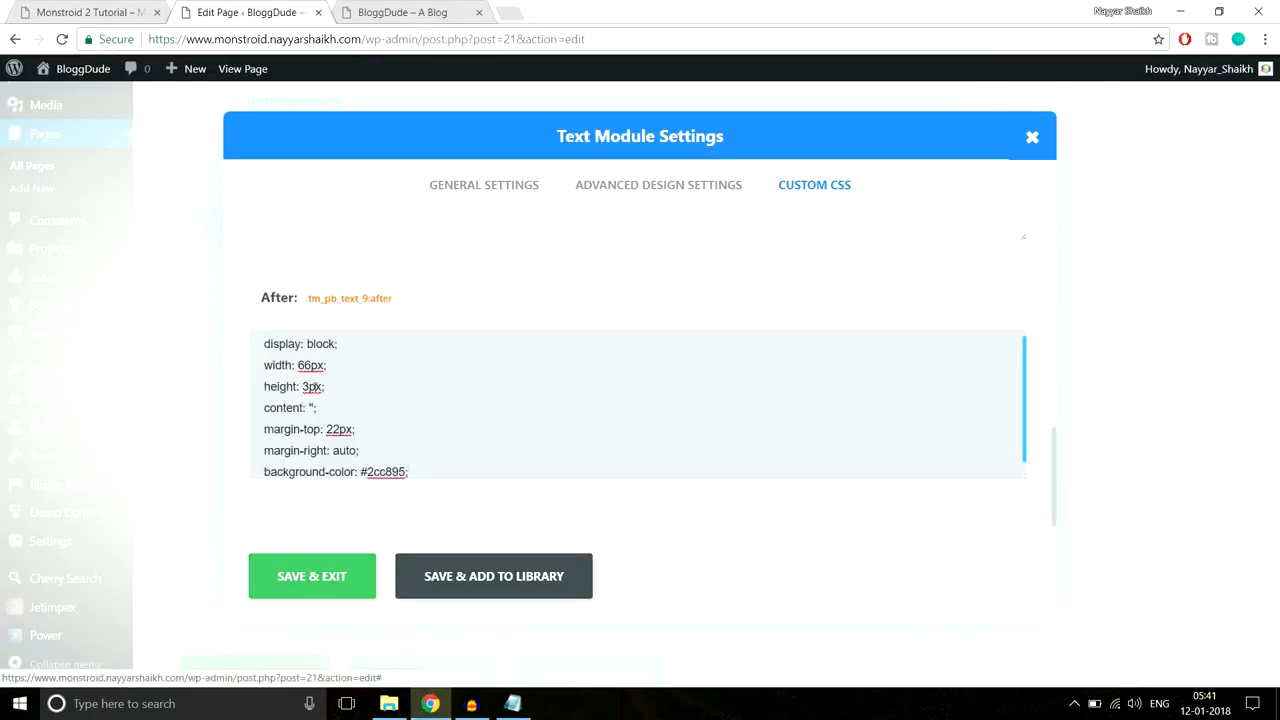
# Step: Save the Text module and compare it with the reference site's contact section
pyautogui.click(325, 580)
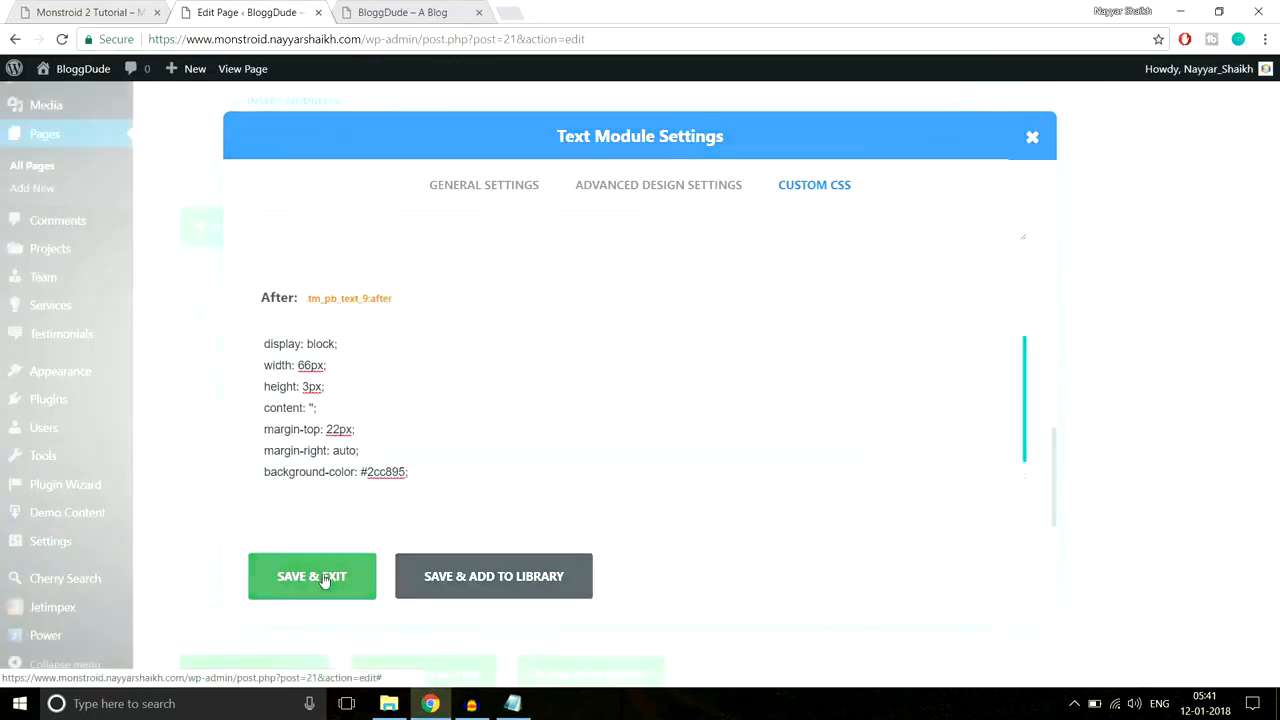
pyautogui.click(68, 11)
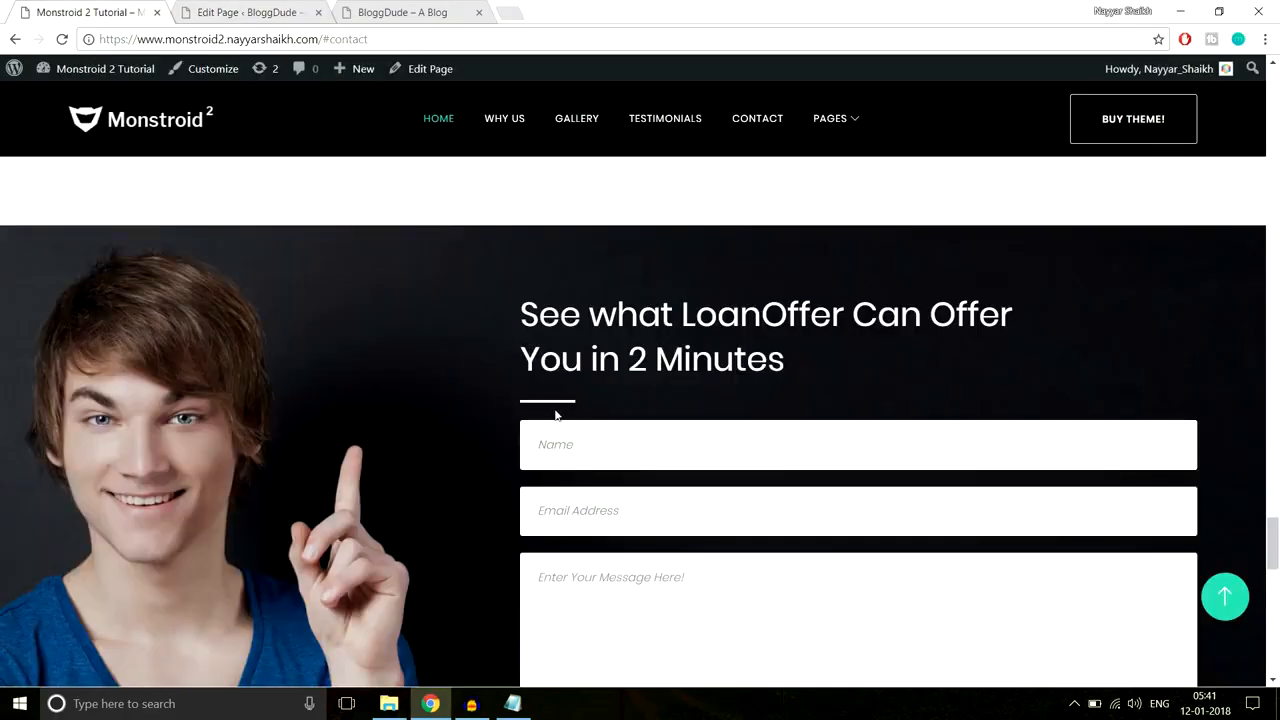
pyautogui.click(283, 10)
# Step: Move the heading Text module above the contact form and save 30px bottom padding
pyautogui.scroll(-2, 709, 266)
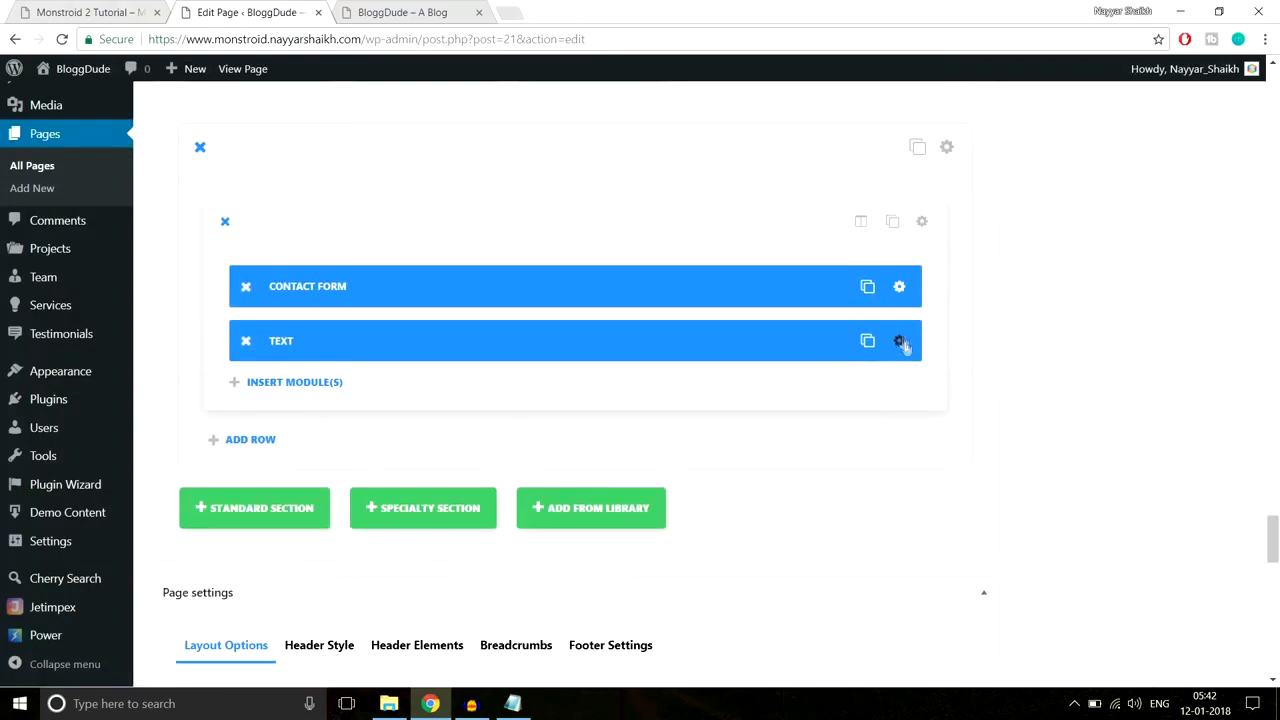
pyautogui.moveTo(792, 337); pyautogui.dragTo(785, 266)
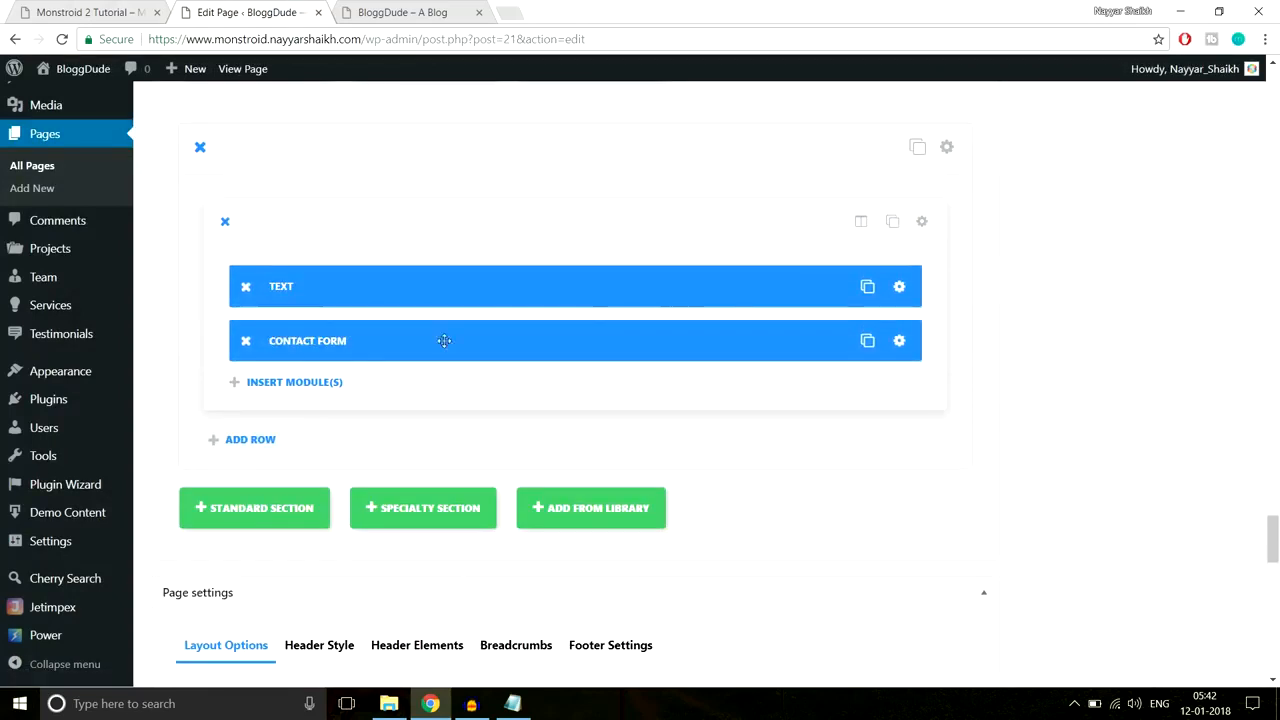
pyautogui.click(899, 287)
pyautogui.click(686, 190)
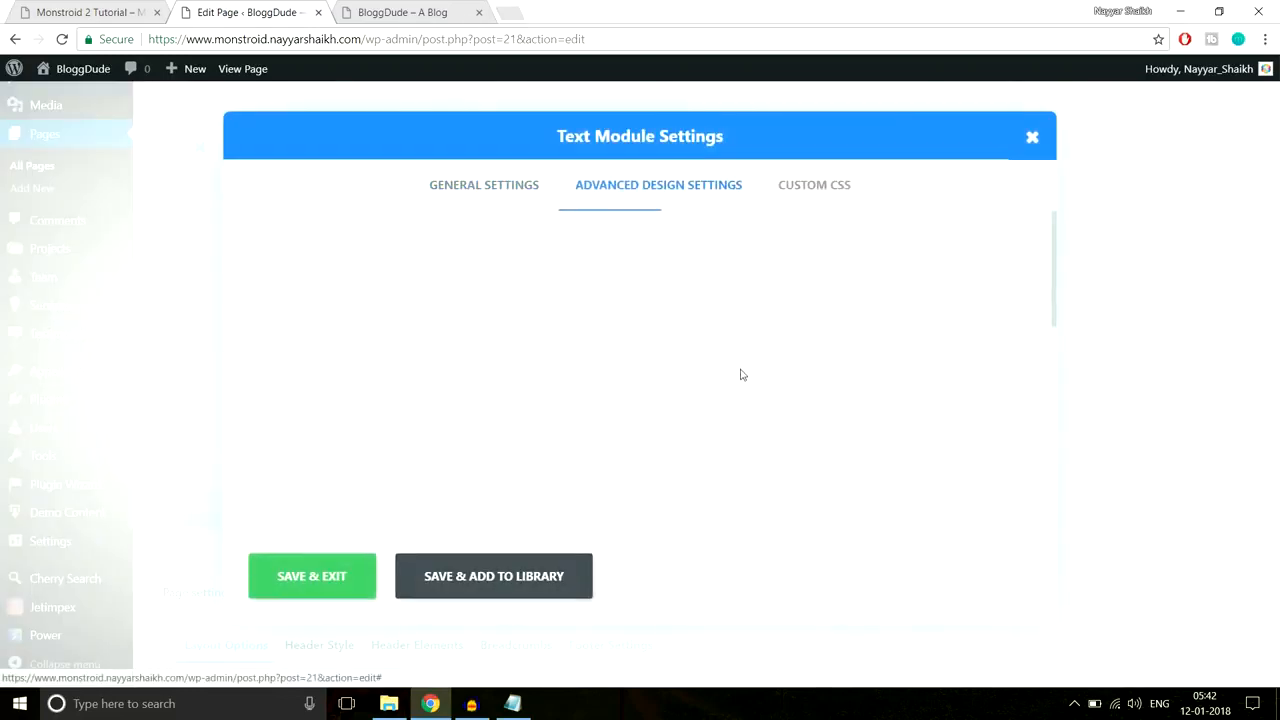
pyautogui.scroll(-3, 743, 371)
pyautogui.scroll(-5, 741, 375)
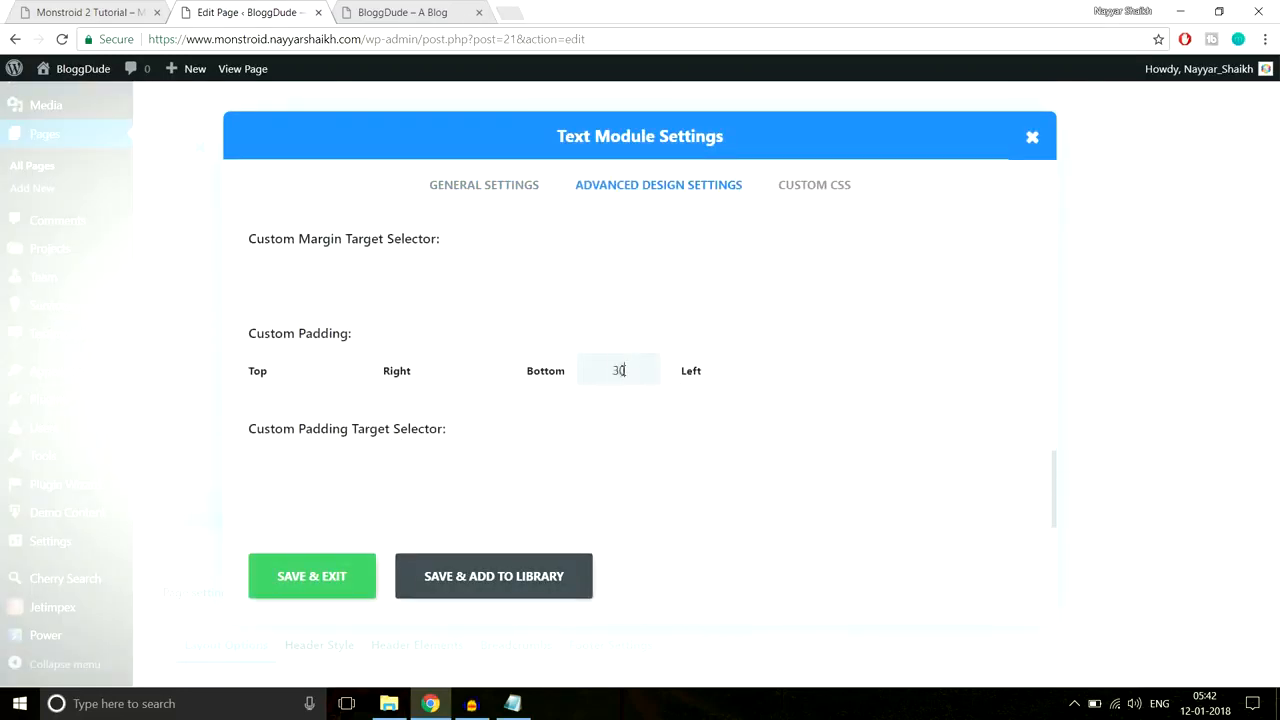
pyautogui.click(317, 586)
# Step: Review the Monstroid 2 demo's contact section, then return to the page builder
pyautogui.click(92, 8)
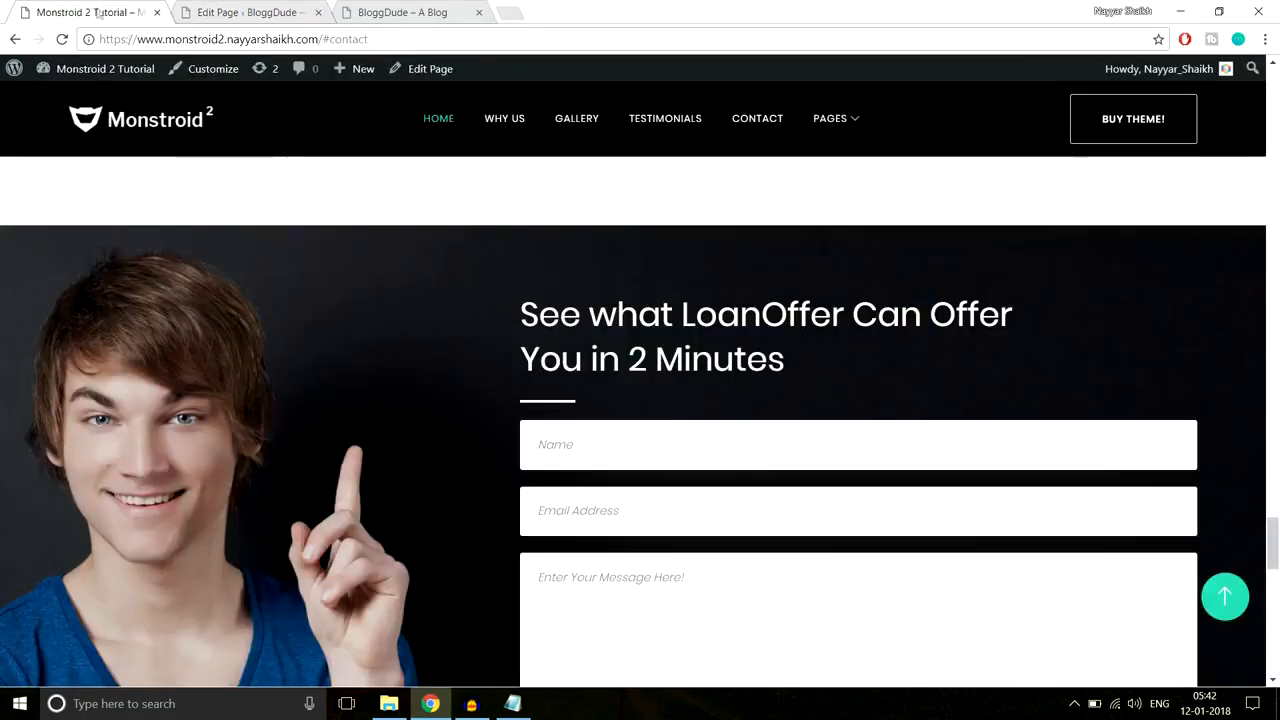
pyautogui.scroll(-3, 384, 308)
pyautogui.scroll(3, 120, 307)
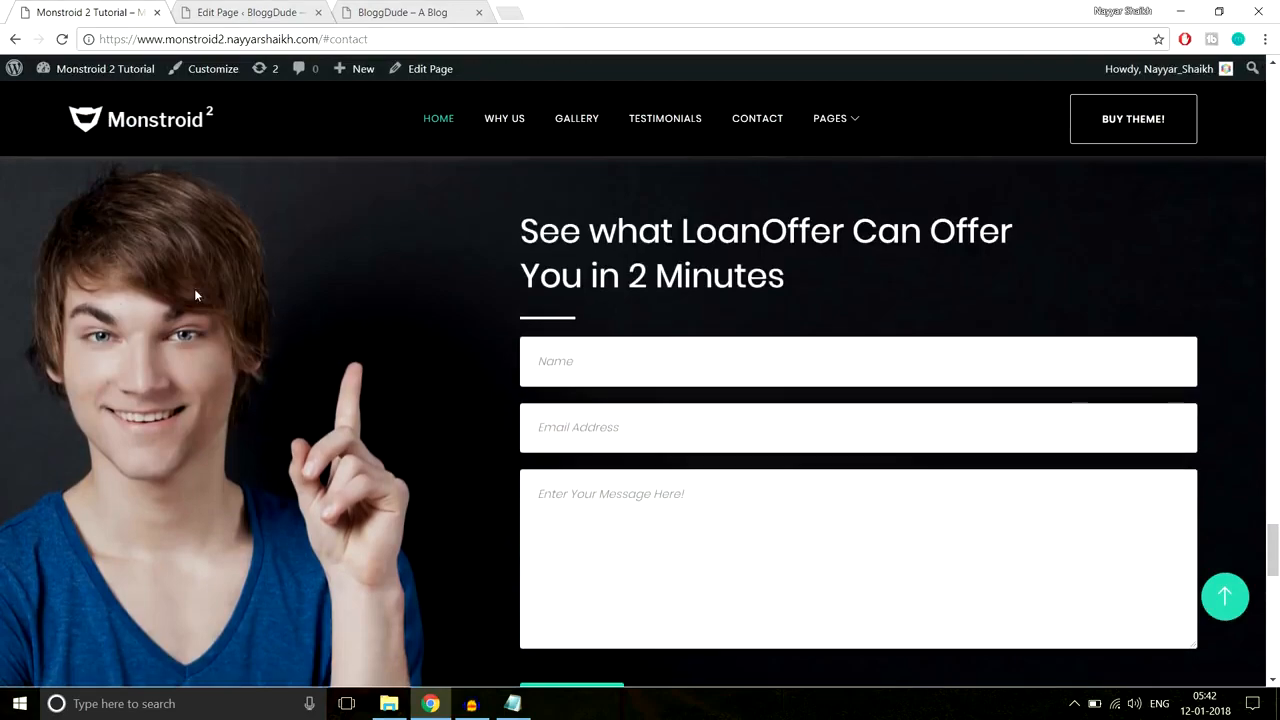
pyautogui.scroll(1, 194, 288)
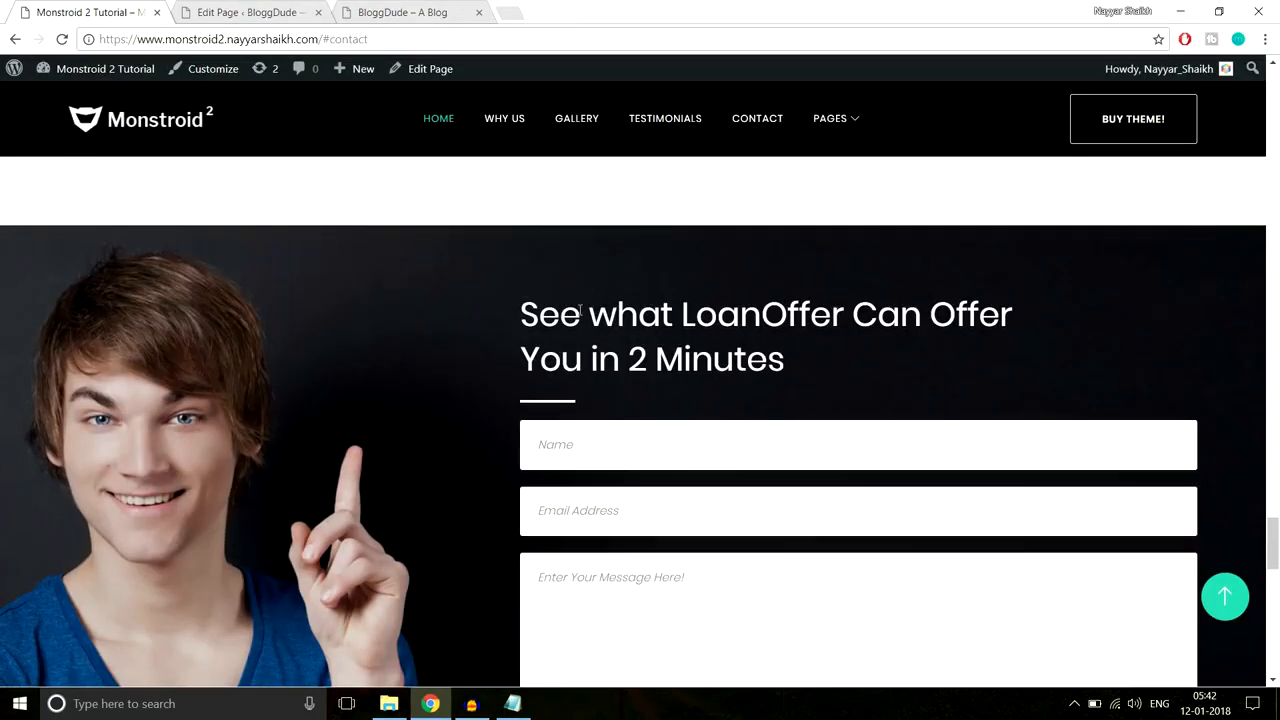
pyautogui.scroll(-6, 592, 265)
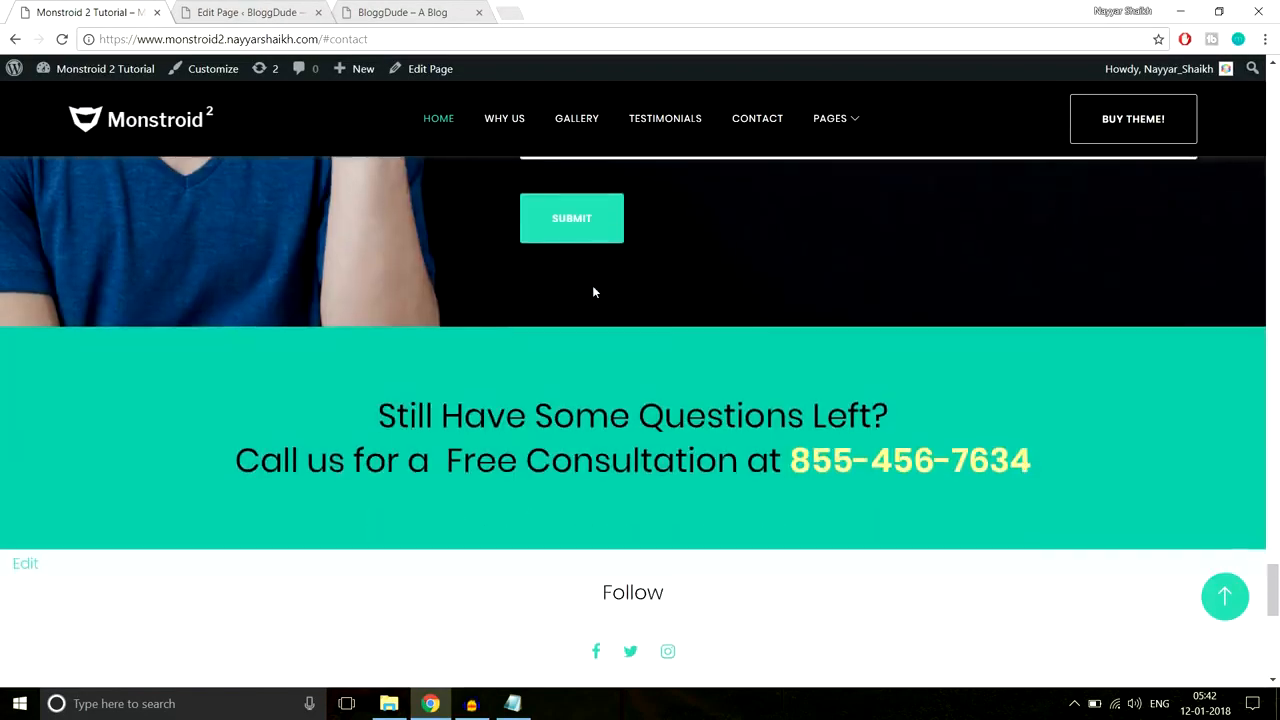
pyautogui.click(250, 12)
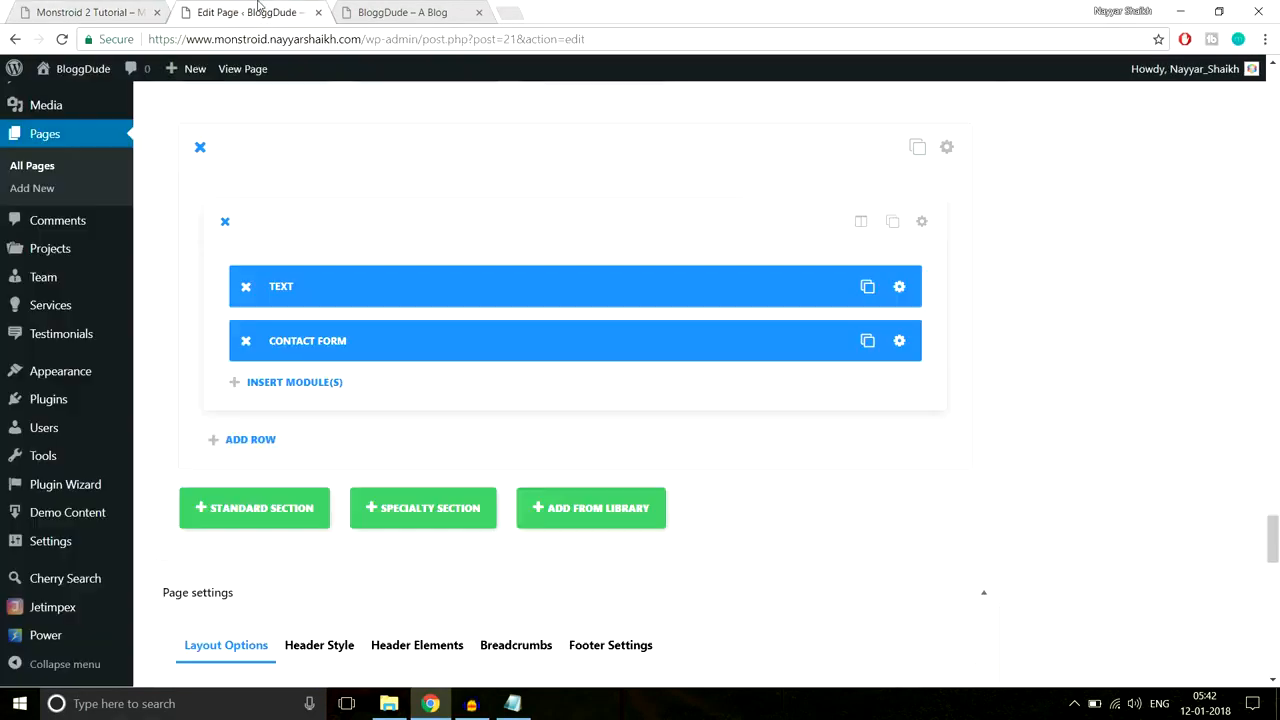
# Step: Upload Home-4.jpg and set it as the contact section's background image
pyautogui.click(947, 148)
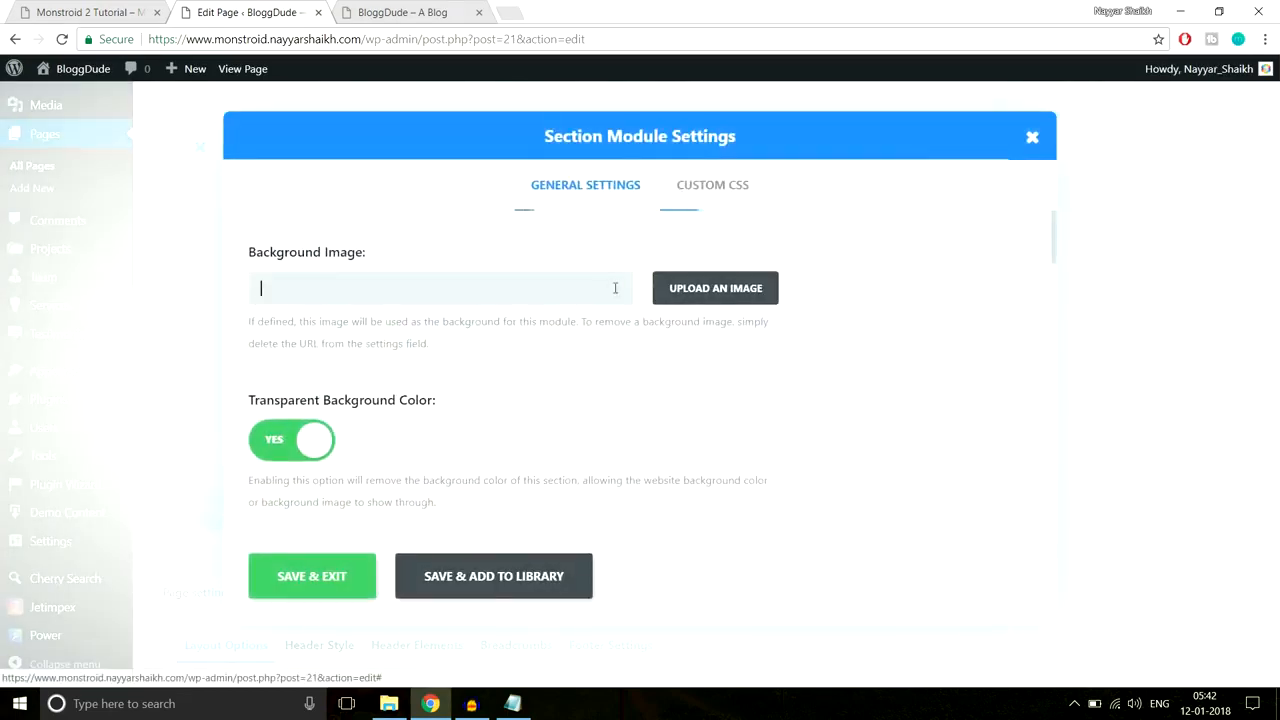
pyautogui.scroll(-1, 705, 236)
pyautogui.scroll(1, 733, 304)
pyautogui.click(731, 302)
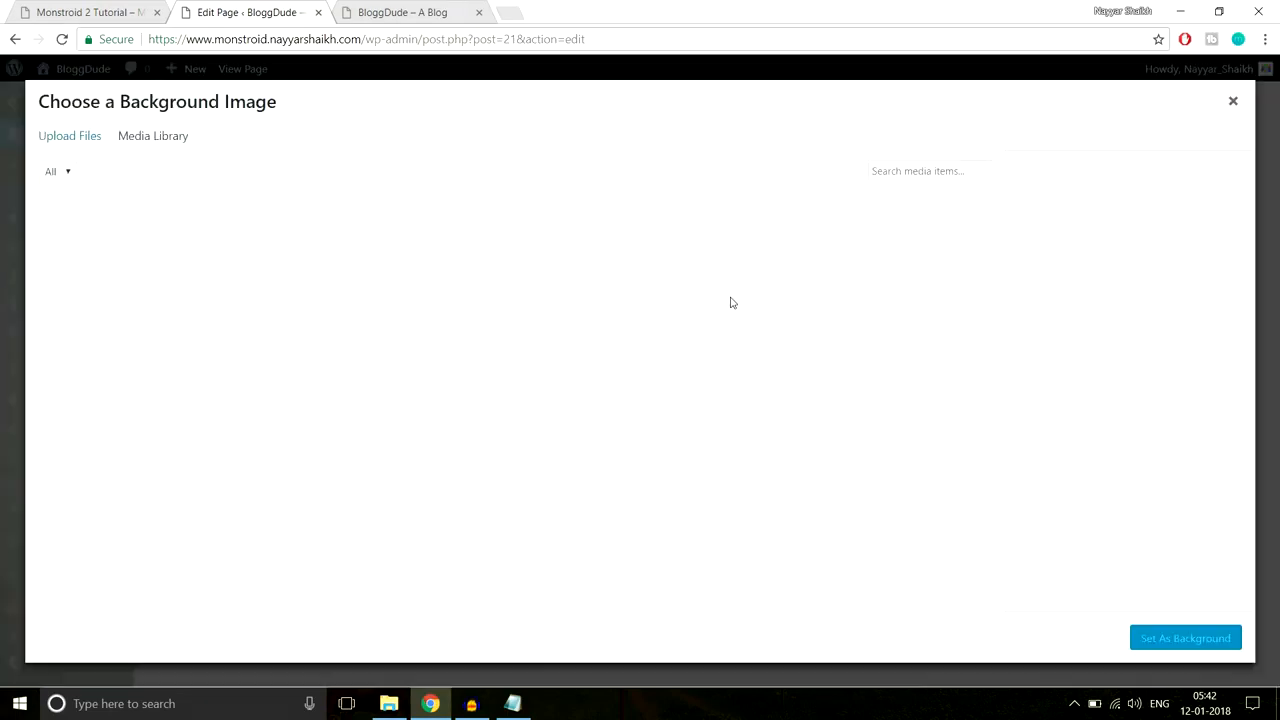
pyautogui.click(88, 143)
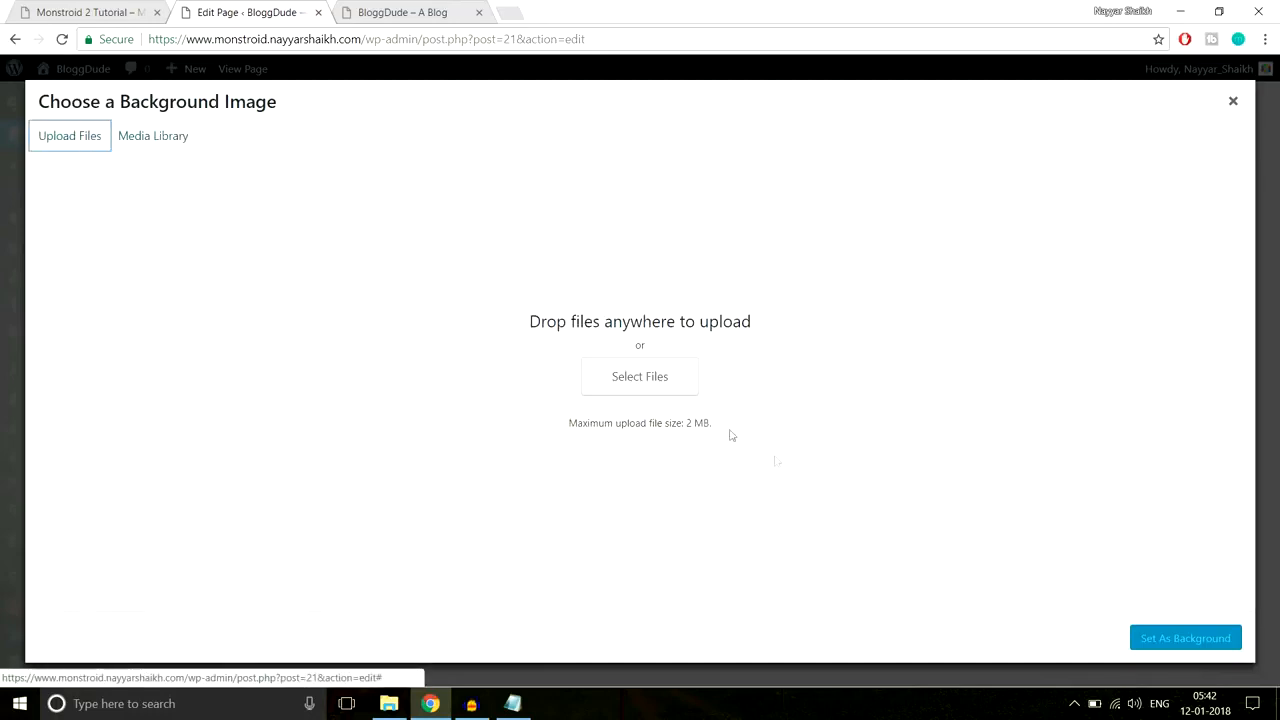
pyautogui.click(661, 387)
pyautogui.scroll(-3, 390, 220)
pyautogui.click(211, 303)
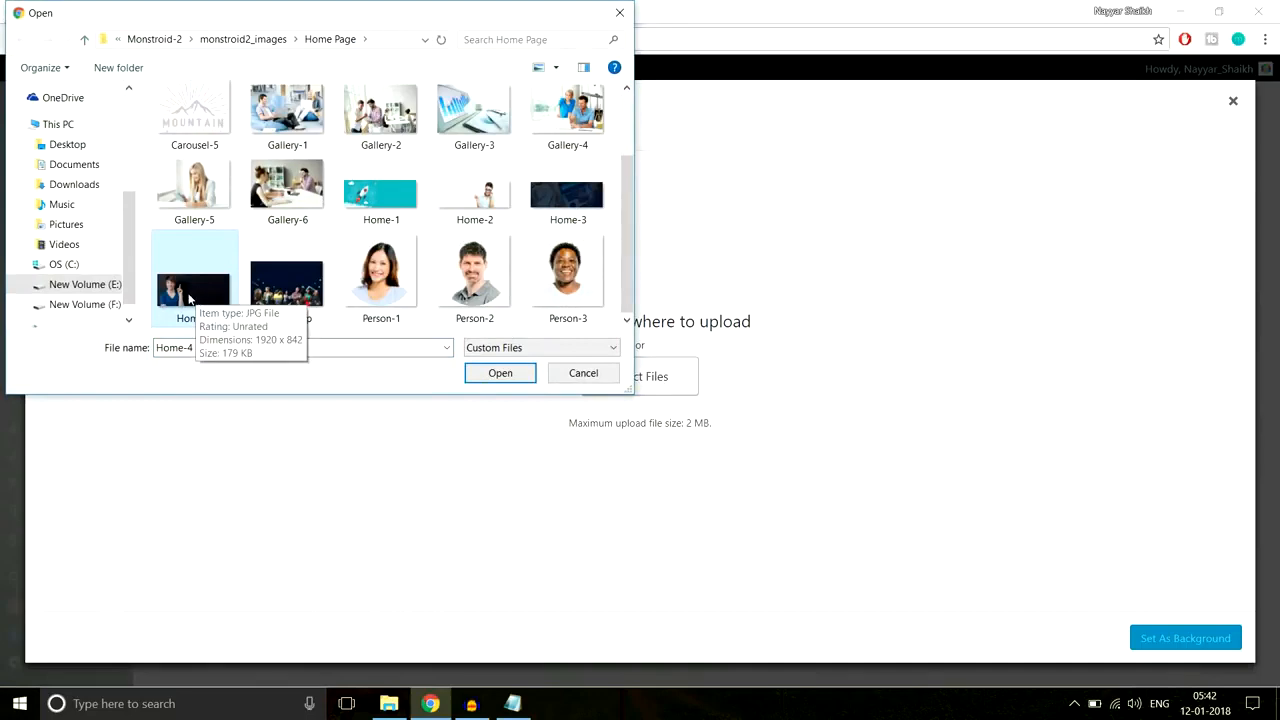
pyautogui.click(505, 373)
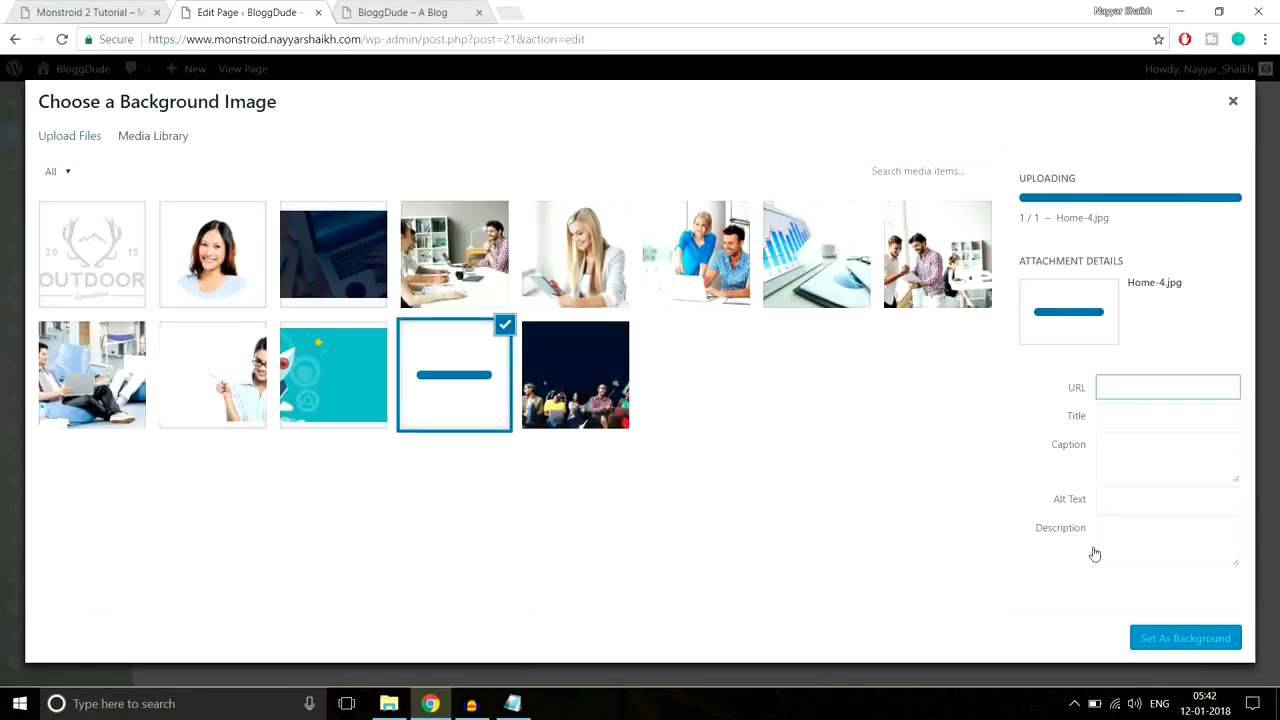
pyautogui.click(1182, 638)
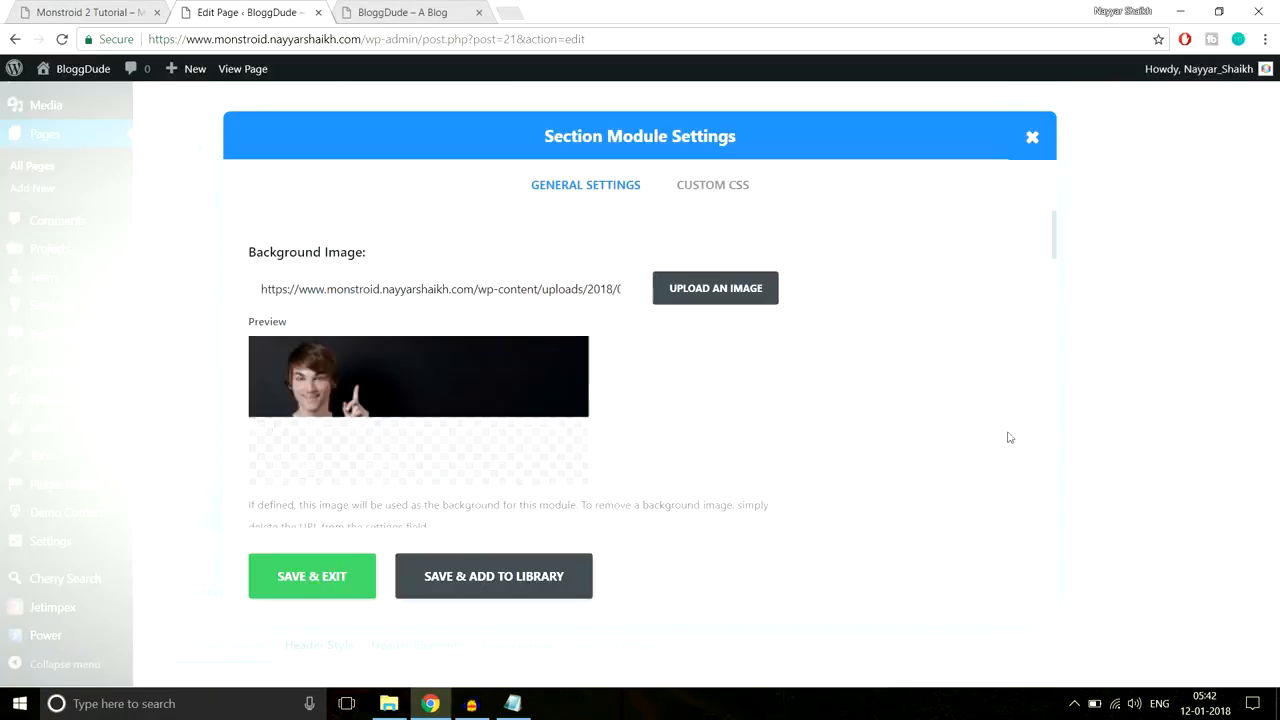
# Step: Give the section 80px top and bottom custom padding and save
pyautogui.scroll(-2, 857, 444)
pyautogui.scroll(-10, 857, 444)
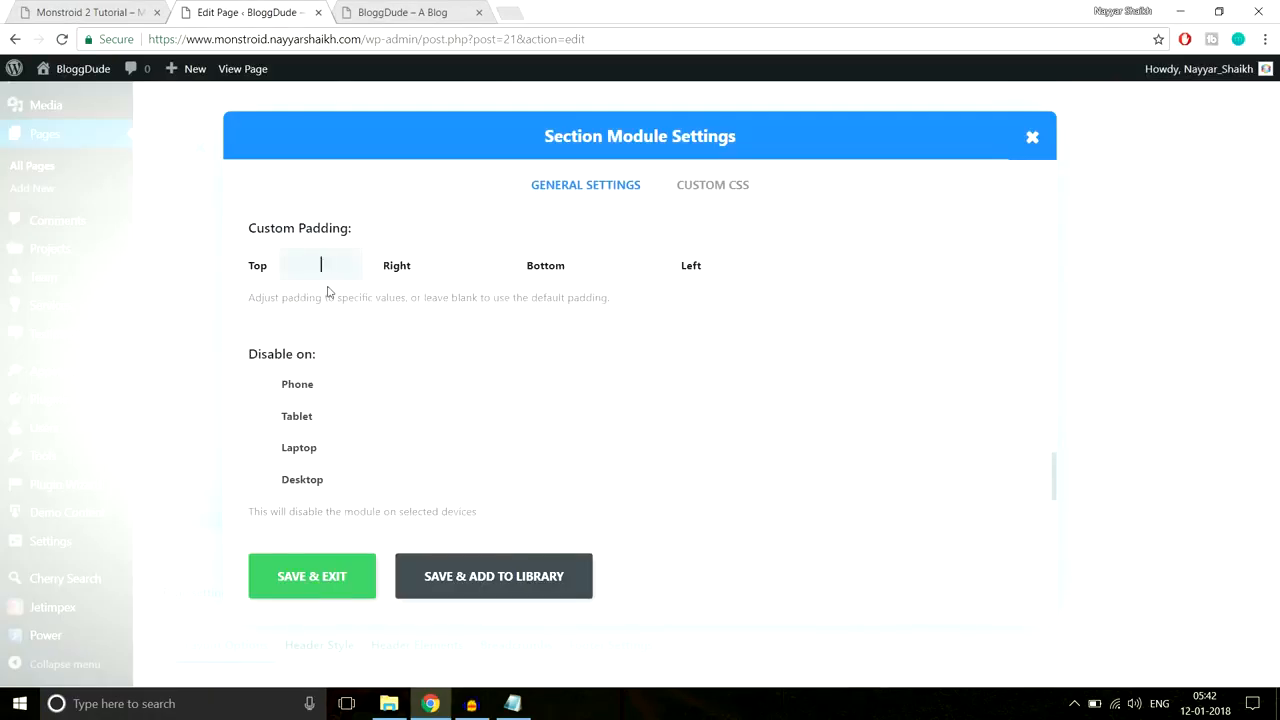
pyautogui.press('Tab')
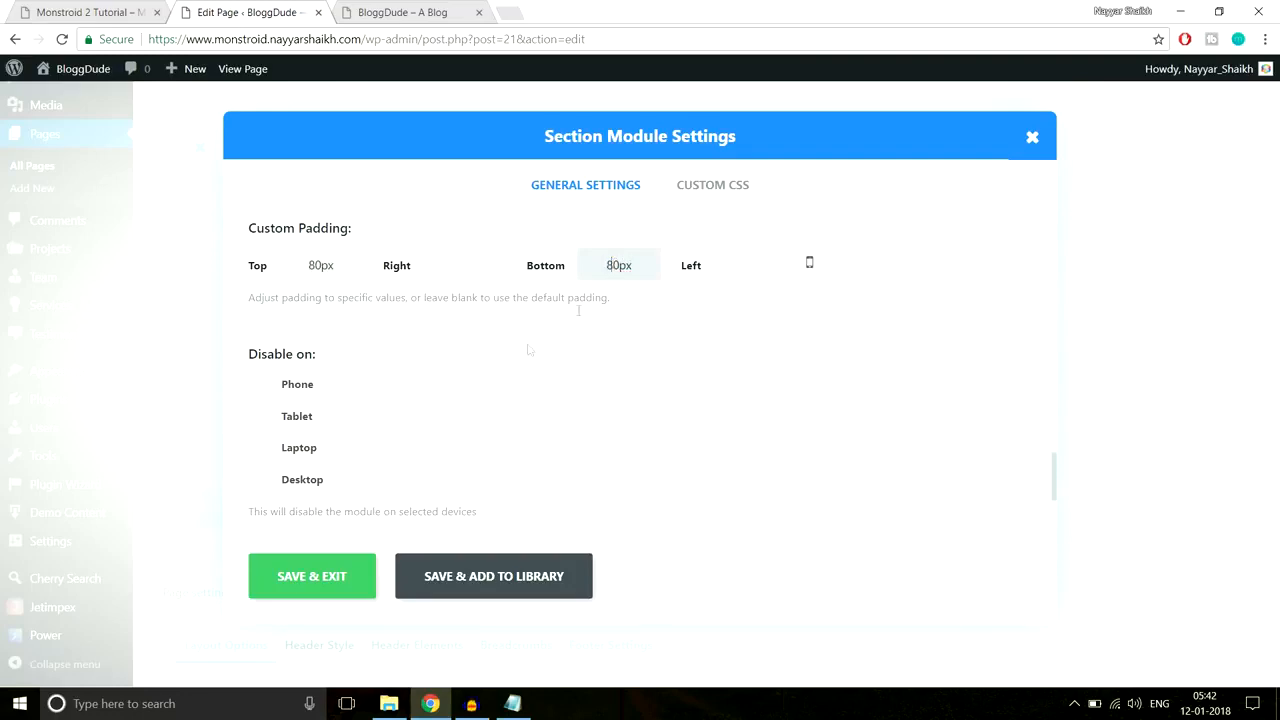
pyautogui.click(335, 576)
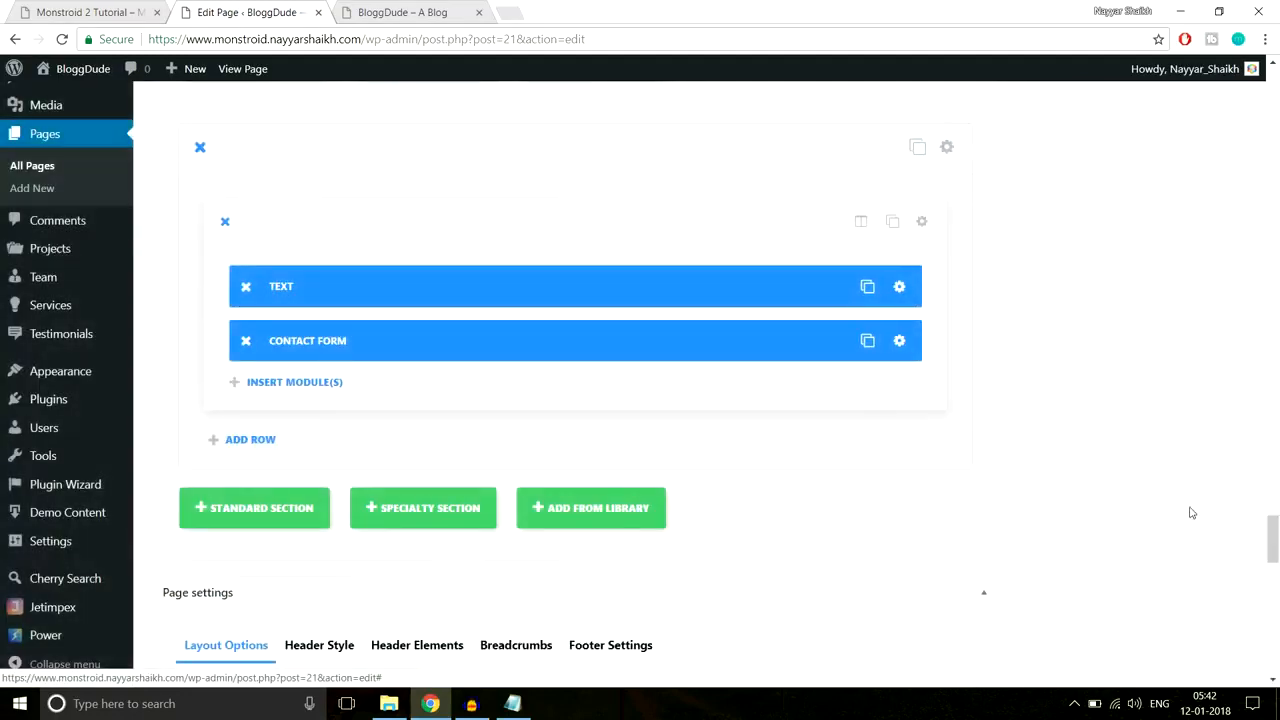
# Step: Update the Homepage and reload the live site to see the changes
pyautogui.scroll(10, 1191, 512)
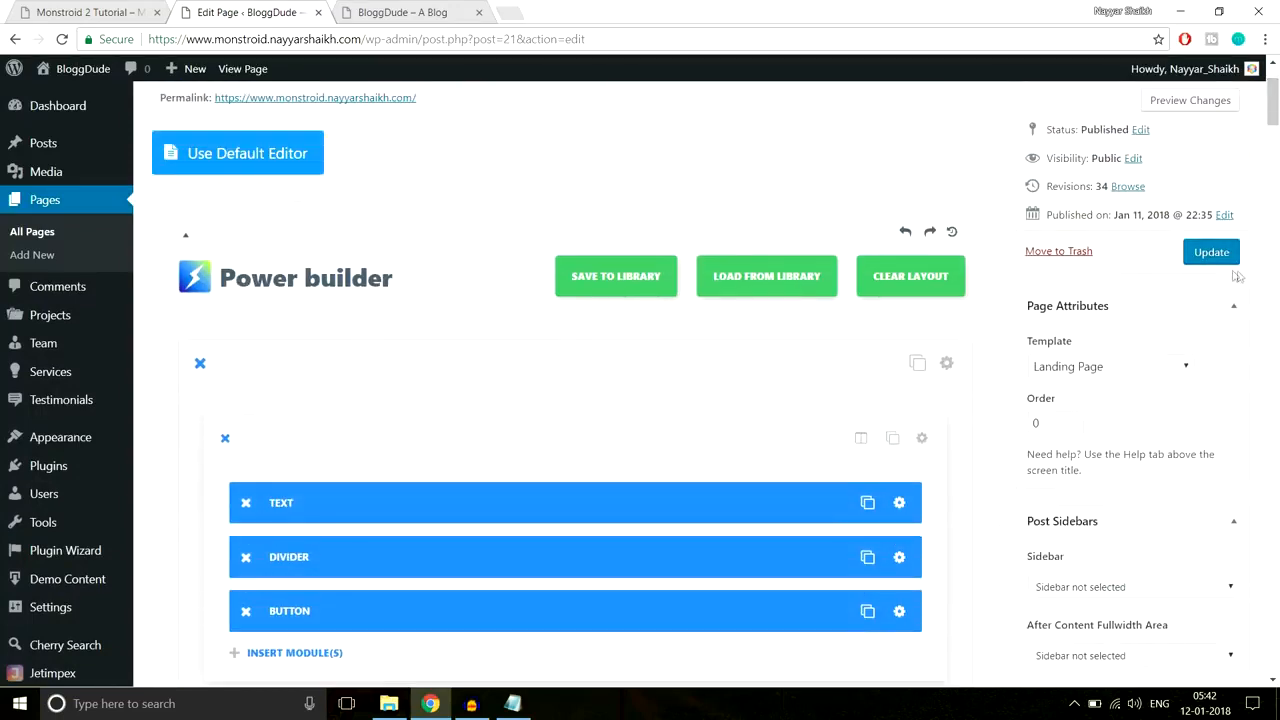
pyautogui.click(1211, 252)
pyautogui.click(449, 16)
pyautogui.click(449, 41)
pyautogui.press('Return')
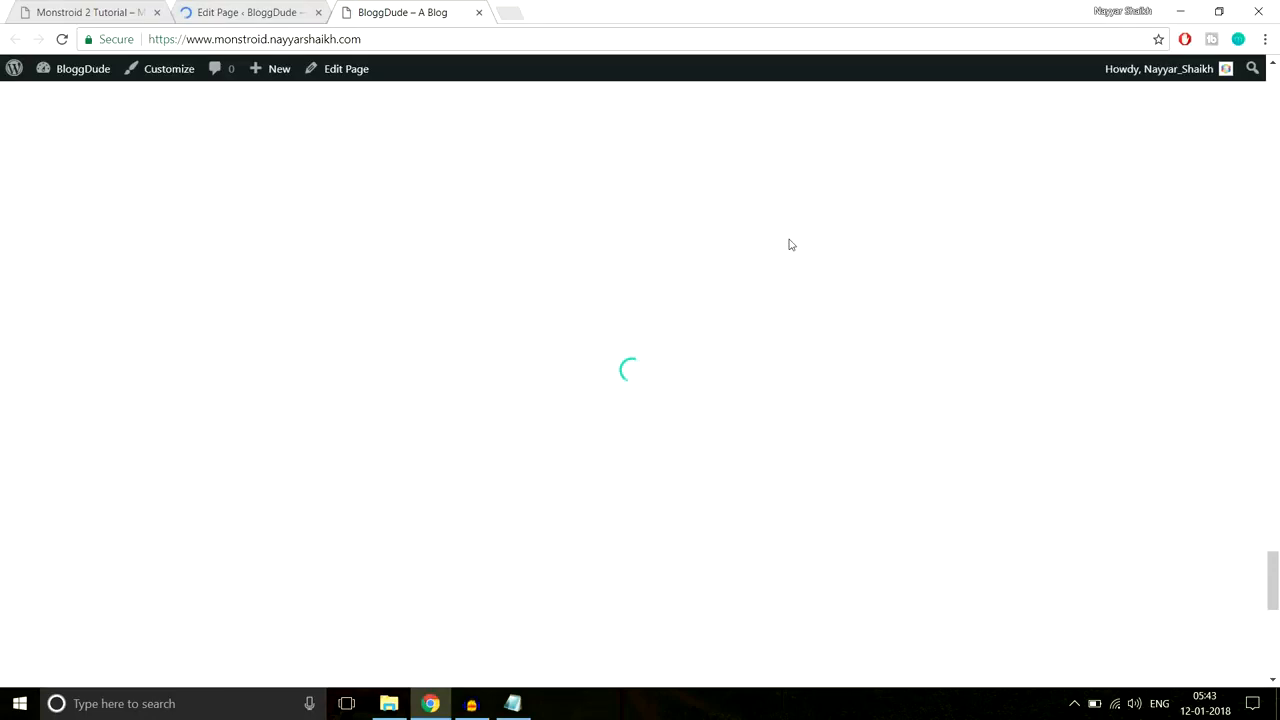
# Step: Inspect the live contact section's heading and form field placeholders over the photo background
pyautogui.scroll(-5, 789, 244)
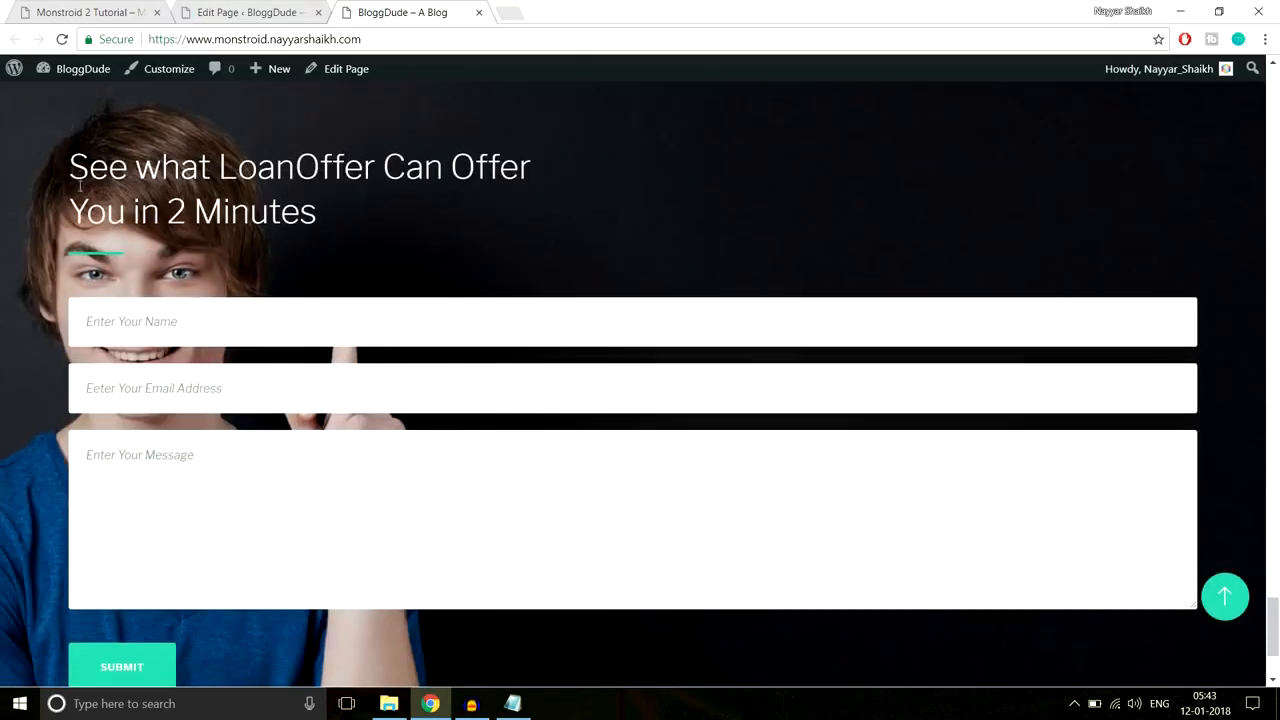
pyautogui.moveTo(67, 168); pyautogui.dragTo(220, 566)
pyautogui.click(256, 636)
pyautogui.scroll(-1, 257, 590)
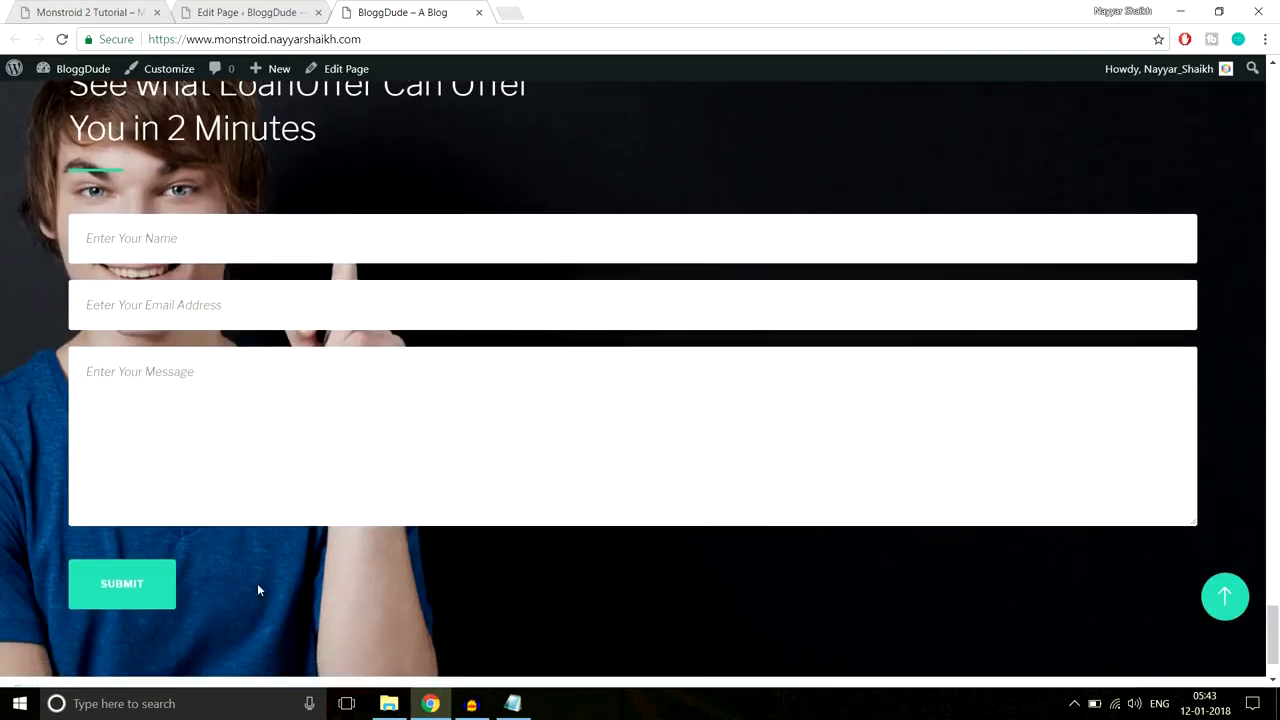
pyautogui.scroll(1, 263, 576)
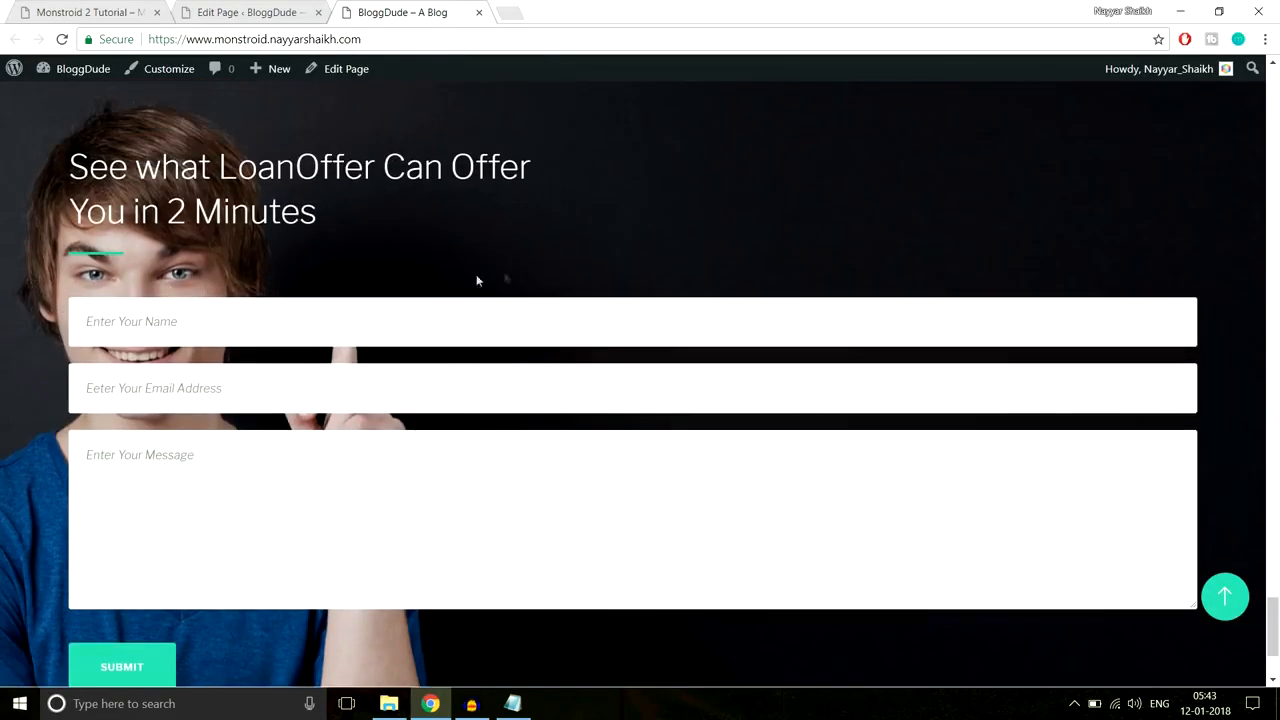
pyautogui.scroll(2, 536, 271)
pyautogui.scroll(-2, 530, 265)
pyautogui.scroll(1, 523, 263)
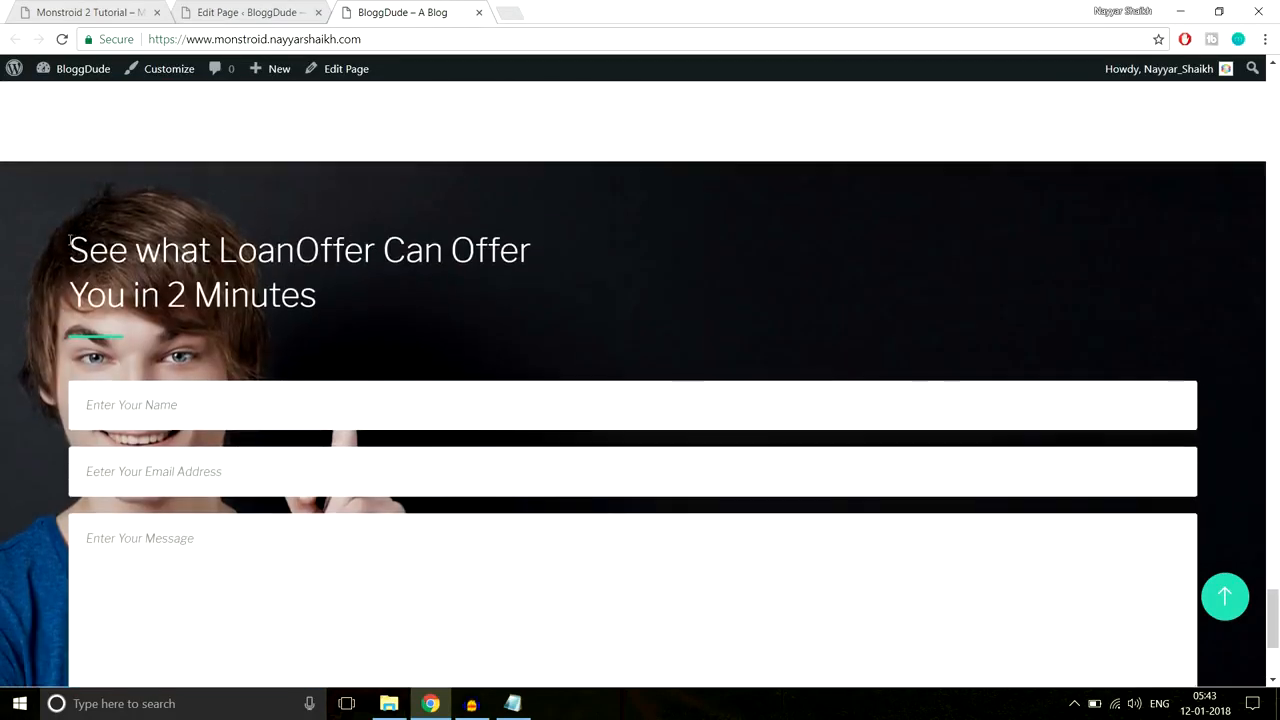
# Step: Recheck the LoanOffer heading, message placeholder and SUBMIT button, then return to the editor
pyautogui.moveTo(68, 240); pyautogui.dragTo(318, 379)
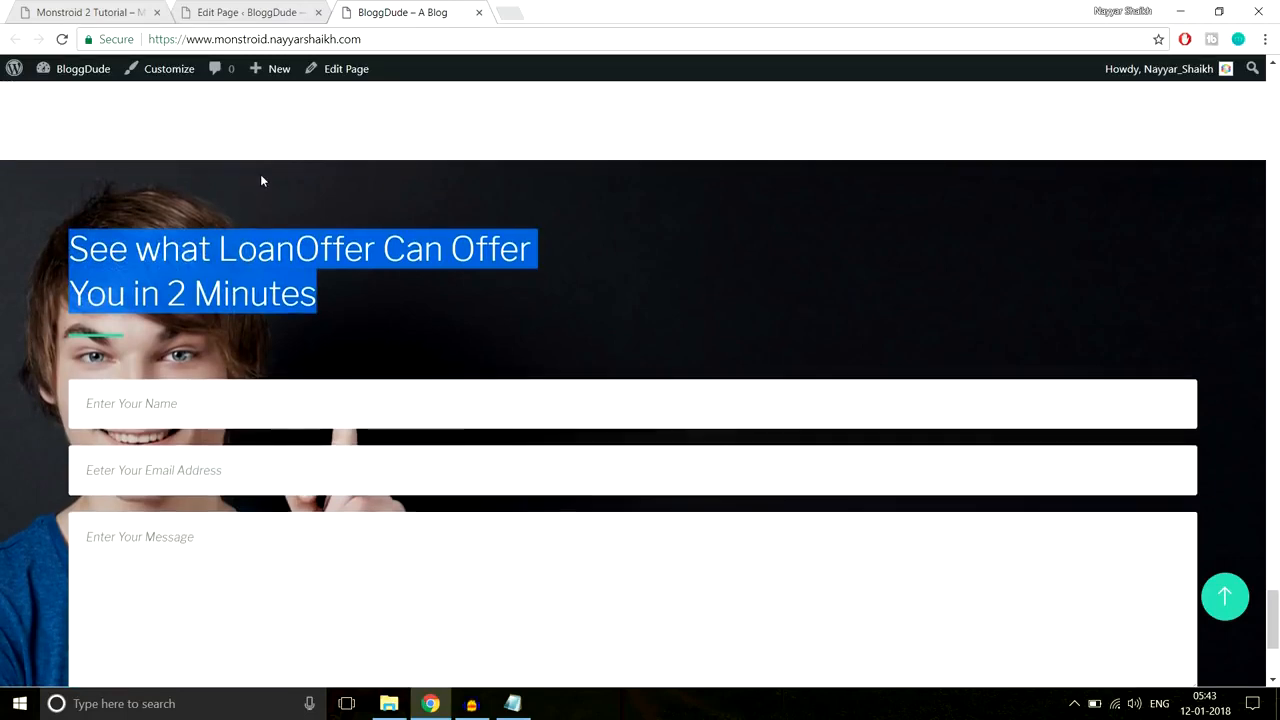
pyautogui.scroll(-3, 221, 375)
pyautogui.moveTo(218, 503); pyautogui.dragTo(87, 390)
pyautogui.click(252, 523)
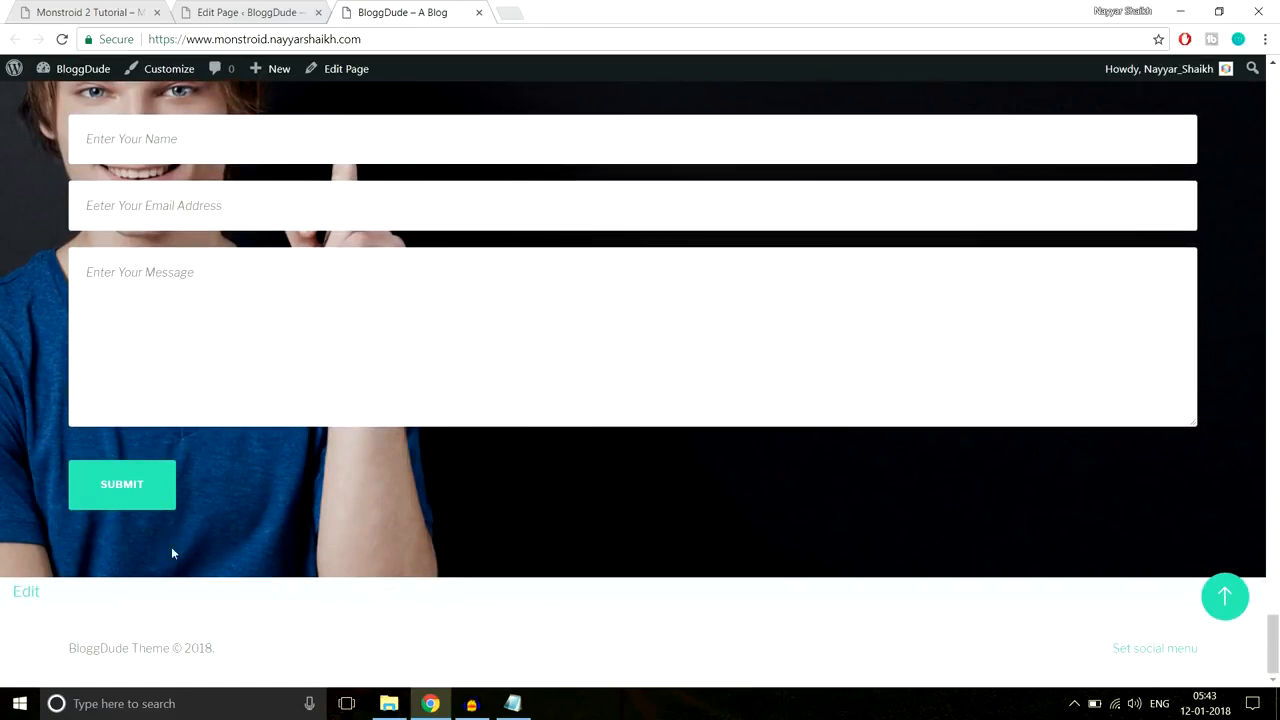
pyautogui.scroll(1, 244, 505)
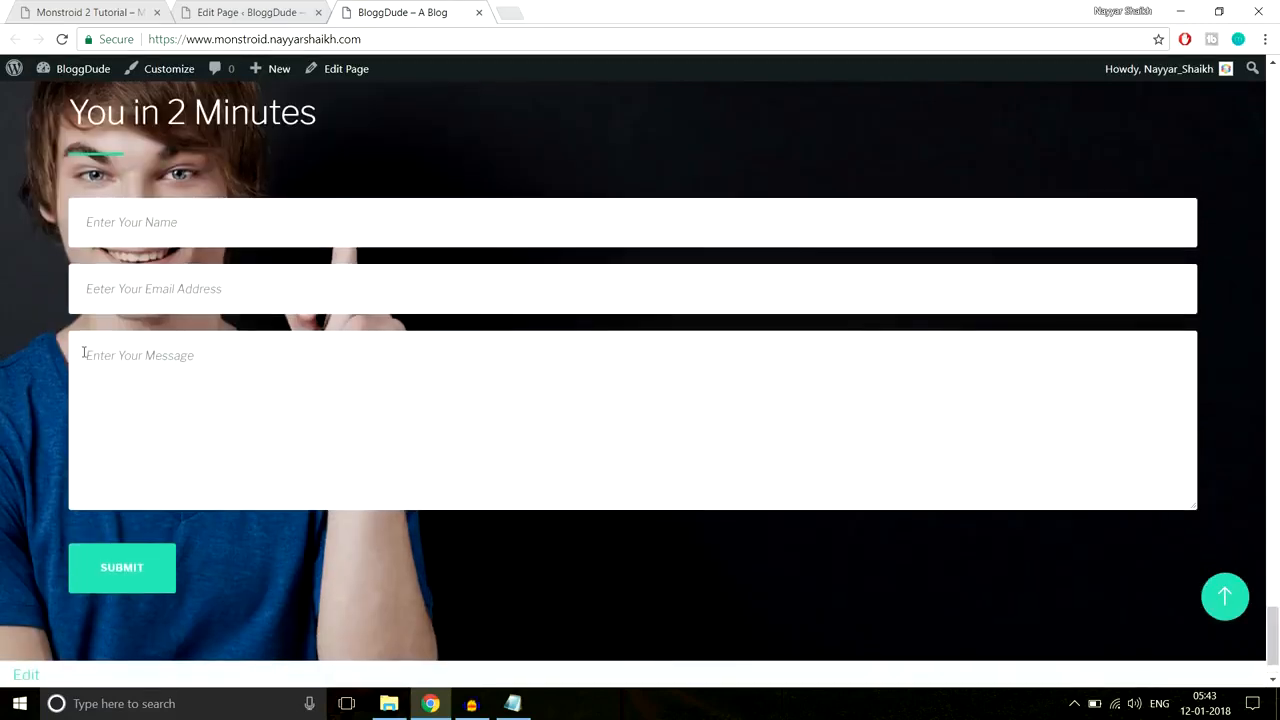
pyautogui.scroll(1, 84, 352)
pyautogui.moveTo(77, 150); pyautogui.dragTo(113, 419)
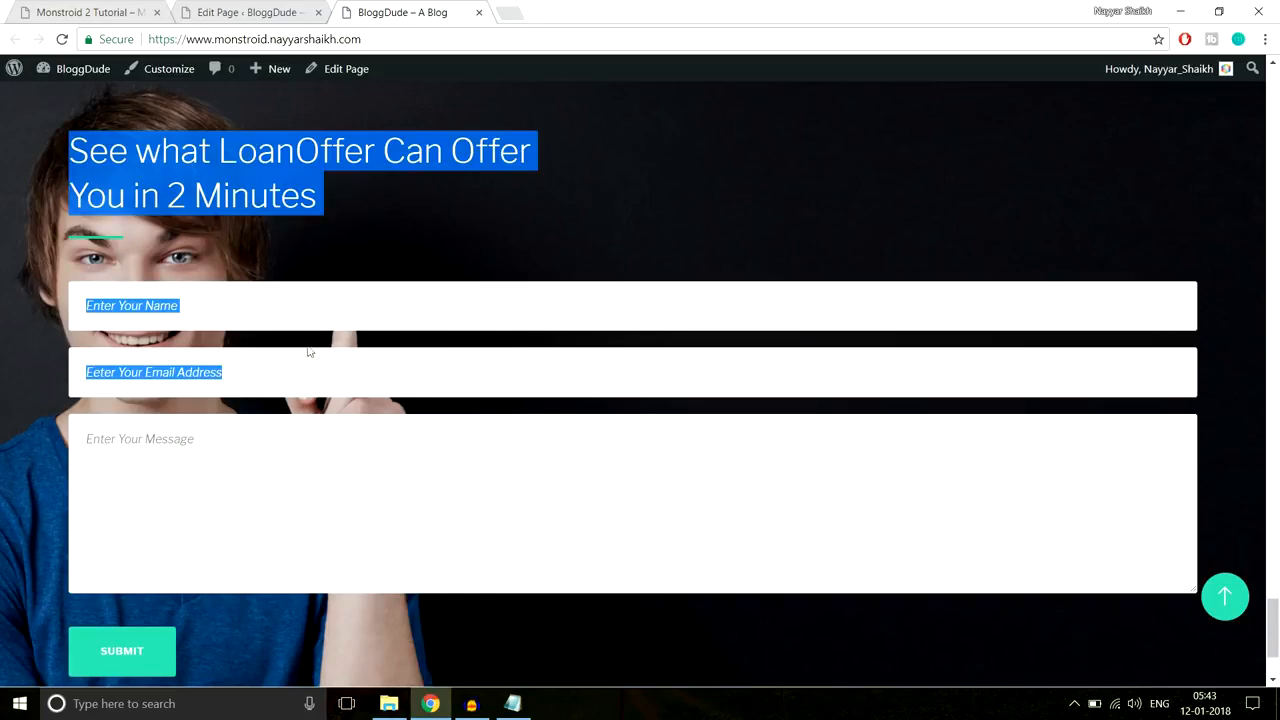
pyautogui.click(250, 12)
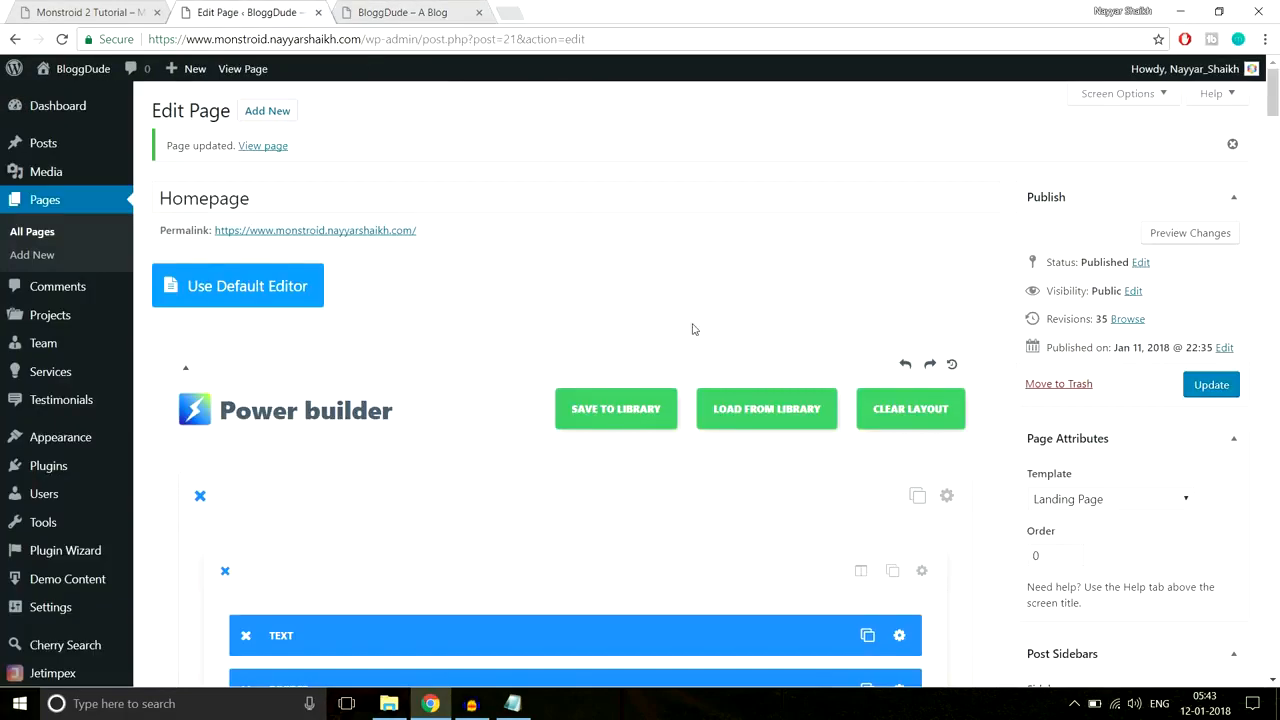
# Step: Open the Row Module Settings for the contact row and scroll to Custom Padding
pyautogui.scroll(-3, 1278, 190)
pyautogui.moveTo(1274, 125); pyautogui.dragTo(1274, 452)
pyautogui.scroll(-10, 1077, 414)
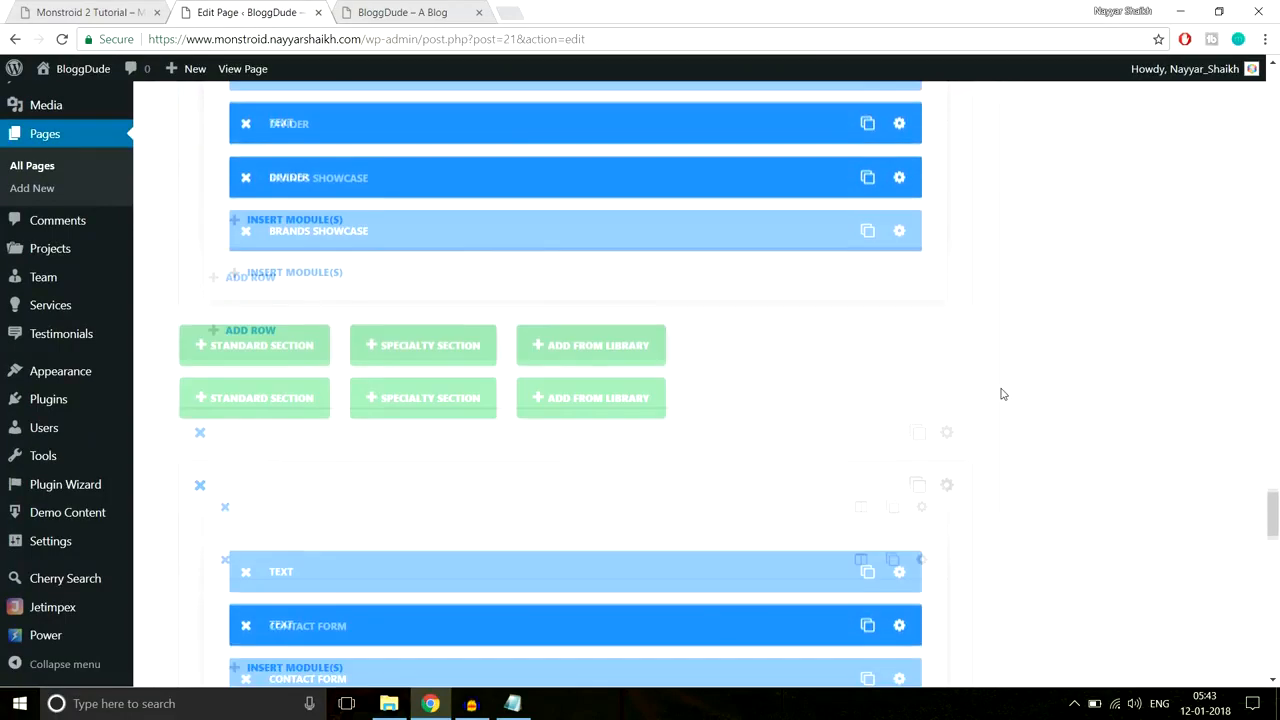
pyautogui.scroll(3, 1000, 391)
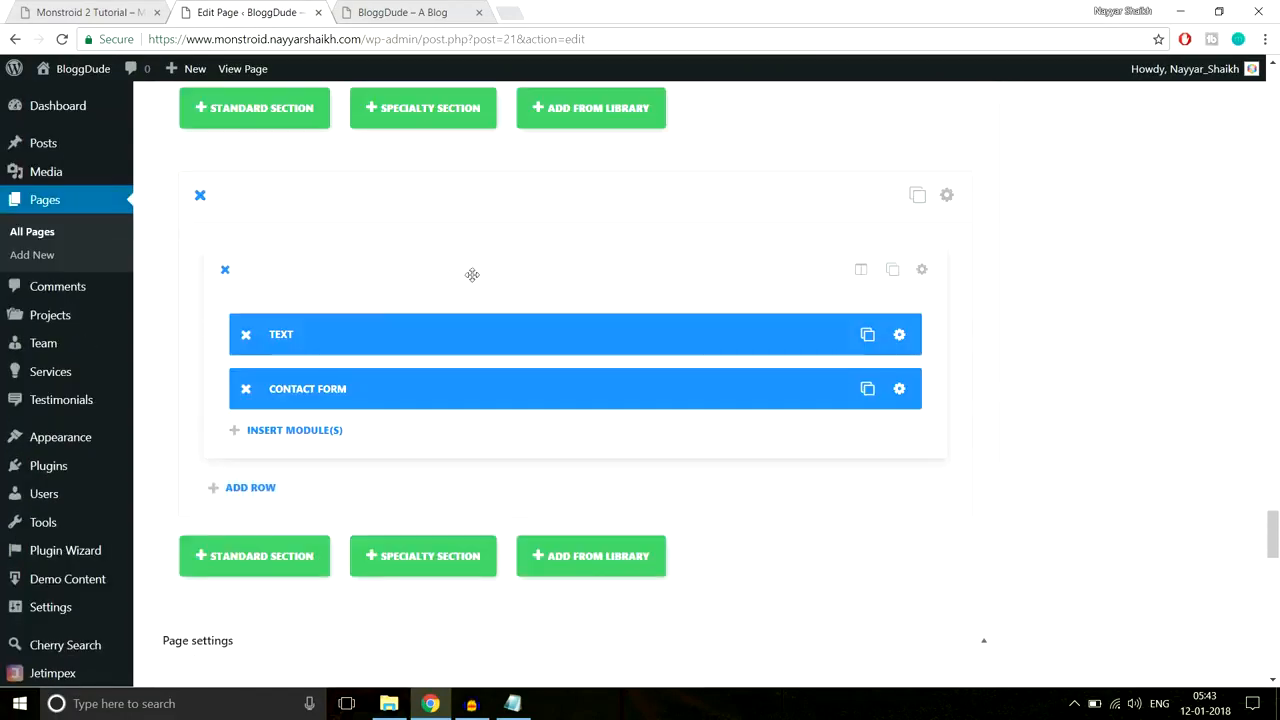
pyautogui.click(921, 269)
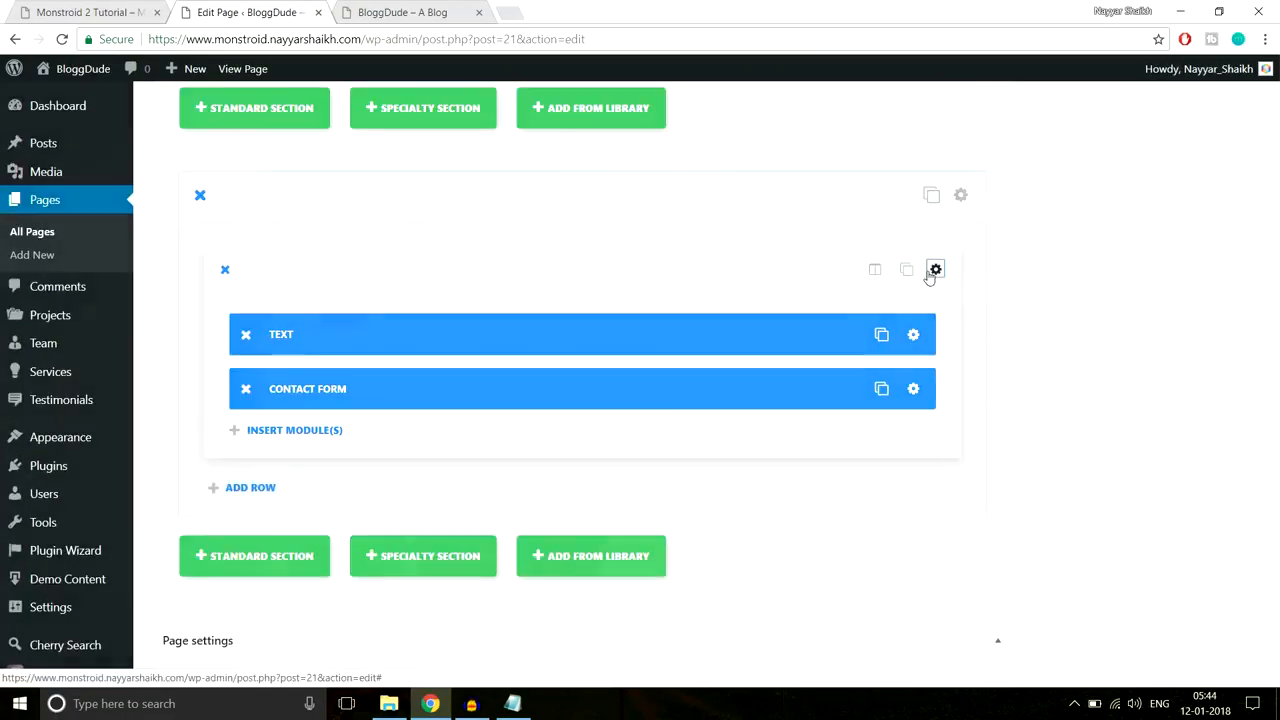
pyautogui.scroll(-5, 879, 331)
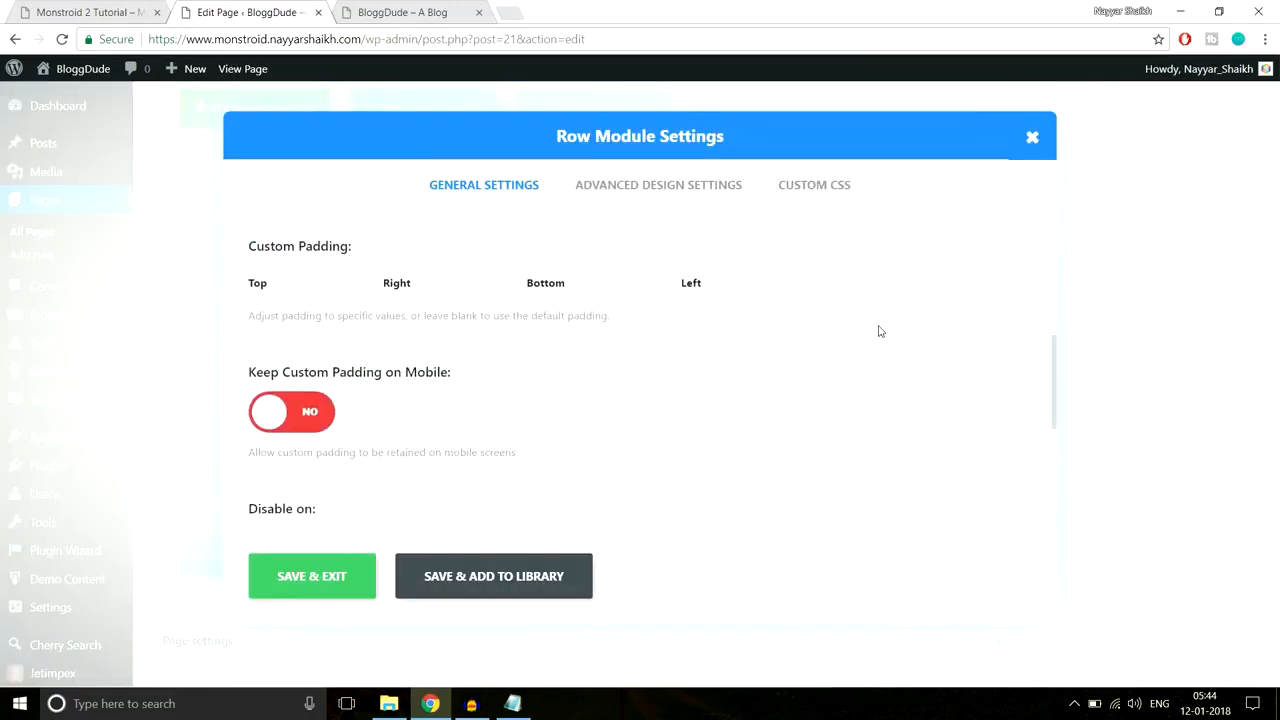
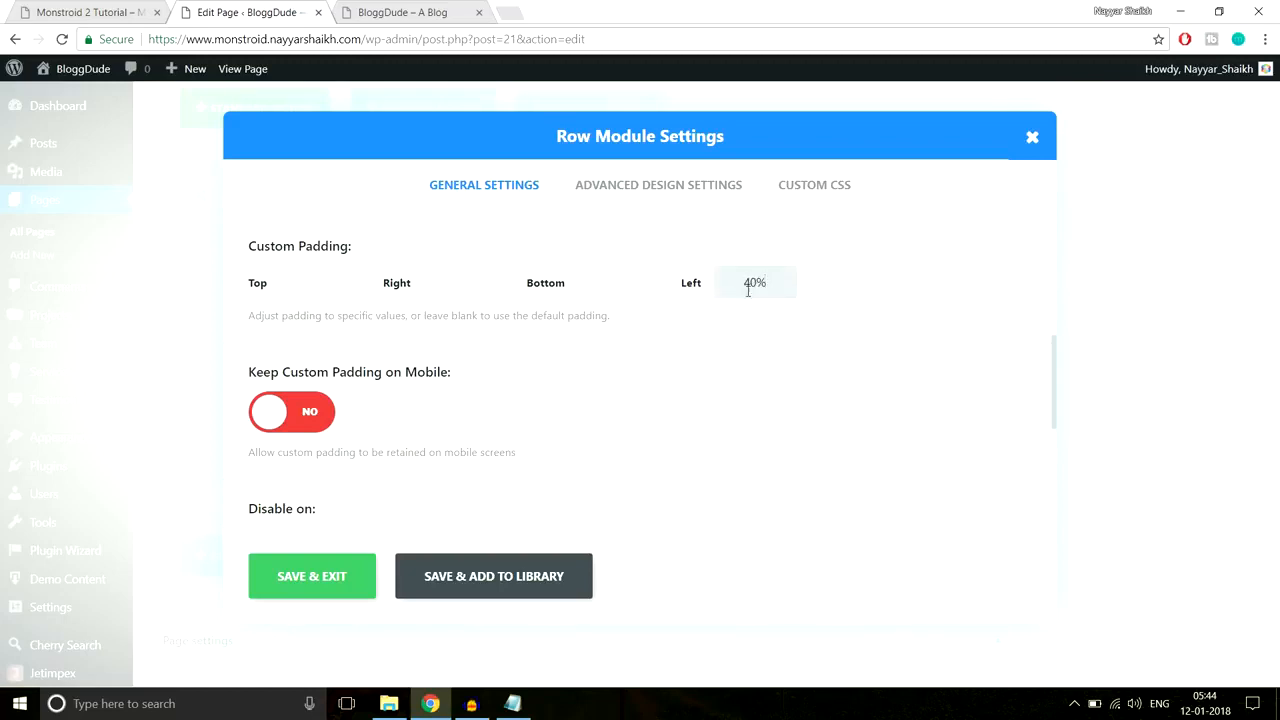
# Step: Save the contact row's 40% left padding and update the page
pyautogui.click(314, 576)
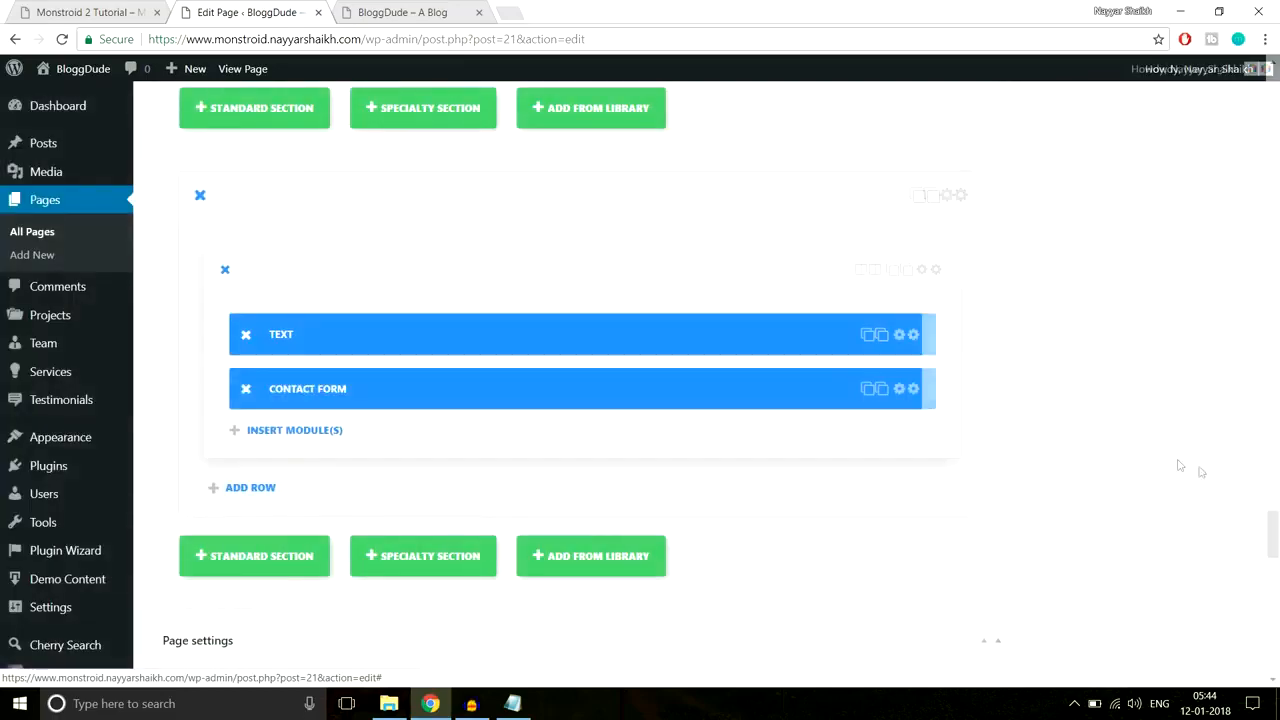
pyautogui.moveTo(1277, 546); pyautogui.dragTo(1275, 115)
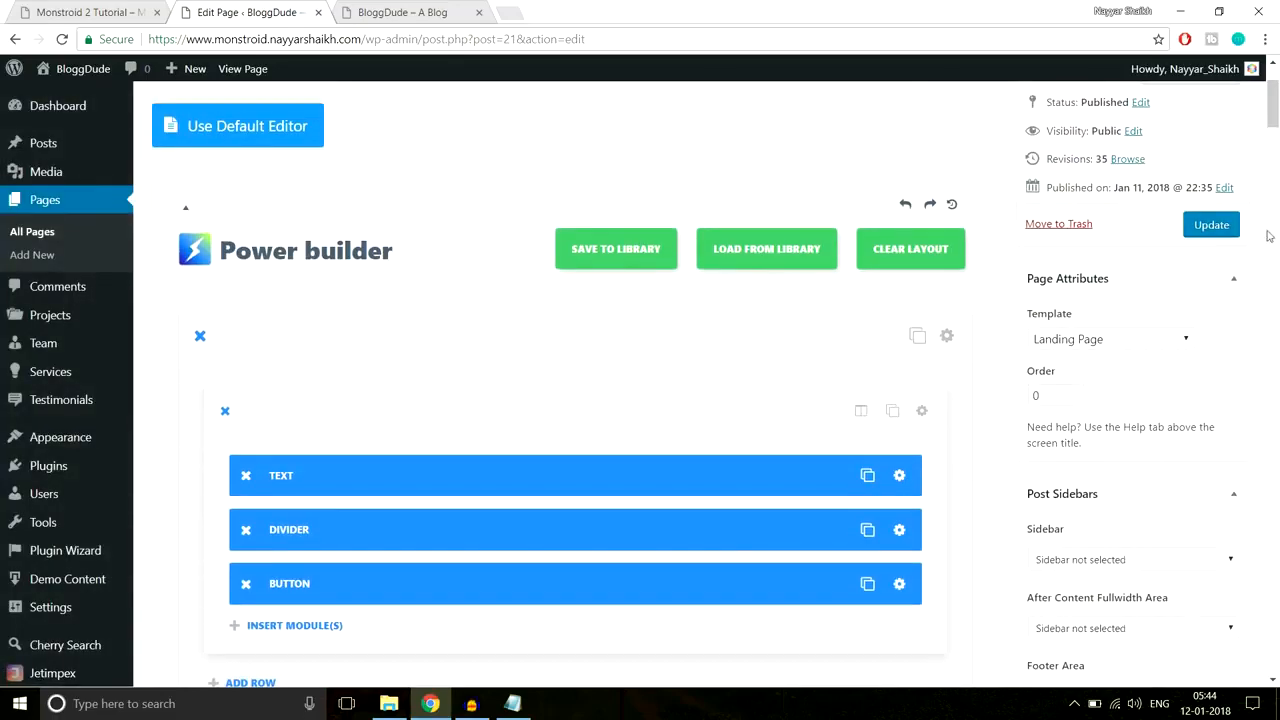
pyautogui.click(1210, 226)
pyautogui.click(395, 13)
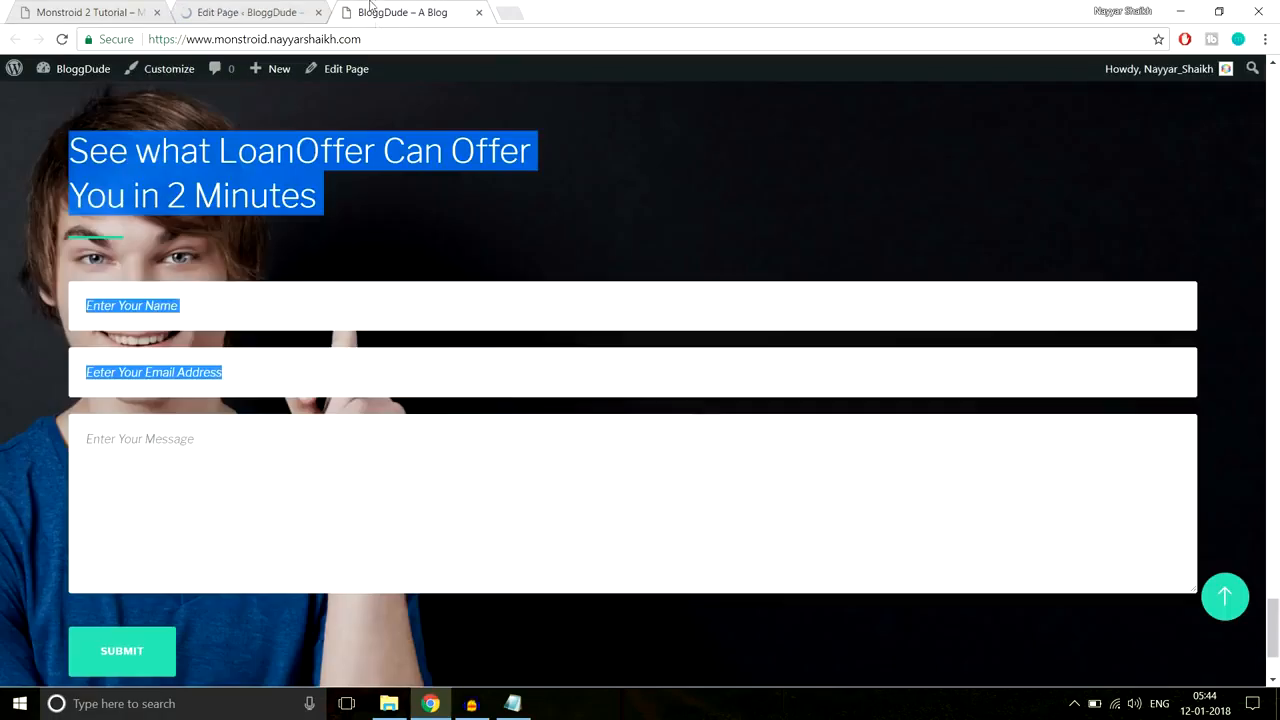
pyautogui.click(380, 38)
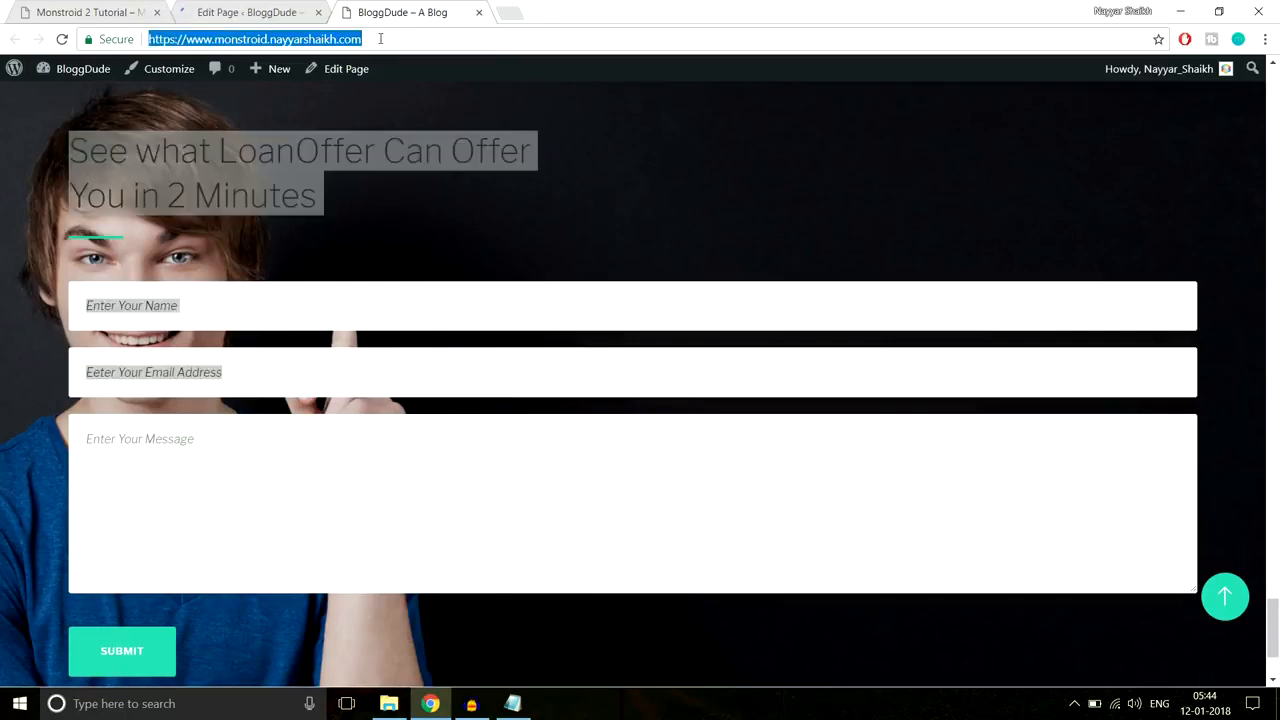
pyautogui.press('Return')
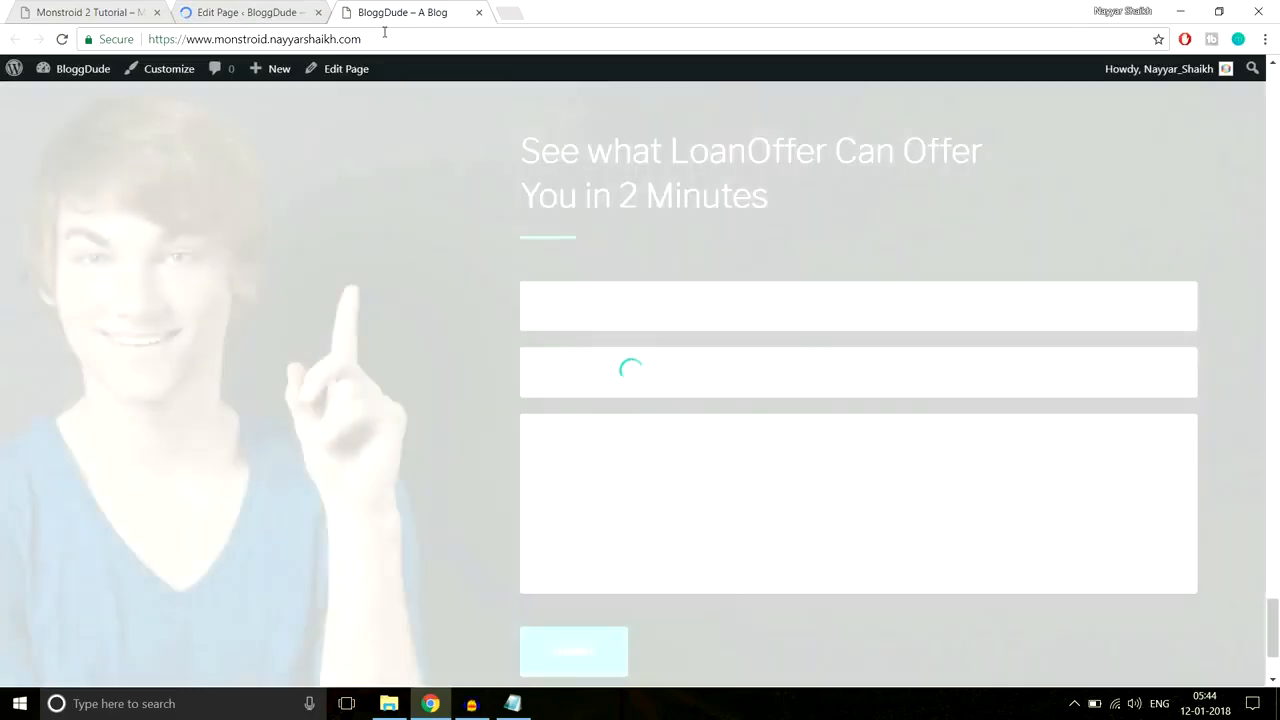
pyautogui.scroll(-1, 491, 241)
pyautogui.scroll(2, 562, 366)
pyautogui.scroll(-1, 562, 368)
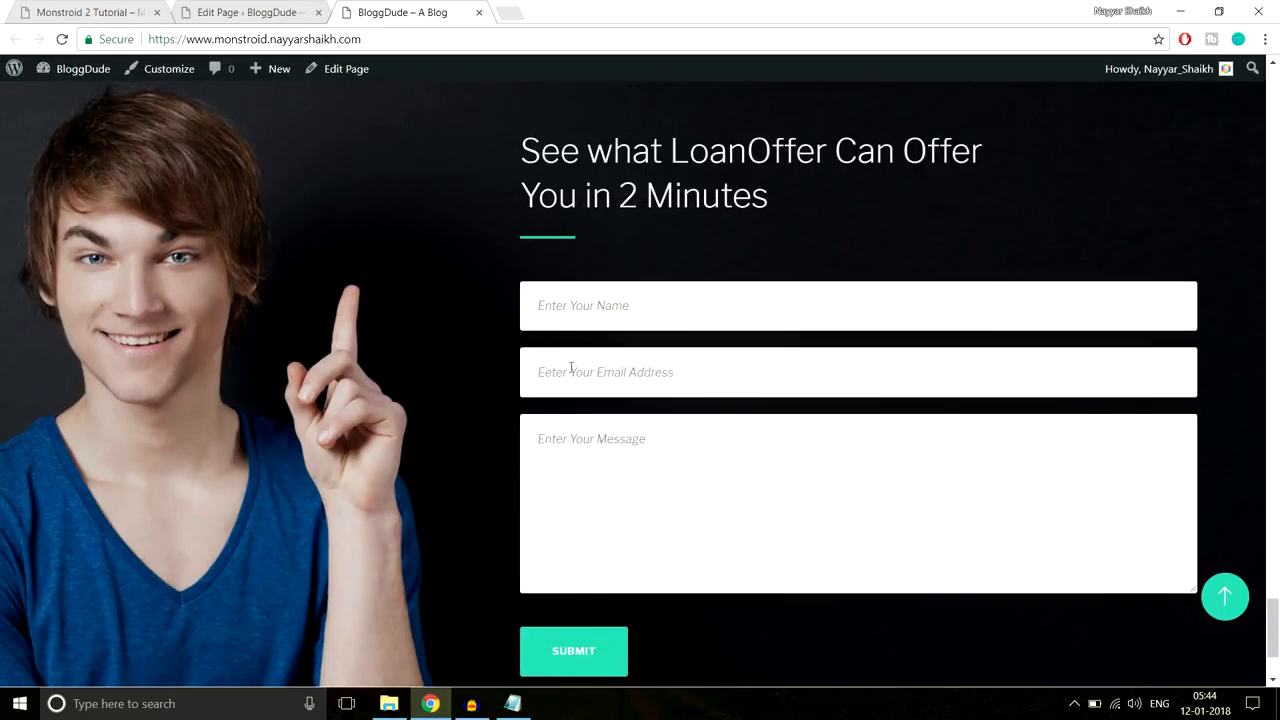
pyautogui.scroll(-2, 660, 414)
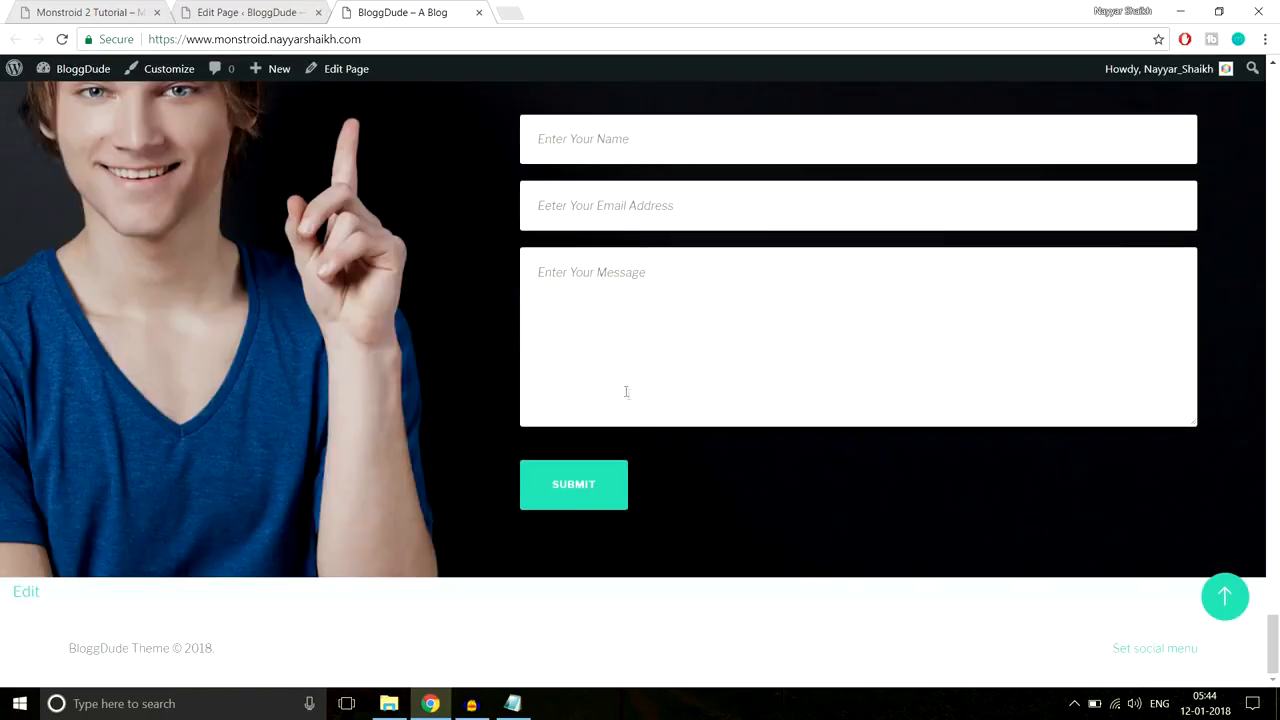
pyautogui.click(90, 12)
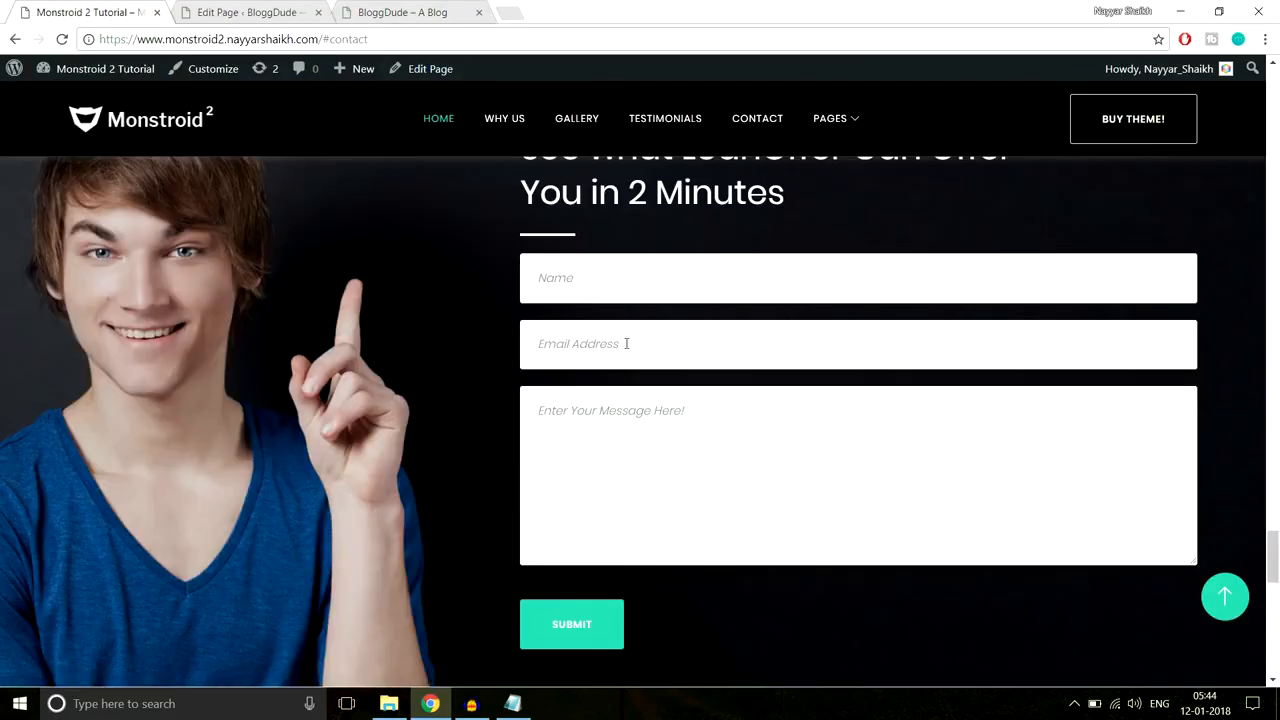
pyautogui.scroll(-5, 626, 343)
pyautogui.moveTo(374, 318); pyautogui.dragTo(1091, 372)
pyautogui.hotkey('ctrl', 'c')
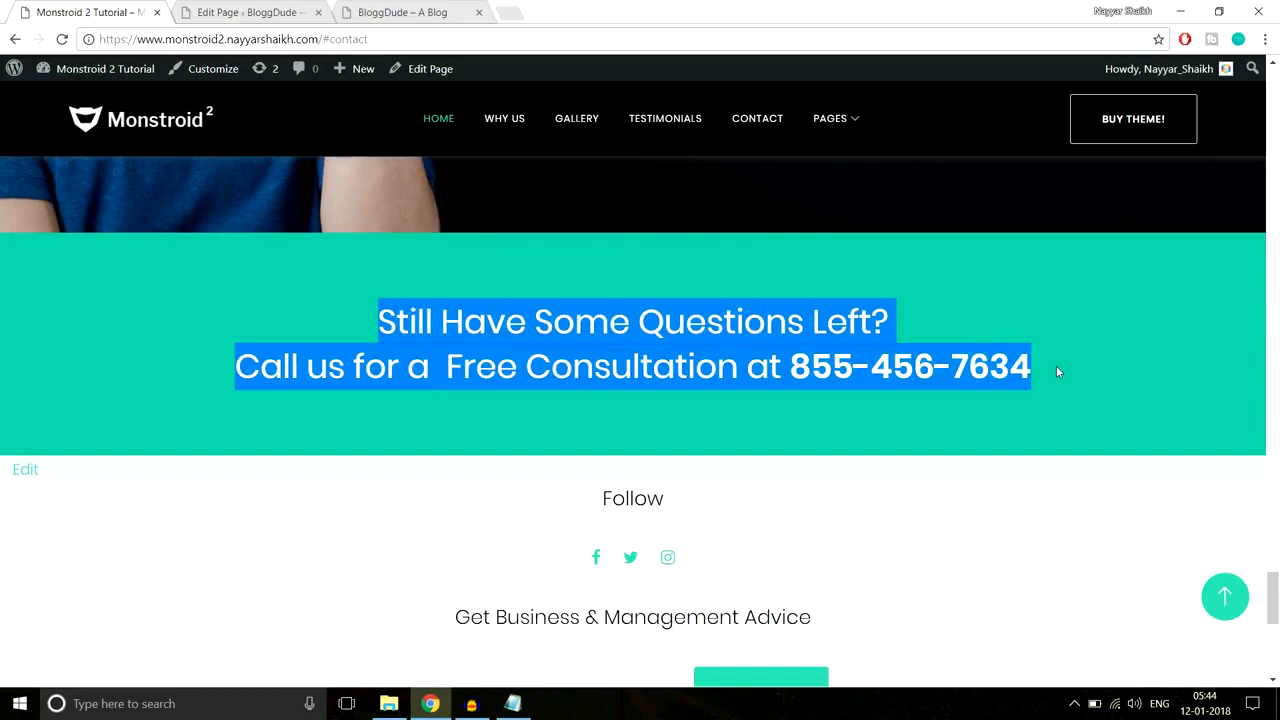
pyautogui.click(242, 293)
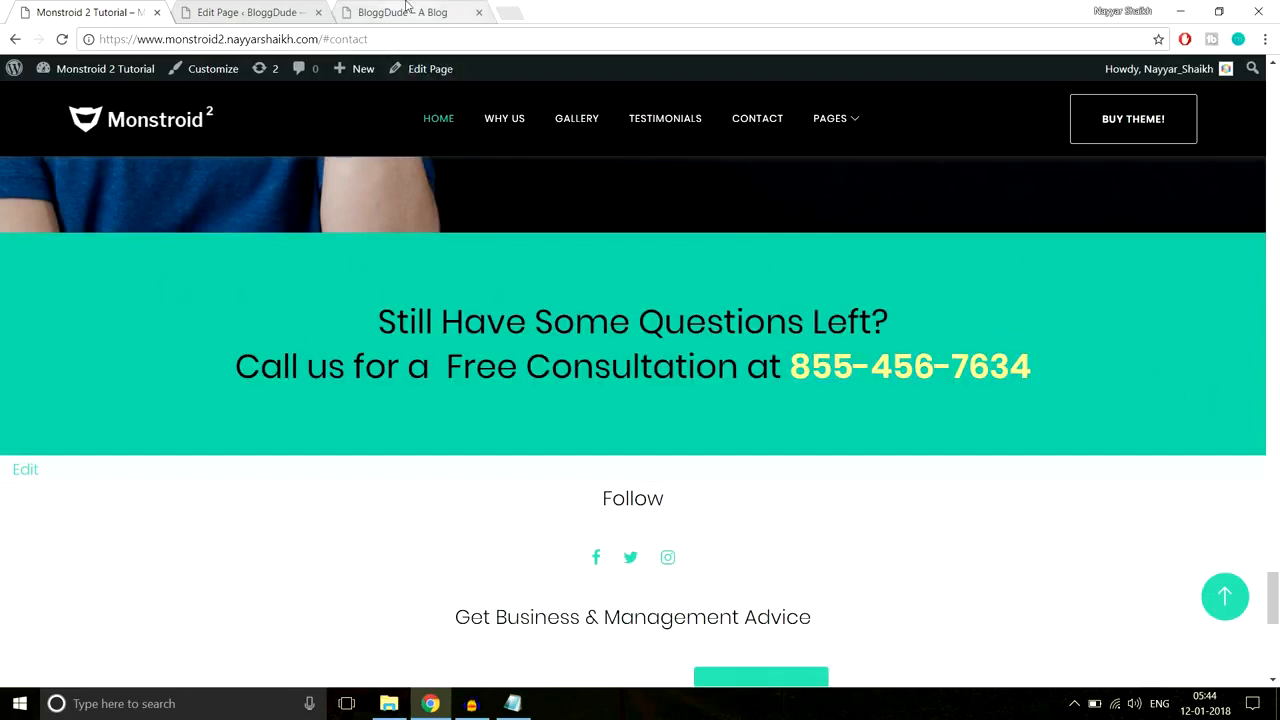
pyautogui.click(230, 10)
pyautogui.moveTo(1273, 92); pyautogui.dragTo(1274, 488)
pyautogui.scroll(-11, 852, 388)
pyautogui.scroll(-2, 855, 375)
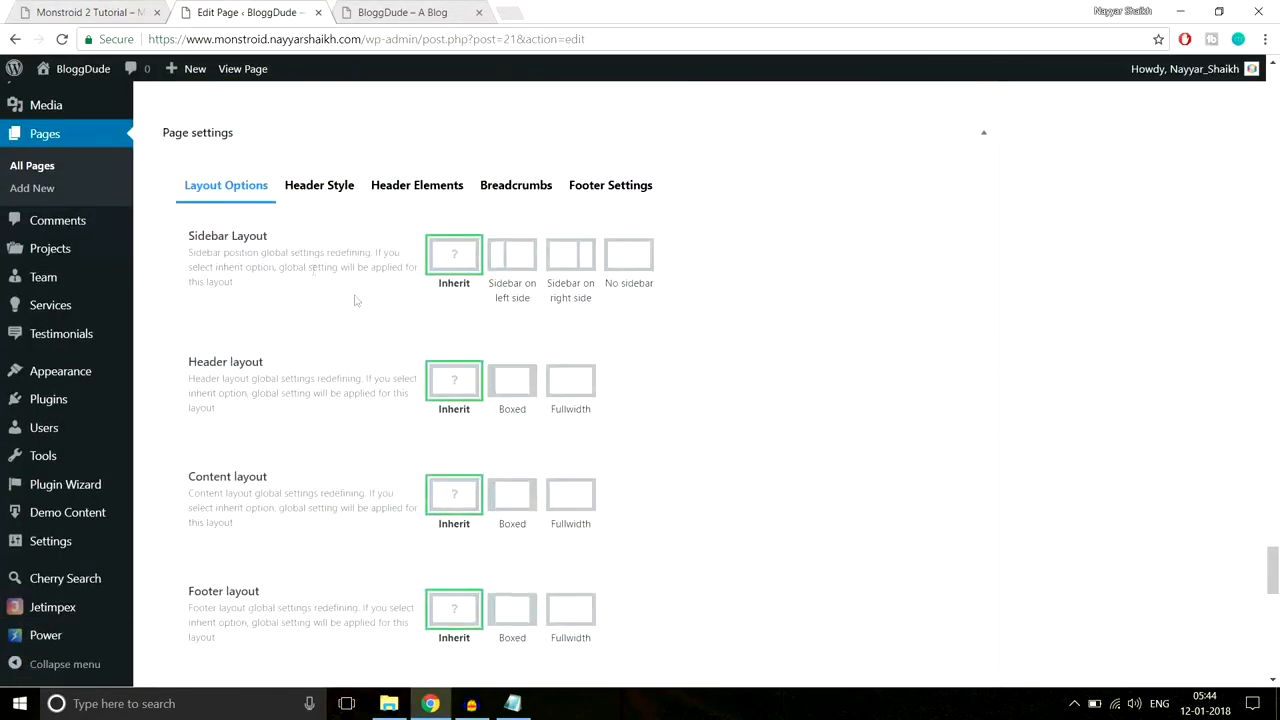
pyautogui.scroll(3, 214, 249)
# Step: Add a standard section with one full-width column and insert a Text module
pyautogui.click(226, 213)
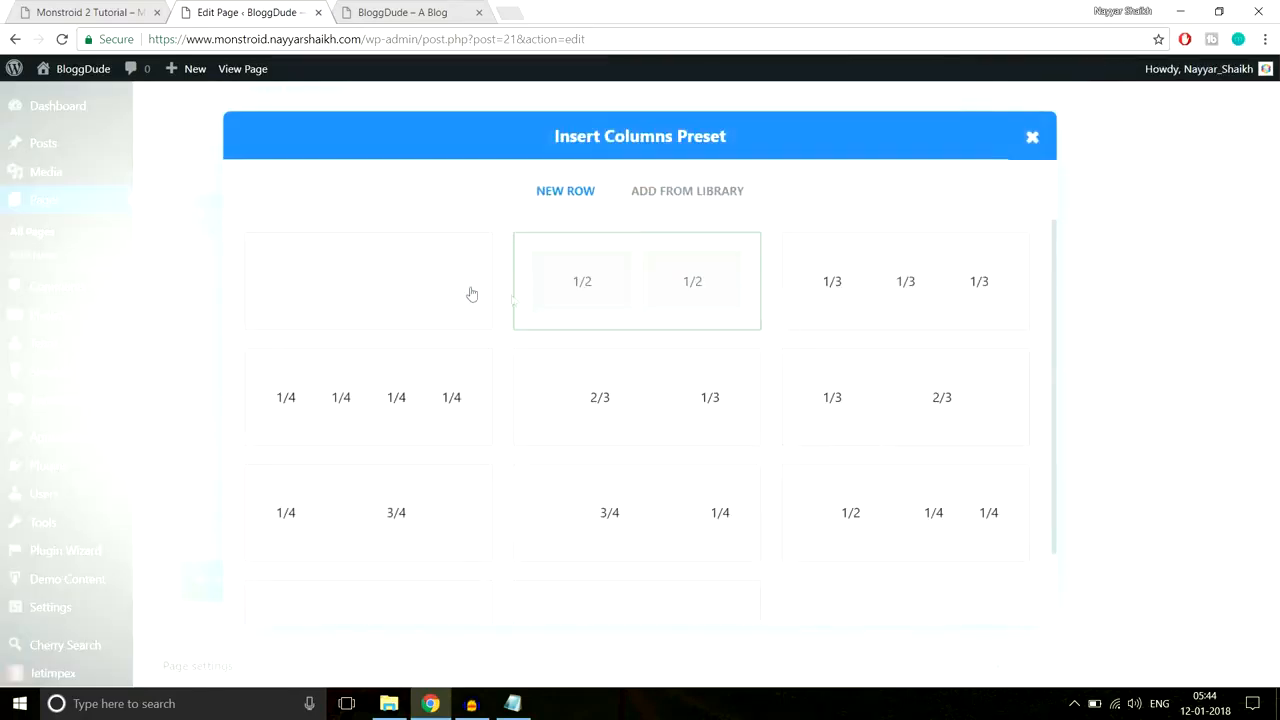
pyautogui.click(409, 288)
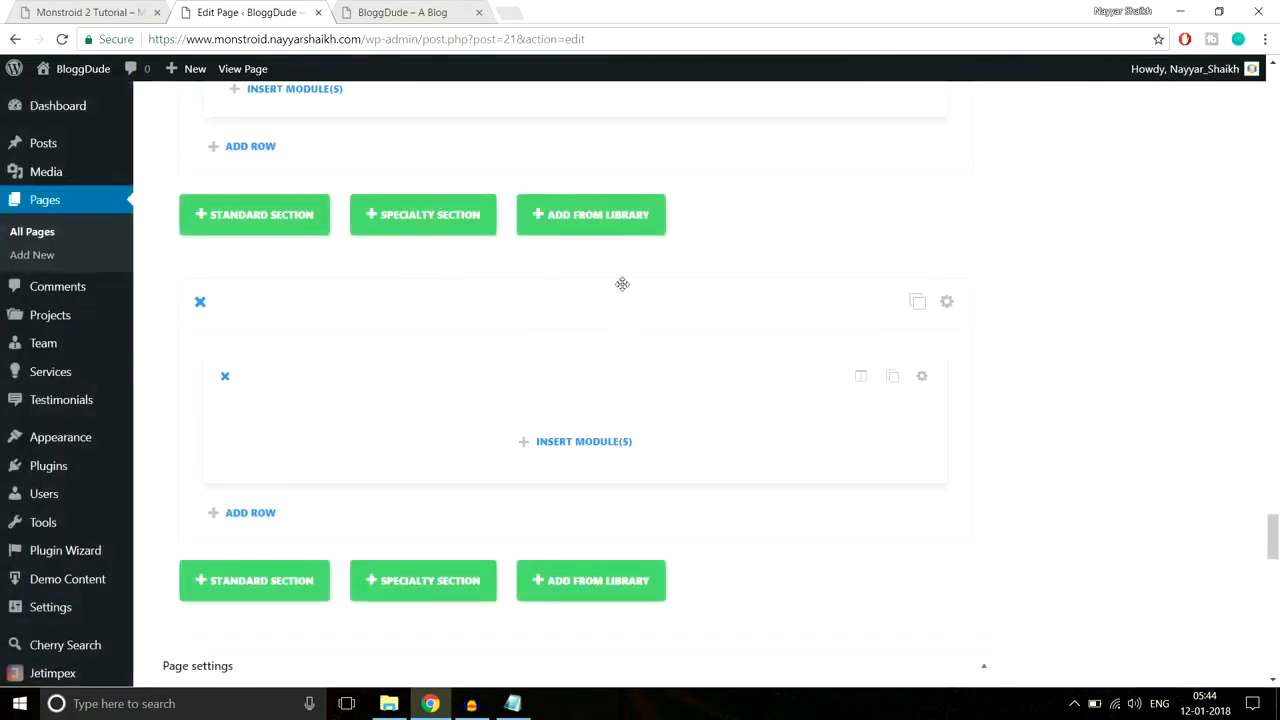
pyautogui.click(592, 450)
pyautogui.scroll(-6, 756, 393)
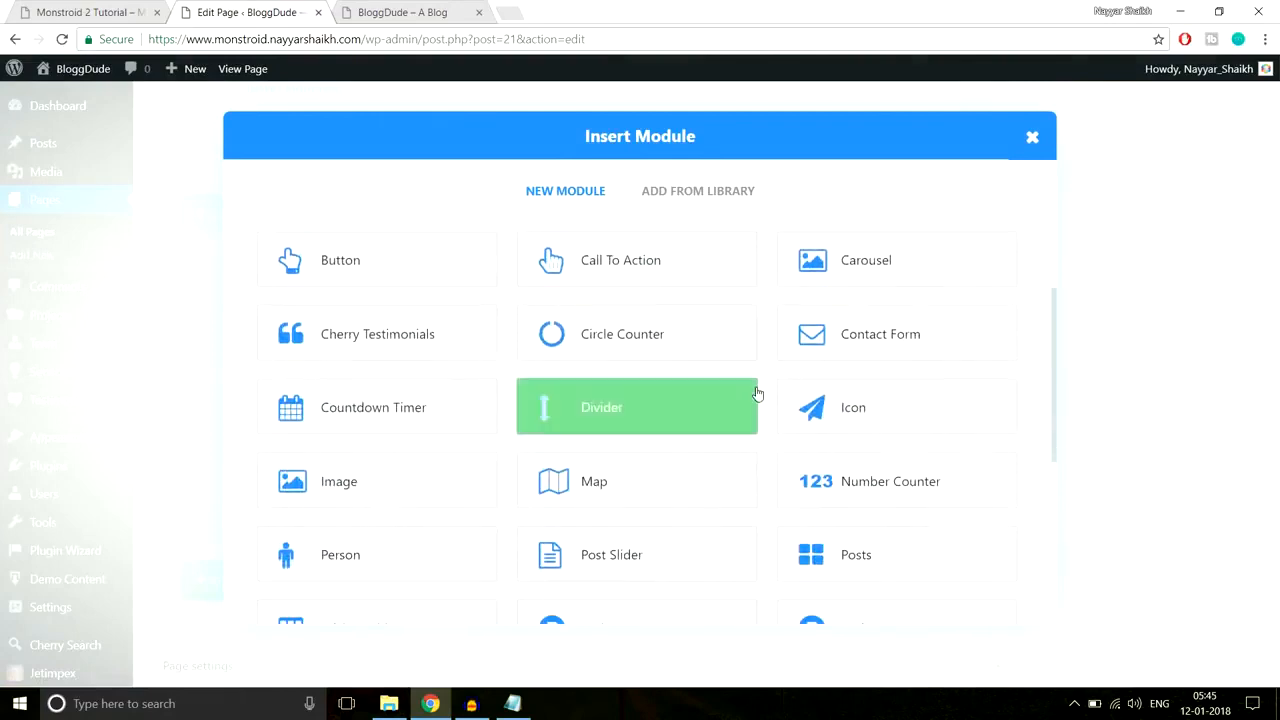
pyautogui.click(822, 440)
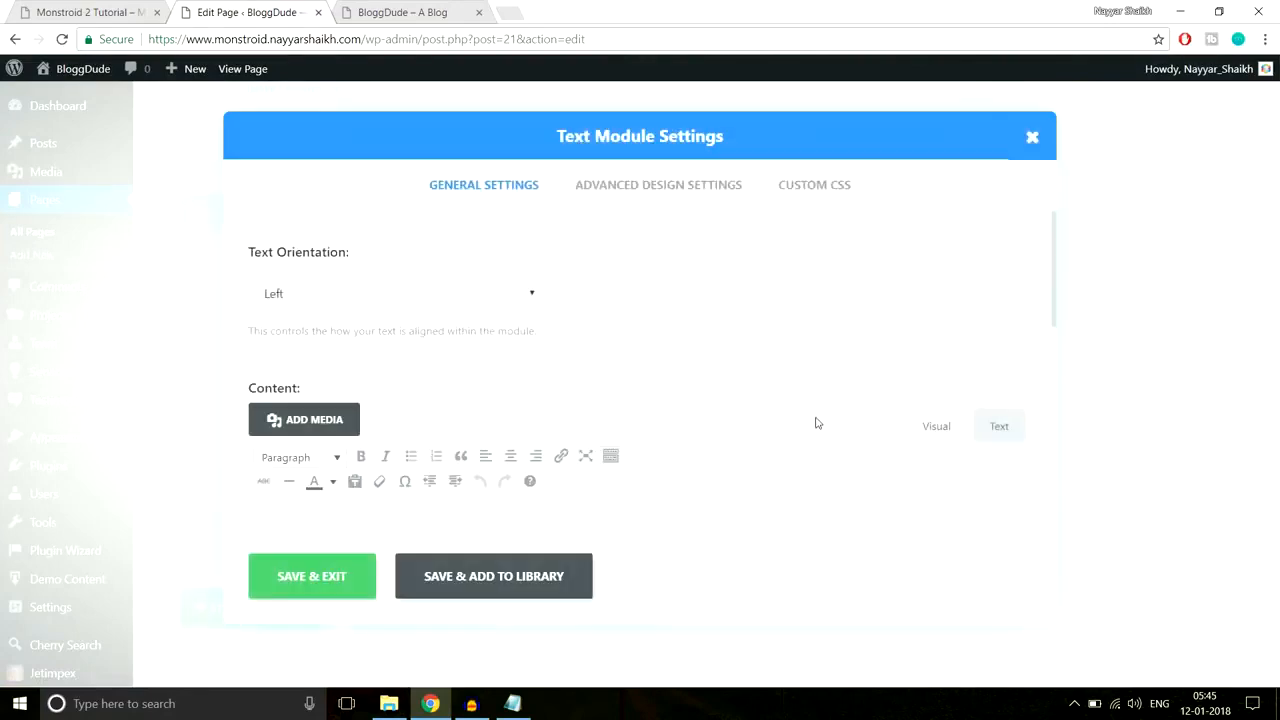
# Step: Paste the two-line free consultation heading, colour its phone number yellow, and save the module
pyautogui.click(728, 420)
pyautogui.hotkey('ctrl', 'v')
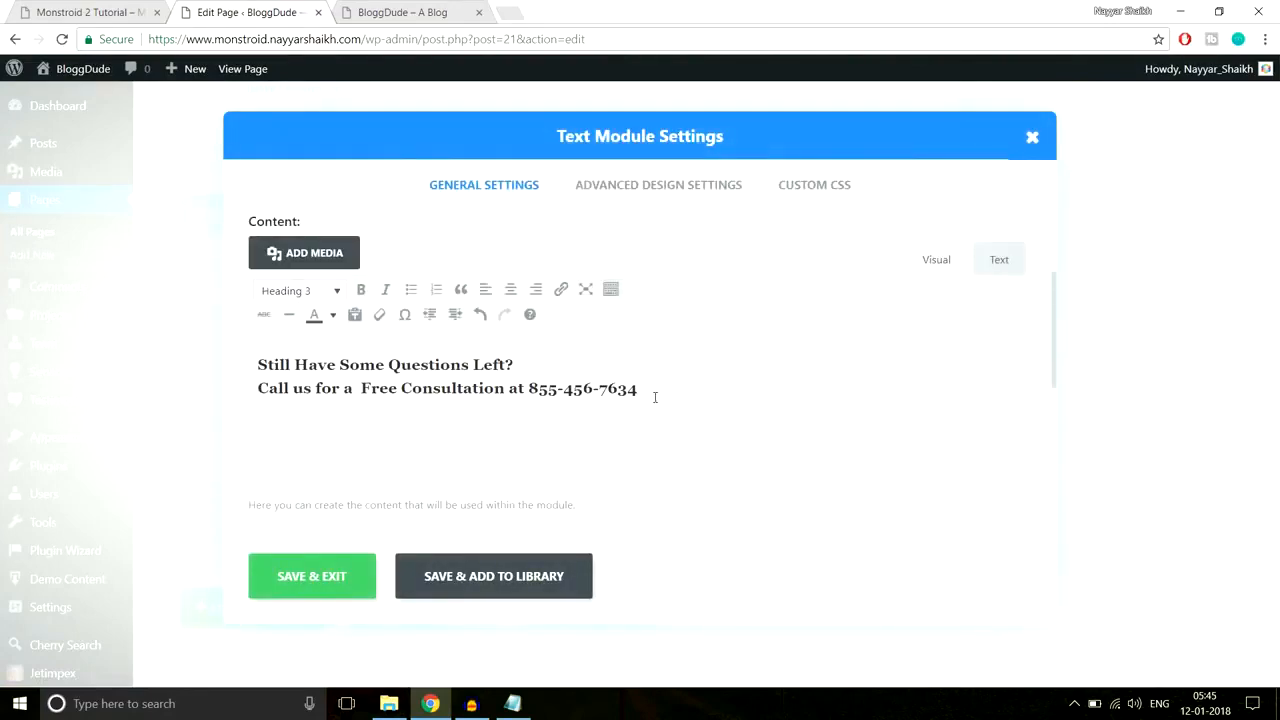
pyautogui.moveTo(651, 387); pyautogui.dragTo(528, 388)
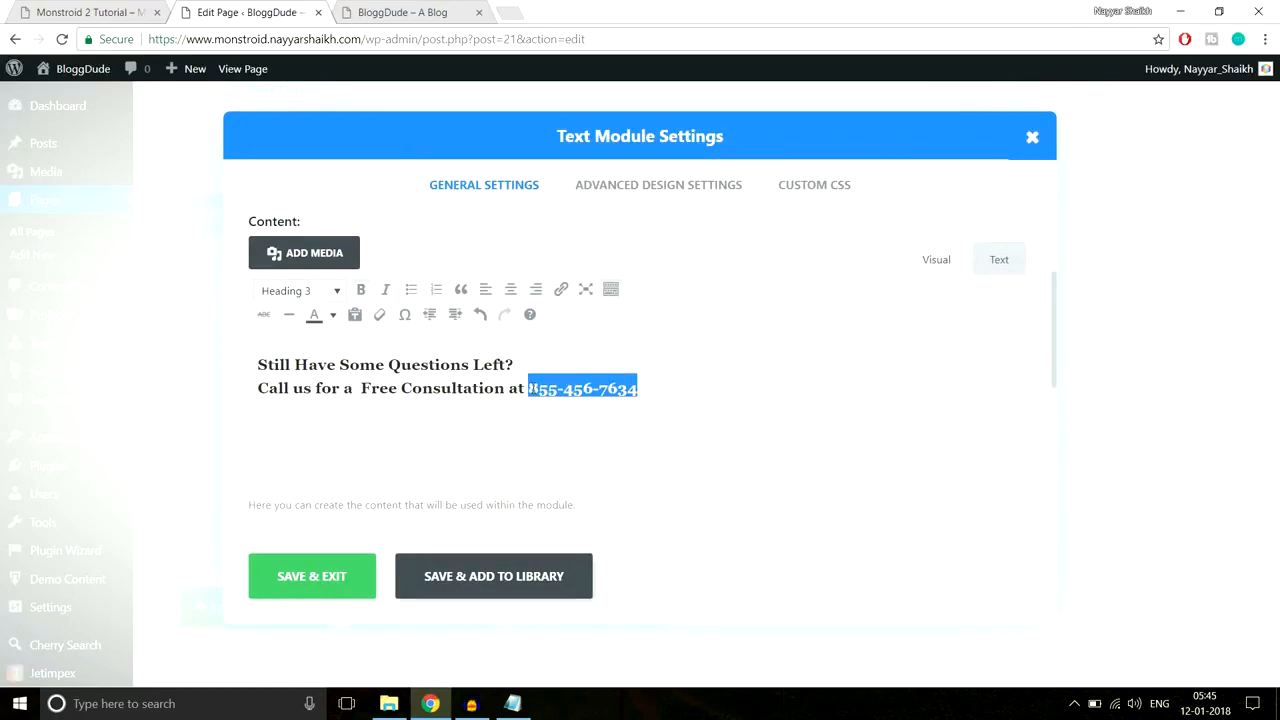
pyautogui.click(88, 12)
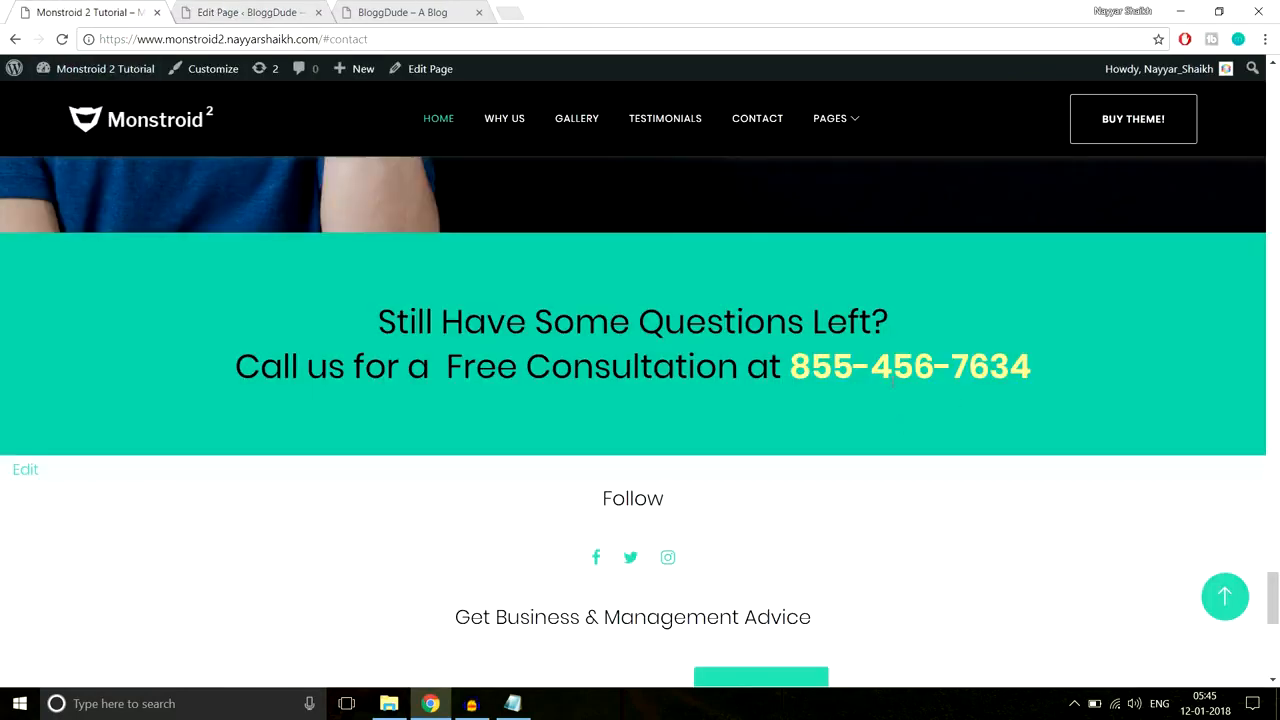
pyautogui.click(240, 12)
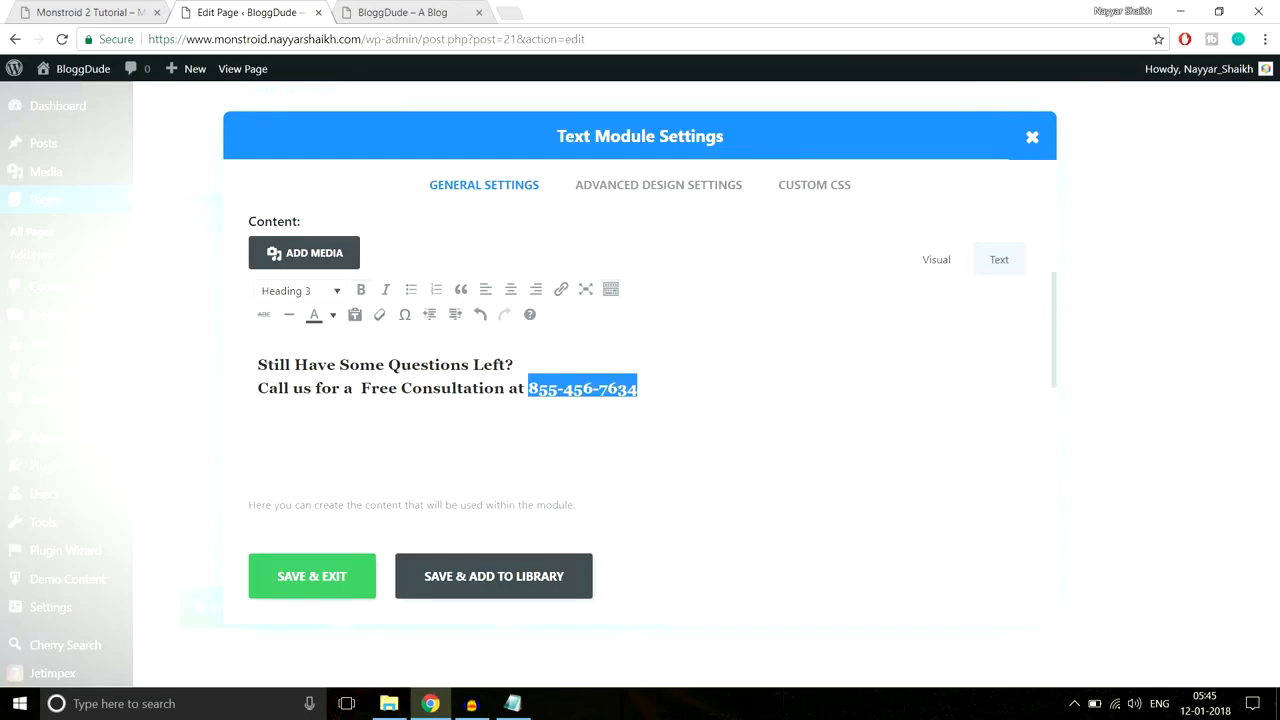
pyautogui.click(334, 316)
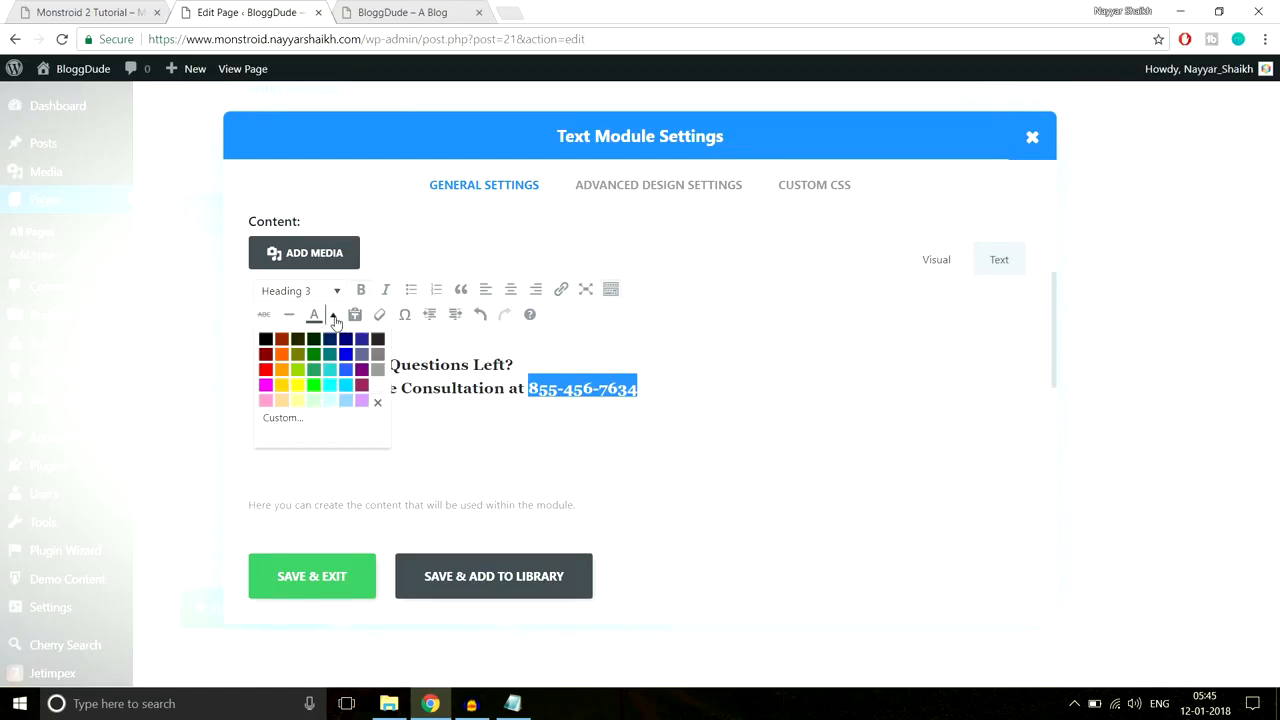
pyautogui.click(283, 386)
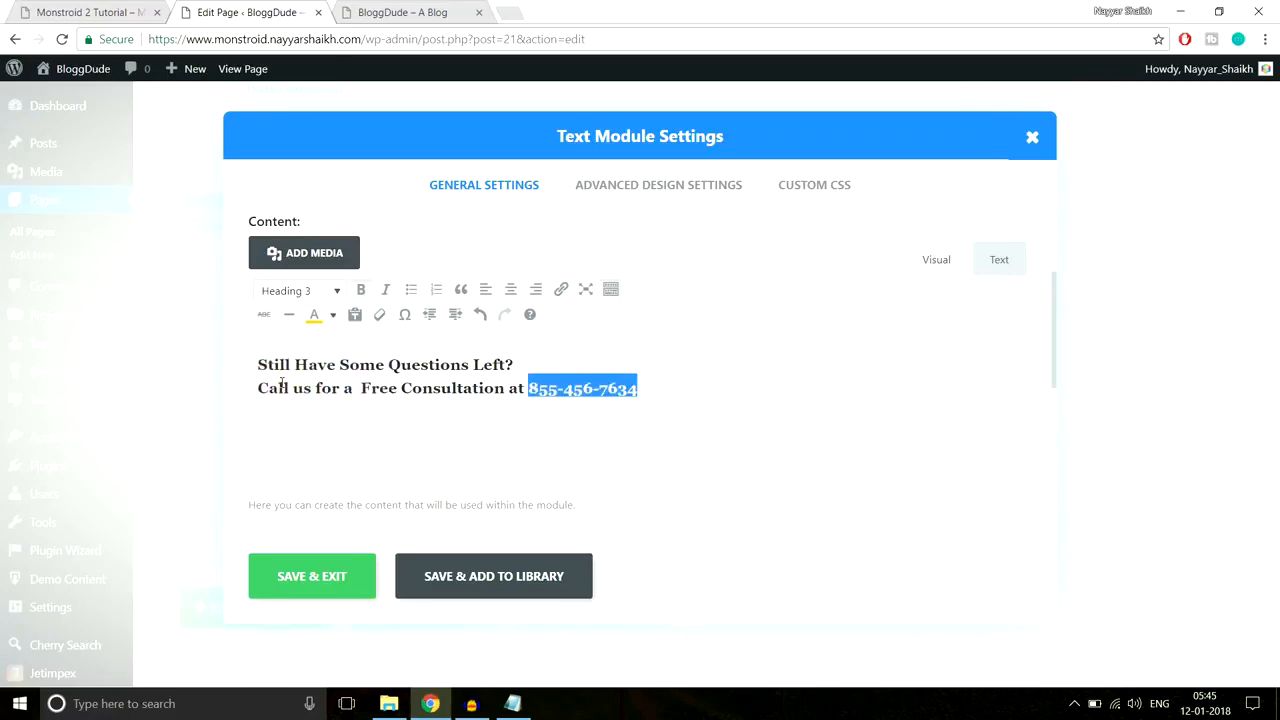
pyautogui.click(322, 590)
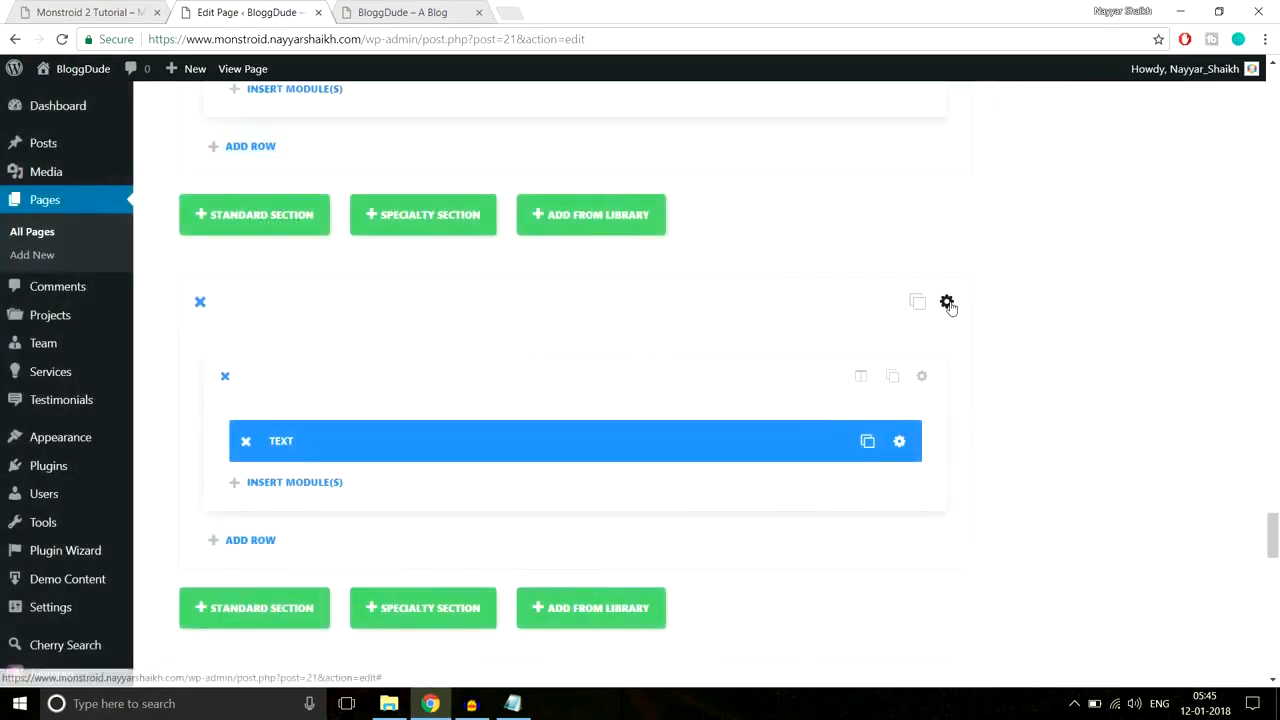
# Step: Turn off the section's transparent background and set its colour to the reference teal #10c5a7
pyautogui.click(960, 301)
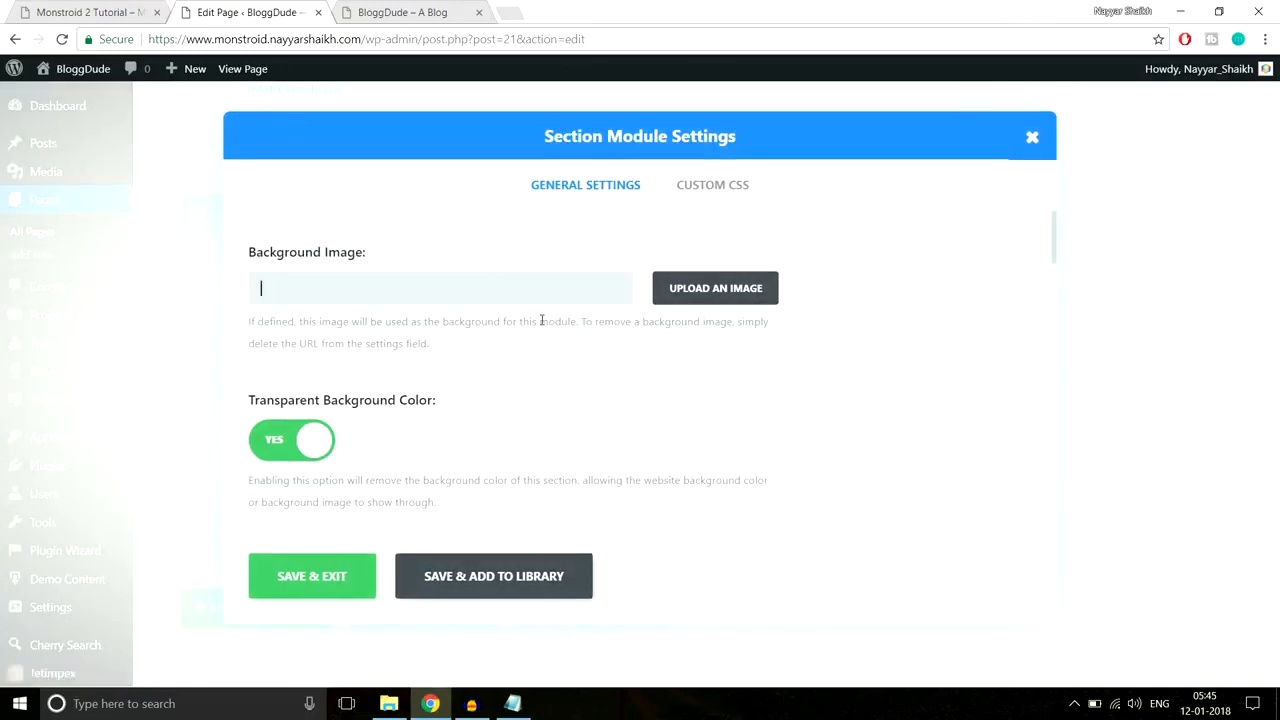
pyautogui.scroll(-2, 543, 320)
pyautogui.click(285, 272)
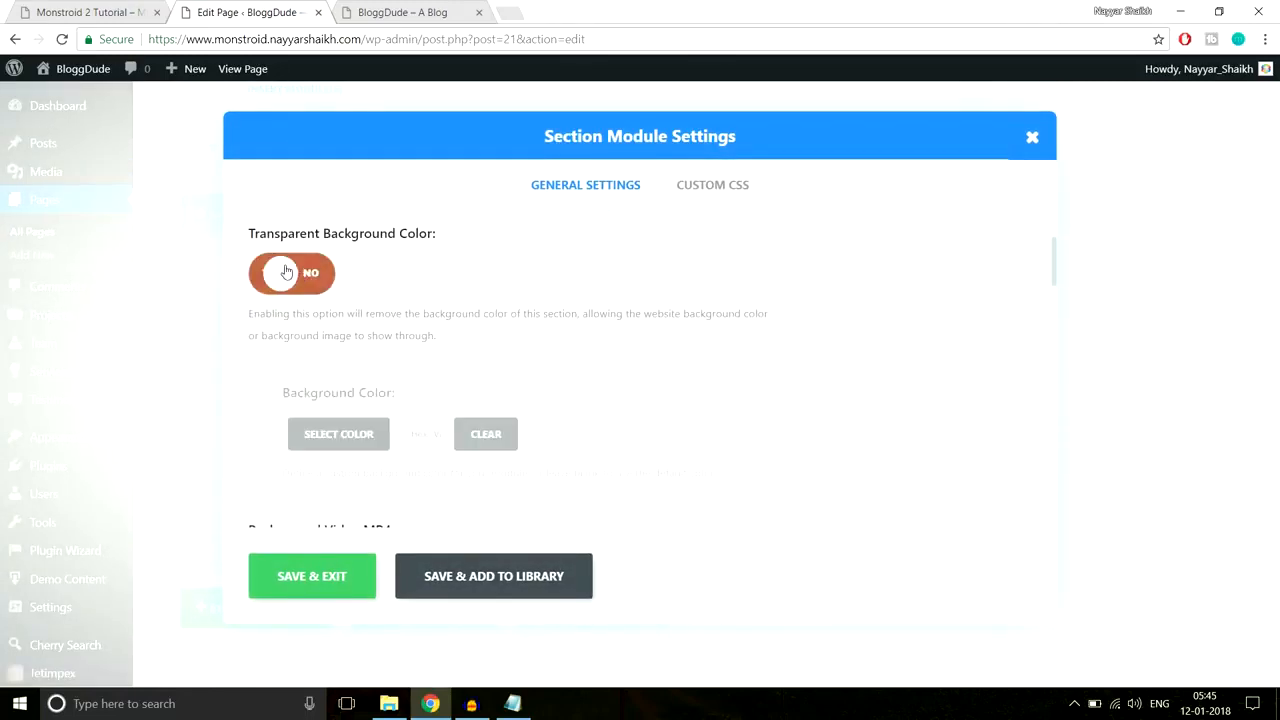
pyautogui.click(80, 12)
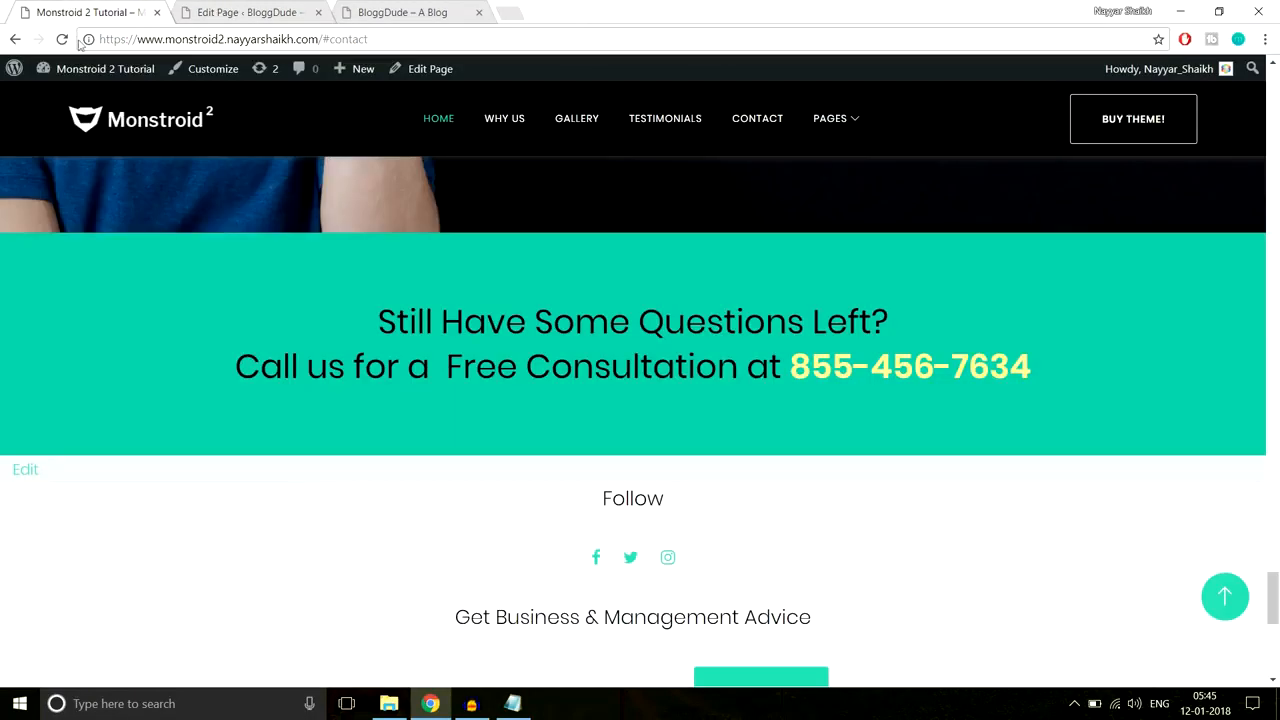
pyautogui.rightClick(21, 237)
pyautogui.click(83, 451)
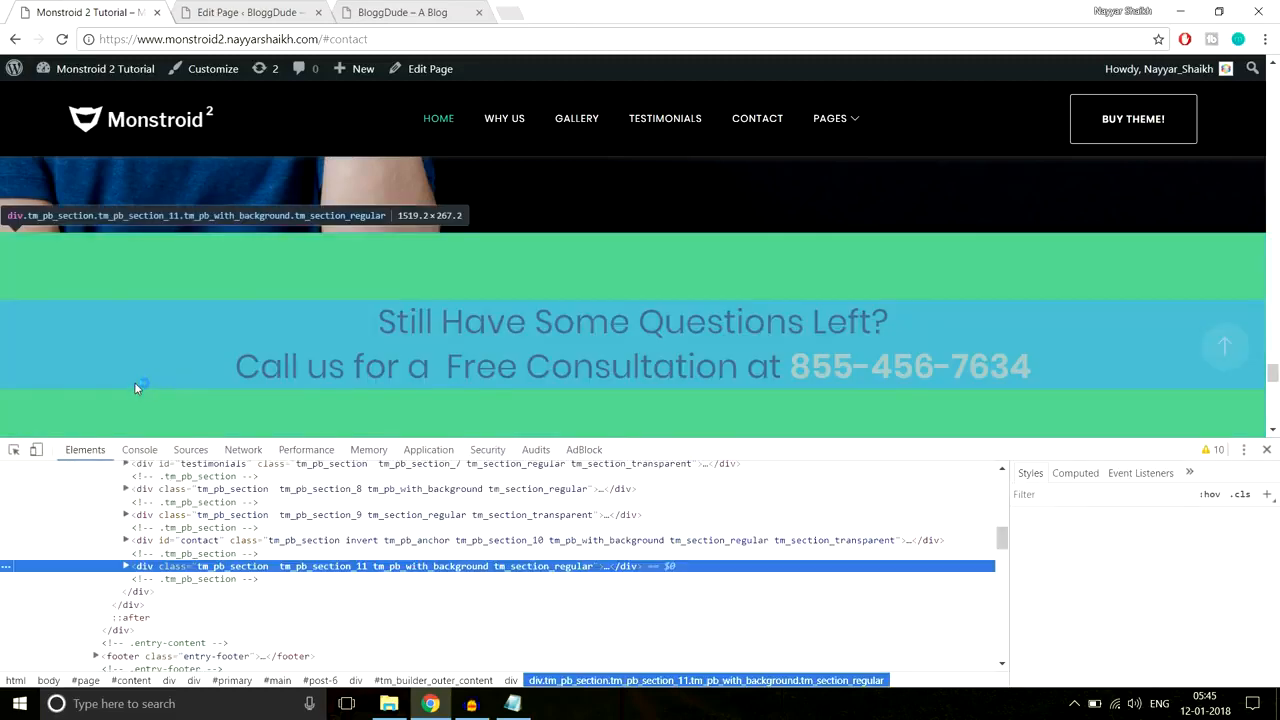
pyautogui.click(1150, 571)
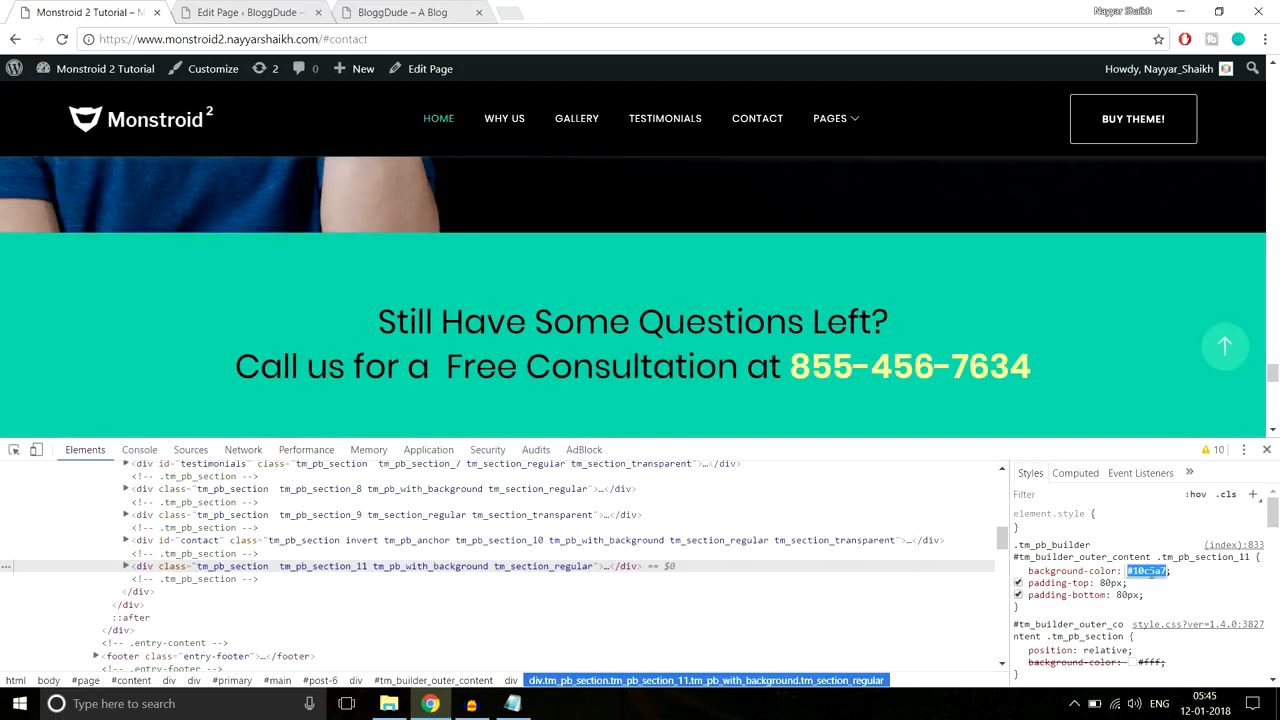
pyautogui.click(1266, 449)
pyautogui.click(289, 8)
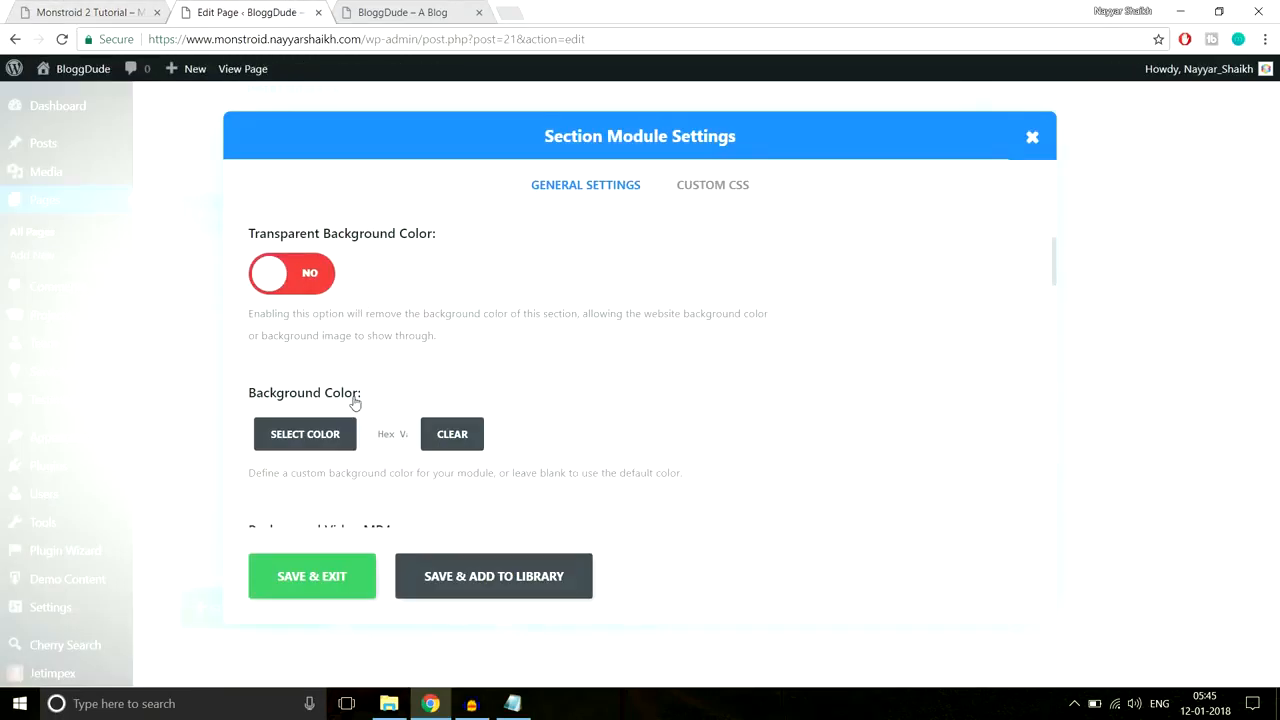
pyautogui.click(388, 437)
# Step: Give the section 60px top and bottom custom padding and save it
pyautogui.scroll(-6, 705, 388)
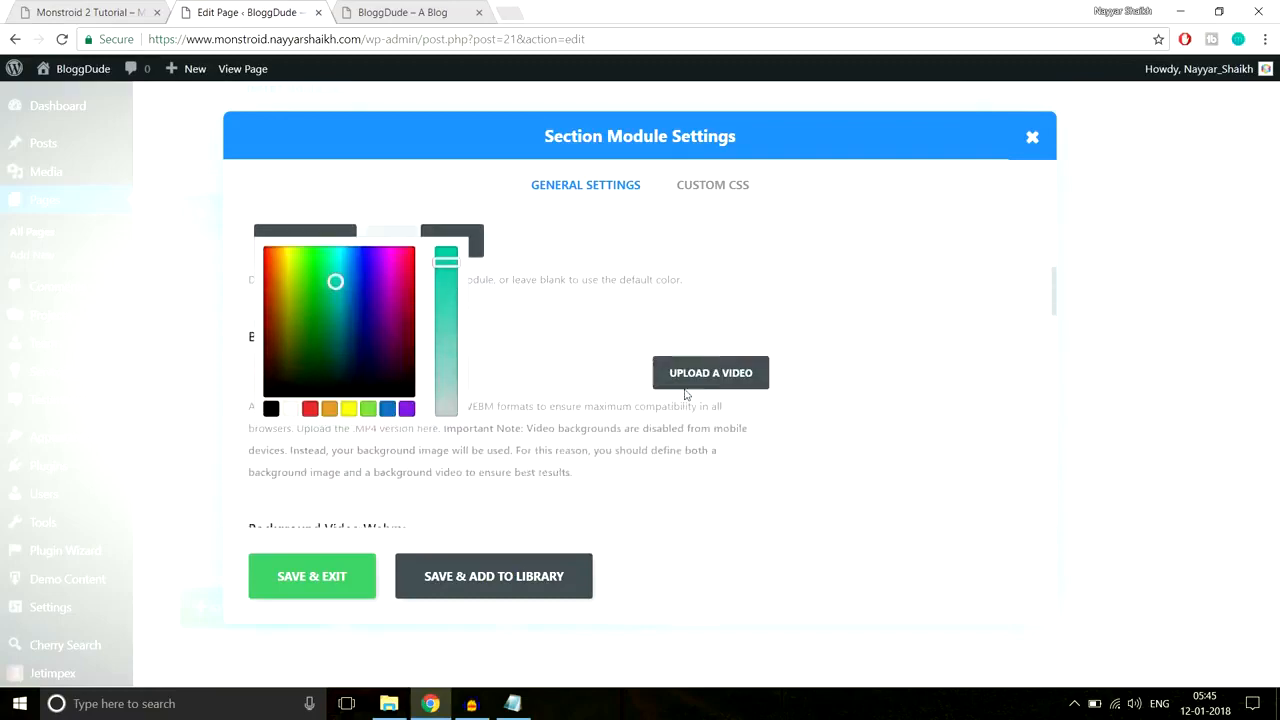
pyautogui.scroll(-5, 715, 354)
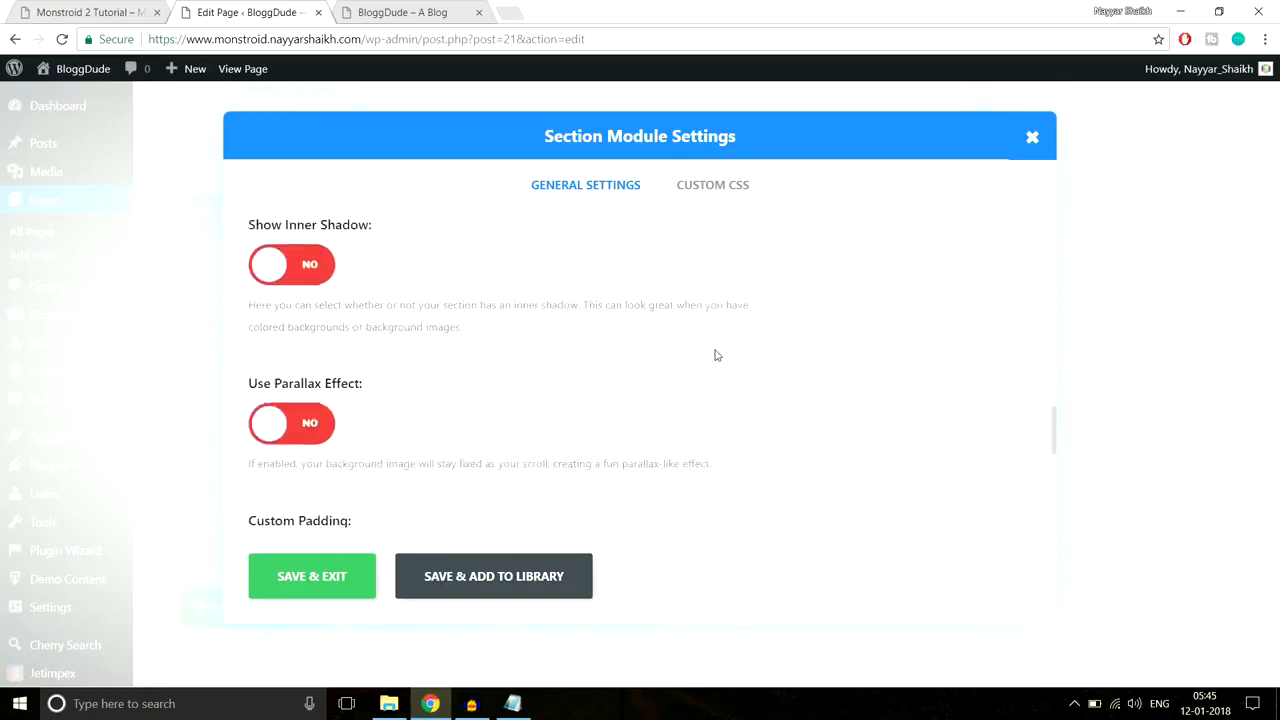
pyautogui.click(332, 291)
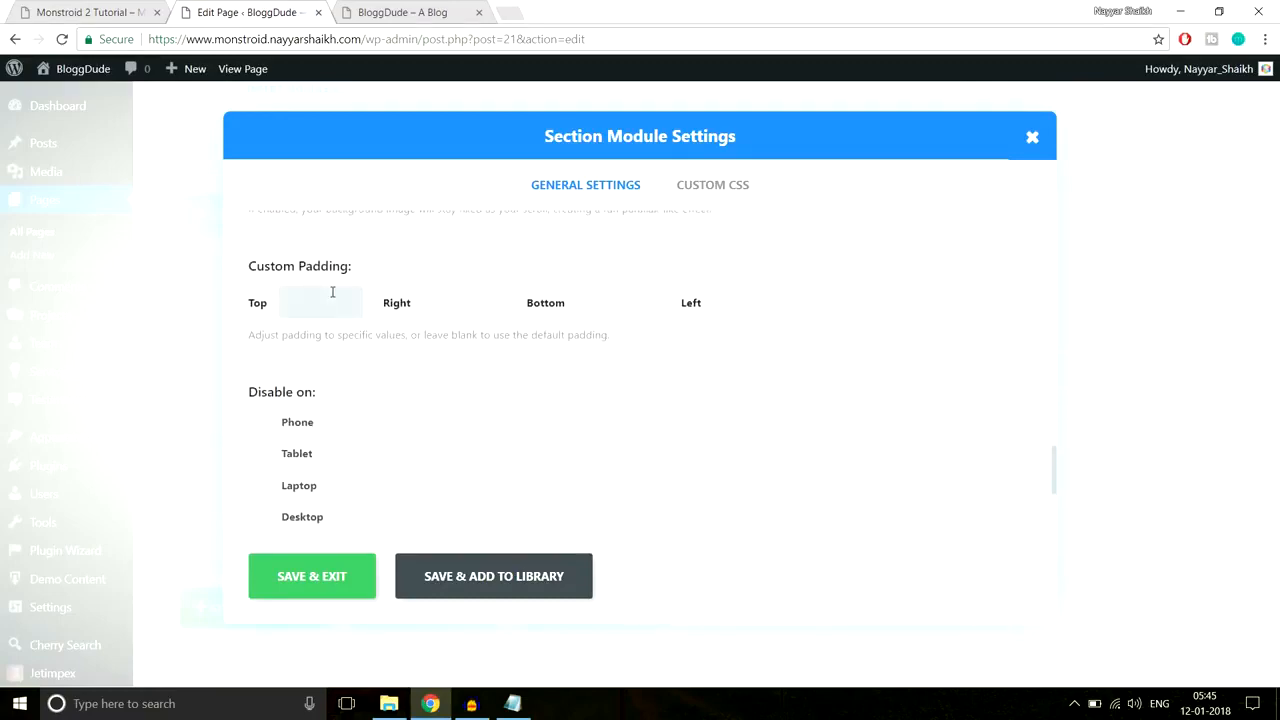
pyautogui.write('60px')
pyautogui.press('Tab')
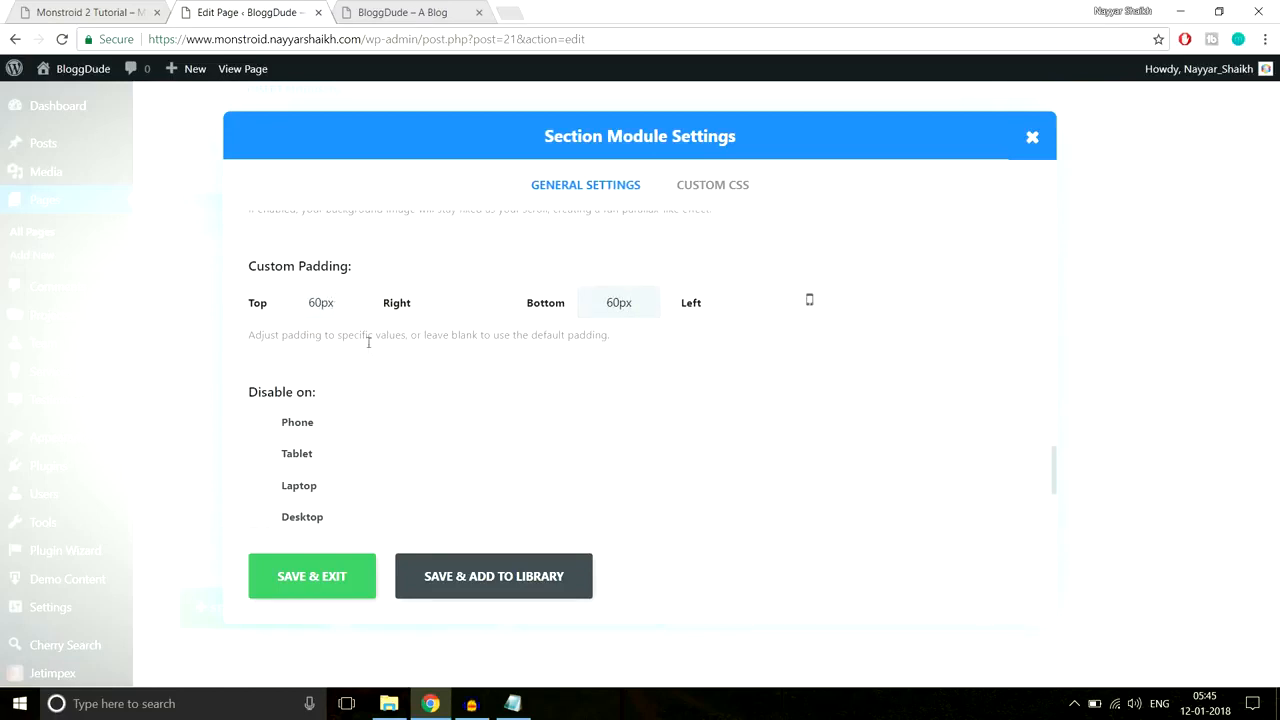
pyautogui.click(300, 570)
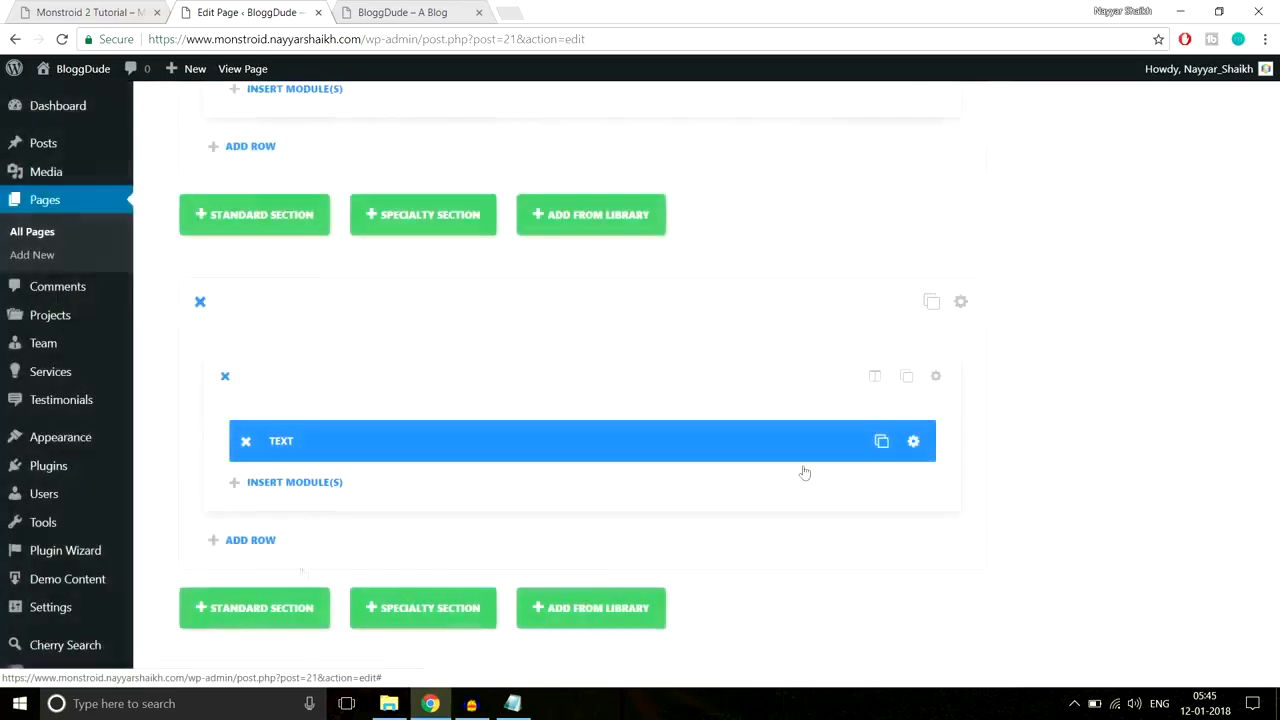
# Step: Update the homepage and reload the live site
pyautogui.scroll(15, 1248, 531)
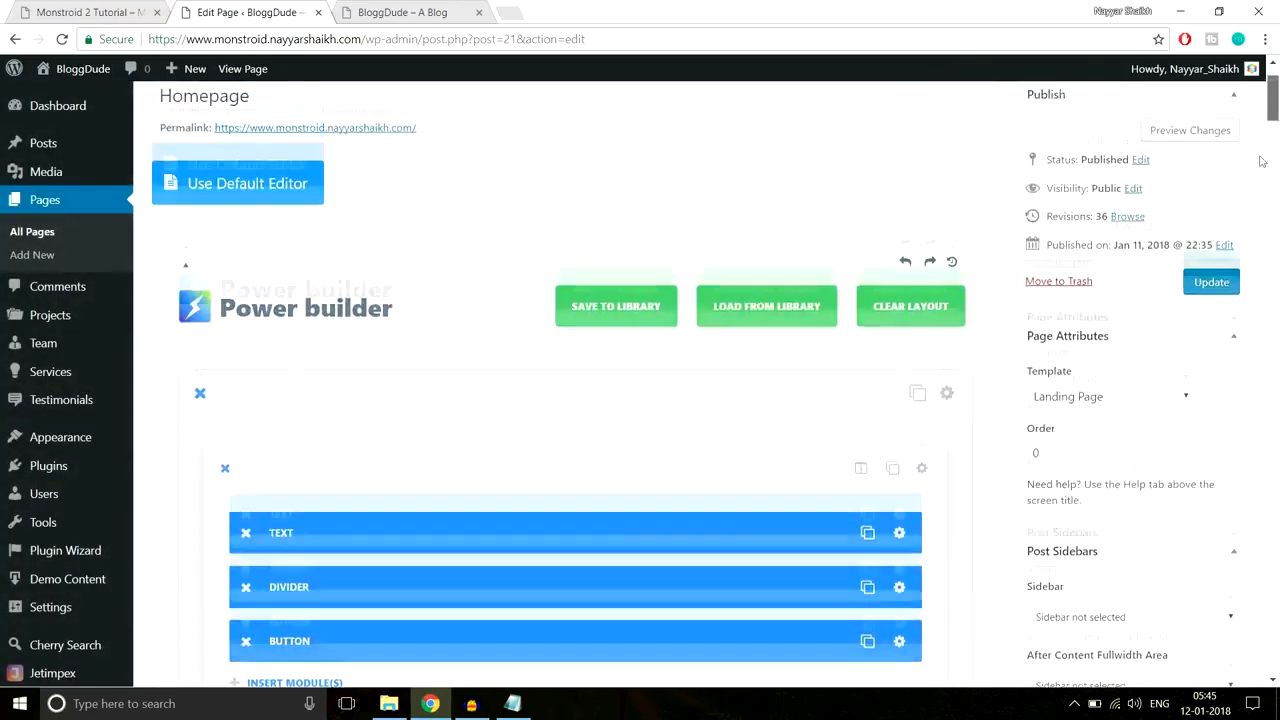
pyautogui.click(1212, 283)
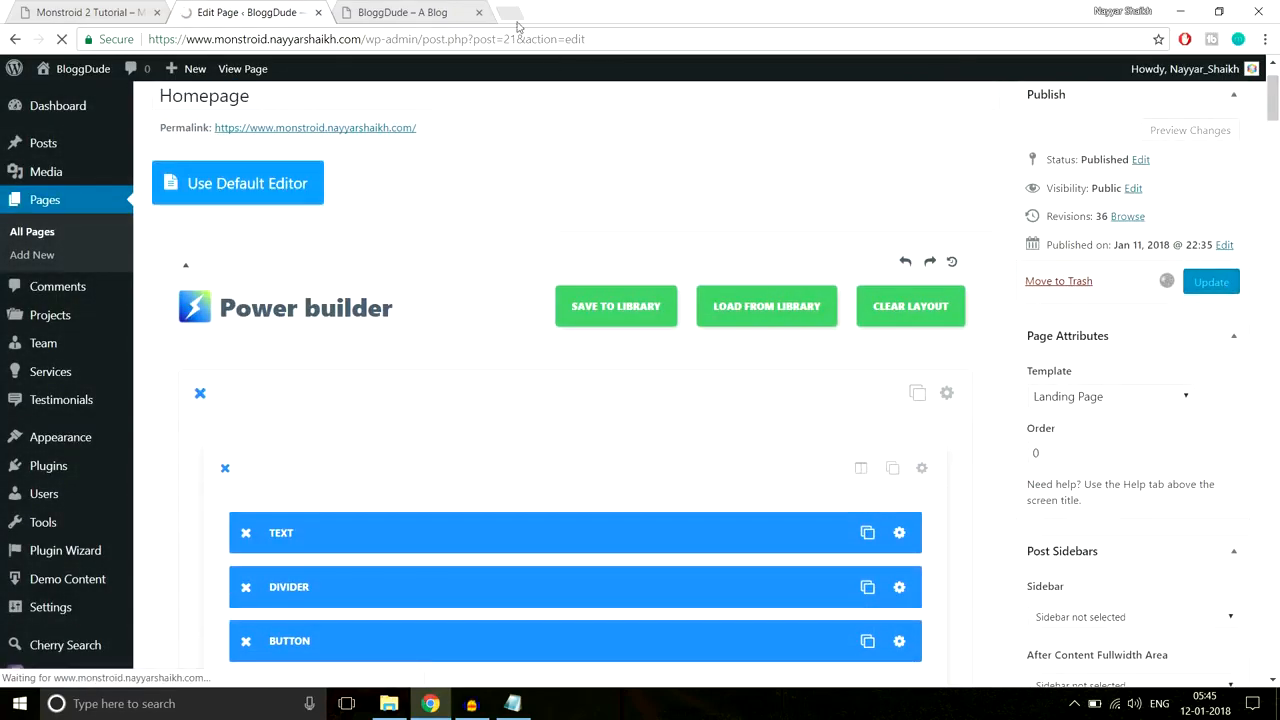
pyautogui.click(418, 12)
pyautogui.click(424, 37)
pyautogui.press('Return')
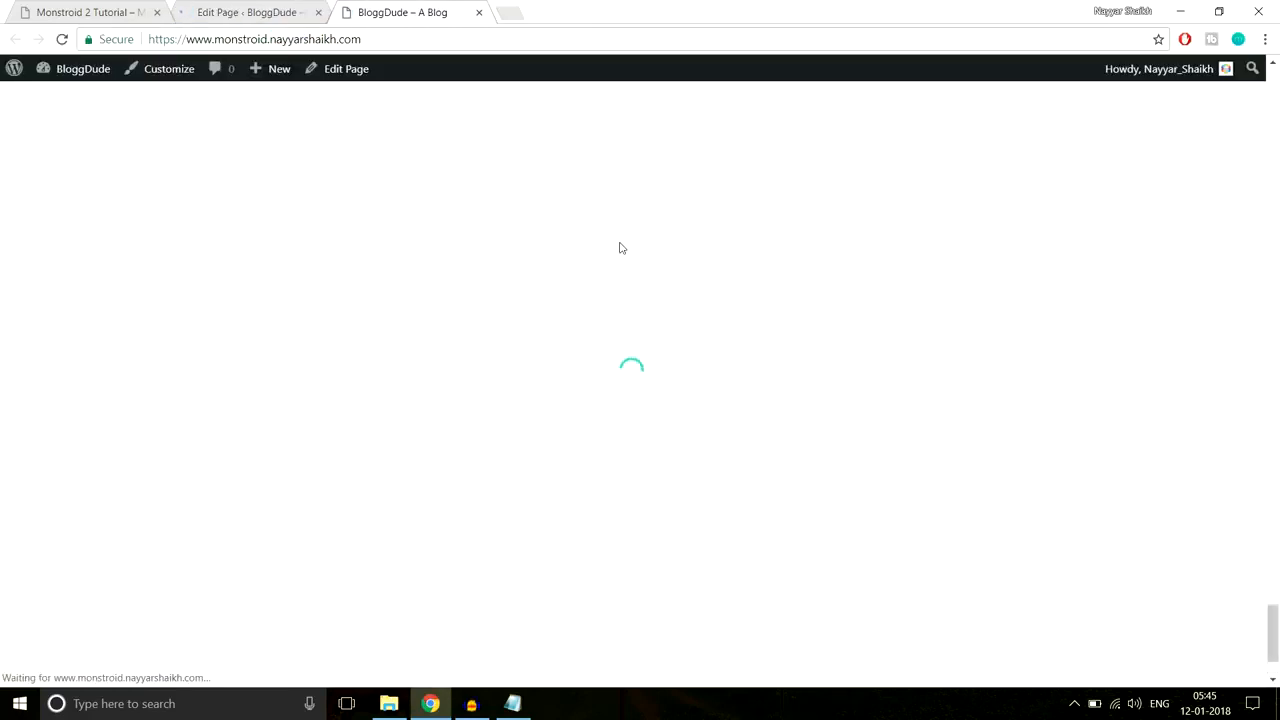
# Step: Check the footer call-to-action text on the live site, then go back to the page editor
pyautogui.scroll(-2, 627, 263)
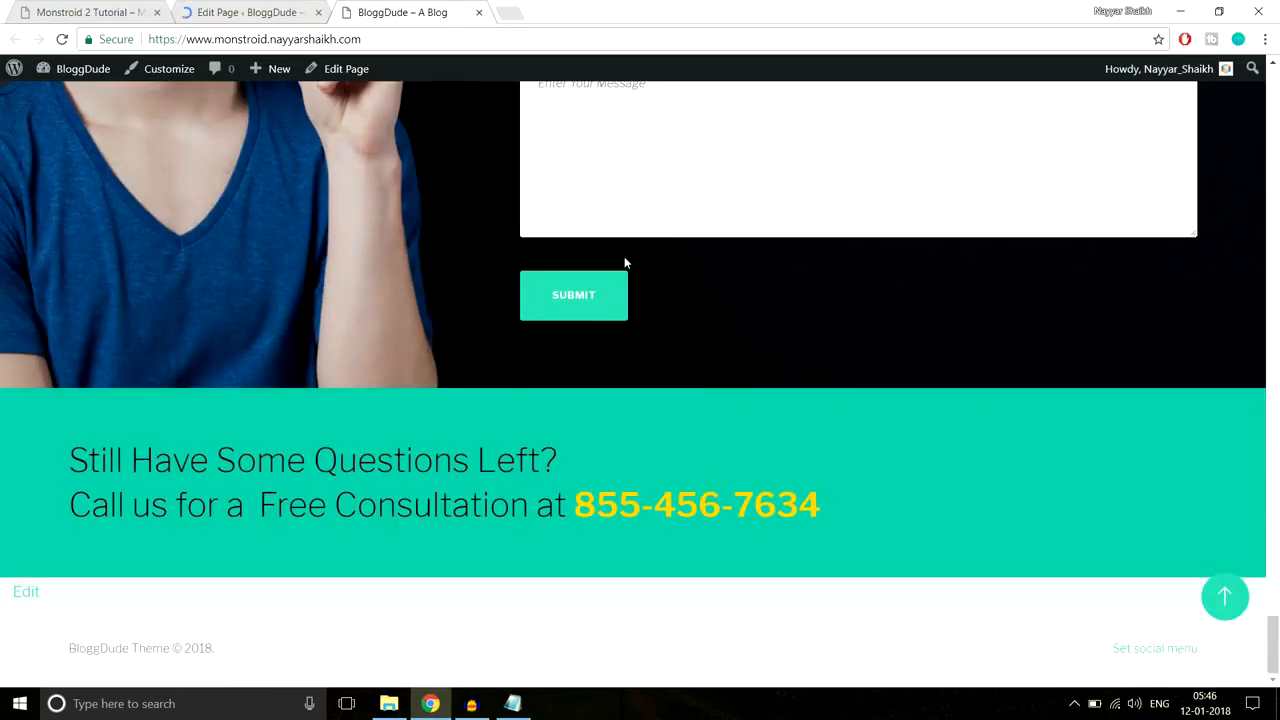
pyautogui.moveTo(880, 526); pyautogui.dragTo(2, 437)
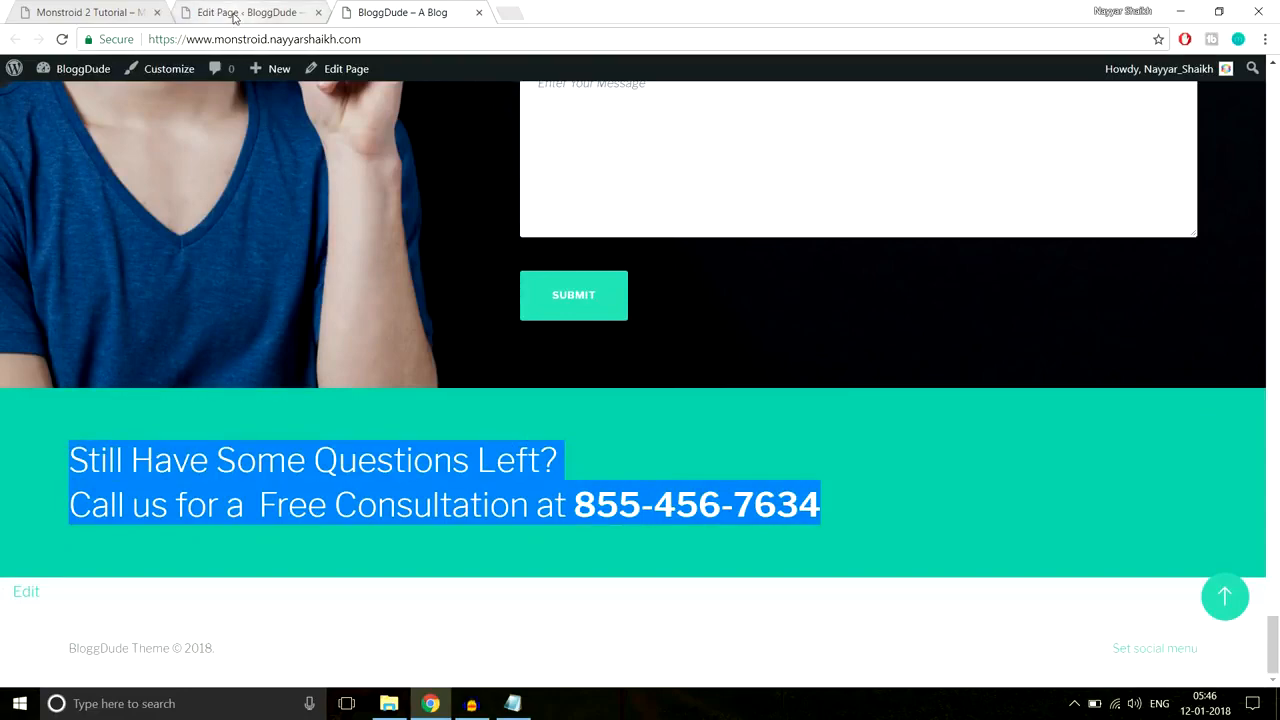
pyautogui.click(238, 14)
pyautogui.scroll(-1, 1277, 142)
pyautogui.moveTo(1277, 142); pyautogui.dragTo(1258, 538)
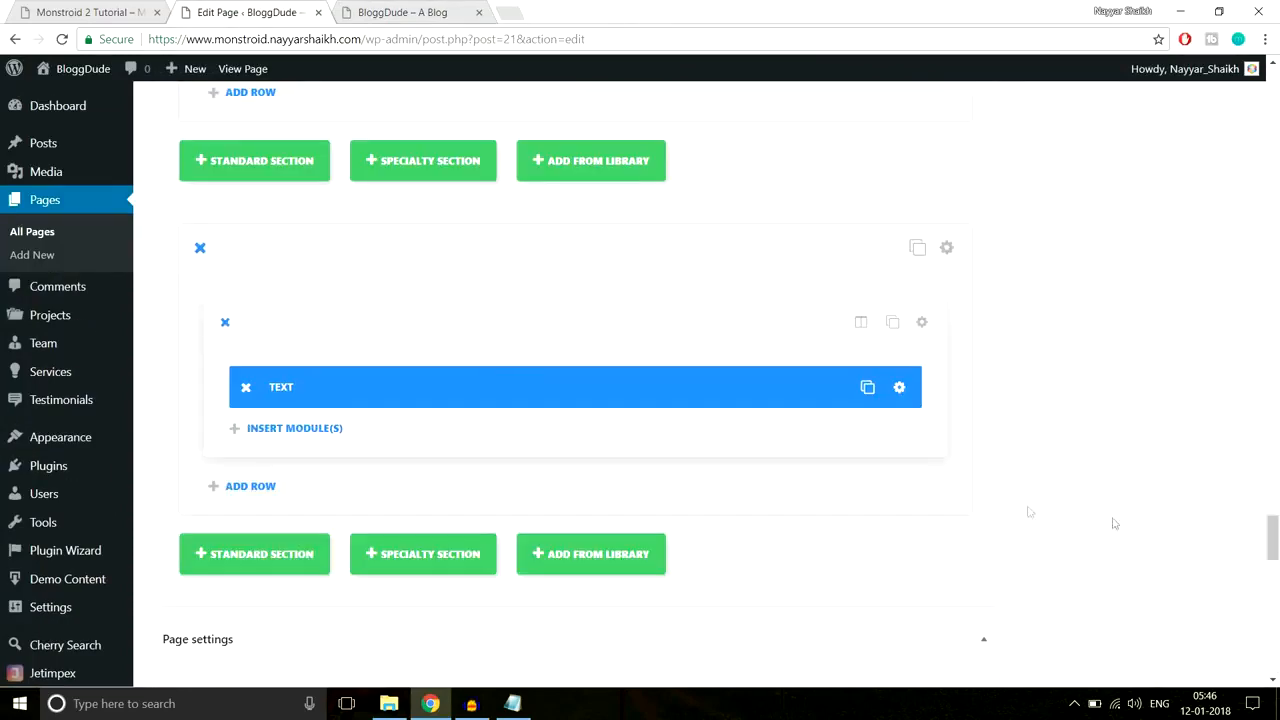
# Step: Set the footer Text module's text orientation to Center and save it
pyautogui.click(901, 392)
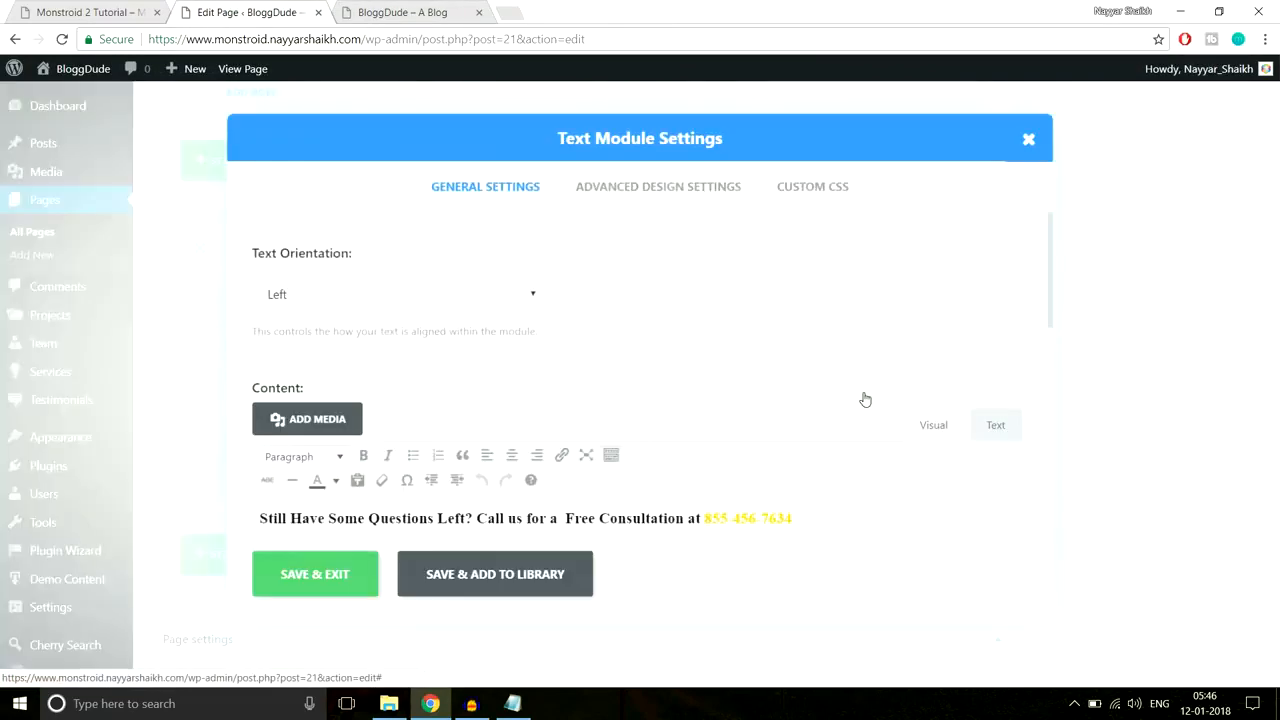
pyautogui.click(437, 294)
pyautogui.click(402, 341)
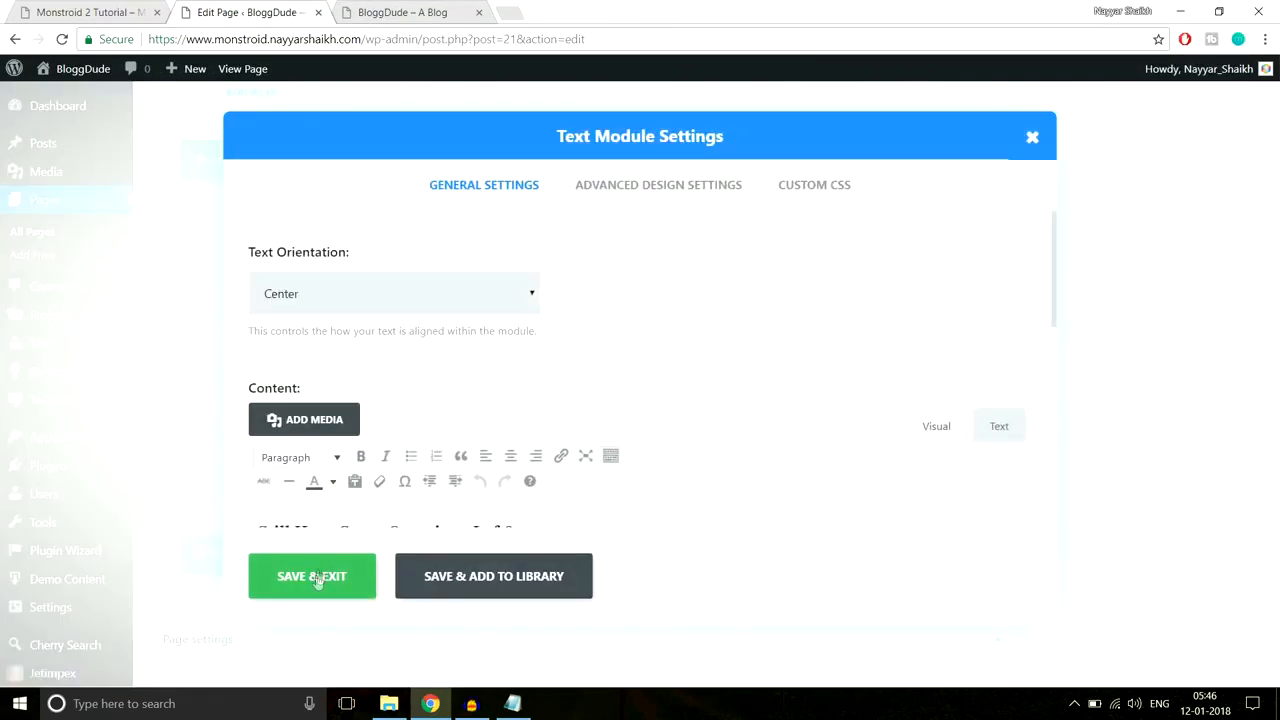
pyautogui.click(318, 578)
# Step: Update the homepage and reload the live site to see the centred heading
pyautogui.moveTo(1273, 543); pyautogui.dragTo(1276, 95)
pyautogui.click(1211, 385)
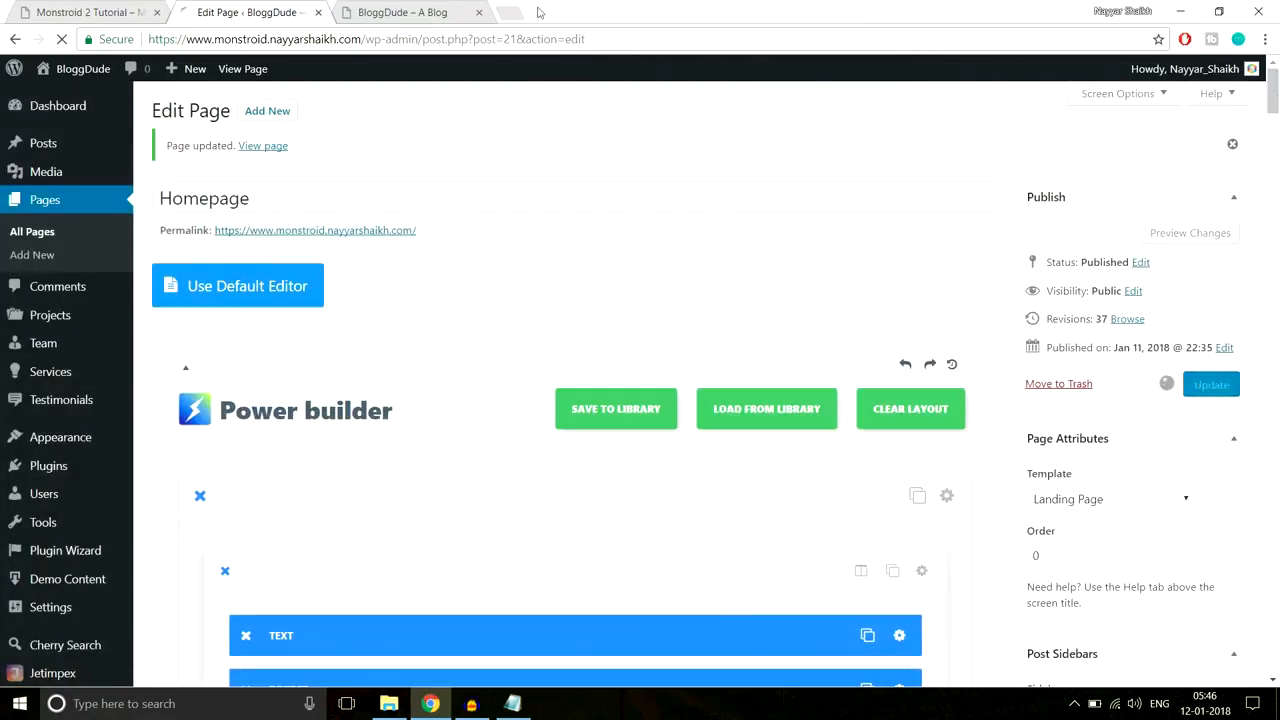
pyautogui.click(405, 12)
pyautogui.click(443, 38)
pyautogui.press('Return')
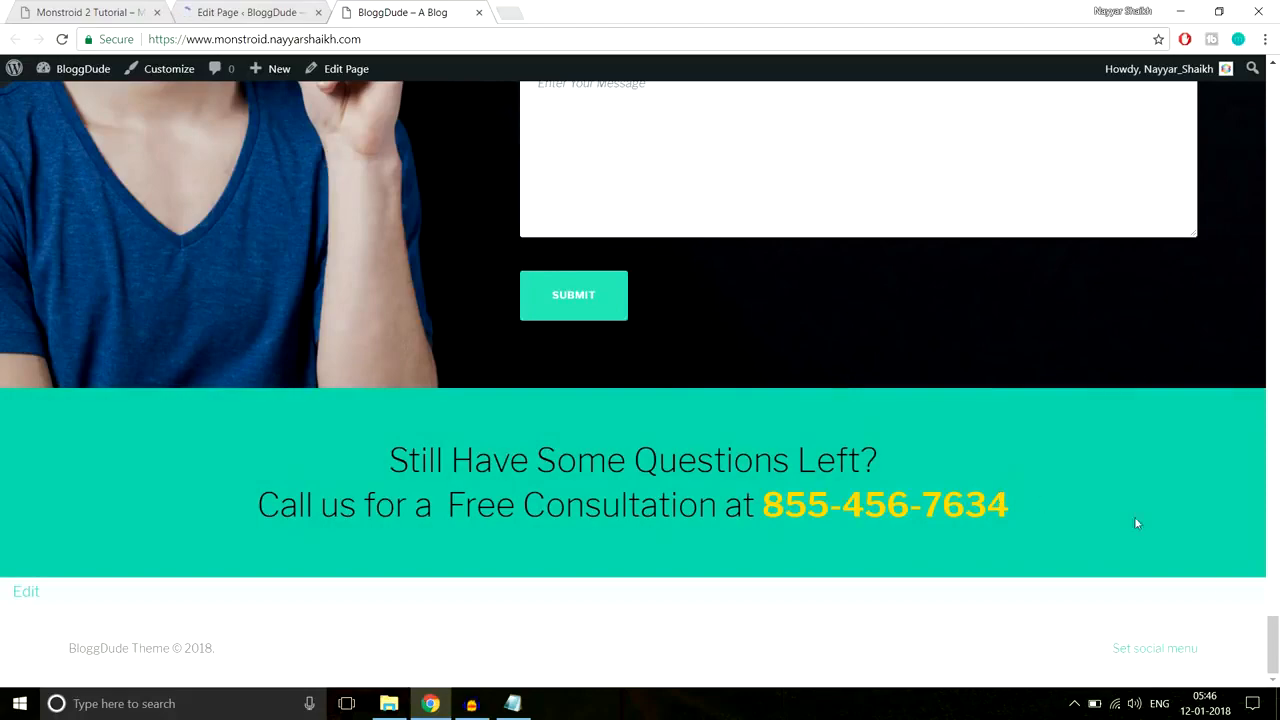
pyautogui.moveTo(1272, 644); pyautogui.dragTo(1266, 66)
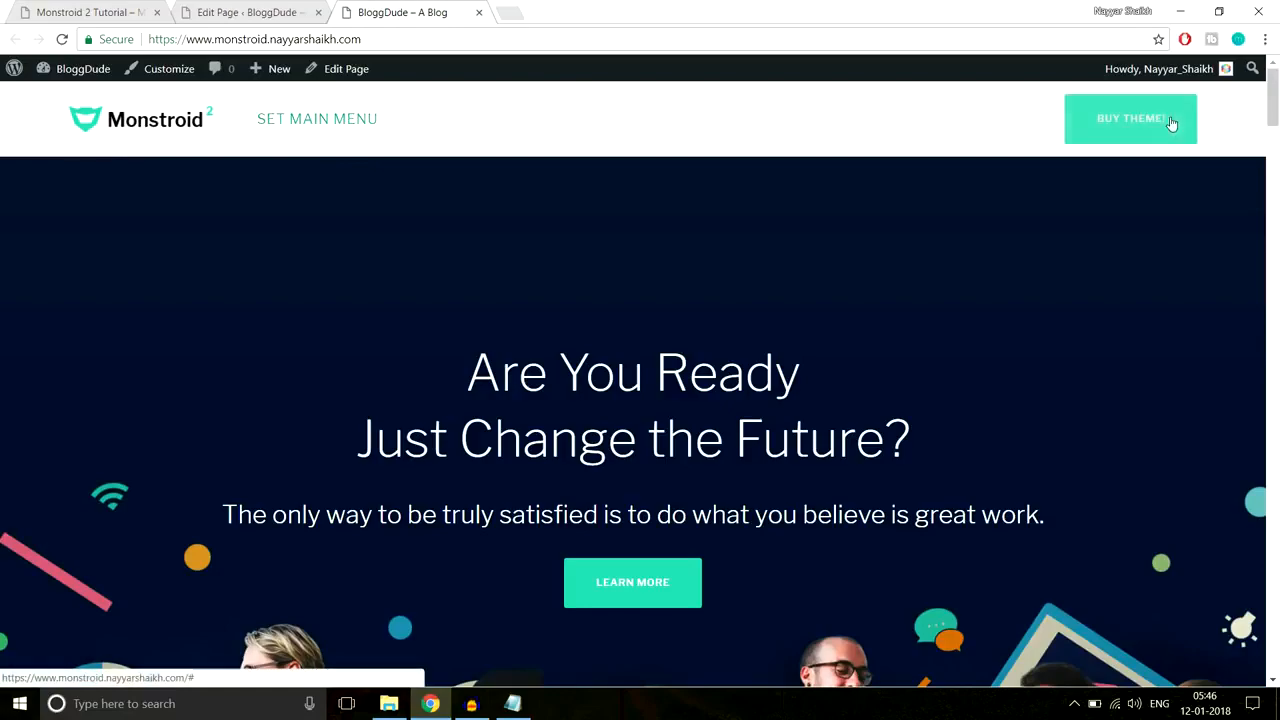
pyautogui.moveTo(1274, 108); pyautogui.dragTo(1262, 672)
pyautogui.click(120, 10)
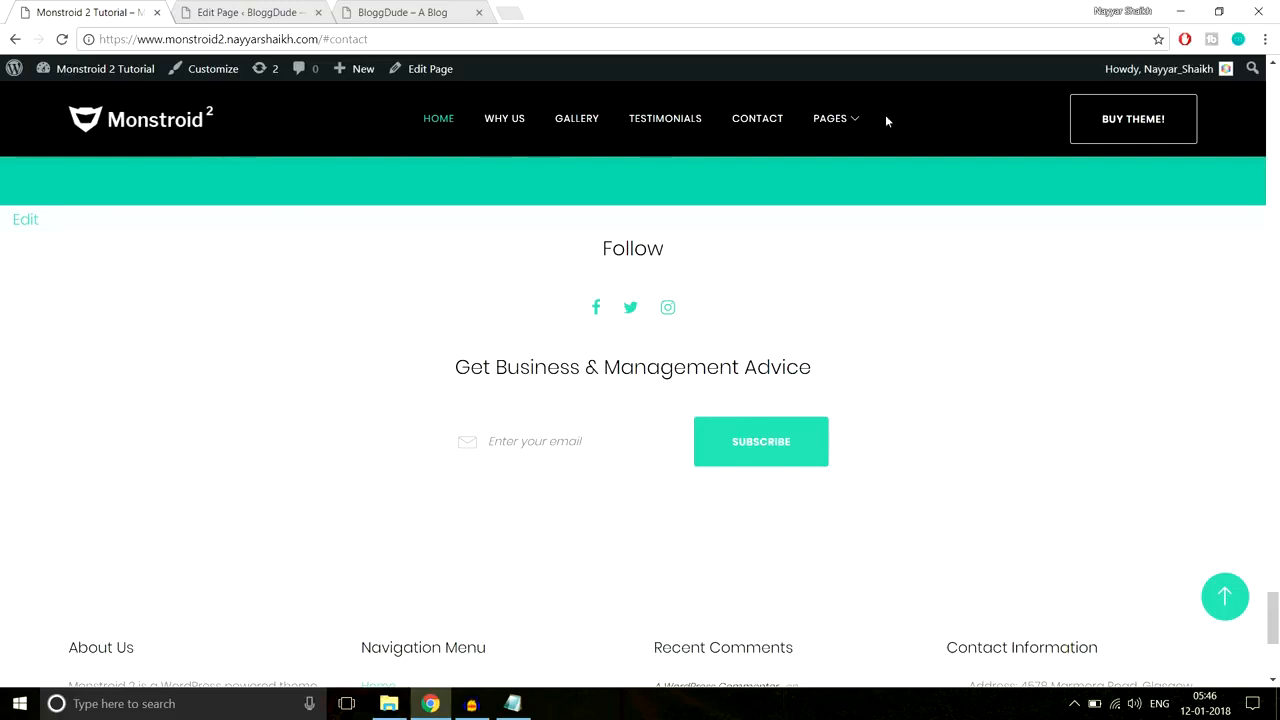
pyautogui.moveTo(583, 254); pyautogui.dragTo(854, 457)
pyautogui.click(877, 449)
pyautogui.scroll(-4, 912, 440)
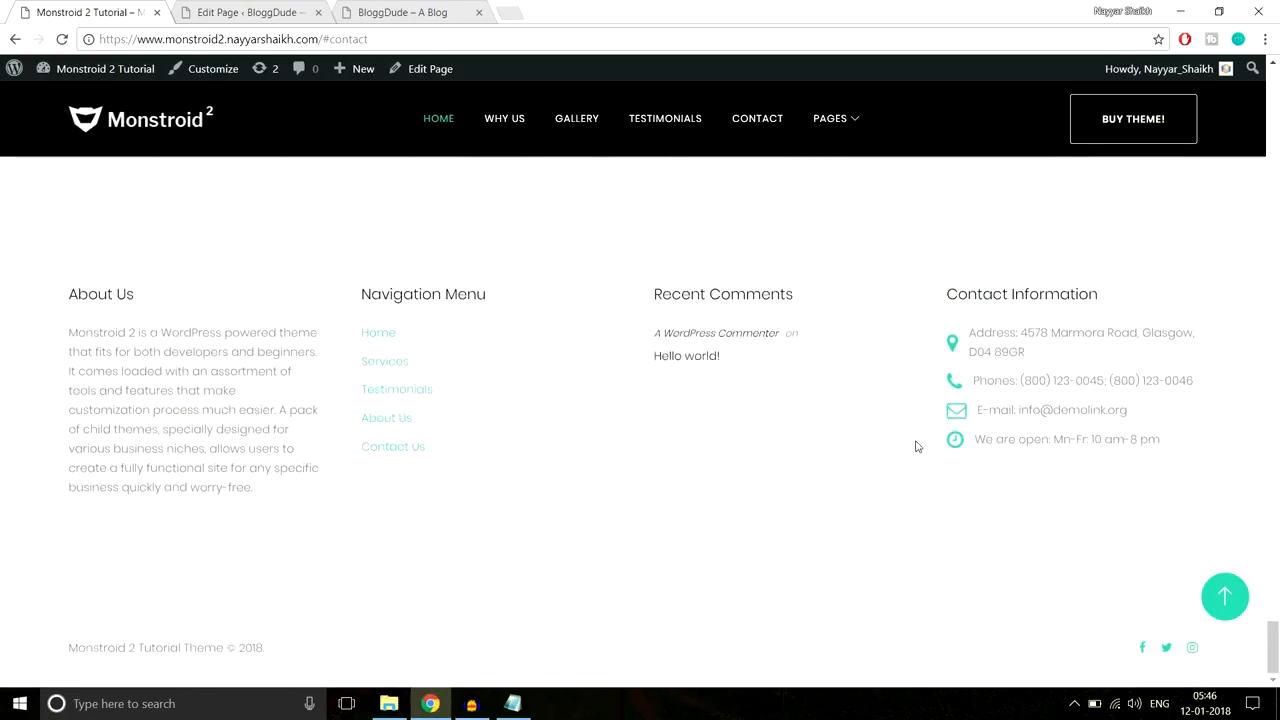
pyautogui.click(1245, 605)
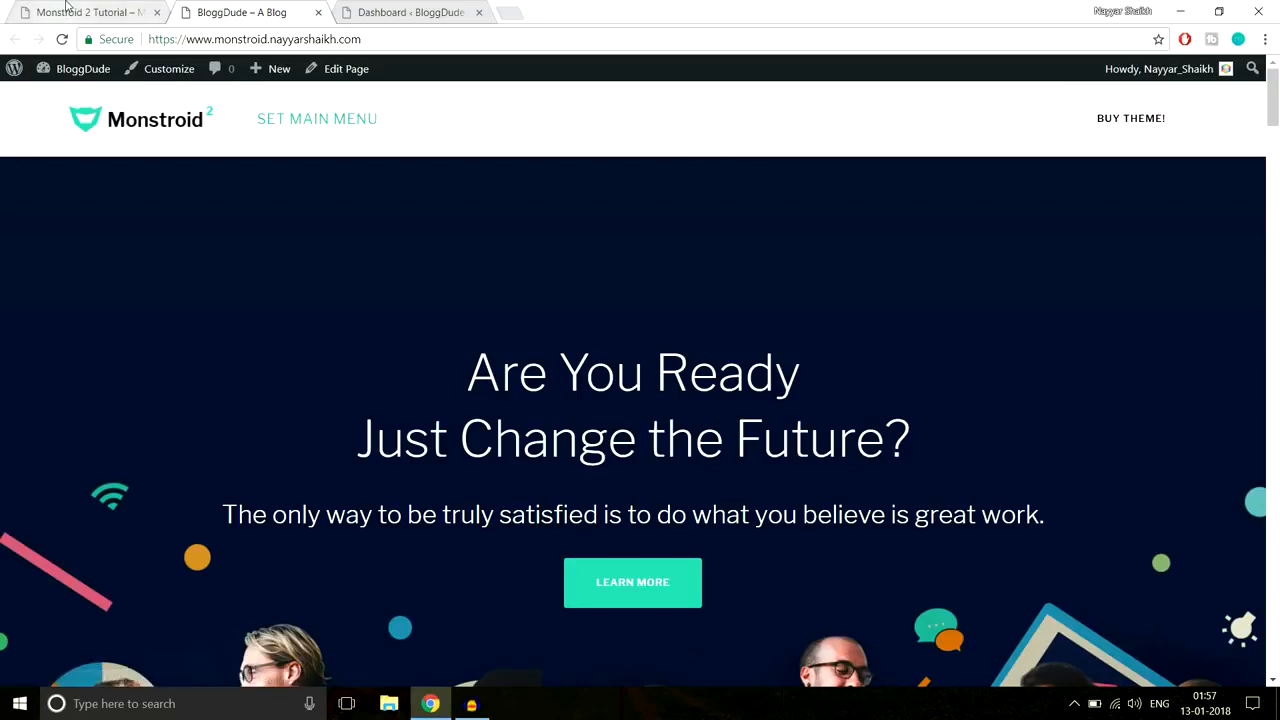
# Step: Review the Monstroid 2 demo site's About Us page, then return to the admin dashboard
pyautogui.click(66, 4)
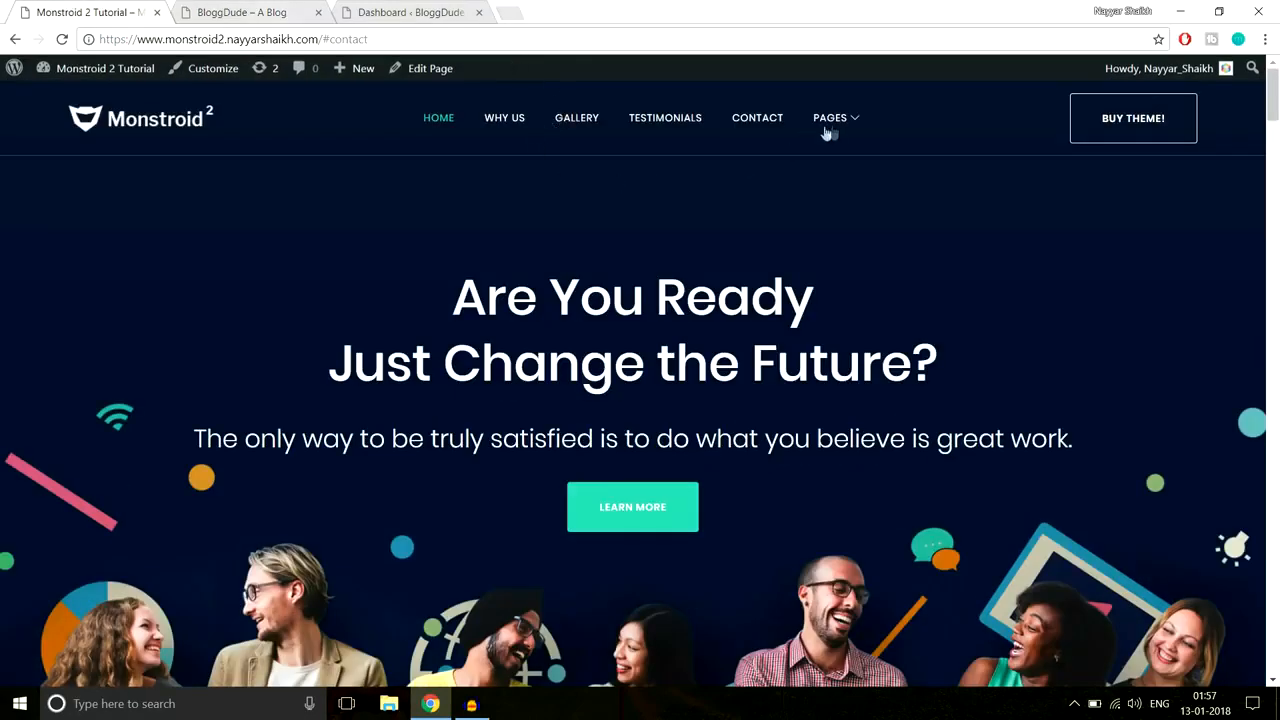
pyautogui.moveTo(832, 132)
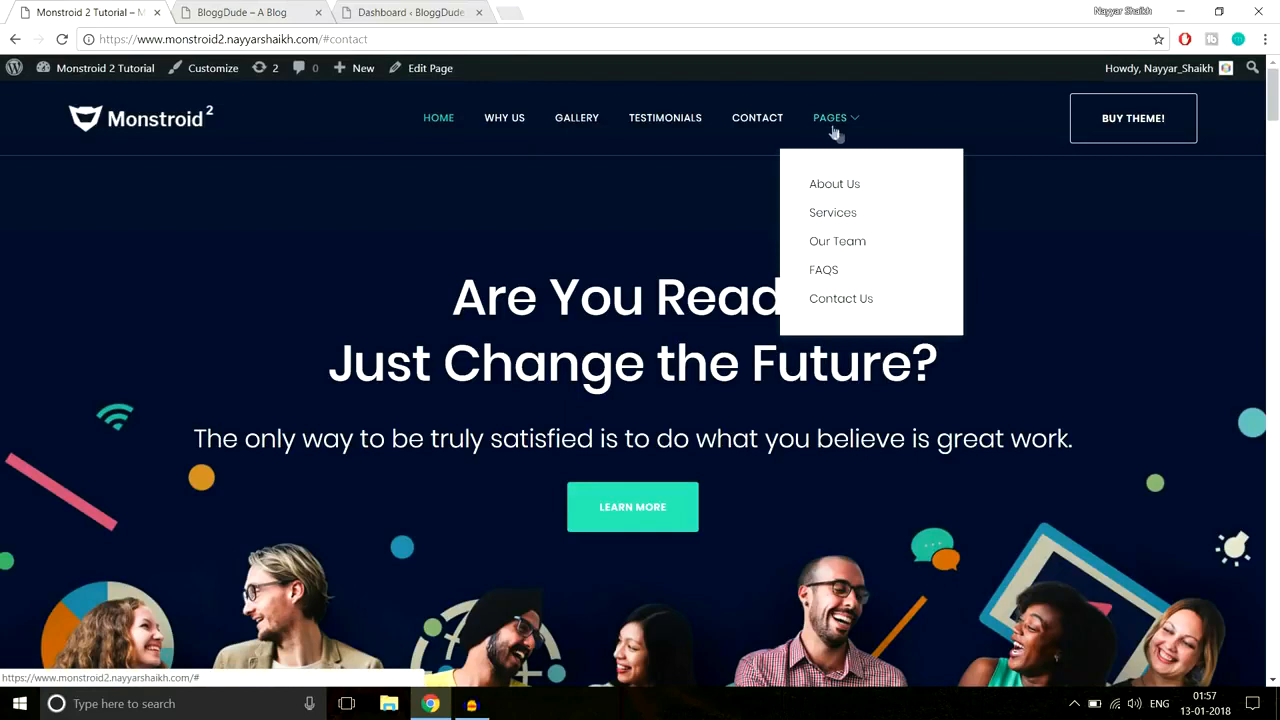
pyautogui.click(840, 188)
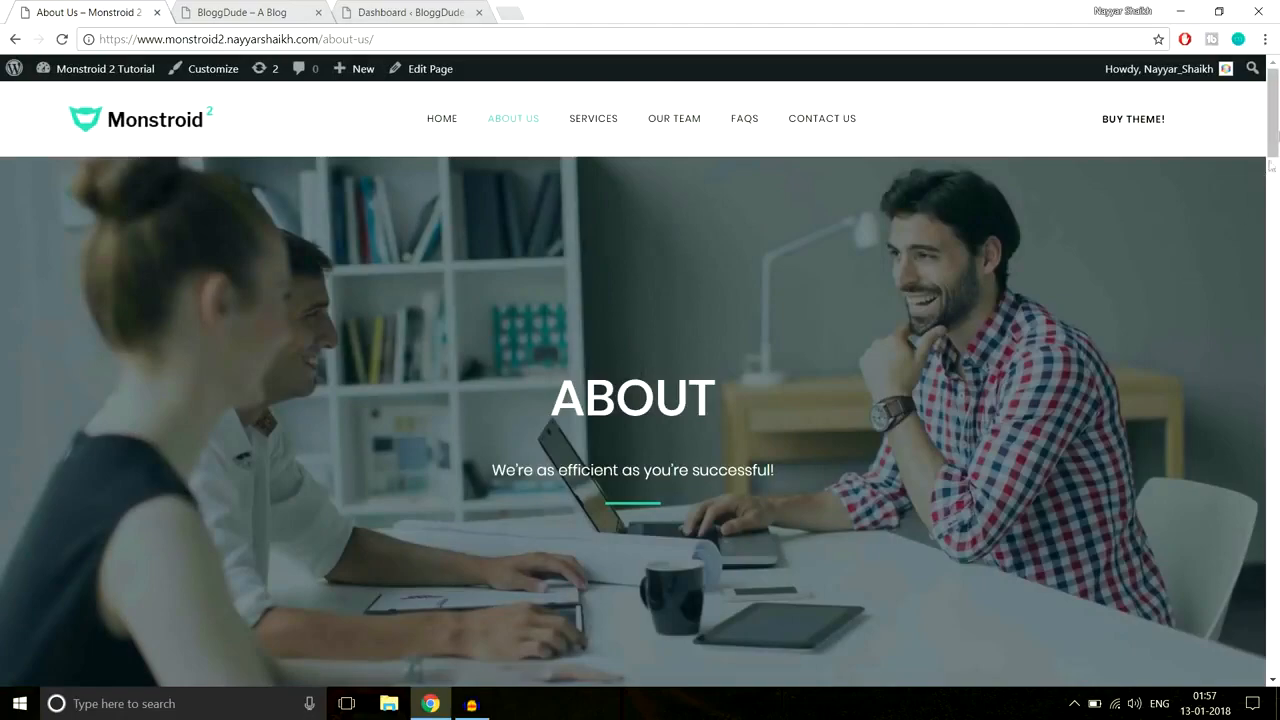
pyautogui.scroll(-3, 1277, 149)
pyautogui.moveTo(1277, 149); pyautogui.dragTo(1251, 125)
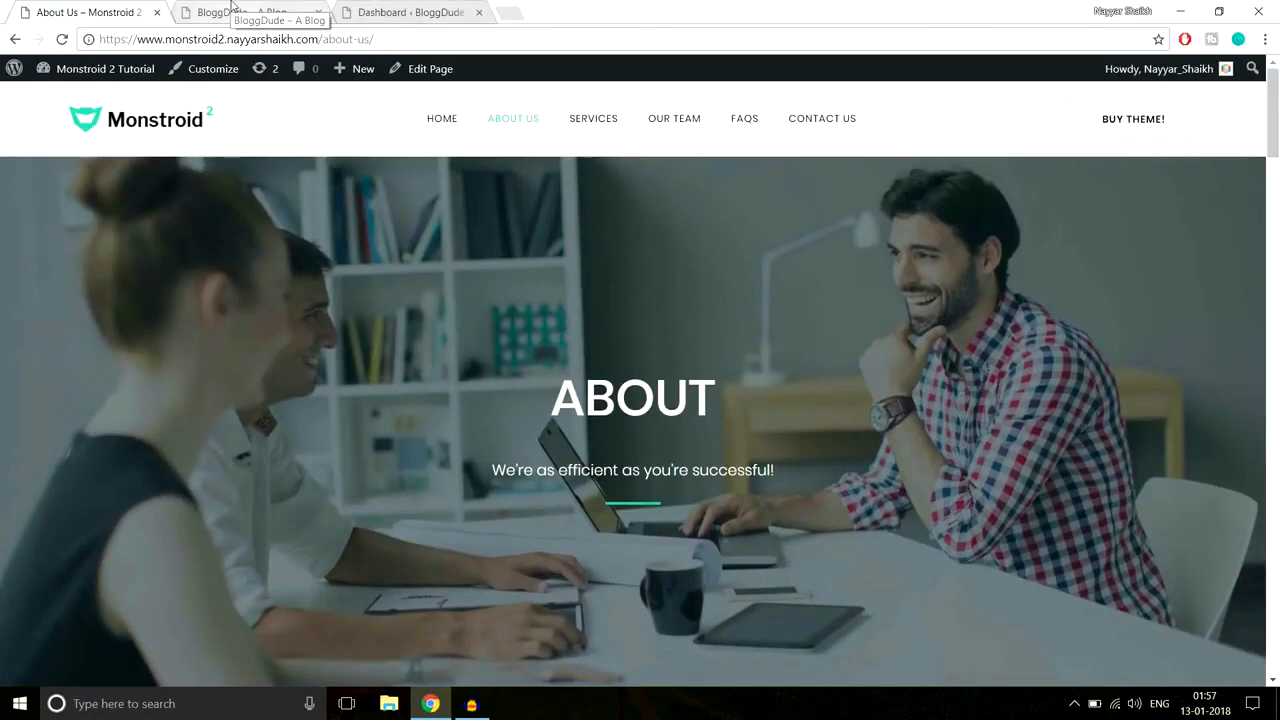
pyautogui.click(424, 8)
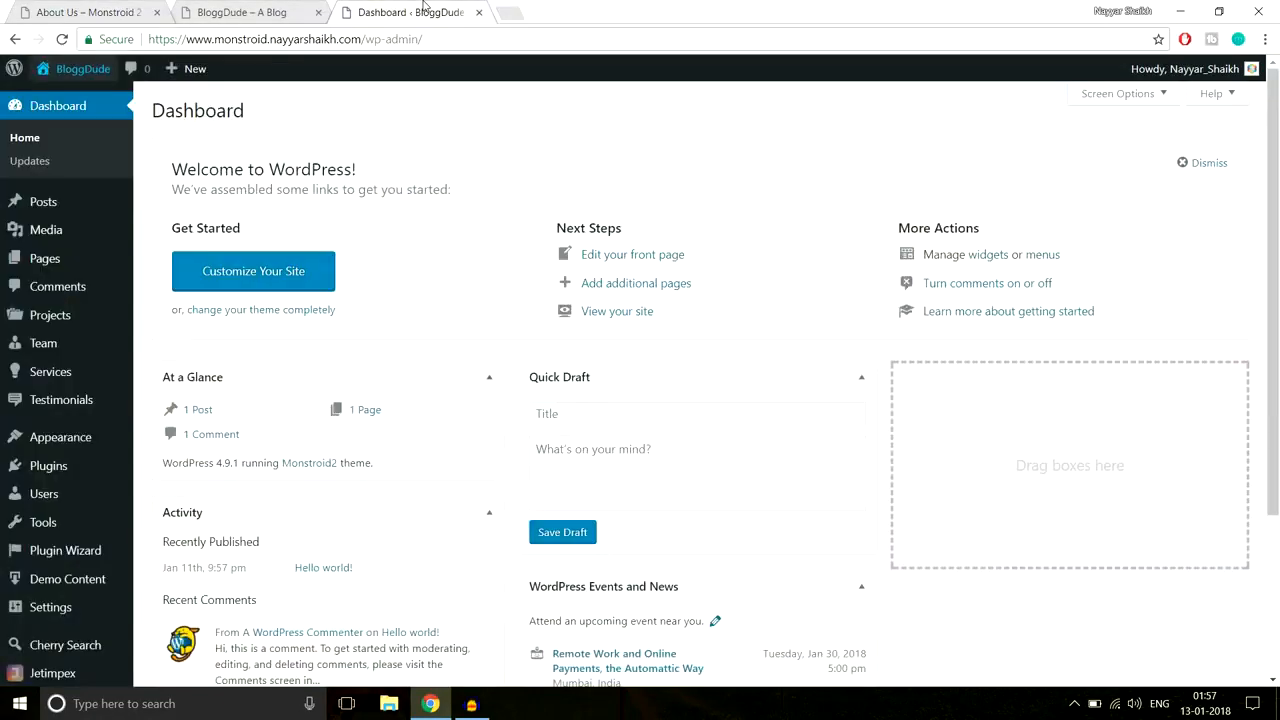
# Step: Create and publish a new page titled 'About Us' and enable the Power builder
pyautogui.moveTo(55, 268)
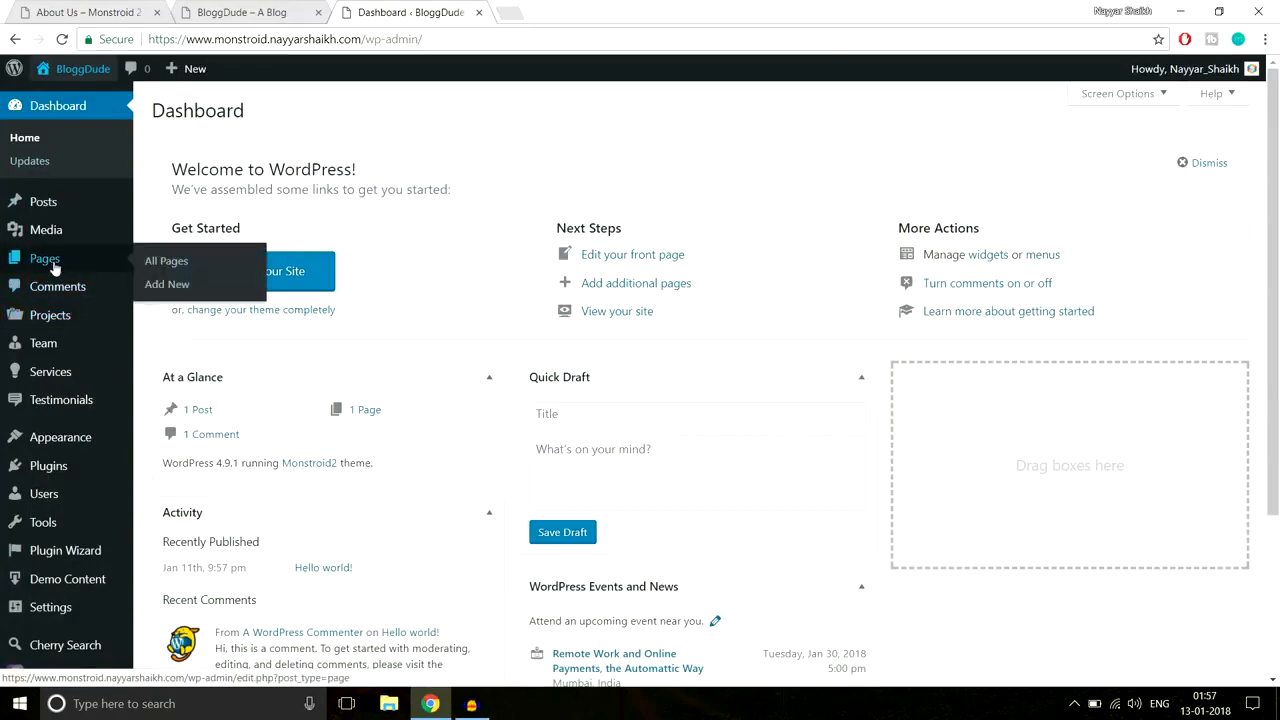
pyautogui.click(176, 285)
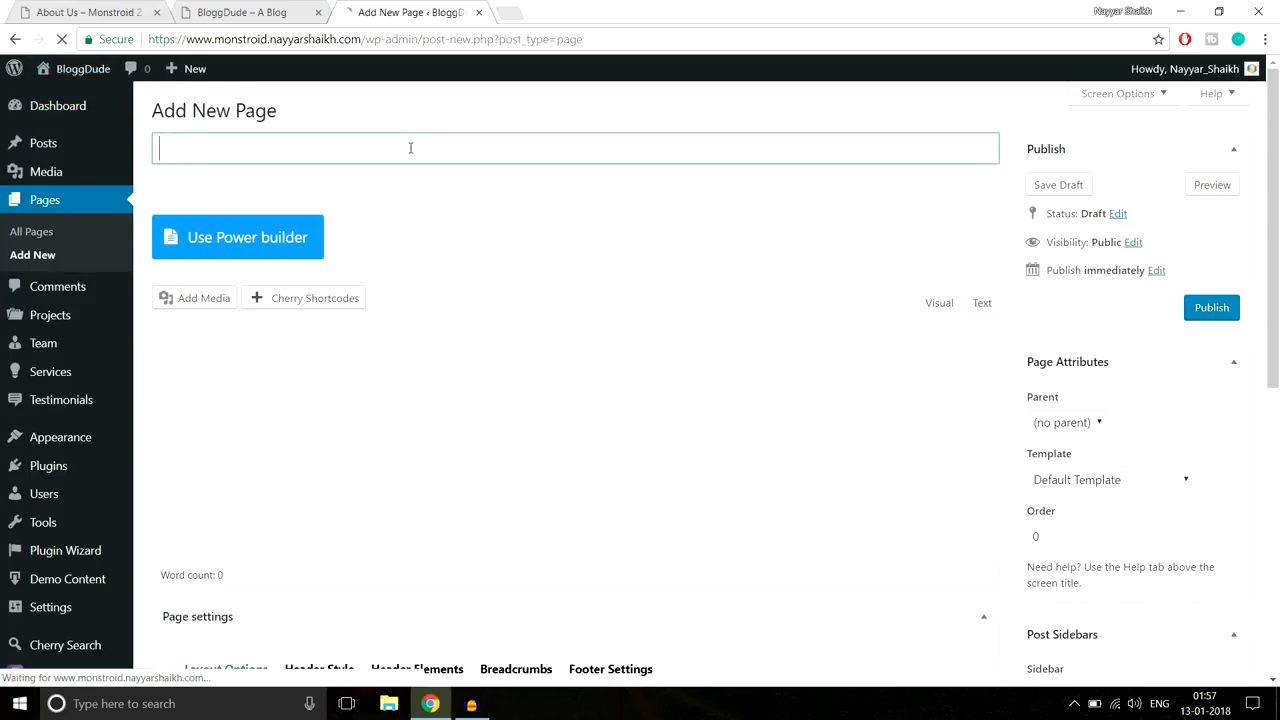
pyautogui.write('About Us')
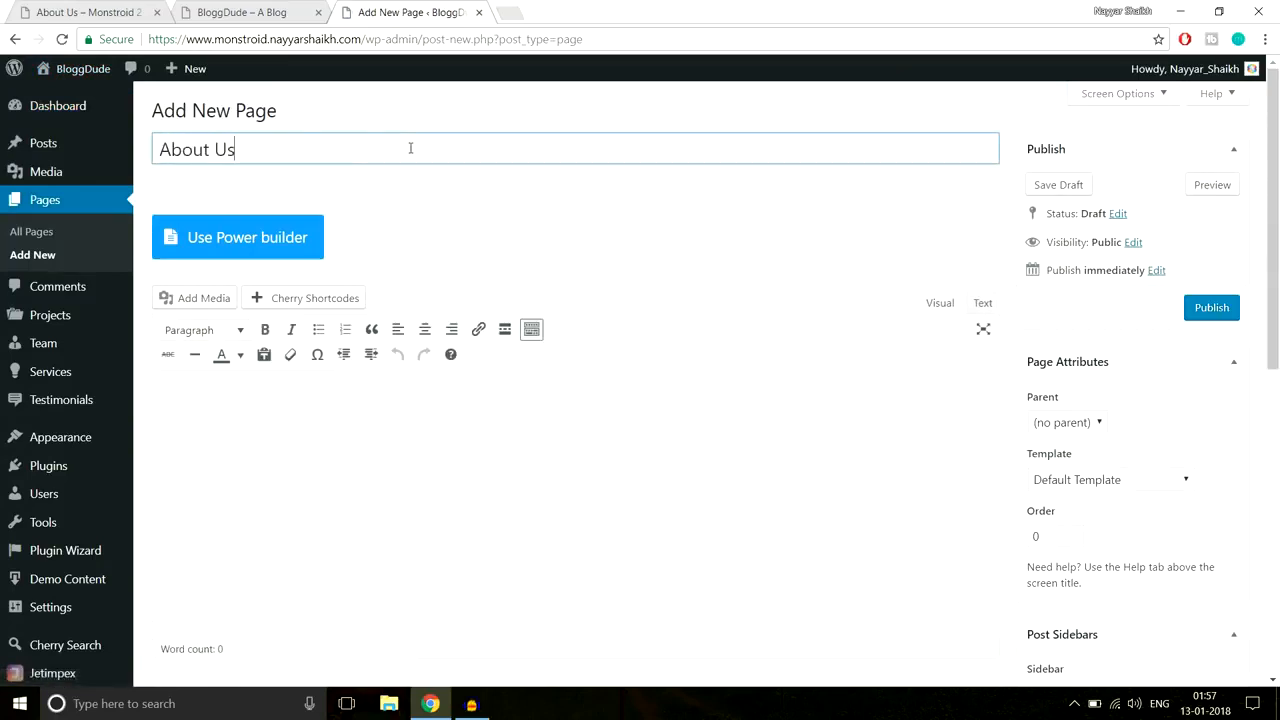
pyautogui.click(1207, 313)
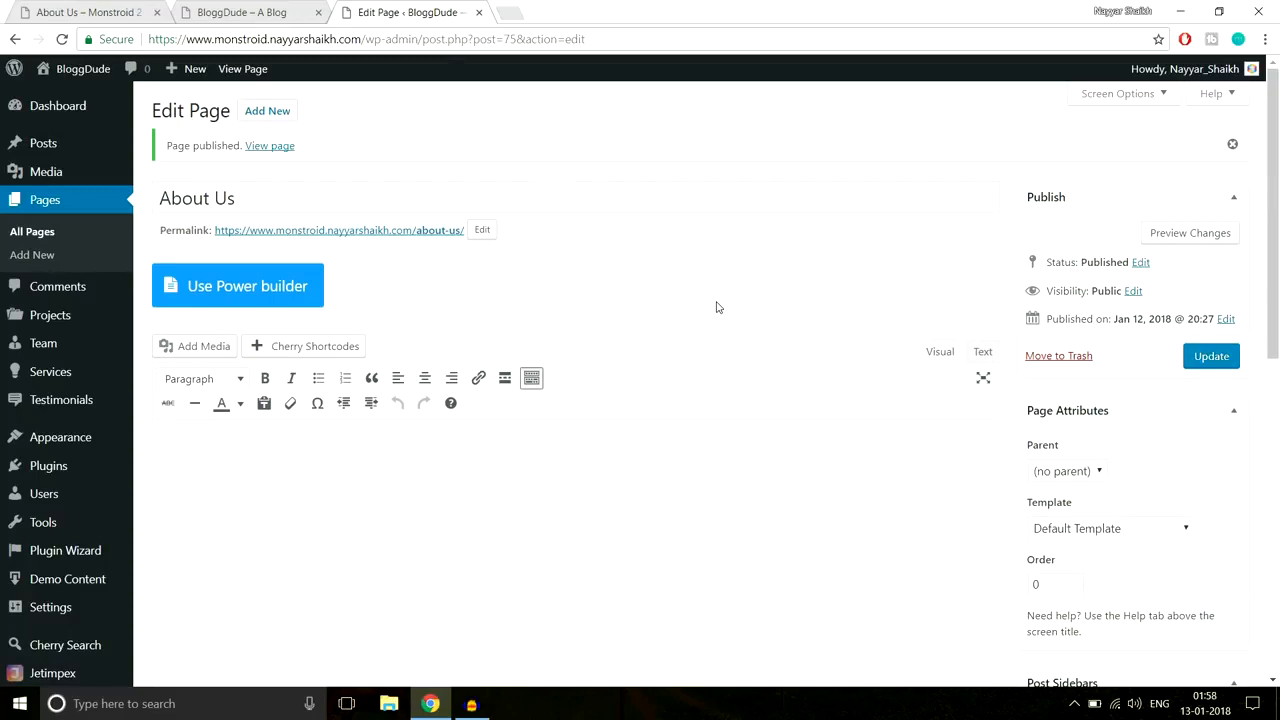
pyautogui.click(226, 299)
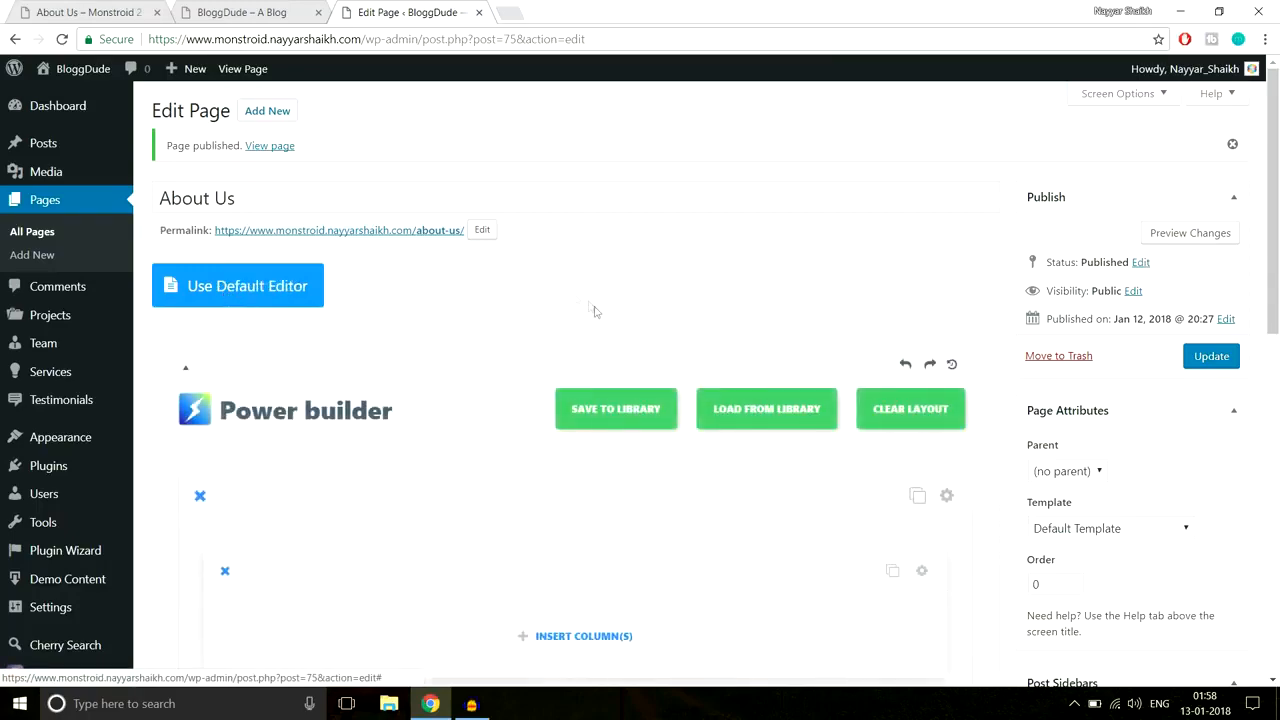
# Step: Check the reference About page's hero text, then give the empty row one full-width column
pyautogui.scroll(-2, 594, 305)
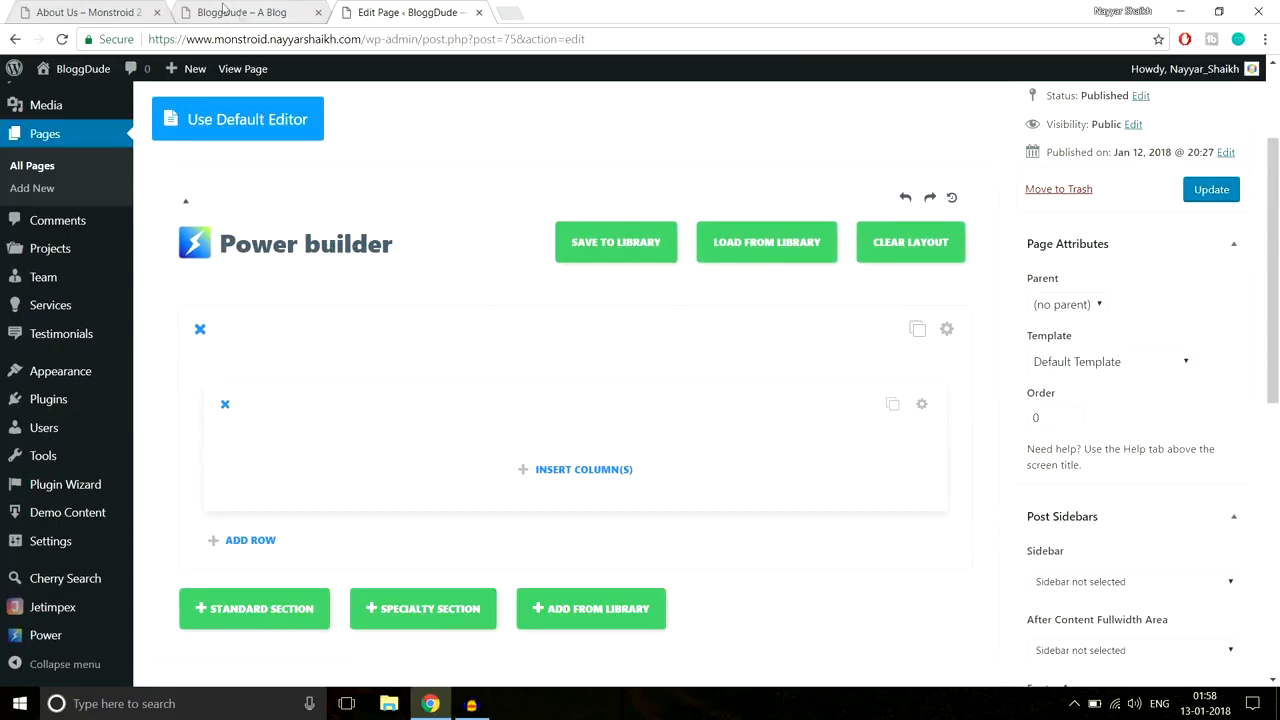
pyautogui.click(62, 8)
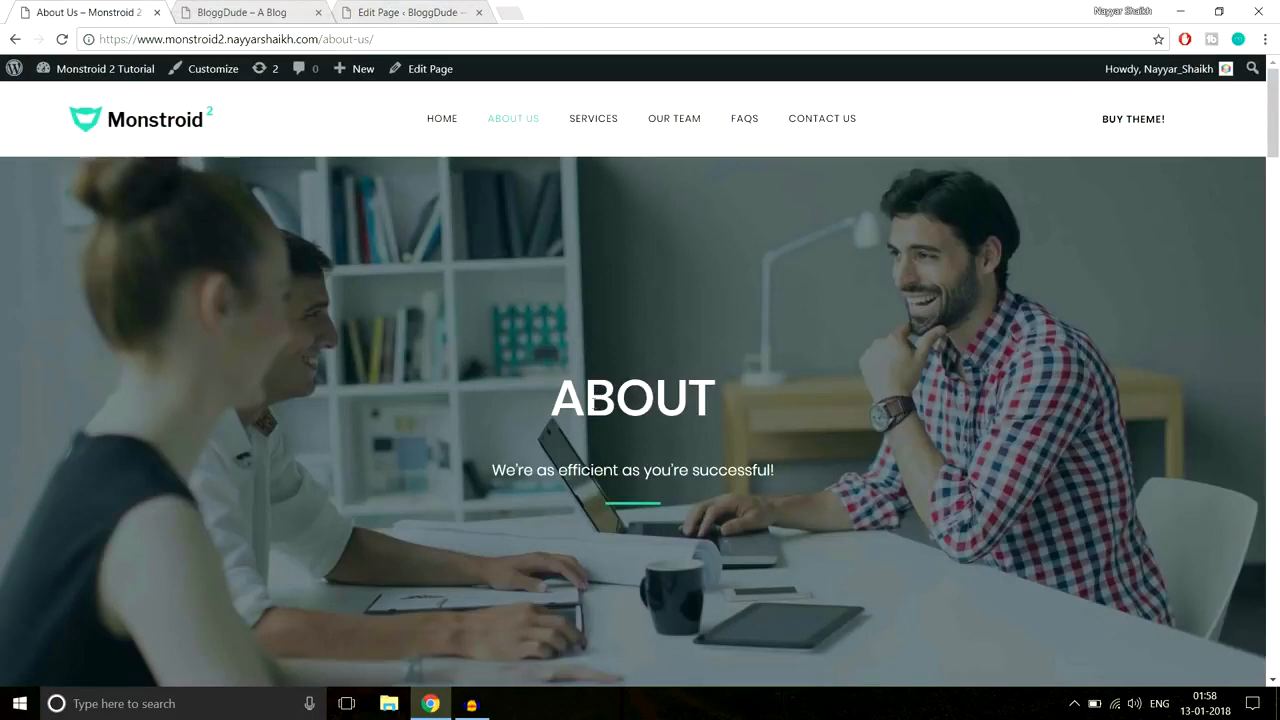
pyautogui.moveTo(557, 398); pyautogui.dragTo(818, 485)
pyautogui.hotkey('ctrl', 'c')
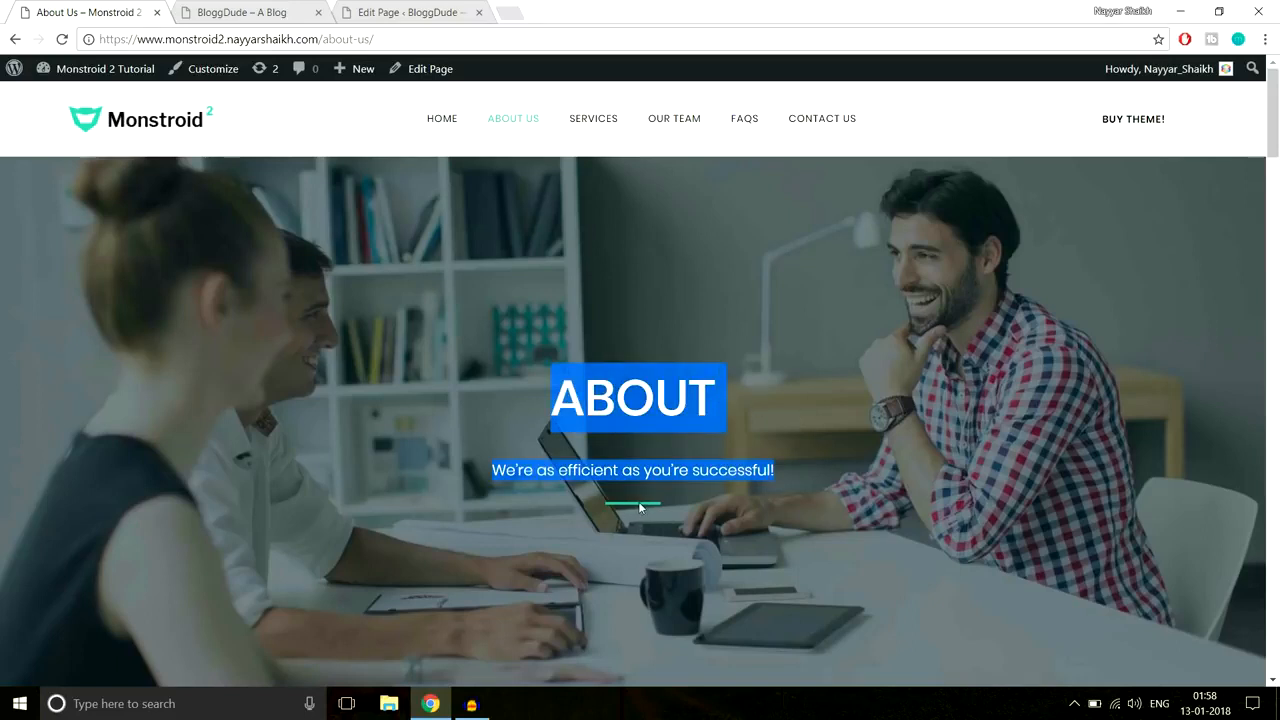
pyautogui.click(305, 6)
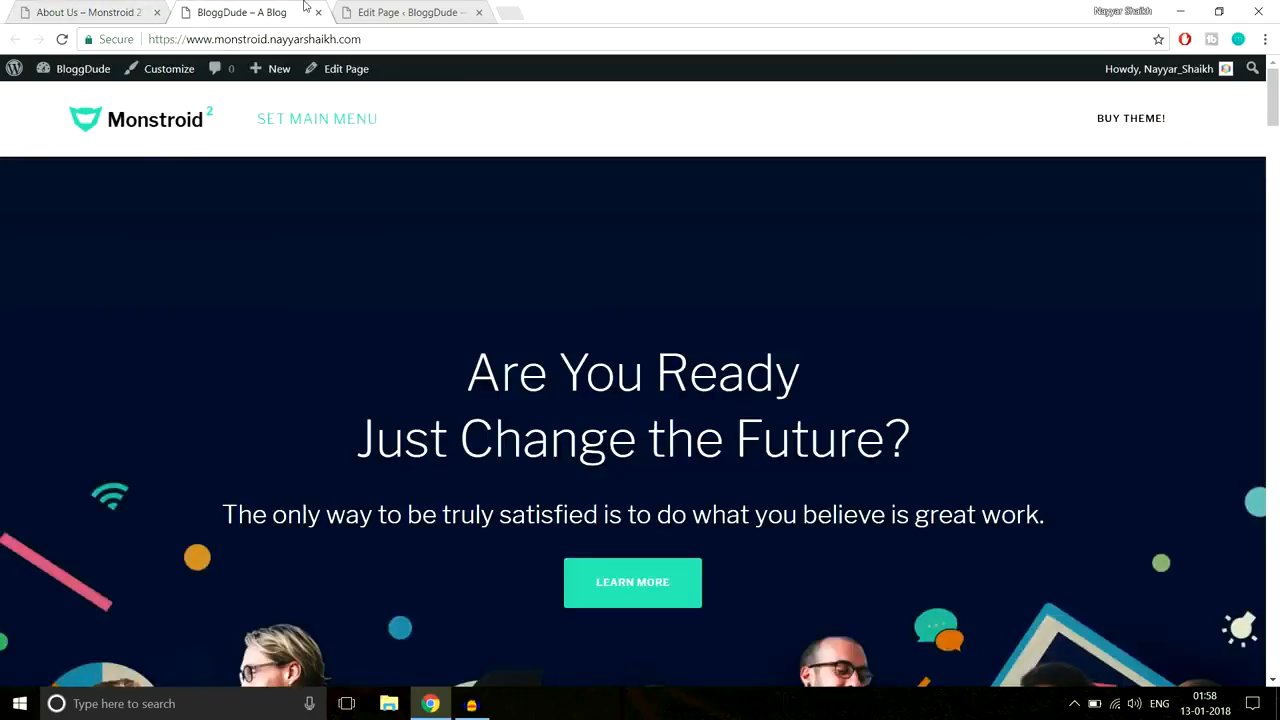
pyautogui.moveTo(418, 6); pyautogui.dragTo(250, 8)
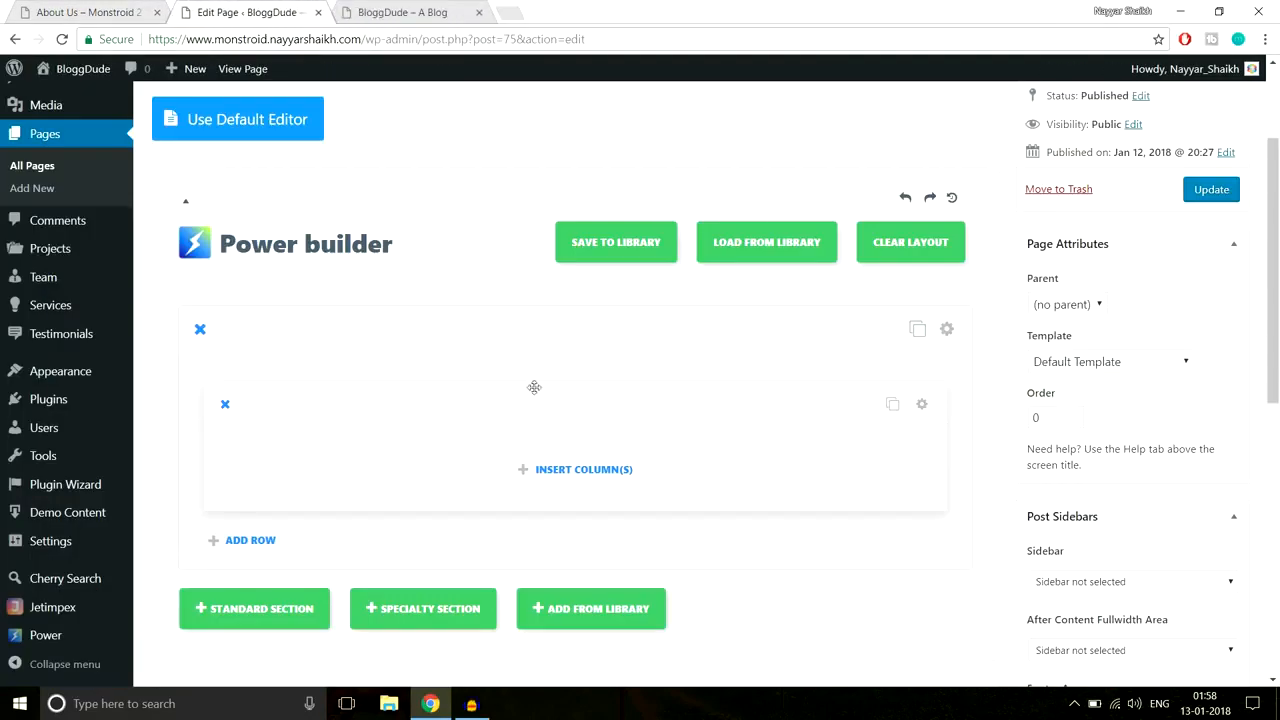
pyautogui.click(564, 481)
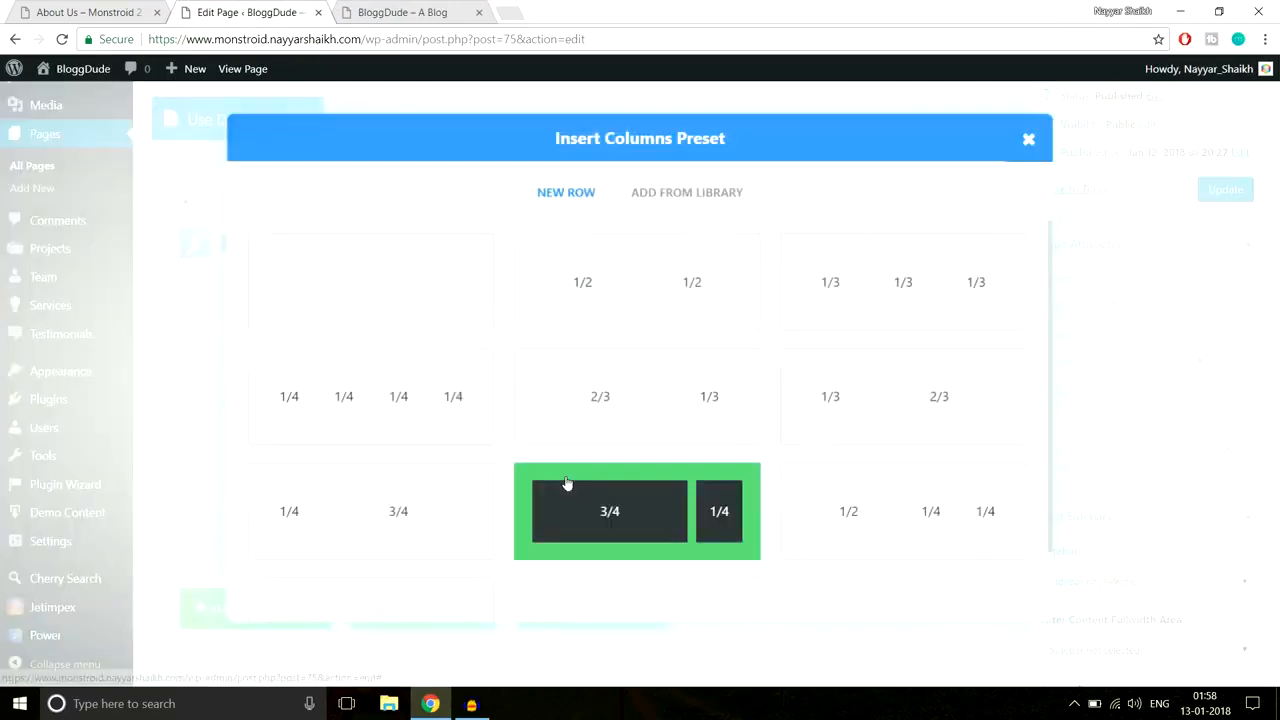
pyautogui.click(390, 287)
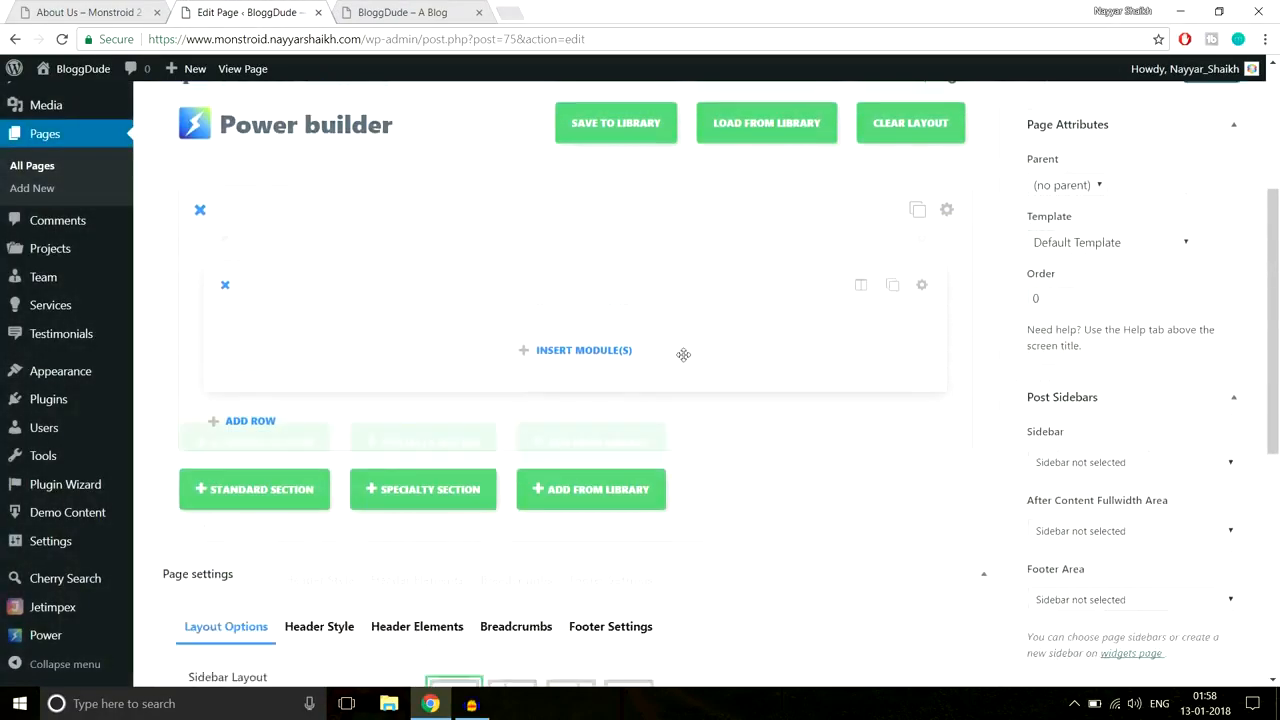
# Step: Add a centred Text module with the ABOUT heading and 'We're as efficient as you're successful!'
pyautogui.scroll(-2, 683, 354)
pyautogui.click(586, 301)
pyautogui.scroll(-5, 746, 389)
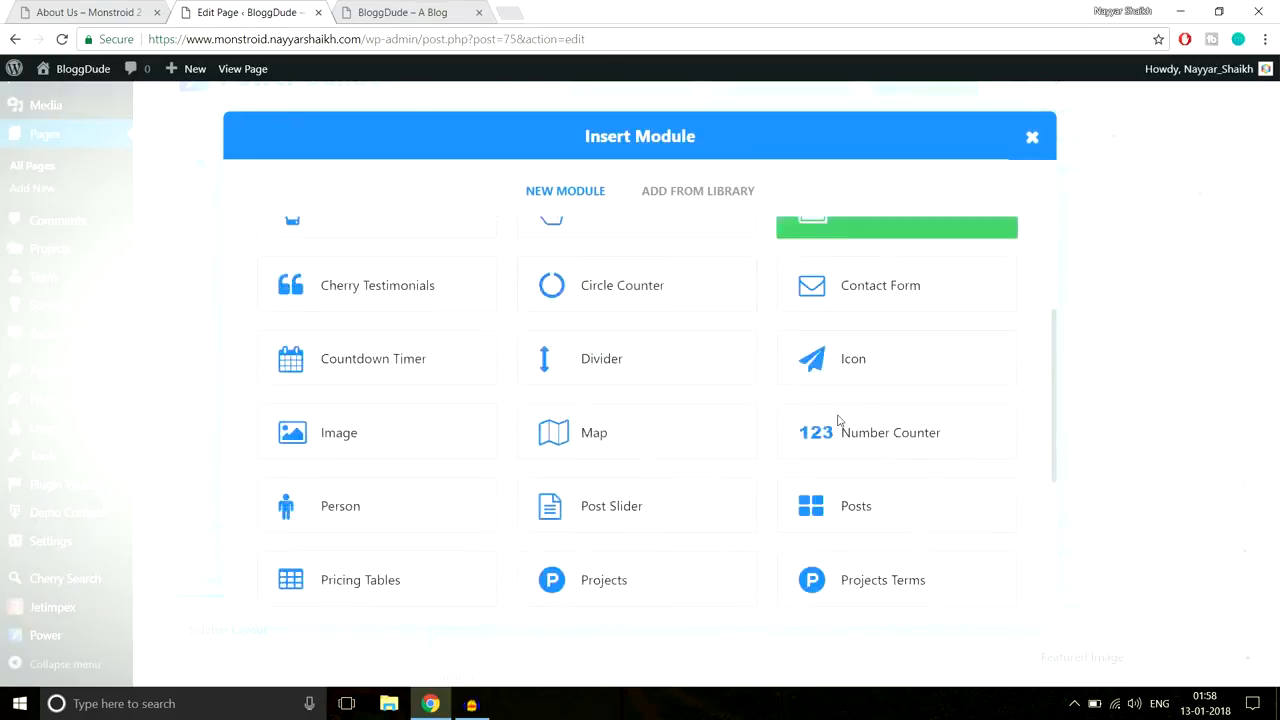
pyautogui.click(879, 474)
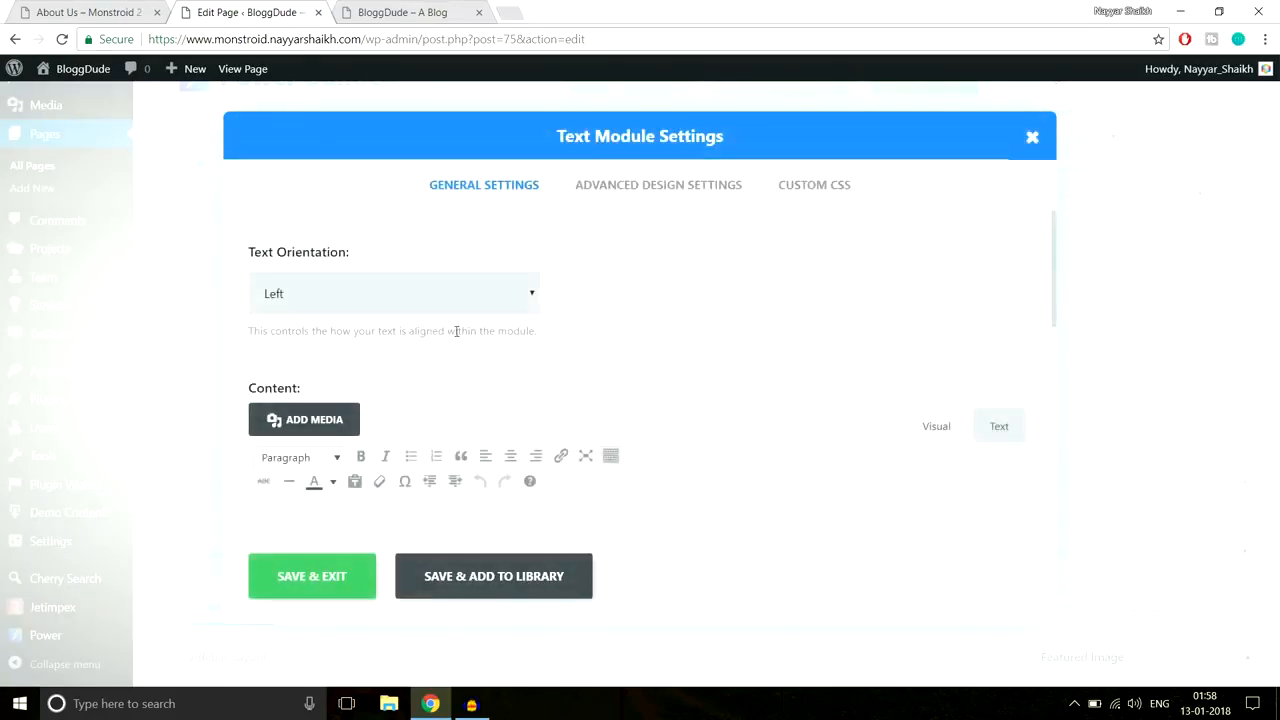
pyautogui.click(460, 300)
pyautogui.click(421, 344)
pyautogui.scroll(-2, 613, 399)
pyautogui.hotkey('ctrl', 'v')
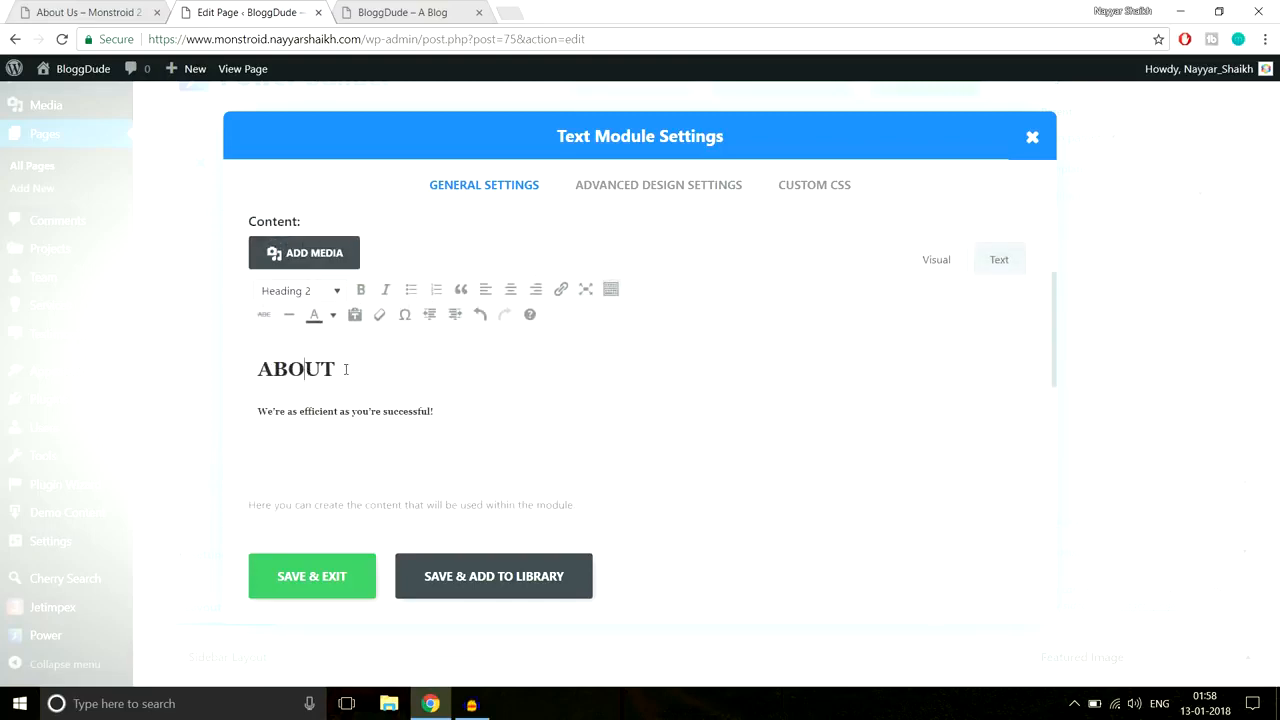
pyautogui.moveTo(346, 369); pyautogui.dragTo(247, 363)
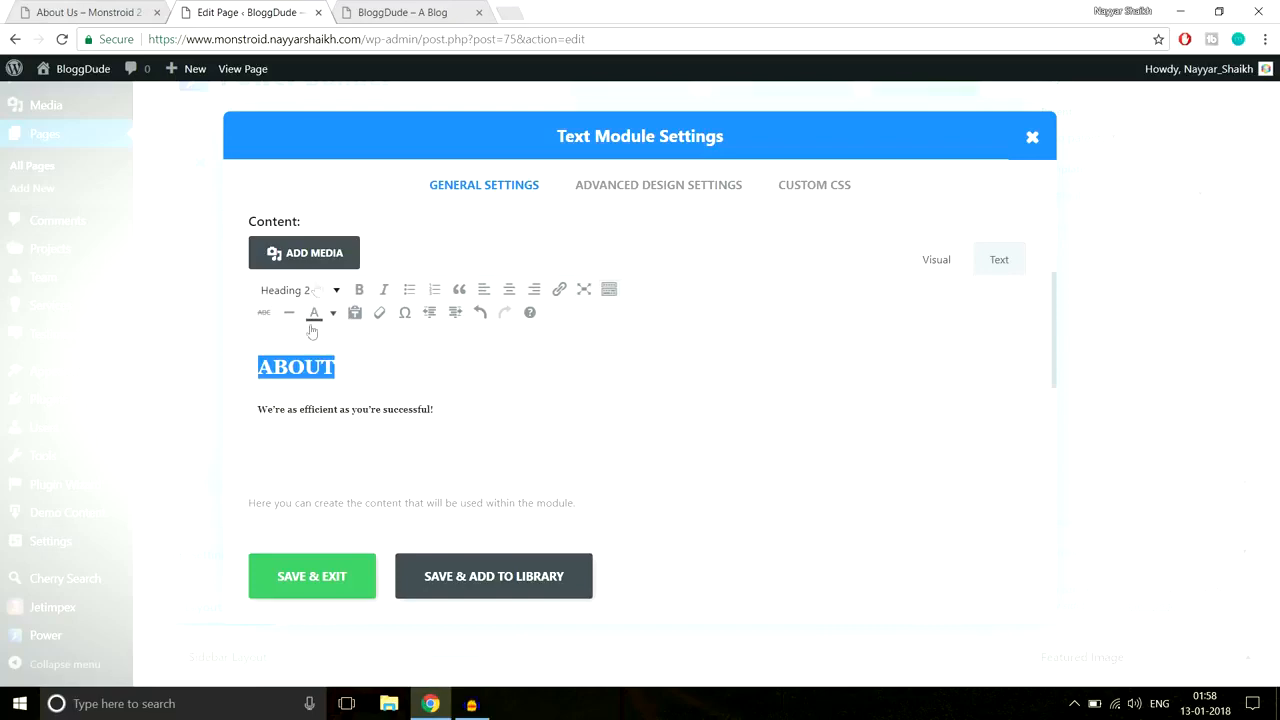
pyautogui.moveTo(453, 411); pyautogui.dragTo(239, 405)
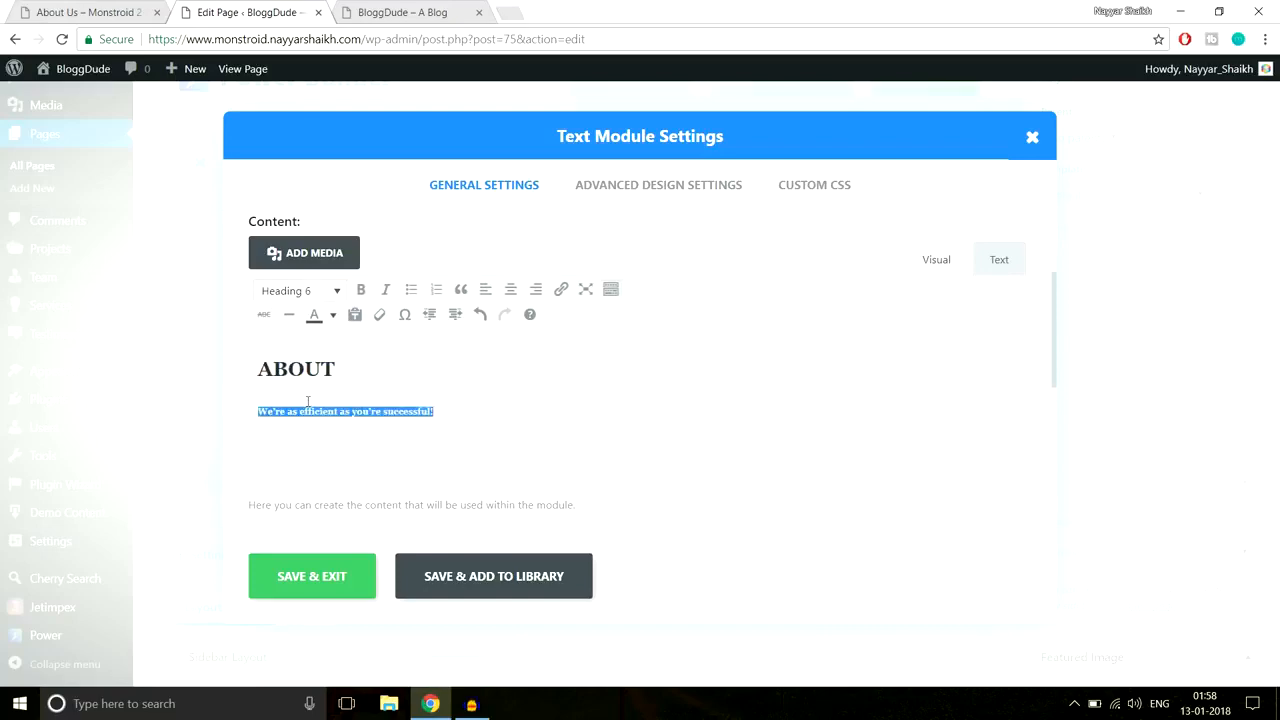
pyautogui.click(88, 10)
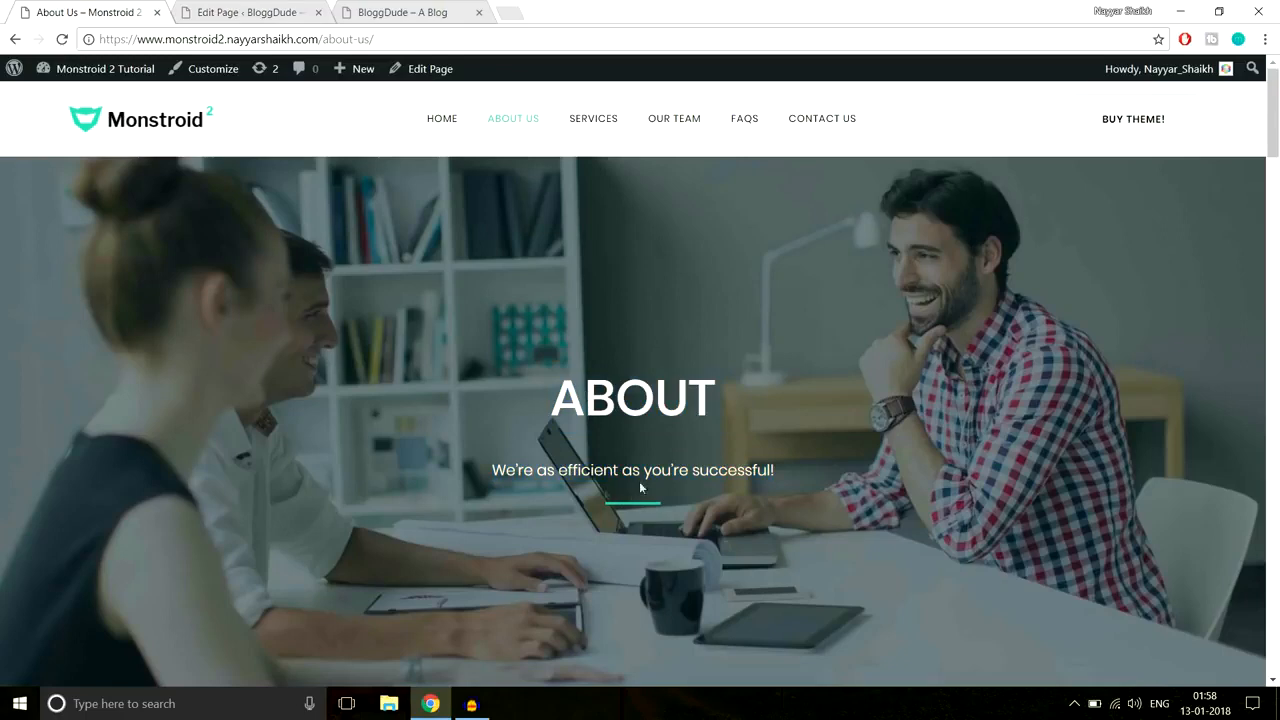
# Step: Open the Text module's Custom CSS settings, comparing against the live About Us page
pyautogui.click(250, 12)
pyautogui.click(815, 188)
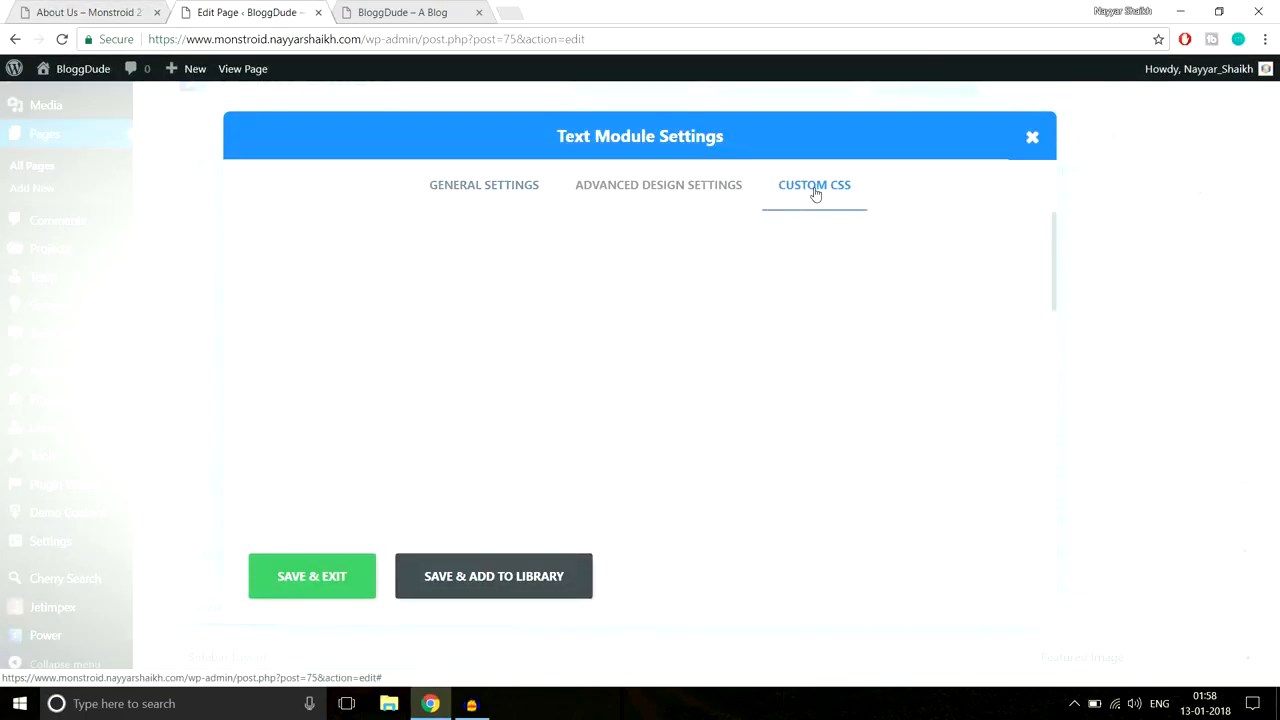
pyautogui.scroll(-6, 873, 308)
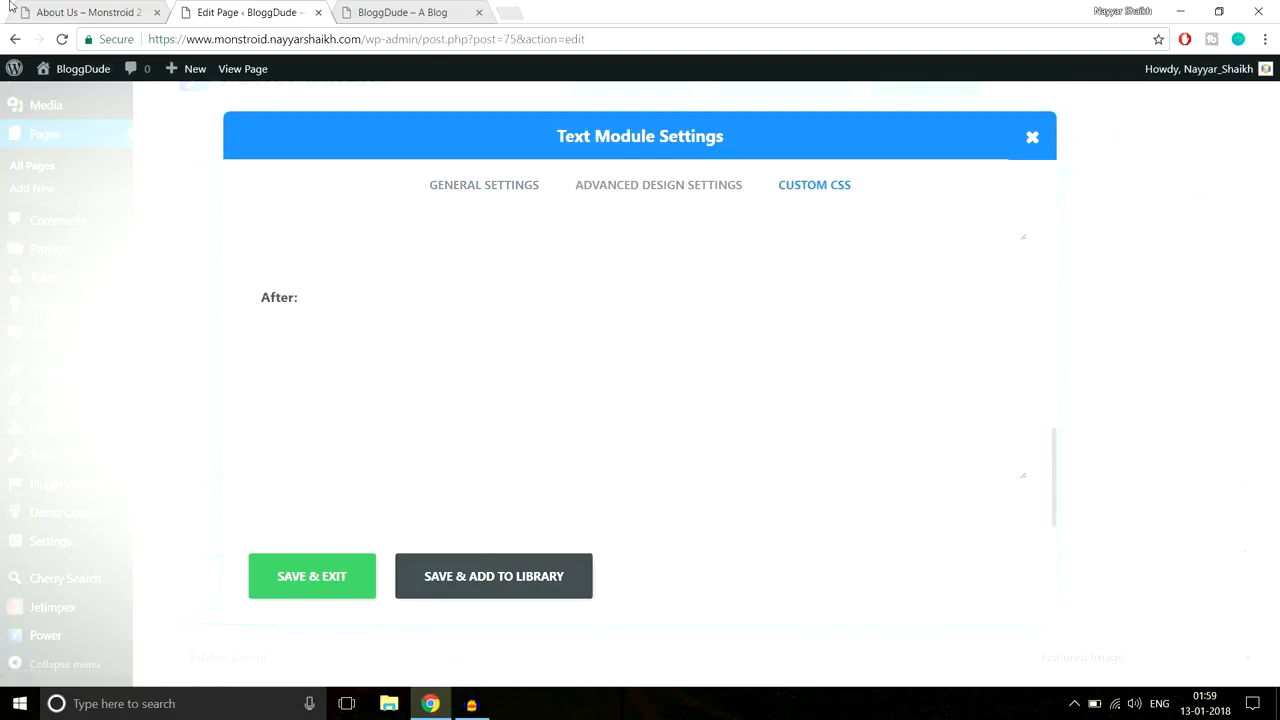
pyautogui.click(13, 7)
pyautogui.click(60, 8)
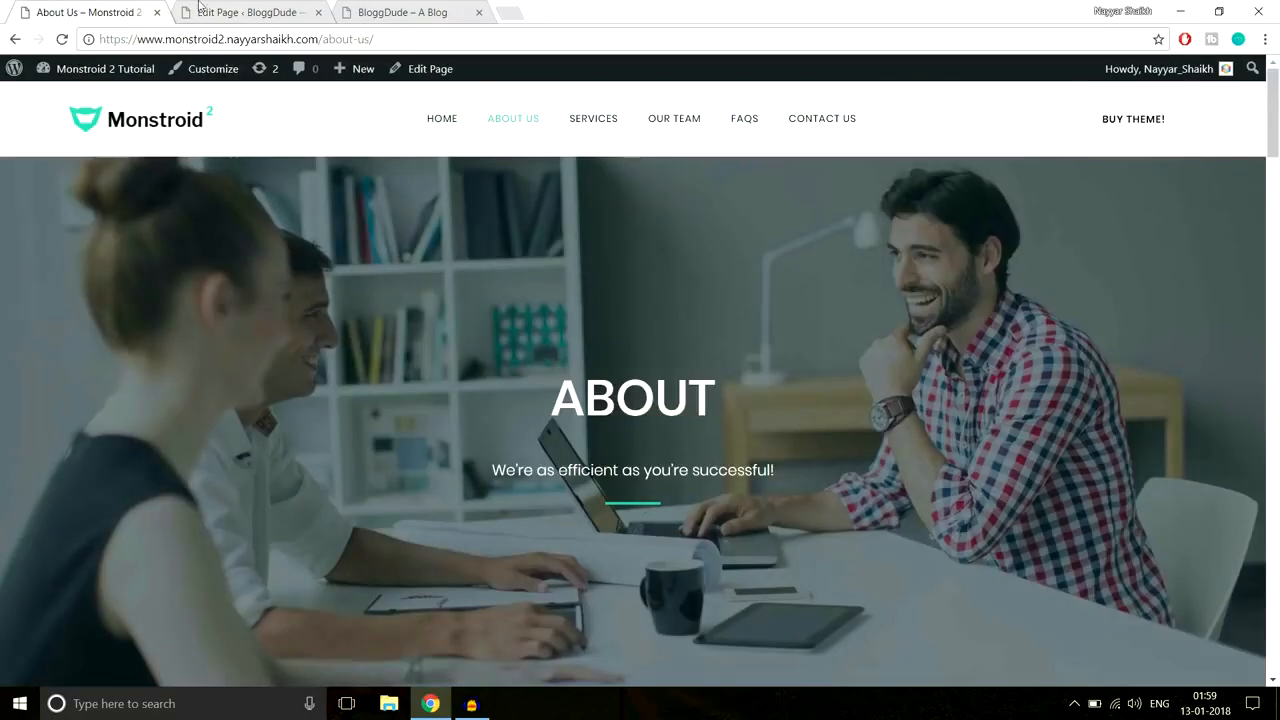
pyautogui.click(281, 8)
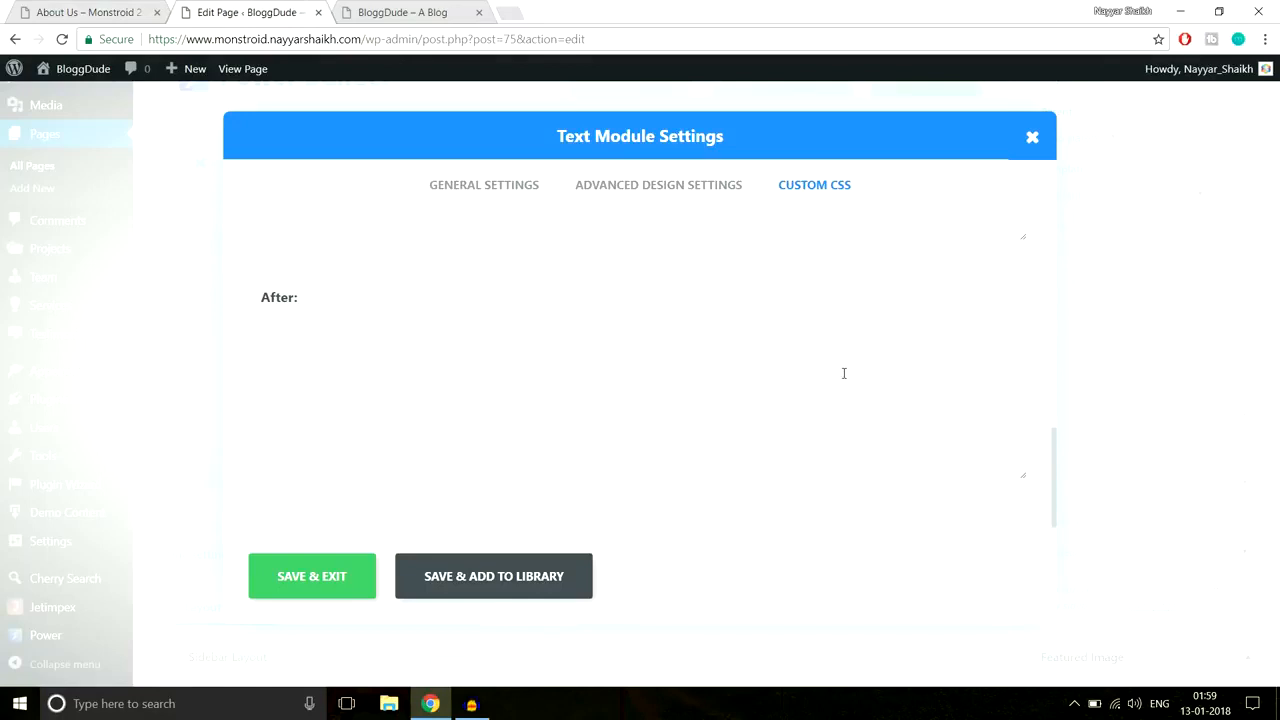
# Step: Paste the Line After Center CSS (3px #2cc895 underline) into the After field and save
pyautogui.click(512, 703)
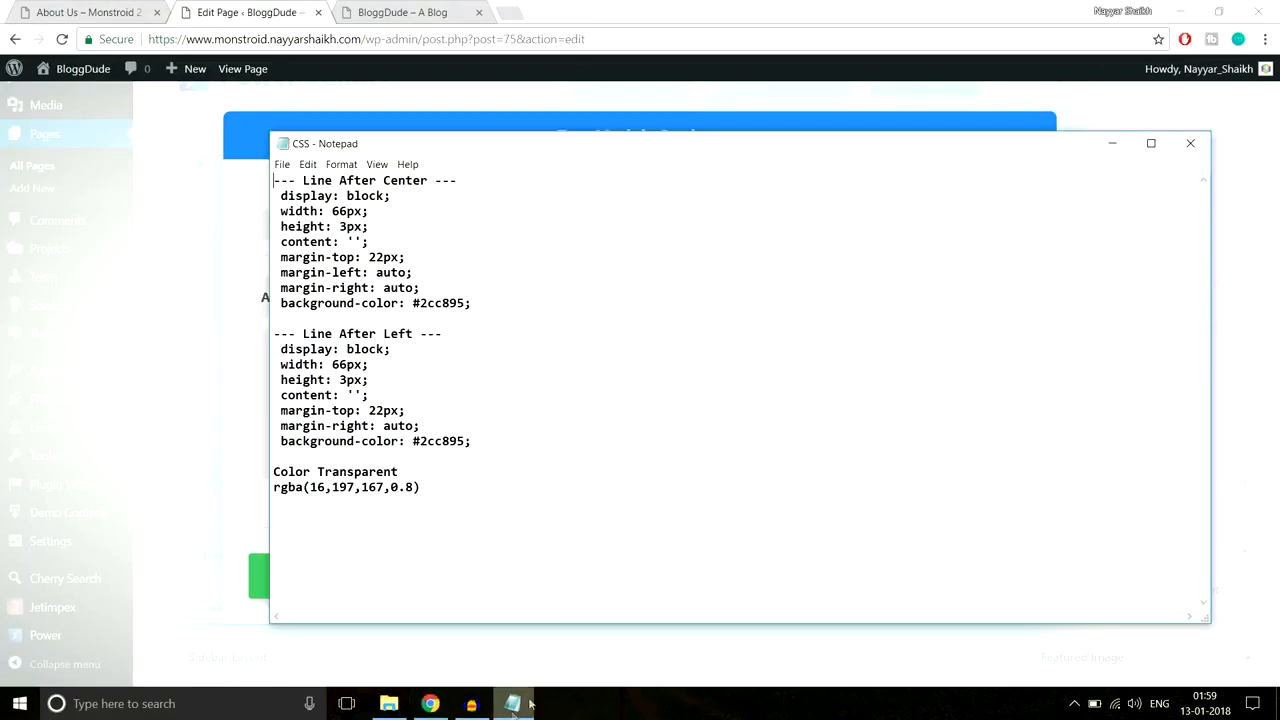
pyautogui.moveTo(283, 190); pyautogui.dragTo(506, 299)
pyautogui.hotkey('ctrl', 'c')
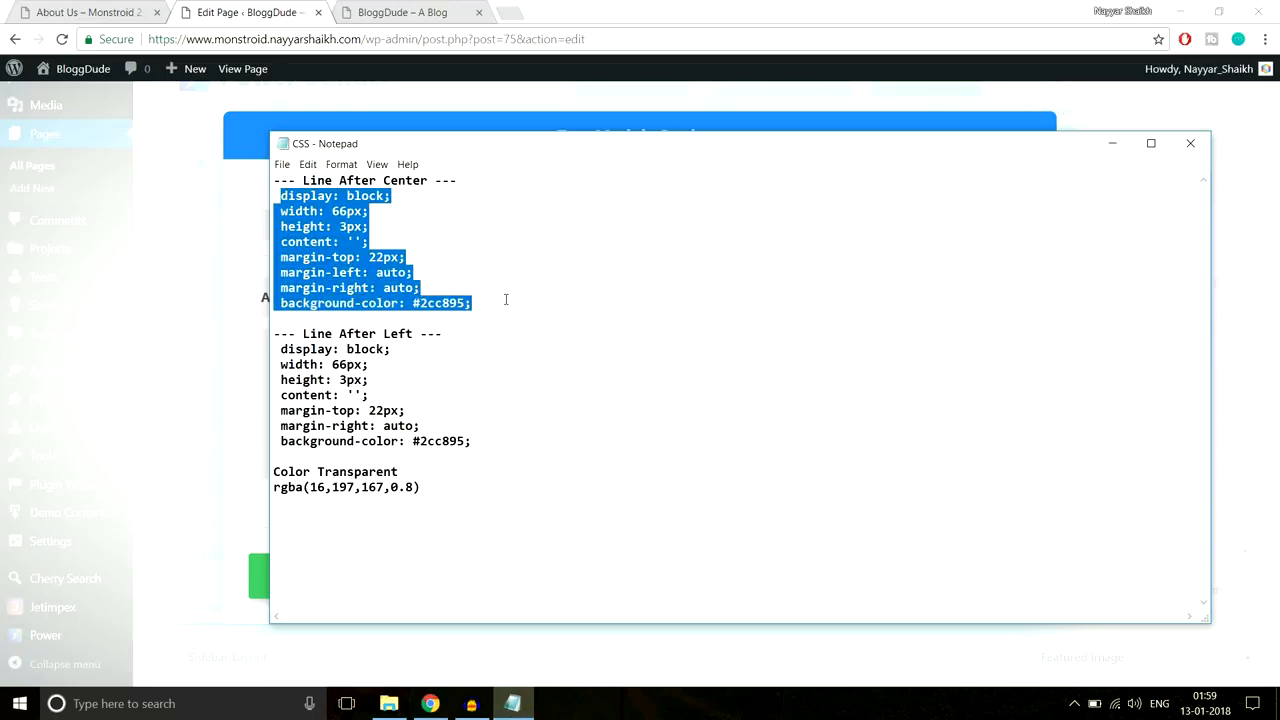
pyautogui.click(363, 389)
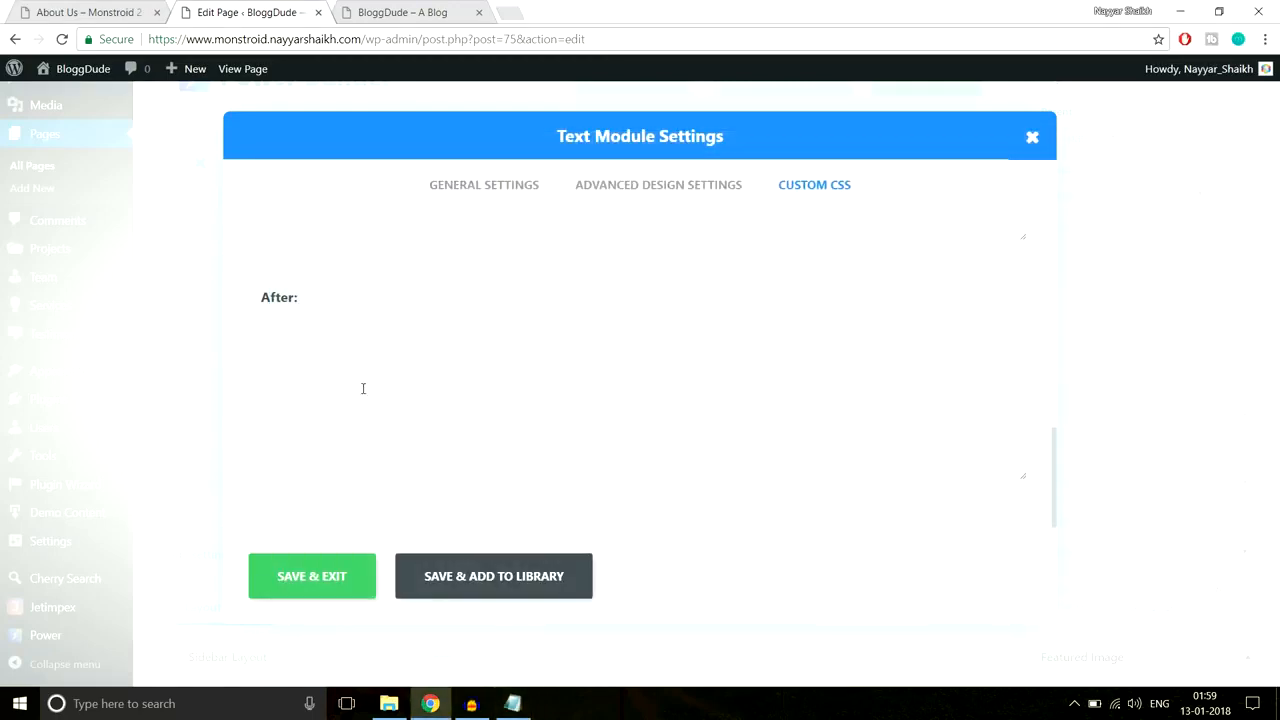
pyautogui.hotkey('ctrl', 'v')
pyautogui.click(104, 10)
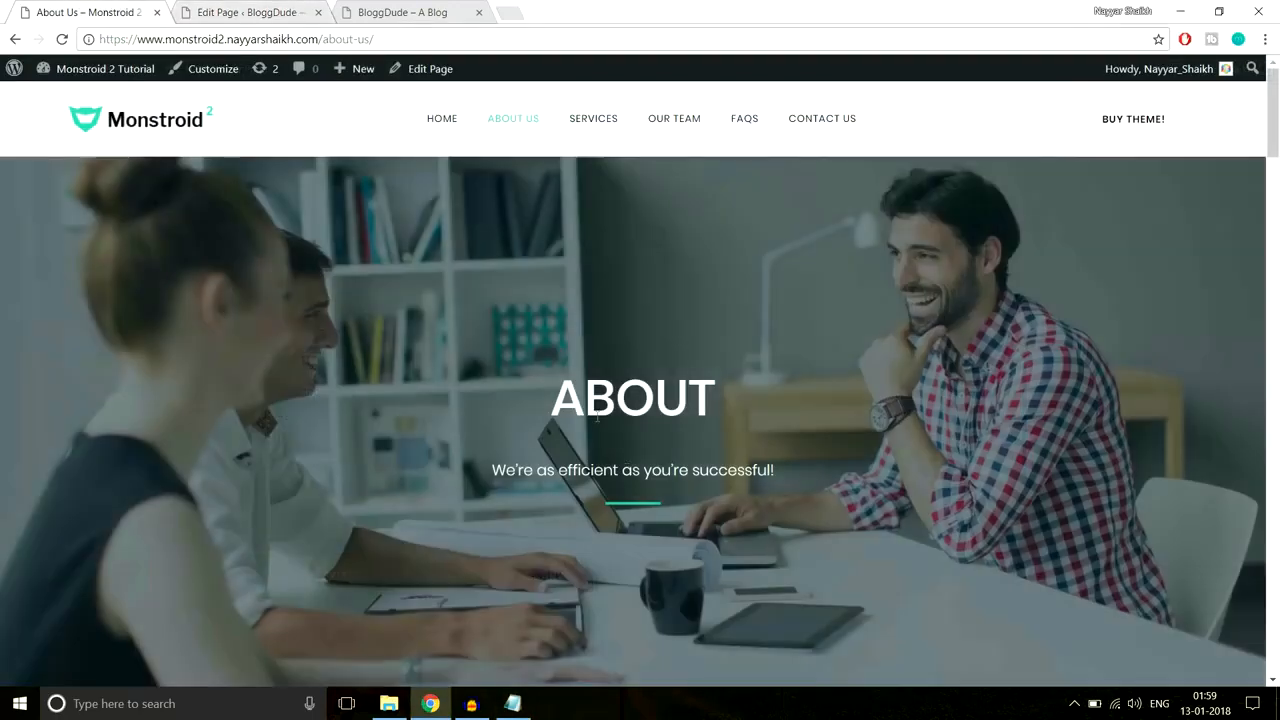
pyautogui.click(275, 8)
pyautogui.moveTo(368, 455); pyautogui.dragTo(392, 453)
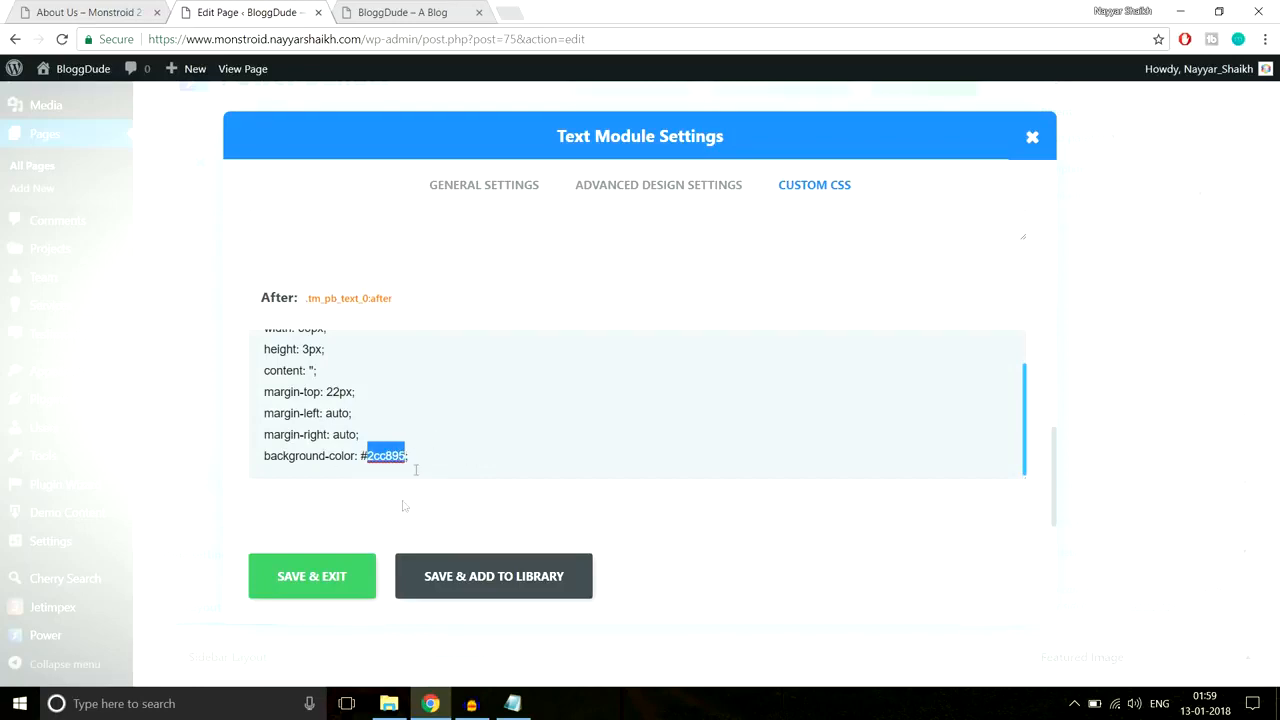
pyautogui.click(316, 580)
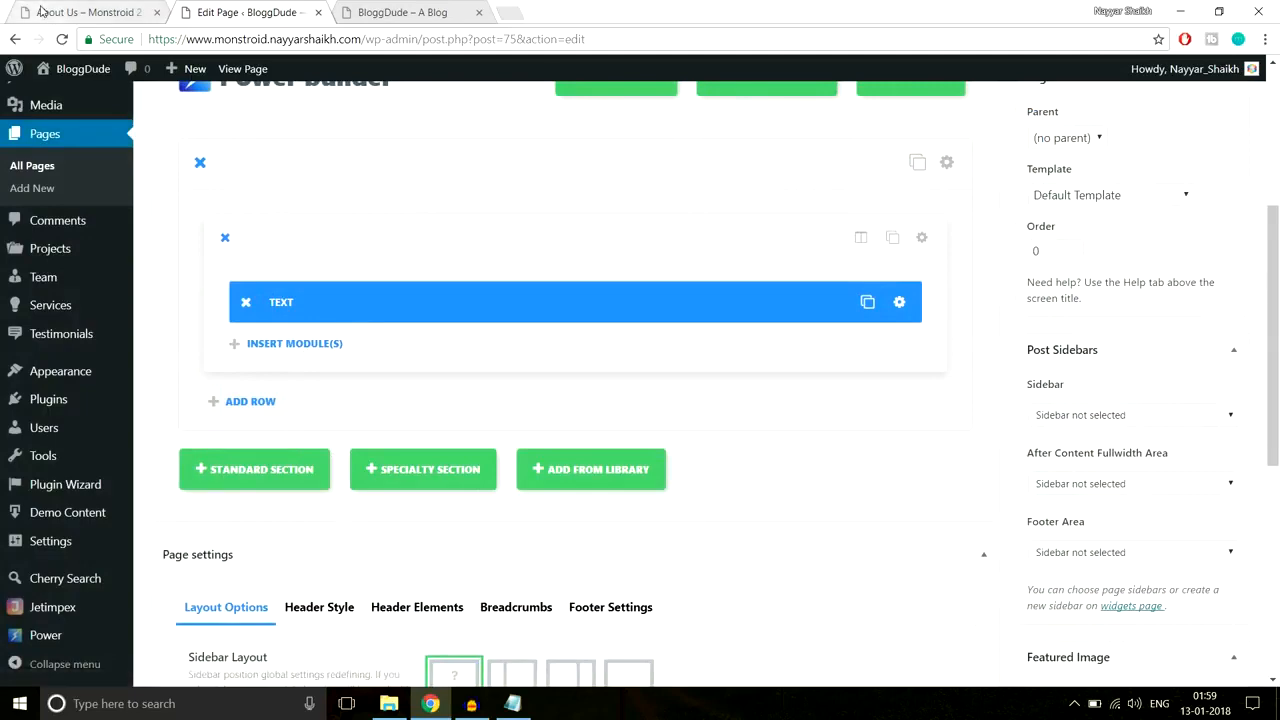
# Step: Open the section settings' background image chooser in the page builder
pyautogui.click(85, 12)
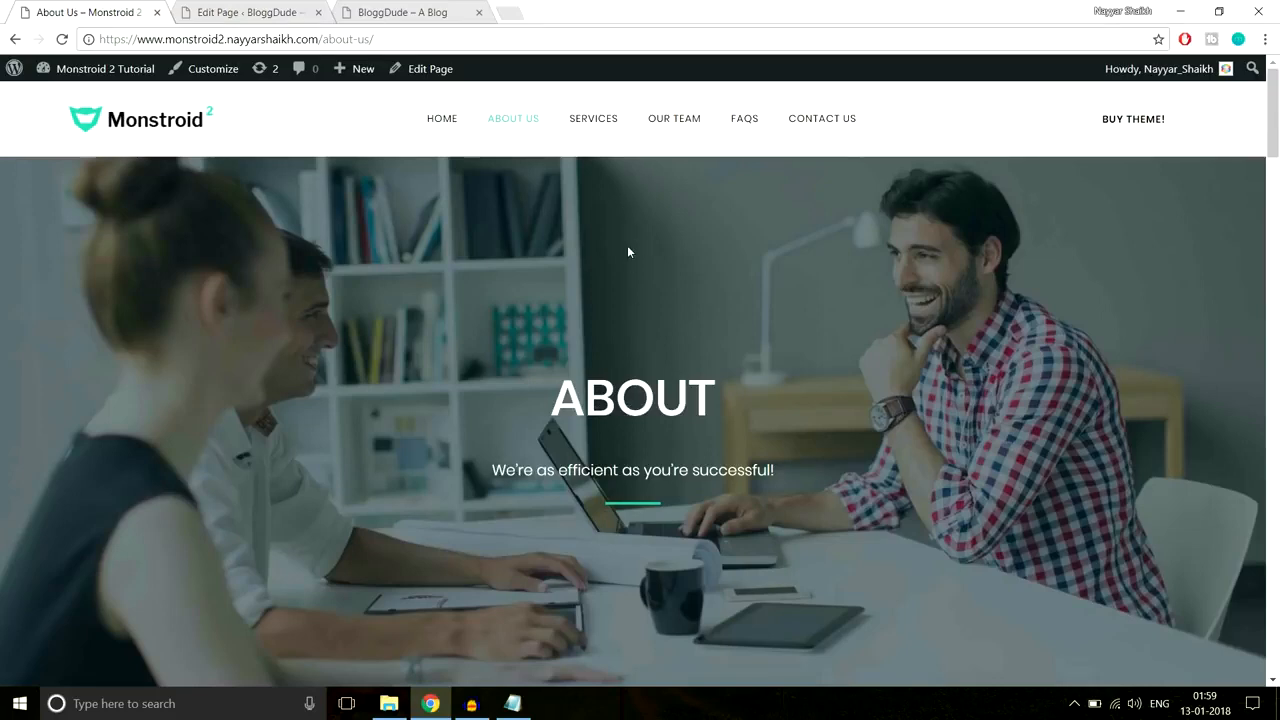
pyautogui.click(250, 12)
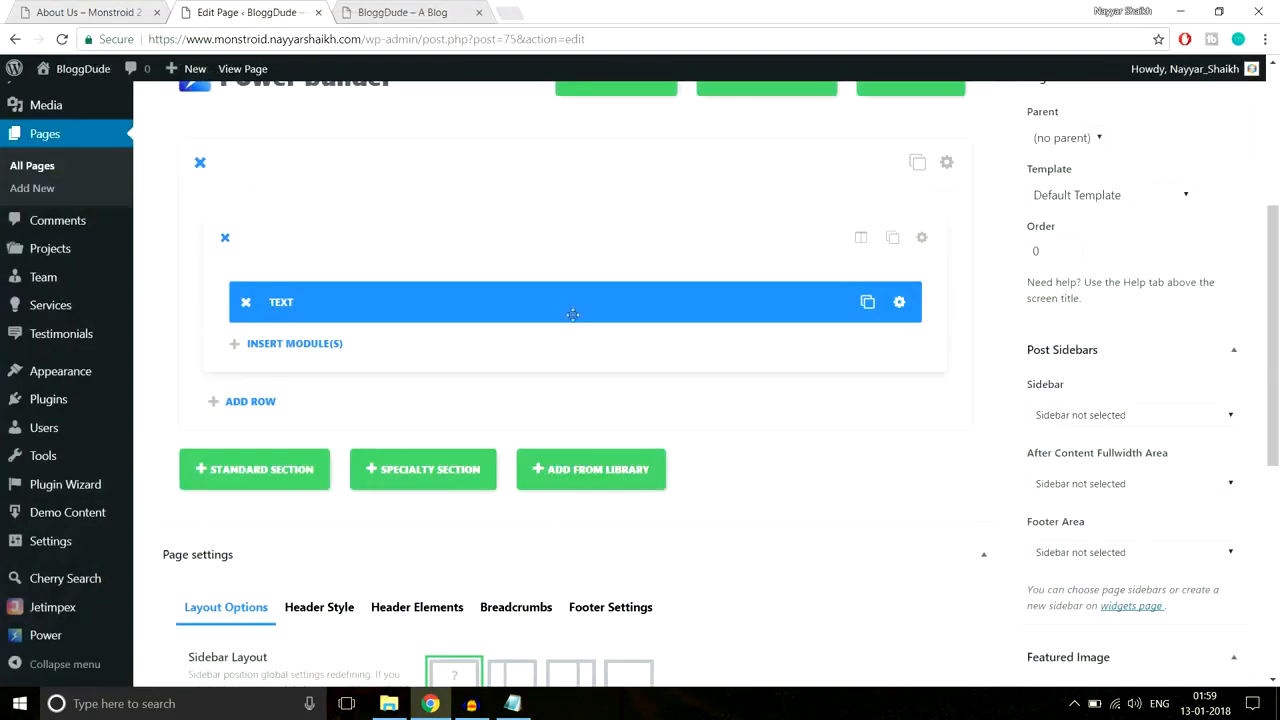
pyautogui.click(947, 163)
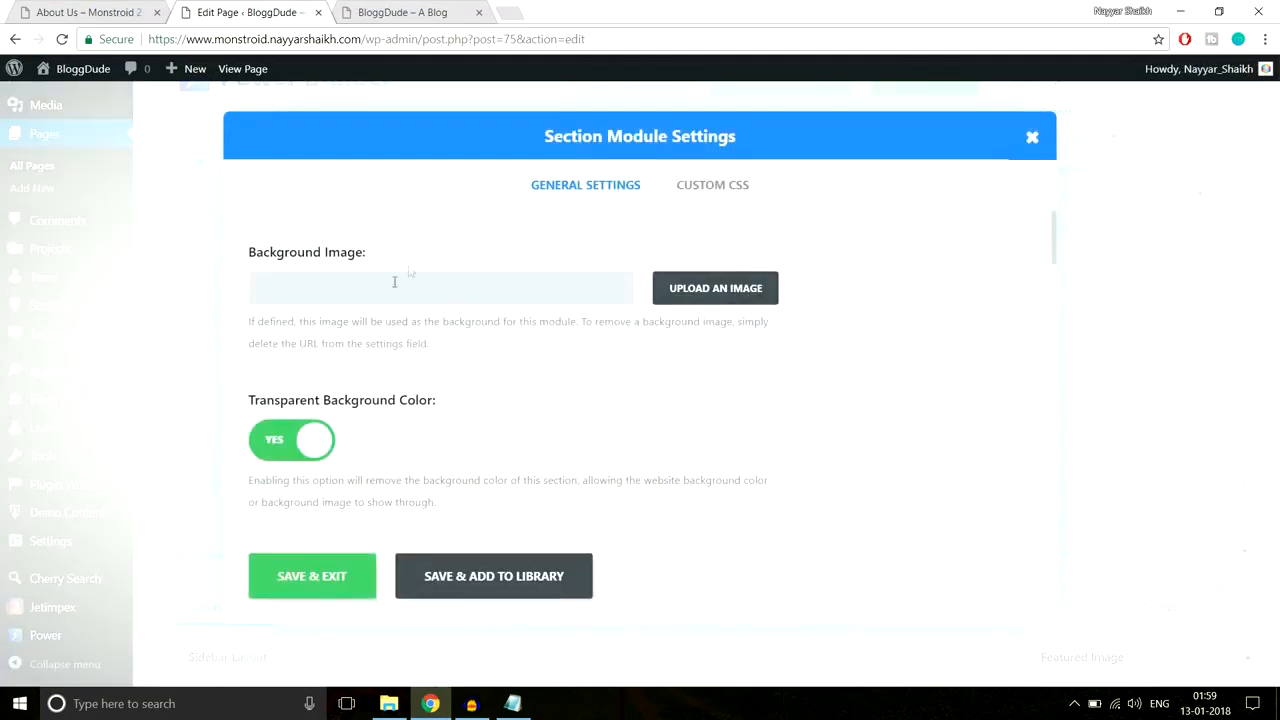
pyautogui.click(717, 292)
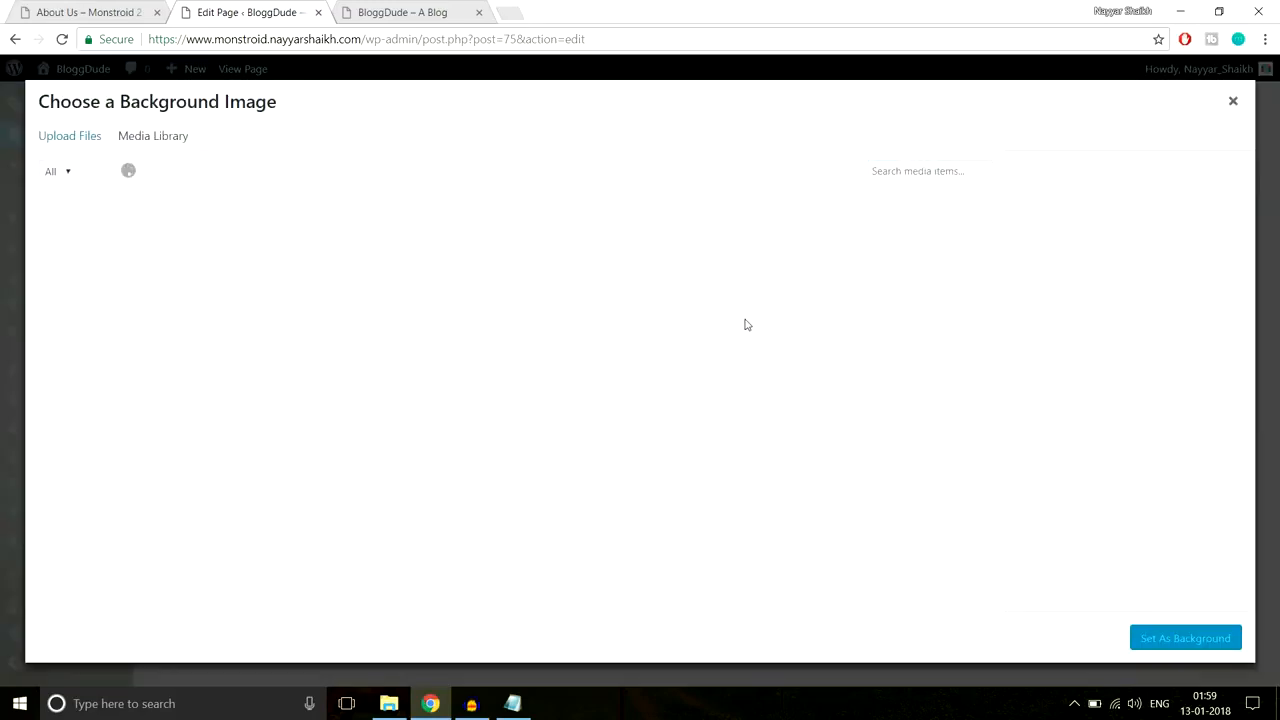
# Step: Upload About-2.jpg from the About-Us folder to the media library
pyautogui.click(80, 136)
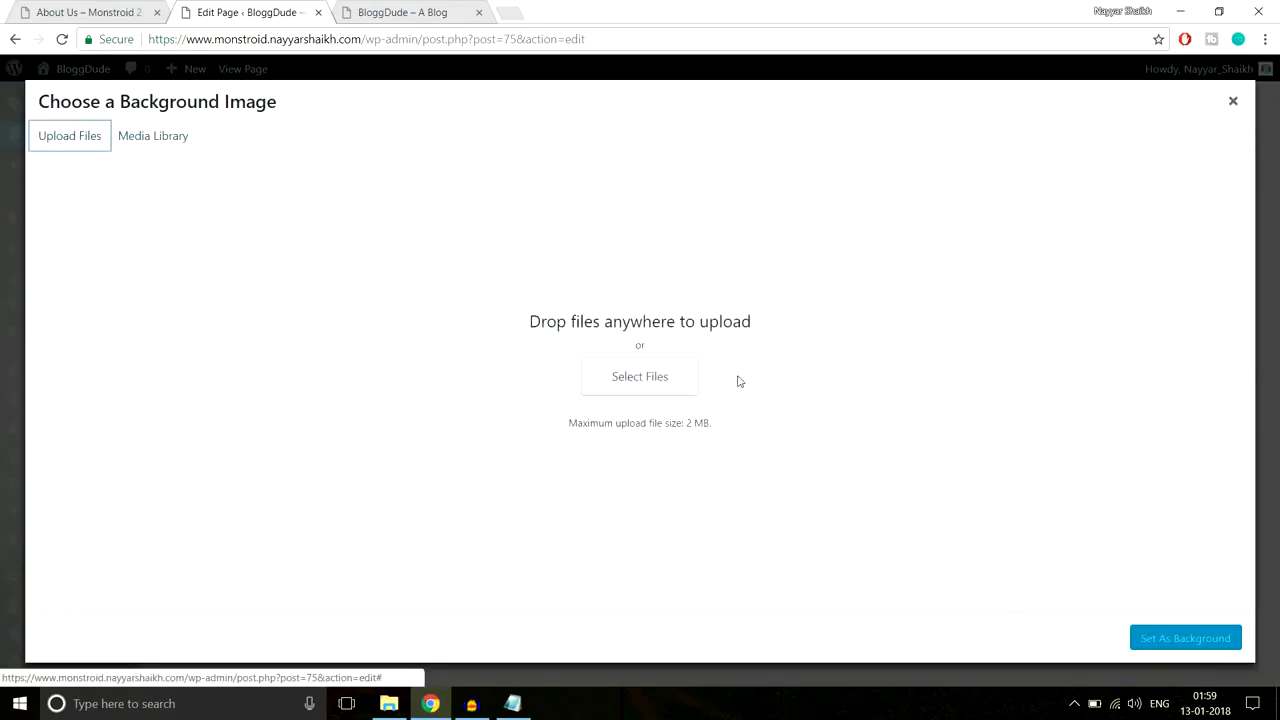
pyautogui.click(643, 392)
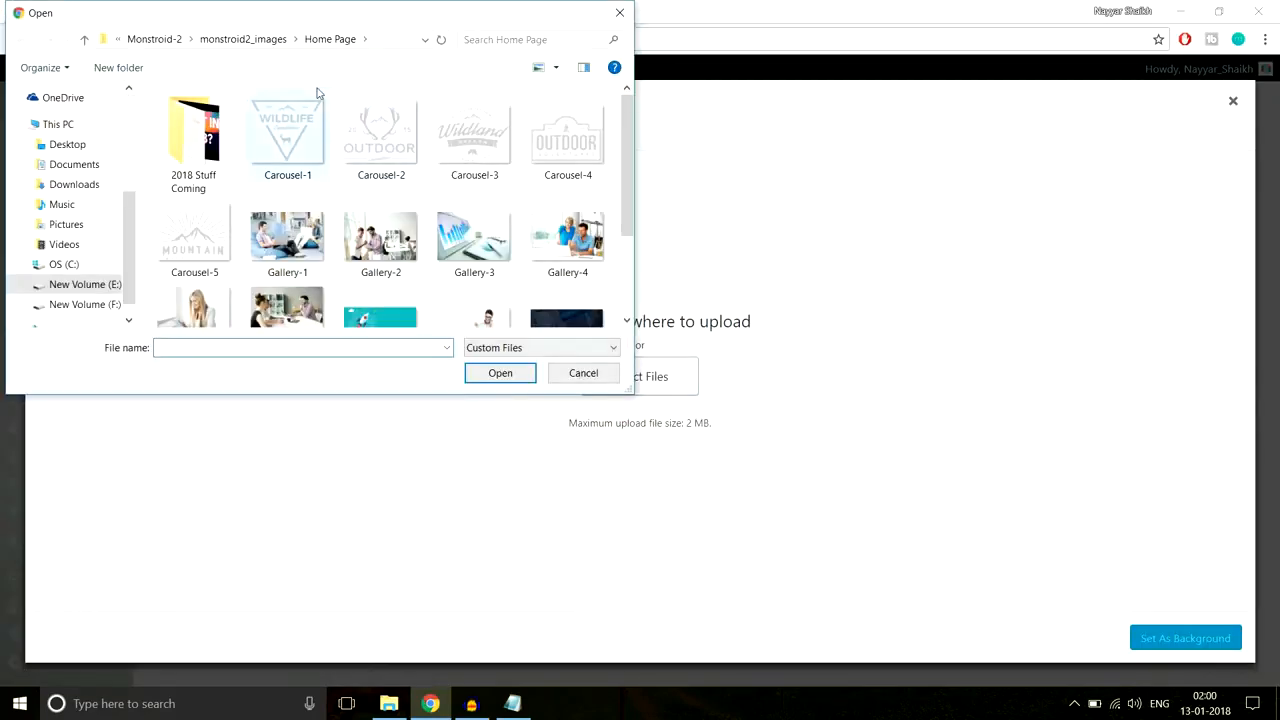
pyautogui.scroll(-3, 537, 204)
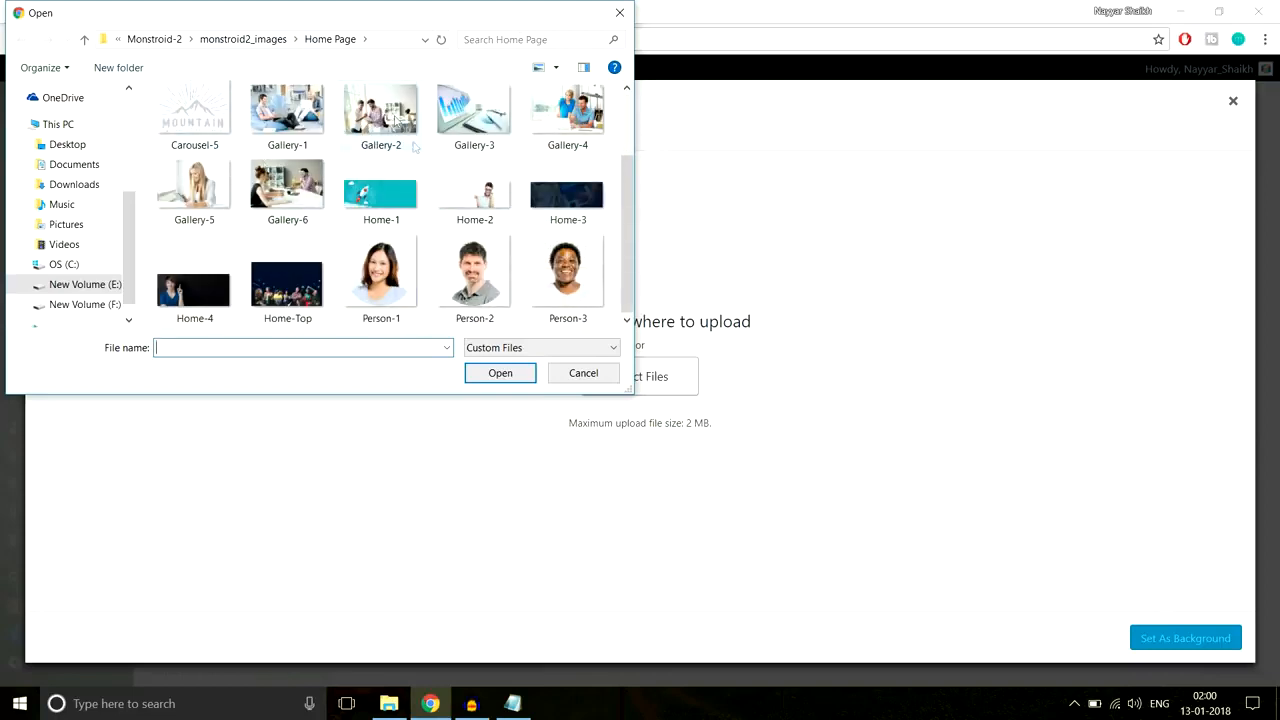
pyautogui.click(243, 39)
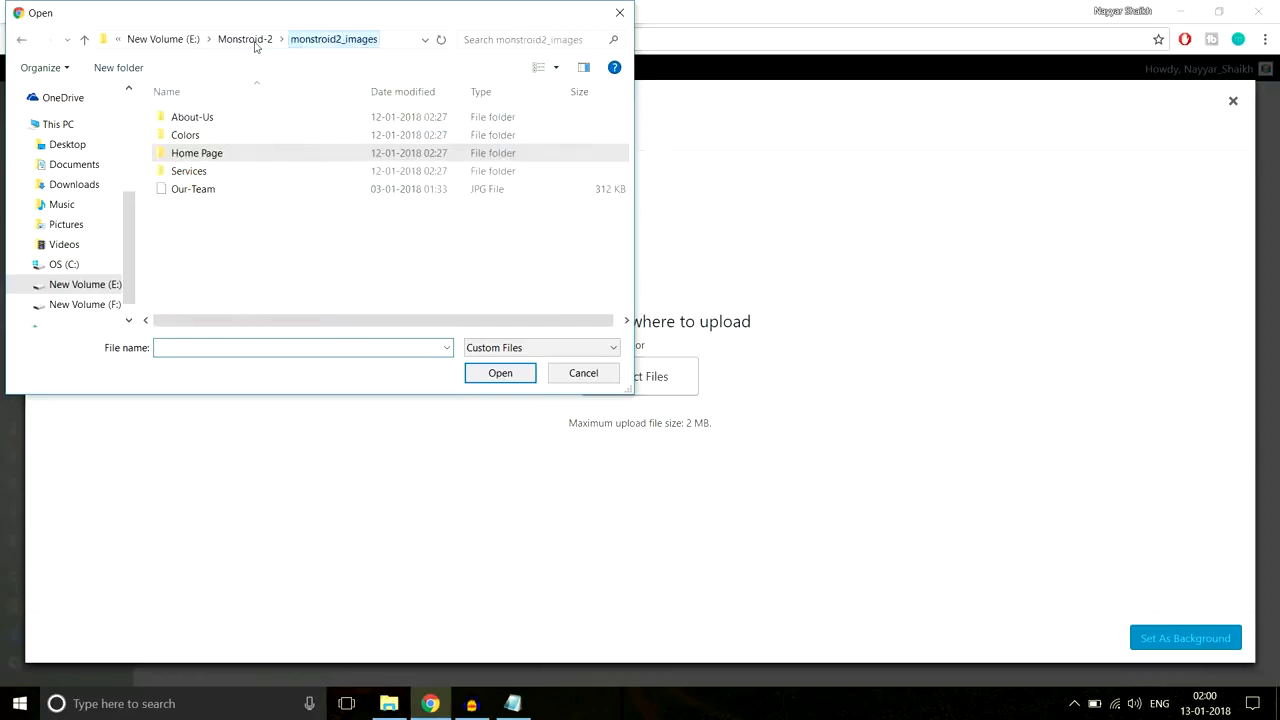
pyautogui.click(214, 120)
pyautogui.doubleClick(216, 120)
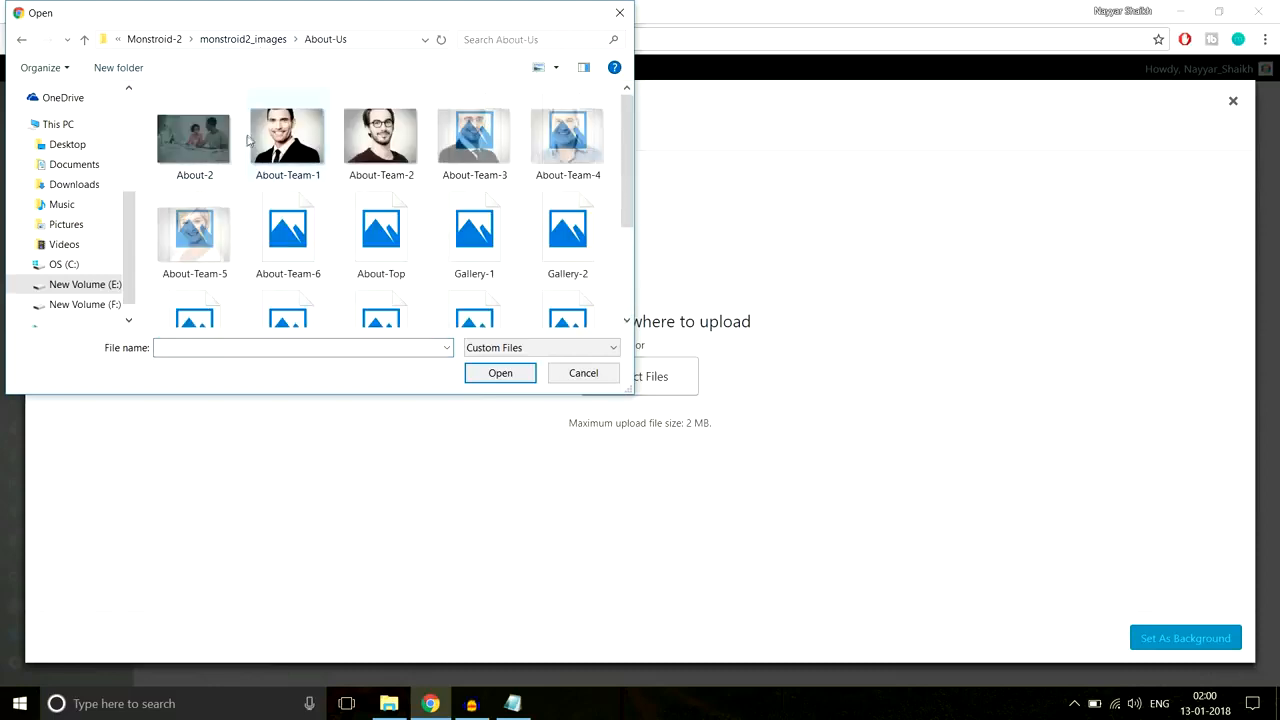
pyautogui.click(193, 170)
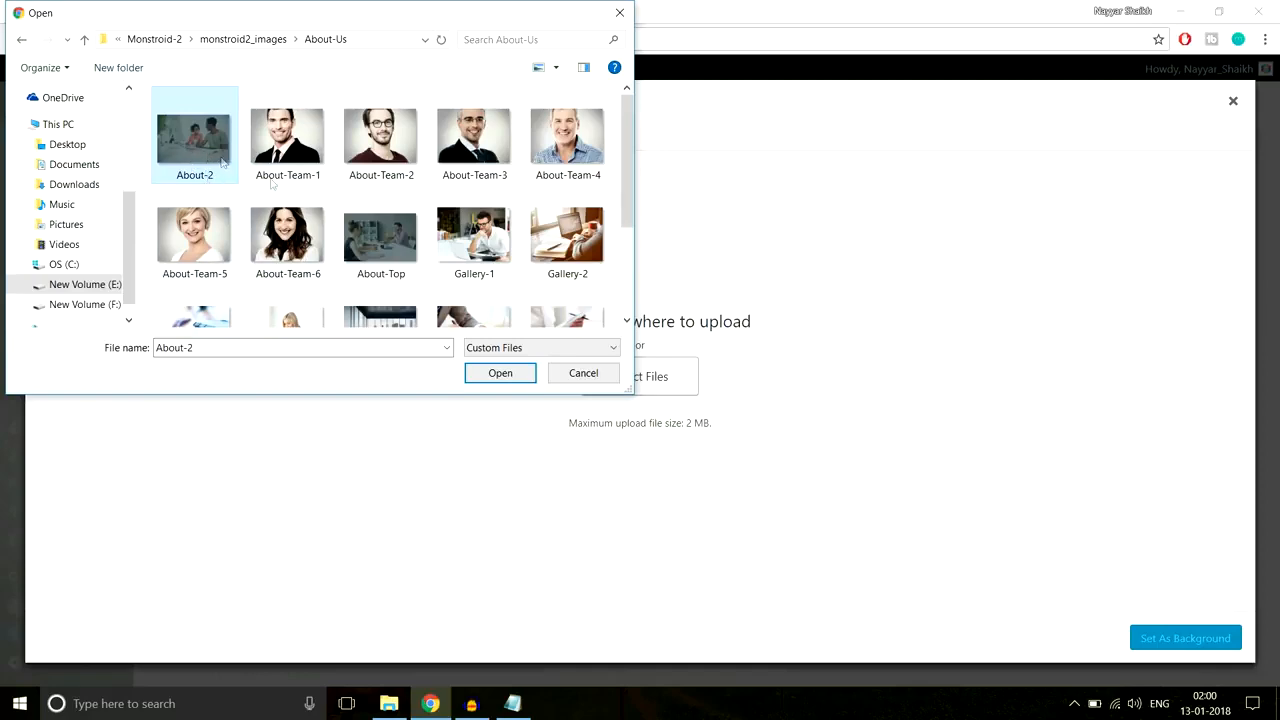
pyautogui.scroll(-3, 383, 267)
pyautogui.scroll(3, 383, 267)
pyautogui.click(430, 703)
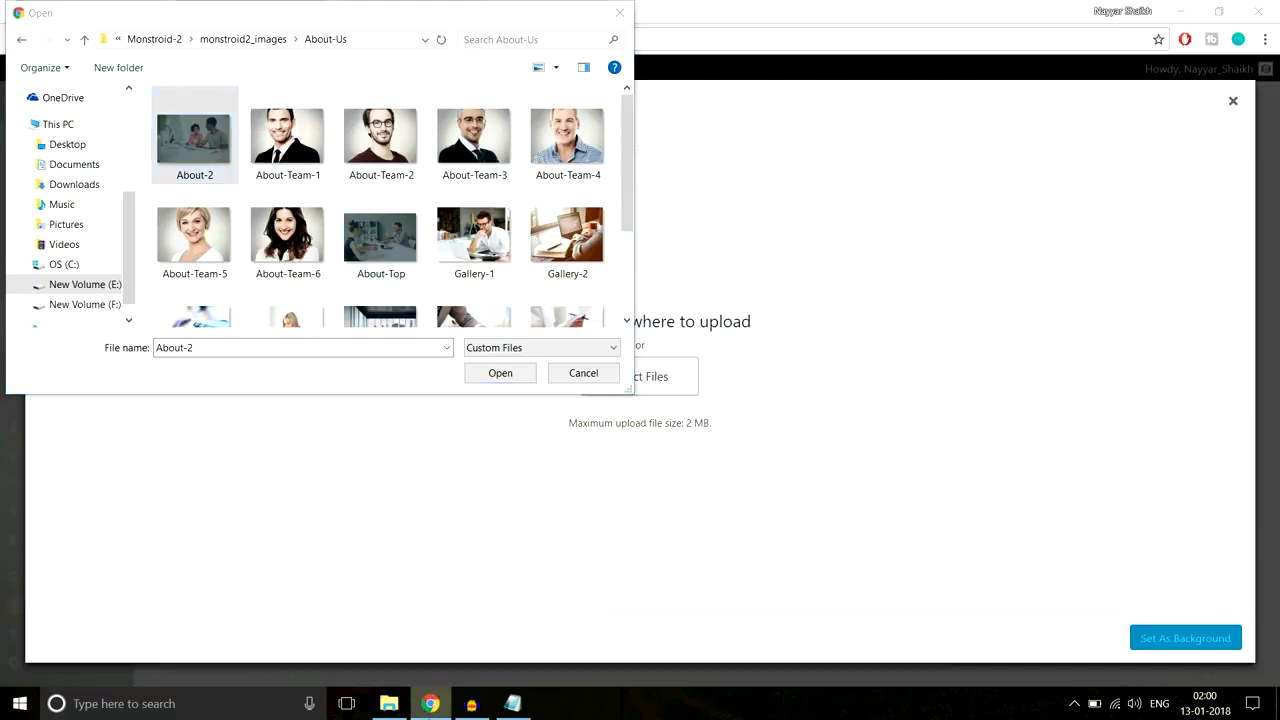
pyautogui.click(199, 160)
pyautogui.click(502, 376)
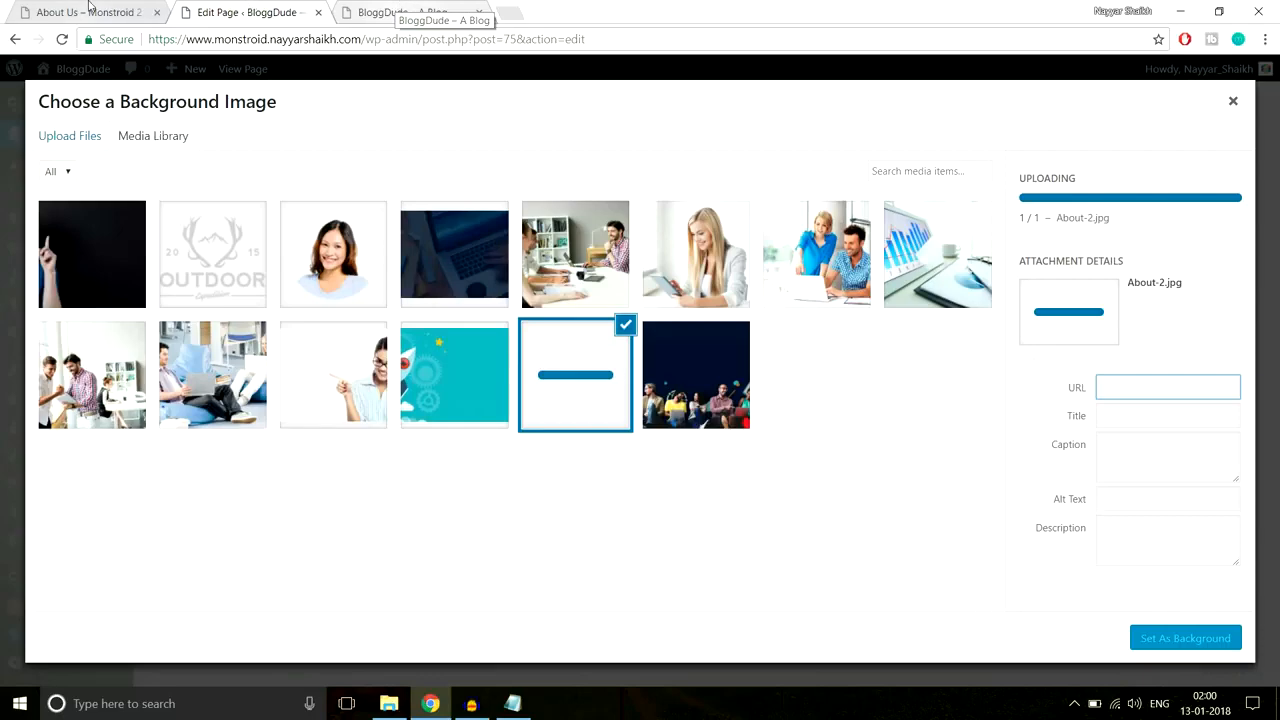
# Step: Upload About-Top.jpg from the About-Us folder to the media library
pyautogui.click(89, 8)
pyautogui.click(262, 8)
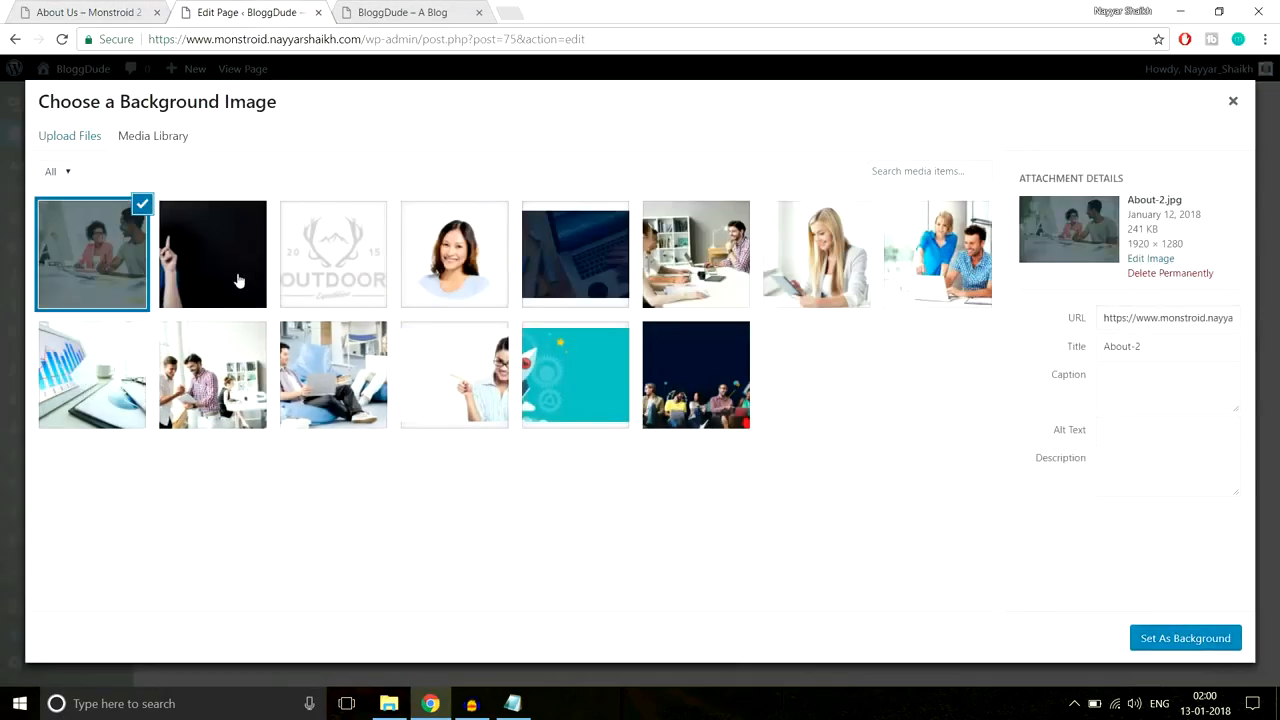
pyautogui.click(103, 8)
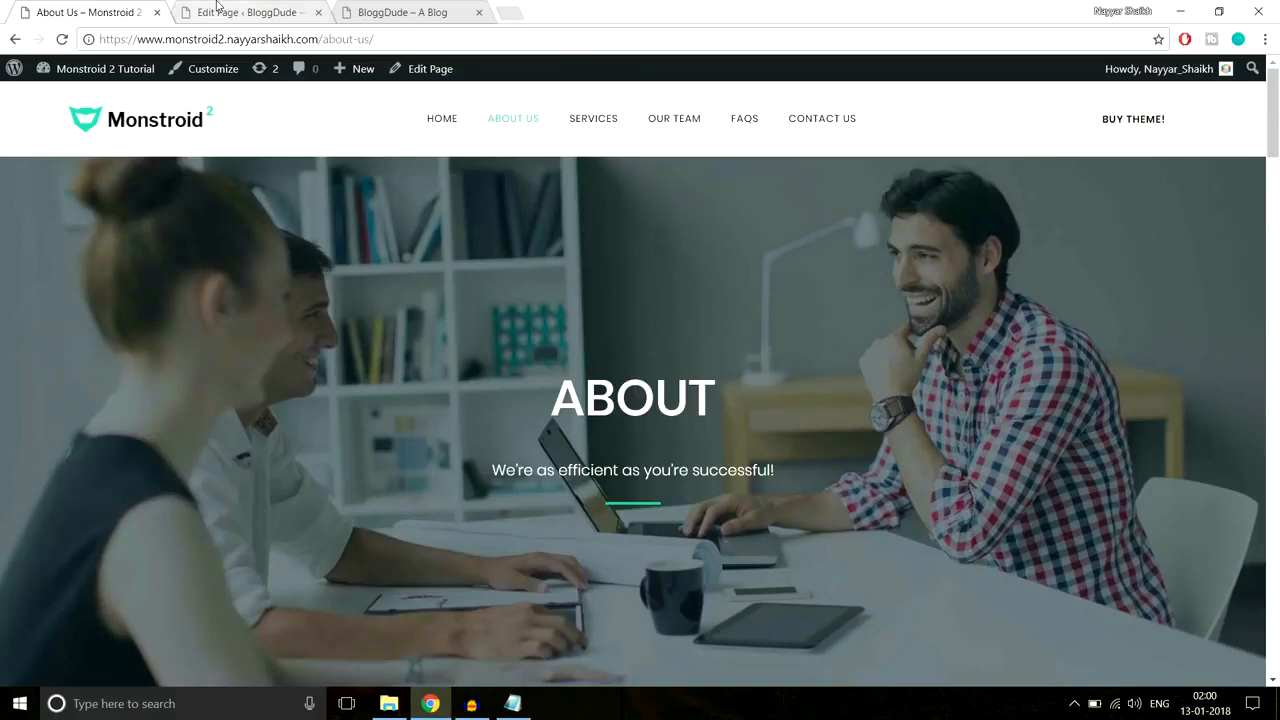
pyautogui.click(217, 8)
pyautogui.click(72, 140)
pyautogui.click(617, 388)
pyautogui.click(382, 240)
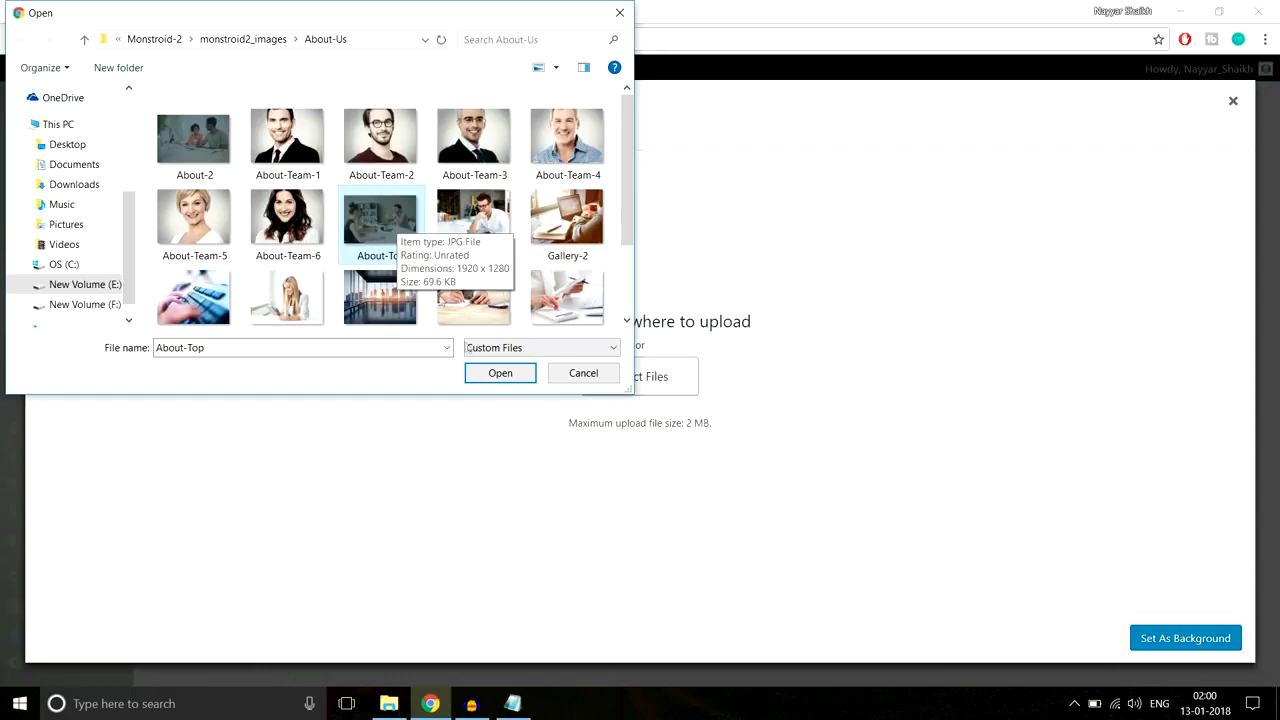
pyautogui.click(500, 372)
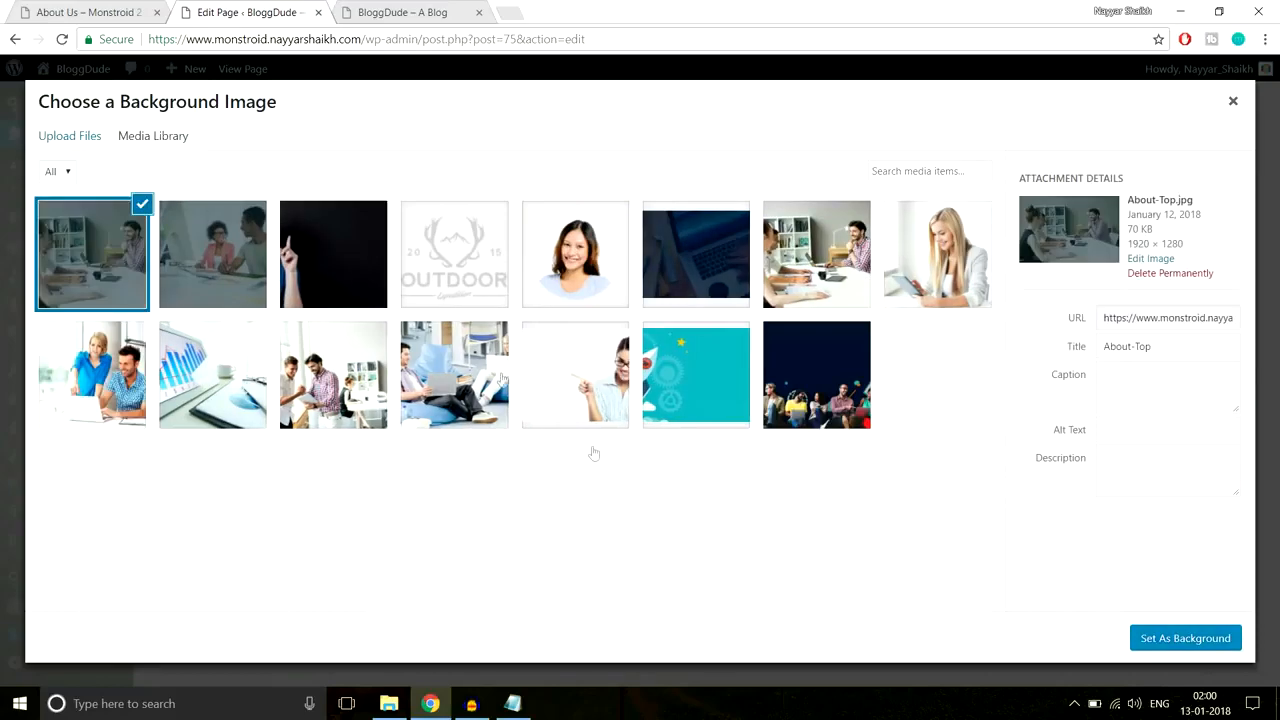
# Step: Set the About-Top office photo as the section background
pyautogui.click(1148, 641)
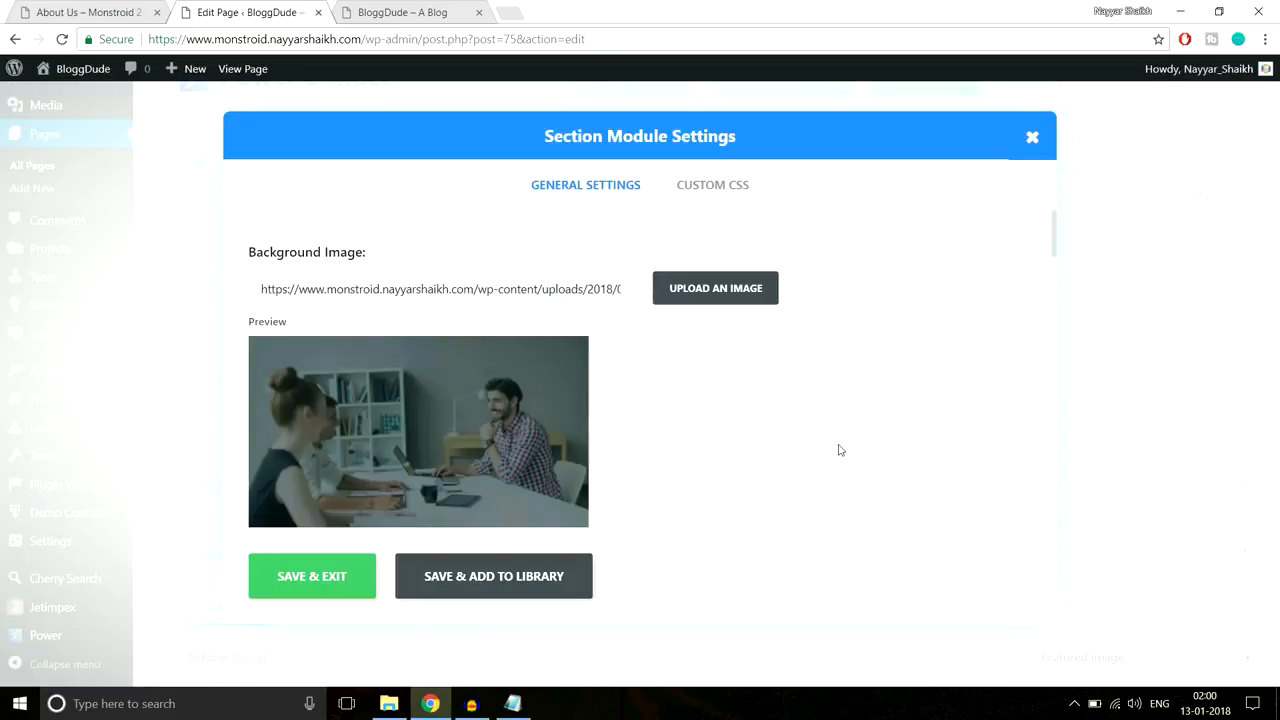
pyautogui.scroll(-3, 755, 402)
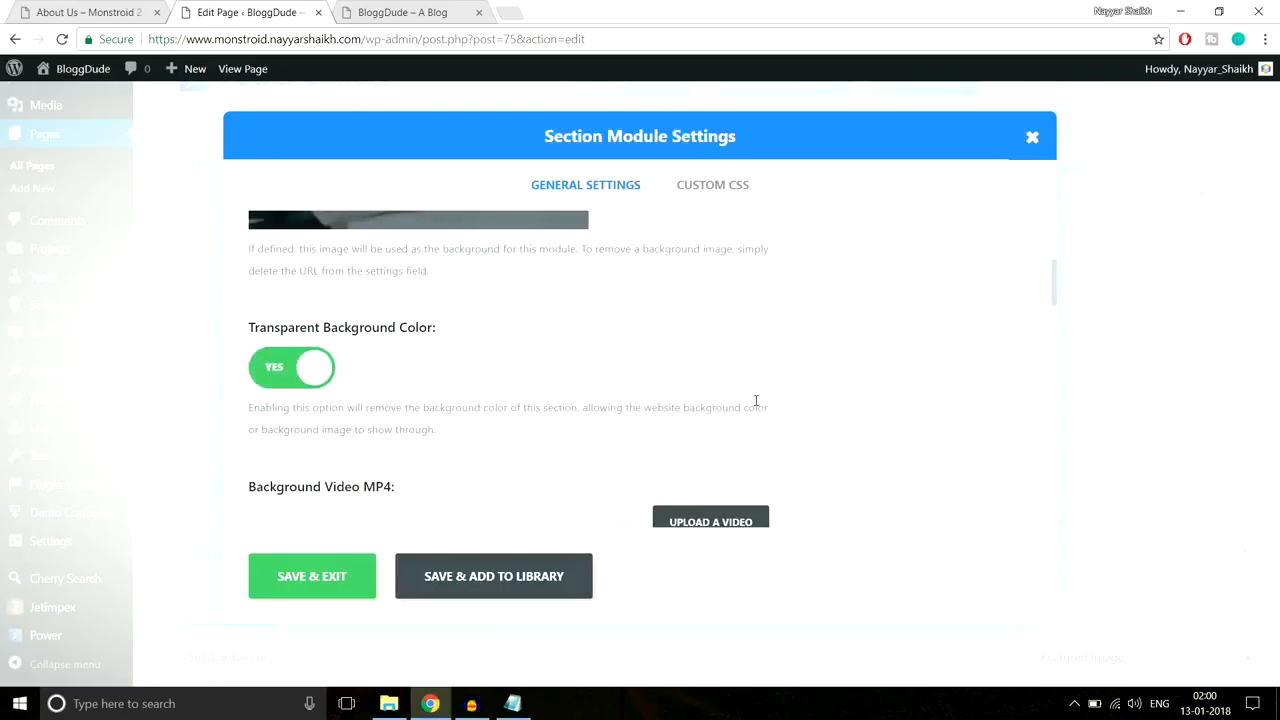
pyautogui.scroll(-8, 759, 414)
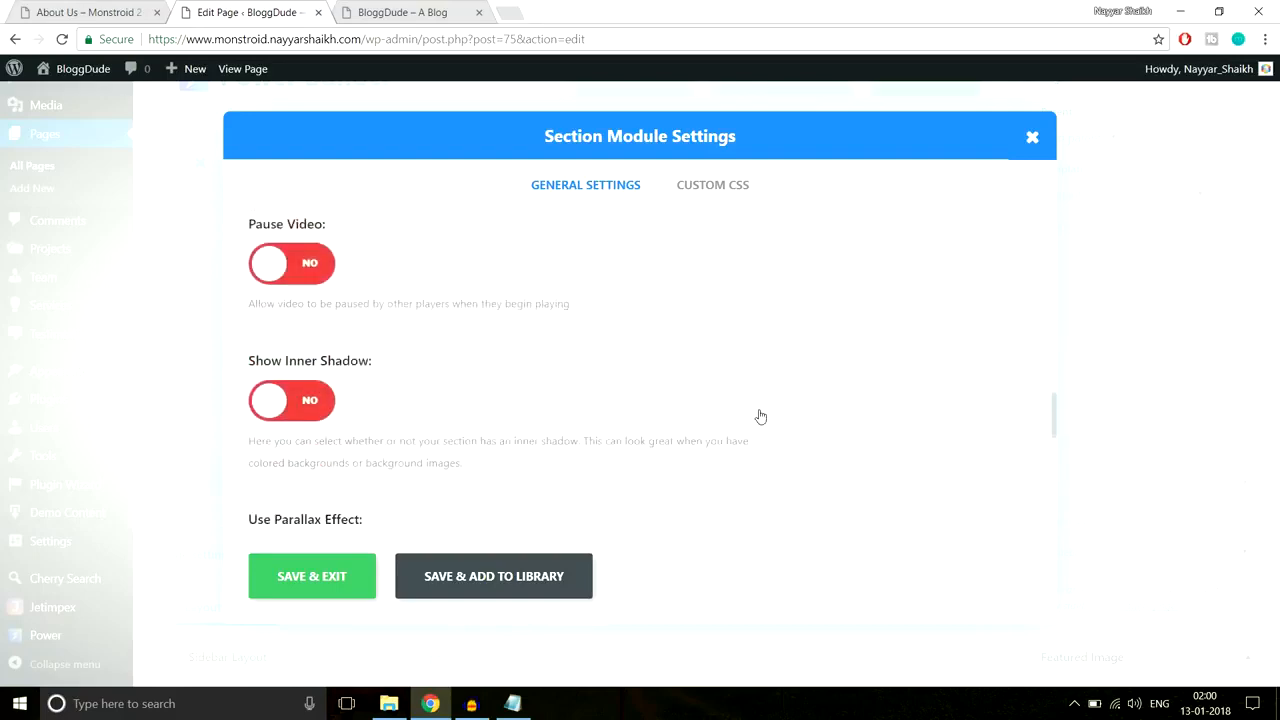
pyautogui.scroll(-3, 760, 410)
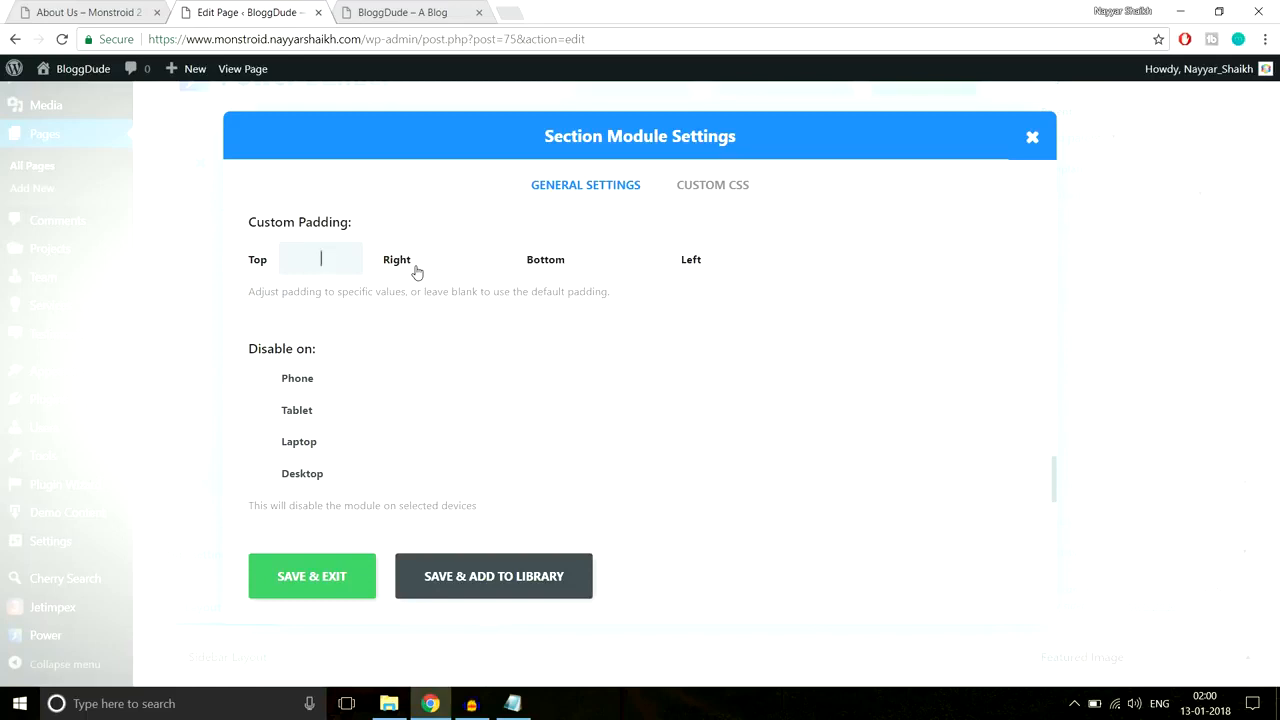
# Step: Give the section 350px top and bottom padding, then save and update the page
pyautogui.write('px')
pyautogui.press('Tab')
pyautogui.press('Tab')
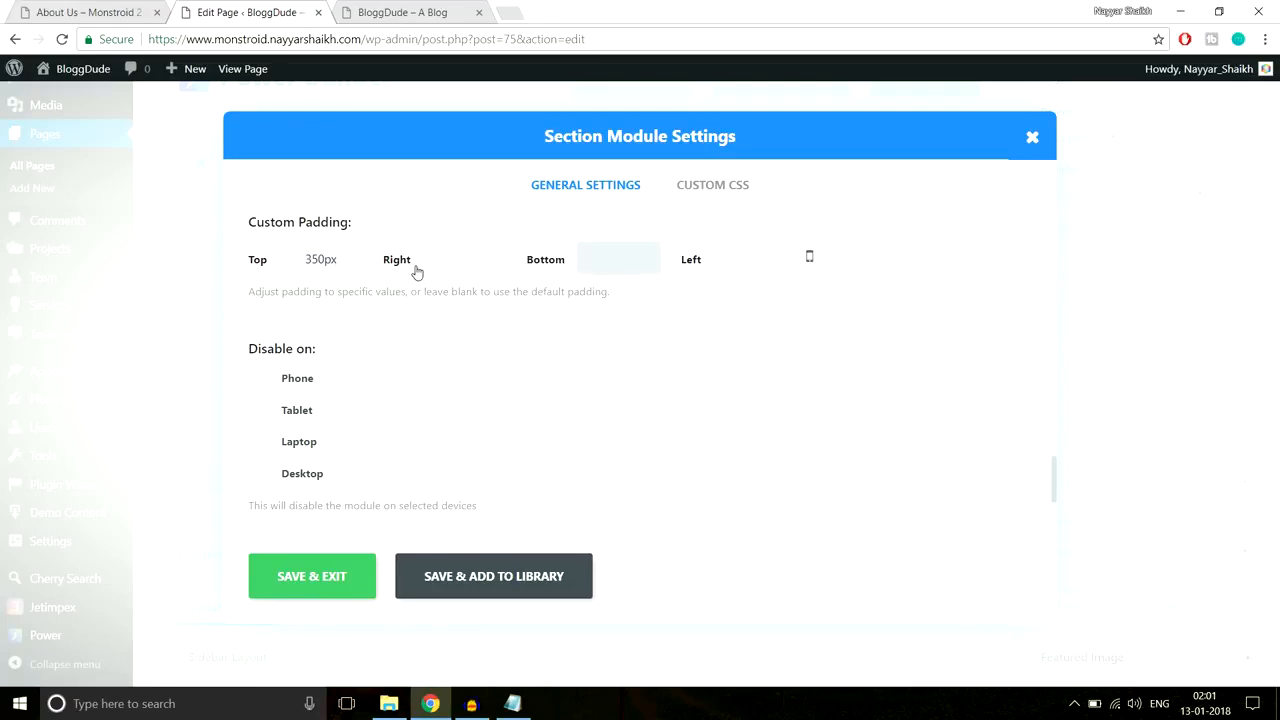
pyautogui.write('350px')
pyautogui.click(314, 588)
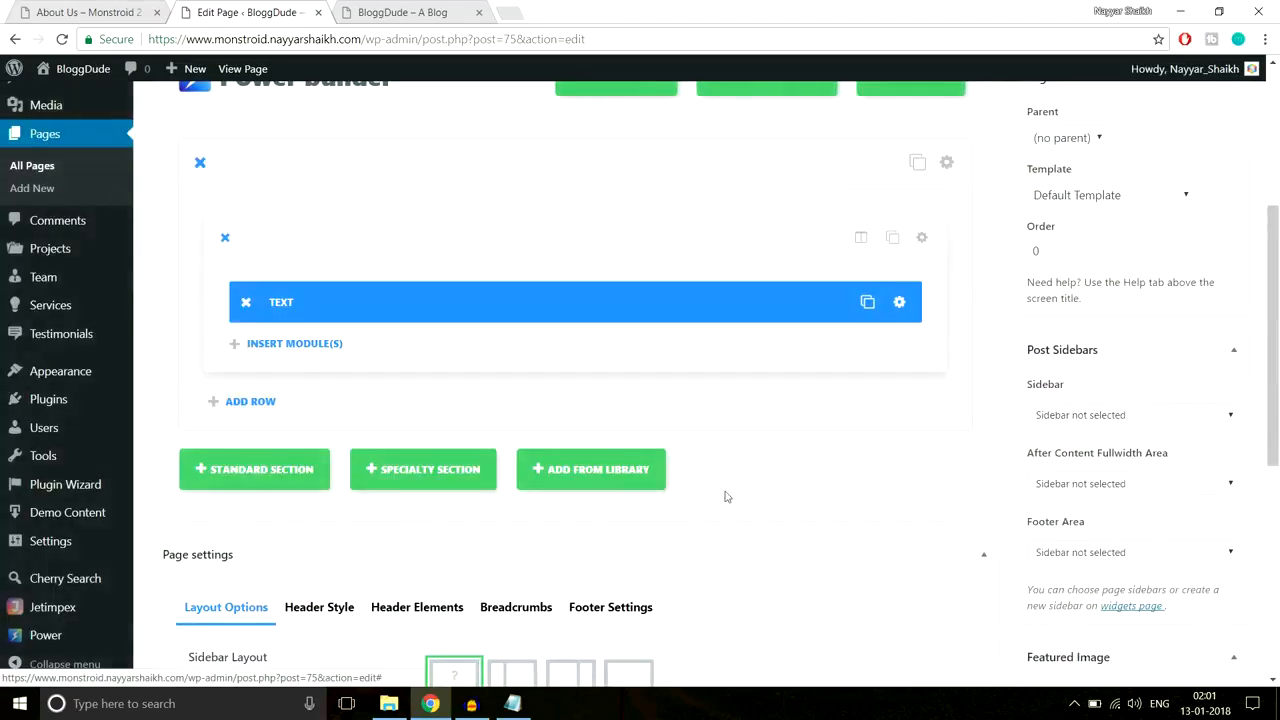
pyautogui.scroll(3, 723, 494)
pyautogui.click(1238, 359)
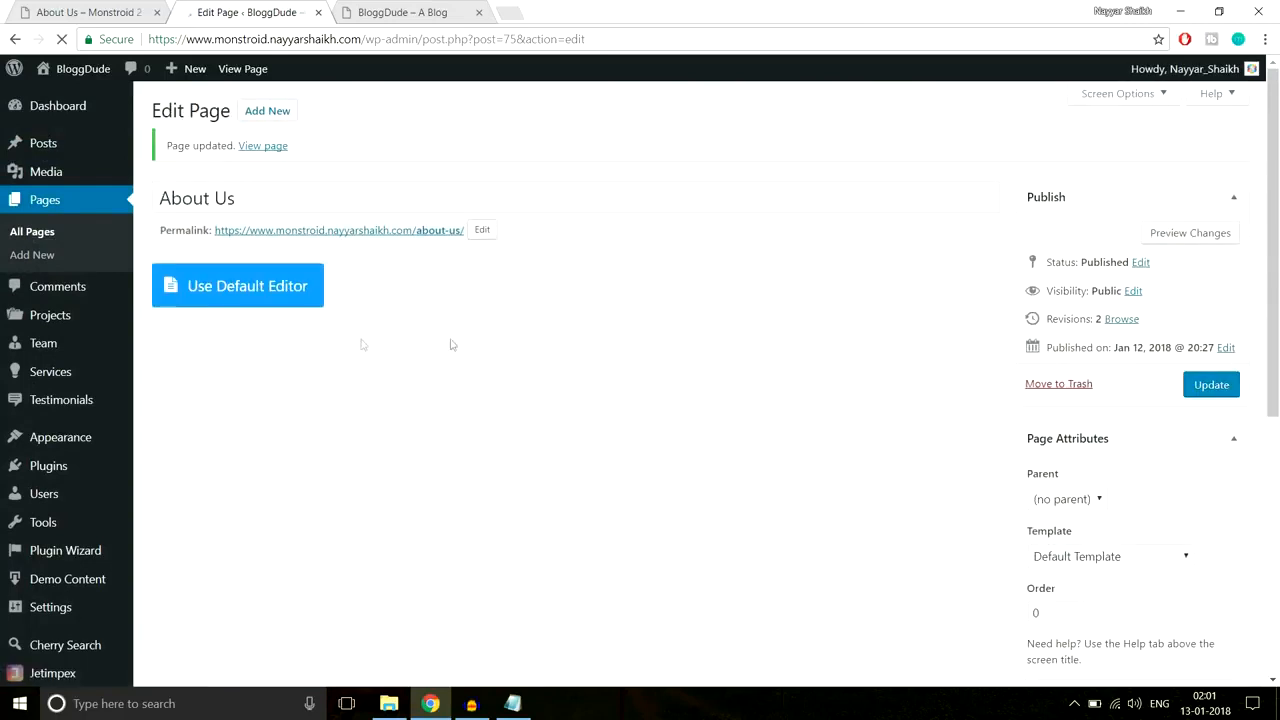
# Step: Open the published About Us page in a new tab and close the blog homepage tab
pyautogui.rightClick(255, 147)
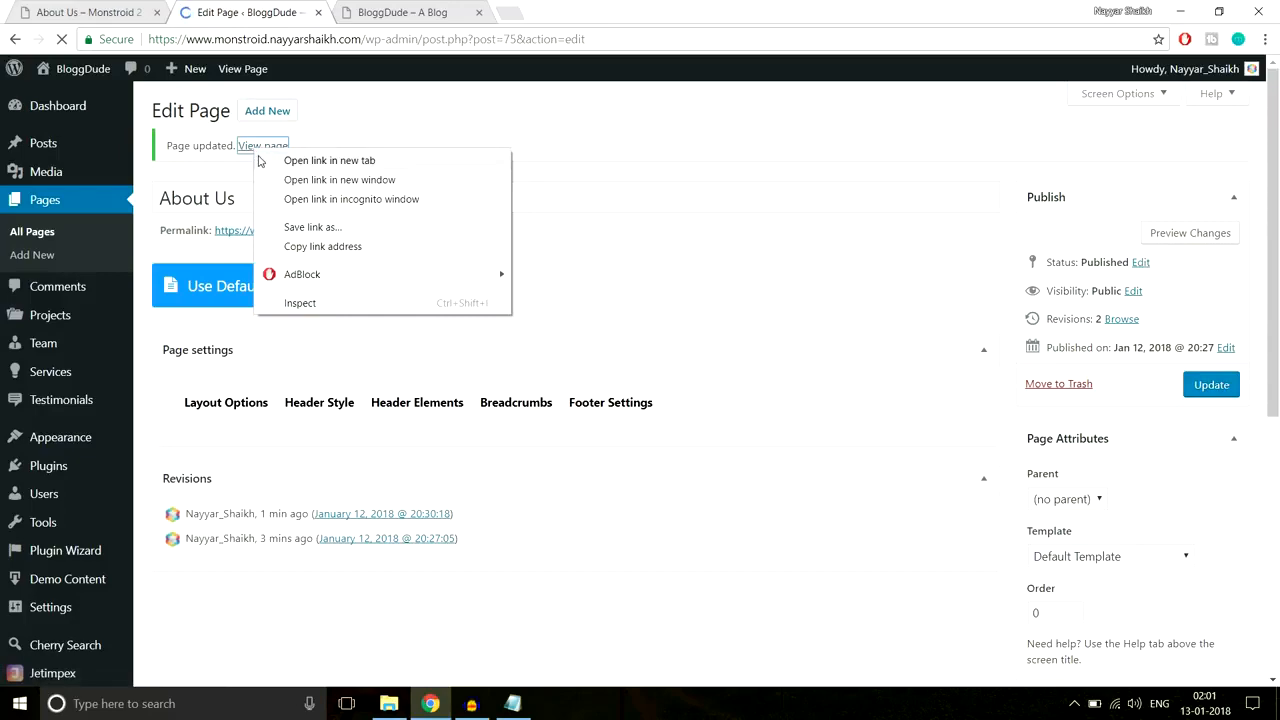
pyautogui.click(285, 160)
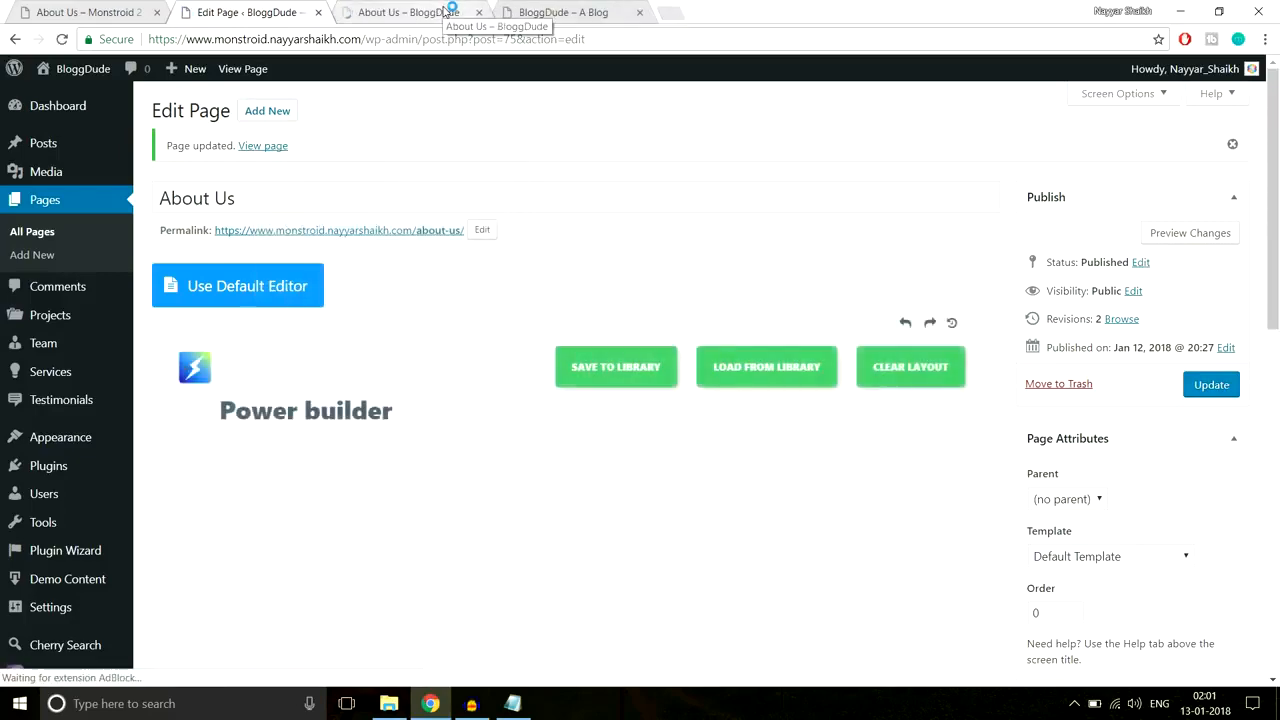
pyautogui.click(445, 12)
pyautogui.scroll(-4, 557, 402)
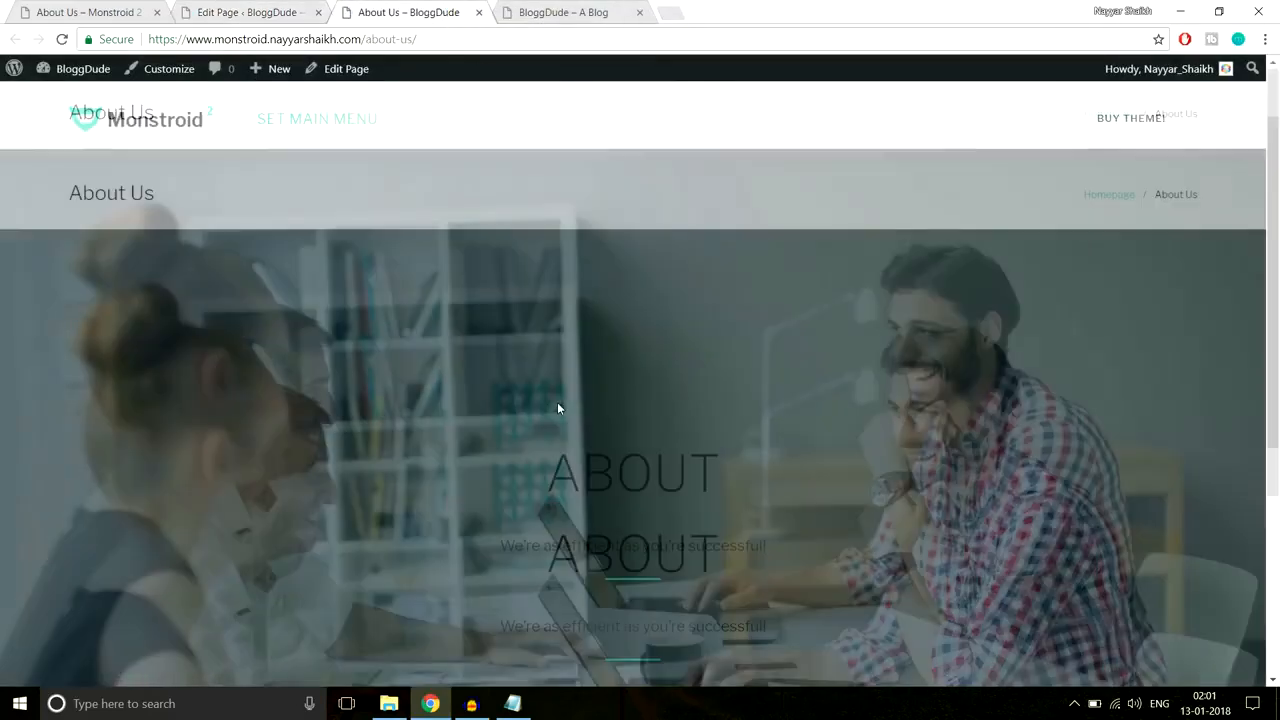
pyautogui.scroll(4, 557, 402)
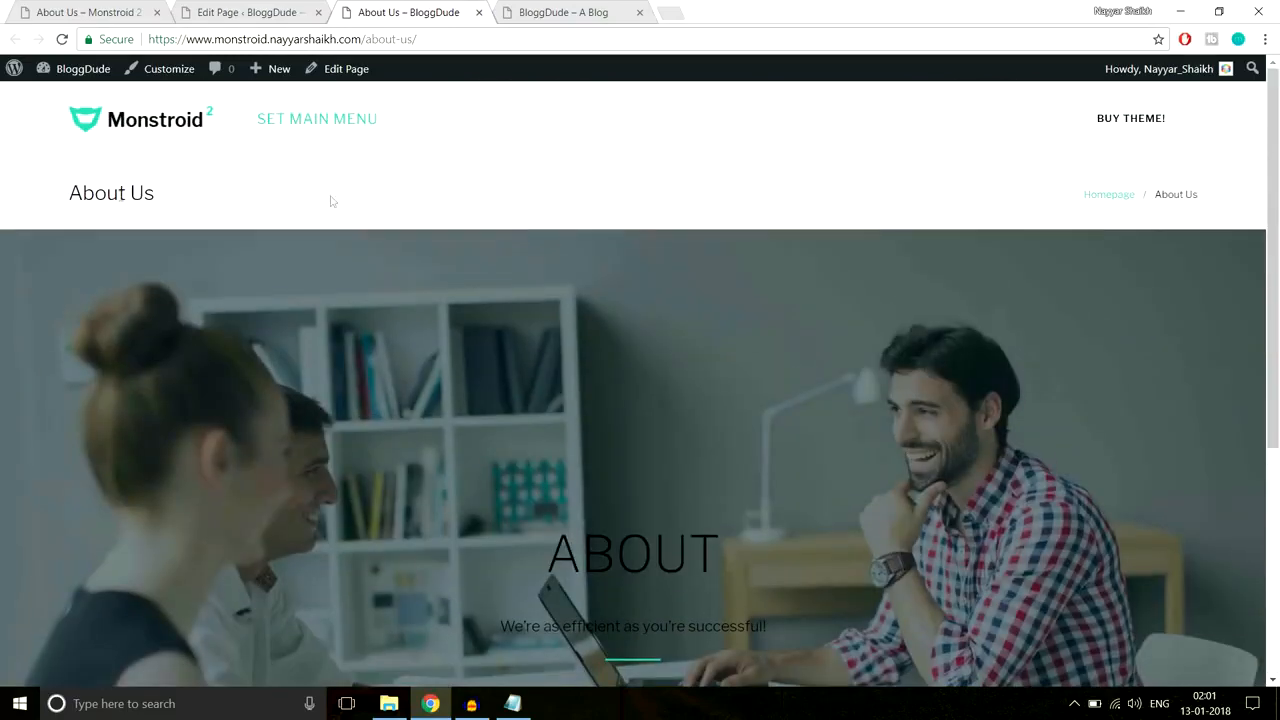
pyautogui.click(584, 12)
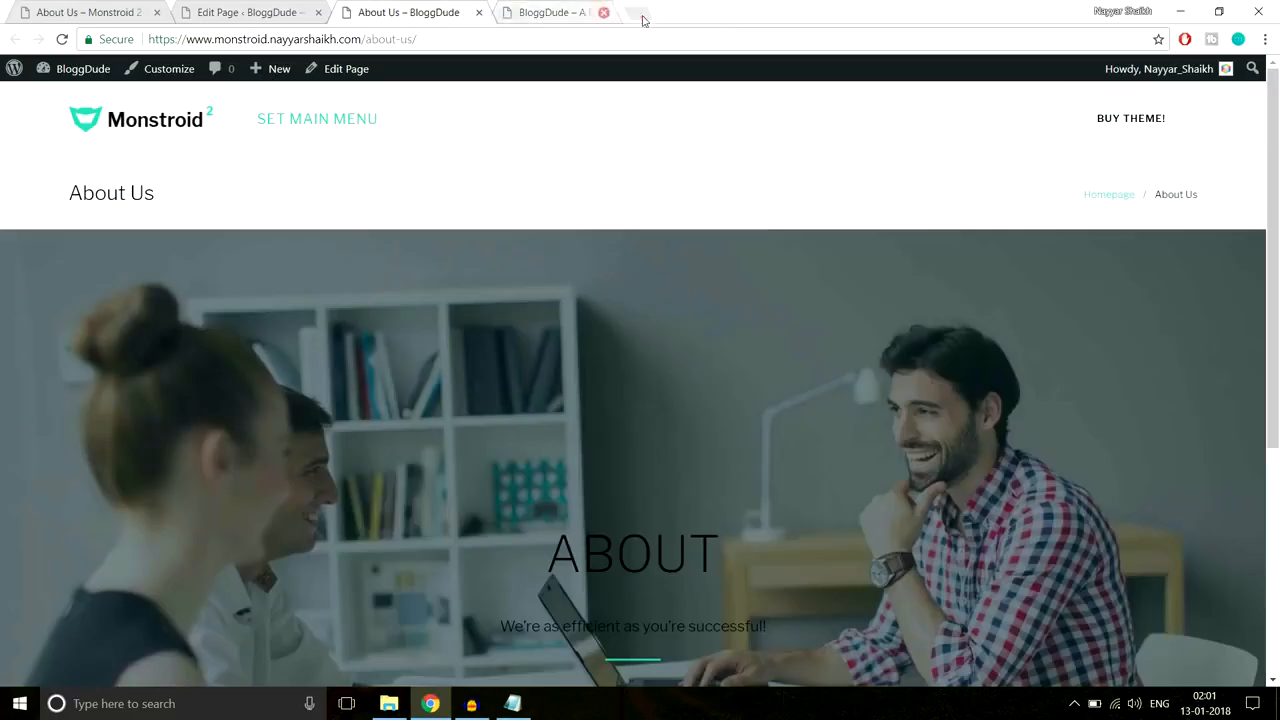
pyautogui.click(637, 13)
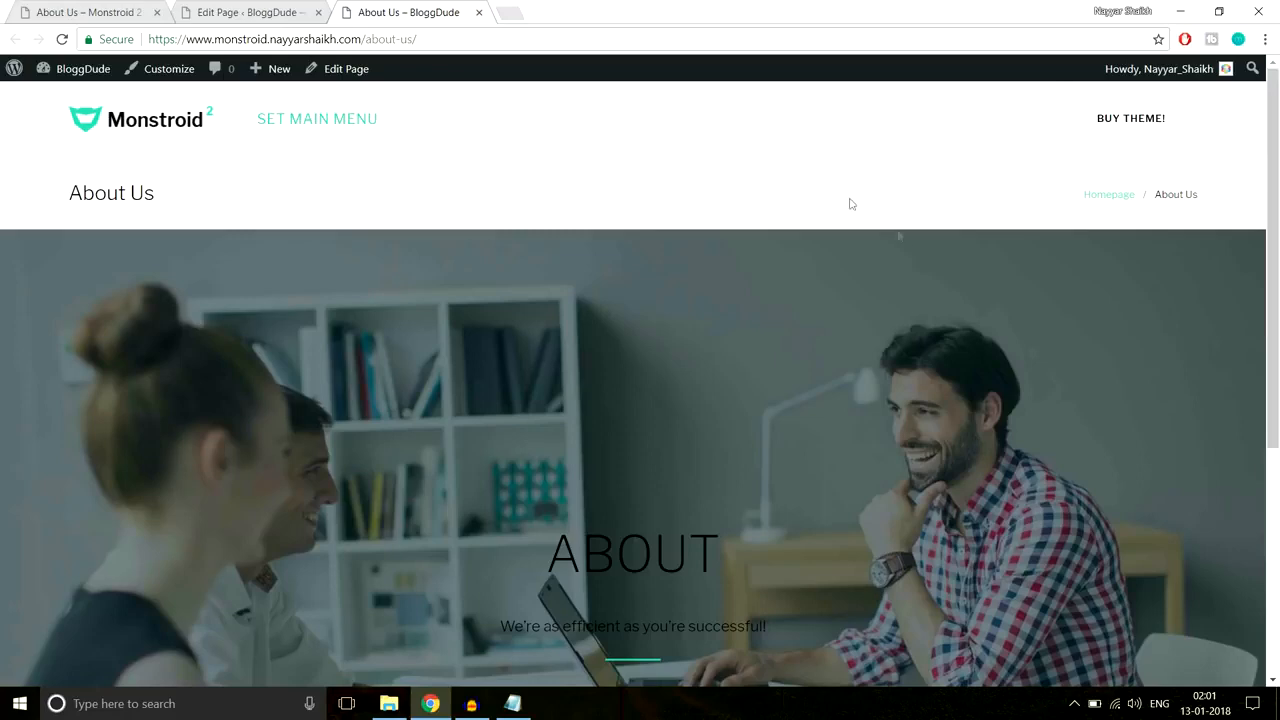
# Step: Compare the live ABOUT heading with the Monstroid 2 reference, then return to the editor
pyautogui.click(116, 11)
pyautogui.click(368, 10)
pyautogui.scroll(-2, 899, 551)
pyautogui.moveTo(516, 391); pyautogui.dragTo(786, 460)
pyautogui.click(785, 460)
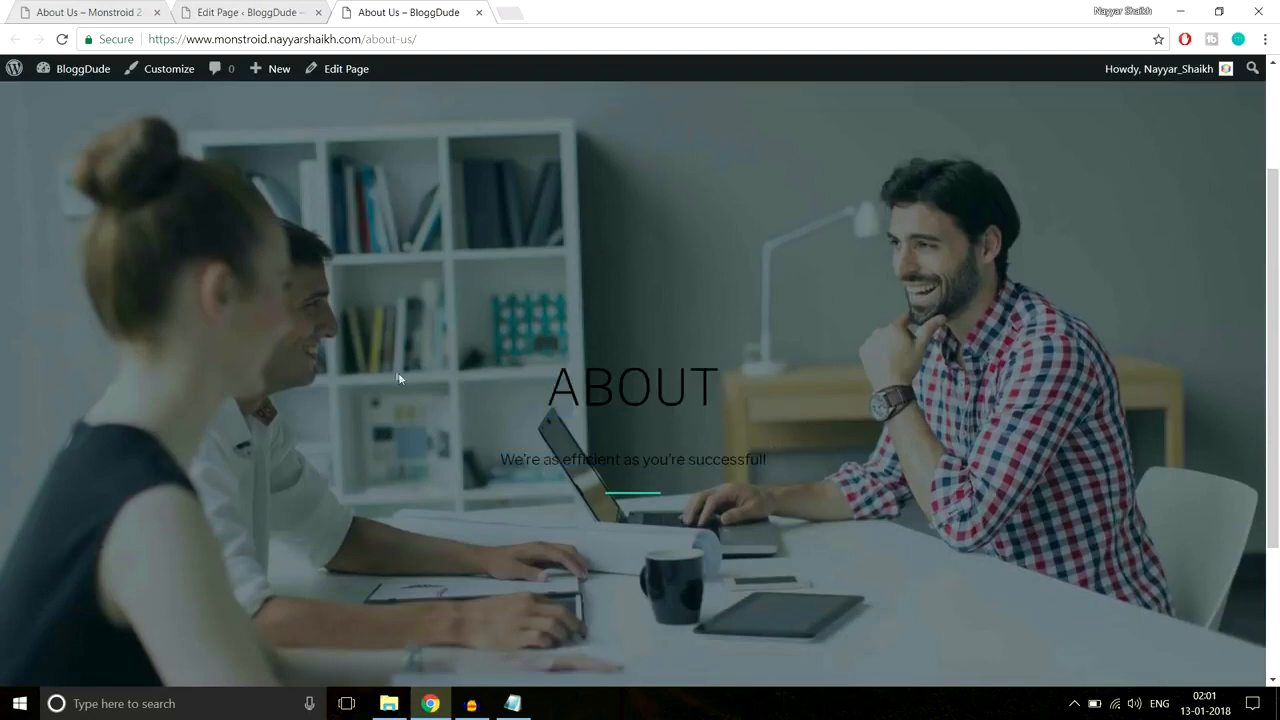
pyautogui.click(262, 14)
pyautogui.scroll(-5, 833, 370)
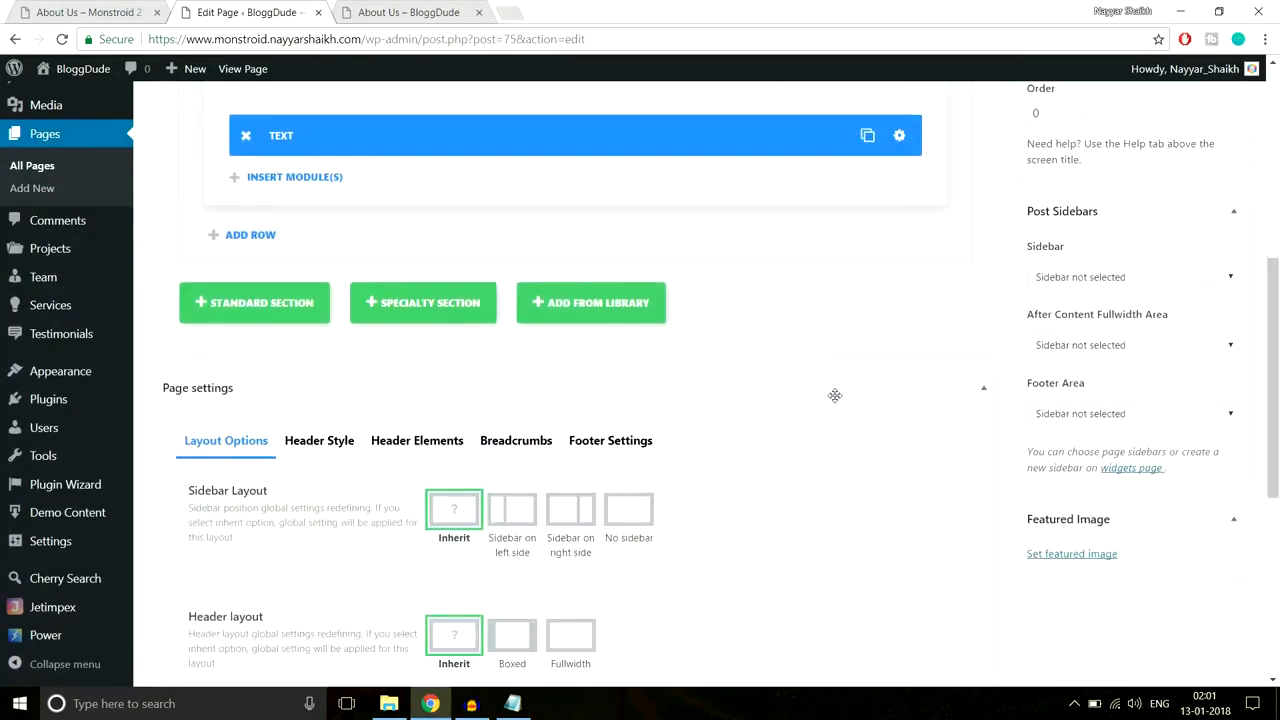
# Step: Turn off breadcrumbs for the About Us page
pyautogui.scroll(-5, 835, 395)
pyautogui.scroll(2, 836, 400)
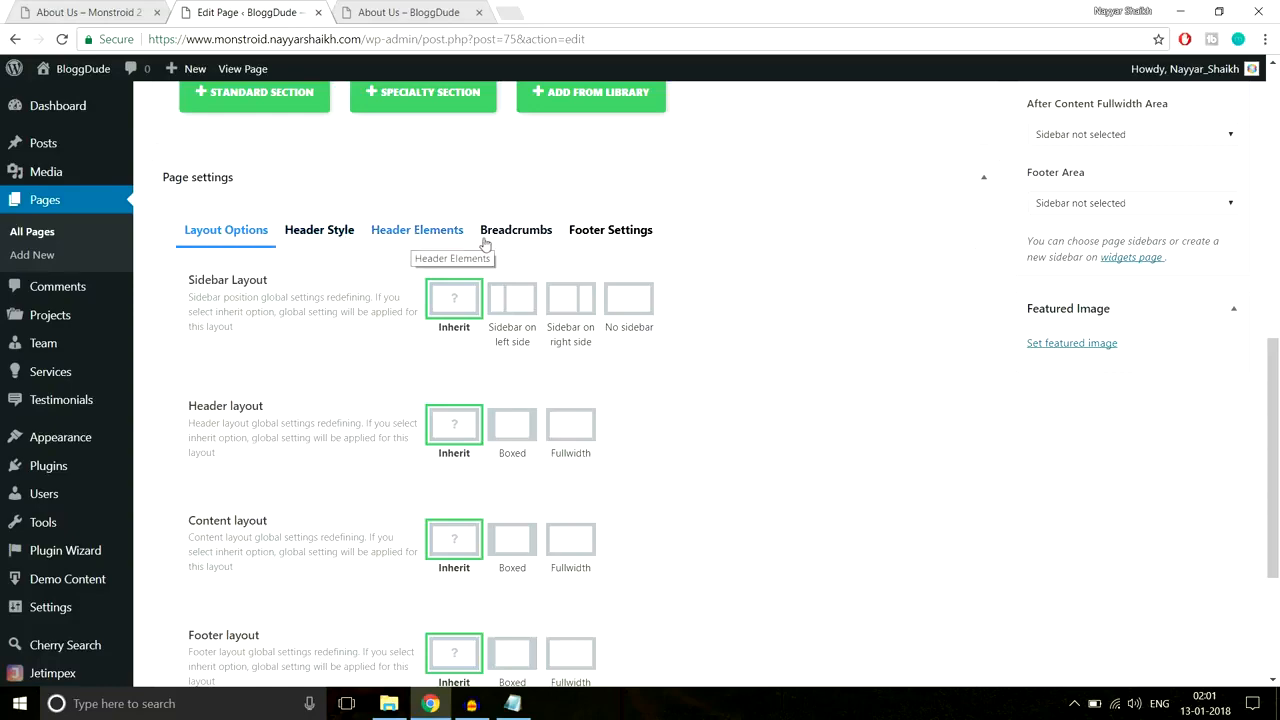
pyautogui.click(530, 233)
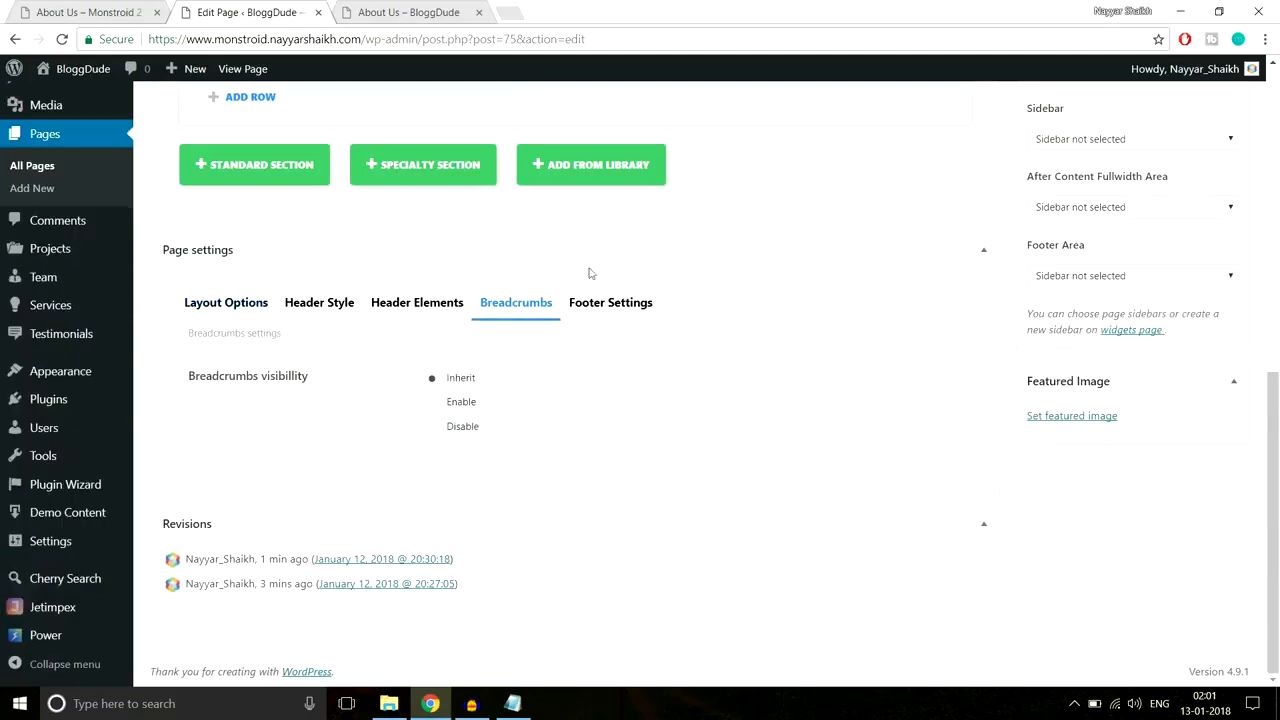
pyautogui.click(460, 430)
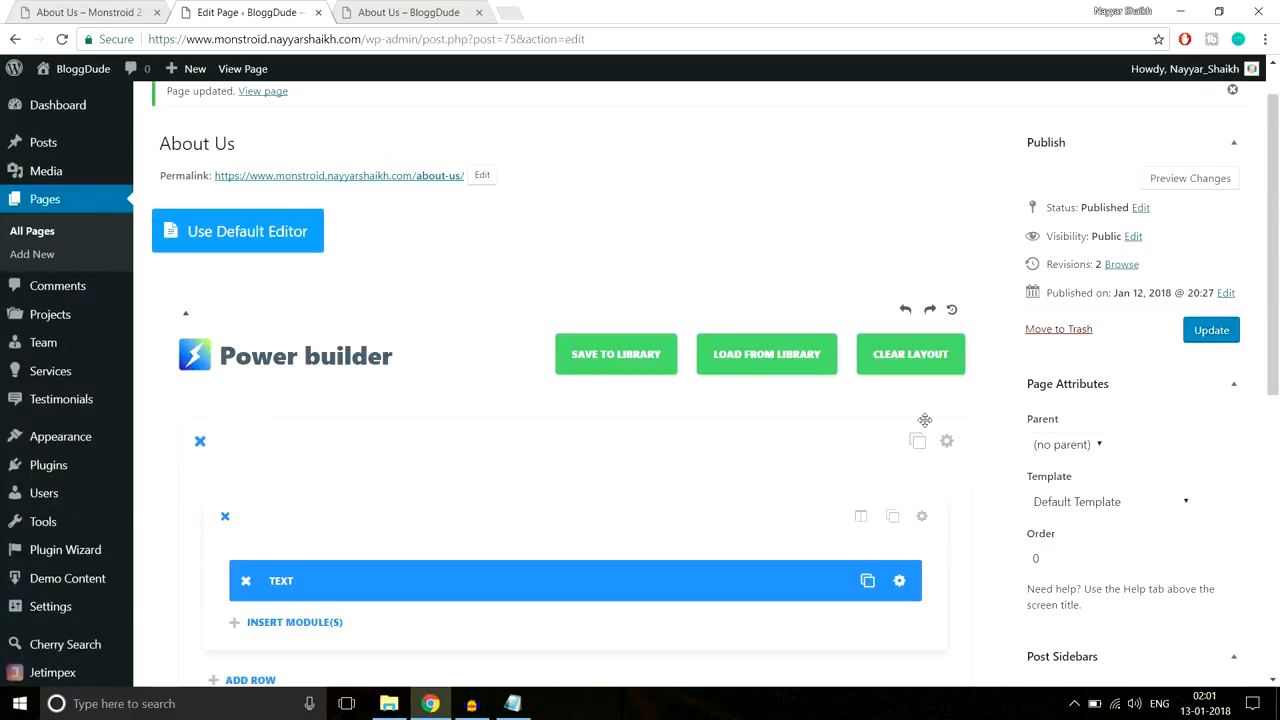
# Step: Apply a text colour to the ABOUT heading and tagline, then update the page
pyautogui.scroll(-3, 873, 426)
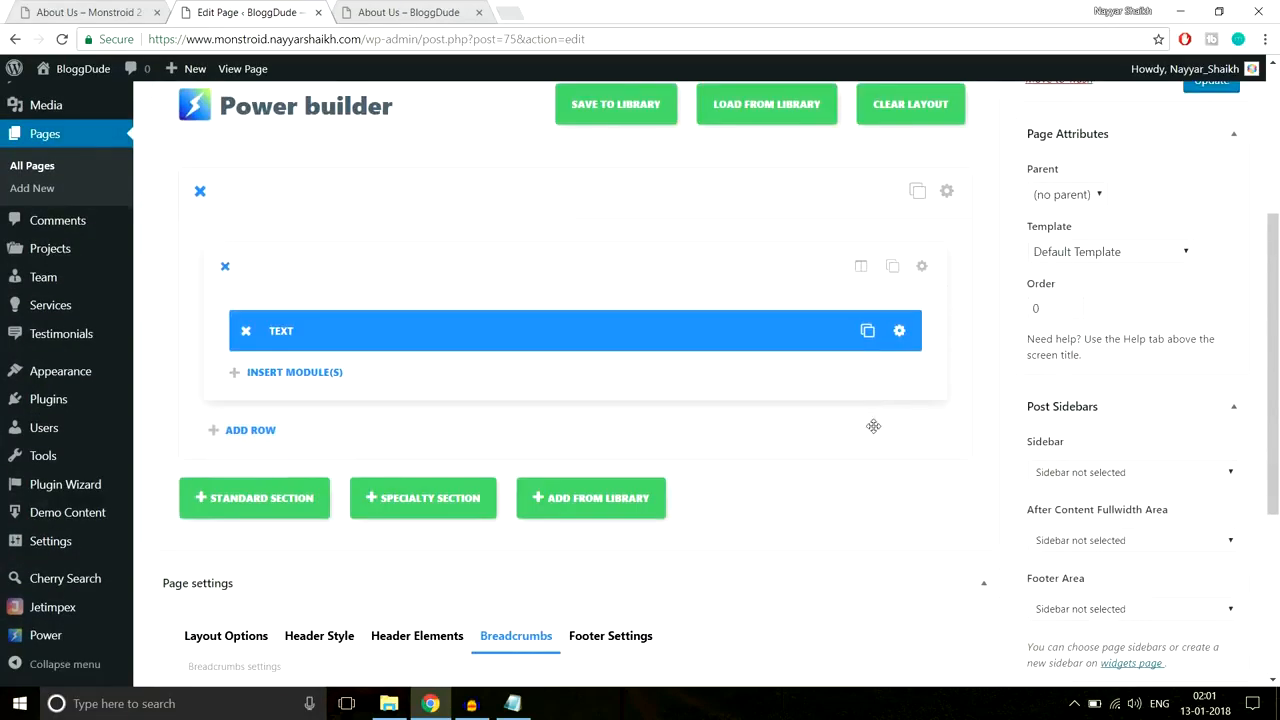
pyautogui.click(362, 10)
pyautogui.moveTo(545, 385); pyautogui.dragTo(817, 503)
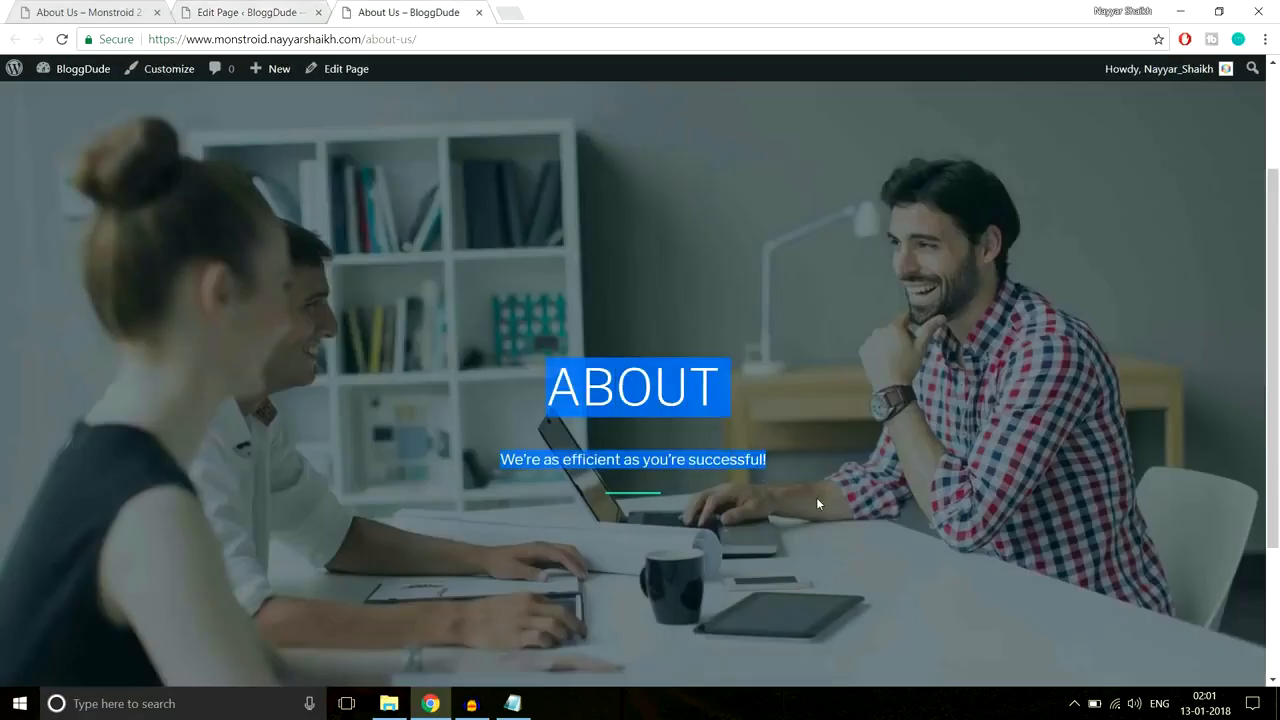
pyautogui.click(198, 8)
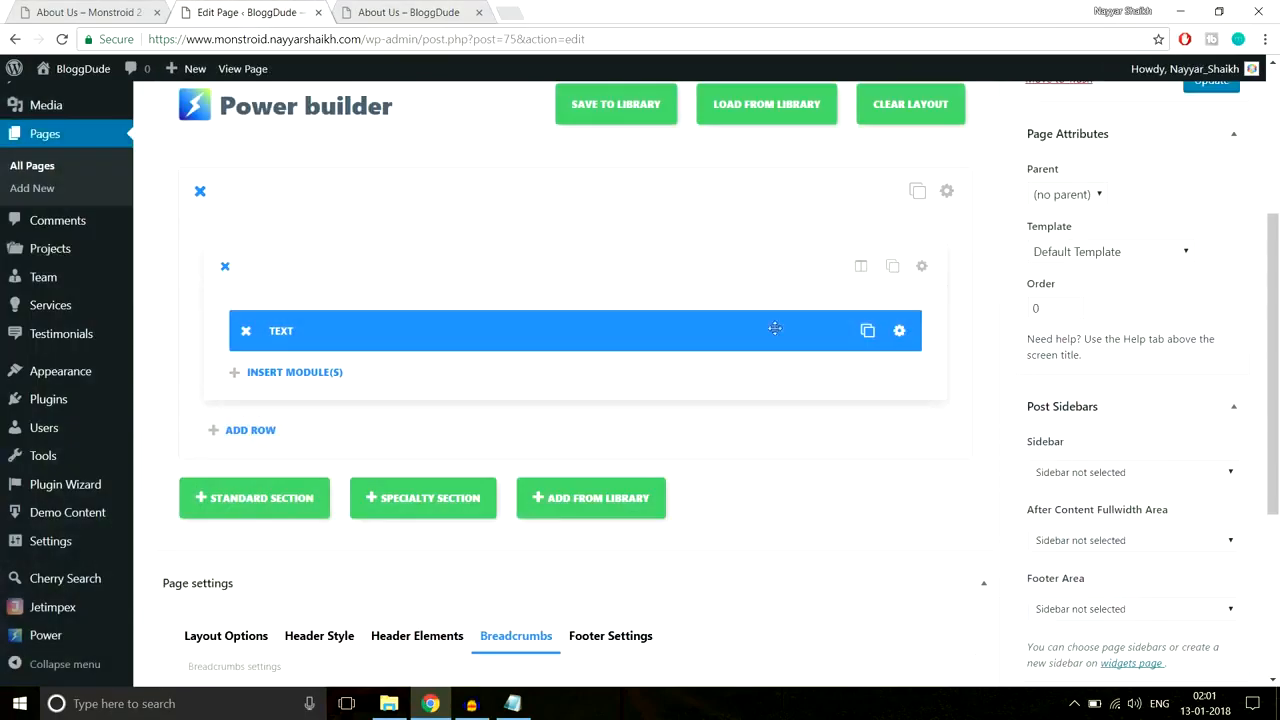
pyautogui.click(900, 332)
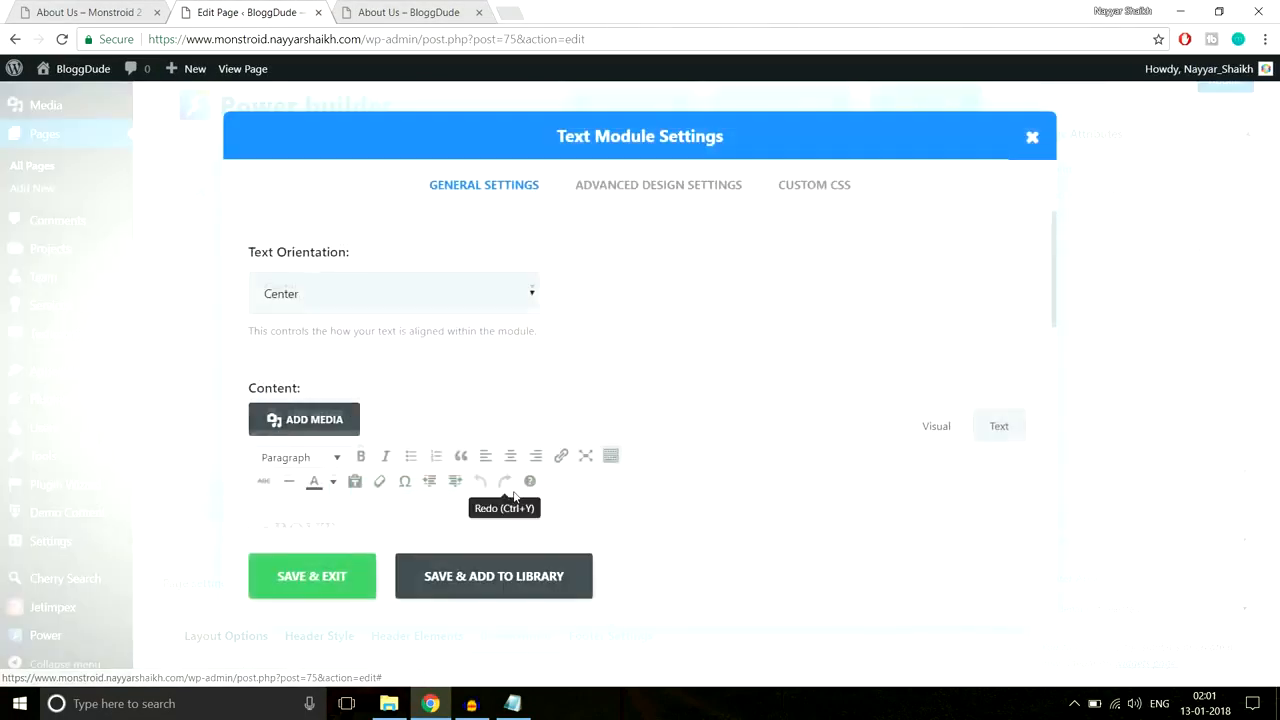
pyautogui.scroll(-3, 480, 470)
pyautogui.moveTo(490, 345); pyautogui.dragTo(200, 283)
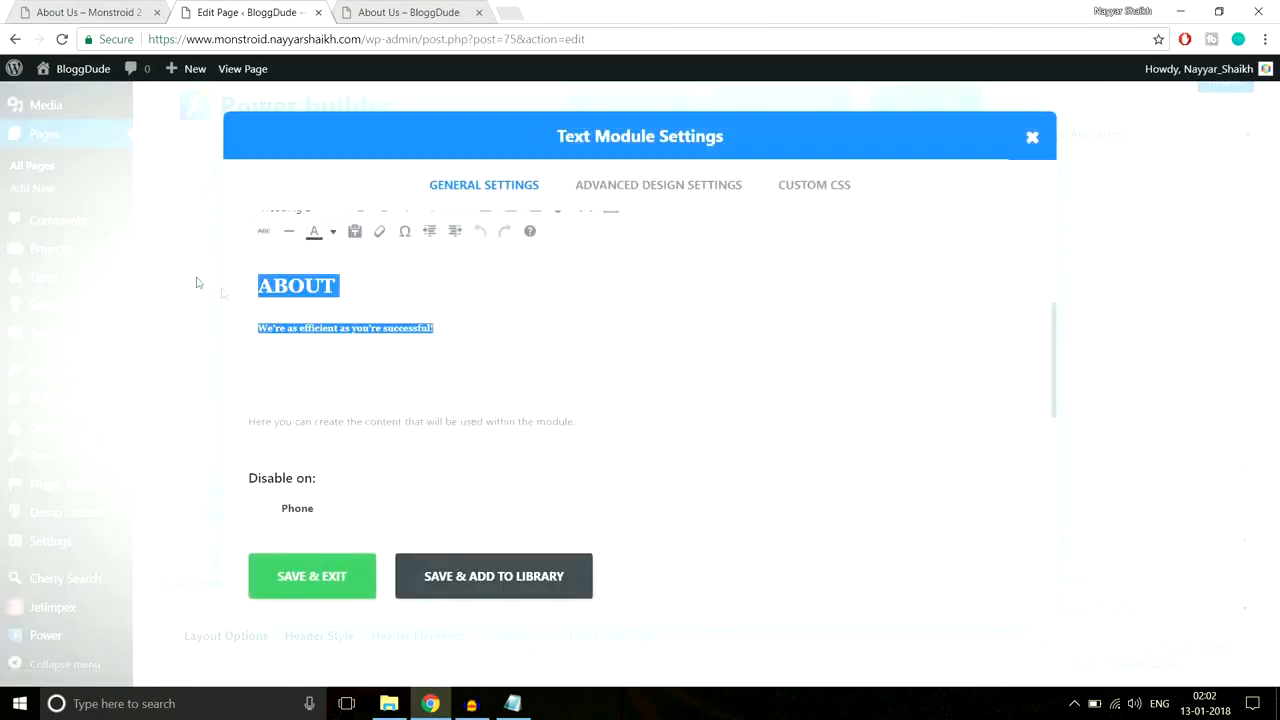
pyautogui.click(334, 233)
pyautogui.click(379, 292)
pyautogui.click(335, 590)
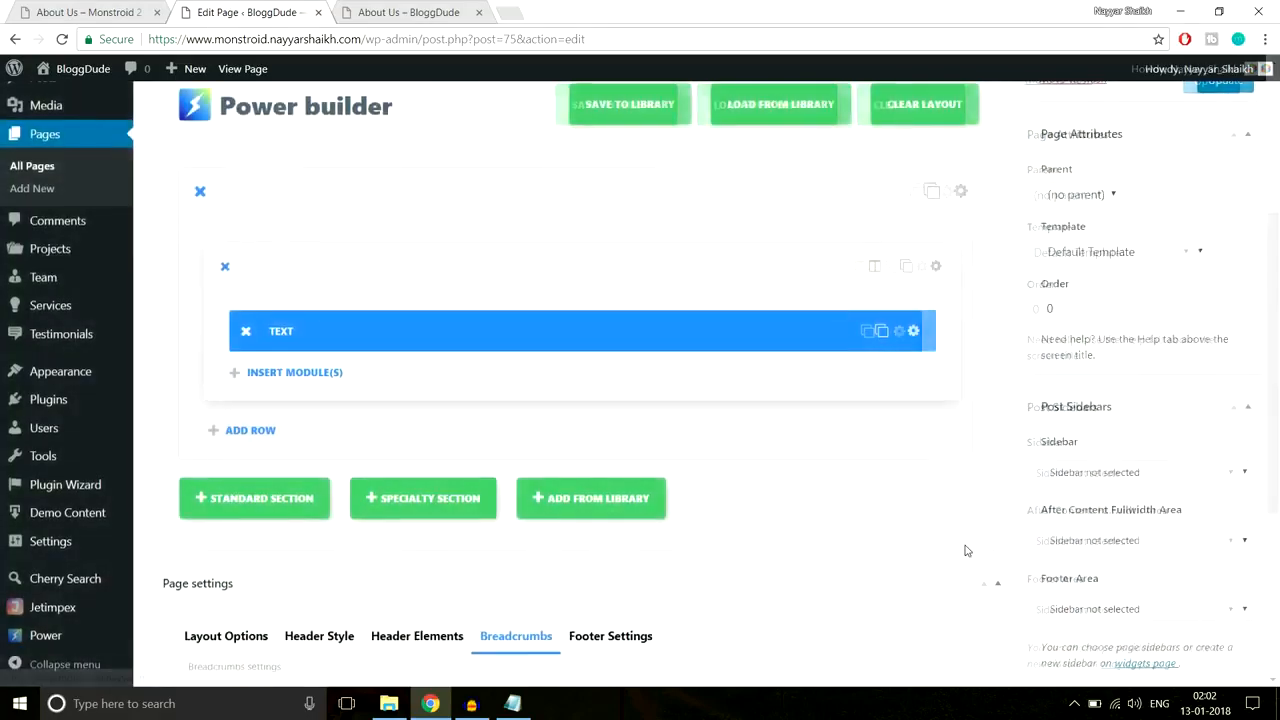
pyautogui.click(1207, 390)
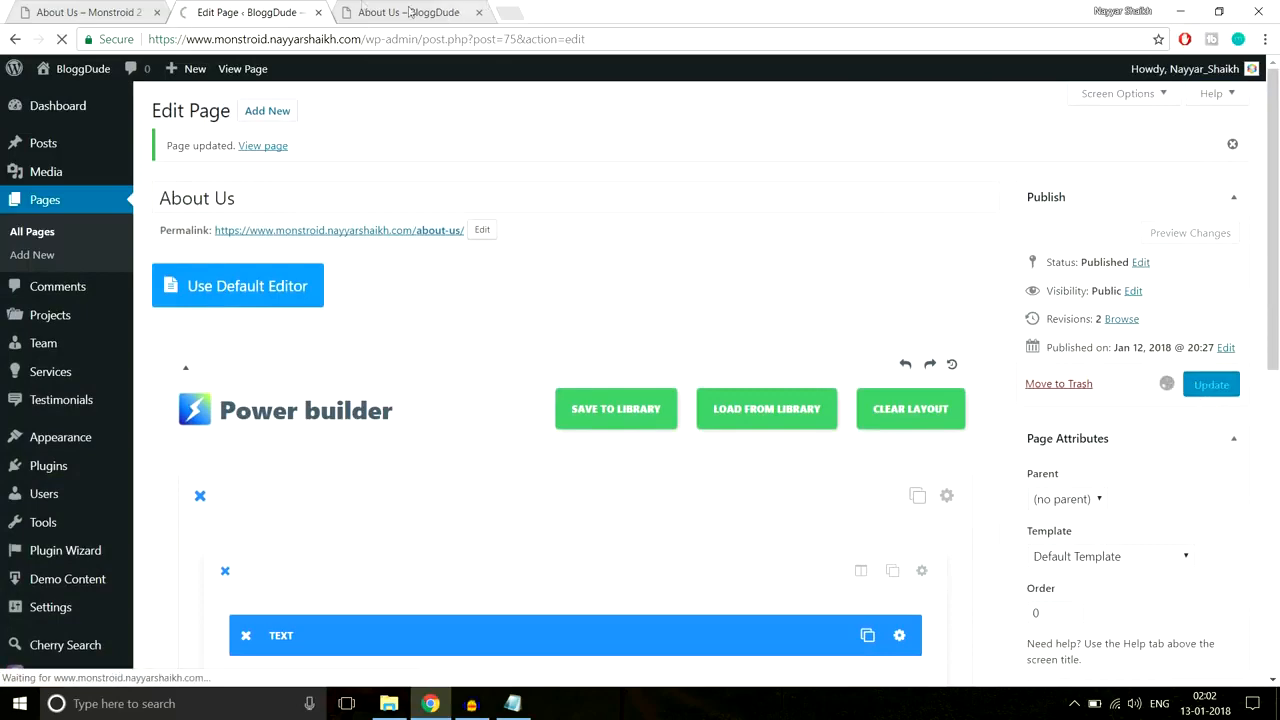
# Step: Reload the live About Us page to check the heading colour
pyautogui.click(352, 10)
pyautogui.click(378, 40)
pyautogui.press('Return')
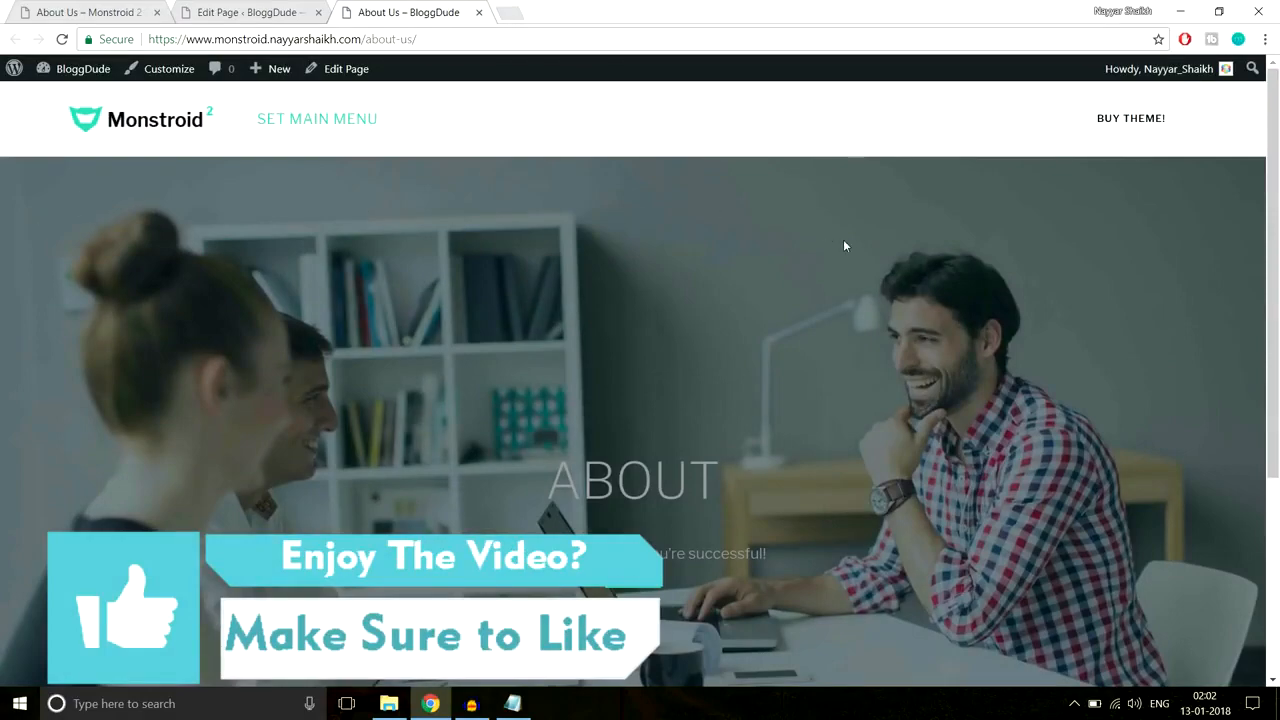
pyautogui.scroll(-3, 844, 240)
pyautogui.scroll(1, 760, 281)
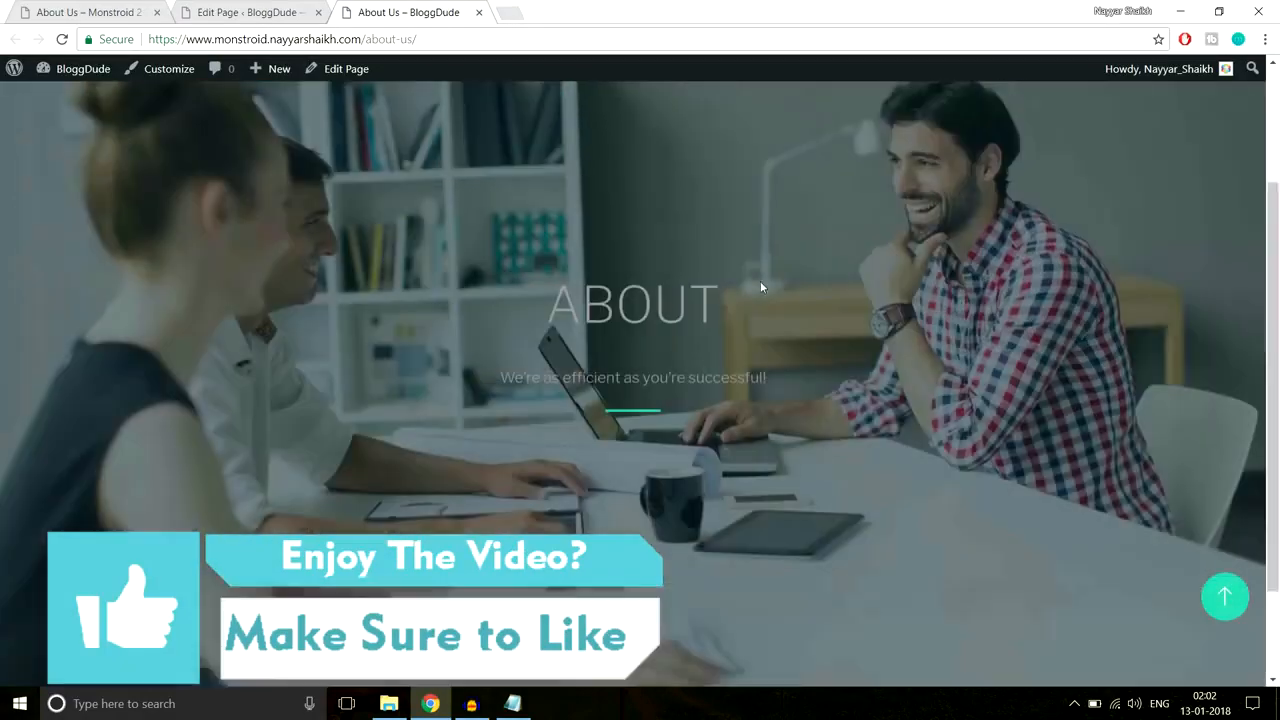
pyautogui.scroll(1, 760, 281)
pyautogui.moveTo(537, 343); pyautogui.dragTo(810, 428)
pyautogui.scroll(-2, 809, 423)
pyautogui.scroll(3, 809, 423)
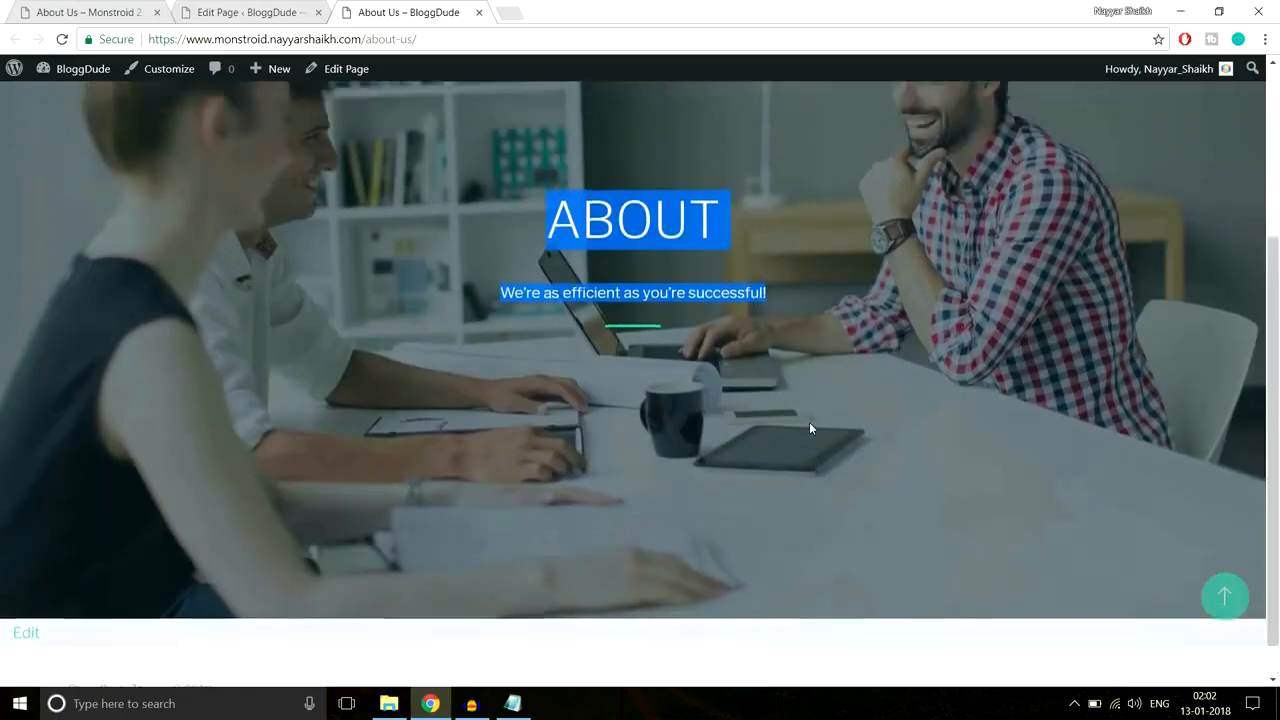
pyautogui.click(652, 340)
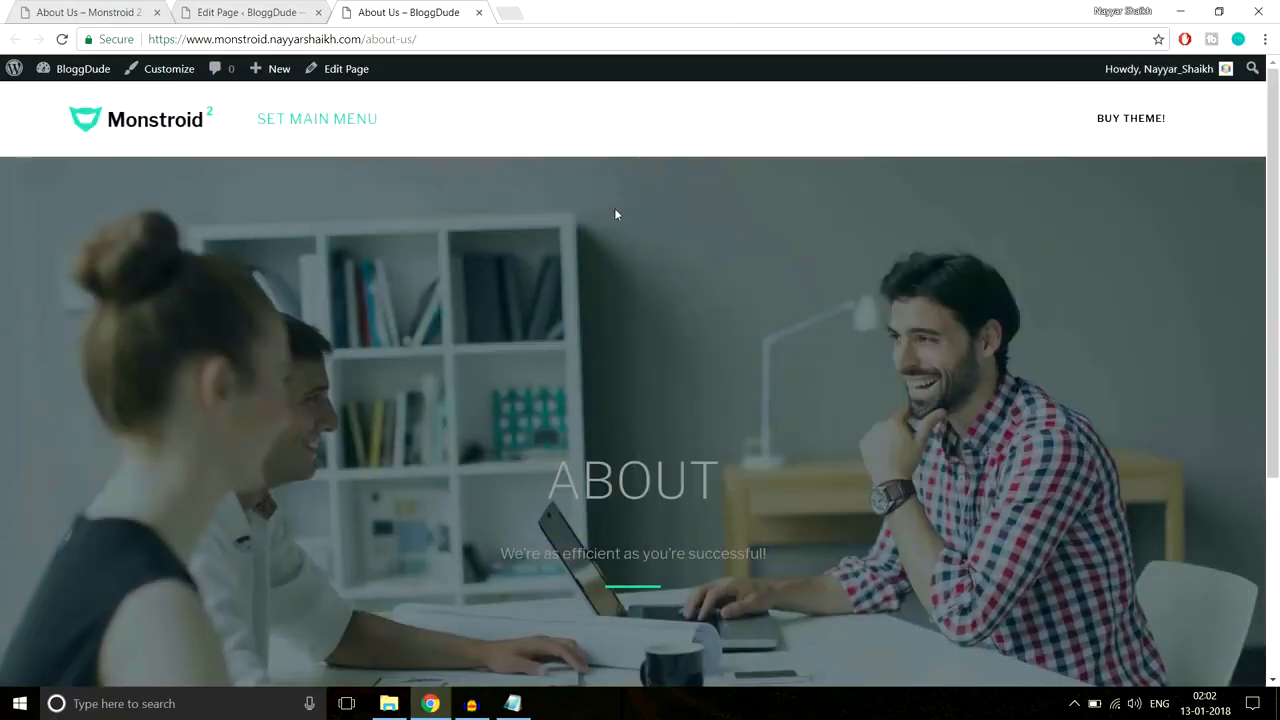
# Step: Colour the ABOUT heading and tagline white in the hero text module and save it
pyautogui.click(238, 12)
pyautogui.scroll(-3, 791, 306)
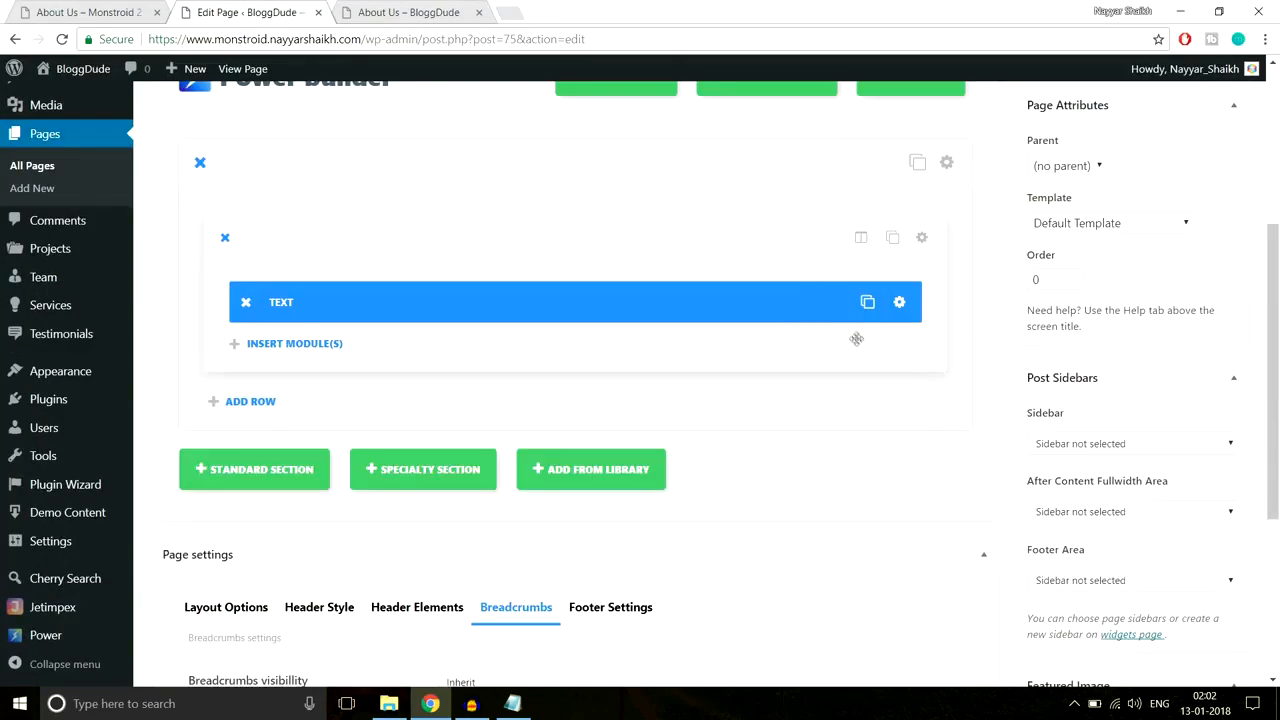
pyautogui.click(899, 302)
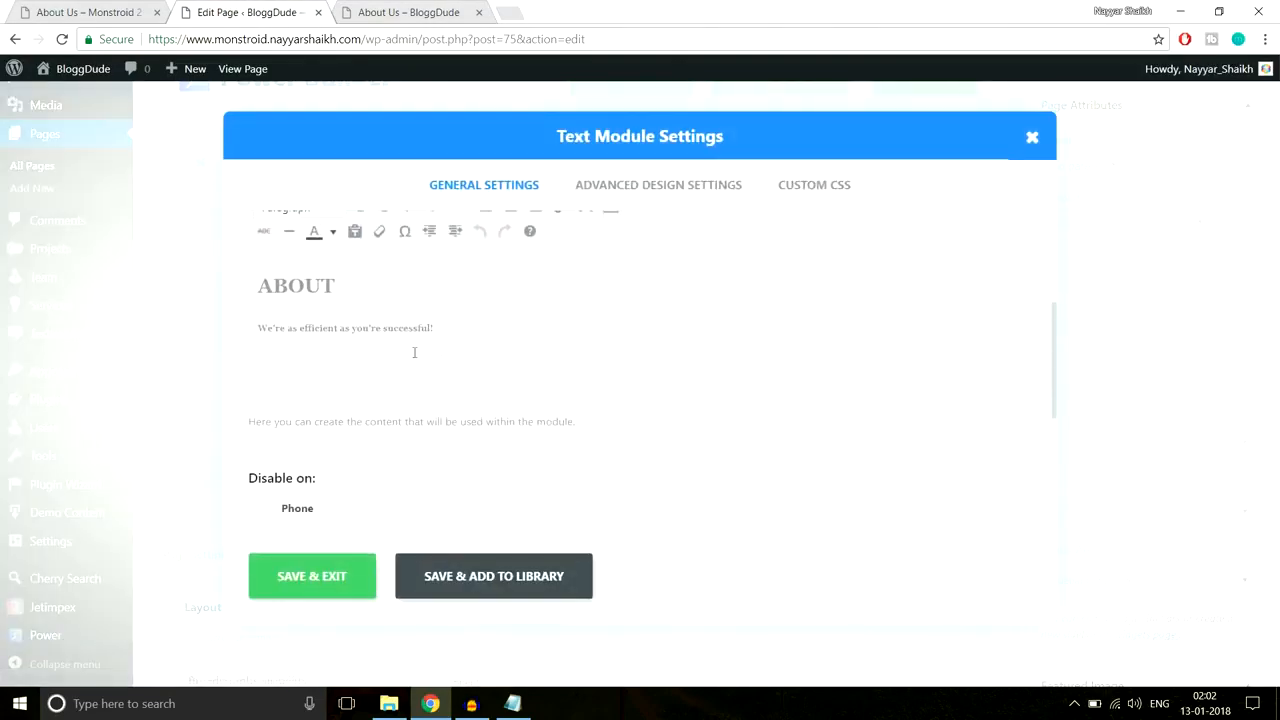
pyautogui.scroll(1, 528, 360)
pyautogui.moveTo(480, 388); pyautogui.dragTo(219, 368)
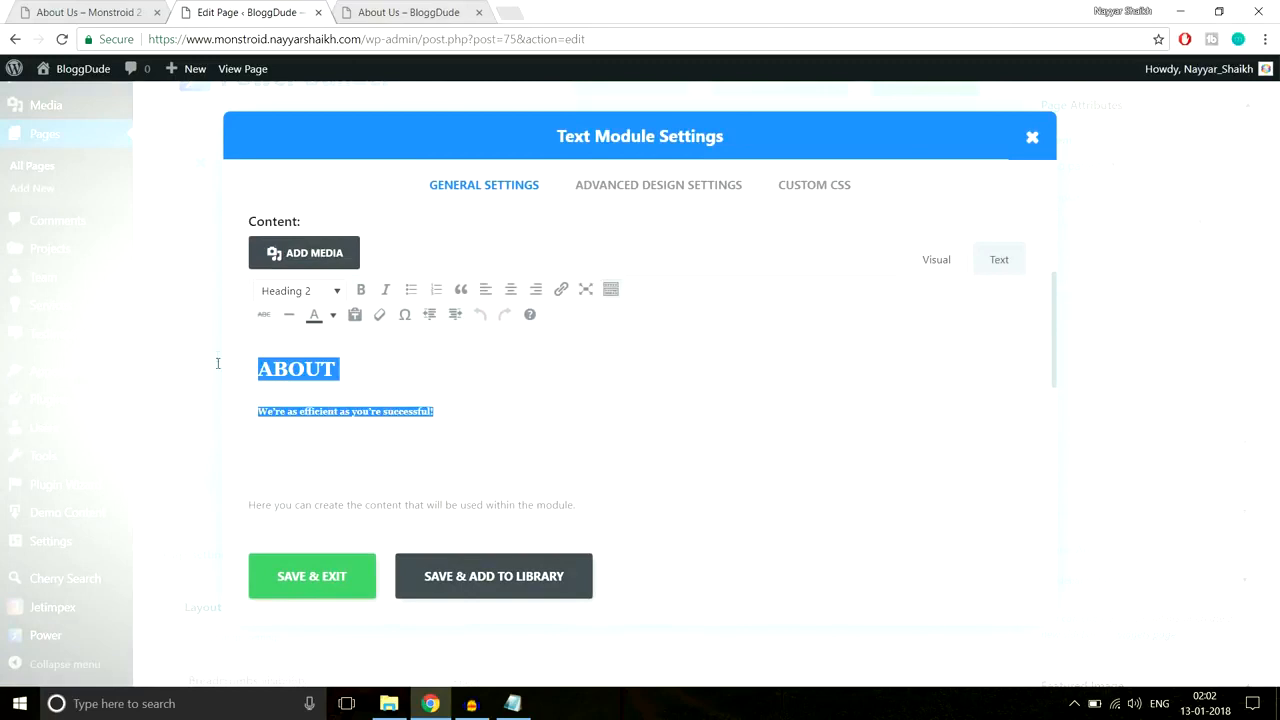
pyautogui.click(333, 315)
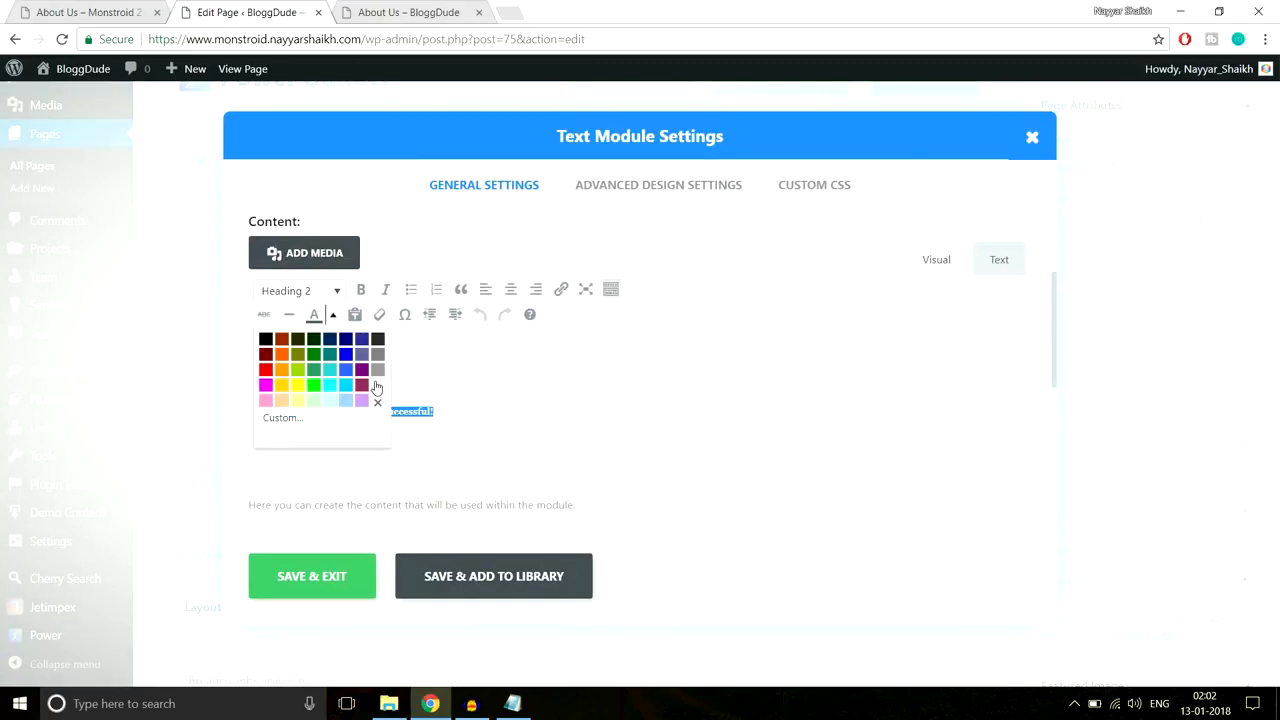
pyautogui.click(375, 386)
pyautogui.click(425, 390)
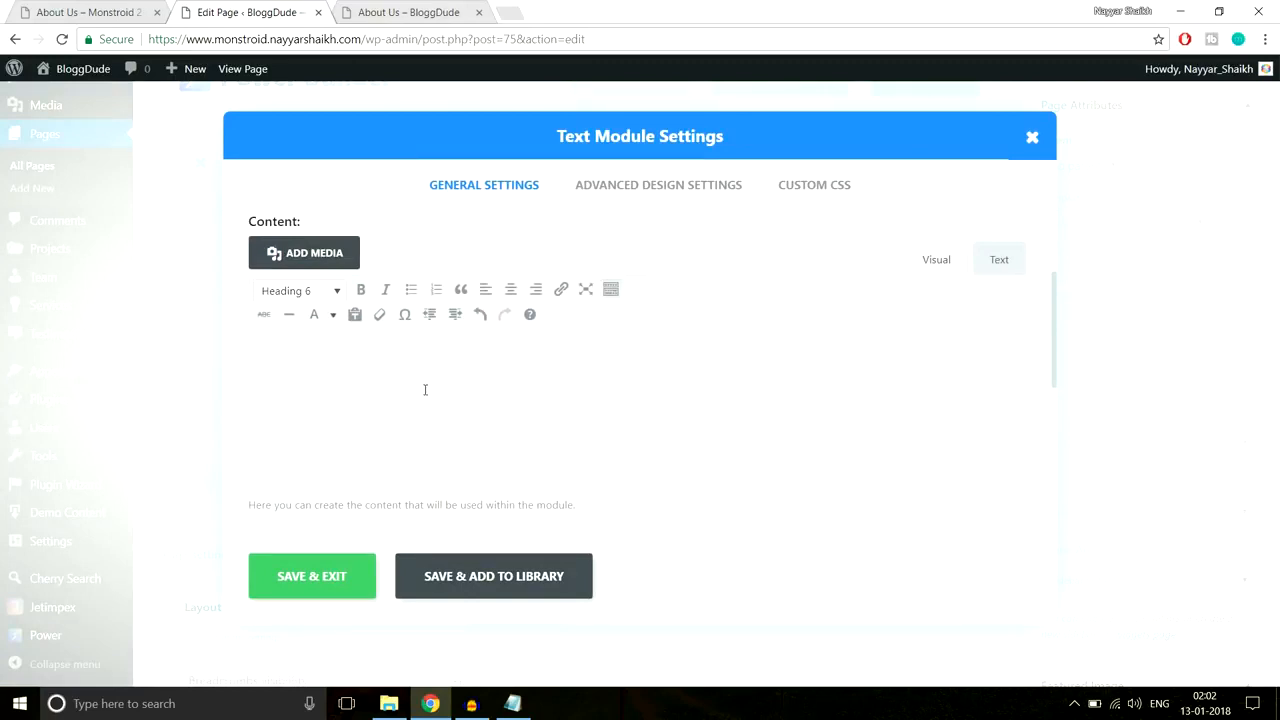
pyautogui.click(286, 589)
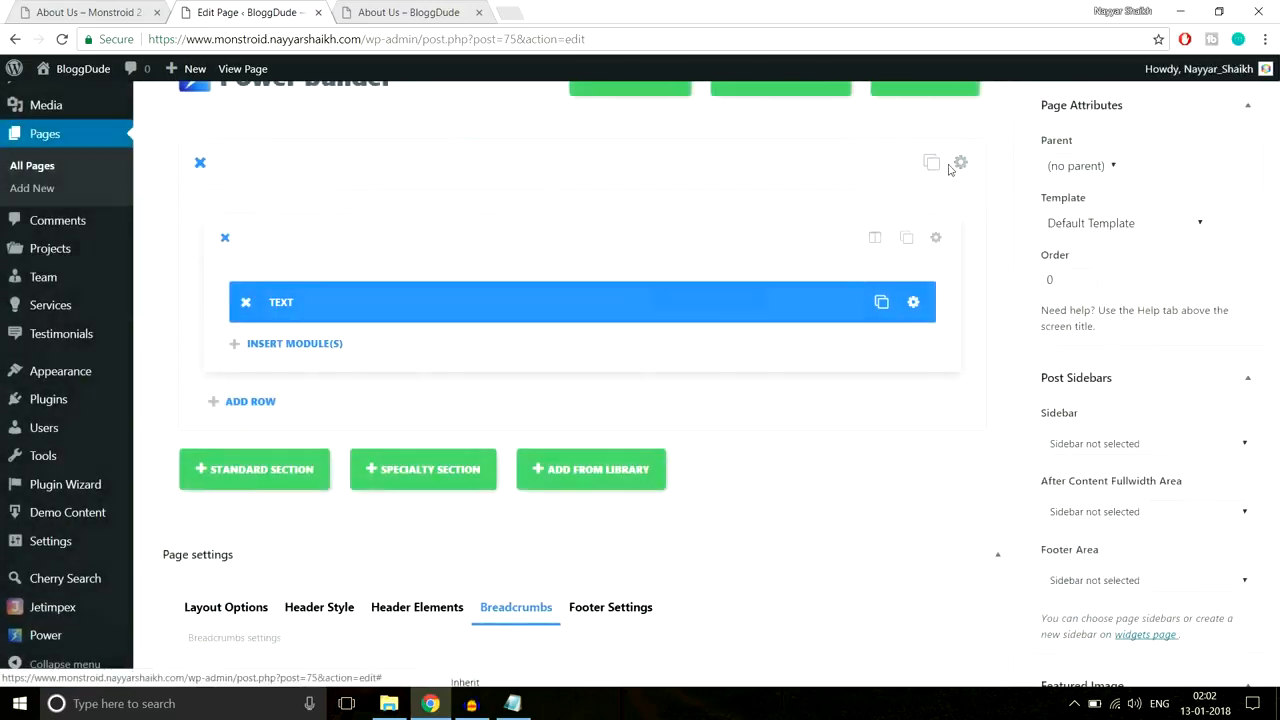
pyautogui.click(947, 164)
# Step: Change the hero section's top and bottom padding to 300px and update the page
pyautogui.scroll(-15, 906, 331)
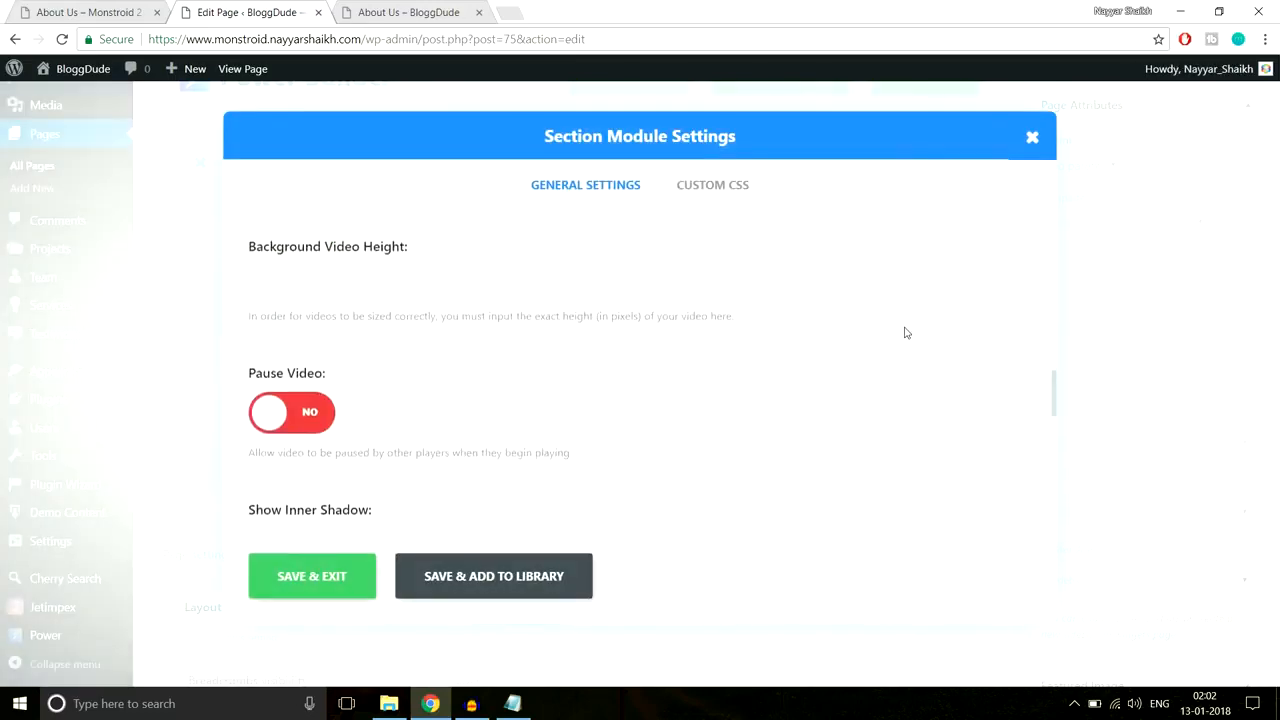
pyautogui.moveTo(306, 259); pyautogui.dragTo(321, 259)
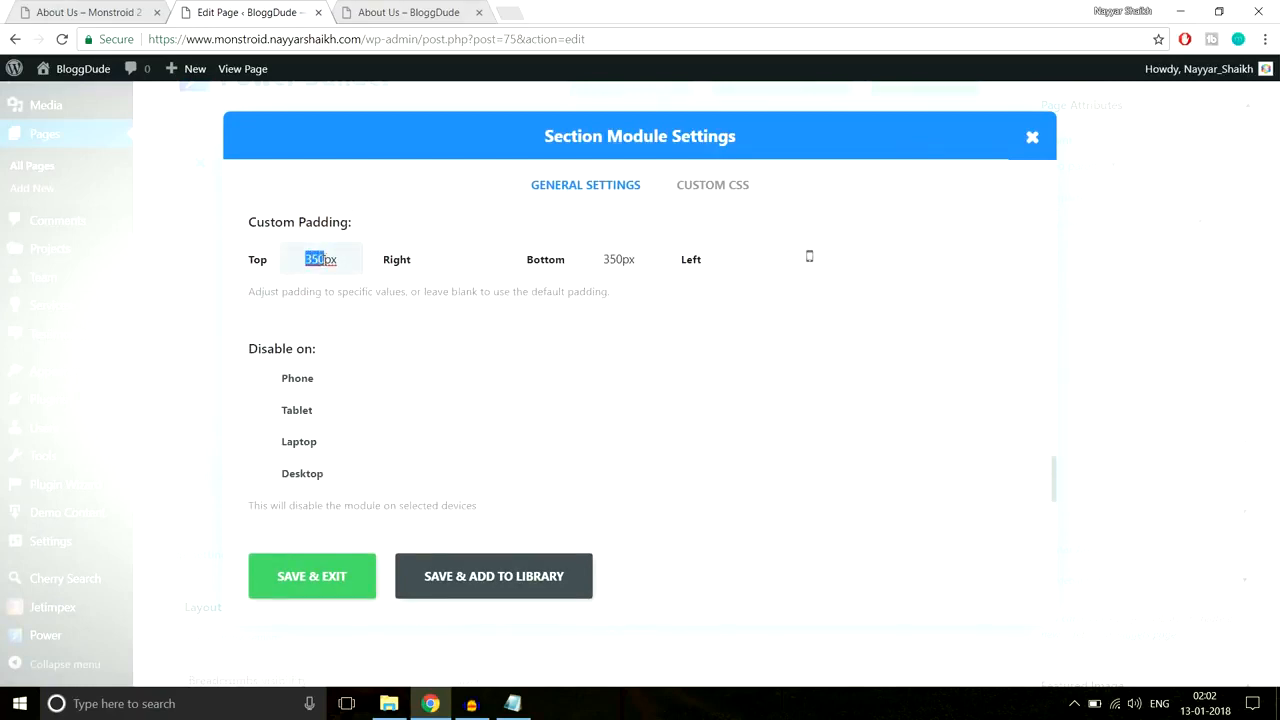
pyautogui.write('30')
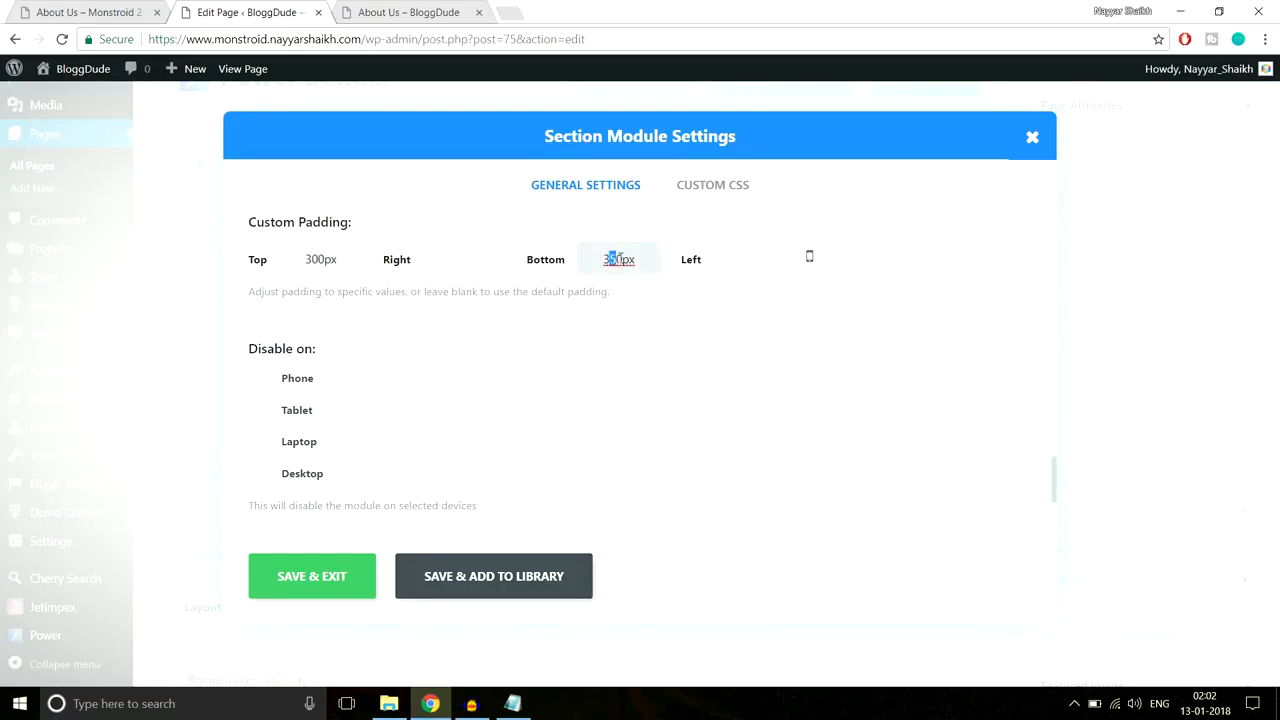
pyautogui.click(330, 580)
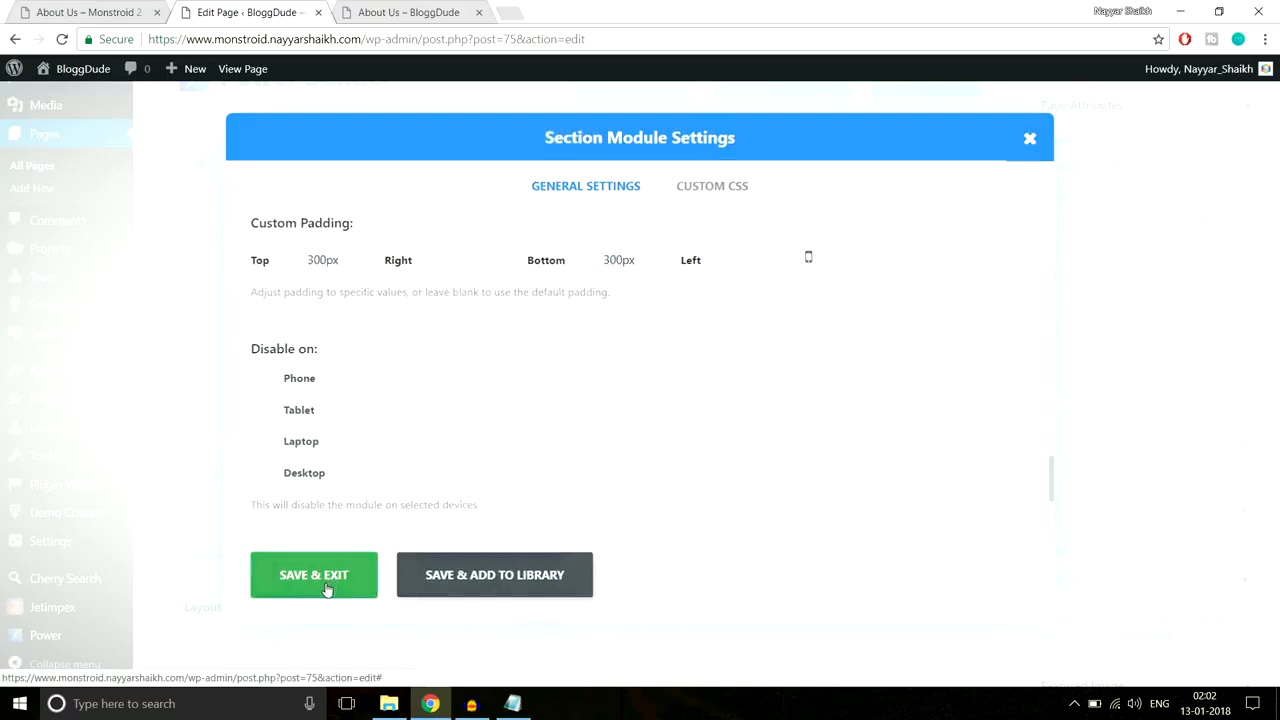
pyautogui.click(1236, 395)
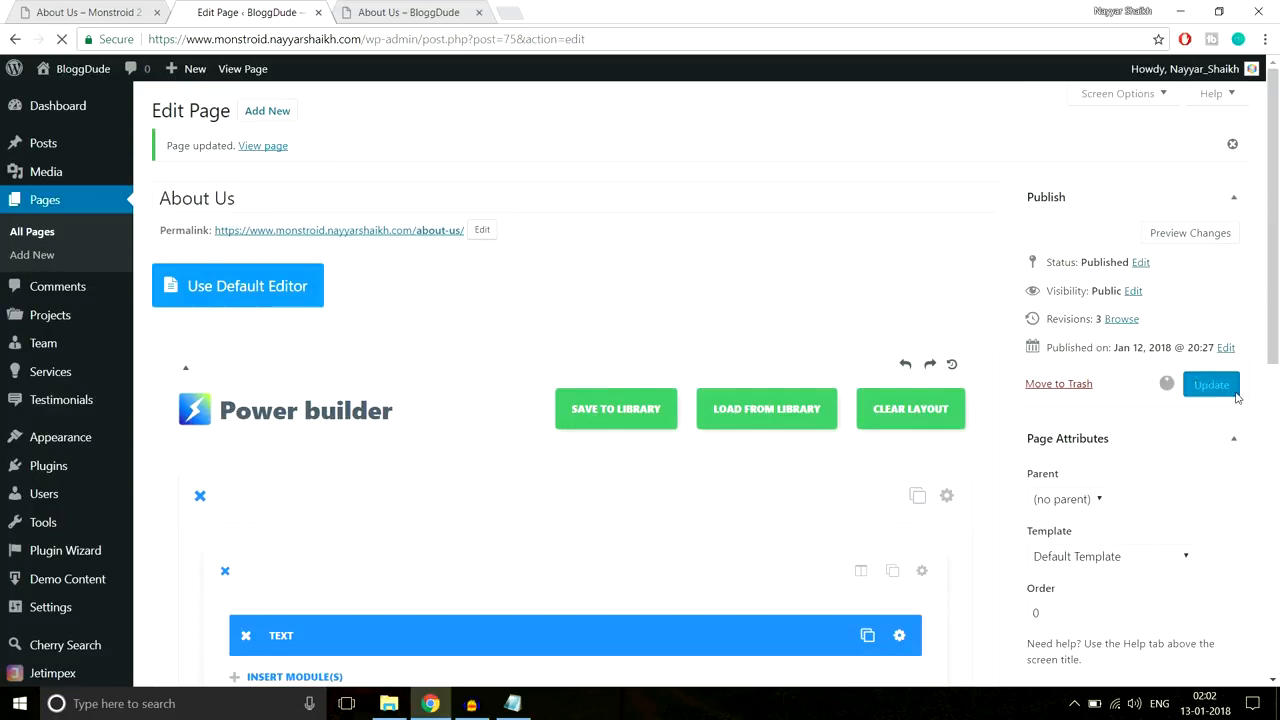
# Step: Reload the live About Us page, then view the Monstroid 2 reference About page
pyautogui.click(400, 12)
pyautogui.click(386, 40)
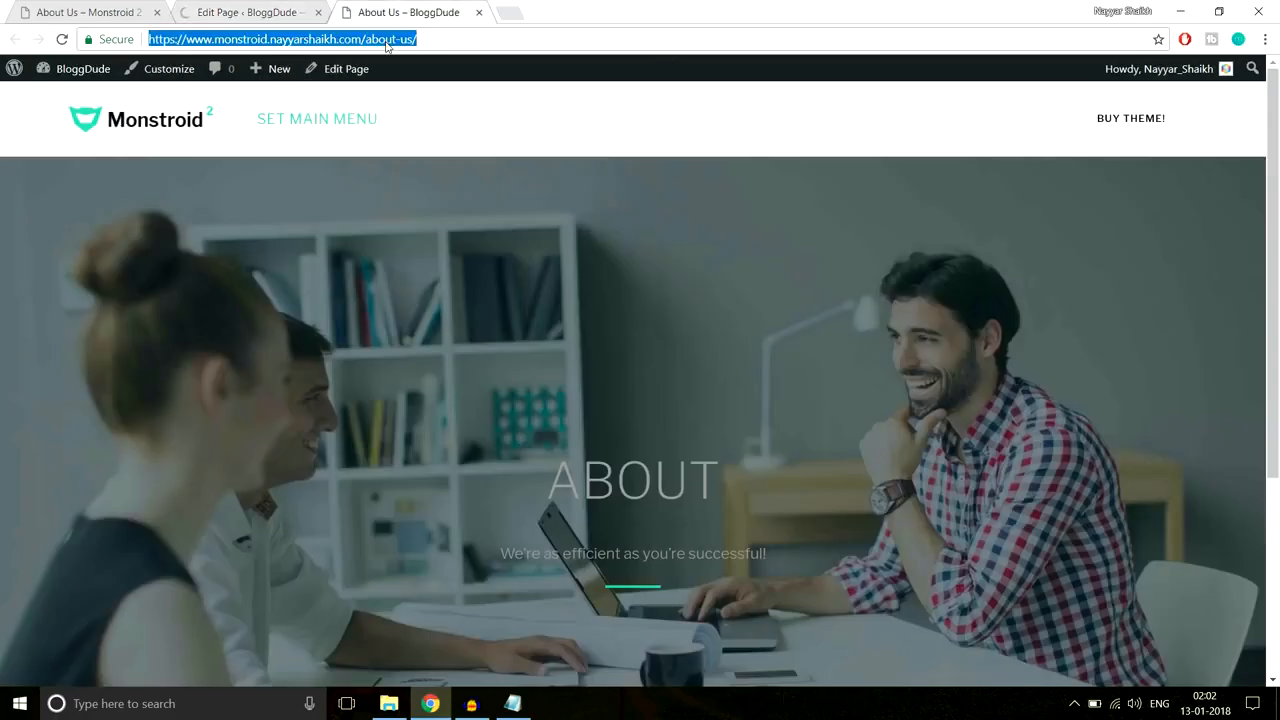
pyautogui.press('Return')
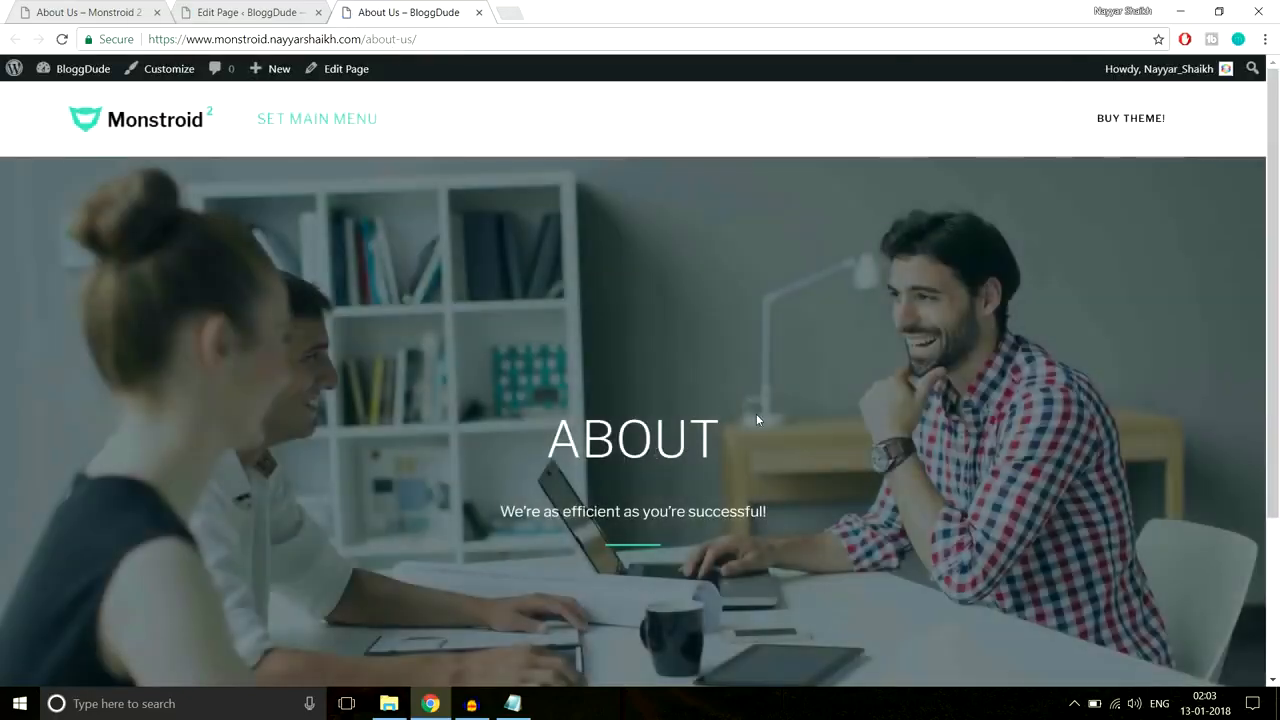
pyautogui.scroll(-3, 758, 420)
pyautogui.click(85, 10)
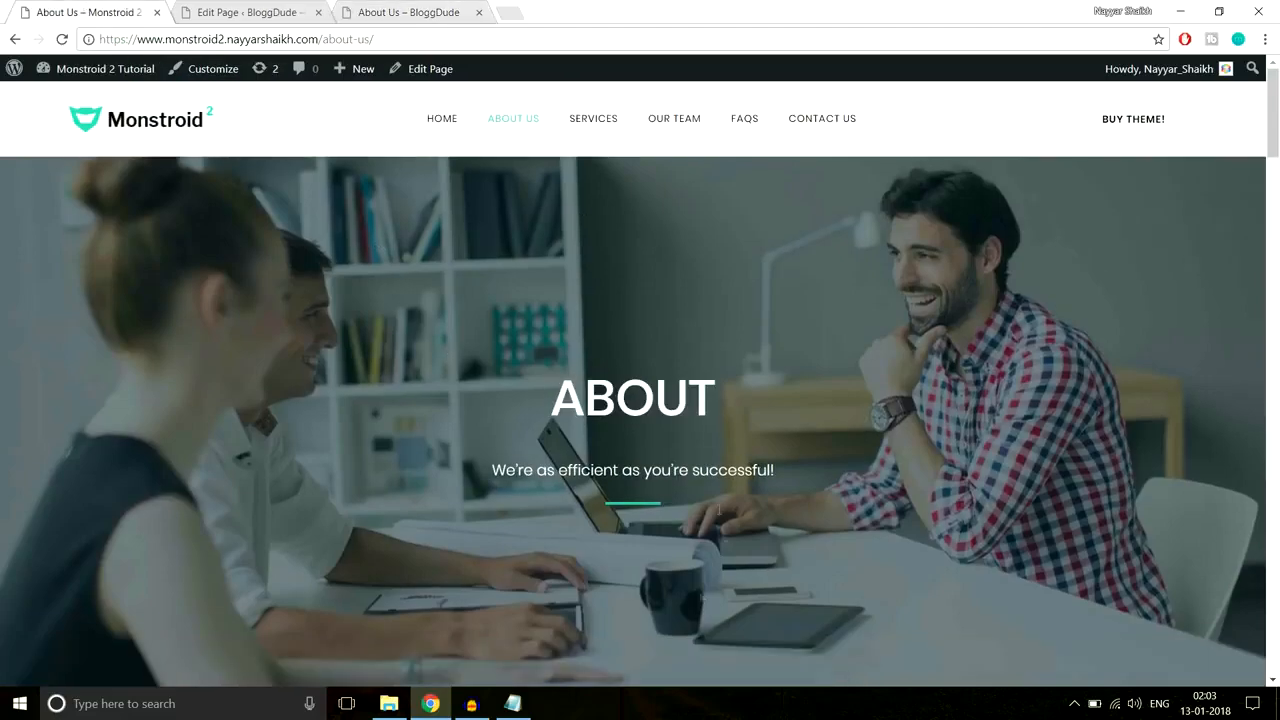
# Step: Review the demo's Focuses on ROI & KPI service block heading and paragraph
pyautogui.scroll(-5, 723, 471)
pyautogui.scroll(2, 88, 399)
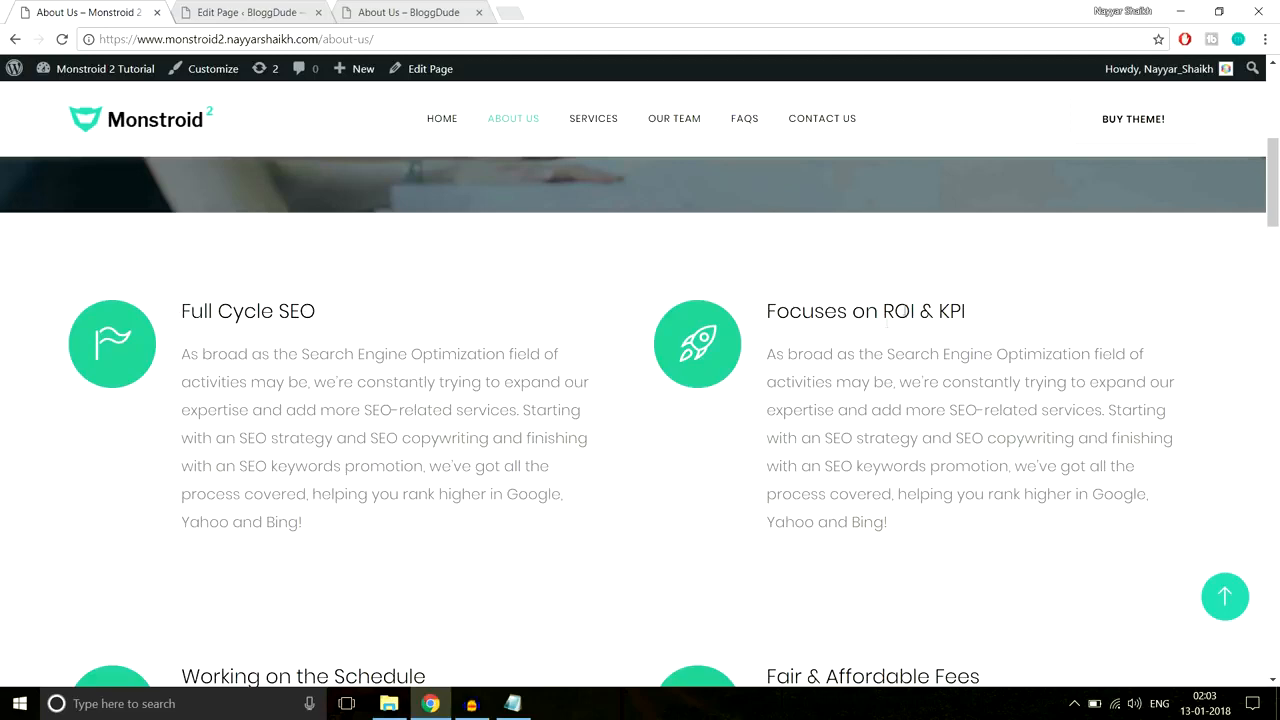
pyautogui.scroll(-5, 868, 306)
pyautogui.scroll(5, 613, 417)
pyautogui.moveTo(761, 316); pyautogui.dragTo(960, 320)
pyautogui.moveTo(928, 525); pyautogui.dragTo(777, 354)
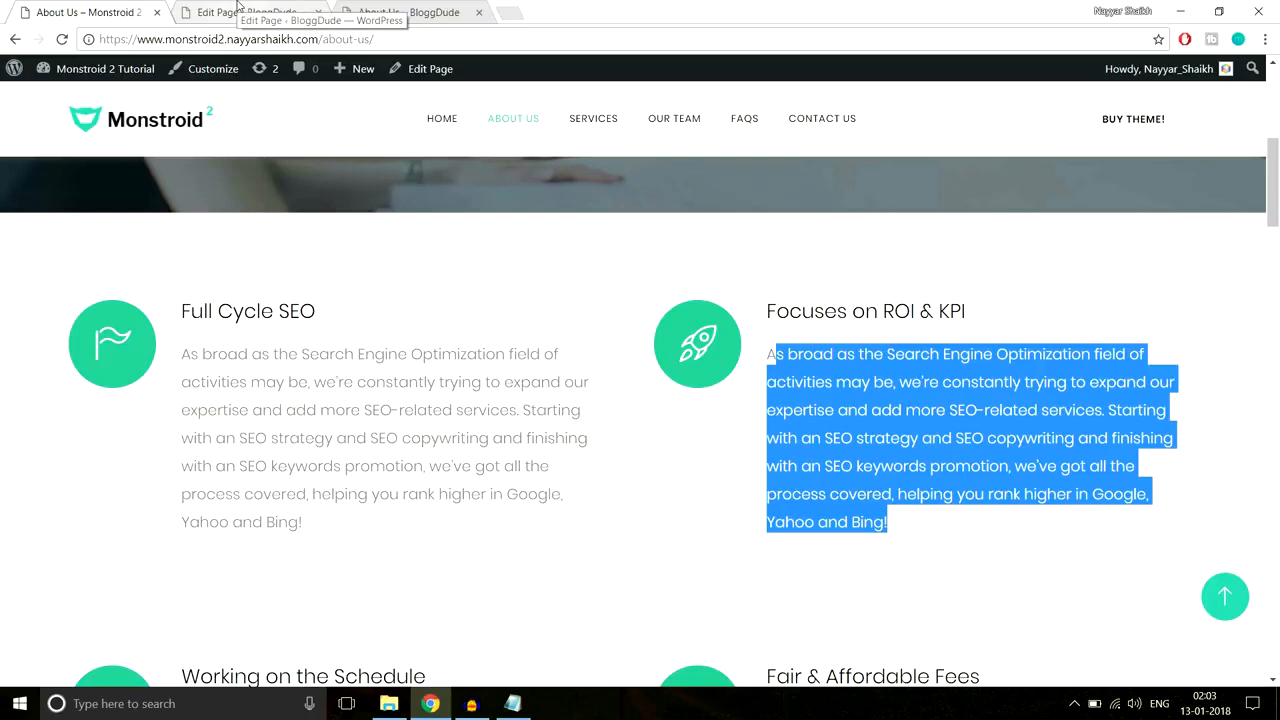
# Step: Add a new standard section below the hero in the page editor
pyautogui.click(238, 11)
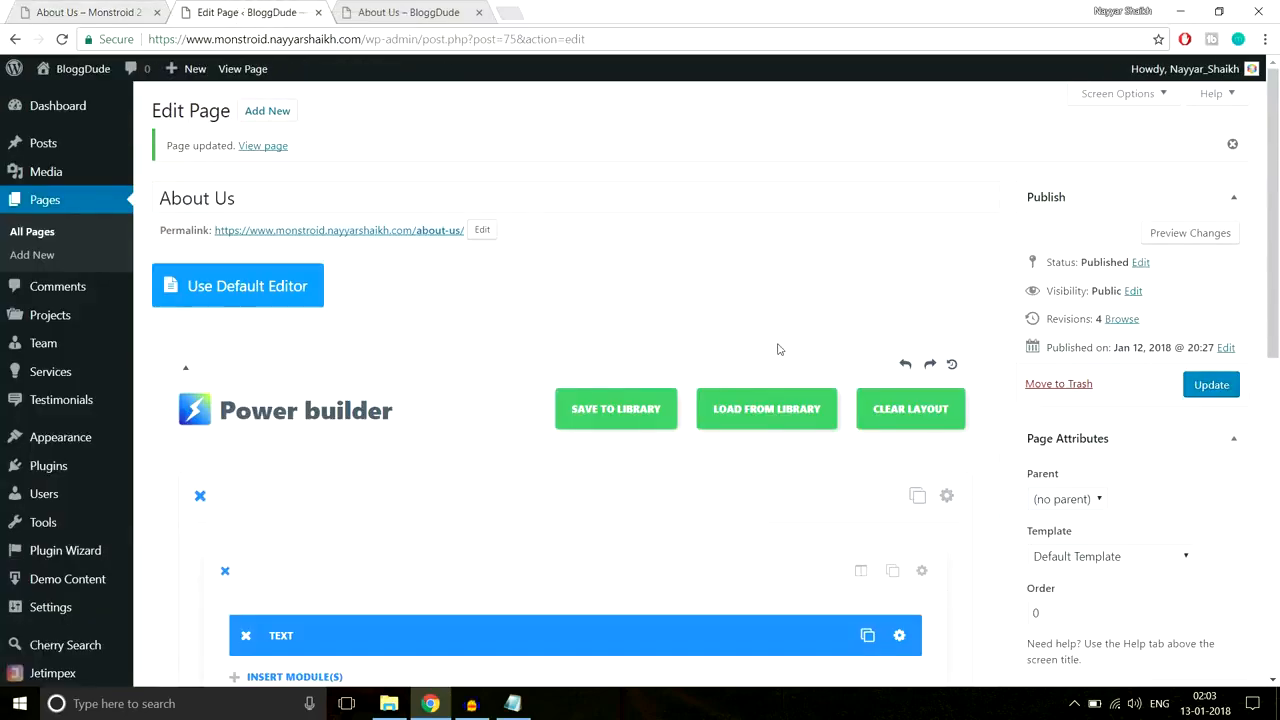
pyautogui.scroll(-5, 779, 349)
pyautogui.click(307, 311)
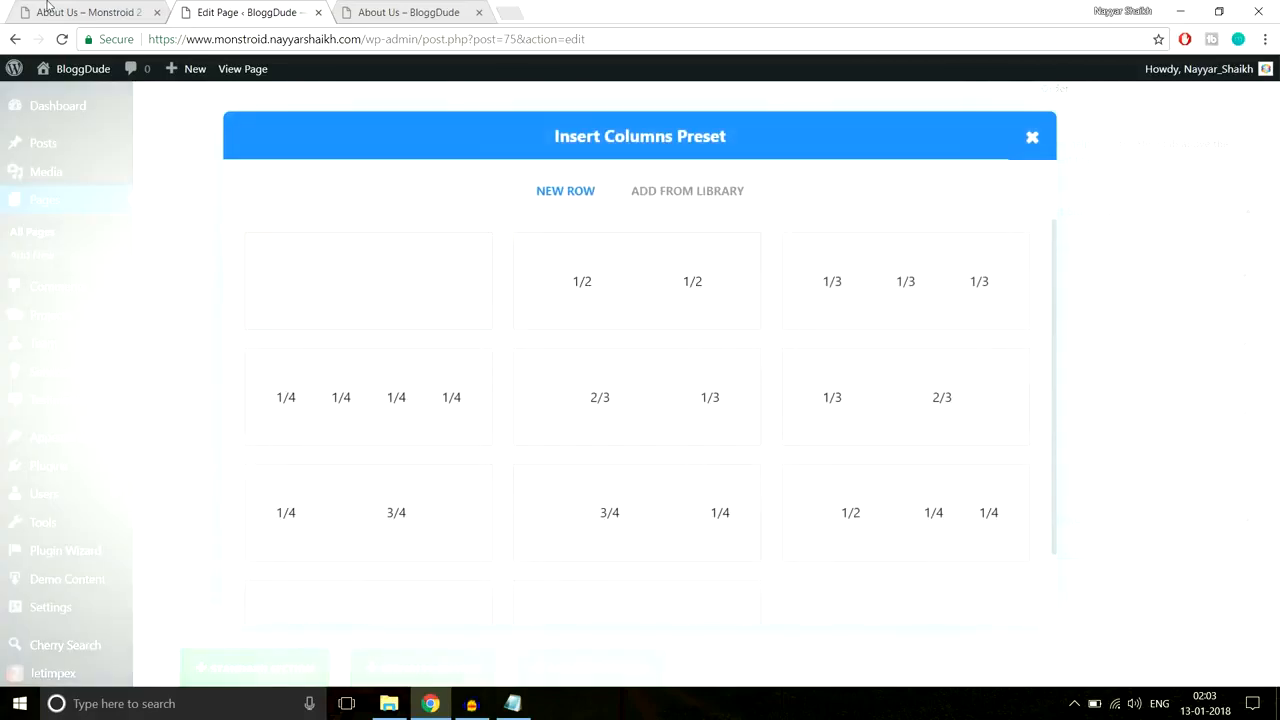
# Step: Split the new section into two equal columns and add a Blurb module to the left one
pyautogui.click(639, 280)
pyautogui.scroll(-2, 415, 370)
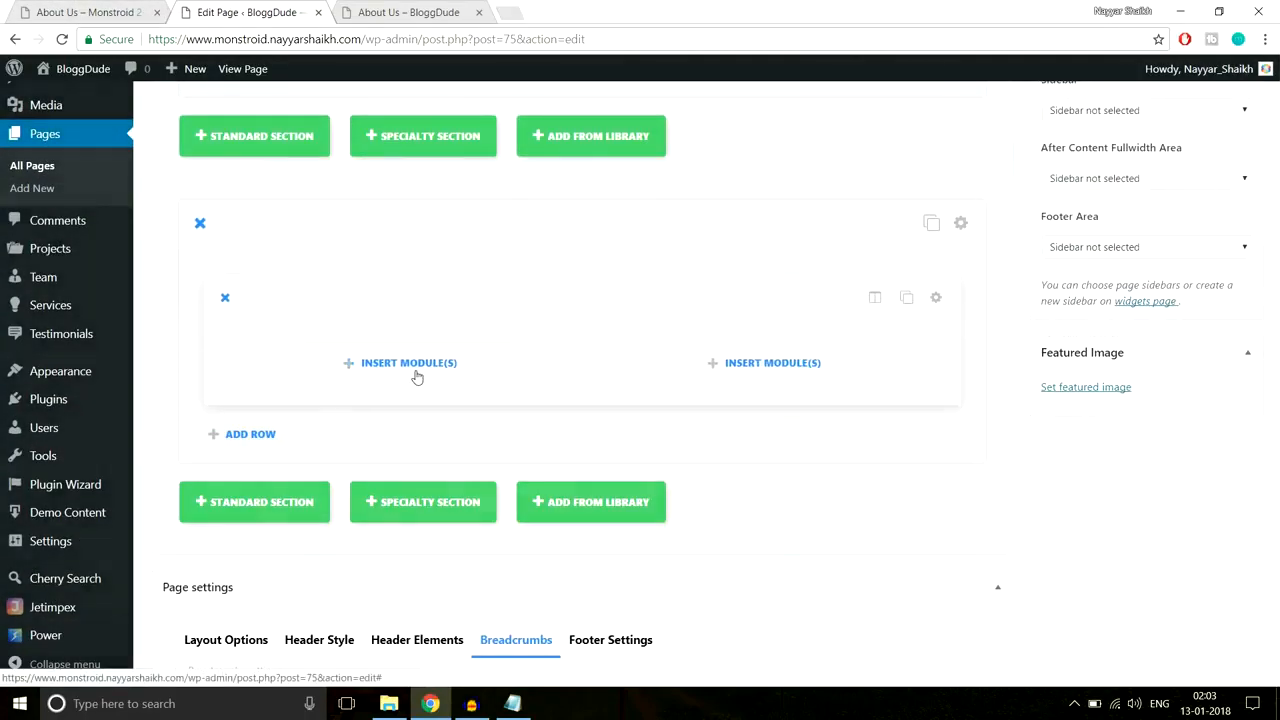
pyautogui.click(417, 376)
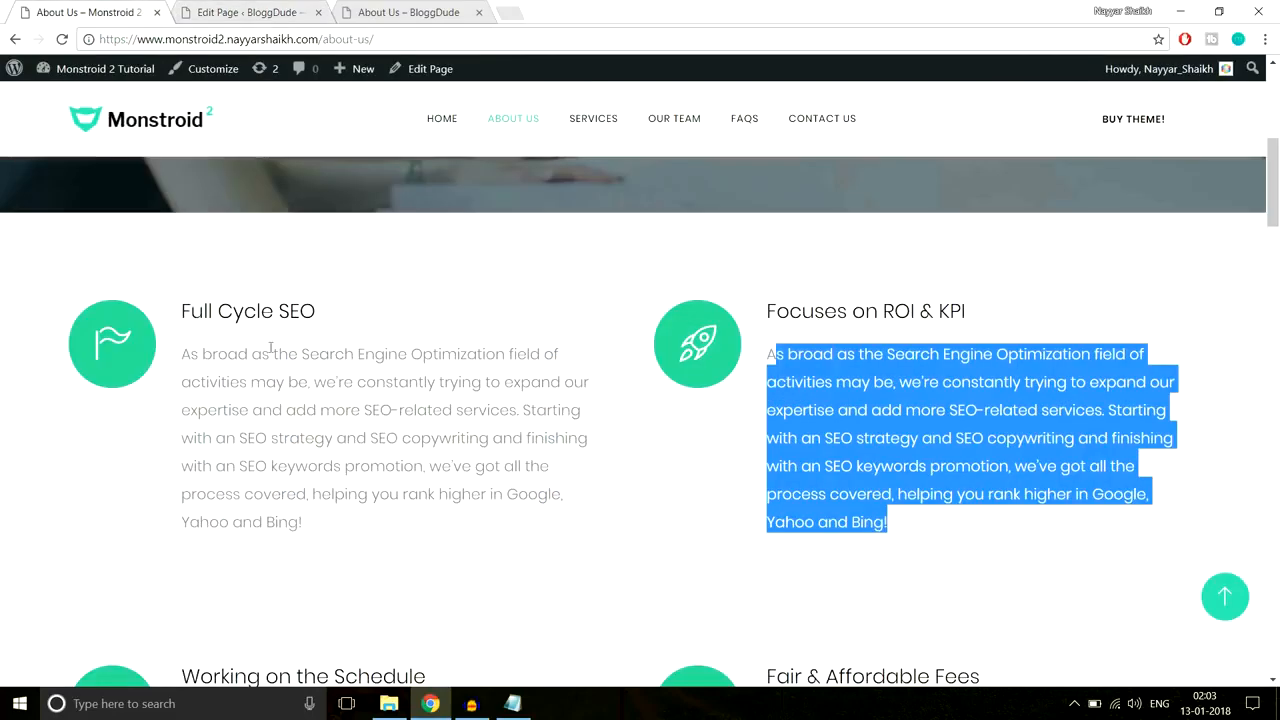
pyautogui.click(245, 12)
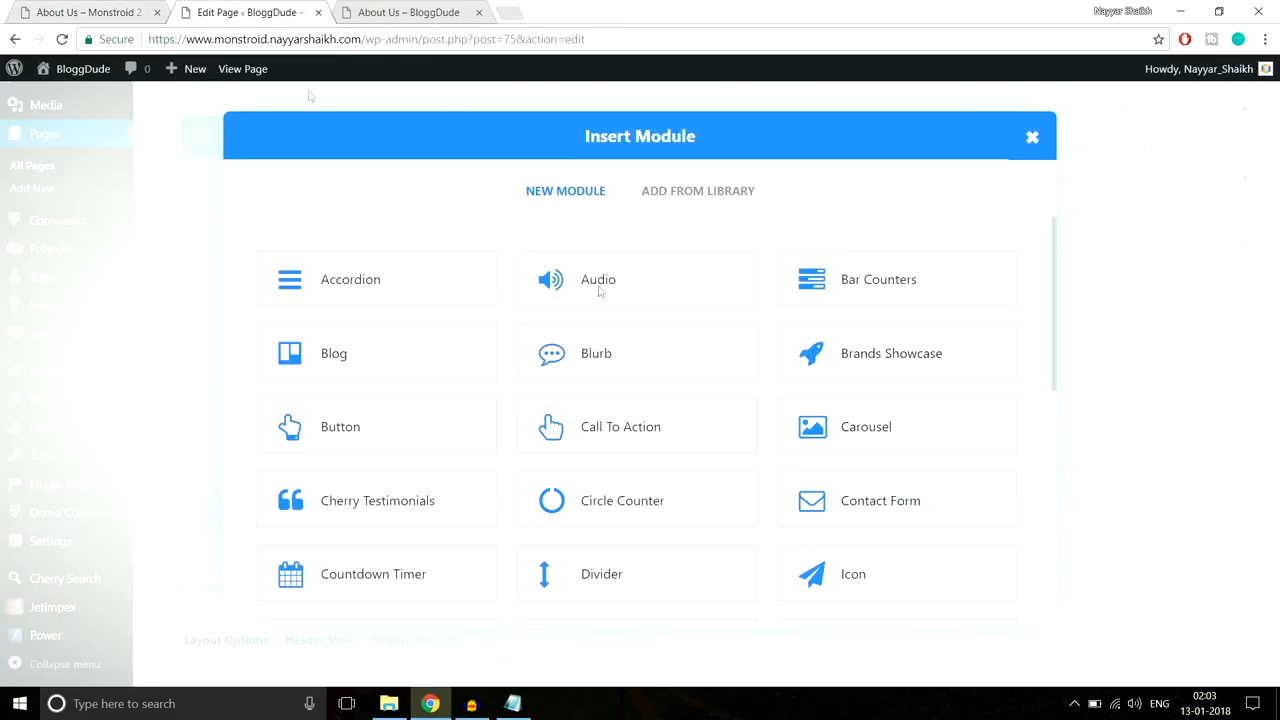
pyautogui.click(637, 362)
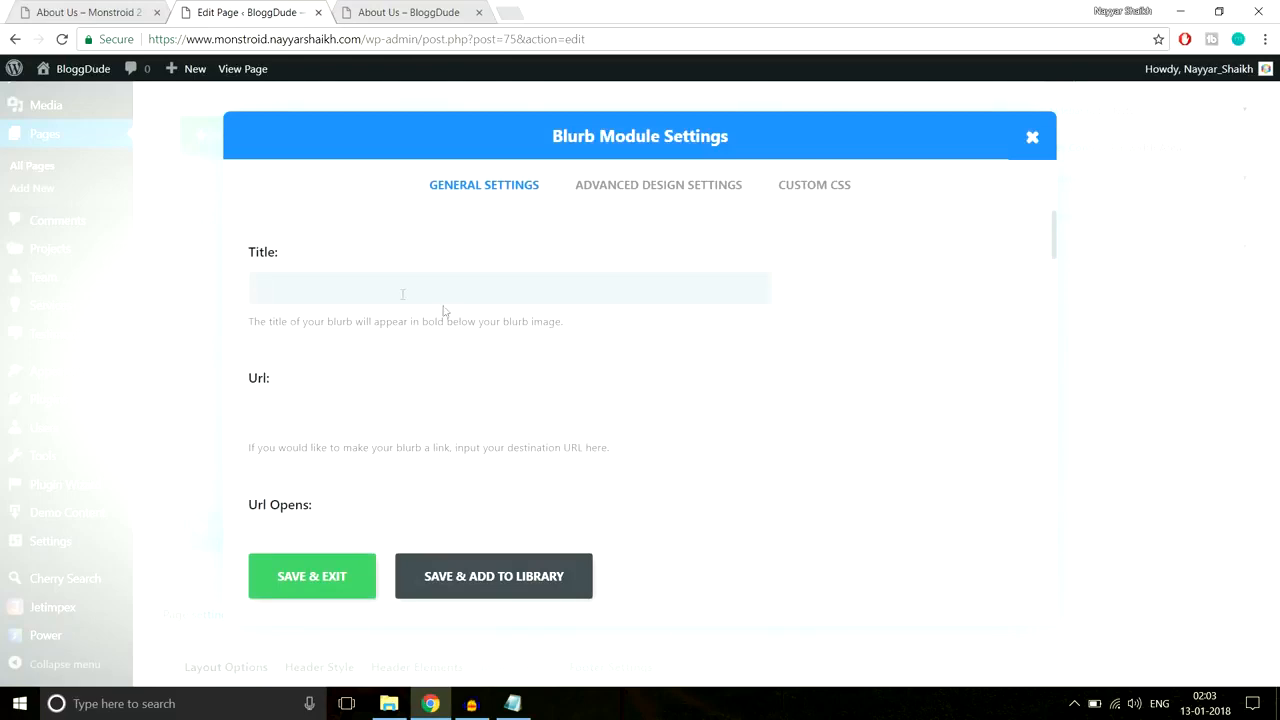
# Step: Copy the Full Cycle SEO heading from the live page into the blurb title
pyautogui.click(95, 12)
pyautogui.moveTo(345, 310); pyautogui.dragTo(180, 305)
pyautogui.hotkey('ctrl', 'c')
pyautogui.click(268, 16)
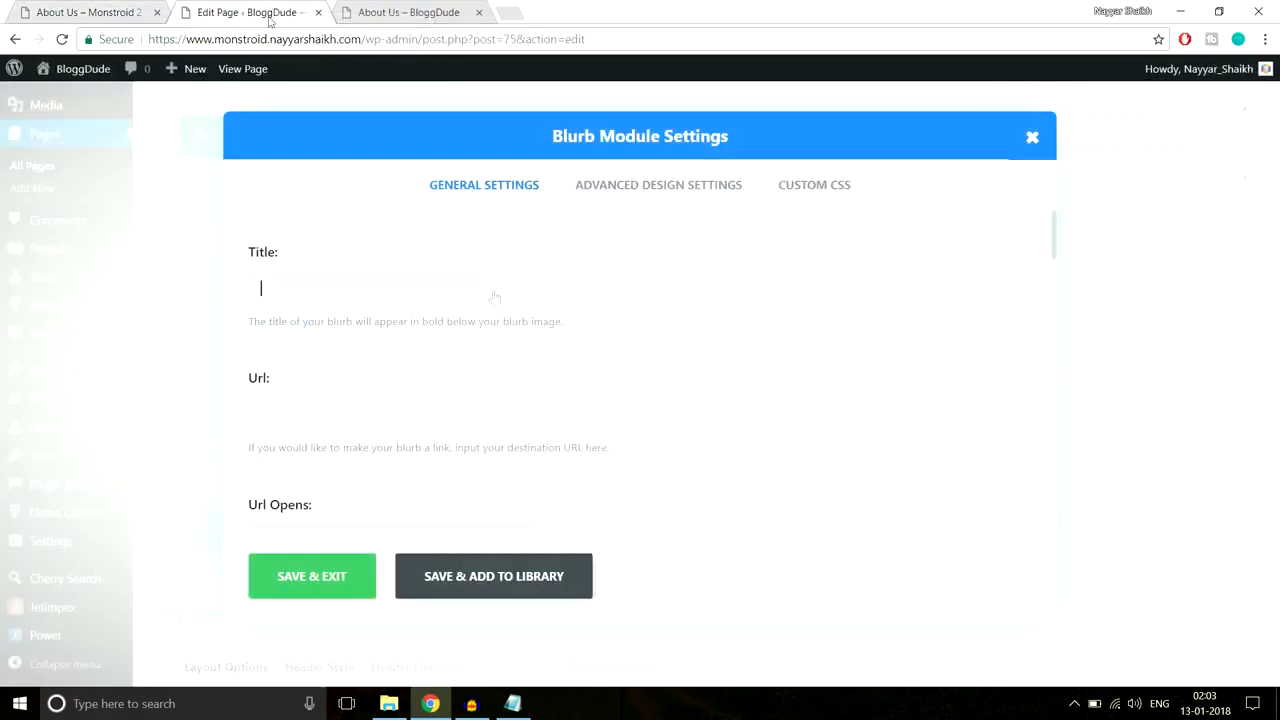
pyautogui.hotkey('ctrl', 'v')
pyautogui.scroll(-3, 430, 385)
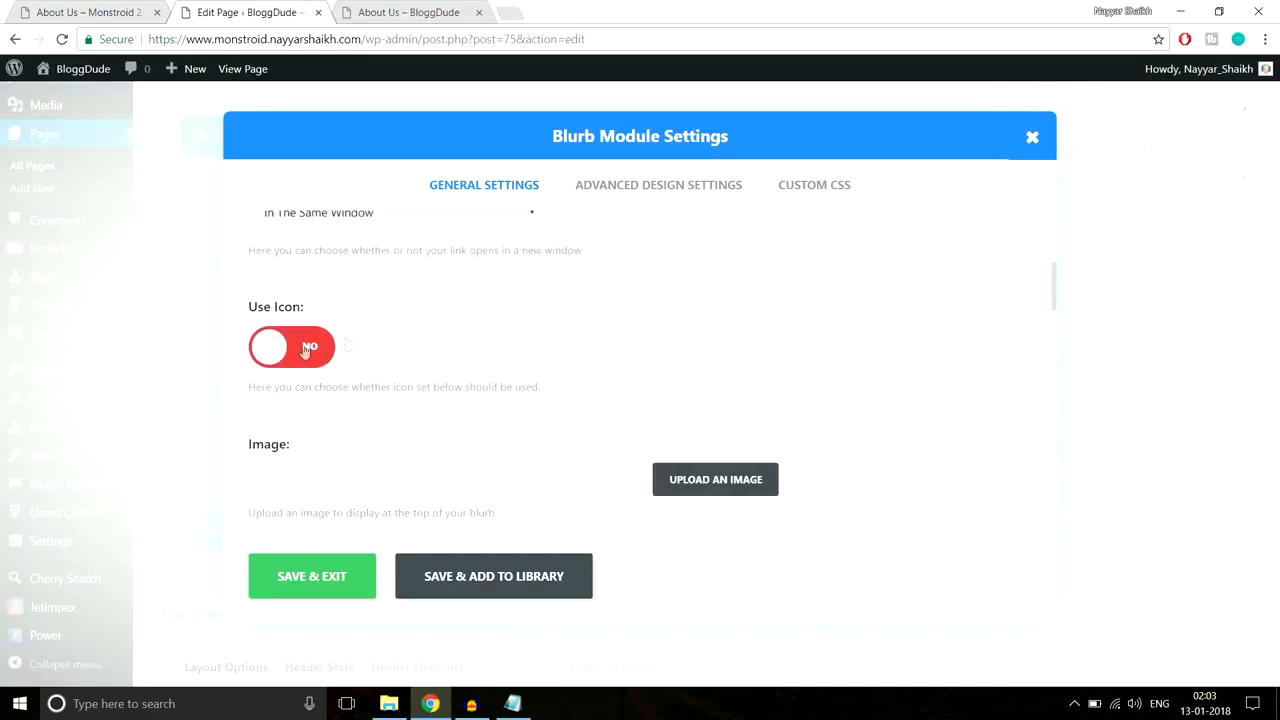
# Step: Set the blurb to use an icon and check which icon the live page shows
pyautogui.click(755, 328)
pyautogui.scroll(-2, 947, 334)
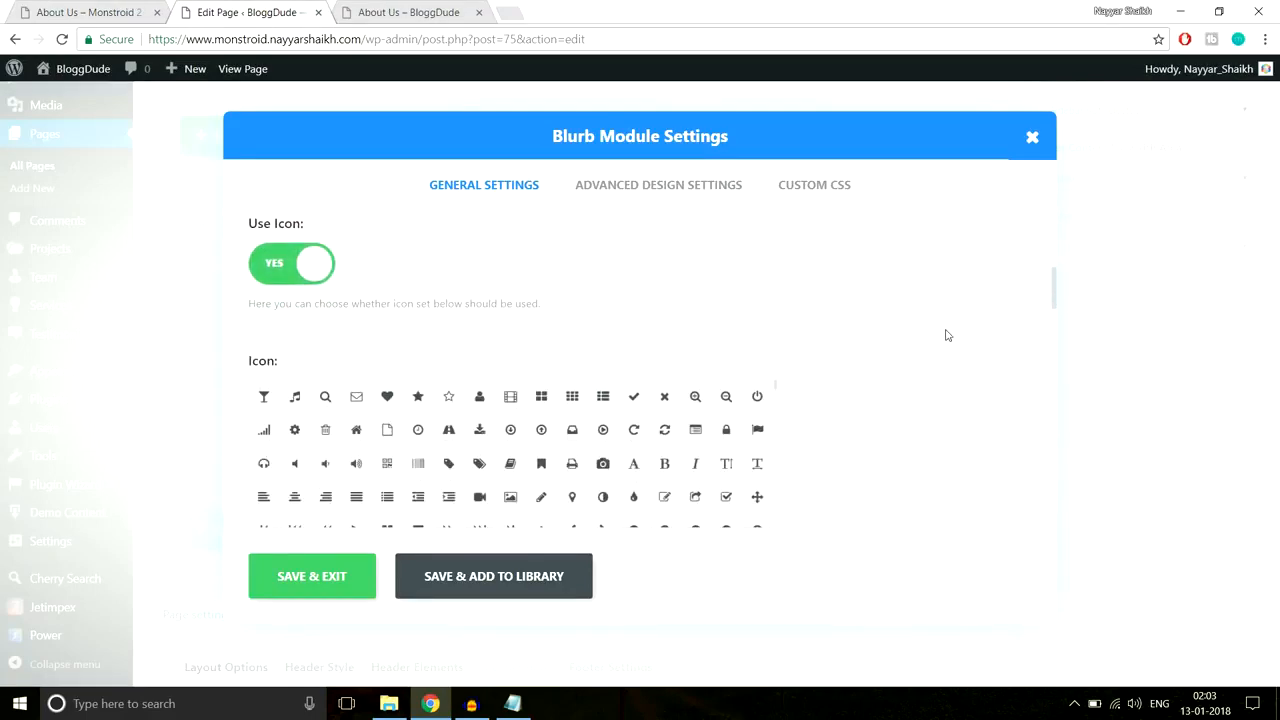
pyautogui.click(80, 12)
pyautogui.scroll(-1, 391, 386)
pyautogui.scroll(1, 378, 400)
pyautogui.click(378, 403)
pyautogui.click(290, 12)
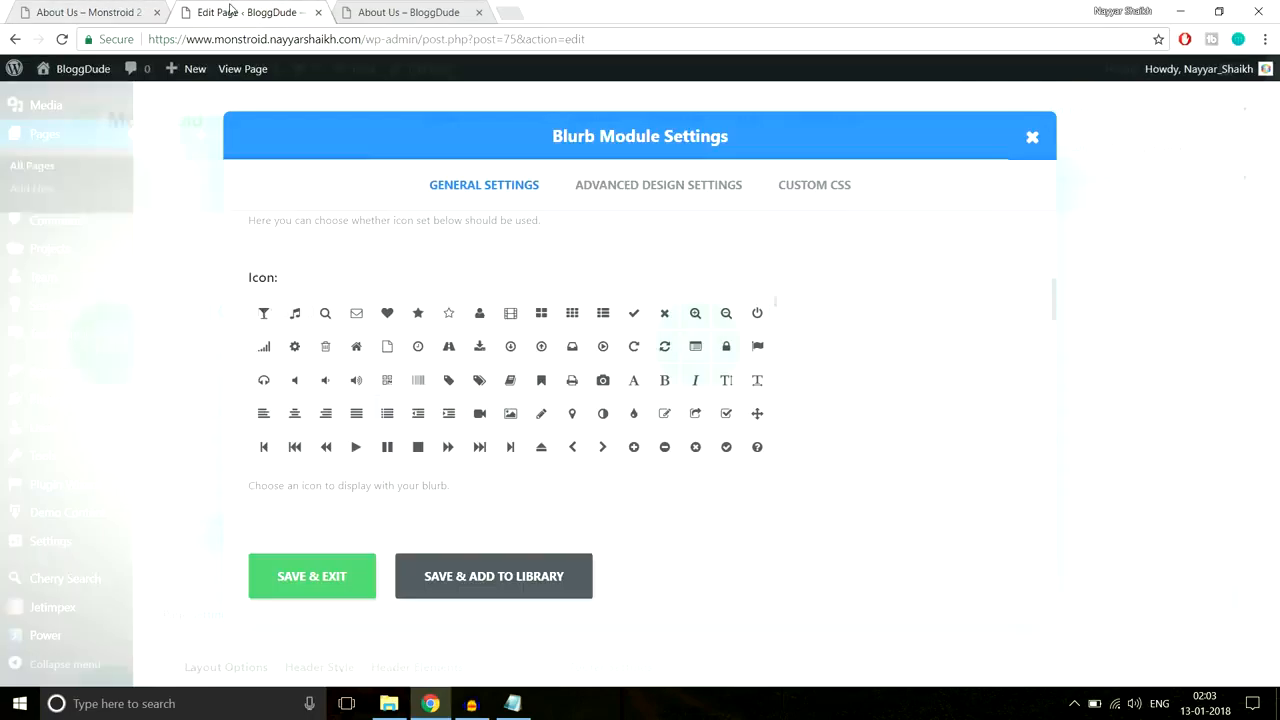
# Step: Choose the flag icon for the Full Cycle SEO blurb
pyautogui.scroll(-2, 628, 375)
pyautogui.scroll(-6, 628, 375)
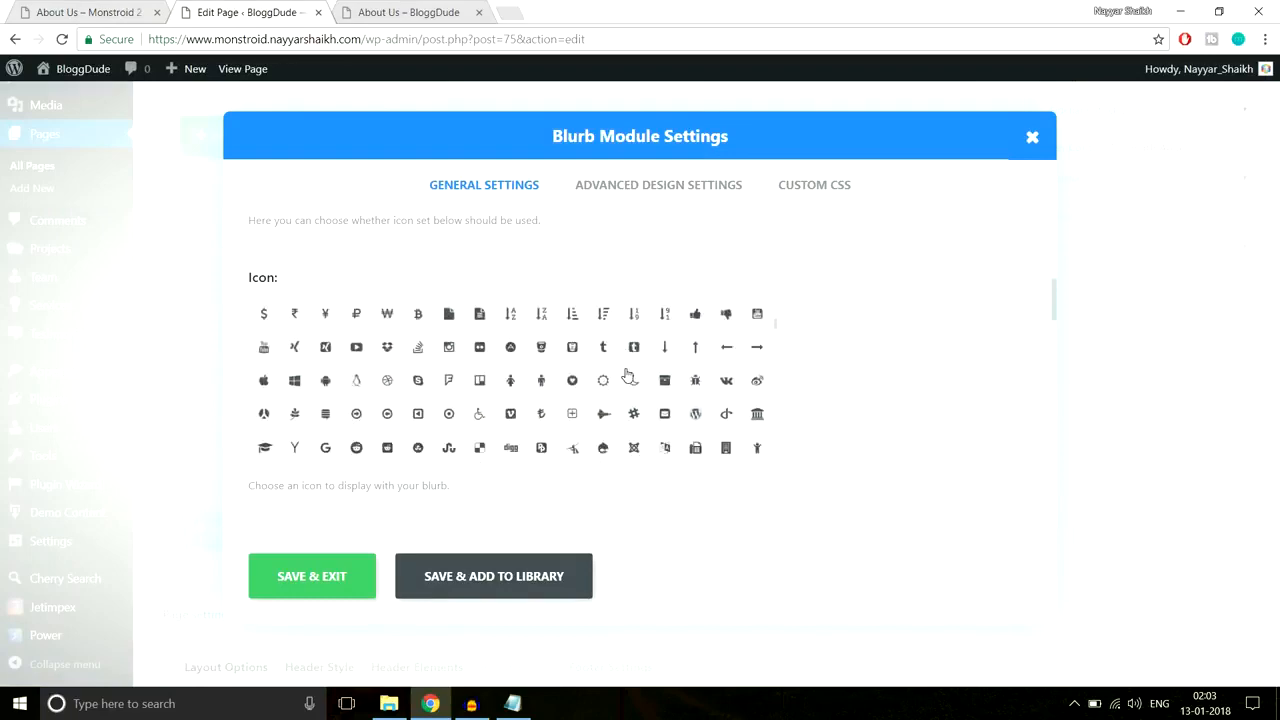
pyautogui.scroll(-5, 628, 375)
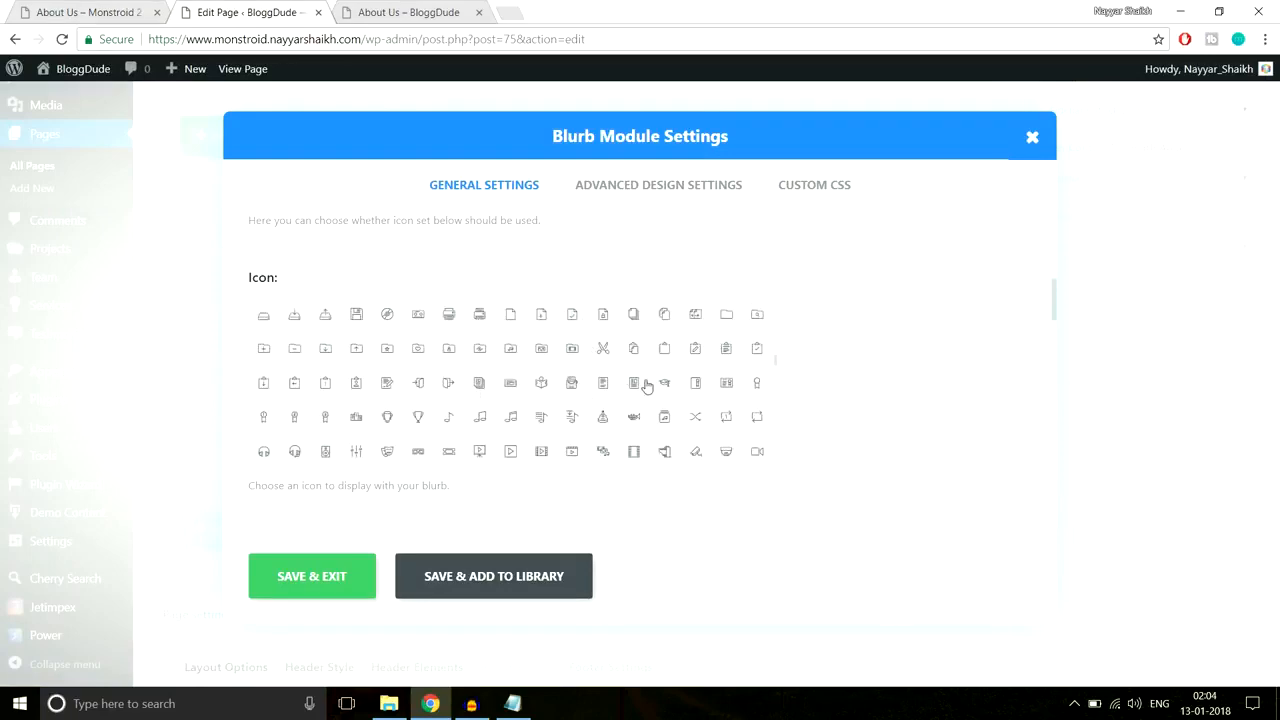
pyautogui.scroll(2, 558, 398)
pyautogui.scroll(3, 578, 400)
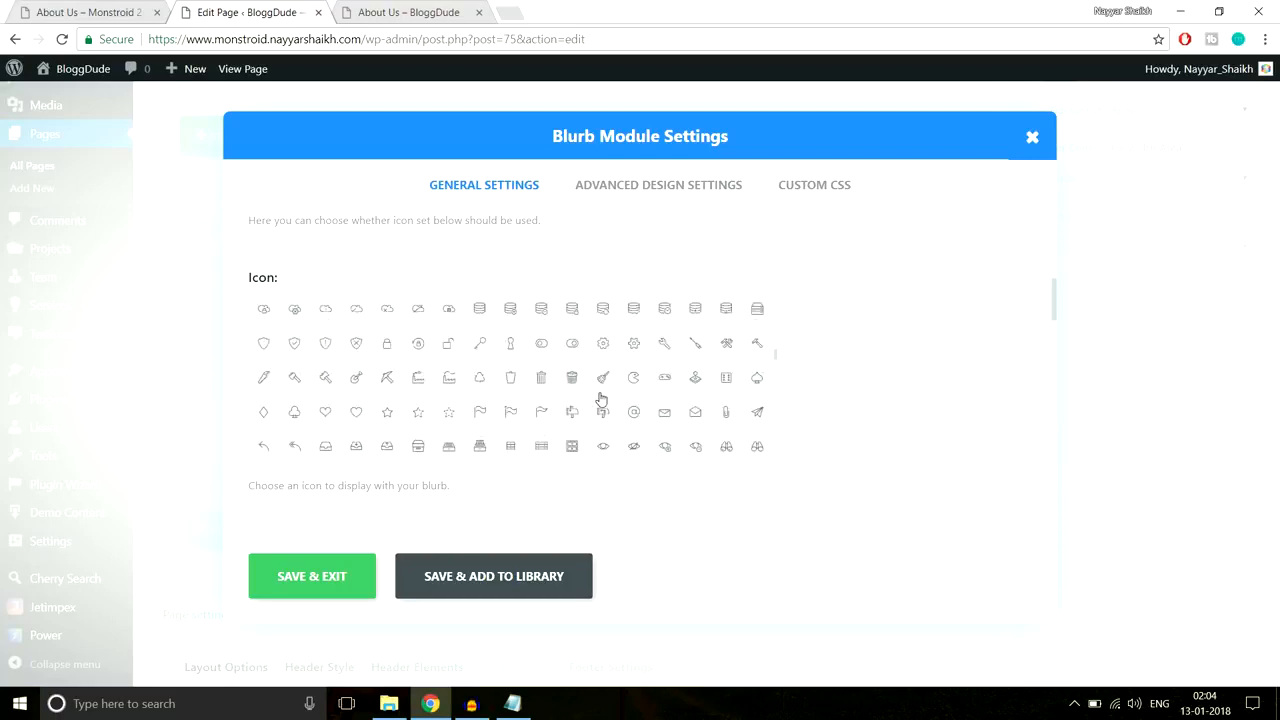
pyautogui.click(542, 414)
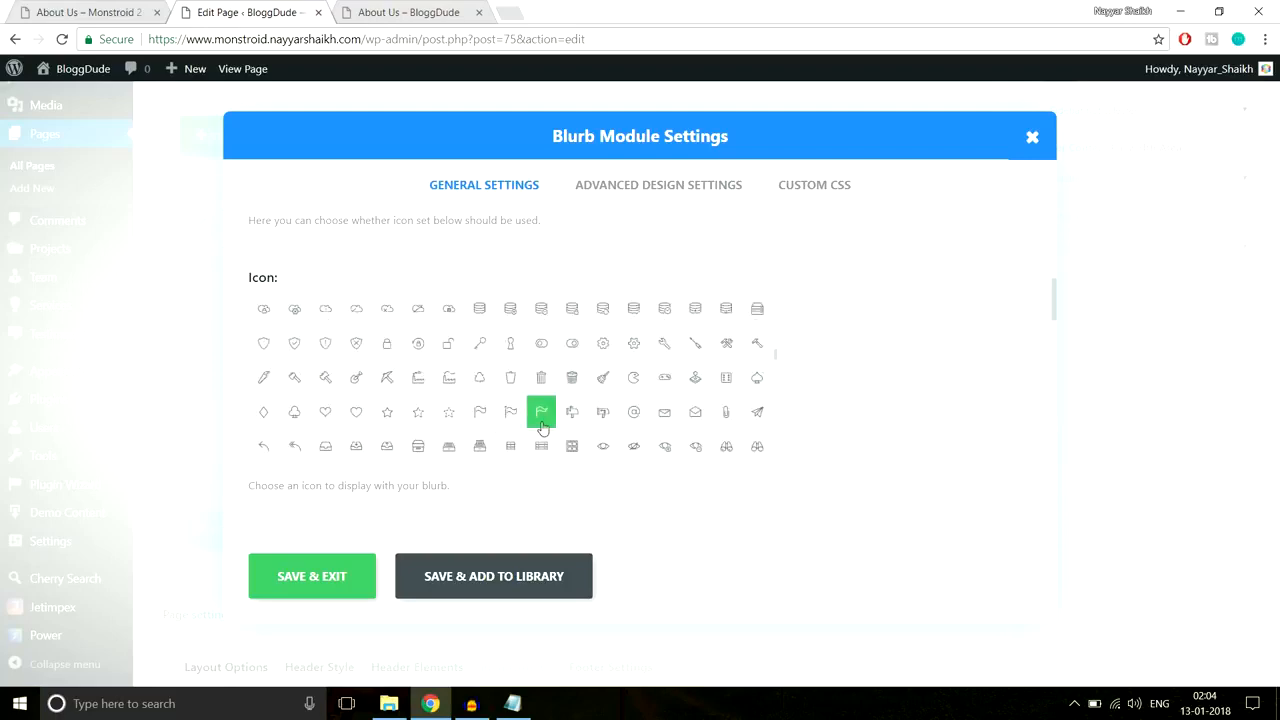
pyautogui.click(90, 12)
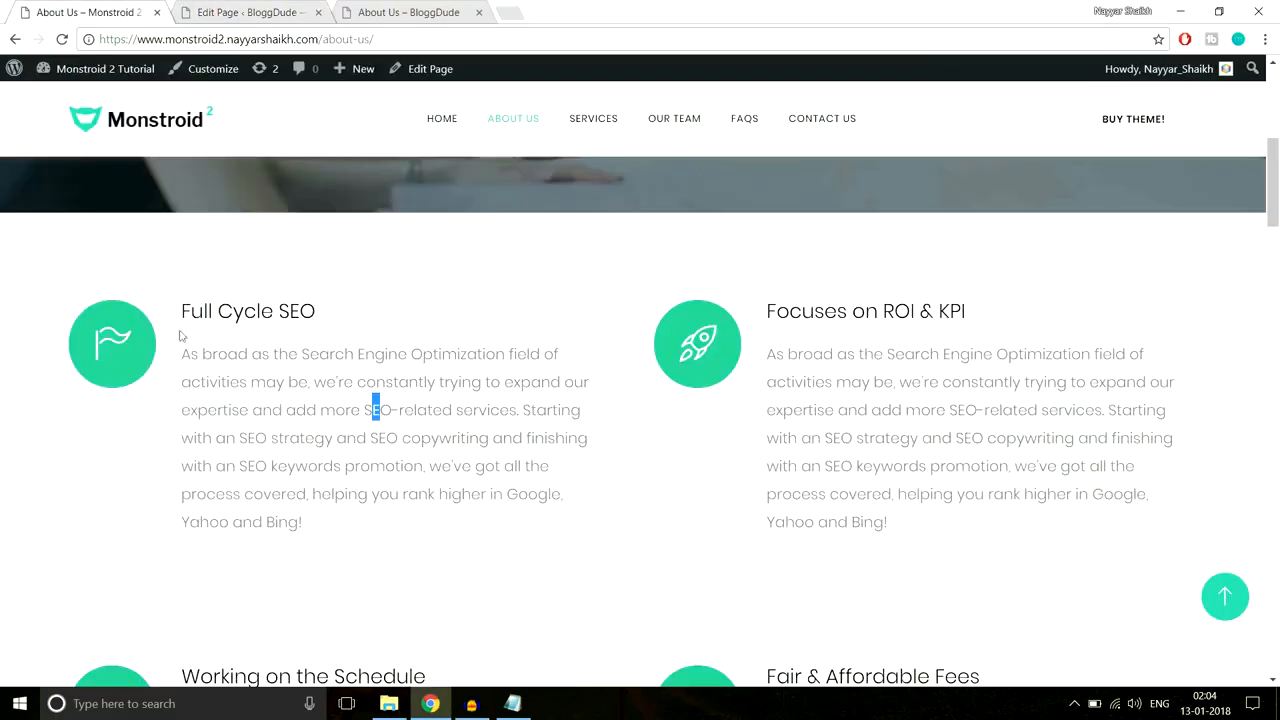
pyautogui.click(210, 10)
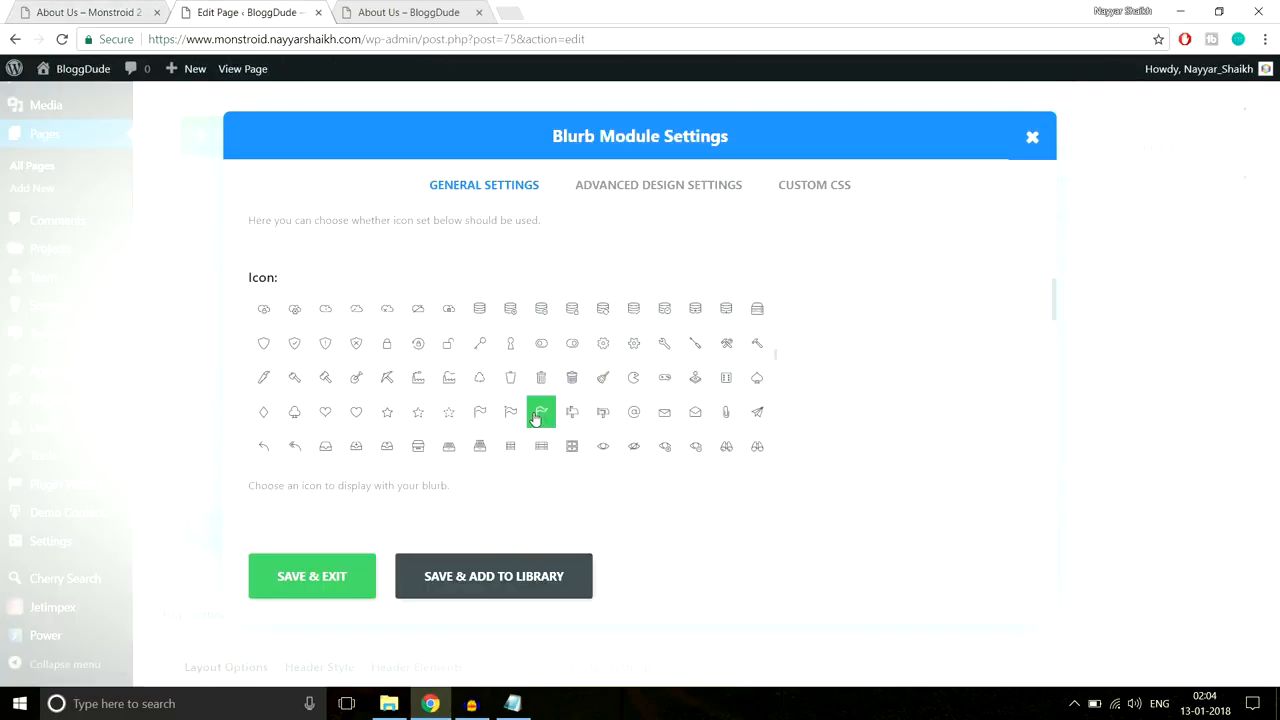
pyautogui.scroll(-3, 920, 391)
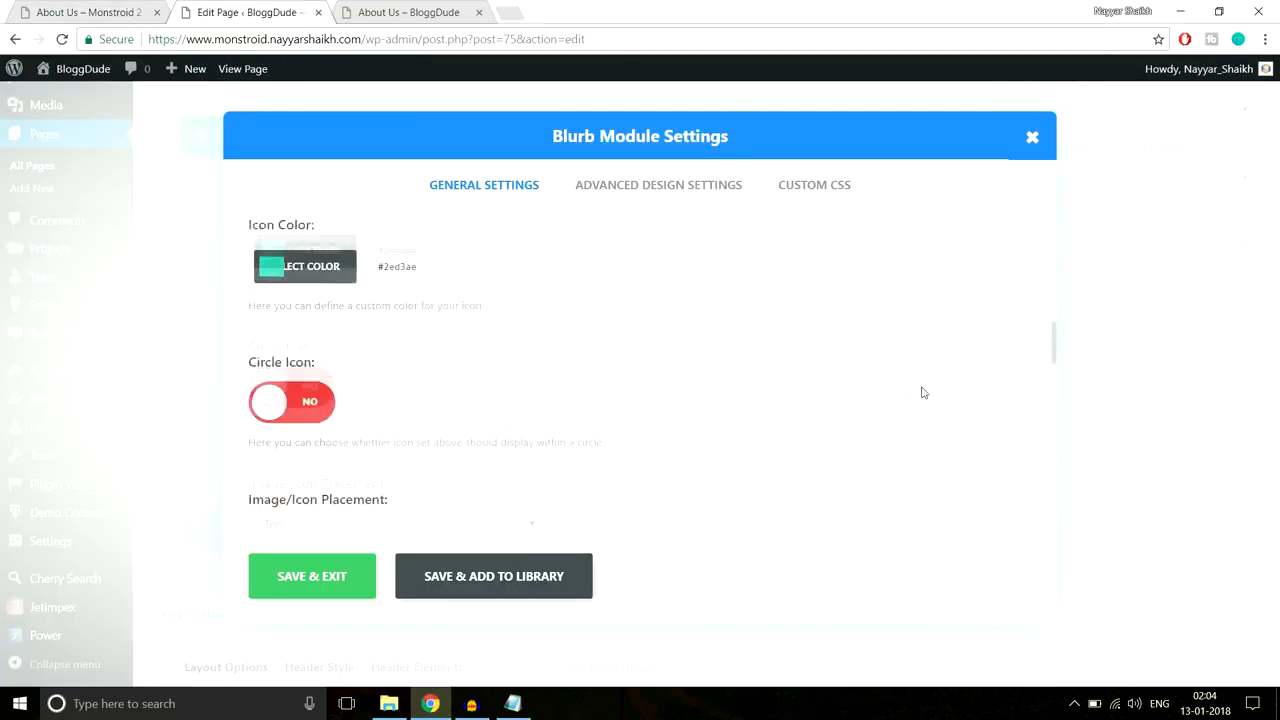
# Step: Make the Full Cycle SEO blurb icon white and place it left of the text
pyautogui.scroll(1, 349, 373)
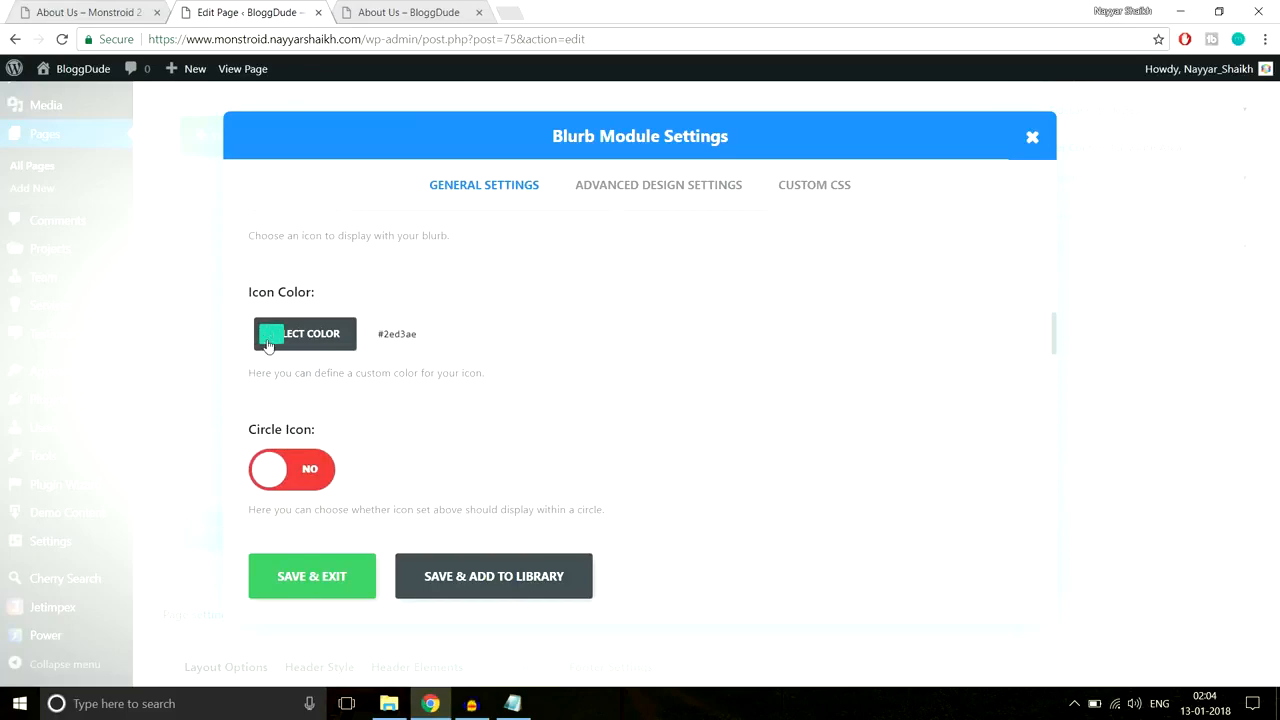
pyautogui.click(100, 12)
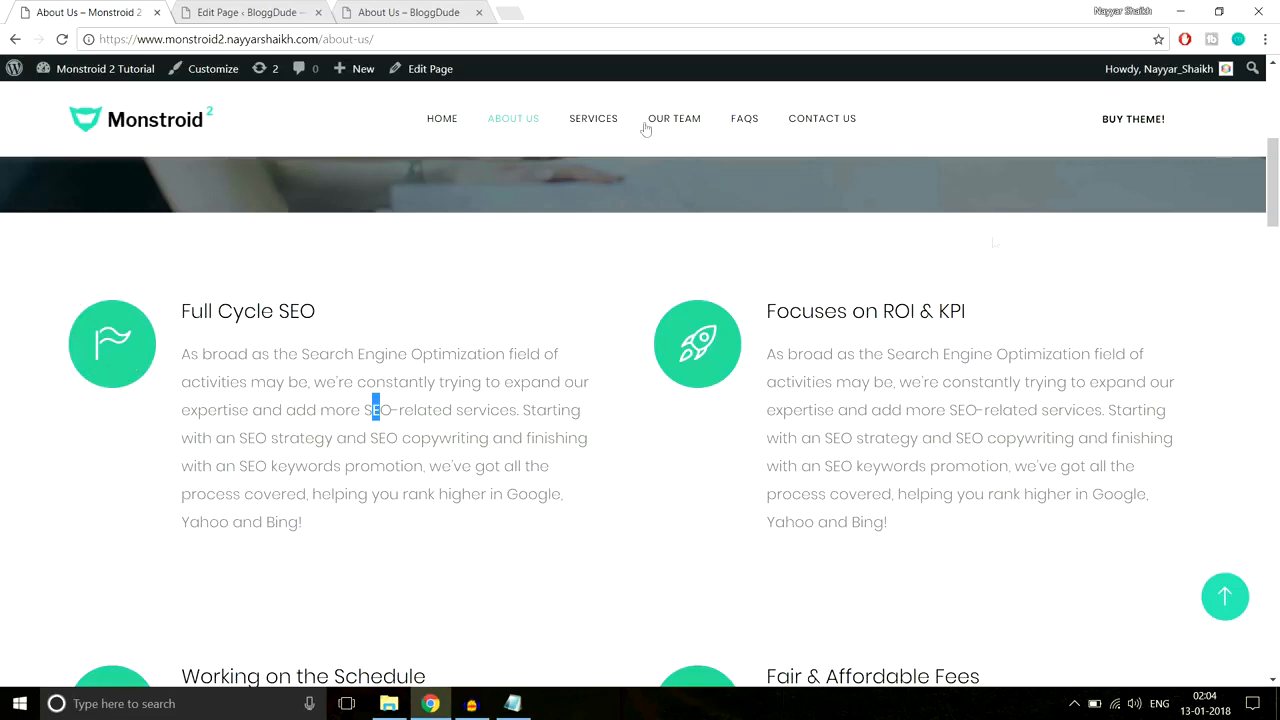
pyautogui.click(283, 12)
pyautogui.click(442, 336)
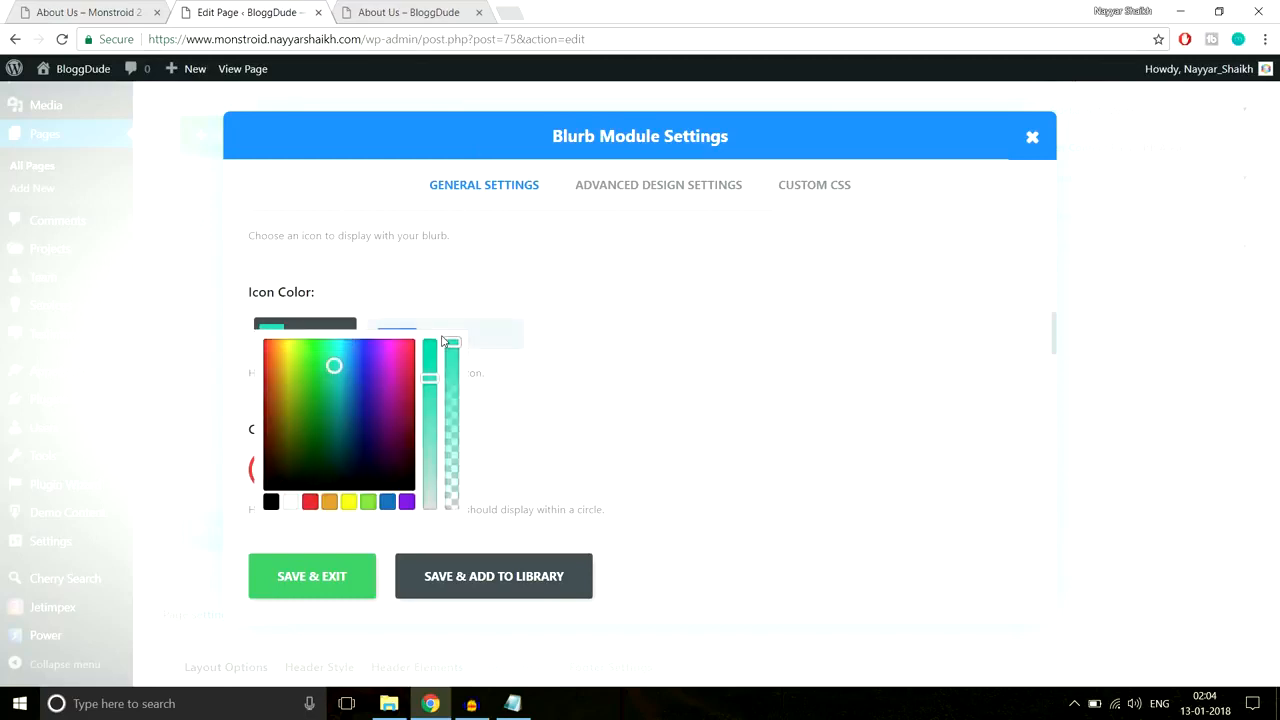
pyautogui.click(293, 502)
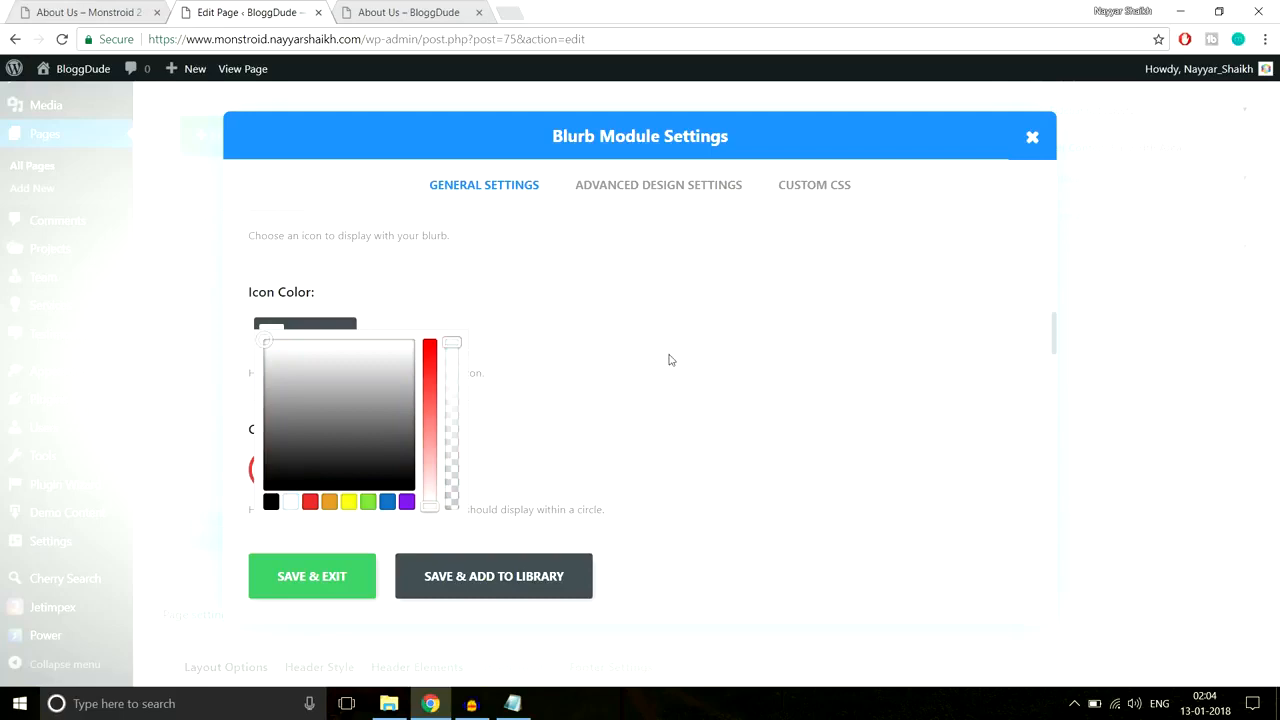
pyautogui.scroll(-2, 669, 357)
pyautogui.scroll(-1, 669, 357)
pyautogui.click(404, 364)
pyautogui.click(360, 405)
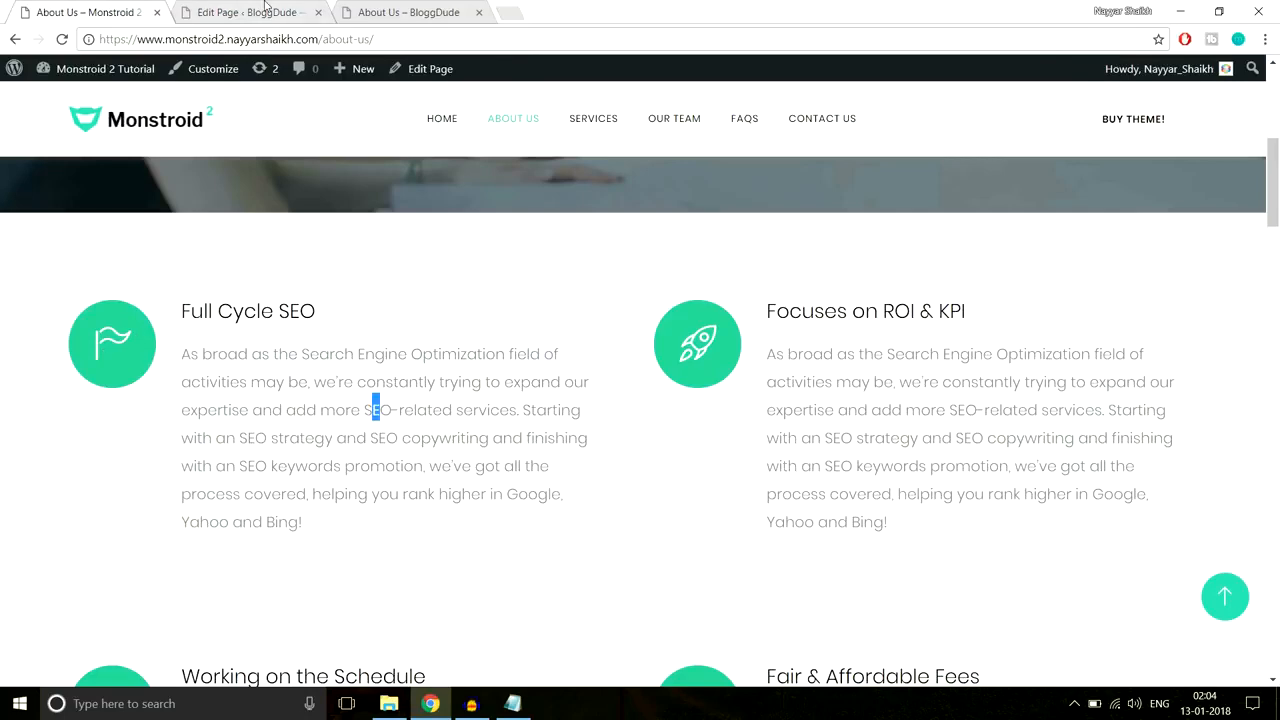
pyautogui.click(265, 8)
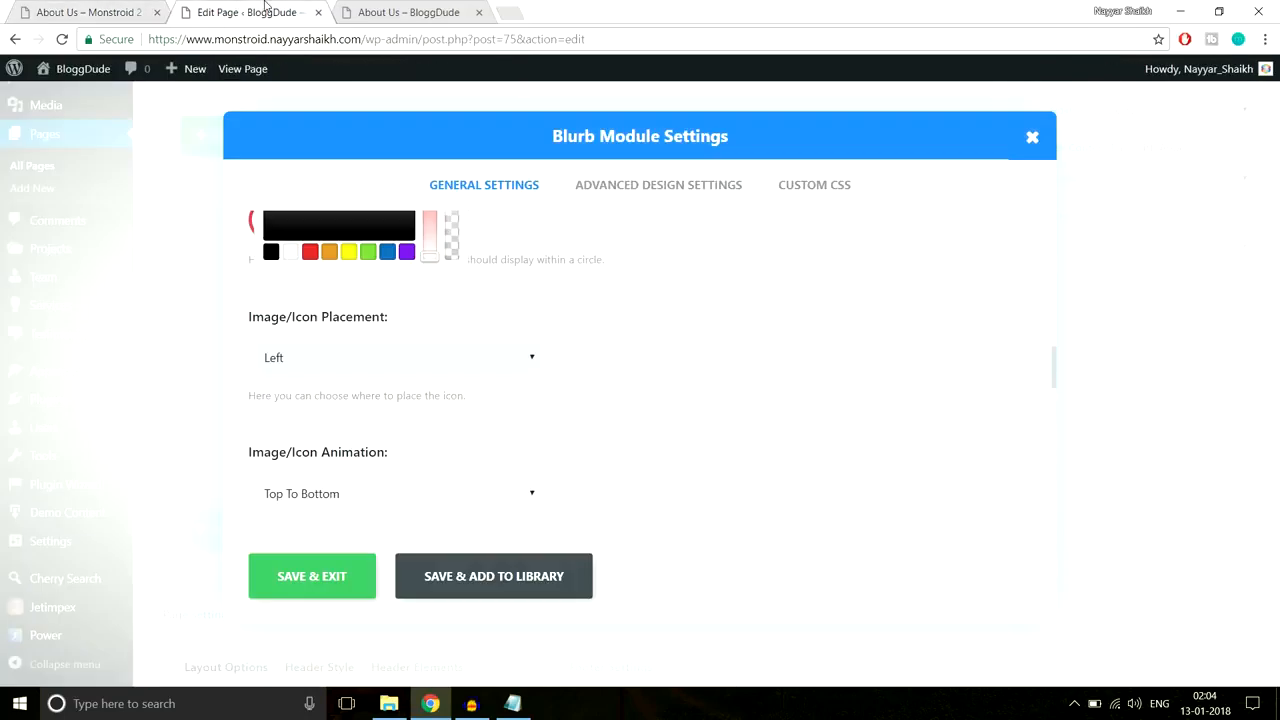
pyautogui.scroll(-5, 767, 362)
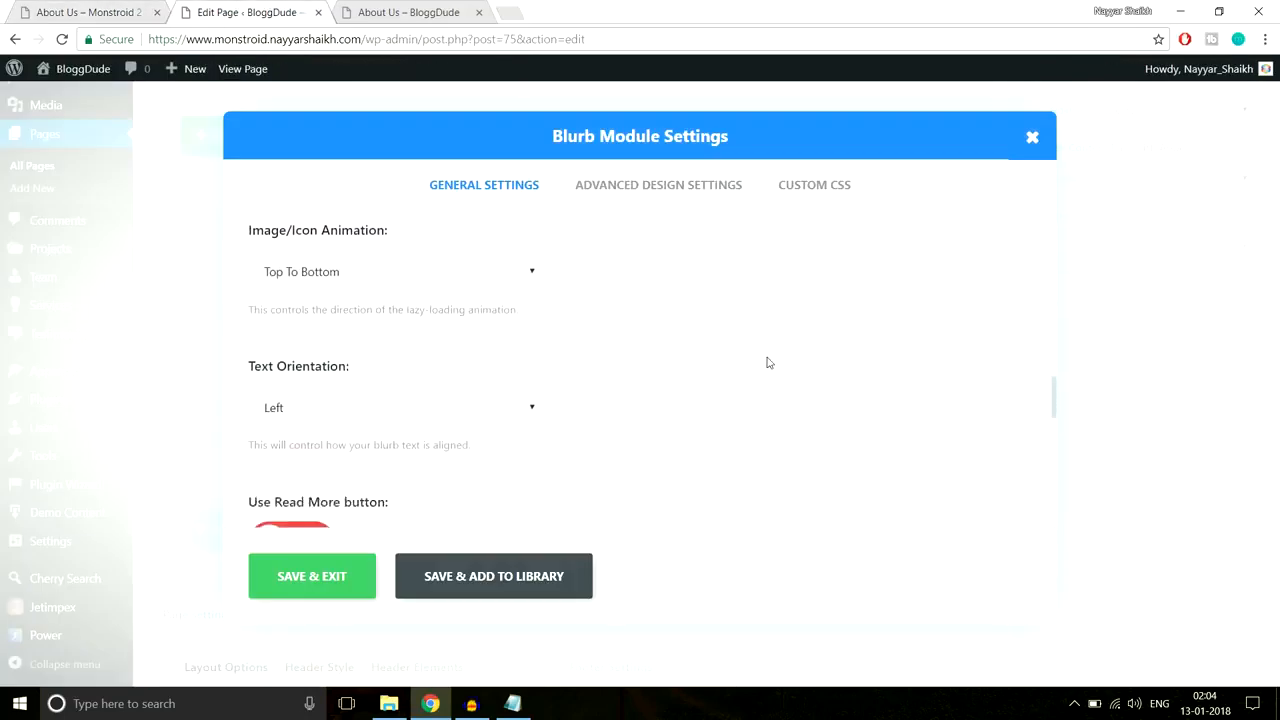
pyautogui.scroll(-3, 752, 380)
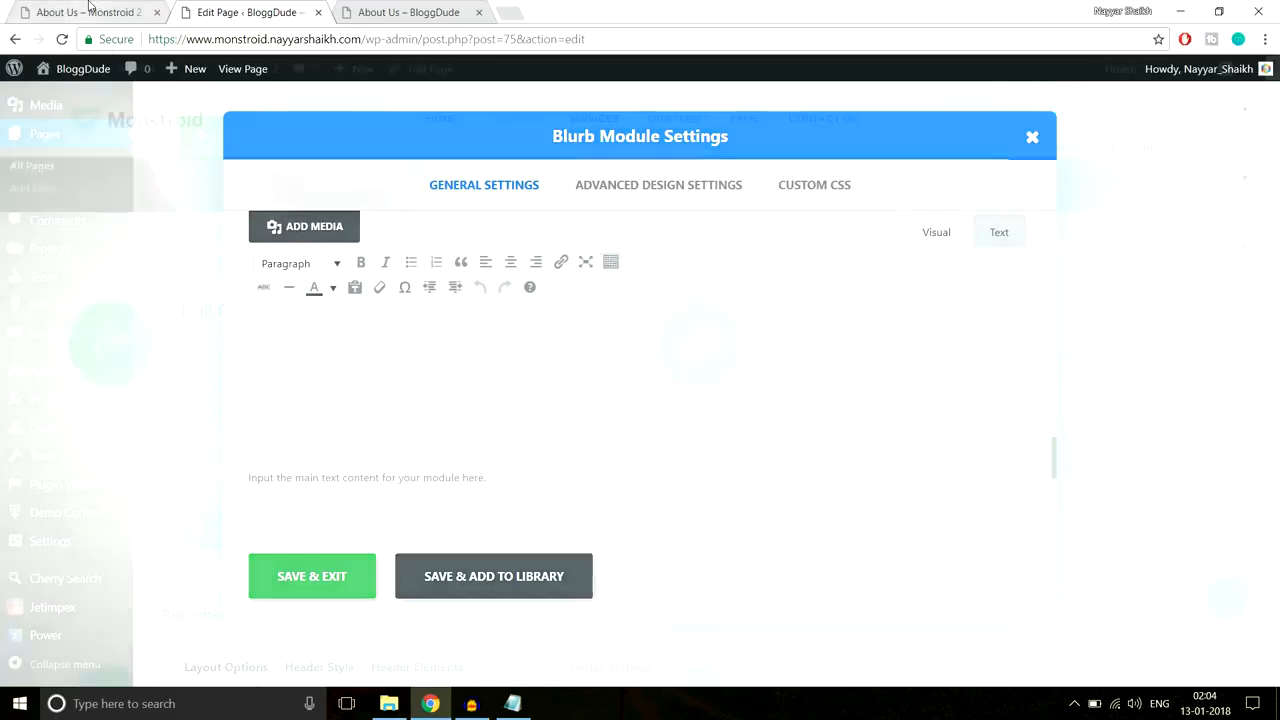
# Step: Copy the Full Cycle SEO paragraph from the live page into the blurb content and save
pyautogui.click(100, 12)
pyautogui.moveTo(310, 530); pyautogui.dragTo(181, 346)
pyautogui.hotkey('ctrl', 'c')
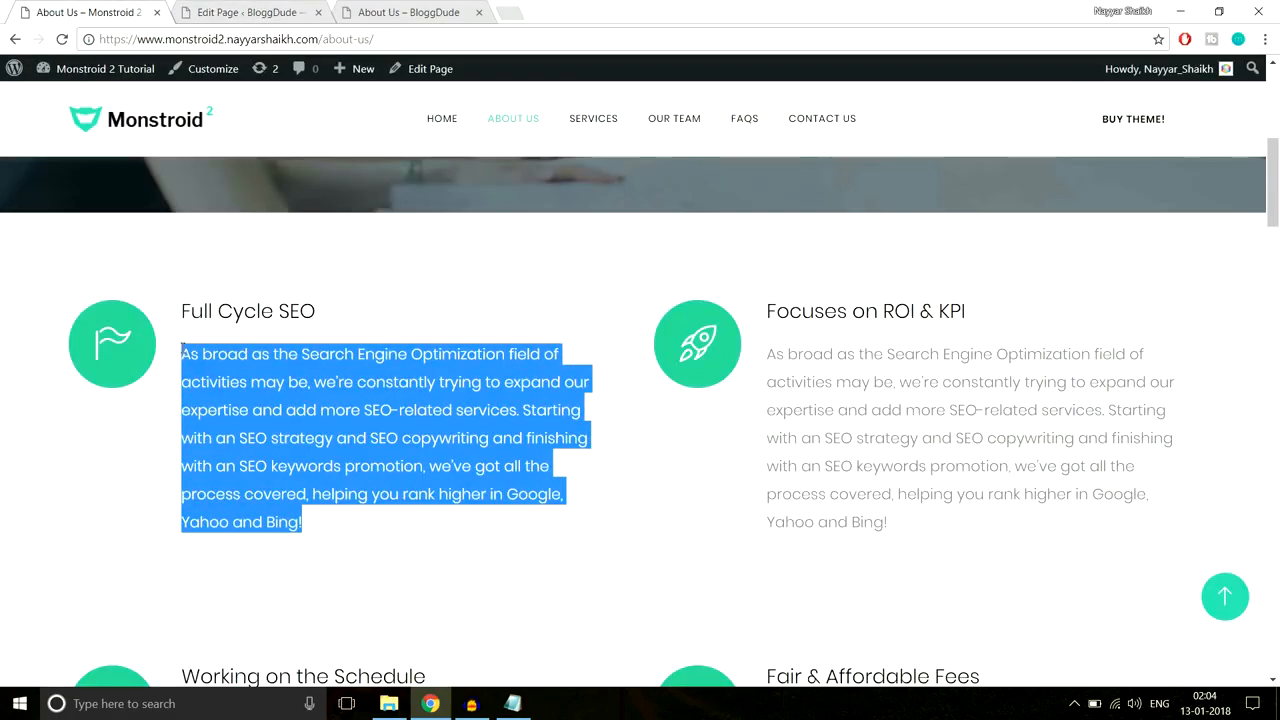
pyautogui.click(293, 8)
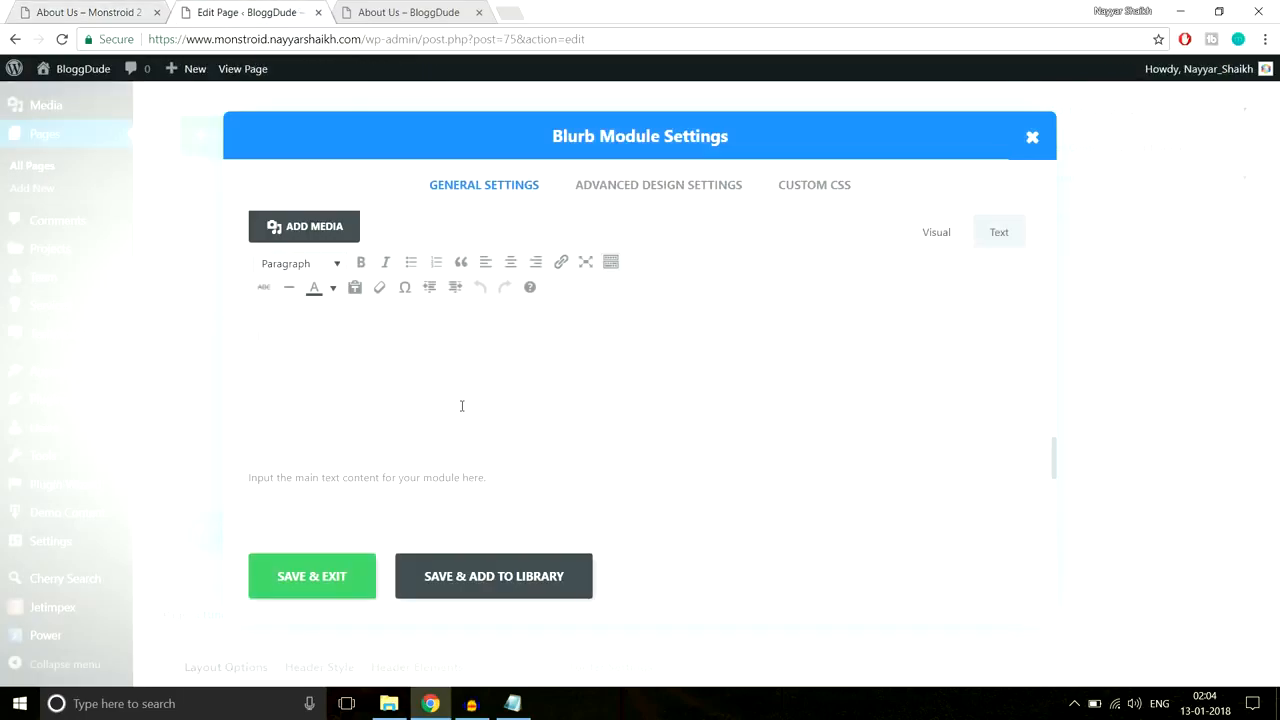
pyautogui.hotkey('ctrl', 'v')
pyautogui.scroll(-5, 548, 475)
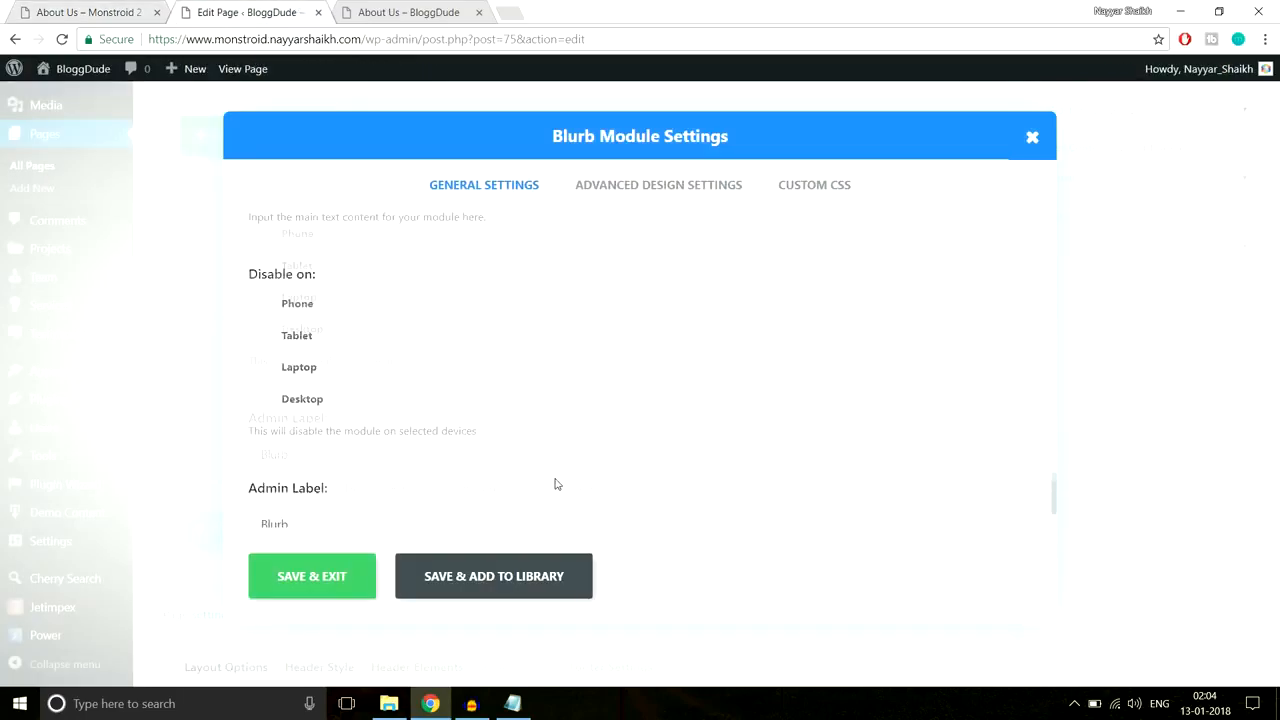
pyautogui.scroll(3, 557, 483)
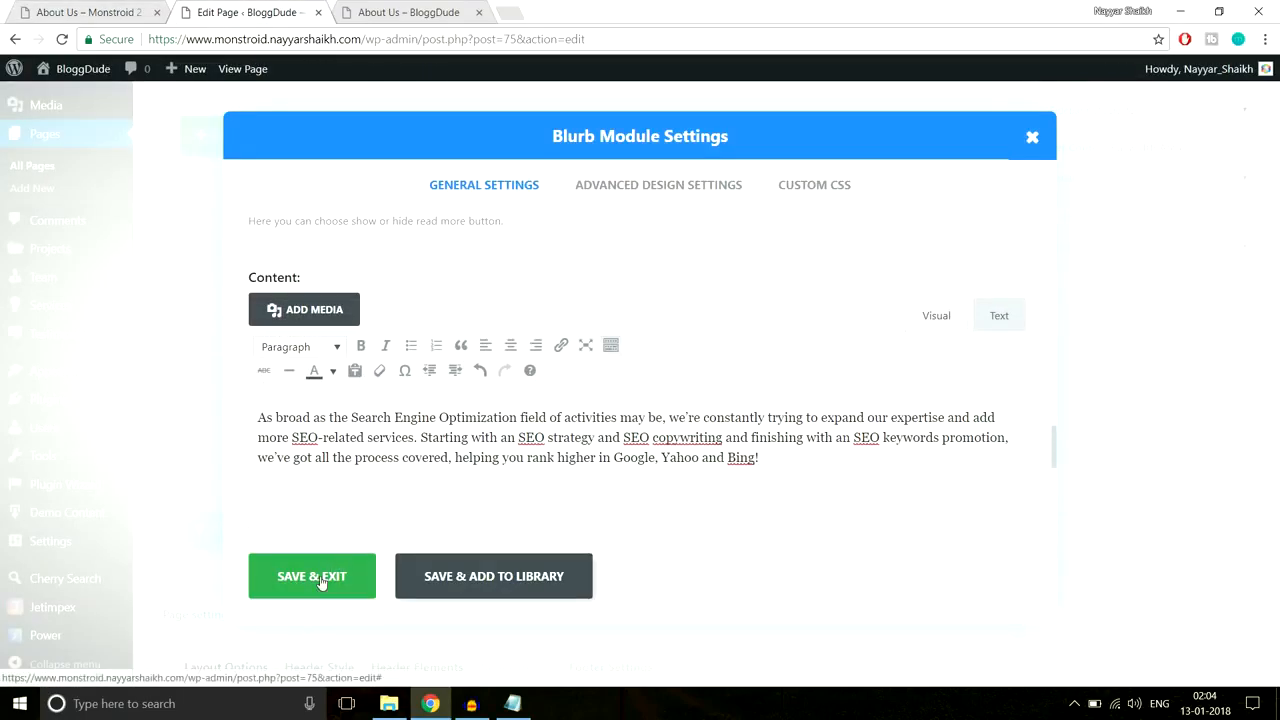
pyautogui.click(321, 582)
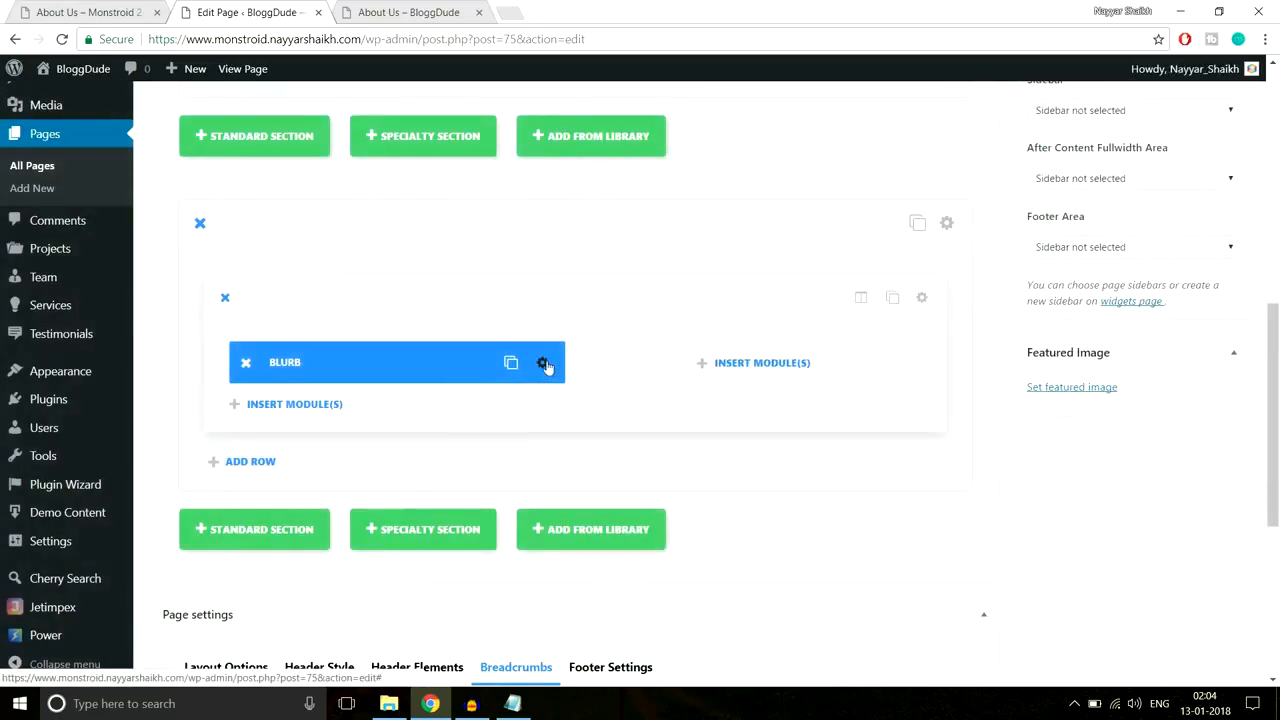
# Step: Reopen the blurb settings and turn Circle Icon on
pyautogui.click(150, 16)
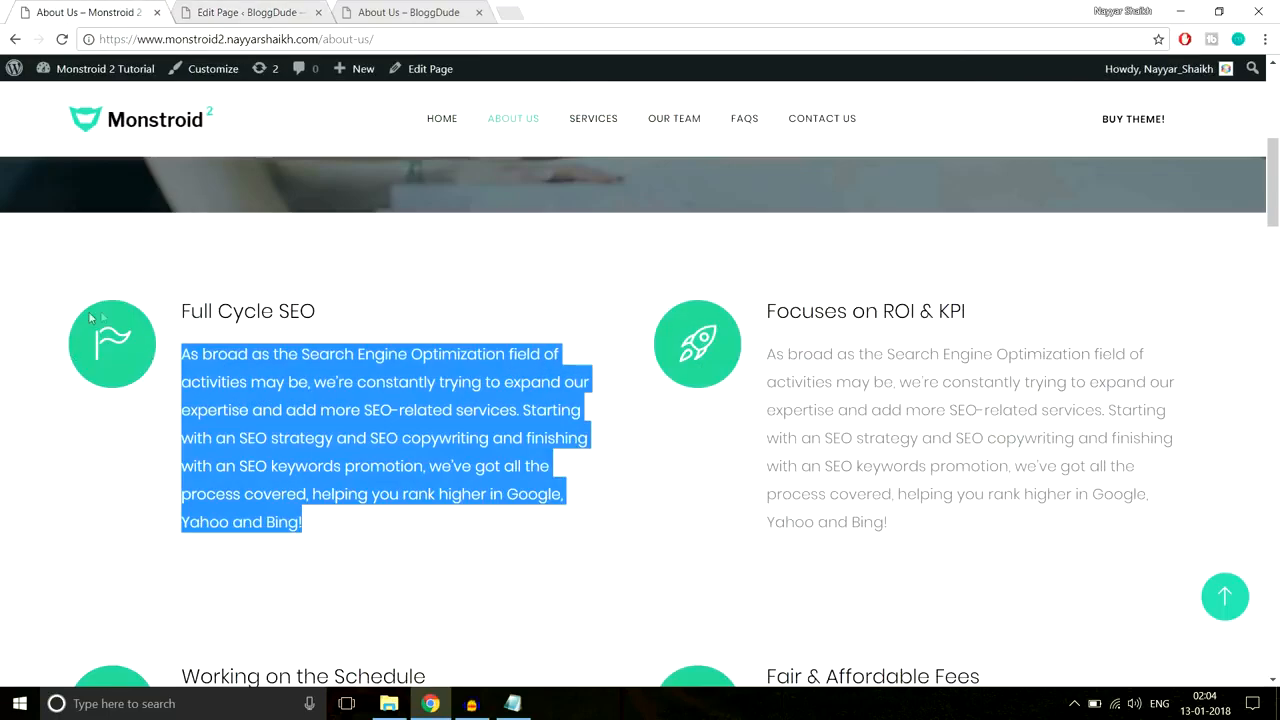
pyautogui.click(250, 12)
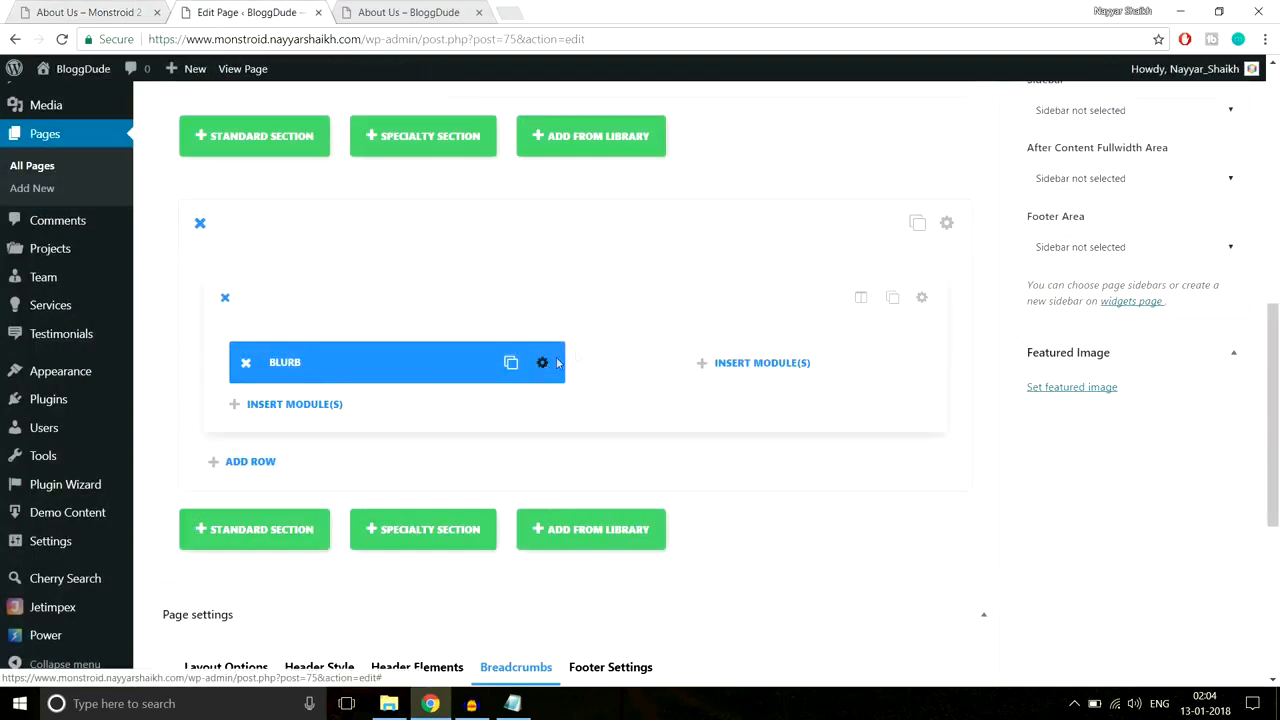
pyautogui.click(545, 362)
pyautogui.scroll(-5, 750, 425)
pyautogui.scroll(-5, 752, 428)
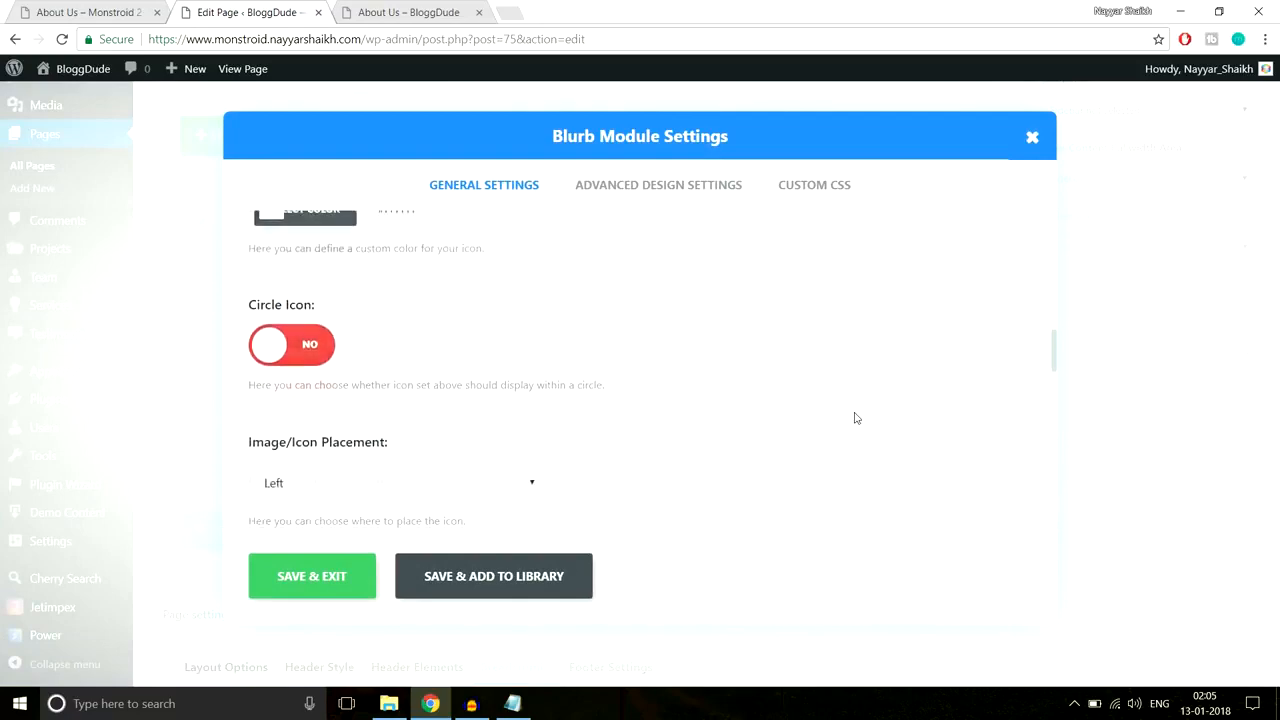
pyautogui.scroll(-1, 857, 418)
pyautogui.click(321, 309)
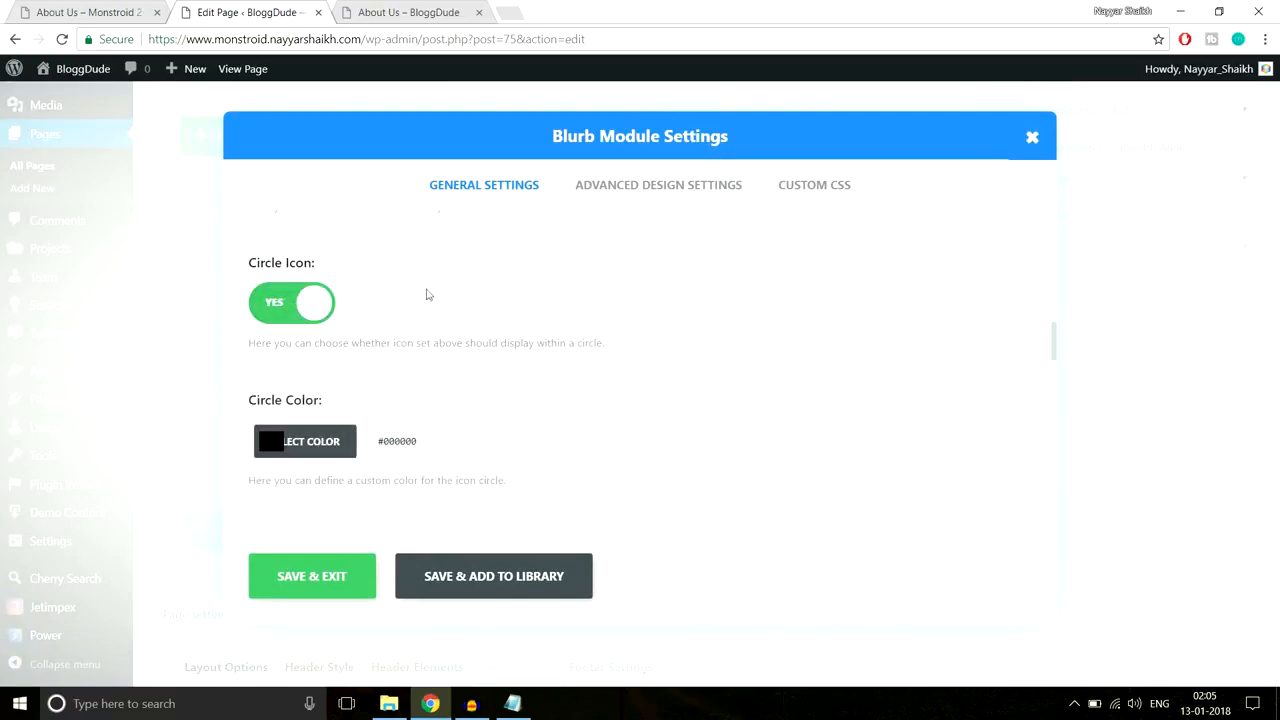
pyautogui.scroll(-2, 649, 366)
# Step: Copy the reference icon circle colour #2cc895 and paste it into Circle Color
pyautogui.click(80, 12)
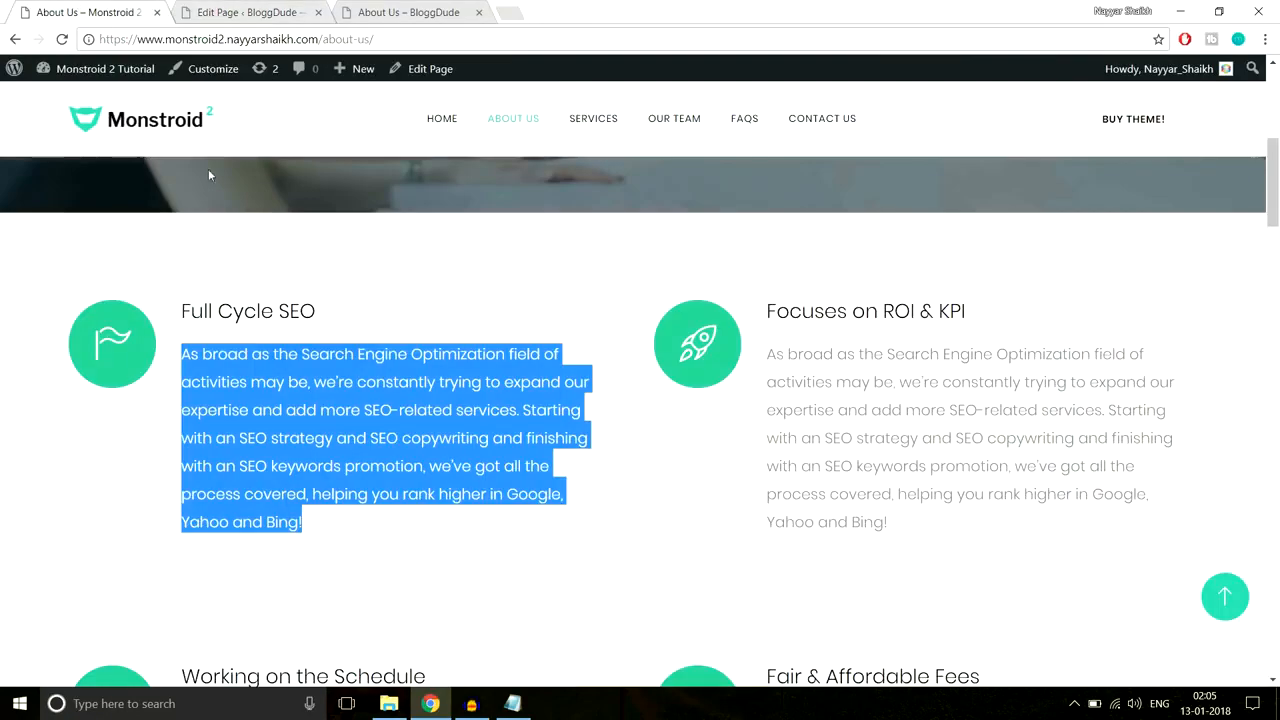
pyautogui.rightClick(125, 310)
pyautogui.click(207, 523)
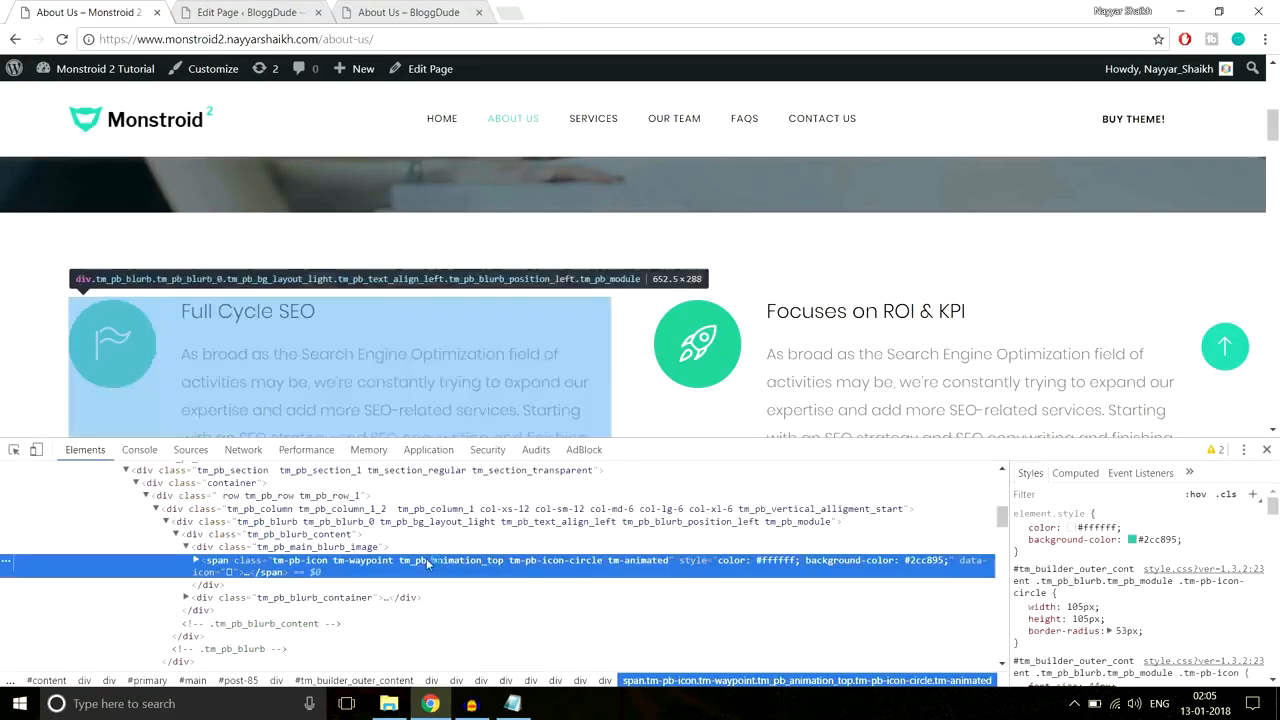
pyautogui.click(1163, 540)
pyautogui.hotkey('ctrl', 'c')
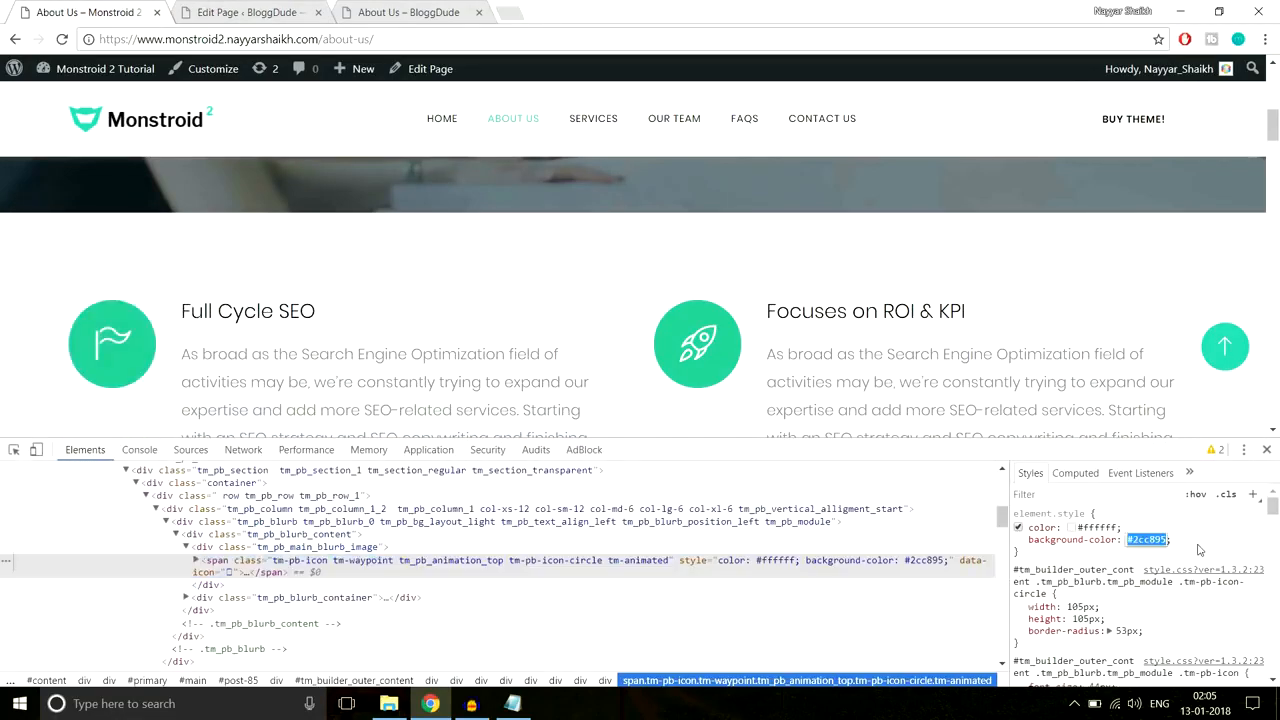
pyautogui.click(1266, 449)
pyautogui.click(235, 12)
pyautogui.click(276, 366)
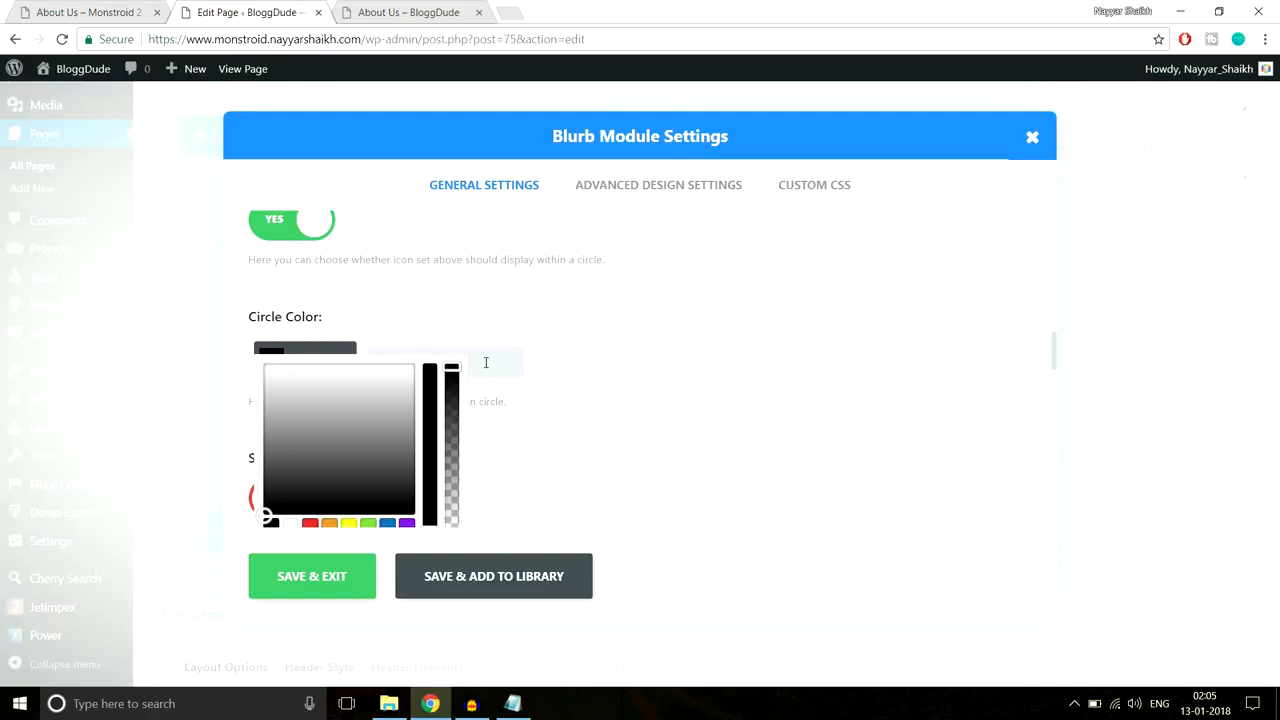
pyautogui.hotkey('ctrl', 'v')
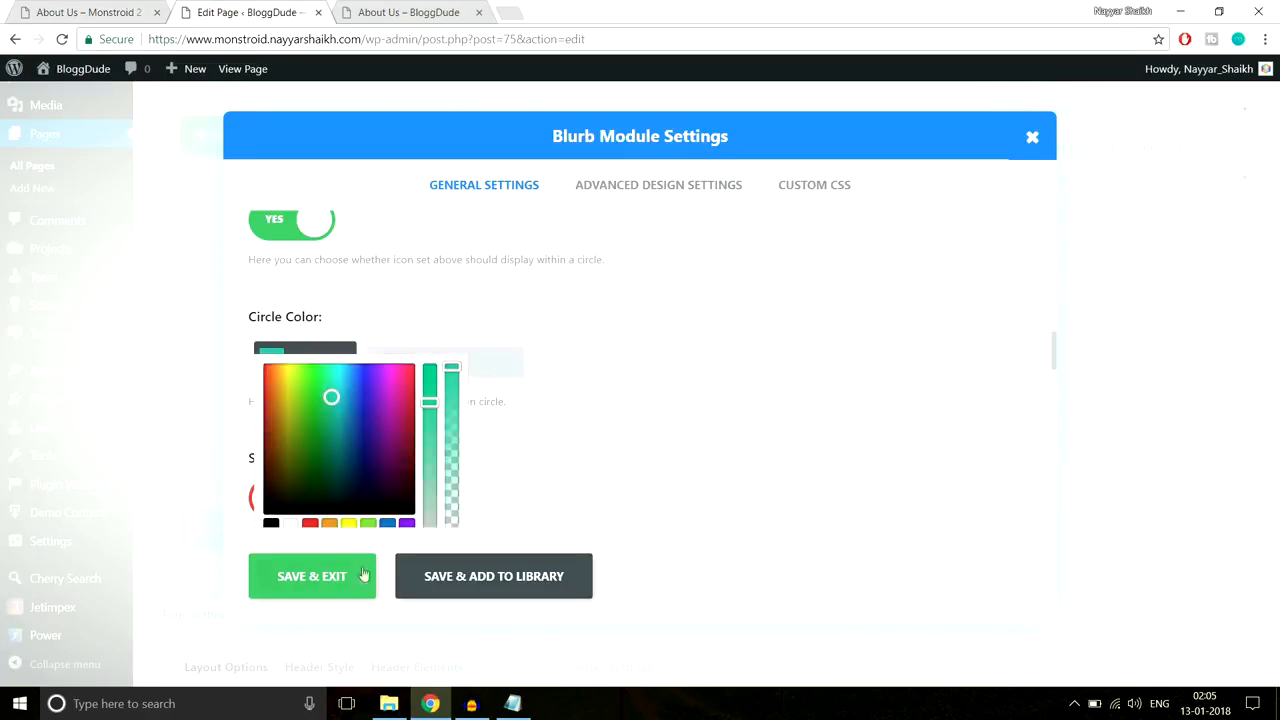
# Step: Review the blurb's advanced design options against the reference, then save the blurb
pyautogui.click(655, 189)
pyautogui.scroll(-2, 643, 332)
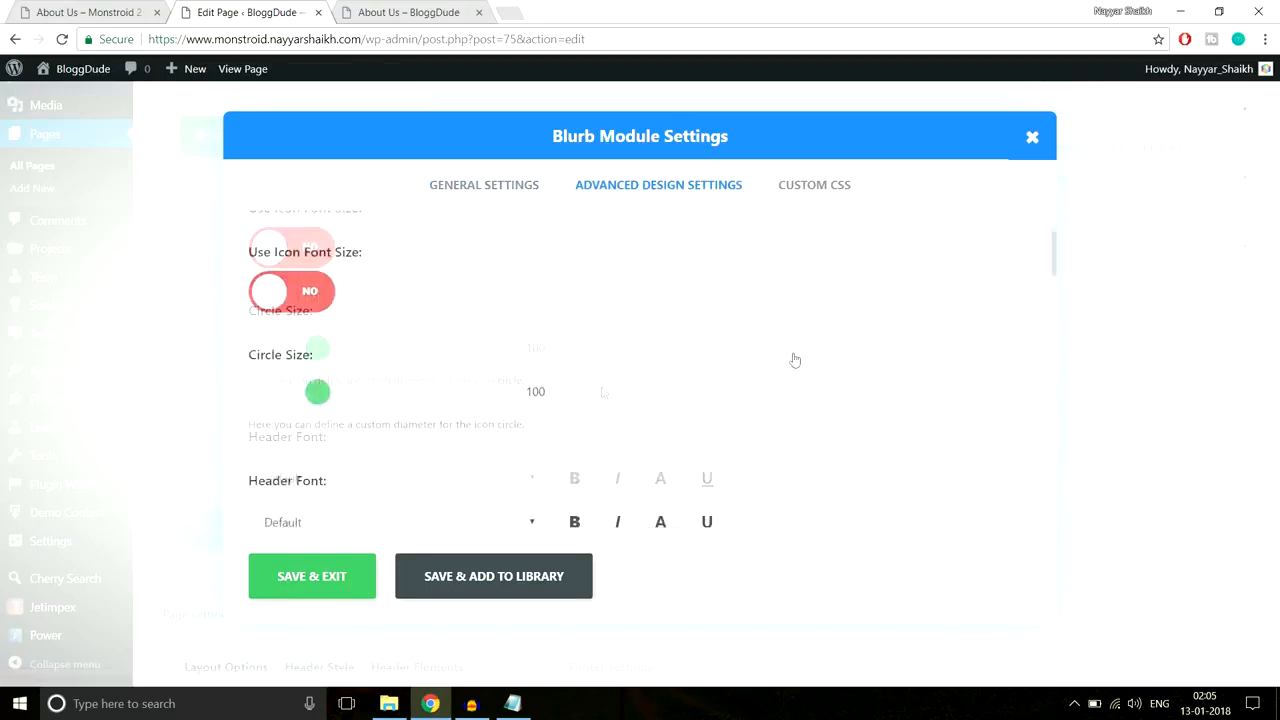
pyautogui.scroll(2, 326, 335)
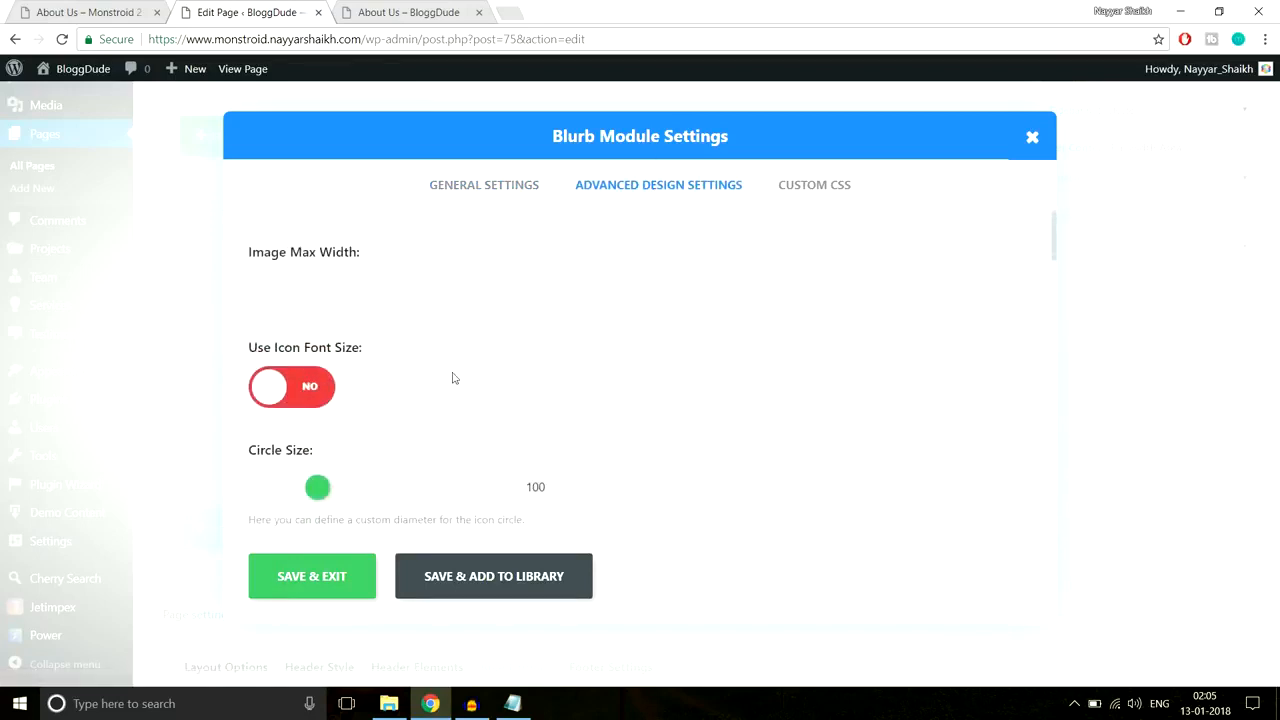
pyautogui.click(95, 12)
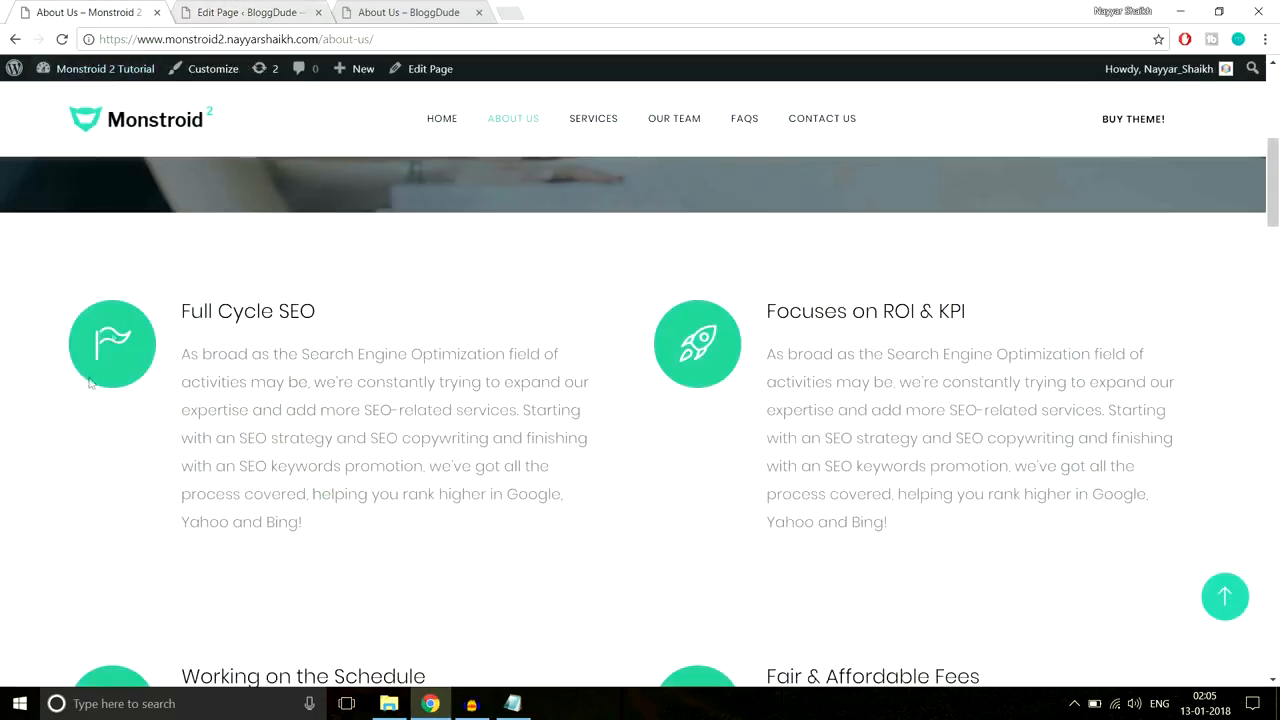
pyautogui.click(259, 8)
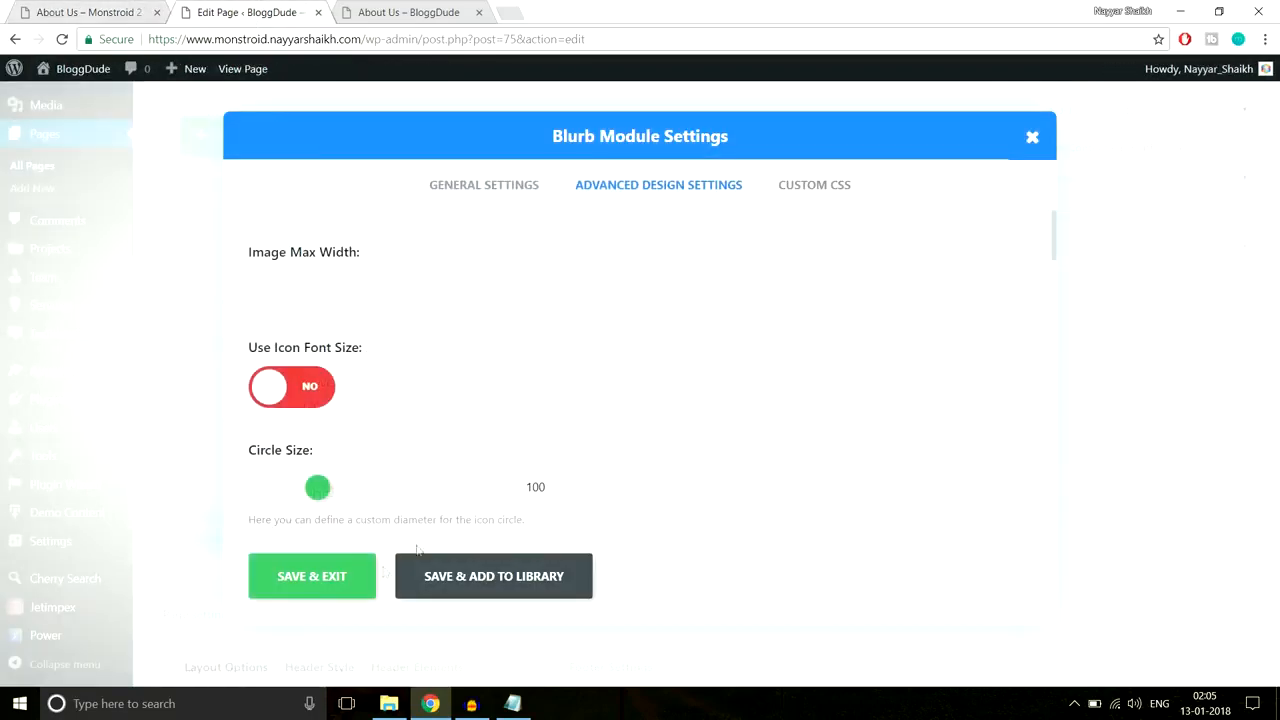
pyautogui.click(316, 590)
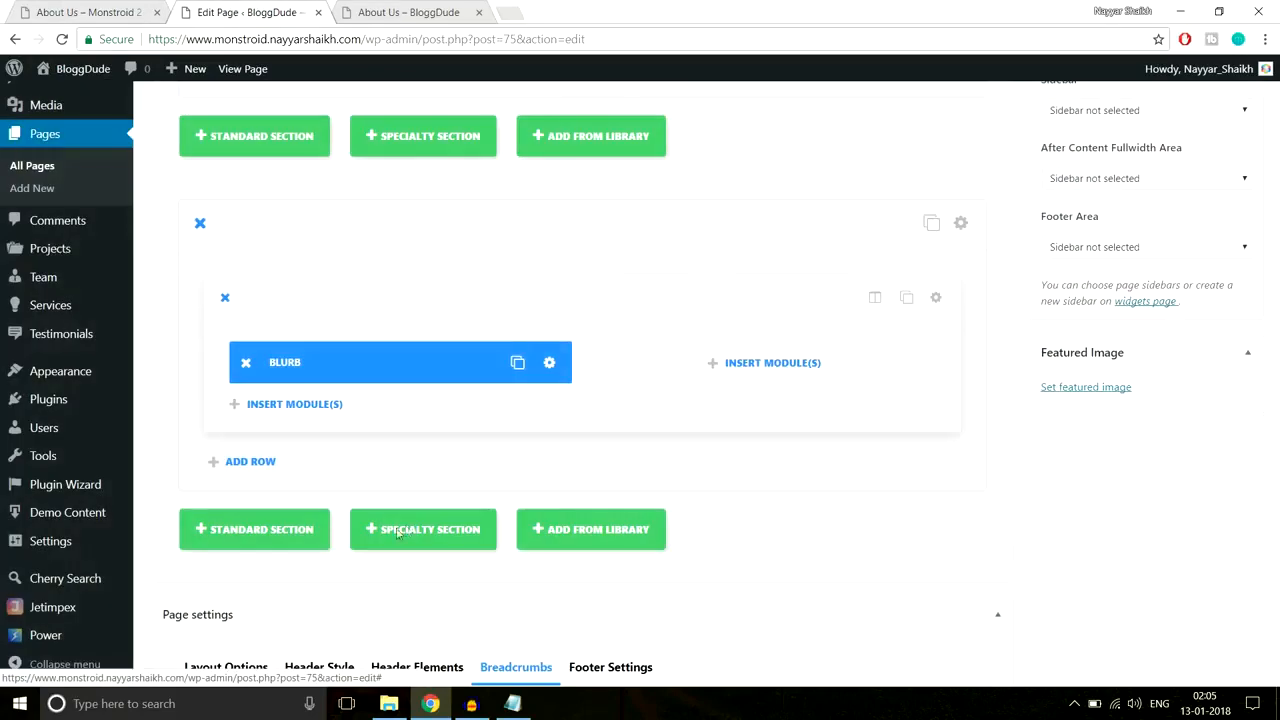
# Step: Duplicate the blurb into the right column, then duplicate the row into a 2x2 grid
pyautogui.click(514, 362)
pyautogui.moveTo(361, 365); pyautogui.dragTo(645, 368)
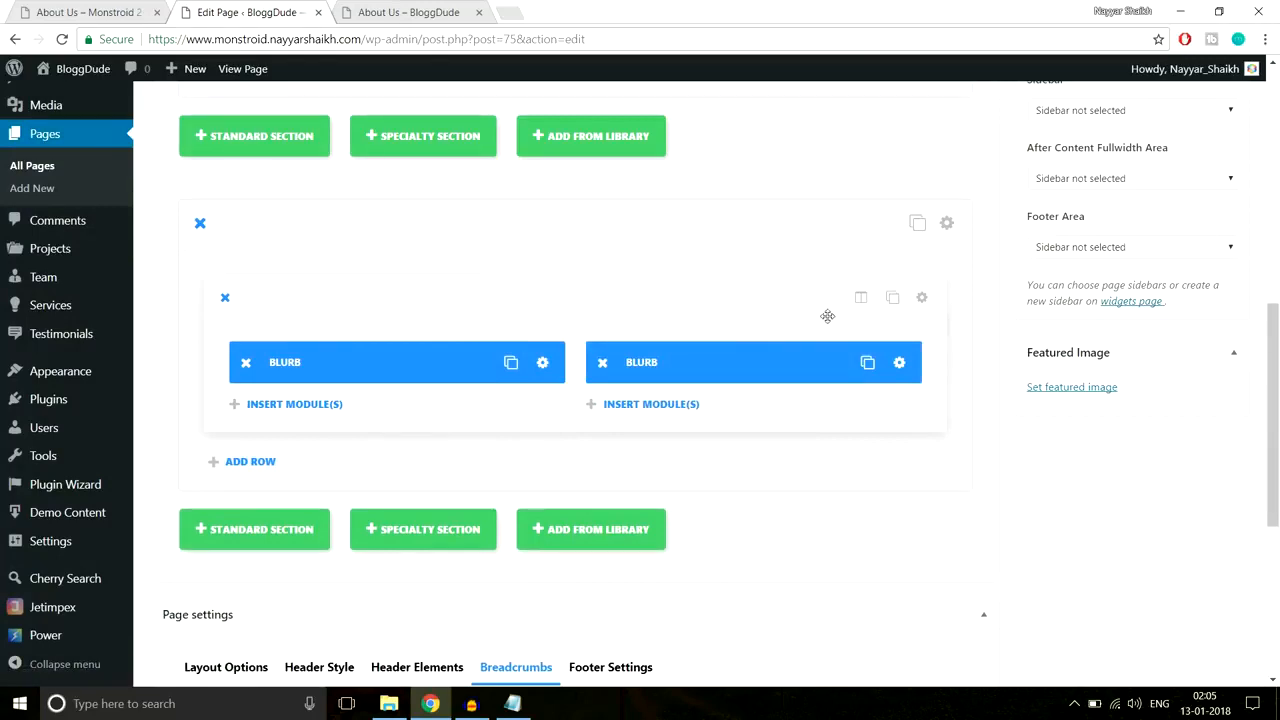
pyautogui.click(893, 298)
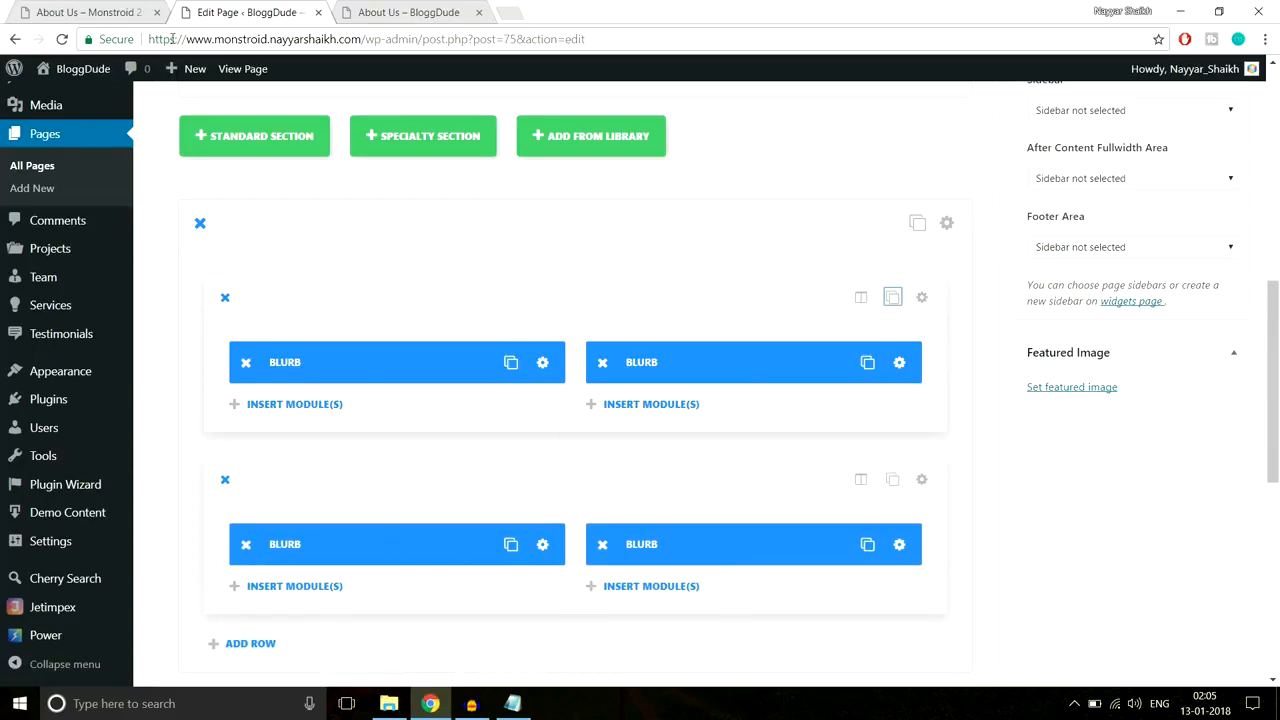
# Step: Compare the new 2x2 blurb grid with the reference About Us layout
pyautogui.click(132, 10)
pyautogui.scroll(-1, 133, 316)
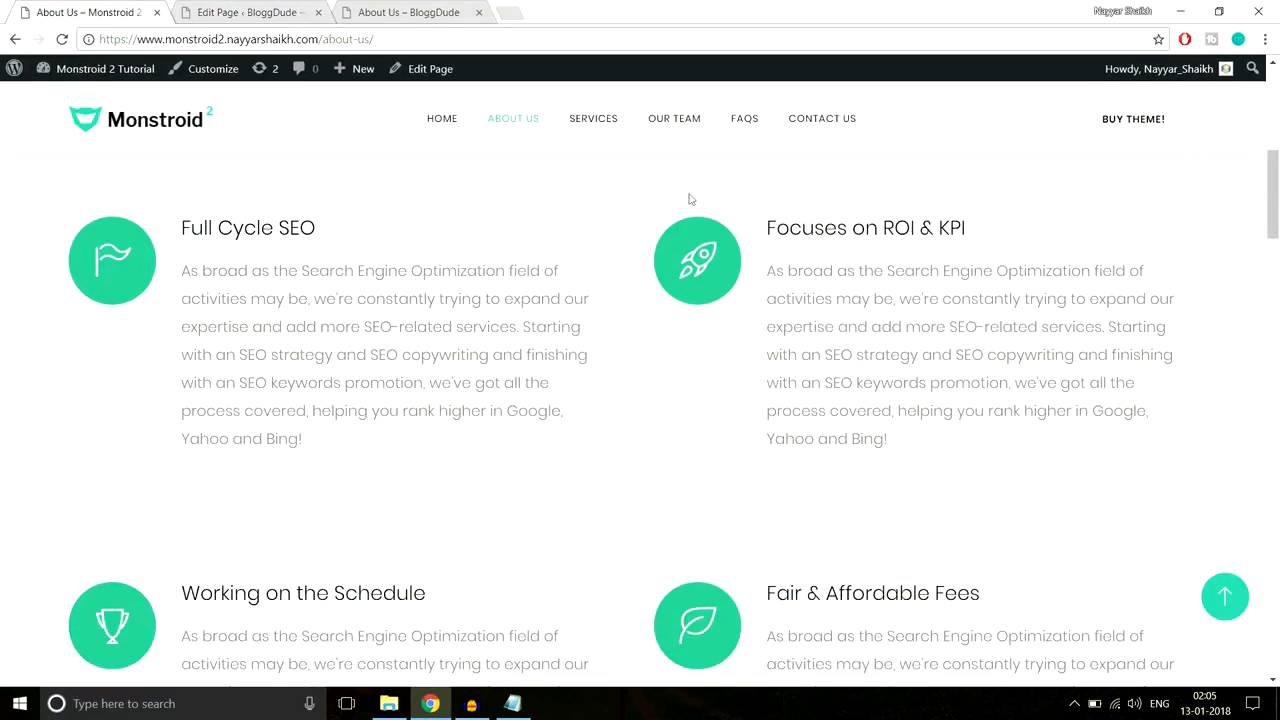
pyautogui.click(246, 10)
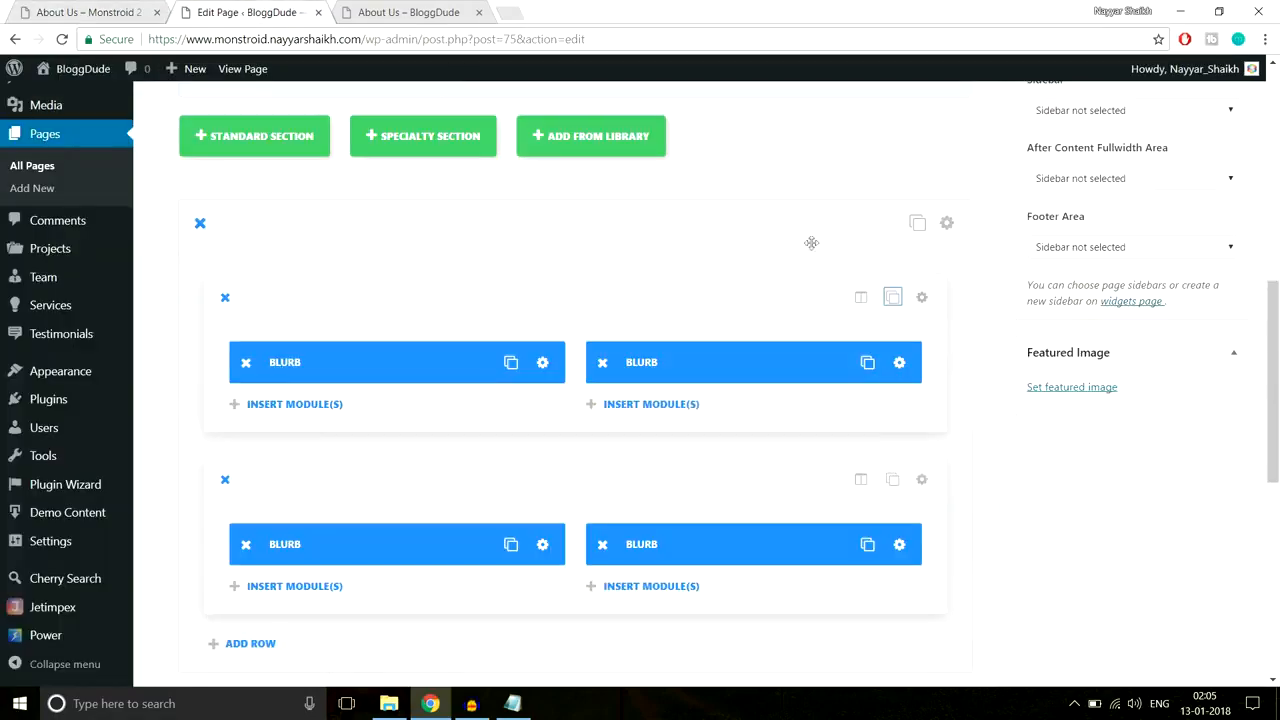
pyautogui.scroll(5, 1041, 389)
pyautogui.scroll(-3, 1041, 389)
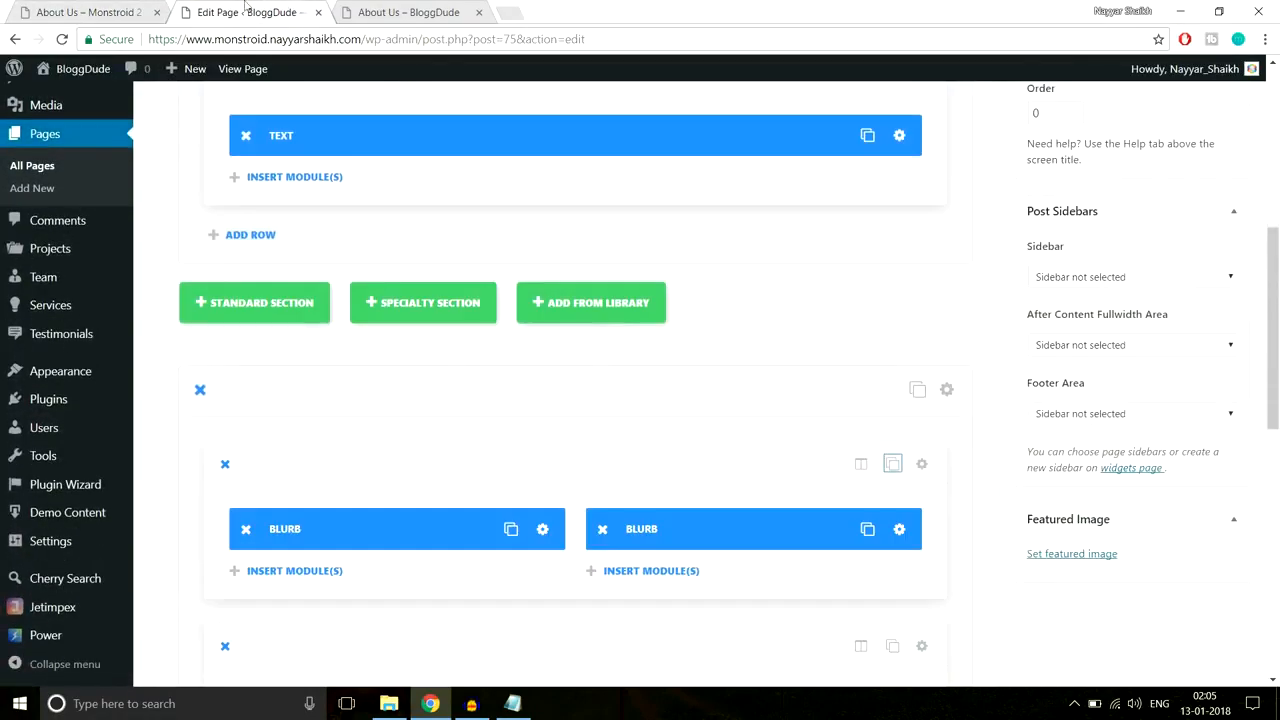
pyautogui.scroll(2, 515, 340)
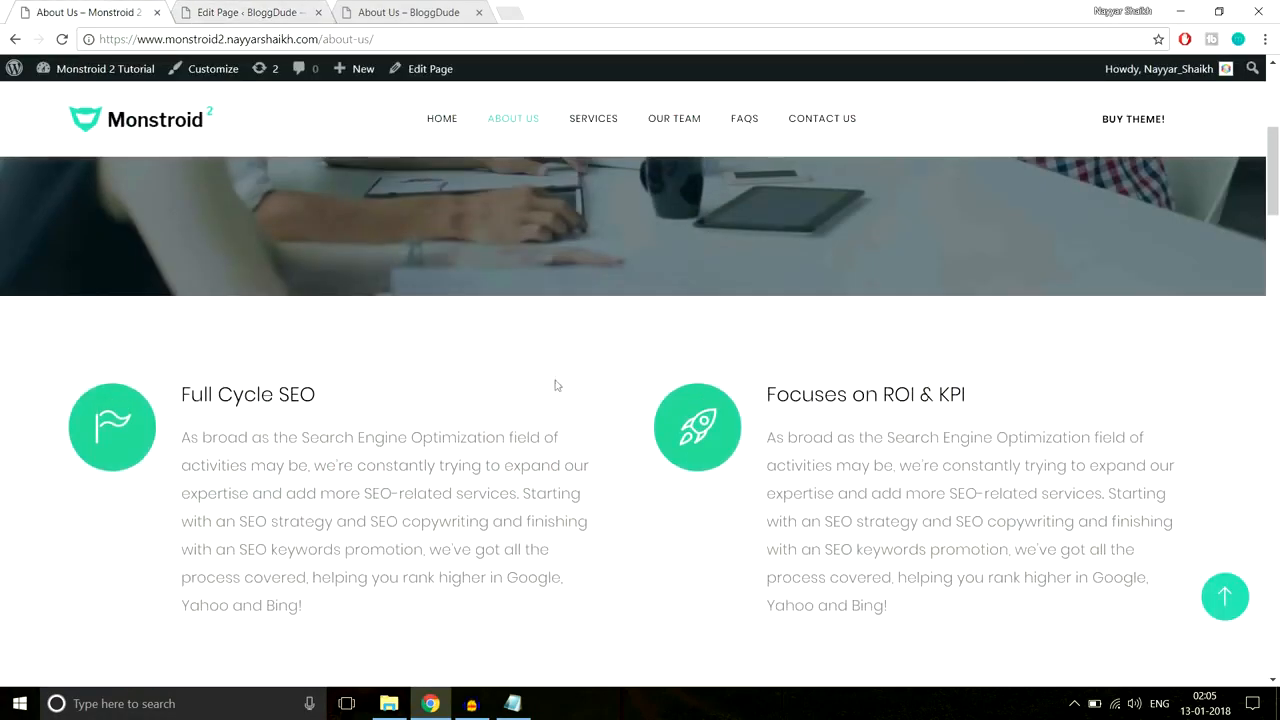
pyautogui.scroll(-5, 567, 351)
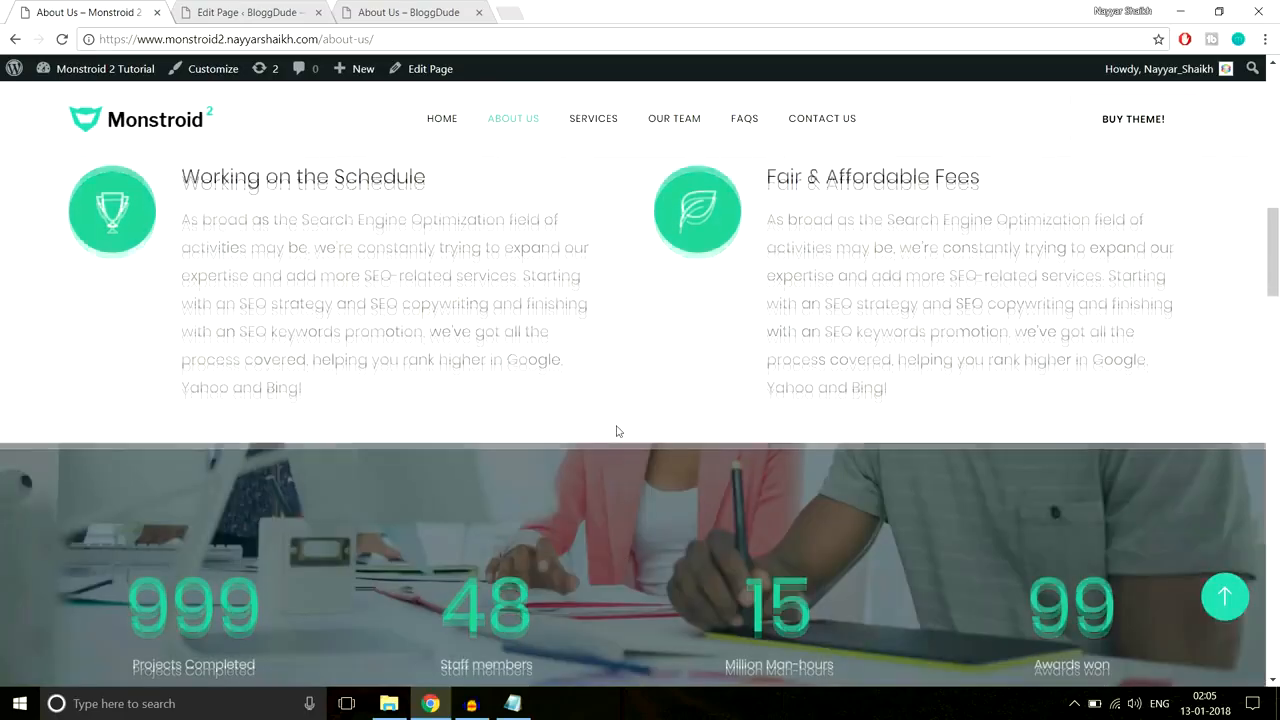
pyautogui.scroll(4, 617, 431)
pyautogui.click(262, 12)
pyautogui.scroll(-3, 930, 360)
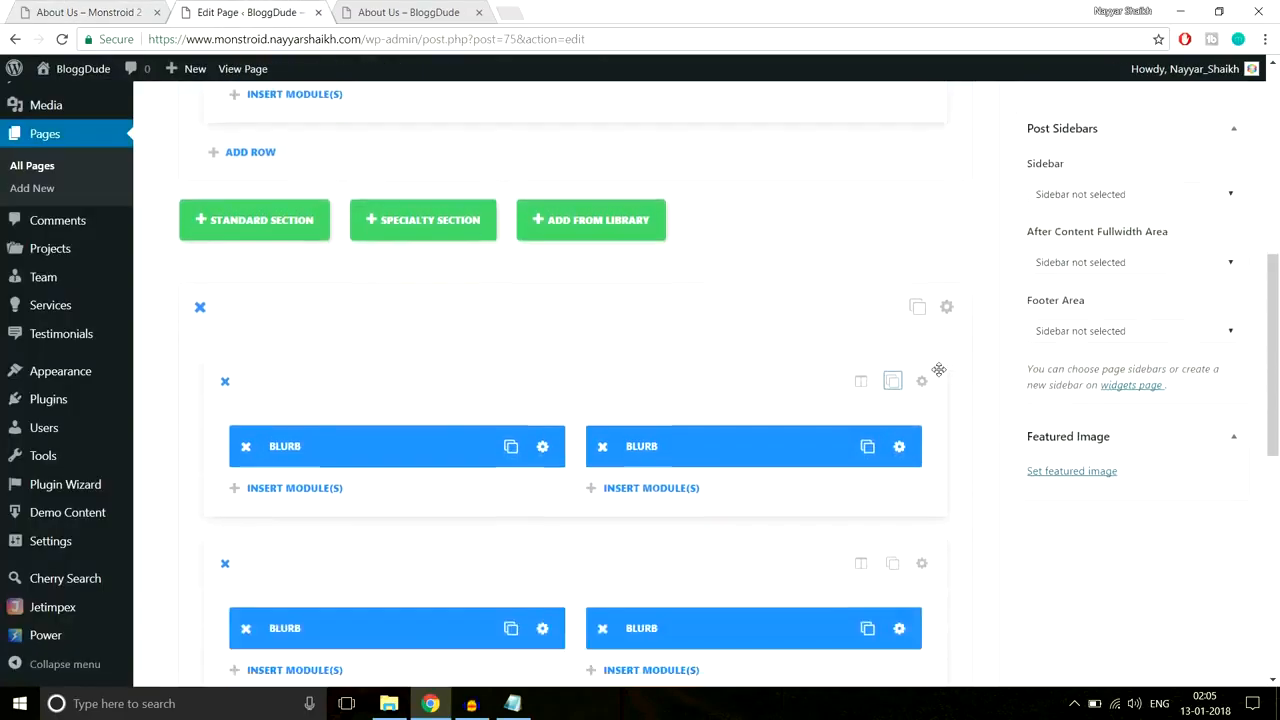
pyautogui.scroll(2, 935, 365)
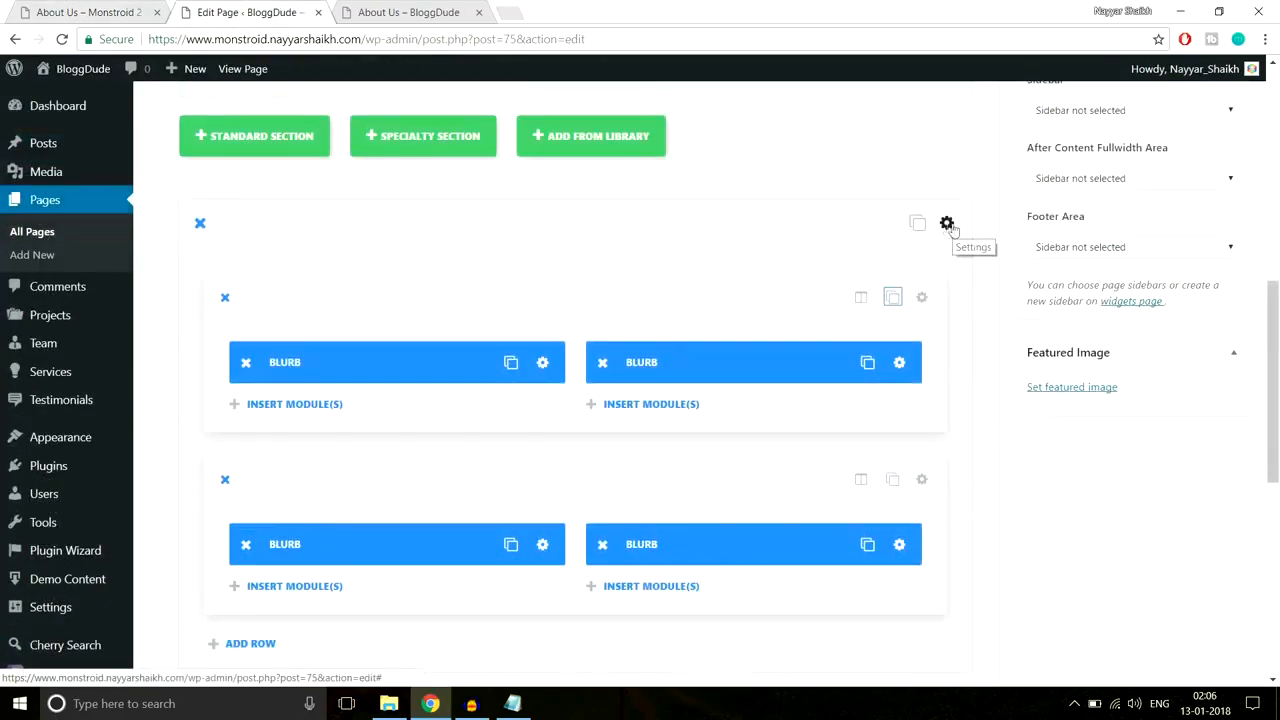
# Step: Give the blurb grid's section 80px top and bottom custom padding and save it
pyautogui.click(947, 224)
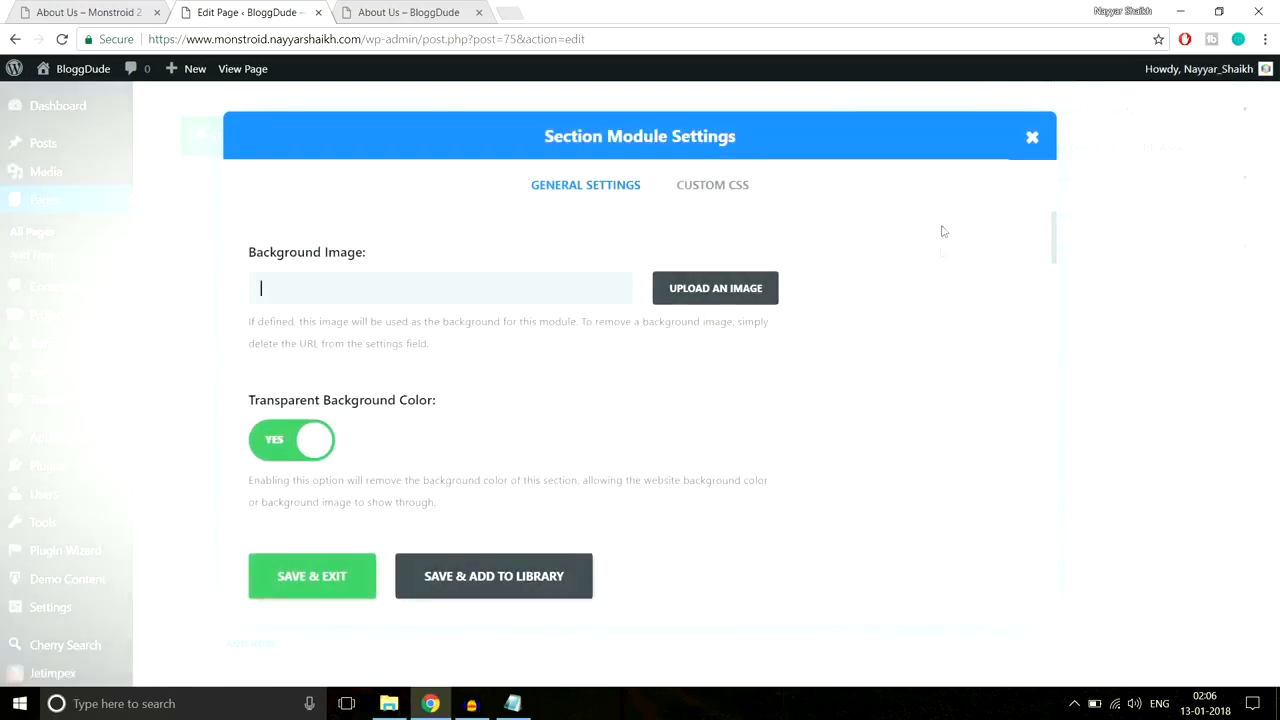
pyautogui.scroll(-10, 940, 340)
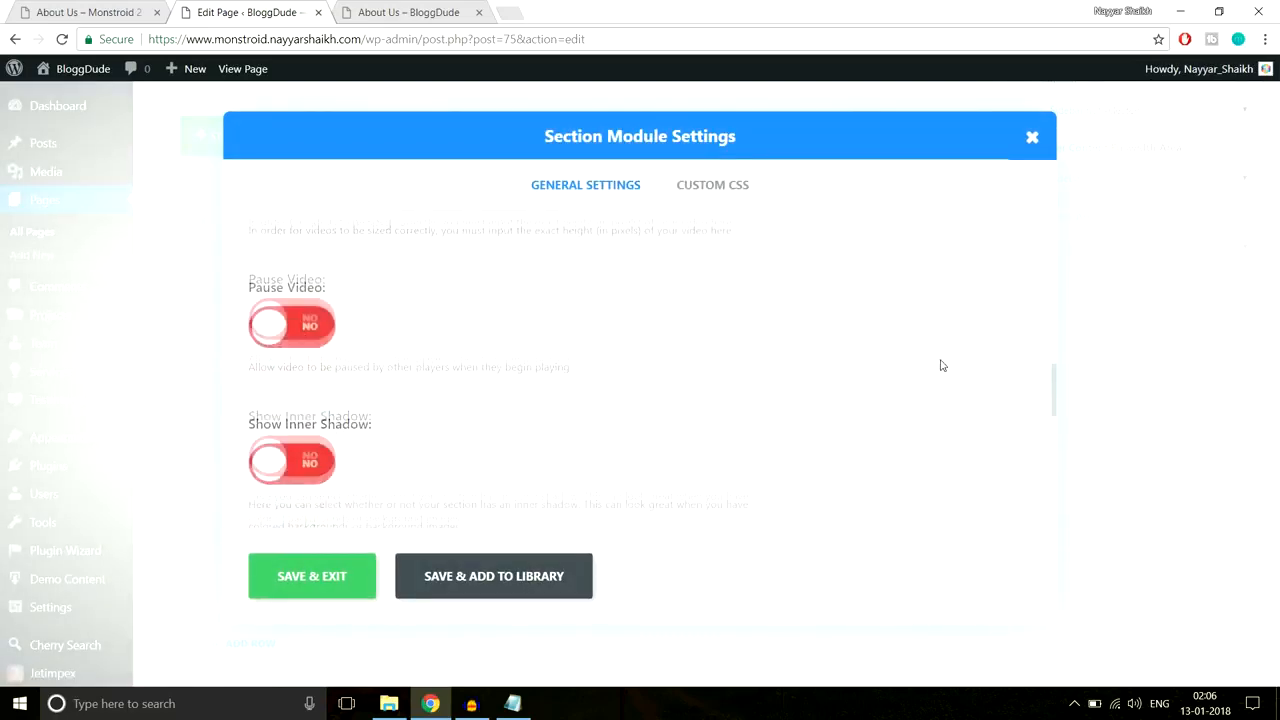
pyautogui.scroll(-3, 943, 366)
pyautogui.scroll(1, 943, 366)
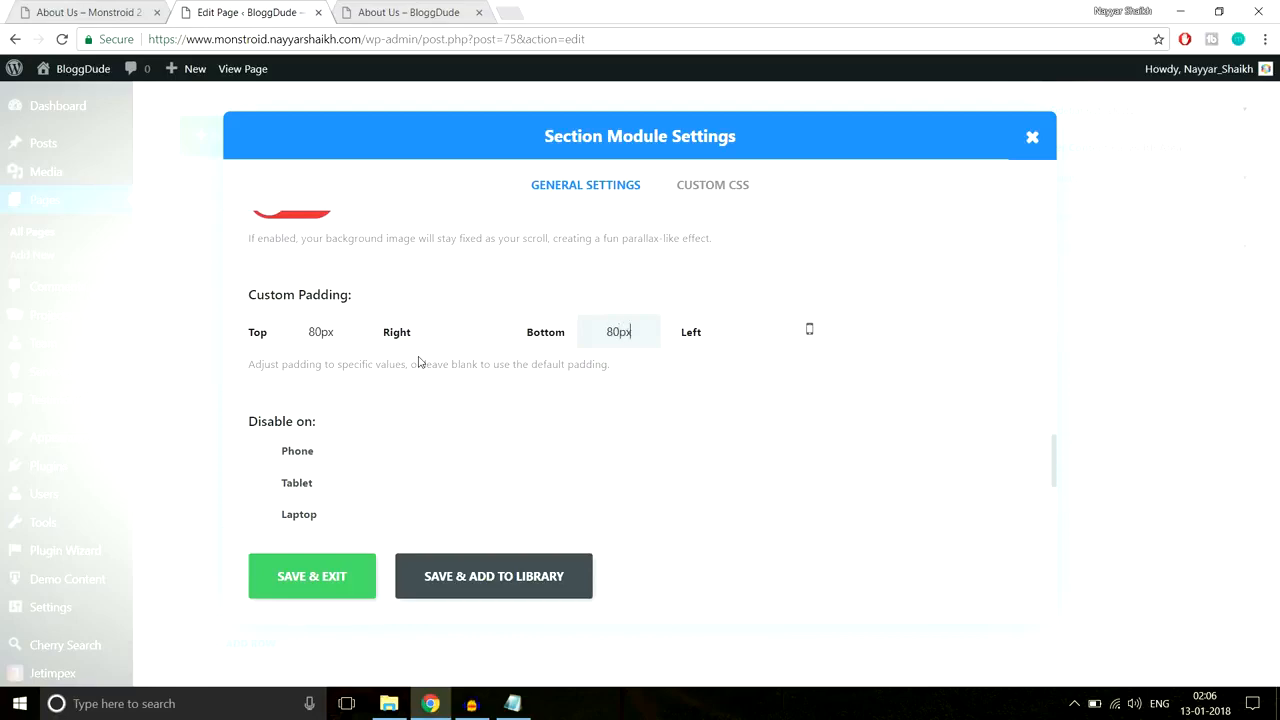
pyautogui.click(313, 590)
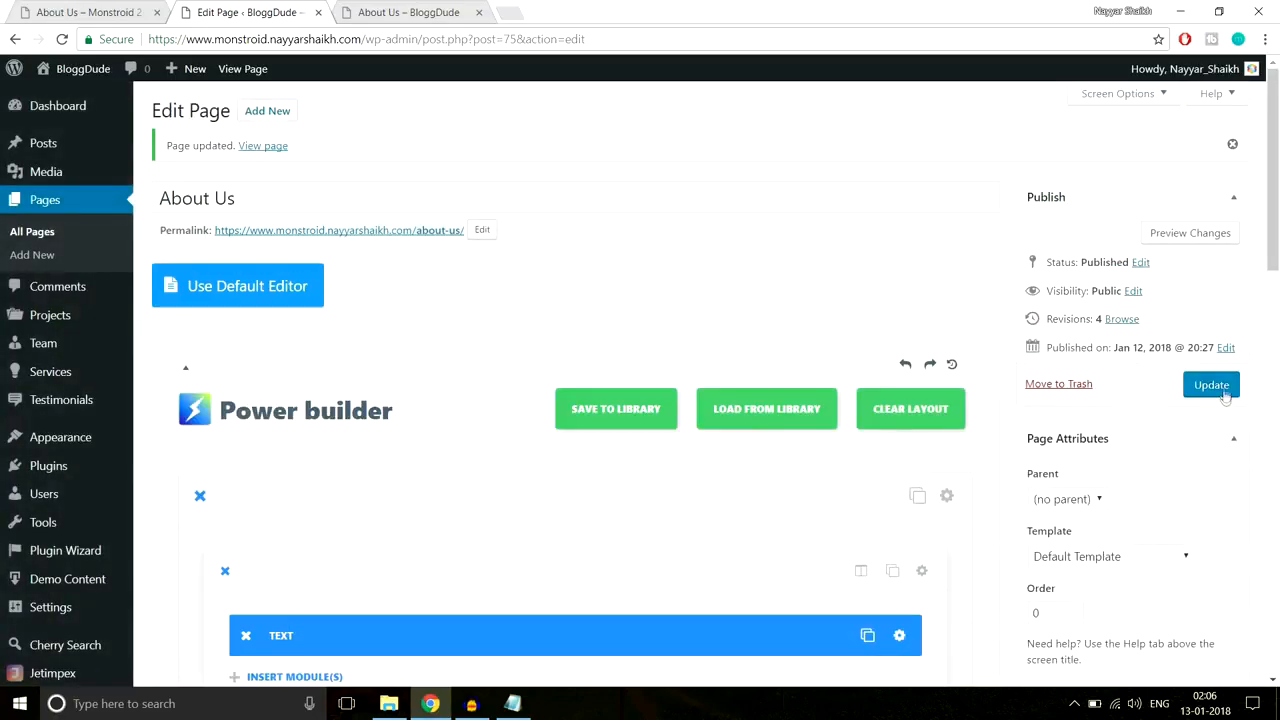
# Step: Save the page and reload the live About Us page to review the blurb grid
pyautogui.click(1211, 386)
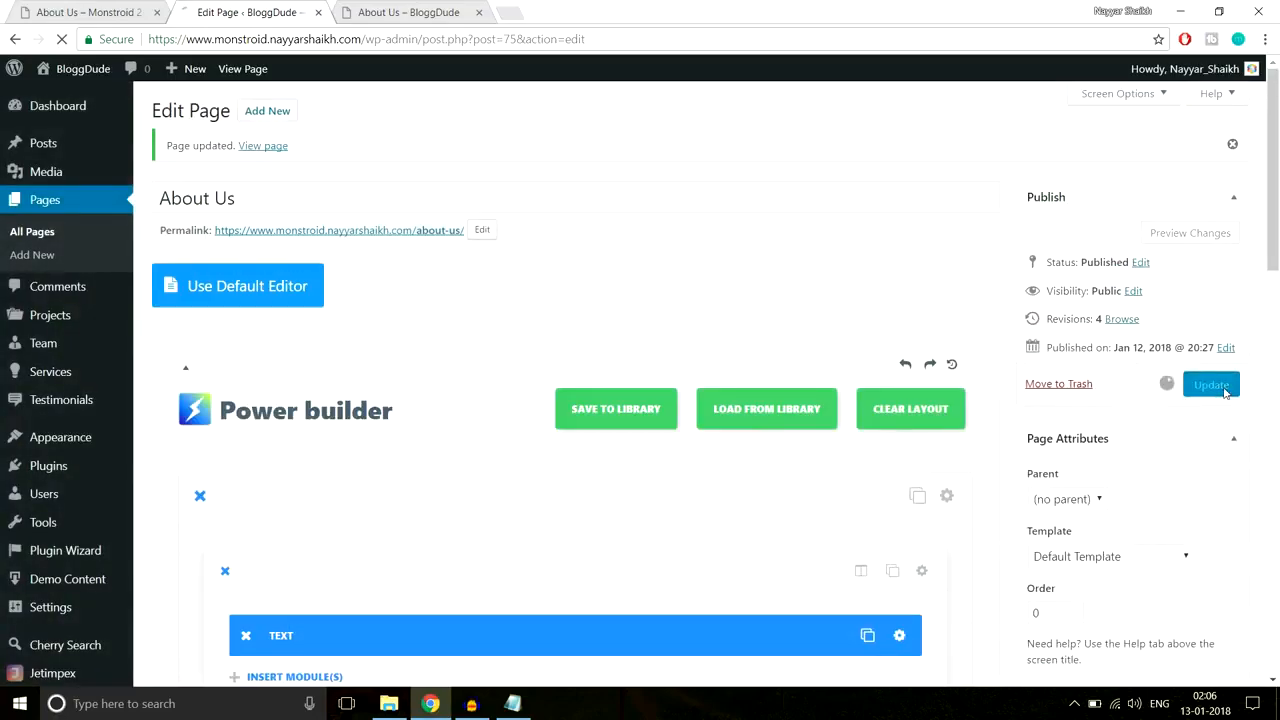
pyautogui.click(398, 14)
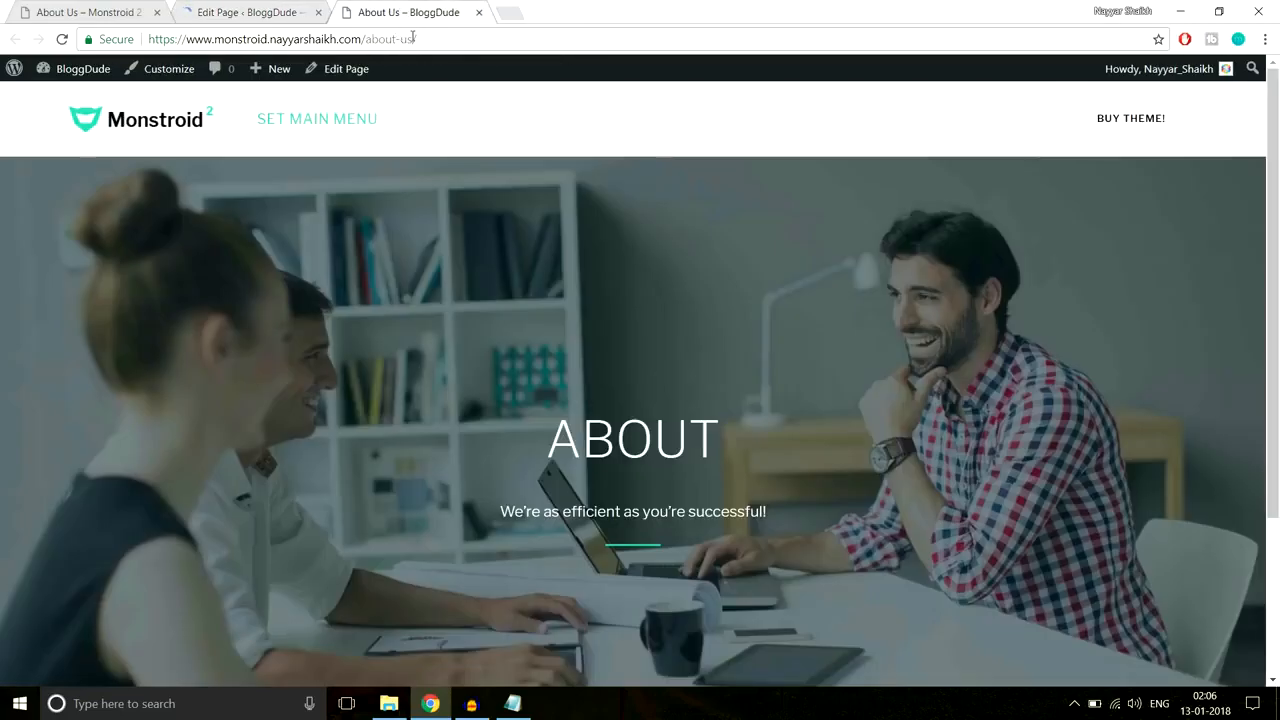
pyautogui.click(398, 38)
pyautogui.press('Return')
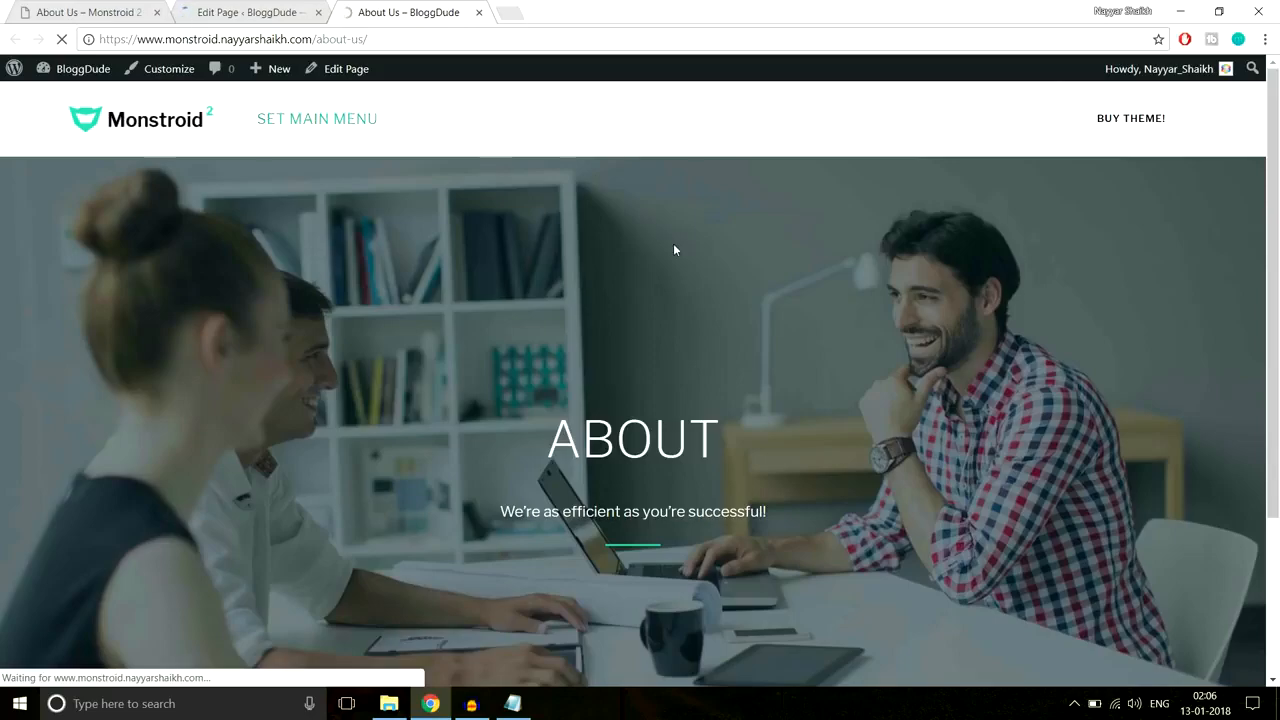
pyautogui.scroll(-5, 539, 155)
pyautogui.scroll(-1, 539, 161)
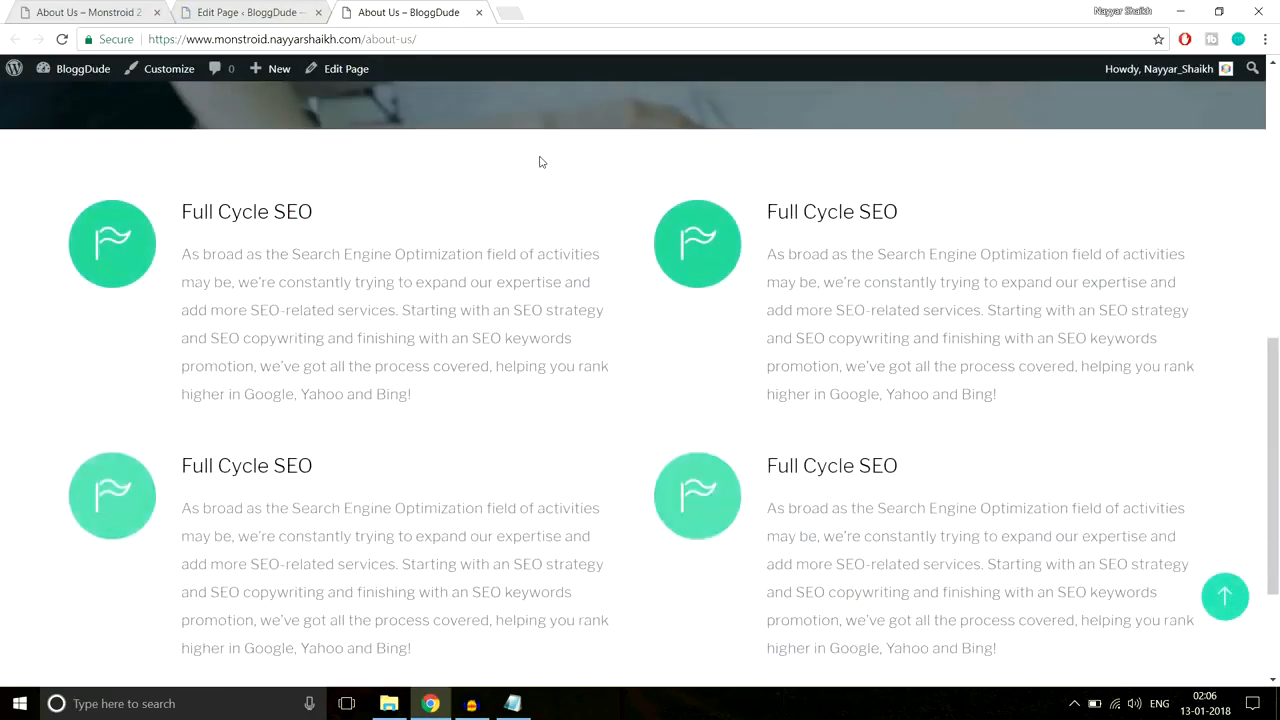
pyautogui.scroll(-2, 539, 161)
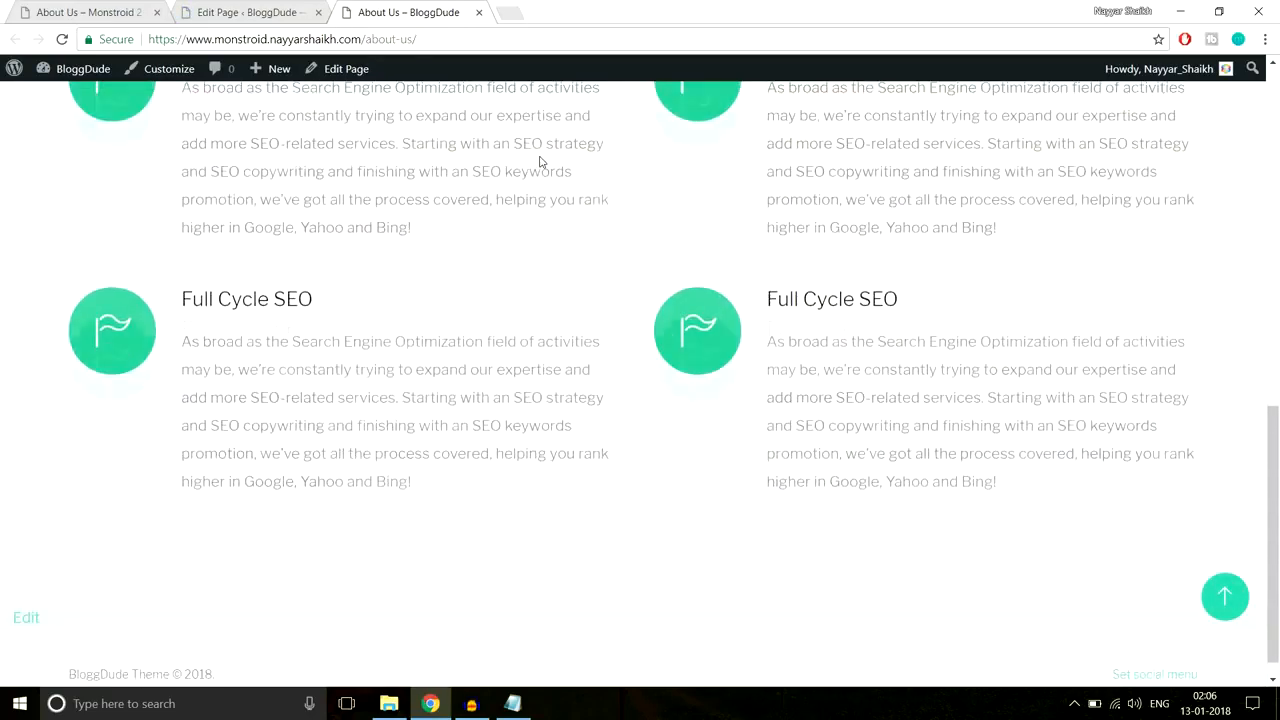
pyautogui.scroll(2, 543, 163)
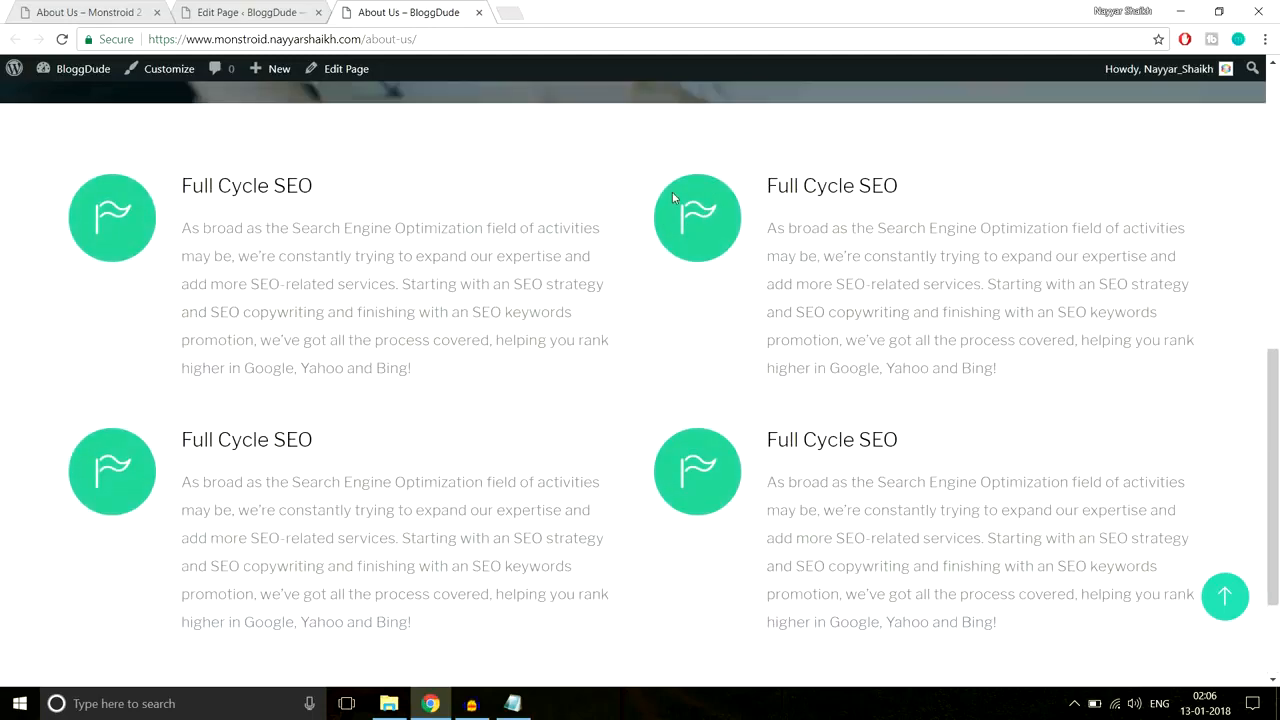
pyautogui.moveTo(155, 179); pyautogui.dragTo(357, 366)
pyautogui.click(742, 177)
# Step: View the published BloggDude About Us page from the editor
pyautogui.click(263, 6)
pyautogui.scroll(-7, 896, 311)
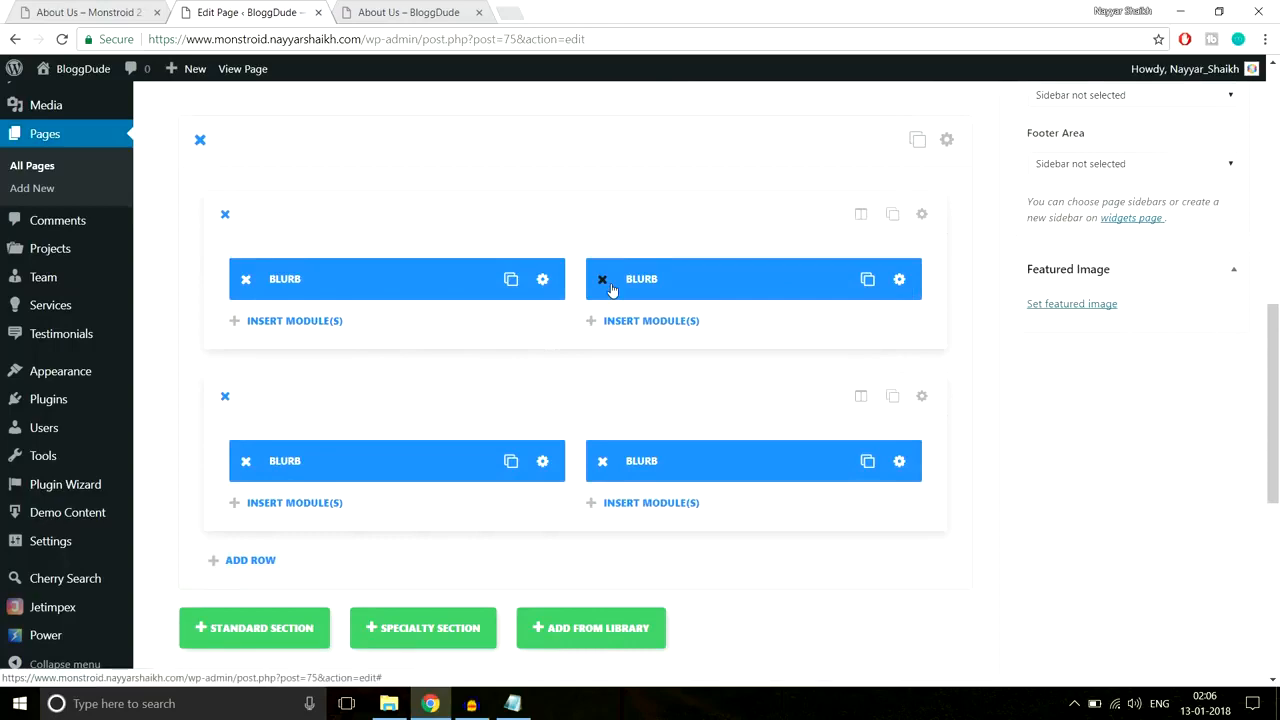
pyautogui.click(415, 12)
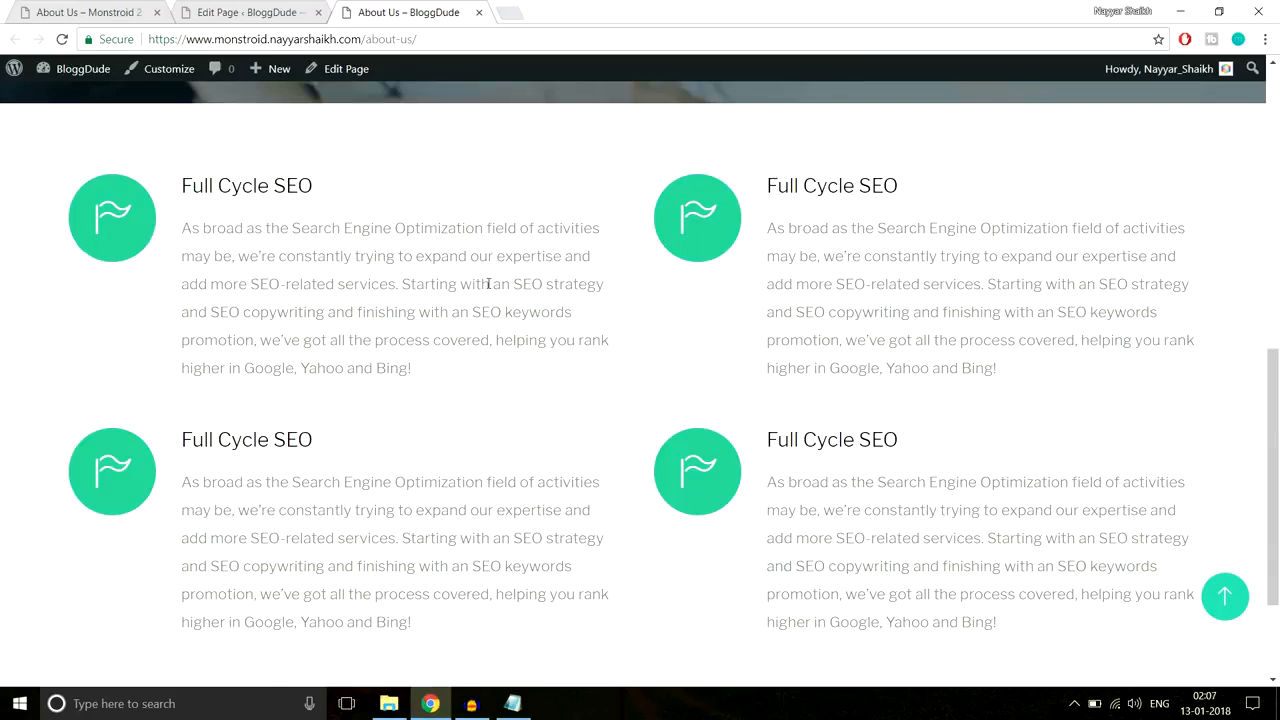
pyautogui.scroll(-1, 489, 284)
# Step: Scroll the Monstroid 2 reference page down to its four-number counters band
pyautogui.click(76, 10)
pyautogui.scroll(-4, 560, 290)
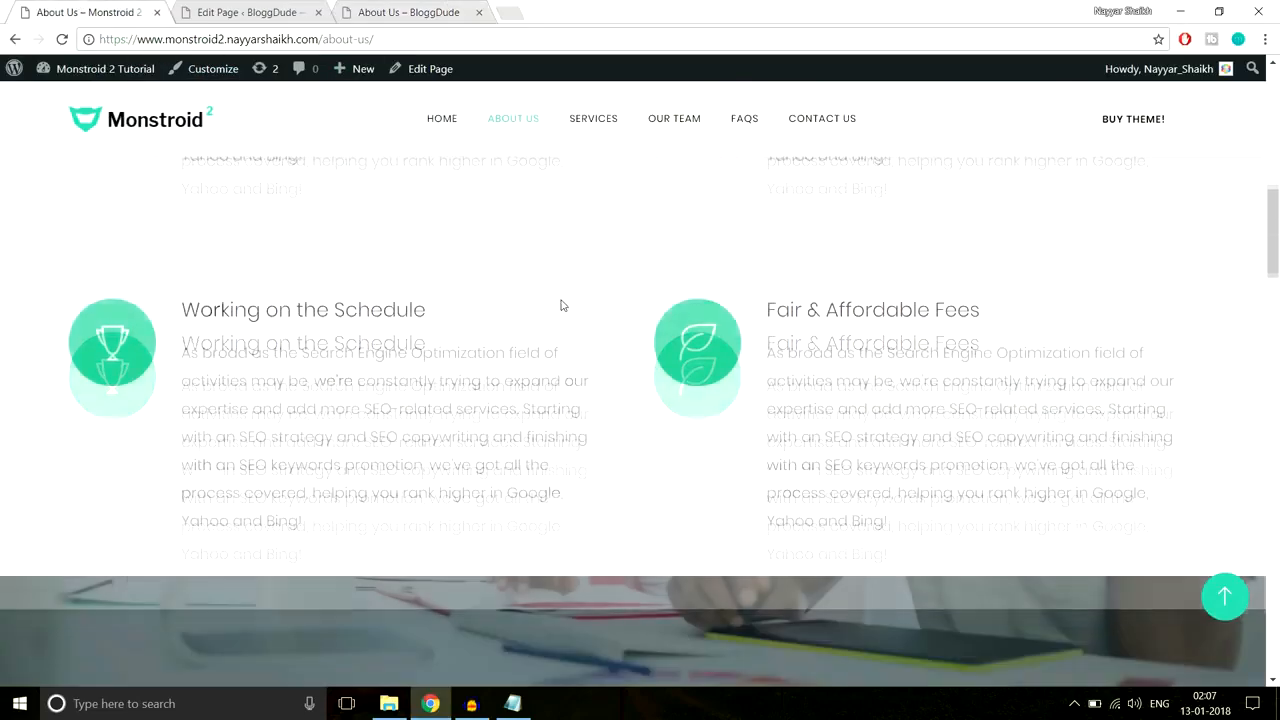
pyautogui.scroll(-5, 561, 305)
pyautogui.scroll(3, 563, 318)
pyautogui.scroll(-3, 563, 318)
pyautogui.scroll(3, 563, 318)
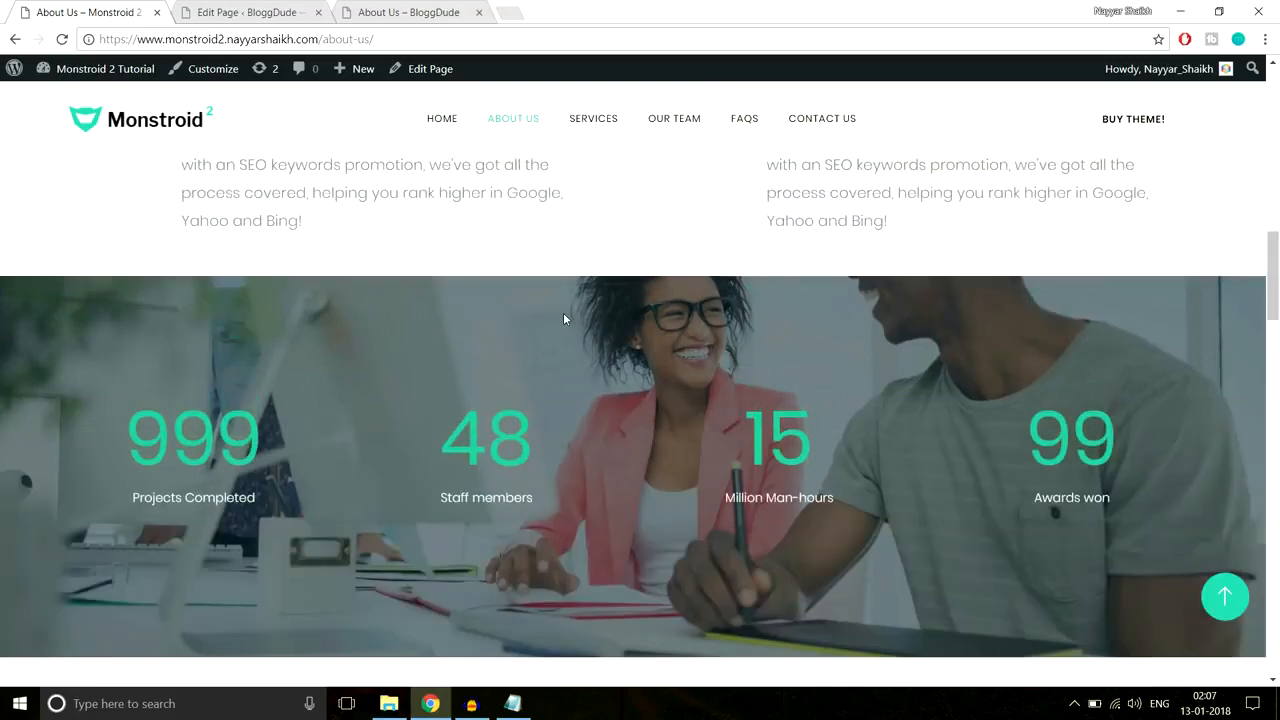
pyautogui.scroll(-3, 563, 318)
pyautogui.scroll(3, 563, 318)
pyautogui.scroll(-2, 563, 318)
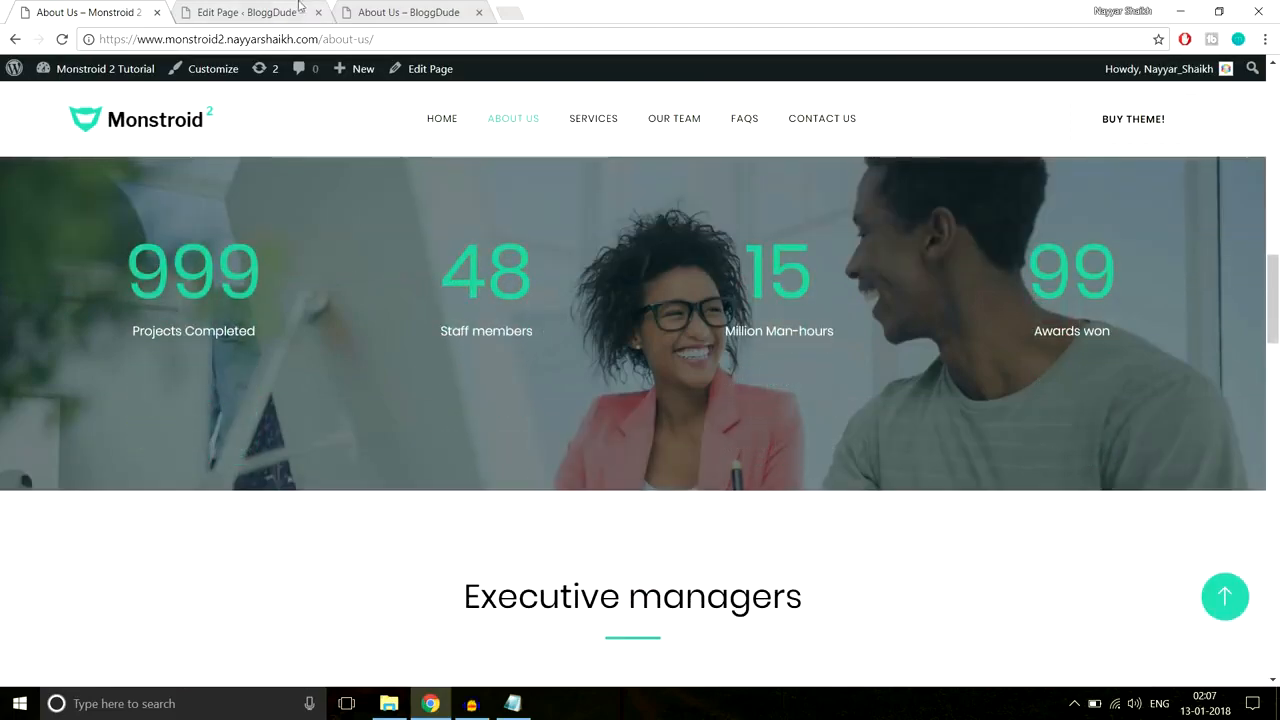
# Step: Add a new standard section below the blurbs, checking the reference counter layout
pyautogui.click(252, 11)
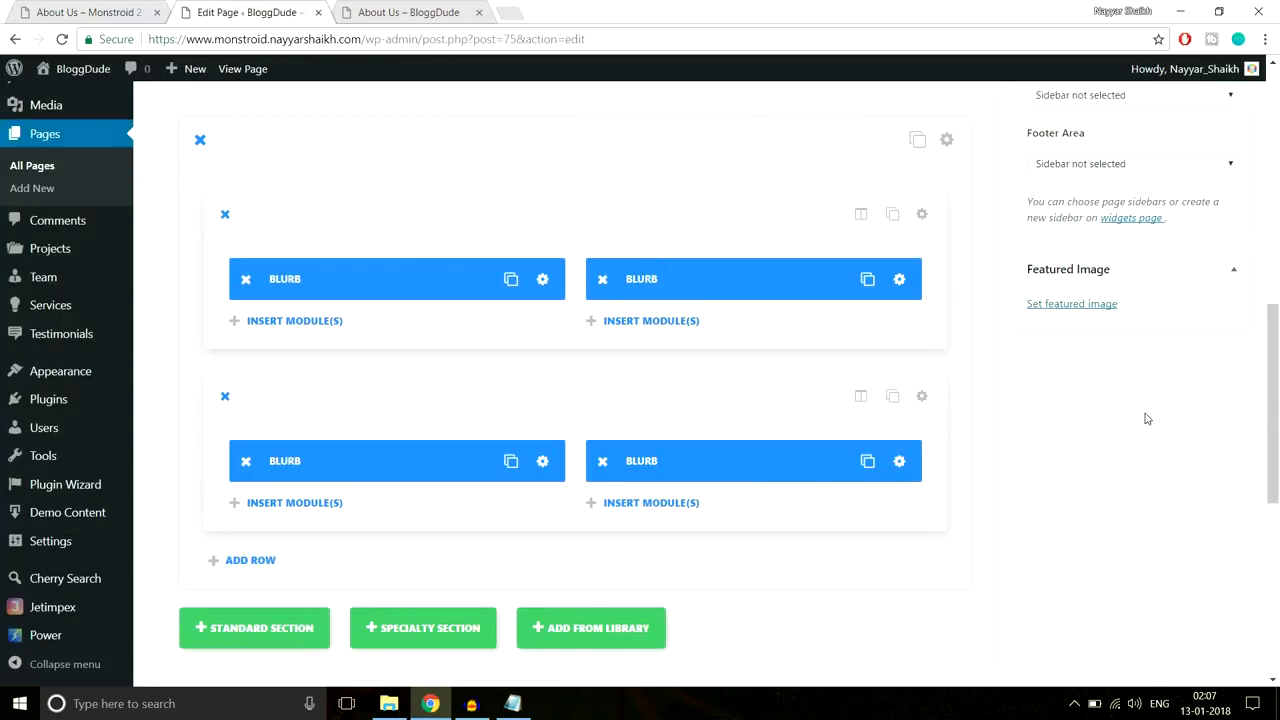
pyautogui.scroll(-3, 1147, 418)
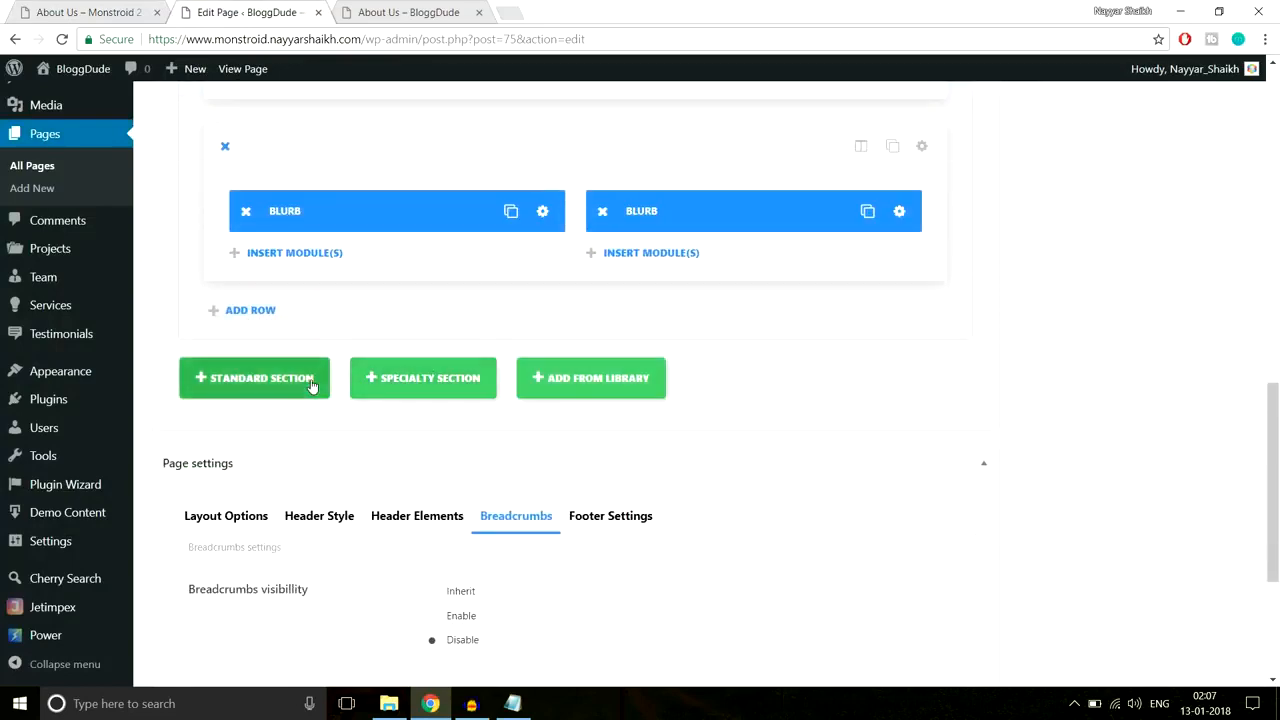
pyautogui.click(311, 386)
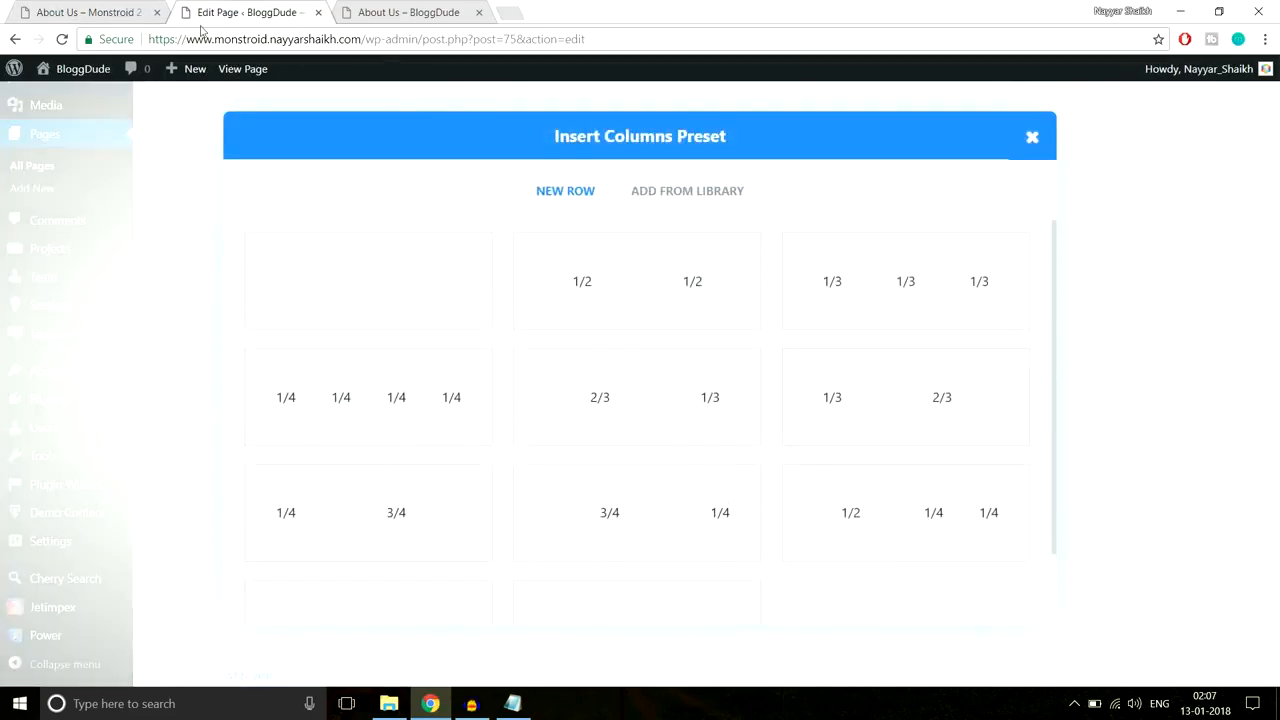
pyautogui.click(118, 12)
pyautogui.scroll(2, 372, 286)
pyautogui.scroll(-1, 372, 290)
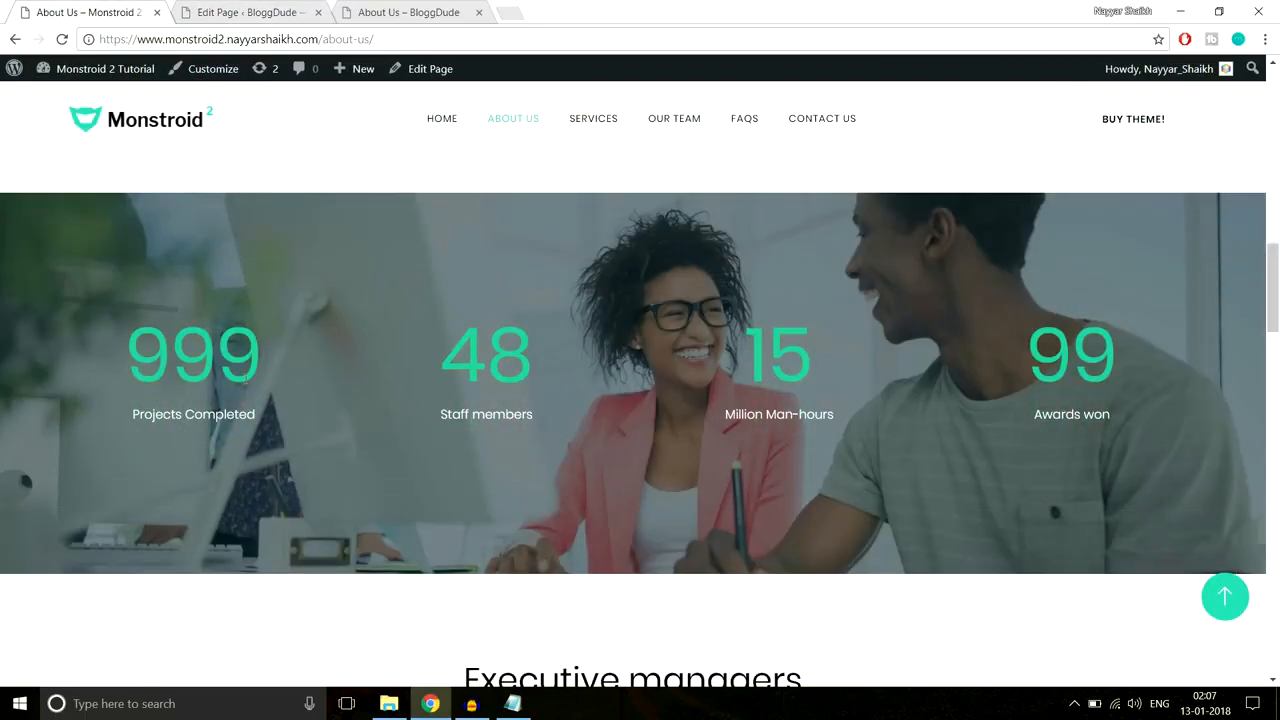
pyautogui.doubleClick(193, 355)
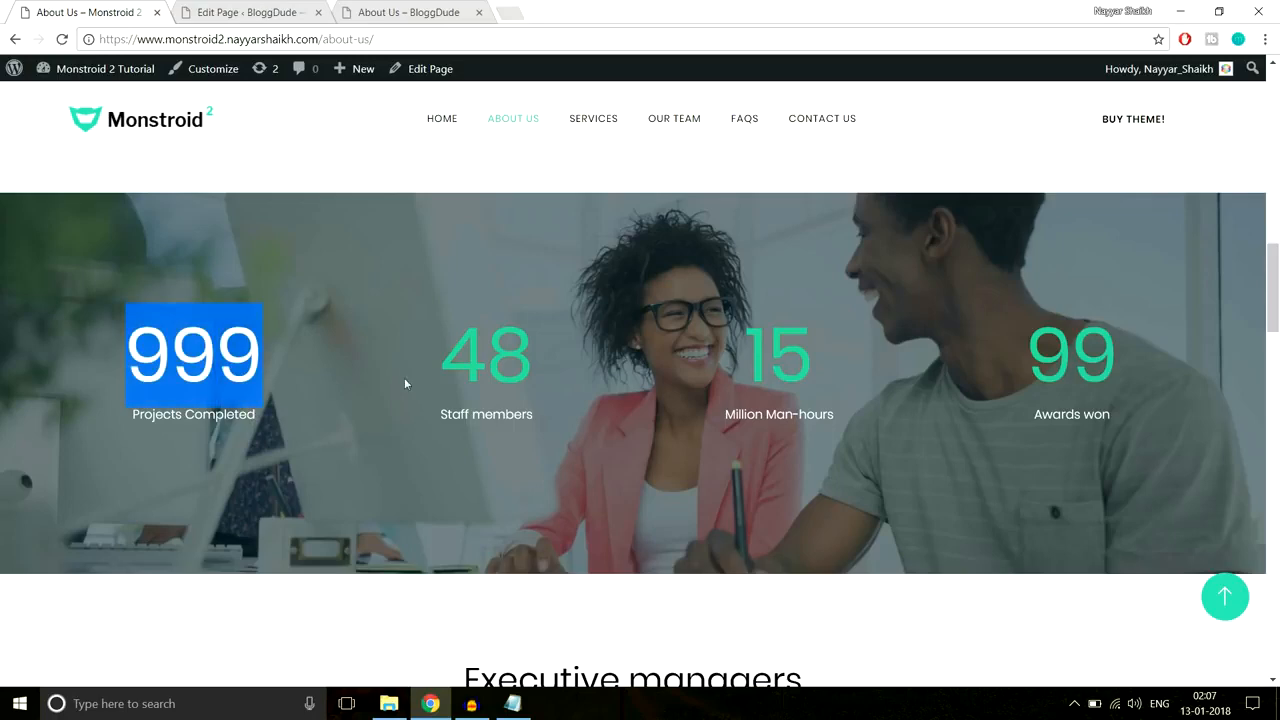
# Step: Give the section a 1/4 1/4 1/4 1/4 row and start inserting a module in column one
pyautogui.click(250, 12)
pyautogui.click(414, 437)
pyautogui.scroll(-3, 915, 378)
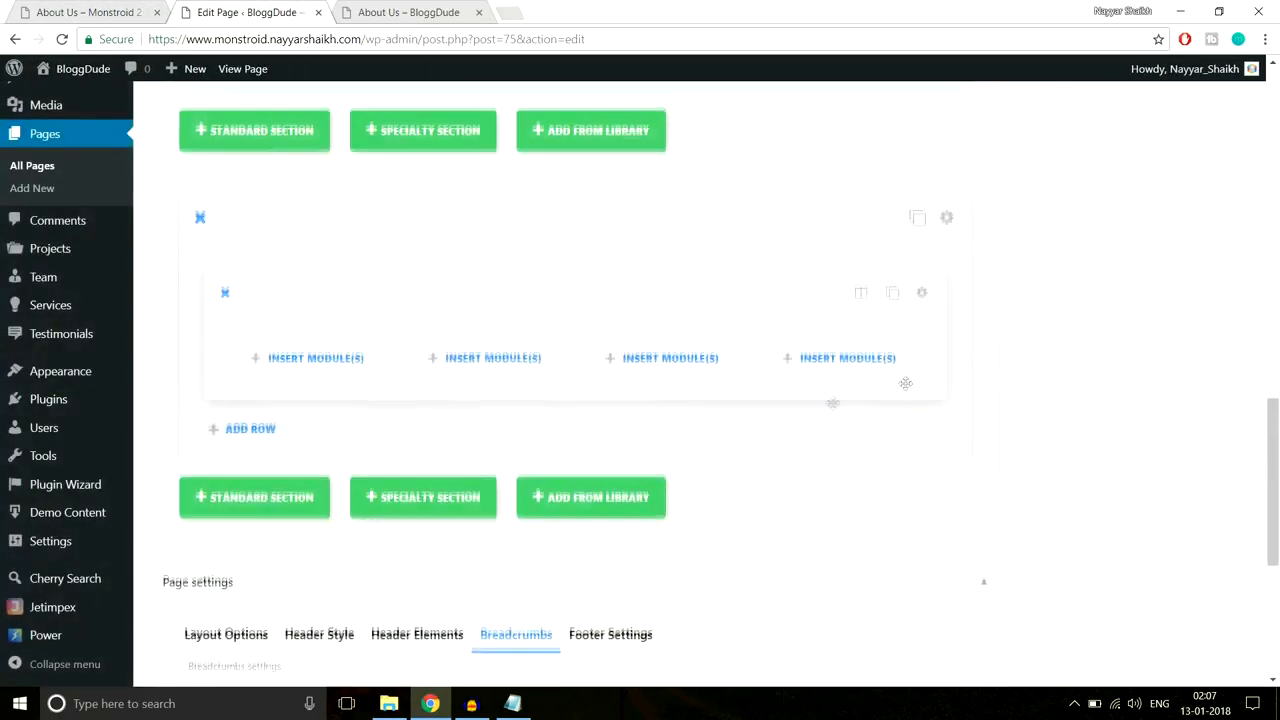
pyautogui.click(343, 367)
pyautogui.scroll(-4, 777, 362)
pyautogui.scroll(2, 926, 371)
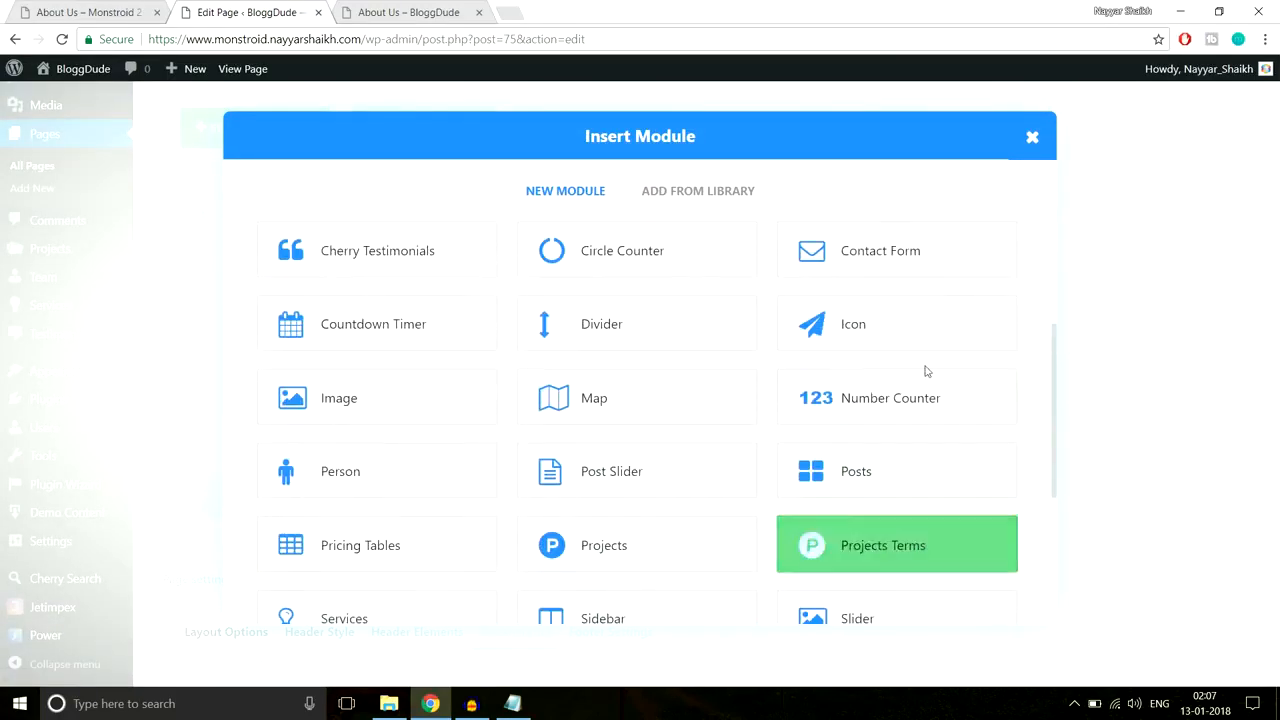
# Step: Add a Number Counter titled Projects Completed with number 999 and no percent sign
pyautogui.click(866, 420)
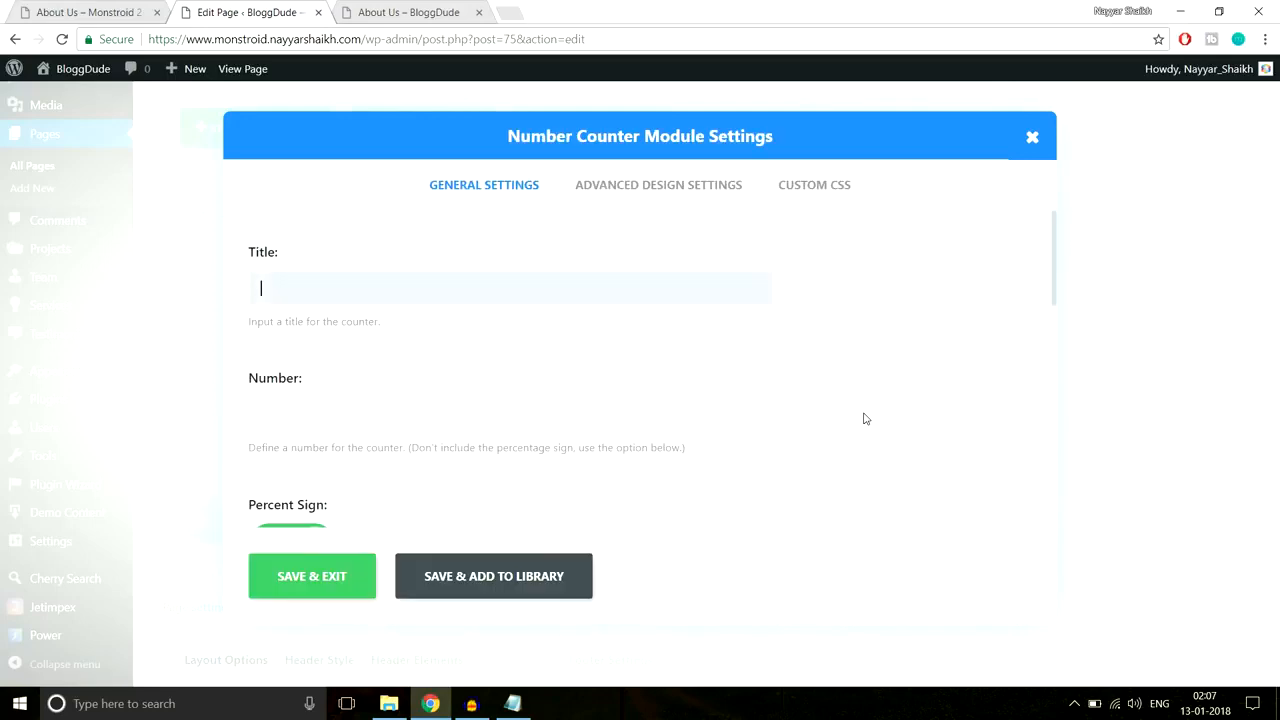
pyautogui.click(127, 7)
pyautogui.moveTo(224, 414); pyautogui.dragTo(133, 414)
pyautogui.hotkey('ctrl', 'c')
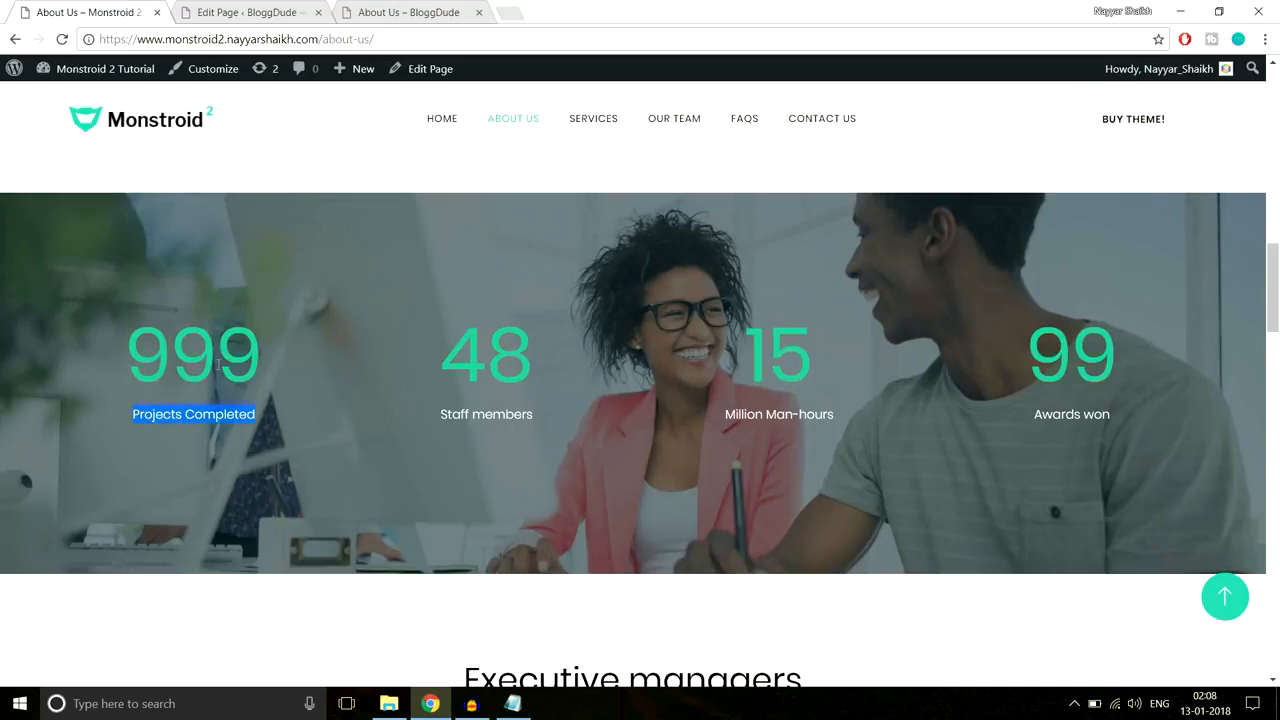
pyautogui.click(231, 13)
pyautogui.hotkey('ctrl', 'v')
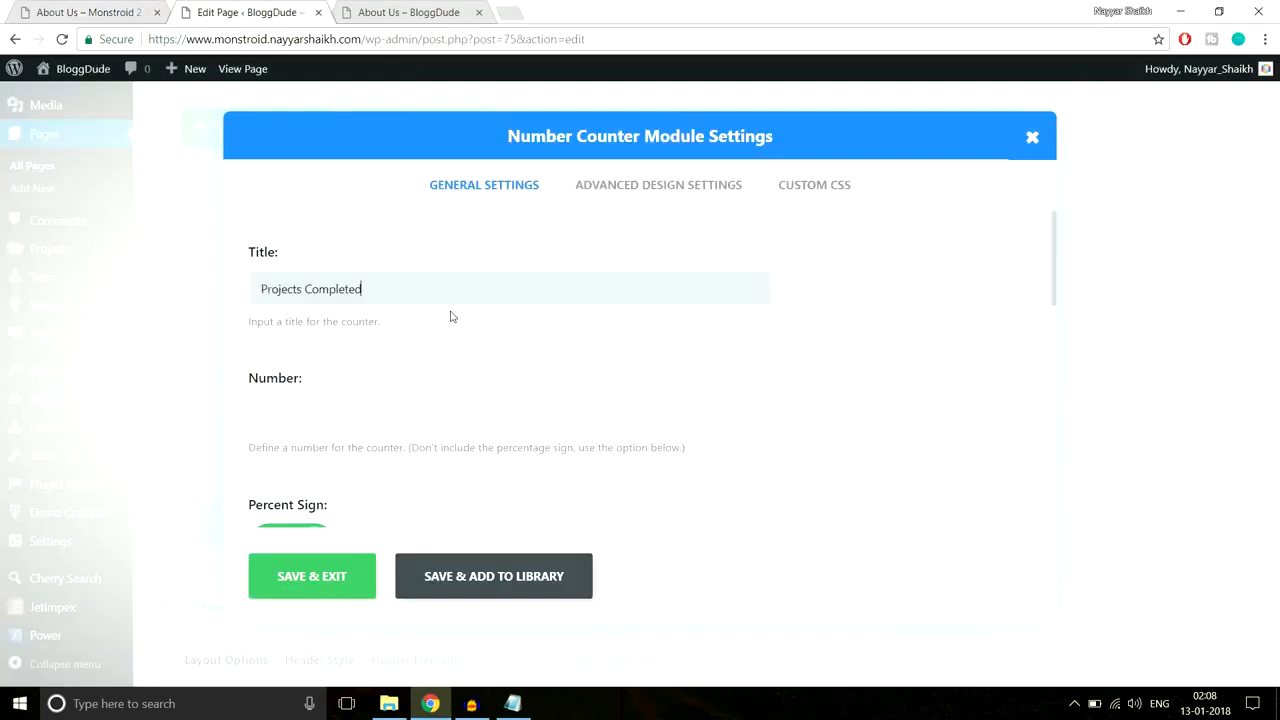
pyautogui.click(430, 416)
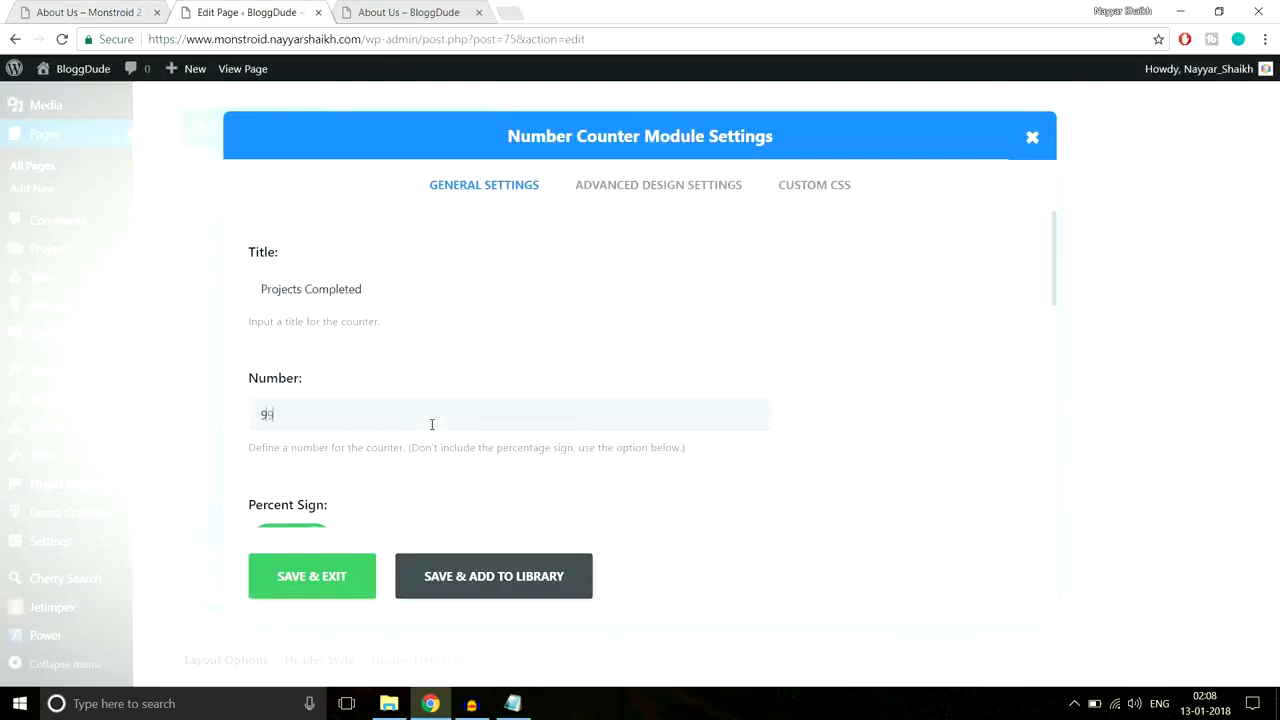
pyautogui.write('999')
pyautogui.scroll(-2, 530, 370)
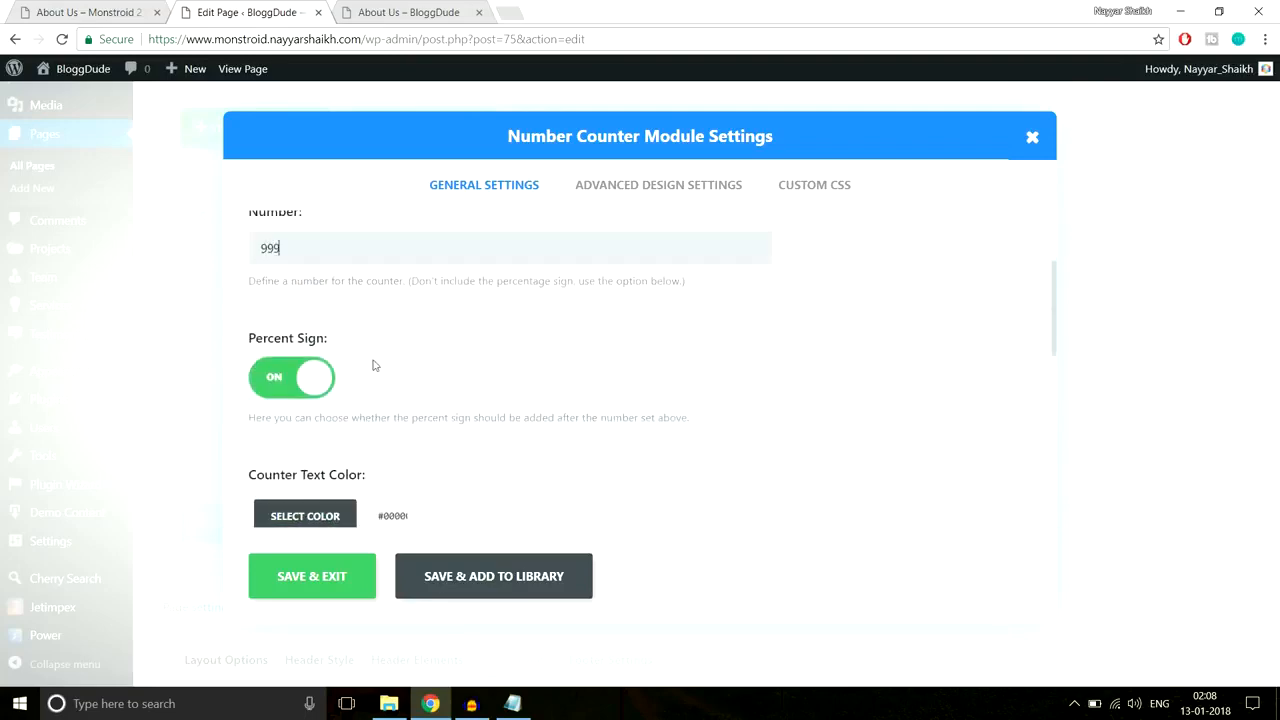
pyautogui.click(285, 387)
pyautogui.scroll(-3, 714, 357)
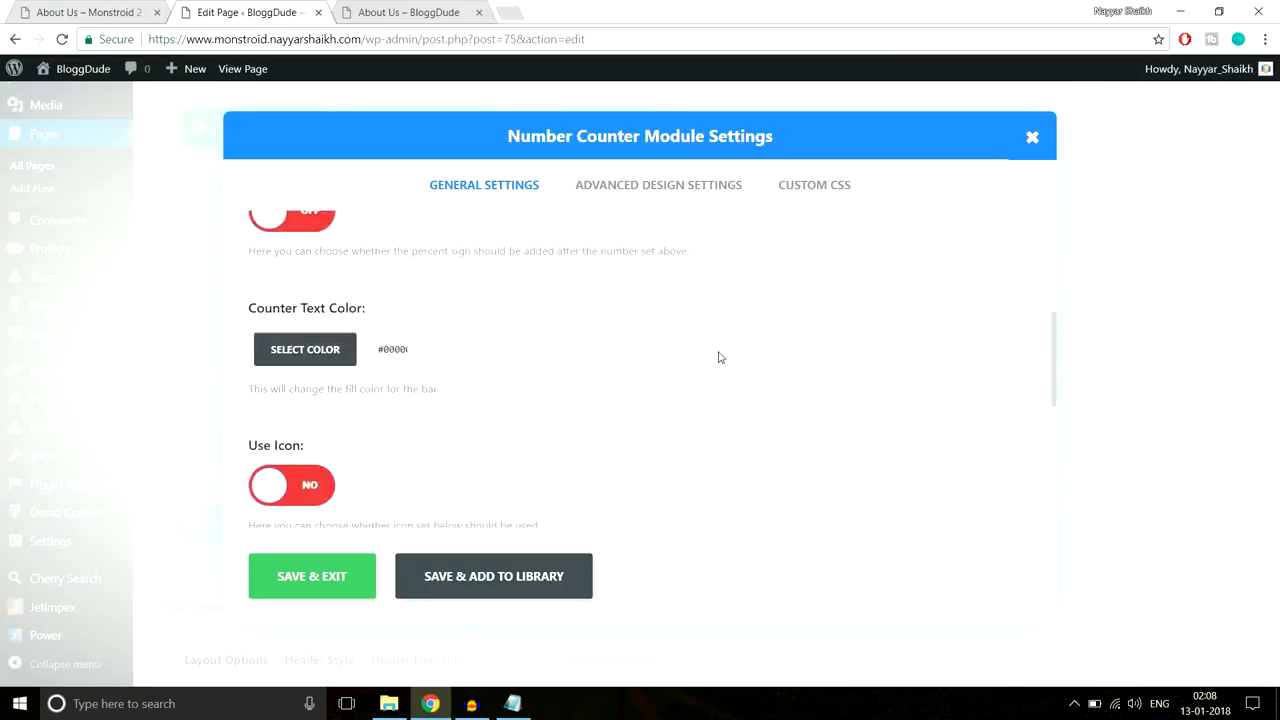
# Step: Set the counter's text colour to white
pyautogui.click(67, 8)
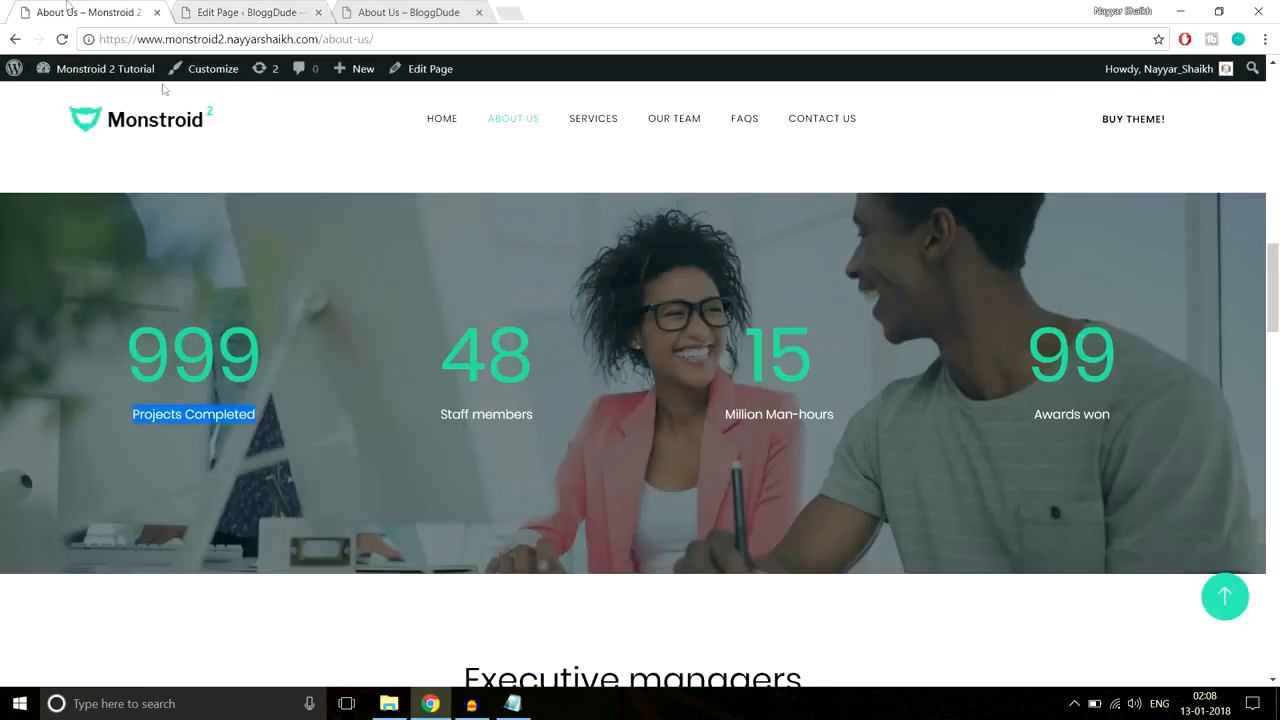
pyautogui.moveTo(279, 424); pyautogui.dragTo(128, 425)
pyautogui.click(245, 14)
pyautogui.click(328, 266)
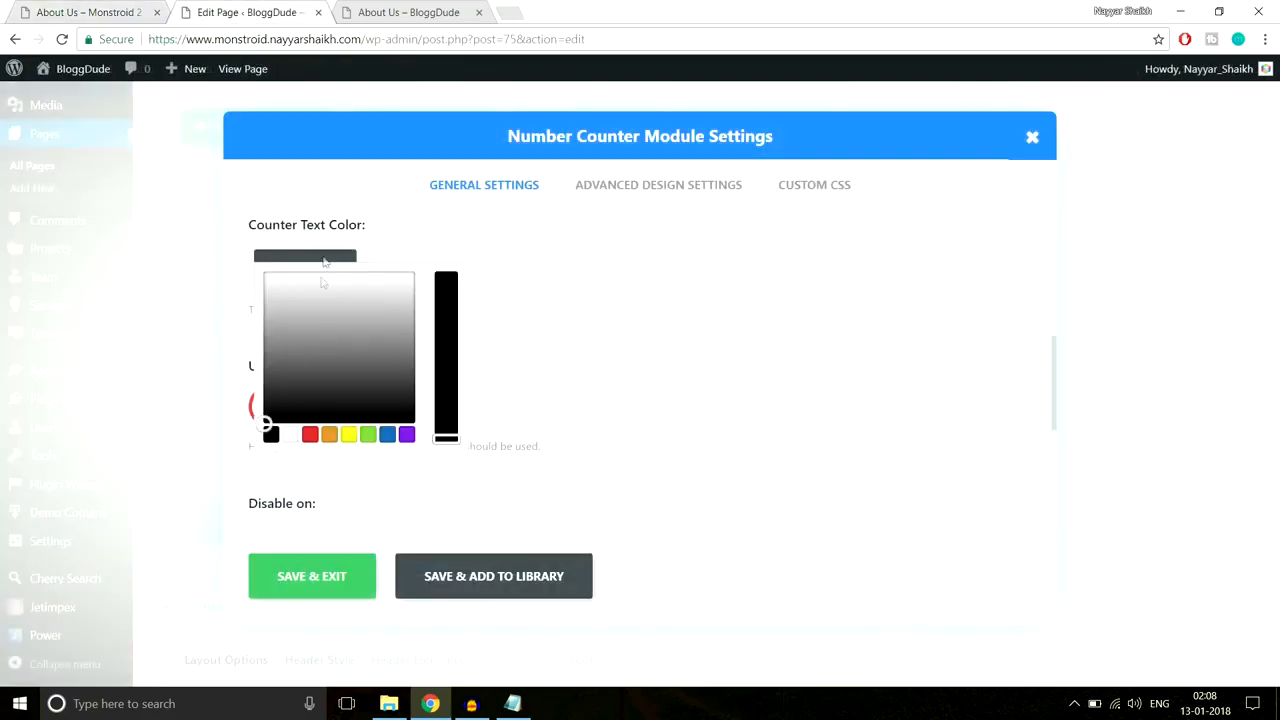
pyautogui.click(293, 436)
pyautogui.click(637, 344)
pyautogui.scroll(-1, 537, 365)
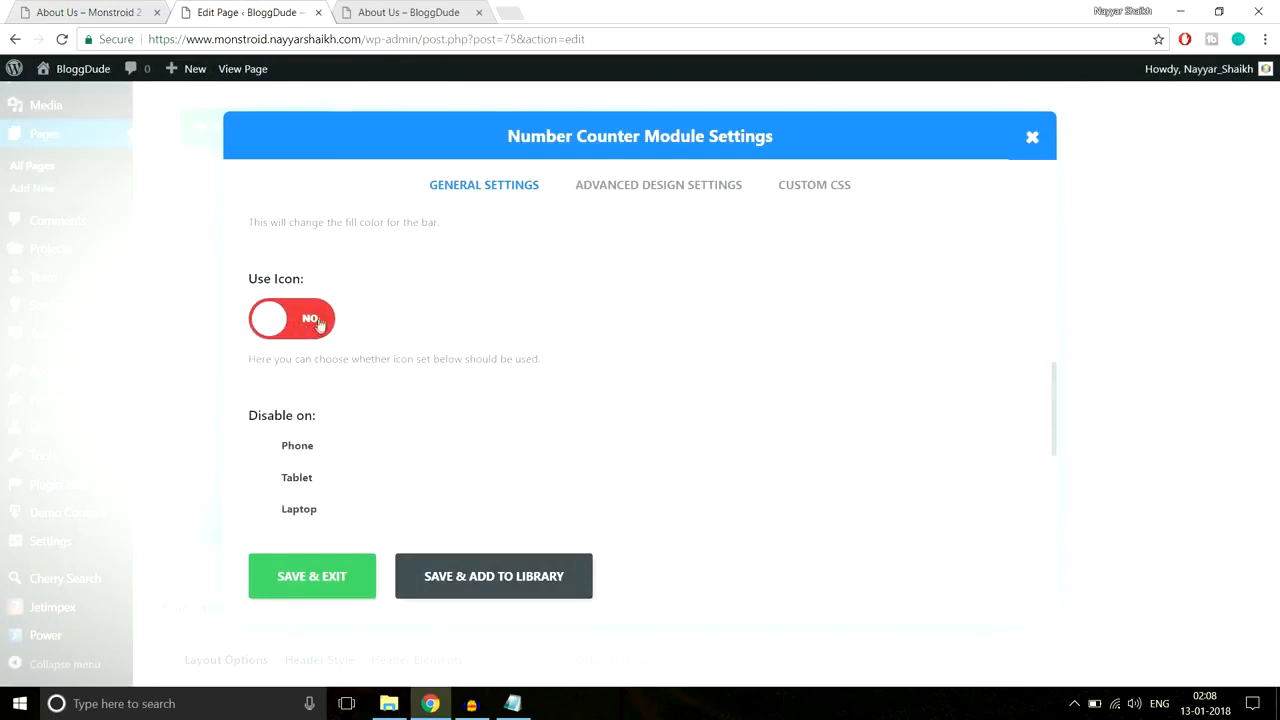
# Step: Compare with the reference counters and show the counter's Advanced Design Settings
pyautogui.click(90, 12)
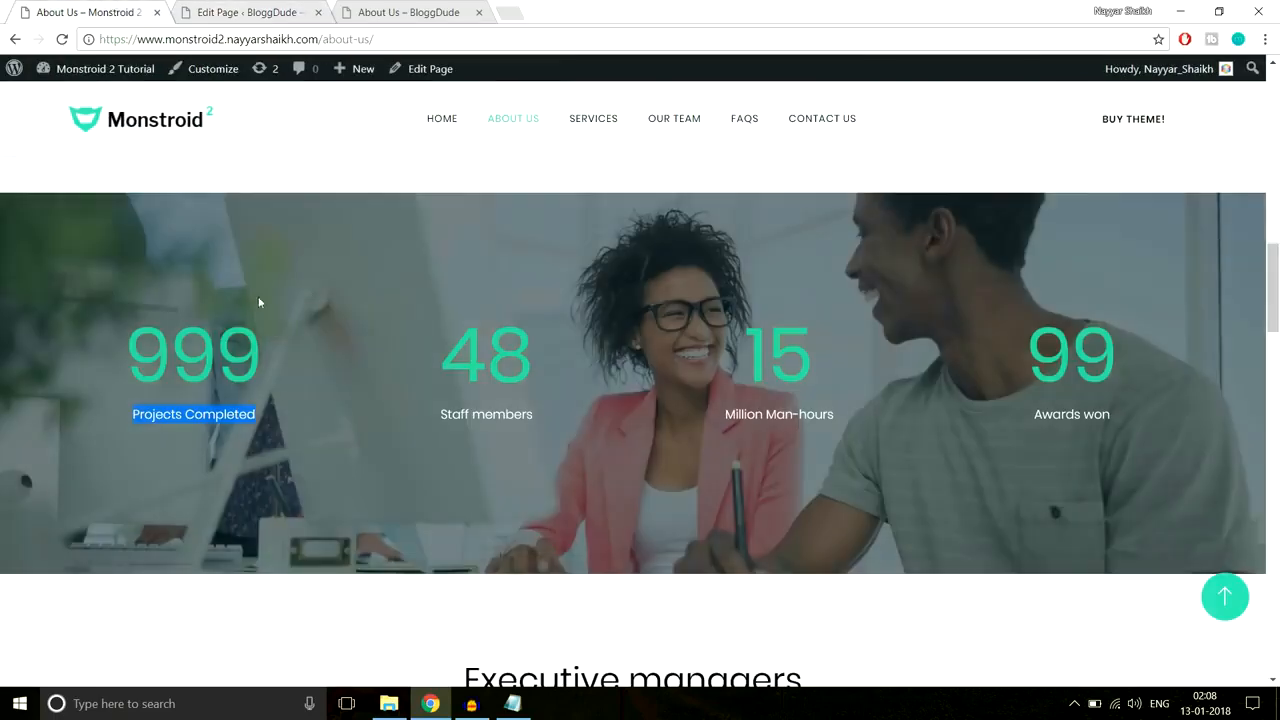
pyautogui.click(226, 14)
pyautogui.scroll(-3, 394, 423)
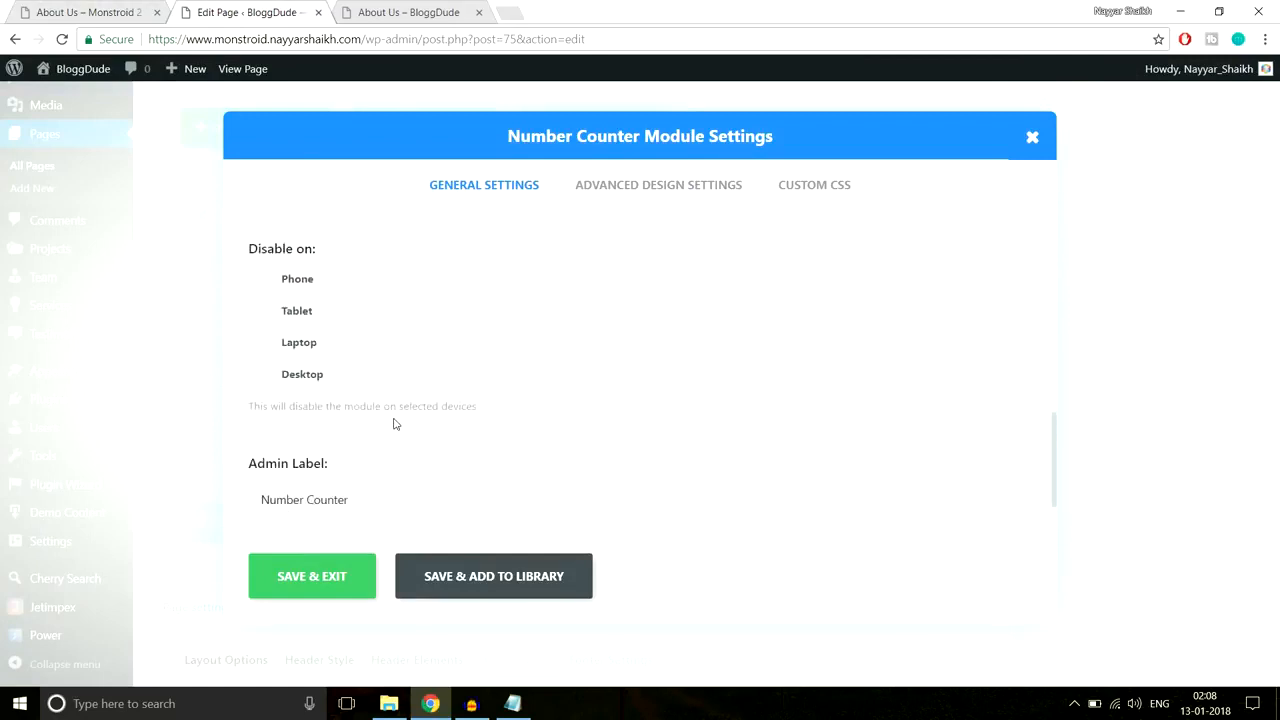
pyautogui.scroll(10, 394, 420)
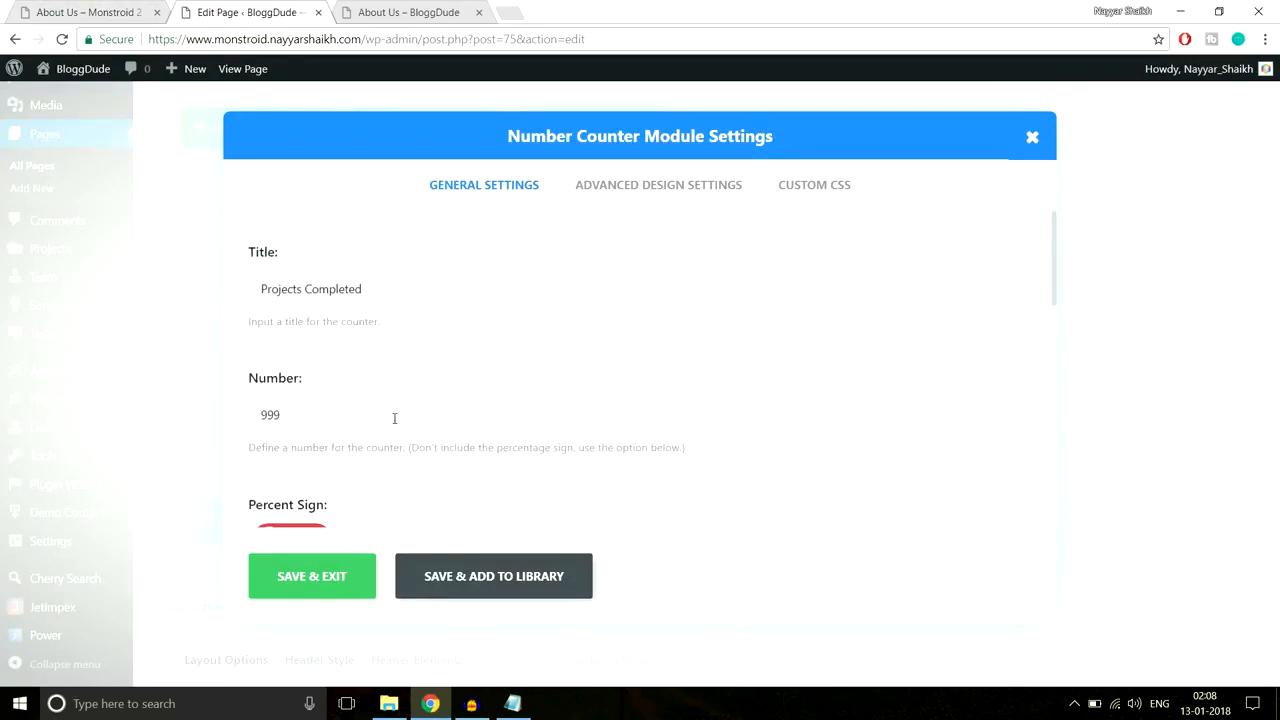
pyautogui.click(686, 190)
pyautogui.scroll(-3, 910, 280)
# Step: Give the counter's title text a custom white colour
pyautogui.scroll(-1, 912, 288)
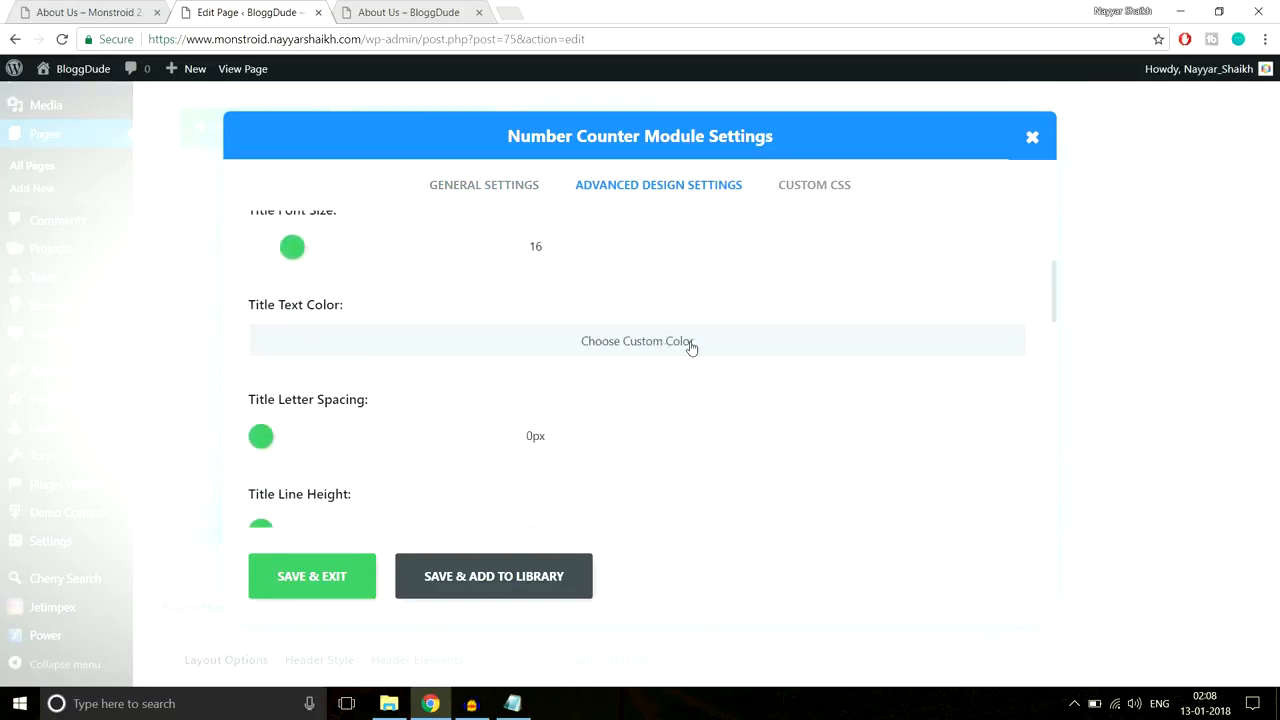
pyautogui.scroll(-1, 775, 345)
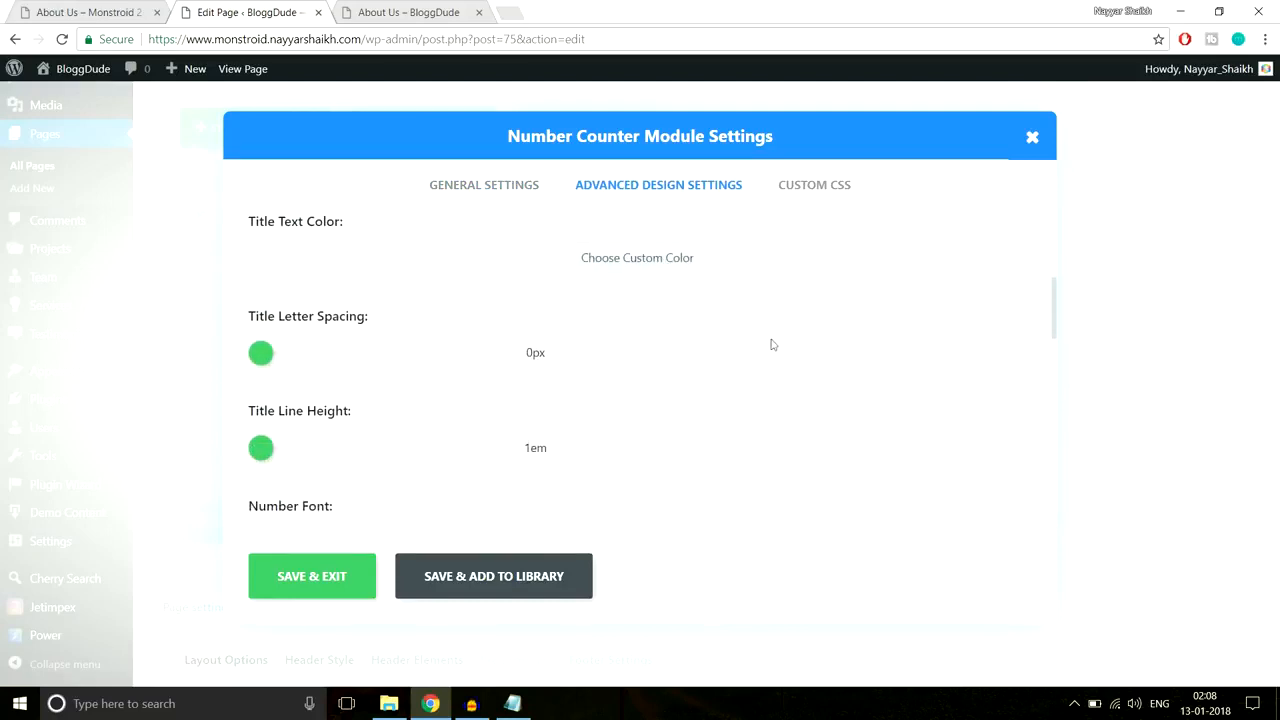
pyautogui.click(530, 261)
pyautogui.click(330, 270)
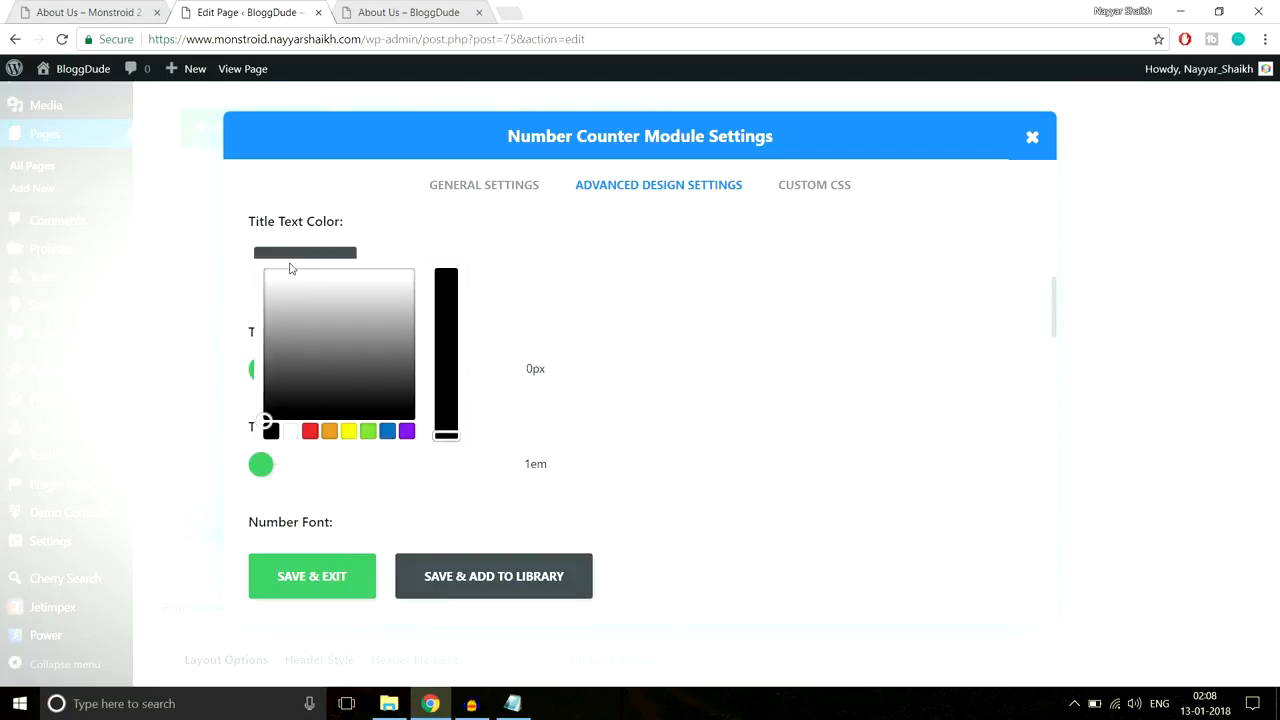
pyautogui.click(292, 432)
pyautogui.click(813, 321)
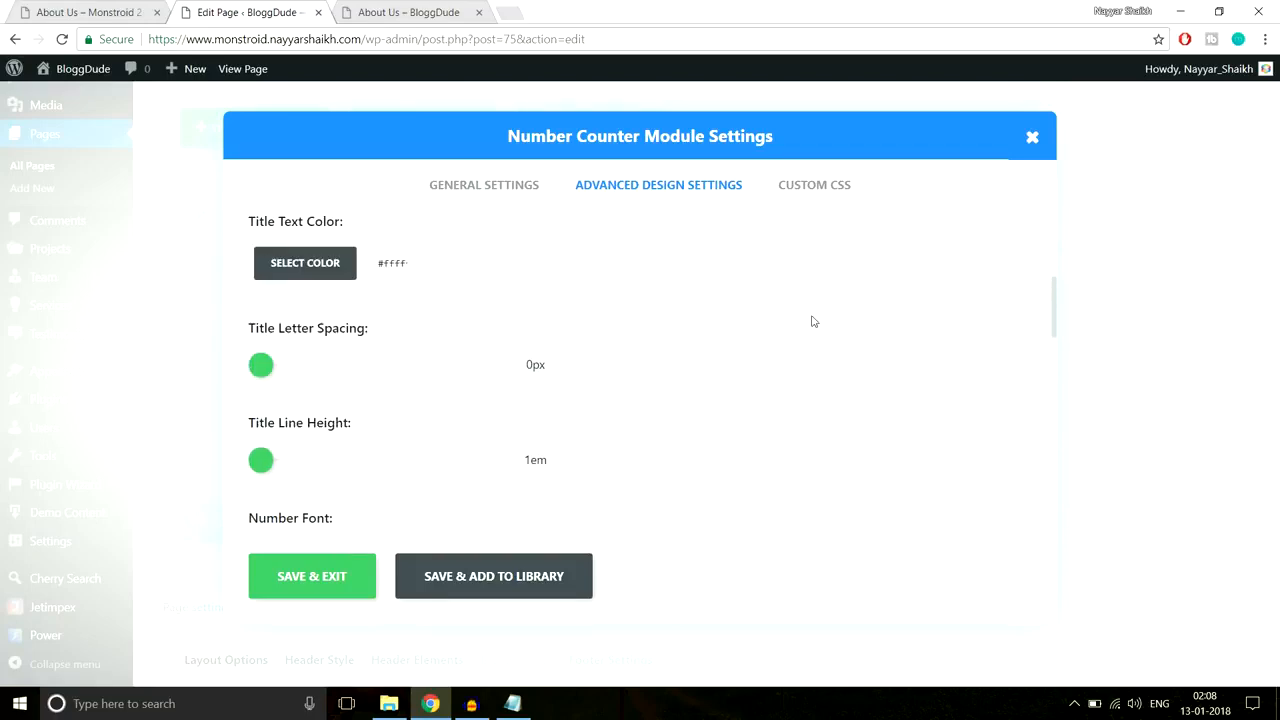
# Step: Compare with the reference counters, then enable a custom number text colour
pyautogui.click(137, 7)
pyautogui.click(252, 12)
pyautogui.scroll(-4, 809, 346)
pyautogui.scroll(-1, 809, 346)
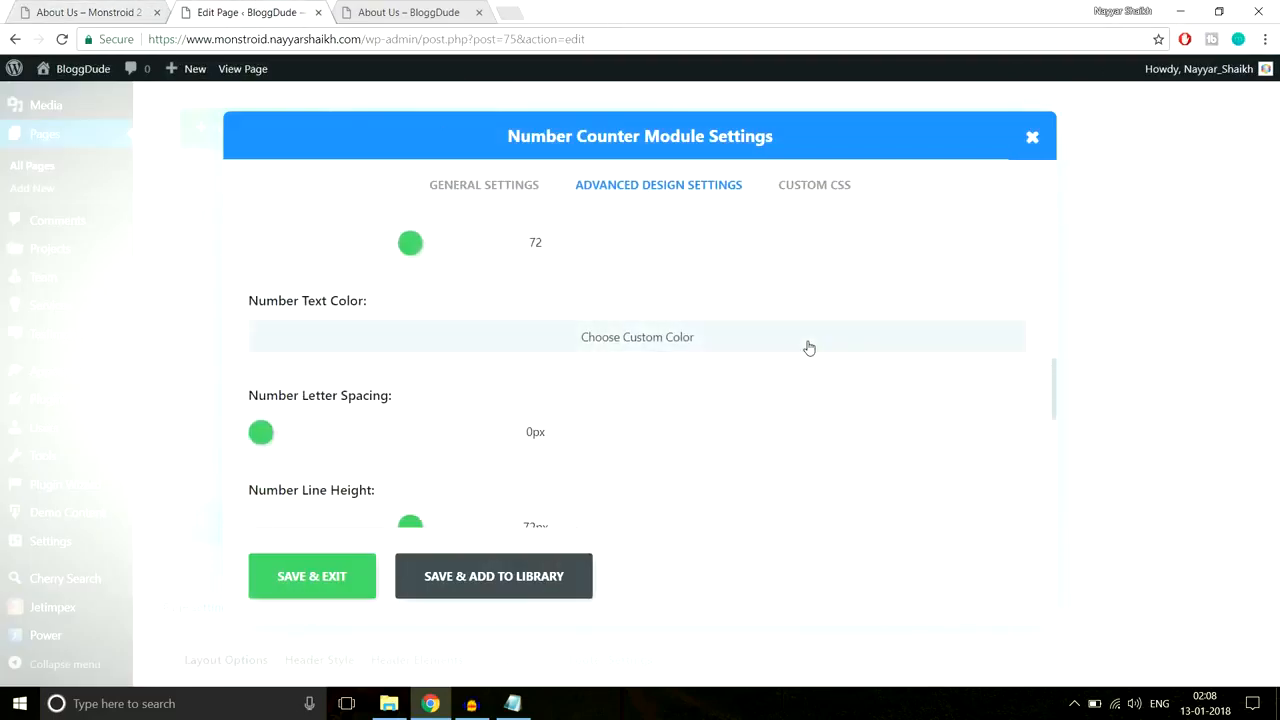
pyautogui.click(505, 349)
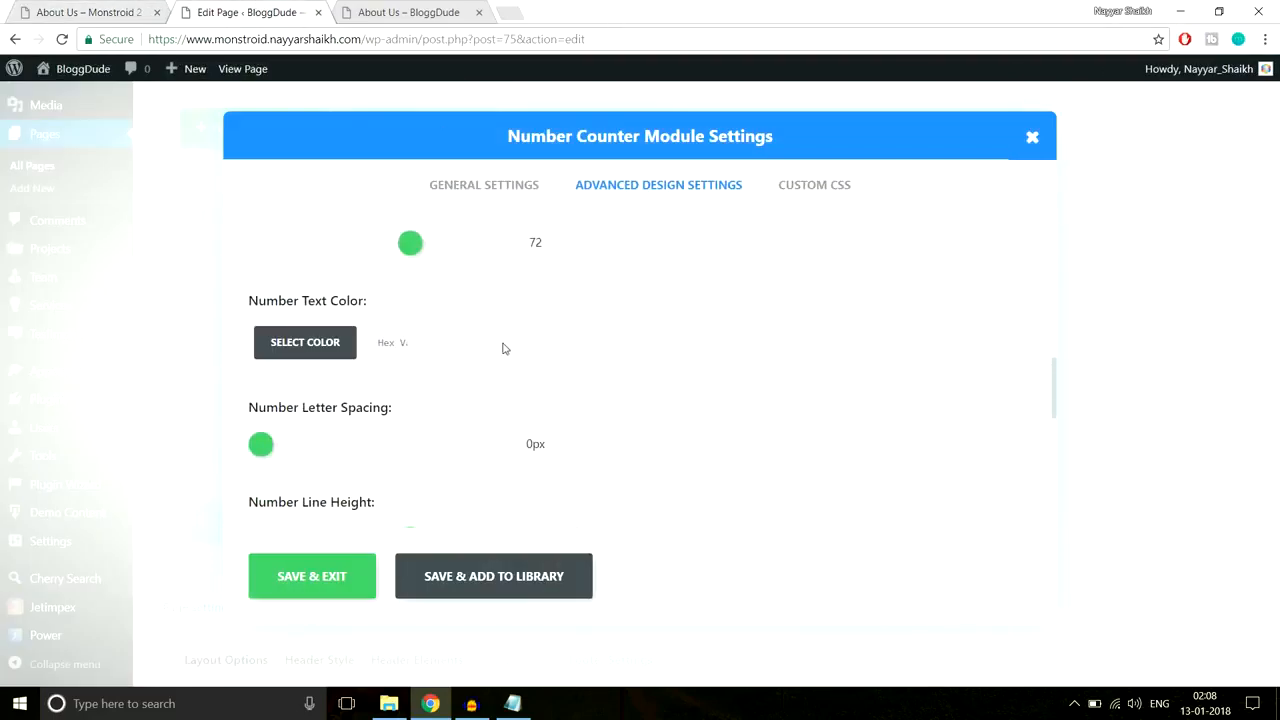
# Step: Inspect the reference 999 counter in developer tools and copy its colour #2cc895
pyautogui.click(140, 12)
pyautogui.click(218, 354)
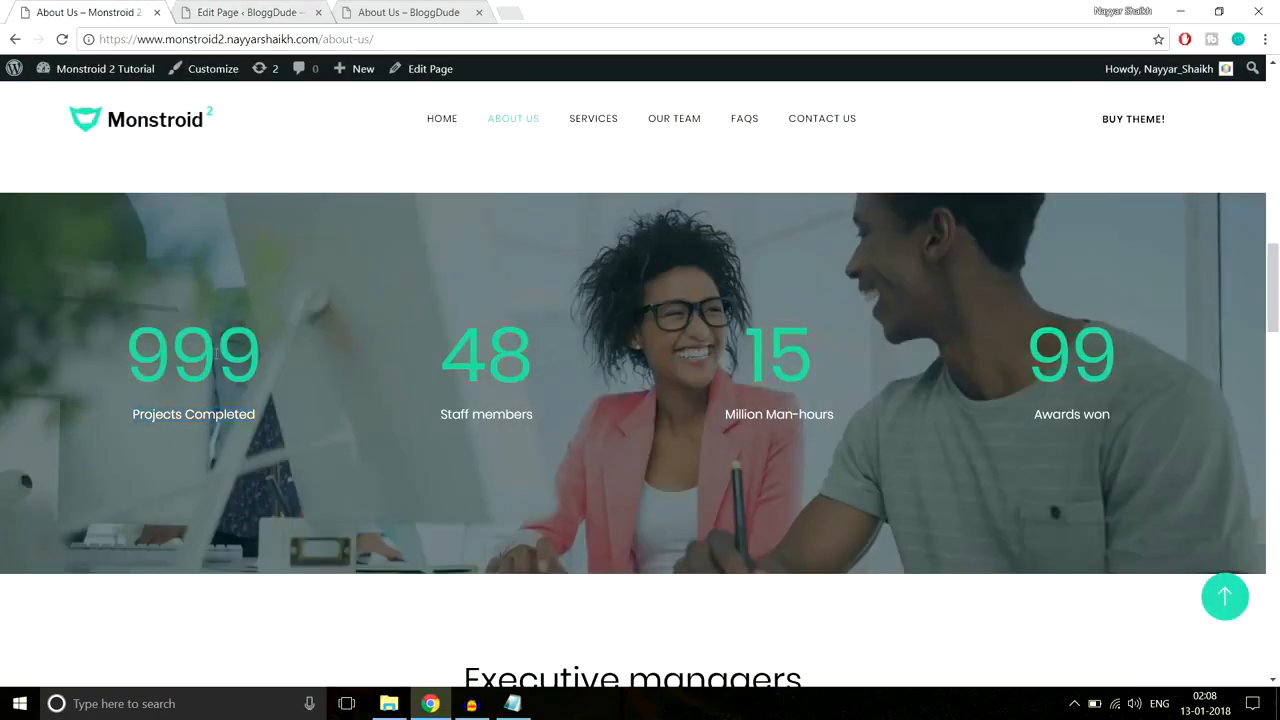
pyautogui.rightClick(209, 343)
pyautogui.click(270, 564)
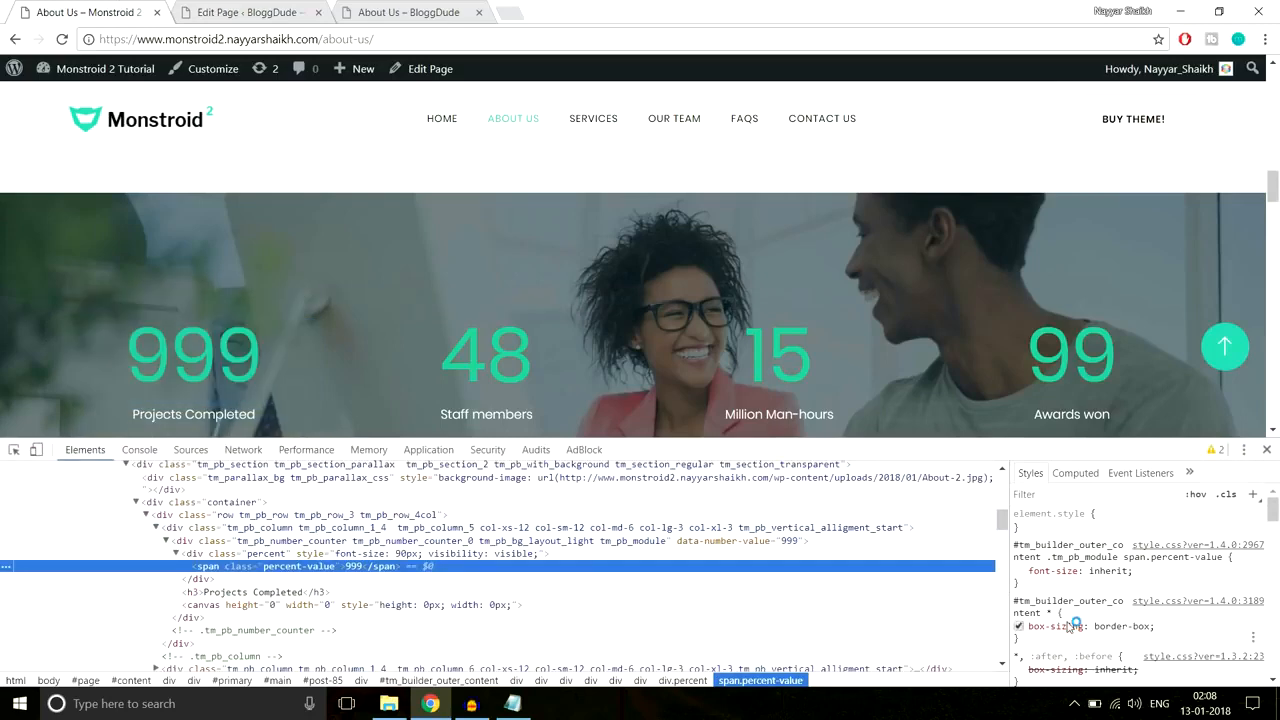
pyautogui.scroll(-5, 1180, 572)
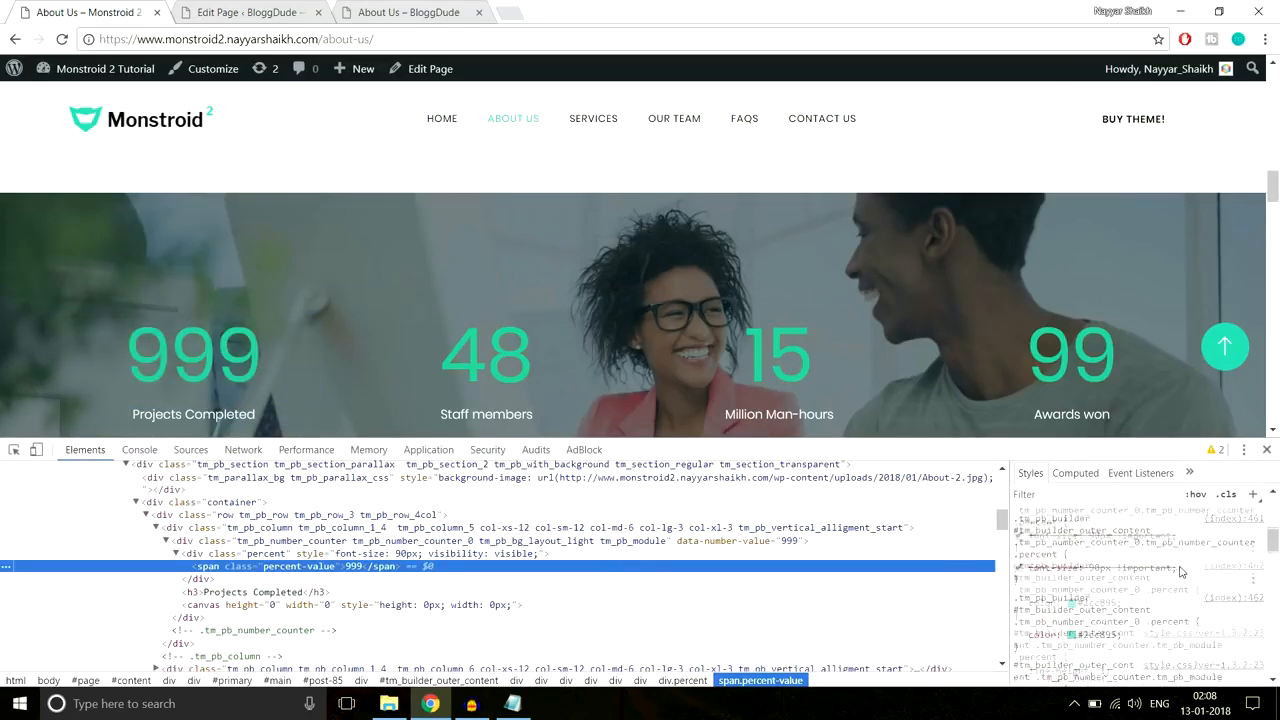
pyautogui.click(1098, 637)
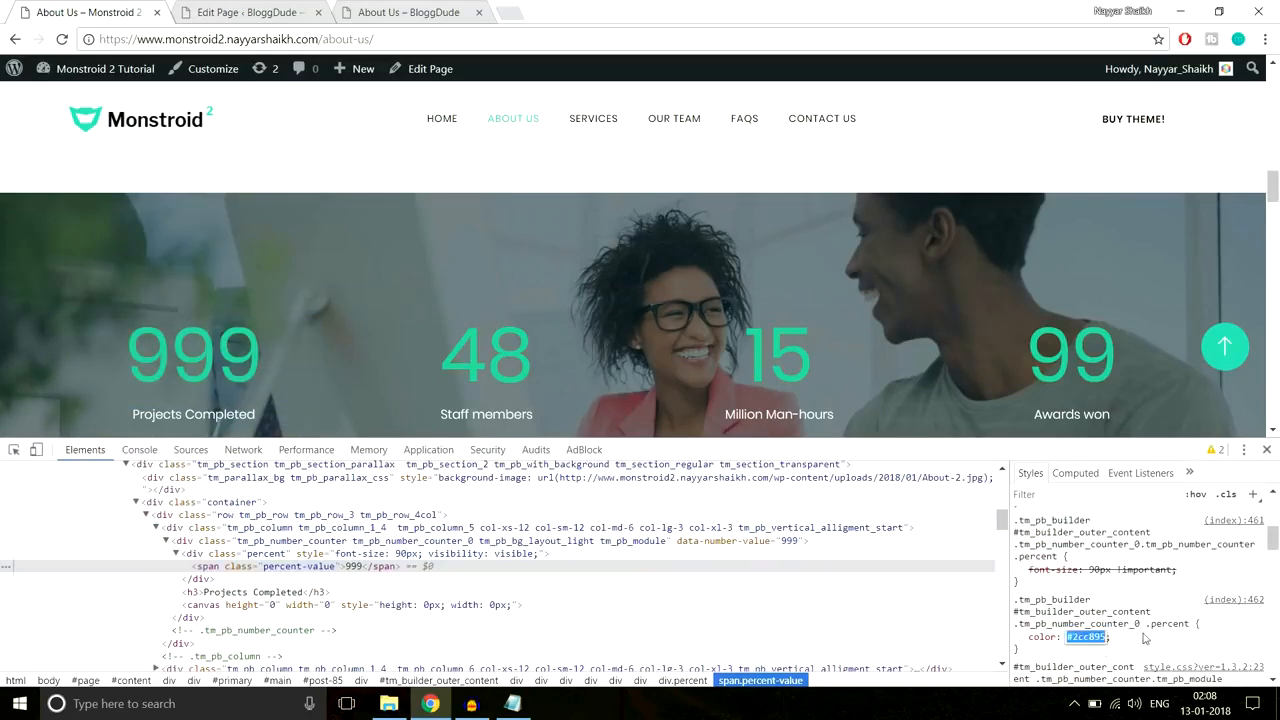
pyautogui.click(1266, 450)
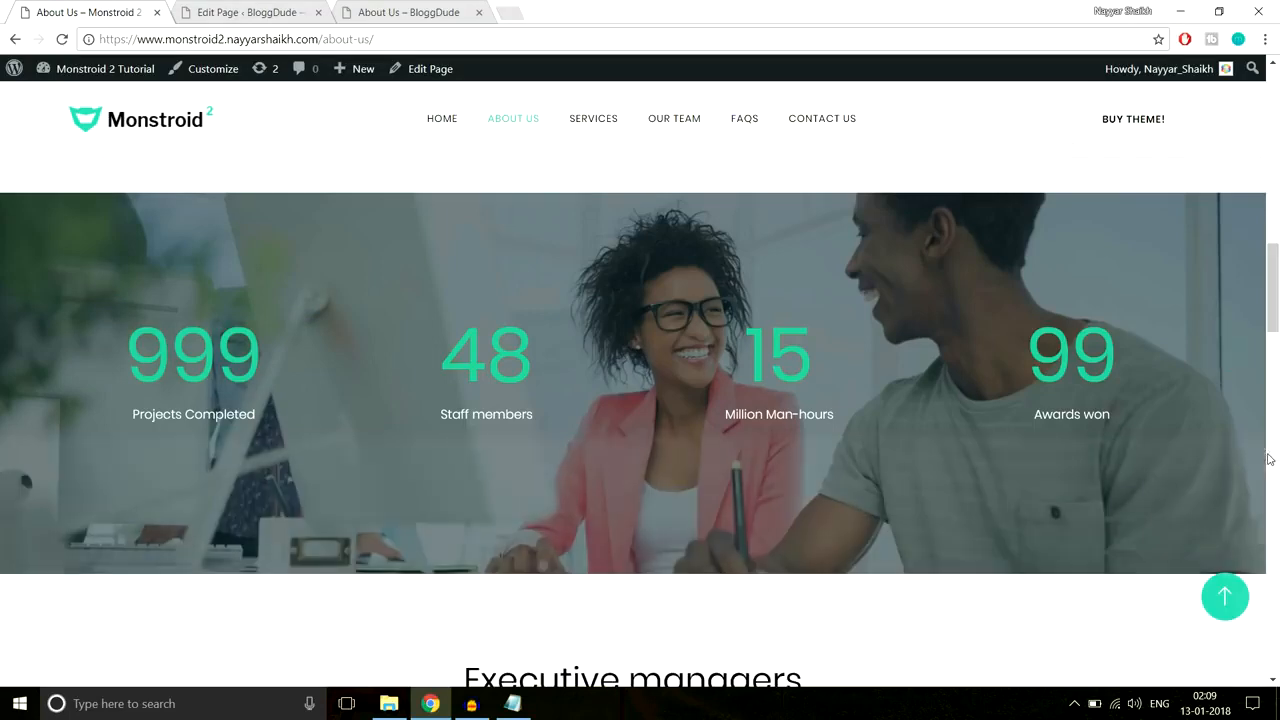
# Step: Paste #2cc895 as the Number Text Color and save the counter
pyautogui.click(251, 13)
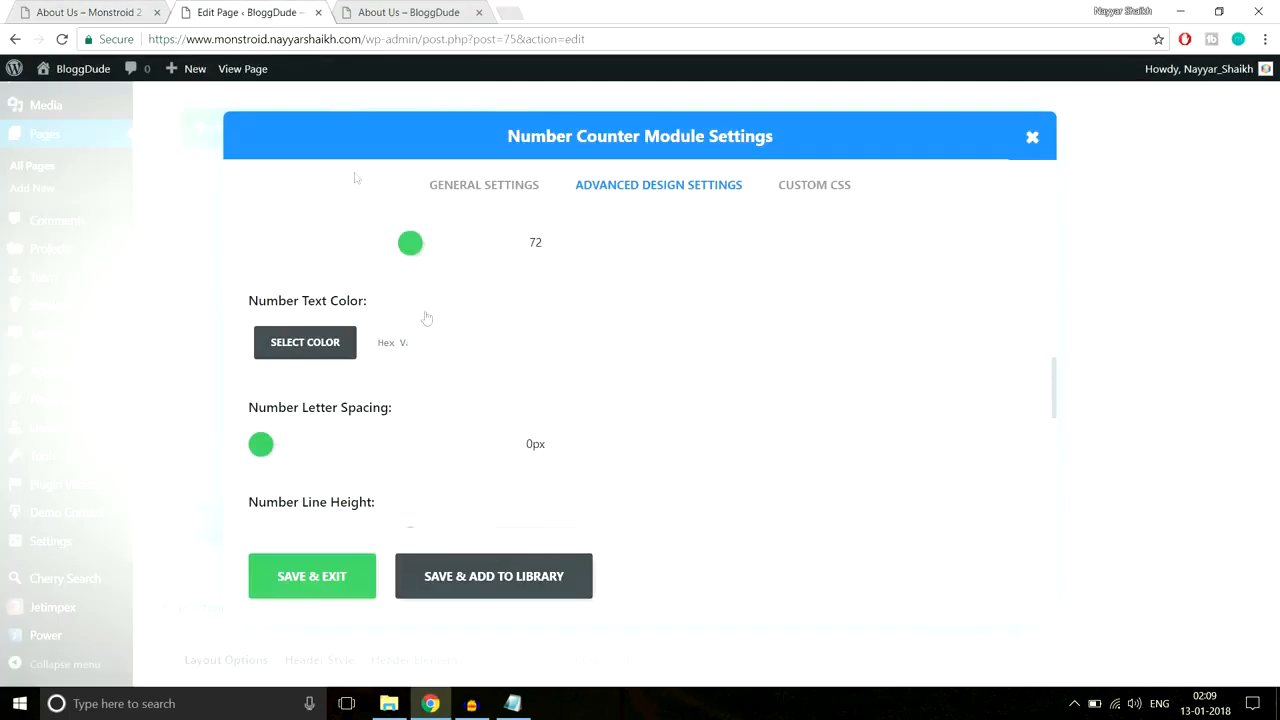
pyautogui.click(380, 343)
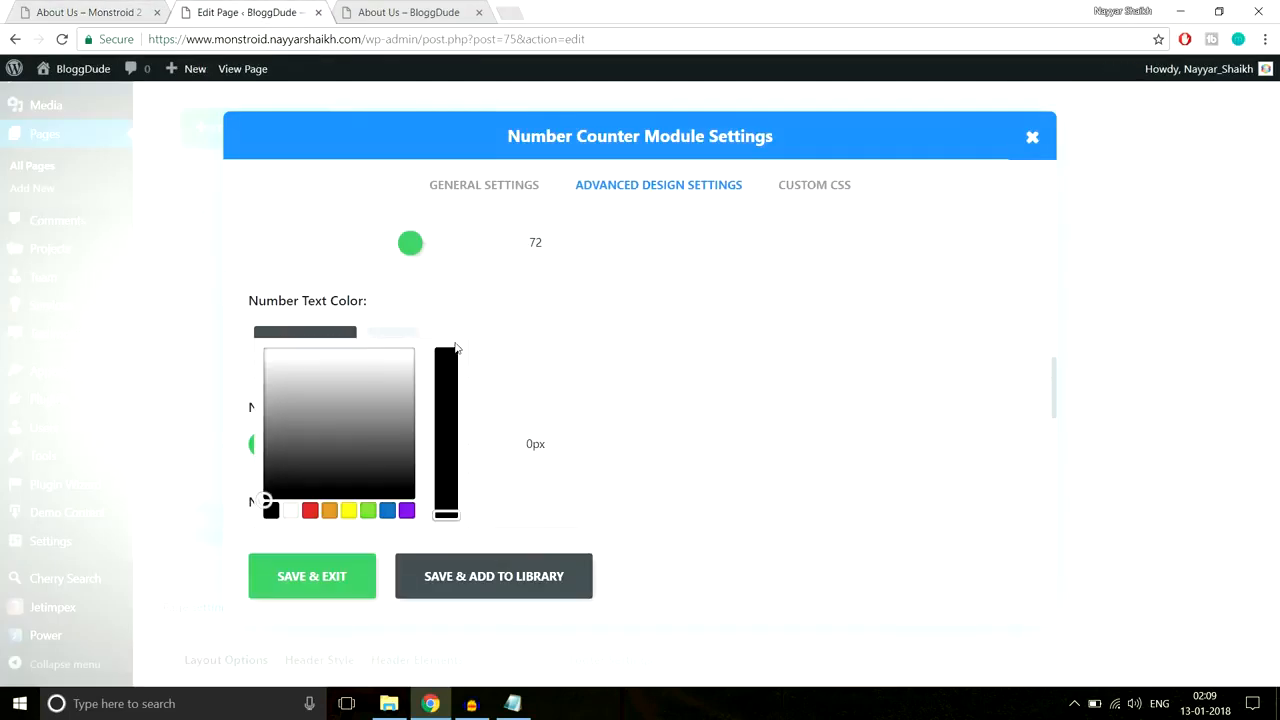
pyautogui.hotkey('ctrl', 'v')
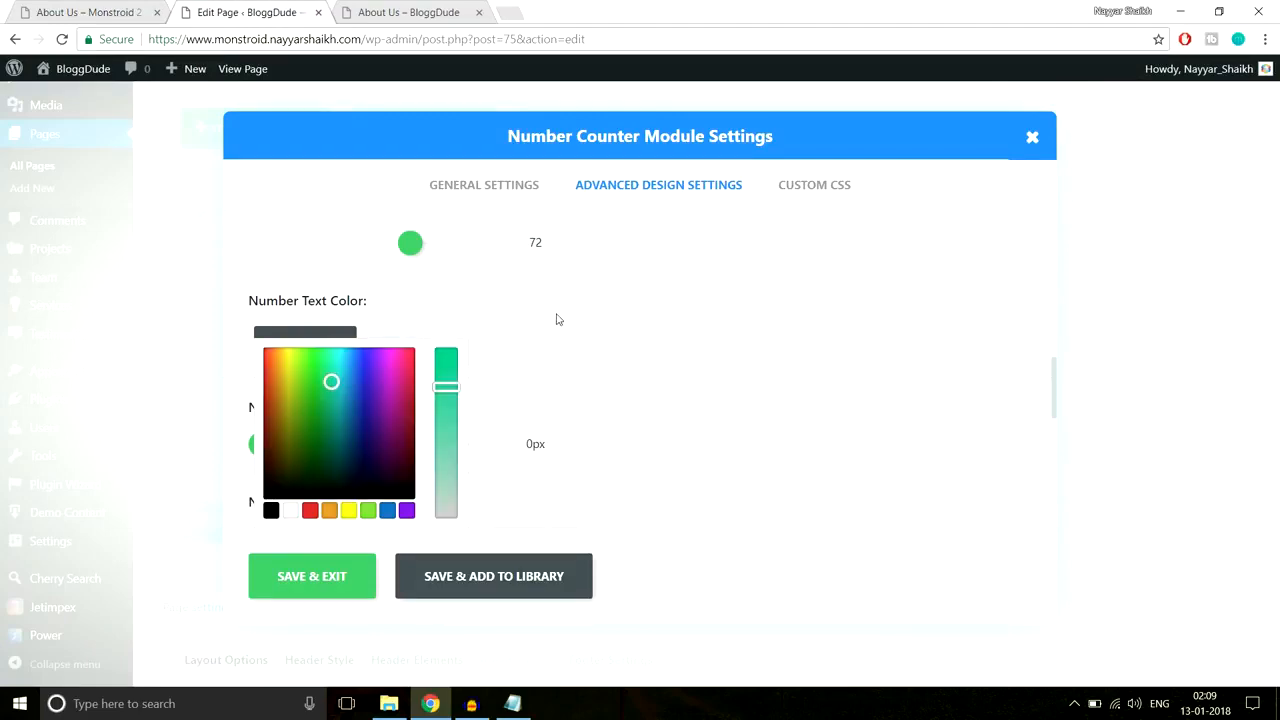
pyautogui.scroll(-1, 731, 443)
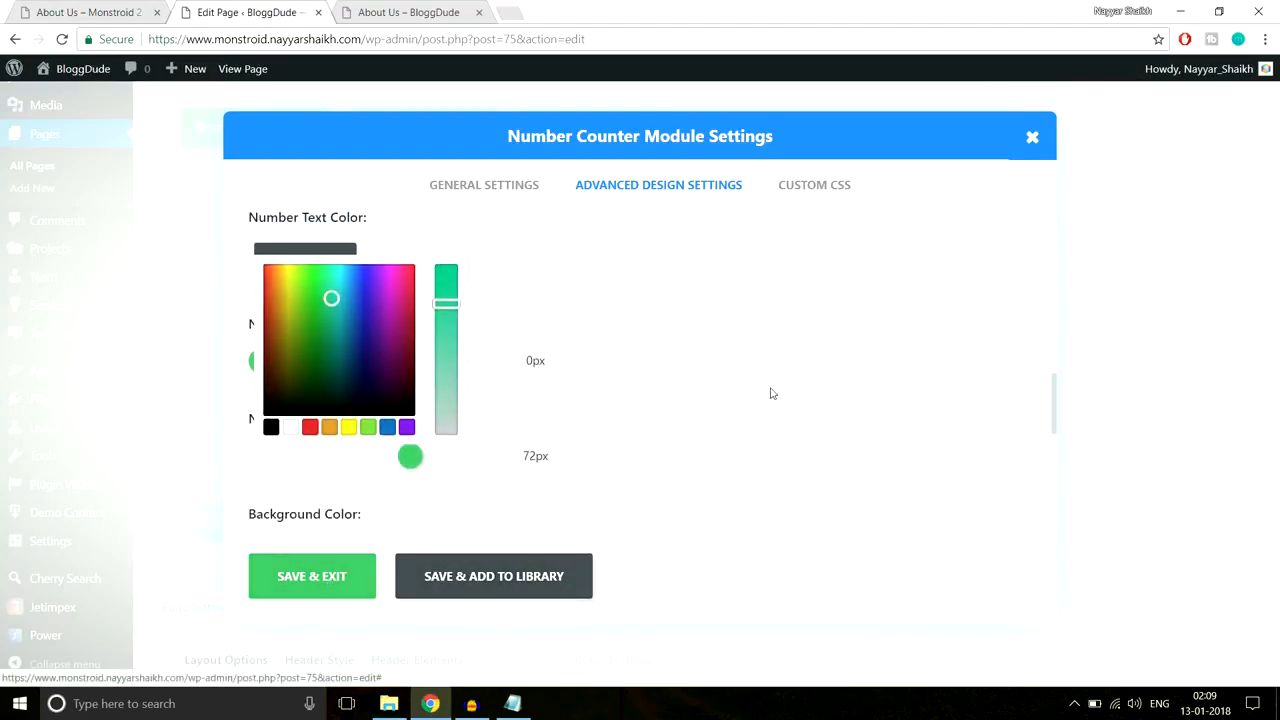
pyautogui.click(312, 577)
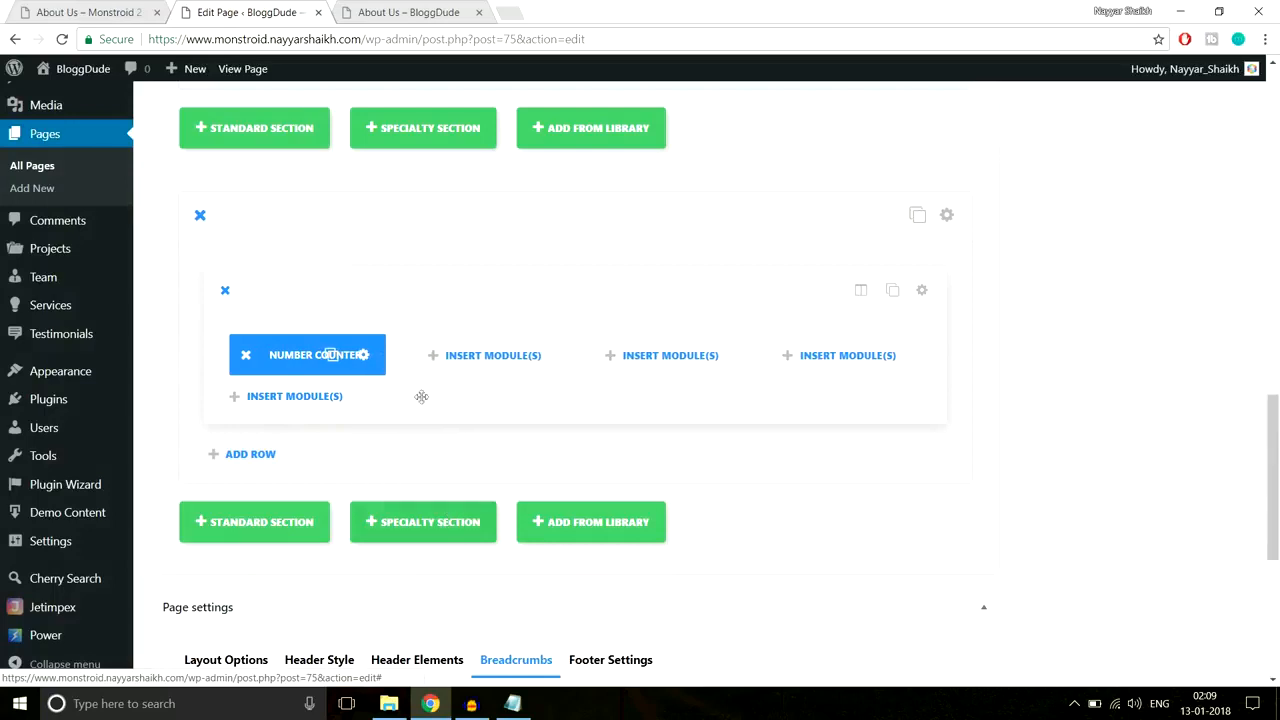
# Step: Duplicate the Number Counter three times and drag the copies into columns 2, 3 and 4
pyautogui.click(333, 355)
pyautogui.click(333, 355)
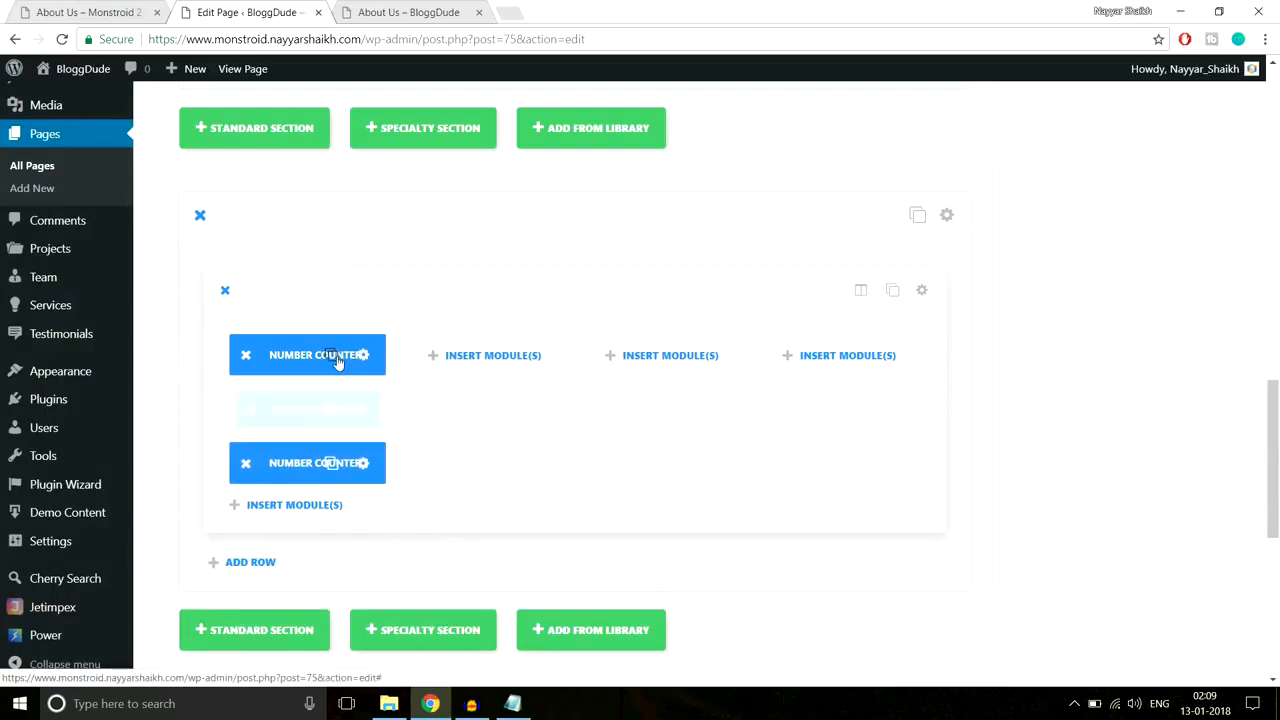
pyautogui.click(333, 355)
pyautogui.moveTo(310, 444); pyautogui.dragTo(455, 360)
pyautogui.moveTo(290, 413); pyautogui.dragTo(665, 352)
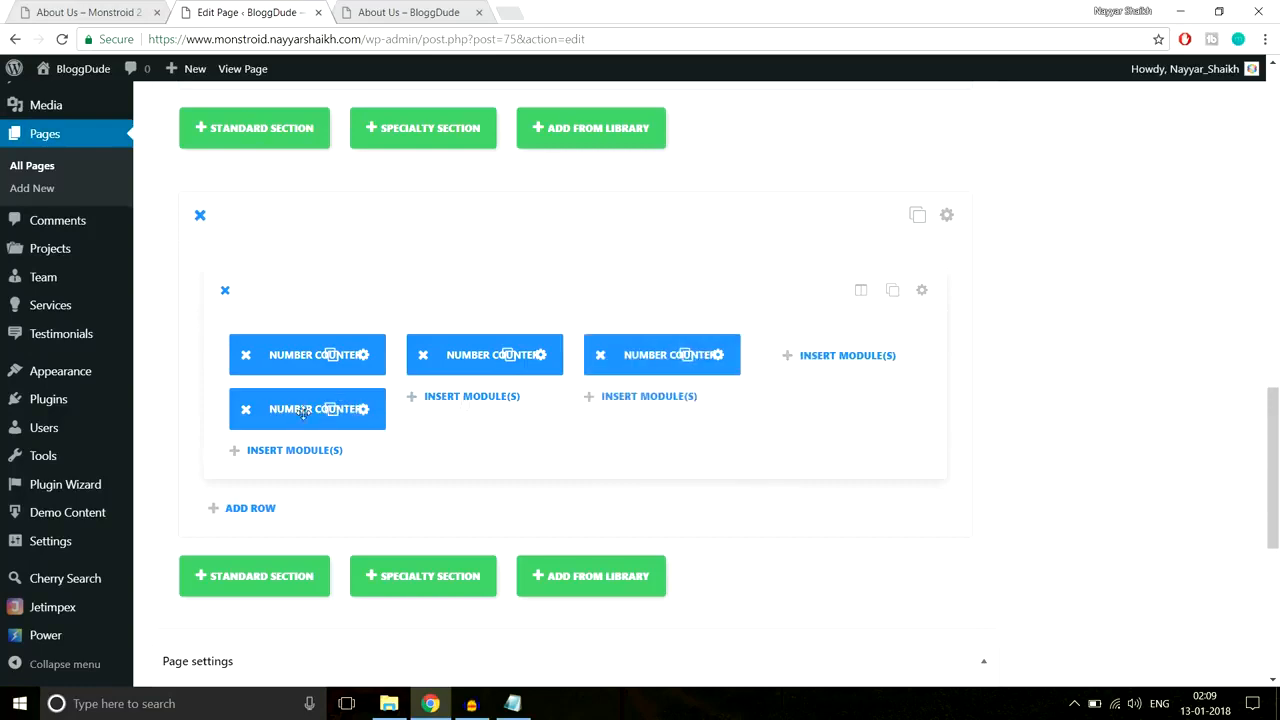
pyautogui.moveTo(333, 410); pyautogui.dragTo(840, 360)
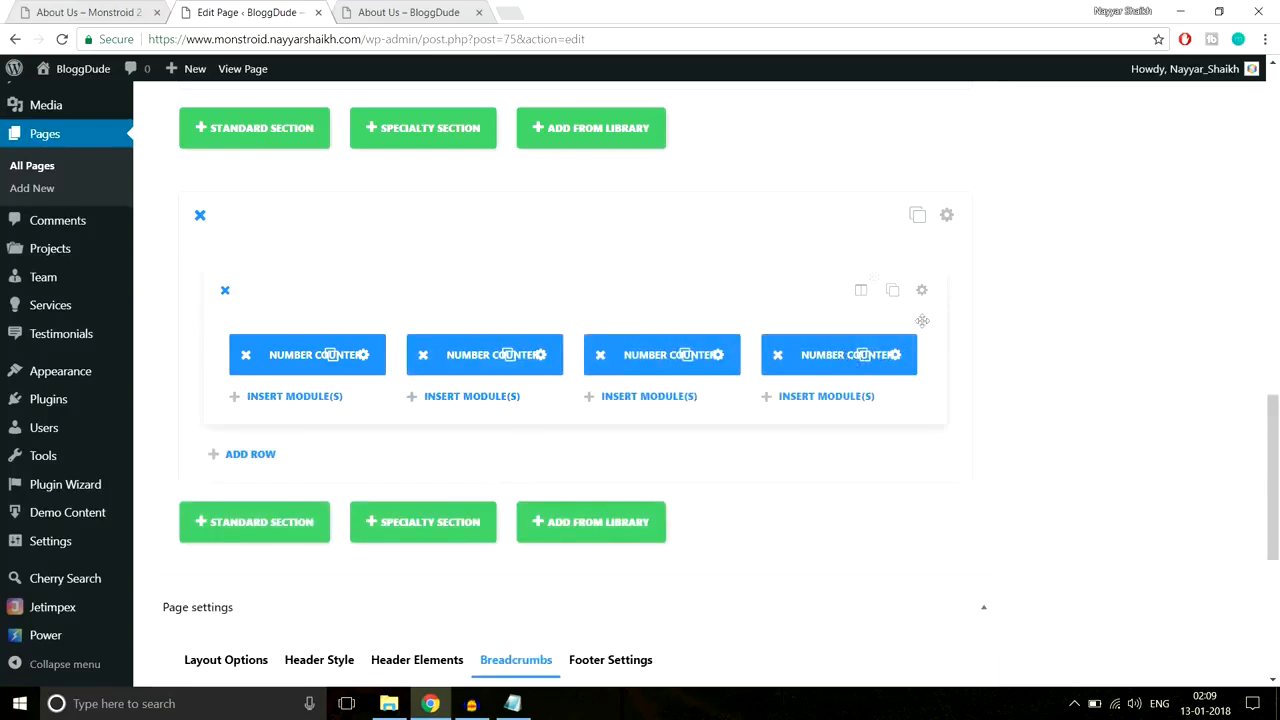
# Step: Review the reference About Us counter section, then open the counter section's settings
pyautogui.click(95, 10)
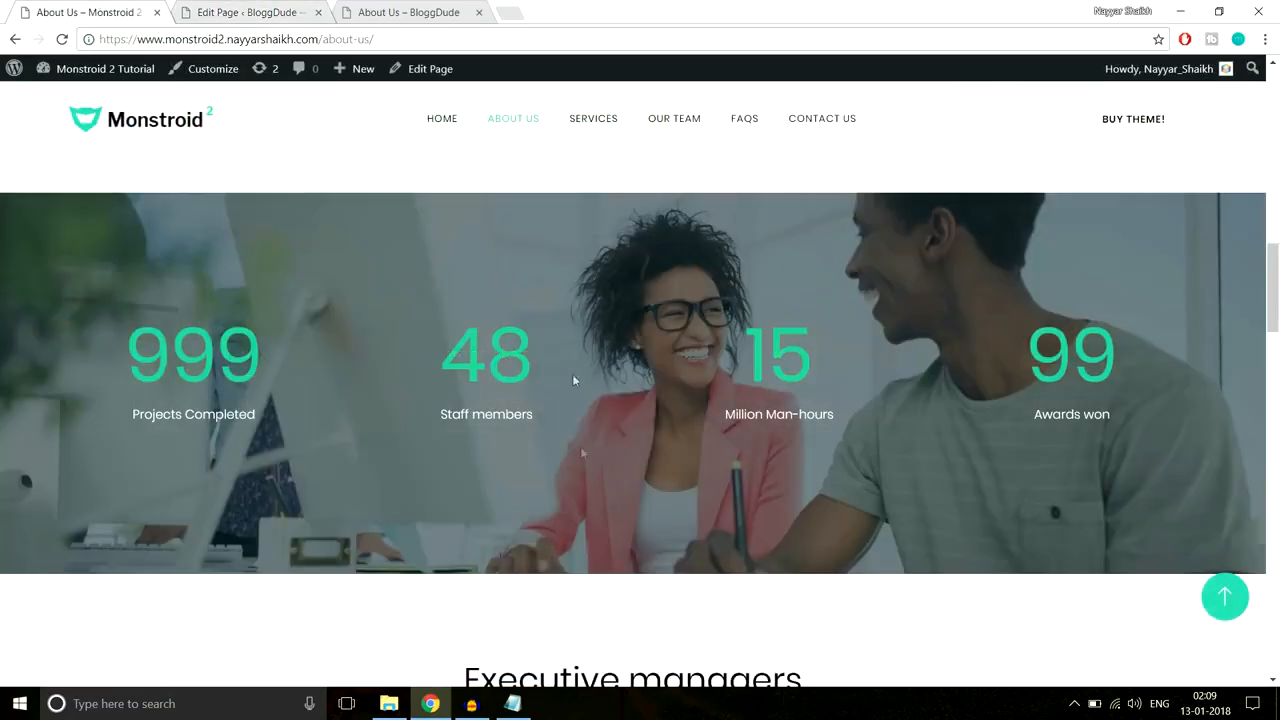
pyautogui.scroll(-1, 595, 500)
pyautogui.scroll(3, 607, 538)
pyautogui.scroll(-3, 607, 538)
pyautogui.scroll(2, 607, 540)
pyautogui.click(279, 7)
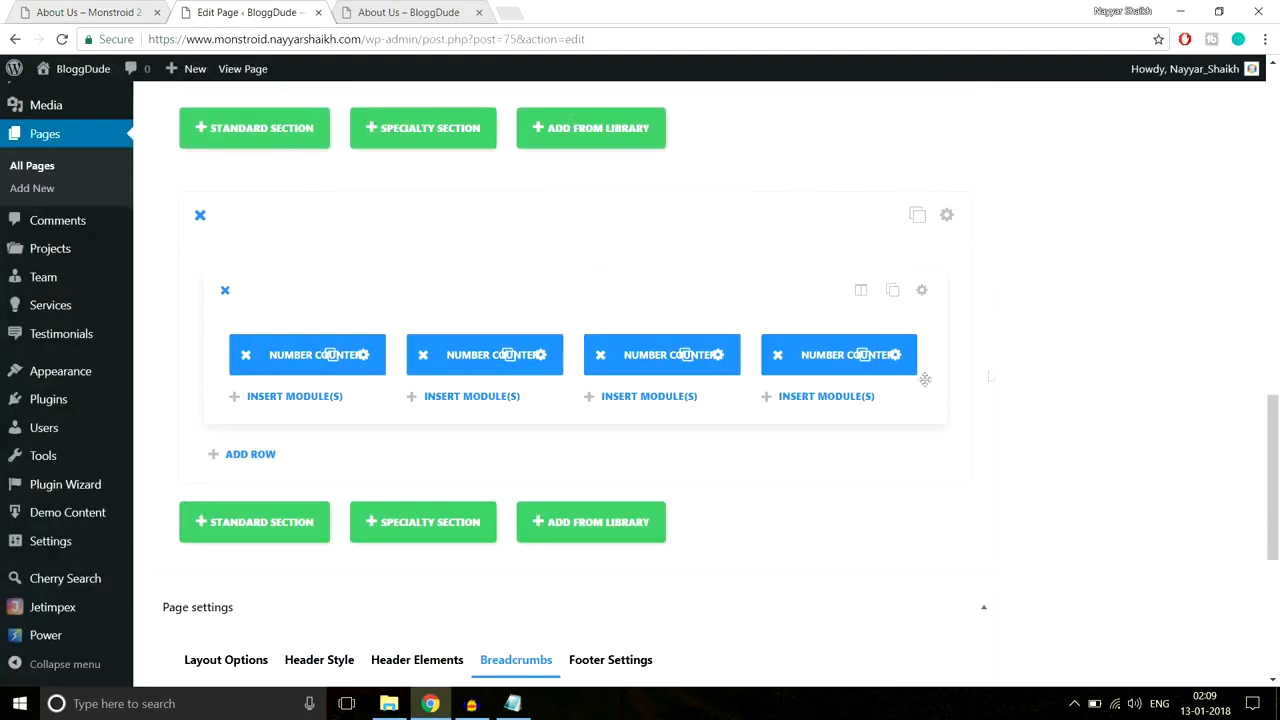
pyautogui.click(950, 215)
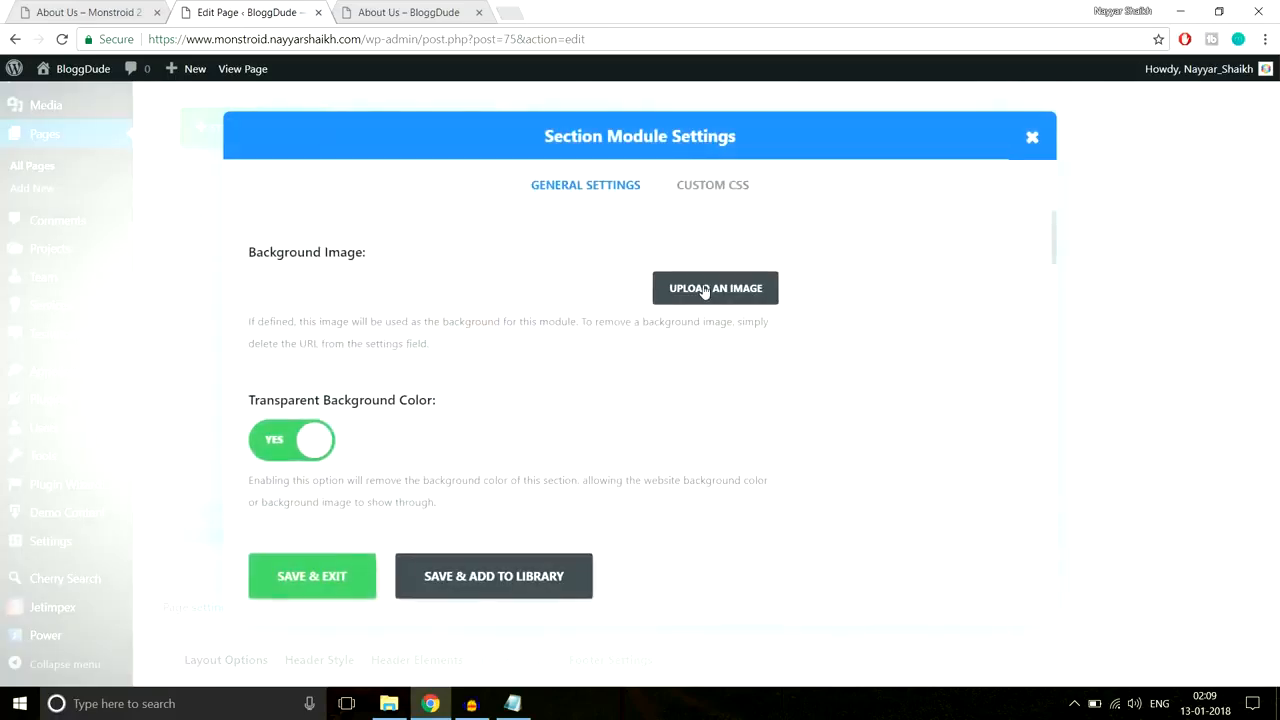
# Step: Set About-2.jpg from the Media Library as the section background image
pyautogui.click(703, 290)
pyautogui.click(86, 140)
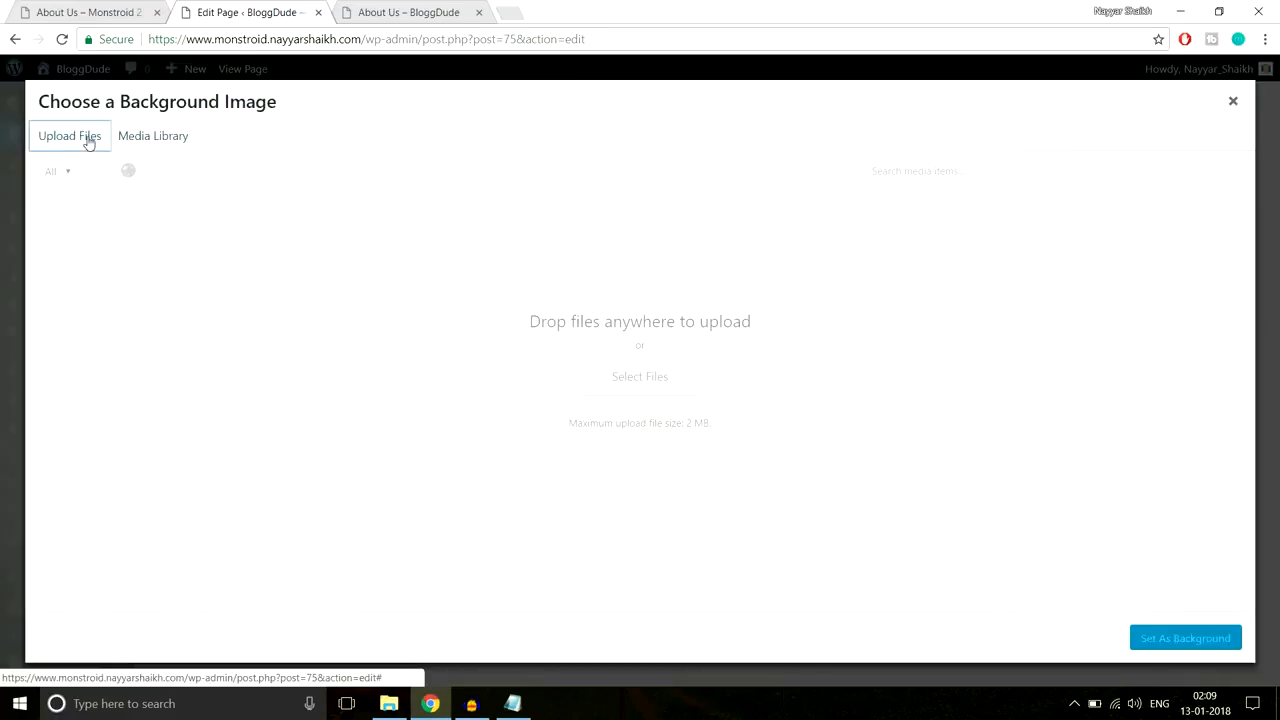
pyautogui.click(155, 150)
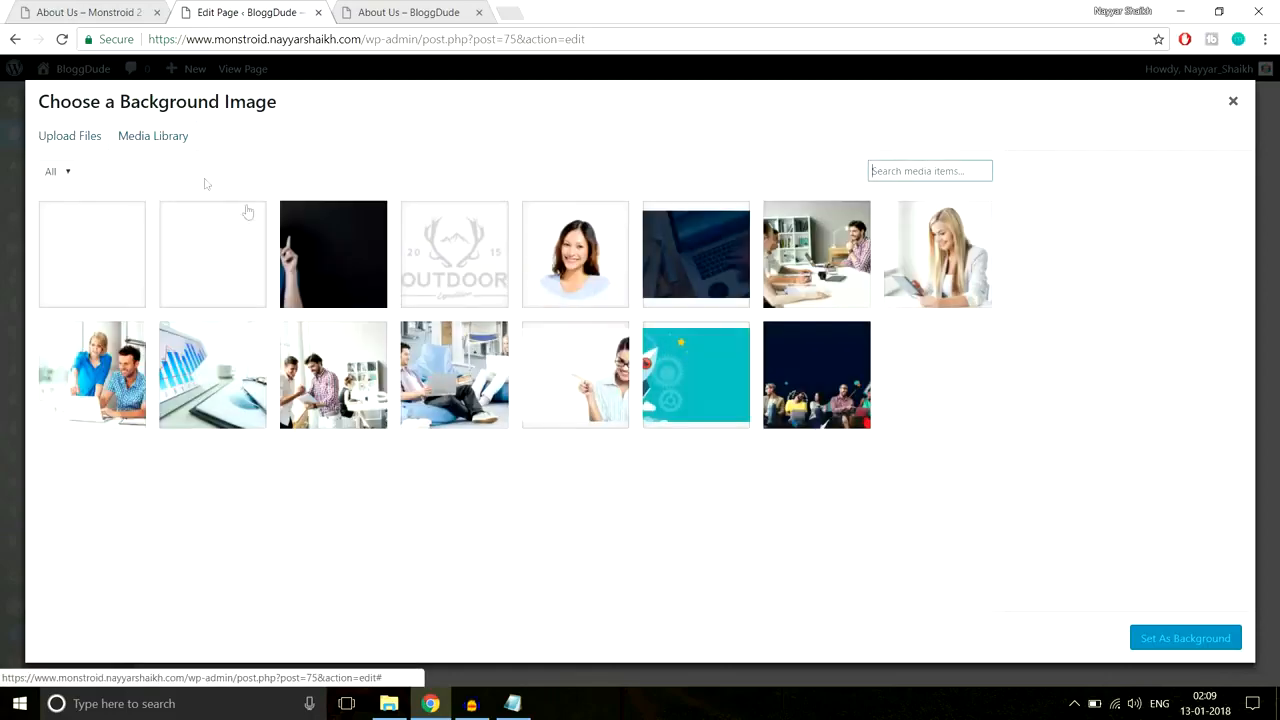
pyautogui.click(230, 262)
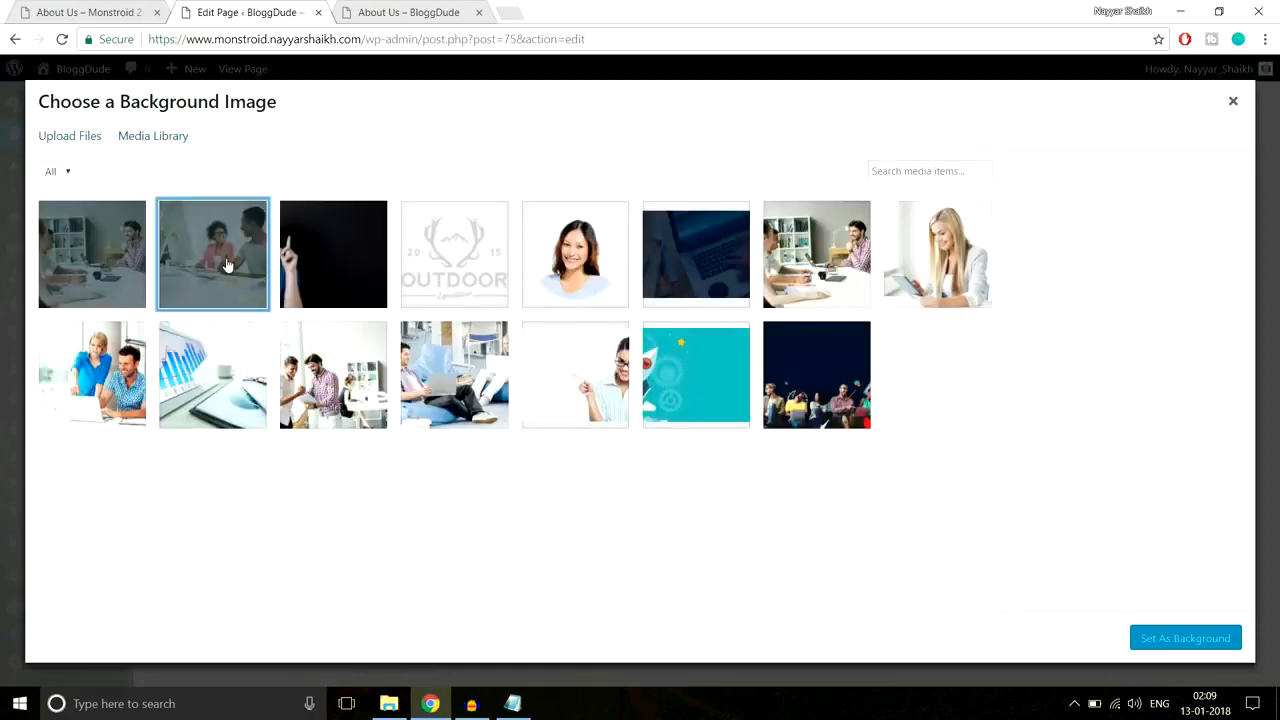
pyautogui.click(1221, 636)
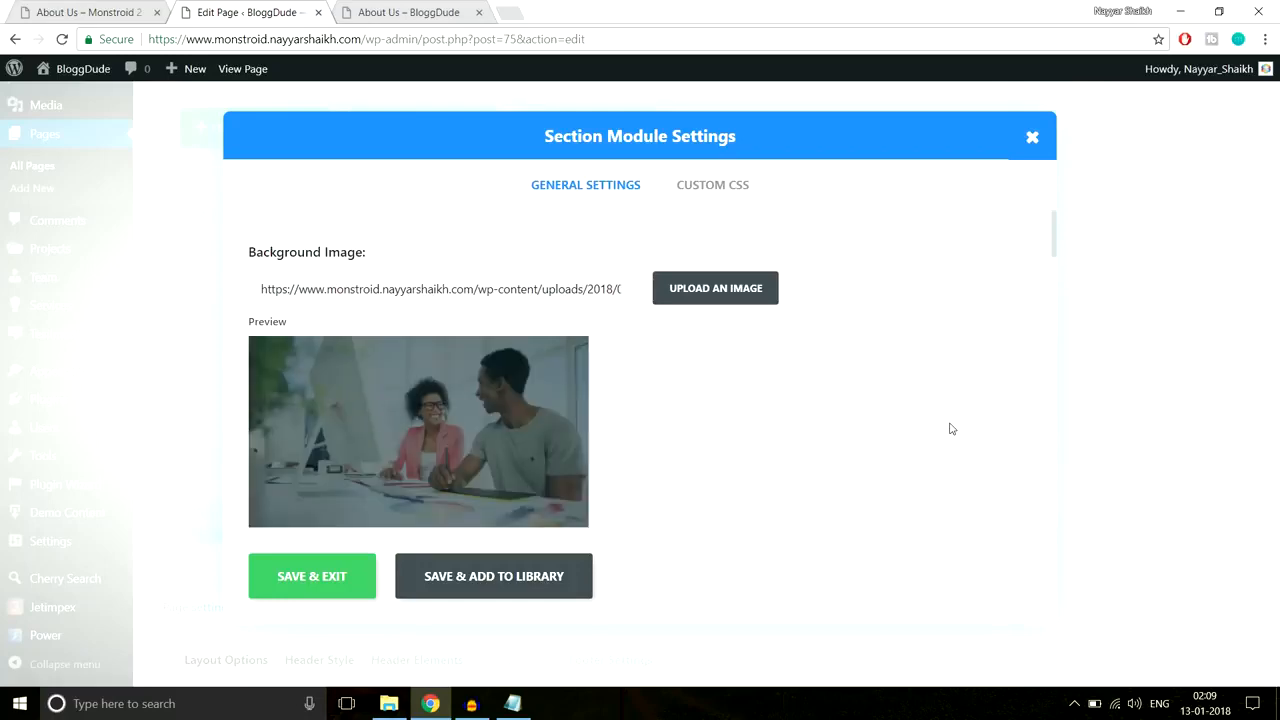
# Step: Enable parallax on the background, set 150px top and bottom padding, and save the section
pyautogui.scroll(-8, 950, 429)
pyautogui.scroll(-6, 952, 429)
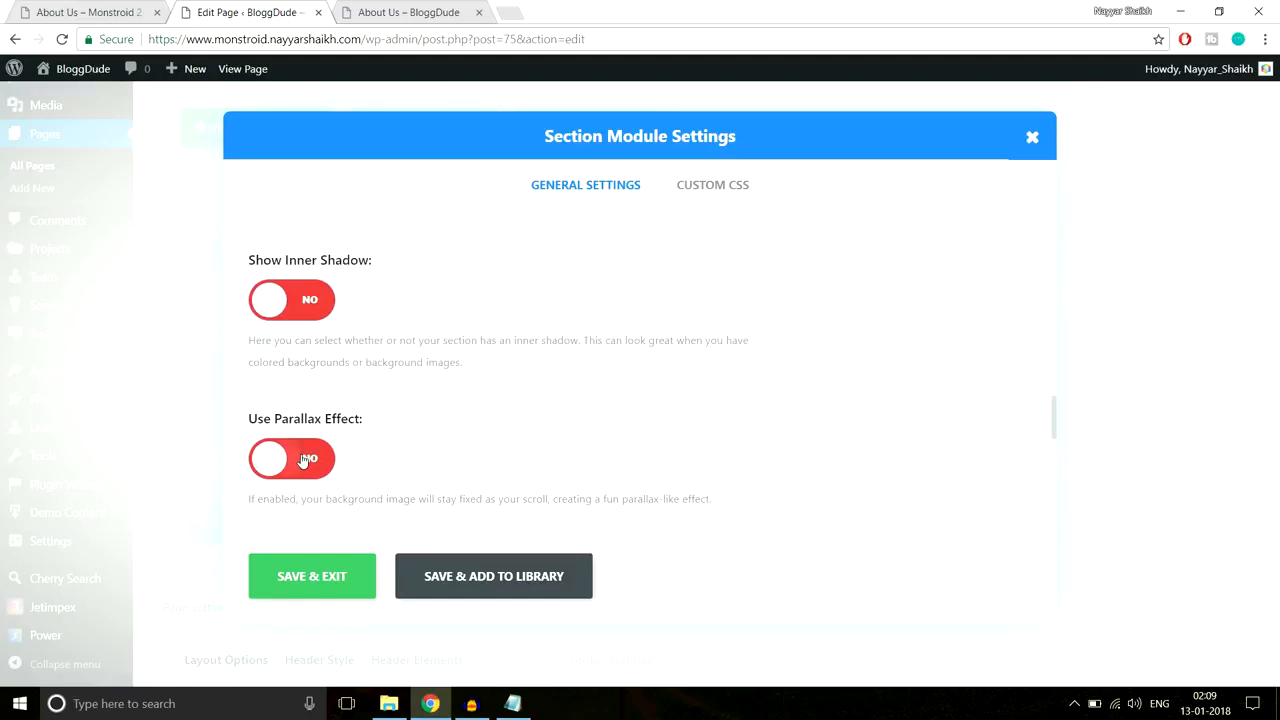
pyautogui.click(285, 458)
pyautogui.scroll(-4, 849, 426)
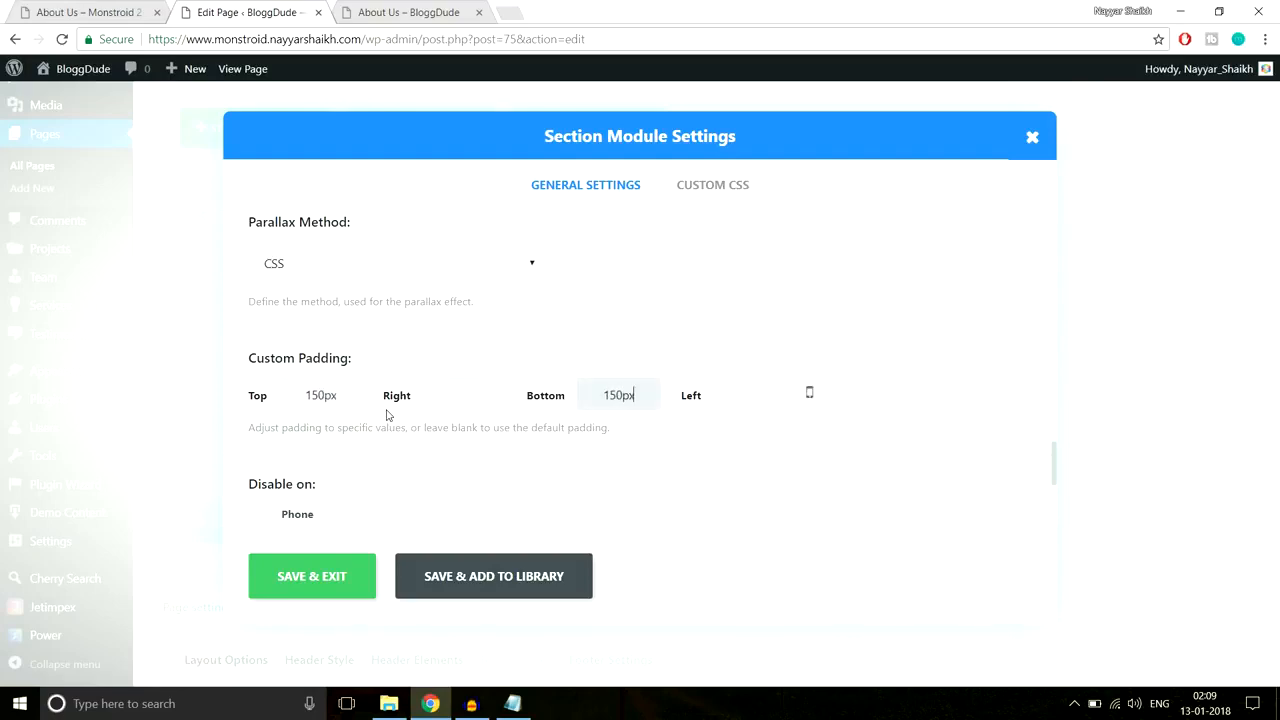
pyautogui.click(306, 578)
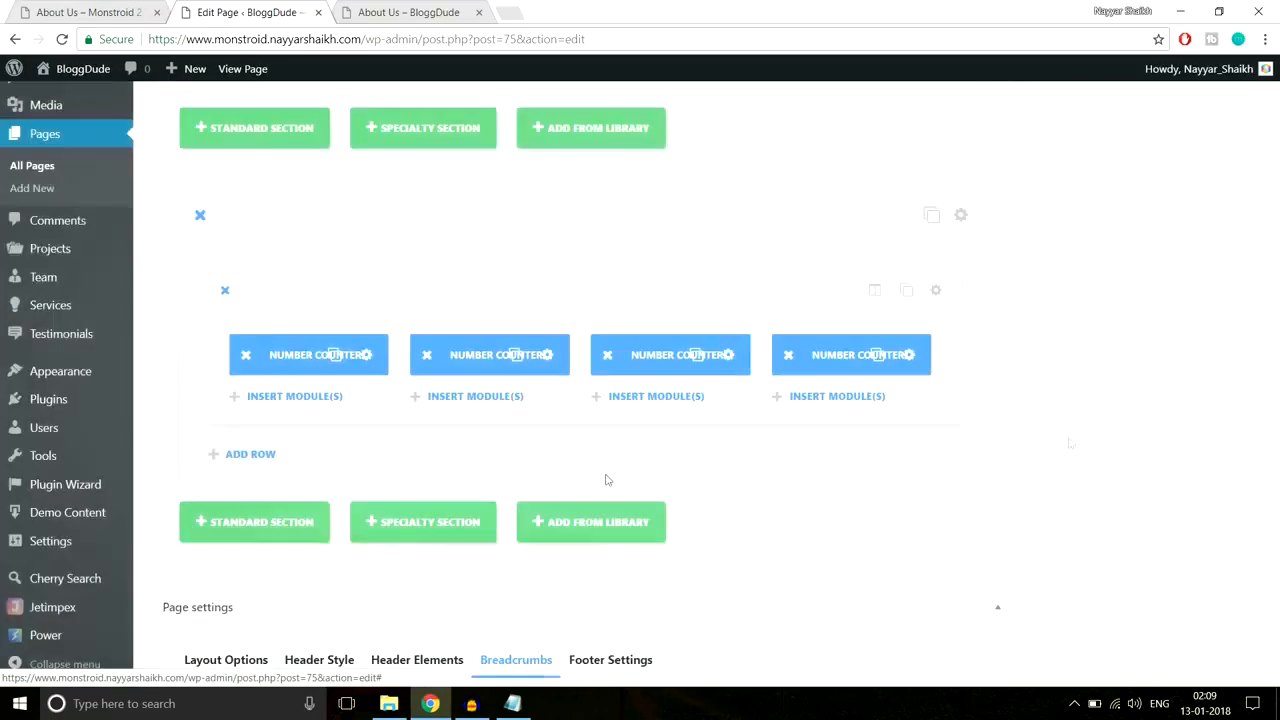
# Step: Update the About Us page and reload the live page
pyautogui.scroll(5, 1081, 448)
pyautogui.scroll(3, 1081, 448)
pyautogui.click(1211, 301)
pyautogui.click(404, 20)
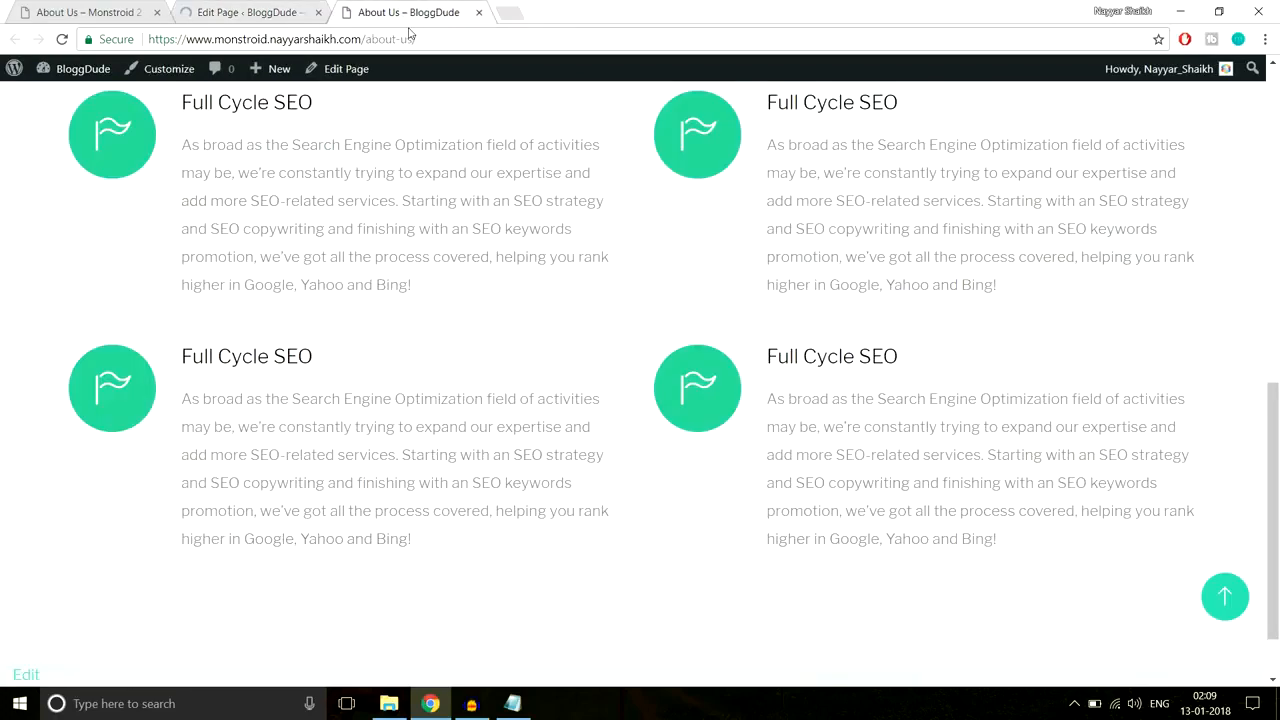
pyautogui.click(429, 40)
pyautogui.press('Return')
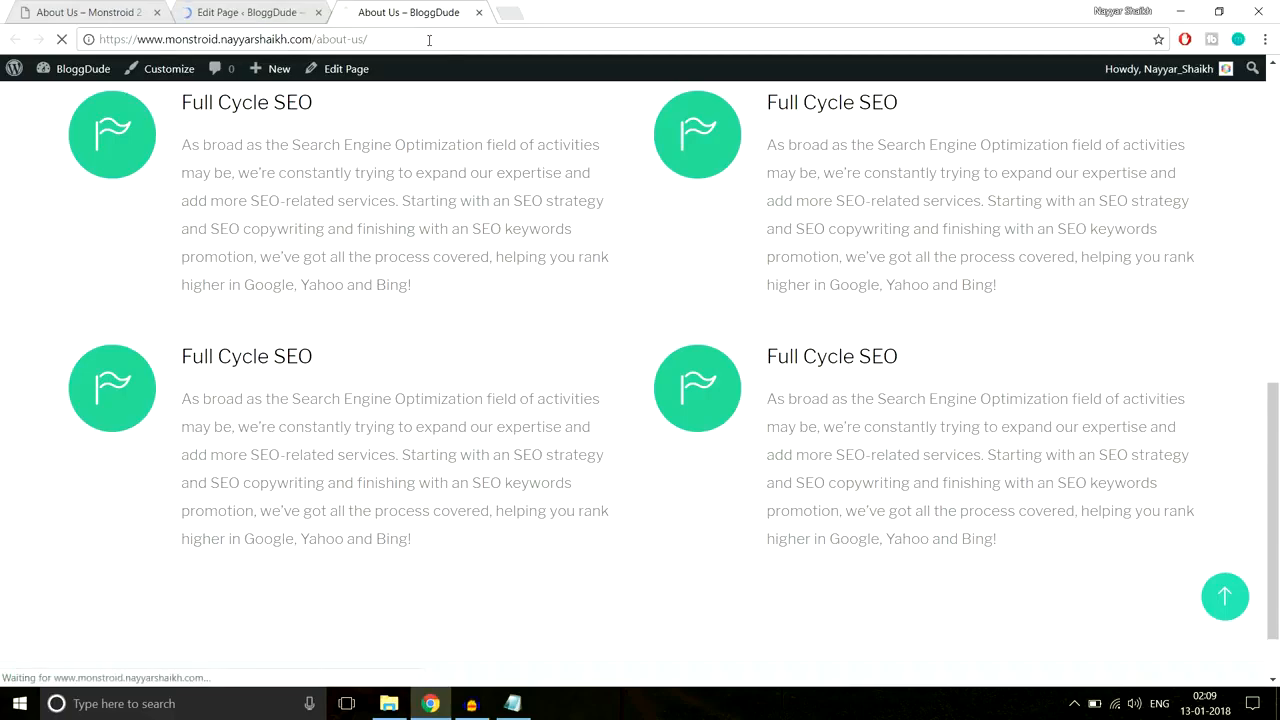
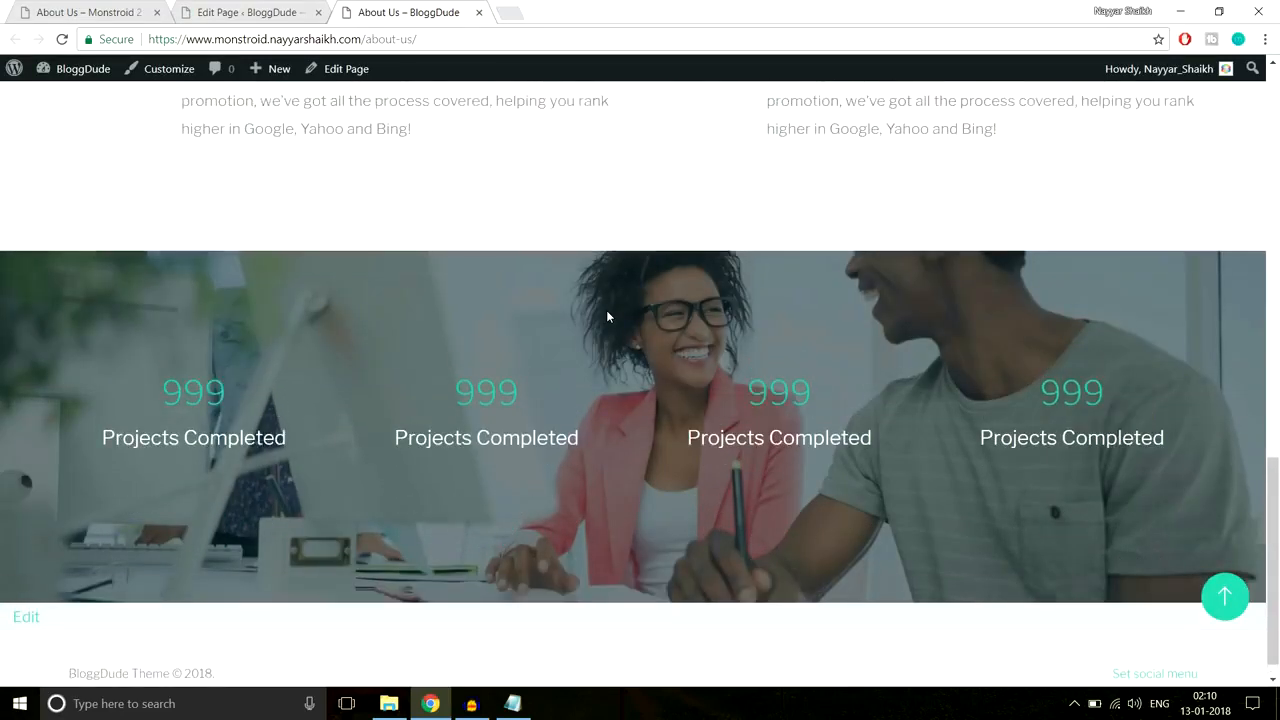
# Step: Inspect the four live '999 Projects Completed' counters on the About Us page
pyautogui.scroll(3, 606, 316)
pyautogui.scroll(-3, 606, 316)
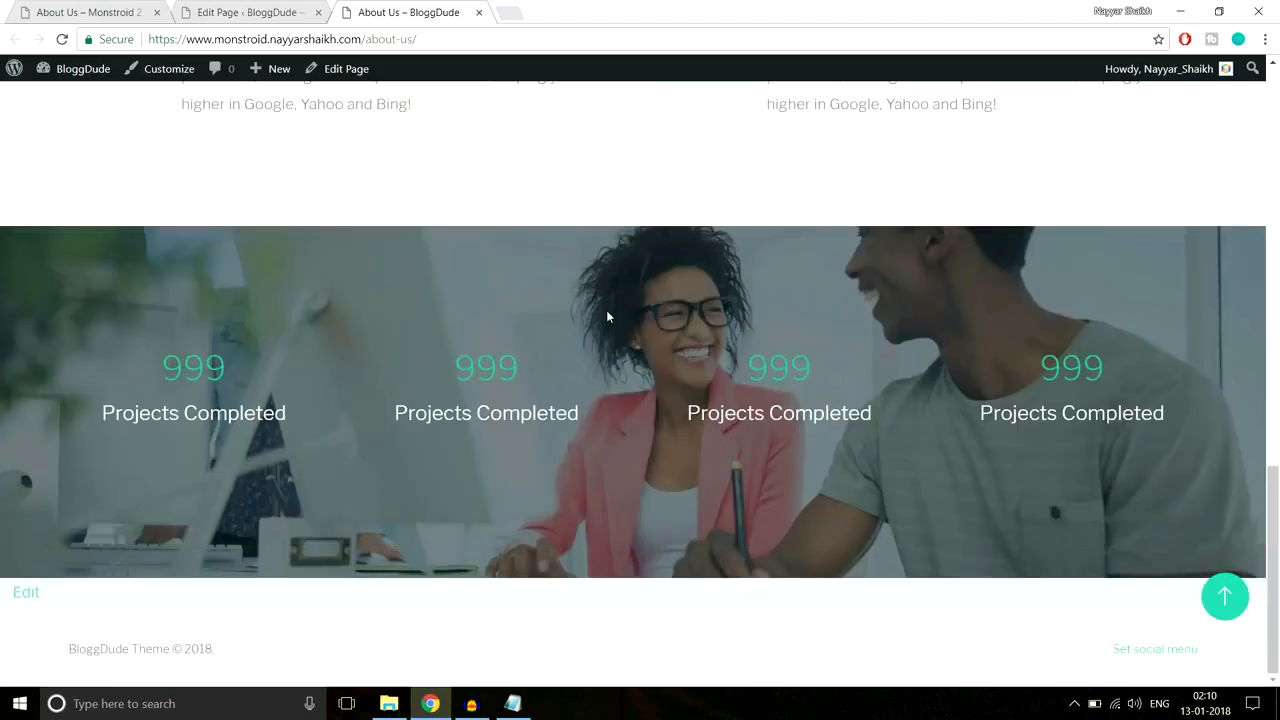
pyautogui.scroll(3, 606, 316)
pyautogui.scroll(-3, 606, 316)
pyautogui.moveTo(543, 380); pyautogui.dragTo(443, 375)
pyautogui.click(438, 380)
pyautogui.doubleClick(541, 376)
pyautogui.click(580, 366)
# Step: Compare the counter numbers with the Monstroid 2 demo page, then return to the About Us editor
pyautogui.click(47, 8)
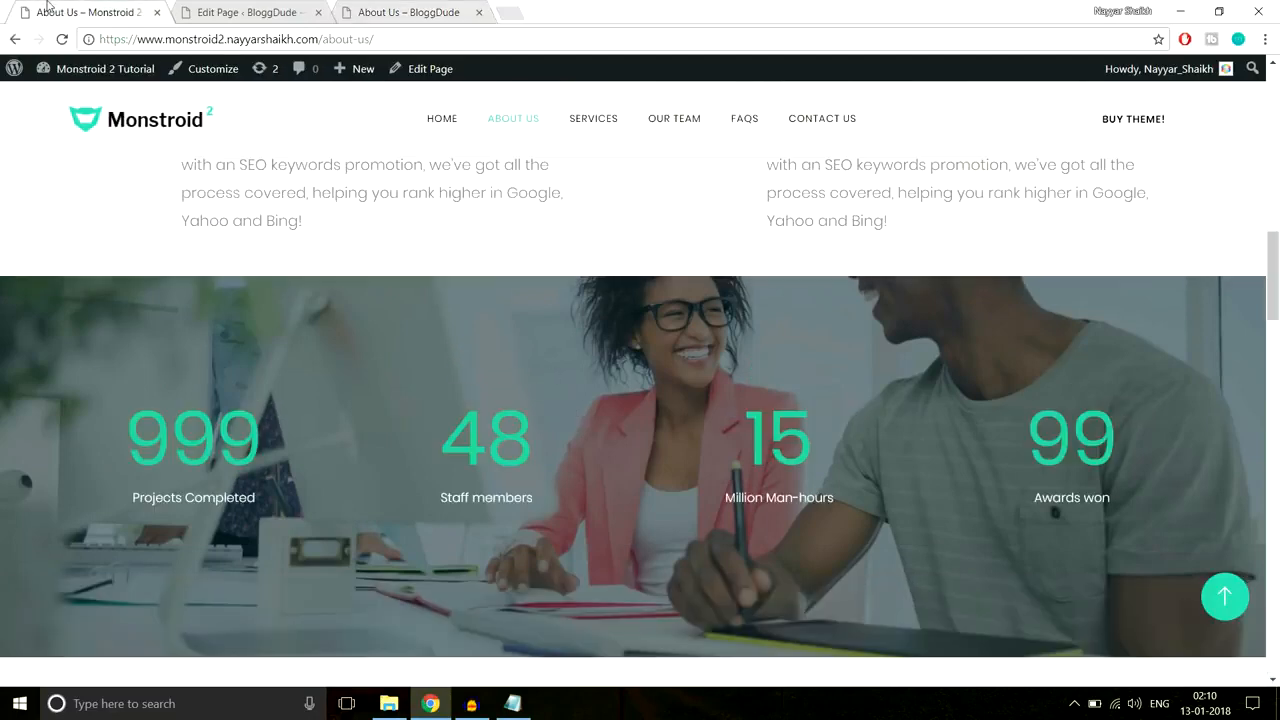
pyautogui.moveTo(124, 450); pyautogui.dragTo(309, 437)
pyautogui.click(339, 376)
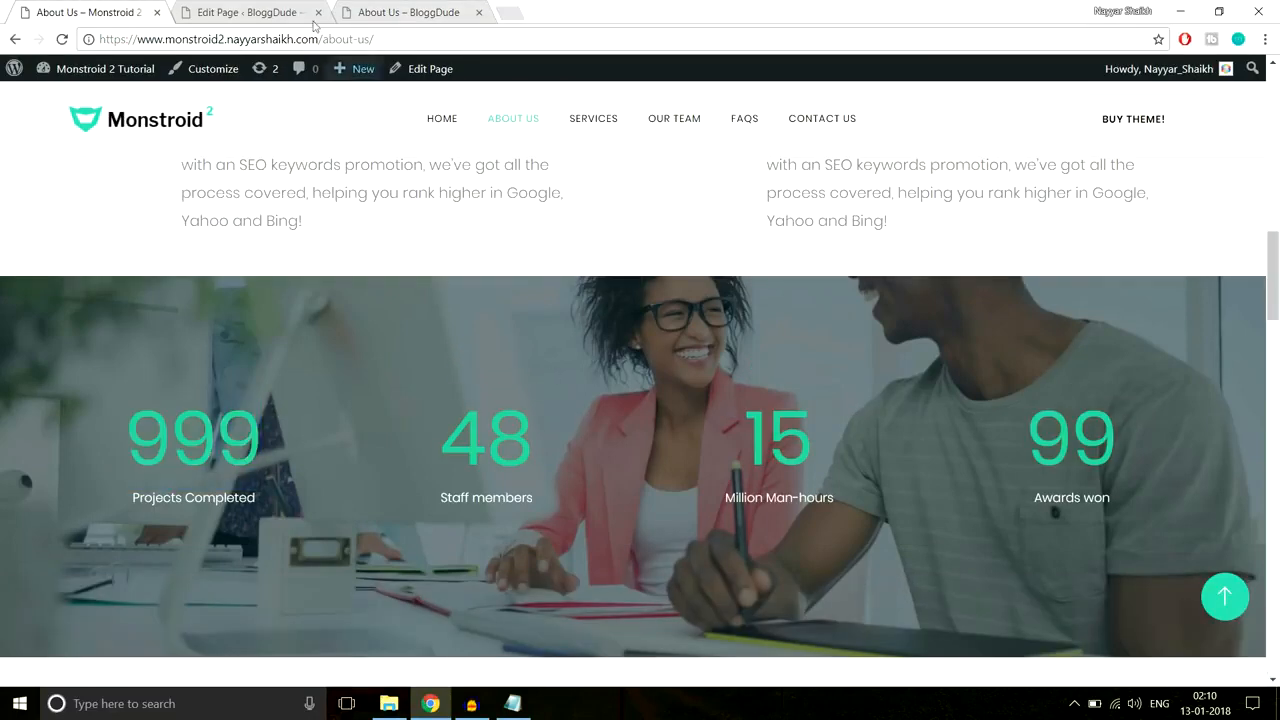
pyautogui.click(253, 8)
pyautogui.scroll(-10, 671, 350)
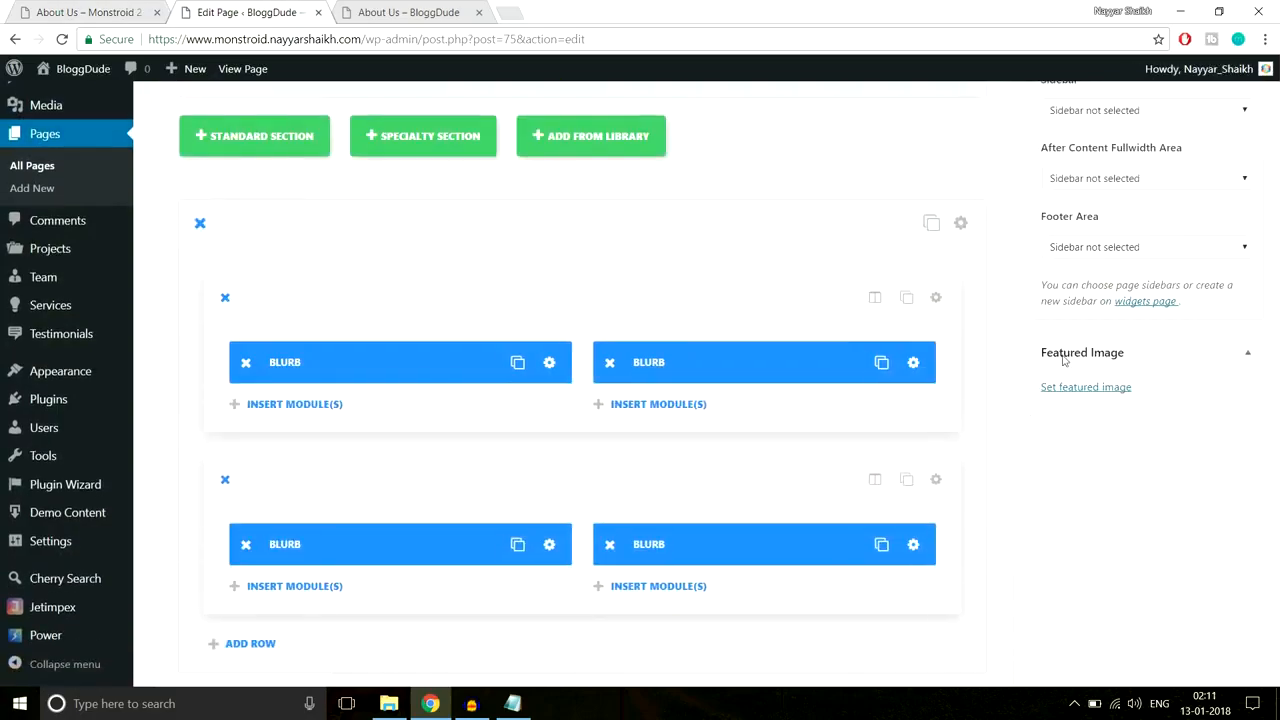
# Step: Raise the Number Counter's number font size from 72 to 95 and save the counter
pyautogui.scroll(5, 1063, 357)
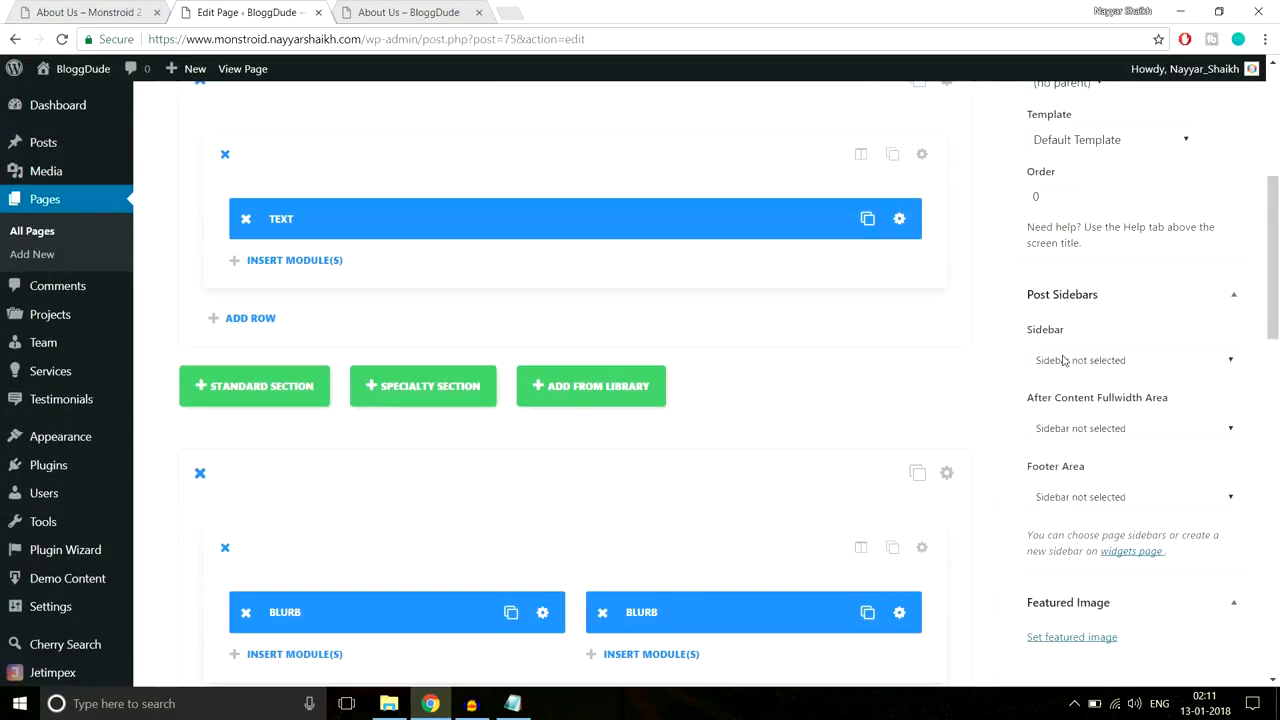
pyautogui.scroll(5, 1063, 361)
pyautogui.scroll(-10, 1063, 361)
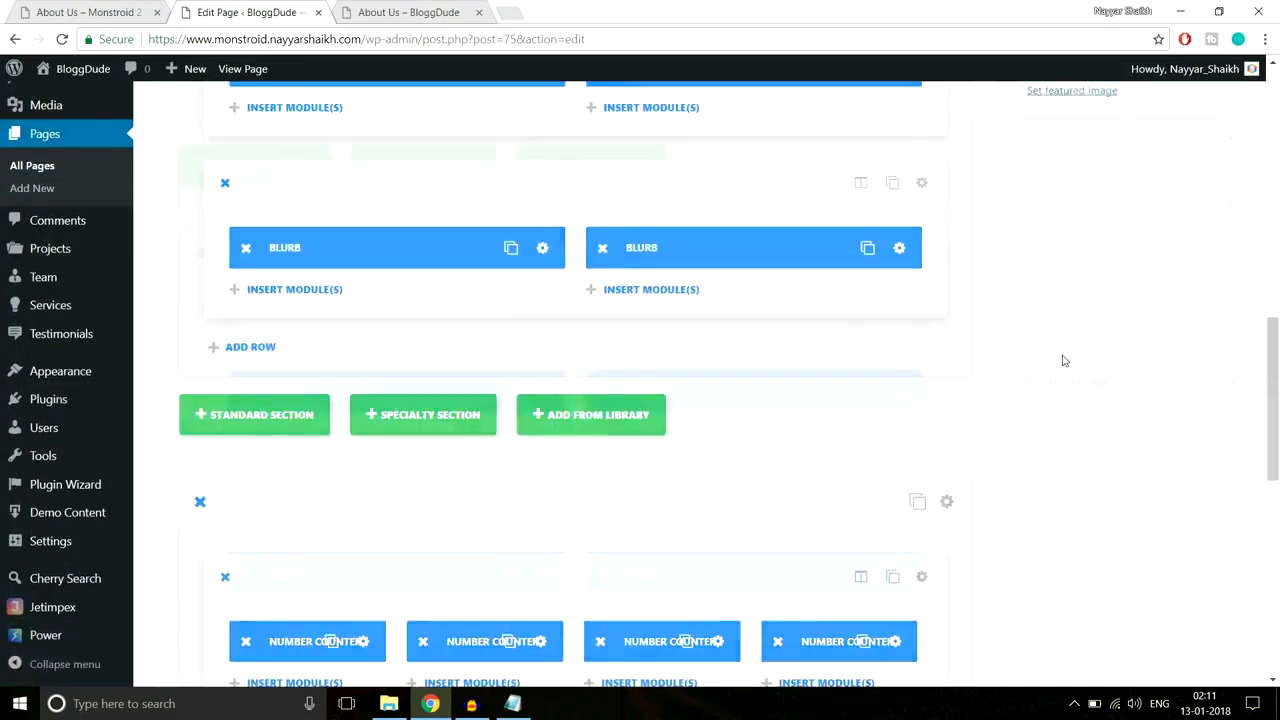
pyautogui.scroll(-2, 1063, 361)
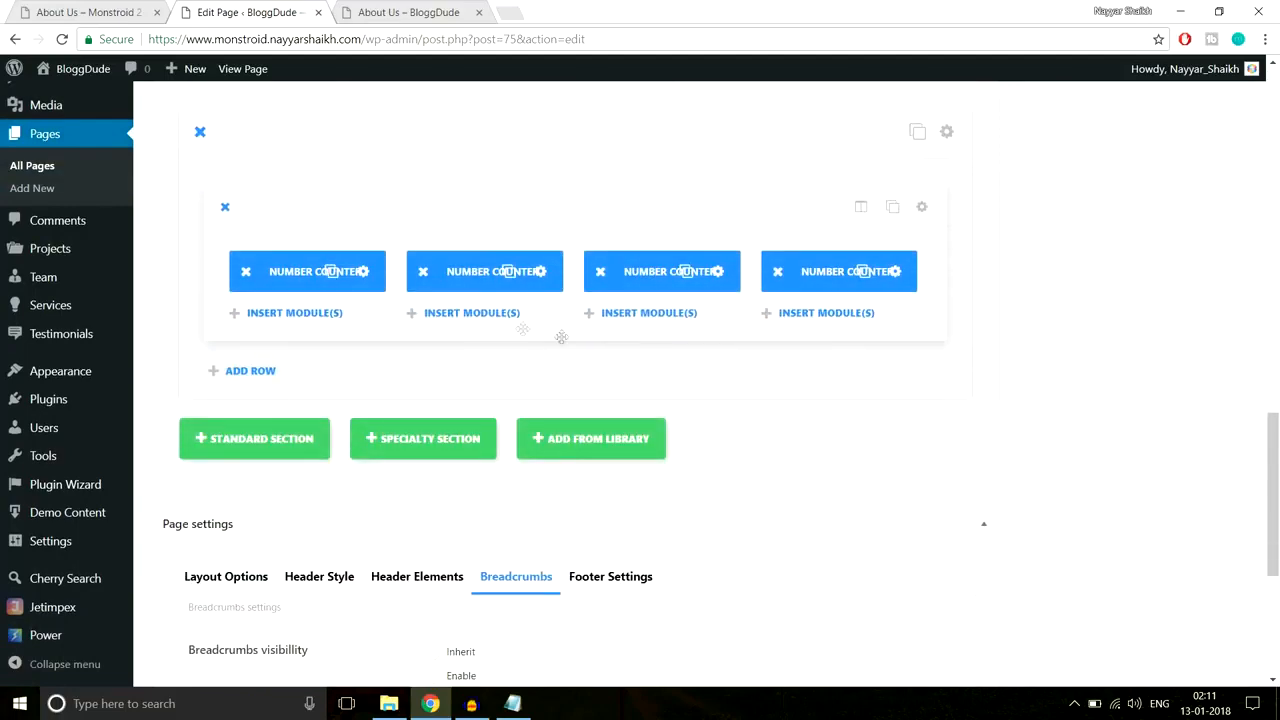
pyautogui.click(364, 272)
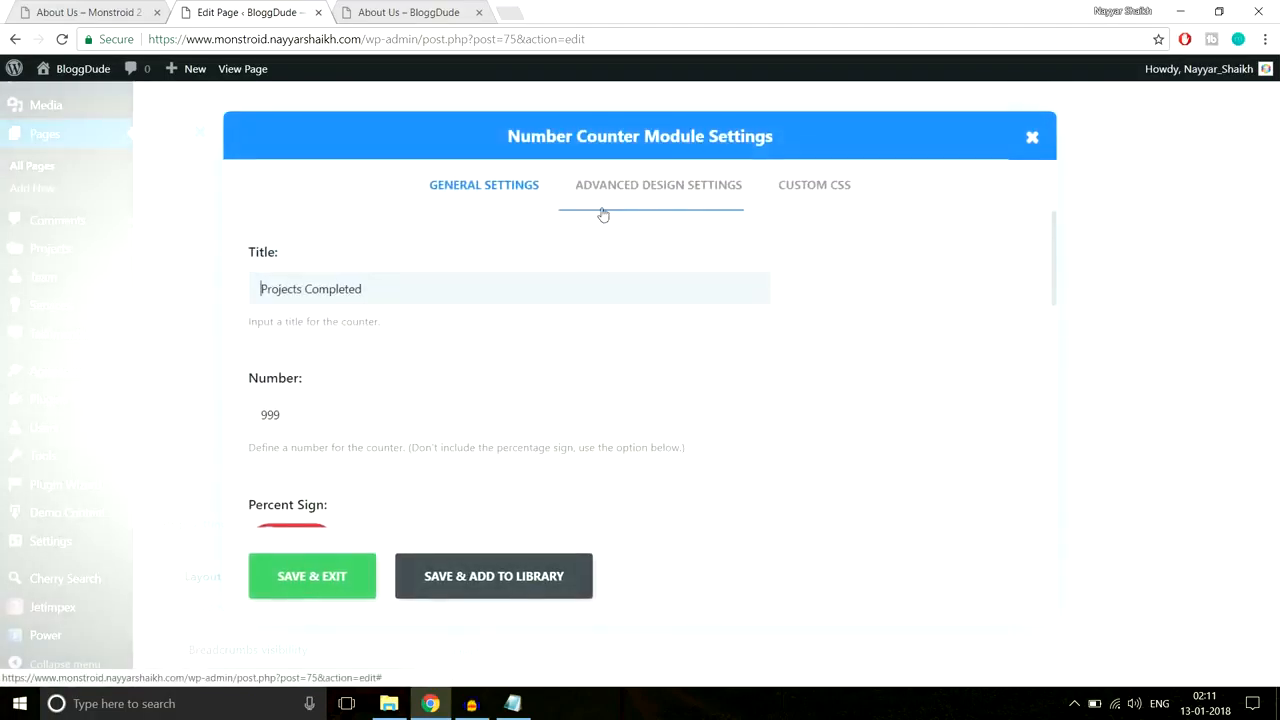
pyautogui.click(650, 188)
pyautogui.scroll(-2, 965, 272)
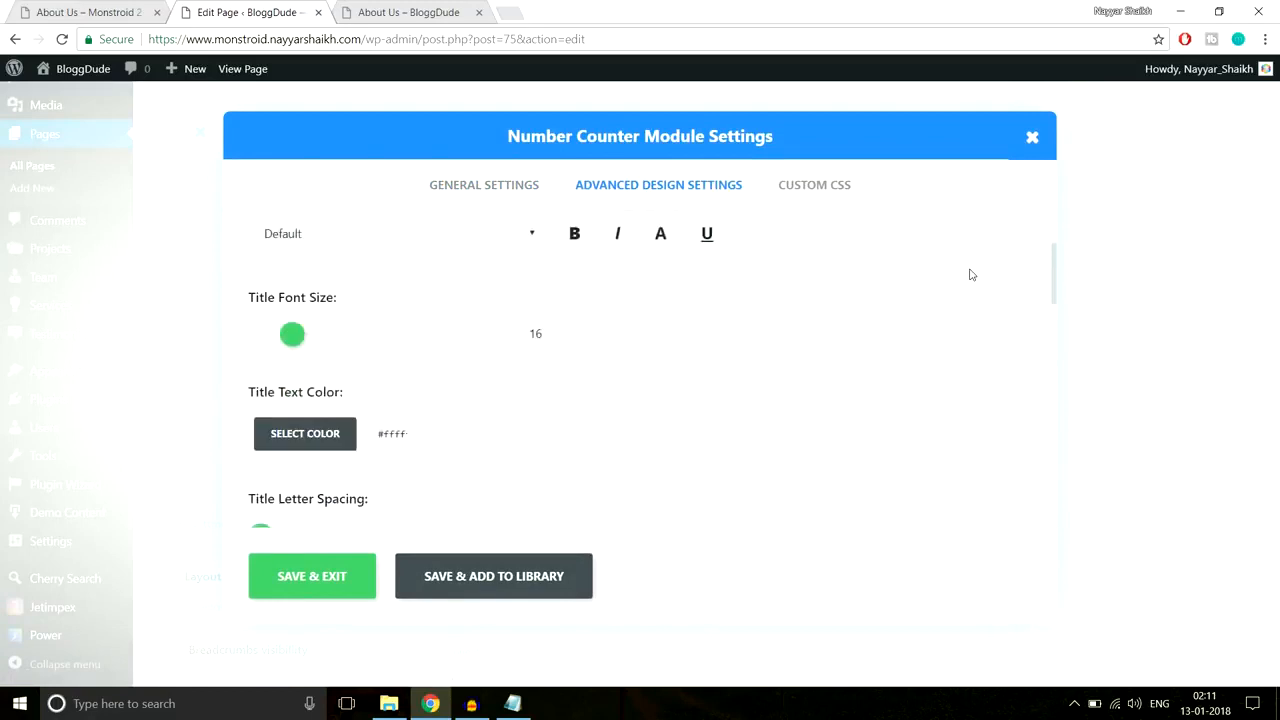
pyautogui.scroll(-3, 728, 297)
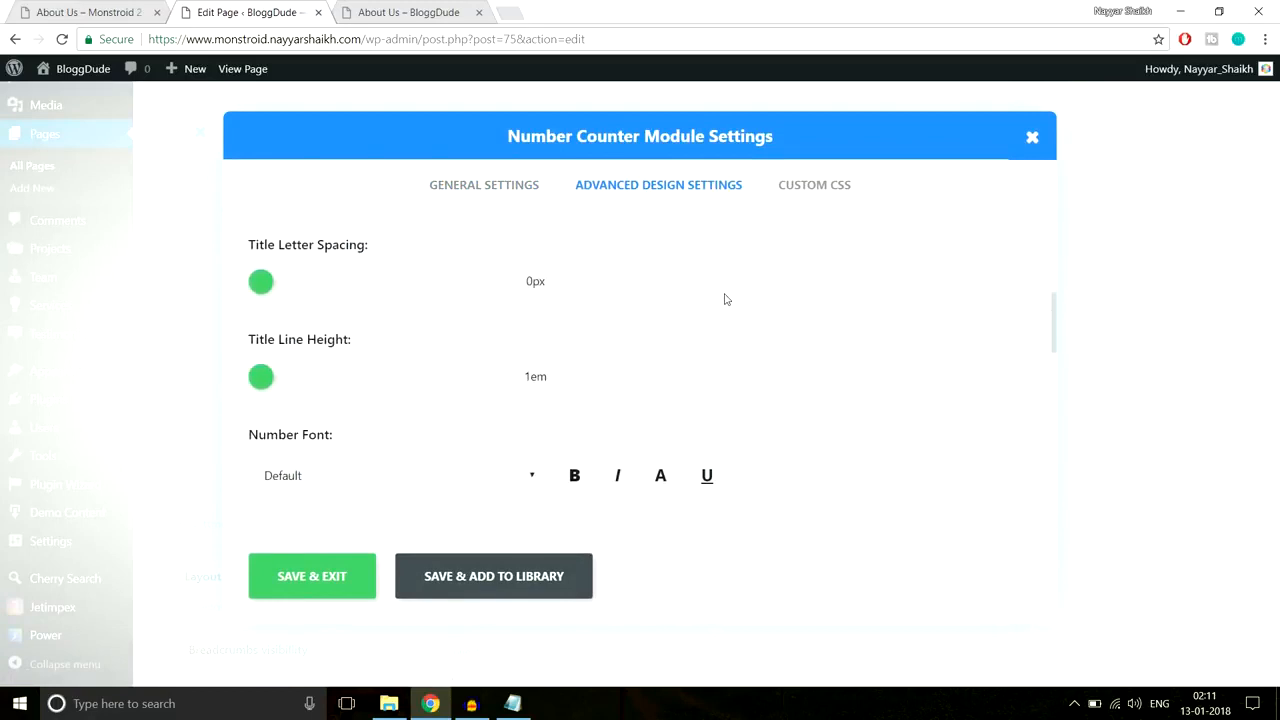
pyautogui.scroll(-3, 724, 298)
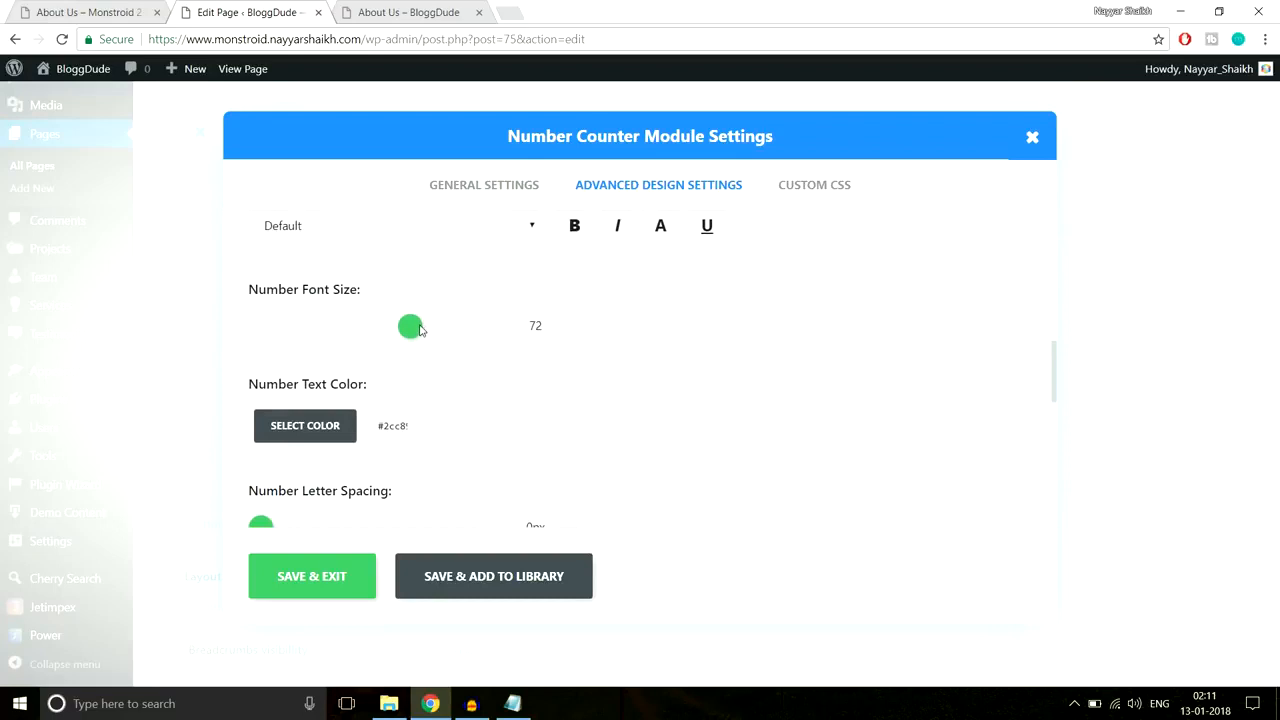
pyautogui.moveTo(419, 329); pyautogui.dragTo(462, 331)
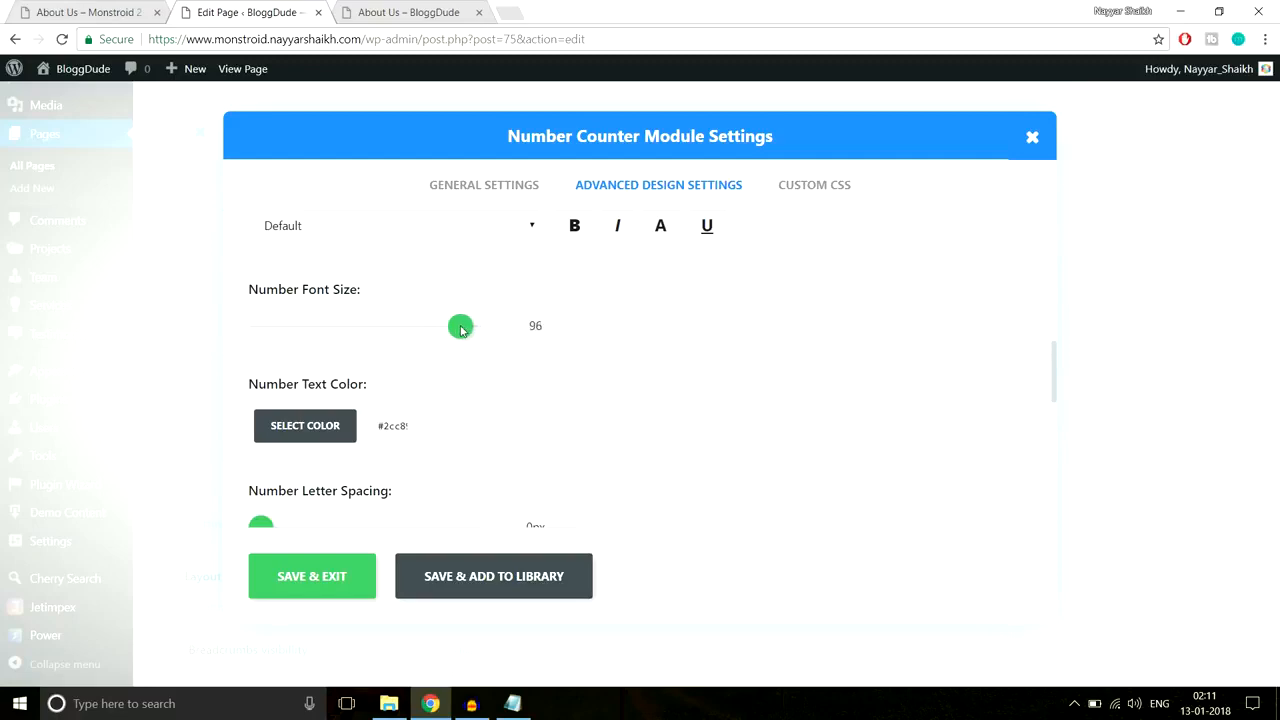
pyautogui.click(312, 576)
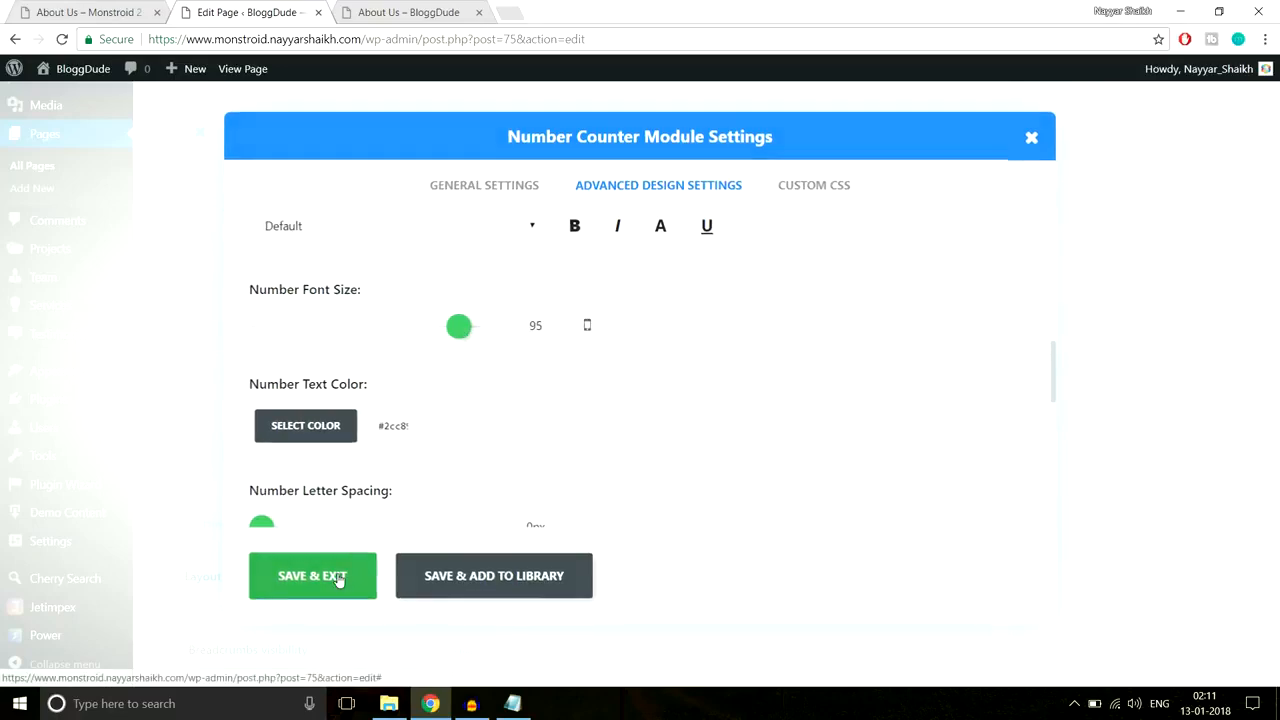
# Step: Update the About Us page and switch to its live view
pyautogui.moveTo(1274, 461); pyautogui.dragTo(1274, 141)
pyautogui.click(1222, 295)
pyautogui.click(408, 12)
pyautogui.click(399, 38)
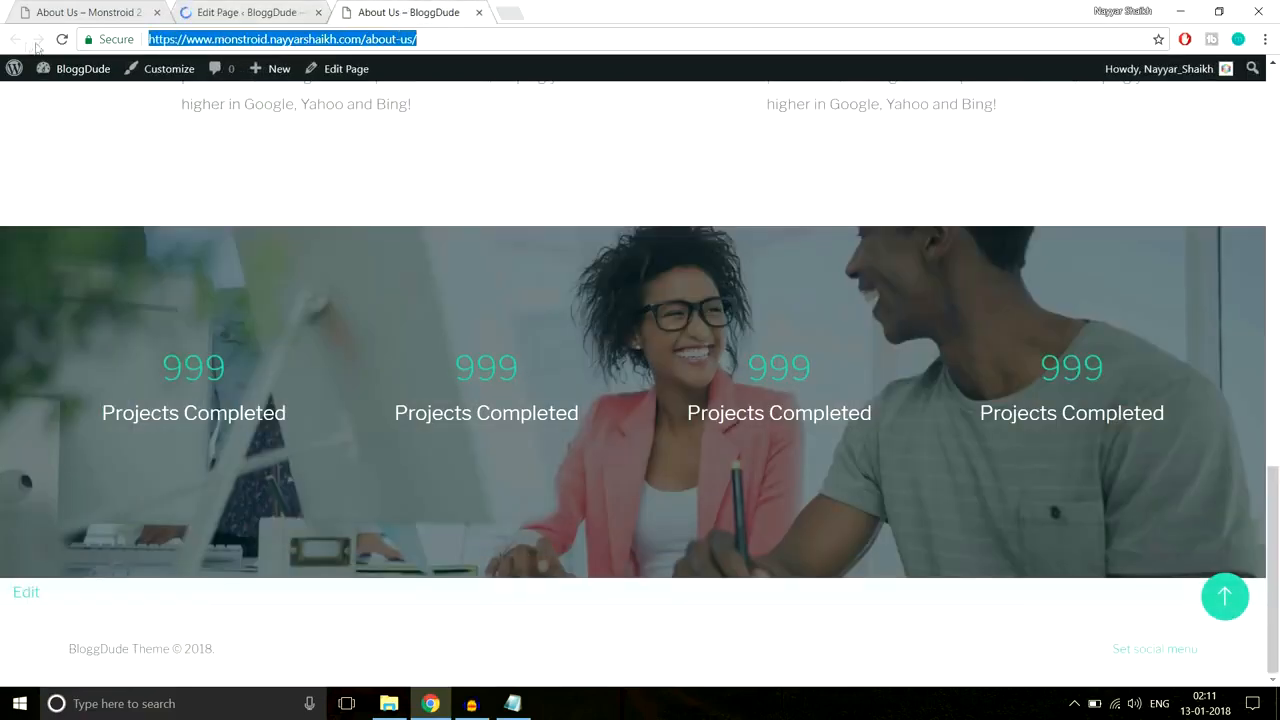
# Step: Reload the live About Us page and check the enlarged 999 counters
pyautogui.click(62, 41)
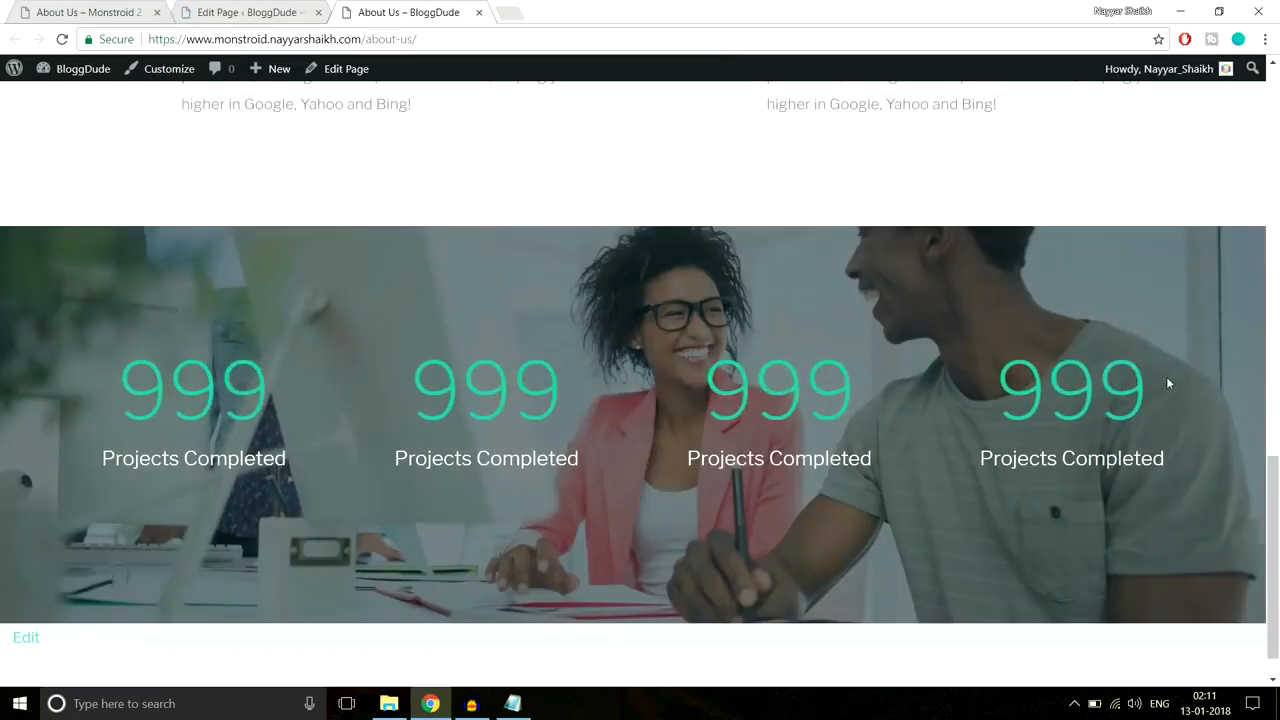
pyautogui.scroll(-1, 1164, 379)
pyautogui.scroll(2, 1163, 380)
pyautogui.scroll(-2, 1163, 380)
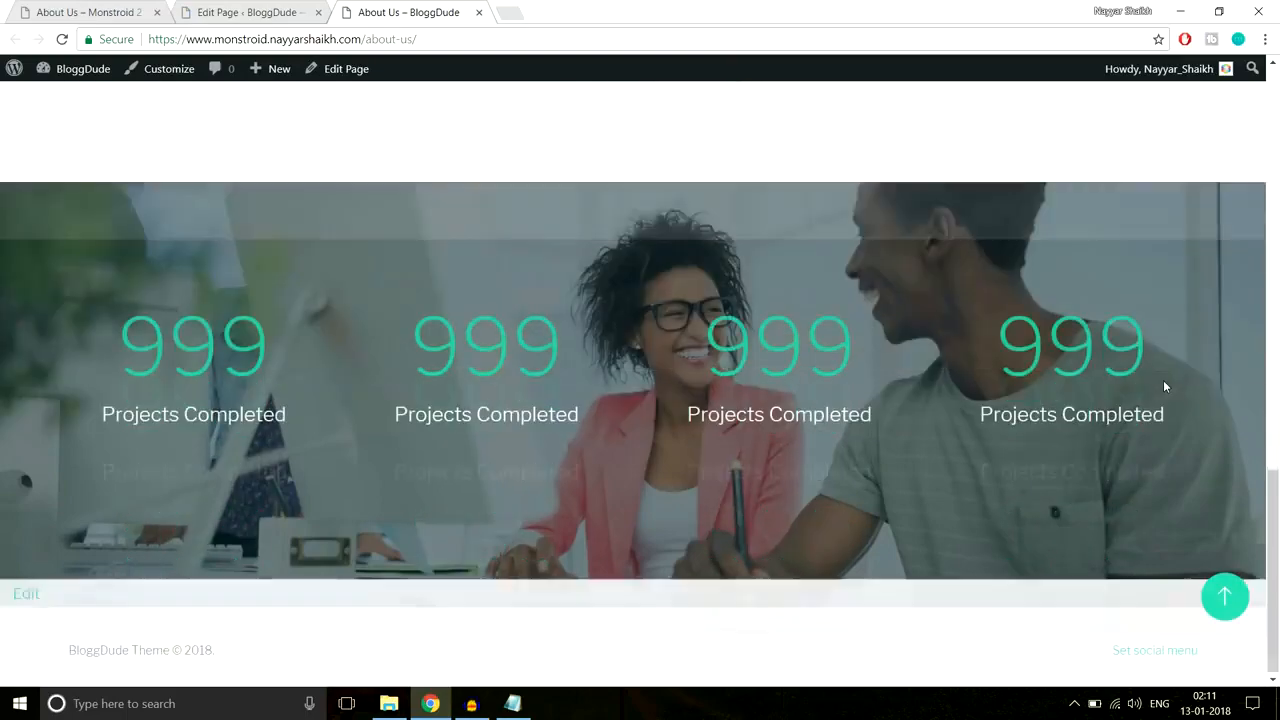
pyautogui.moveTo(100, 352); pyautogui.dragTo(271, 345)
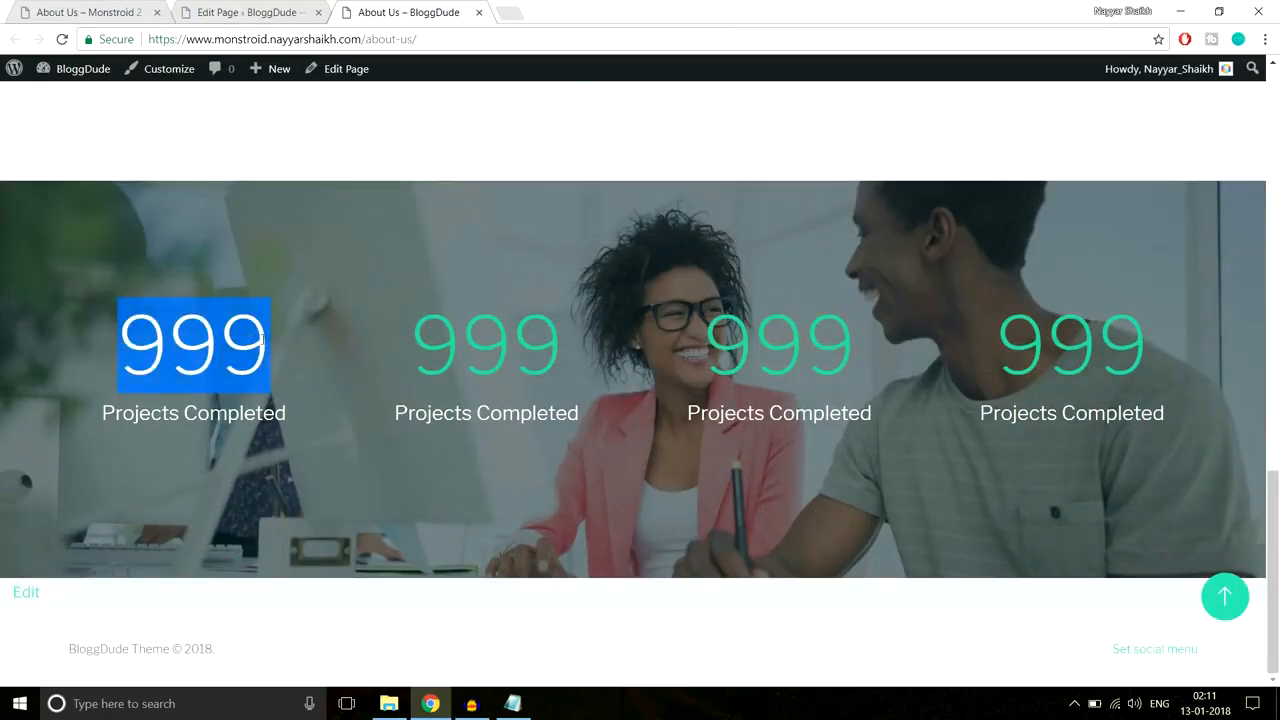
pyautogui.click(366, 344)
# Step: Compare against the Monstroid 2 demo page, including its Executive managers heading, then return to the editor
pyautogui.click(60, 12)
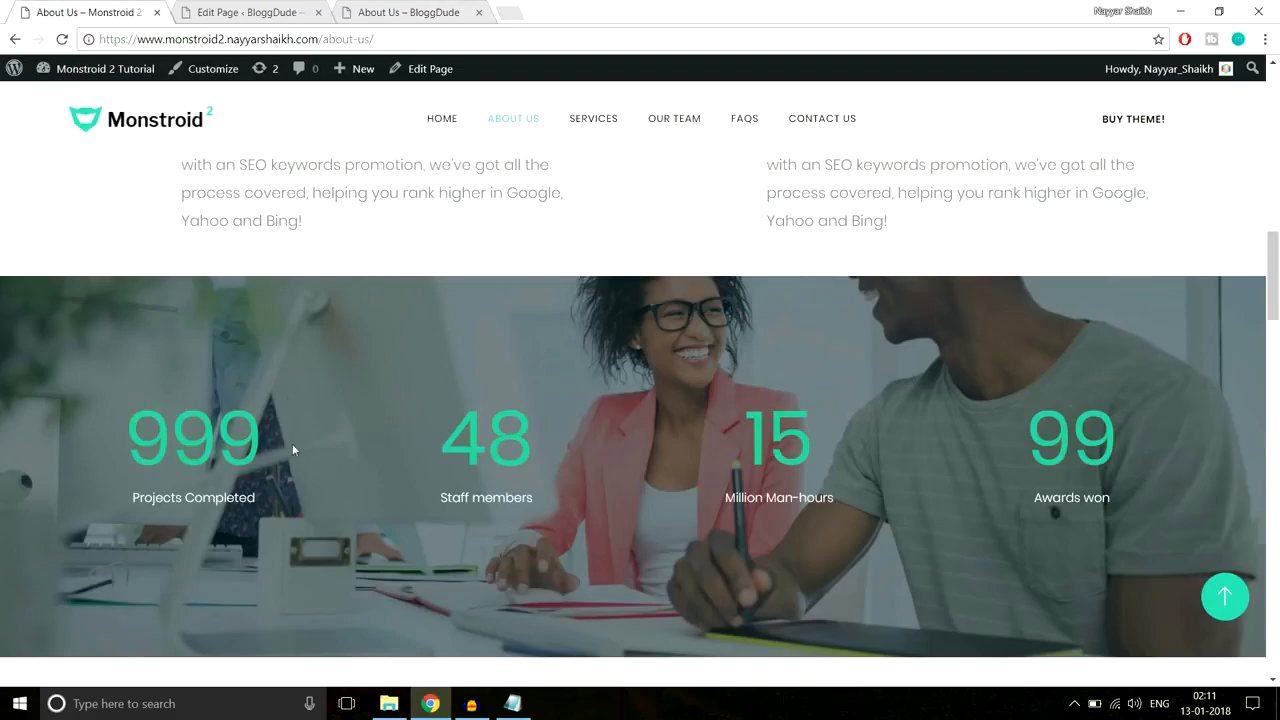
pyautogui.click(388, 6)
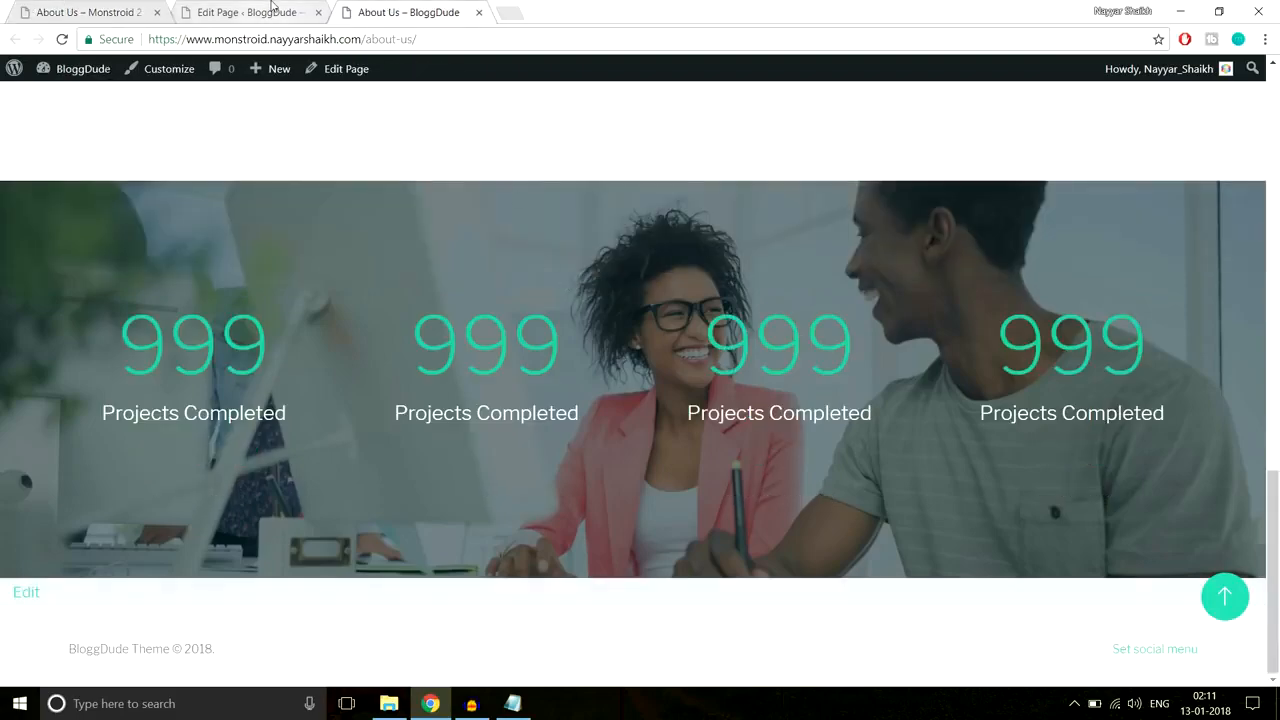
pyautogui.click(100, 12)
pyautogui.scroll(-10, 785, 383)
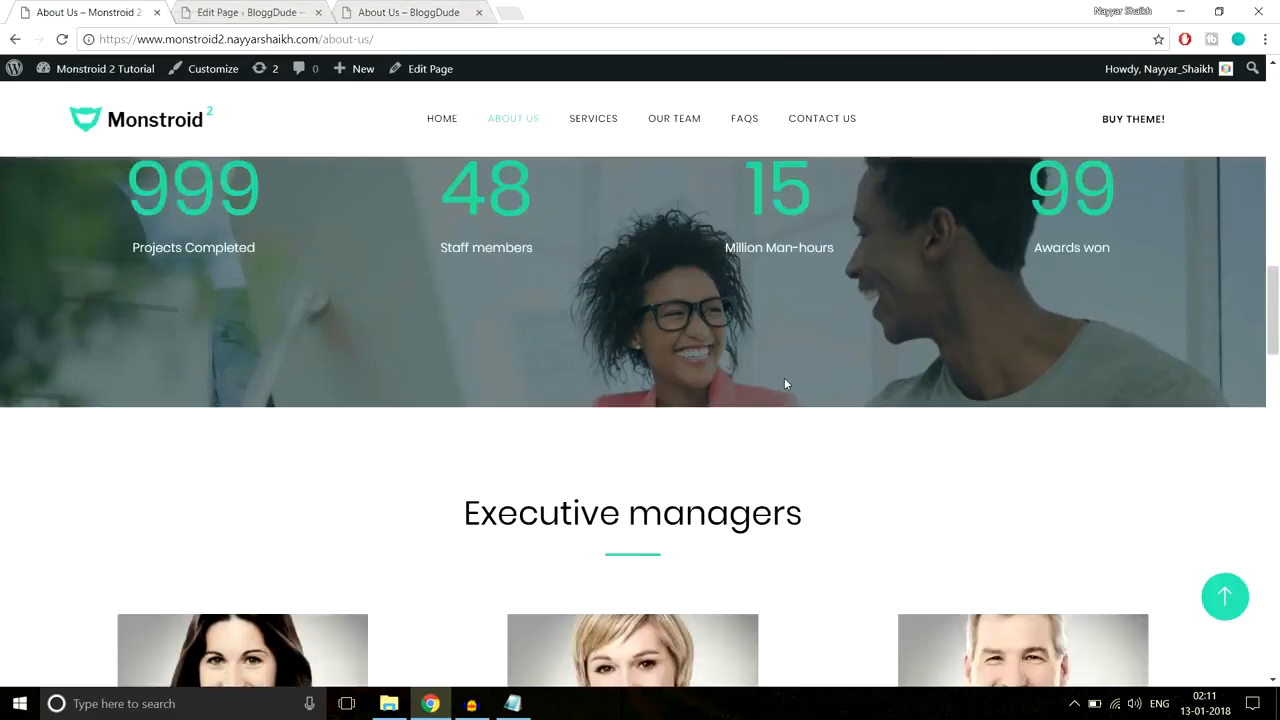
pyautogui.scroll(-10, 785, 383)
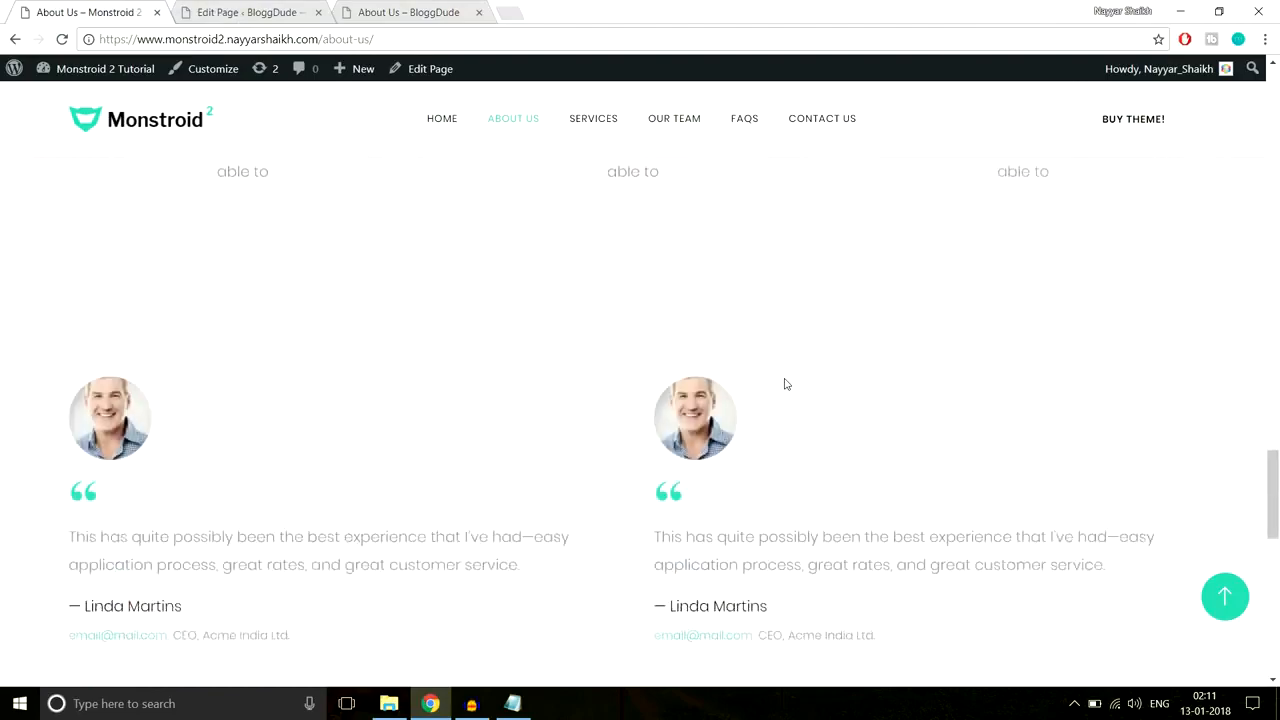
pyautogui.scroll(3, 785, 383)
pyautogui.scroll(10, 785, 383)
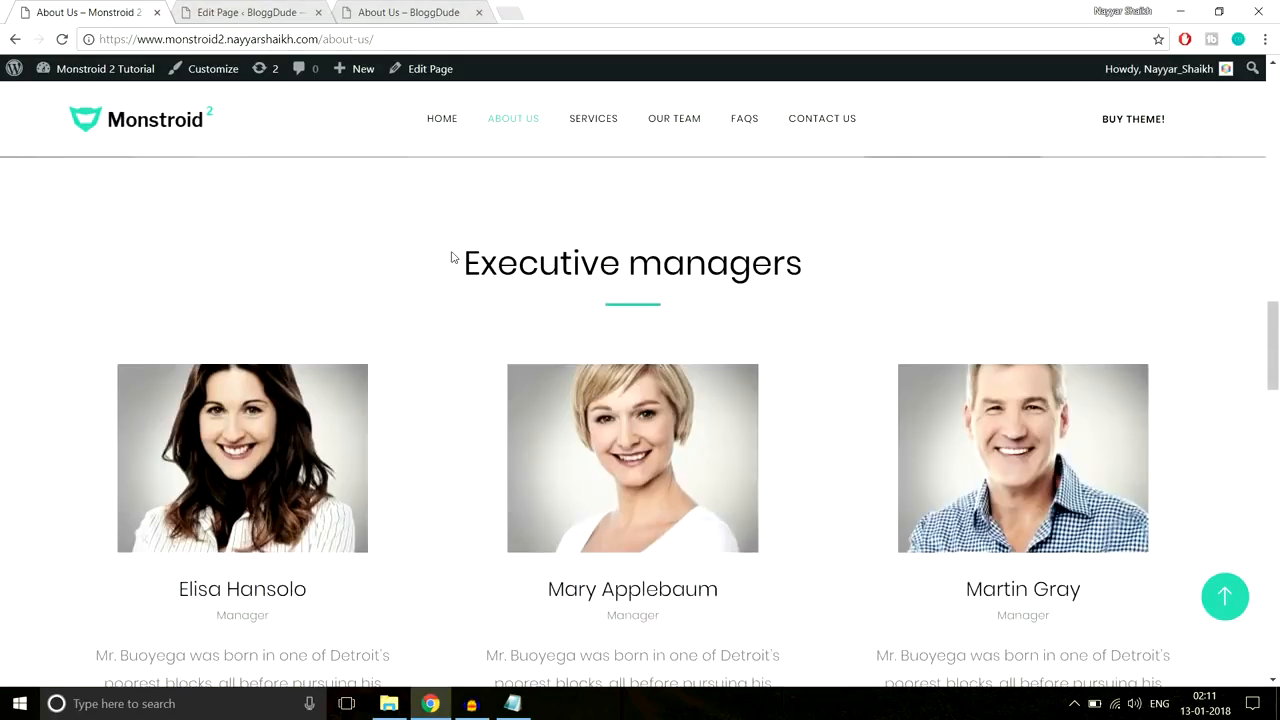
pyautogui.tripleClick(537, 248)
pyautogui.click(855, 247)
pyautogui.hotkey('ctrl', 'Tab')
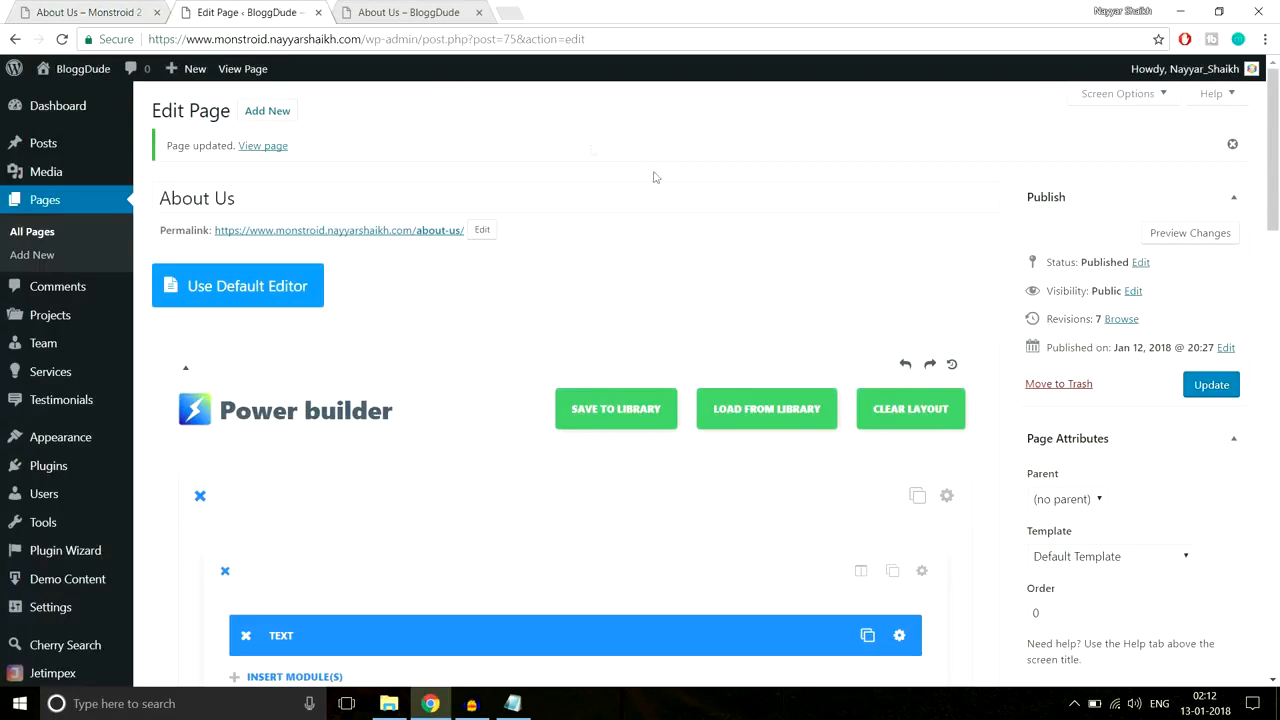
# Step: Choose Team > Add New to start a blank new team person
pyautogui.middleClick(779, 290)
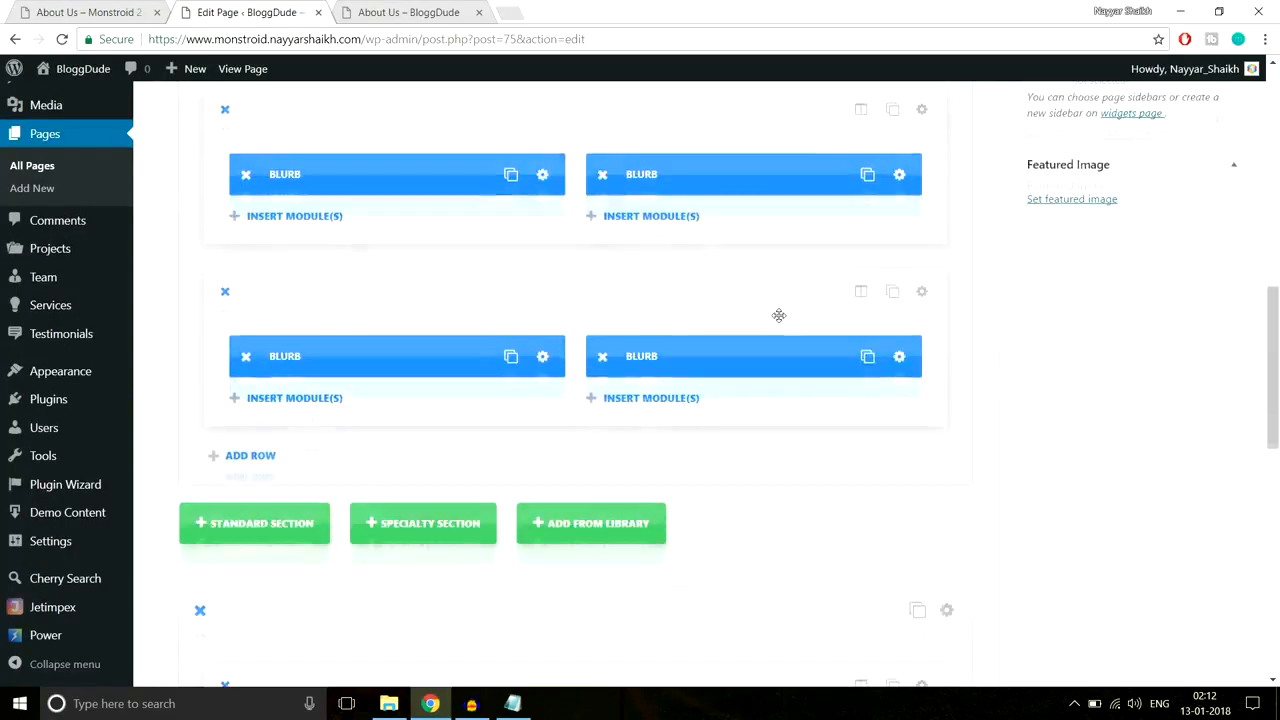
pyautogui.scroll(15, 779, 346)
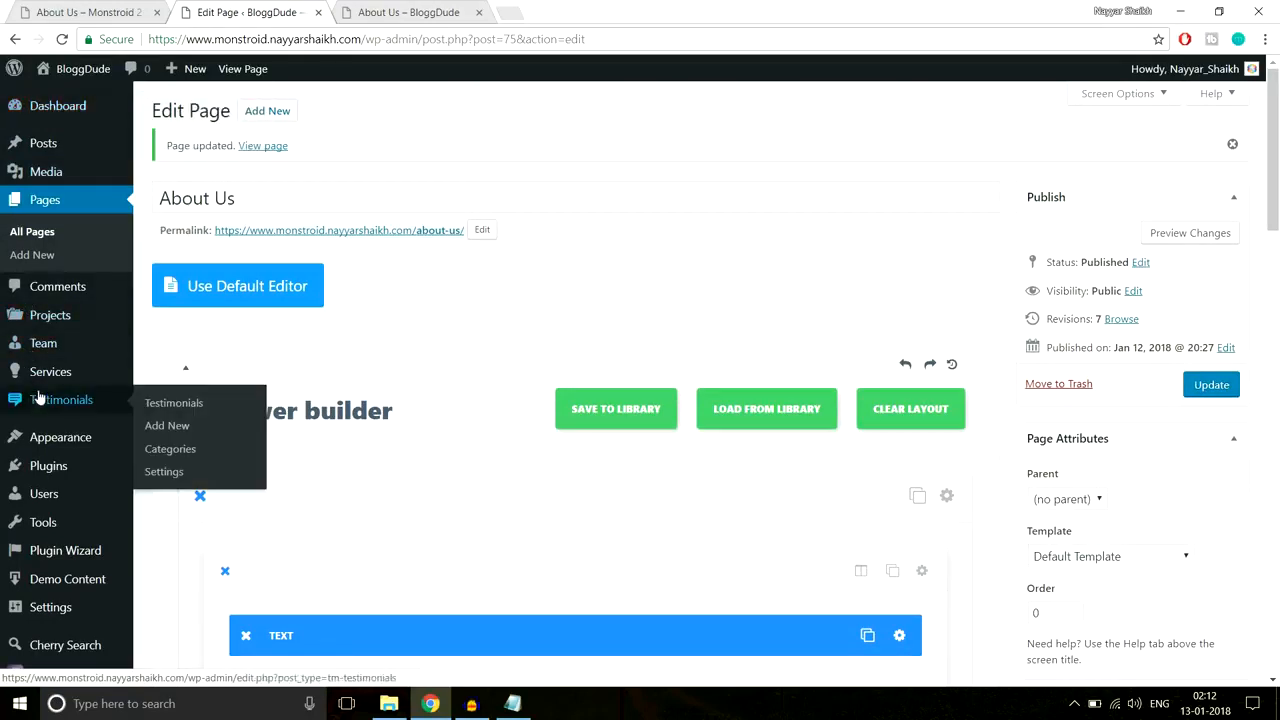
pyautogui.moveTo(50, 347)
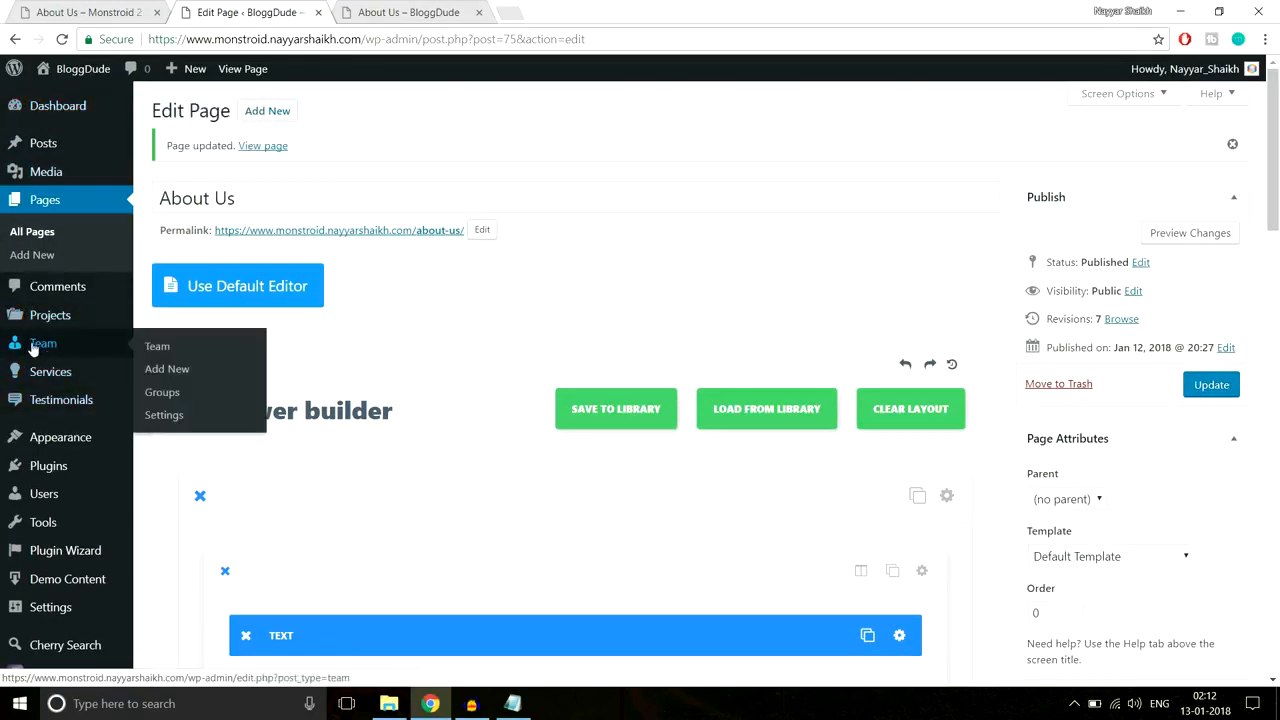
pyautogui.click(194, 371)
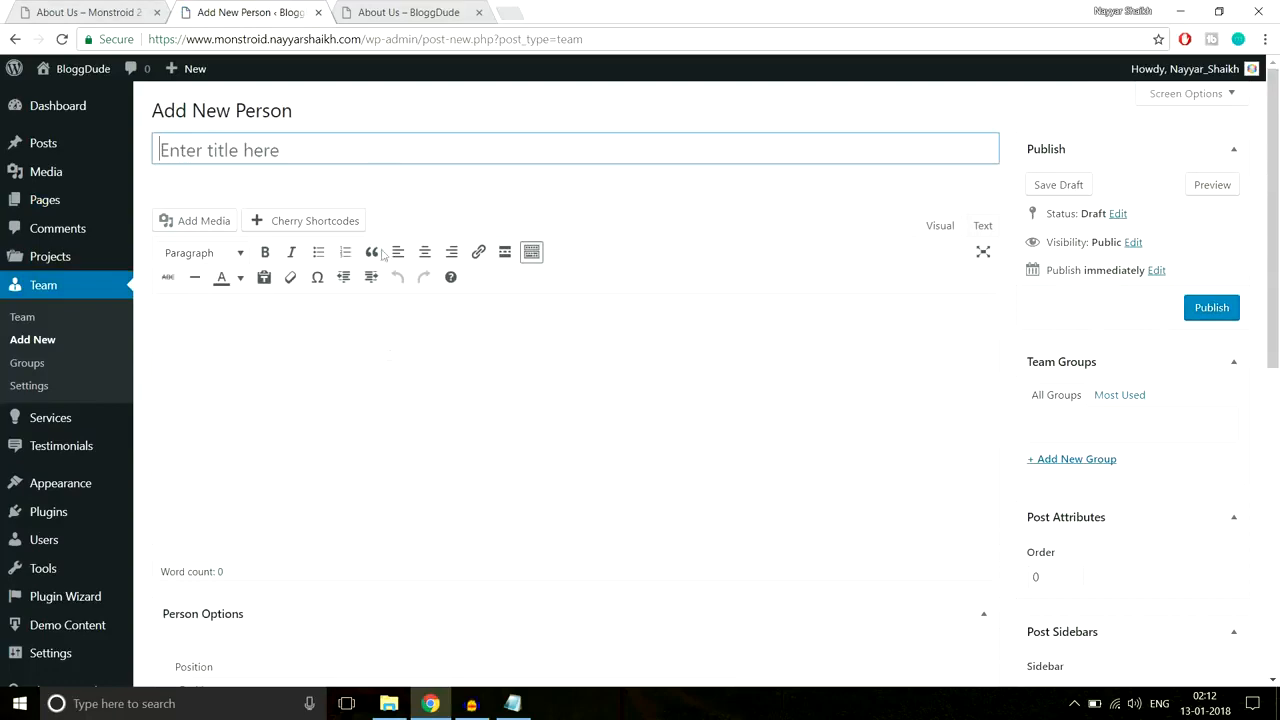
# Step: Copy the first executive manager's name and bio from the demo page into the person's title and body
pyautogui.click(95, 12)
pyautogui.scroll(-2, 223, 440)
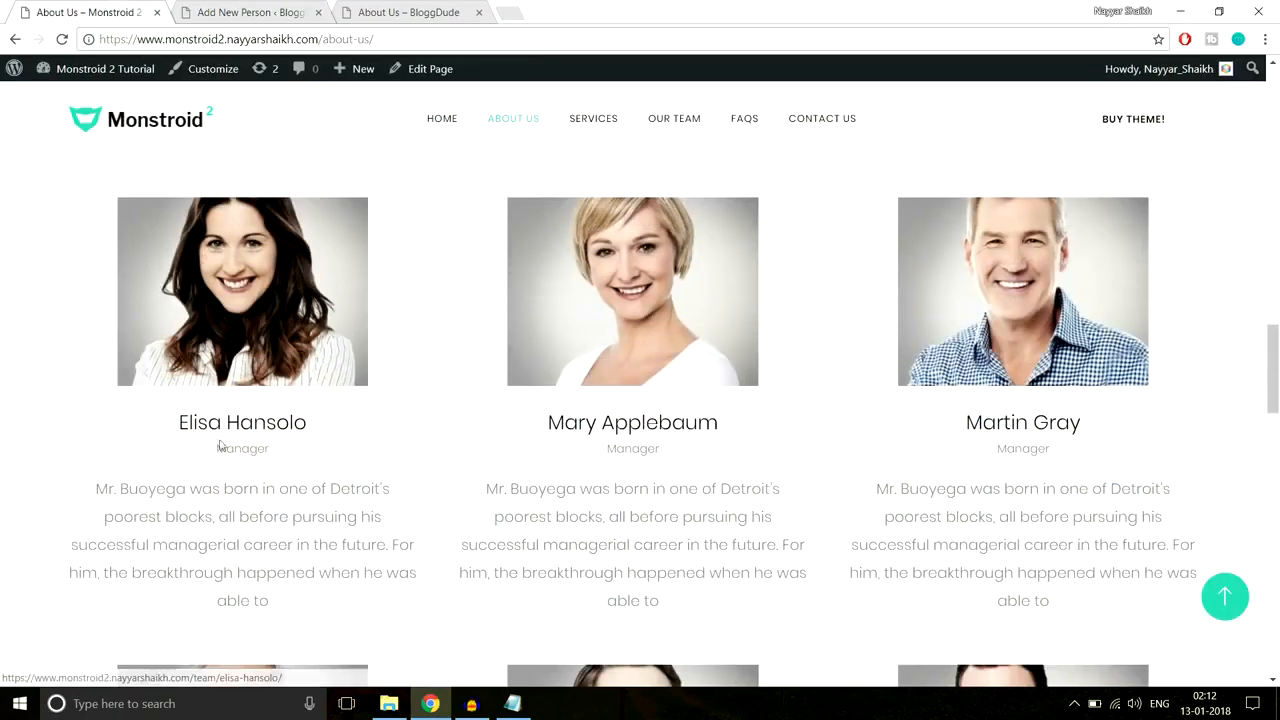
pyautogui.moveTo(176, 422); pyautogui.dragTo(331, 426)
pyautogui.hotkey('ctrl', 'c')
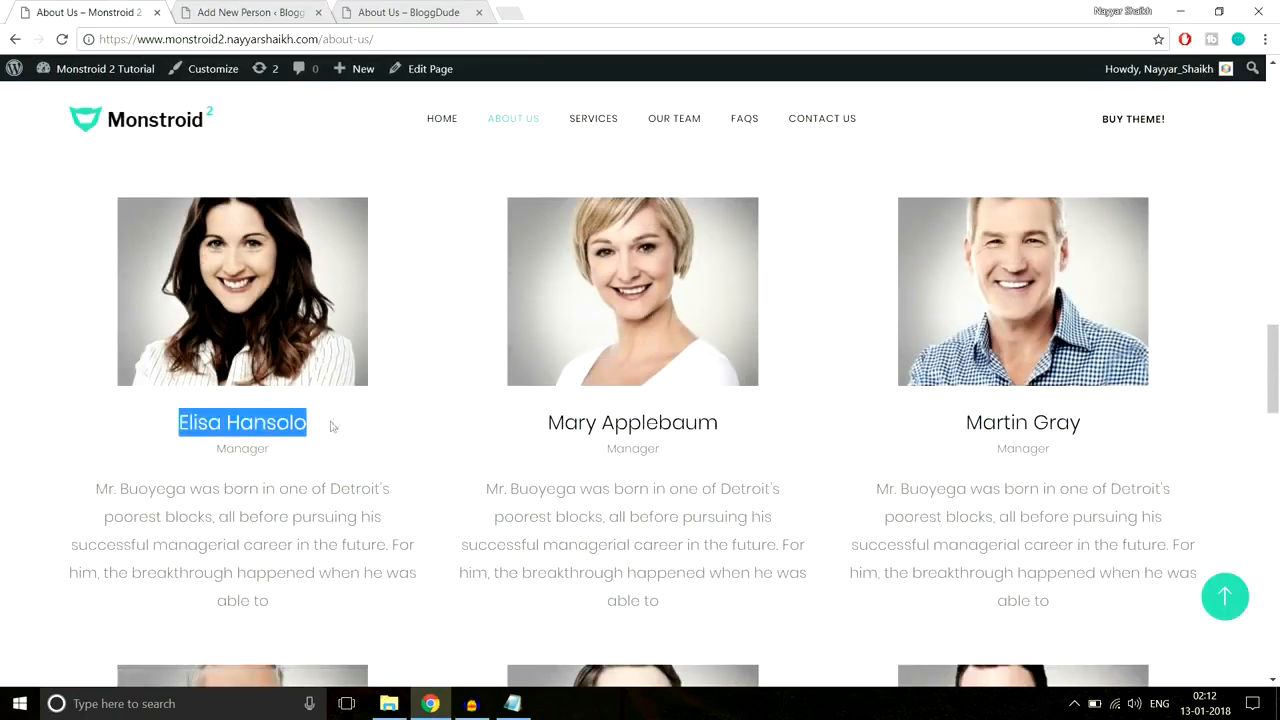
pyautogui.click(305, 12)
pyautogui.hotkey('ctrl', 'v')
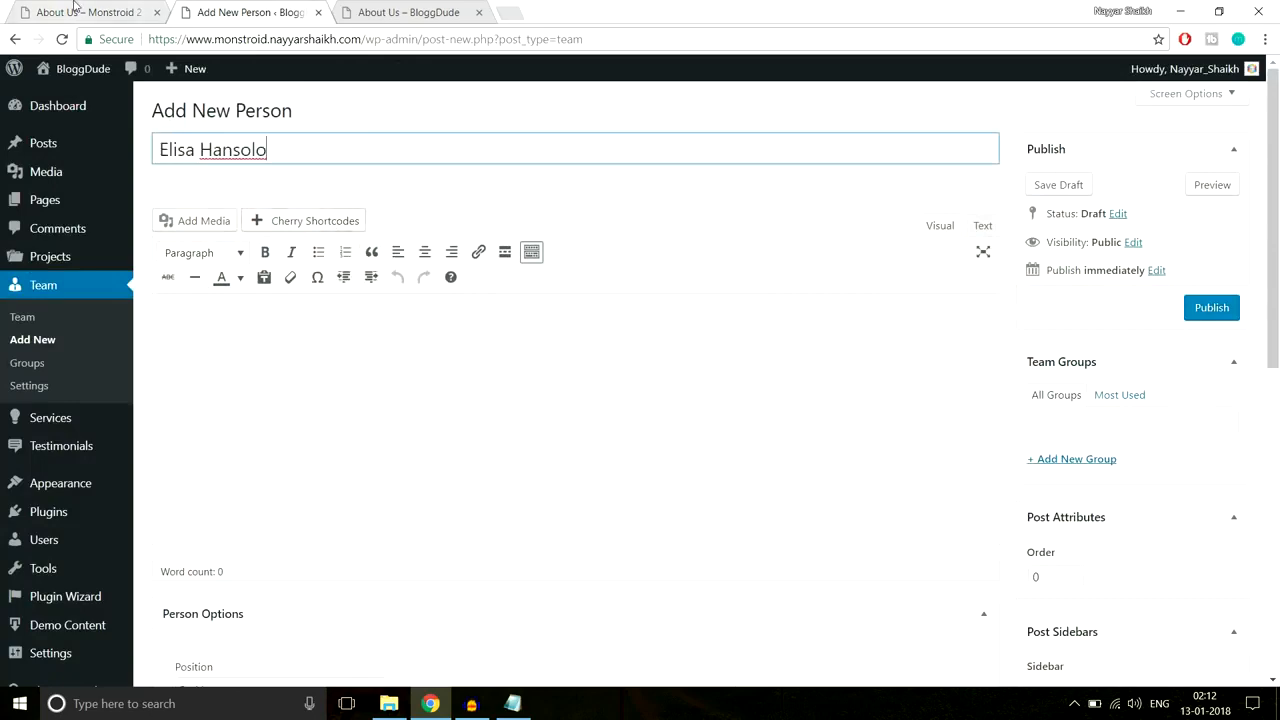
pyautogui.hotkey('ctrl', 'shift', 'Tab')
pyautogui.moveTo(94, 488); pyautogui.dragTo(330, 599)
pyautogui.hotkey('ctrl', 'c')
pyautogui.click(287, 10)
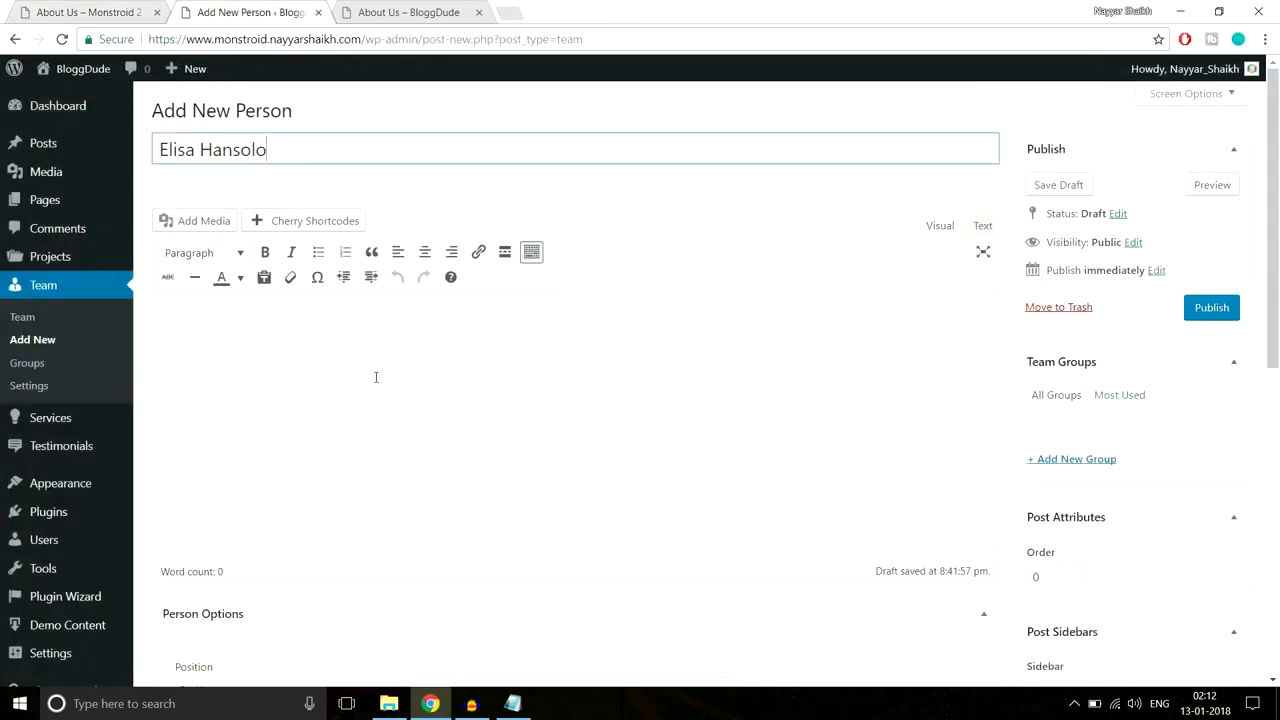
pyautogui.click(374, 374)
pyautogui.hotkey('ctrl', 'v')
# Step: Create a new team group named 'Group 1'
pyautogui.scroll(-1, 932, 418)
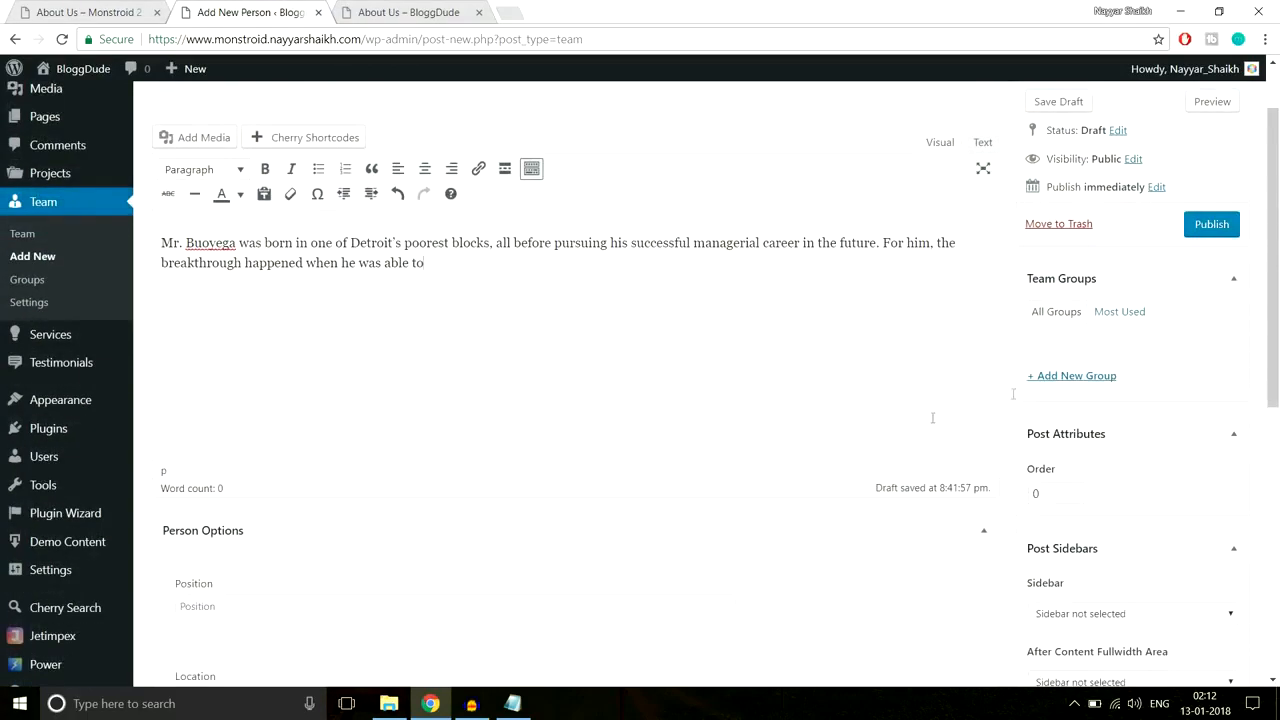
pyautogui.click(1085, 378)
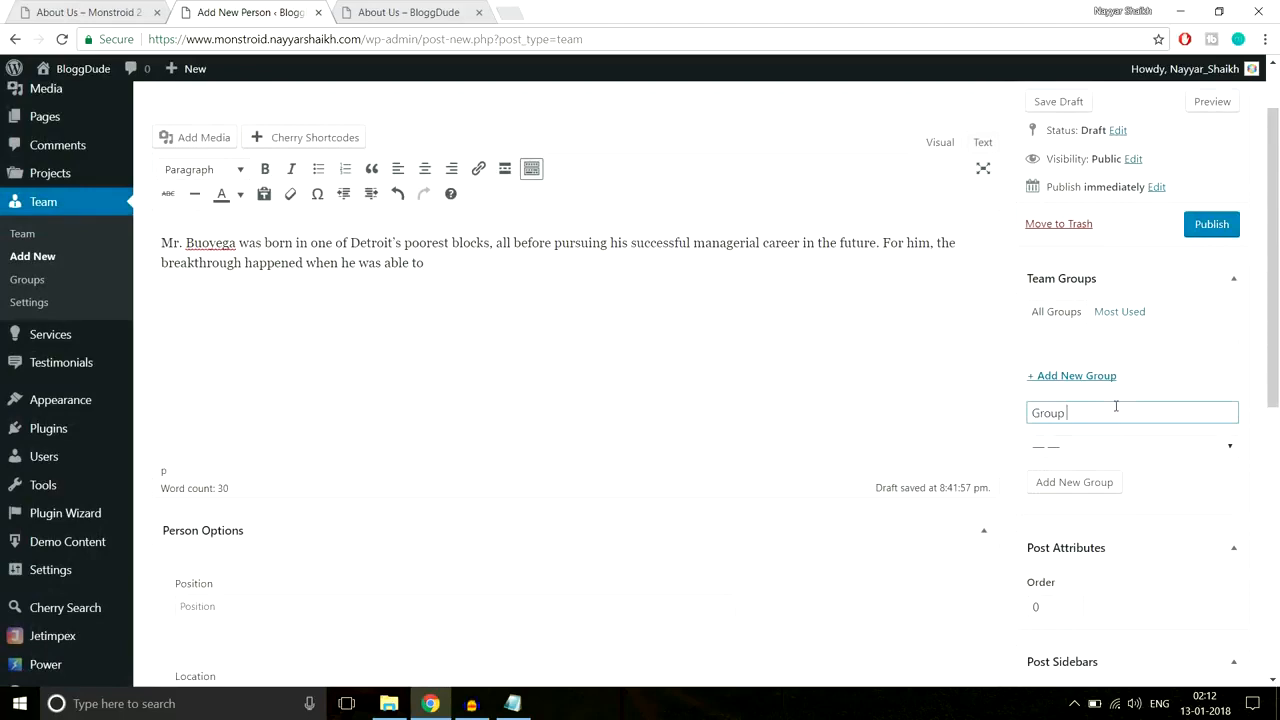
pyautogui.click(1074, 482)
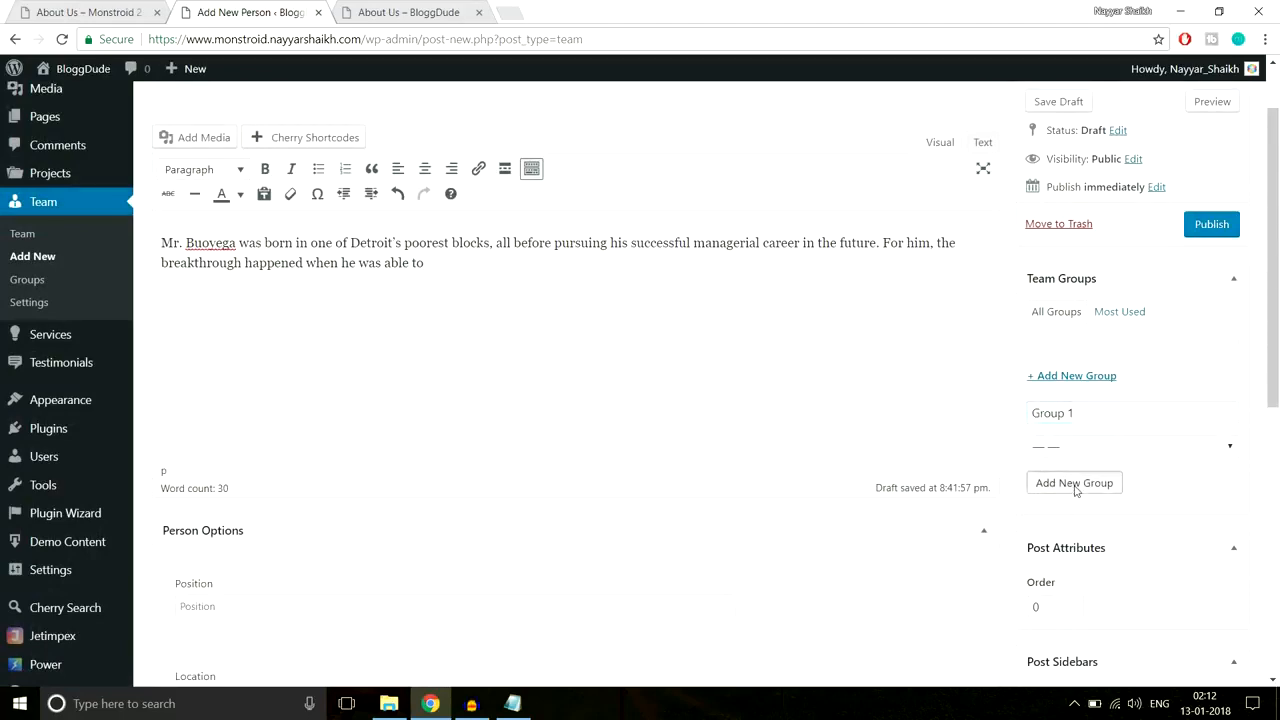
pyautogui.scroll(-3, 975, 411)
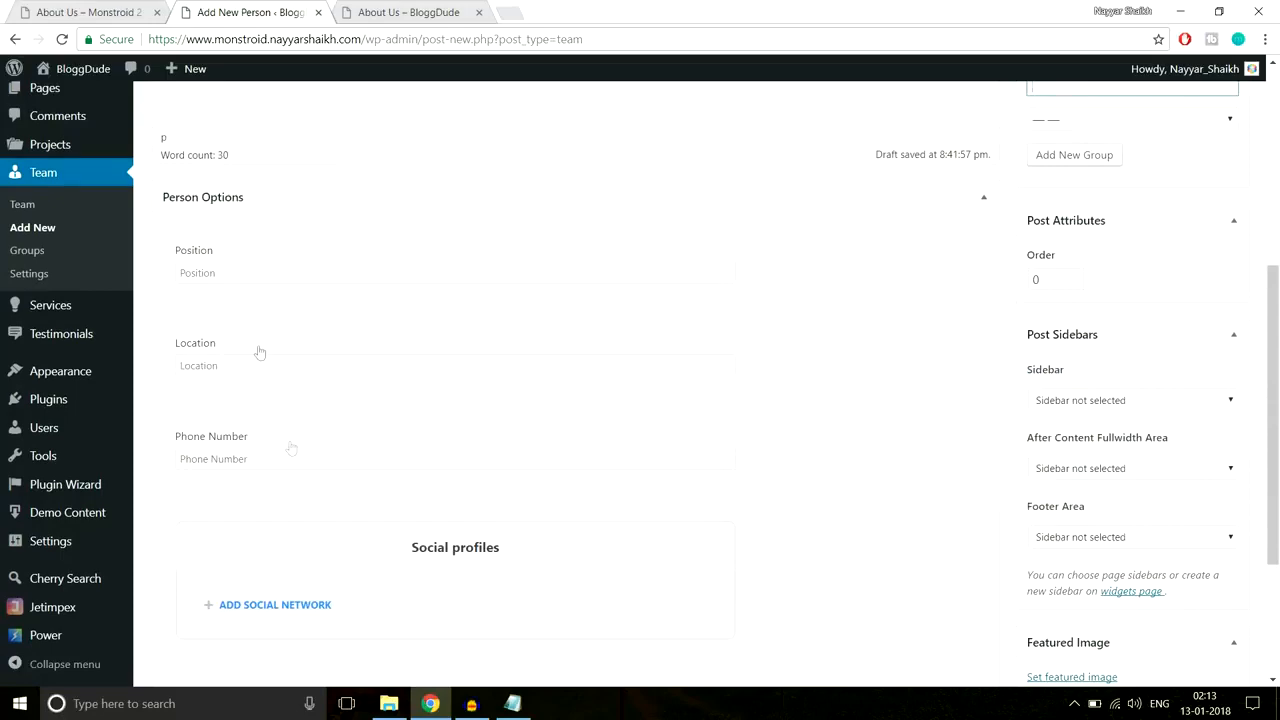
# Step: Enter position 'Manager' and location 'Mumbai' for the new team member
pyautogui.click(95, 12)
pyautogui.click(258, 450)
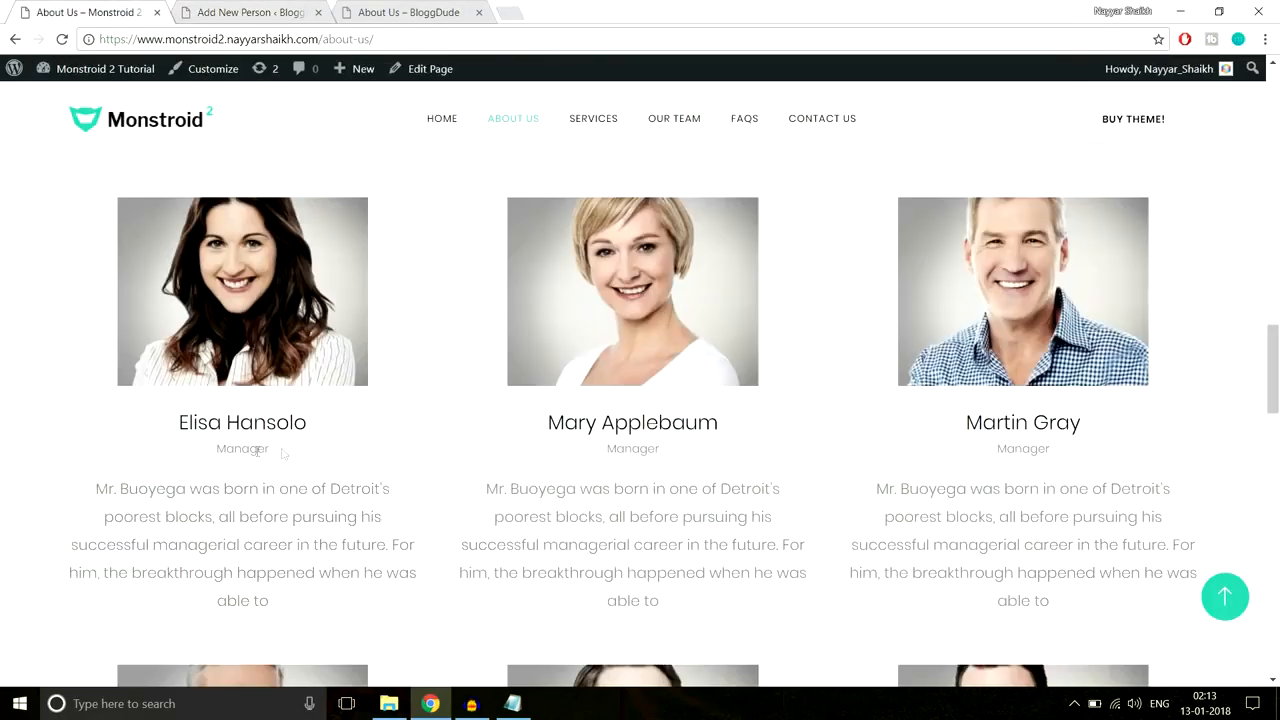
pyautogui.click(240, 12)
pyautogui.click(292, 268)
pyautogui.write('Manager')
pyautogui.press('Tab')
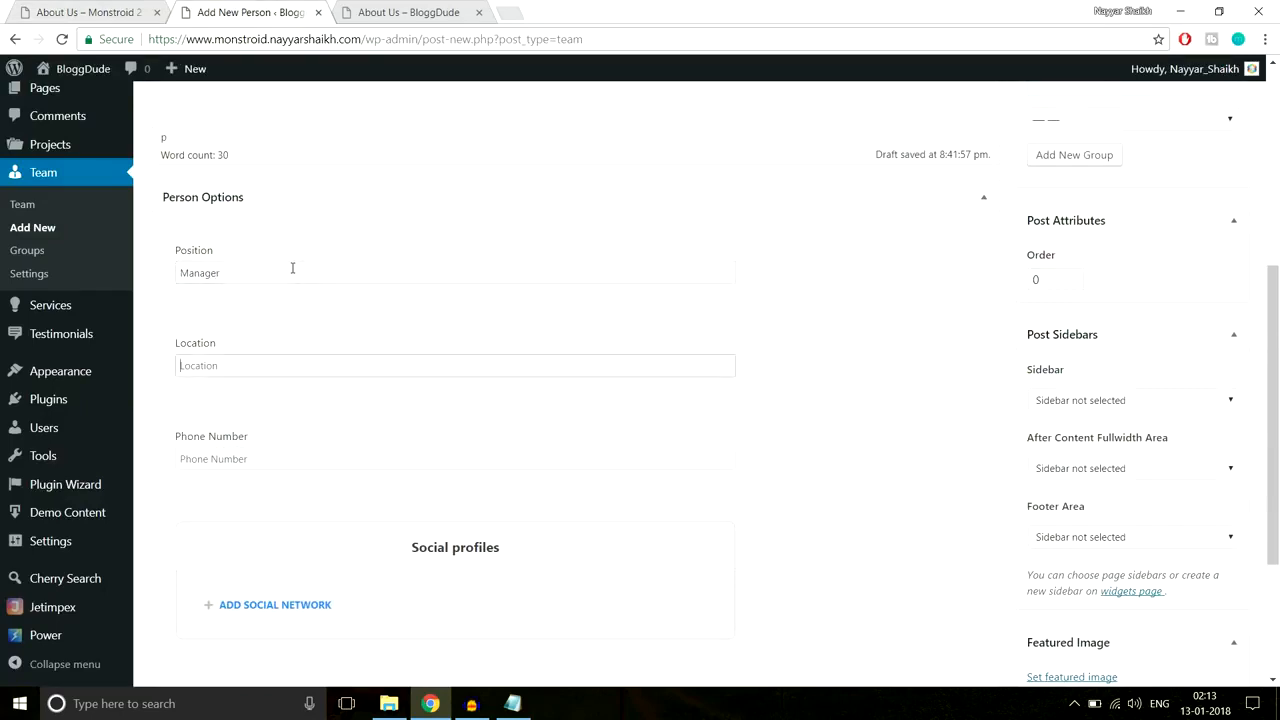
pyautogui.write('Mumbai')
pyautogui.press('Tab')
# Step: Add a Facebook social profile with the Facebook icon, a Facebook label and URL '#'
pyautogui.scroll(-1, 300, 283)
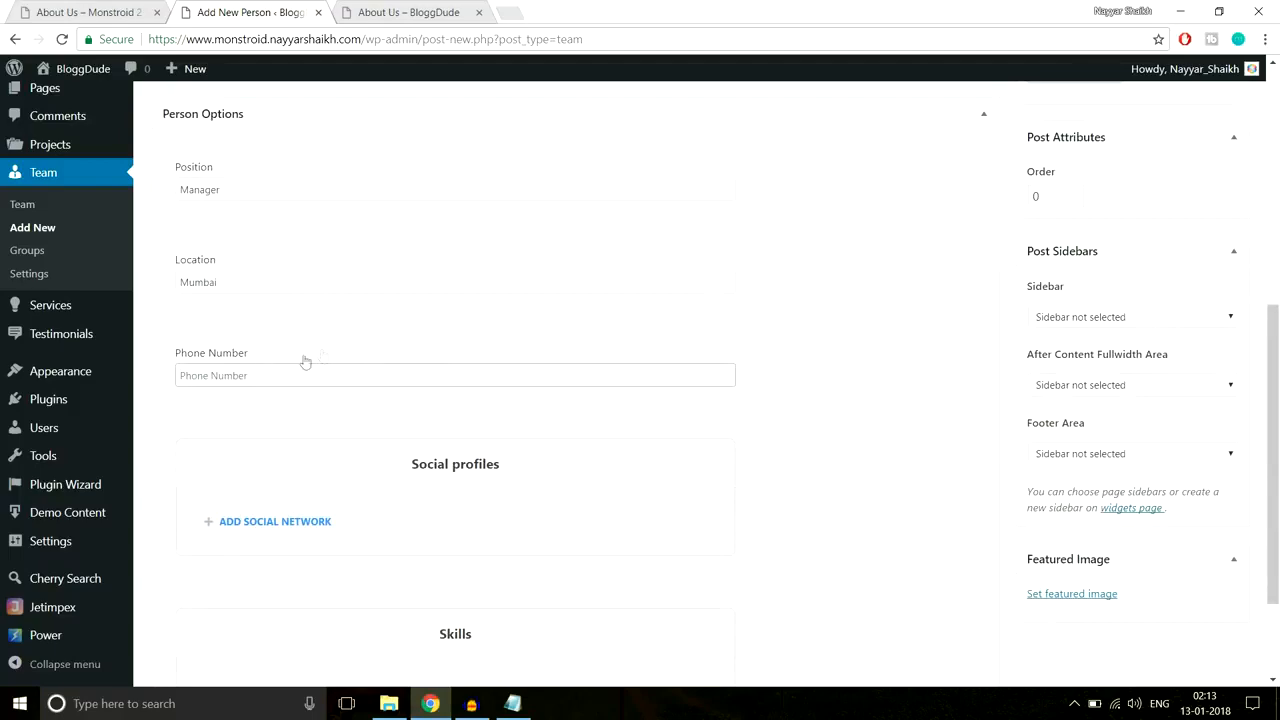
pyautogui.scroll(-1, 388, 390)
pyautogui.click(250, 441)
pyautogui.scroll(-1, 454, 460)
pyautogui.click(262, 434)
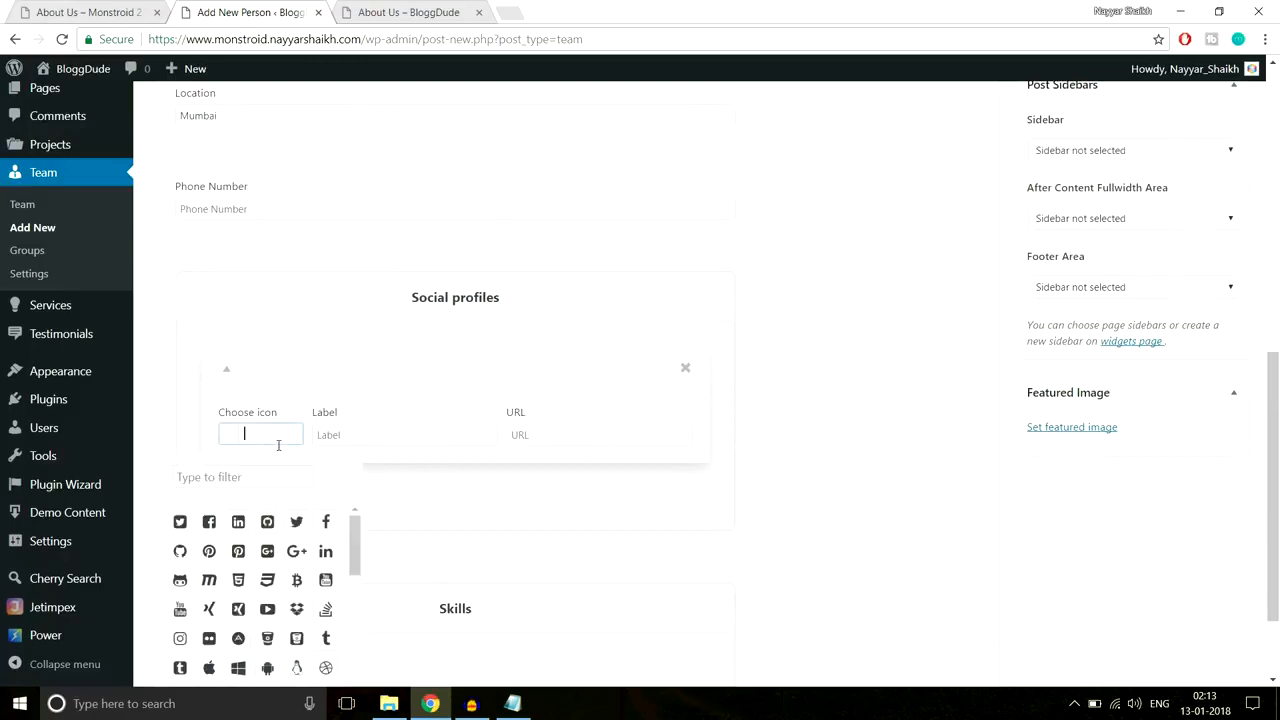
pyautogui.scroll(-1, 378, 443)
pyautogui.click(209, 438)
pyautogui.click(412, 345)
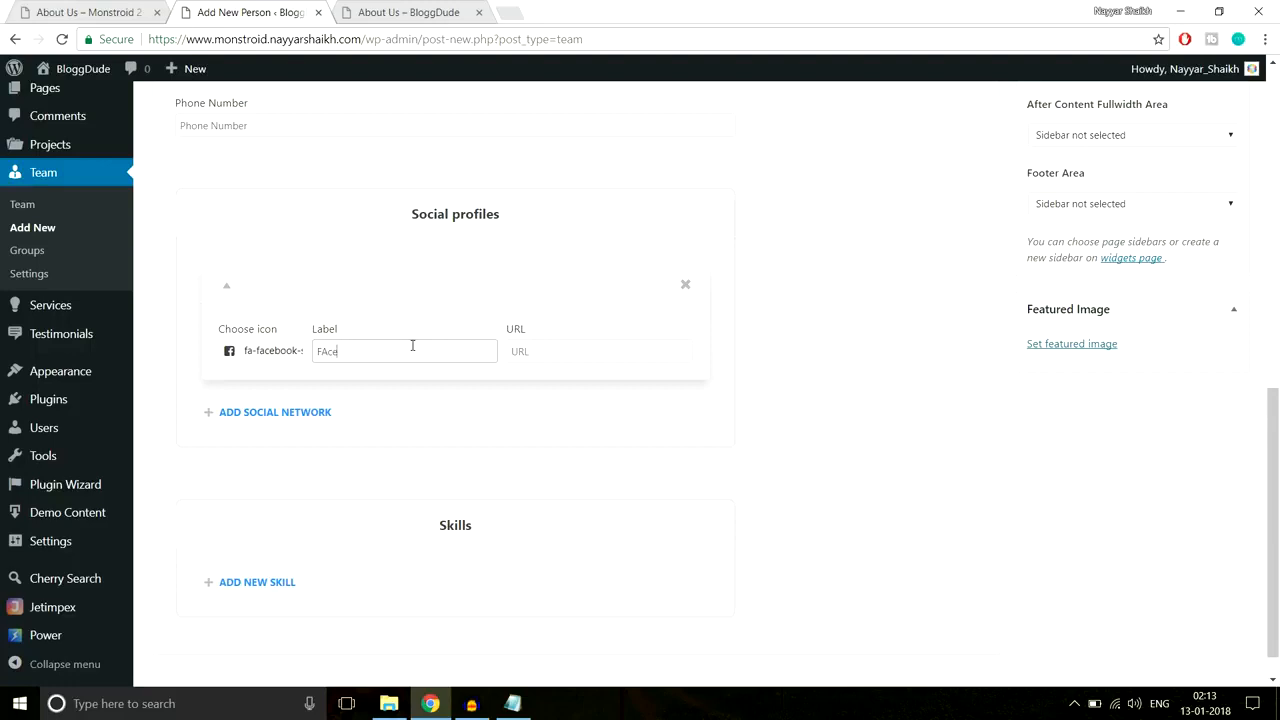
pyautogui.write('Fcebook')
pyautogui.press('Tab')
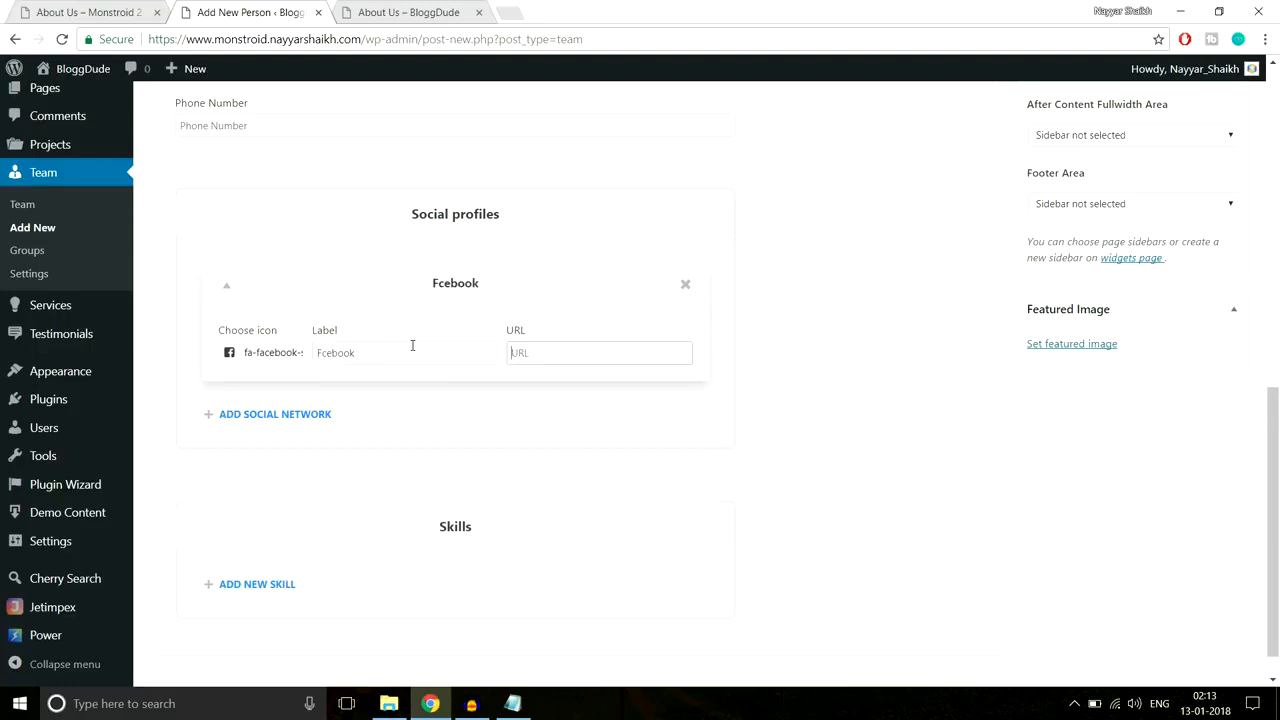
pyautogui.click(321, 352)
pyautogui.click(533, 352)
pyautogui.scroll(-1, 686, 367)
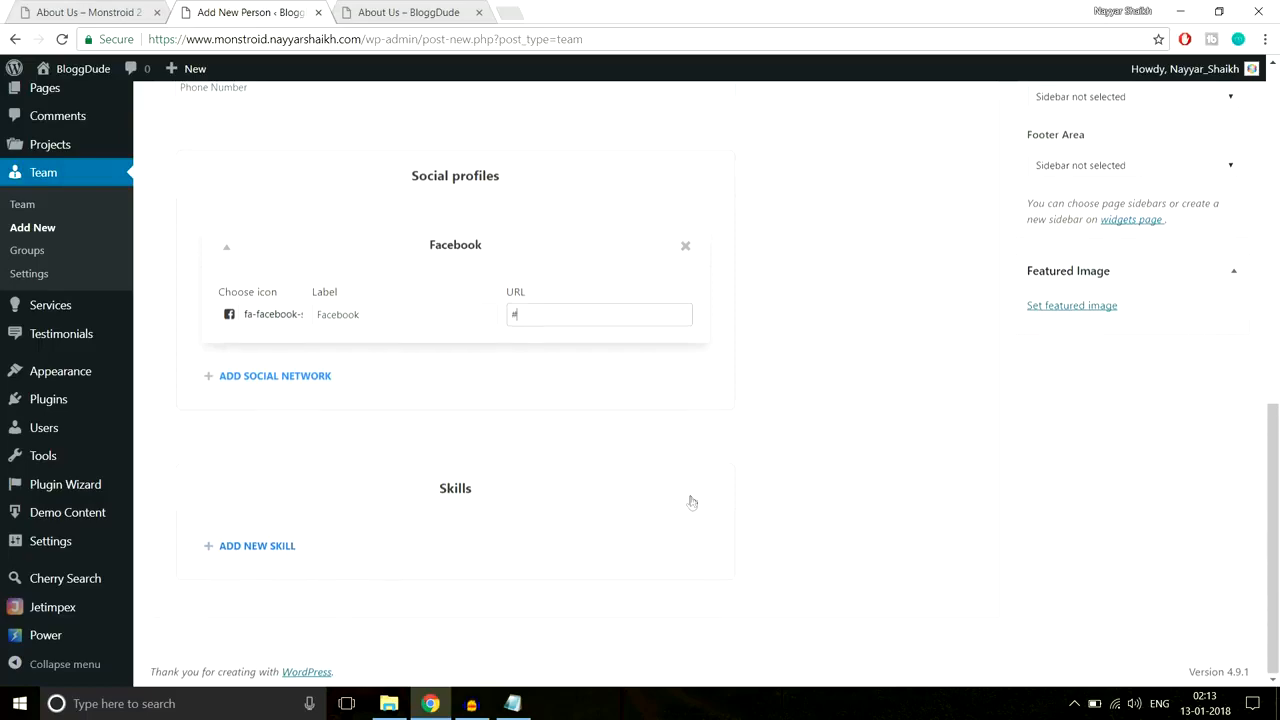
pyautogui.scroll(3, 691, 502)
pyautogui.scroll(-3, 691, 502)
# Step: Upload About-Team-6 and set it as the person's featured image
pyautogui.click(1100, 308)
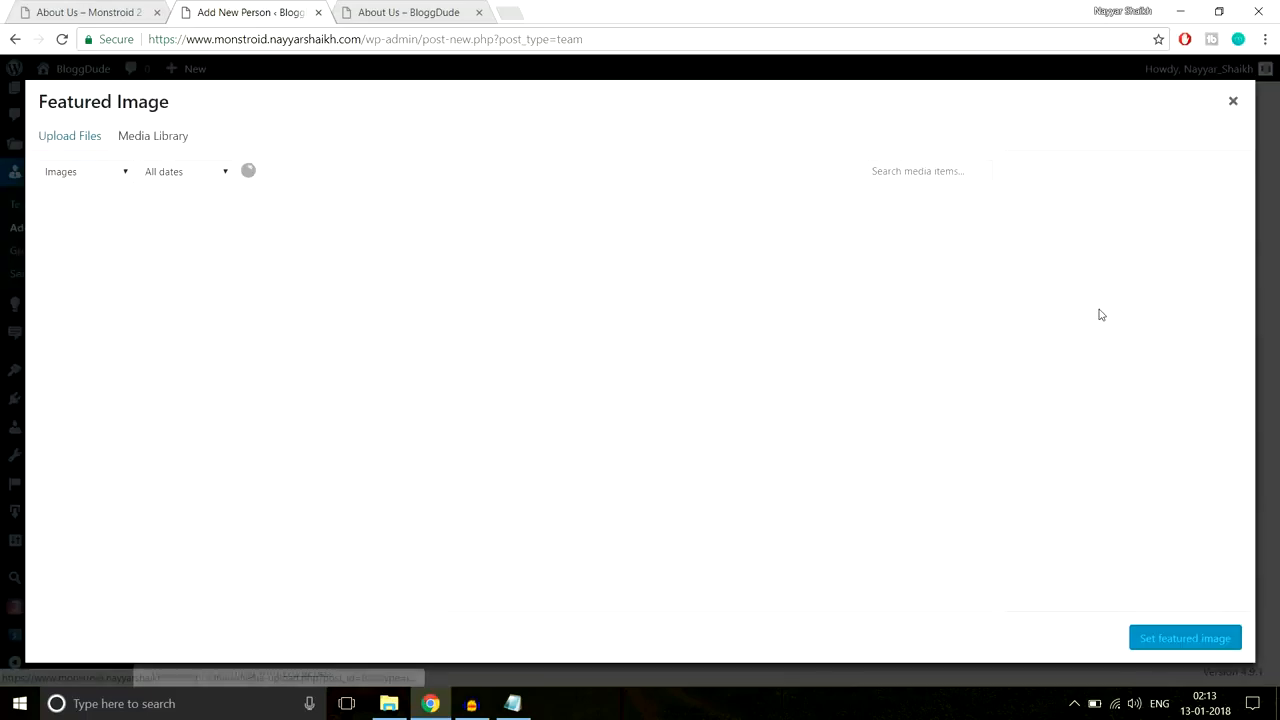
pyautogui.click(97, 145)
pyautogui.click(688, 381)
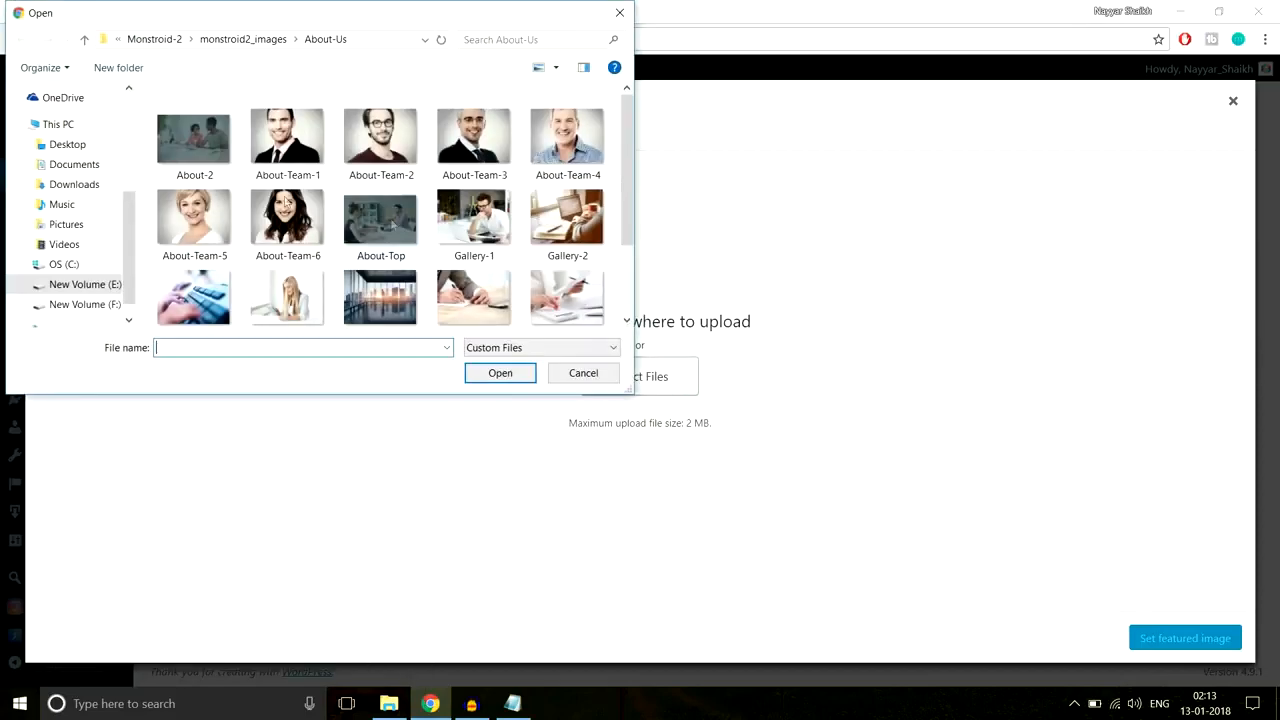
pyautogui.click(281, 237)
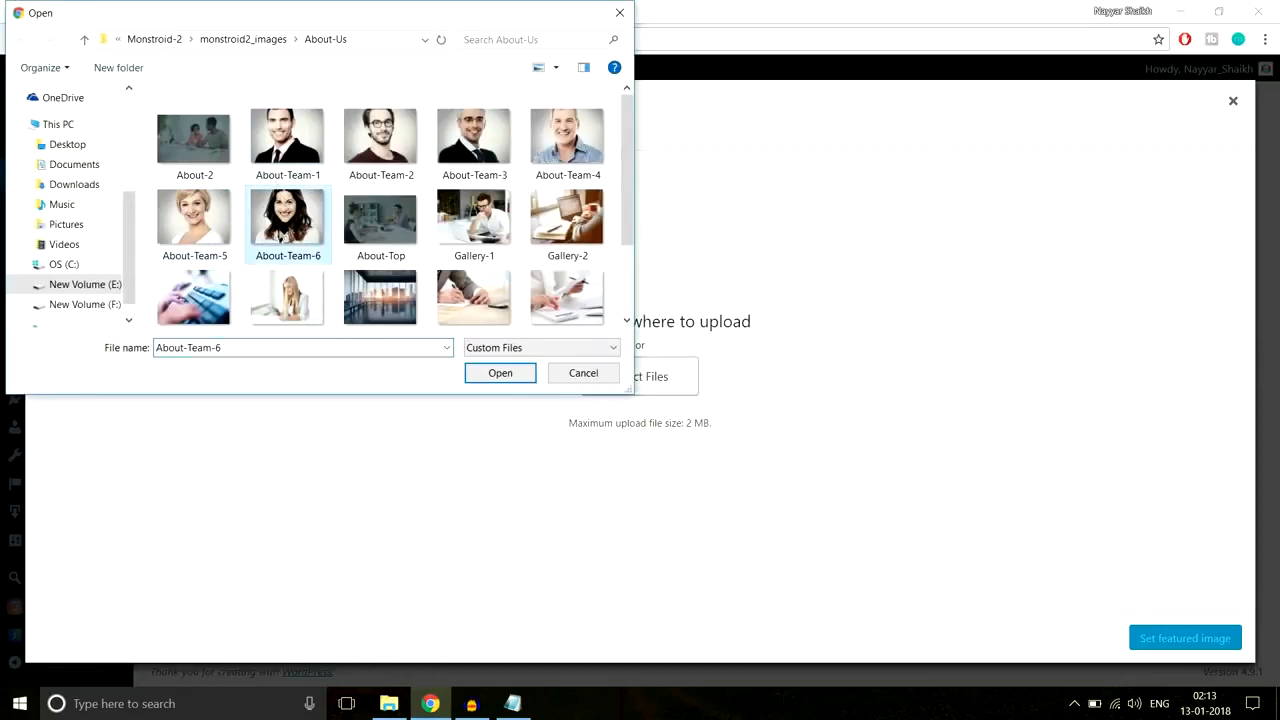
pyautogui.click(500, 372)
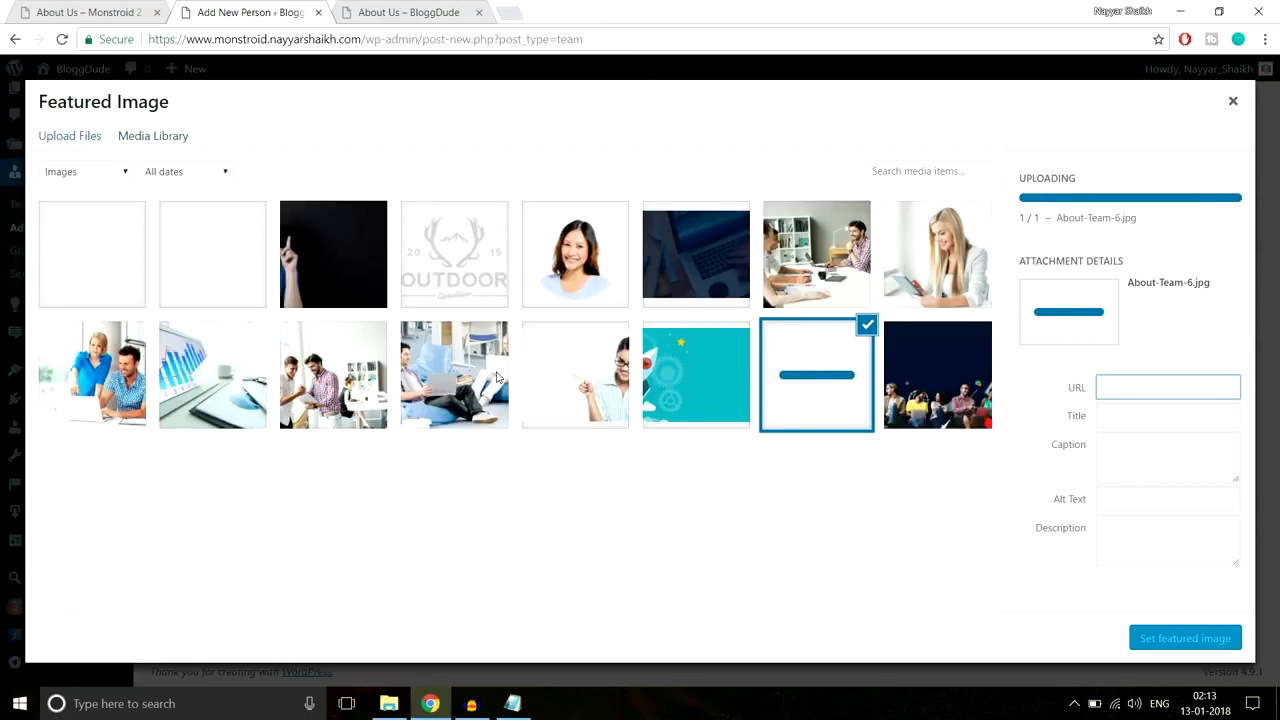
pyautogui.click(1168, 641)
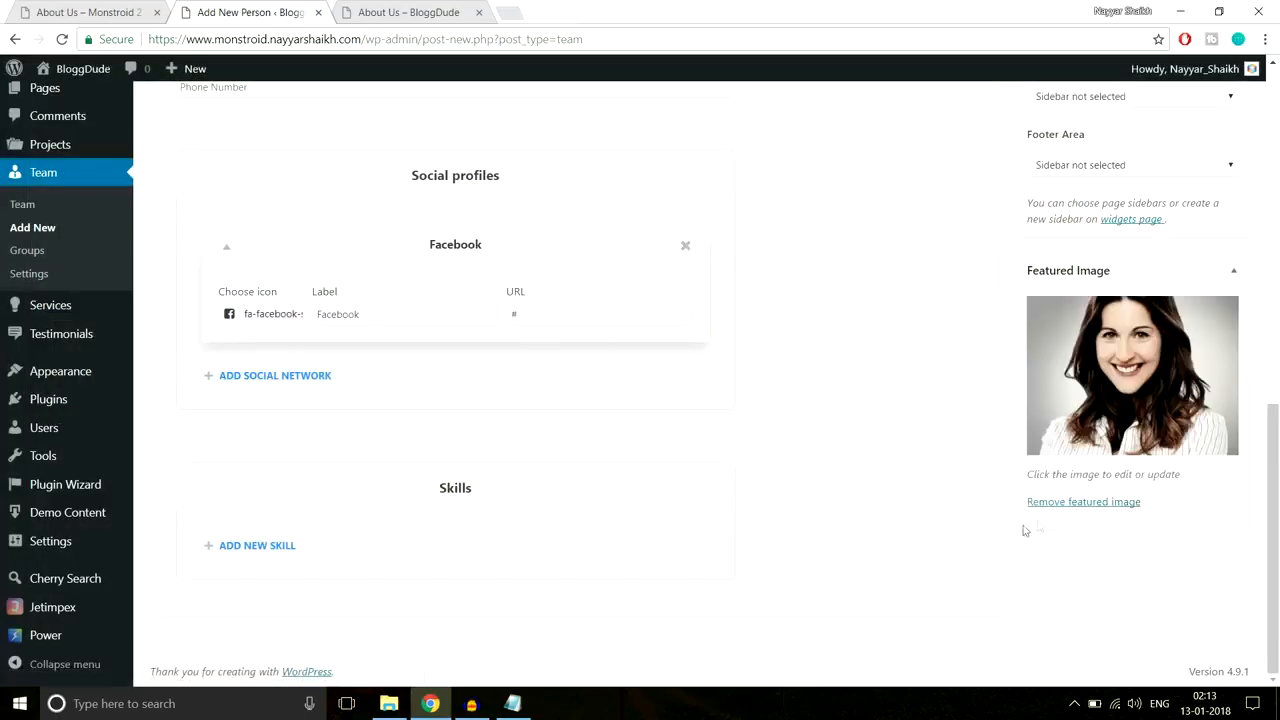
# Step: Publish the new team member
pyautogui.scroll(3, 985, 536)
pyautogui.scroll(6, 985, 536)
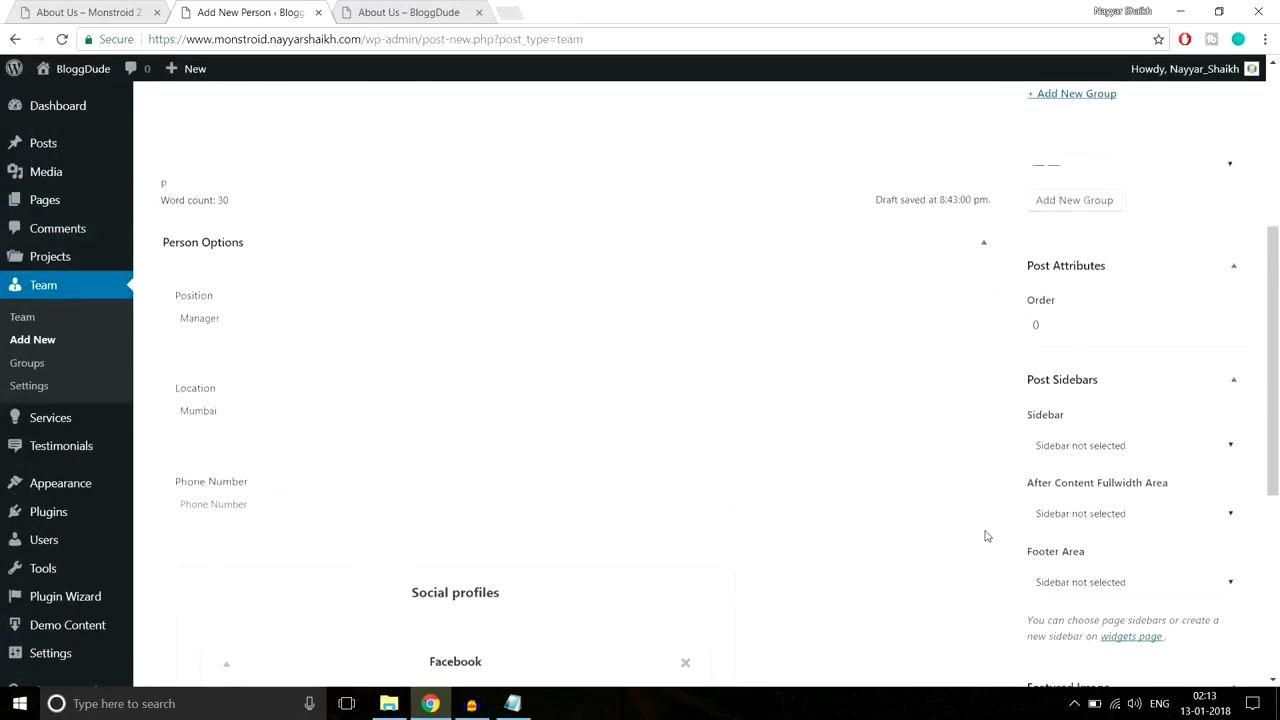
pyautogui.click(1211, 307)
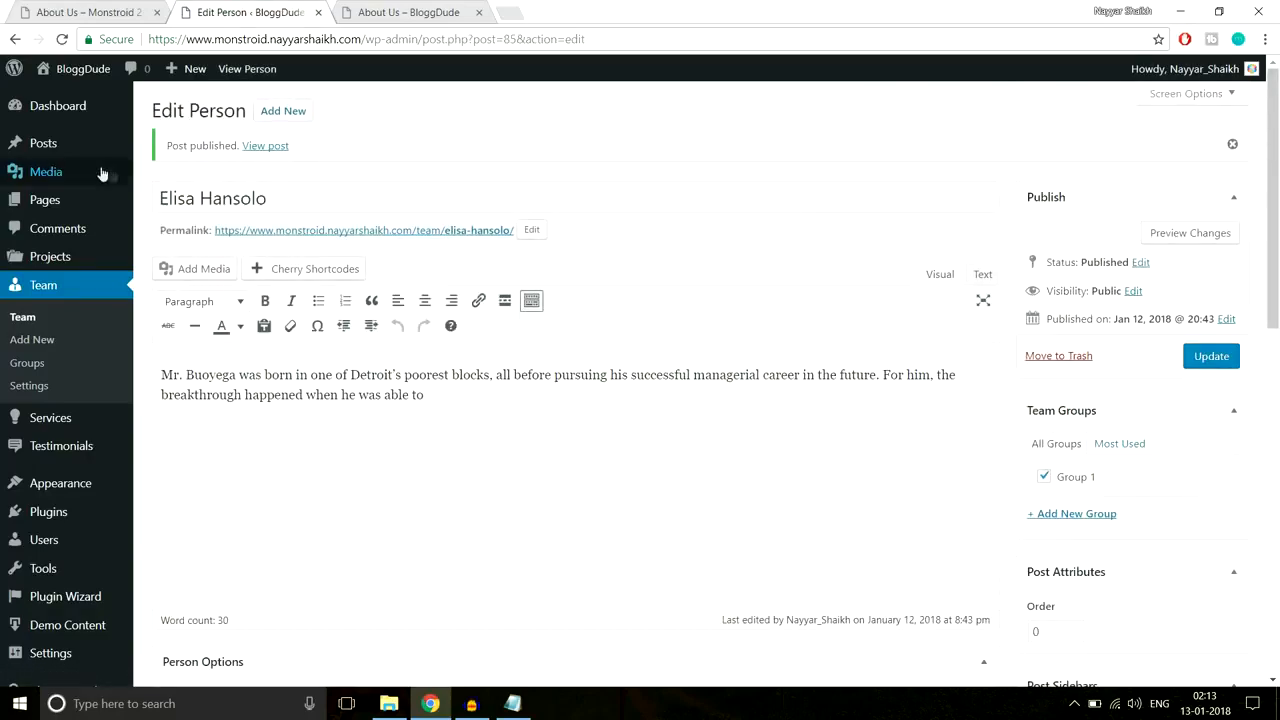
pyautogui.scroll(-10, 578, 391)
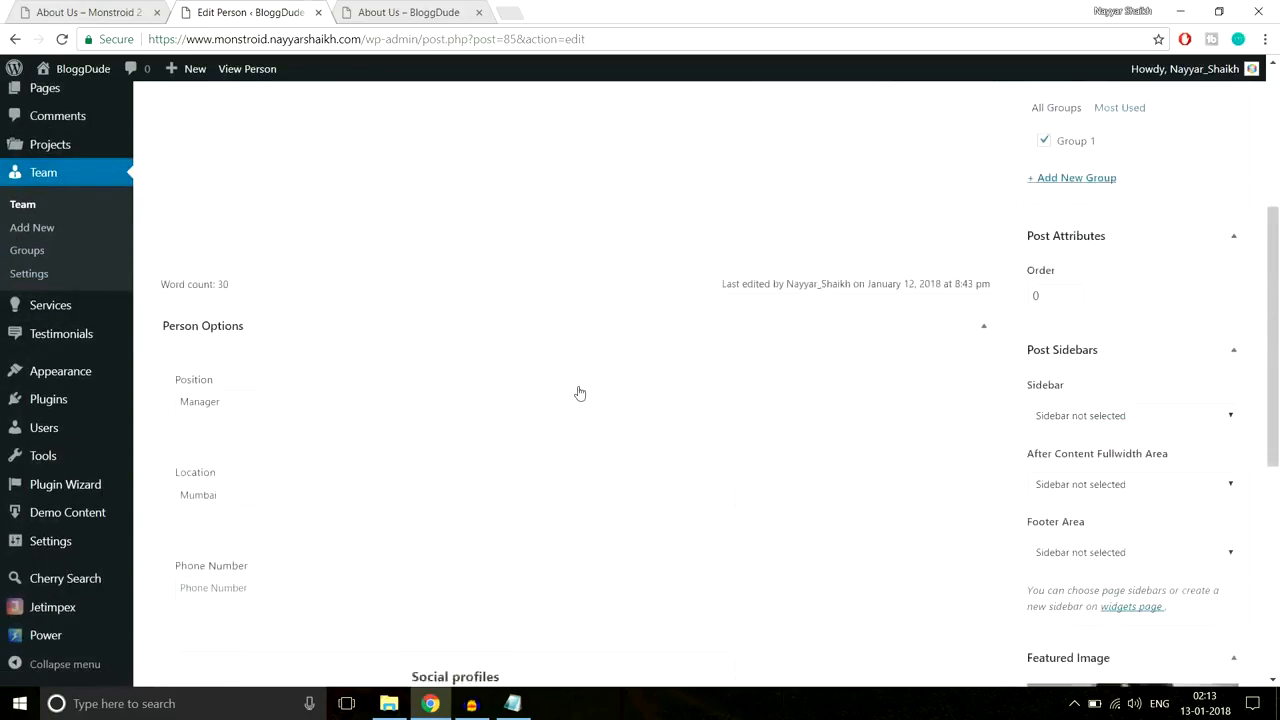
pyautogui.scroll(15, 578, 462)
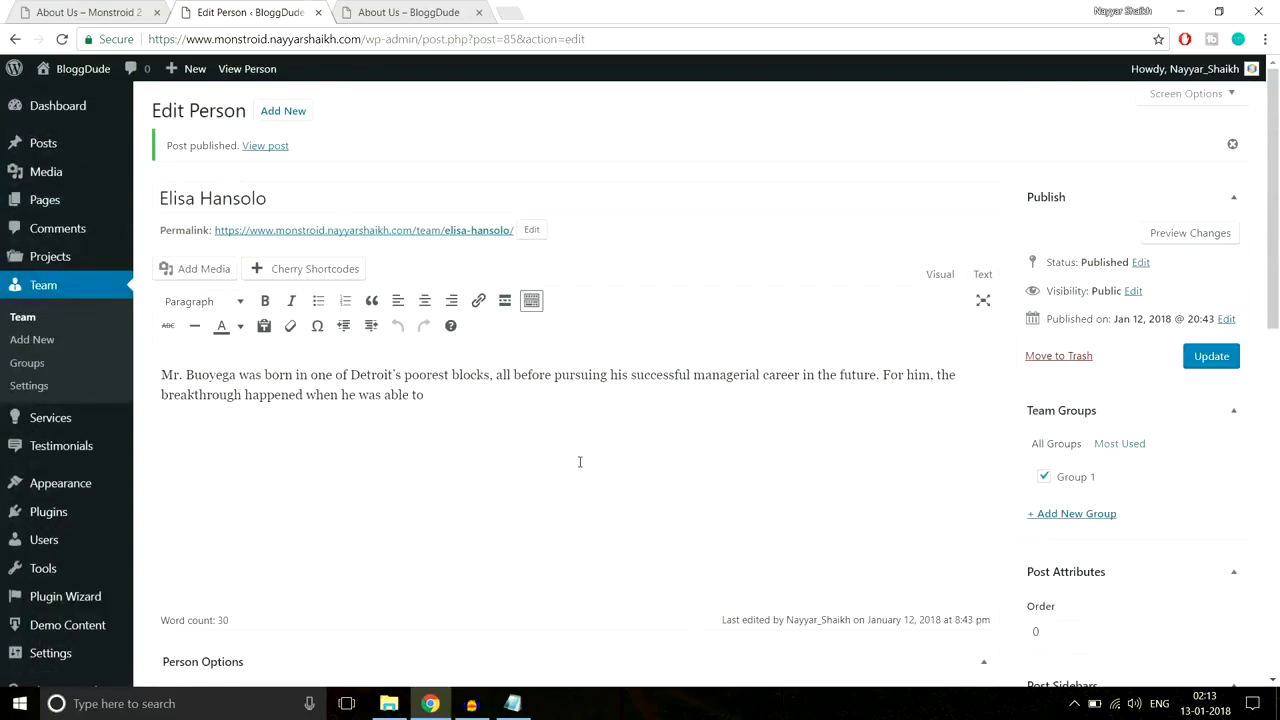
# Step: Go to Pages and open About Us for editing in the Power builder
pyautogui.click(55, 200)
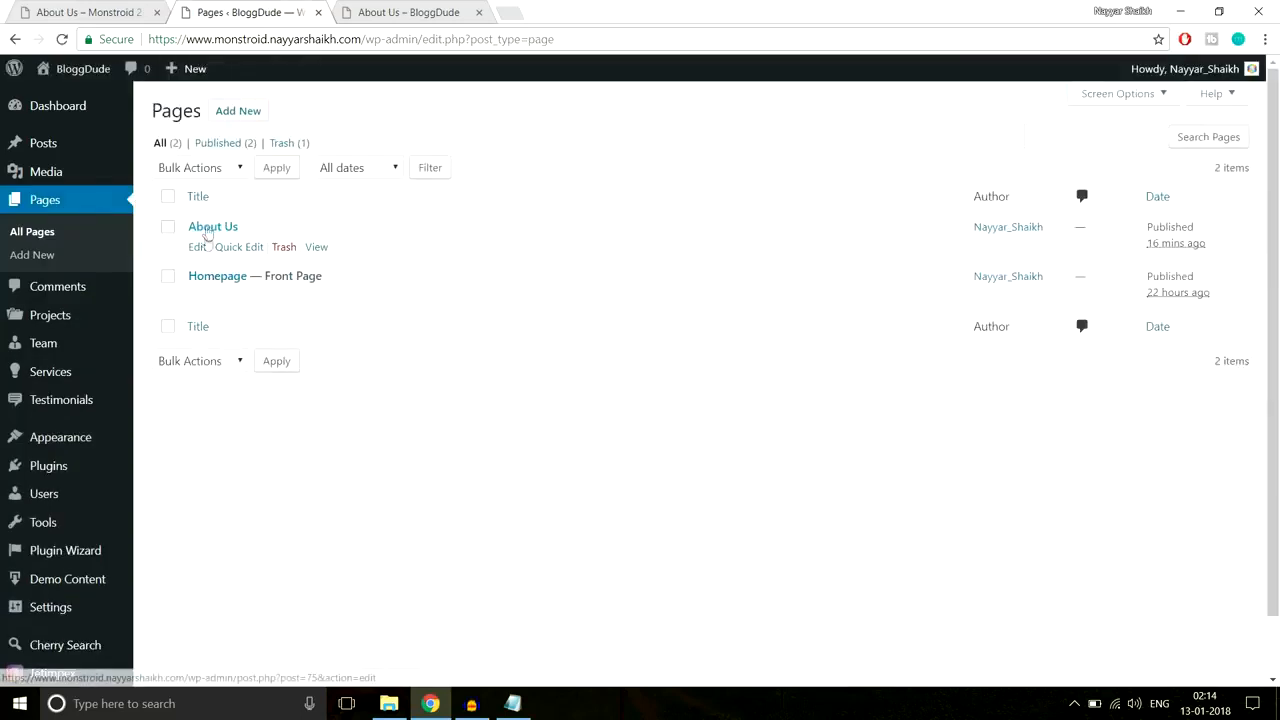
pyautogui.click(197, 248)
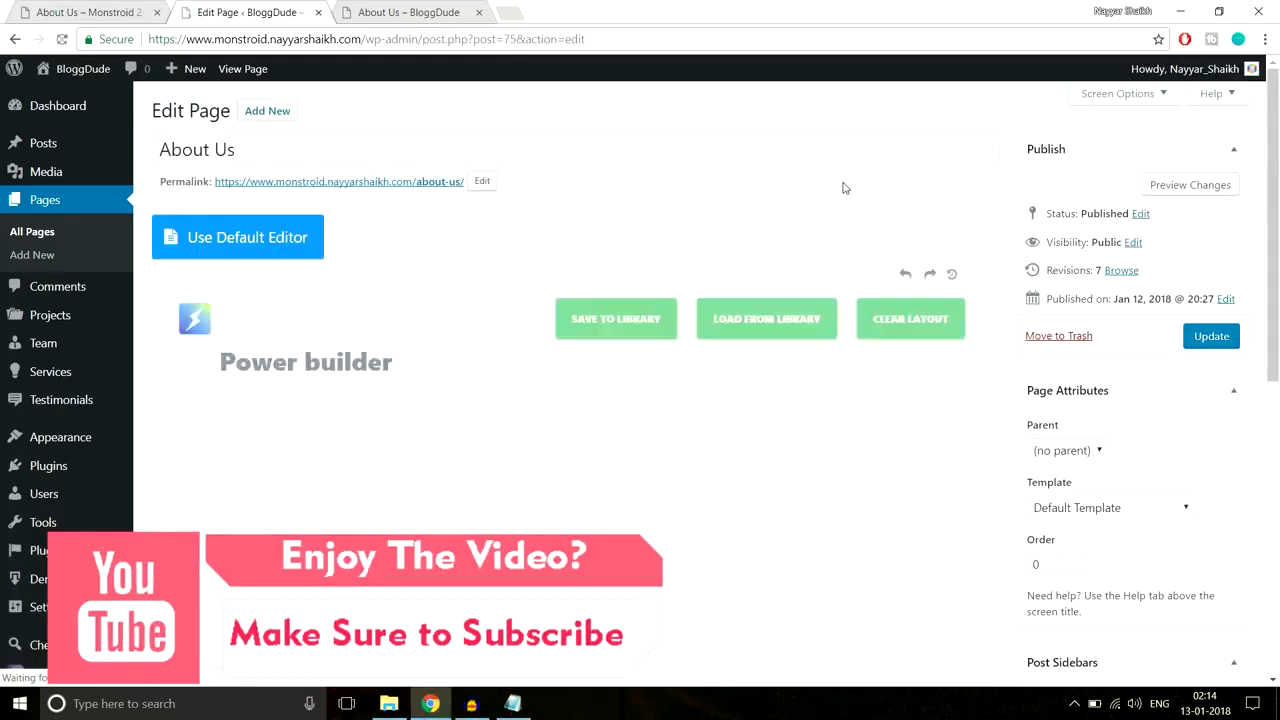
pyautogui.scroll(-15, 1005, 300)
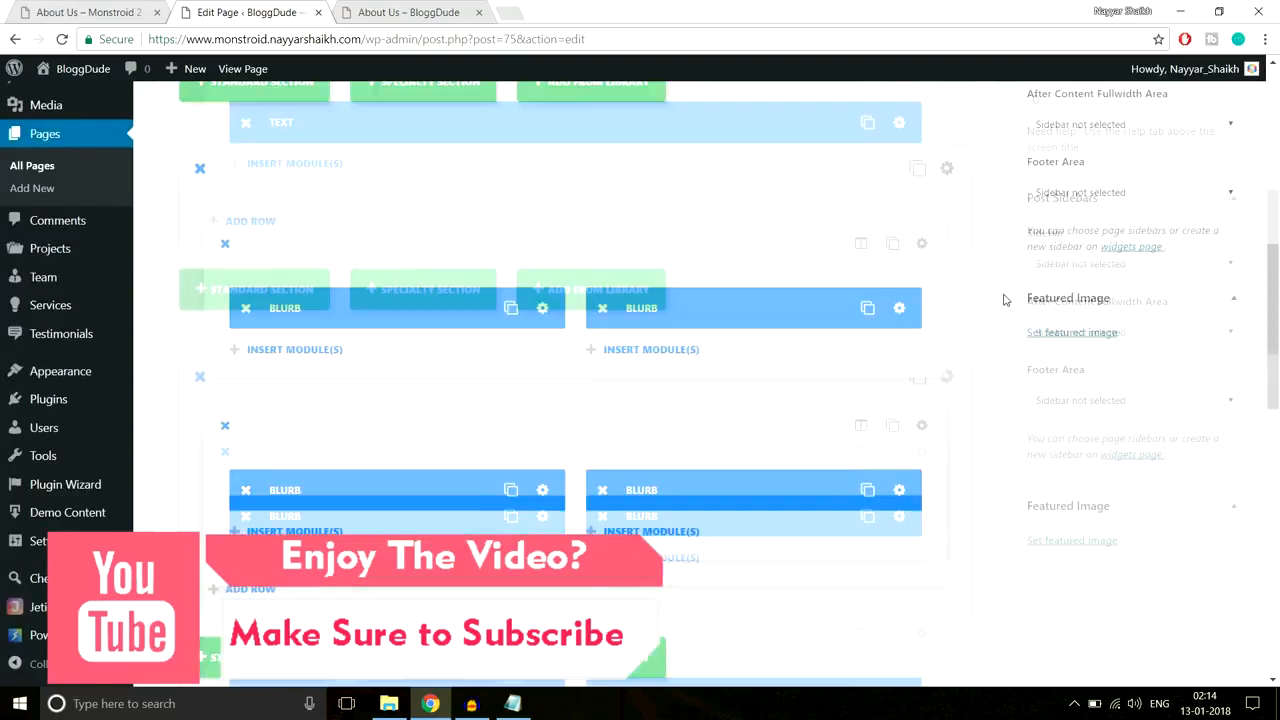
pyautogui.scroll(3, 1005, 300)
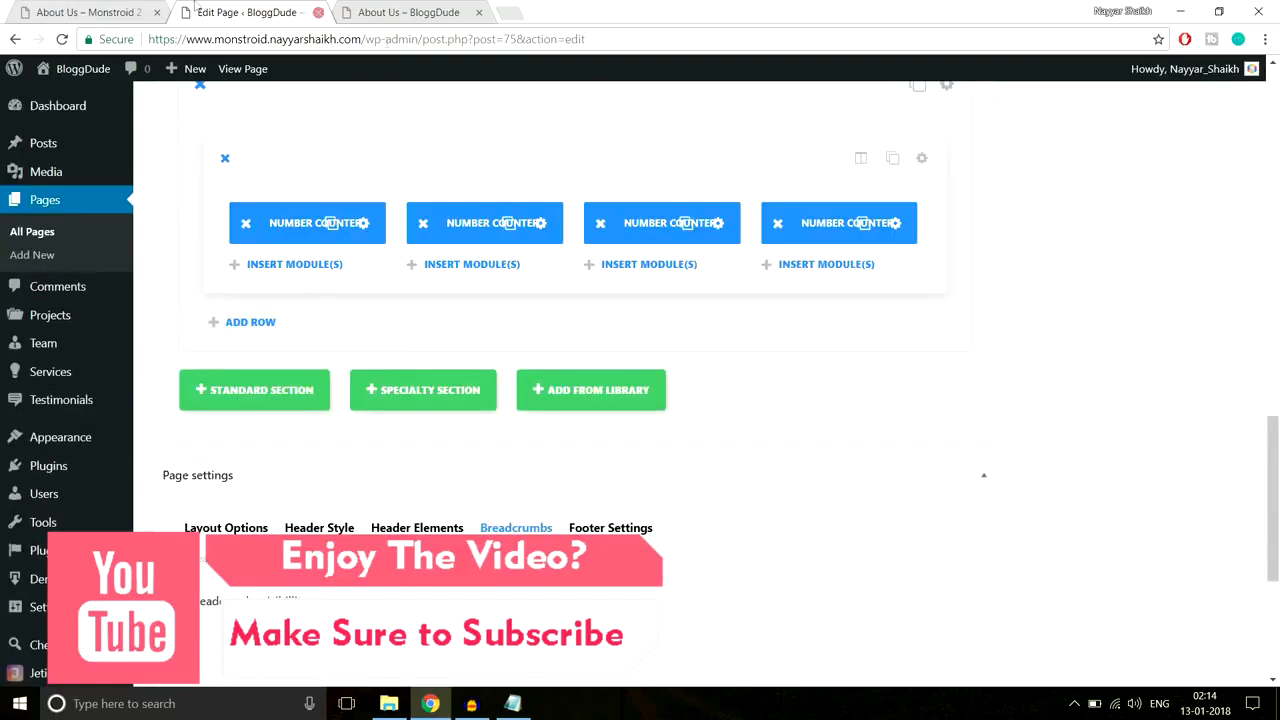
pyautogui.scroll(3, 898, 338)
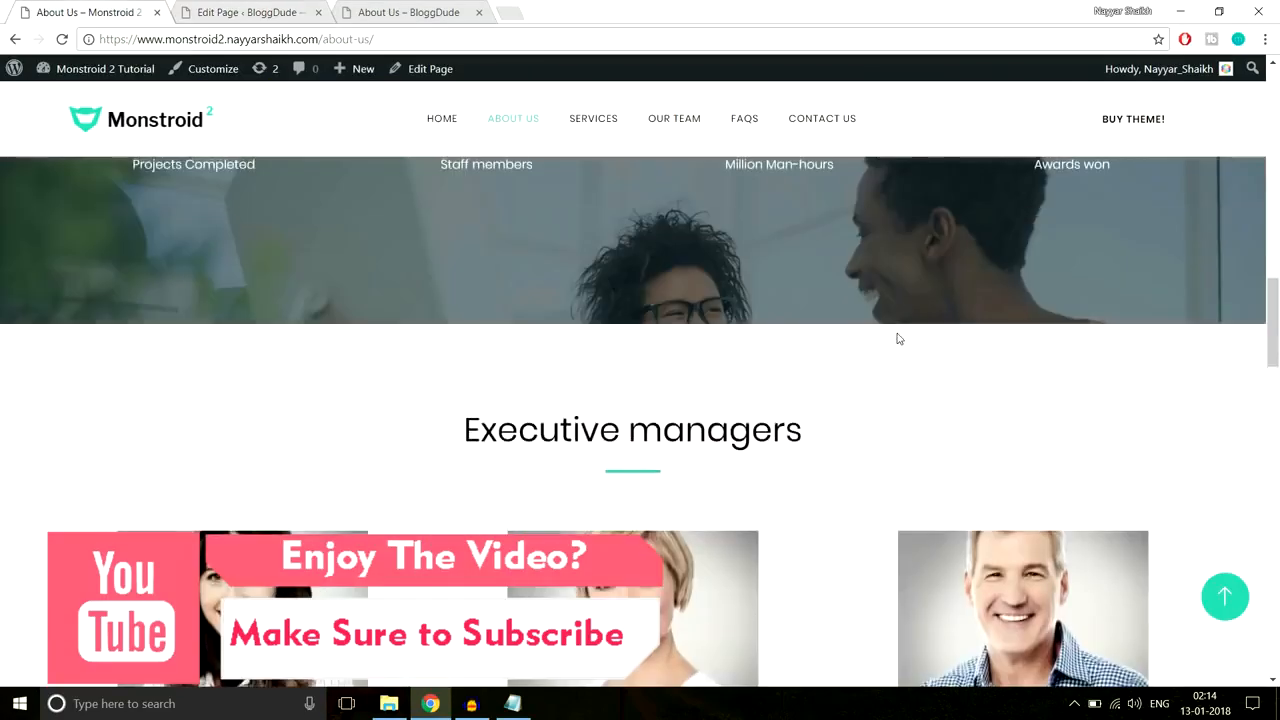
pyautogui.scroll(-2, 898, 338)
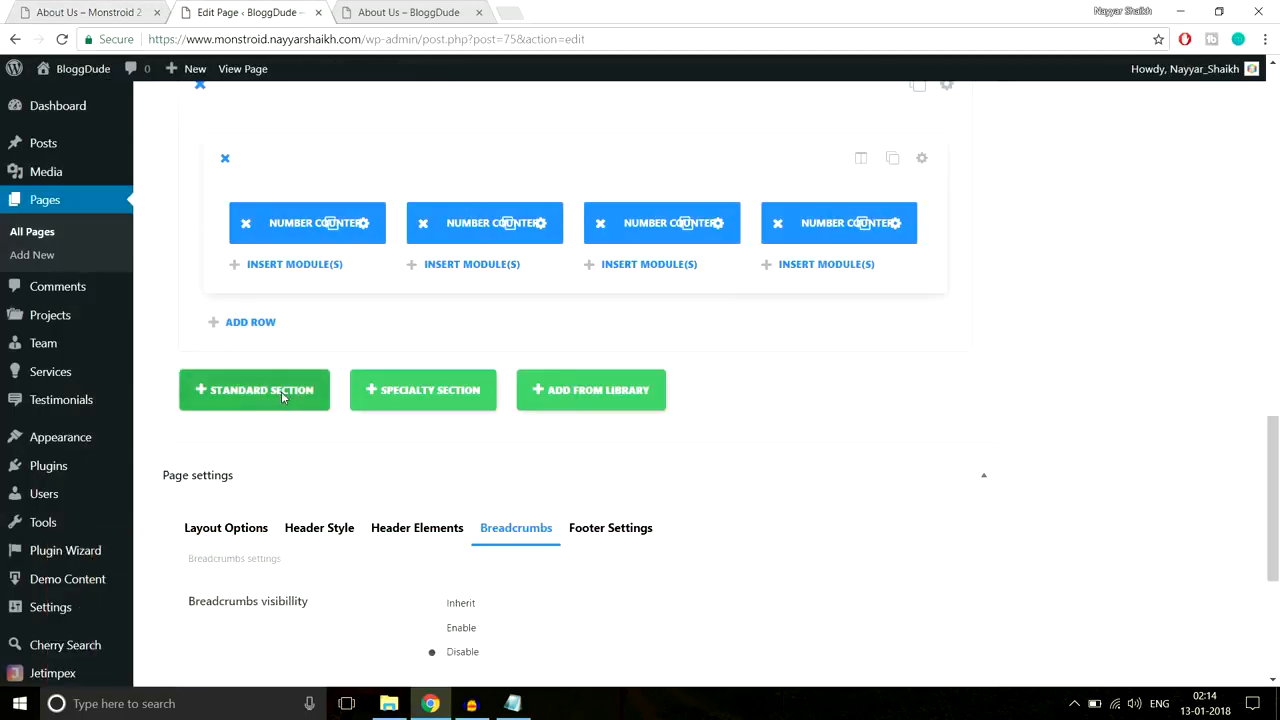
# Step: Add a full-width single-column row containing a Text module
pyautogui.click(282, 396)
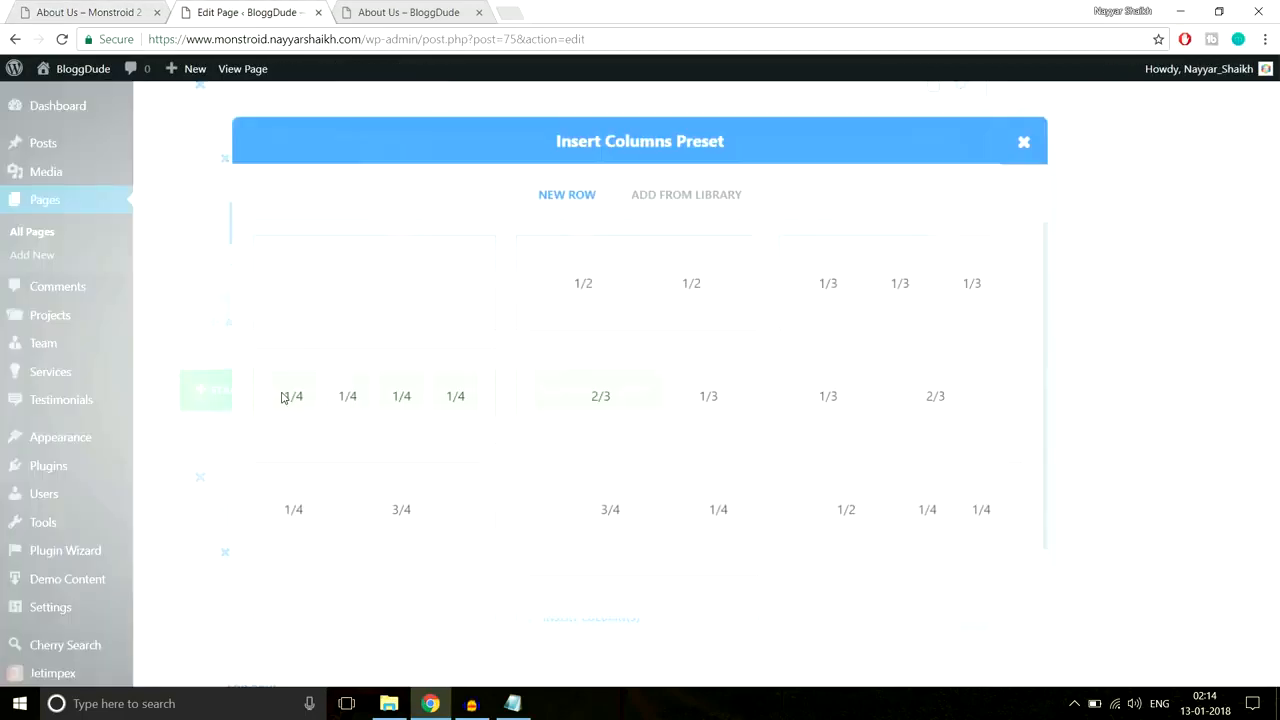
pyautogui.click(390, 300)
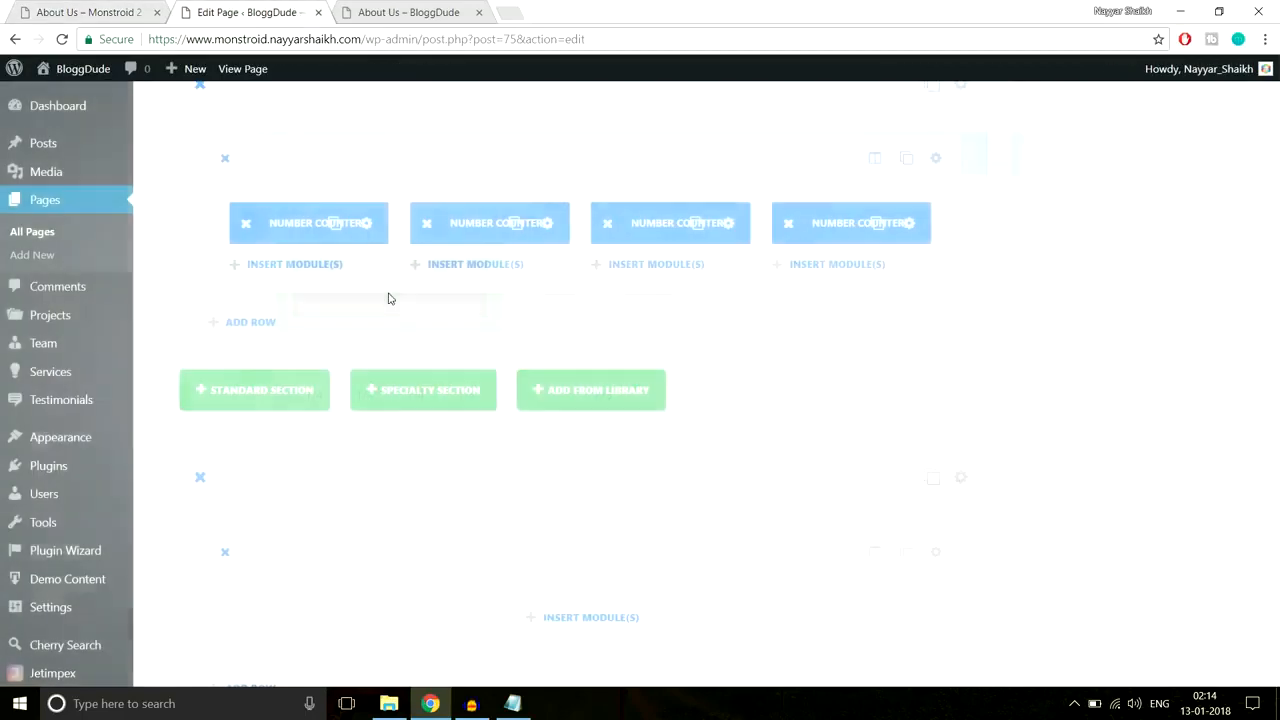
pyautogui.scroll(-2, 1065, 335)
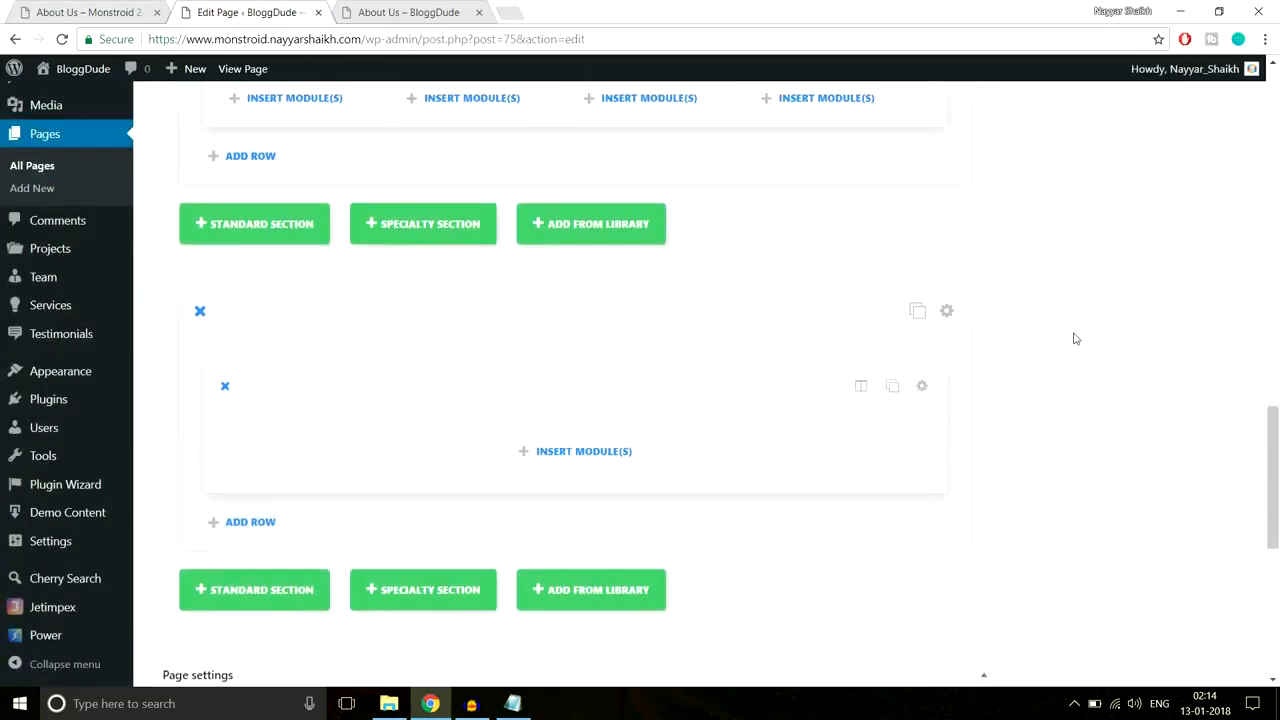
pyautogui.click(608, 451)
pyautogui.scroll(-2, 868, 415)
pyautogui.scroll(-5, 868, 415)
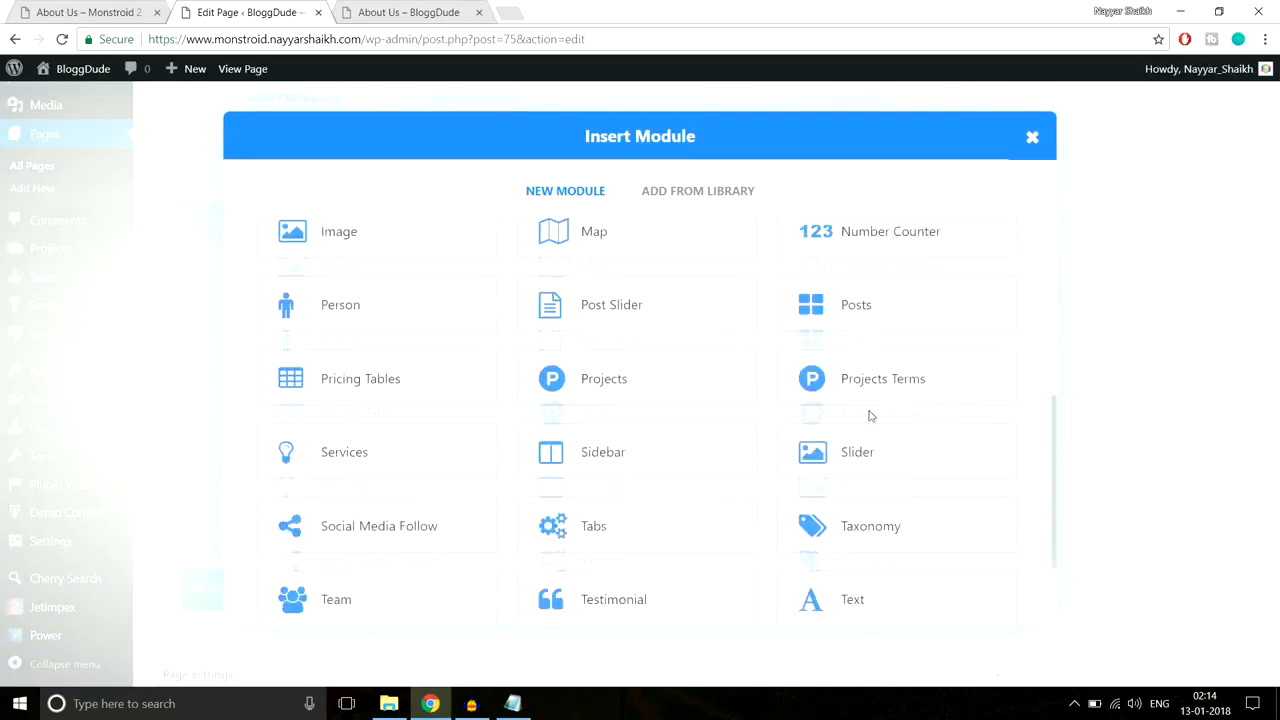
pyautogui.click(843, 491)
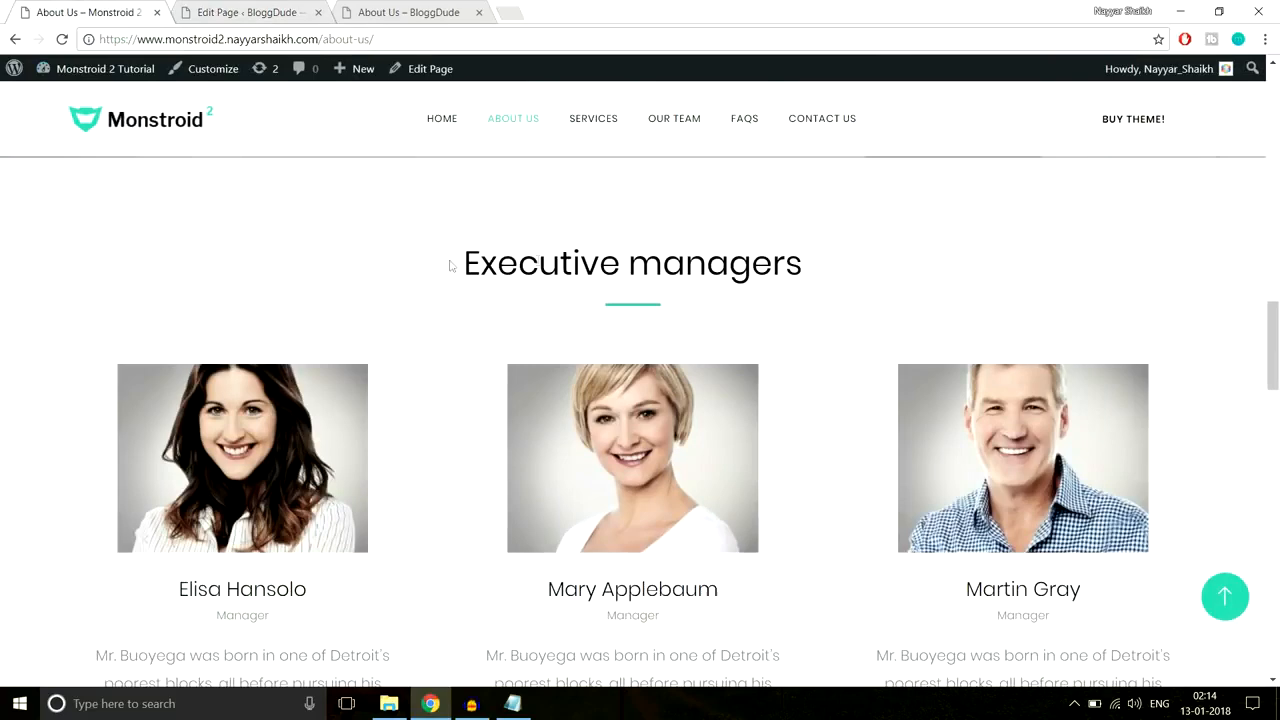
# Step: Paste the 'Executive managers' heading into the Text module and center it
pyautogui.moveTo(451, 265); pyautogui.dragTo(880, 261)
pyautogui.hotkey('ctrl', 'c')
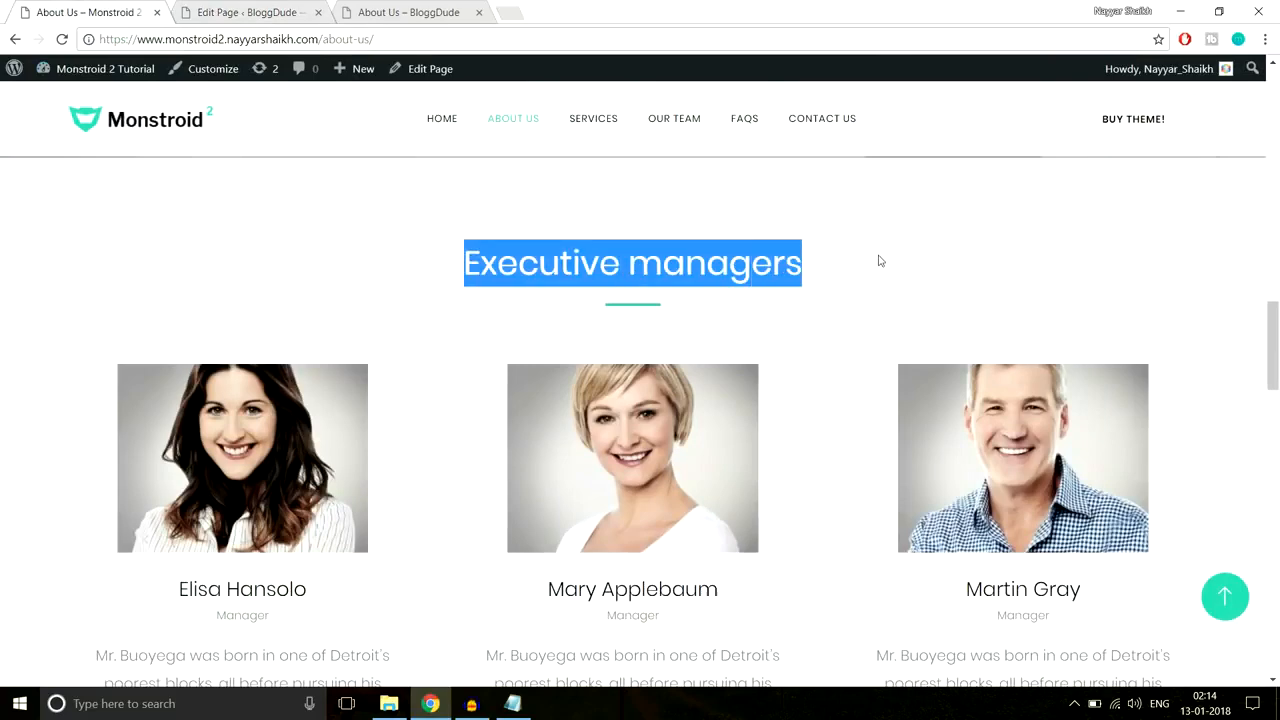
pyautogui.click(245, 10)
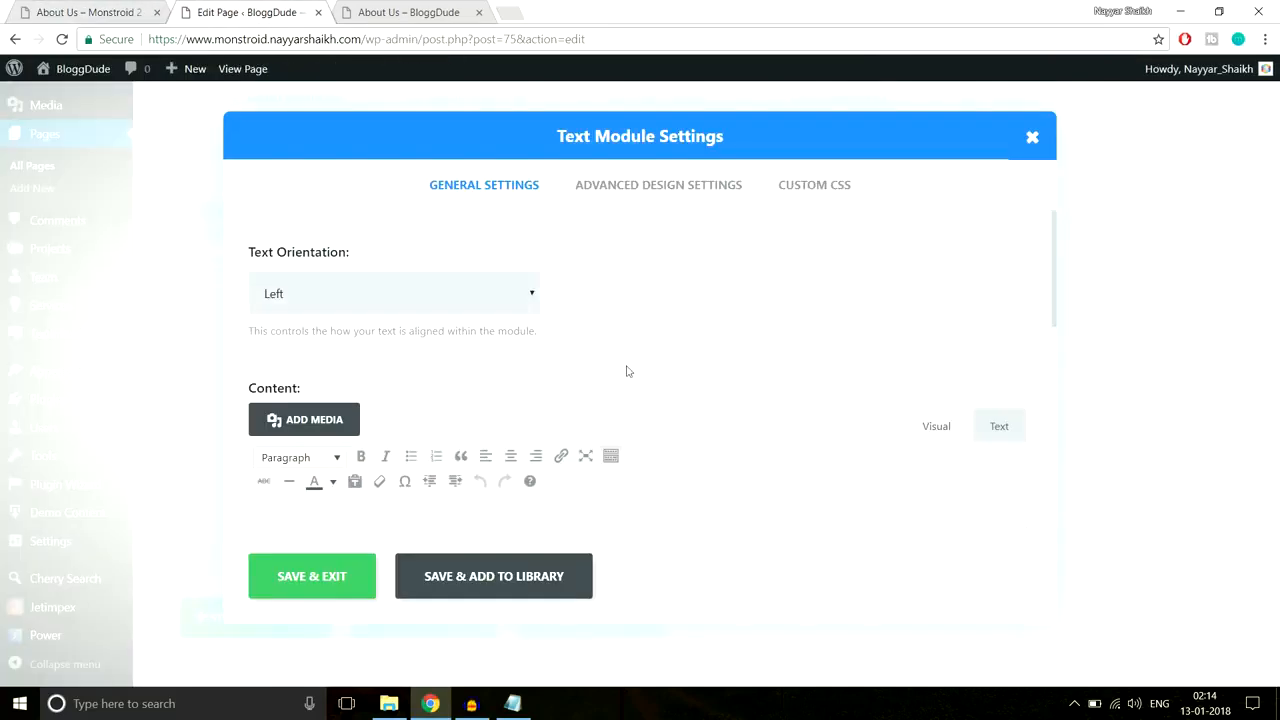
pyautogui.click(408, 306)
pyautogui.click(380, 344)
pyautogui.scroll(-2, 480, 363)
pyautogui.click(522, 423)
pyautogui.hotkey('ctrl', 'v')
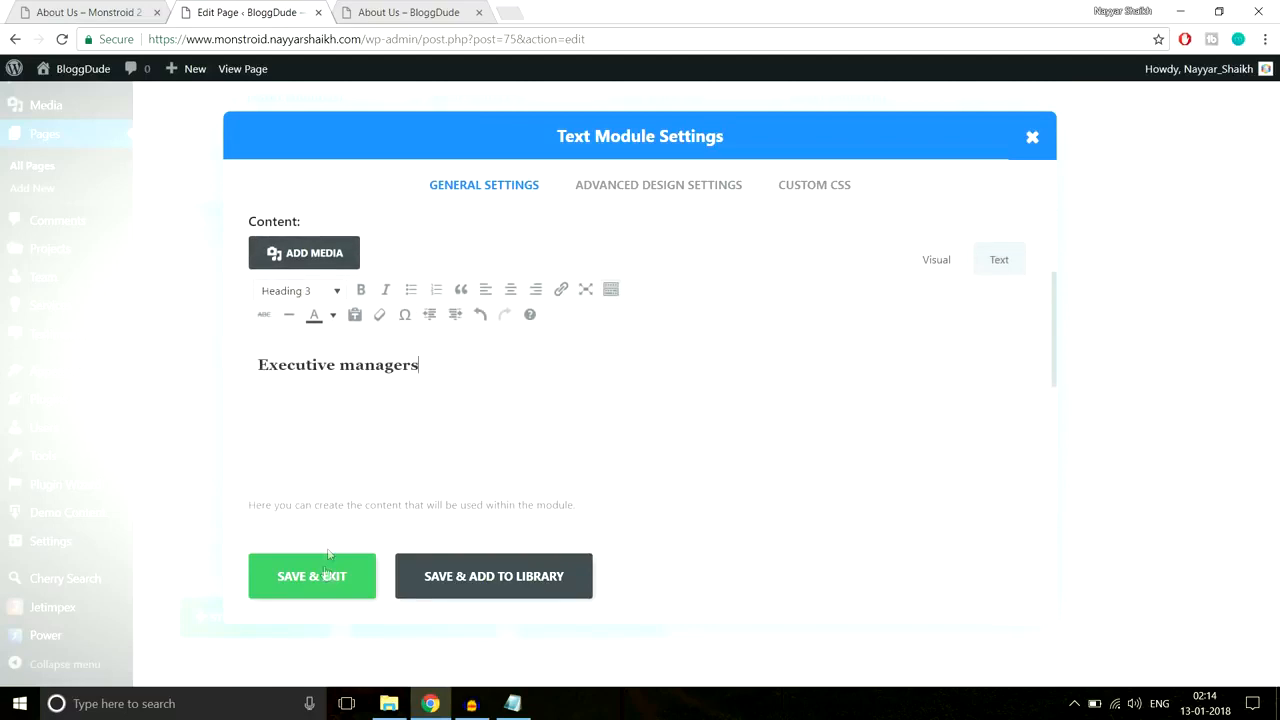
# Step: Paste the centered green underline CSS into the module's After field and save the module
pyautogui.click(803, 192)
pyautogui.click(512, 703)
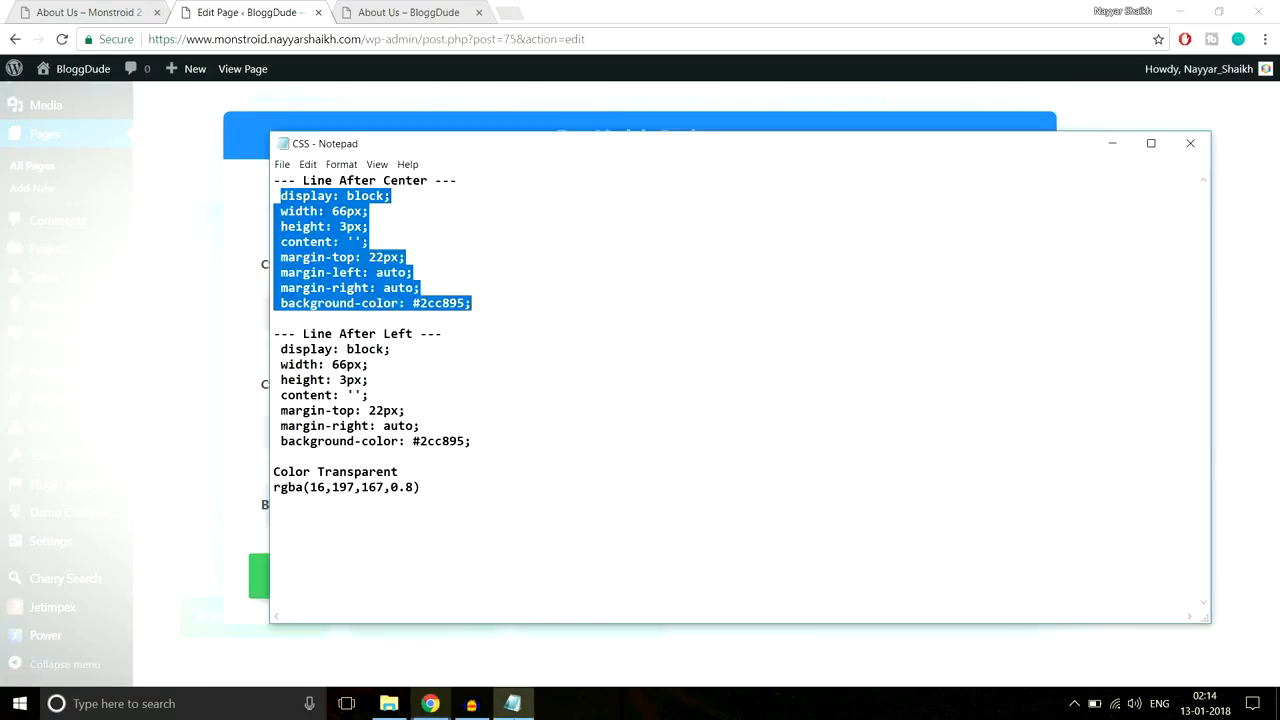
pyautogui.click(430, 703)
pyautogui.scroll(-6, 600, 420)
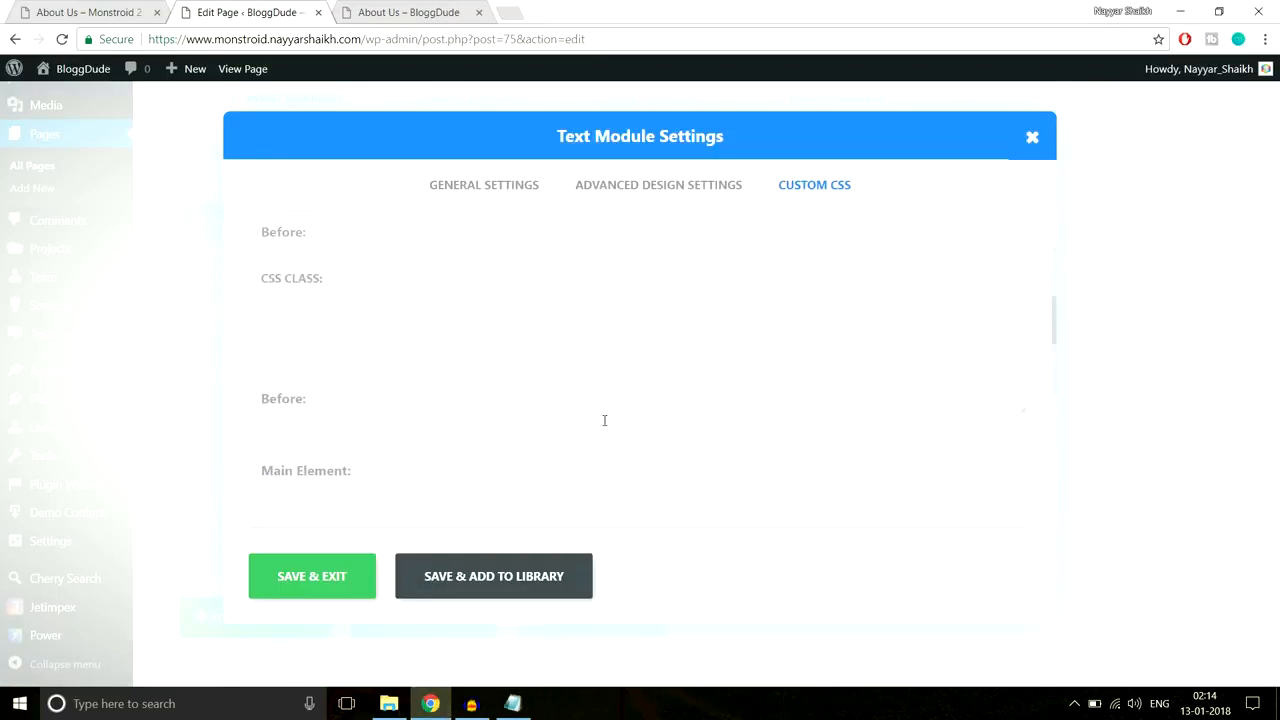
pyautogui.click(301, 370)
pyautogui.hotkey('ctrl', 'v')
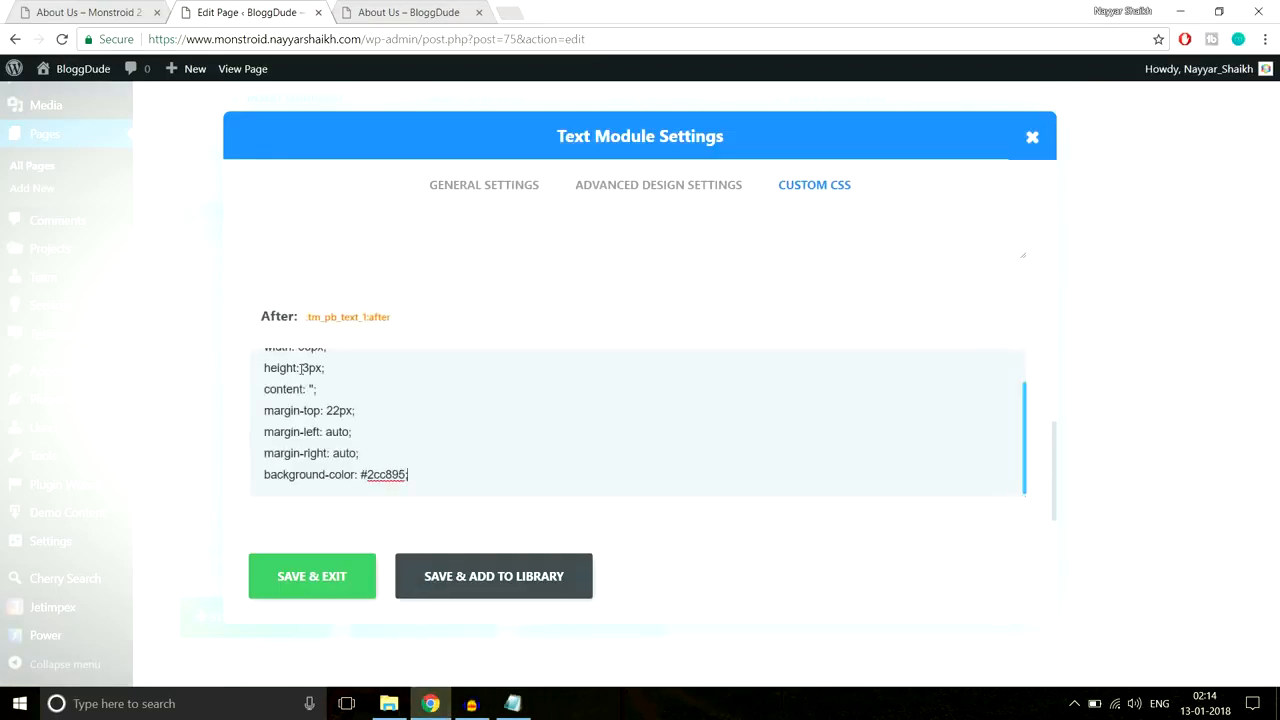
pyautogui.click(312, 577)
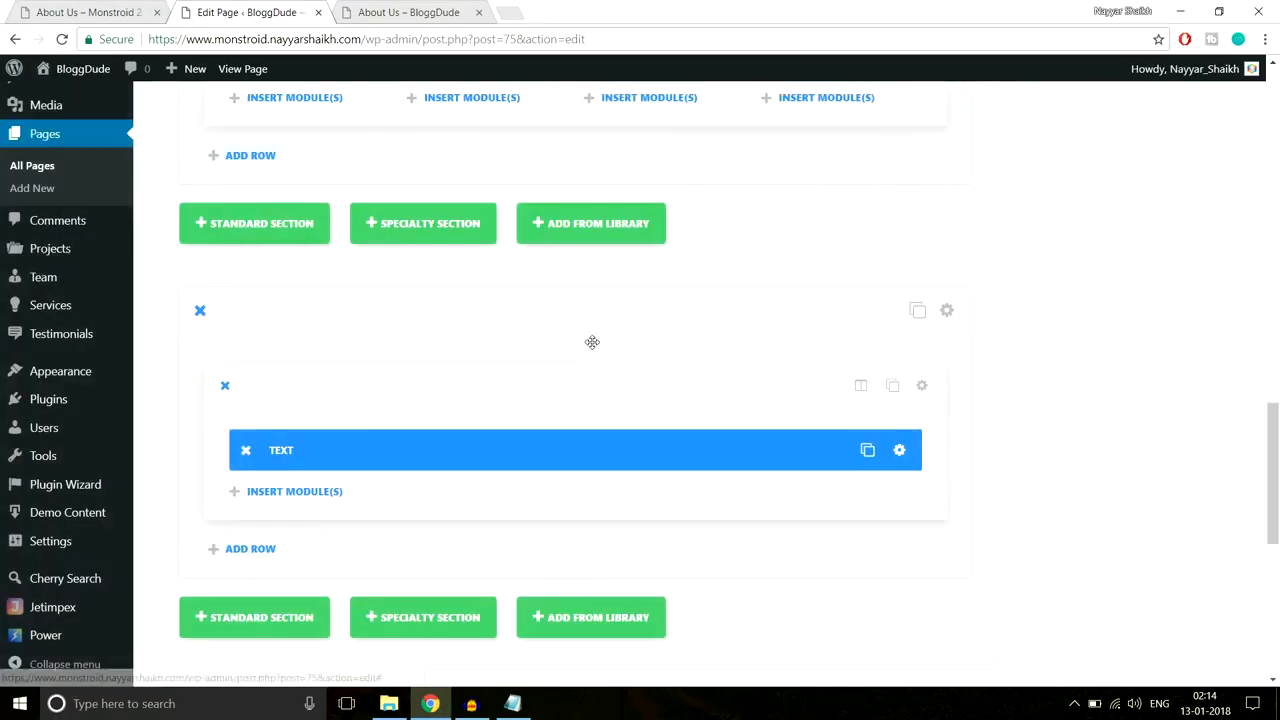
pyautogui.click(110, 12)
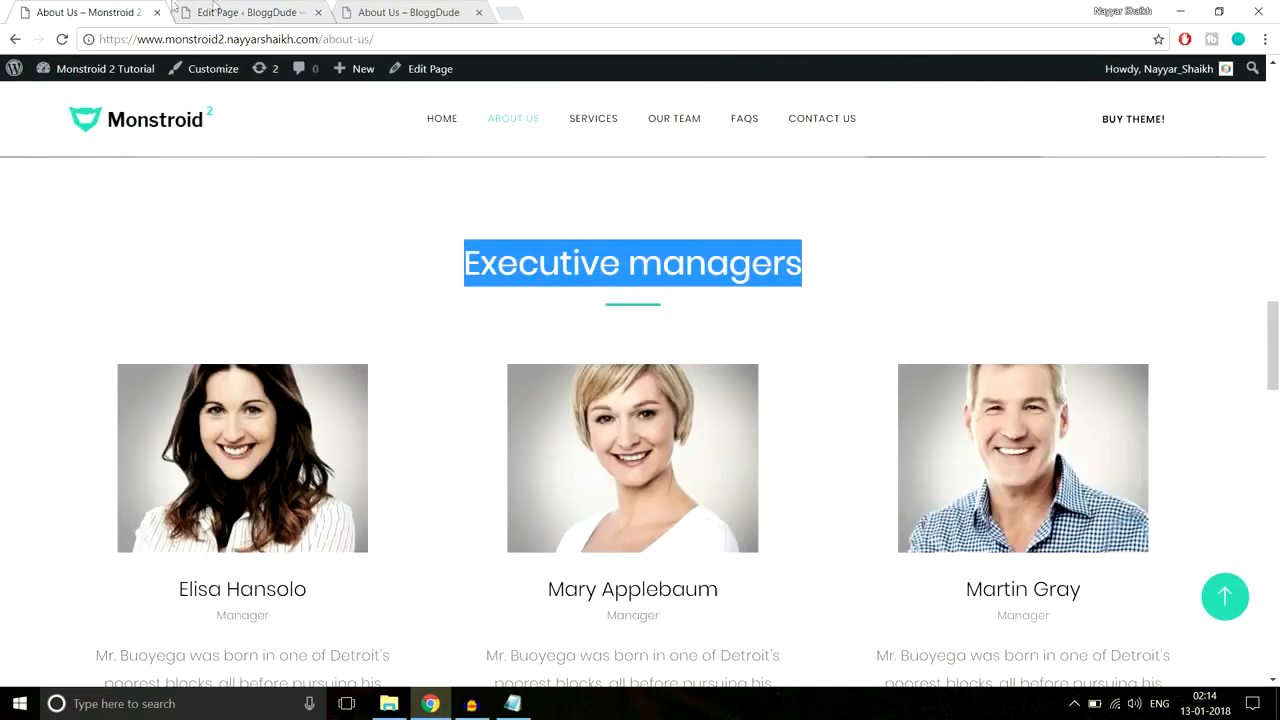
# Step: Insert a Team module below the Text module and check the demo's columns: 3, 3, 2
pyautogui.click(205, 10)
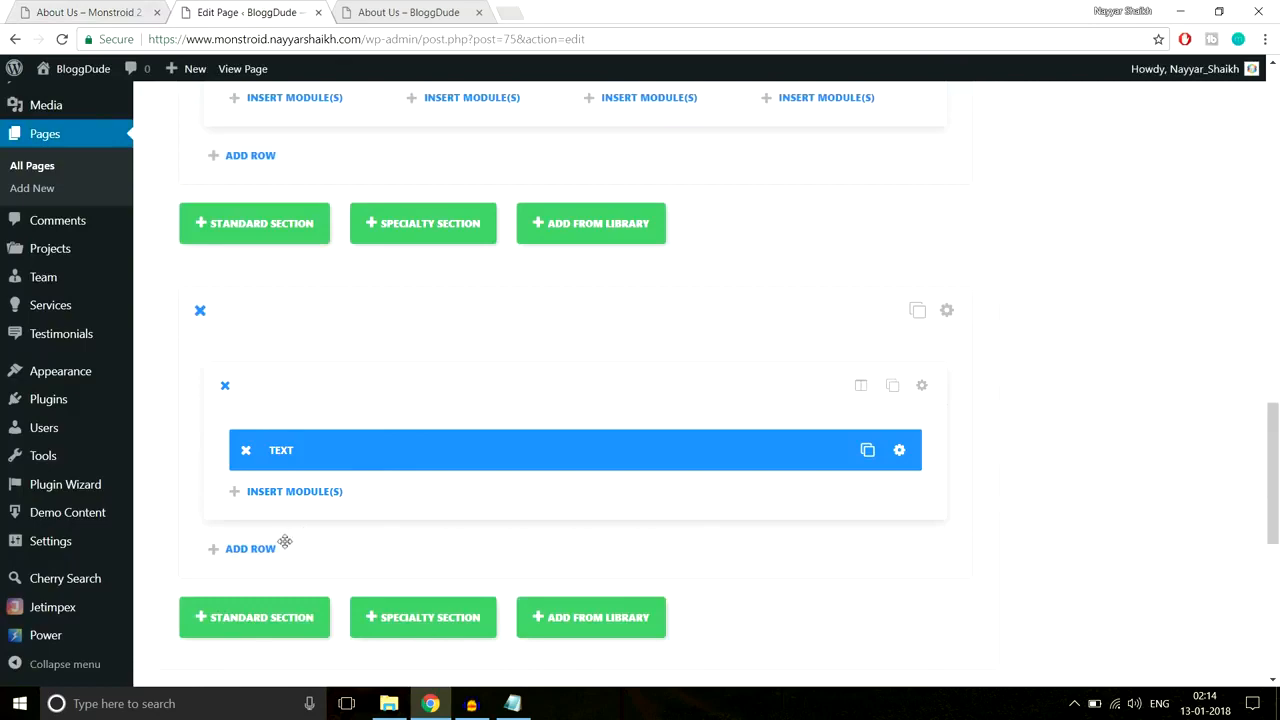
pyautogui.click(290, 497)
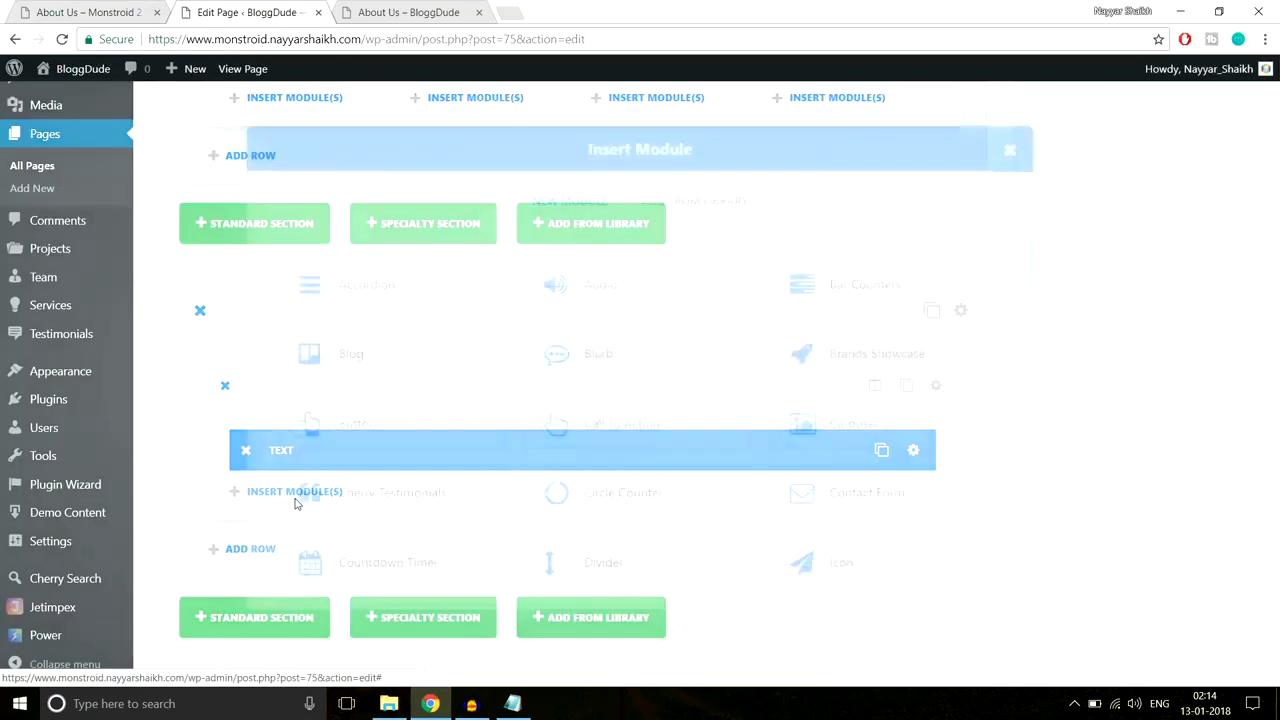
pyautogui.scroll(-5, 666, 441)
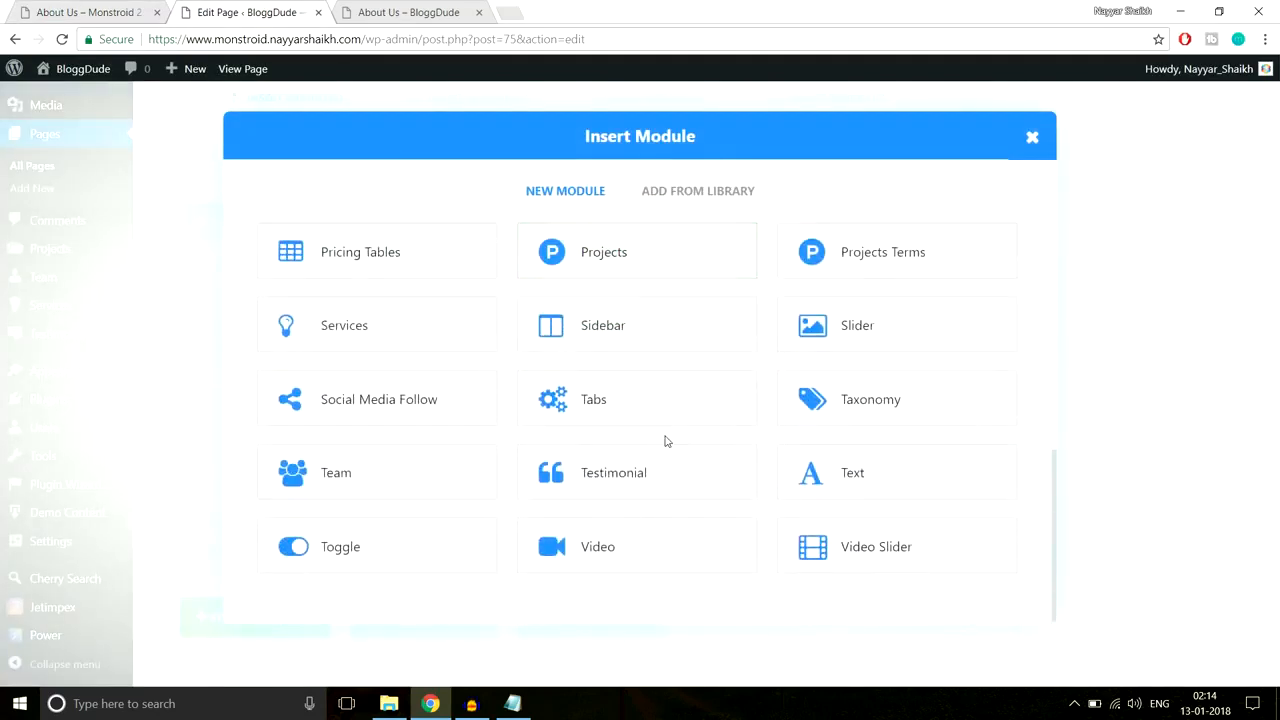
pyautogui.click(378, 492)
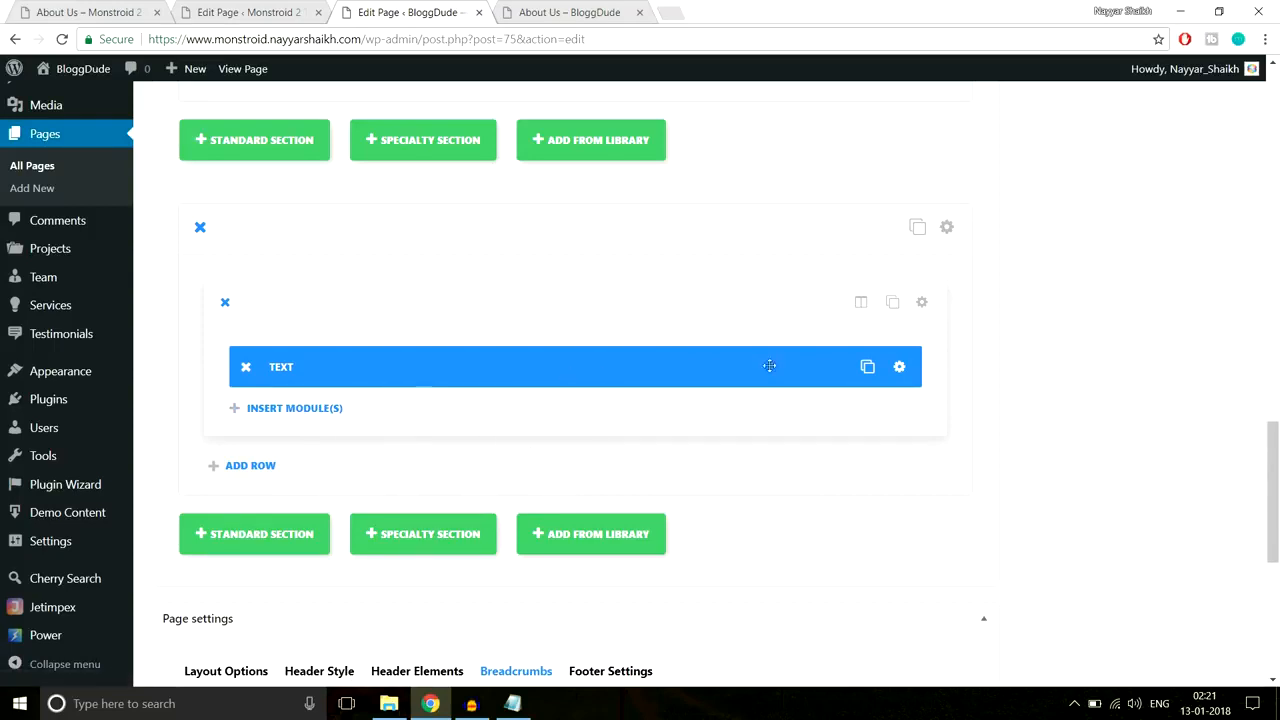
pyautogui.click(258, 12)
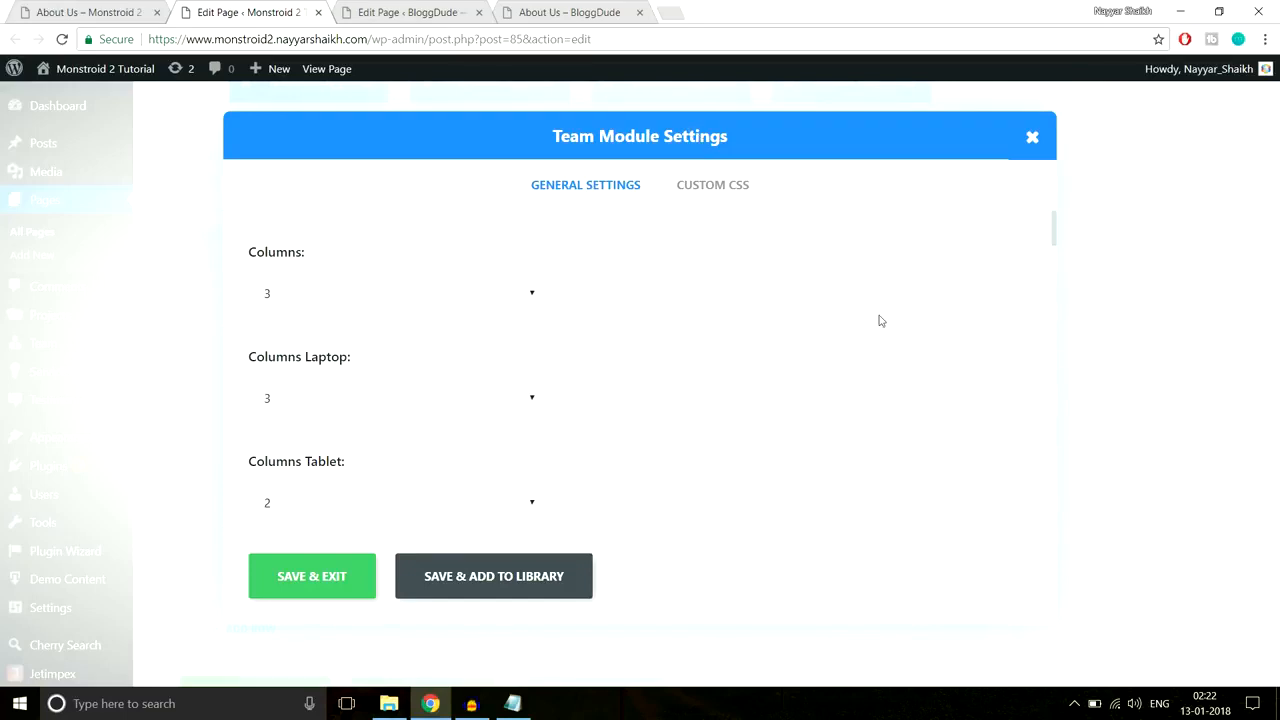
# Step: Compare with the demo About Us page and keep Featured Image Size at Author Avatar (512x512)
pyautogui.scroll(-1, 460, 298)
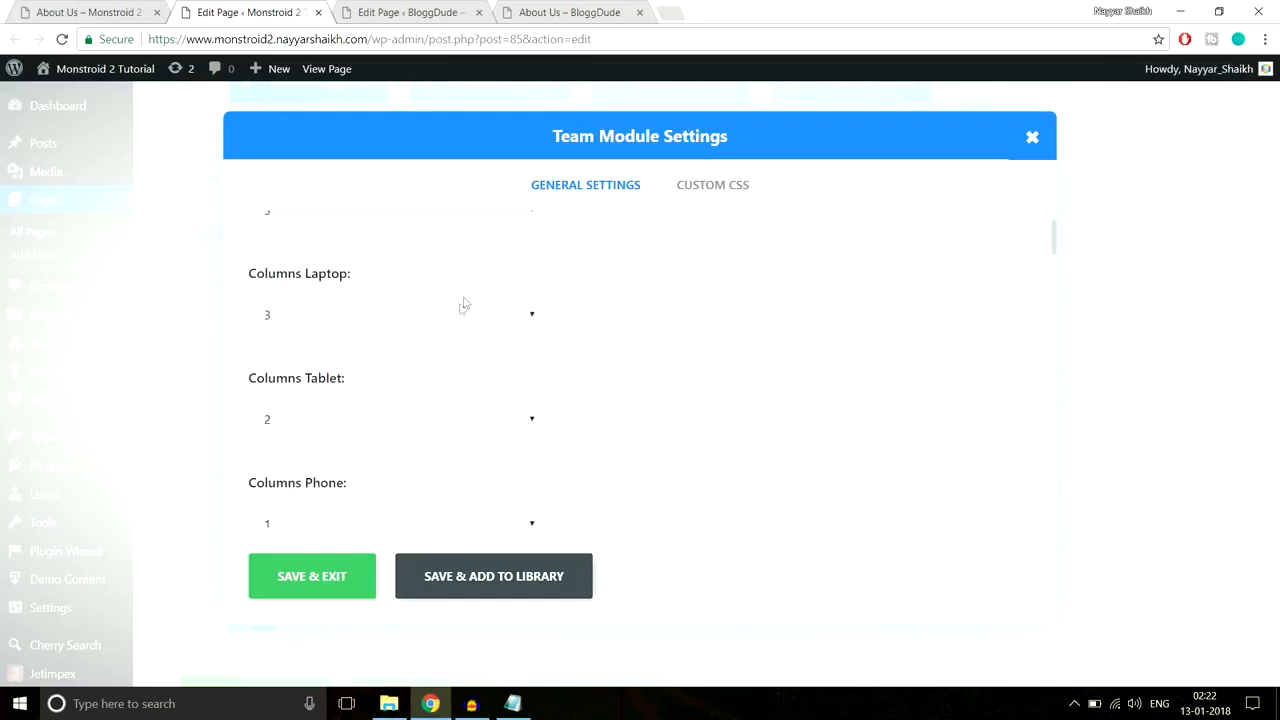
pyautogui.scroll(-1, 408, 322)
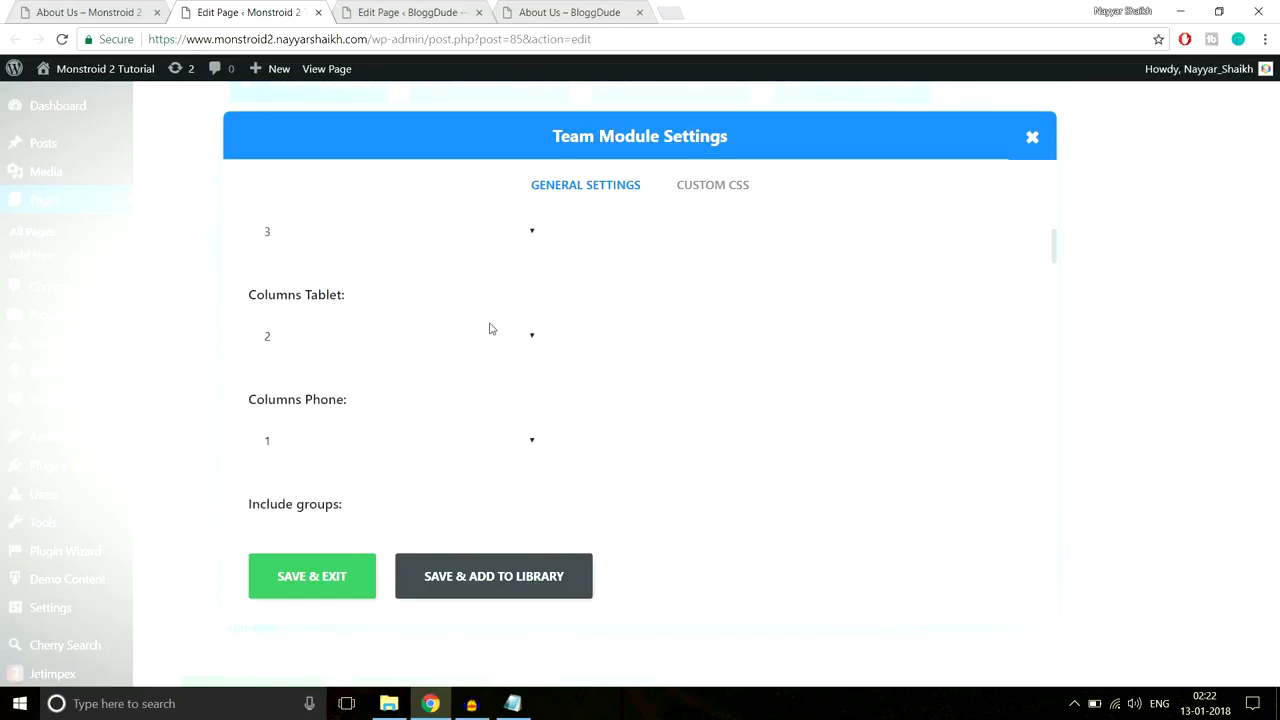
pyautogui.scroll(-4, 490, 328)
pyautogui.scroll(1, 551, 349)
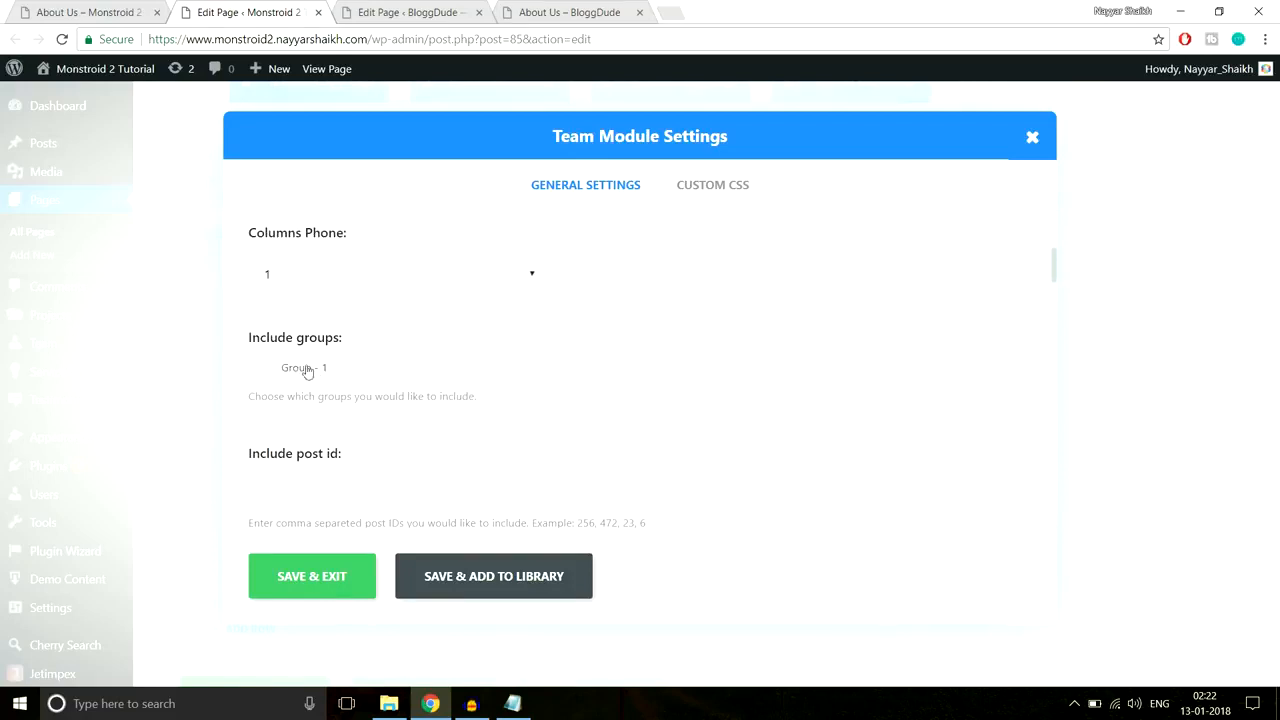
pyautogui.scroll(-3, 786, 331)
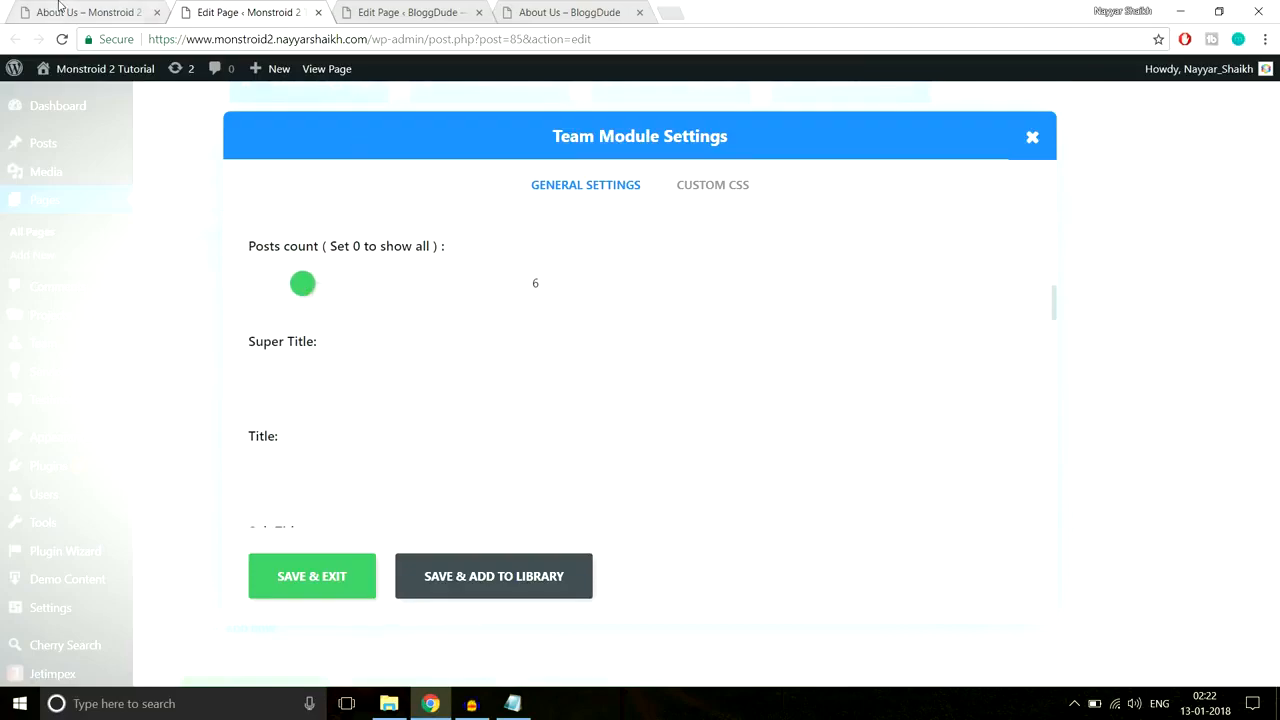
pyautogui.click(60, 8)
pyautogui.scroll(-6, 953, 400)
pyautogui.scroll(-4, 953, 402)
pyautogui.scroll(9, 952, 424)
pyautogui.click(270, 8)
pyautogui.scroll(-3, 298, 304)
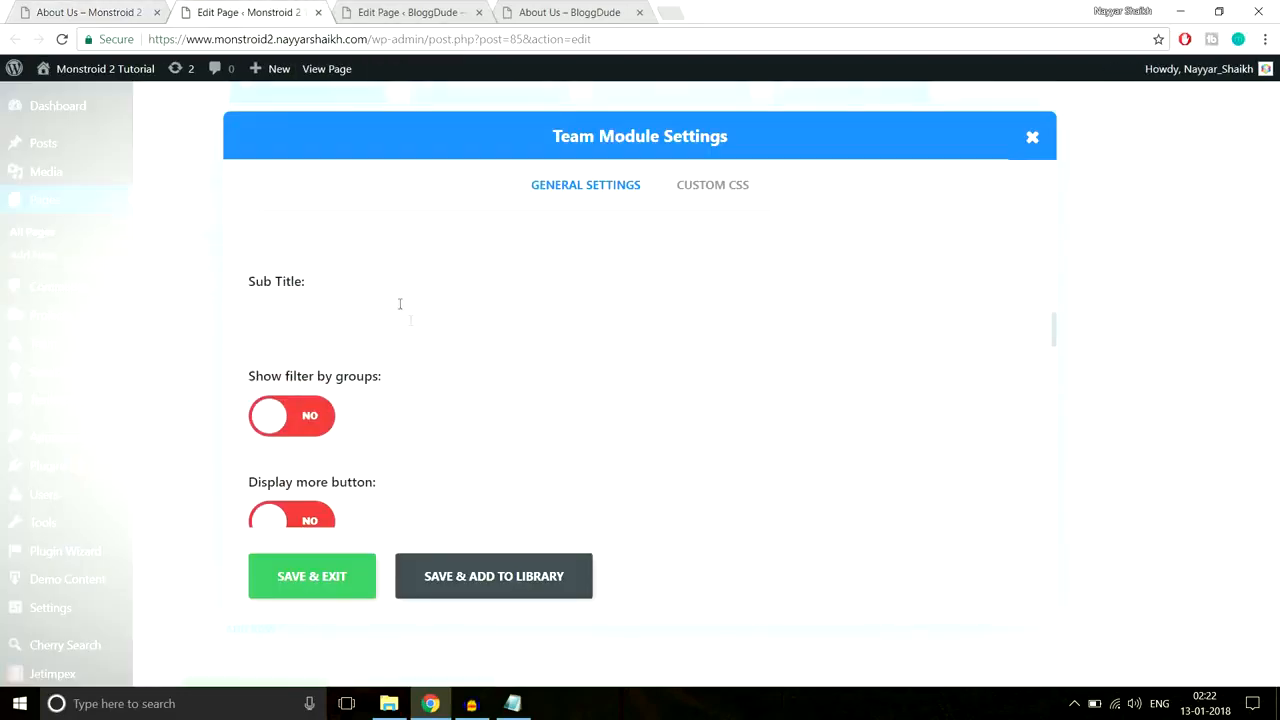
pyautogui.scroll(-5, 399, 304)
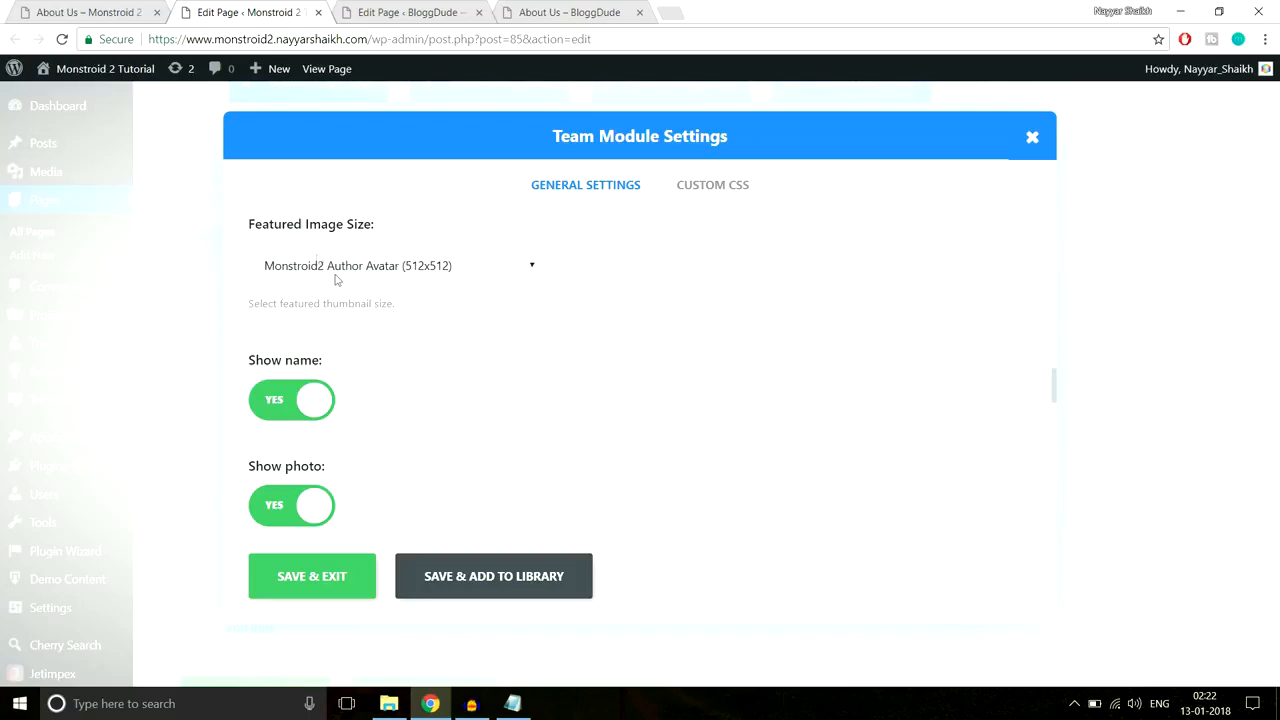
pyautogui.click(336, 276)
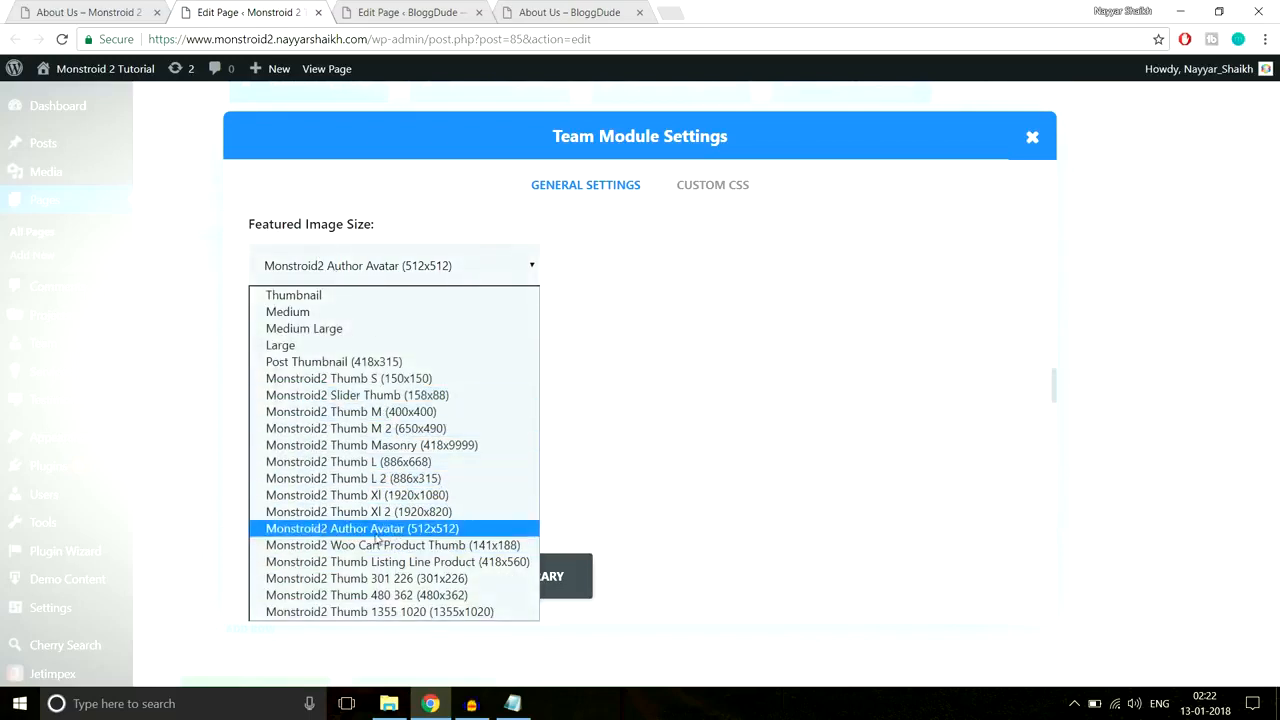
pyautogui.click(446, 531)
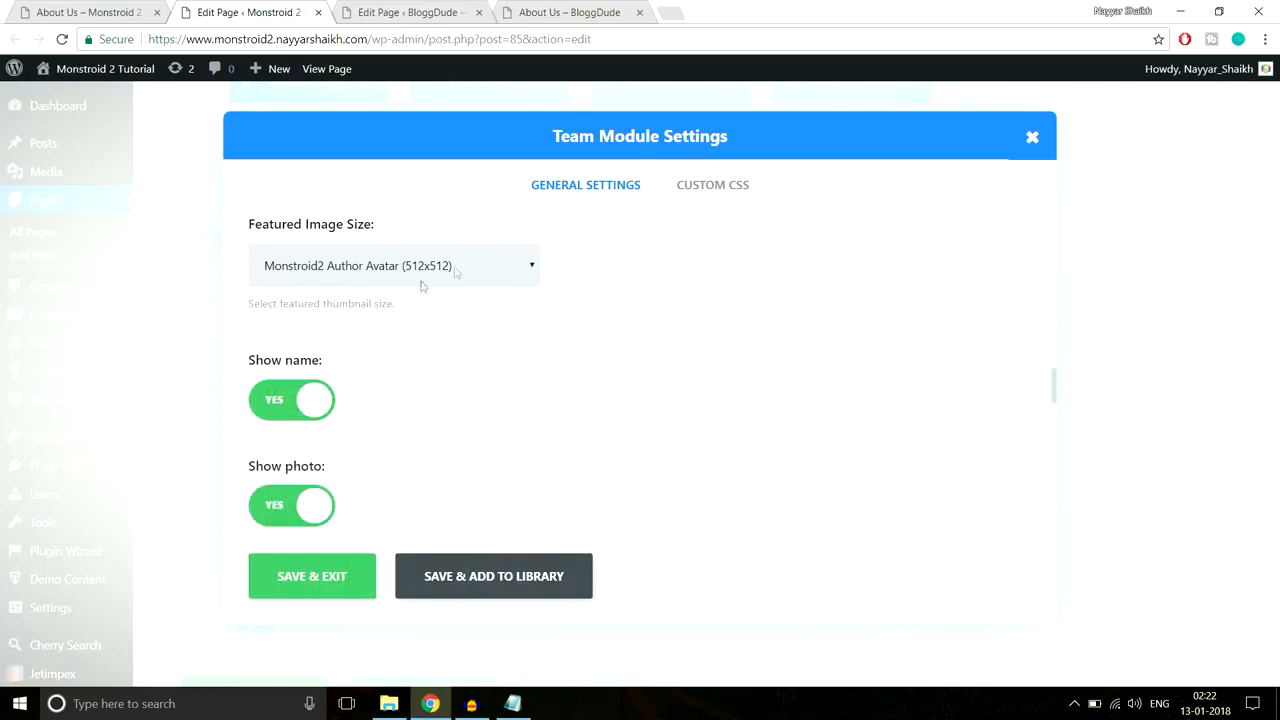
# Step: Check the Description length value 30 against the demo team members' bios
pyautogui.click(127, 7)
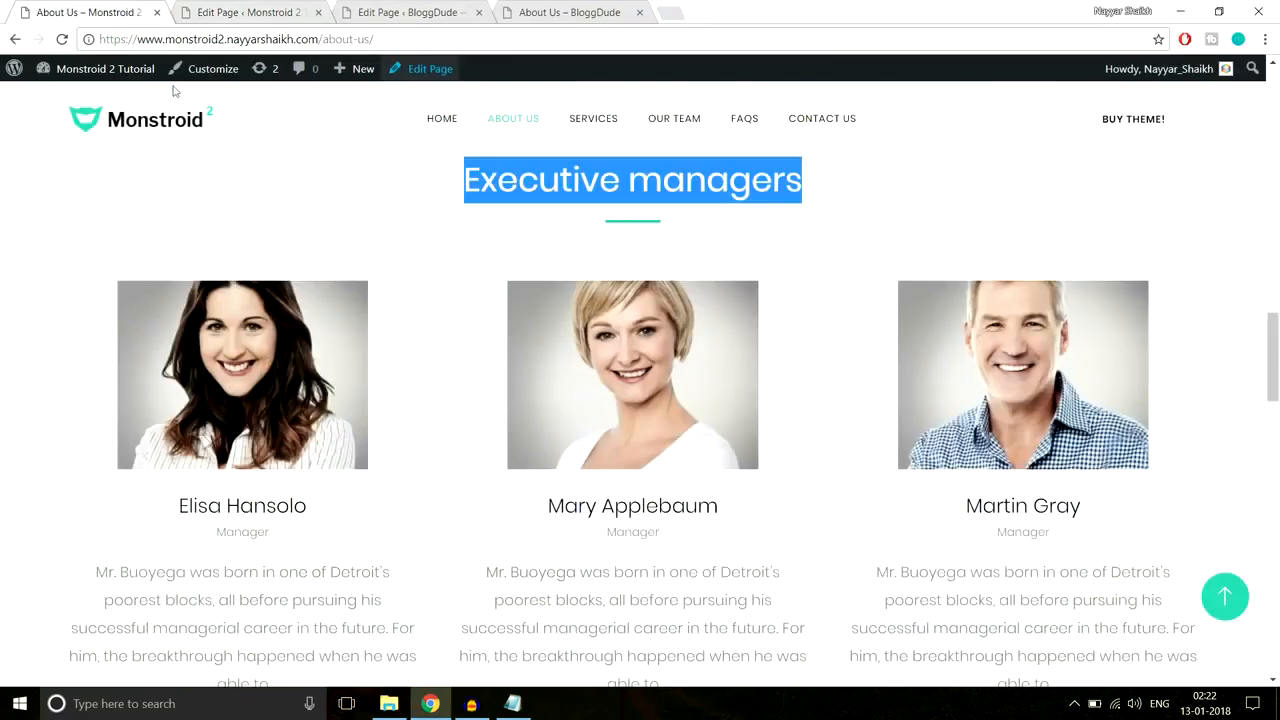
pyautogui.click(204, 8)
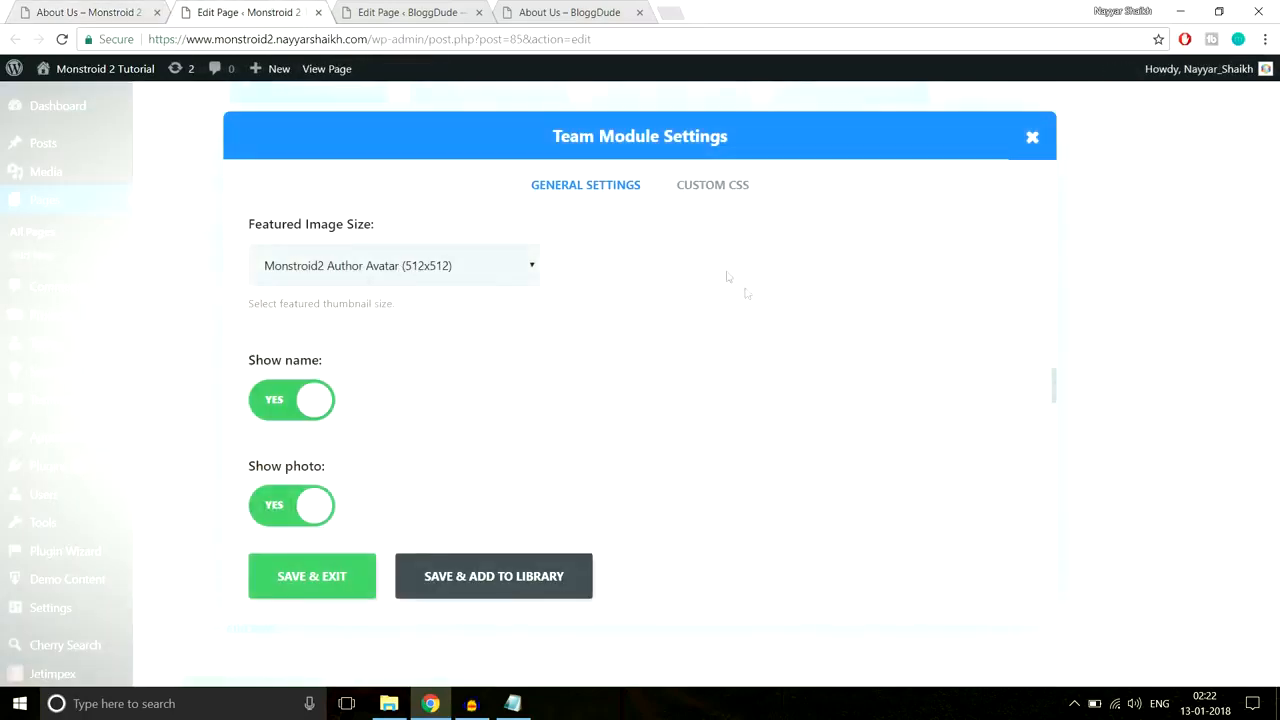
pyautogui.scroll(-1, 766, 346)
pyautogui.scroll(-1, 500, 320)
pyautogui.scroll(-2, 500, 320)
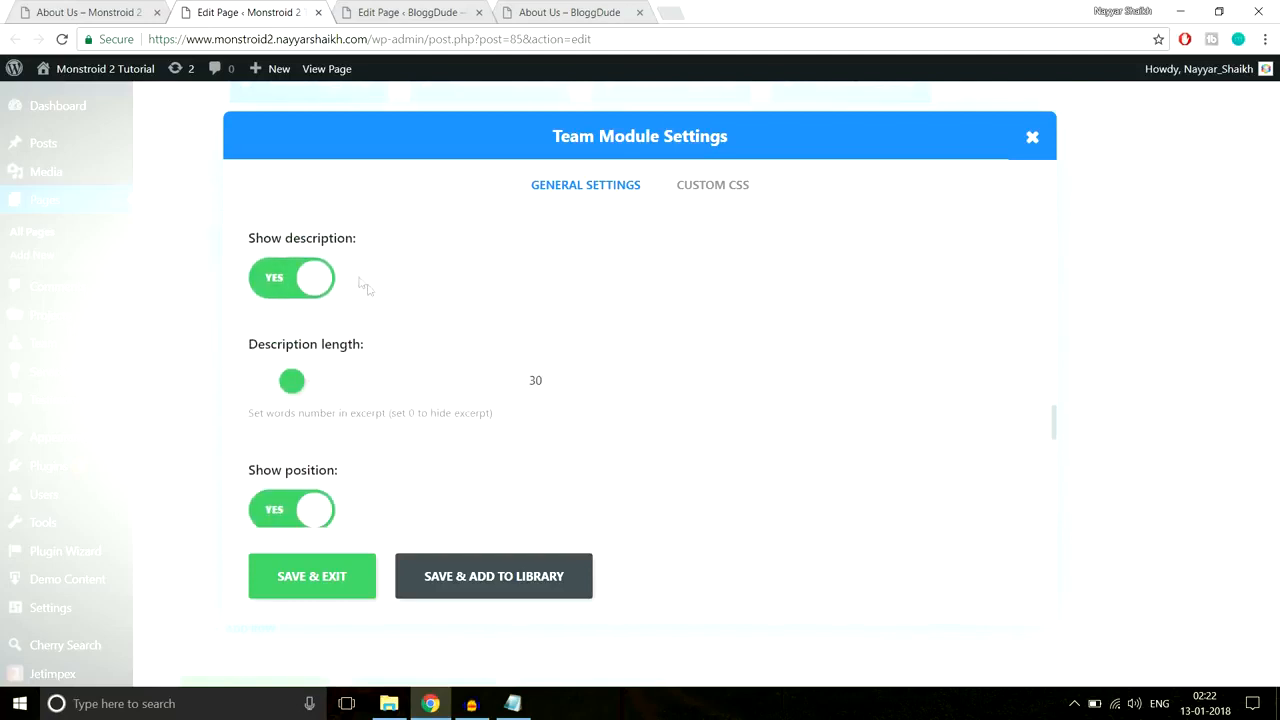
pyautogui.doubleClick(535, 381)
pyautogui.click(120, 14)
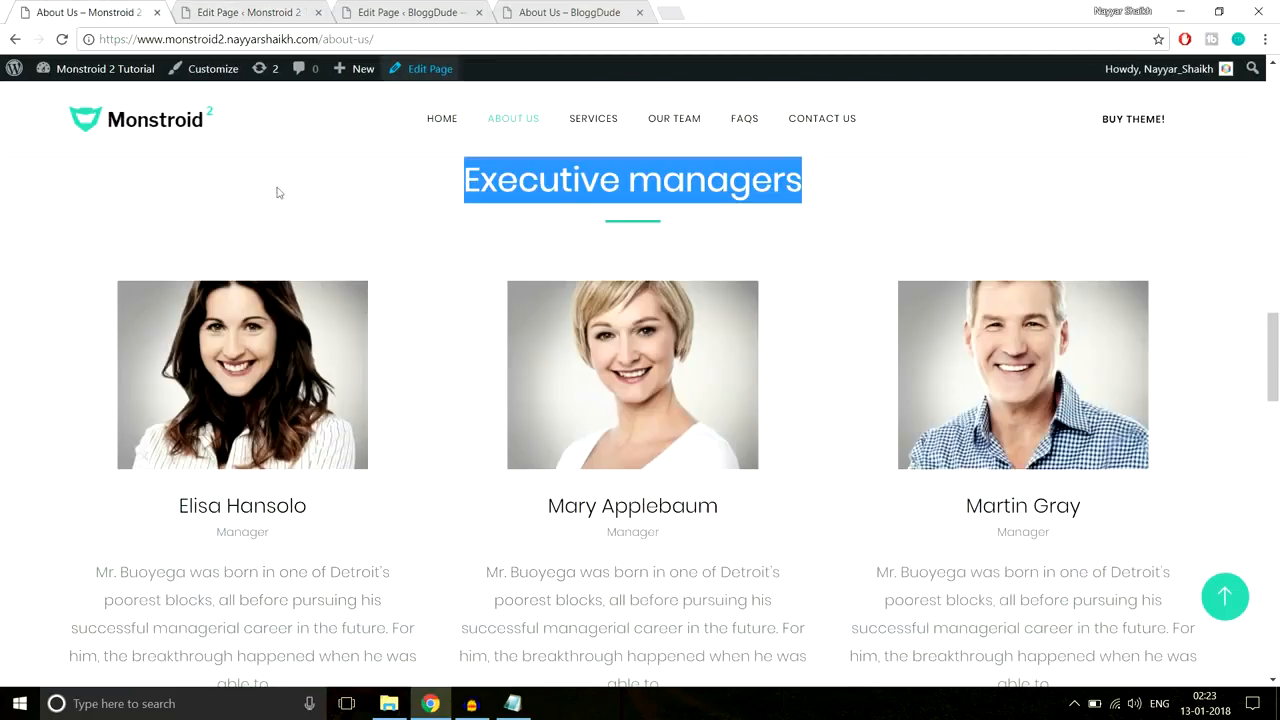
pyautogui.scroll(-3, 351, 437)
pyautogui.moveTo(303, 526); pyautogui.dragTo(57, 377)
pyautogui.click(185, 410)
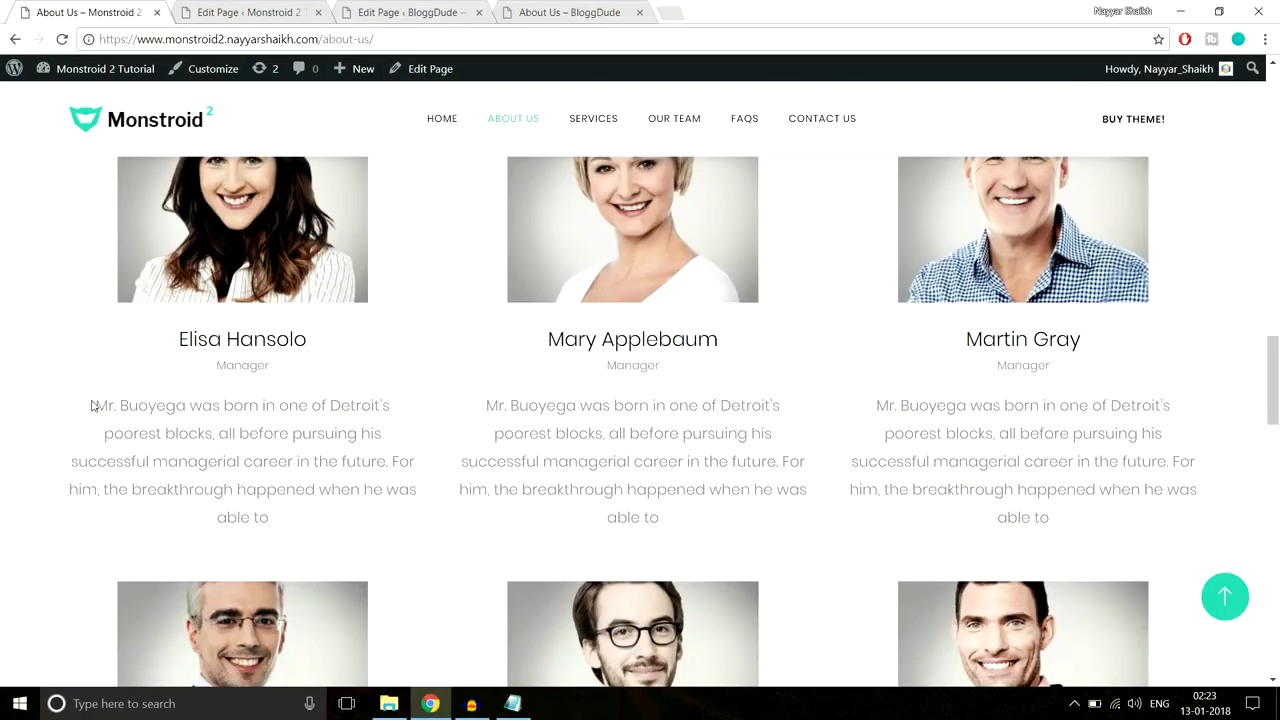
pyautogui.moveTo(91, 405); pyautogui.dragTo(416, 434)
pyautogui.click(255, 12)
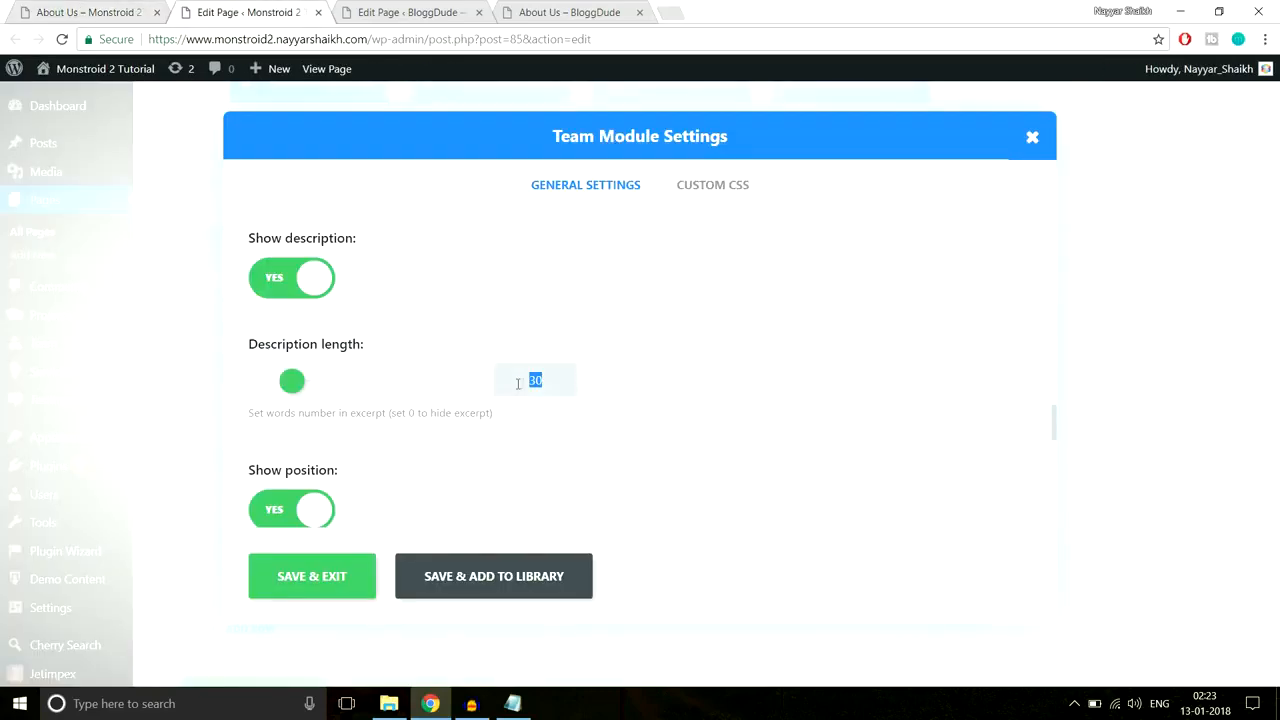
# Step: Review the Team module's Layout choices and keep Default
pyautogui.scroll(-2, 681, 390)
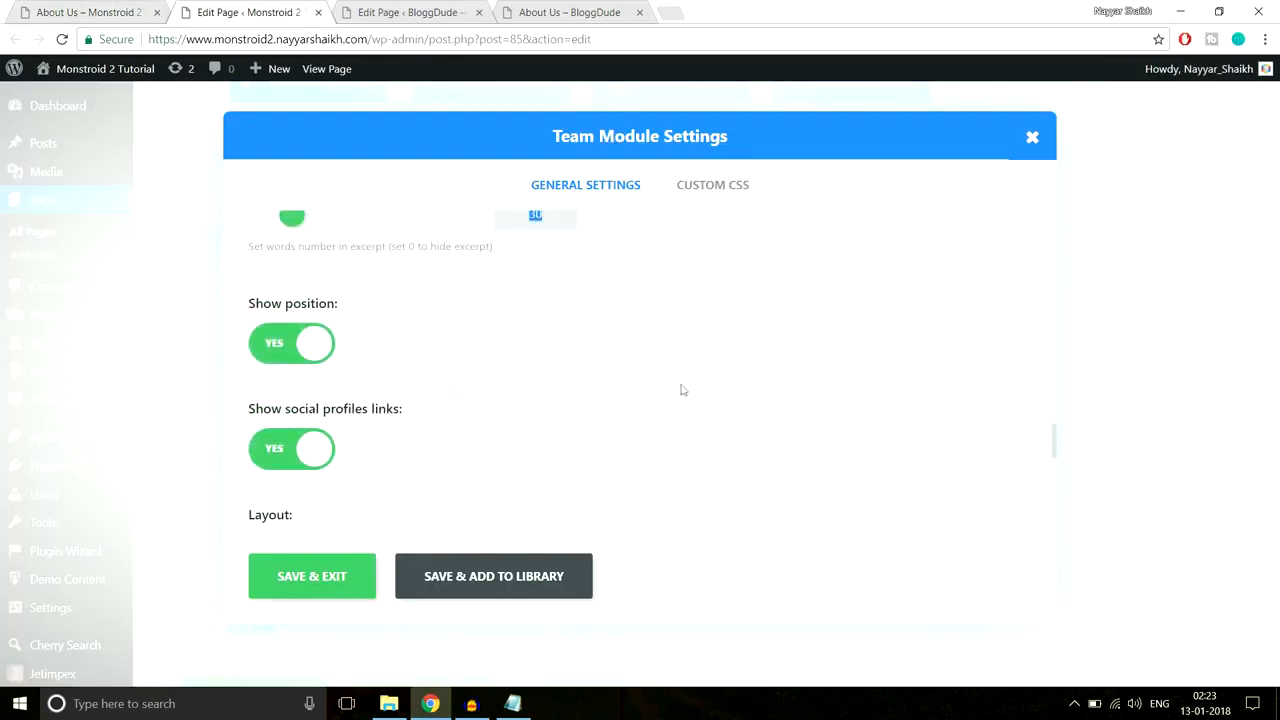
pyautogui.scroll(-2, 605, 402)
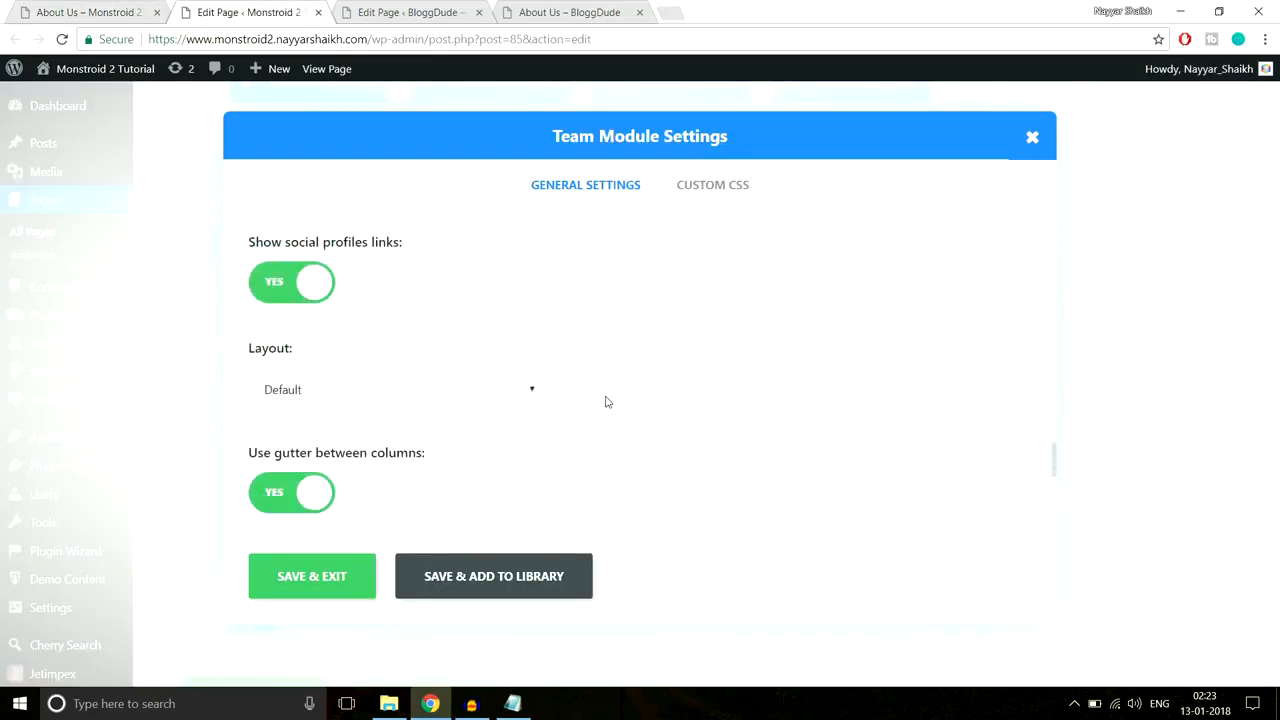
pyautogui.scroll(-2, 670, 313)
pyautogui.click(455, 231)
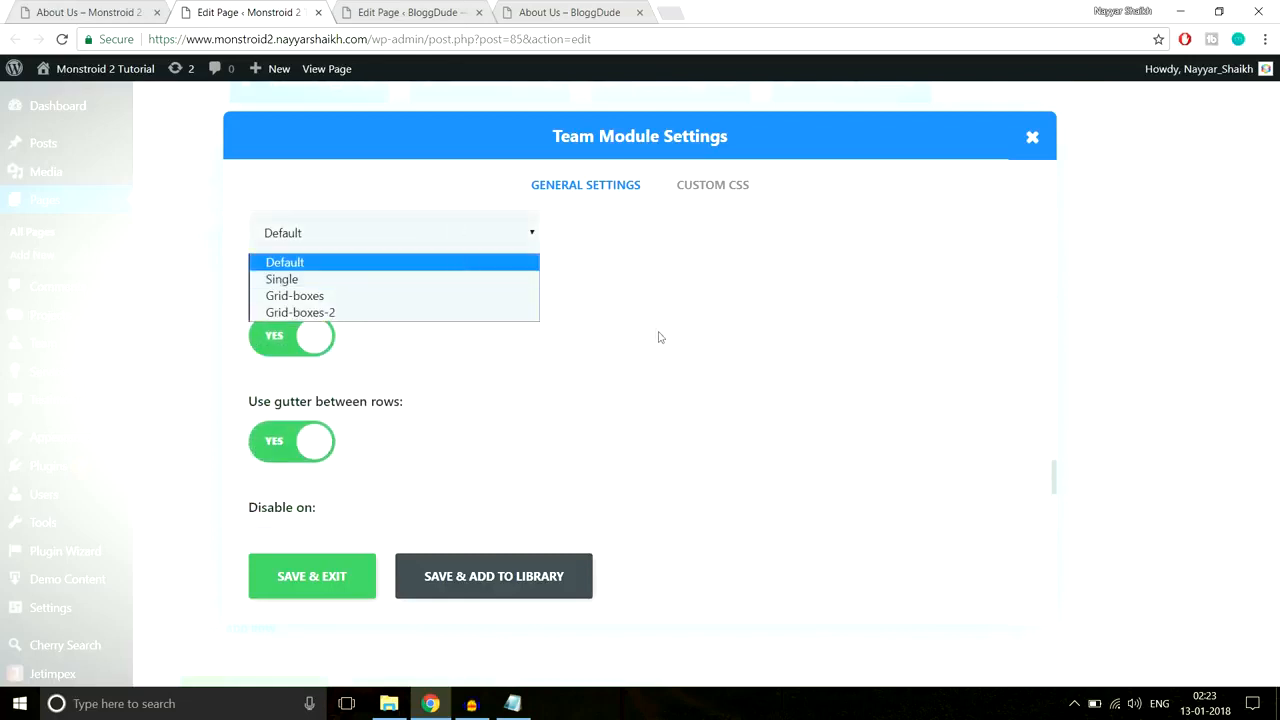
pyautogui.scroll(2, 389, 414)
pyautogui.scroll(-1, 389, 414)
pyautogui.click(391, 316)
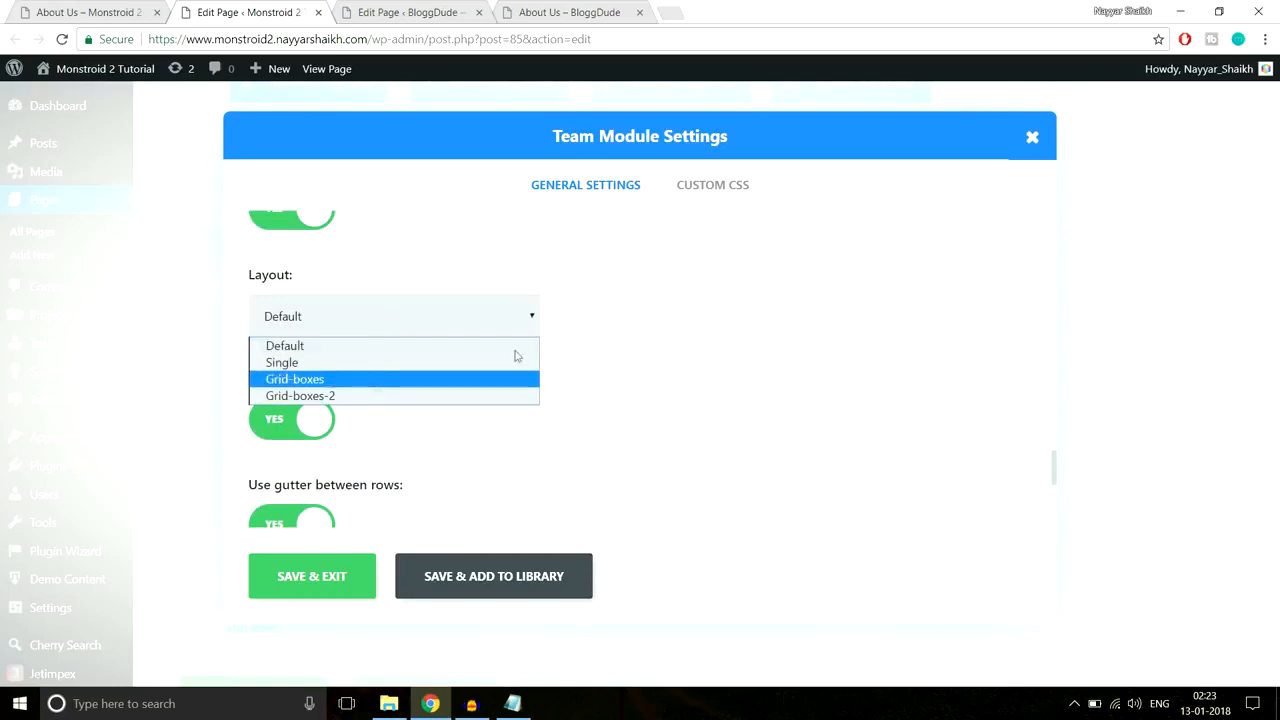
pyautogui.click(622, 328)
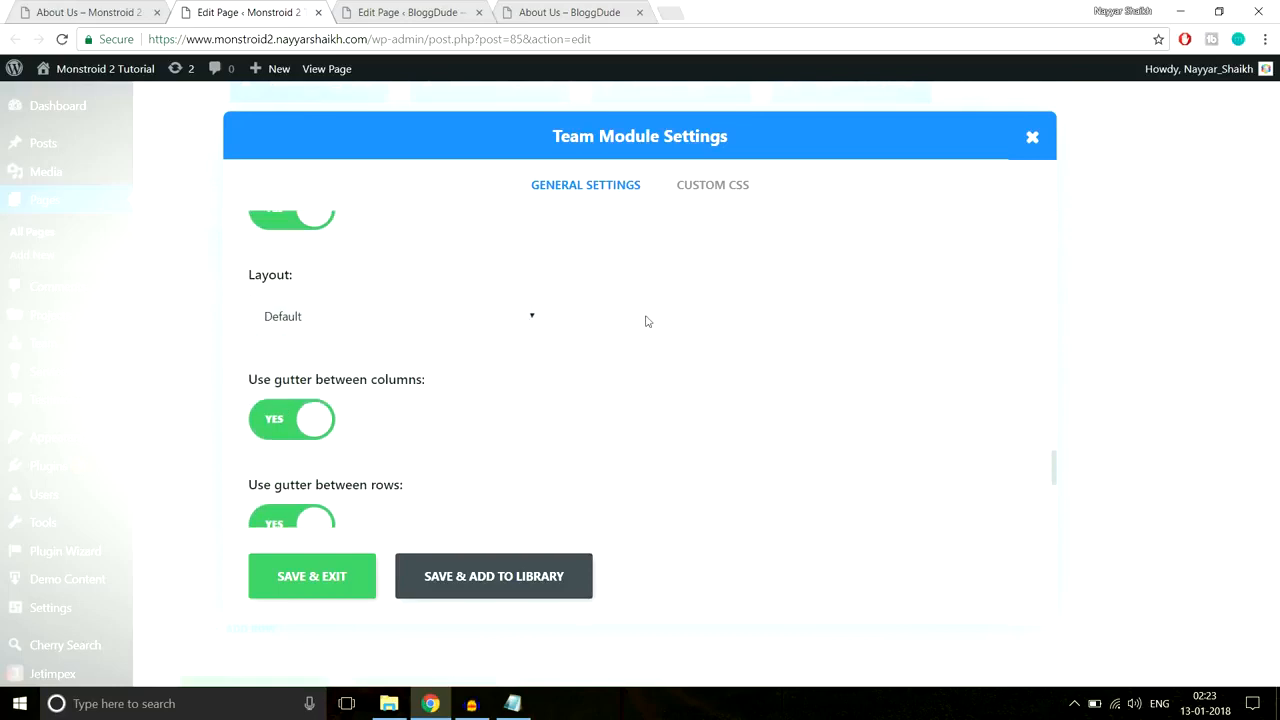
pyautogui.scroll(-1, 646, 320)
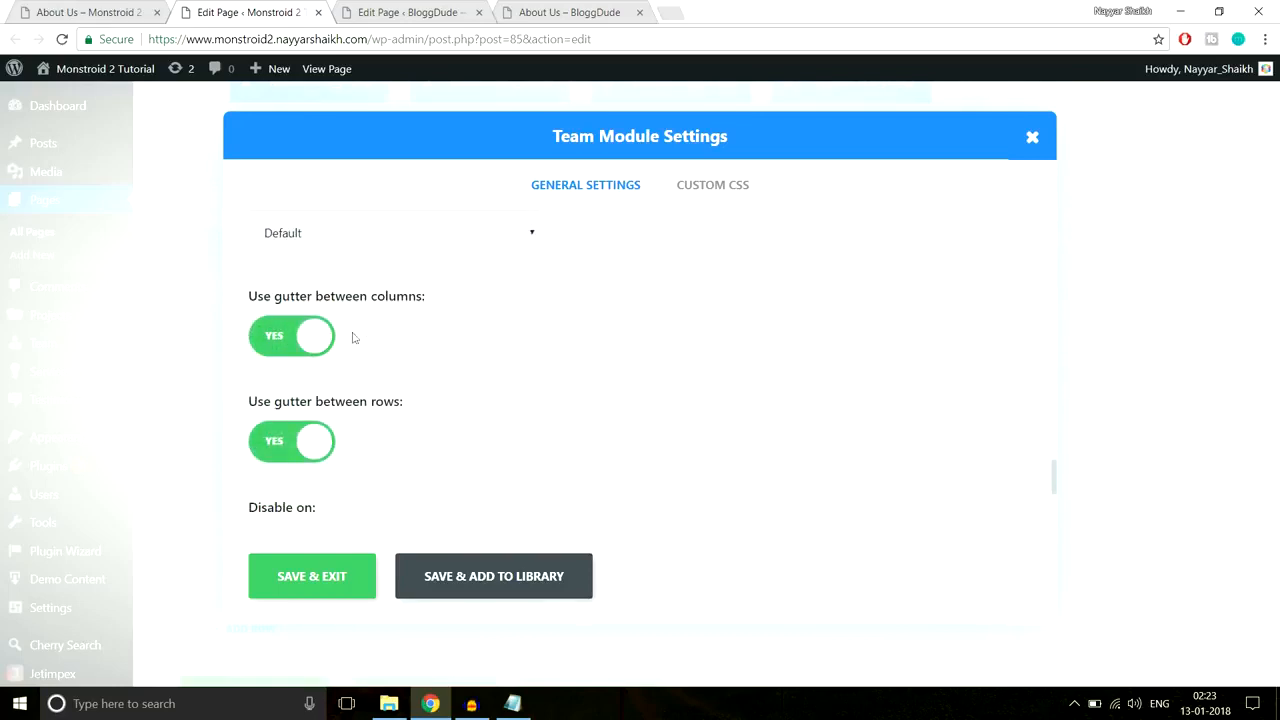
# Step: Compare once more with the About Us team cards, then close the Team Module Settings
pyautogui.click(65, 11)
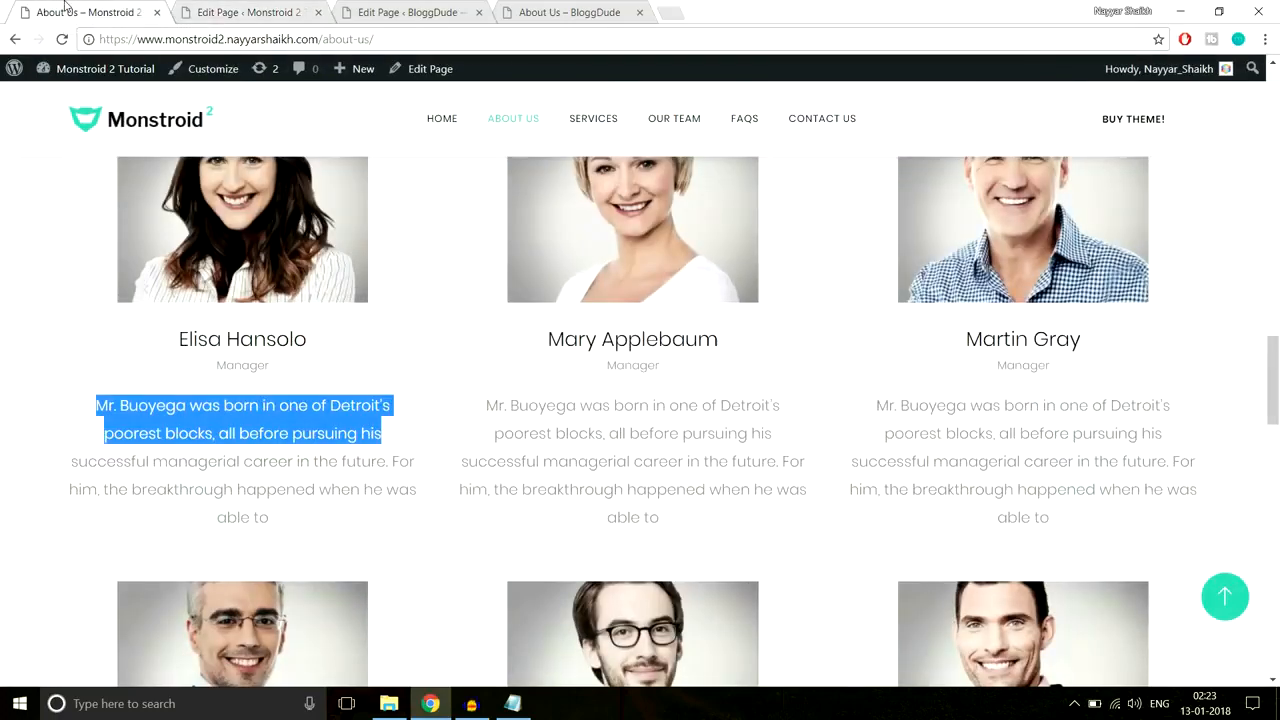
pyautogui.scroll(-2, 425, 566)
pyautogui.click(250, 12)
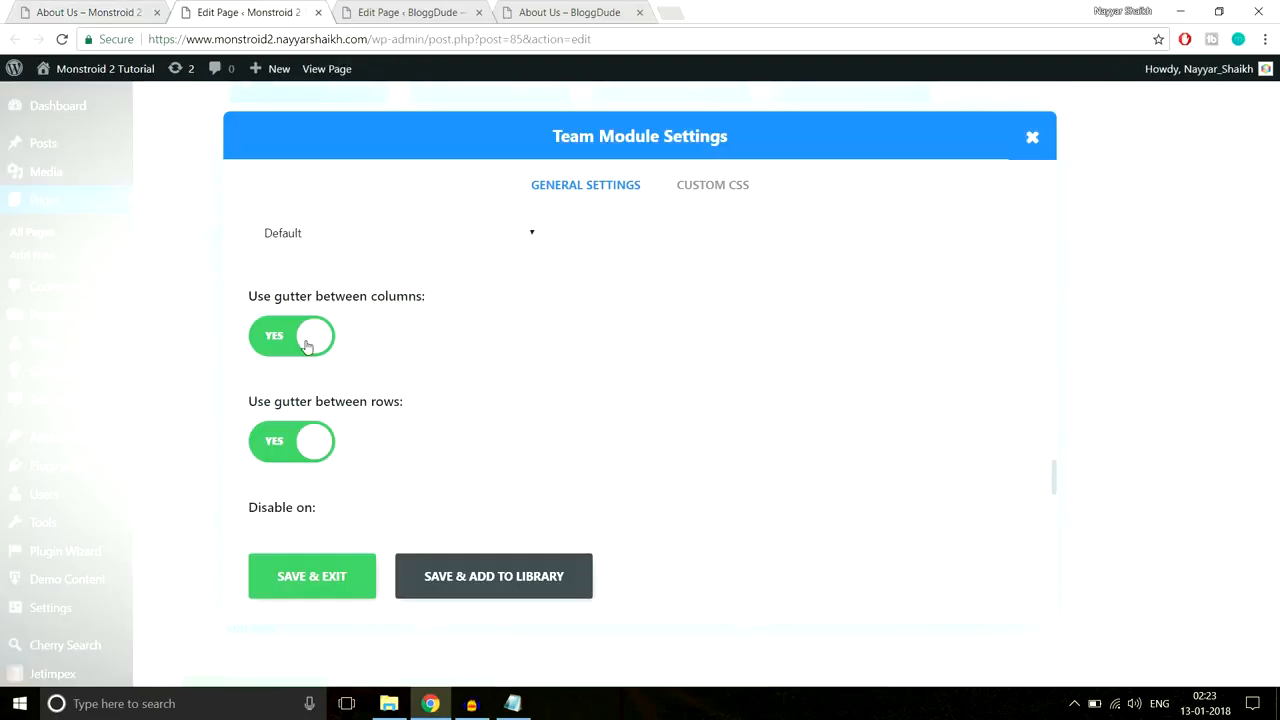
pyautogui.click(120, 12)
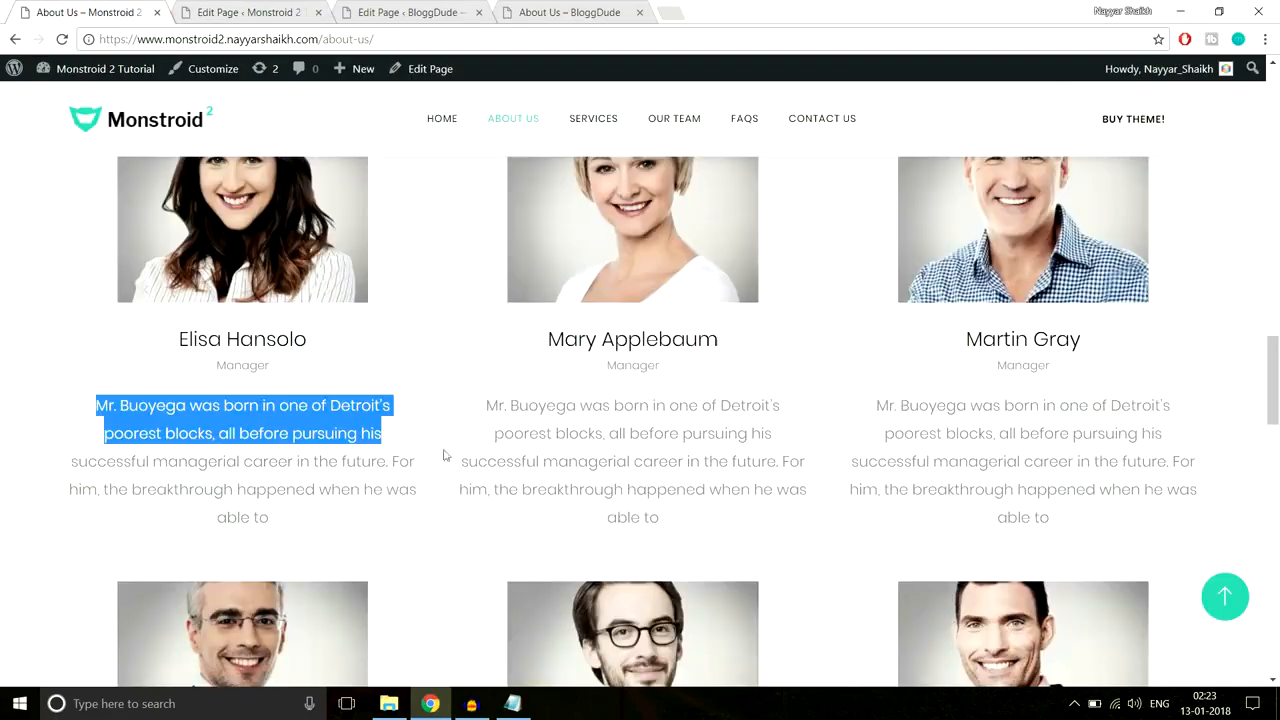
pyautogui.click(255, 11)
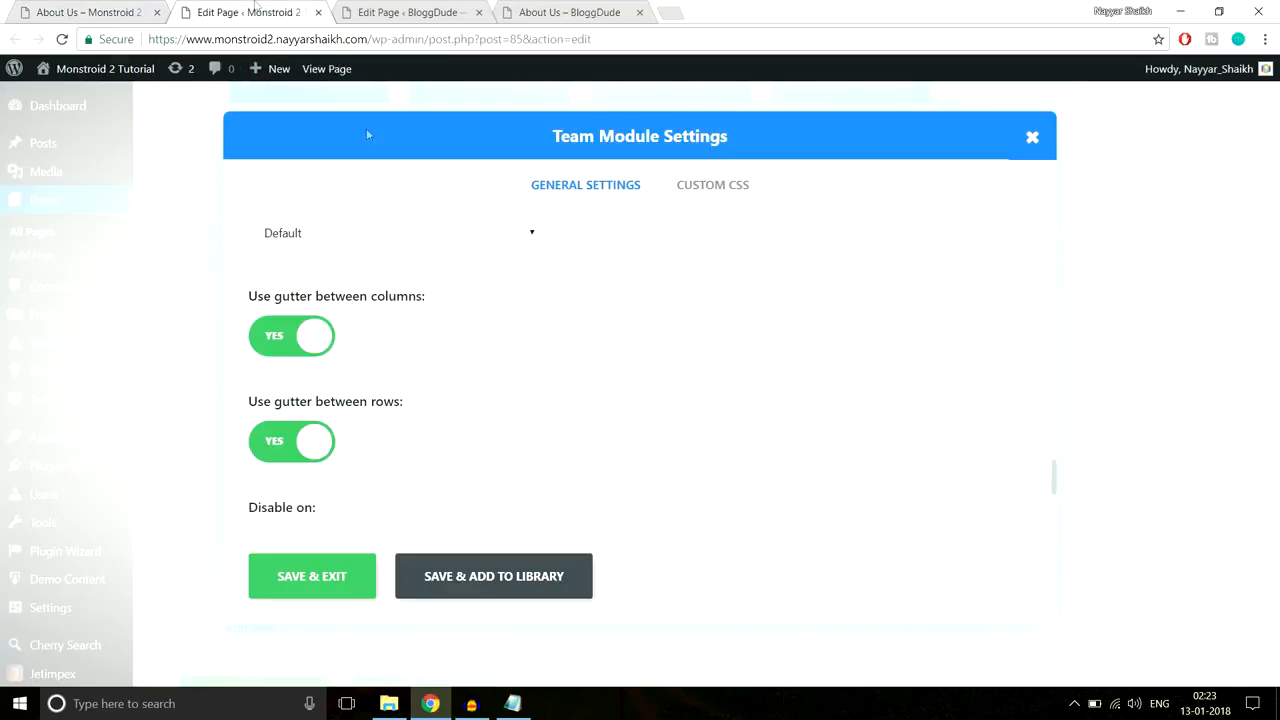
pyautogui.scroll(-3, 487, 362)
pyautogui.scroll(5, 487, 366)
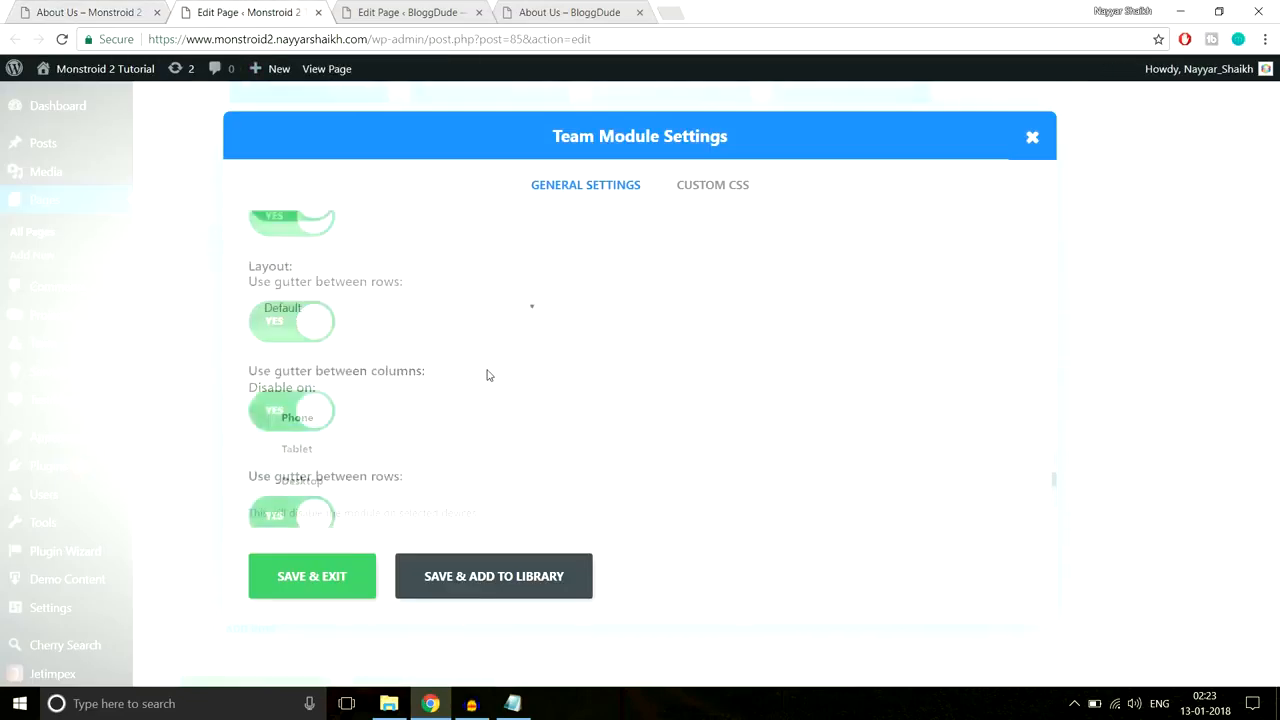
pyautogui.scroll(10, 489, 378)
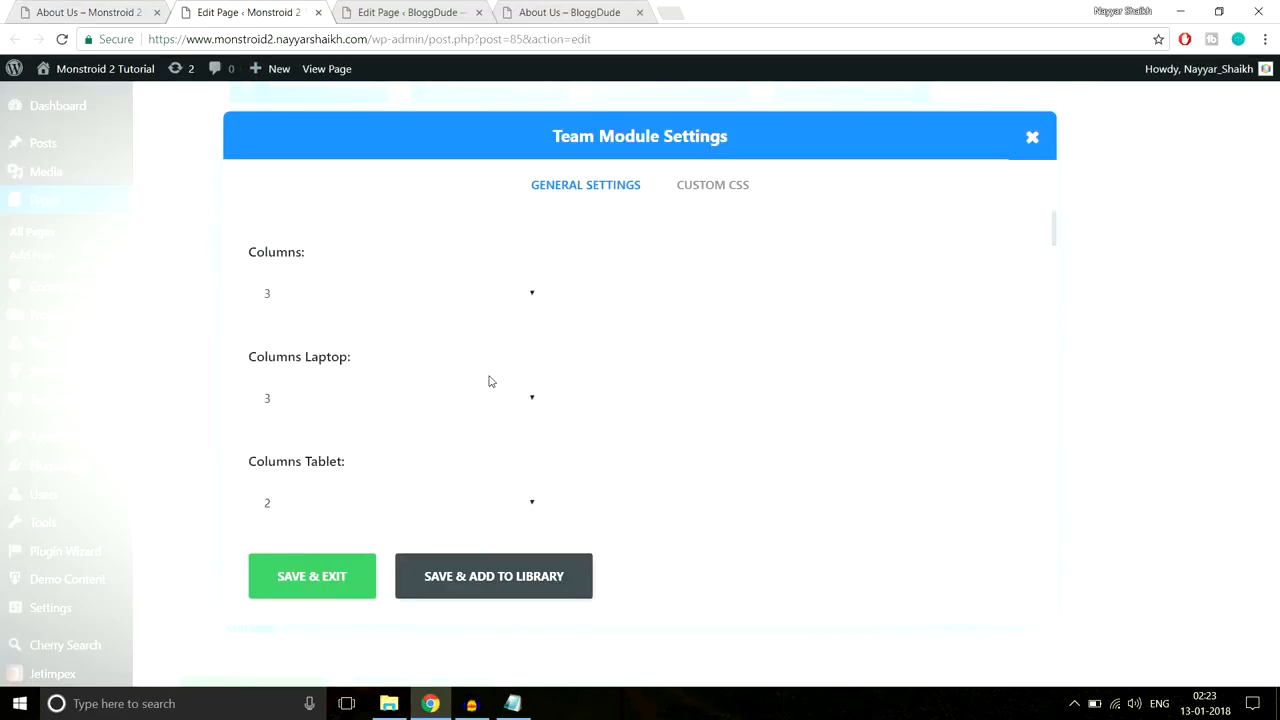
pyautogui.click(1032, 137)
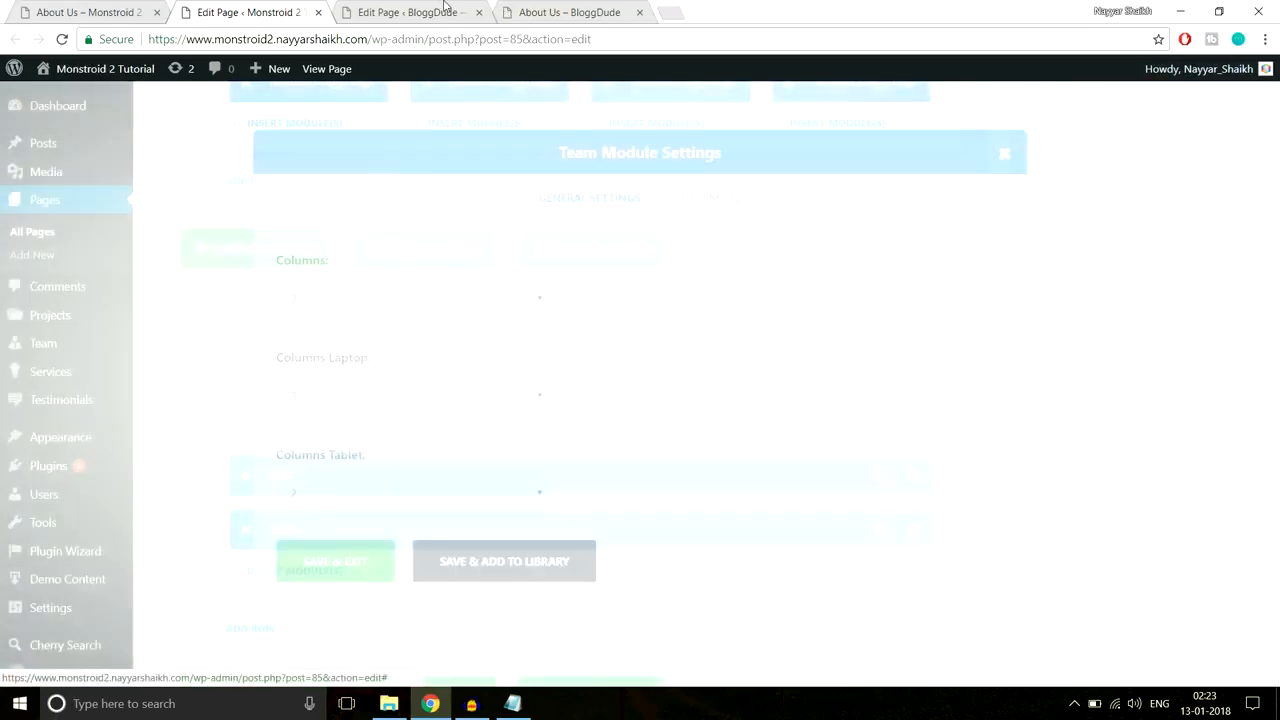
# Step: Switch to the BloggDude page editor and review the live About Us page
pyautogui.scroll(-3, 469, 237)
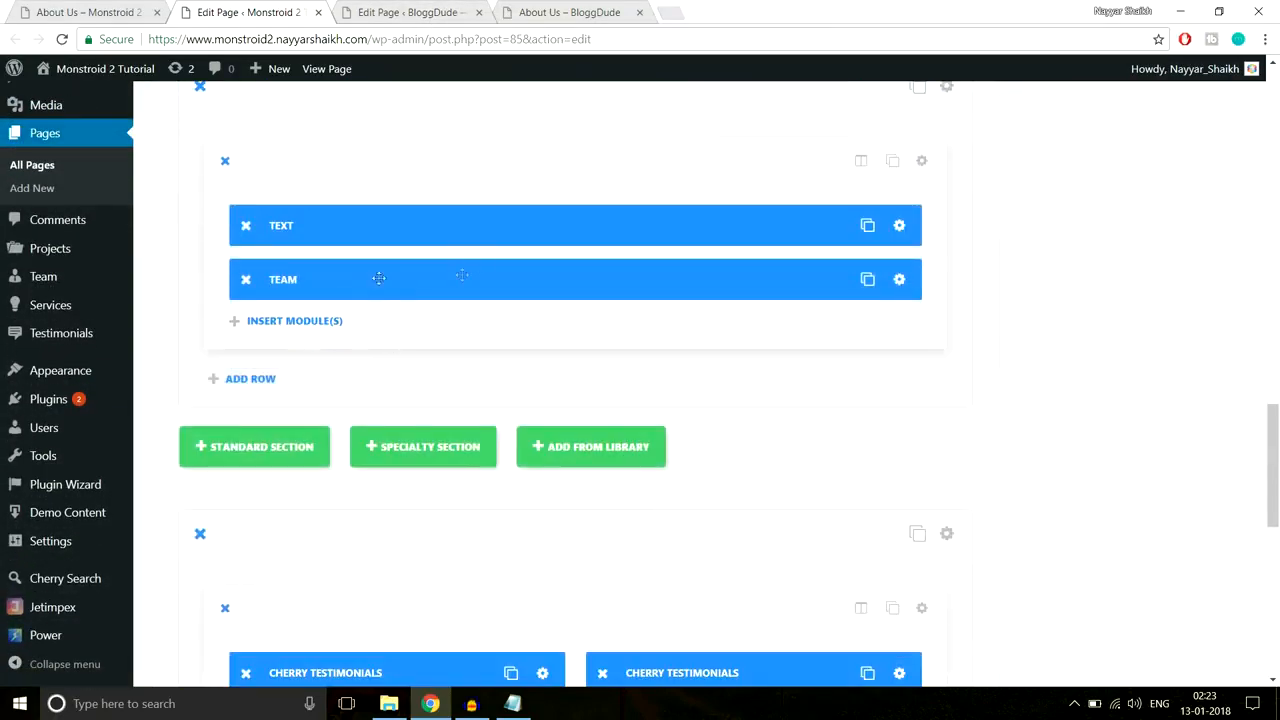
pyautogui.click(470, 12)
pyautogui.scroll(-1, 960, 345)
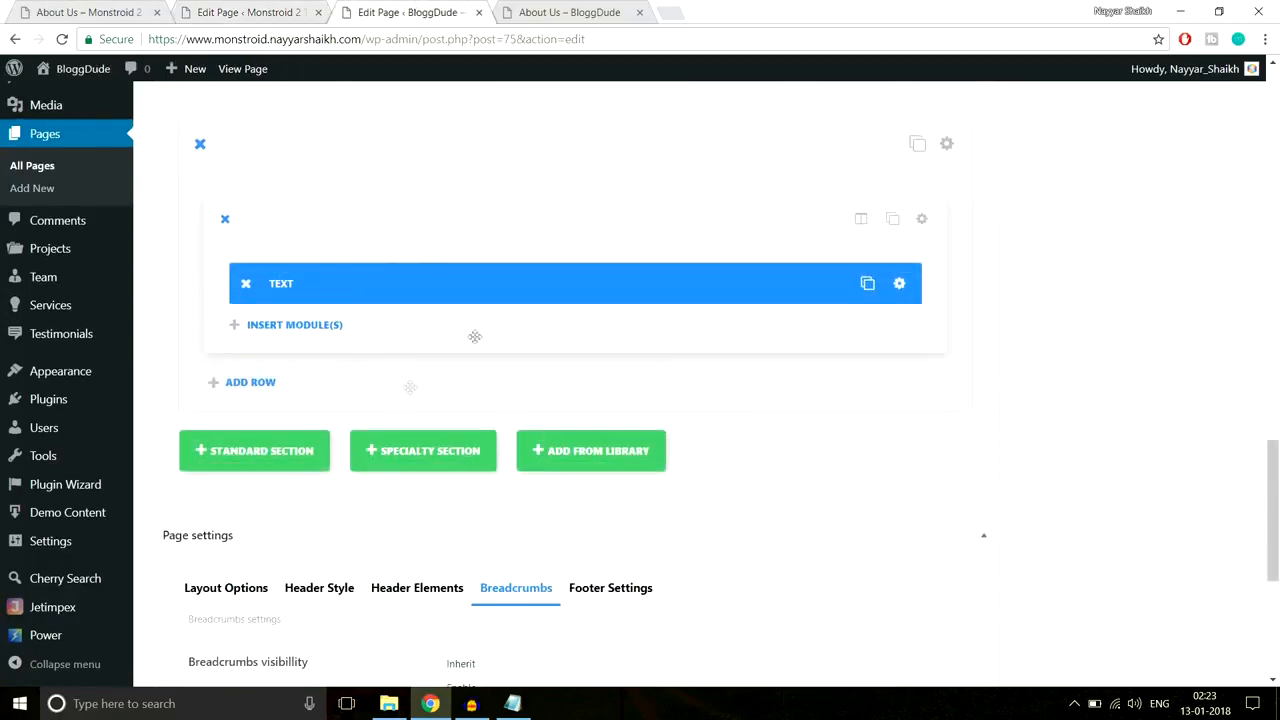
pyautogui.click(122, 10)
pyautogui.scroll(-4, 890, 488)
pyautogui.scroll(-5, 890, 488)
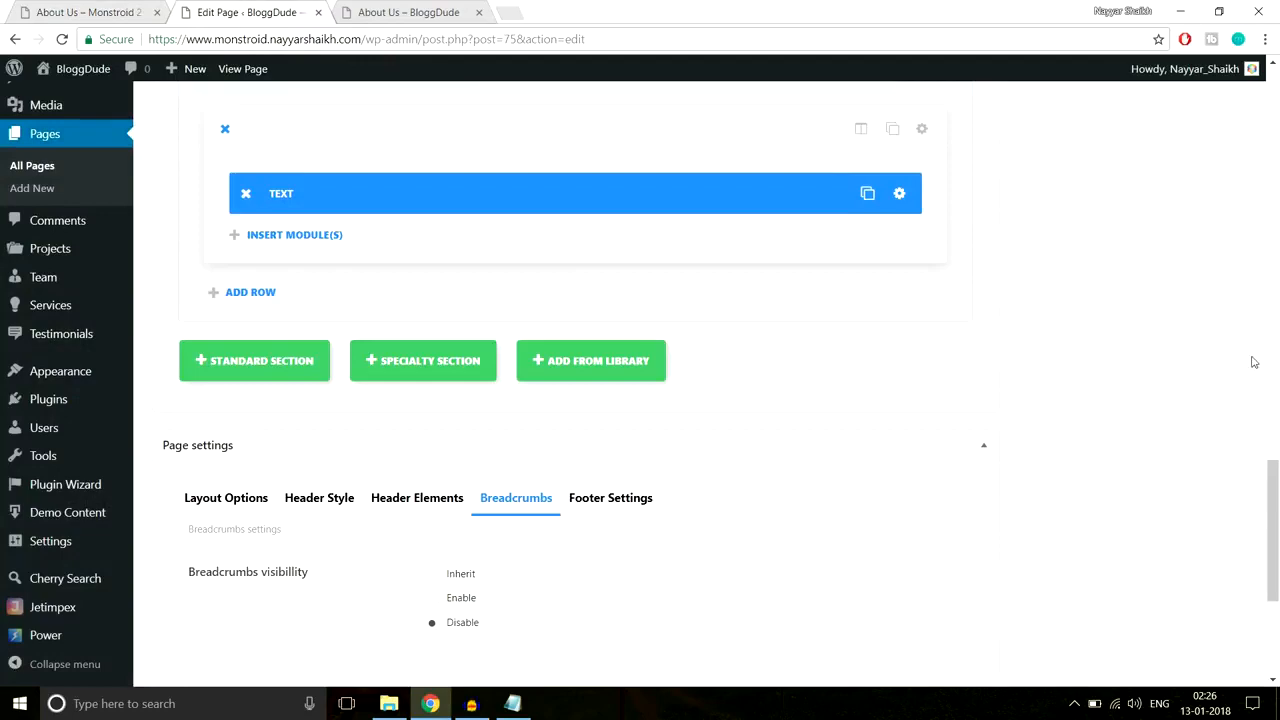
# Step: Add a standard section with a 1/2 + 1/2 row and insert a module into the left column
pyautogui.click(265, 372)
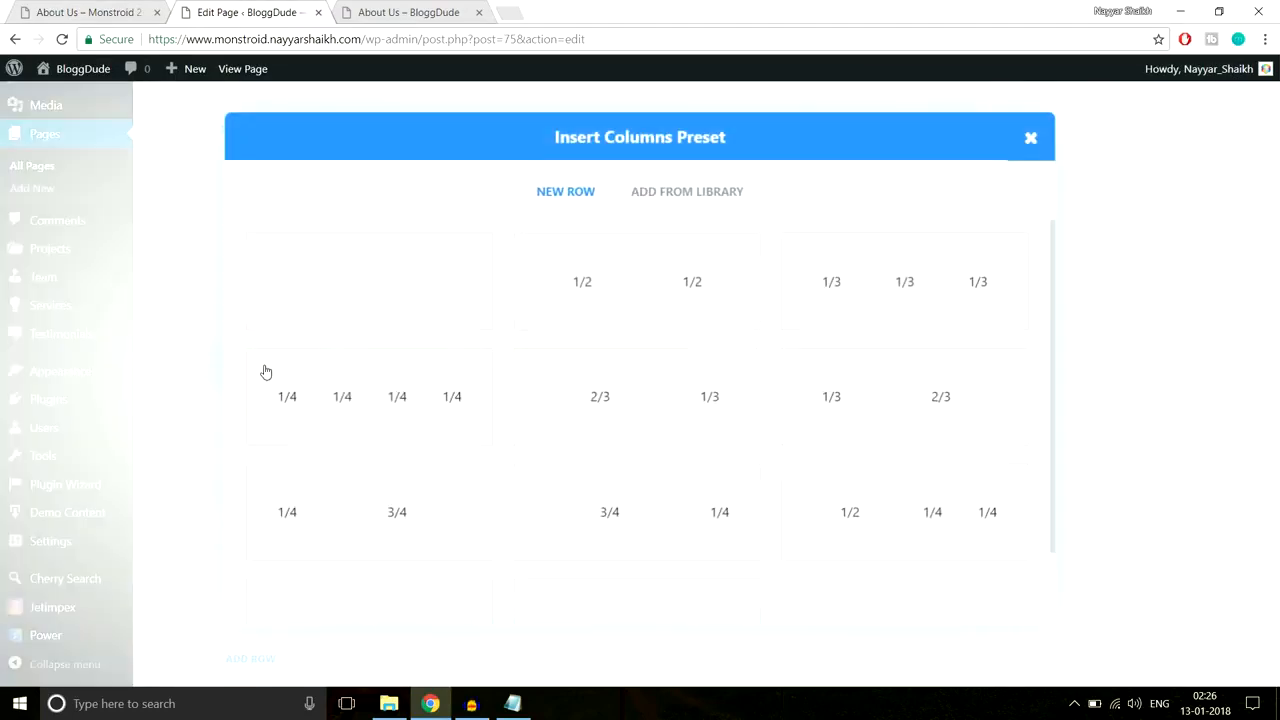
pyautogui.click(690, 290)
pyautogui.scroll(-2, 1040, 270)
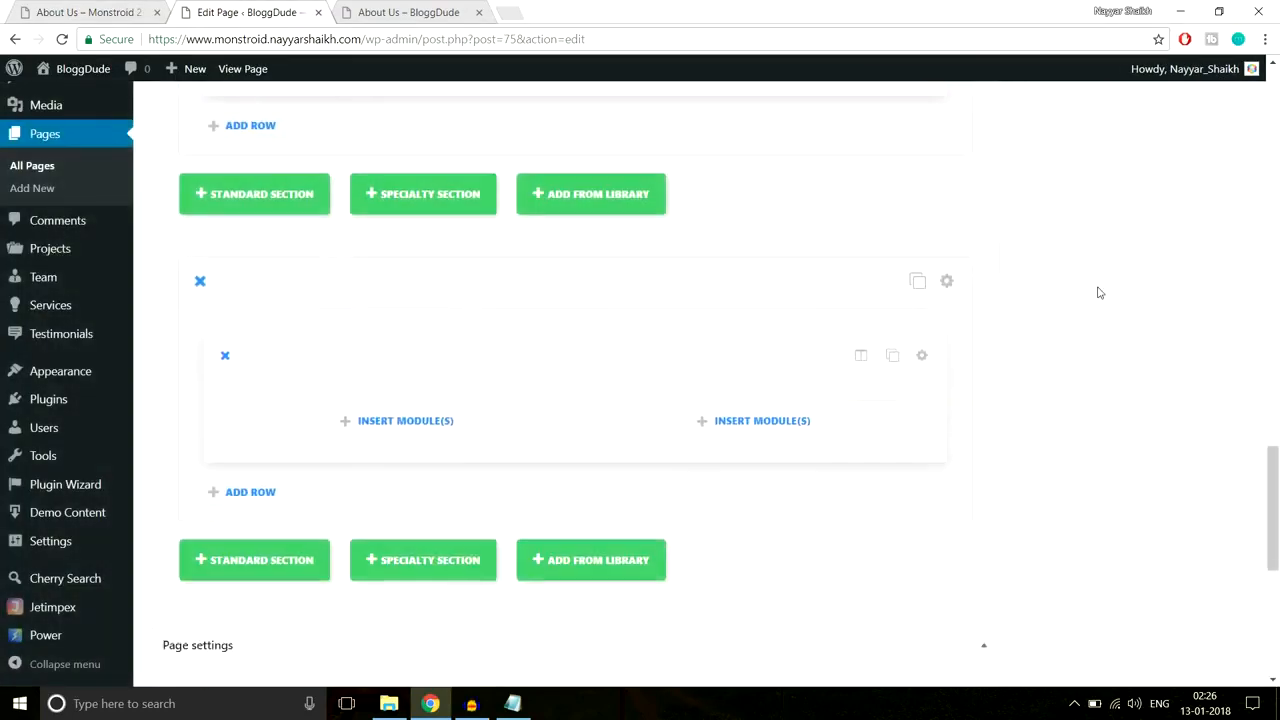
pyautogui.click(494, 432)
pyautogui.scroll(-10, 551, 416)
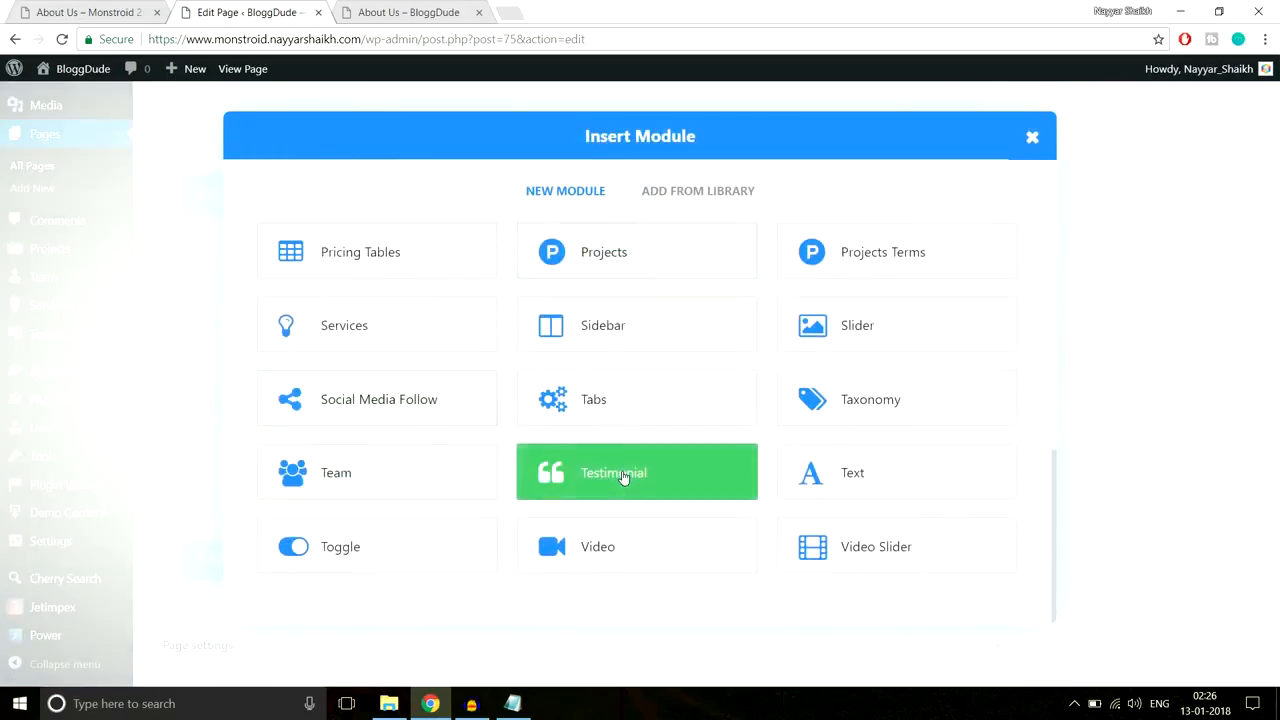
# Step: Add a Testimonial module and paste in the author's name from the live About Us page
pyautogui.click(622, 477)
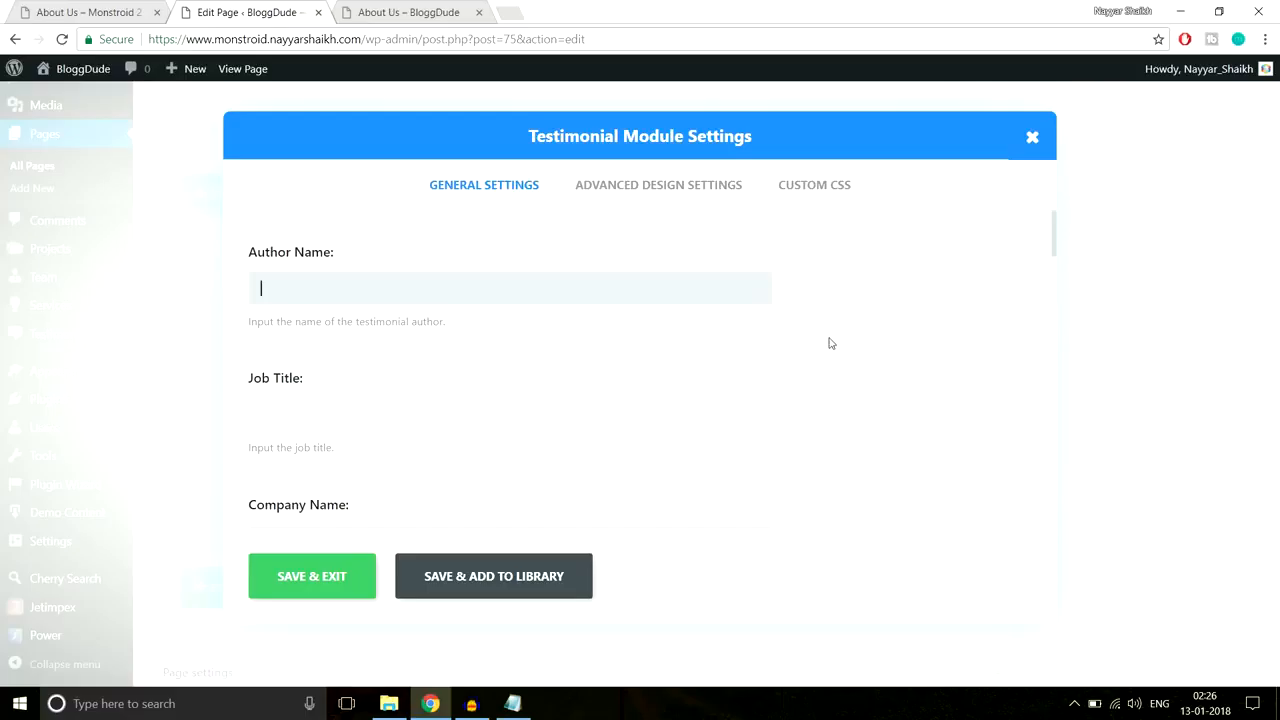
pyautogui.click(107, 6)
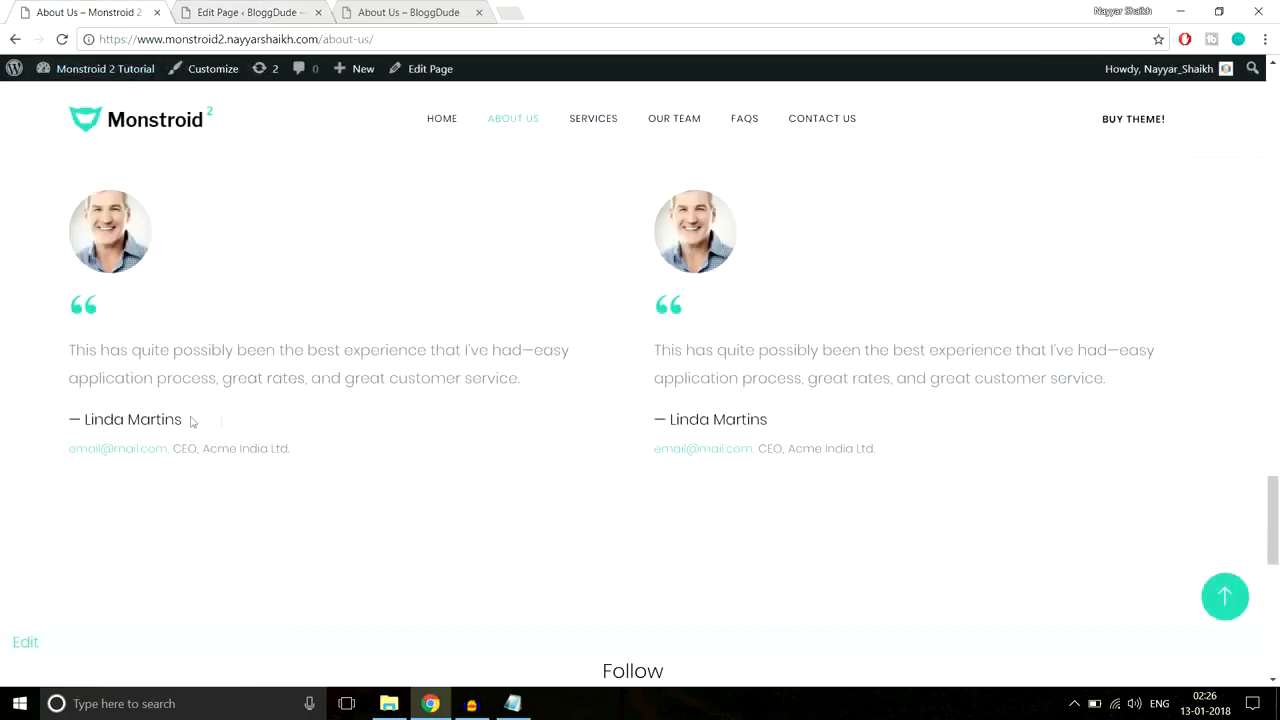
pyautogui.moveTo(192, 422); pyautogui.dragTo(62, 420)
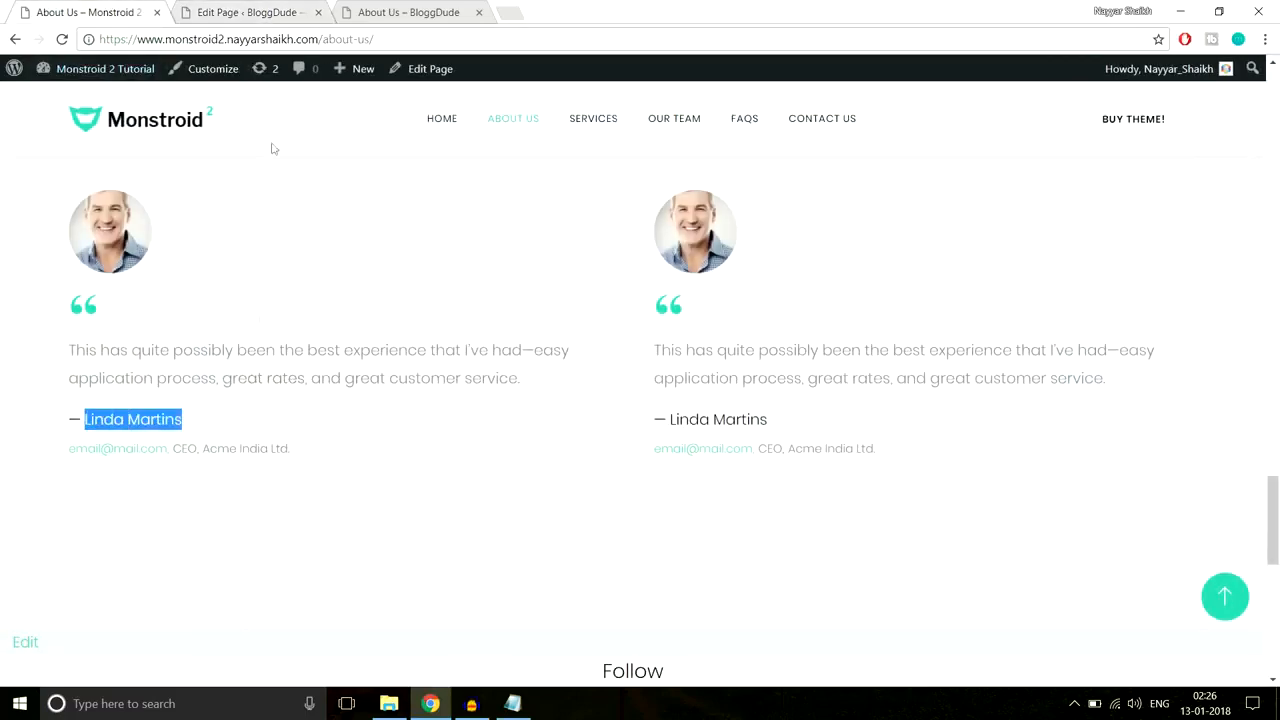
# Step: Fill in the testimonial's job title CEO and company Acme India Ltd
pyautogui.click(401, 412)
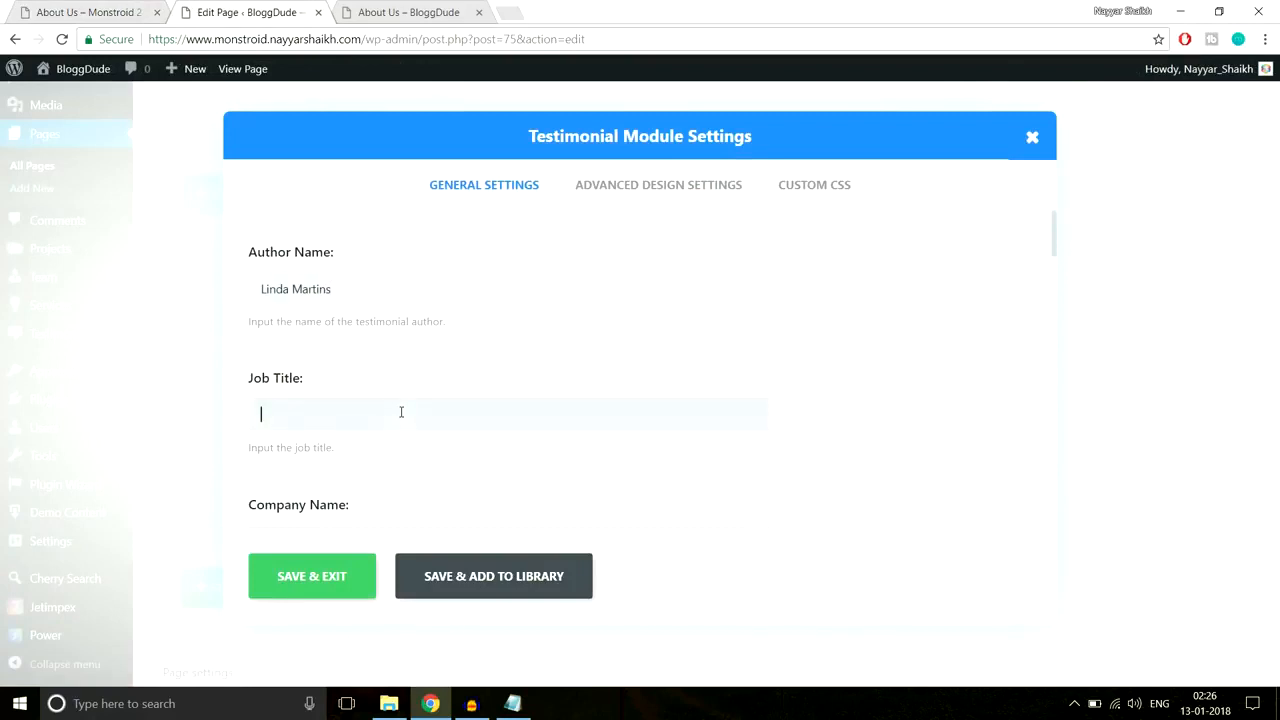
pyautogui.click(137, 6)
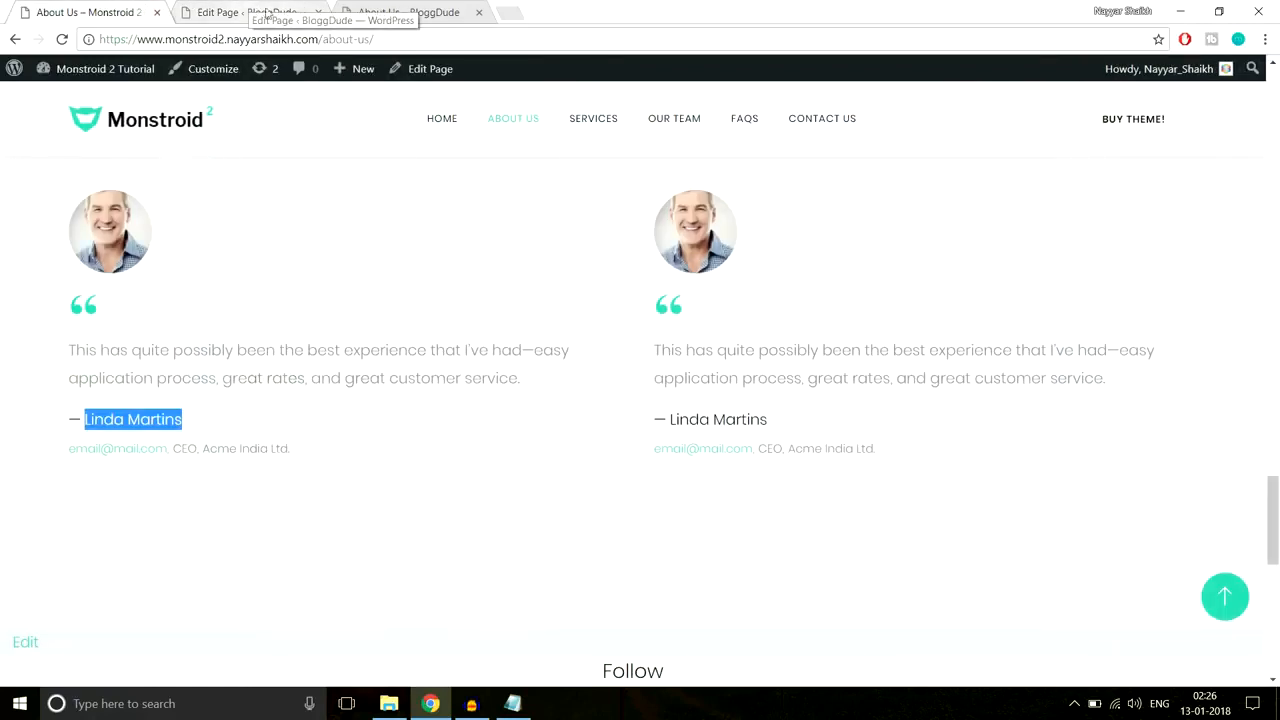
pyautogui.moveTo(174, 448); pyautogui.dragTo(199, 447)
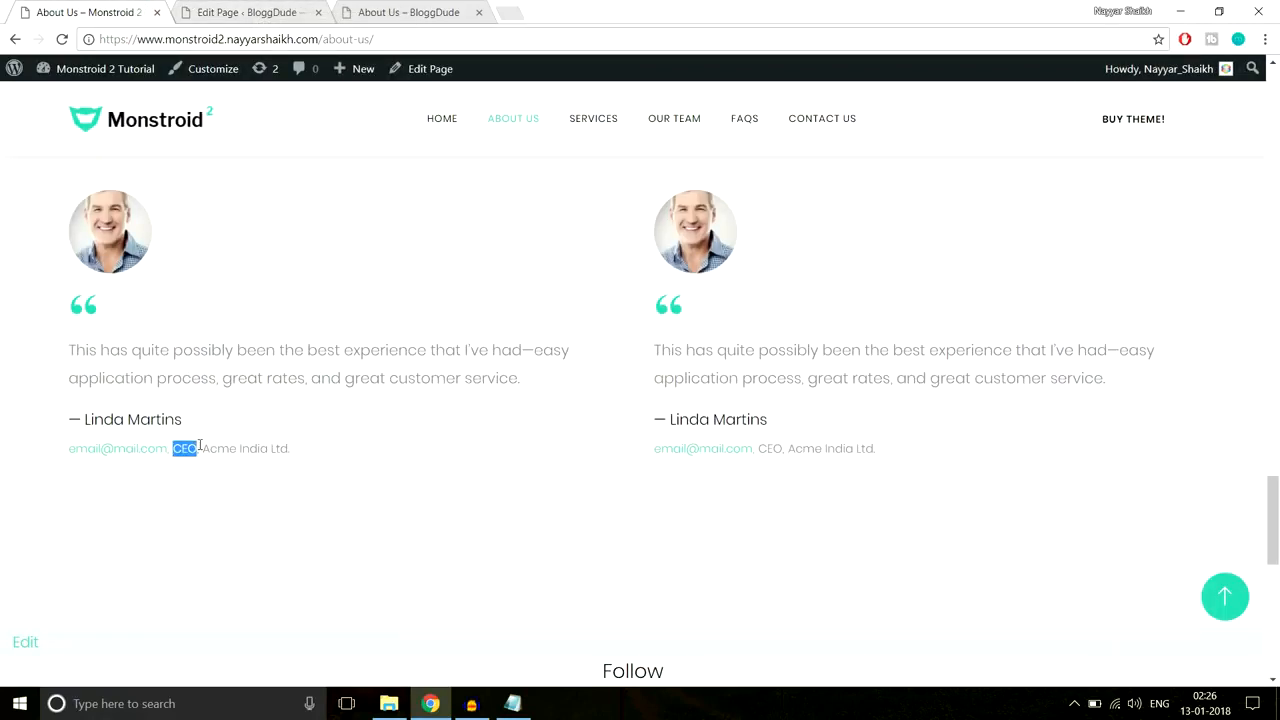
pyautogui.click(257, 14)
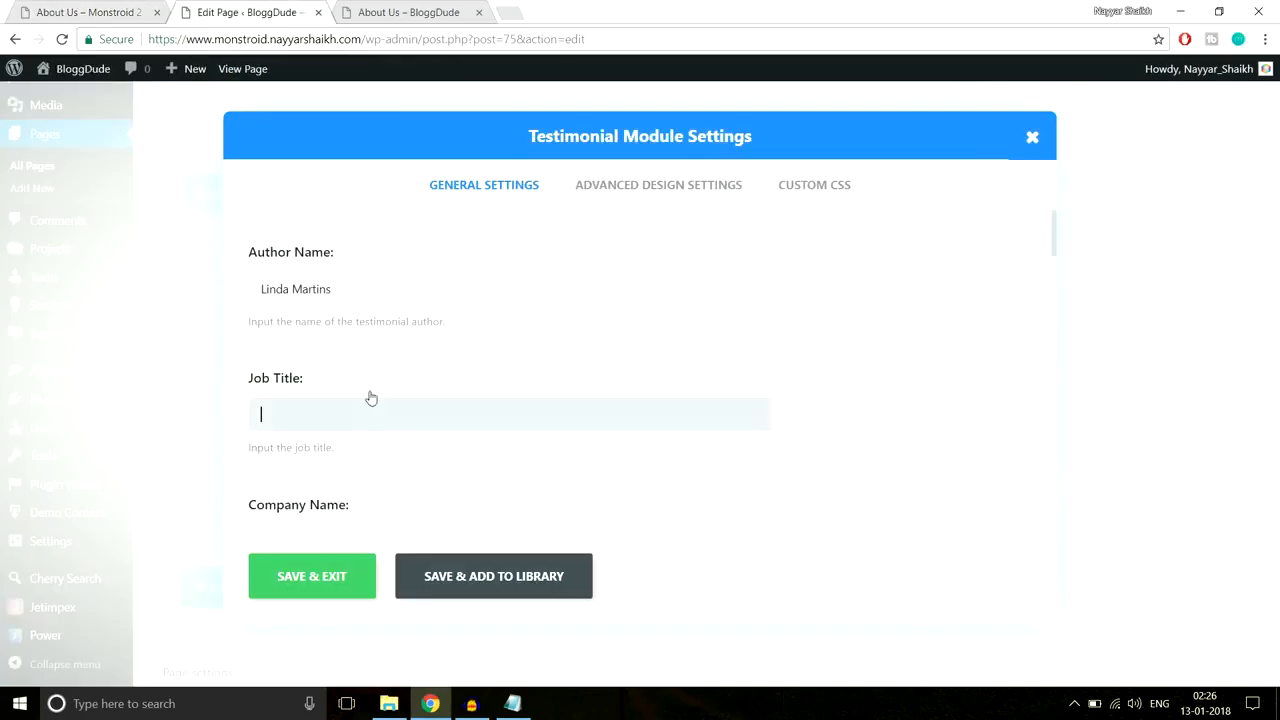
pyautogui.scroll(-3, 440, 457)
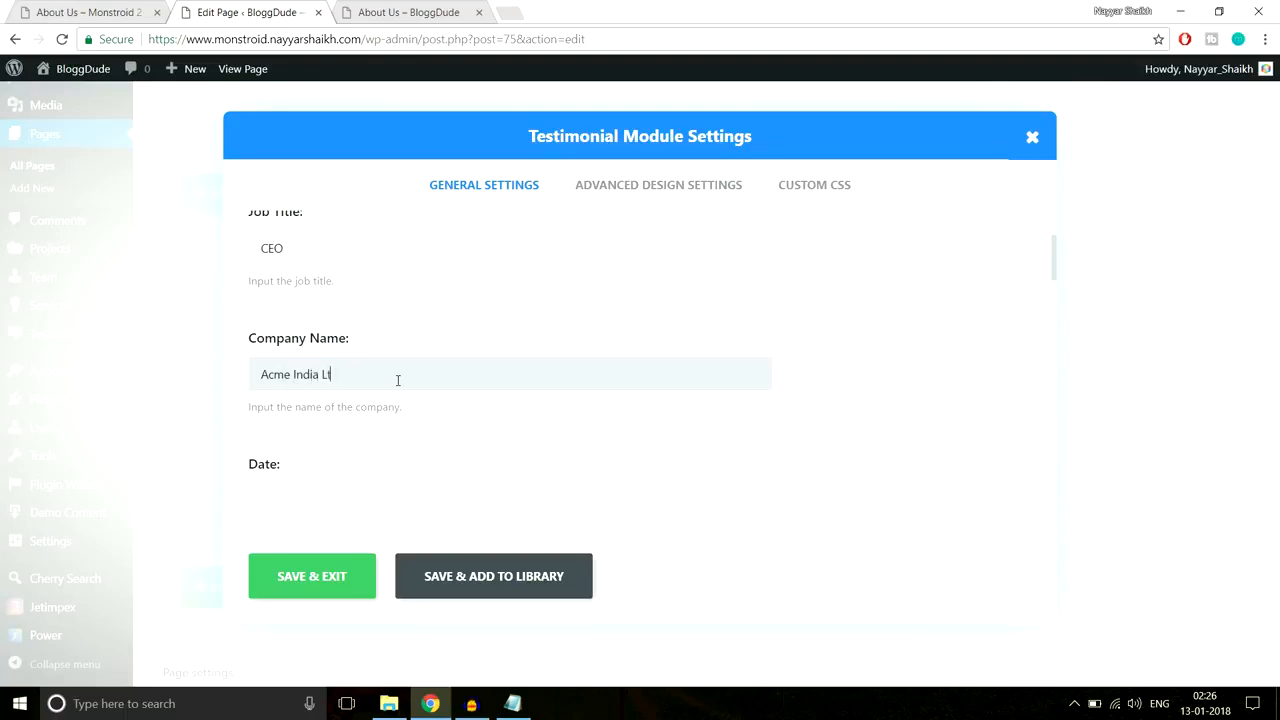
pyautogui.scroll(-3, 563, 412)
pyautogui.scroll(-1, 486, 363)
pyautogui.scroll(-6, 790, 355)
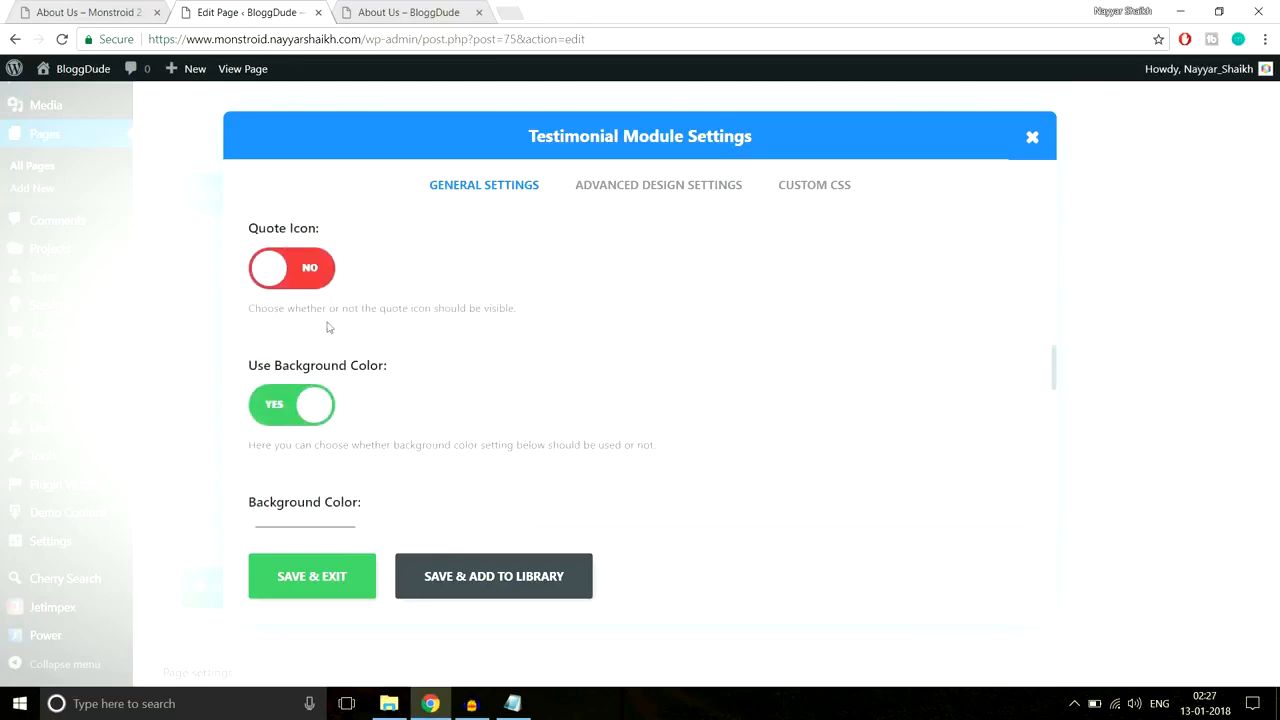
# Step: Set the quote mark as the testimonial icon and turn off its background colour
pyautogui.click(92, 10)
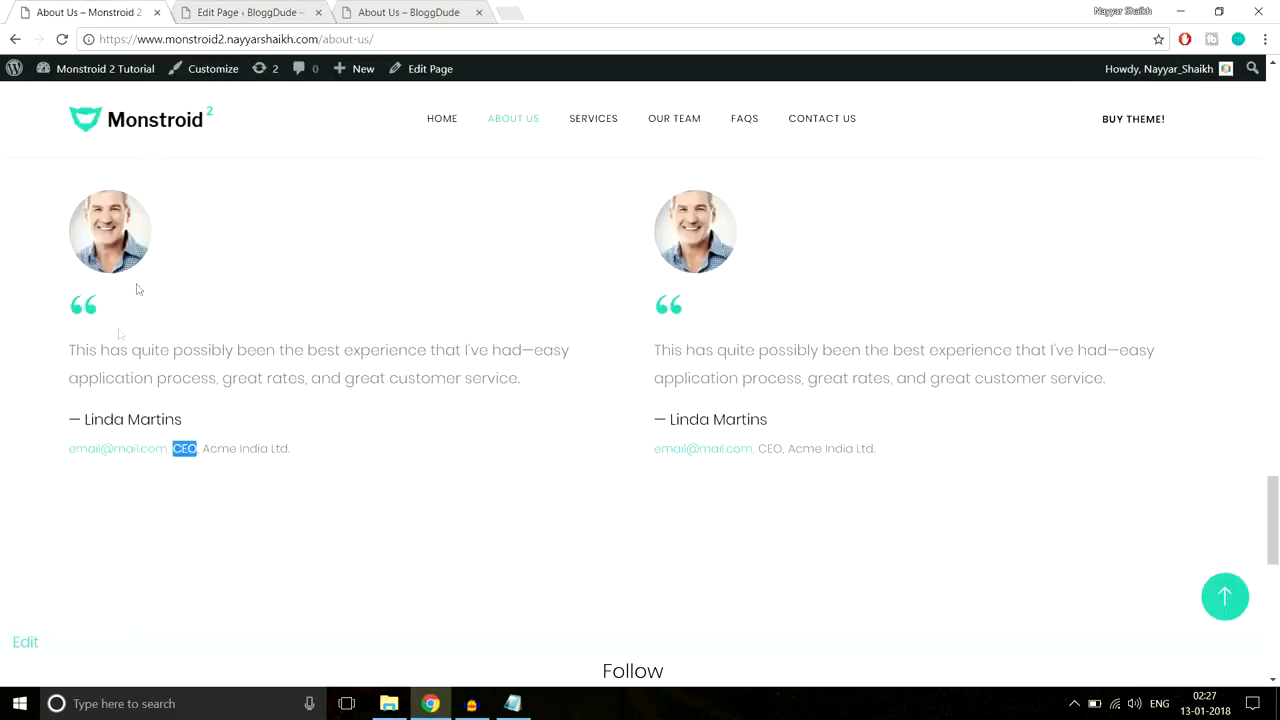
pyautogui.click(217, 8)
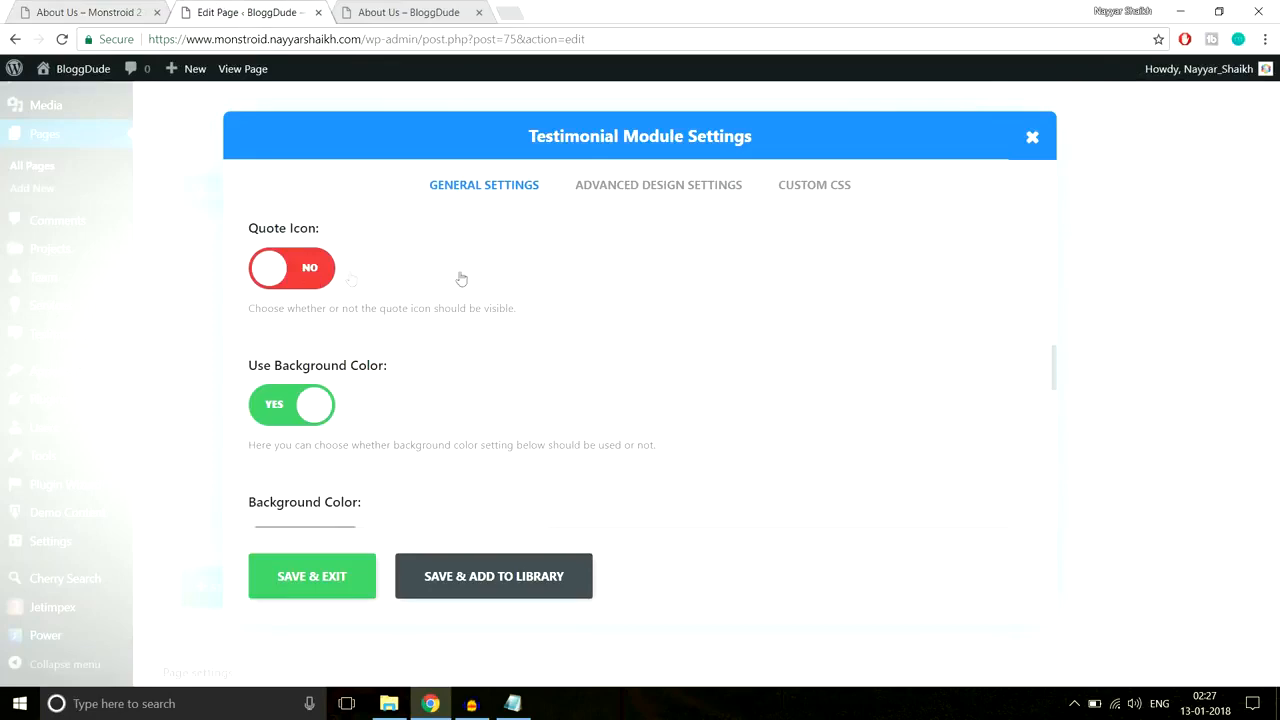
pyautogui.scroll(-1, 867, 390)
pyautogui.scroll(-5, 553, 413)
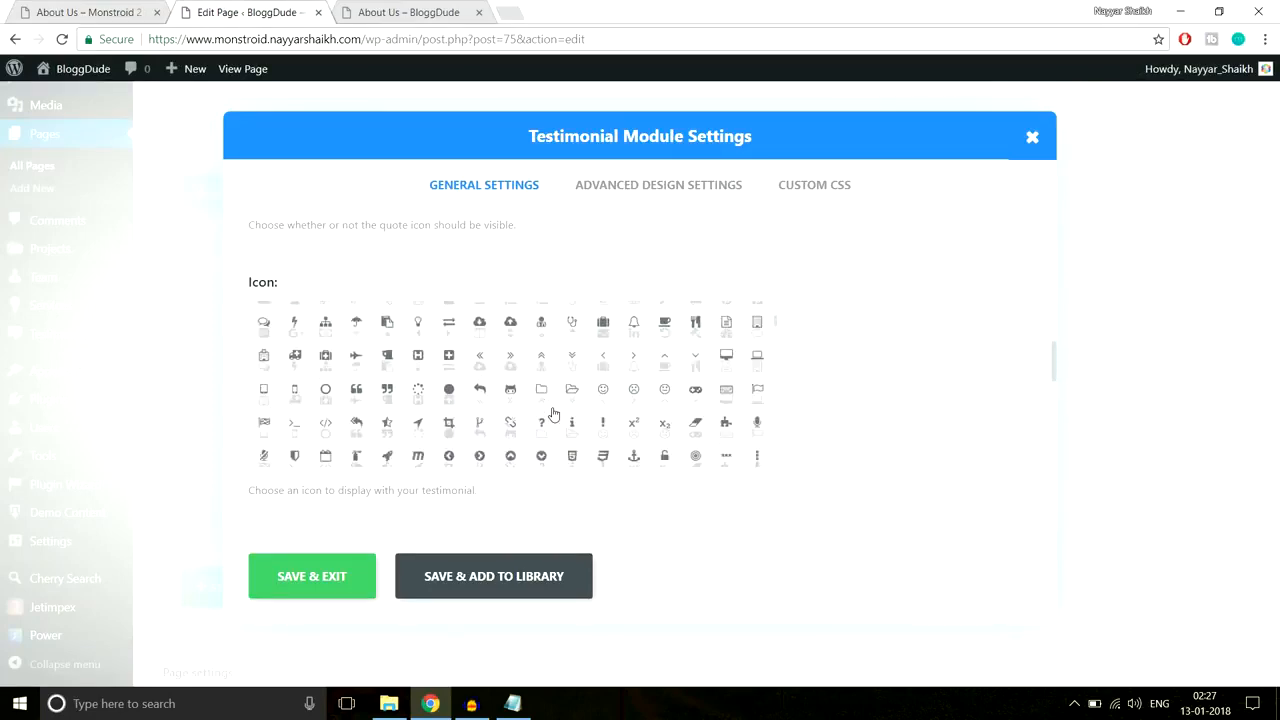
pyautogui.click(358, 370)
pyautogui.scroll(-4, 971, 371)
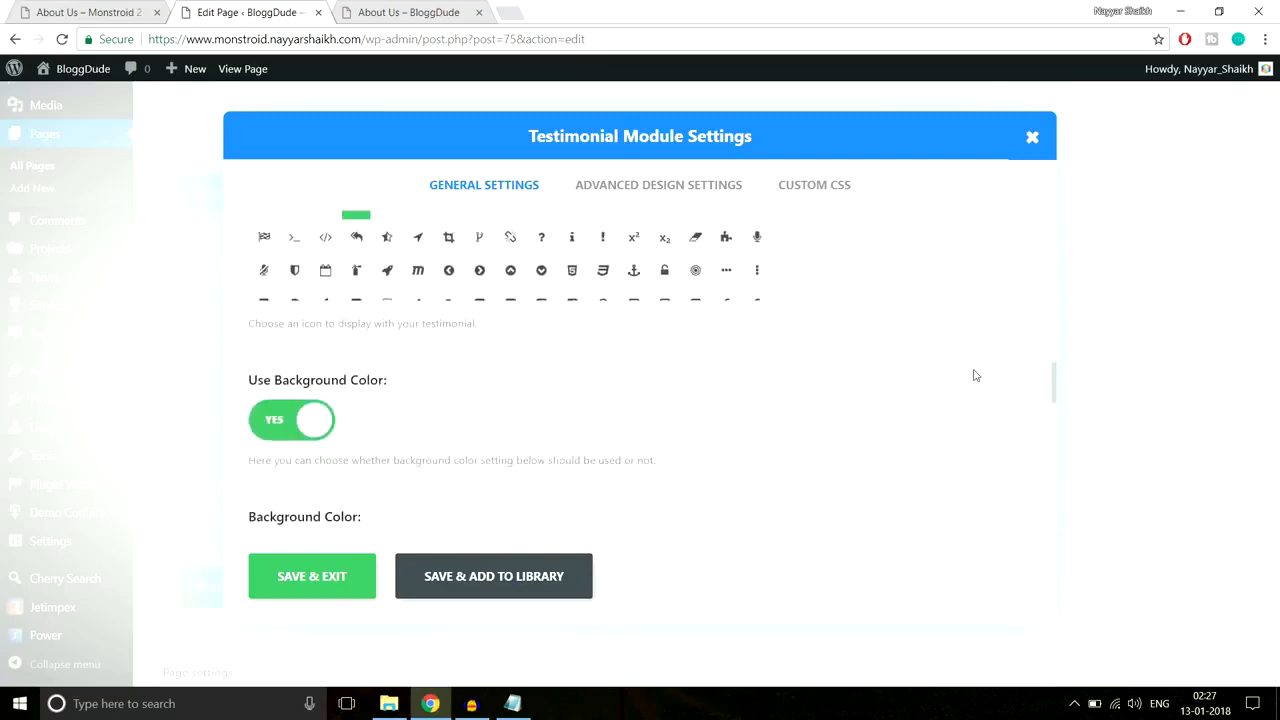
pyautogui.click(72, 12)
pyautogui.click(200, 12)
pyautogui.click(276, 262)
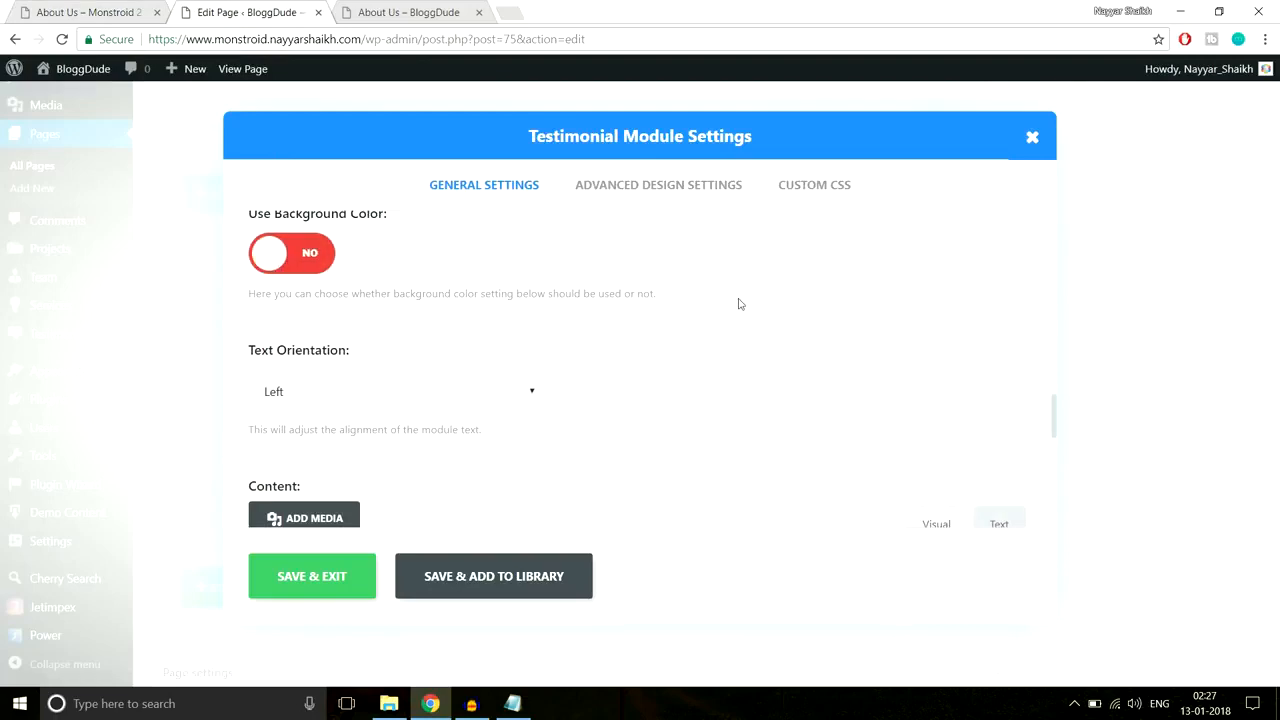
pyautogui.scroll(-1, 413, 343)
pyautogui.click(85, 10)
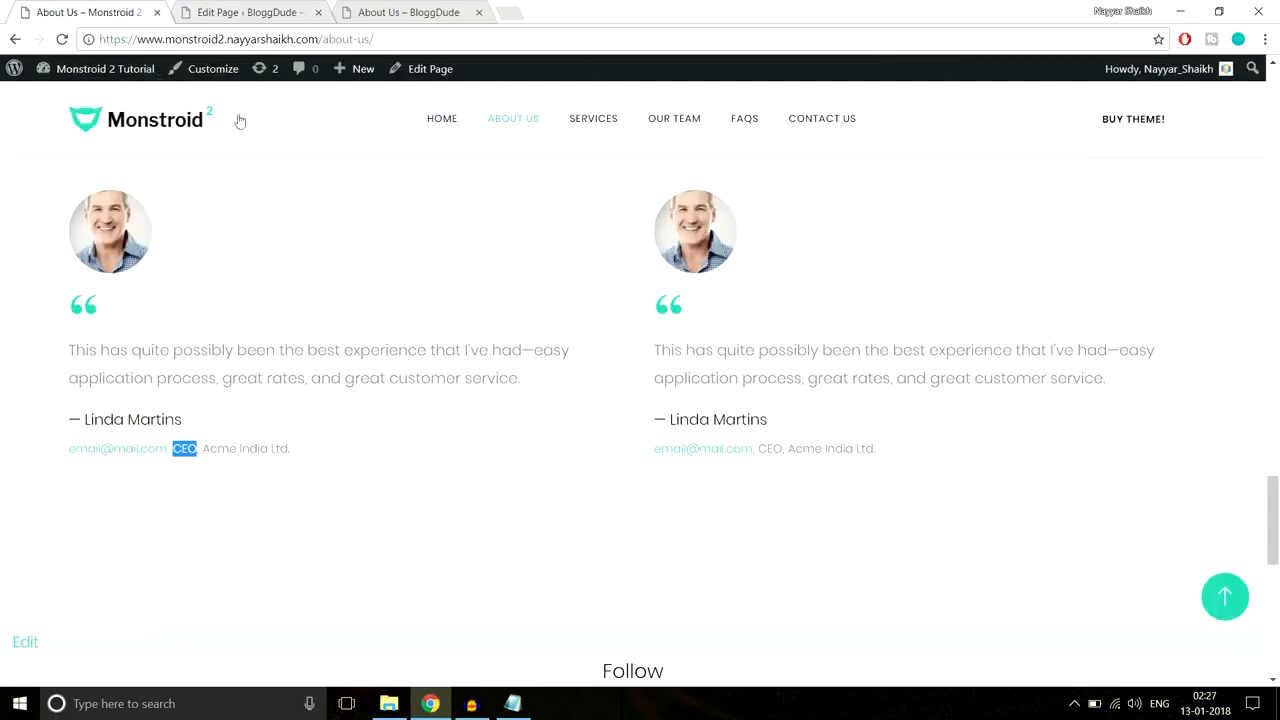
pyautogui.click(215, 12)
pyautogui.scroll(-2, 706, 327)
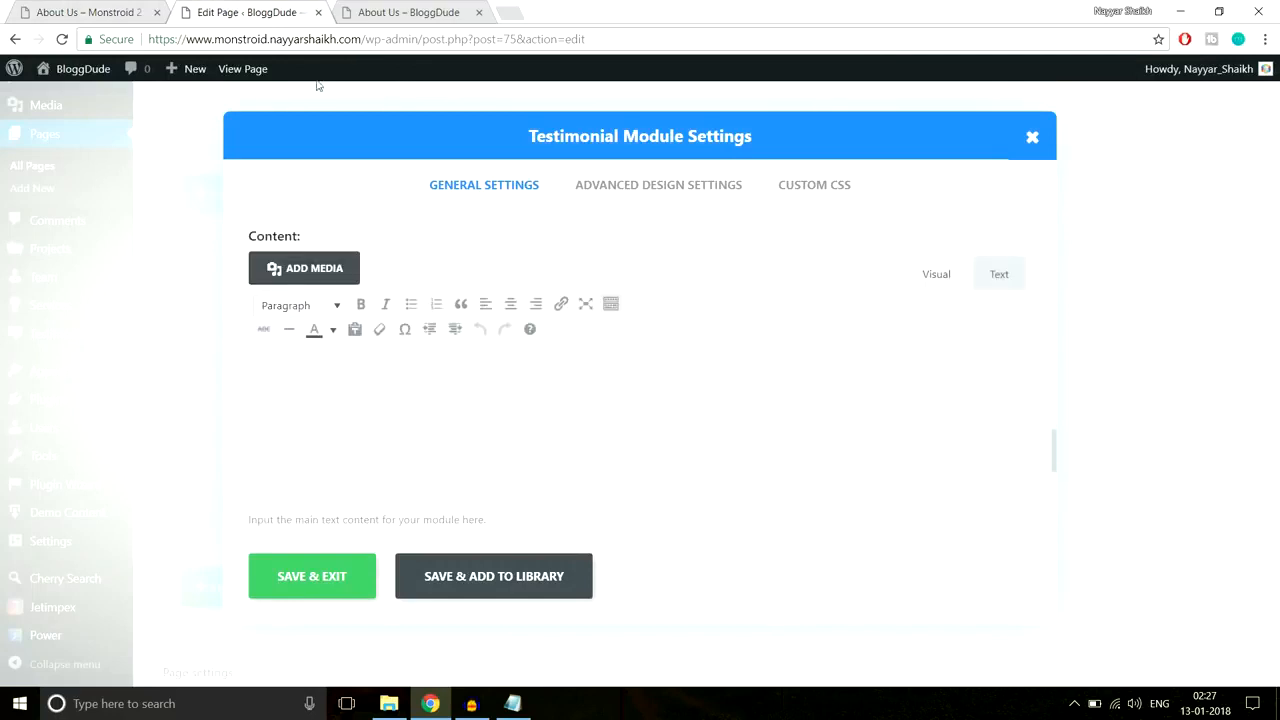
# Step: Paste the live page's first testimonial quote into the testimonial content
pyautogui.click(77, 10)
pyautogui.moveTo(56, 352); pyautogui.dragTo(524, 383)
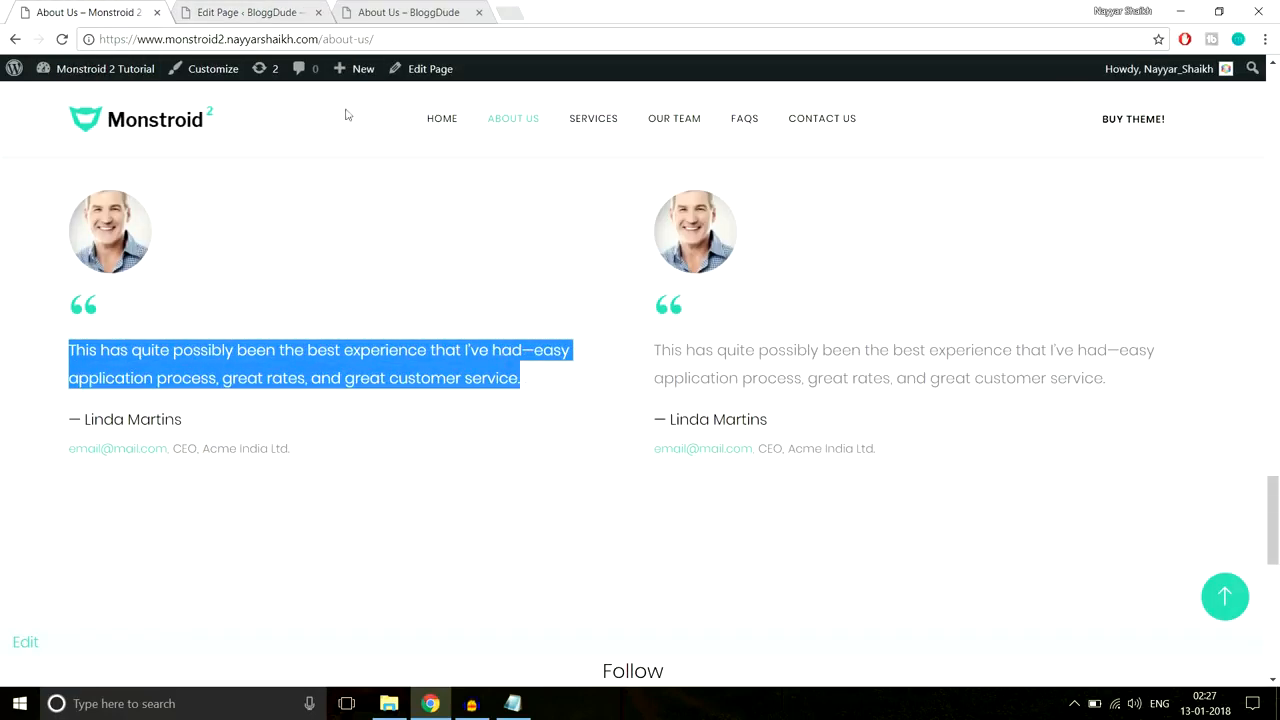
pyautogui.click(250, 12)
pyautogui.write('This has quite possibly been the best experience that I’ve had—easy application process, great rates, and great customer service.')
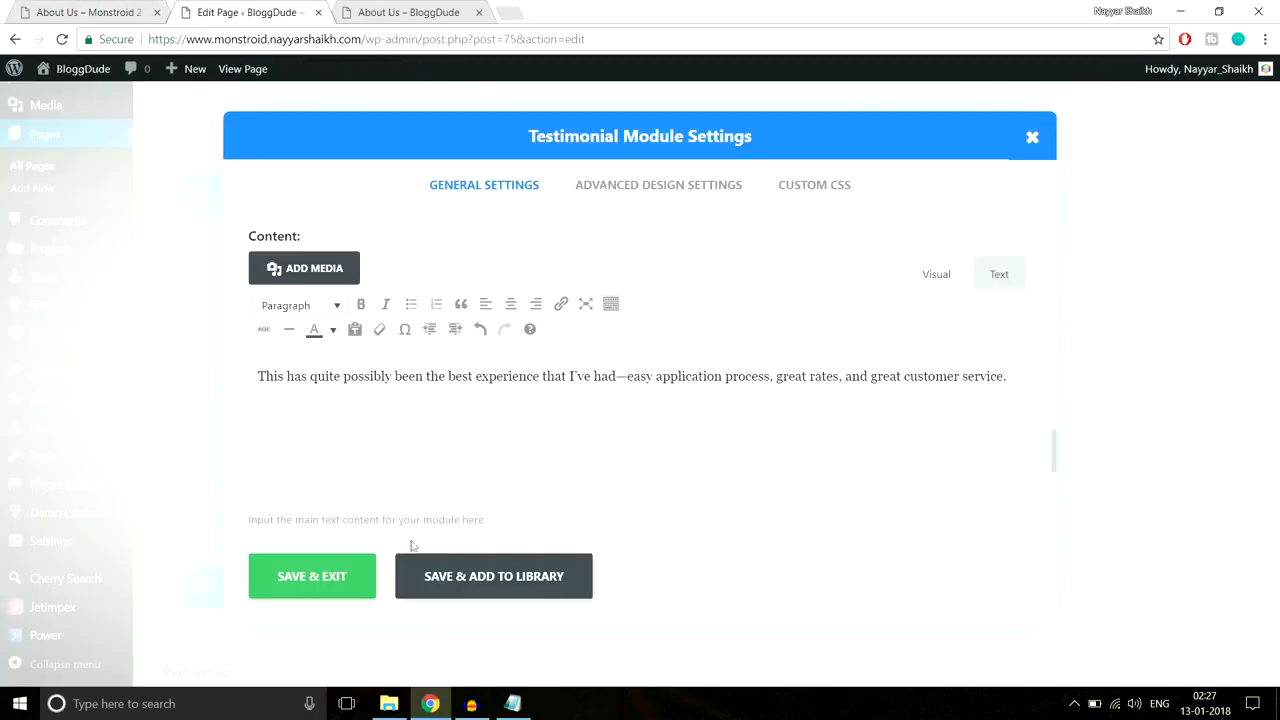
pyautogui.scroll(-5, 580, 457)
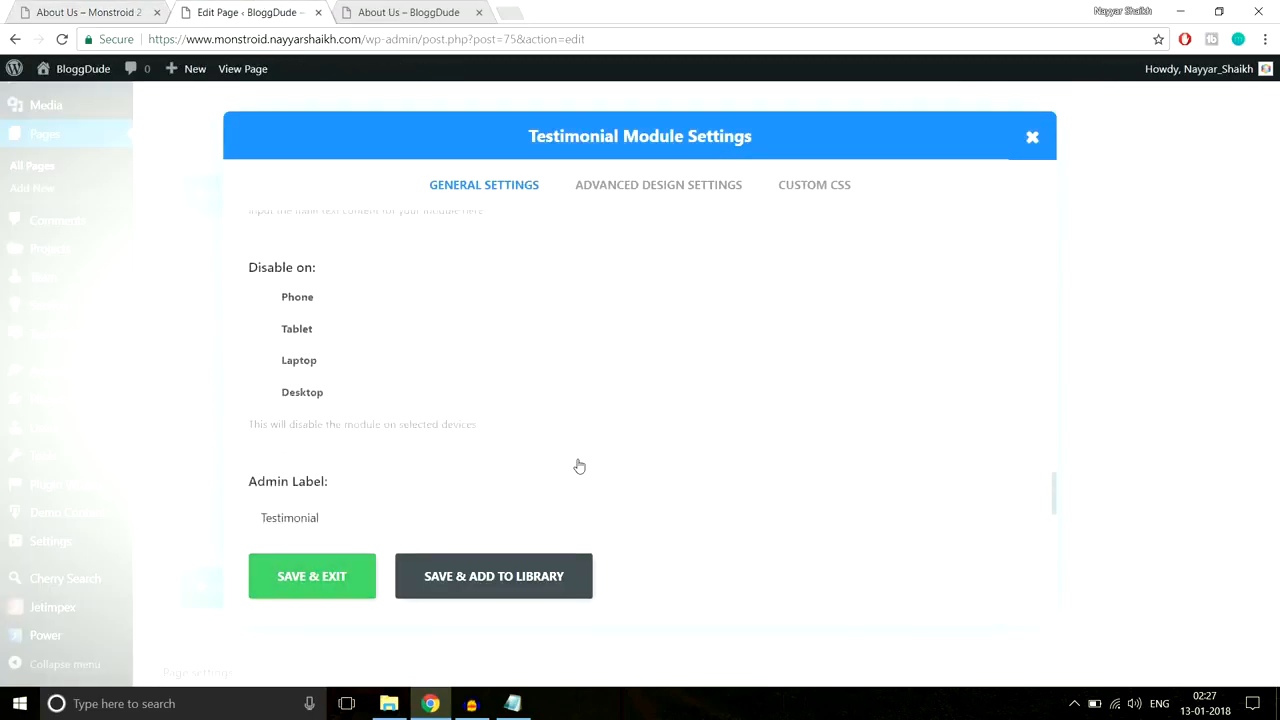
# Step: Save the testimonial and duplicate it into the empty right column
pyautogui.click(629, 194)
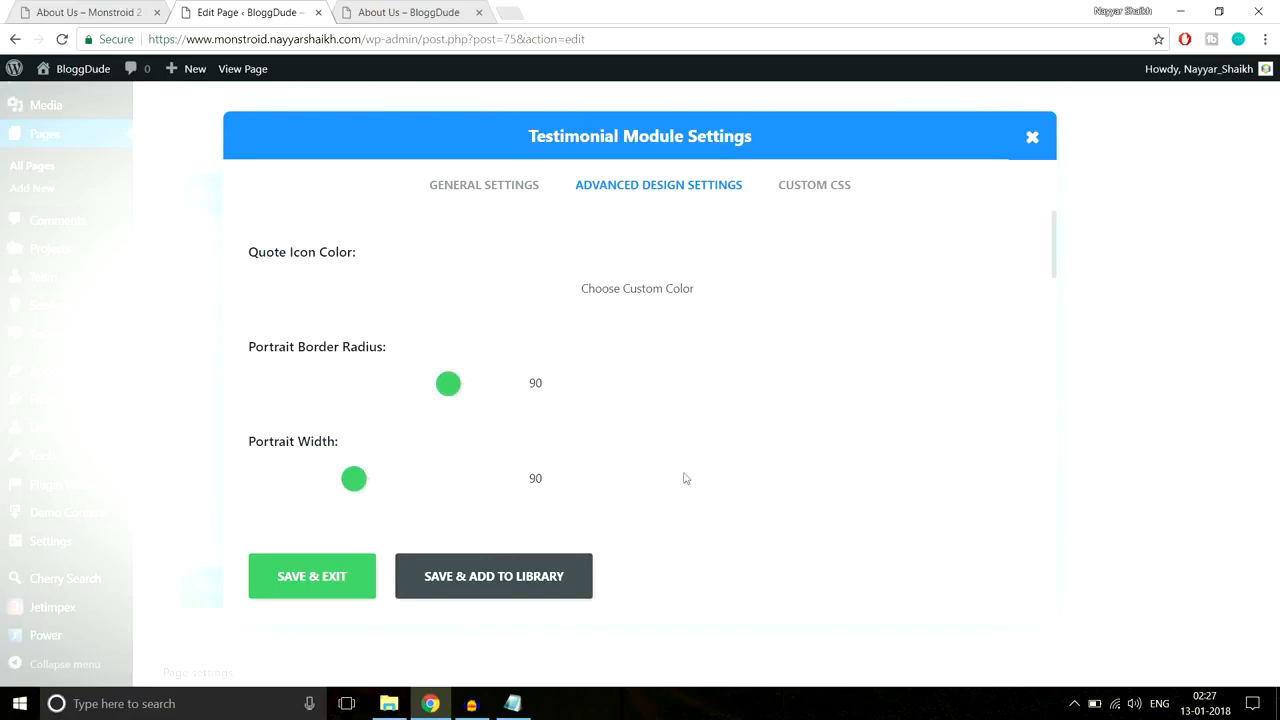
pyautogui.click(311, 579)
pyautogui.click(510, 421)
pyautogui.moveTo(388, 421); pyautogui.dragTo(733, 411)
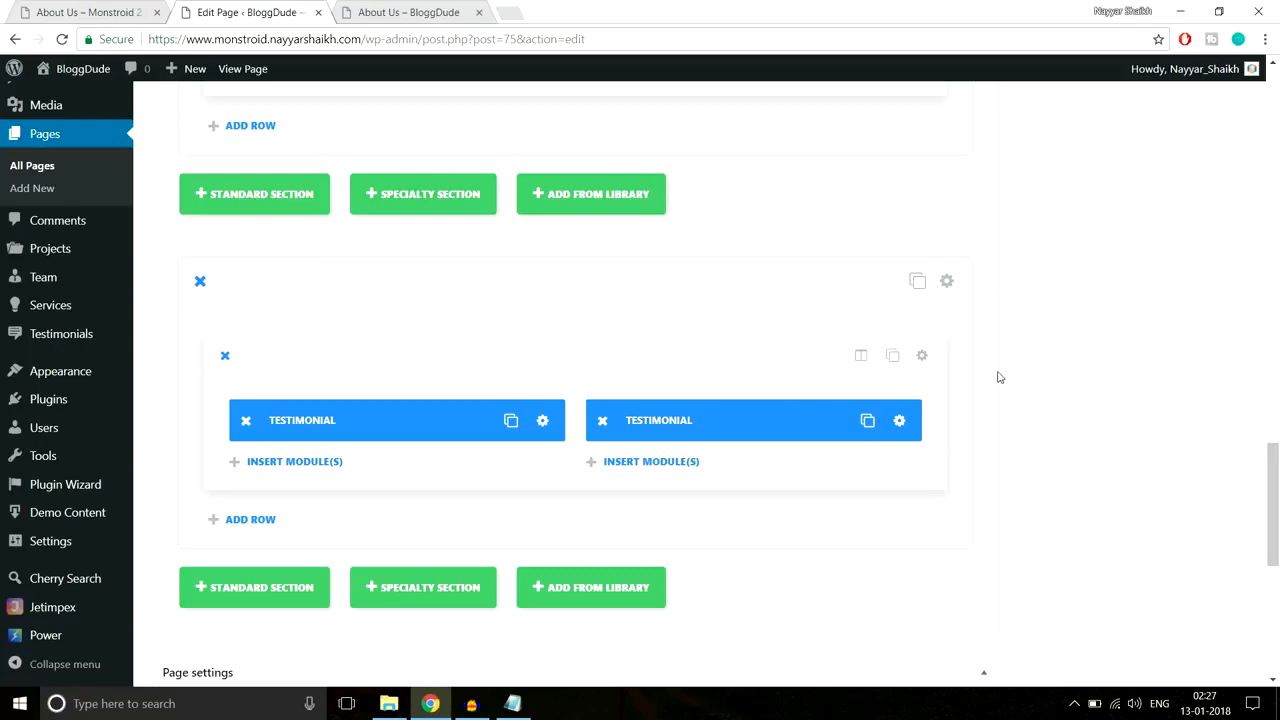
# Step: Open the testimonials section settings and compare against the reference About Us page
pyautogui.click(946, 281)
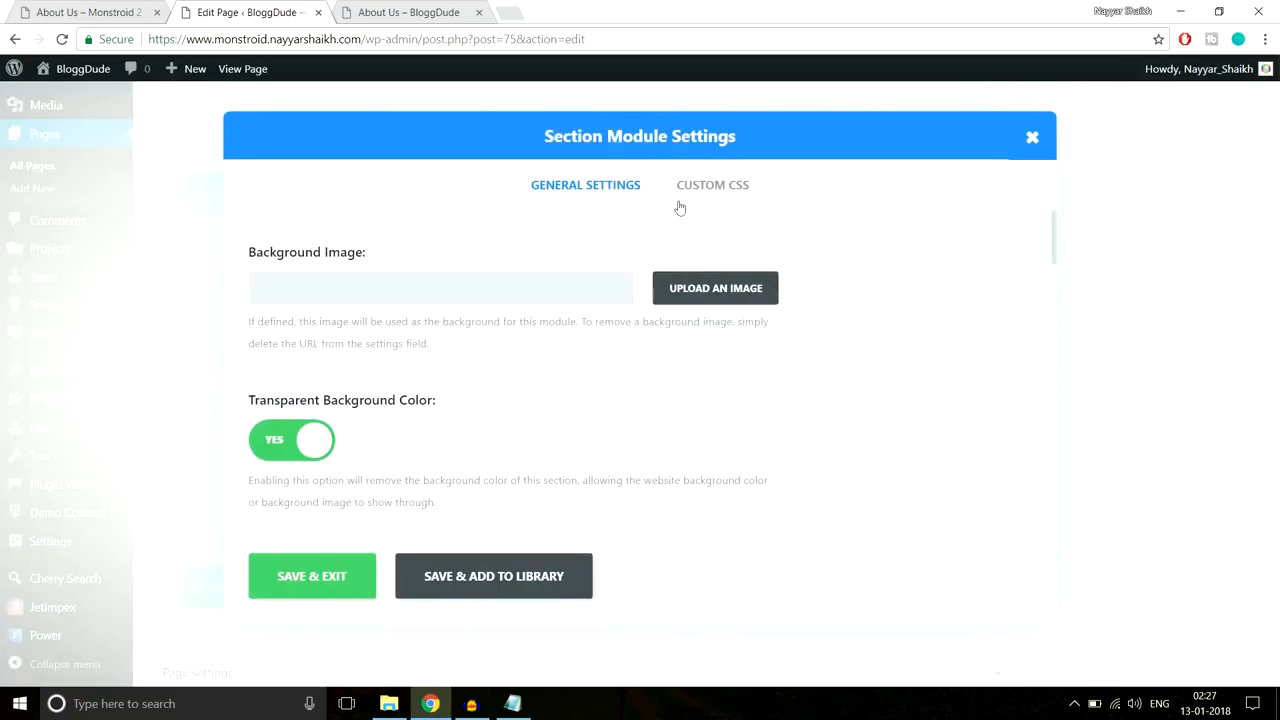
pyautogui.scroll(-5, 626, 476)
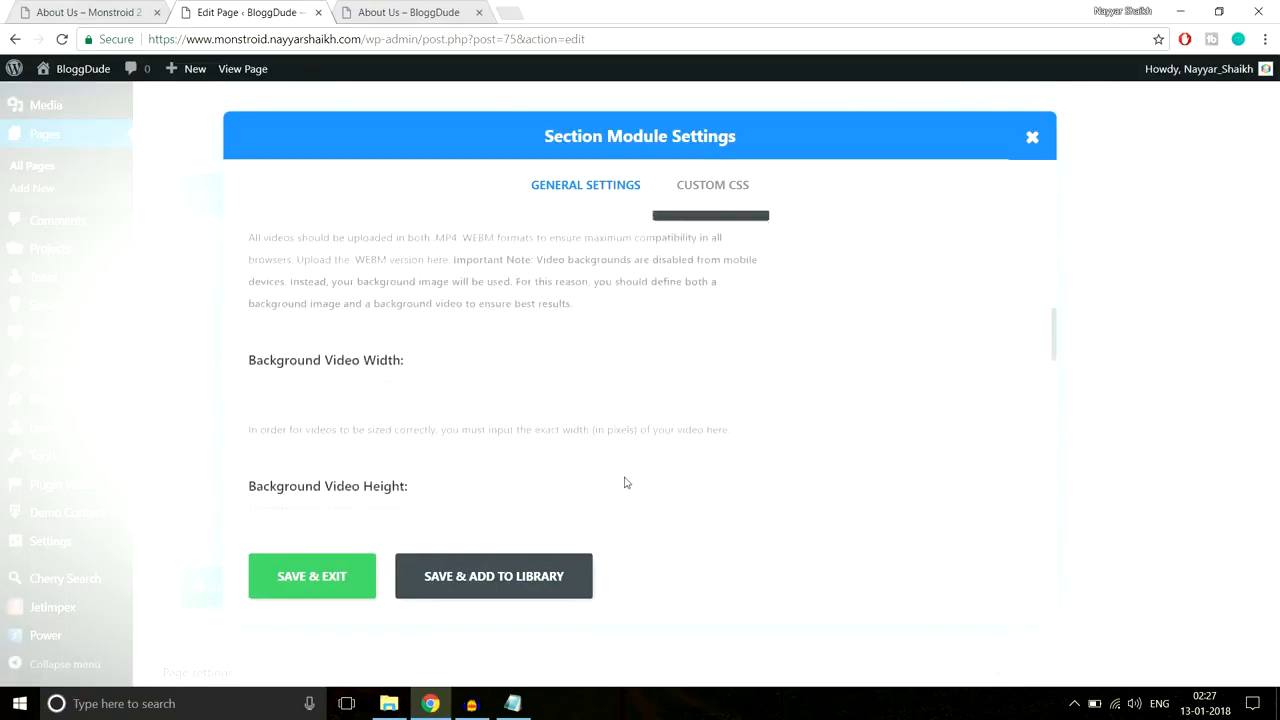
pyautogui.scroll(5, 626, 483)
pyautogui.click(112, 12)
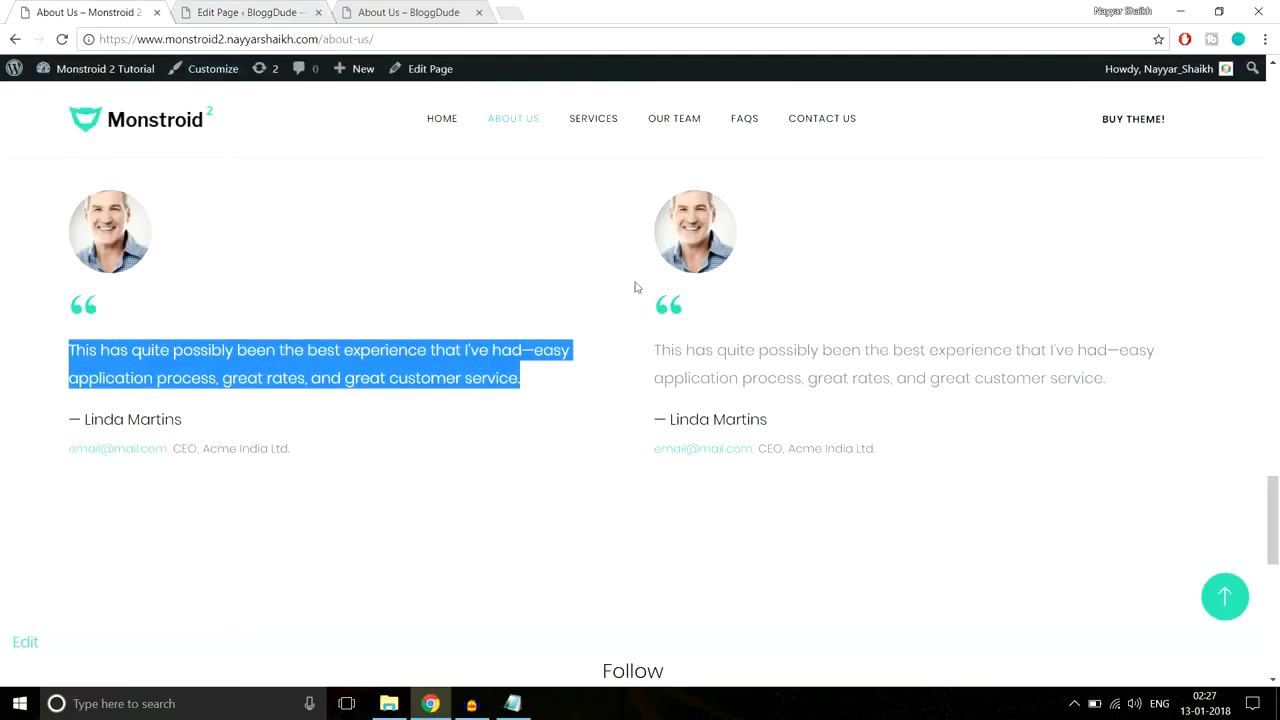
pyautogui.scroll(3, 934, 357)
pyautogui.click(896, 364)
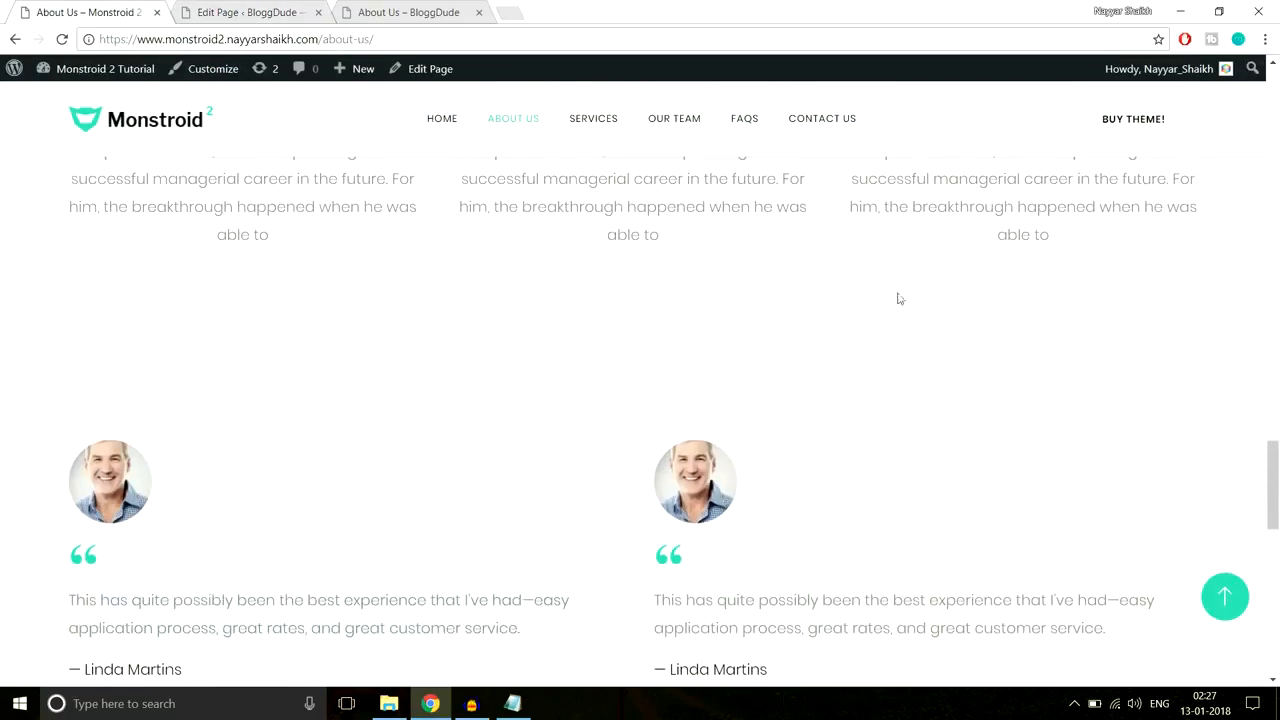
pyautogui.scroll(-5, 800, 345)
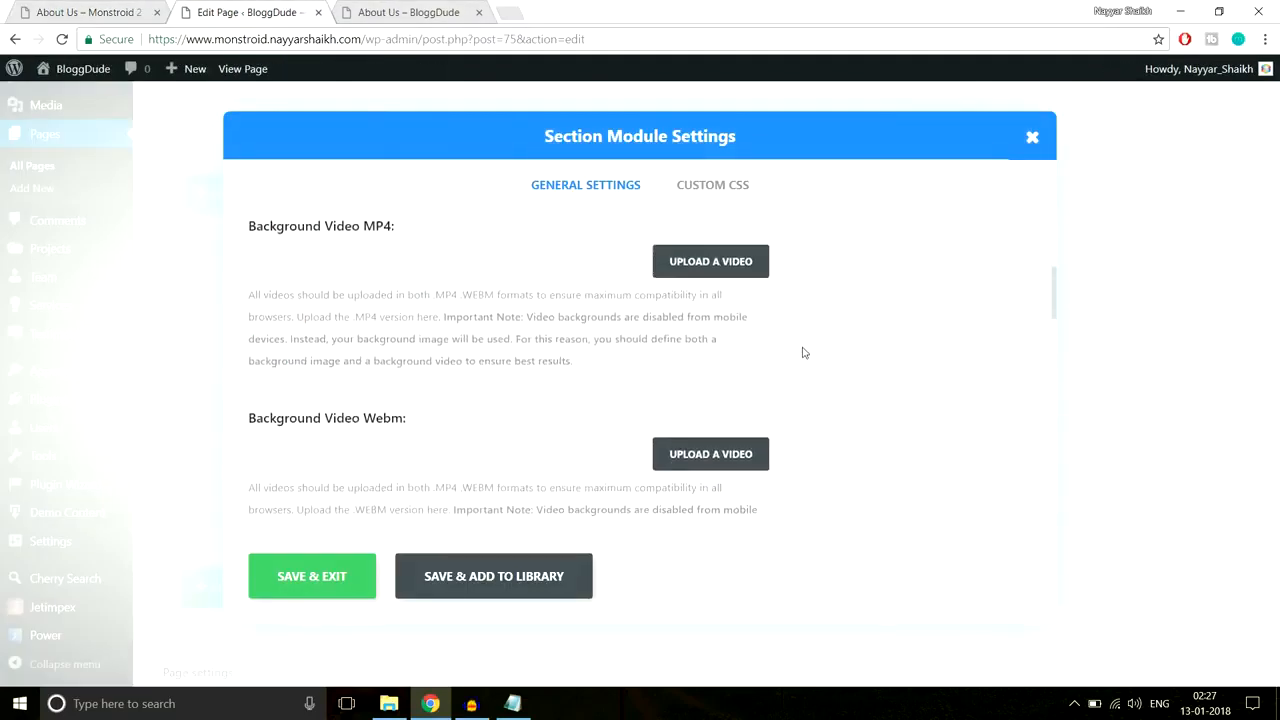
pyautogui.scroll(-10, 803, 353)
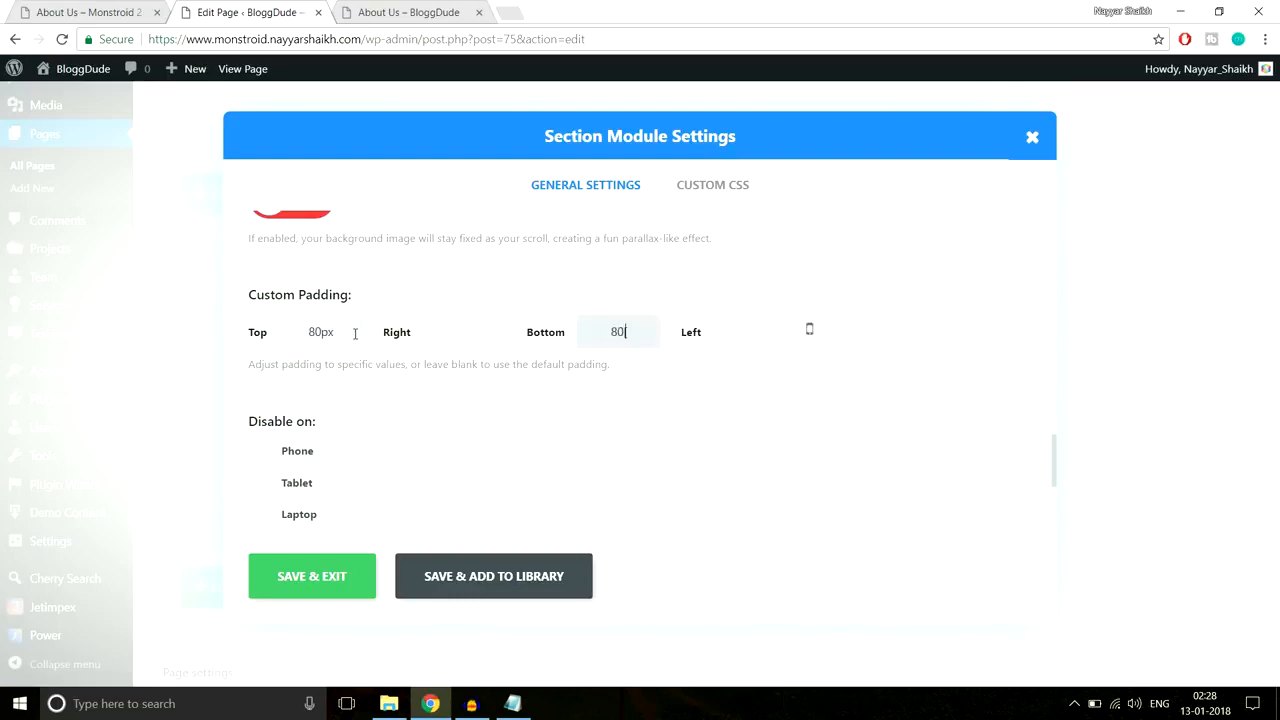
pyautogui.scroll(8, 420, 449)
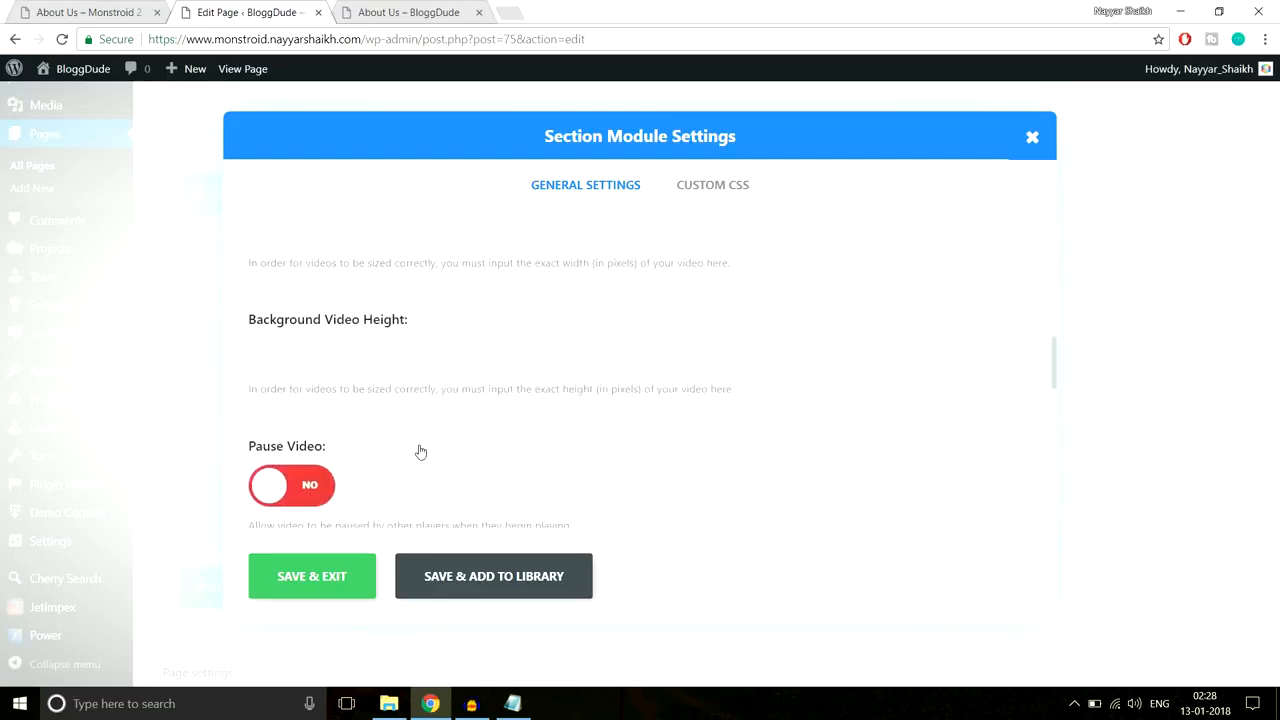
pyautogui.scroll(6, 420, 450)
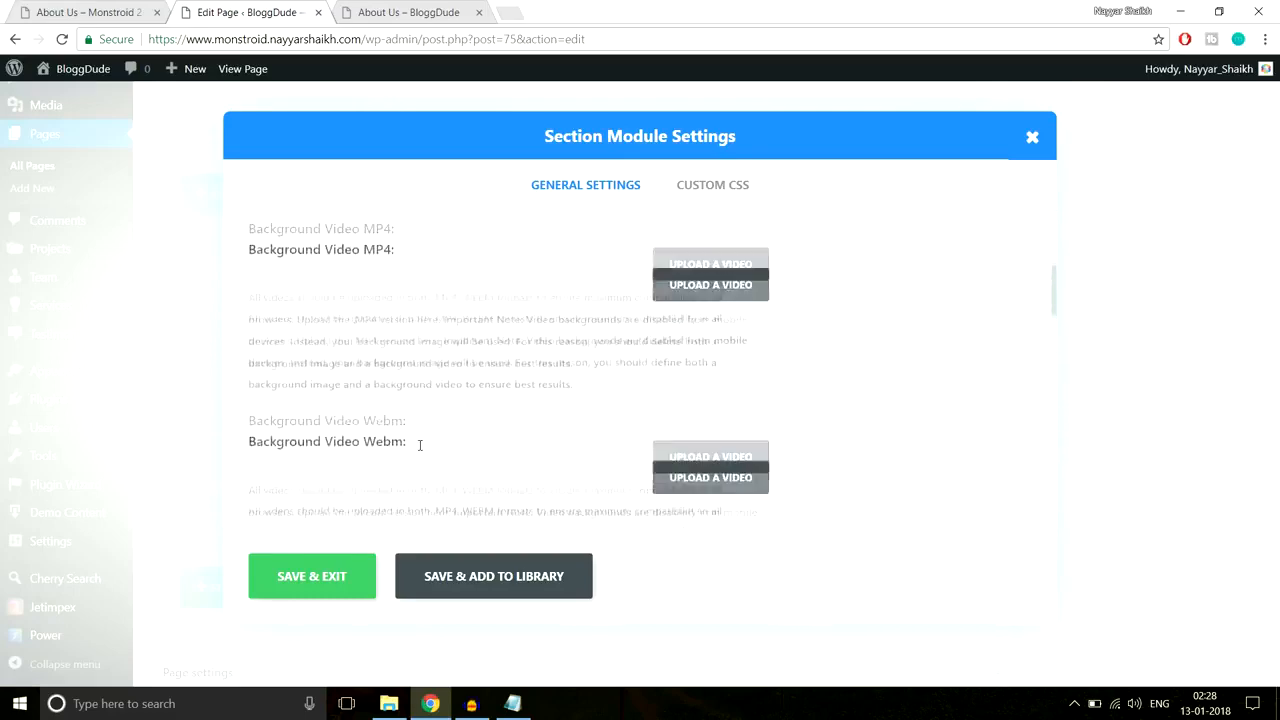
pyautogui.scroll(1, 420, 445)
# Step: Turn off the transparent section background, pick white, and save the section
pyautogui.click(304, 360)
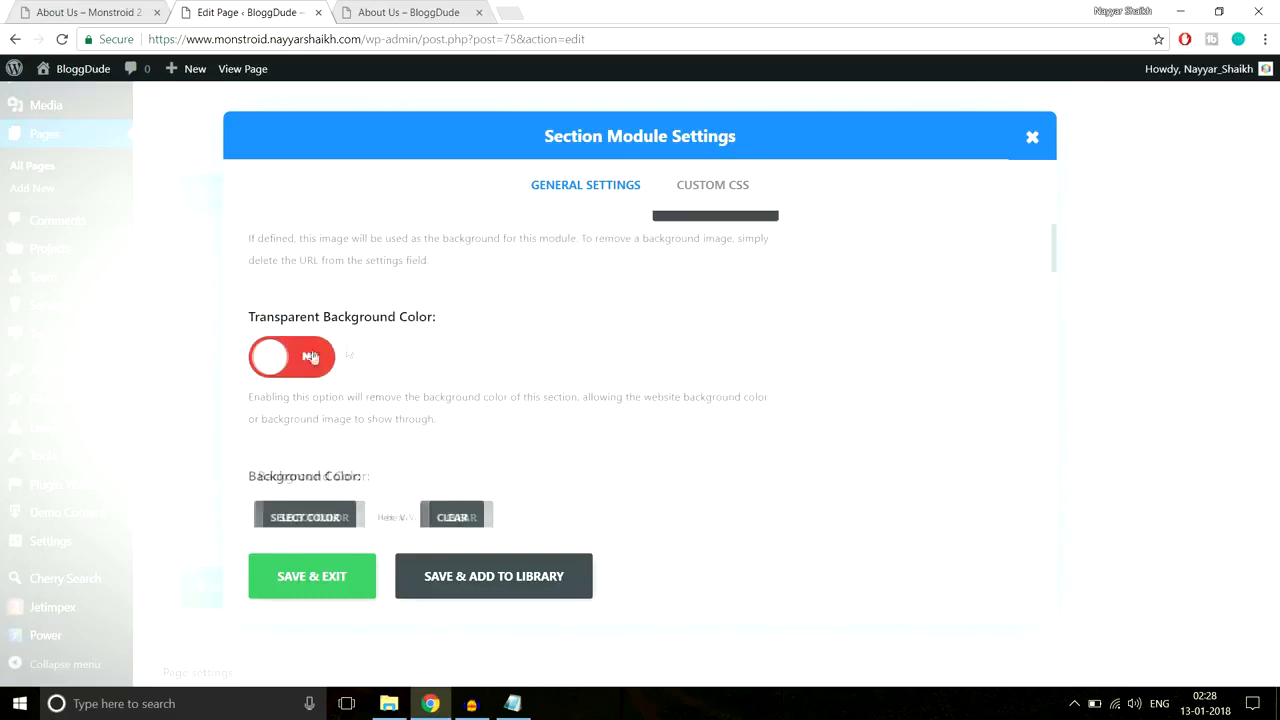
pyautogui.scroll(-2, 600, 357)
pyautogui.click(324, 366)
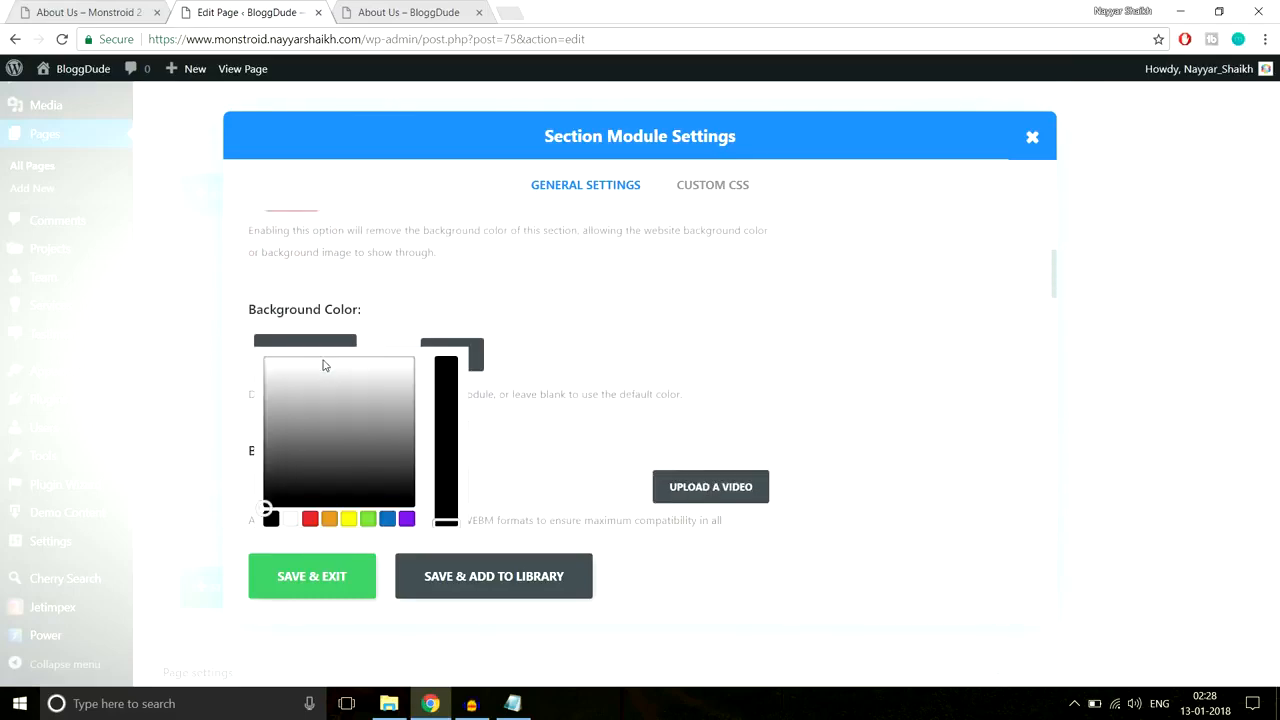
pyautogui.moveTo(349, 388); pyautogui.dragTo(253, 376)
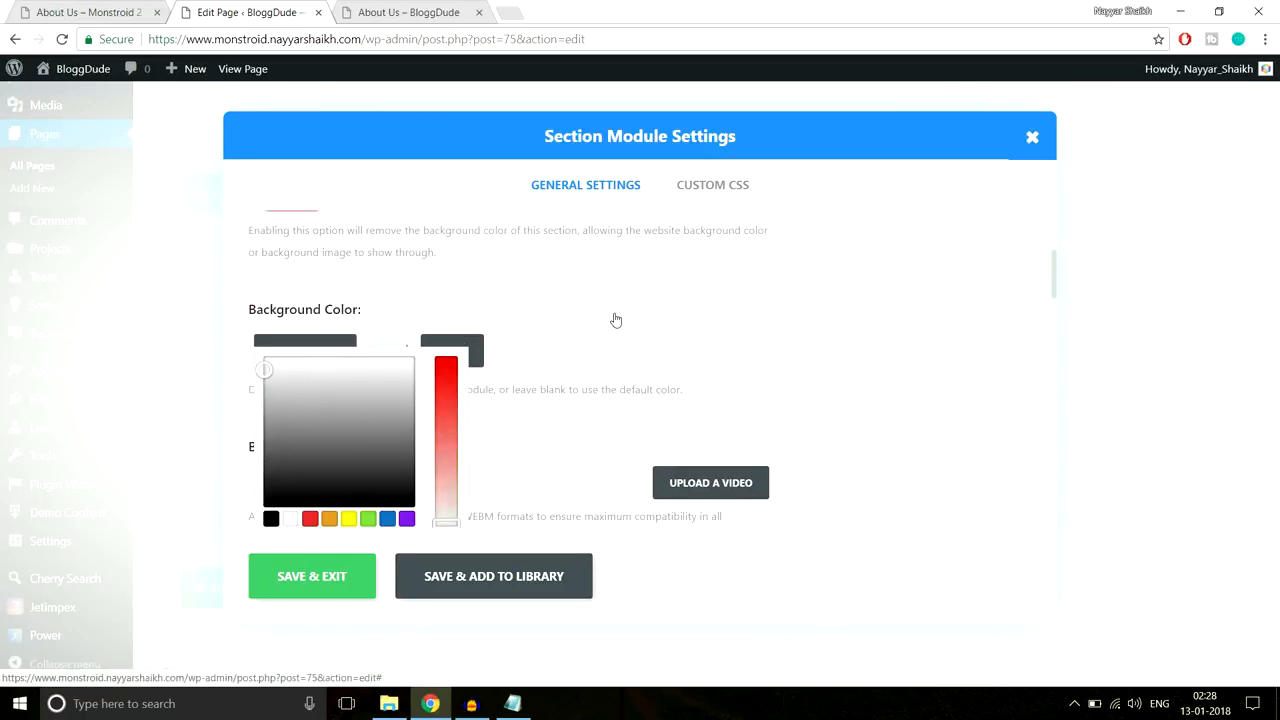
pyautogui.scroll(-2, 683, 407)
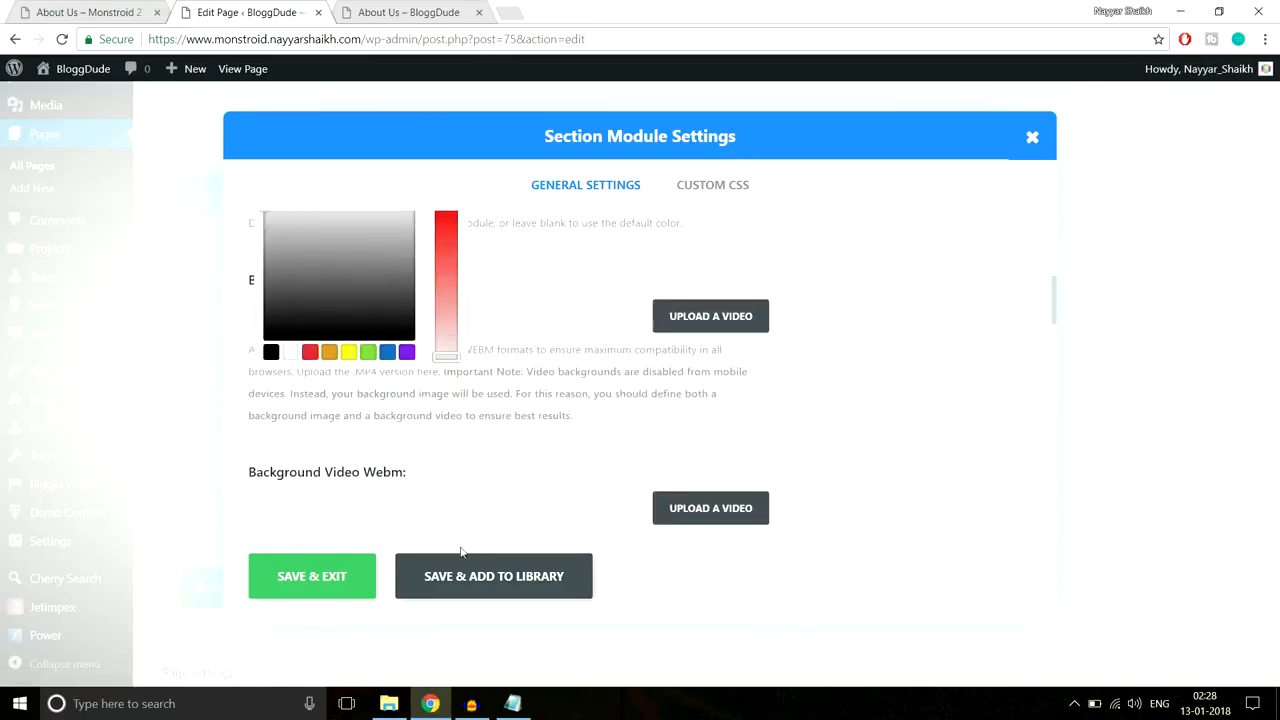
pyautogui.click(312, 576)
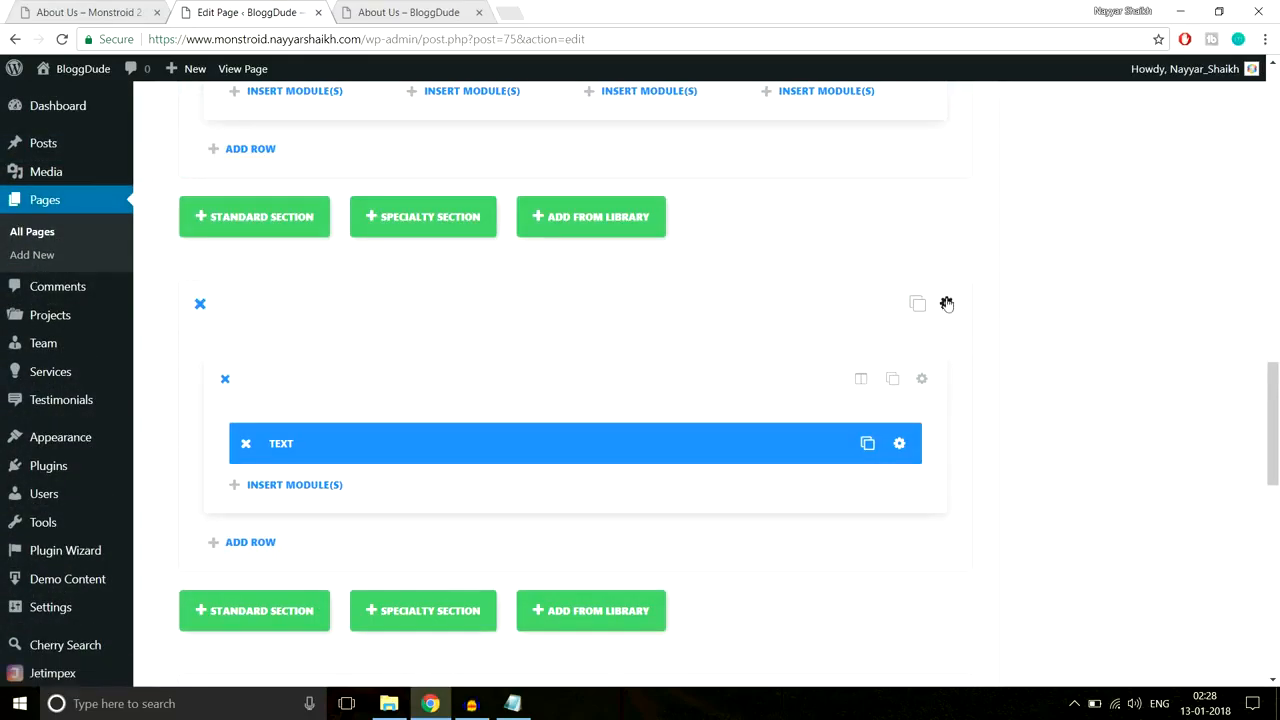
# Step: Give the Text module's section 80px custom top and bottom padding and save
pyautogui.click(946, 303)
pyautogui.scroll(-8, 756, 474)
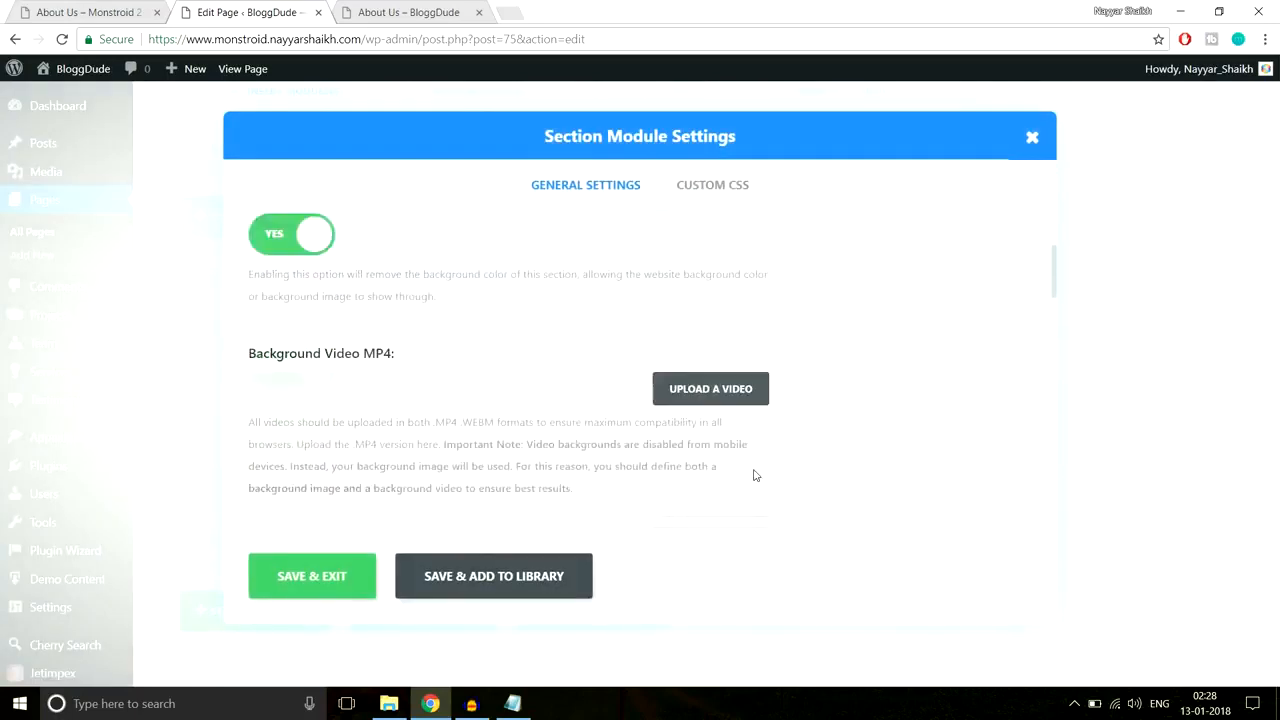
pyautogui.scroll(-6, 756, 474)
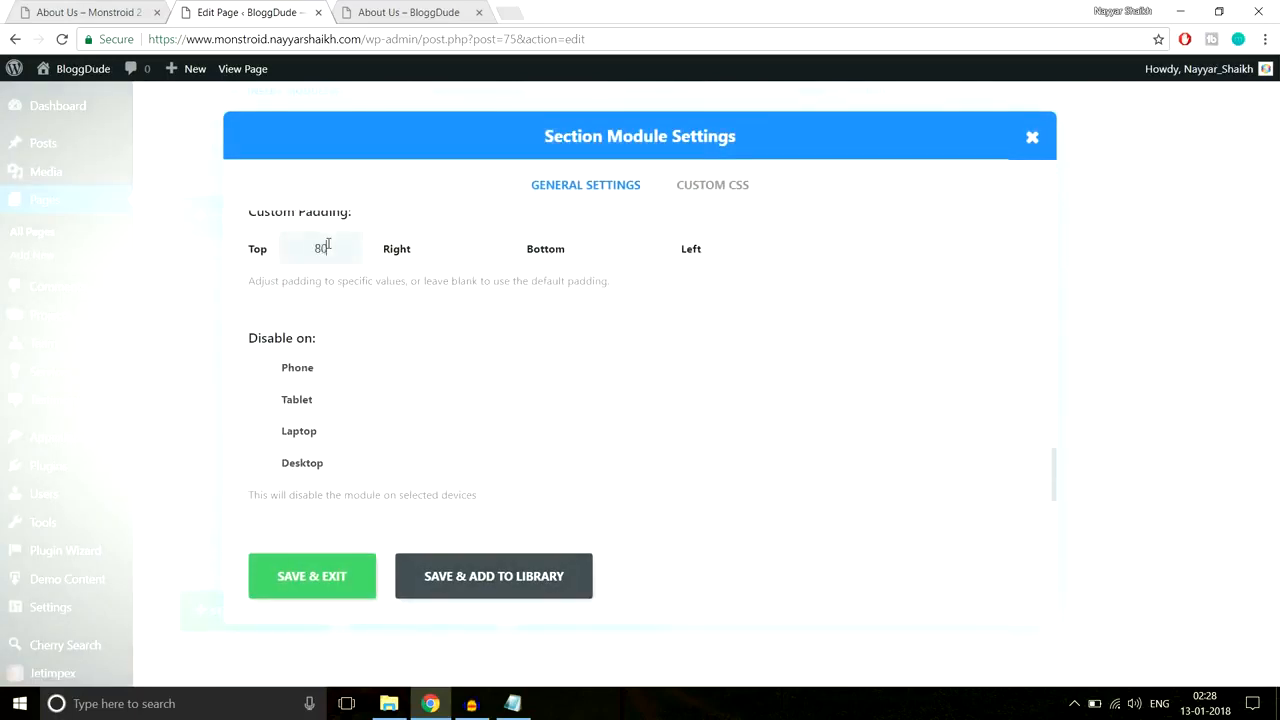
pyautogui.write('x')
pyautogui.press('Tab')
pyautogui.write('80px')
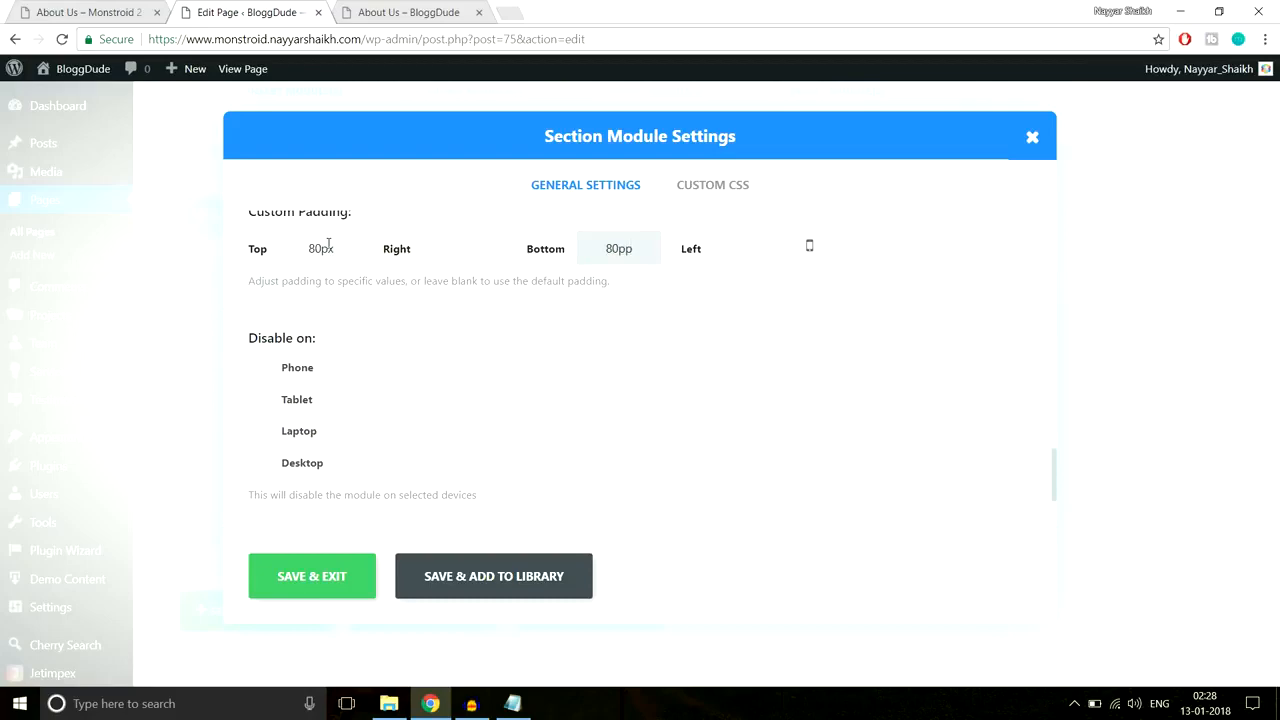
pyautogui.click(305, 575)
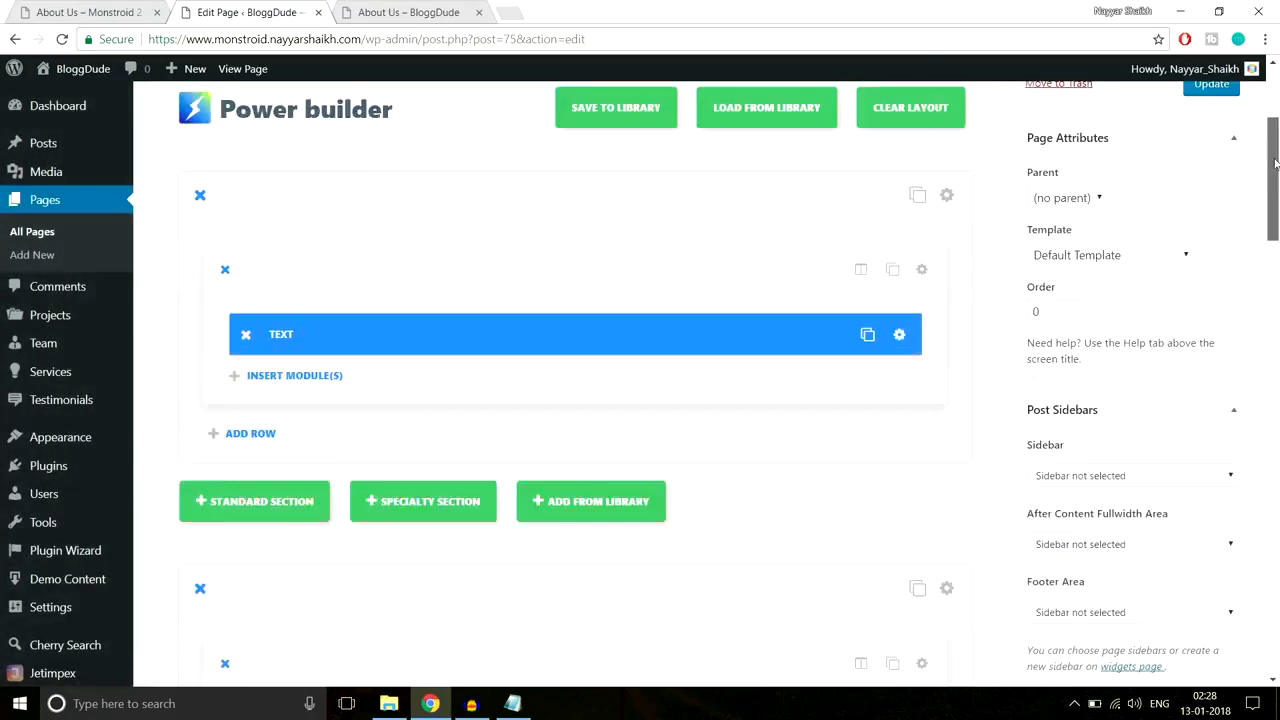
# Step: Update the page and reload the live About Us page to check the testimonials
pyautogui.click(1211, 250)
pyautogui.click(484, 11)
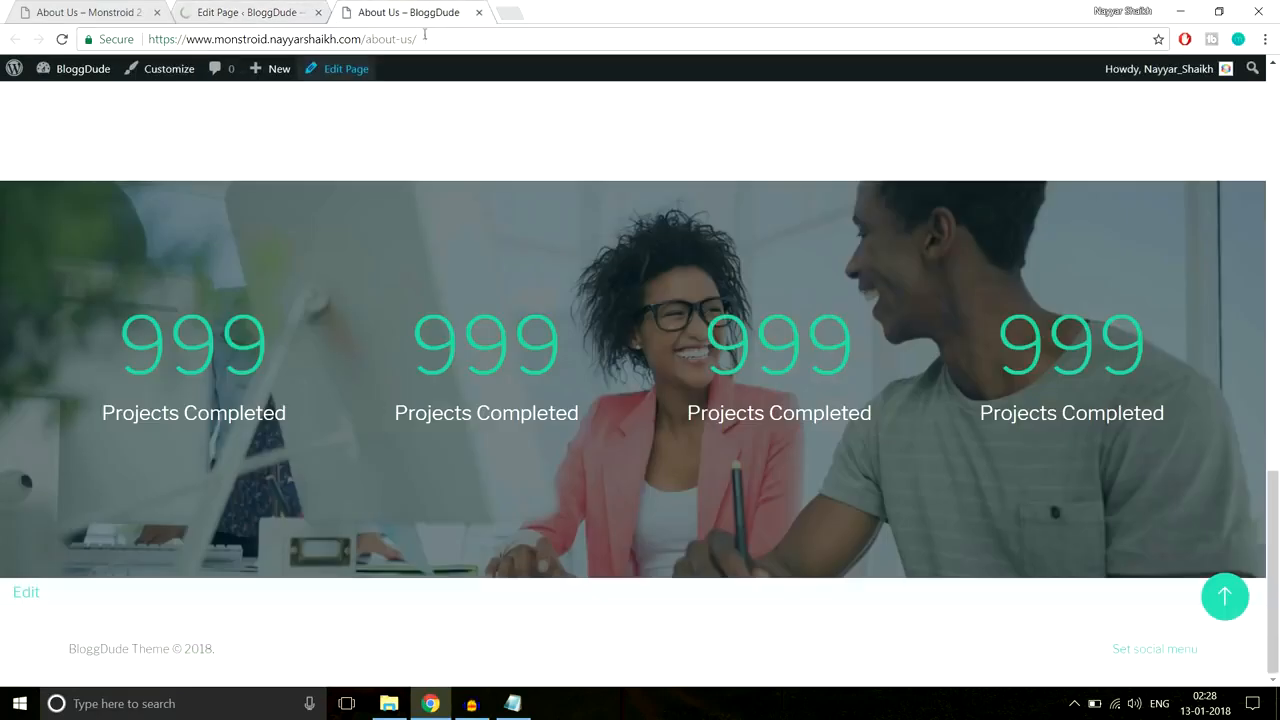
pyautogui.click(424, 39)
pyautogui.press('Return')
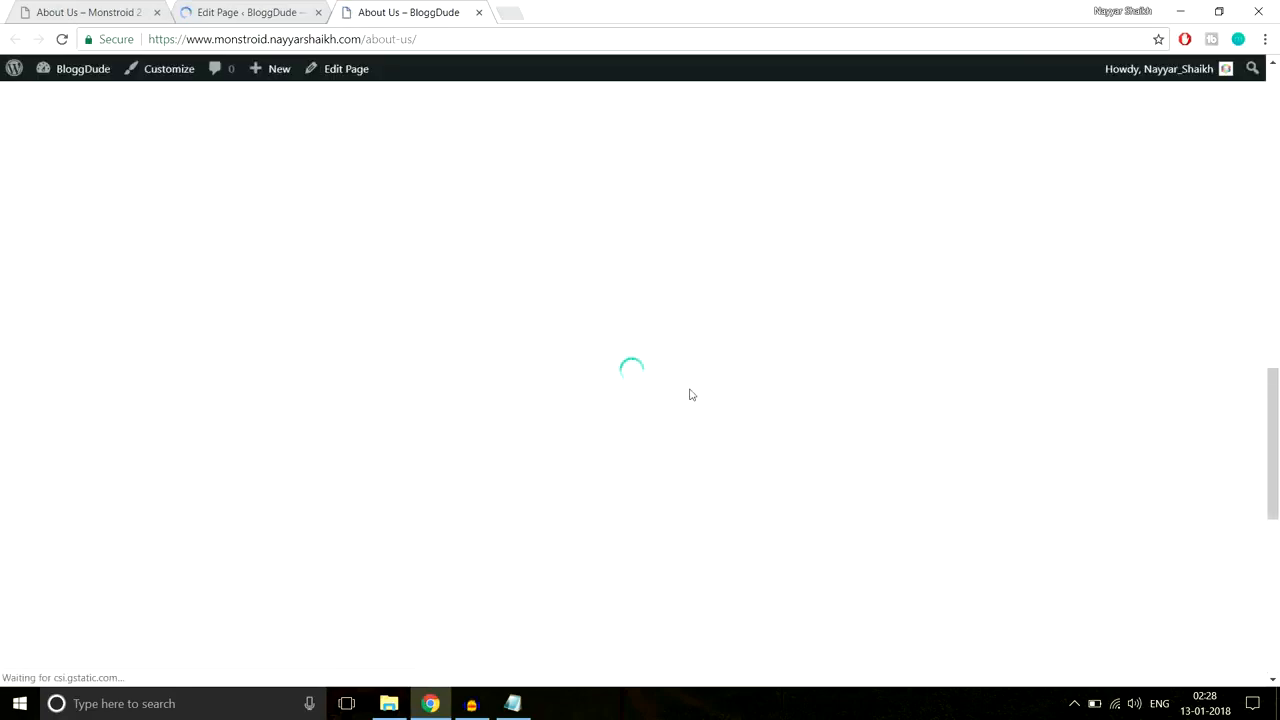
pyautogui.scroll(-4, 690, 390)
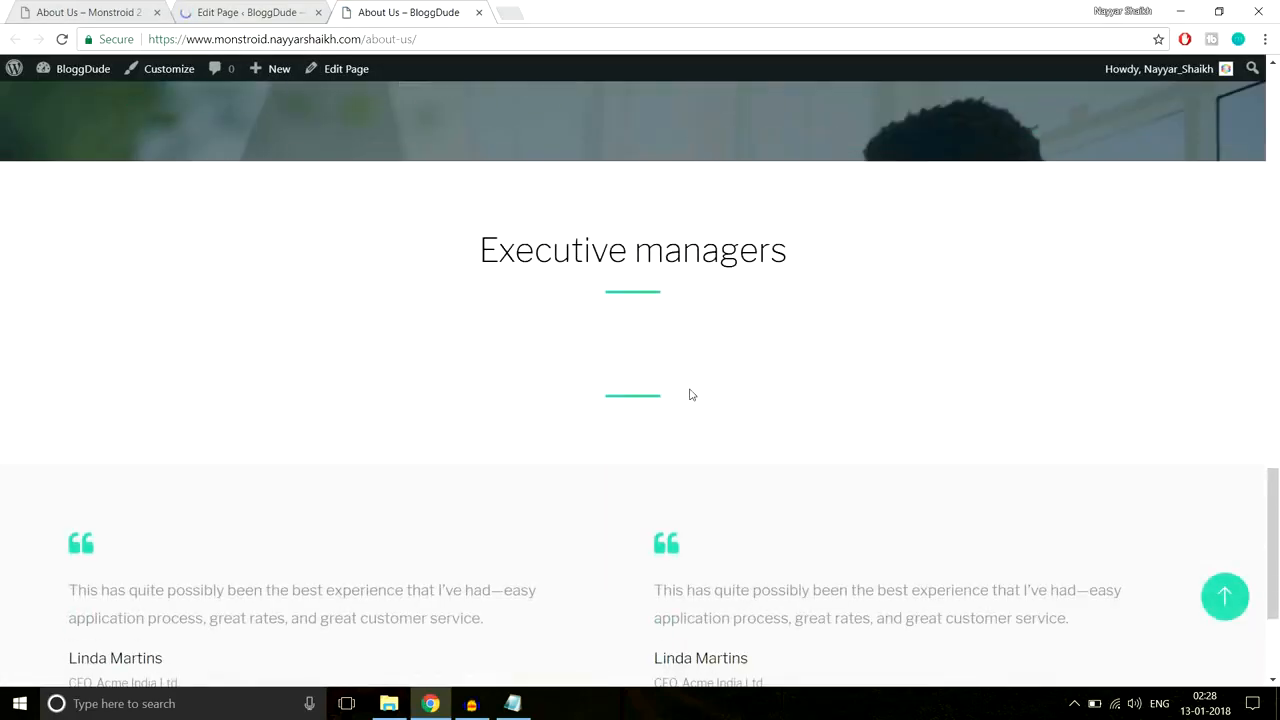
pyautogui.scroll(-2, 622, 391)
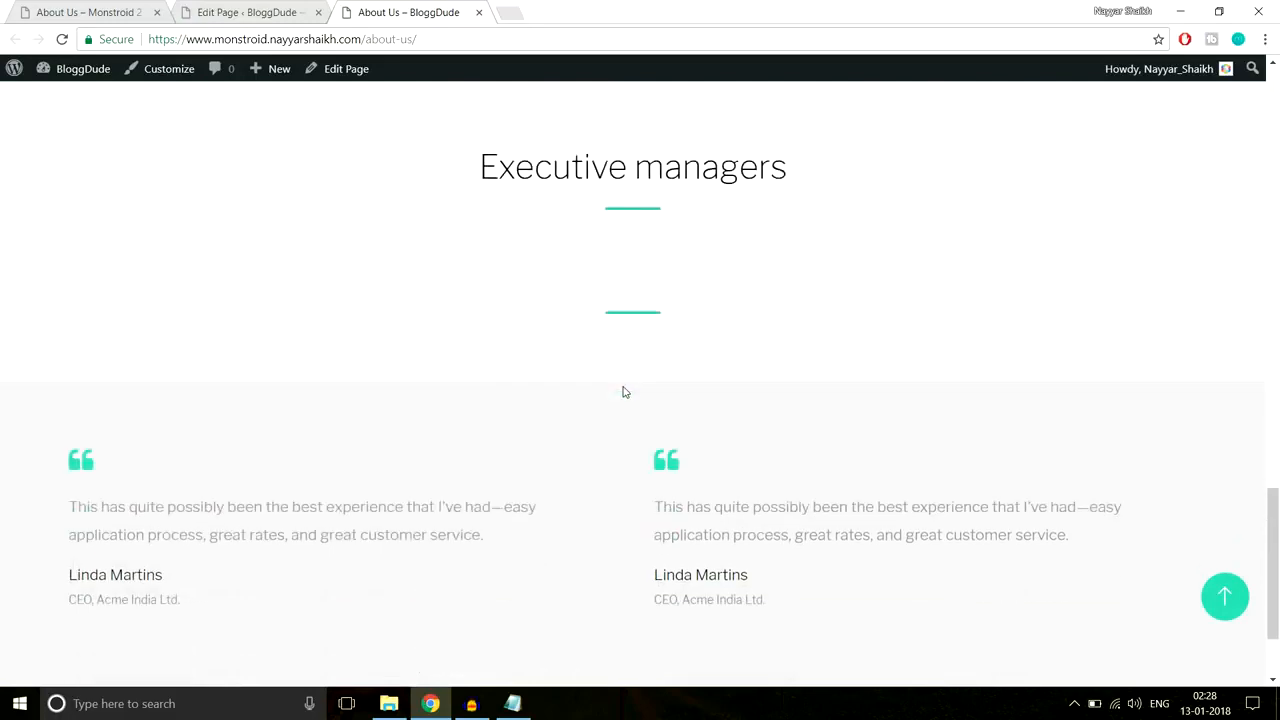
pyautogui.scroll(3, 629, 394)
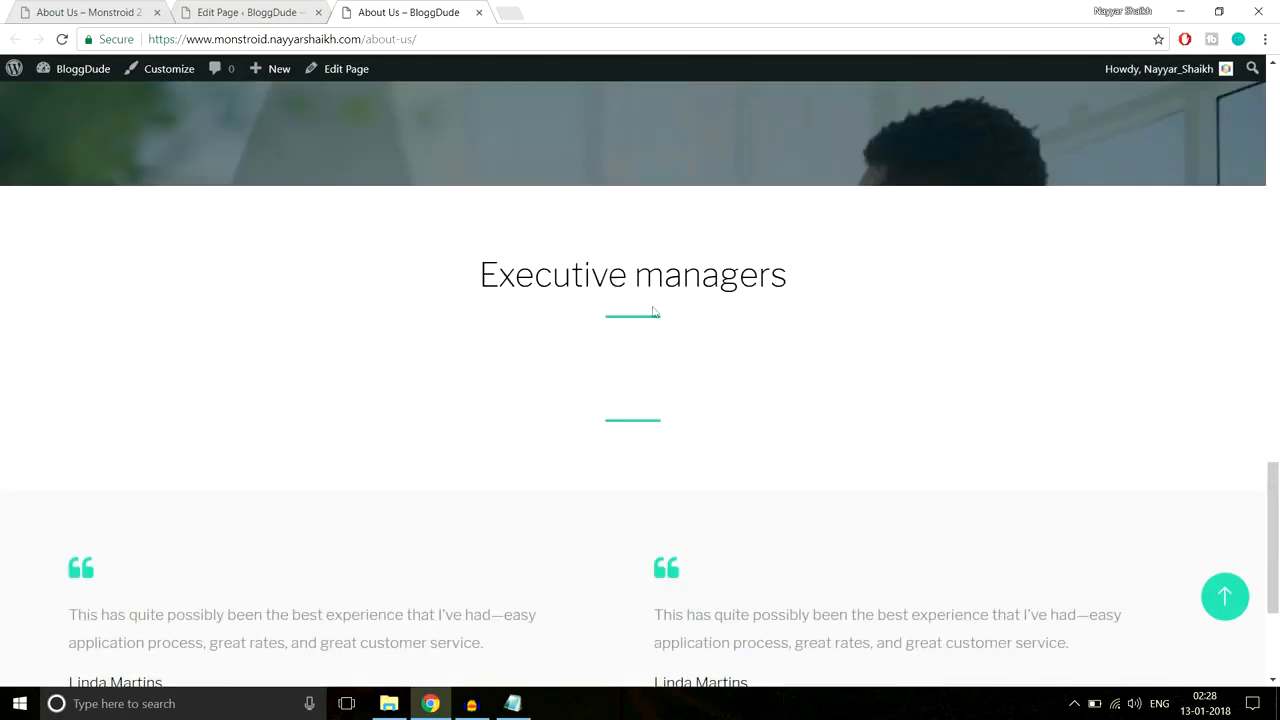
pyautogui.scroll(-3, 688, 360)
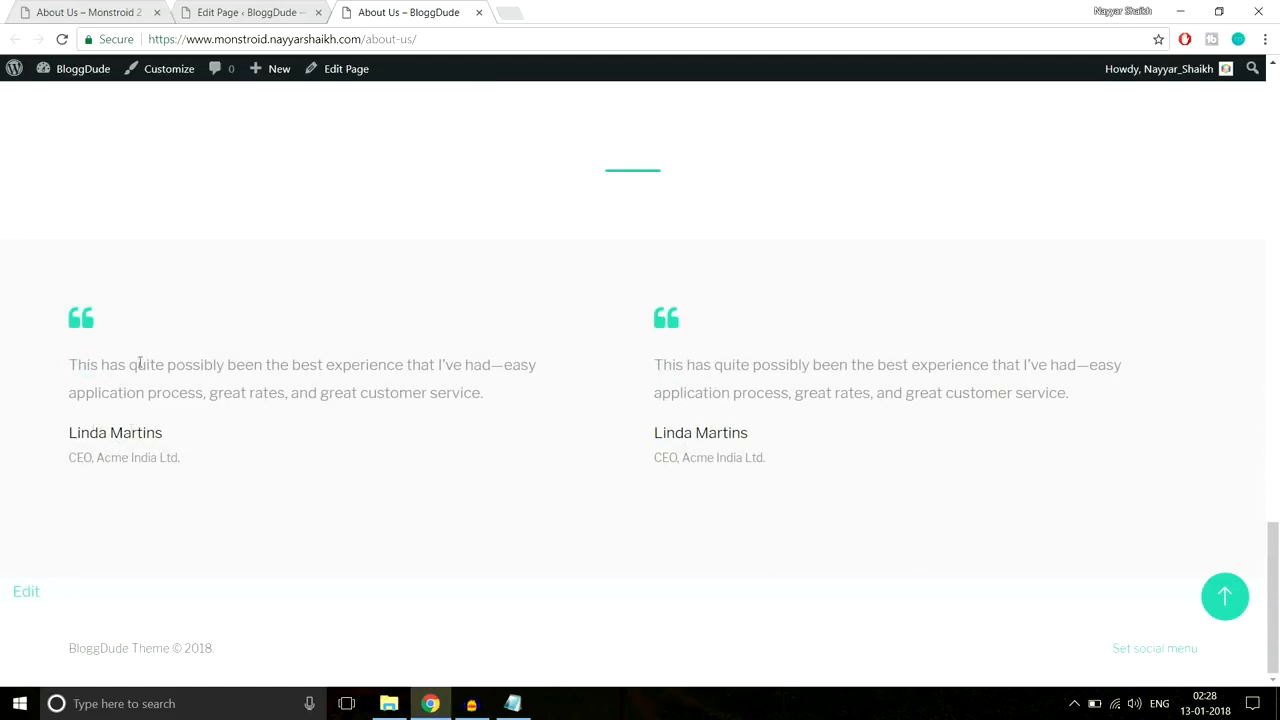
# Step: Glance at the Monstroid reference page, then return to the BloggDude page editor
pyautogui.click(104, 8)
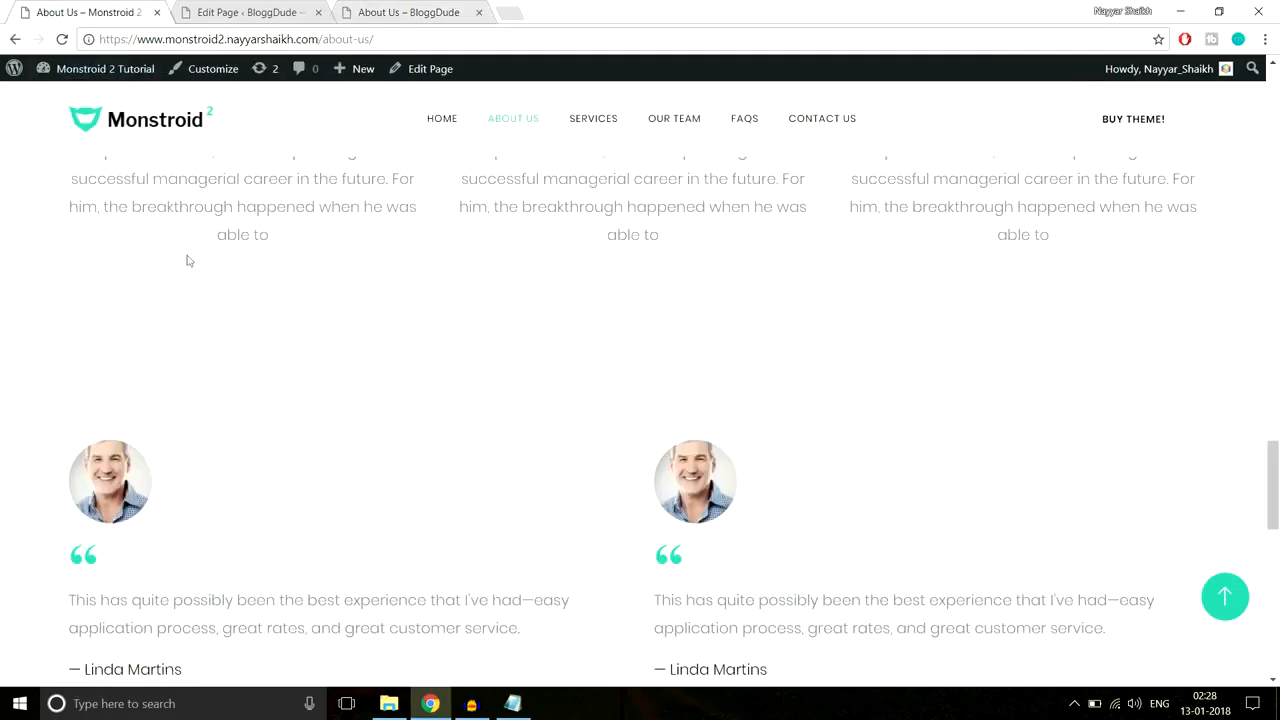
pyautogui.click(237, 8)
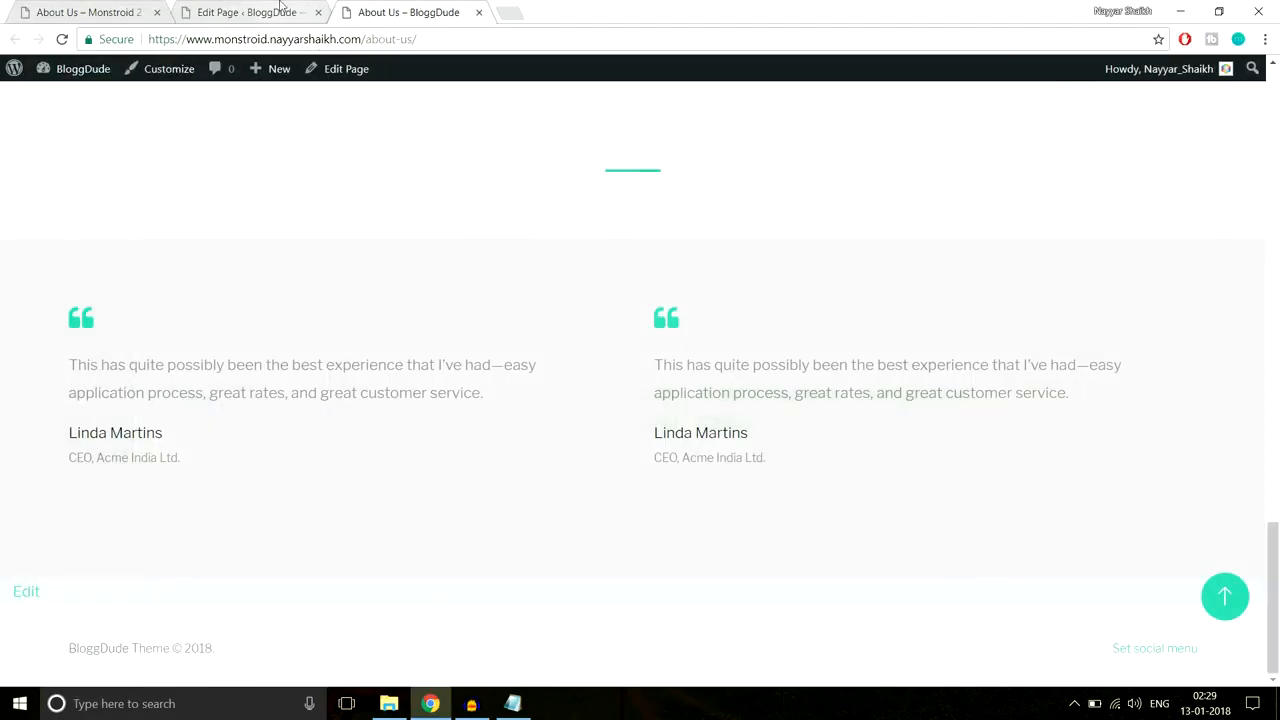
pyautogui.click(281, 8)
pyautogui.scroll(-10, 720, 397)
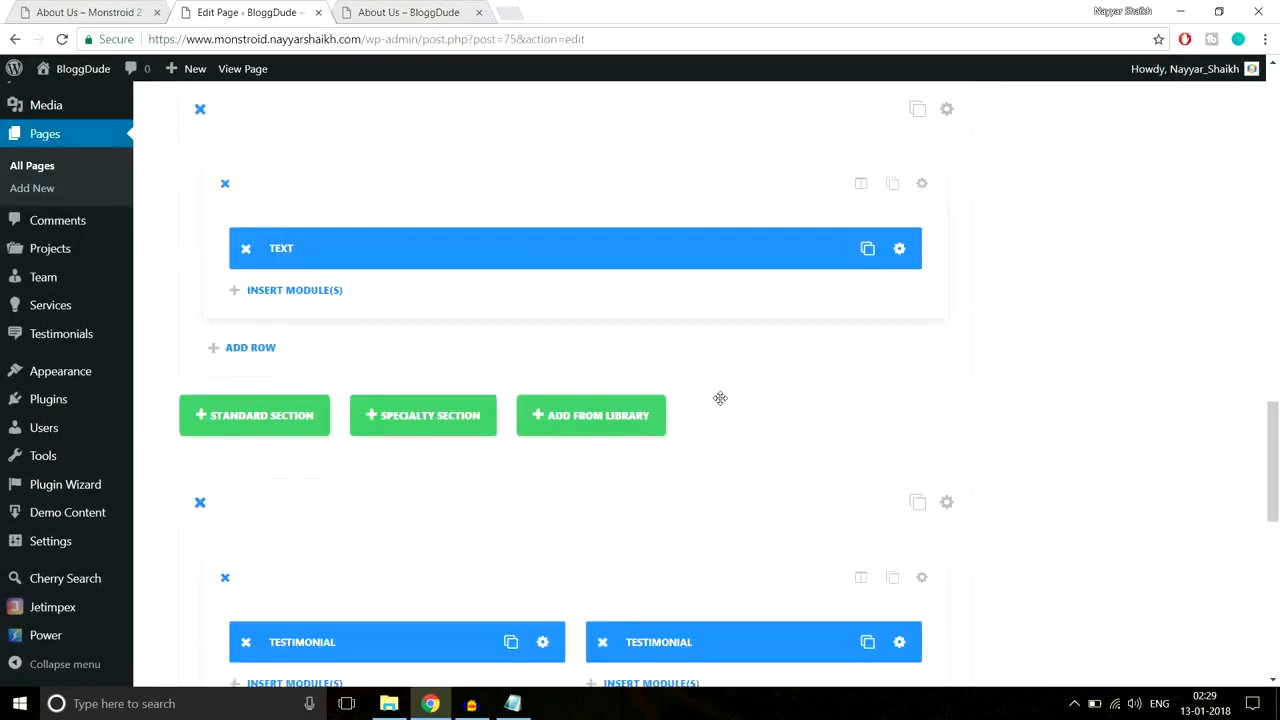
# Step: Upload the About-Team-4 photo and set it as the testimonial's portrait image
pyautogui.scroll(-5, 720, 398)
pyautogui.scroll(2, 720, 398)
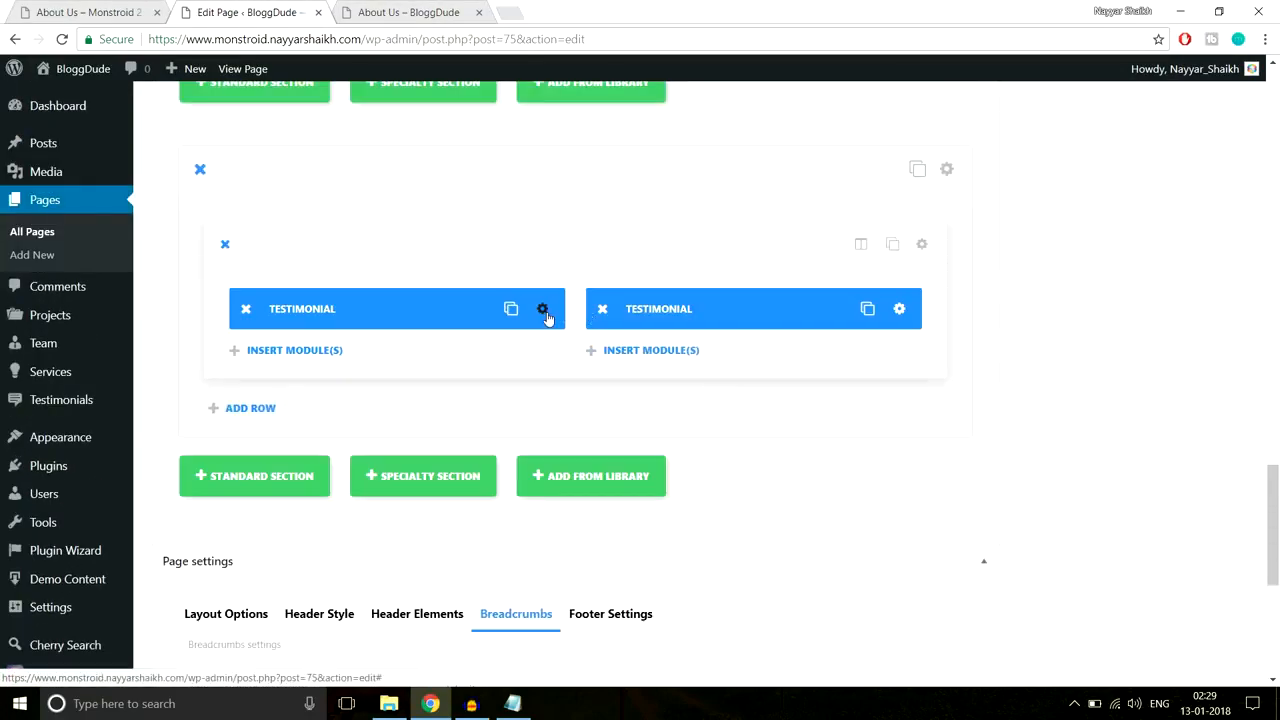
pyautogui.click(543, 312)
pyautogui.scroll(-10, 810, 345)
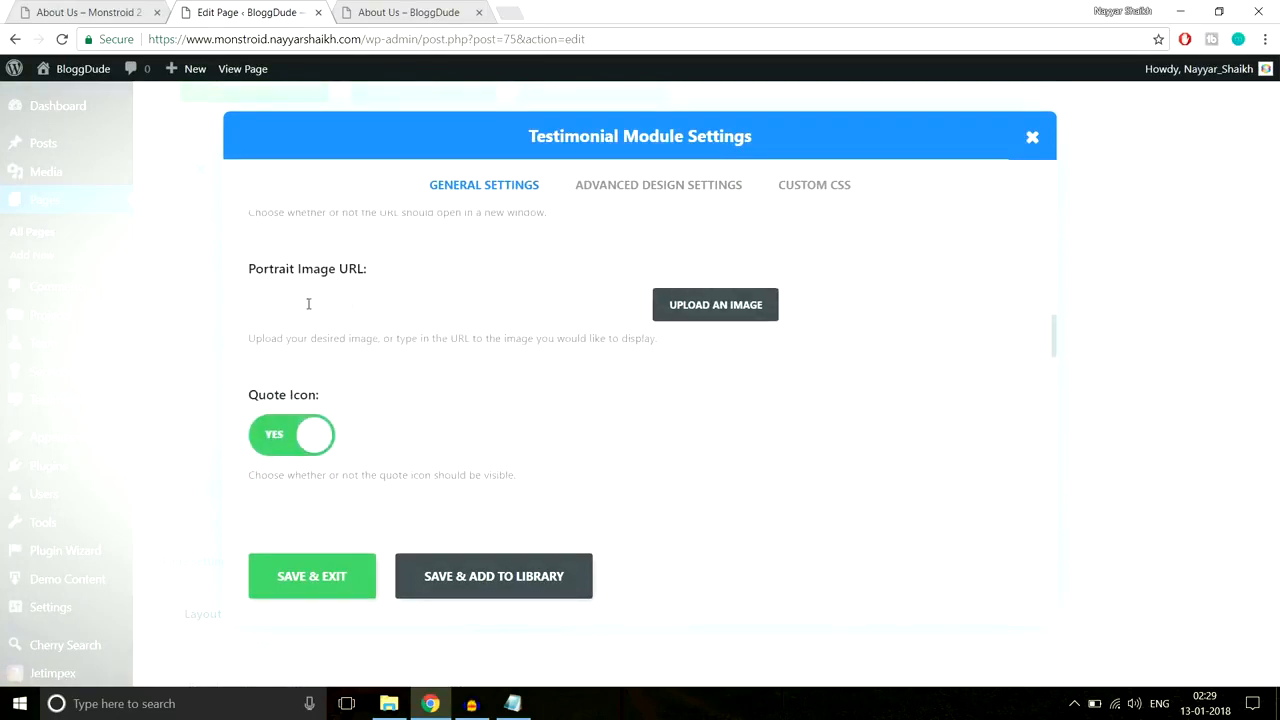
pyautogui.click(697, 305)
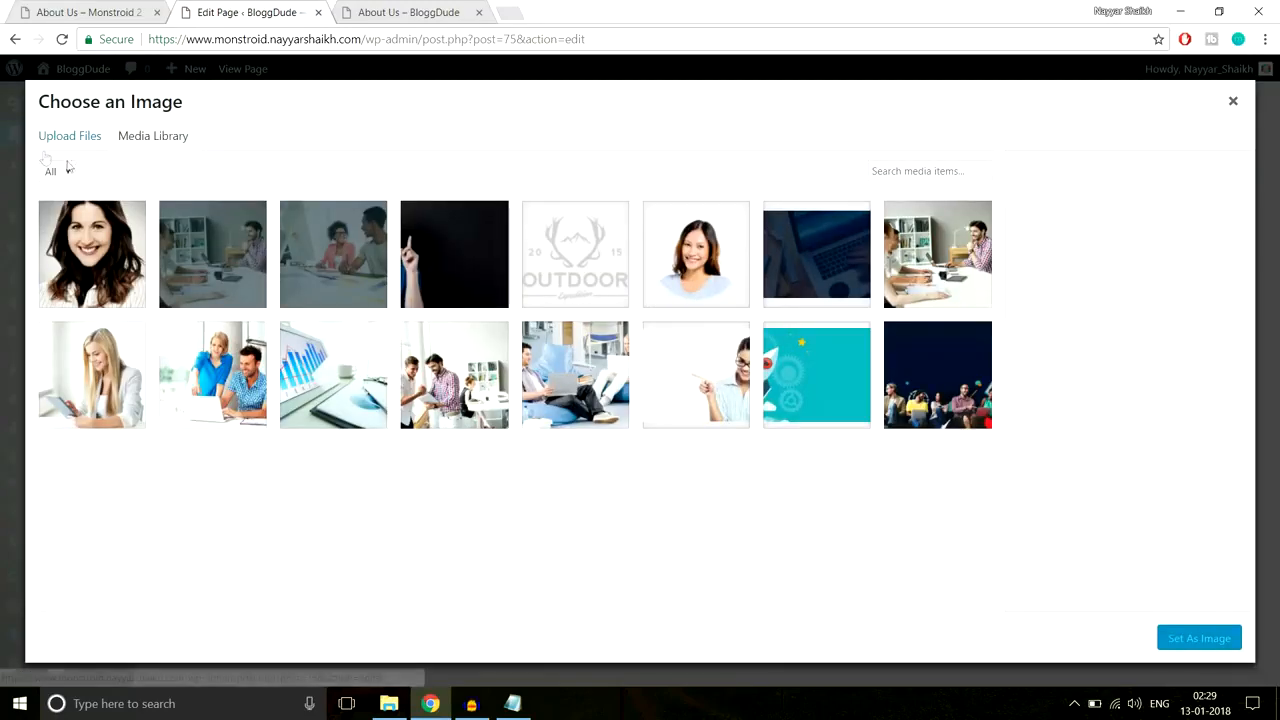
pyautogui.click(71, 137)
pyautogui.click(649, 372)
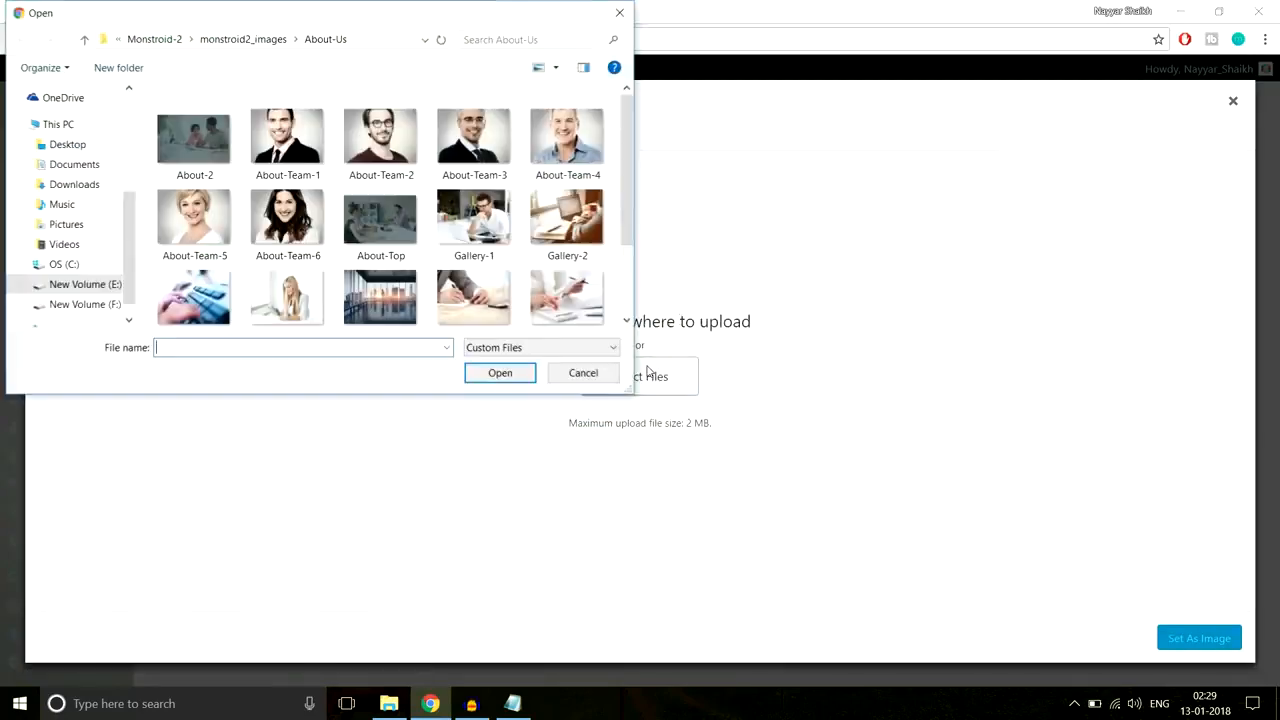
pyautogui.scroll(-2, 346, 179)
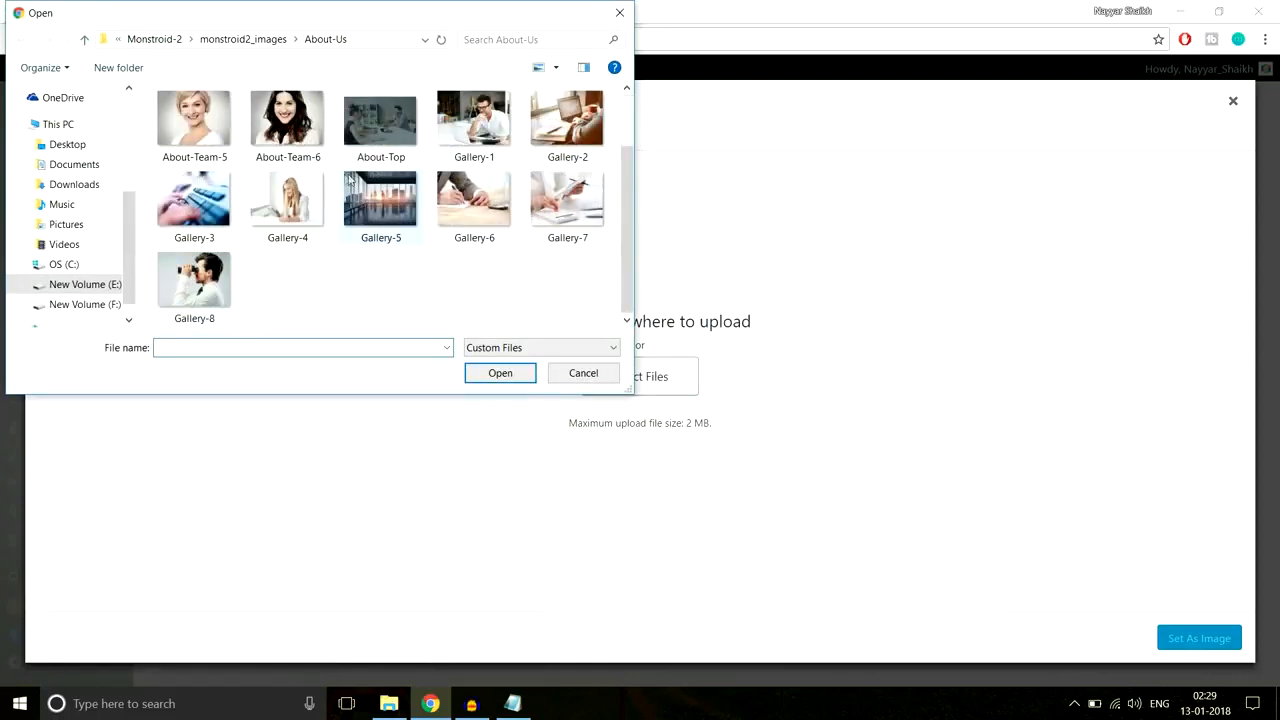
pyautogui.scroll(2, 395, 232)
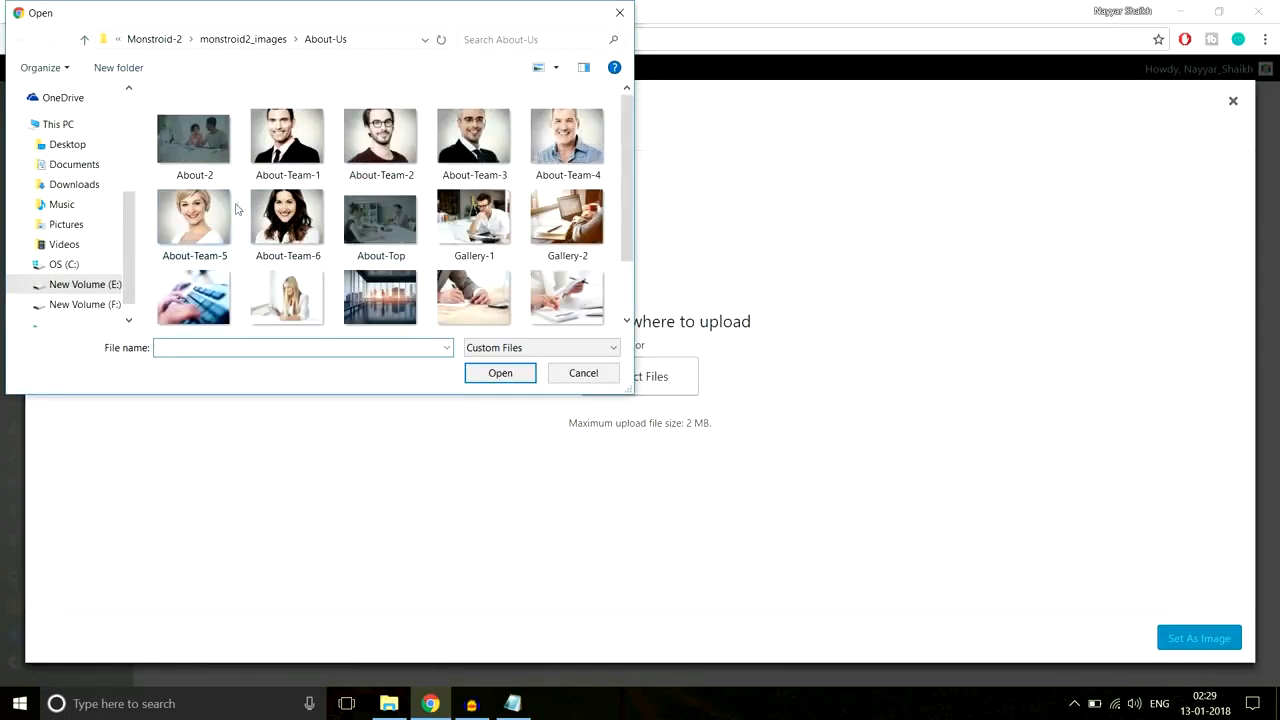
pyautogui.click(551, 148)
pyautogui.click(510, 372)
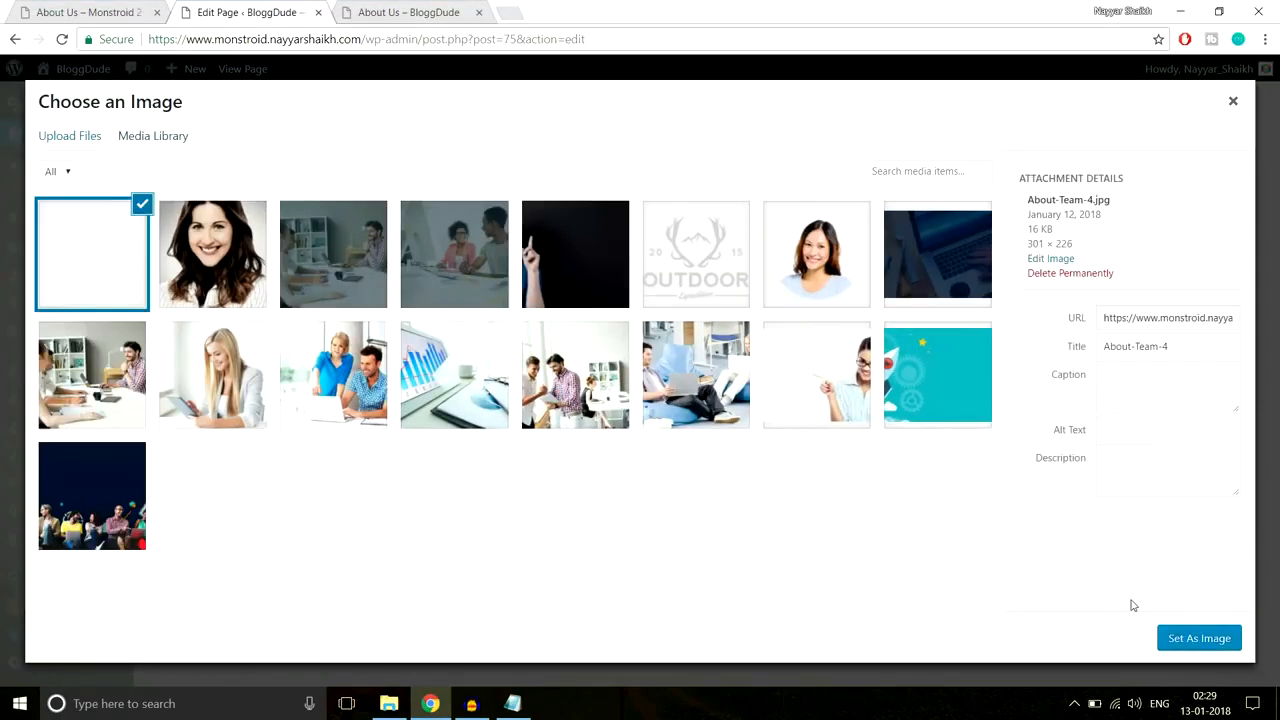
pyautogui.click(1185, 637)
# Step: Save the testimonial settings and update the About Us page
pyautogui.click(345, 590)
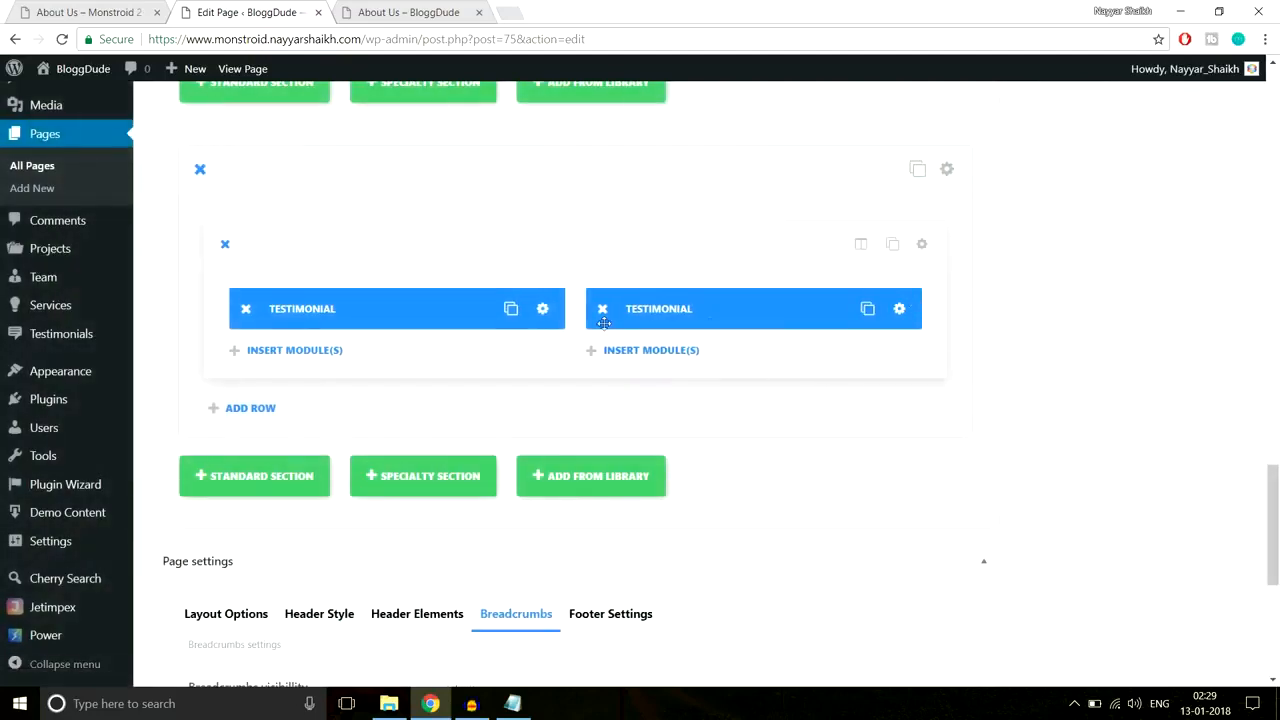
pyautogui.moveTo(610, 313); pyautogui.dragTo(780, 310)
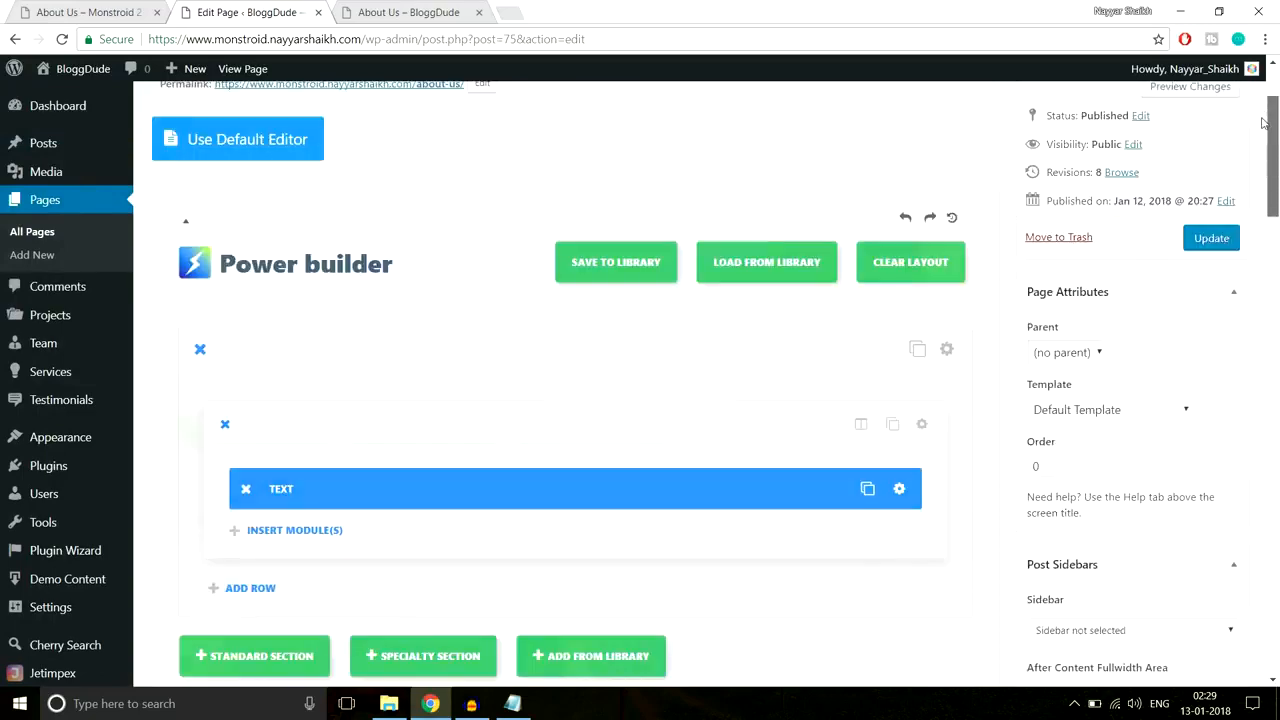
pyautogui.scroll(2, 1262, 122)
pyautogui.click(1212, 384)
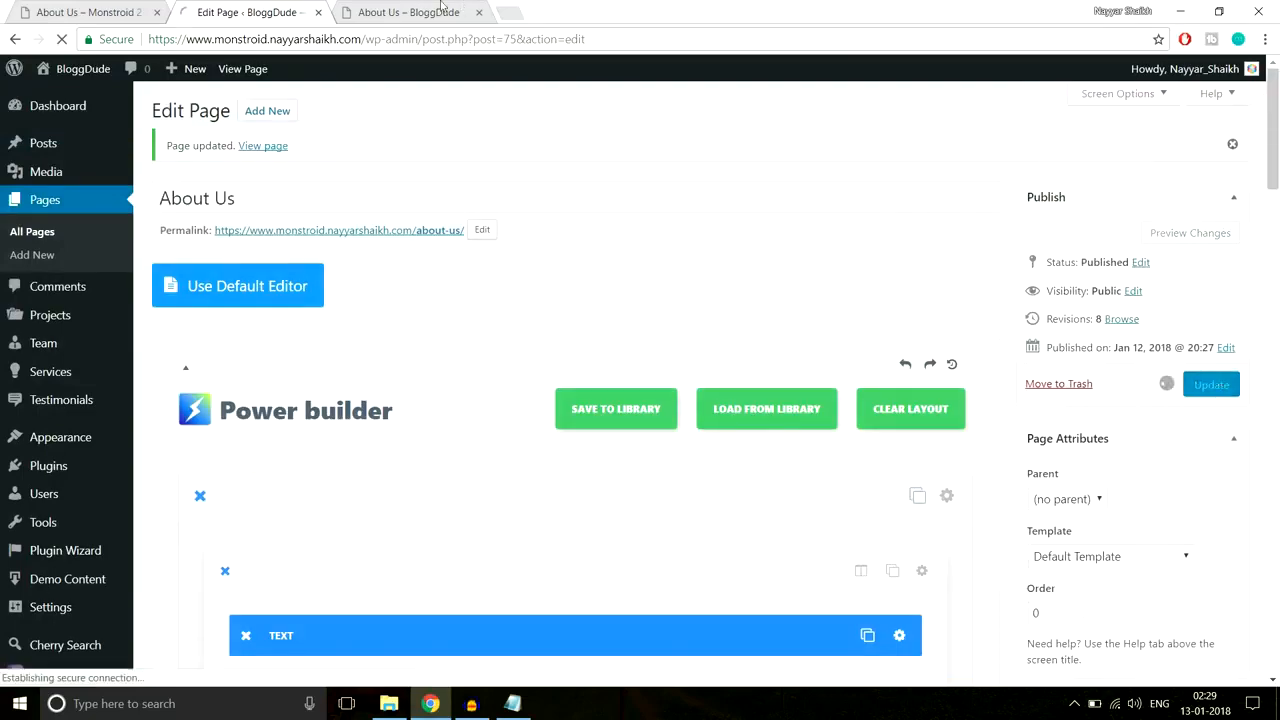
# Step: Reload the live About Us page to check both testimonial portraits, then browse the Monstroid 2 demo's About Us page
pyautogui.click(408, 12)
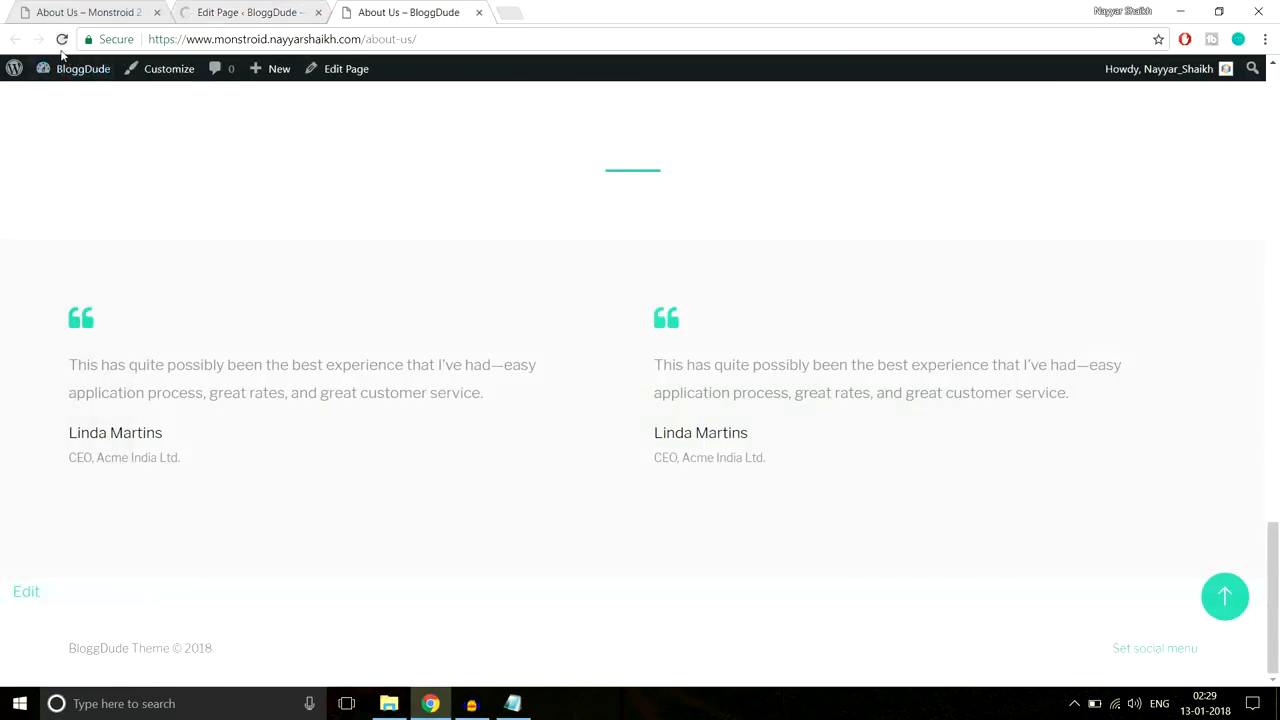
pyautogui.click(62, 40)
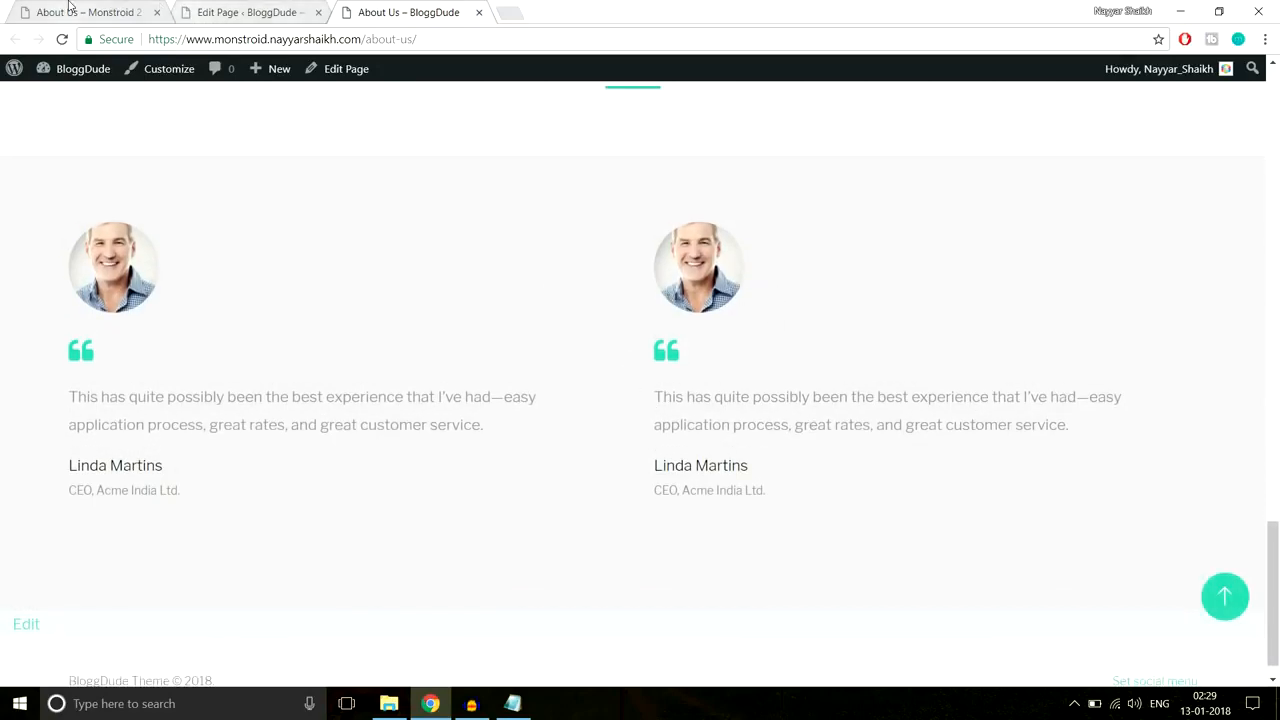
pyautogui.hotkey('ctrl', '1')
pyautogui.scroll(-6, 584, 340)
pyautogui.scroll(-3, 584, 340)
pyautogui.scroll(7, 609, 366)
pyautogui.scroll(10, 617, 372)
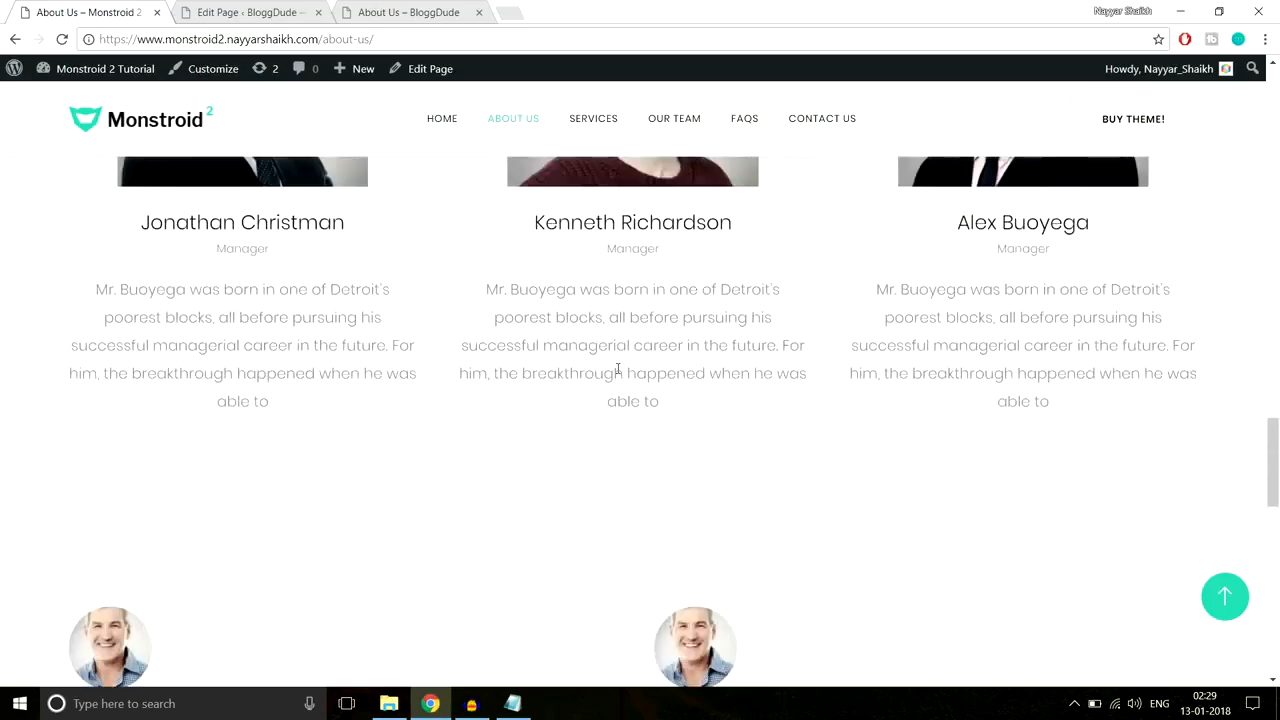
# Step: Look through the Monstroid 2 demo's Services page, then go back to the WordPress page editor
pyautogui.click(596, 124)
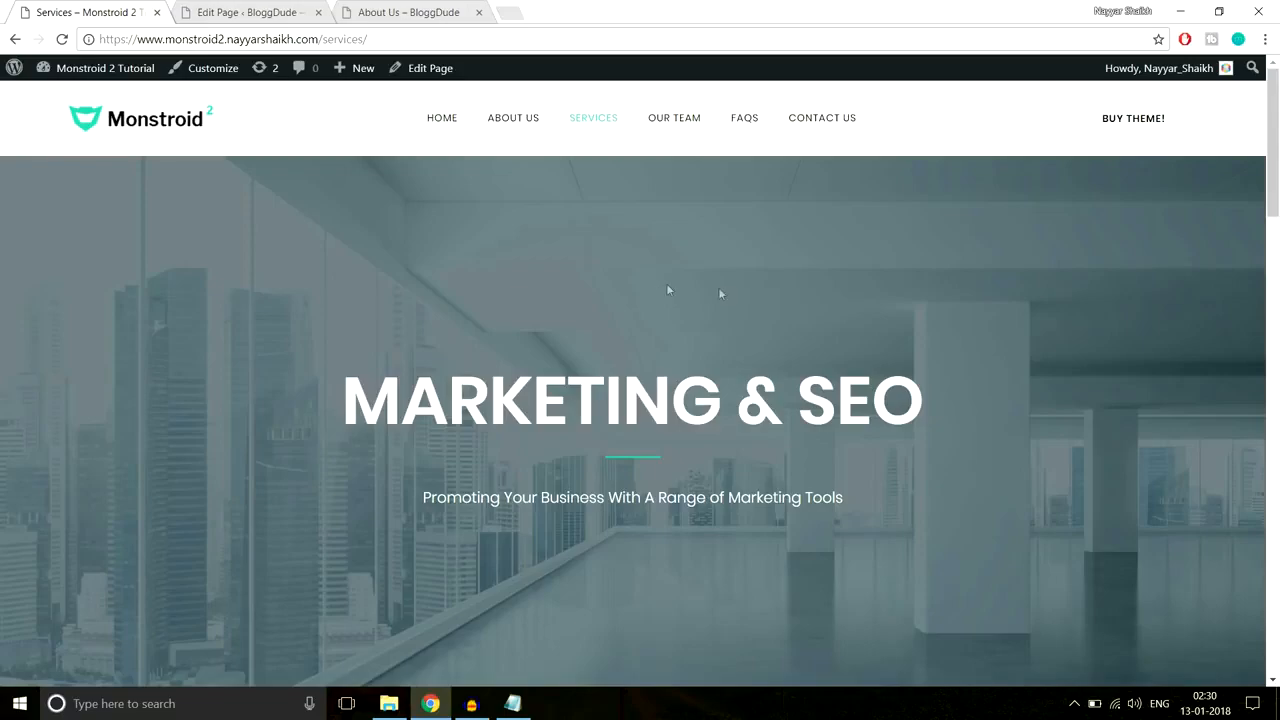
pyautogui.scroll(-3, 735, 345)
pyautogui.scroll(-15, 735, 345)
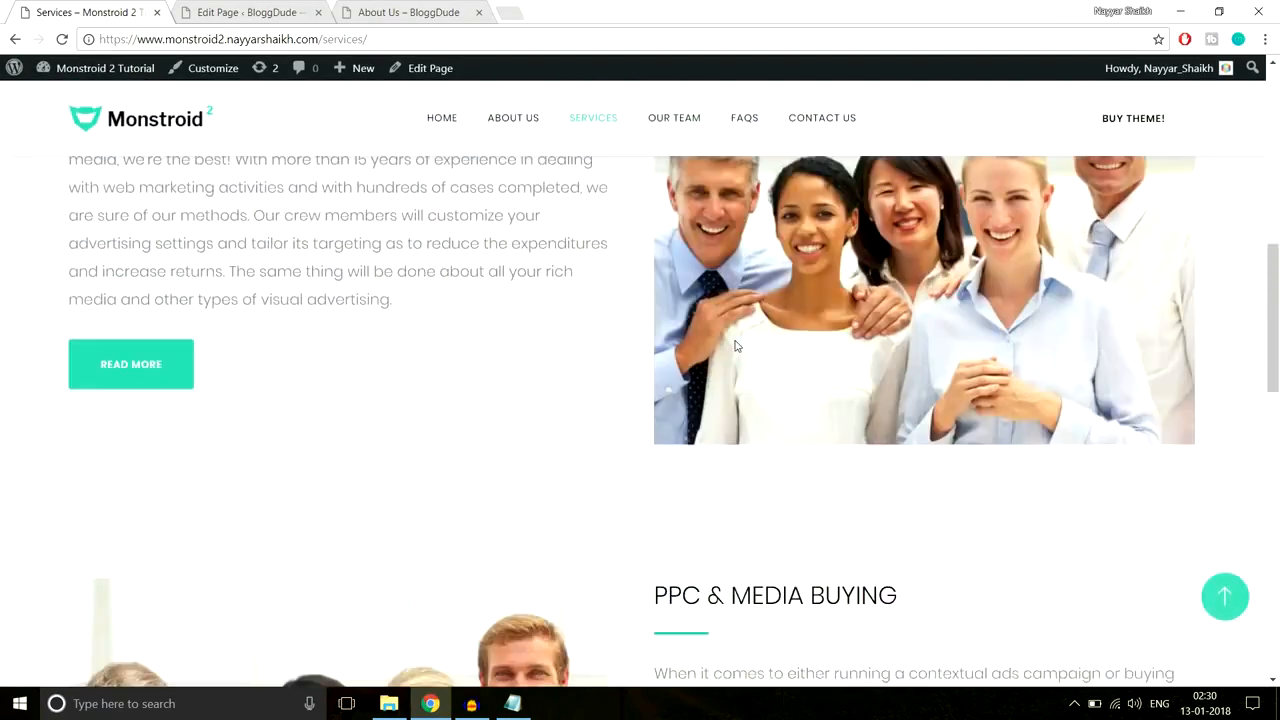
pyautogui.scroll(8, 736, 343)
pyautogui.scroll(10, 736, 343)
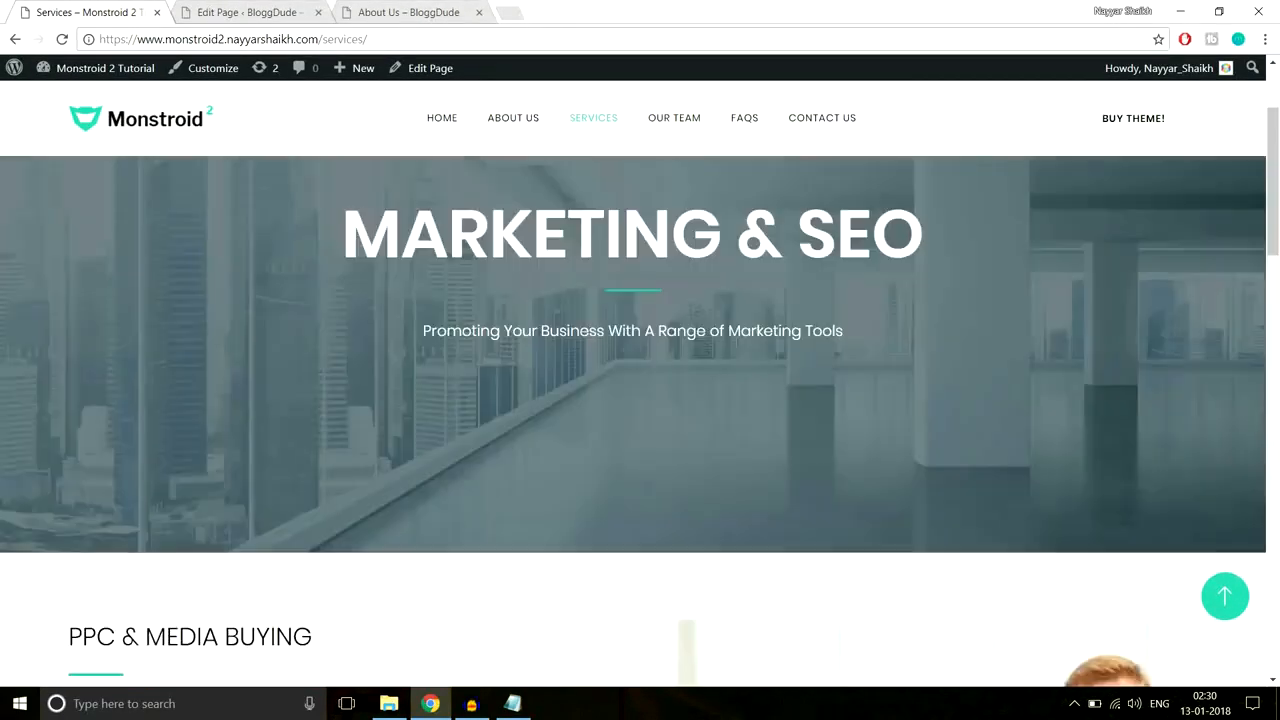
pyautogui.click(258, 12)
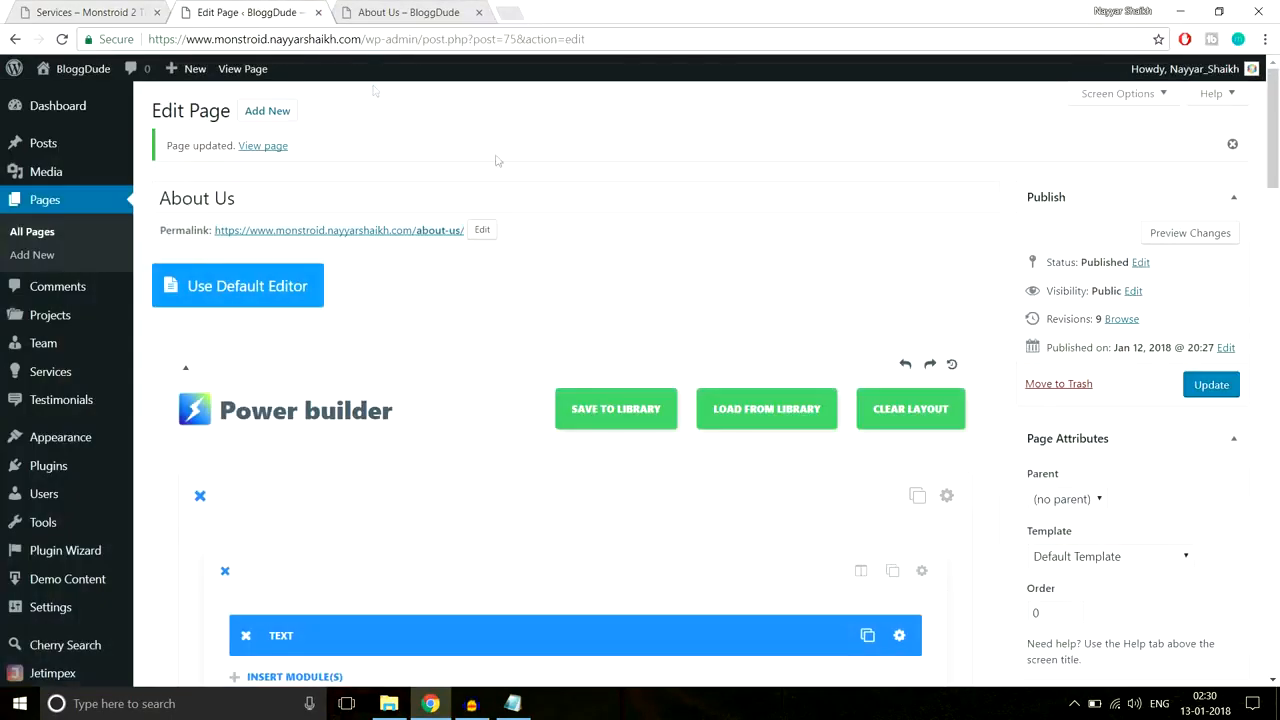
# Step: Create a new page titled 'Seervices' and switch it to Power builder
pyautogui.click(288, 112)
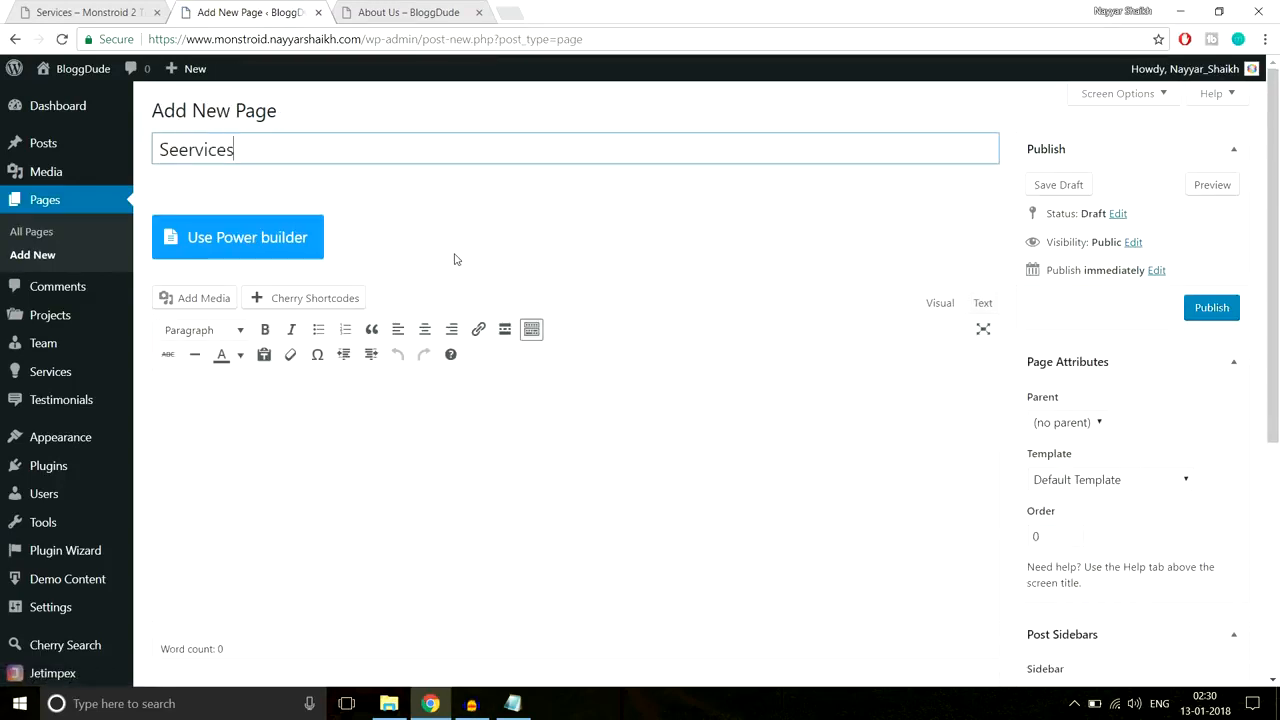
pyautogui.click(302, 240)
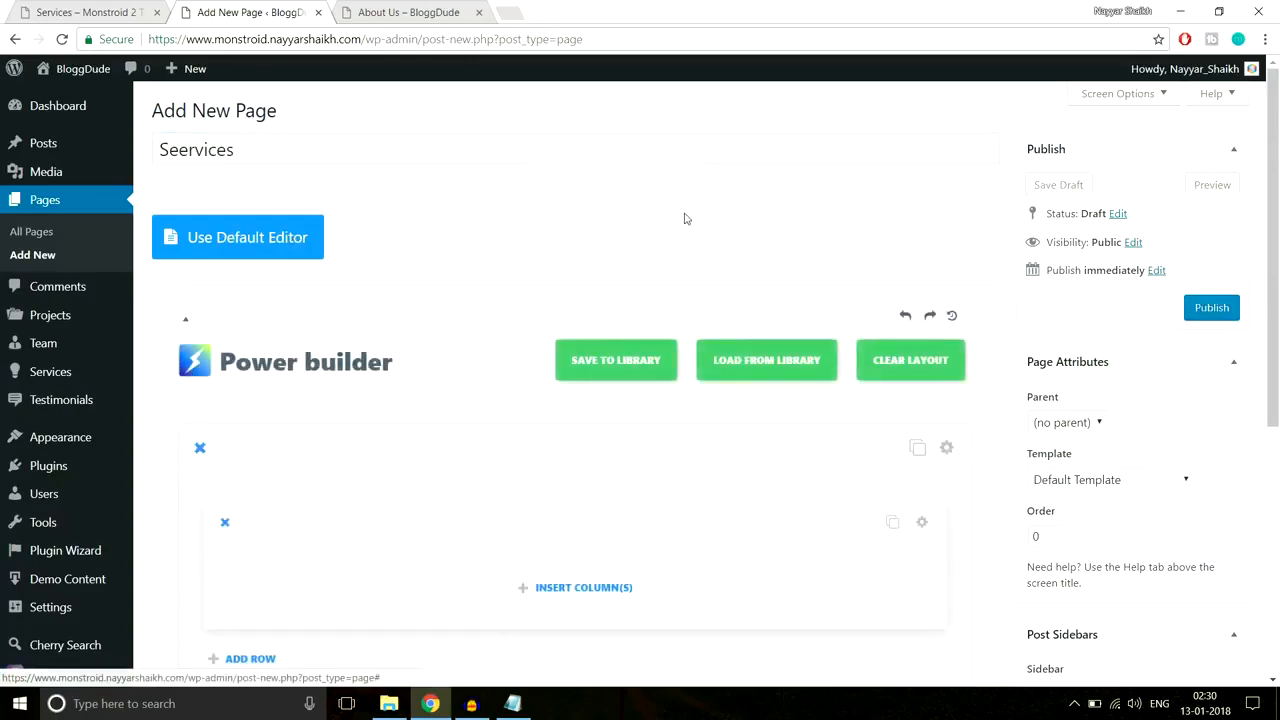
pyautogui.click(120, 8)
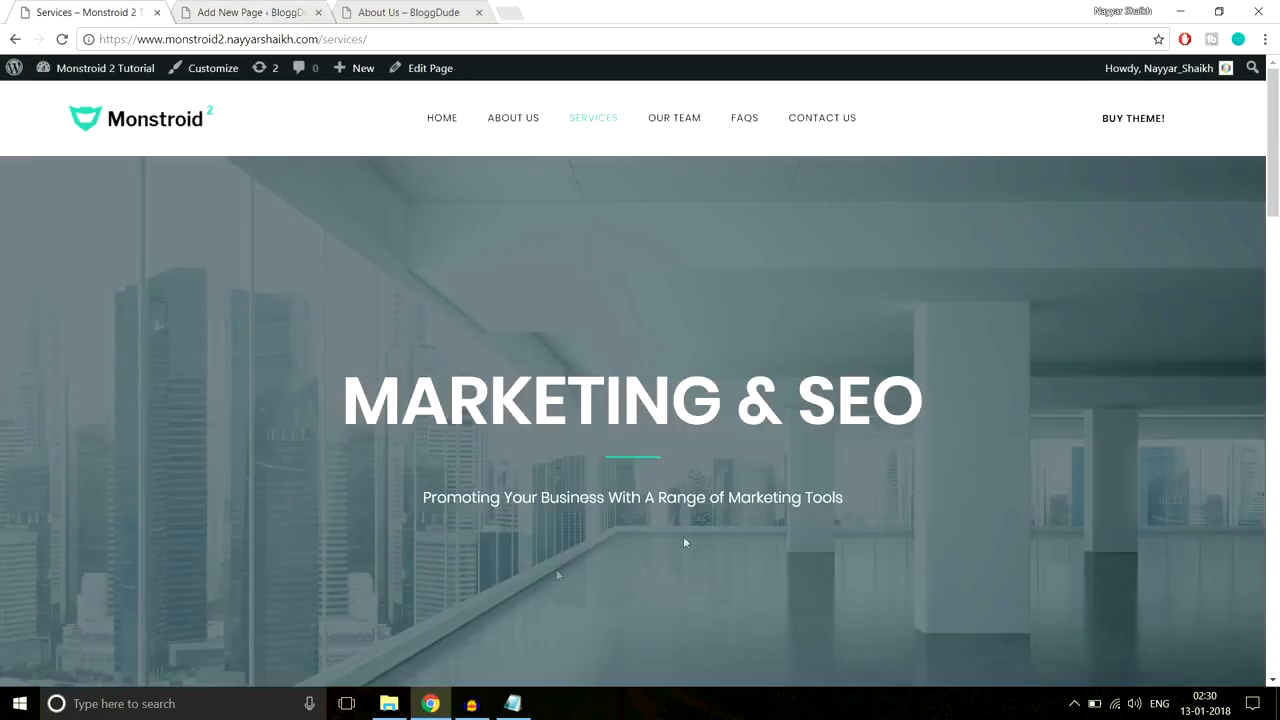
pyautogui.click(258, 5)
pyautogui.scroll(-2, 696, 252)
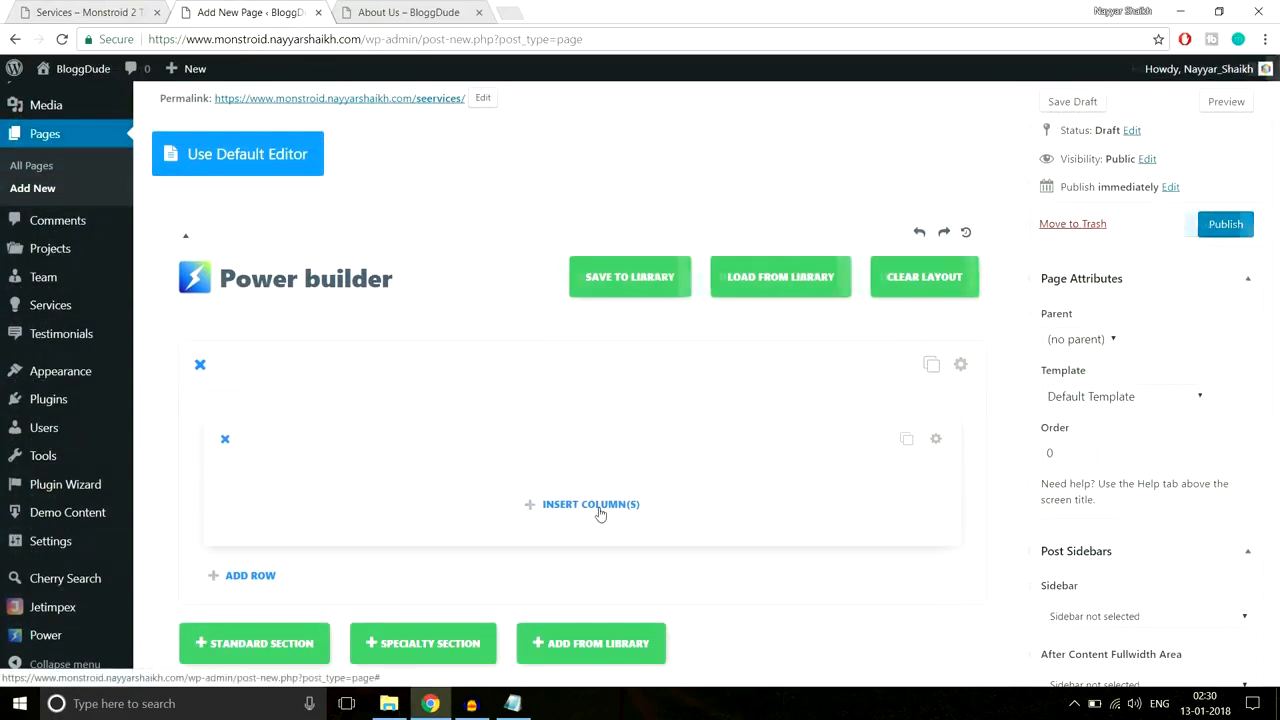
# Step: Give the row a single 1/1 full-width column and bring up the insertable modules
pyautogui.click(600, 514)
pyautogui.click(403, 309)
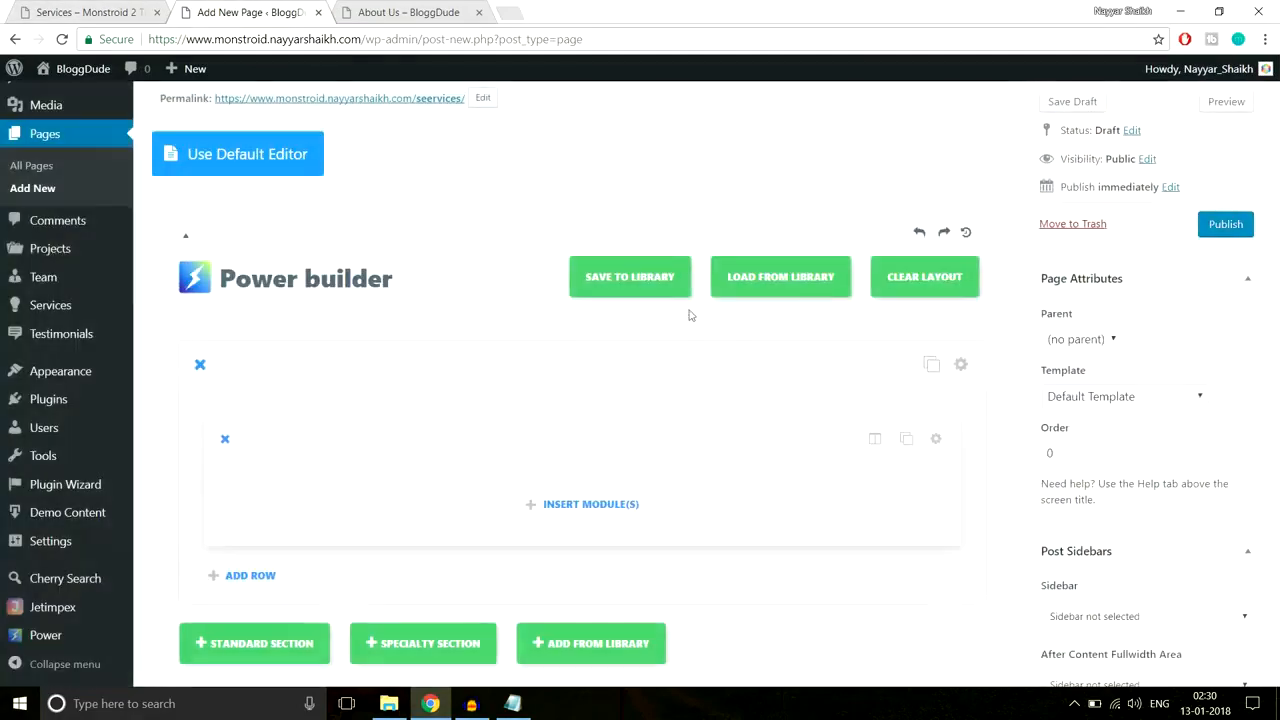
pyautogui.scroll(-2, 689, 315)
pyautogui.click(586, 337)
pyautogui.scroll(-2, 833, 381)
# Step: Add a centred Text module containing the demo's MARKETING & SEO heading
pyautogui.scroll(-3, 833, 381)
pyautogui.click(880, 470)
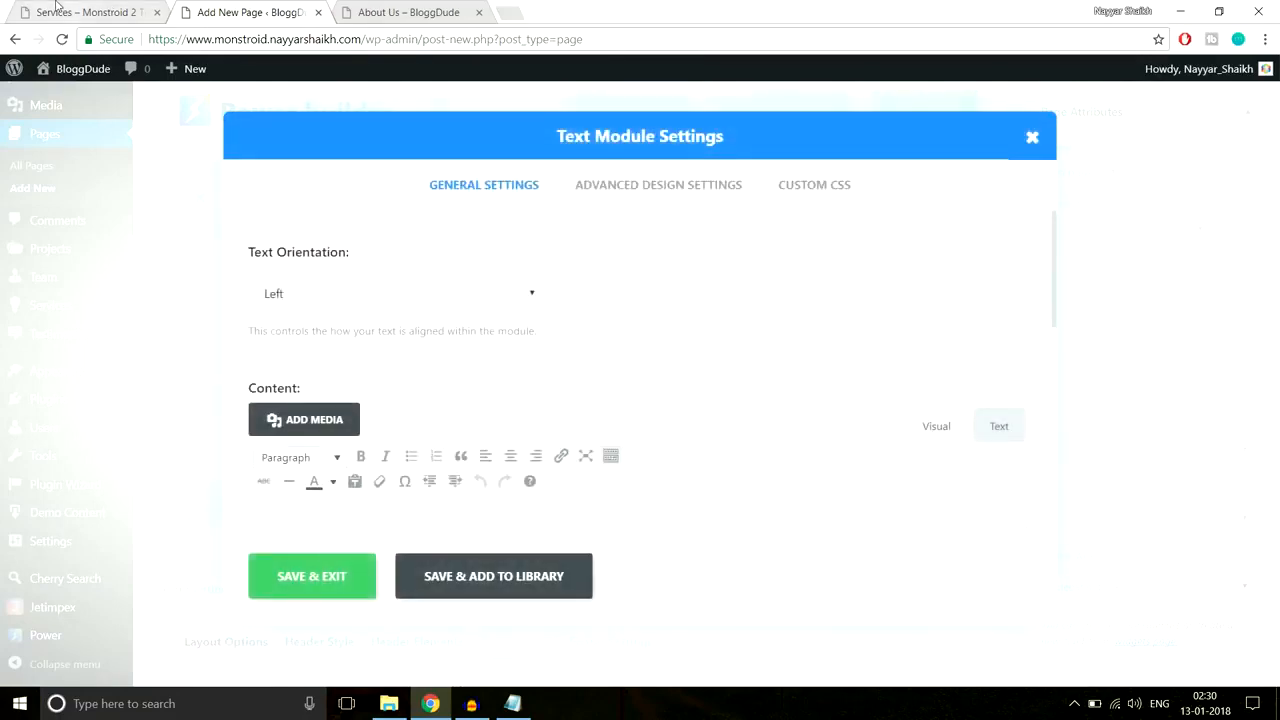
pyautogui.click(57, 8)
pyautogui.moveTo(335, 420); pyautogui.dragTo(911, 410)
pyautogui.hotkey('ctrl', 'c')
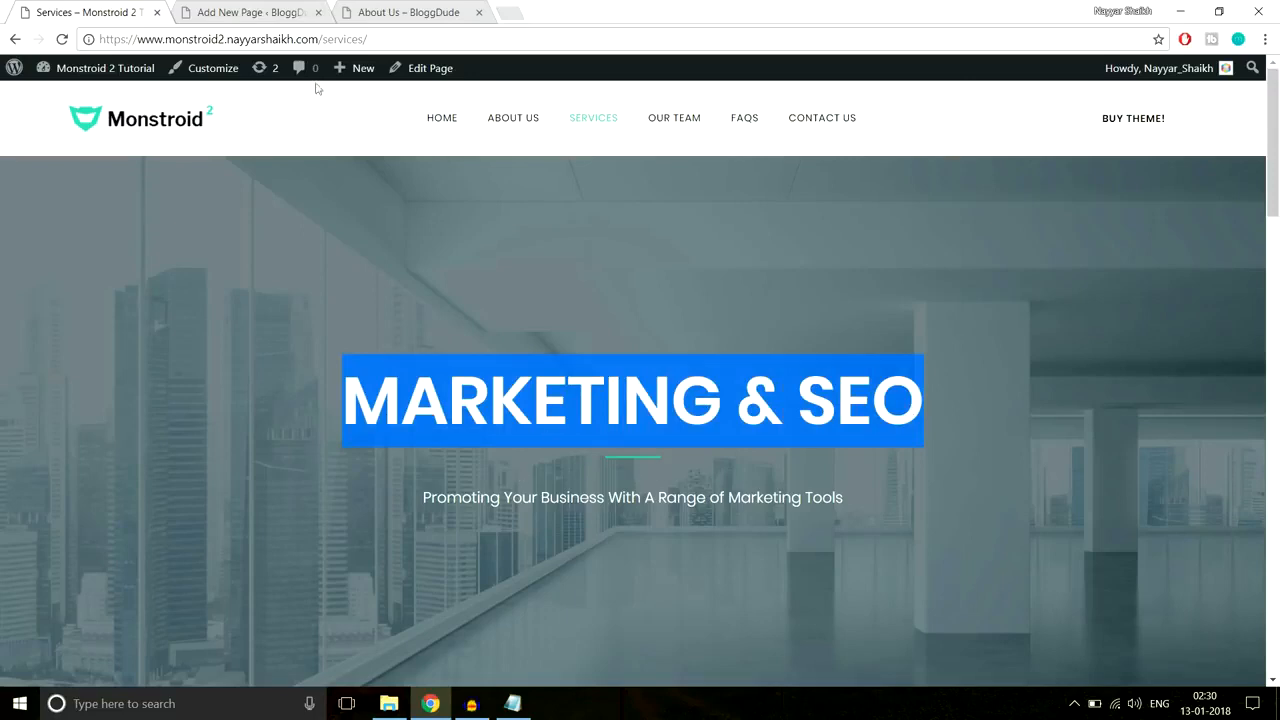
pyautogui.click(240, 12)
pyautogui.click(429, 294)
pyautogui.click(398, 348)
pyautogui.scroll(-3, 743, 280)
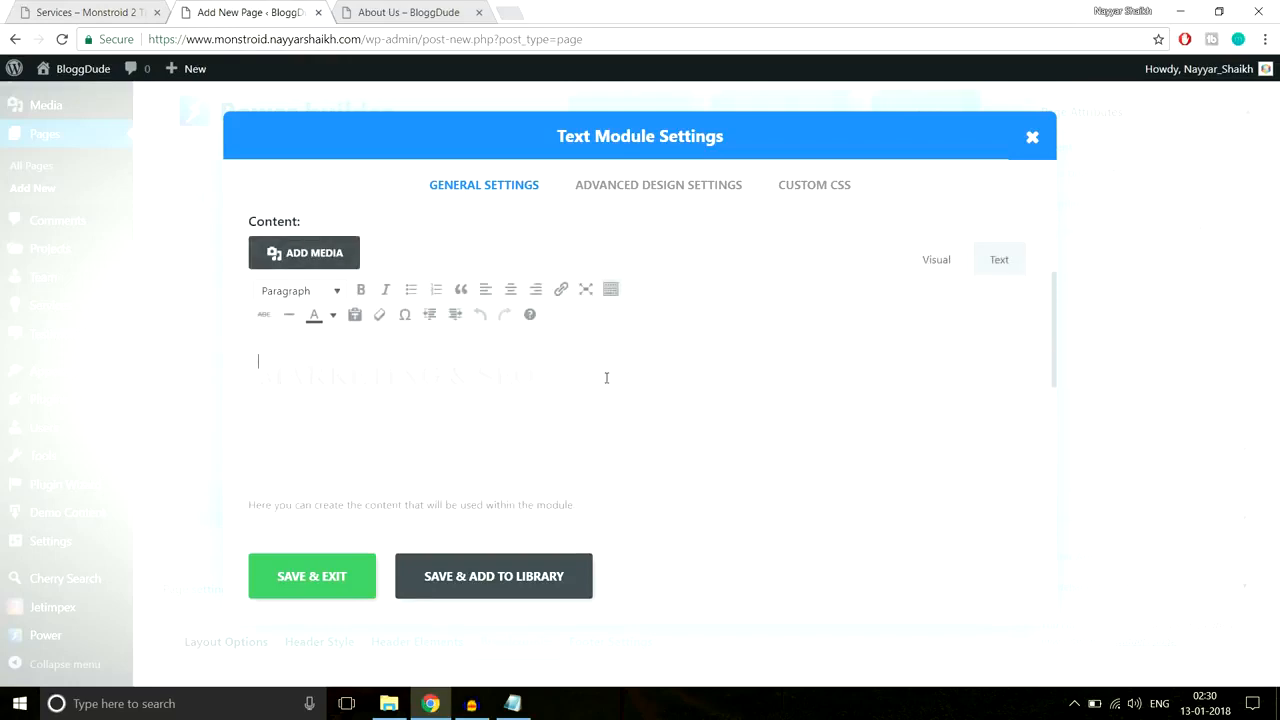
pyautogui.hotkey('ctrl', 'v')
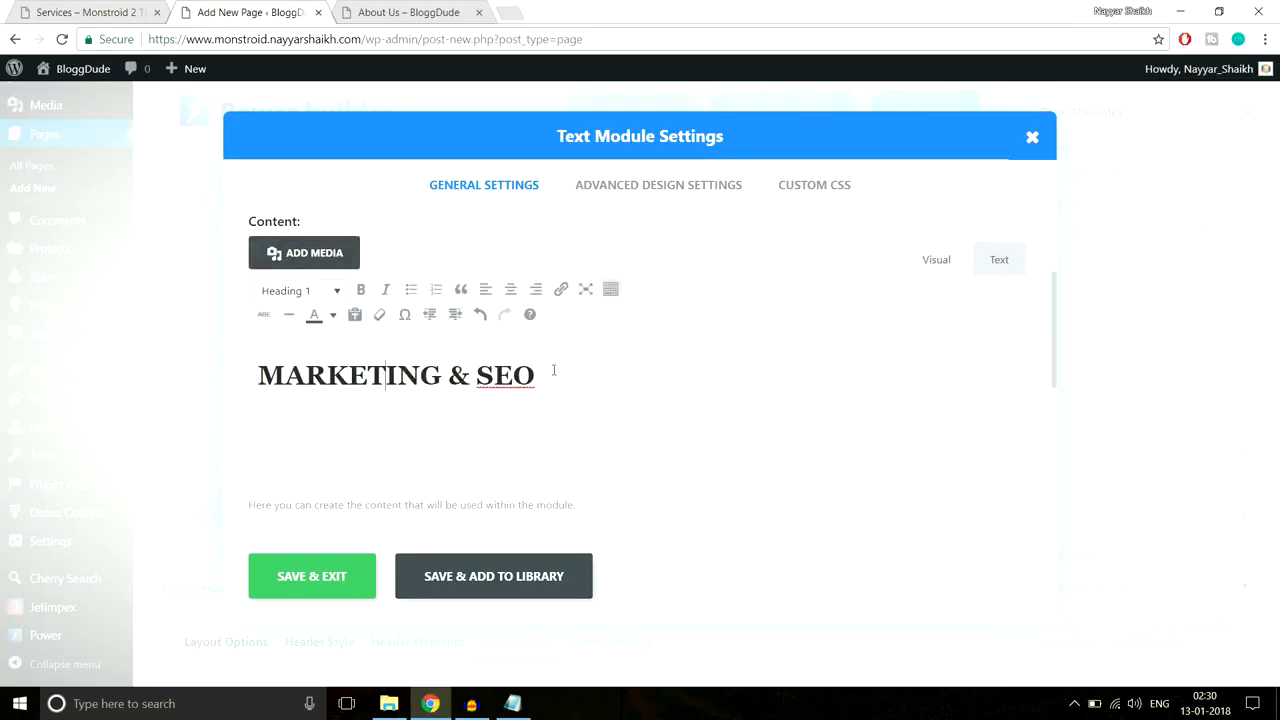
# Step: Colour the MARKETING & SEO heading white to match the demo
pyautogui.moveTo(554, 370); pyautogui.dragTo(218, 377)
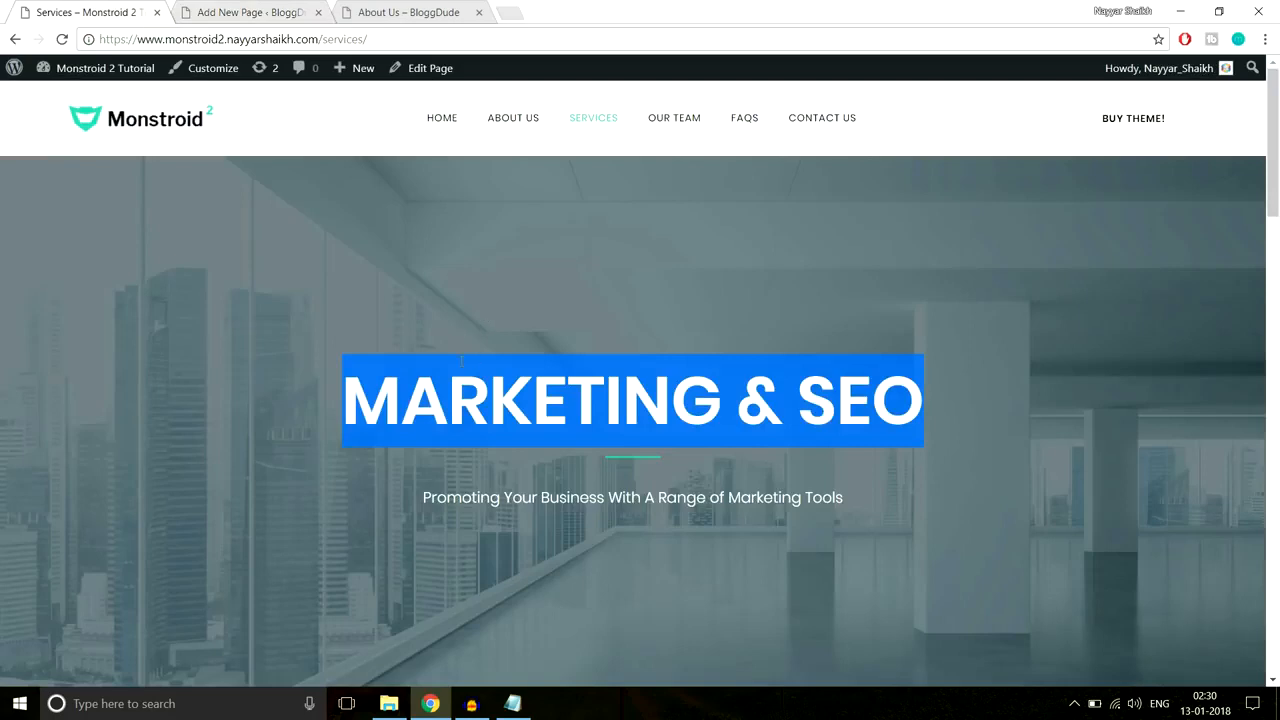
pyautogui.moveTo(347, 395); pyautogui.dragTo(1051, 408)
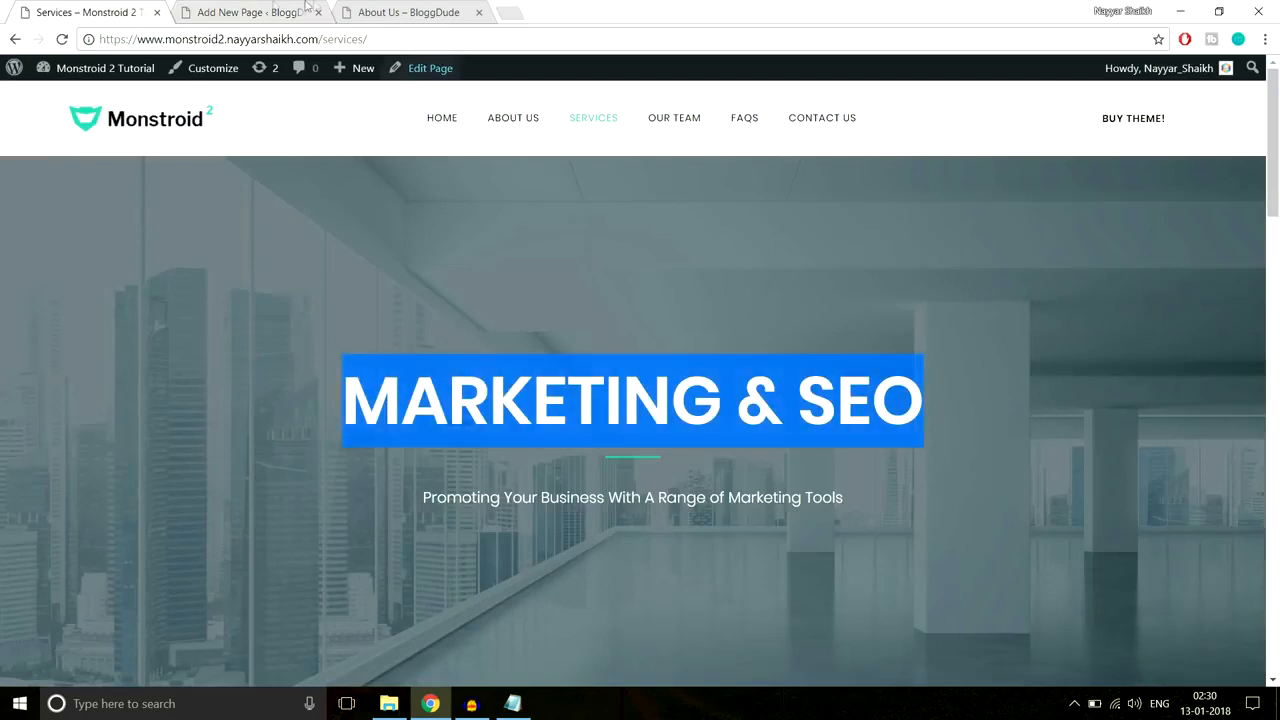
pyautogui.click(236, 12)
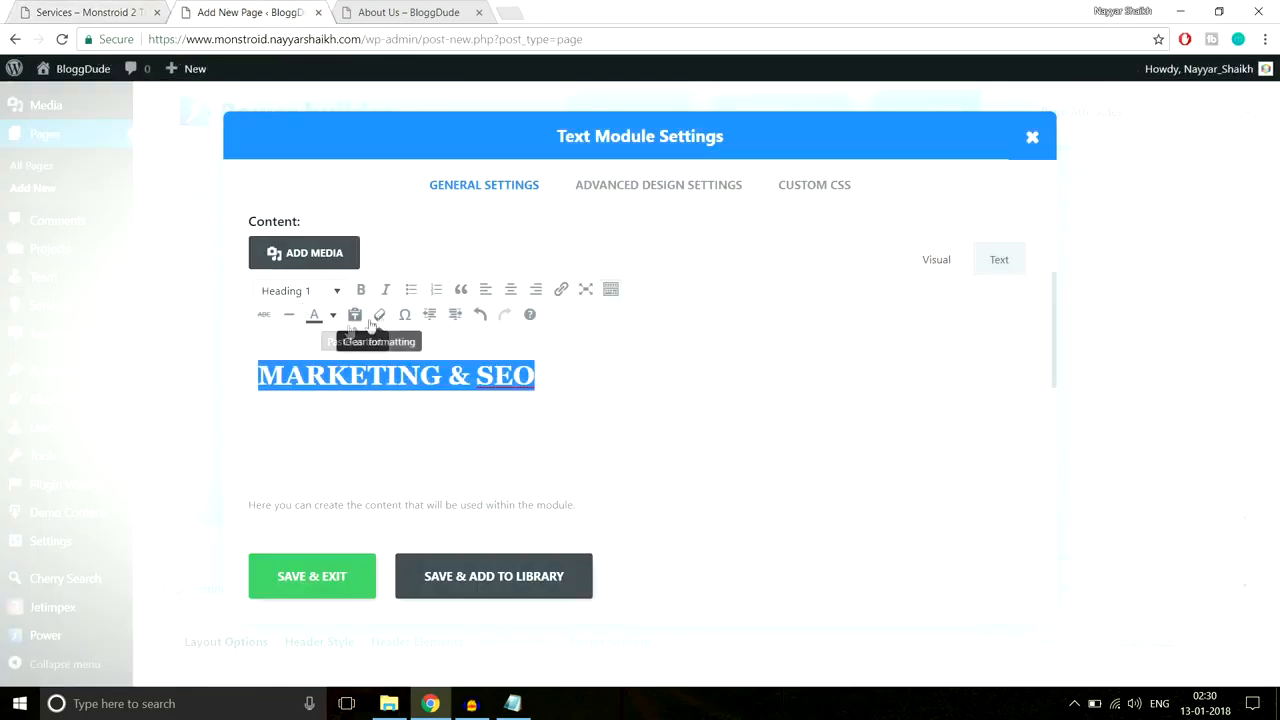
pyautogui.click(333, 316)
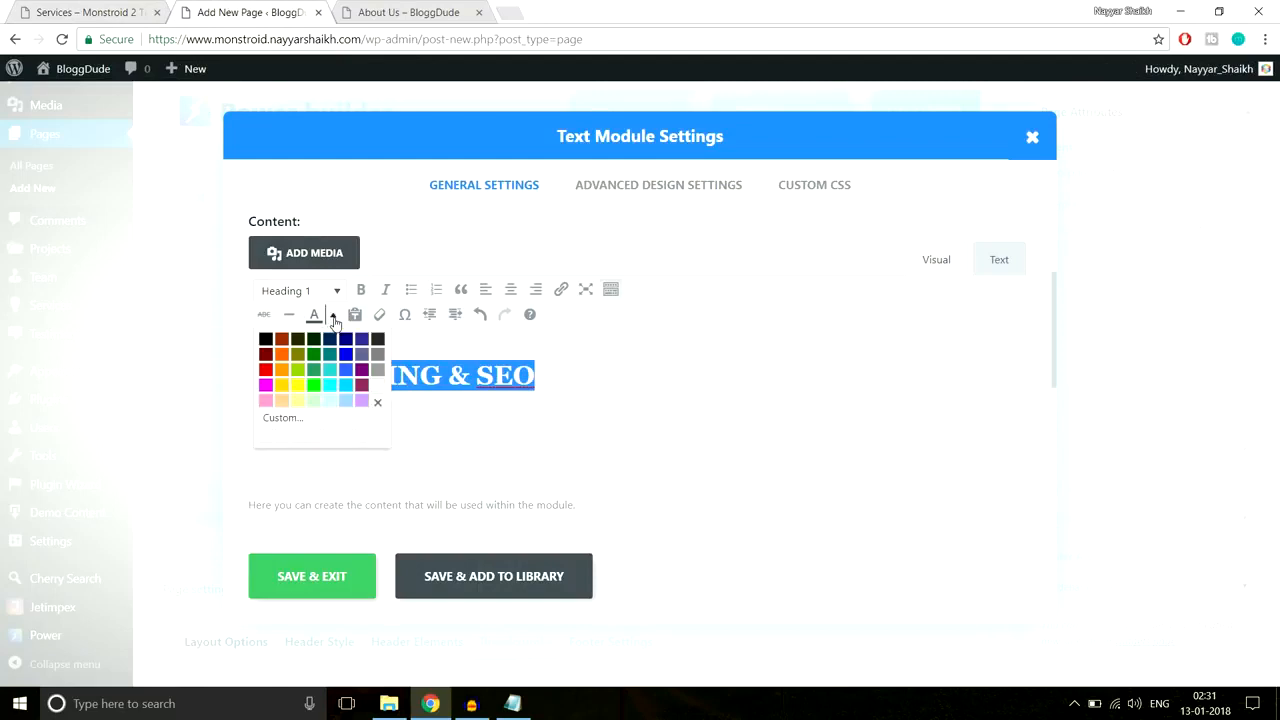
pyautogui.click(379, 388)
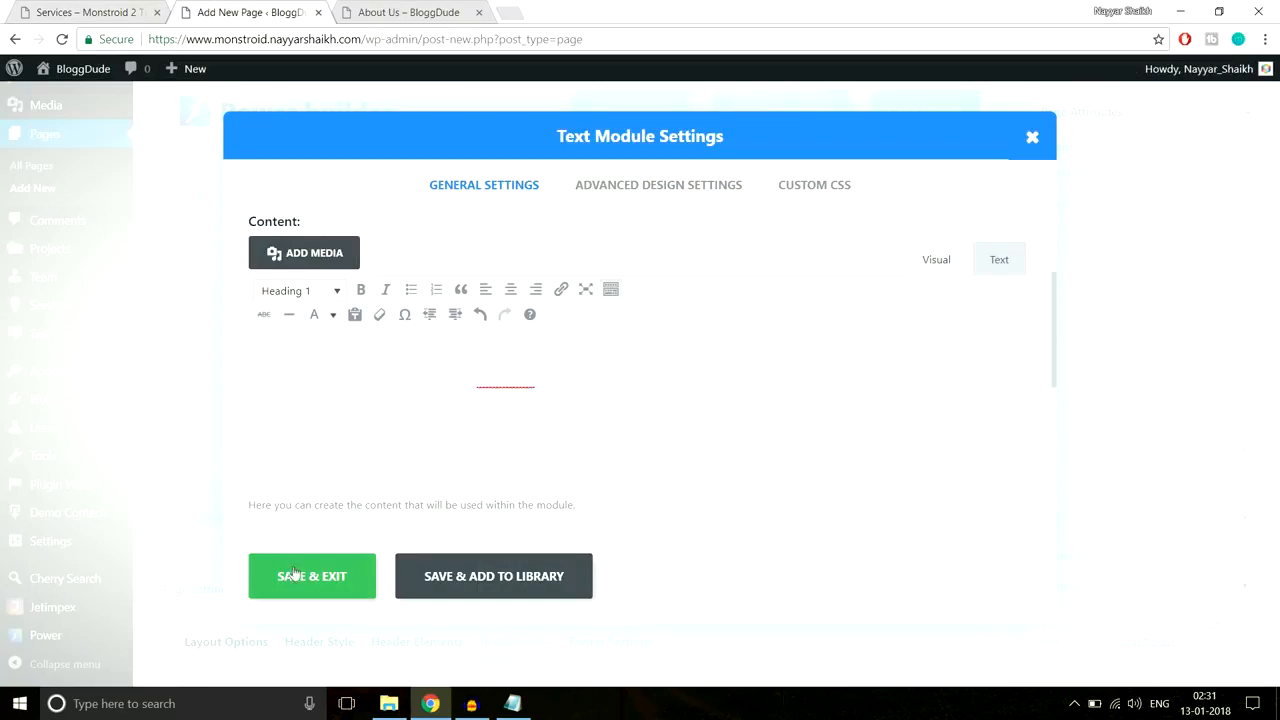
pyautogui.click(66, 6)
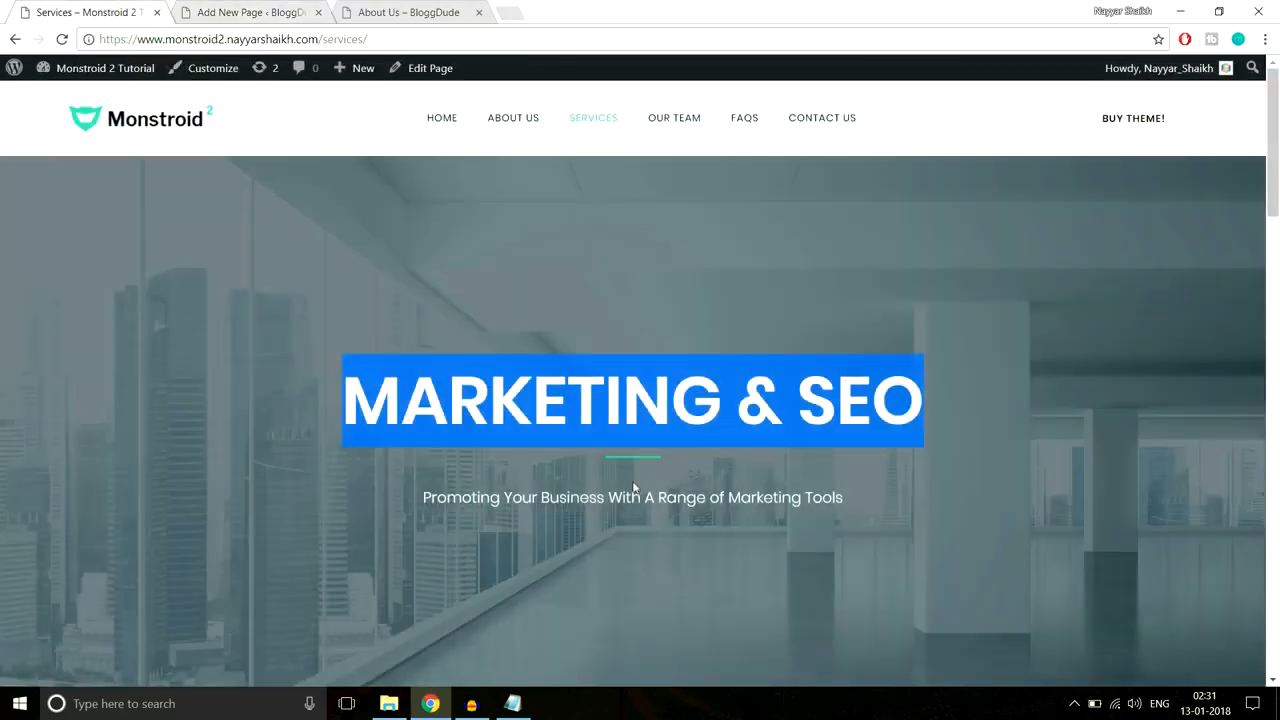
pyautogui.click(250, 12)
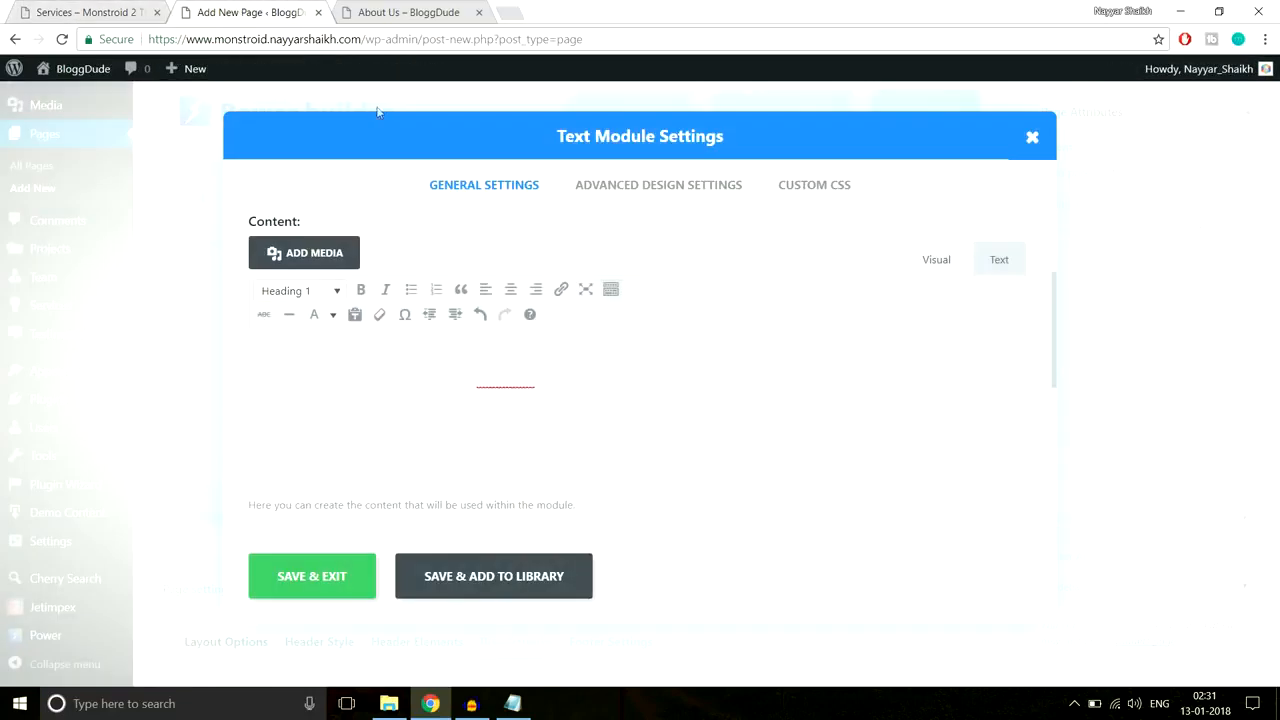
# Step: Paste the green #2cc895 underline CSS into Custom CSS After, save, and copy the demo subtitle
pyautogui.scroll(2, 814, 202)
pyautogui.click(814, 202)
pyautogui.scroll(-5, 849, 363)
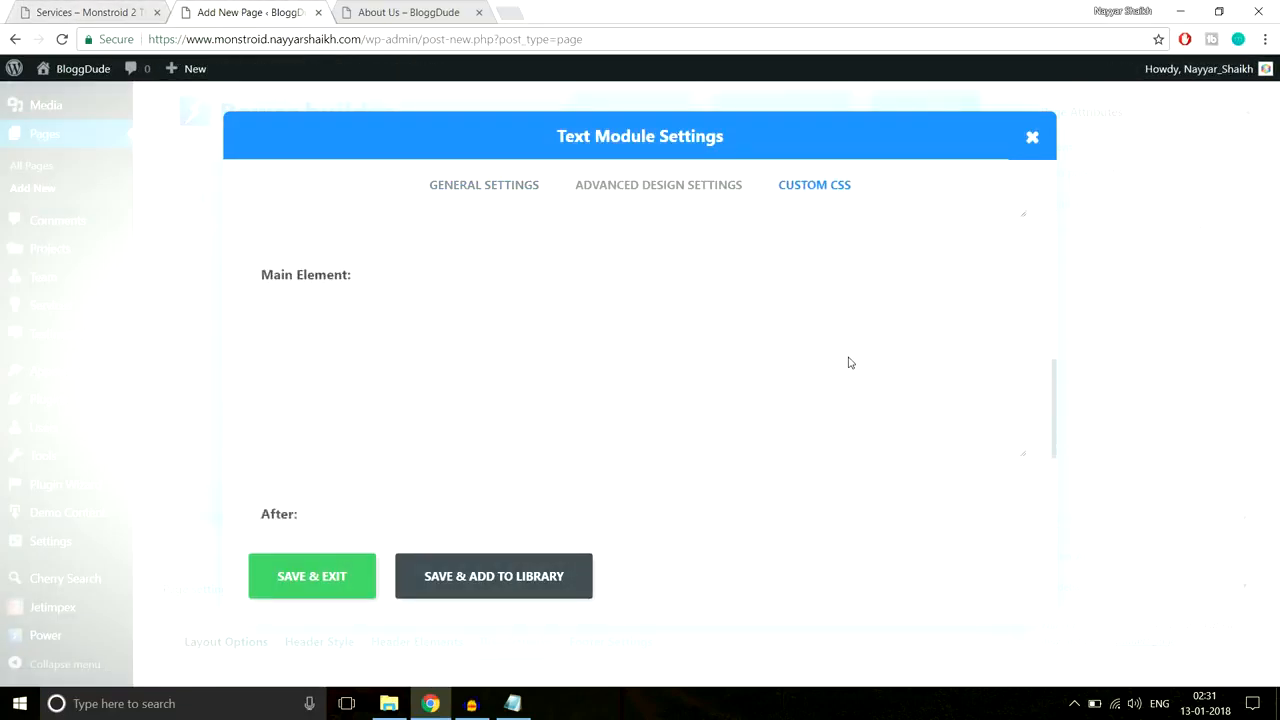
pyautogui.click(513, 703)
pyautogui.click(516, 704)
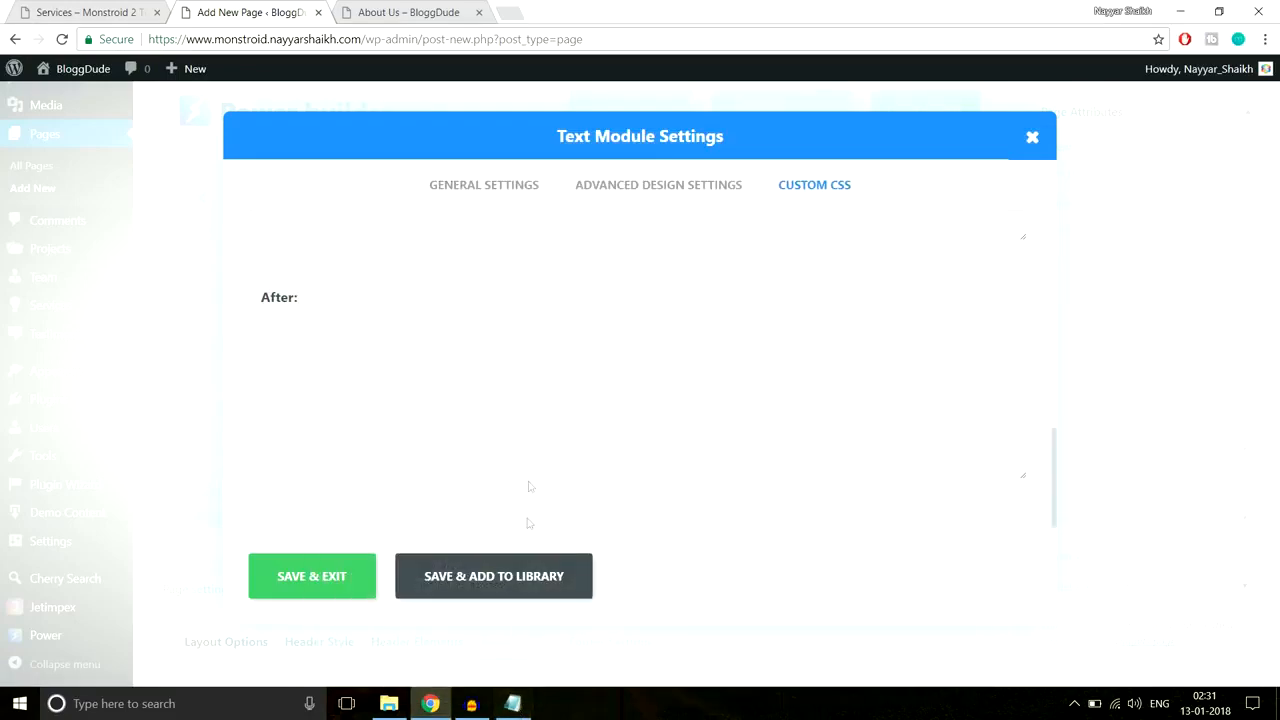
pyautogui.hotkey('ctrl', 'v')
pyautogui.click(336, 580)
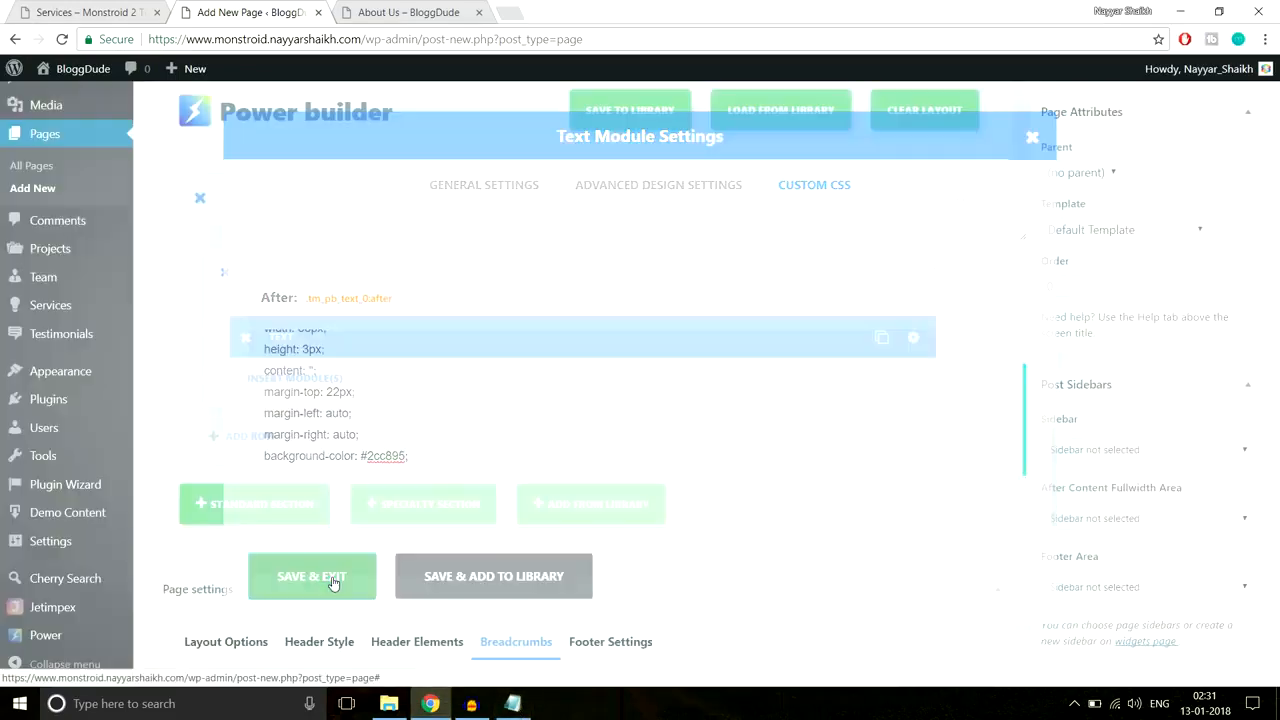
pyautogui.click(92, 12)
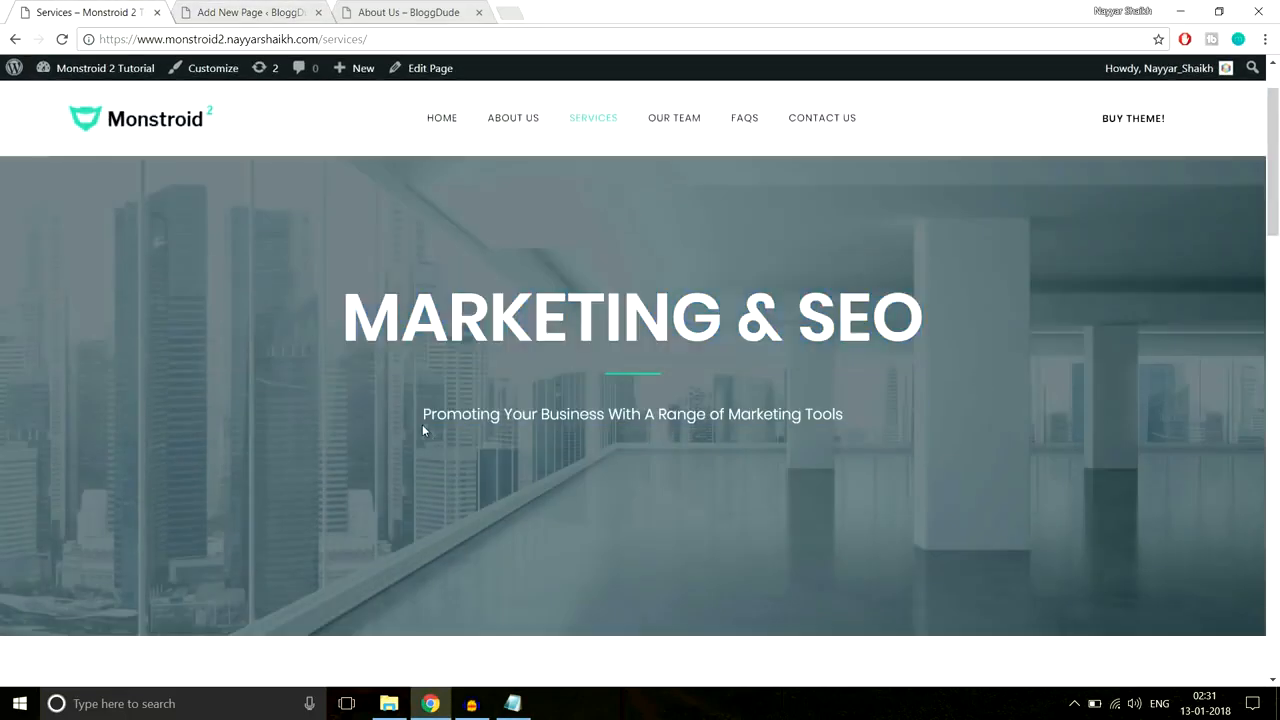
pyautogui.moveTo(422, 424); pyautogui.dragTo(856, 418)
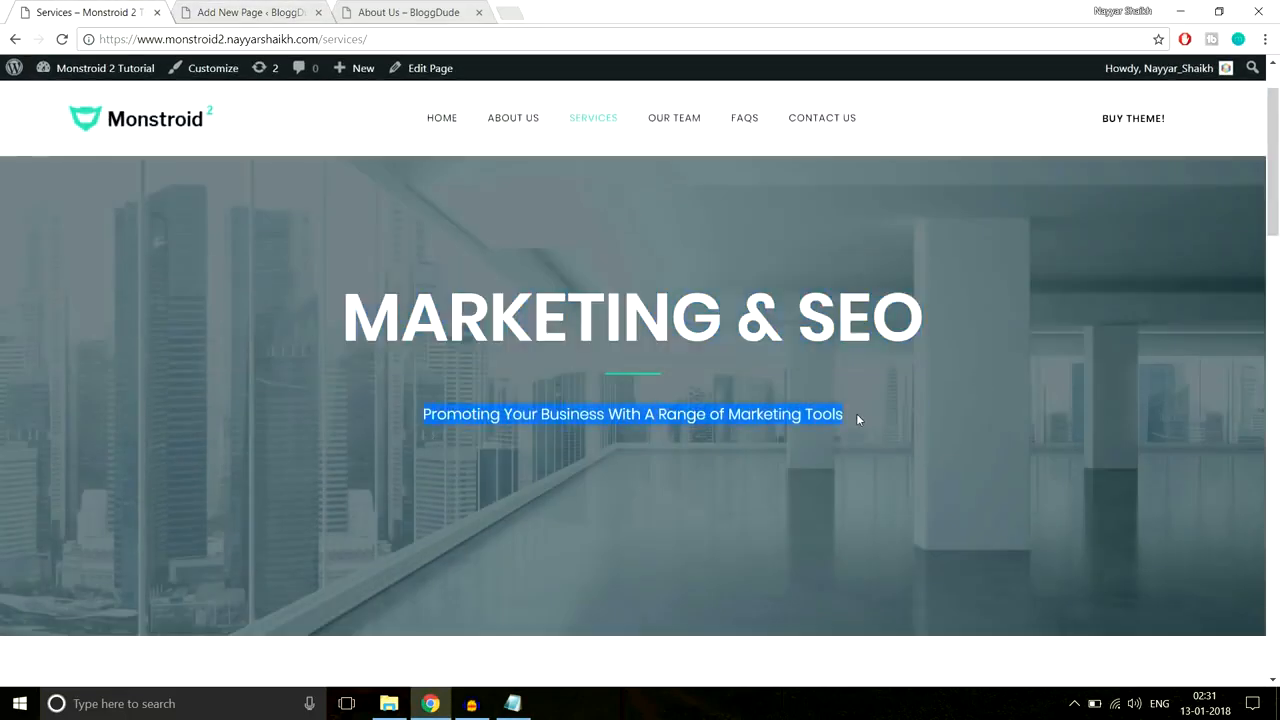
# Step: Add a centred Text module reading 'Promoting Your Business With A Range of Marketing Tools'
pyautogui.click(272, 12)
pyautogui.click(294, 378)
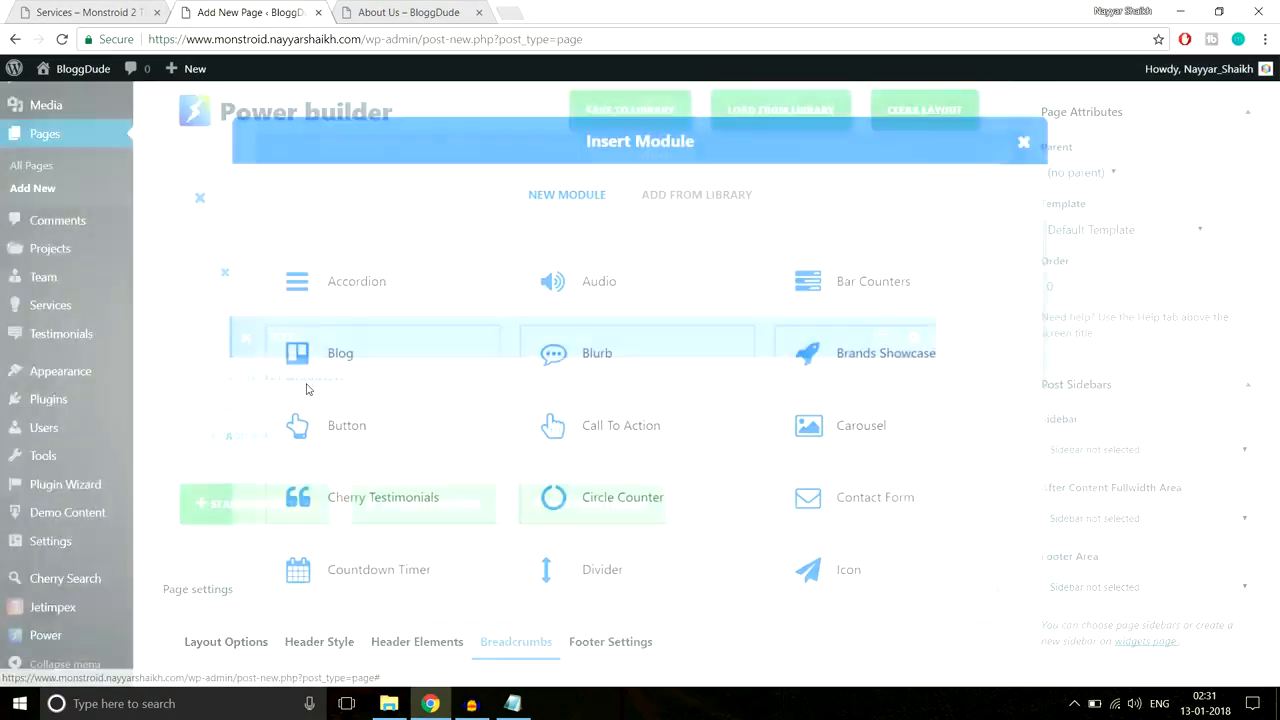
pyautogui.scroll(-2, 469, 494)
pyautogui.scroll(-4, 469, 494)
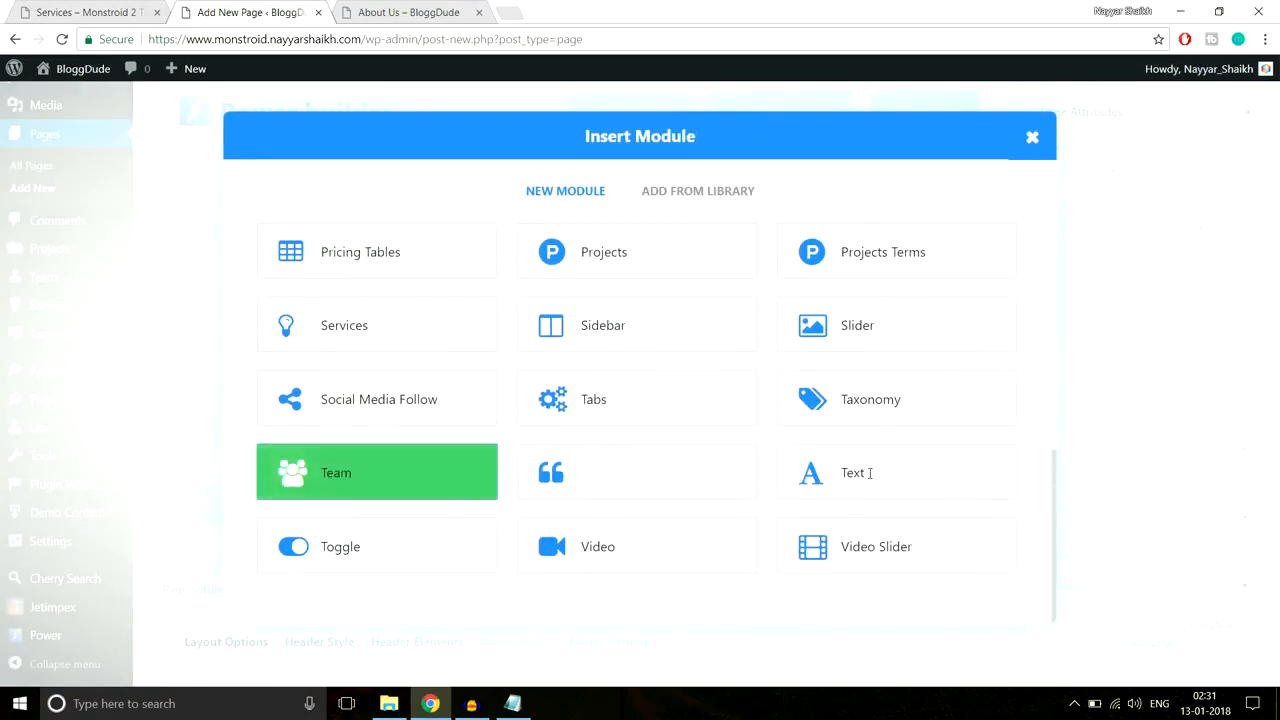
pyautogui.click(935, 476)
pyautogui.click(444, 309)
pyautogui.click(406, 344)
pyautogui.scroll(-1, 491, 463)
pyautogui.click(488, 462)
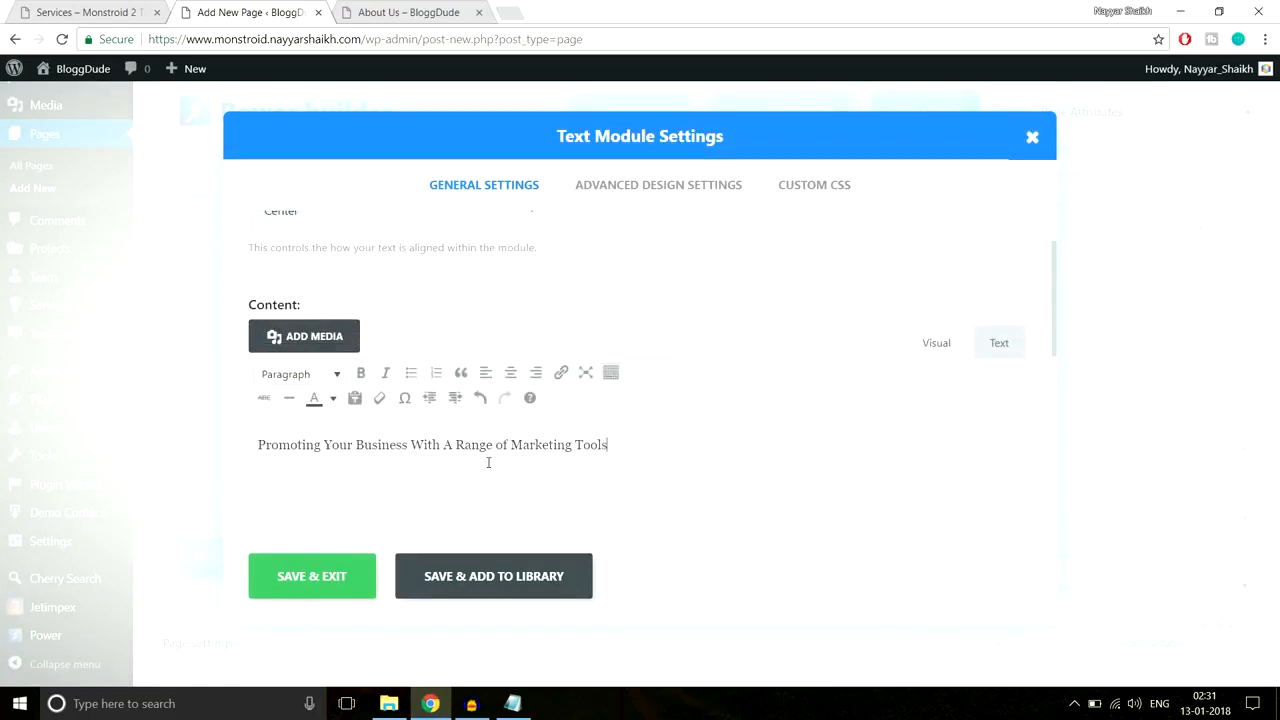
pyautogui.click(356, 583)
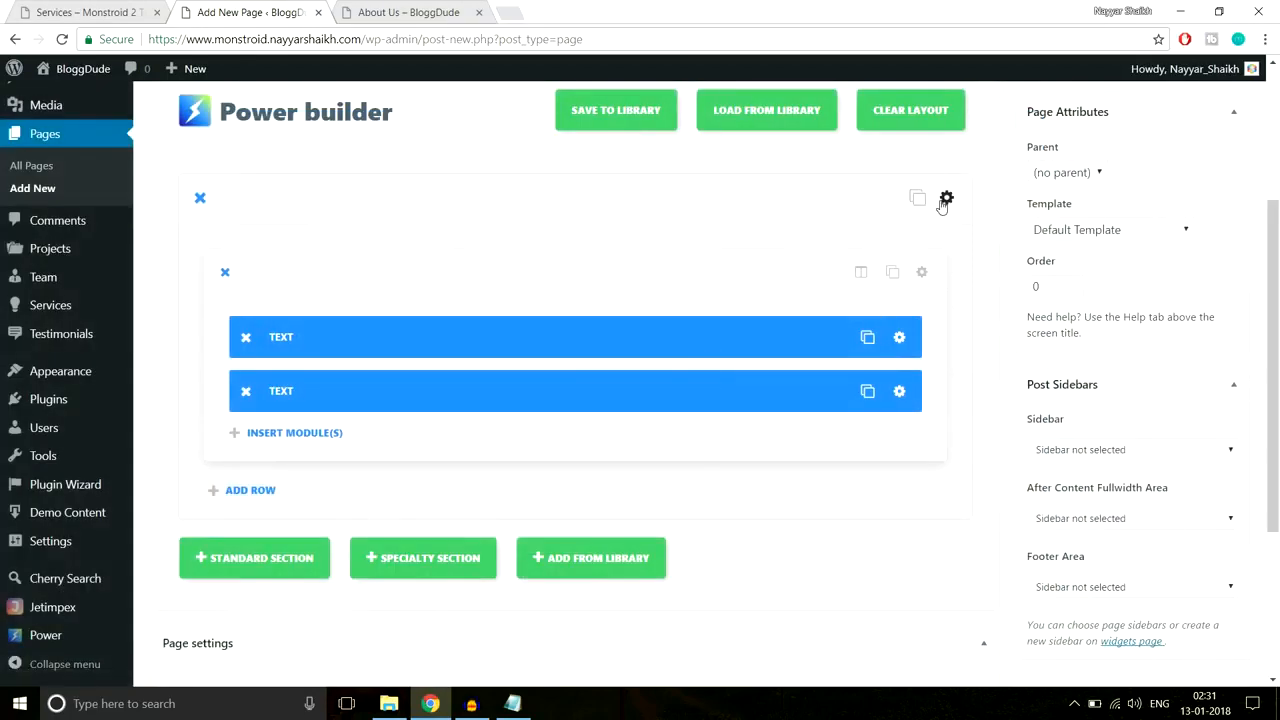
pyautogui.click(945, 199)
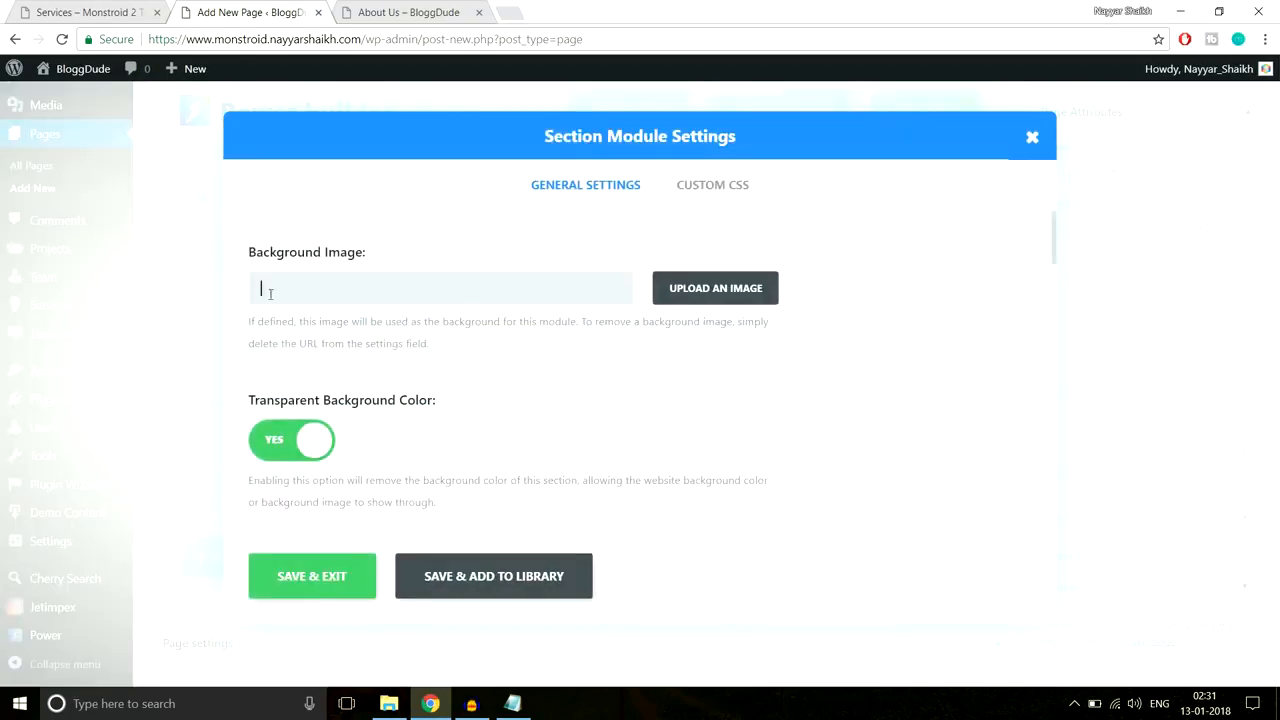
# Step: Upload Service-Top.jpg from the Services folder and set it as the section background
pyautogui.click(726, 293)
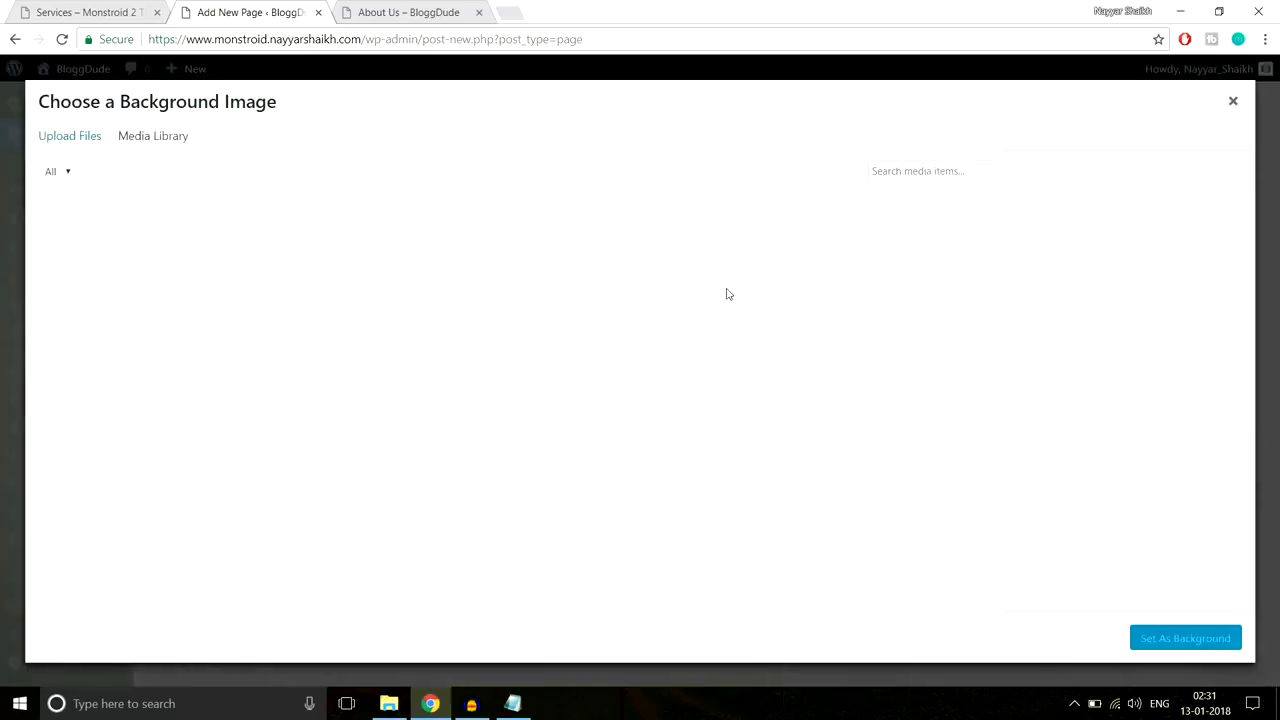
pyautogui.click(73, 145)
pyautogui.click(647, 377)
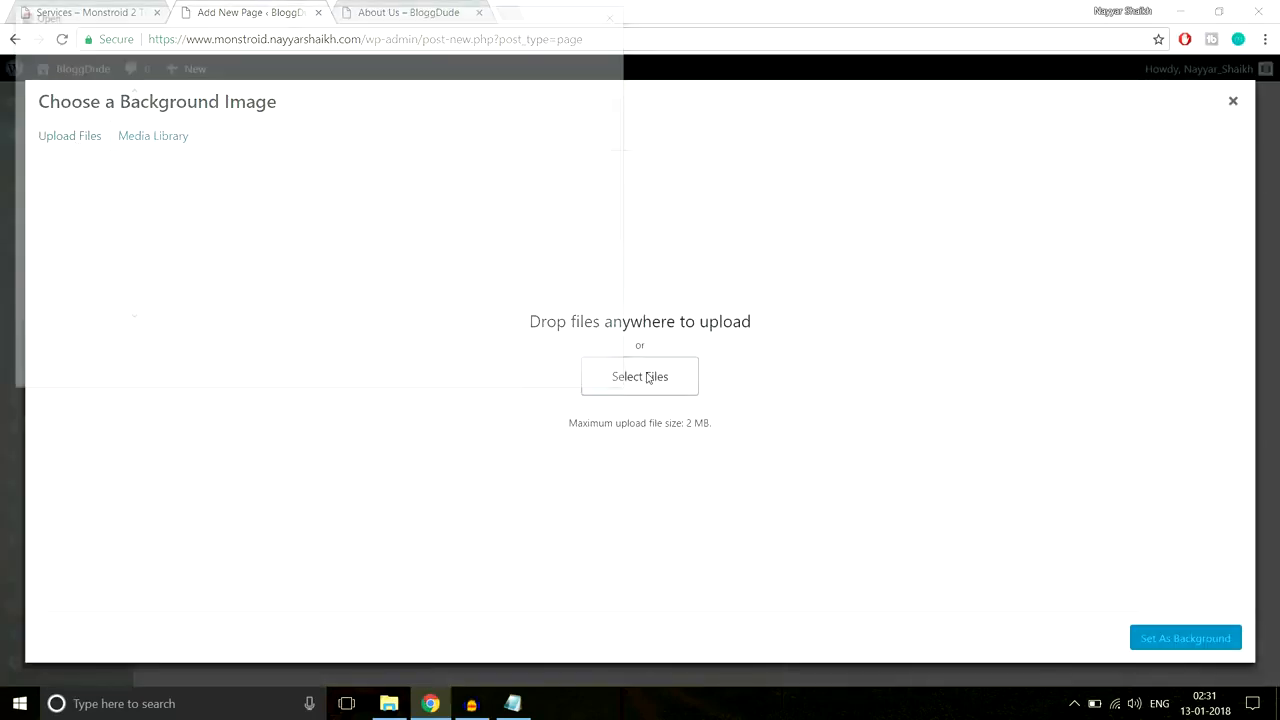
pyautogui.click(252, 39)
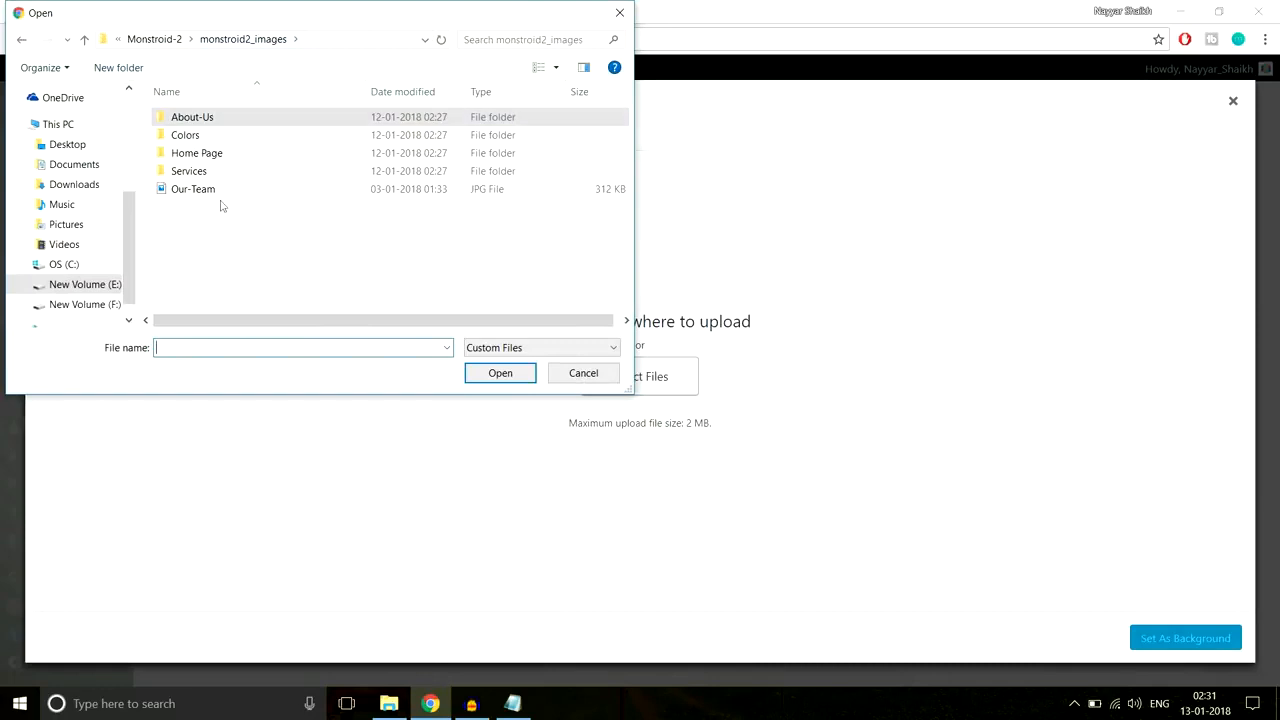
pyautogui.doubleClick(190, 171)
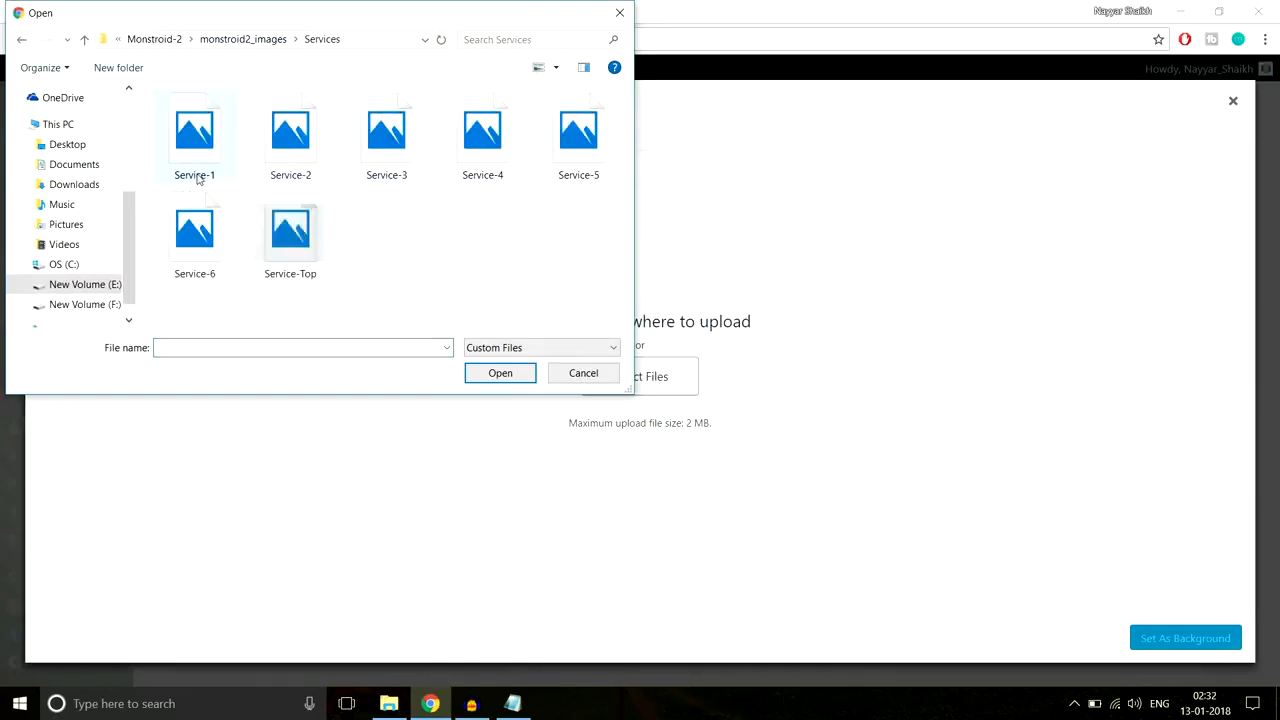
pyautogui.click(290, 238)
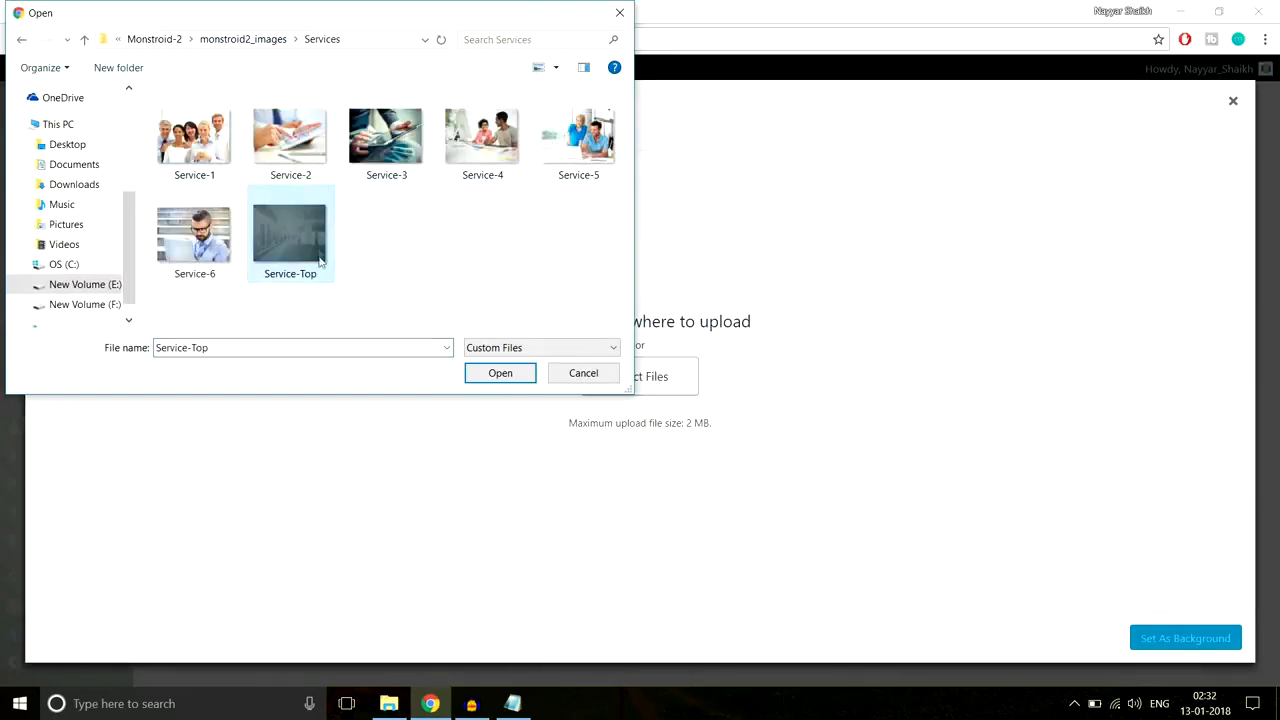
pyautogui.click(495, 373)
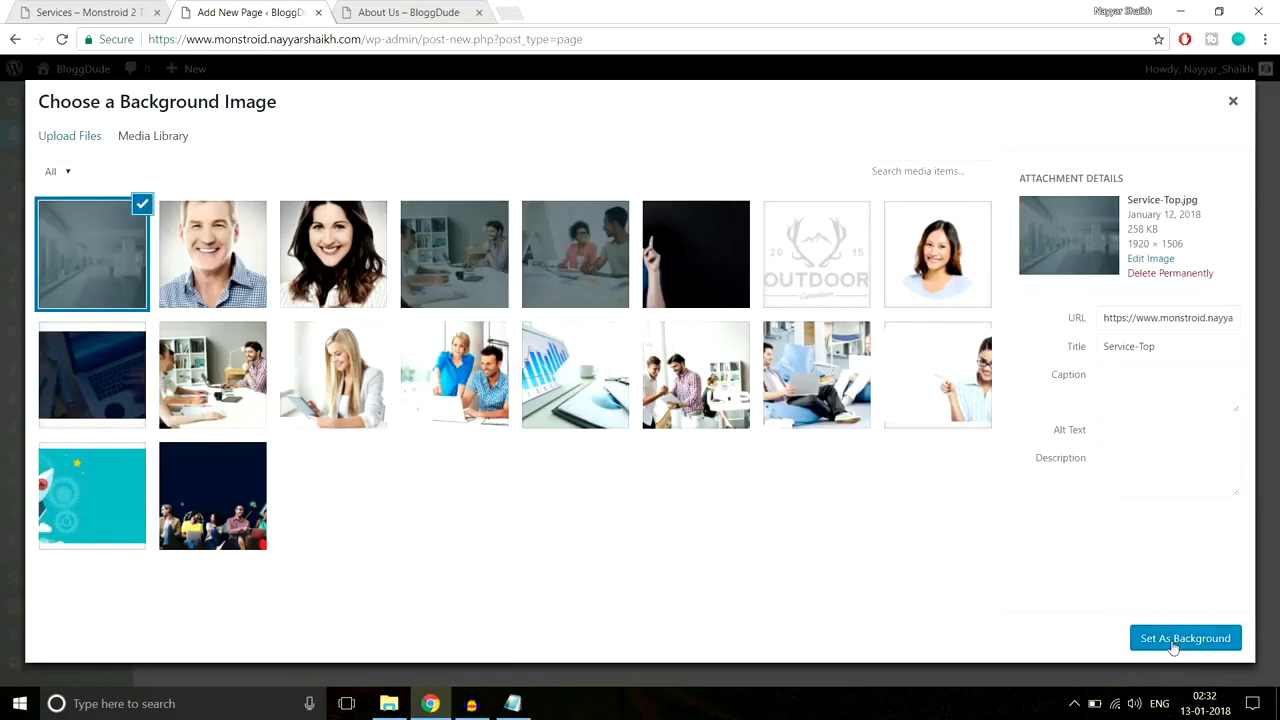
pyautogui.click(1174, 645)
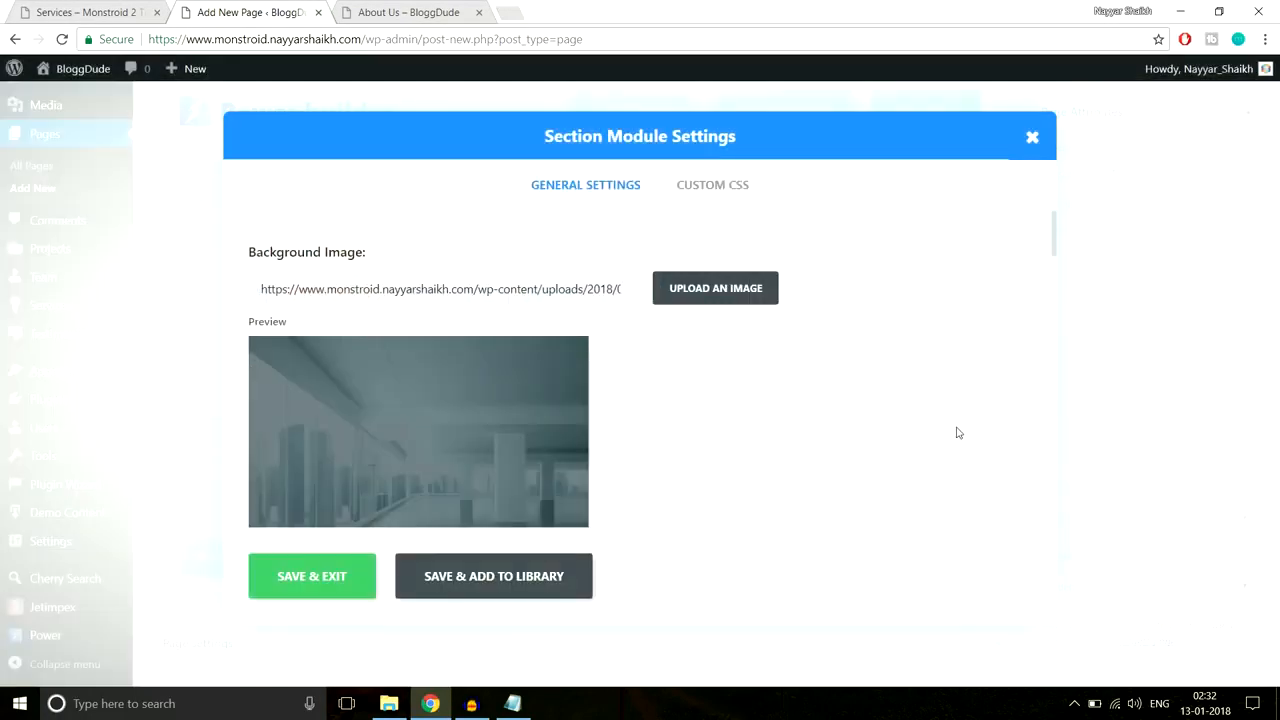
# Step: Give the section 280px top and bottom padding and save it
pyautogui.scroll(-10, 957, 430)
pyautogui.scroll(-5, 957, 430)
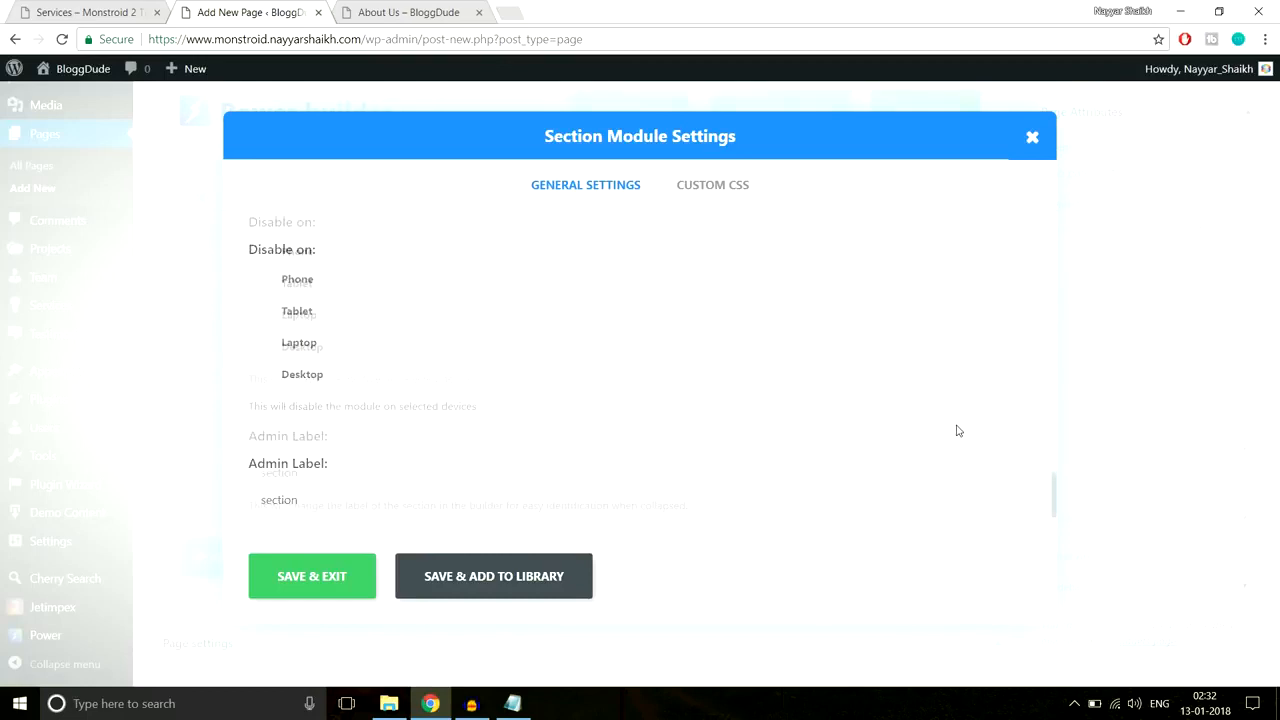
pyautogui.scroll(4, 957, 430)
pyautogui.scroll(-2, 957, 430)
pyautogui.scroll(-1, 957, 430)
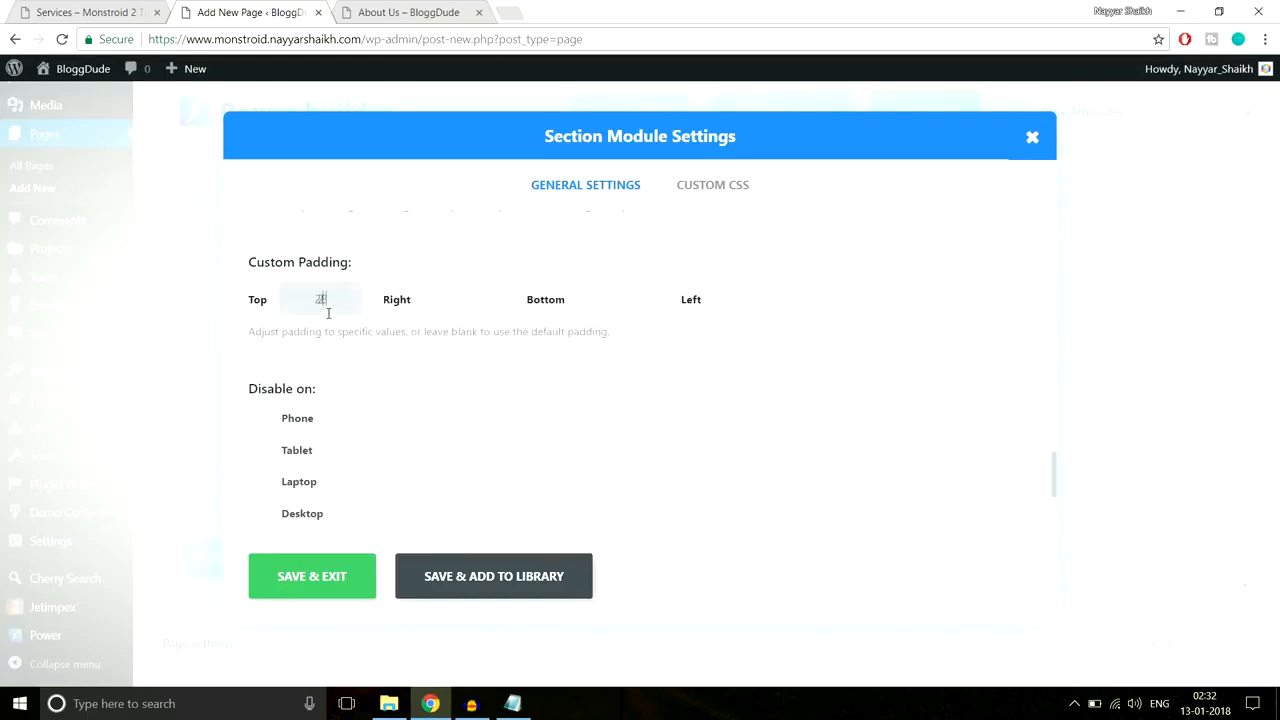
pyautogui.press('Tab')
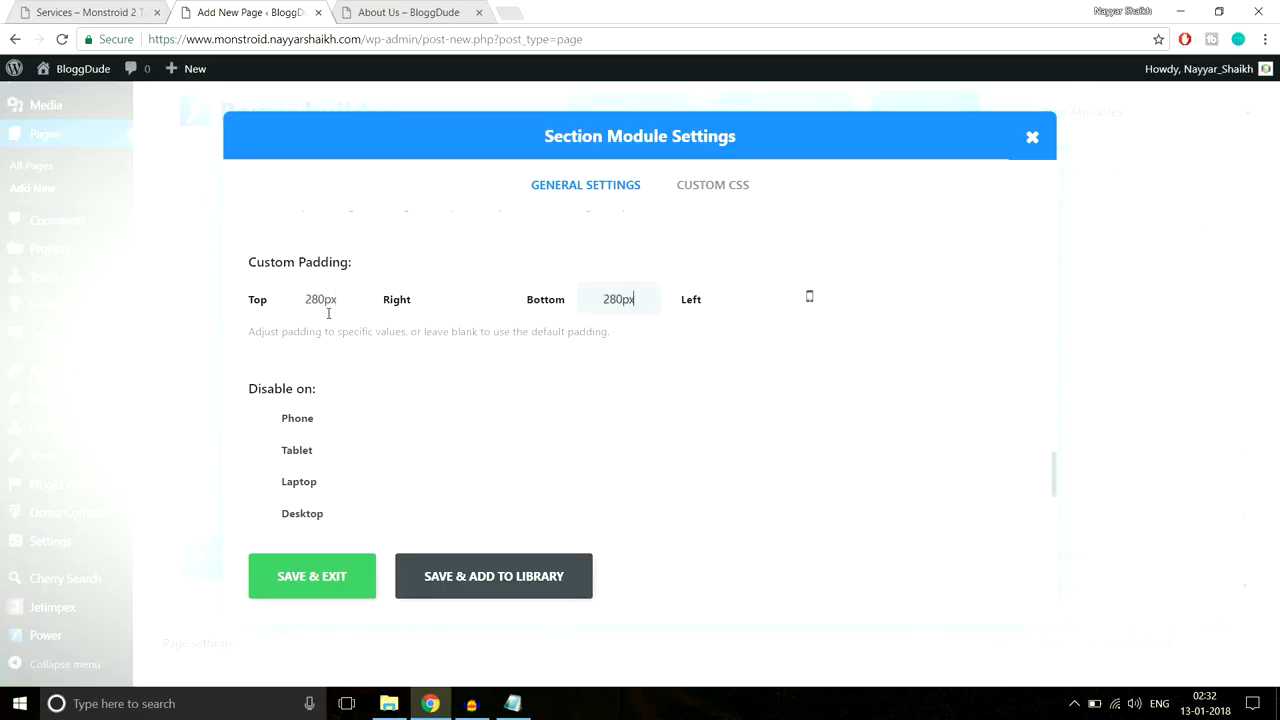
pyautogui.click(301, 586)
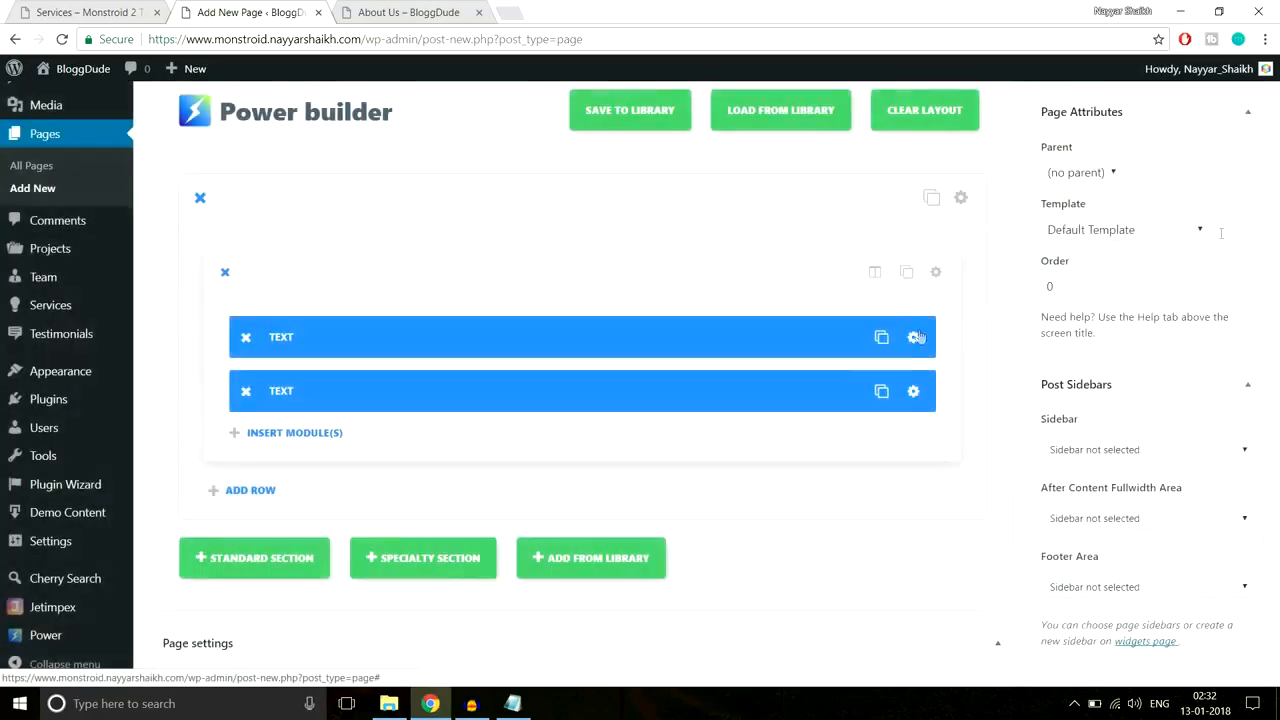
# Step: Recolour the subtitle sentence in the second Text module and save it
pyautogui.scroll(2, 1278, 188)
pyautogui.scroll(-2, 891, 360)
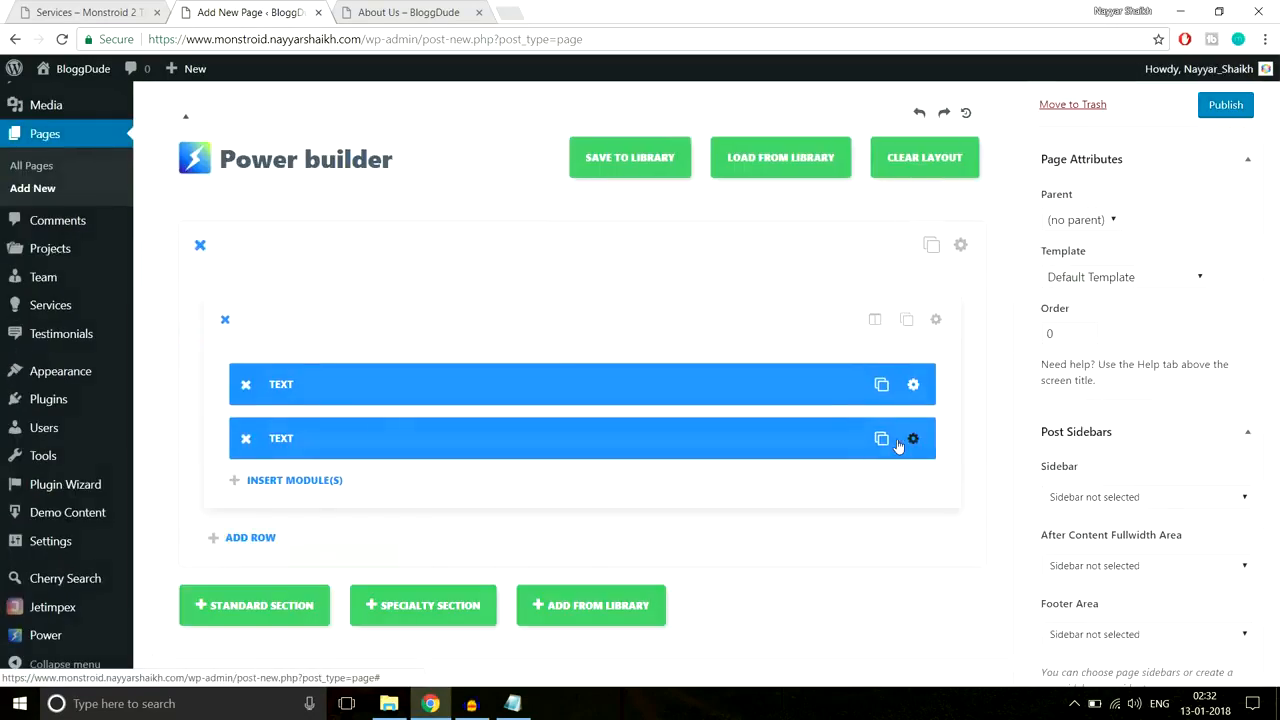
pyautogui.click(897, 360)
pyautogui.scroll(-3, 631, 397)
pyautogui.moveTo(677, 275); pyautogui.dragTo(240, 281)
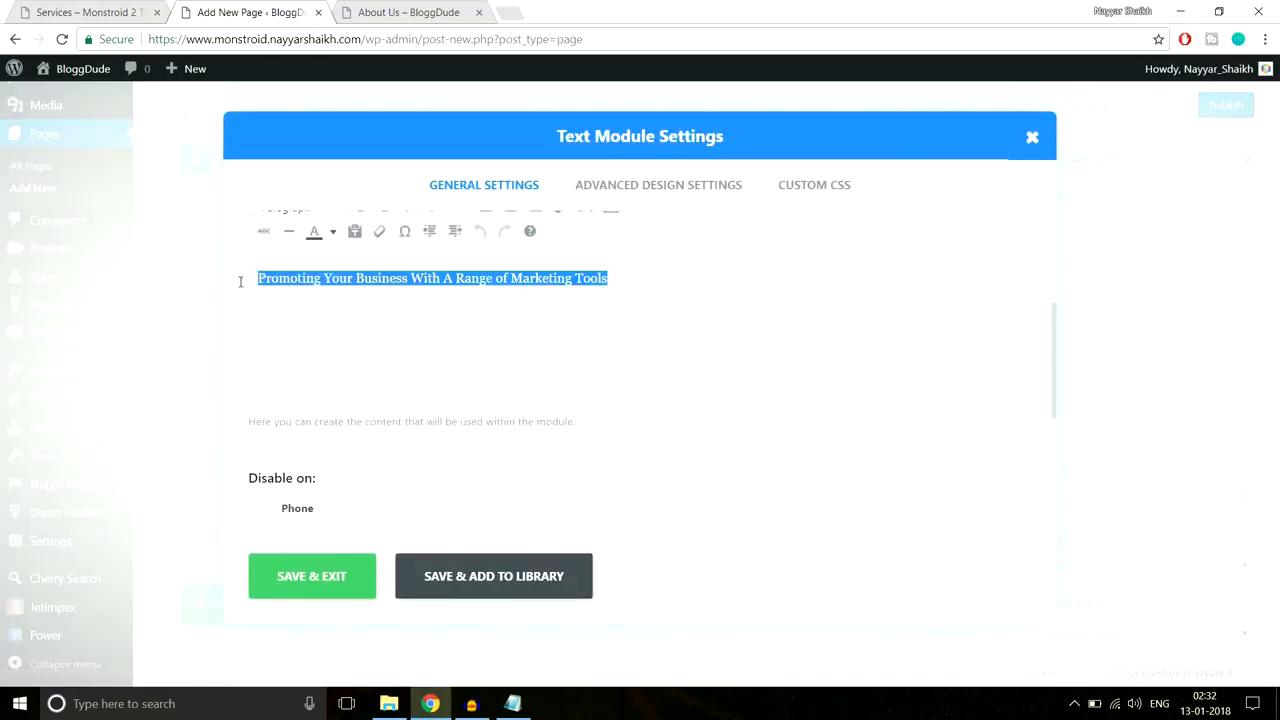
pyautogui.click(337, 233)
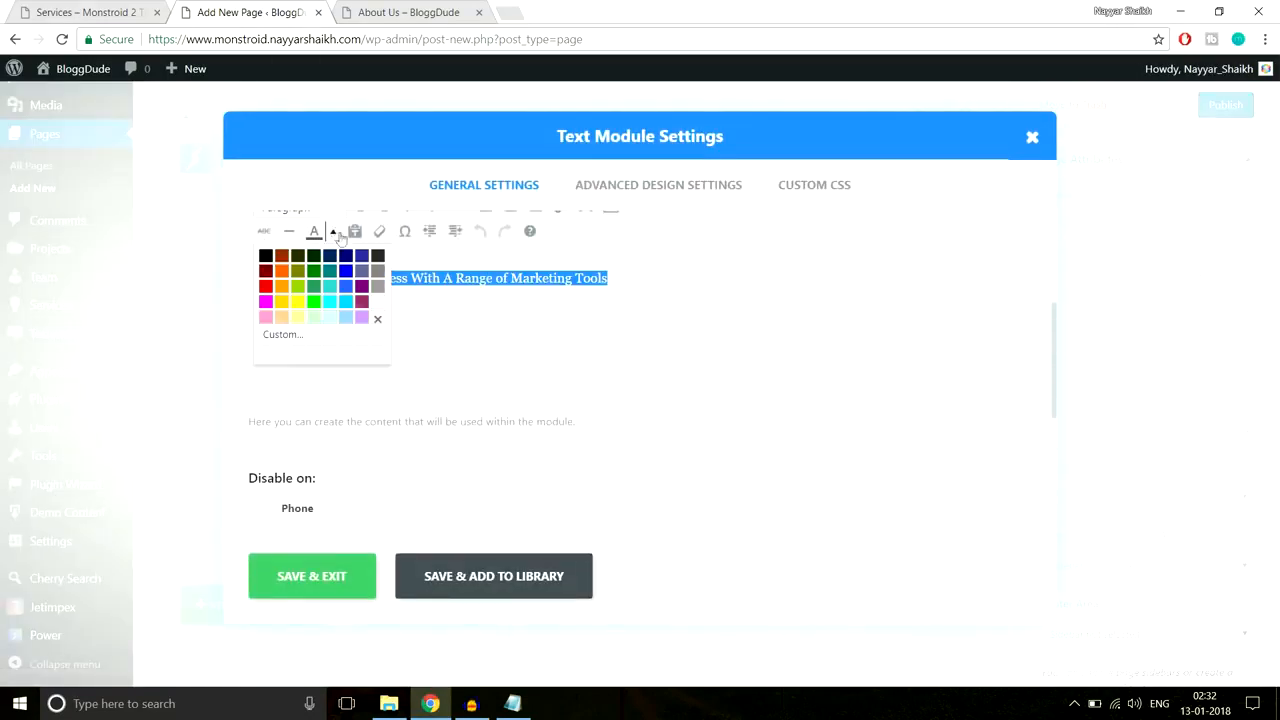
pyautogui.click(380, 304)
pyautogui.click(341, 576)
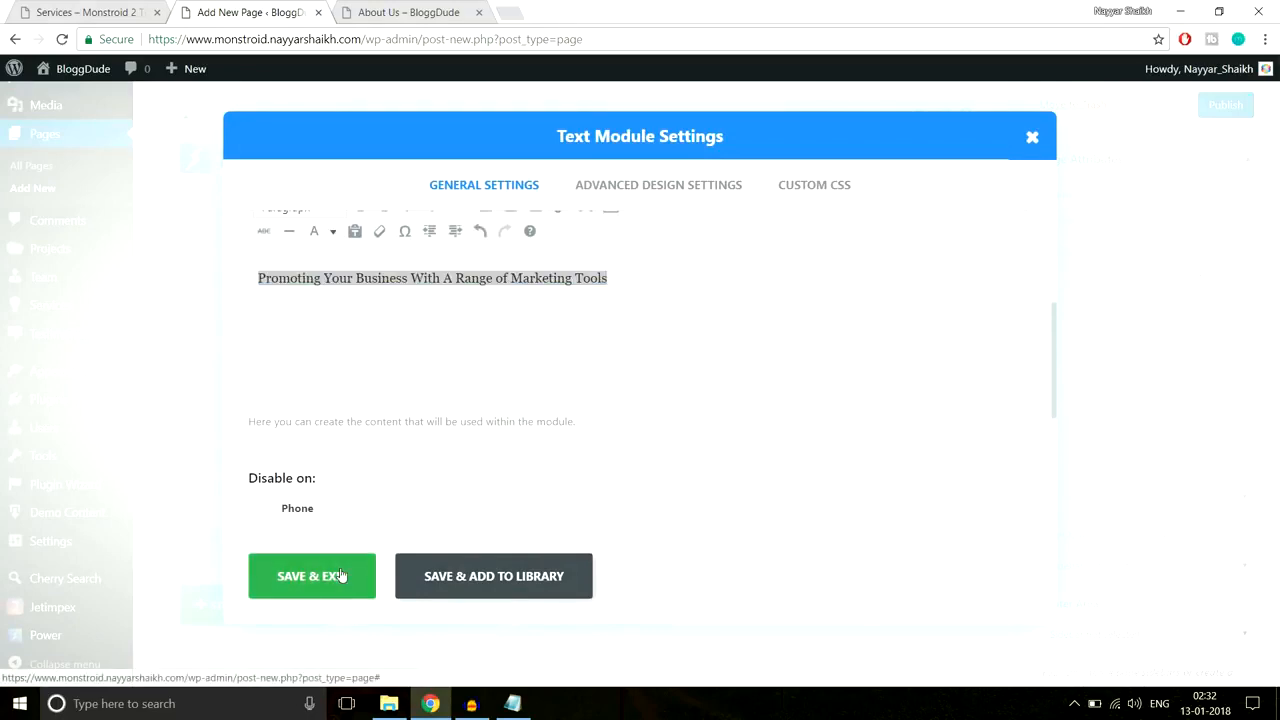
# Step: Publish the Seervices page
pyautogui.scroll(3, 1245, 330)
pyautogui.click(1220, 312)
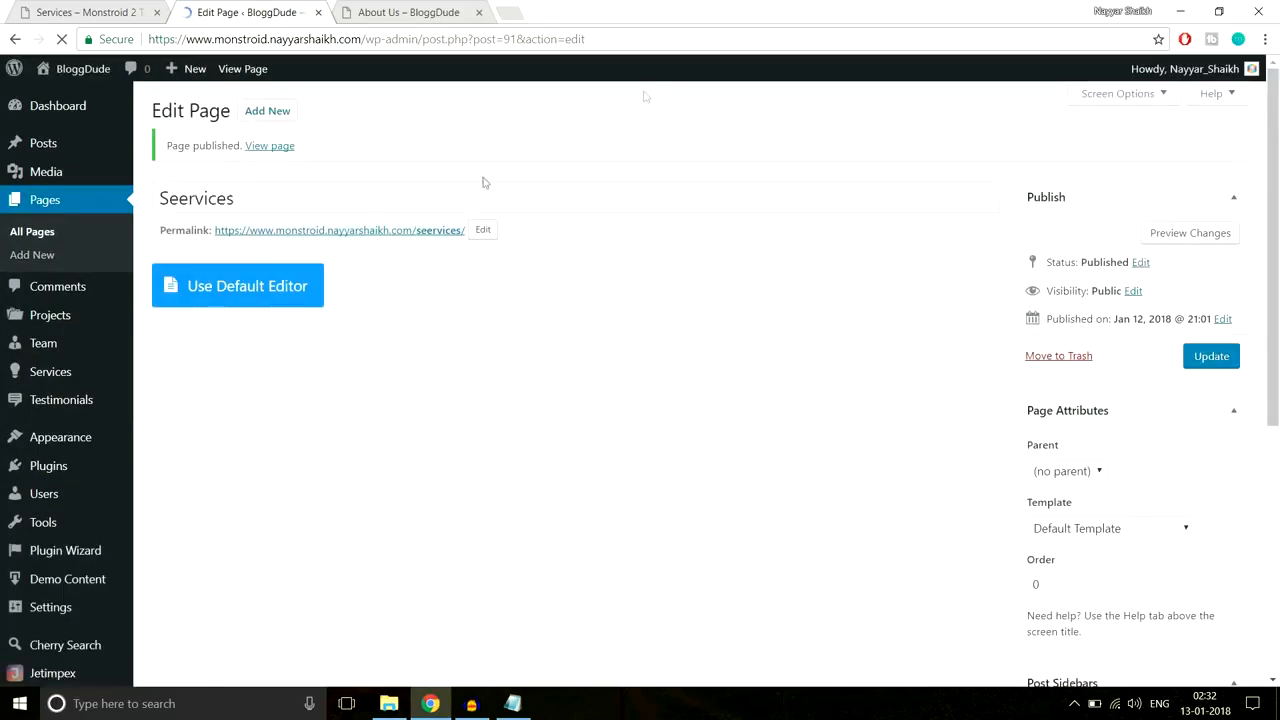
pyautogui.rightClick(269, 147)
# Step: Open the published Seervices page in a new tab, close the About Us tab, and inspect its breadcrumbs
pyautogui.click(300, 160)
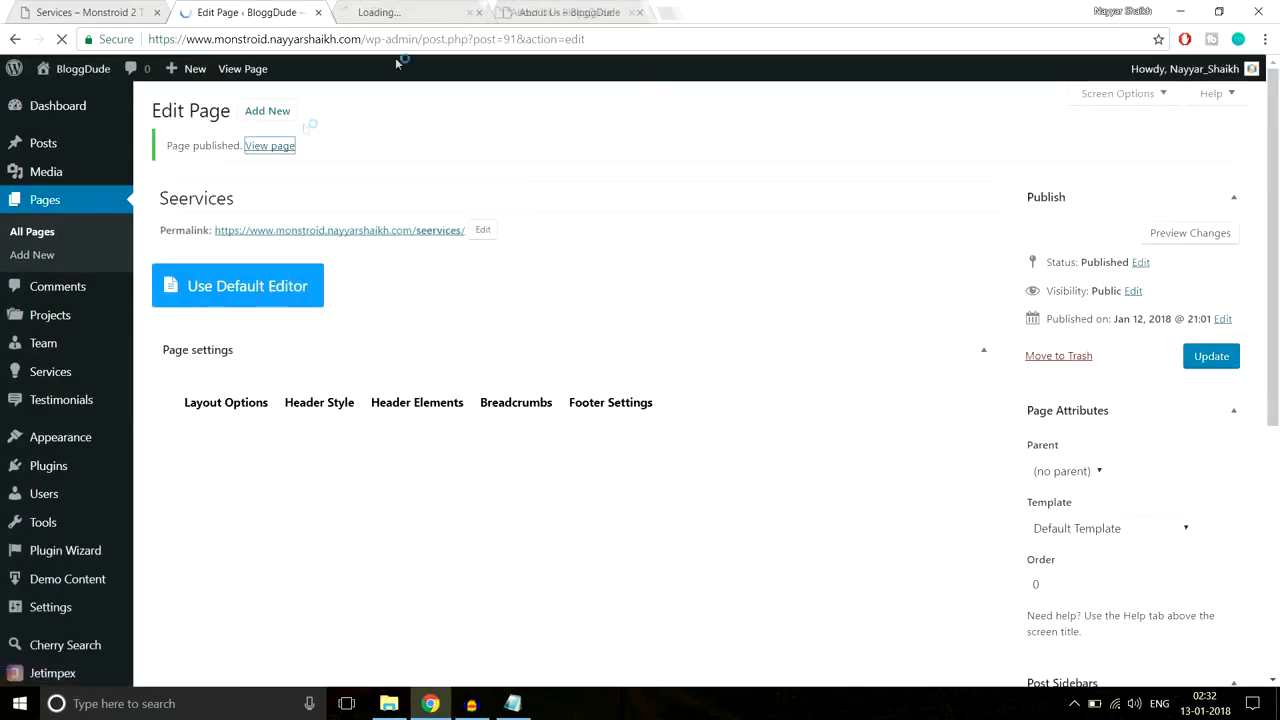
pyautogui.click(580, 12)
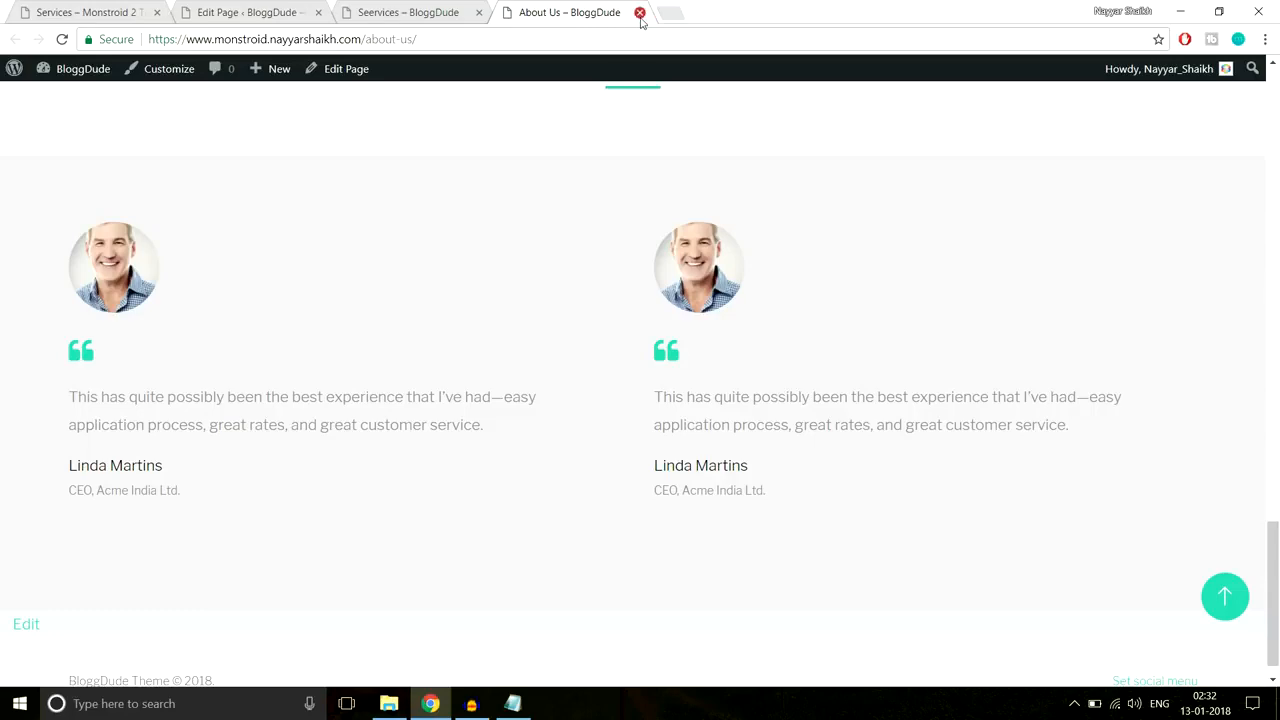
pyautogui.click(640, 13)
pyautogui.scroll(-5, 701, 270)
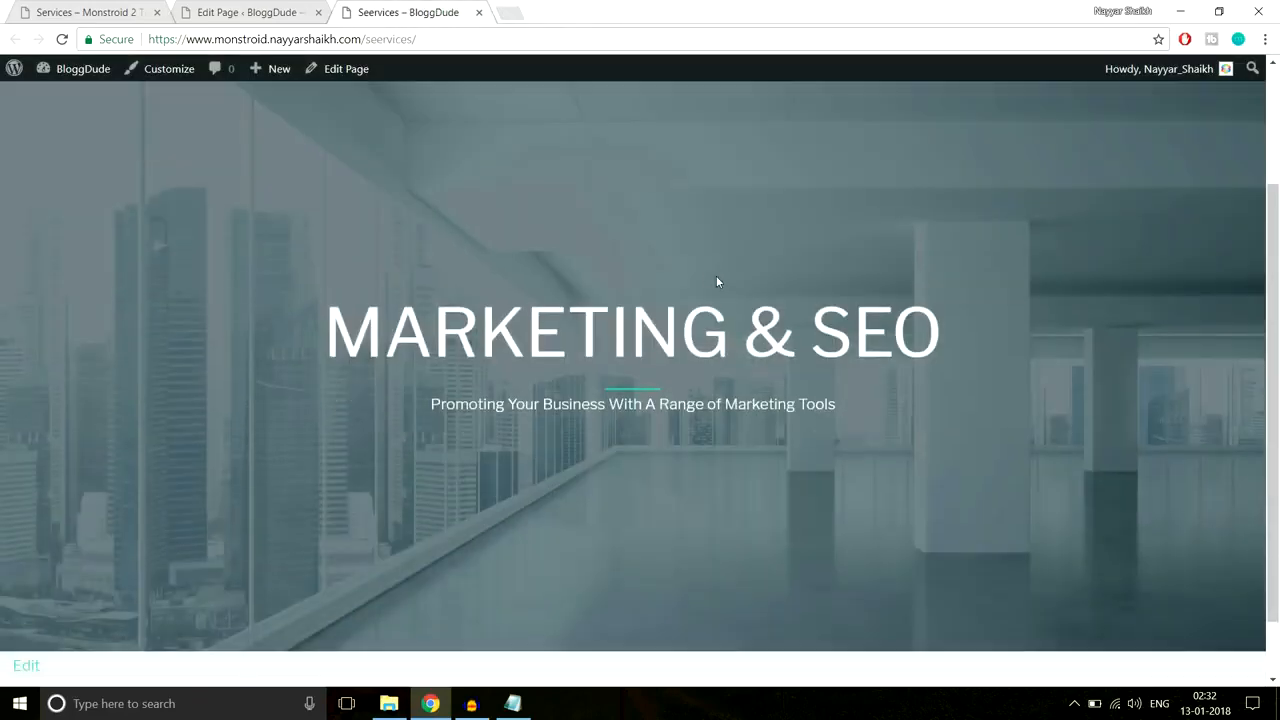
pyautogui.scroll(3, 718, 275)
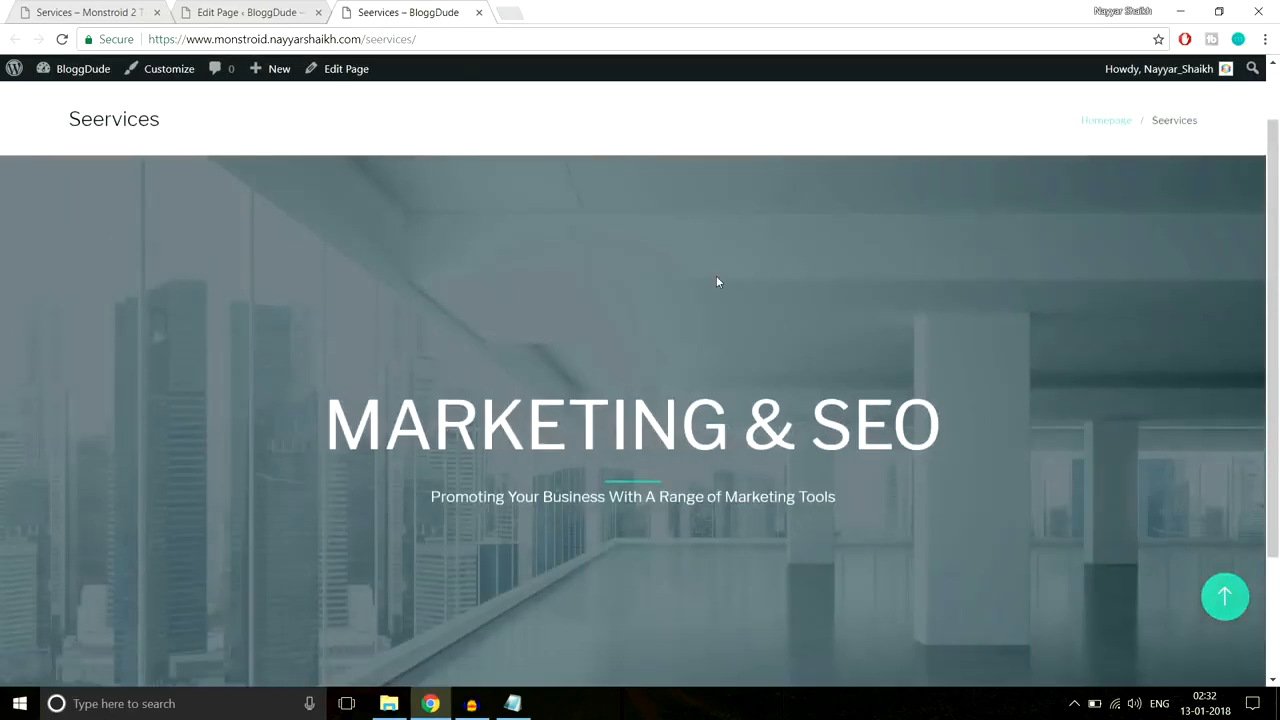
pyautogui.moveTo(61, 201); pyautogui.dragTo(421, 187)
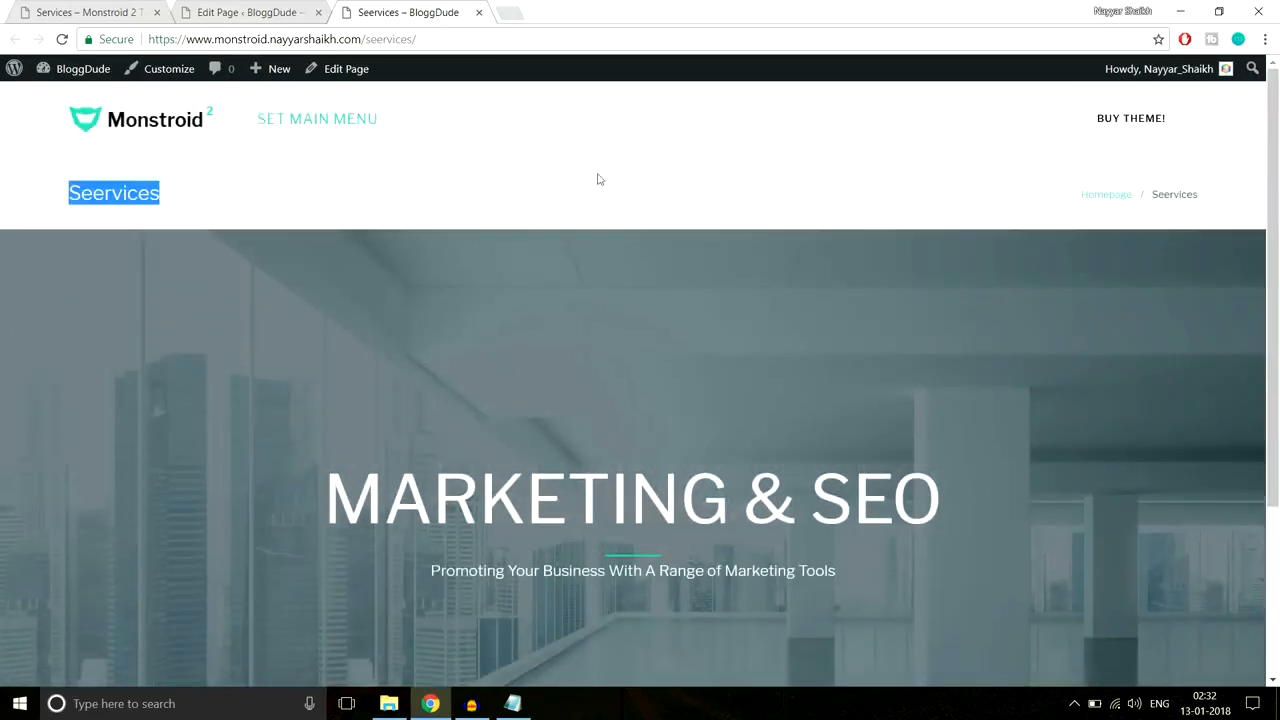
pyautogui.moveTo(1021, 173); pyautogui.dragTo(1213, 198)
pyautogui.click(1207, 198)
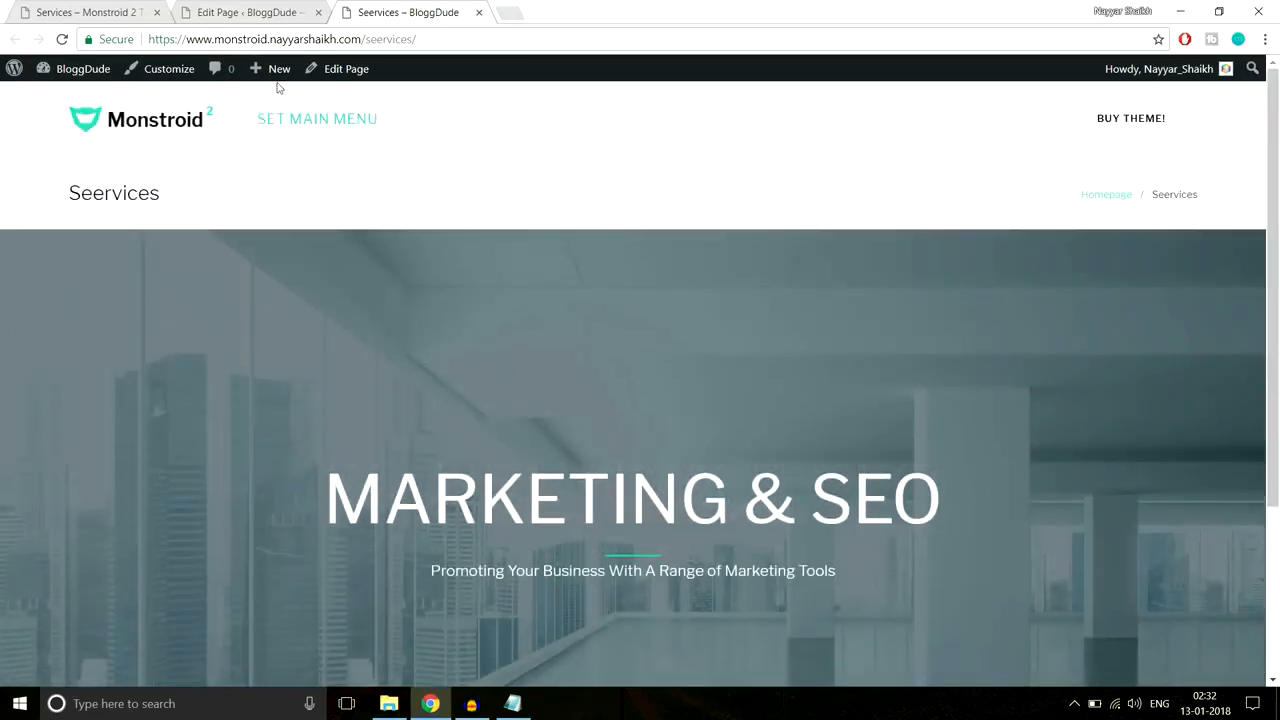
# Step: Set the Seervices page's Breadcrumbs visibility to Disable
pyautogui.click(200, 14)
pyautogui.scroll(-5, 700, 265)
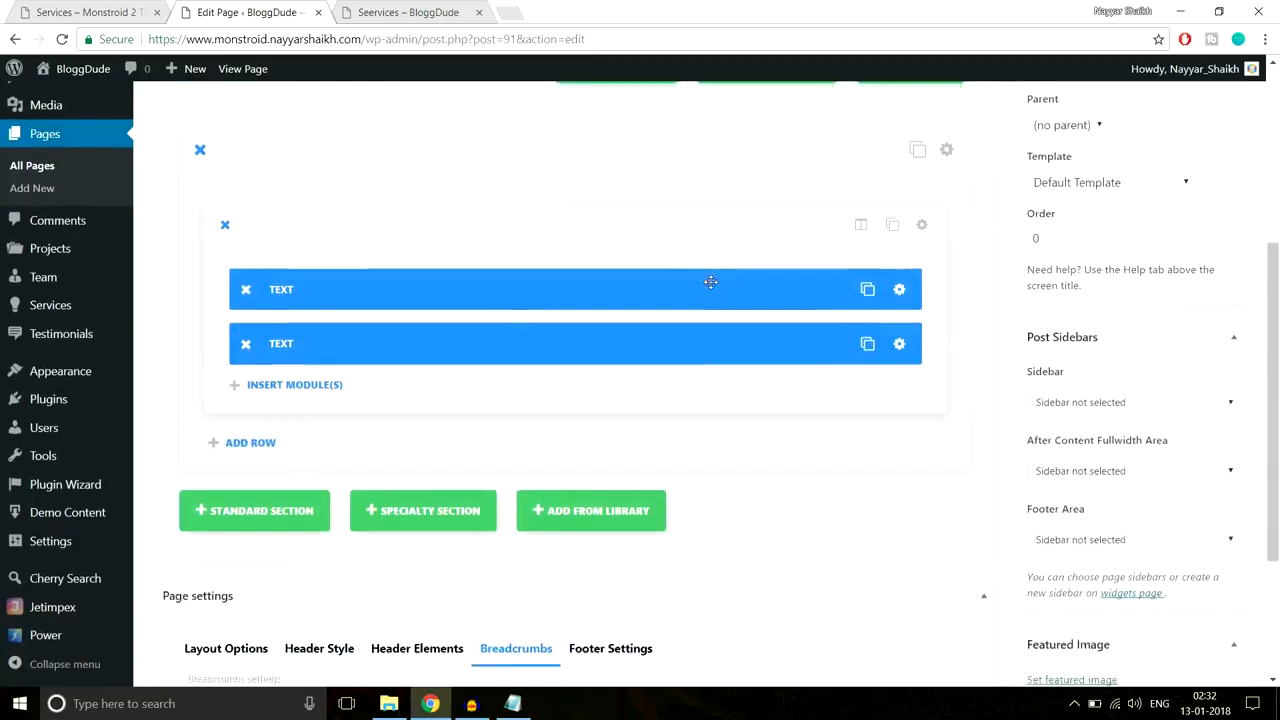
pyautogui.scroll(-3, 710, 282)
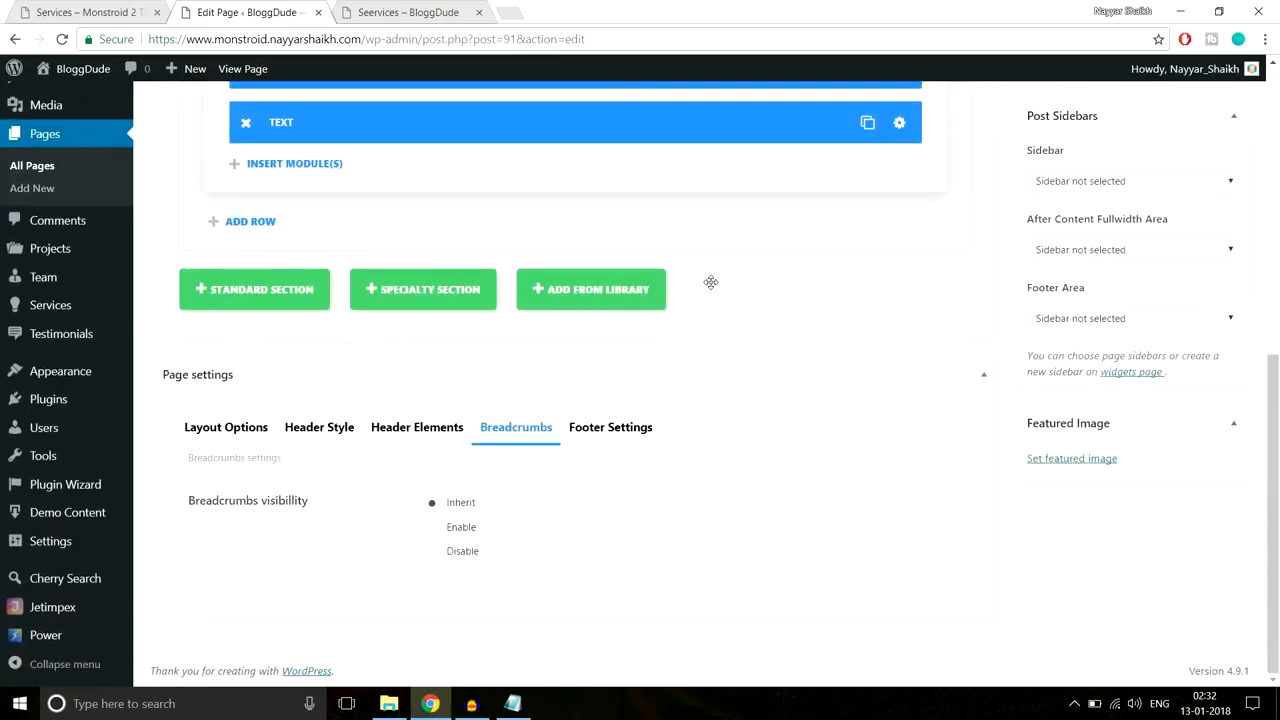
pyautogui.click(460, 560)
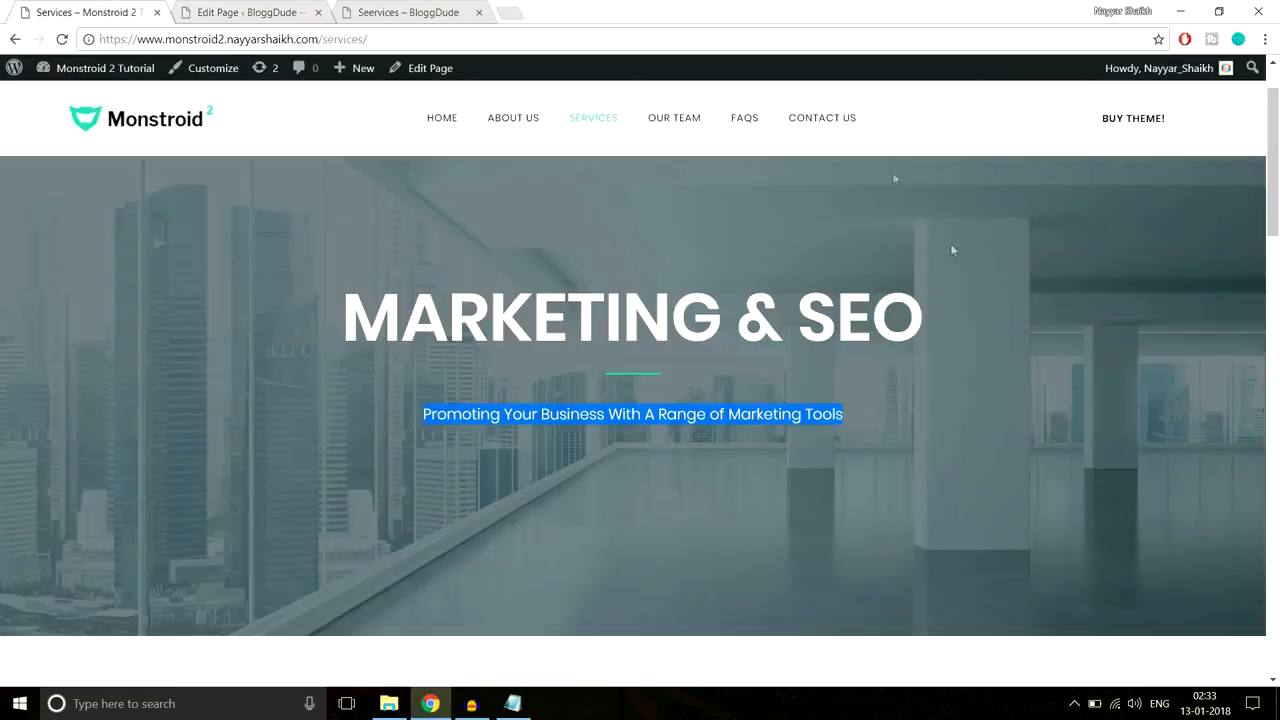
pyautogui.scroll(-5, 950, 243)
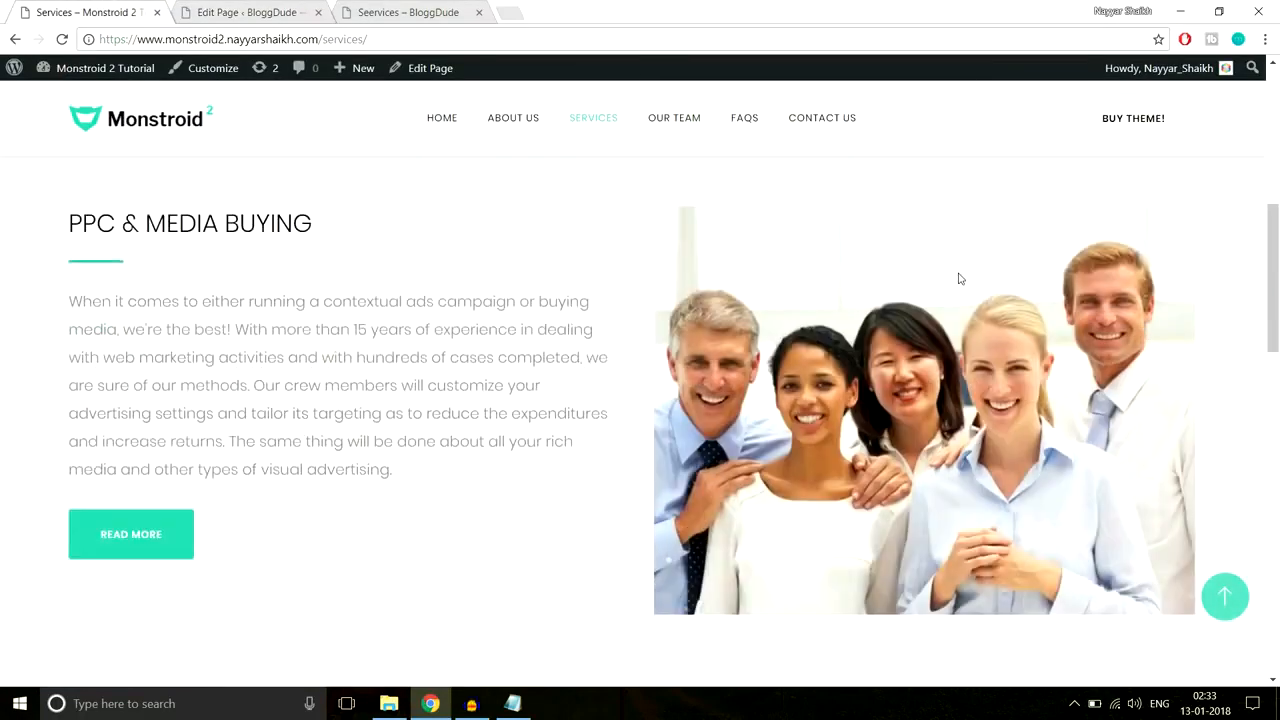
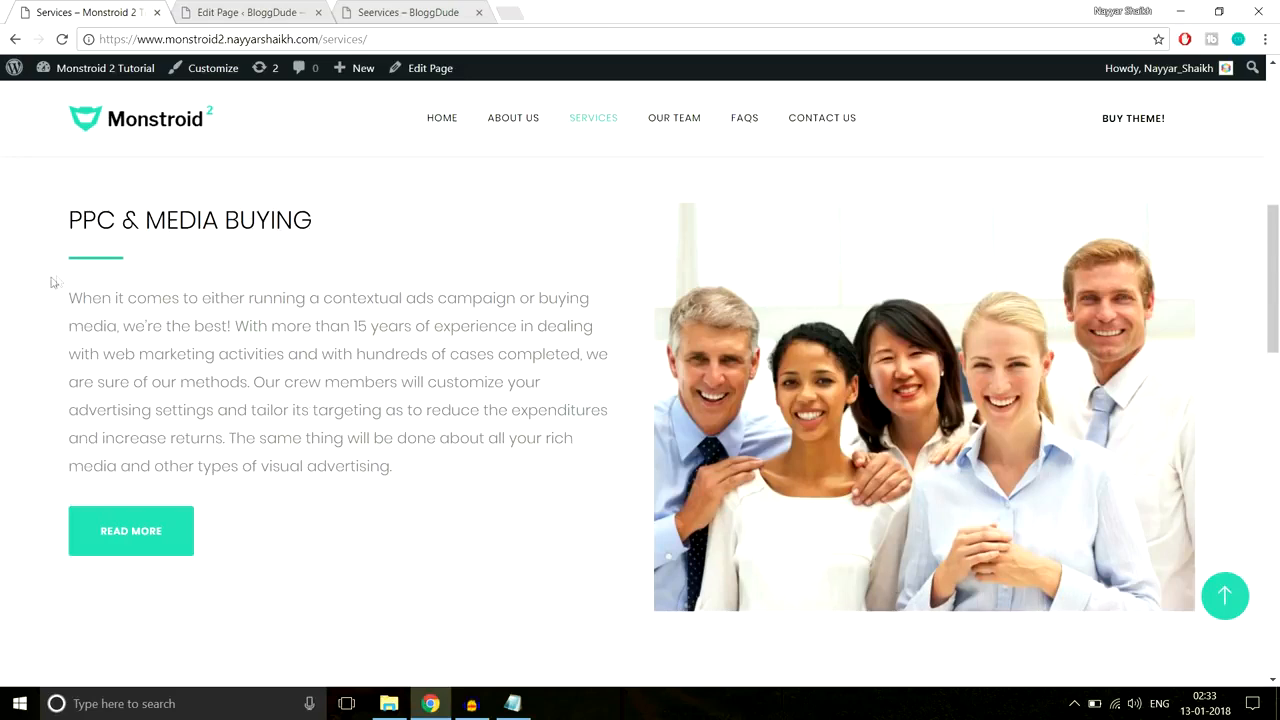
# Step: Add a standard section with a 1/2 1/2 two-column row
pyautogui.click(250, 12)
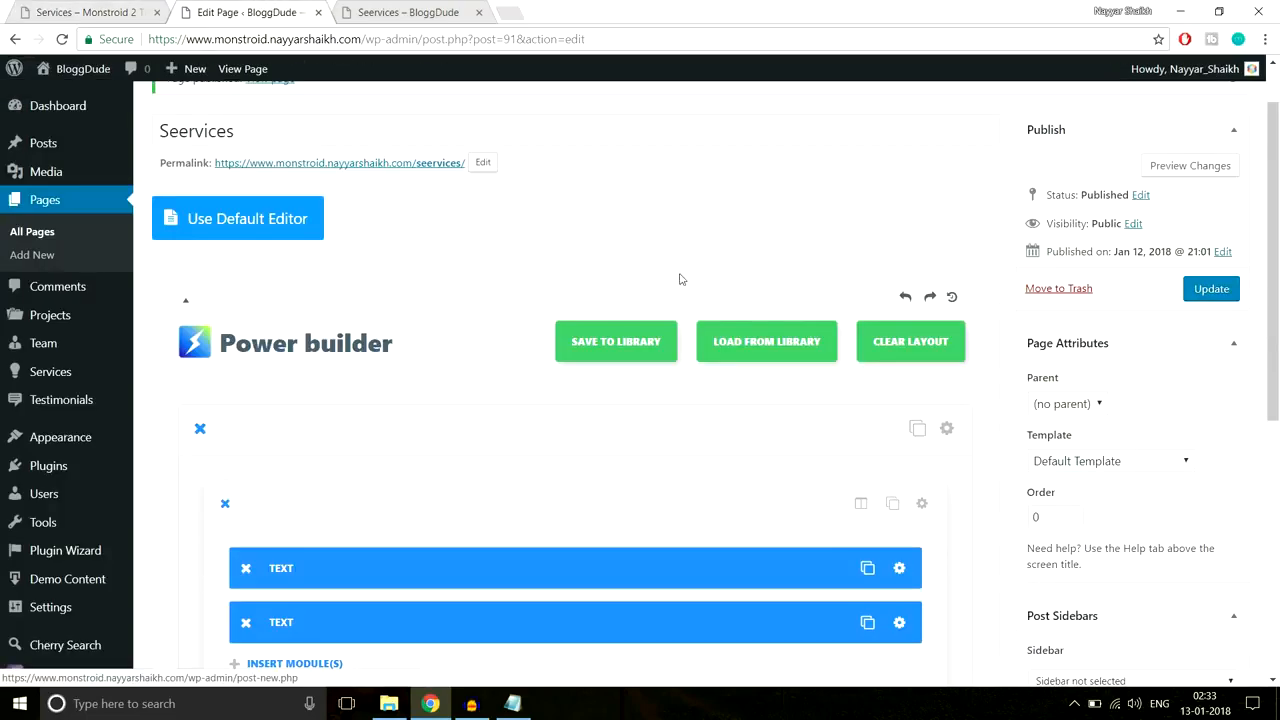
pyautogui.scroll(-5, 680, 279)
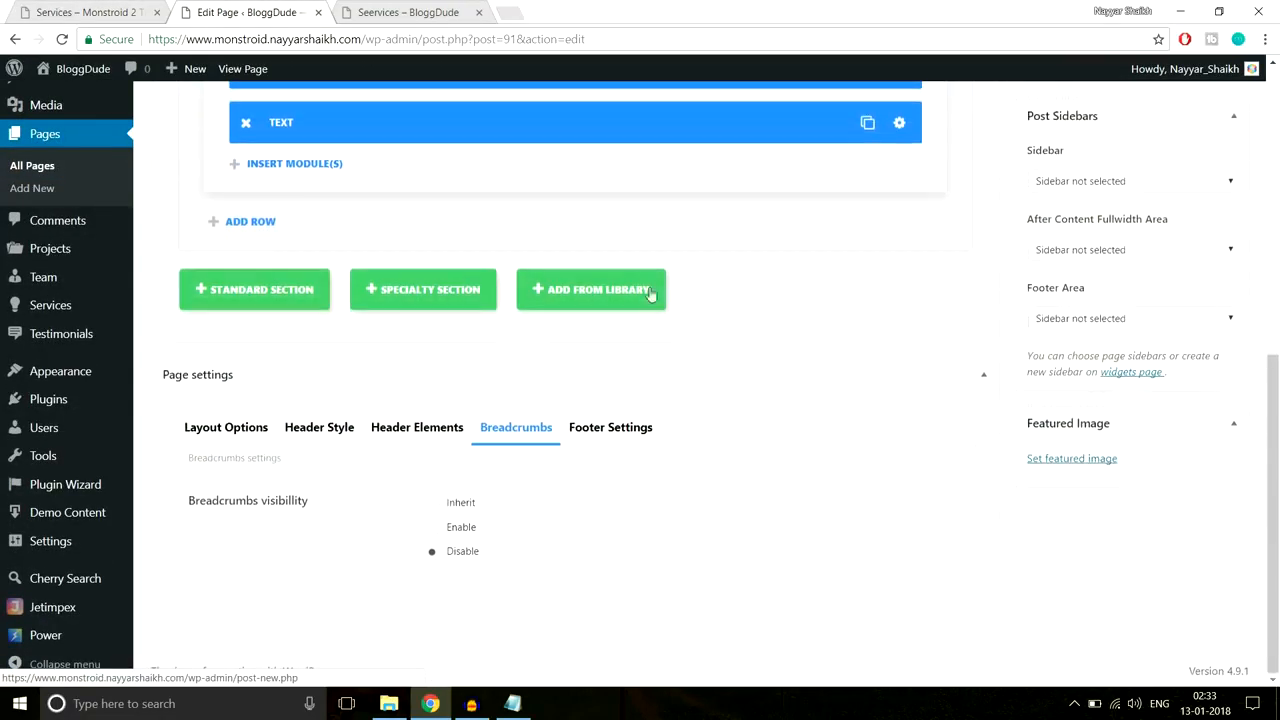
pyautogui.click(222, 305)
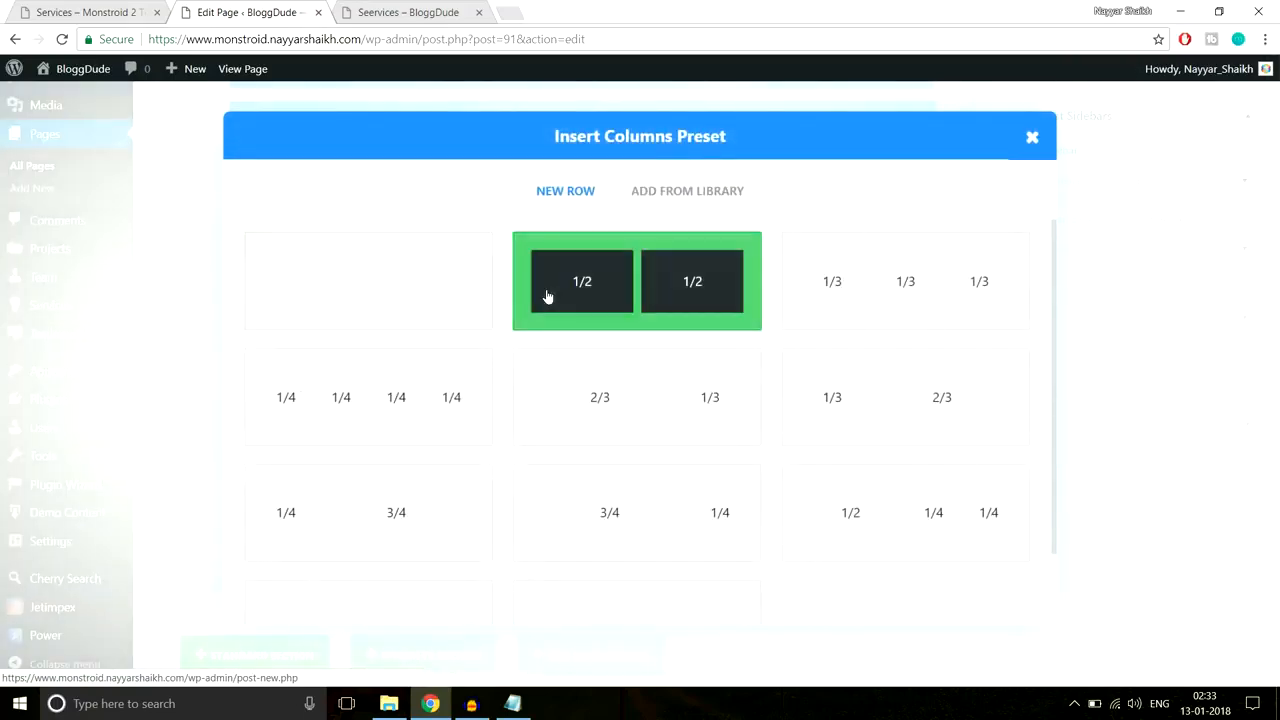
pyautogui.click(546, 294)
pyautogui.scroll(-1, 546, 294)
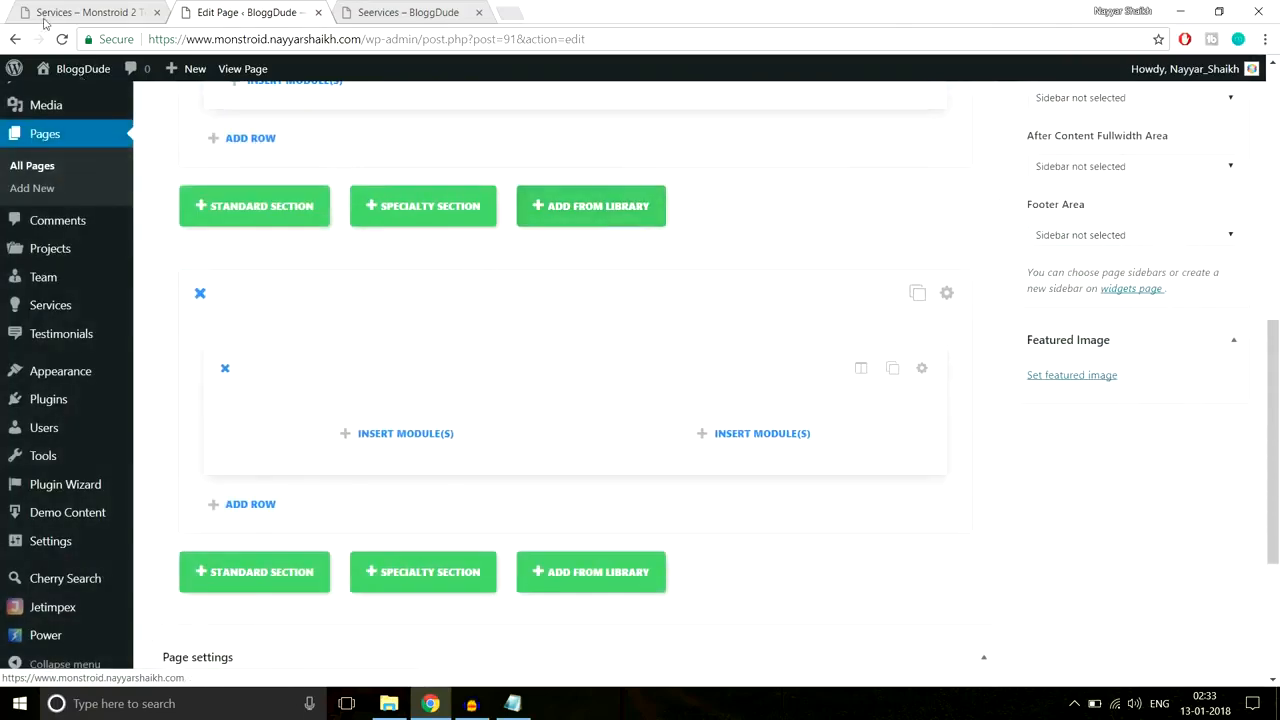
# Step: Copy the PPC & MEDIA BUYING heading from the live page into a left-column text module
pyautogui.click(112, 13)
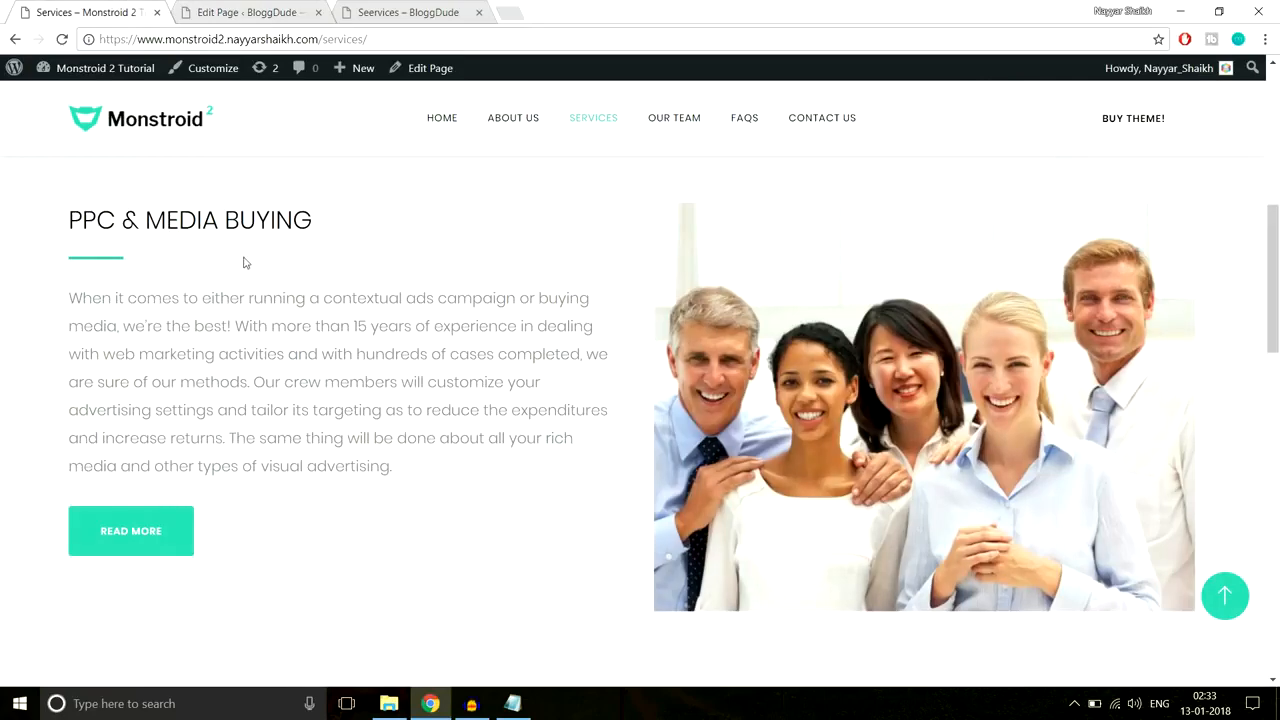
pyautogui.moveTo(70, 215); pyautogui.dragTo(321, 219)
pyautogui.hotkey('ctrl', 'c')
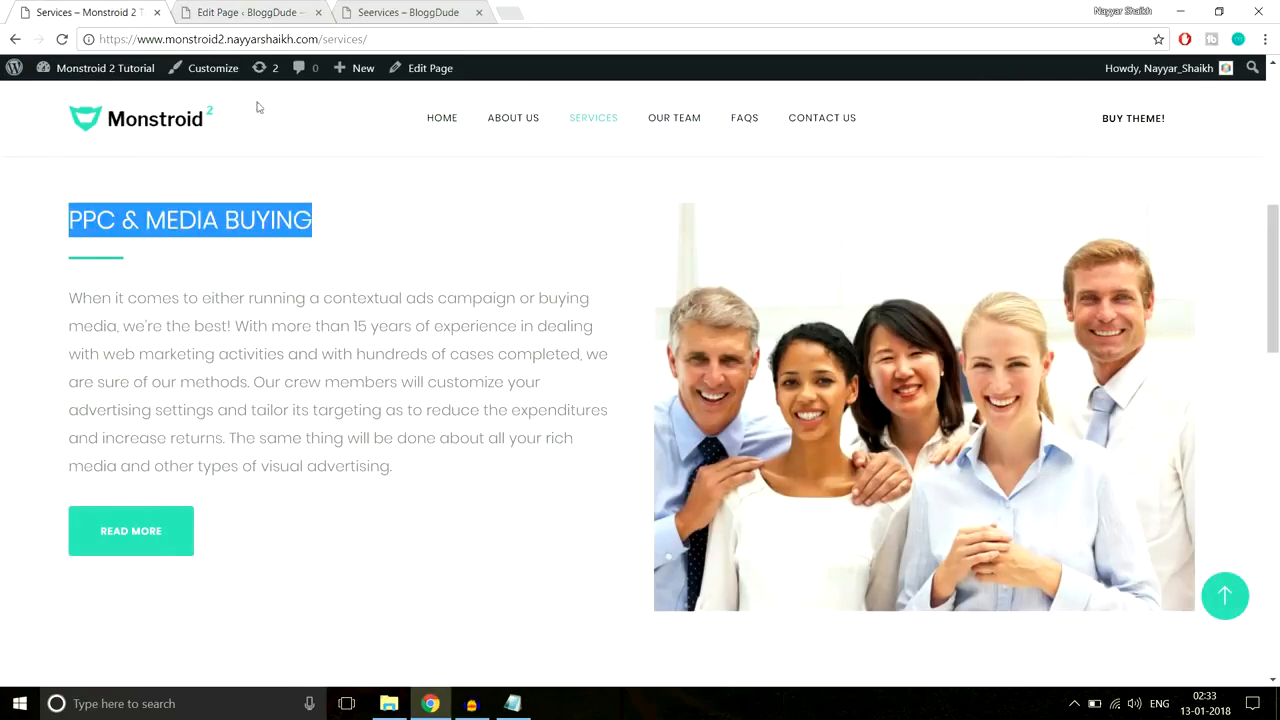
pyautogui.click(245, 12)
pyautogui.scroll(-5, 737, 446)
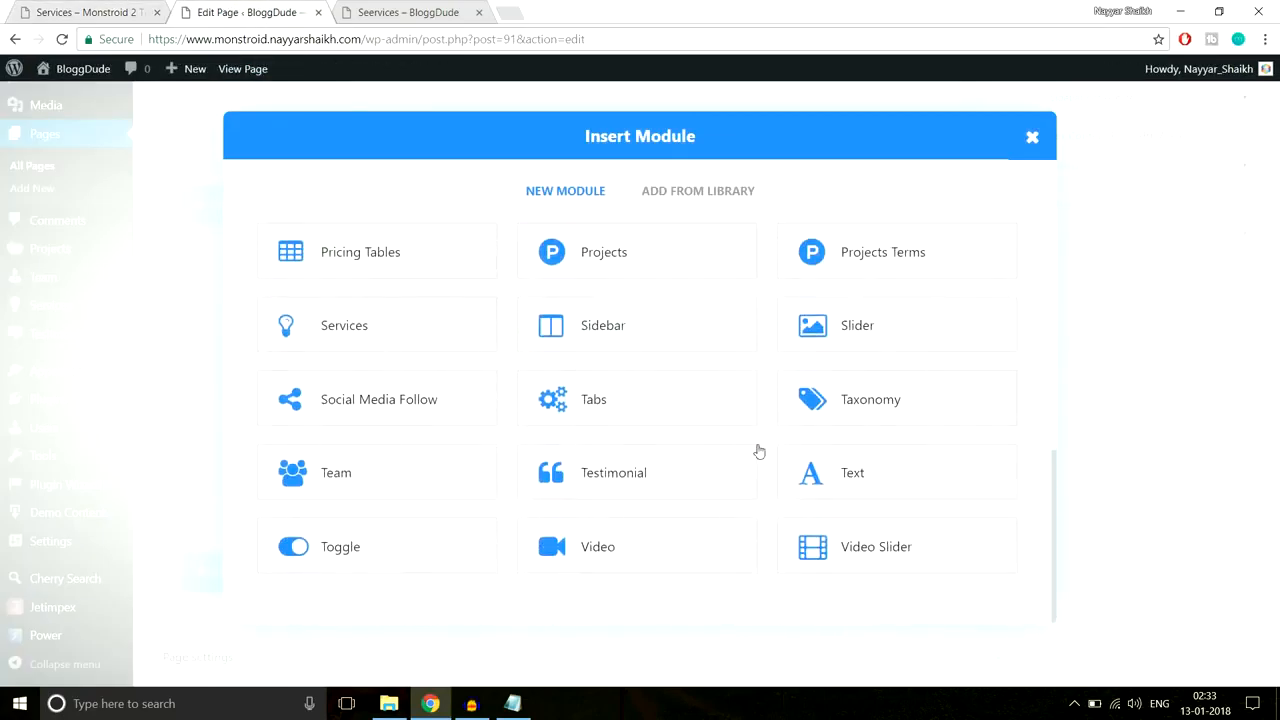
pyautogui.click(852, 465)
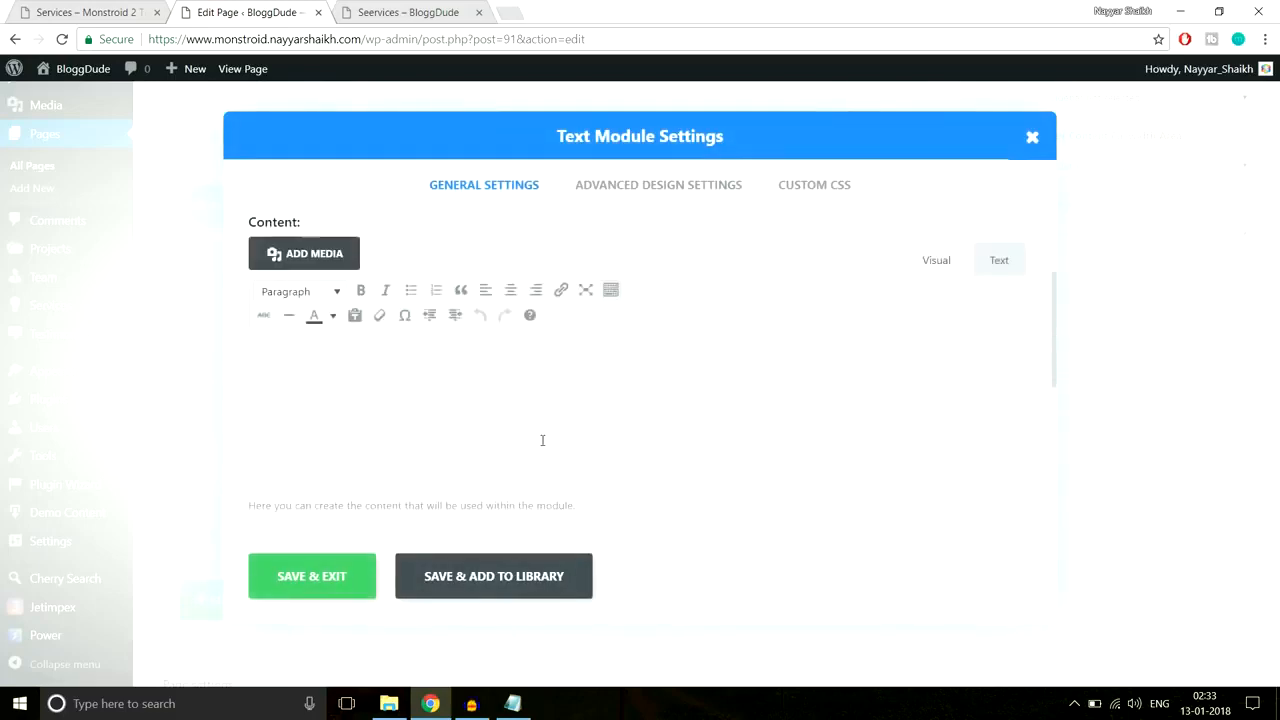
pyautogui.hotkey('ctrl', 'v')
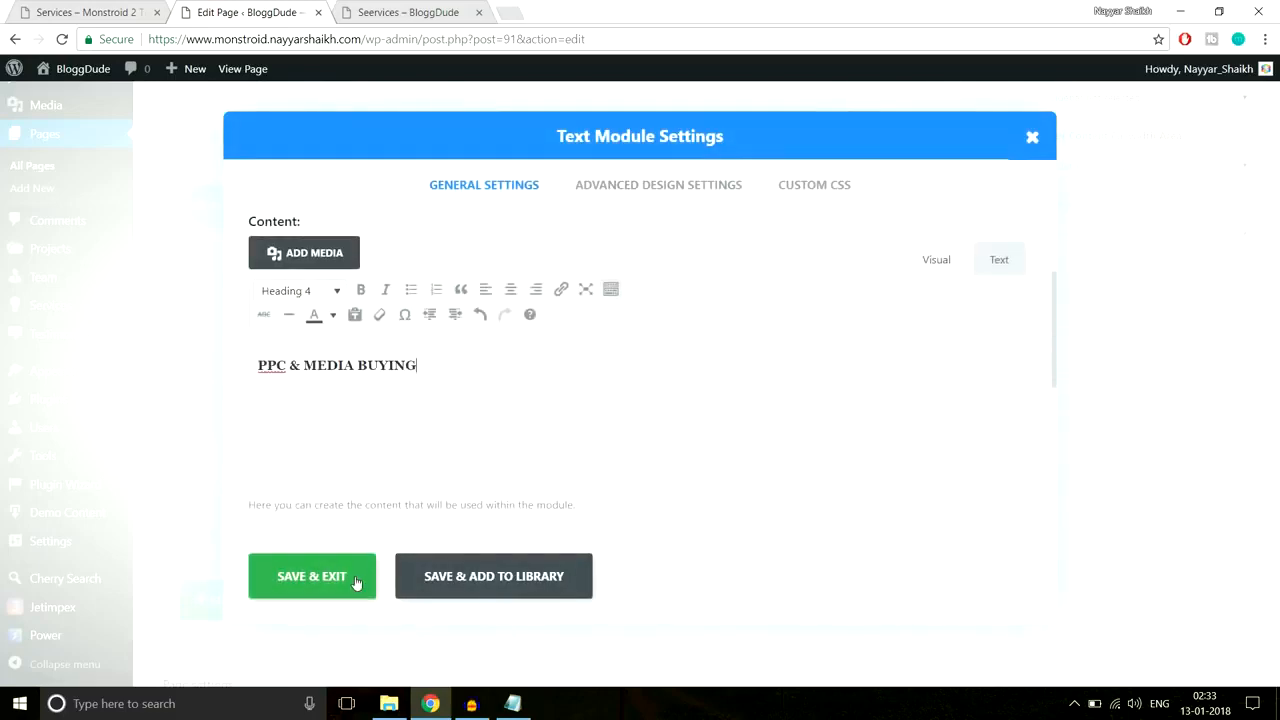
pyautogui.click(311, 576)
# Step: Paste the centered 66px-wide, 3px-high #2cc895 underline CSS into the heading module's After field
pyautogui.click(135, 10)
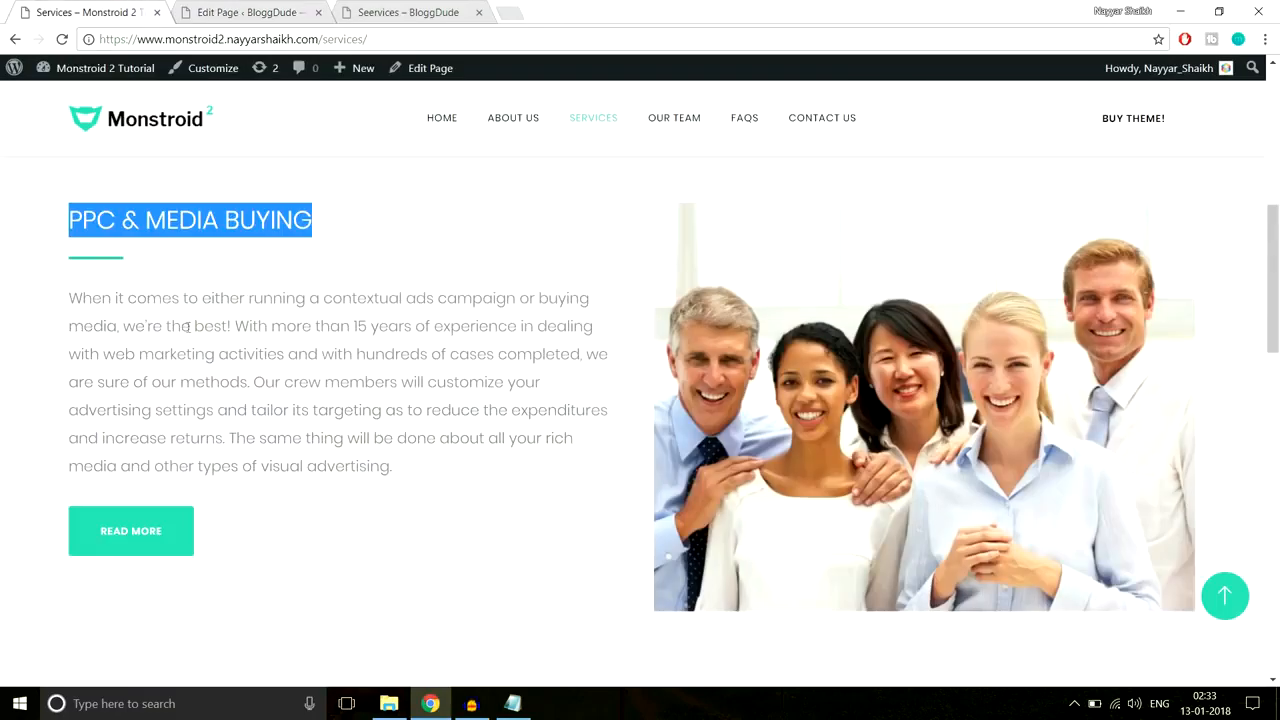
pyautogui.click(97, 276)
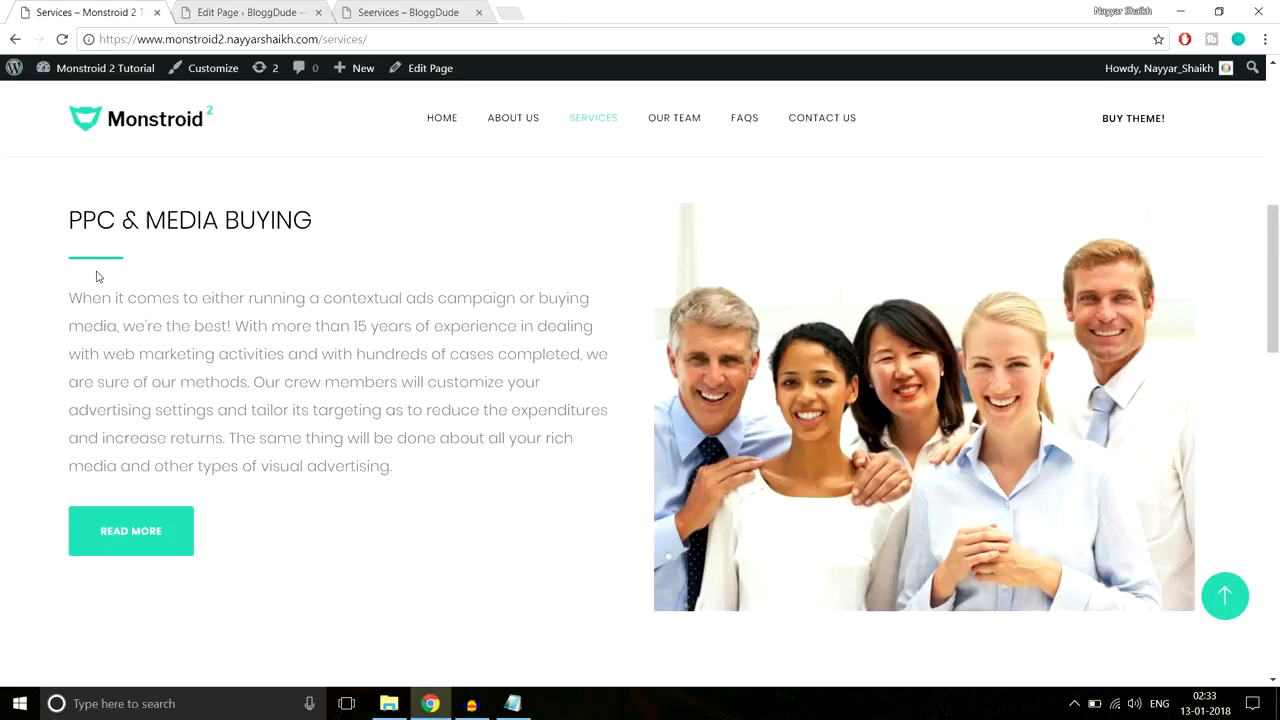
pyautogui.click(211, 16)
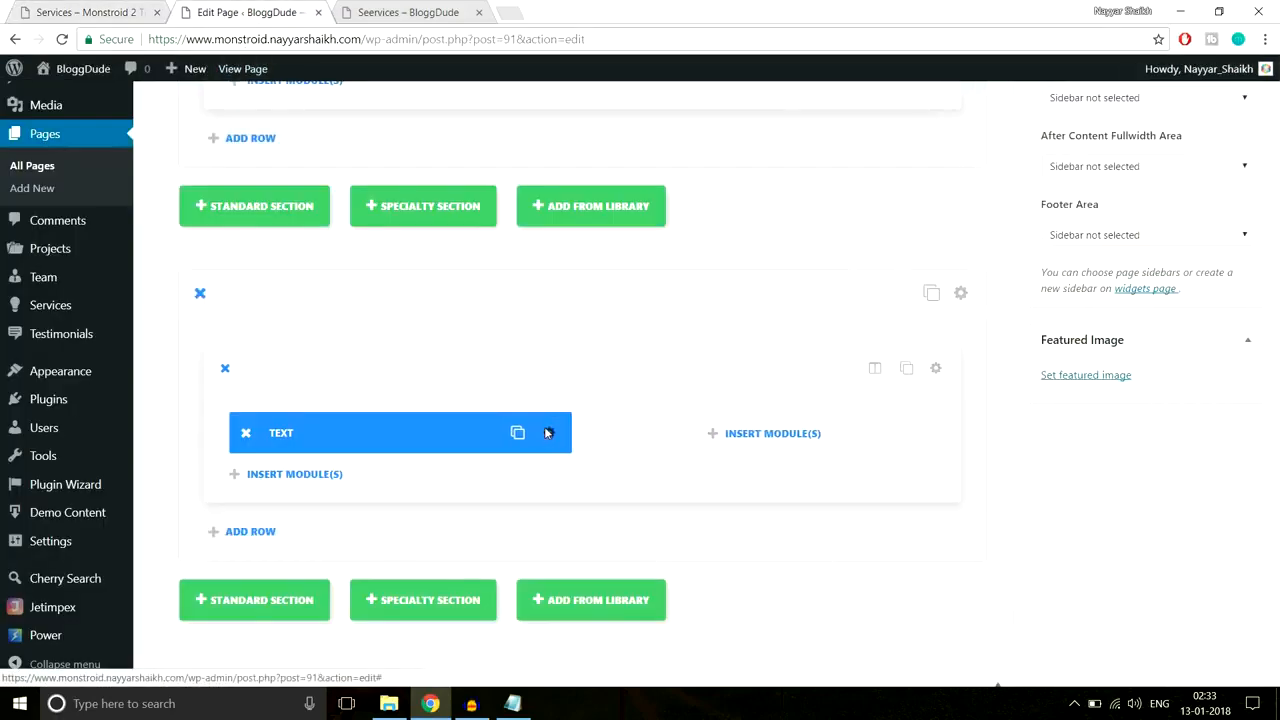
pyautogui.click(546, 433)
pyautogui.click(808, 194)
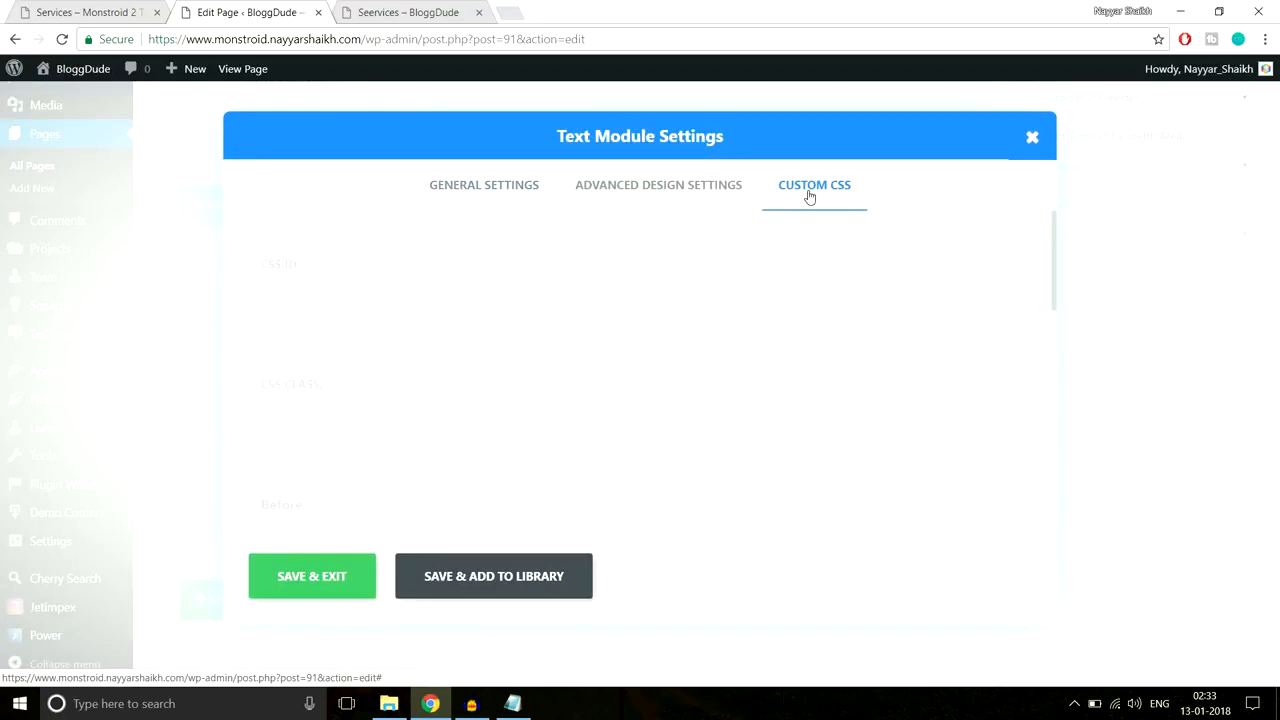
pyautogui.click(512, 705)
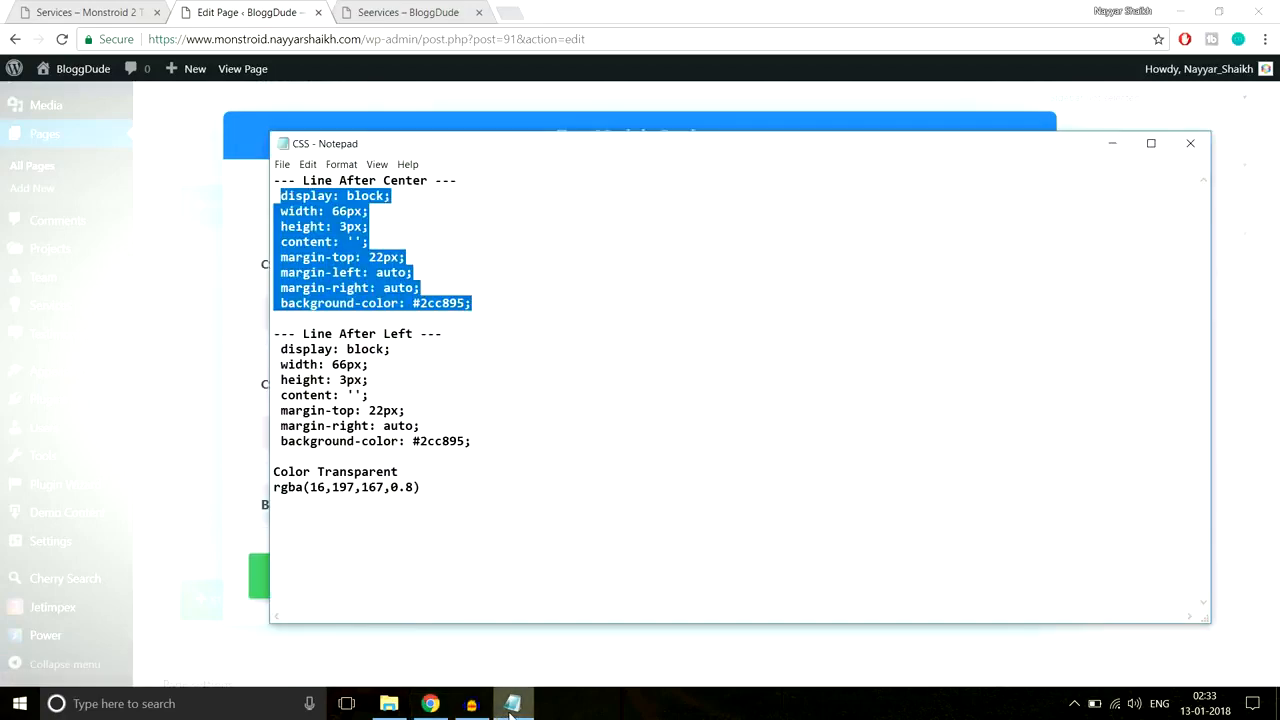
pyautogui.click(512, 705)
pyautogui.scroll(-7, 503, 484)
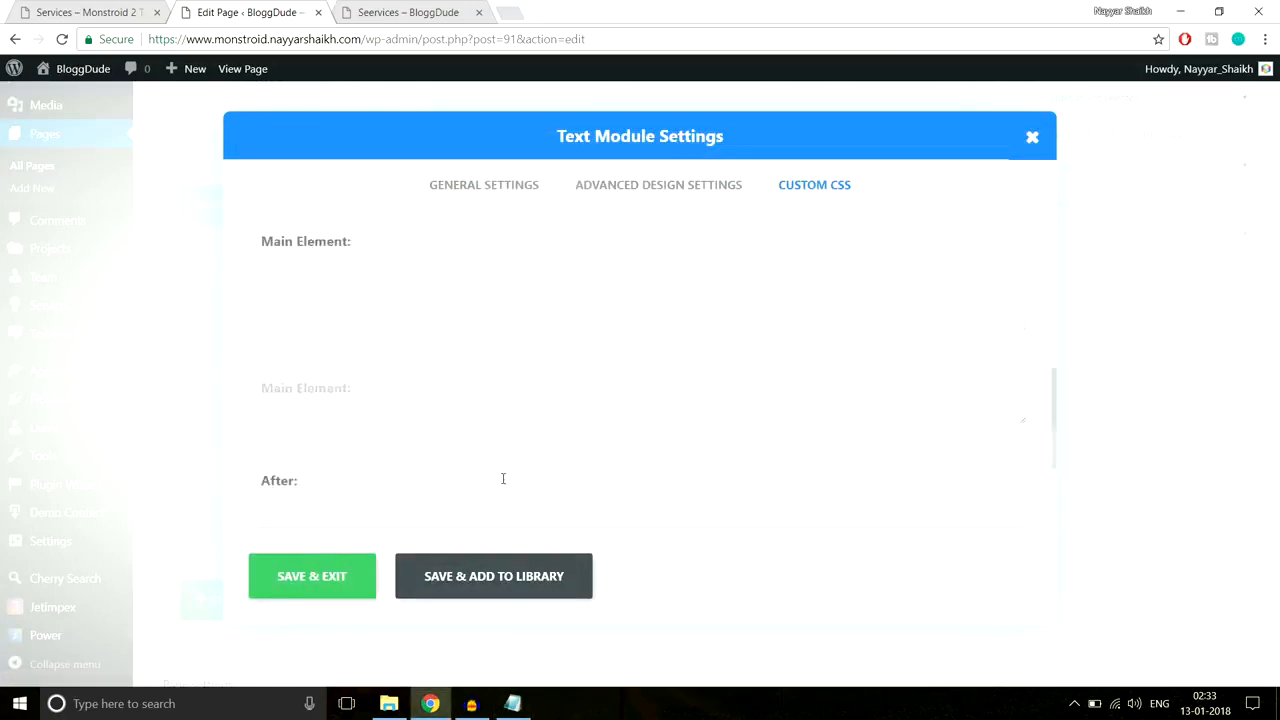
pyautogui.hotkey('ctrl', 'v')
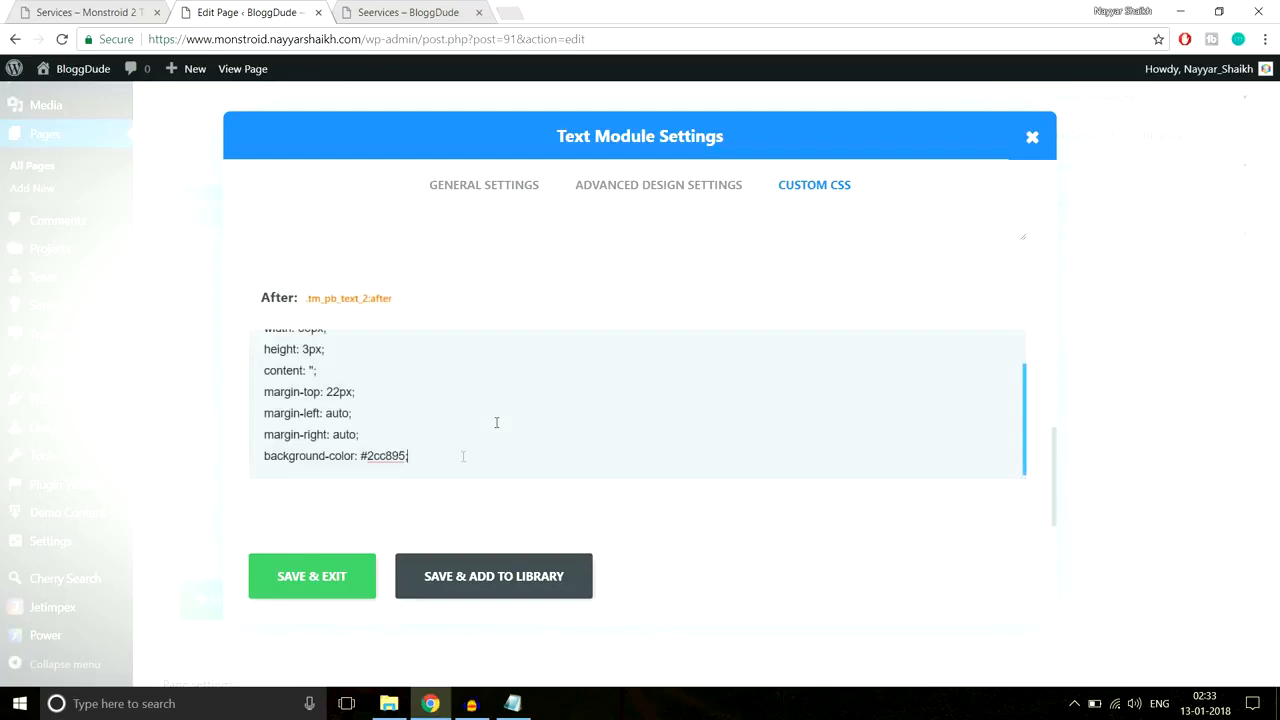
pyautogui.click(364, 580)
pyautogui.click(123, 10)
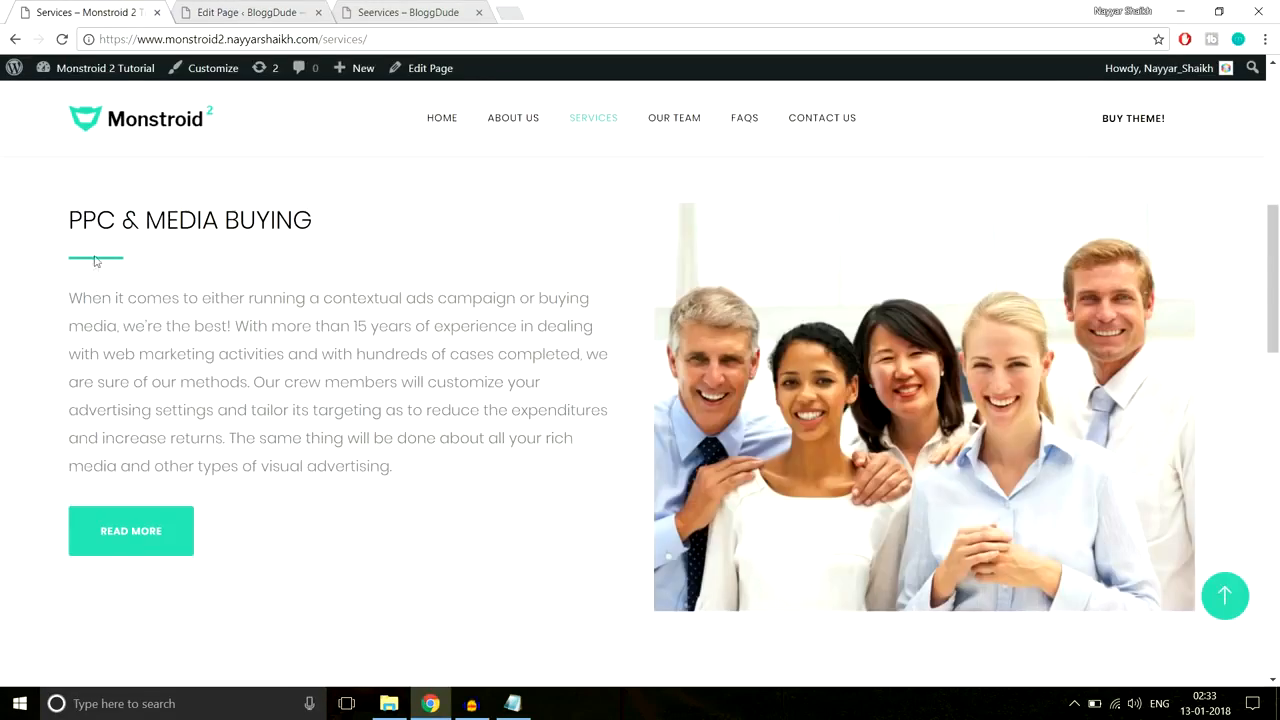
pyautogui.click(245, 12)
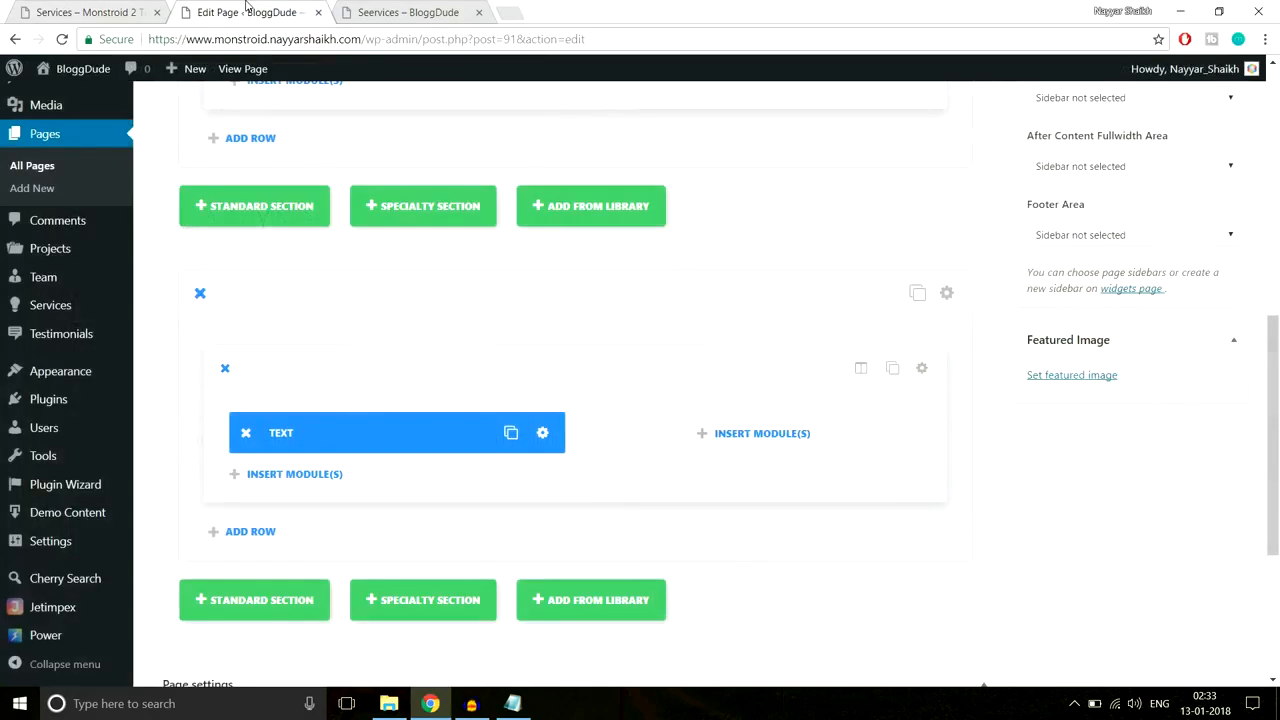
# Step: Insert a divider module below the heading with a 40px custom top margin
pyautogui.click(294, 474)
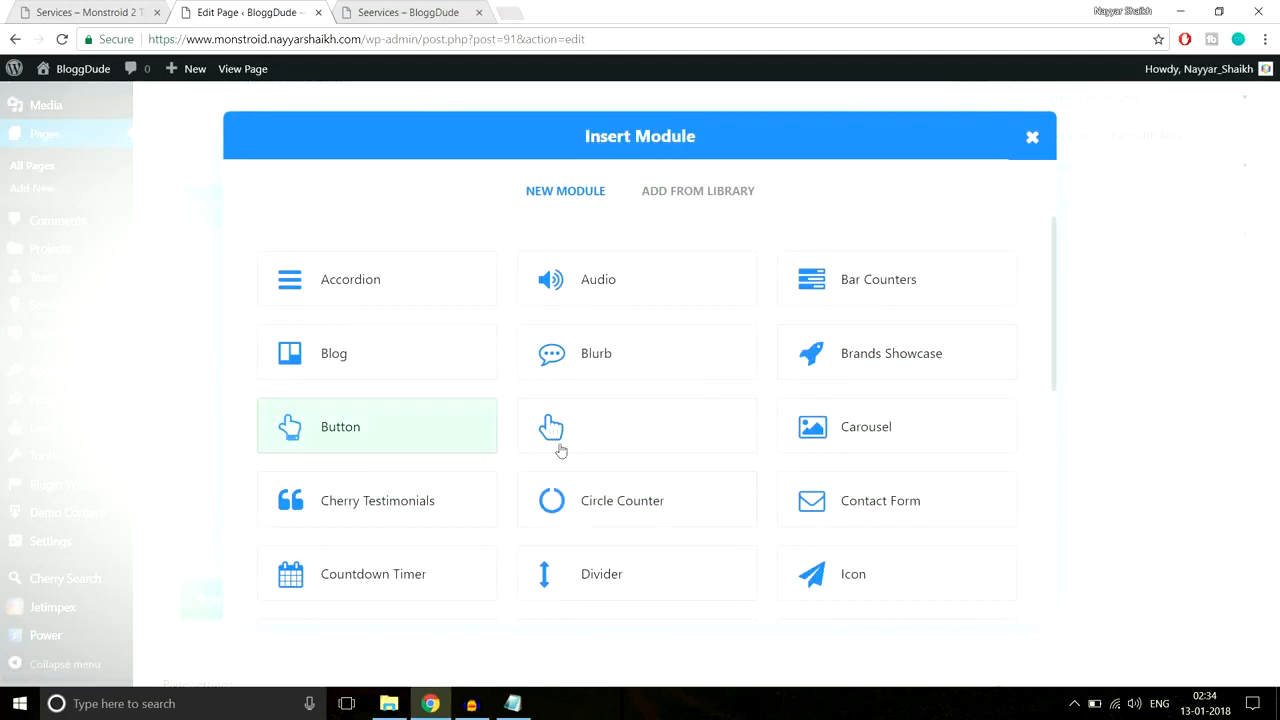
pyautogui.click(600, 573)
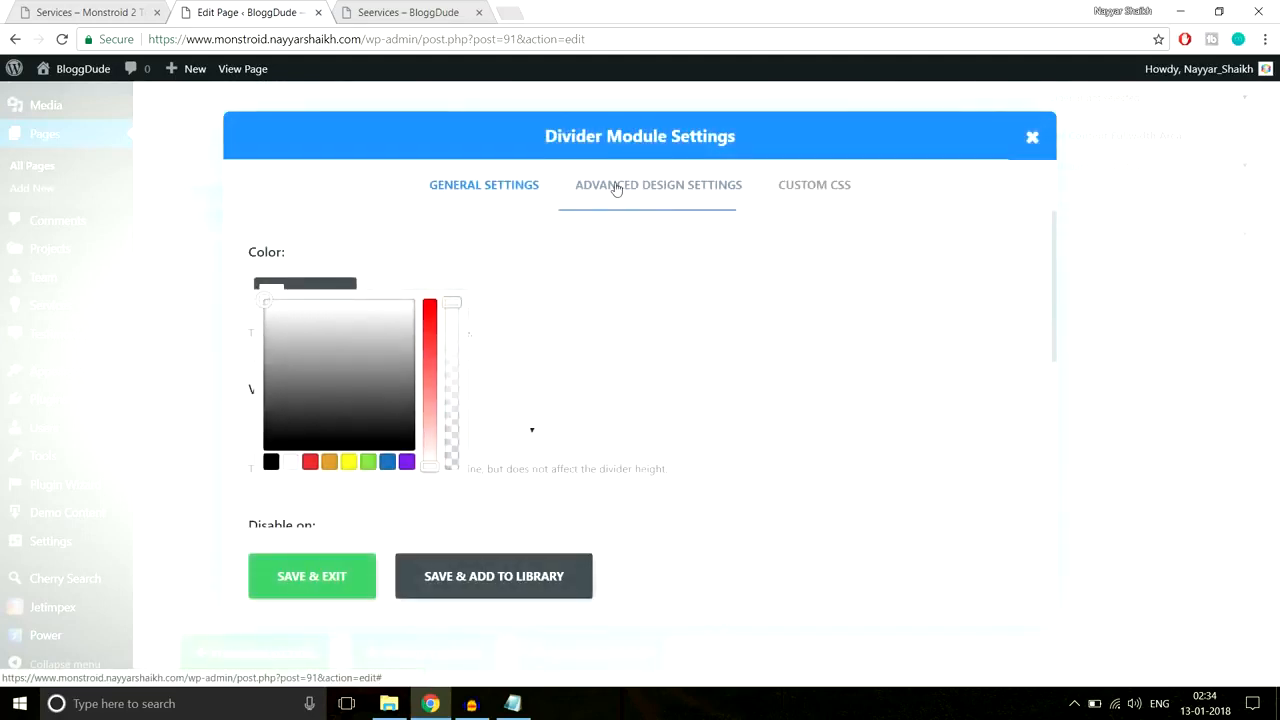
pyautogui.click(617, 190)
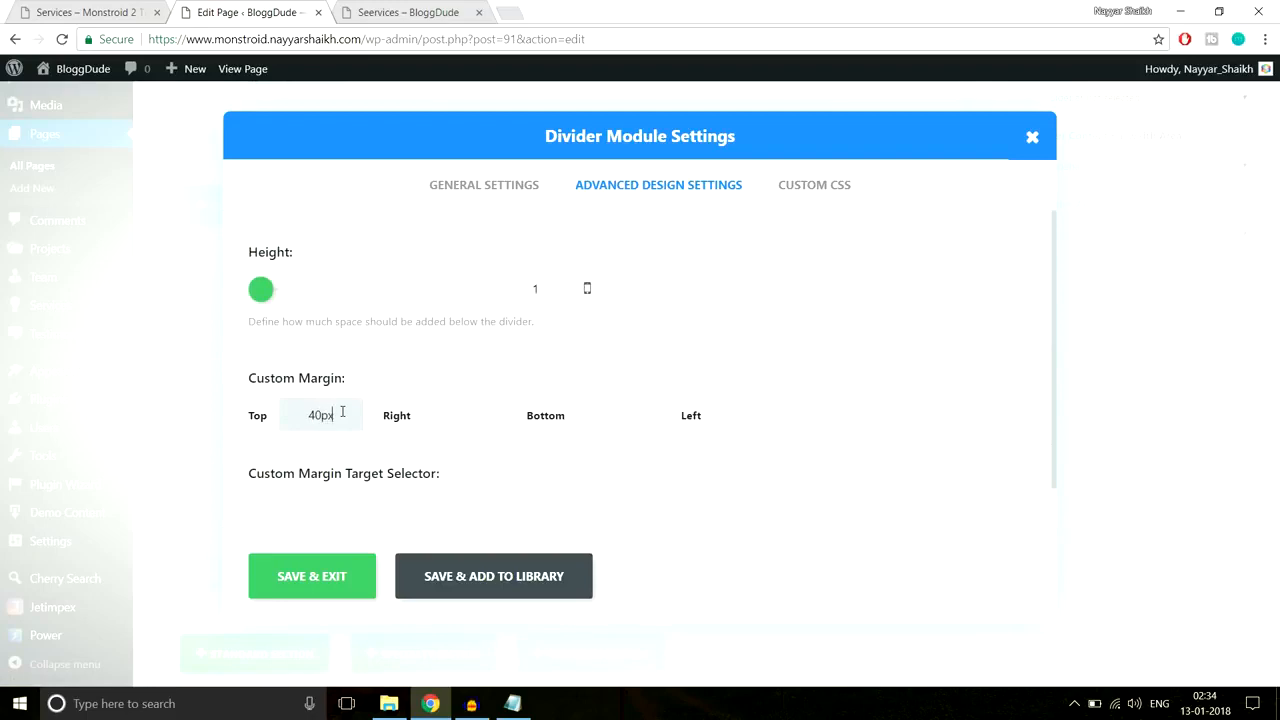
pyautogui.click(322, 588)
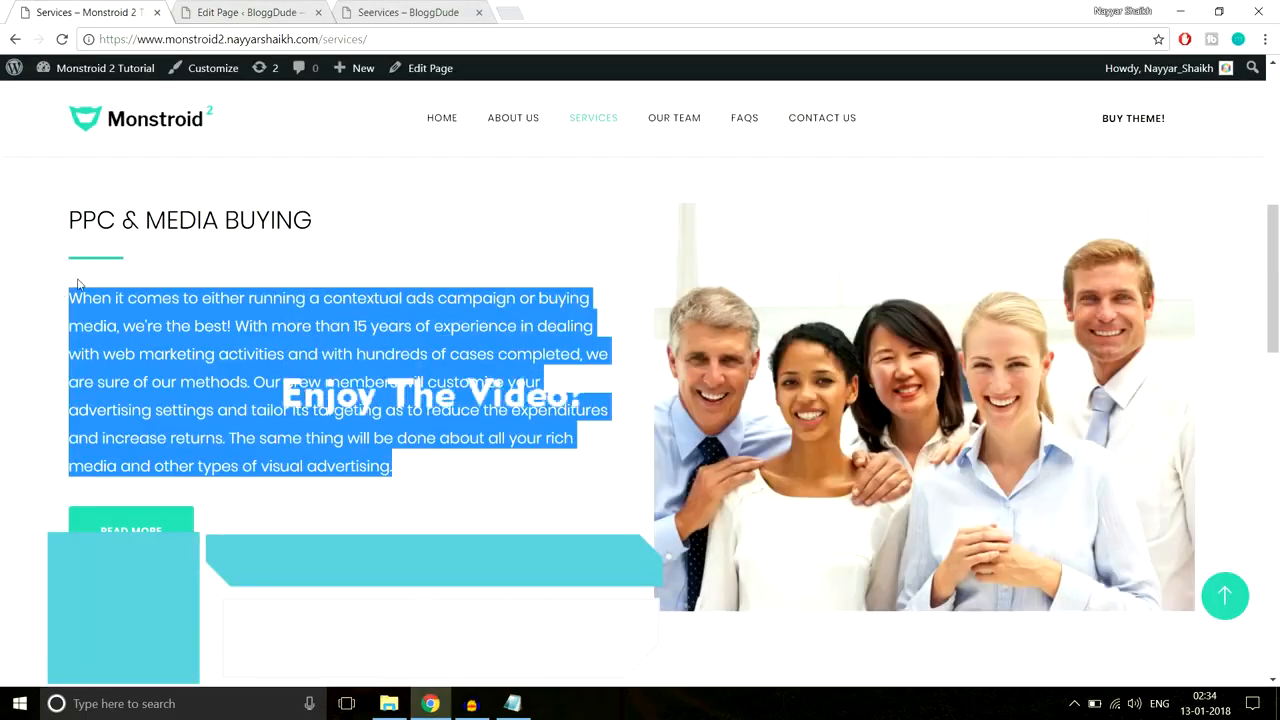
pyautogui.click(243, 10)
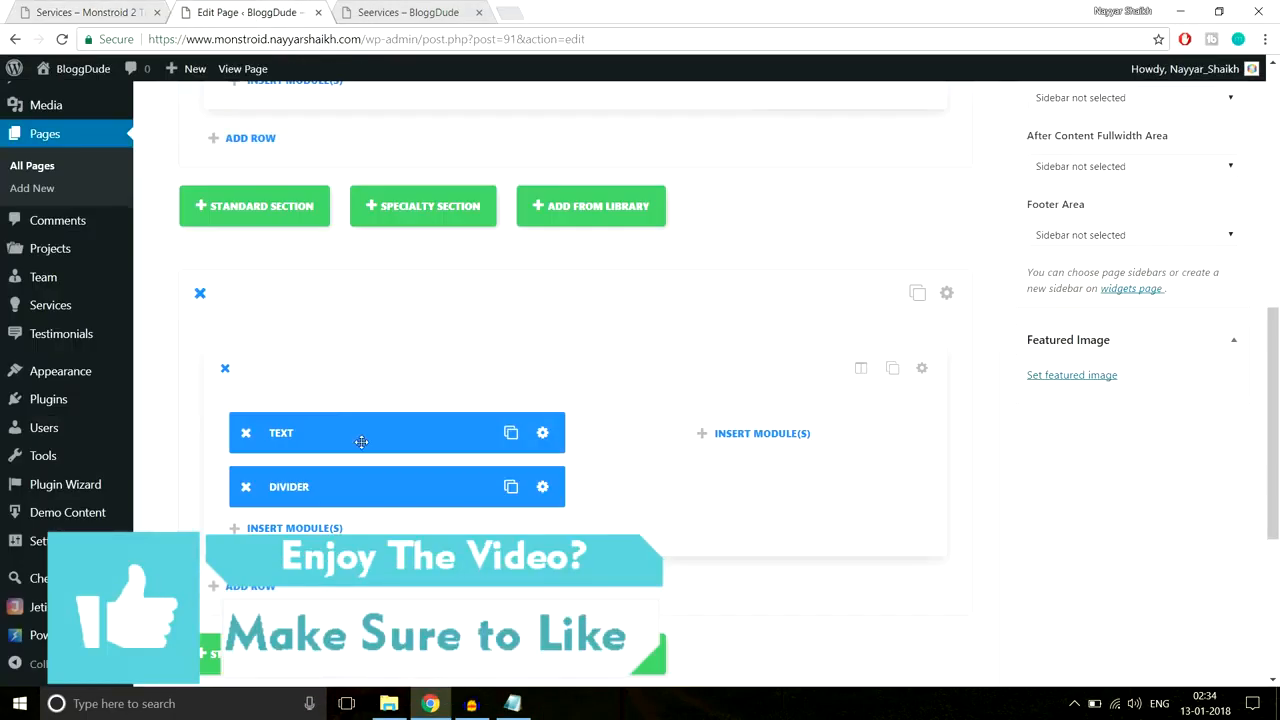
pyautogui.scroll(-2, 361, 440)
# Step: Add a text module below the divider holding the pasted PPC description paragraph
pyautogui.click(349, 366)
pyautogui.scroll(-5, 845, 453)
pyautogui.click(846, 479)
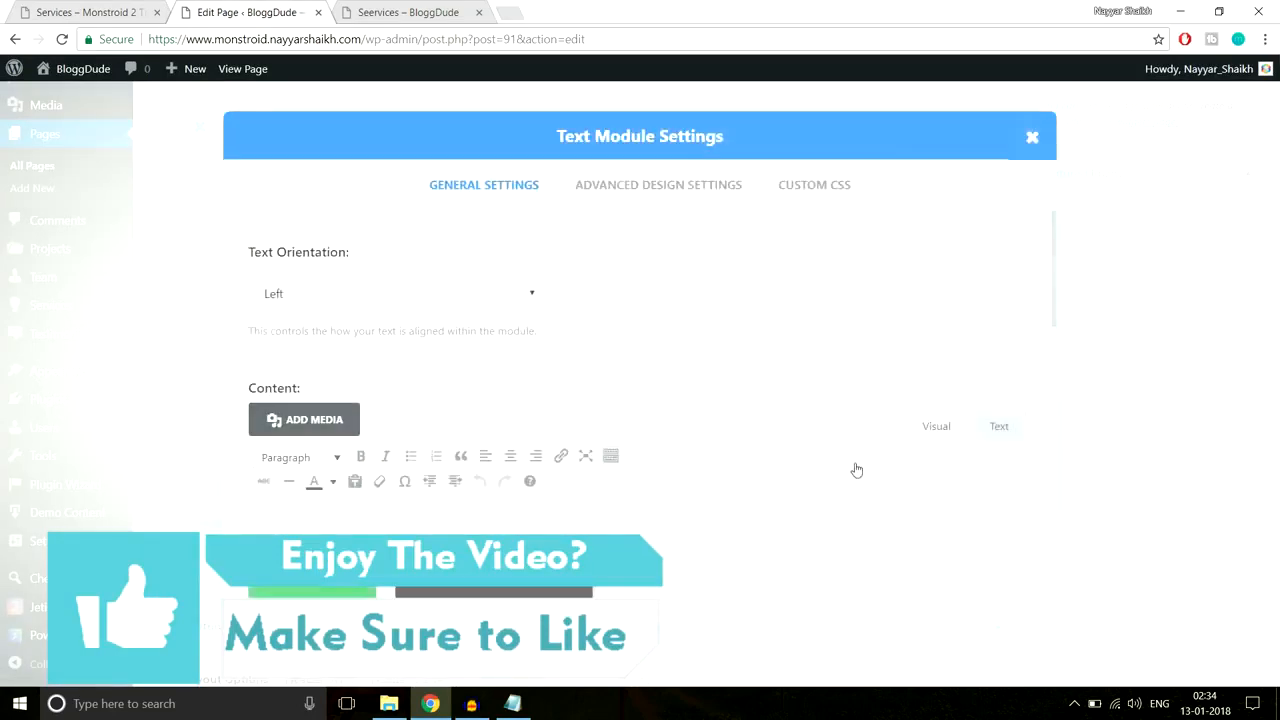
pyautogui.scroll(-3, 526, 414)
pyautogui.click(531, 443)
pyautogui.write('When it comes to either running a contextual ads campaign or buying media, we’re the best! With more than 15 years of experience in dealing with web marketing activities and with hundreds of cases completed, we are sure of our methods. Our crew members will customize your advertising settings and tailor its targeting as to reduce the expenditures and increase returns. The same thing will be done about all your rich media and other types of visual advertising.')
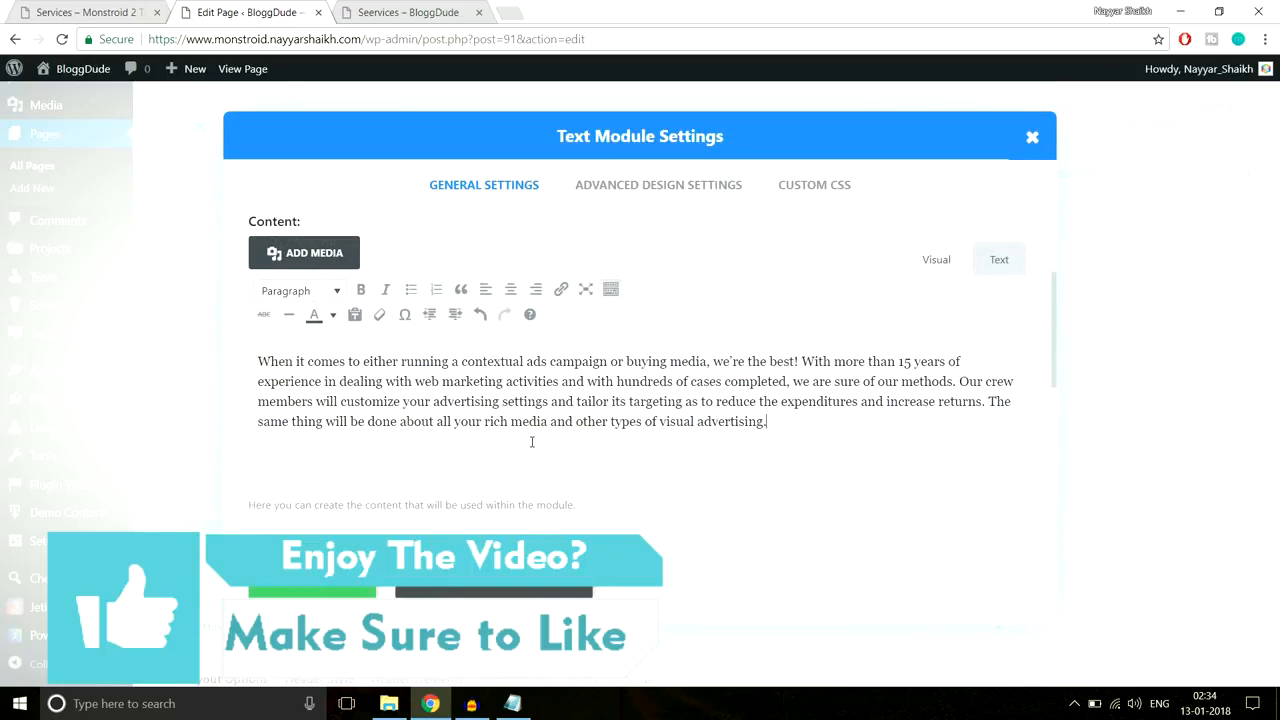
pyautogui.click(343, 586)
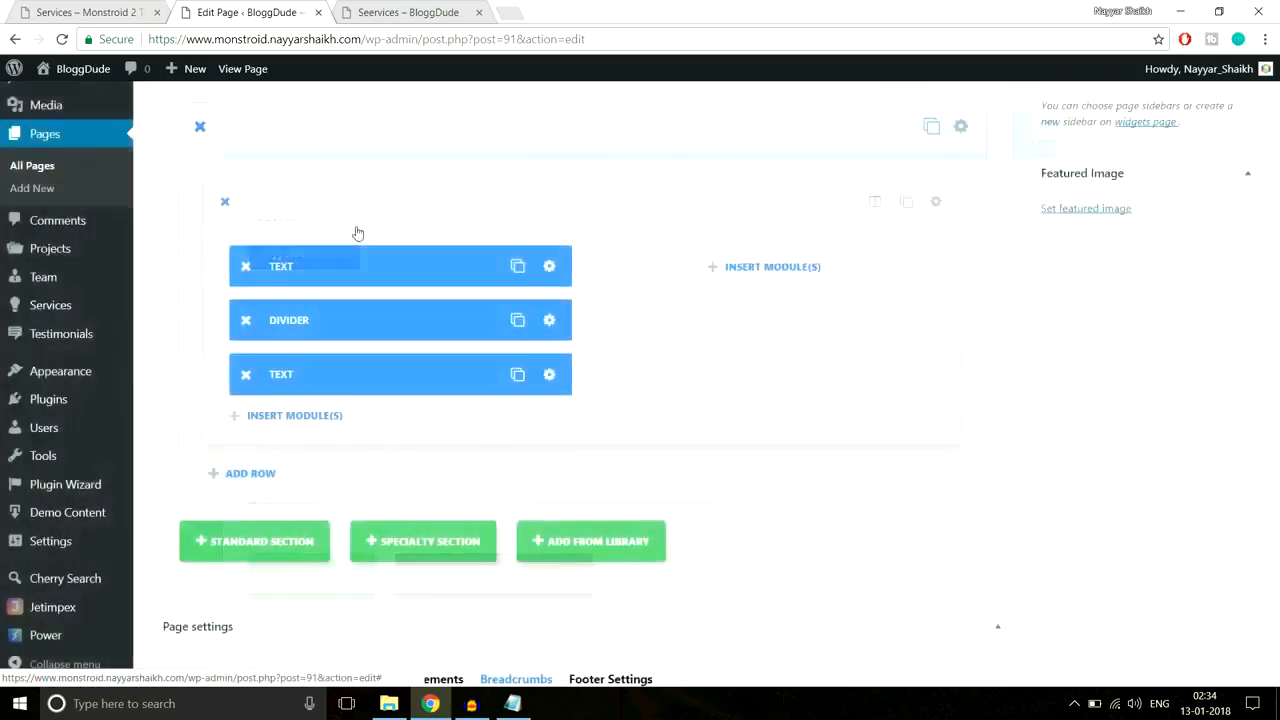
pyautogui.click(124, 7)
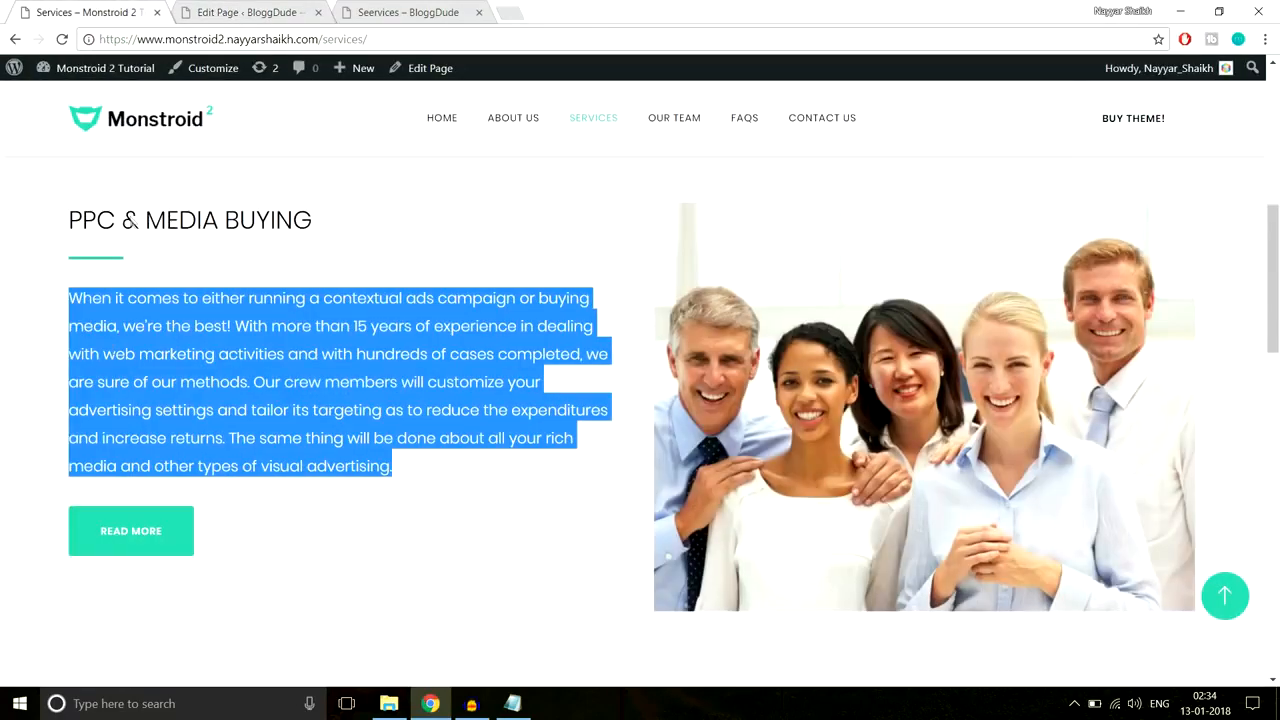
pyautogui.click(155, 488)
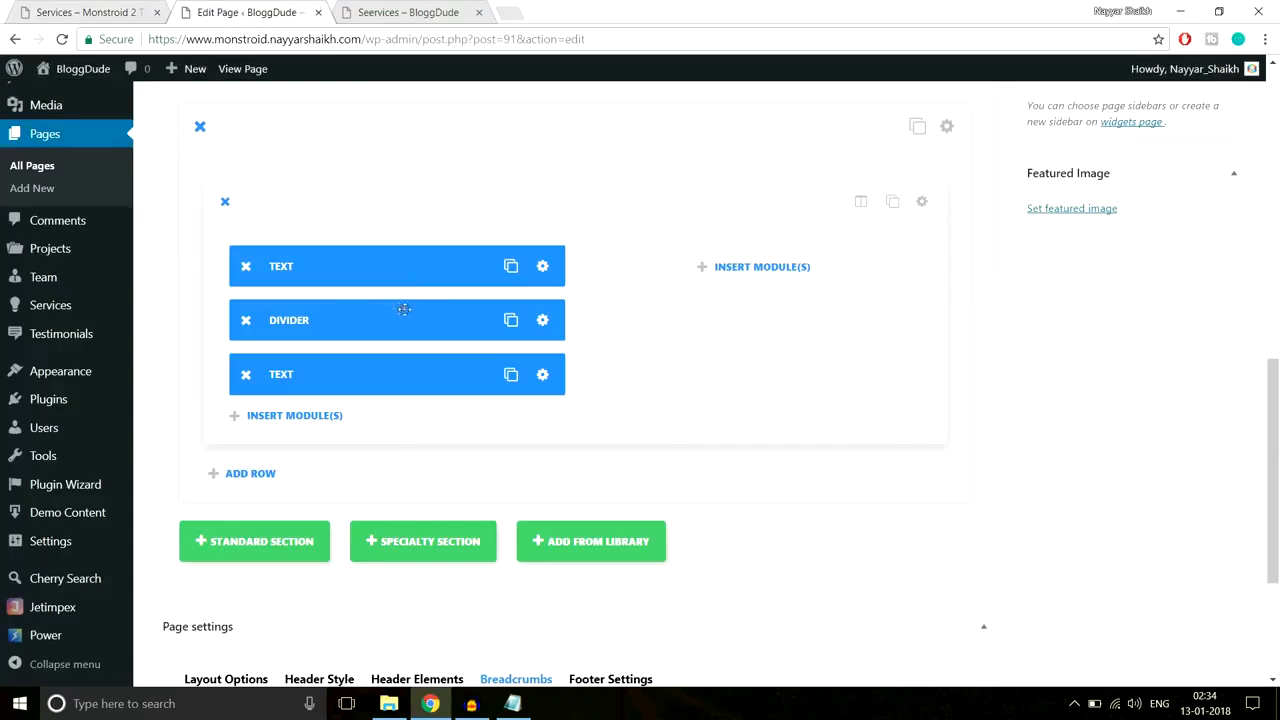
# Step: Duplicate the divider below the paragraph and add a Read More button module beneath it
pyautogui.click(513, 321)
pyautogui.moveTo(398, 374); pyautogui.dragTo(400, 430)
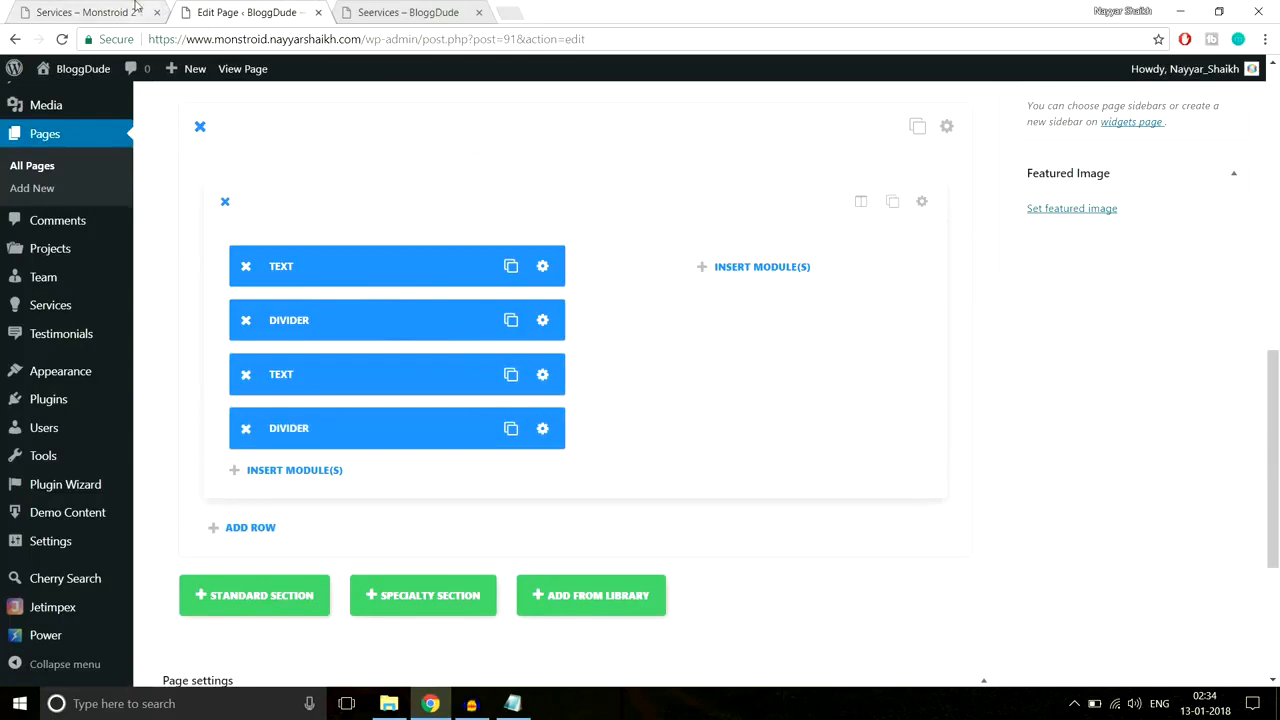
pyautogui.click(305, 475)
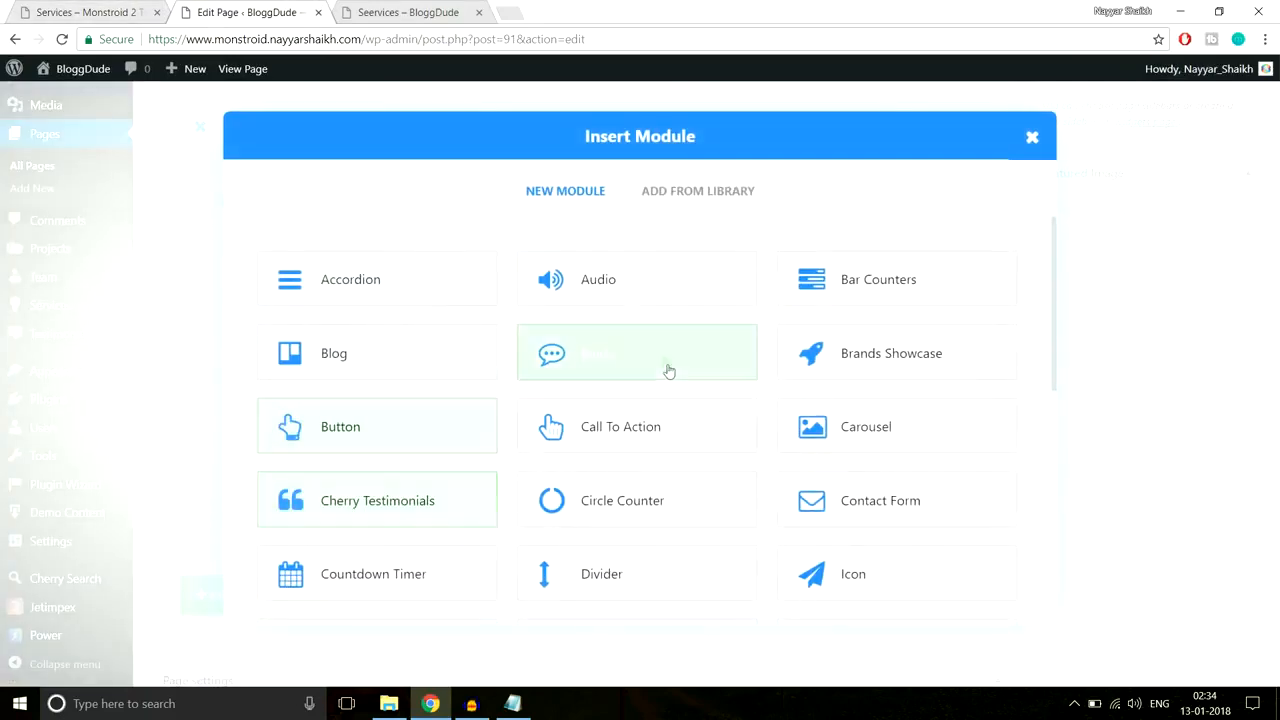
pyautogui.click(418, 454)
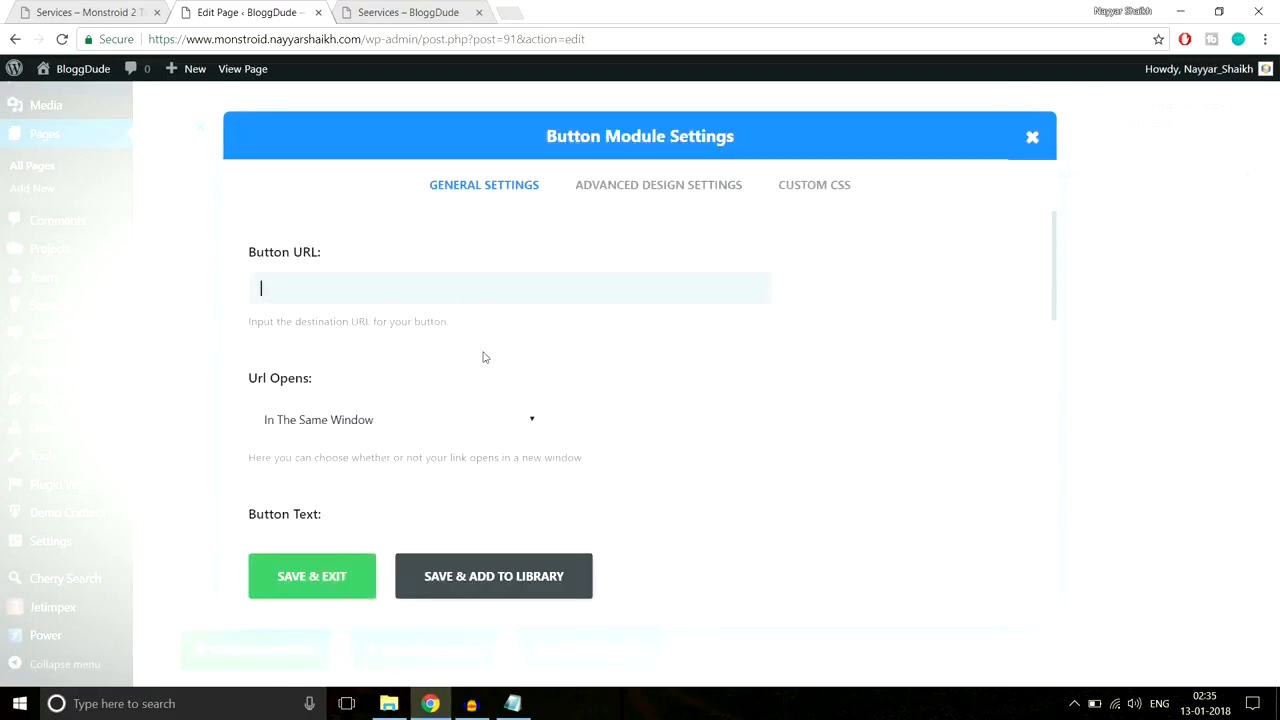
pyautogui.scroll(-3, 779, 354)
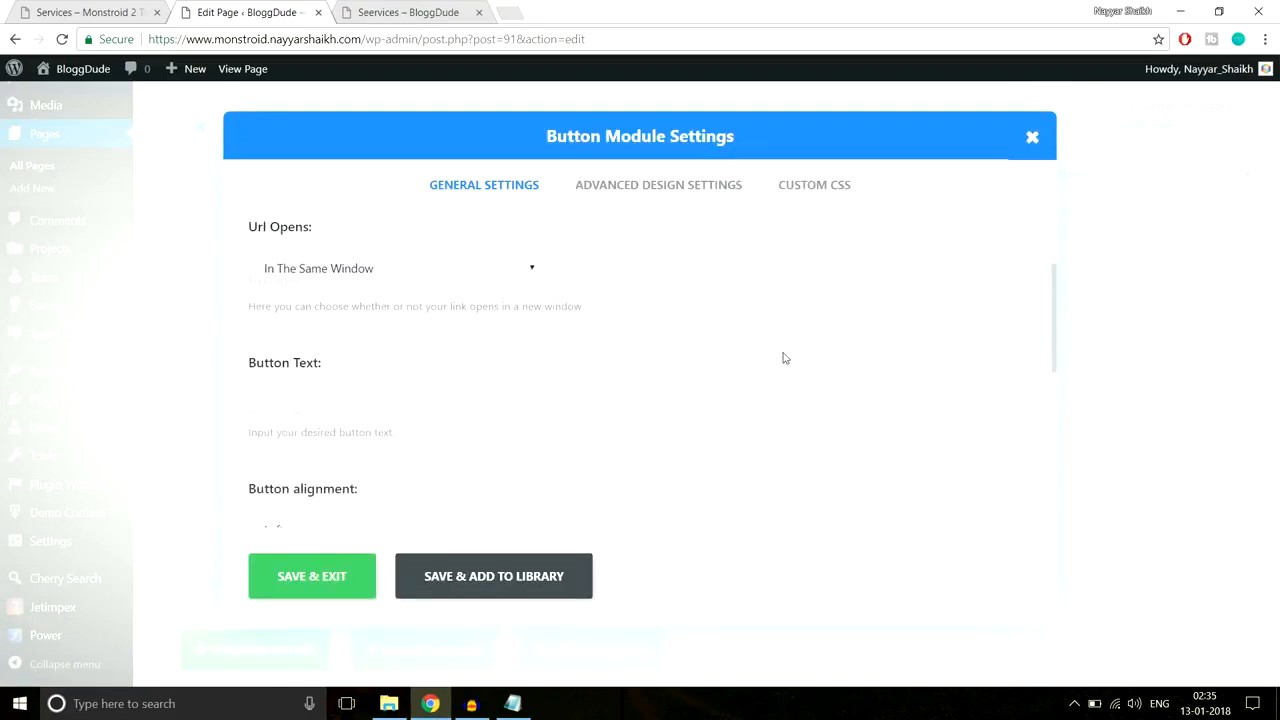
pyautogui.click(92, 11)
pyautogui.click(240, 12)
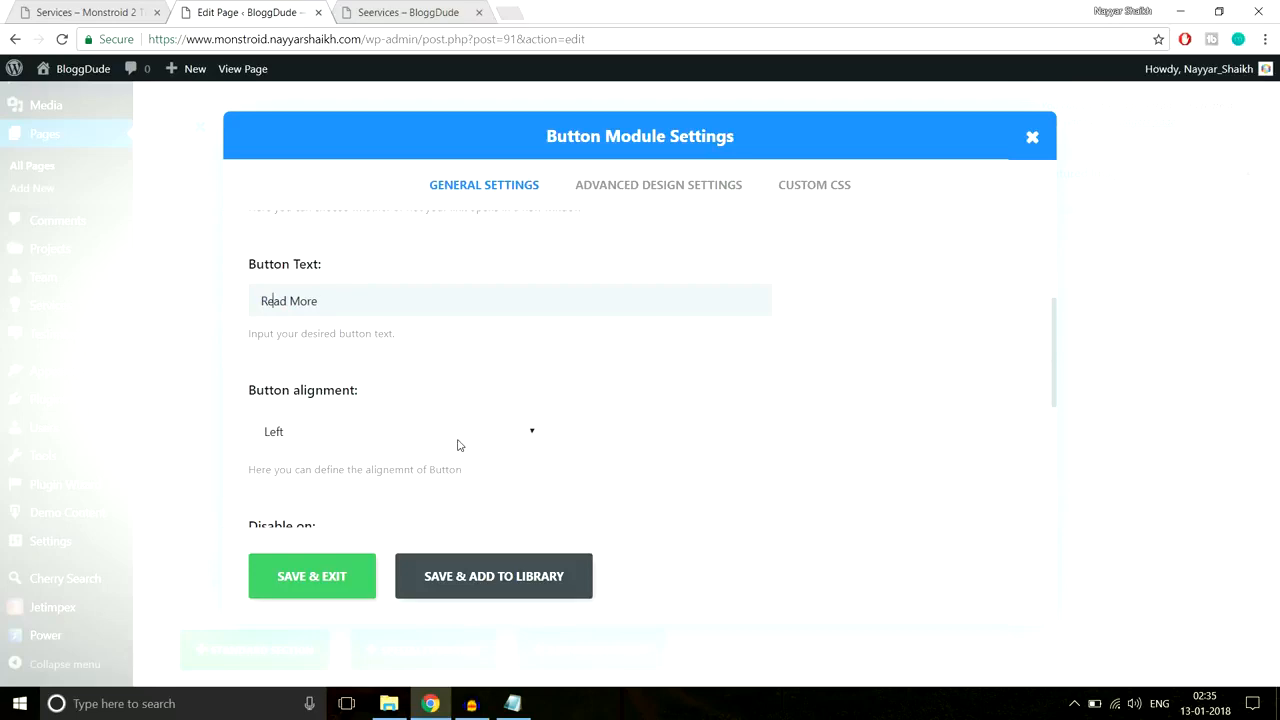
pyautogui.scroll(-3, 460, 440)
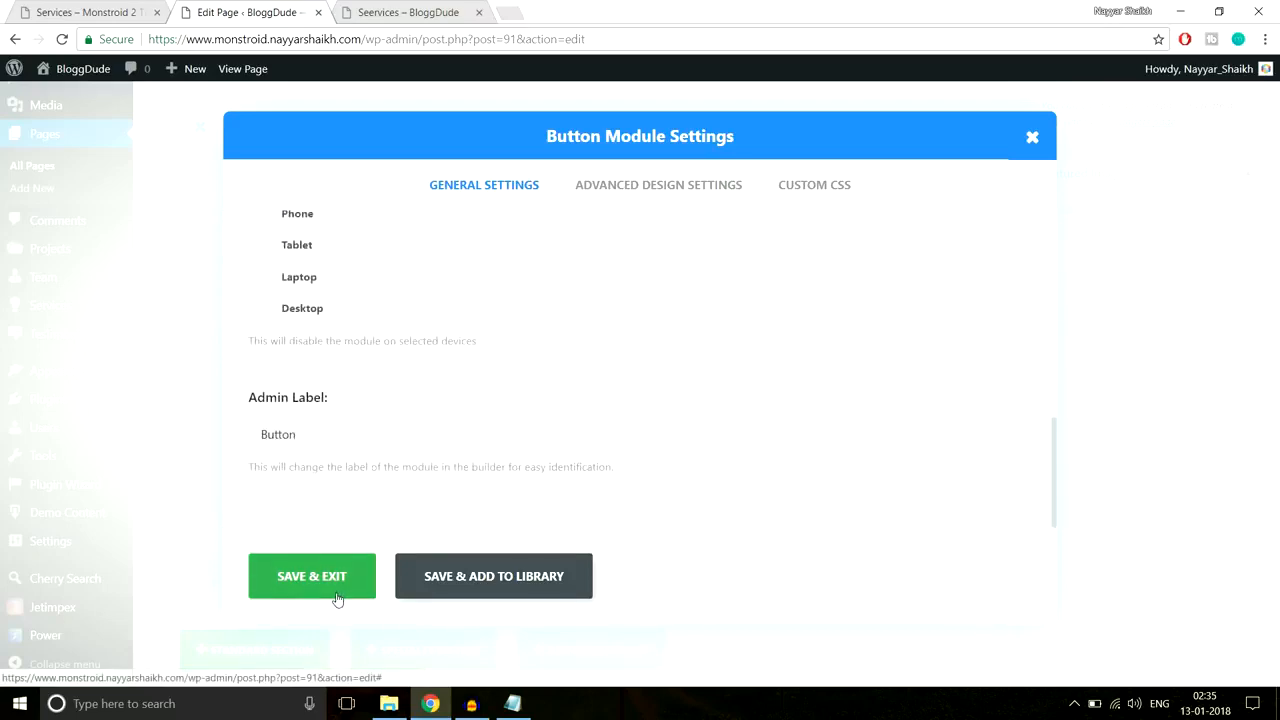
pyautogui.click(337, 598)
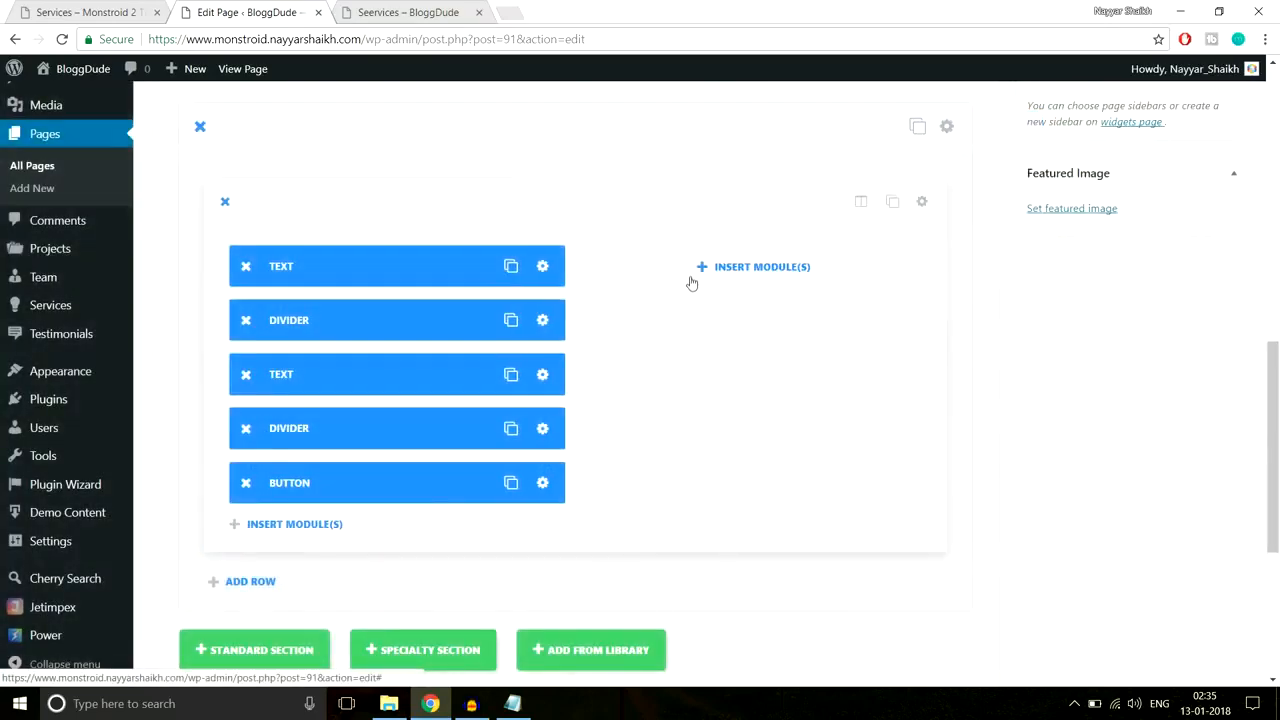
# Step: Add an Image module to the section's right column
pyautogui.click(757, 268)
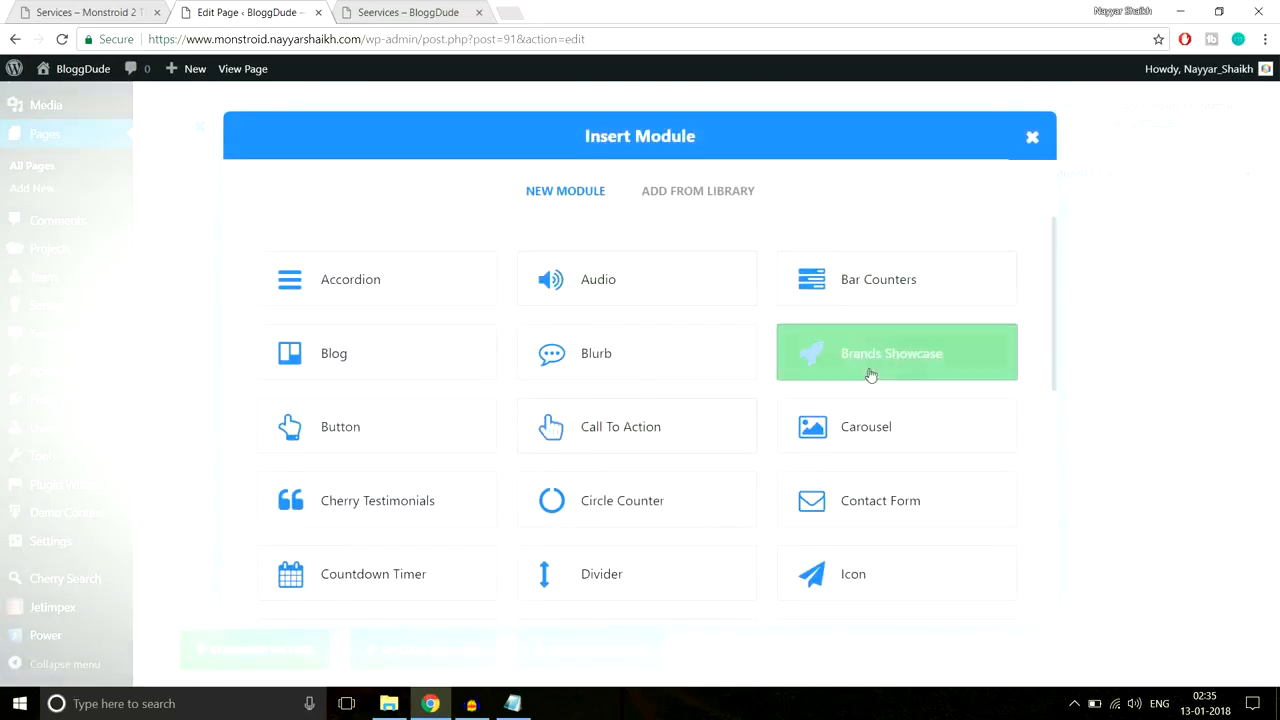
pyautogui.scroll(-2, 880, 390)
pyautogui.scroll(-2, 884, 402)
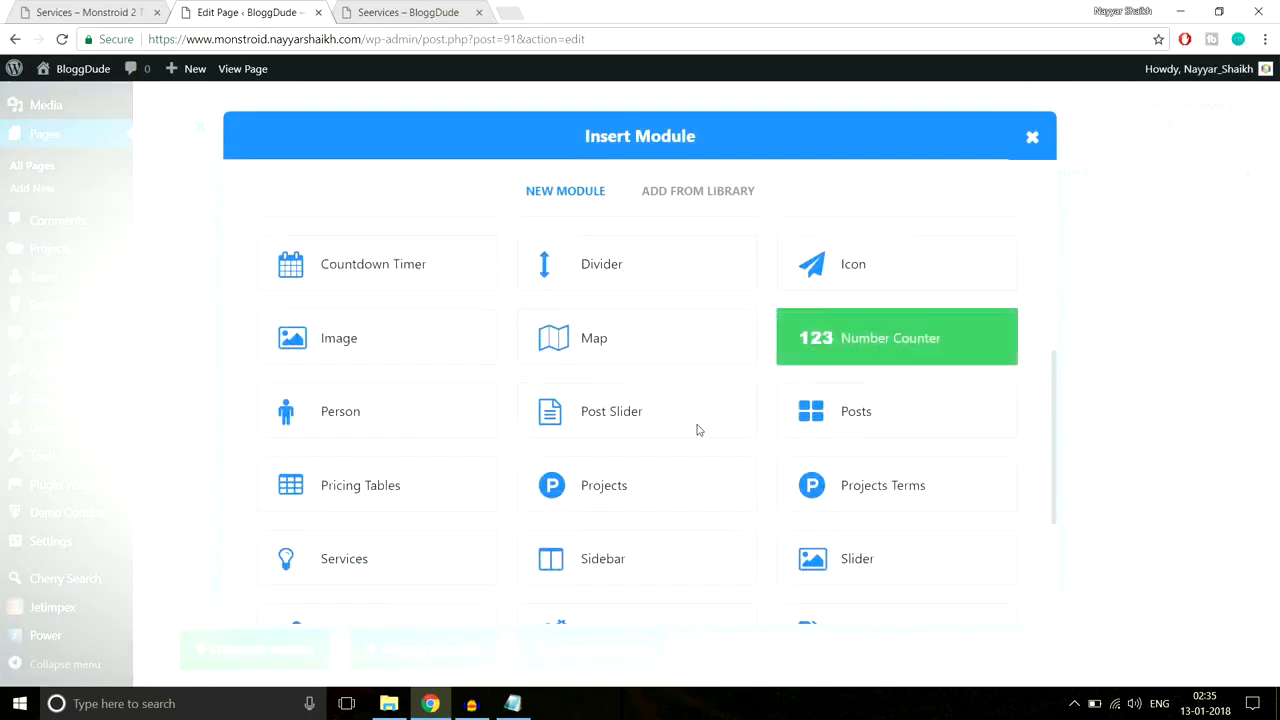
pyautogui.click(383, 320)
pyautogui.click(686, 288)
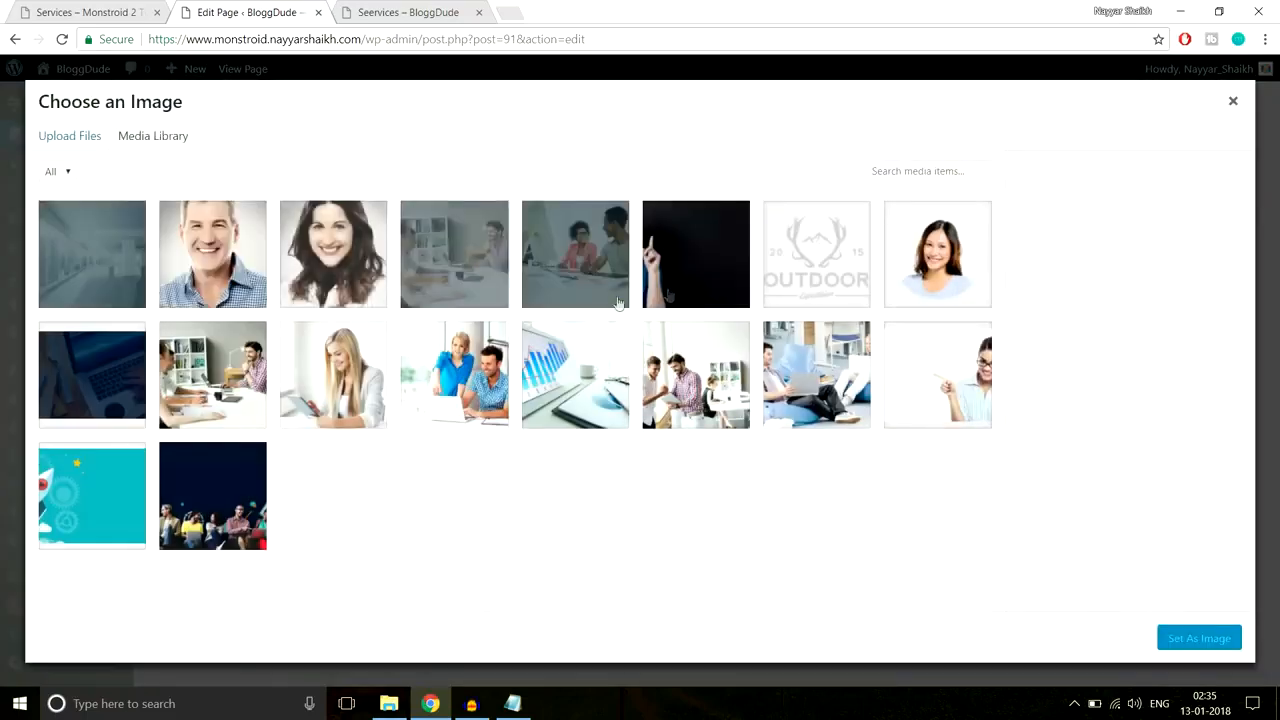
# Step: Upload Service-1.jpg, set it as the module image, and compare with the demo page
pyautogui.click(70, 136)
pyautogui.click(645, 380)
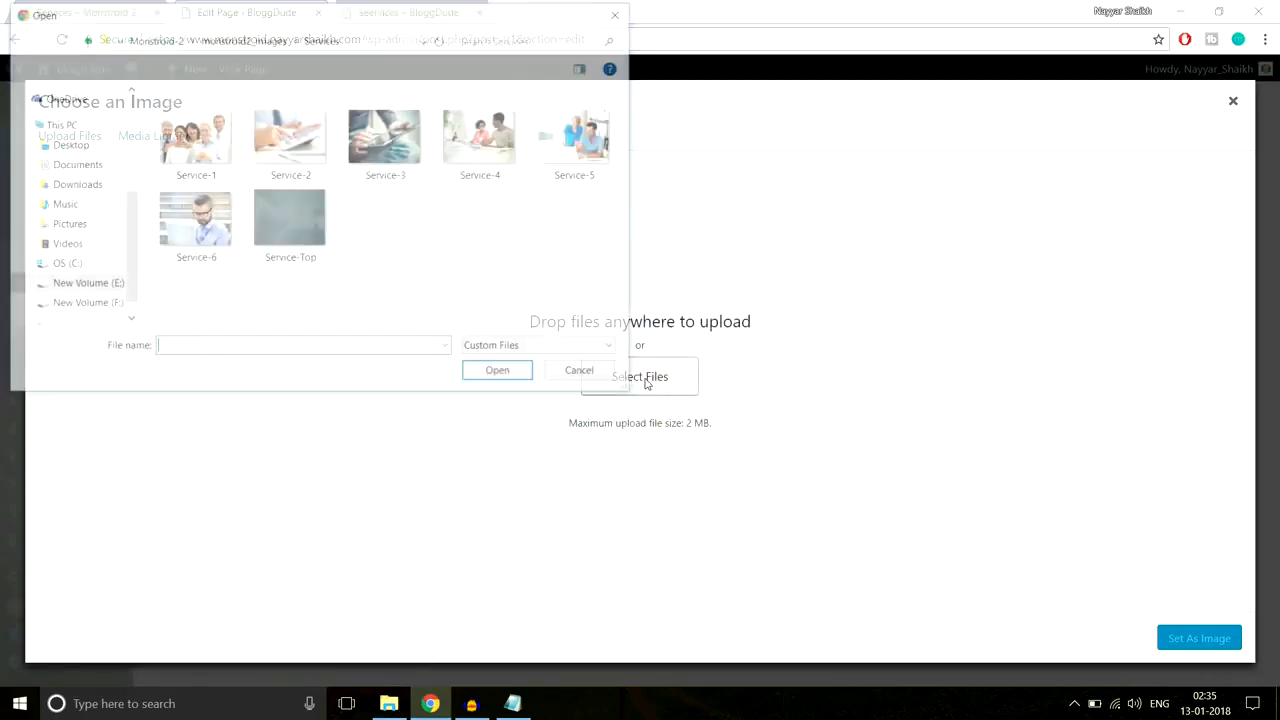
pyautogui.click(211, 171)
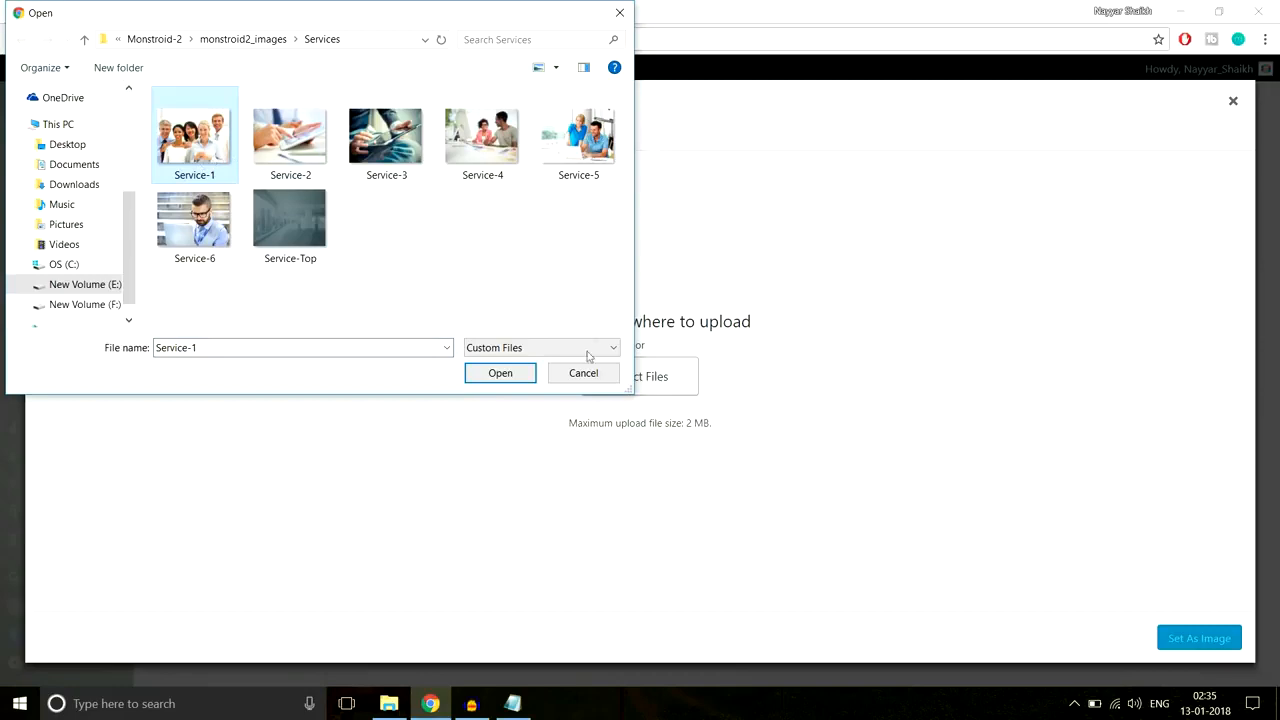
pyautogui.click(500, 373)
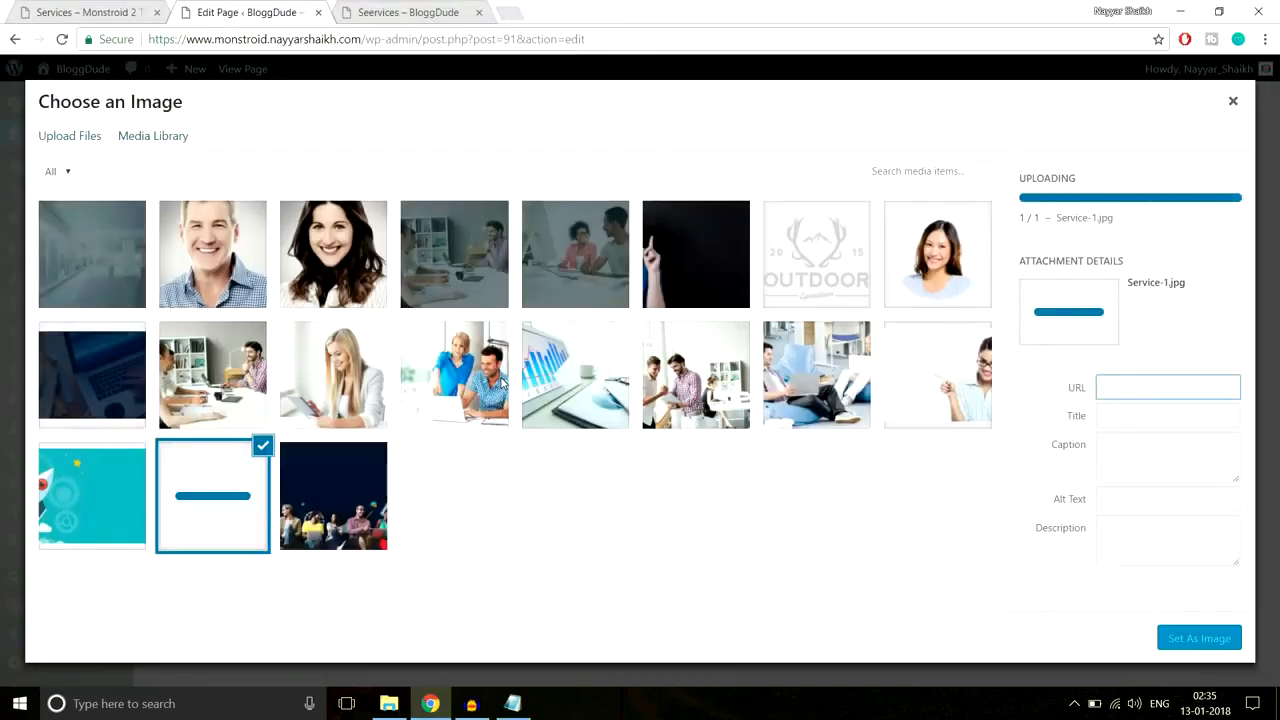
pyautogui.click(1210, 639)
pyautogui.scroll(-2, 897, 428)
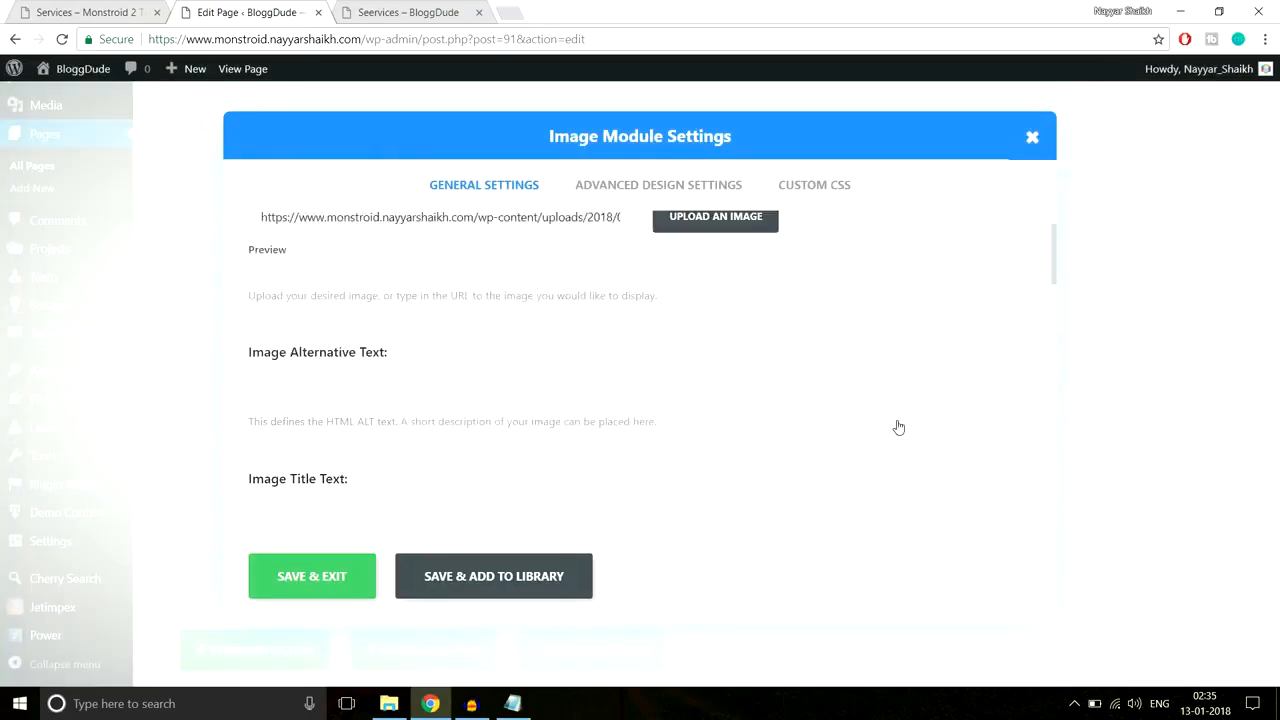
pyautogui.click(312, 576)
pyautogui.click(107, 10)
pyautogui.scroll(3, 612, 293)
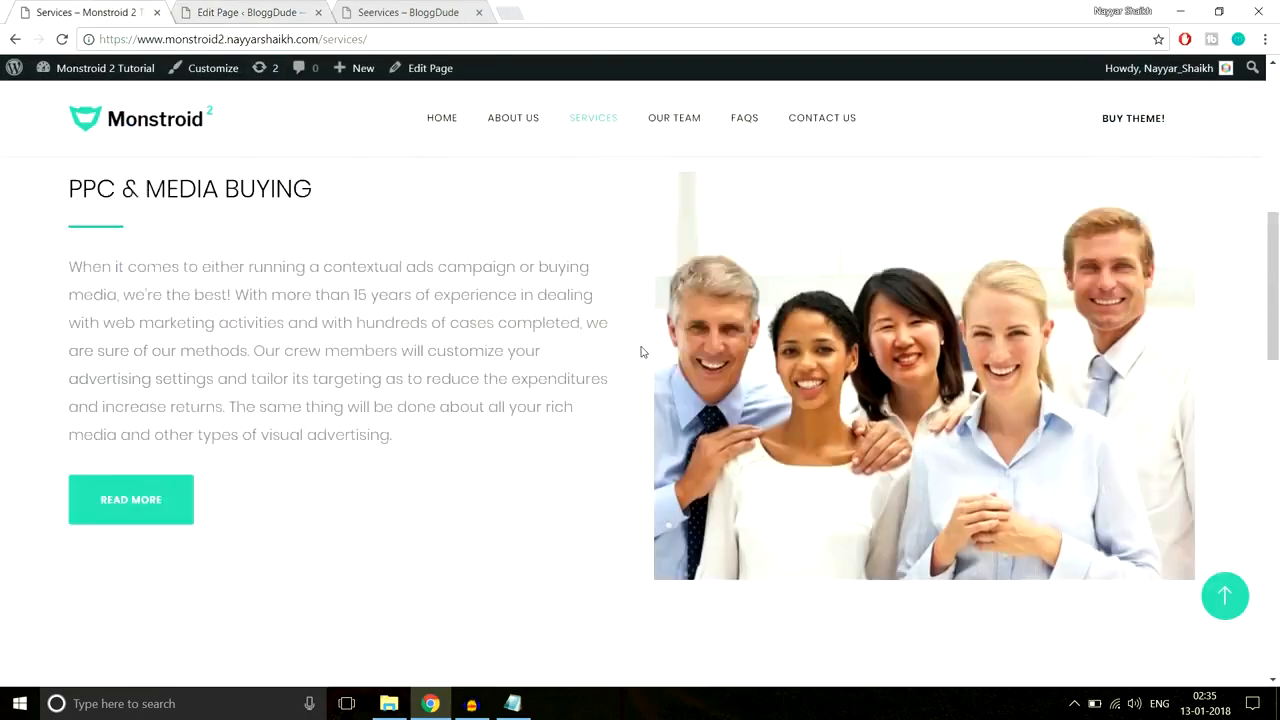
# Step: Give the section 70px custom padding at top and bottom
pyautogui.scroll(-8, 649, 390)
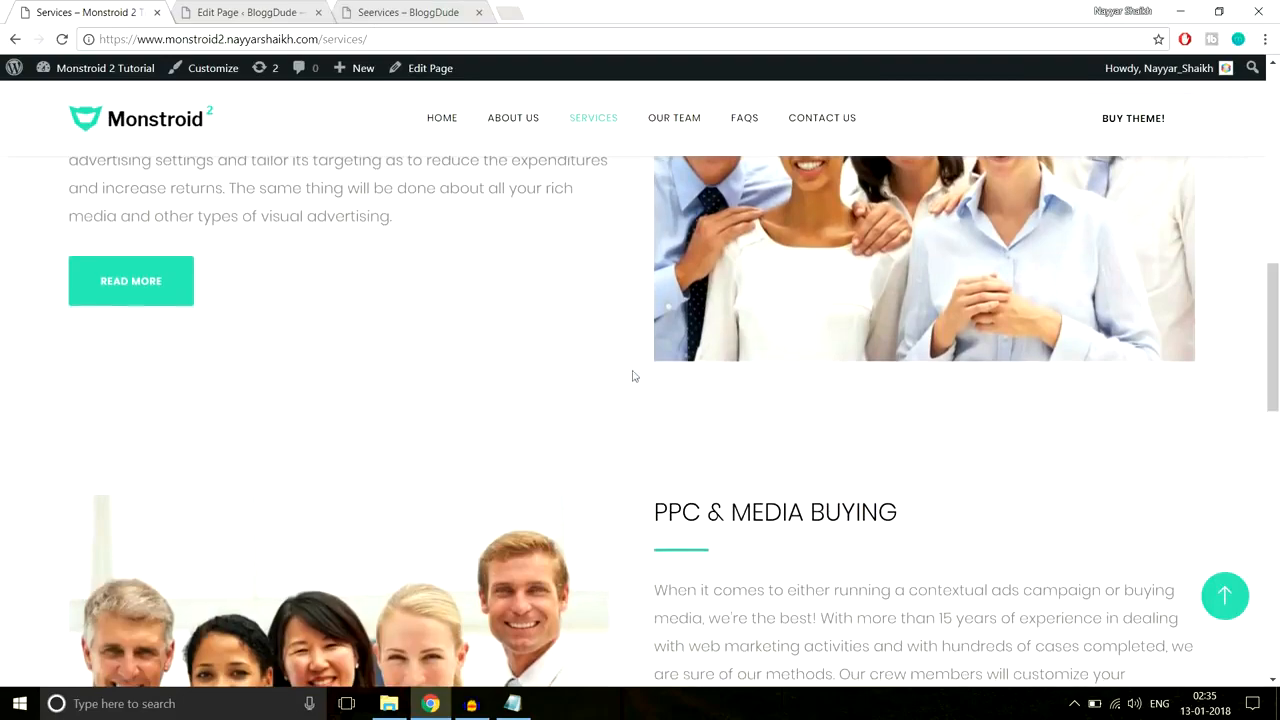
pyautogui.click(279, 10)
pyautogui.scroll(1, 1037, 280)
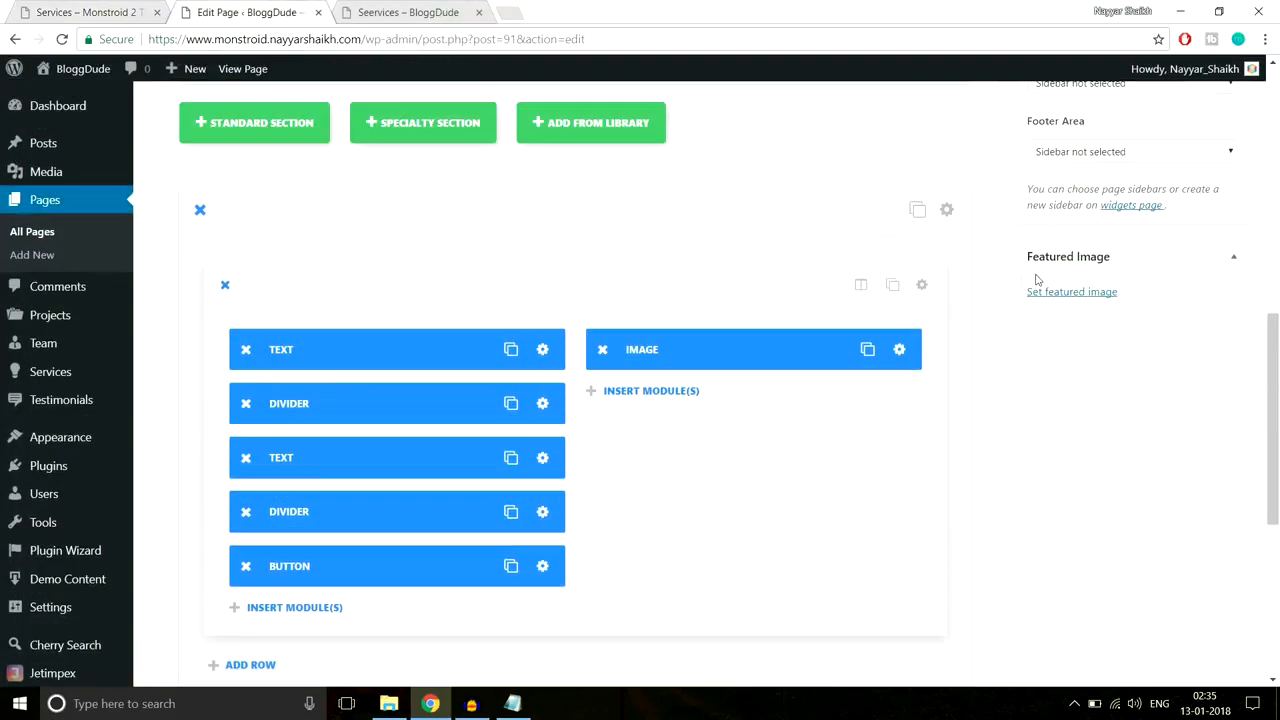
pyautogui.click(947, 210)
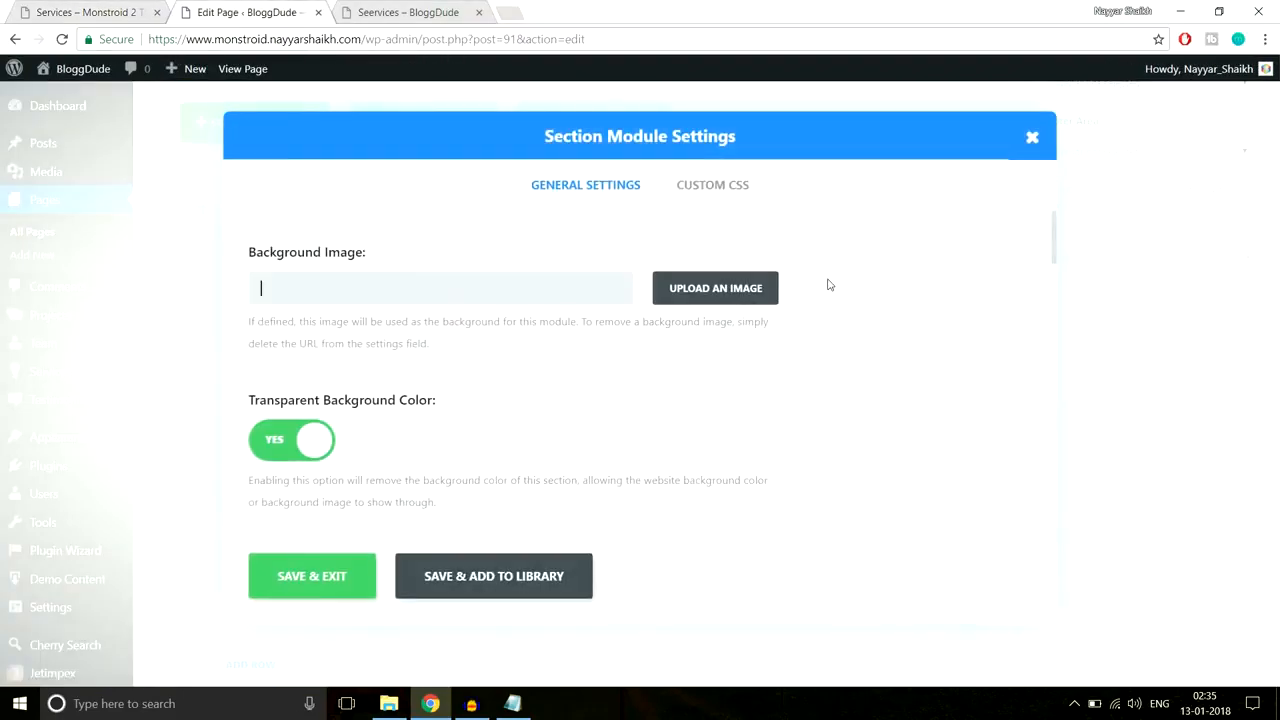
pyautogui.scroll(-10, 851, 320)
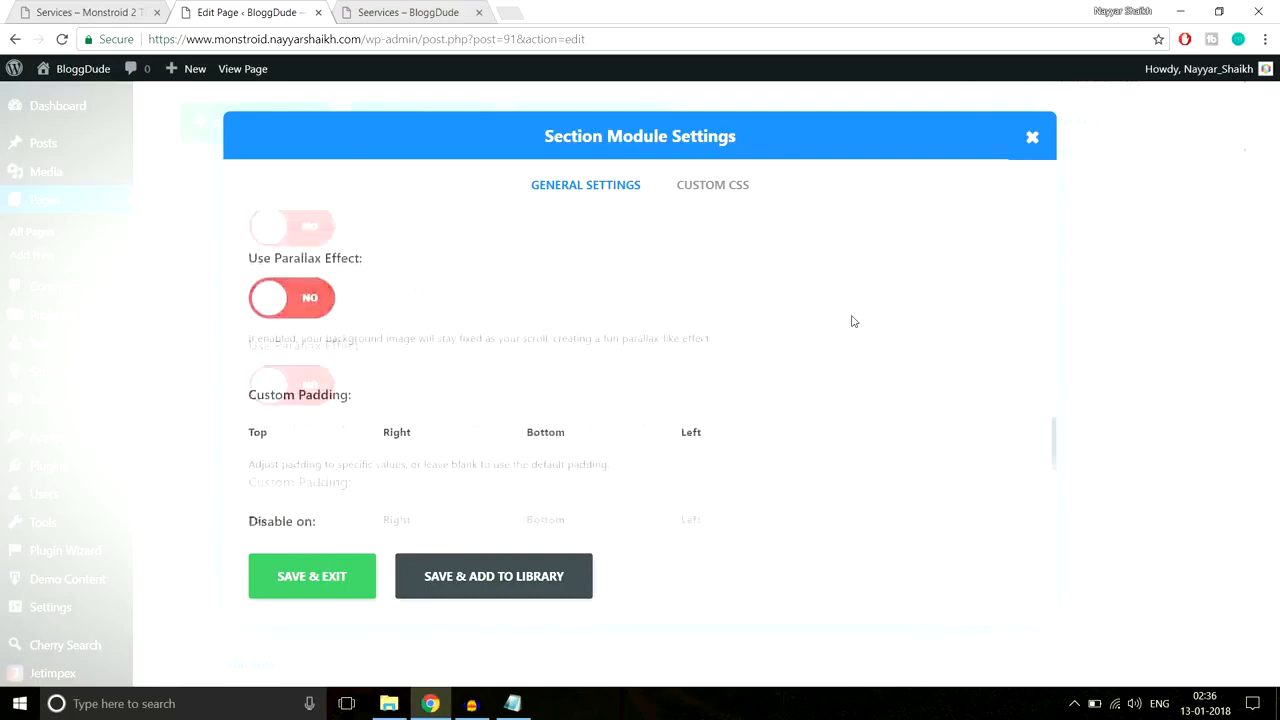
pyautogui.scroll(4, 440, 338)
pyautogui.scroll(-2, 340, 400)
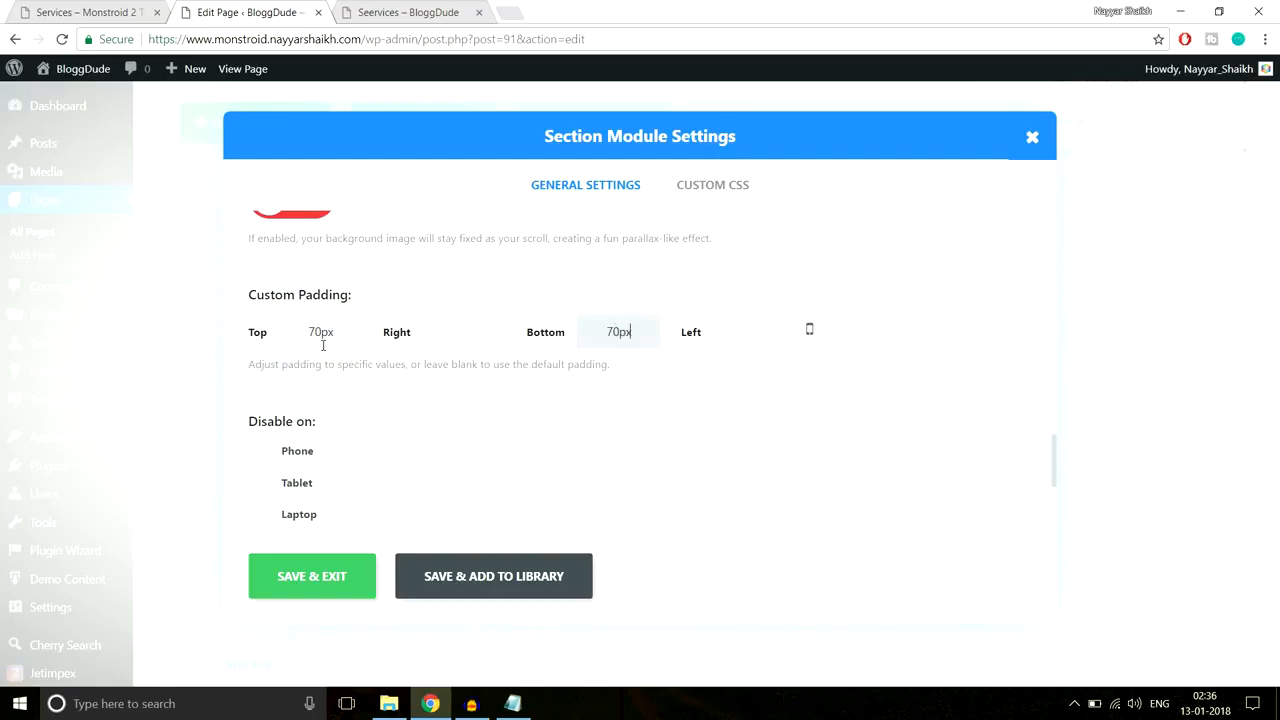
pyautogui.click(320, 581)
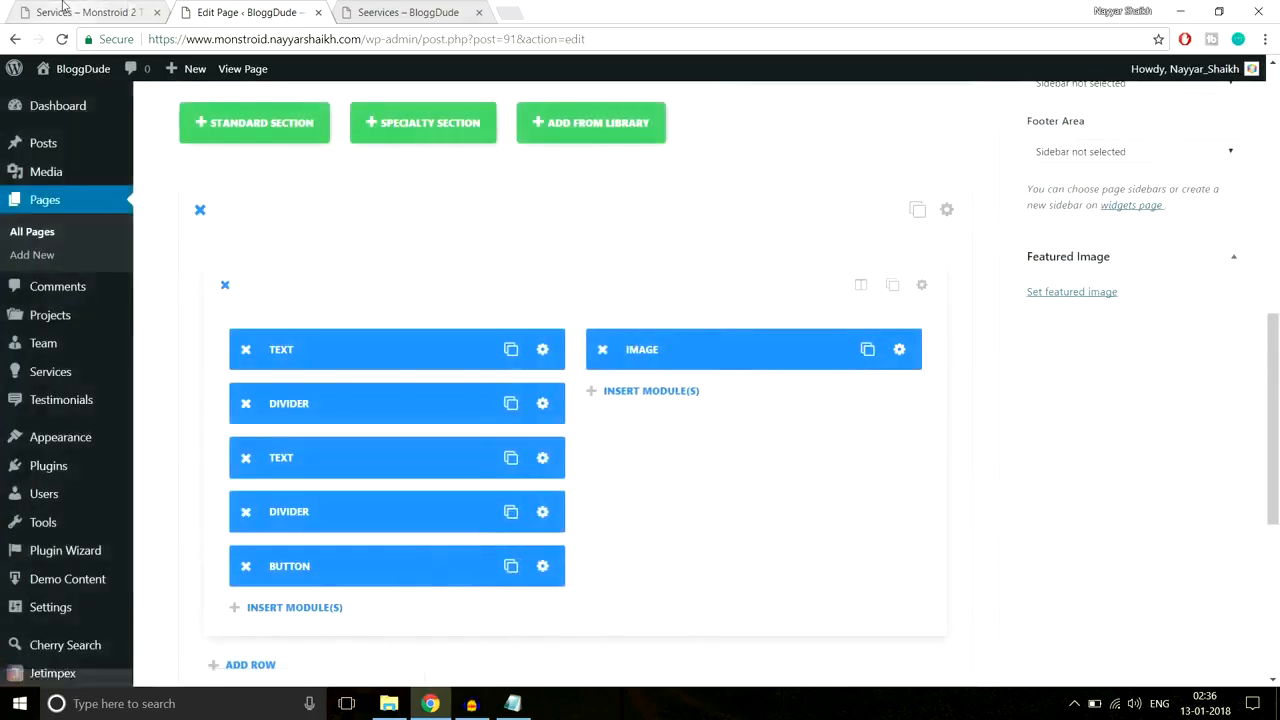
# Step: Scroll through the demo Services page to compare the section layout
pyautogui.click(66, 13)
pyautogui.scroll(6, 489, 302)
pyautogui.scroll(-2, 489, 302)
pyautogui.scroll(-4, 488, 310)
pyautogui.scroll(3, 434, 300)
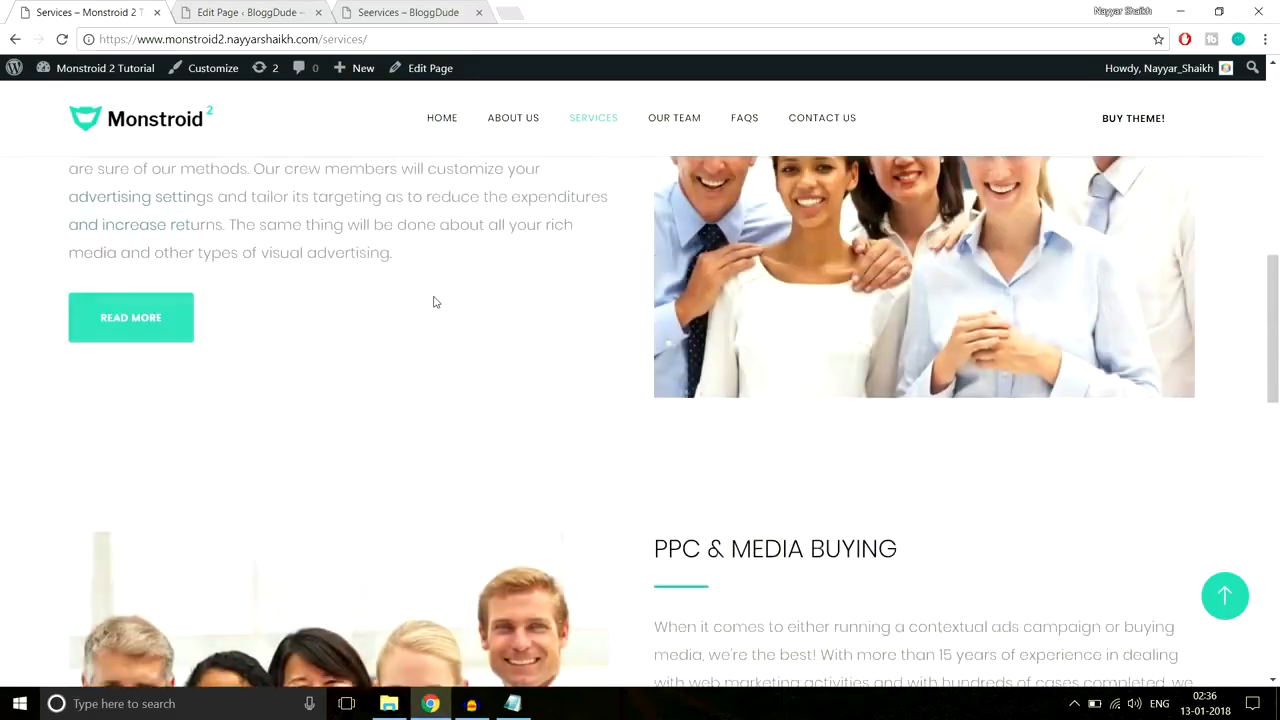
pyautogui.scroll(-6, 1237, 343)
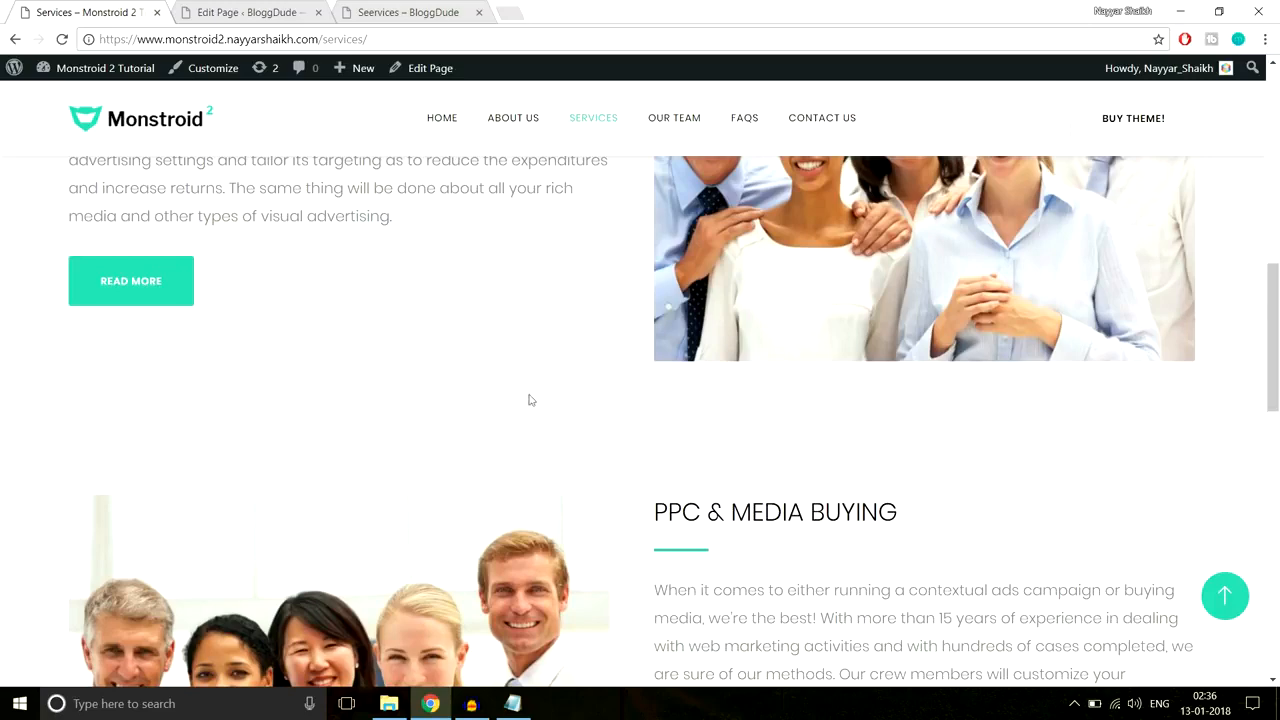
pyautogui.click(245, 14)
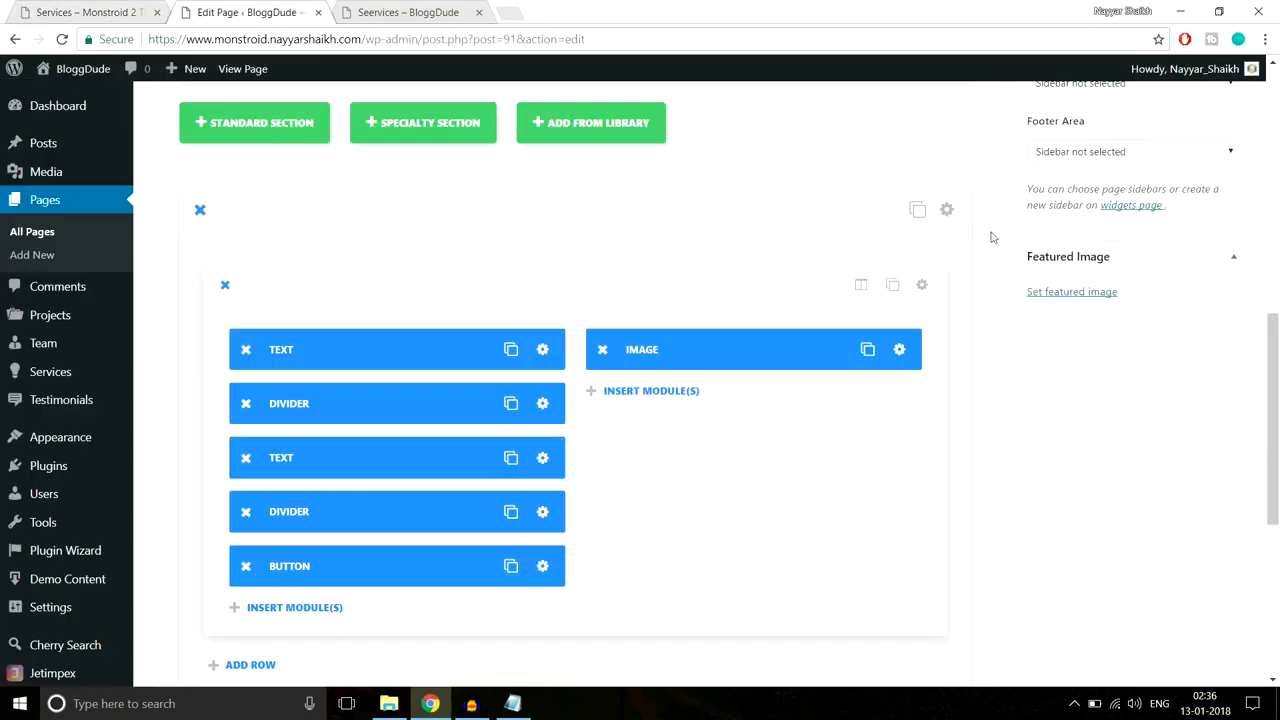
# Step: Turn off the section's transparent background and select a background colour
pyautogui.click(946, 209)
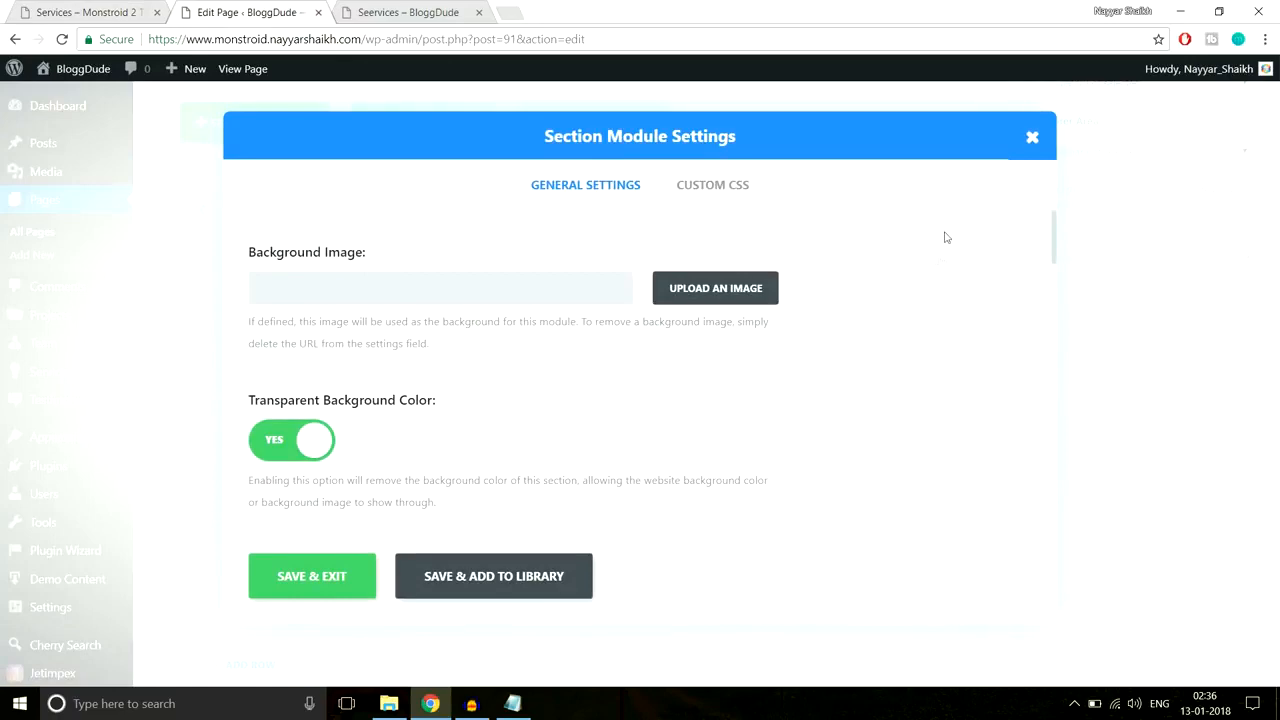
pyautogui.scroll(-2, 482, 387)
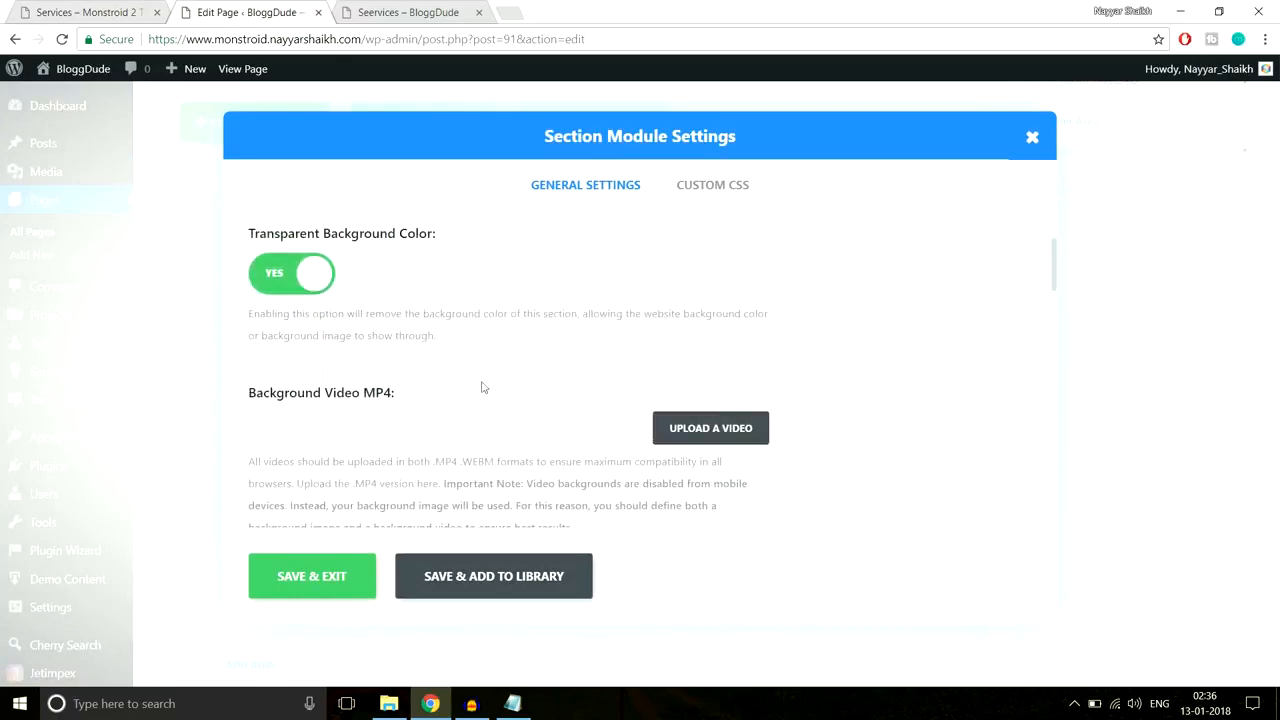
pyautogui.click(293, 280)
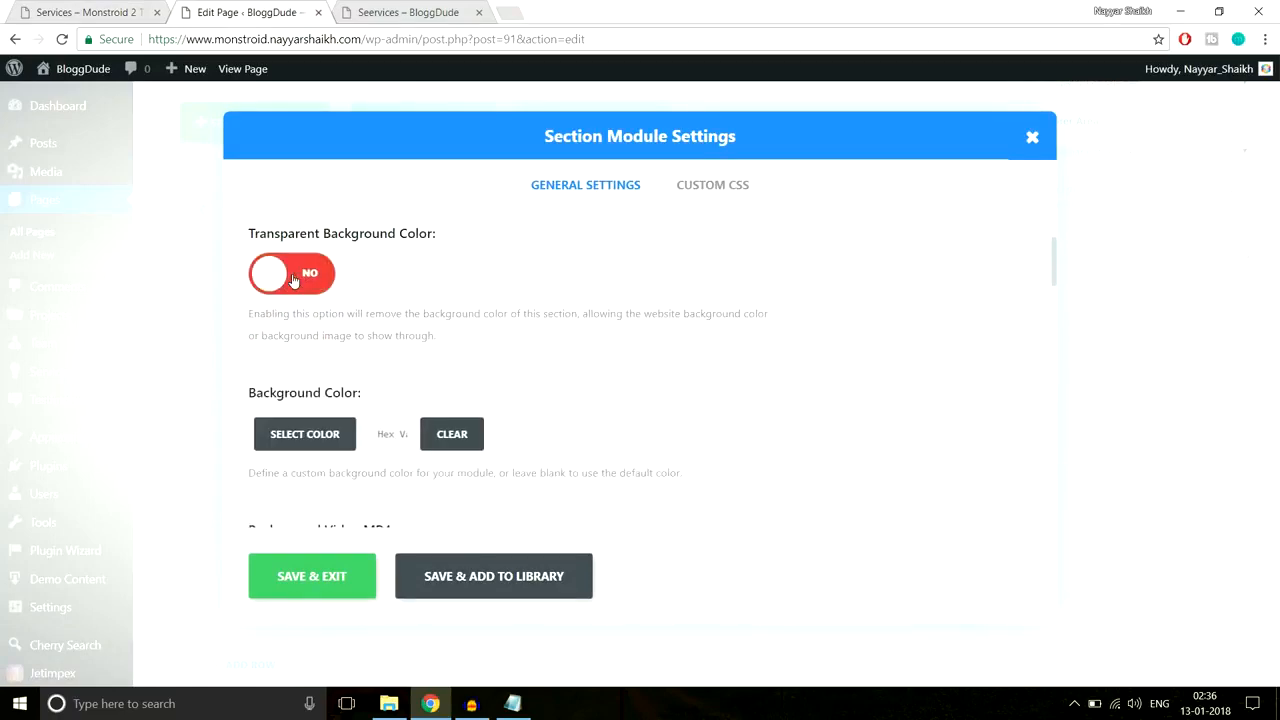
pyautogui.scroll(-1, 298, 350)
pyautogui.click(305, 352)
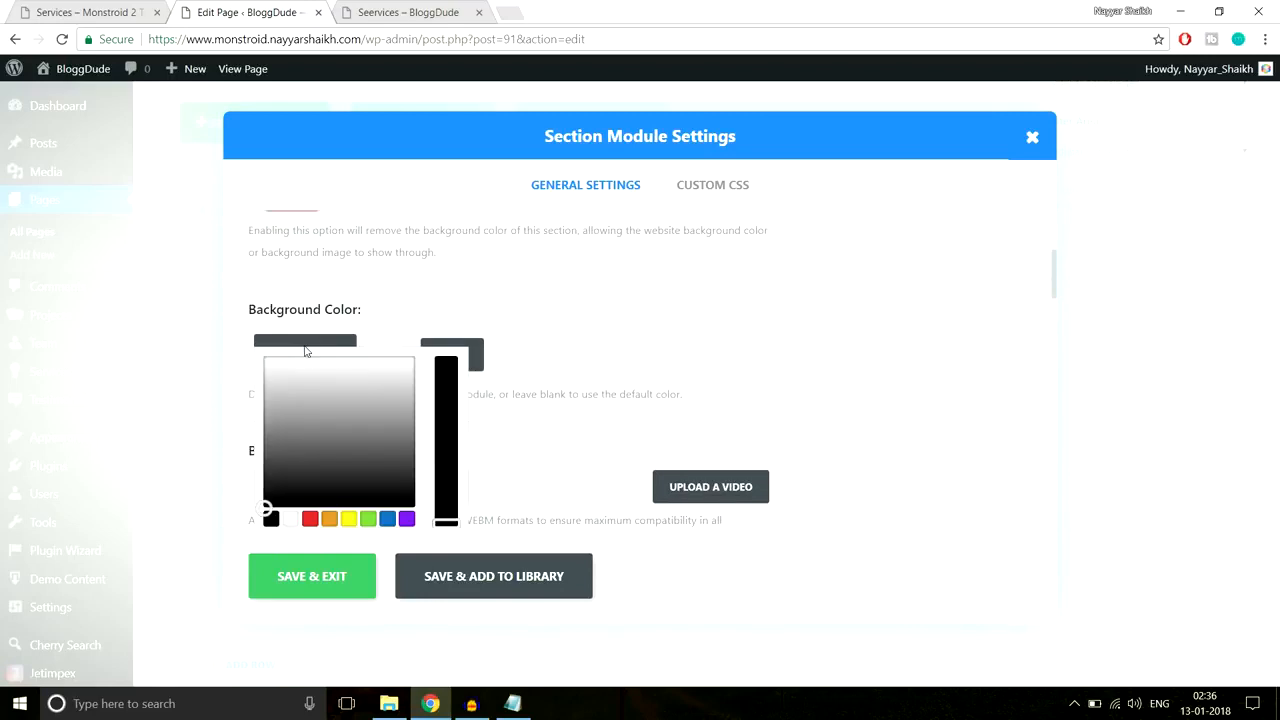
pyautogui.scroll(-1, 348, 379)
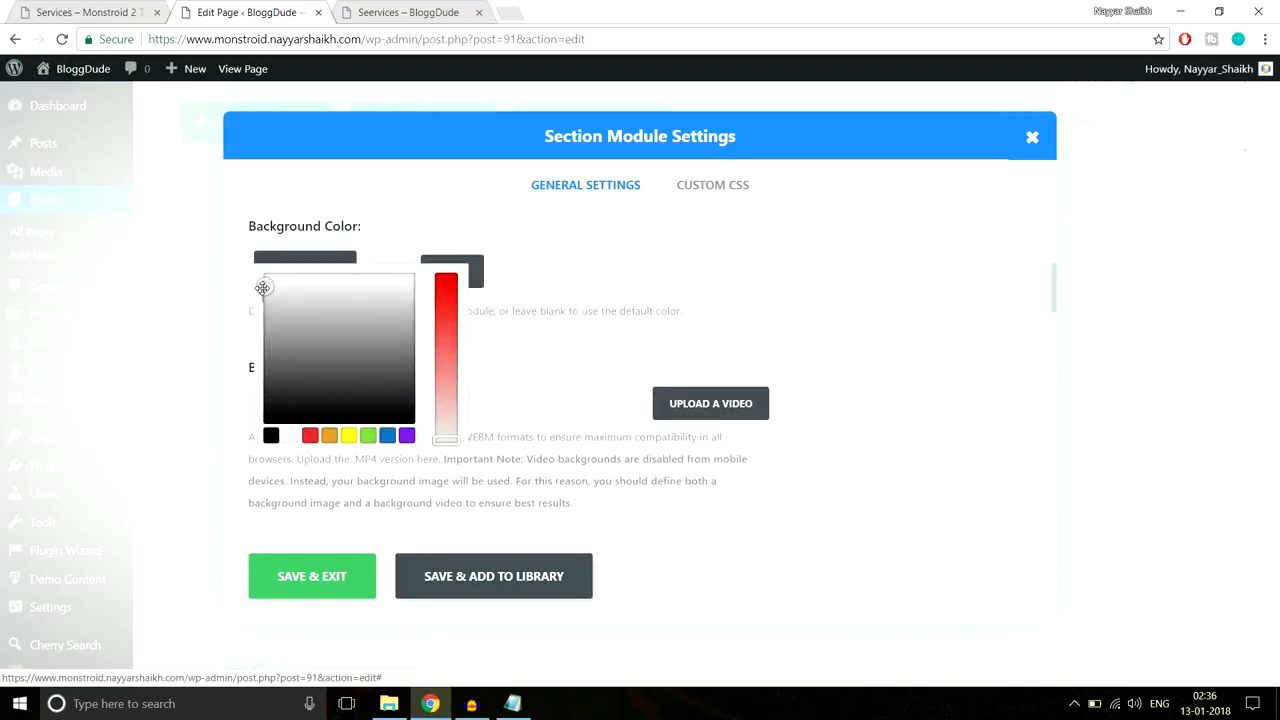
pyautogui.click(312, 576)
# Step: Update the Seervices page and bring up the live page
pyautogui.scroll(8, 1259, 397)
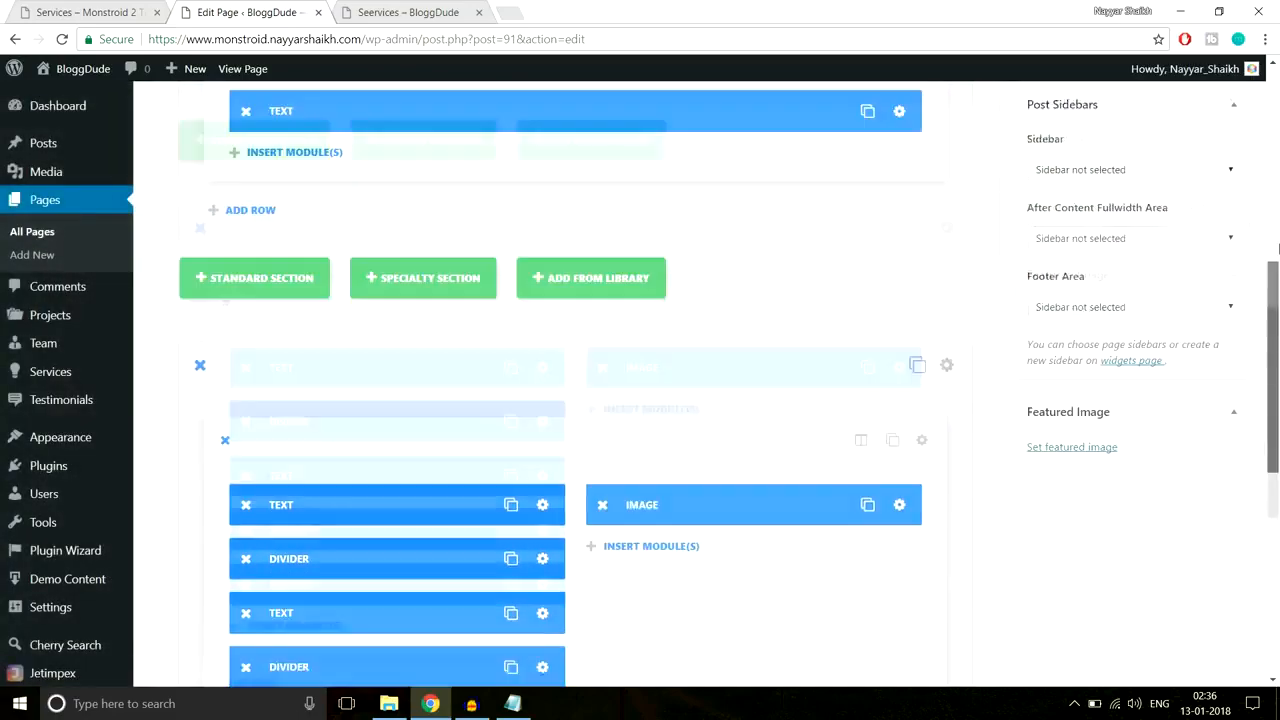
pyautogui.click(1213, 354)
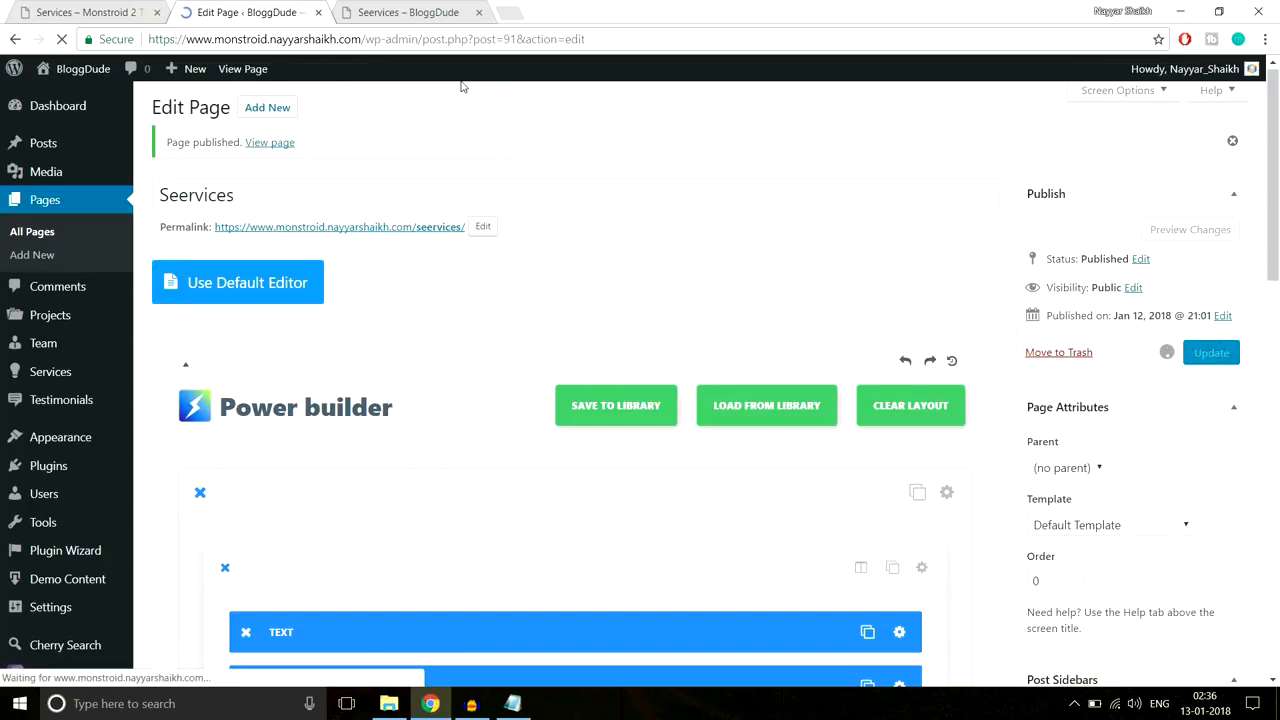
pyautogui.click(405, 12)
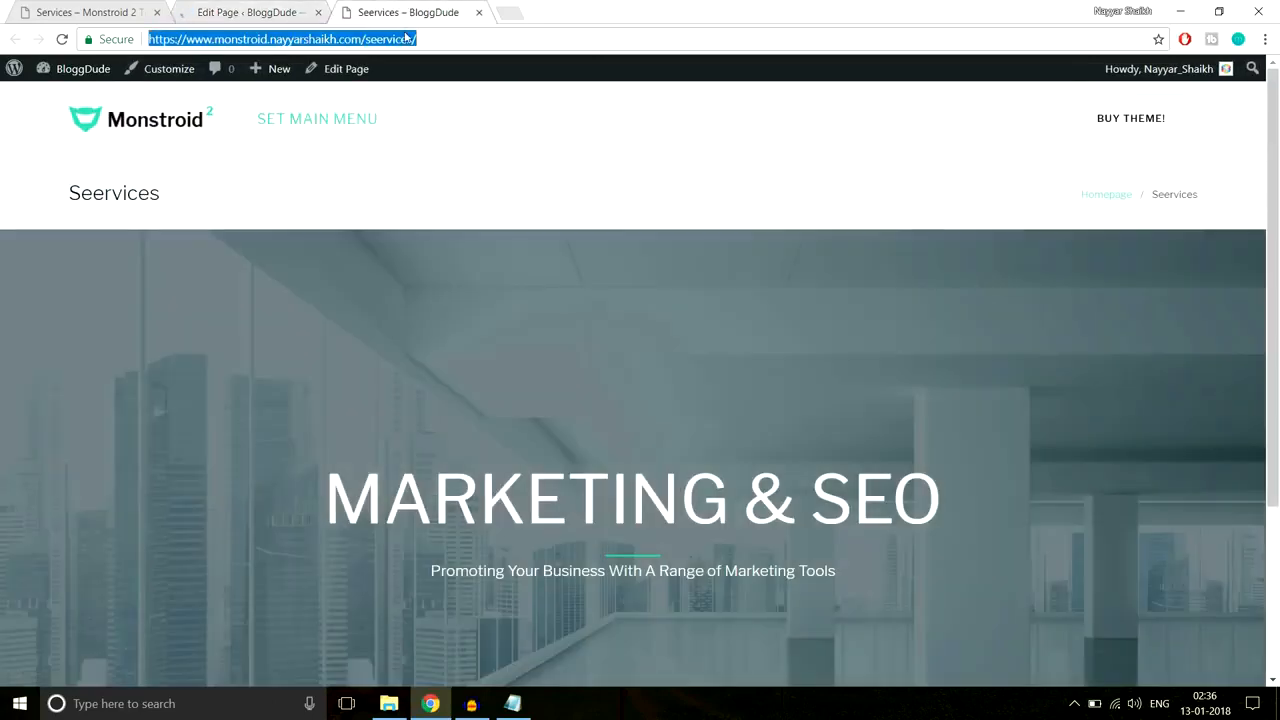
# Step: Reload the live Seervices page and scroll to the PPC & Media Buying section with its photo and Read More button
pyautogui.press('Return')
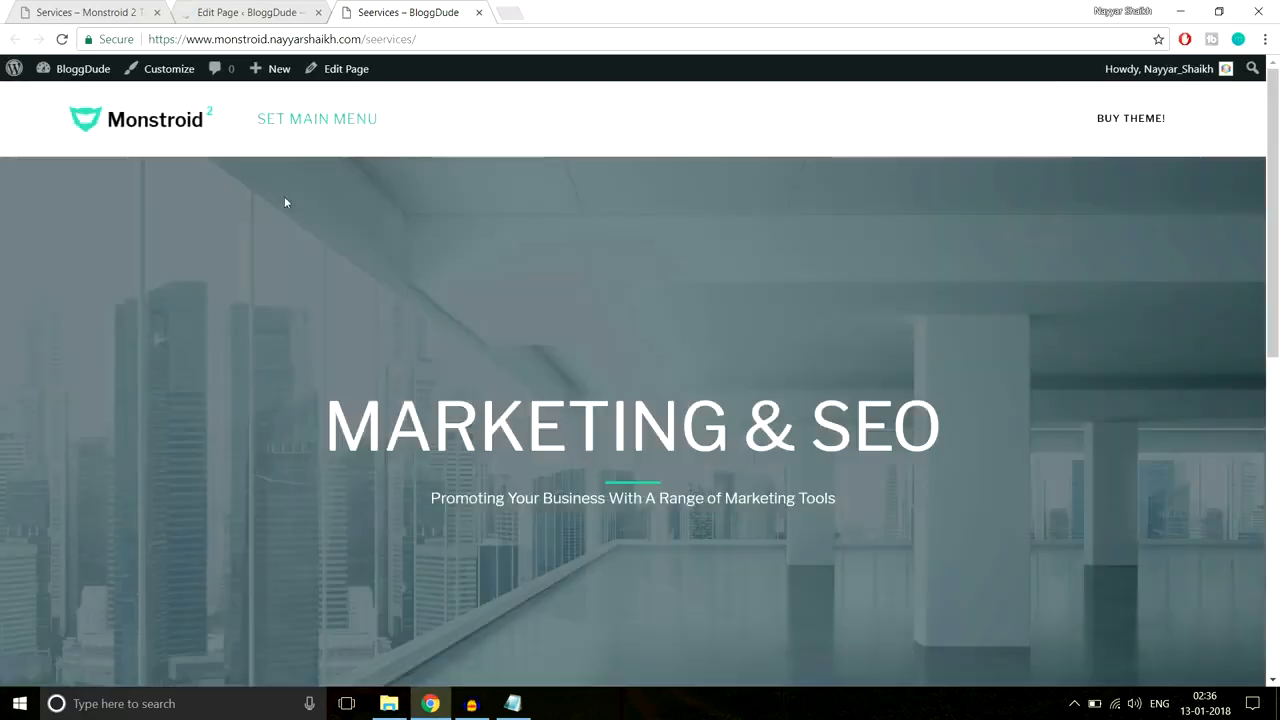
pyautogui.scroll(-2, 904, 202)
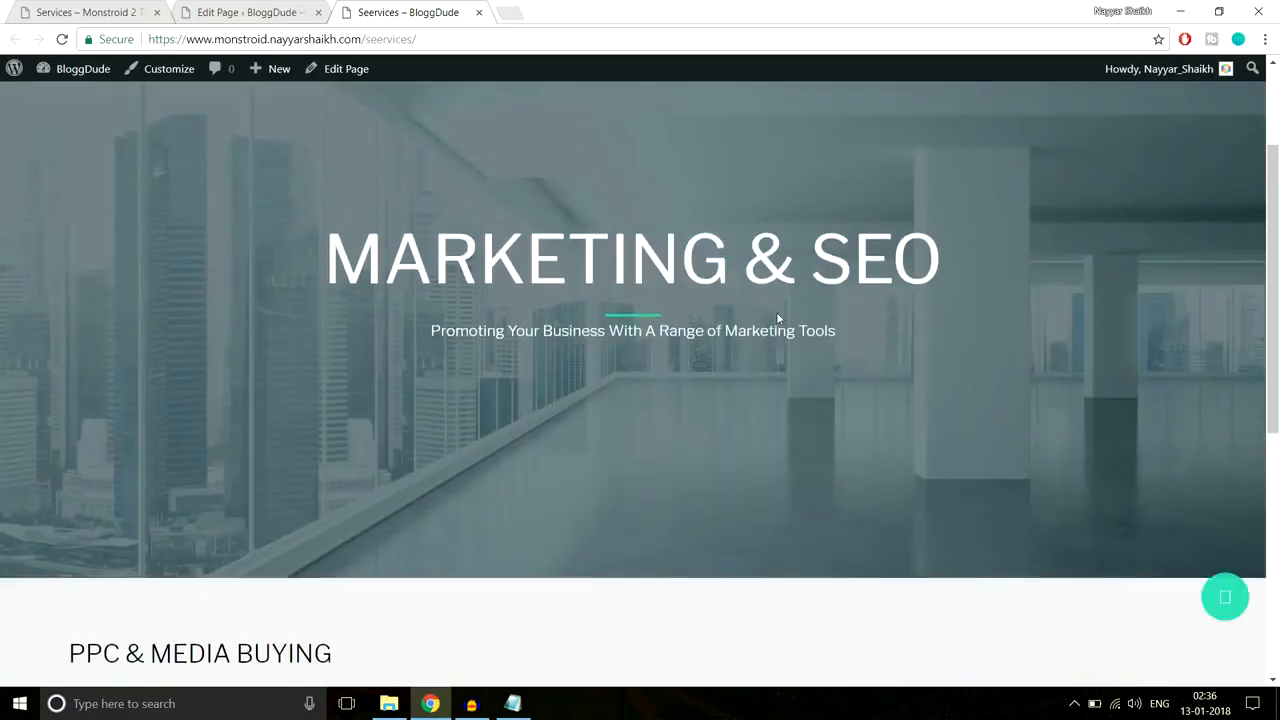
pyautogui.scroll(-3, 776, 312)
pyautogui.scroll(-2, 778, 318)
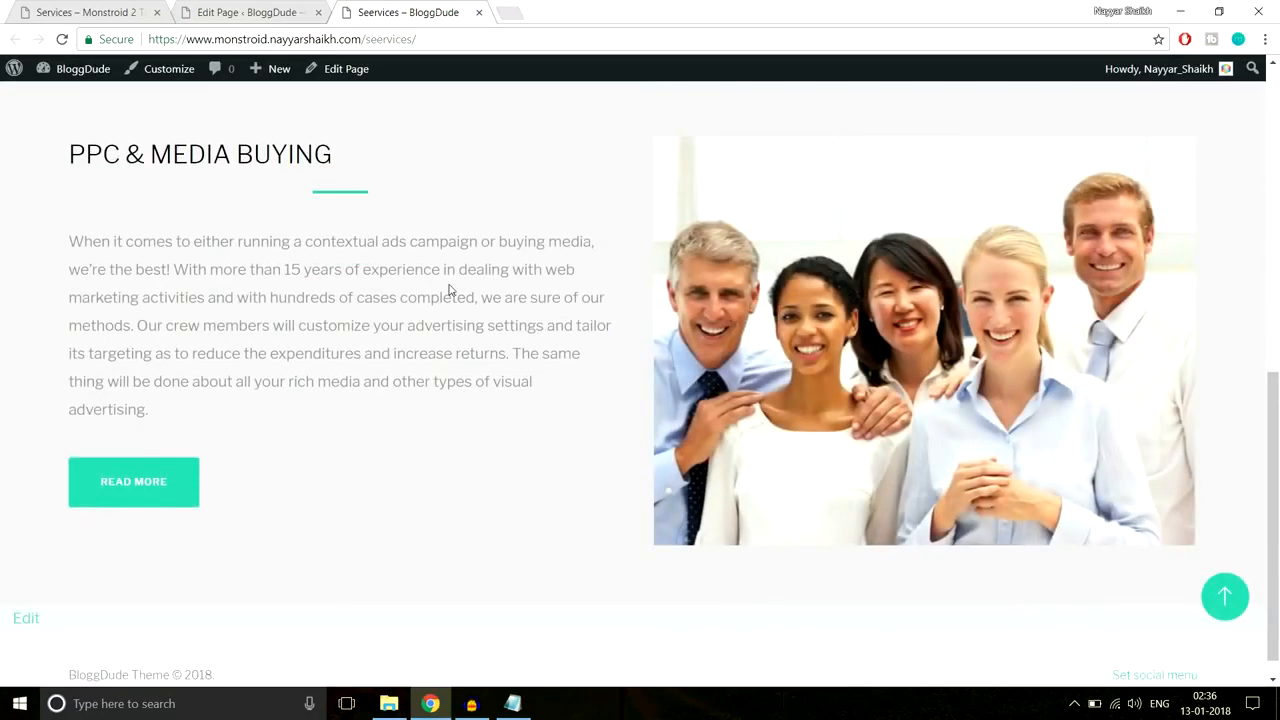
pyautogui.scroll(1, 449, 290)
pyautogui.scroll(-1, 449, 290)
pyautogui.click(515, 704)
# Step: Clone the text-and-image section and enable a transparent background on the copy
pyautogui.click(253, 15)
pyautogui.scroll(-15, 691, 331)
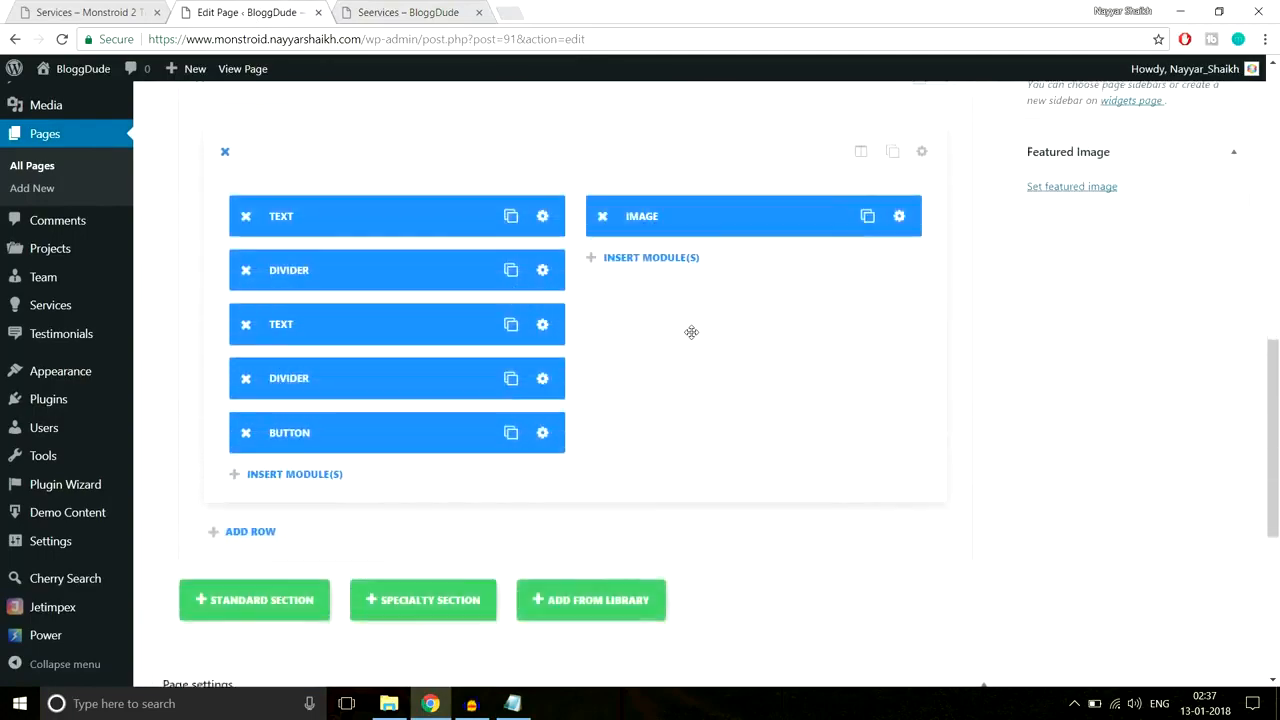
pyautogui.scroll(2, 700, 363)
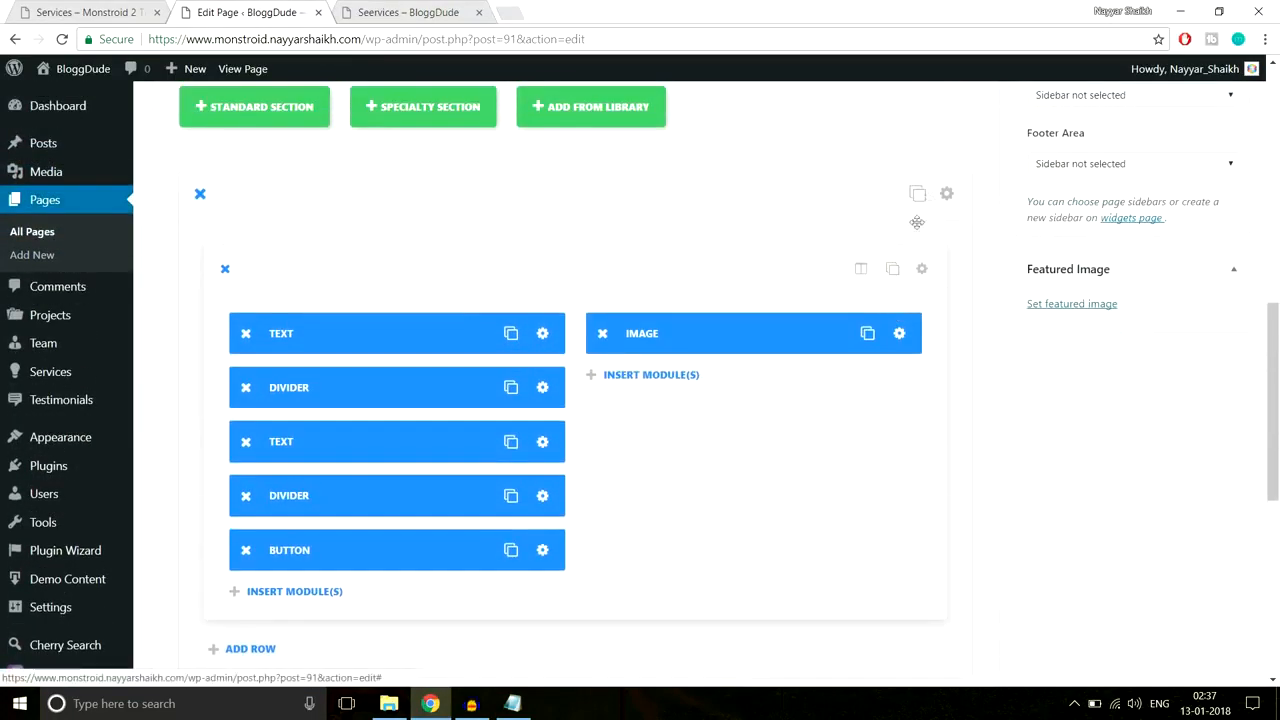
pyautogui.click(917, 193)
pyautogui.scroll(-1, 1048, 357)
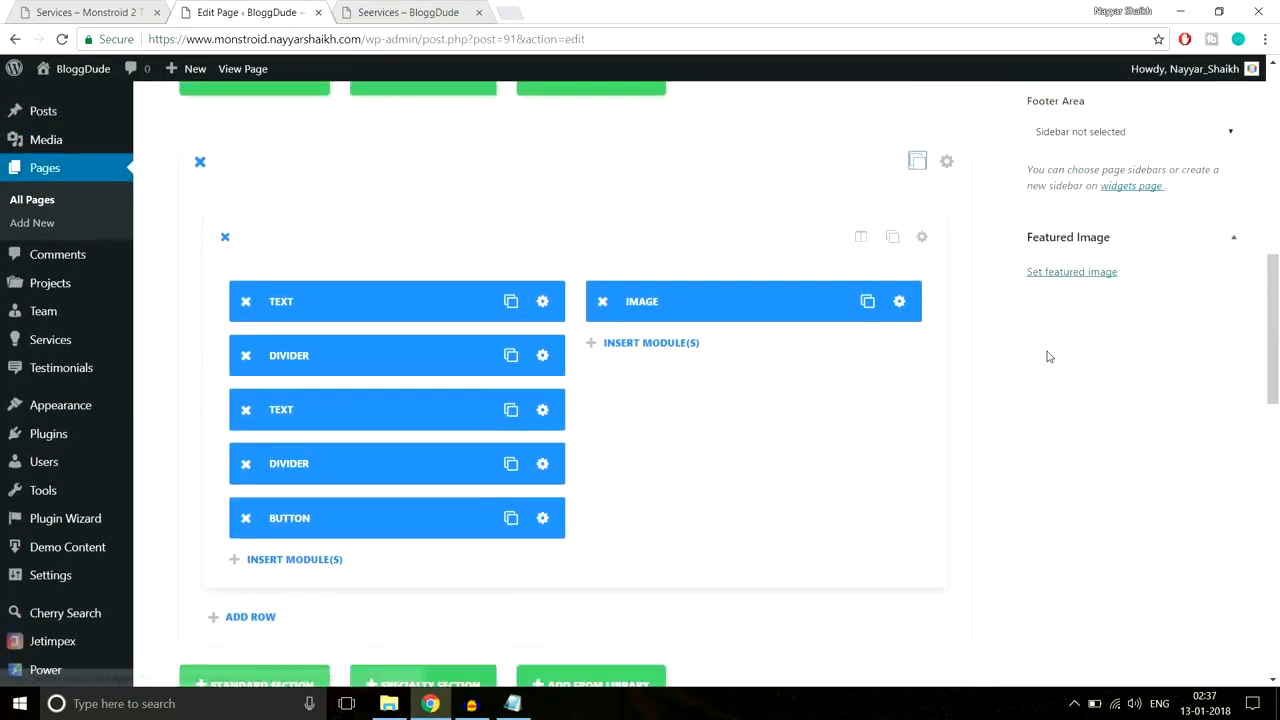
pyautogui.scroll(-5, 1047, 357)
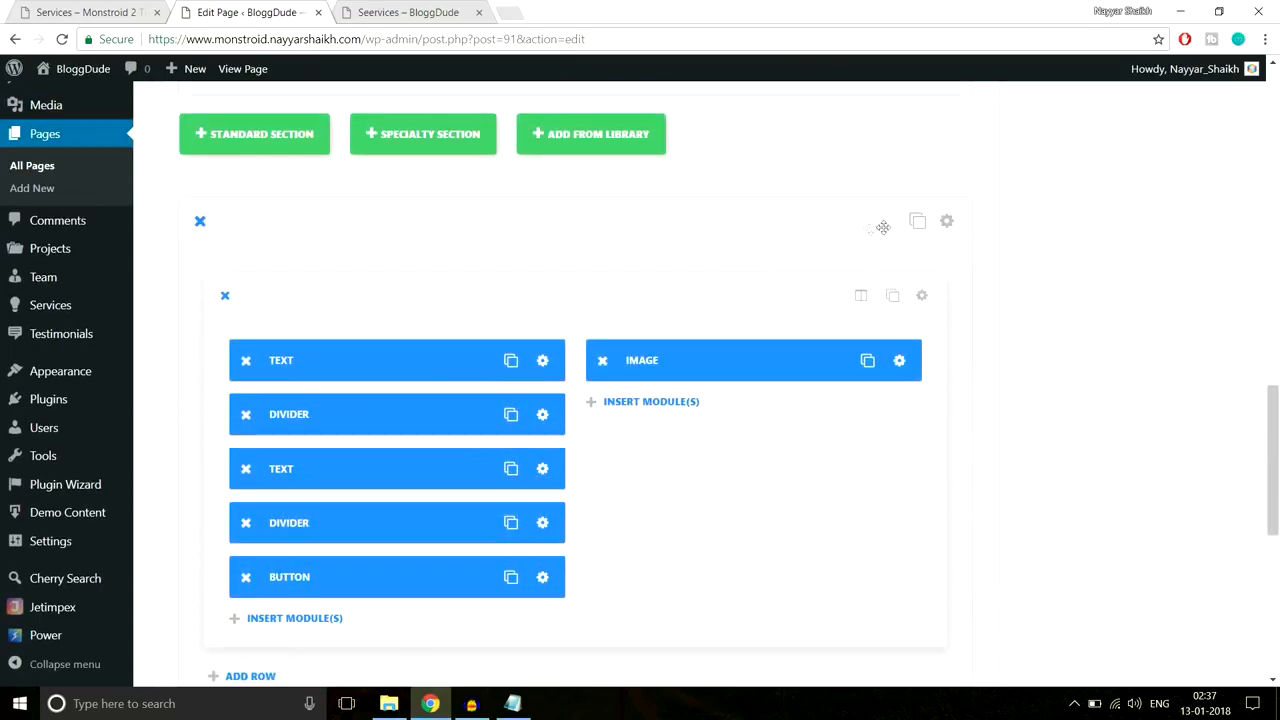
pyautogui.click(946, 222)
pyautogui.scroll(-1, 770, 280)
pyautogui.scroll(-2, 769, 280)
pyautogui.scroll(3, 700, 310)
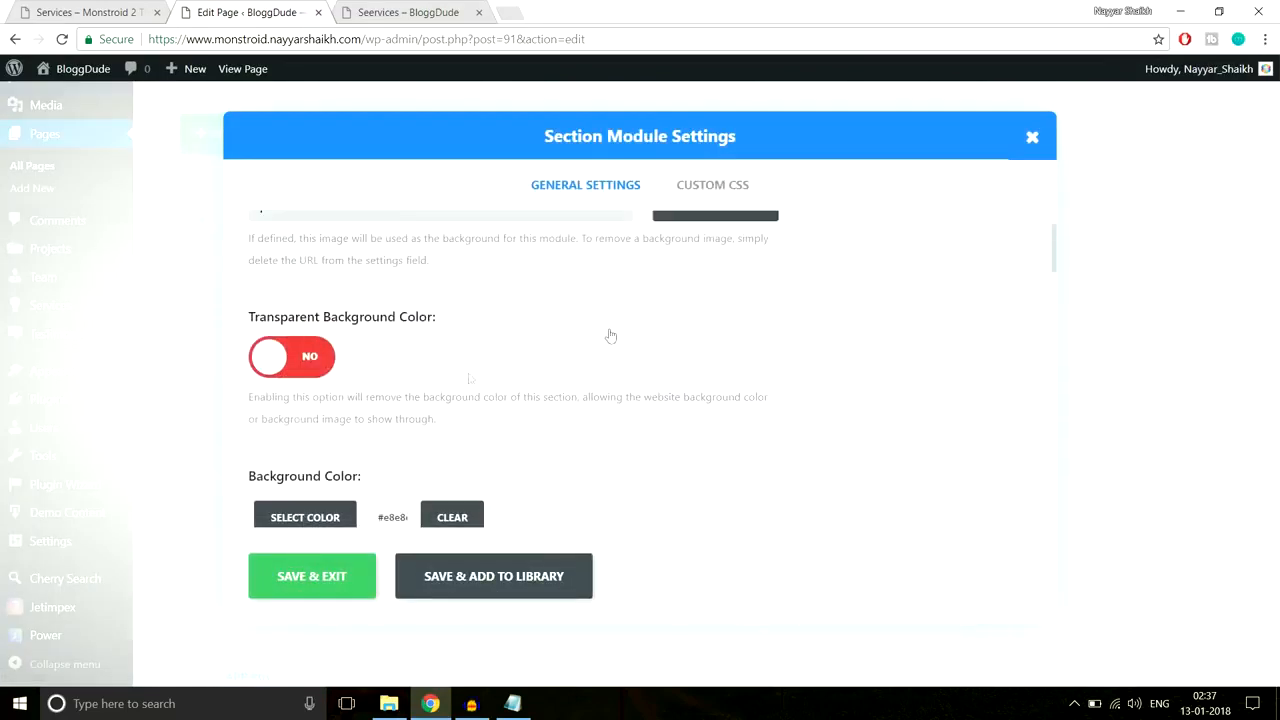
pyautogui.click(302, 362)
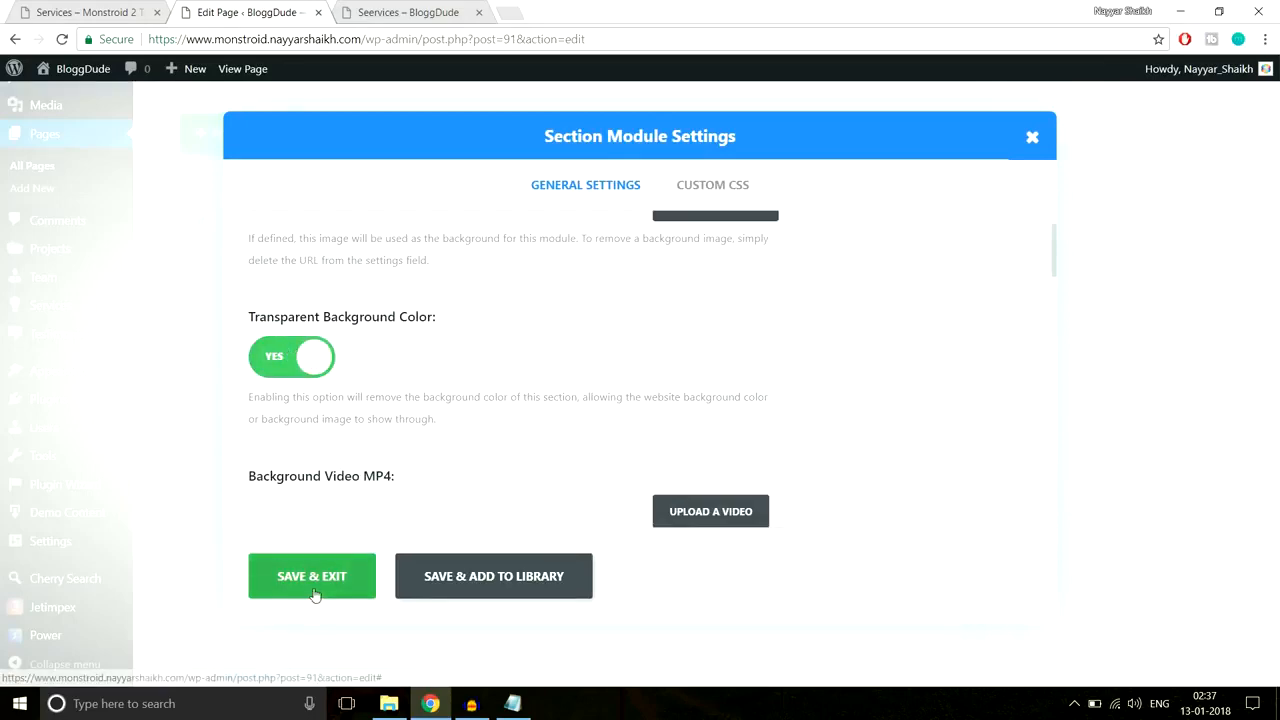
pyautogui.click(322, 572)
# Step: Move the image to the left column and the text, dividers and button right, then update
pyautogui.moveTo(780, 279); pyautogui.dragTo(700, 278)
pyautogui.moveTo(371, 334); pyautogui.dragTo(703, 356)
pyautogui.moveTo(564, 343); pyautogui.dragTo(634, 401)
pyautogui.moveTo(380, 392); pyautogui.dragTo(722, 438)
pyautogui.moveTo(374, 331); pyautogui.dragTo(717, 448)
pyautogui.scroll(13, 1275, 405)
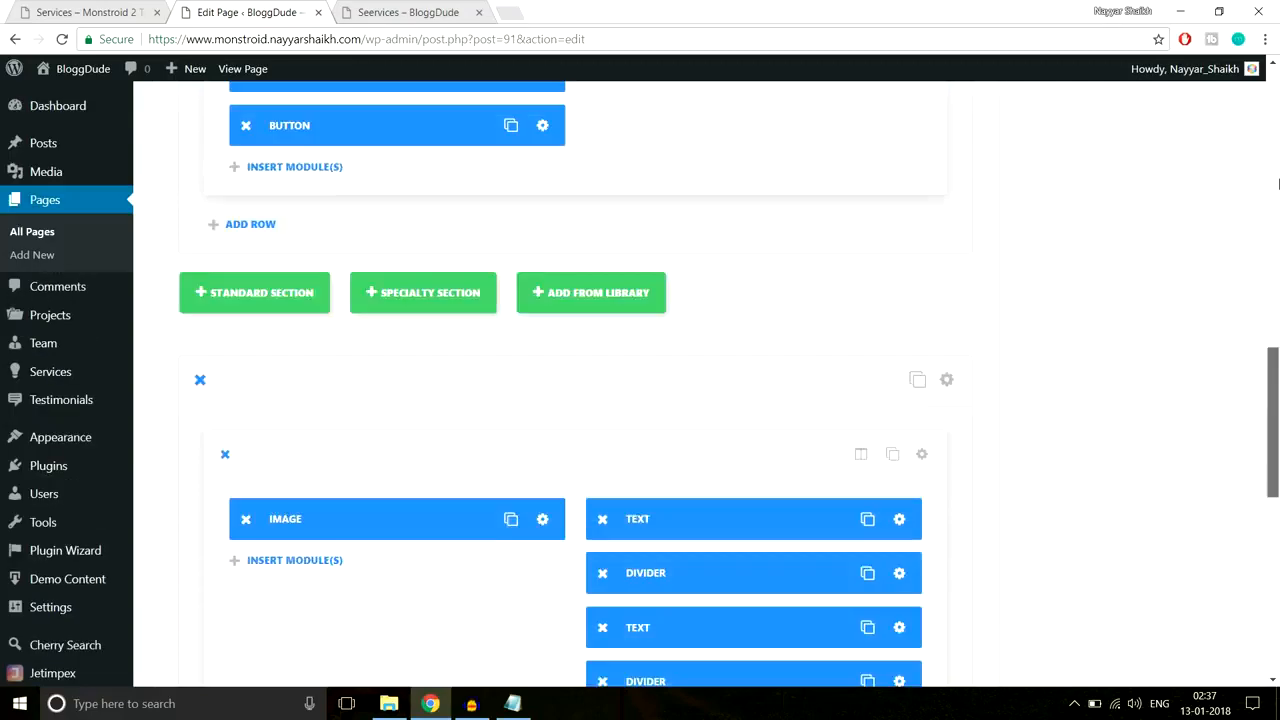
pyautogui.click(1211, 390)
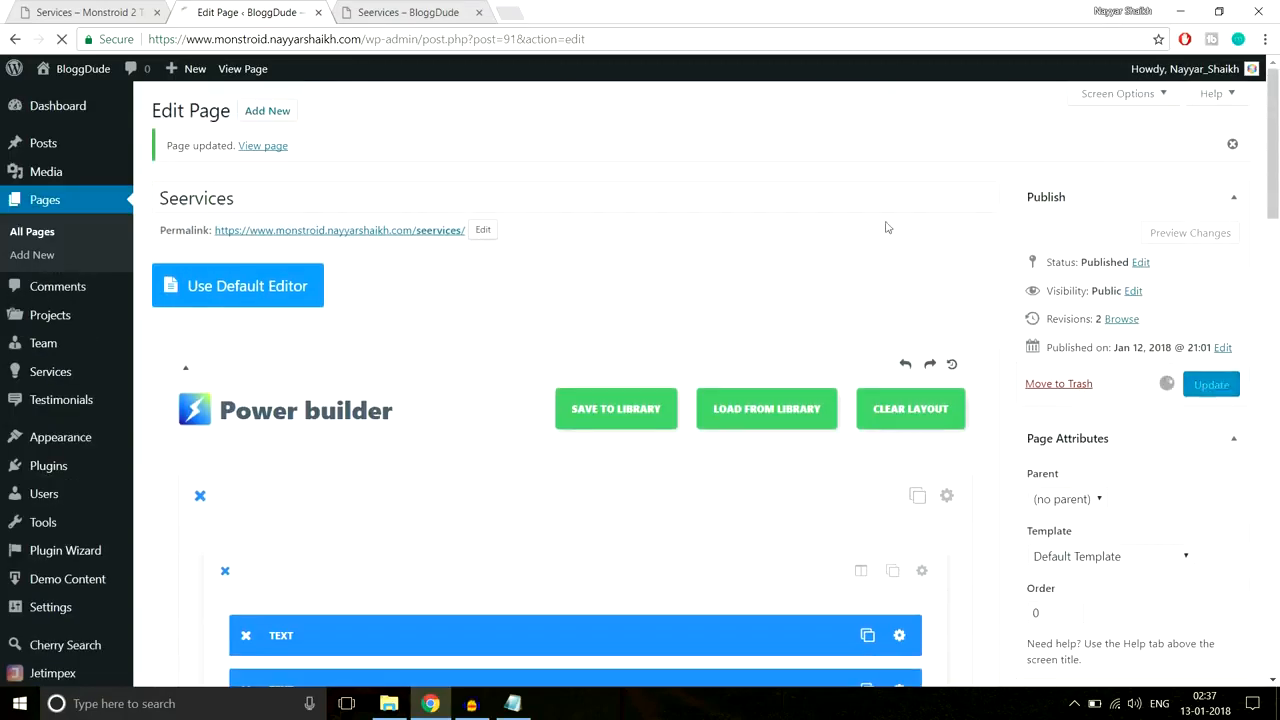
# Step: Reload the live Seervices page and scroll through the mirrored PPC & MEDIA BUYING section
pyautogui.click(400, 13)
pyautogui.click(429, 45)
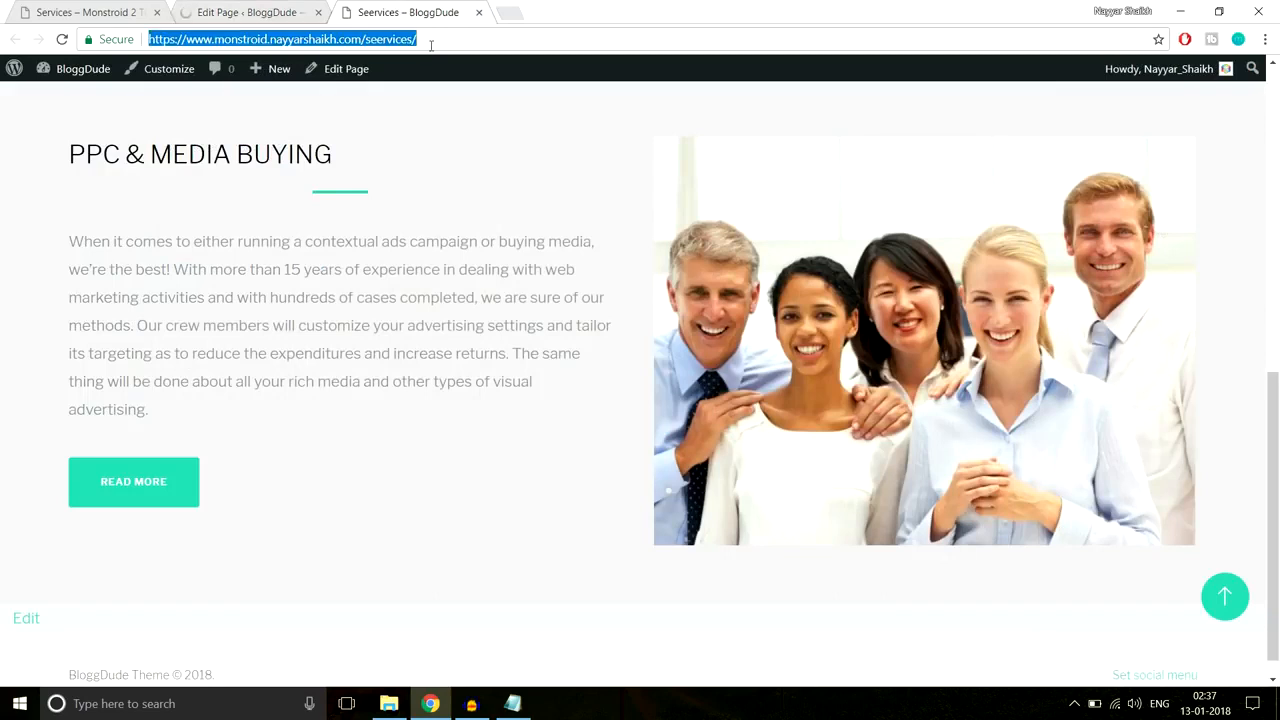
pyautogui.press('Return')
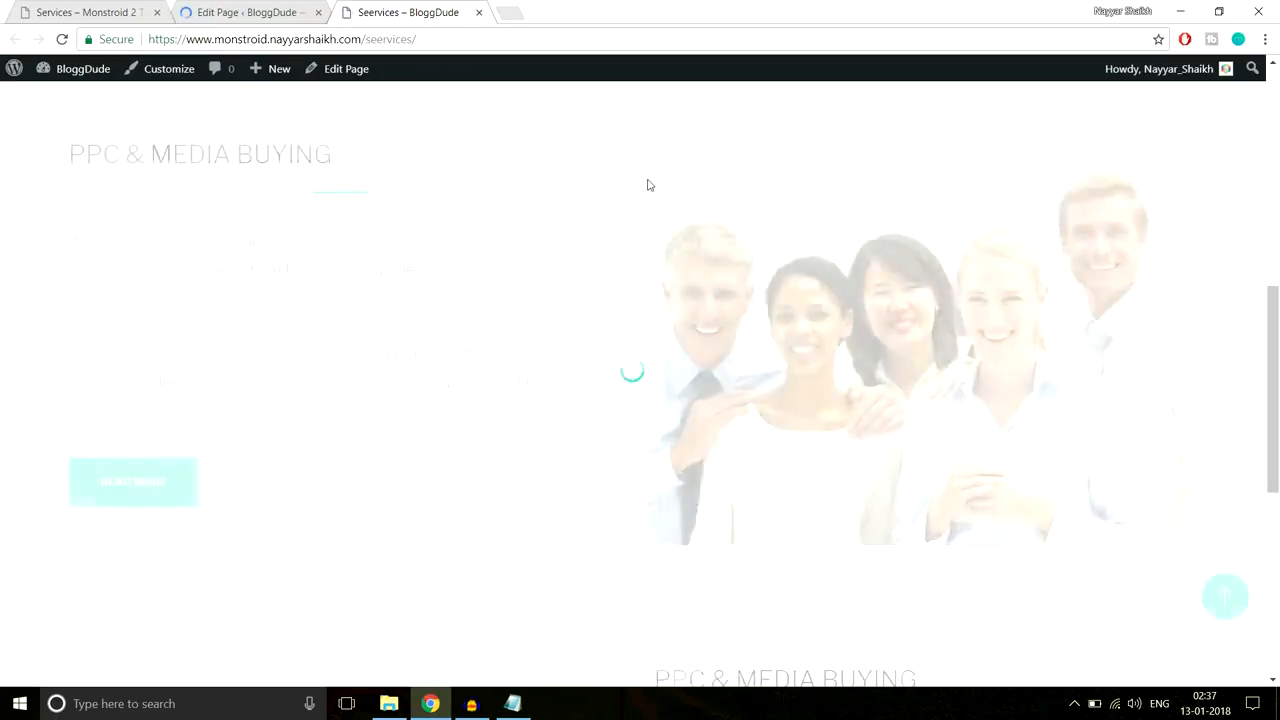
pyautogui.scroll(-4, 645, 186)
pyautogui.scroll(-1, 648, 185)
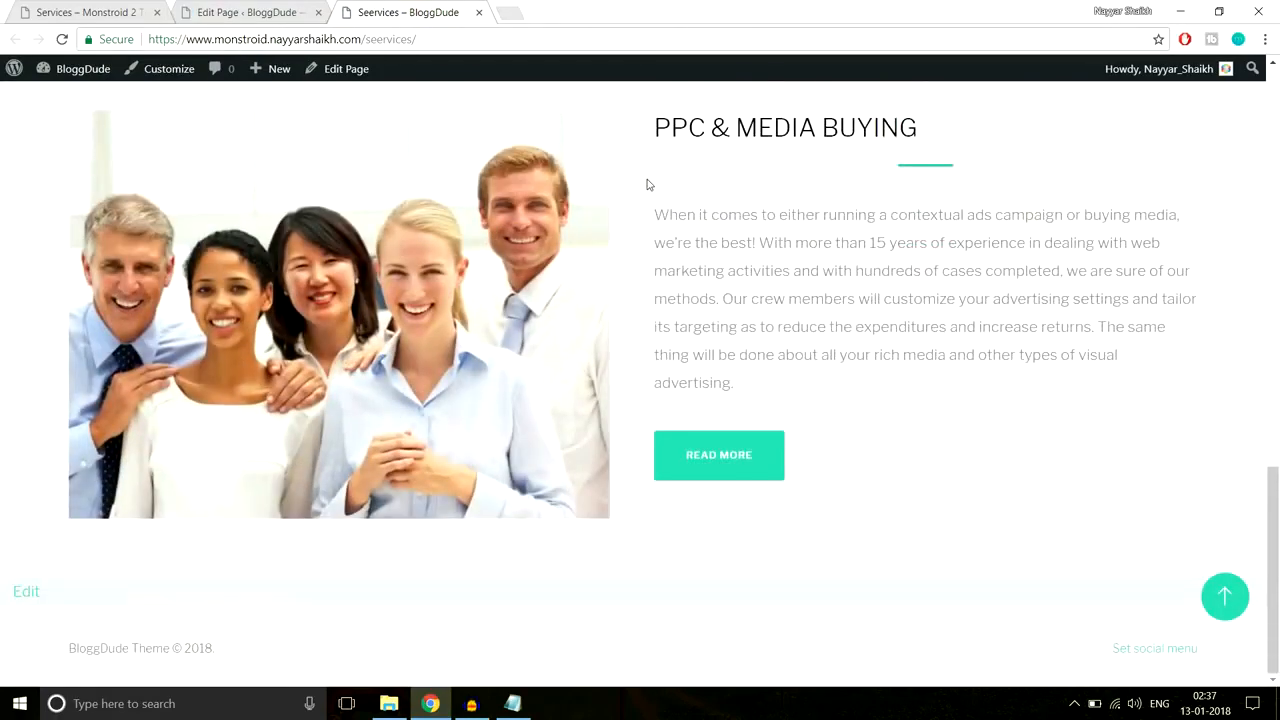
pyautogui.scroll(3, 648, 185)
pyautogui.scroll(-3, 647, 185)
pyautogui.scroll(4, 647, 185)
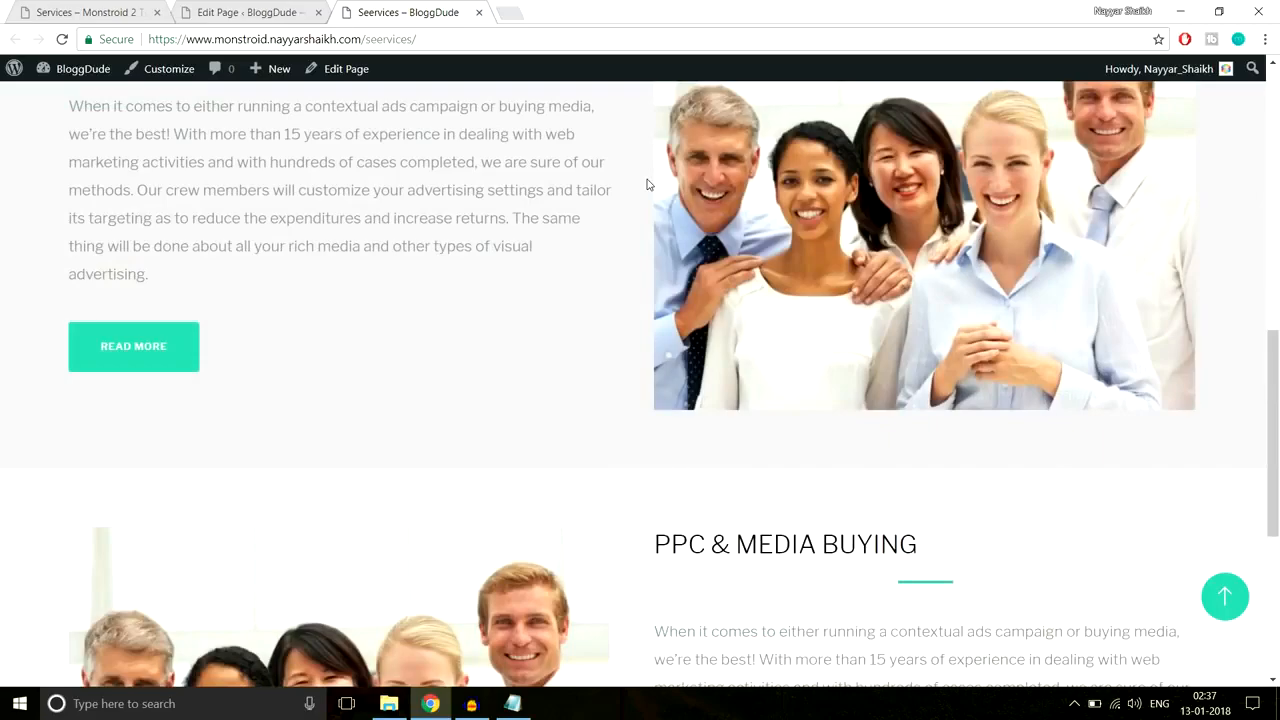
pyautogui.scroll(-4, 647, 184)
pyautogui.scroll(5, 647, 184)
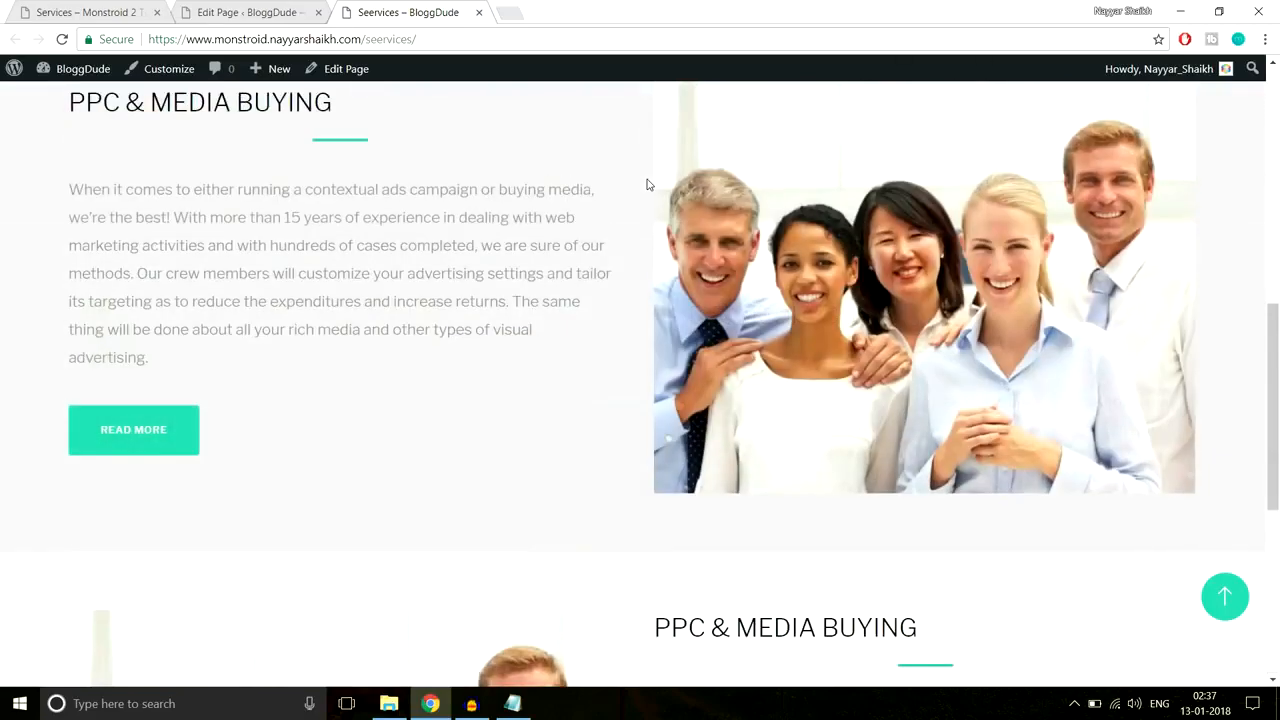
pyautogui.scroll(3, 646, 184)
pyautogui.scroll(-6, 646, 184)
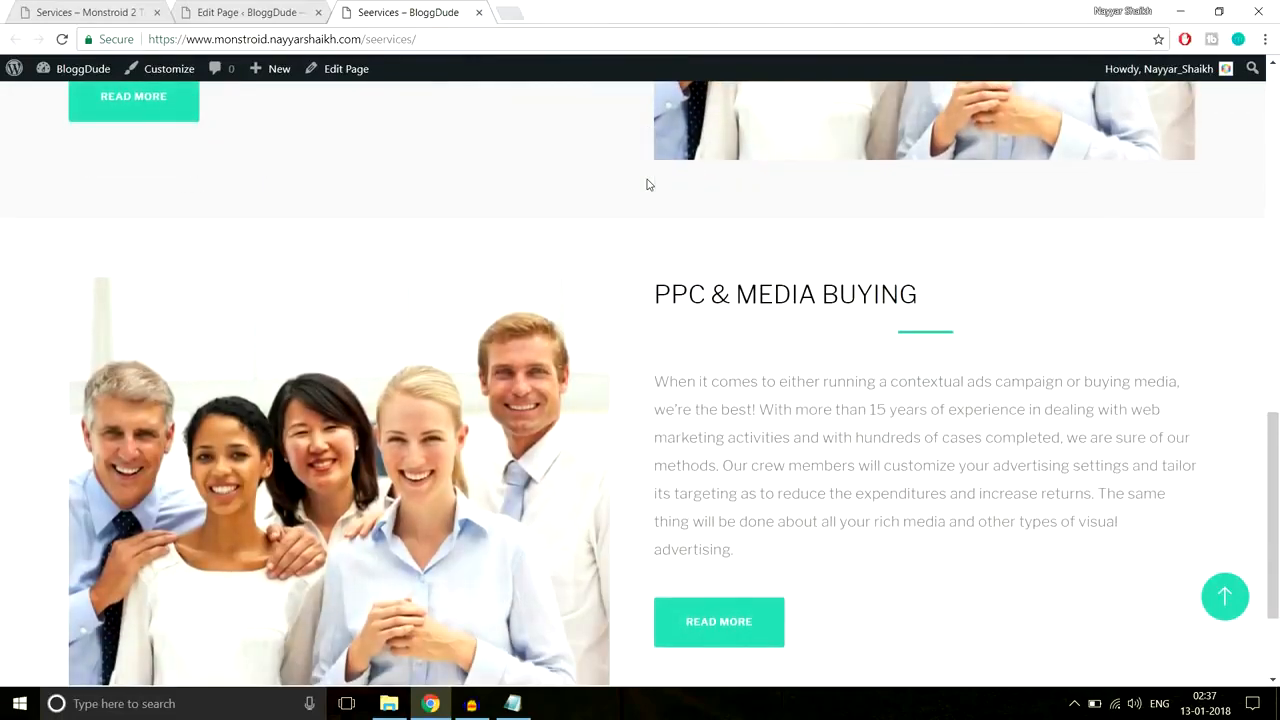
pyautogui.scroll(6, 647, 184)
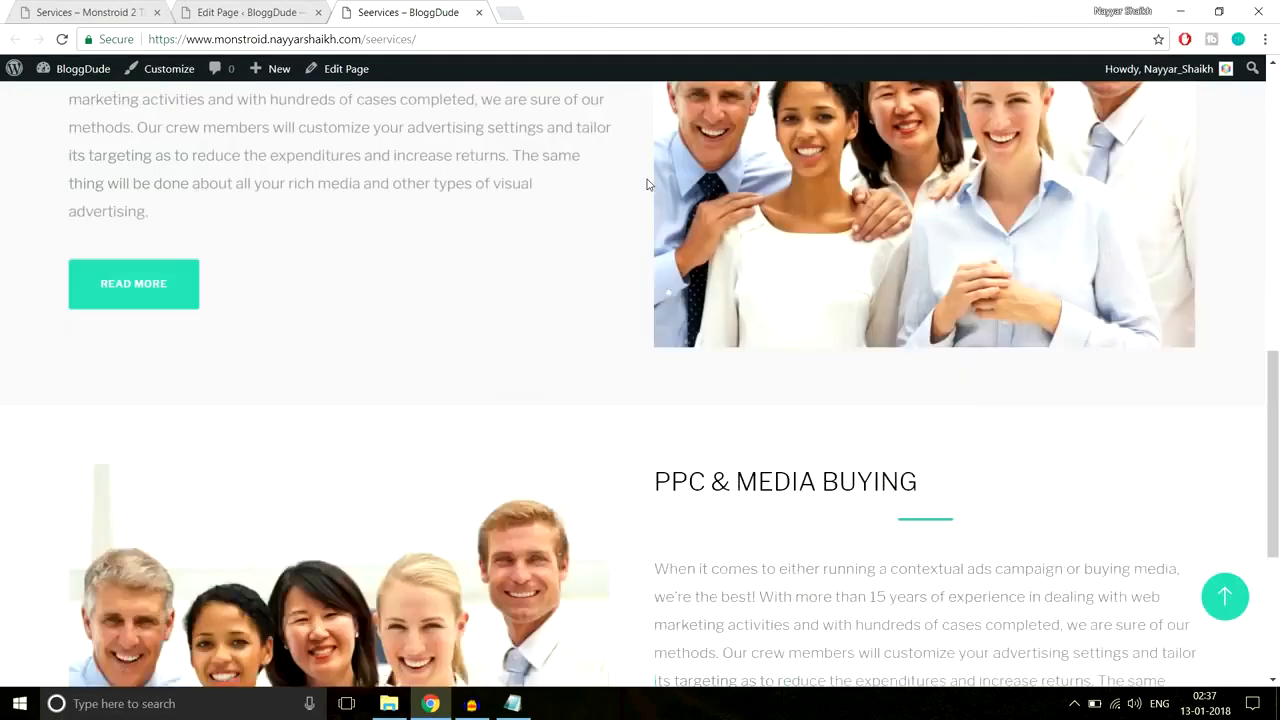
pyautogui.scroll(-4, 647, 184)
pyautogui.scroll(-4, 646, 184)
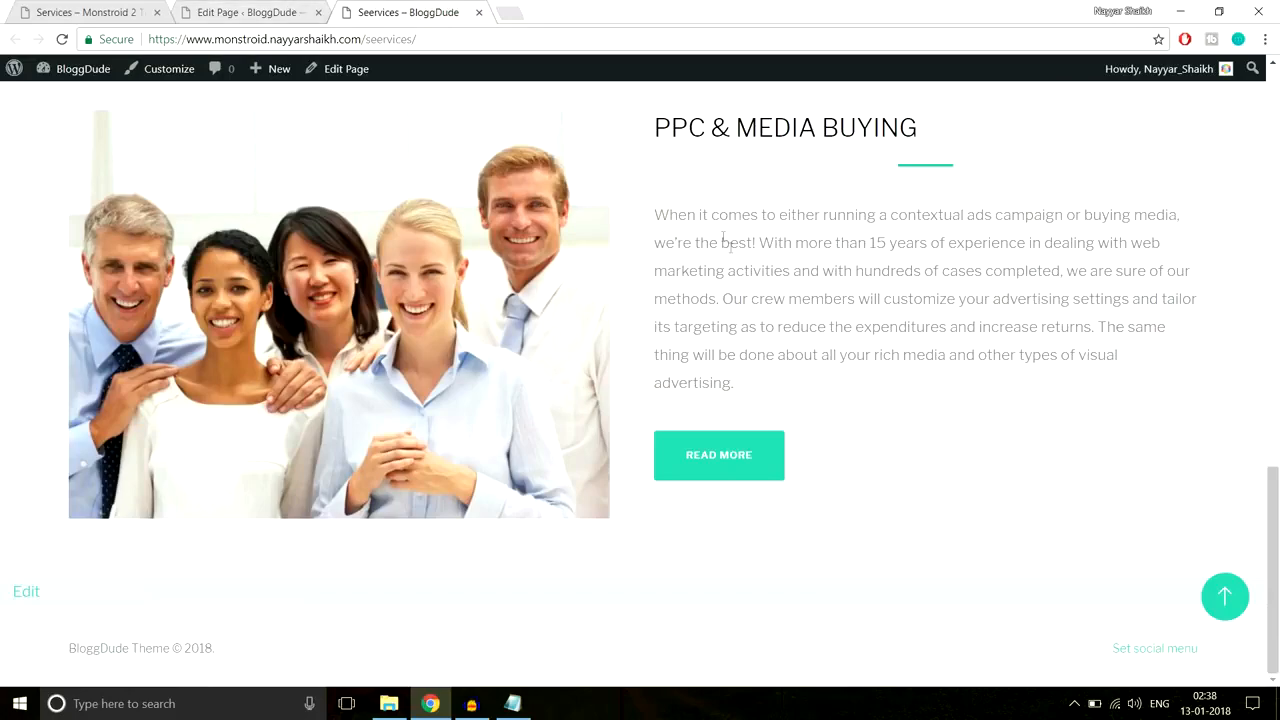
# Step: Open the demo Our Team page and select its MEET THE TEAM. WHO WE ARE? heading
pyautogui.click(203, 10)
pyautogui.scroll(-10, 611, 480)
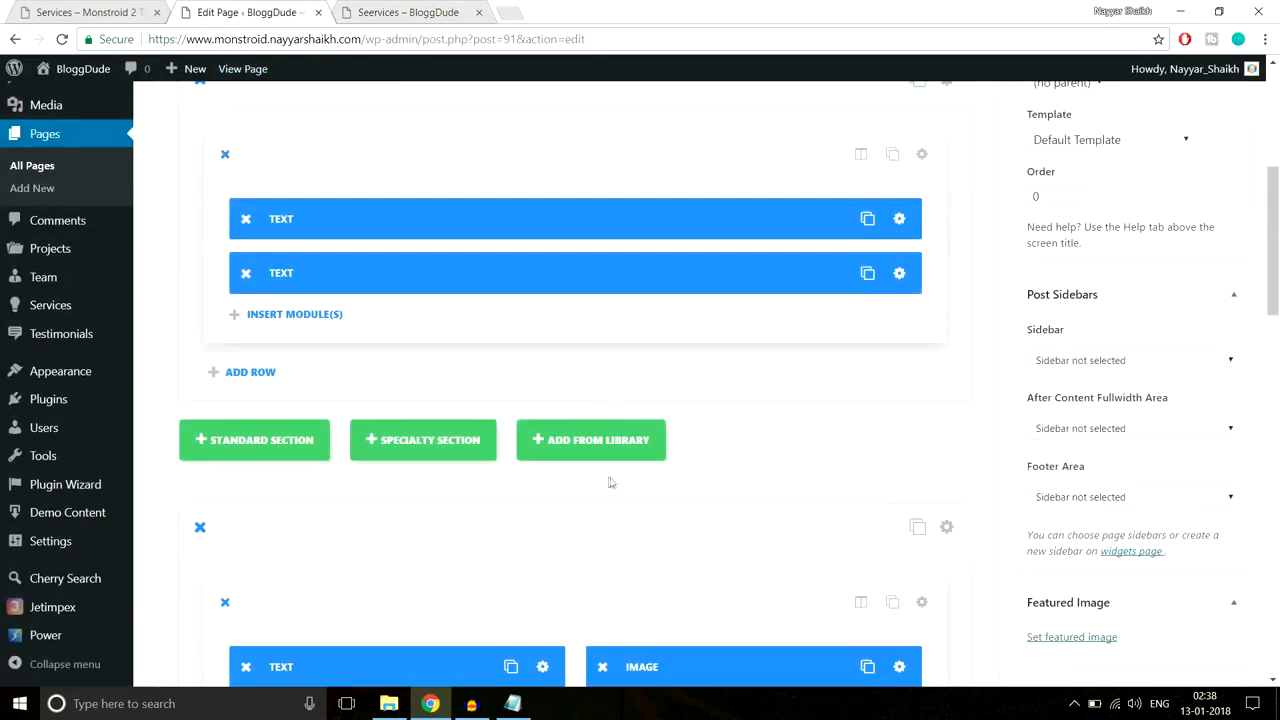
pyautogui.scroll(-3, 693, 484)
pyautogui.scroll(13, 691, 483)
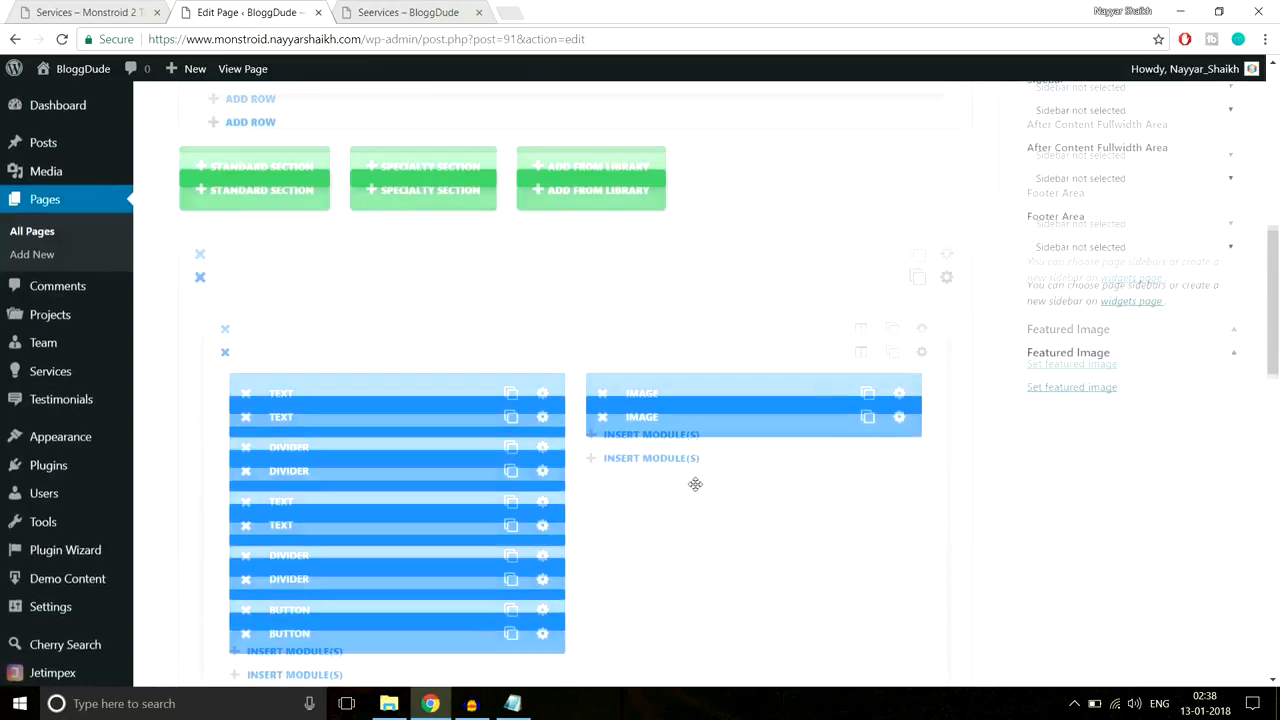
pyautogui.click(130, 14)
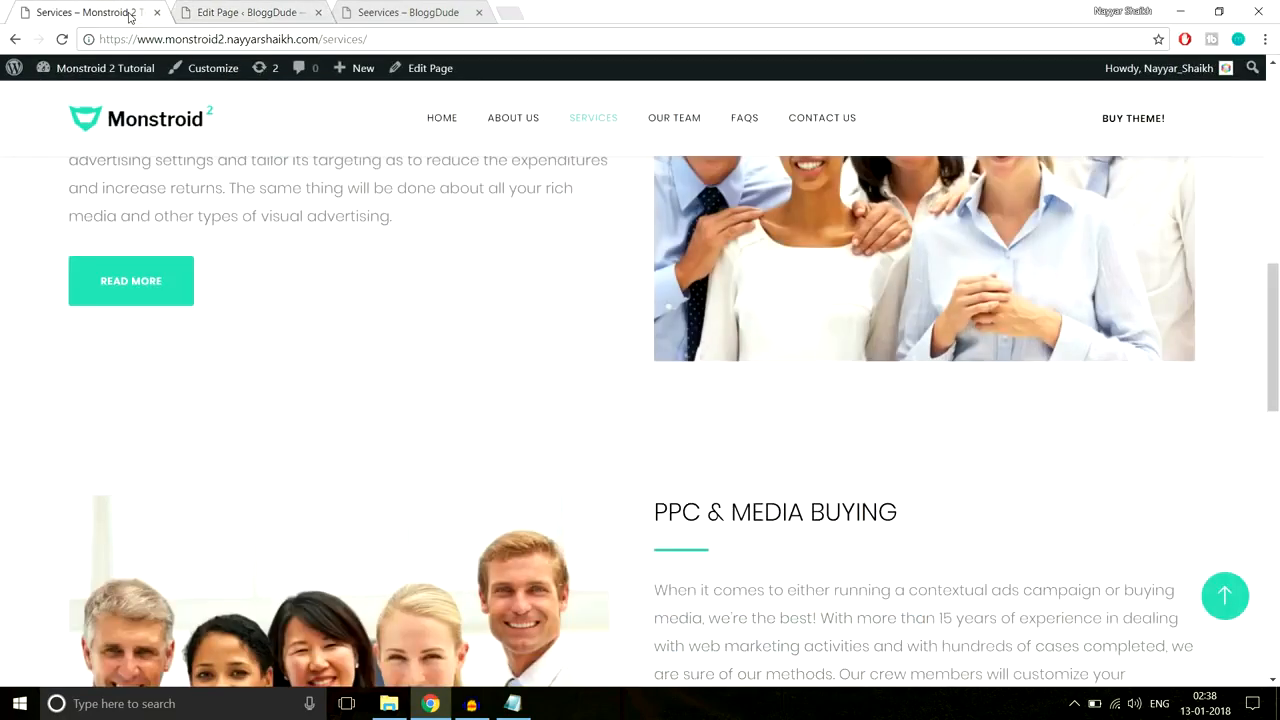
pyautogui.scroll(10, 557, 457)
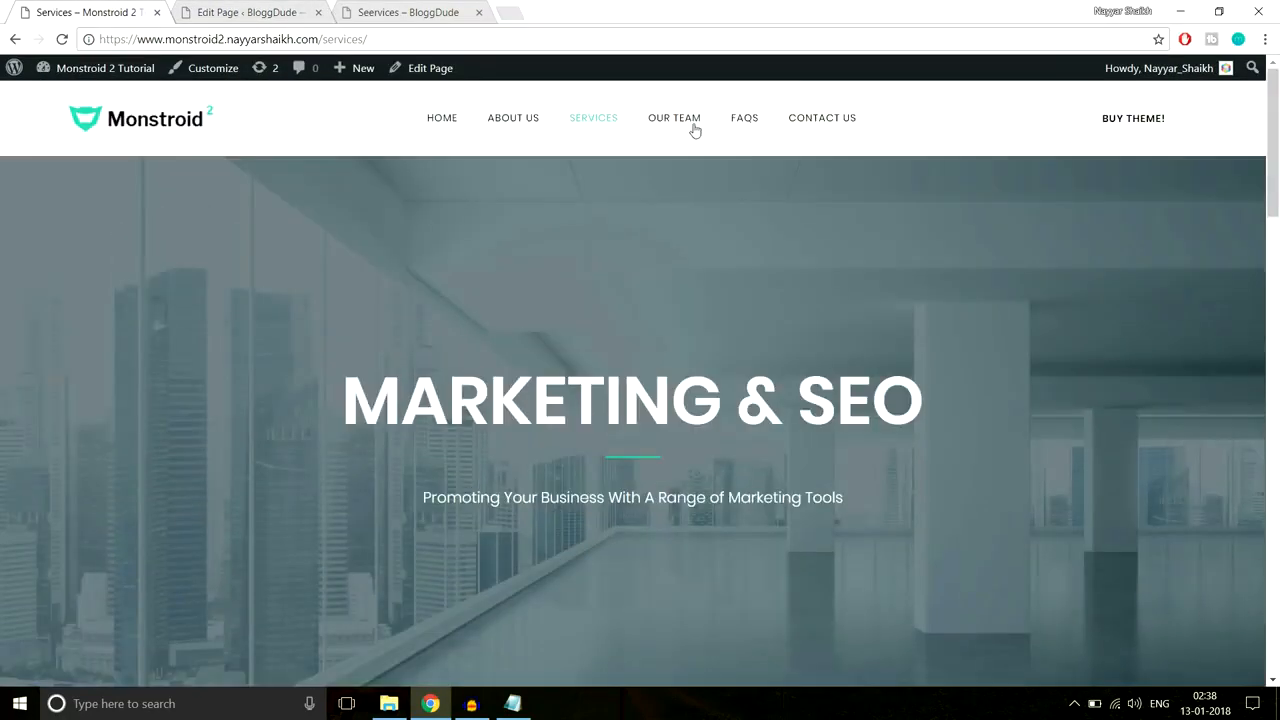
pyautogui.click(668, 120)
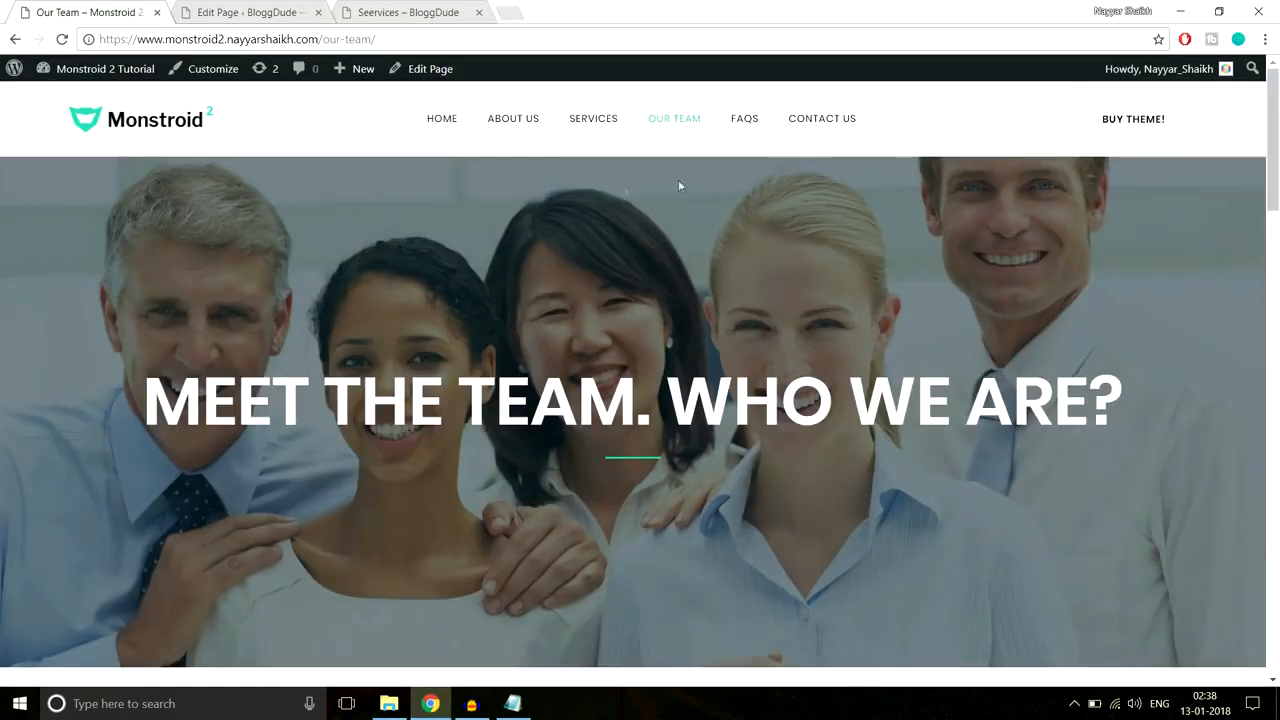
pyautogui.moveTo(153, 405); pyautogui.dragTo(1088, 405)
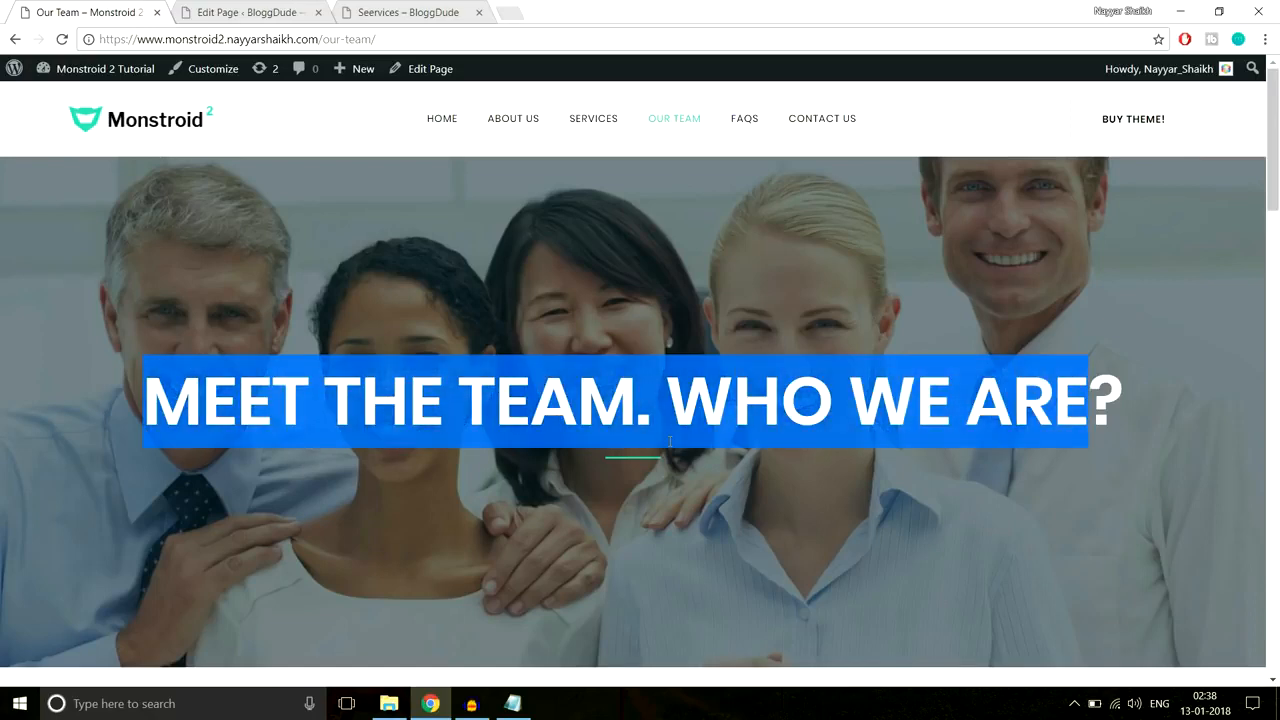
pyautogui.moveTo(143, 400); pyautogui.dragTo(1204, 396)
pyautogui.hotkey('ctrl', 'c')
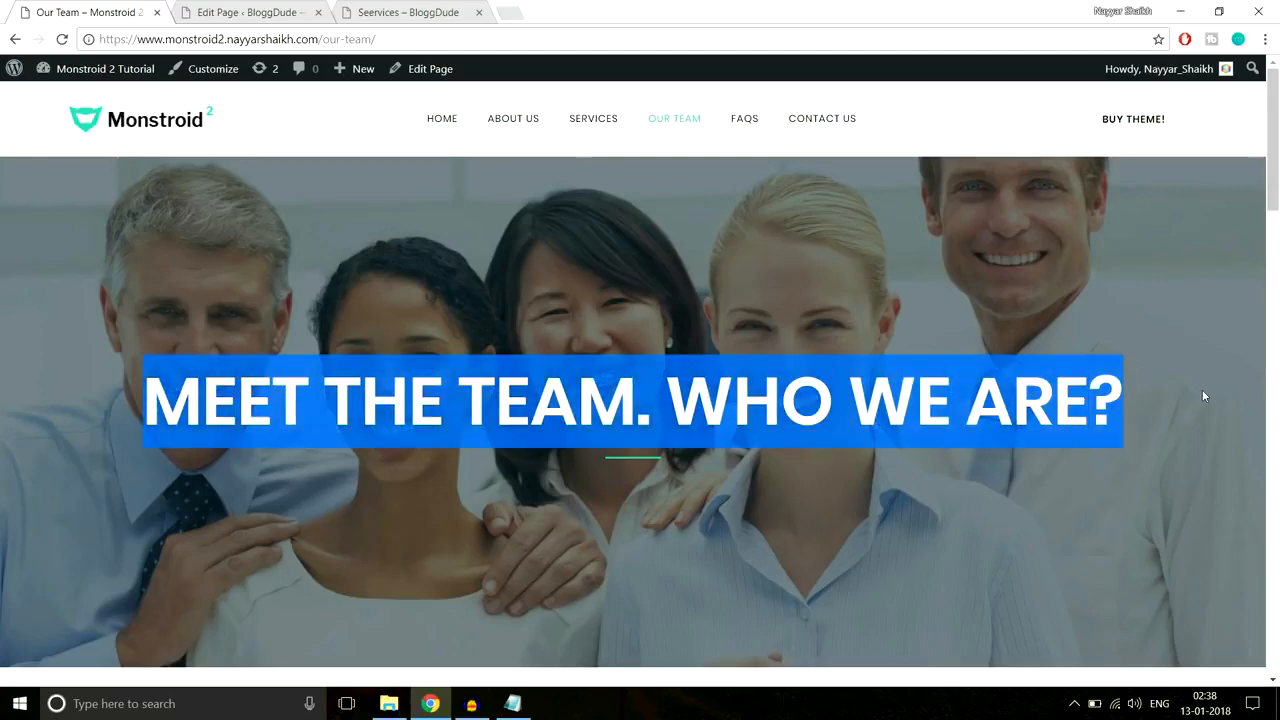
pyautogui.click(277, 9)
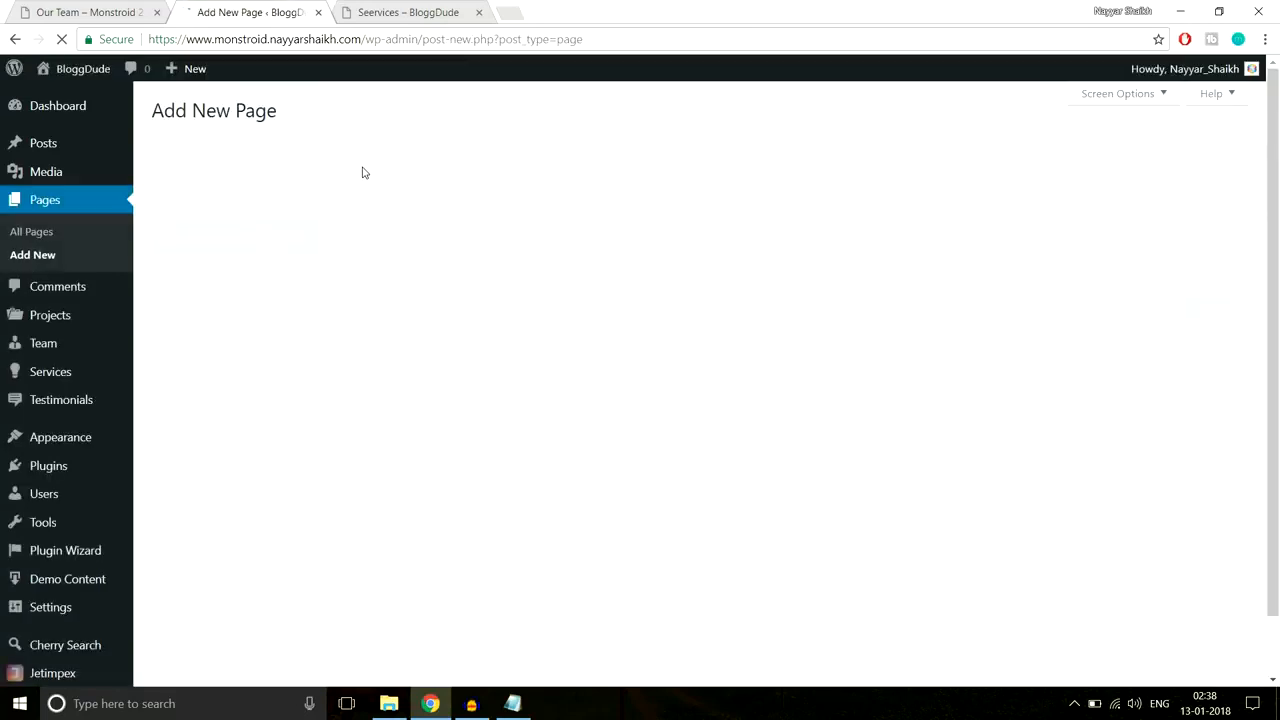
# Step: Title the new page 'Our Team' and add a full-width column holding a text module in the page builder
pyautogui.write('Our Team')
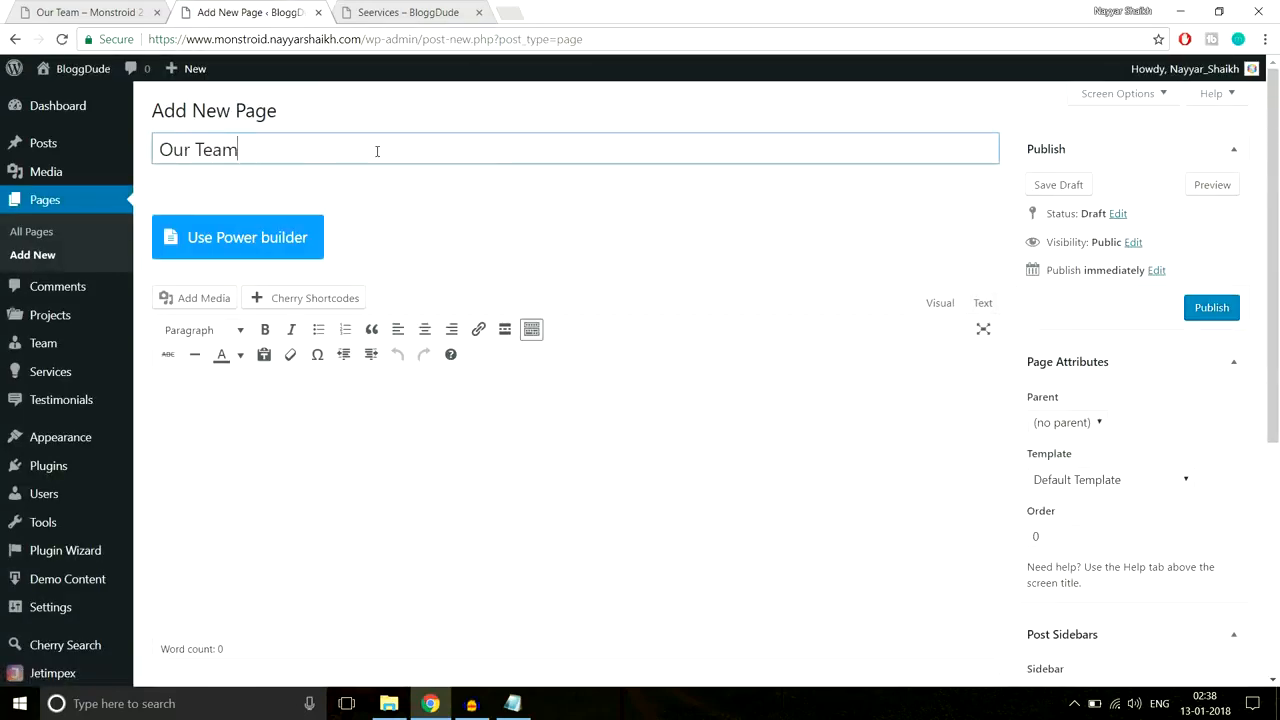
pyautogui.click(268, 238)
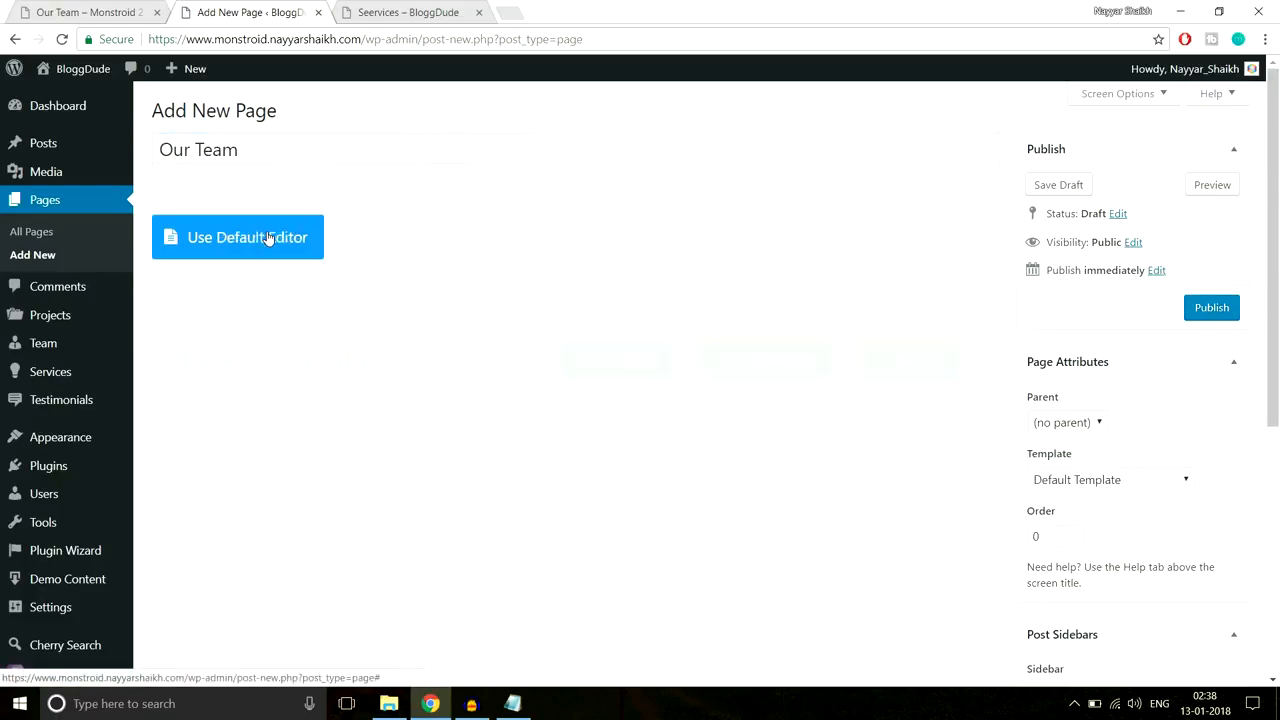
pyautogui.scroll(-1, 690, 245)
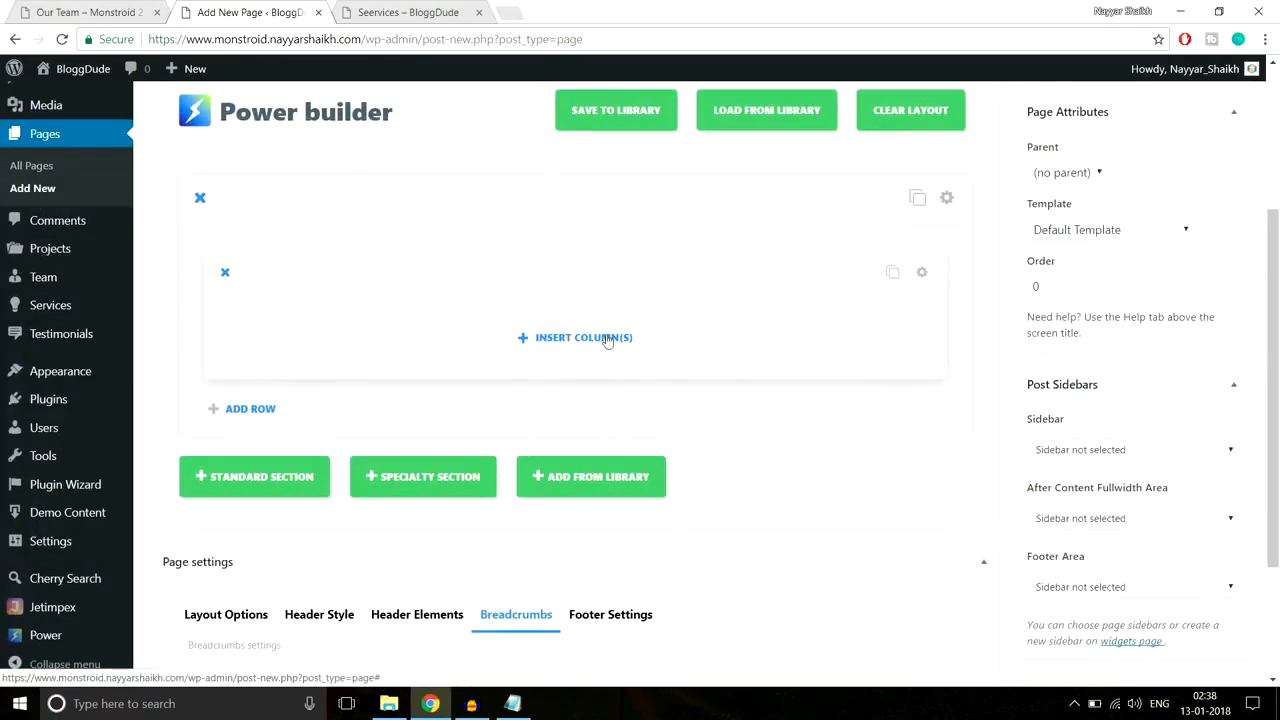
pyautogui.click(603, 337)
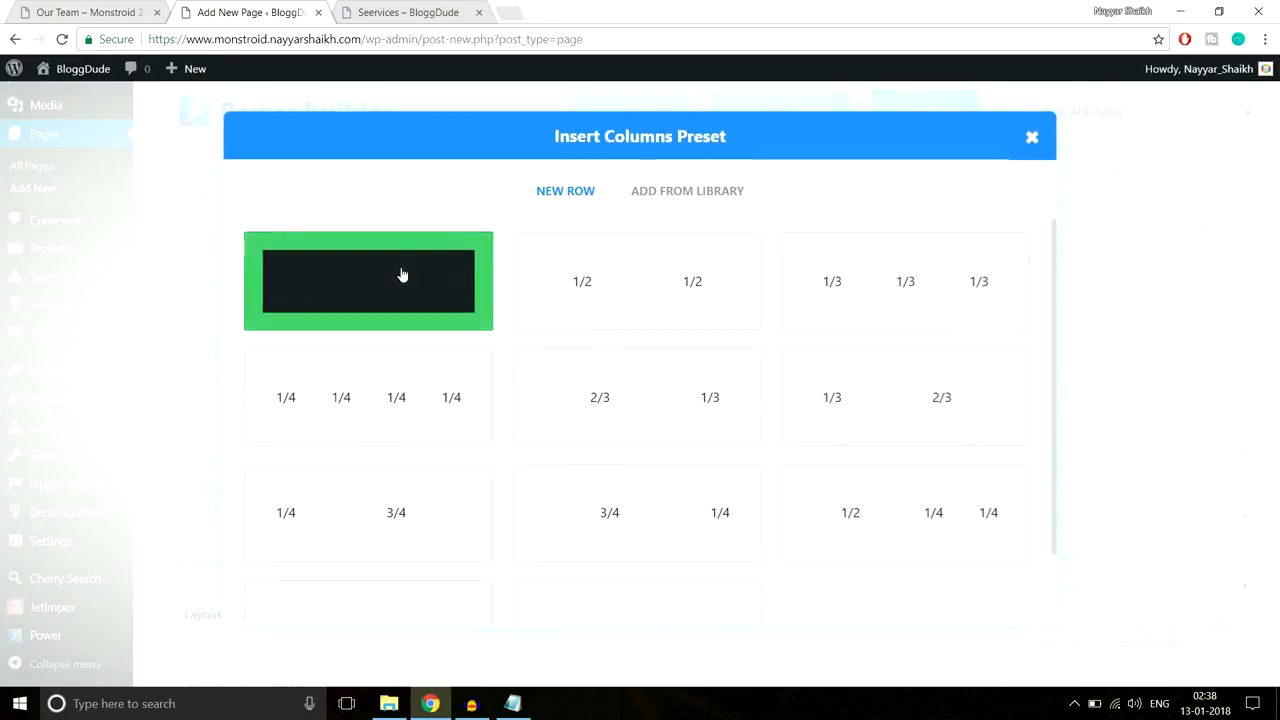
pyautogui.click(400, 274)
pyautogui.click(551, 340)
pyautogui.scroll(-5, 629, 400)
pyautogui.click(830, 472)
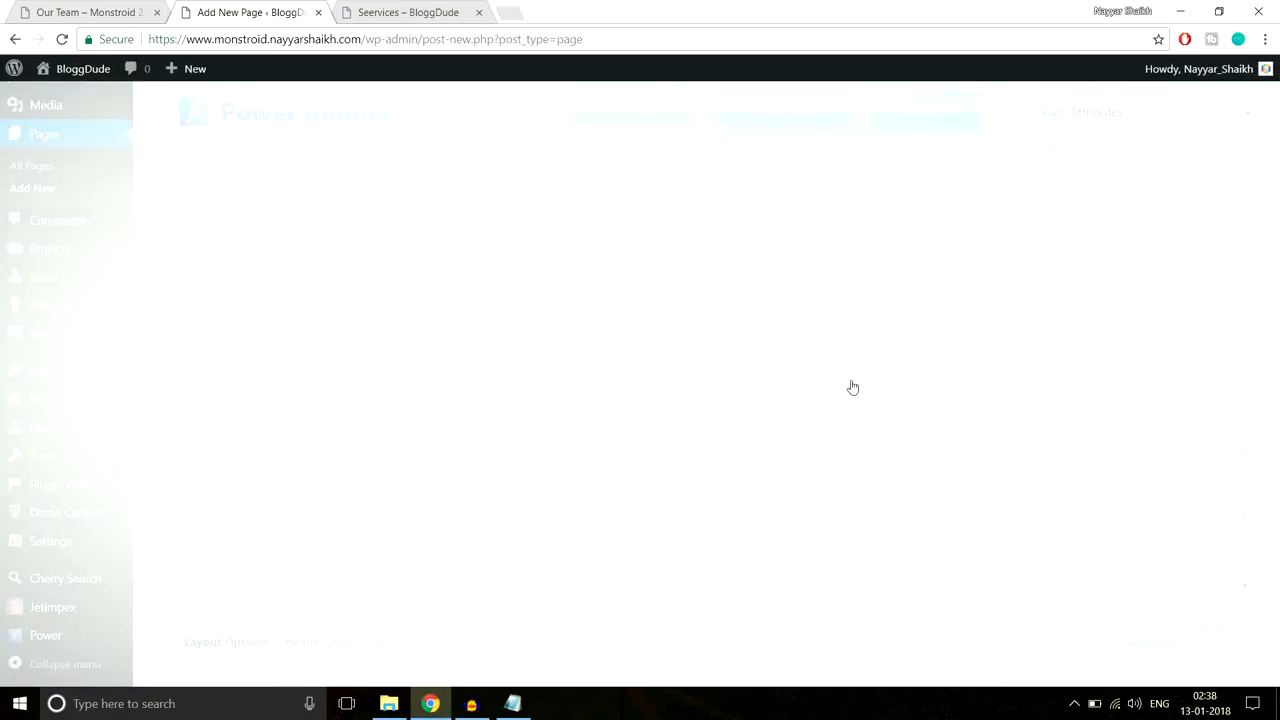
# Step: Center the text module and paste the copied heading into its content
pyautogui.click(361, 295)
pyautogui.click(351, 340)
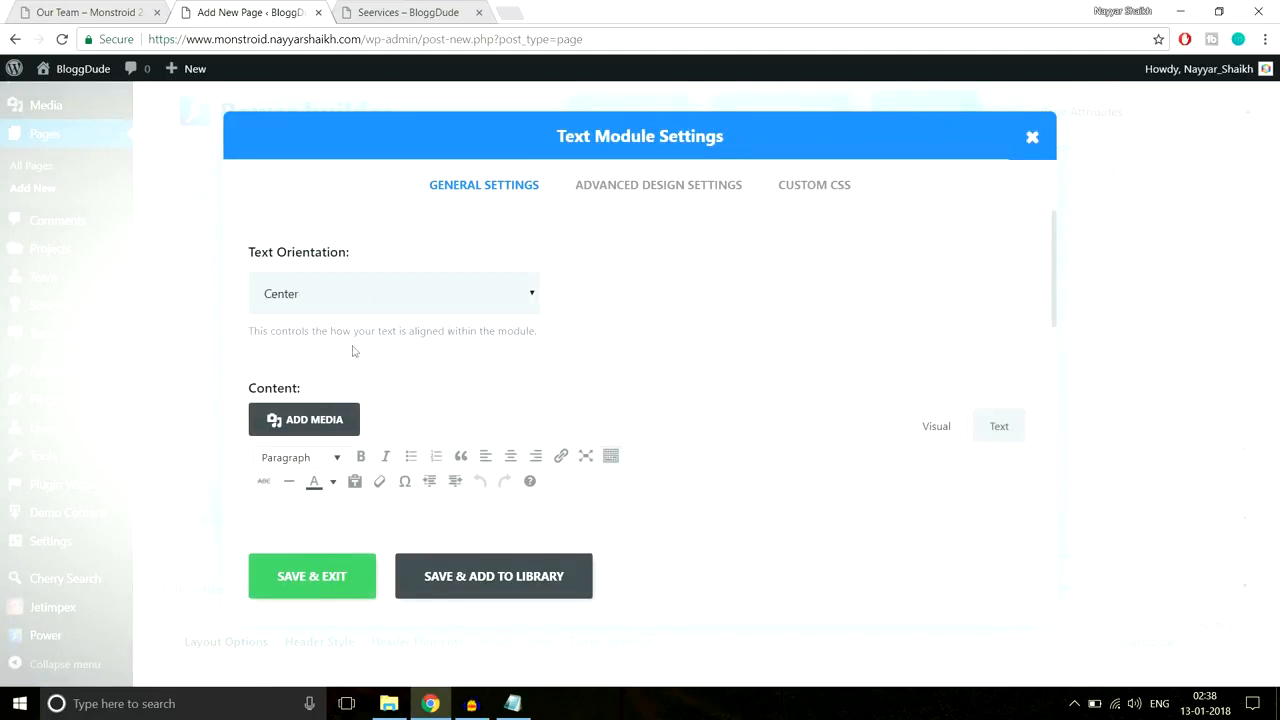
pyautogui.scroll(-3, 823, 240)
pyautogui.hotkey('ctrl', 'v')
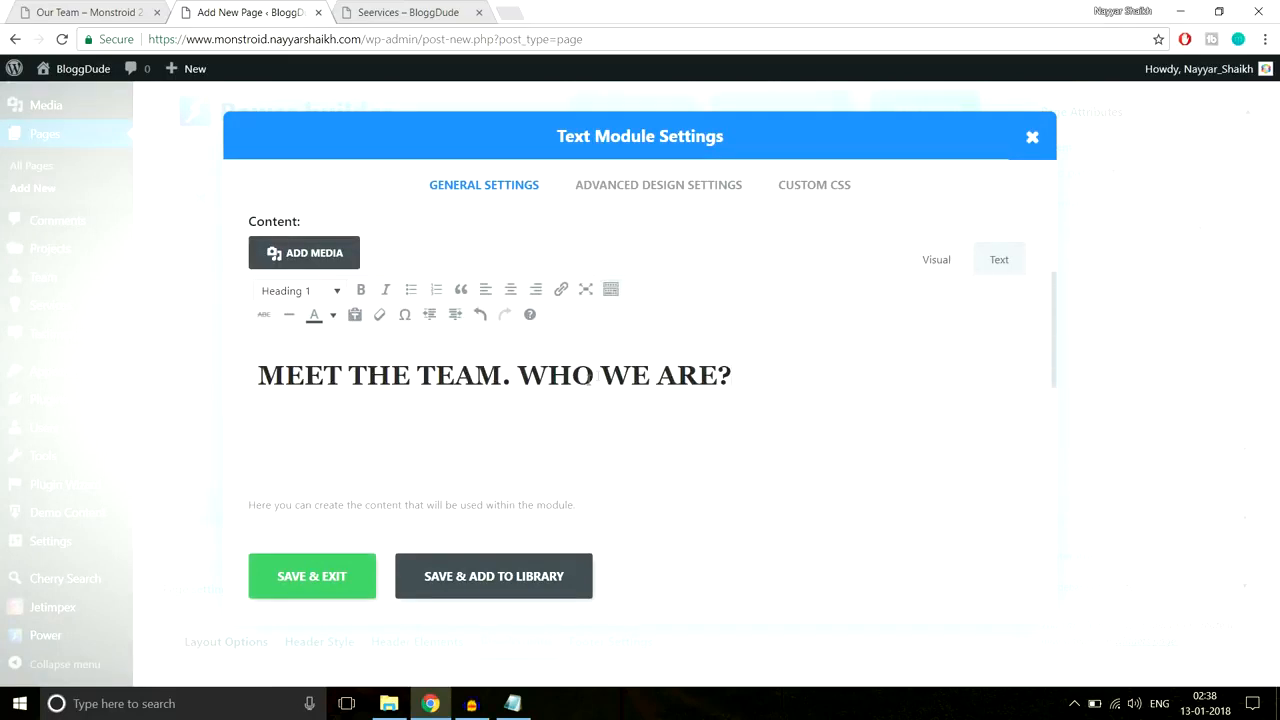
pyautogui.moveTo(762, 370); pyautogui.dragTo(215, 386)
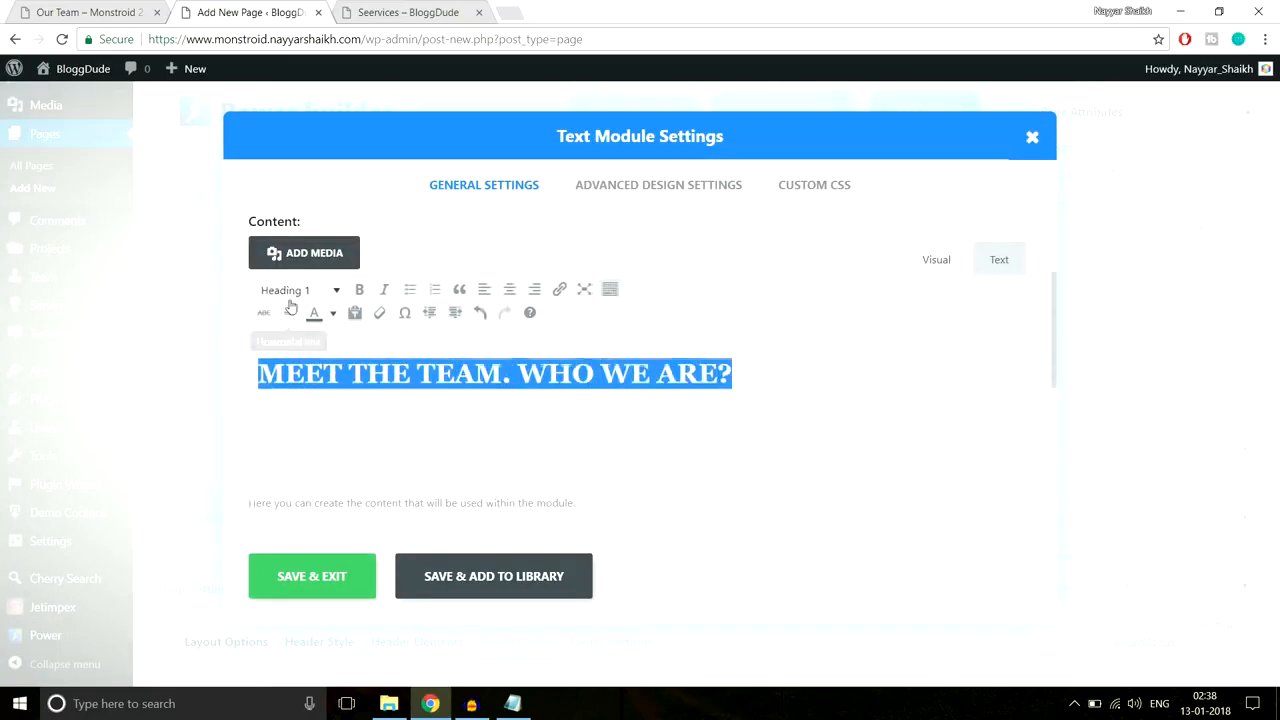
# Step: Make the heading text white, checking against the demo Our Team page
pyautogui.click(45, 12)
pyautogui.click(410, 250)
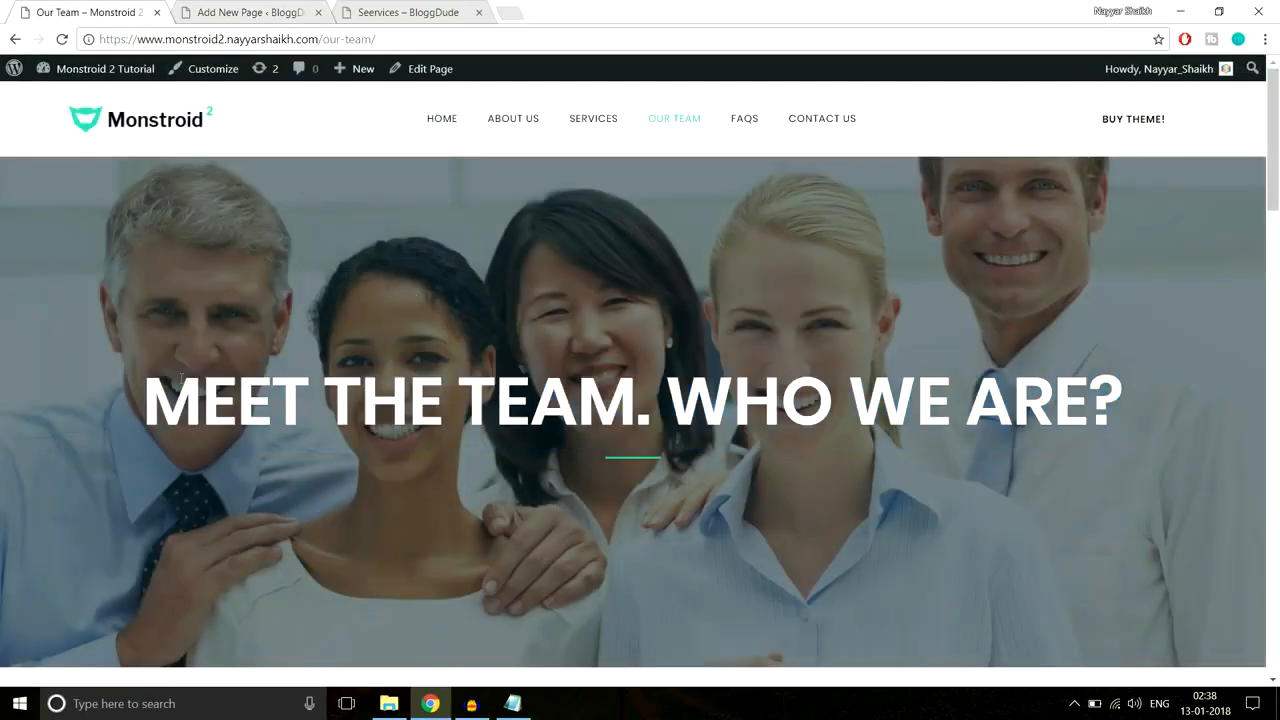
pyautogui.click(270, 12)
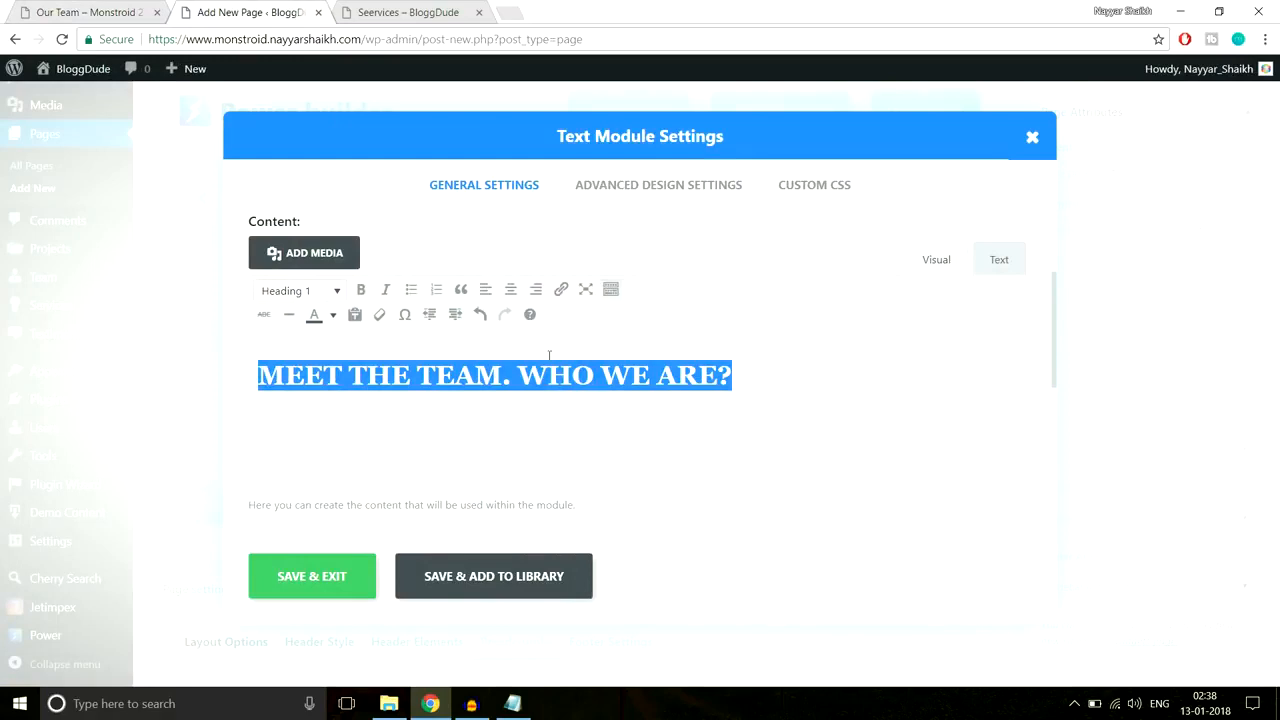
pyautogui.click(333, 314)
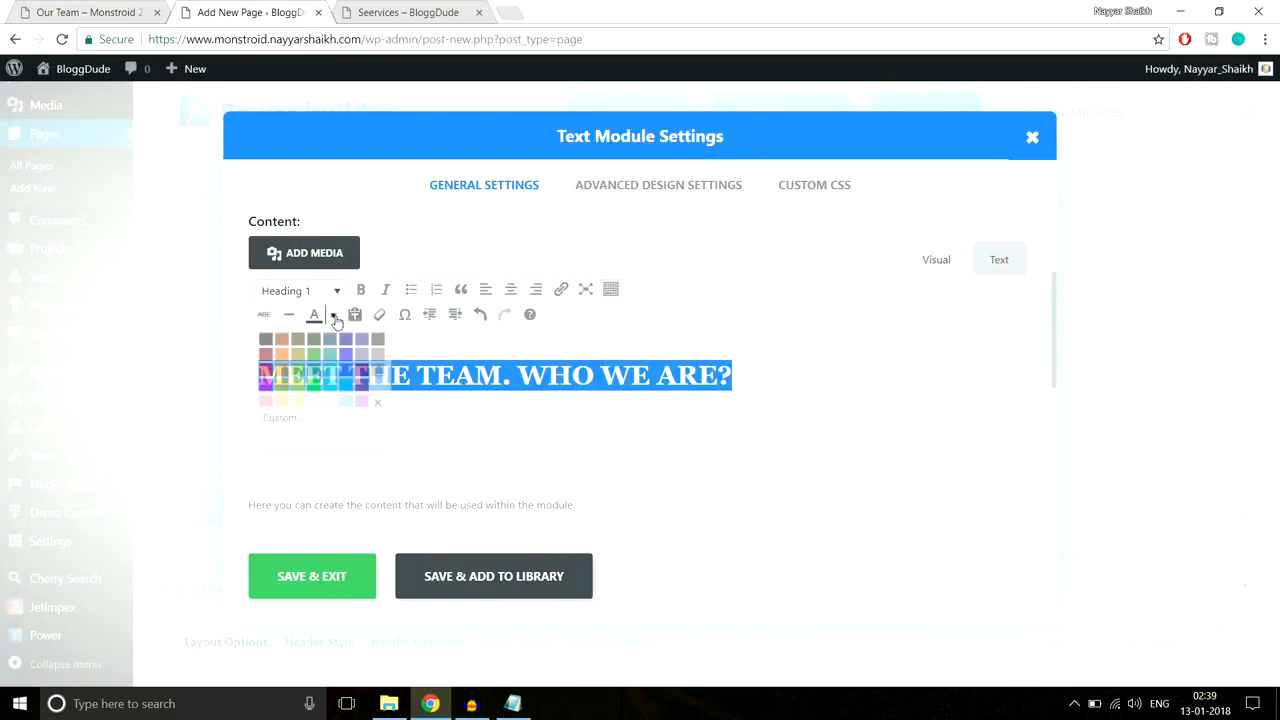
pyautogui.click(377, 388)
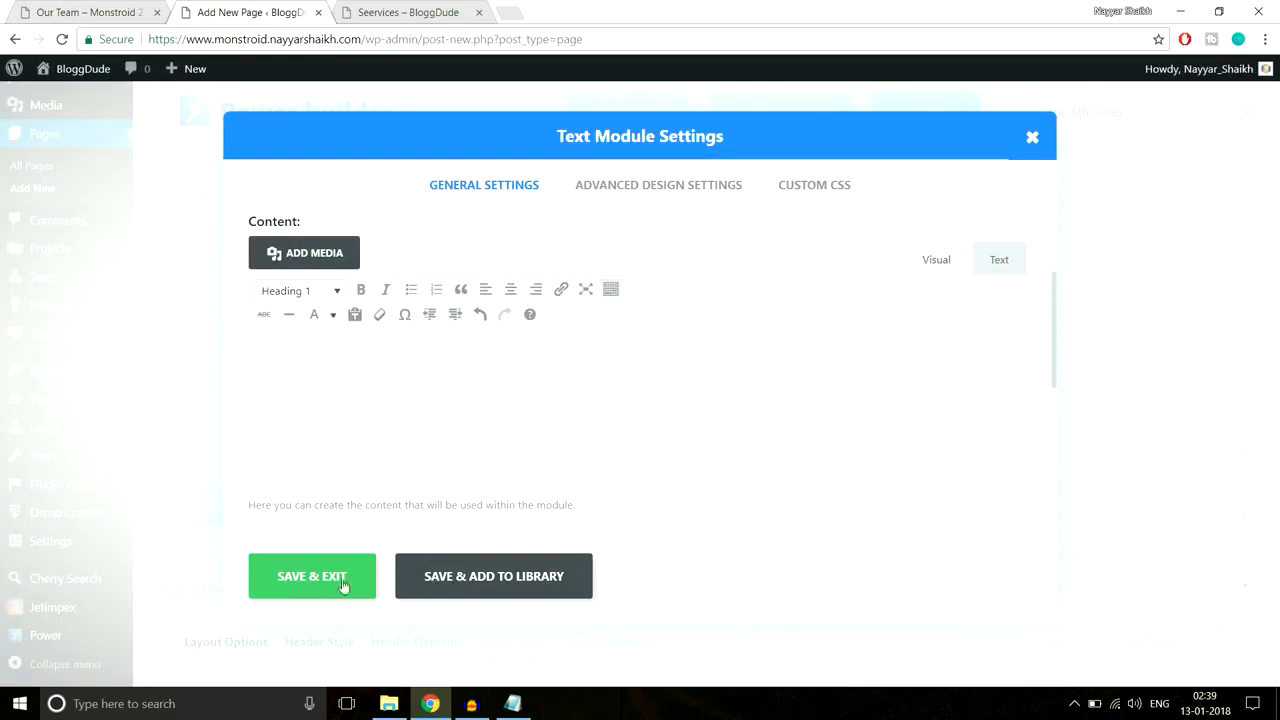
# Step: Paste the underline CSS into the After custom CSS field, change its colour value to #fff, and save
pyautogui.click(812, 185)
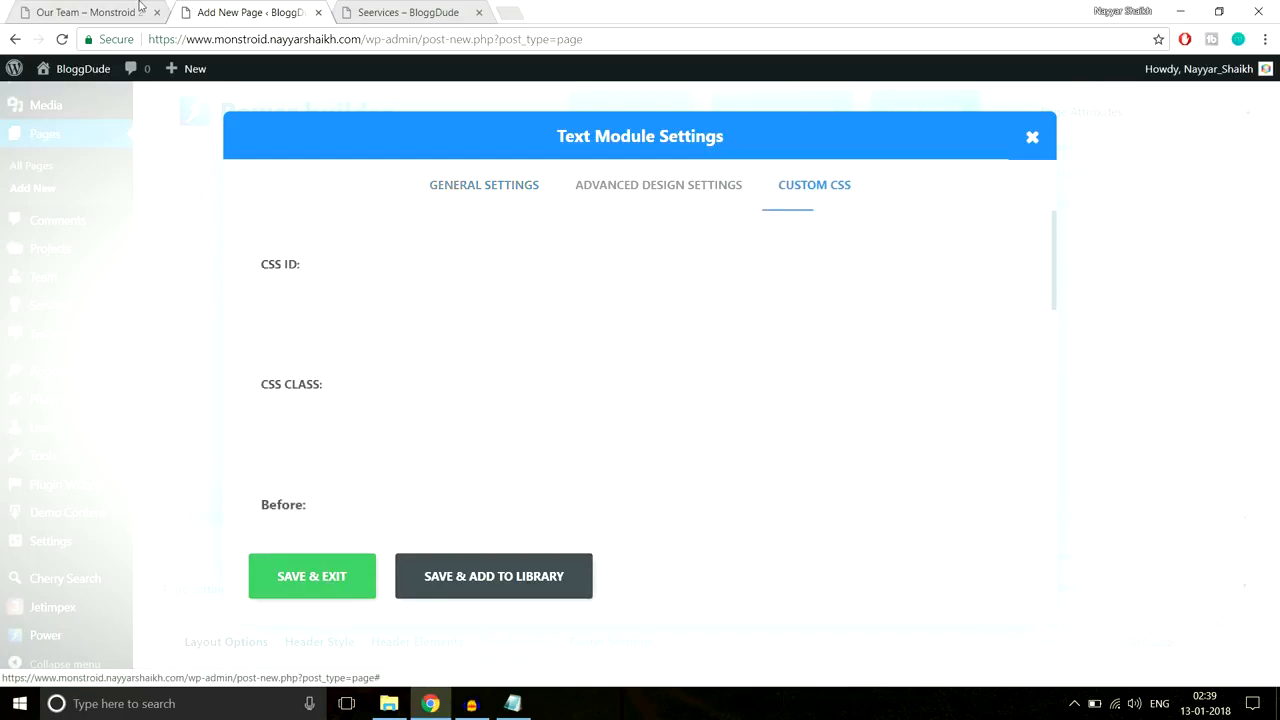
pyautogui.hotkey('ctrl', 'shift', 'Tab')
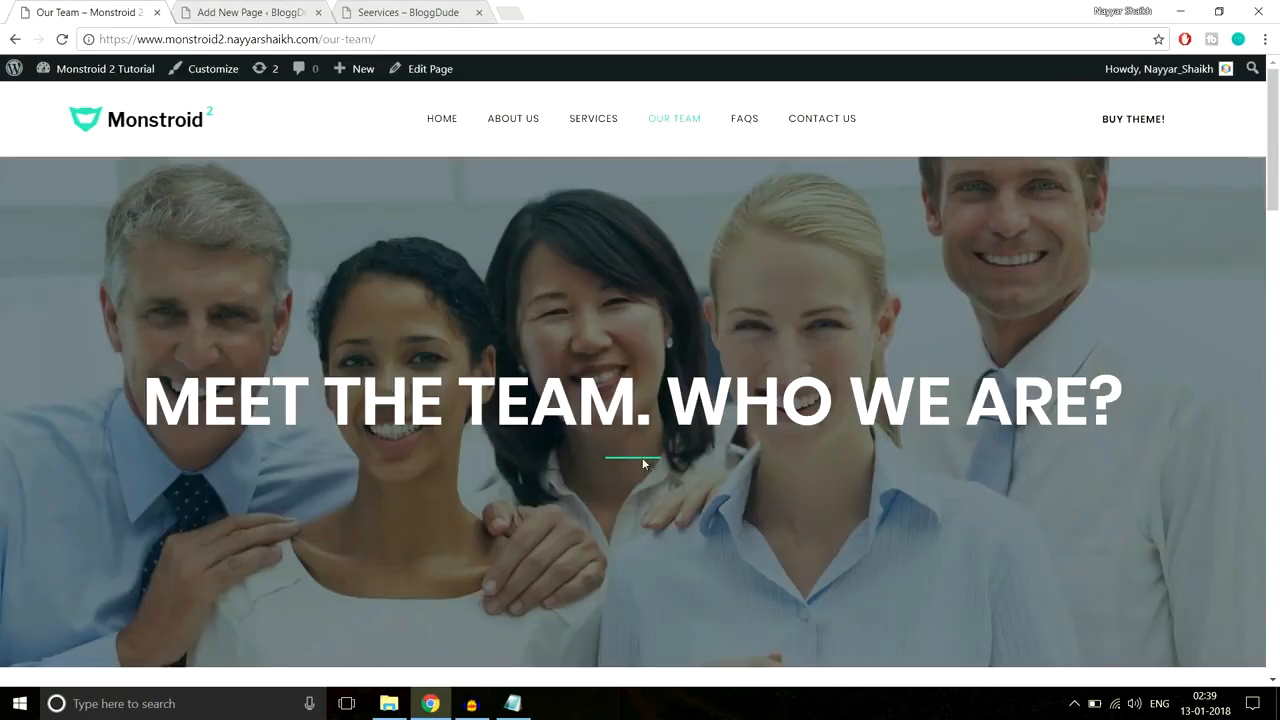
pyautogui.click(220, 8)
pyautogui.click(512, 703)
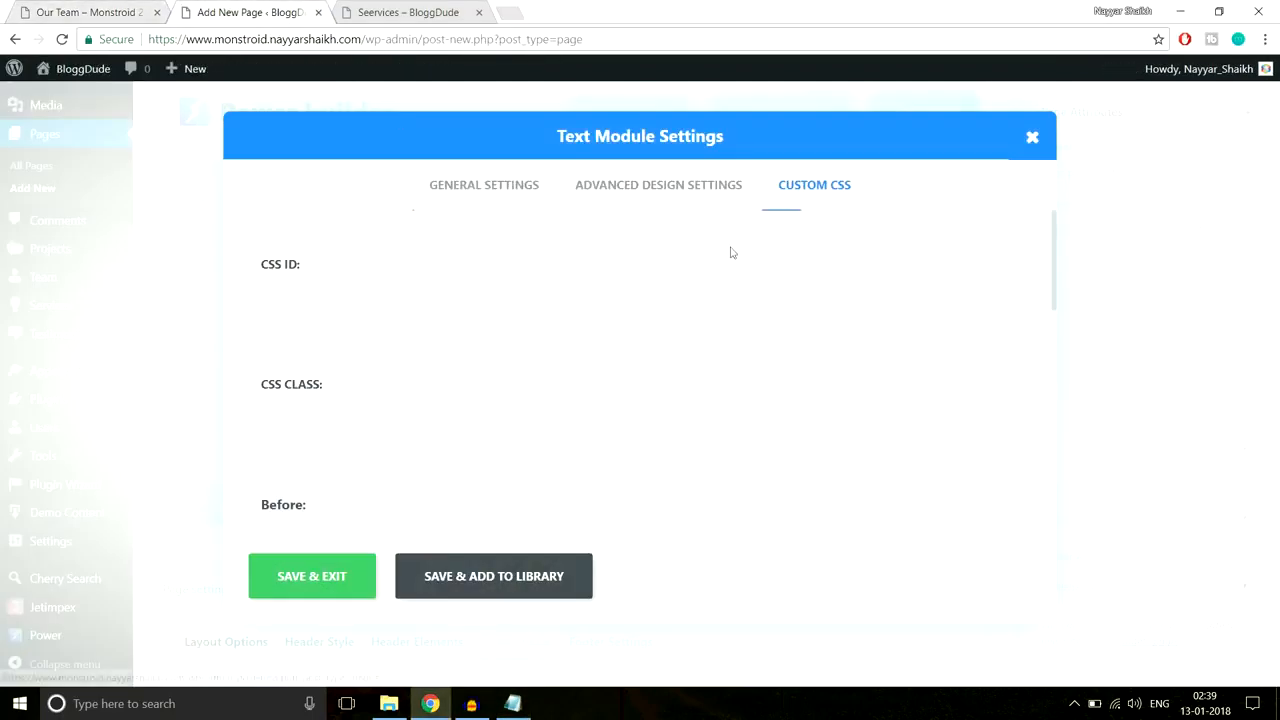
pyautogui.scroll(-10, 540, 428)
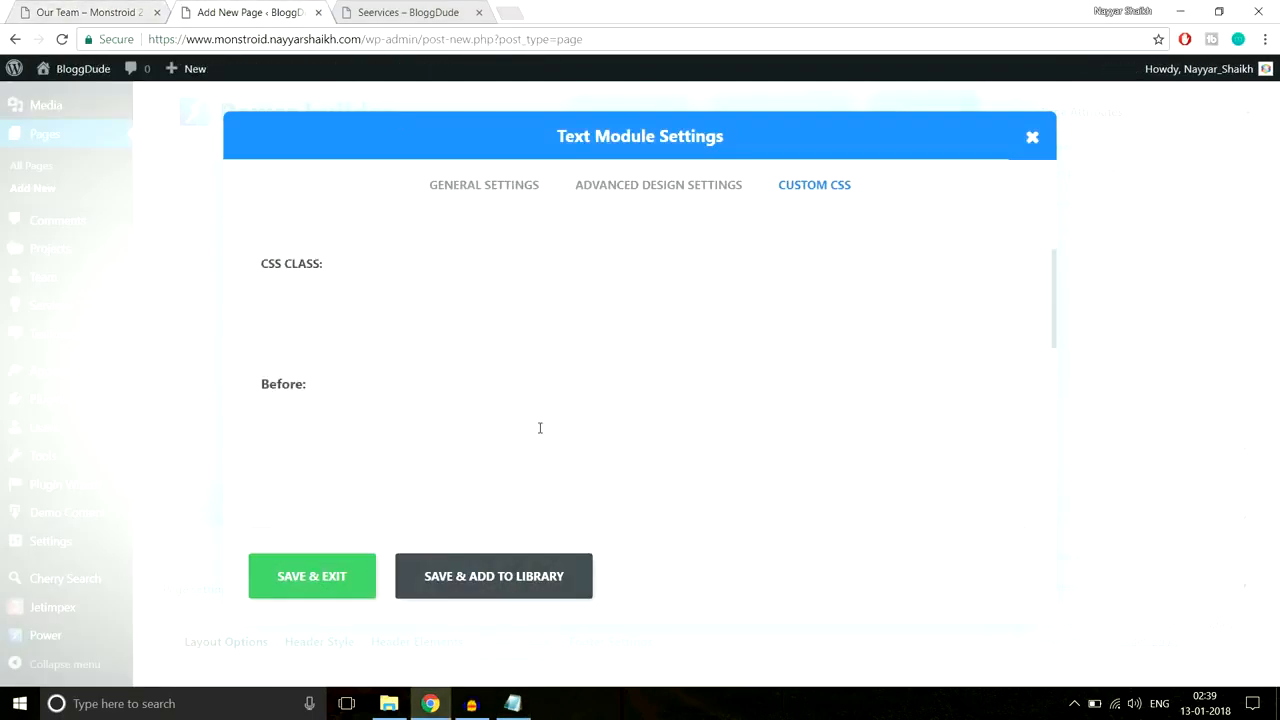
pyautogui.click(540, 428)
pyautogui.write("width: 60px; height: 3px; content: ''; margin-top: 22px; margin-left: auto; margin-right: auto; background-color: #2cc895")
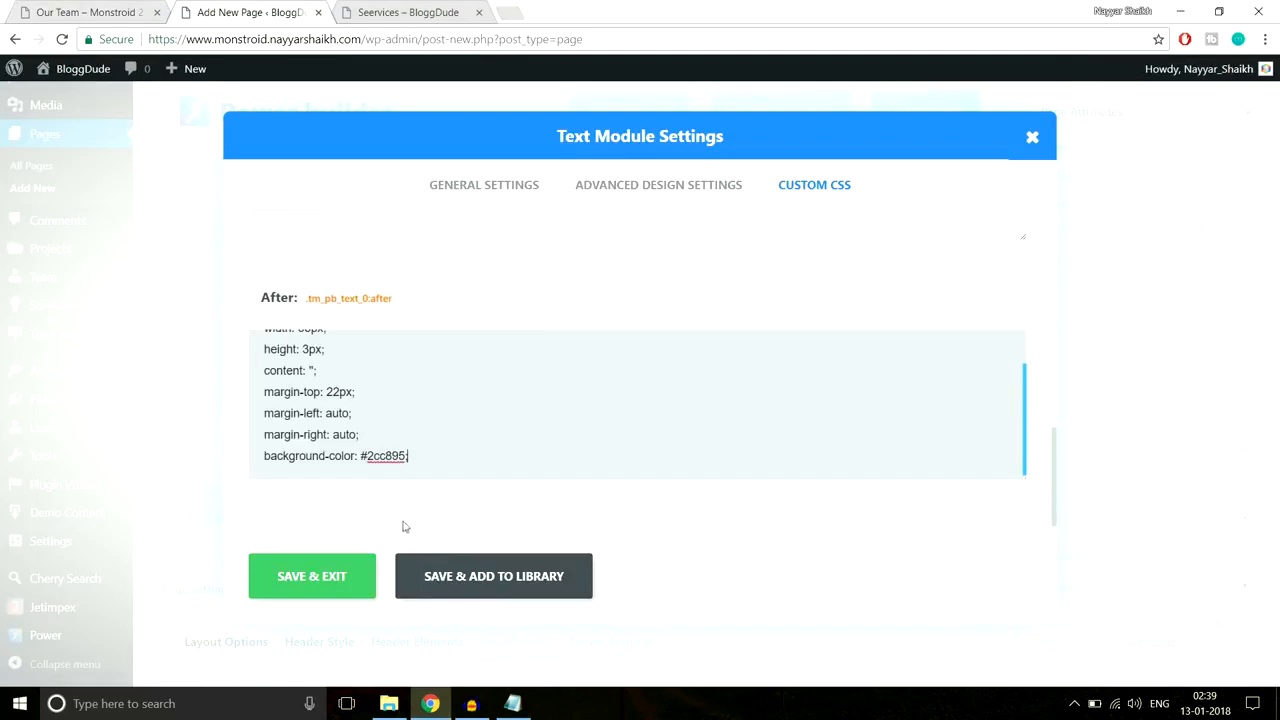
pyautogui.moveTo(367, 455); pyautogui.dragTo(397, 460)
pyautogui.write('fff')
pyautogui.click(329, 575)
# Step: Compare the result with the word 'TEAM.' in the demo page's heading
pyautogui.click(93, 10)
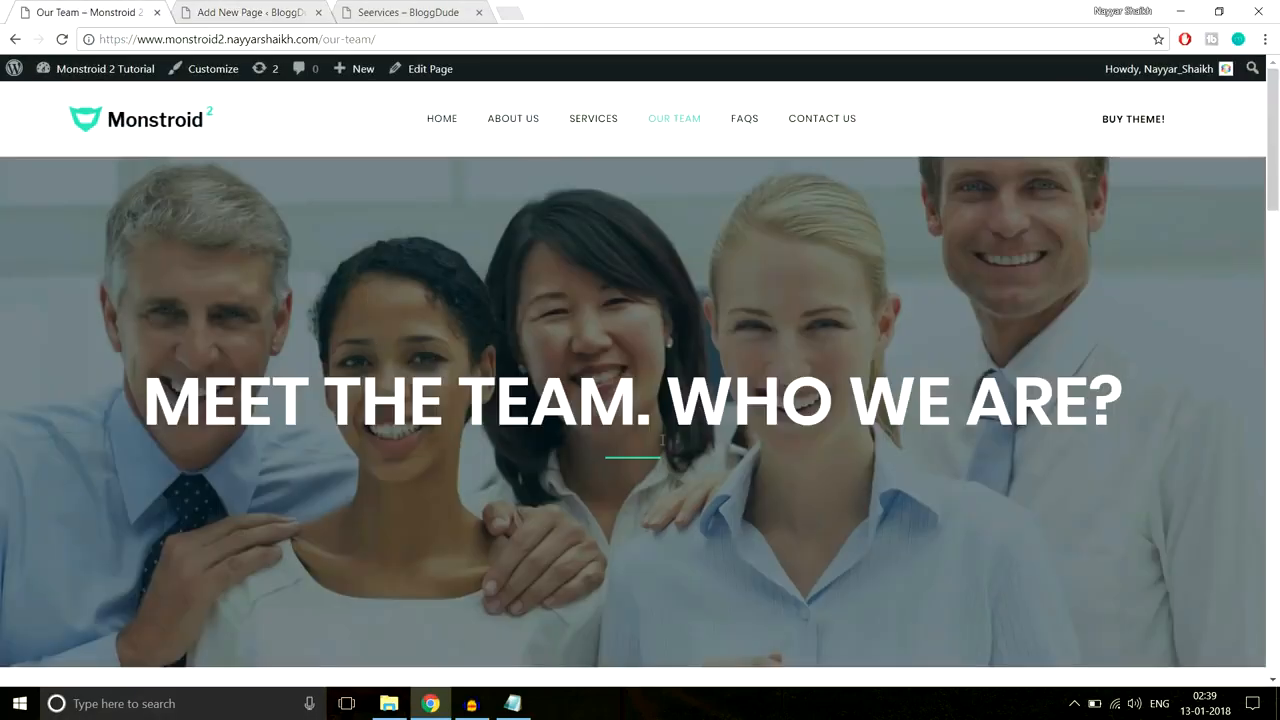
pyautogui.moveTo(460, 400); pyautogui.dragTo(598, 465)
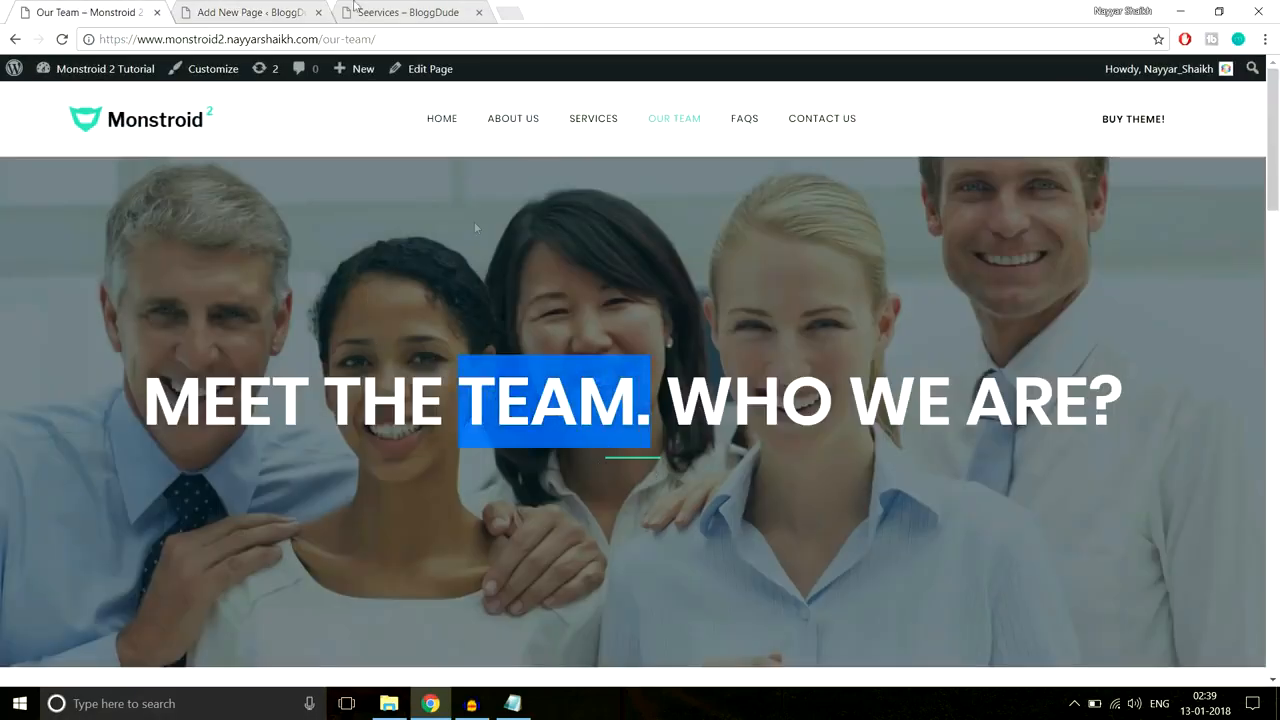
pyautogui.click(281, 10)
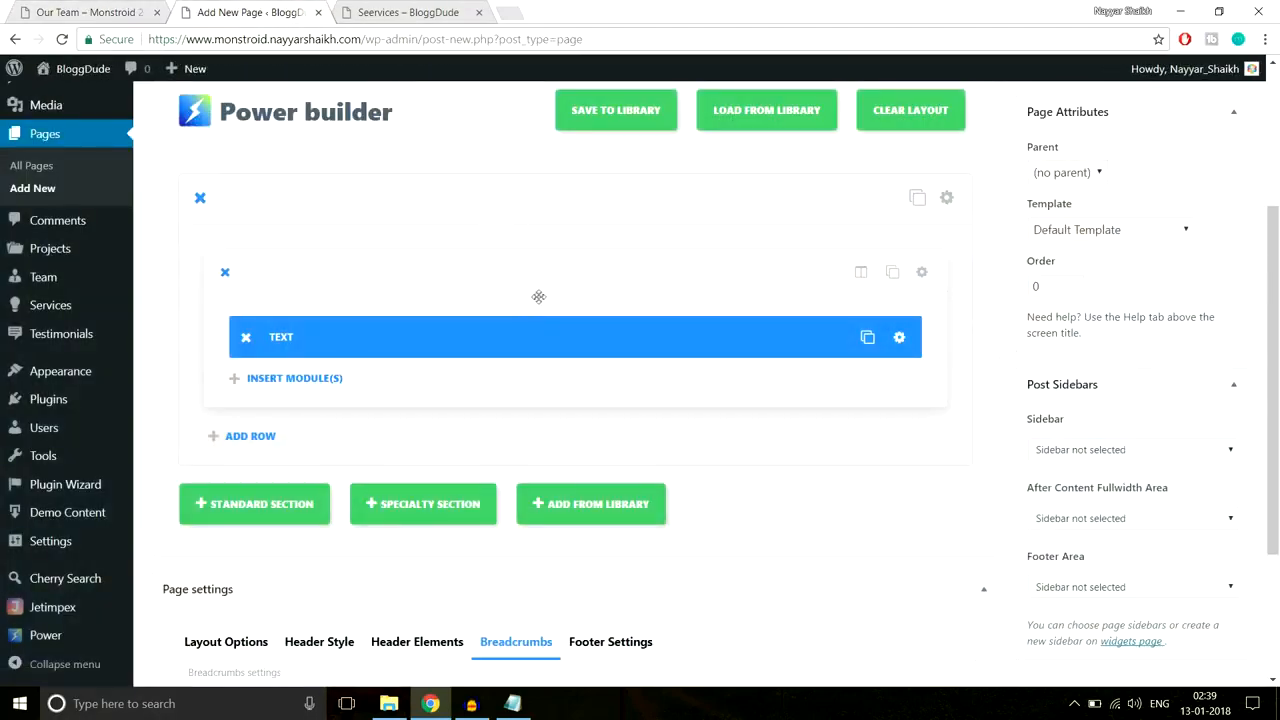
# Step: Upload Our-Team.jpg from the monstroid2_images folder and set it as the section background
pyautogui.click(946, 197)
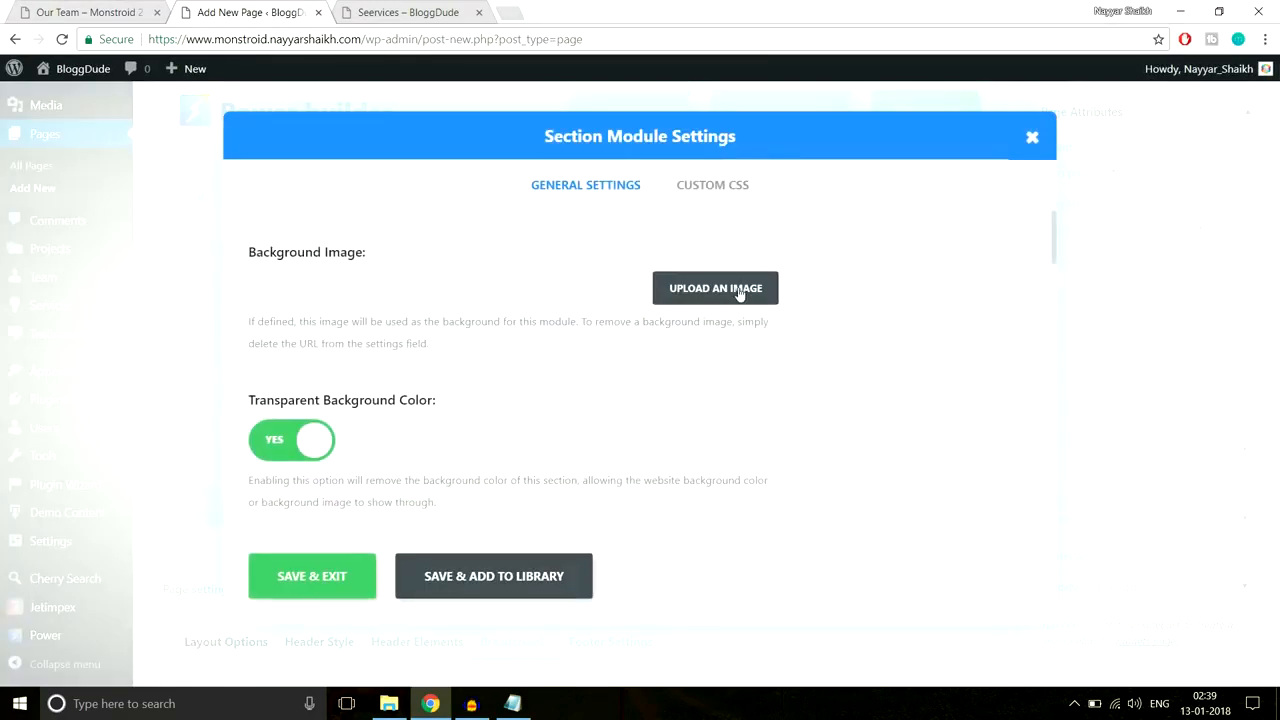
pyautogui.click(740, 290)
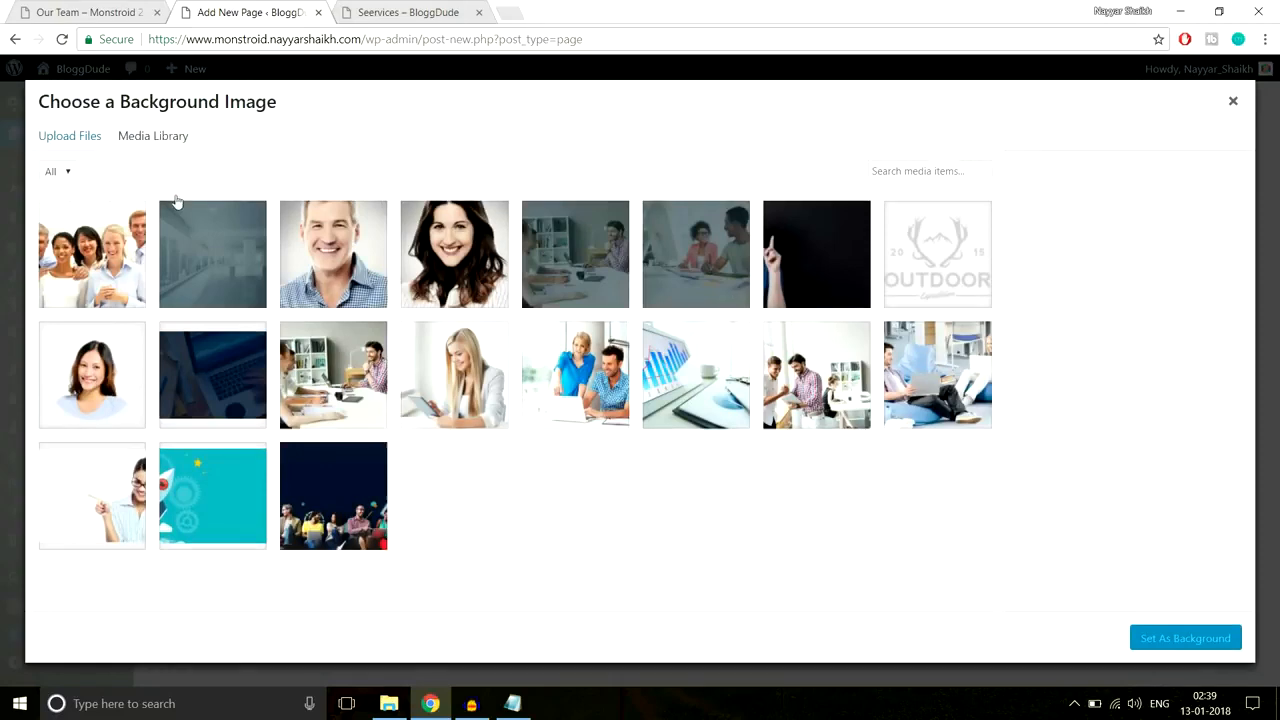
pyautogui.click(88, 137)
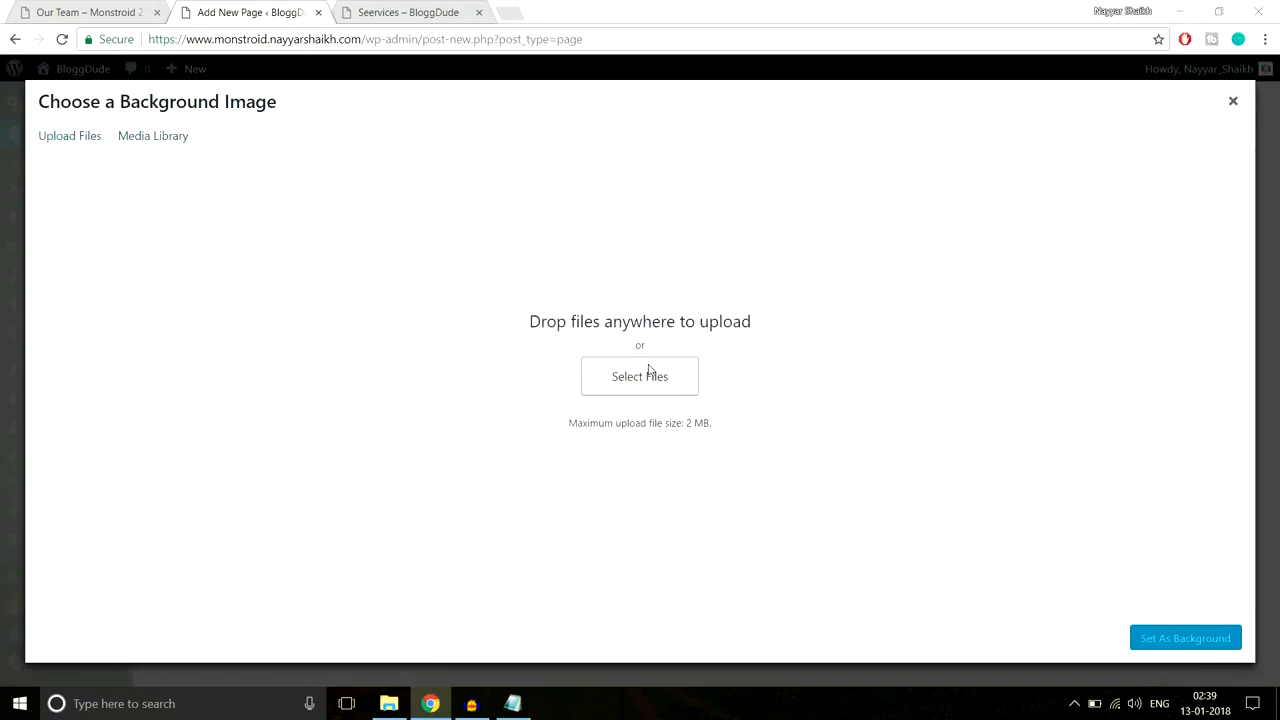
pyautogui.click(648, 372)
pyautogui.click(243, 40)
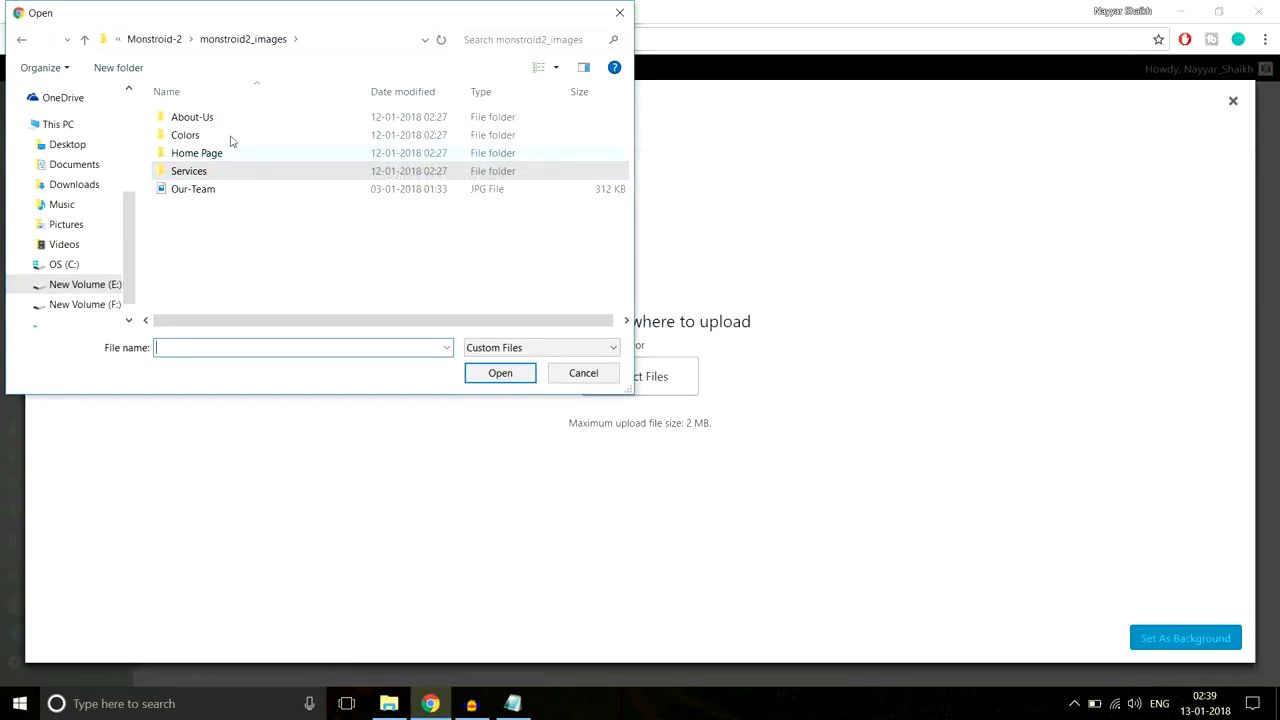
pyautogui.doubleClick(230, 136)
pyautogui.press('BackSpace')
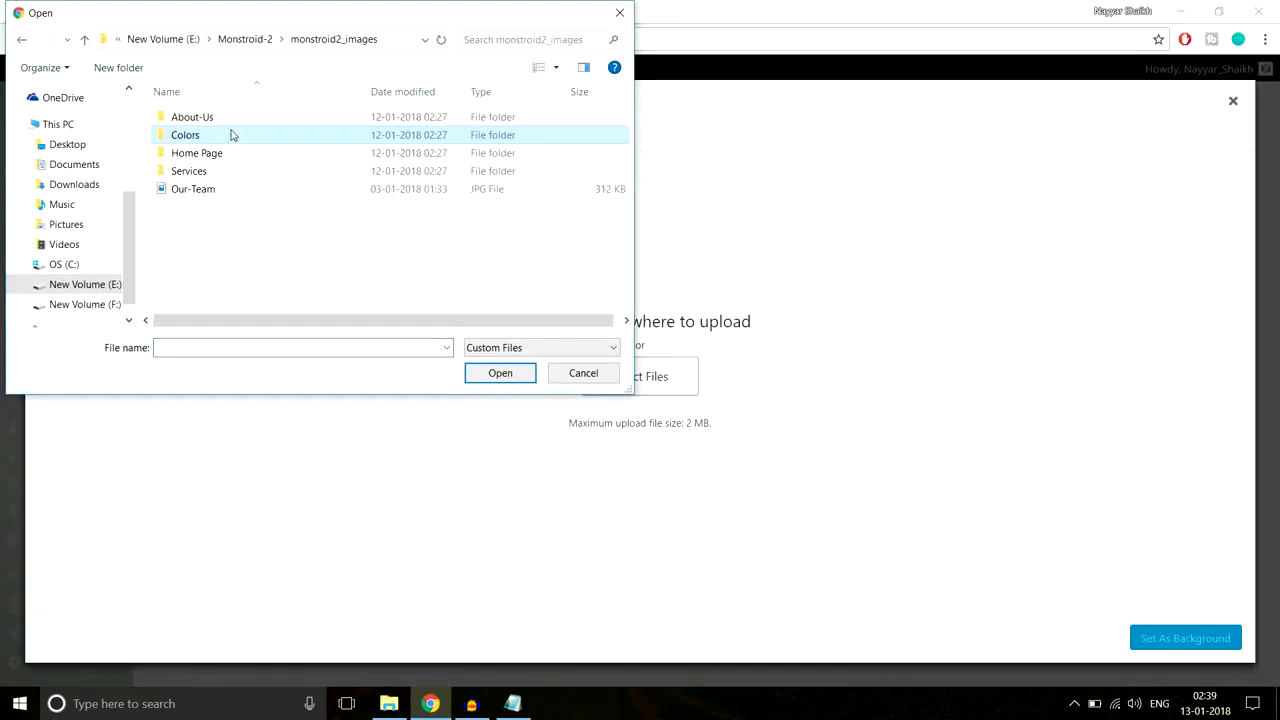
pyautogui.doubleClick(240, 152)
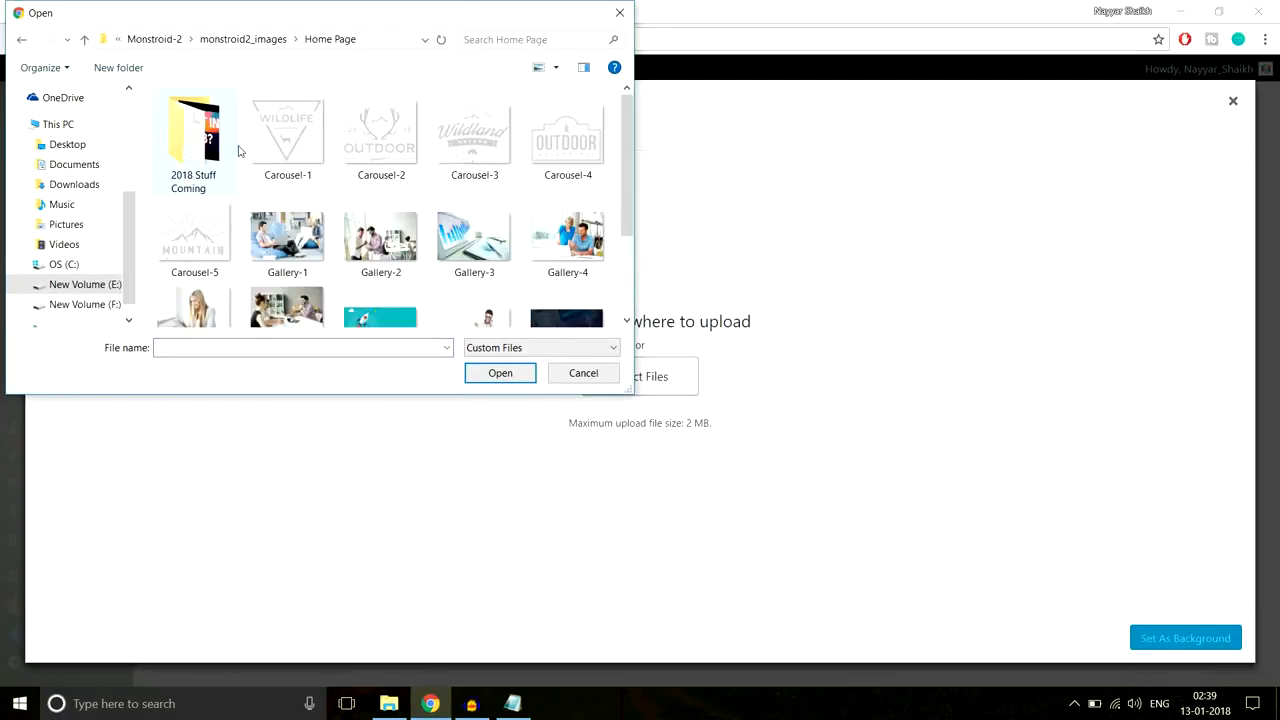
pyautogui.scroll(-2, 412, 258)
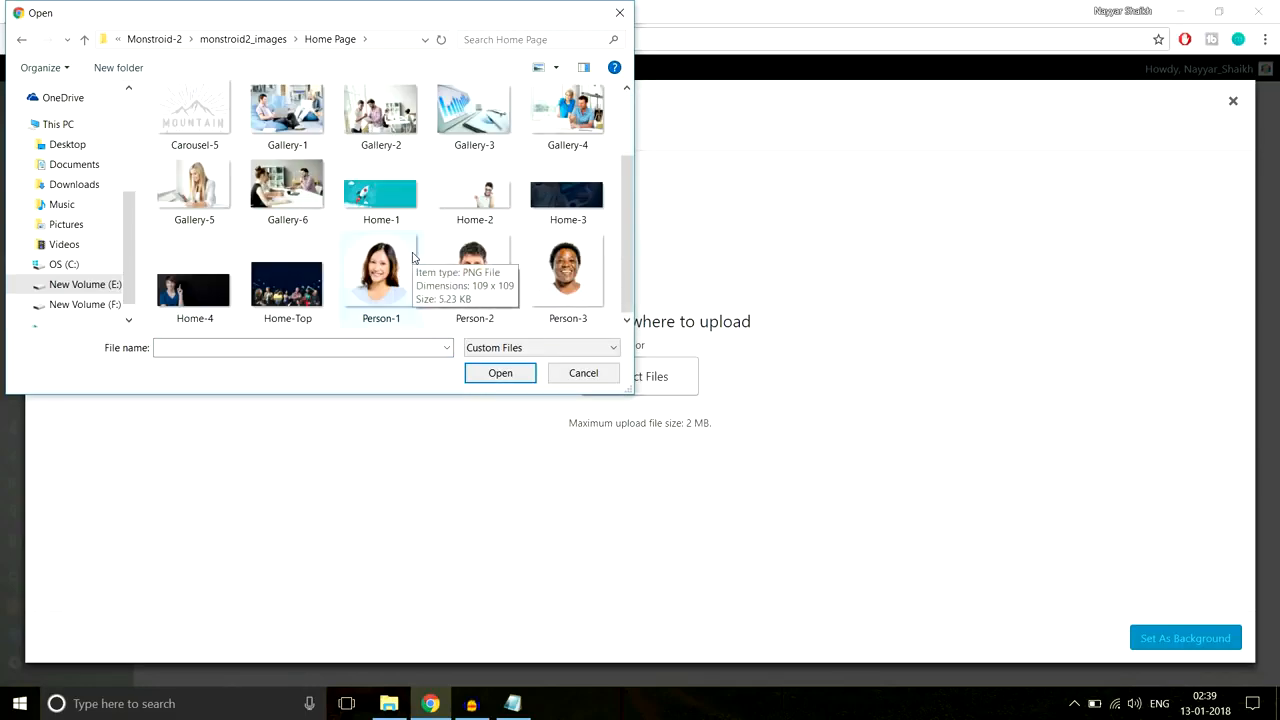
pyautogui.scroll(3, 470, 278)
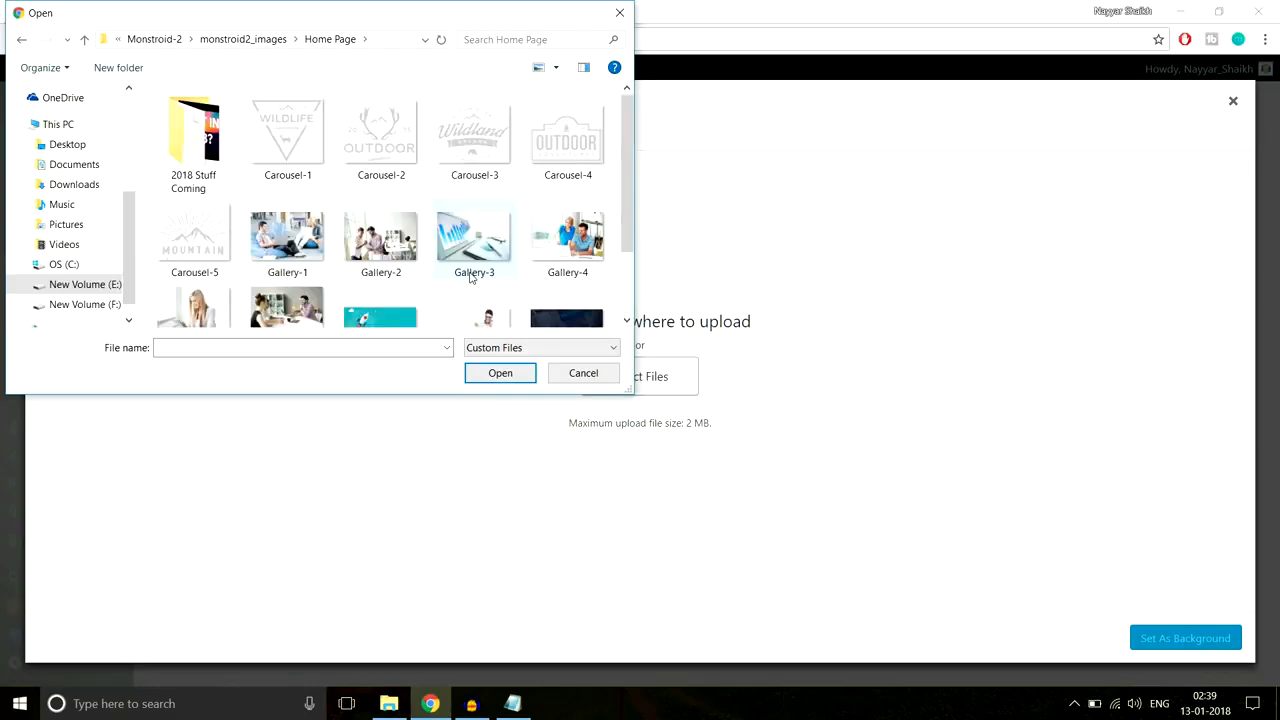
pyautogui.hotkey('alt', 'Up')
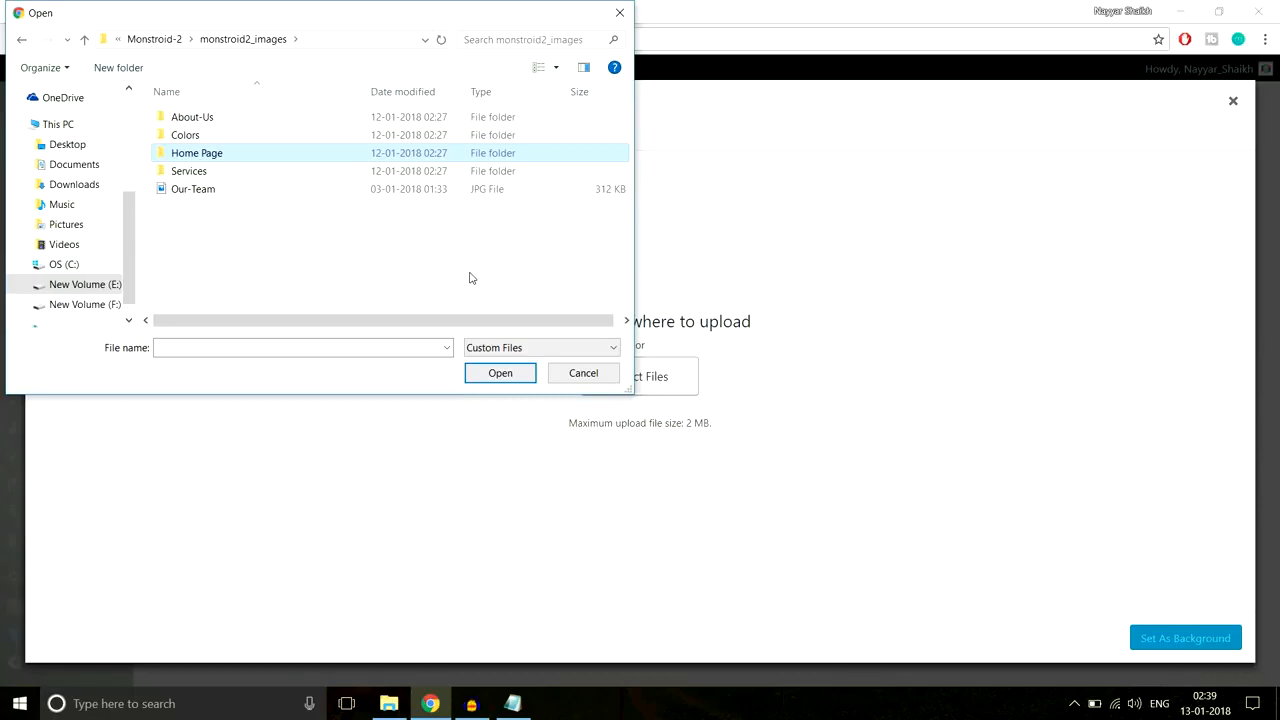
pyautogui.click(267, 190)
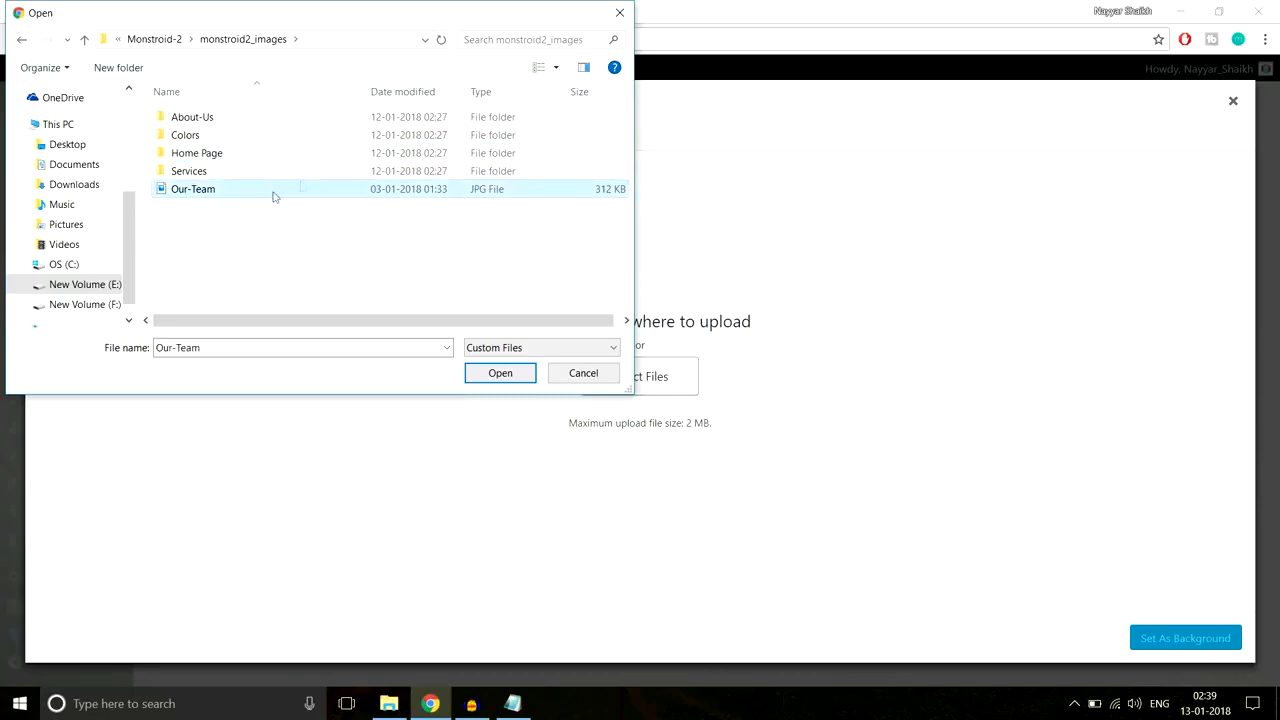
pyautogui.click(500, 374)
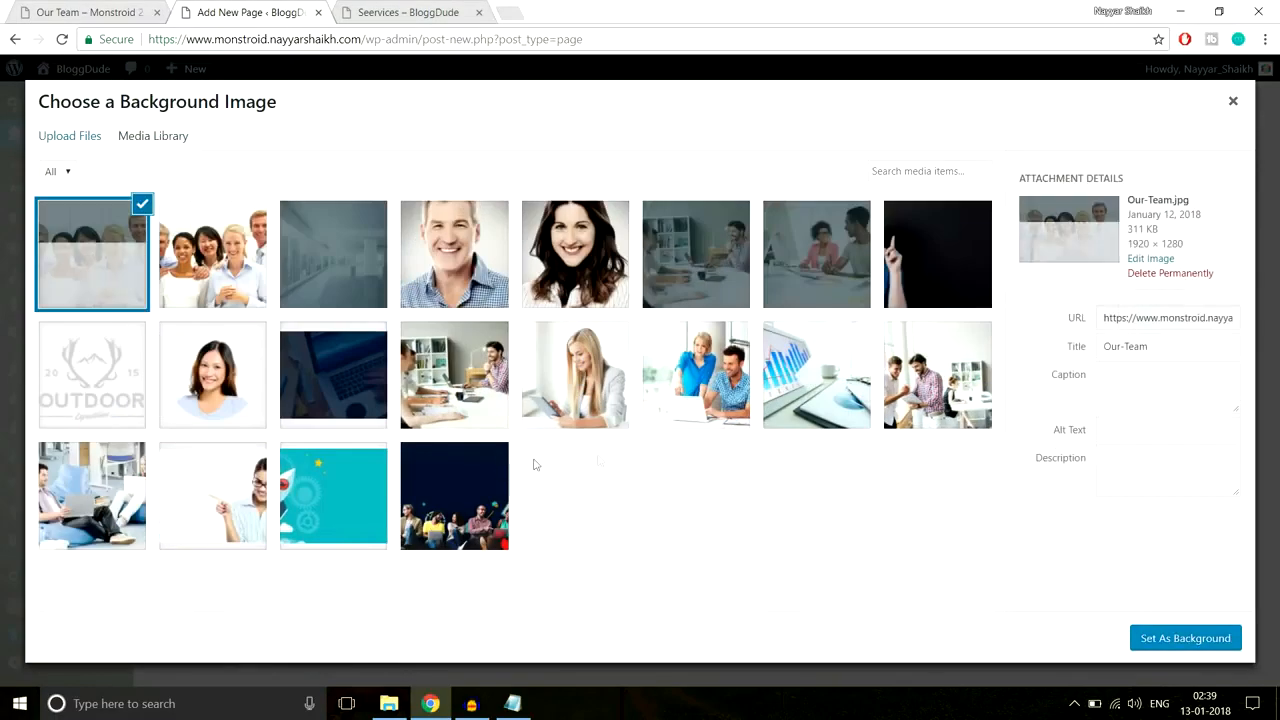
pyautogui.click(1205, 640)
# Step: Give the section 250px top and bottom padding and save its settings
pyautogui.scroll(-15, 906, 438)
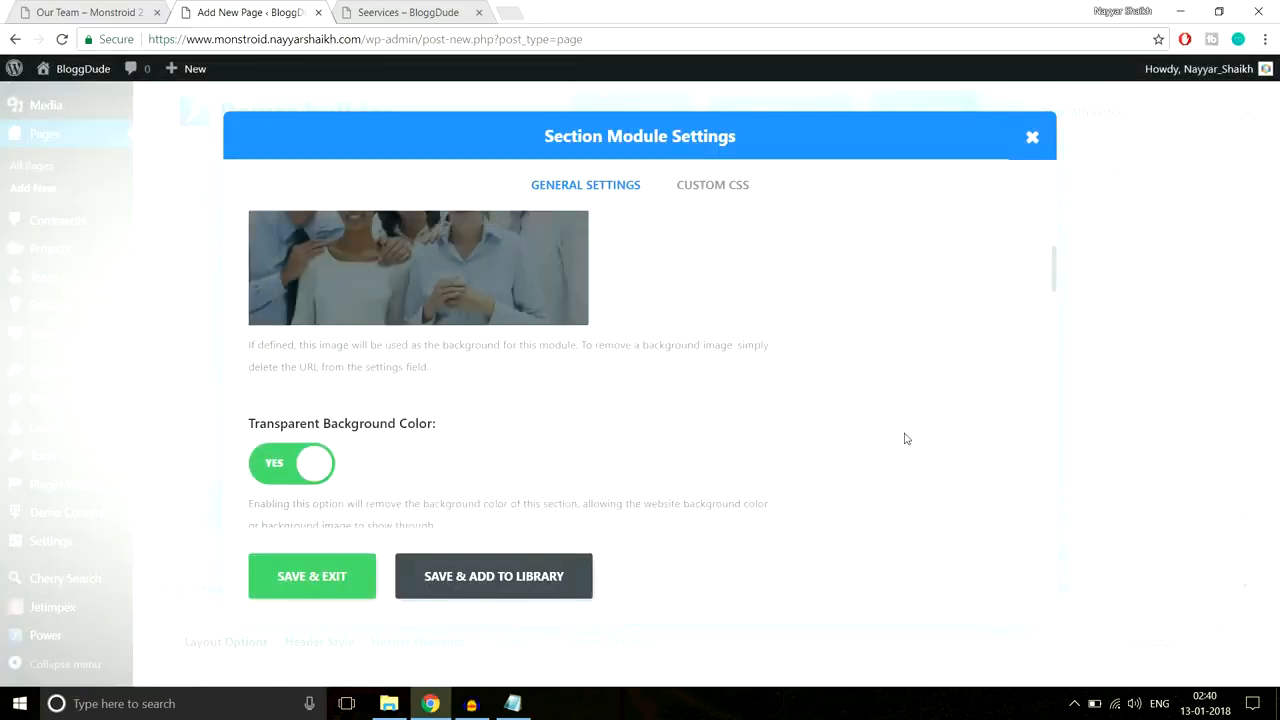
pyautogui.scroll(-4, 906, 440)
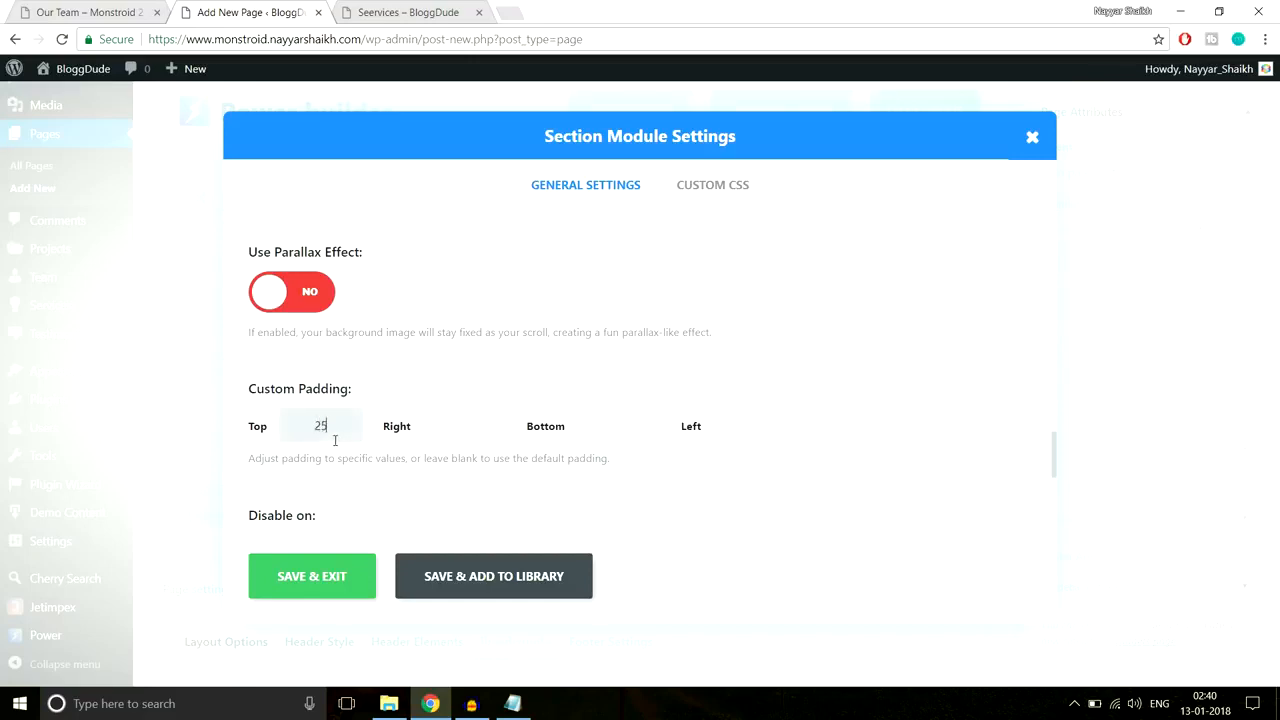
pyautogui.press('Tab')
pyautogui.press('Tab')
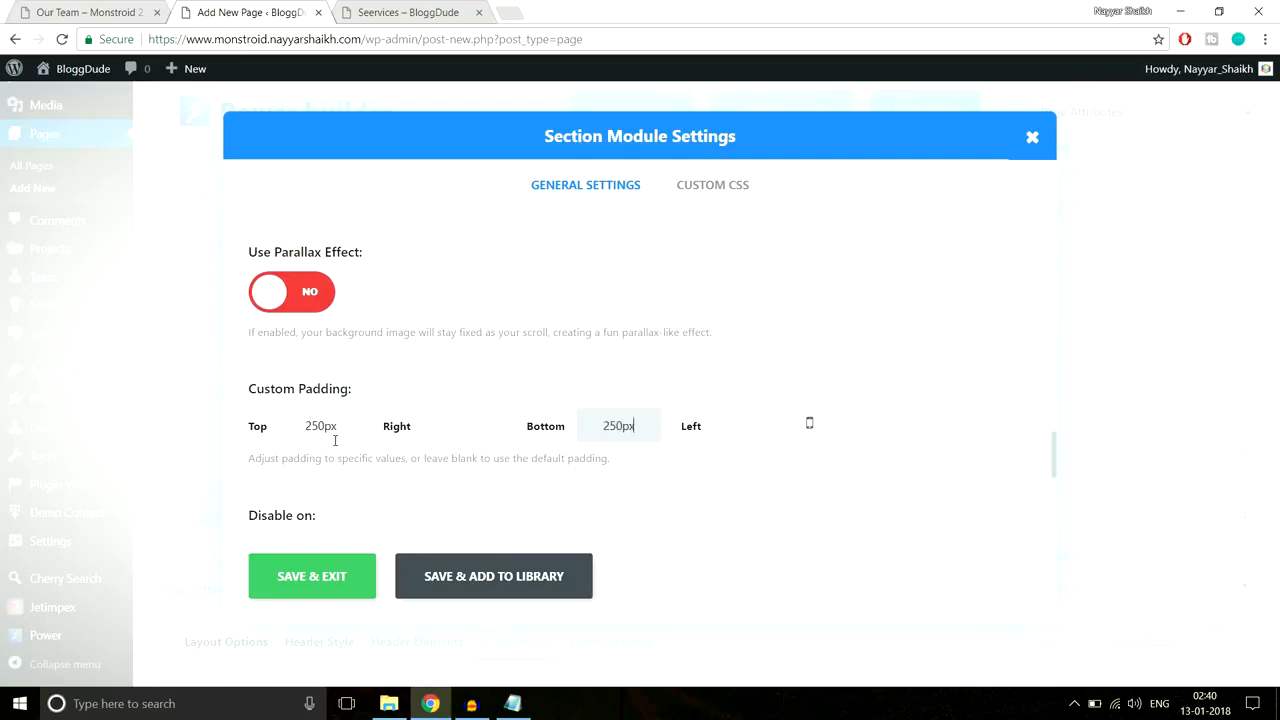
pyautogui.click(283, 572)
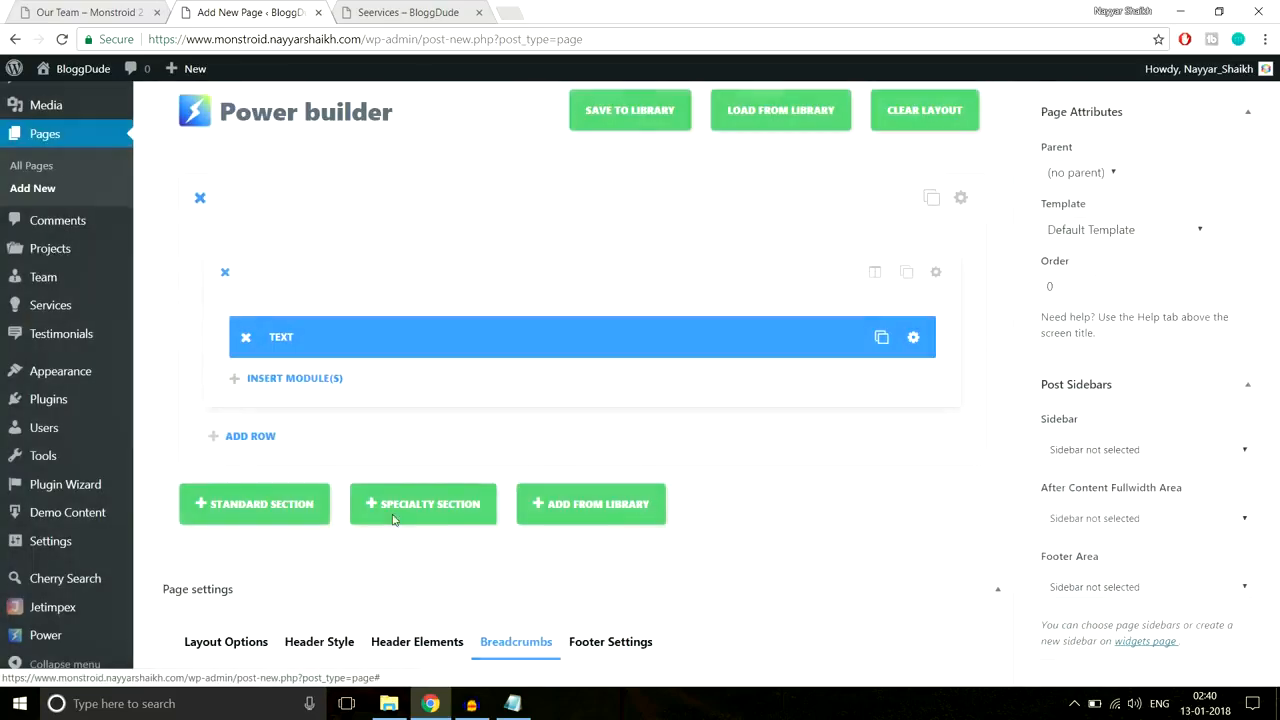
# Step: Publish the Our Team page and view it live, closing the Services tab
pyautogui.scroll(3, 876, 407)
pyautogui.click(1212, 307)
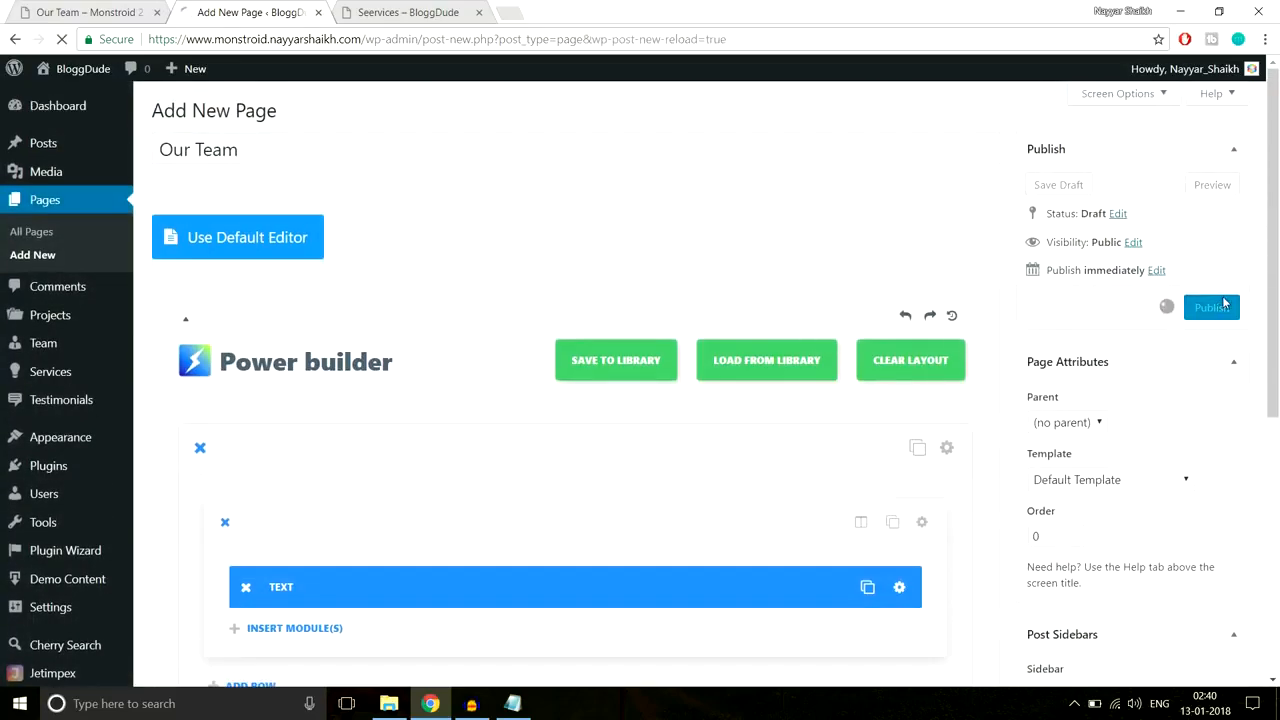
pyautogui.click(479, 13)
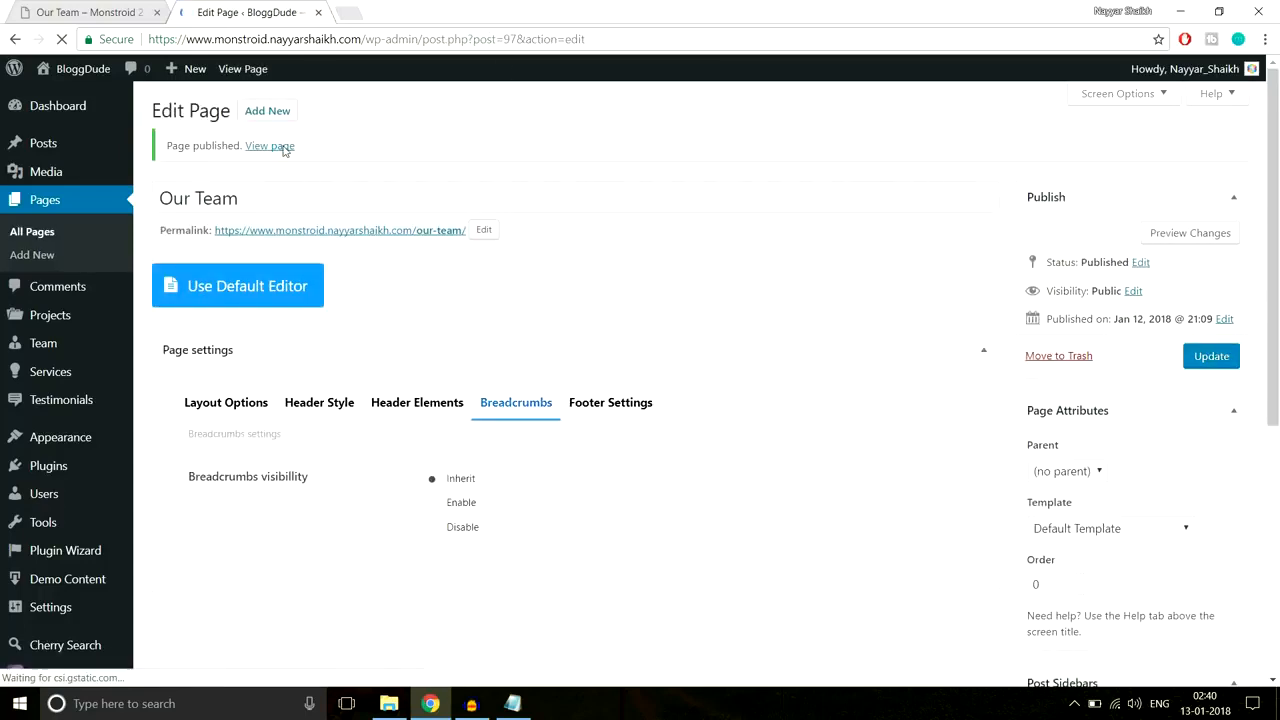
pyautogui.click(284, 148)
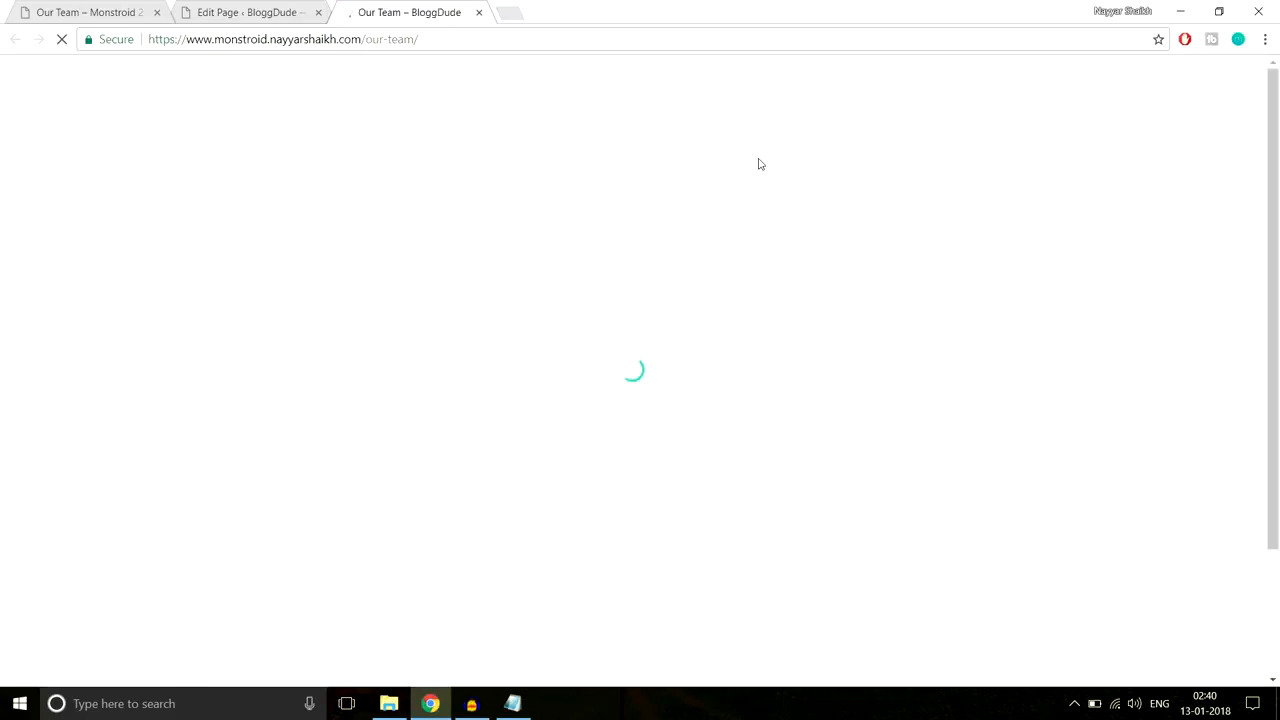
# Step: Review the published Our Team page, then go to About Us from the site menu
pyautogui.scroll(-3, 832, 303)
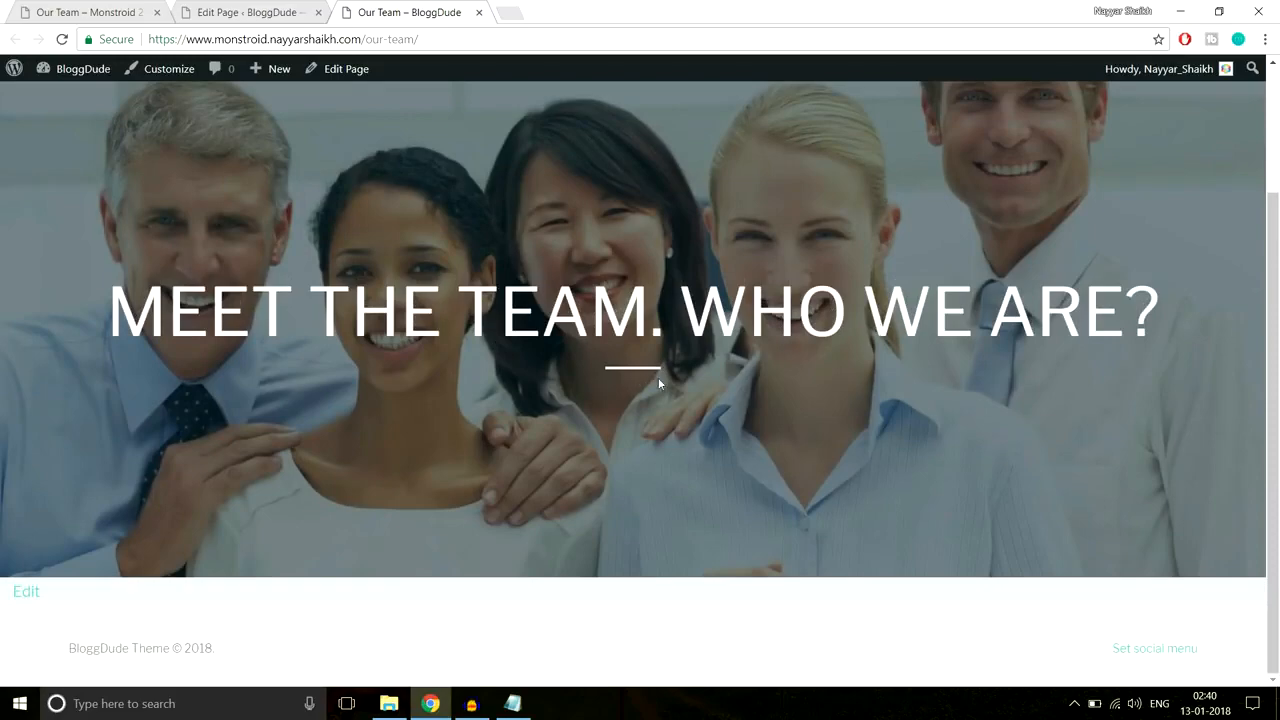
pyautogui.scroll(3, 630, 388)
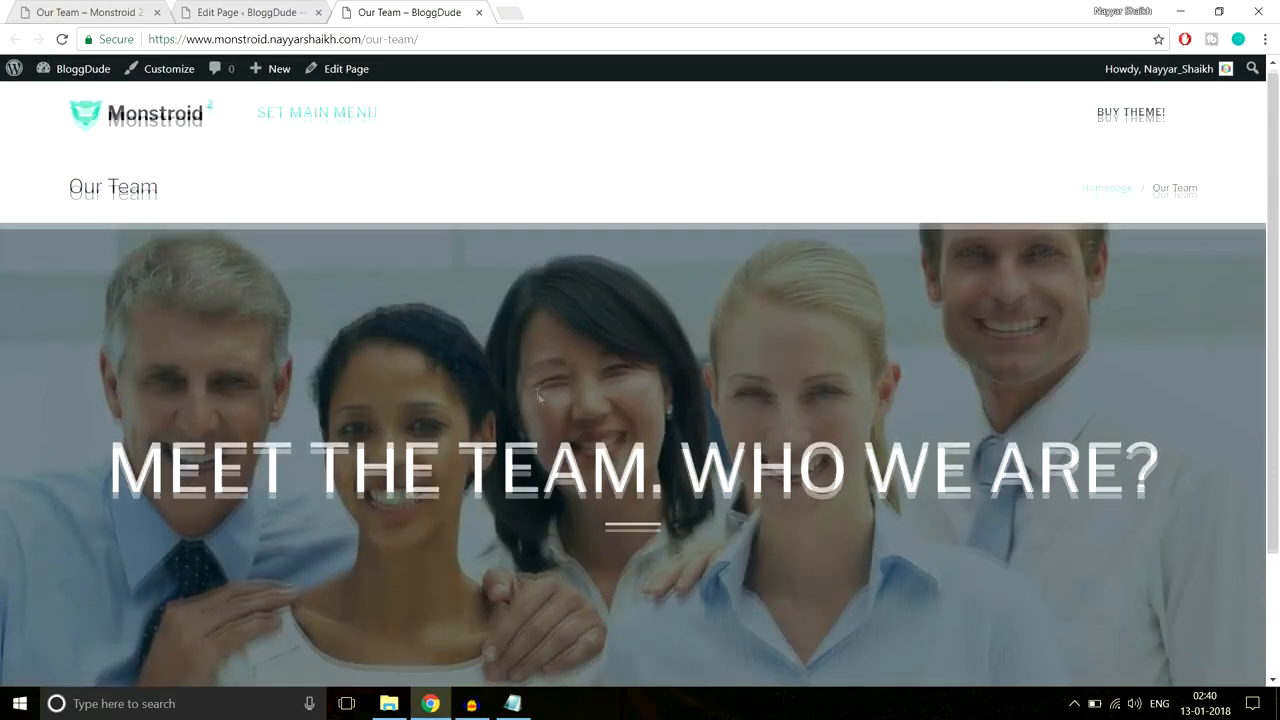
pyautogui.scroll(-3, 637, 391)
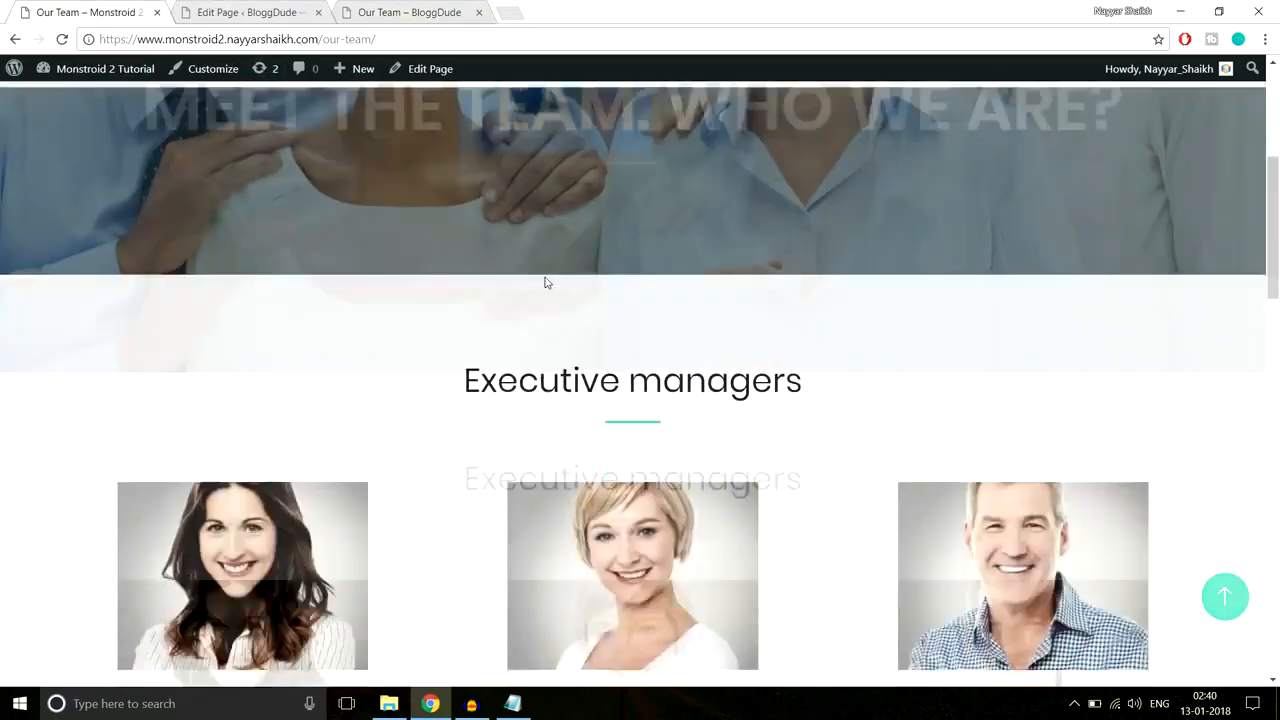
pyautogui.scroll(-3, 700, 360)
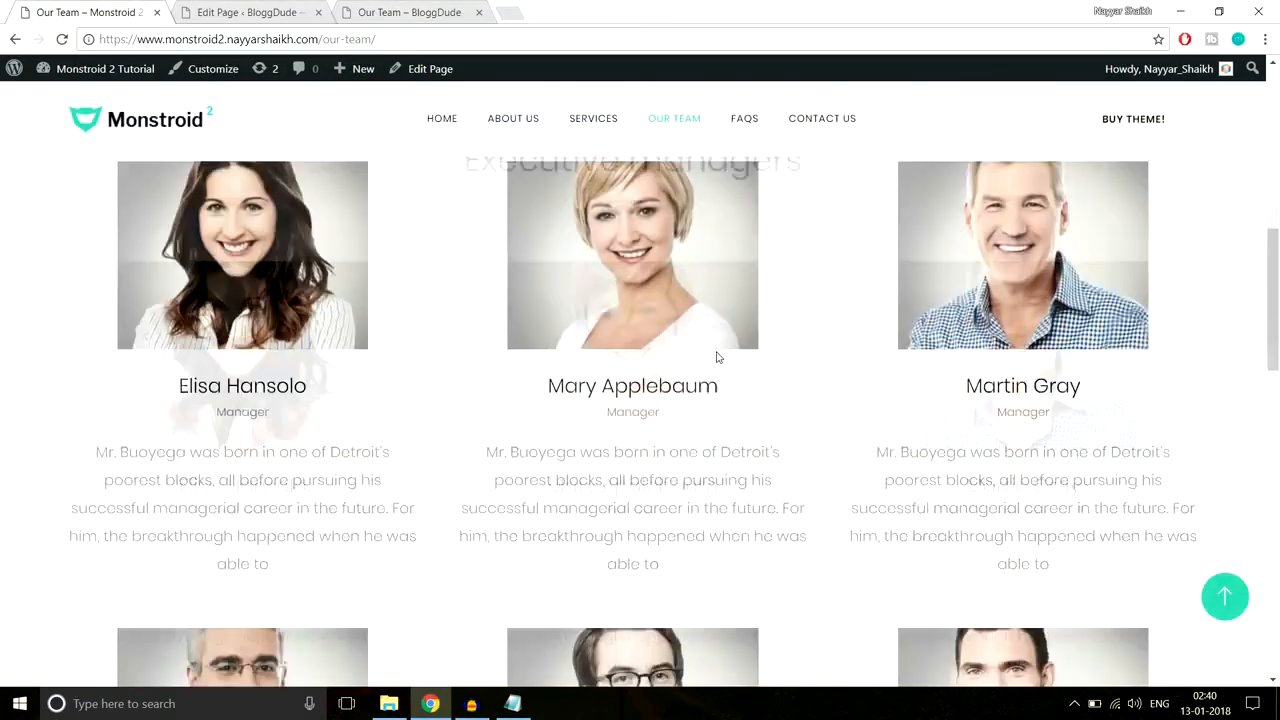
pyautogui.scroll(-6, 703, 375)
pyautogui.scroll(3, 700, 390)
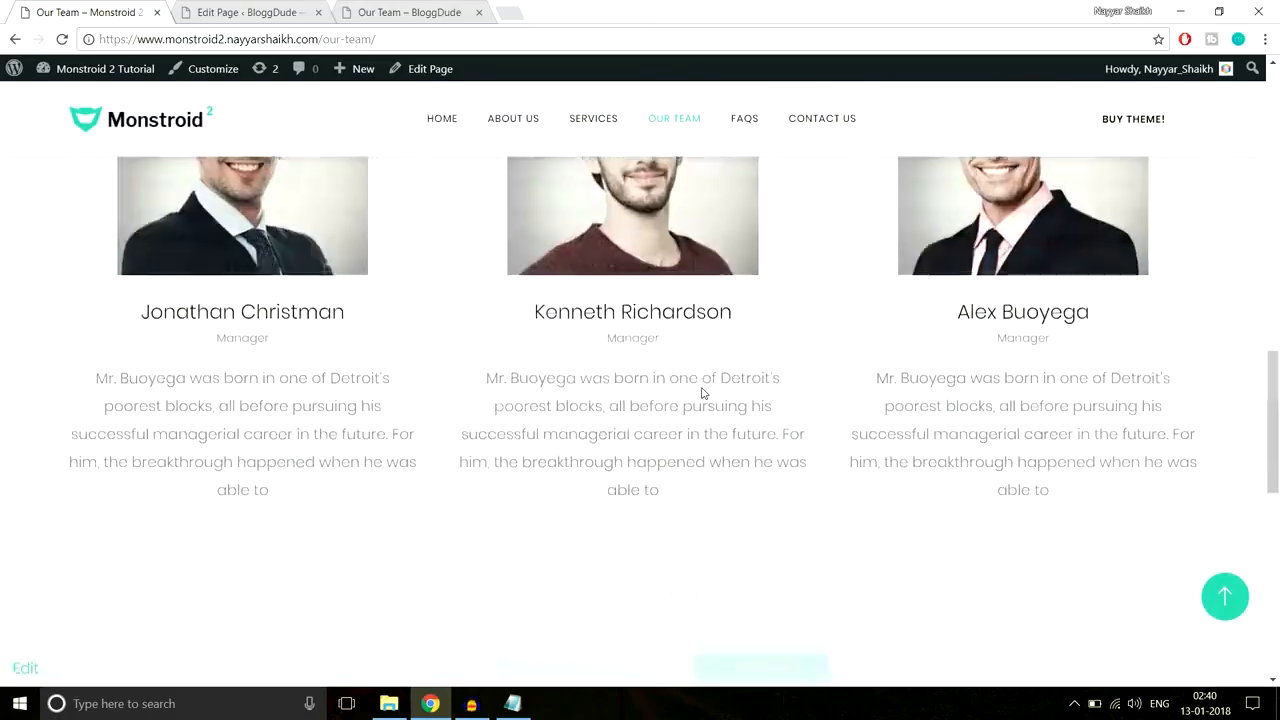
pyautogui.scroll(3, 703, 390)
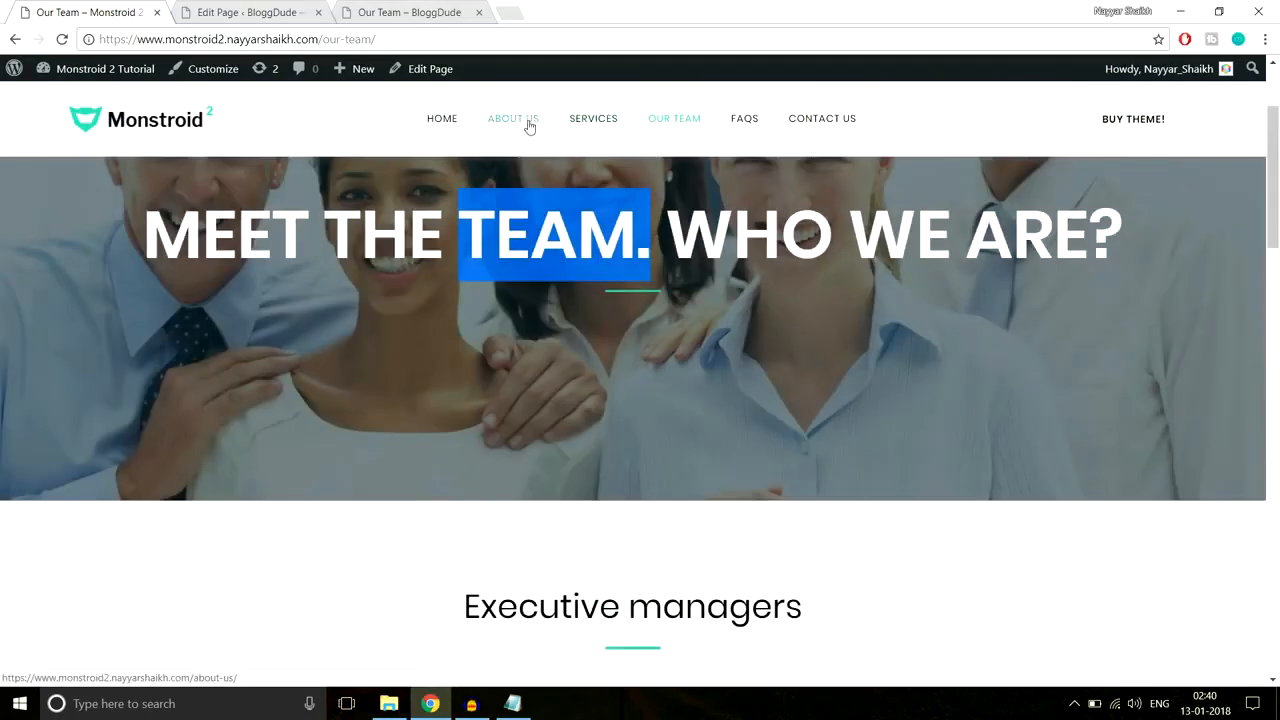
pyautogui.scroll(-6, 743, 377)
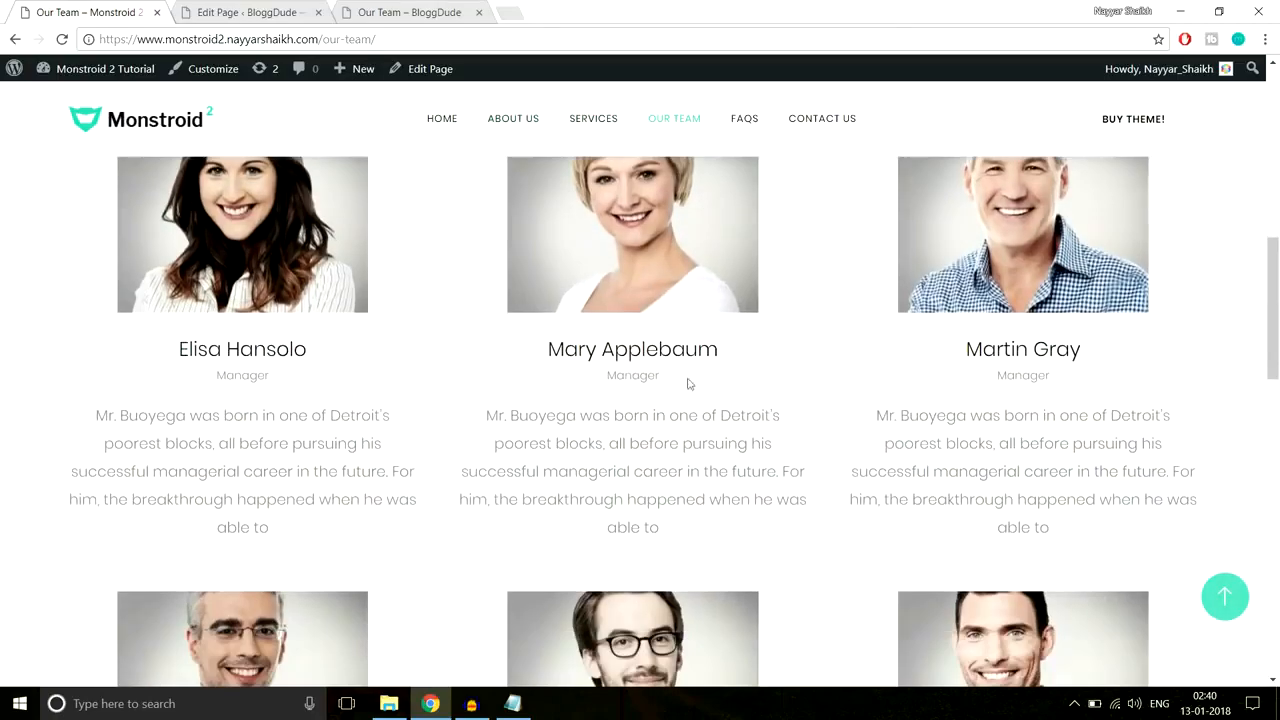
pyautogui.scroll(-4, 766, 595)
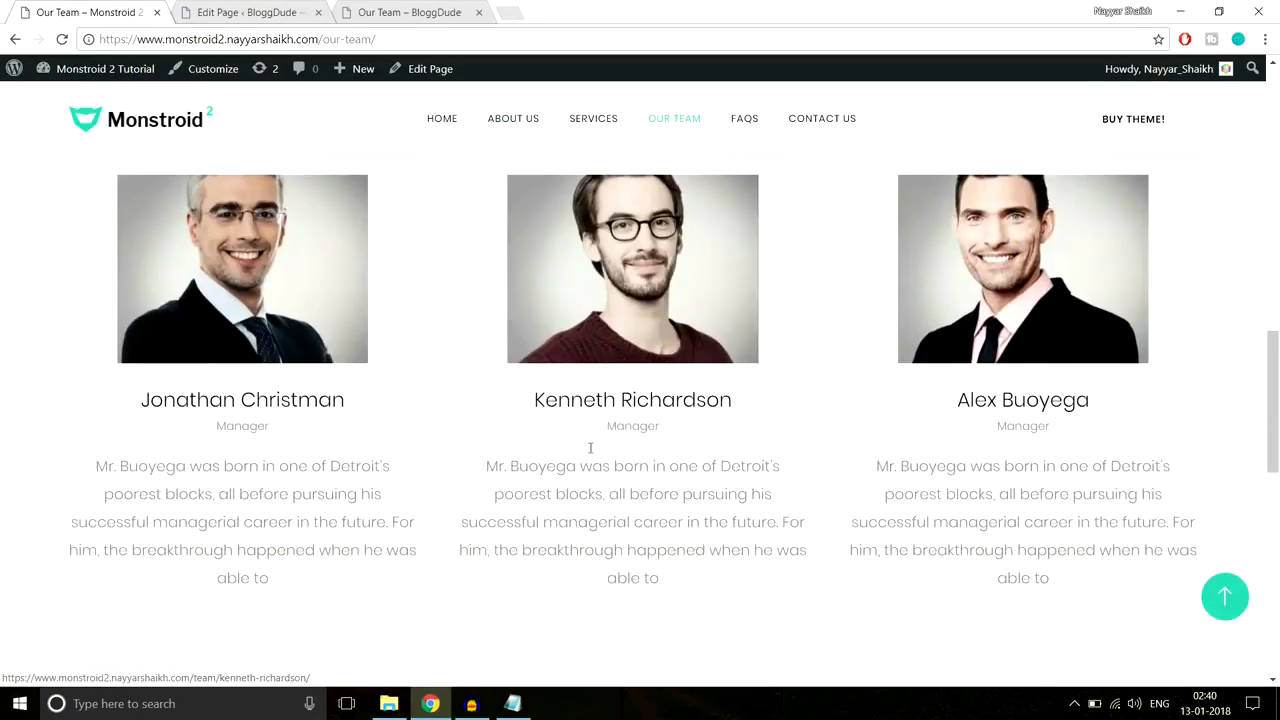
pyautogui.scroll(7, 651, 372)
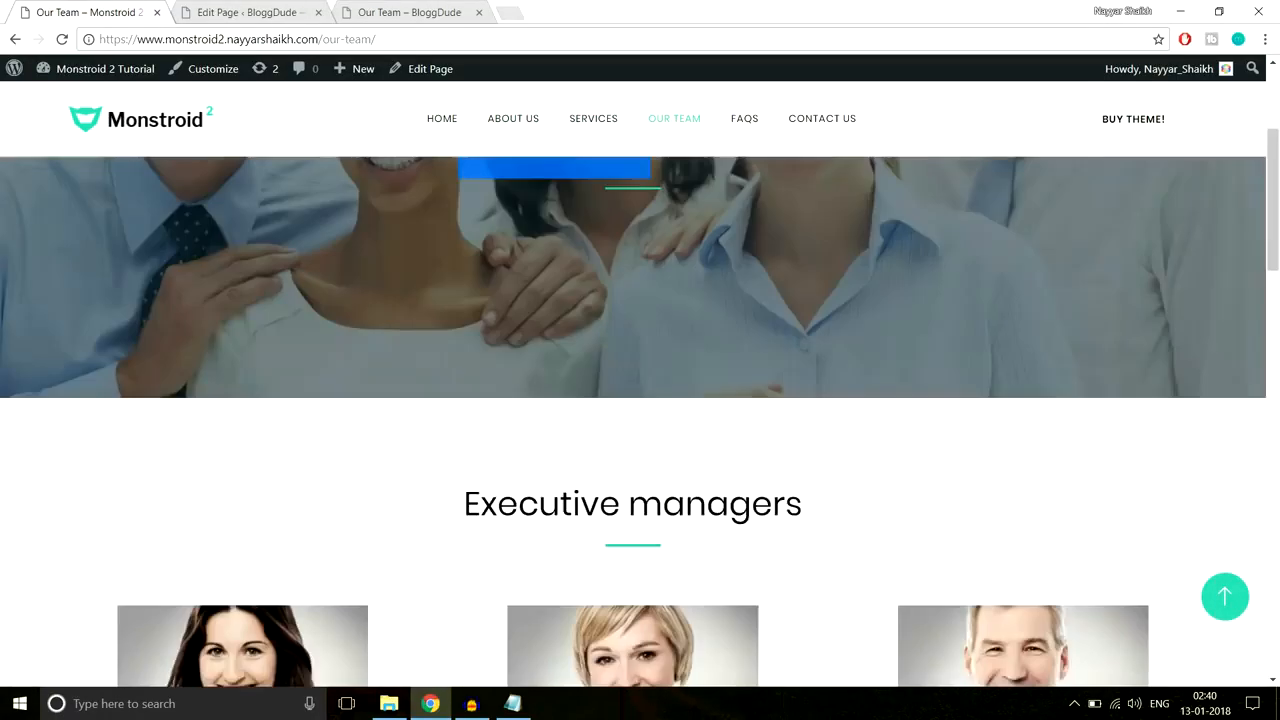
pyautogui.scroll(-4, 648, 389)
pyautogui.scroll(2, 640, 366)
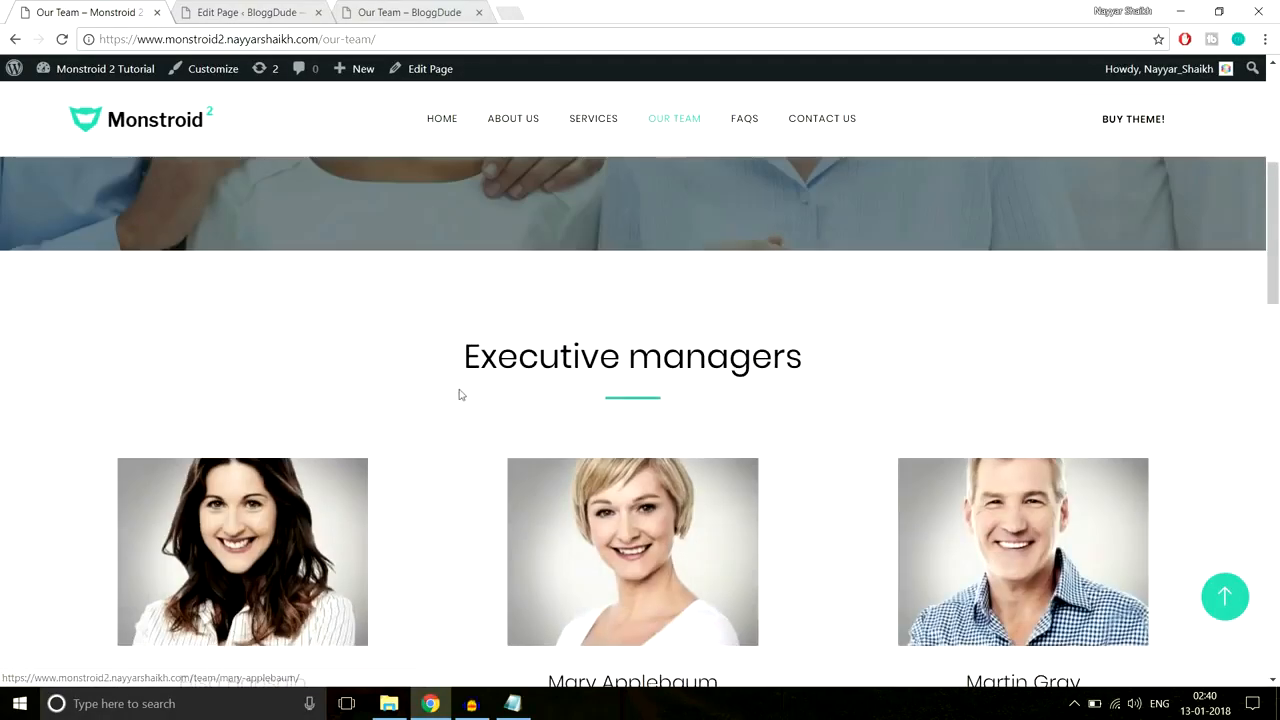
pyautogui.scroll(-3, 869, 363)
pyautogui.scroll(-5, 993, 348)
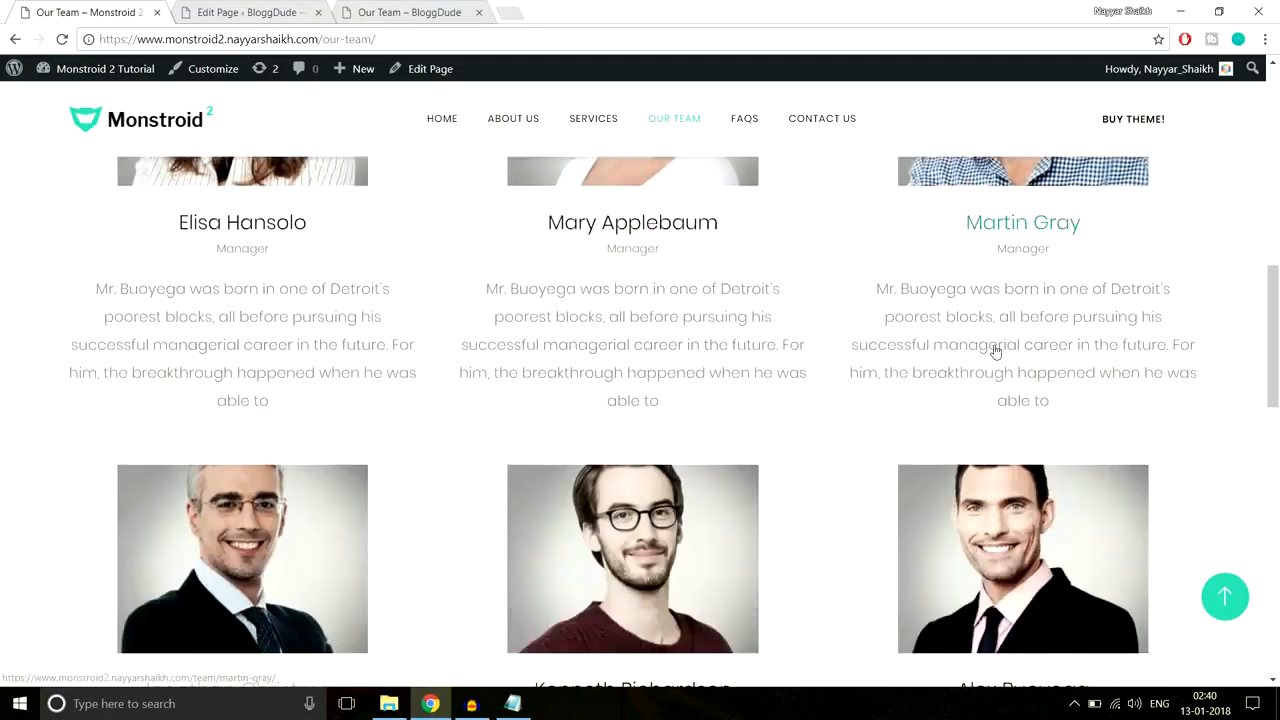
pyautogui.click(535, 121)
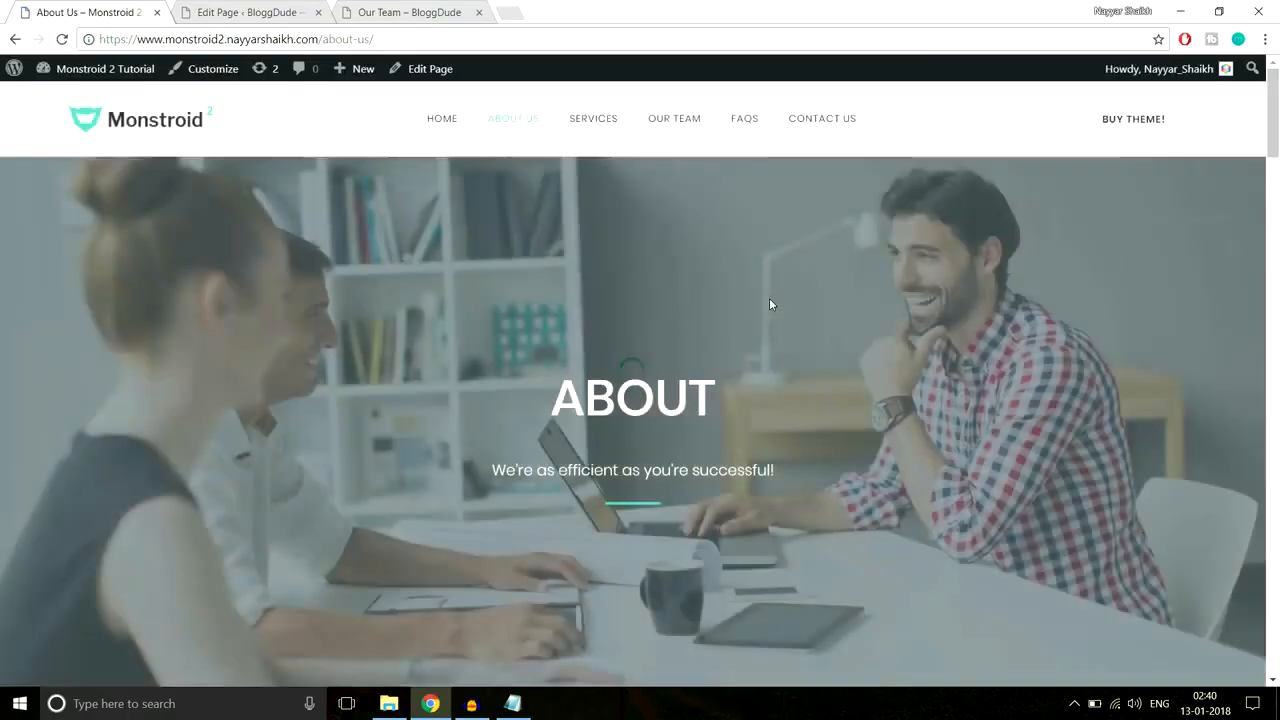
pyautogui.scroll(-10, 769, 298)
pyautogui.scroll(-15, 769, 302)
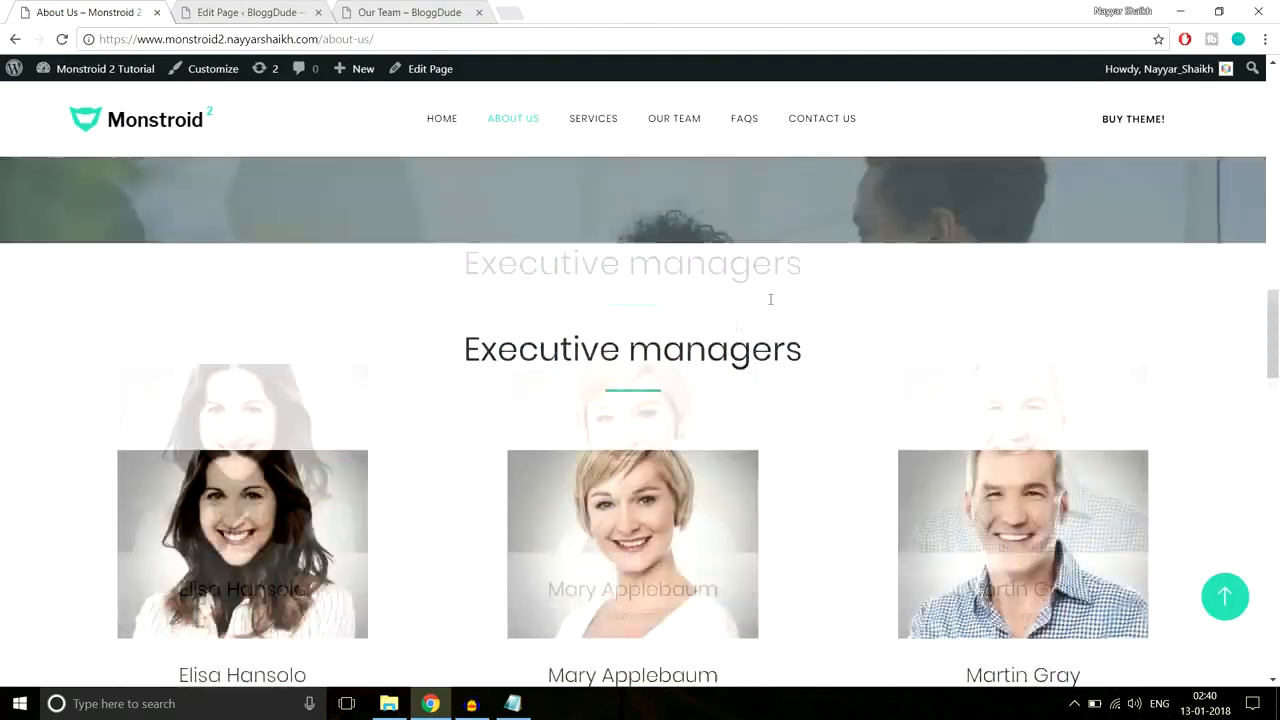
# Step: Save the Our Team page's section to the builder library as 'Team'
pyautogui.scroll(-4, 689, 345)
pyautogui.hotkey('ctrl', 'Tab')
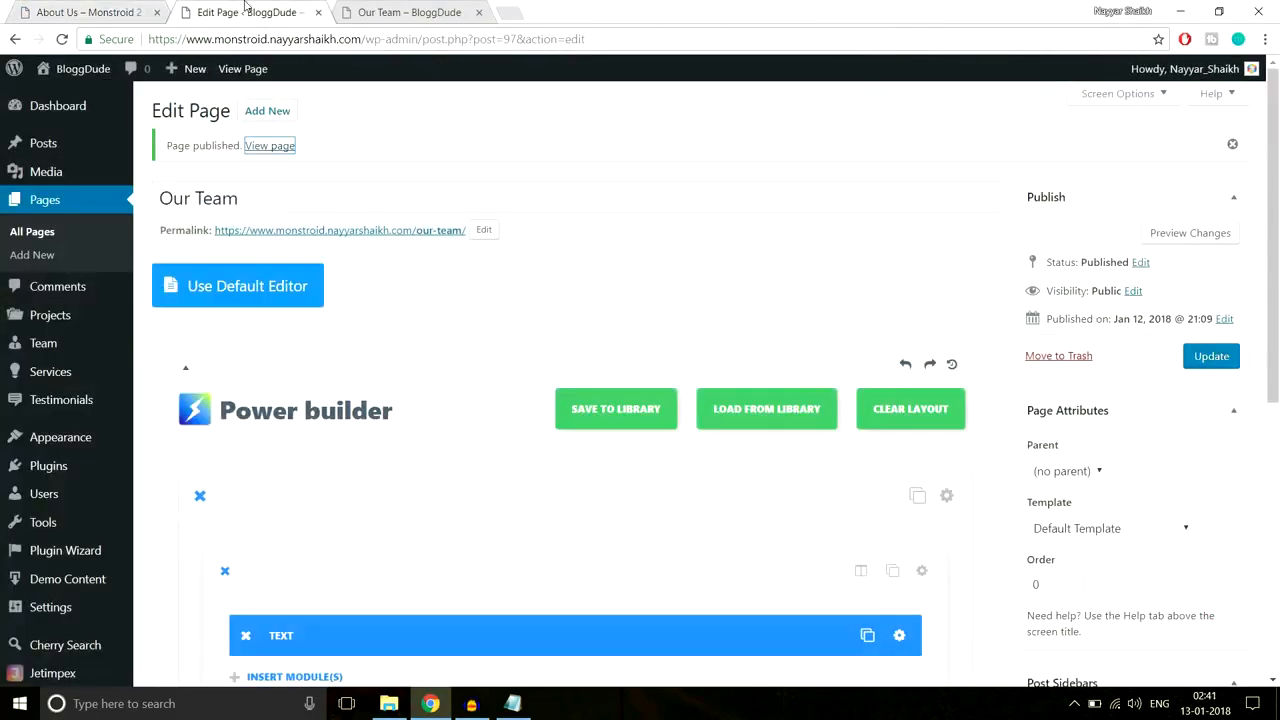
pyautogui.scroll(-5, 474, 185)
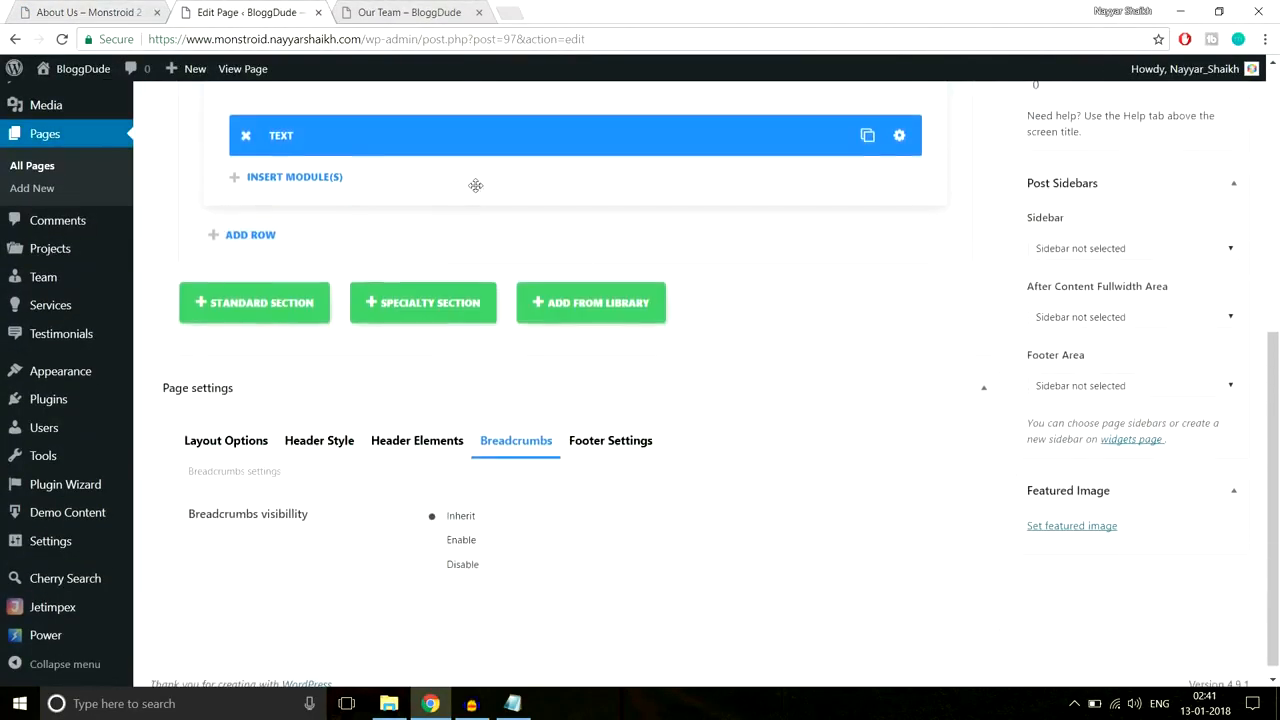
pyautogui.scroll(3, 604, 292)
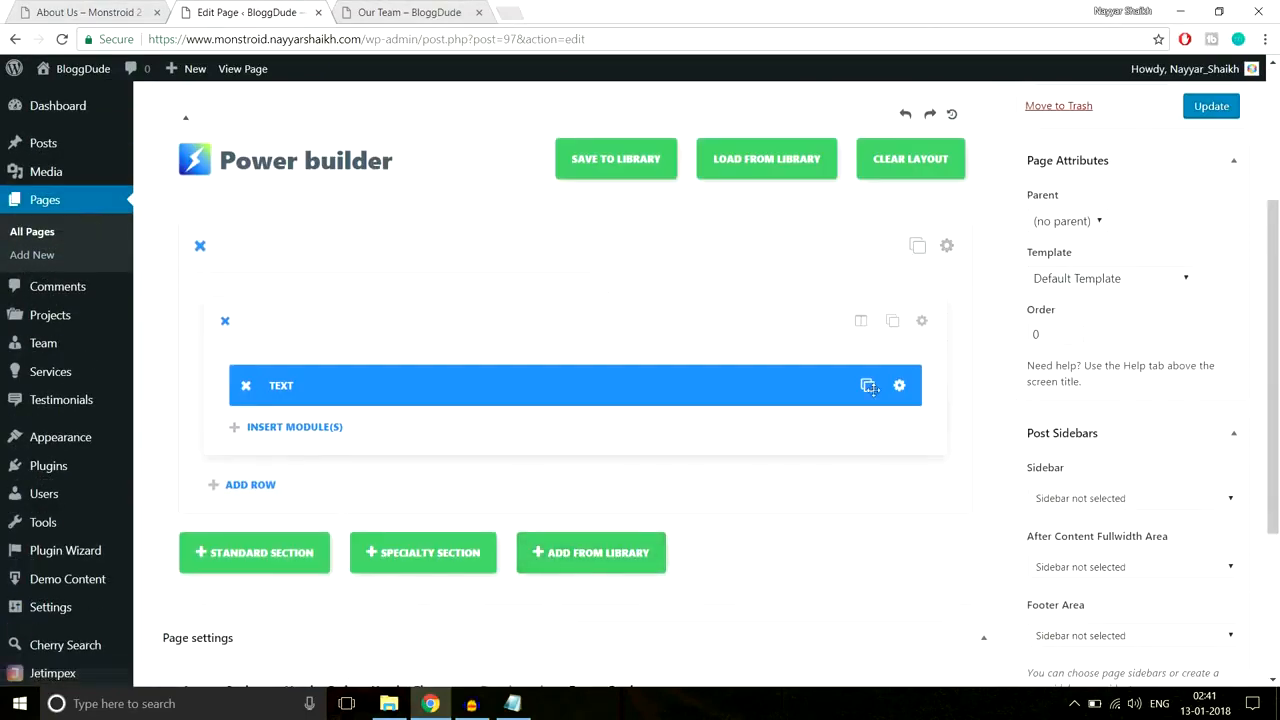
pyautogui.click(947, 248)
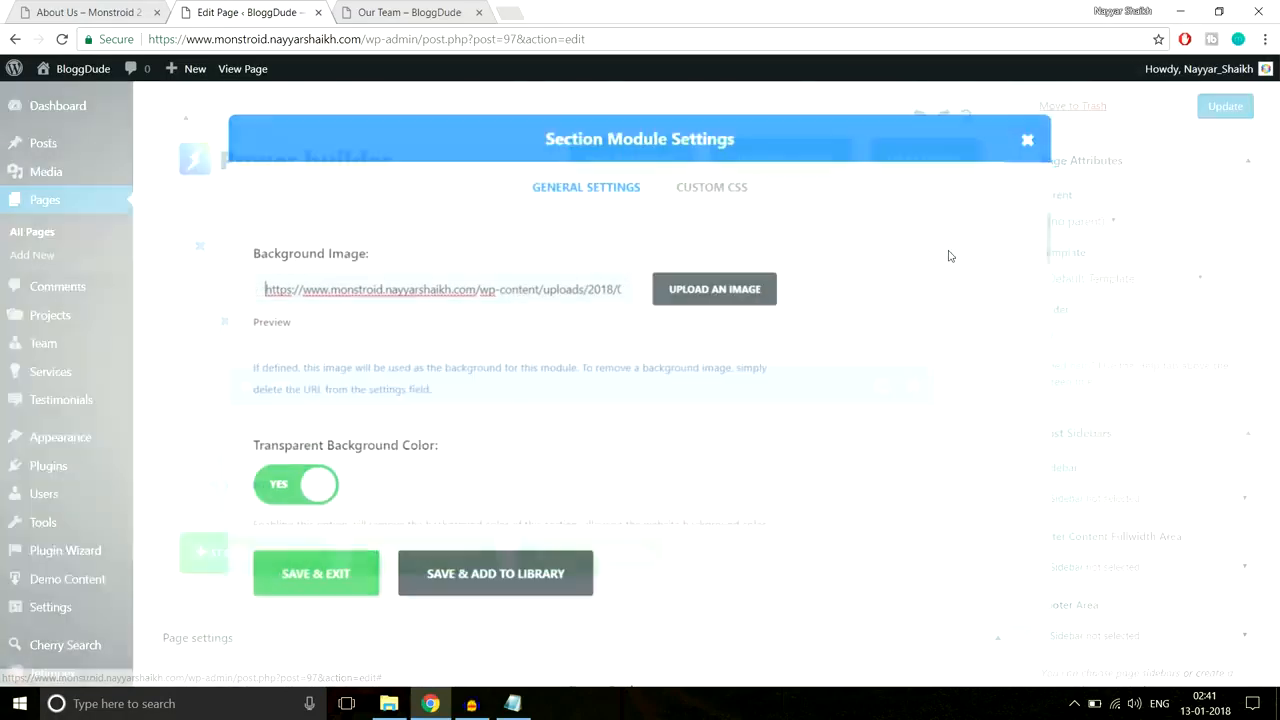
pyautogui.click(511, 590)
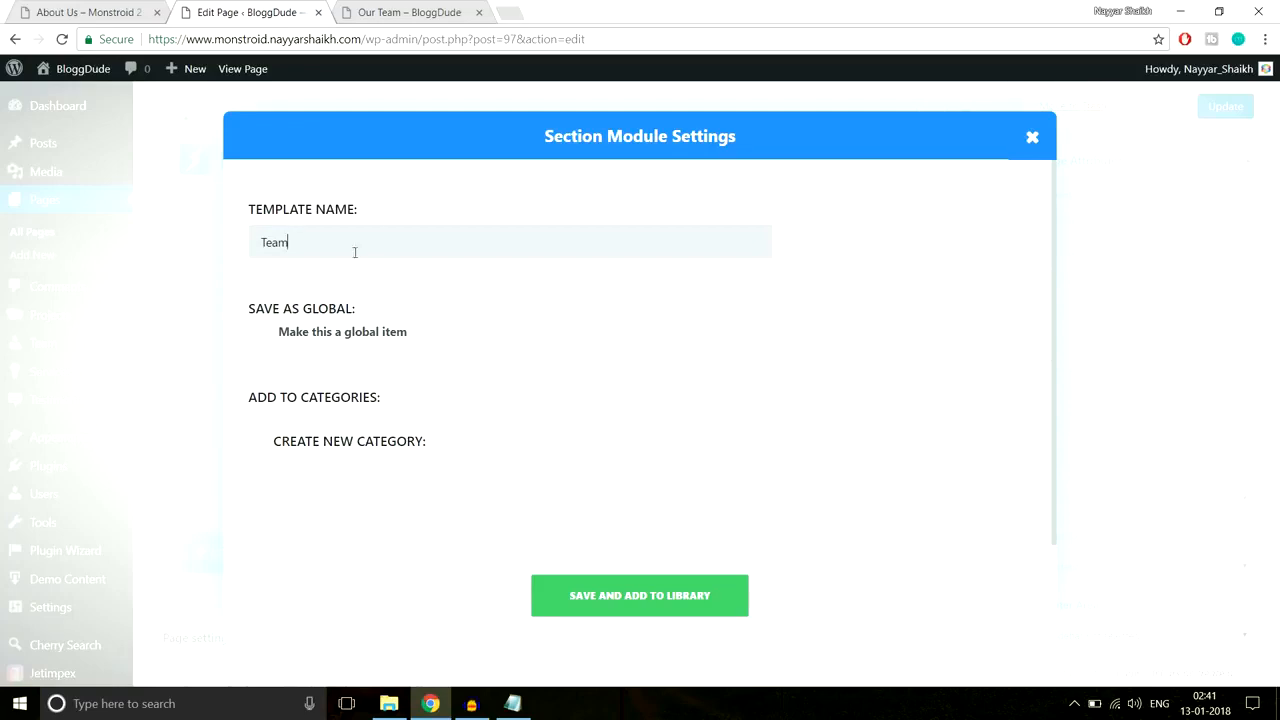
pyautogui.click(665, 607)
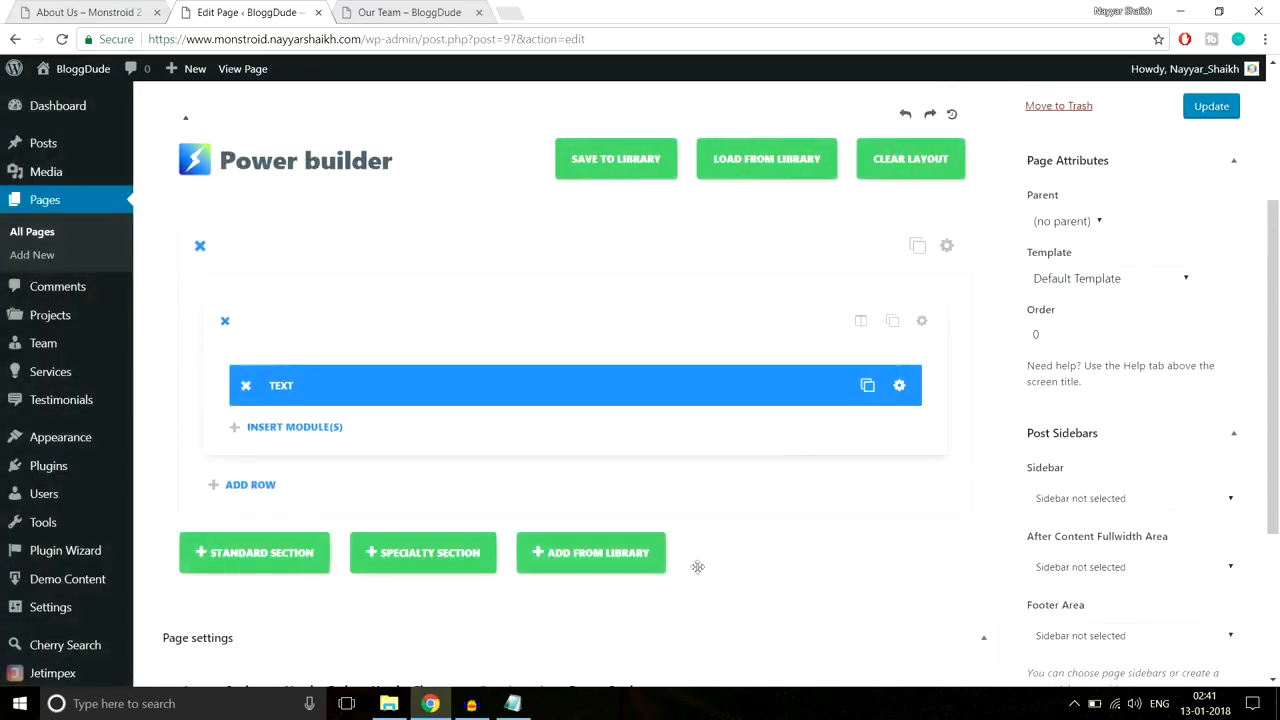
# Step: Test loading the Team layout from the library, delete the duplicate section, and update the page
pyautogui.scroll(3, 334, 199)
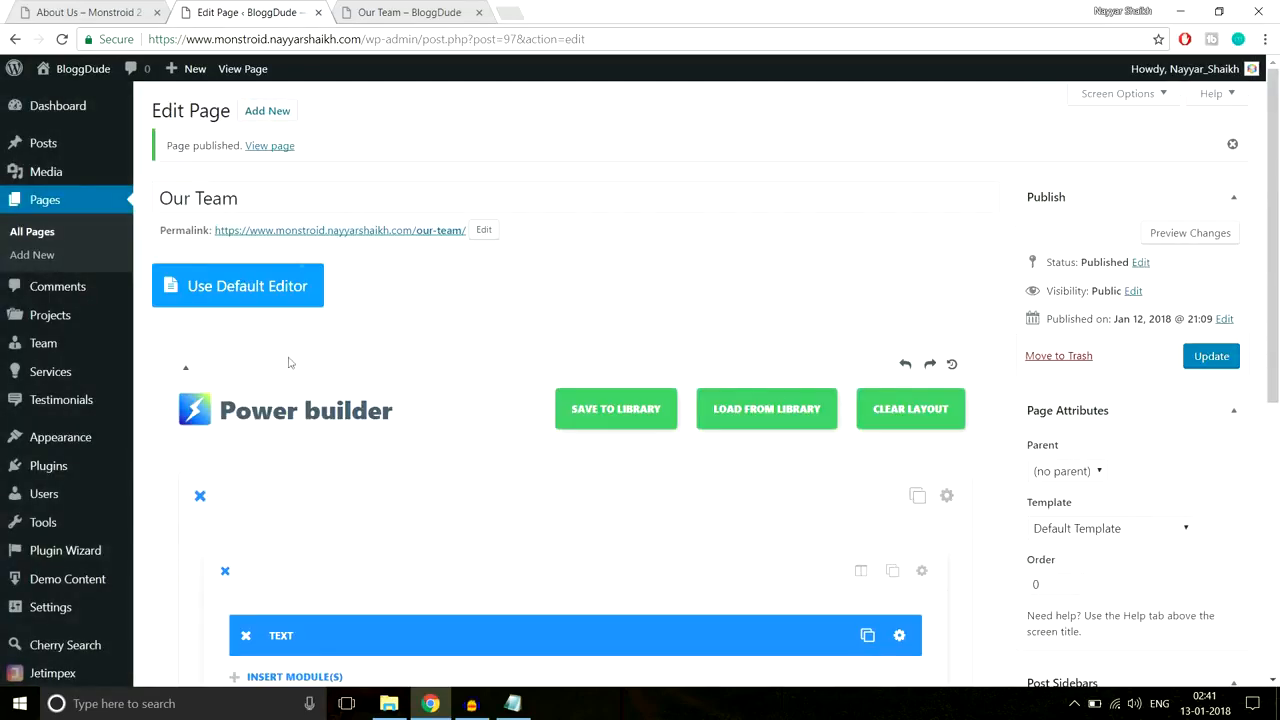
pyautogui.scroll(-5, 700, 415)
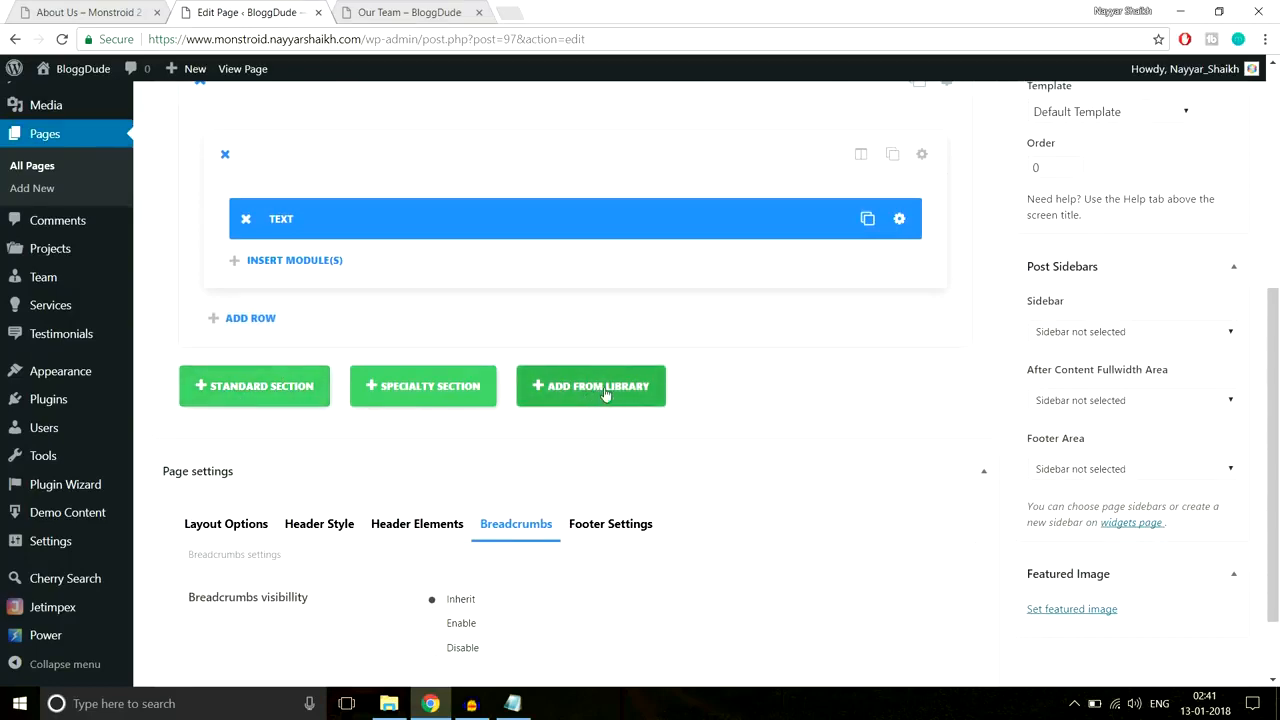
pyautogui.click(565, 401)
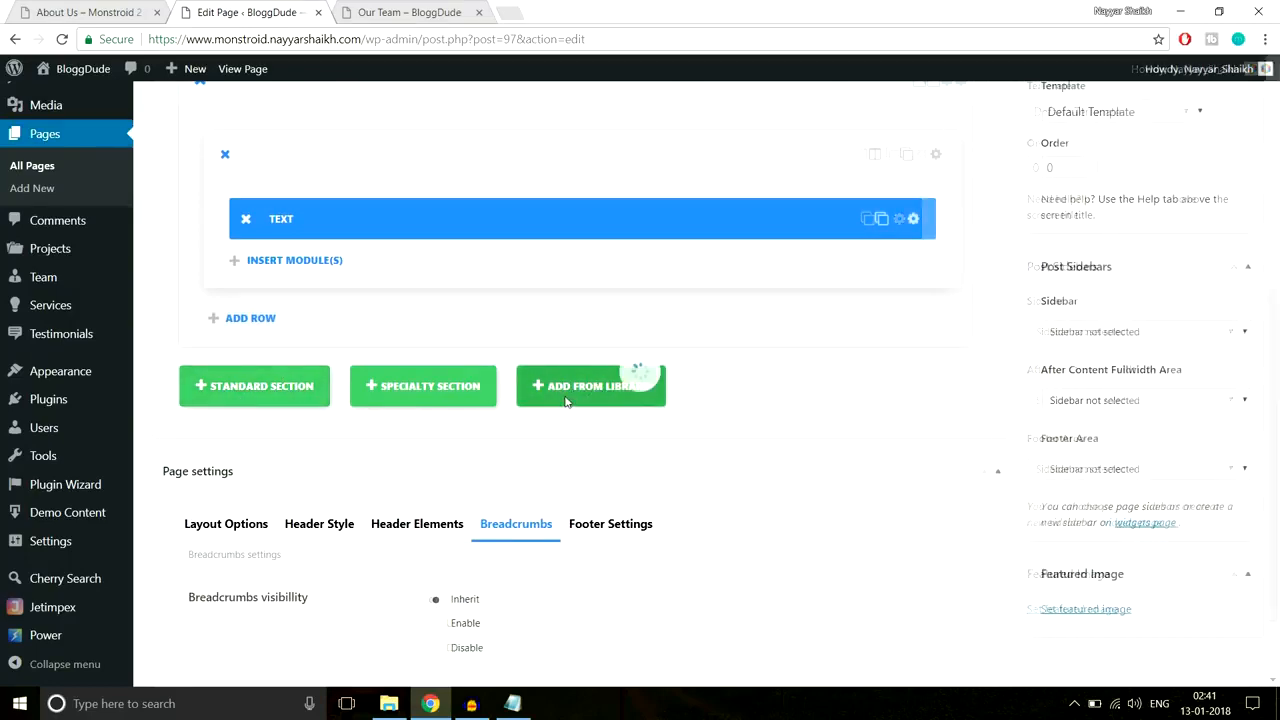
pyautogui.click(370, 328)
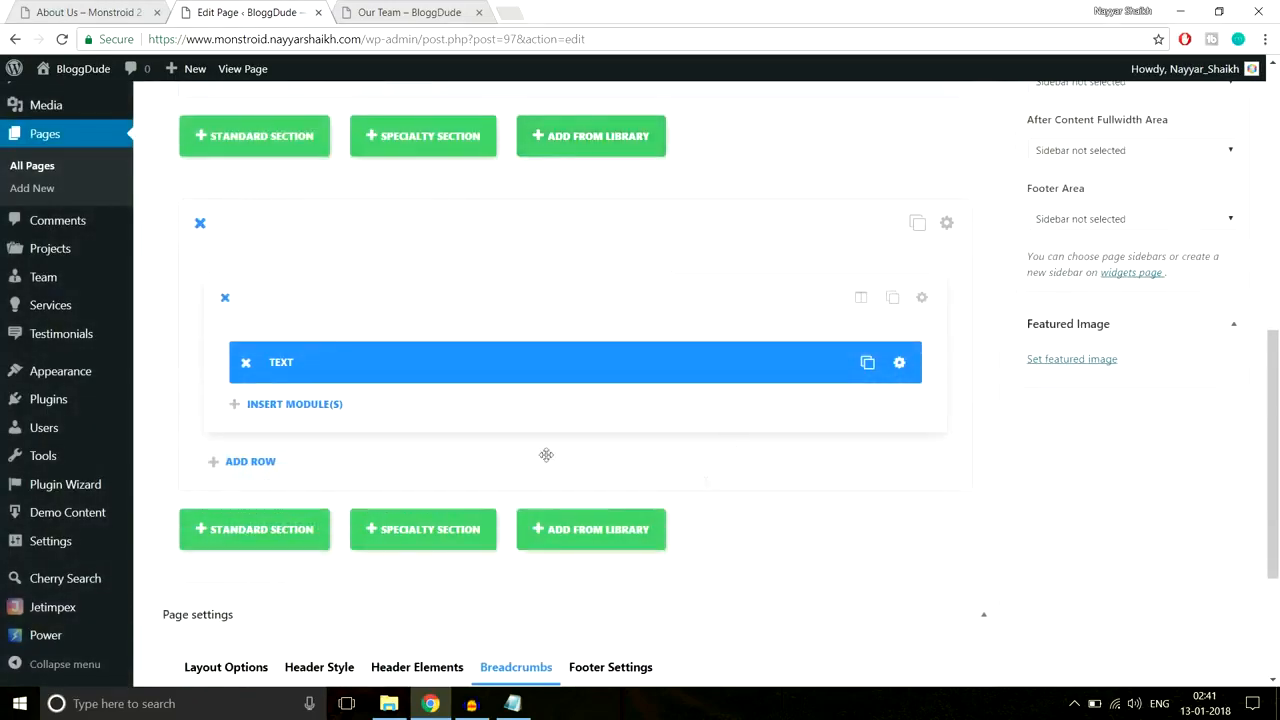
pyautogui.scroll(2, 182, 367)
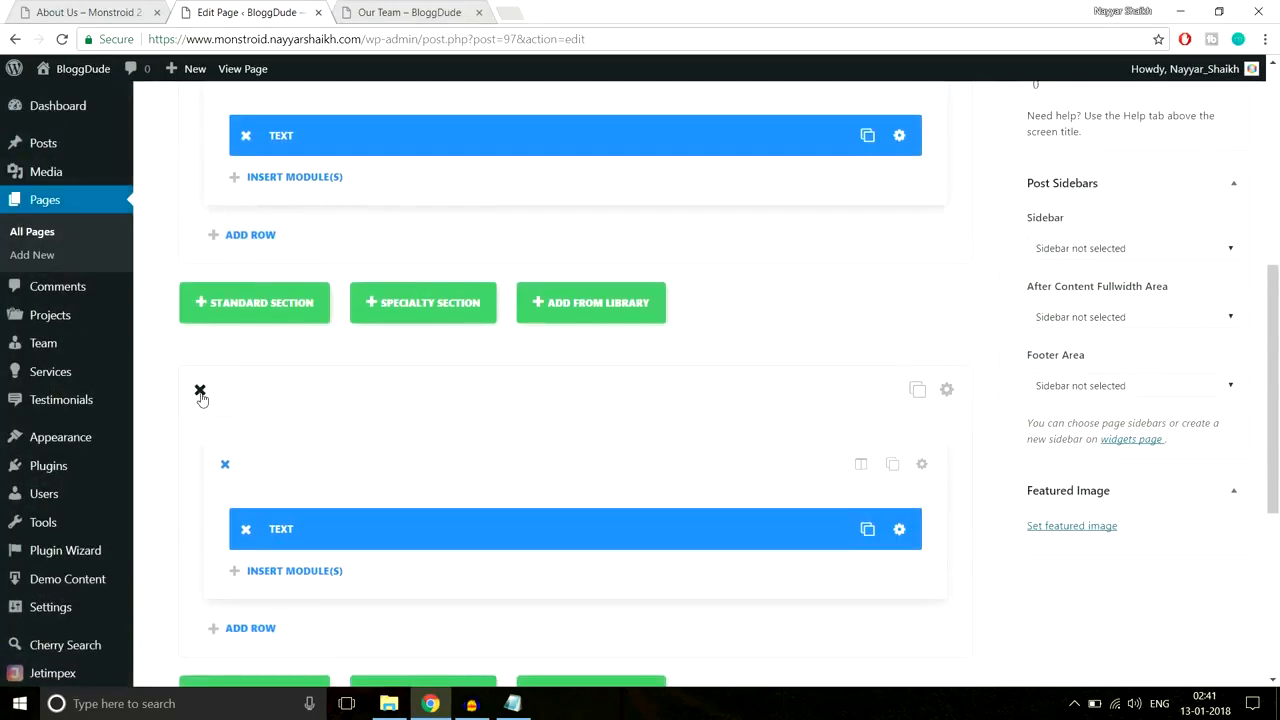
pyautogui.click(200, 391)
pyautogui.scroll(5, 503, 437)
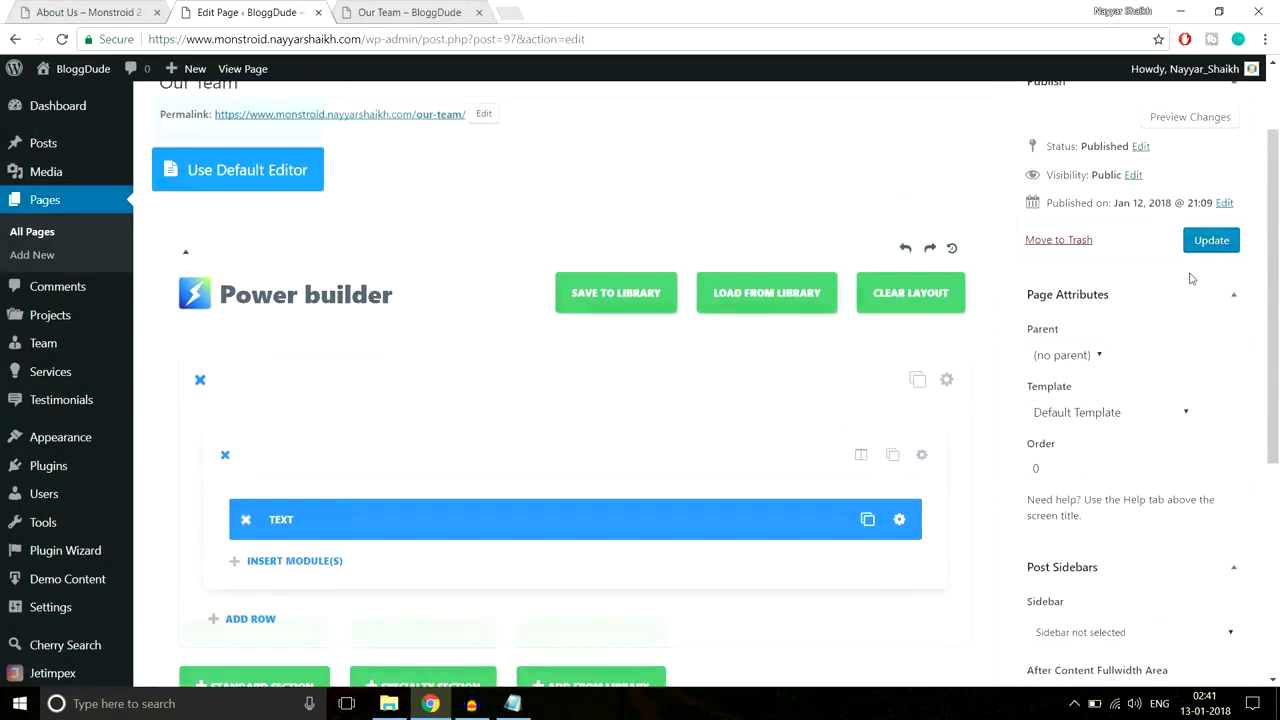
pyautogui.click(1229, 274)
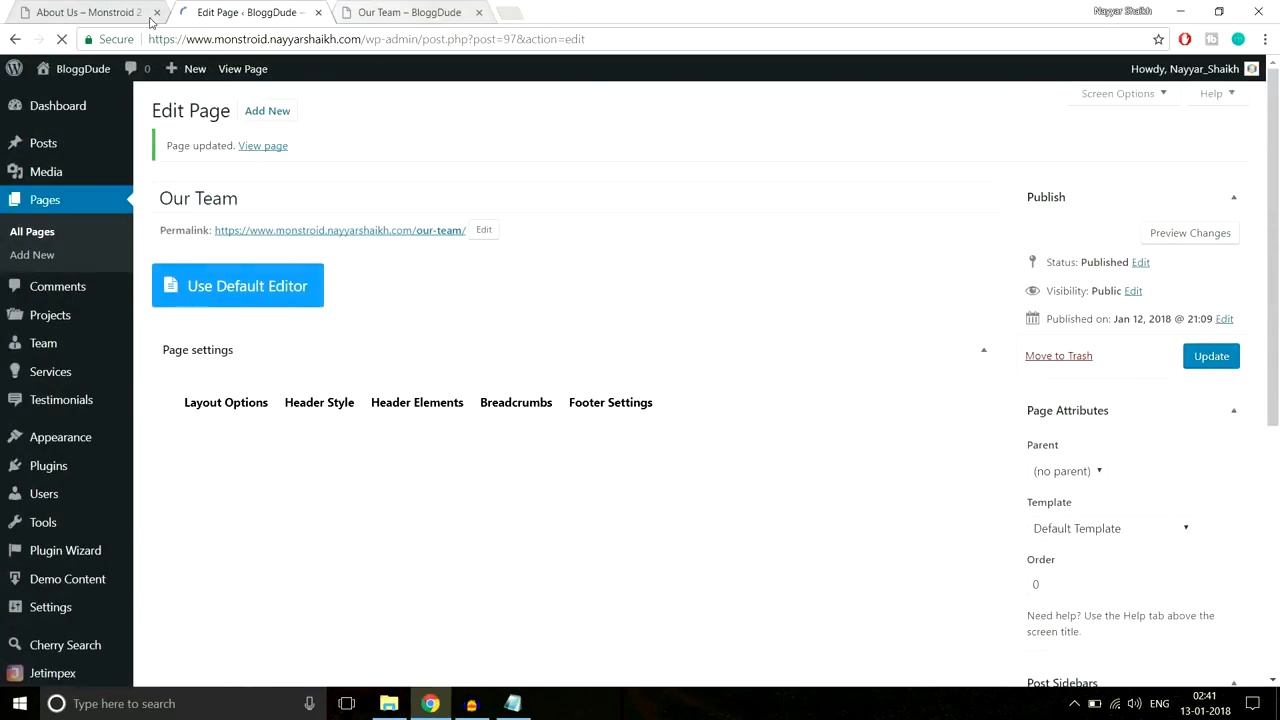
# Step: Look over the demo site's FAQS page for reference
pyautogui.scroll(-3, 757, 415)
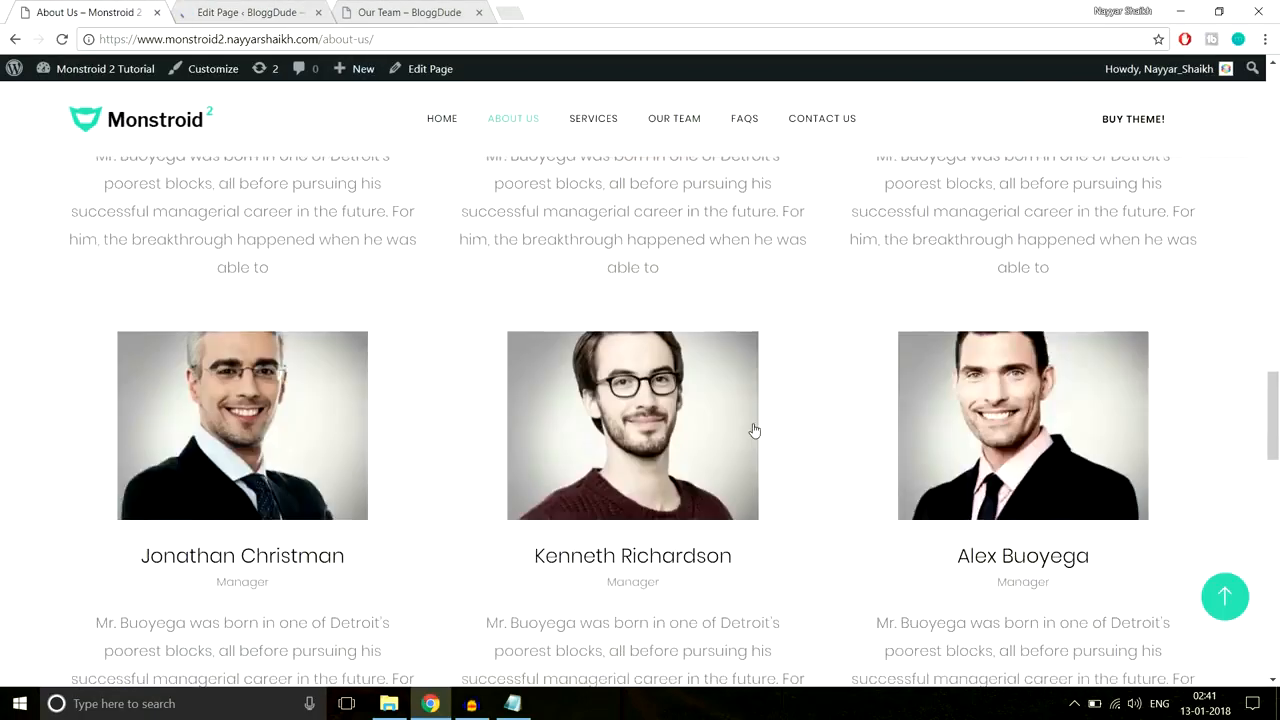
pyautogui.scroll(20, 754, 430)
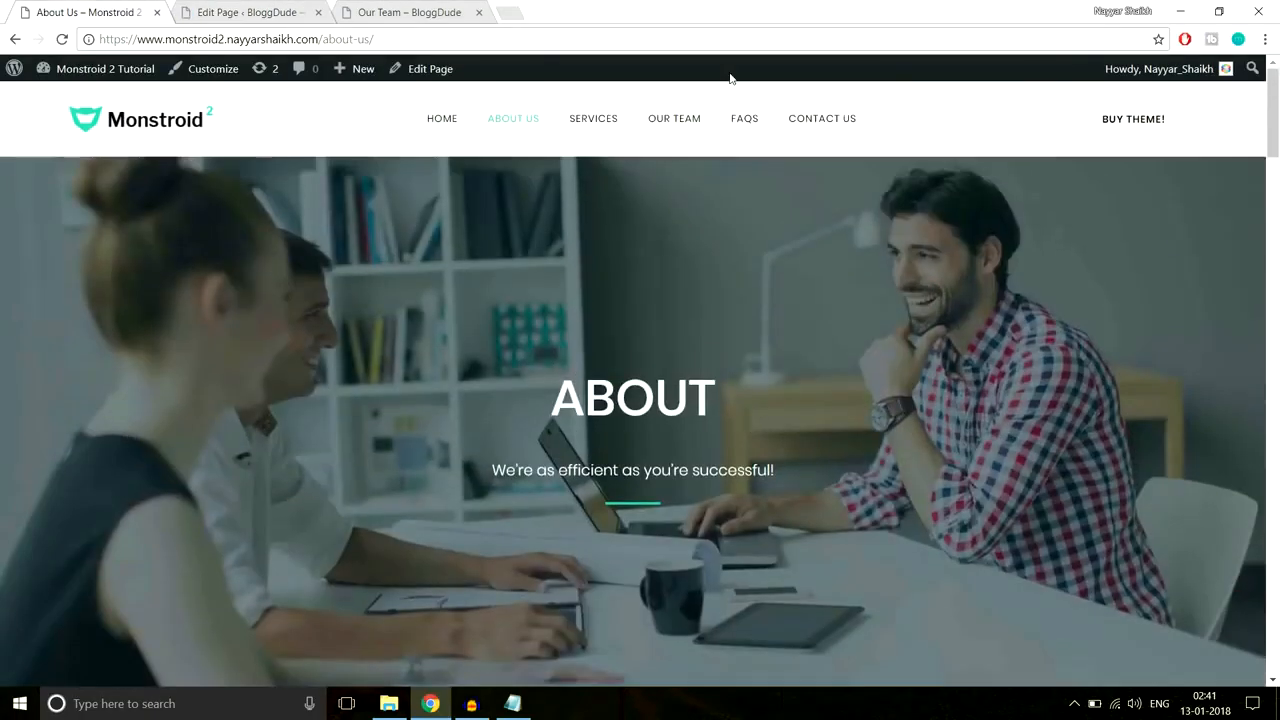
pyautogui.click(741, 136)
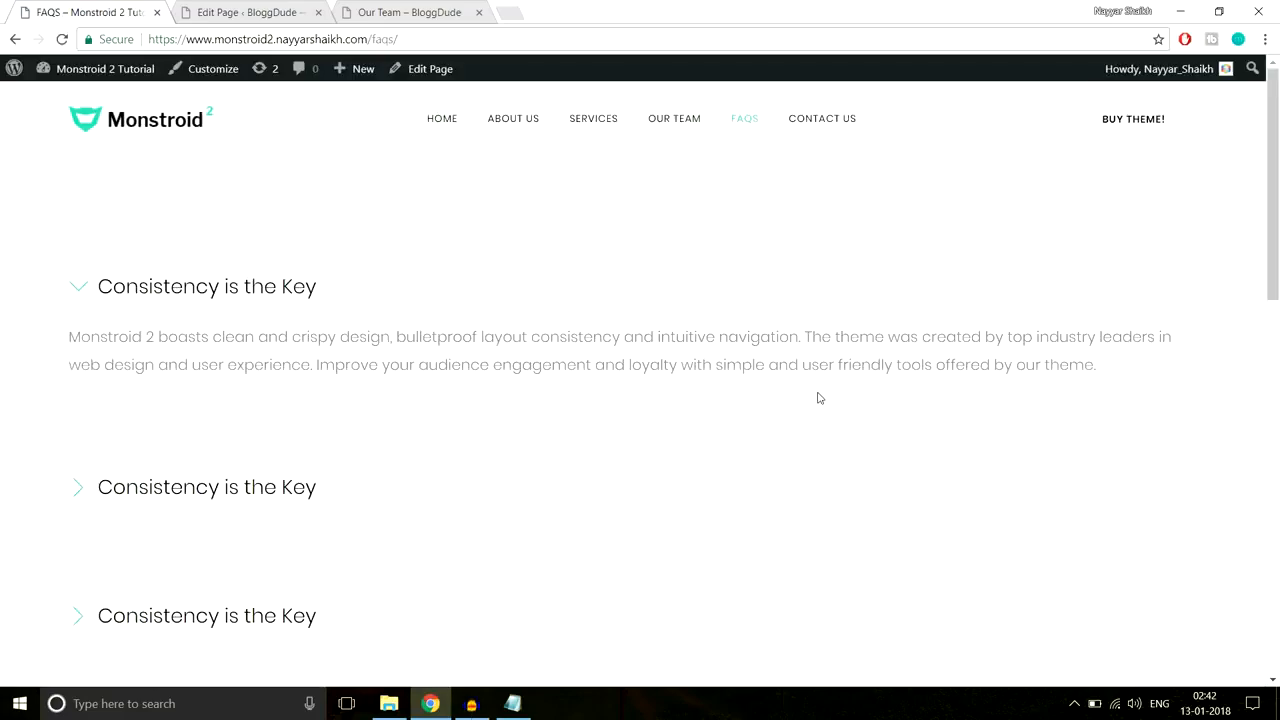
pyautogui.scroll(-10, 818, 398)
pyautogui.scroll(8, 818, 398)
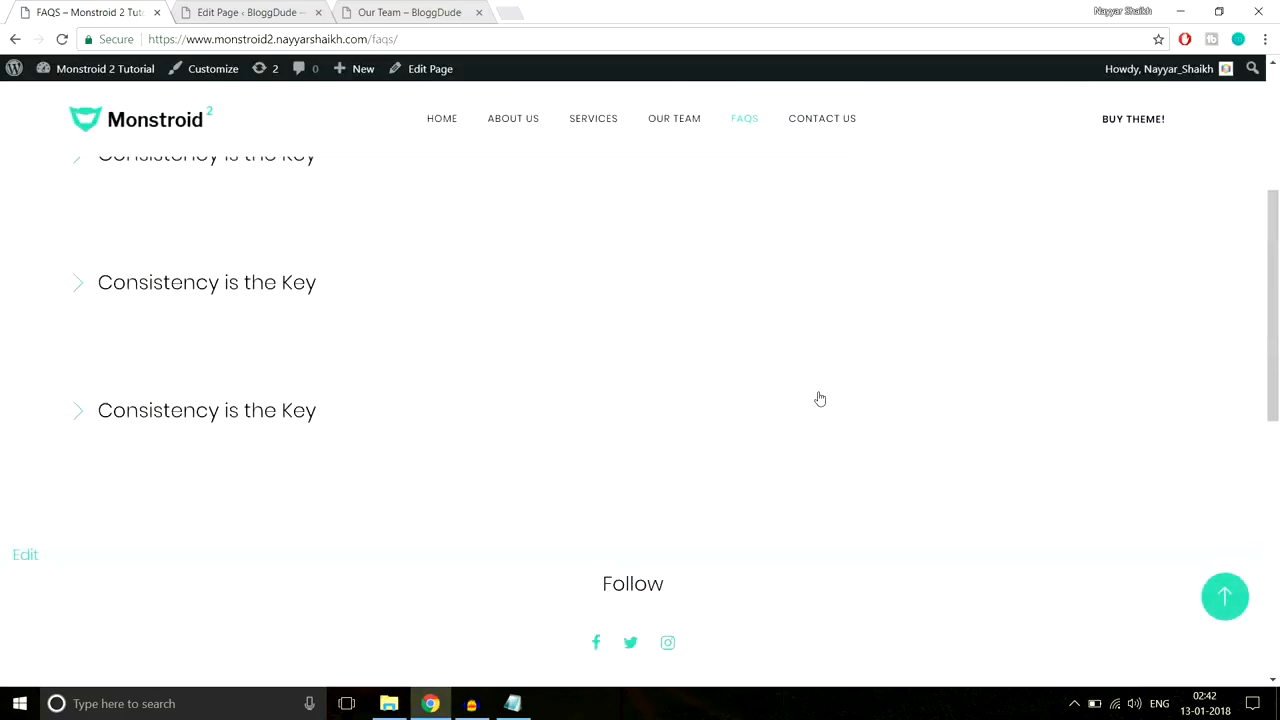
pyautogui.scroll(2, 820, 398)
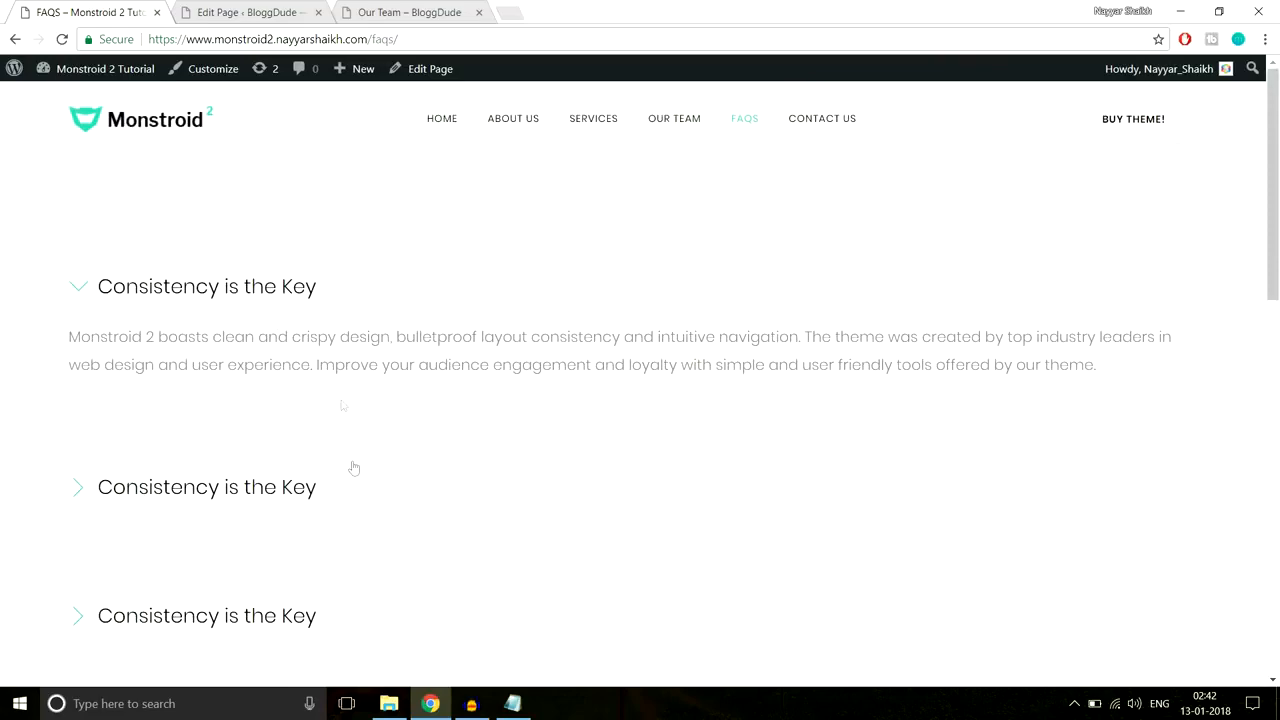
pyautogui.scroll(-5, 353, 471)
pyautogui.scroll(5, 353, 471)
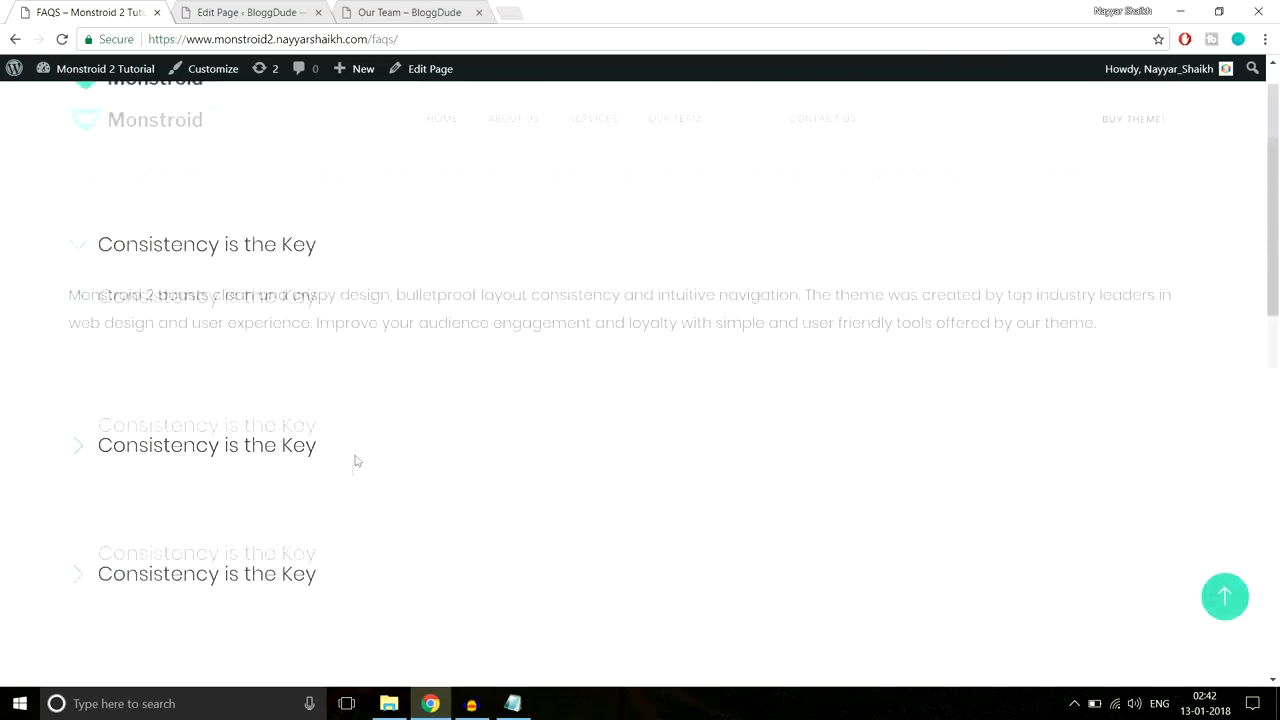
# Step: Start a new page titled 'FAQS'
pyautogui.click(255, 10)
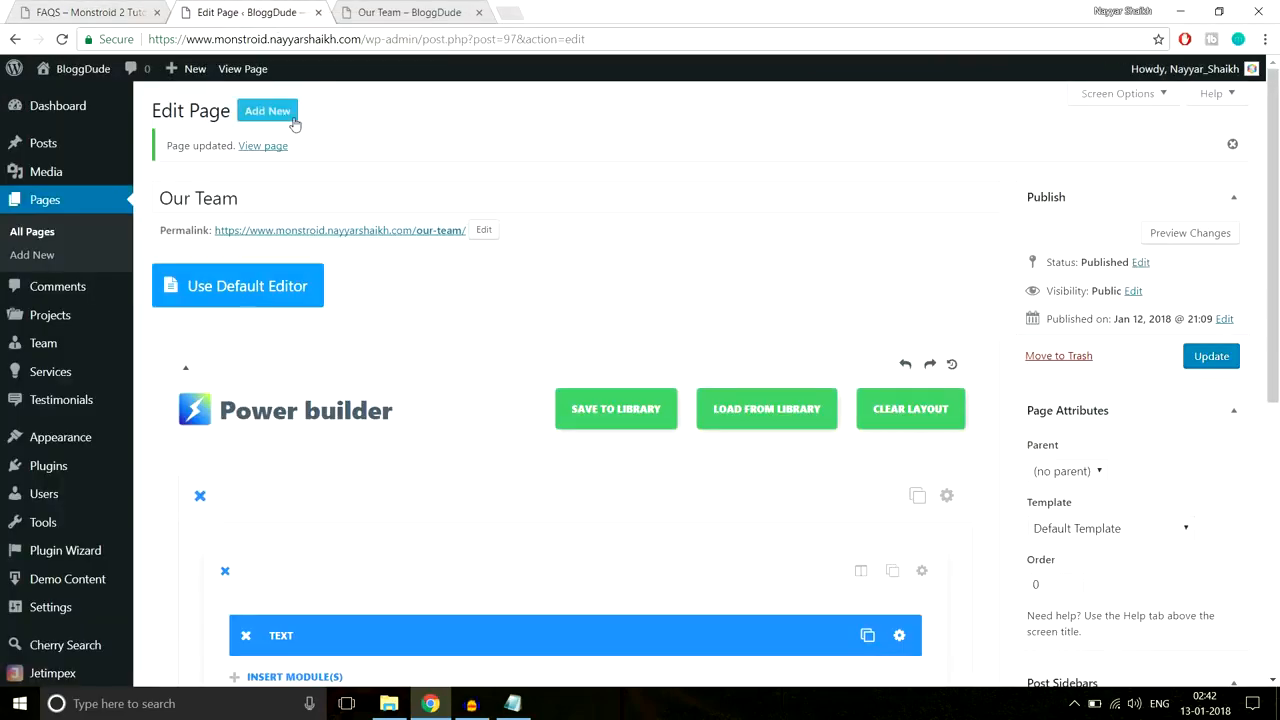
pyautogui.click(293, 118)
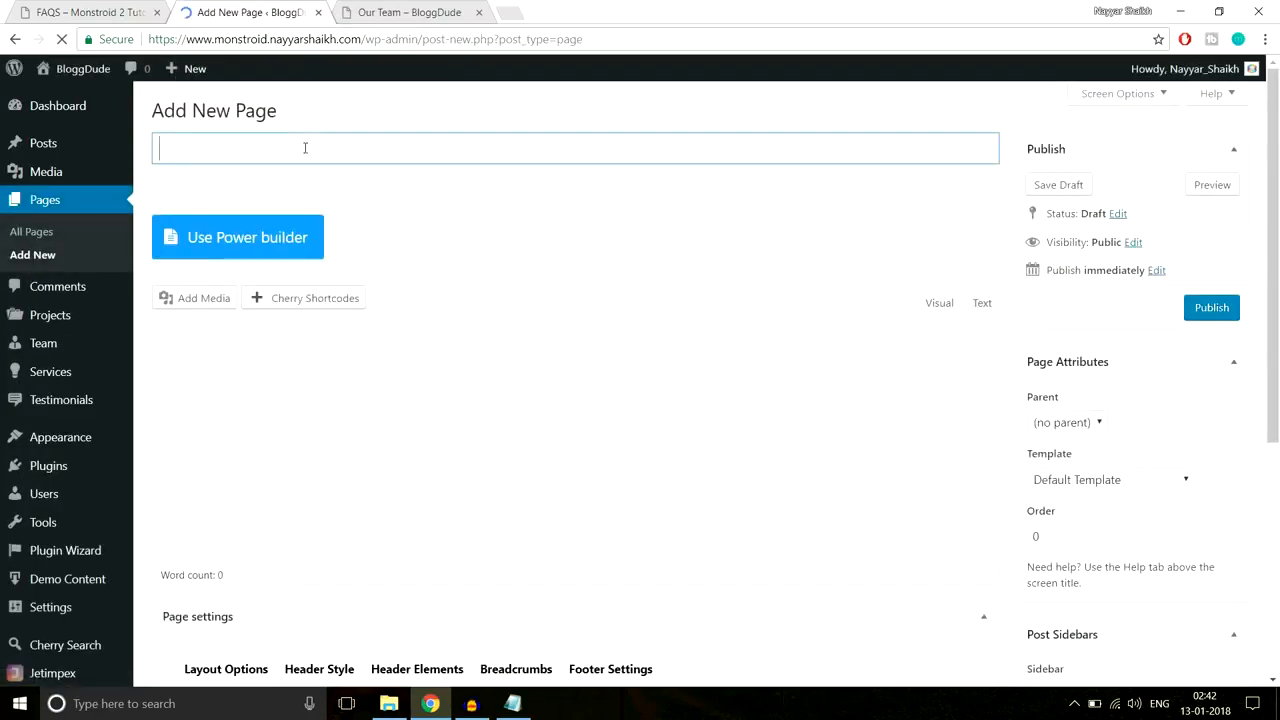
pyautogui.write('FAQS')
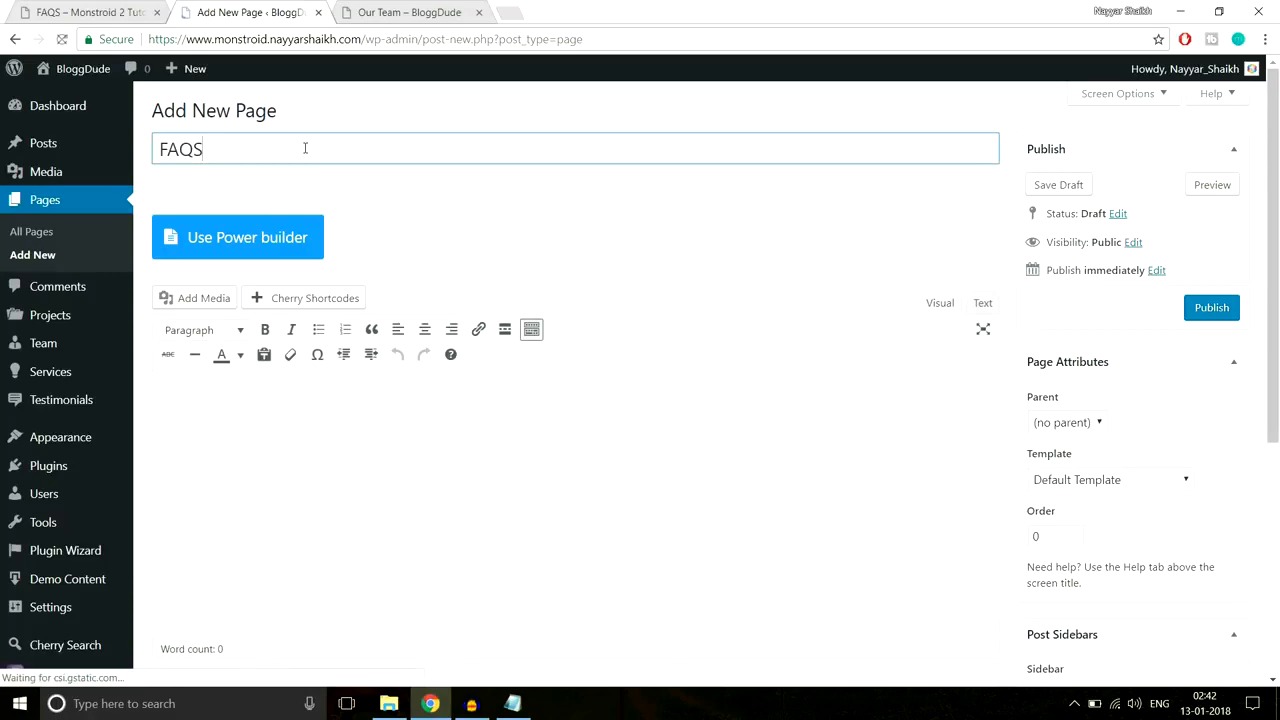
# Step: Switch the FAQS page to the page builder and add a single full-width column
pyautogui.click(298, 234)
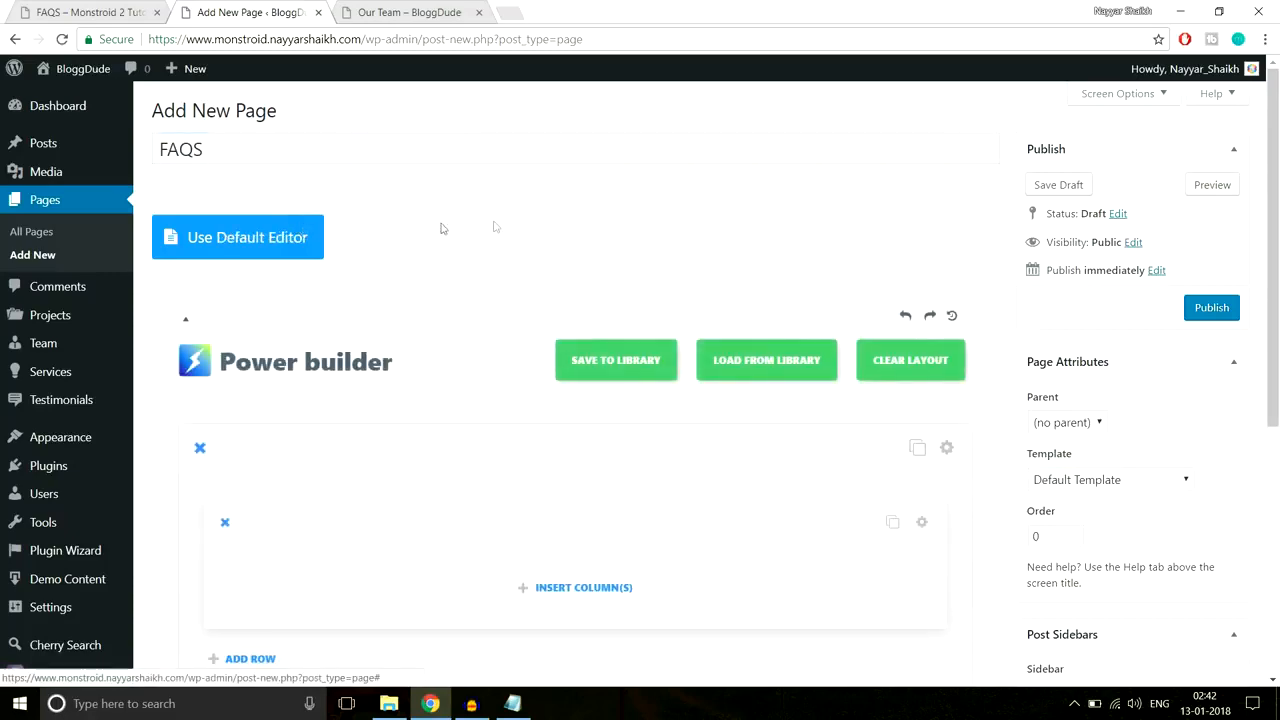
pyautogui.scroll(-3, 497, 226)
pyautogui.click(565, 422)
pyautogui.click(460, 287)
pyautogui.scroll(-3, 596, 276)
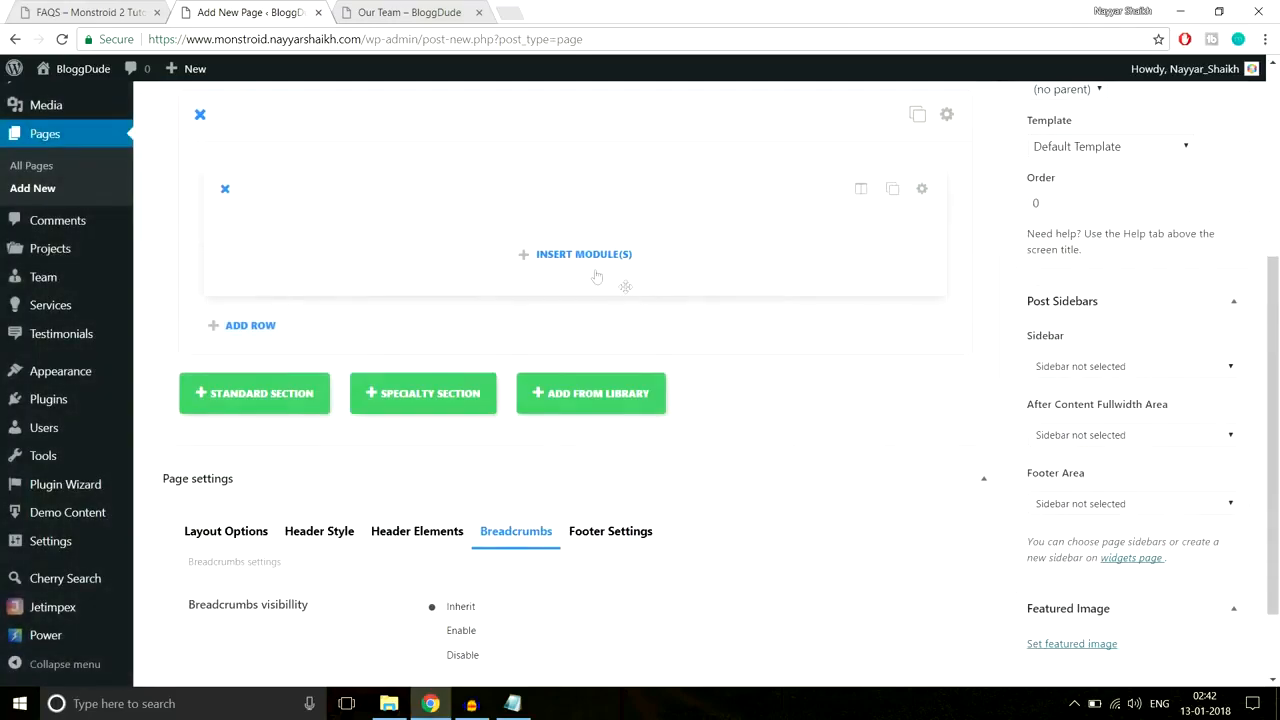
# Step: Add a Toggle module titled 'Consistency is the Key', copied from the demo FAQs page
pyautogui.click(590, 258)
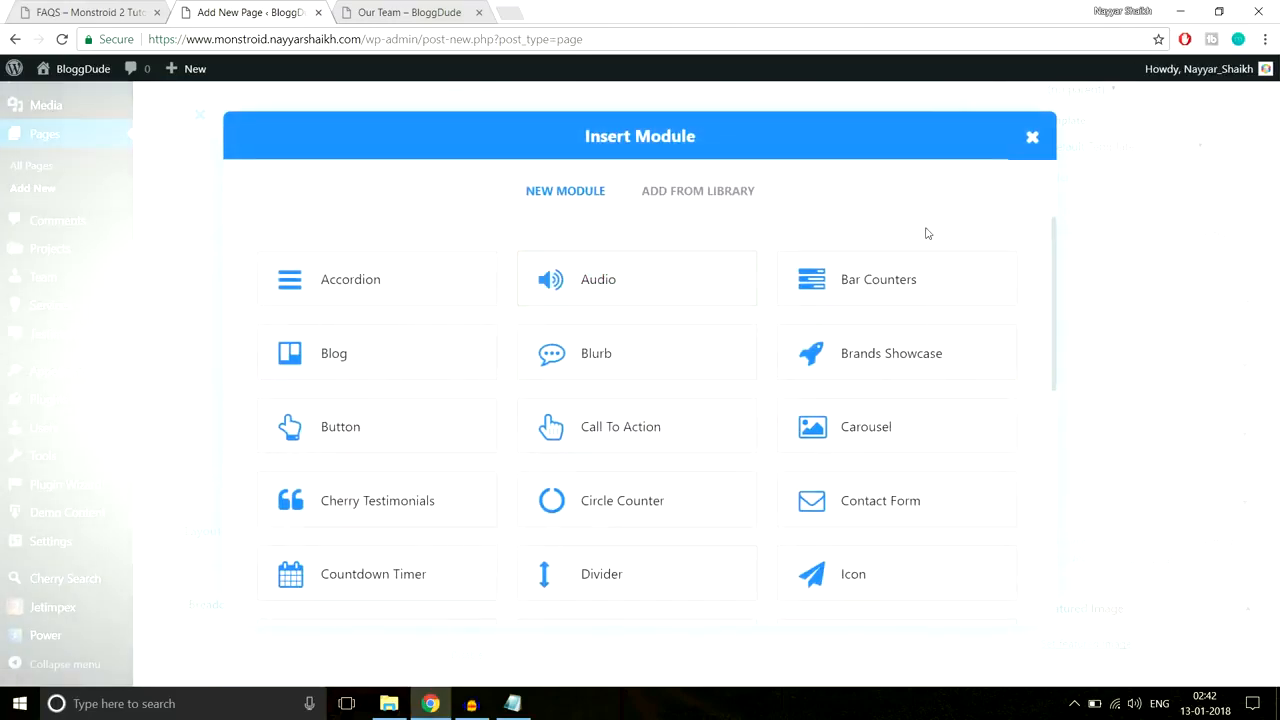
pyautogui.scroll(-5, 608, 423)
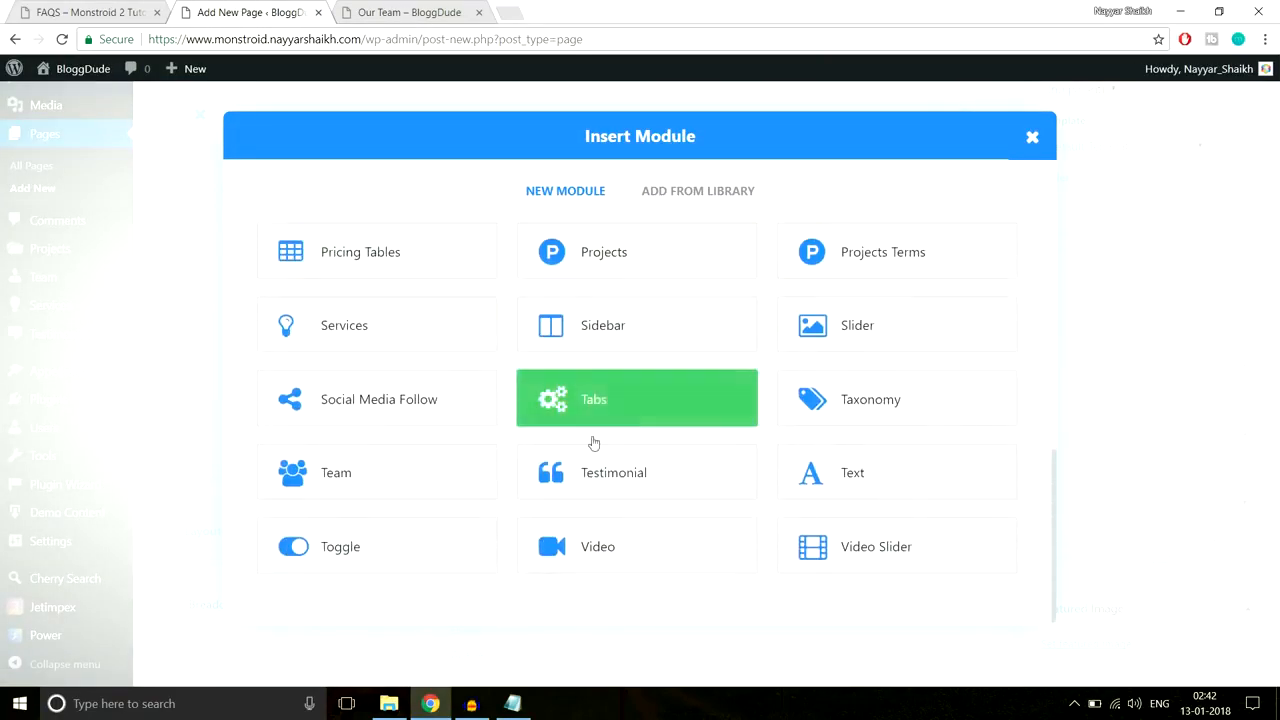
pyautogui.click(421, 555)
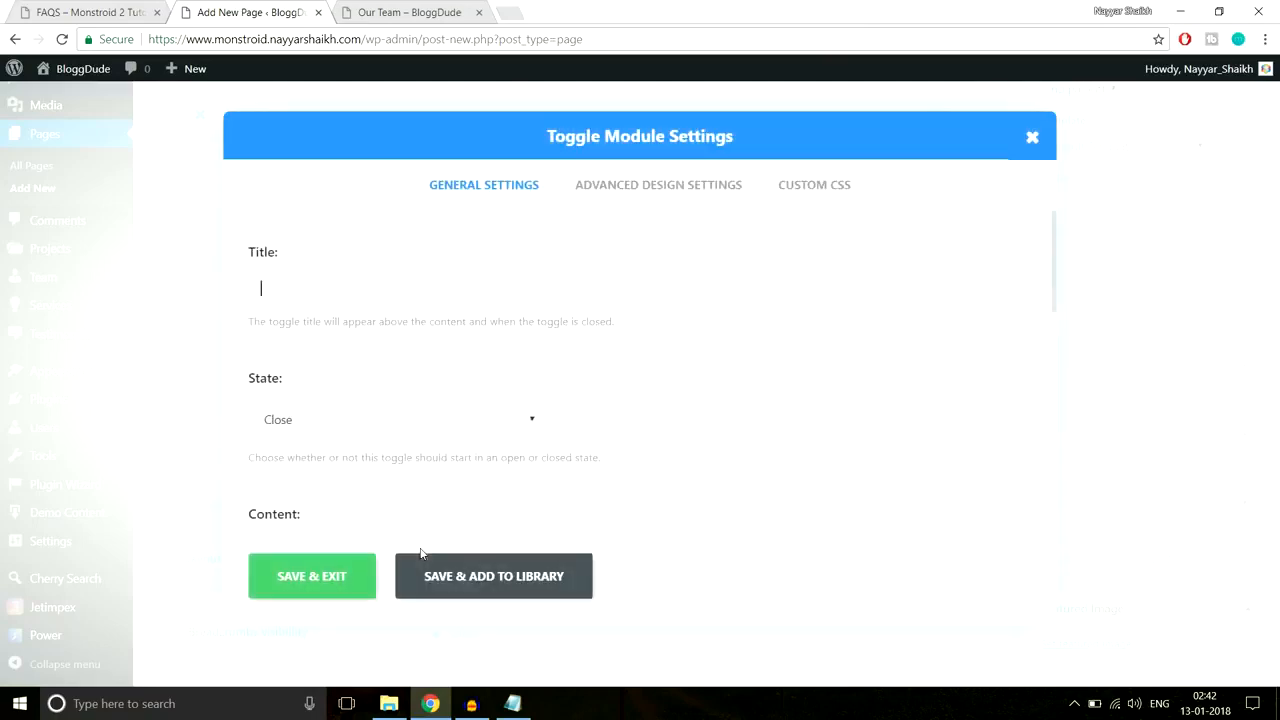
pyautogui.click(89, 11)
pyautogui.moveTo(361, 294); pyautogui.dragTo(94, 290)
pyautogui.hotkey('ctrl', 'c')
pyautogui.click(288, 10)
pyautogui.hotkey('ctrl', 'v')
# Step: Set the toggle's starting State to Open
pyautogui.scroll(-1, 754, 344)
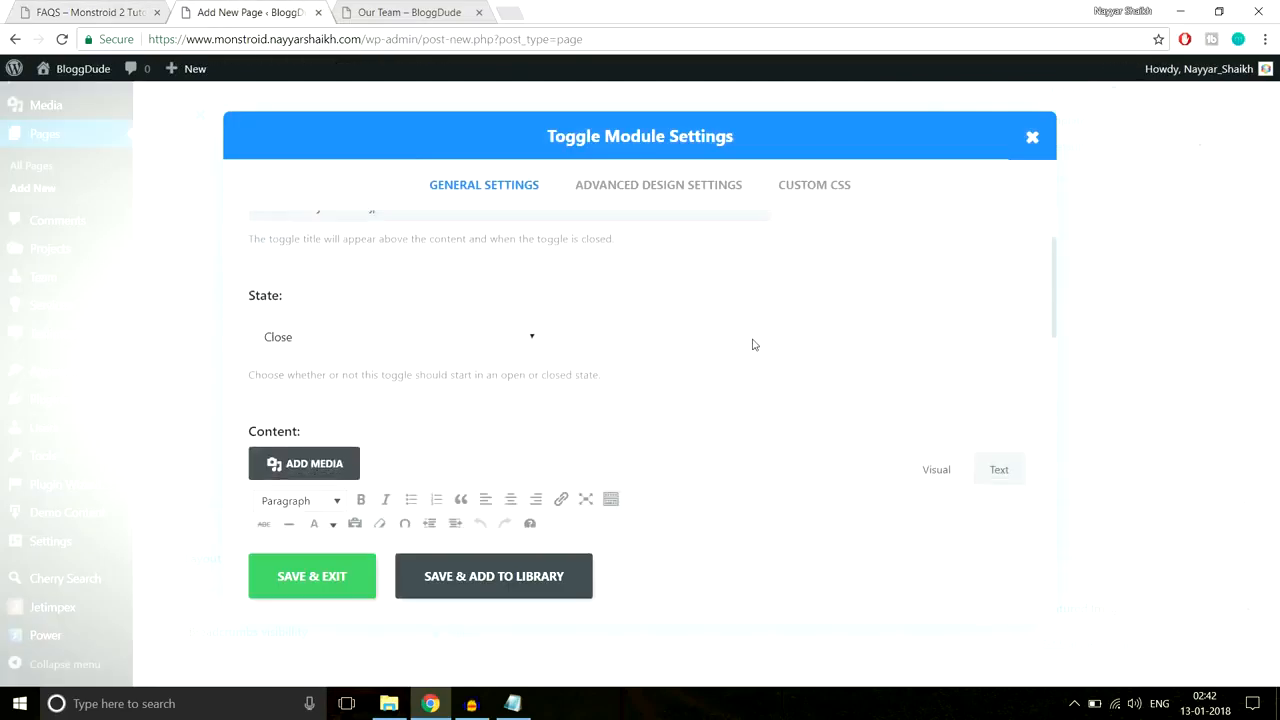
pyautogui.scroll(1, 751, 343)
pyautogui.click(357, 345)
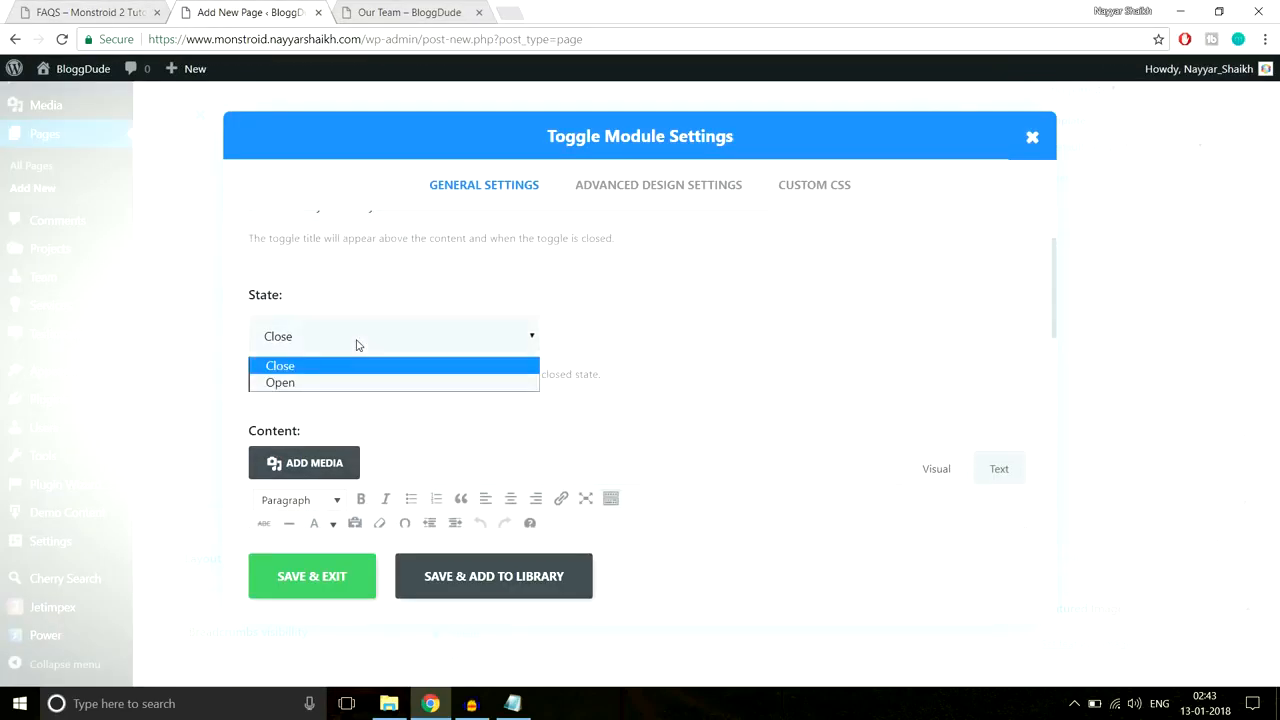
pyautogui.click(345, 381)
# Step: Expand the first demo FAQ to review its answer text
pyautogui.click(99, 8)
pyautogui.click(310, 288)
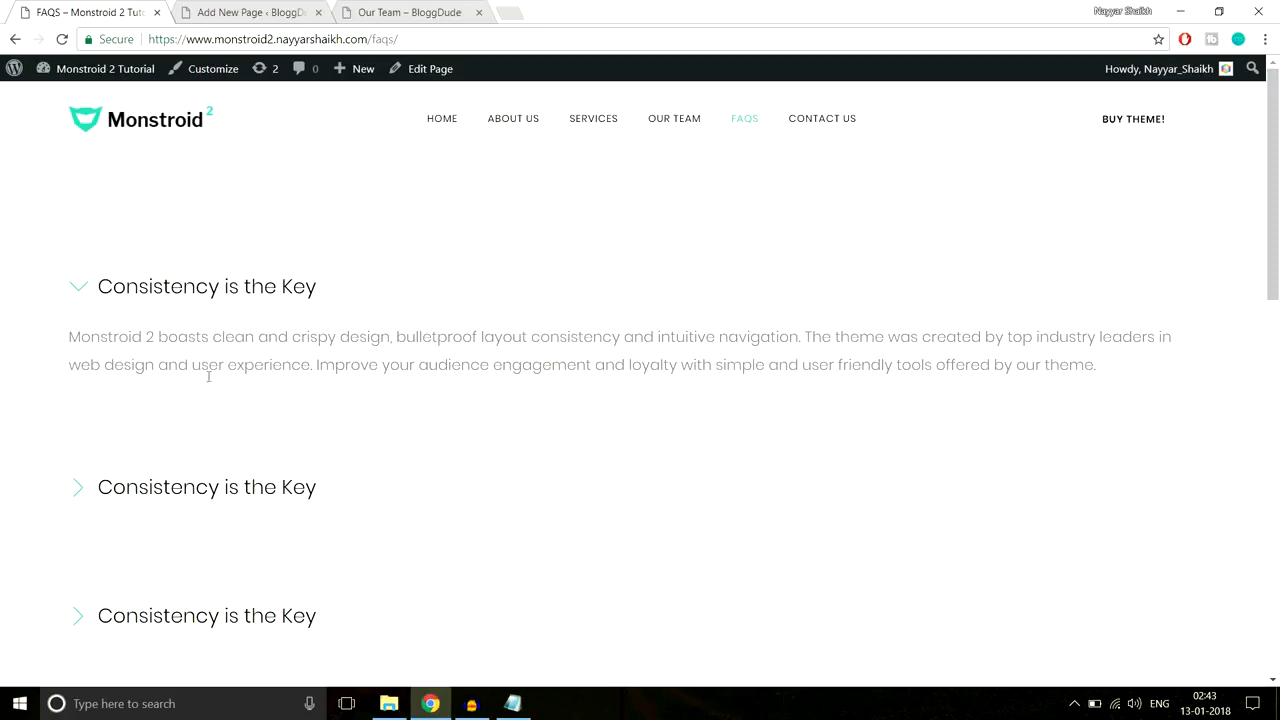
pyautogui.scroll(-4, 314, 449)
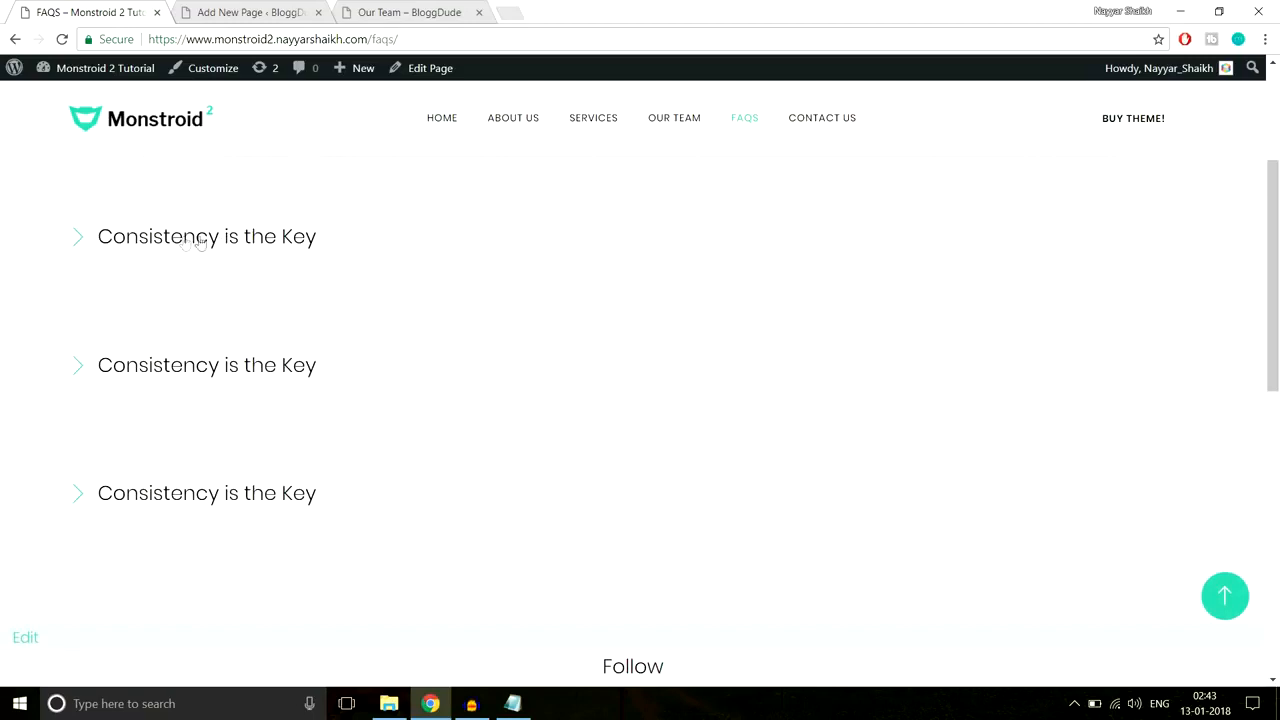
pyautogui.click(184, 240)
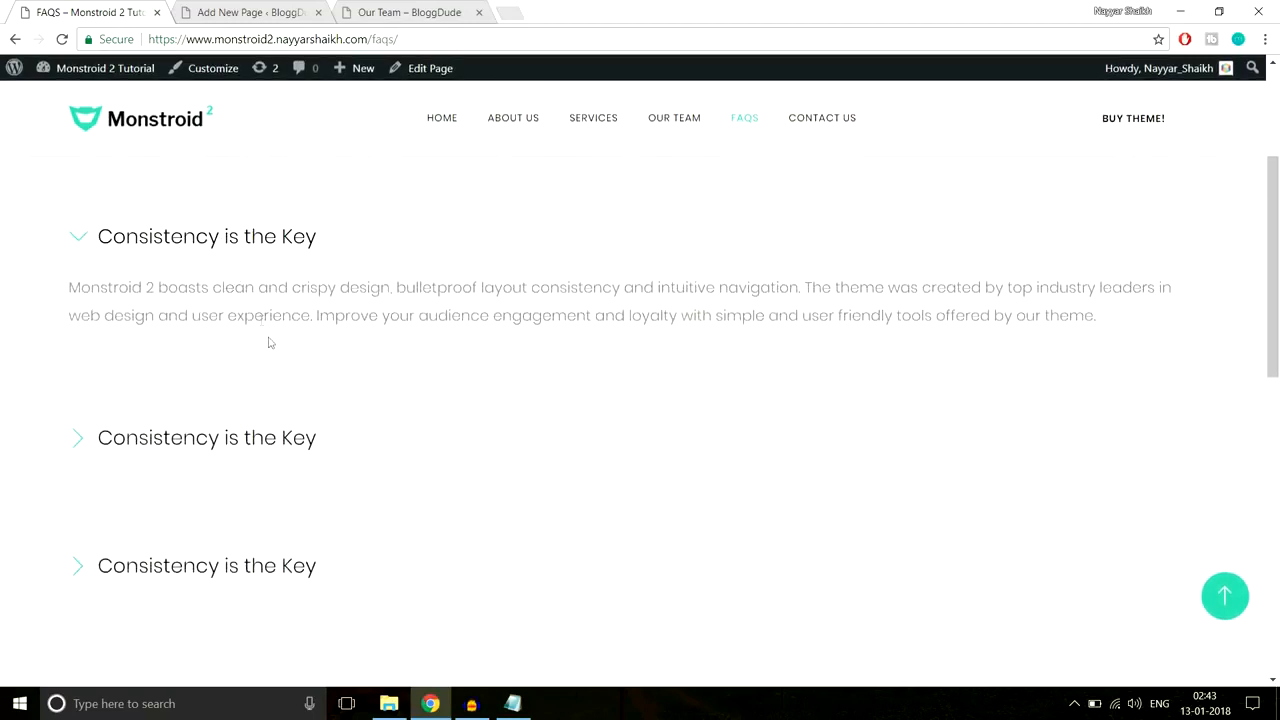
pyautogui.click(190, 246)
pyautogui.click(190, 246)
pyautogui.scroll(3, 263, 355)
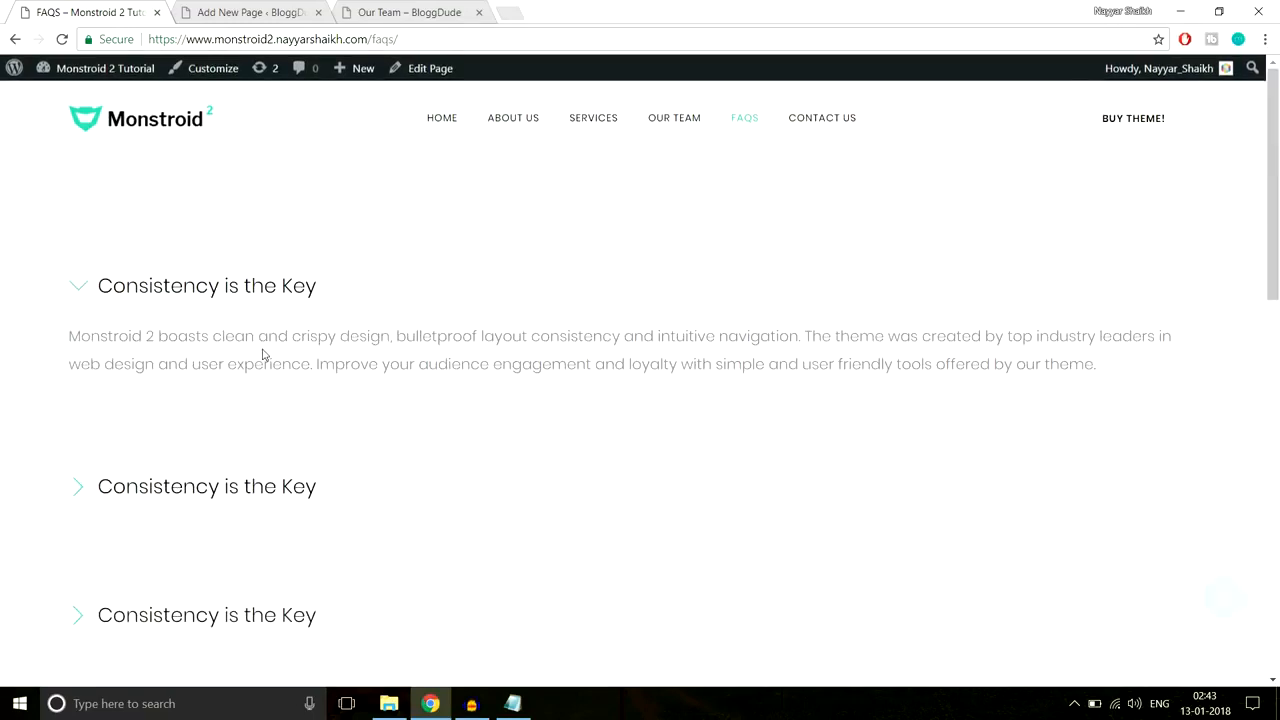
pyautogui.scroll(-4, 314, 406)
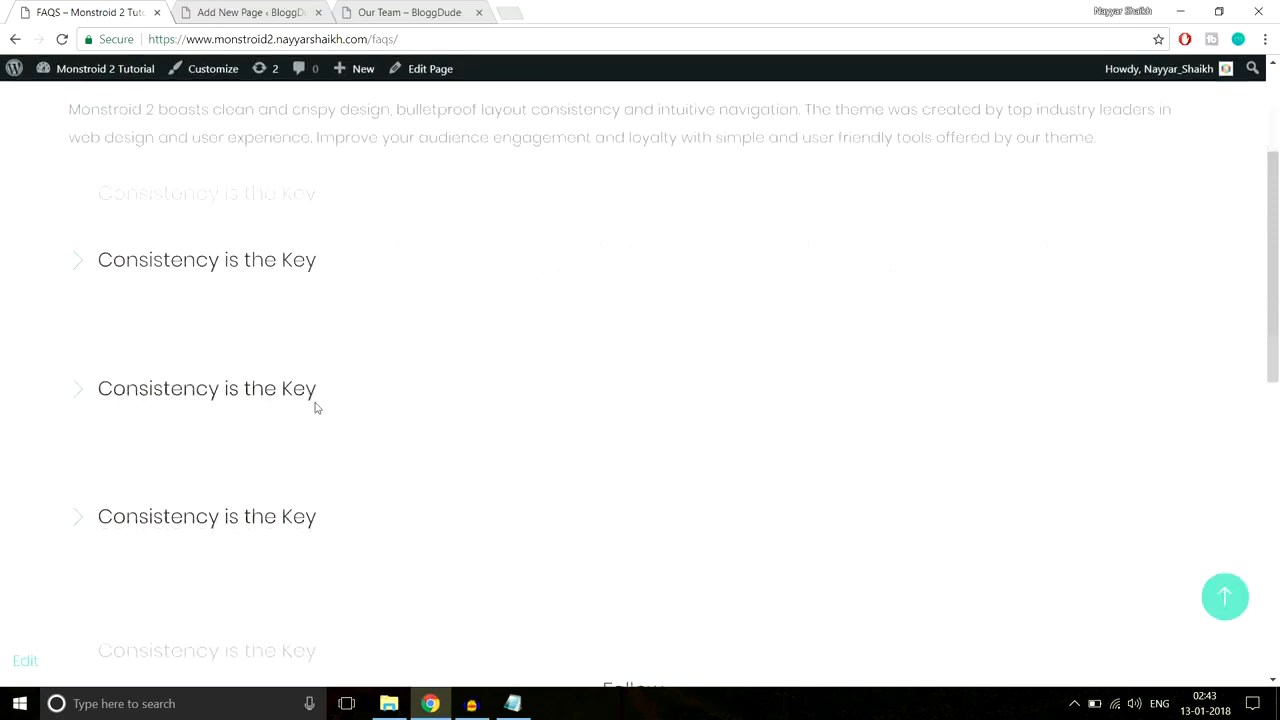
pyautogui.scroll(4, 289, 400)
pyautogui.click(245, 12)
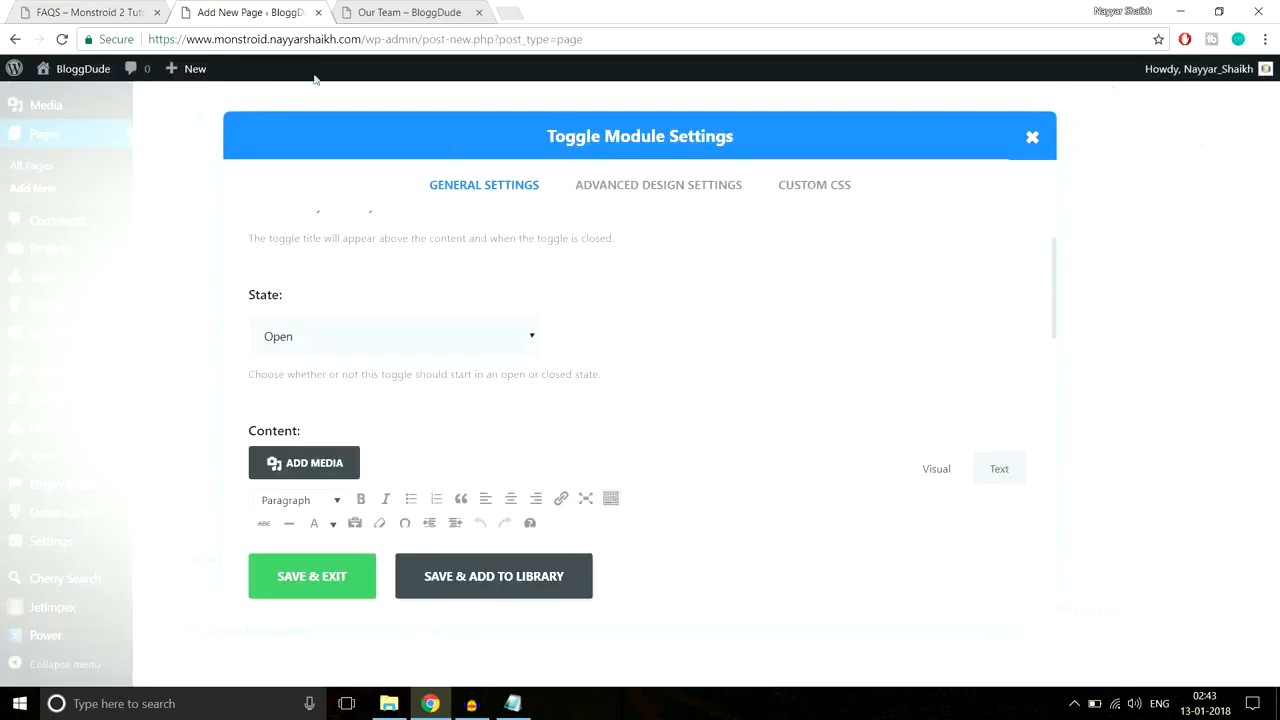
pyautogui.scroll(-1, 500, 292)
pyautogui.scroll(1, 340, 310)
pyautogui.scroll(-2, 503, 340)
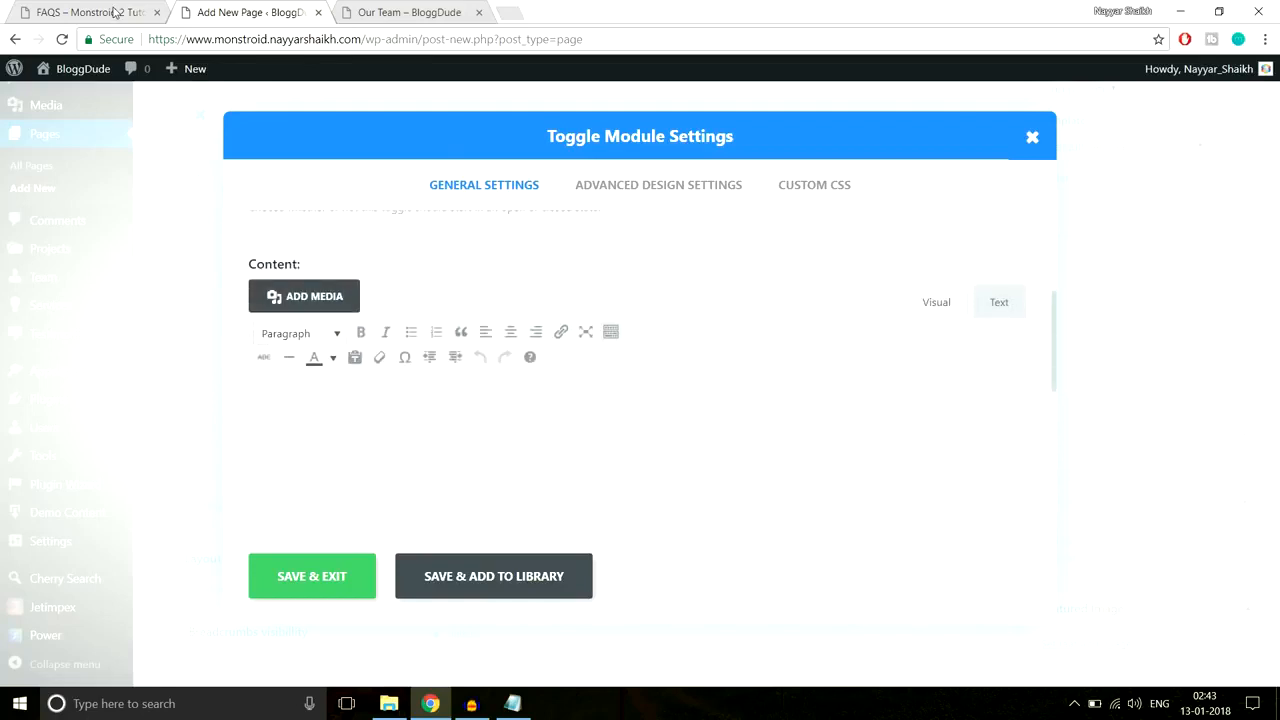
# Step: Paste the demo FAQ's answer paragraph into the toggle content and save it
pyautogui.hotkey('ctrl', 'shift', 'Tab')
pyautogui.moveTo(47, 341); pyautogui.dragTo(1117, 372)
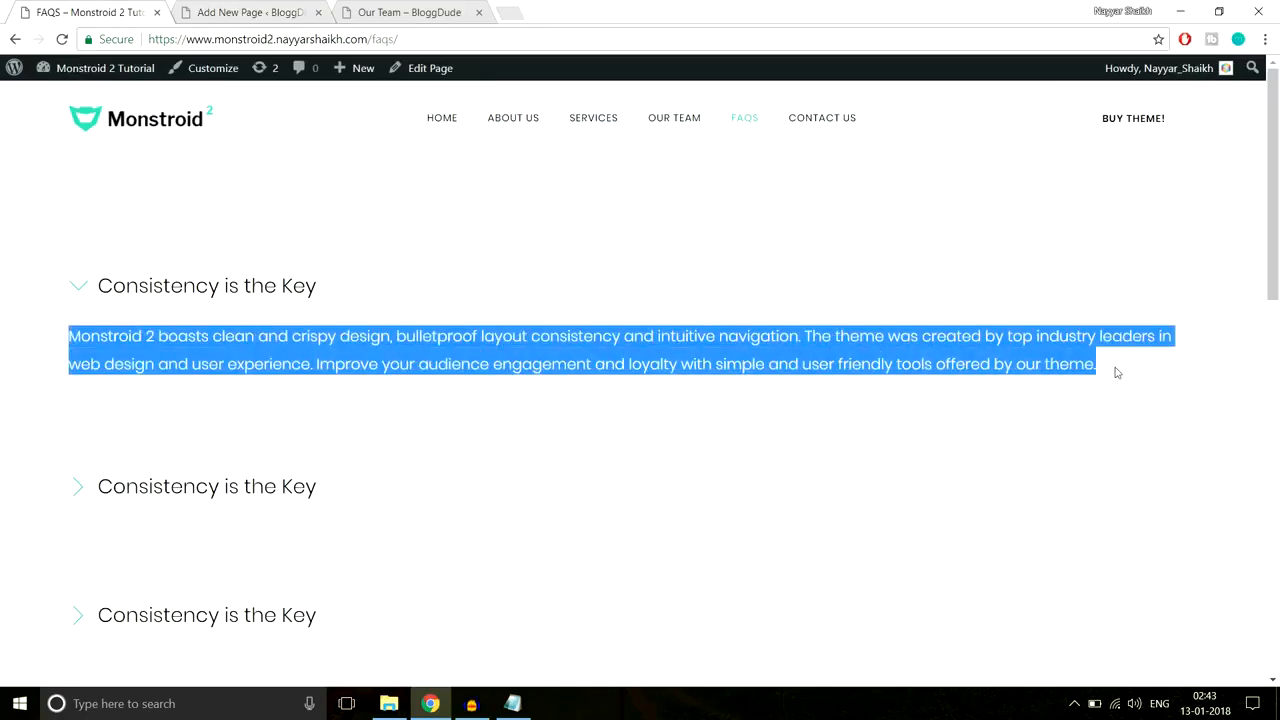
pyautogui.hotkey('ctrl', 'Tab')
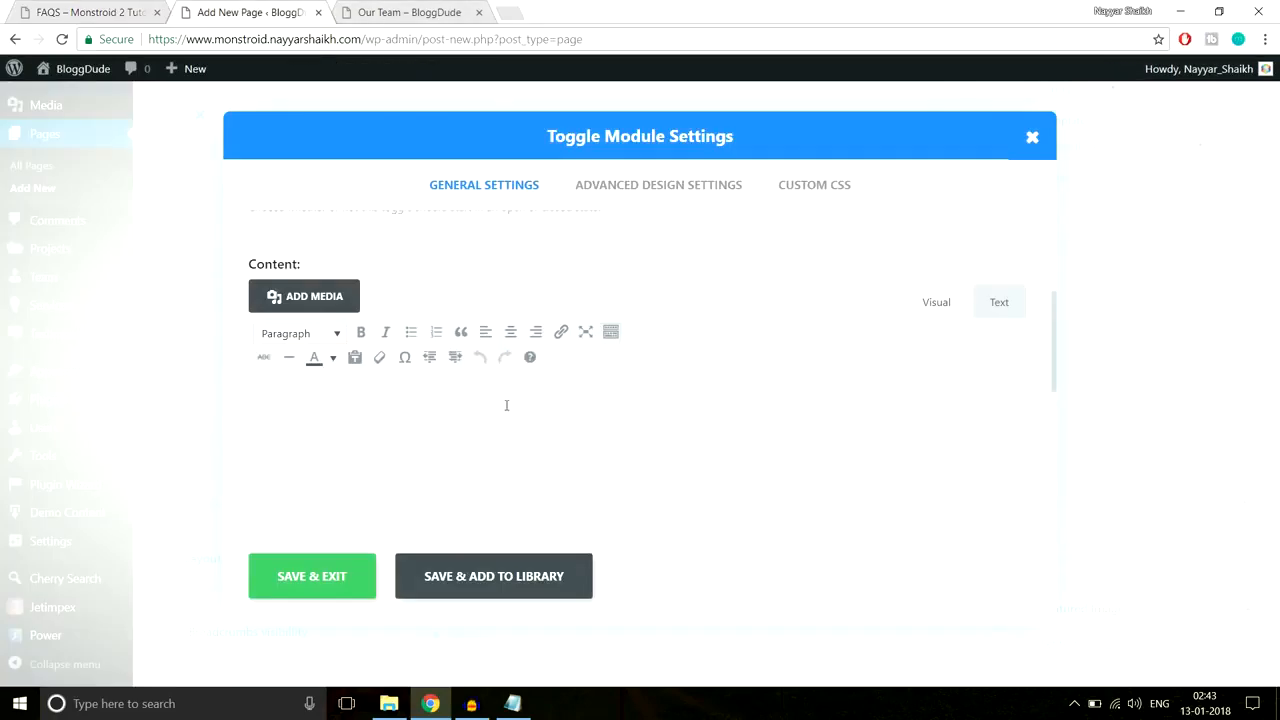
pyautogui.hotkey('ctrl', 'v')
pyautogui.scroll(-10, 546, 452)
pyautogui.scroll(15, 549, 457)
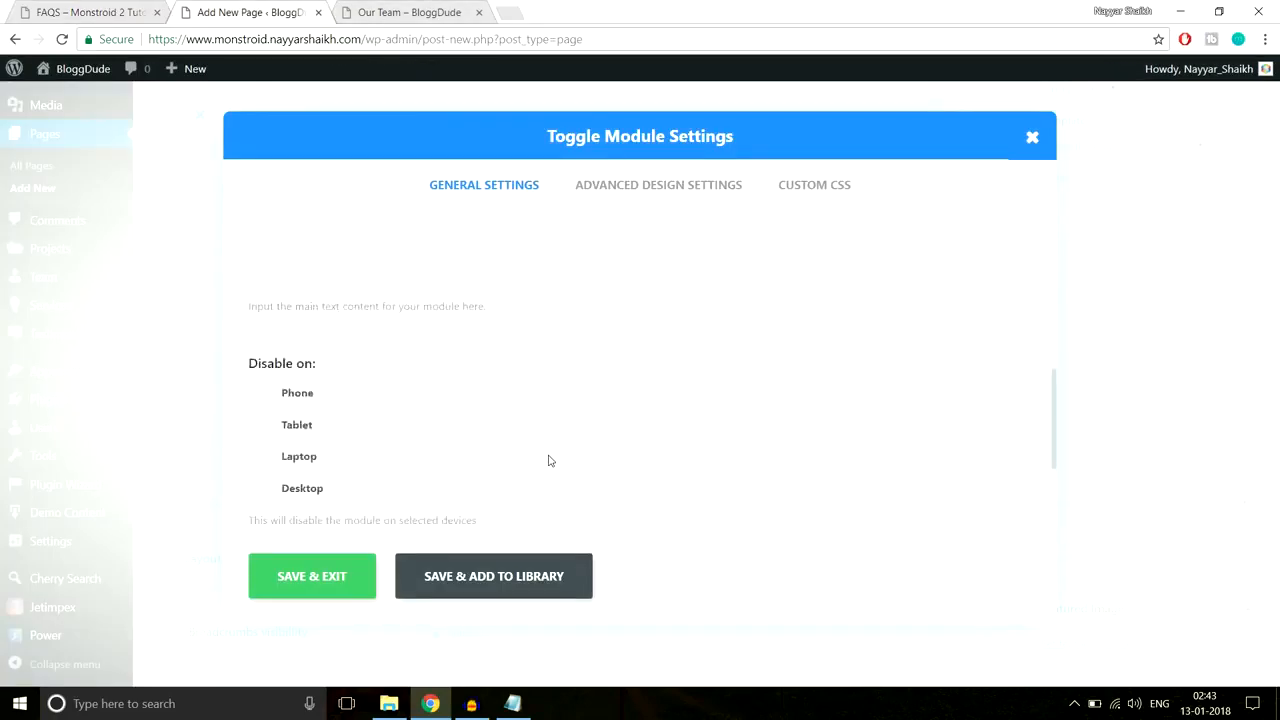
pyautogui.click(358, 565)
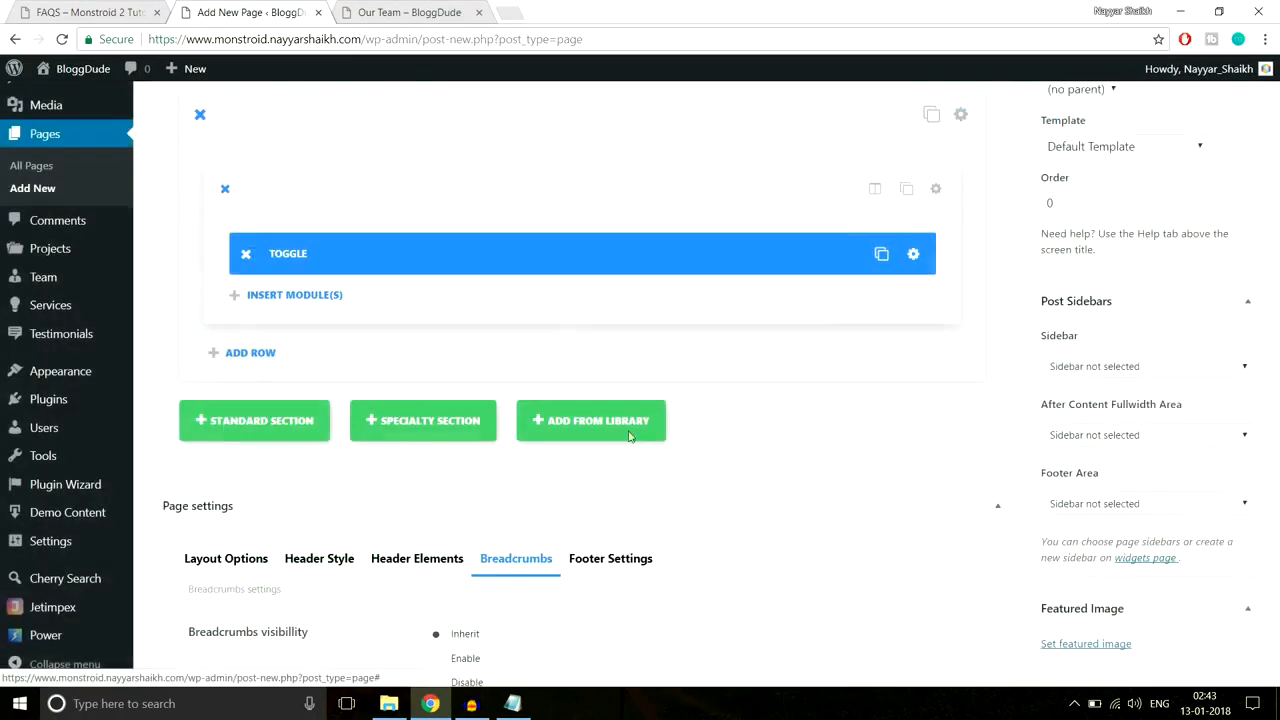
# Step: Duplicate the toggle and set the second toggle's State to Close
pyautogui.click(868, 255)
pyautogui.click(868, 255)
pyautogui.click(868, 255)
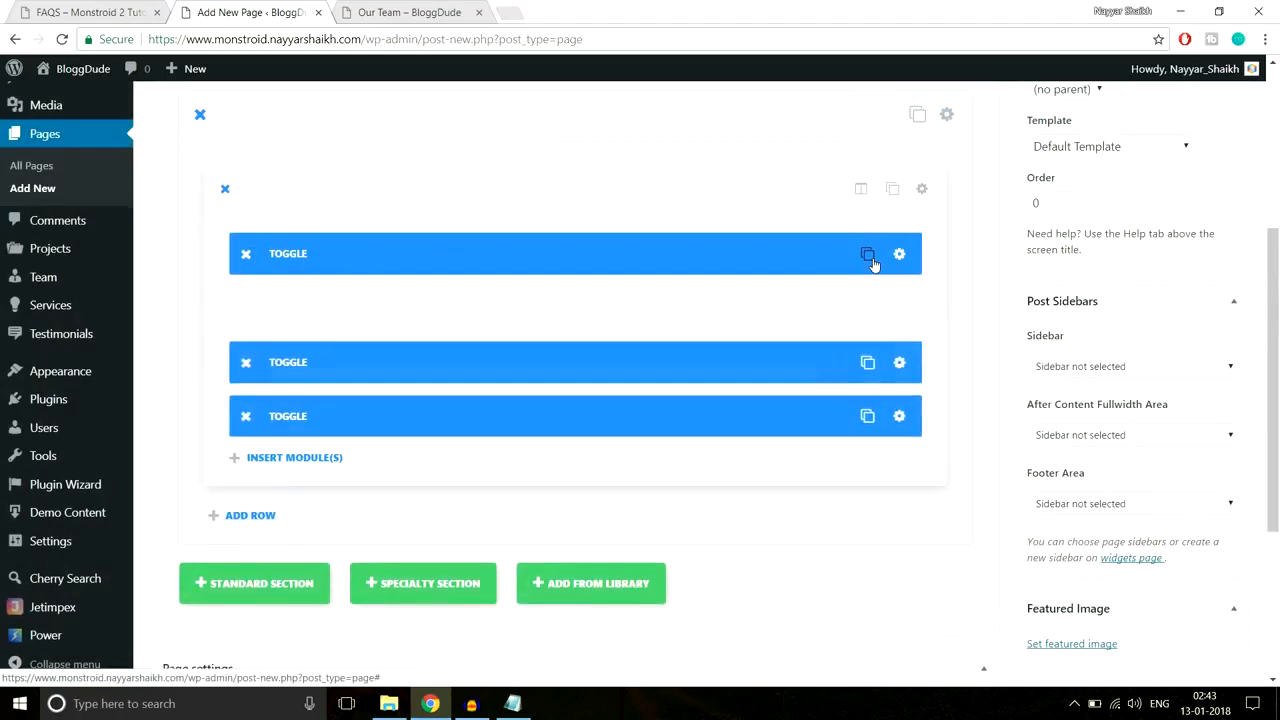
pyautogui.click(245, 362)
pyautogui.click(245, 362)
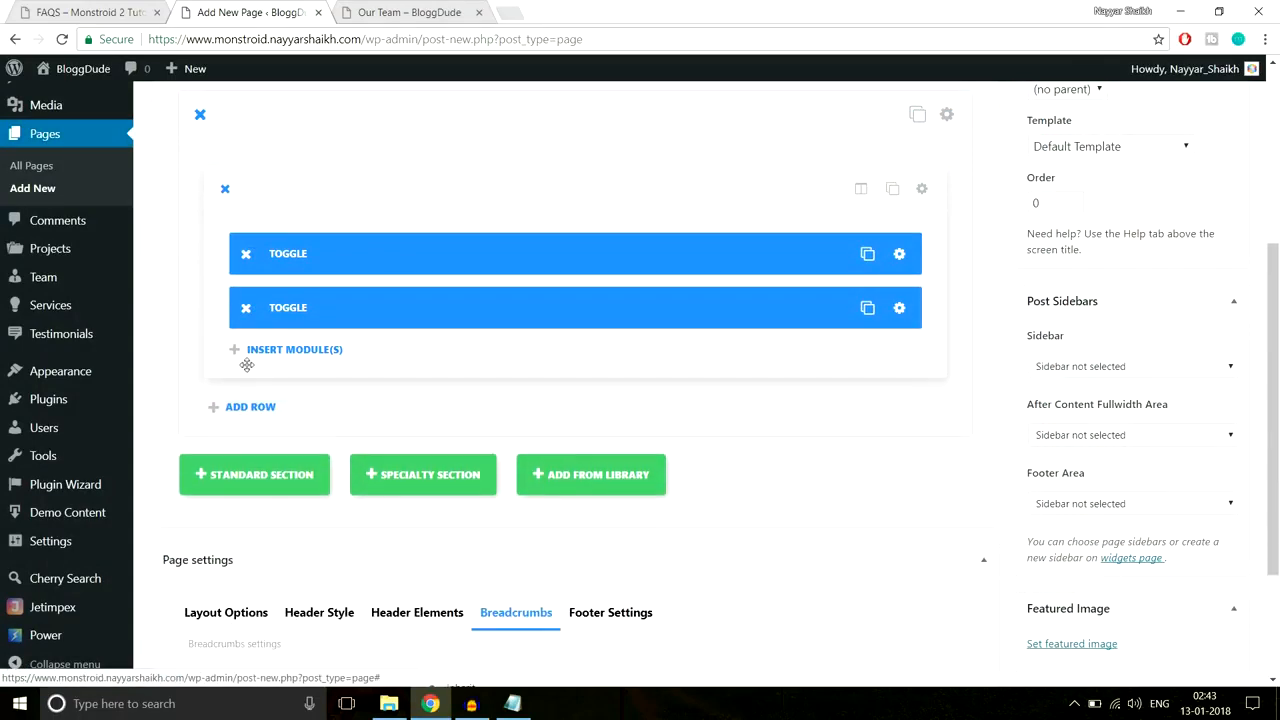
pyautogui.click(899, 308)
pyautogui.click(416, 420)
pyautogui.click(370, 449)
pyautogui.click(322, 595)
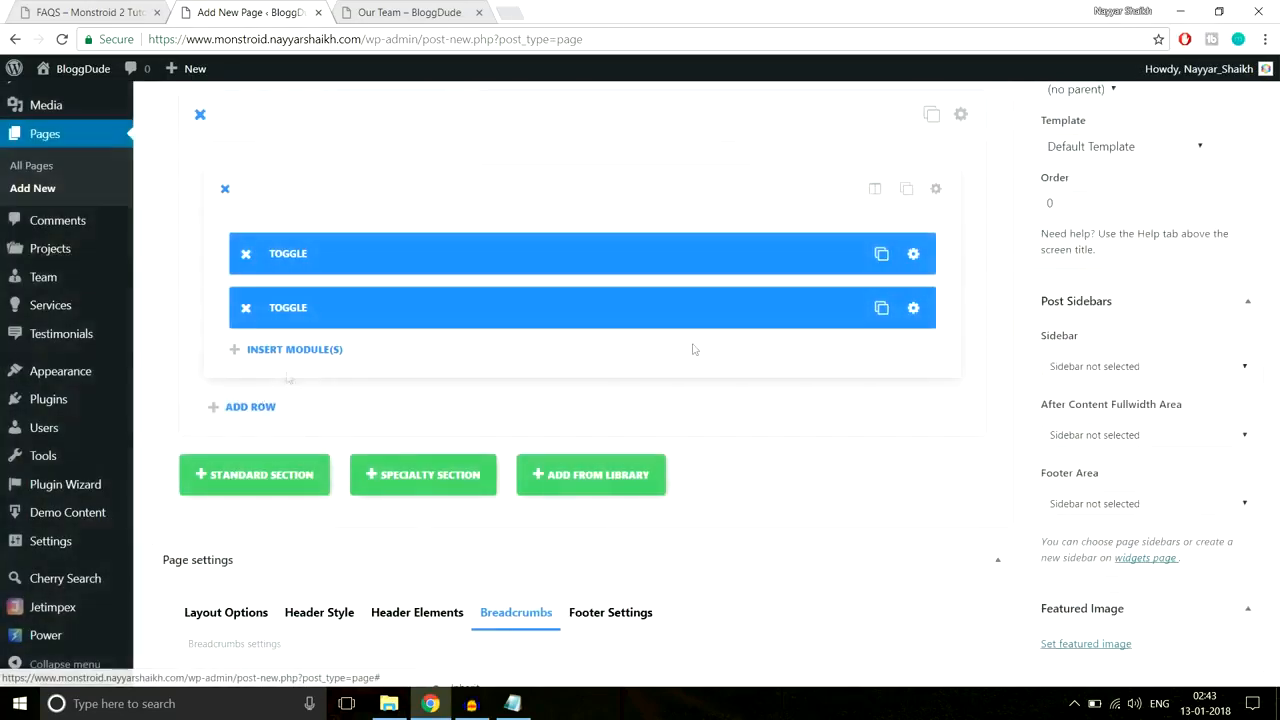
# Step: Duplicate the closed toggle until the column holds five toggles
pyautogui.click(867, 310)
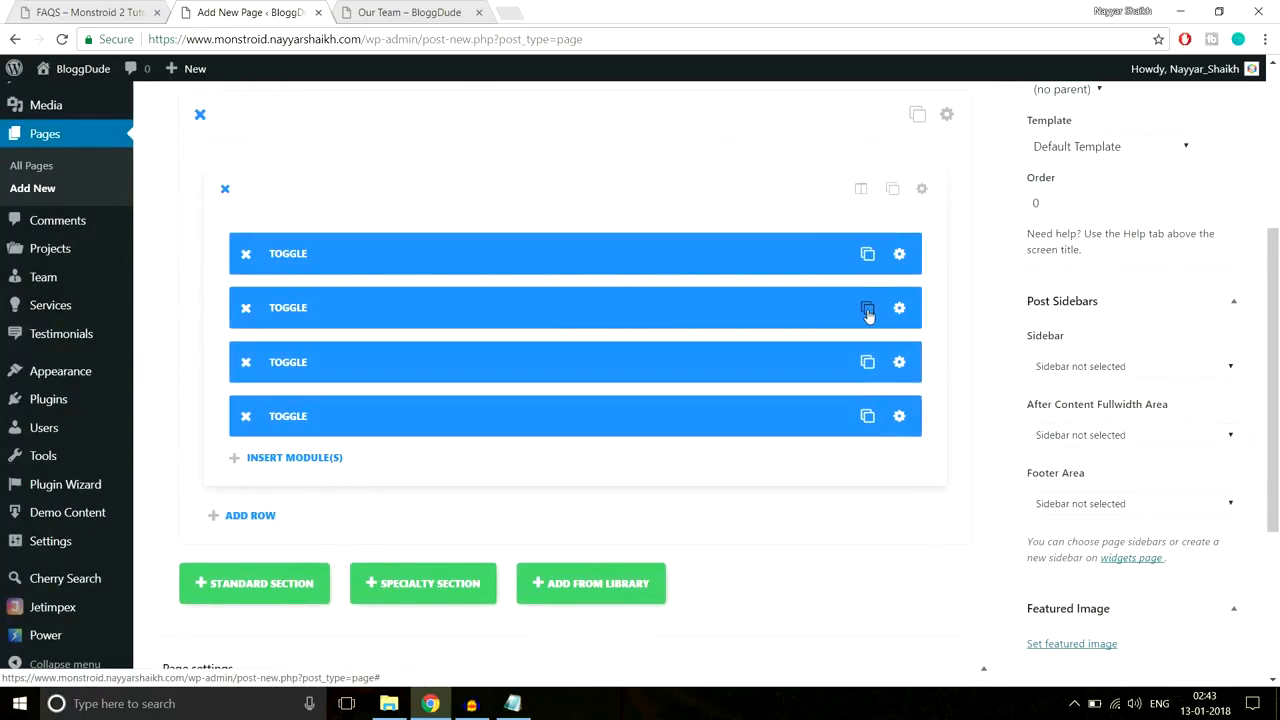
pyautogui.click(867, 310)
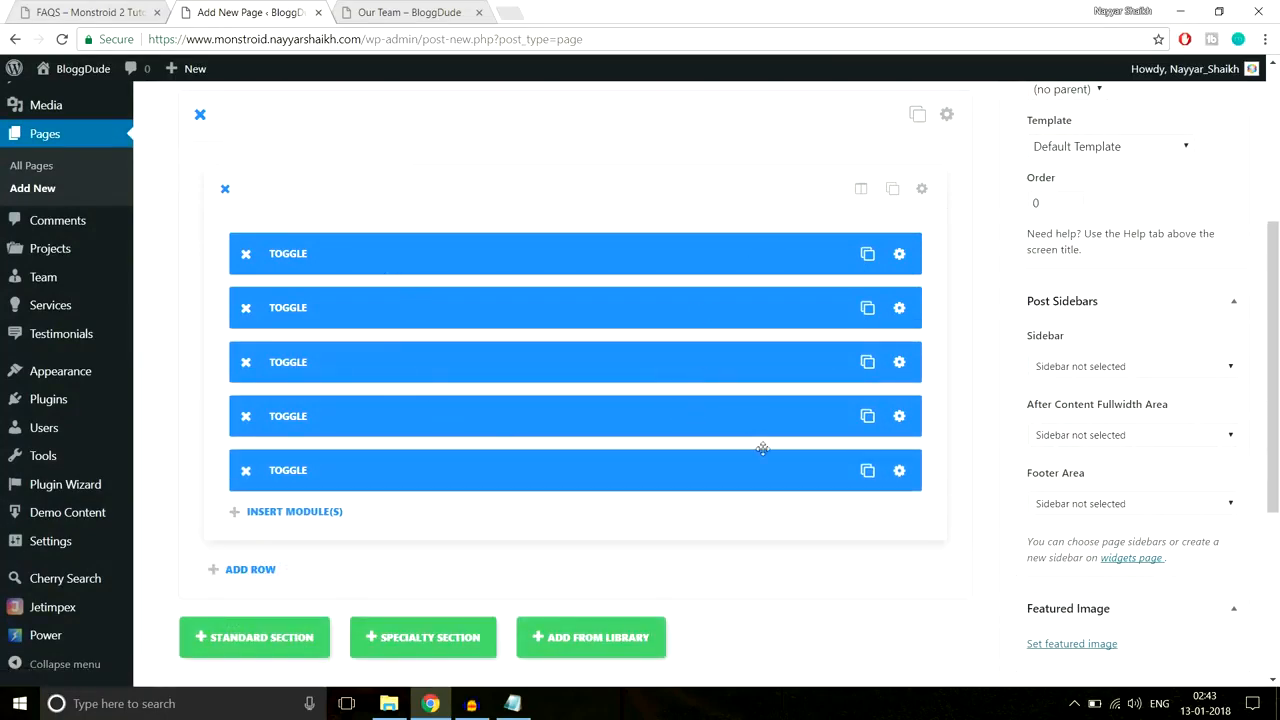
pyautogui.scroll(3, 762, 449)
pyautogui.scroll(-1, 762, 449)
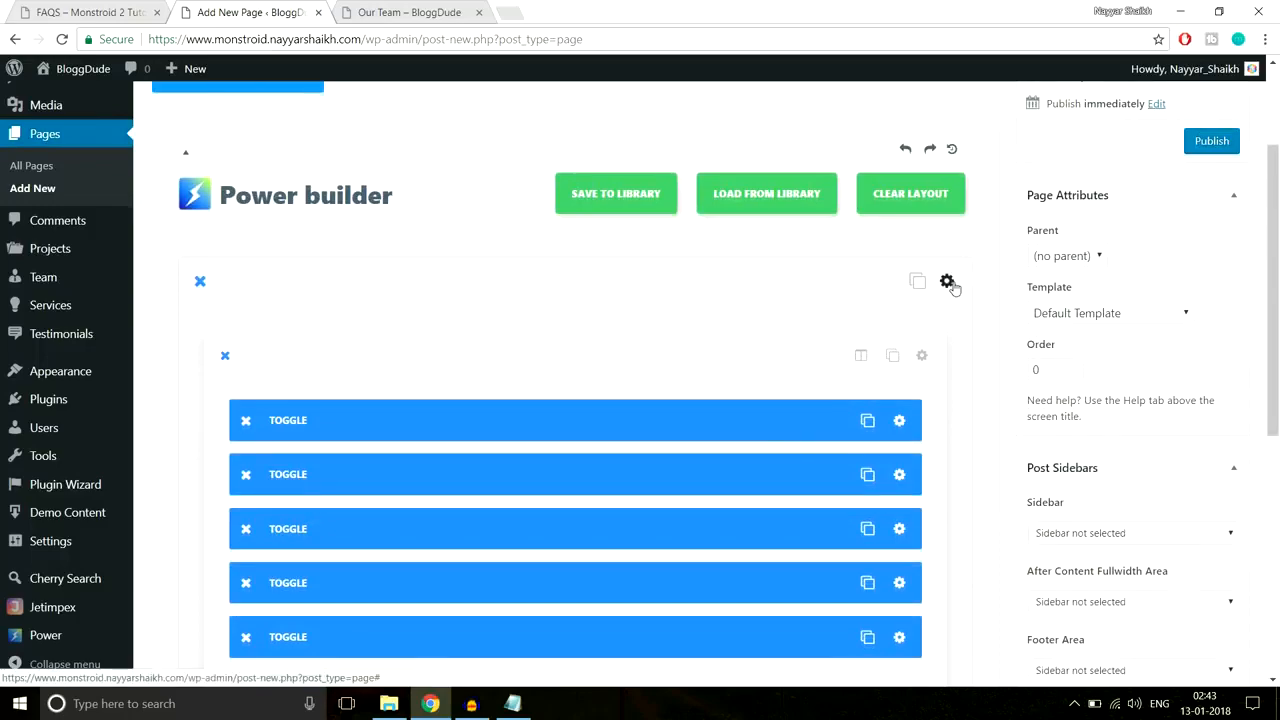
# Step: Give the toggles' section 90px custom top and bottom padding and save
pyautogui.click(947, 282)
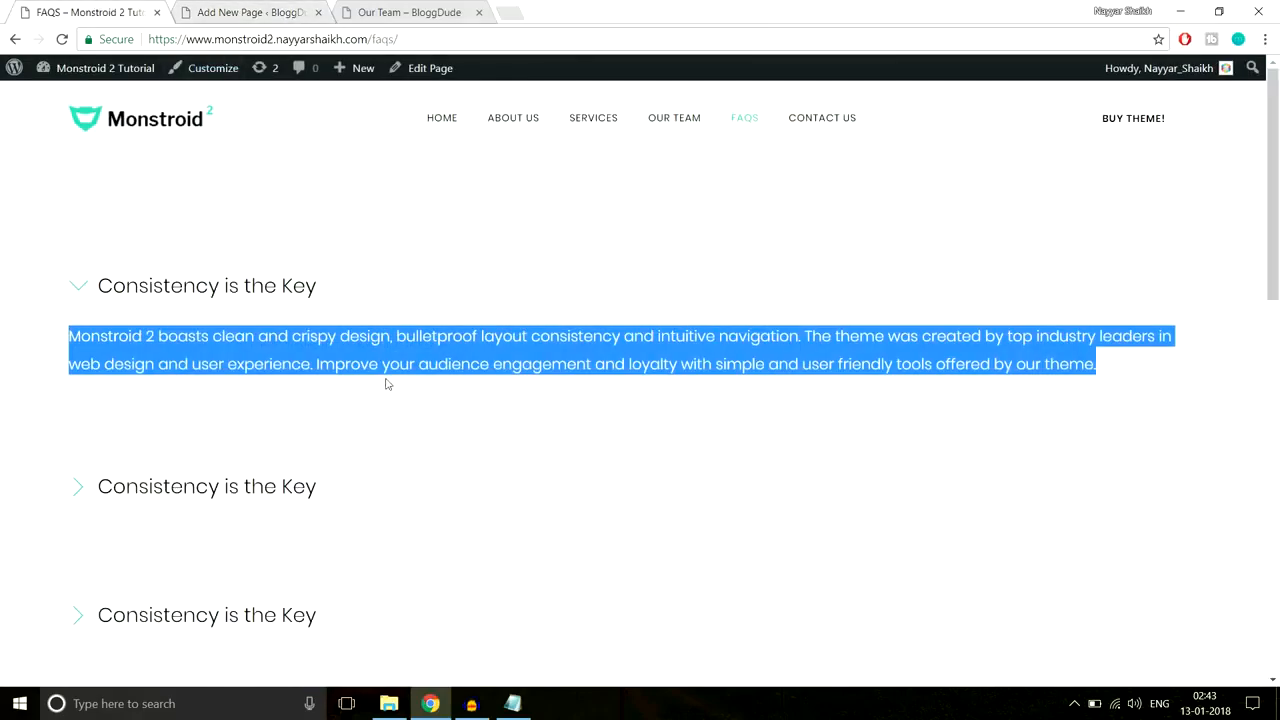
pyautogui.scroll(-2, 543, 401)
pyautogui.scroll(2, 543, 401)
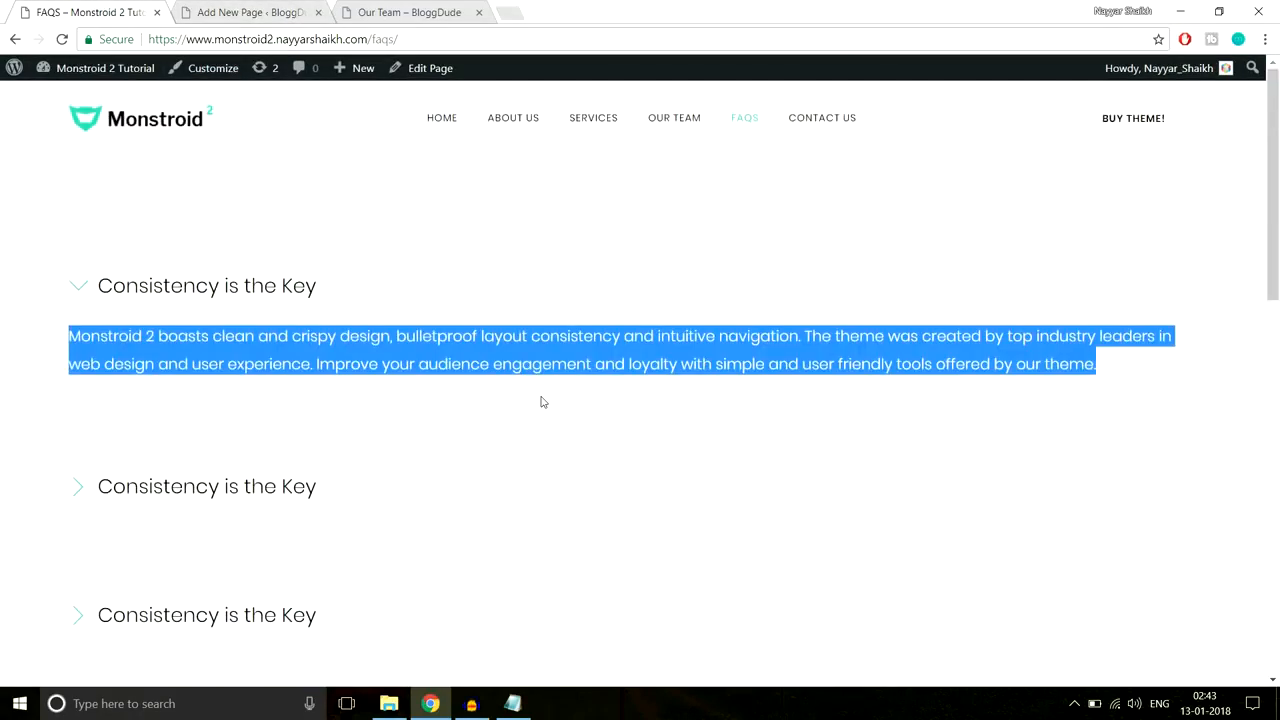
pyautogui.click(226, 8)
pyautogui.scroll(-15, 762, 361)
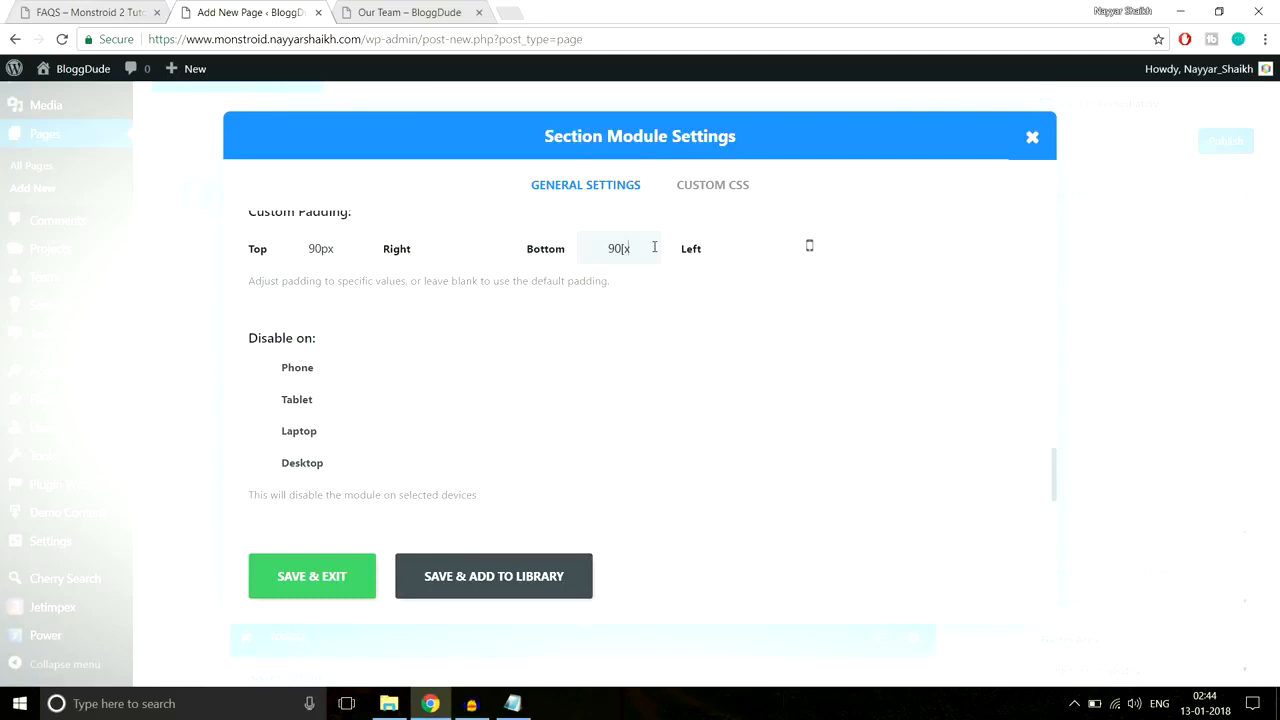
pyautogui.click(343, 570)
pyautogui.scroll(-5, 803, 424)
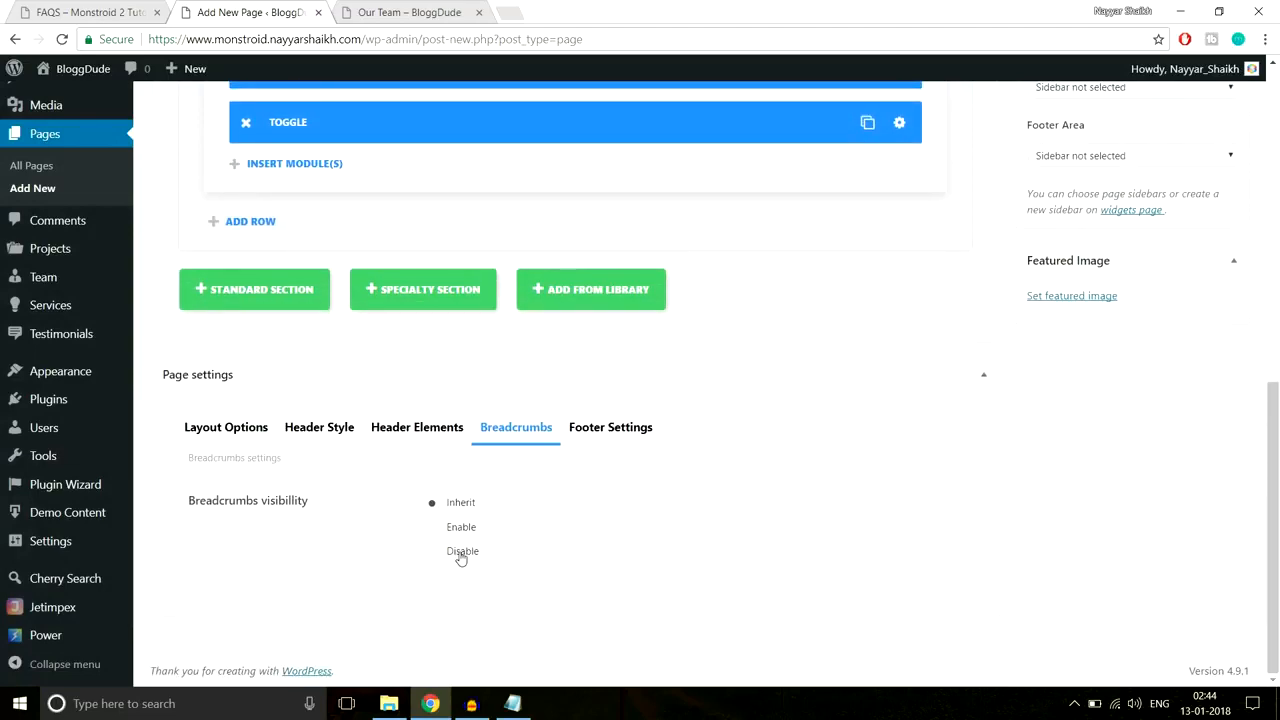
pyautogui.scroll(10, 635, 559)
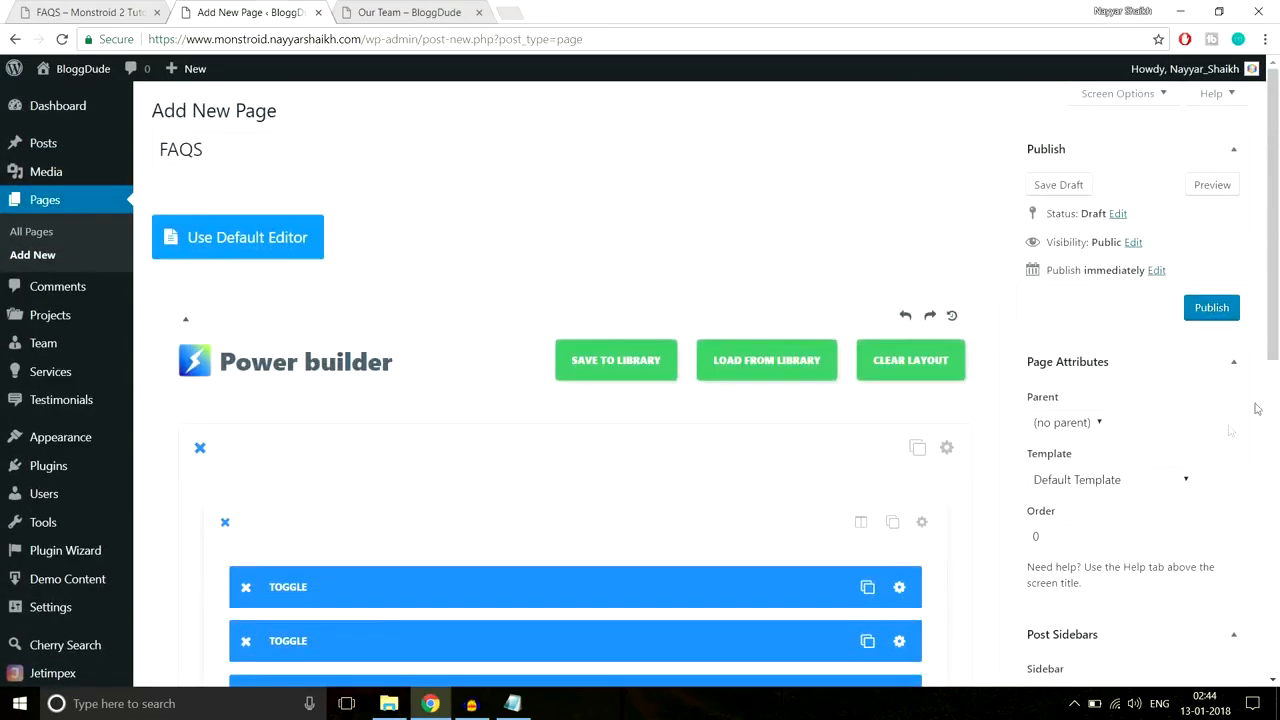
# Step: Publish the FAQS page and check its toggles on the live page
pyautogui.click(1233, 312)
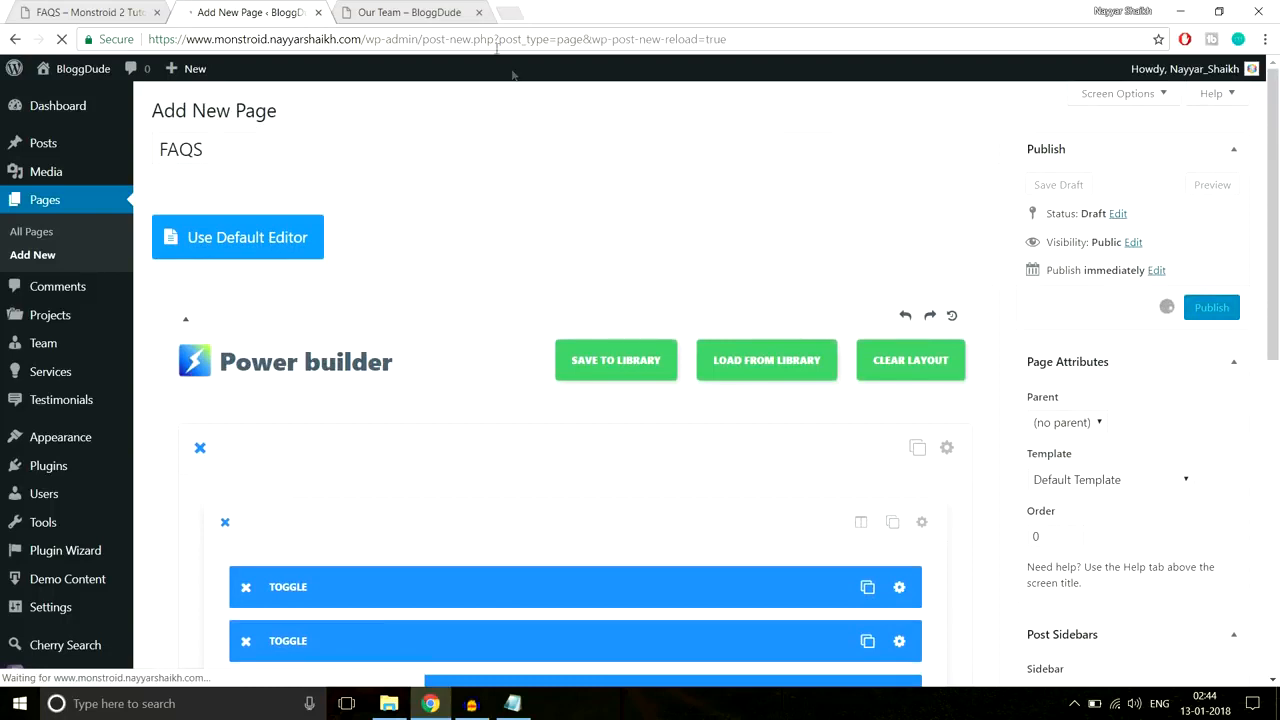
pyautogui.click(479, 14)
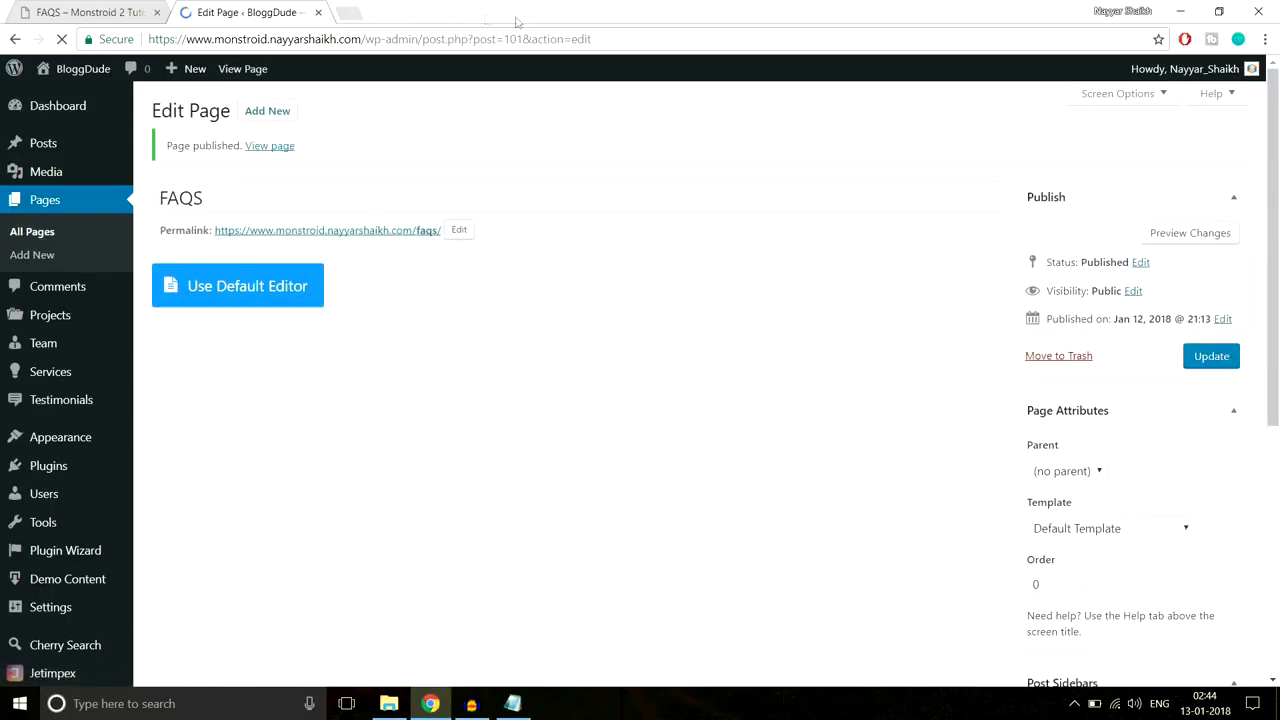
pyautogui.middleClick(287, 146)
pyautogui.click(398, 12)
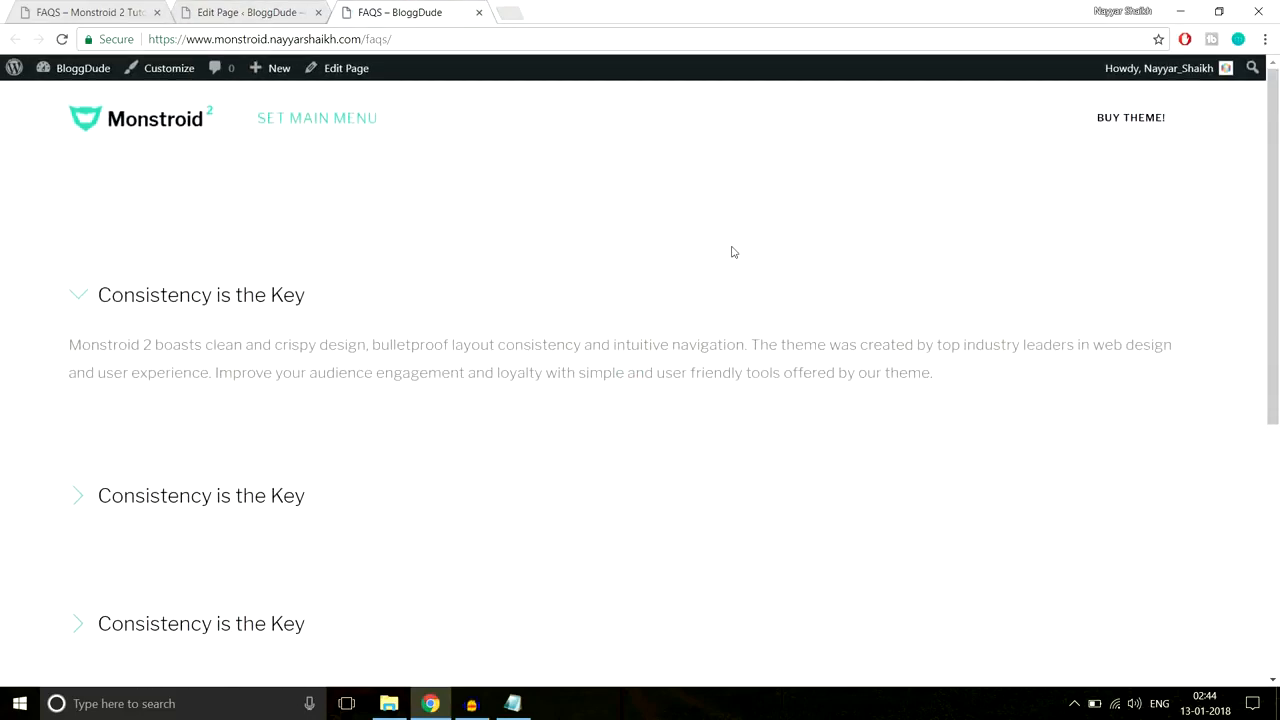
pyautogui.click(182, 297)
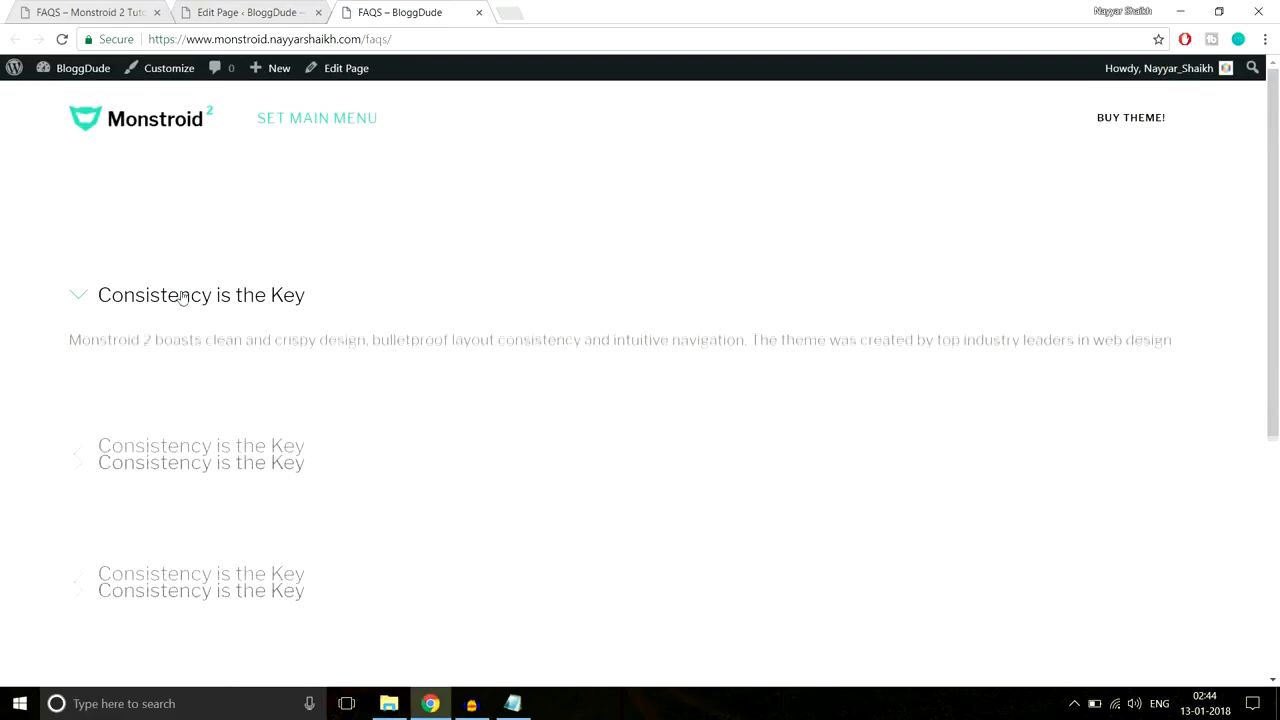
pyautogui.click(183, 297)
pyautogui.scroll(-6, 250, 440)
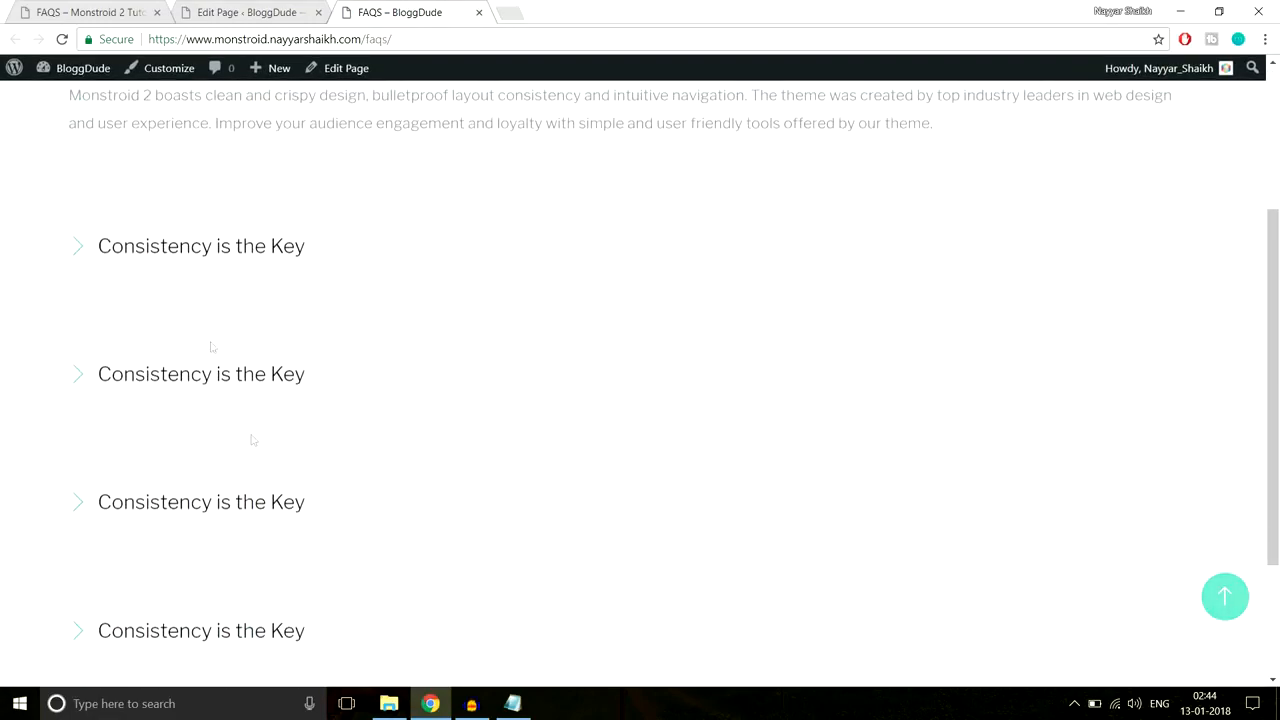
pyautogui.scroll(6, 330, 482)
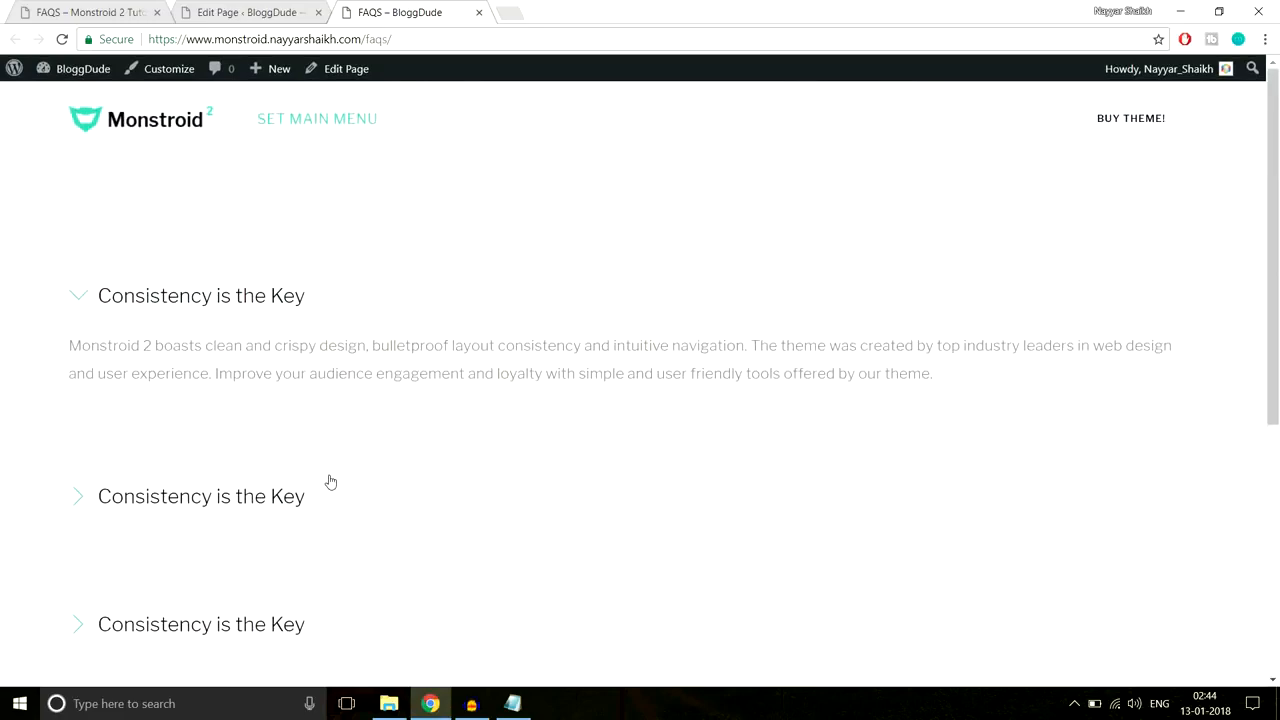
# Step: Go to the demo site's Contact Us page to see its Mumbai map
pyautogui.click(112, 8)
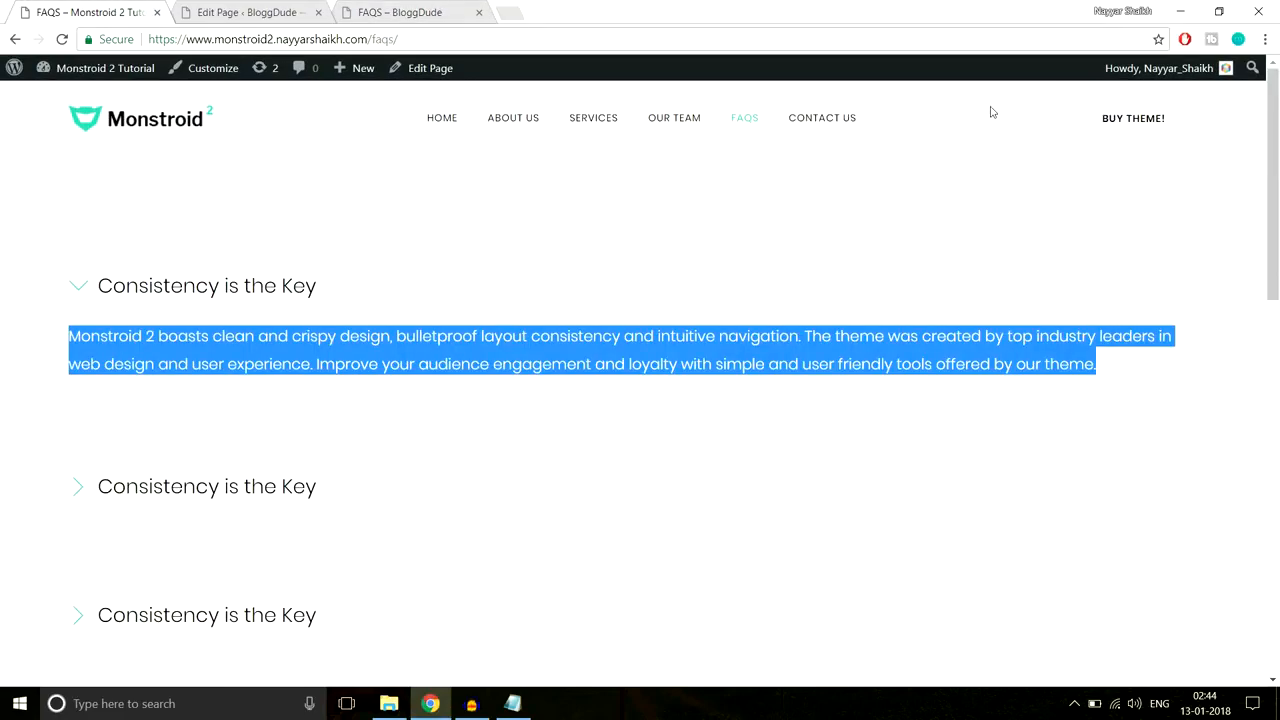
pyautogui.click(824, 118)
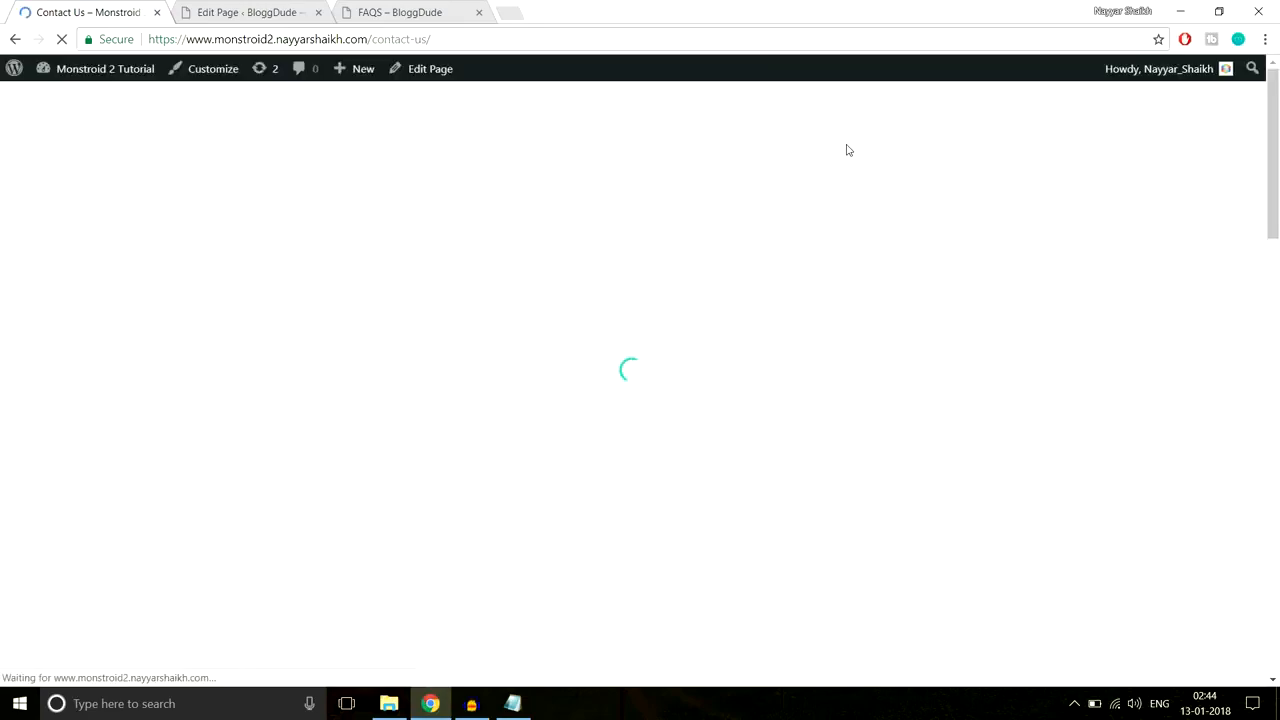
pyautogui.scroll(-8, 960, 266)
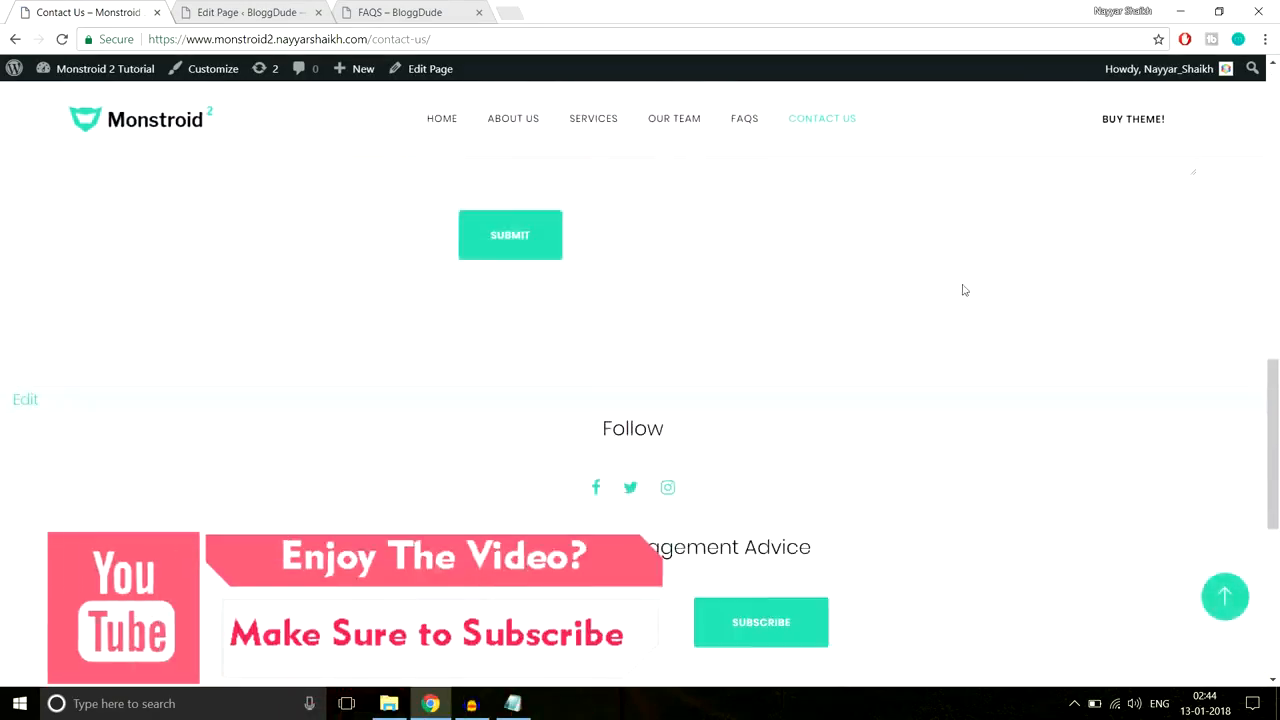
pyautogui.scroll(6, 963, 285)
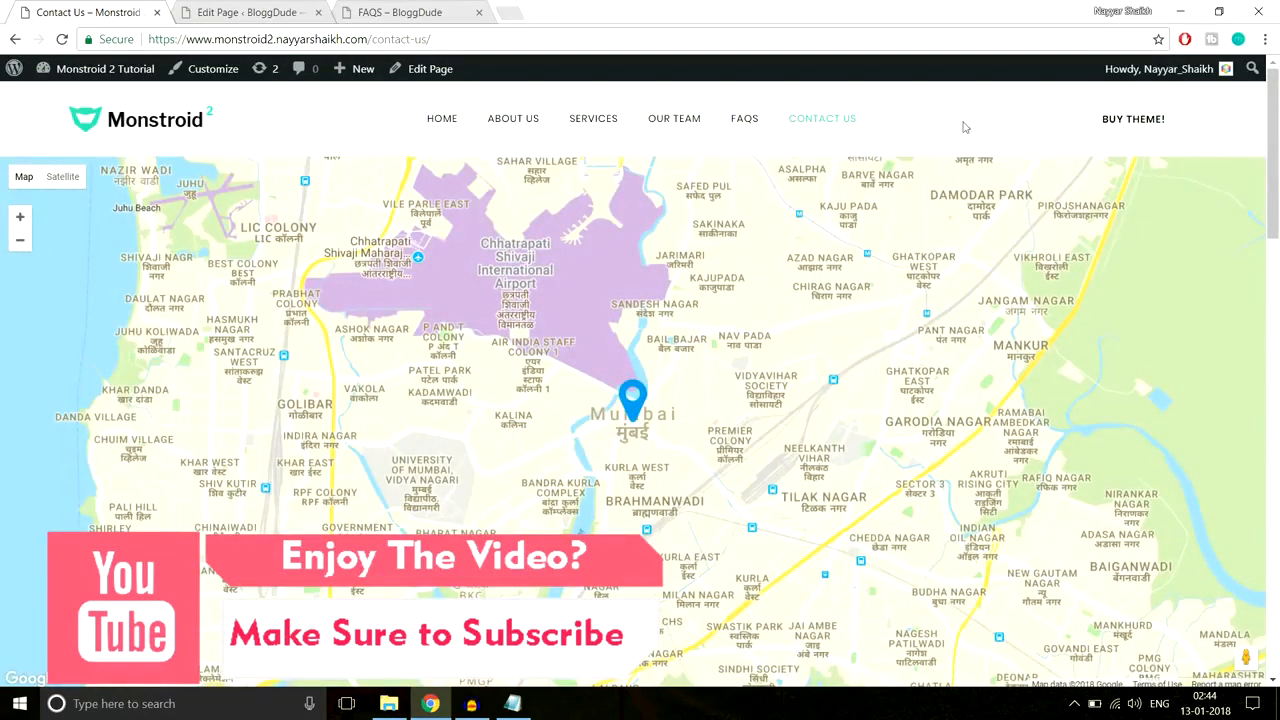
# Step: Load the Google developers console in a new tab and go to the API library
pyautogui.click(506, 12)
pyautogui.write('con')
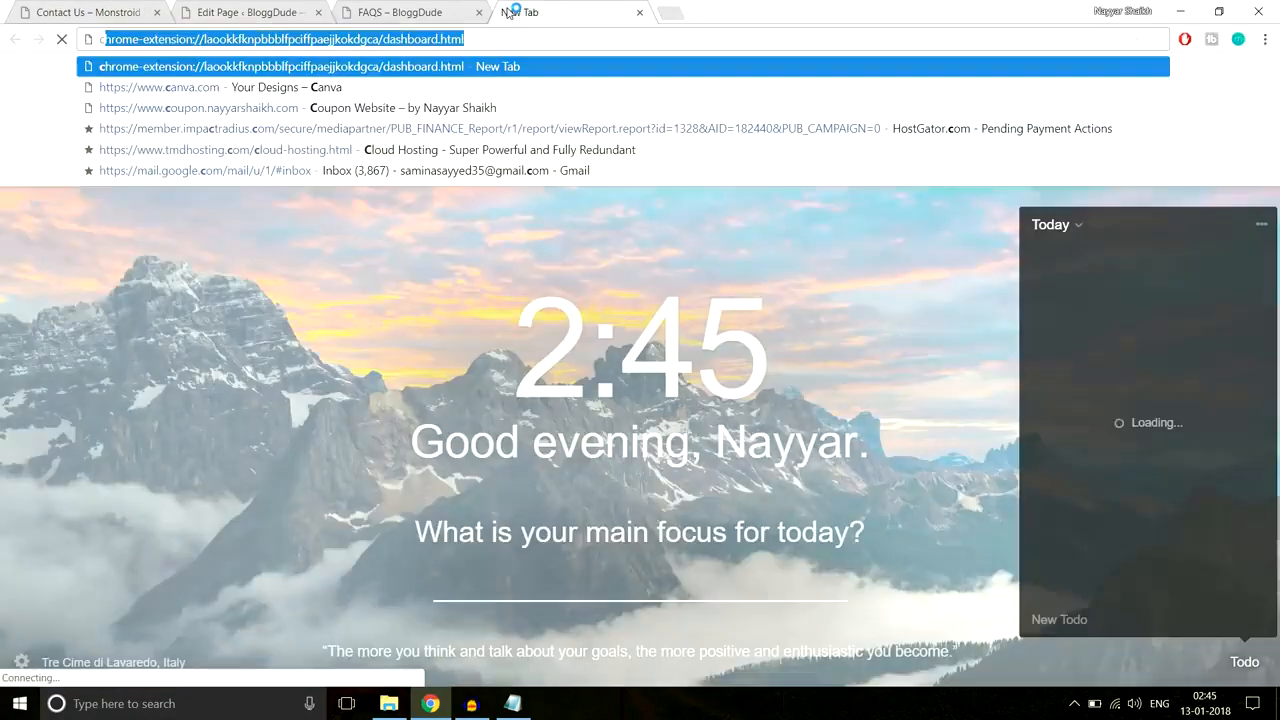
pyautogui.press('Return')
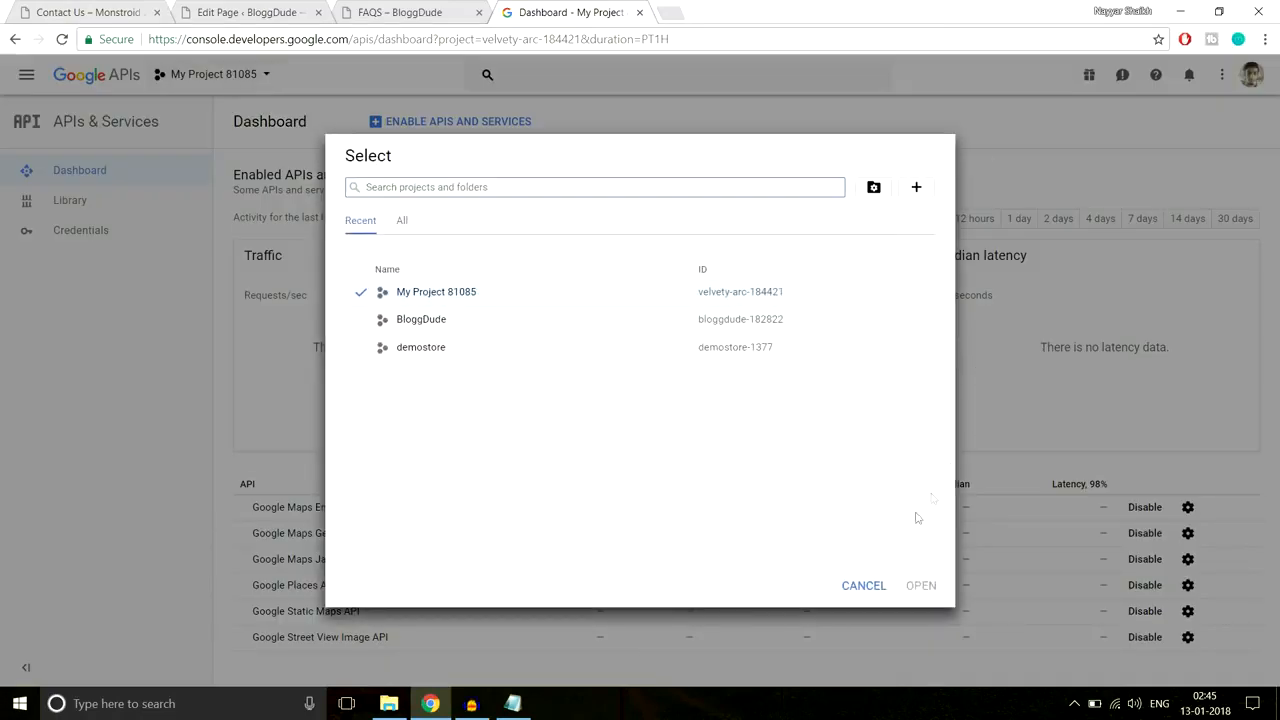
pyautogui.click(843, 588)
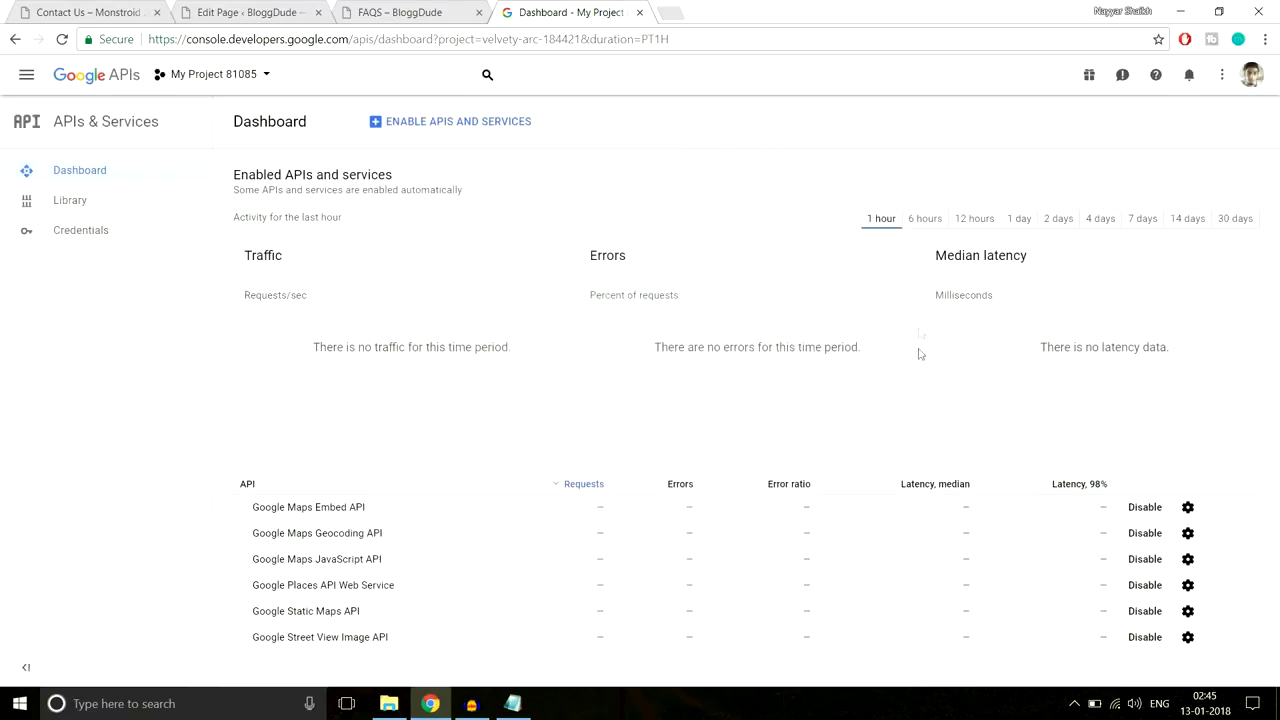
pyautogui.click(126, 207)
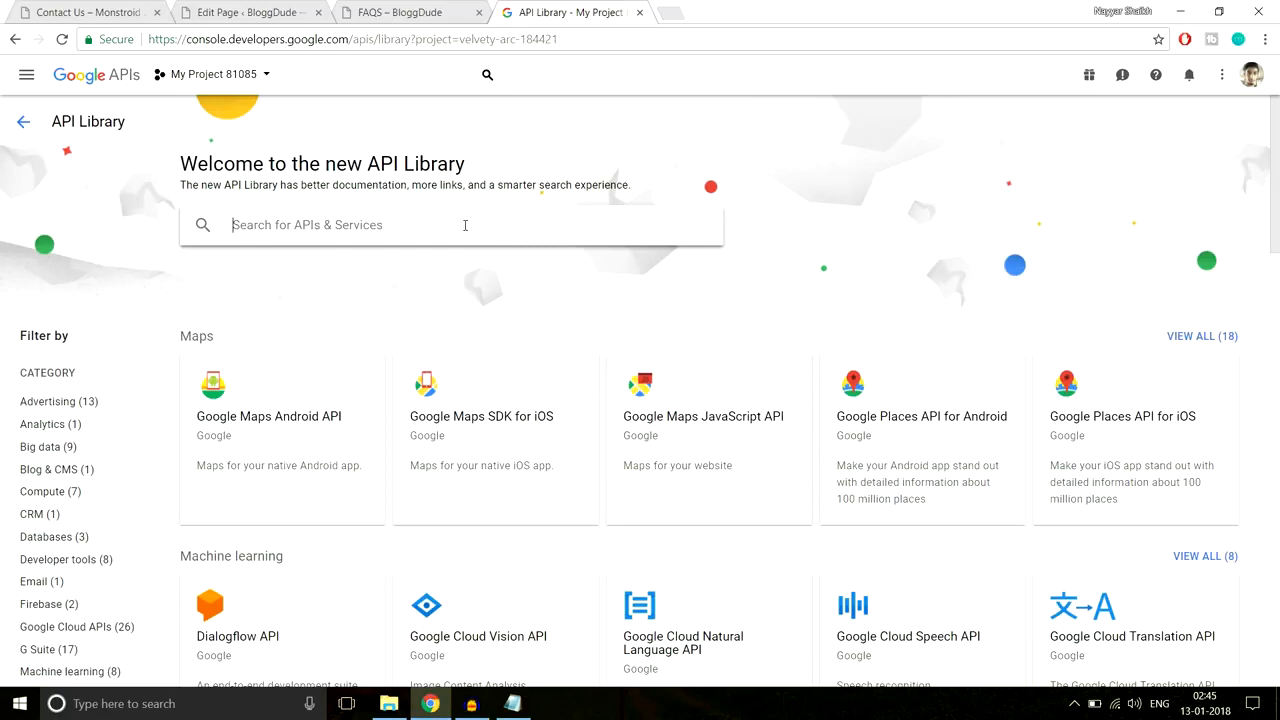
# Step: Search the library for Google Maps and confirm Maps JavaScript API is enabled
pyautogui.click(465, 225)
pyautogui.write('g')
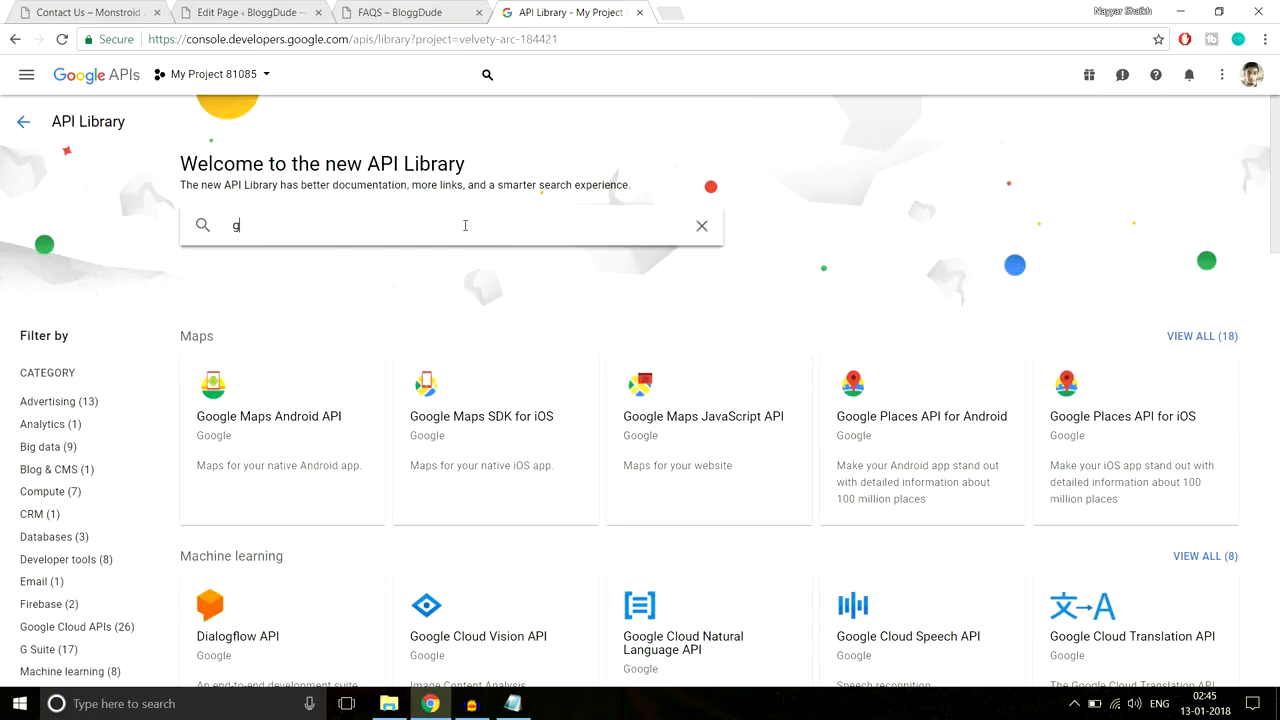
pyautogui.write('ogle map')
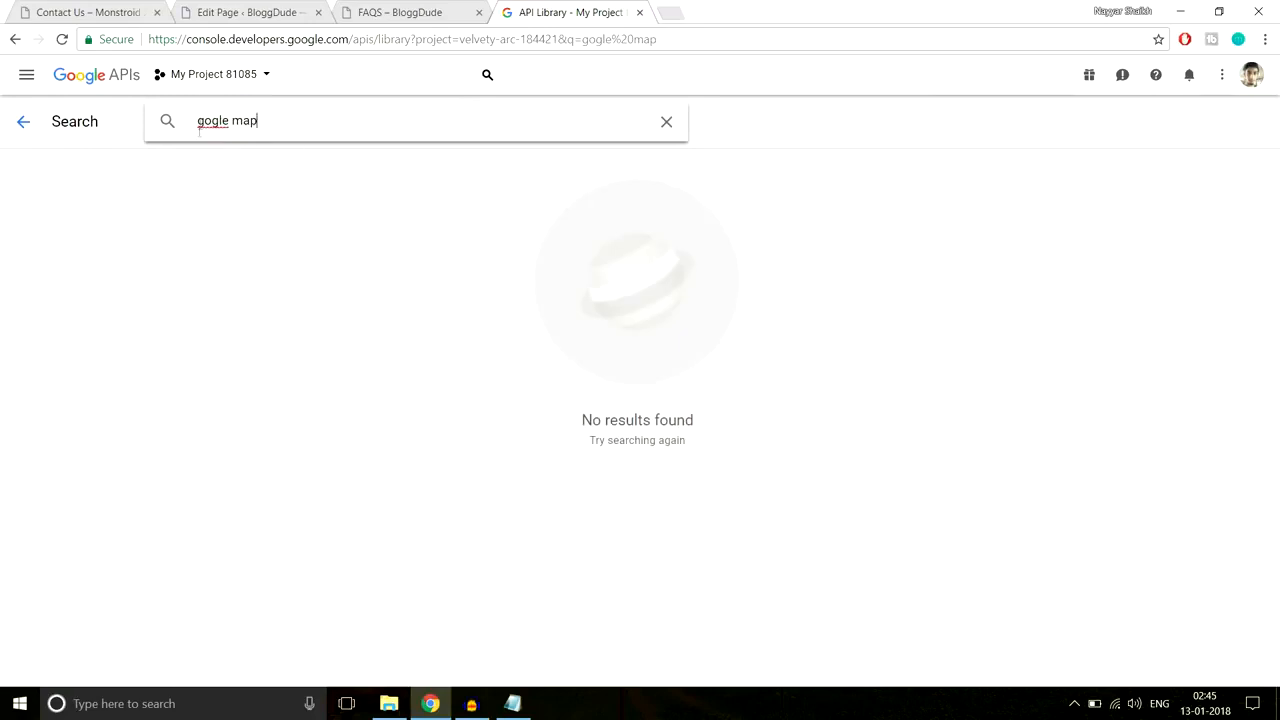
pyautogui.write('o')
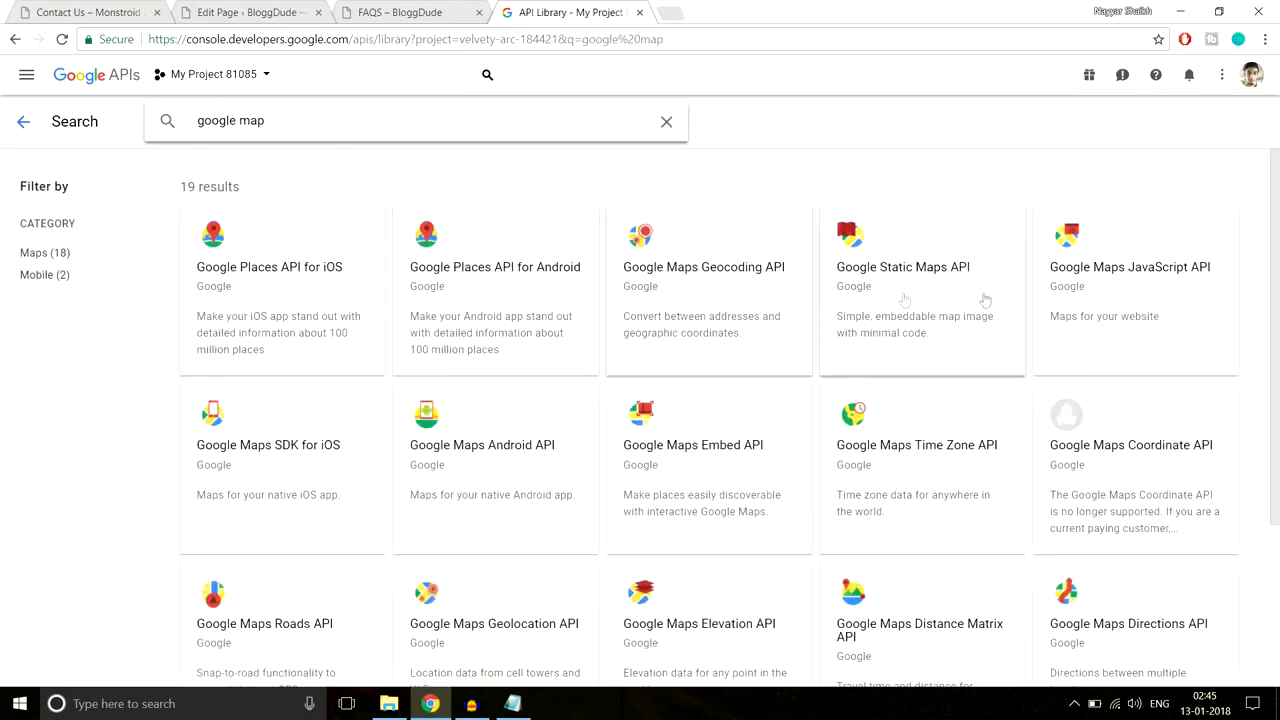
pyautogui.click(1148, 270)
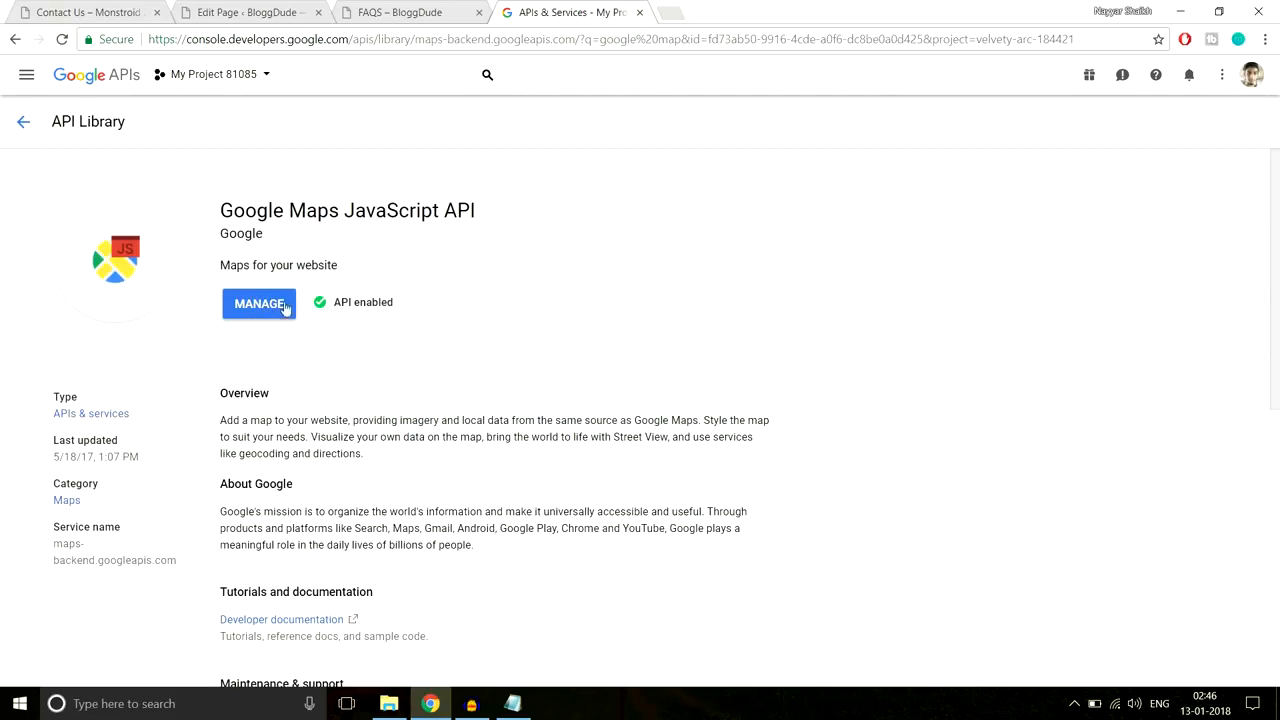
pyautogui.moveTo(400, 304); pyautogui.dragTo(330, 304)
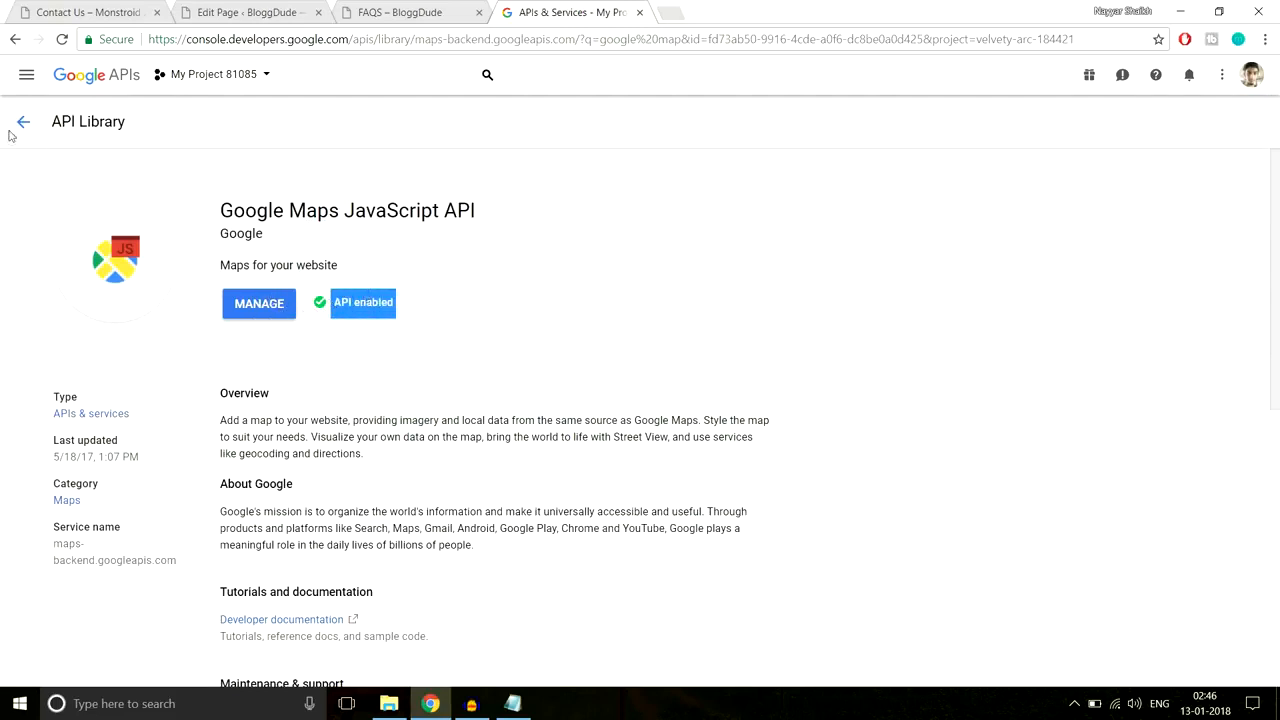
# Step: Return to APIs & Services and open the project's Credentials page
pyautogui.click(13, 132)
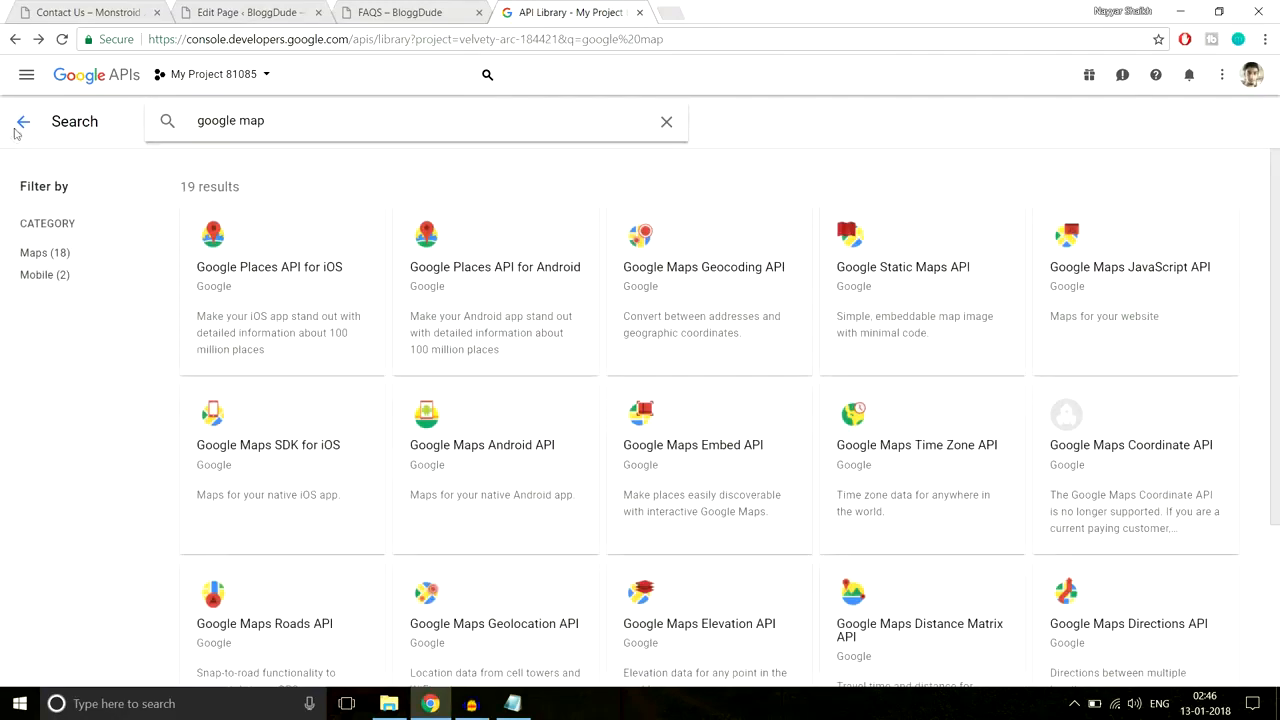
pyautogui.click(15, 133)
pyautogui.click(15, 133)
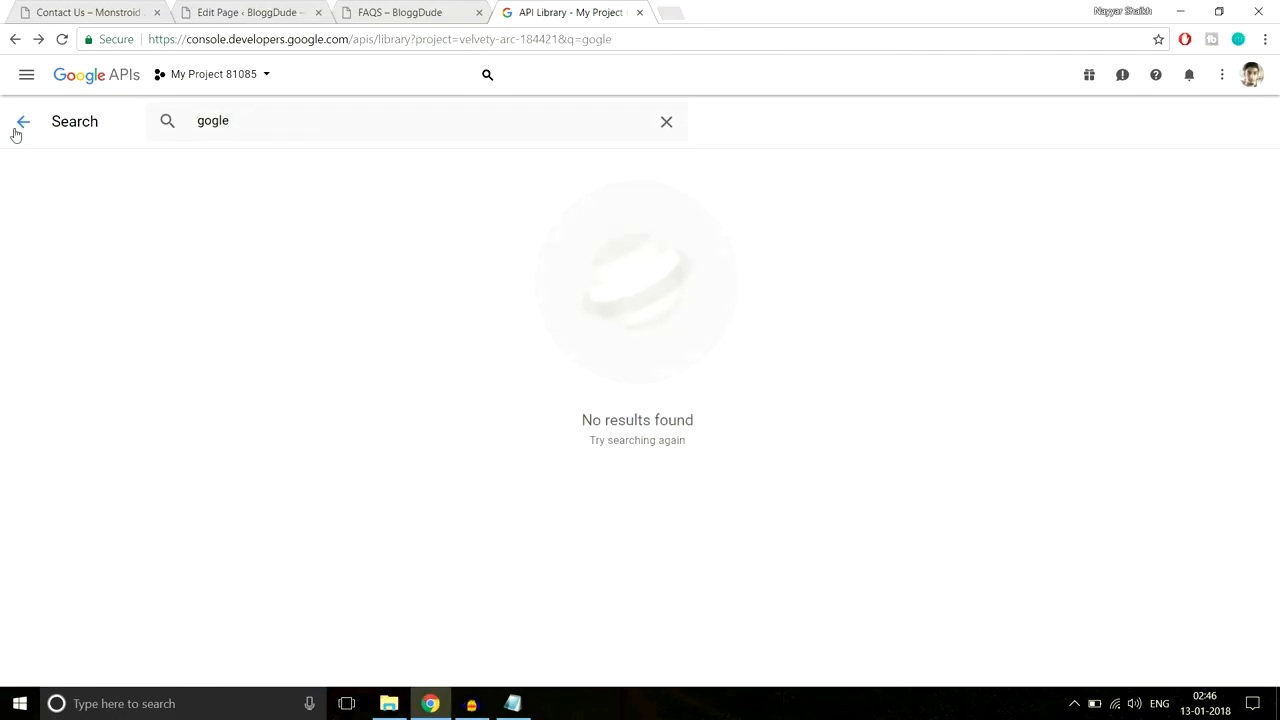
pyautogui.click(112, 86)
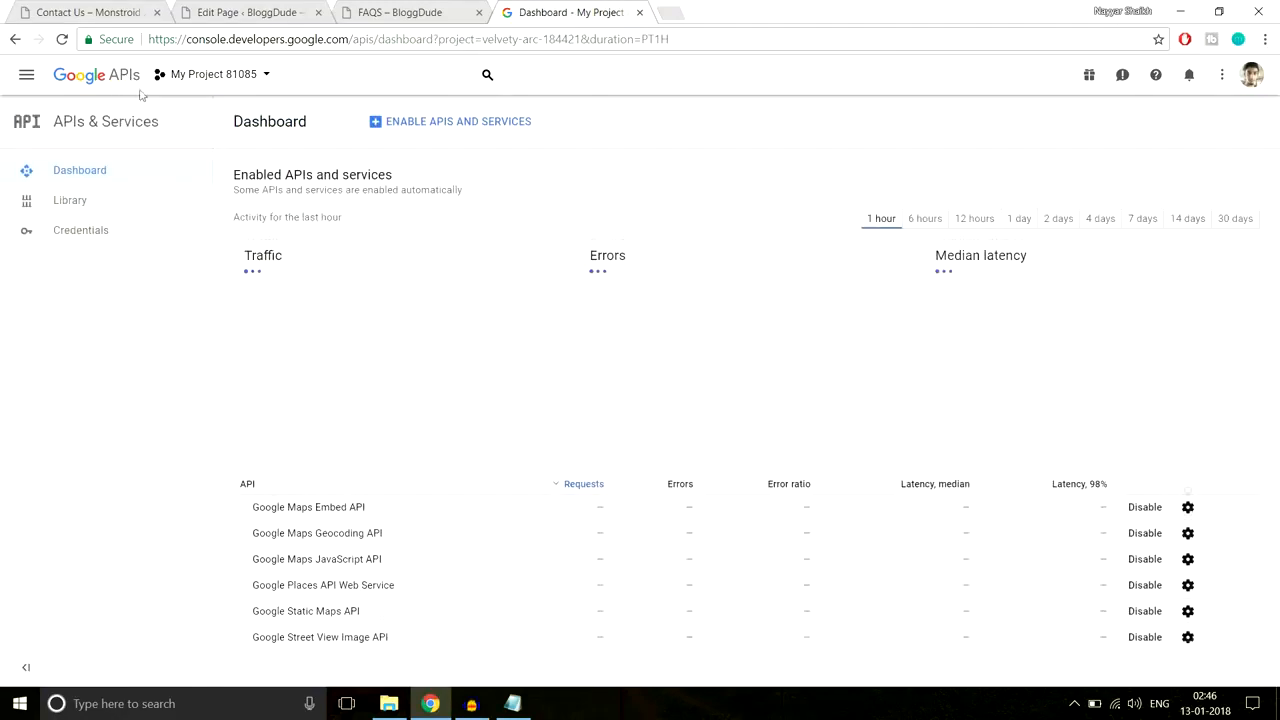
pyautogui.click(115, 237)
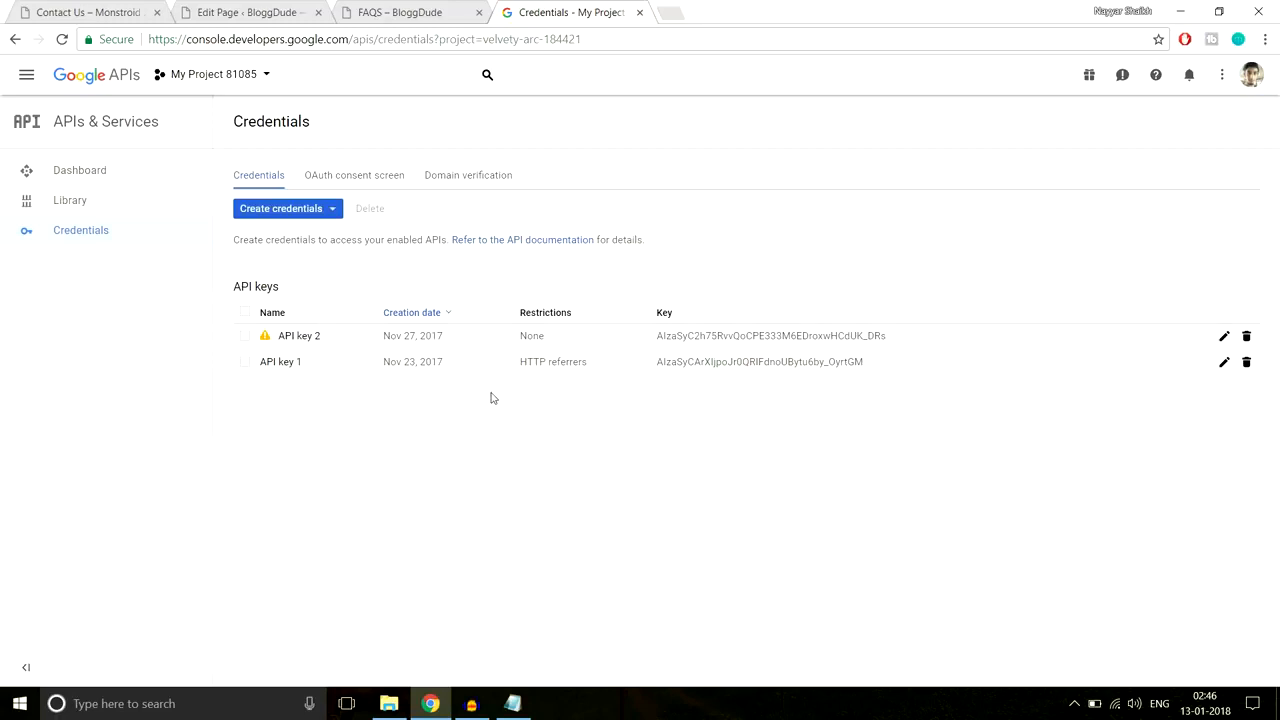
# Step: Create a new API key from Create credentials
pyautogui.click(302, 217)
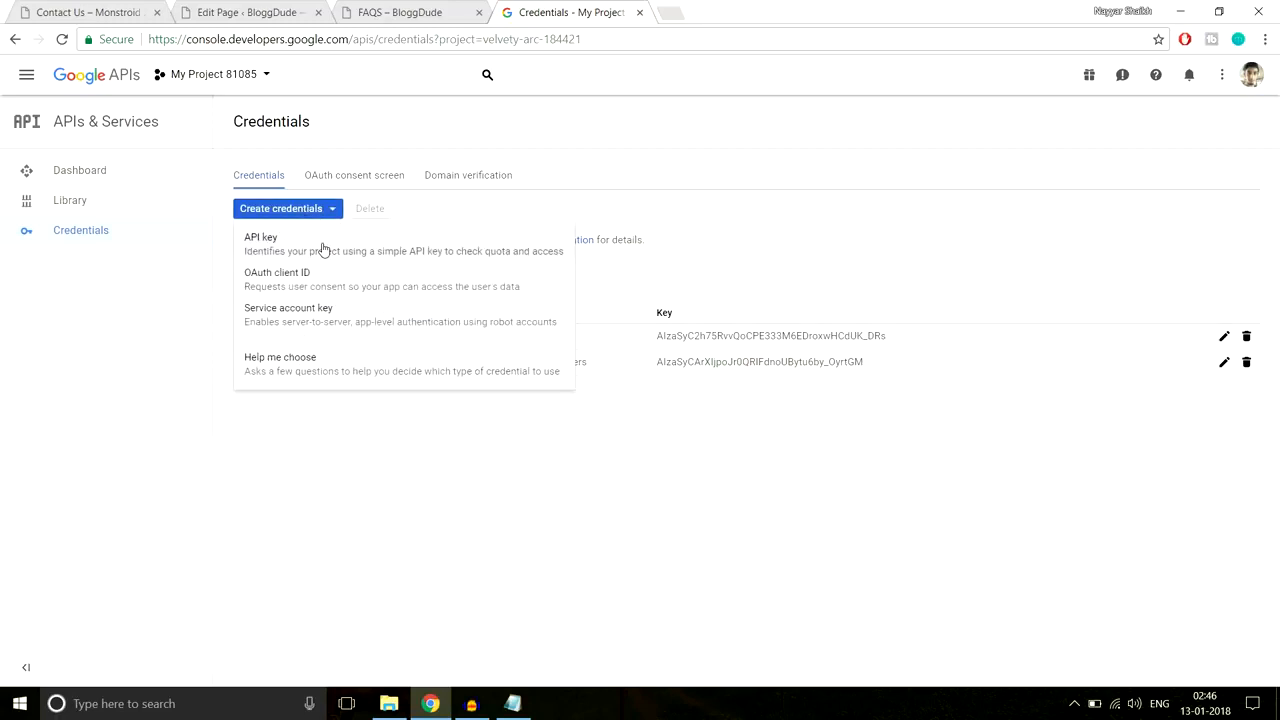
pyautogui.click(323, 249)
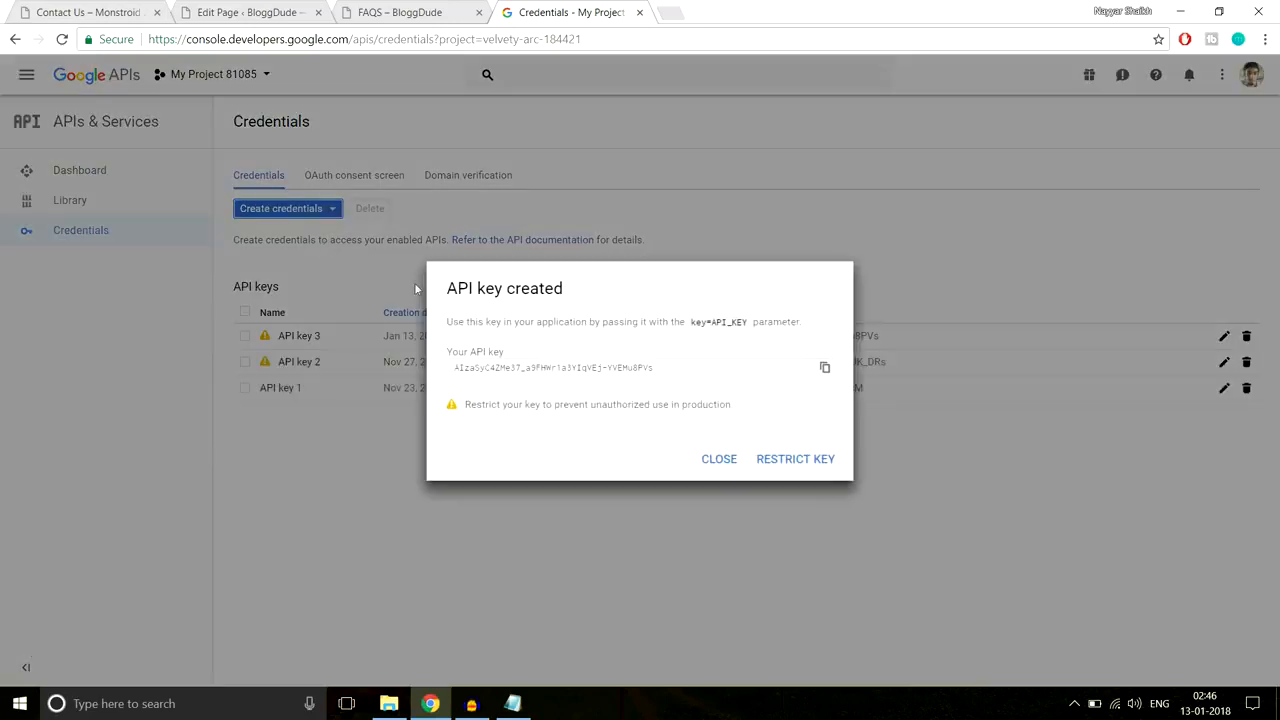
pyautogui.click(719, 460)
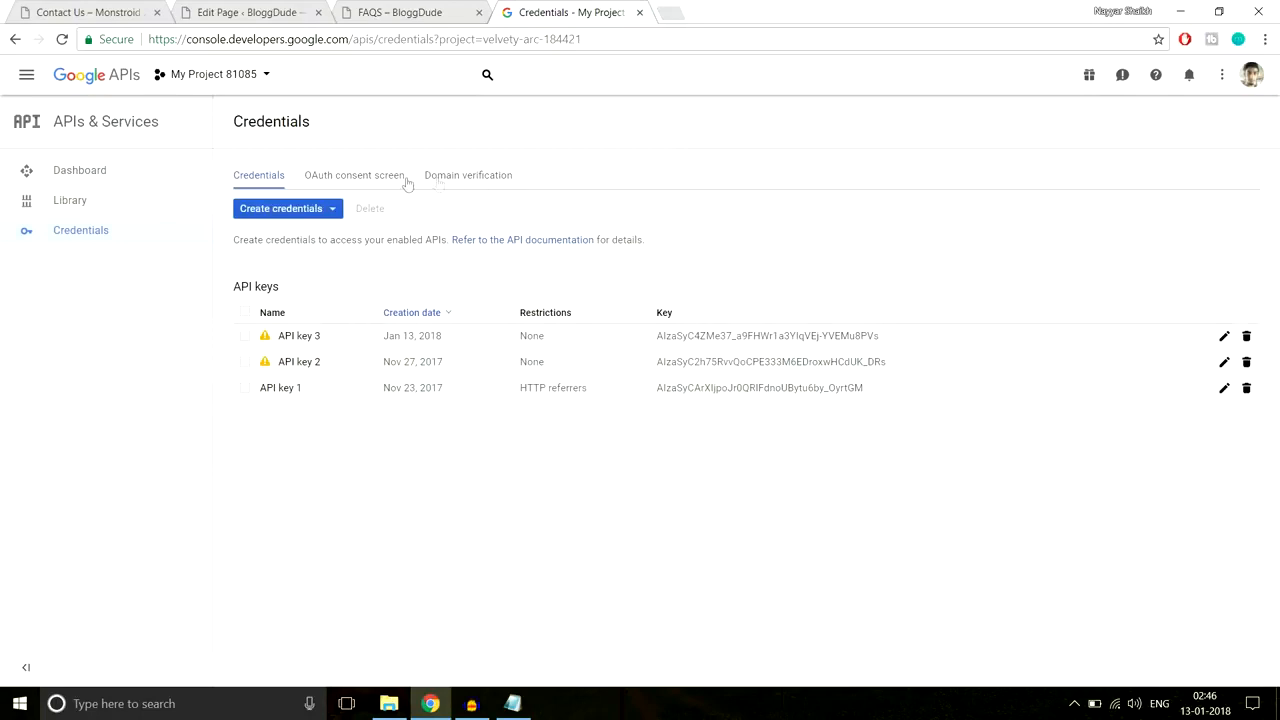
# Step: Add the WordPress site's base URL as a new domain under Domain verification
pyautogui.click(470, 184)
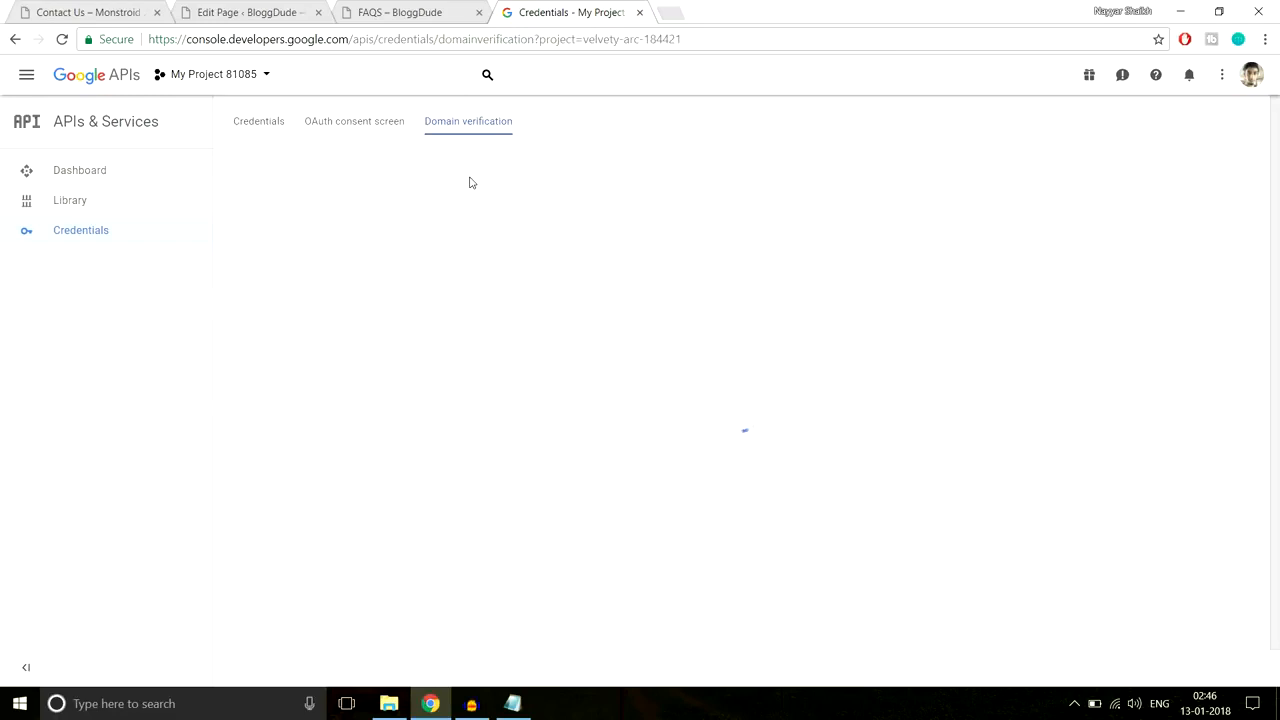
pyautogui.moveTo(405, 302); pyautogui.dragTo(265, 266)
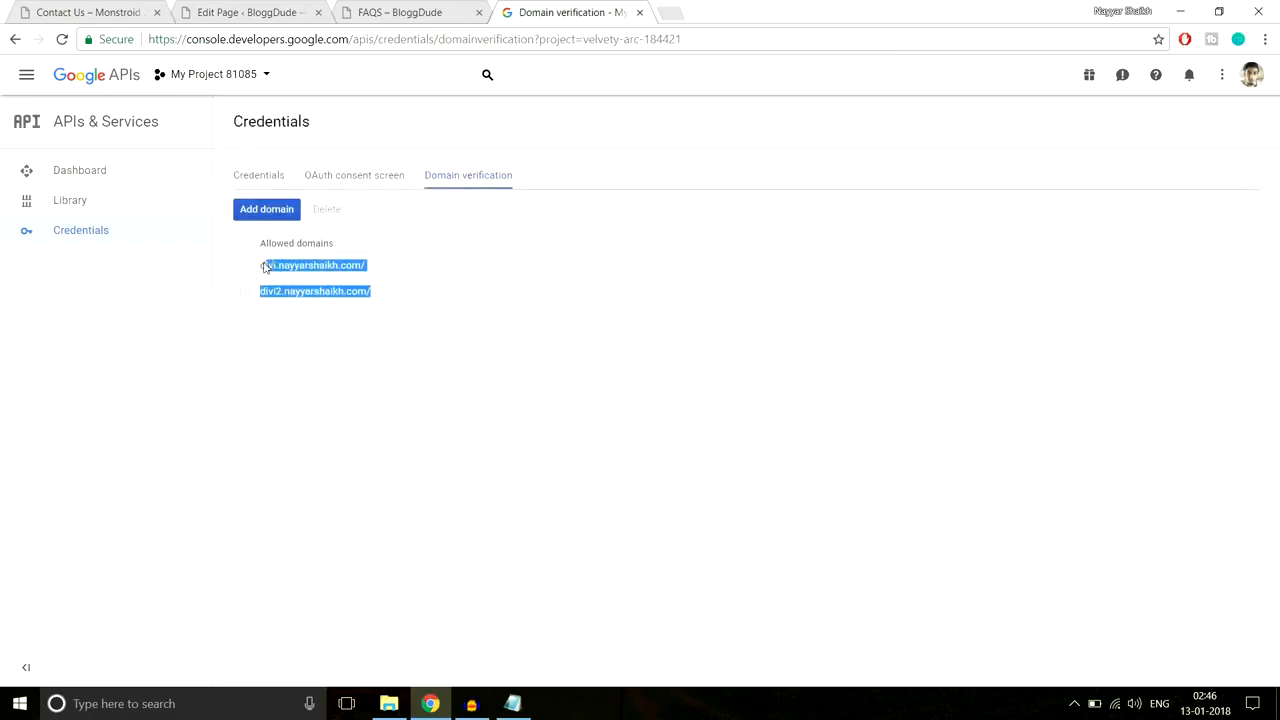
pyautogui.click(283, 212)
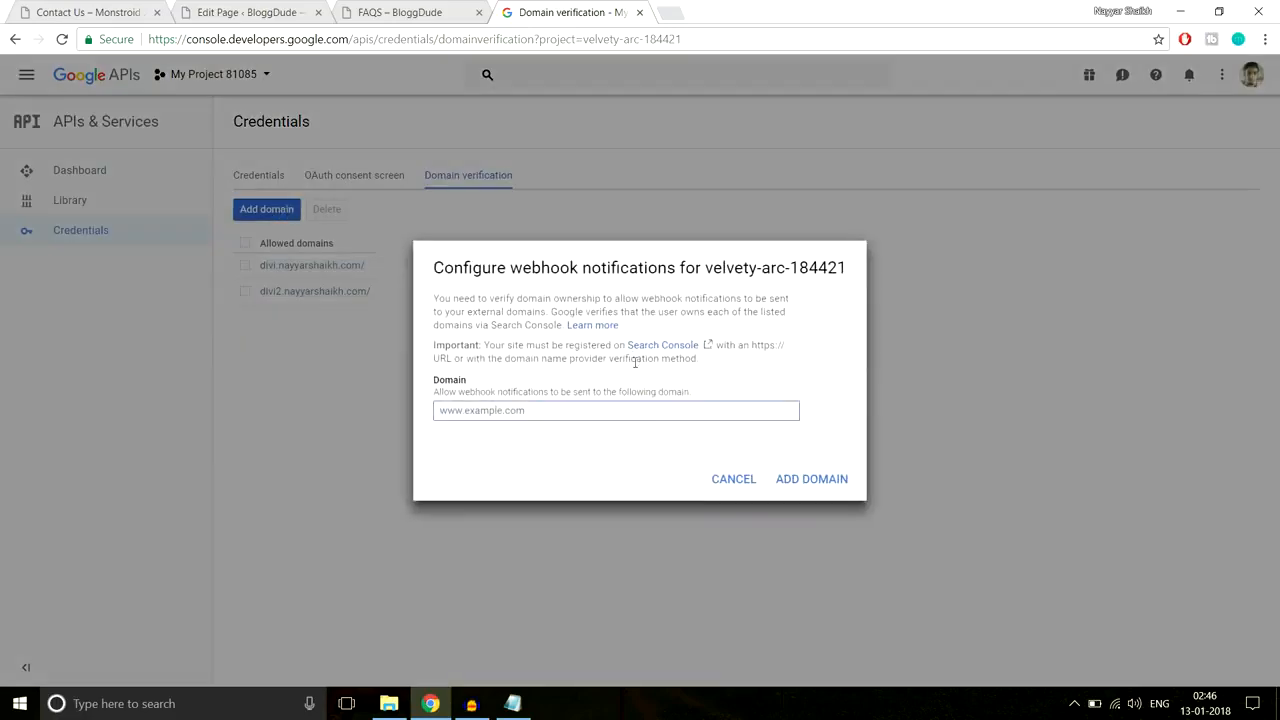
pyautogui.click(258, 10)
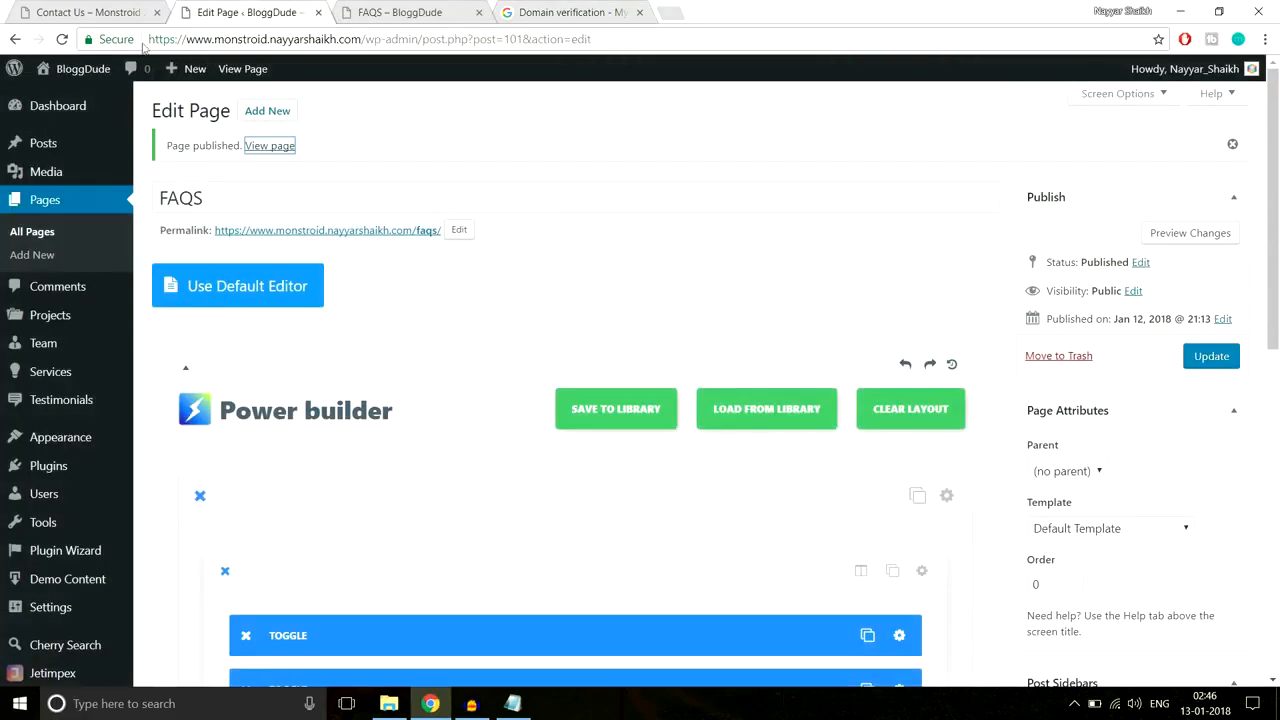
pyautogui.moveTo(150, 39); pyautogui.dragTo(368, 42)
pyautogui.hotkey('ctrl', 'c')
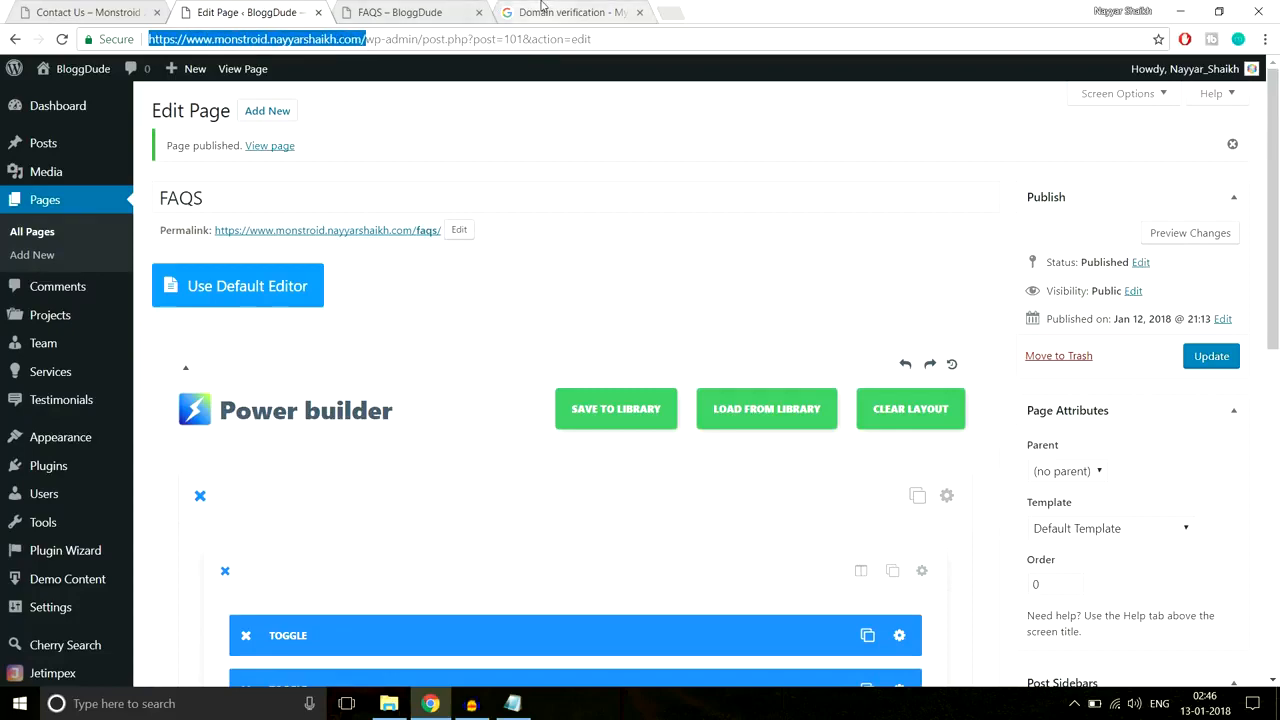
pyautogui.click(548, 12)
pyautogui.hotkey('ctrl', 'v')
pyautogui.click(840, 489)
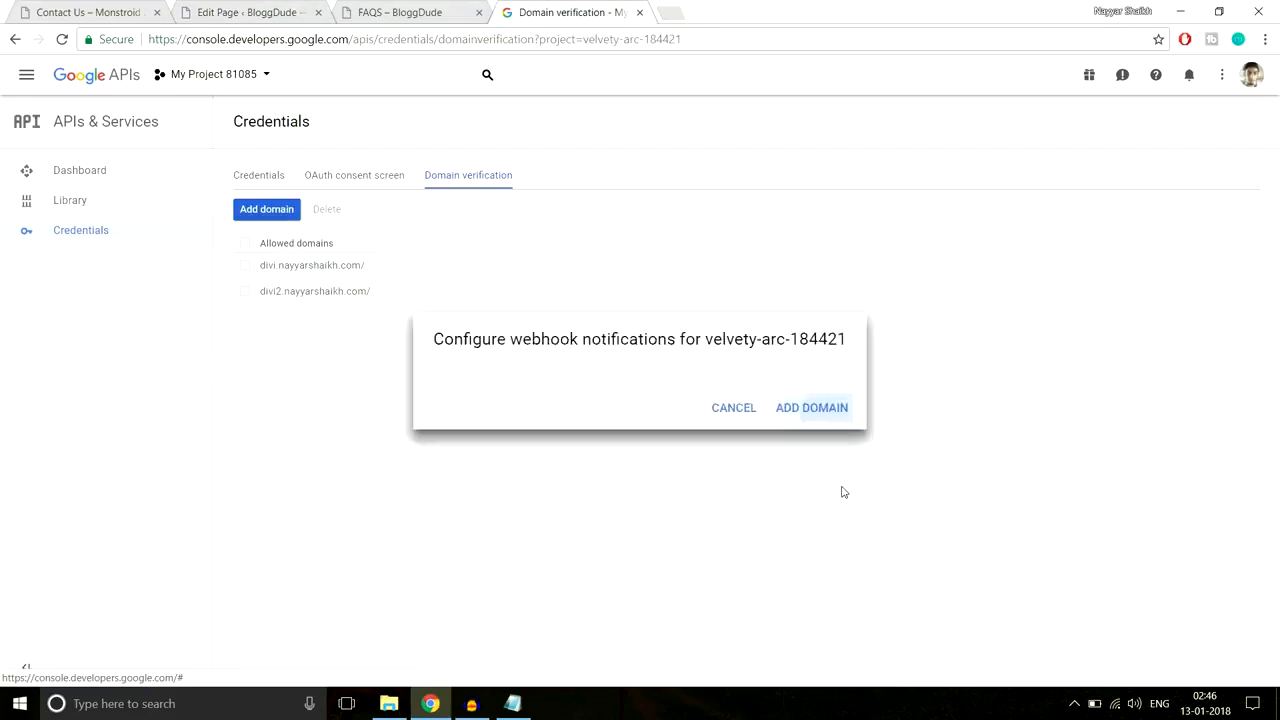
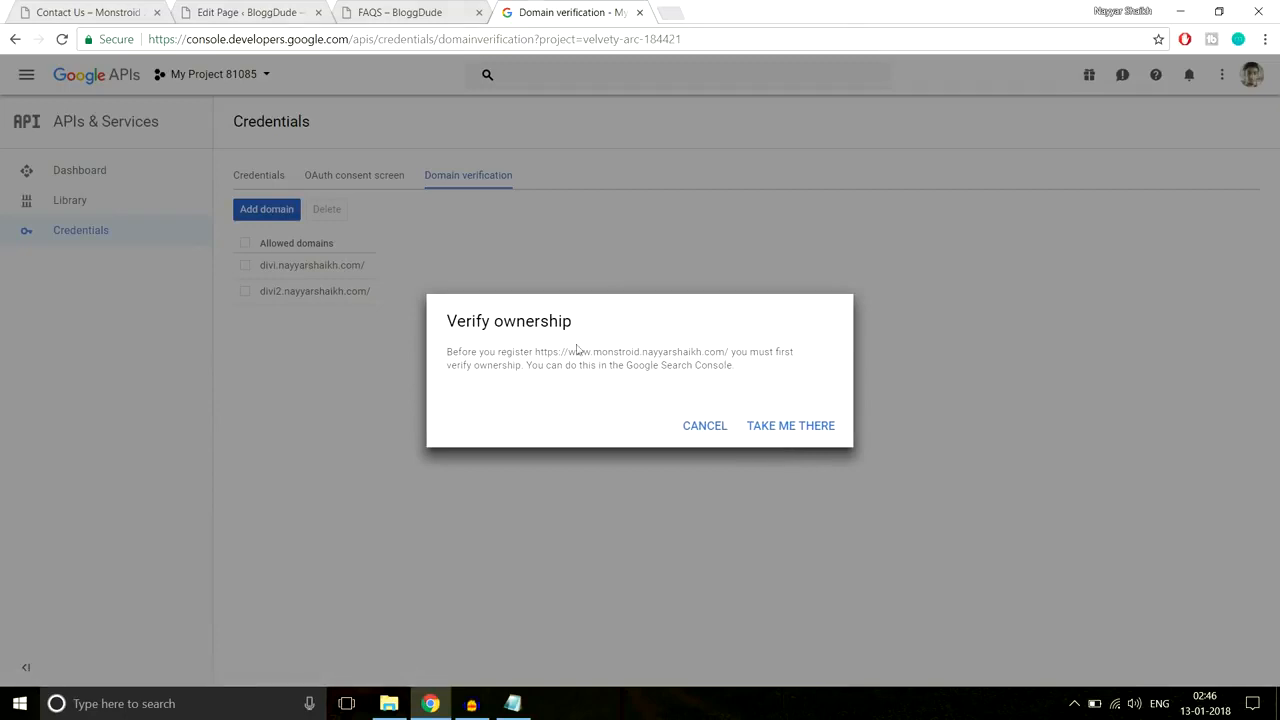
# Step: Add the monstroid site as a new property in Google Webmaster Central
pyautogui.click(786, 426)
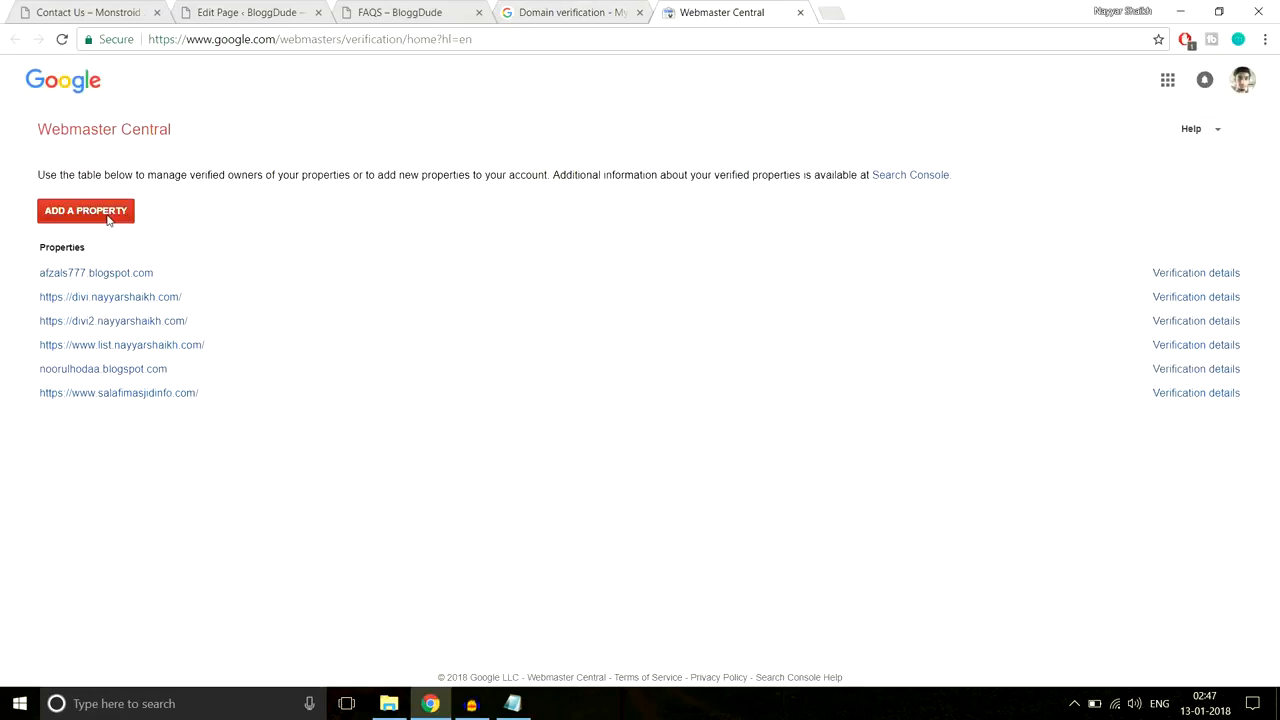
pyautogui.click(108, 215)
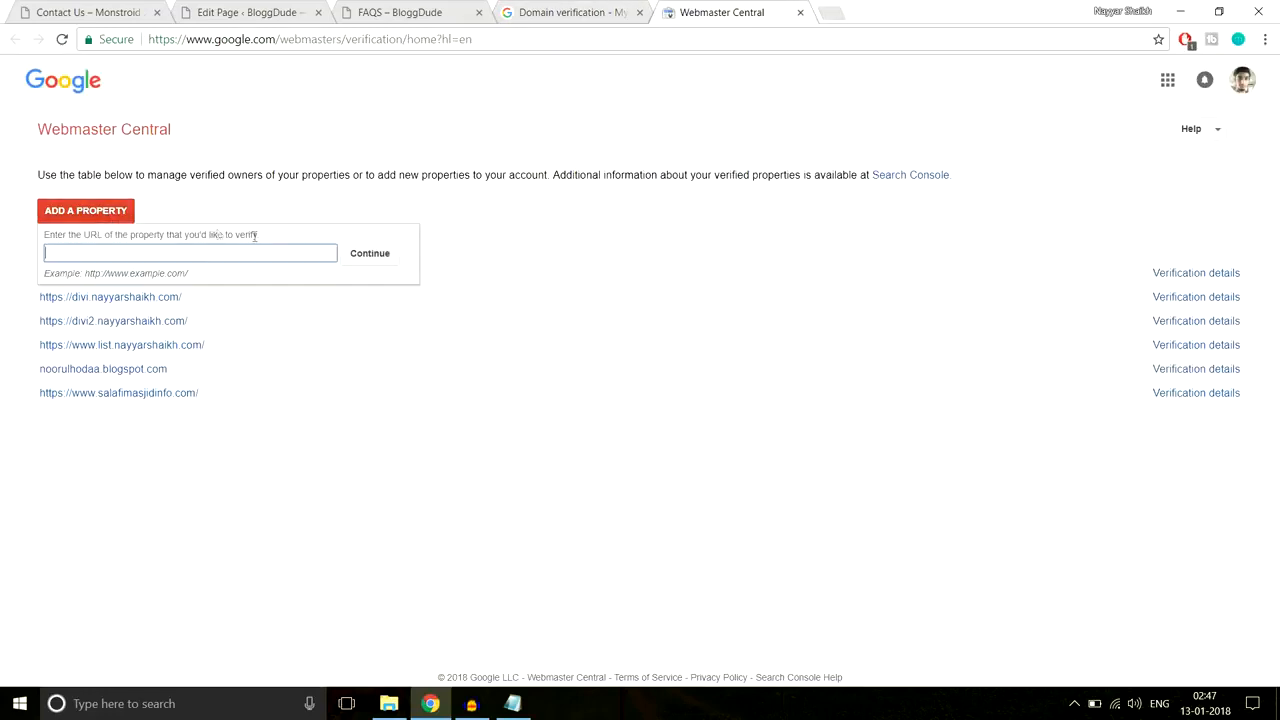
pyautogui.write('https://www.monstroid.nayyarshaikh.com/')
pyautogui.click(372, 258)
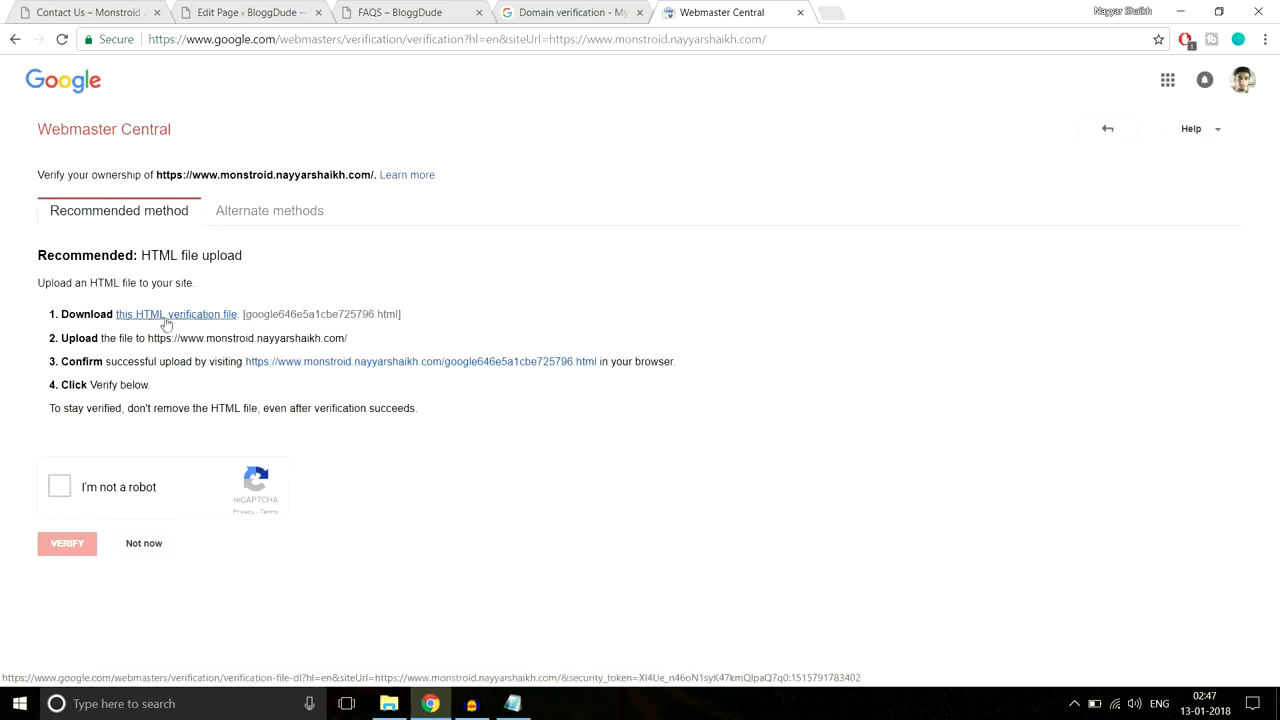
# Step: Download the HTML verification file and show it in its Downloads folder
pyautogui.click(165, 315)
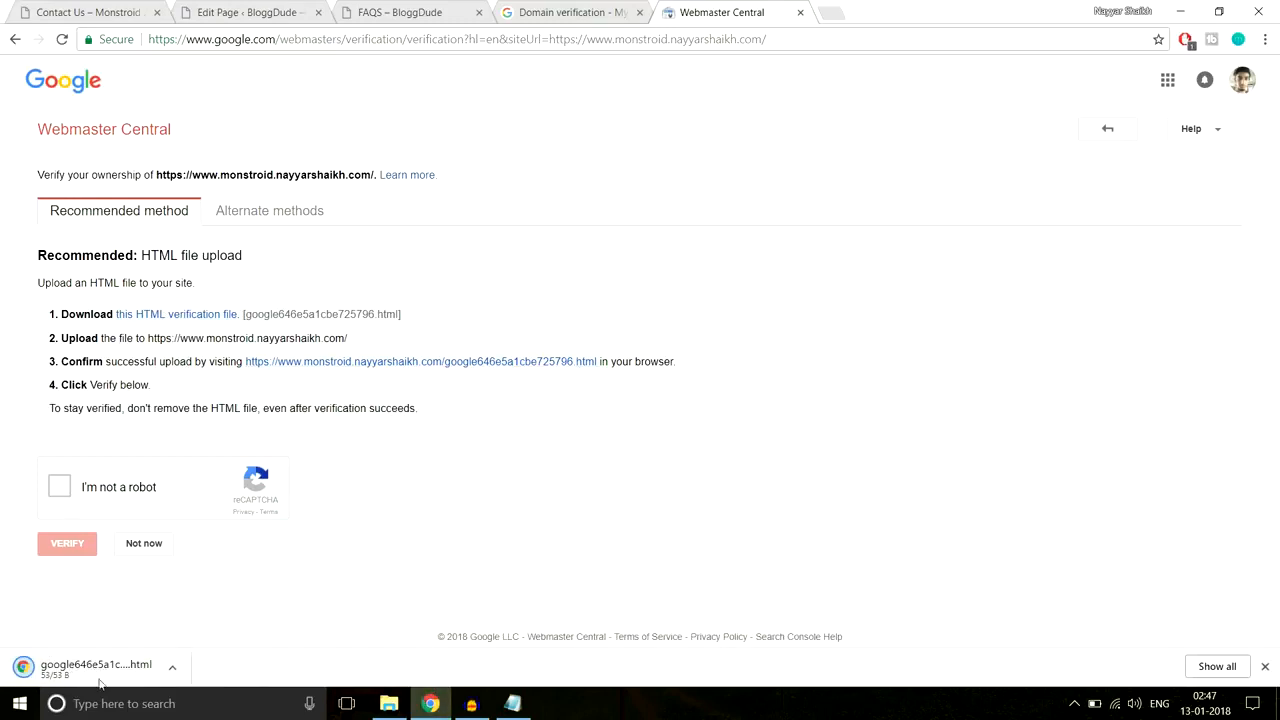
pyautogui.click(172, 670)
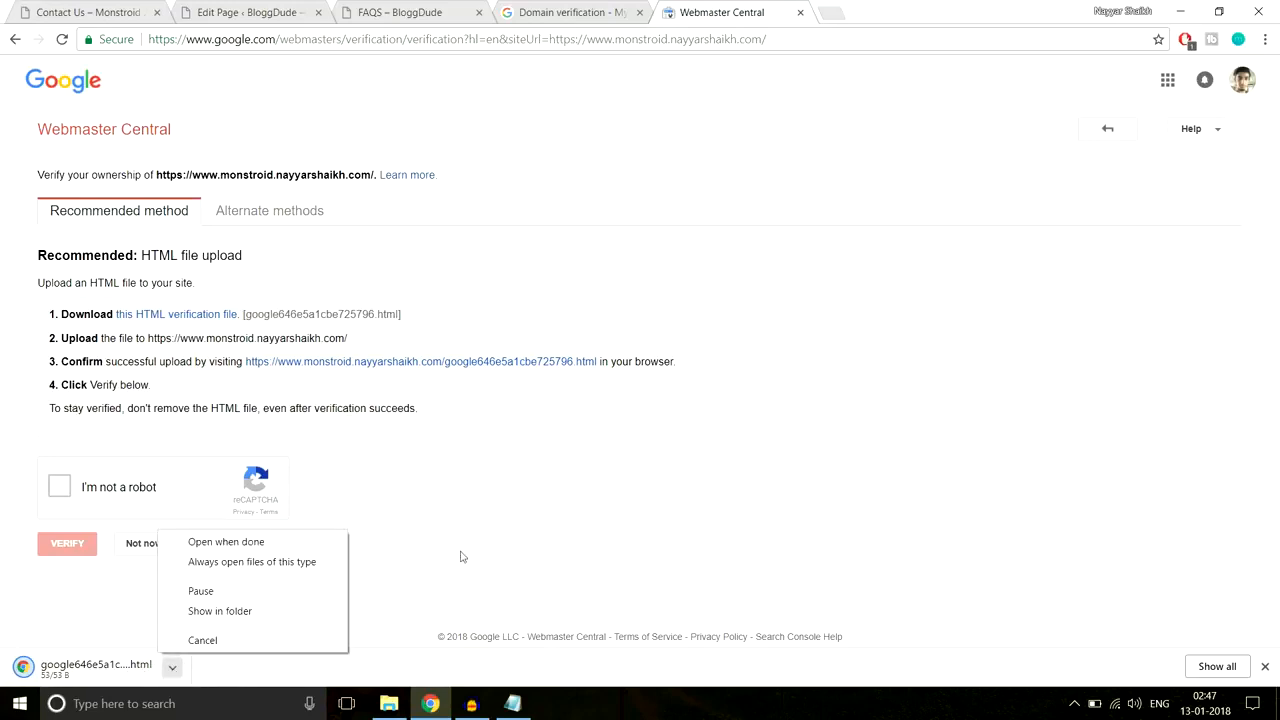
pyautogui.click(278, 614)
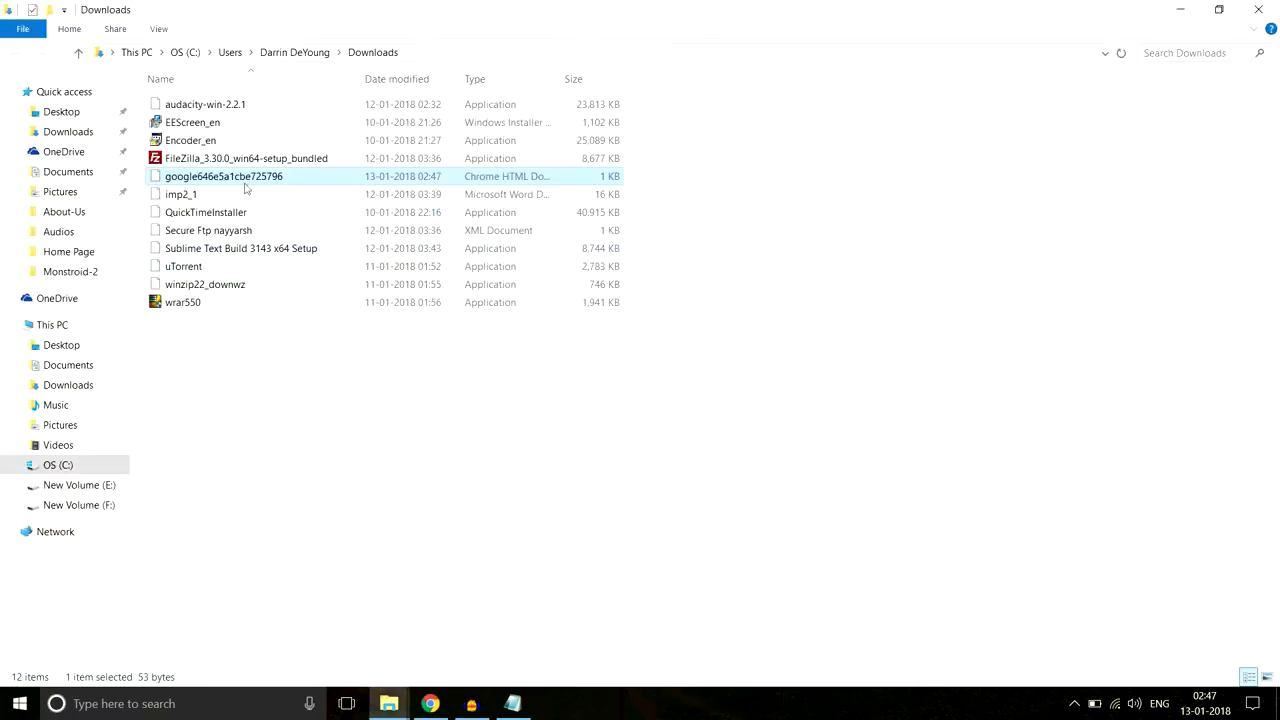
# Step: Paste the google646e5a1cbe725796 verification file onto the Desktop and launch FileZilla
pyautogui.click(78, 115)
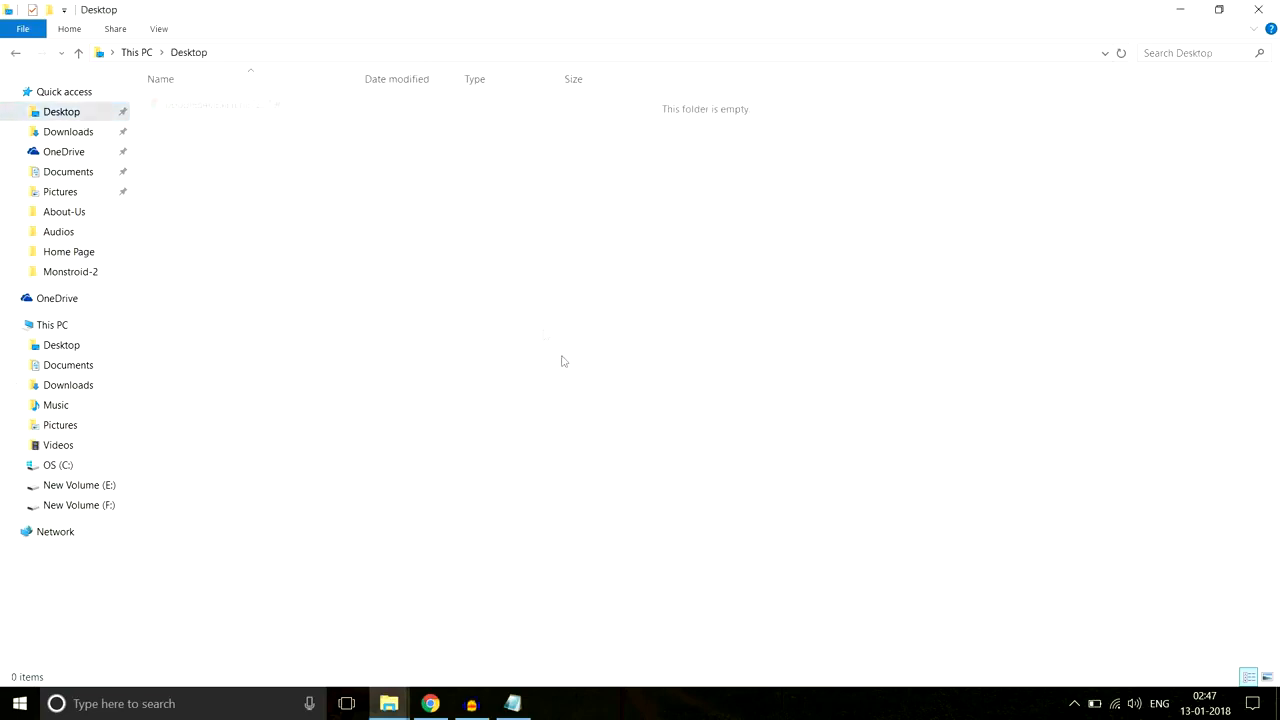
pyautogui.hotkey('ctrl', 'v')
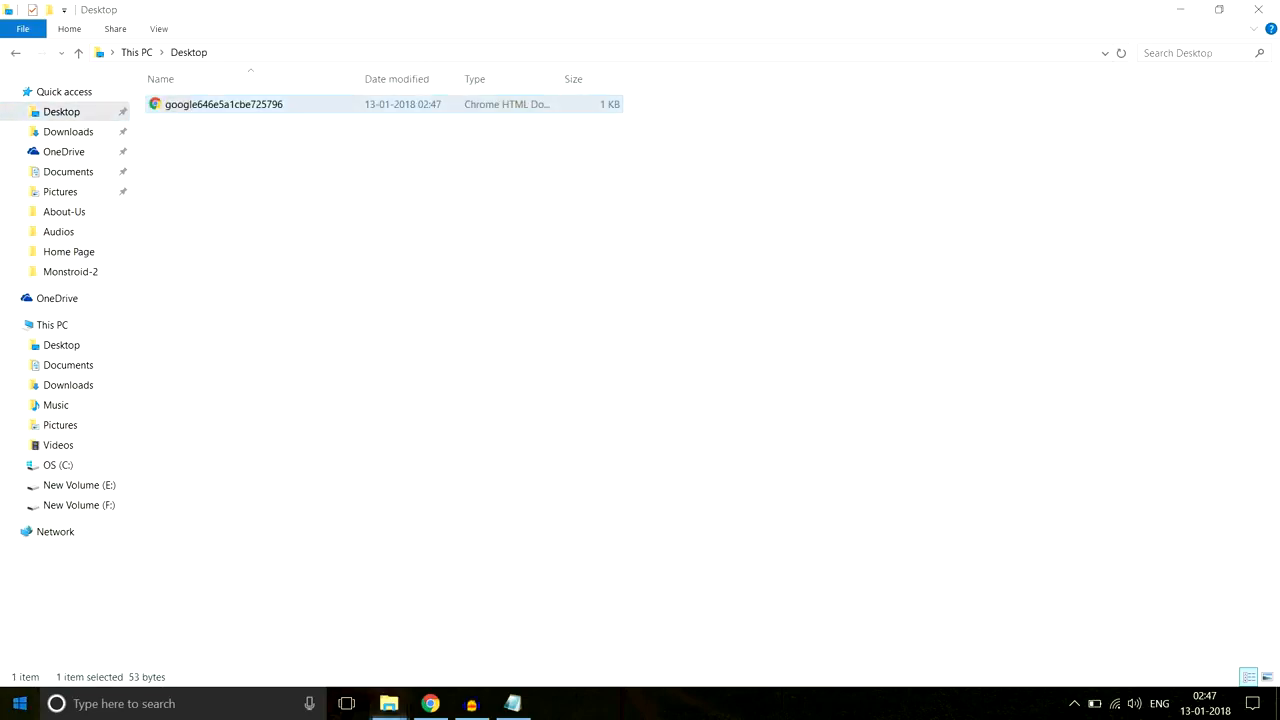
pyautogui.click(5, 700)
pyautogui.click(757, 565)
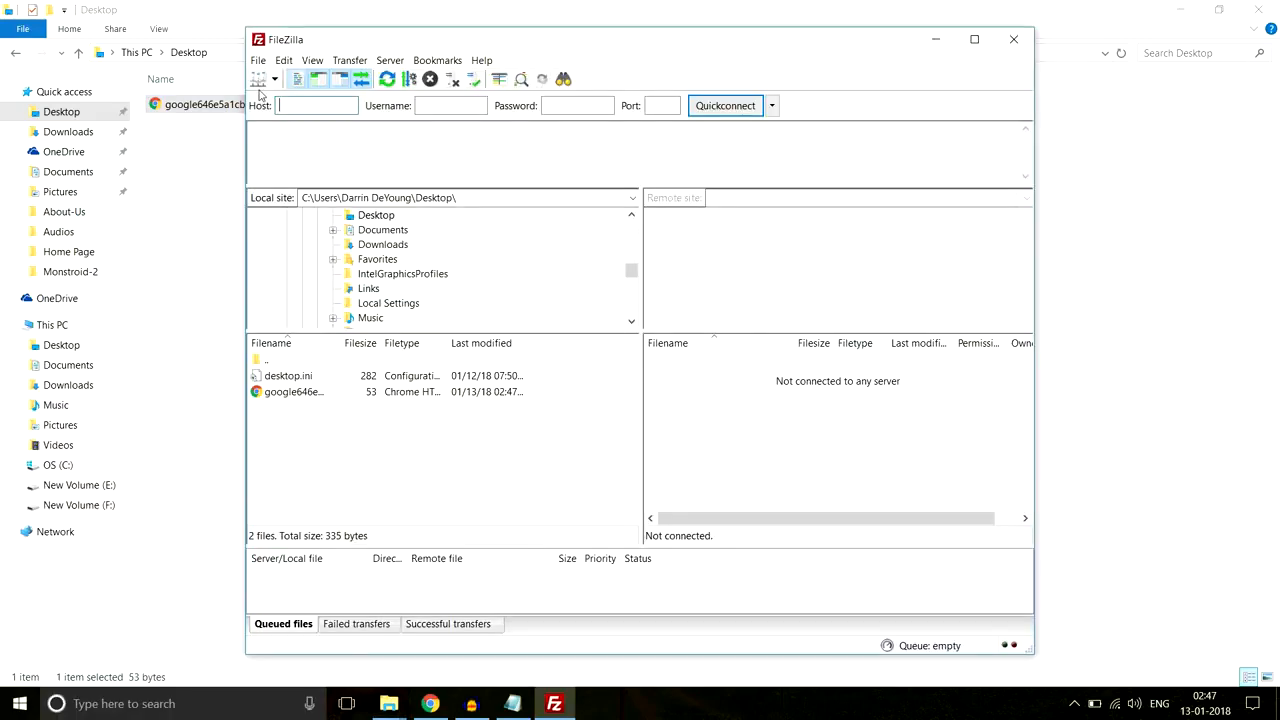
# Step: Connect to the saved hosting server and open the monstroid.nayyarshaikh.com folder
pyautogui.click(259, 80)
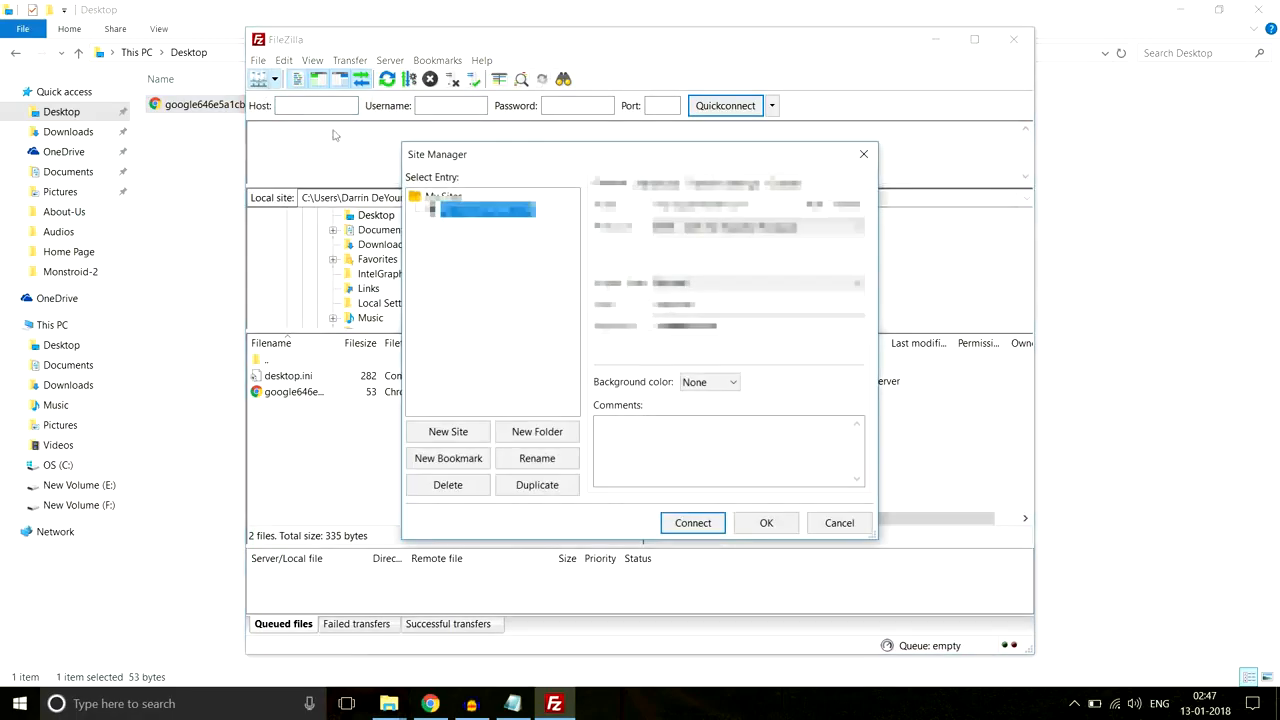
pyautogui.click(702, 530)
pyautogui.scroll(-5, 712, 389)
pyautogui.scroll(-1, 754, 453)
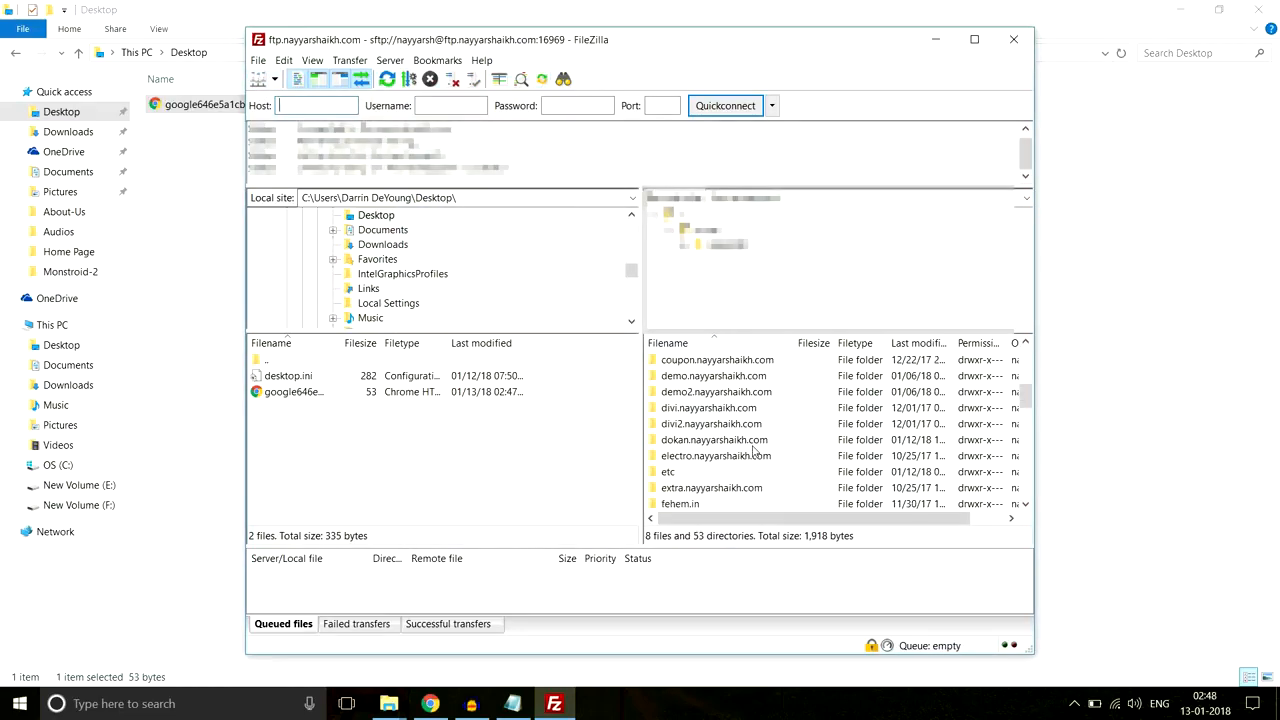
pyautogui.scroll(-4, 754, 453)
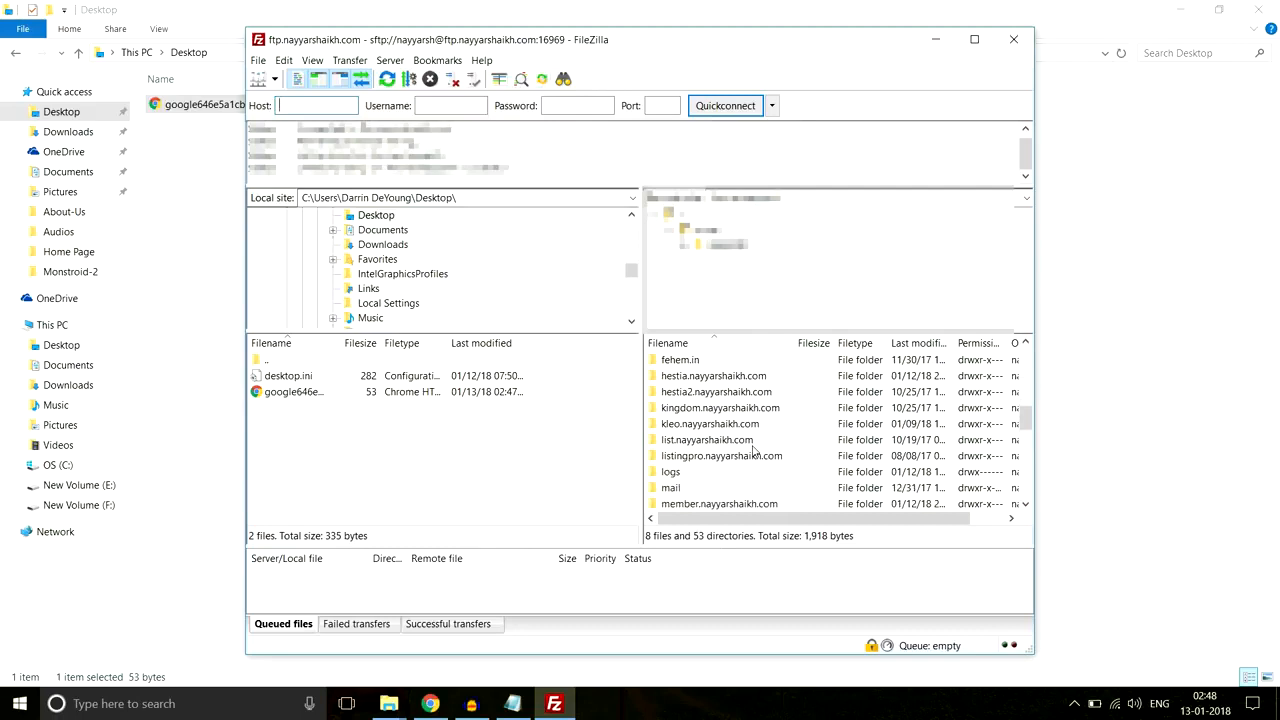
pyautogui.scroll(-1, 754, 453)
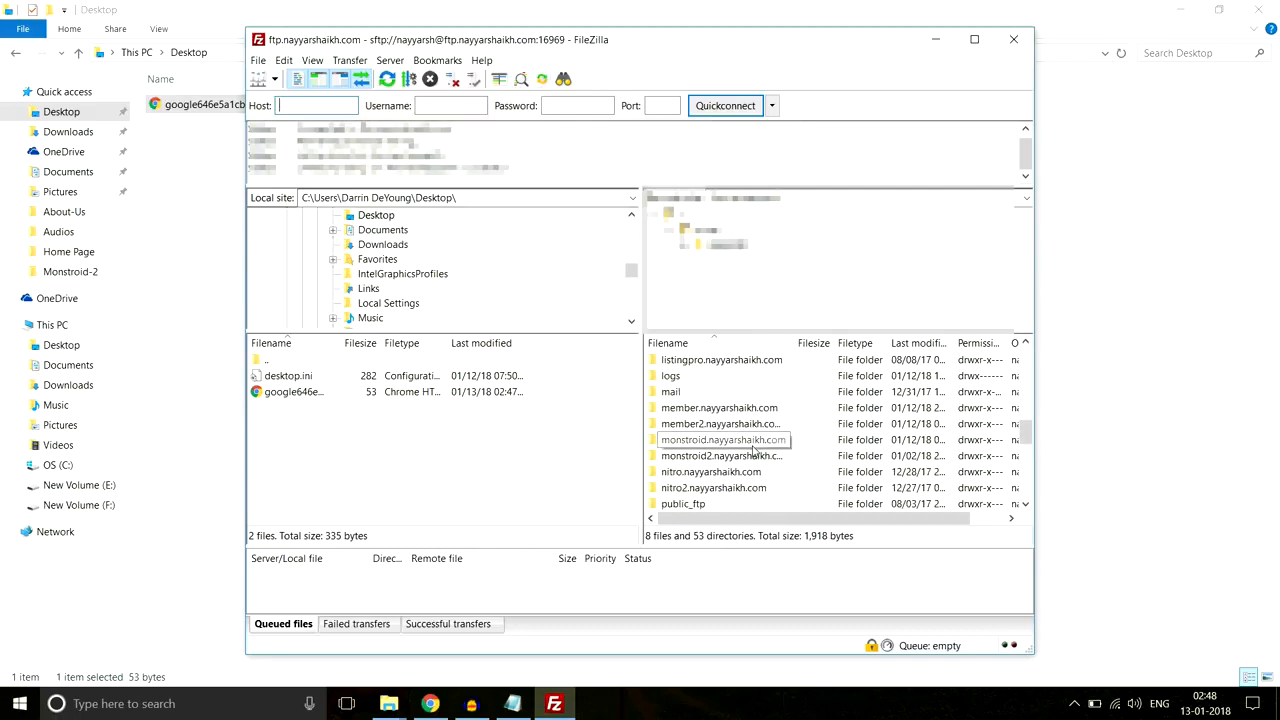
pyautogui.doubleClick(718, 440)
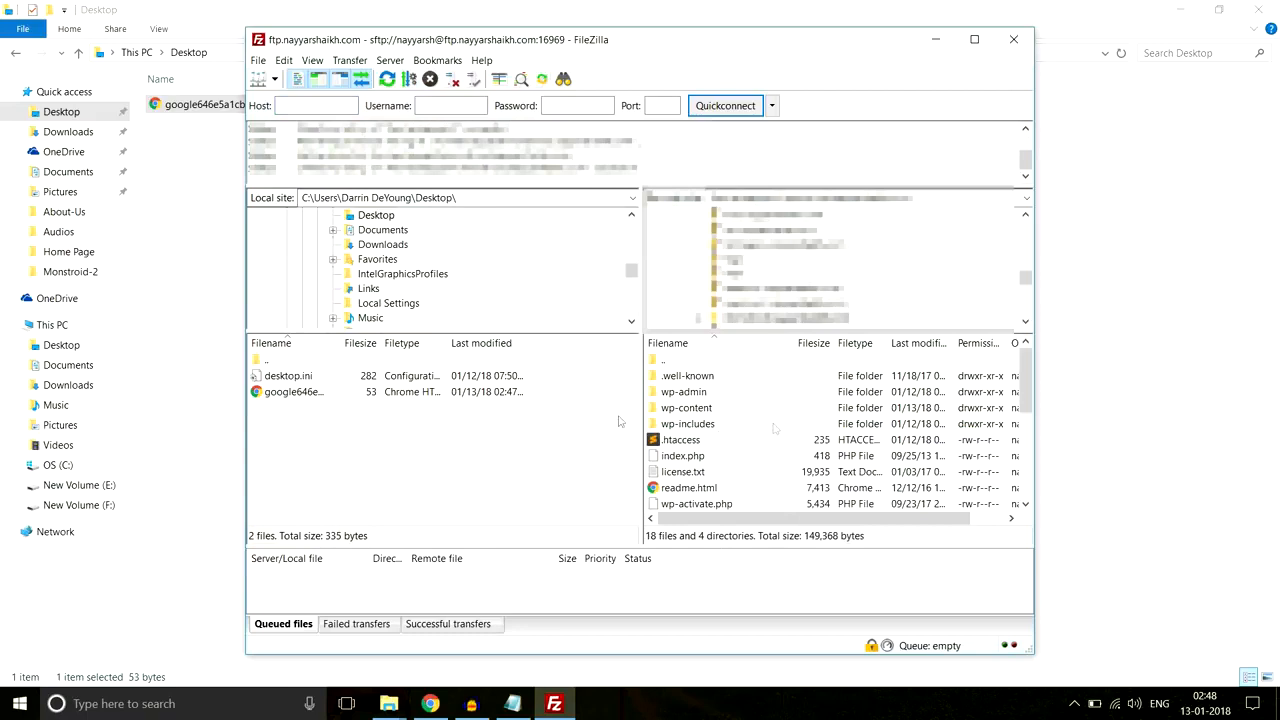
# Step: Upload google646e5a1cbe725796.html from the Desktop into the remote site folder
pyautogui.click(317, 393)
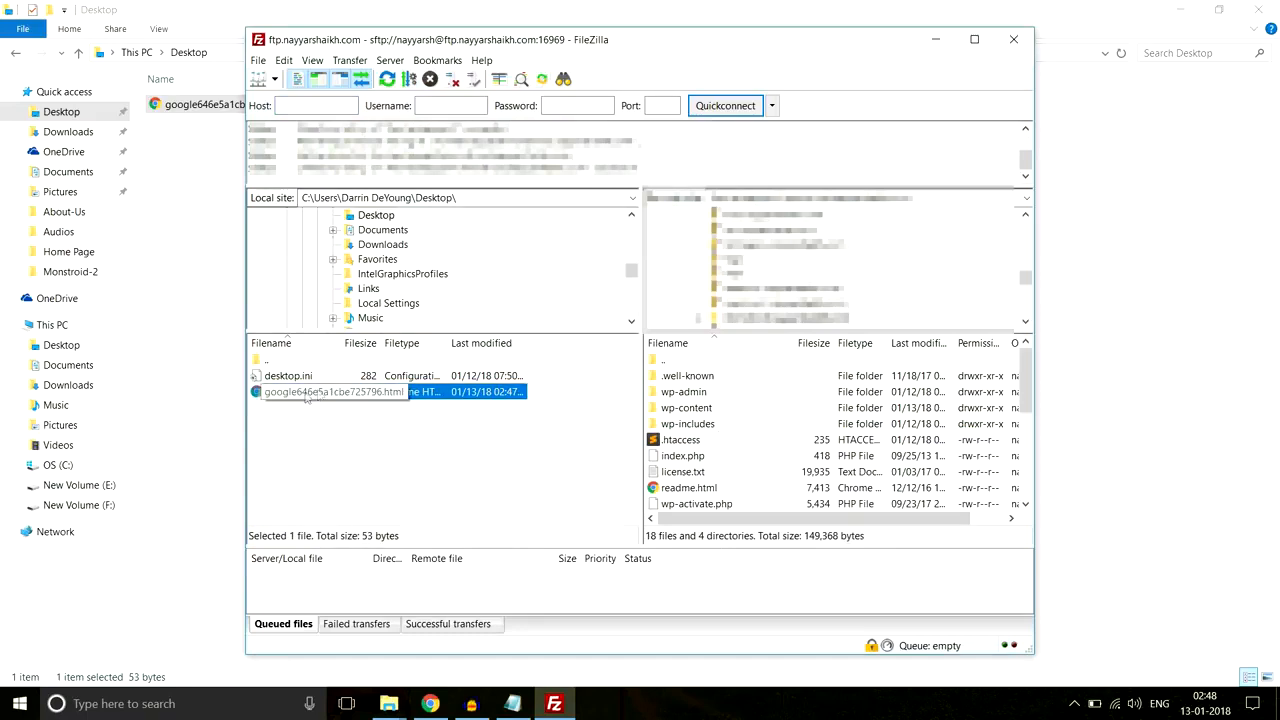
pyautogui.moveTo(298, 396); pyautogui.dragTo(785, 467)
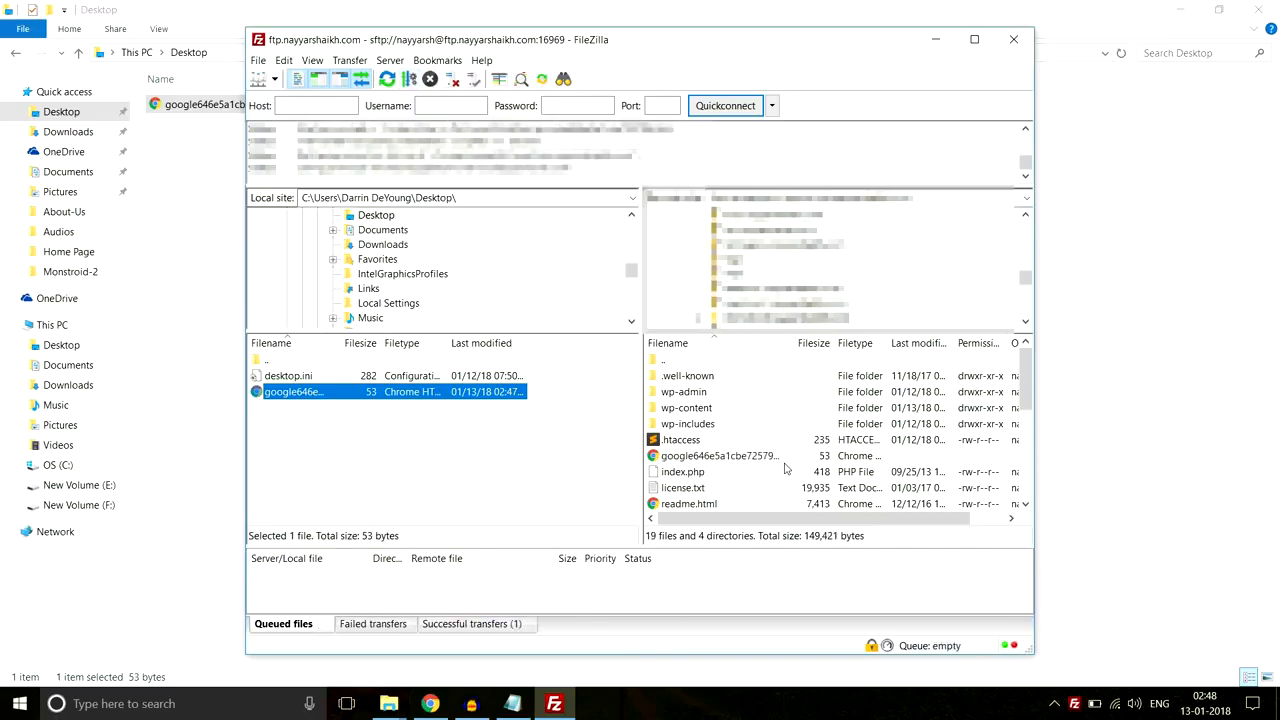
pyautogui.click(1265, 611)
pyautogui.click(431, 704)
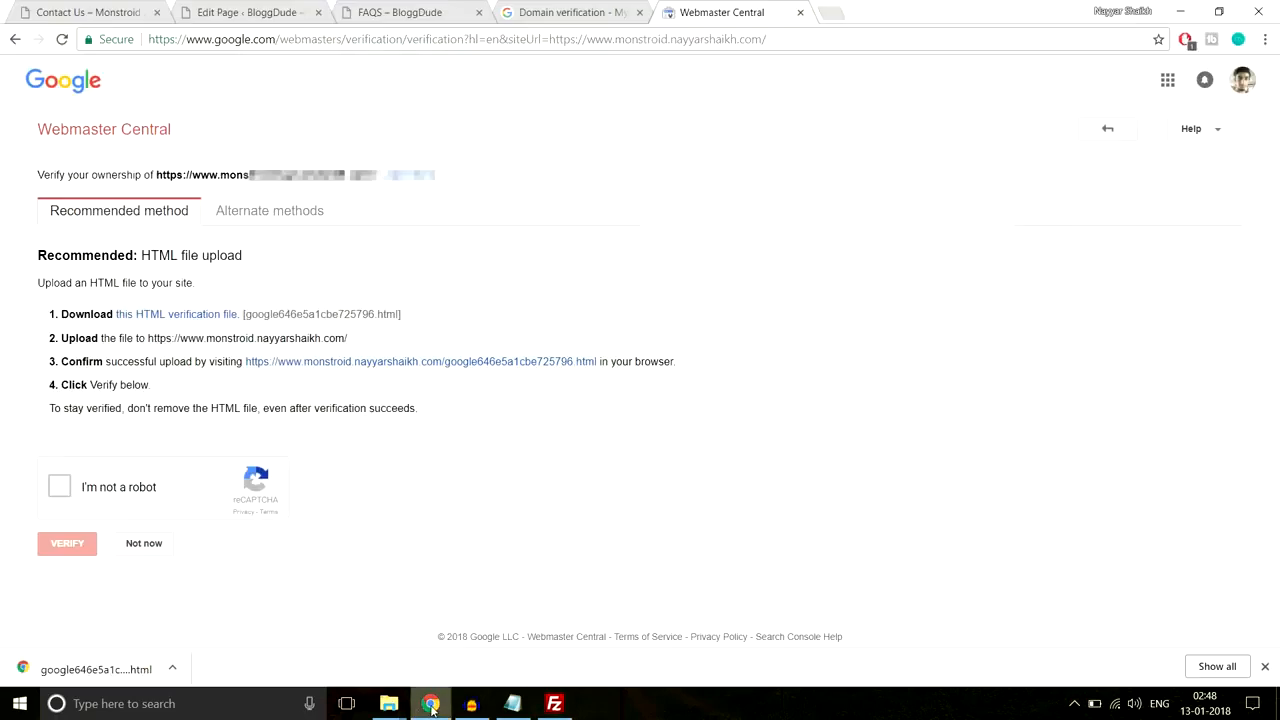
pyautogui.click(66, 490)
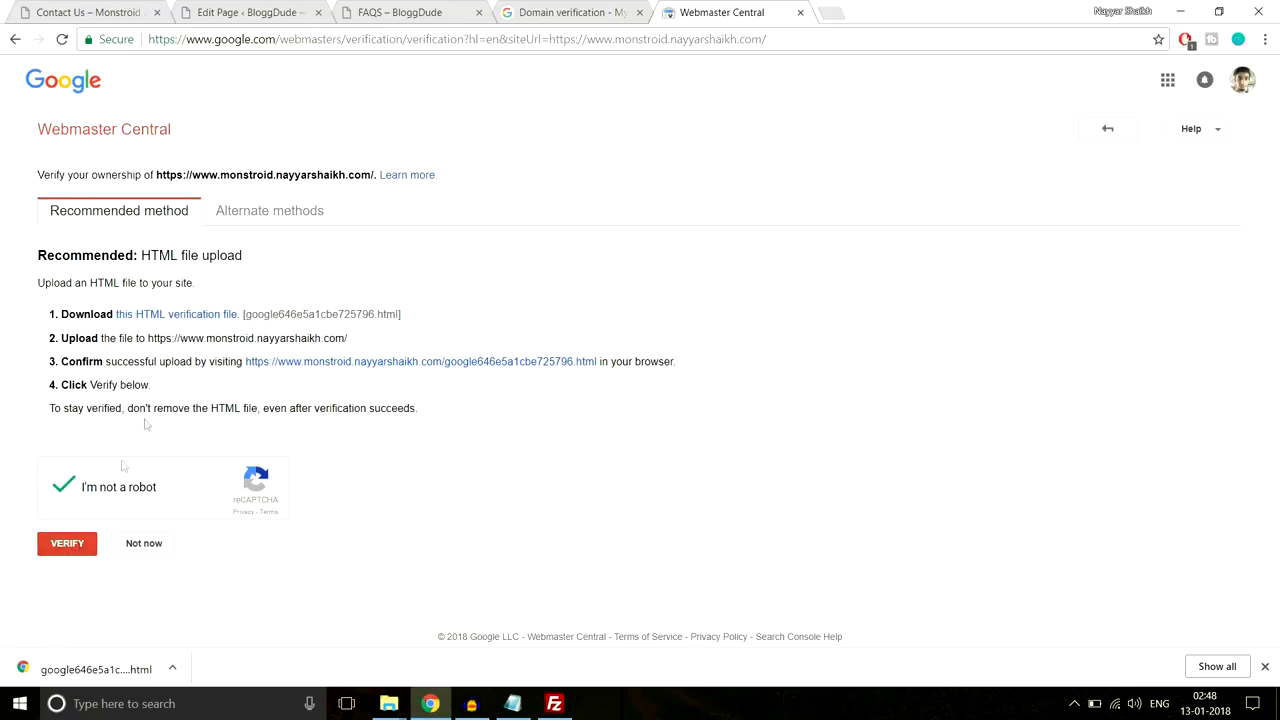
pyautogui.click(414, 364)
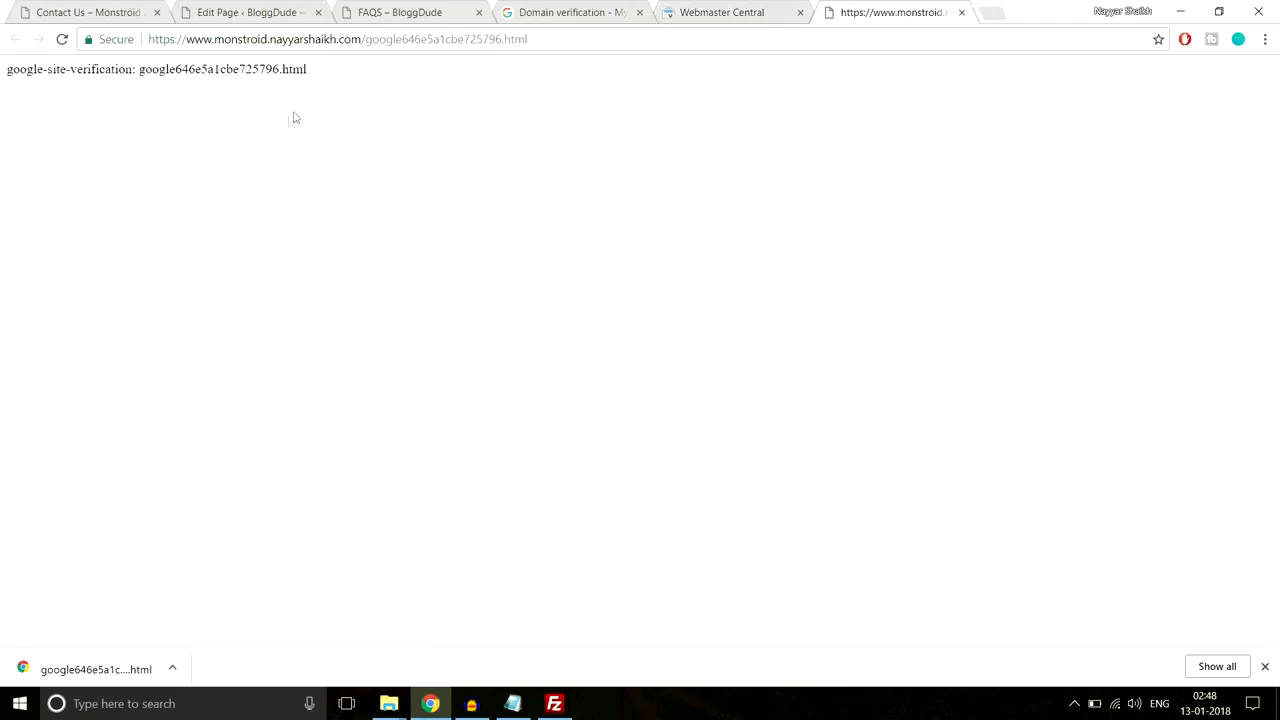
pyautogui.moveTo(360, 80); pyautogui.dragTo(6, 90)
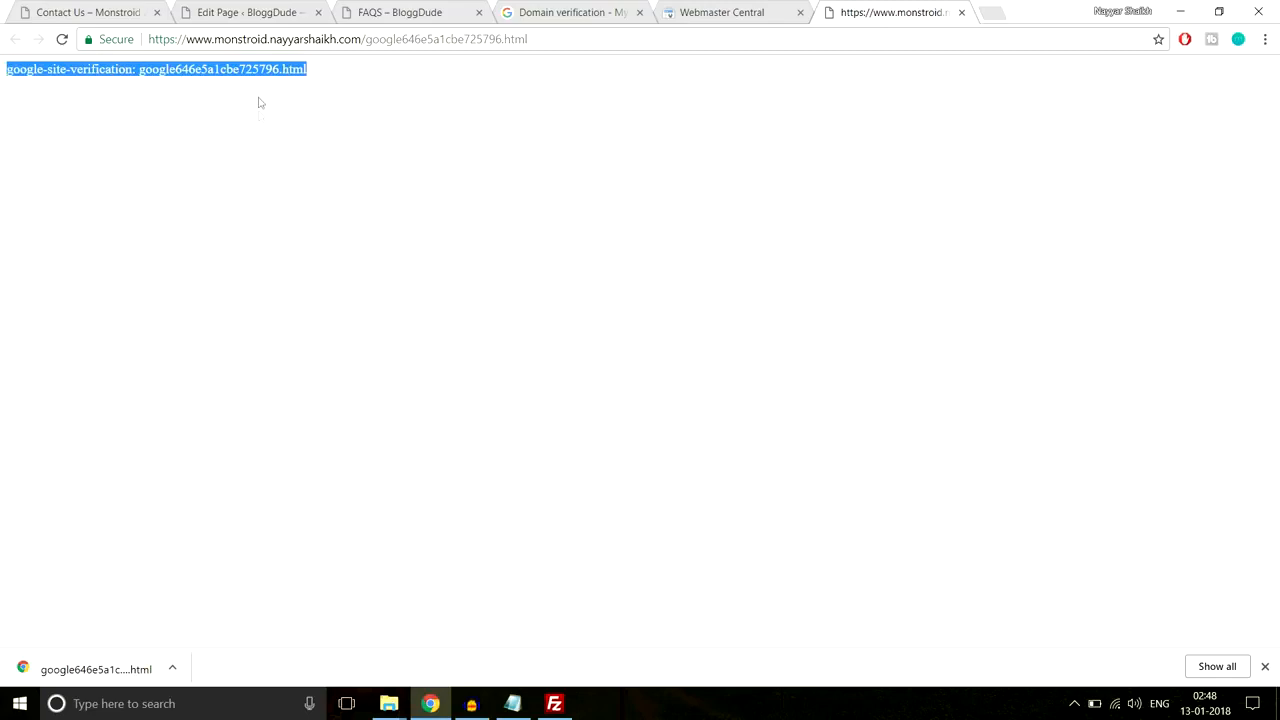
pyautogui.moveTo(338, 76); pyautogui.dragTo(1, 84)
pyautogui.click(962, 13)
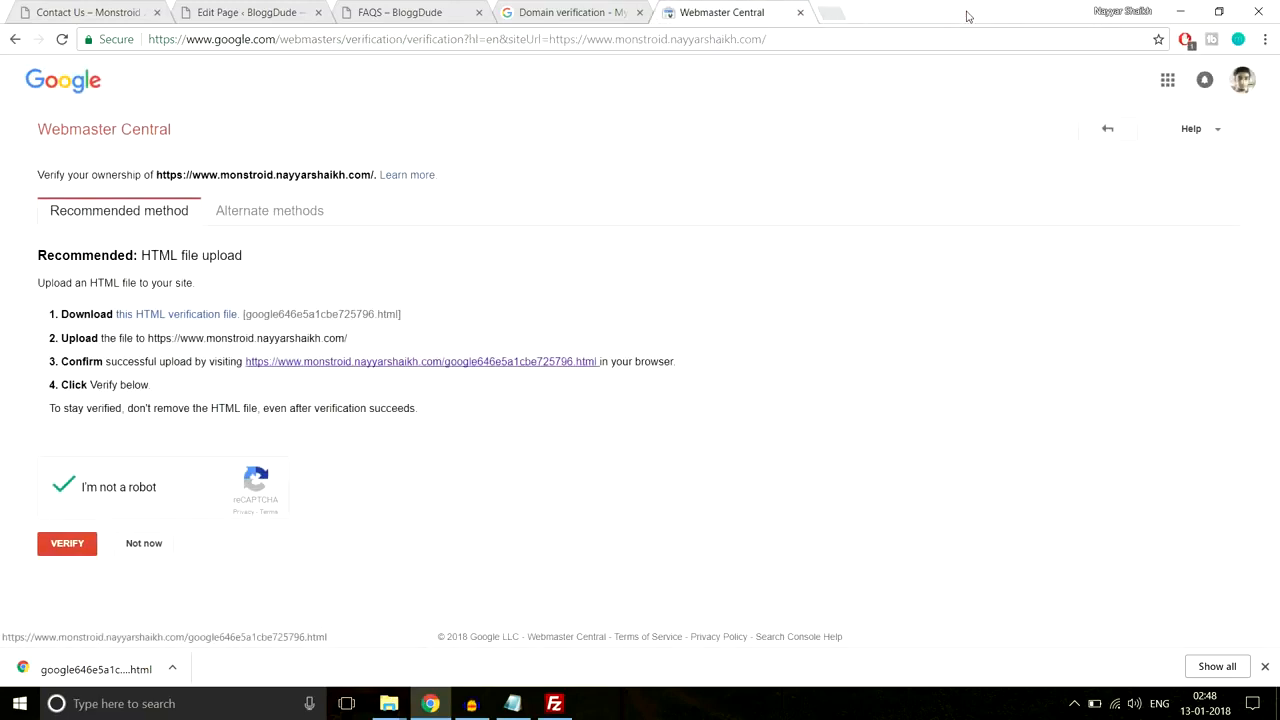
pyautogui.click(59, 549)
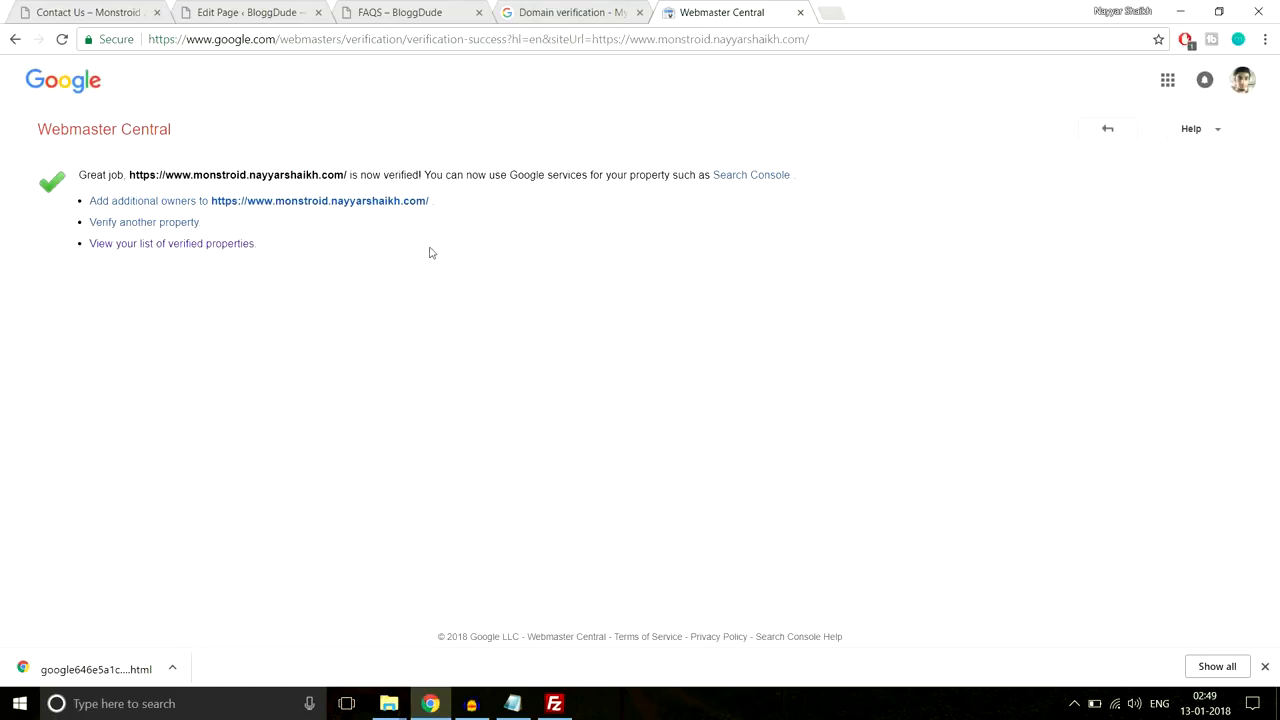
pyautogui.click(800, 13)
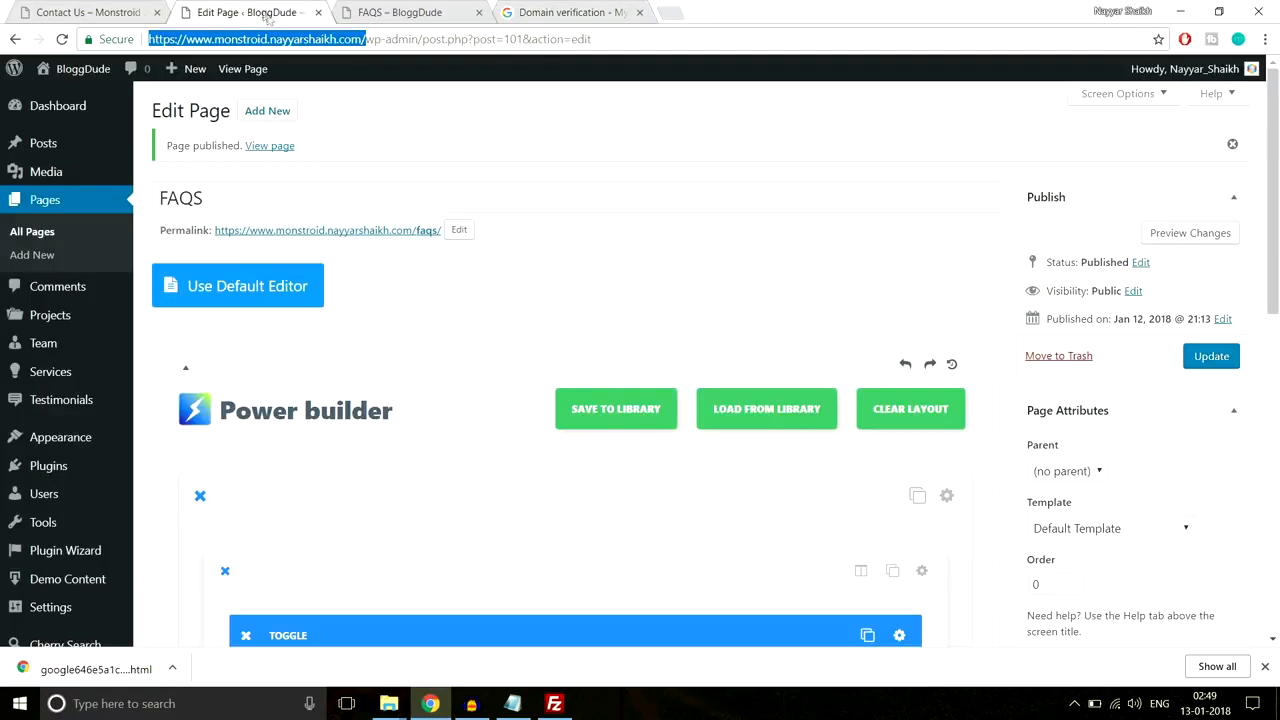
pyautogui.click(565, 12)
pyautogui.write('https://www.monstroid.nayyarshaikh.com/')
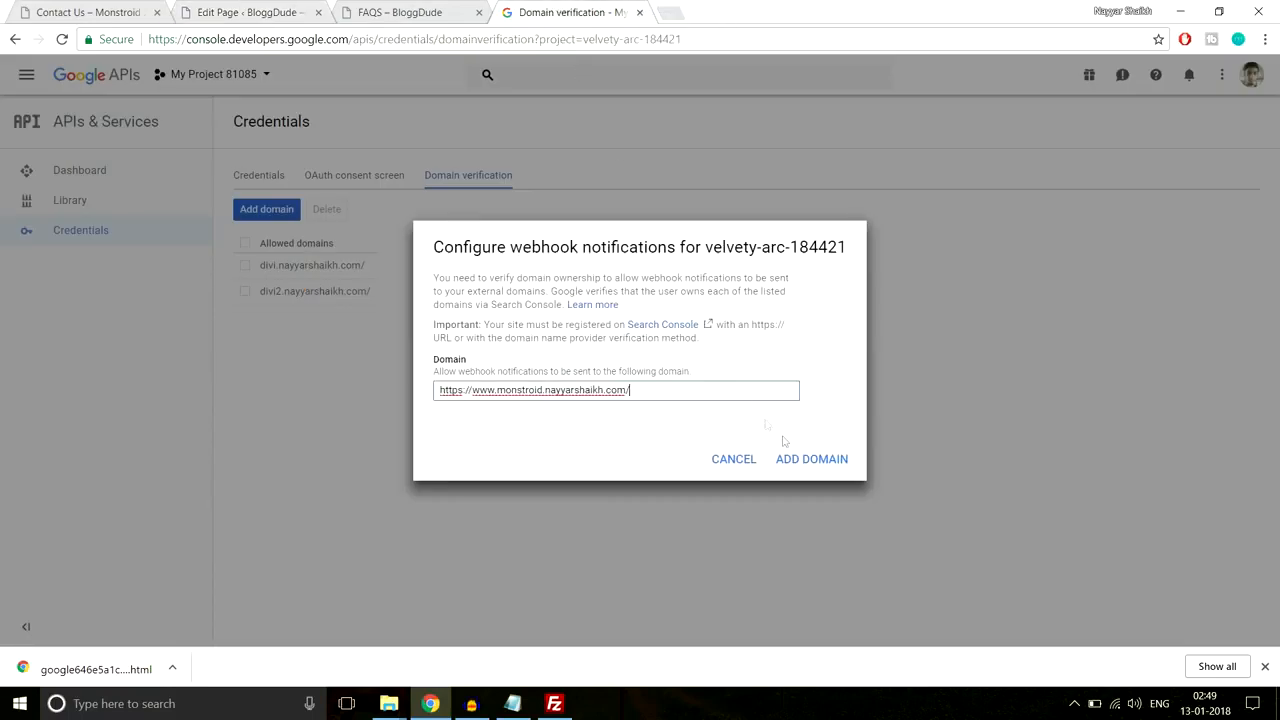
pyautogui.click(806, 463)
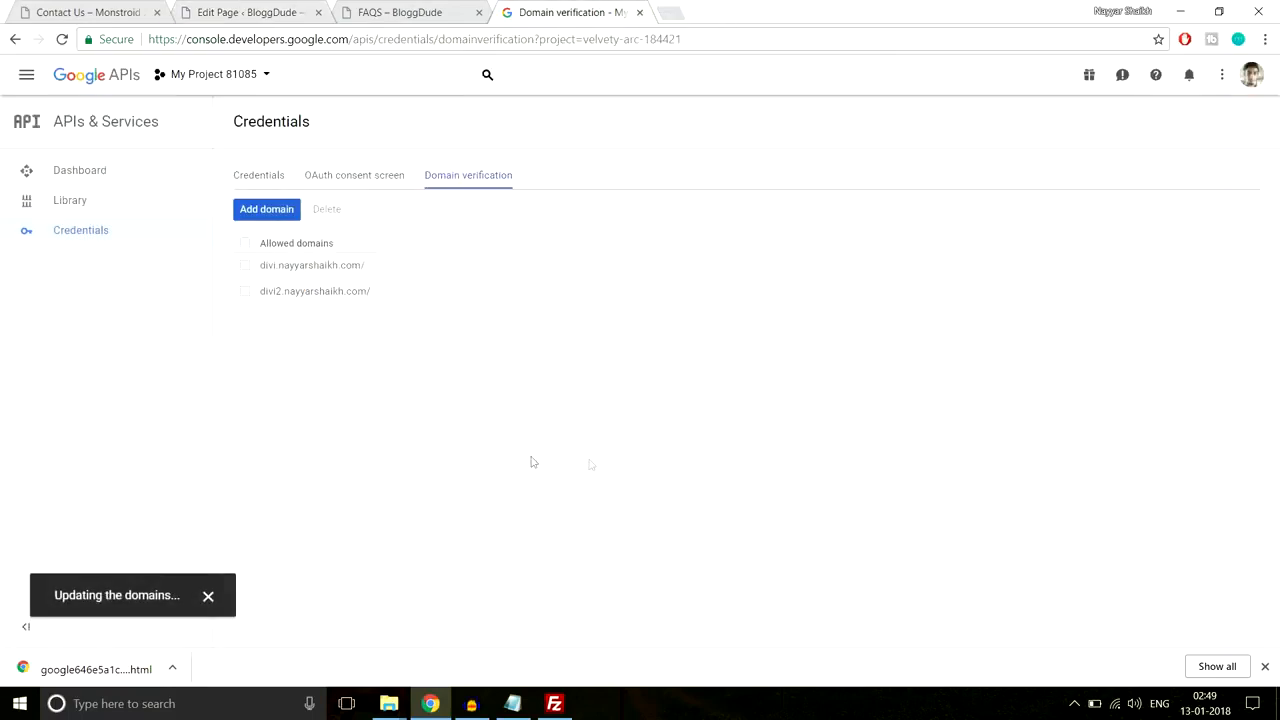
# Step: Copy API key 3's value from the Credentials list
pyautogui.click(264, 177)
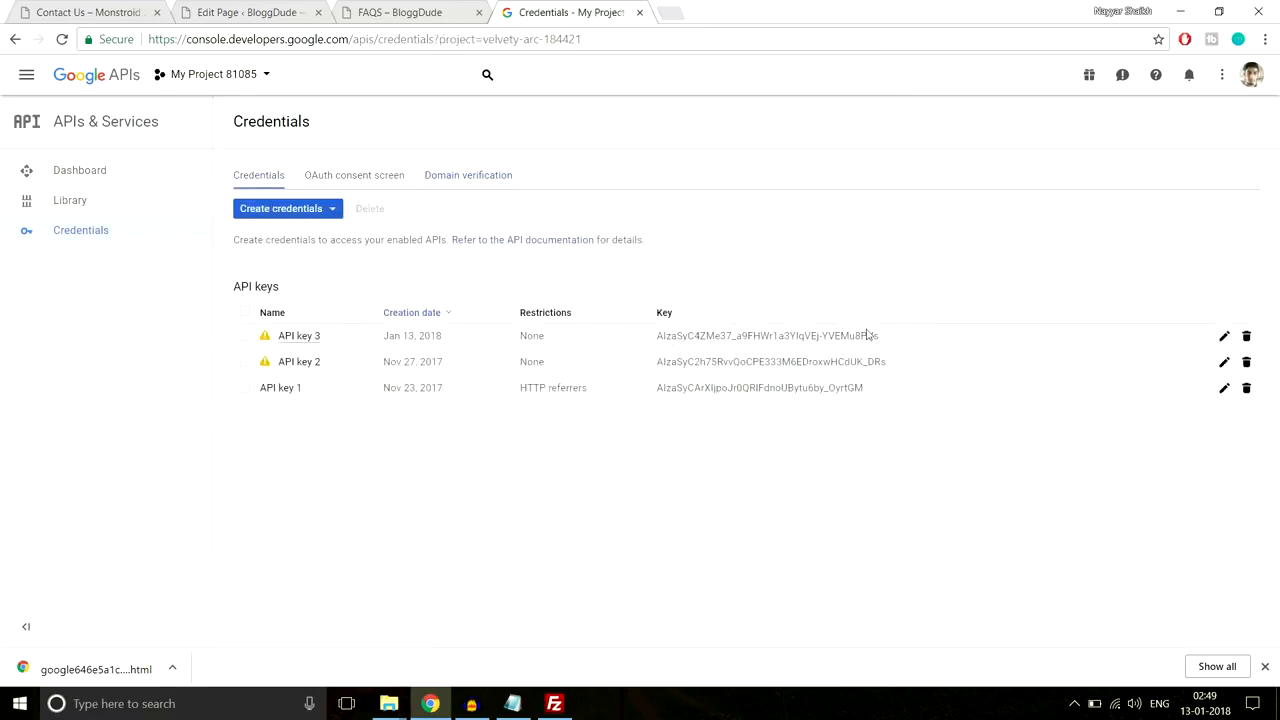
pyautogui.moveTo(913, 337); pyautogui.dragTo(664, 337)
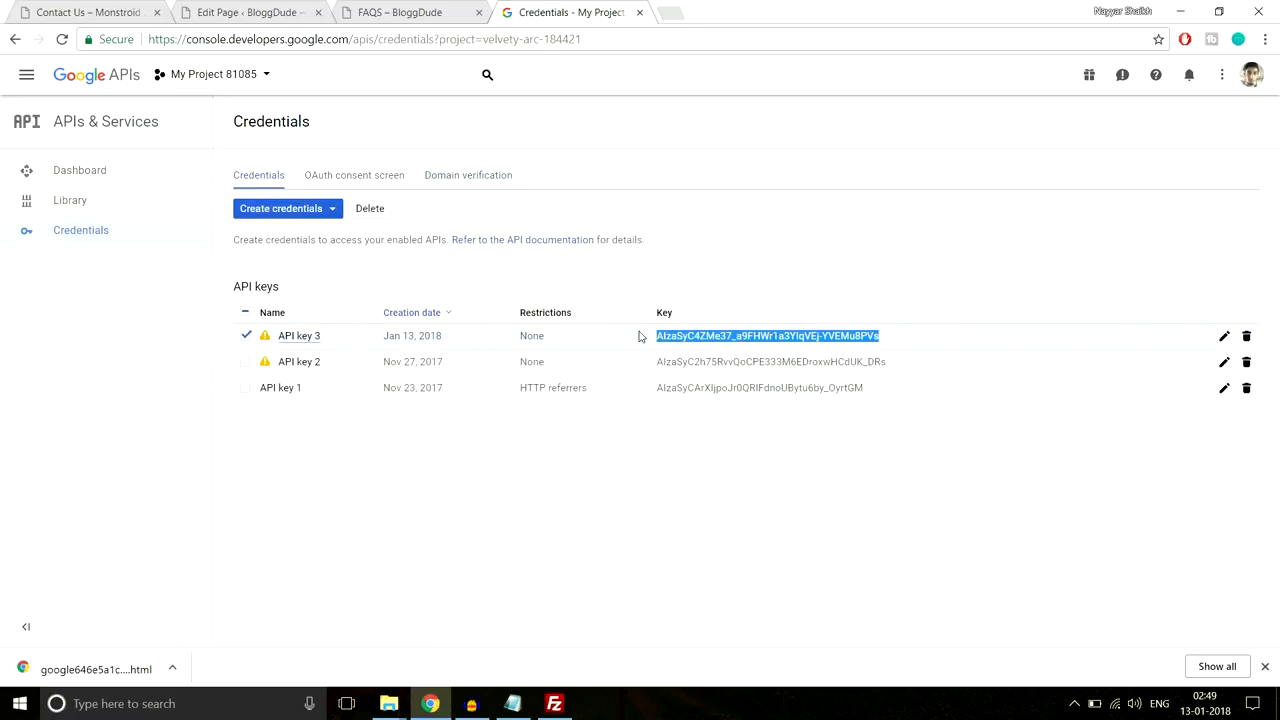
pyautogui.click(250, 12)
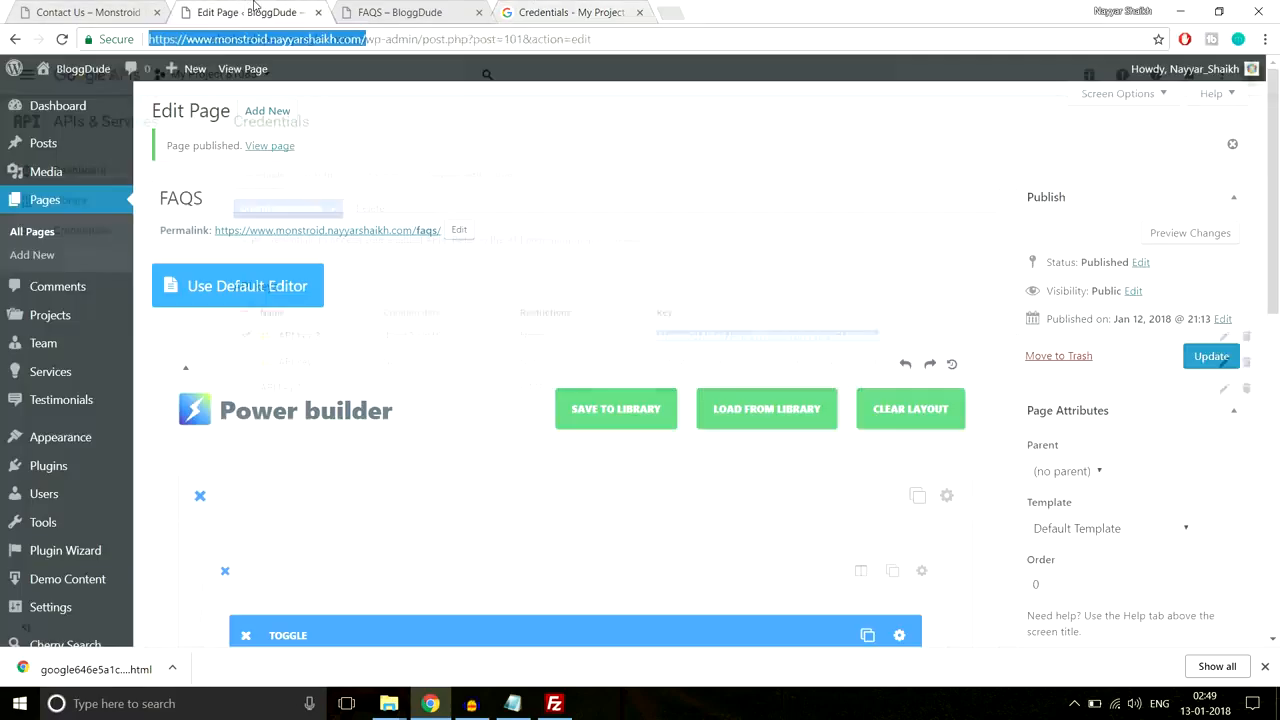
# Step: Save the copied key as the Google maps API key in Power's Additional settings
pyautogui.scroll(-1, 77, 480)
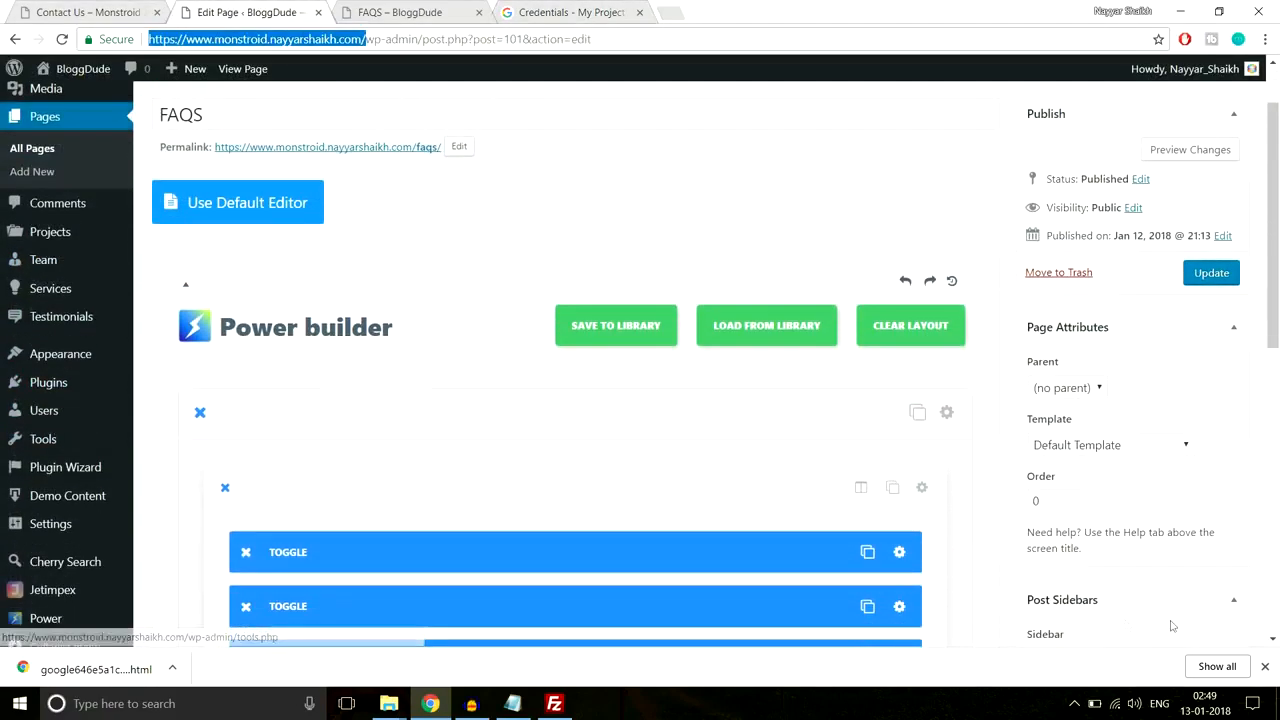
pyautogui.click(1264, 668)
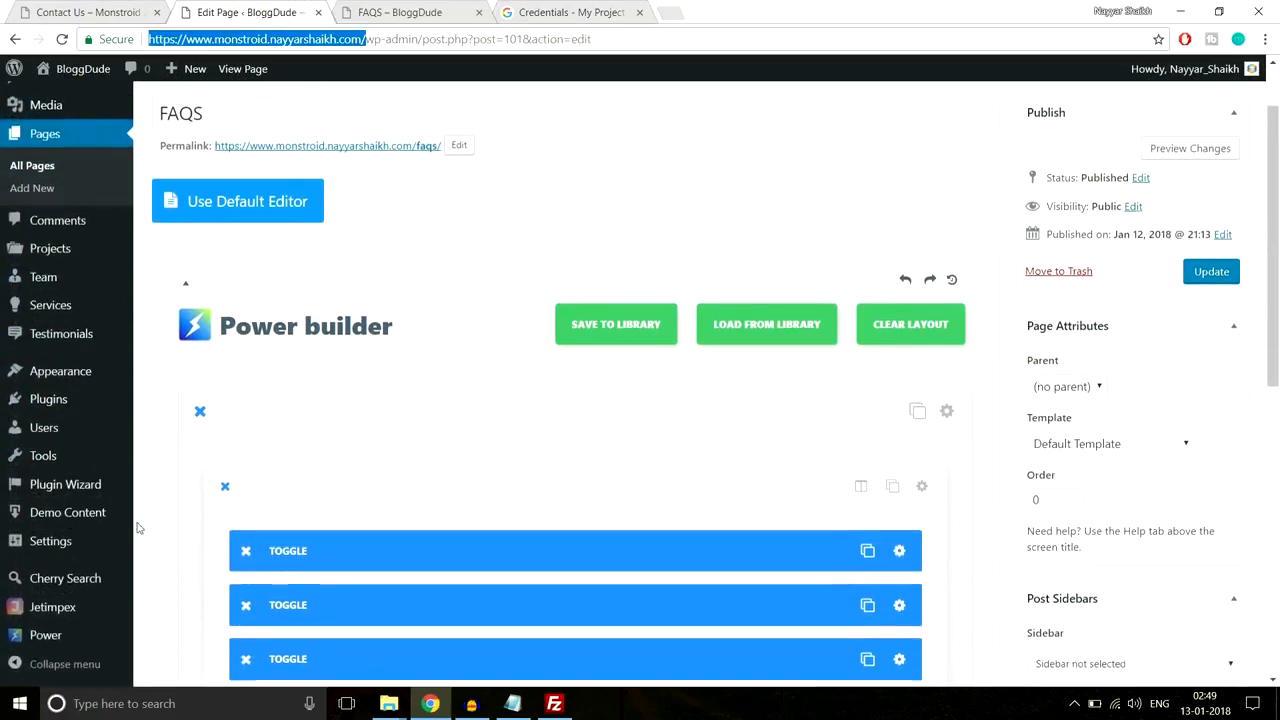
pyautogui.scroll(-2, 52, 638)
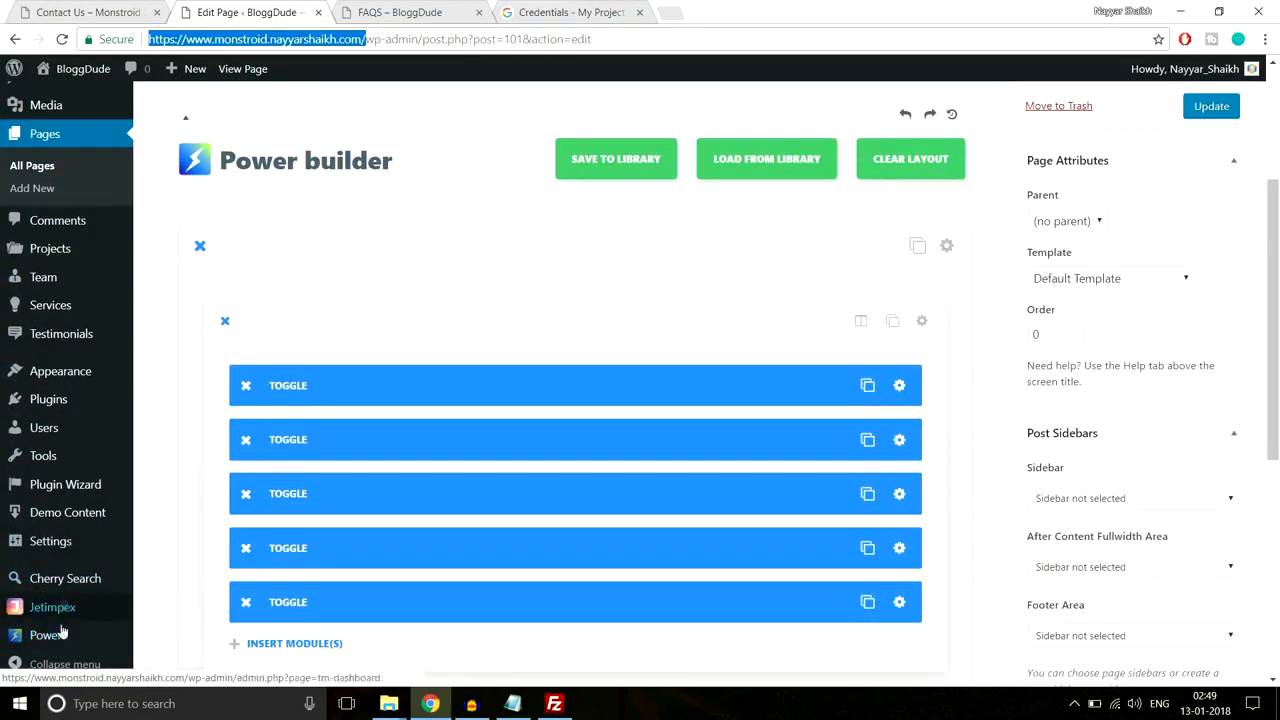
pyautogui.click(53, 639)
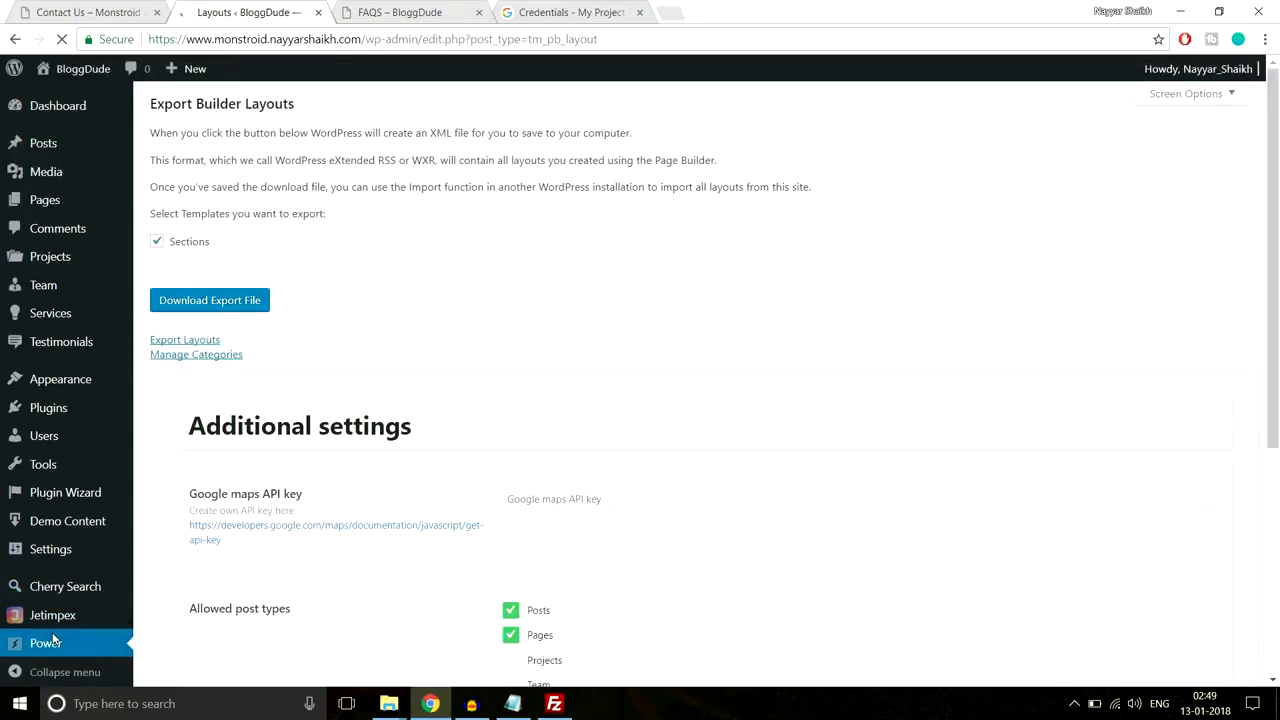
pyautogui.scroll(-1, 587, 500)
pyautogui.scroll(-3, 237, 346)
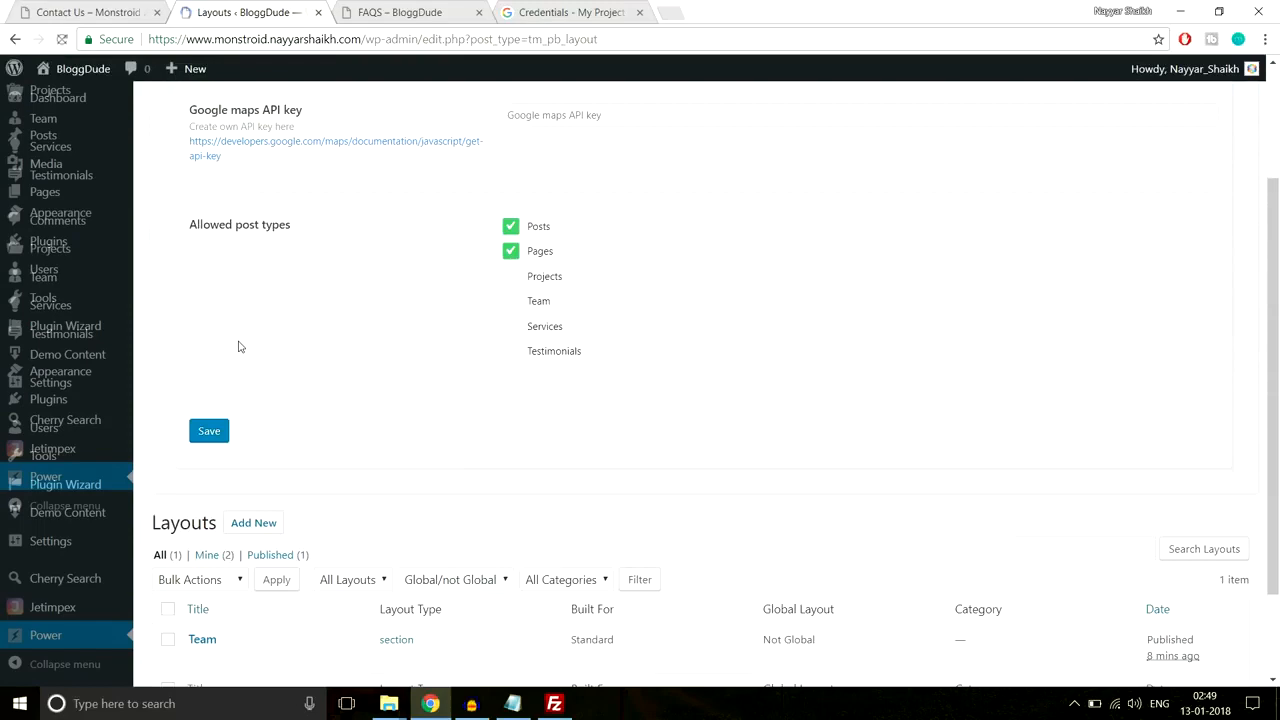
pyautogui.scroll(1, 377, 431)
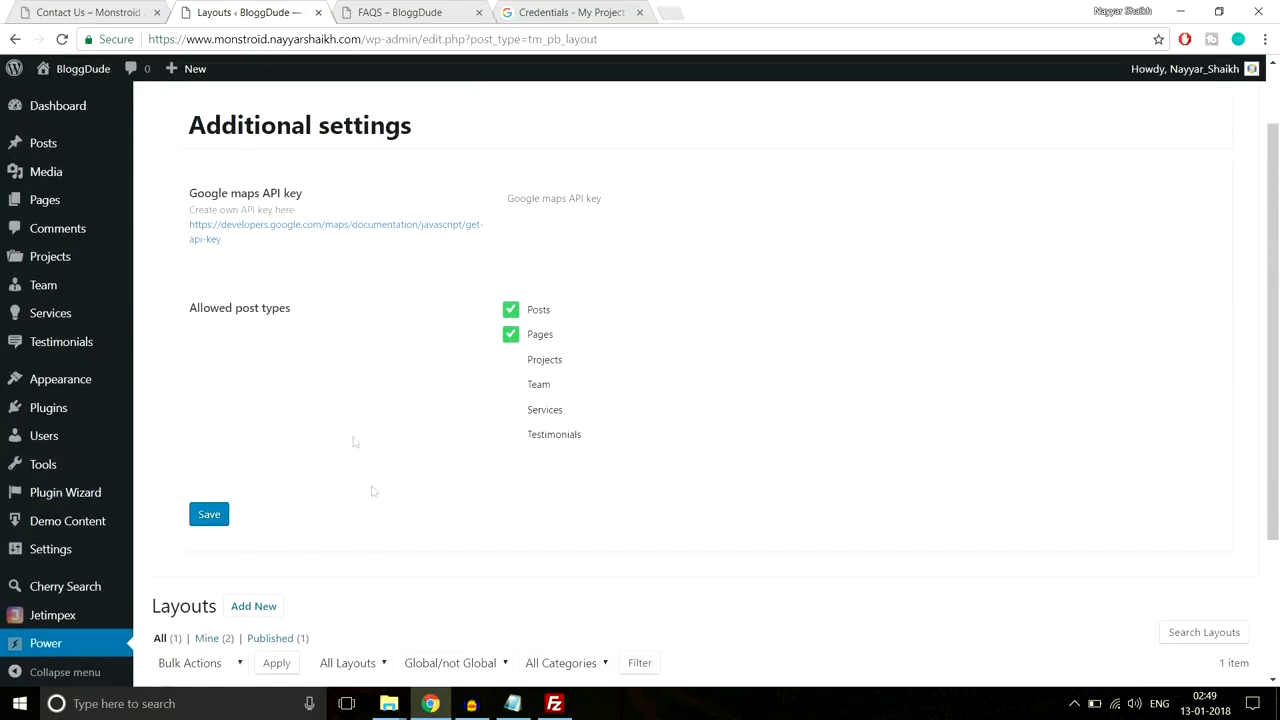
pyautogui.click(634, 197)
pyautogui.hotkey('ctrl', 'v')
pyautogui.click(228, 514)
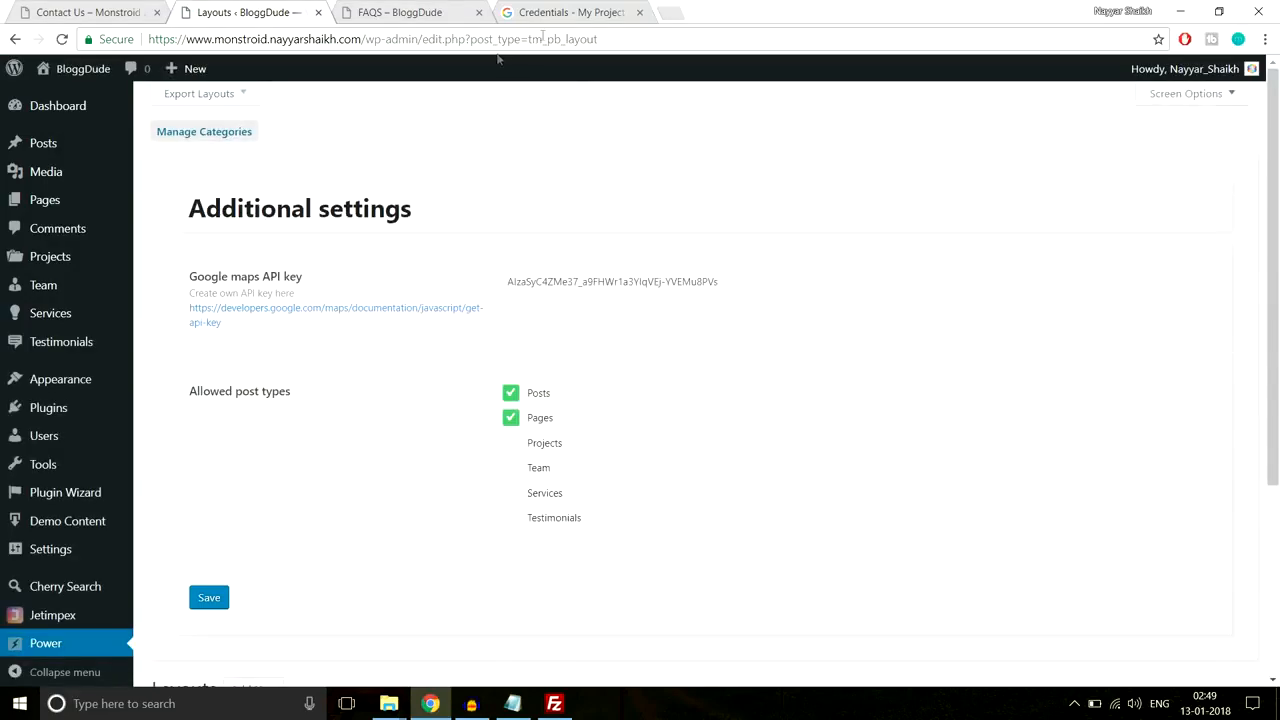
pyautogui.click(640, 13)
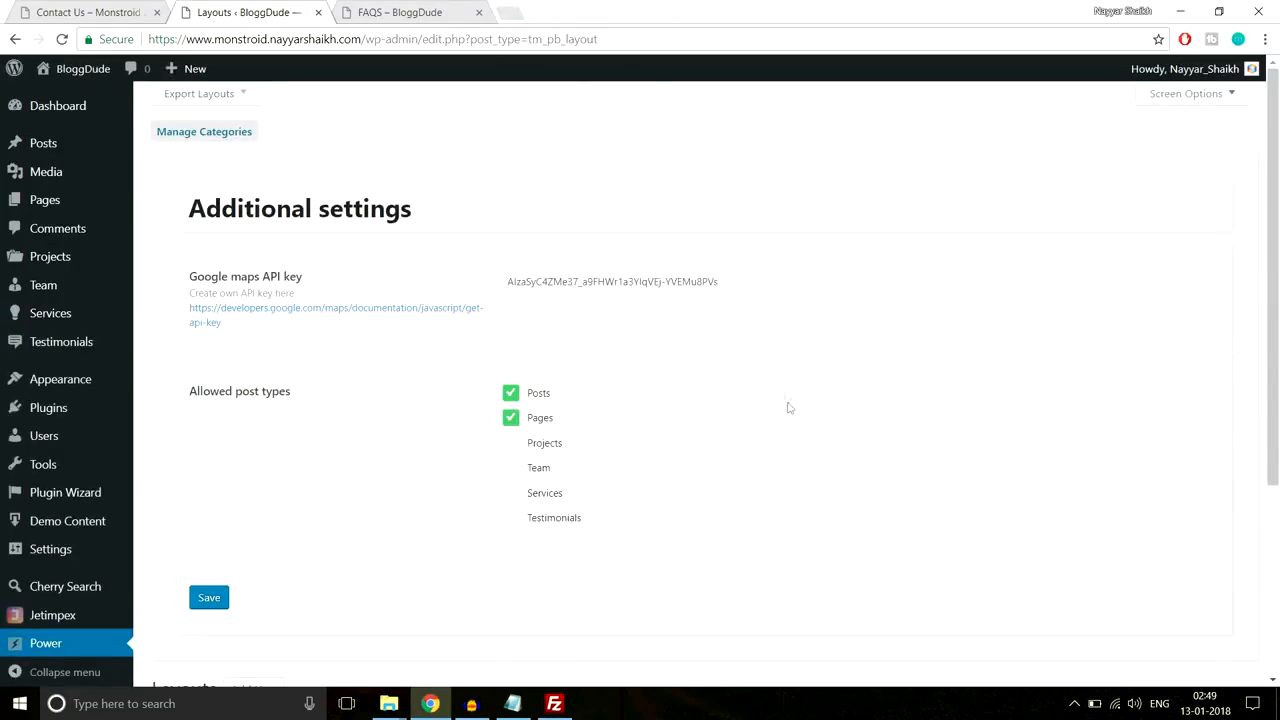
pyautogui.moveTo(40, 209)
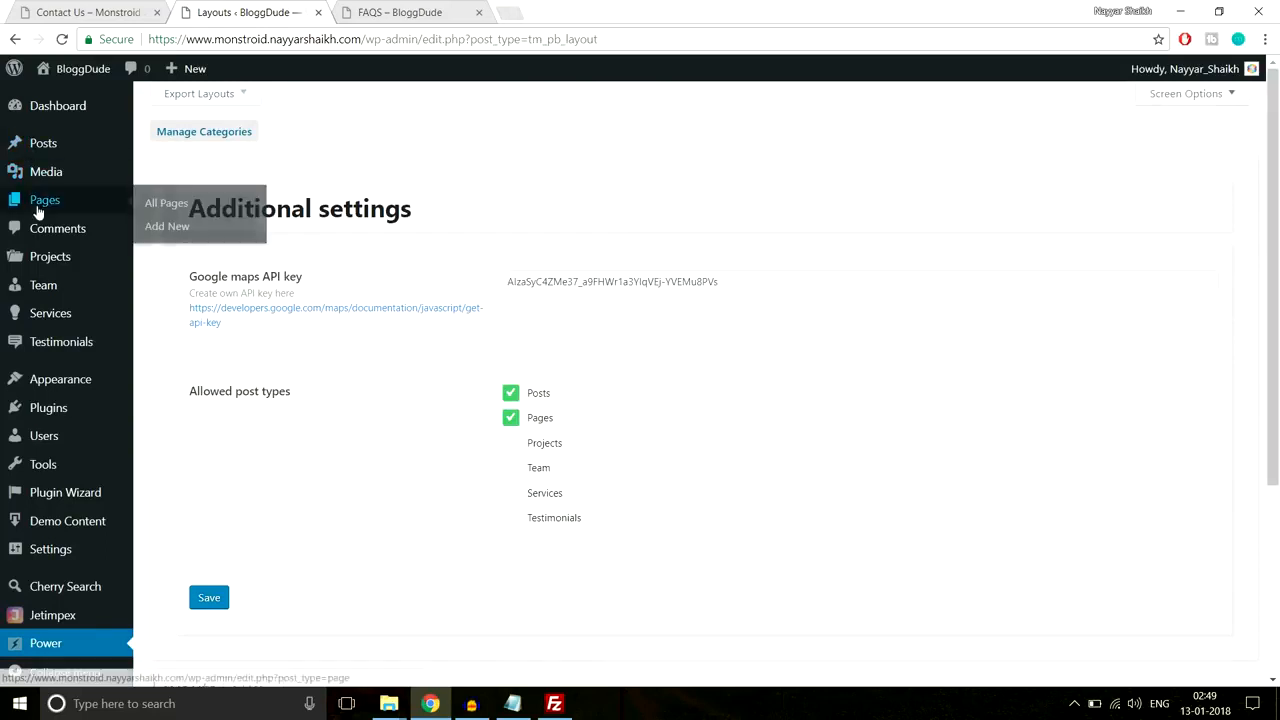
# Step: Create a new page titled 'Contact' in Power builder with one full-width column row
pyautogui.click(172, 226)
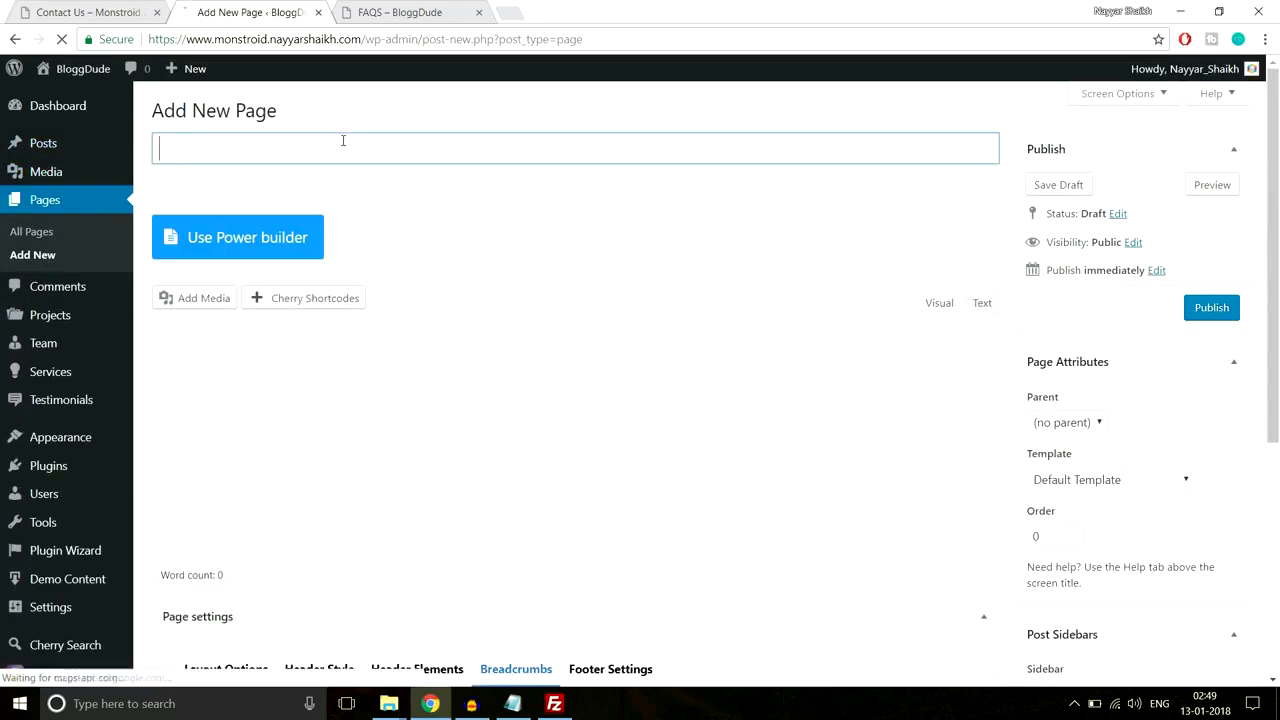
pyautogui.write('Contact Us')
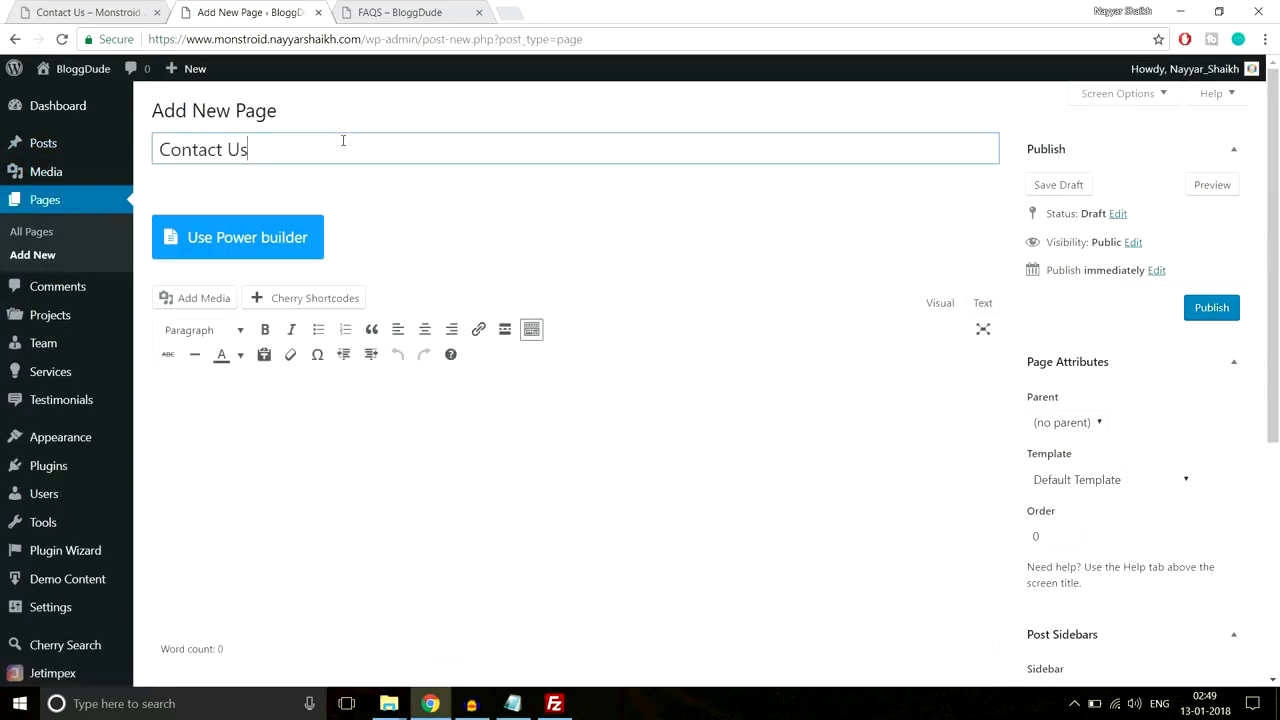
pyautogui.click(271, 240)
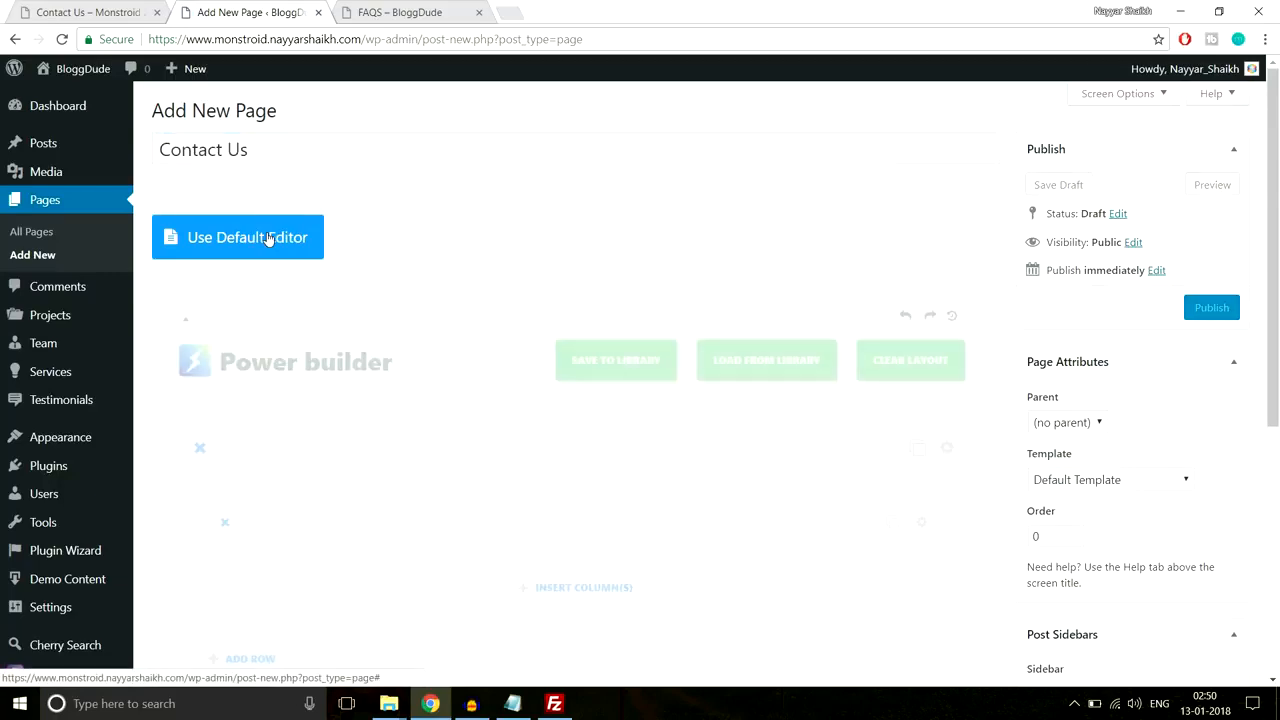
pyautogui.scroll(-3, 678, 240)
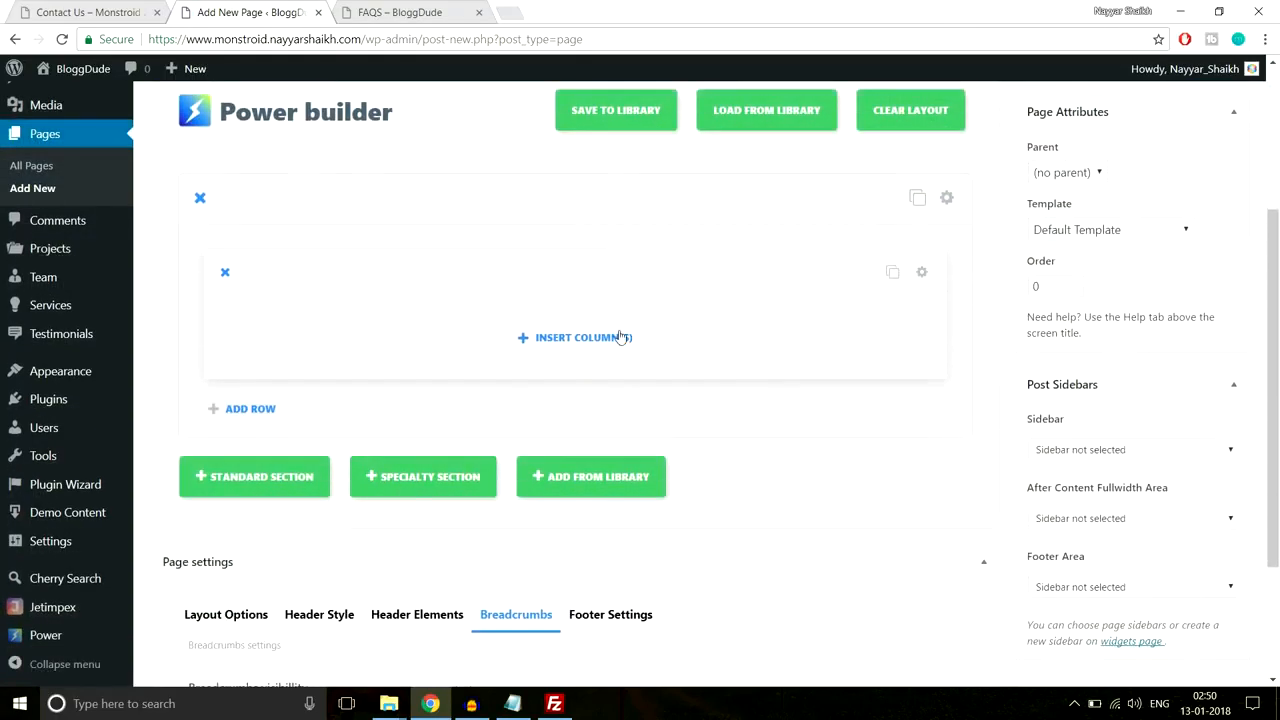
pyautogui.click(607, 417)
pyautogui.click(412, 306)
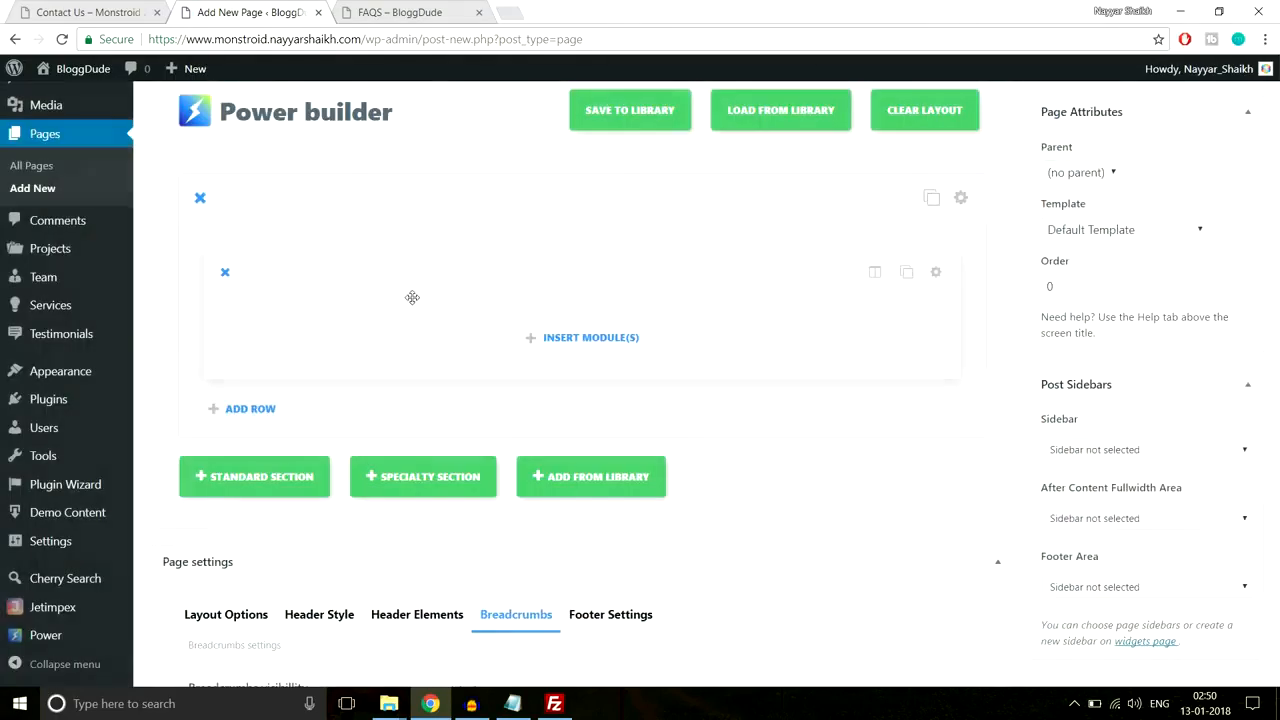
# Step: Insert a Map module into the column
pyautogui.click(587, 347)
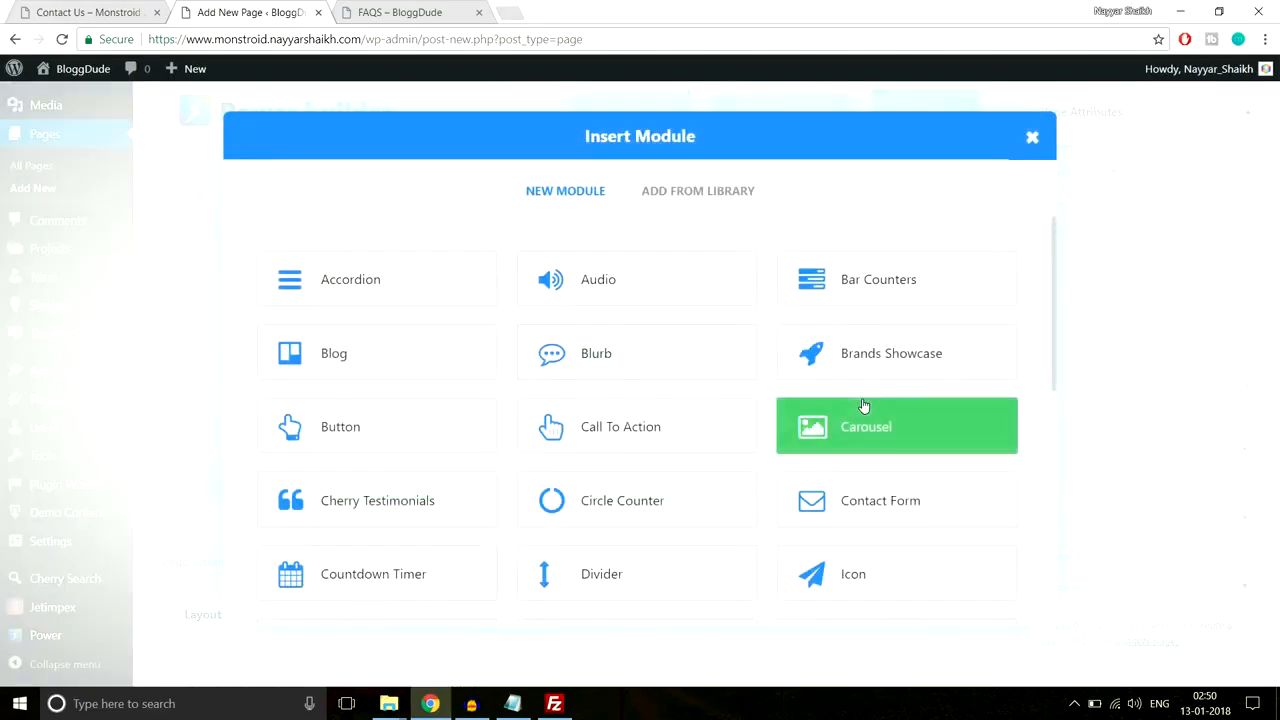
pyautogui.scroll(-3, 866, 407)
pyautogui.scroll(-3, 862, 380)
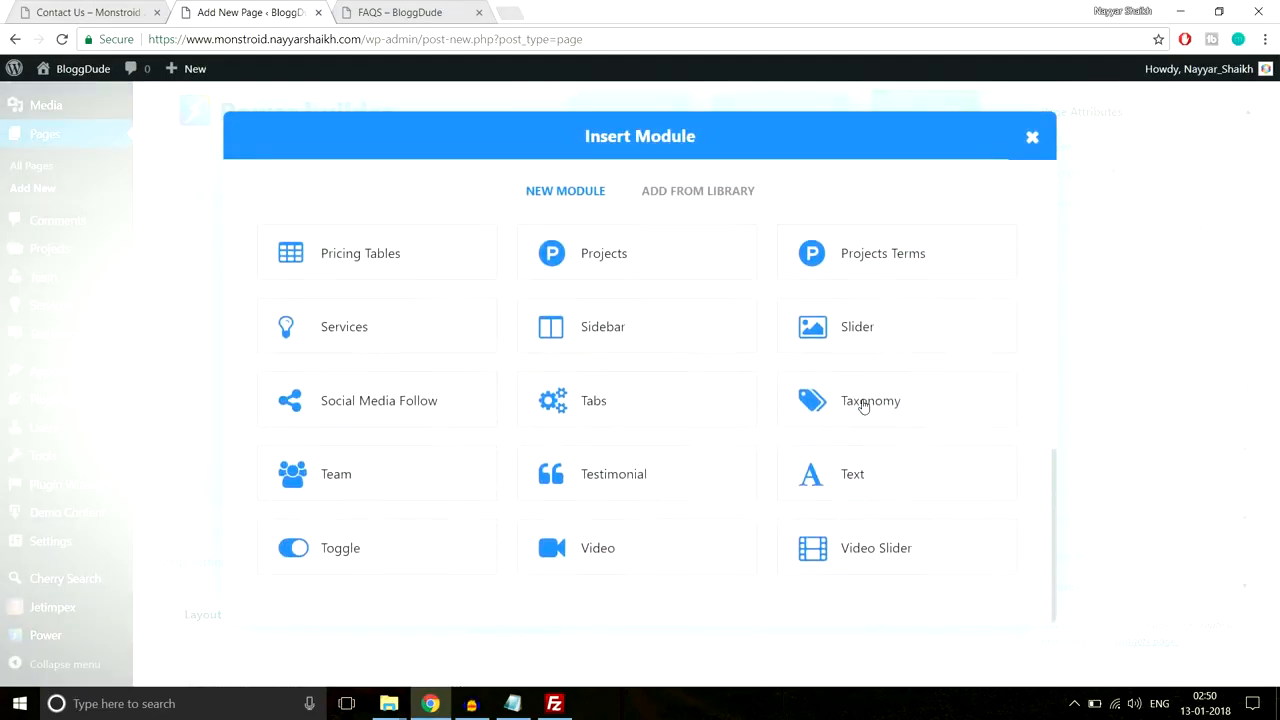
pyautogui.scroll(5, 583, 368)
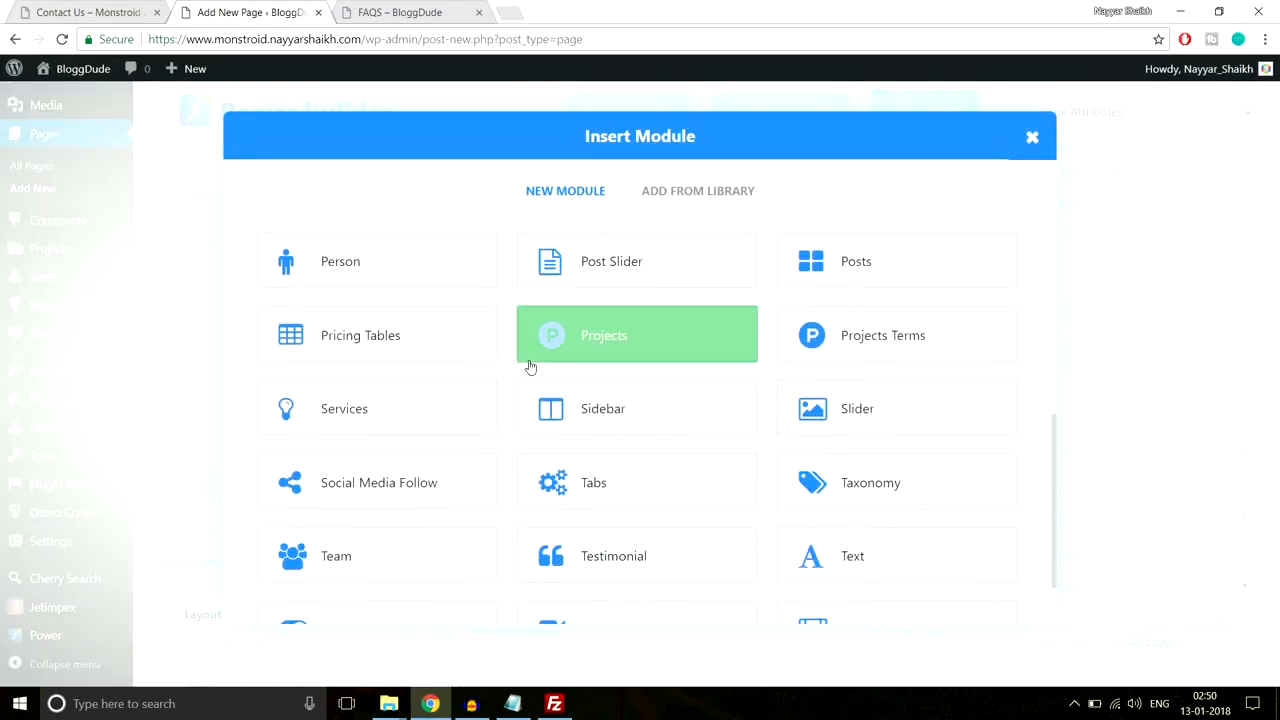
pyautogui.click(586, 370)
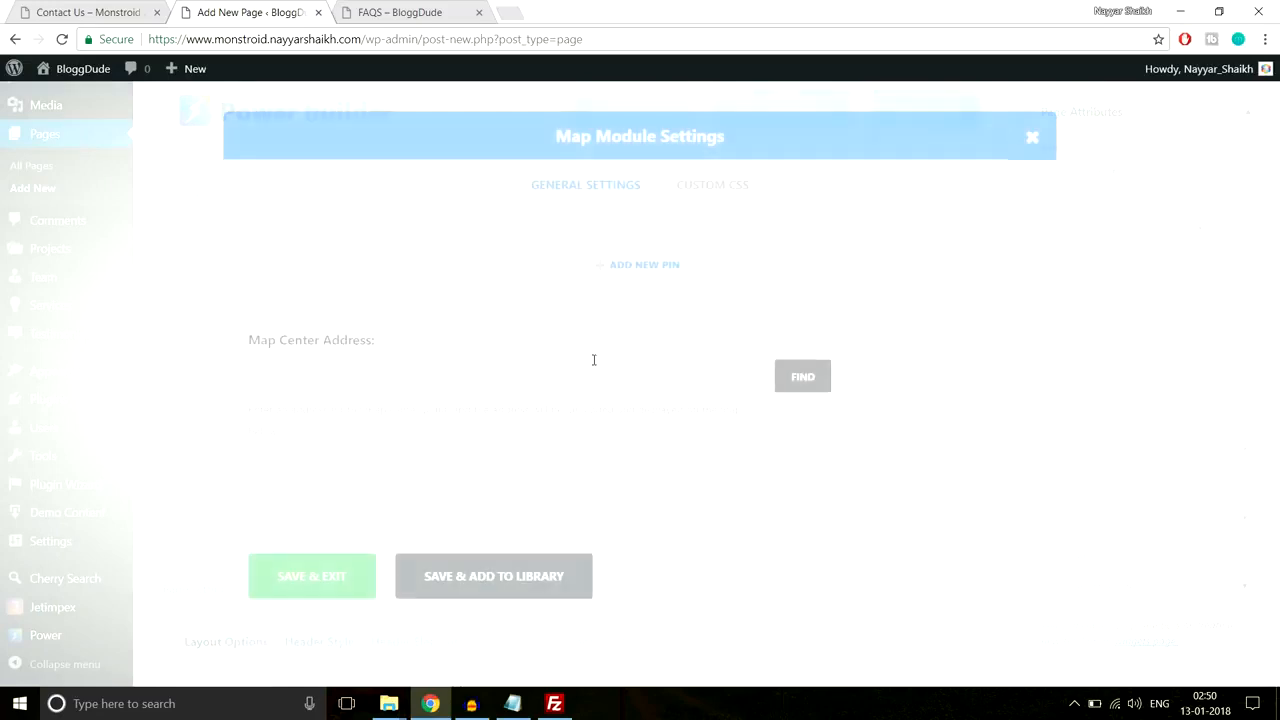
pyautogui.scroll(-5, 646, 340)
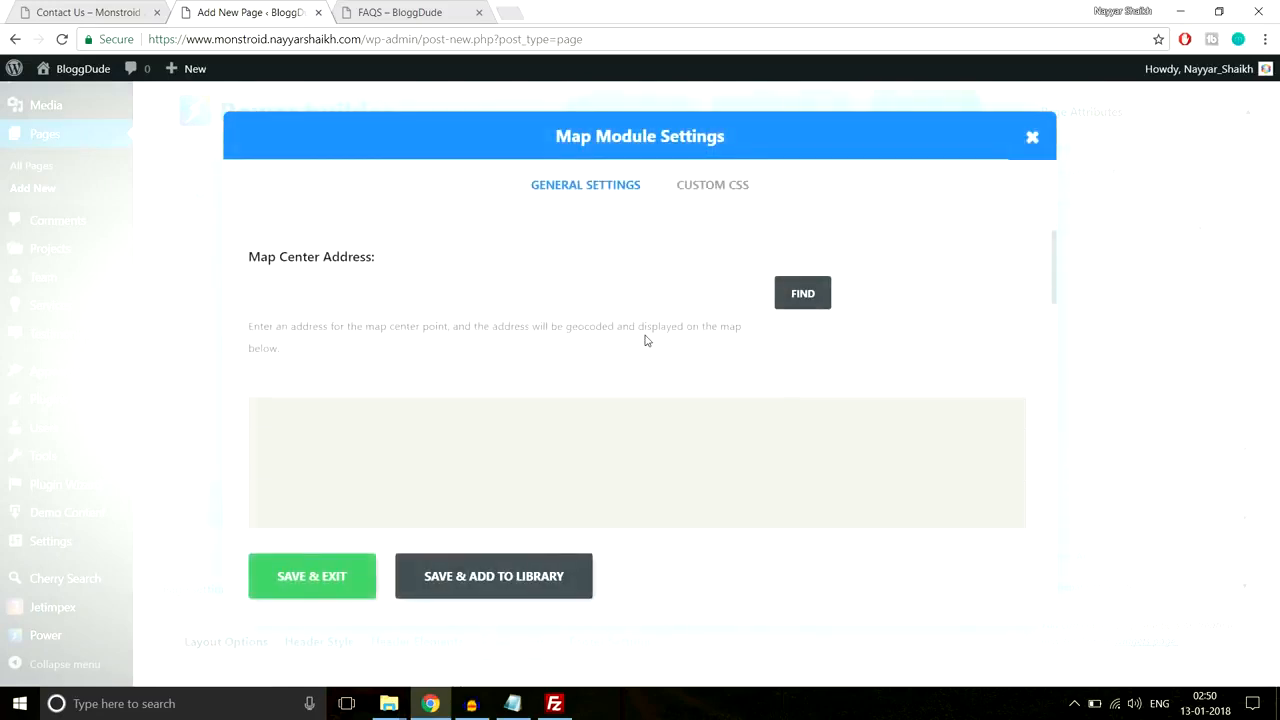
pyautogui.scroll(5, 646, 336)
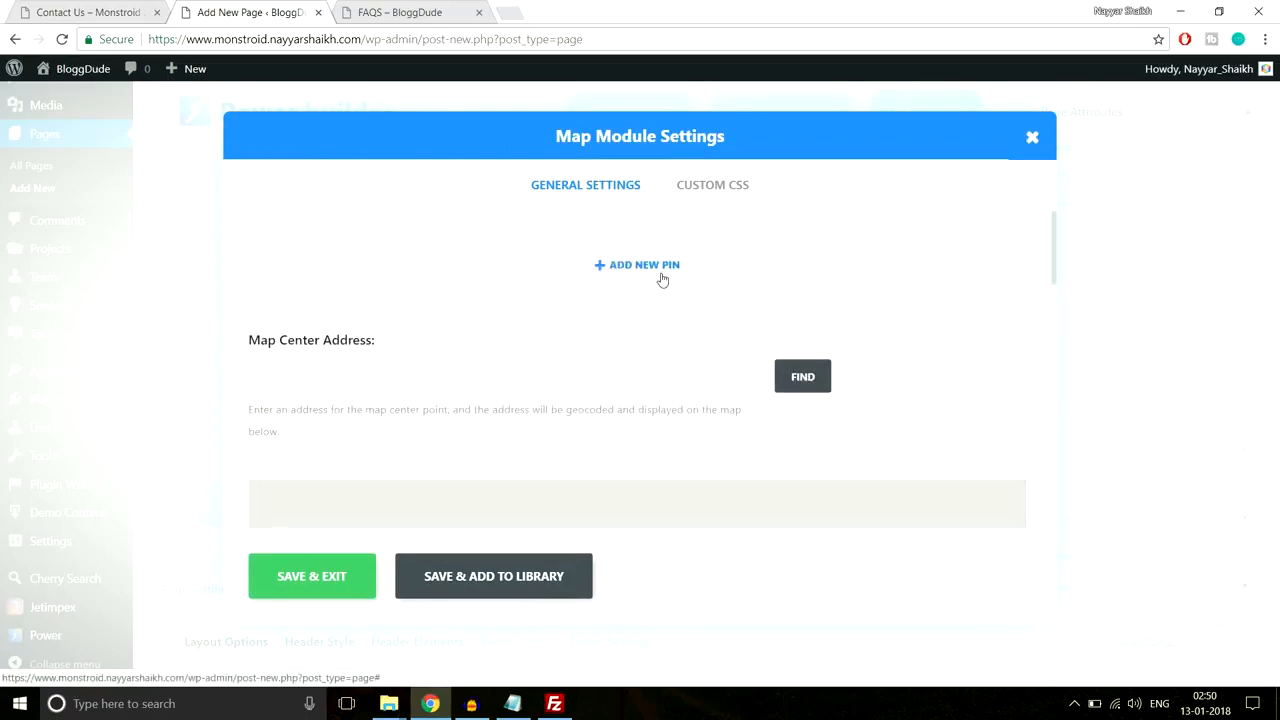
# Step: Check the reference Contact Us map marker, then geocode the map center to Mumbai
pyautogui.click(104, 12)
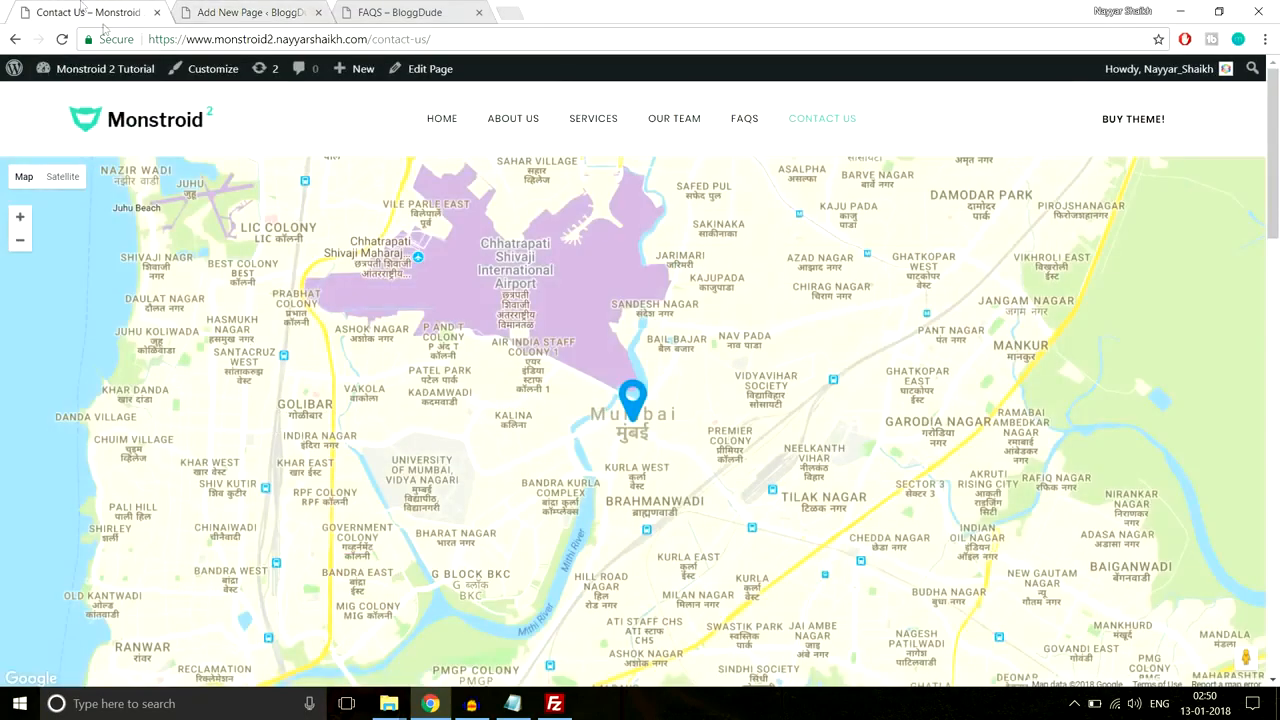
pyautogui.click(633, 399)
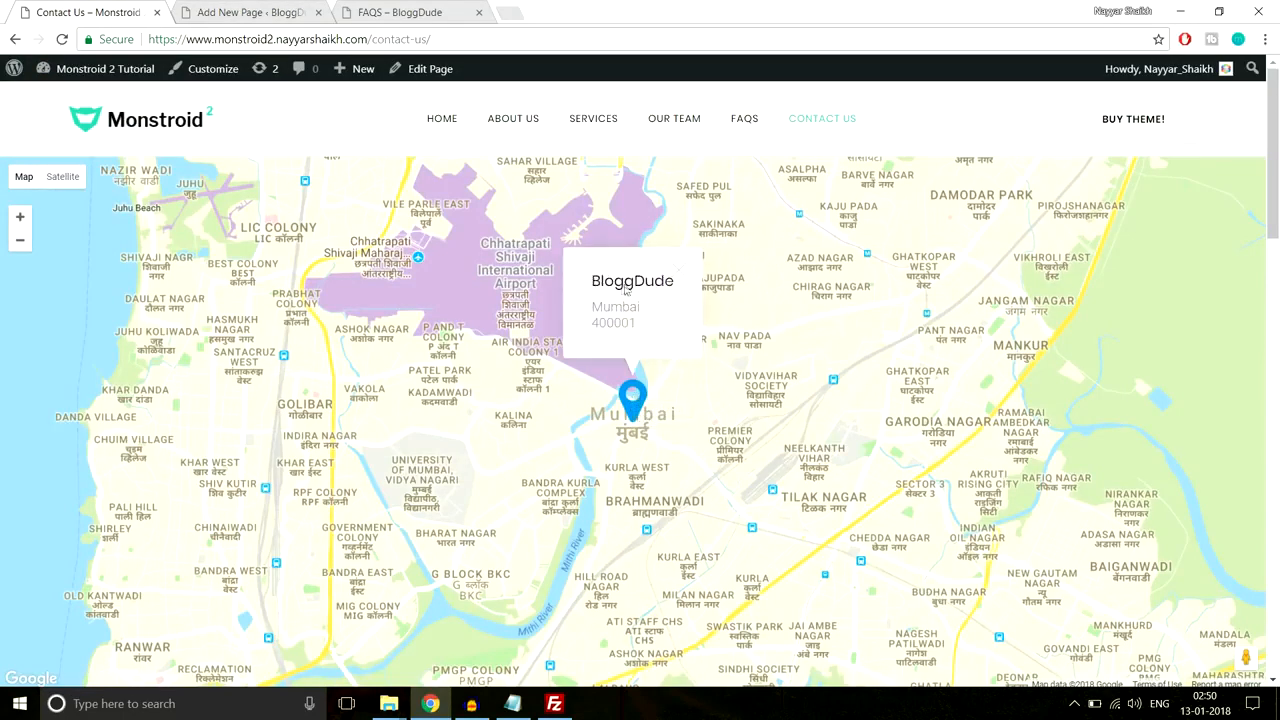
pyautogui.click(680, 270)
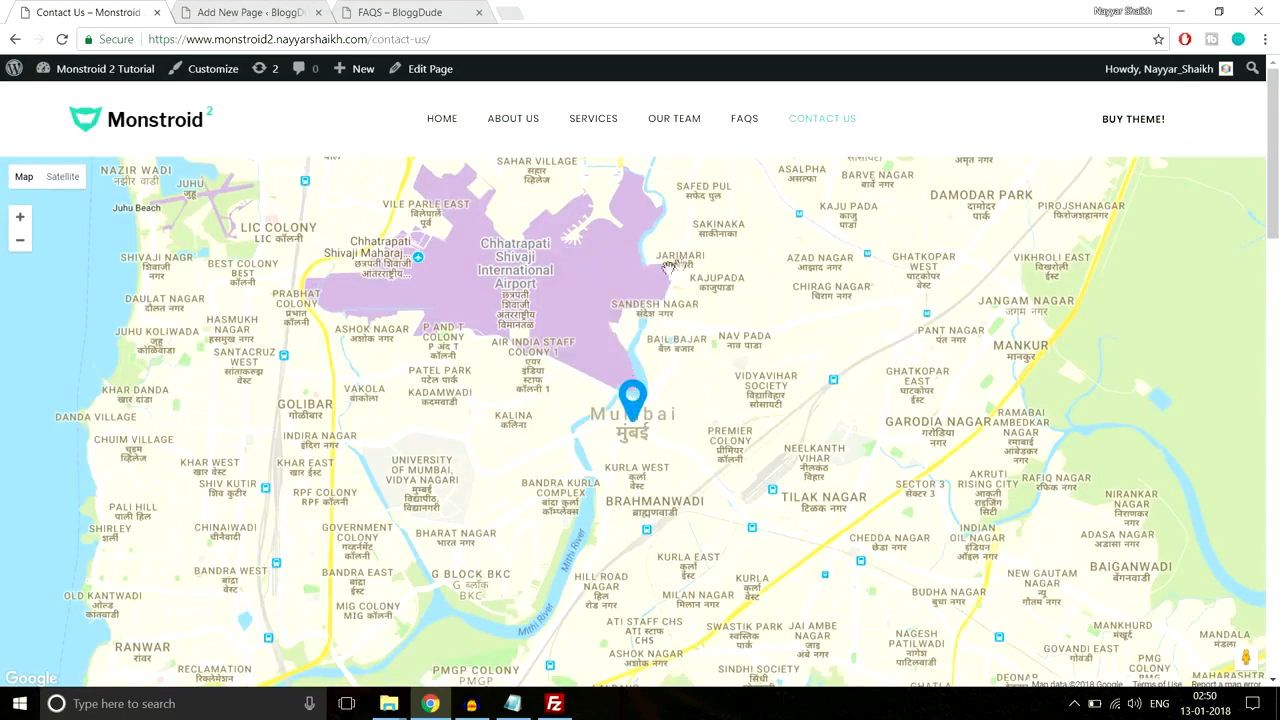
pyautogui.hotkey('ctrl', 'Tab')
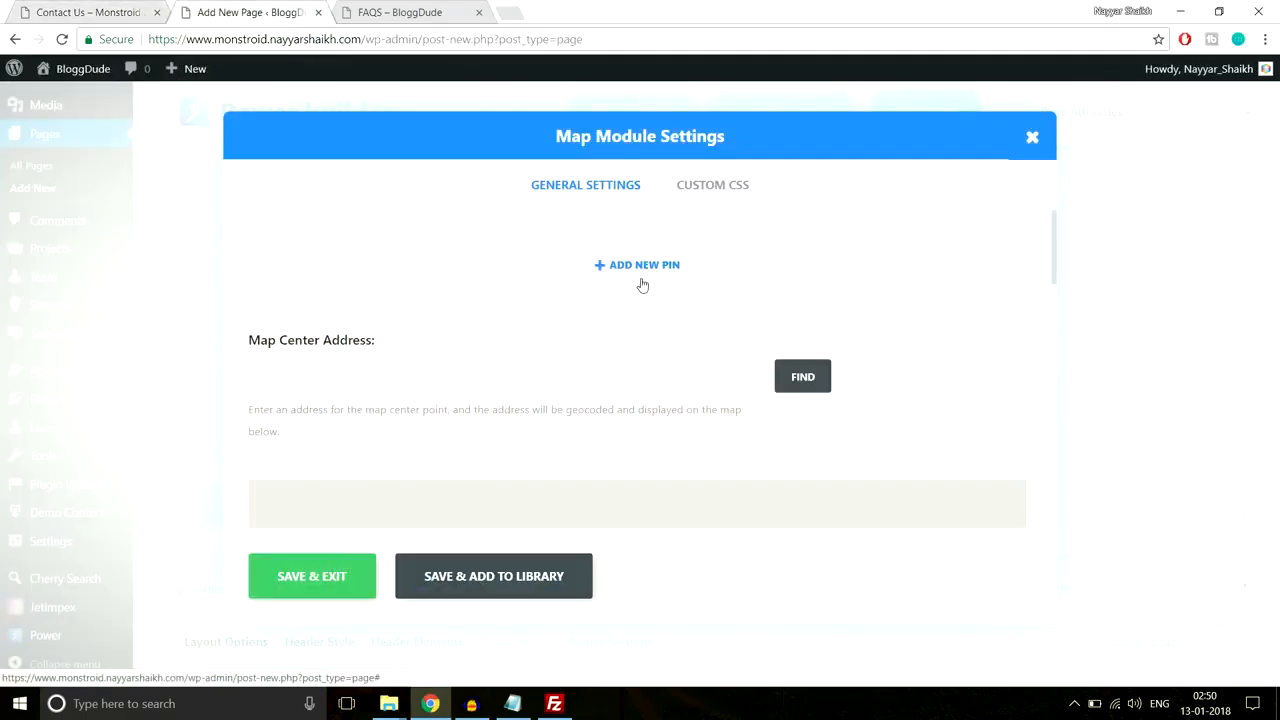
pyautogui.scroll(-8, 671, 363)
pyautogui.scroll(-3, 680, 435)
pyautogui.scroll(8, 680, 435)
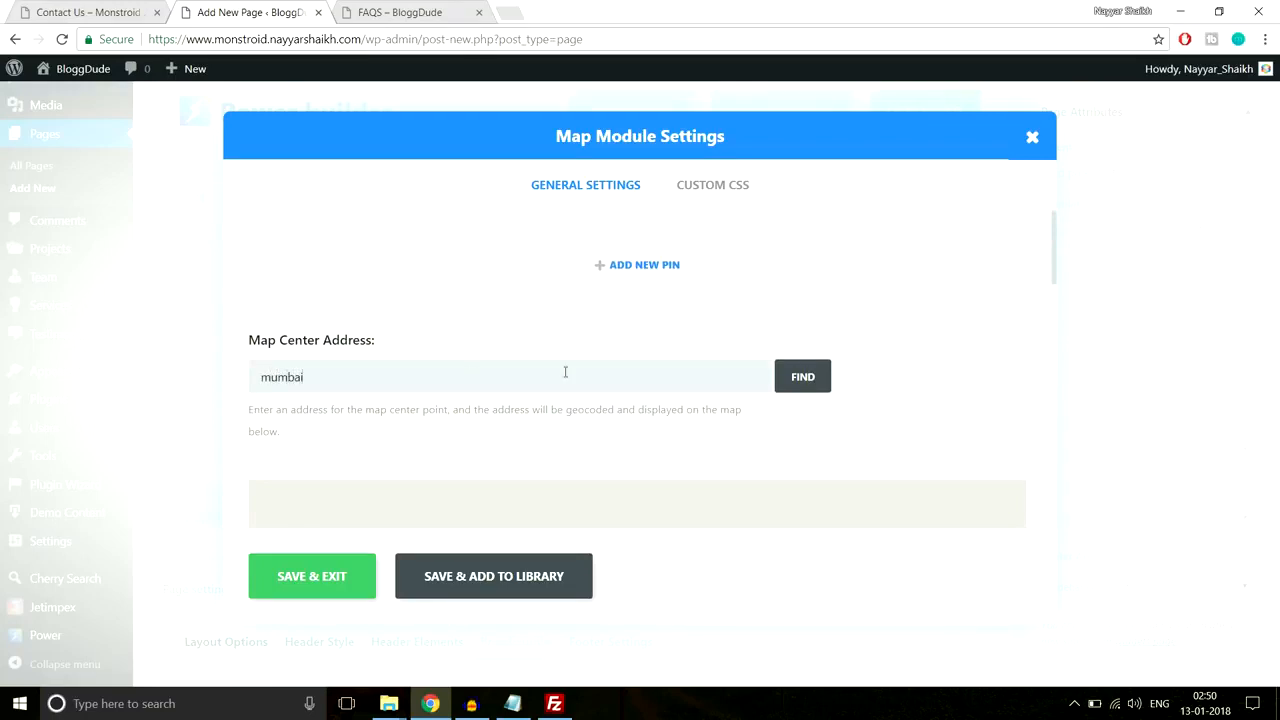
pyautogui.click(808, 383)
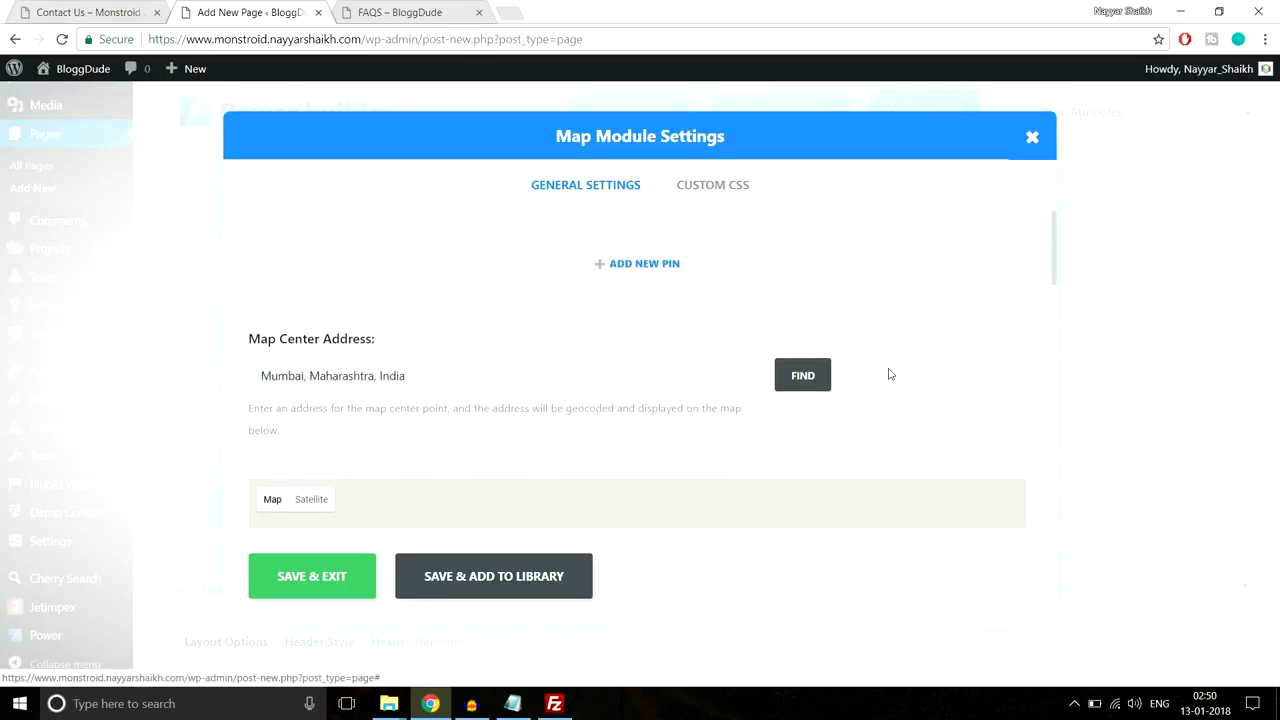
# Step: Set the map style to ultra-light-with-labels.json
pyautogui.scroll(-1, 900, 380)
pyautogui.scroll(-6, 905, 386)
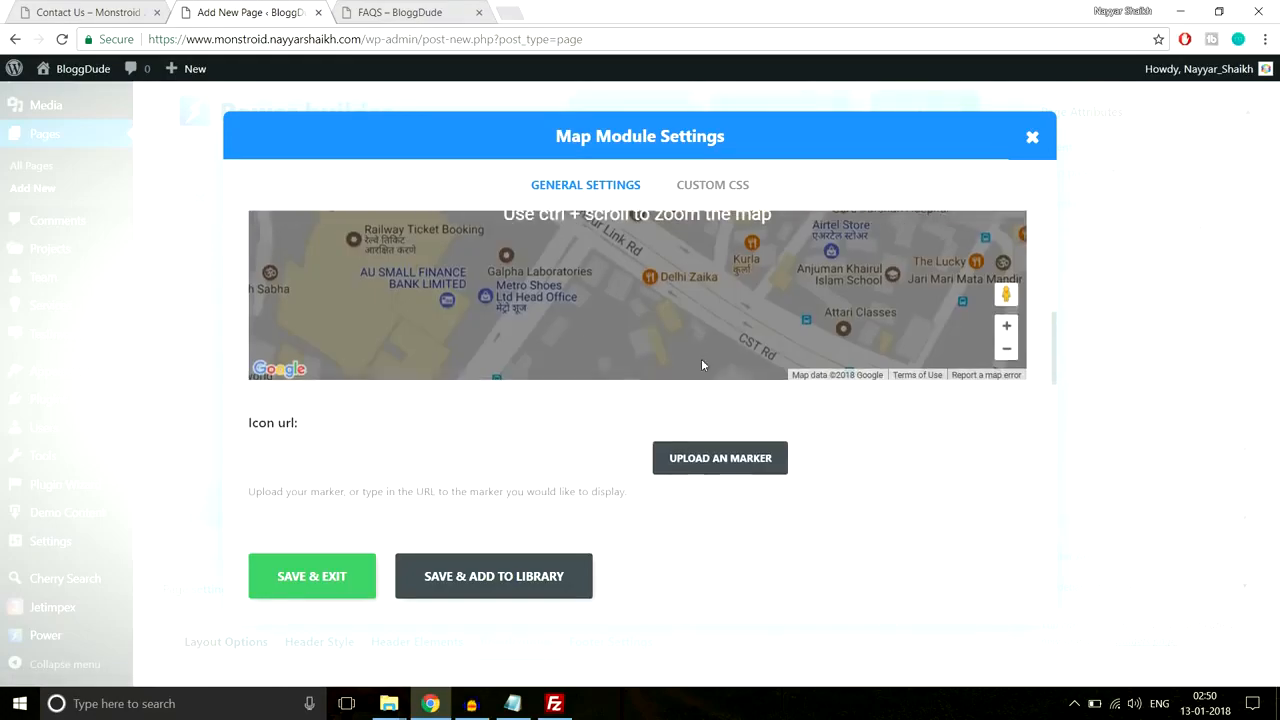
pyautogui.scroll(4, 790, 410)
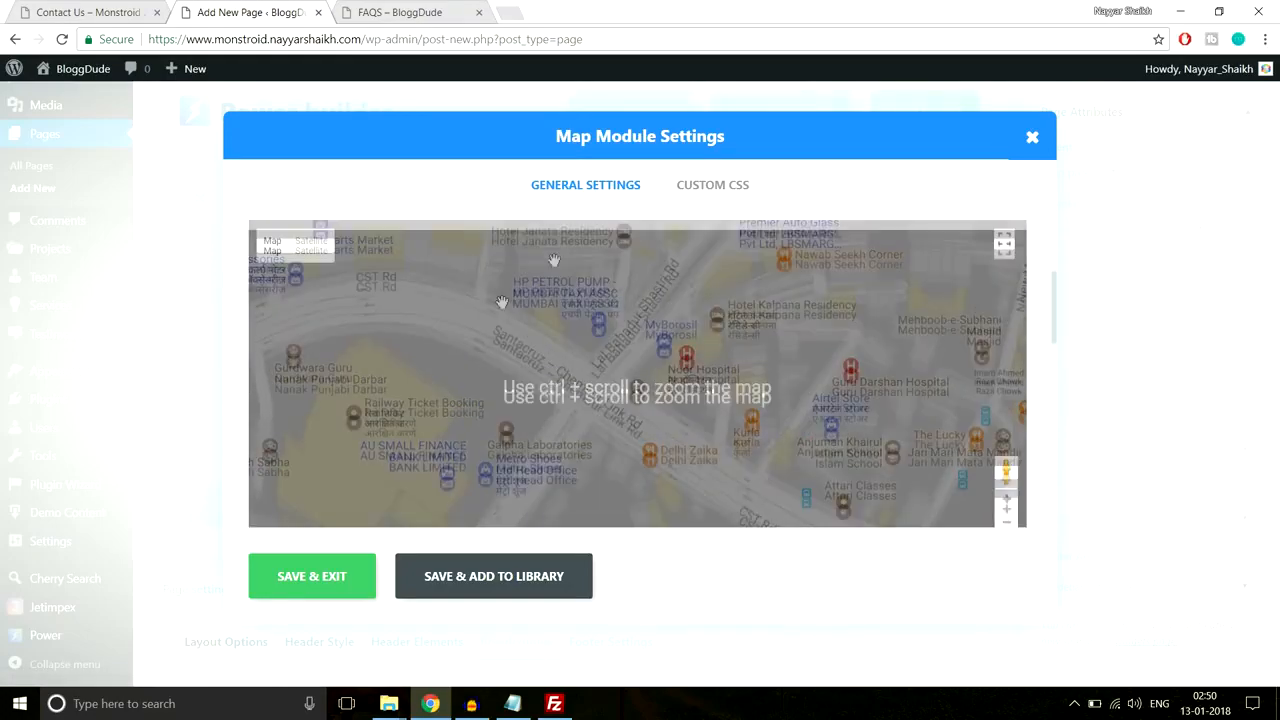
pyautogui.scroll(-4, 778, 392)
pyautogui.scroll(-1, 802, 395)
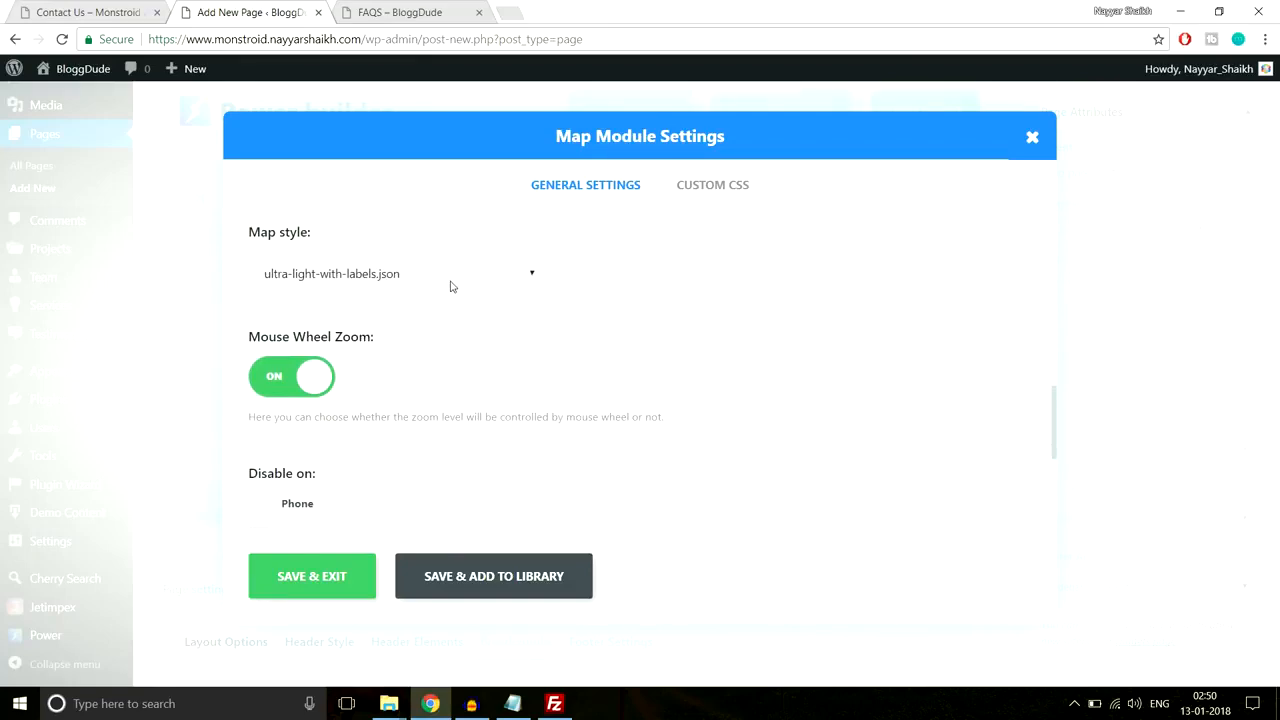
pyautogui.scroll(5, 697, 394)
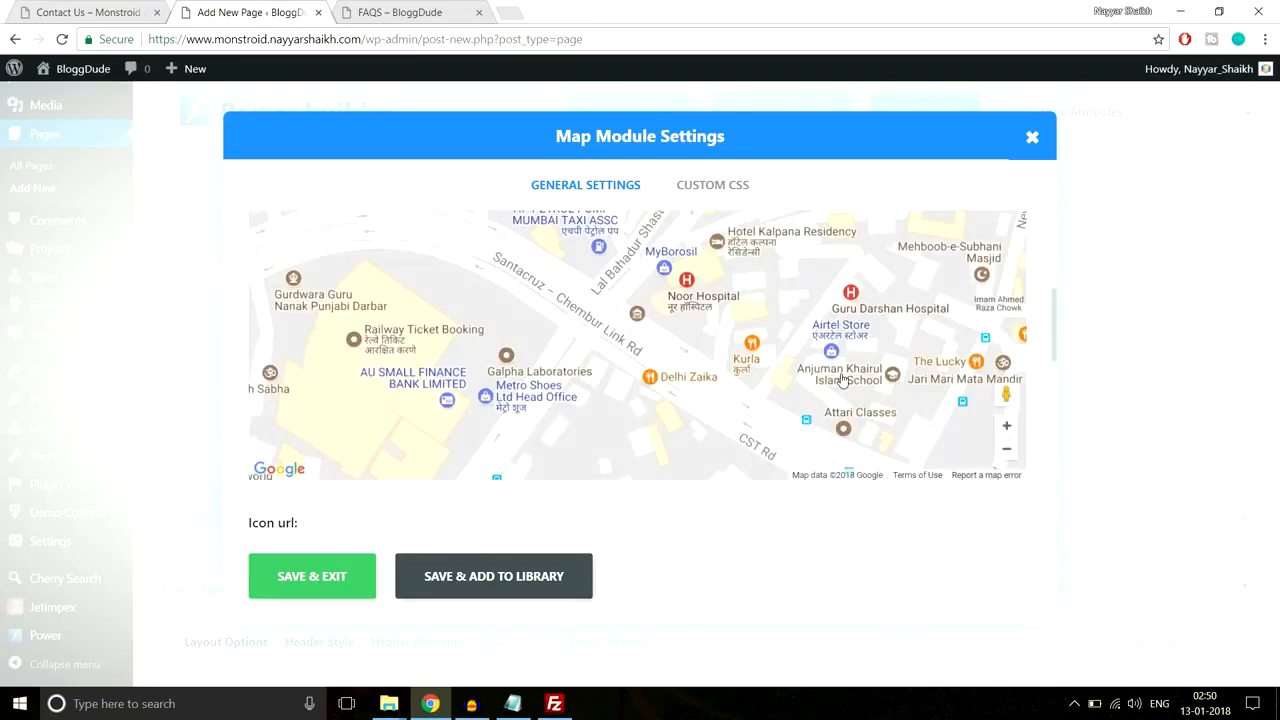
pyautogui.scroll(-5, 843, 376)
pyautogui.scroll(-2, 500, 320)
pyautogui.scroll(2, 477, 337)
pyautogui.click(447, 358)
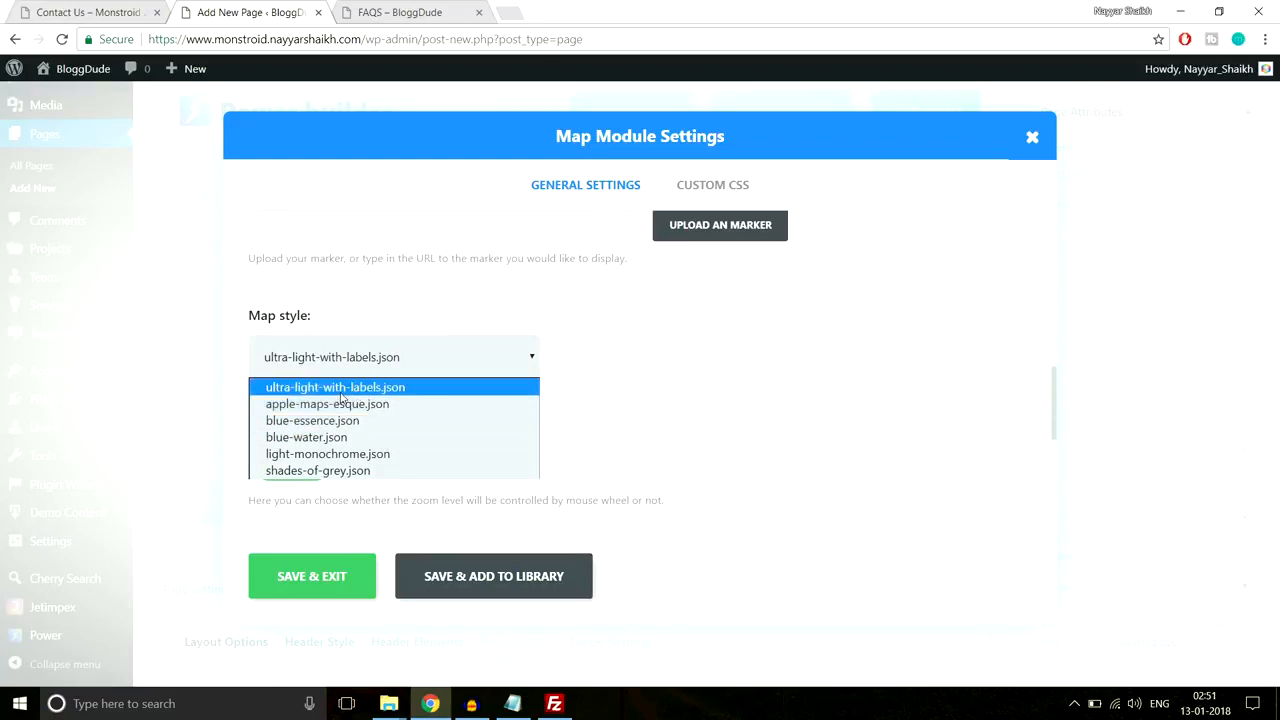
pyautogui.click(420, 392)
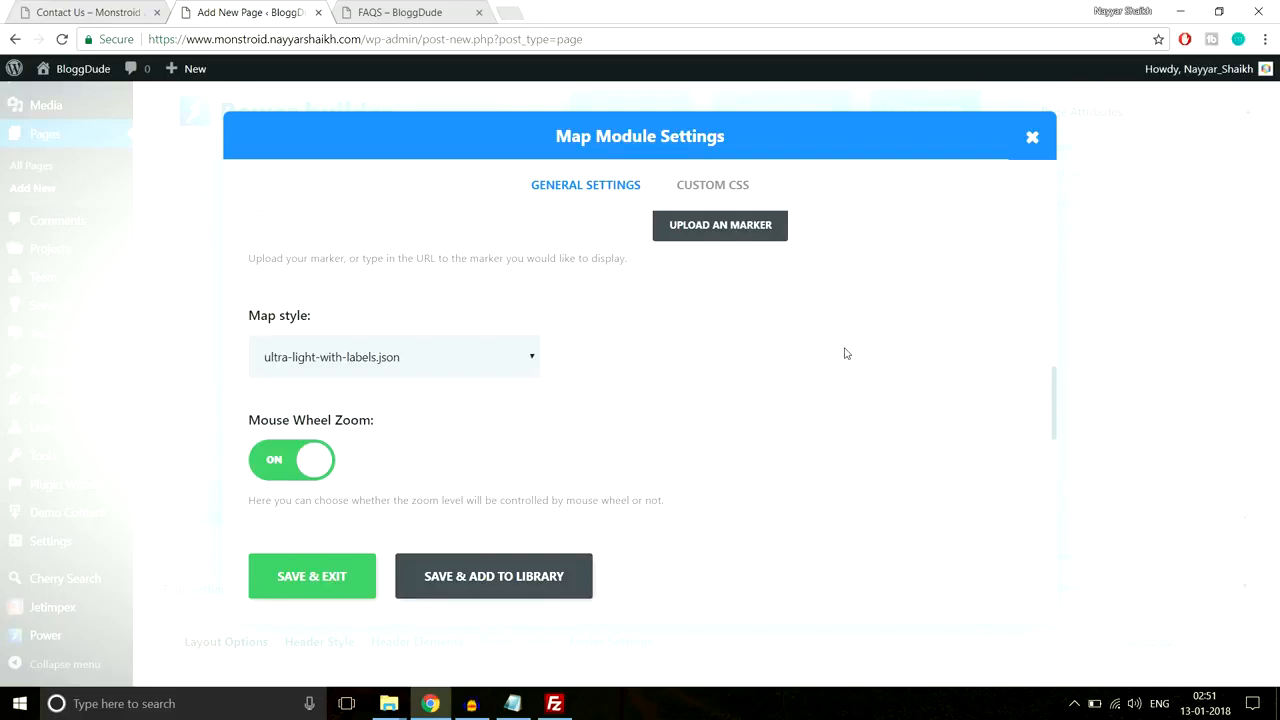
pyautogui.scroll(-3, 845, 353)
pyautogui.scroll(7, 845, 352)
pyautogui.scroll(2, 700, 347)
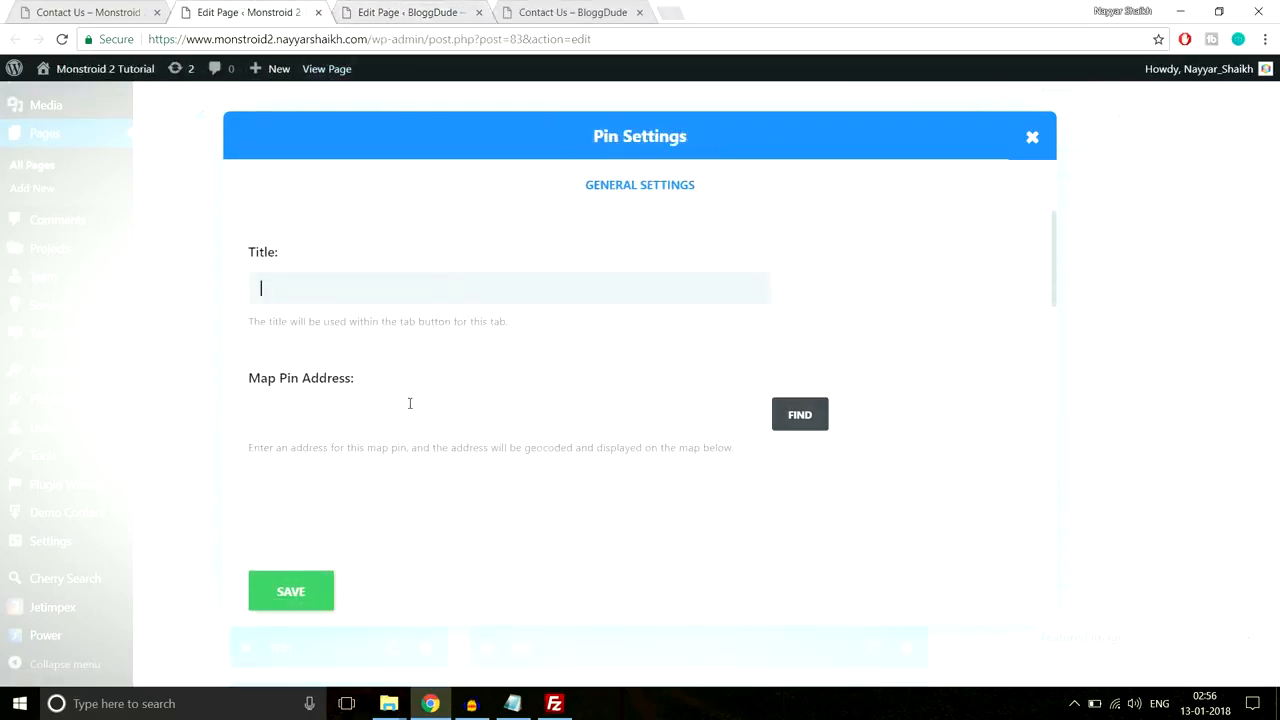
# Step: Add a BloggDude pin at mumbai with content 'Mumbai - 400001' and save it
pyautogui.scroll(-1, 409, 403)
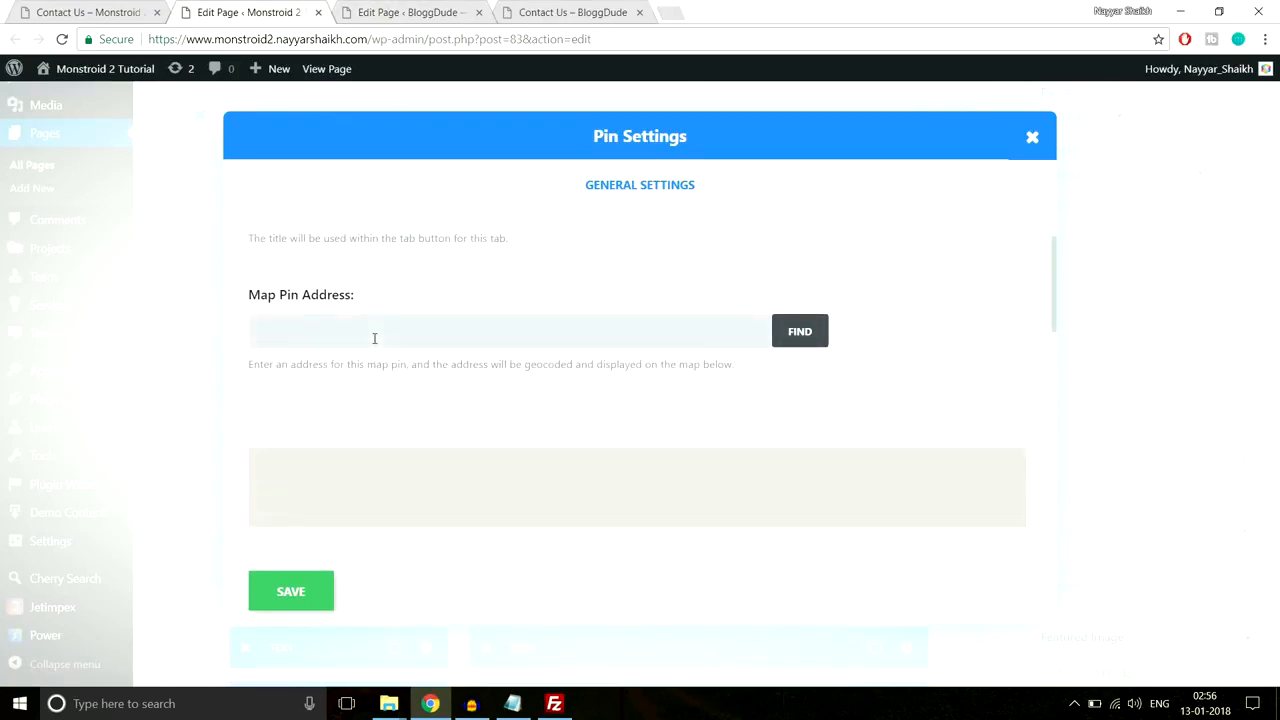
pyautogui.scroll(-1, 504, 337)
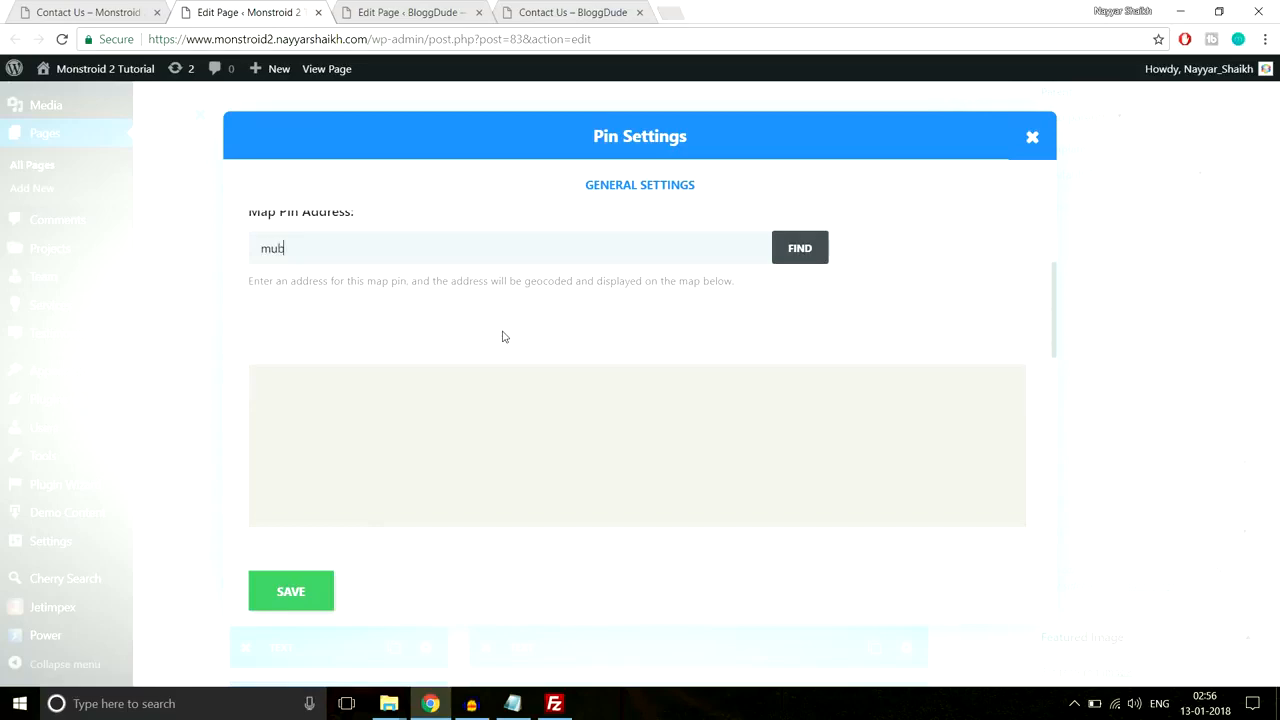
pyautogui.click(806, 252)
pyautogui.scroll(-1, 684, 447)
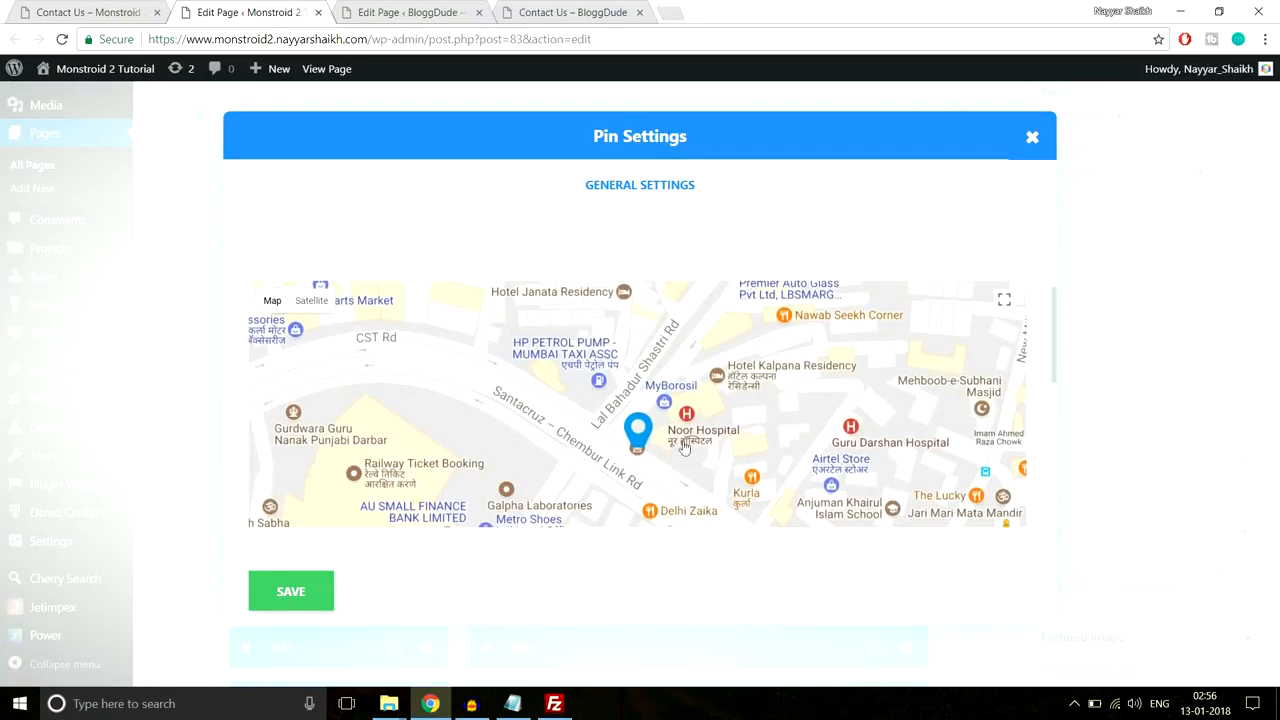
pyautogui.scroll(-5, 652, 440)
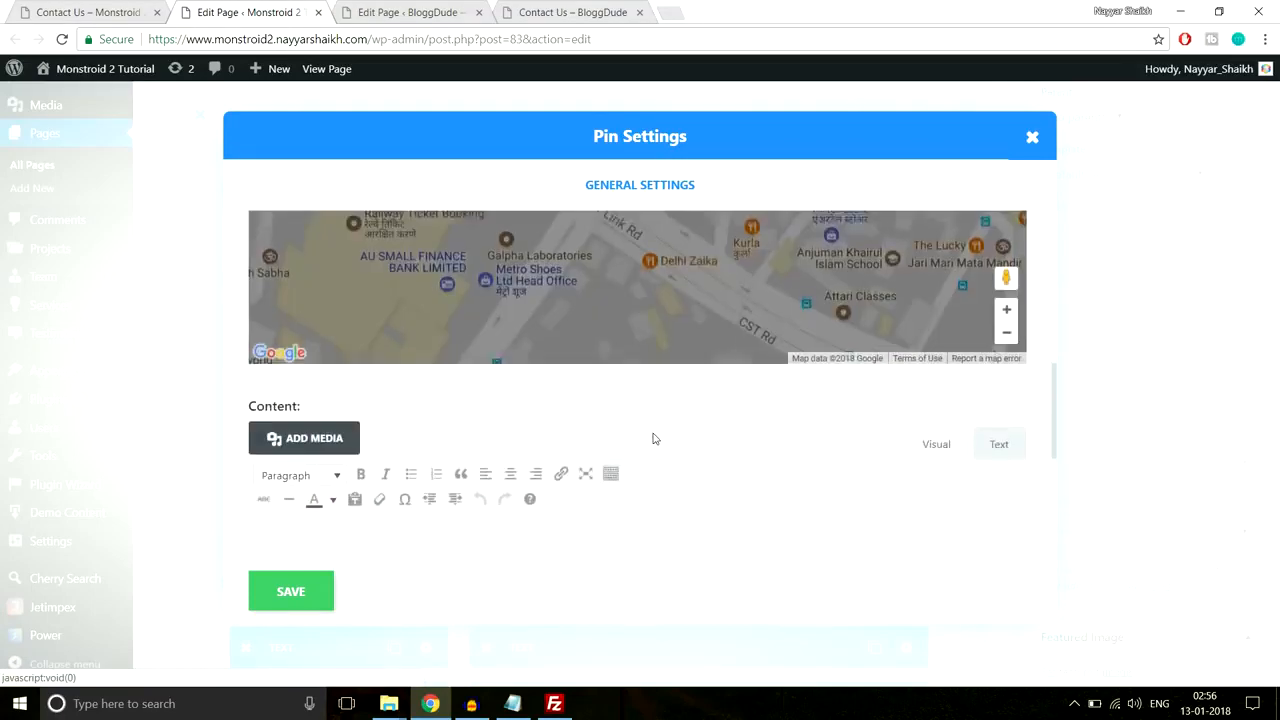
pyautogui.scroll(6, 652, 440)
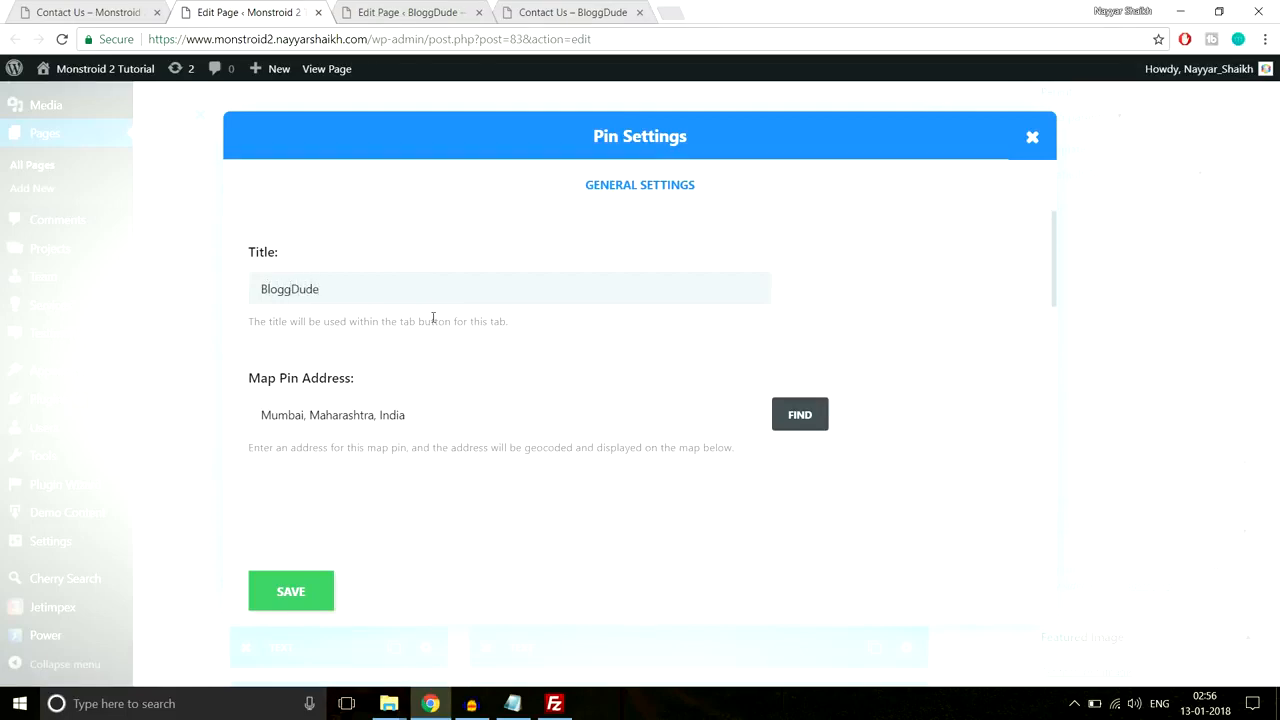
pyautogui.scroll(-5, 432, 318)
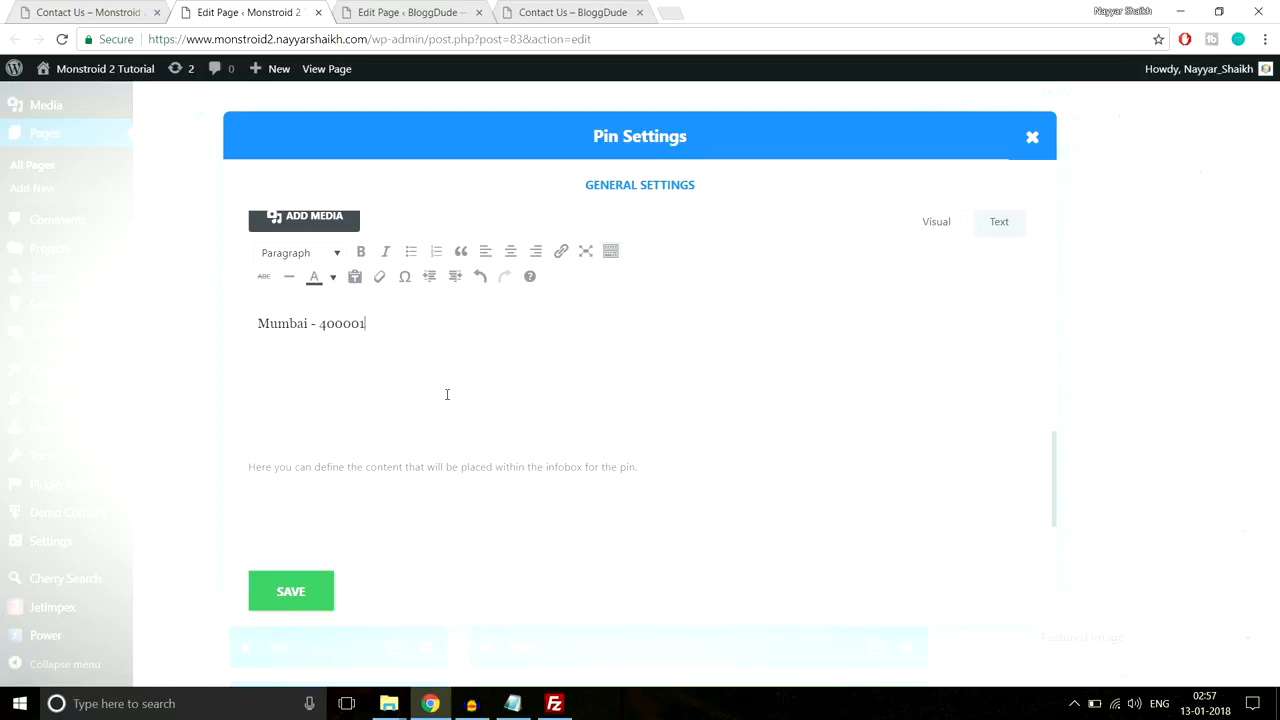
pyautogui.click(317, 585)
pyautogui.scroll(-4, 905, 323)
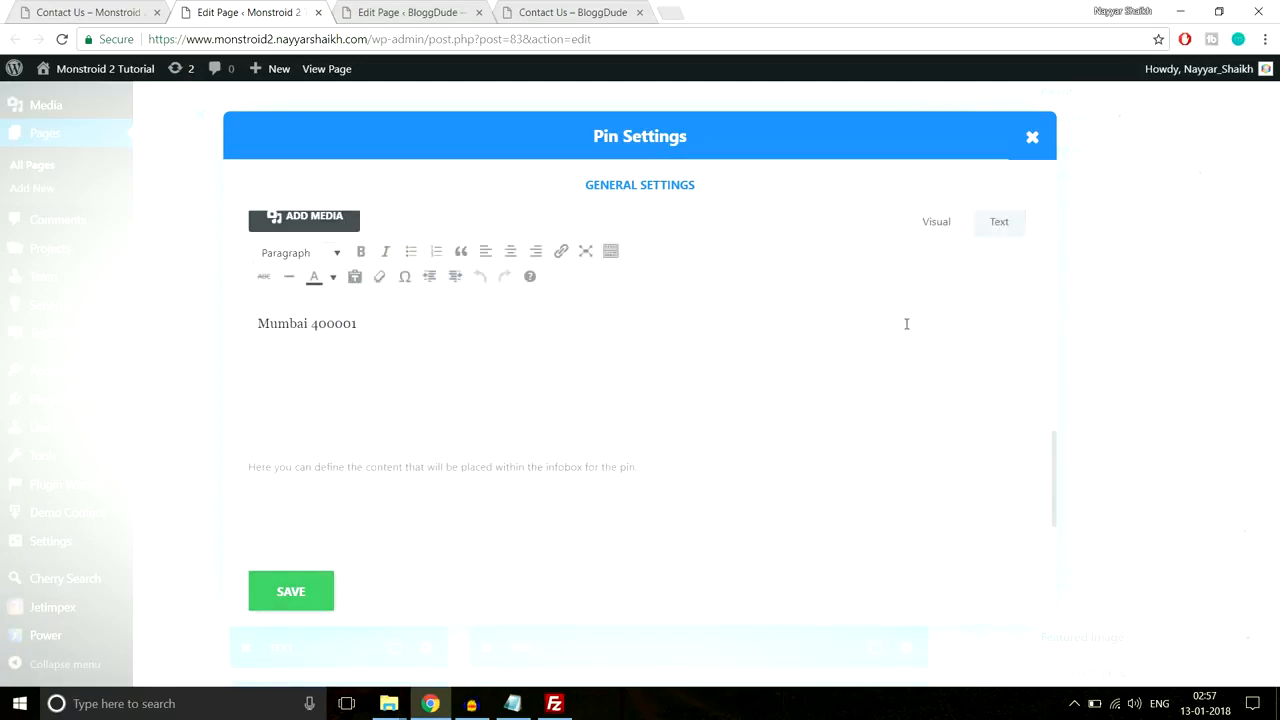
pyautogui.click(325, 603)
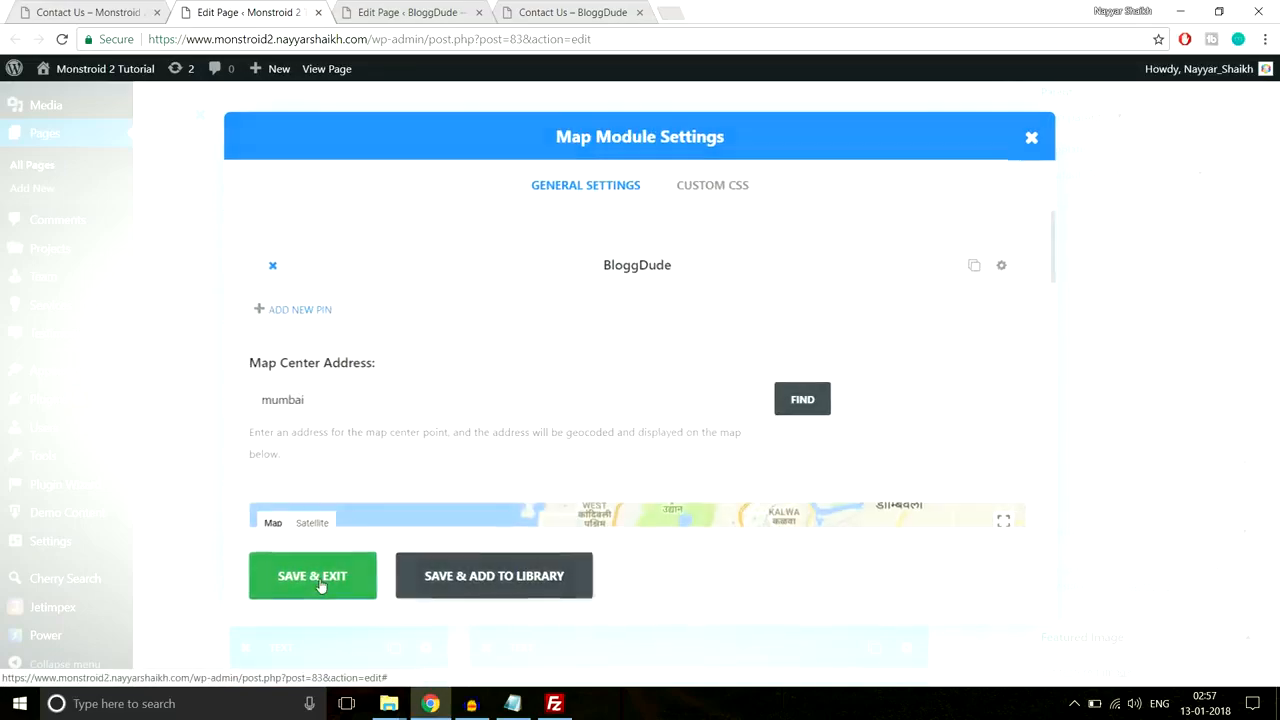
# Step: Save the map module and preview the map on the live Contact Us page
pyautogui.click(321, 586)
pyautogui.click(114, 14)
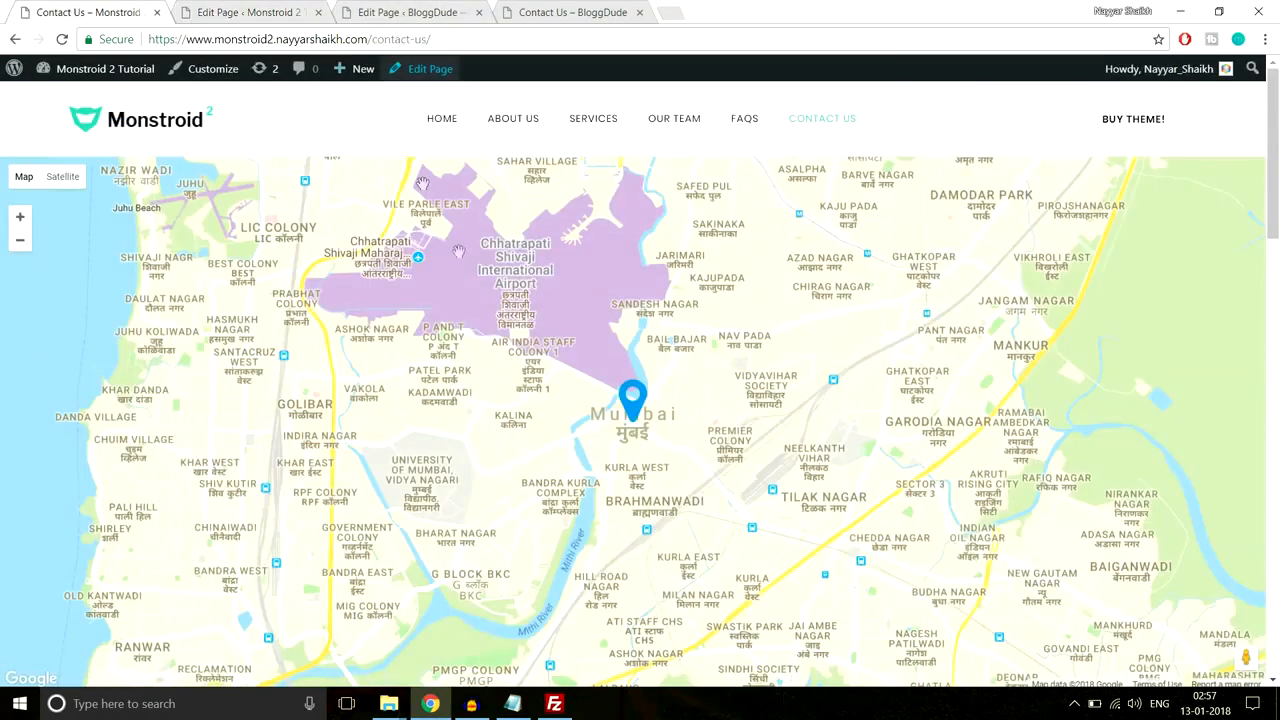
pyautogui.scroll(-5, 640, 390)
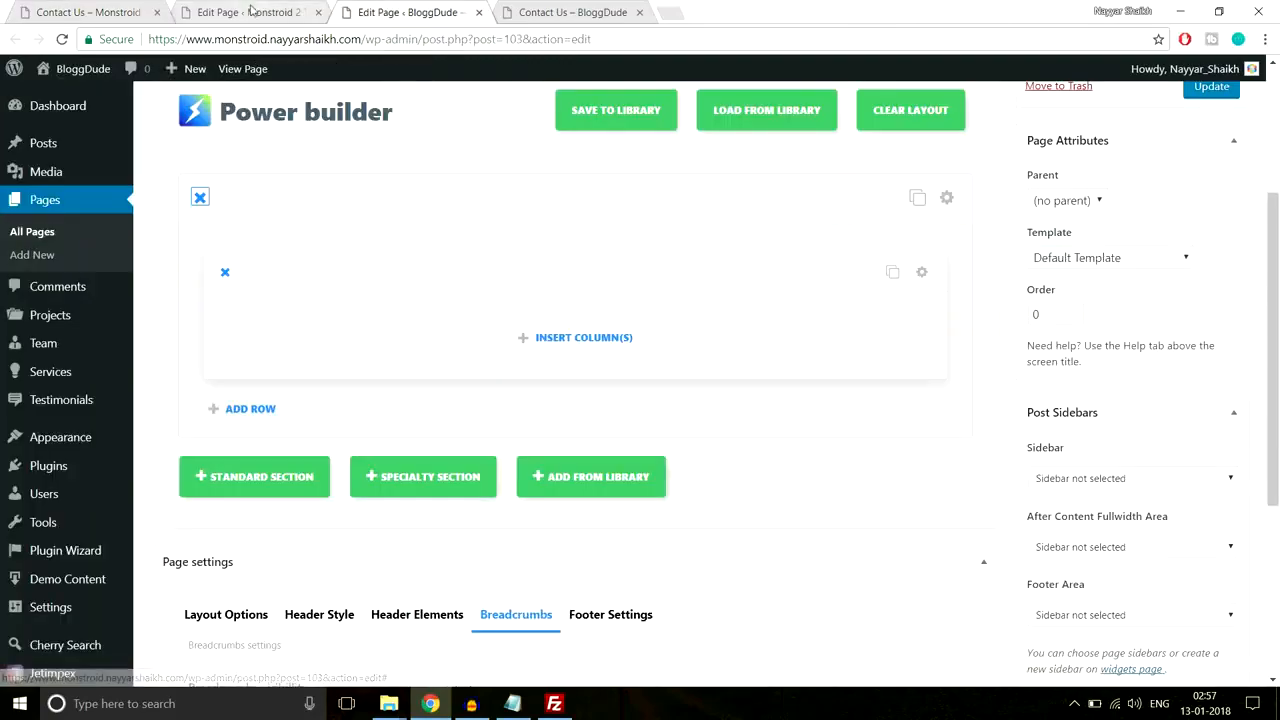
pyautogui.click(114, 14)
pyautogui.scroll(-2, 585, 296)
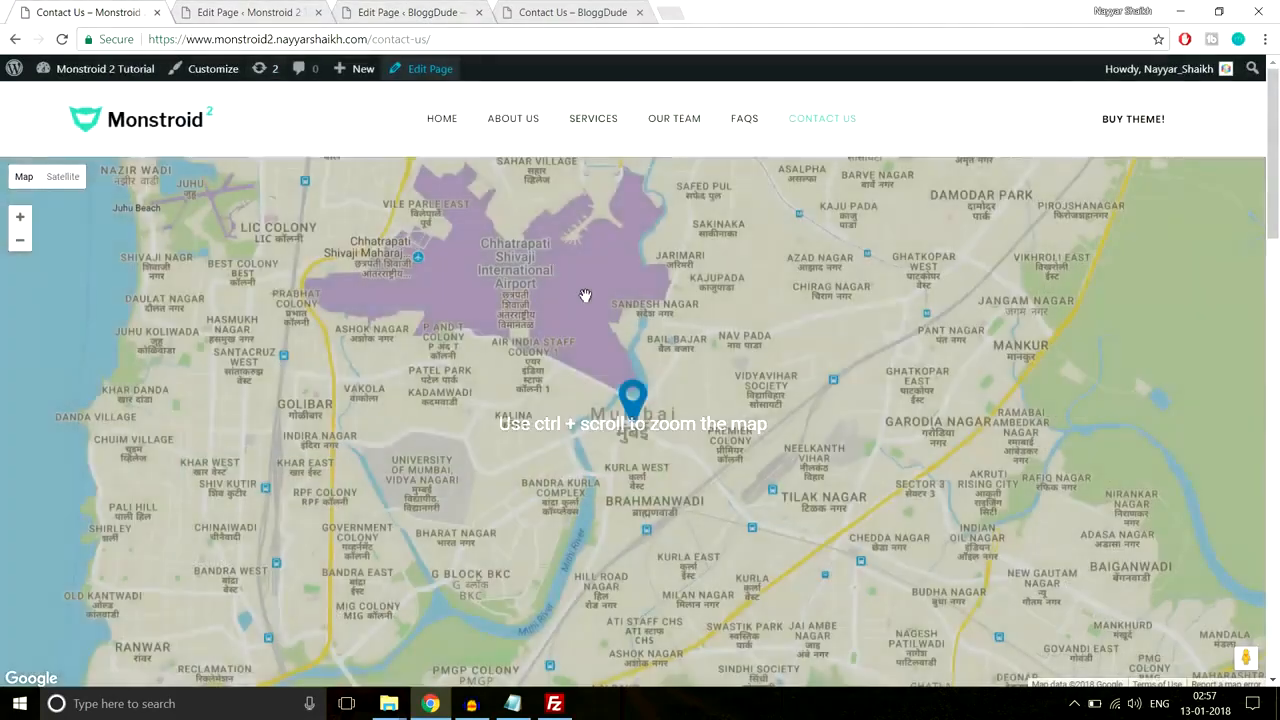
pyautogui.scroll(-5, 585, 296)
pyautogui.scroll(1, 243, 380)
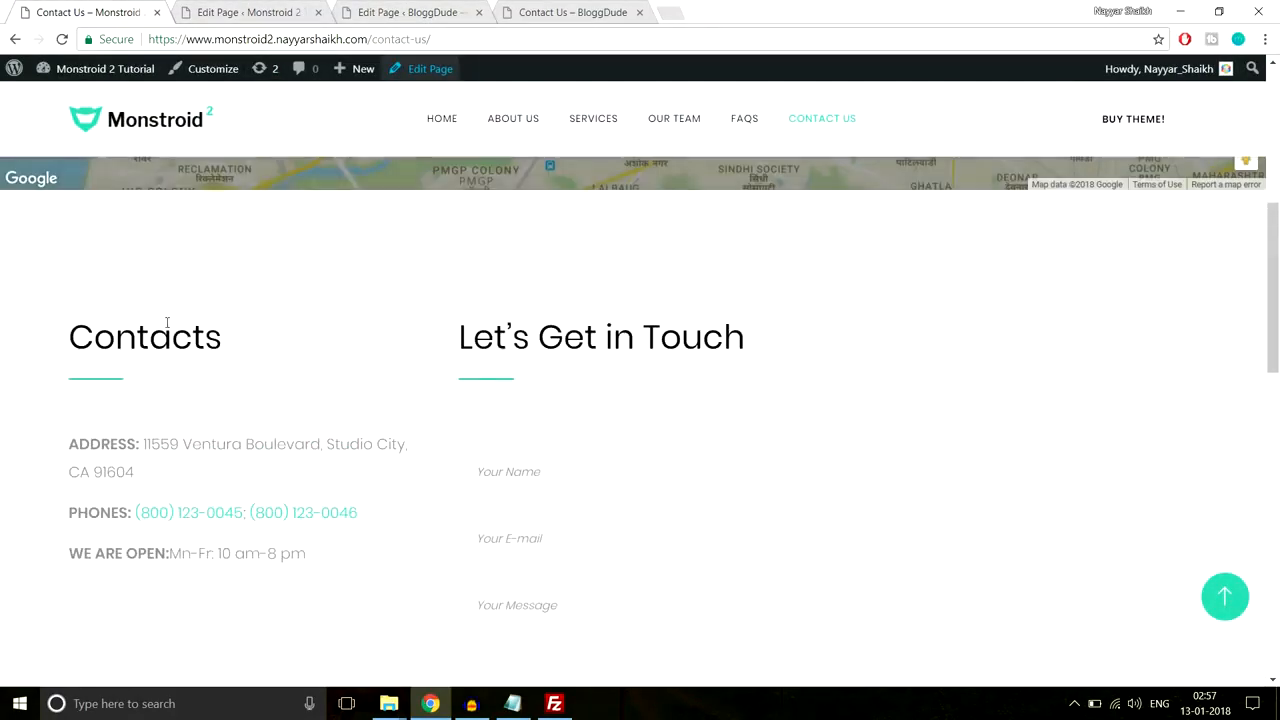
pyautogui.scroll(-1, 563, 334)
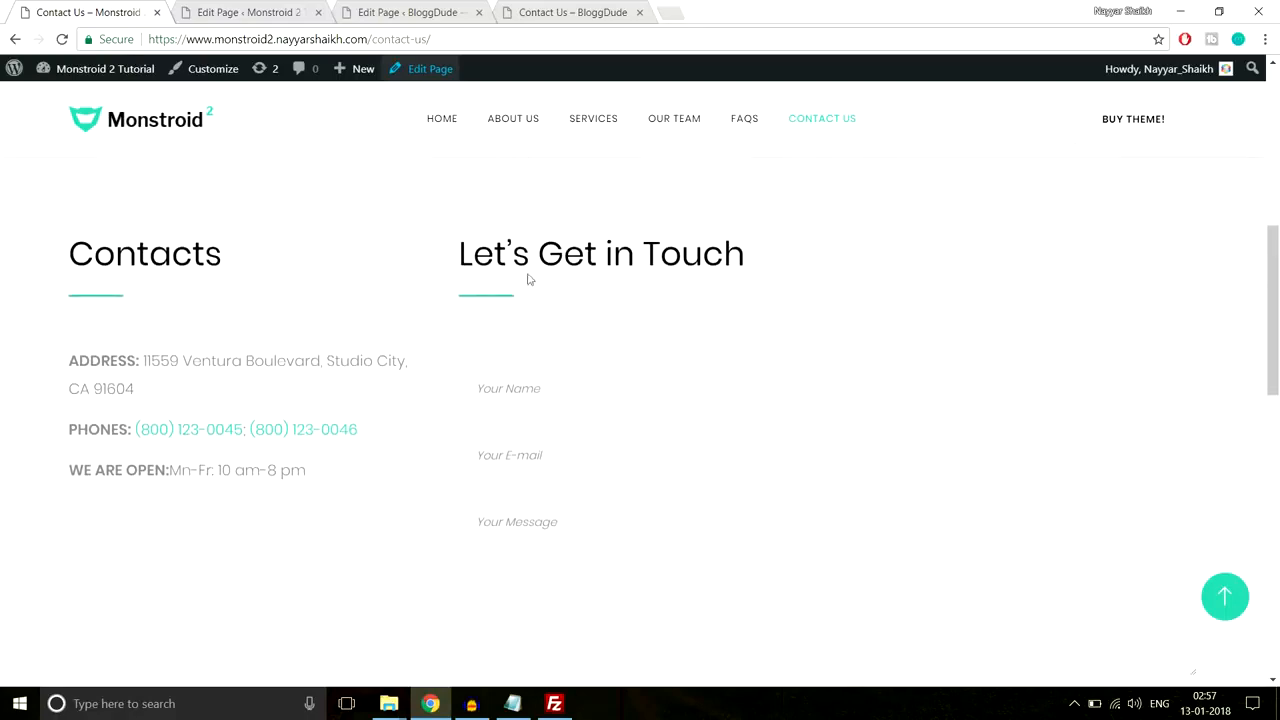
pyautogui.scroll(-2, 561, 395)
pyautogui.scroll(1, 665, 350)
pyautogui.scroll(-1, 640, 330)
pyautogui.scroll(1, 608, 300)
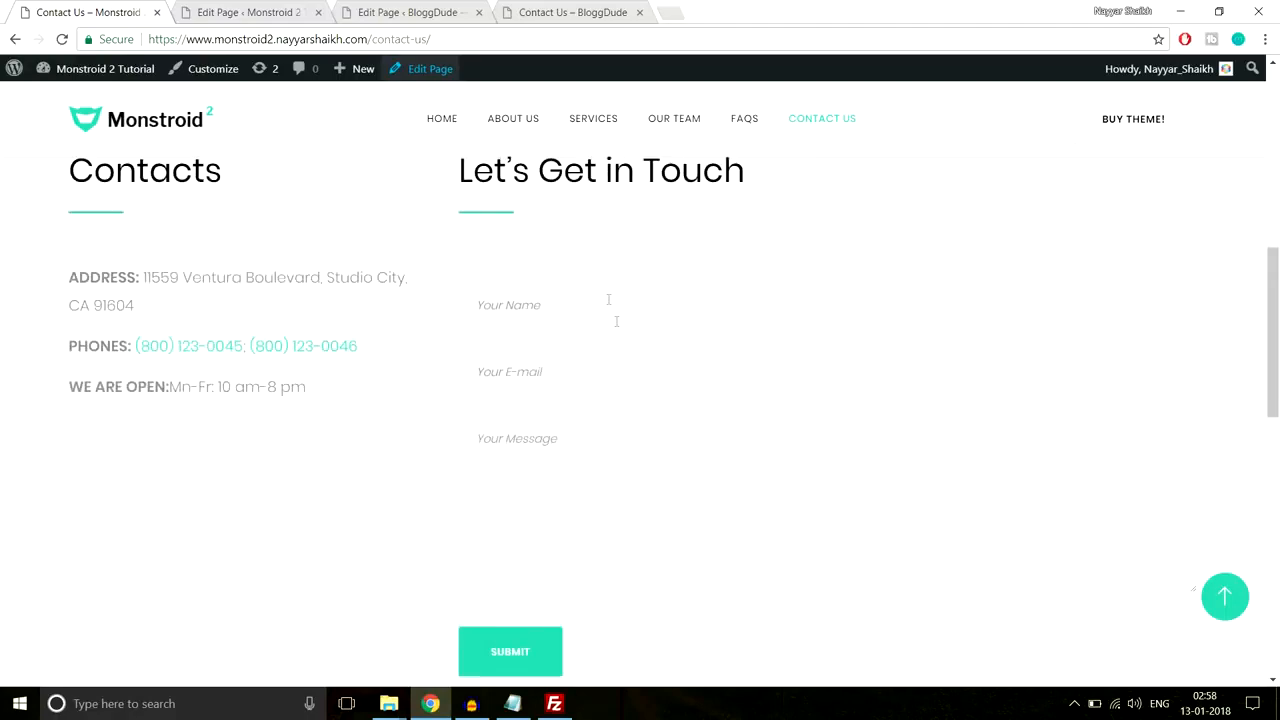
pyautogui.click(352, 12)
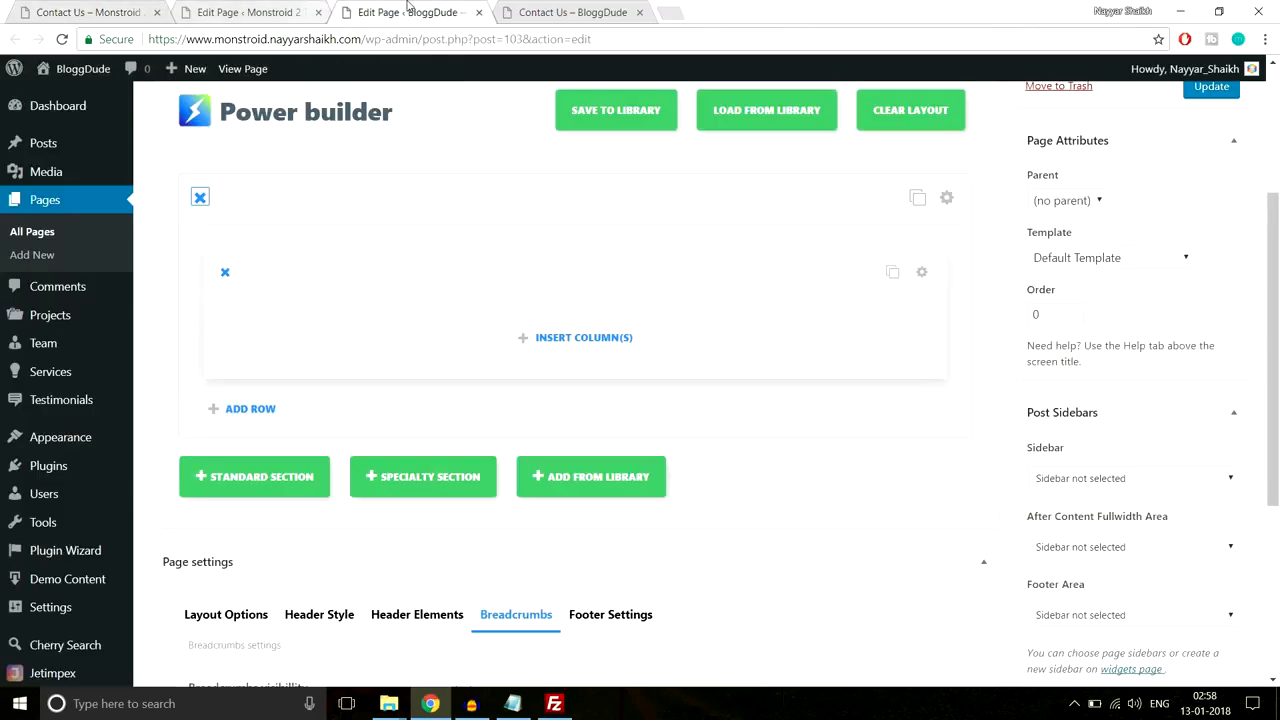
# Step: Split the empty row into 1/4 and 3/4 columns
pyautogui.click(590, 338)
pyautogui.scroll(-1, 600, 420)
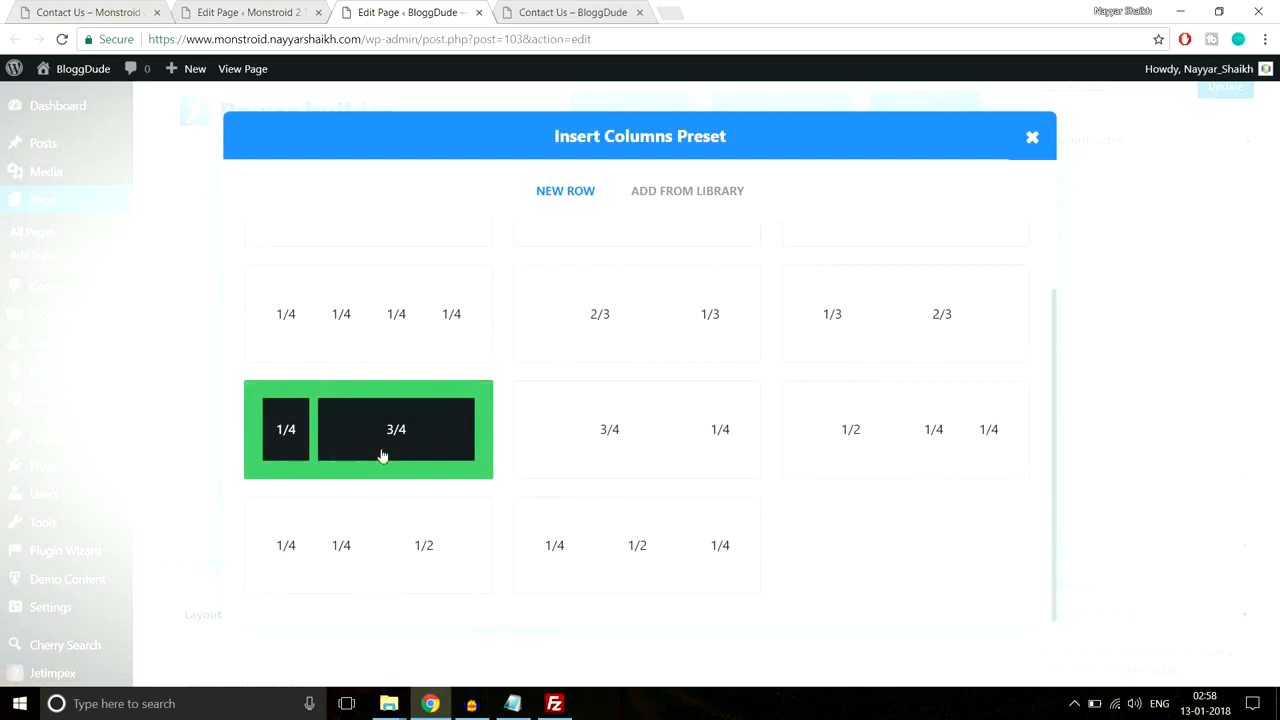
pyautogui.click(369, 448)
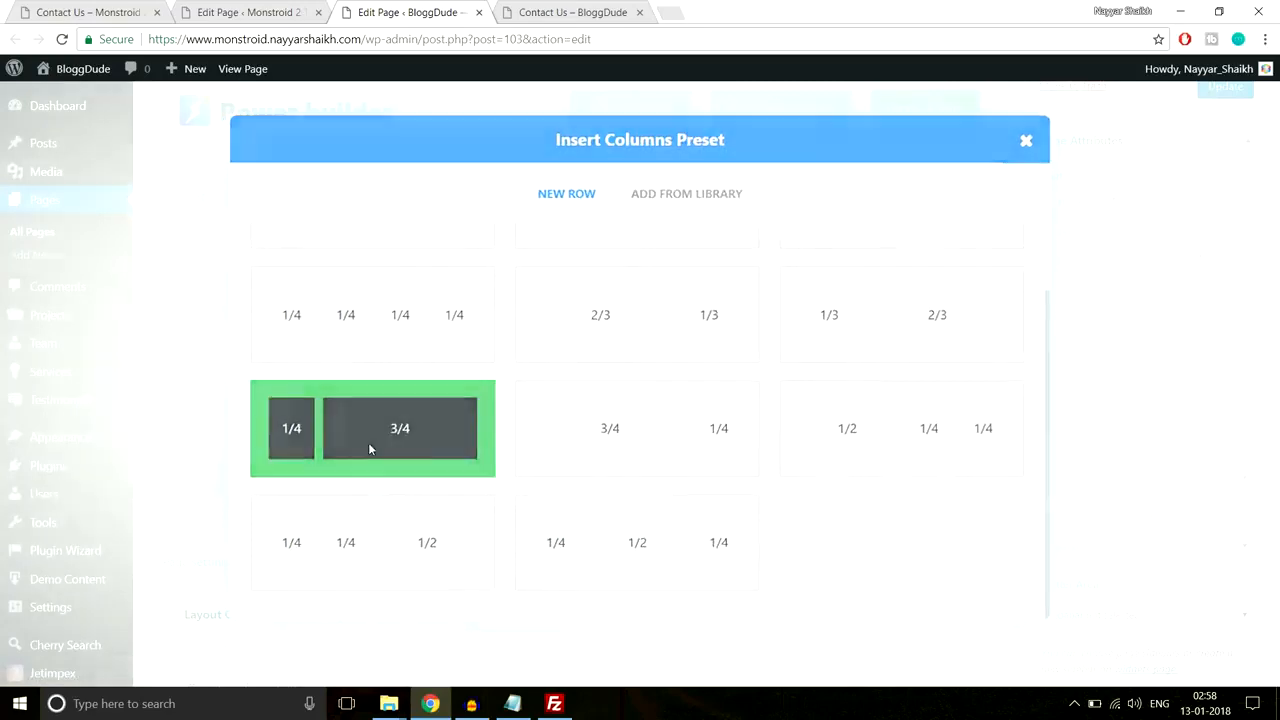
# Step: Add a Text module to the narrow column with the Contacts heading copied from the reference page
pyautogui.click(88, 12)
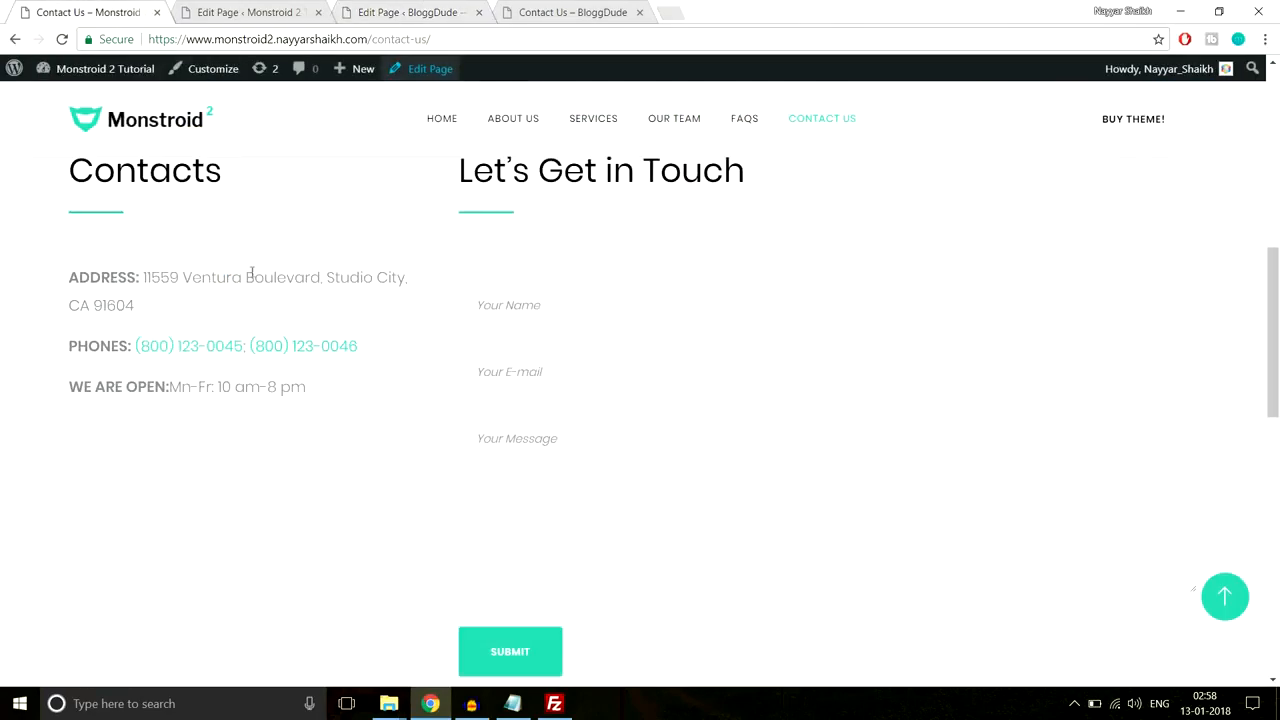
pyautogui.moveTo(75, 252); pyautogui.dragTo(226, 255)
pyautogui.hotkey('ctrl', 'c')
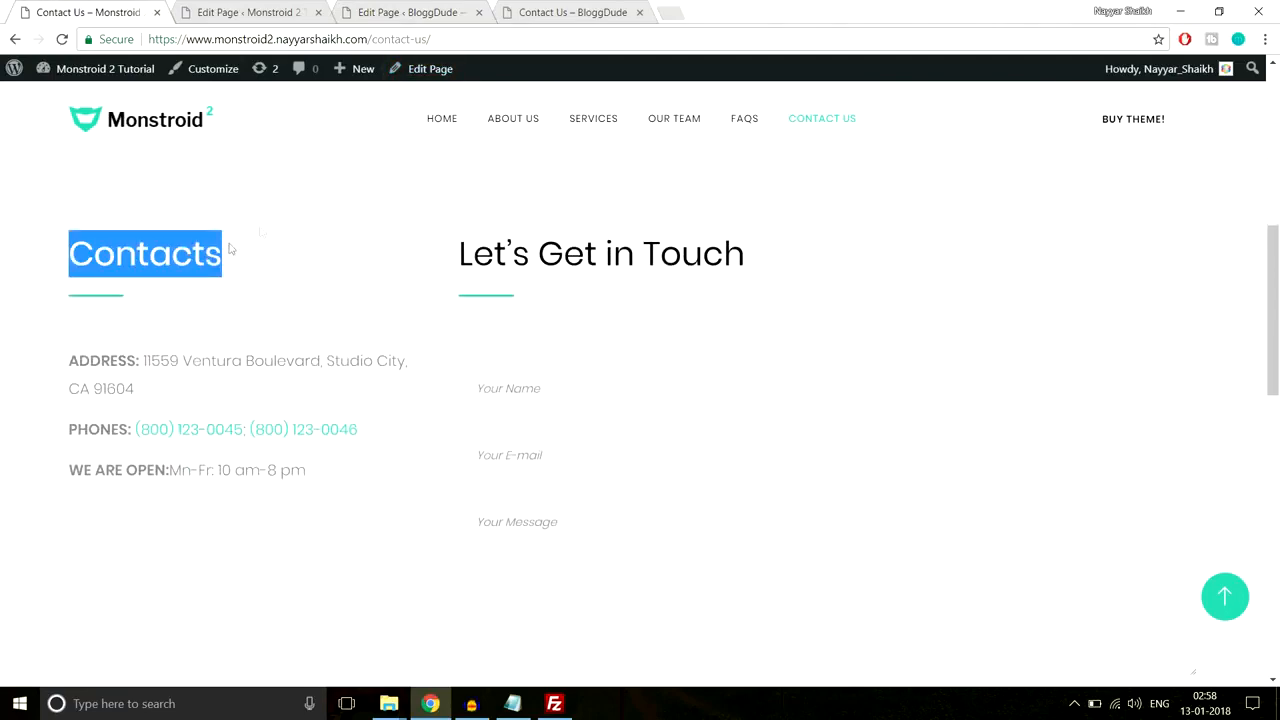
pyautogui.click(383, 12)
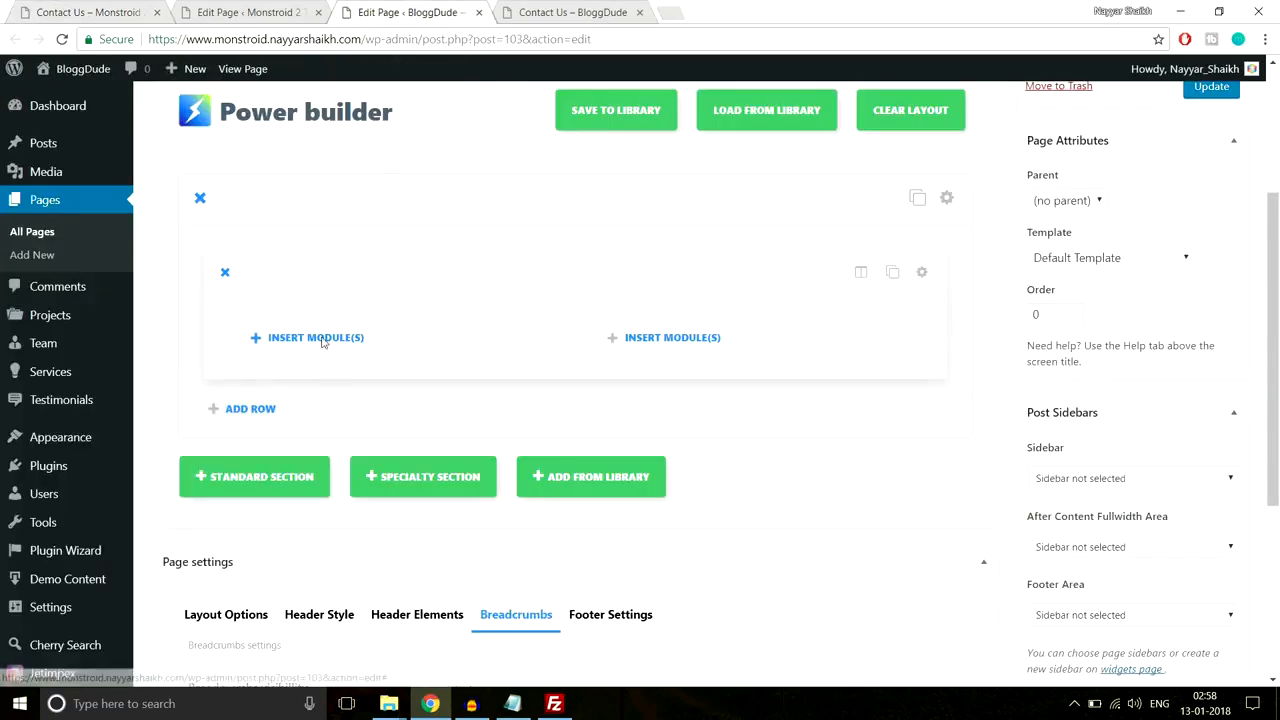
pyautogui.click(318, 337)
pyautogui.scroll(-8, 833, 360)
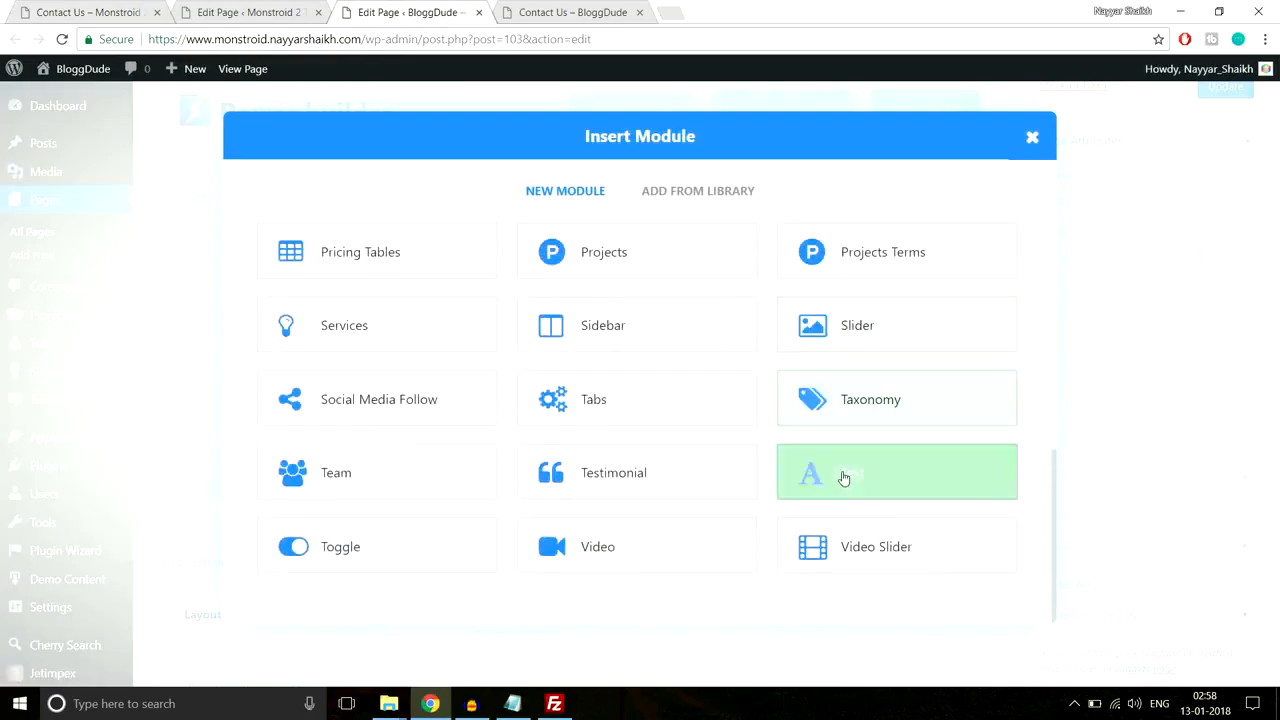
pyautogui.click(843, 478)
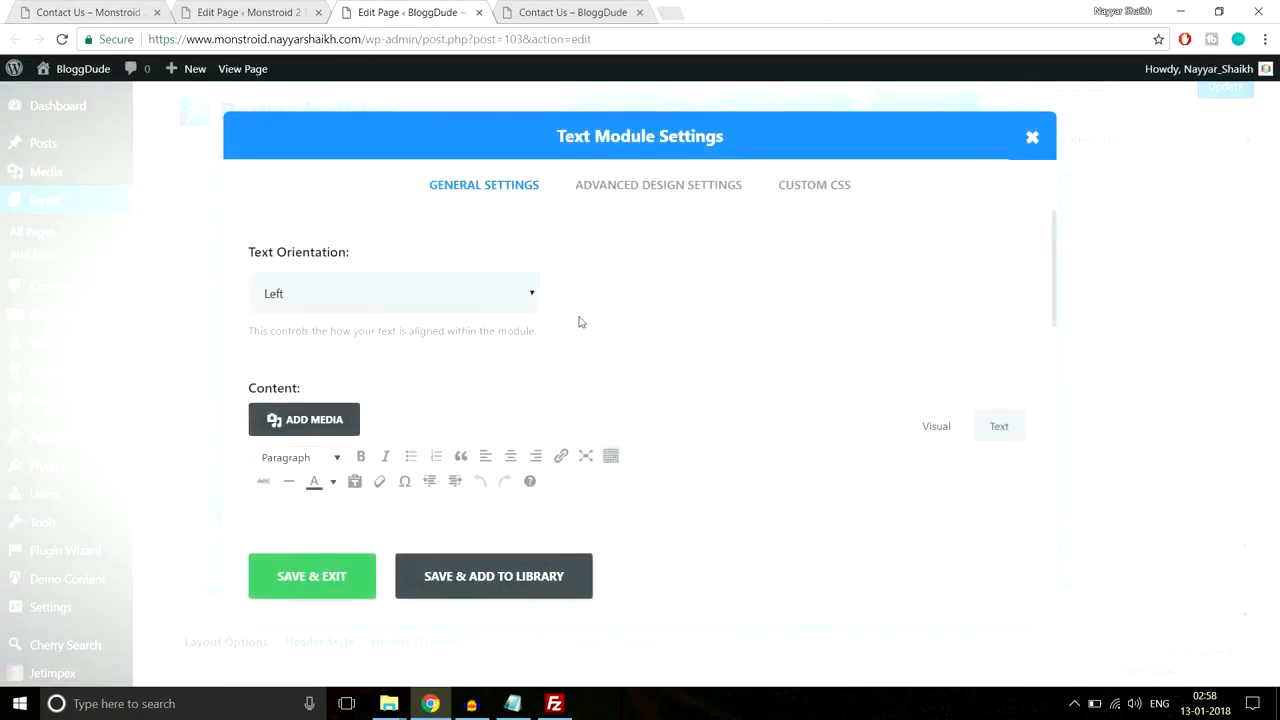
pyautogui.scroll(-3, 526, 367)
pyautogui.hotkey('ctrl', 'v')
pyautogui.scroll(2, 526, 336)
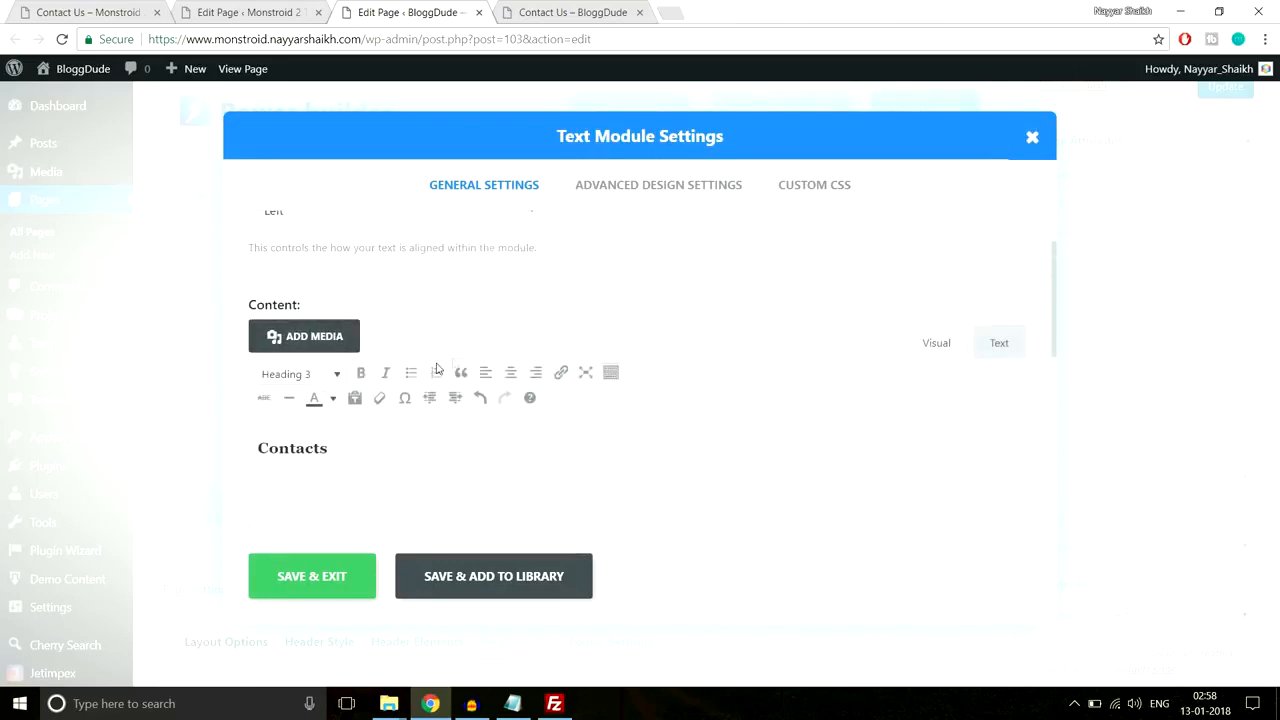
# Step: Paste the Line After Left underline CSS into the text's Custom CSS After and save
pyautogui.click(816, 188)
pyautogui.click(513, 704)
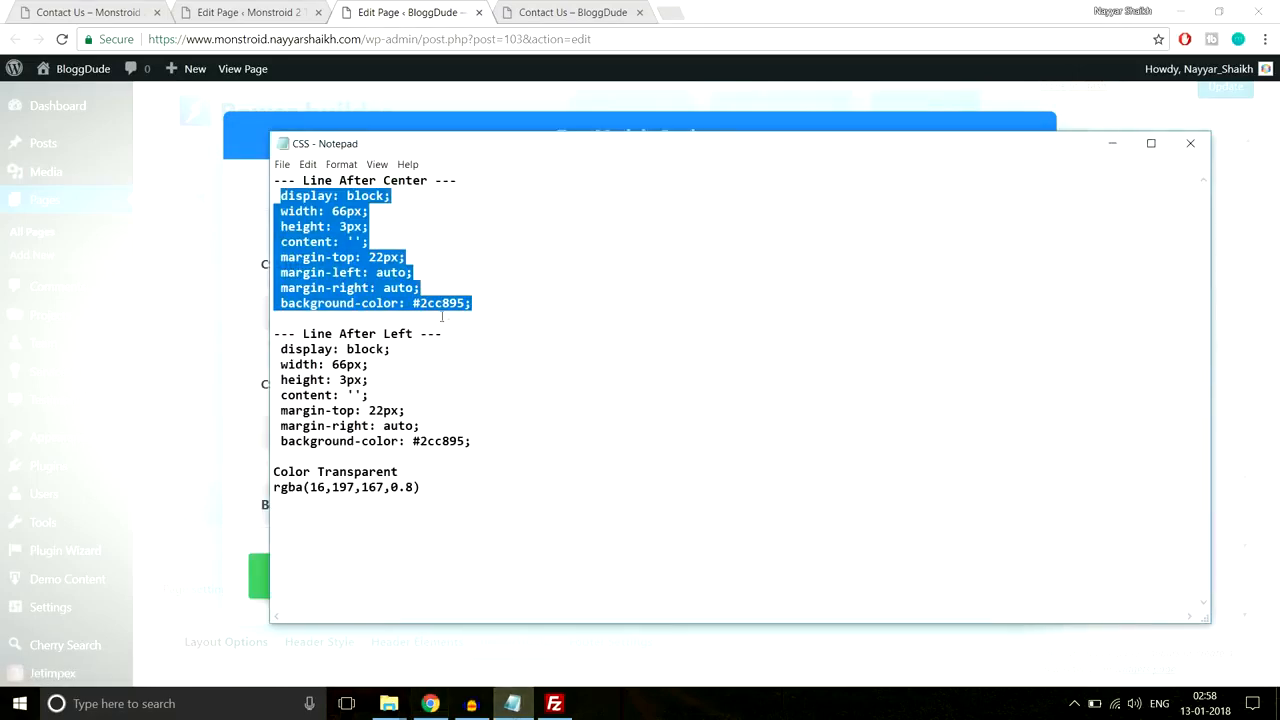
pyautogui.moveTo(500, 441); pyautogui.dragTo(278, 348)
pyautogui.hotkey('ctrl', 'c')
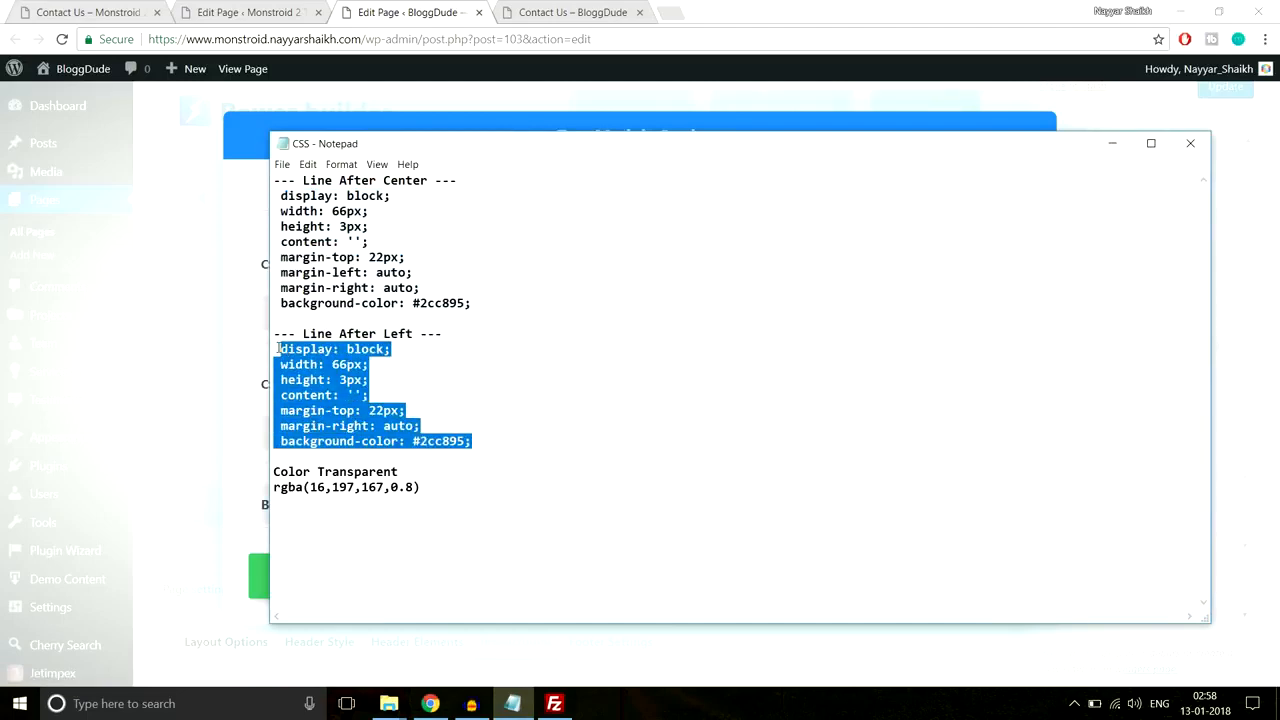
pyautogui.click(276, 10)
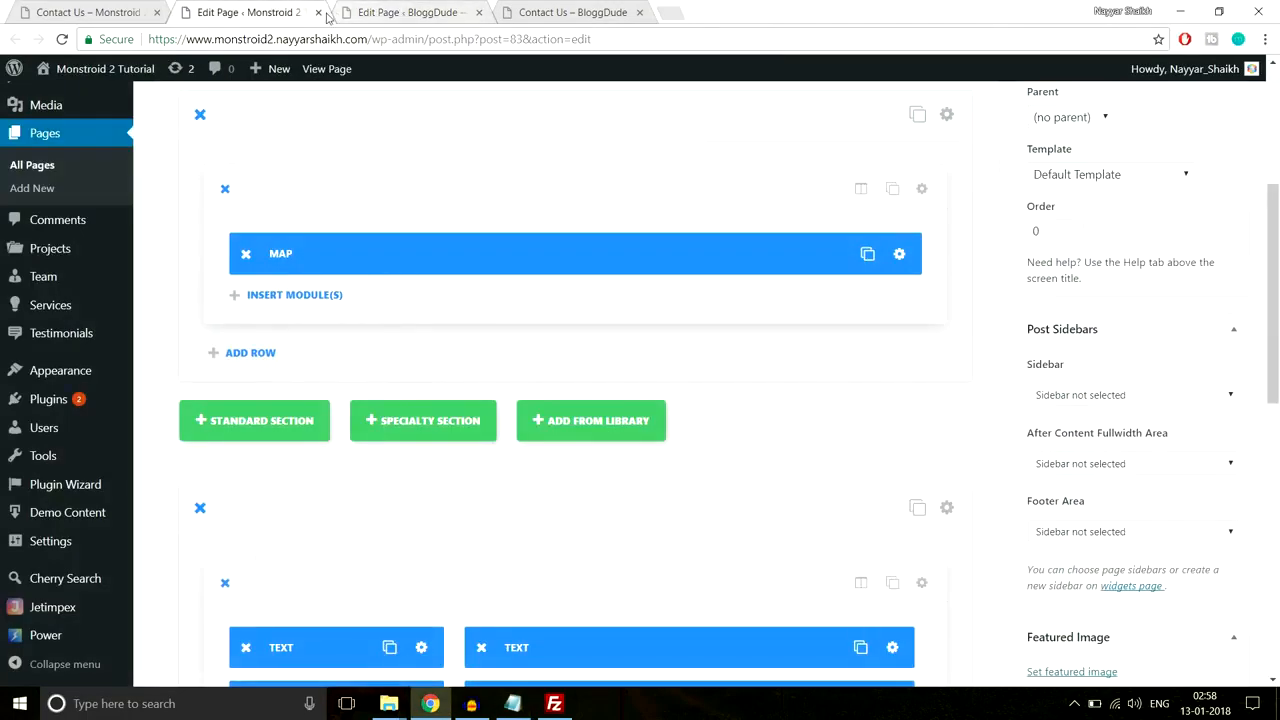
pyautogui.click(401, 8)
pyautogui.scroll(-5, 503, 478)
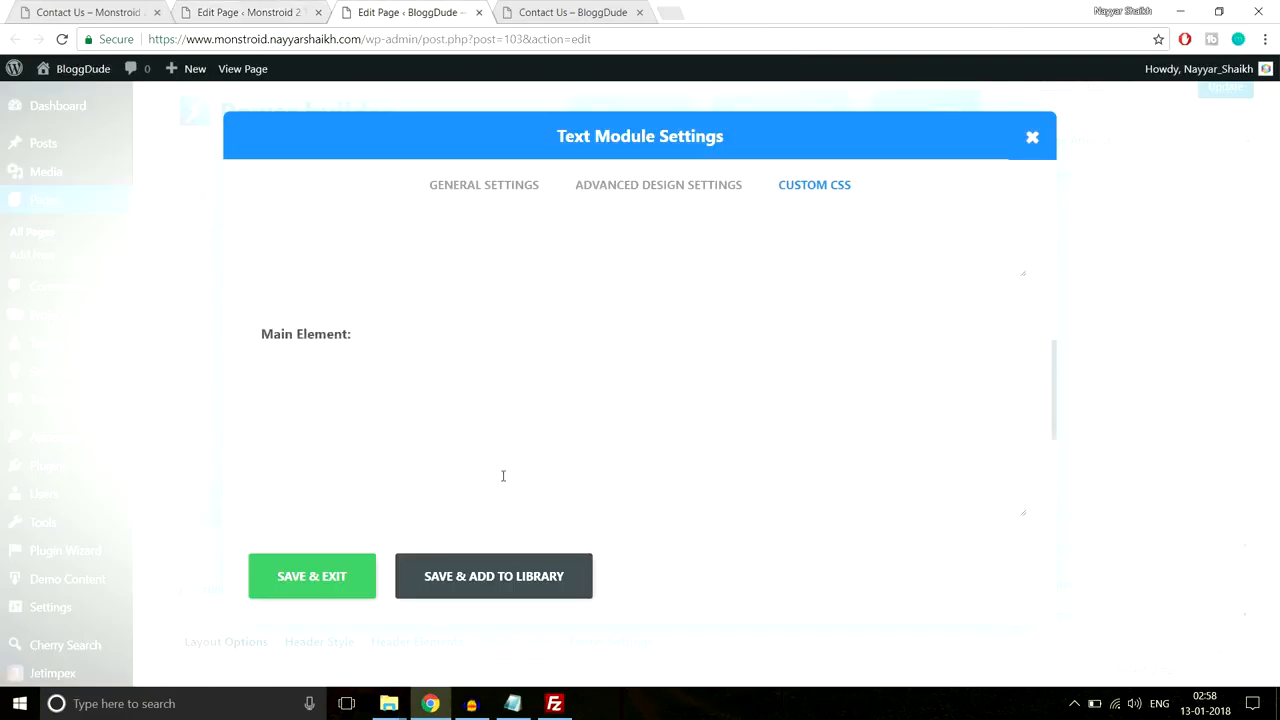
pyautogui.click(453, 423)
pyautogui.hotkey('ctrl', 'v')
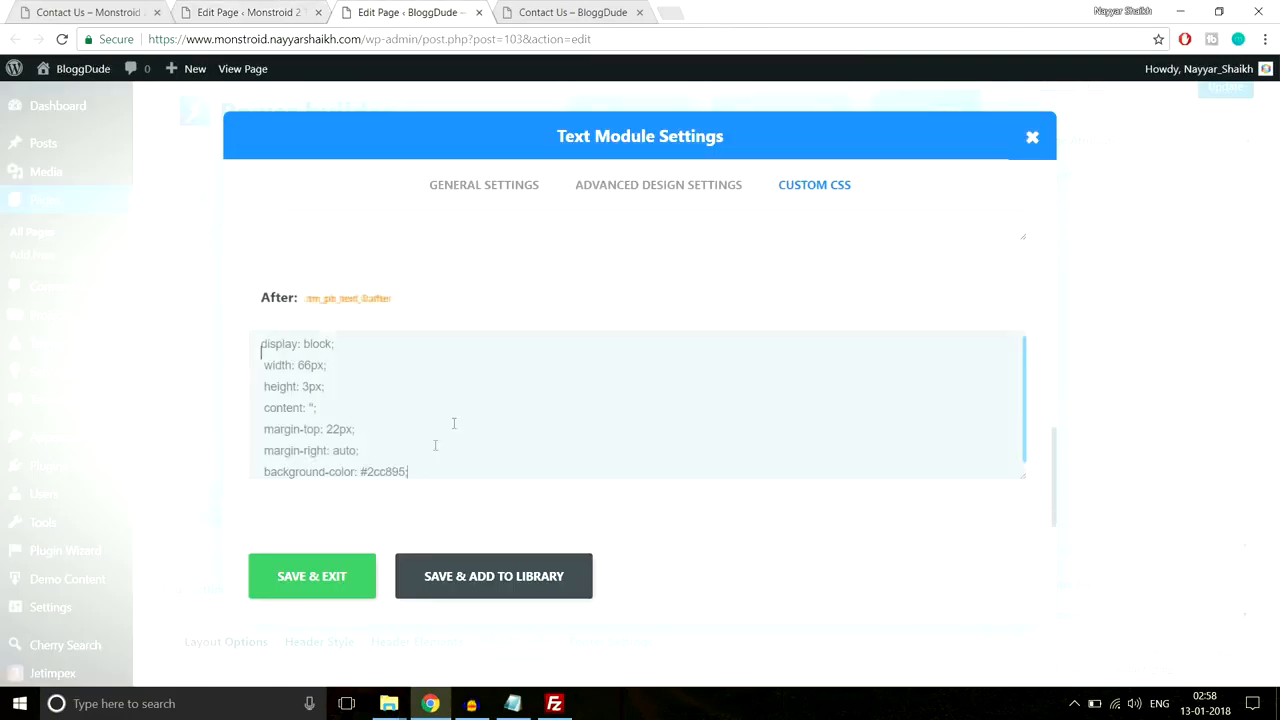
pyautogui.click(347, 574)
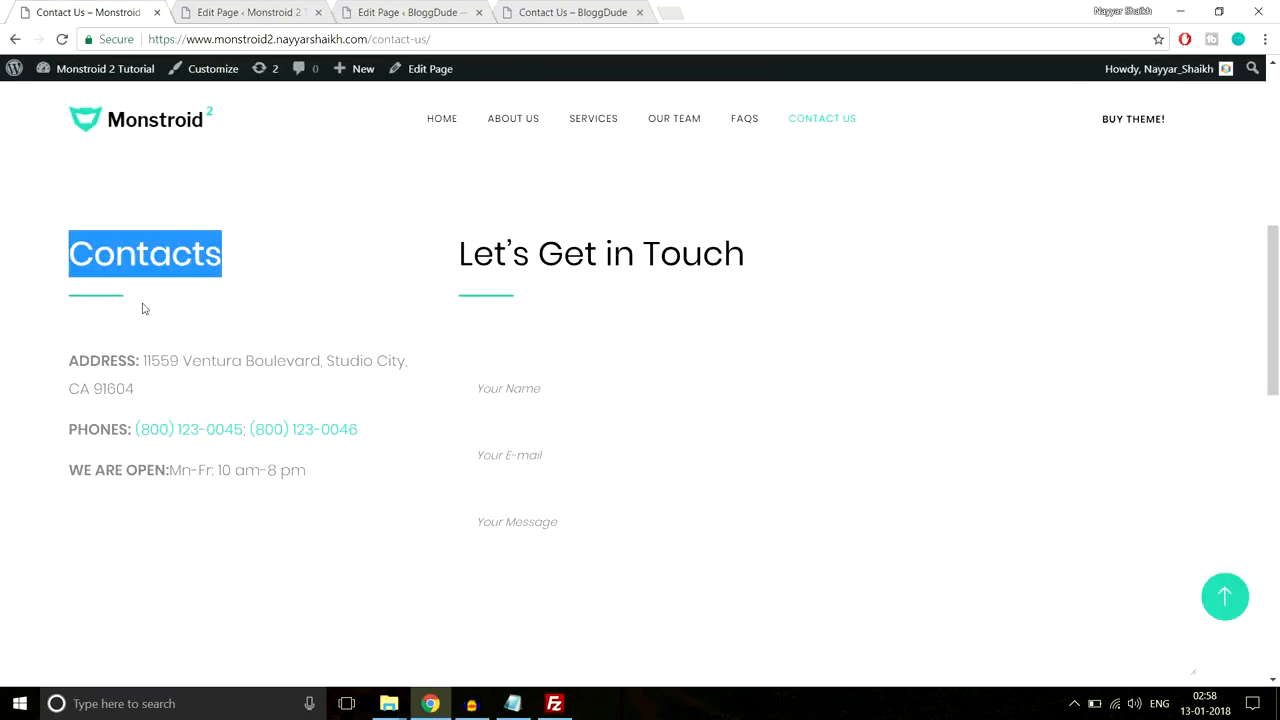
# Step: Copy the reference address and hours text, and add a Divider with 60px top margin below Contacts
pyautogui.click(142, 308)
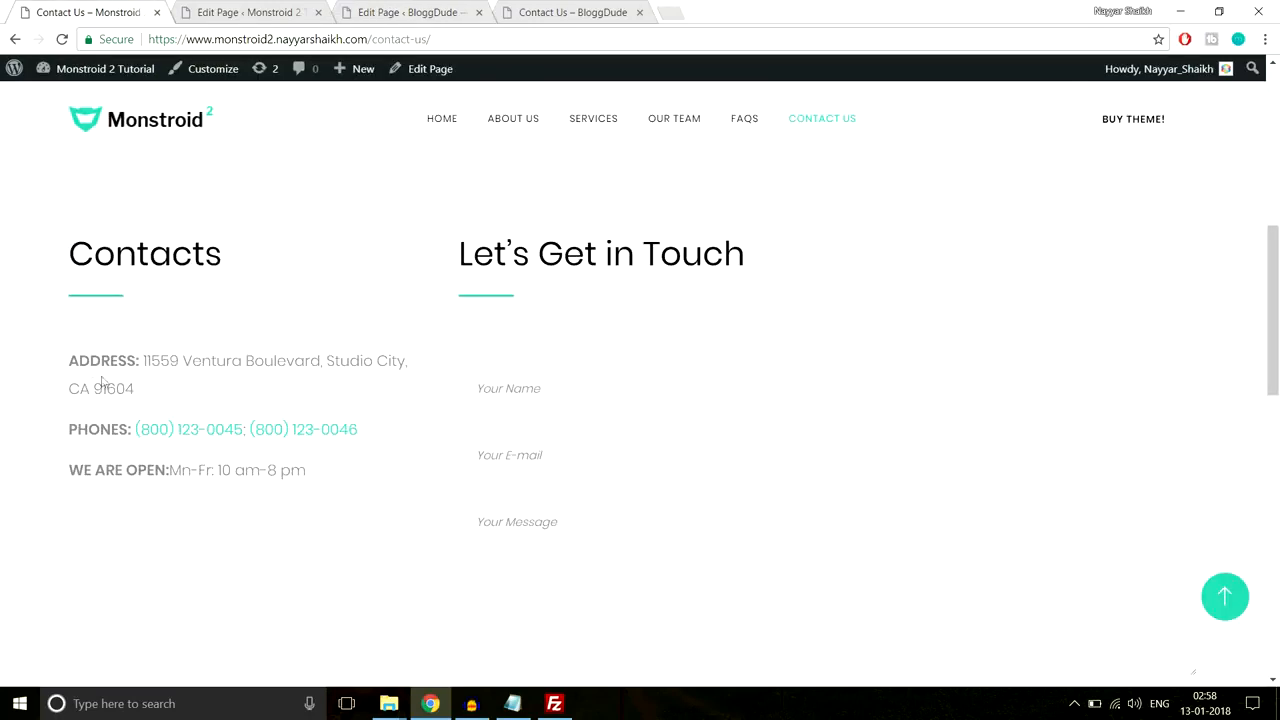
pyautogui.moveTo(68, 362); pyautogui.dragTo(355, 463)
pyautogui.hotkey('ctrl', 'c')
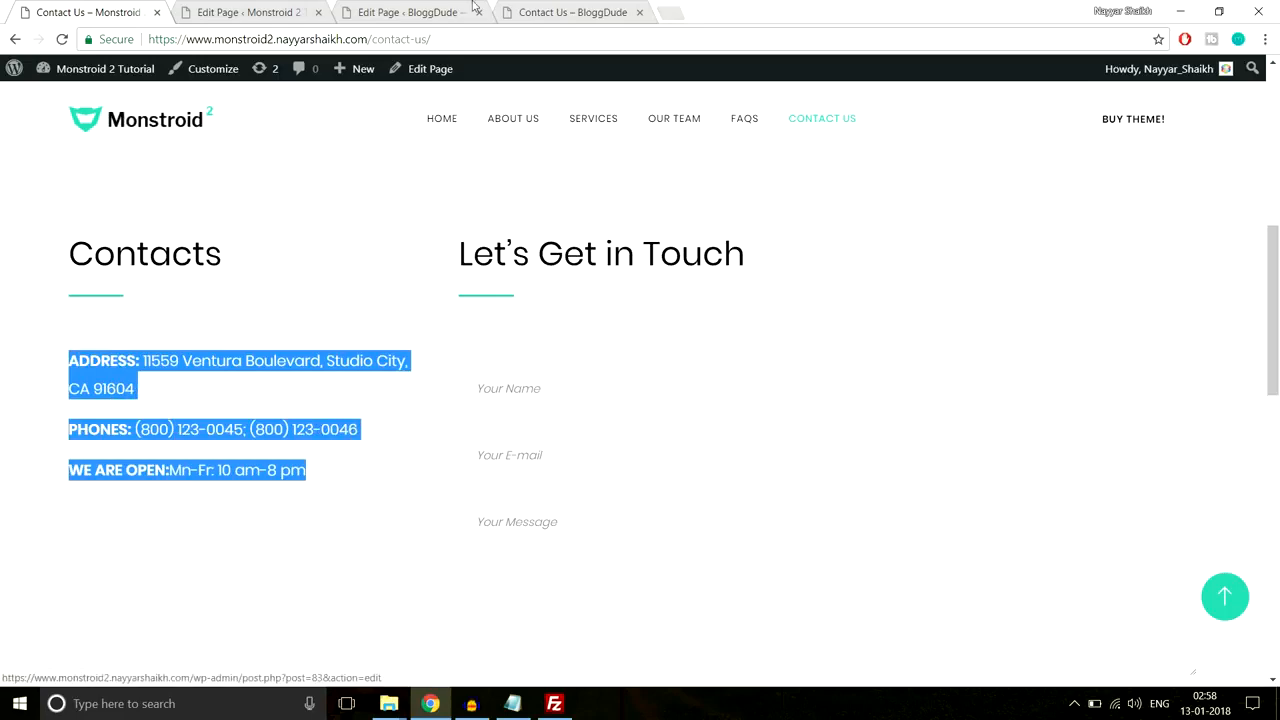
pyautogui.click(413, 10)
pyautogui.click(323, 380)
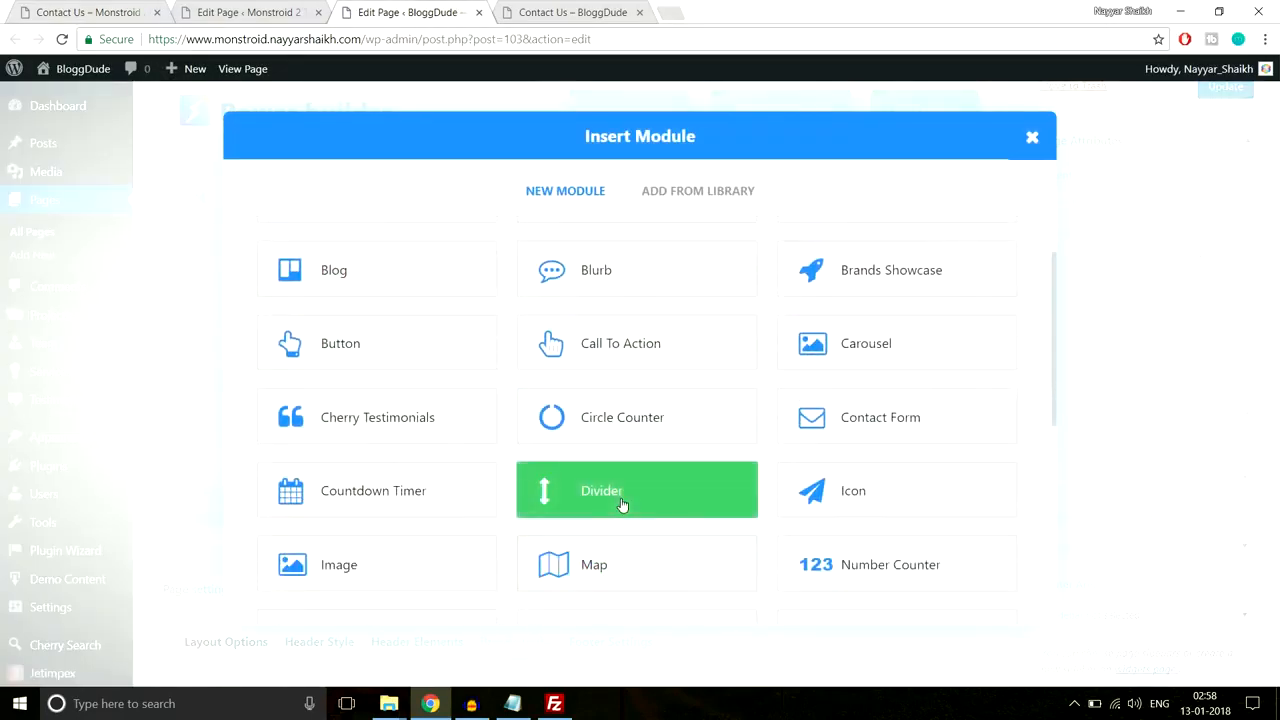
pyautogui.click(621, 505)
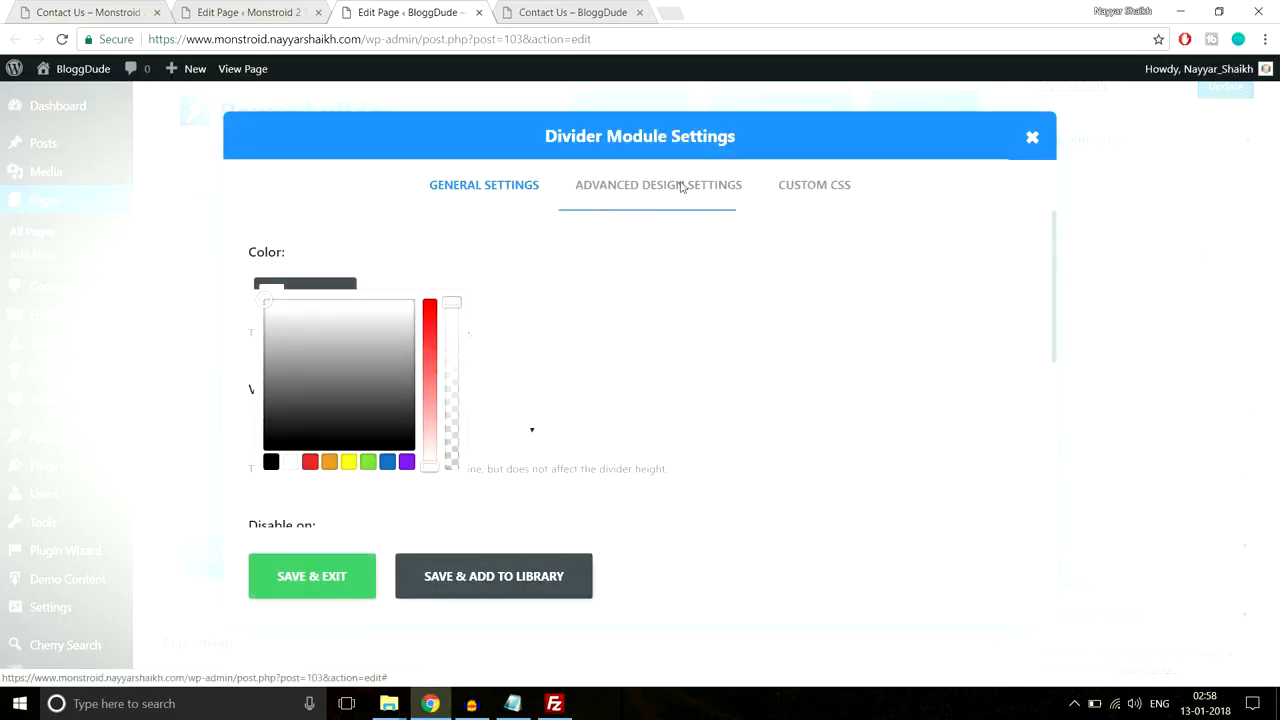
pyautogui.click(679, 189)
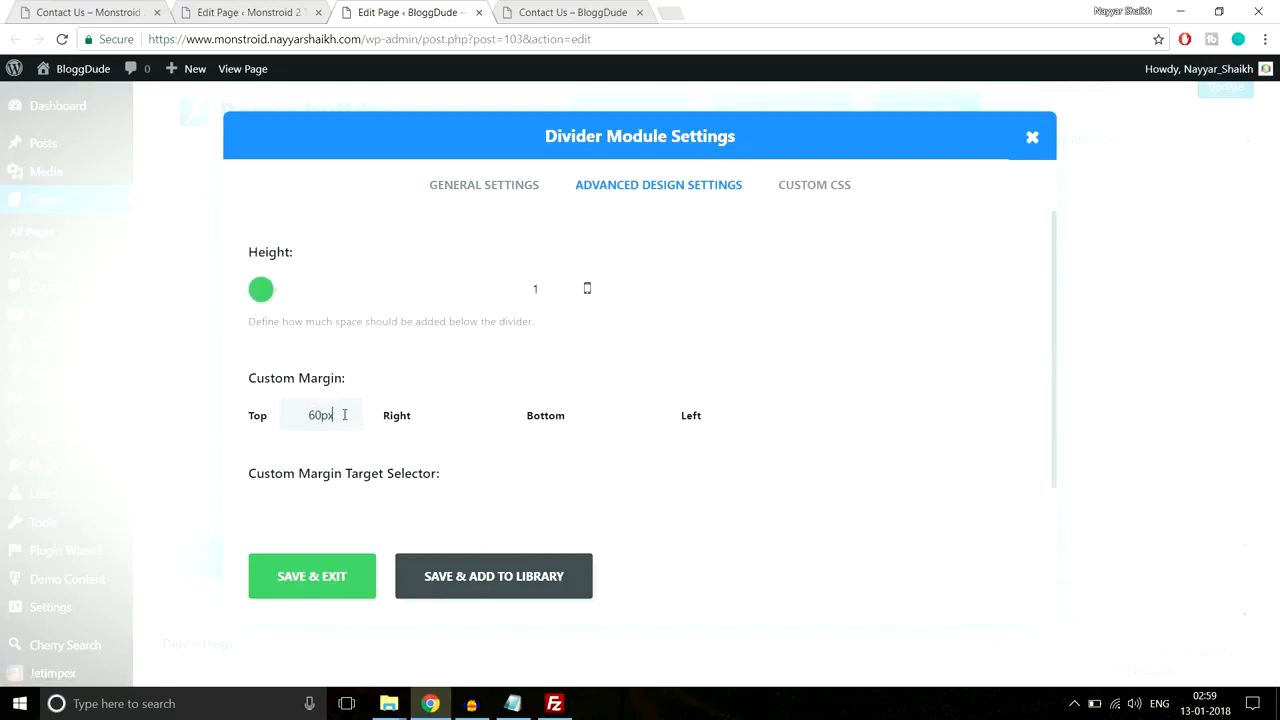
pyautogui.click(348, 576)
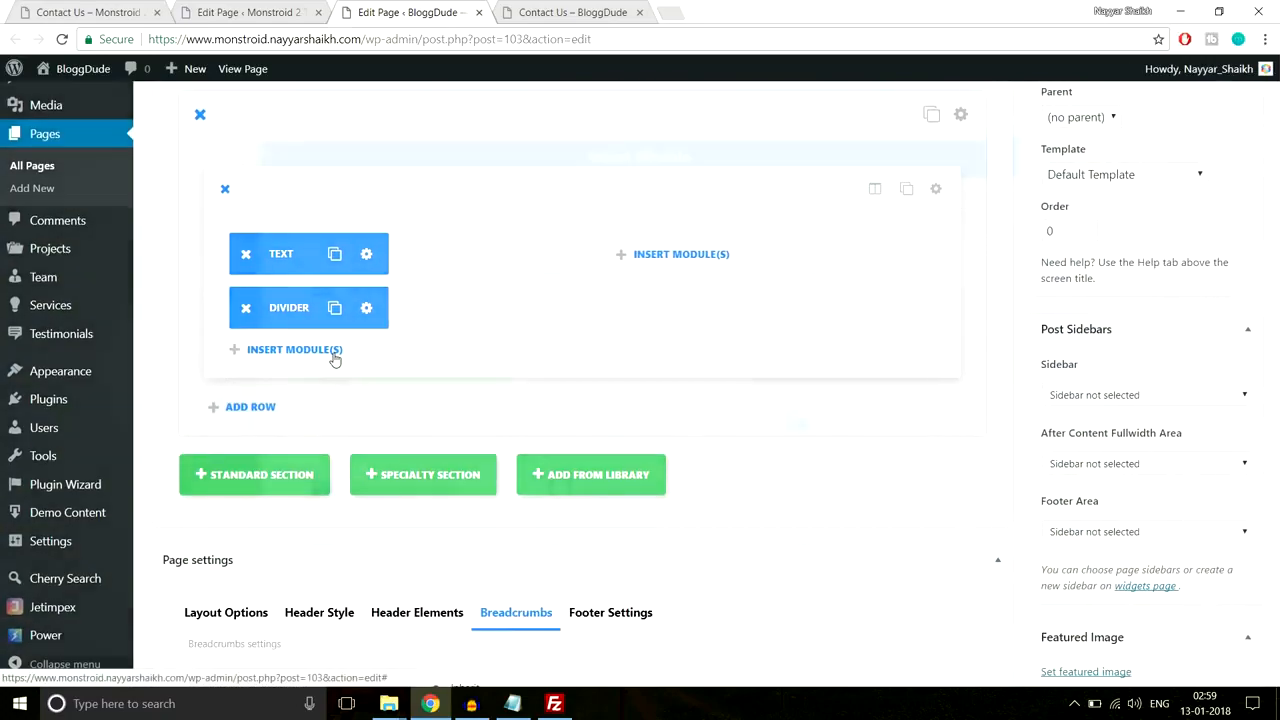
pyautogui.click(334, 352)
pyautogui.scroll(-5, 646, 391)
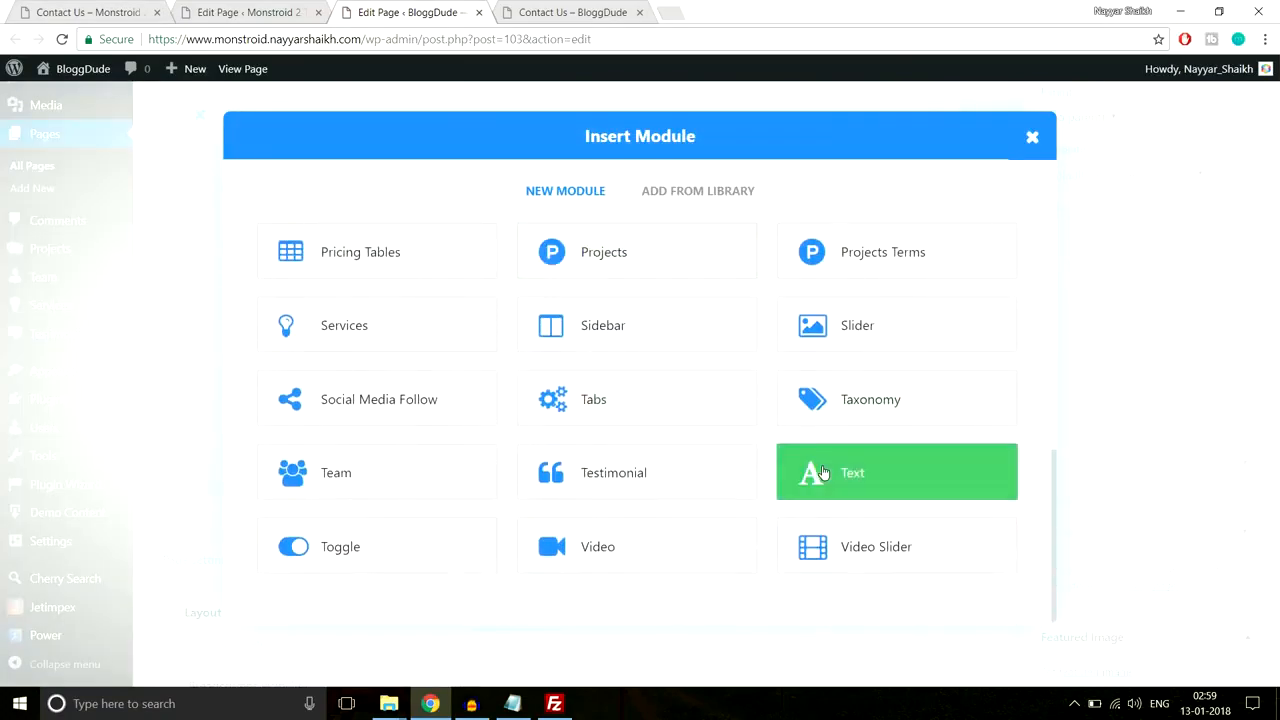
# Step: Add a Text module to the left column with the pasted address, phones and opening hours
pyautogui.click(822, 472)
pyautogui.scroll(-5, 422, 316)
pyautogui.scroll(4, 430, 330)
pyautogui.hotkey('ctrl', 'v')
pyautogui.scroll(-3, 424, 477)
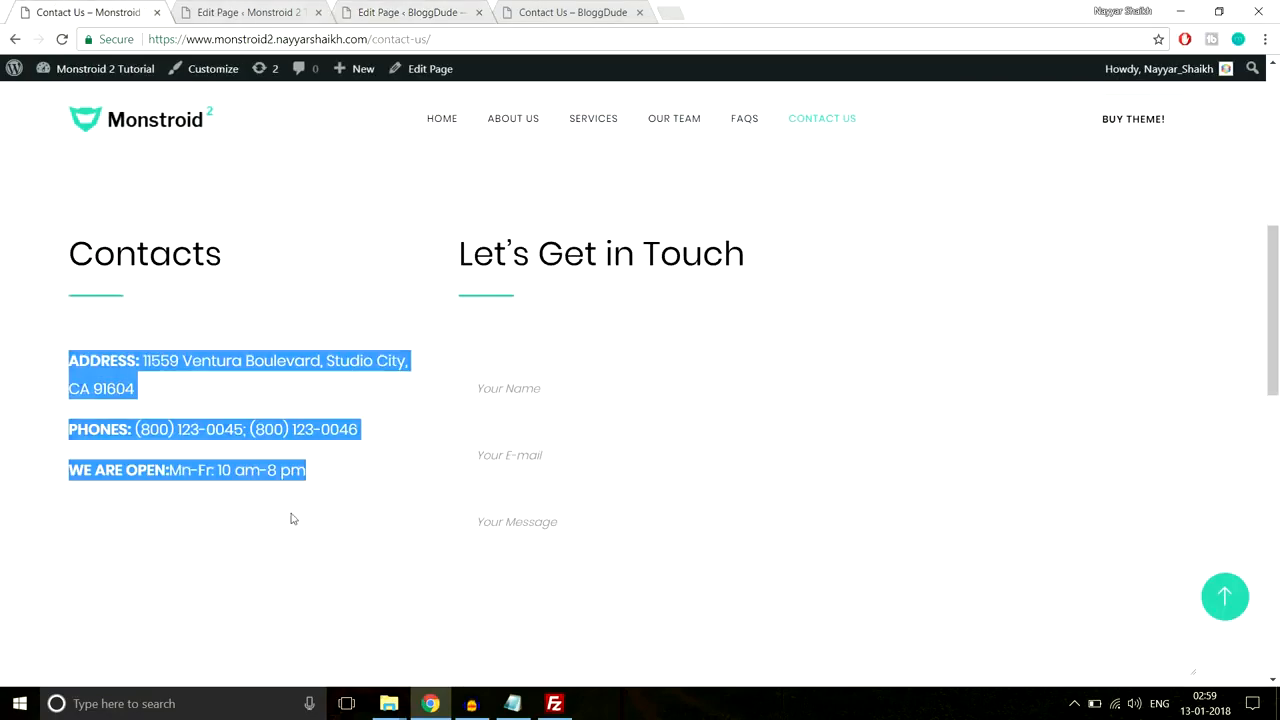
pyautogui.click(293, 518)
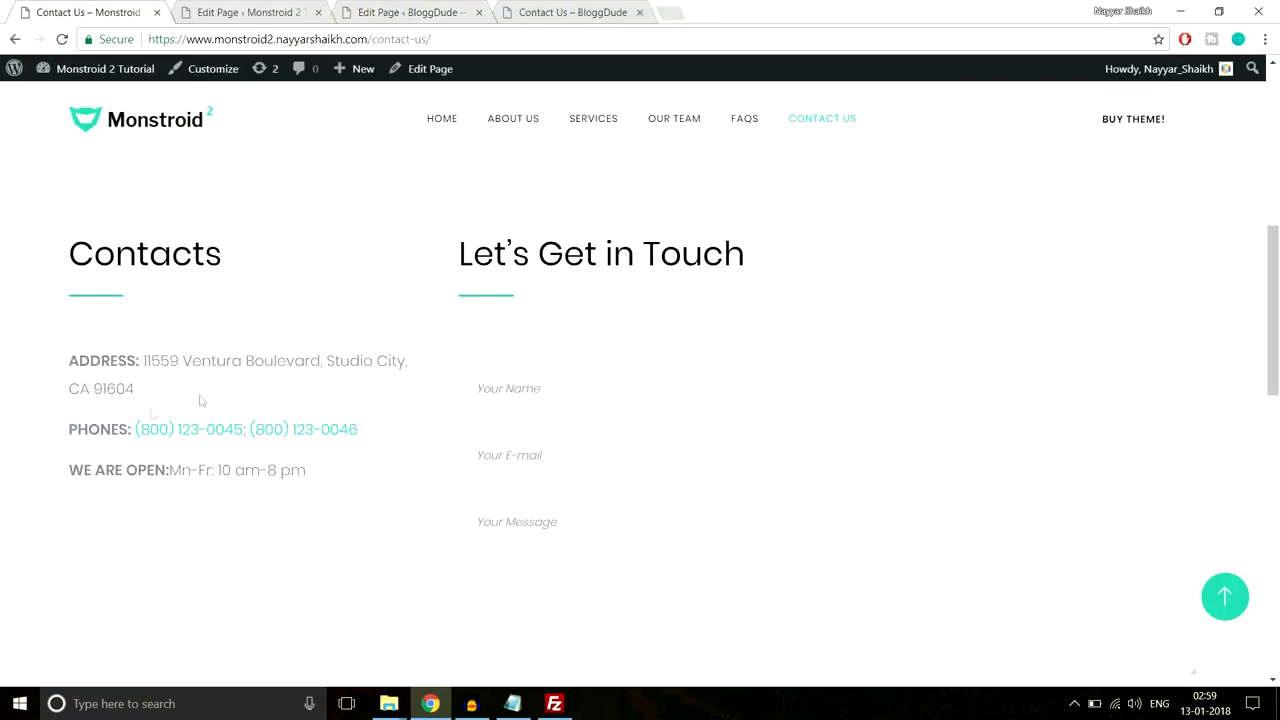
pyautogui.click(265, 8)
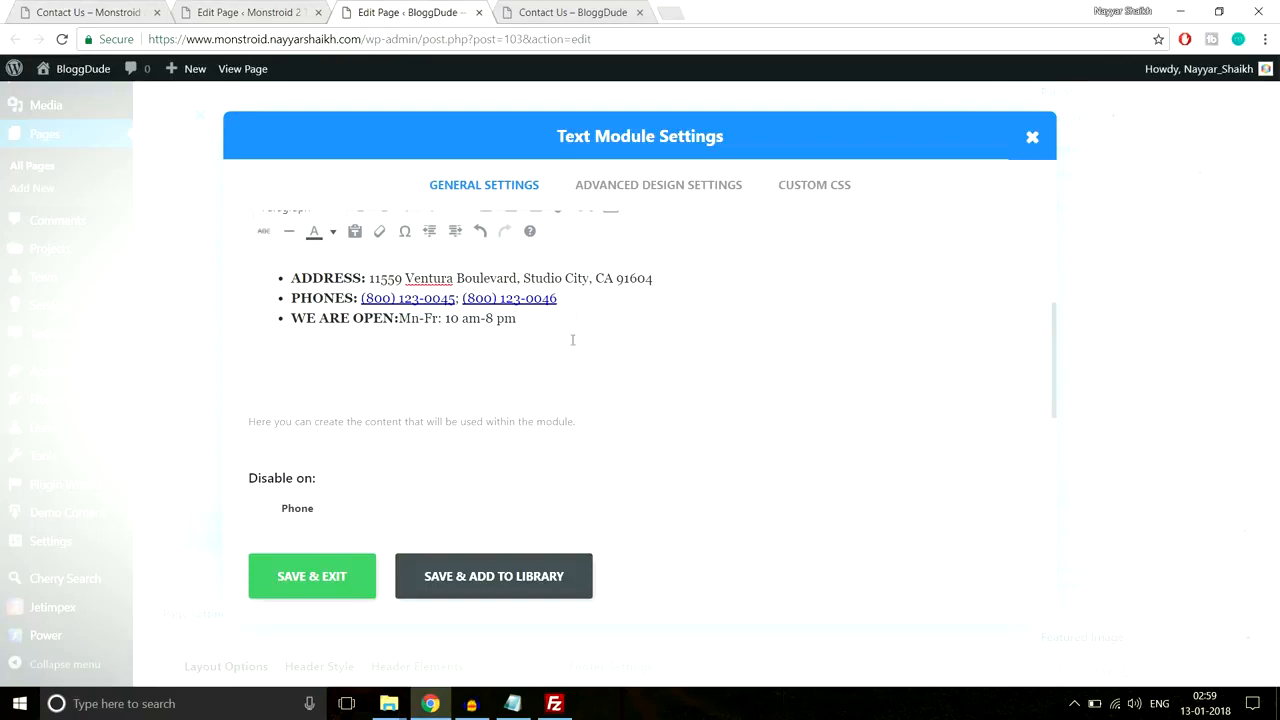
pyautogui.click(323, 590)
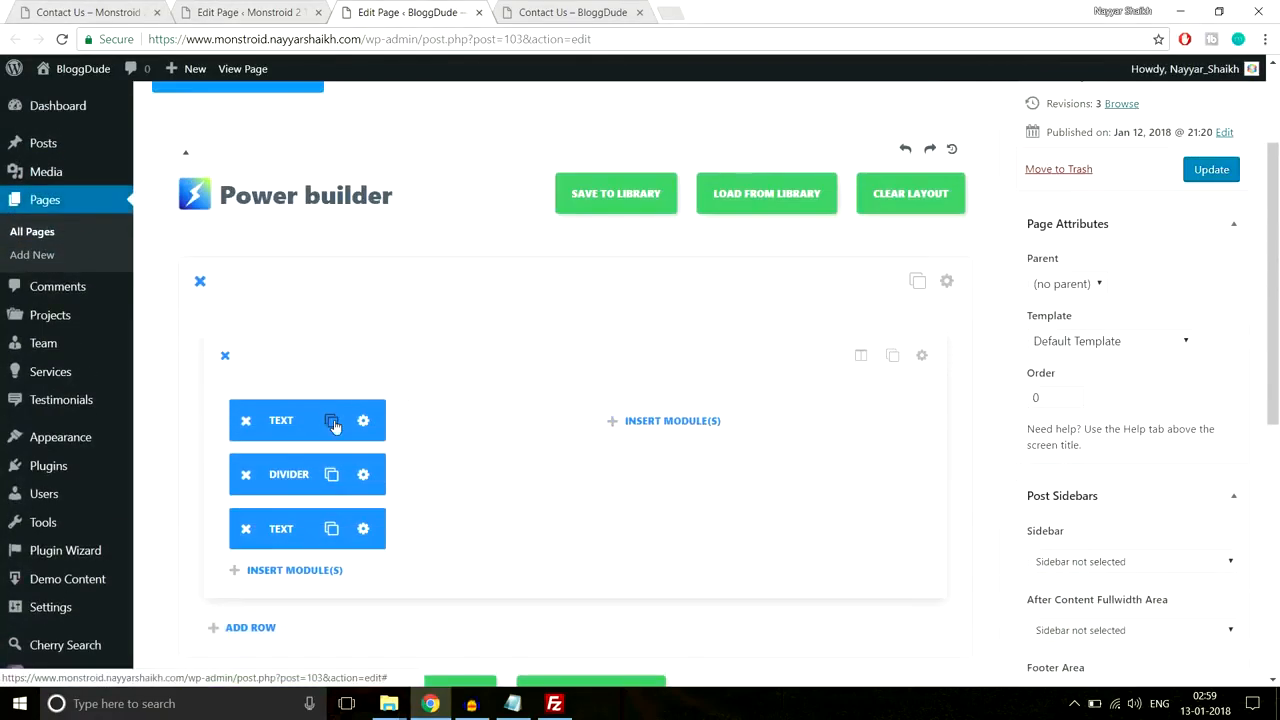
# Step: Duplicate the Text and Divider modules and move the copies into the right column
pyautogui.click(331, 420)
pyautogui.moveTo(305, 420); pyautogui.dragTo(645, 425)
pyautogui.click(332, 474)
pyautogui.moveTo(300, 476); pyautogui.dragTo(600, 490)
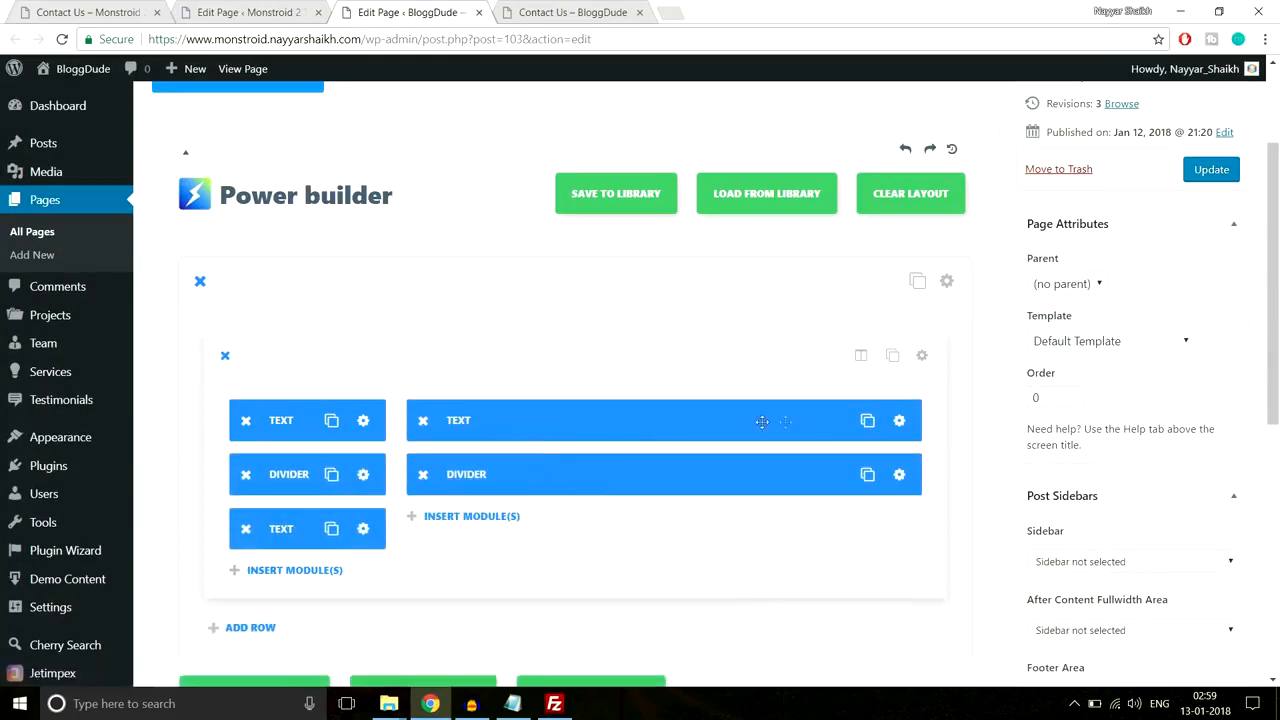
# Step: Replace the right Text module's 'Contacts' heading with 'Let’s Get in Touch' copied from the demo
pyautogui.click(899, 420)
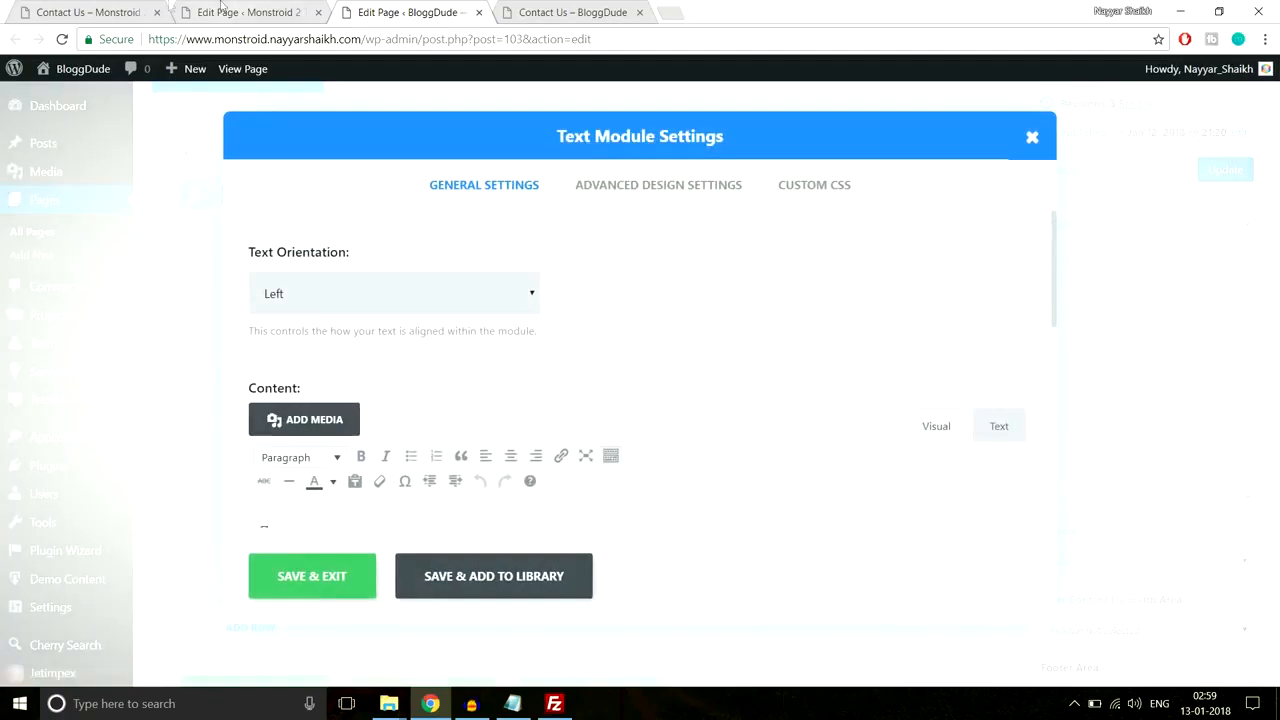
pyautogui.click(105, 12)
pyautogui.moveTo(779, 242); pyautogui.dragTo(748, 250)
pyautogui.hotkey('ctrl', 'c')
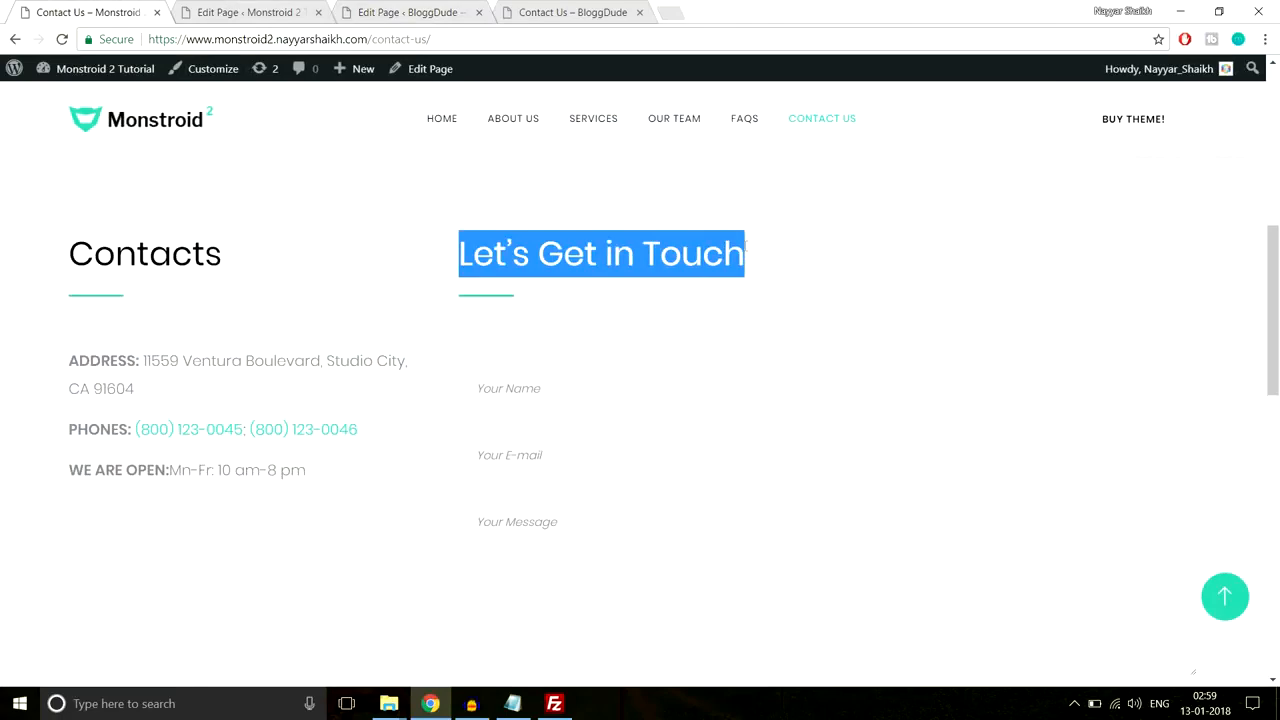
pyautogui.click(245, 12)
pyautogui.click(425, 10)
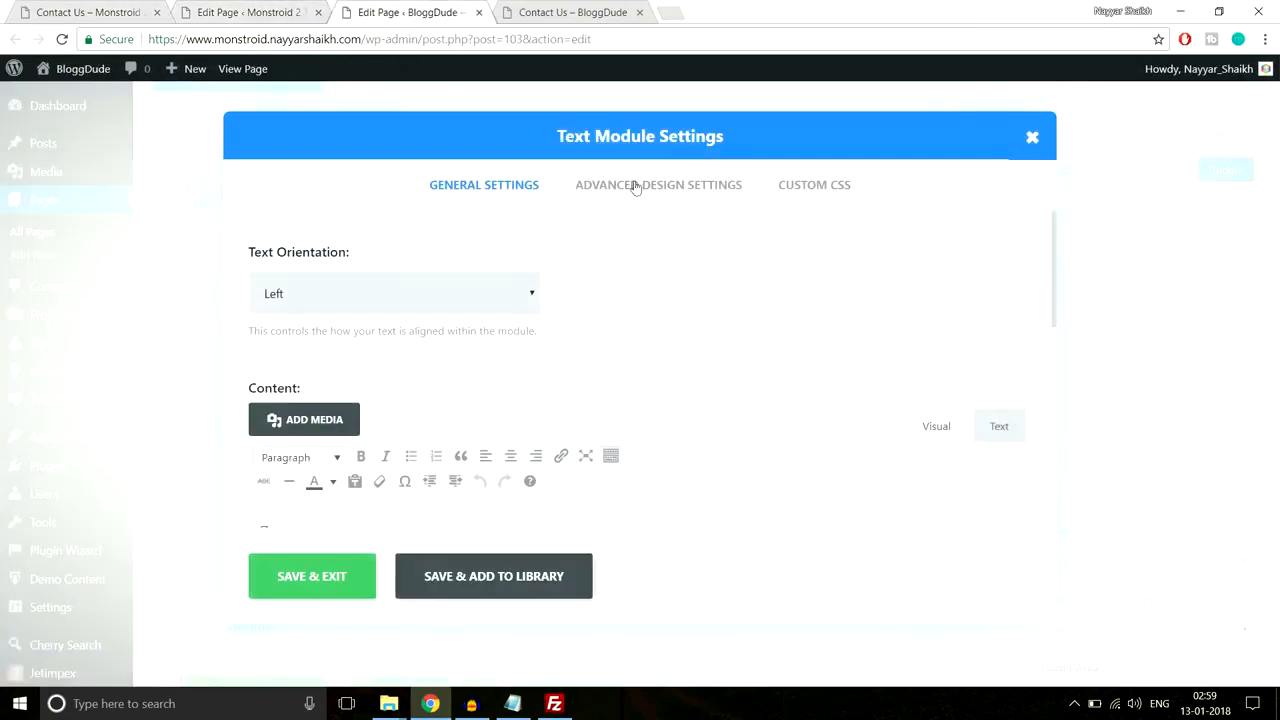
pyautogui.moveTo(363, 364); pyautogui.dragTo(231, 366)
pyautogui.hotkey('ctrl', 'v')
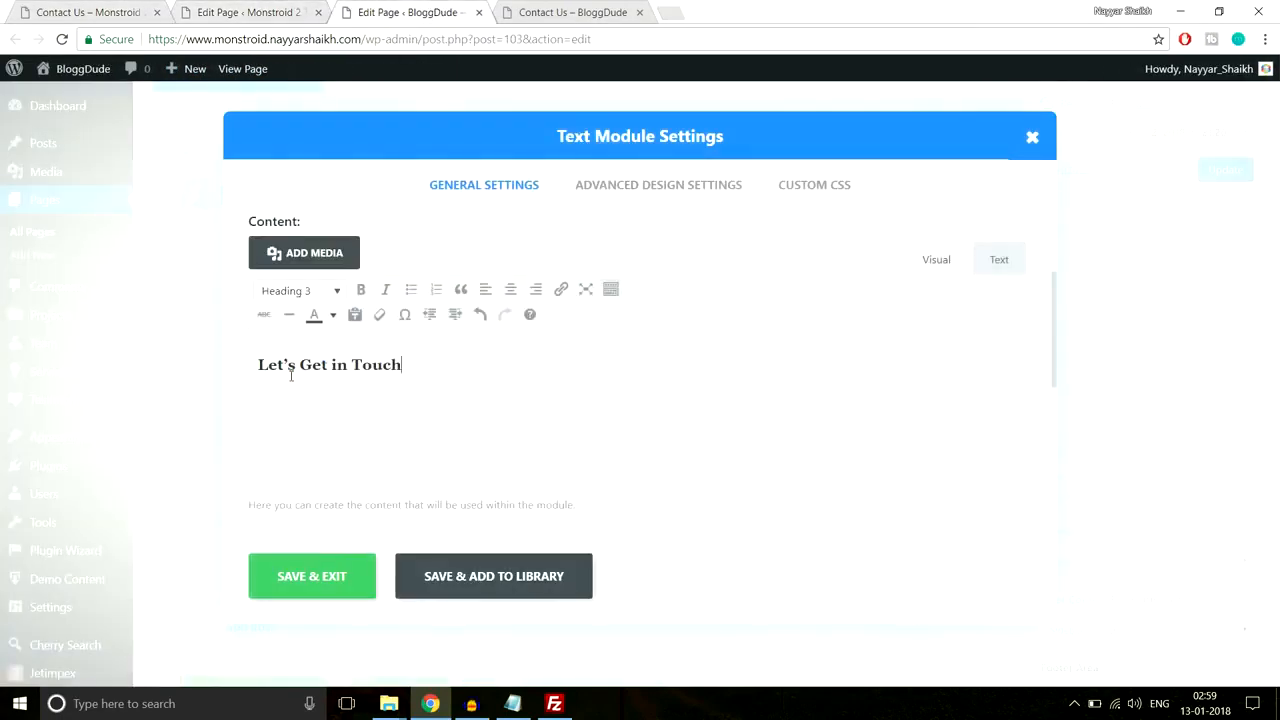
pyautogui.click(334, 574)
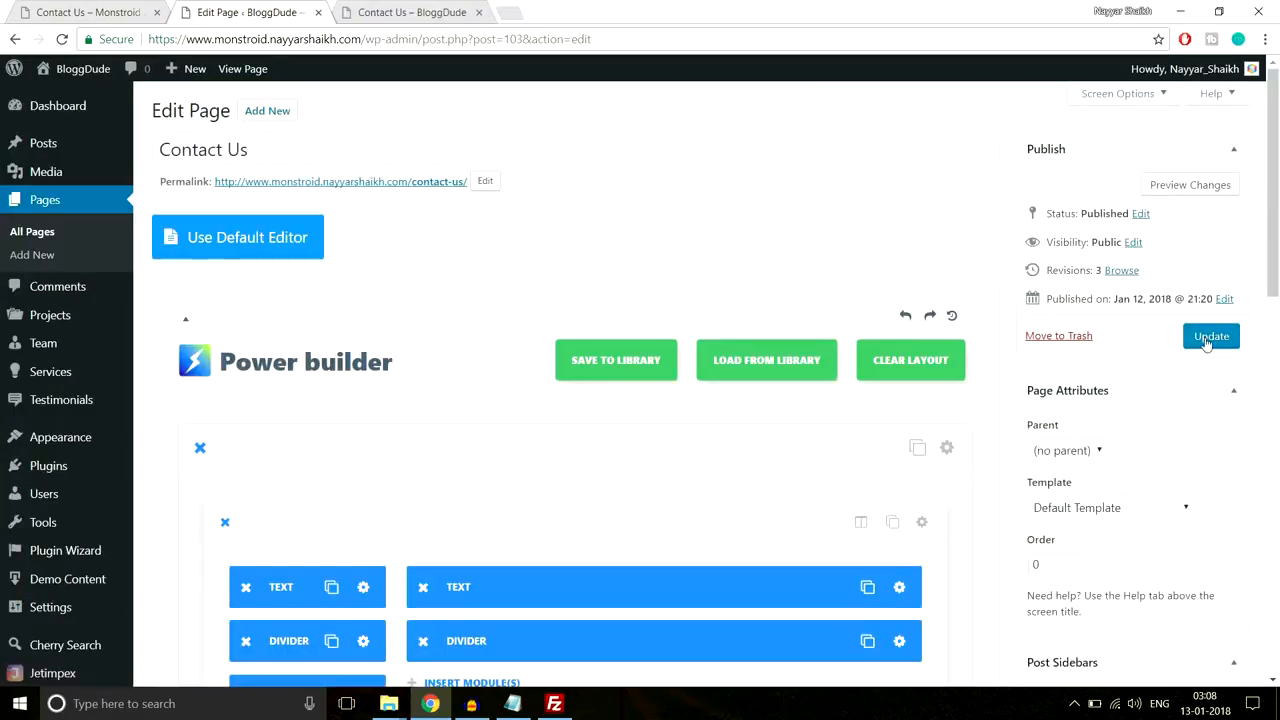
# Step: Update the Contact Us page and compare its layout with the demo page
pyautogui.click(1211, 336)
pyautogui.click(88, 12)
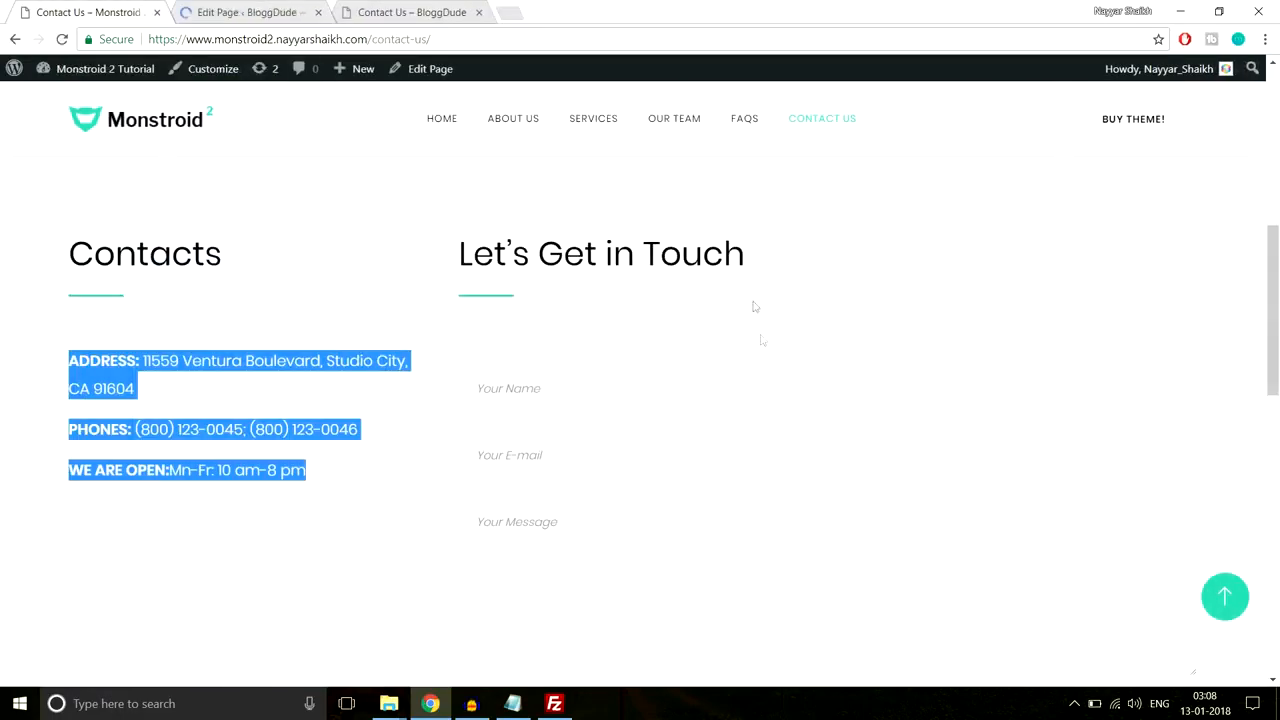
pyautogui.scroll(-1, 700, 371)
pyautogui.click(609, 283)
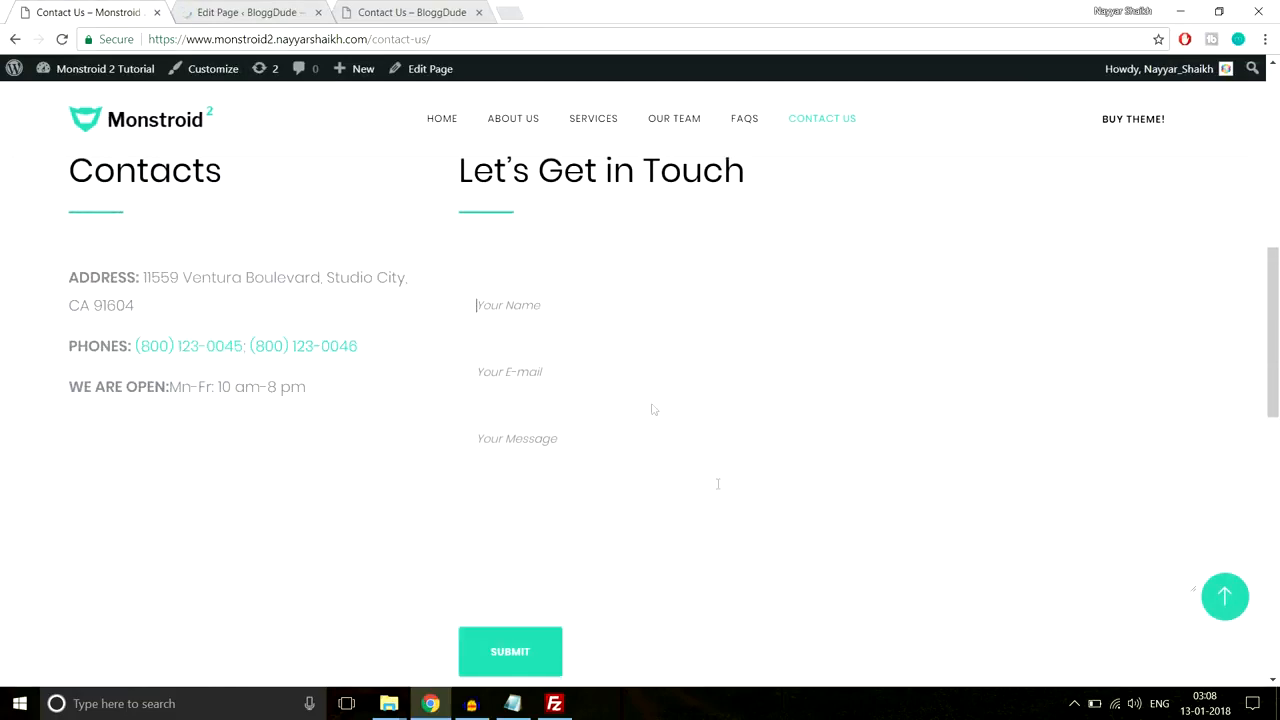
pyautogui.scroll(-1, 718, 490)
pyautogui.scroll(1, 719, 498)
# Step: Open the All Pages list in a new browser tab
pyautogui.click(238, 8)
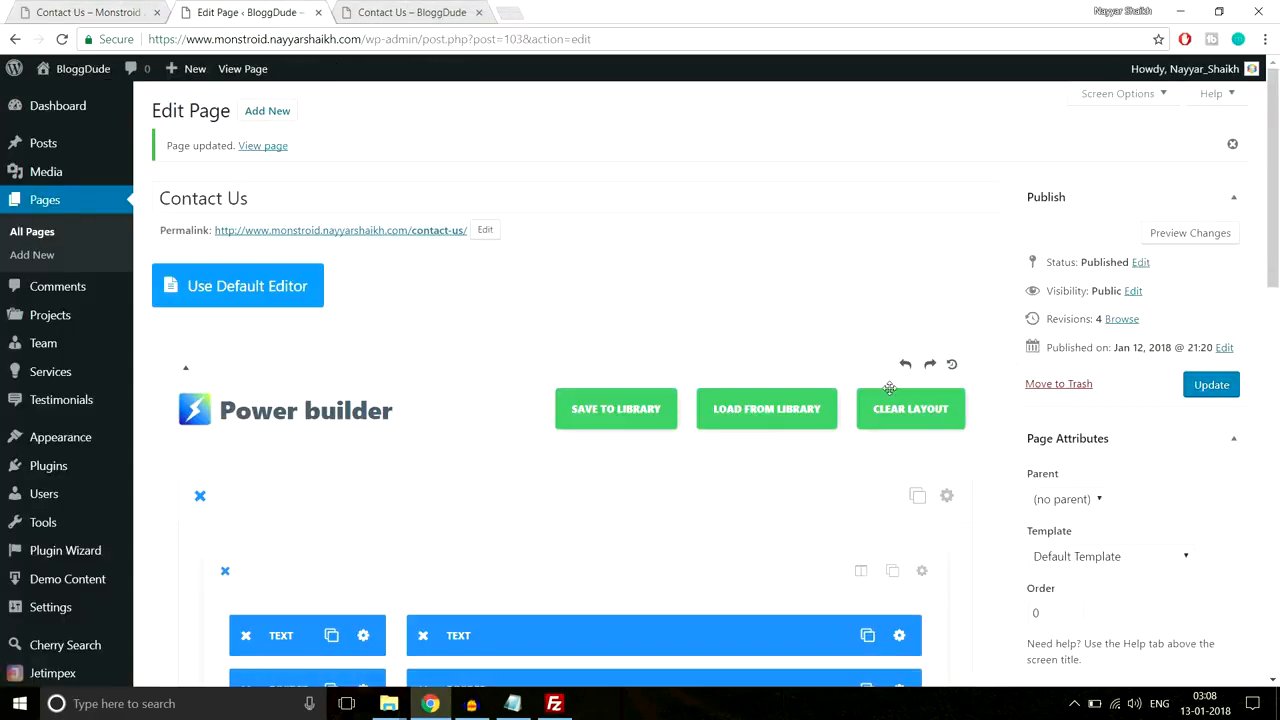
pyautogui.scroll(-4, 889, 388)
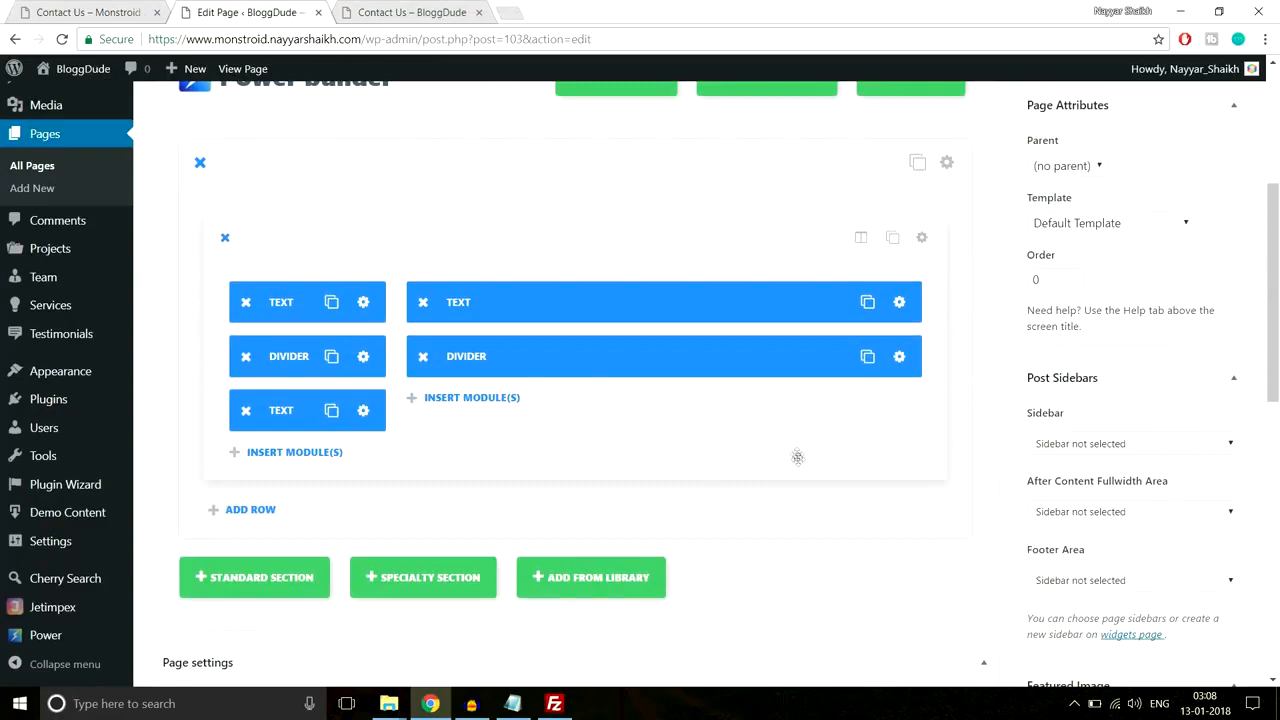
pyautogui.scroll(4, 797, 454)
pyautogui.scroll(-3, 797, 458)
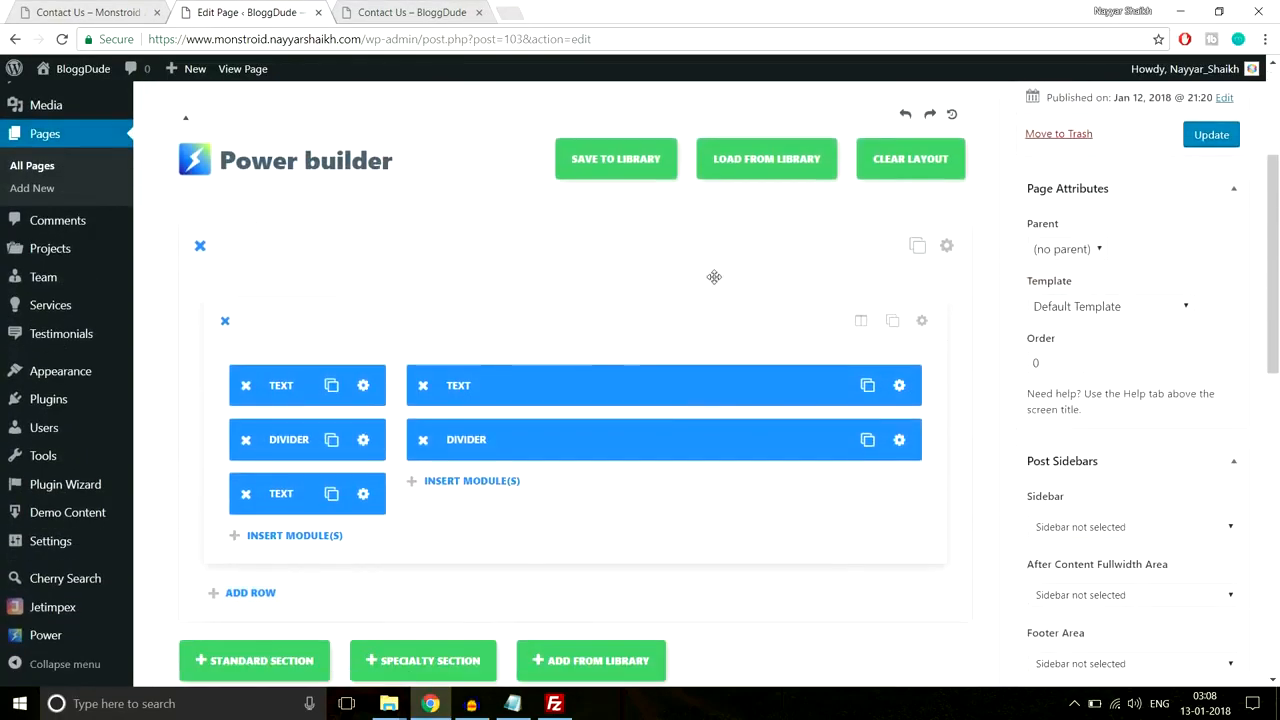
pyautogui.scroll(3, 318, 355)
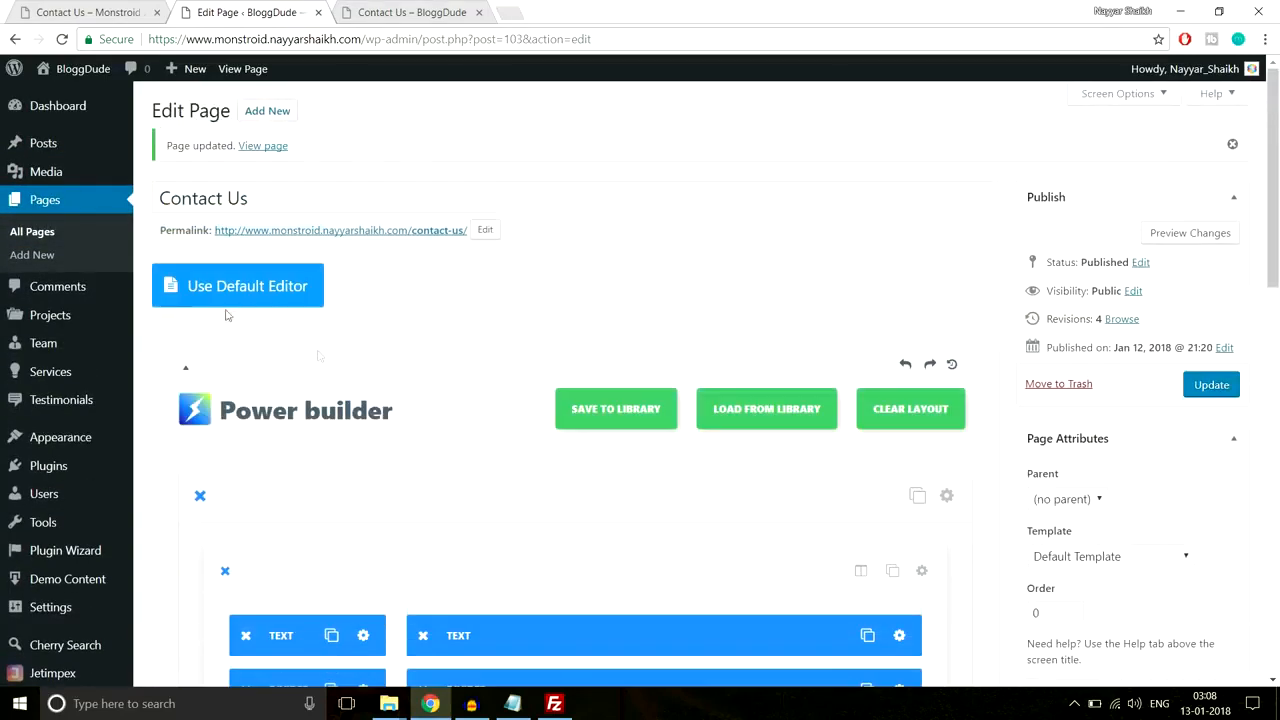
pyautogui.rightClick(40, 232)
pyautogui.click(75, 246)
pyautogui.click(375, 14)
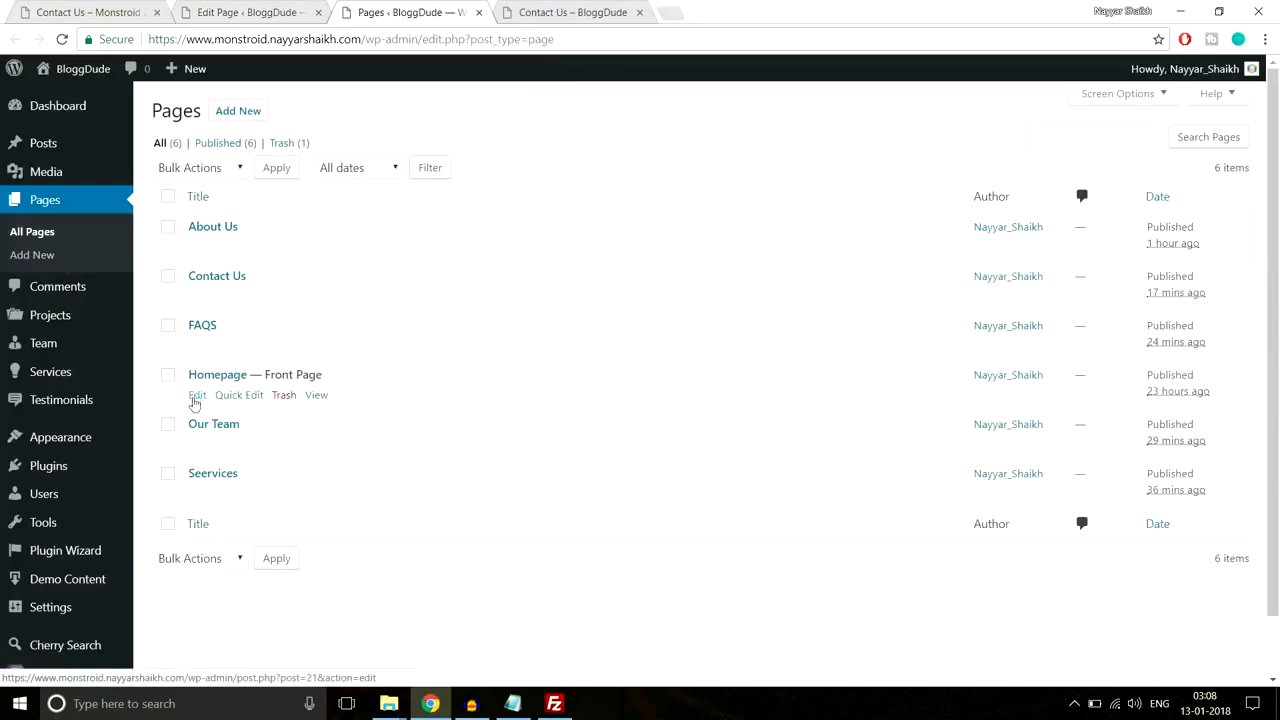
# Step: Edit the Homepage in the builder and scroll to its Contact Form section
pyautogui.click(197, 396)
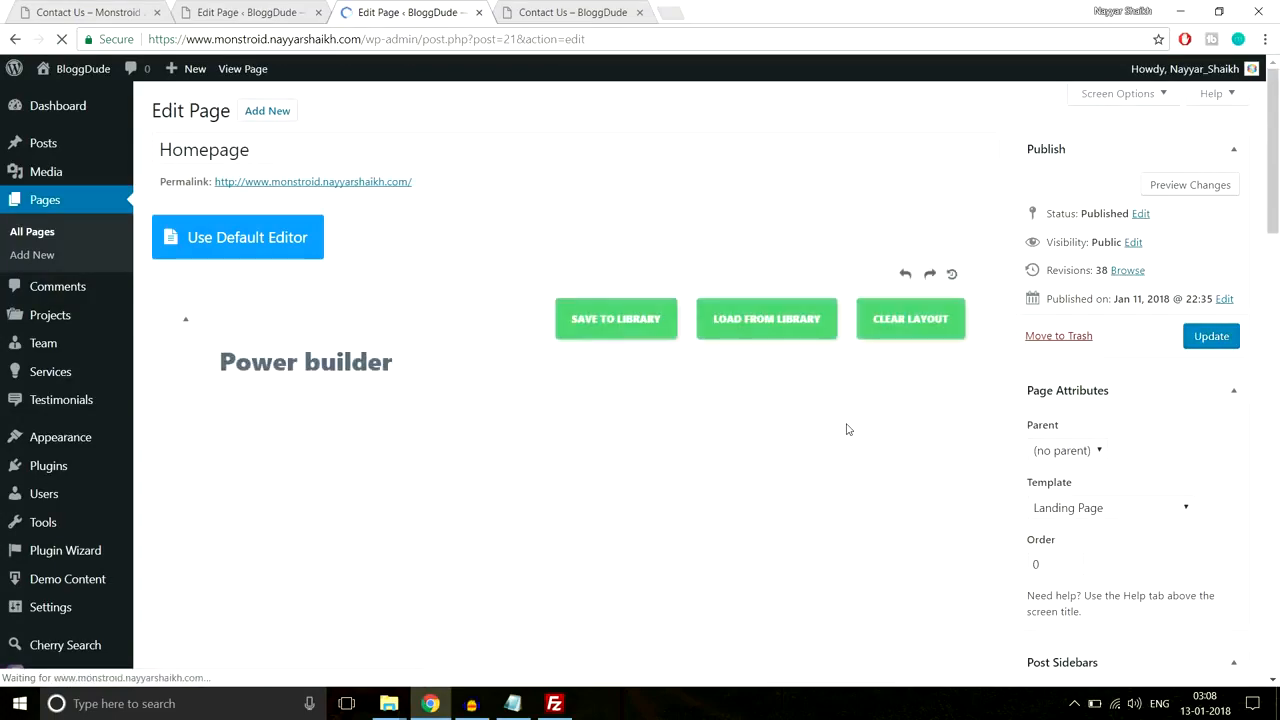
pyautogui.scroll(-10, 846, 429)
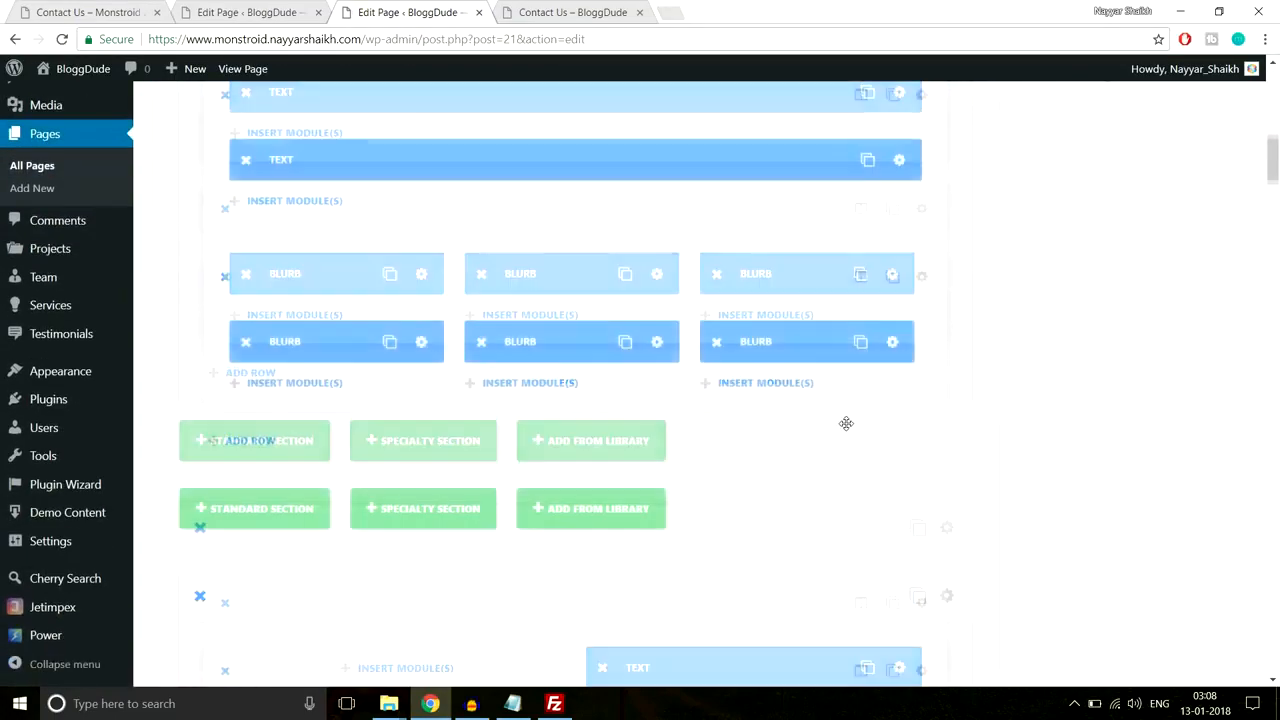
pyautogui.scroll(-10, 846, 423)
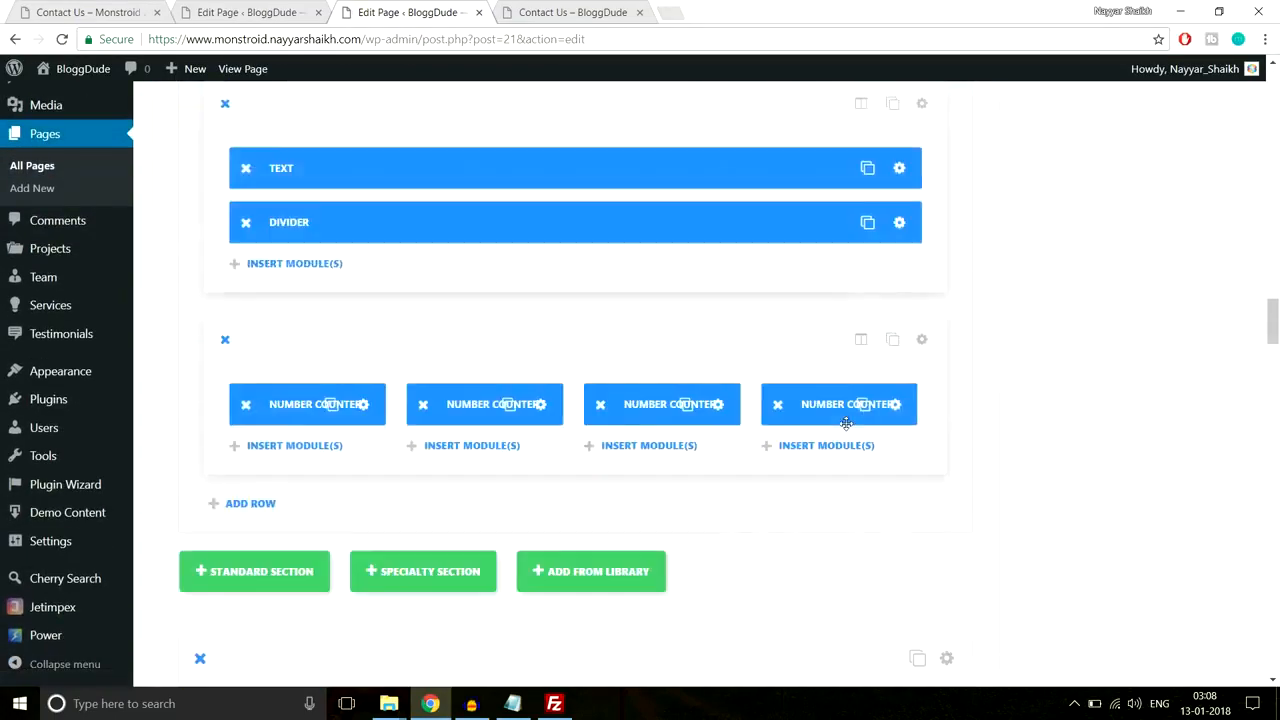
pyautogui.scroll(-5, 846, 423)
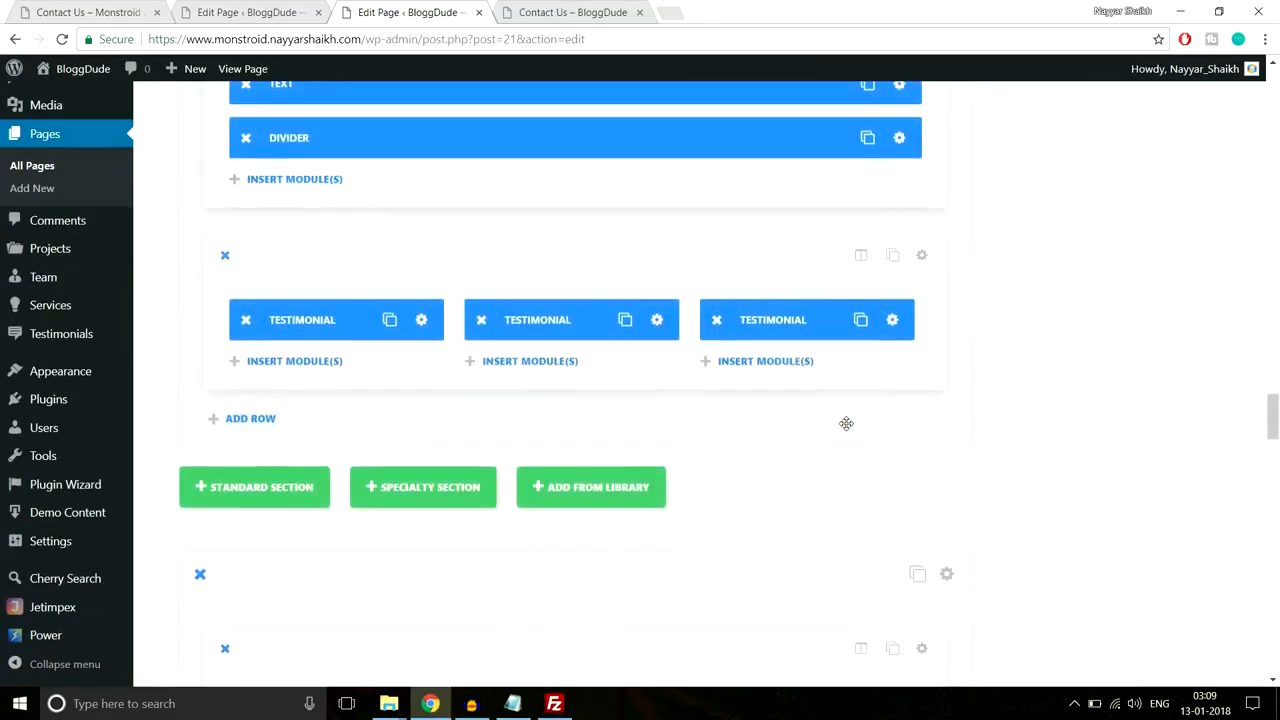
pyautogui.scroll(-10, 846, 423)
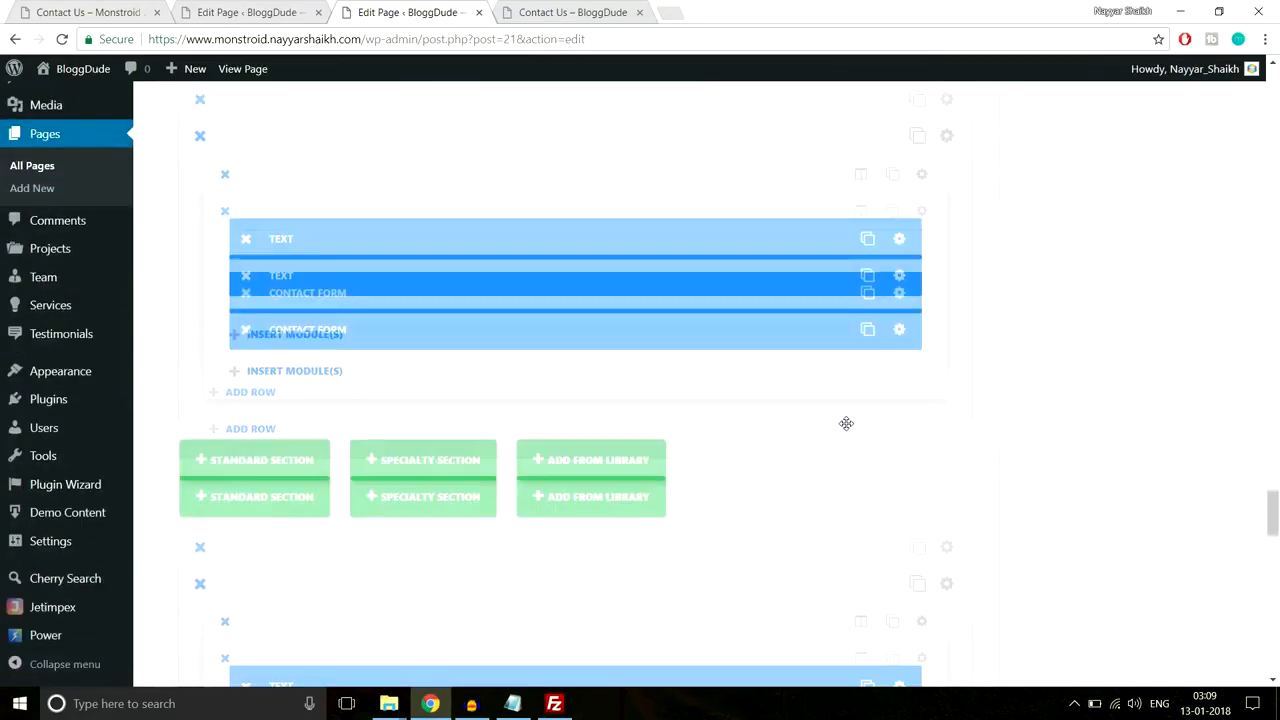
pyautogui.scroll(5, 846, 429)
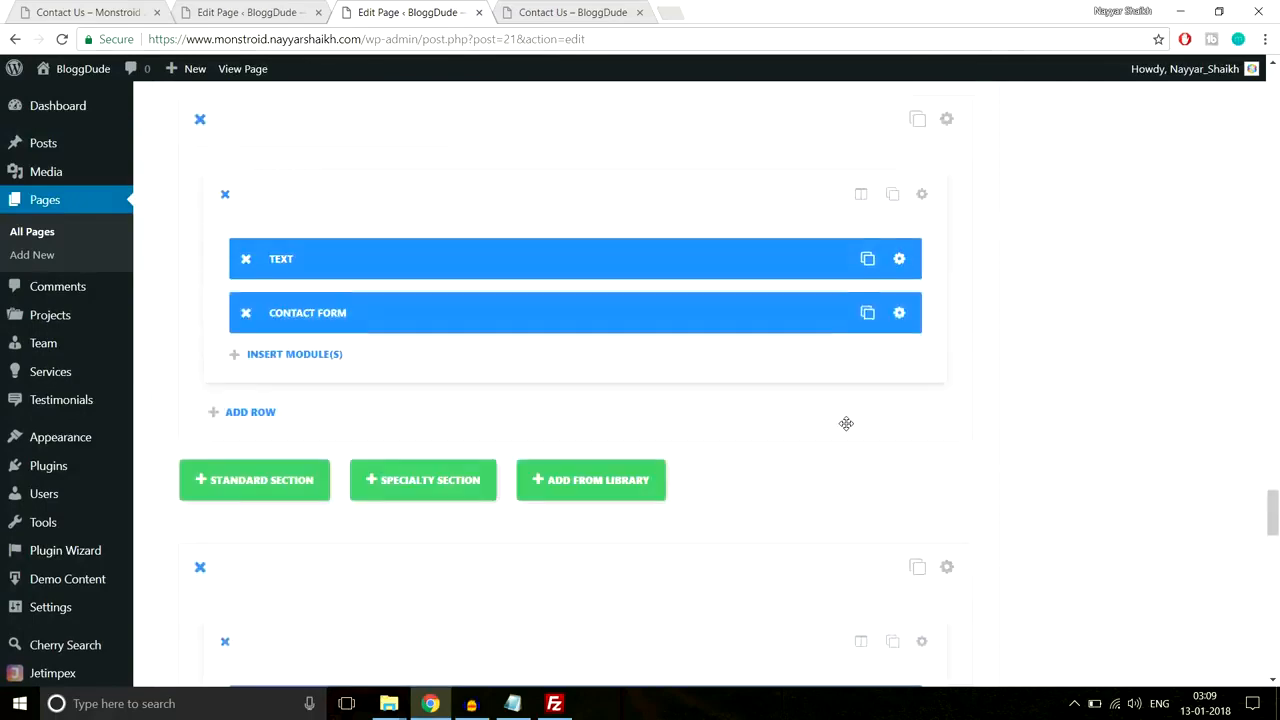
# Step: Open the live BloggDude front page in a new tab
pyautogui.rightClick(246, 74)
pyautogui.click(252, 88)
pyautogui.click(597, 8)
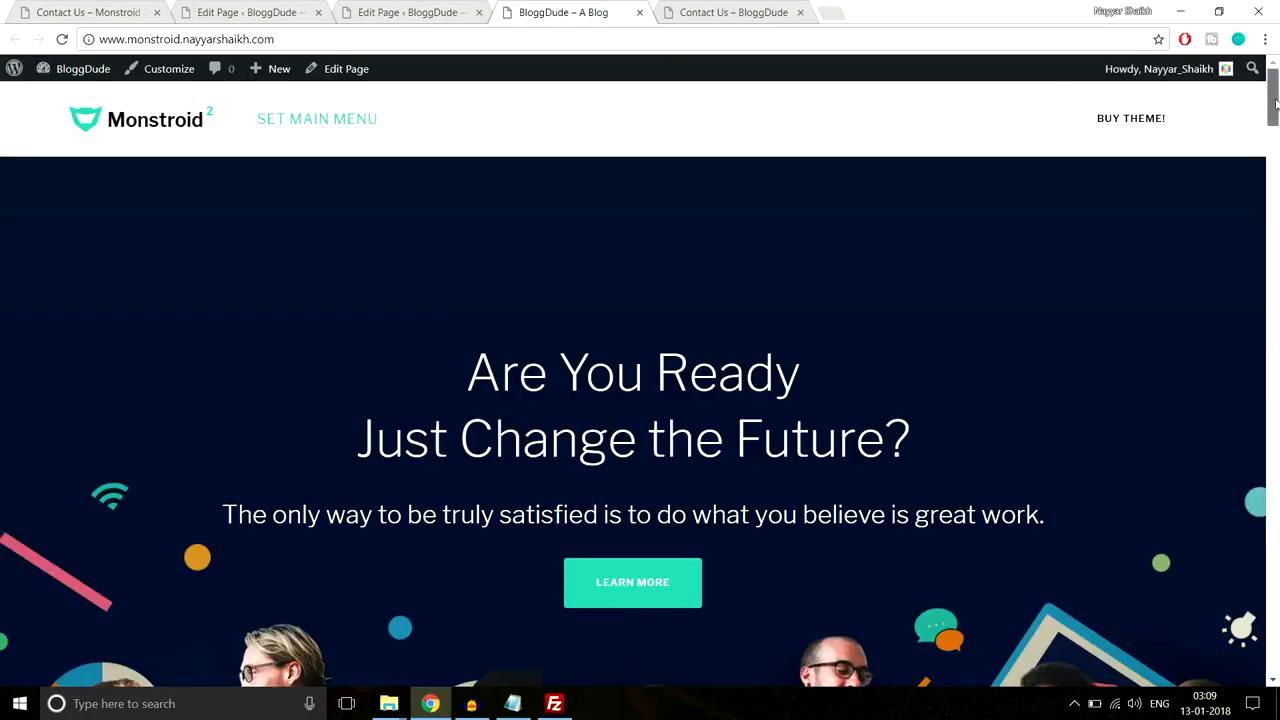
# Step: Save the Text and Contact Form section to the library as 'Contact Form', then close that editor tab
pyautogui.moveTo(1274, 98); pyautogui.dragTo(1278, 609)
pyautogui.scroll(-1, 634, 437)
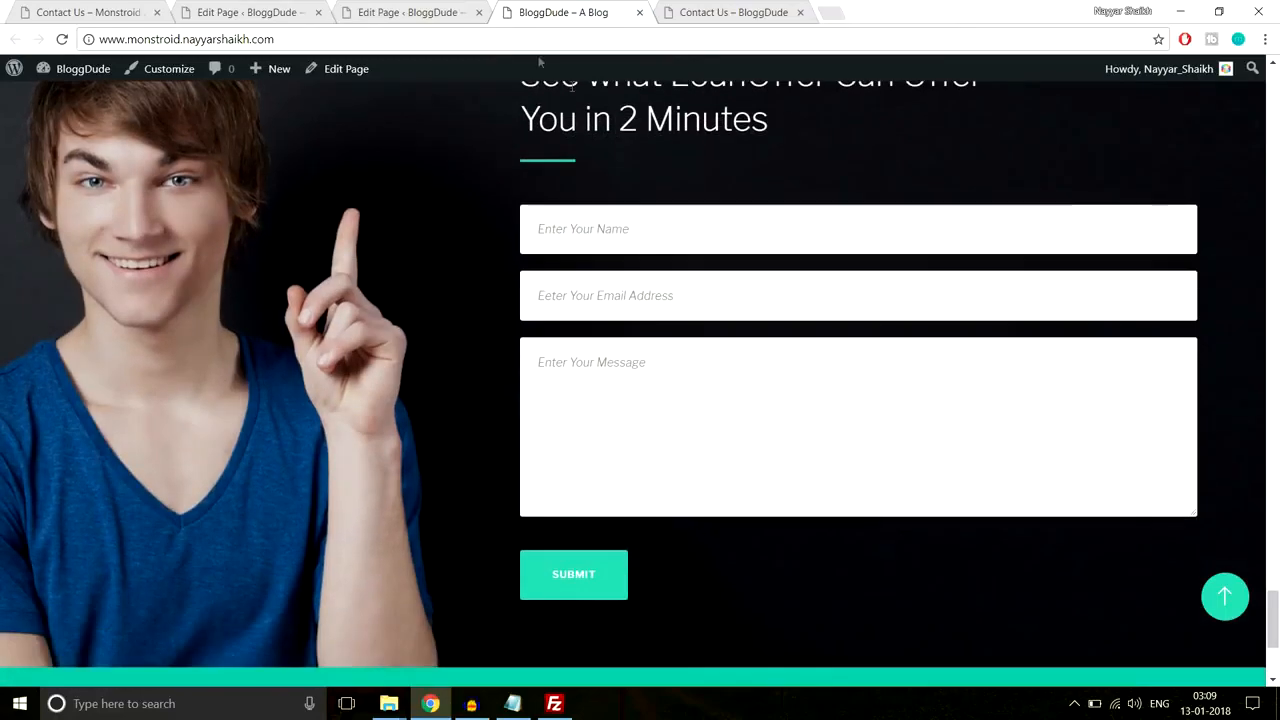
pyautogui.click(395, 11)
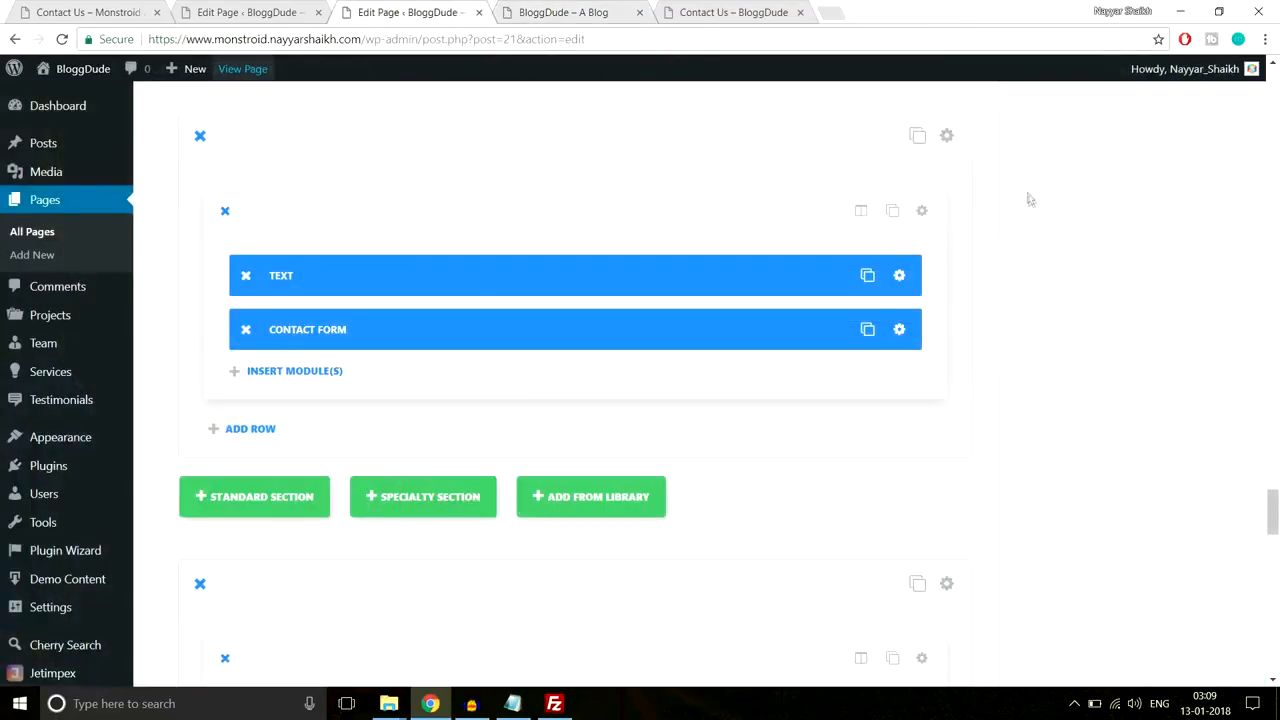
pyautogui.scroll(1, 1037, 242)
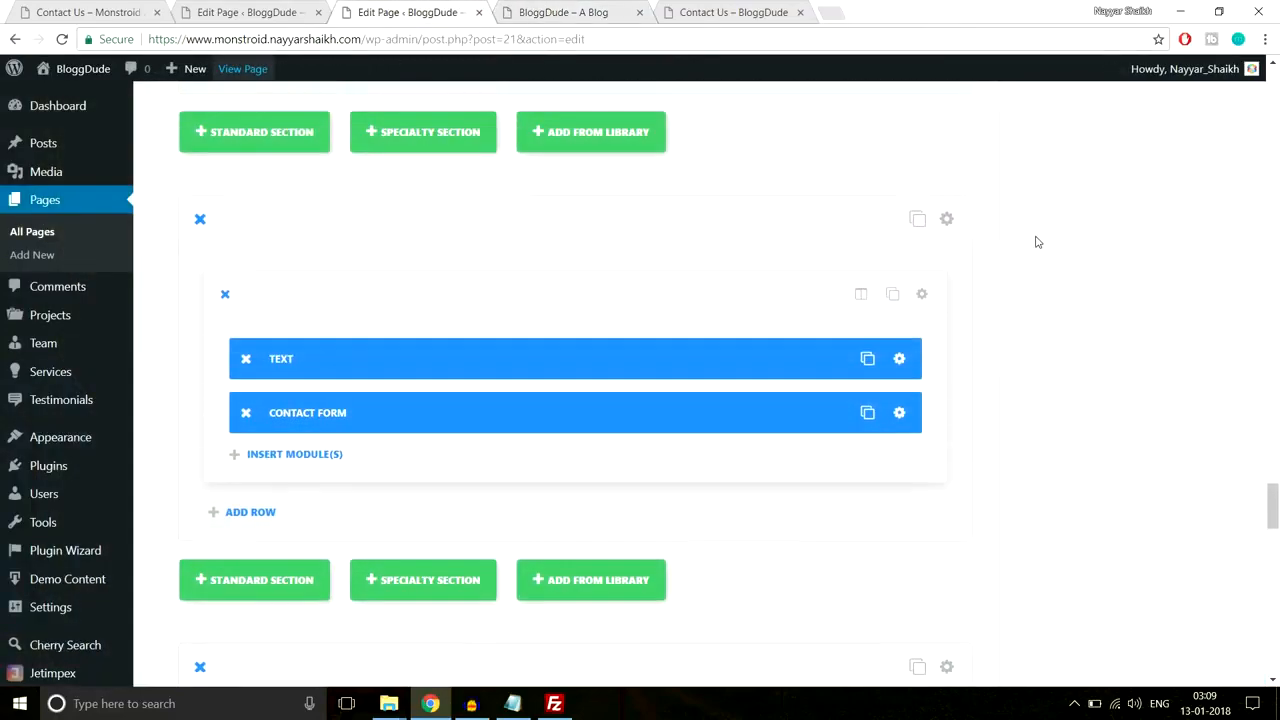
pyautogui.click(946, 219)
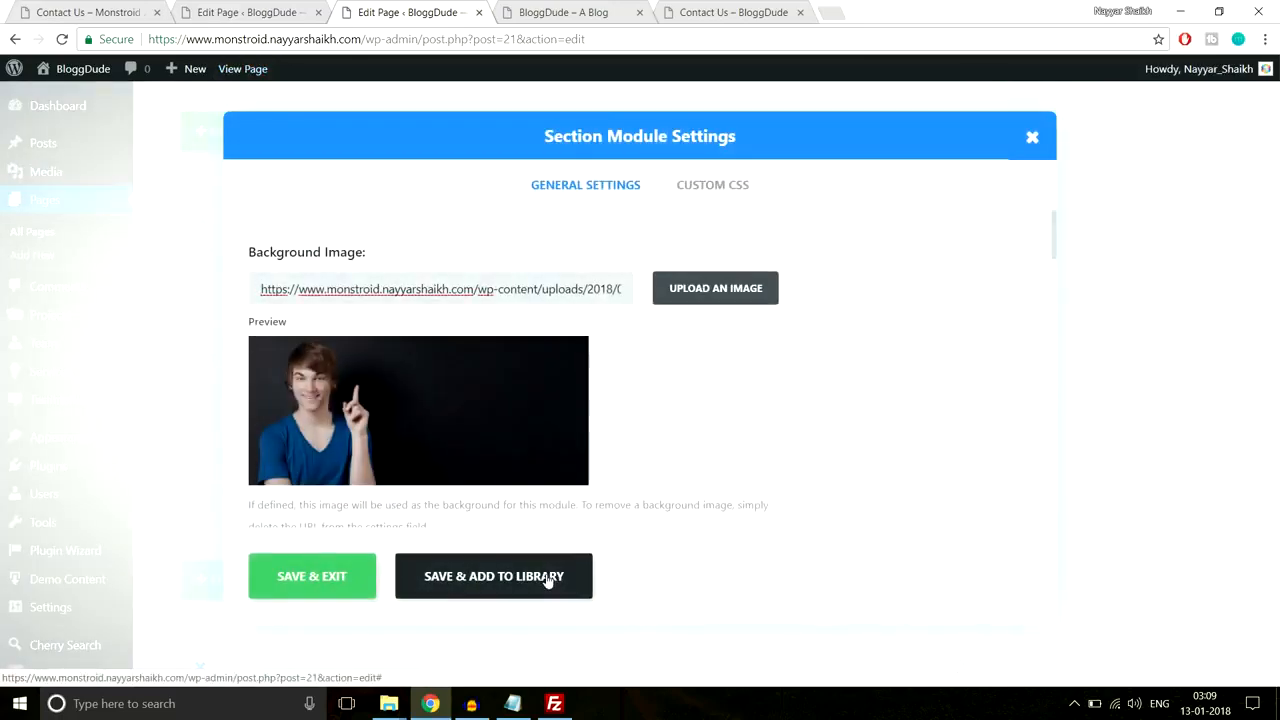
pyautogui.click(548, 579)
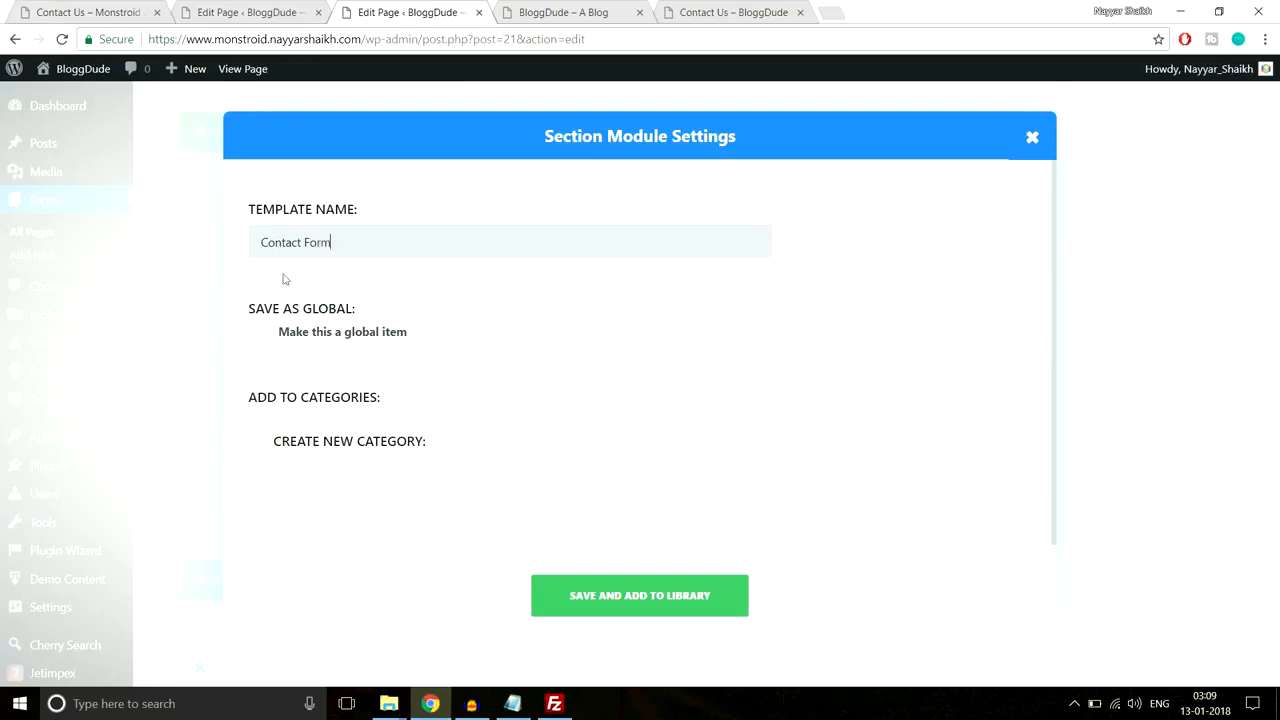
pyautogui.click(620, 595)
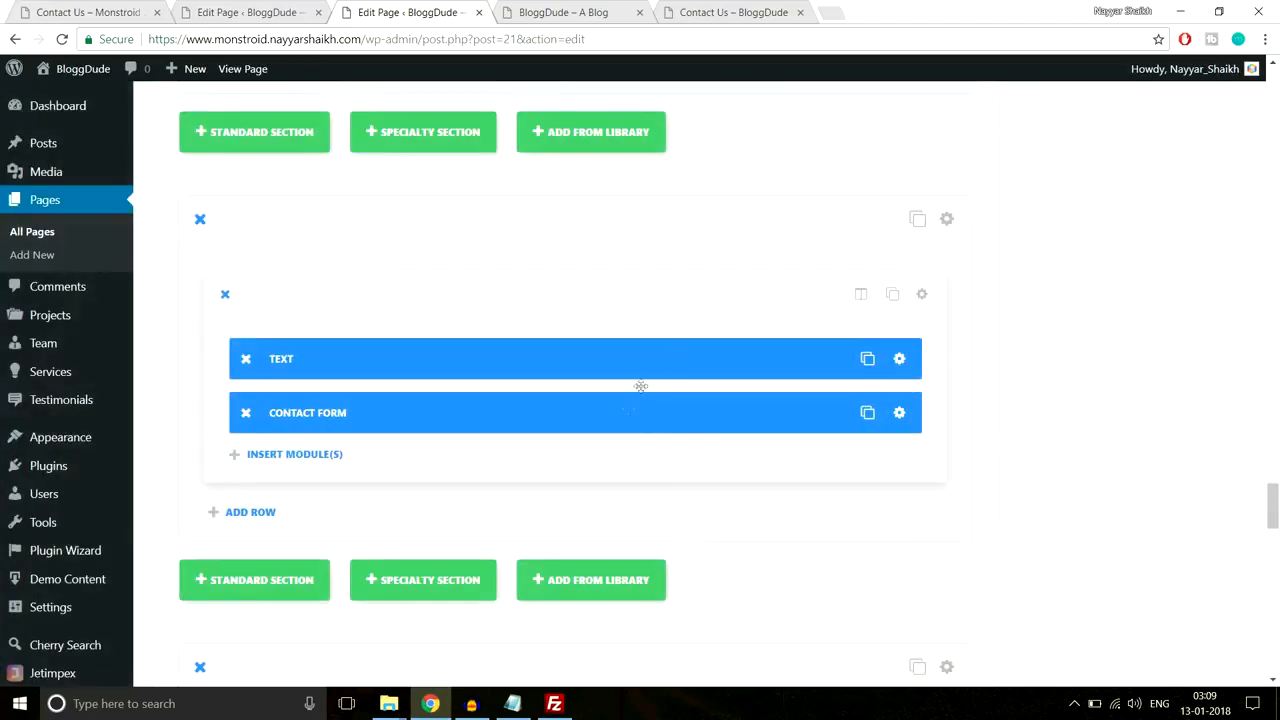
pyautogui.click(480, 13)
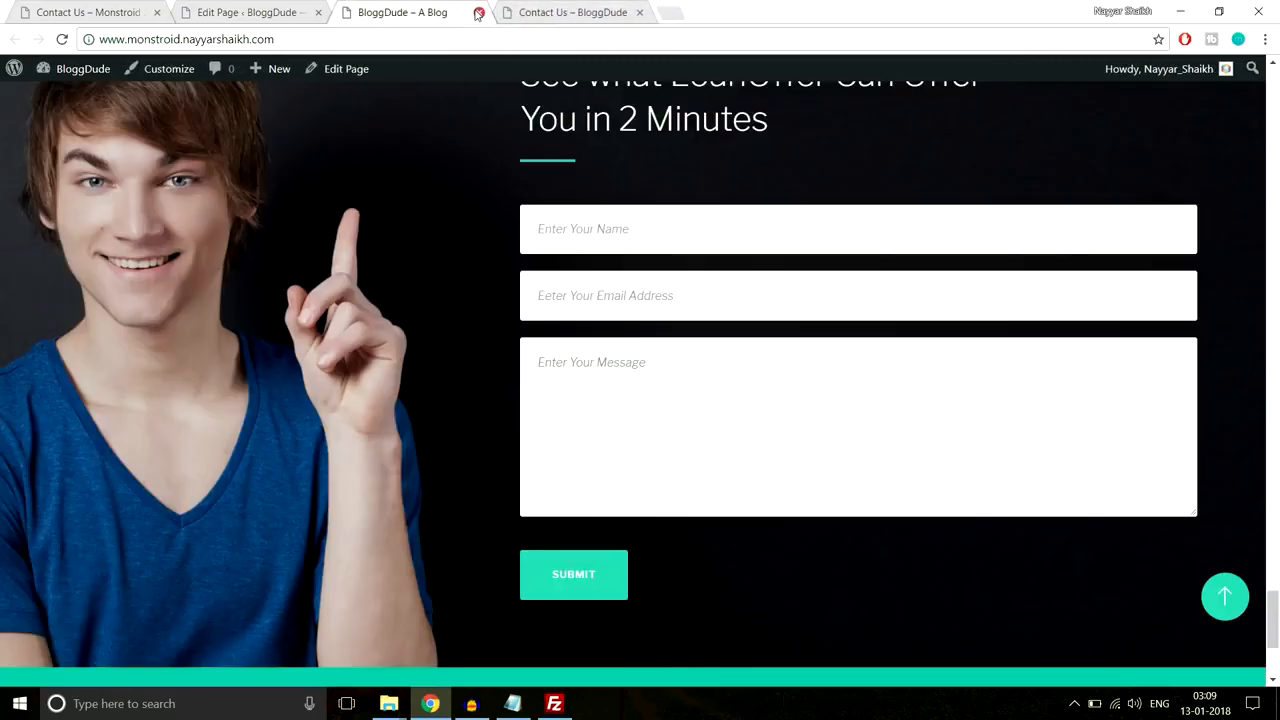
# Step: Reload the Contact Us editor and insert the 'Contact Form' library template as a new section
pyautogui.click(479, 13)
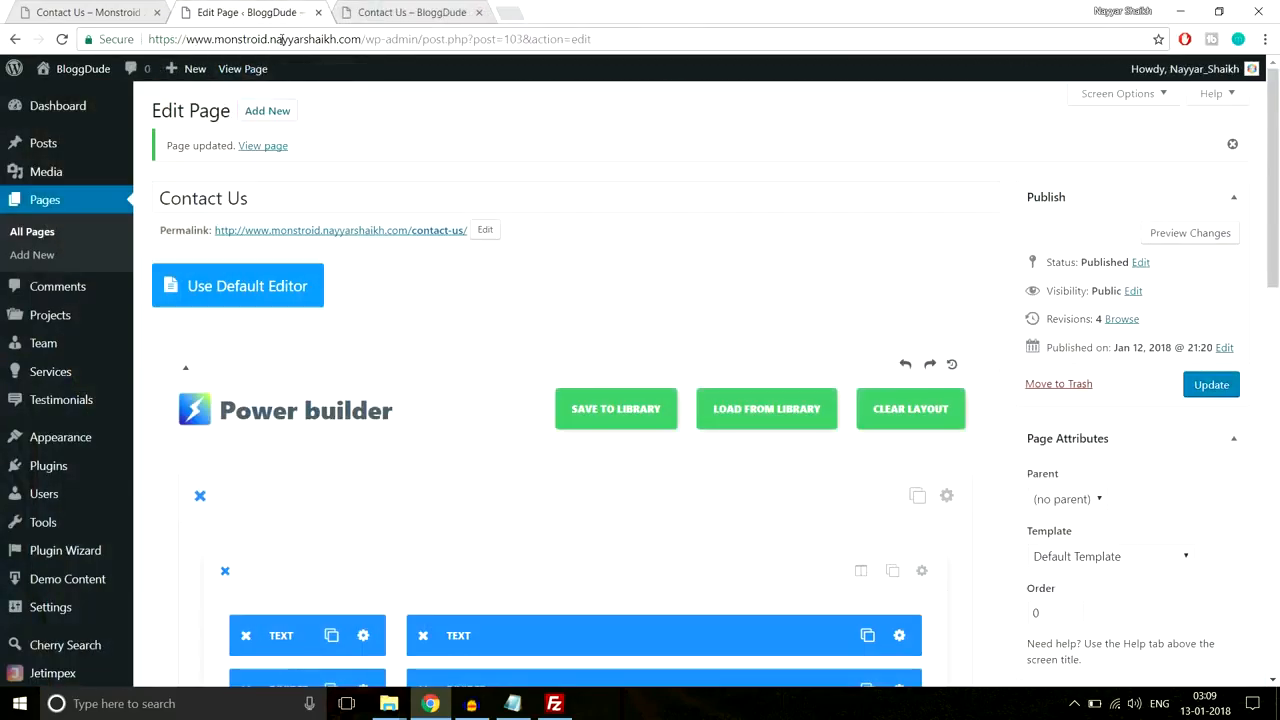
pyautogui.click(338, 38)
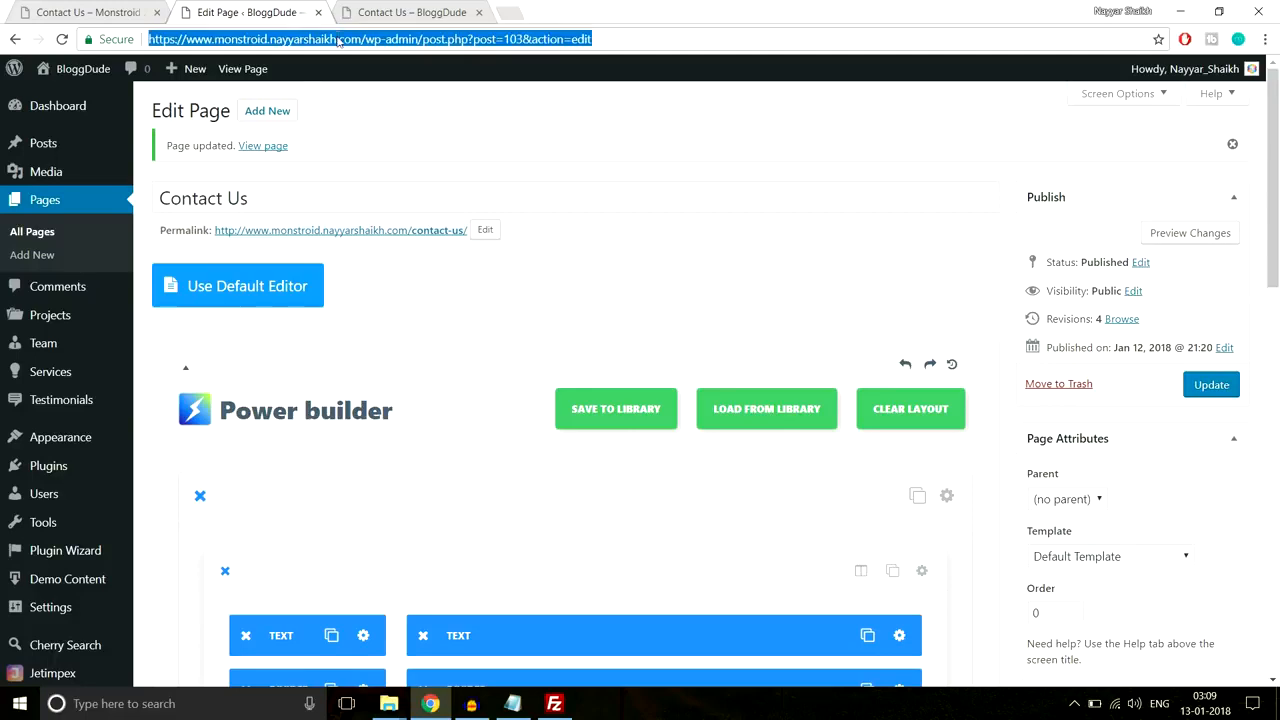
pyautogui.press('Return')
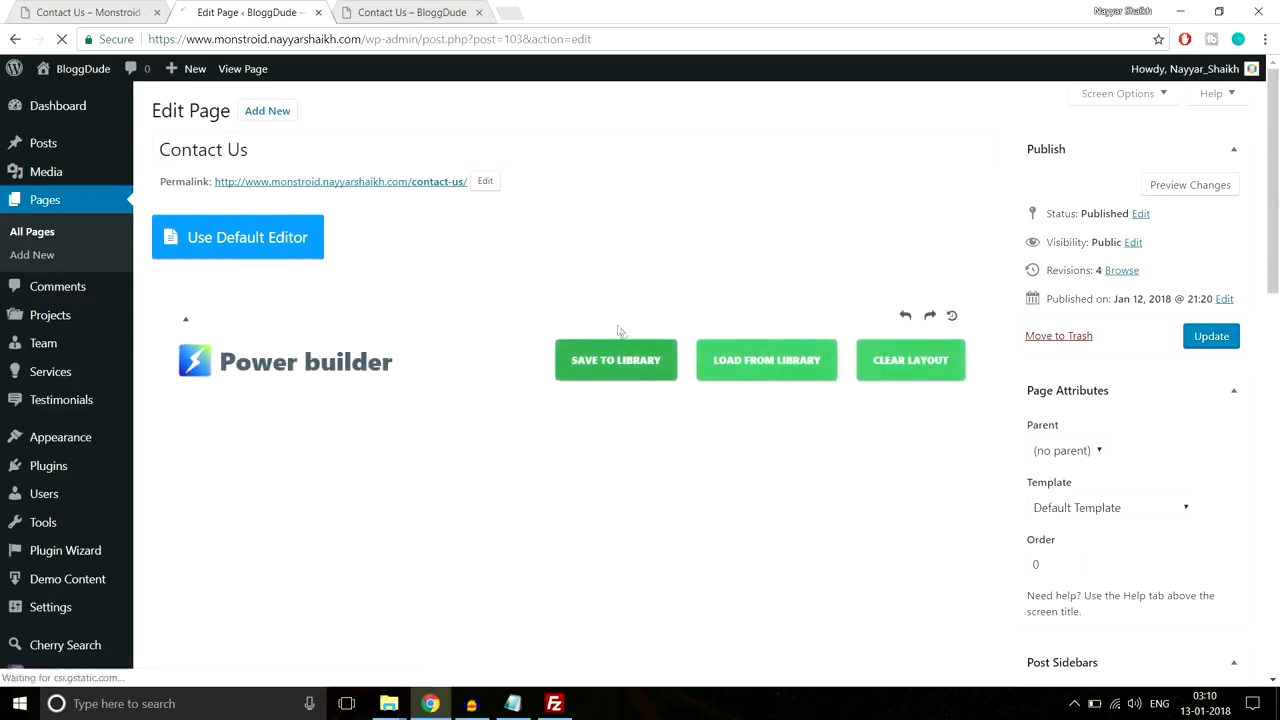
pyautogui.scroll(-5, 623, 334)
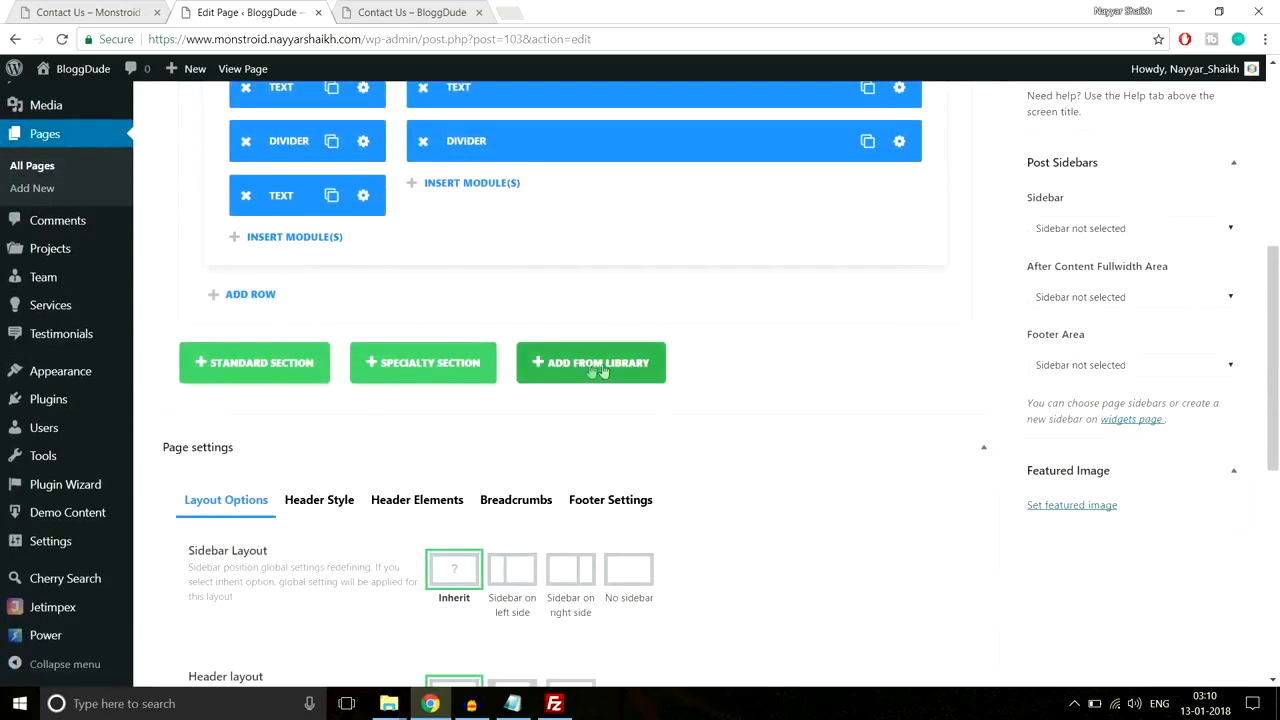
pyautogui.click(610, 368)
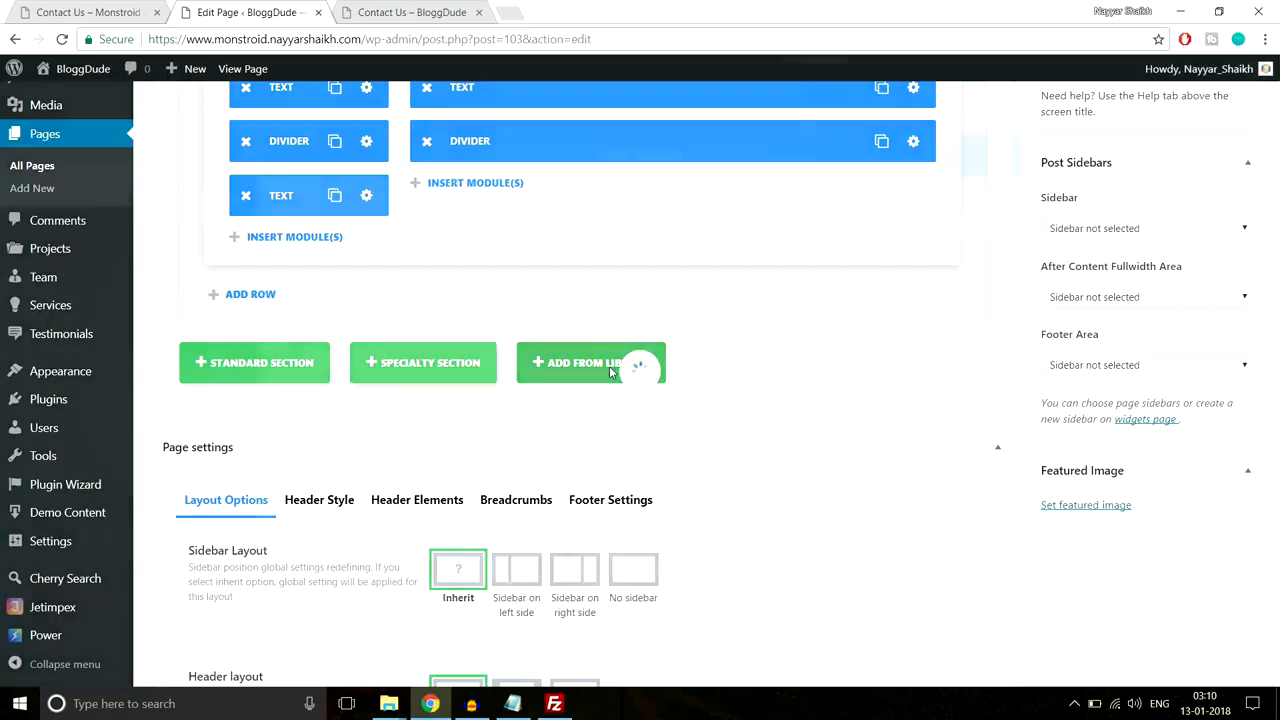
pyautogui.click(370, 341)
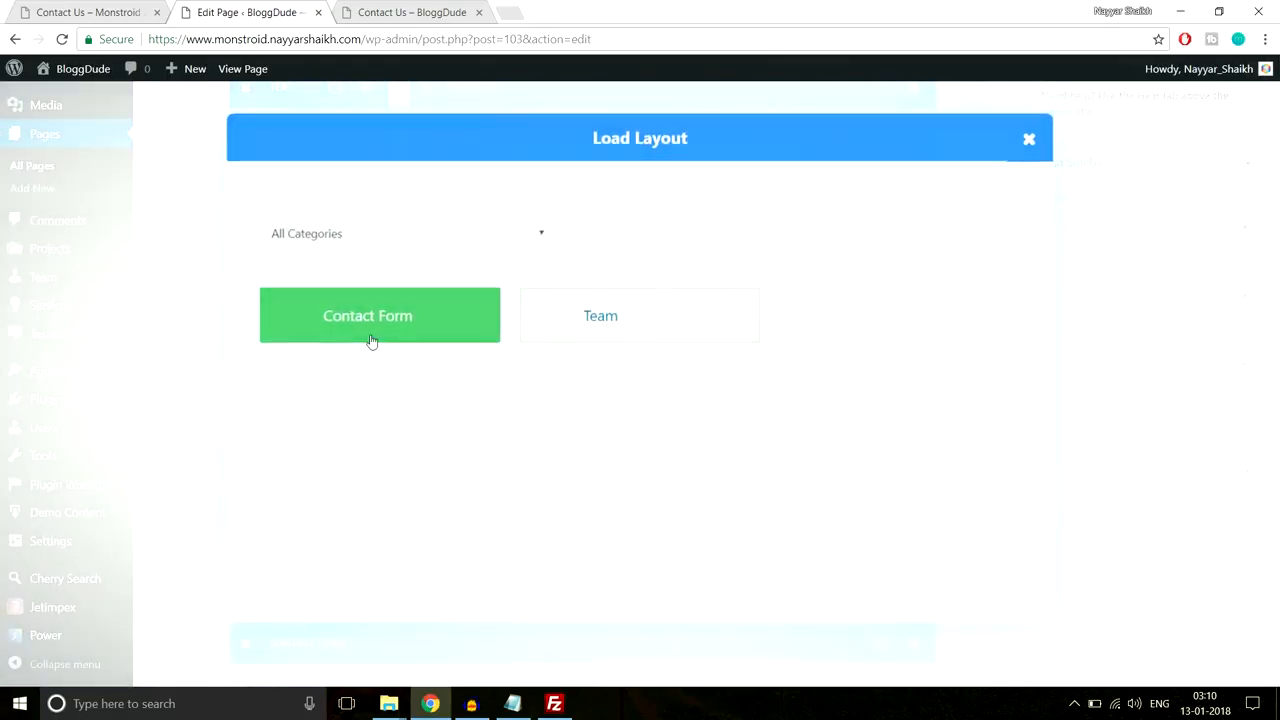
# Step: Move the Contact Form module under the right-column Divider and delete the empty lower section
pyautogui.scroll(-2, 563, 477)
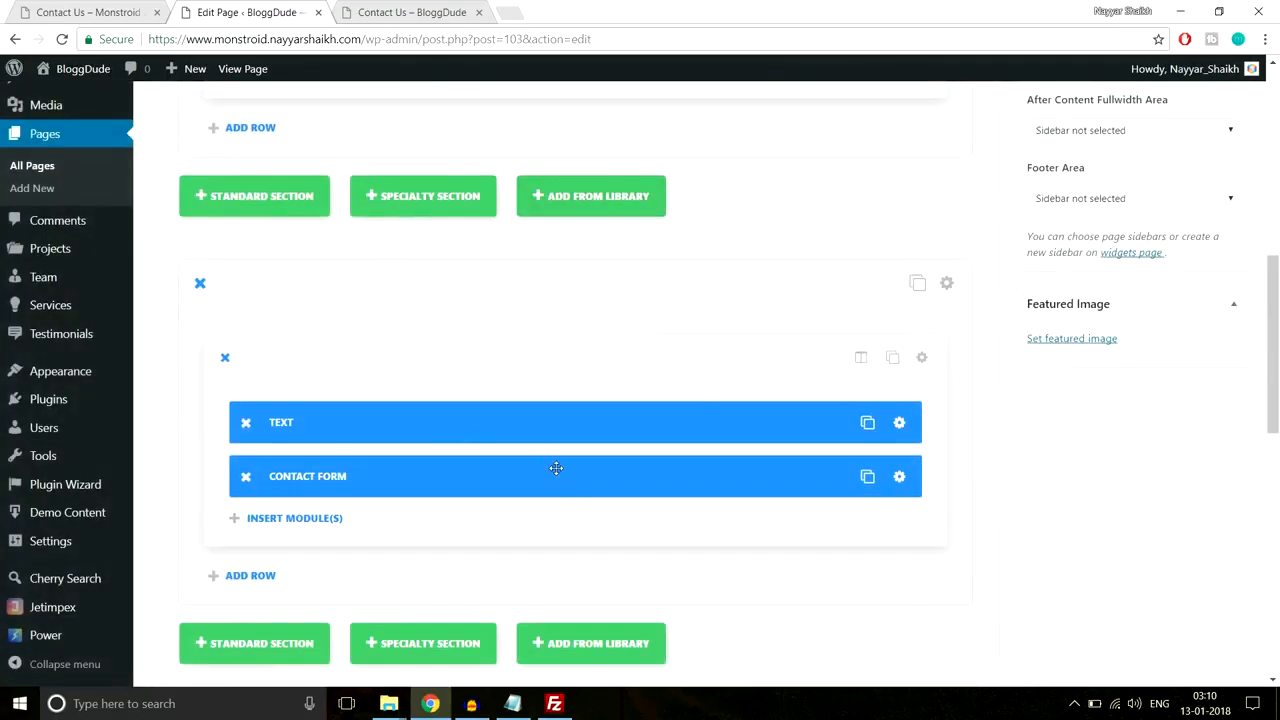
pyautogui.scroll(-1, 556, 469)
pyautogui.scroll(4, 556, 469)
pyautogui.scroll(-2, 556, 470)
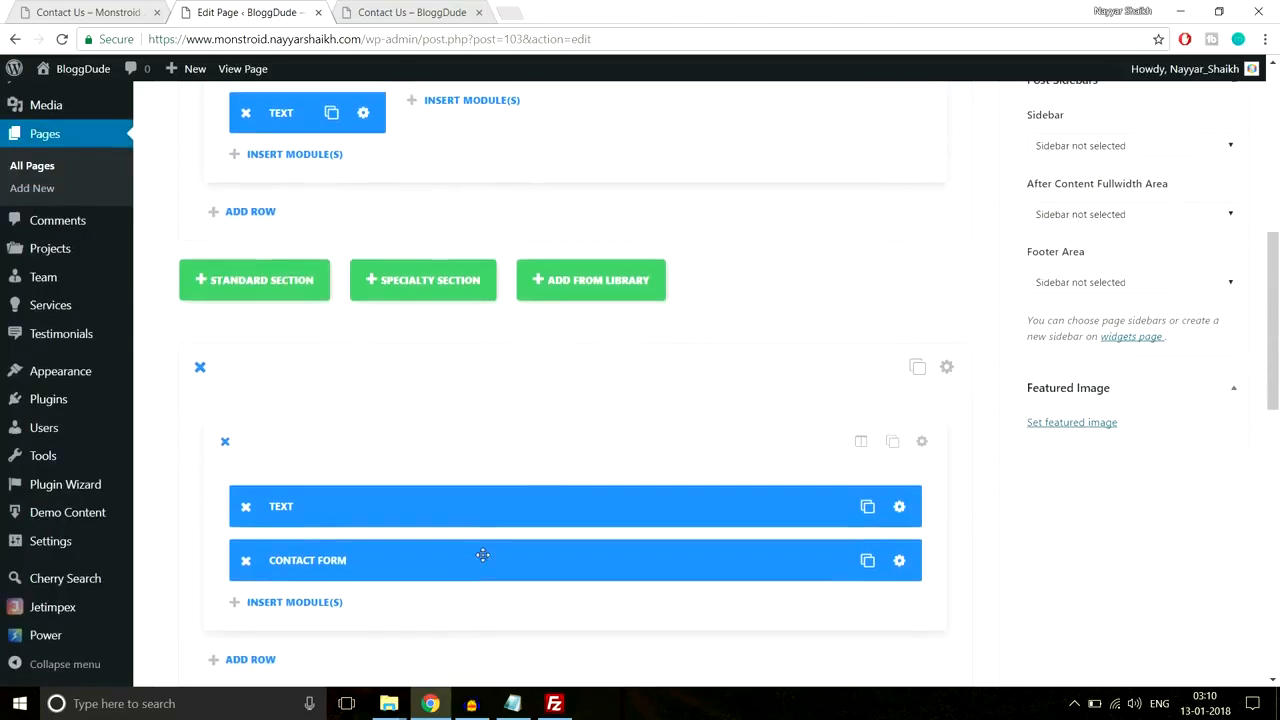
pyautogui.moveTo(327, 562); pyautogui.dragTo(538, 138)
pyautogui.scroll(2, 606, 230)
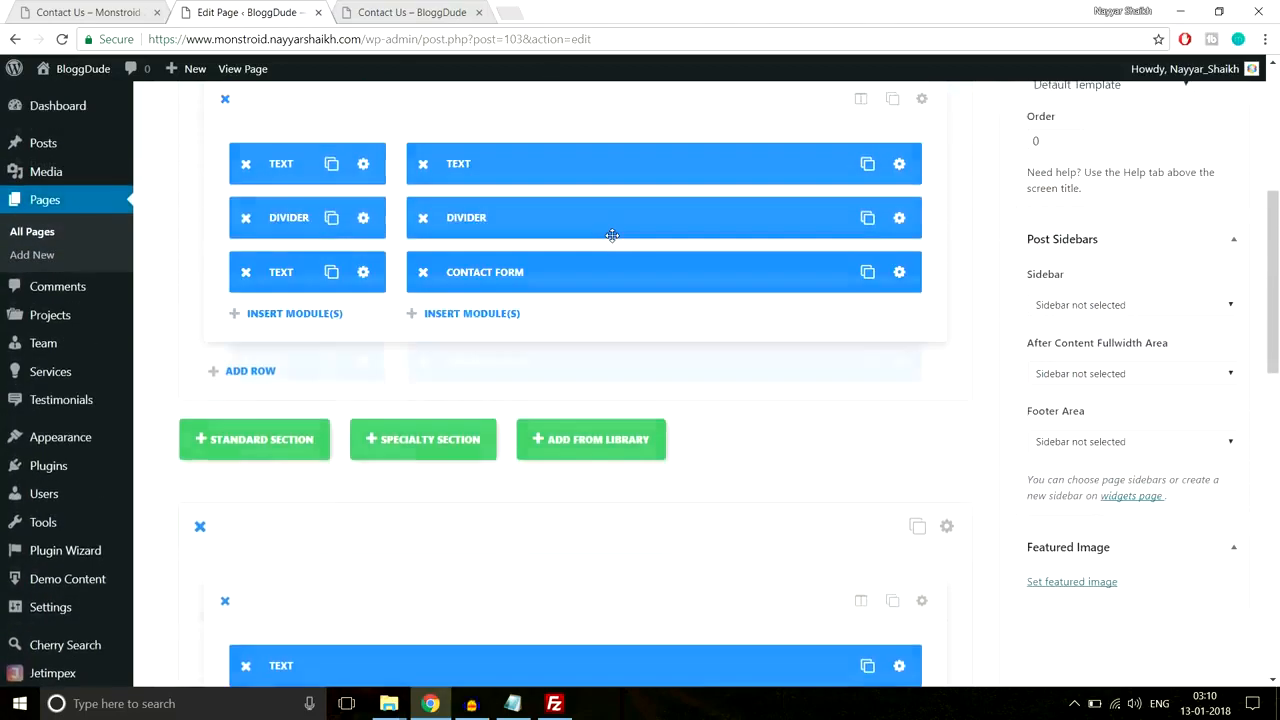
pyautogui.scroll(-1, 540, 348)
pyautogui.click(200, 449)
pyautogui.scroll(5, 537, 440)
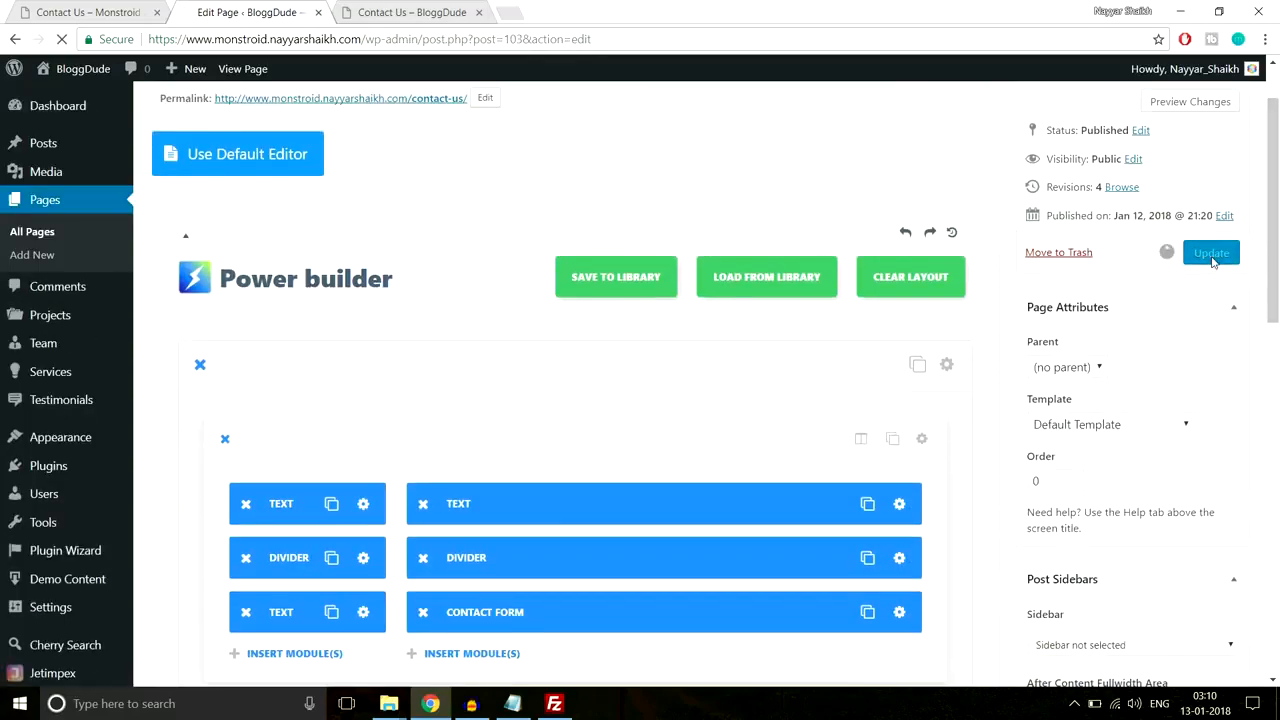
# Step: Reload the live Contact Us page to check the contacts and form
pyautogui.click(423, 12)
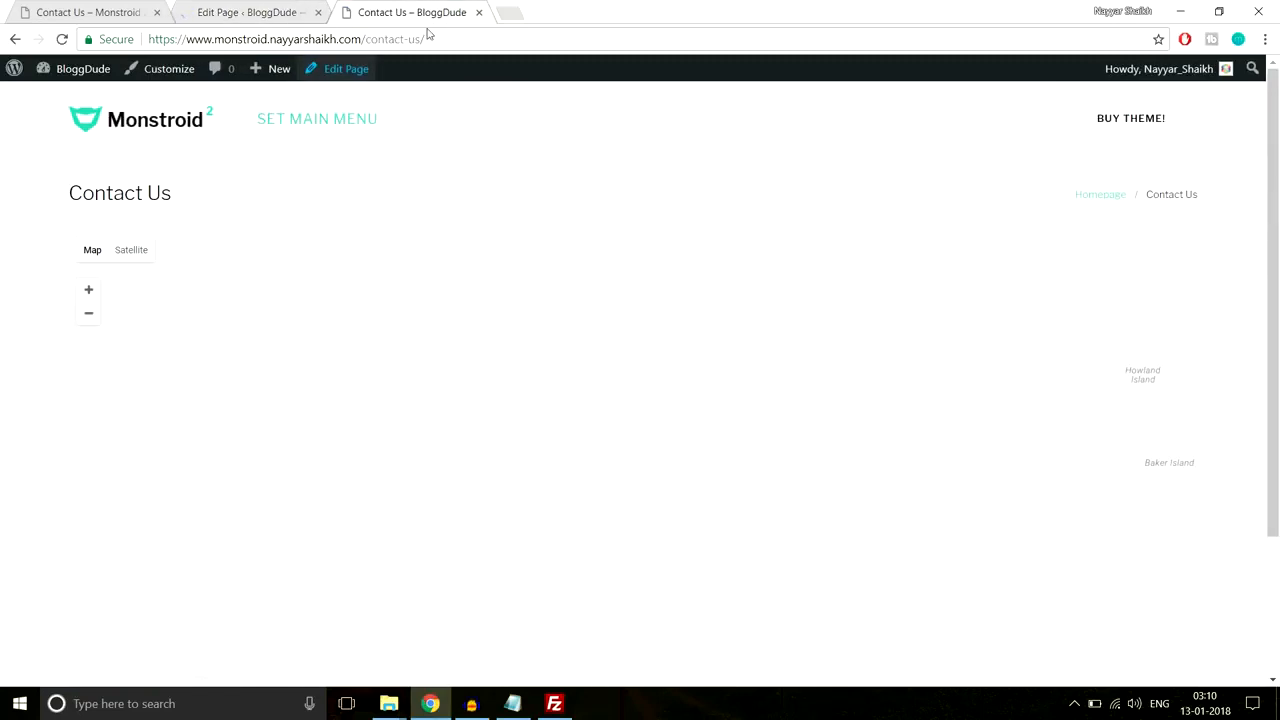
pyautogui.click(432, 34)
pyautogui.press('Return')
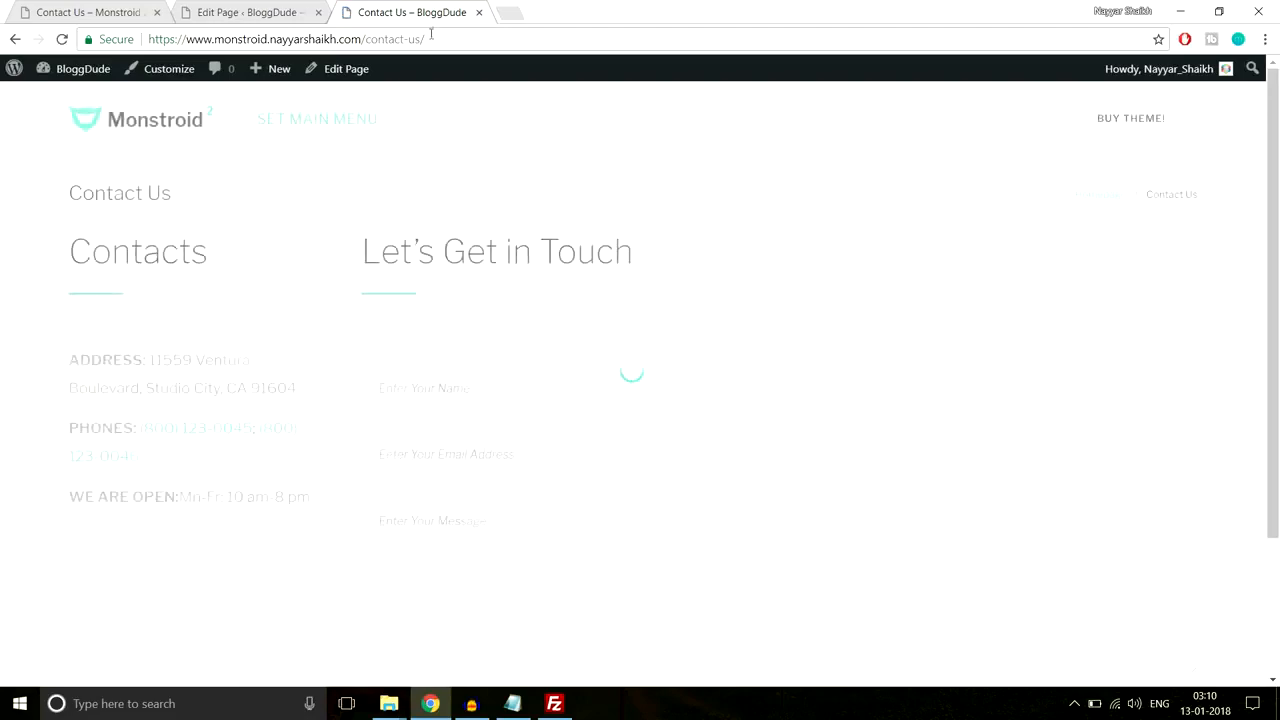
pyautogui.scroll(-3, 677, 268)
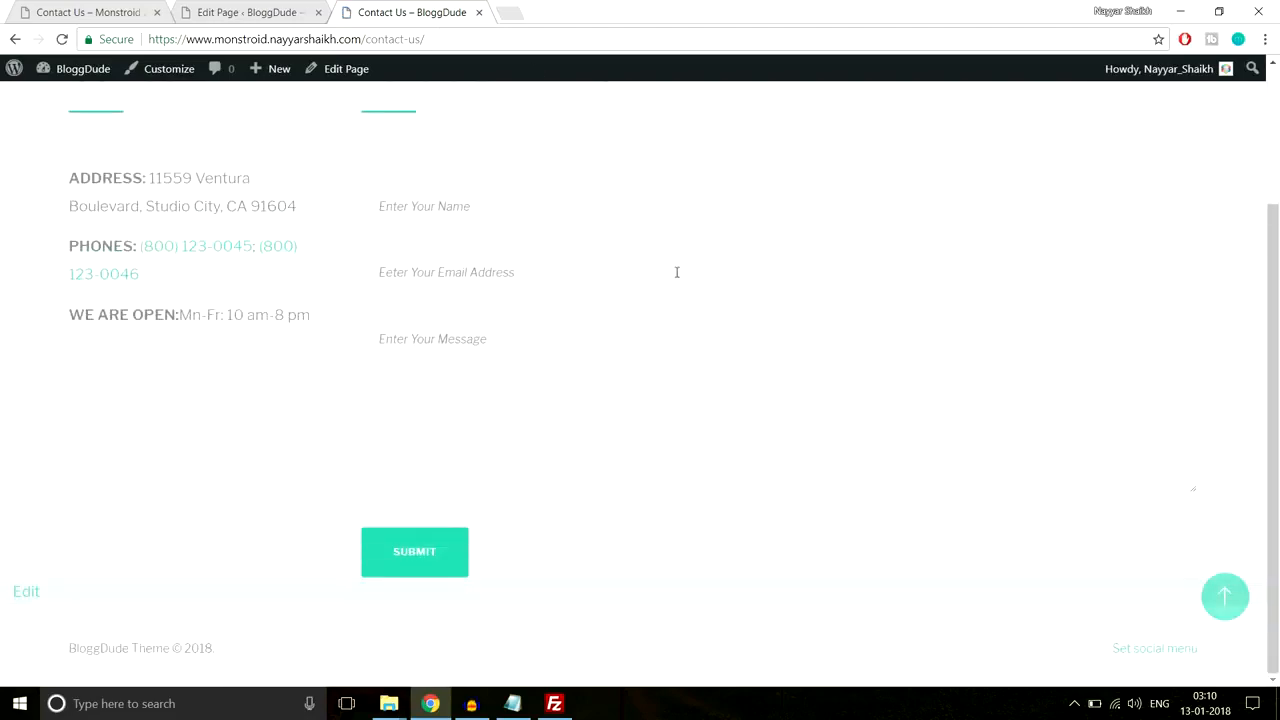
pyautogui.scroll(3, 677, 270)
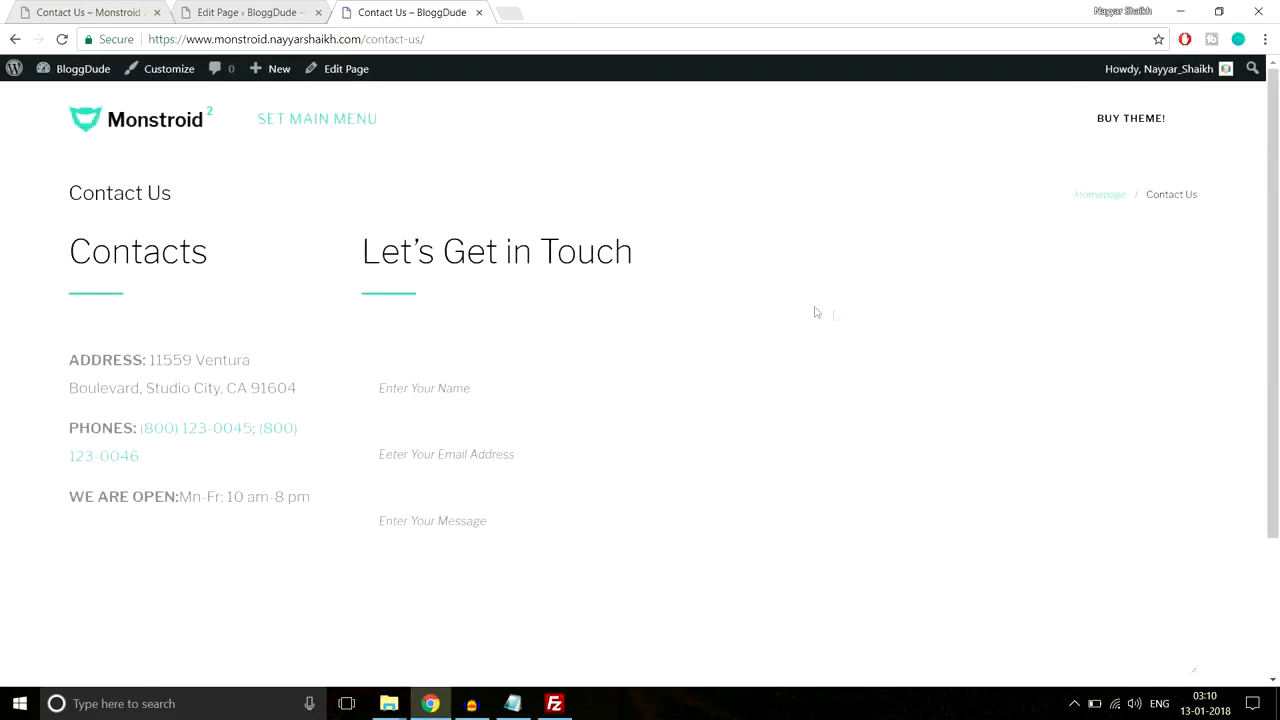
pyautogui.scroll(-3, 815, 312)
pyautogui.scroll(3, 860, 314)
# Step: Back in the page editor, show the Breadcrumbs page settings
pyautogui.click(275, 10)
pyautogui.scroll(-15, 785, 358)
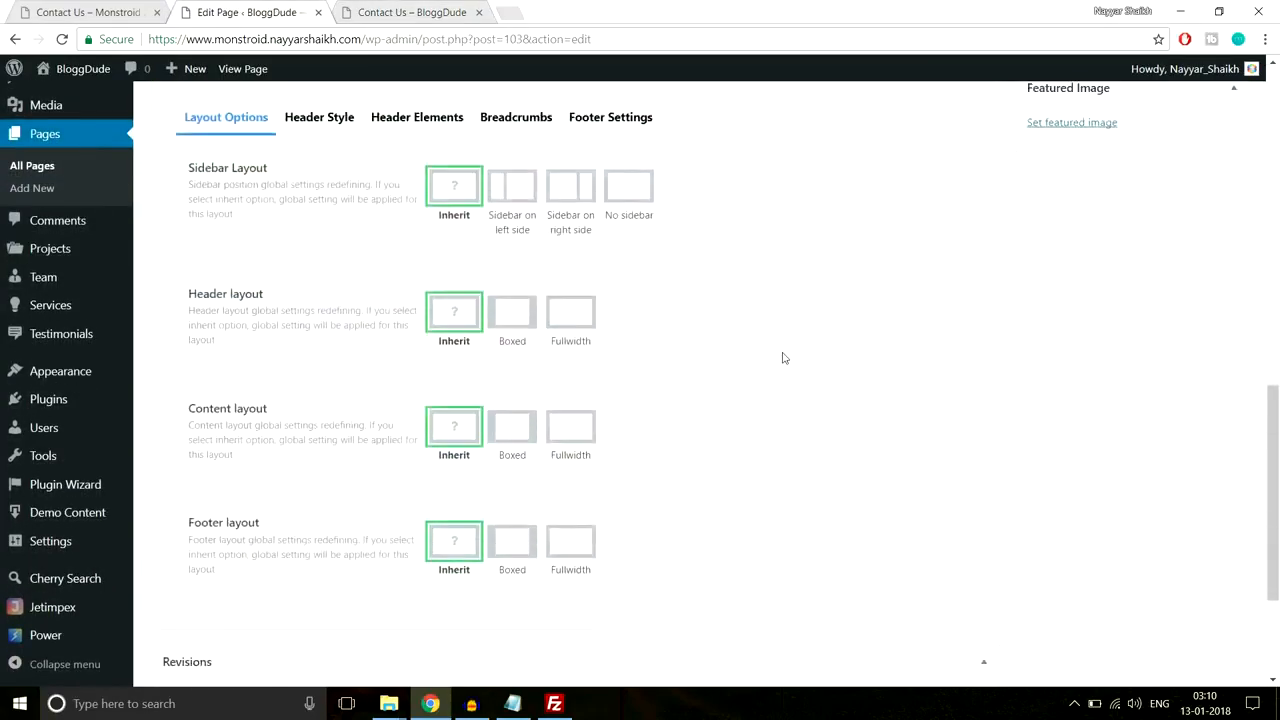
pyautogui.scroll(5, 700, 358)
pyautogui.click(510, 406)
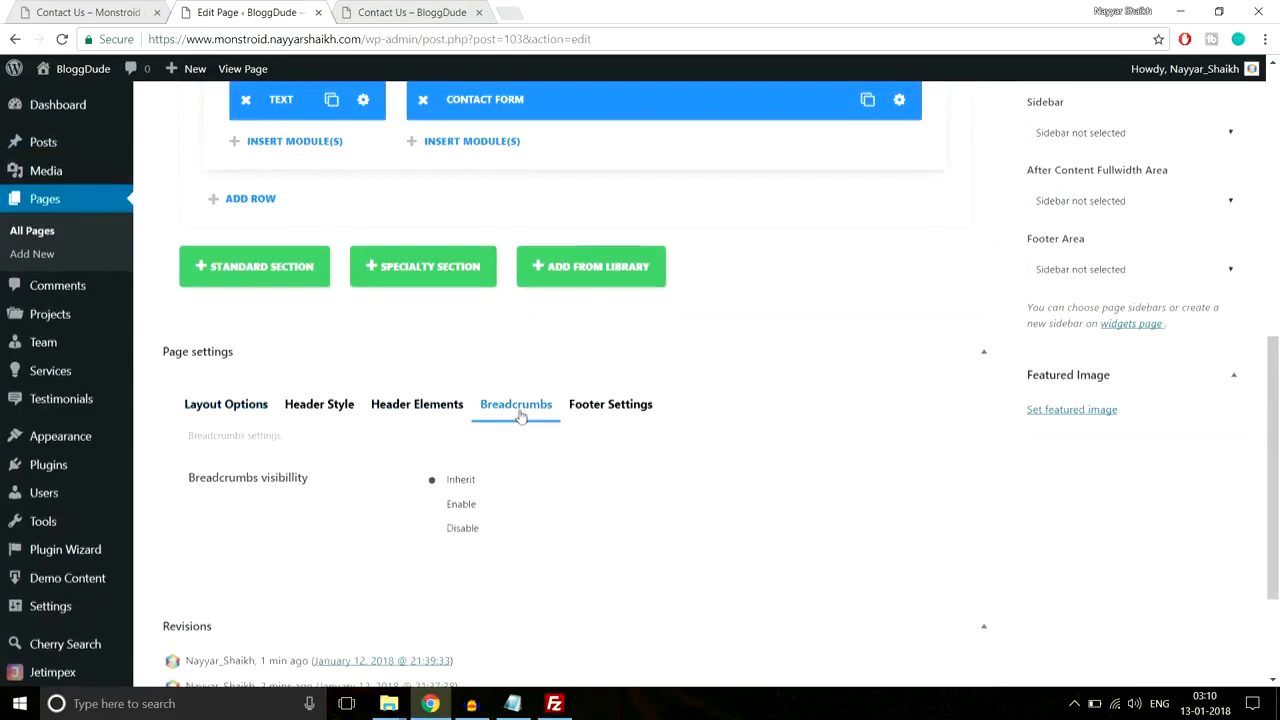
pyautogui.scroll(-1, 470, 440)
# Step: Save the top section with its 80px custom top padding and update the Contact Us page
pyautogui.scroll(7, 570, 455)
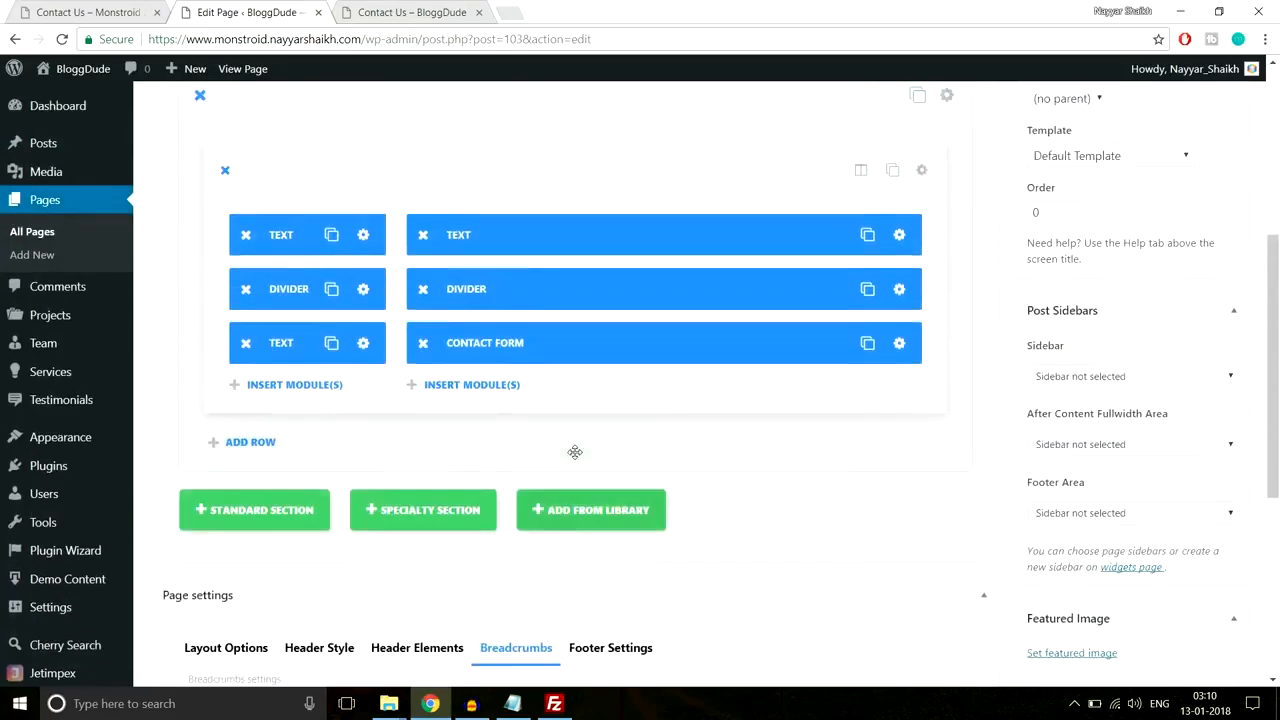
pyautogui.scroll(-3, 760, 330)
pyautogui.click(946, 186)
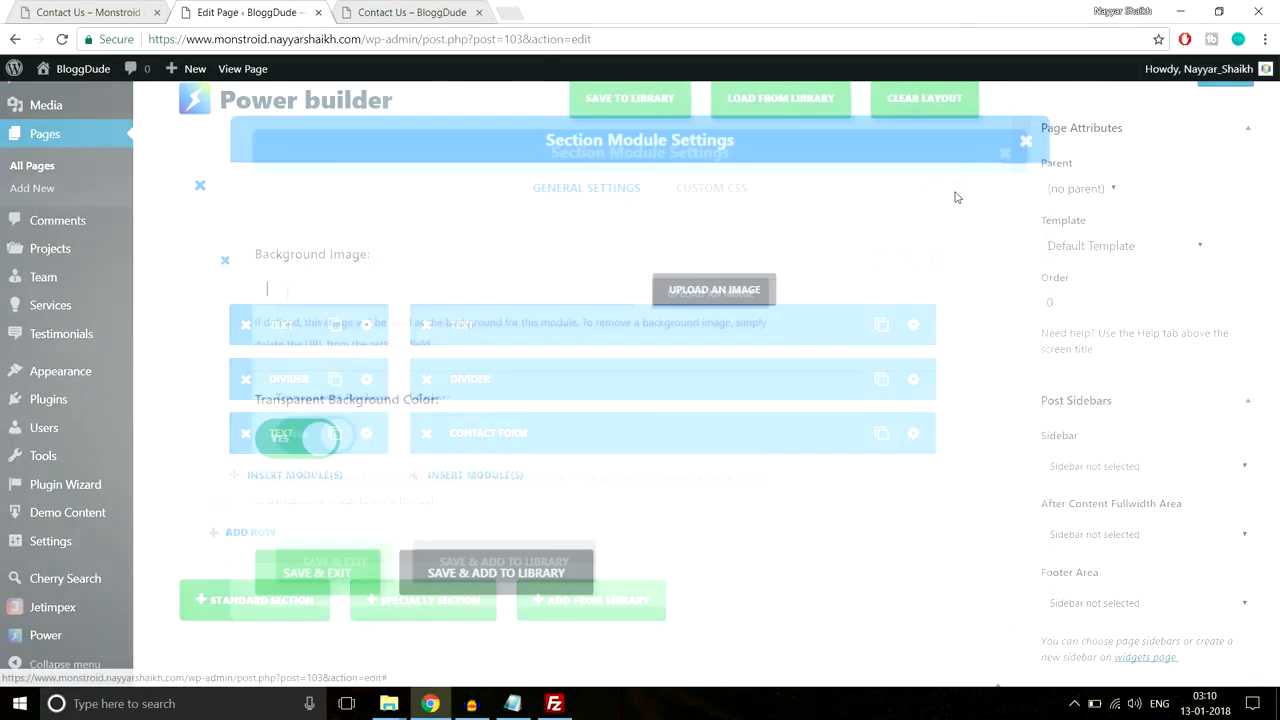
pyautogui.scroll(-6, 706, 343)
pyautogui.scroll(-4, 706, 342)
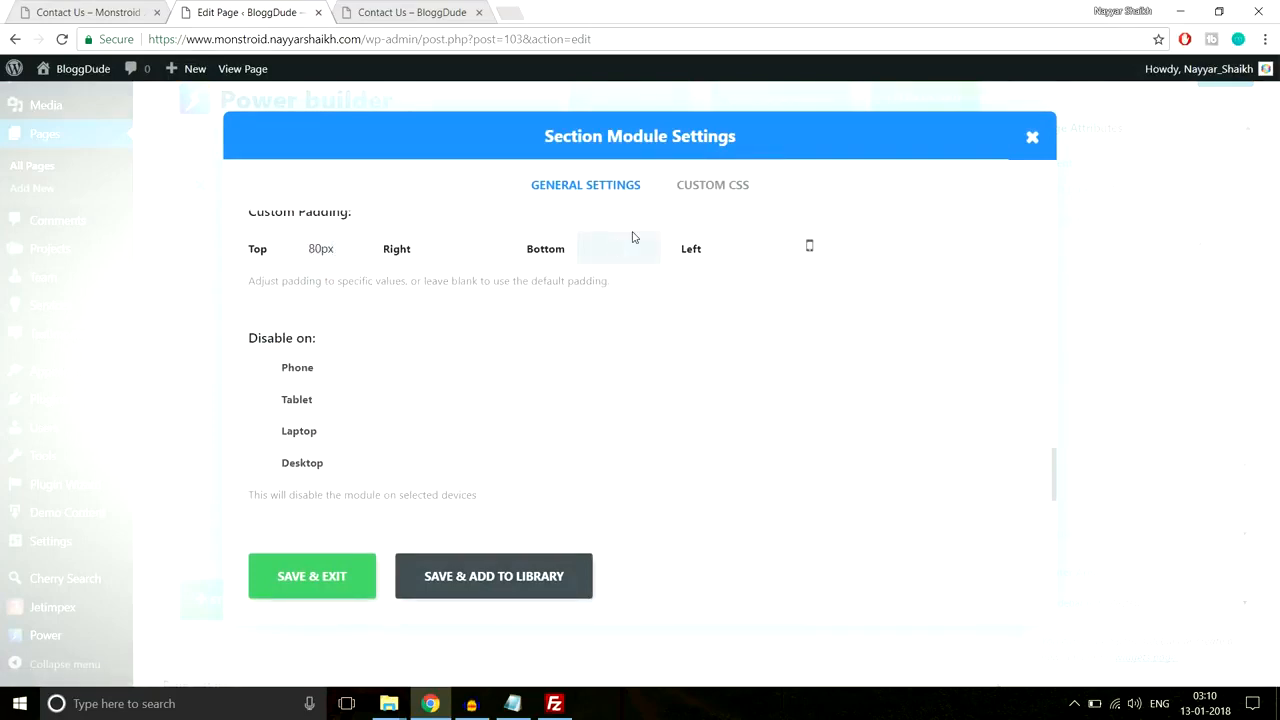
pyautogui.click(328, 574)
pyautogui.scroll(3, 586, 640)
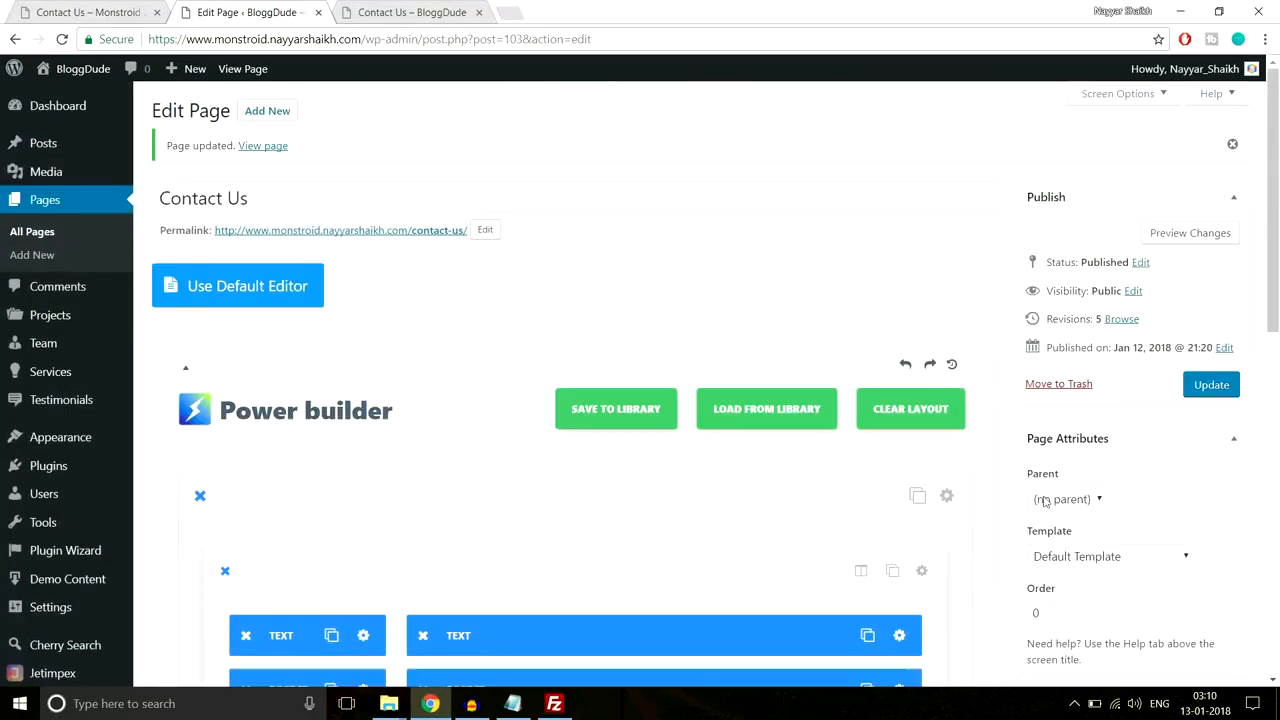
pyautogui.click(1210, 384)
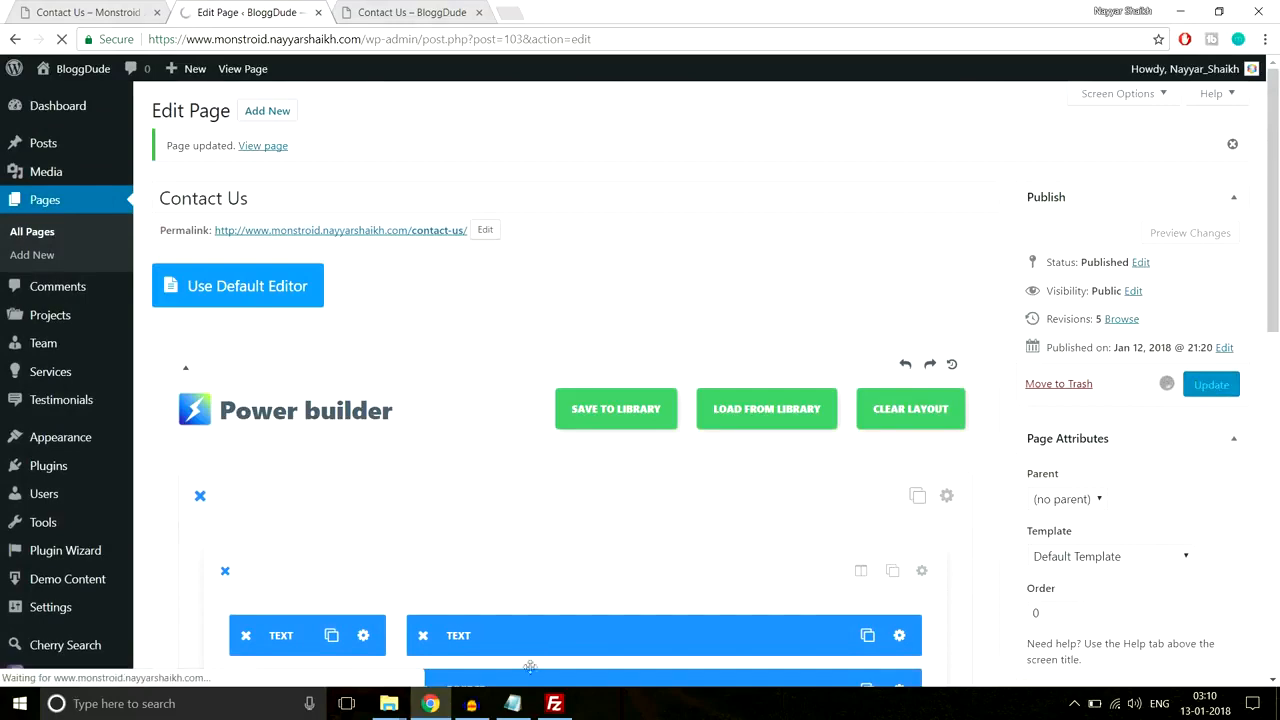
pyautogui.click(410, 12)
# Step: Reload the live Contact Us page to check the latest changes
pyautogui.click(428, 39)
pyautogui.press('Return')
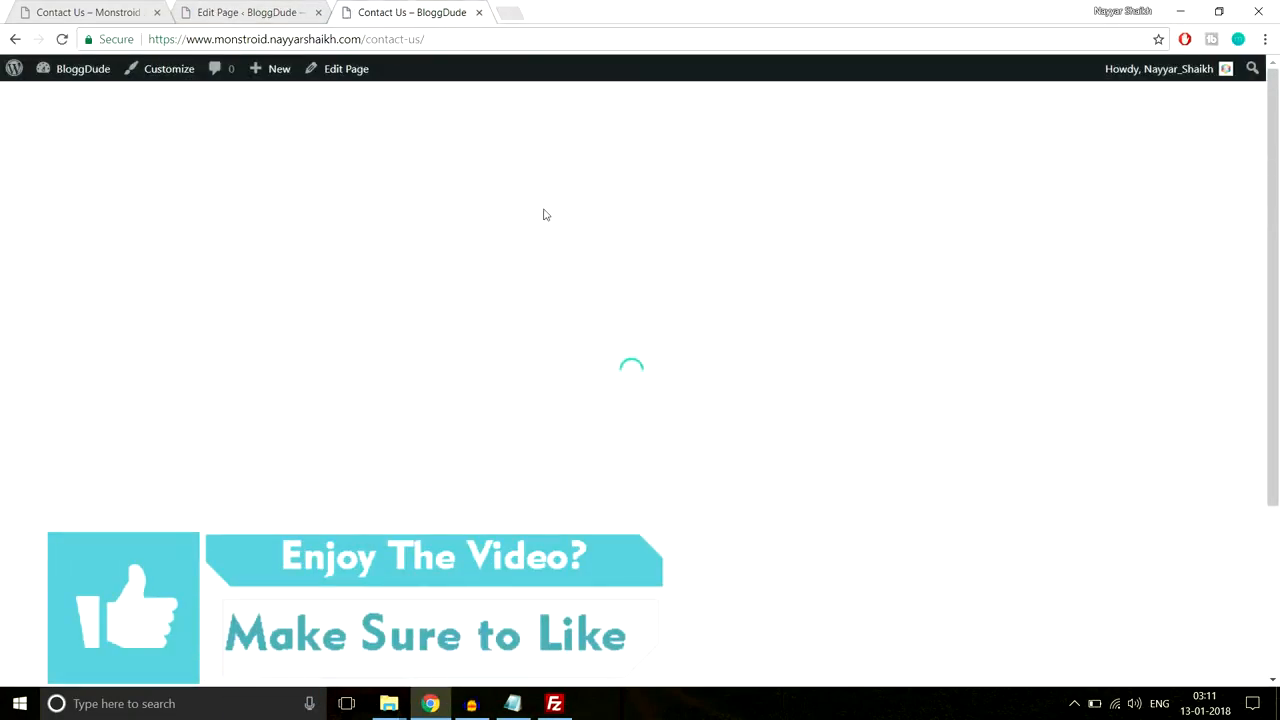
pyautogui.scroll(-3, 806, 303)
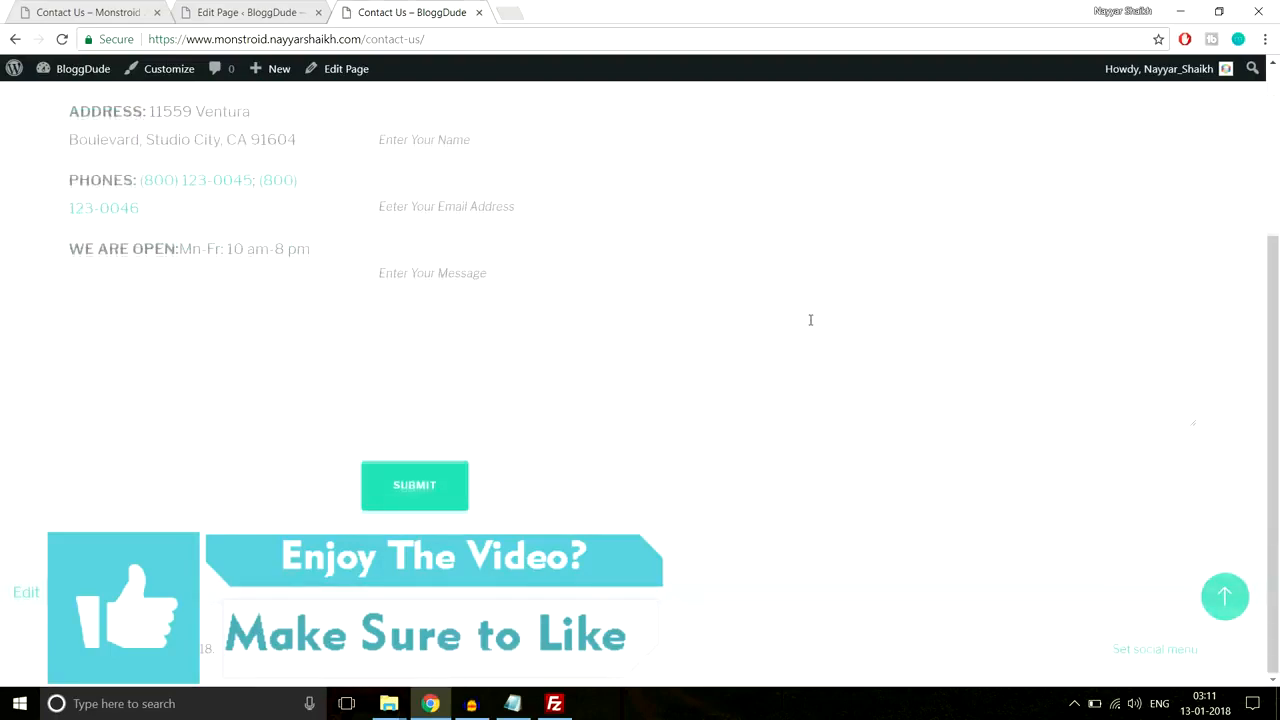
pyautogui.scroll(3, 810, 320)
pyautogui.scroll(-3, 810, 324)
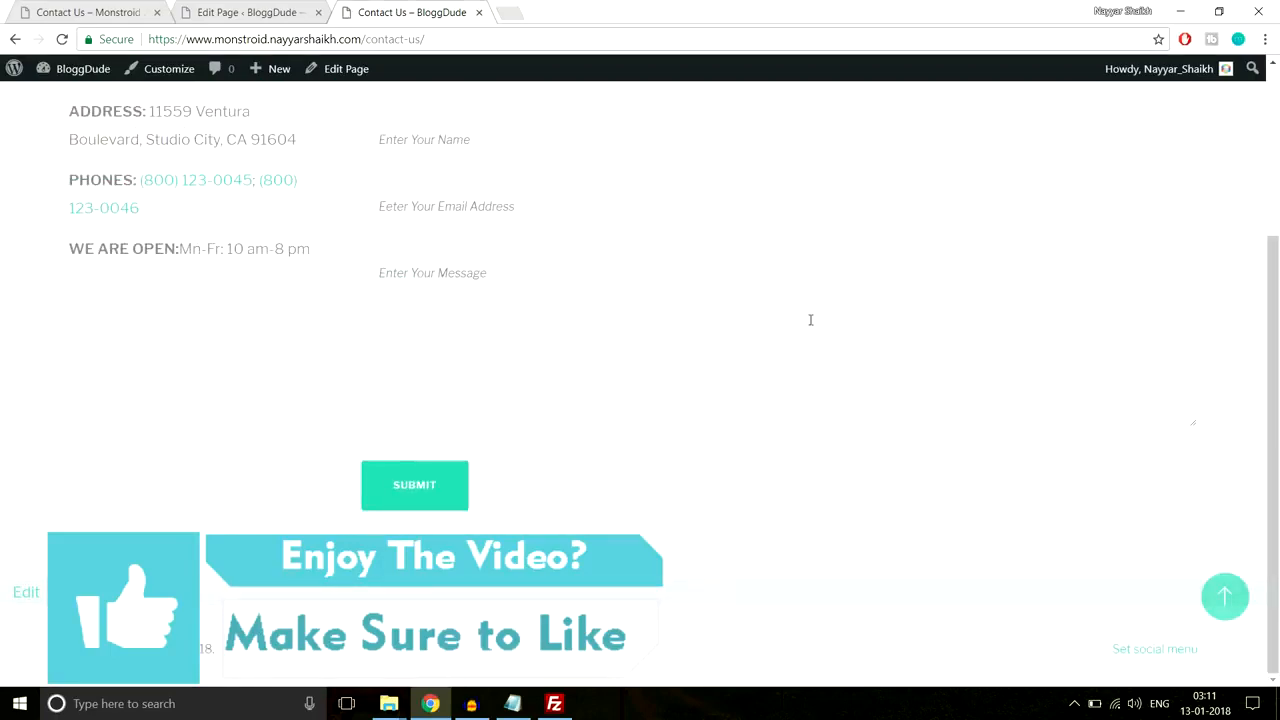
# Step: Review the demo Contact Us page's Follow and subscribe section
pyautogui.click(115, 10)
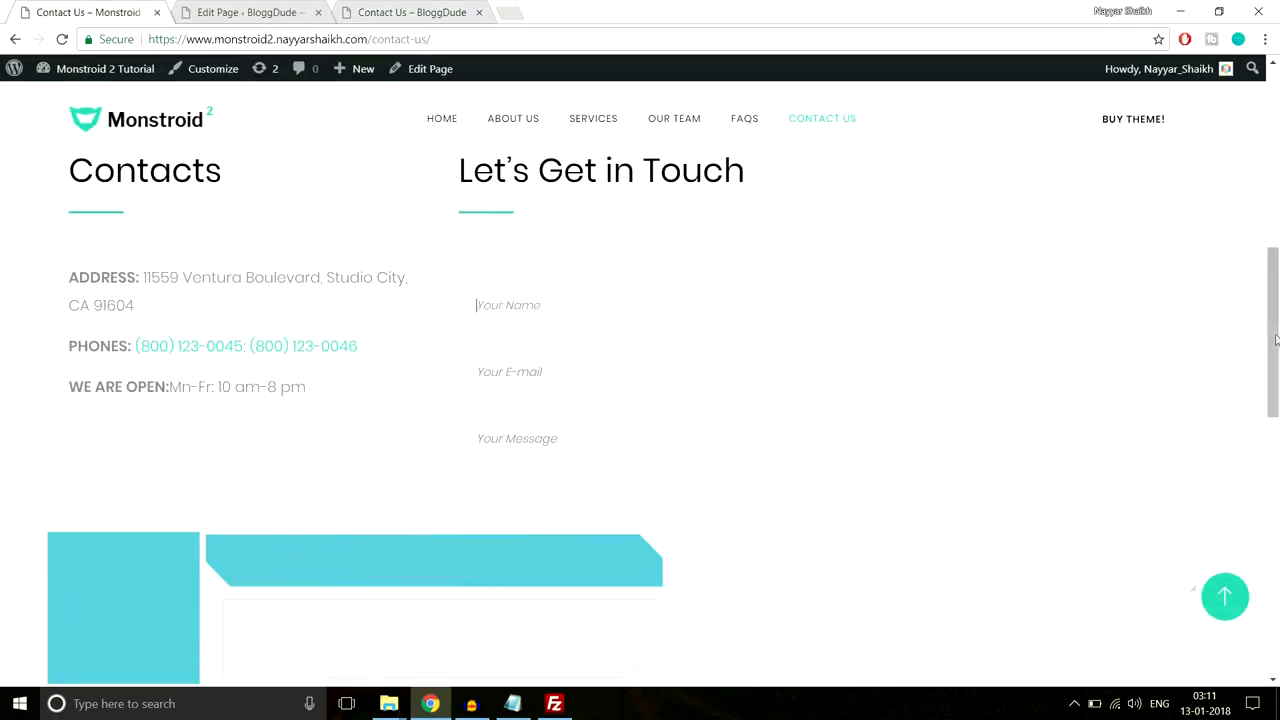
pyautogui.scroll(-10, 640, 400)
pyautogui.scroll(1, 392, 291)
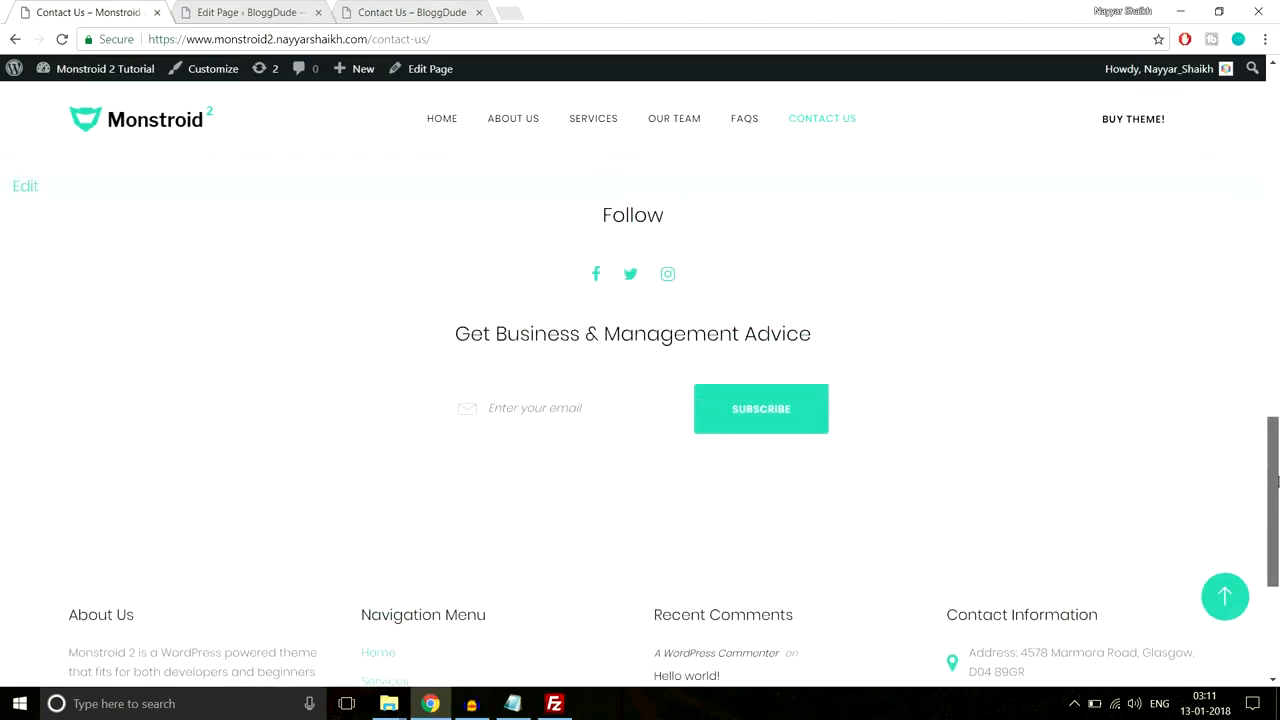
pyautogui.moveTo(543, 228); pyautogui.dragTo(947, 416)
pyautogui.click(947, 416)
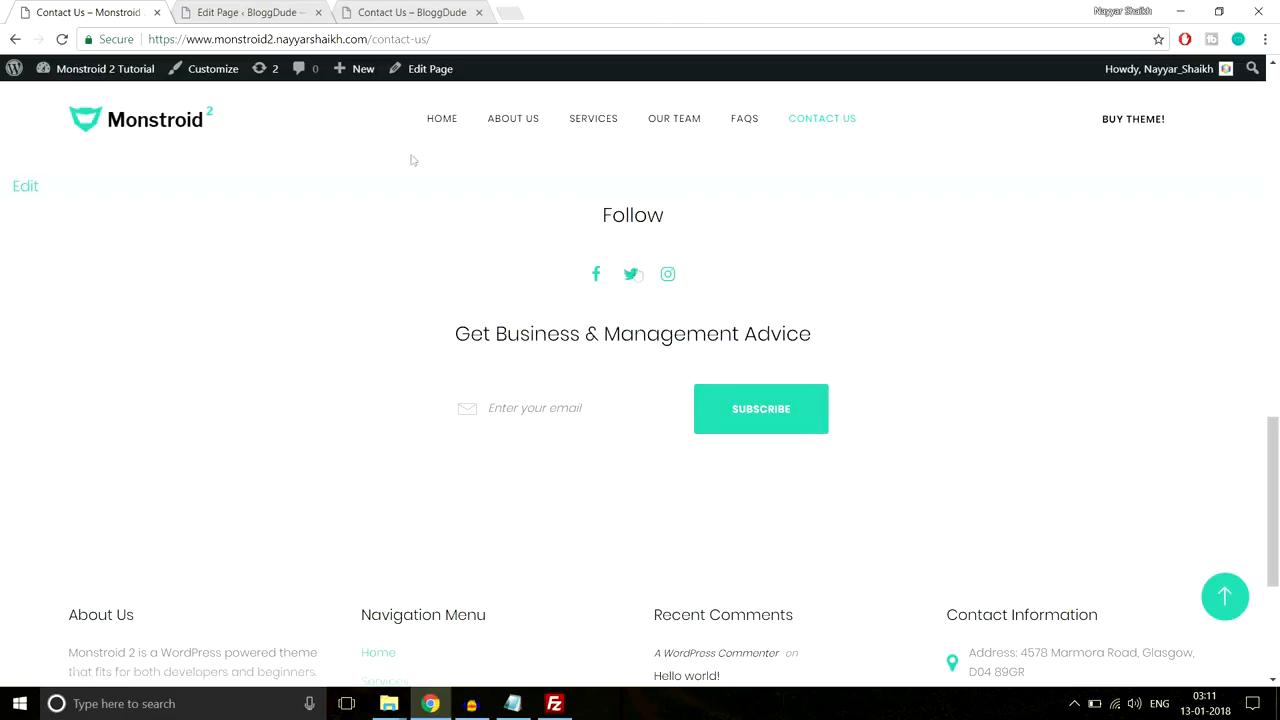
pyautogui.scroll(-3, 760, 417)
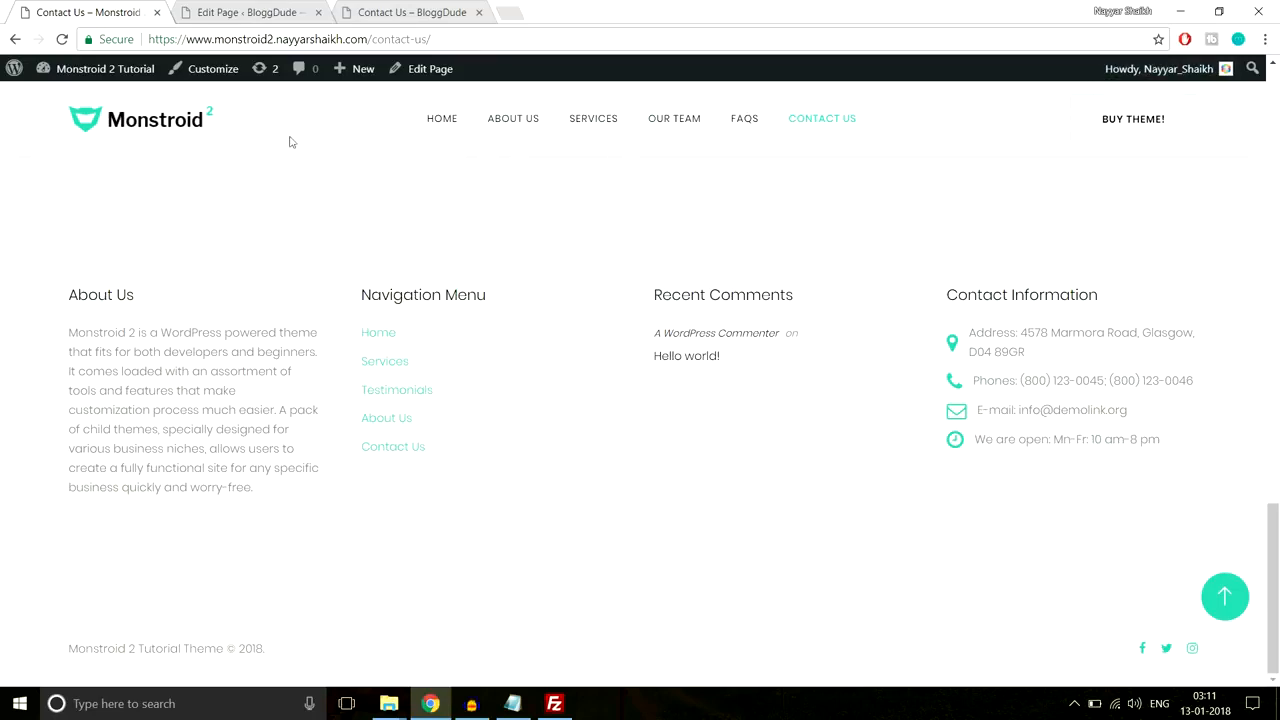
# Step: Copy the demo's 'Get Business & Management Advice' heading and return to the page editor
pyautogui.click(225, 12)
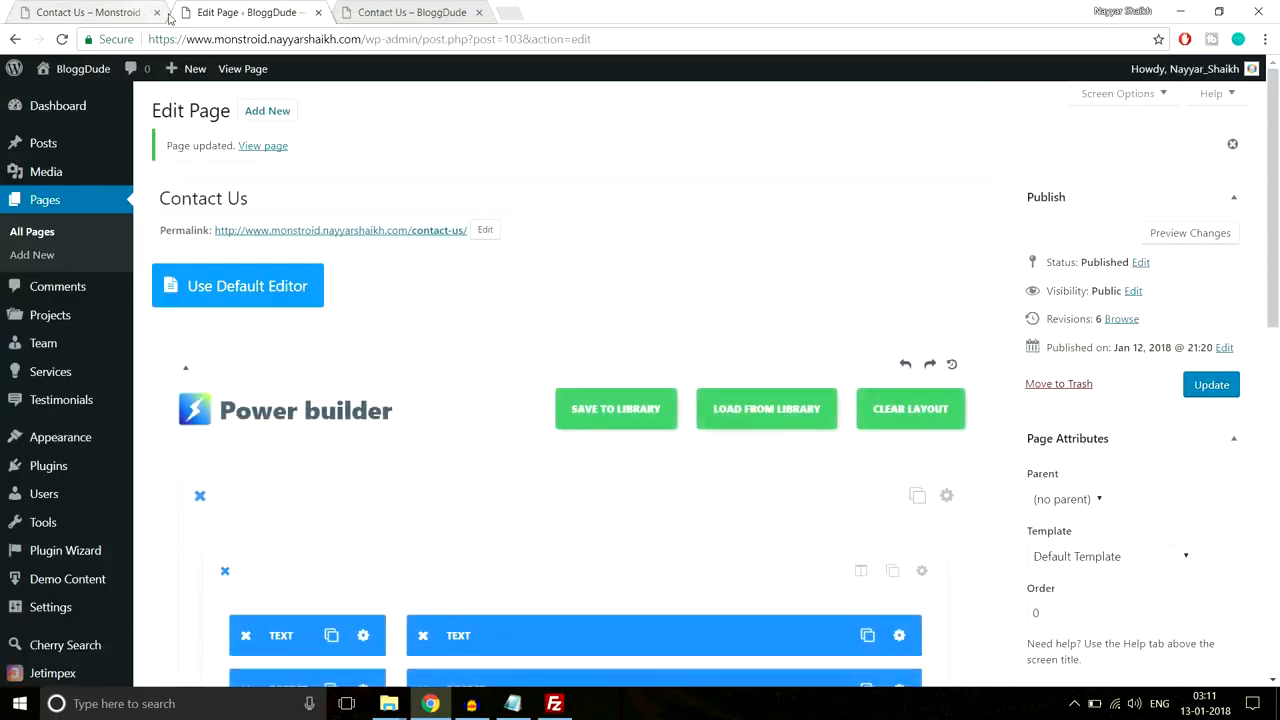
pyautogui.click(147, 6)
pyautogui.scroll(5, 670, 480)
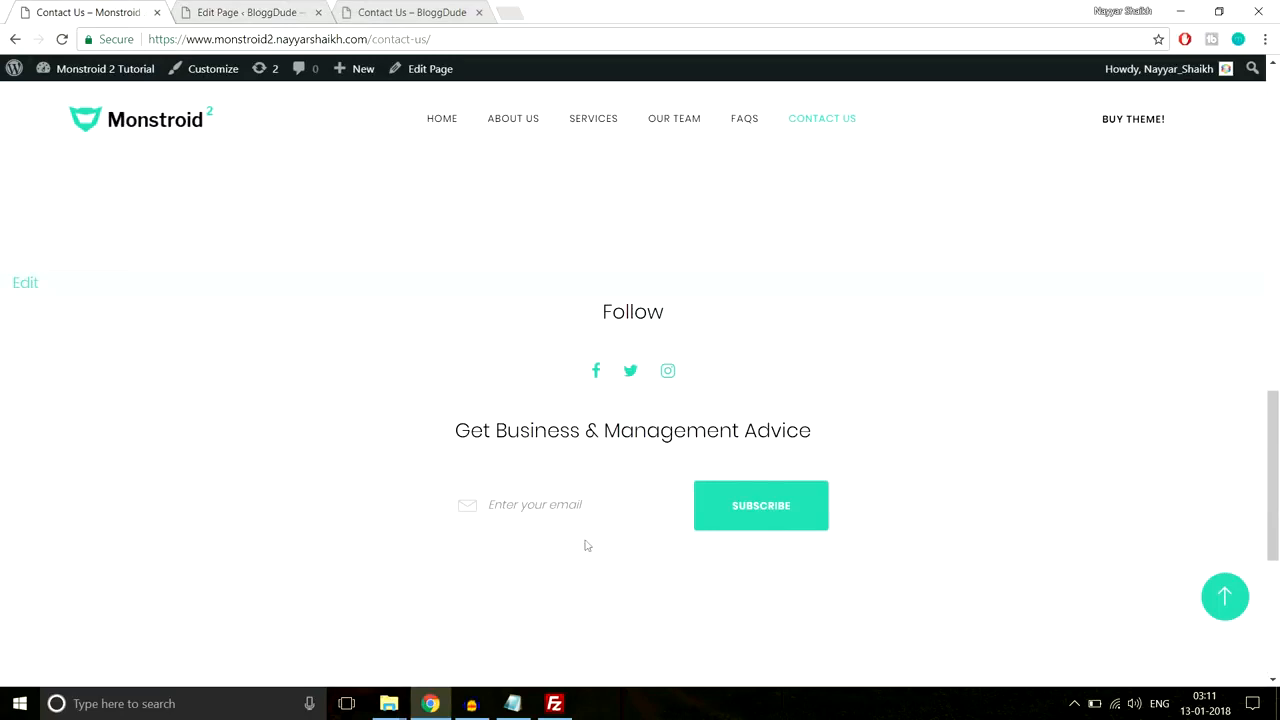
pyautogui.moveTo(421, 438); pyautogui.dragTo(908, 422)
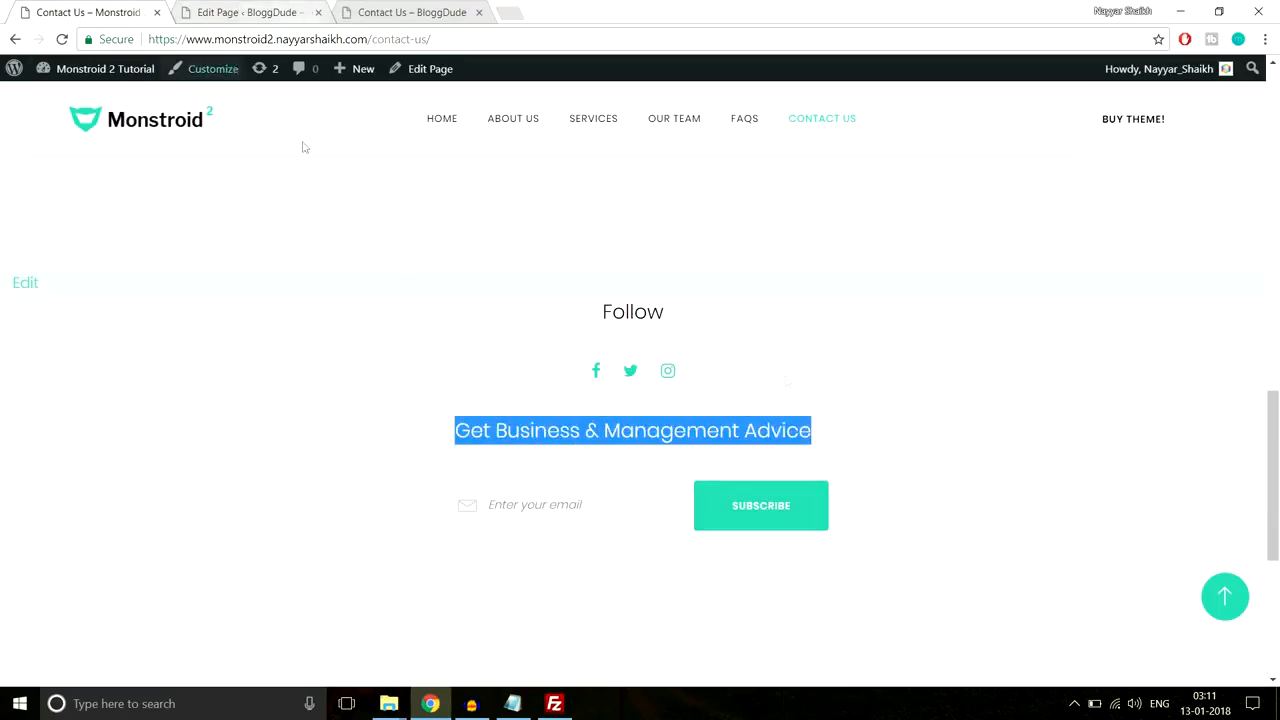
pyautogui.click(245, 12)
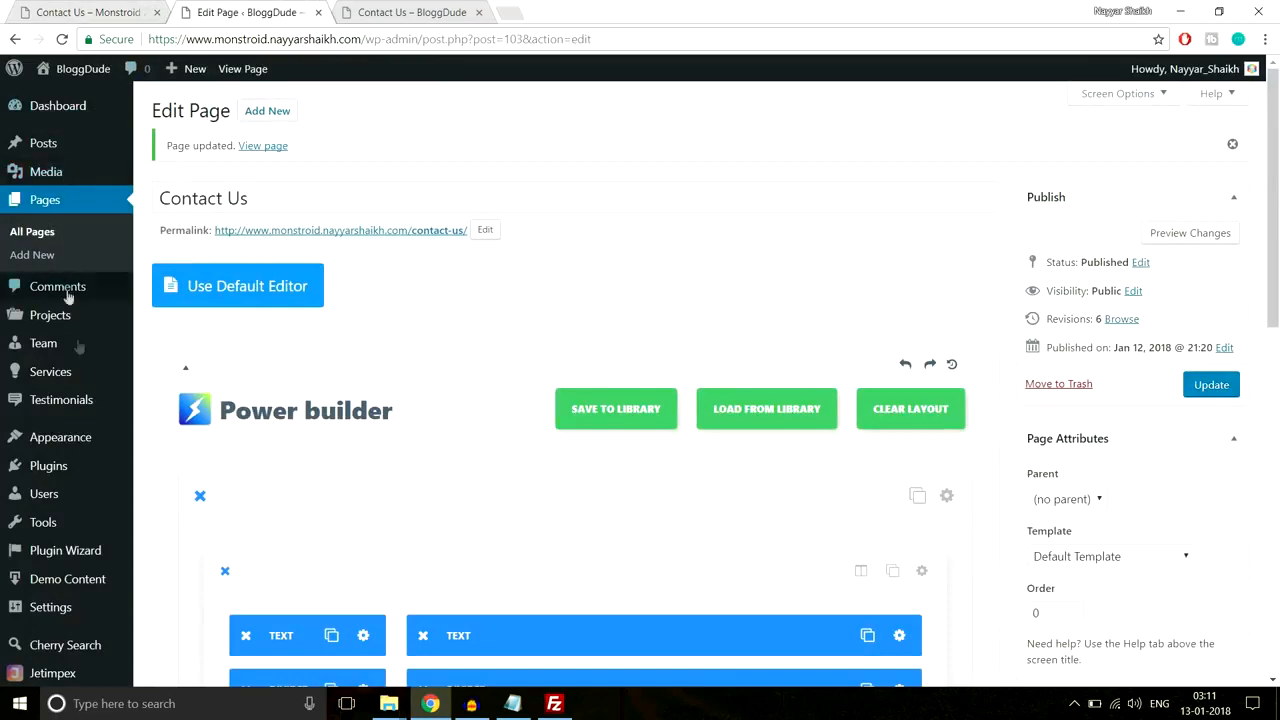
pyautogui.scroll(-1, 70, 400)
pyautogui.moveTo(71, 378)
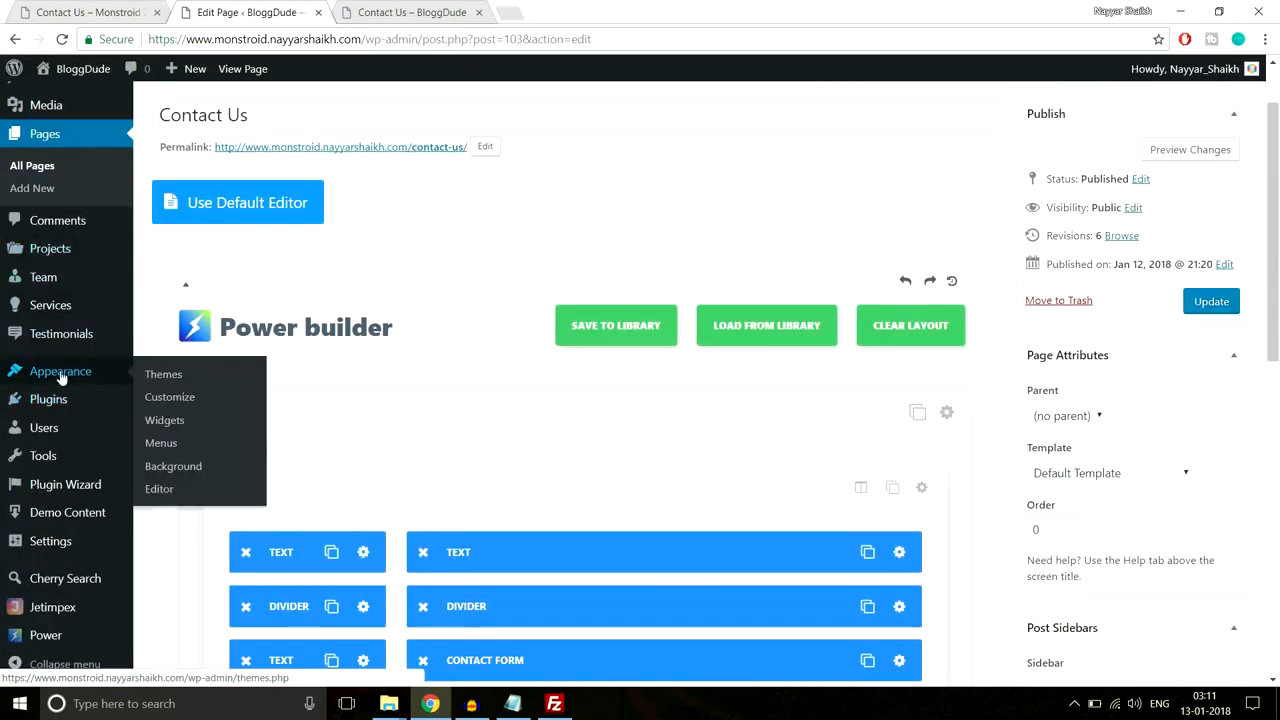
# Step: Add a Subscribe and Follow widget to the After Content Fullwidth Area from Appearance > Widgets
pyautogui.click(164, 421)
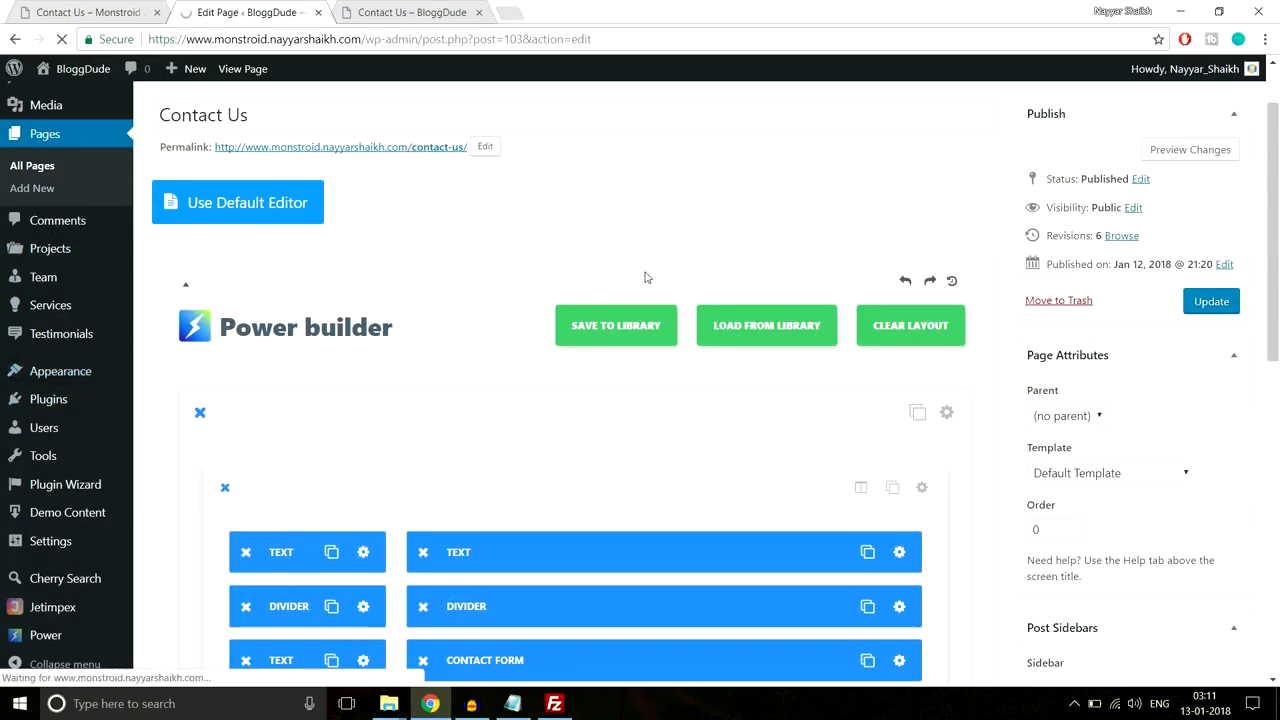
pyautogui.scroll(-8, 268, 430)
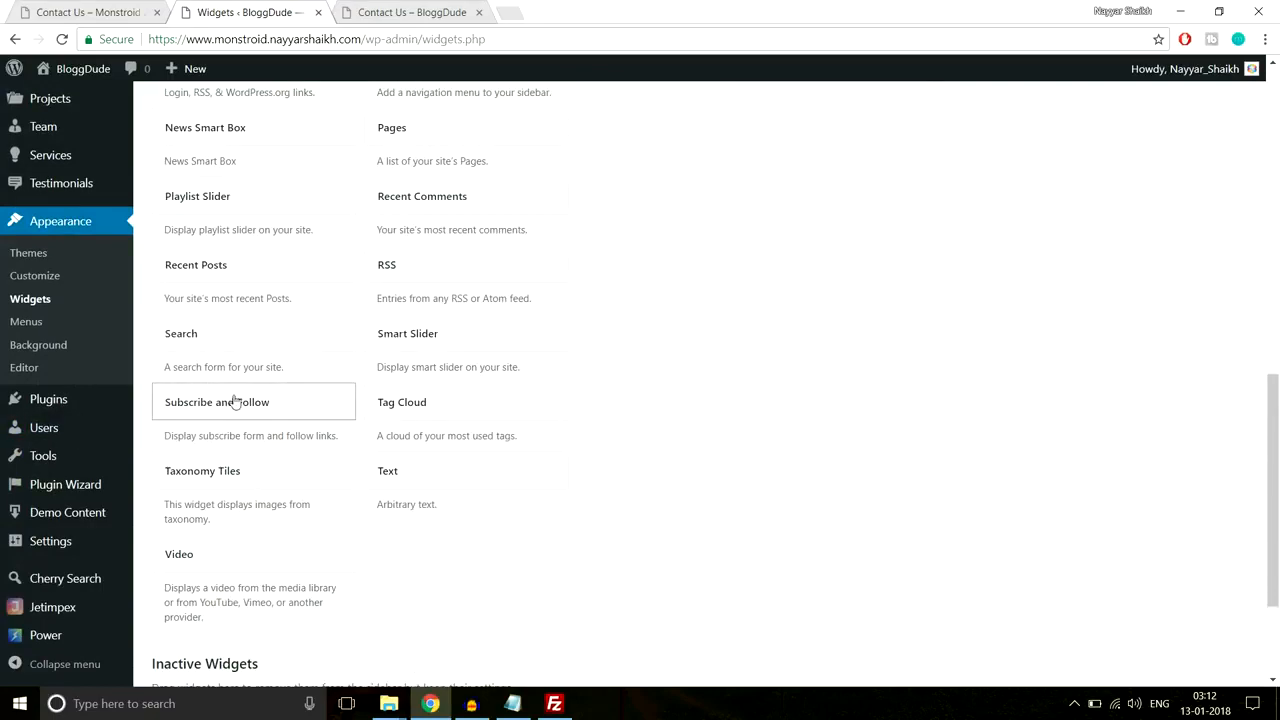
pyautogui.click(230, 404)
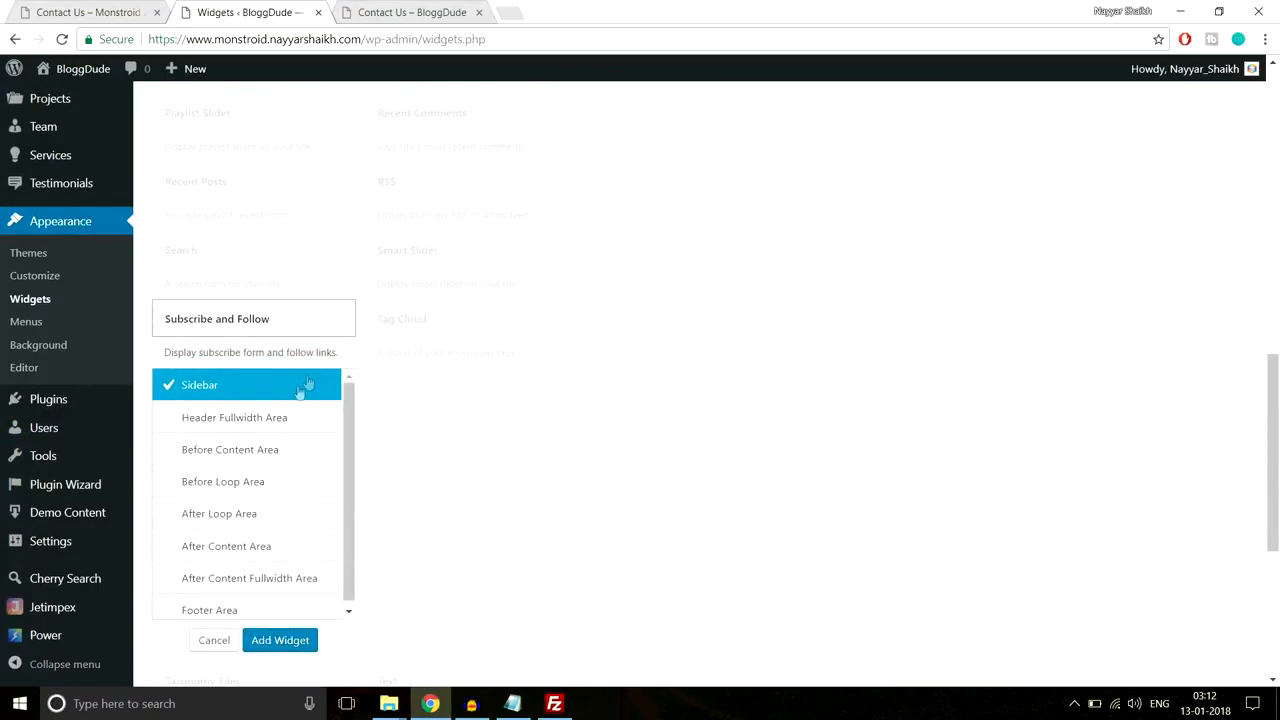
pyautogui.scroll(-1, 237, 472)
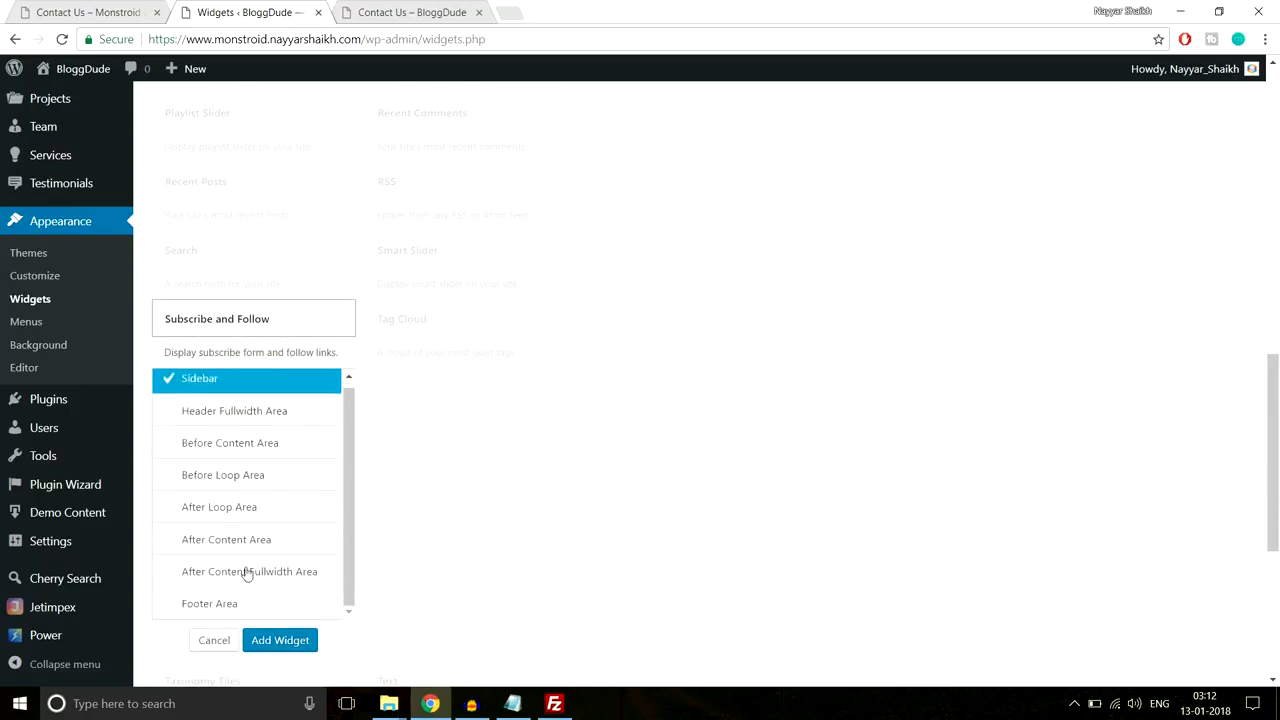
pyautogui.click(203, 578)
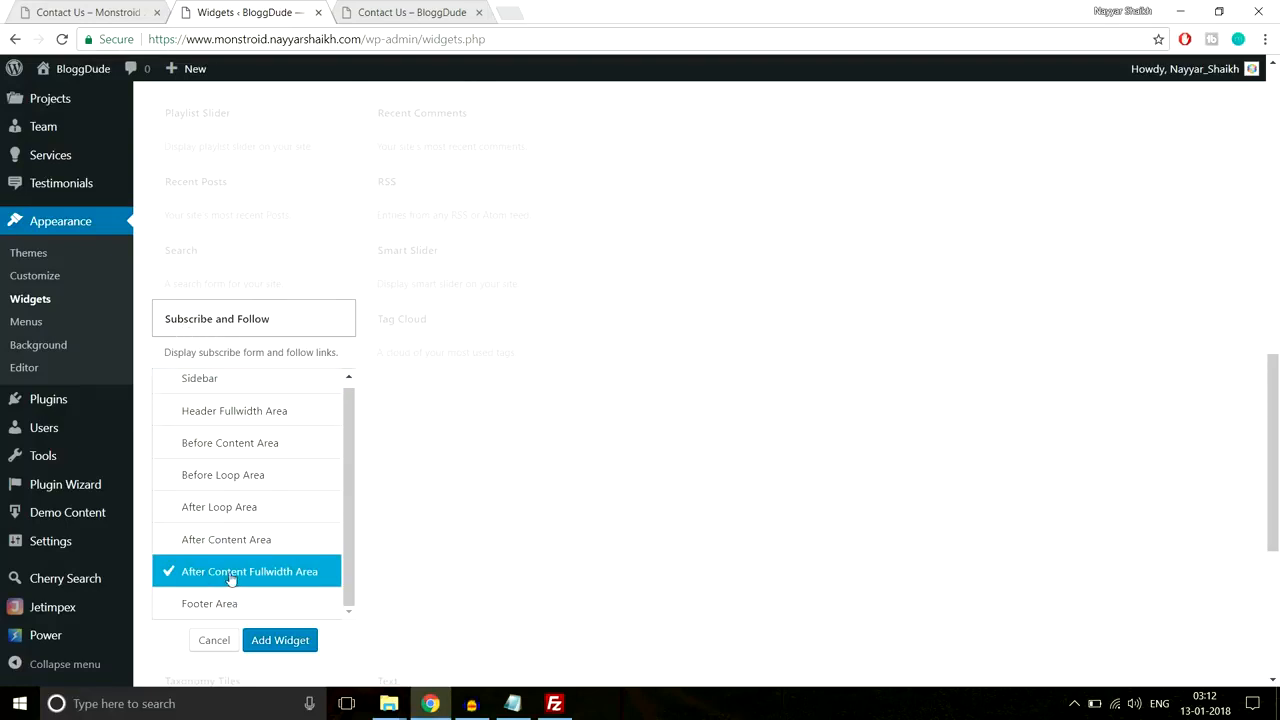
pyautogui.click(280, 640)
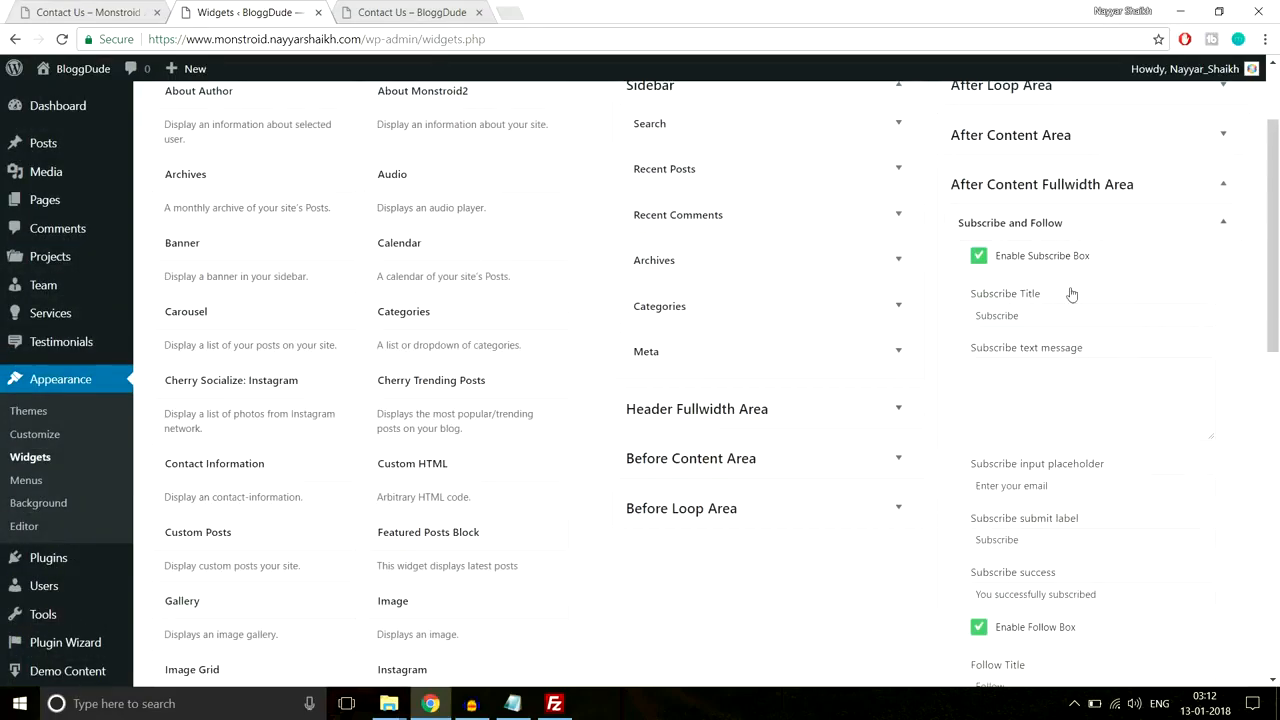
# Step: Set the widget's Subscribe Title to 'Get Business & Management Advice' copied from the demo
pyautogui.scroll(-1, 1071, 293)
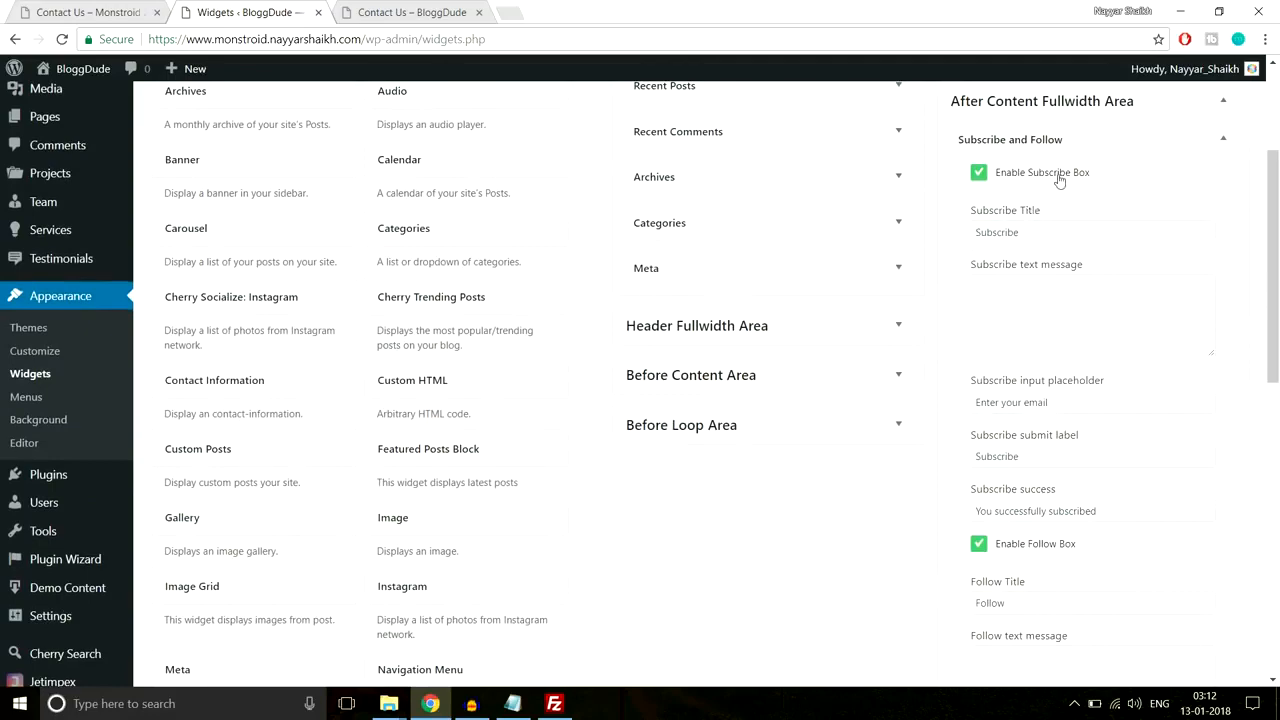
pyautogui.click(410, 12)
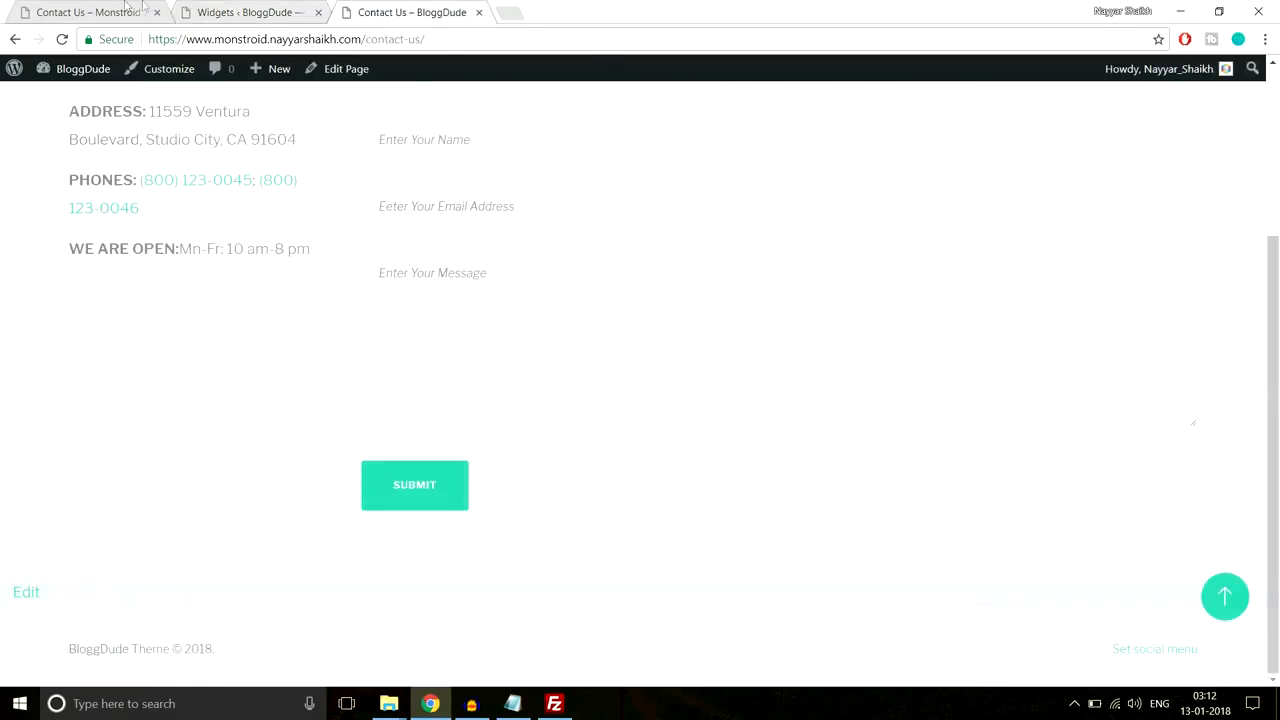
pyautogui.click(88, 12)
pyautogui.click(564, 520)
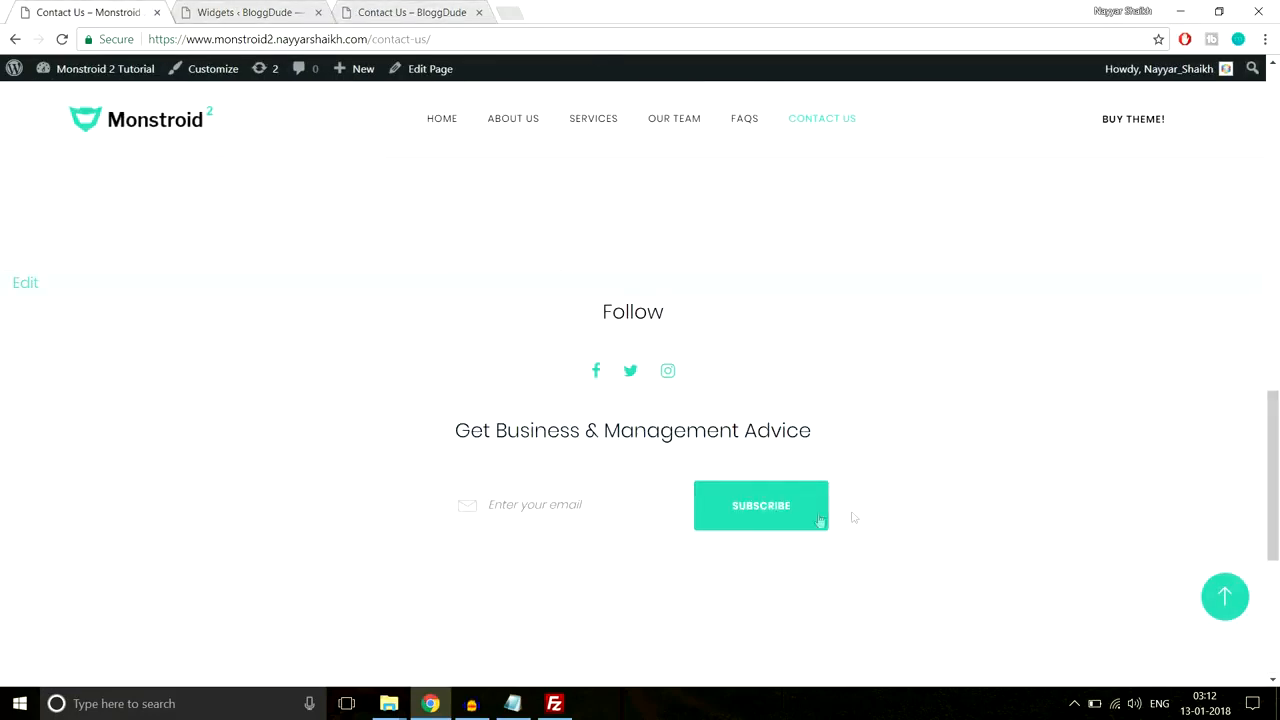
pyautogui.moveTo(456, 428); pyautogui.dragTo(817, 423)
pyautogui.hotkey('ctrl', 'c')
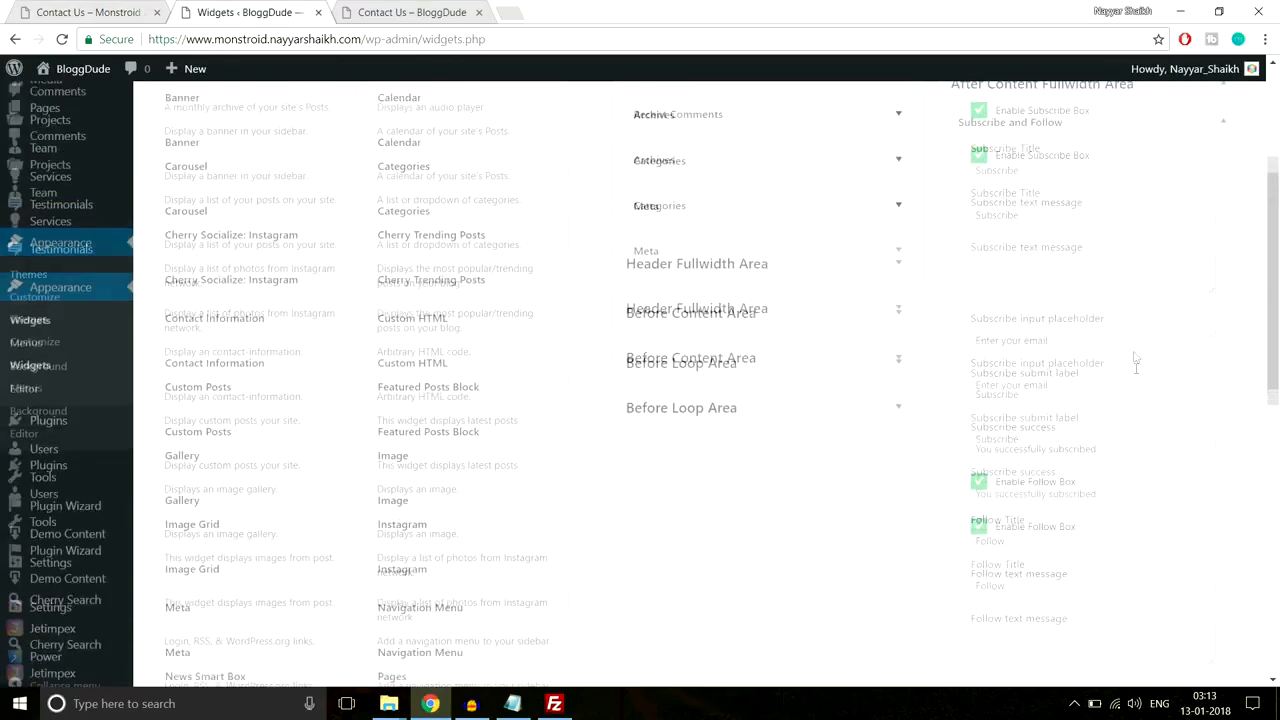
pyautogui.moveTo(1068, 232); pyautogui.dragTo(925, 239)
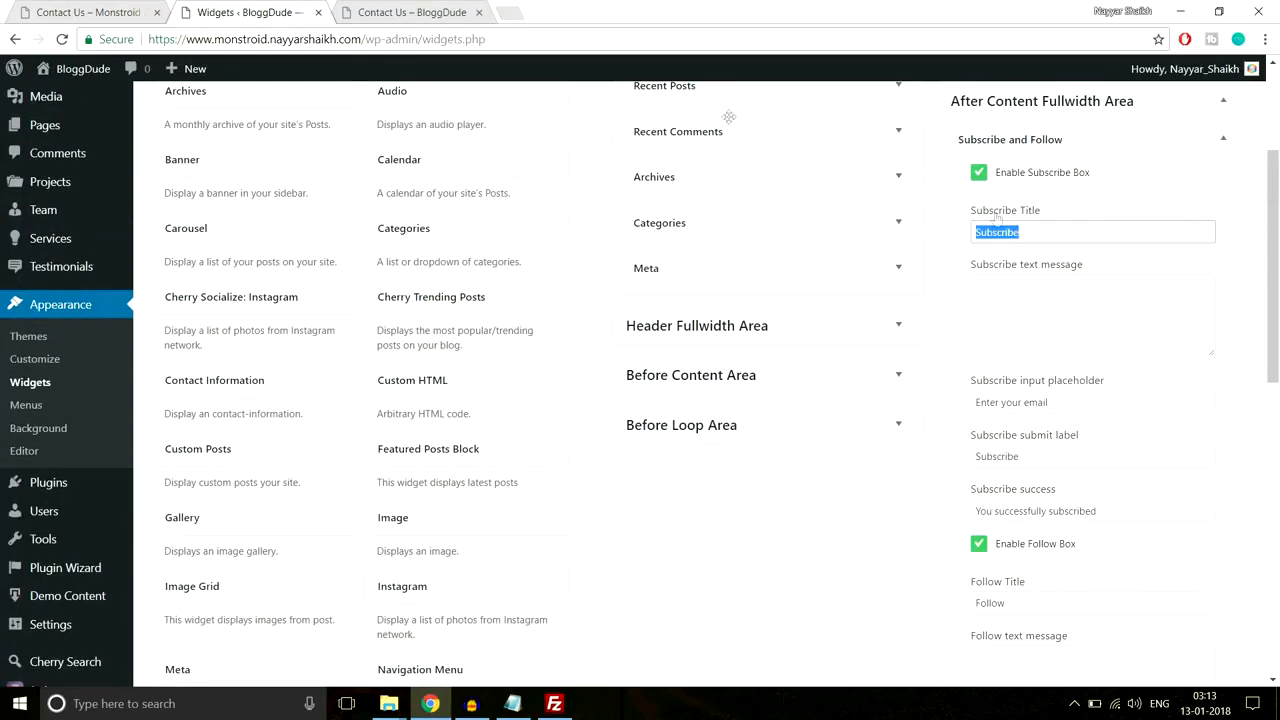
pyautogui.click(133, 9)
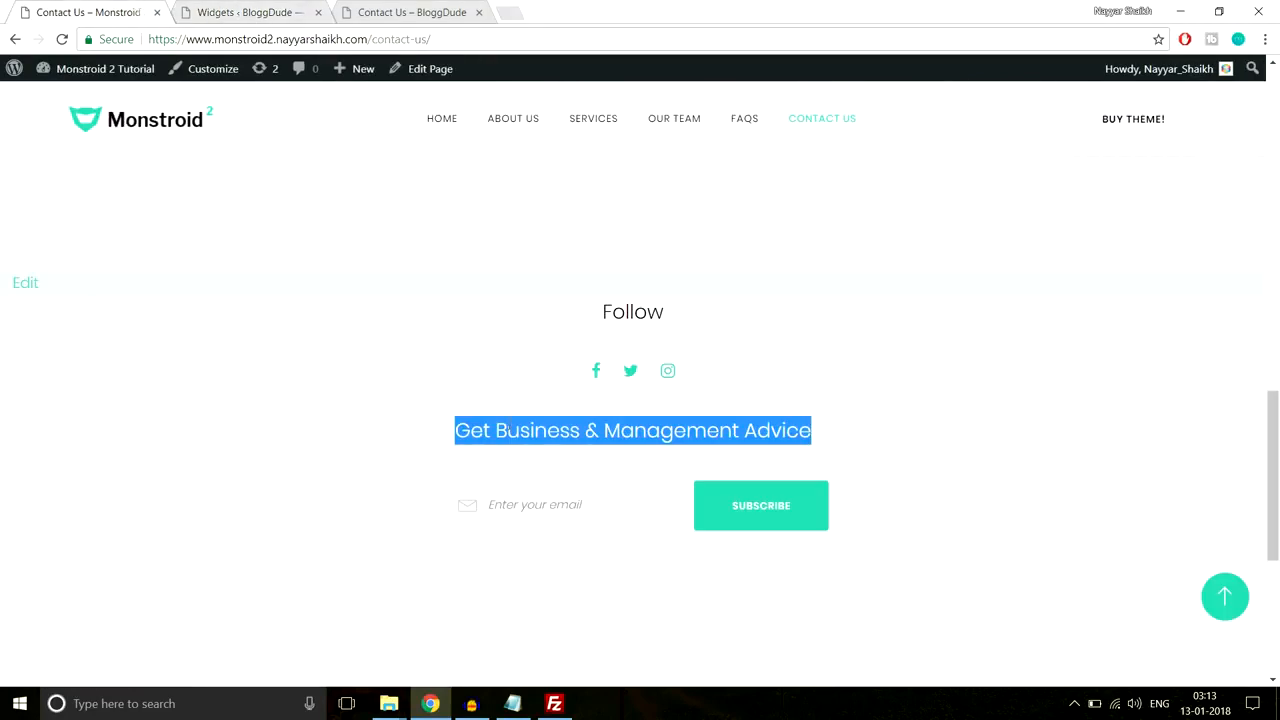
pyautogui.click(255, 11)
pyautogui.hotkey('ctrl', 'v')
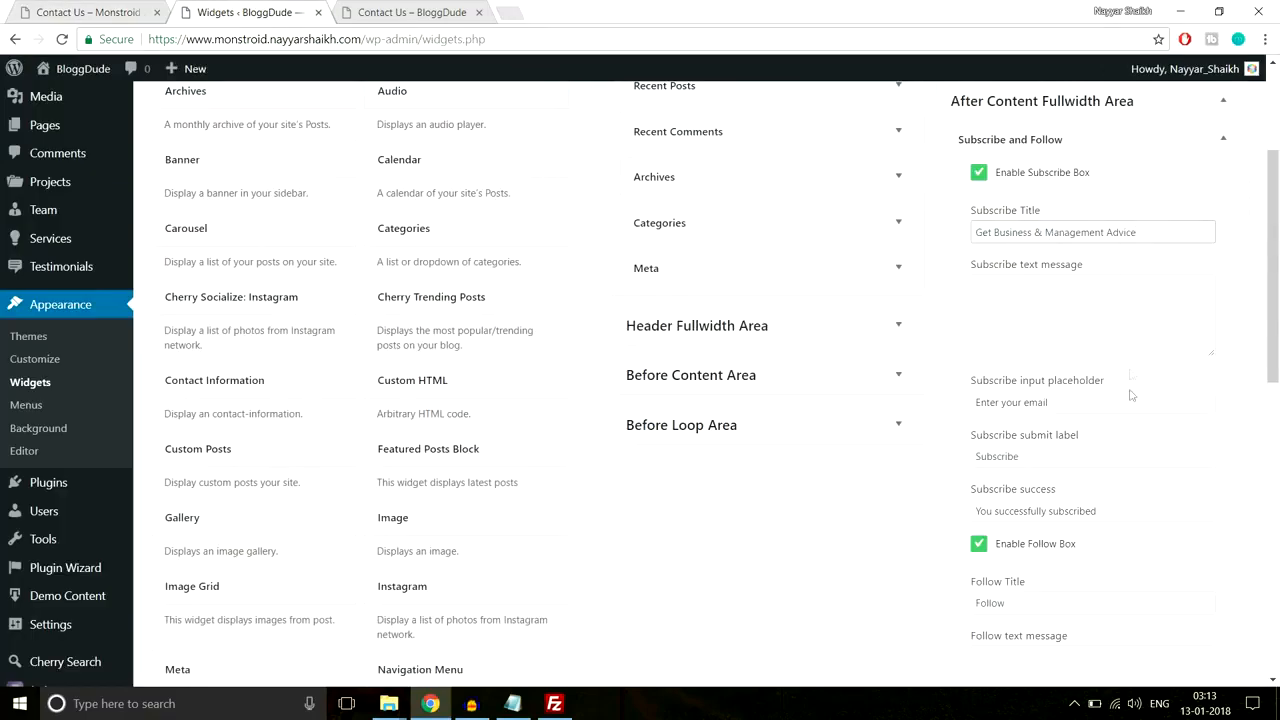
# Step: Check the subscribe box against the demo, save the widget, and reload the live Contact Us page
pyautogui.scroll(-1, 1131, 374)
pyautogui.moveTo(1082, 311); pyautogui.dragTo(940, 319)
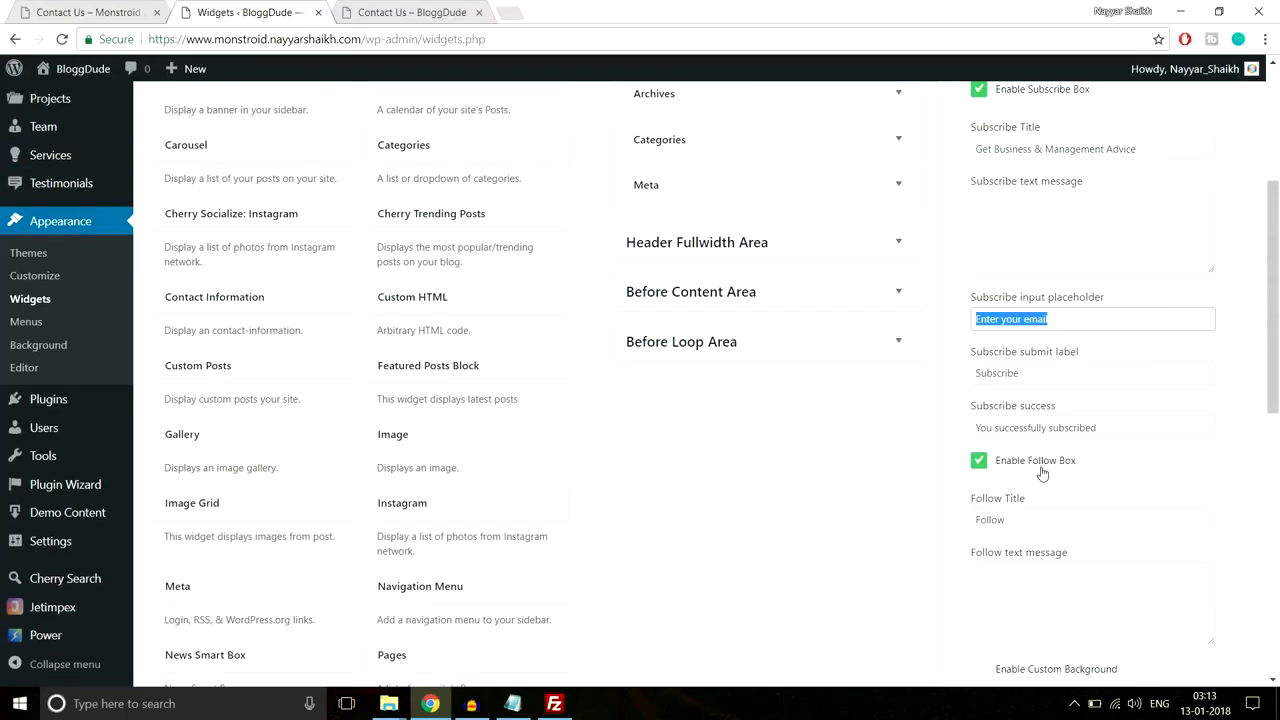
pyautogui.scroll(-1, 1042, 474)
pyautogui.click(120, 12)
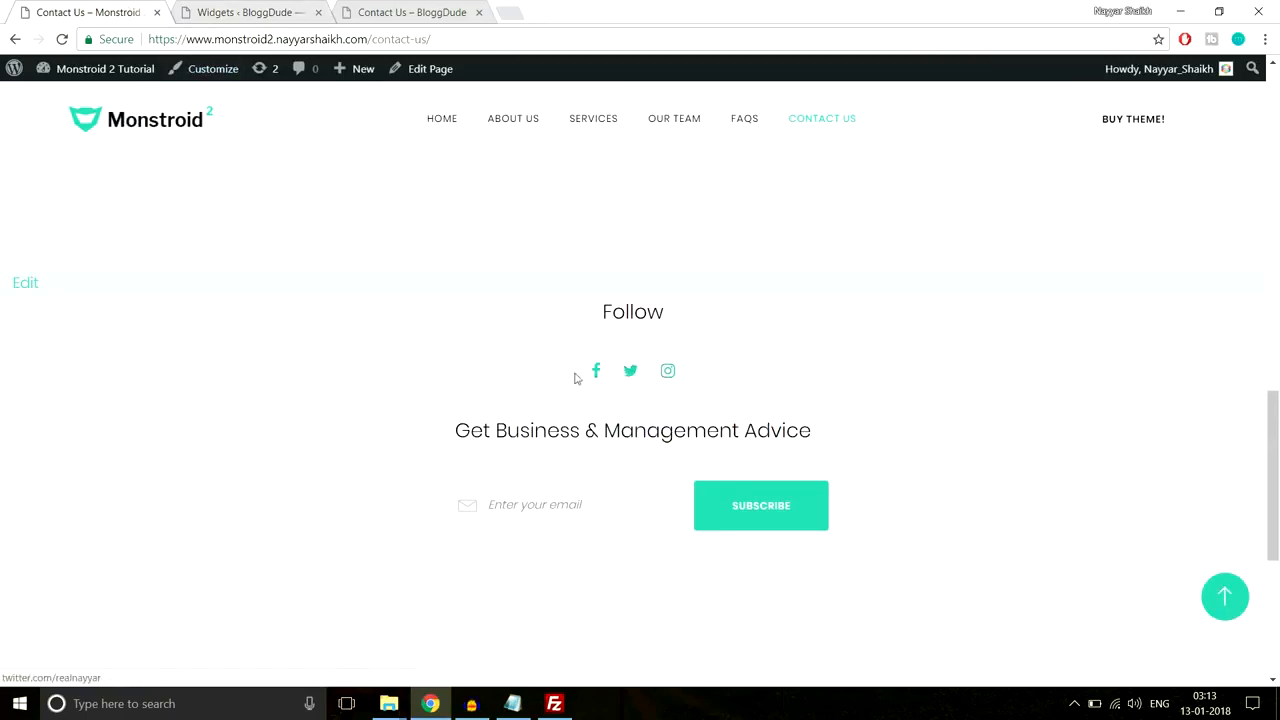
pyautogui.click(245, 8)
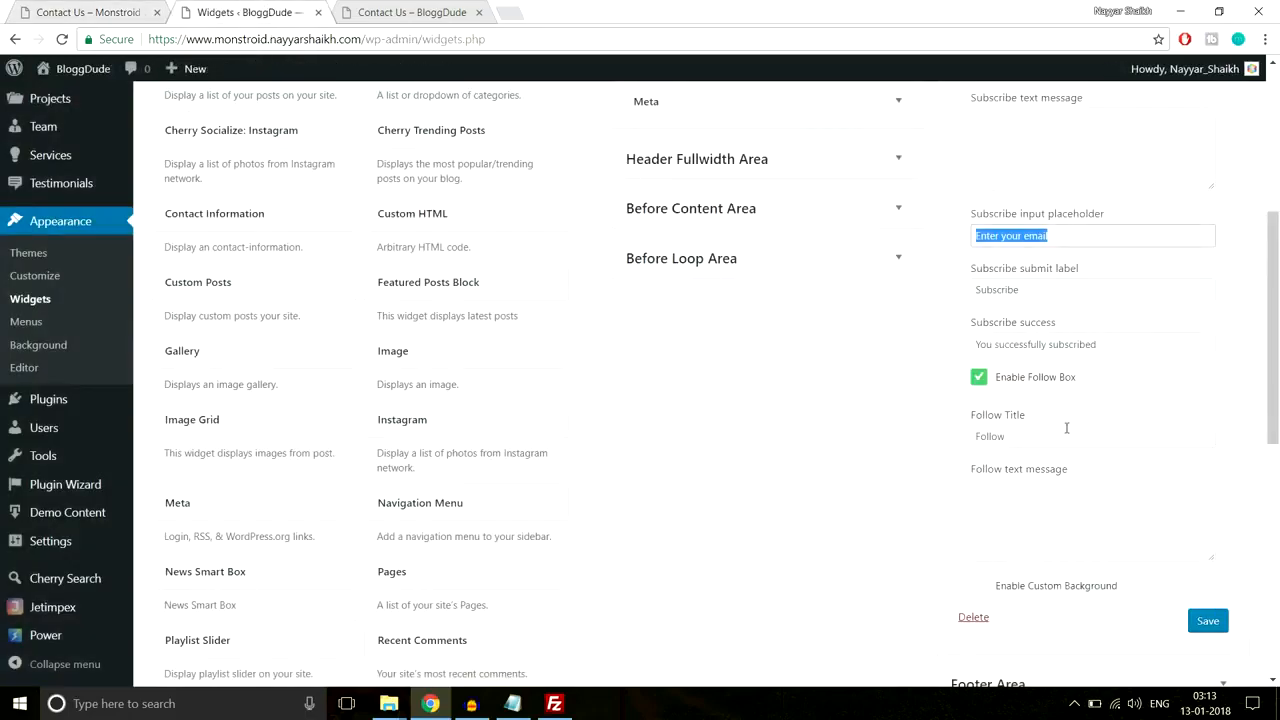
pyautogui.scroll(2, 1098, 513)
pyautogui.scroll(-3, 1150, 540)
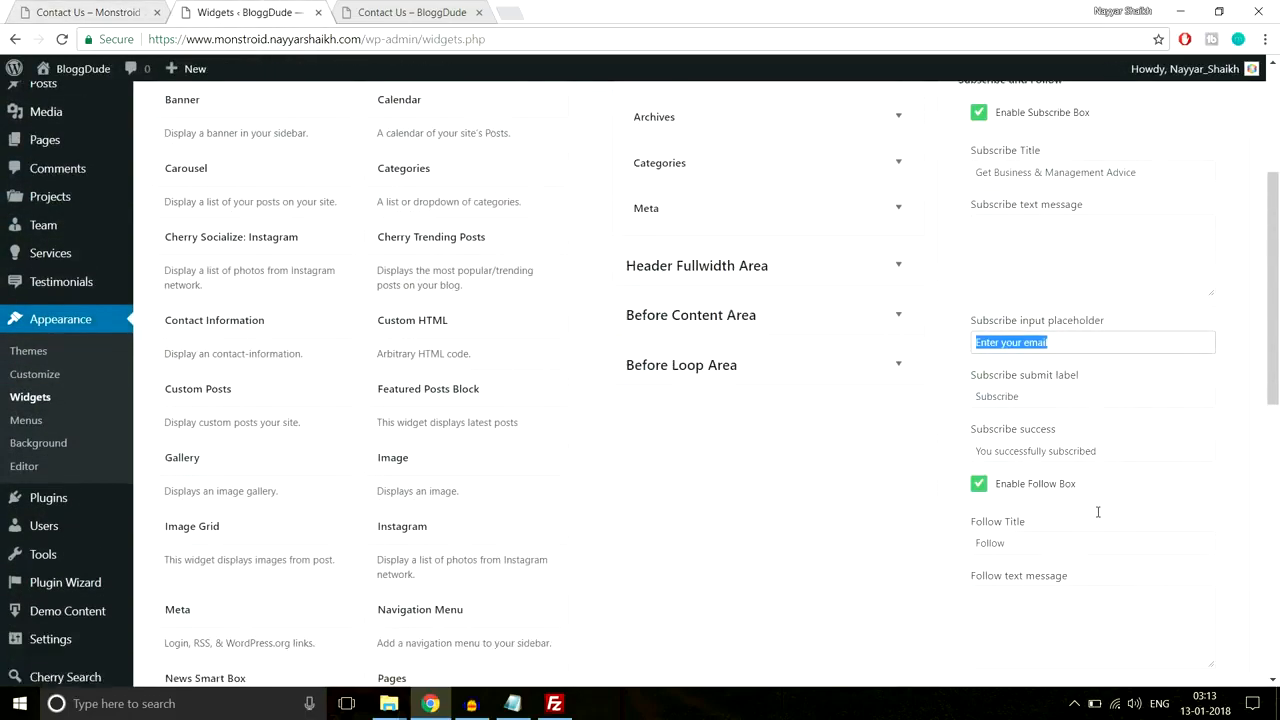
pyautogui.click(1208, 538)
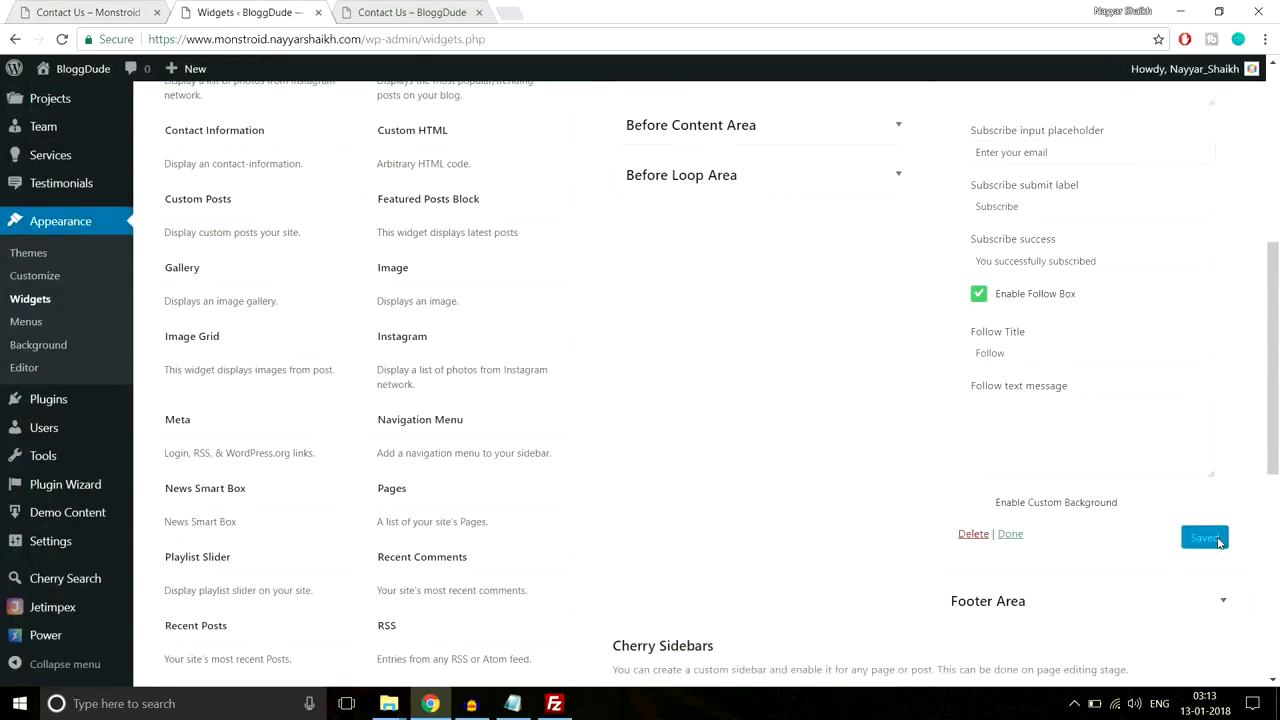
pyautogui.click(410, 12)
pyautogui.click(434, 35)
pyautogui.press('Return')
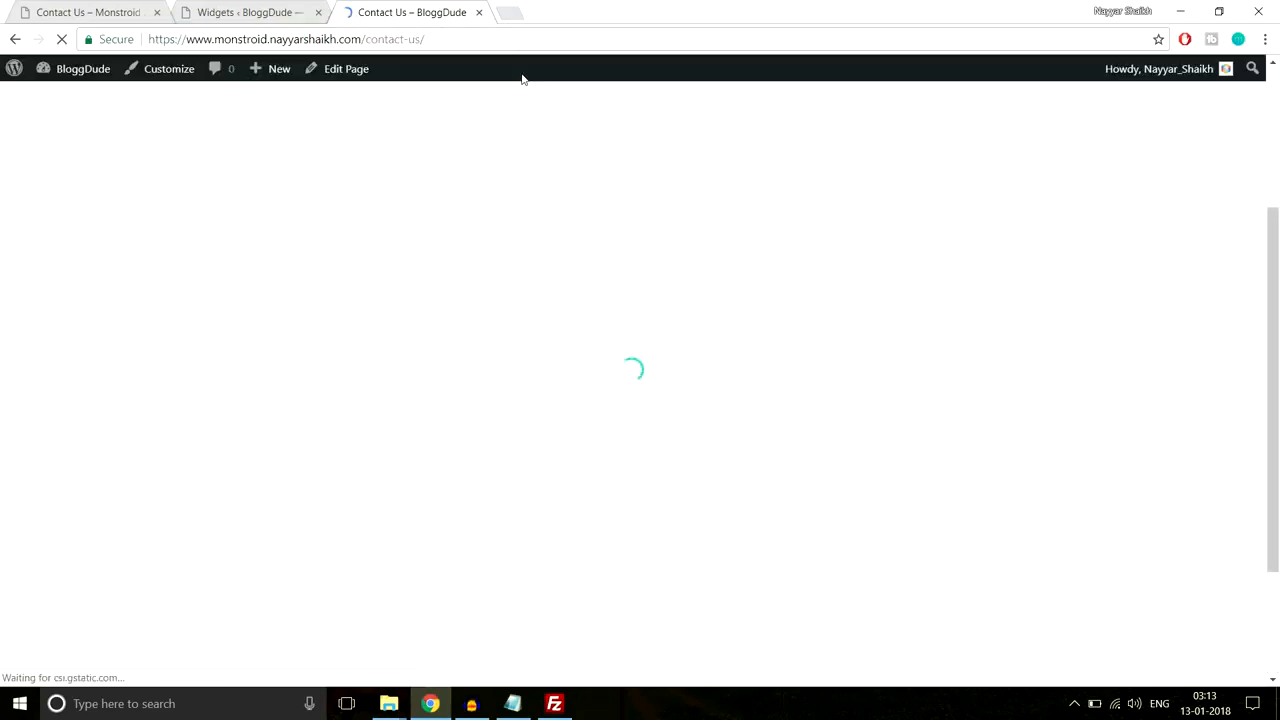
# Step: Highlight the footer's 'Please set up MailChimp API key and List ID' notice, then open a blank tab
pyautogui.scroll(-2, 700, 235)
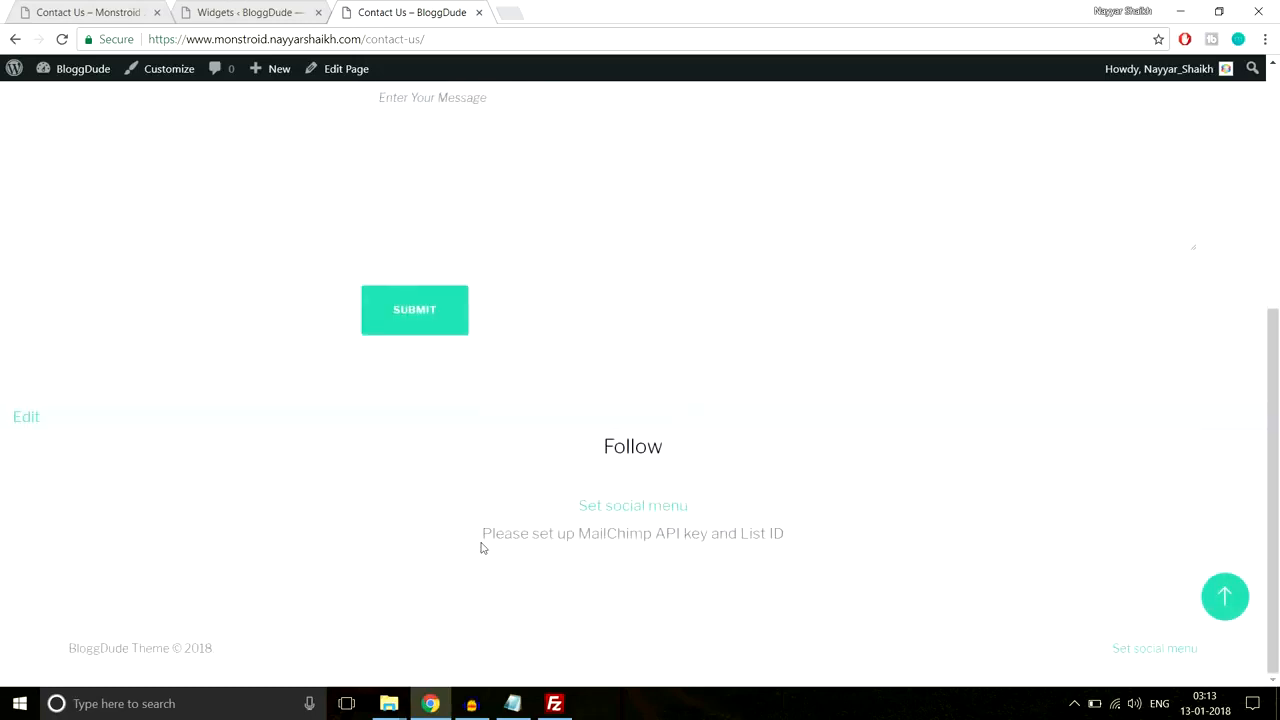
pyautogui.moveTo(517, 534); pyautogui.dragTo(829, 537)
pyautogui.click(751, 551)
pyautogui.moveTo(584, 539); pyautogui.dragTo(786, 536)
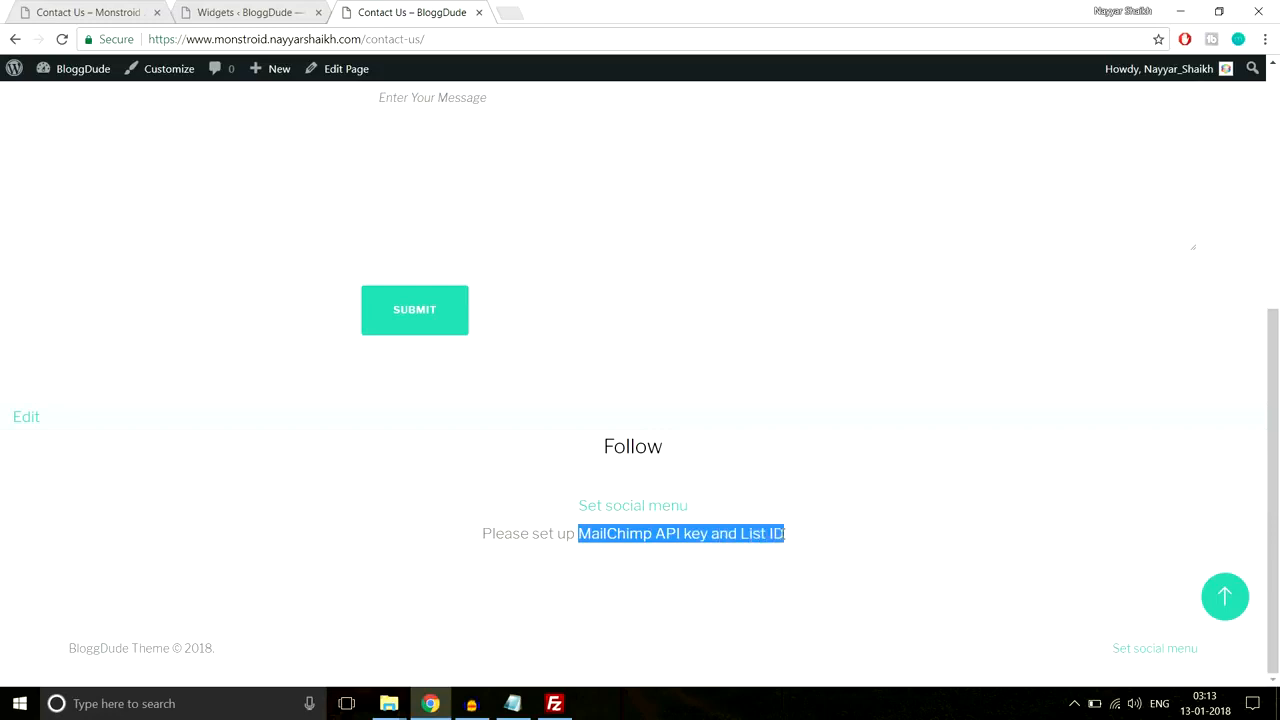
pyautogui.click(786, 534)
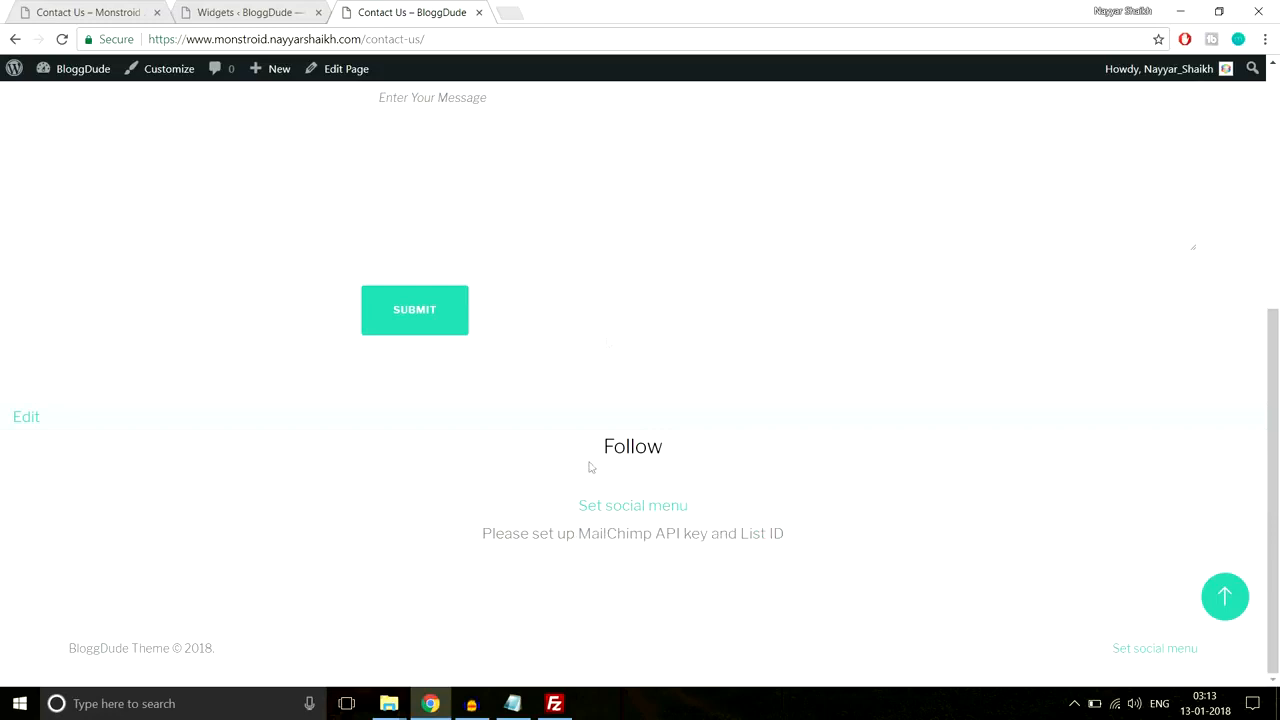
pyautogui.click(521, 12)
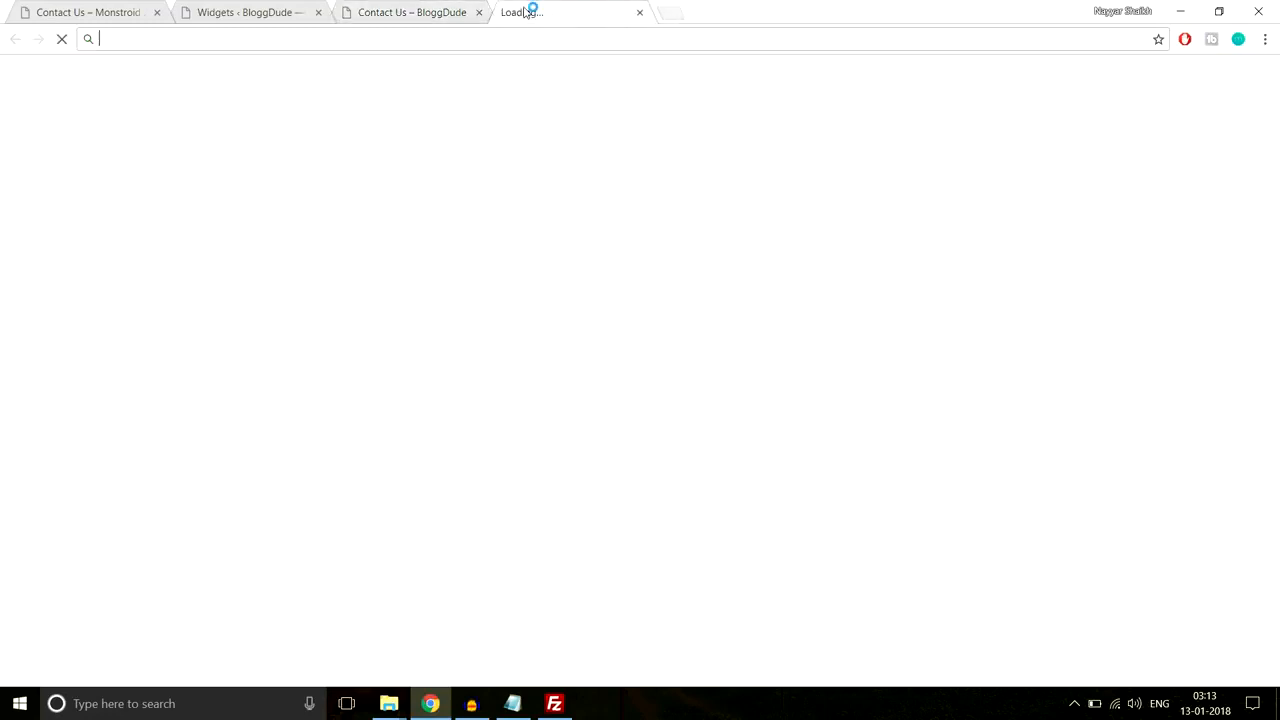
# Step: Go to mailchimp.com and log in to the MailChimp account
pyautogui.write('mail')
pyautogui.write('chimp.com')
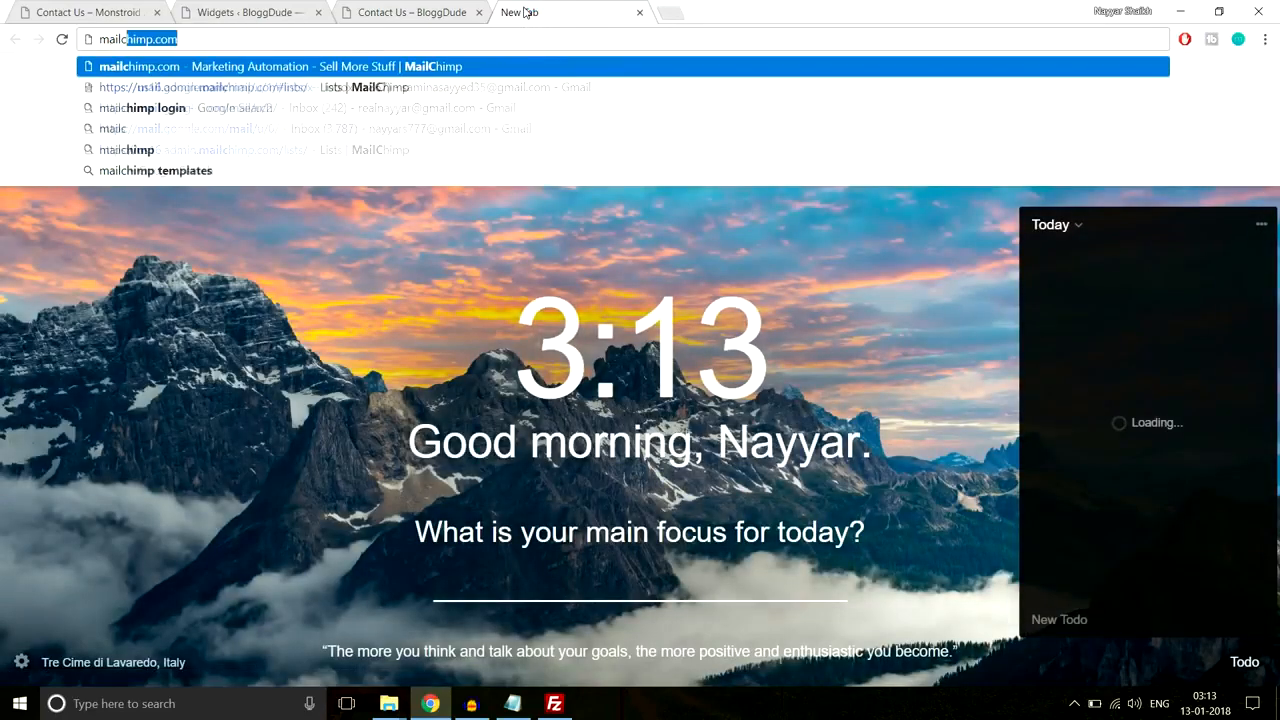
pyautogui.press('Return')
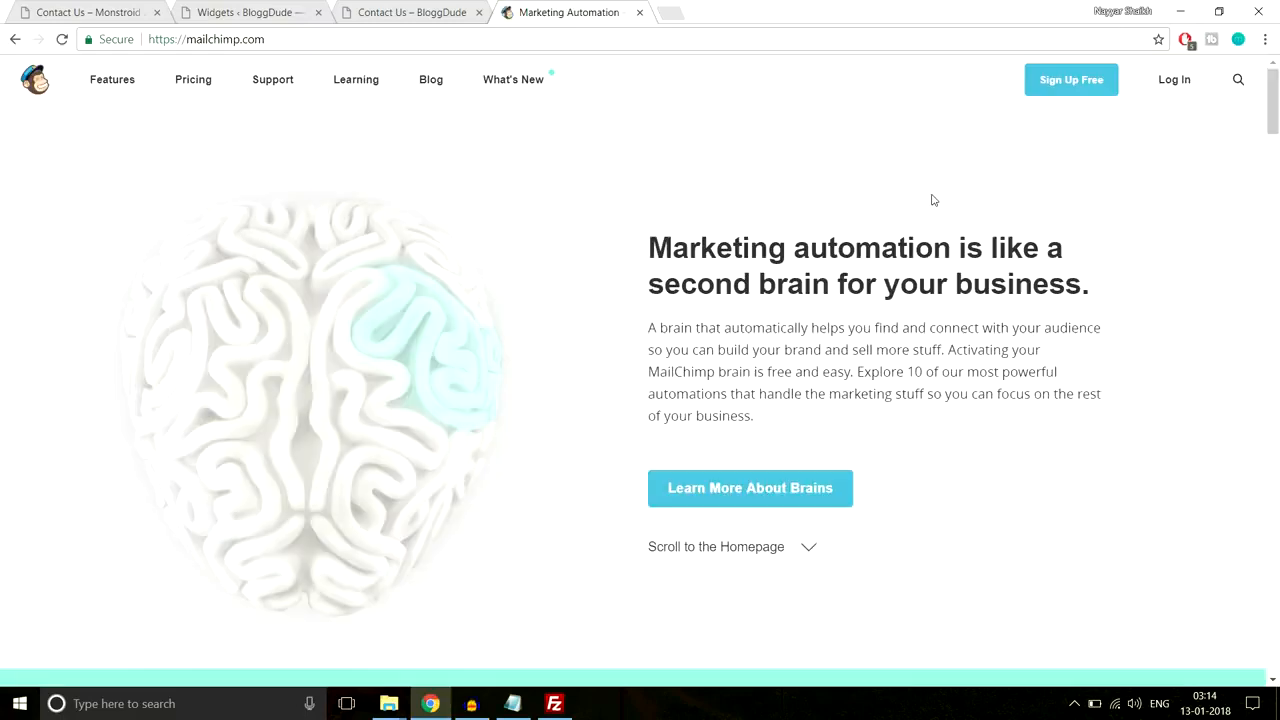
pyautogui.click(1182, 89)
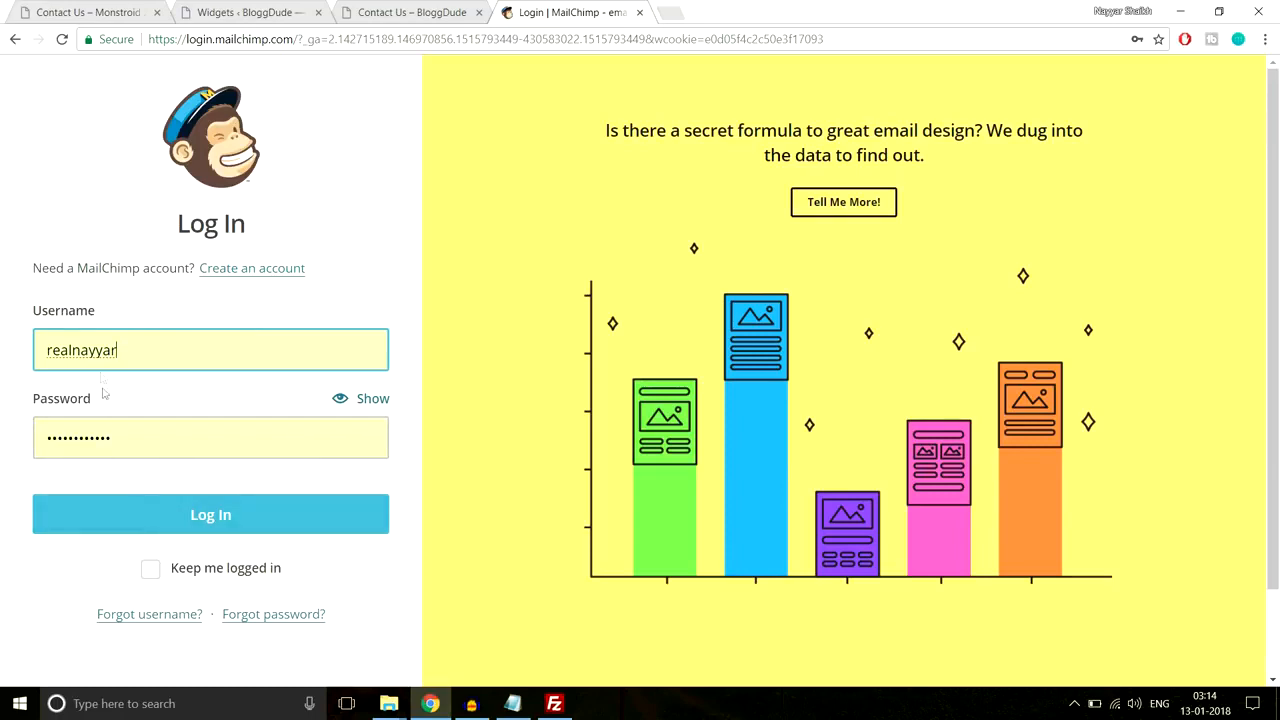
pyautogui.click(166, 520)
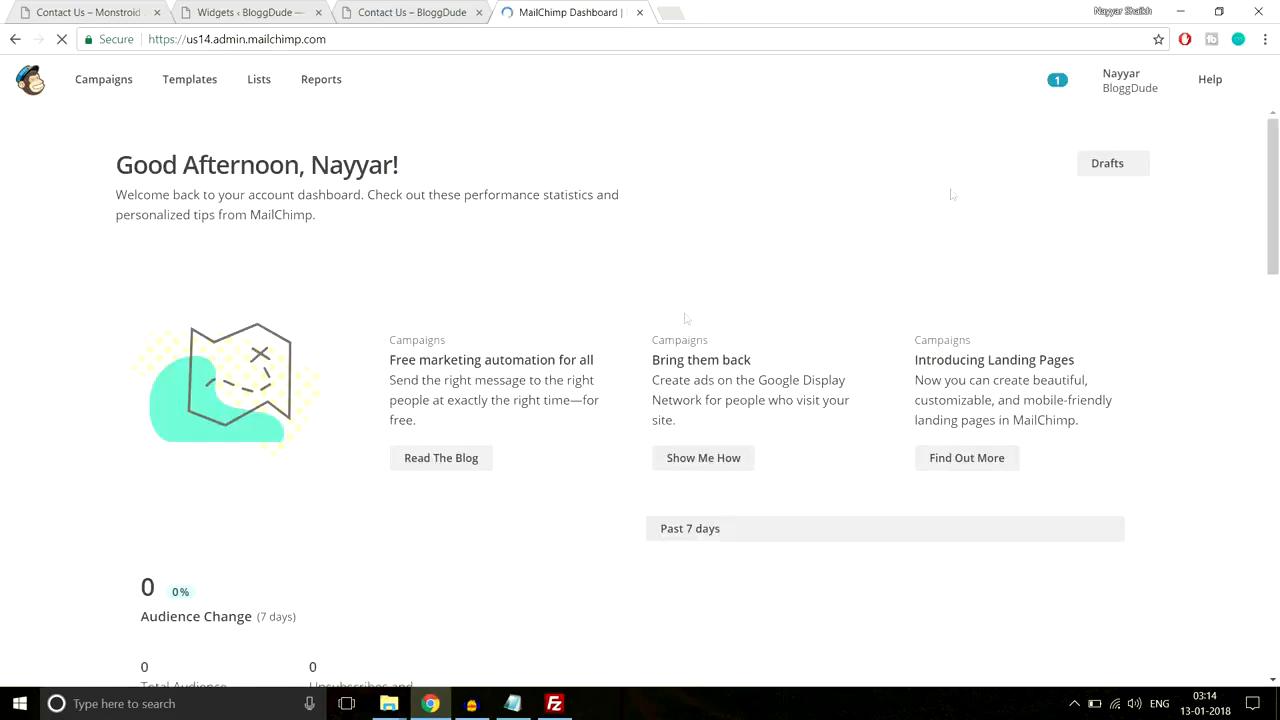
# Step: Select the existing key under Account > Extras > API keys, then return to the Contact Us tab
pyautogui.click(1127, 84)
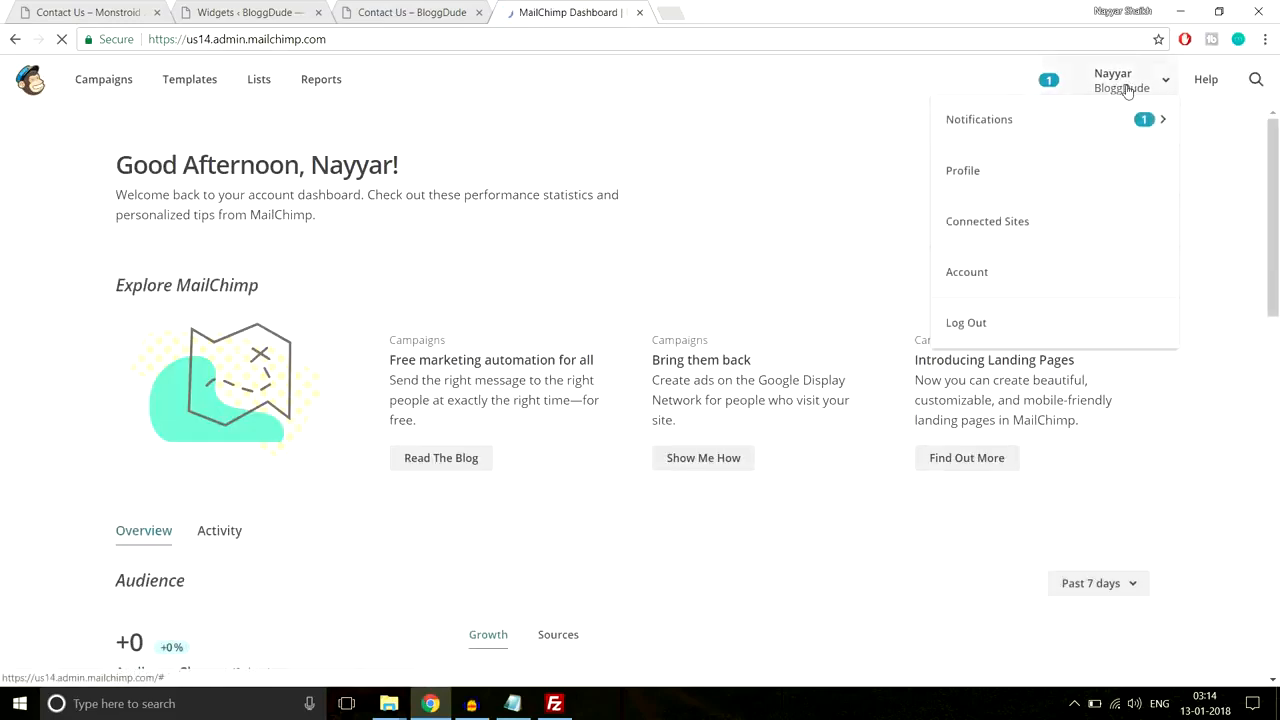
pyautogui.click(995, 299)
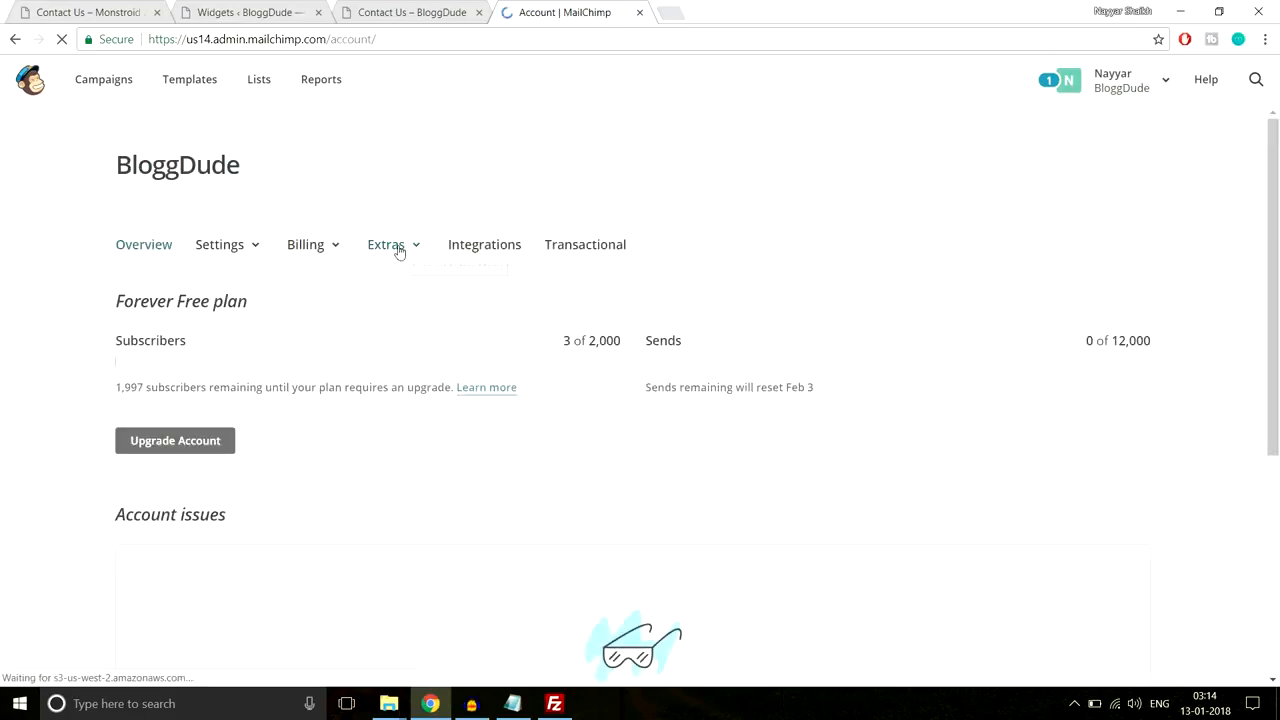
pyautogui.click(408, 249)
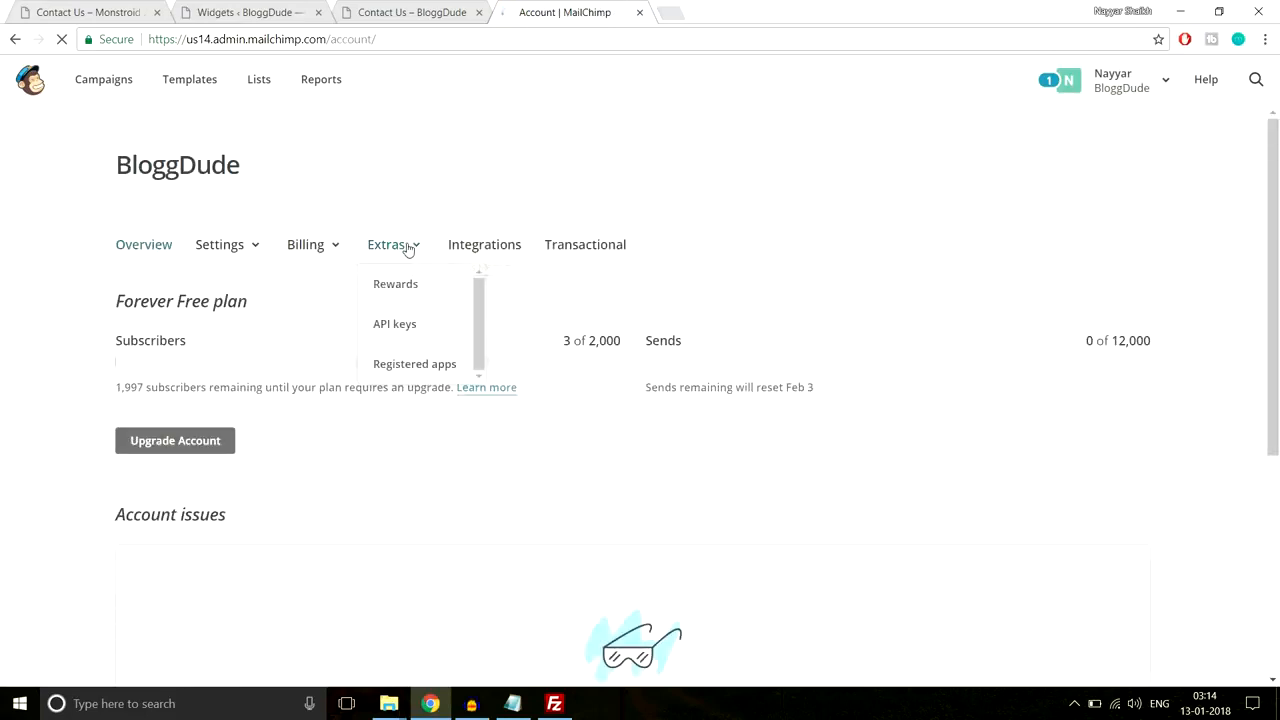
pyautogui.click(410, 328)
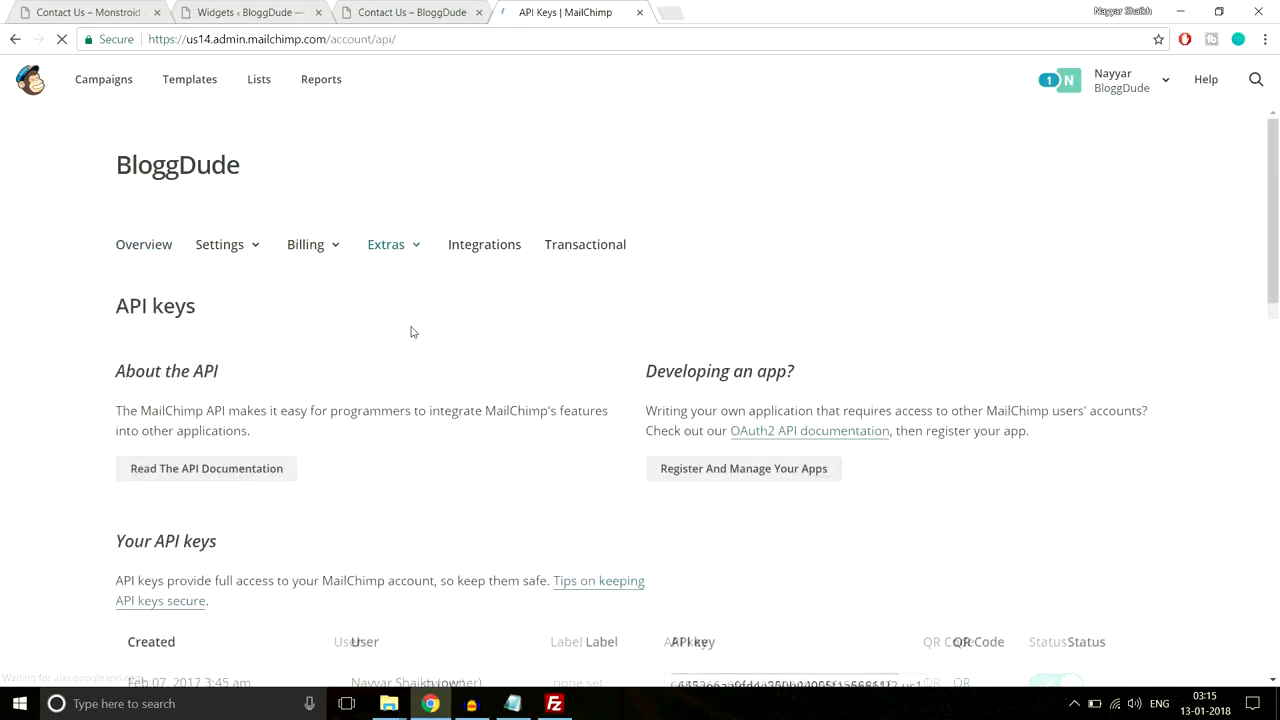
pyautogui.scroll(-4, 409, 331)
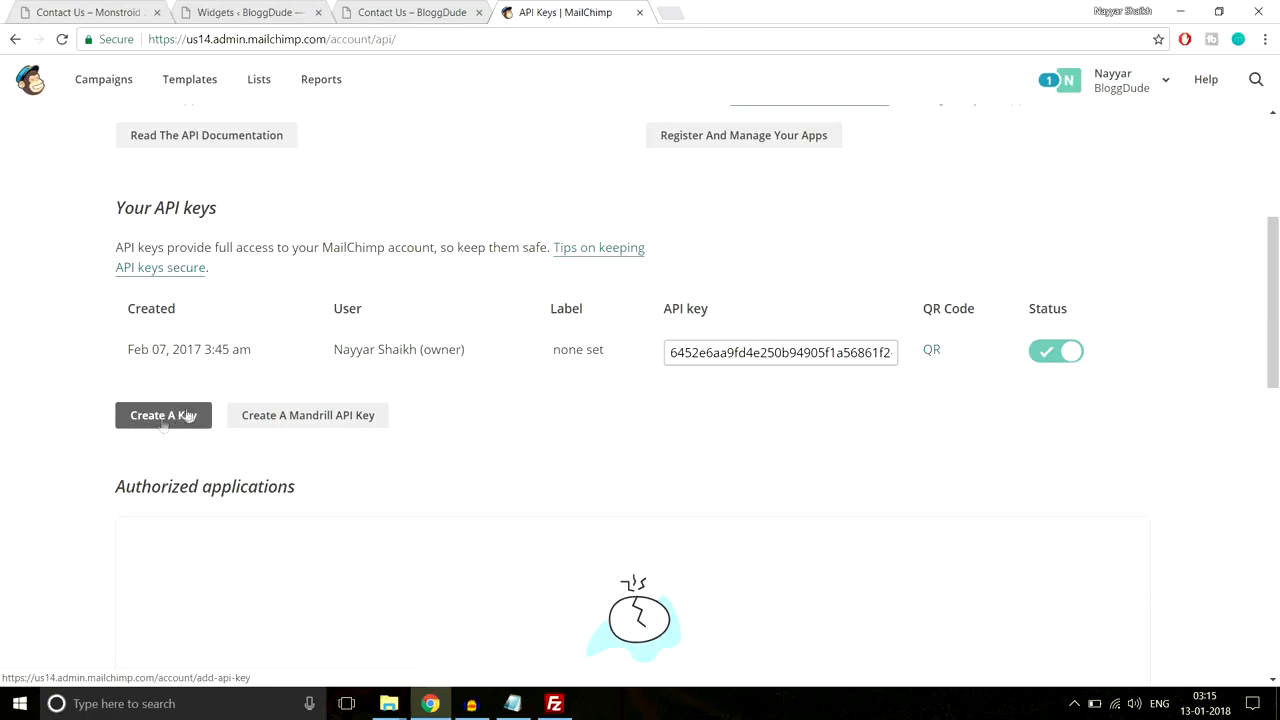
pyautogui.click(706, 350)
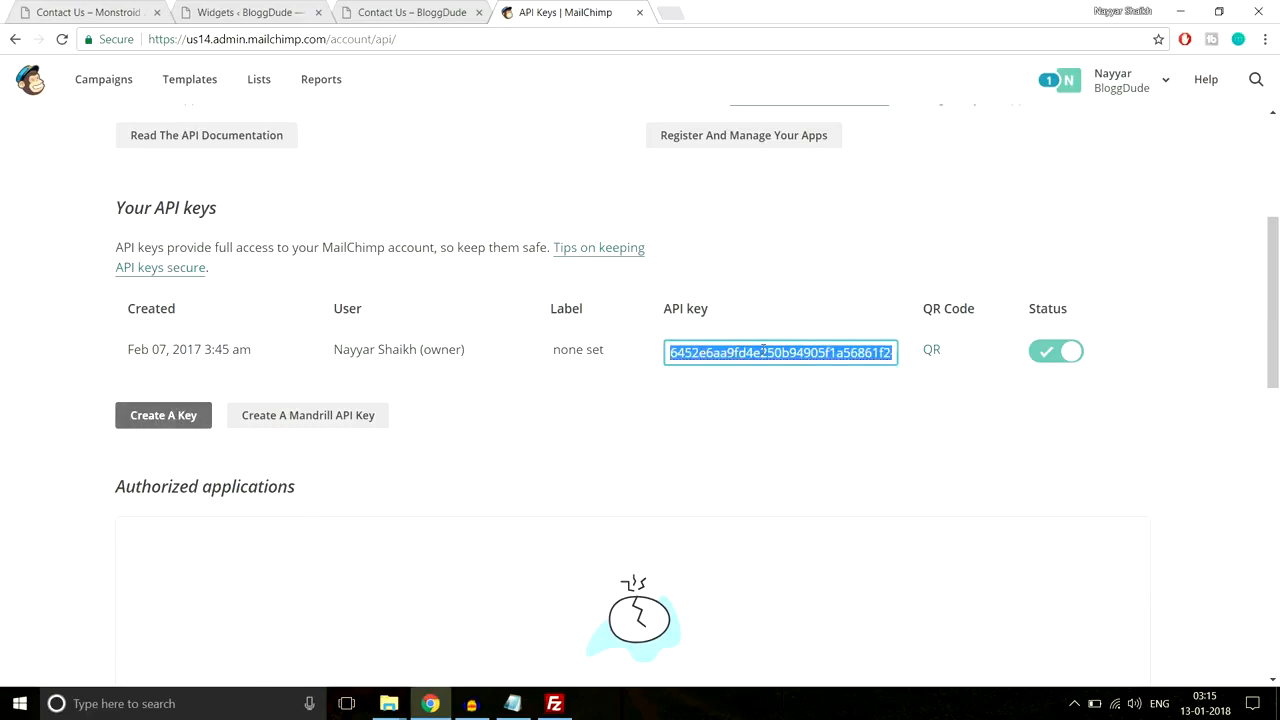
pyautogui.click(390, 10)
pyautogui.scroll(5, 410, 355)
# Step: Paste the copied key into the Customizer's MailChimp API key field
pyautogui.click(180, 76)
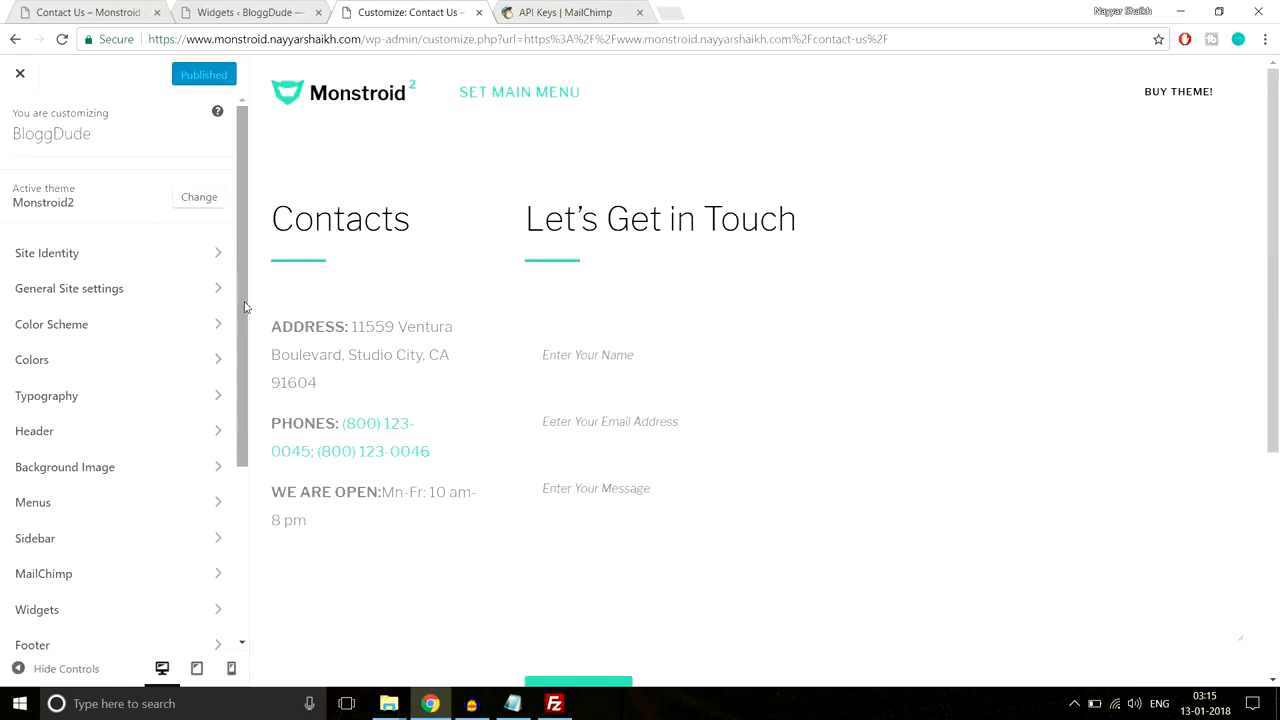
pyautogui.scroll(-4, 626, 318)
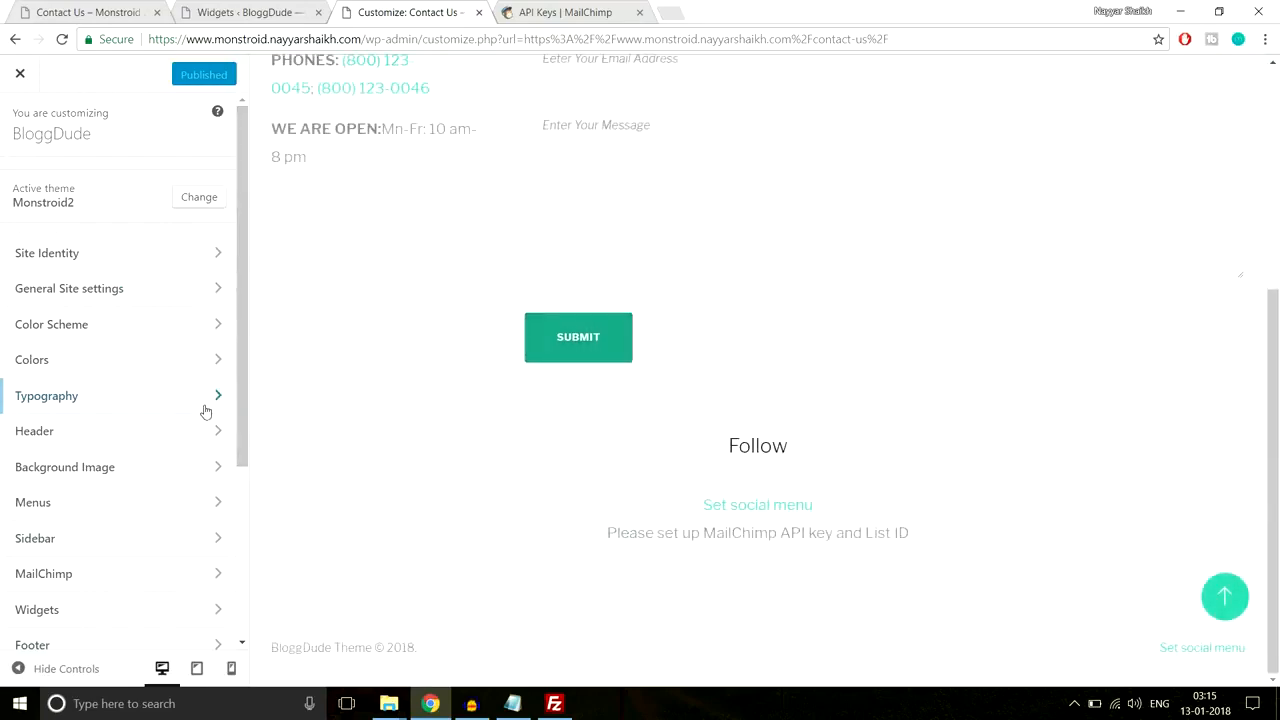
pyautogui.scroll(-2, 209, 412)
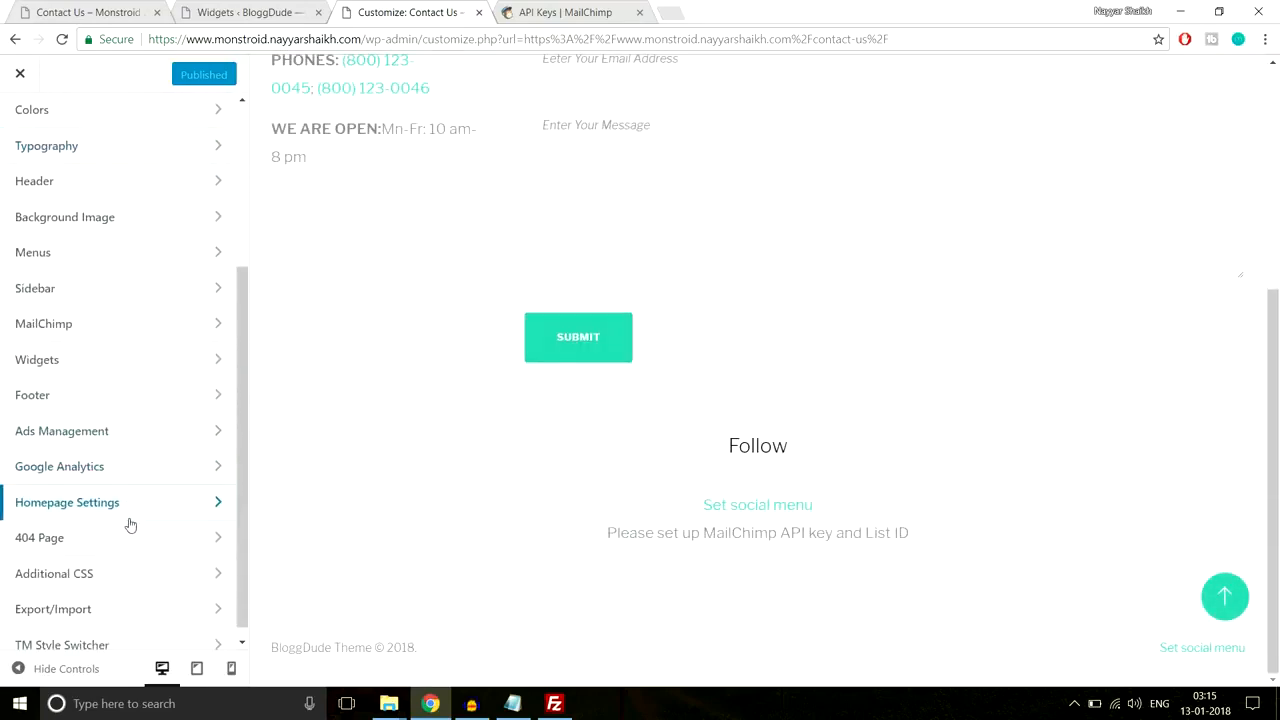
pyautogui.click(97, 334)
pyautogui.click(115, 238)
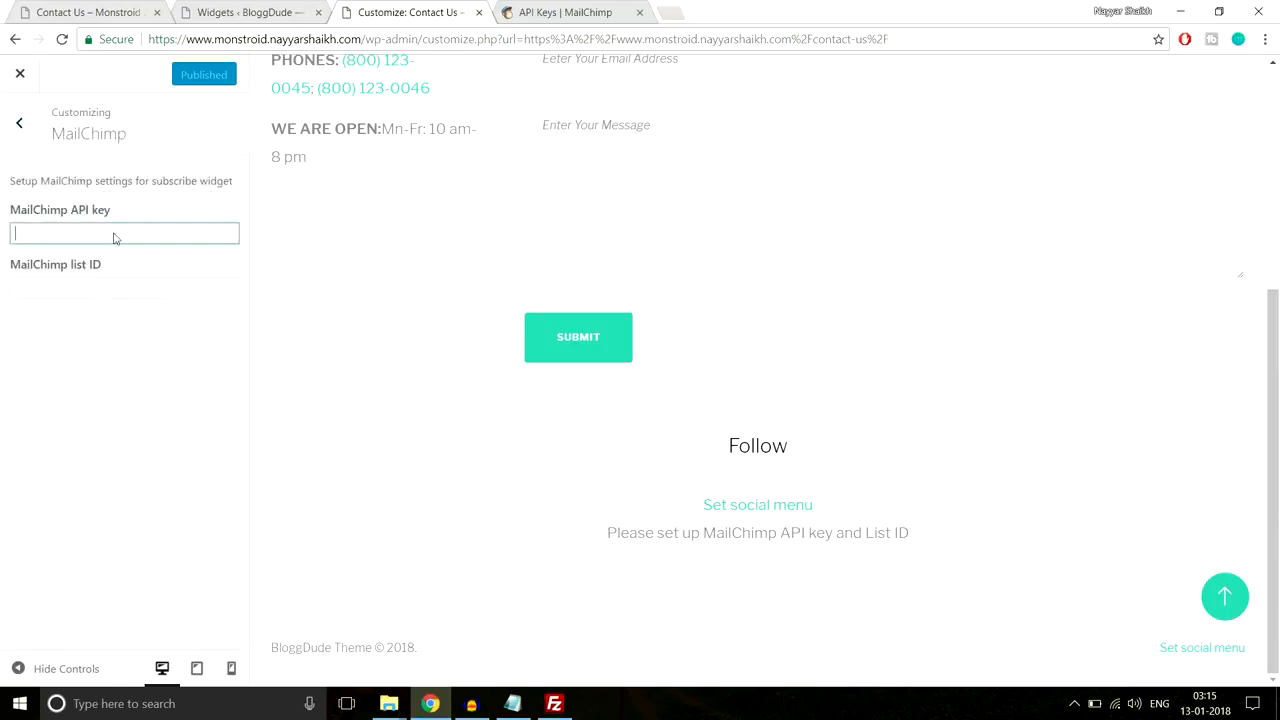
pyautogui.hotkey('ctrl', 'v')
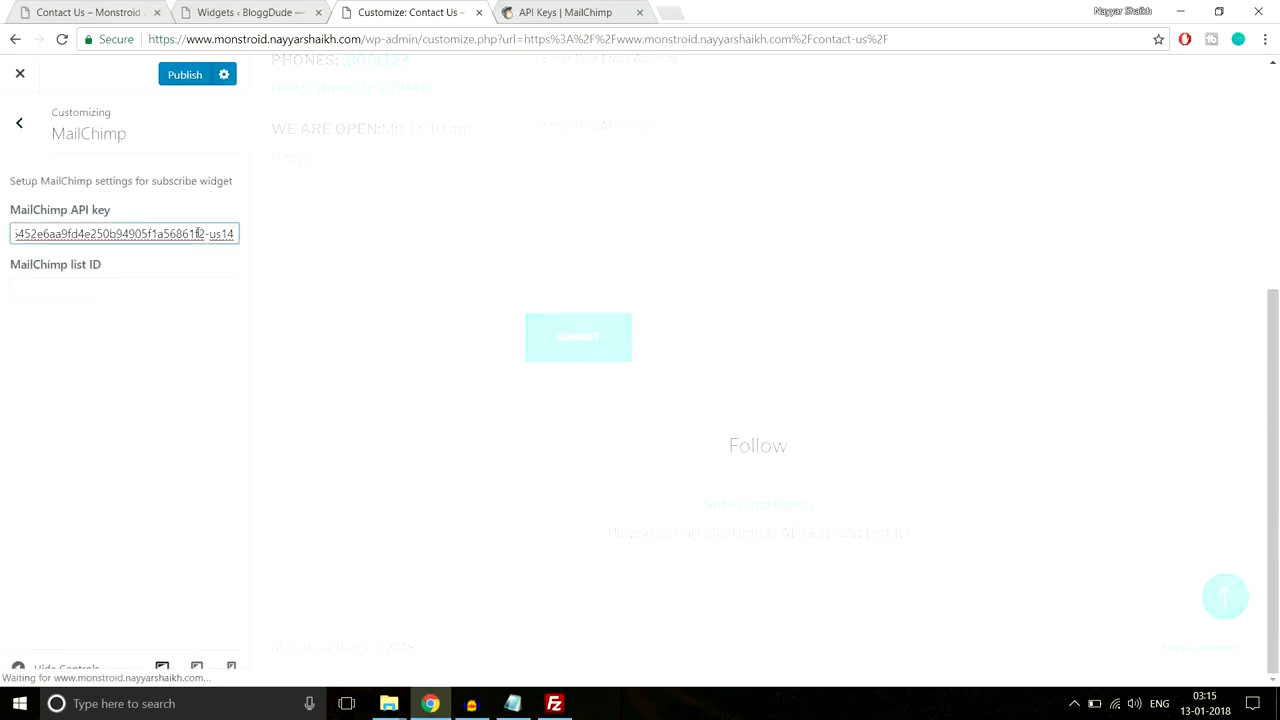
pyautogui.scroll(4, 497, 296)
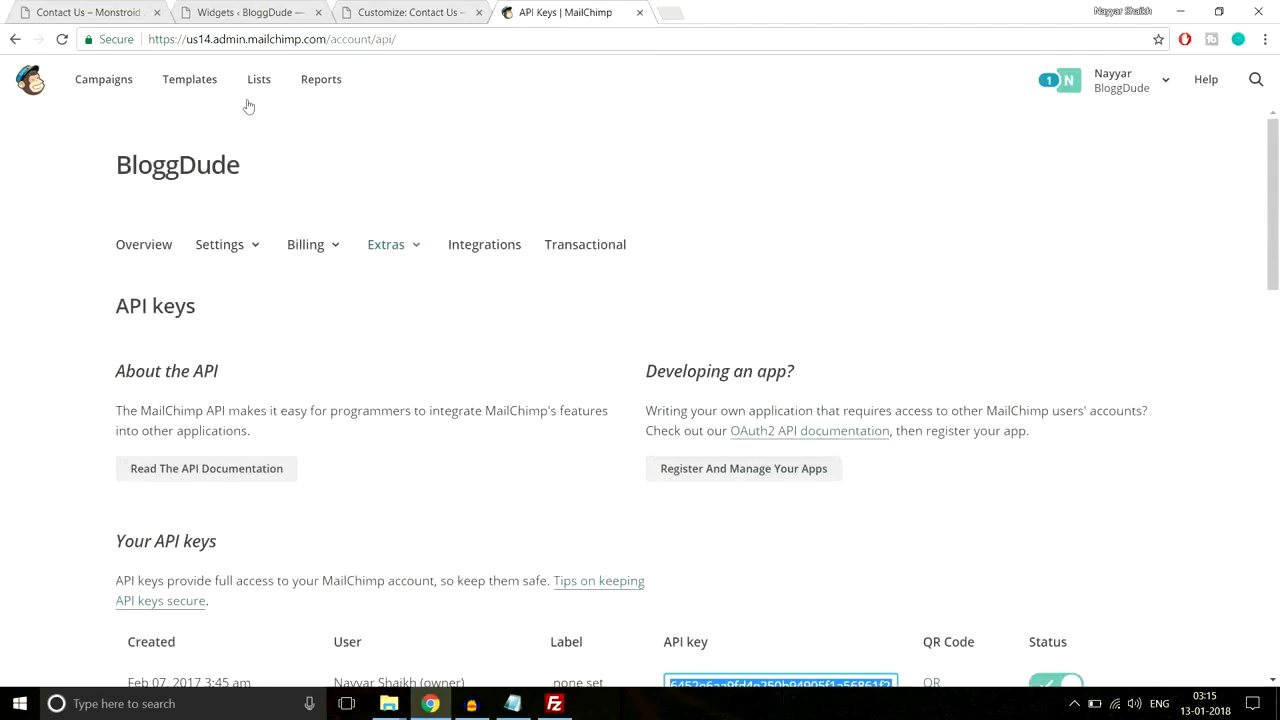
# Step: Open the first MailChimp list's subscribers page and select its list ID 238865 in the address bar
pyautogui.click(260, 81)
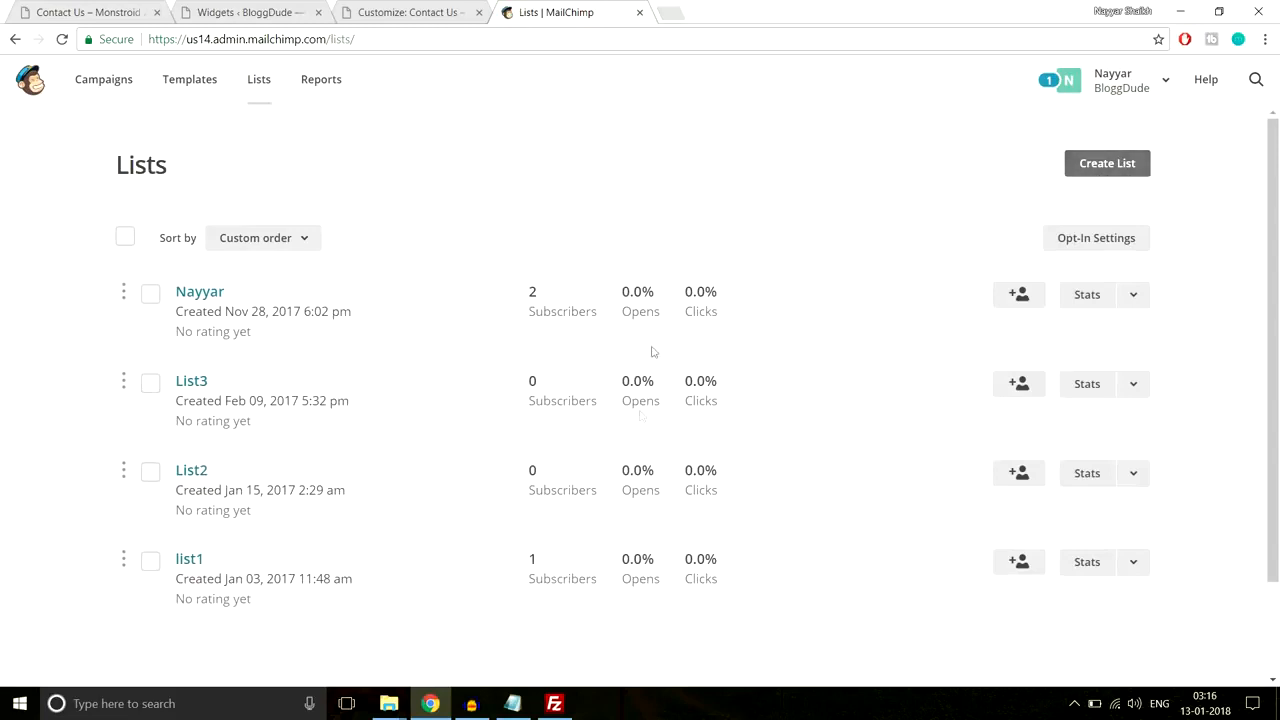
pyautogui.click(201, 293)
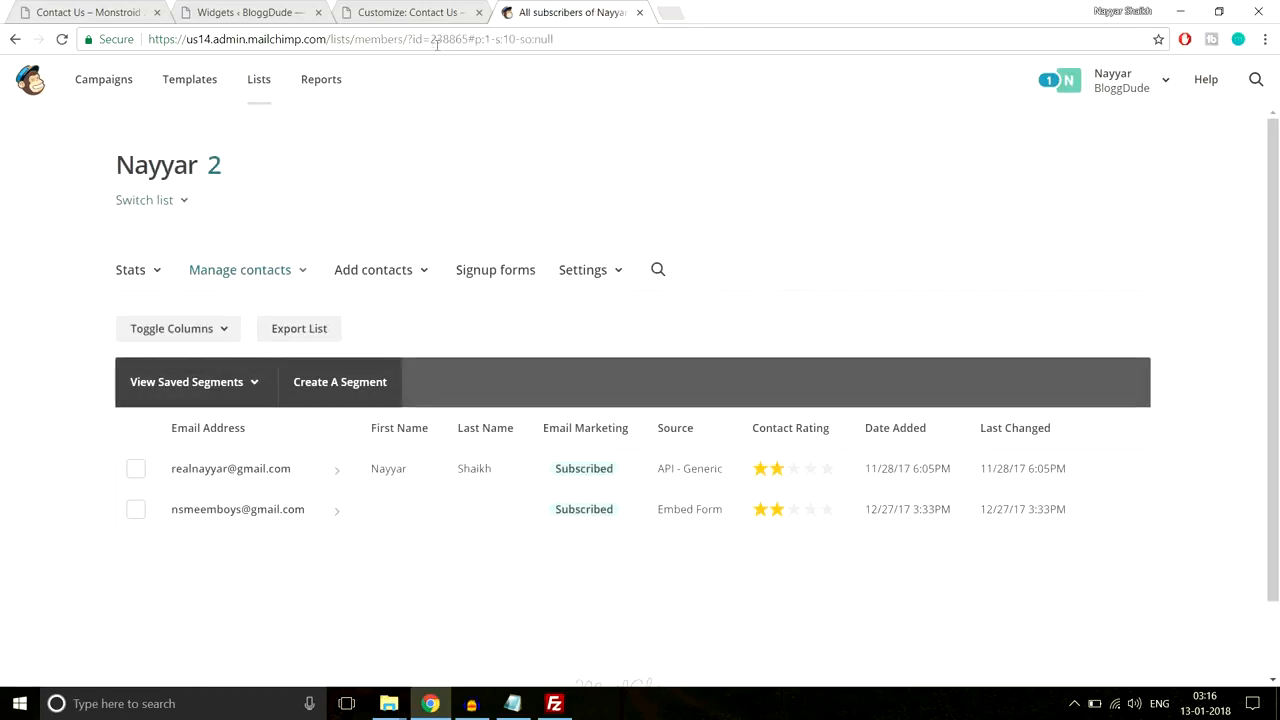
pyautogui.moveTo(407, 38); pyautogui.dragTo(469, 38)
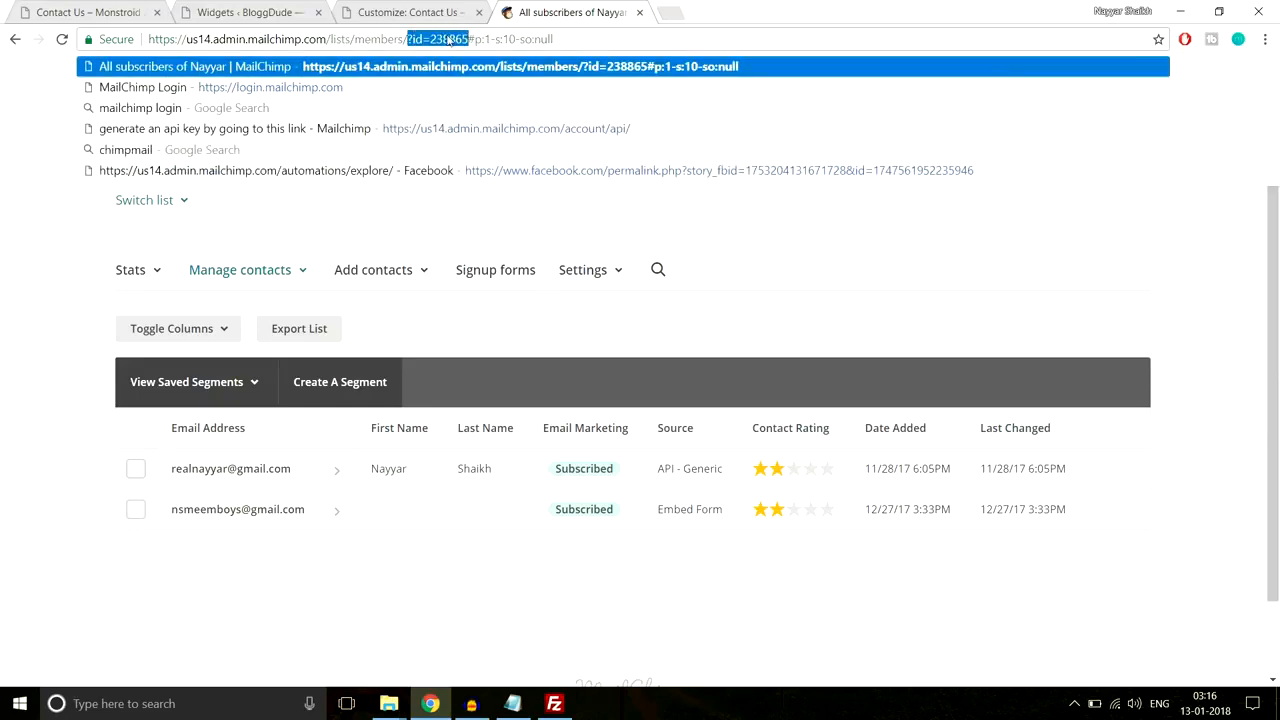
pyautogui.click(449, 38)
pyautogui.moveTo(445, 38); pyautogui.dragTo(468, 38)
pyautogui.hotkey('ctrl', 'c')
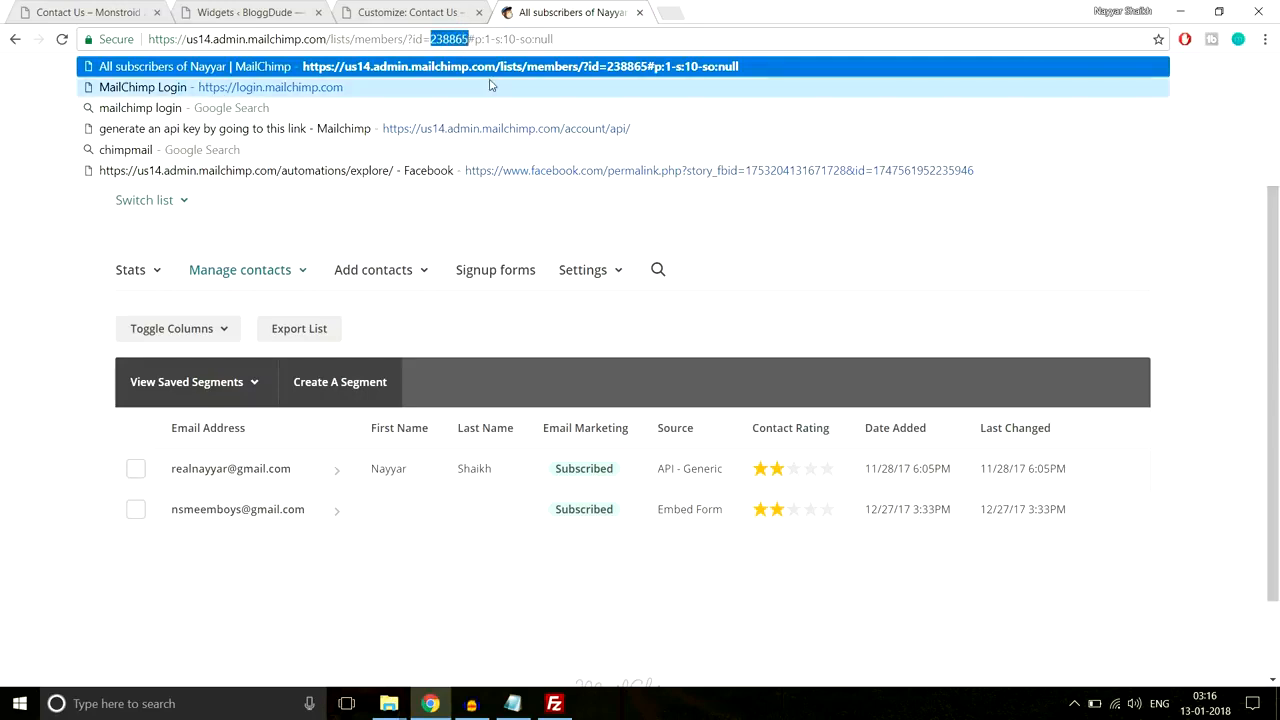
# Step: Paste list ID 238865 into the Customizer's MailChimp List ID field and publish the settings
pyautogui.click(415, 12)
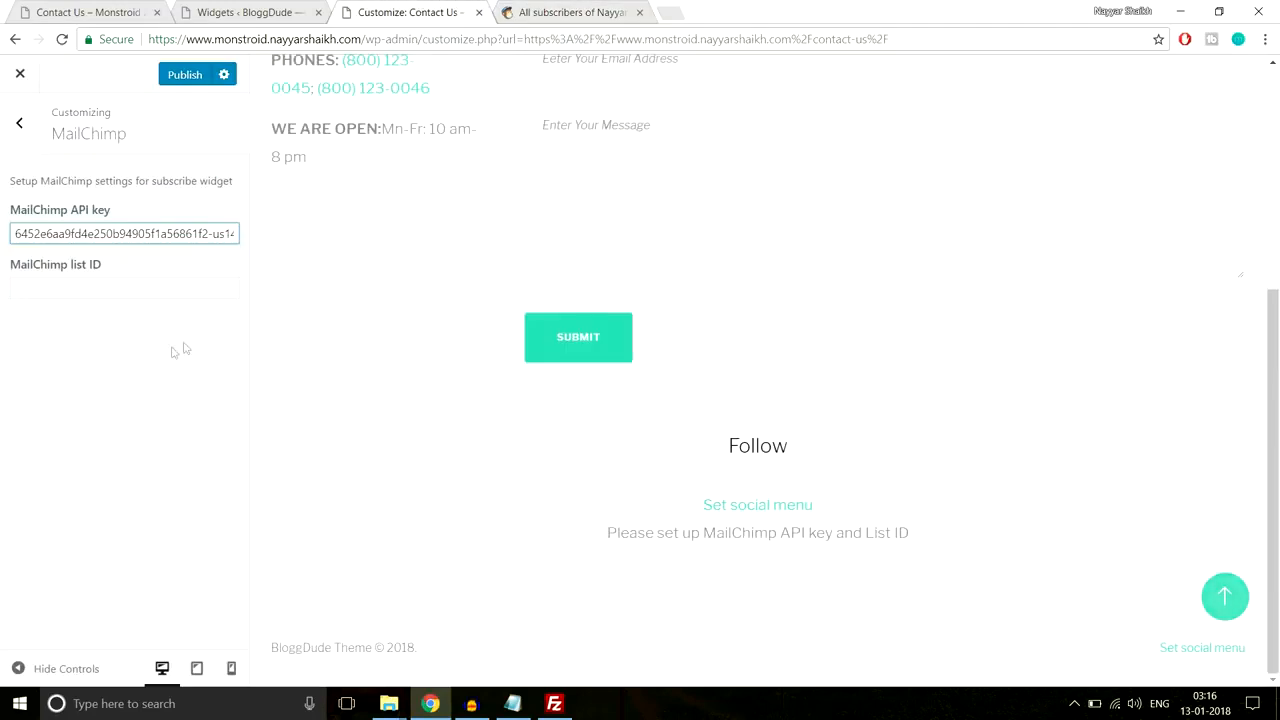
pyautogui.click(144, 293)
pyautogui.hotkey('ctrl', 'v')
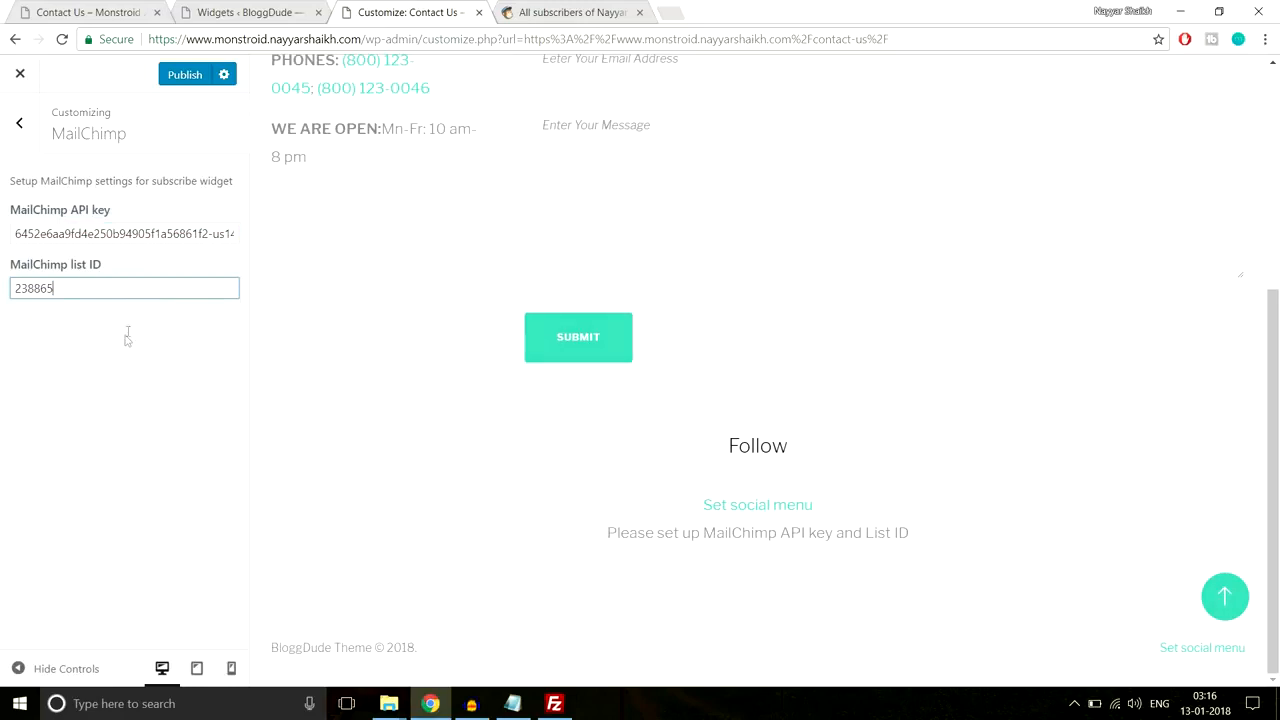
pyautogui.click(184, 75)
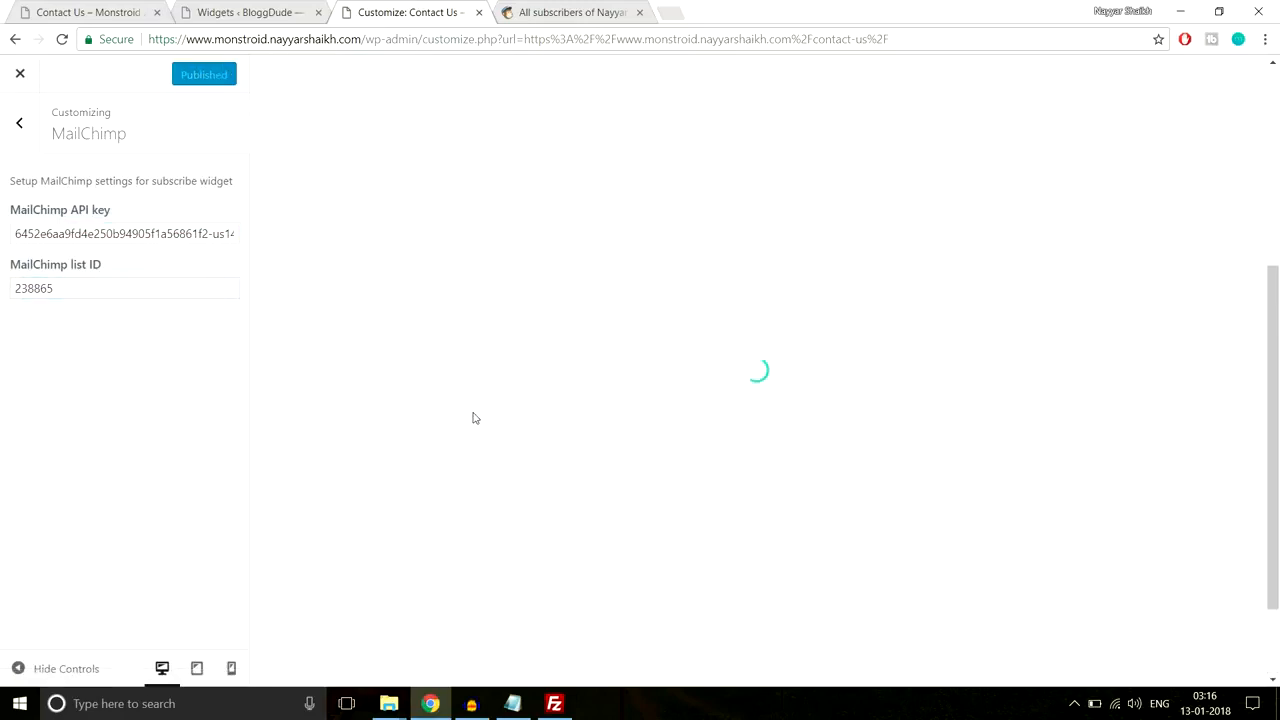
# Step: Scroll the live Contact Us page to check the Follow box and subscribe form
pyautogui.scroll(-2, 610, 430)
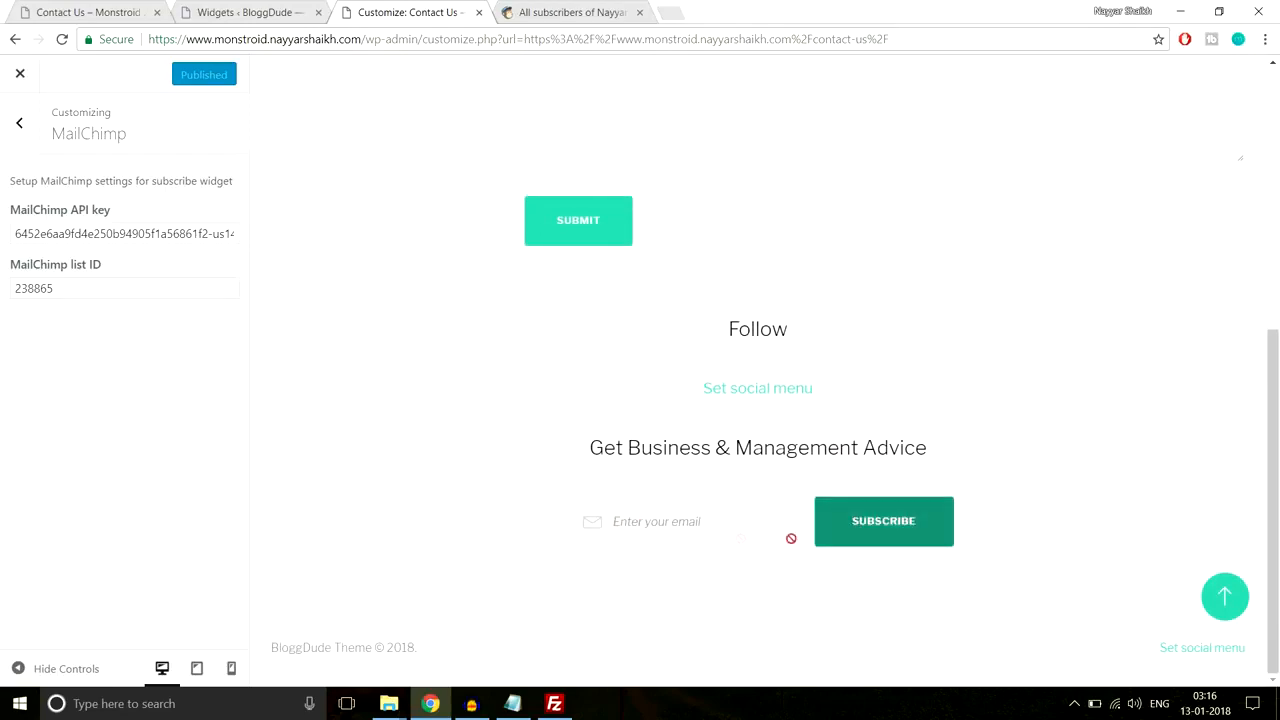
pyautogui.scroll(3, 861, 511)
pyautogui.scroll(-3, 861, 511)
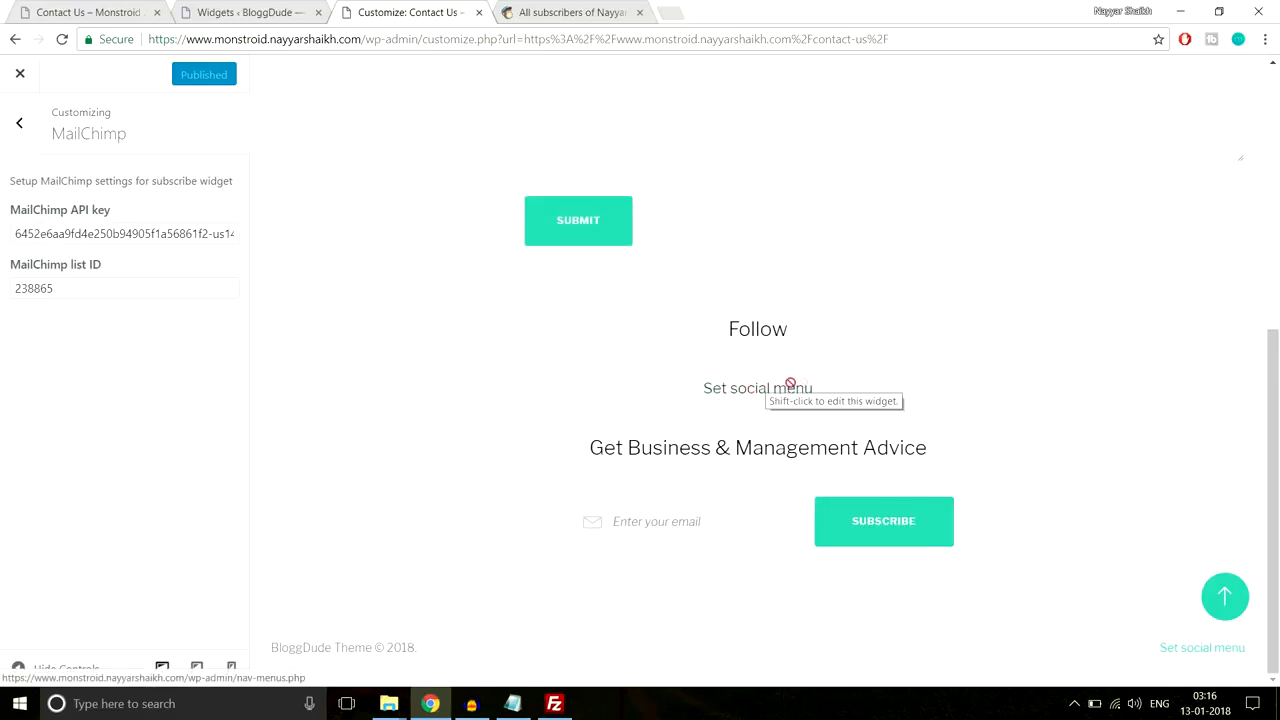
pyautogui.scroll(3, 898, 430)
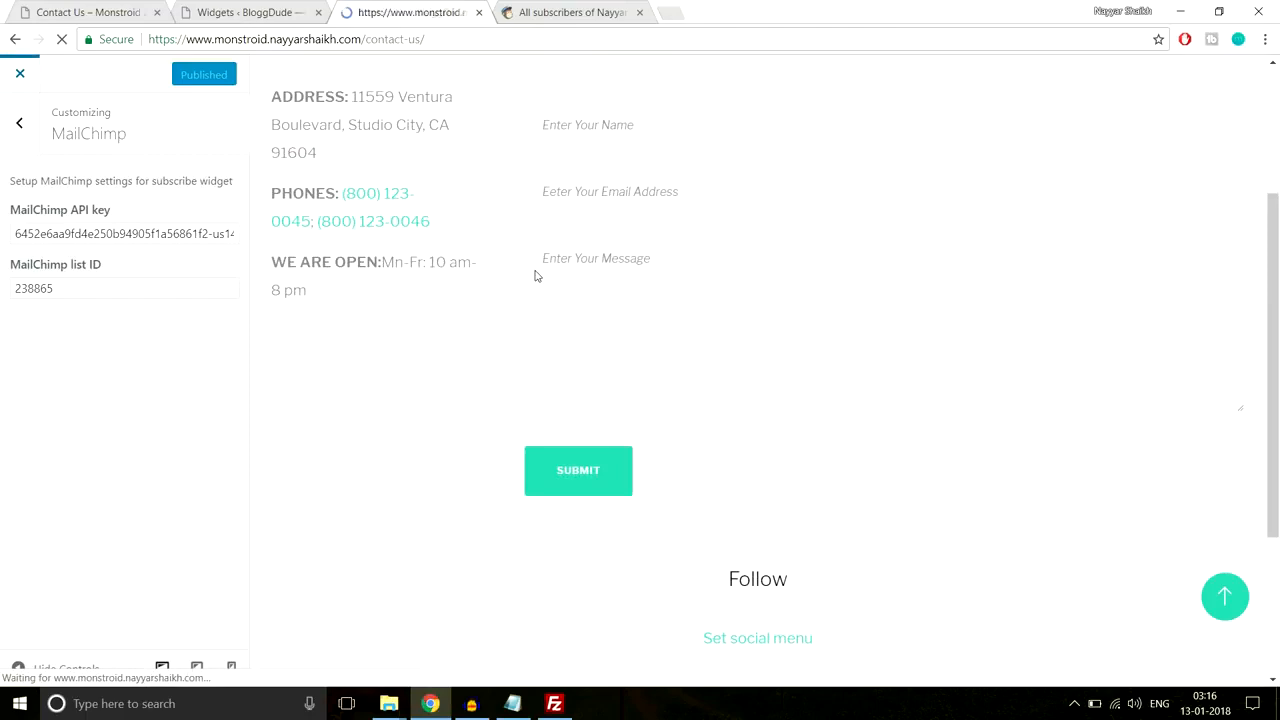
pyautogui.scroll(-7, 574, 386)
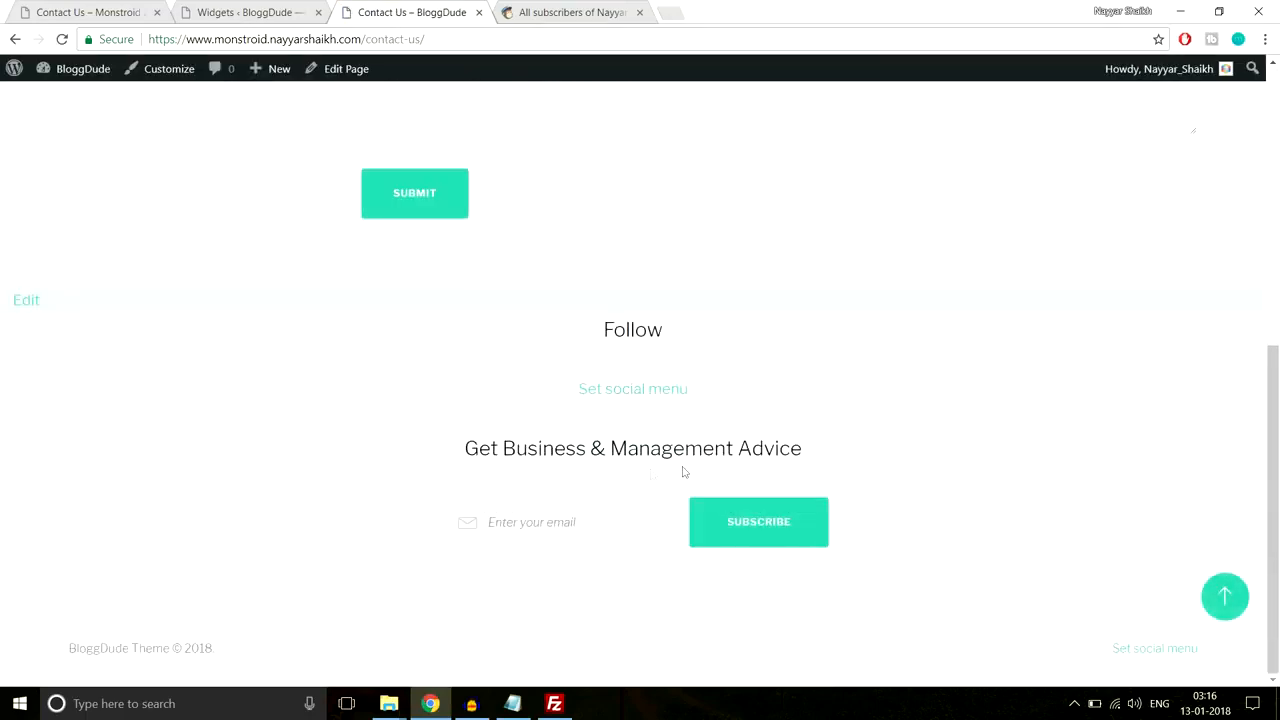
# Step: Close the MailChimp subscribers tab and return to the Widgets admin page
pyautogui.click(551, 8)
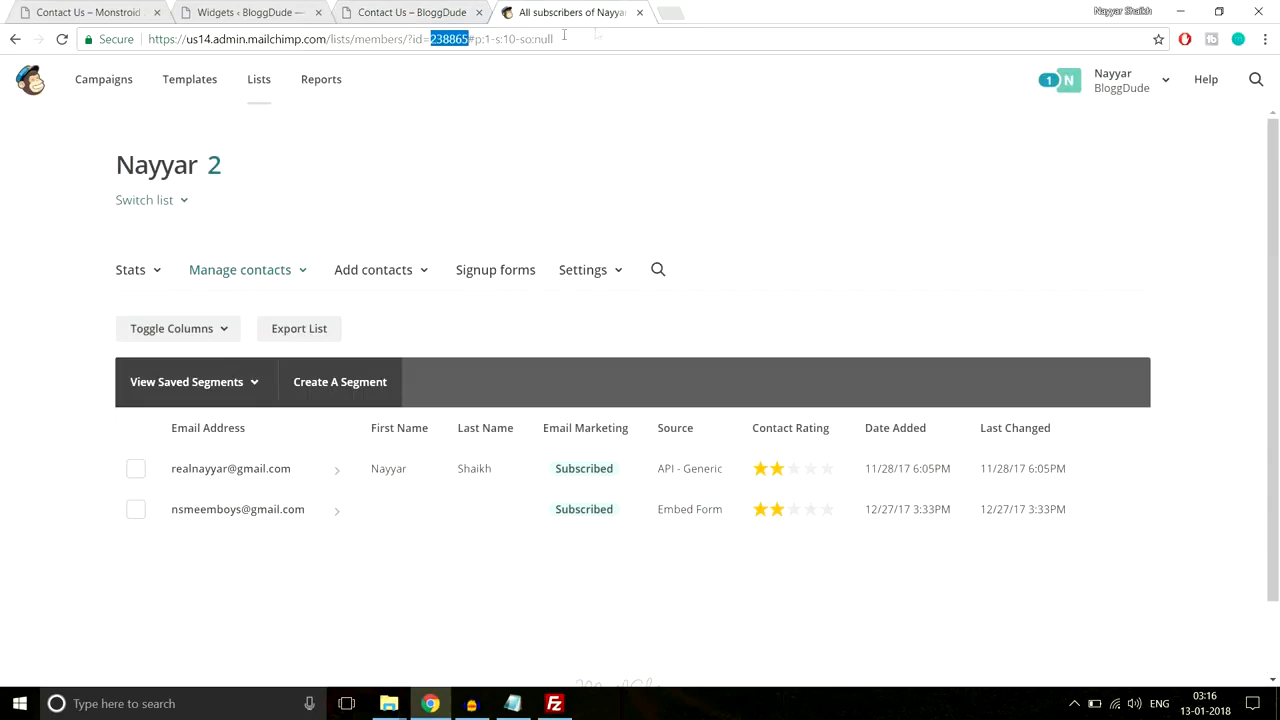
pyautogui.click(639, 12)
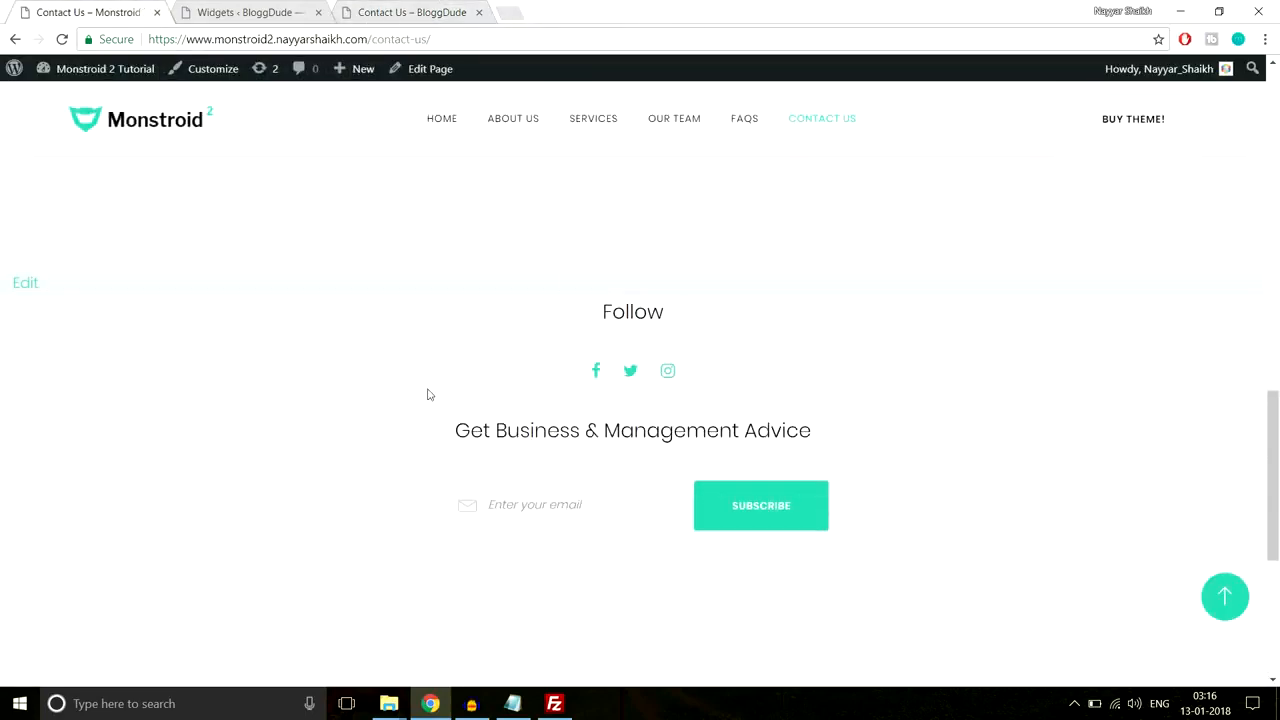
pyautogui.scroll(-4, 428, 394)
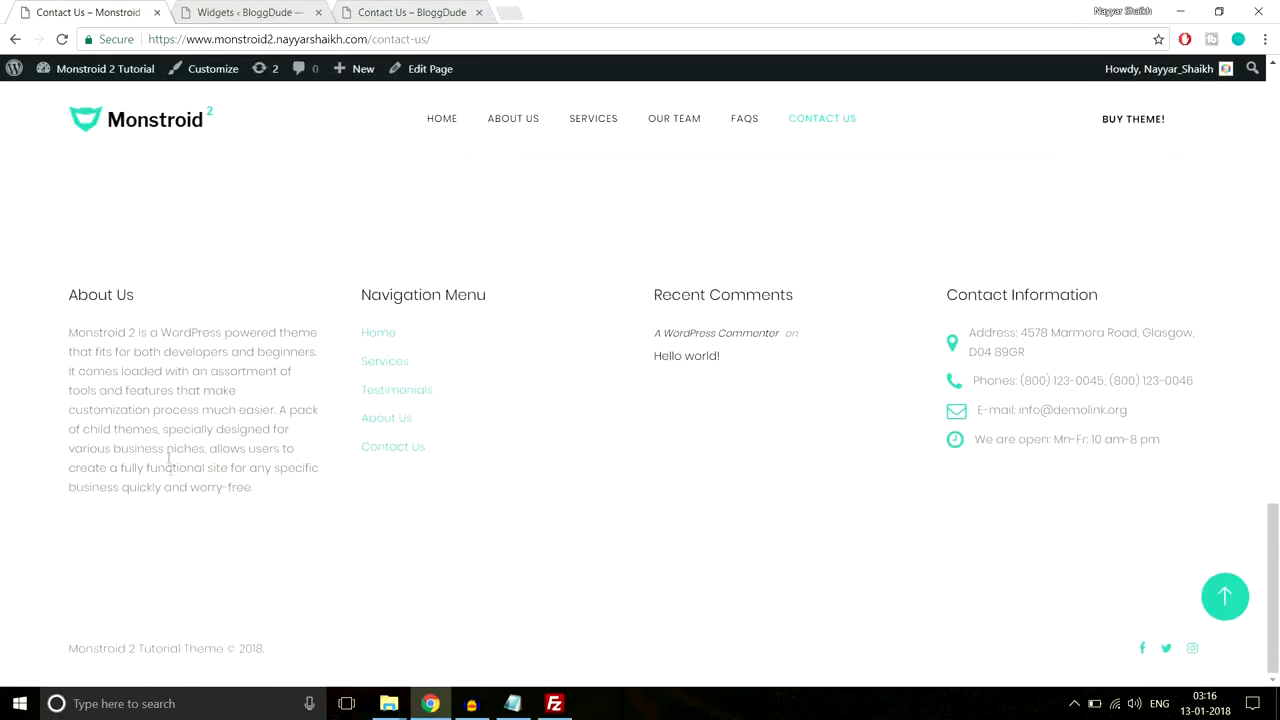
pyautogui.click(240, 12)
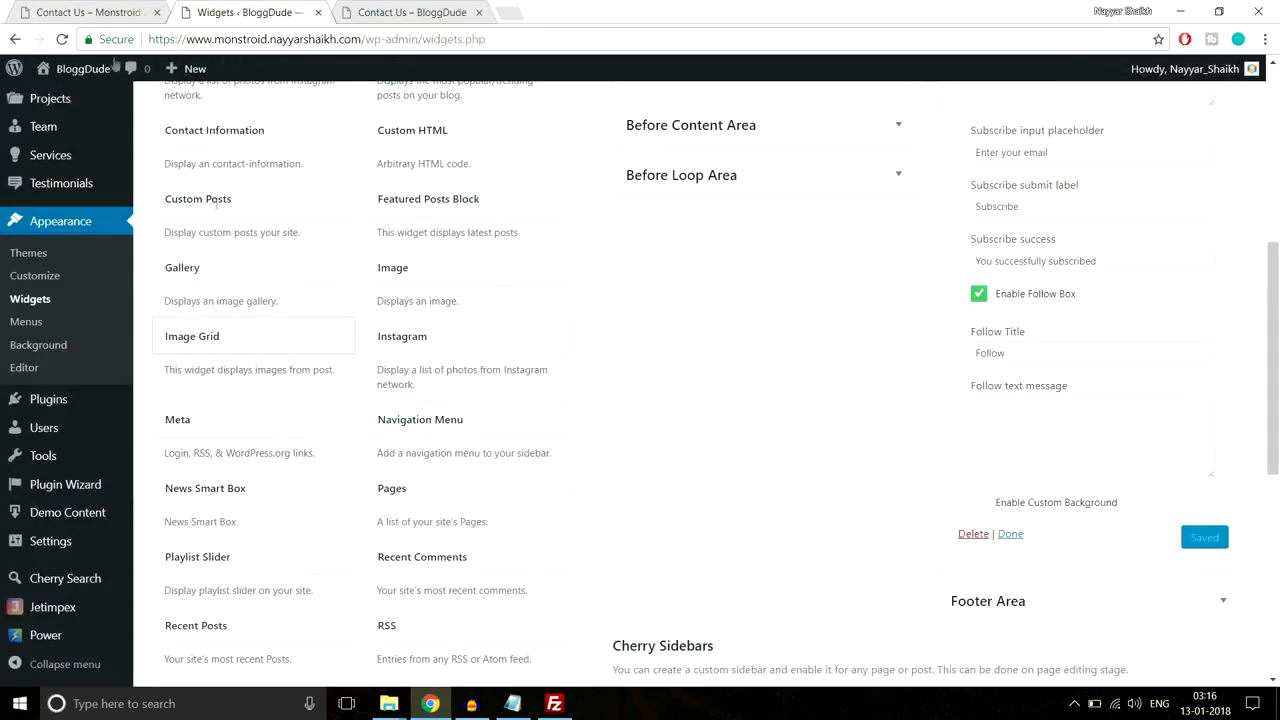
pyautogui.click(92, 12)
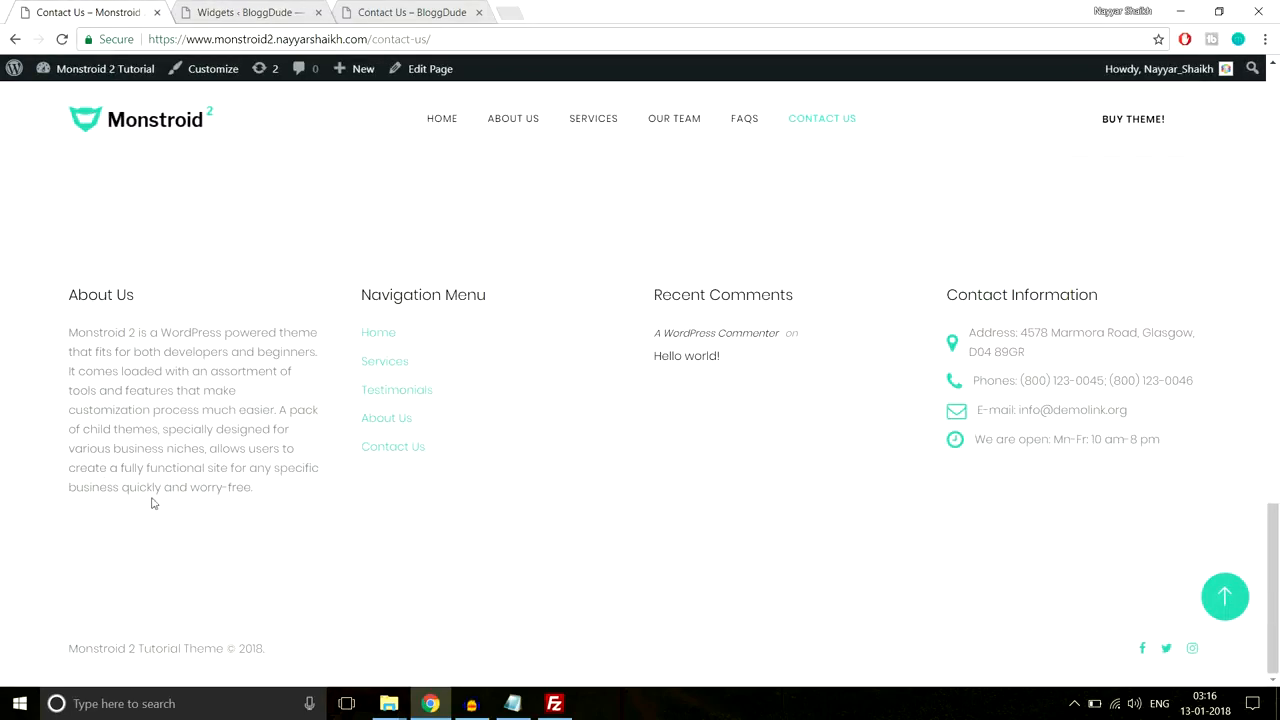
pyautogui.click(282, 12)
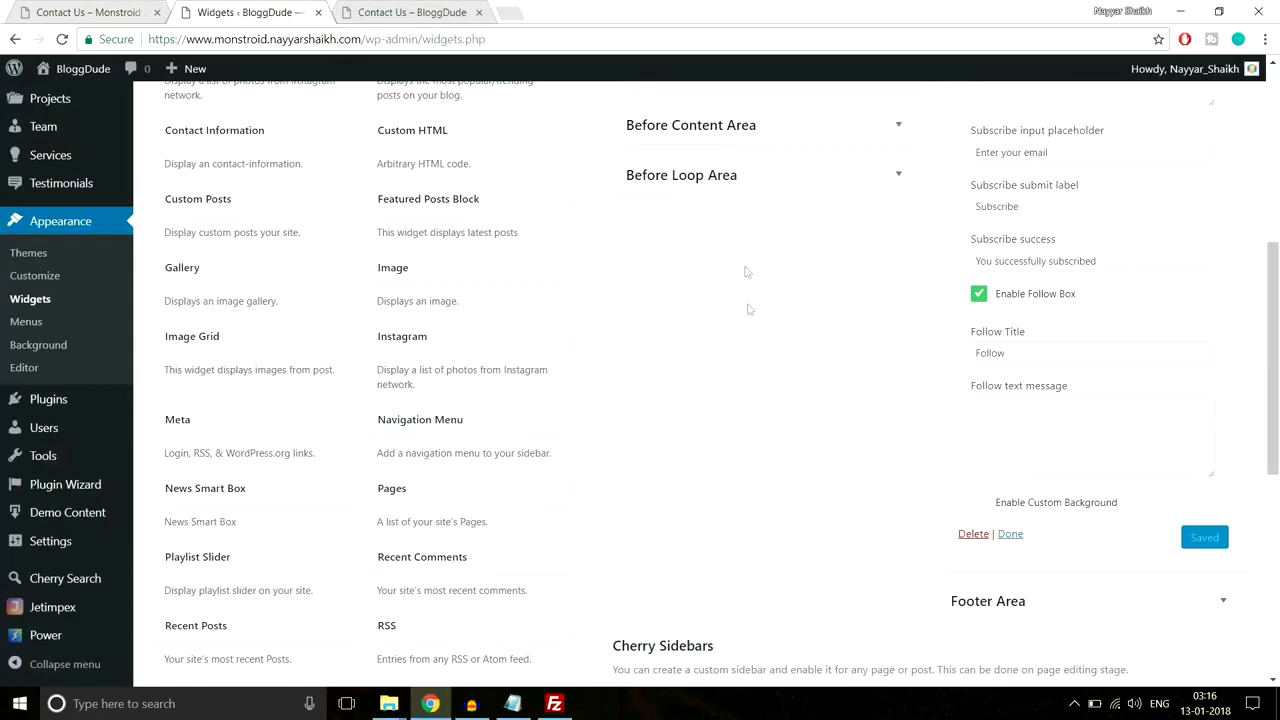
pyautogui.scroll(4, 795, 400)
# Step: Collapse the After Content Fullwidth Area and expand the empty Footer Area
pyautogui.click(1222, 221)
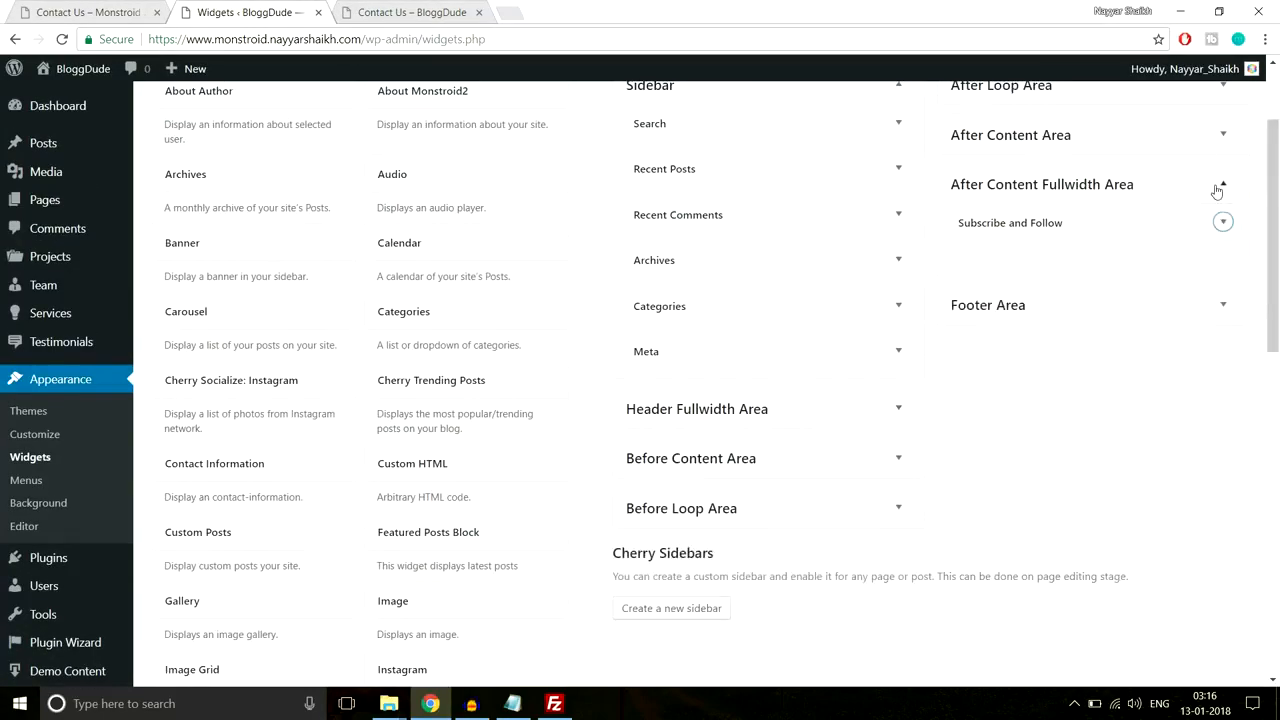
pyautogui.click(1222, 184)
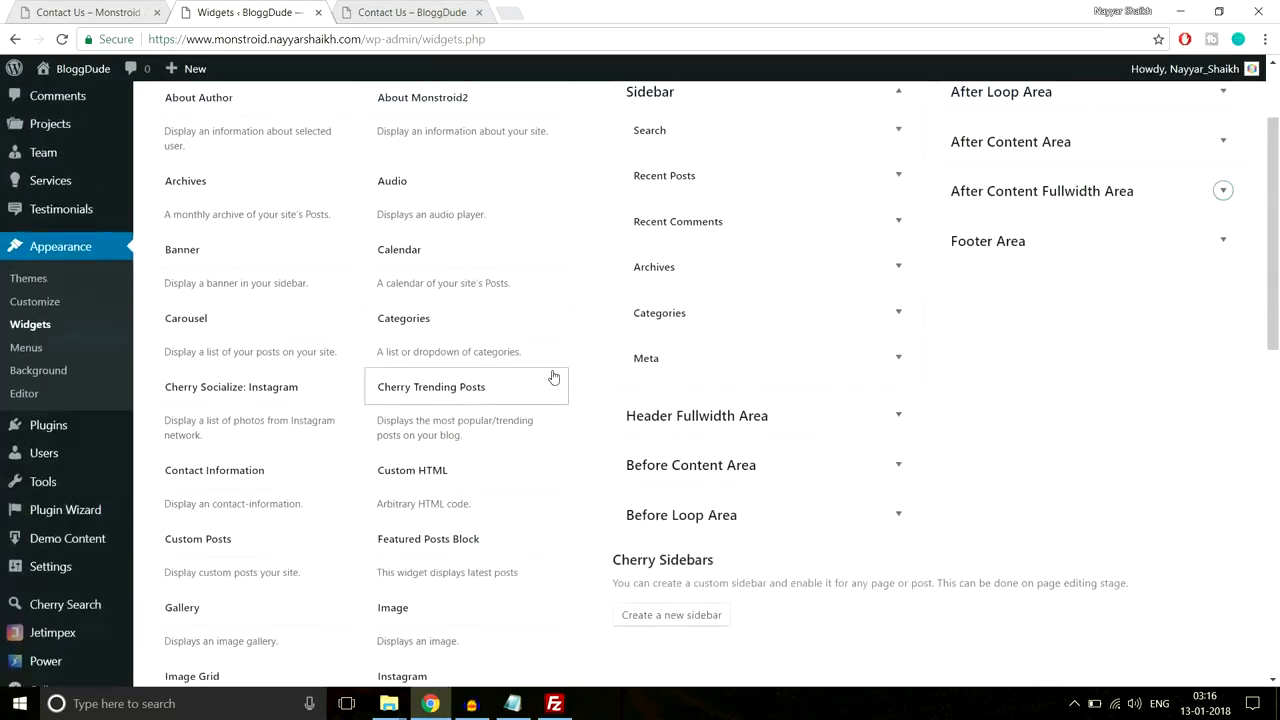
pyautogui.scroll(2, 1000, 360)
pyautogui.click(1163, 373)
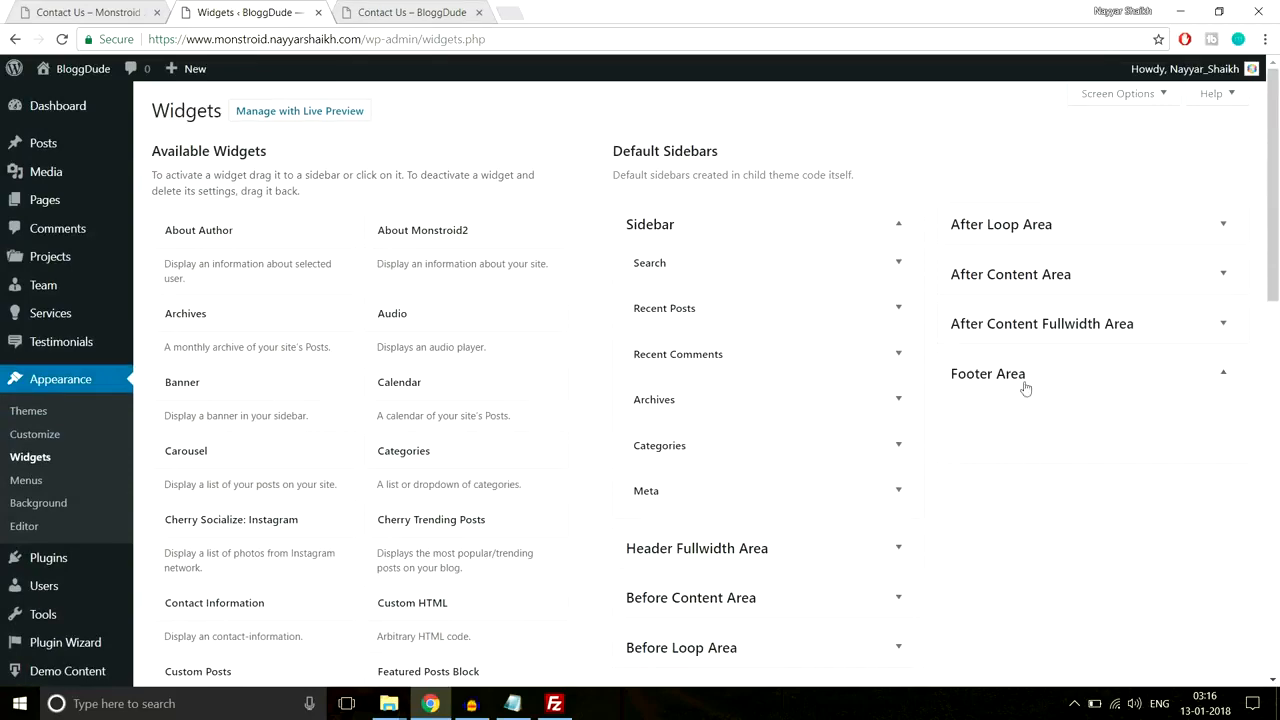
# Step: Copy the About Us footer paragraph from the demo site's Contact Us page
pyautogui.hotkey('ctrl', 'shift', 'Tab')
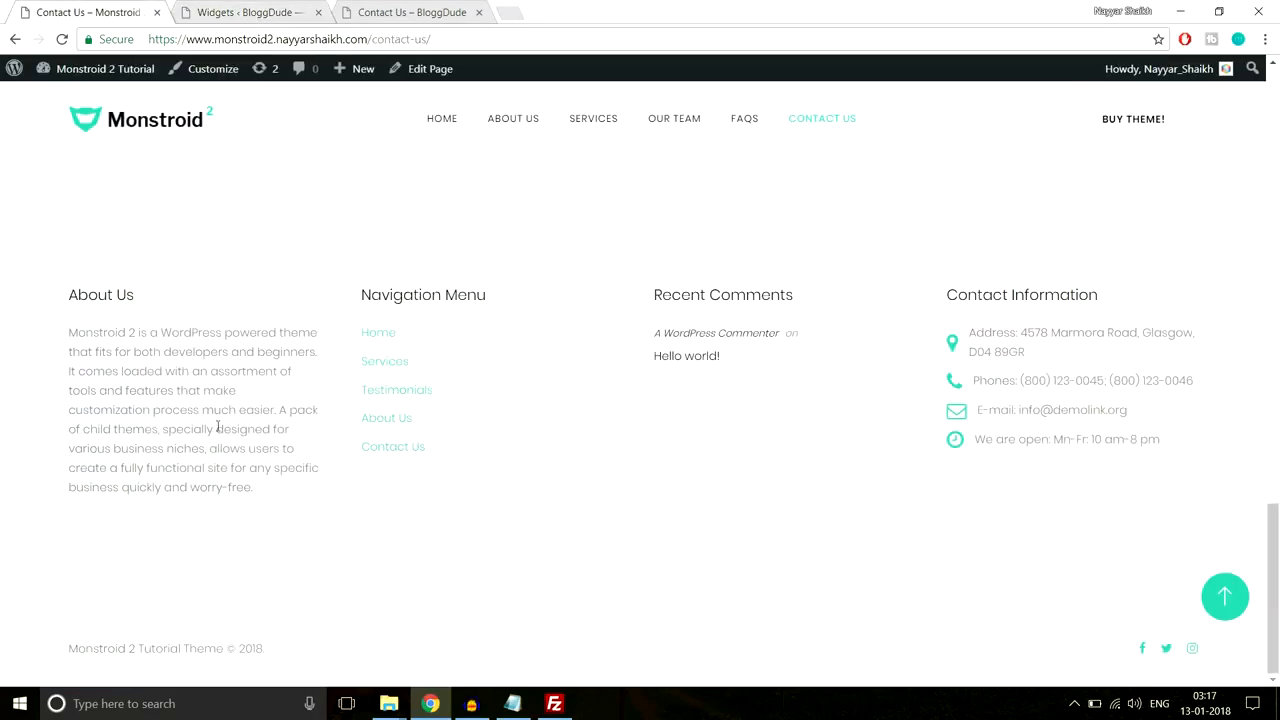
pyautogui.moveTo(65, 338); pyautogui.dragTo(262, 490)
pyautogui.hotkey('ctrl', 'c')
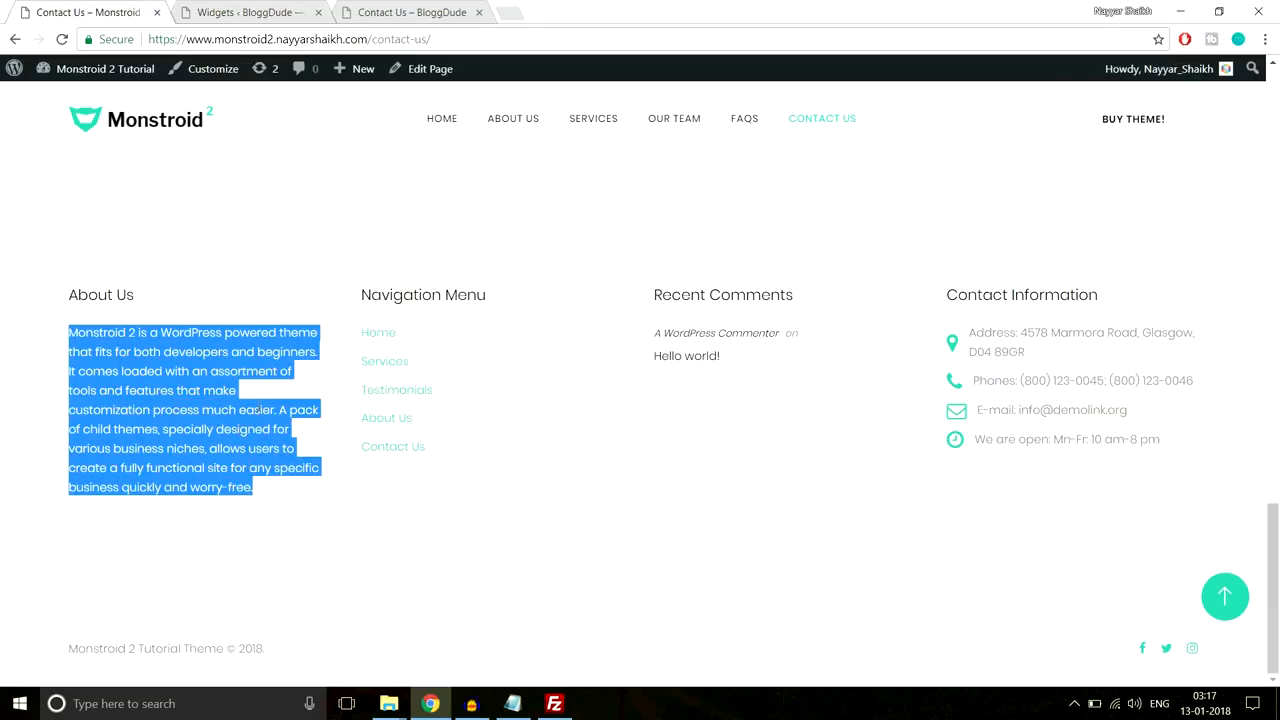
pyautogui.click(265, 10)
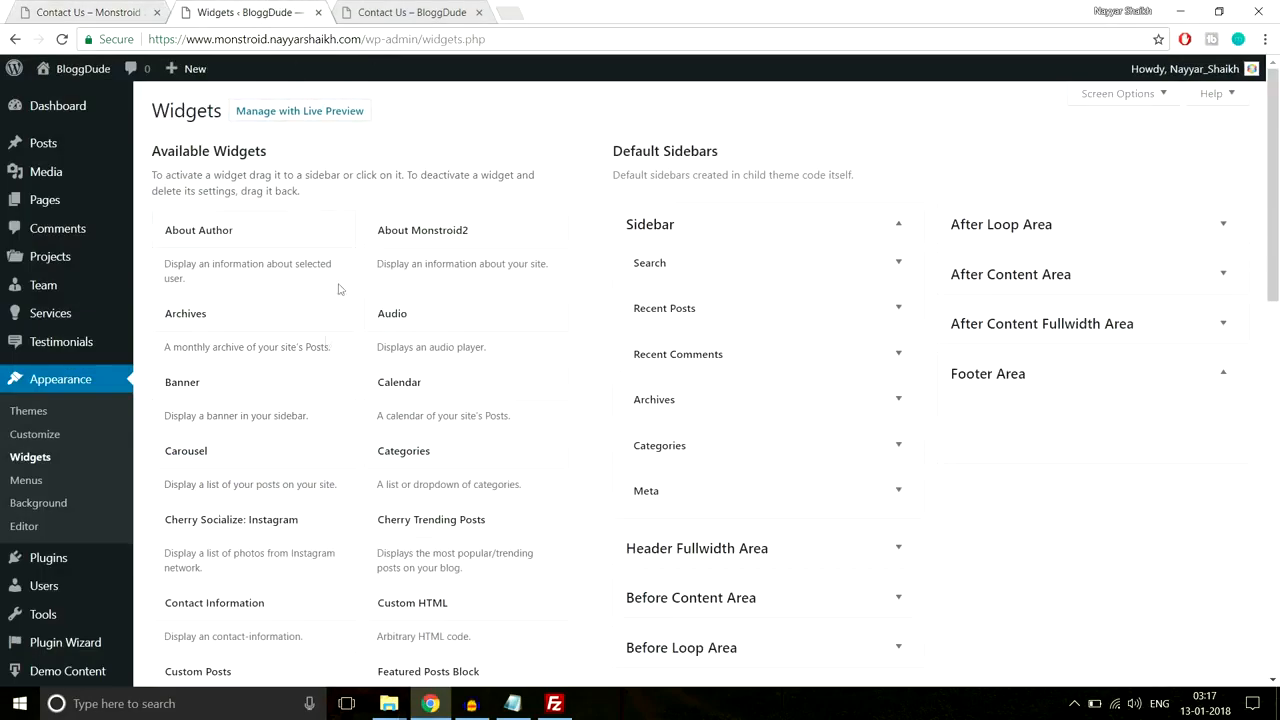
# Step: Add a Text widget to the Footer Area and paste the Monstroid 2 description paragraph into it
pyautogui.scroll(-5, 305, 450)
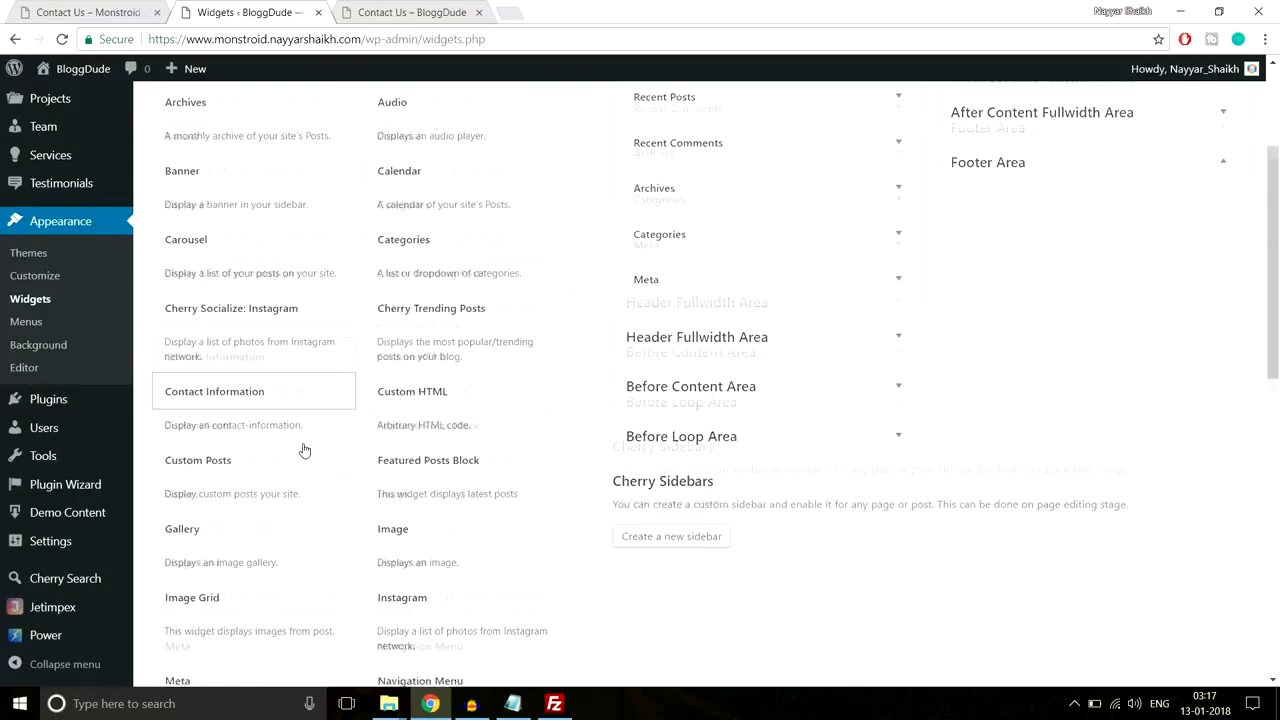
pyautogui.scroll(-3, 305, 450)
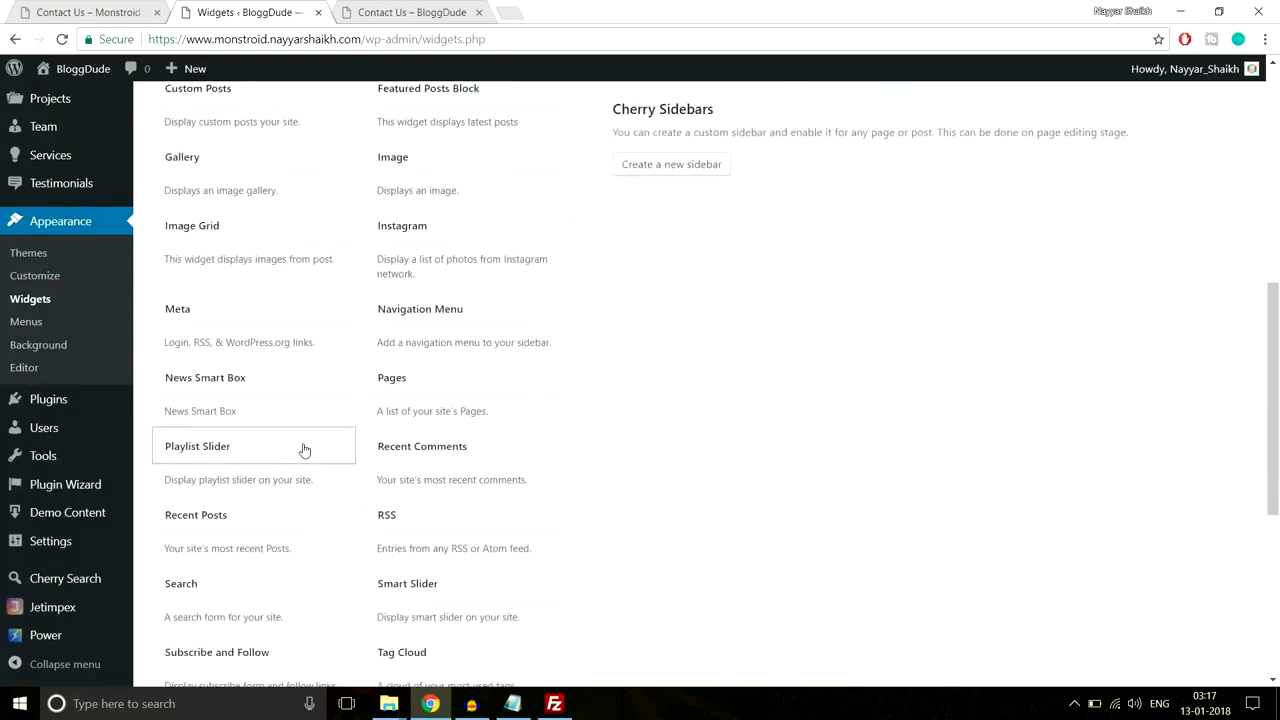
pyautogui.scroll(3, 303, 506)
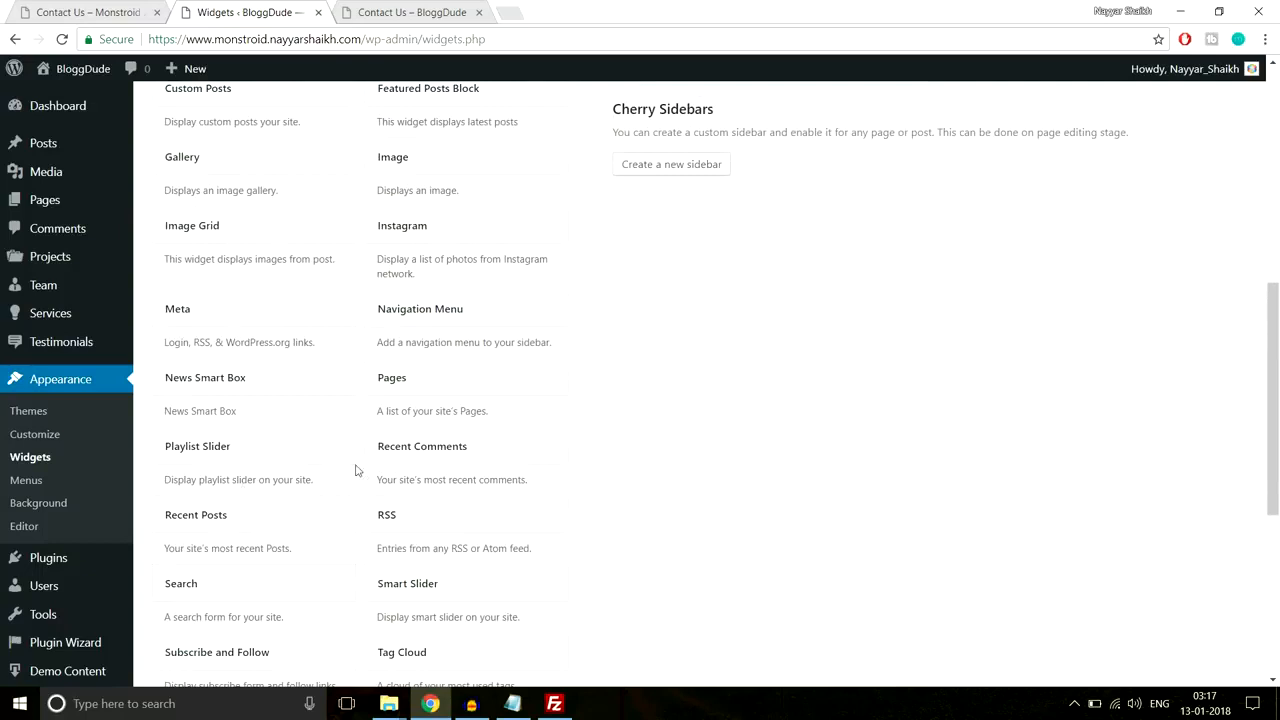
pyautogui.scroll(-3, 357, 470)
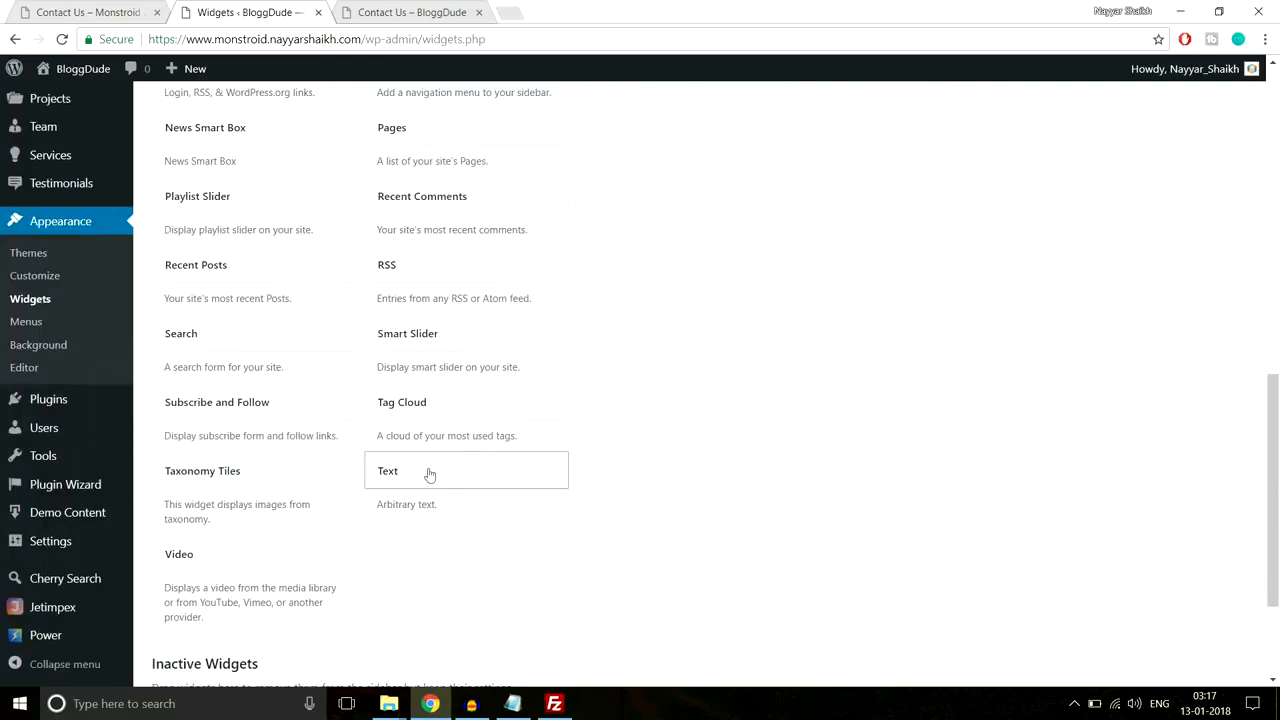
pyautogui.click(471, 466)
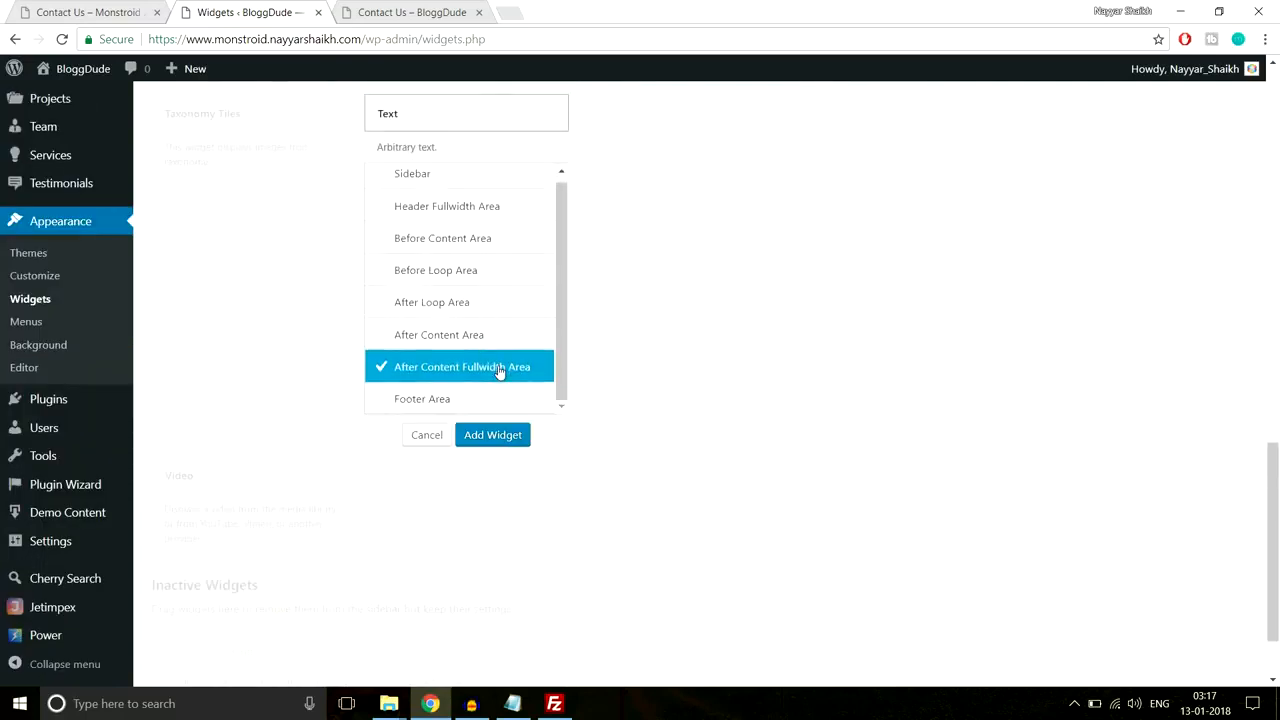
pyautogui.click(466, 408)
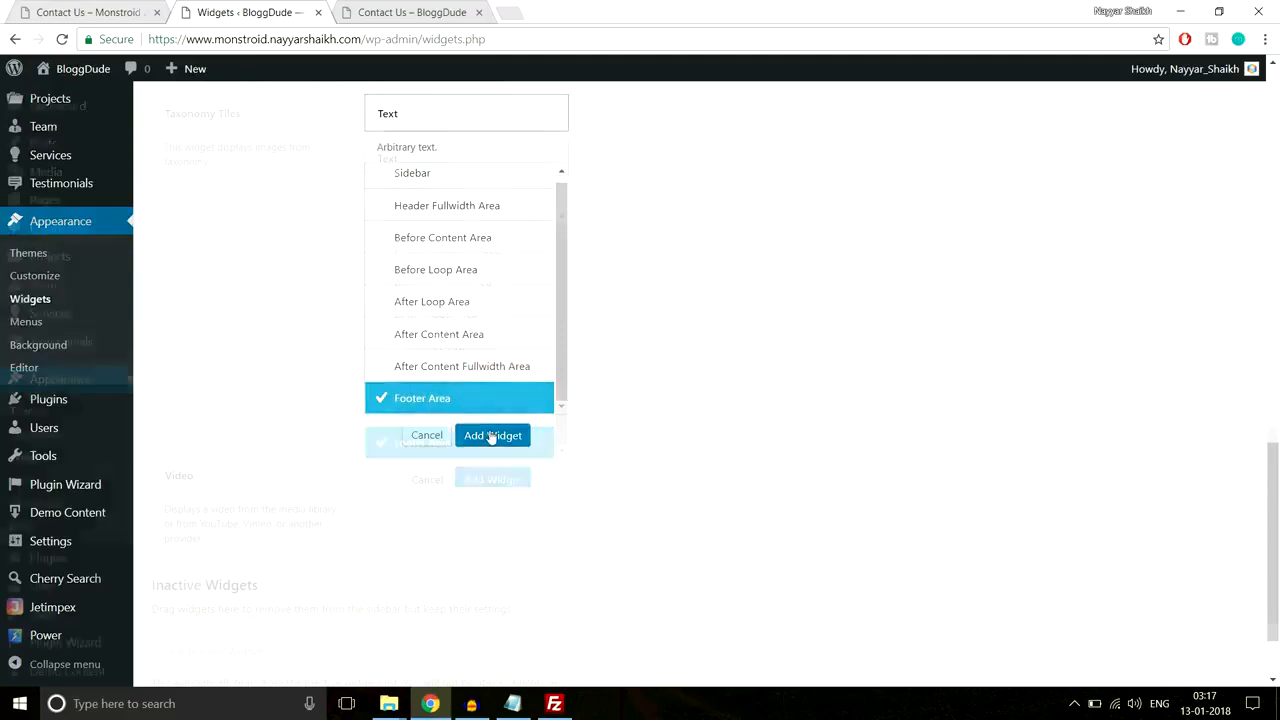
pyautogui.click(491, 436)
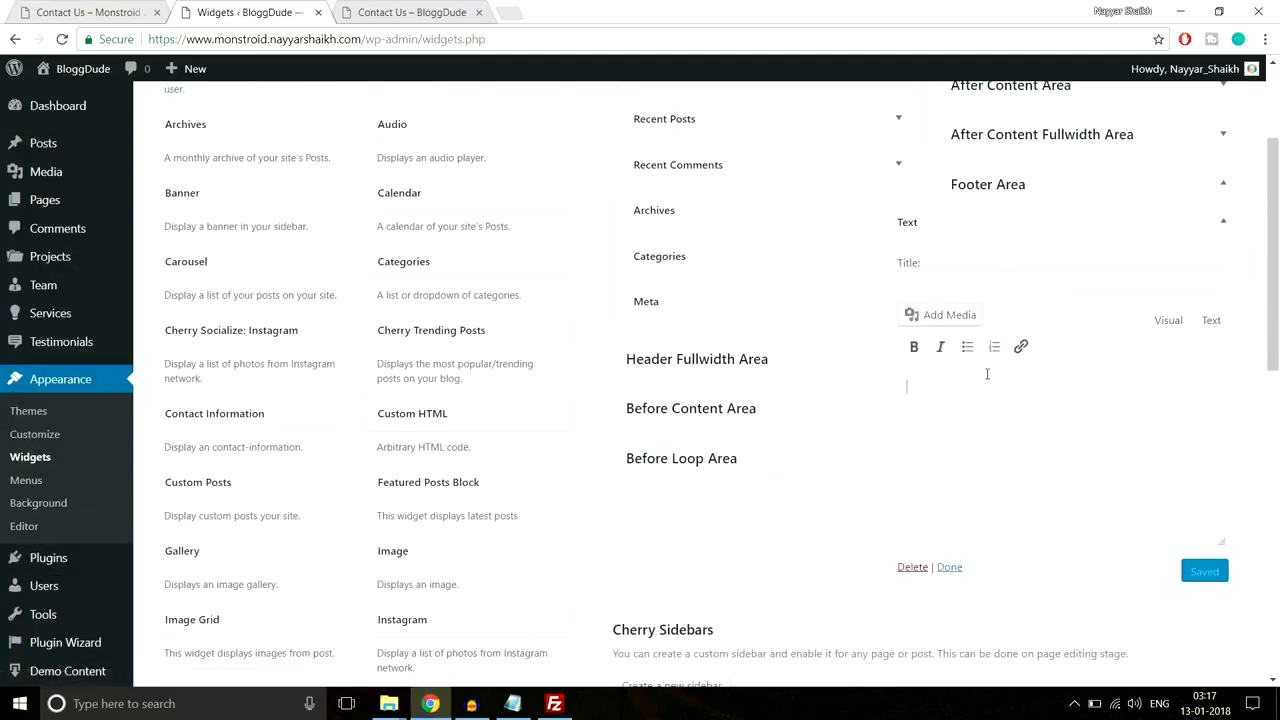
pyautogui.hotkey('ctrl', 'v')
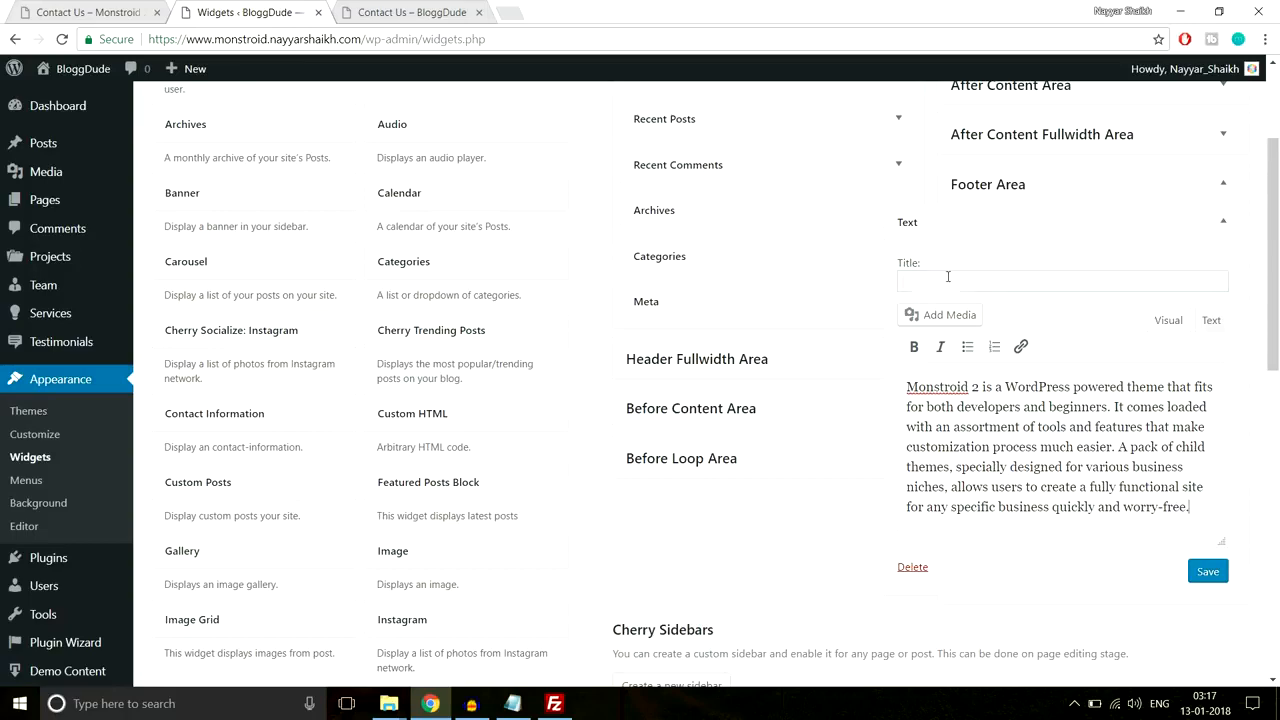
# Step: Title the Text widget 'About Us', copied from the demo footer, and save it
pyautogui.hotkey('ctrl', 'shift', 'Tab')
pyautogui.click(161, 292)
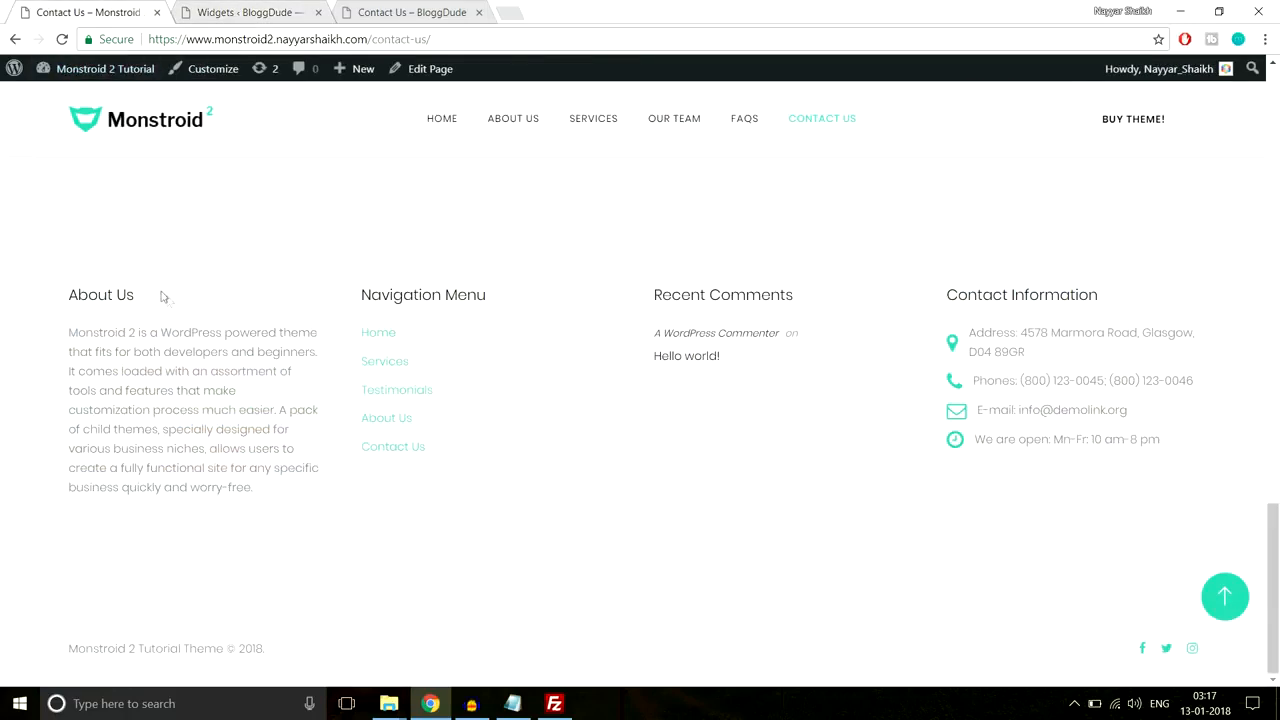
pyautogui.moveTo(161, 295); pyautogui.dragTo(67, 294)
pyautogui.hotkey('ctrl', 'c')
pyautogui.click(350, 13)
pyautogui.click(270, 5)
pyautogui.hotkey('ctrl', 'v')
pyautogui.click(1206, 573)
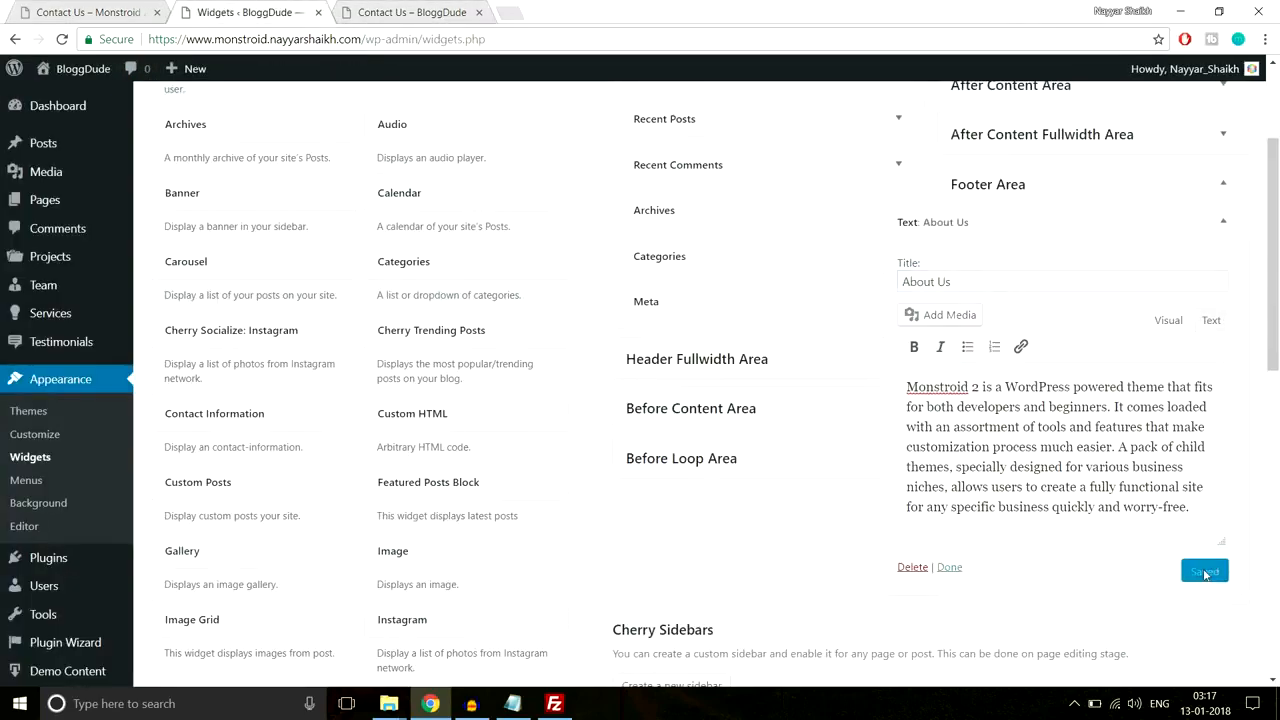
pyautogui.click(1223, 224)
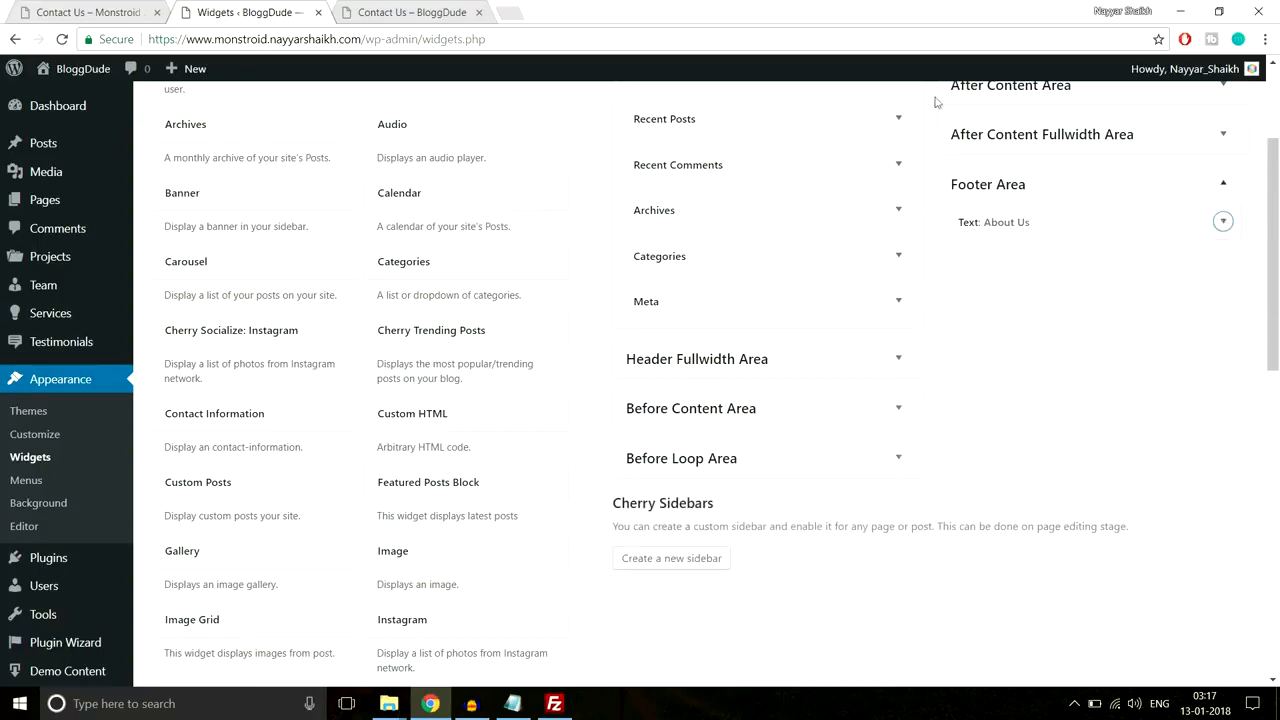
# Step: Review the demo site's footer Navigation Menu links
pyautogui.click(90, 12)
pyautogui.moveTo(505, 464); pyautogui.dragTo(351, 333)
pyautogui.click(444, 352)
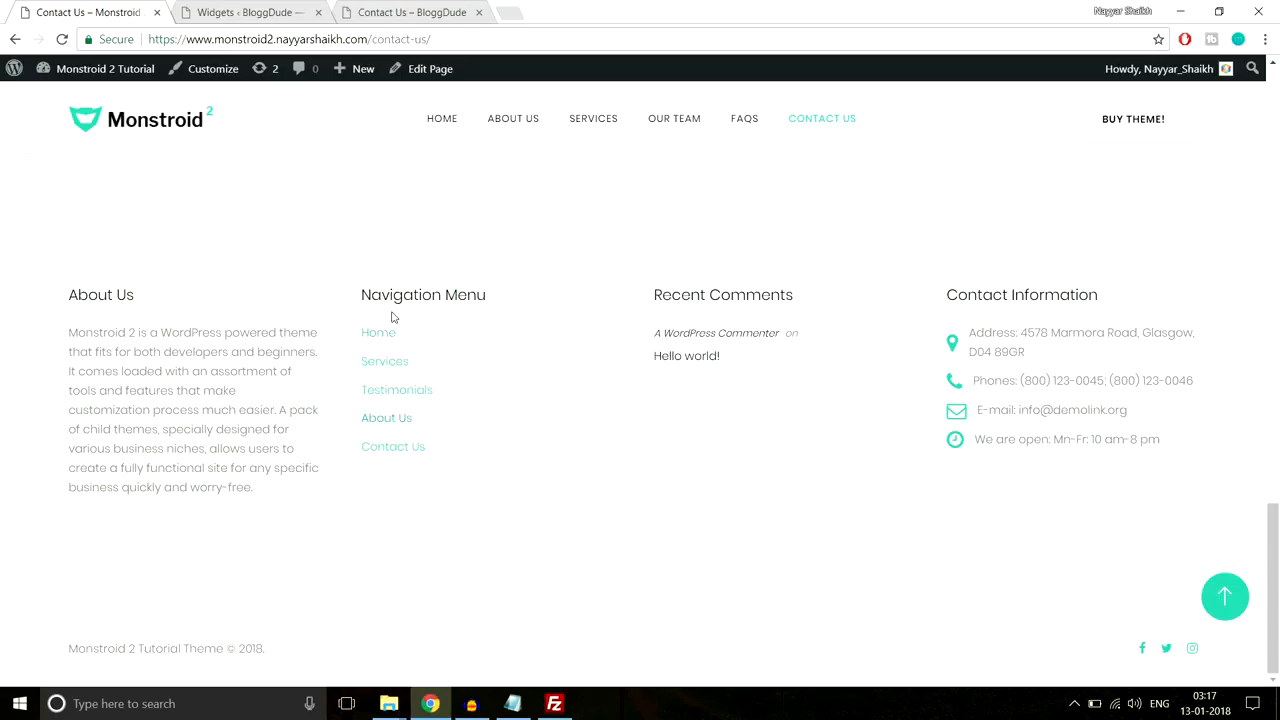
pyautogui.scroll(3, 451, 540)
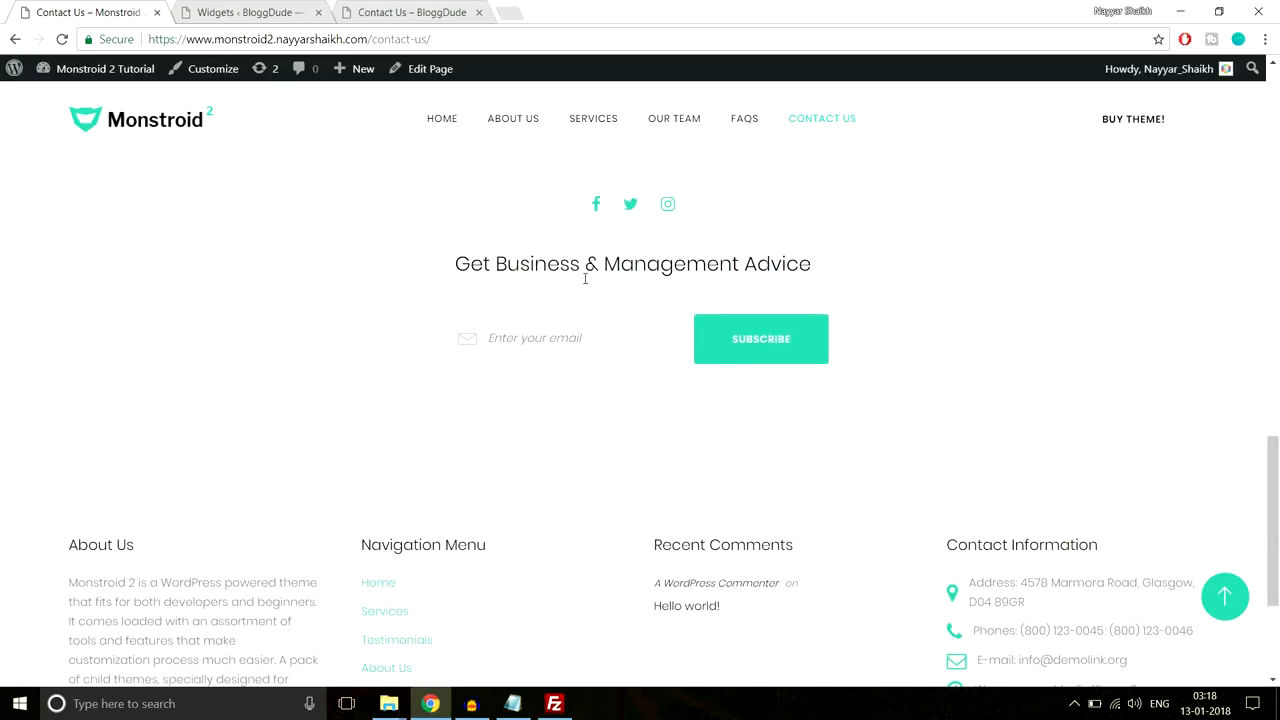
pyautogui.scroll(1, 600, 323)
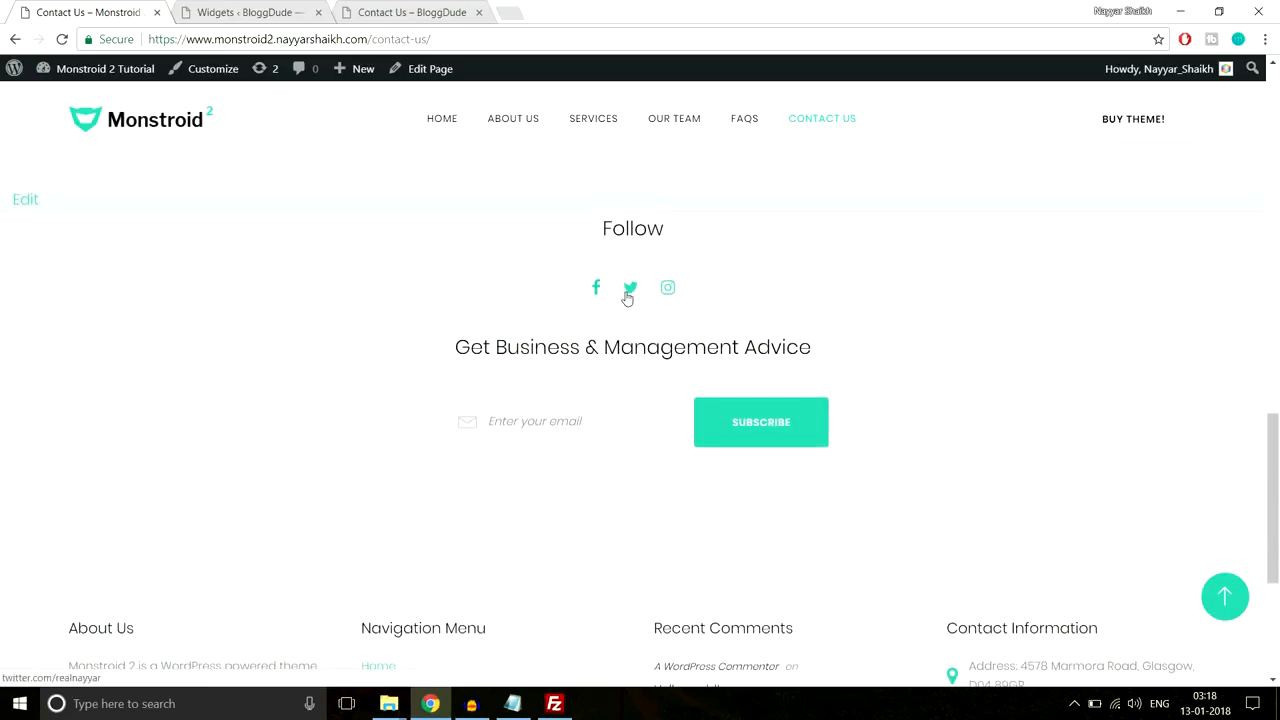
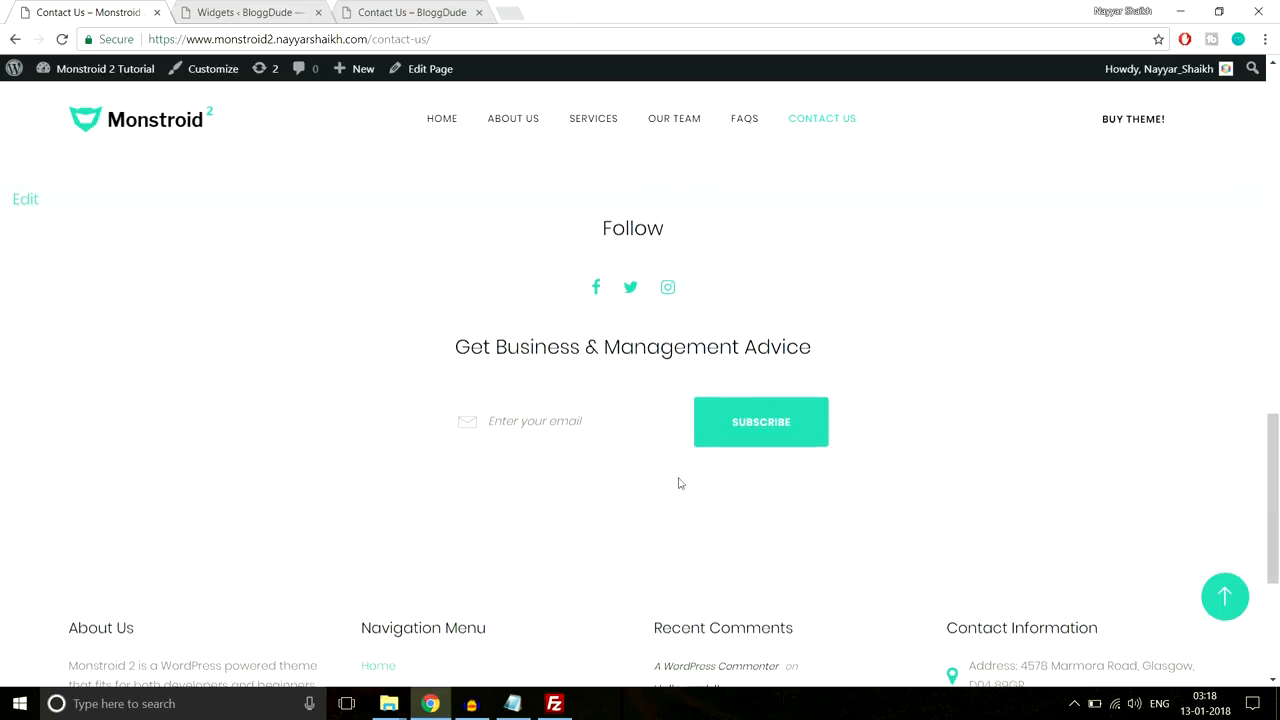
# Step: Check the live Contact Us page footer, then return to the Widgets screen showing the About Us widget
pyautogui.scroll(-3, 678, 483)
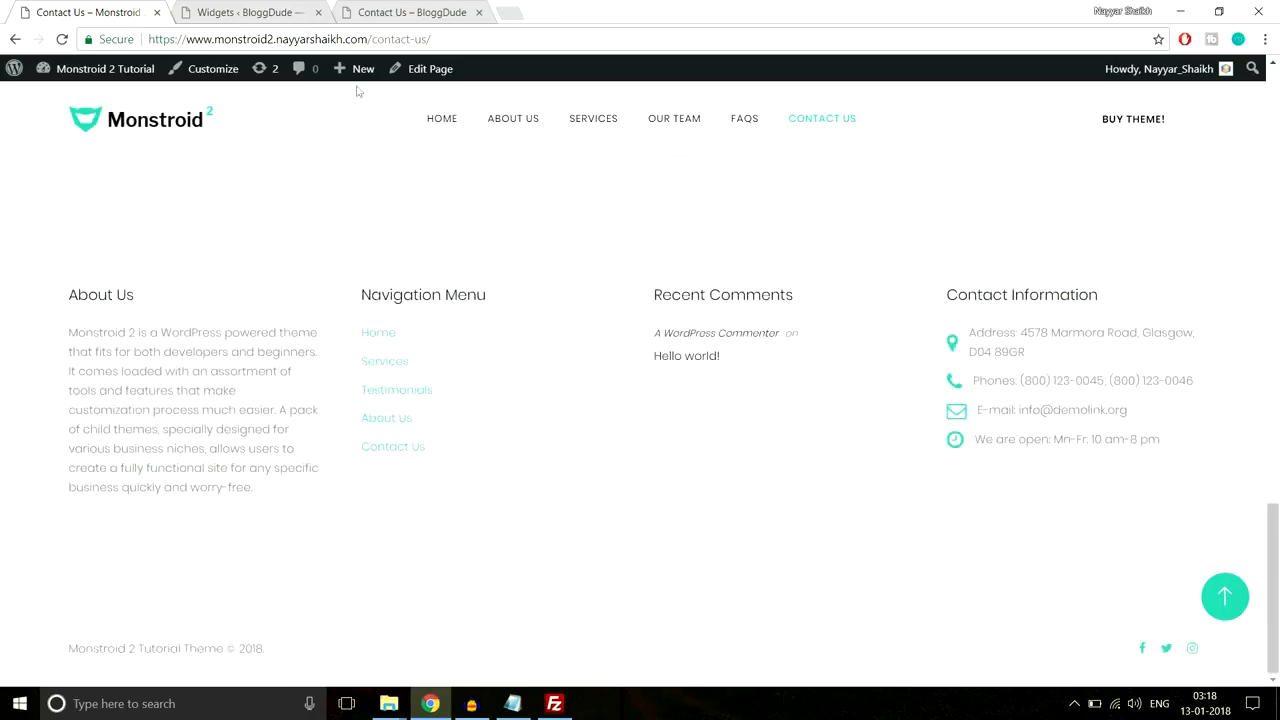
pyautogui.click(255, 12)
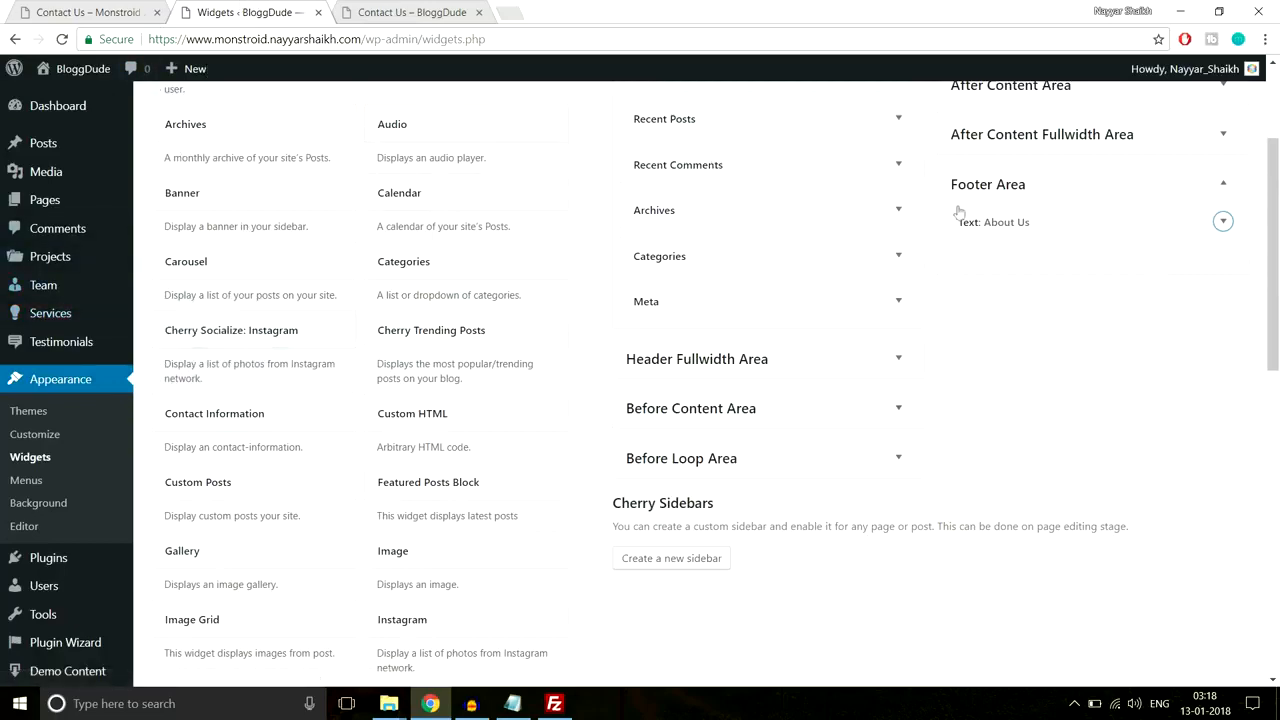
pyautogui.scroll(-3, 1009, 334)
pyautogui.scroll(3, 1009, 334)
# Step: Open the Menus editor and compare it with the demo Contact Us page's footer navigation links
pyautogui.click(25, 482)
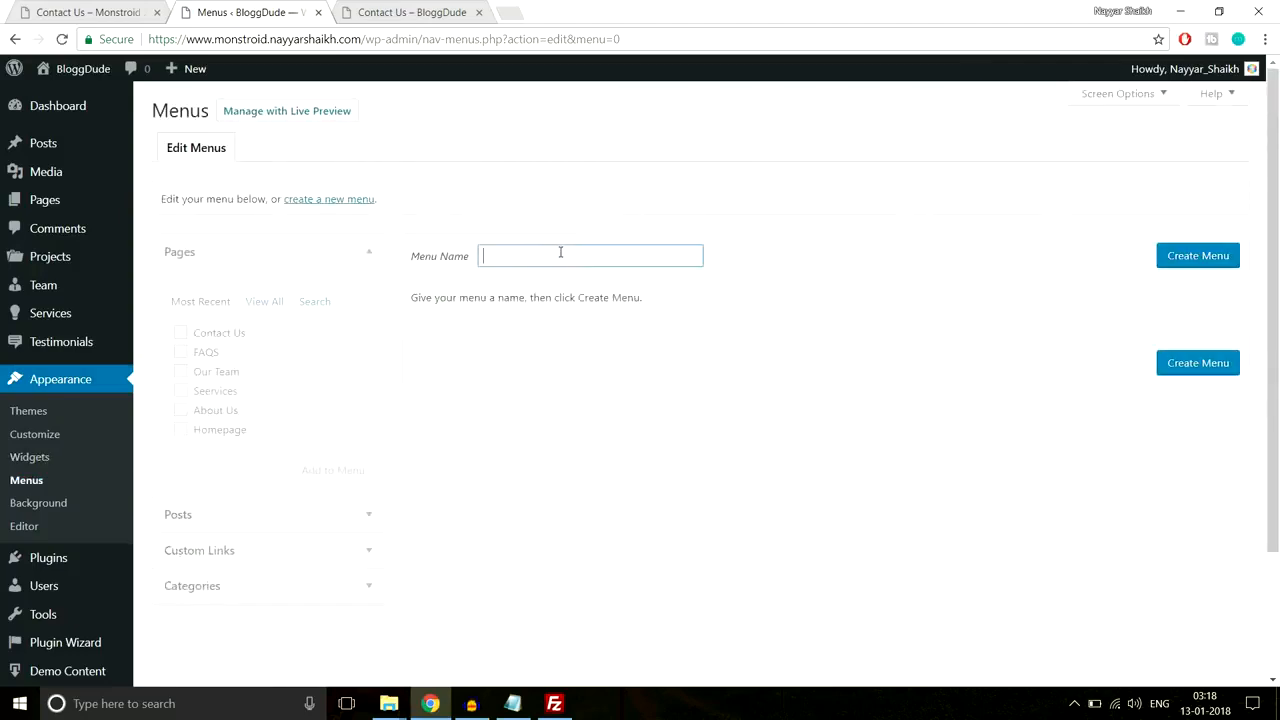
pyautogui.click(100, 18)
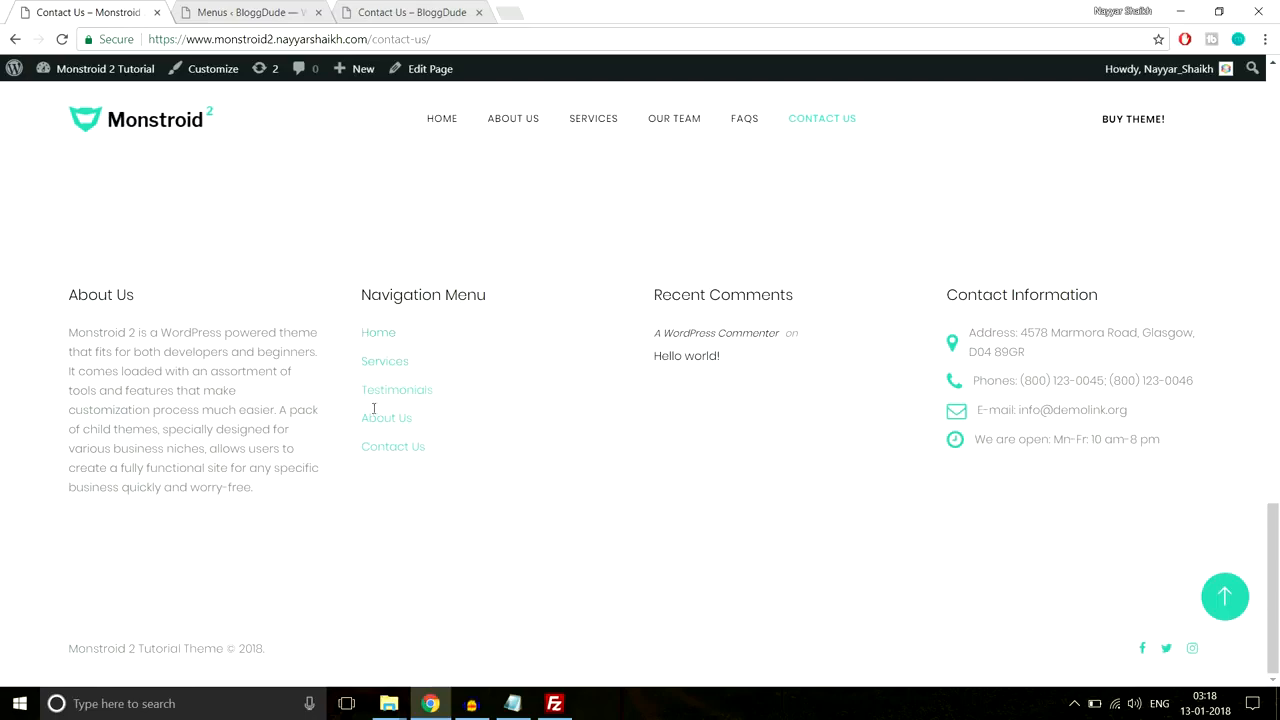
pyautogui.moveTo(460, 456); pyautogui.dragTo(337, 339)
pyautogui.click(478, 316)
pyautogui.scroll(1, 480, 413)
pyautogui.click(250, 12)
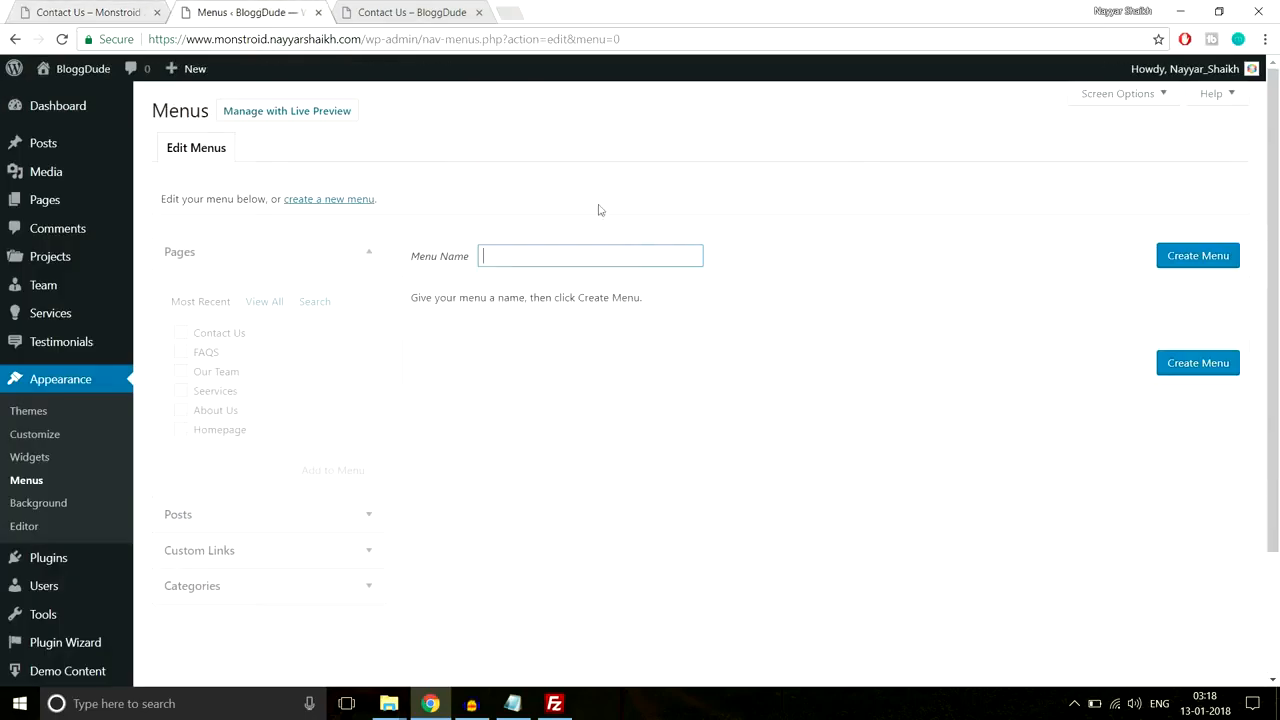
# Step: Create 'Footer Menu' and add the Contact Us, FAQS, Our Team, Seervices and About Us pages
pyautogui.write('Footer Menu')
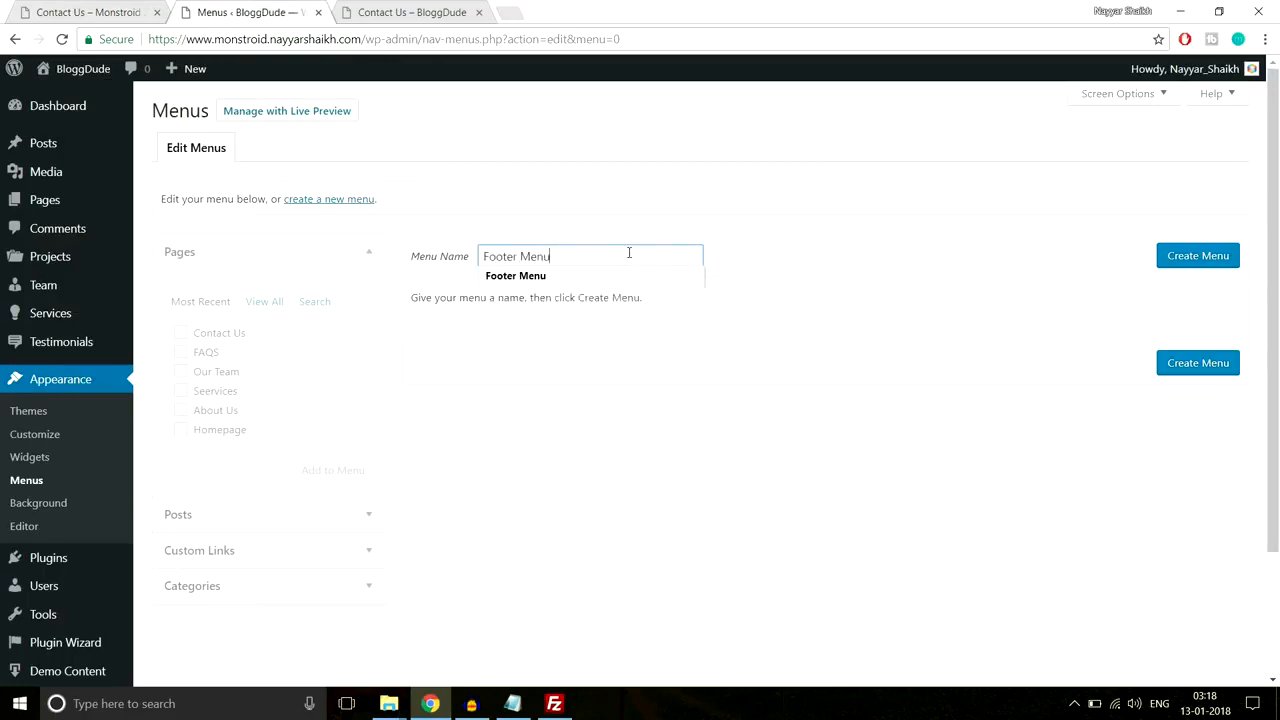
pyautogui.click(1205, 265)
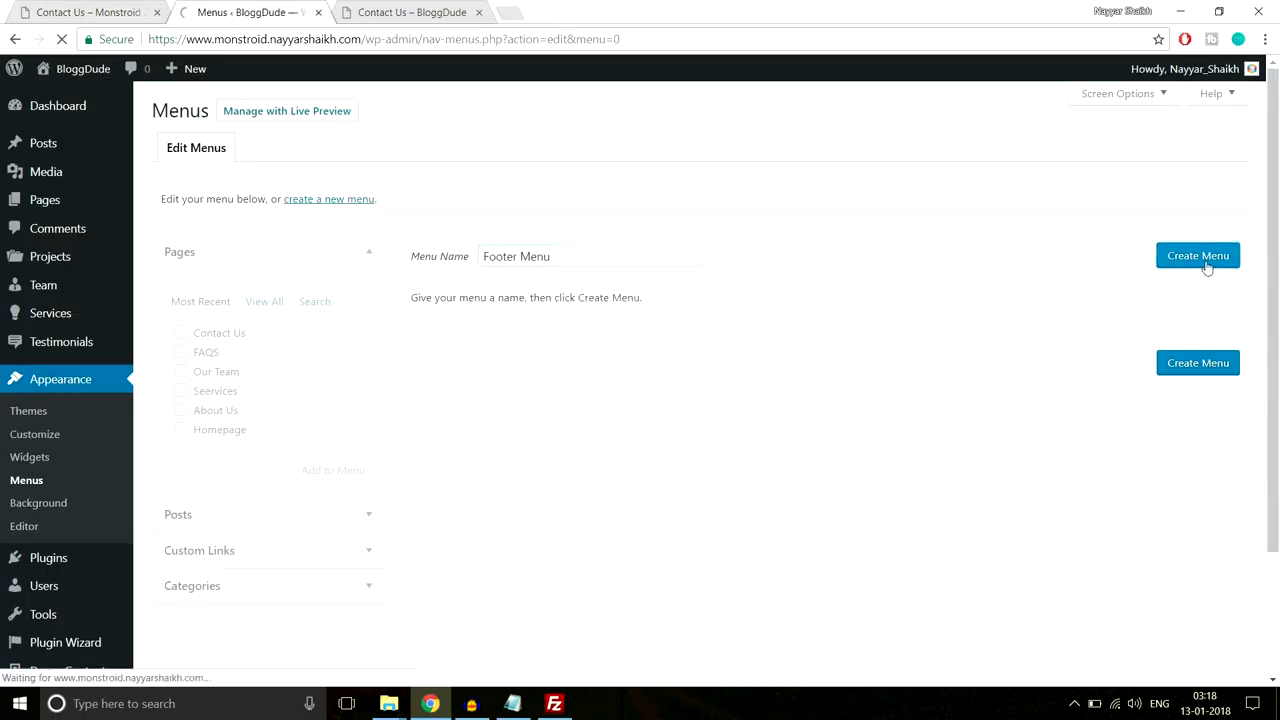
pyautogui.scroll(-1, 866, 323)
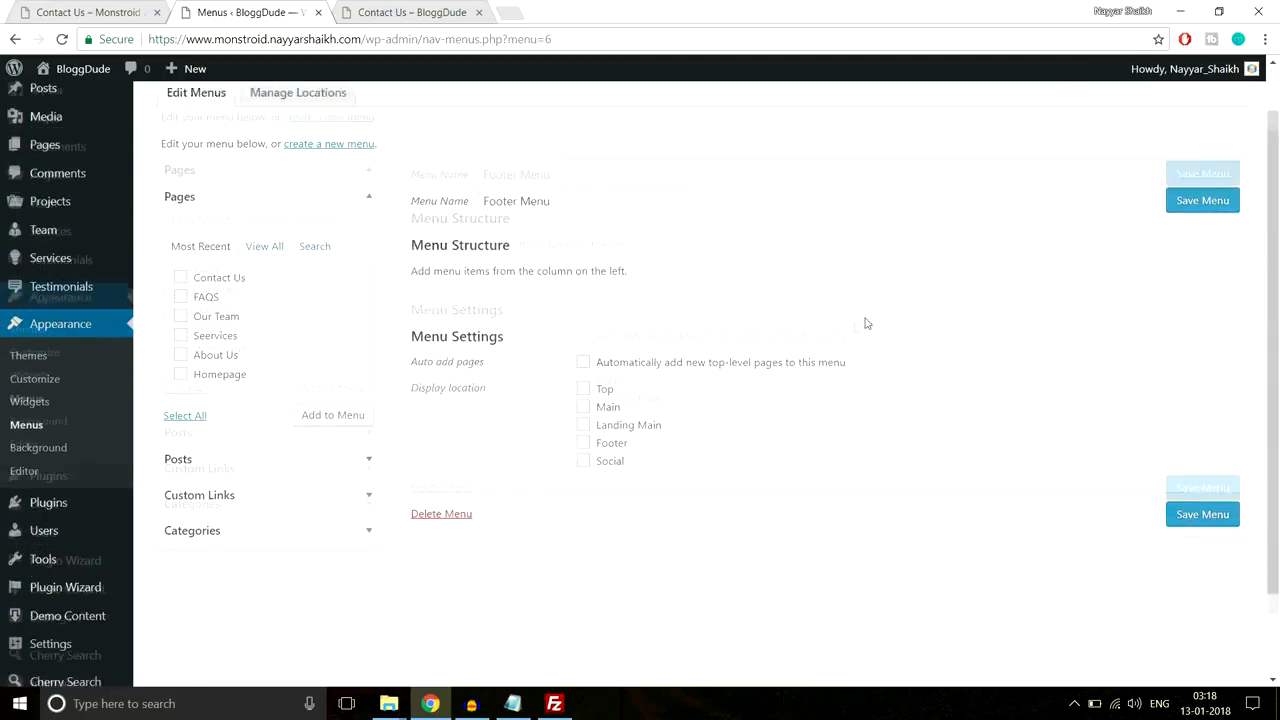
pyautogui.click(200, 250)
pyautogui.click(199, 270)
pyautogui.click(201, 289)
pyautogui.click(208, 312)
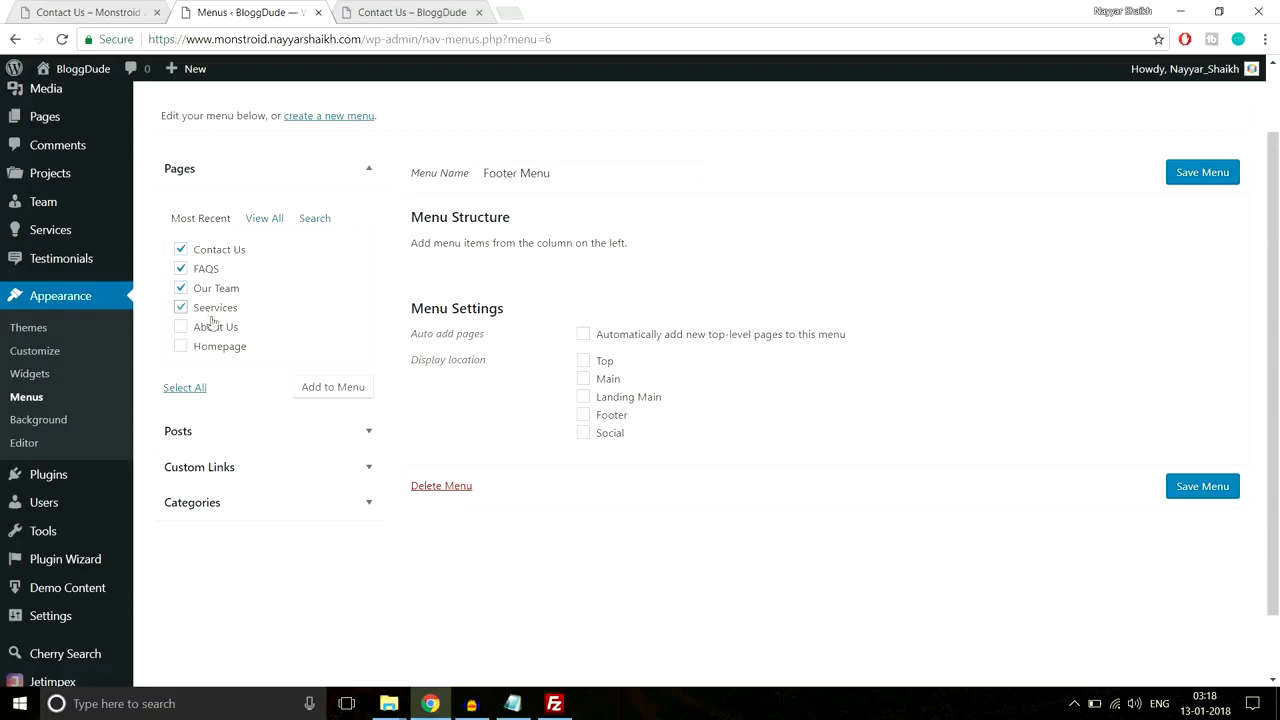
pyautogui.click(212, 333)
pyautogui.click(327, 387)
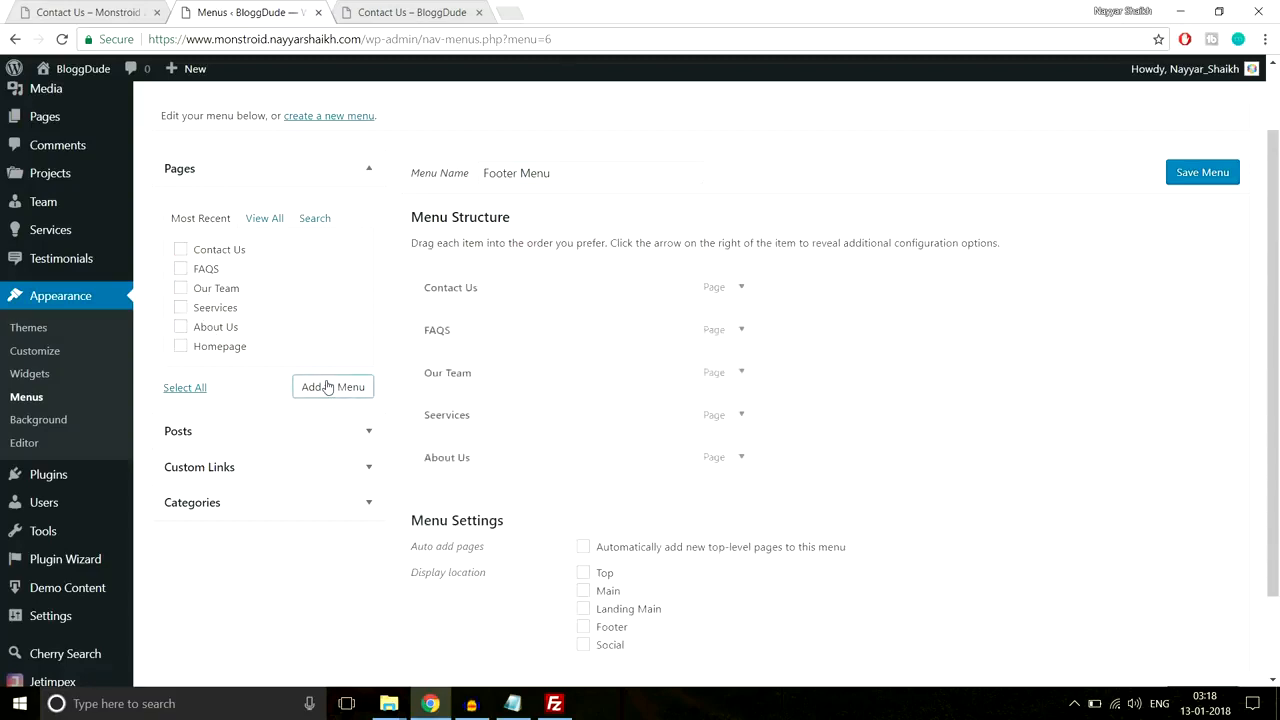
# Step: Save the Footer Menu and compare it against the demo Contact Us page footer
pyautogui.scroll(-2, 711, 446)
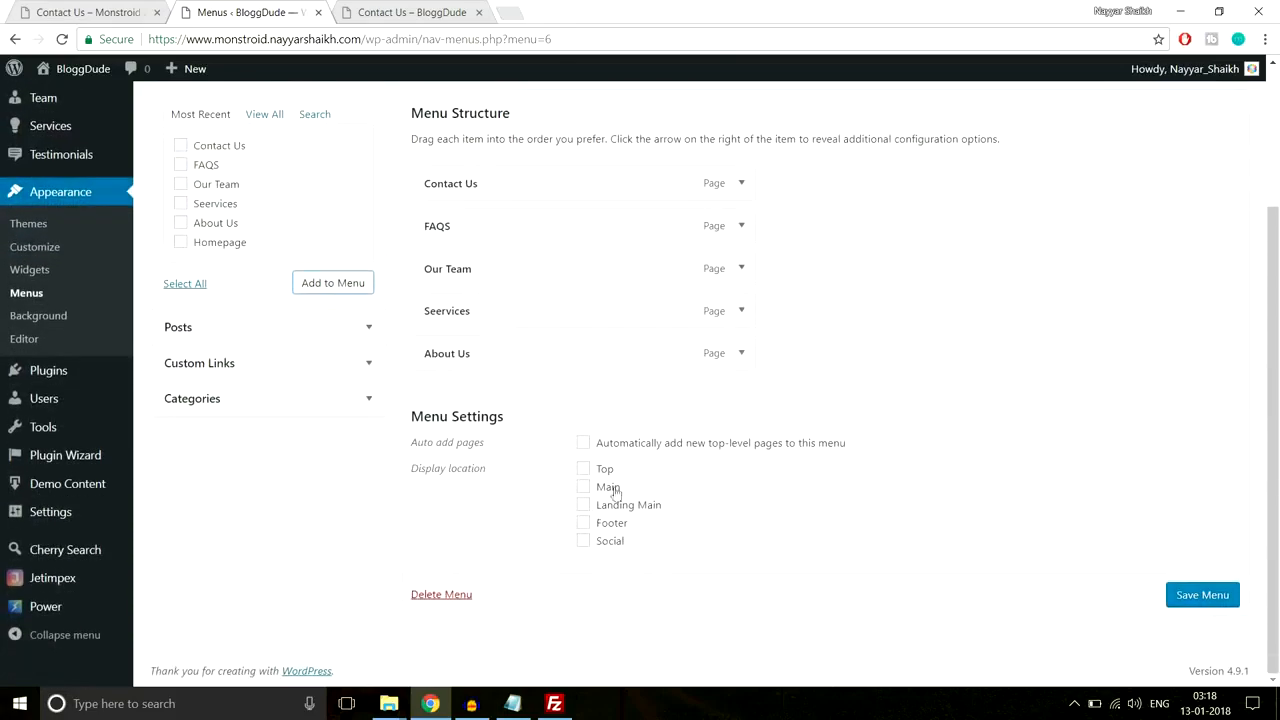
pyautogui.scroll(5, 608, 491)
pyautogui.scroll(-3, 614, 491)
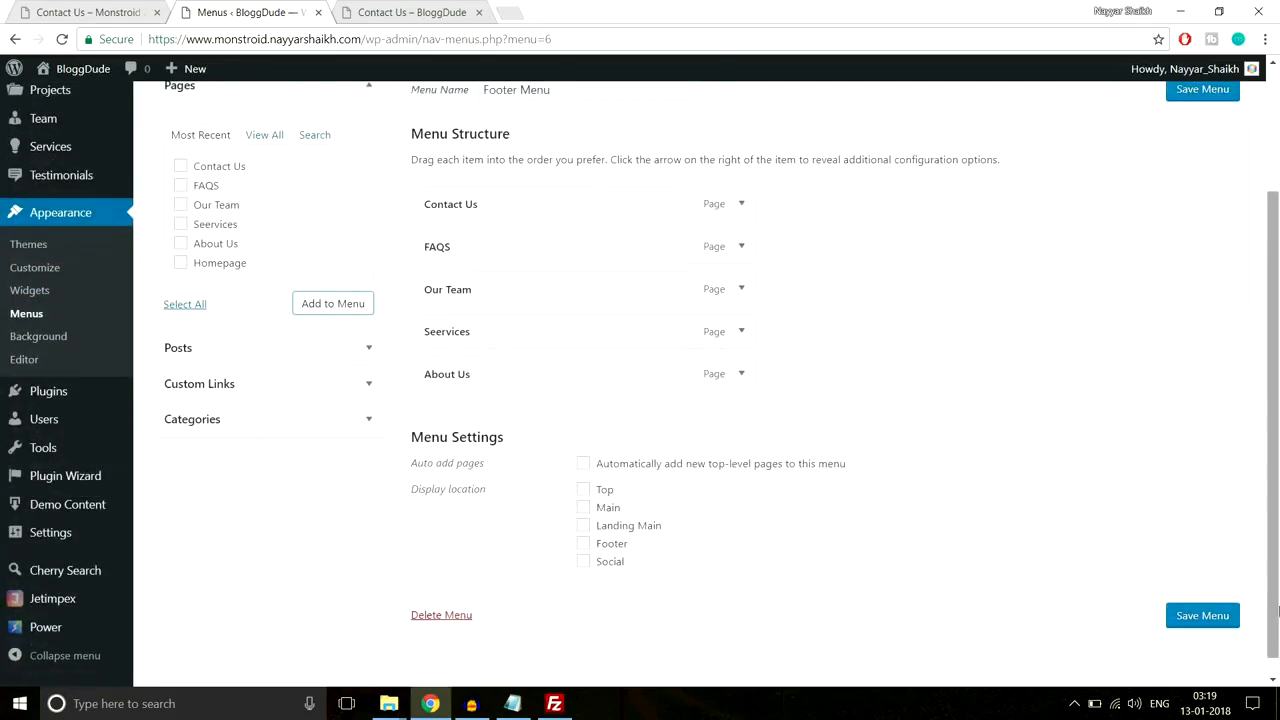
pyautogui.click(1202, 615)
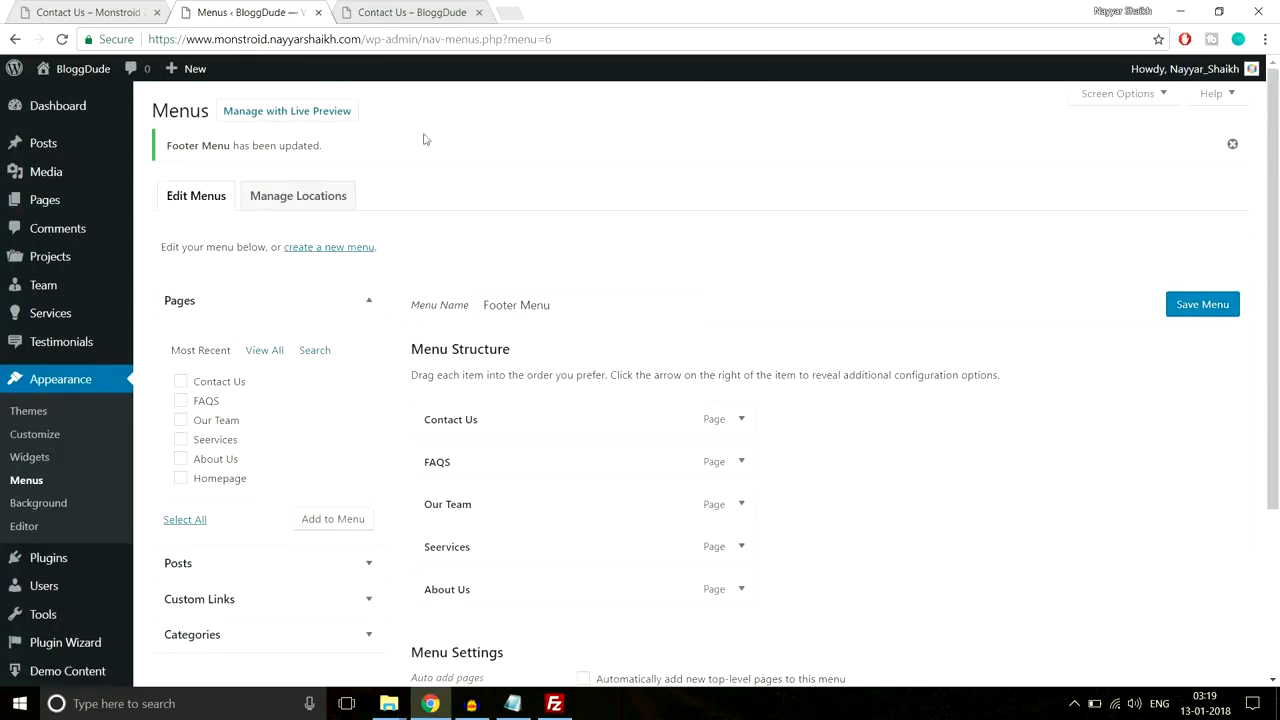
pyautogui.click(104, 10)
pyautogui.scroll(2, 629, 370)
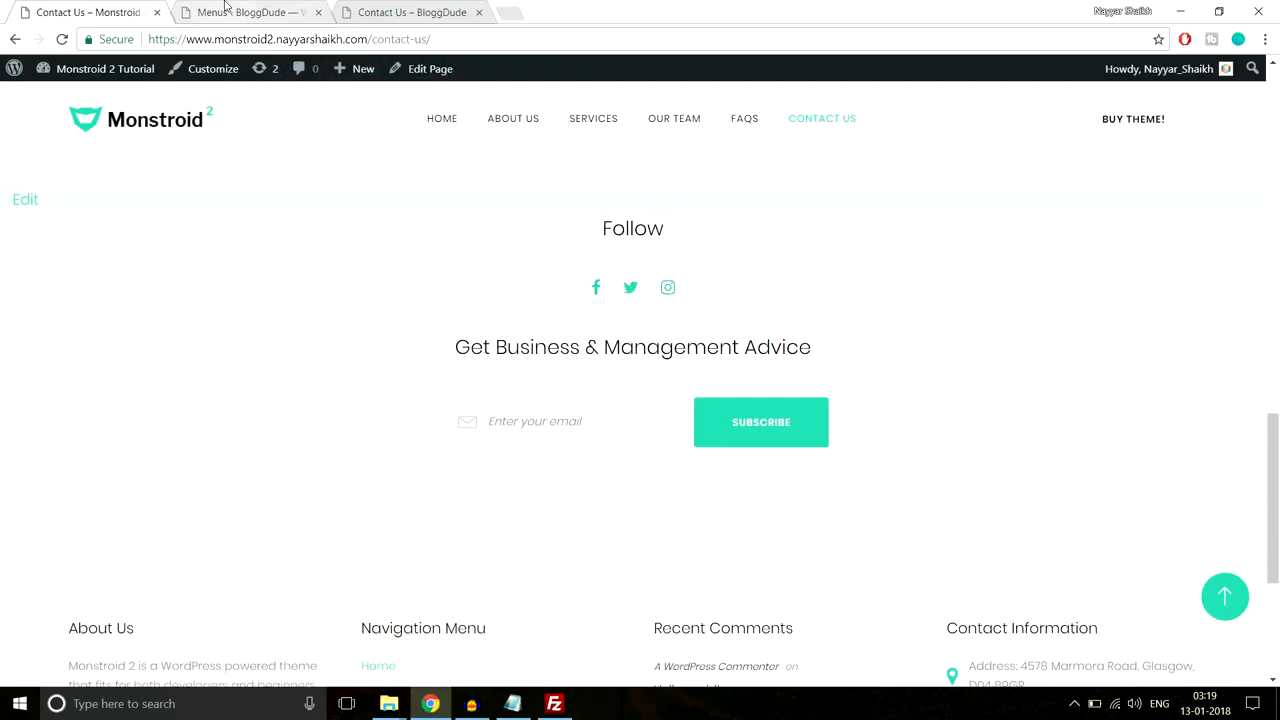
pyautogui.click(226, 10)
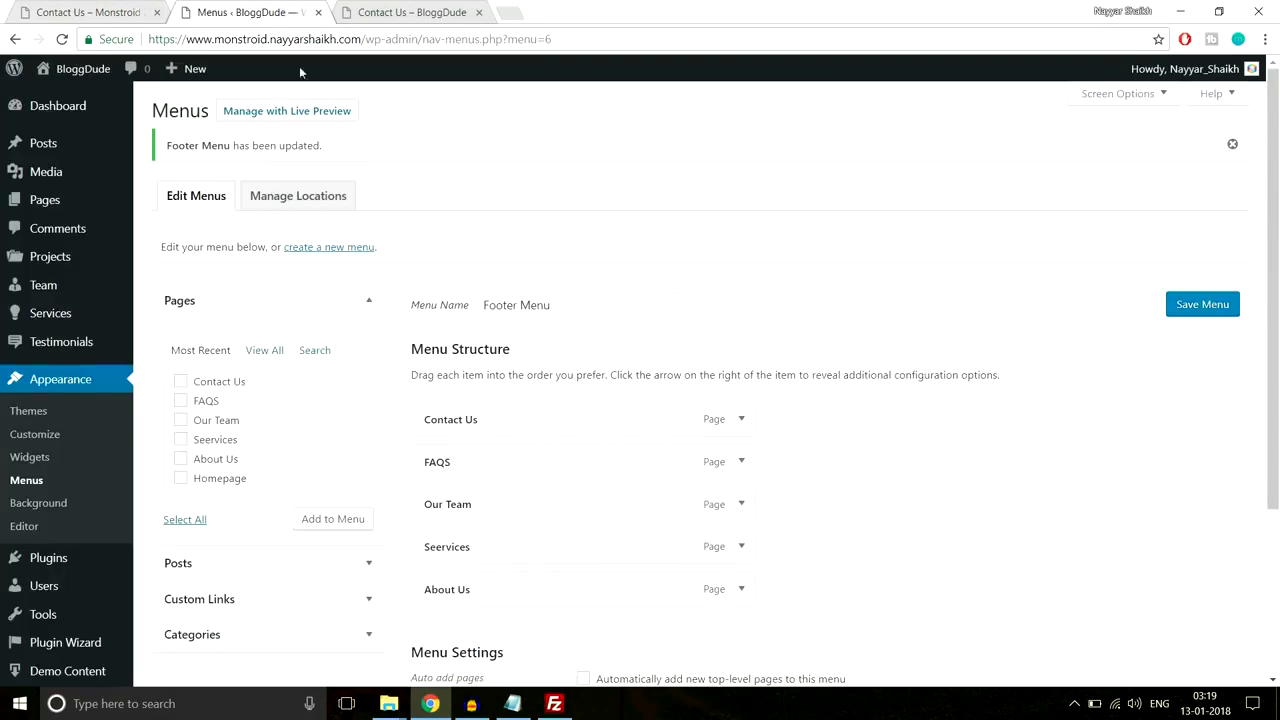
# Step: Create a new Social Menu assigned to the Social display location
pyautogui.click(342, 250)
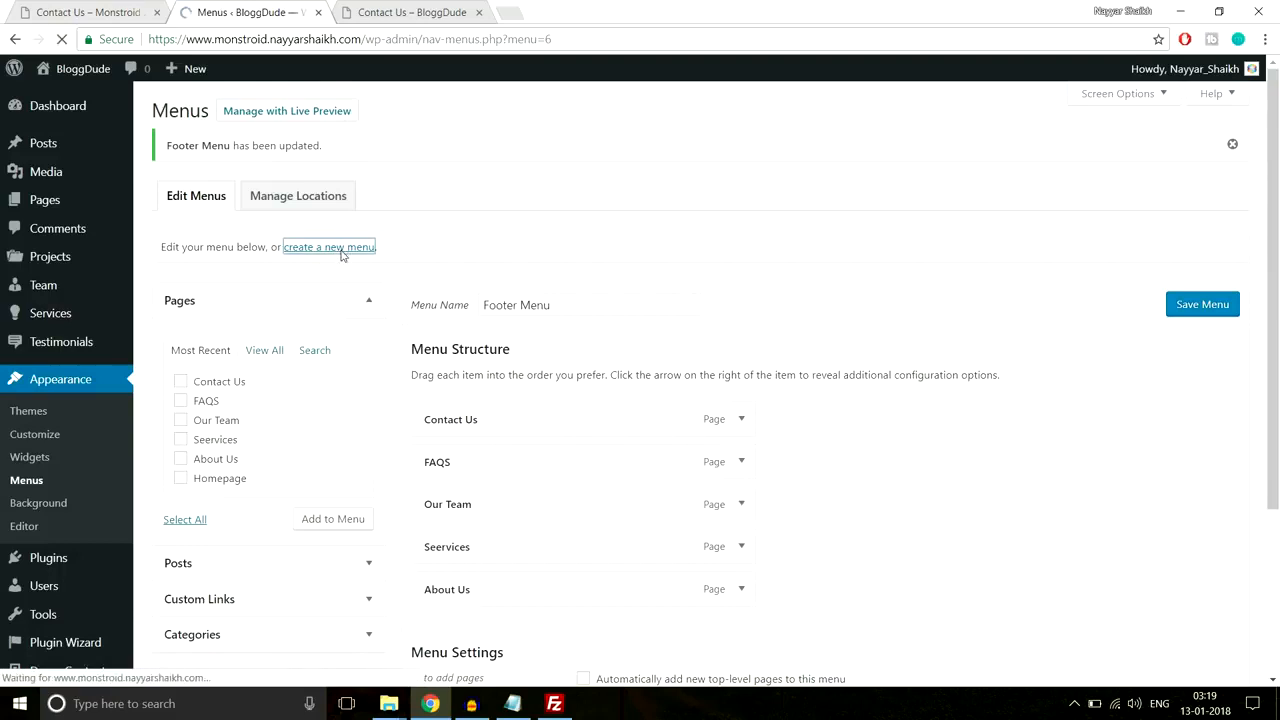
pyautogui.click(528, 251)
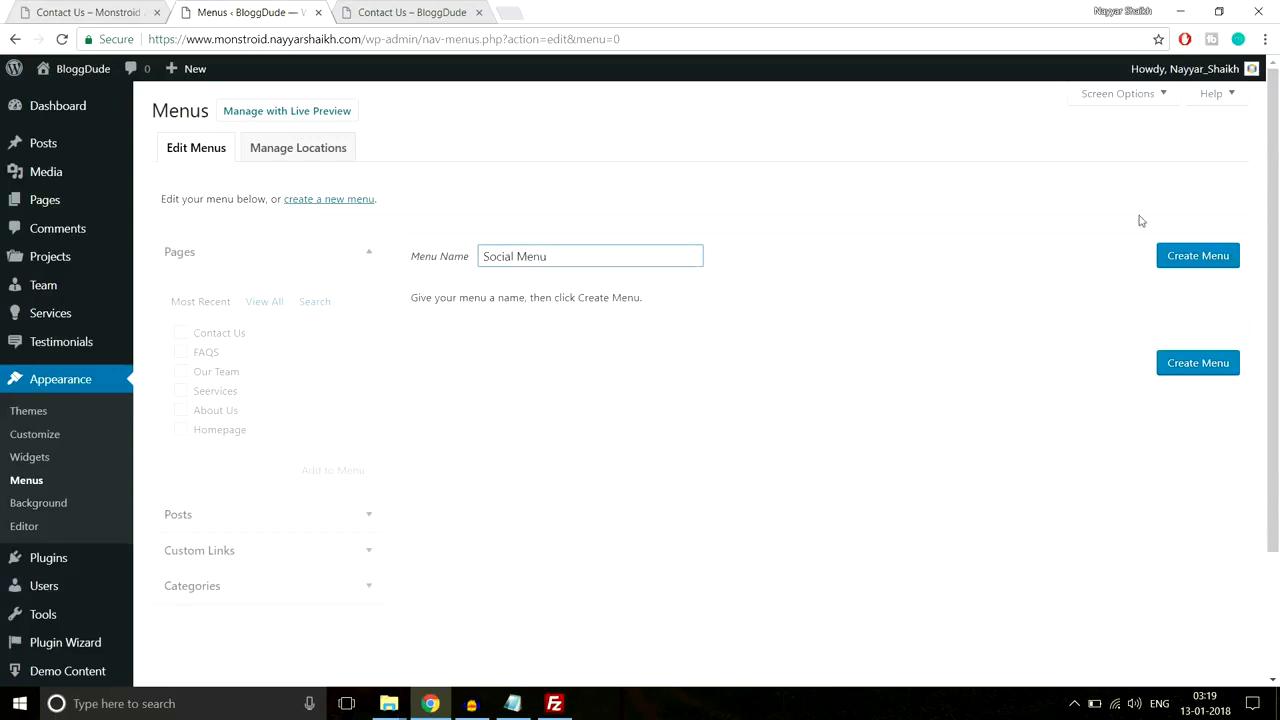
pyautogui.click(1185, 255)
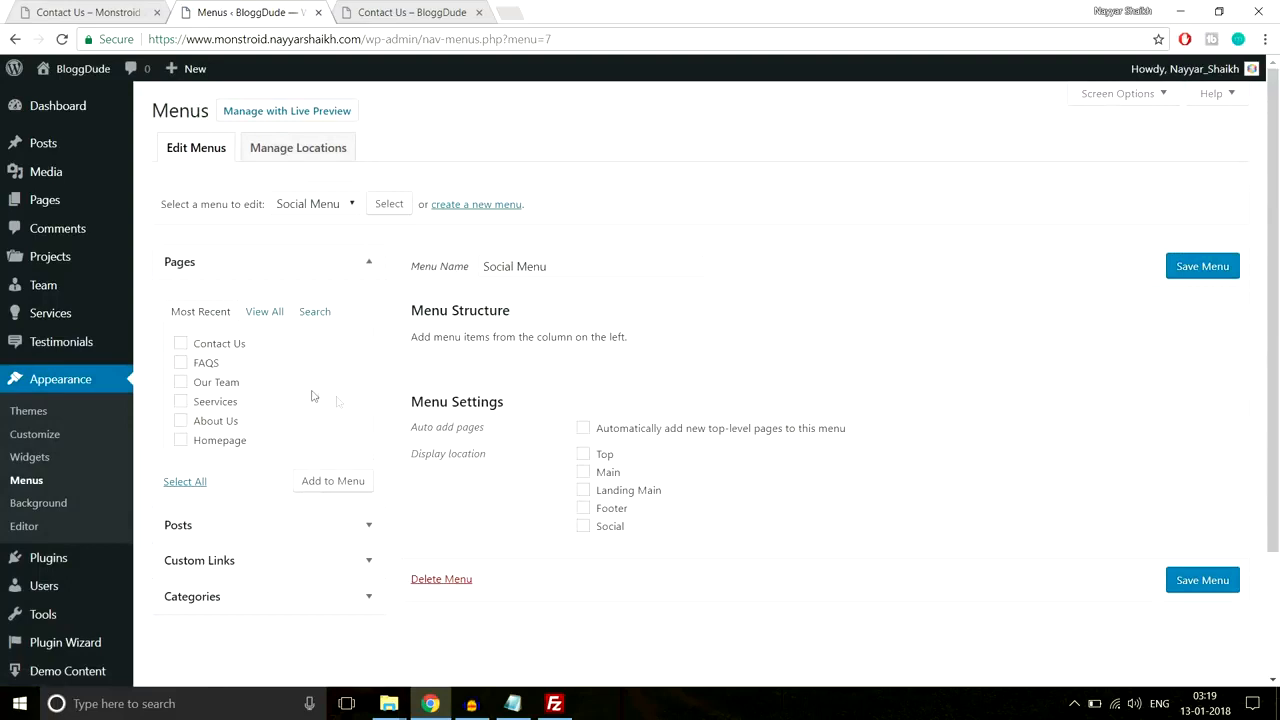
pyautogui.click(611, 530)
# Step: Add a Facebook custom link for the site to the Social Menu
pyautogui.scroll(-2, 265, 480)
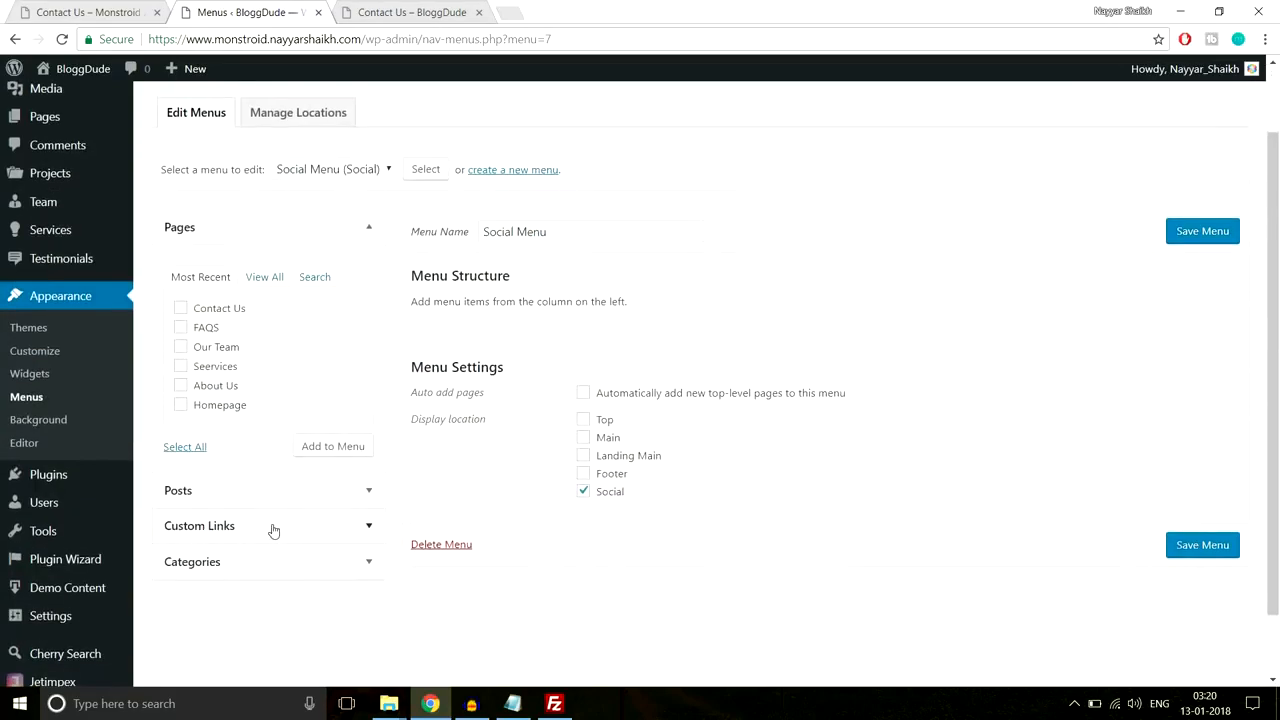
pyautogui.click(273, 527)
pyautogui.click(313, 354)
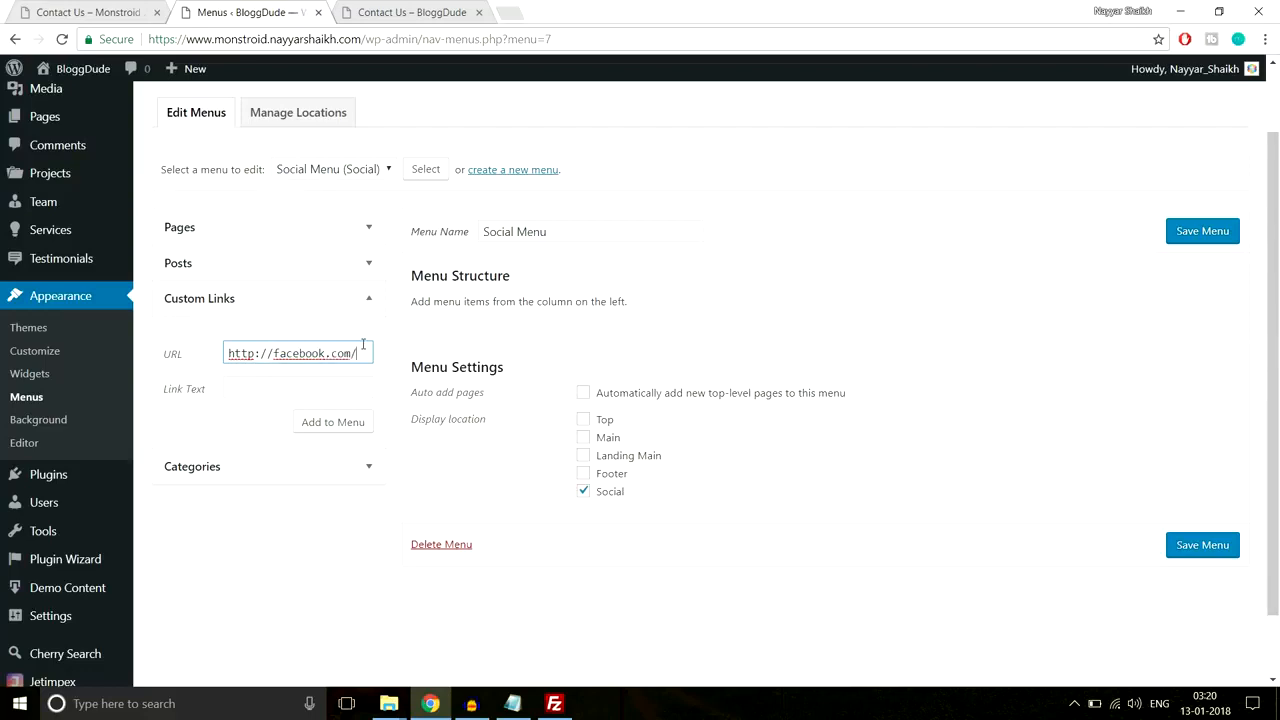
pyautogui.write('bloggdude')
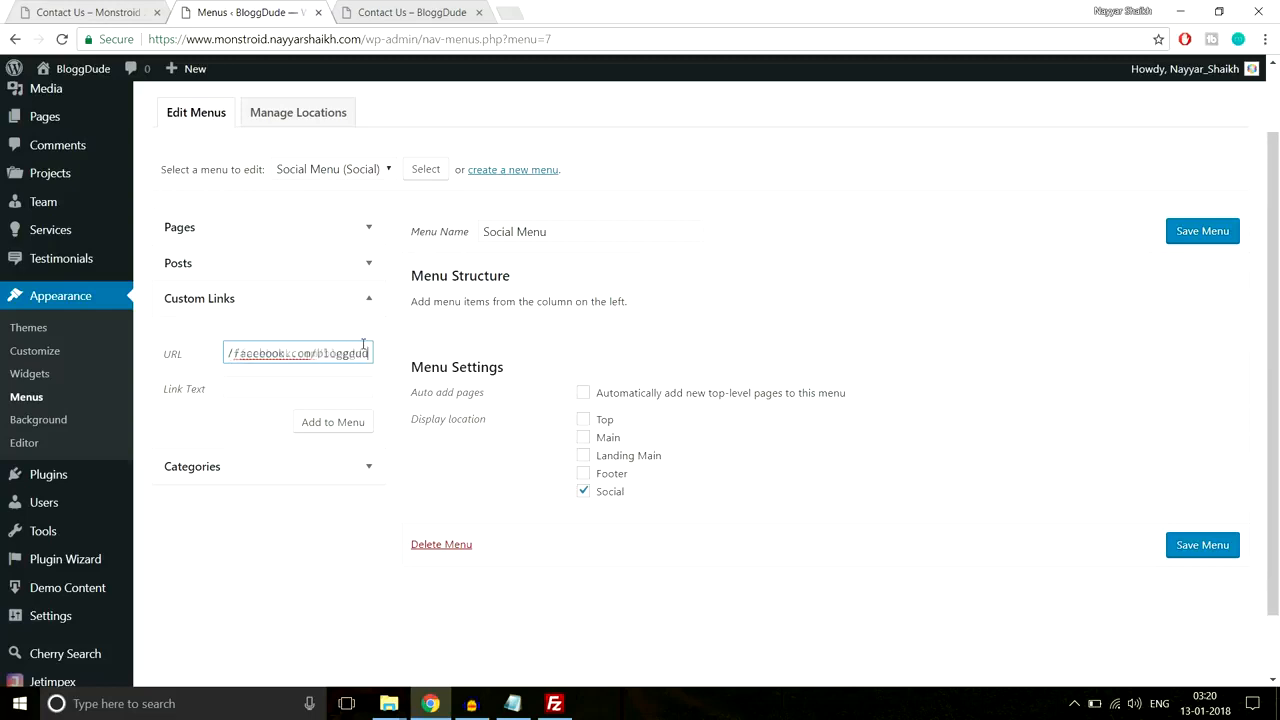
pyautogui.click(339, 381)
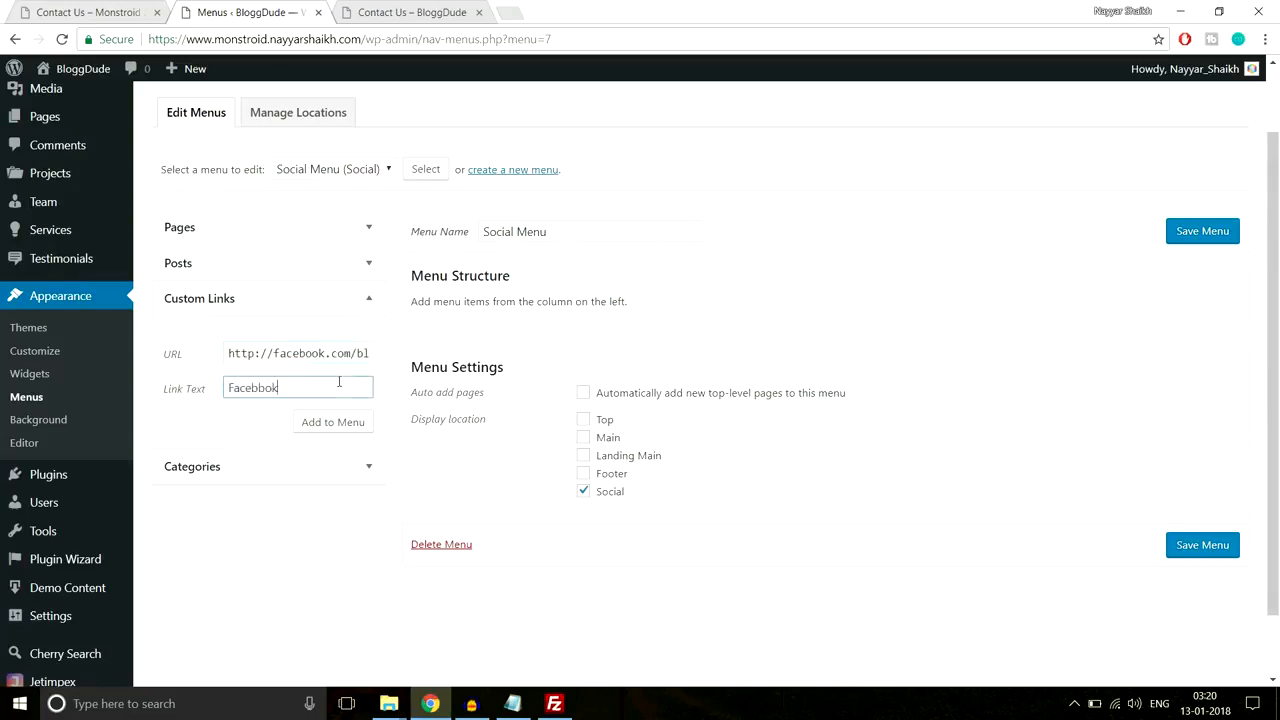
pyautogui.click(312, 422)
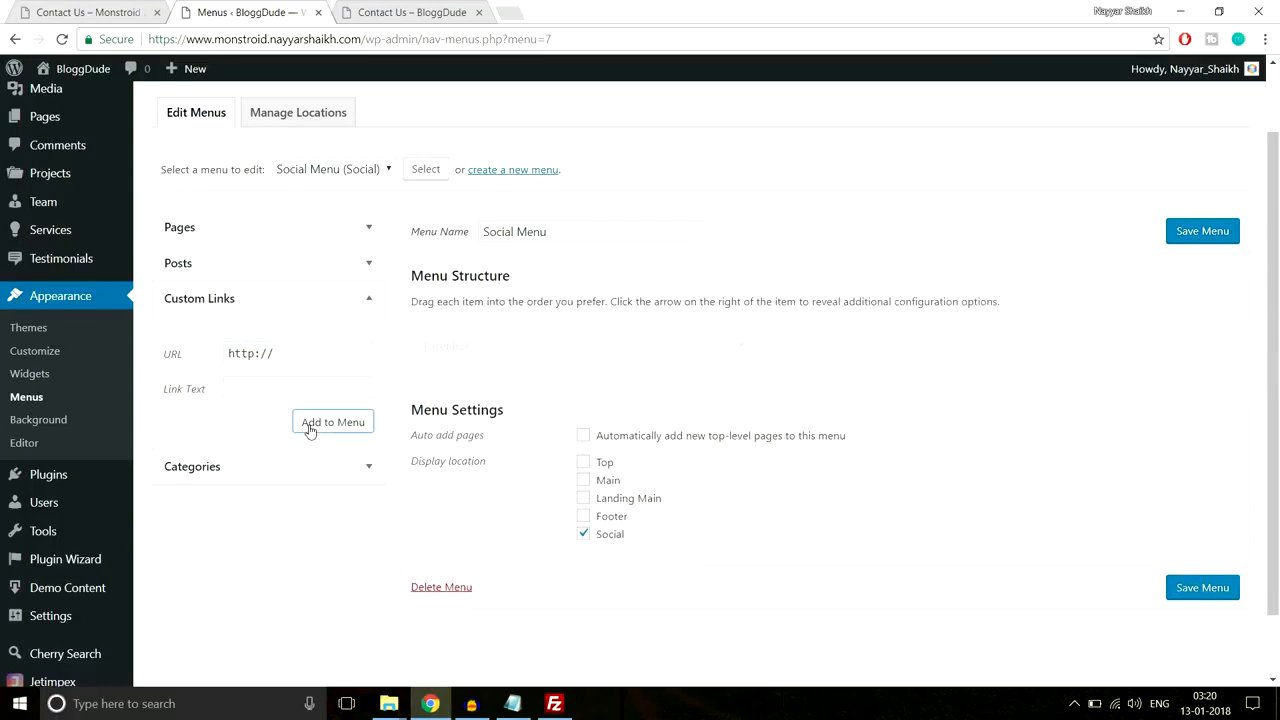
# Step: Add a Twitter custom link with the Twitter profile URL and label 'Twitter'
pyautogui.click(323, 350)
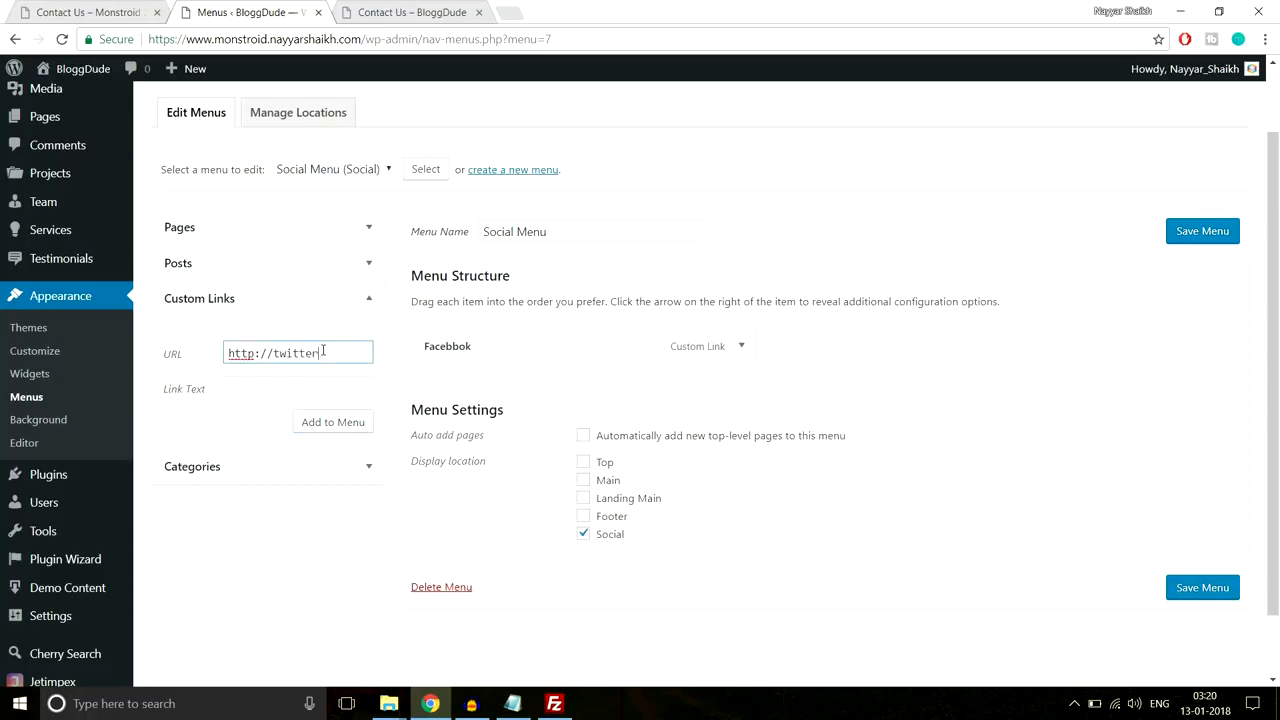
pyautogui.write('twitter.com/realnayyar')
pyautogui.press('Tab')
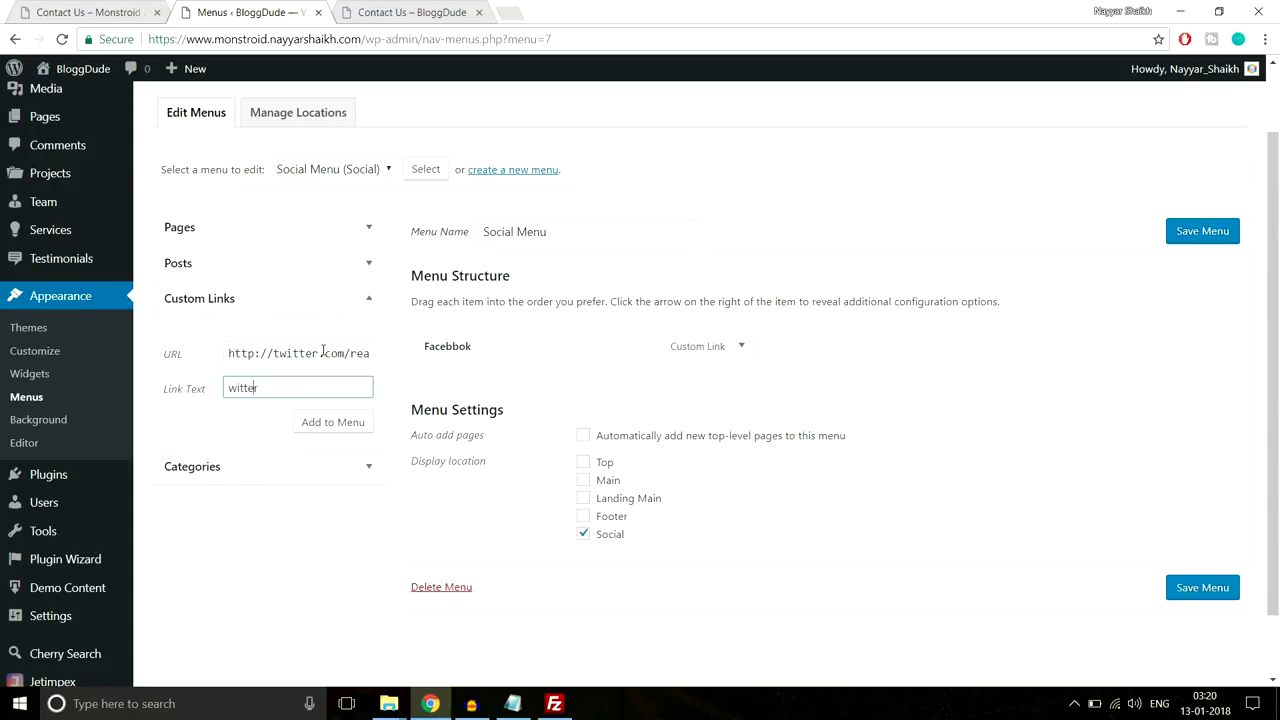
pyautogui.press('Left')
pyautogui.write('T')
pyautogui.click(363, 420)
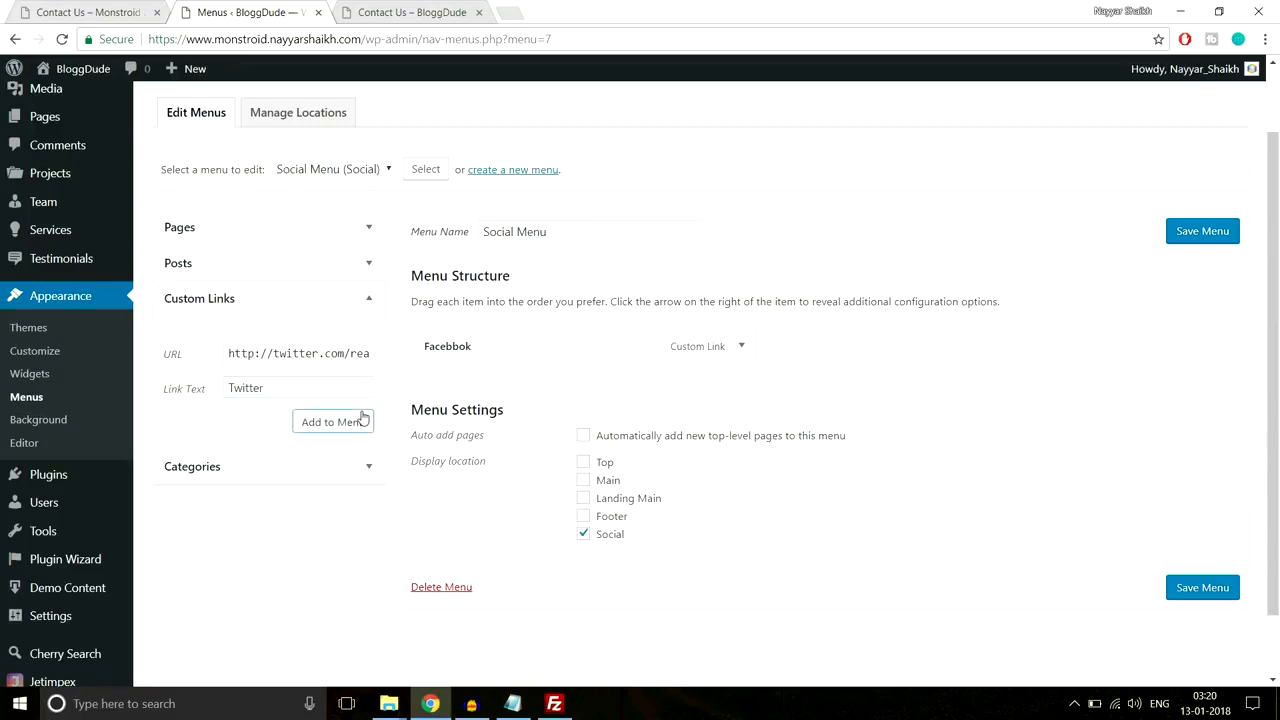
pyautogui.click(335, 424)
# Step: Add an Instagram custom link labelled 'Instagram' and save the Social Menu
pyautogui.click(317, 353)
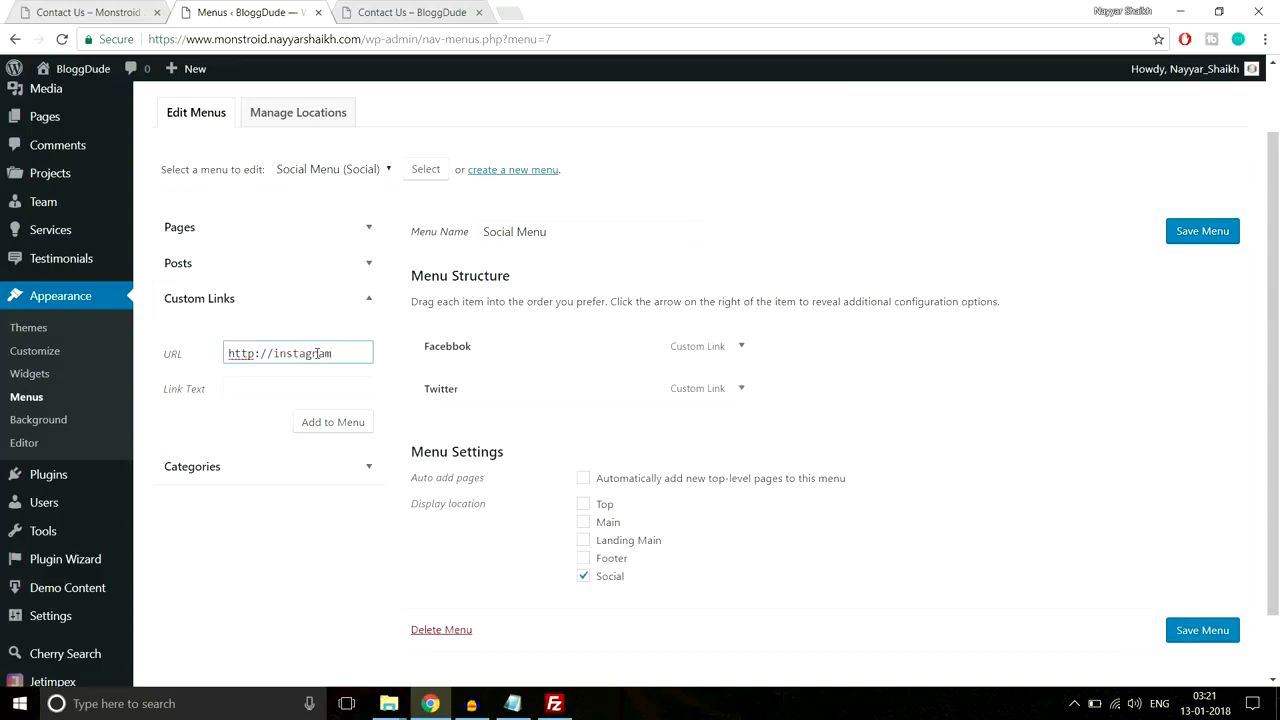
pyautogui.click(313, 394)
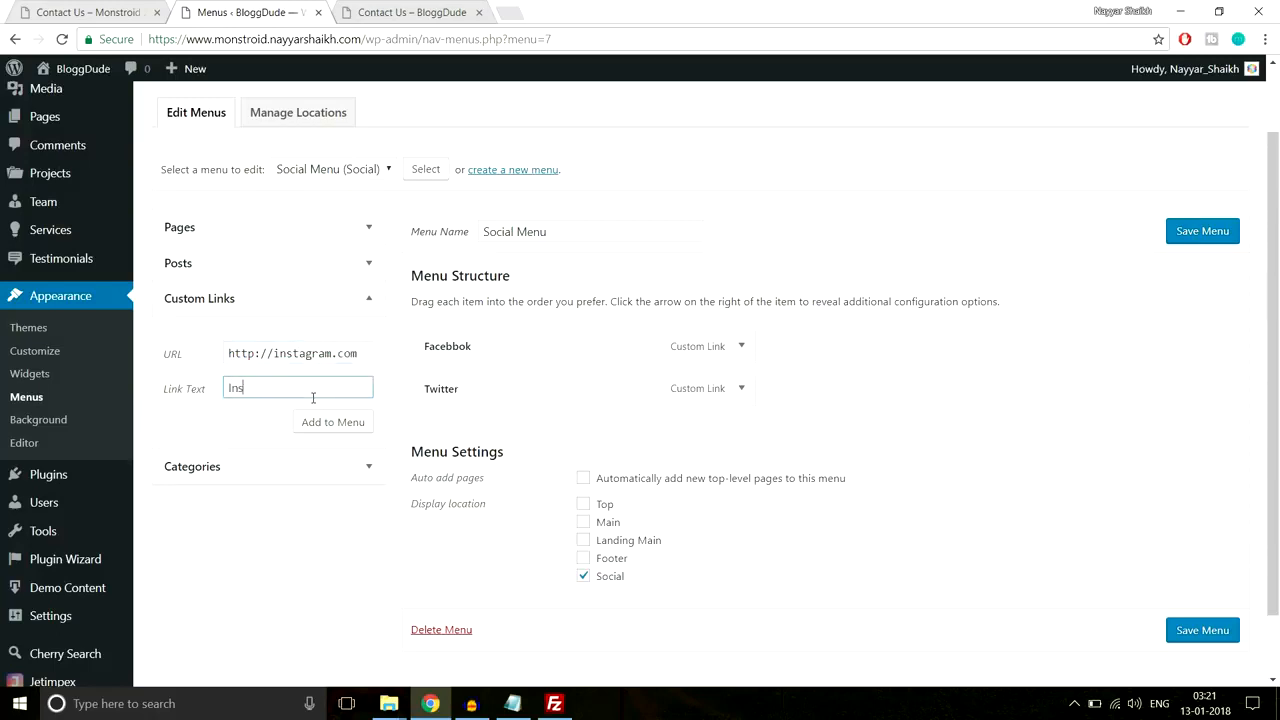
pyautogui.write('Instagram')
pyautogui.click(352, 428)
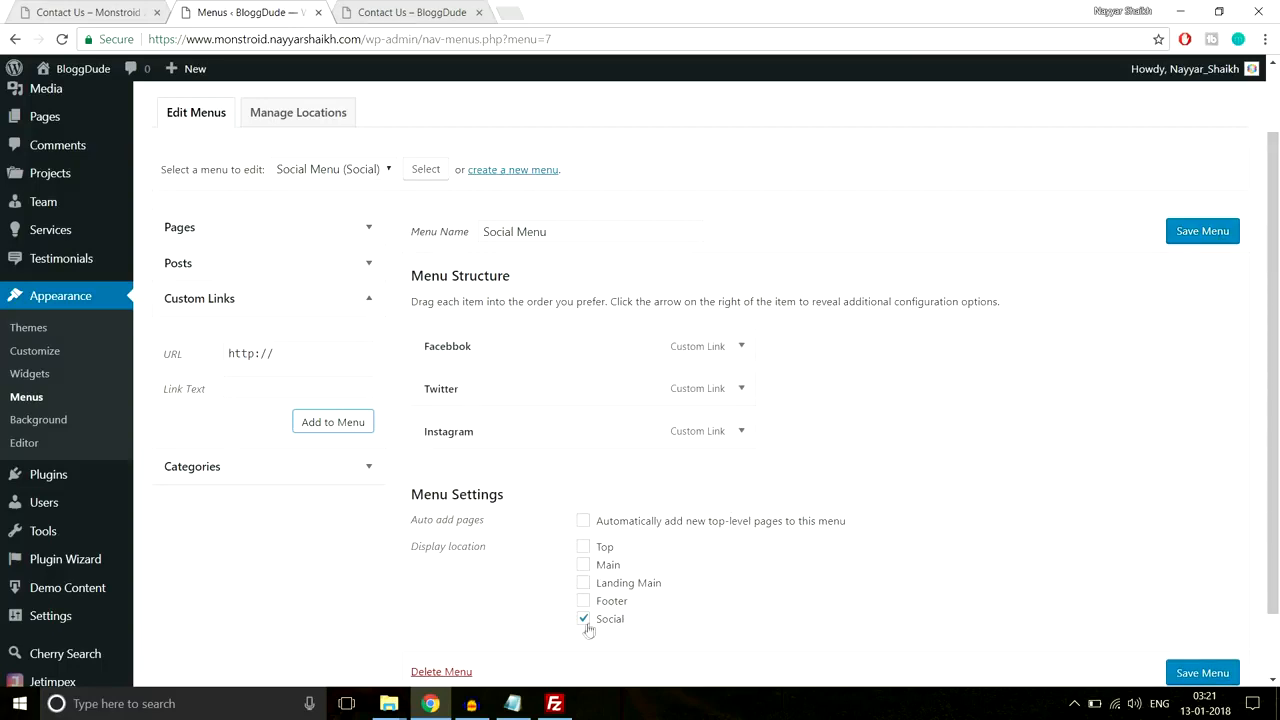
pyautogui.click(1225, 677)
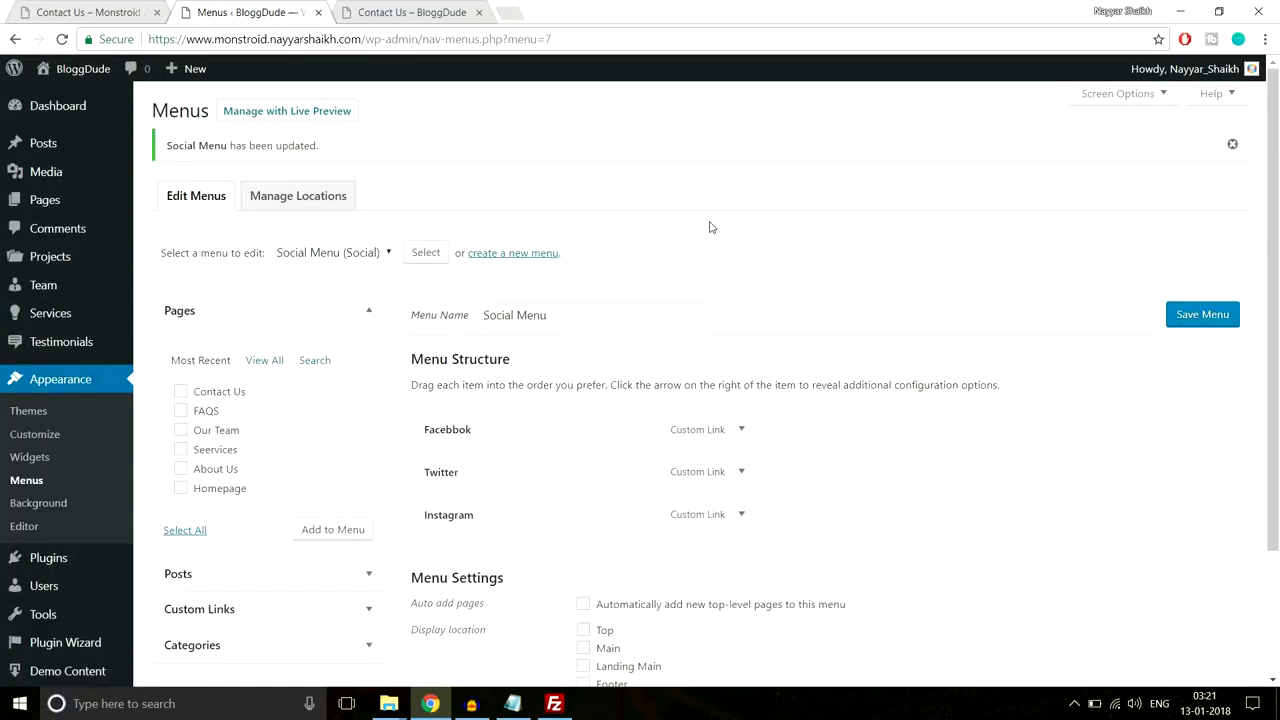
pyautogui.click(413, 10)
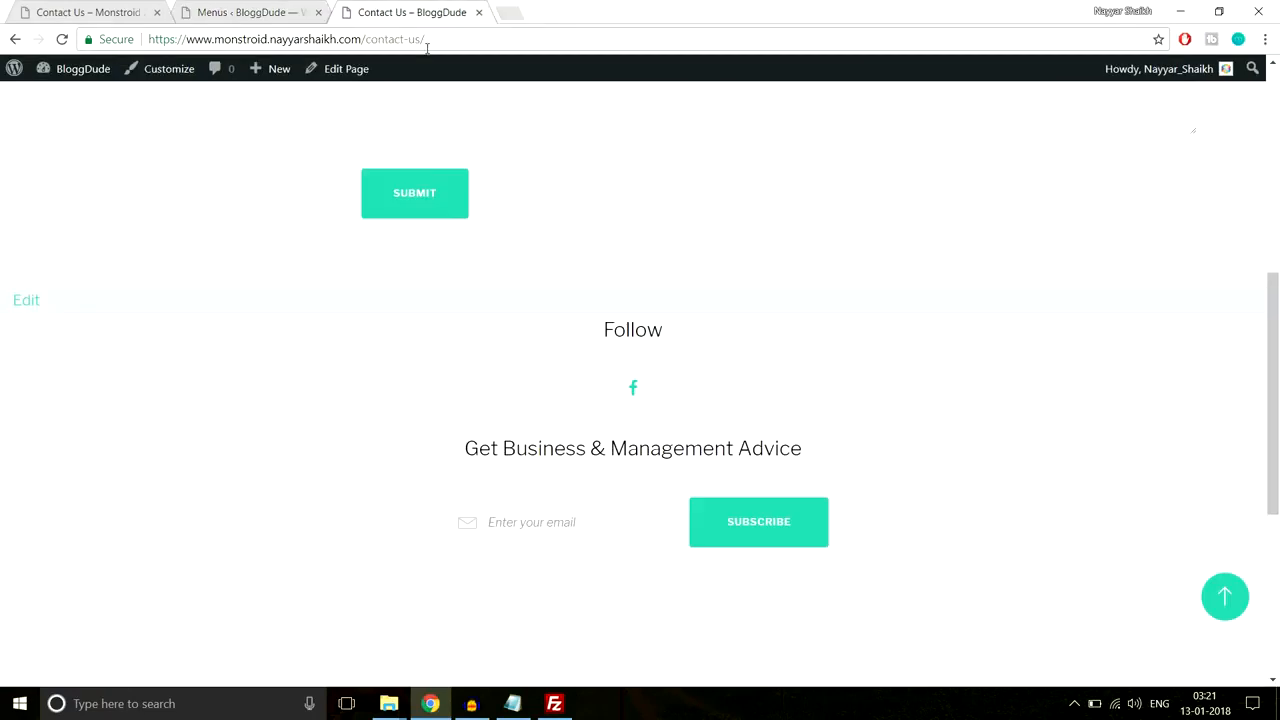
pyautogui.click(429, 46)
pyautogui.press('Return')
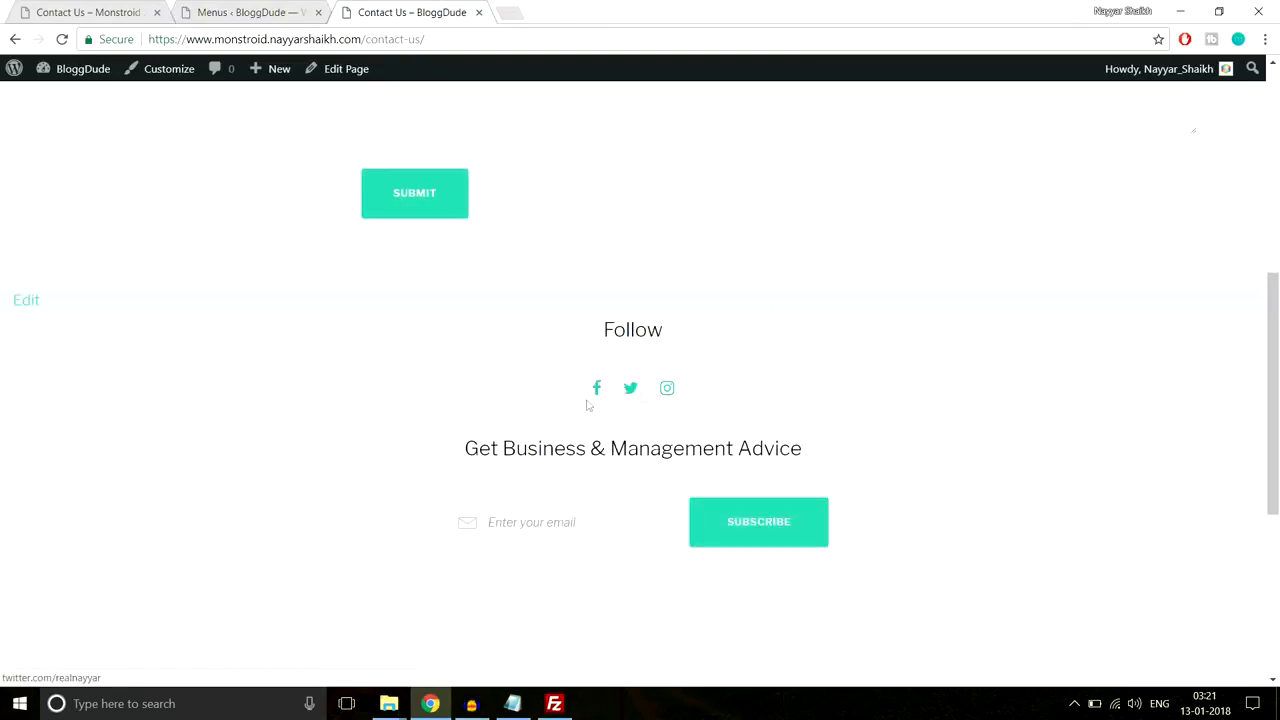
pyautogui.scroll(5, 689, 378)
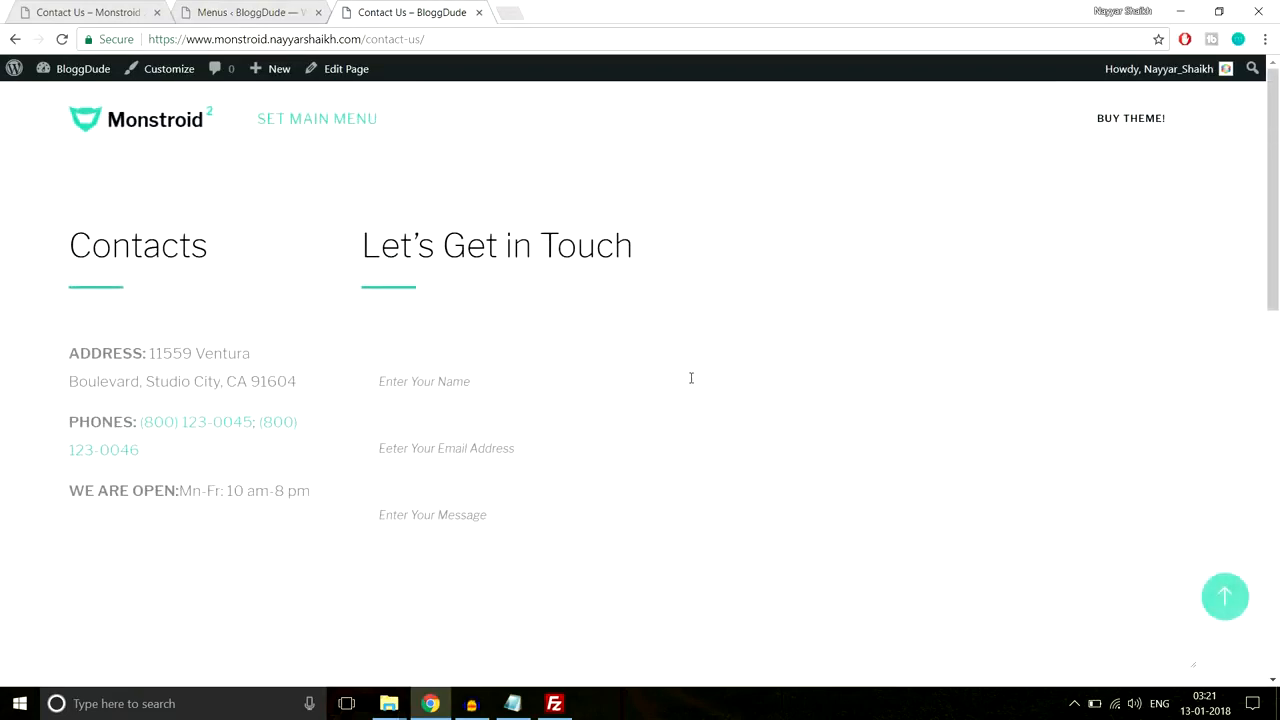
pyautogui.click(95, 11)
pyautogui.scroll(4, 475, 244)
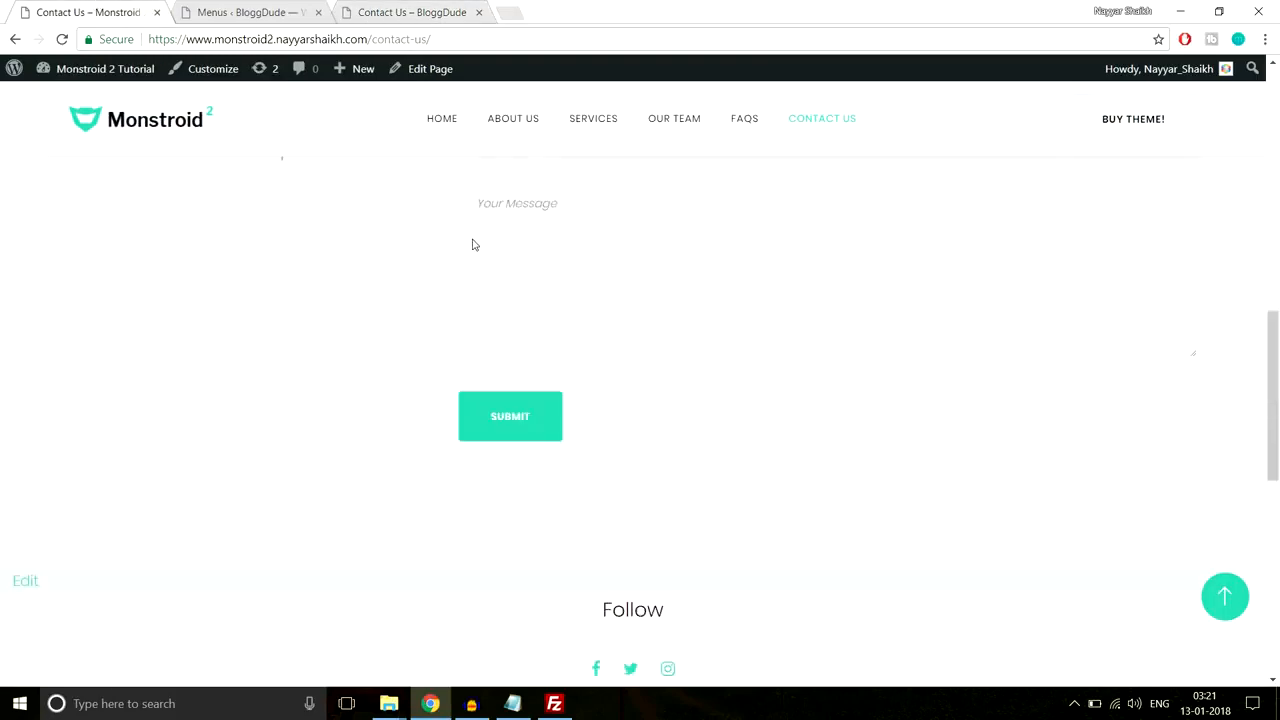
pyautogui.scroll(5, 870, 139)
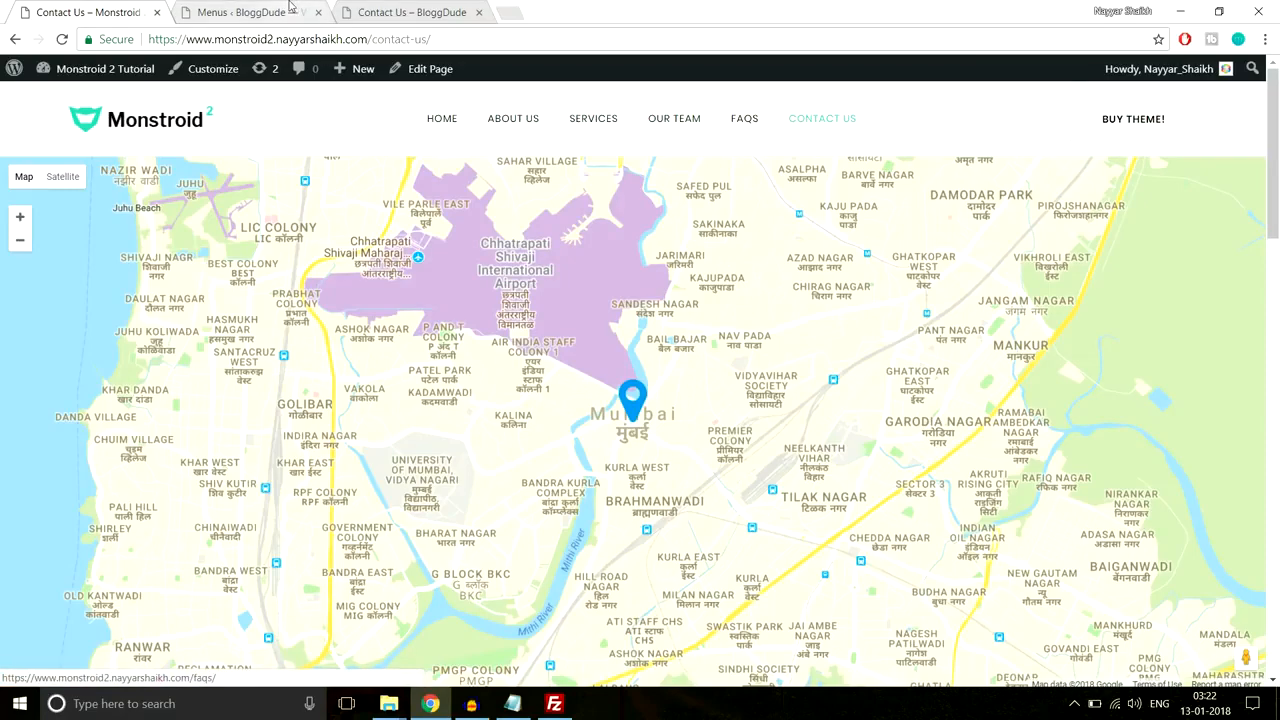
pyautogui.click(243, 12)
pyautogui.scroll(-1, 712, 241)
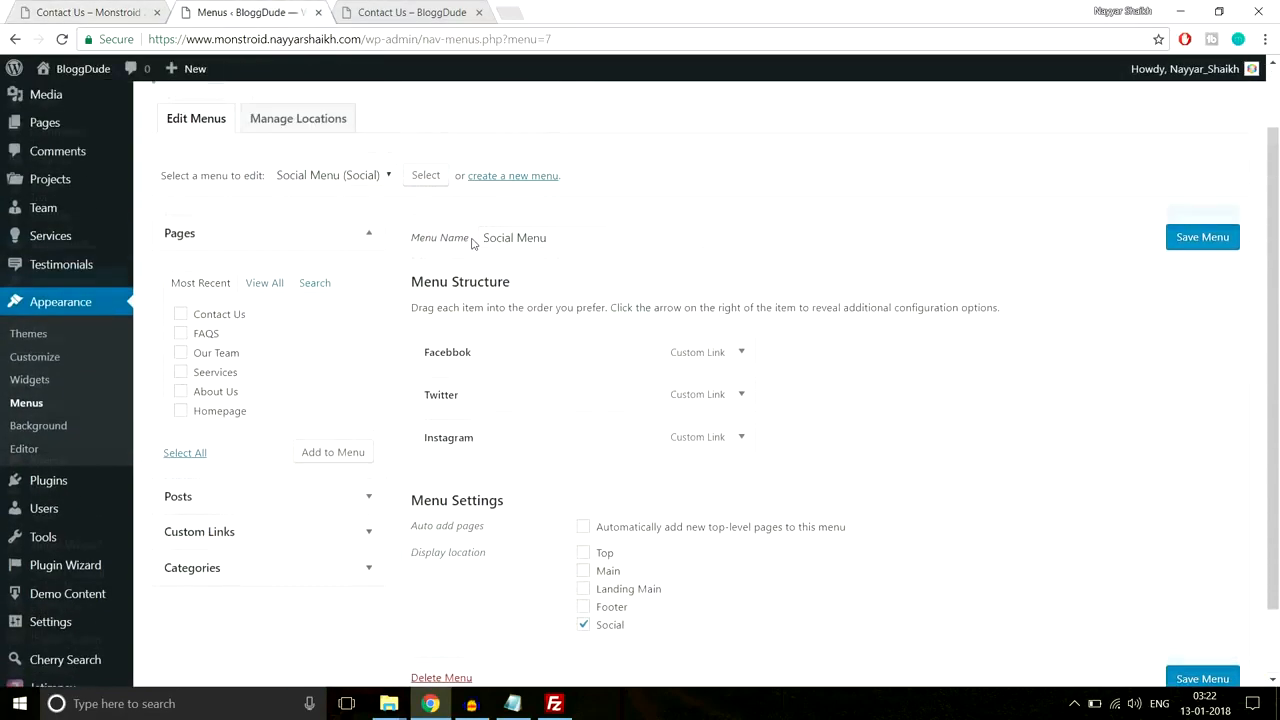
# Step: Create 'Normal Menu' and add the five checked pages to it
pyautogui.click(509, 177)
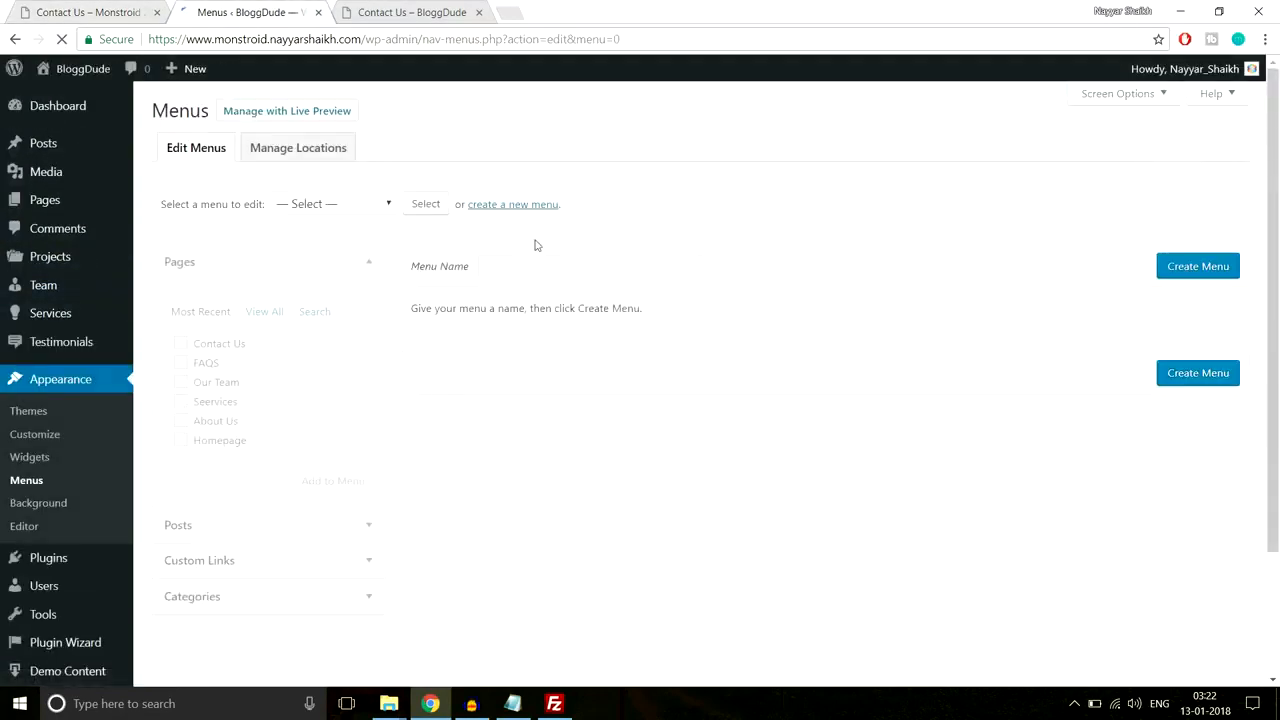
pyautogui.click(556, 262)
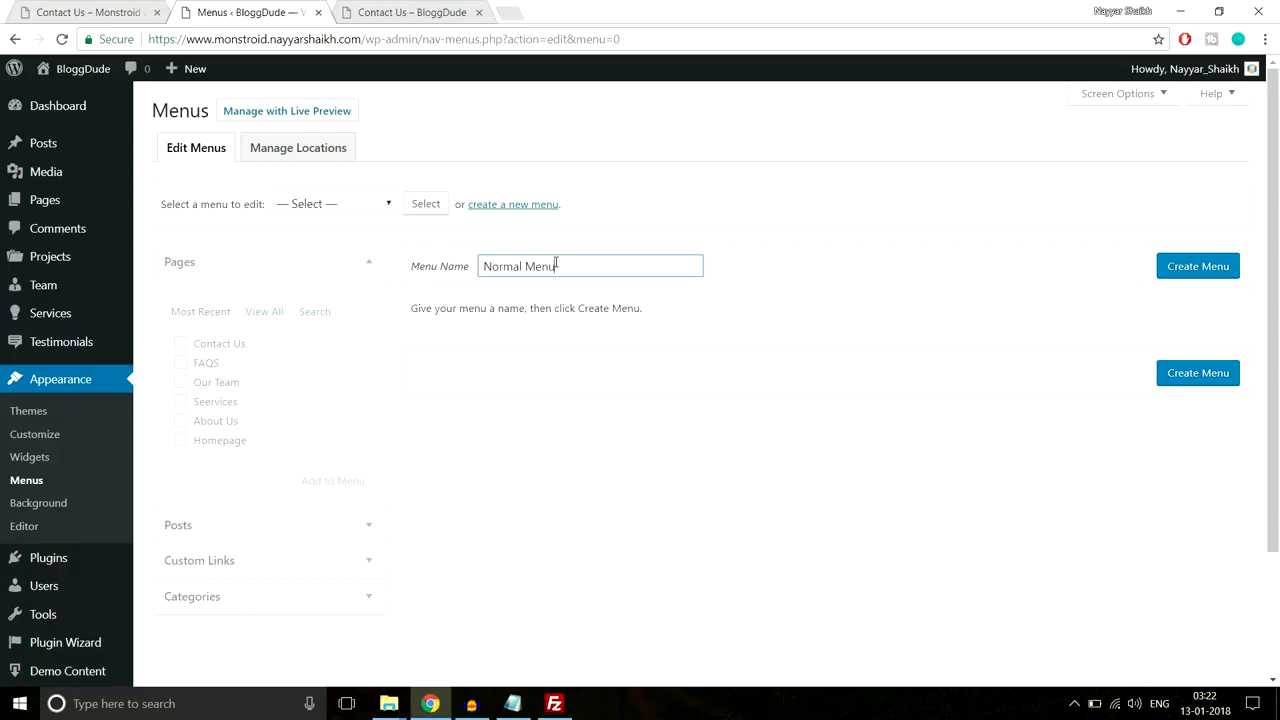
pyautogui.click(1216, 272)
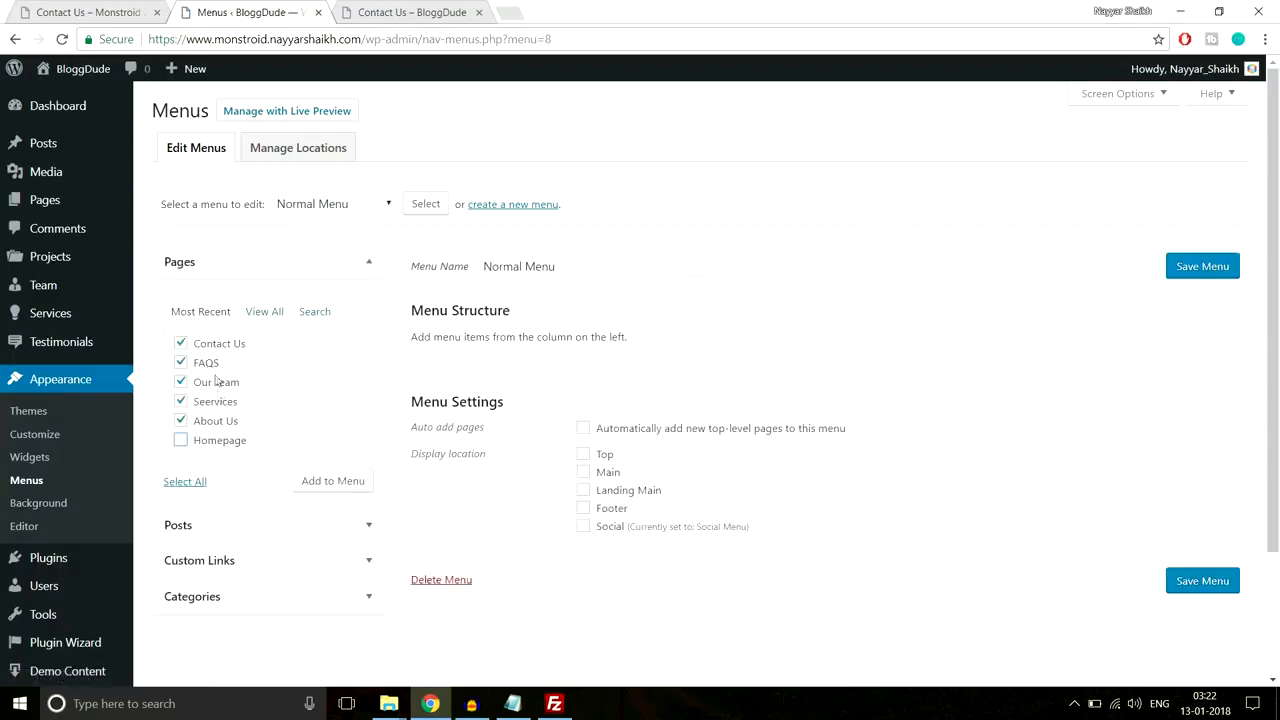
pyautogui.click(344, 489)
# Step: Add a Home custom link using the site's home address and move it to the top
pyautogui.click(311, 566)
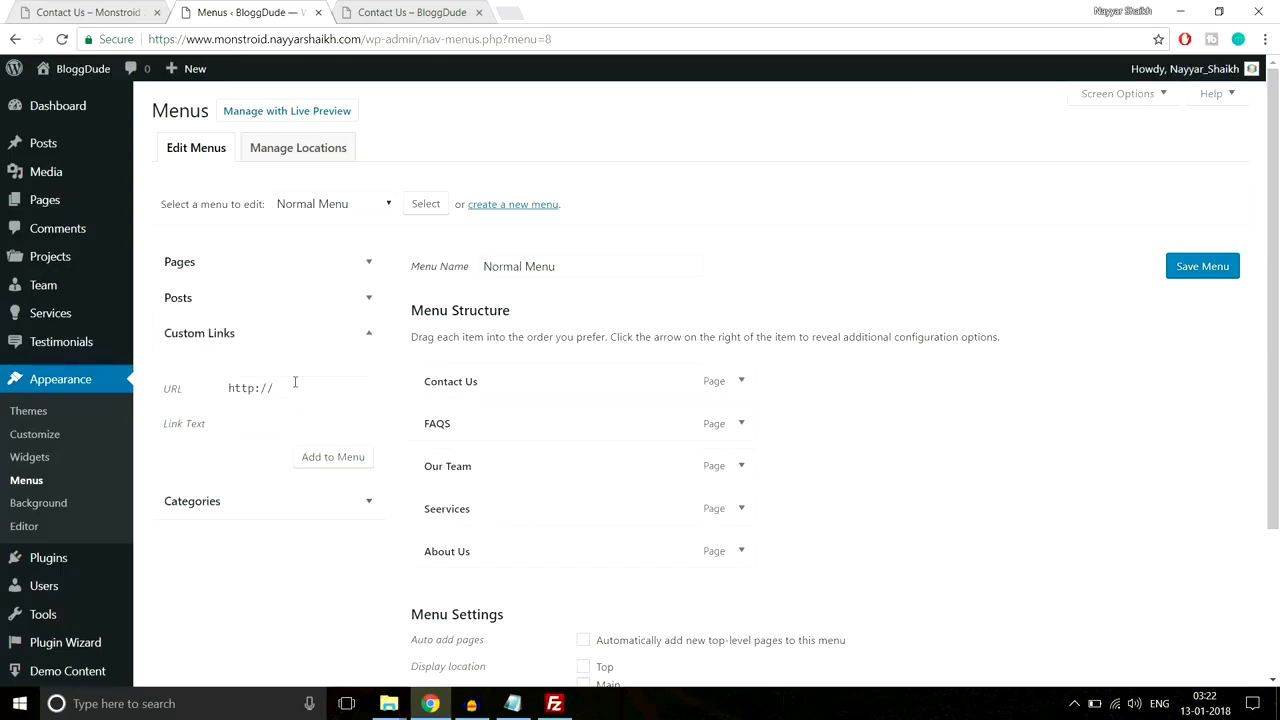
pyautogui.click(115, 12)
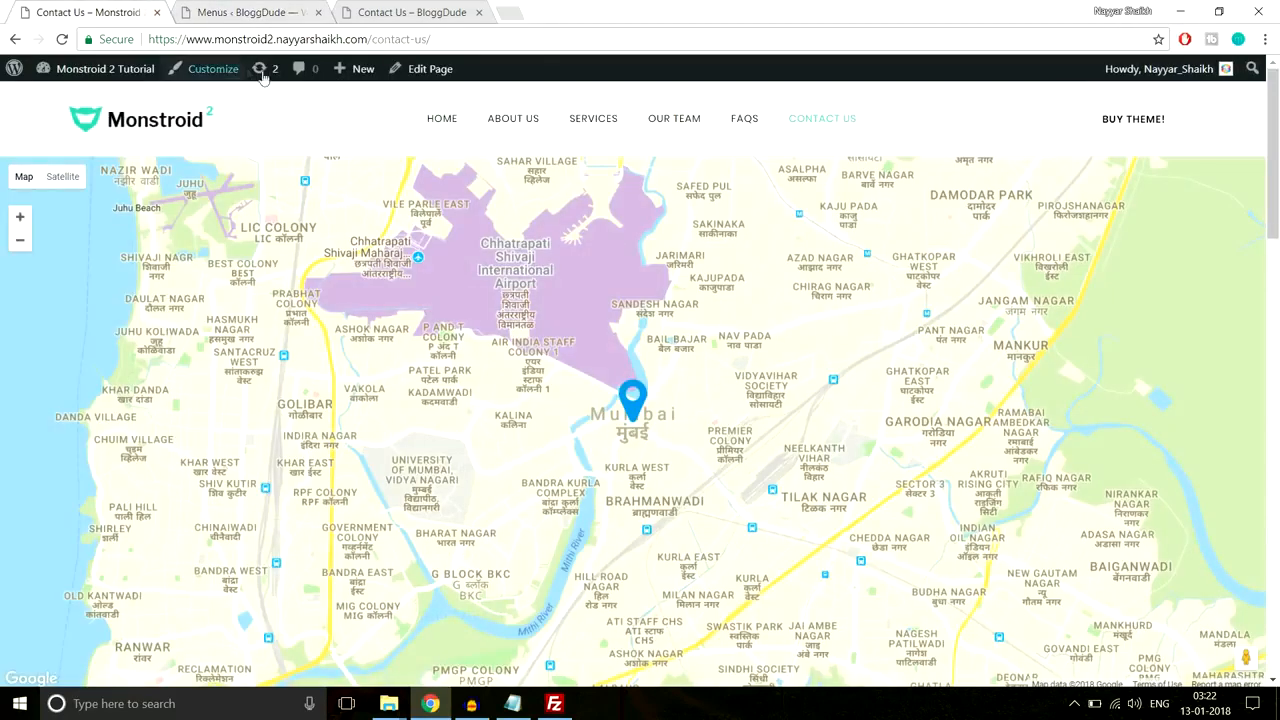
pyautogui.click(293, 12)
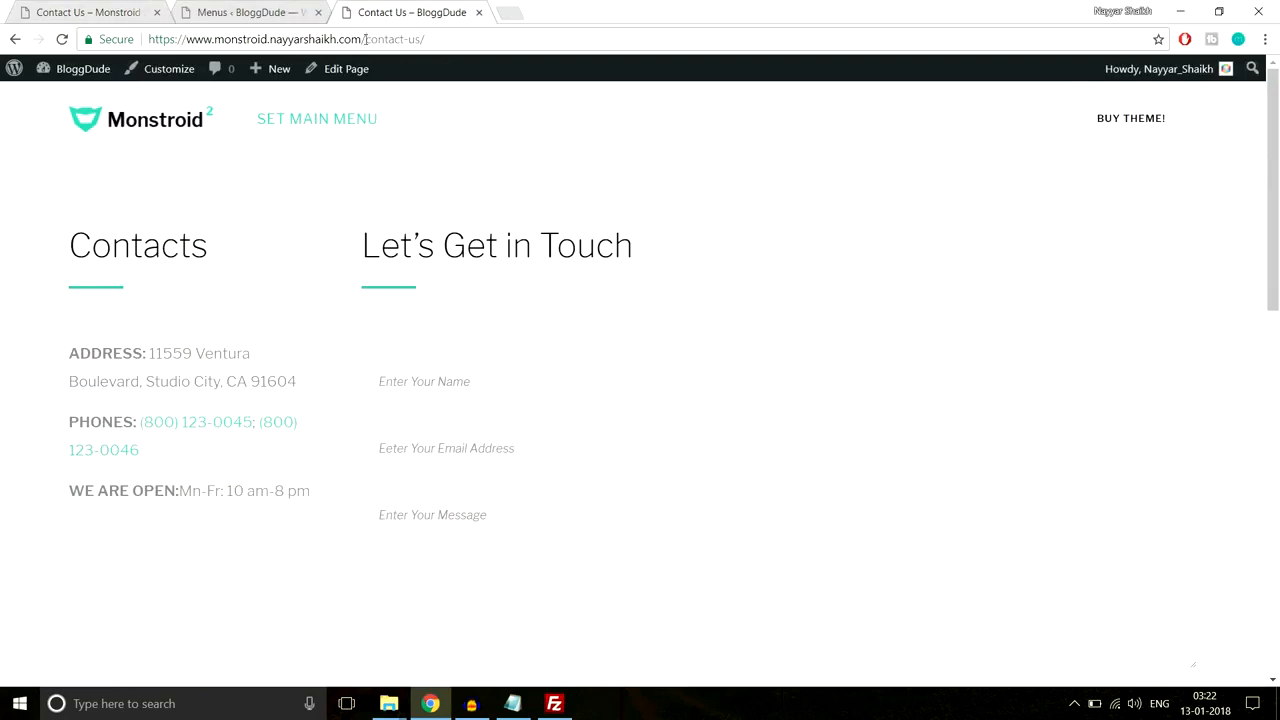
pyautogui.moveTo(366, 39); pyautogui.dragTo(146, 40)
pyautogui.hotkey('ctrl', 'c')
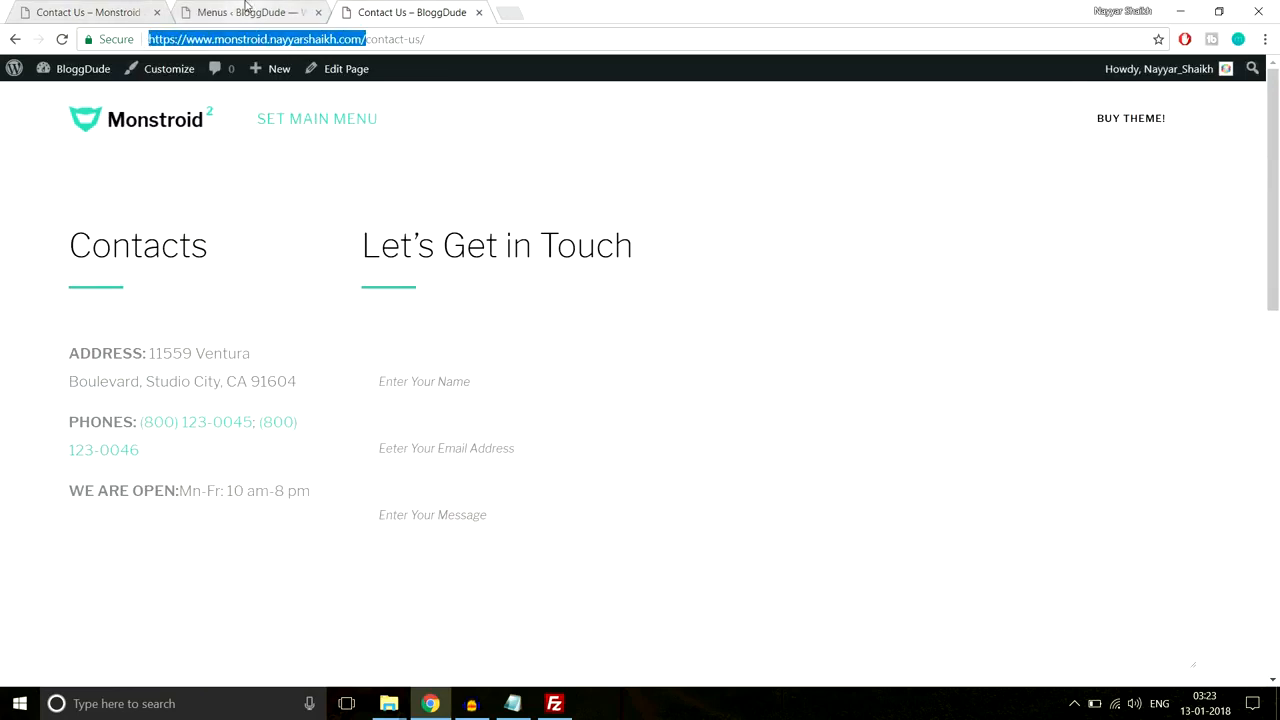
pyautogui.click(245, 12)
pyautogui.click(286, 389)
pyautogui.hotkey('ctrl', 'v')
pyautogui.click(330, 423)
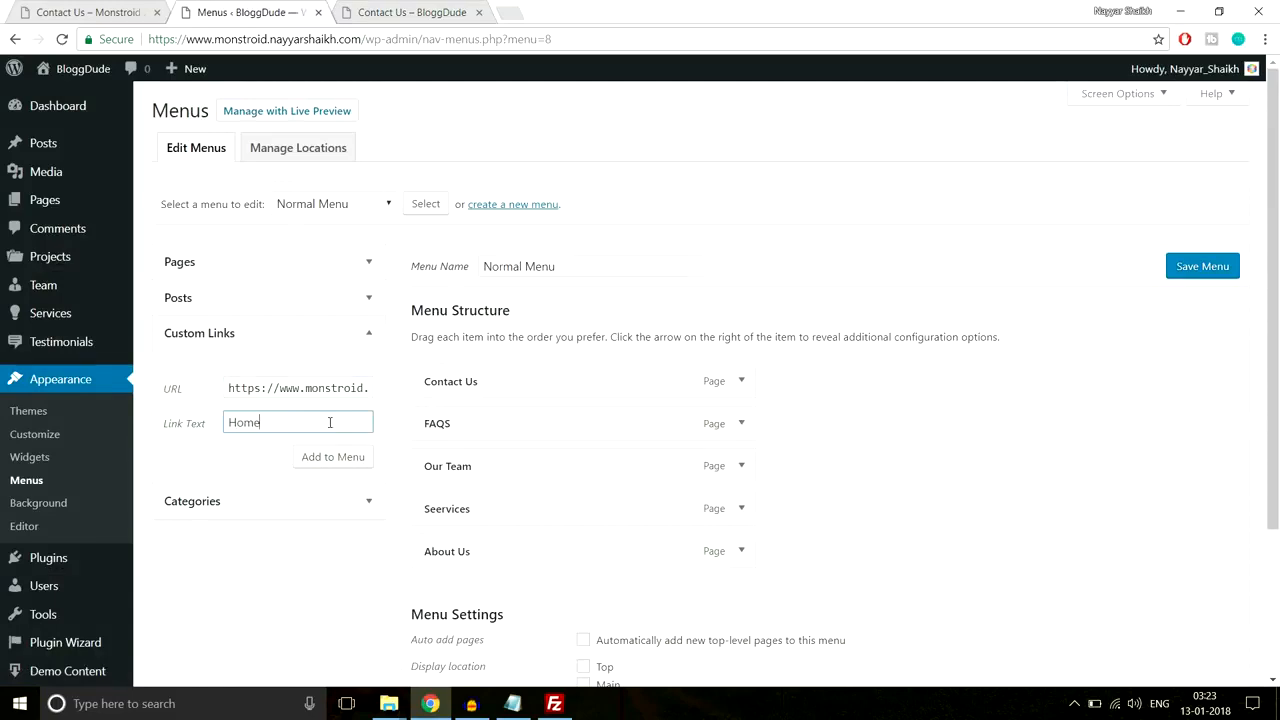
pyautogui.click(333, 457)
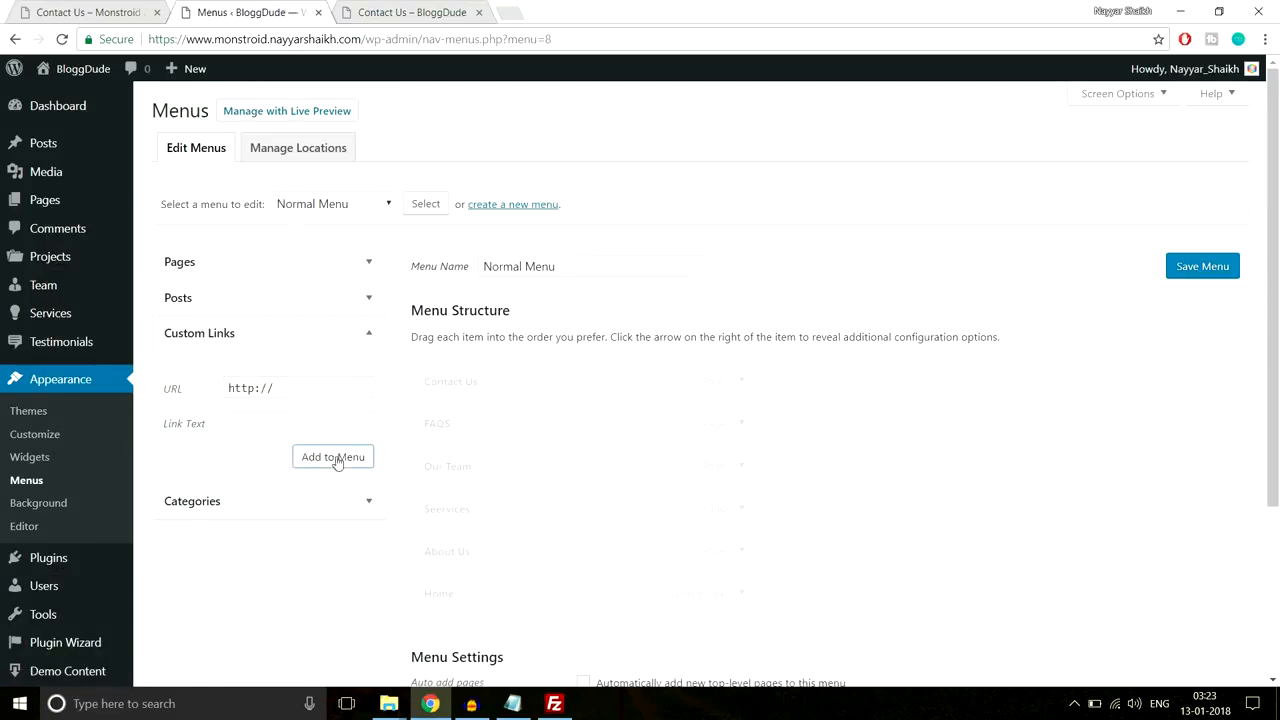
pyautogui.moveTo(544, 598); pyautogui.dragTo(543, 377)
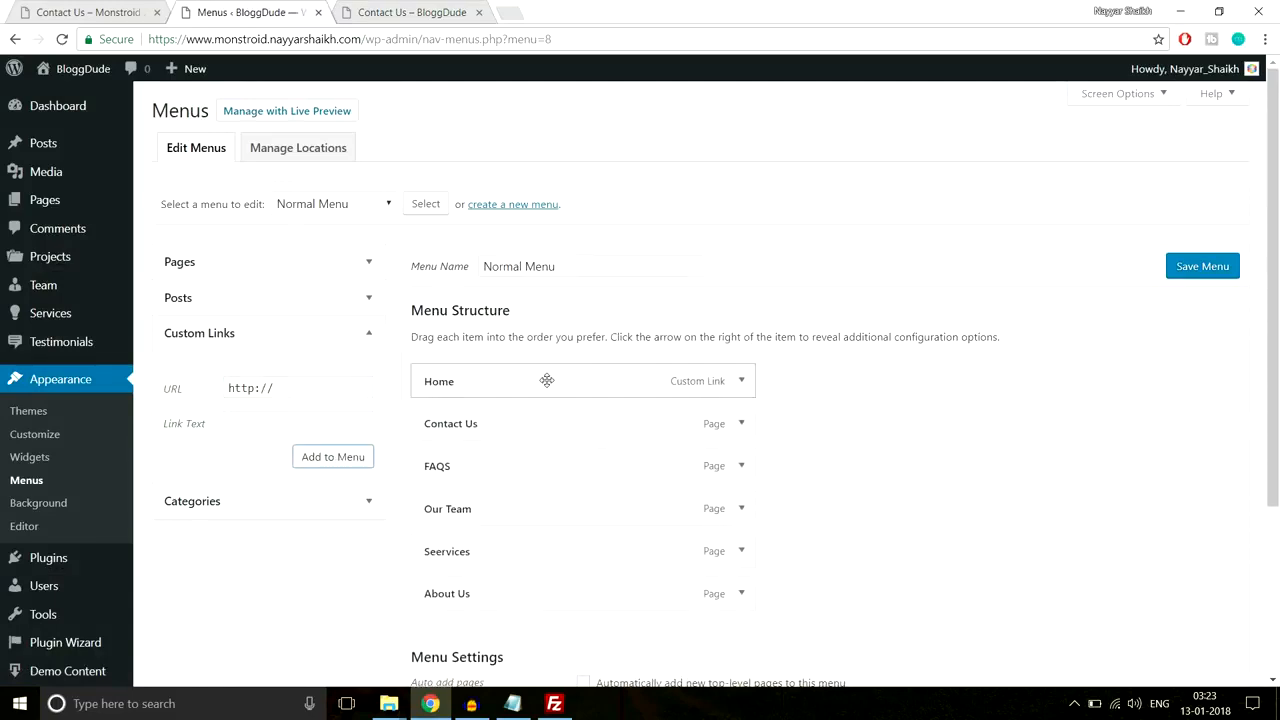
# Step: Assign Normal Menu to the Main location, save it, and view the site's Contact Us page
pyautogui.scroll(-1, 995, 405)
pyautogui.scroll(-2, 995, 405)
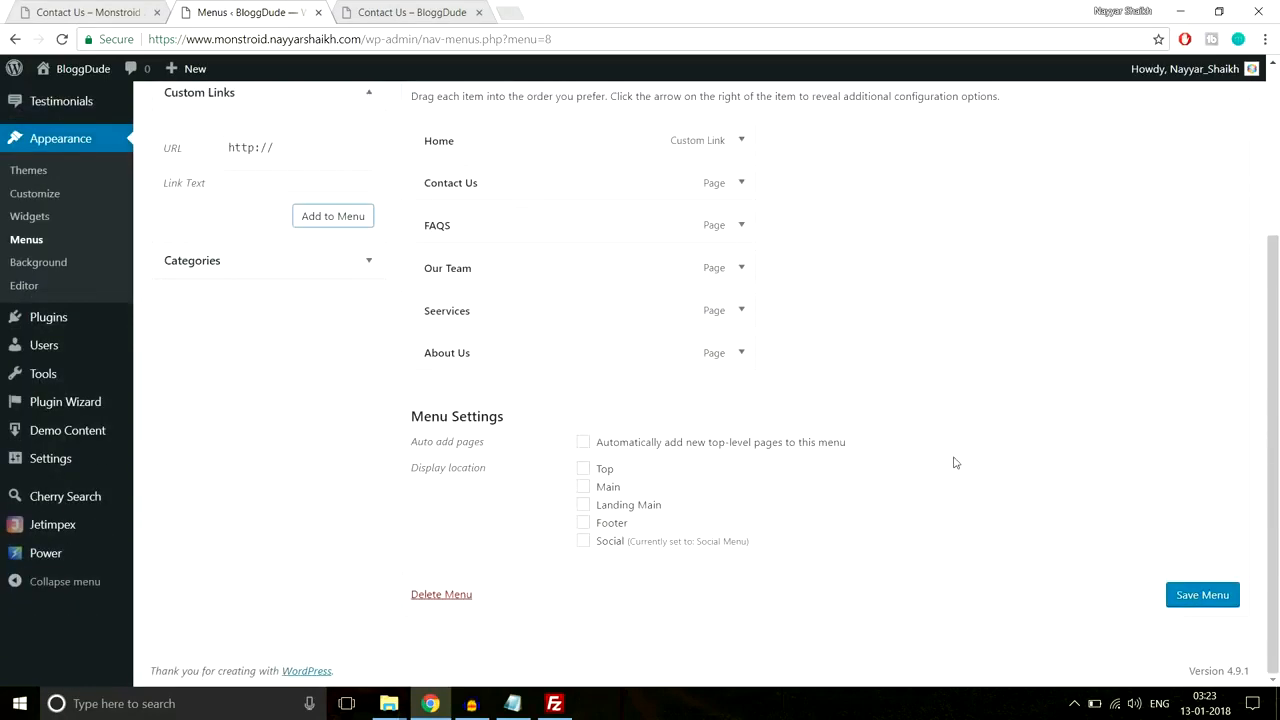
pyautogui.click(601, 490)
pyautogui.click(1180, 595)
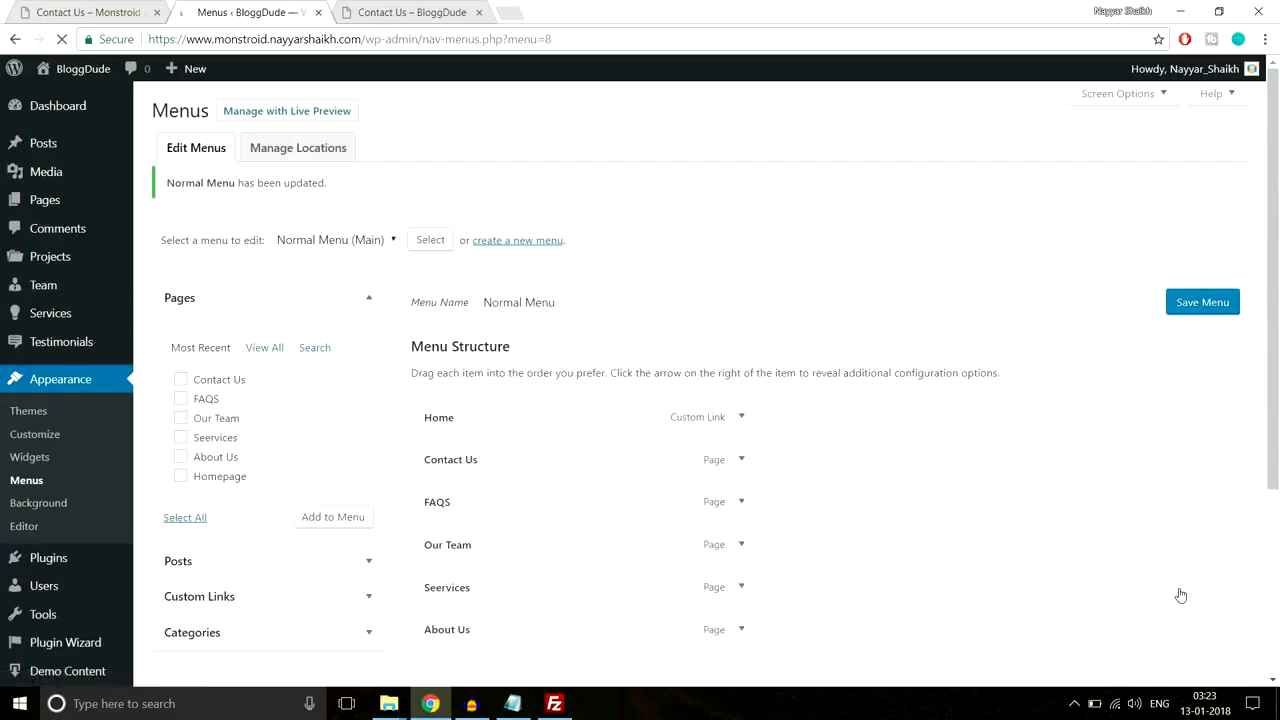
pyautogui.click(430, 10)
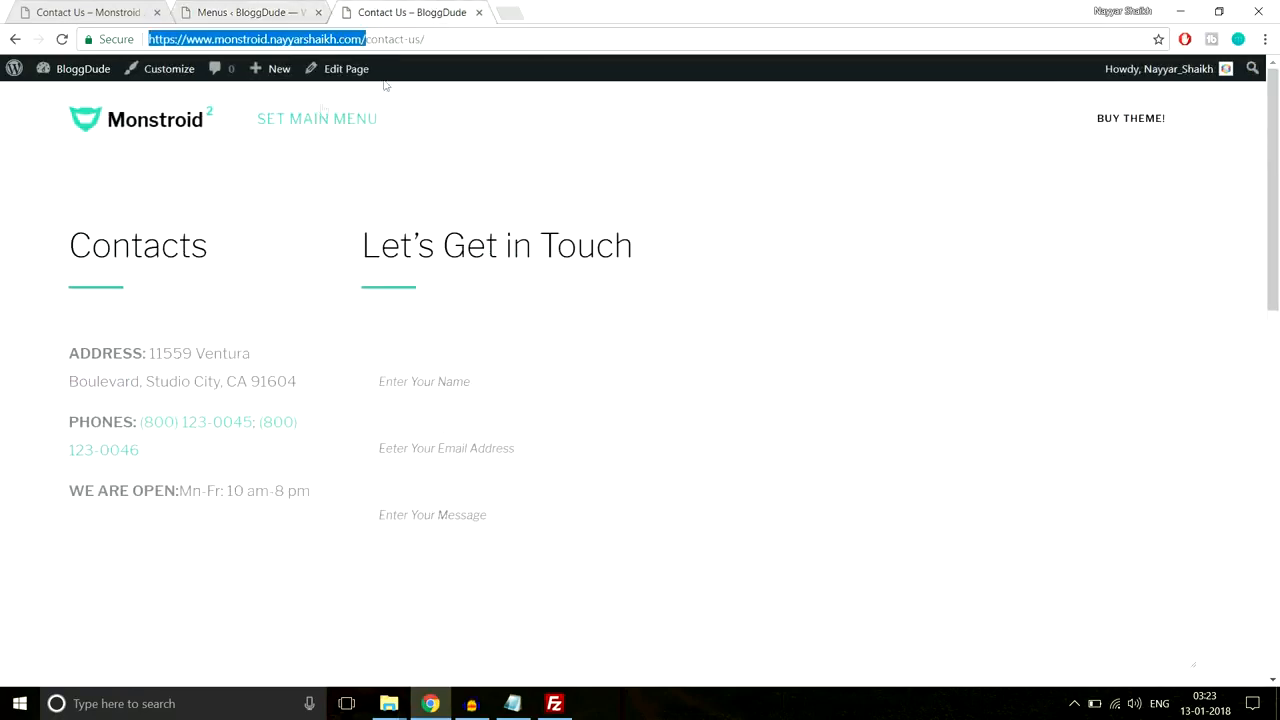
# Step: Preview the demo homepage's WHY US, CONTACT and PAGES navigation, then return to the Menus editor
pyautogui.click(100, 12)
pyautogui.scroll(2, 176, 176)
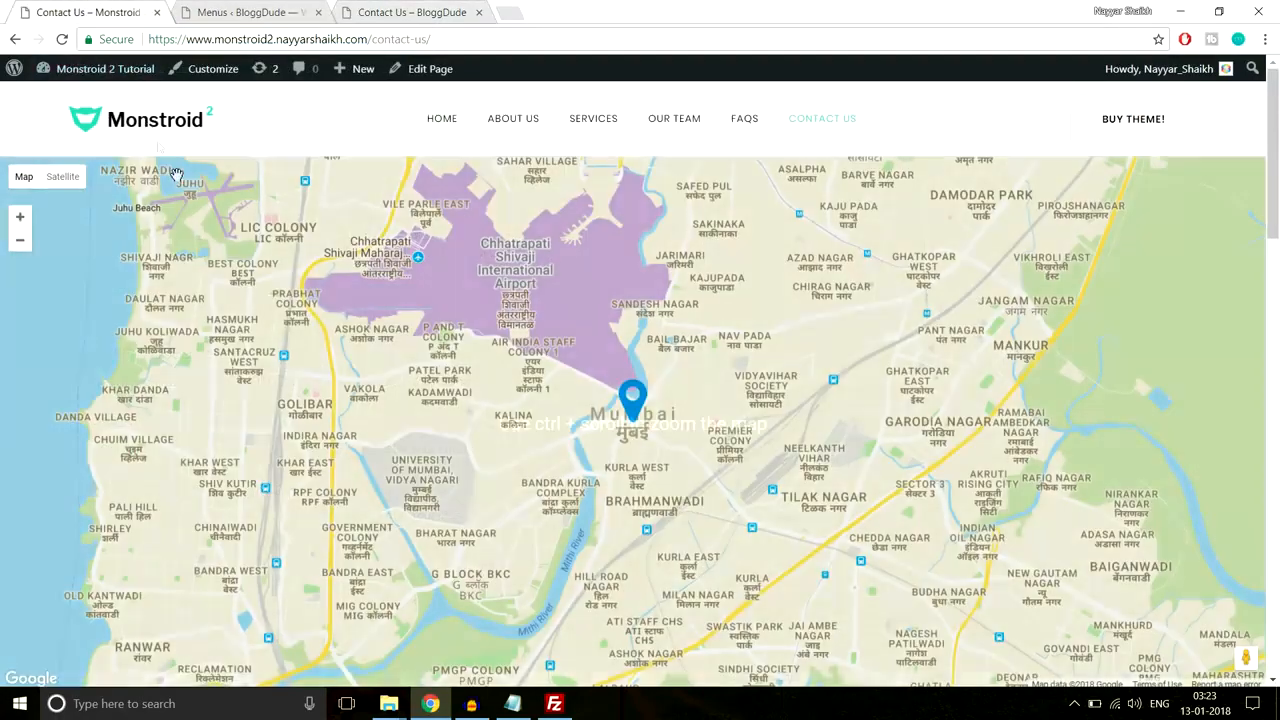
pyautogui.click(145, 122)
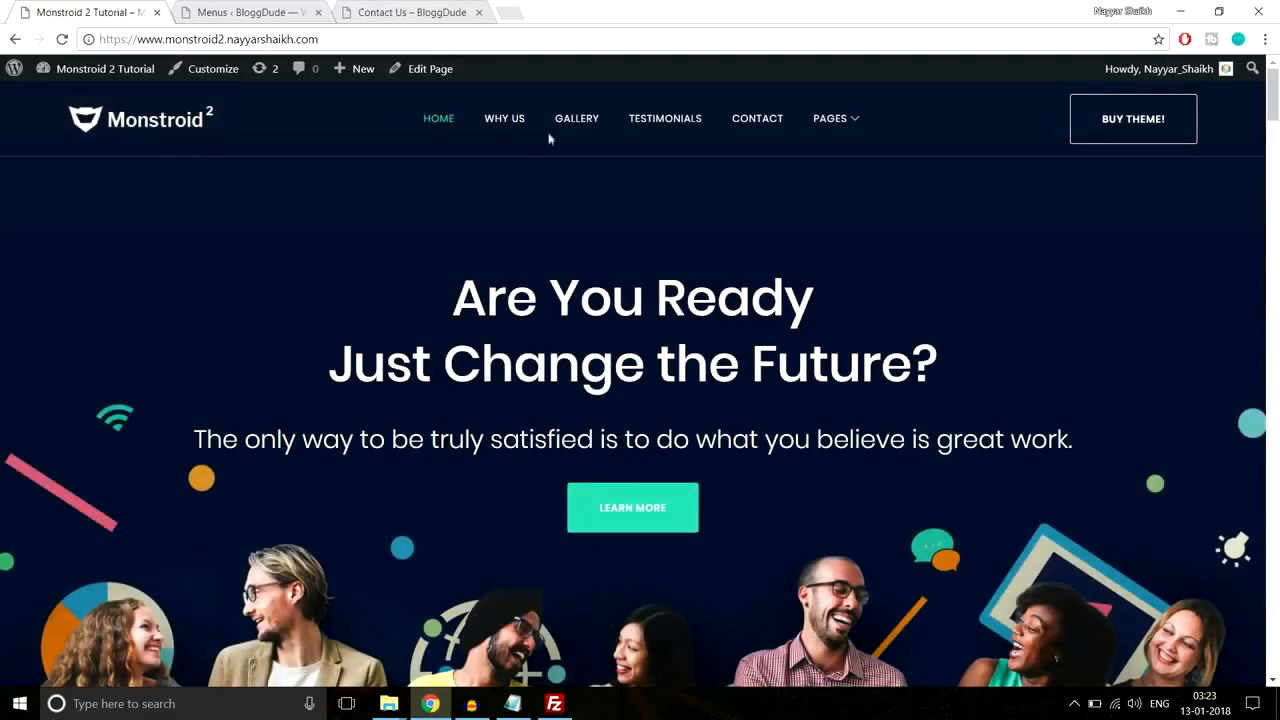
pyautogui.click(495, 122)
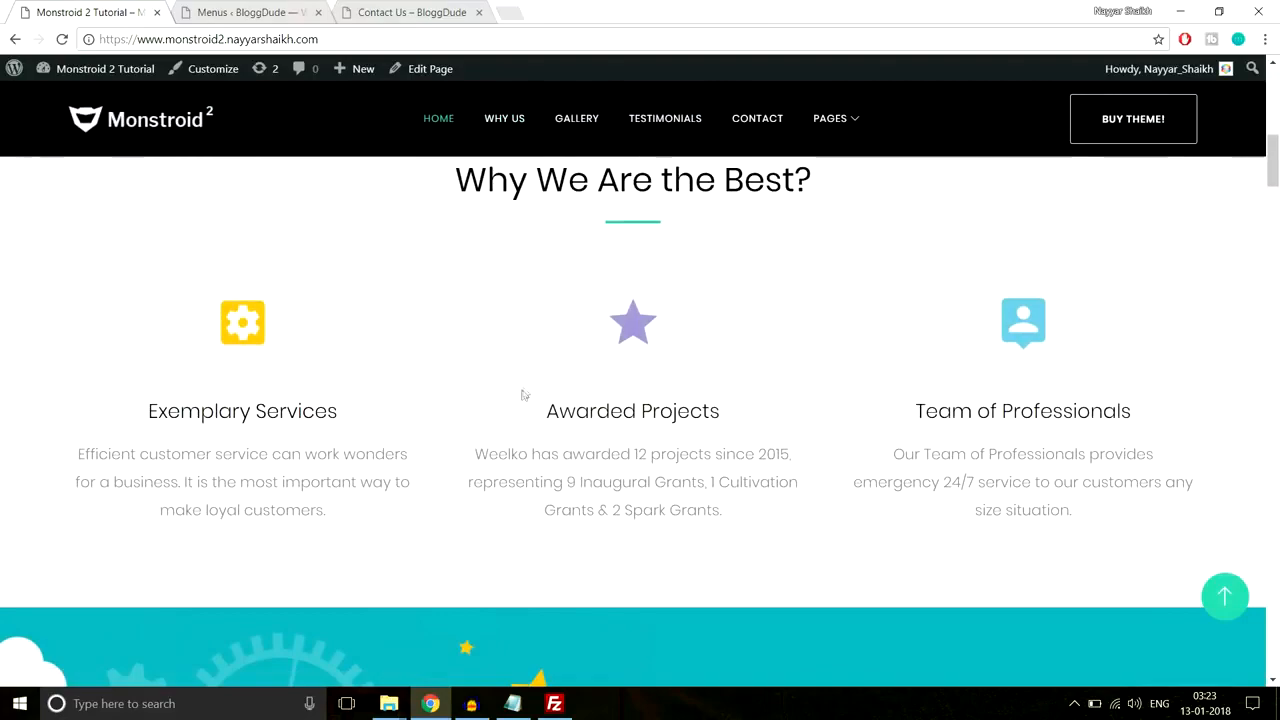
pyautogui.scroll(-1, 678, 445)
pyautogui.scroll(2, 678, 446)
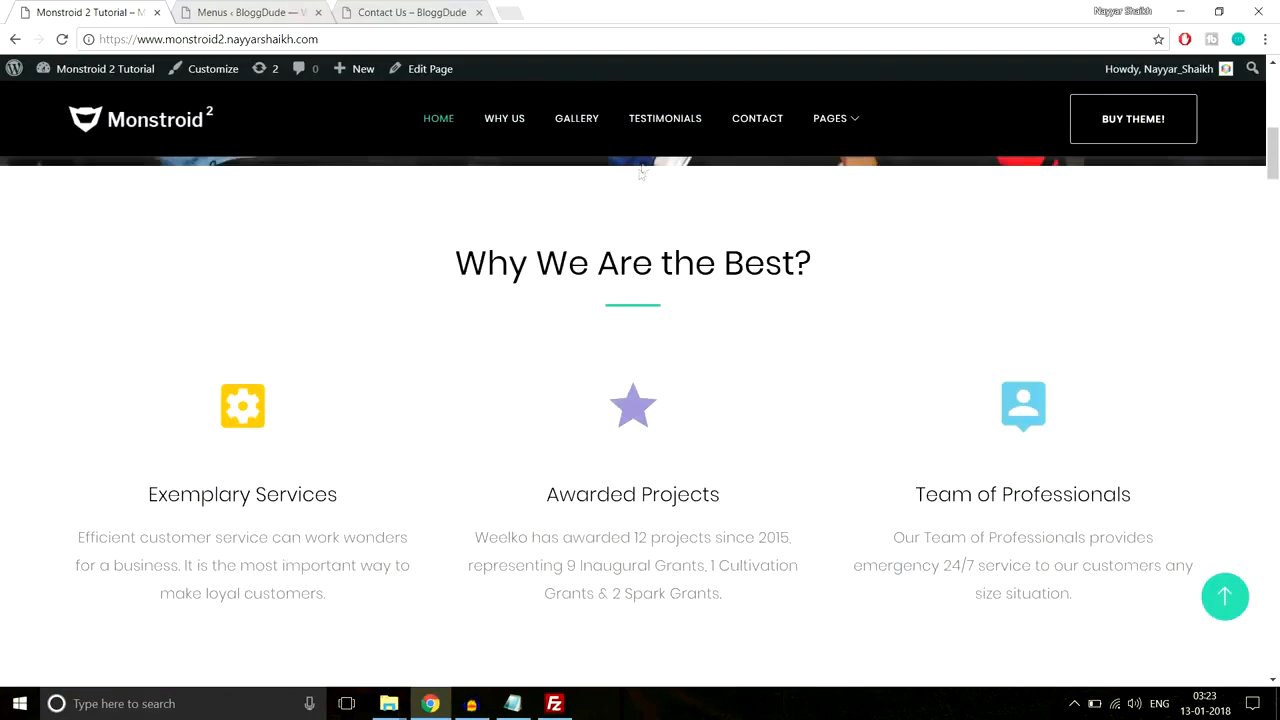
pyautogui.click(765, 124)
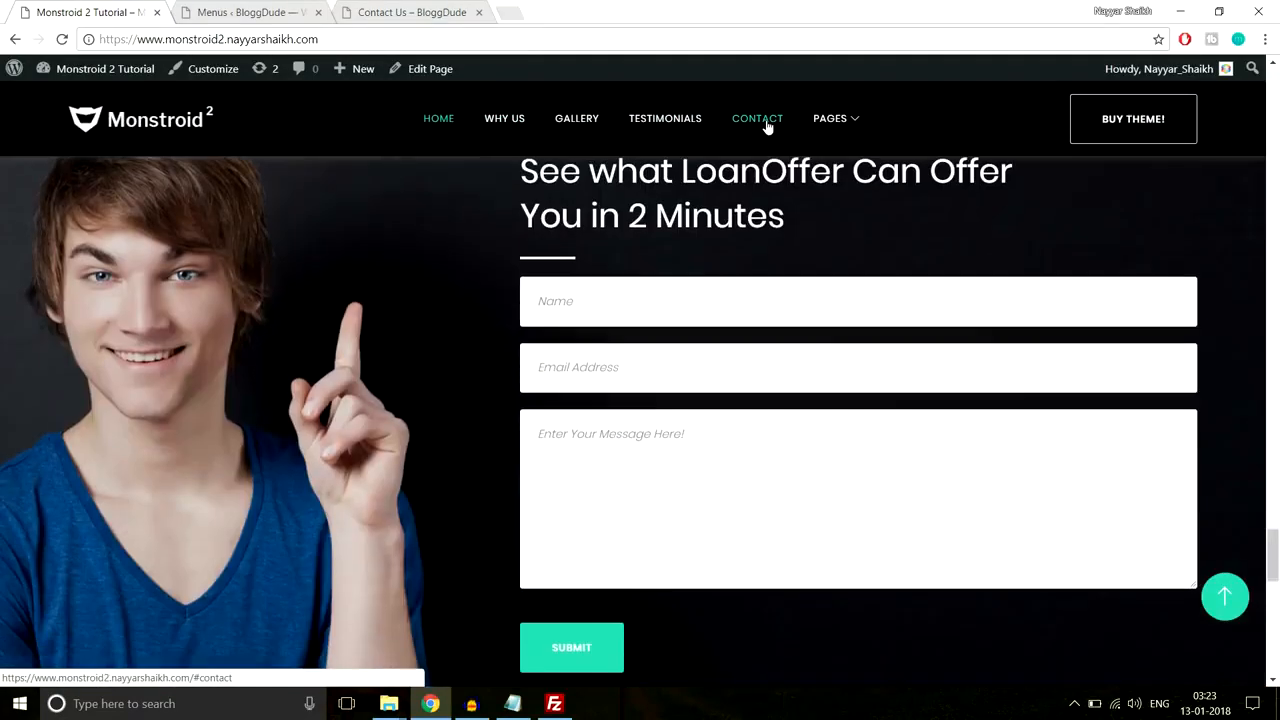
pyautogui.moveTo(833, 118)
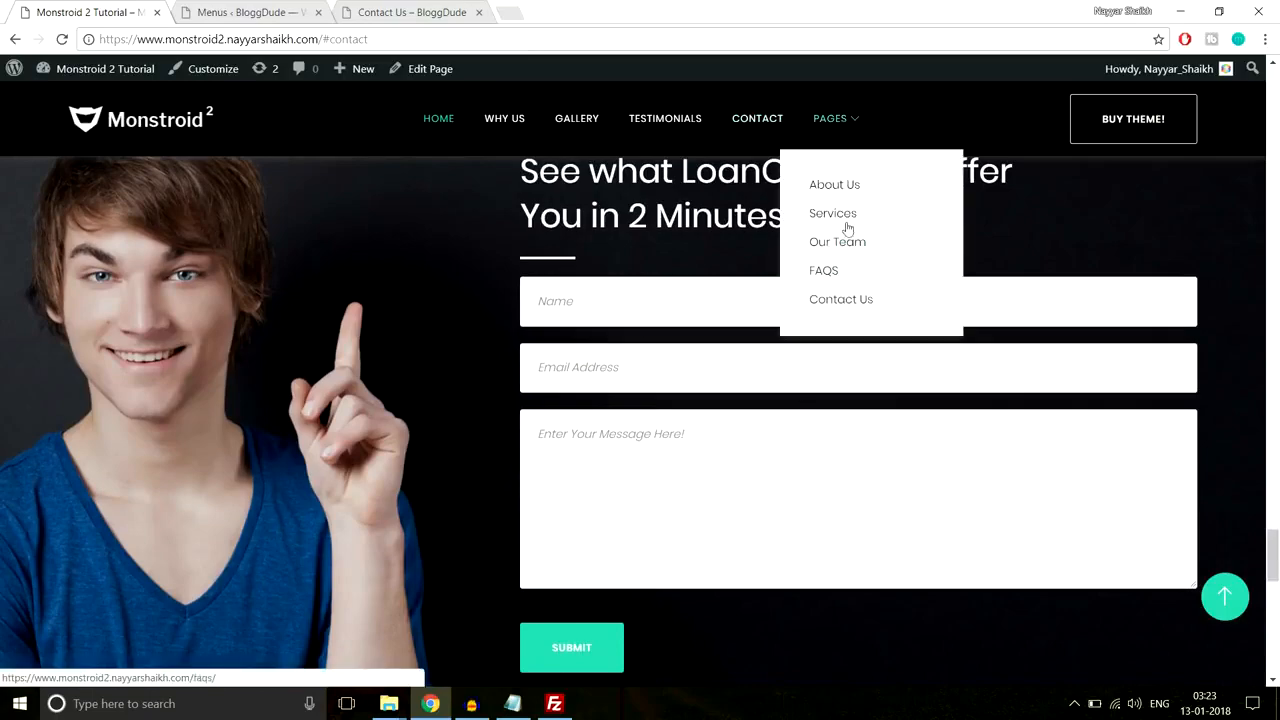
pyautogui.click(1224, 596)
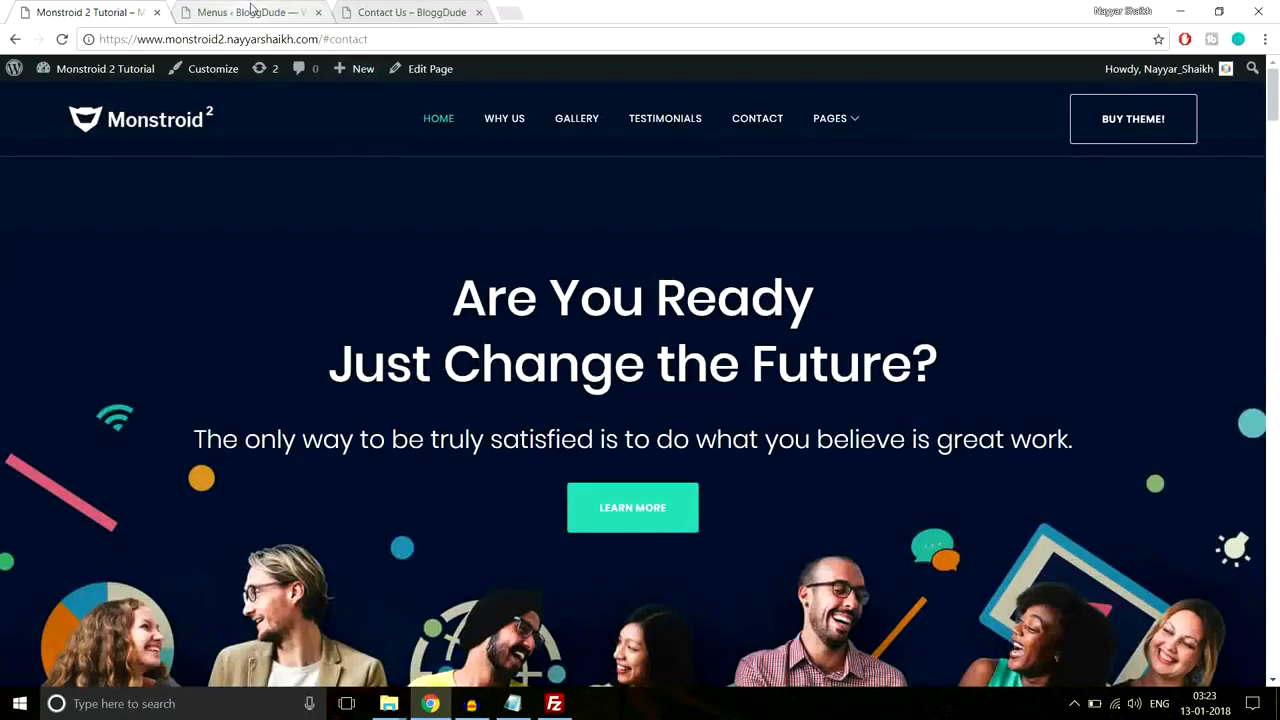
pyautogui.click(250, 12)
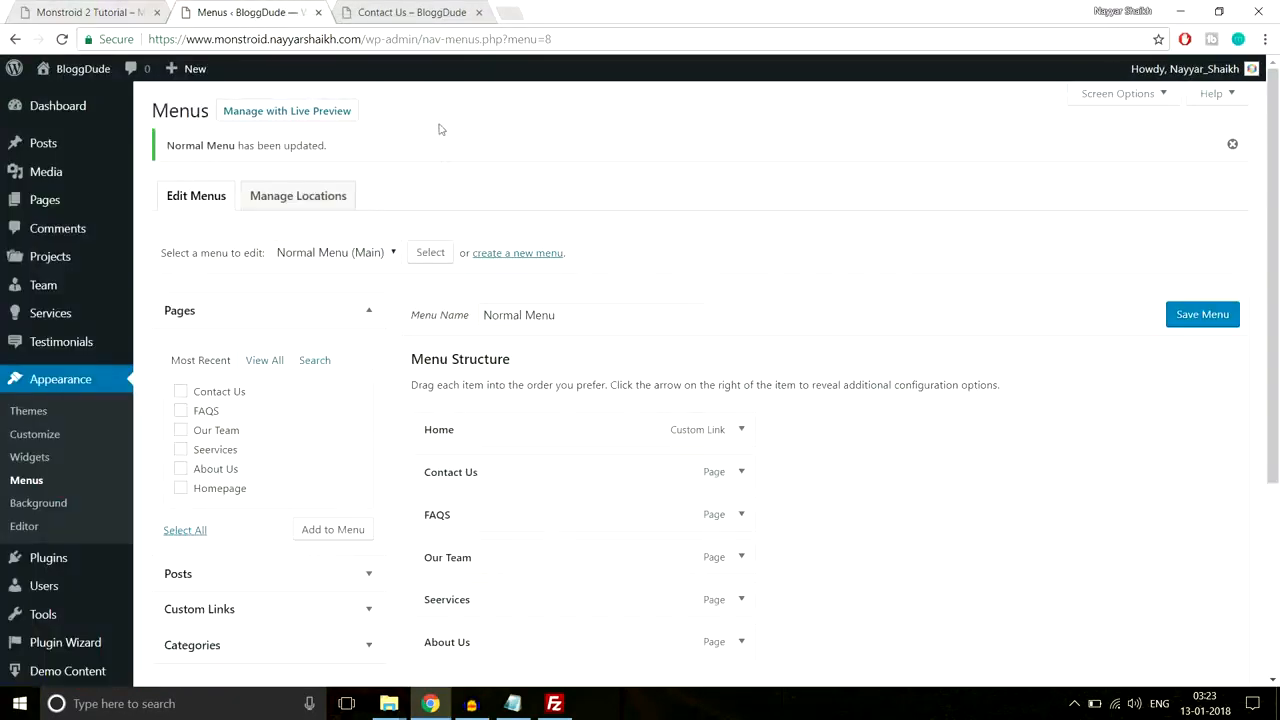
# Step: Create a 'Landing Page' menu assigned to the Landing Main location
pyautogui.click(510, 256)
pyautogui.click(528, 274)
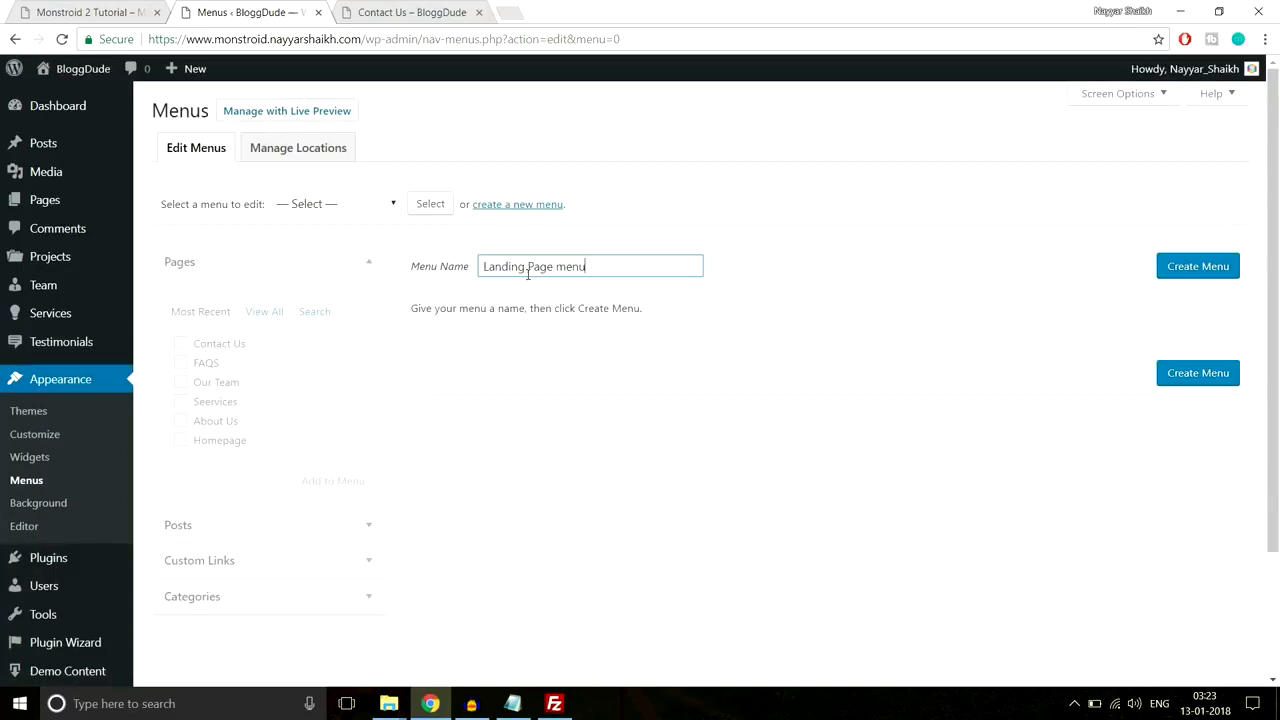
pyautogui.click(1220, 264)
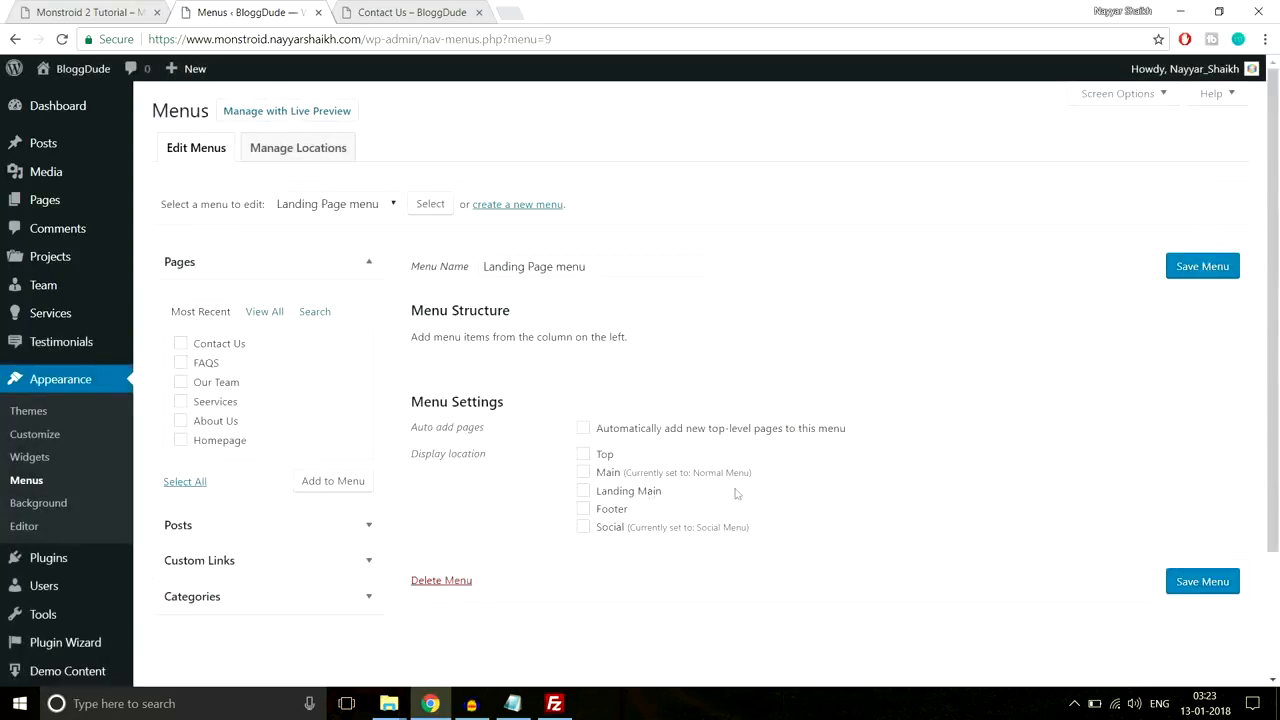
pyautogui.click(620, 493)
# Step: Paste the site's home address into the Custom Links URL field
pyautogui.click(270, 562)
pyautogui.click(405, 12)
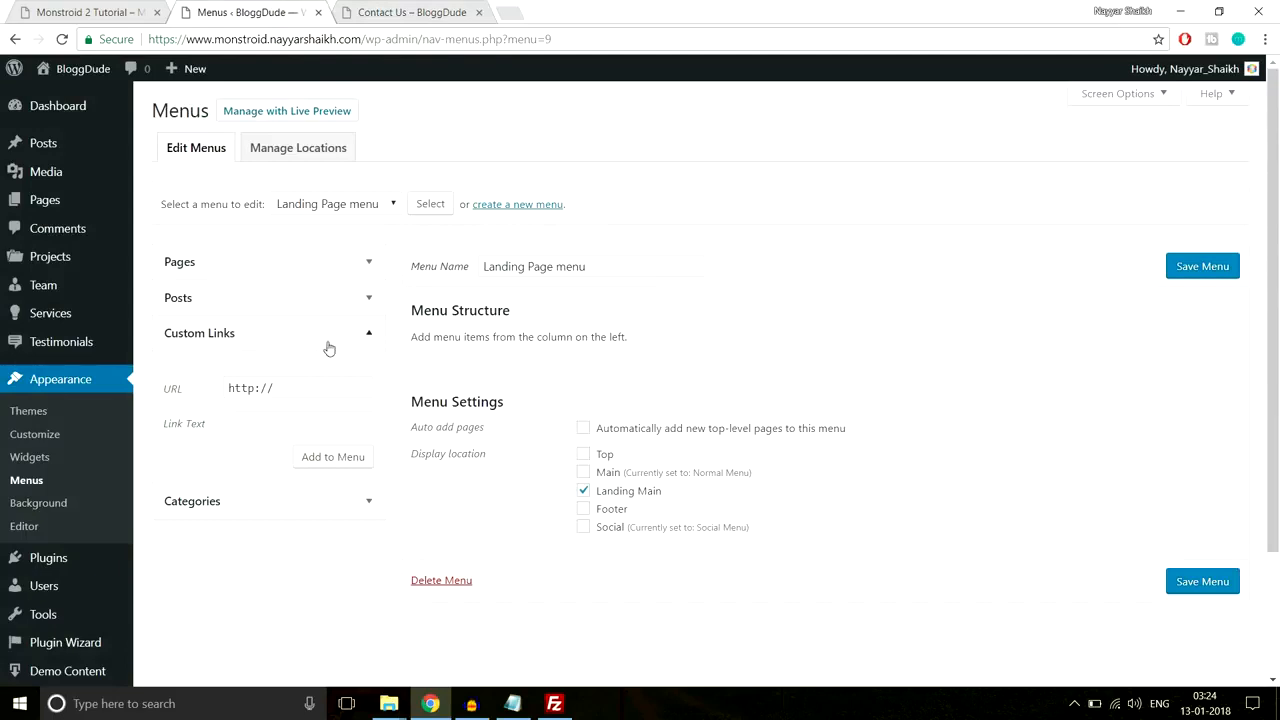
pyautogui.tripleClick(260, 388)
pyautogui.hotkey('ctrl', 'v')
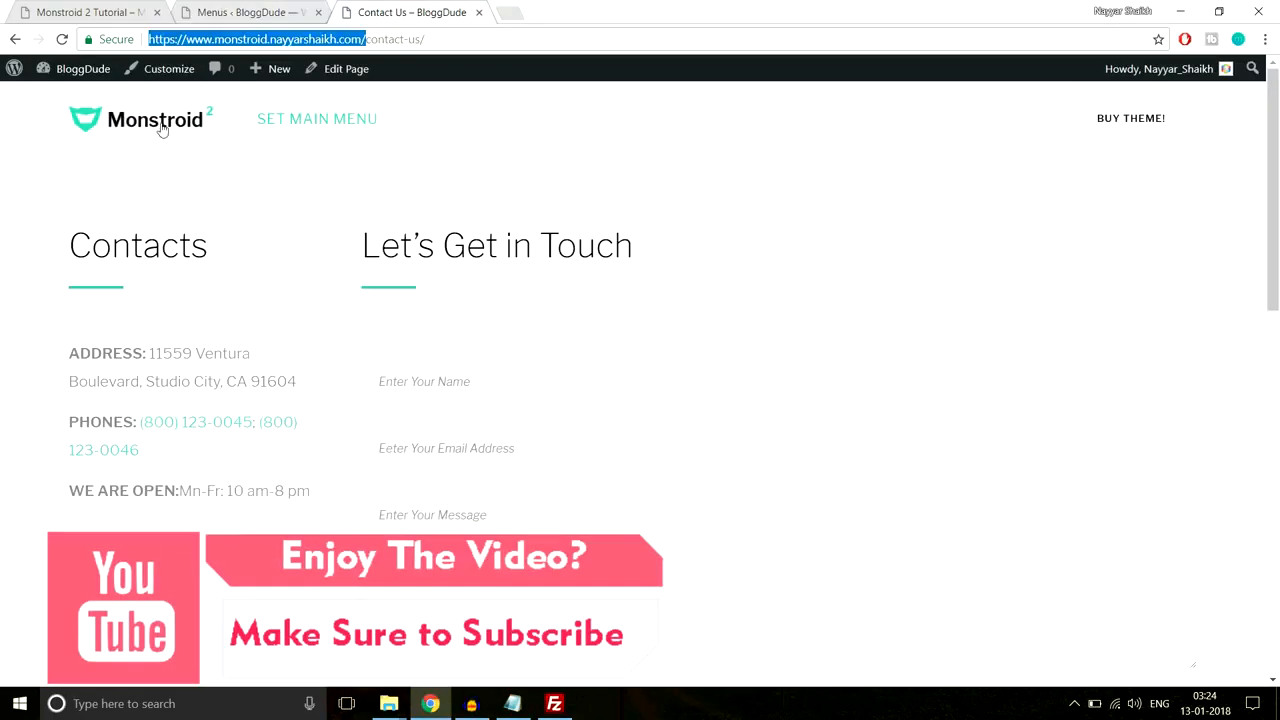
# Step: Browse the site's home page to locate the We Believe section
pyautogui.click(161, 130)
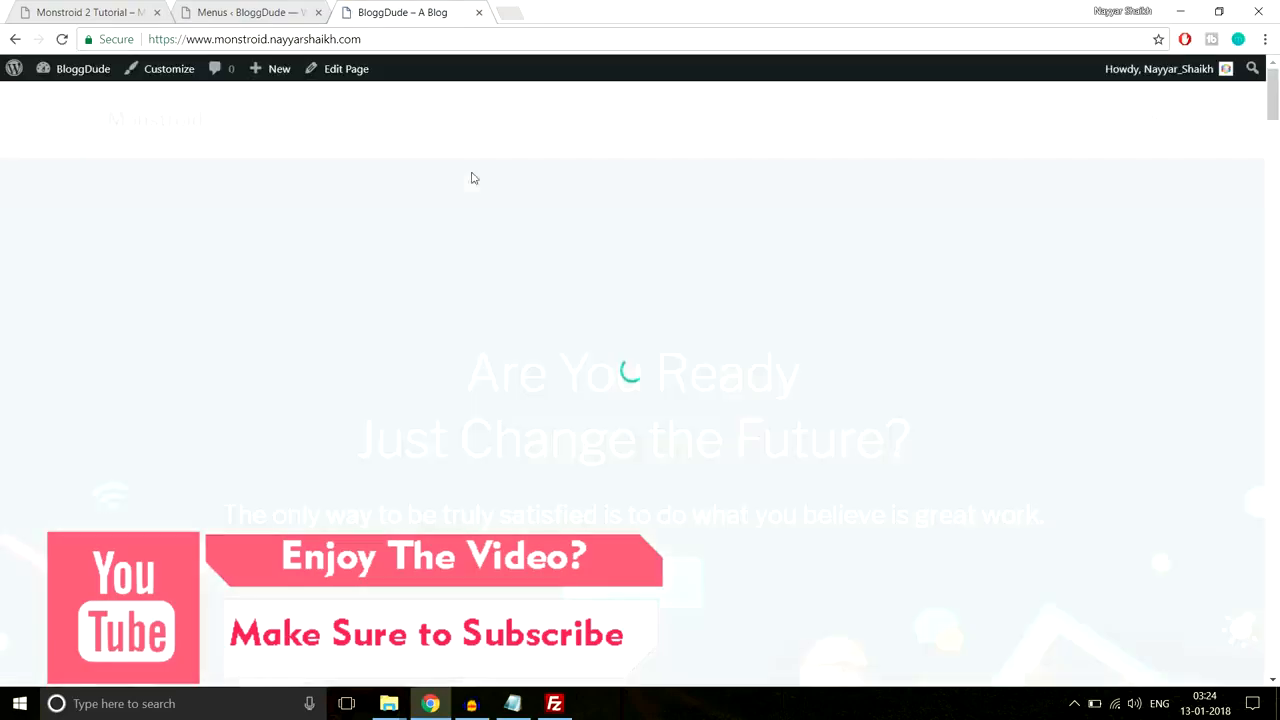
pyautogui.scroll(-3, 666, 364)
pyautogui.scroll(-6, 666, 363)
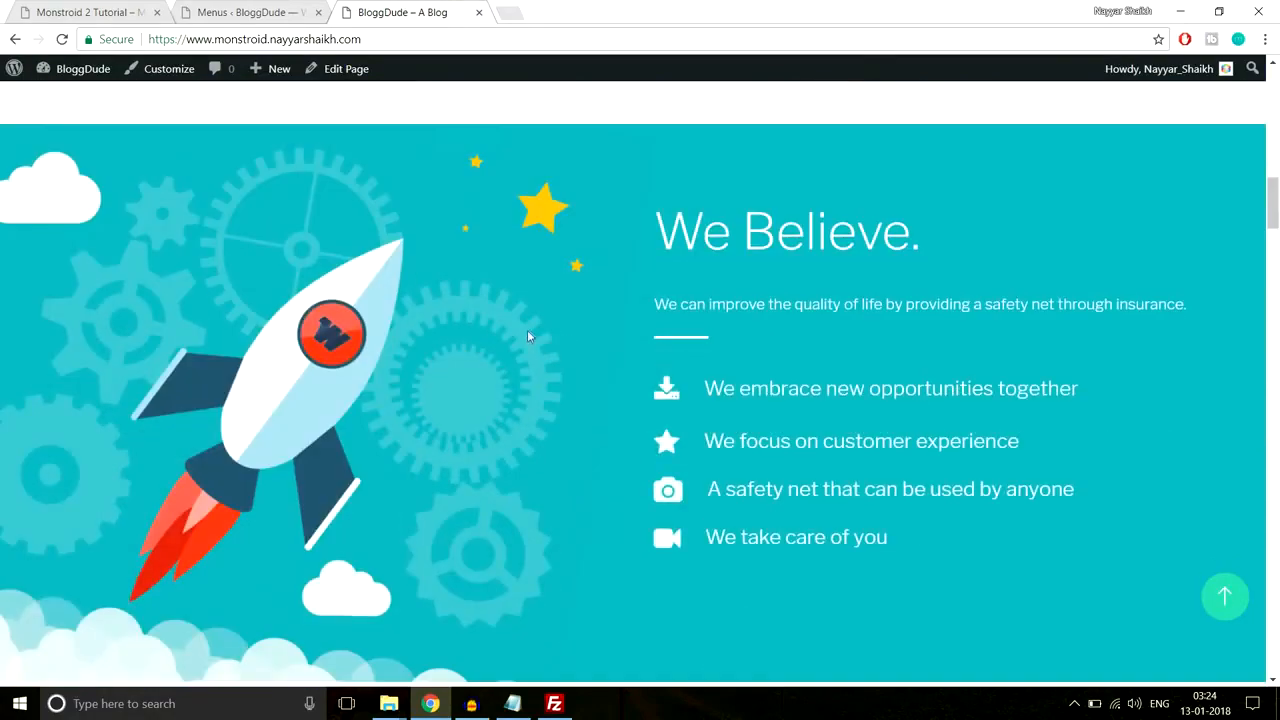
pyautogui.scroll(5, 712, 476)
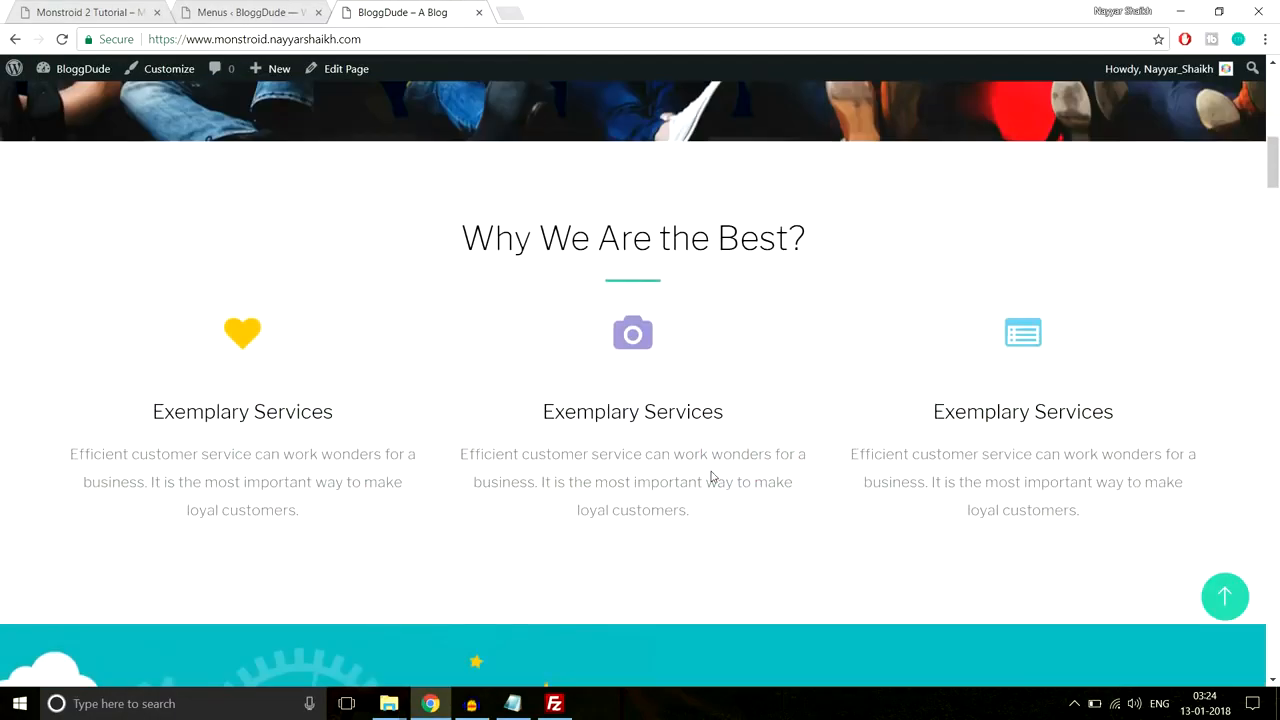
pyautogui.scroll(-12, 710, 476)
pyautogui.scroll(7, 710, 476)
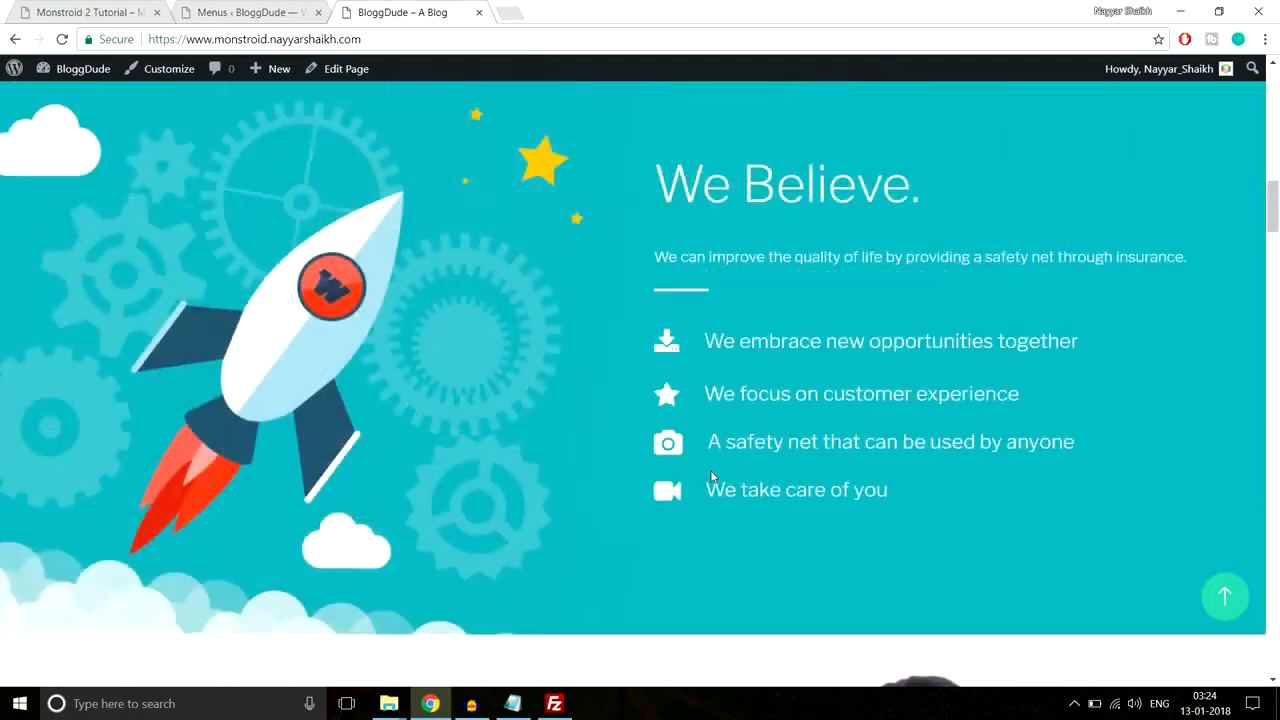
pyautogui.scroll(1, 712, 476)
pyautogui.scroll(-1, 698, 418)
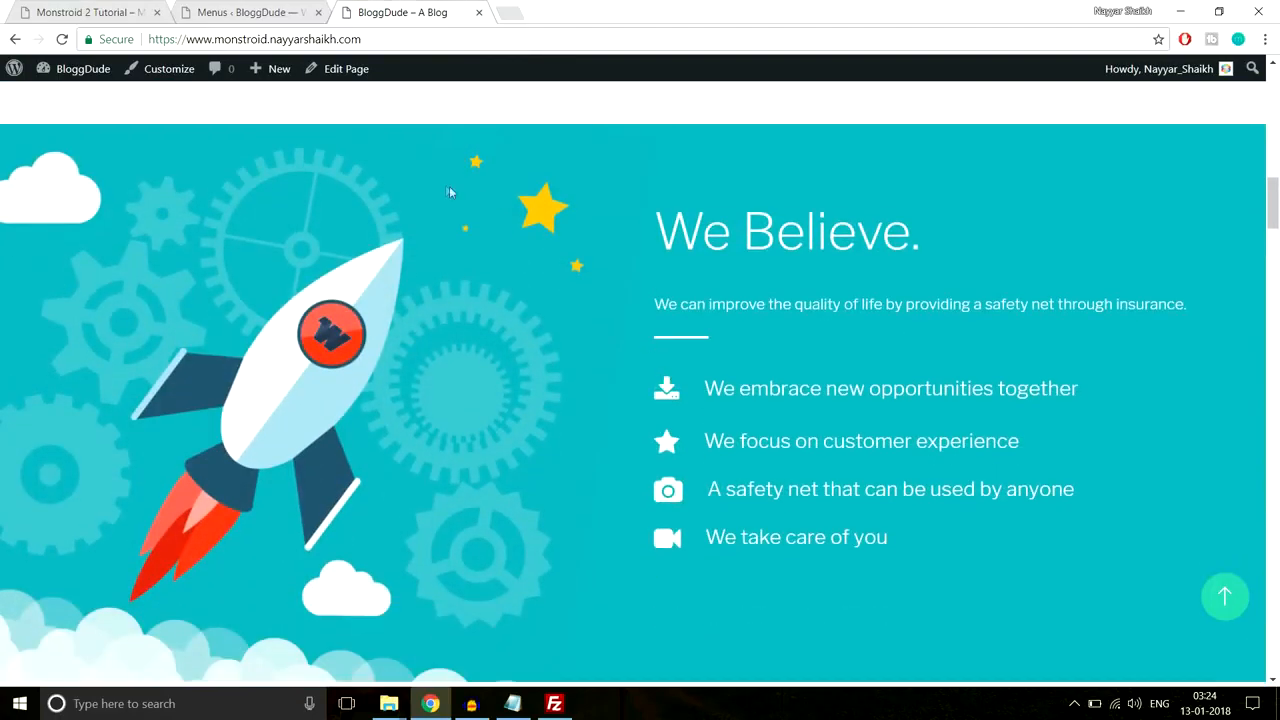
# Step: Append section-3 to the custom link URL, comparing with the live site and demo's Why Us section
pyautogui.click(248, 12)
pyautogui.click(358, 389)
pyautogui.press('Right')
pyautogui.press('Right')
pyautogui.press('Right')
pyautogui.press('Right')
pyautogui.press('Right')
pyautogui.press('Right')
pyautogui.press('Right')
pyautogui.press('Right')
pyautogui.press('Right')
pyautogui.press('Right')
pyautogui.press('Right')
pyautogui.press('Right')
pyautogui.press('Right')
pyautogui.press('Right')
pyautogui.press('Right')
pyautogui.press('Right')
pyautogui.press('Right')
pyautogui.press('Right')
pyautogui.press('Right')
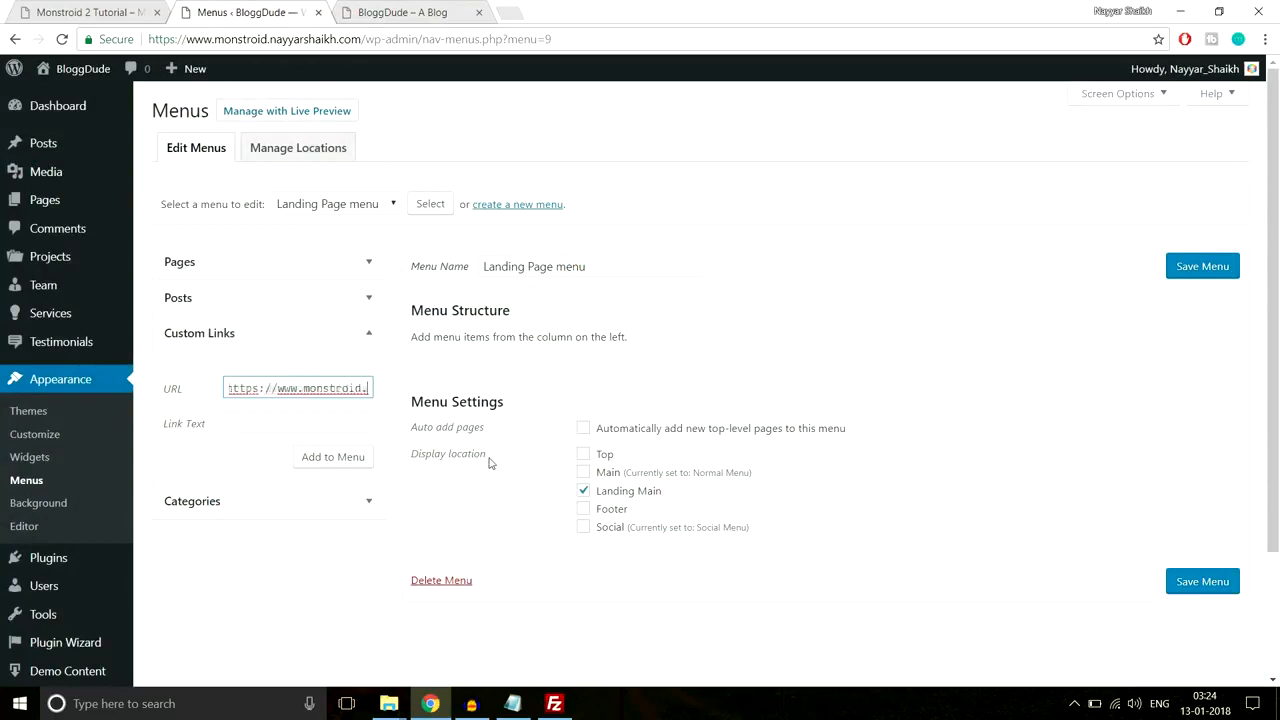
pyautogui.write('section-3')
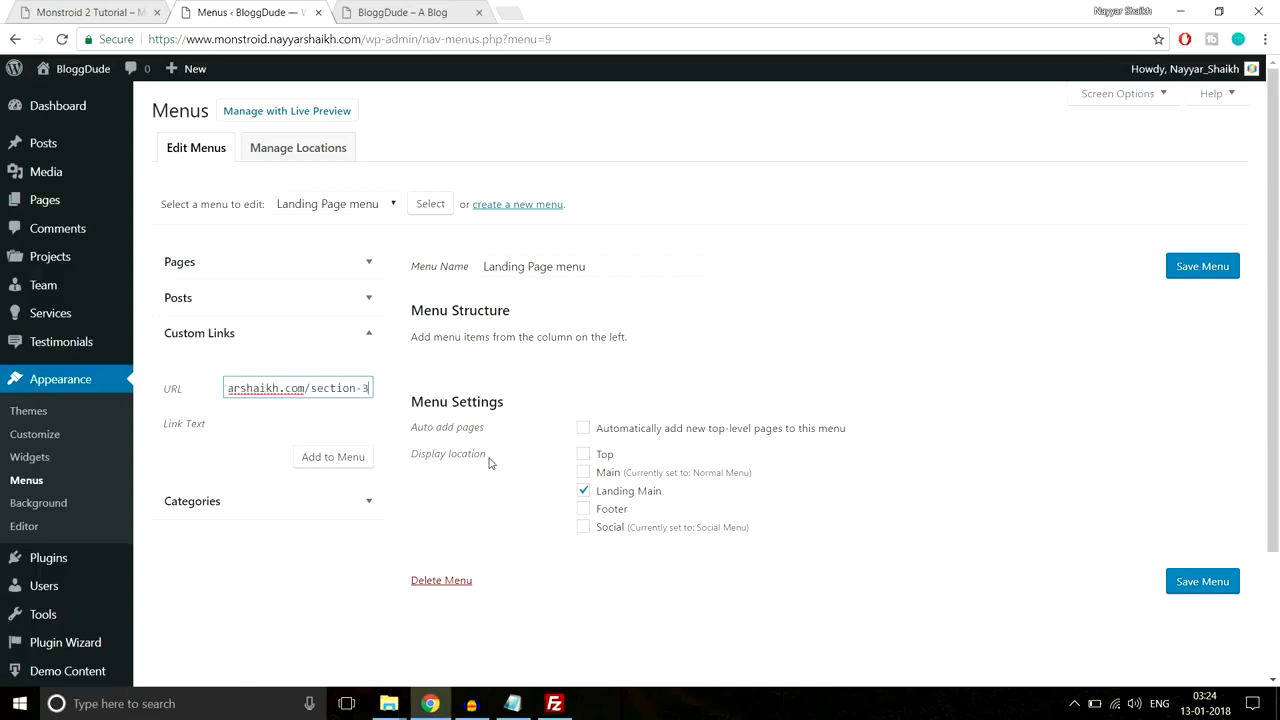
pyautogui.click(309, 423)
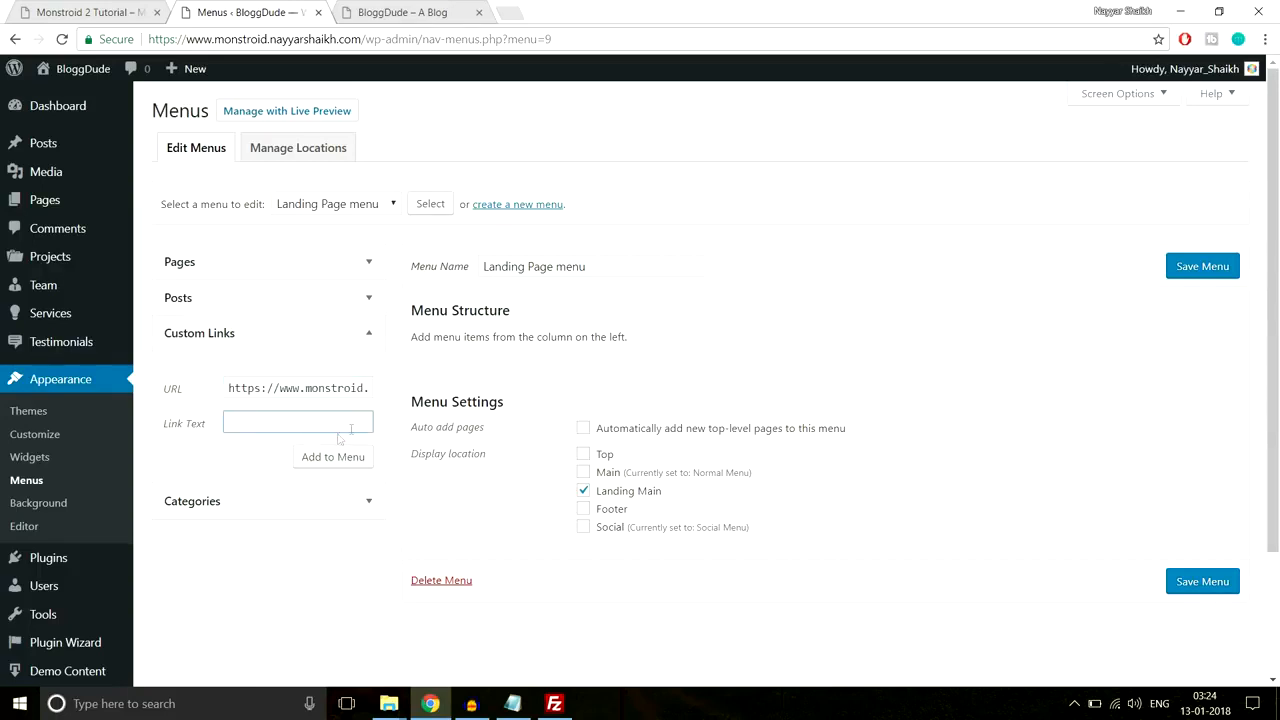
pyautogui.click(396, 12)
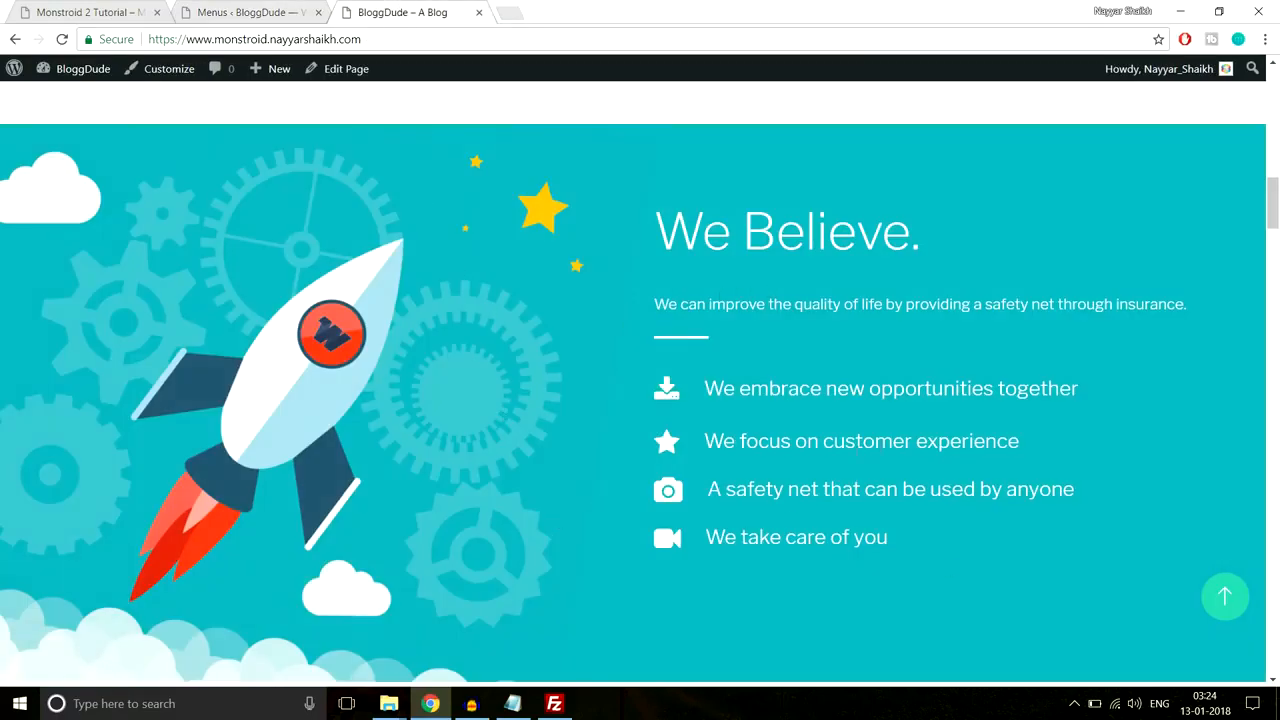
pyautogui.click(257, 8)
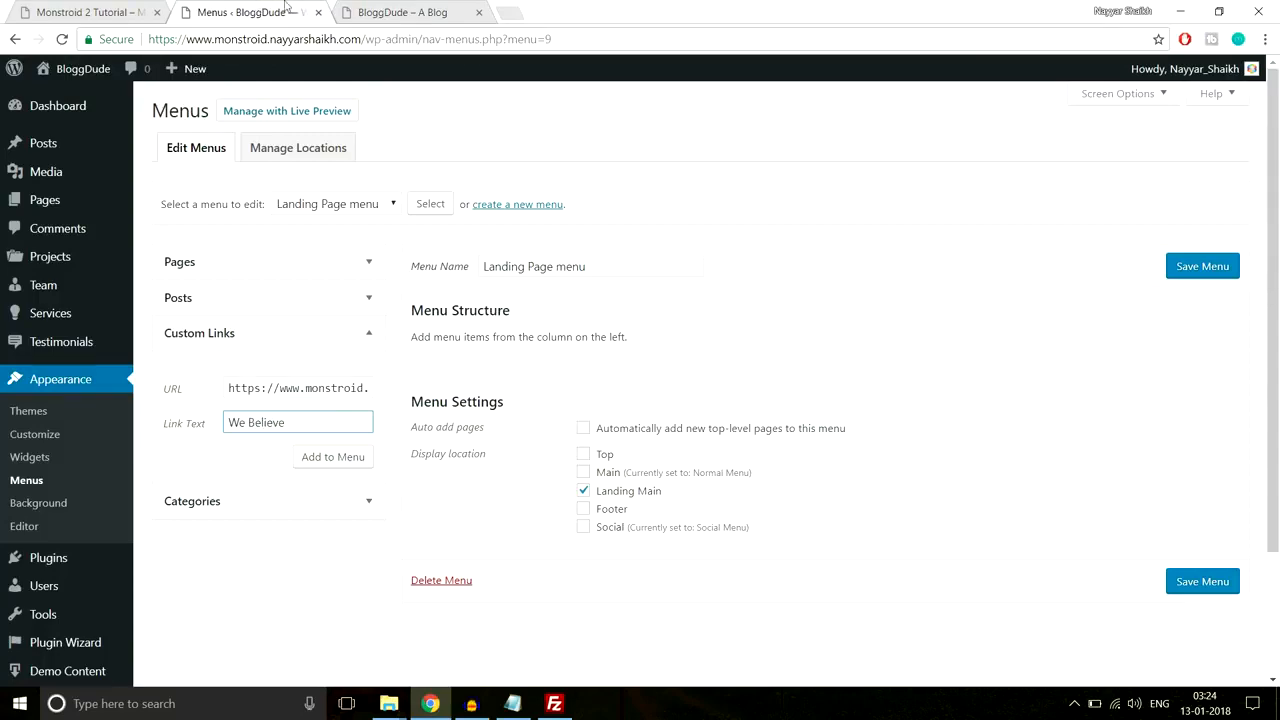
pyautogui.click(75, 10)
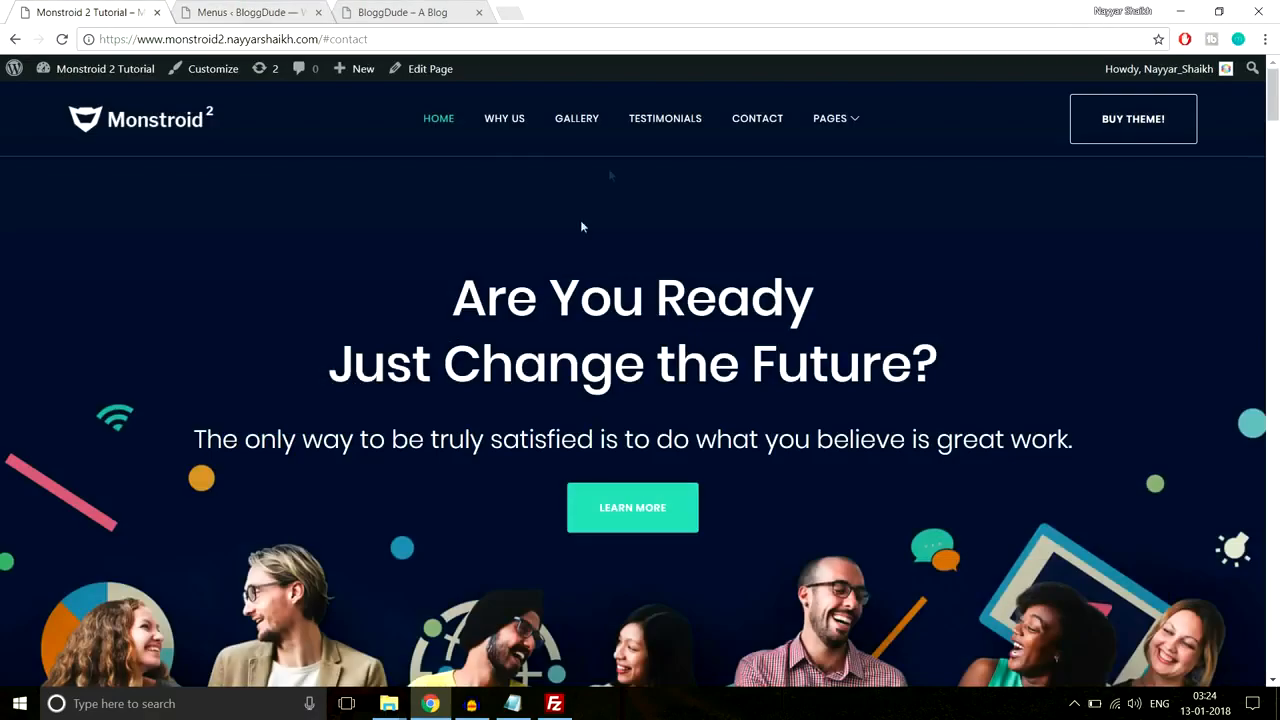
pyautogui.click(504, 120)
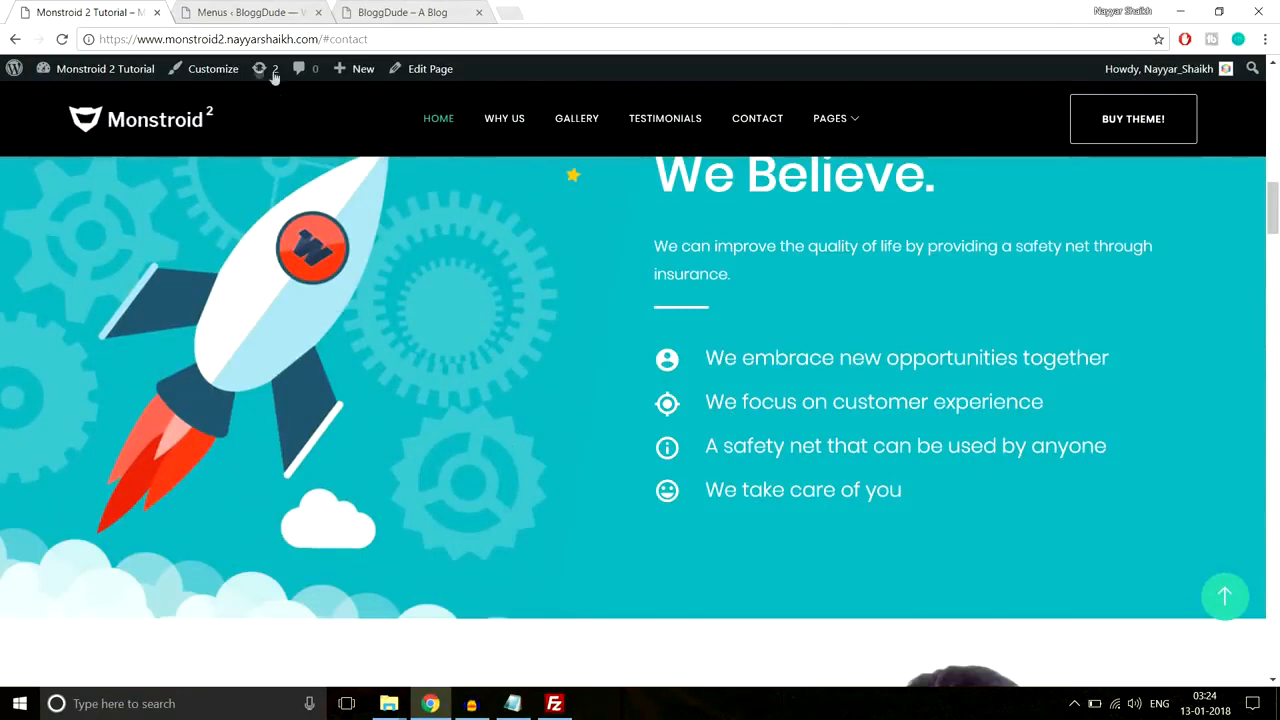
# Step: Add the We Believe section-3 link to the Landing Page menu and paste the site address again
pyautogui.click(245, 12)
pyautogui.click(360, 388)
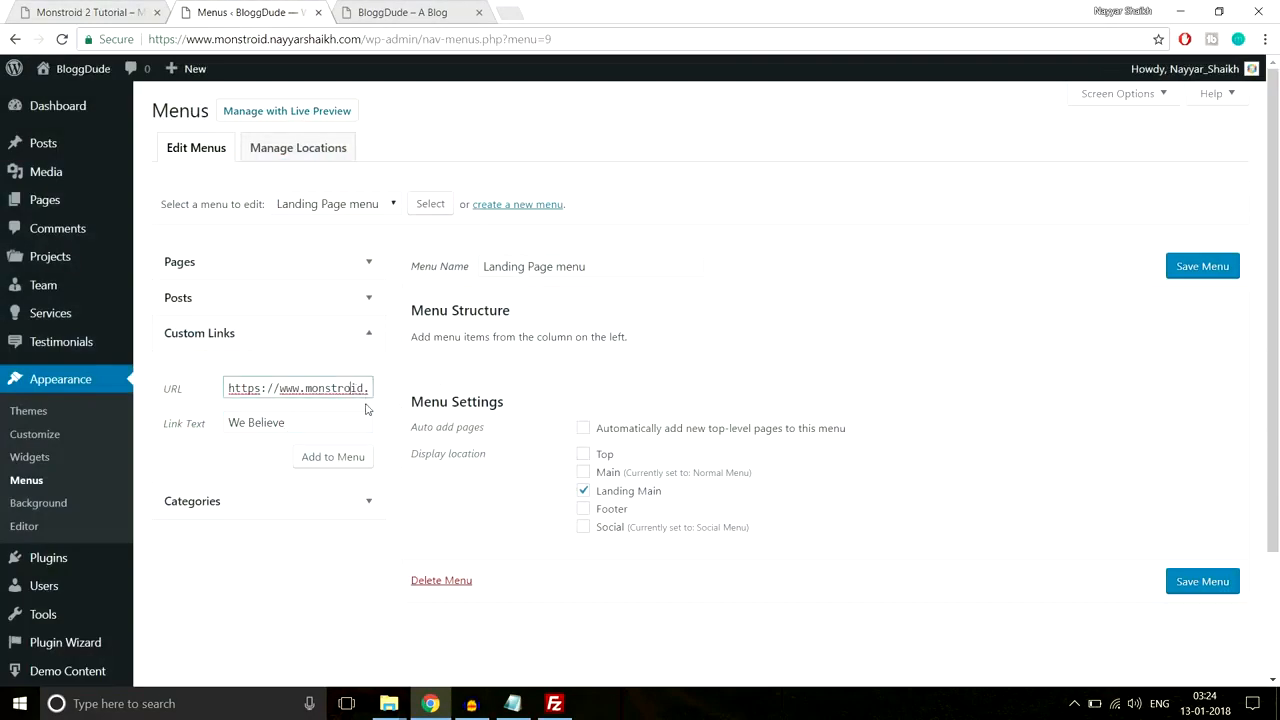
pyautogui.press('Right')
pyautogui.press('Right')
pyautogui.press('Right')
pyautogui.press('Right')
pyautogui.press('Right')
pyautogui.press('Right')
pyautogui.press('Right')
pyautogui.press('Right')
pyautogui.press('Right')
pyautogui.press('Right')
pyautogui.press('Right')
pyautogui.press('Right')
pyautogui.press('Right')
pyautogui.press('Right')
pyautogui.press('Right')
pyautogui.press('Right')
pyautogui.press('Right')
pyautogui.press('Right')
pyautogui.press('Right')
pyautogui.press('Right')
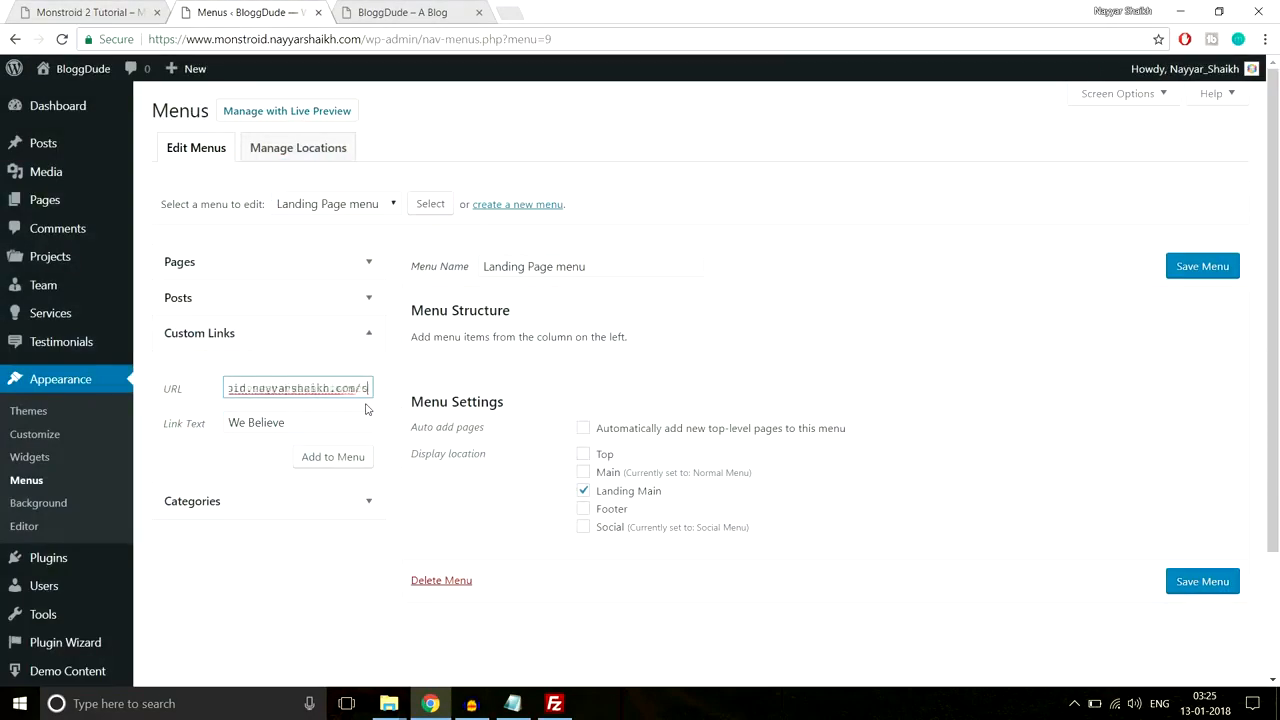
pyautogui.moveTo(312, 387); pyautogui.dragTo(396, 388)
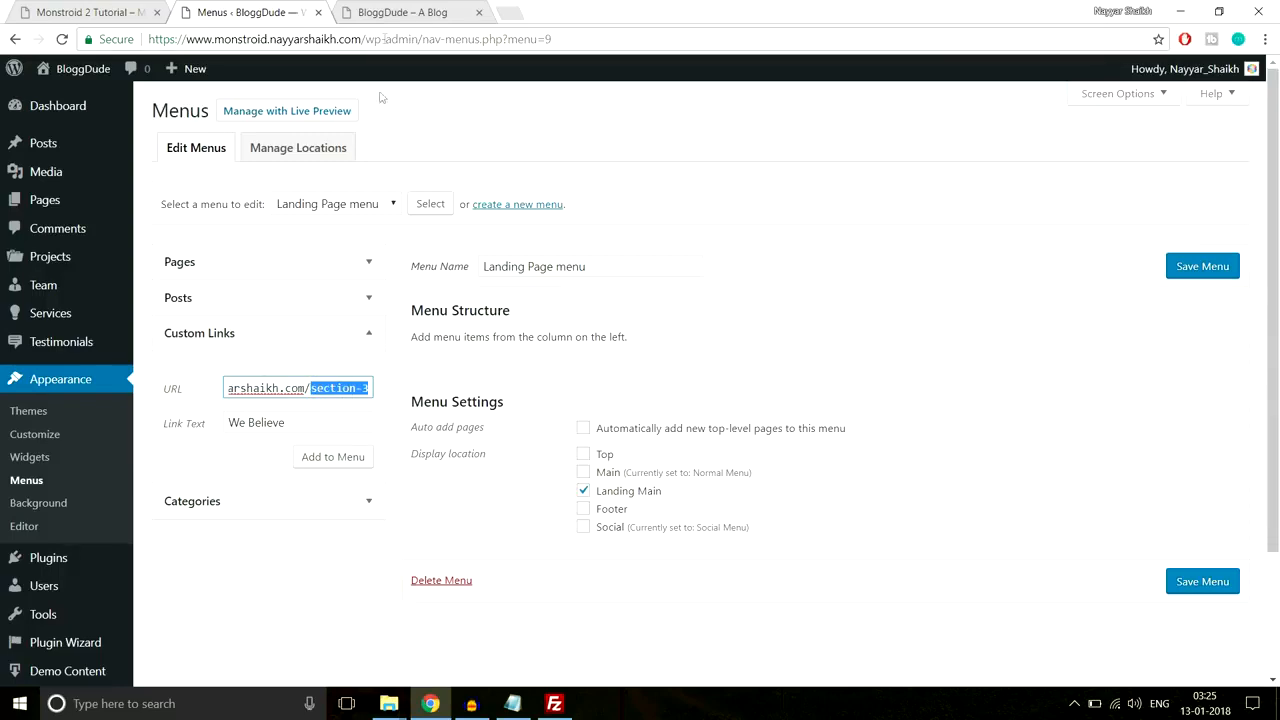
pyautogui.click(389, 13)
pyautogui.click(60, 10)
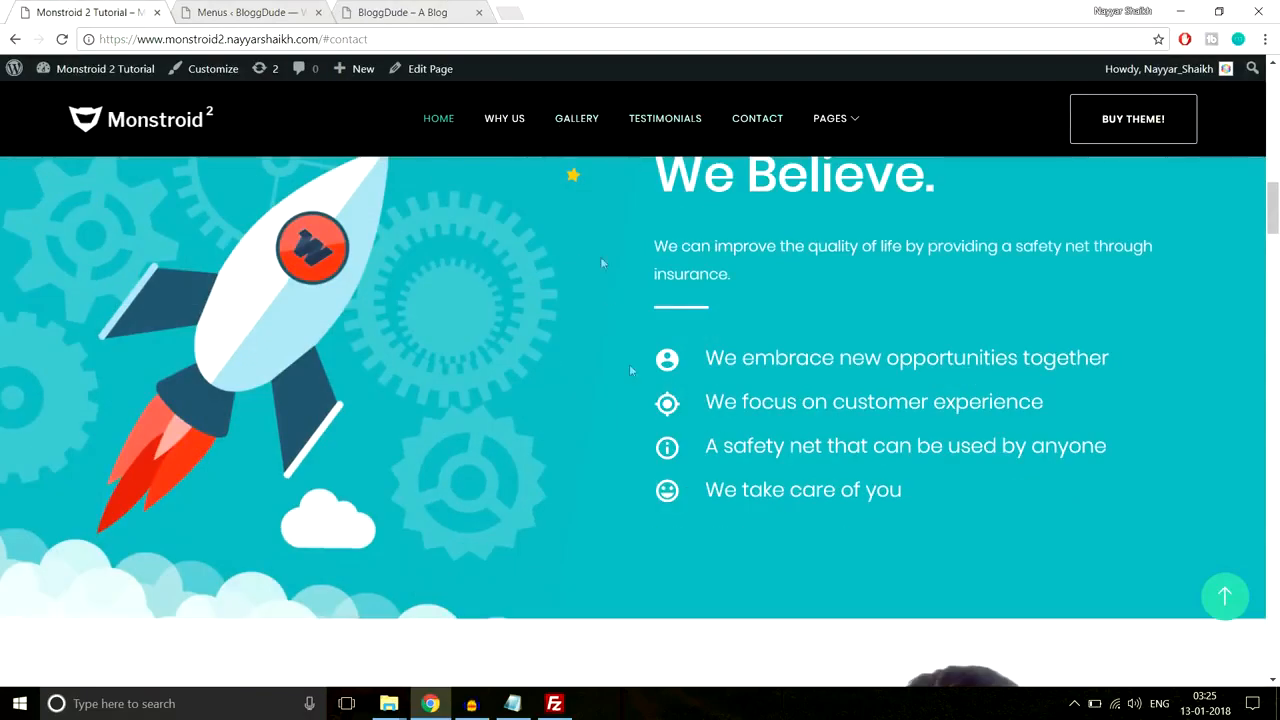
pyautogui.click(244, 10)
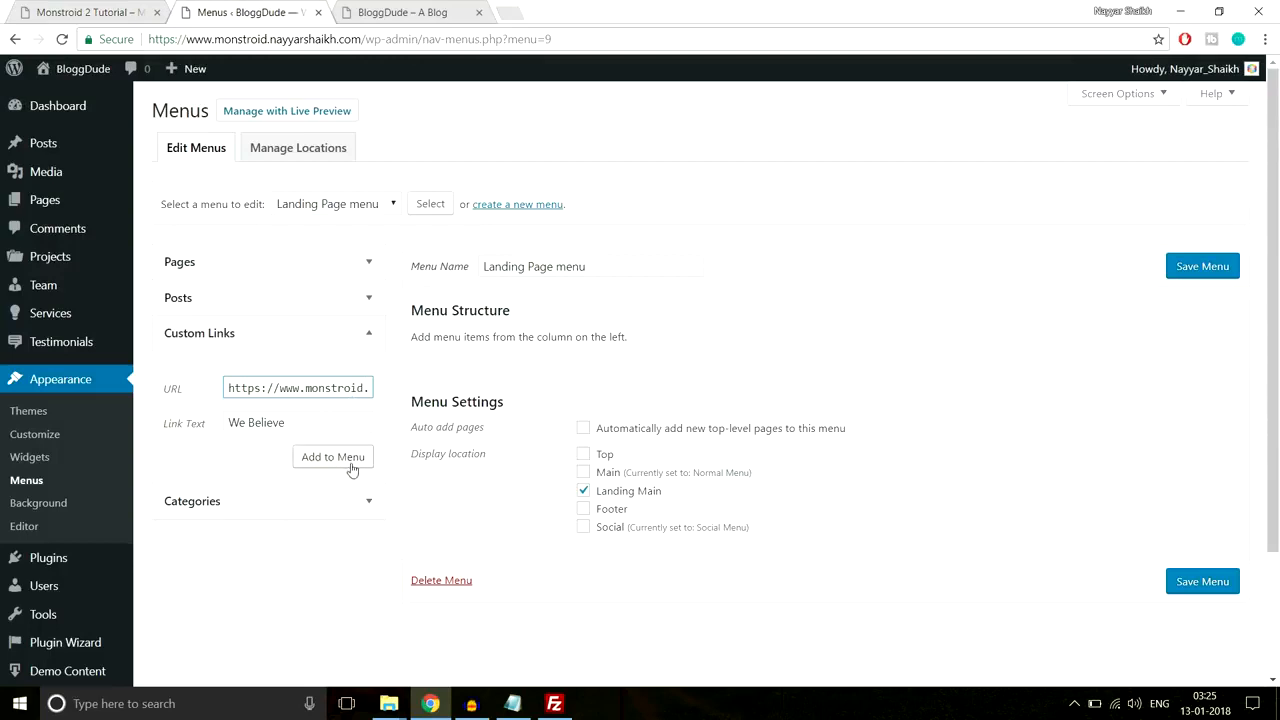
pyautogui.click(346, 464)
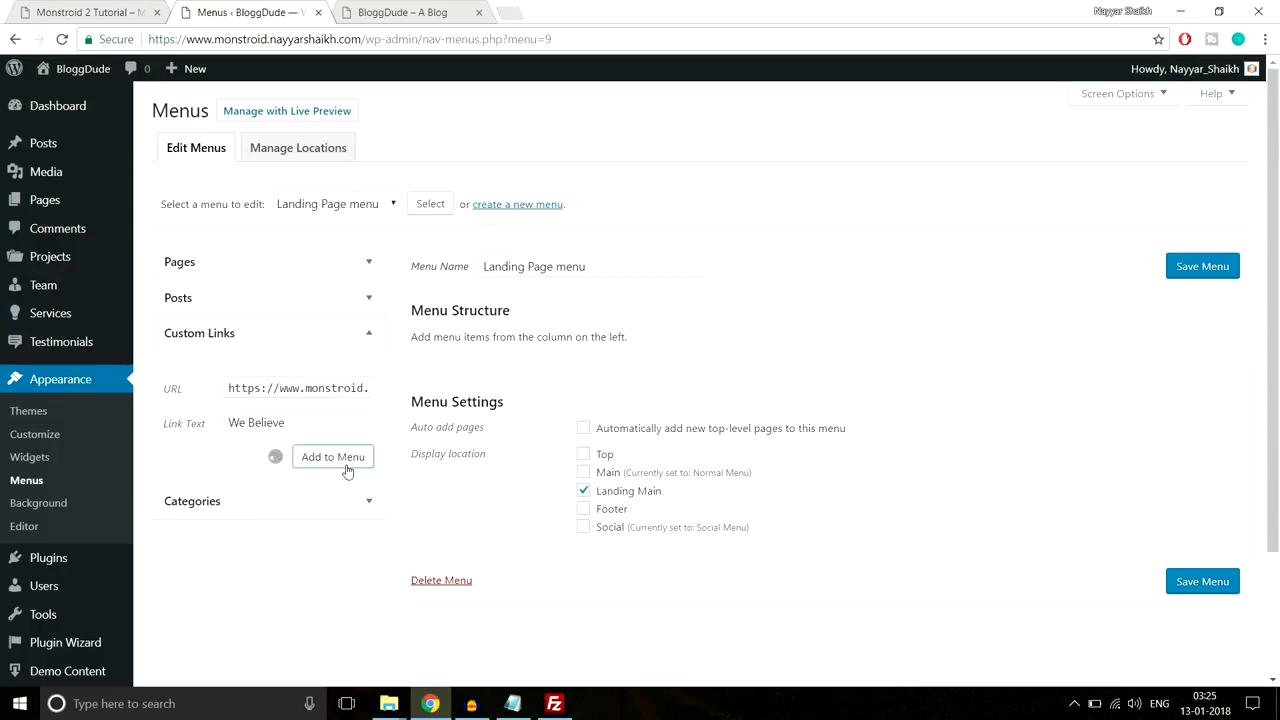
pyautogui.moveTo(304, 388); pyautogui.dragTo(94, 396)
pyautogui.hotkey('ctrl', 'v')
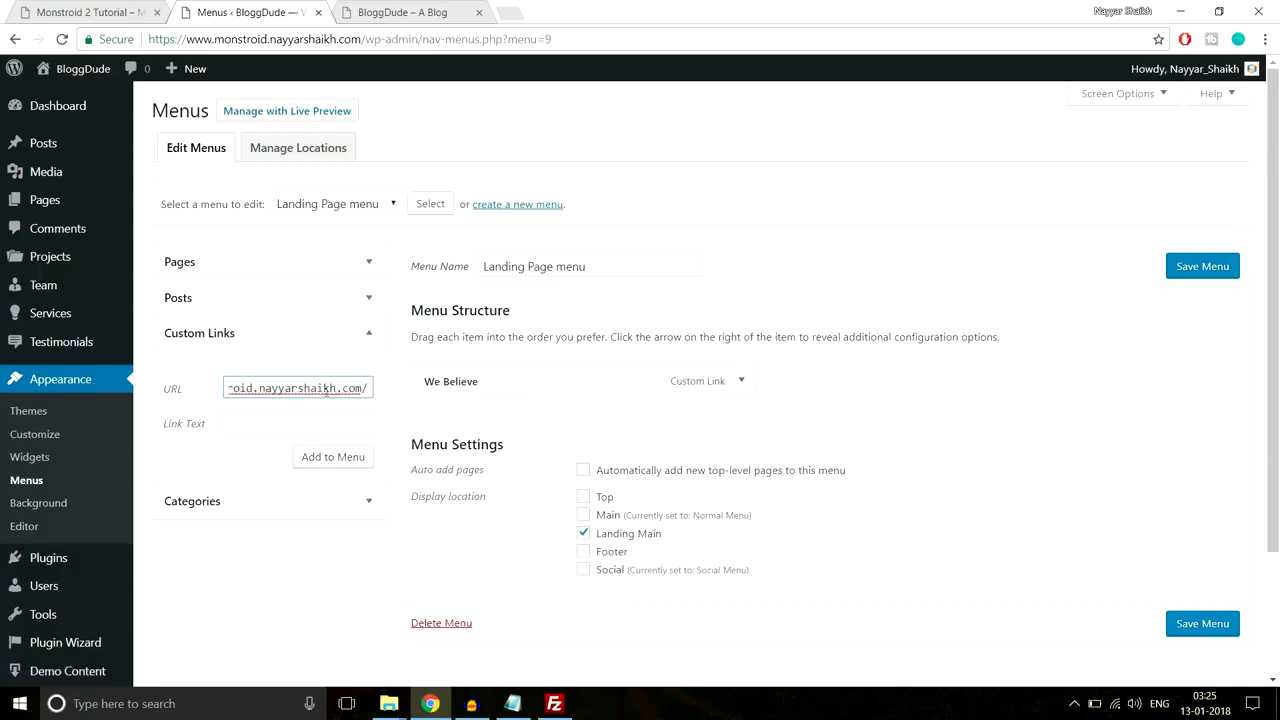
# Step: Add a Home link with the site address and move it above We Believe
pyautogui.click(332, 424)
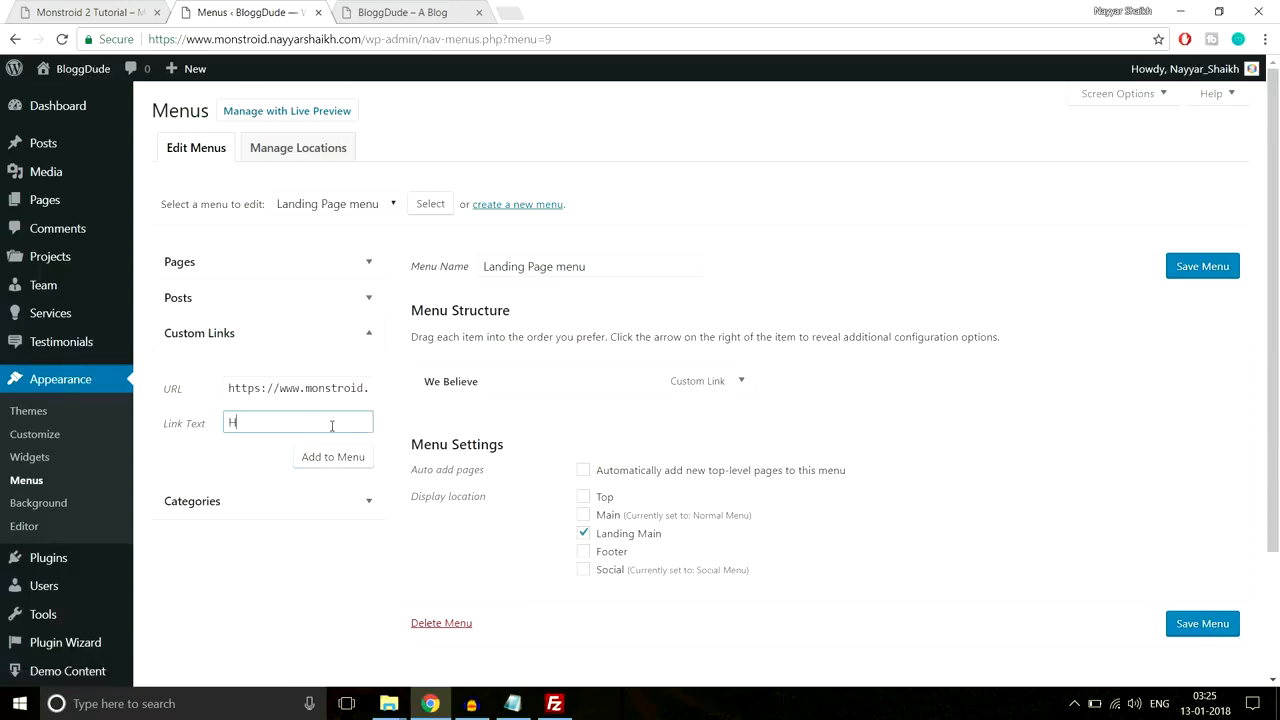
pyautogui.press('Return')
pyautogui.moveTo(500, 423); pyautogui.dragTo(491, 374)
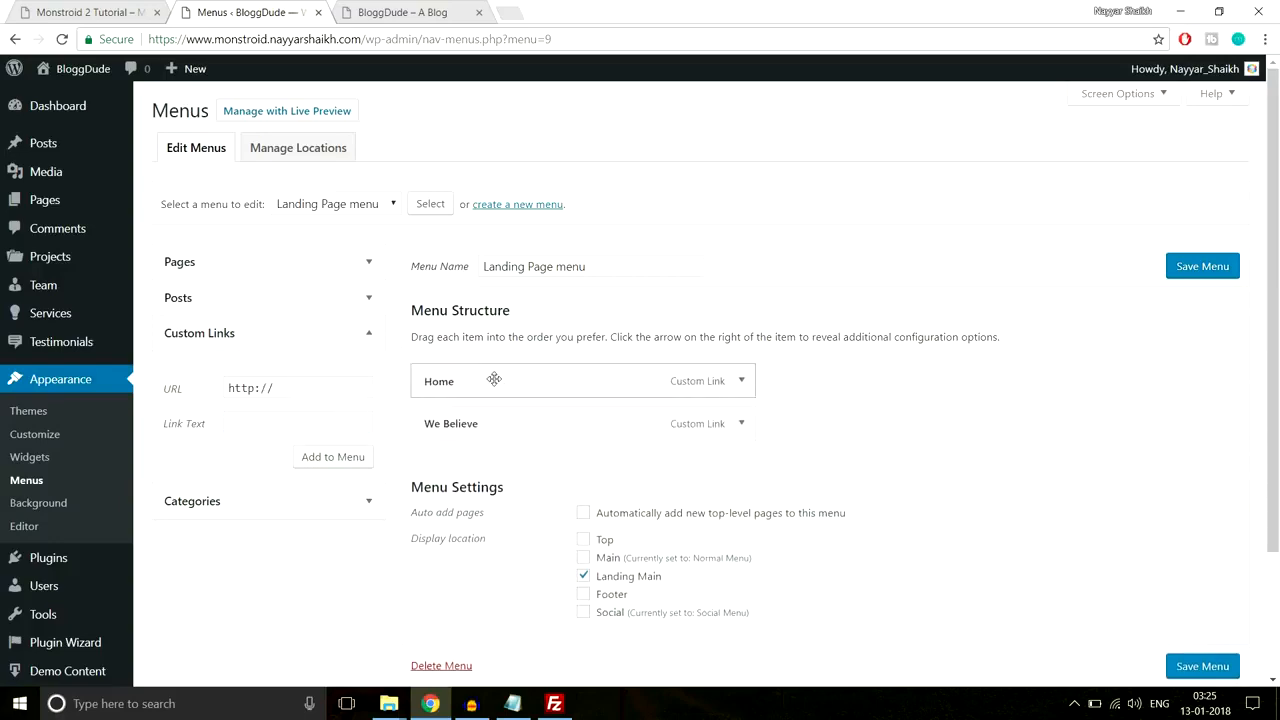
# Step: Add a Gallery custom link with the site address plus 'gallery'
pyautogui.click(100, 12)
pyautogui.moveTo(1277, 183); pyautogui.dragTo(1275, 282)
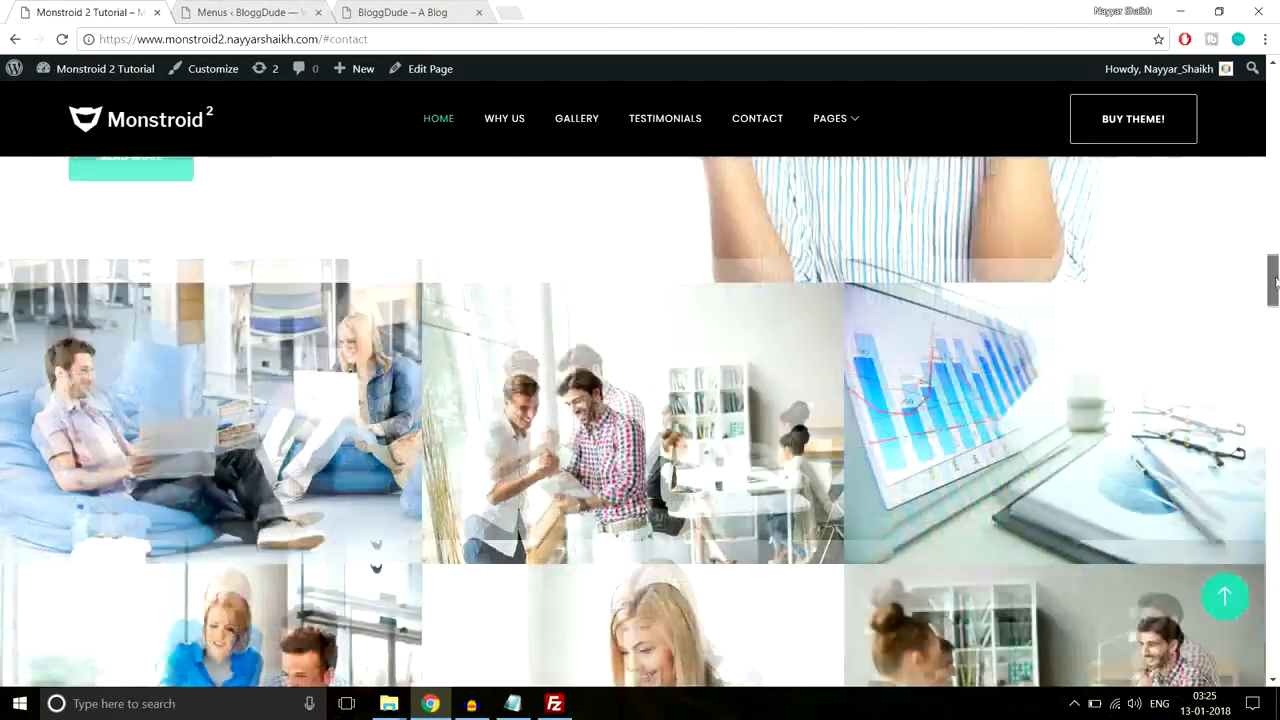
pyautogui.click(245, 12)
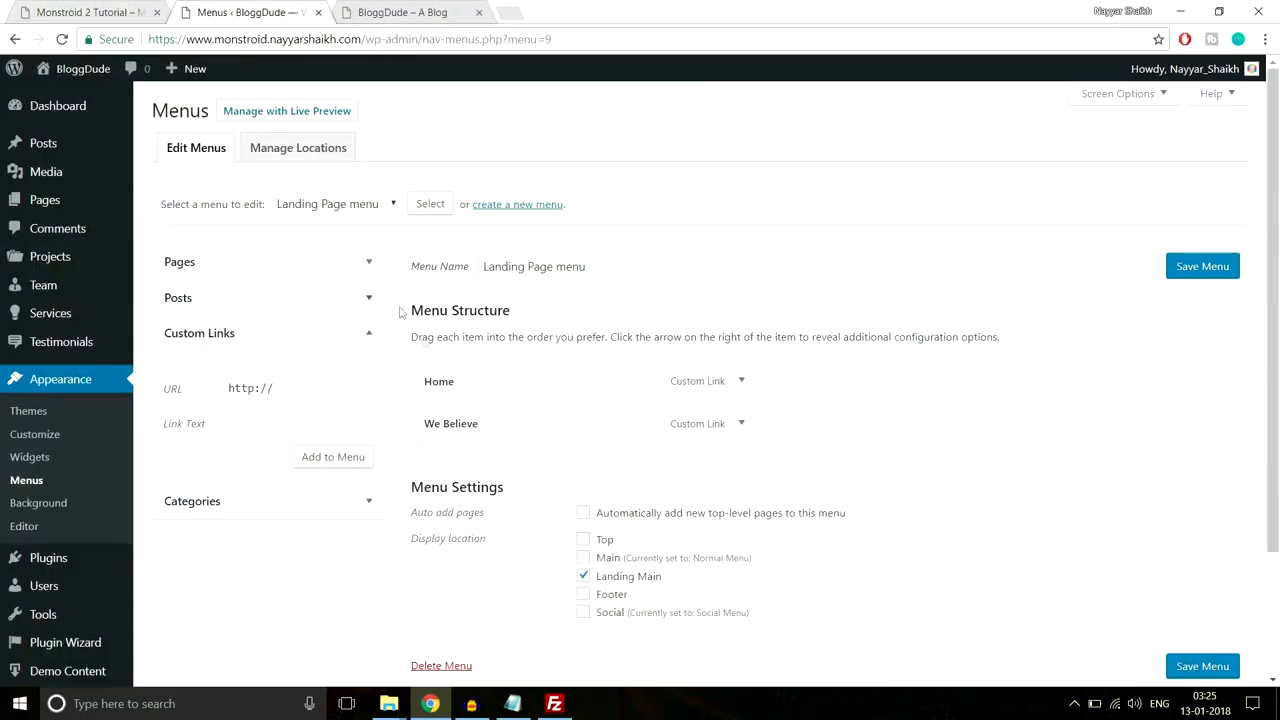
pyautogui.tripleClick(322, 387)
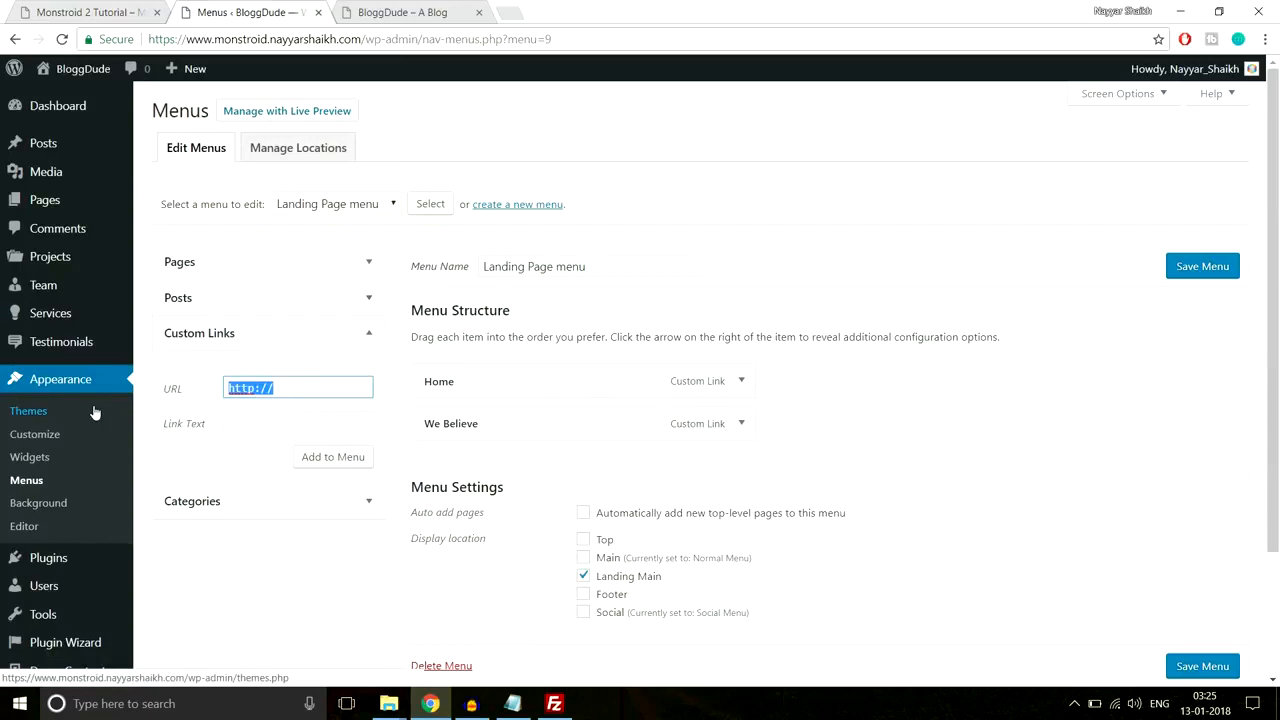
pyautogui.hotkey('ctrl', 'v')
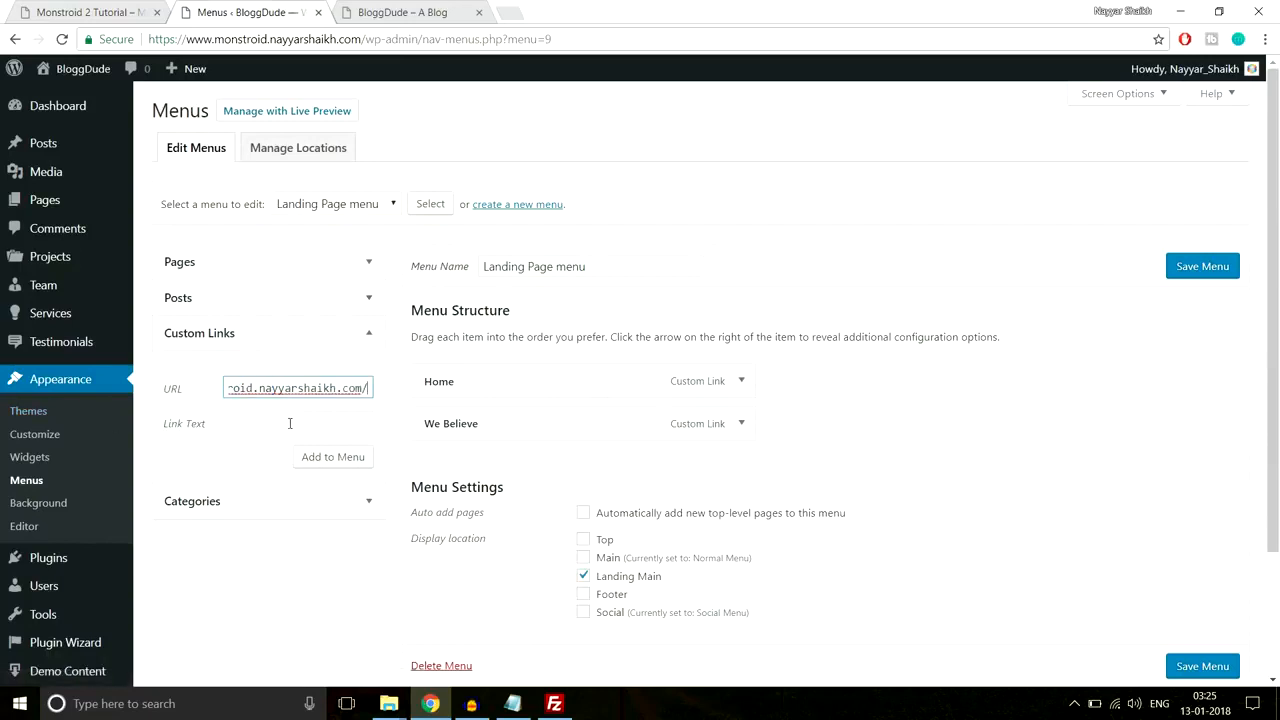
pyautogui.write('ga')
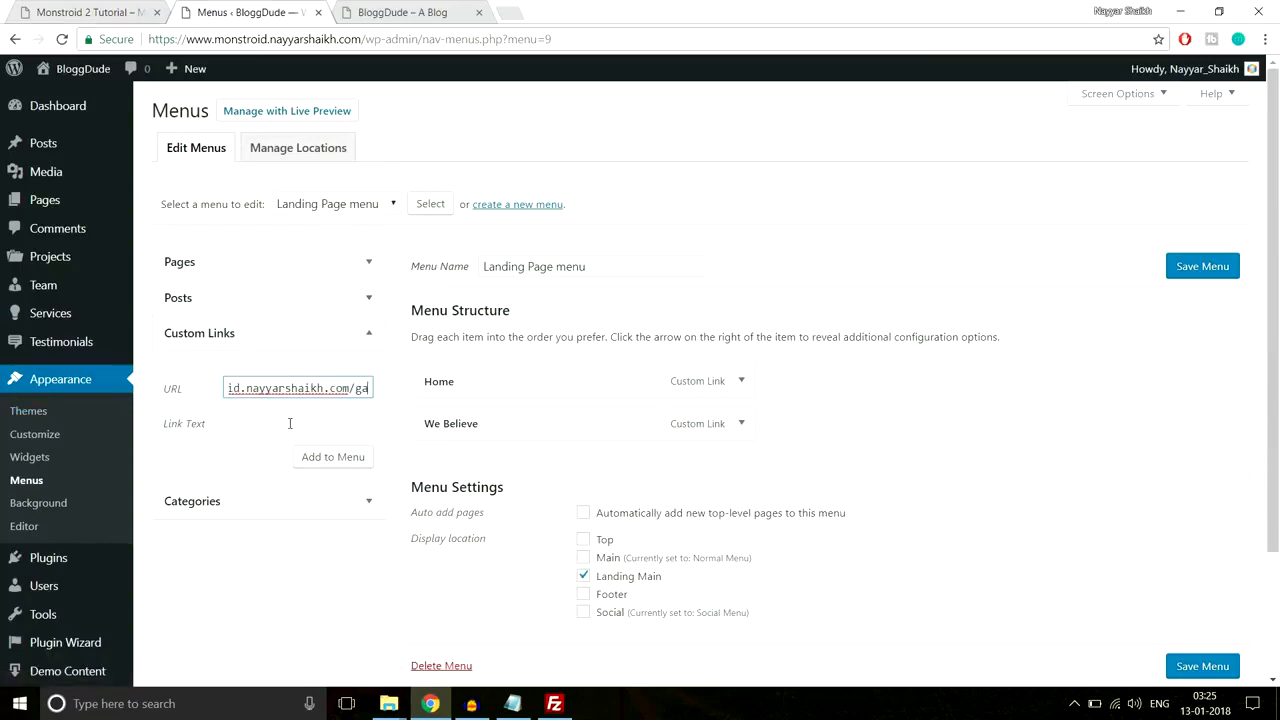
pyautogui.write('llery')
pyautogui.click(289, 423)
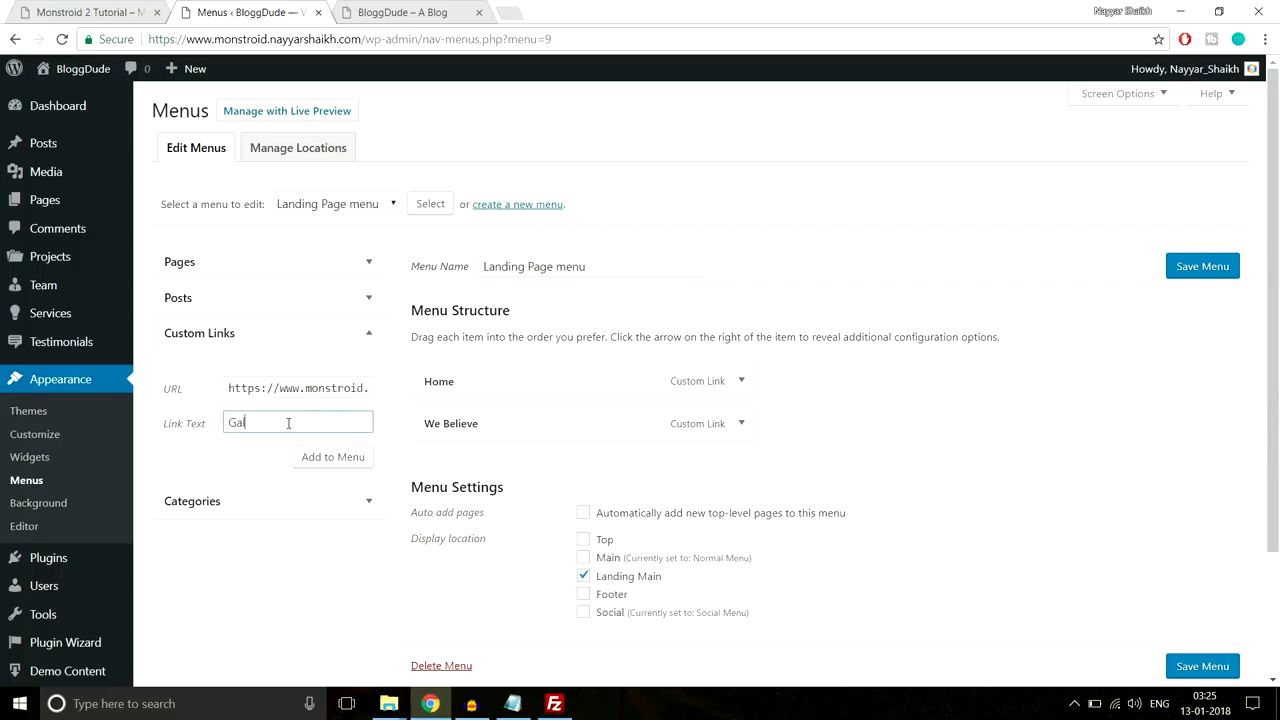
pyautogui.click(317, 459)
# Step: Add a Contact Us custom link with the site address plus 'contact-us'
pyautogui.moveTo(330, 390); pyautogui.dragTo(167, 403)
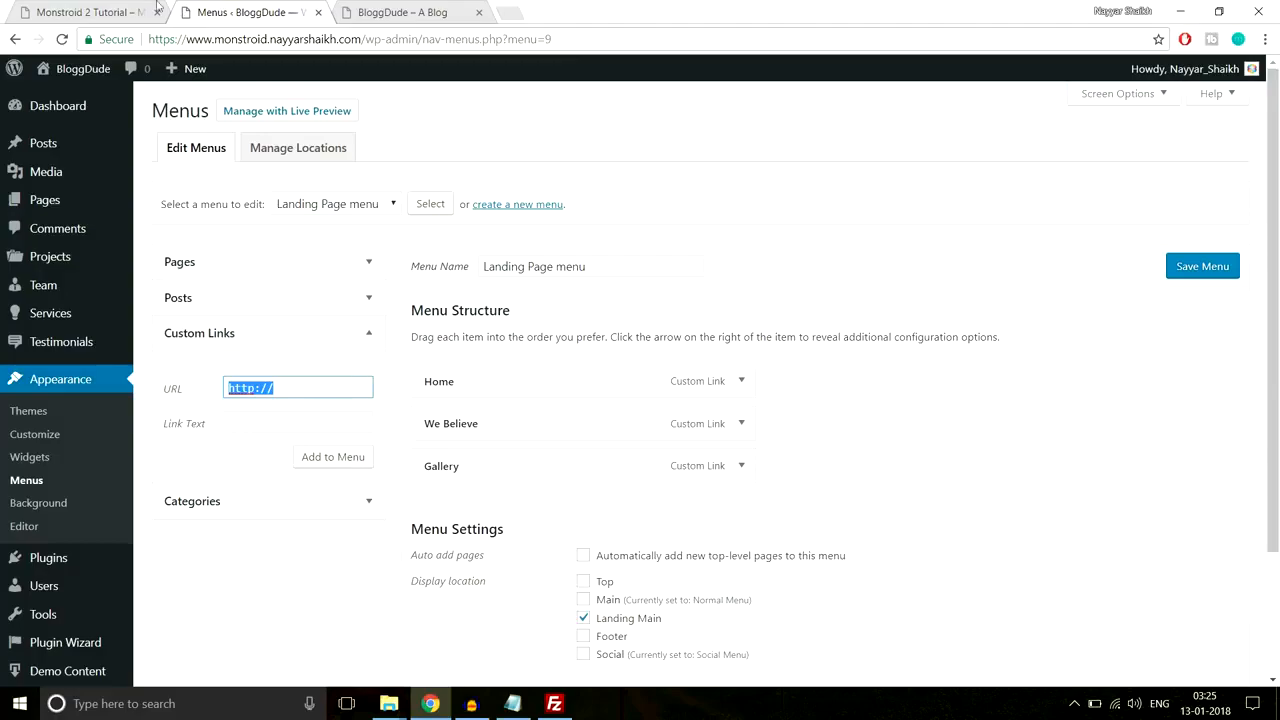
pyautogui.click(157, 5)
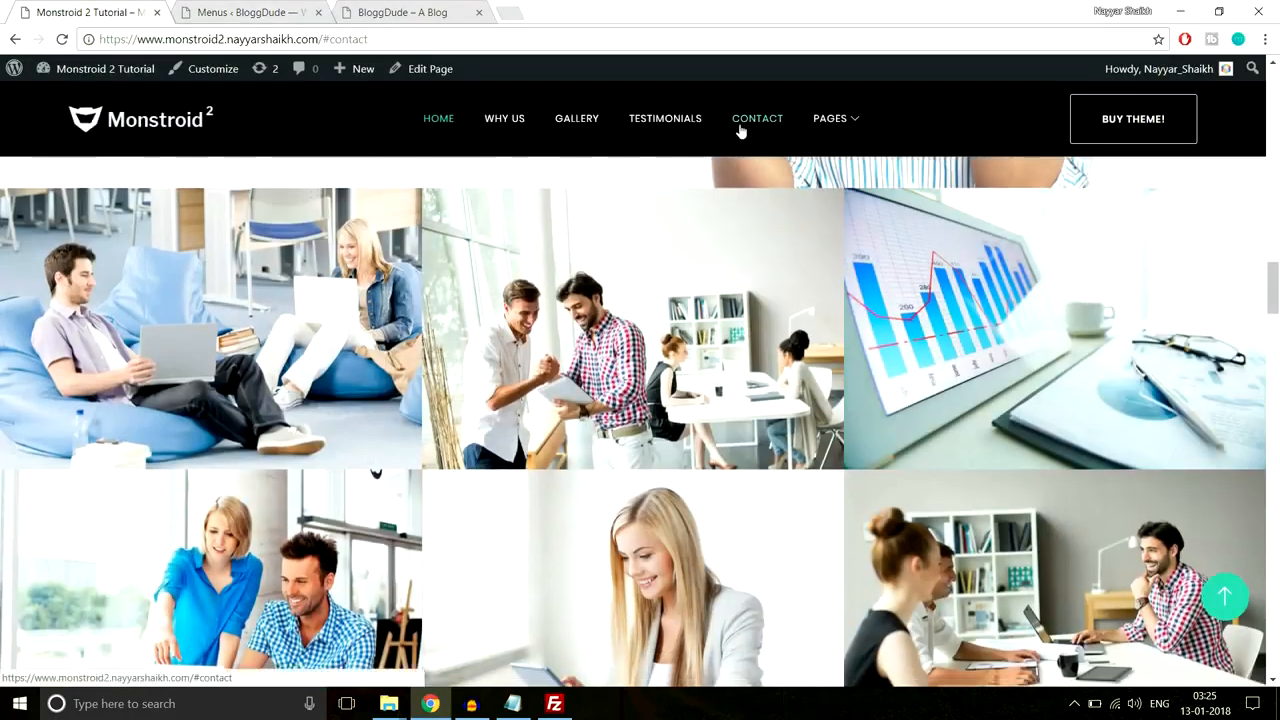
pyautogui.click(740, 128)
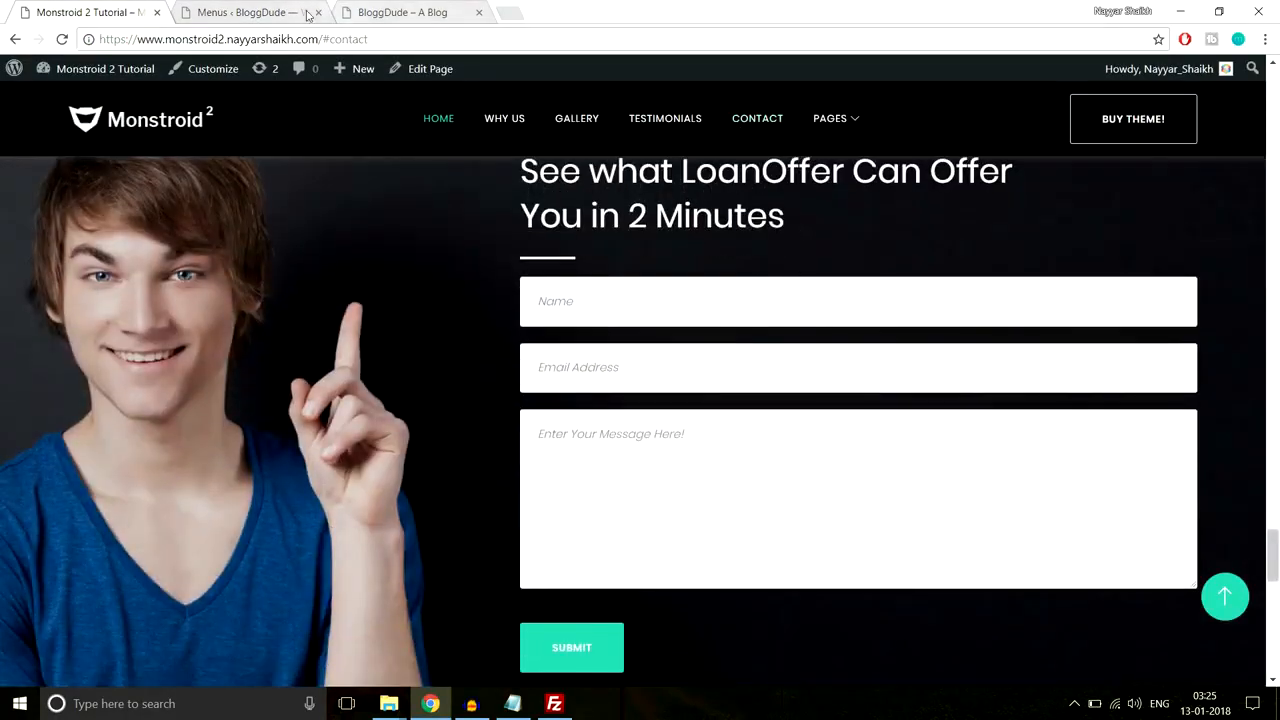
pyautogui.click(250, 12)
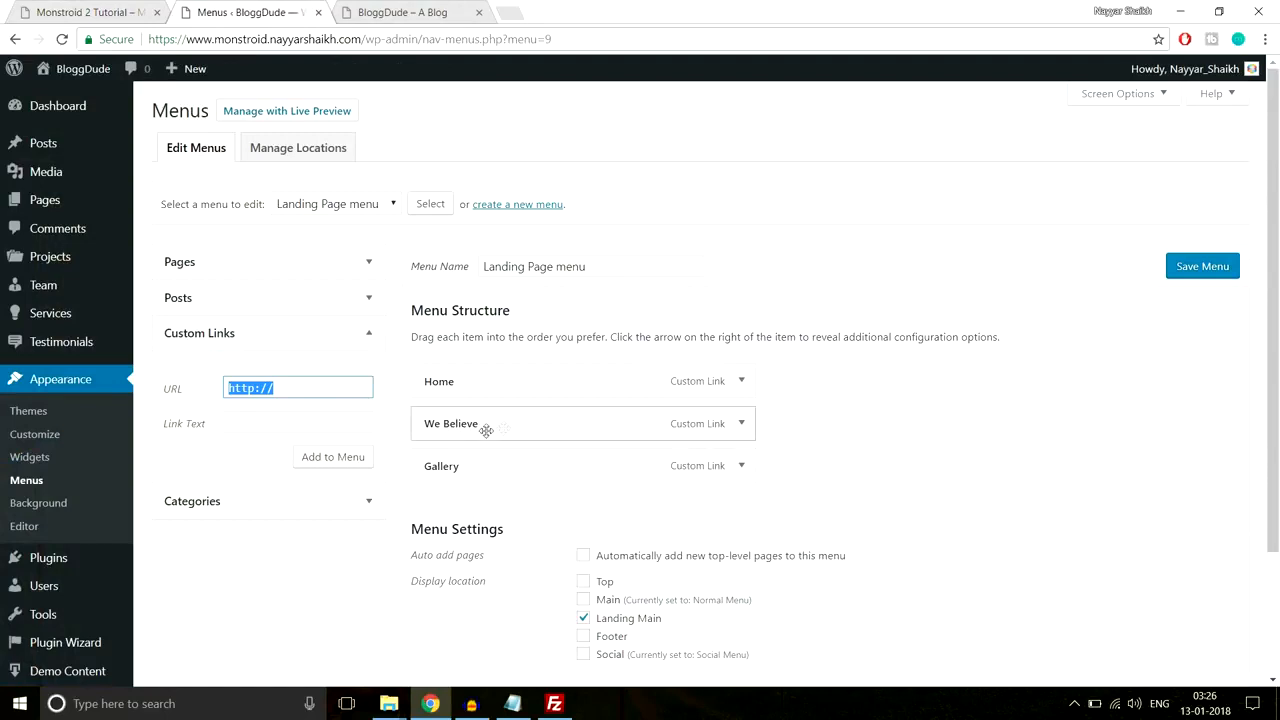
pyautogui.hotkey('ctrl', 'v')
pyautogui.write('c')
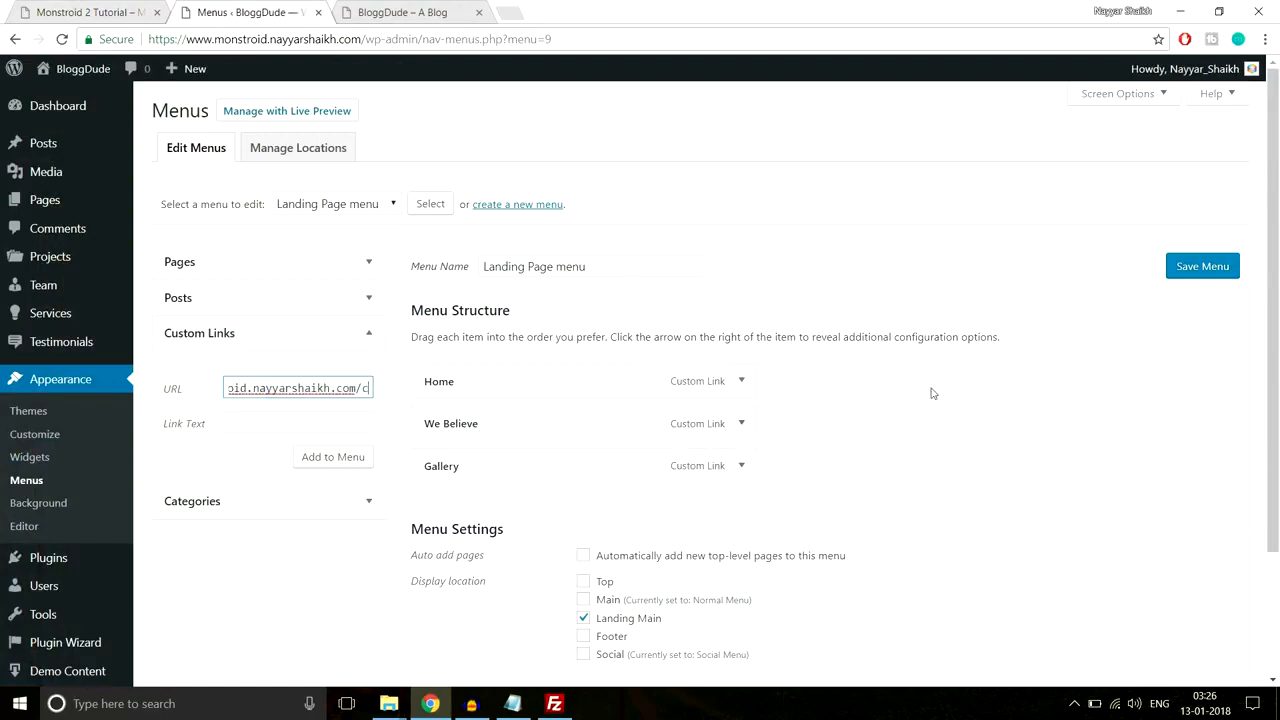
pyautogui.write('ontact-us')
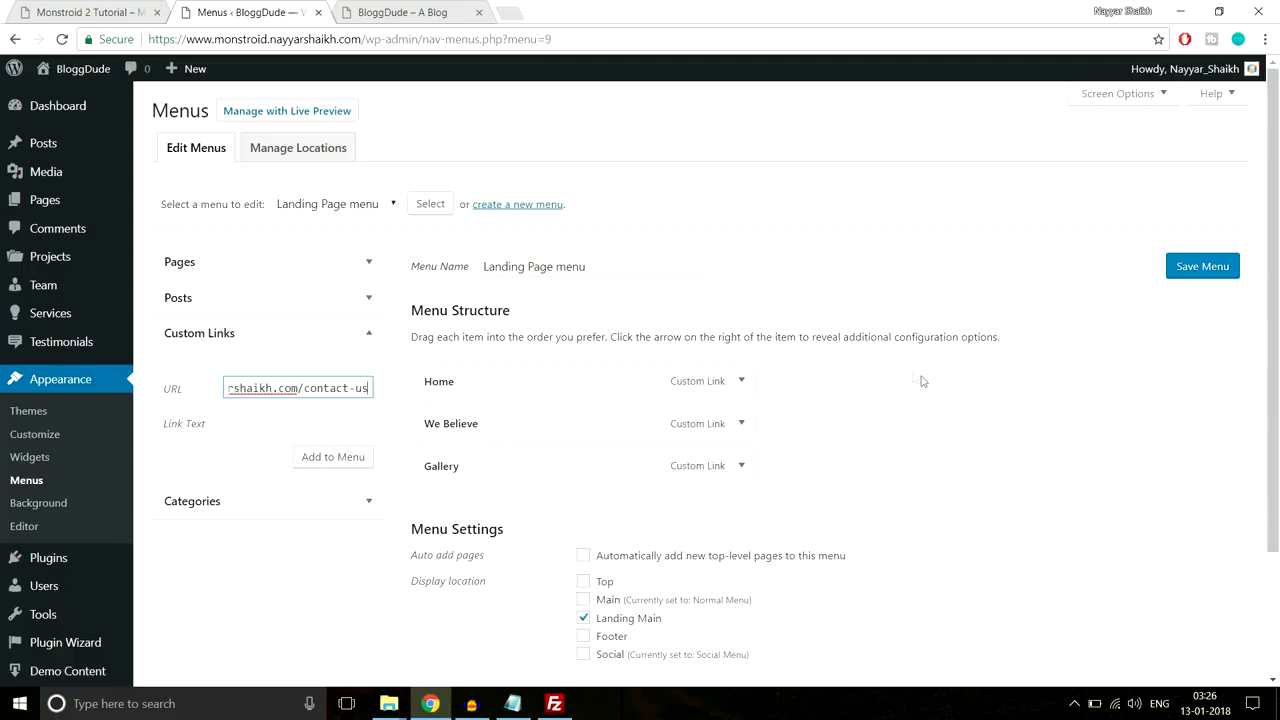
pyautogui.click(348, 420)
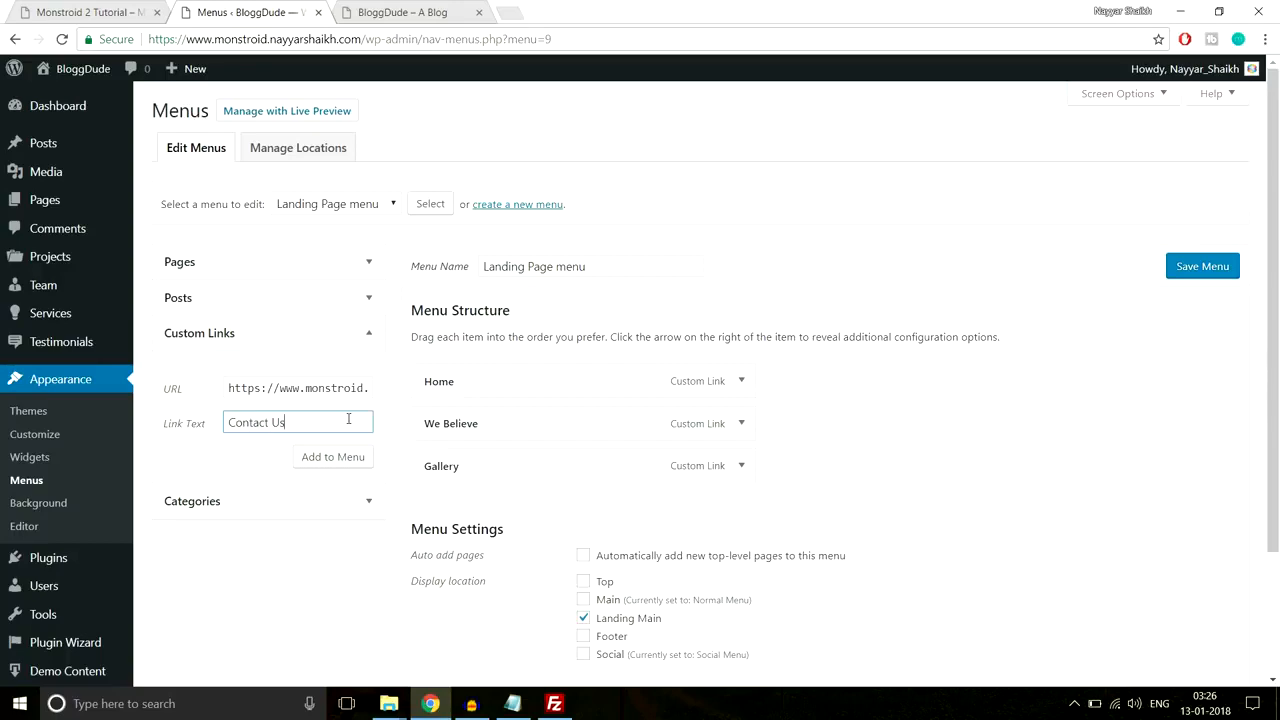
pyautogui.click(344, 457)
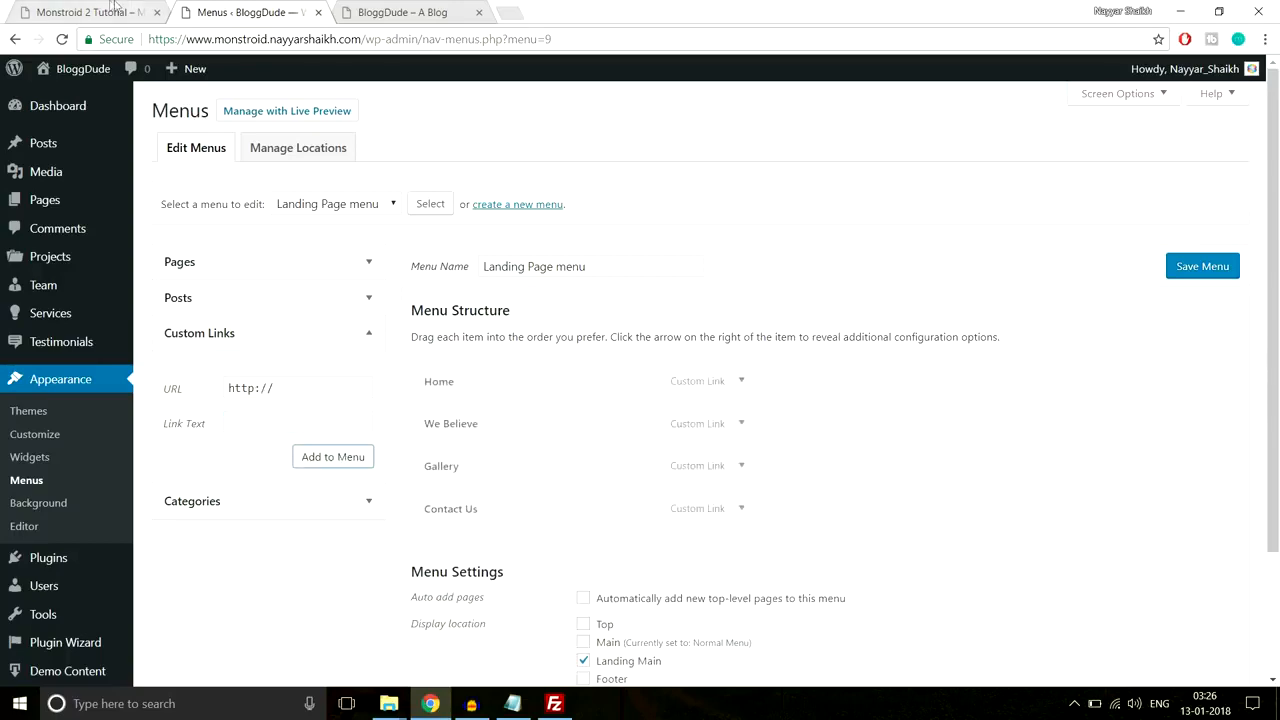
# Step: Add a Pages placeholder custom link with URL '#', modelled on the demo's Pages submenu
pyautogui.click(117, 10)
pyautogui.moveTo(847, 121)
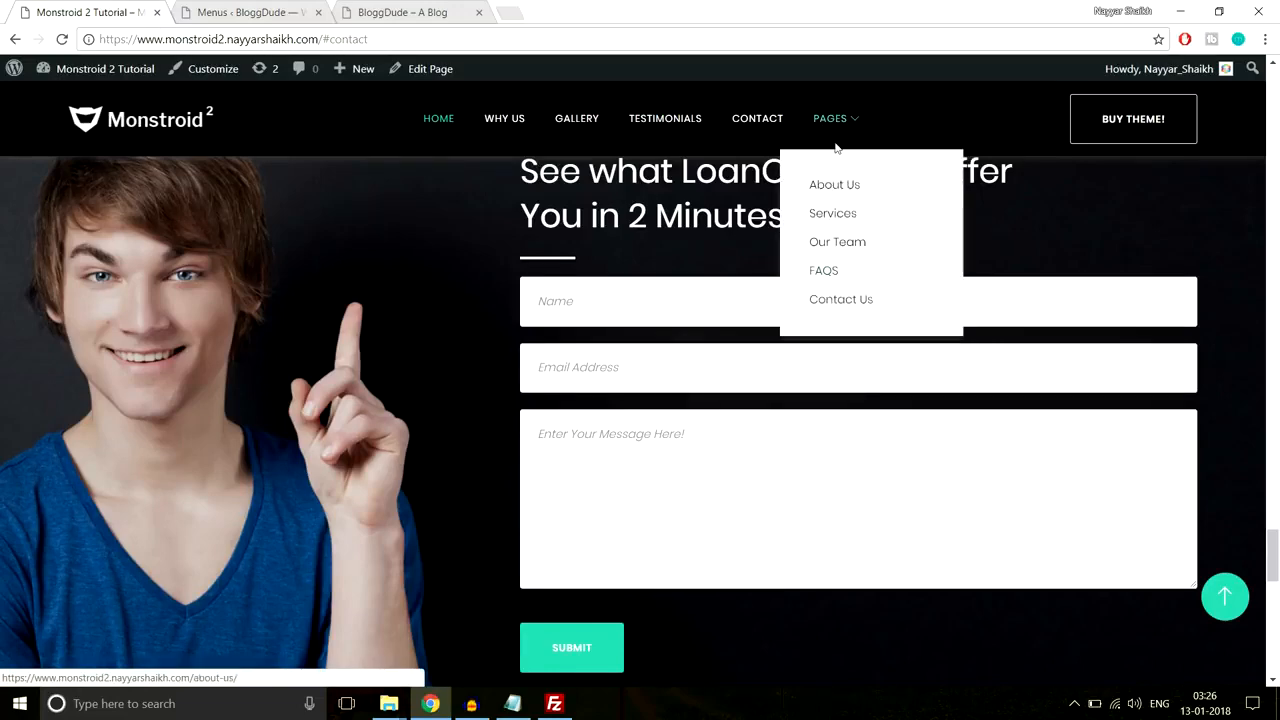
pyautogui.click(289, 9)
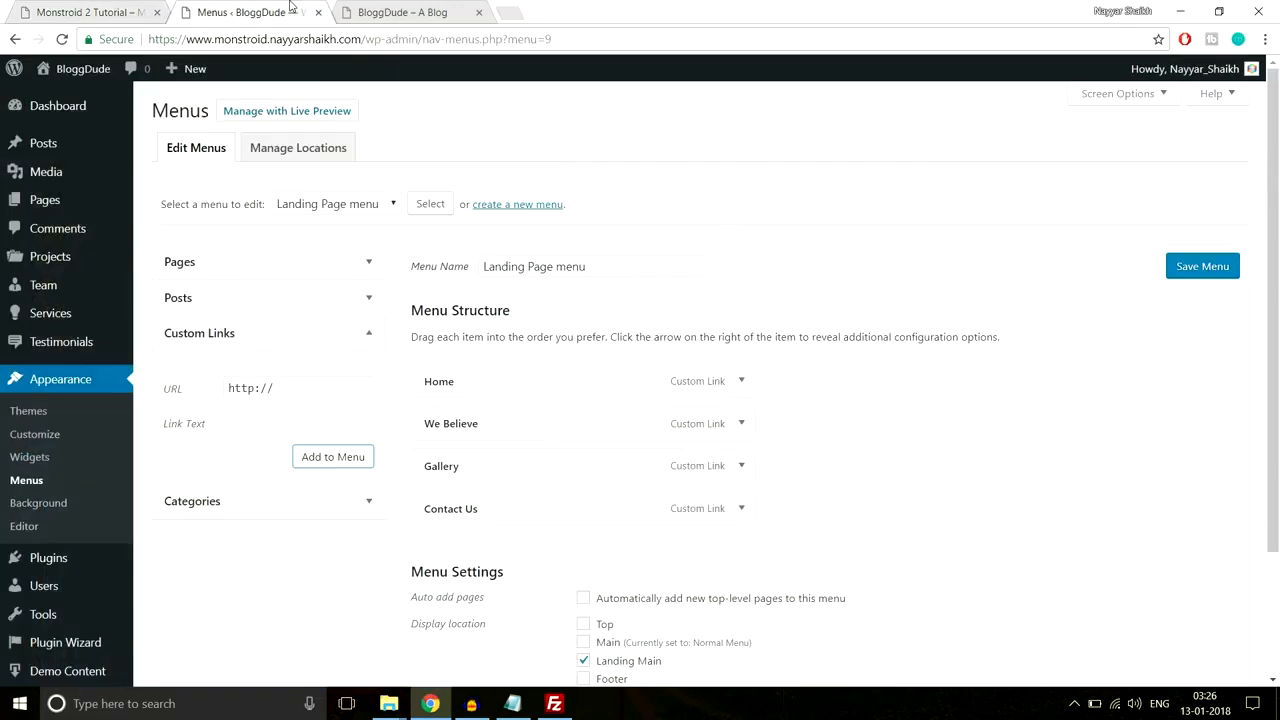
pyautogui.moveTo(316, 381); pyautogui.dragTo(189, 383)
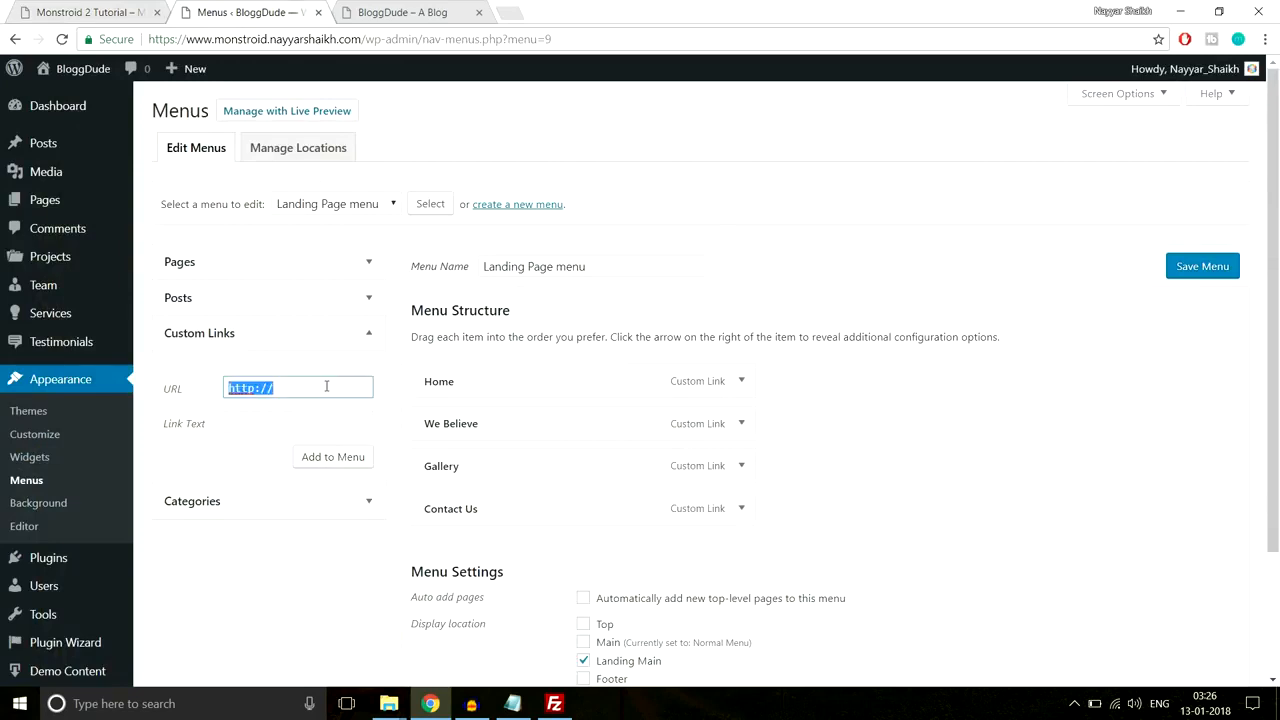
pyautogui.write('#')
pyautogui.press('Tab')
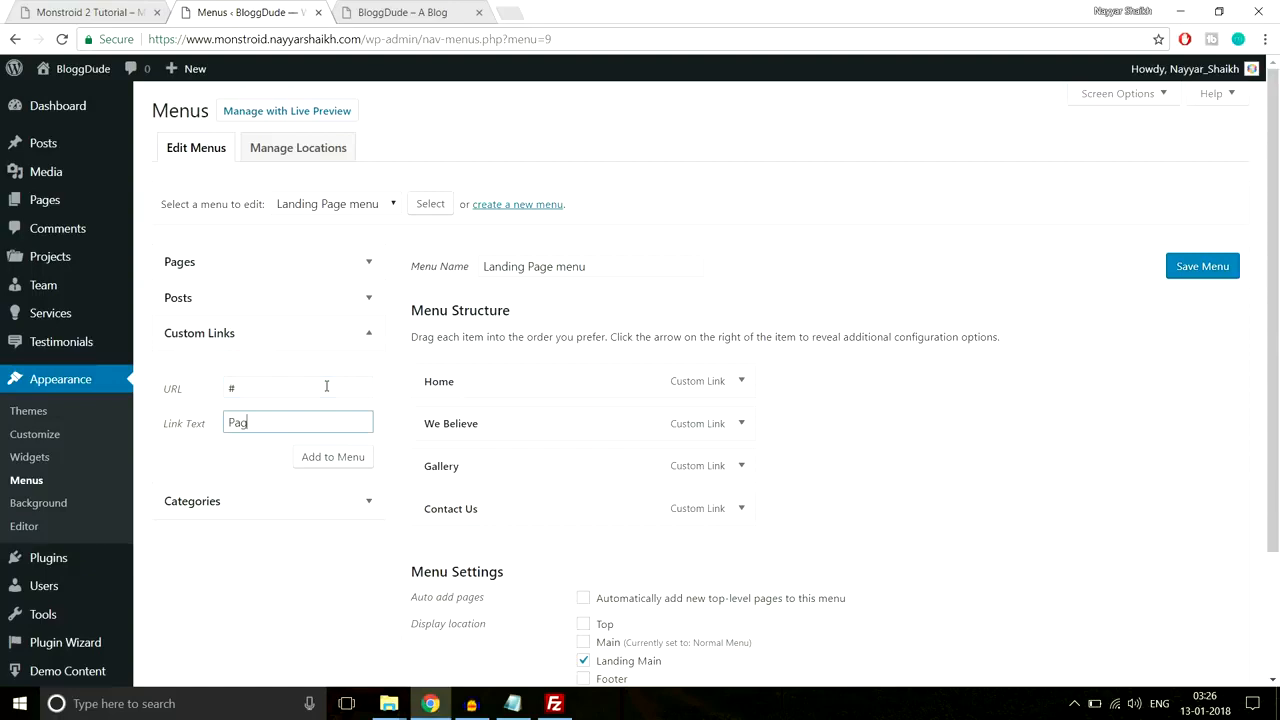
pyautogui.click(350, 457)
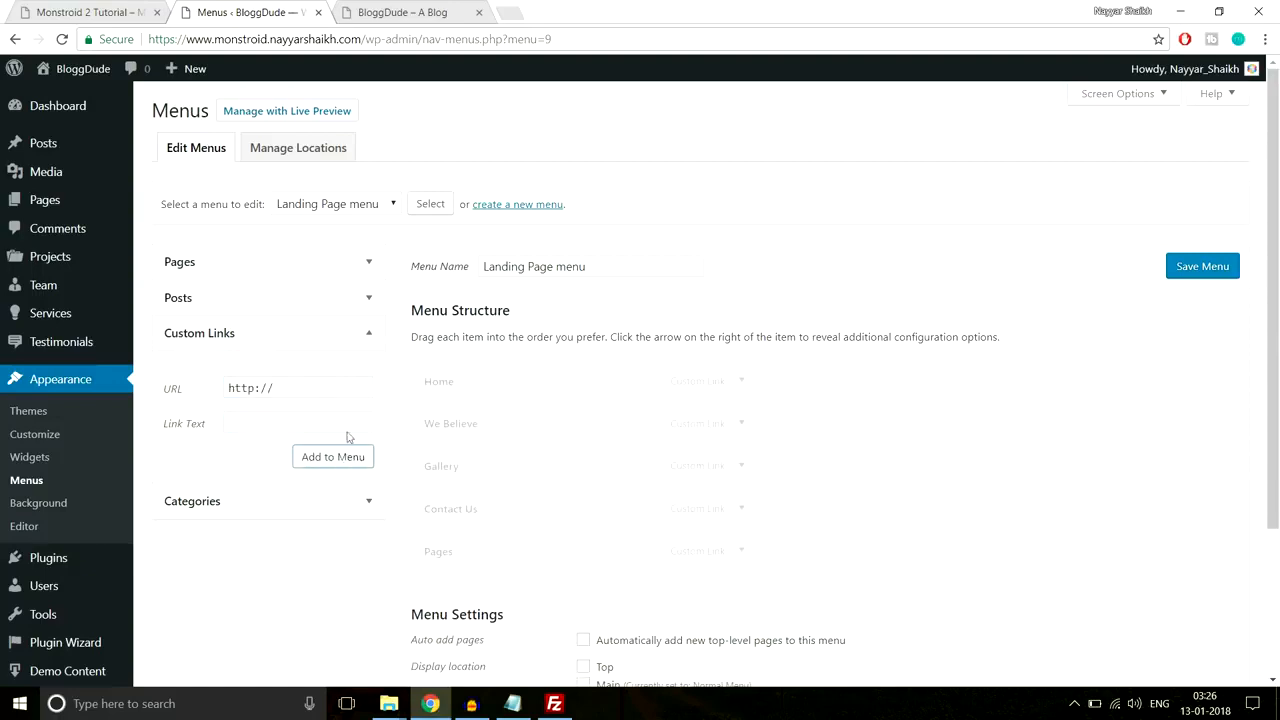
# Step: Add the Contact Us, FAQS, Our Team, About Us and Seervices pages to the Landing Page menu
pyautogui.click(342, 279)
pyautogui.click(216, 345)
pyautogui.click(205, 364)
pyautogui.click(207, 384)
pyautogui.click(208, 423)
pyautogui.click(213, 401)
pyautogui.click(333, 480)
# Step: Nest the five added pages as sub-items under Pages and save the menu
pyautogui.scroll(-2, 373, 455)
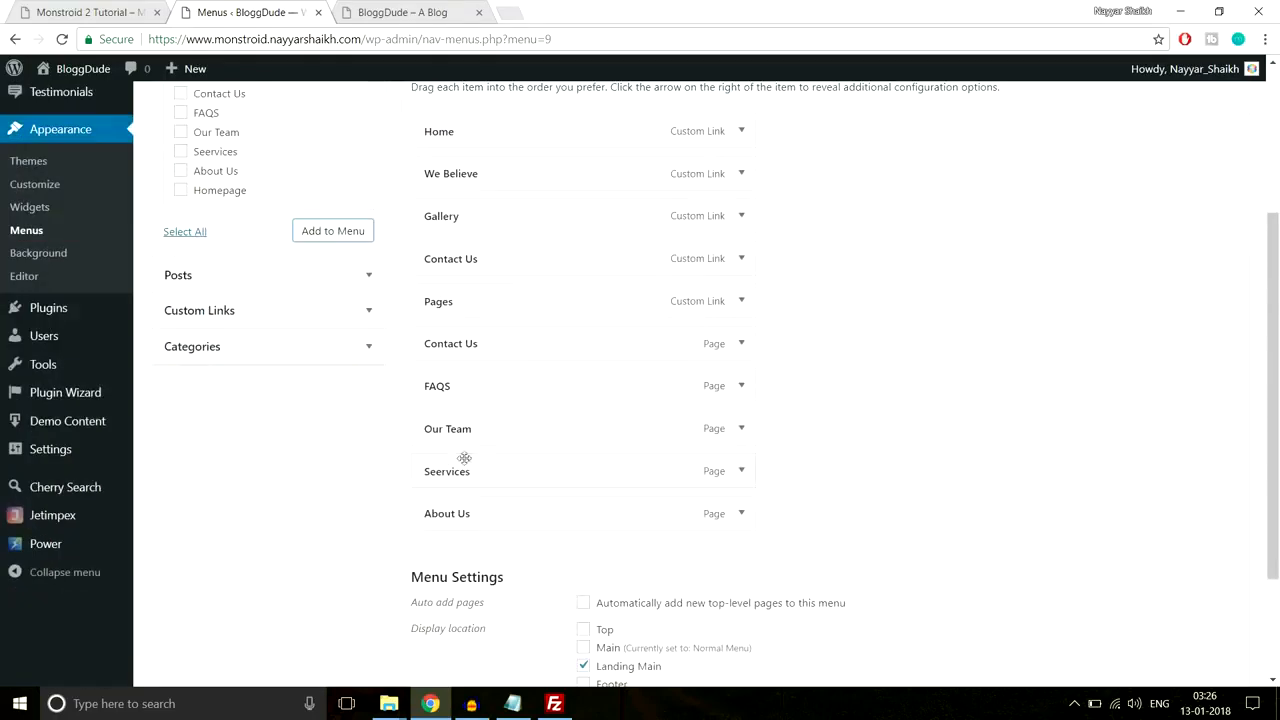
pyautogui.moveTo(469, 360)
pyautogui.mouseDown()
pyautogui.moveTo(496, 346)
pyautogui.moveTo(476, 376)
pyautogui.mouseUp()
pyautogui.moveTo(453, 418); pyautogui.dragTo(493, 419)
pyautogui.moveTo(456, 466); pyautogui.dragTo(482, 470)
pyautogui.moveTo(446, 514); pyautogui.dragTo(480, 513)
pyautogui.scroll(-3, 806, 494)
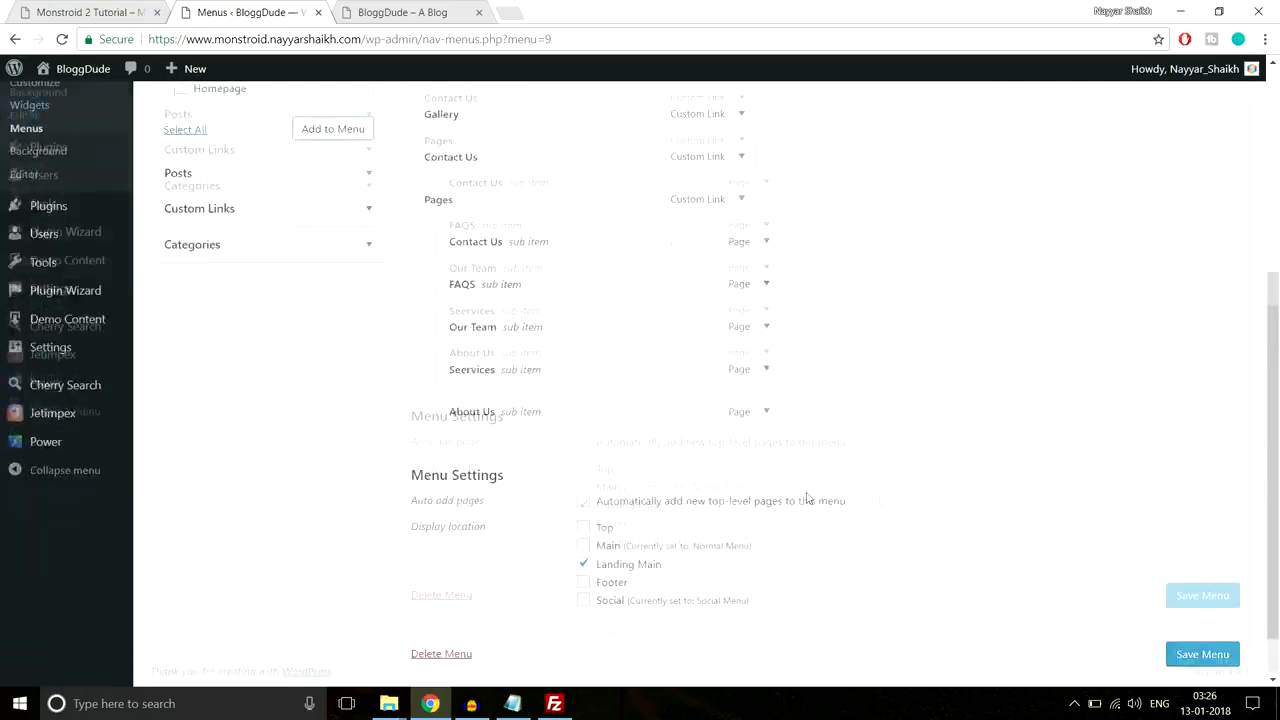
pyautogui.click(1184, 600)
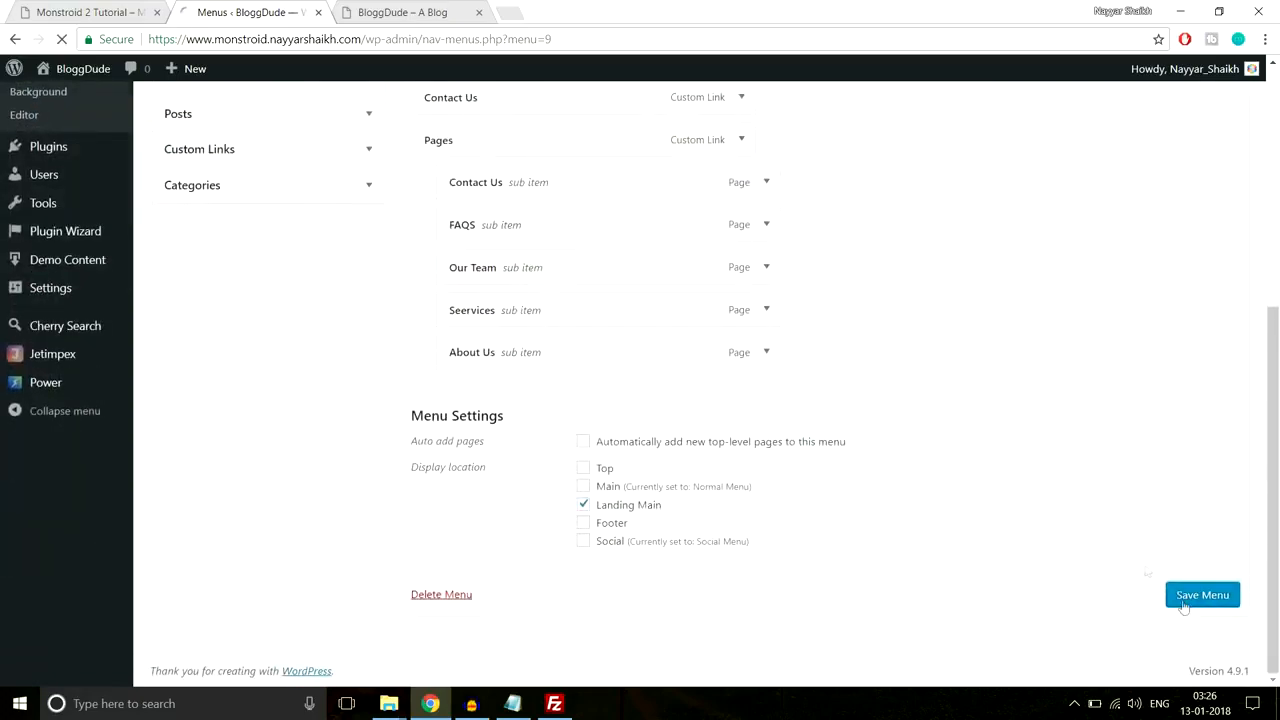
pyautogui.click(415, 12)
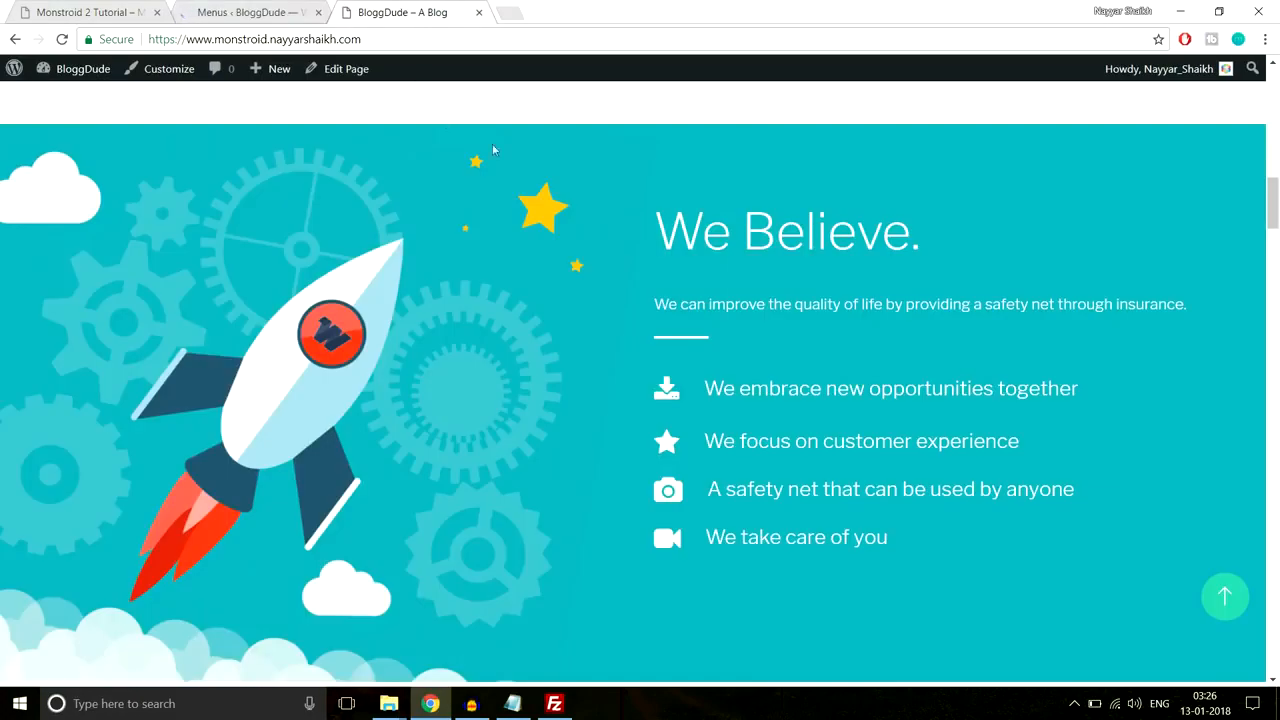
# Step: Reload the live home page and test We Believe, which lands on a /section-3 Page Not Found
pyautogui.click(1225, 596)
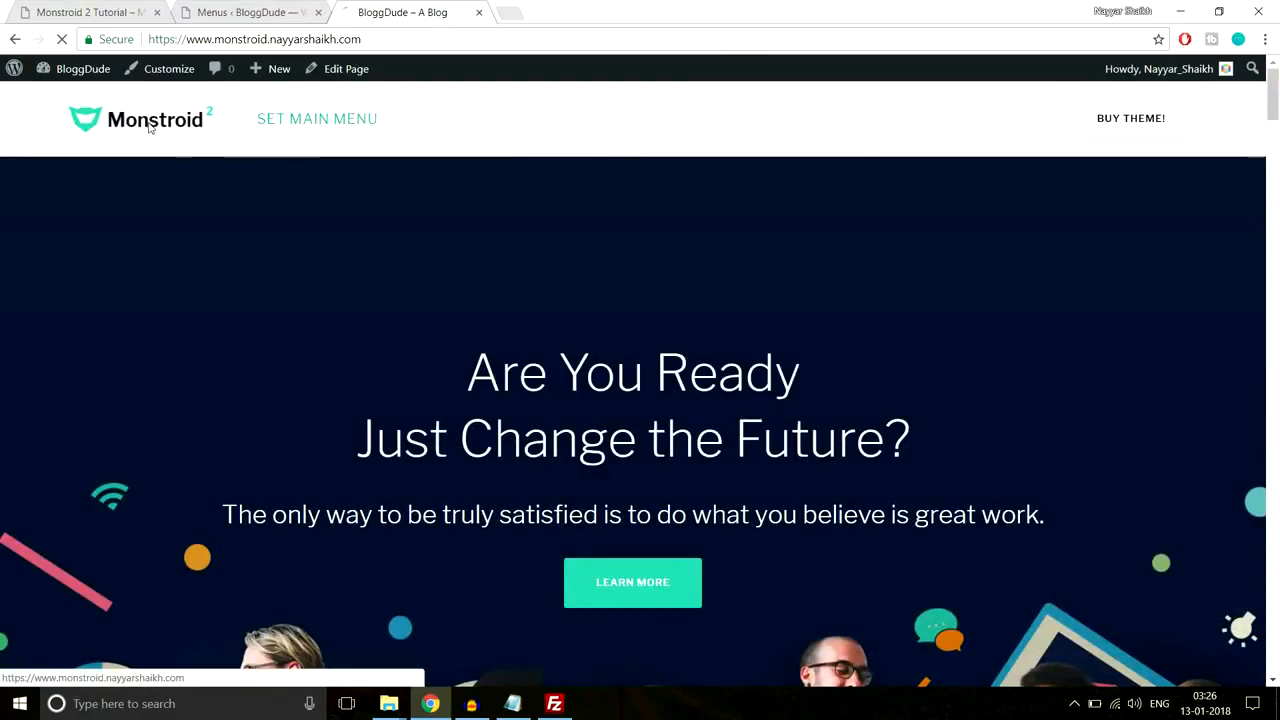
pyautogui.click(141, 129)
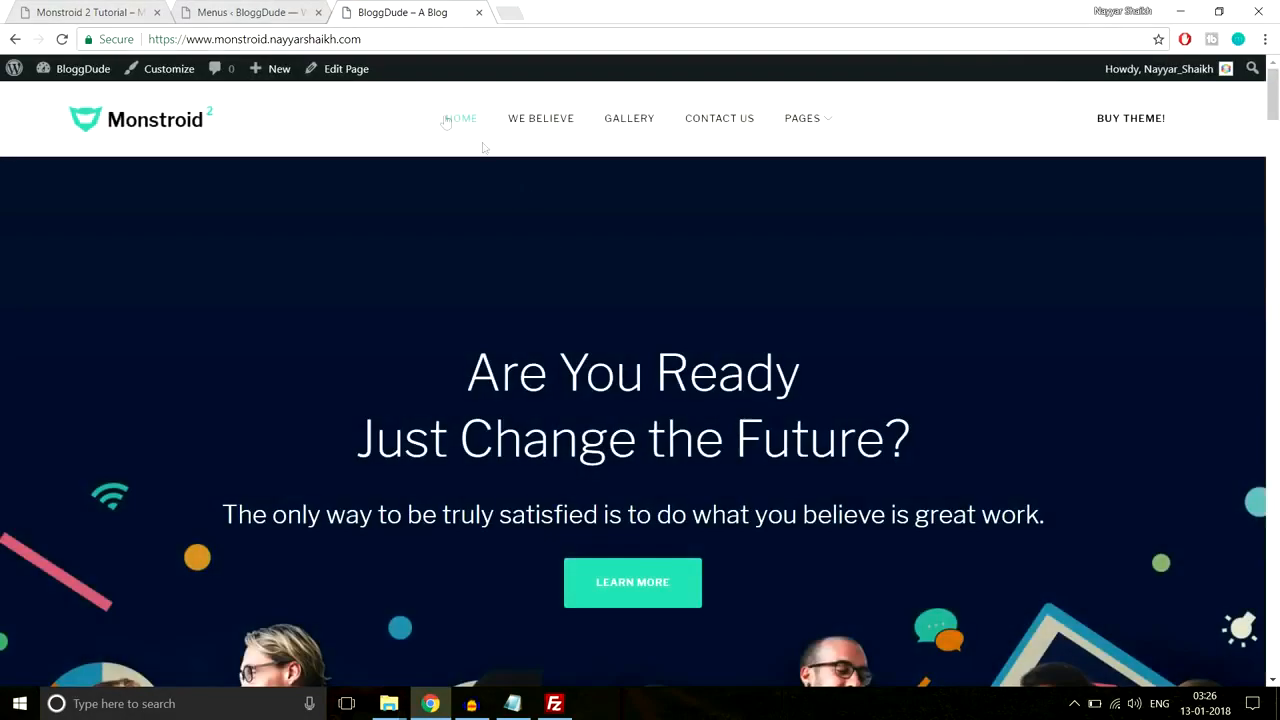
pyautogui.click(533, 127)
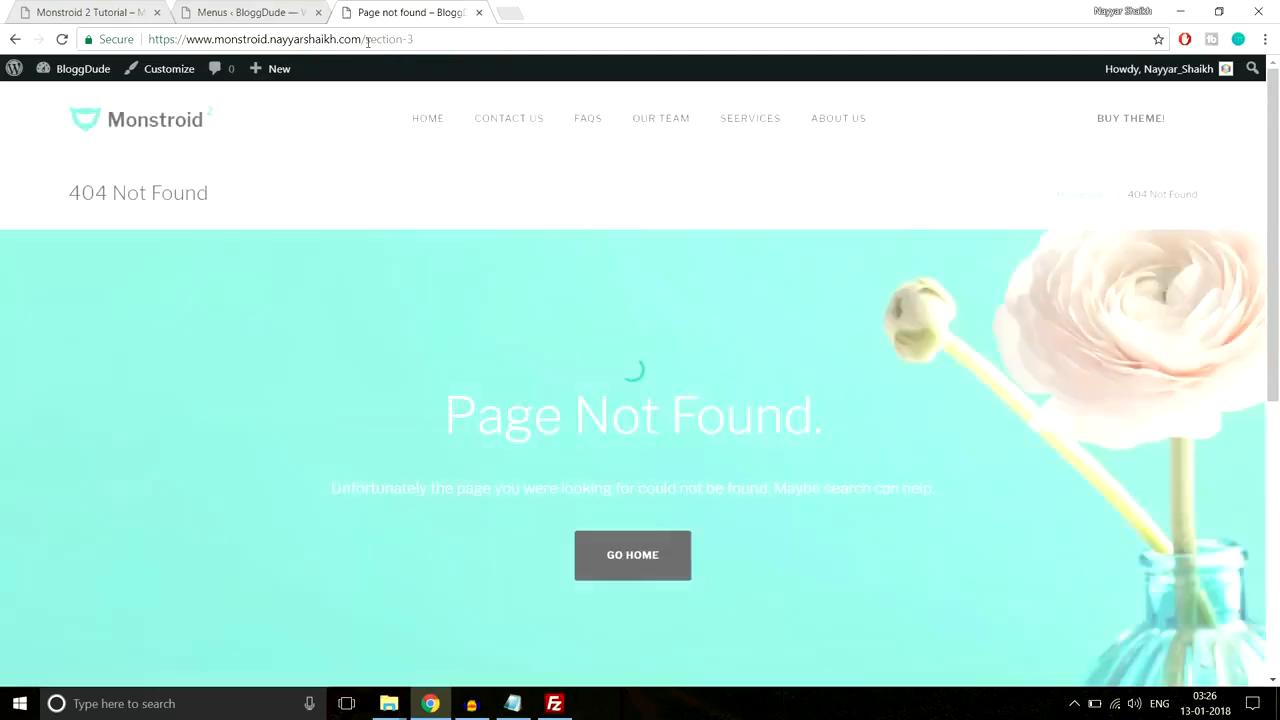
pyautogui.moveTo(366, 39); pyautogui.dragTo(463, 41)
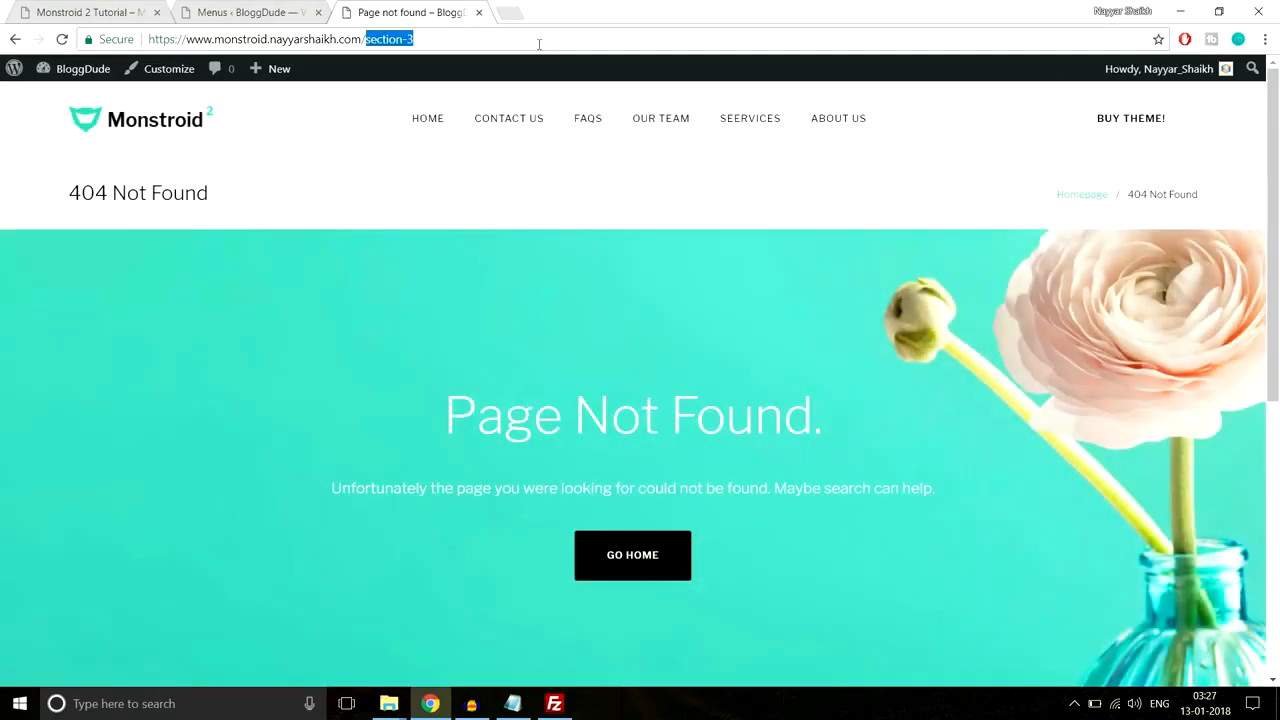
pyautogui.click(460, 37)
pyautogui.scroll(-5, 809, 374)
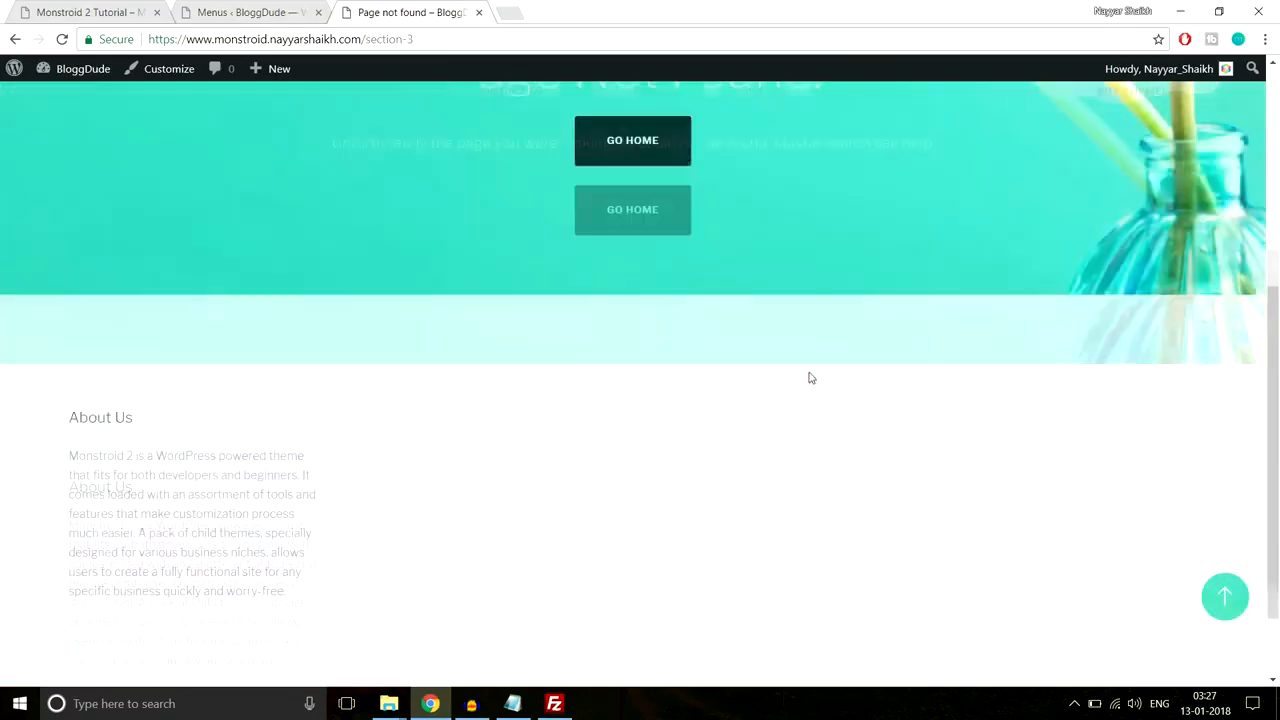
pyautogui.scroll(5, 809, 390)
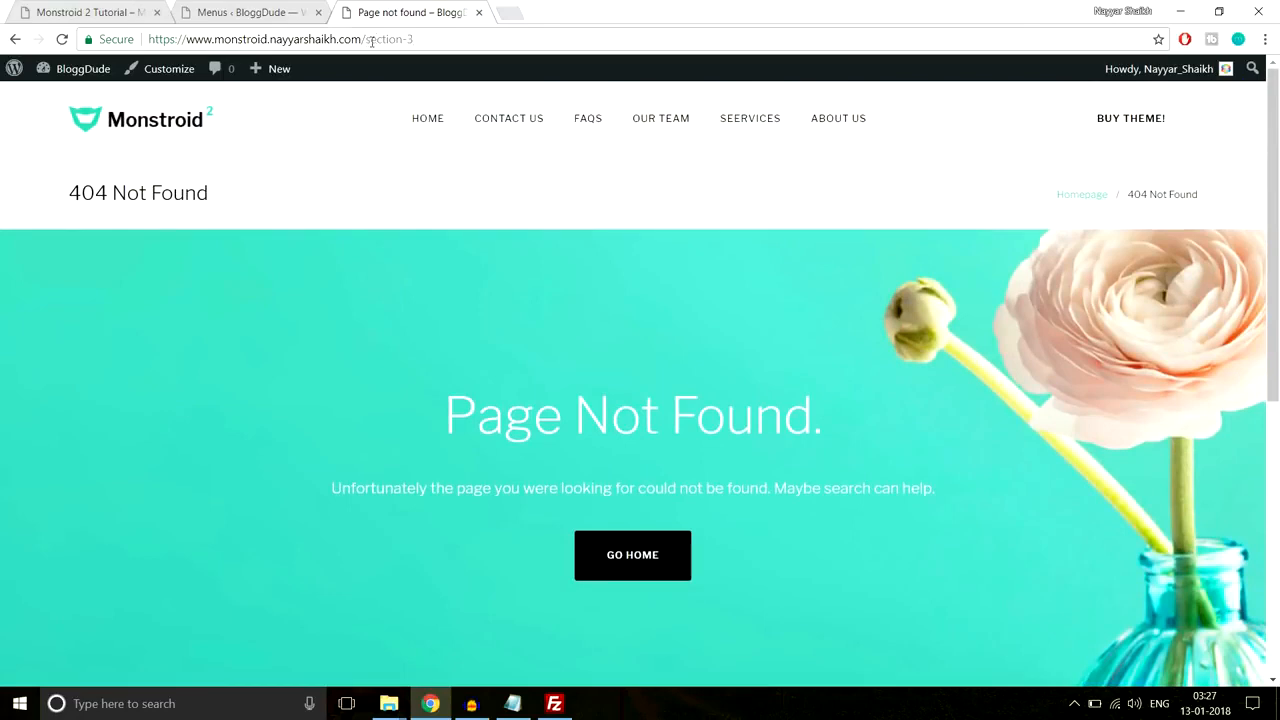
# Step: Compare against the demo site's #contact link address, then return to the menu editor
pyautogui.click(78, 12)
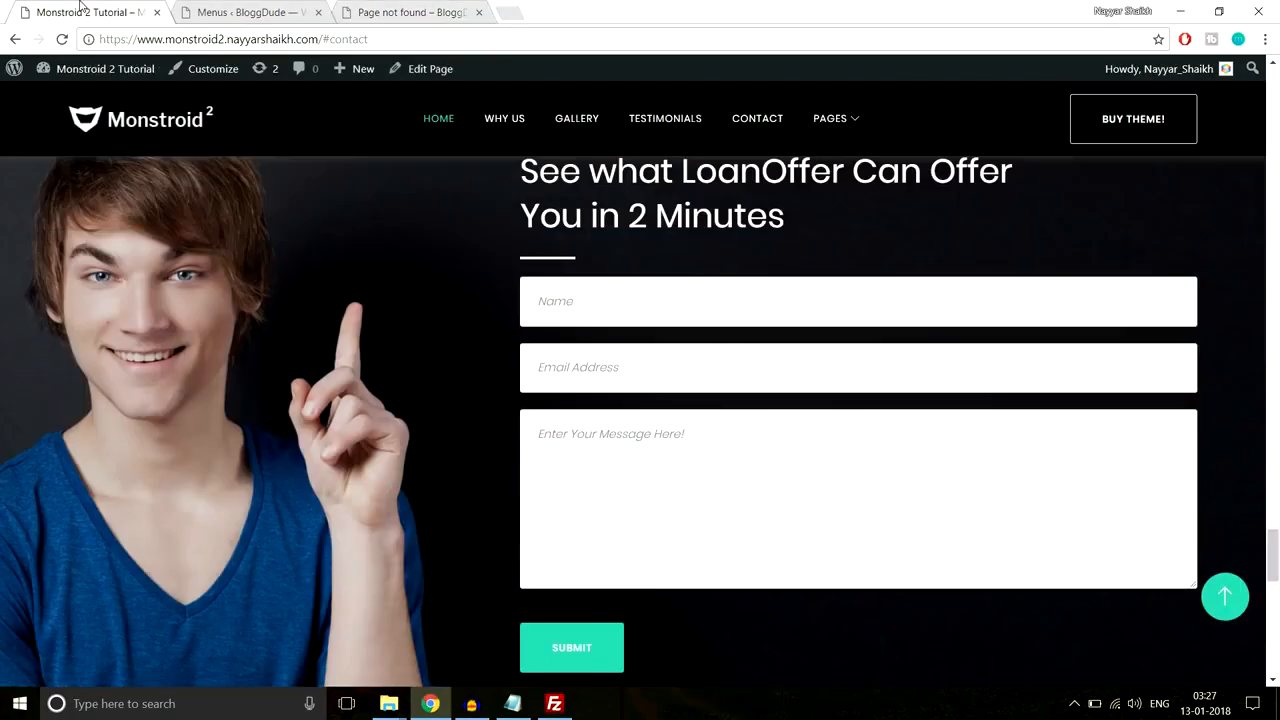
pyautogui.moveTo(319, 39); pyautogui.dragTo(408, 38)
pyautogui.click(412, 12)
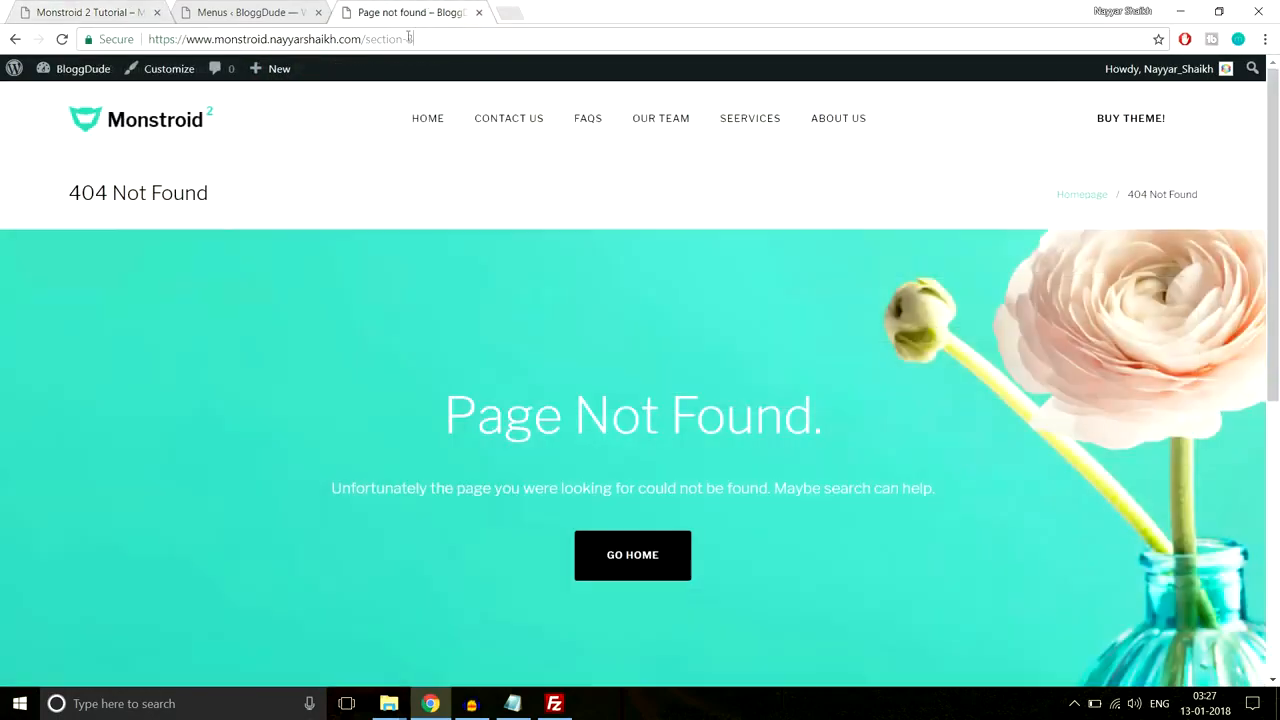
pyautogui.click(243, 12)
pyautogui.scroll(-3, 873, 301)
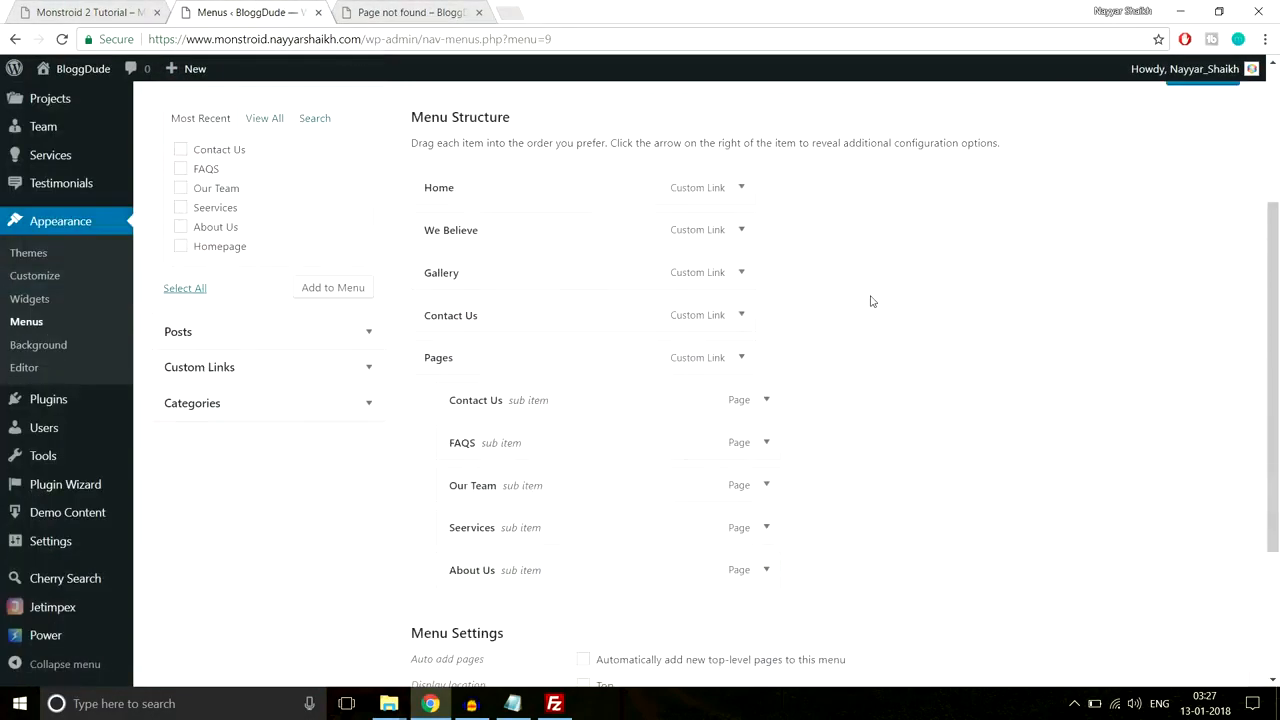
# Step: Prefix the We Believe, Gallery and Contact Us URLs with # to make #section-3, #gallery and #contact-us
pyautogui.click(742, 224)
pyautogui.click(676, 280)
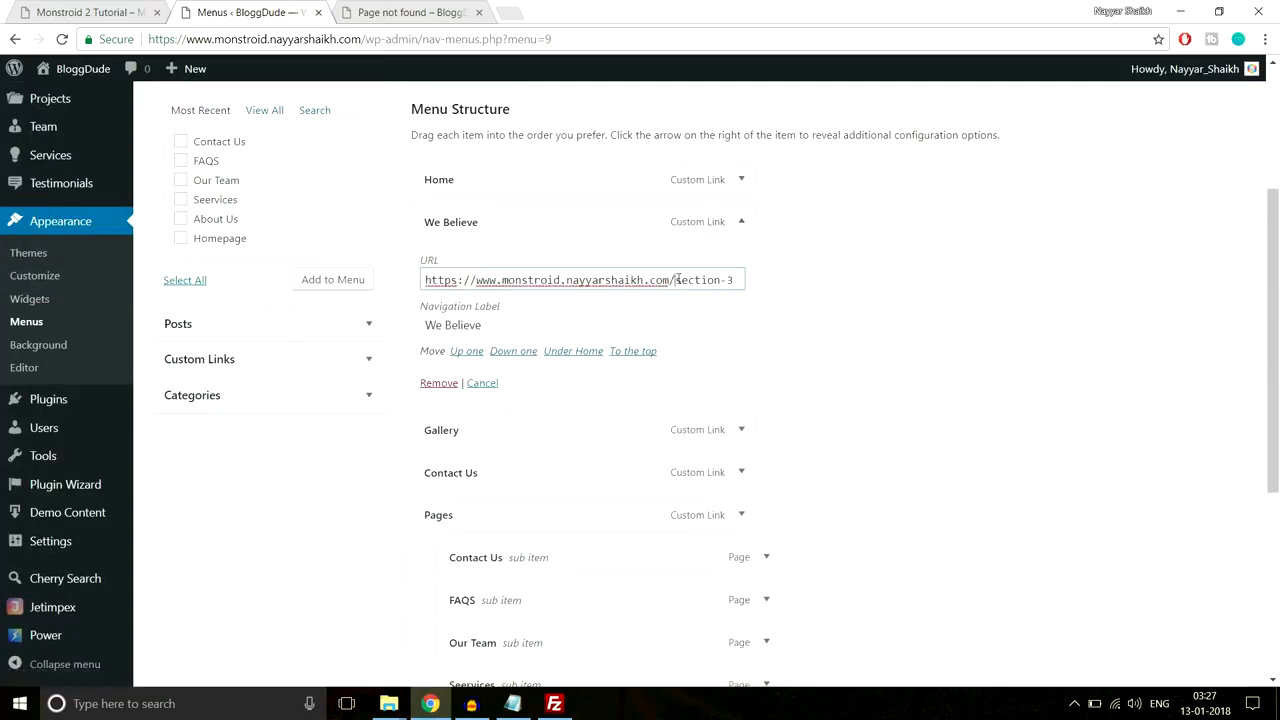
pyautogui.write('#')
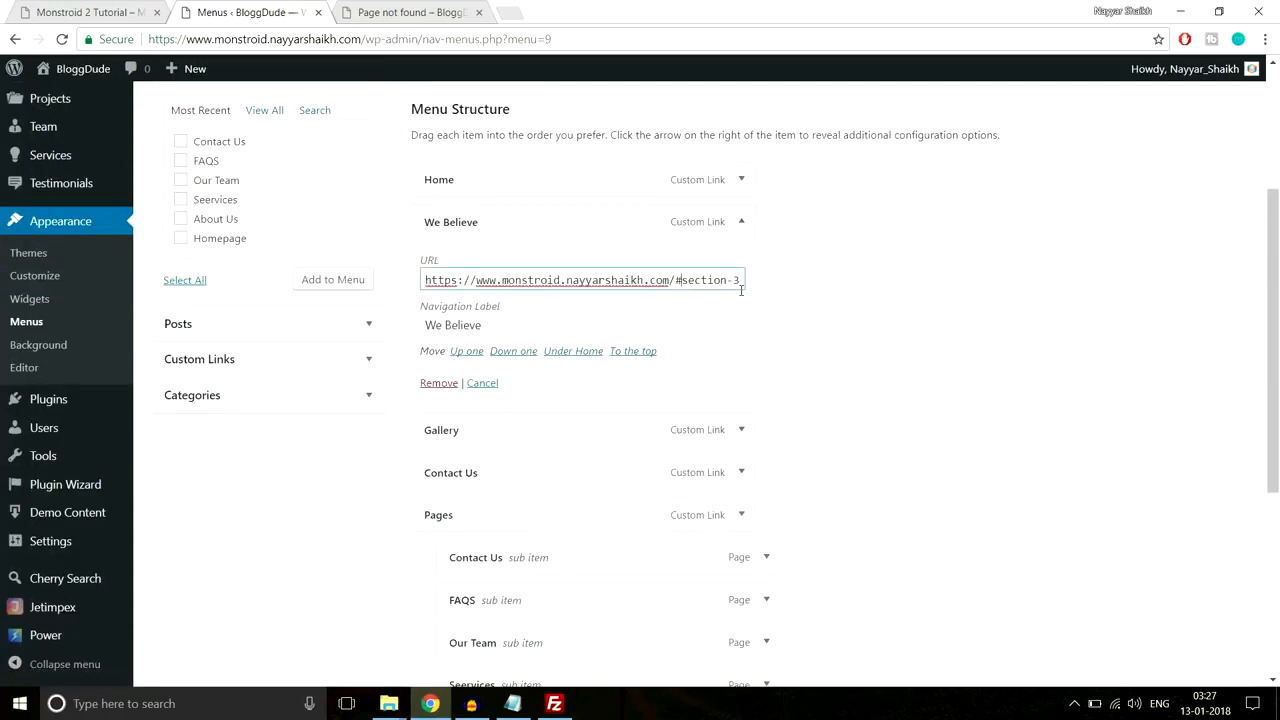
pyautogui.click(742, 245)
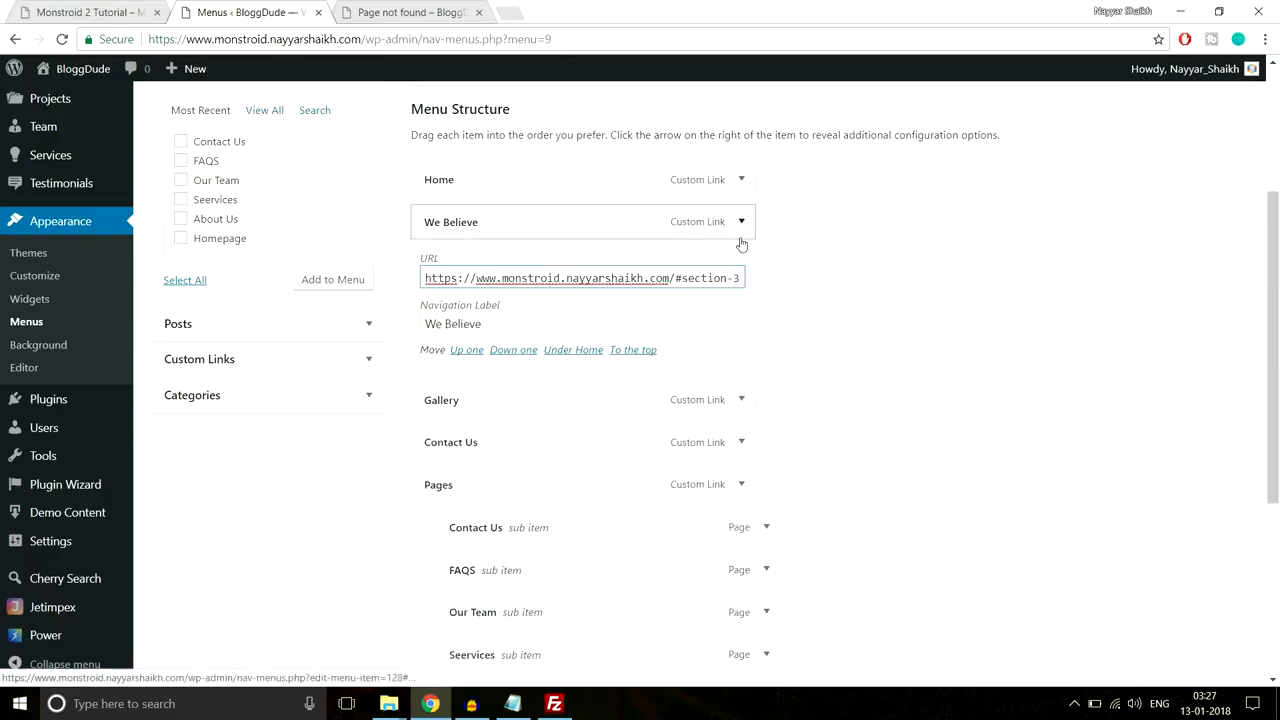
pyautogui.click(742, 265)
pyautogui.click(676, 321)
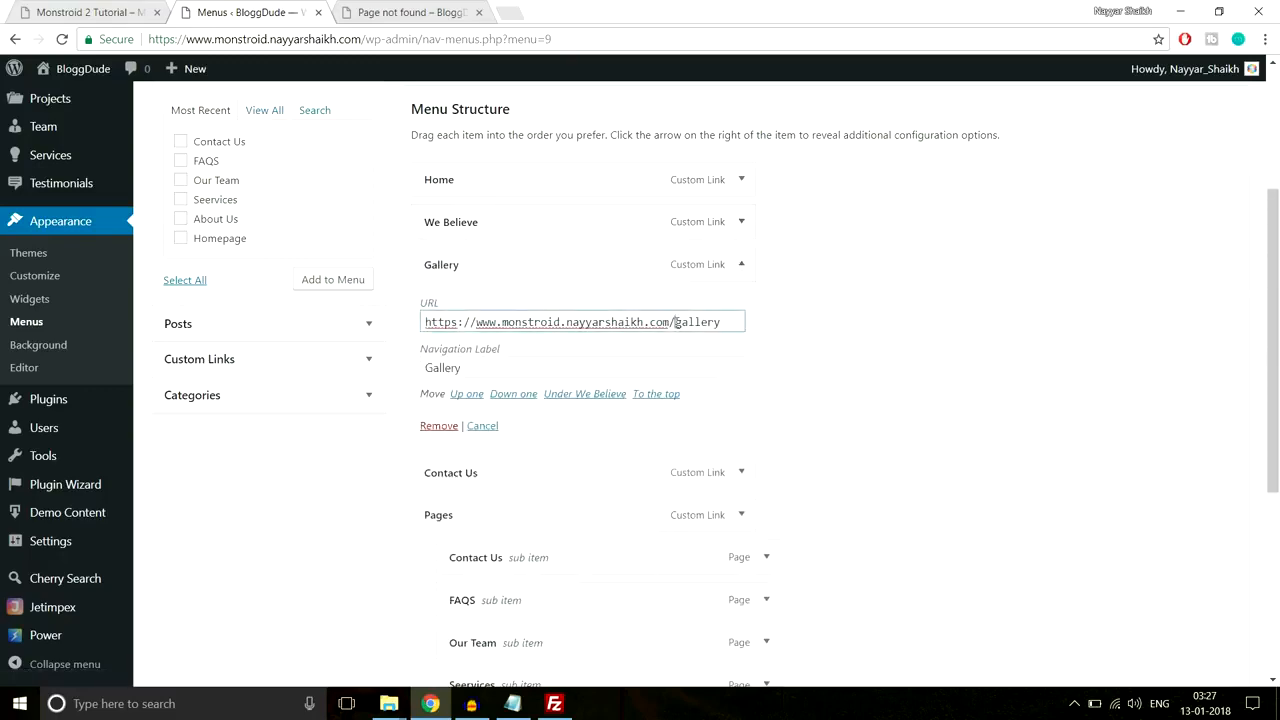
pyautogui.write('#')
pyautogui.click(741, 264)
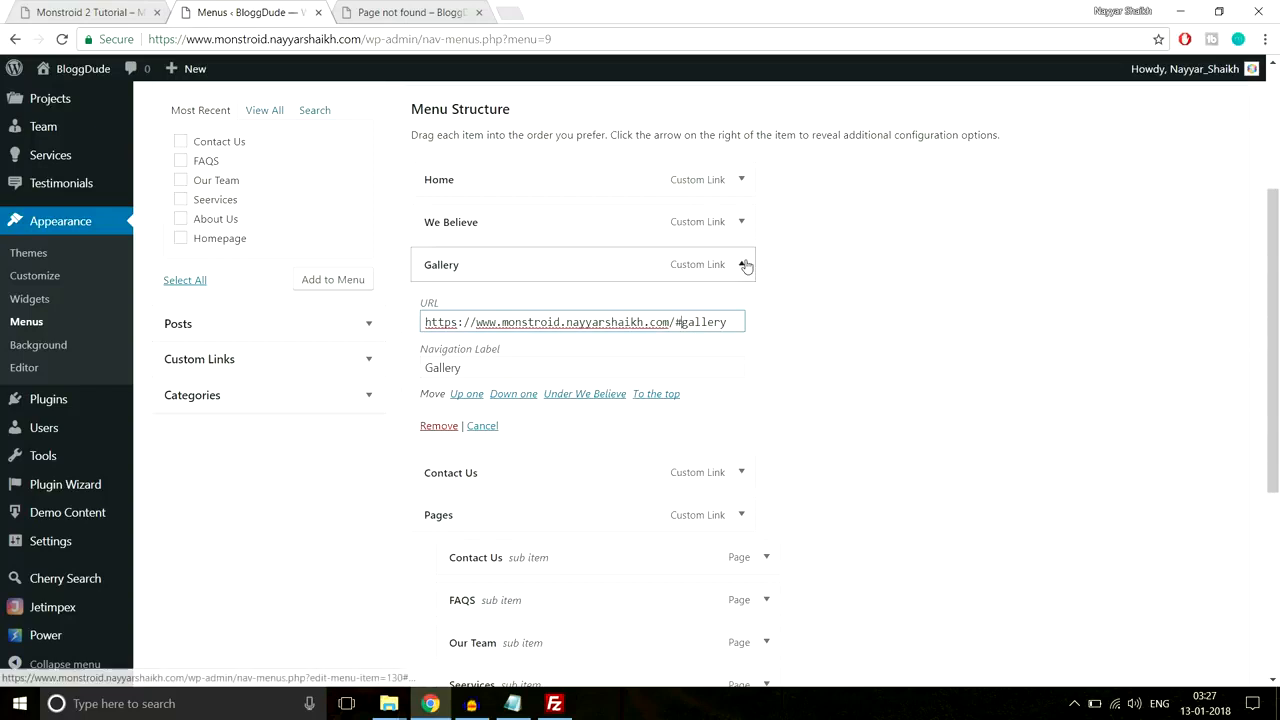
pyautogui.click(730, 309)
pyautogui.click(677, 365)
pyautogui.write('#contact-u')
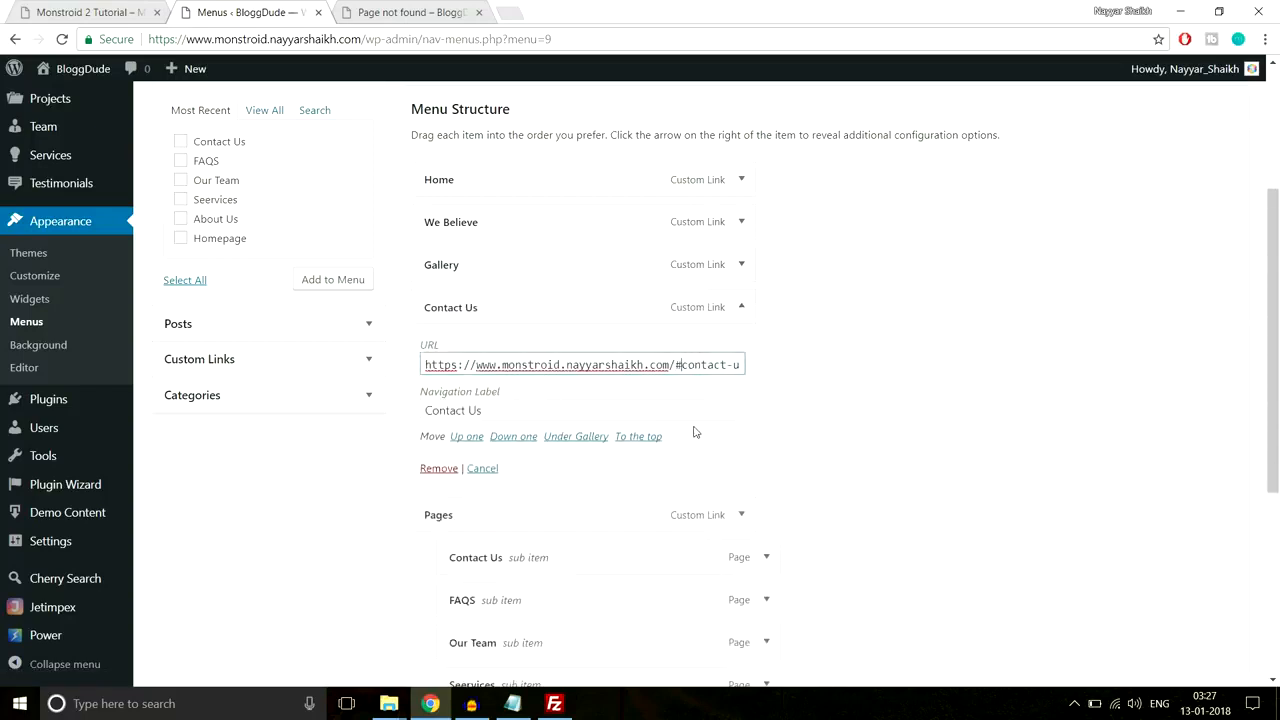
pyautogui.click(741, 306)
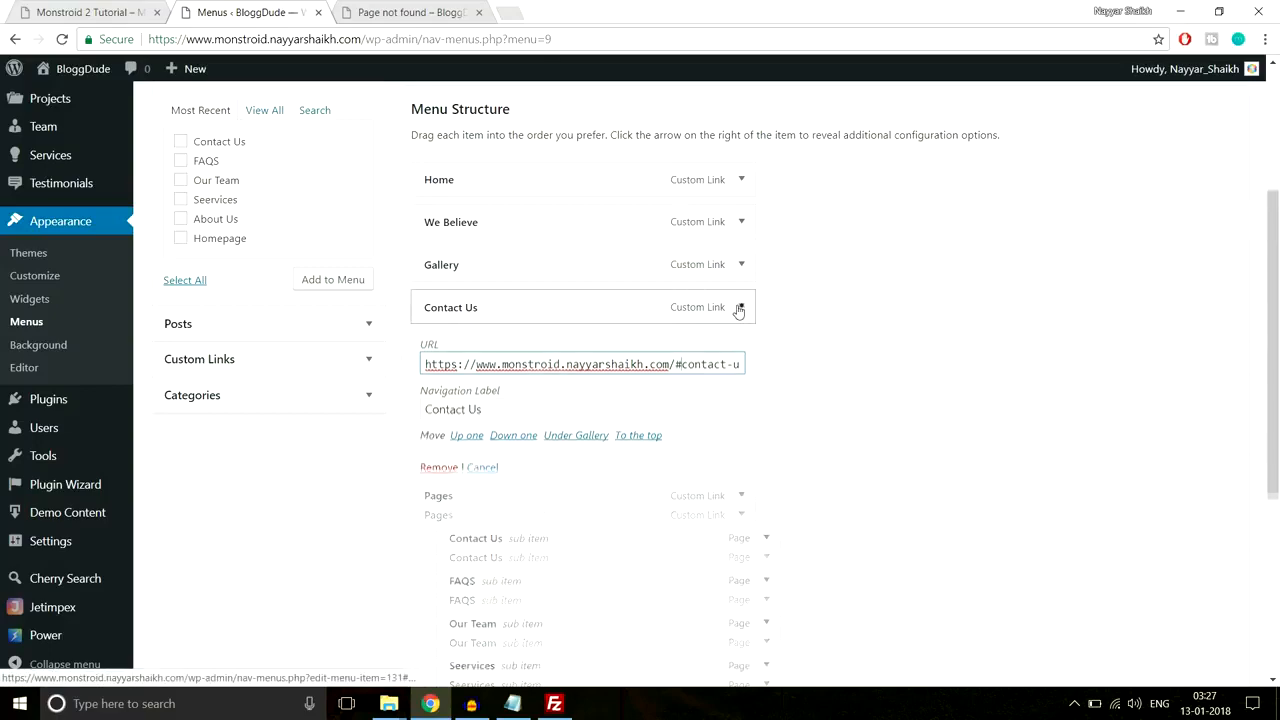
# Step: Load the live site's homepage to test the updated anchor links
pyautogui.scroll(-1, 906, 437)
pyautogui.scroll(-2, 906, 437)
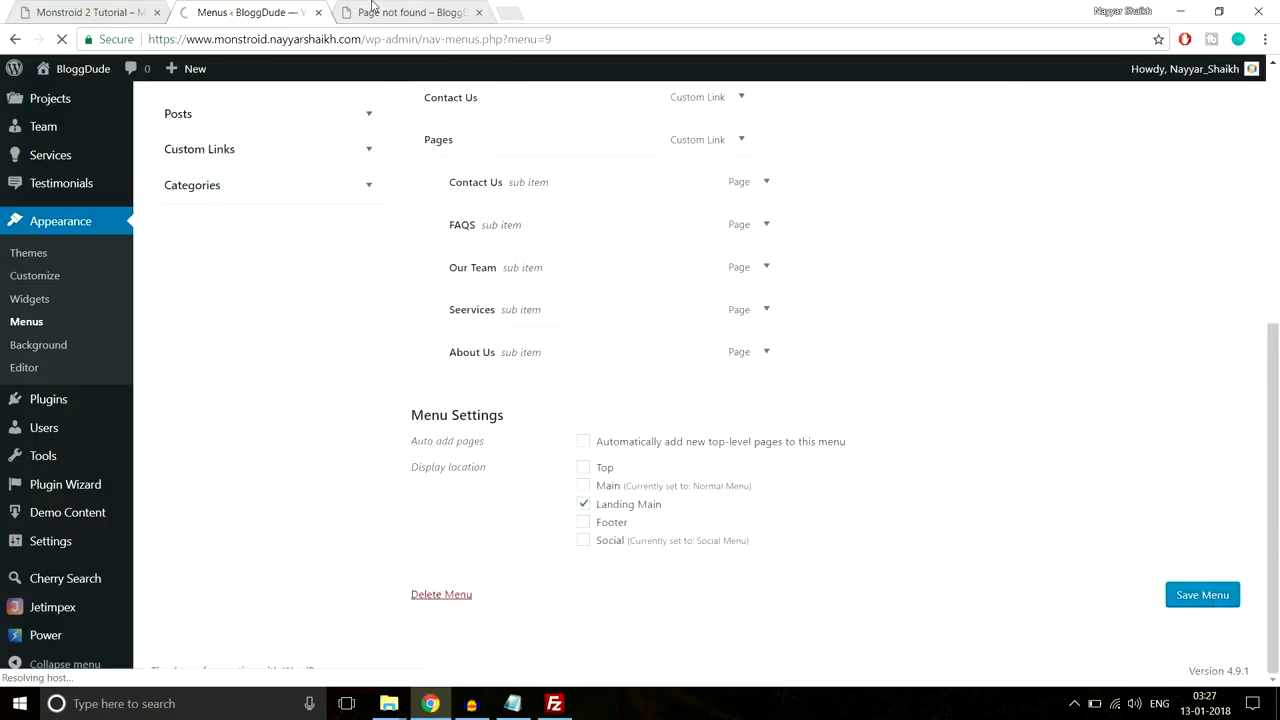
pyautogui.hotkey('ctrl', 'Tab')
pyautogui.click(186, 121)
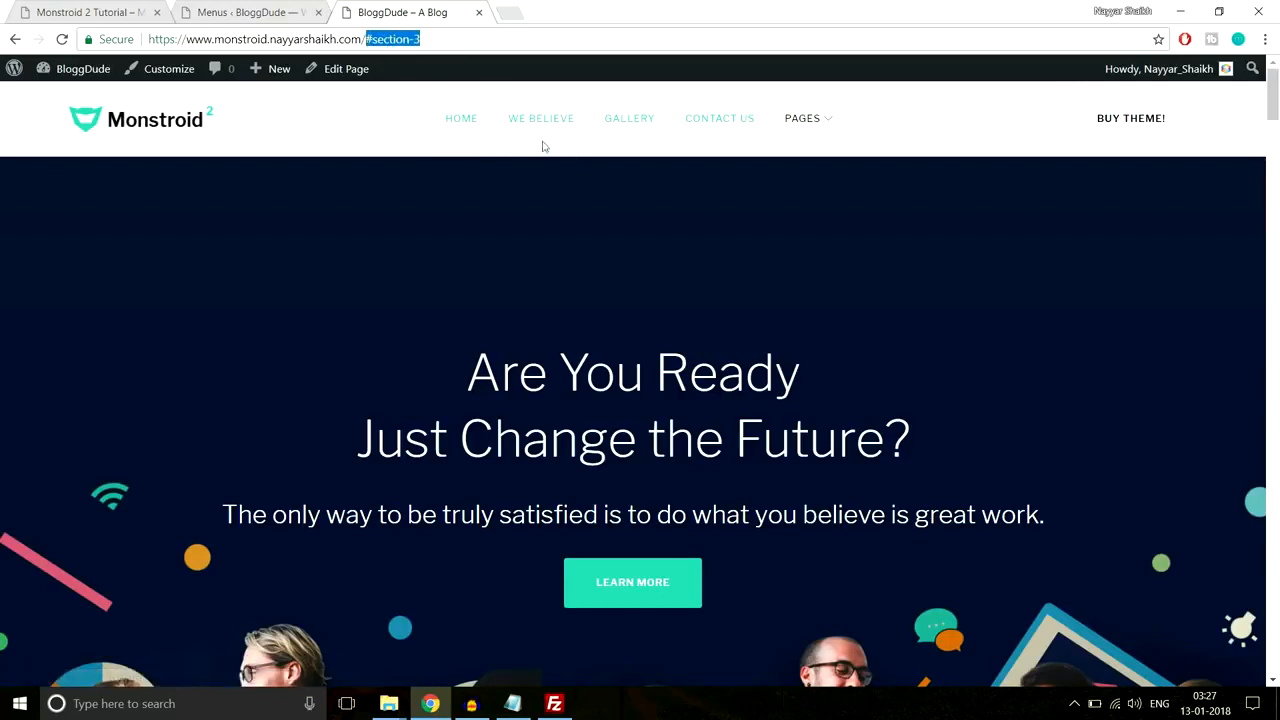
# Step: Open the Homepage's Edit Page screen in a new tab from the site toolbar
pyautogui.click(395, 129)
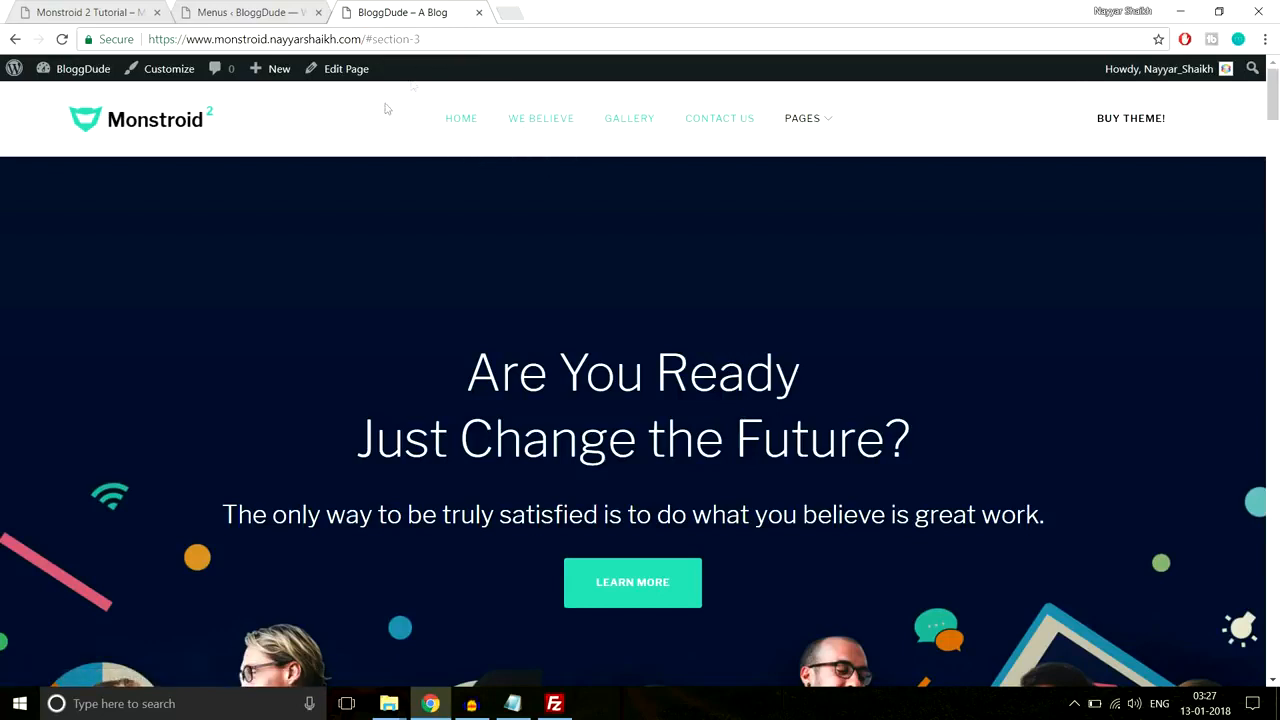
pyautogui.rightClick(343, 75)
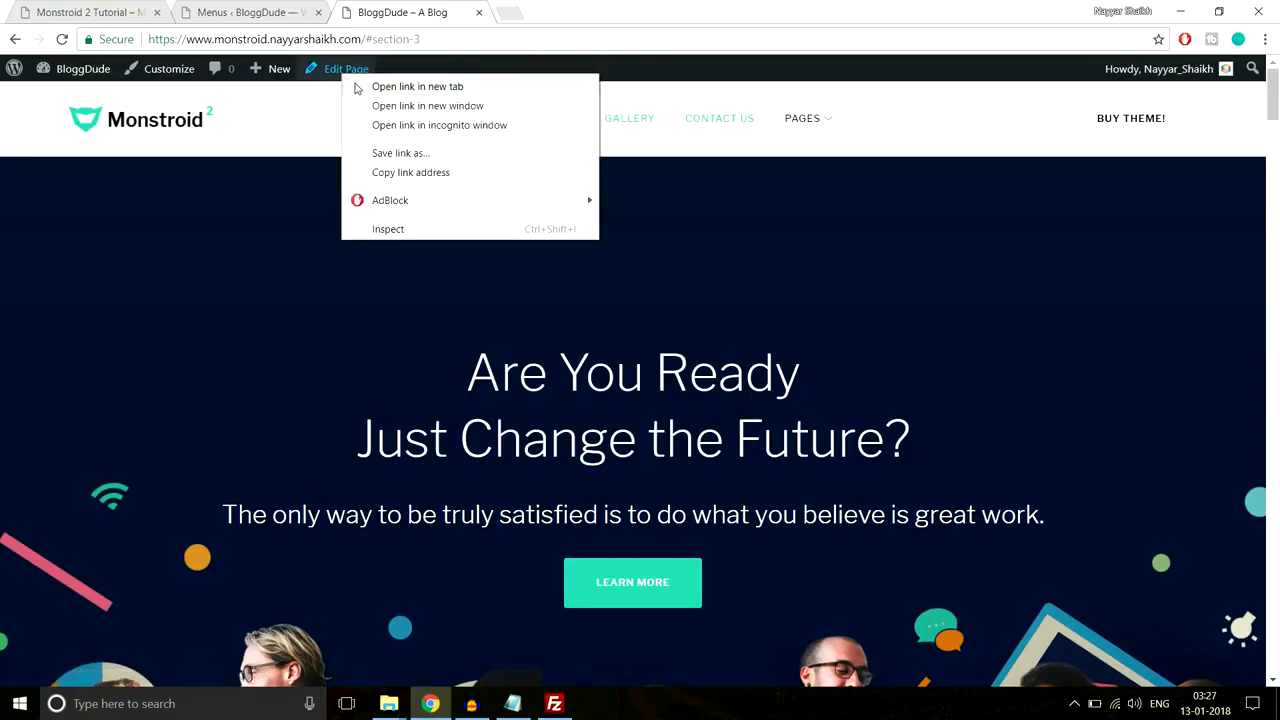
pyautogui.click(358, 86)
pyautogui.click(543, 12)
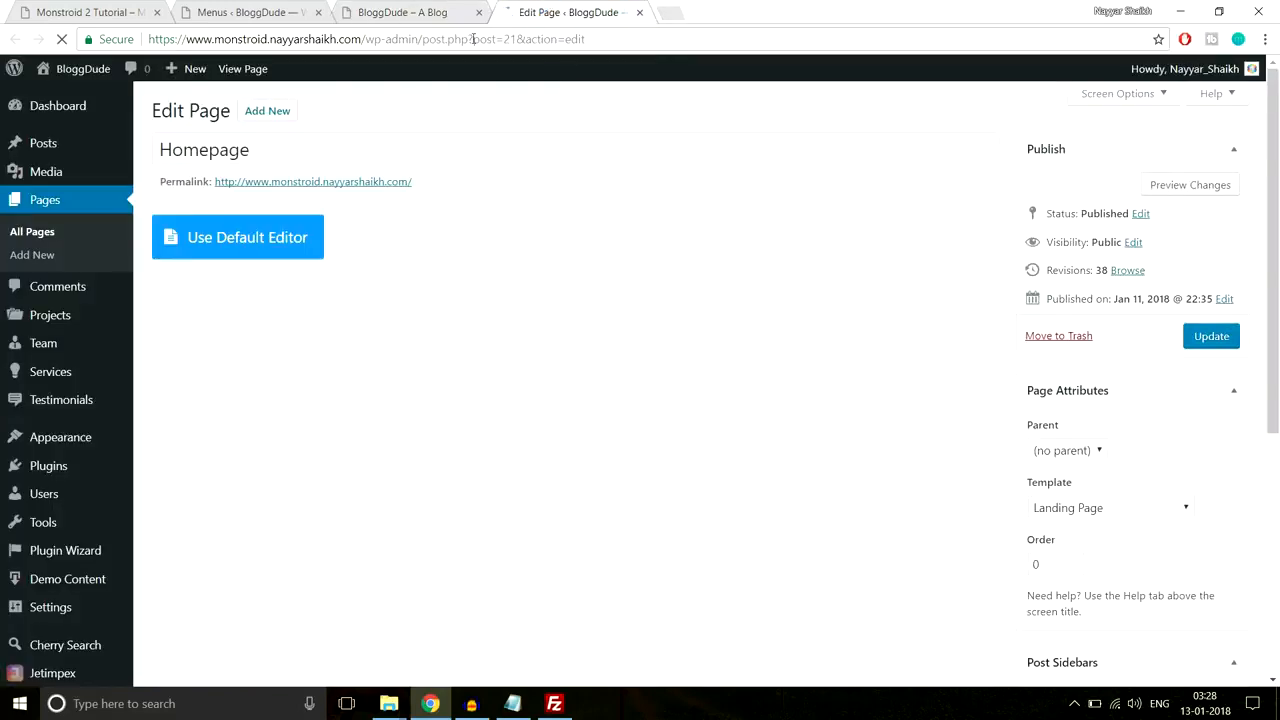
# Step: Back on the live site, scroll down to the We Believe section at #section-3
pyautogui.click(398, 10)
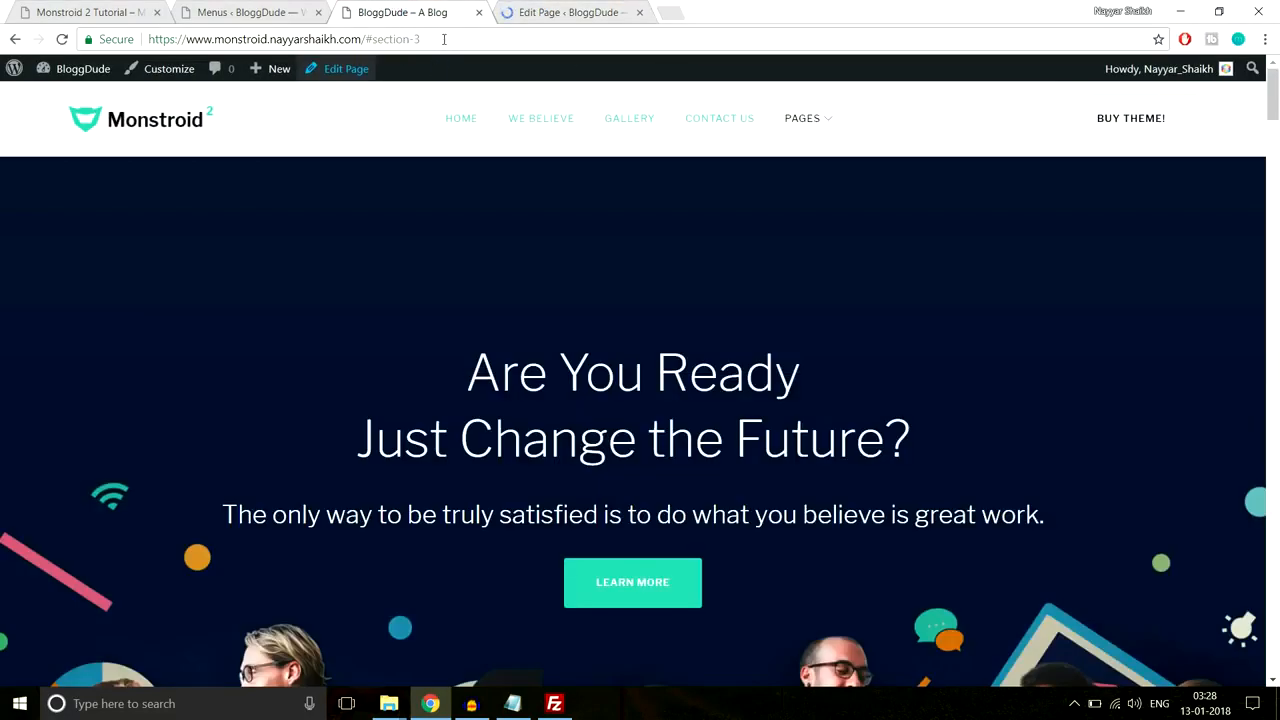
pyautogui.moveTo(421, 39); pyautogui.dragTo(378, 39)
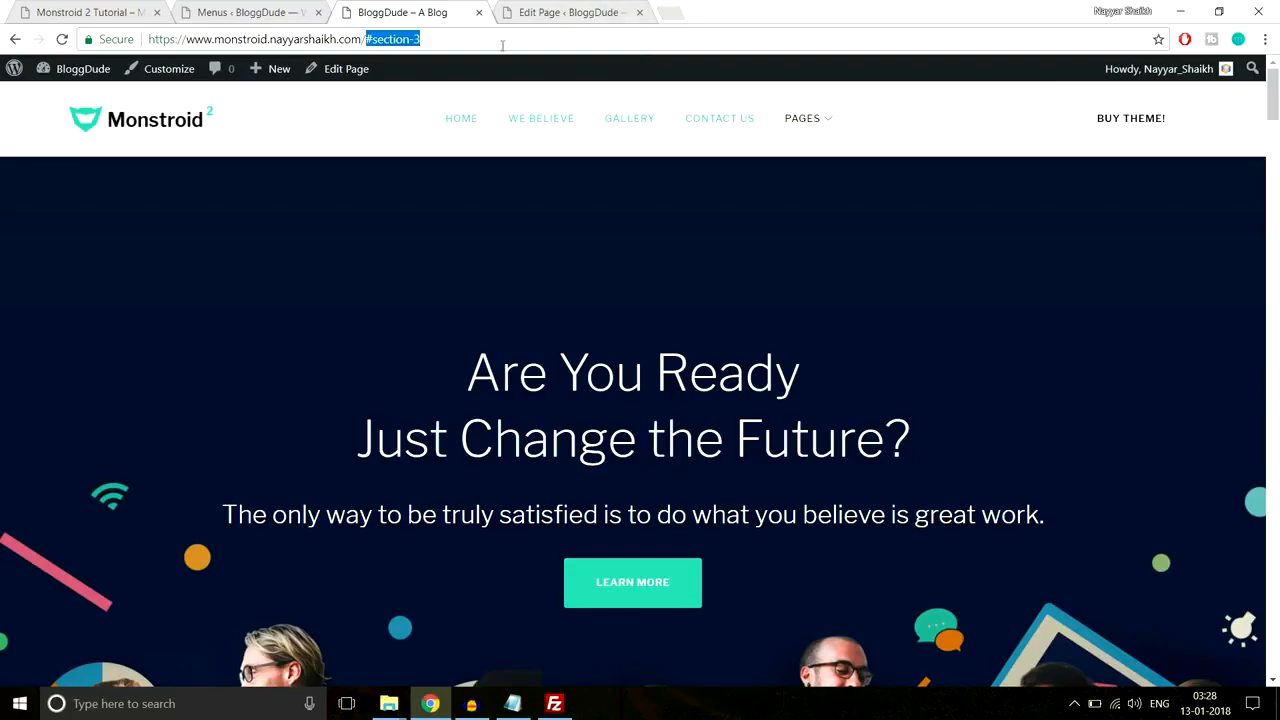
pyautogui.click(545, 10)
pyautogui.click(402, 11)
pyautogui.scroll(-15, 524, 253)
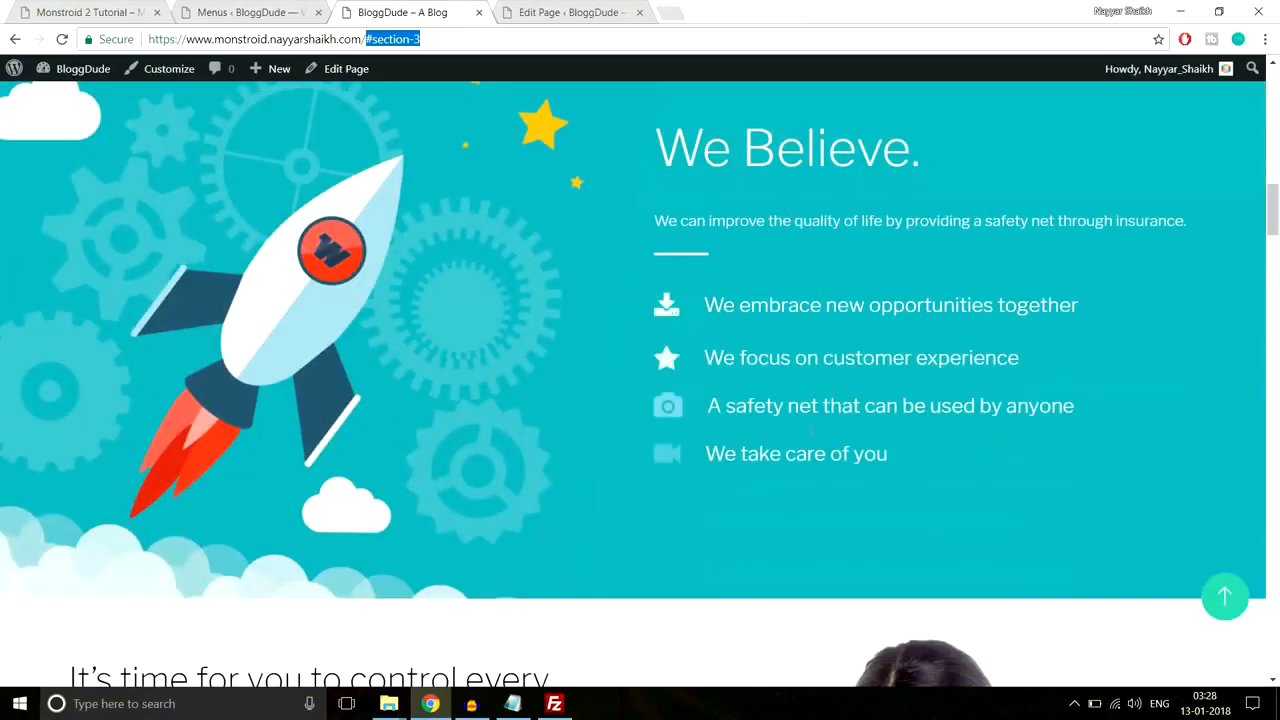
# Step: Inspect the rocket-background section's Custom CSS settings in the Homepage editor, then close them
pyautogui.click(545, 12)
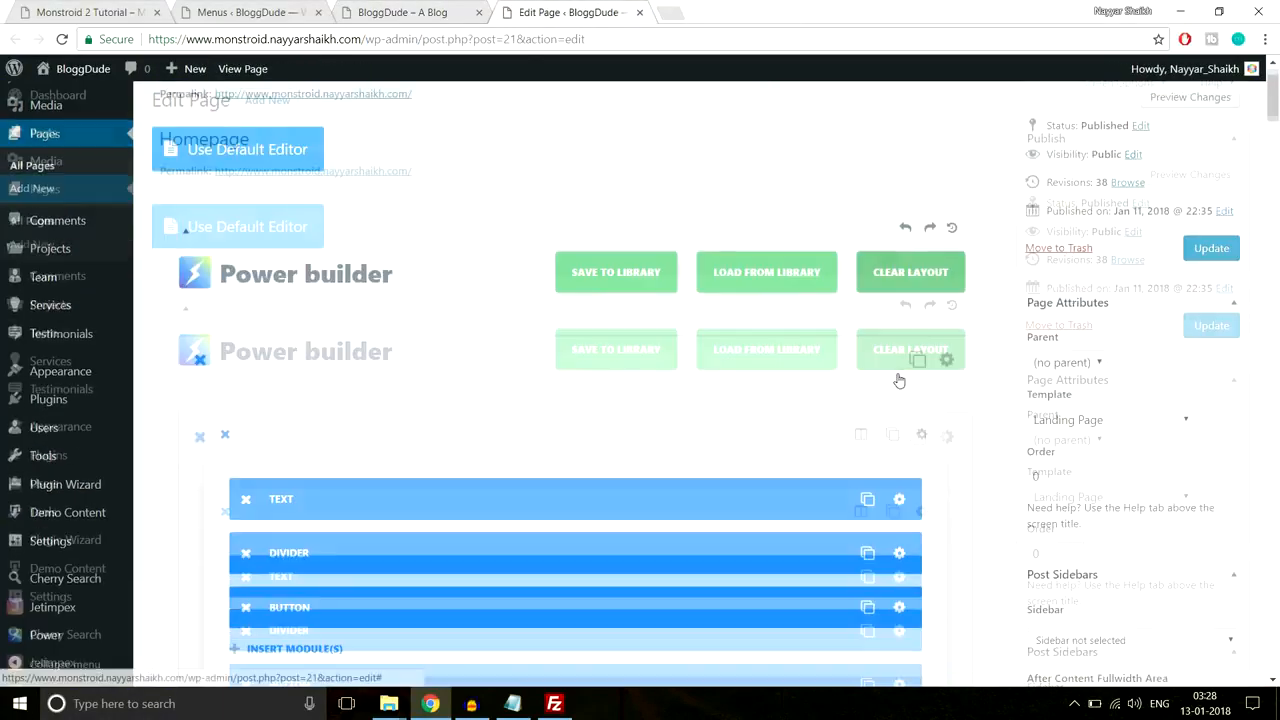
pyautogui.scroll(-8, 899, 381)
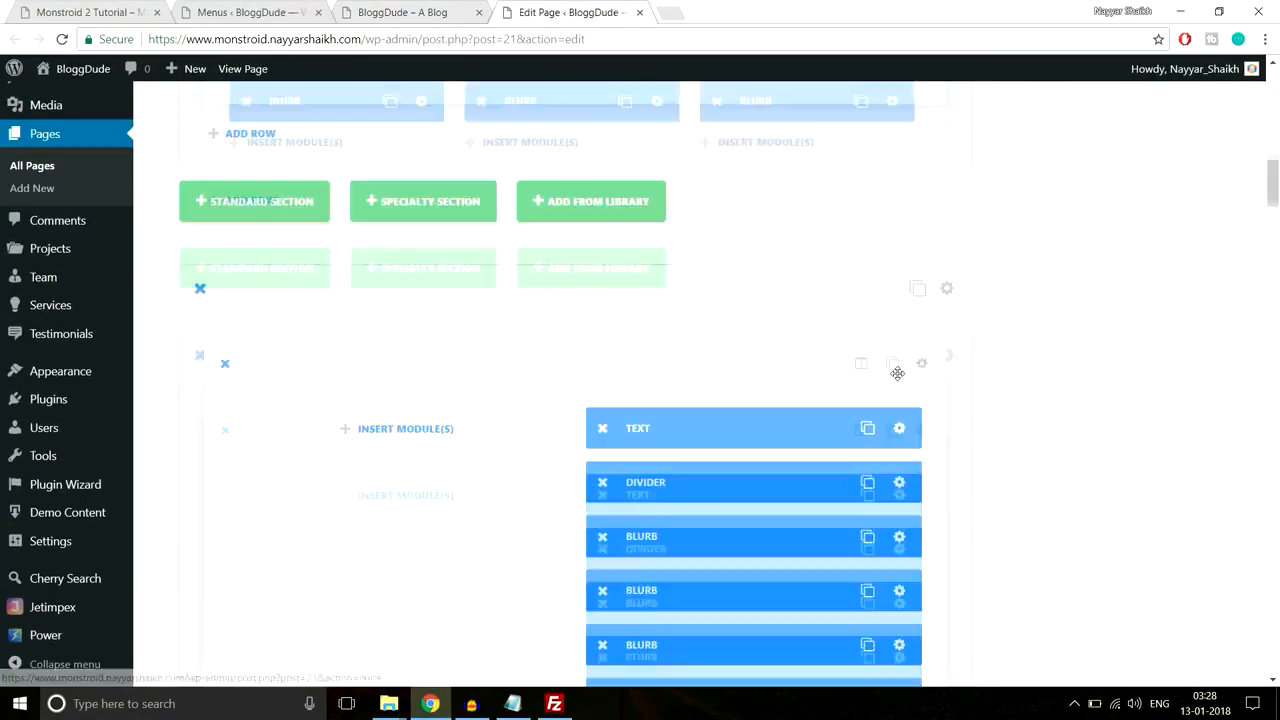
pyautogui.scroll(-1, 897, 373)
pyautogui.scroll(-1, 779, 390)
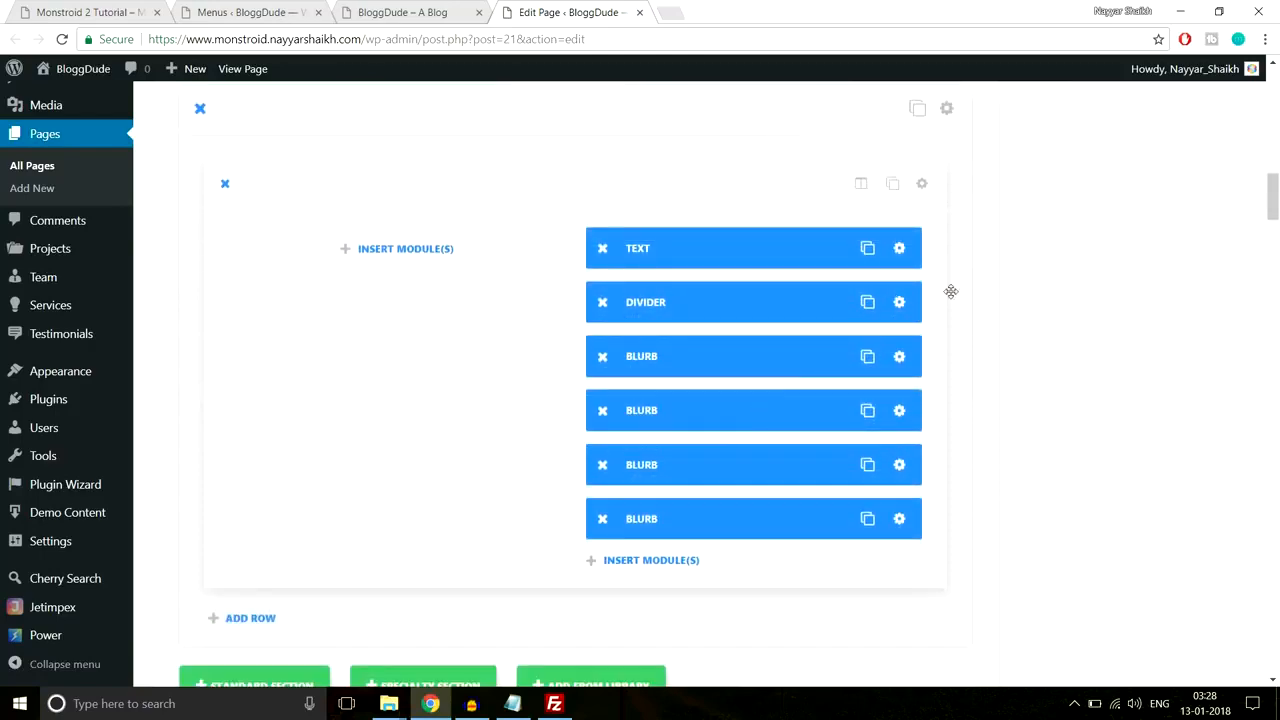
pyautogui.scroll(1, 951, 291)
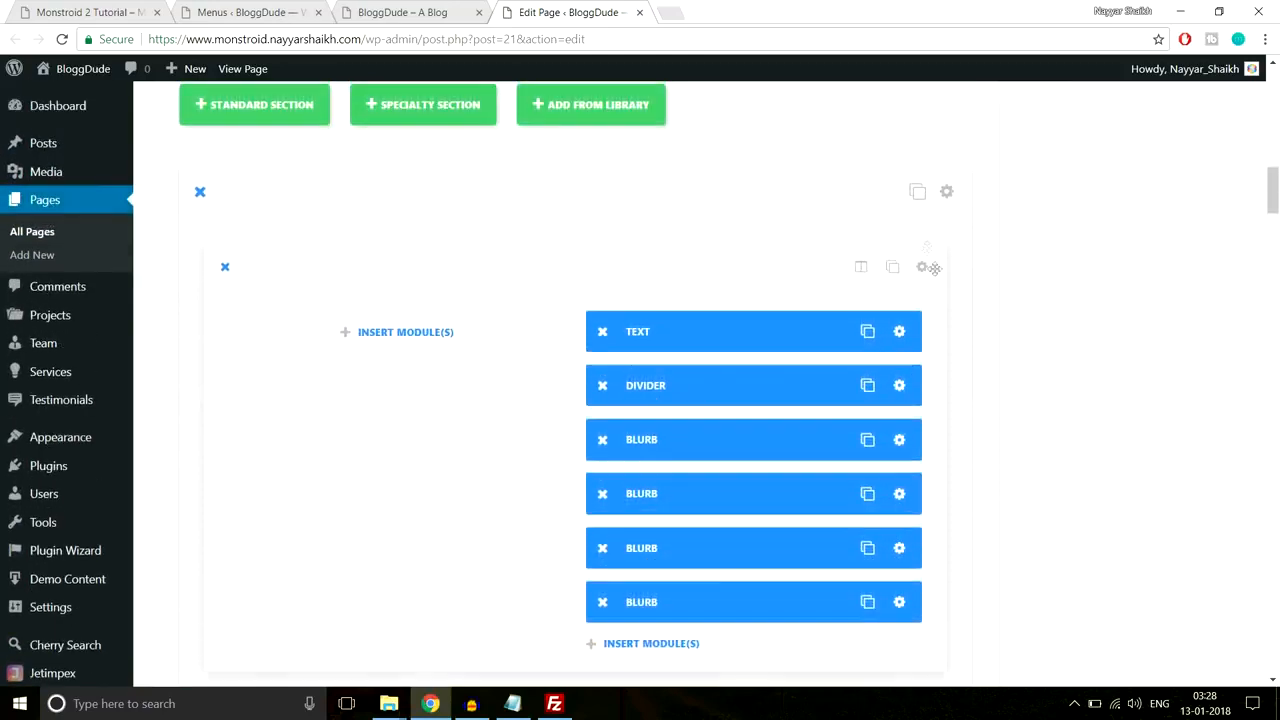
pyautogui.click(946, 193)
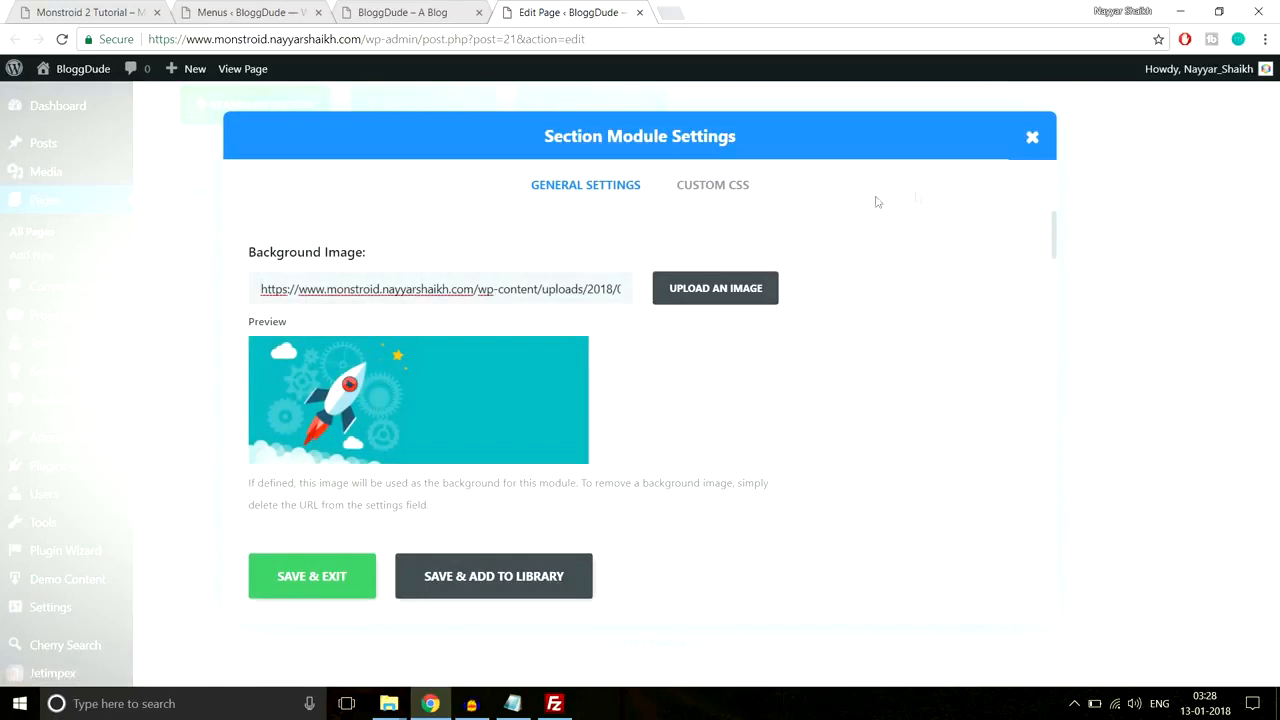
pyautogui.click(713, 198)
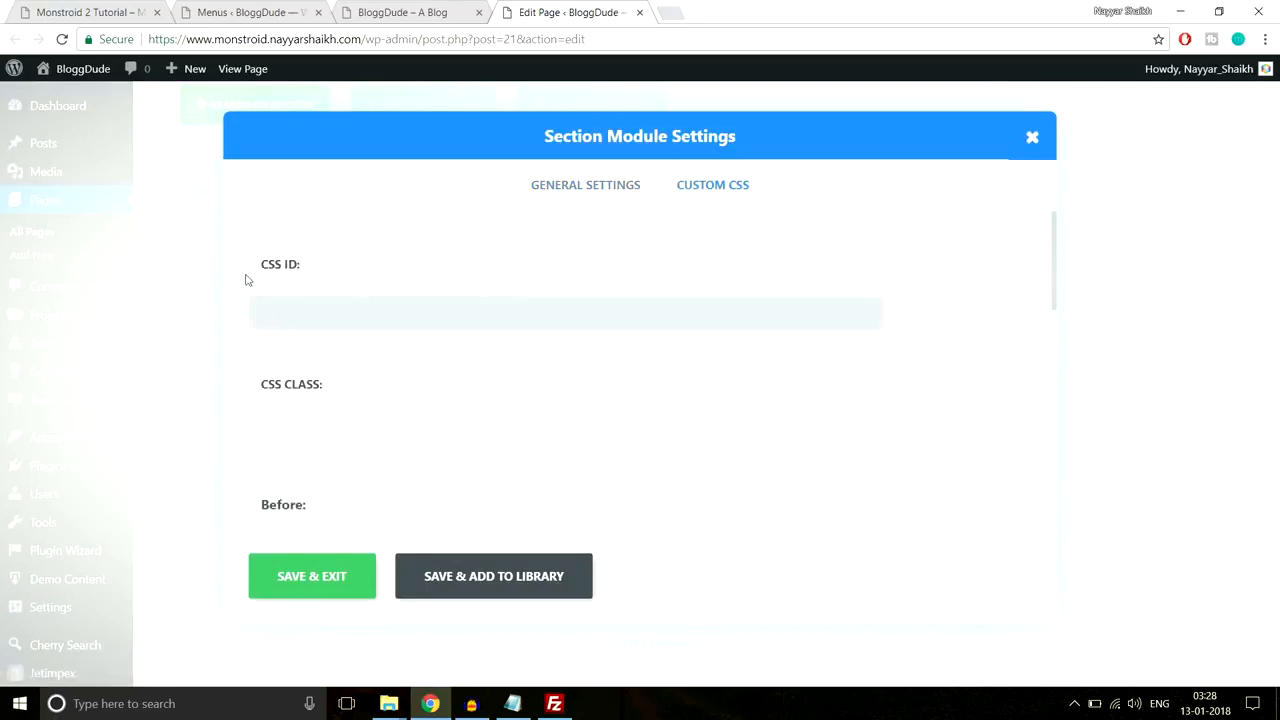
pyautogui.click(362, 10)
pyautogui.click(453, 38)
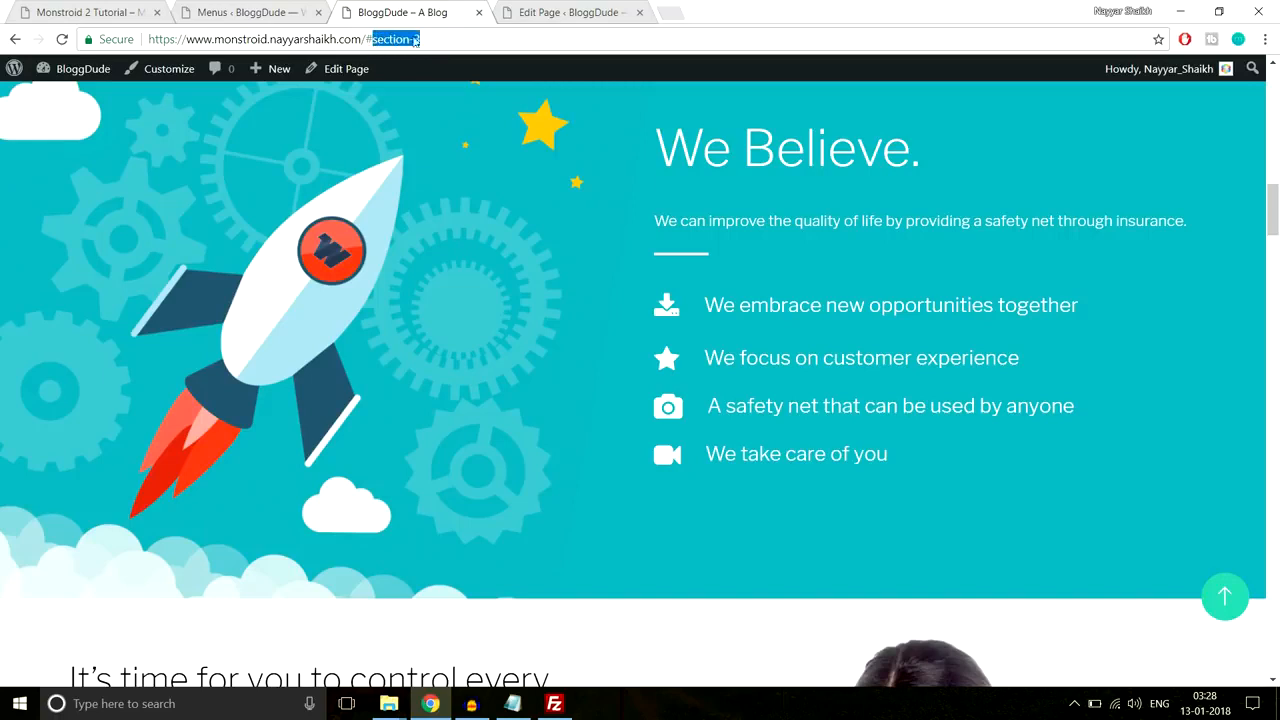
pyautogui.click(580, 12)
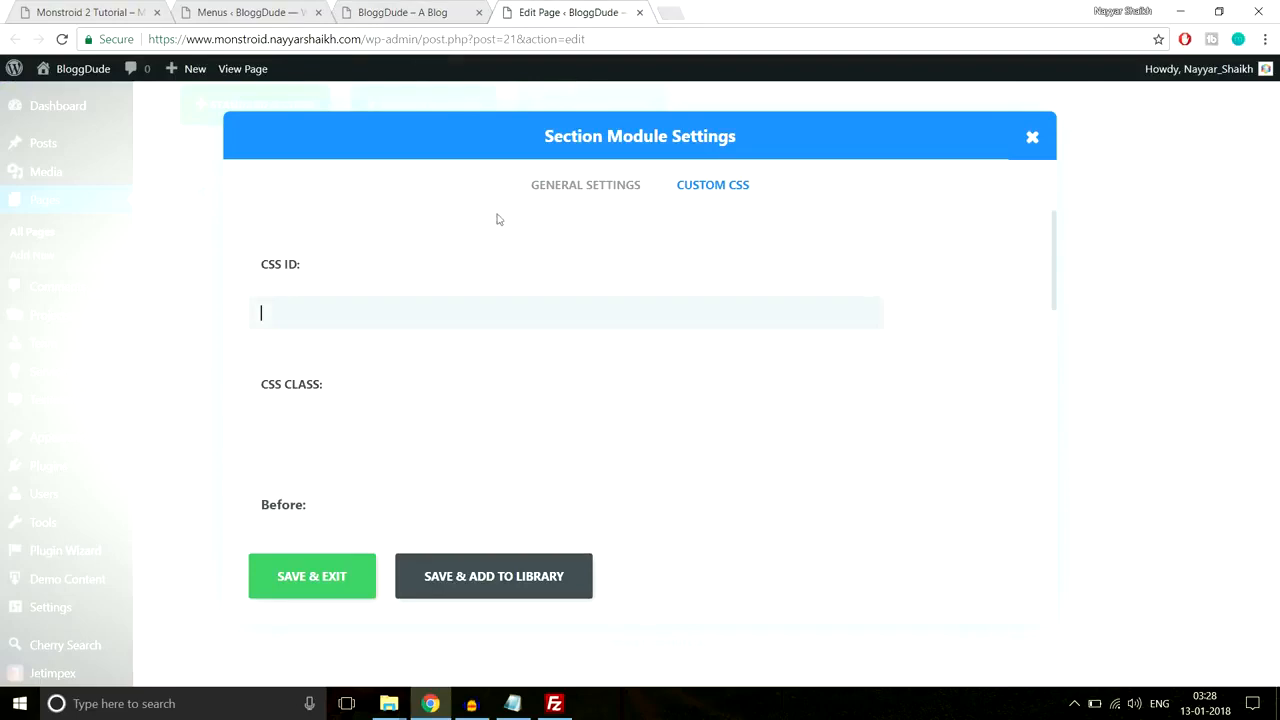
pyautogui.click(339, 594)
# Step: Review the live homepage sections, then open the image gallery section's Custom CSS fields
pyautogui.click(398, 10)
pyautogui.scroll(-10, 770, 330)
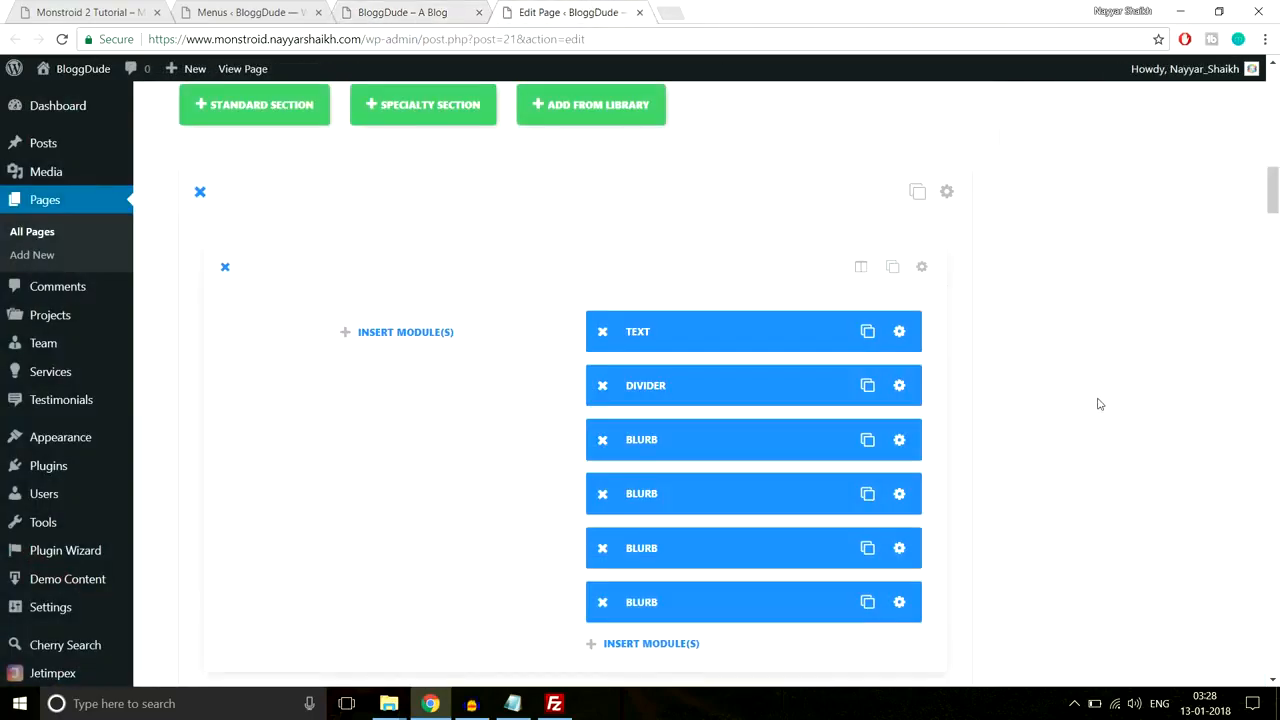
pyautogui.scroll(-8, 1100, 402)
pyautogui.scroll(-10, 1100, 404)
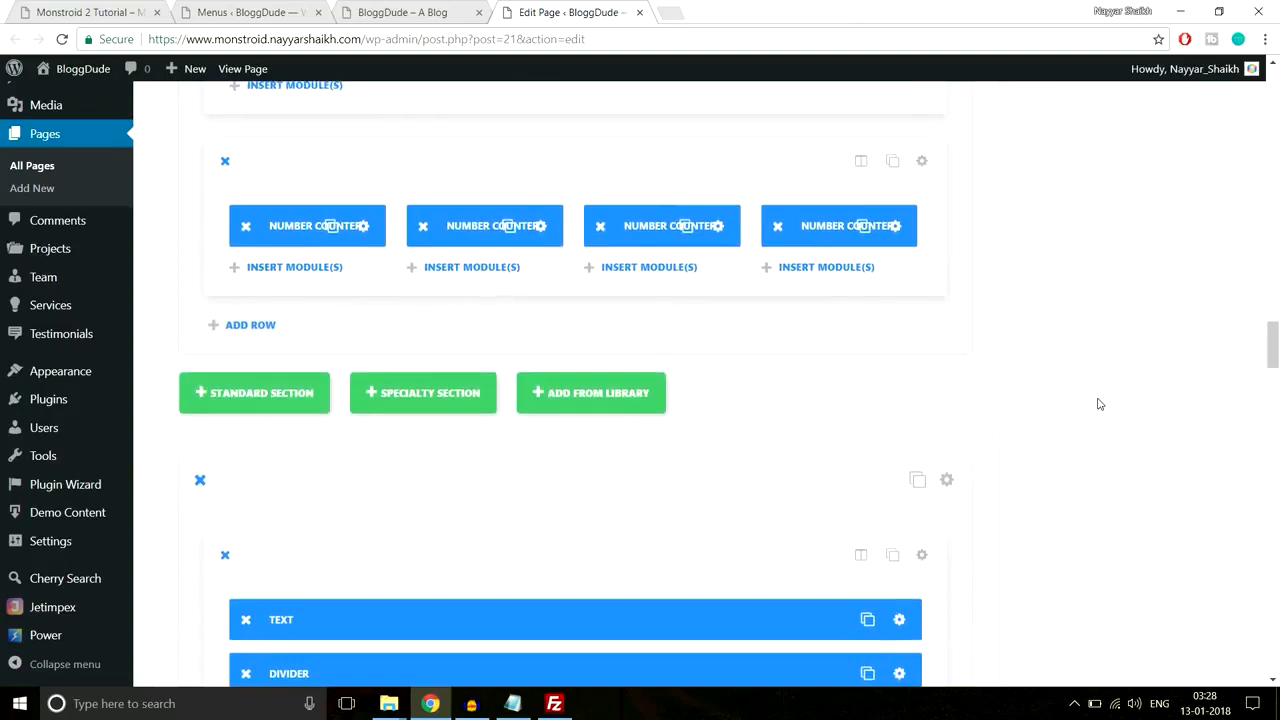
pyautogui.scroll(-10, 1100, 404)
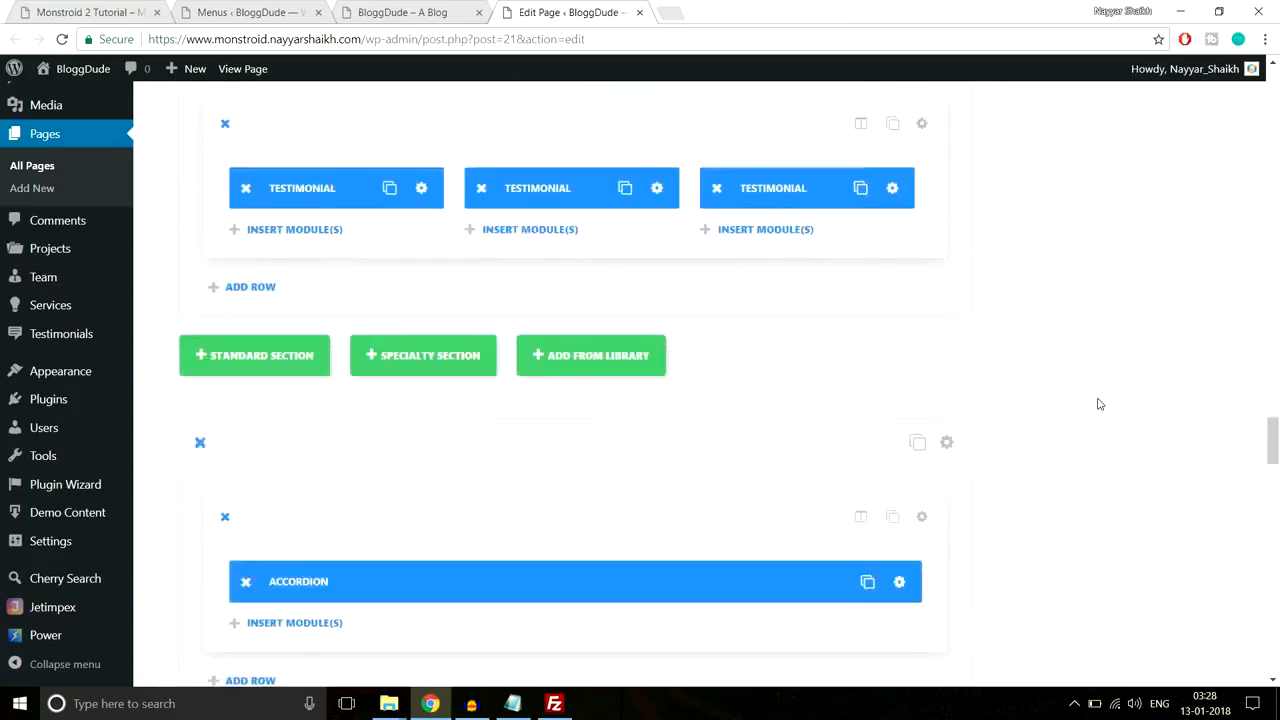
pyautogui.scroll(10, 1100, 404)
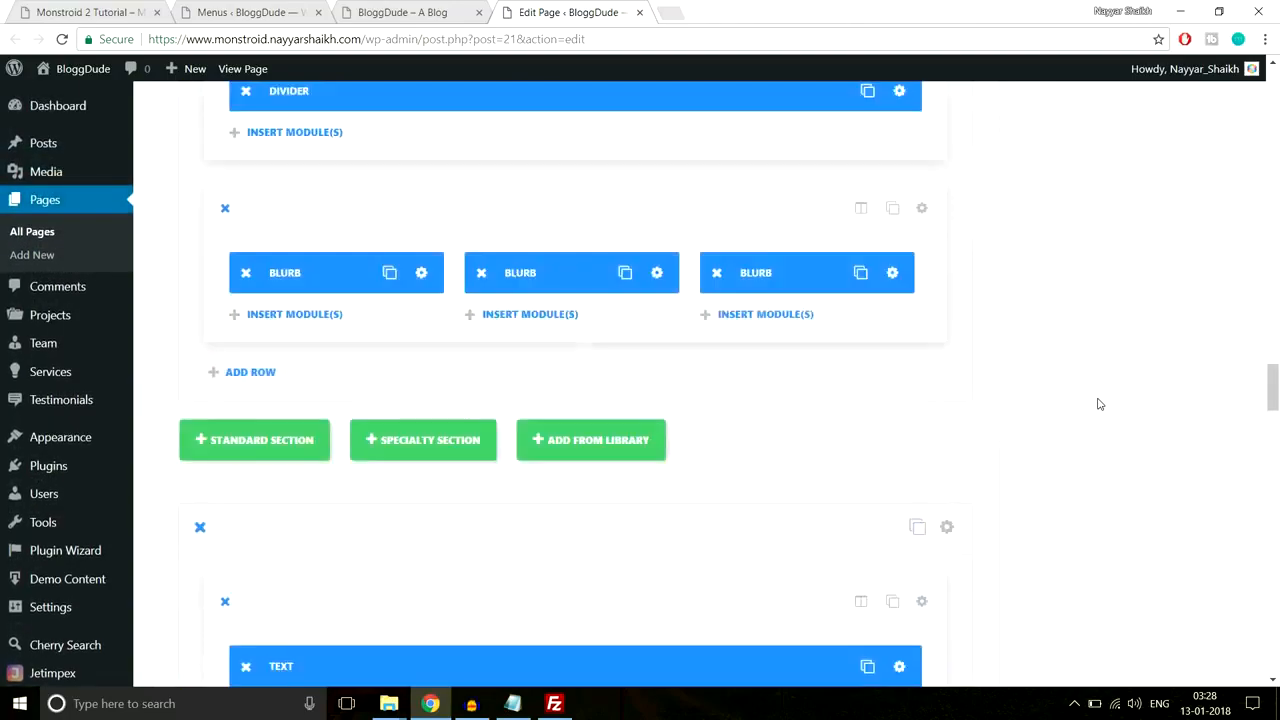
pyautogui.scroll(10, 1100, 404)
pyautogui.scroll(3, 1100, 404)
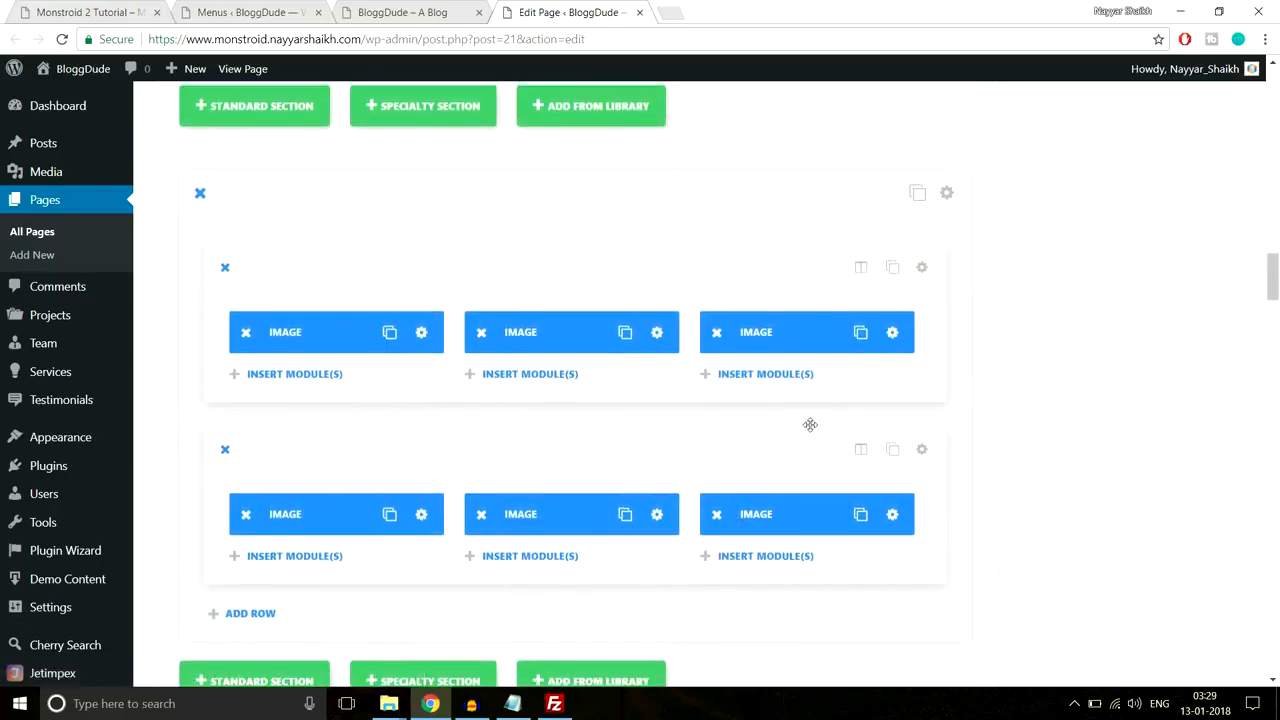
pyautogui.scroll(1, 809, 423)
pyautogui.click(948, 279)
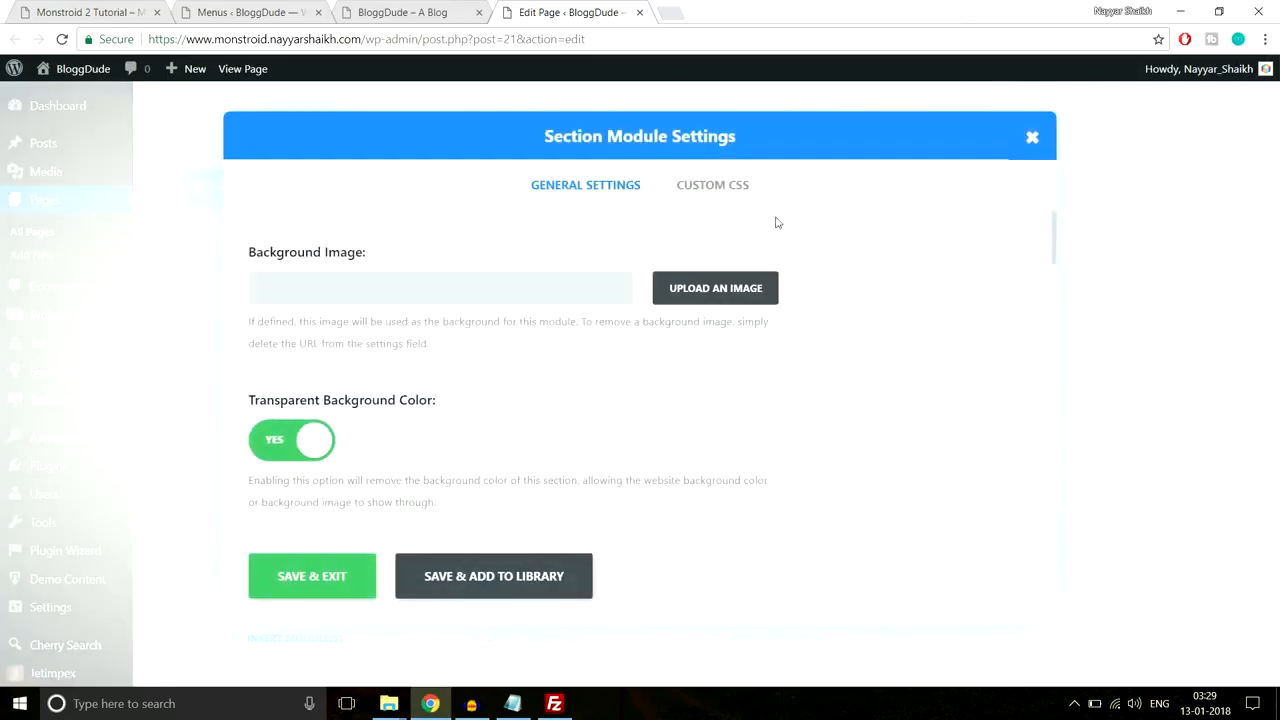
pyautogui.click(716, 200)
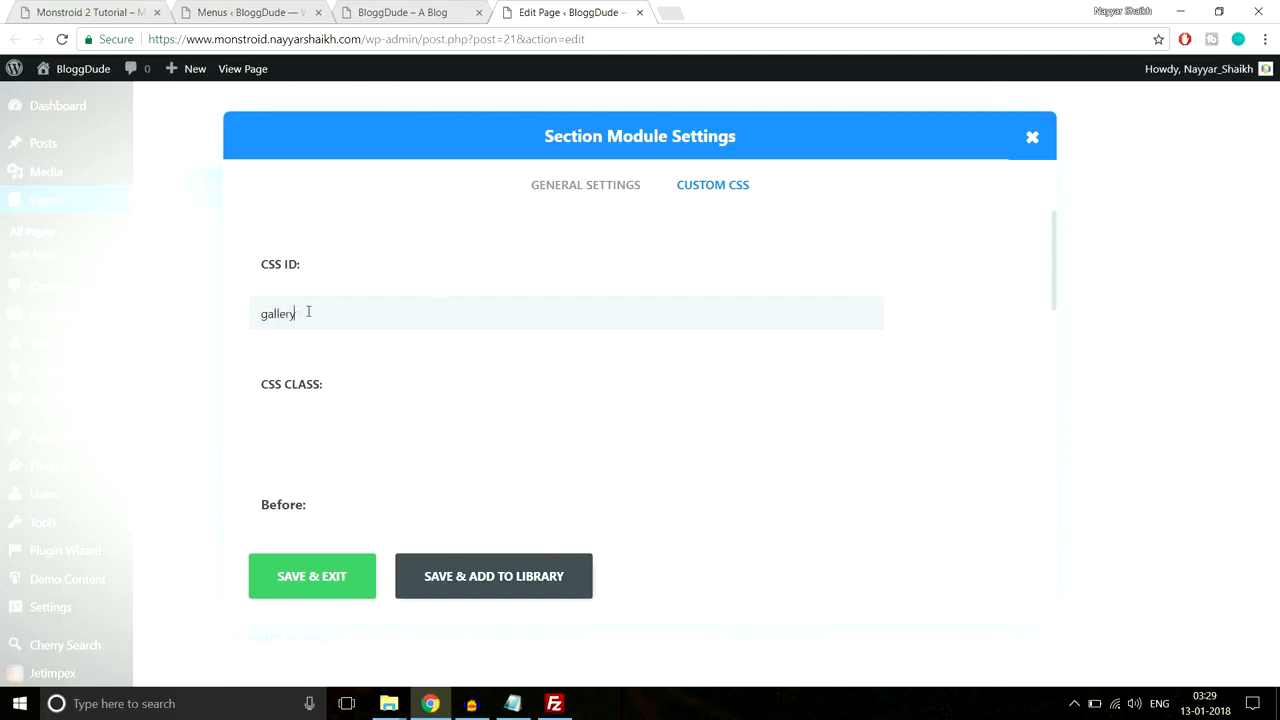
# Step: Test the Gallery link on the live site, then save the gallery section's CSS ID gallery
pyautogui.click(448, 9)
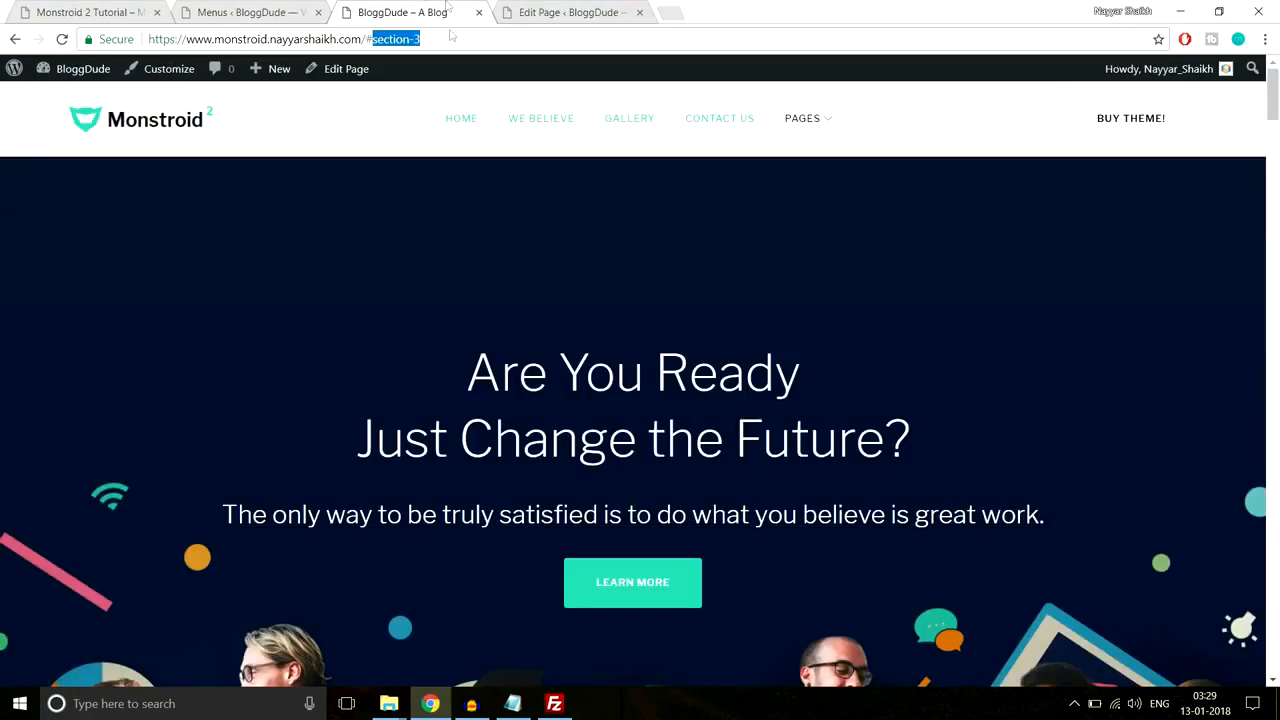
pyautogui.click(648, 124)
pyautogui.click(542, 10)
pyautogui.click(310, 580)
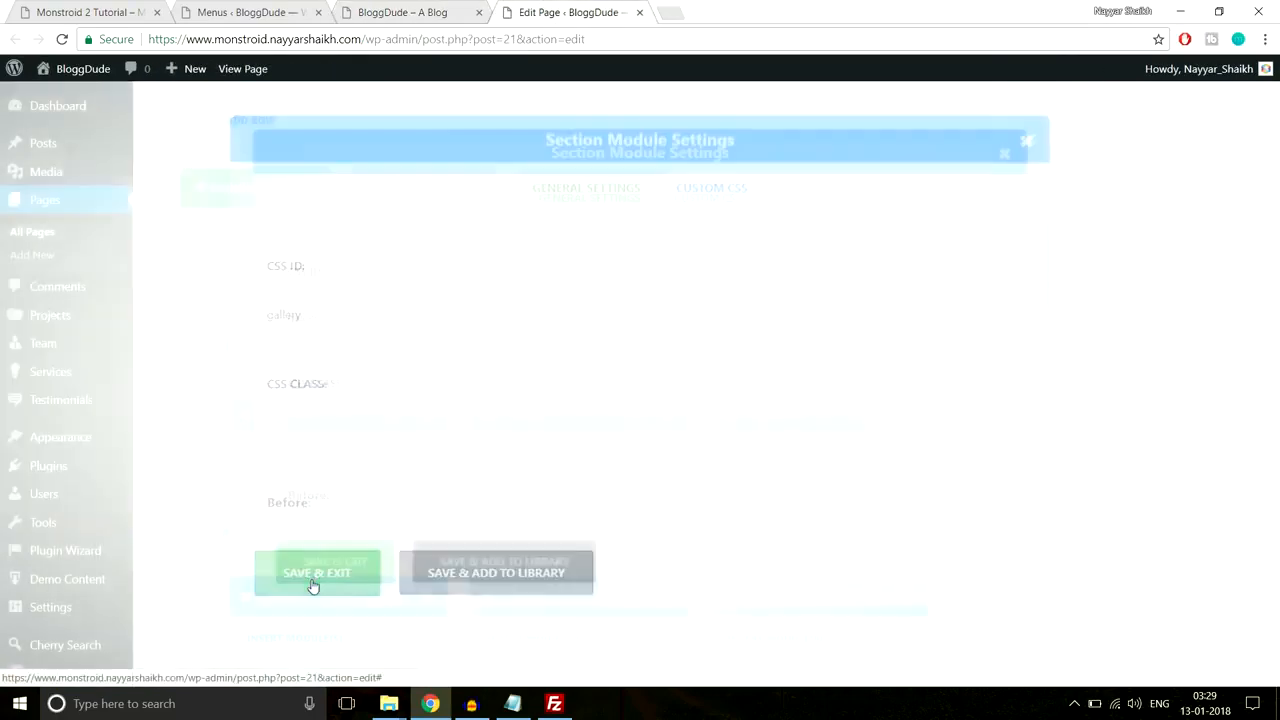
pyautogui.scroll(-5, 868, 385)
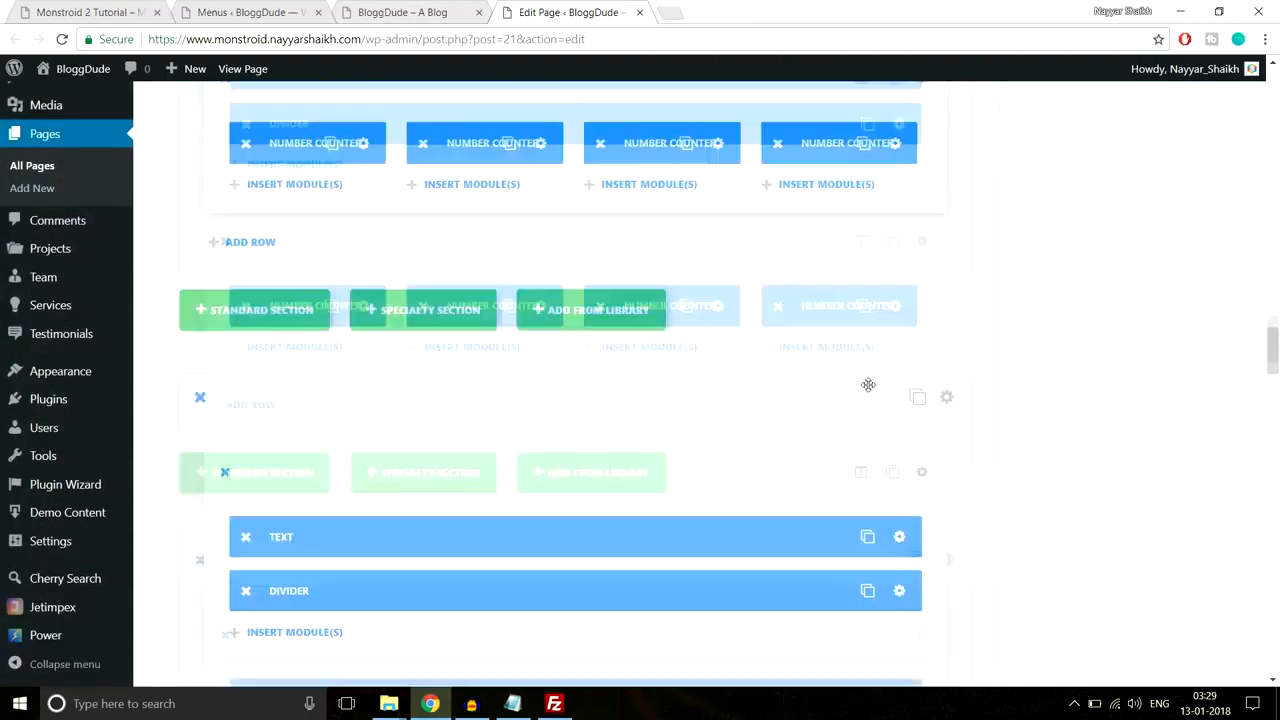
# Step: Give the contact form section the CSS ID contact-us, save it and update the Homepage
pyautogui.scroll(-10, 868, 385)
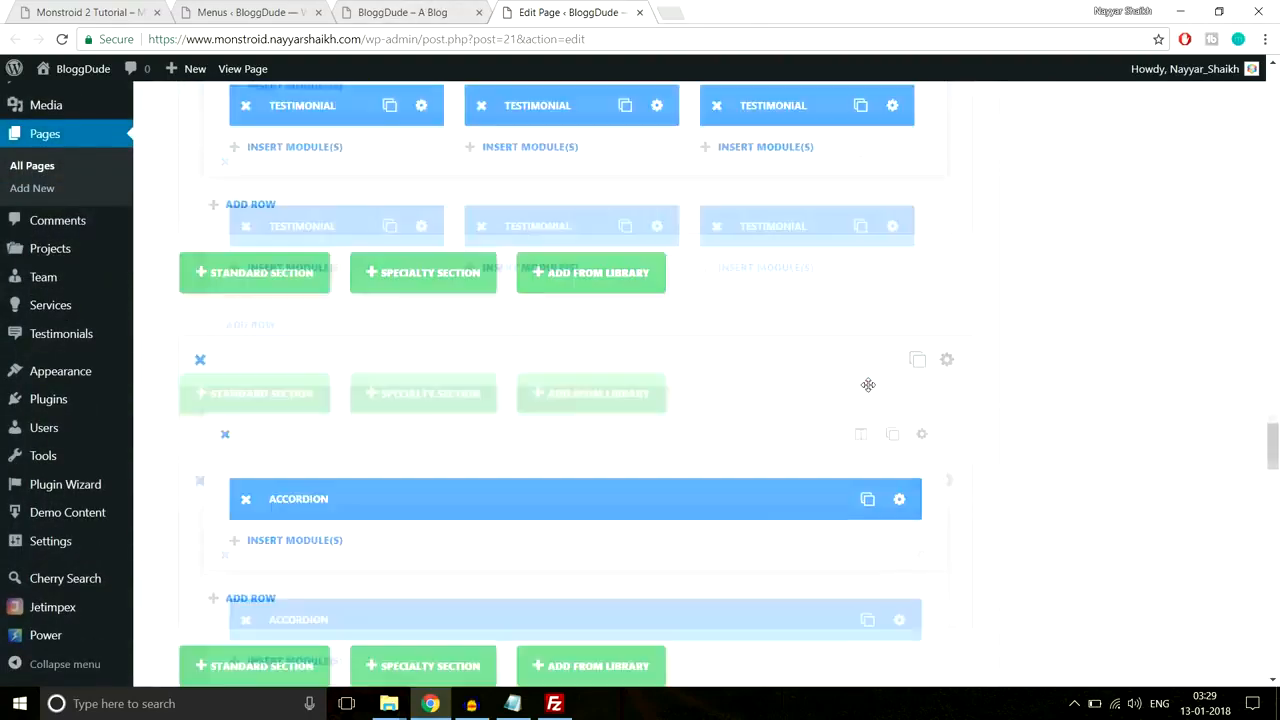
pyautogui.scroll(-8, 868, 390)
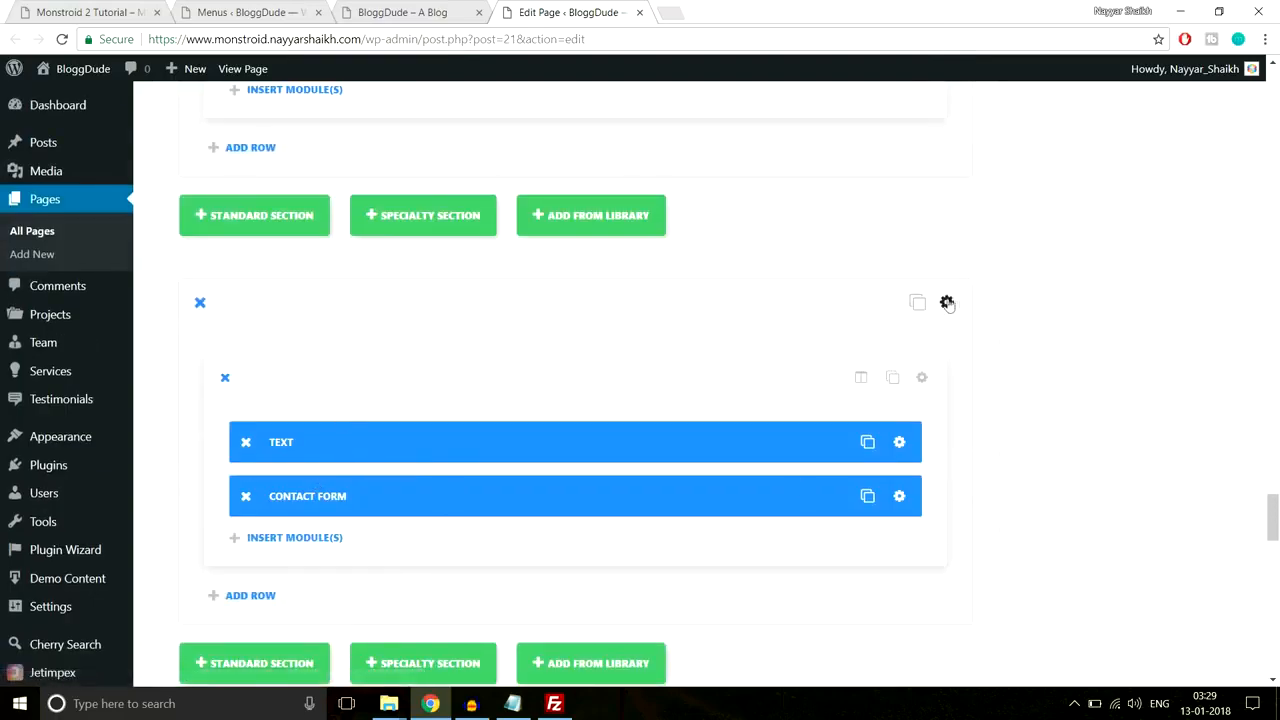
pyautogui.click(947, 303)
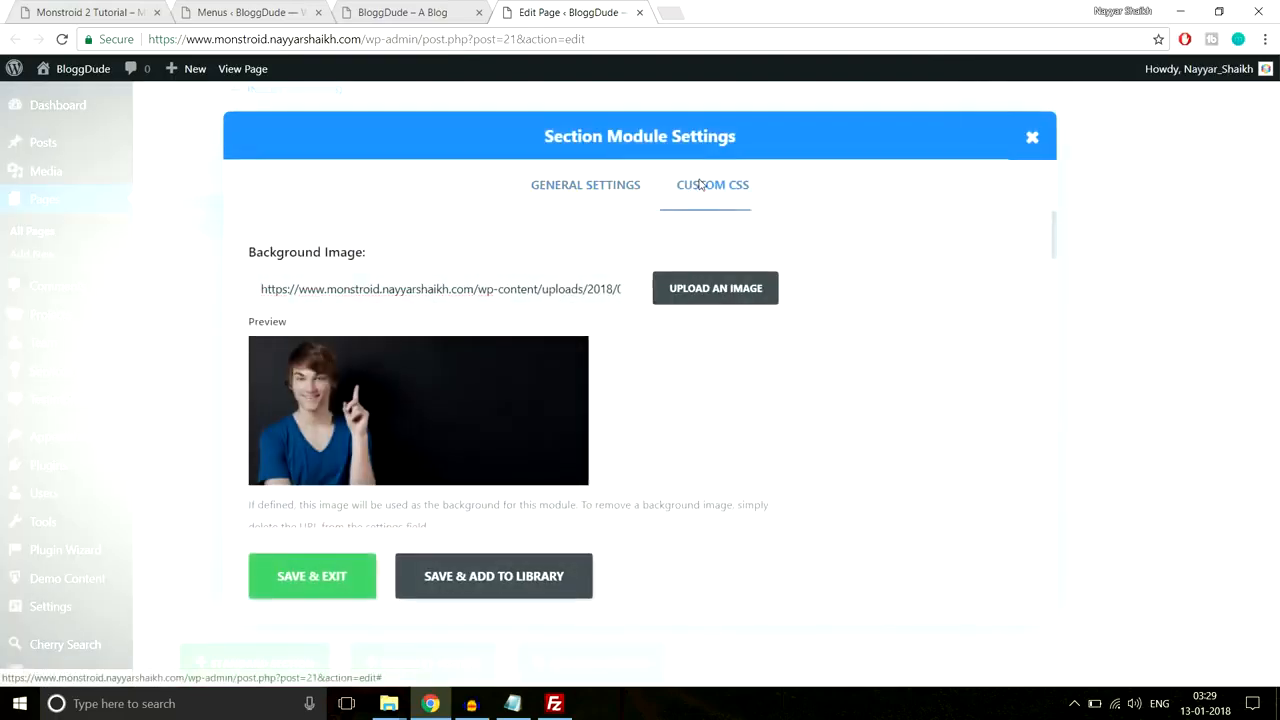
pyautogui.click(699, 185)
pyautogui.click(508, 318)
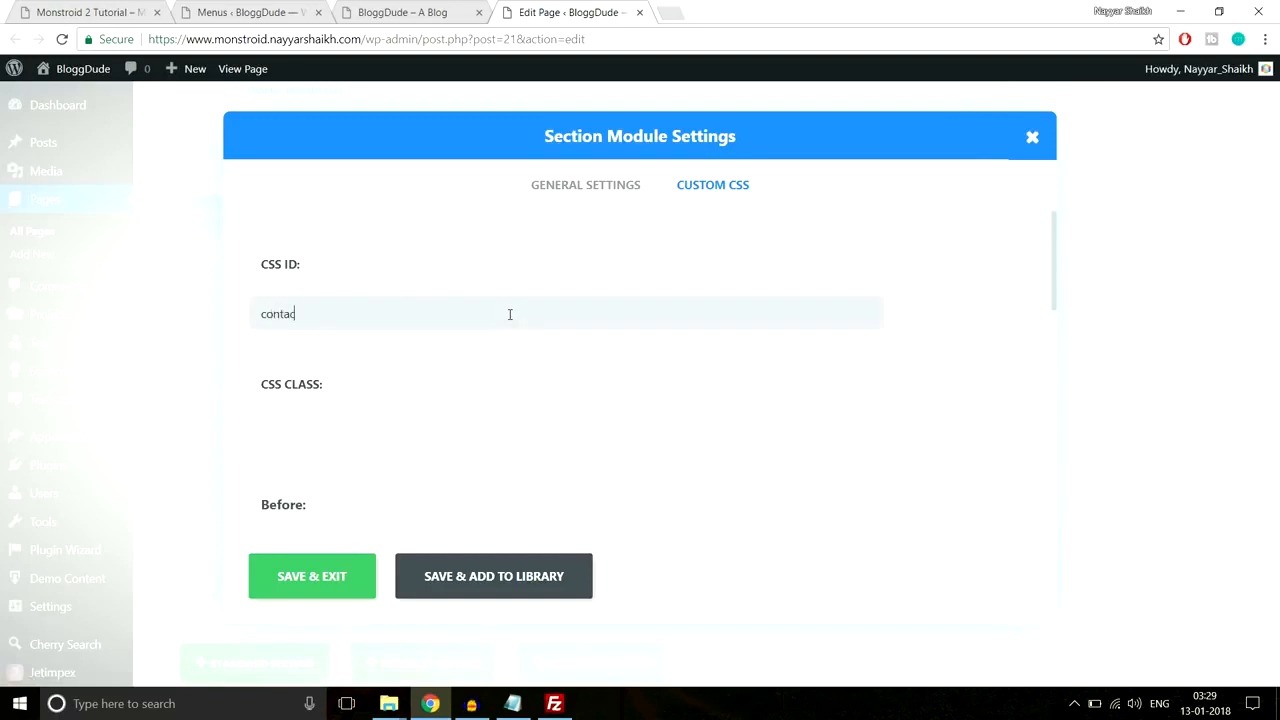
pyautogui.click(339, 588)
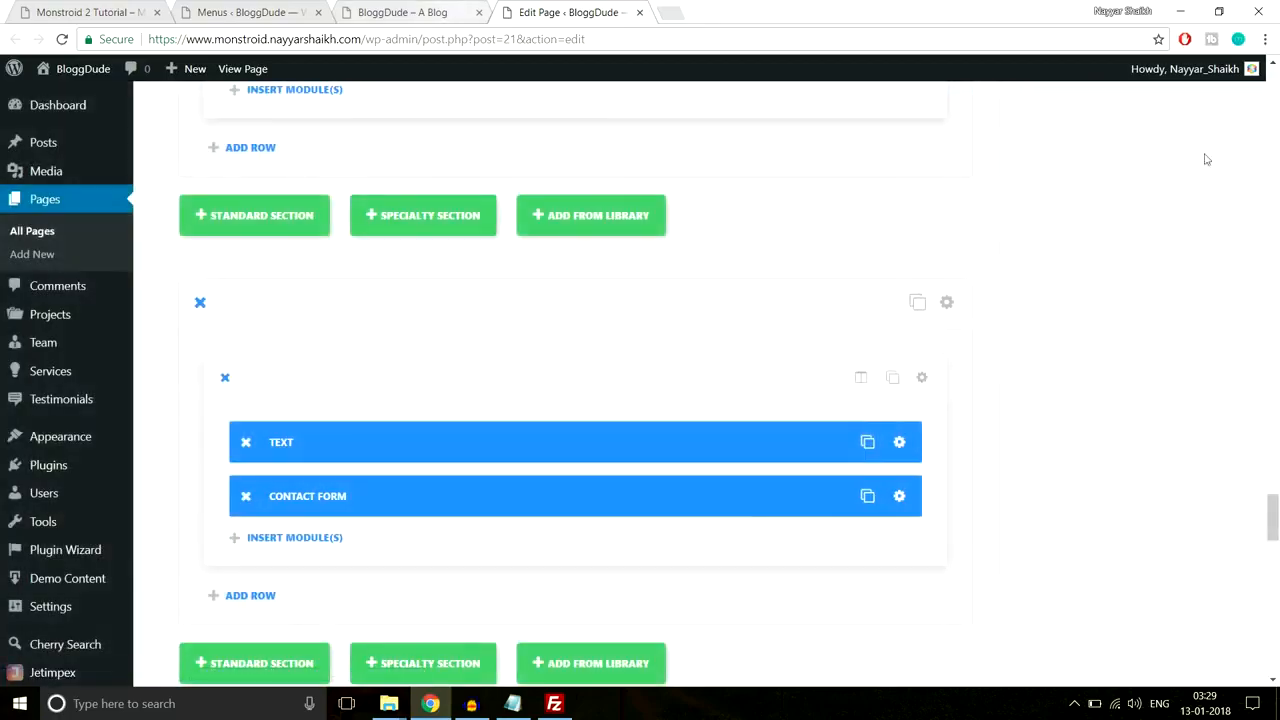
pyautogui.moveTo(1273, 517); pyautogui.dragTo(1268, 95)
pyautogui.click(1207, 340)
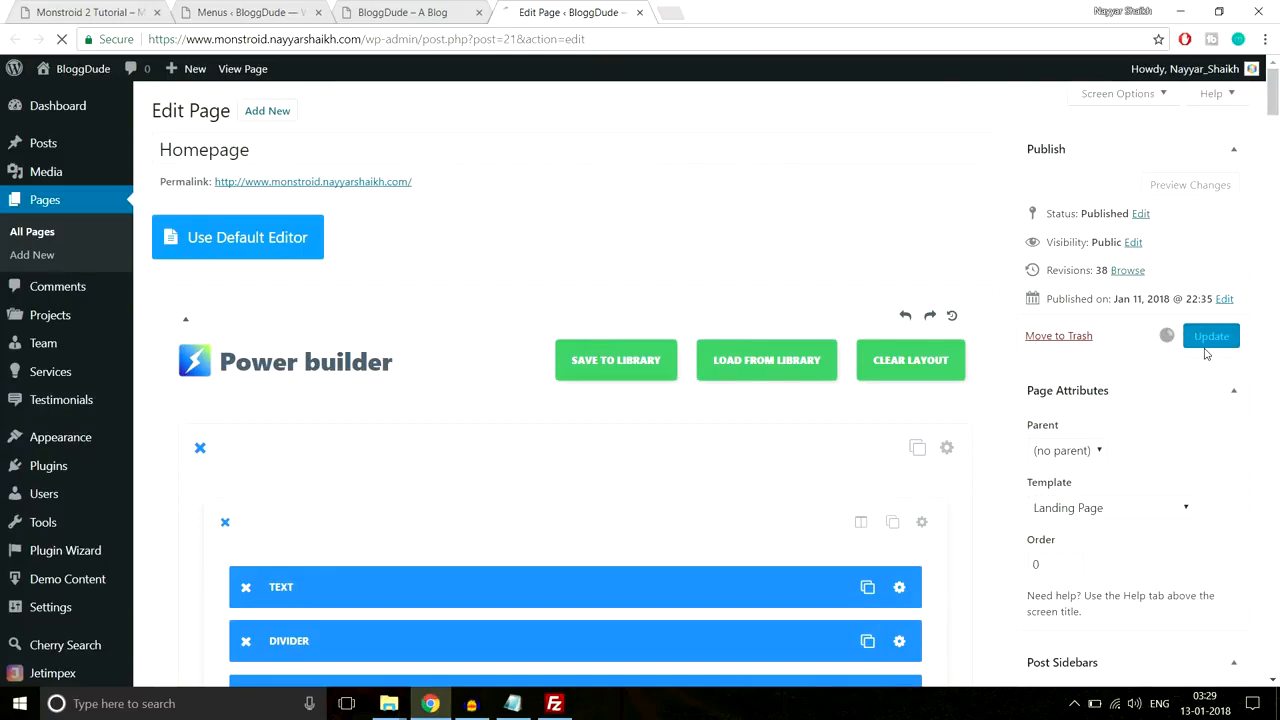
# Step: Reload the live homepage and confirm We Believe and Gallery scroll to their sections
pyautogui.click(416, 9)
pyautogui.press('BackSpace')
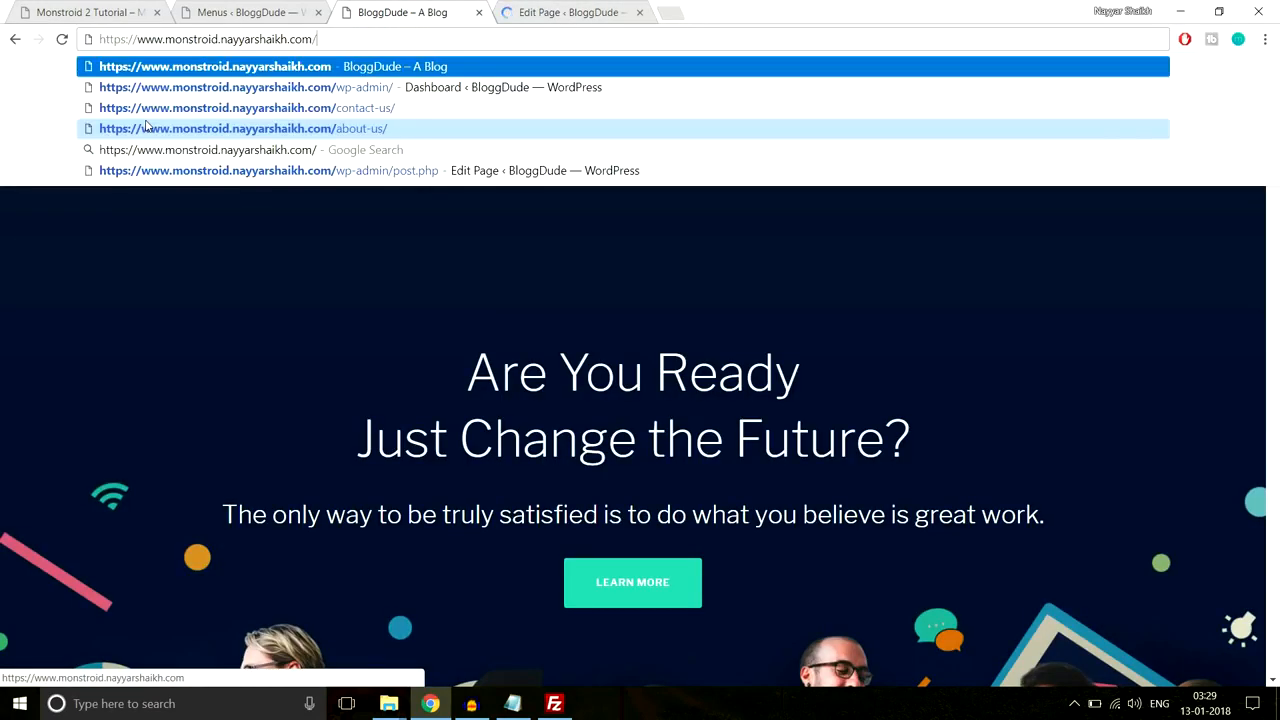
pyautogui.press('Return')
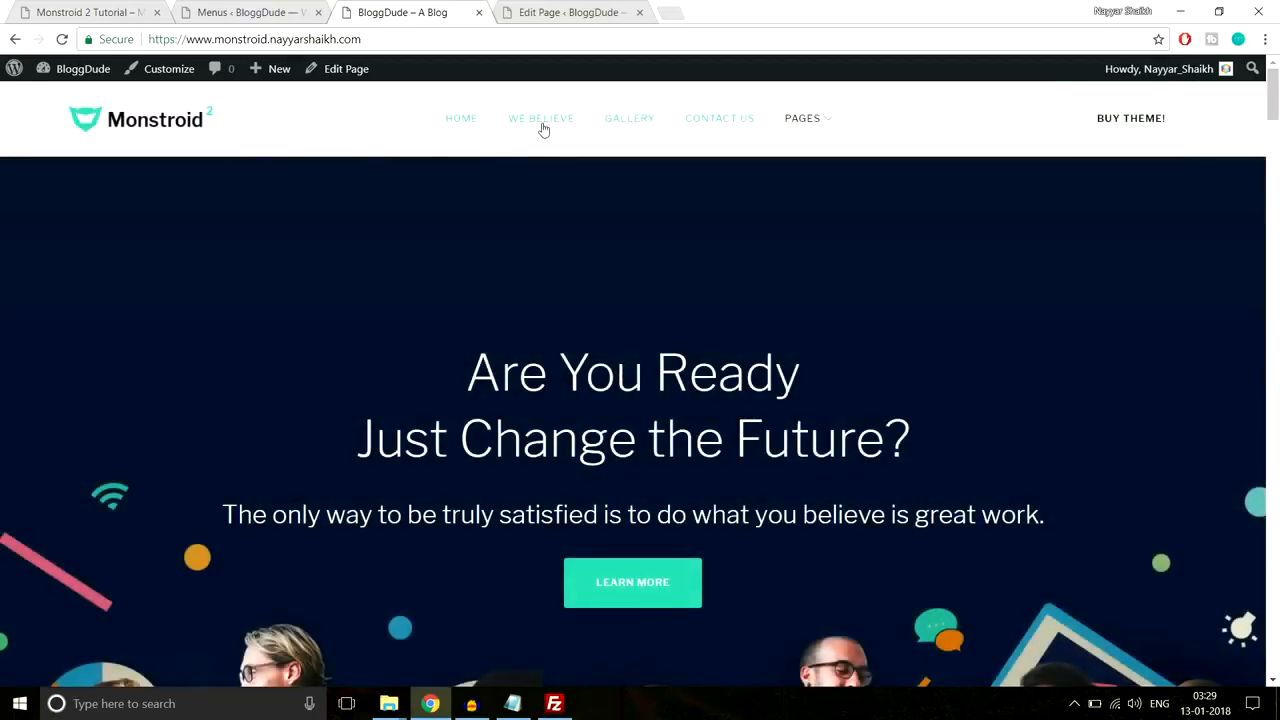
pyautogui.click(542, 124)
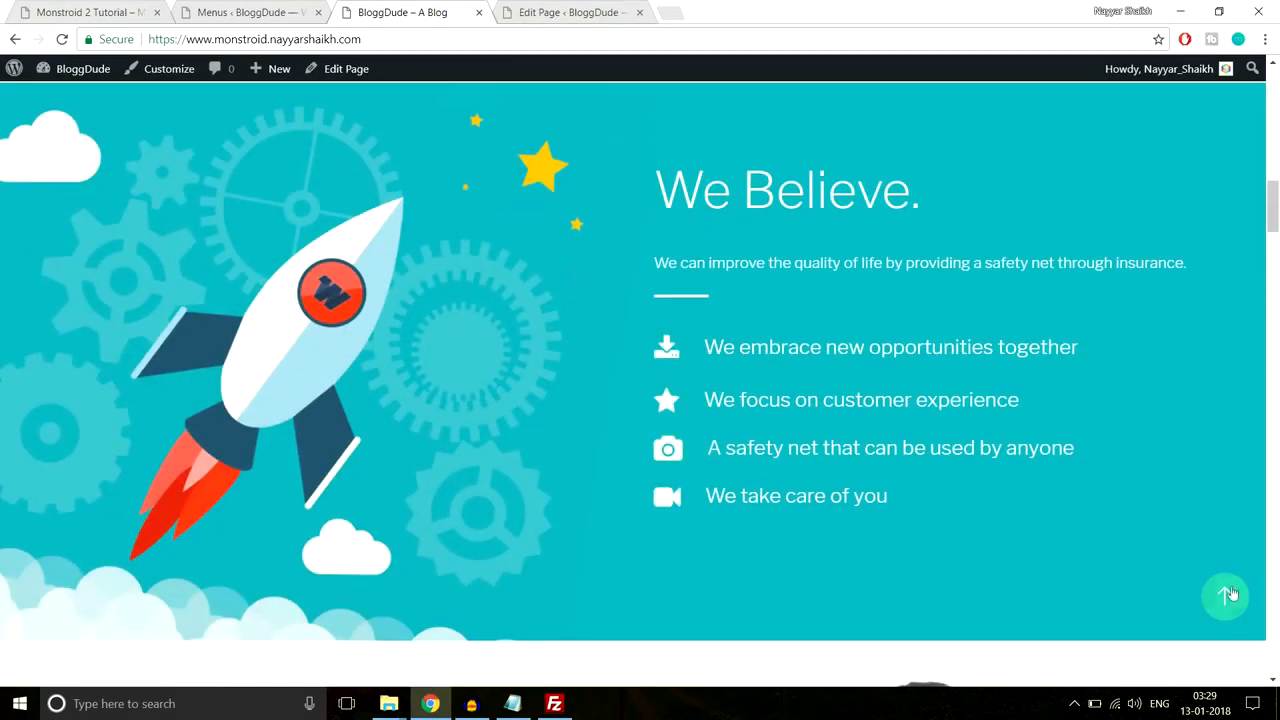
pyautogui.click(1229, 595)
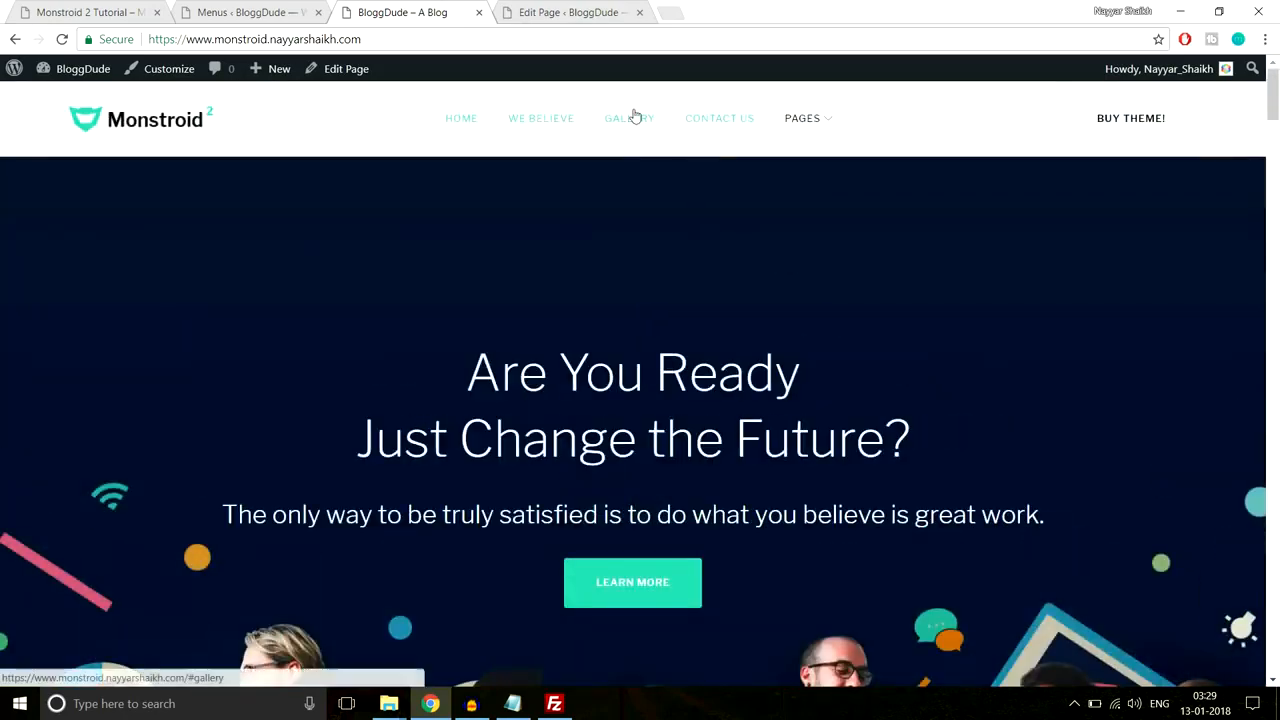
pyautogui.click(634, 117)
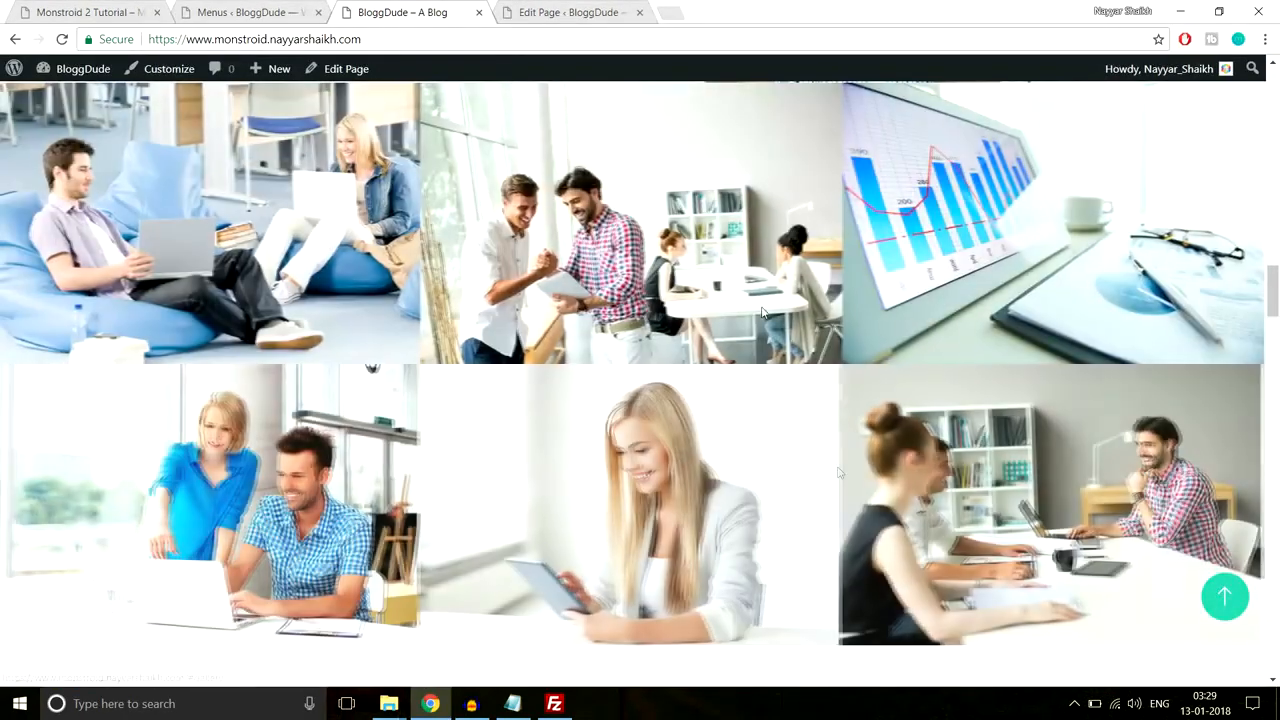
pyautogui.click(1222, 597)
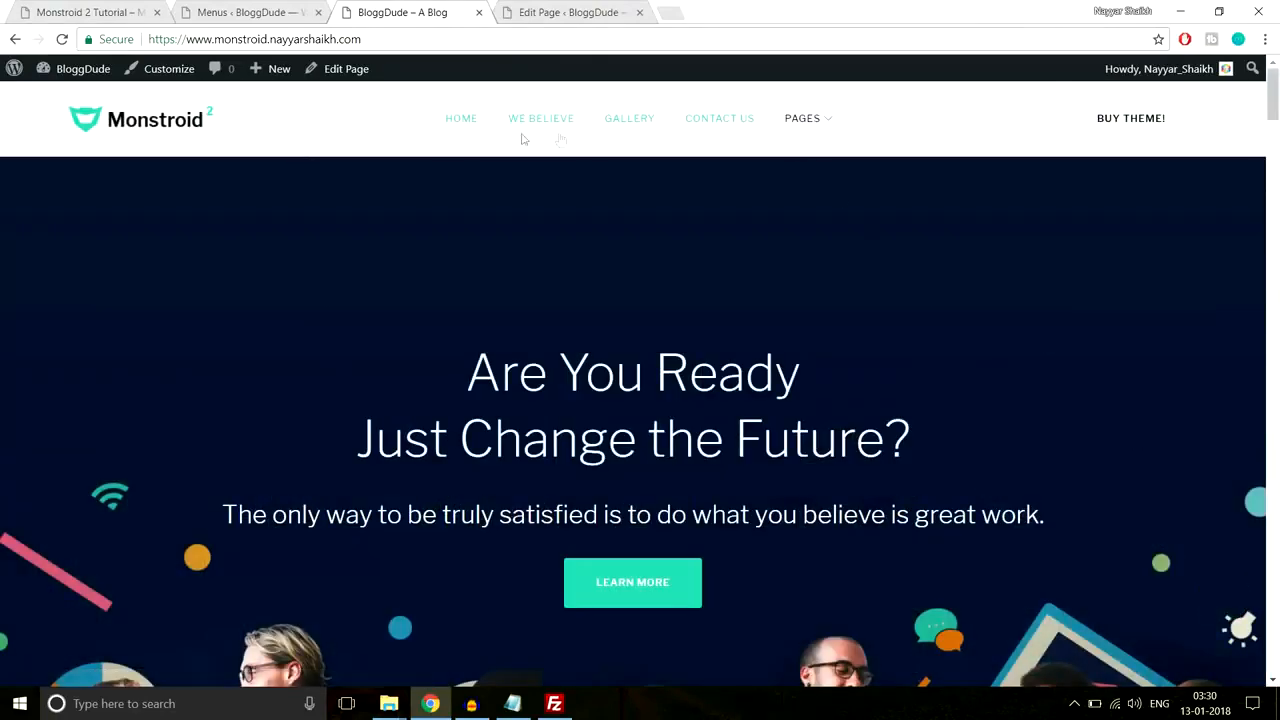
# Step: Open the Contact Us page from the Pages submenu and check its footer
pyautogui.moveTo(815, 127)
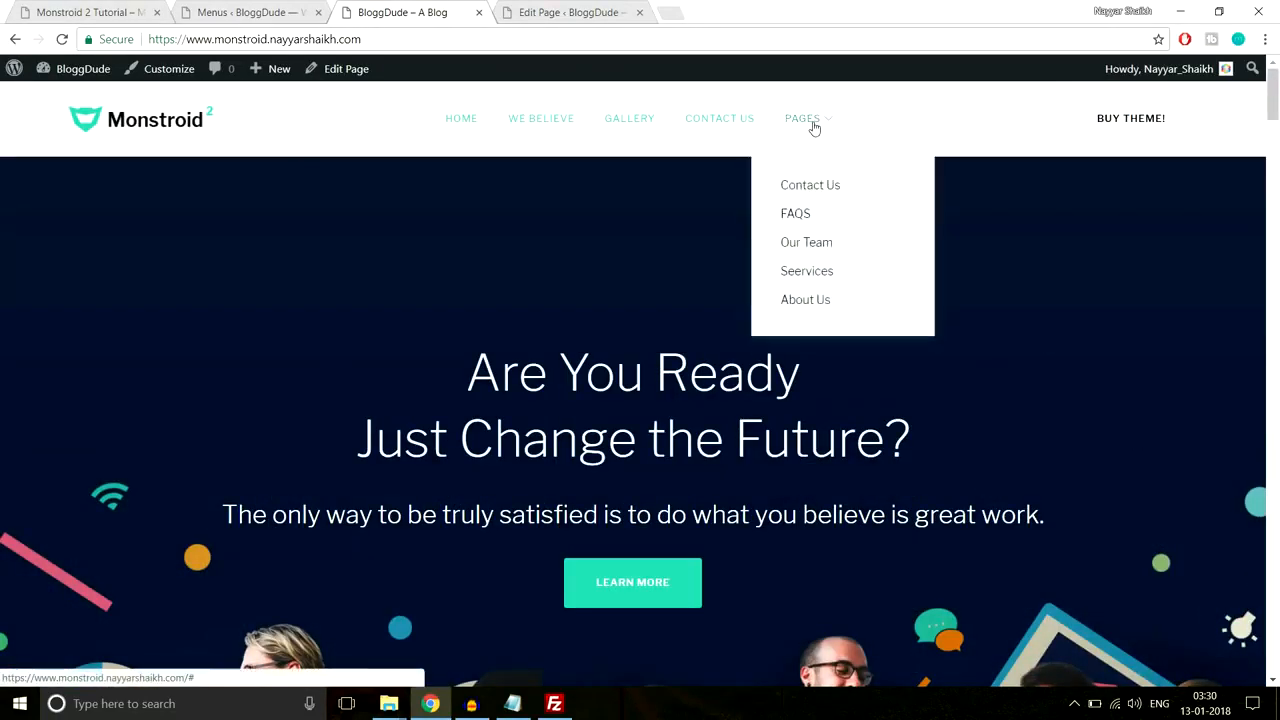
pyautogui.click(843, 186)
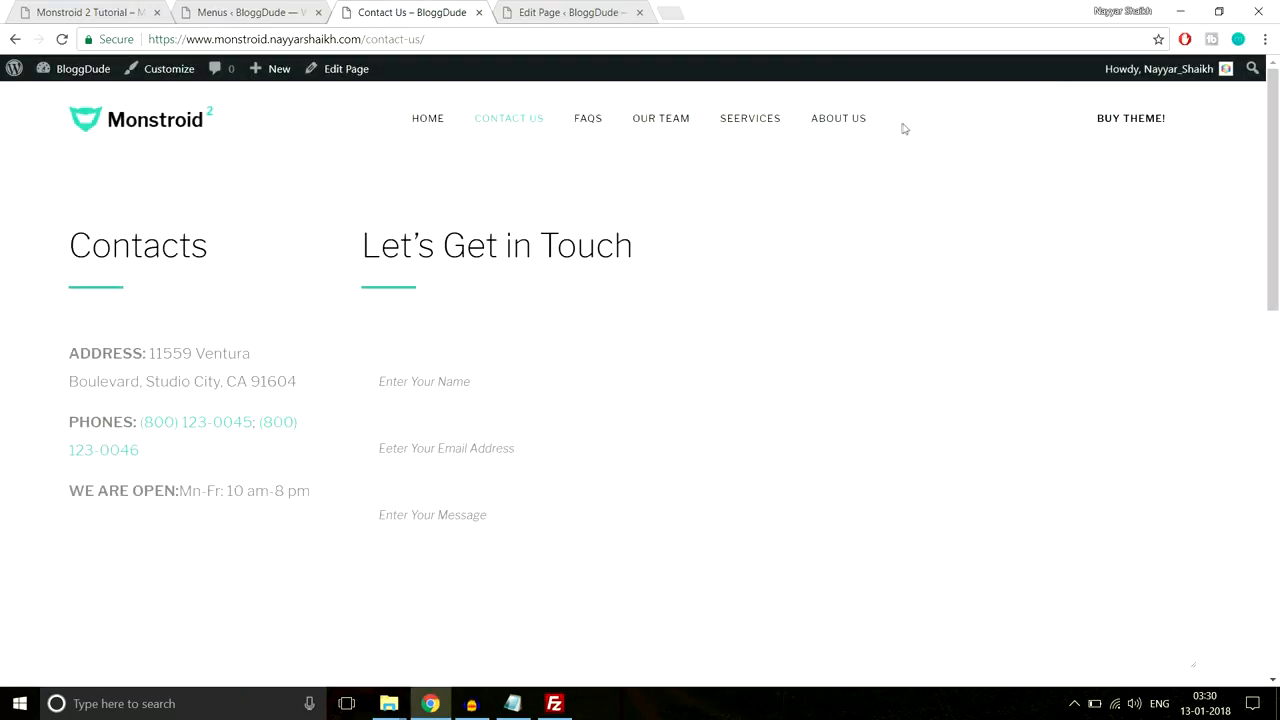
pyautogui.scroll(-5, 1152, 157)
pyautogui.scroll(-4, 700, 406)
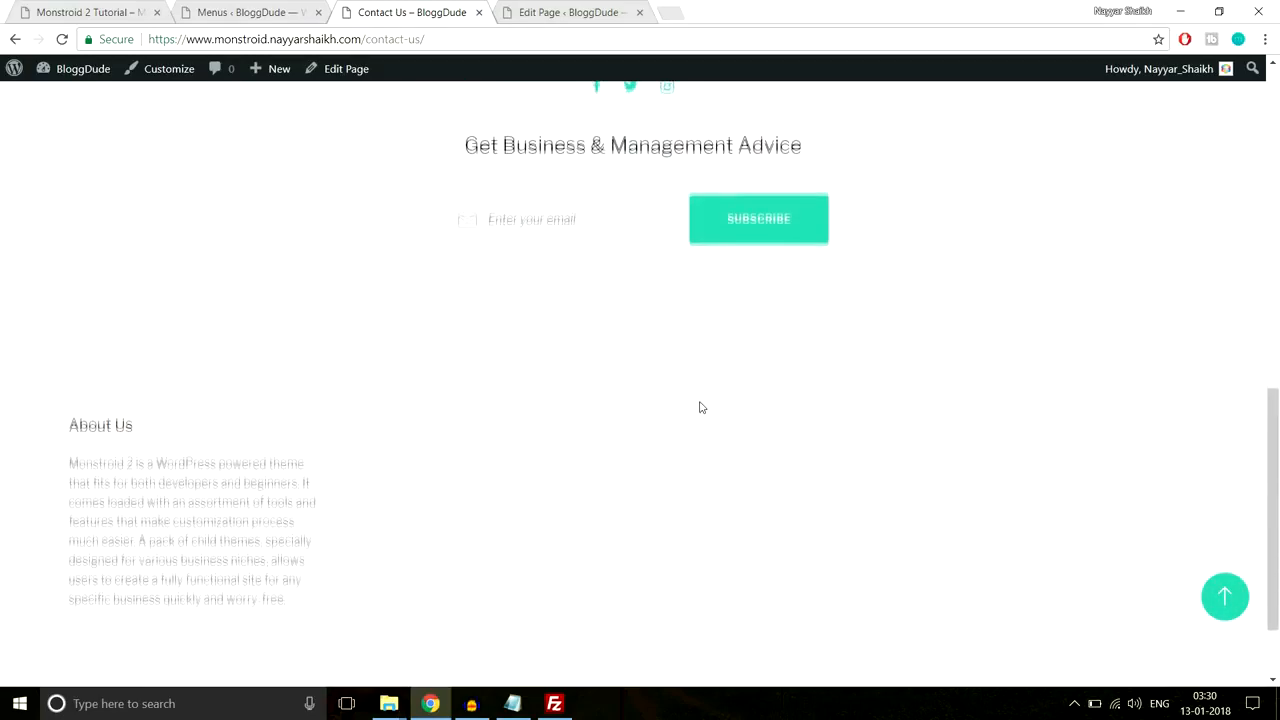
pyautogui.scroll(3, 700, 406)
pyautogui.scroll(-3, 600, 345)
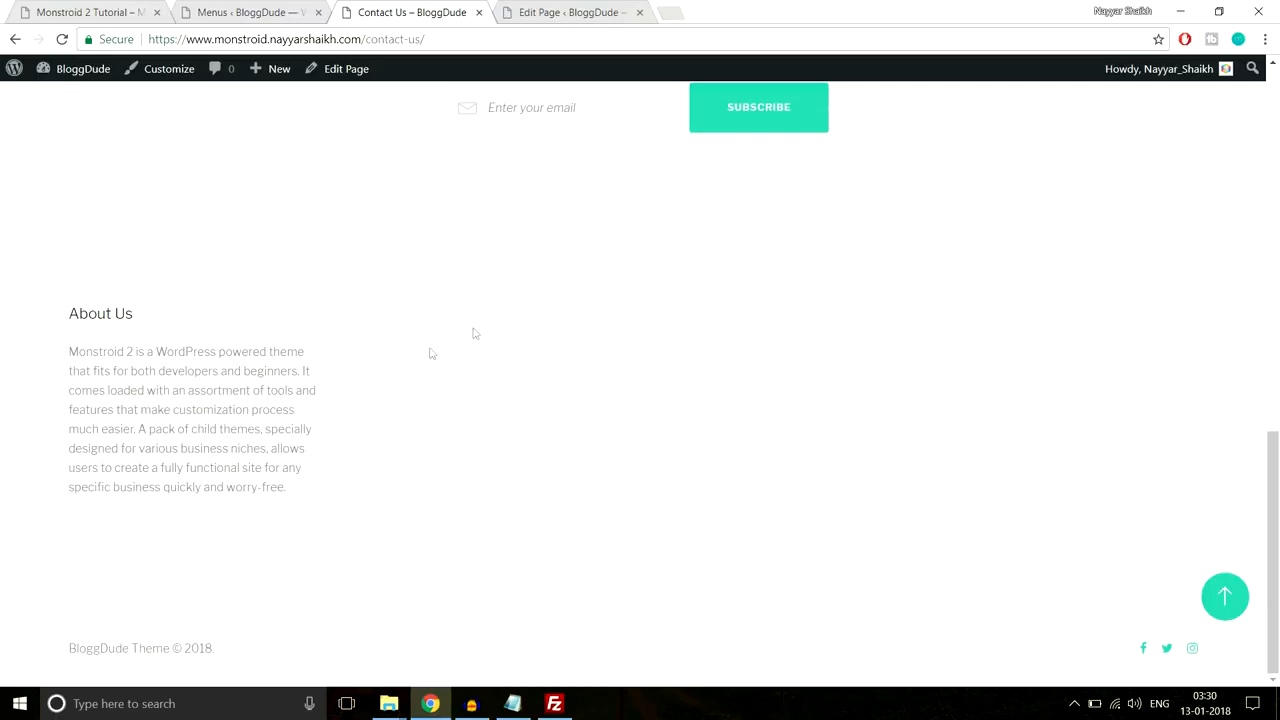
pyautogui.click(1224, 596)
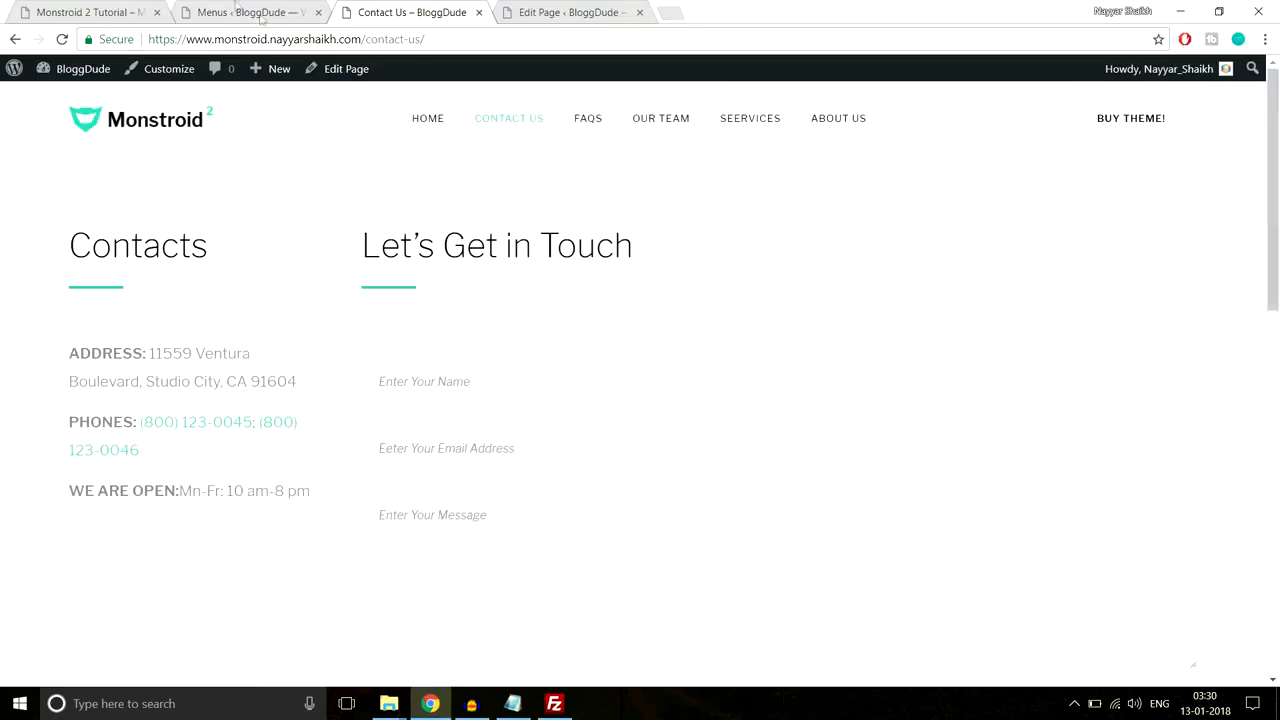
pyautogui.click(240, 10)
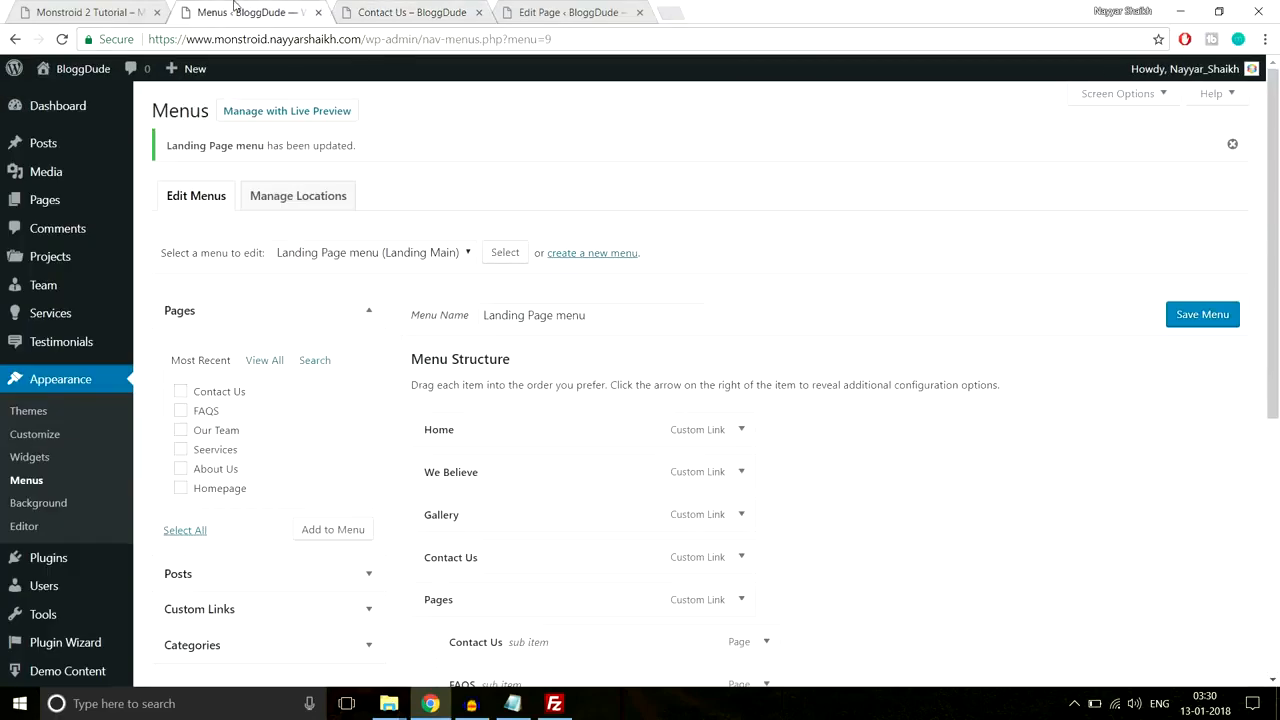
# Step: Add a Navigation Menu widget to the Footer Area, matching the demo footer's heading
pyautogui.click(24, 462)
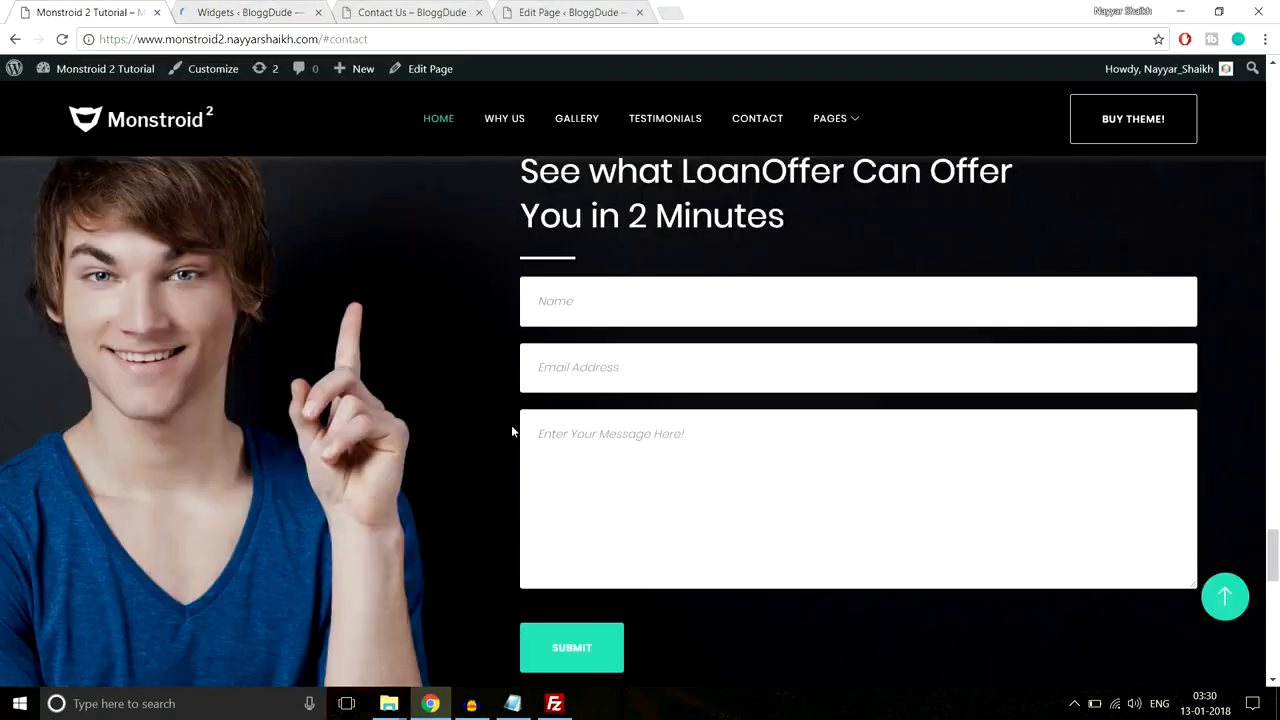
pyautogui.scroll(-10, 512, 432)
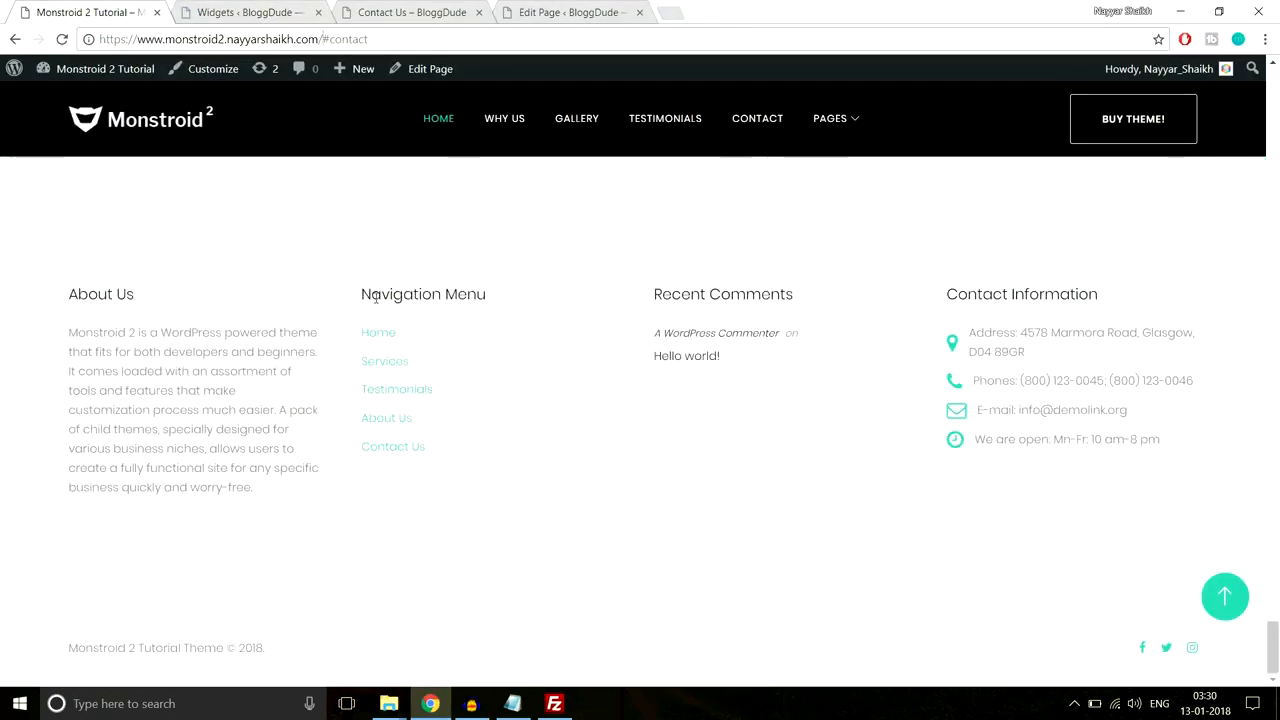
pyautogui.moveTo(360, 294); pyautogui.dragTo(494, 294)
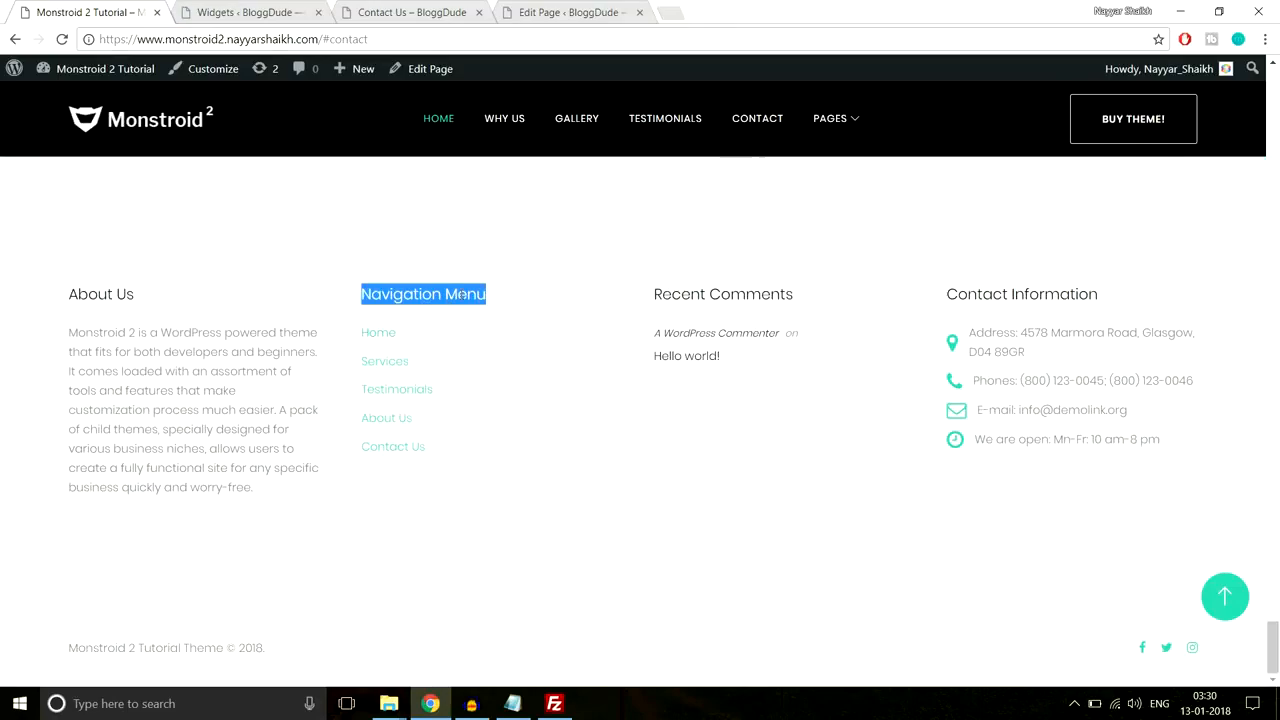
pyautogui.click(372, 8)
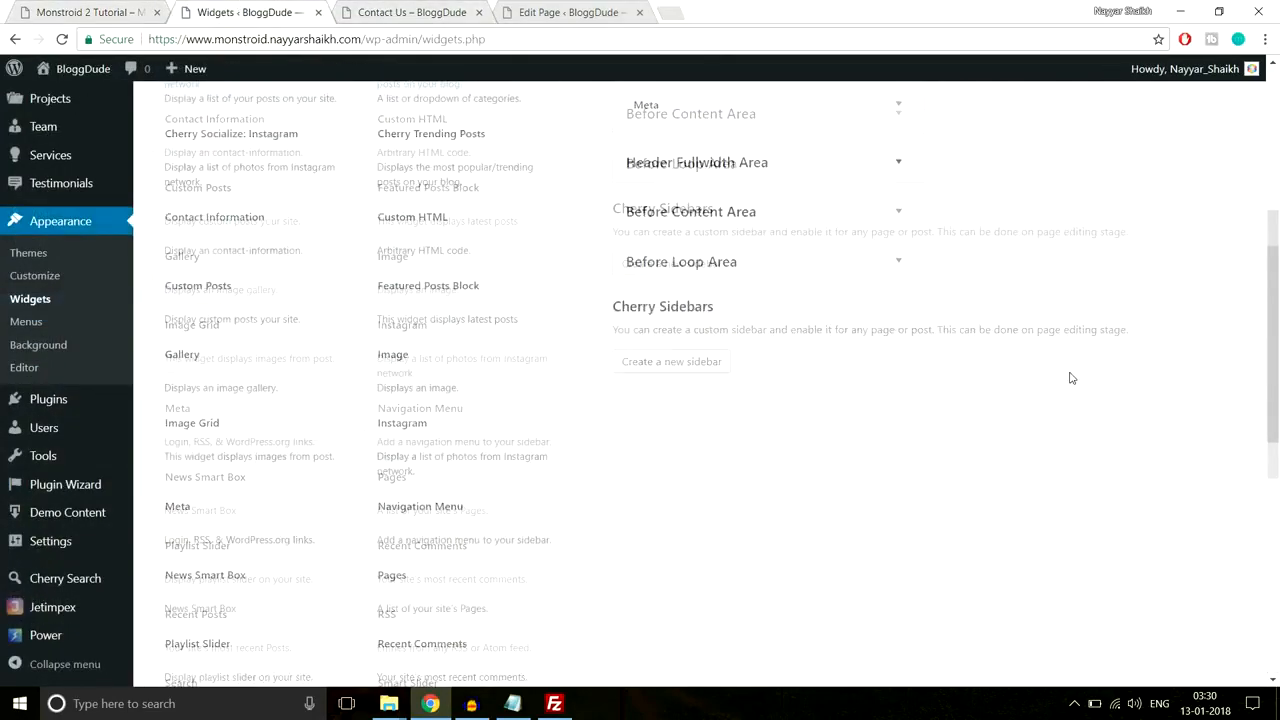
pyautogui.scroll(-2, 1071, 378)
pyautogui.click(443, 399)
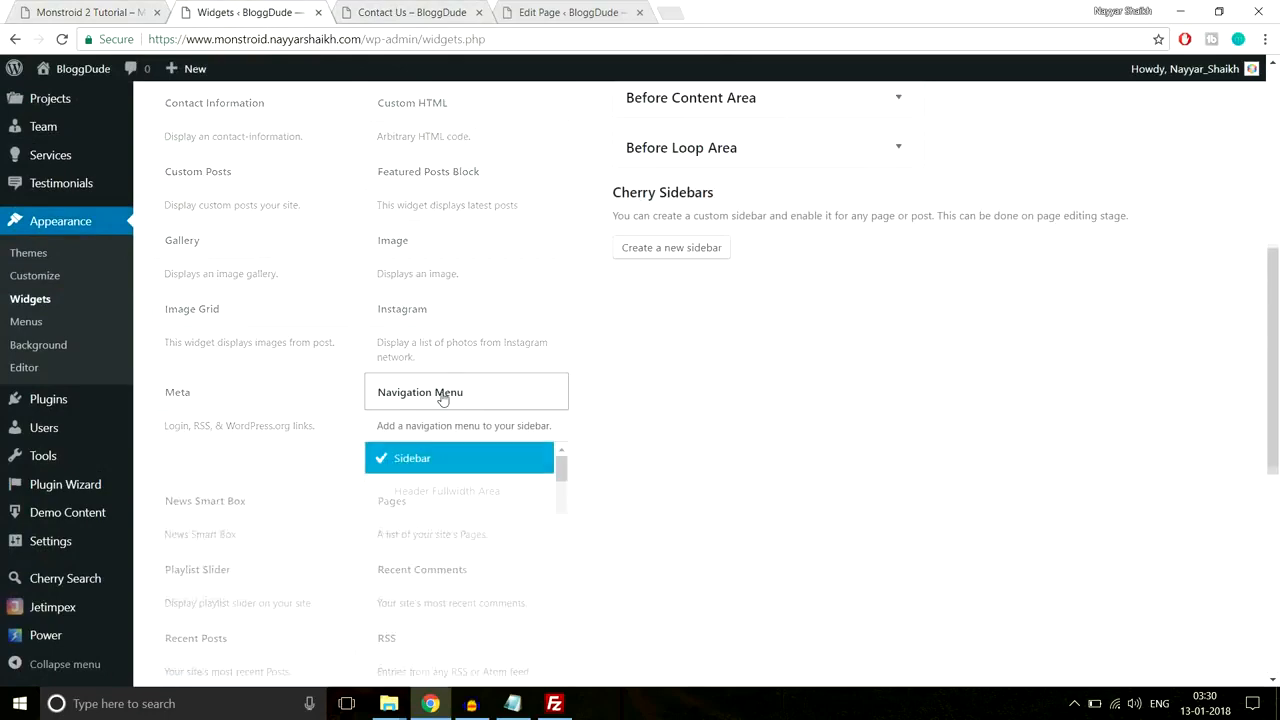
pyautogui.scroll(-2, 520, 474)
pyautogui.scroll(-1, 516, 471)
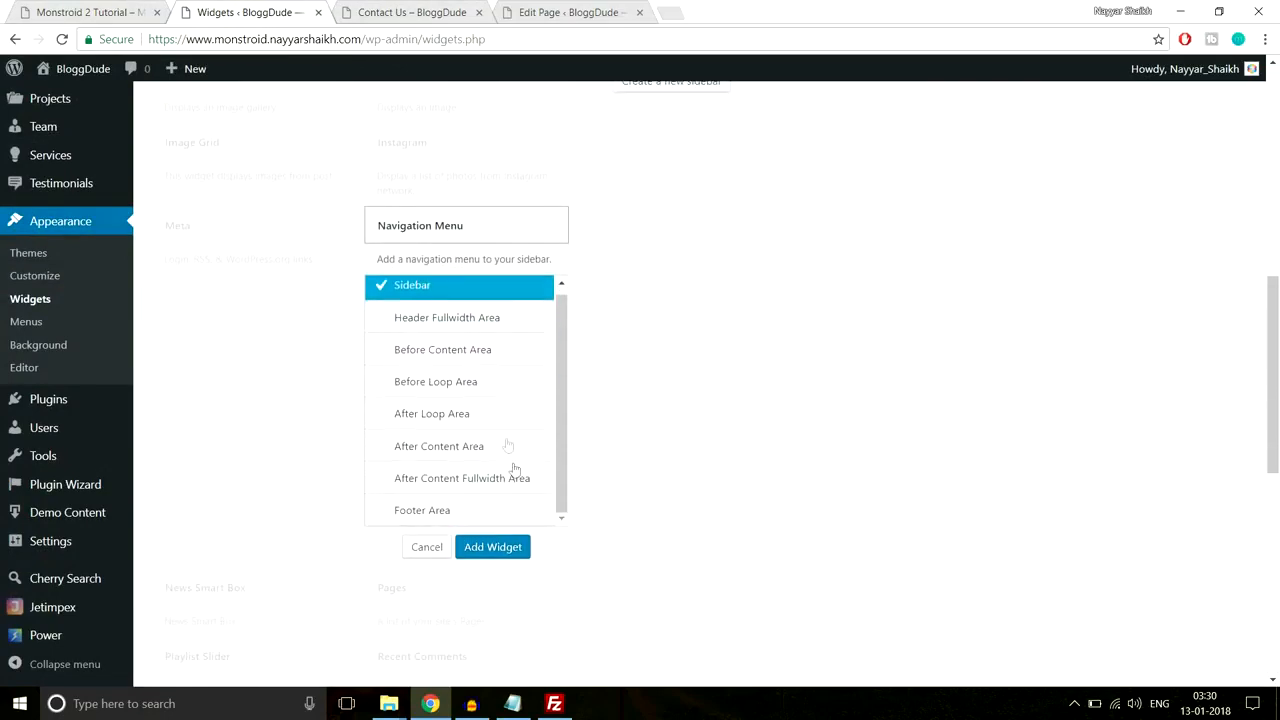
pyautogui.scroll(-2, 471, 448)
pyautogui.click(450, 427)
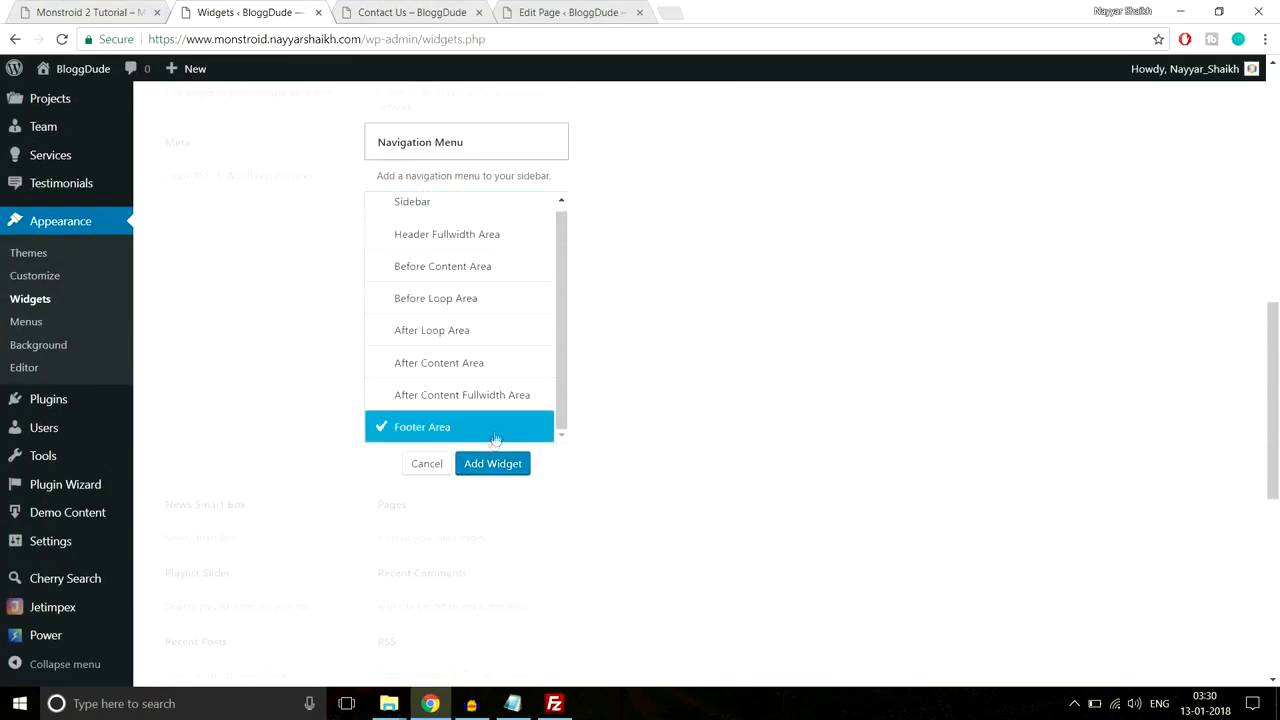
pyautogui.click(492, 464)
# Step: Title the widget 'Navigation Menu', select Footer Menu, and save it
pyautogui.click(1045, 326)
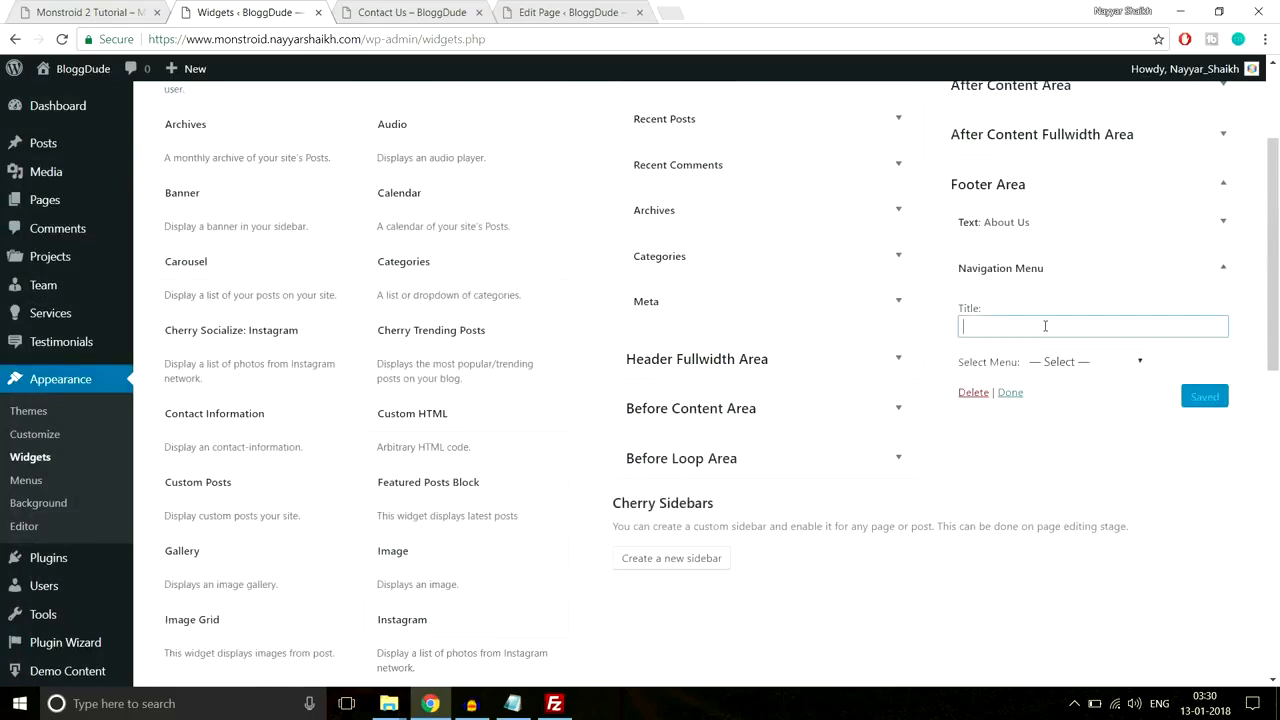
pyautogui.write('Navigation Menu')
pyautogui.click(1105, 311)
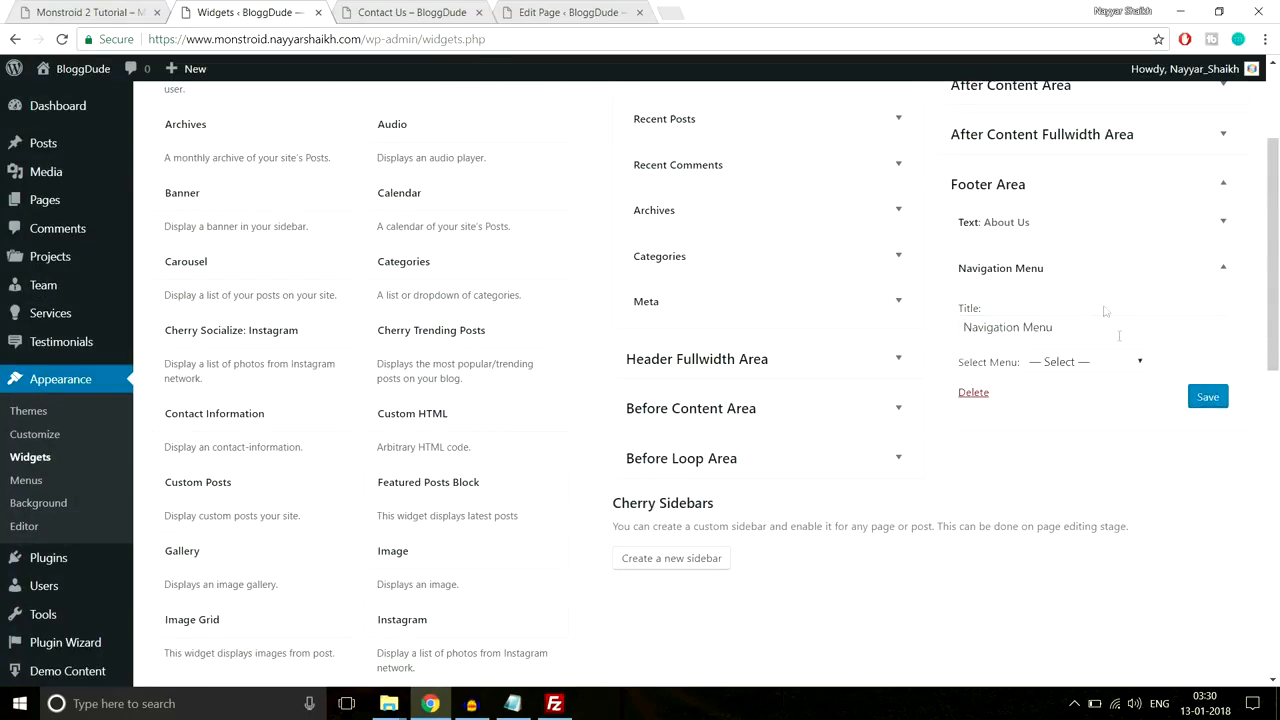
pyautogui.click(1063, 368)
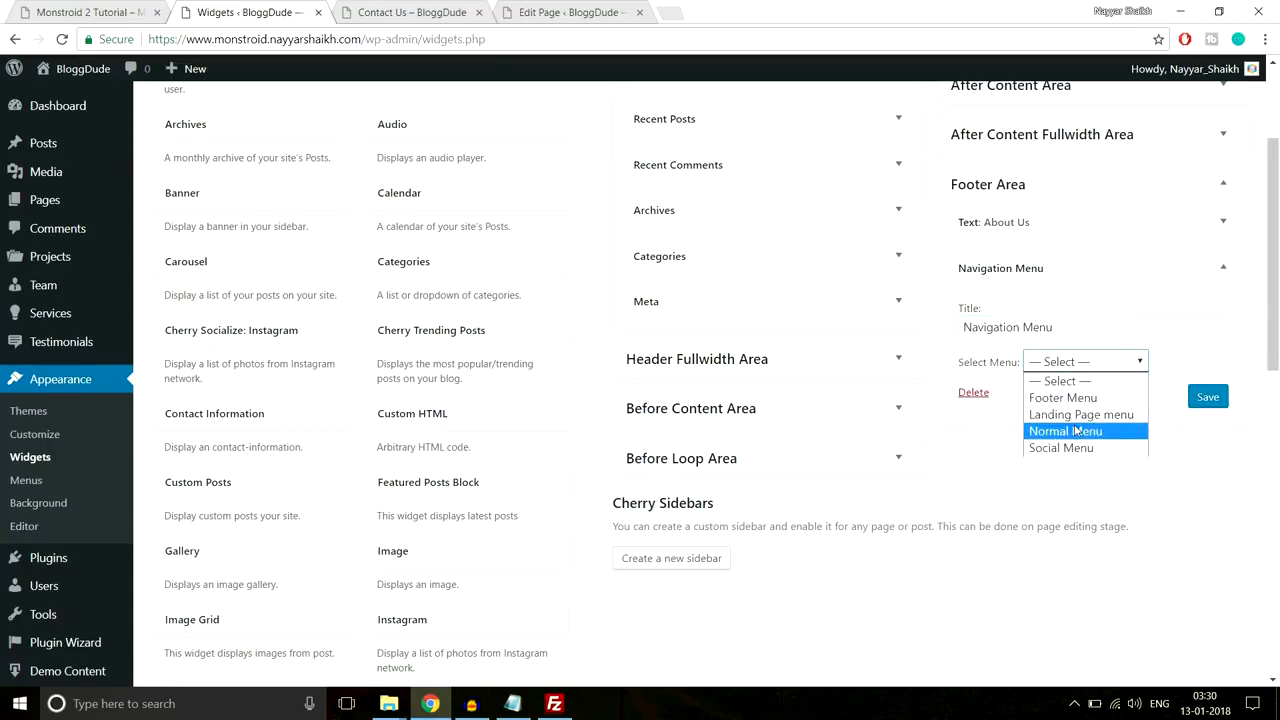
pyautogui.click(1062, 399)
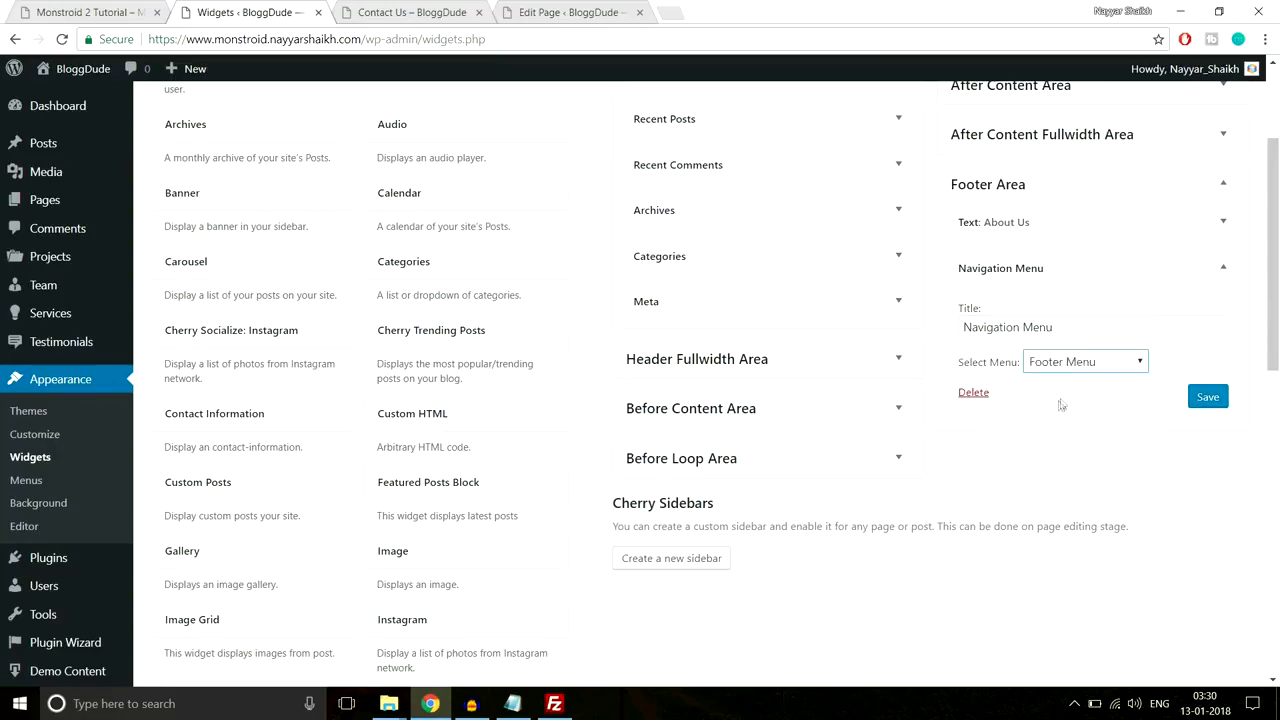
pyautogui.click(1209, 397)
pyautogui.click(1223, 267)
pyautogui.click(118, 8)
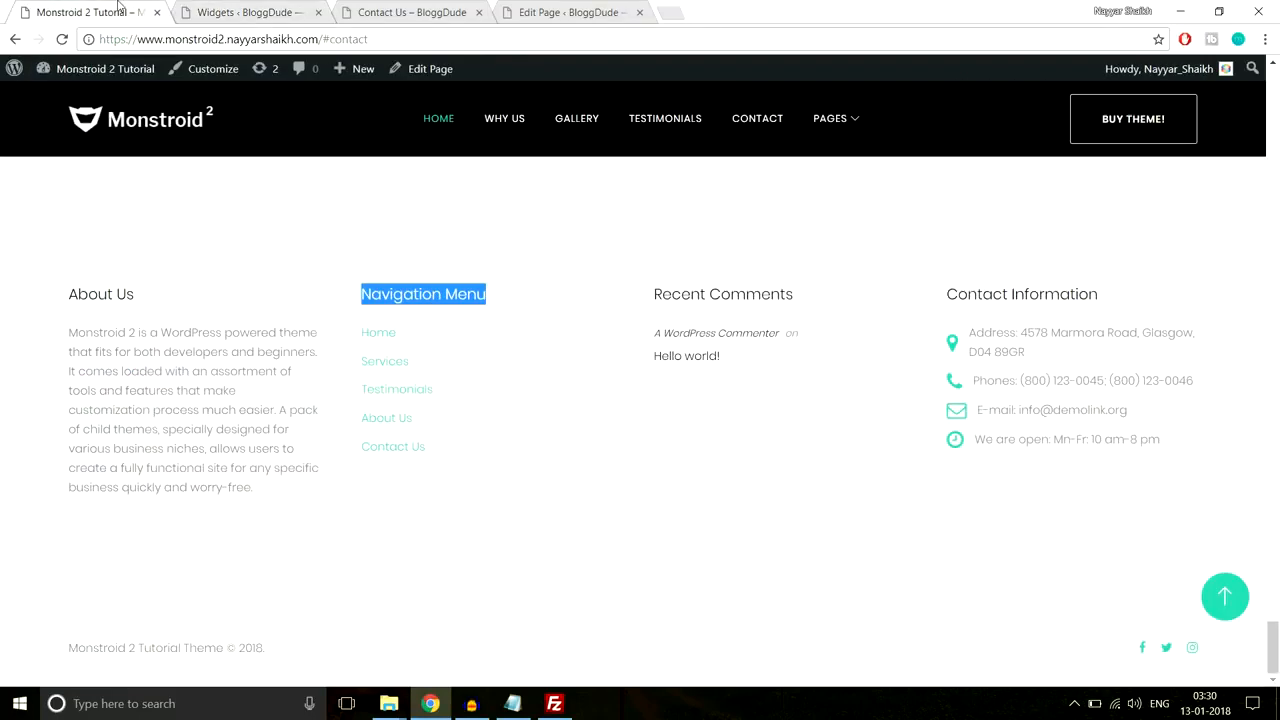
# Step: Add a Recent Comments widget to the Footer Area
pyautogui.moveTo(758, 371); pyautogui.dragTo(651, 314)
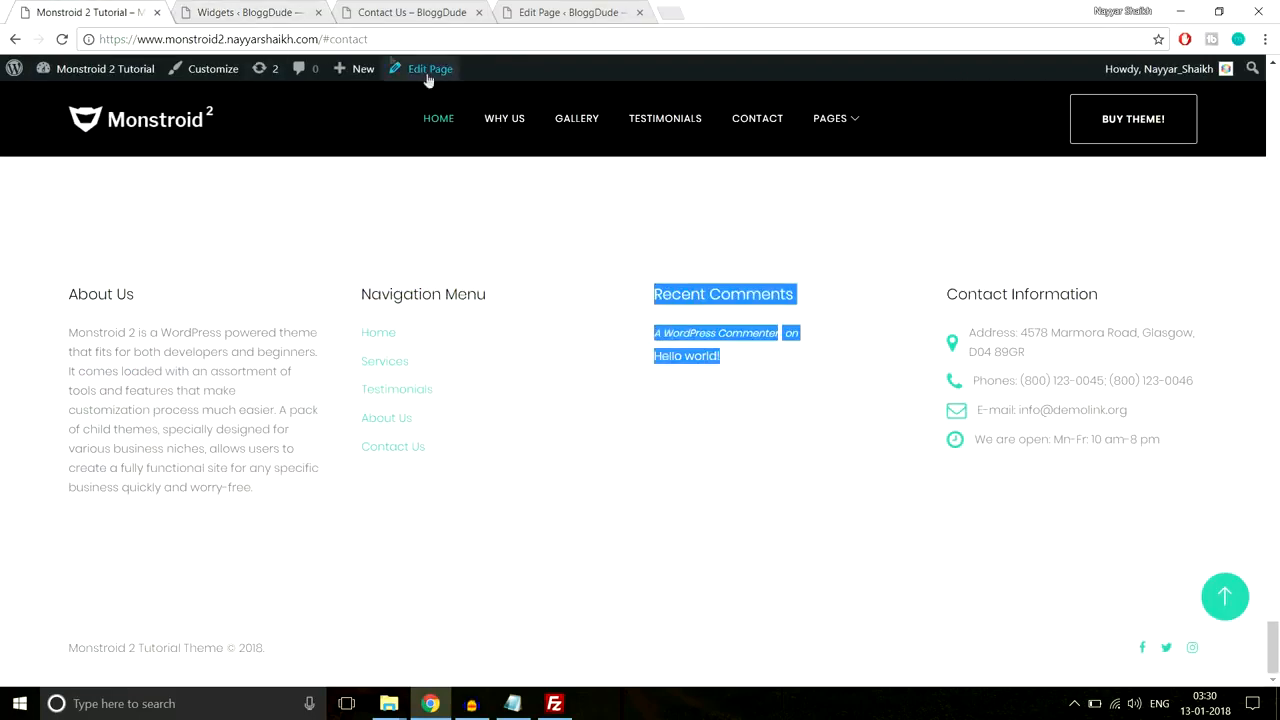
pyautogui.click(263, 8)
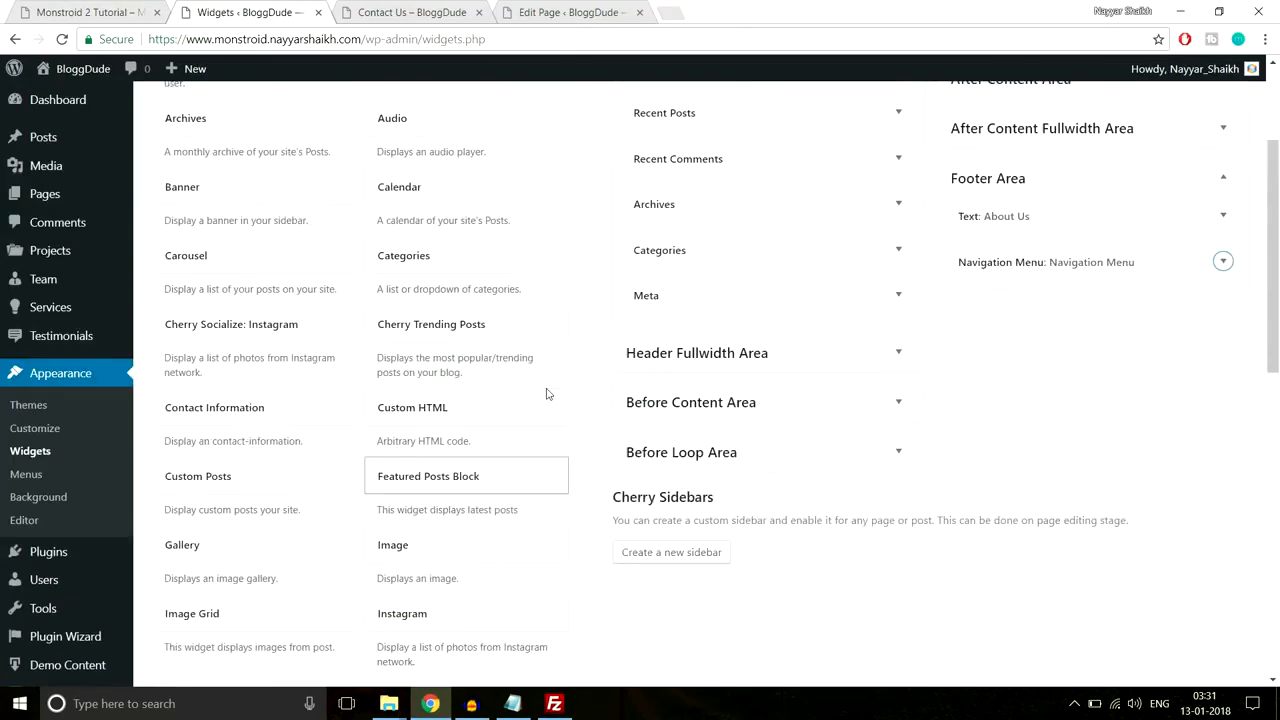
pyautogui.scroll(2, 440, 363)
pyautogui.scroll(-5, 457, 374)
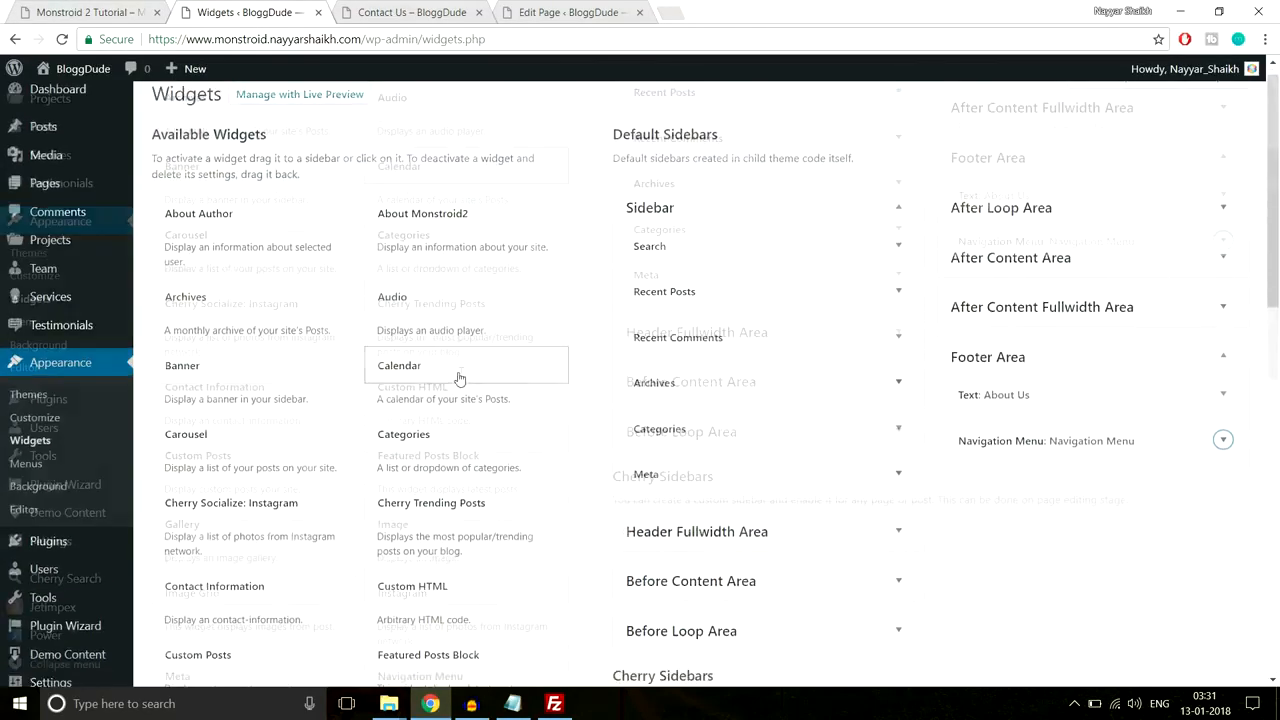
pyautogui.scroll(-2, 474, 380)
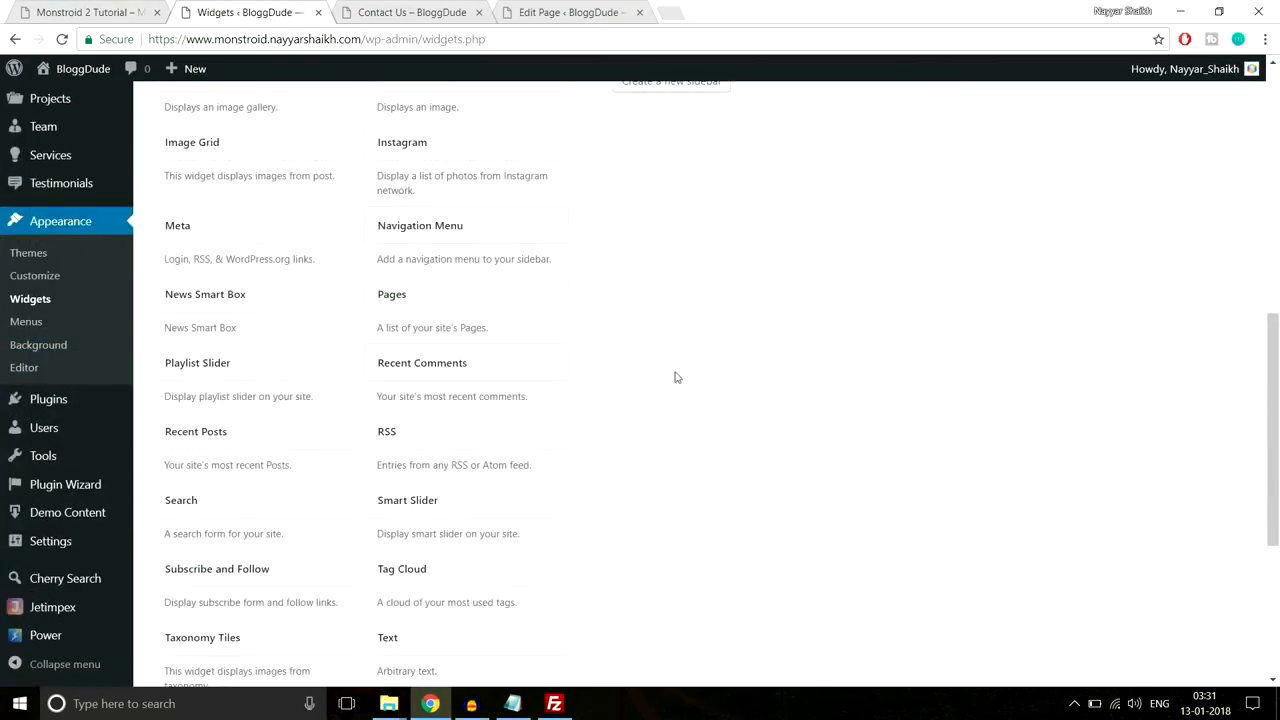
pyautogui.click(555, 365)
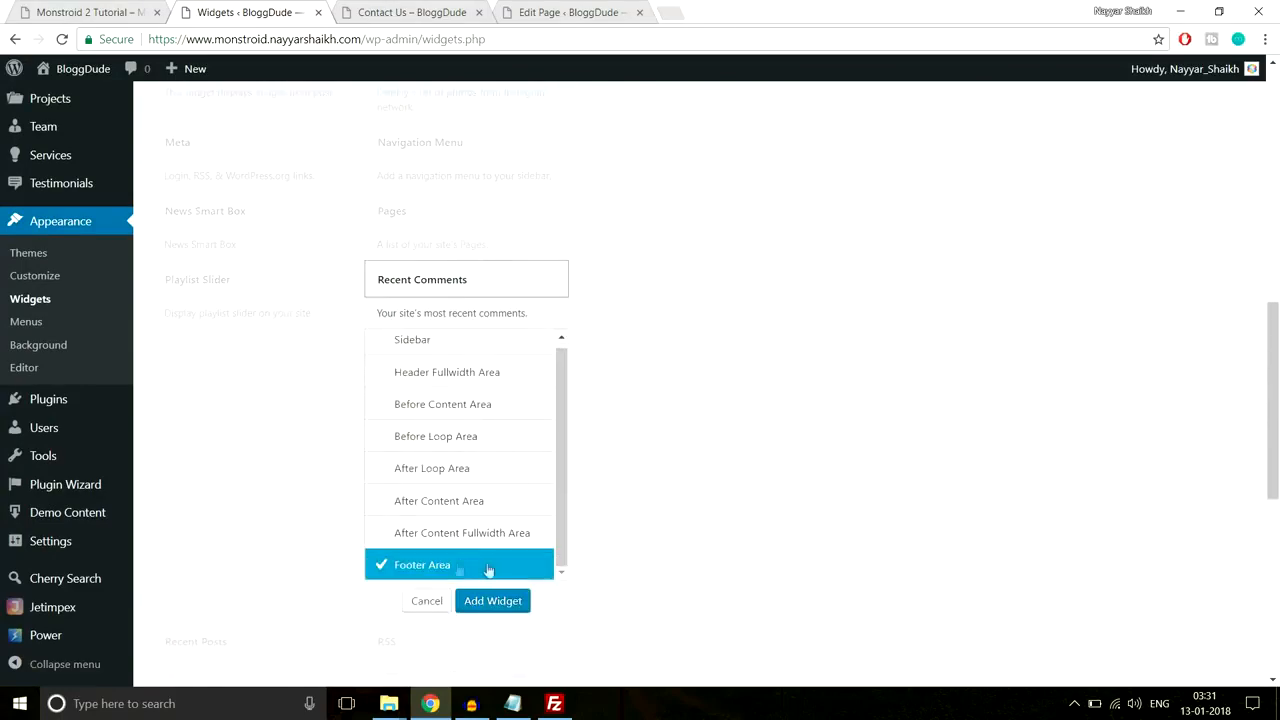
pyautogui.click(493, 601)
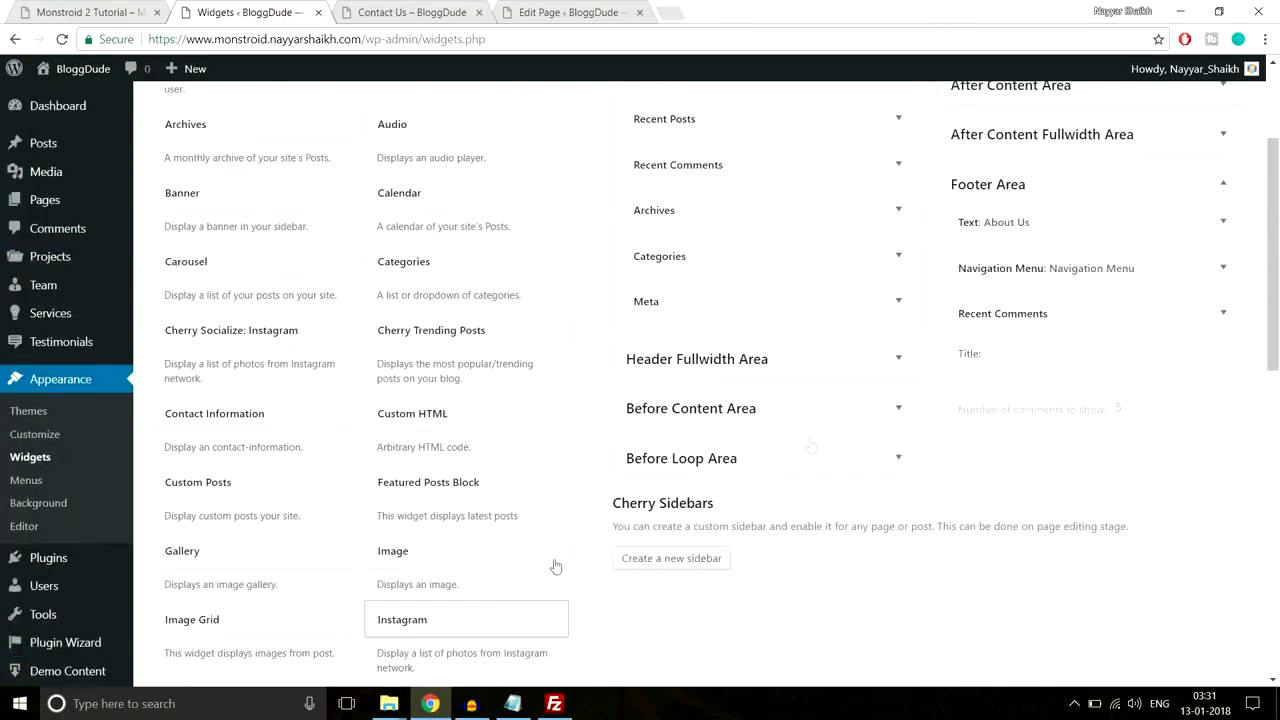
# Step: Title the widget 'Recent Comments' showing 5 comments, save it and collapse it
pyautogui.click(1076, 373)
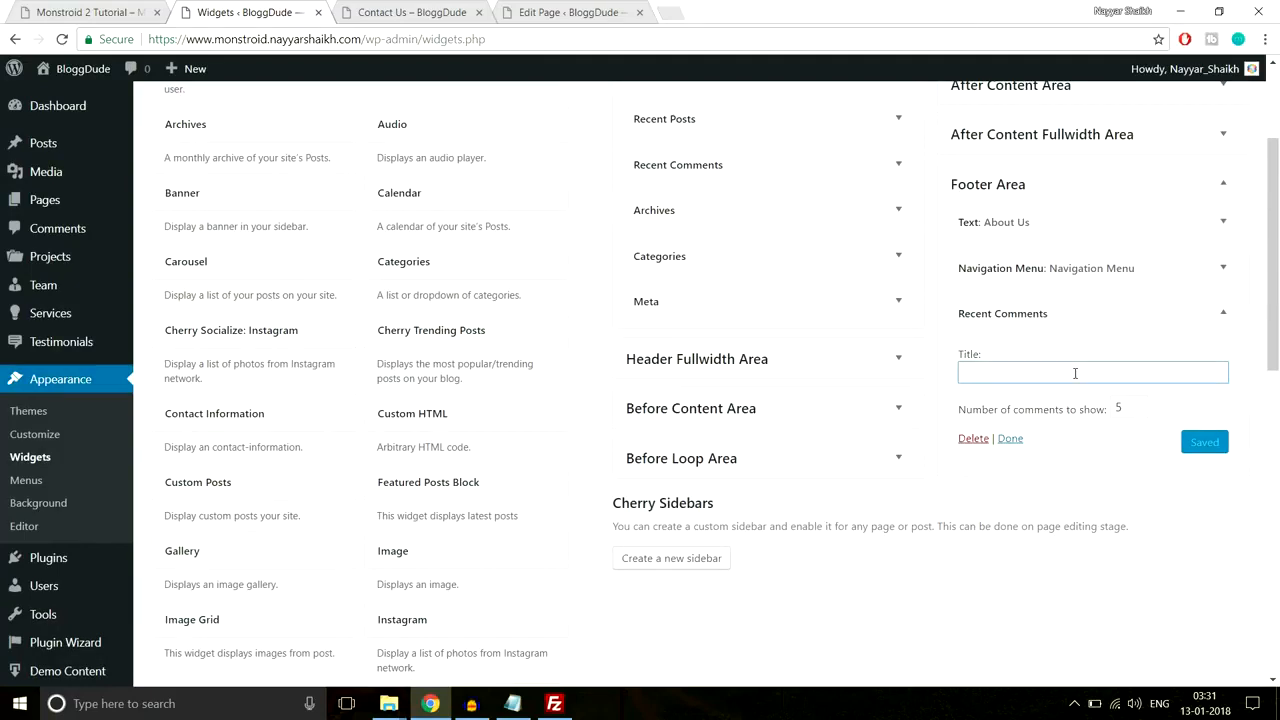
pyautogui.write('Re')
pyautogui.click(1058, 399)
pyautogui.doubleClick(1120, 408)
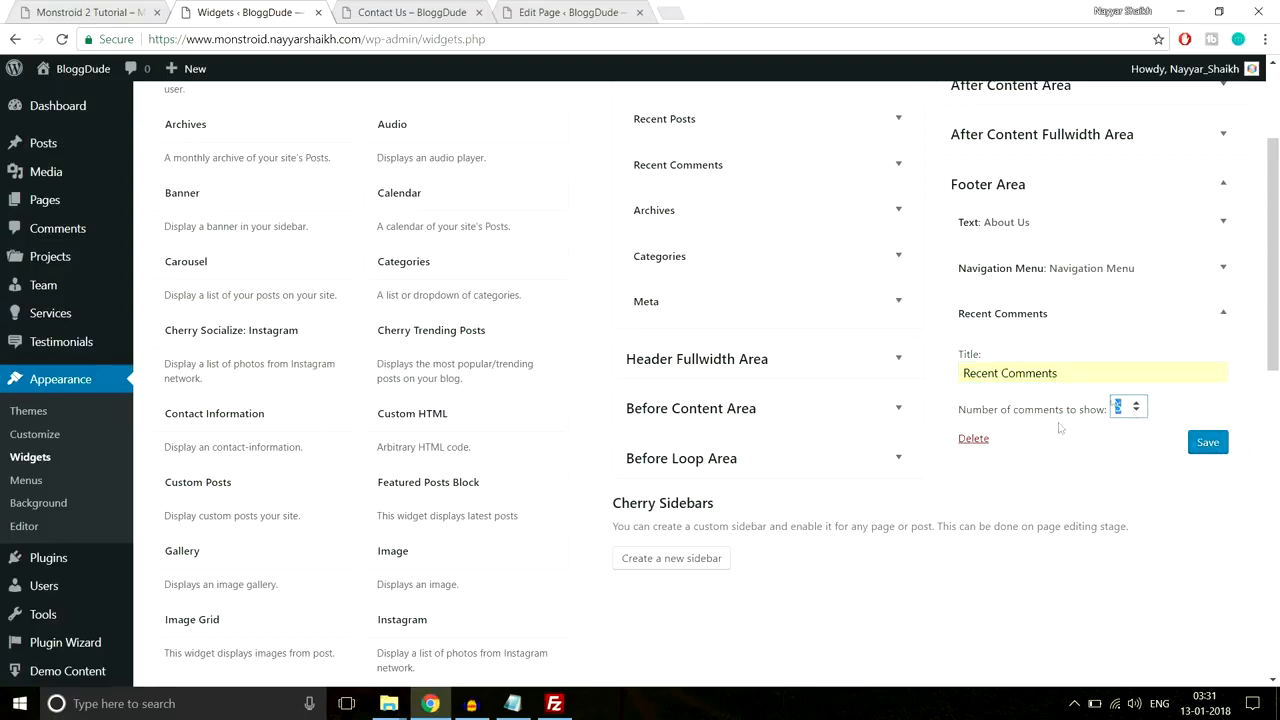
pyautogui.click(1207, 442)
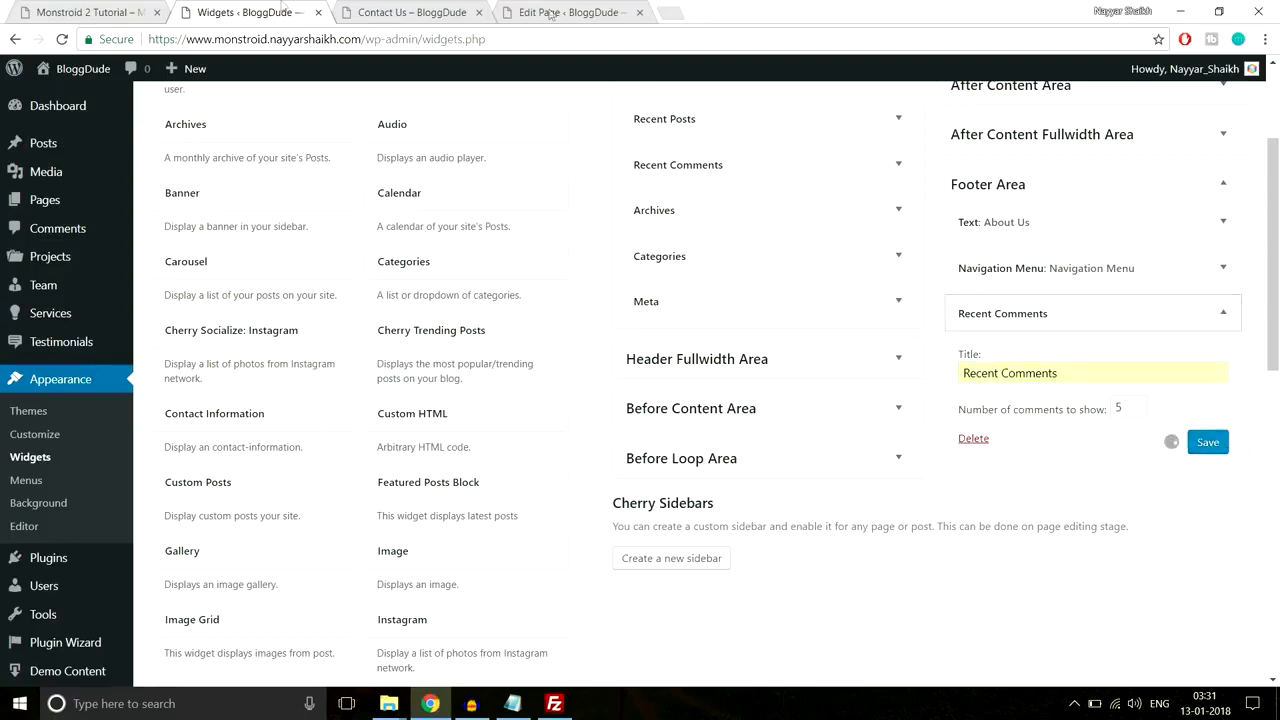
pyautogui.click(110, 12)
pyautogui.moveTo(949, 290); pyautogui.dragTo(1106, 293)
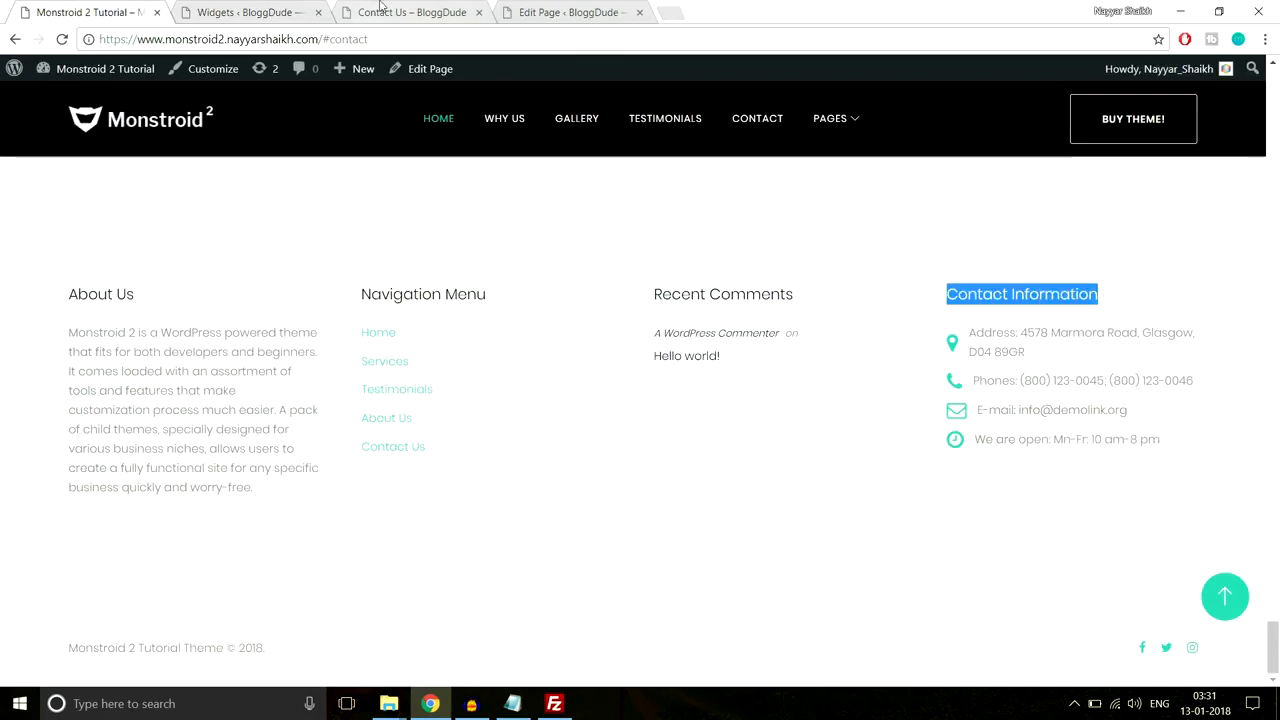
pyautogui.click(262, 12)
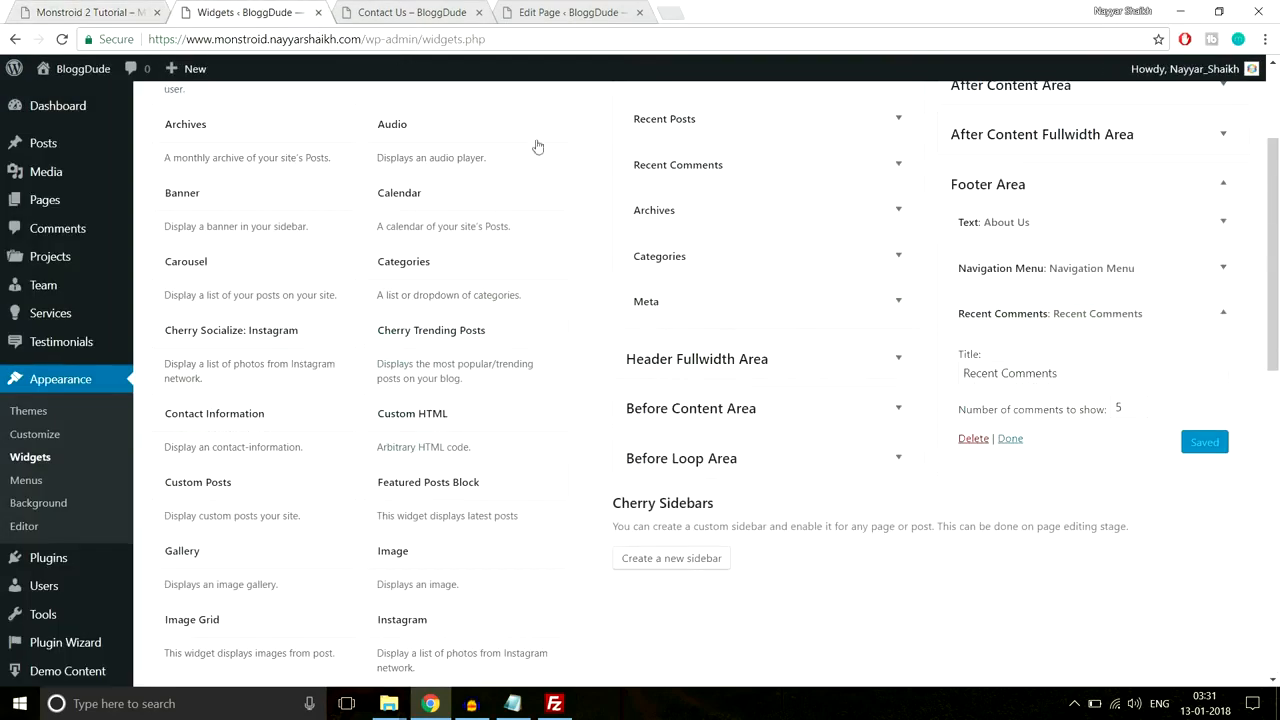
pyautogui.click(1200, 314)
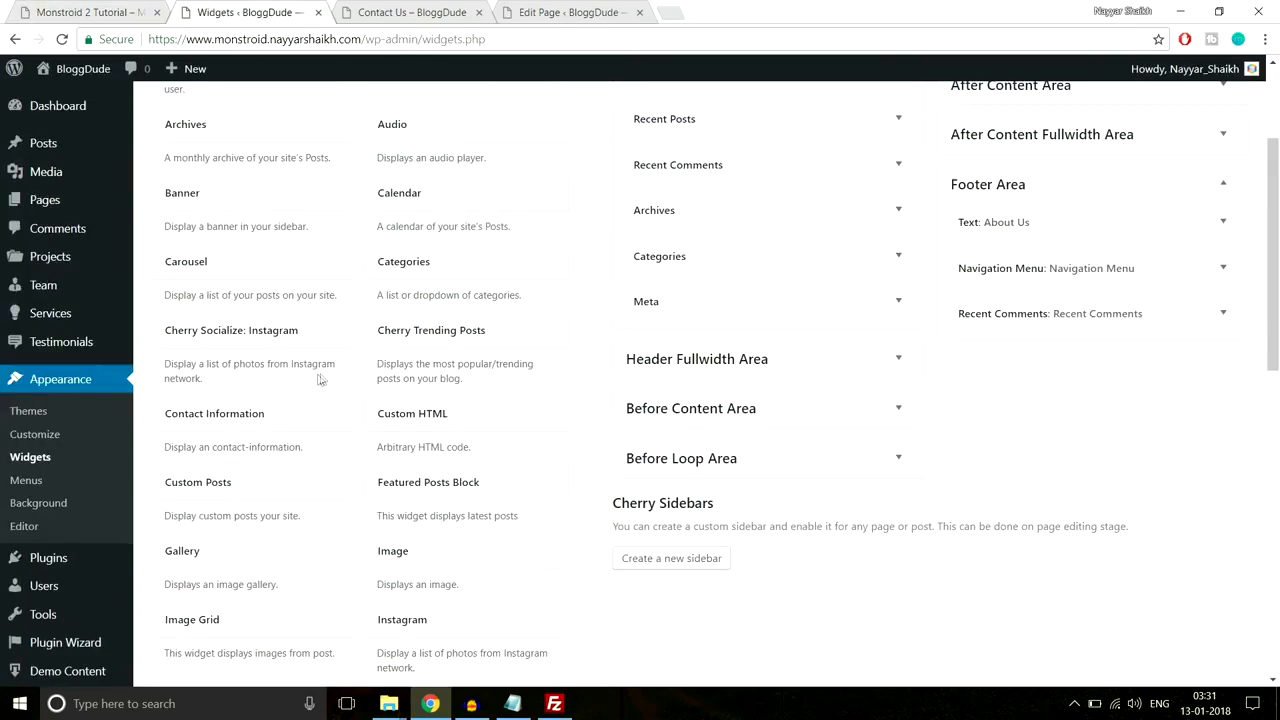
# Step: Add a Contact Information widget to the Footer Area and create its first entry
pyautogui.click(236, 418)
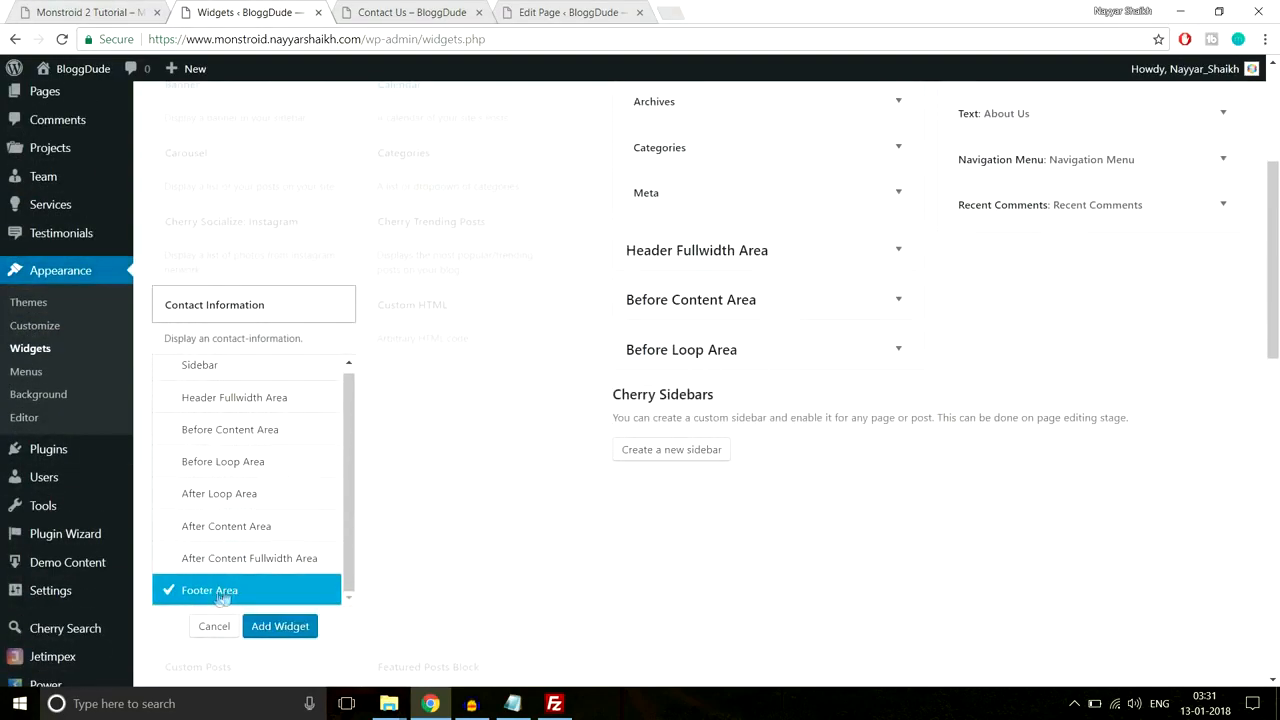
pyautogui.click(265, 627)
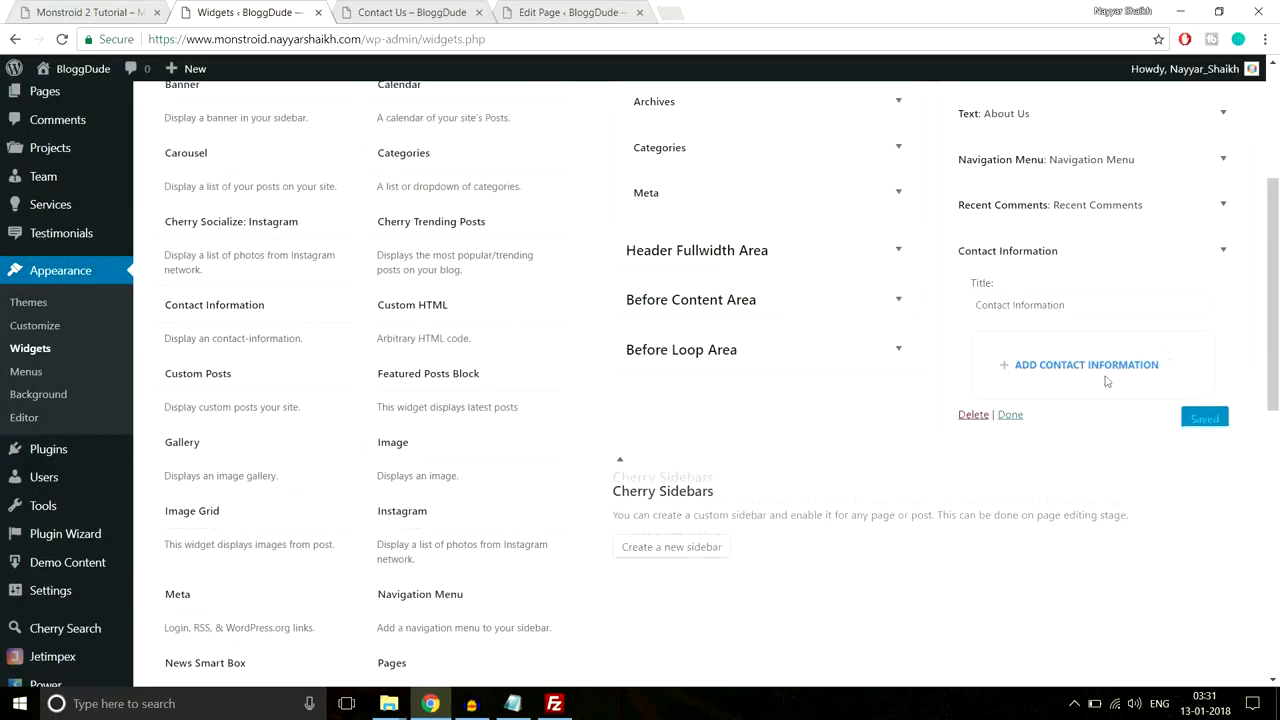
pyautogui.moveTo(1104, 304); pyautogui.dragTo(930, 318)
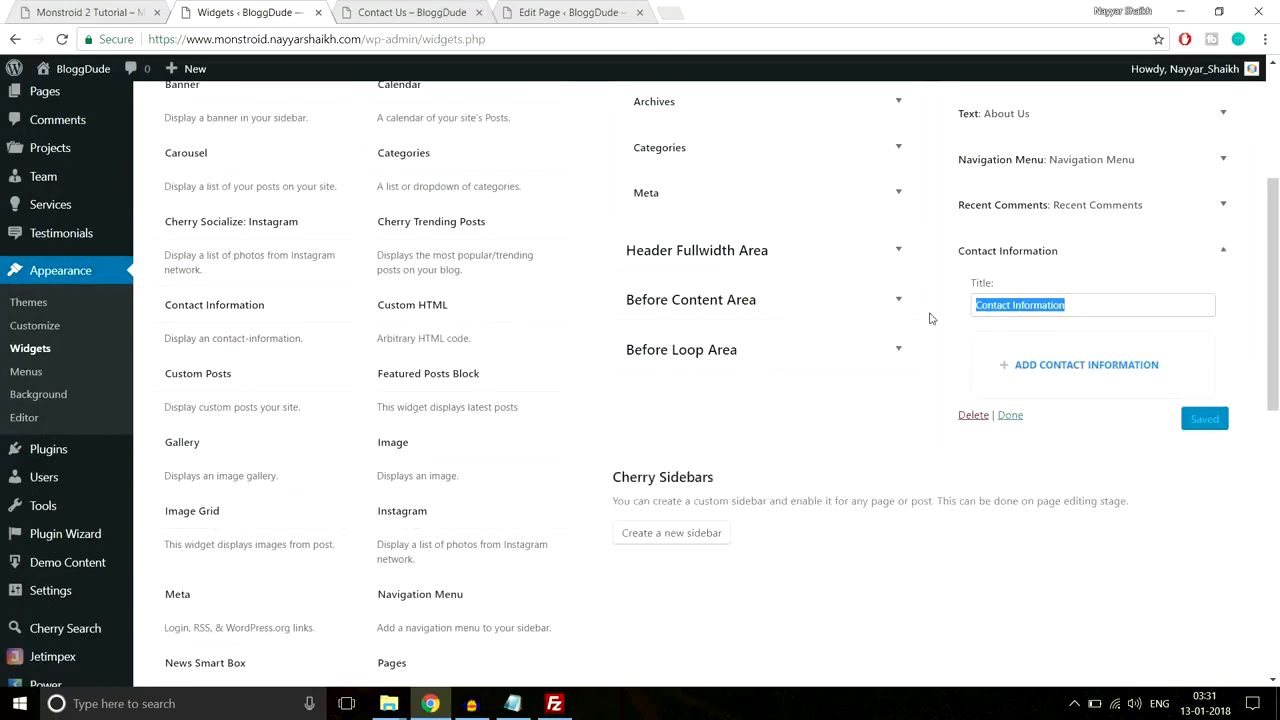
pyautogui.click(985, 325)
pyautogui.scroll(-1, 1190, 355)
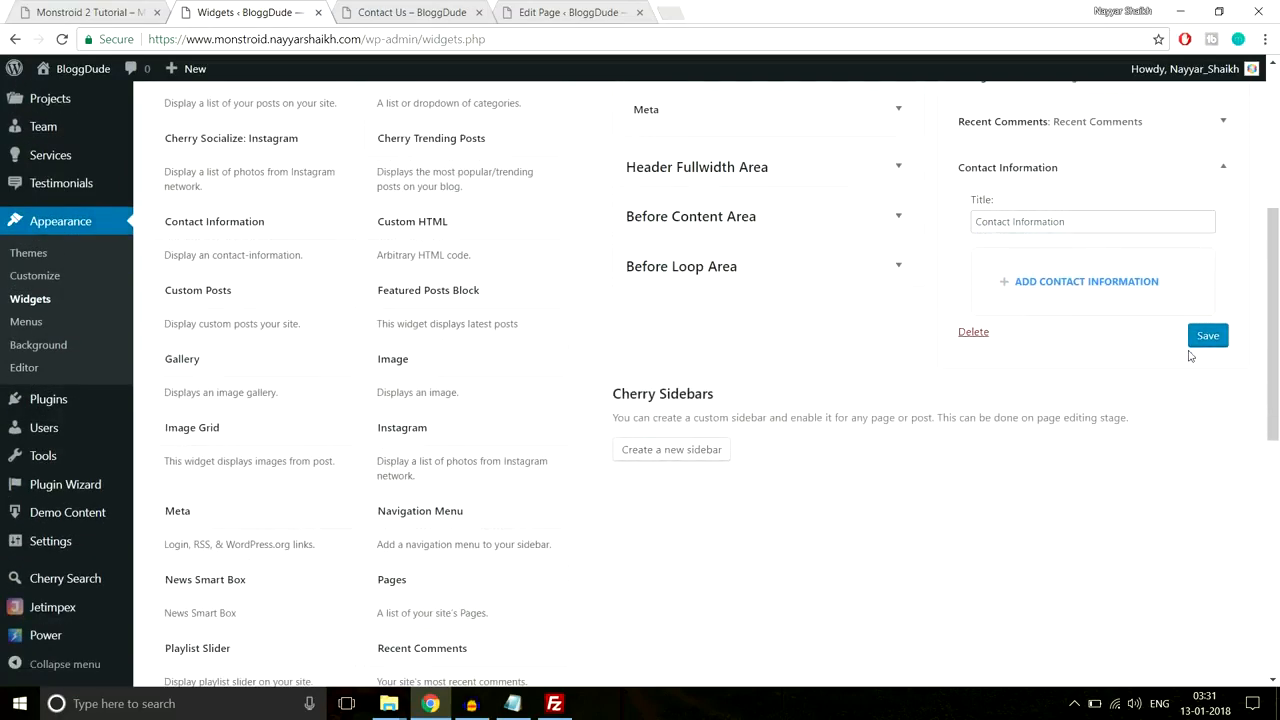
pyautogui.click(1057, 281)
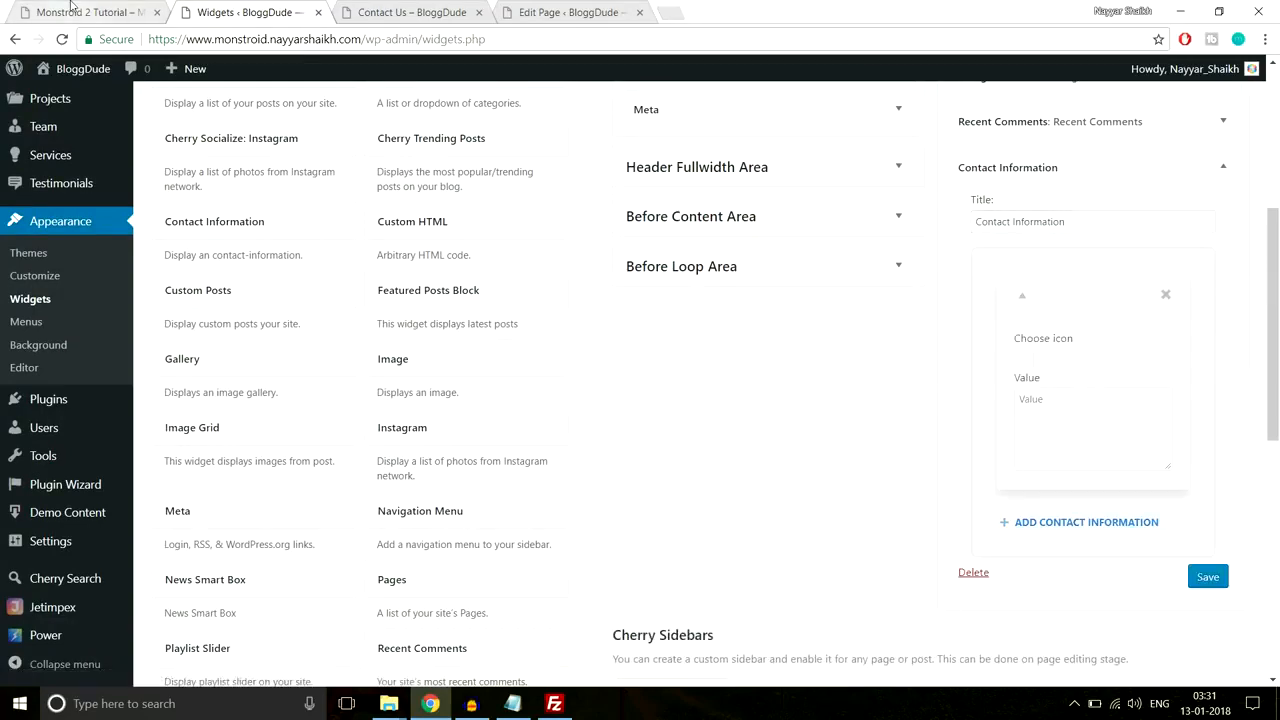
# Step: Copy the street address line from the live site's footer
pyautogui.hotkey('ctrl', 'pageup')
pyautogui.click(986, 345)
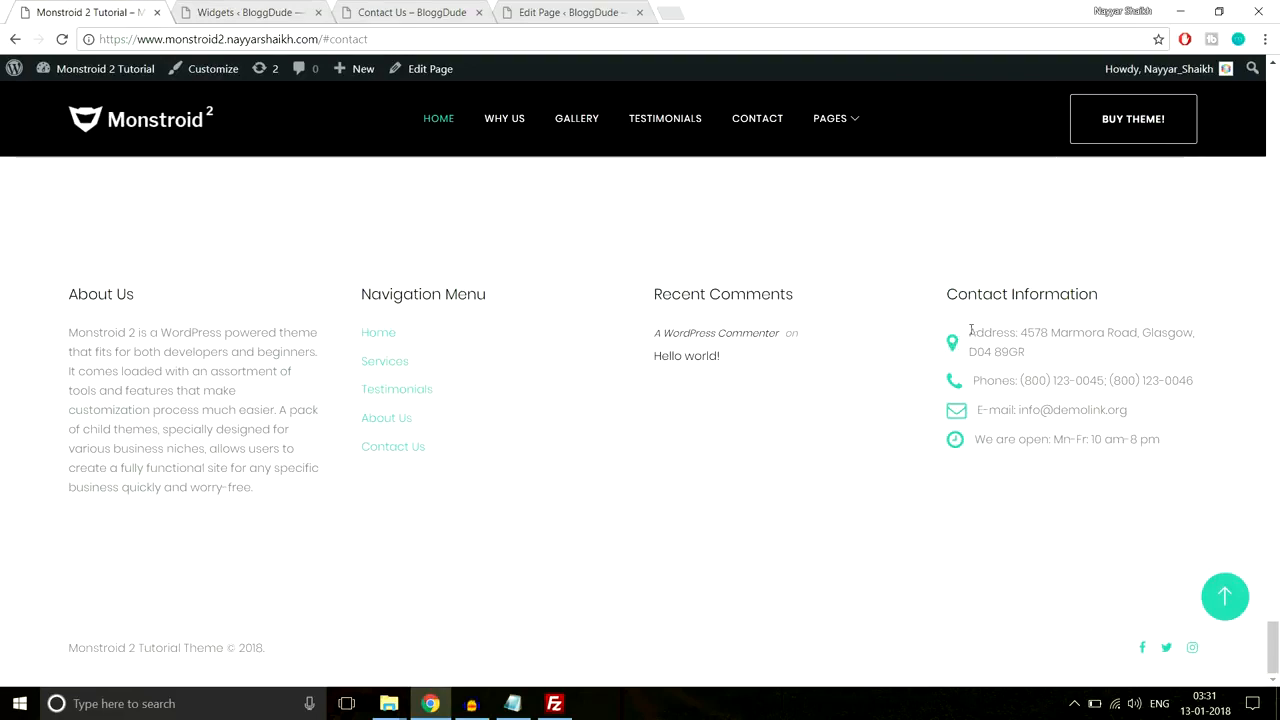
pyautogui.moveTo(970, 330); pyautogui.dragTo(1043, 350)
pyautogui.hotkey('ctrl', 'c')
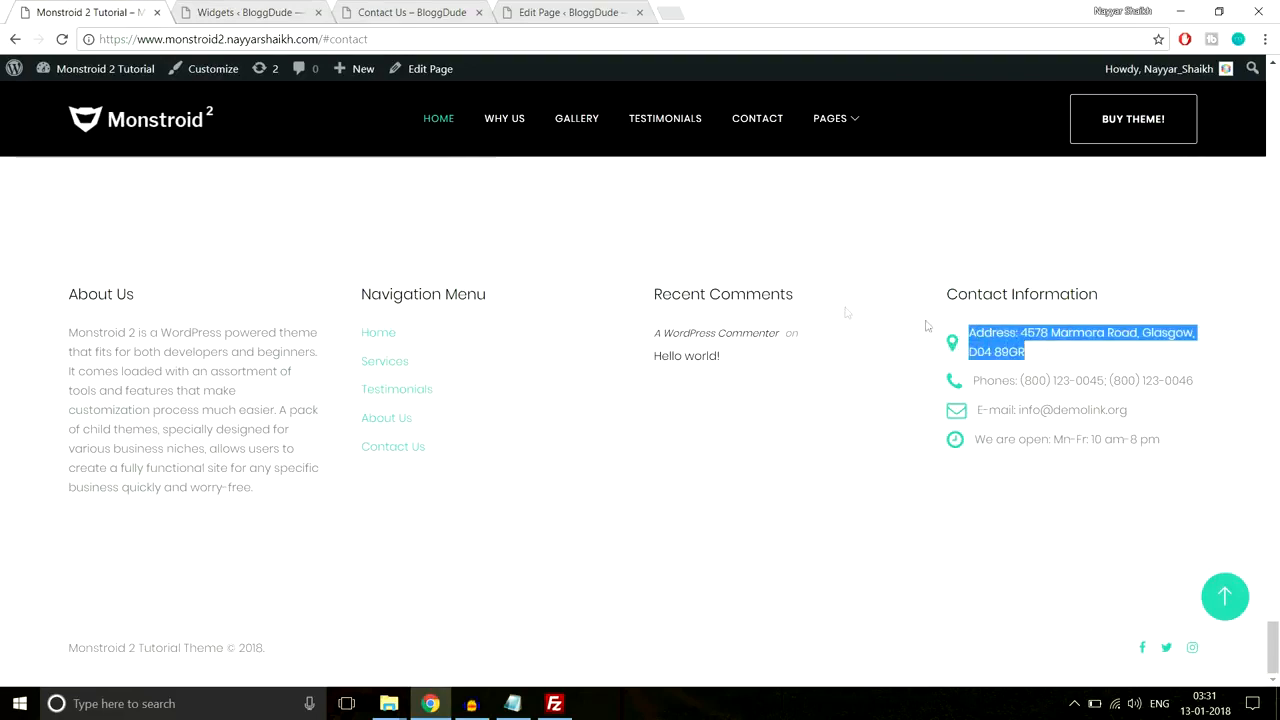
pyautogui.click(269, 10)
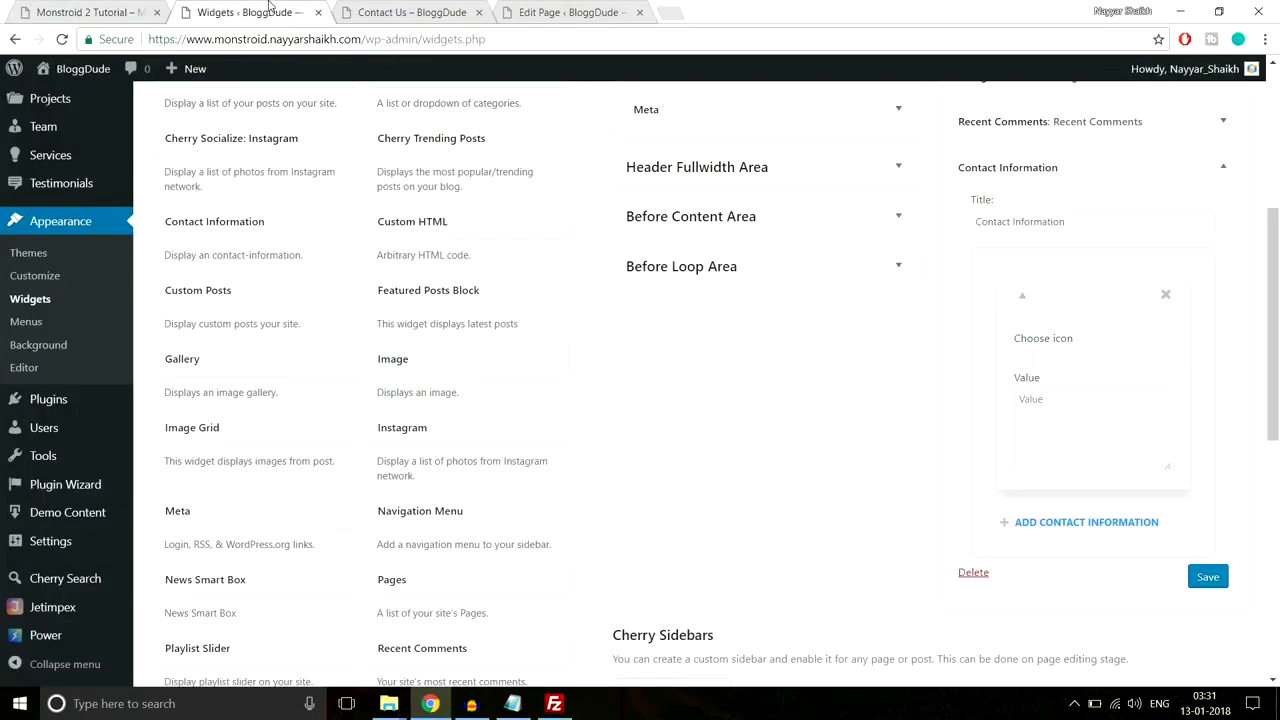
# Step: Give the first contact entry the fa-map-marker icon
pyautogui.click(1041, 360)
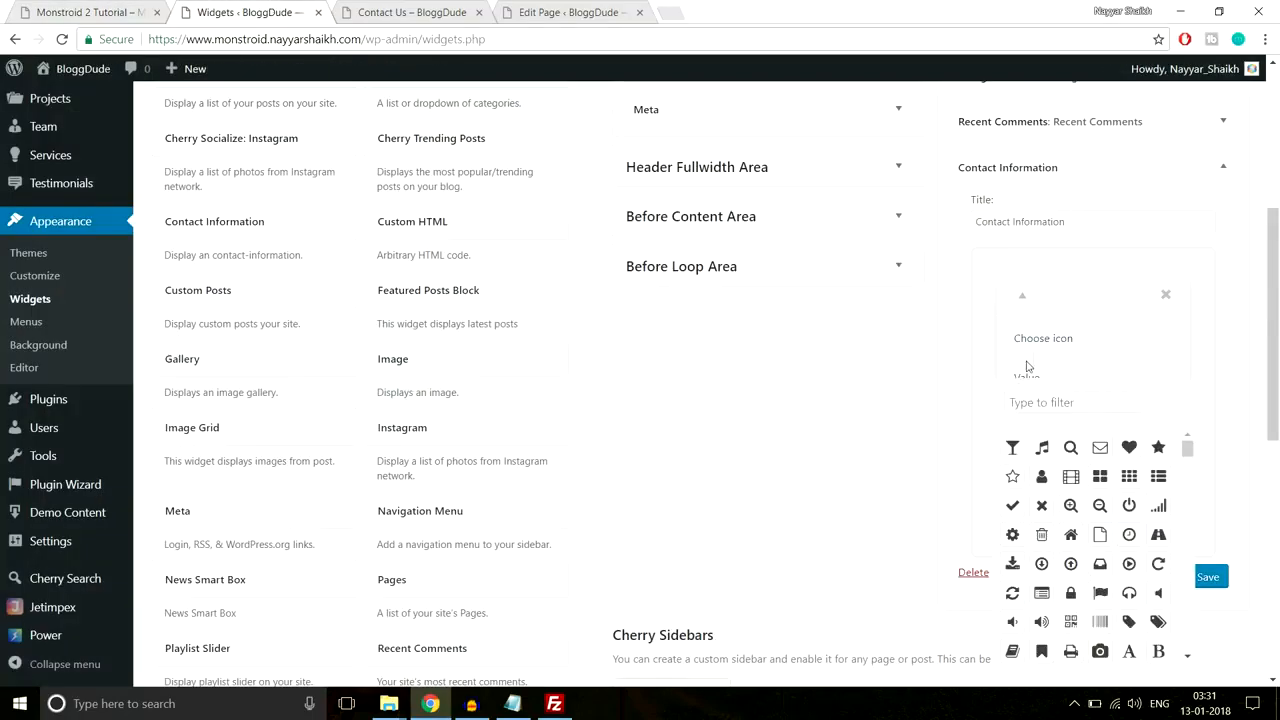
pyautogui.scroll(-1, 1027, 364)
pyautogui.click(1048, 320)
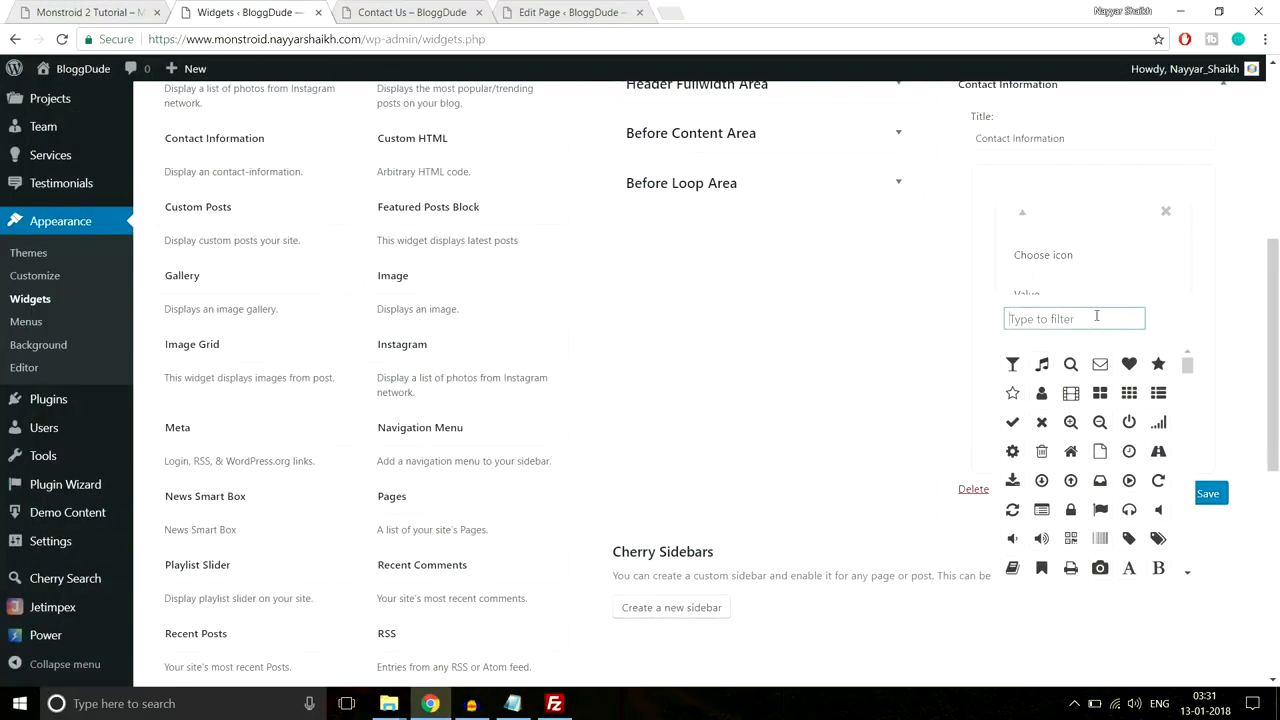
pyautogui.write('map')
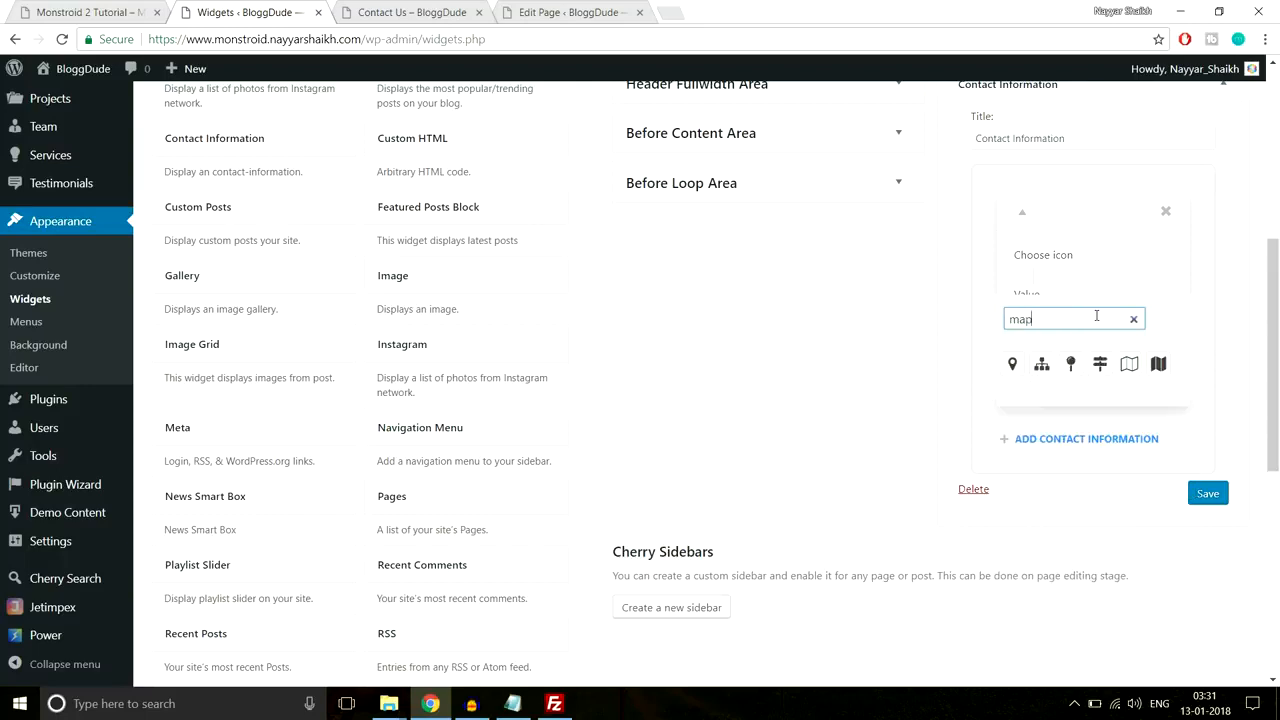
pyautogui.click(1012, 364)
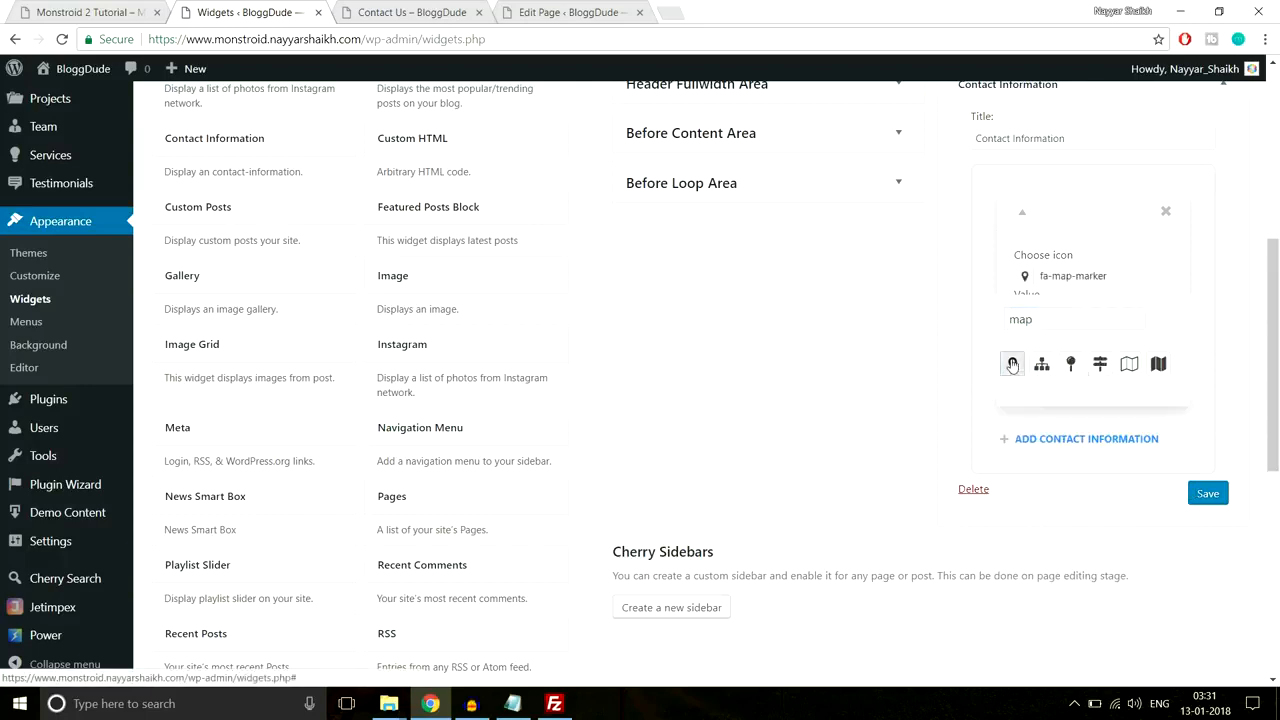
pyautogui.click(1127, 270)
pyautogui.click(1198, 284)
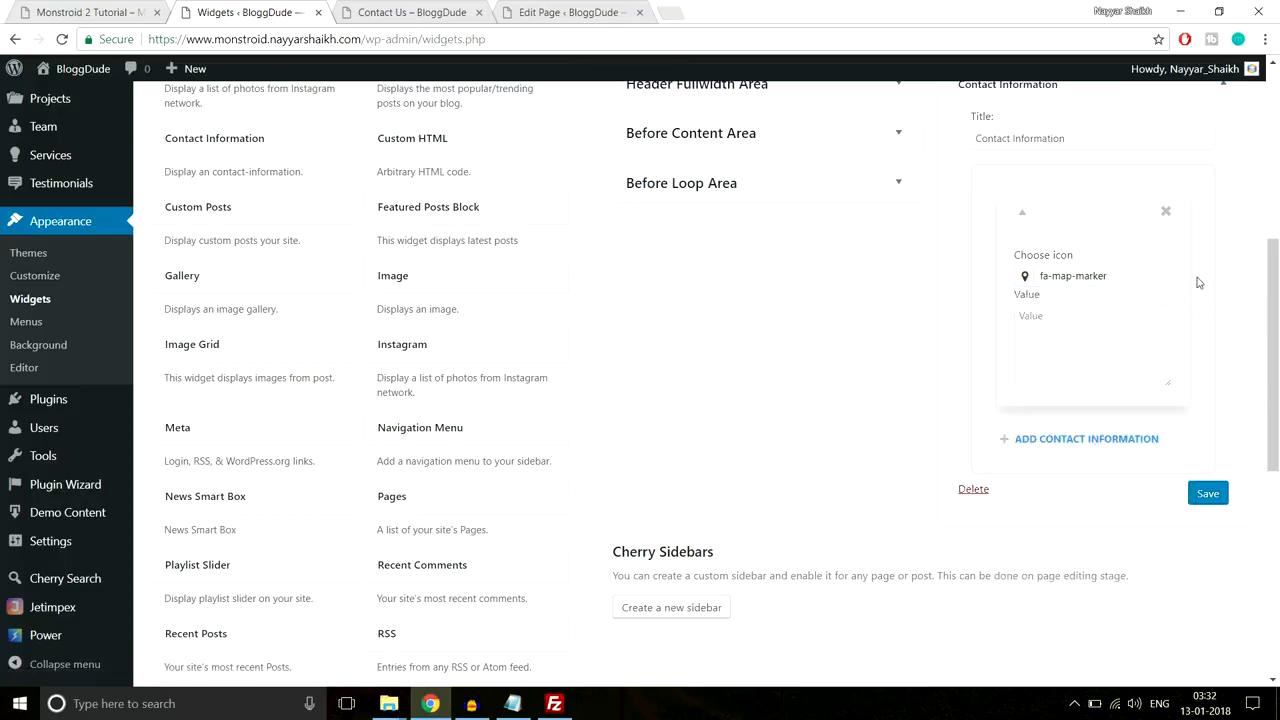
# Step: Paste the address as the entry's value and copy the footer's phone line
pyautogui.click(1067, 351)
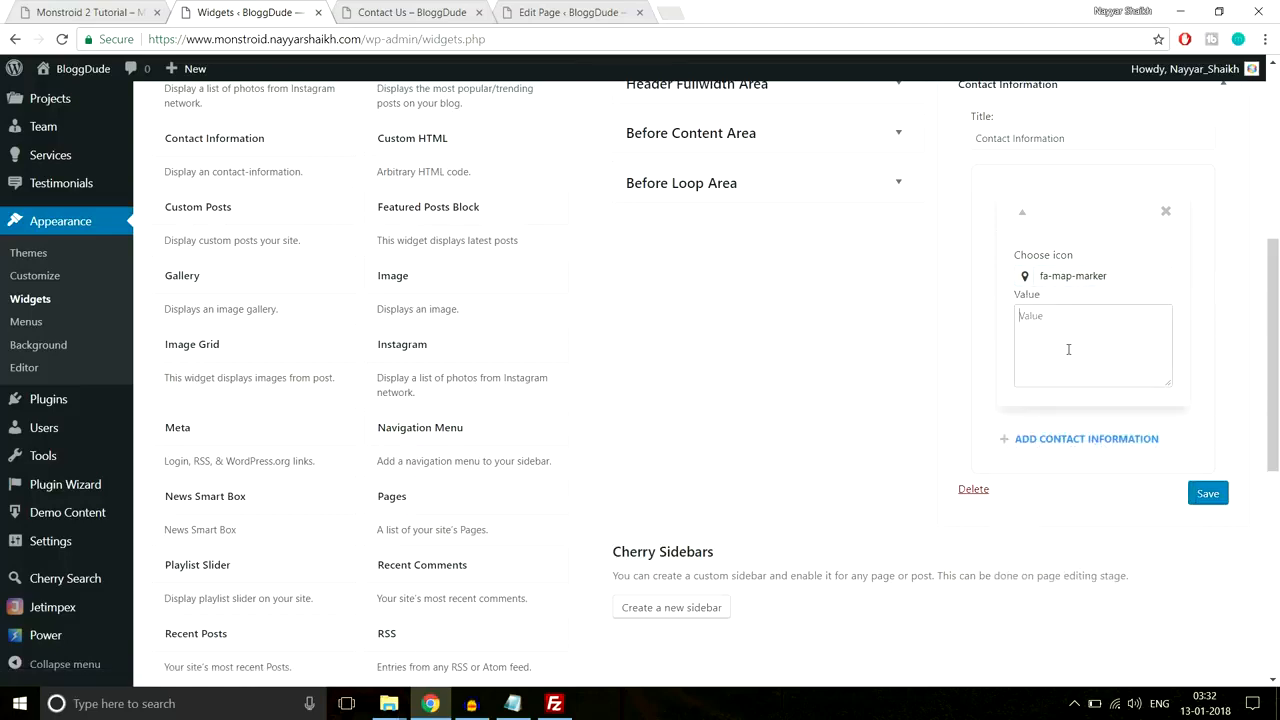
pyautogui.hotkey('ctrl', 'v')
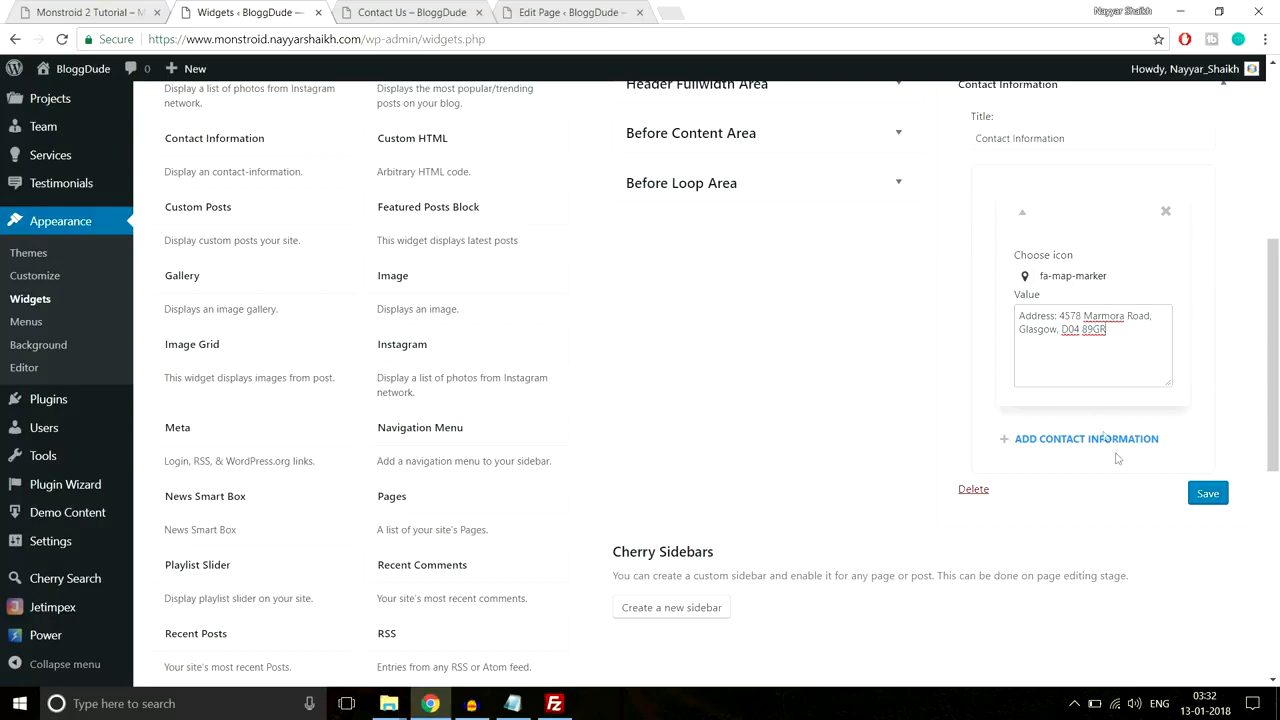
pyautogui.click(118, 8)
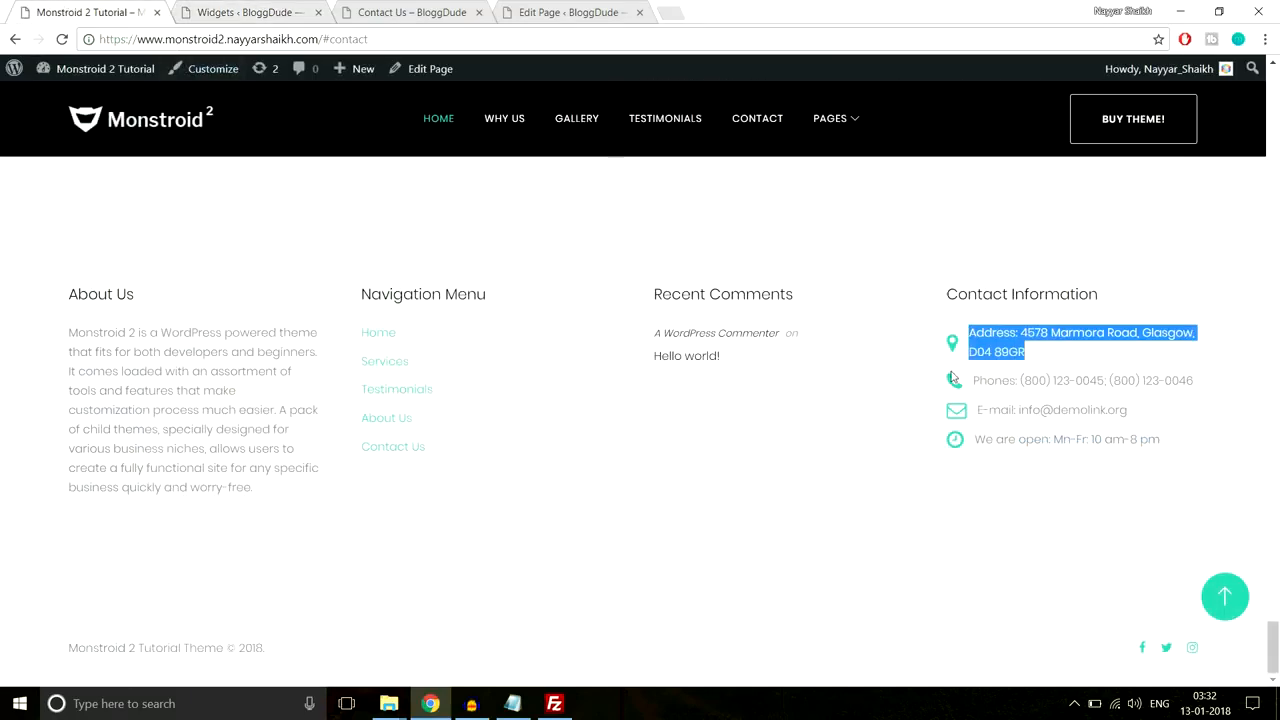
pyautogui.moveTo(1188, 379); pyautogui.dragTo(970, 383)
pyautogui.hotkey('ctrl', 'c')
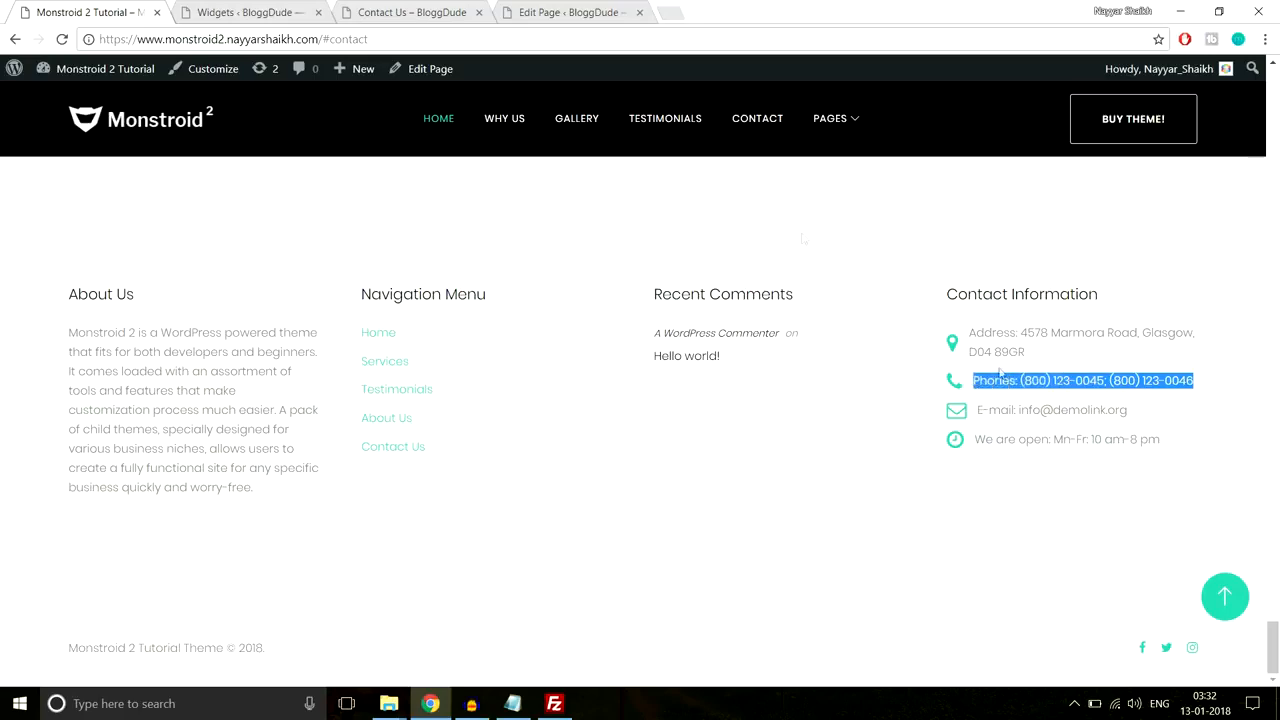
pyautogui.click(245, 11)
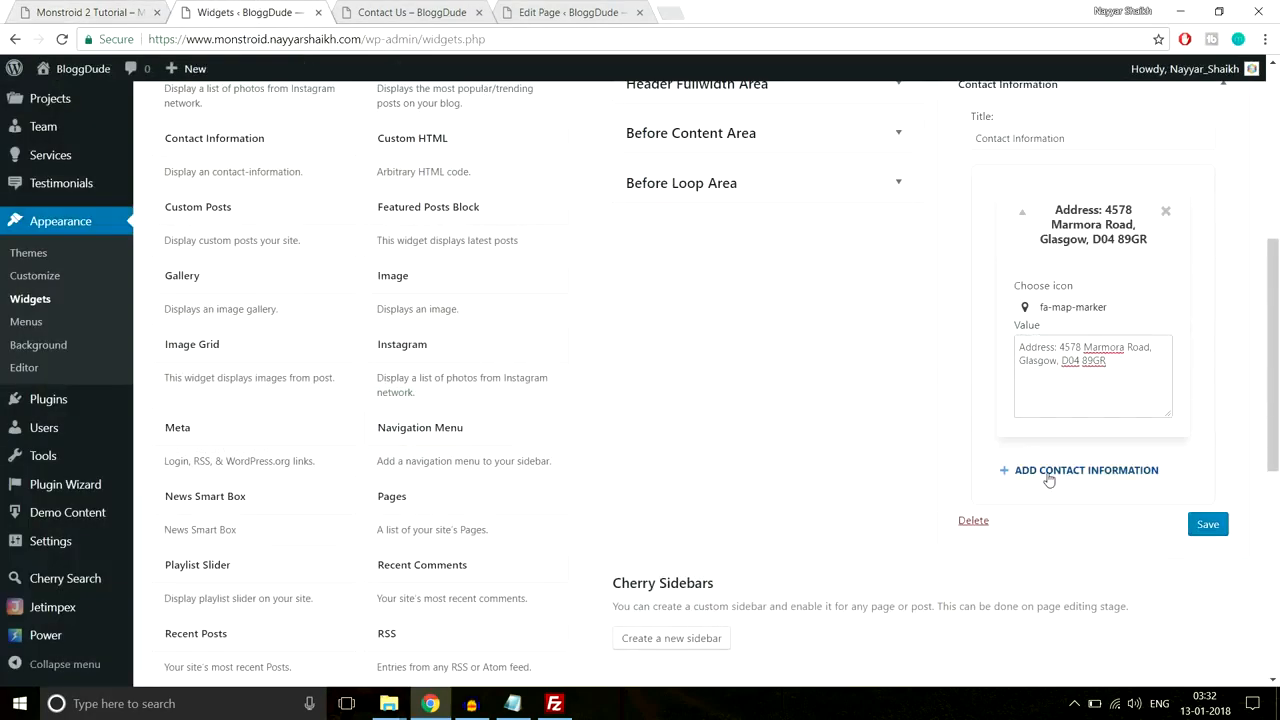
# Step: Add a phone contact item with the fa-phone icon and the pasted phone numbers
pyautogui.click(1048, 476)
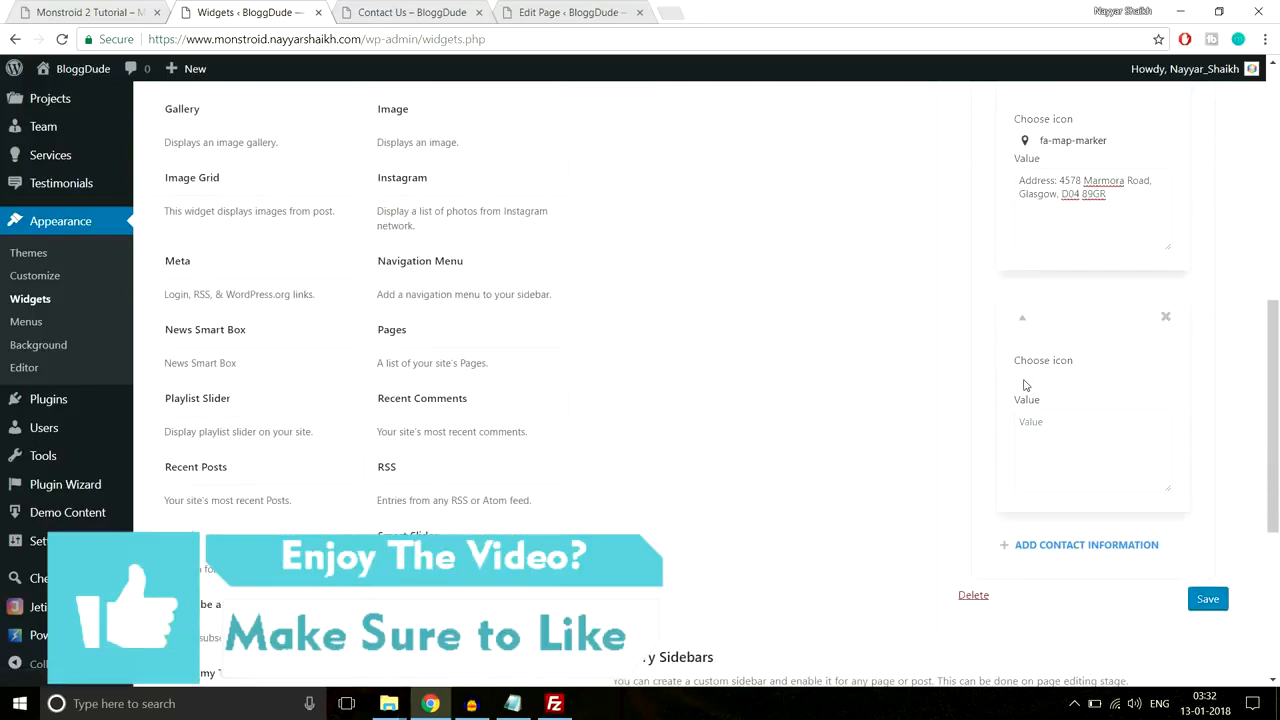
pyautogui.click(1024, 385)
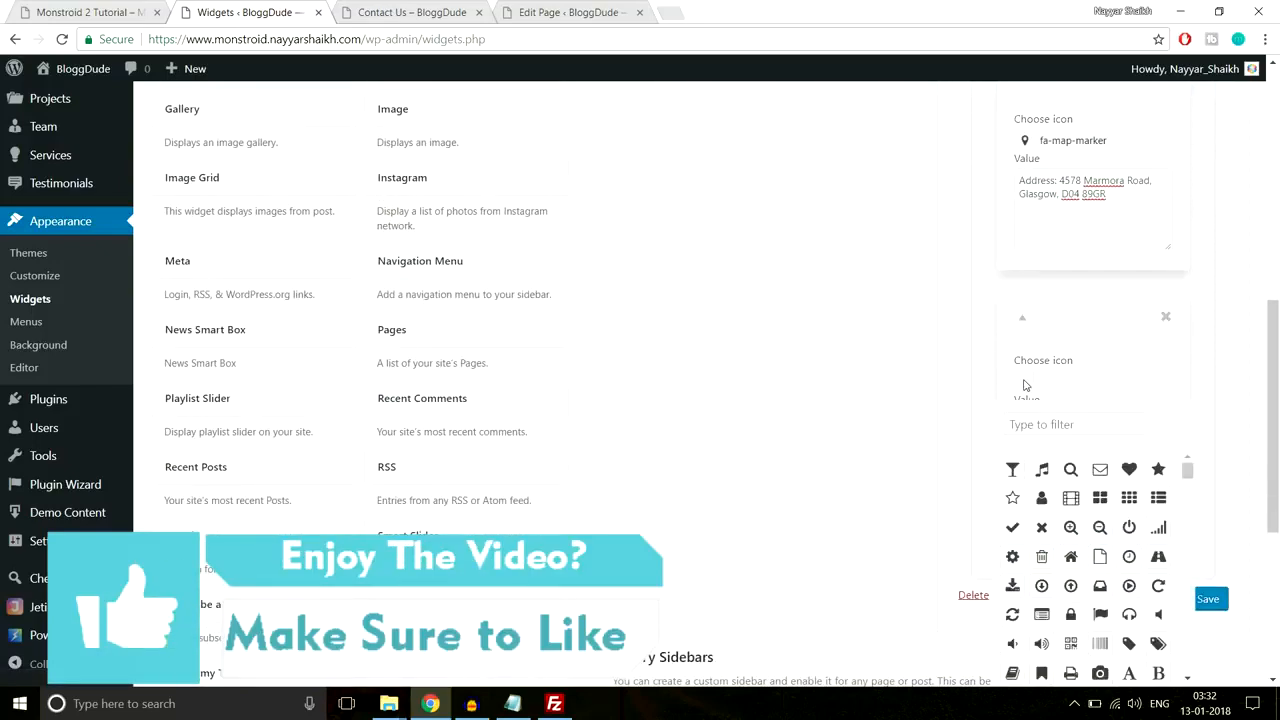
pyautogui.scroll(-1, 1119, 407)
pyautogui.click(1071, 343)
pyautogui.write('pho')
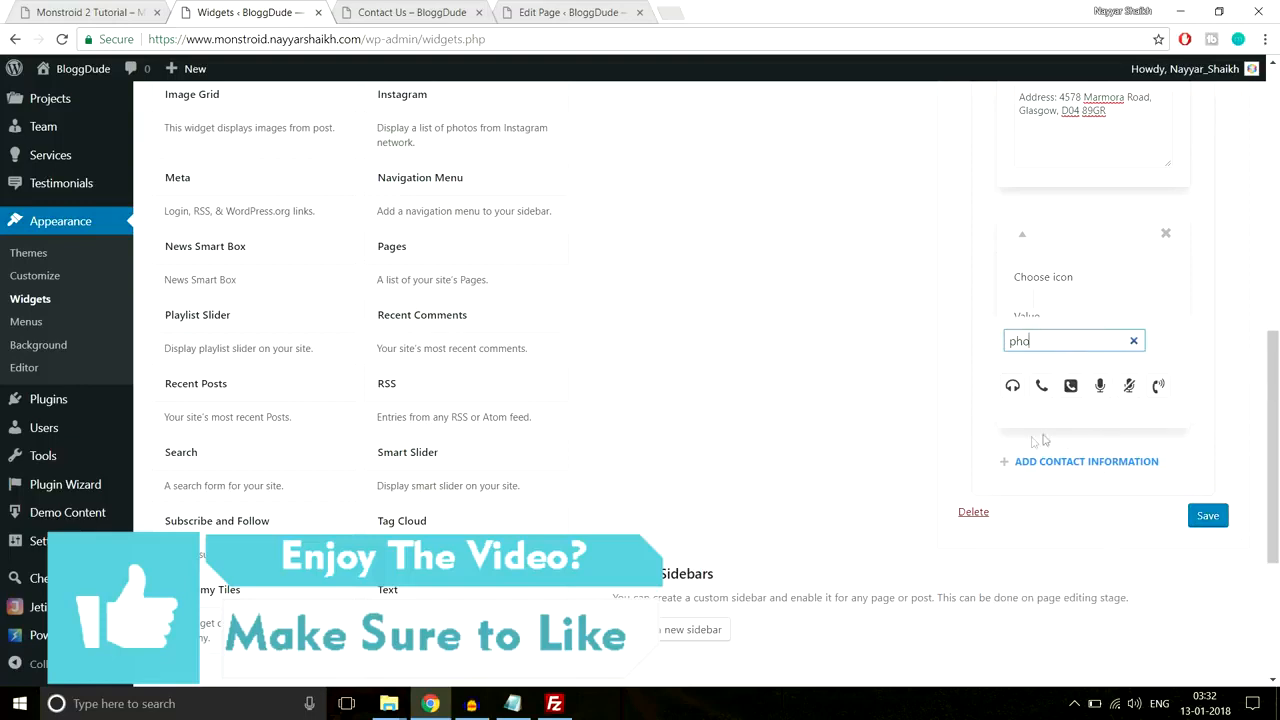
pyautogui.click(1041, 386)
pyautogui.click(1108, 273)
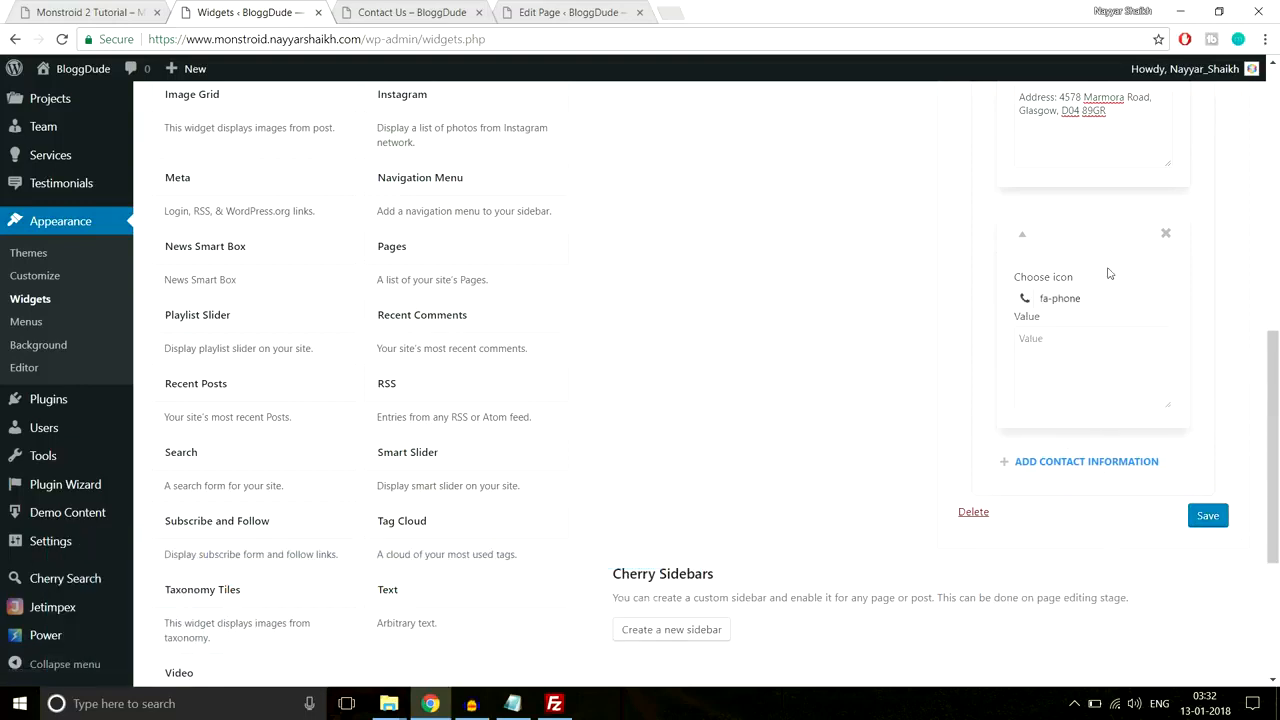
pyautogui.click(1093, 351)
pyautogui.hotkey('ctrl', 'v')
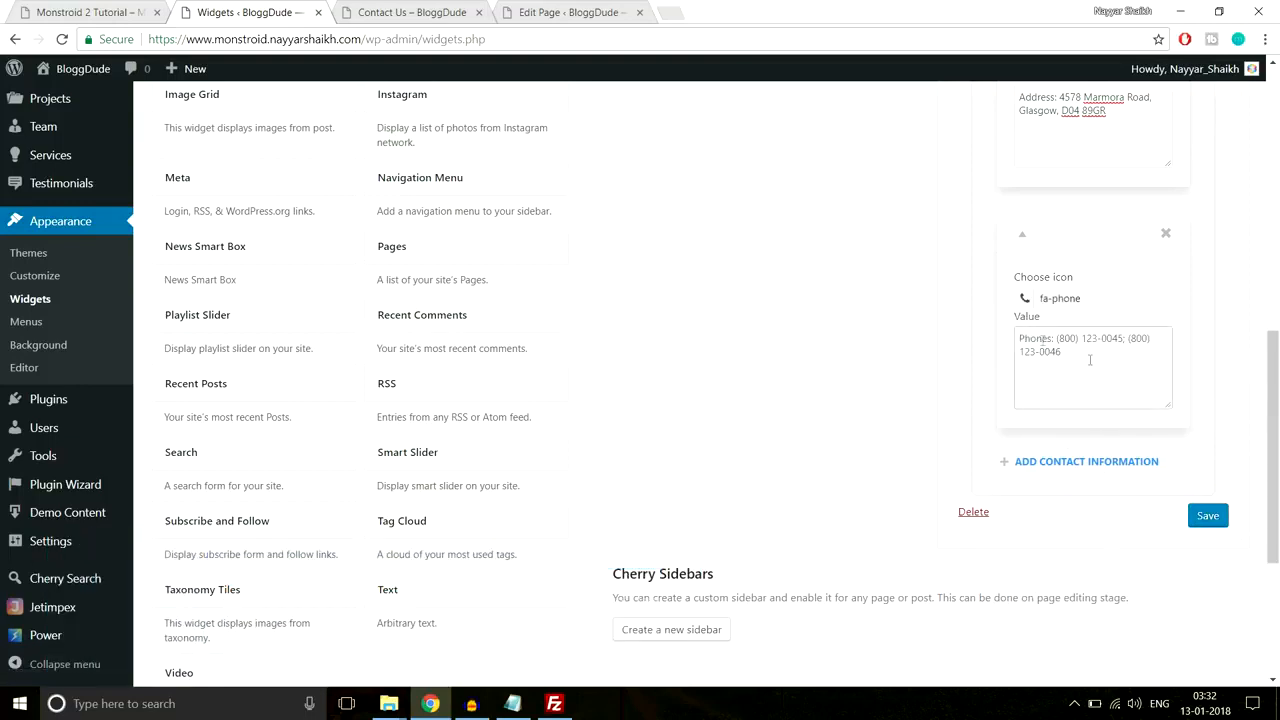
pyautogui.moveTo(1090, 360); pyautogui.dragTo(1020, 328)
pyautogui.click(1227, 391)
pyautogui.scroll(-3, 1232, 382)
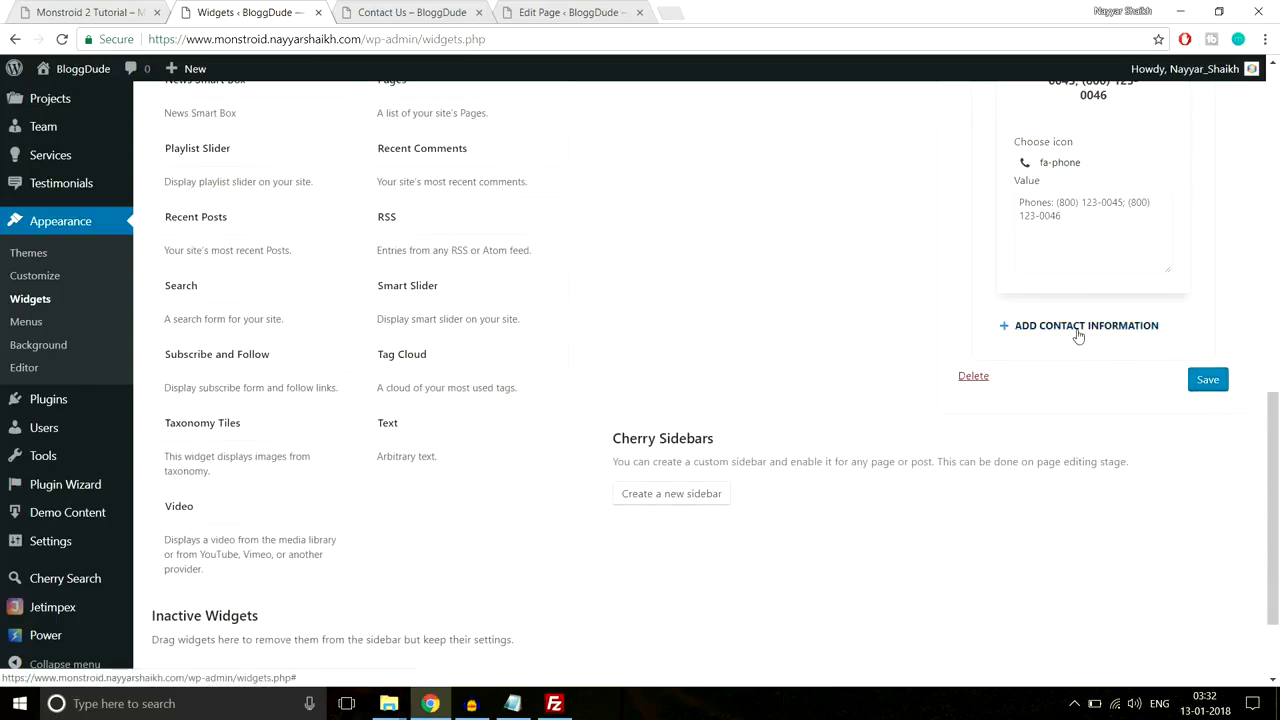
# Step: Add an e-mail item with the fa-envelope-o icon, pasting the footer's e-mail line
pyautogui.click(1077, 328)
pyautogui.click(120, 11)
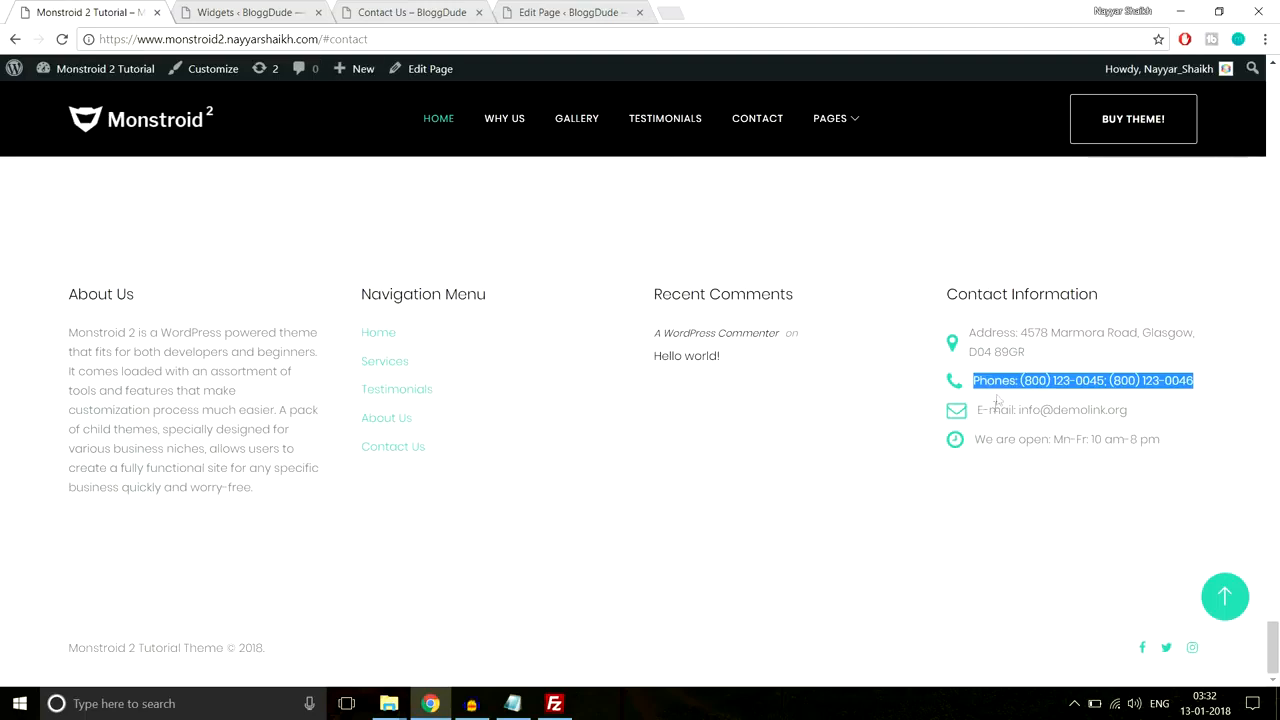
pyautogui.moveTo(1130, 410); pyautogui.dragTo(978, 412)
pyautogui.hotkey('ctrl', 'c')
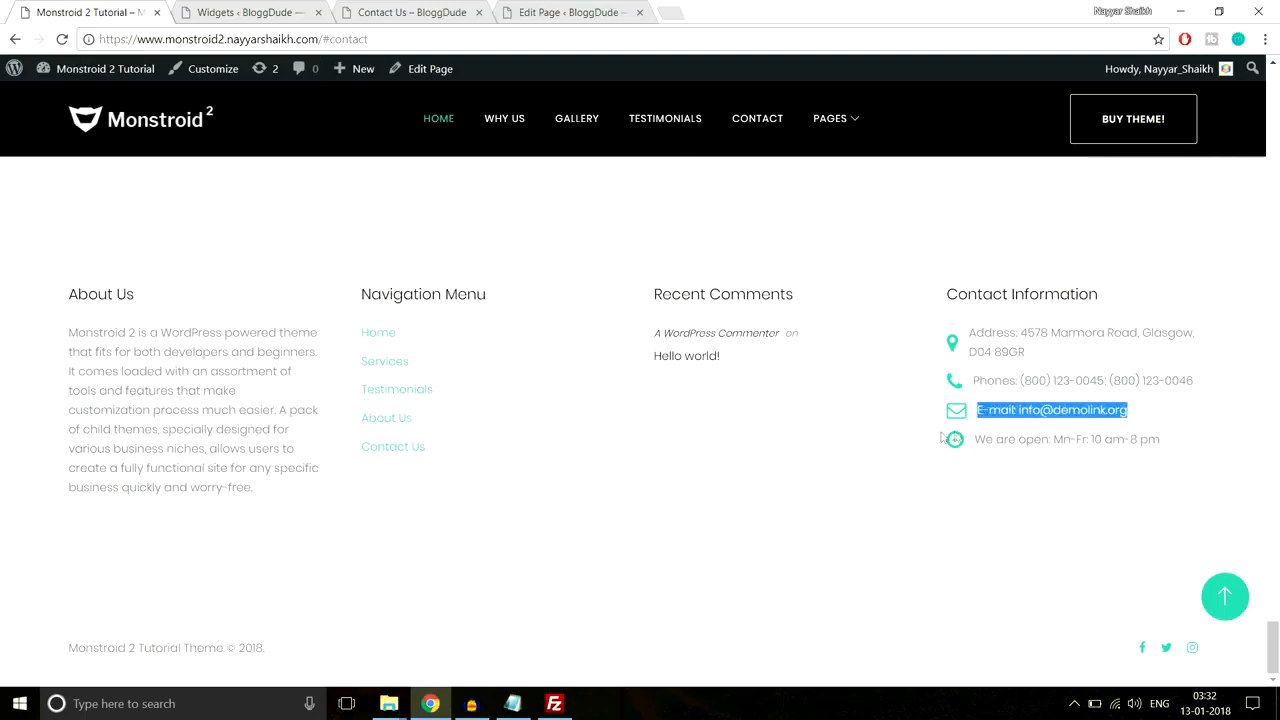
pyautogui.click(250, 12)
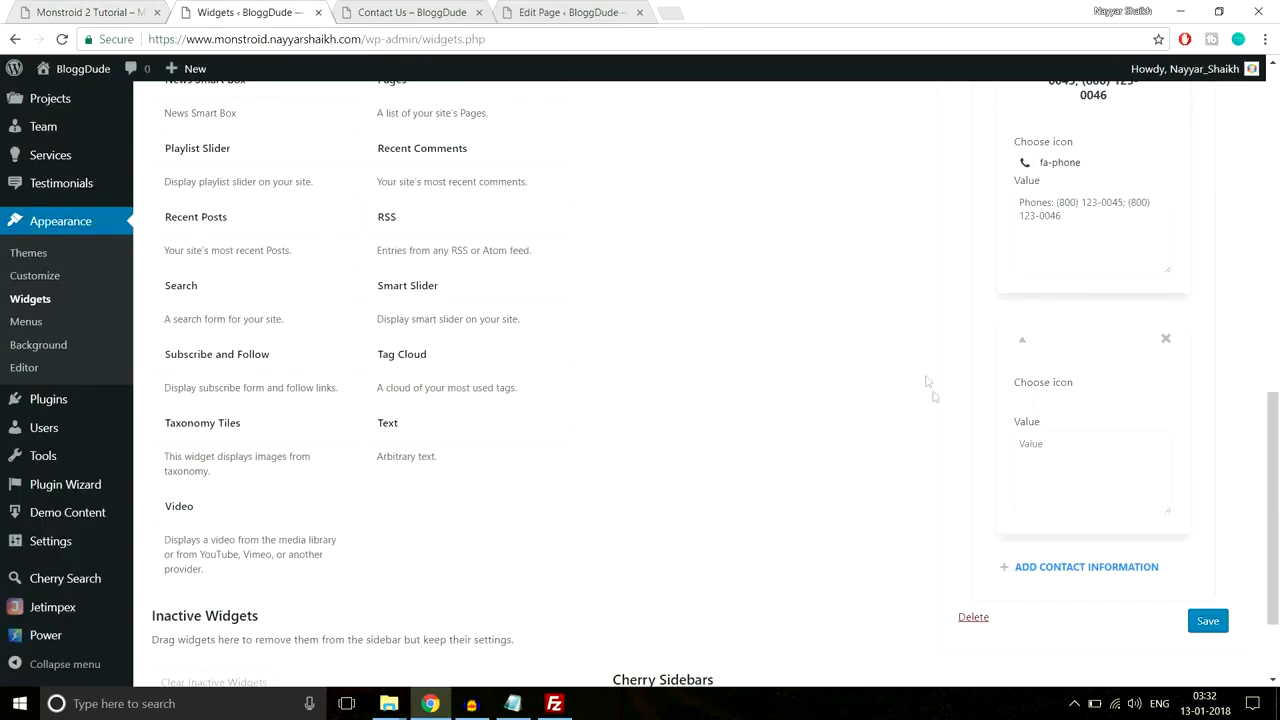
pyautogui.click(1026, 412)
pyautogui.write('envel')
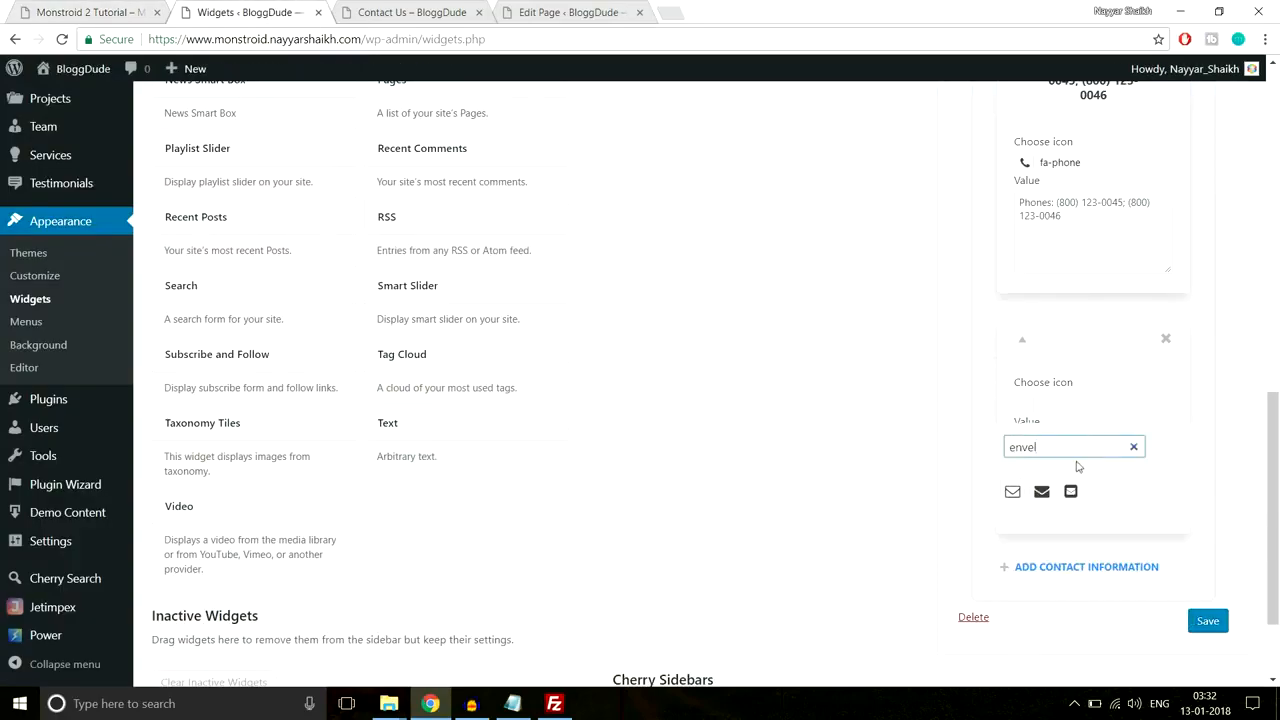
pyautogui.click(1012, 491)
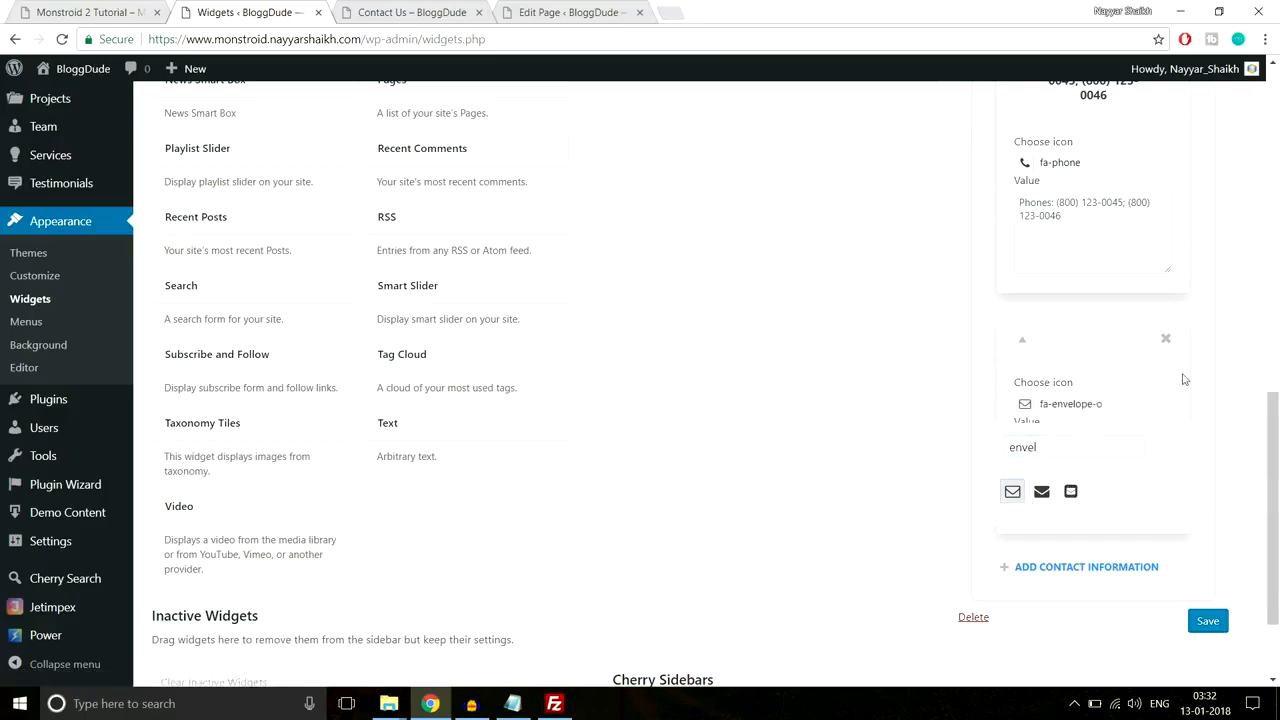
pyautogui.click(1220, 385)
pyautogui.scroll(-1, 1224, 386)
pyautogui.click(1123, 394)
pyautogui.hotkey('ctrl', 'v')
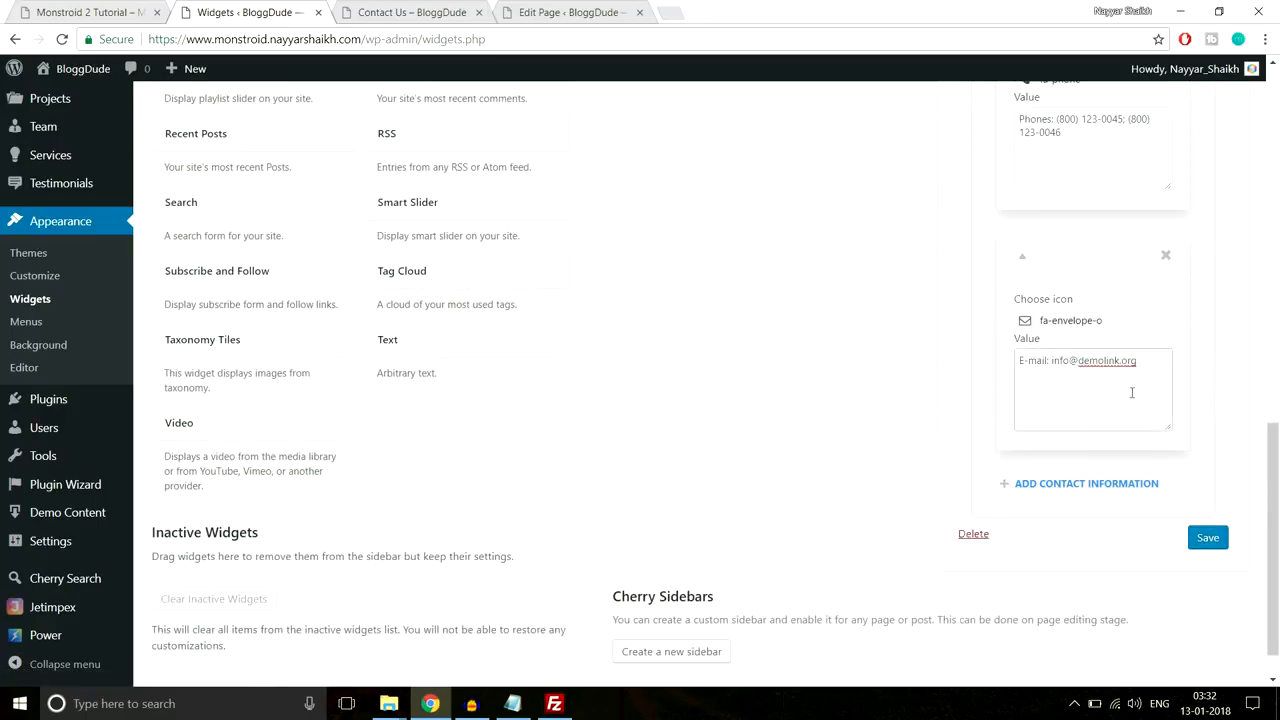
# Step: Add an opening-hours item with the fa-clock-o icon, pasting the footer's hours line
pyautogui.click(101, 8)
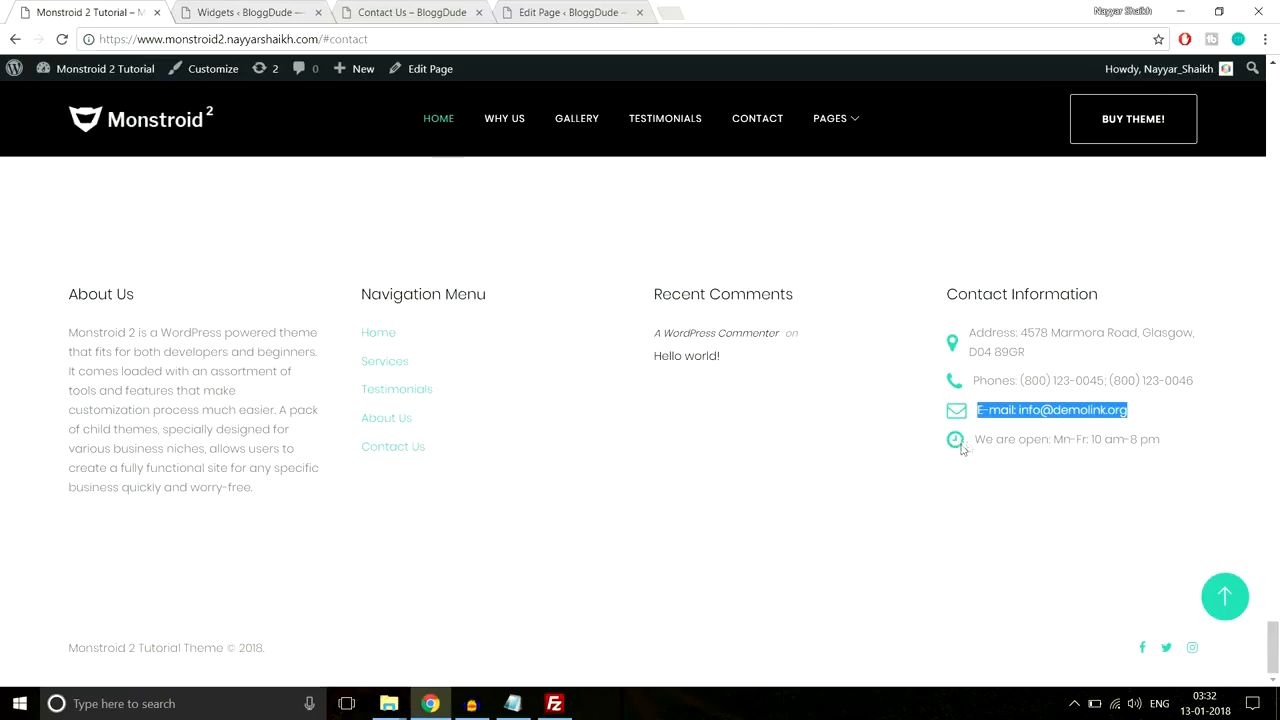
pyautogui.moveTo(1164, 450); pyautogui.dragTo(960, 464)
pyautogui.hotkey('ctrl', 'c')
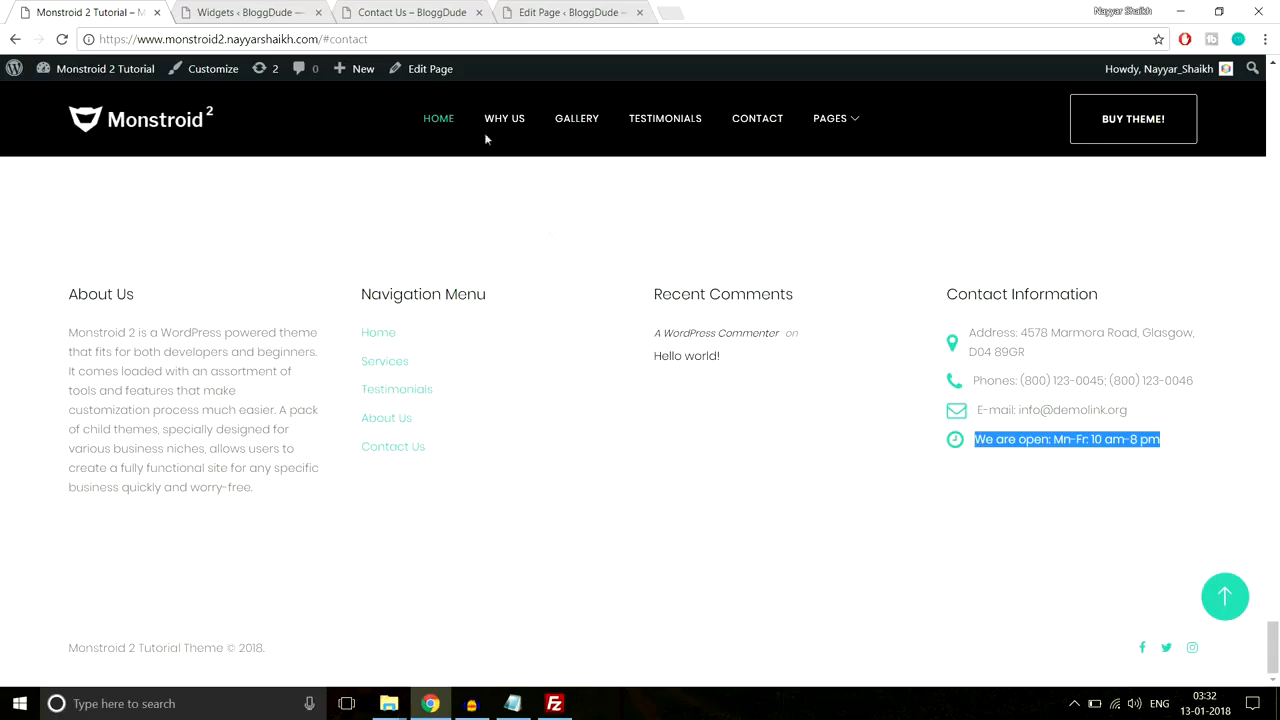
pyautogui.click(240, 12)
pyautogui.click(1101, 499)
pyautogui.scroll(-3, 1100, 490)
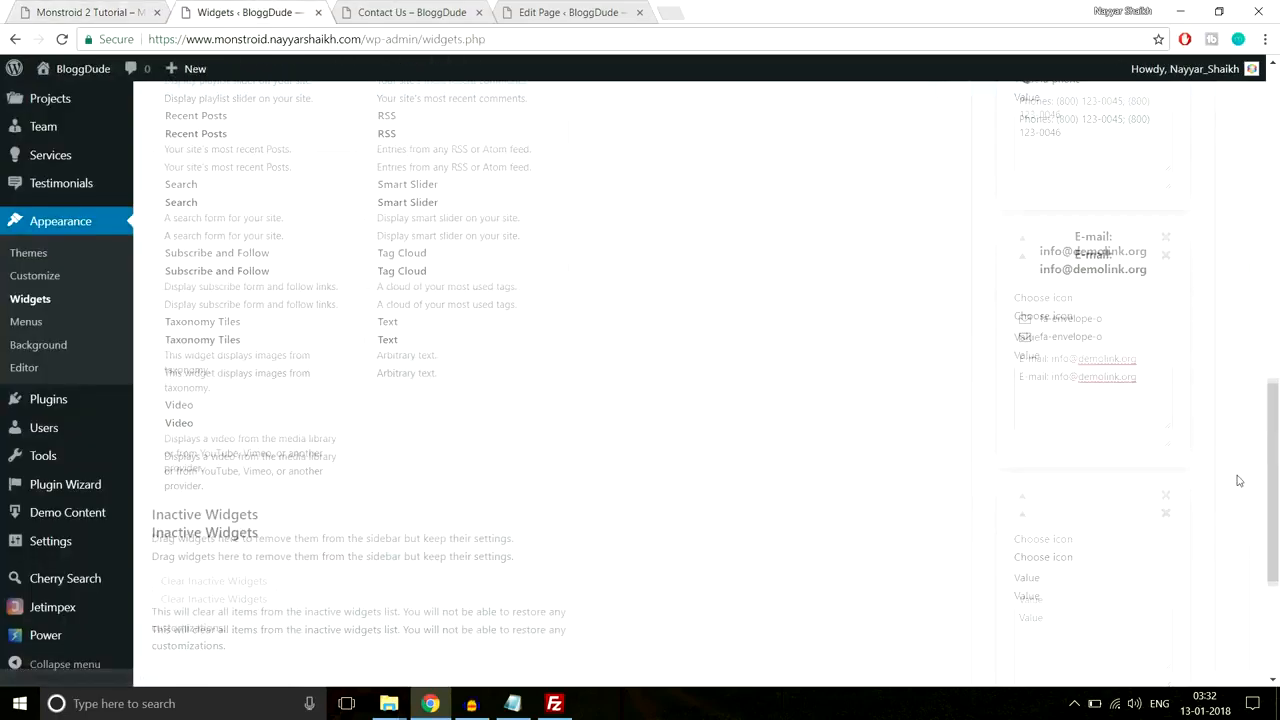
pyautogui.click(1086, 429)
pyautogui.hotkey('ctrl', 'v')
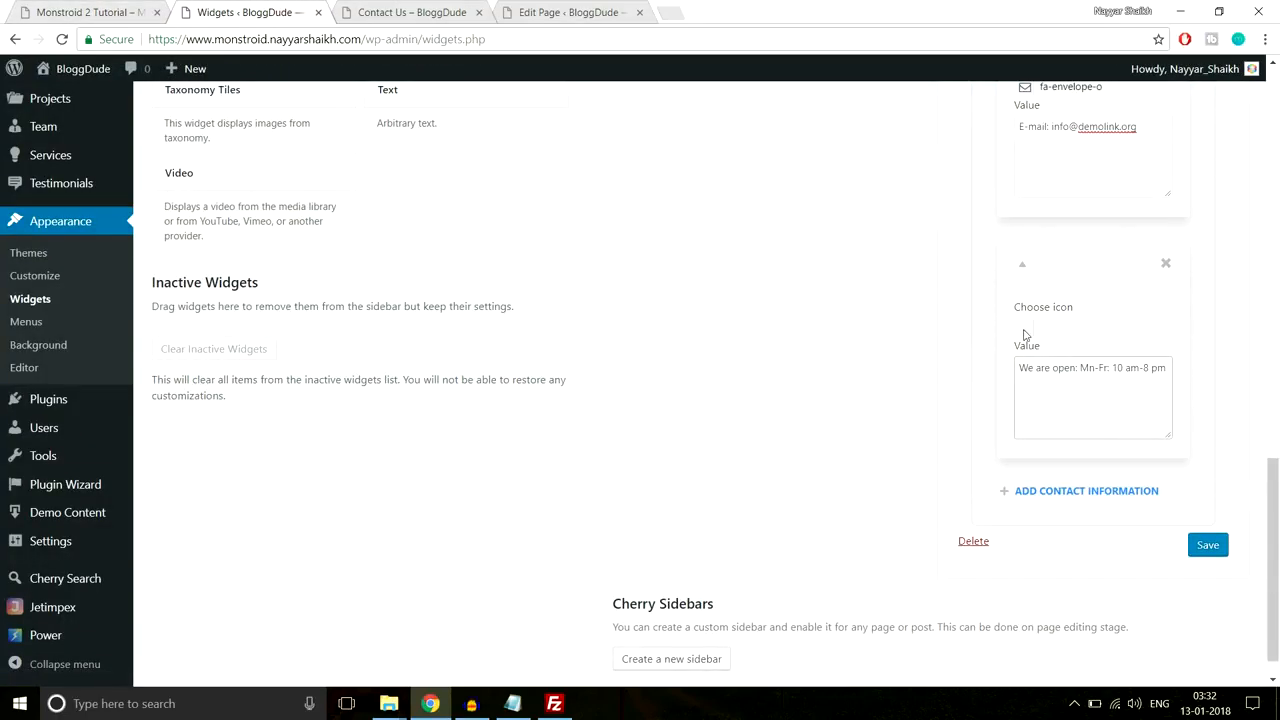
pyautogui.click(1024, 334)
pyautogui.click(1030, 346)
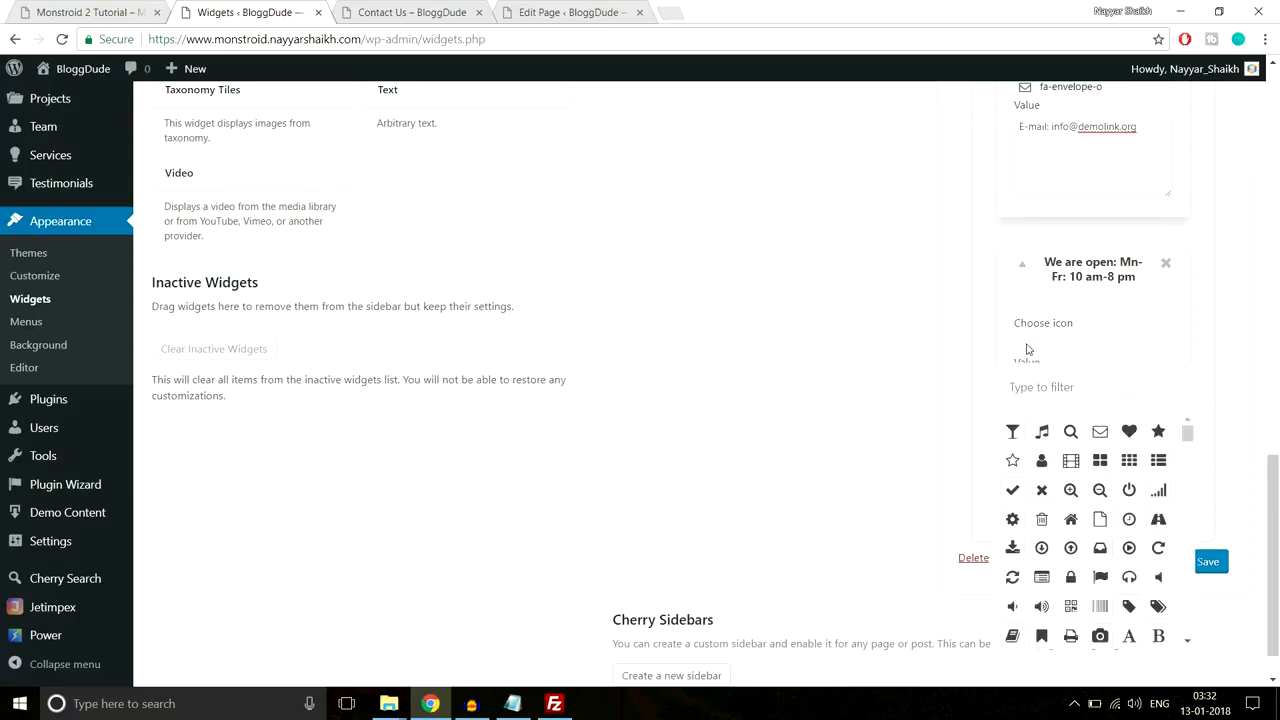
pyautogui.click(1048, 391)
pyautogui.write('time')
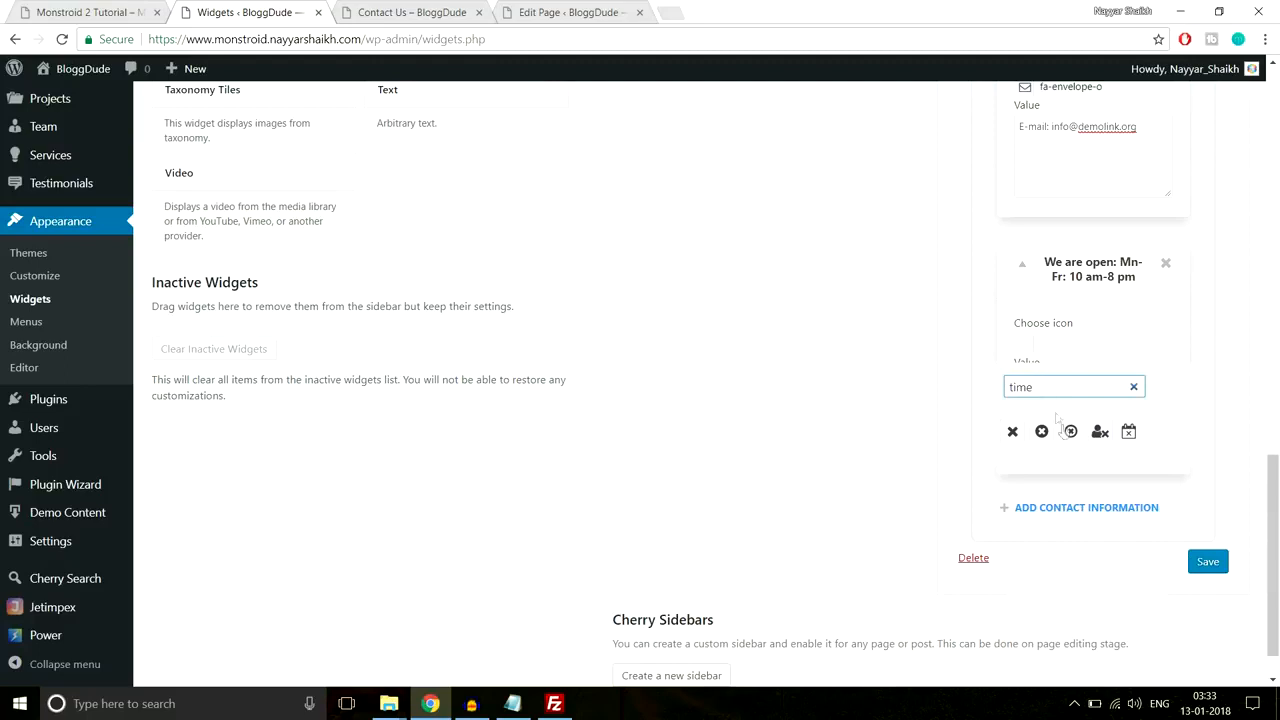
pyautogui.hotkey('ctrl', 'a')
pyautogui.write('cloc')
pyautogui.click(1013, 431)
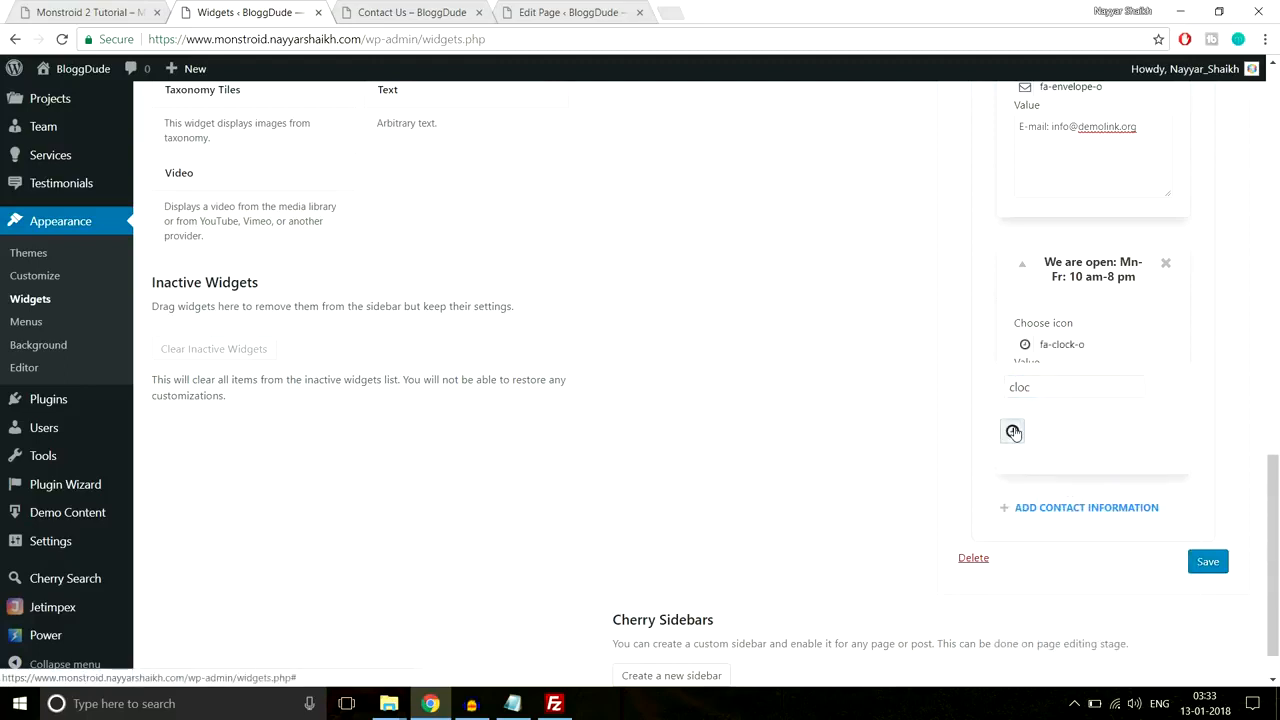
# Step: Save the Contact Information widget and reload the site's Contact Us page
pyautogui.click(1216, 565)
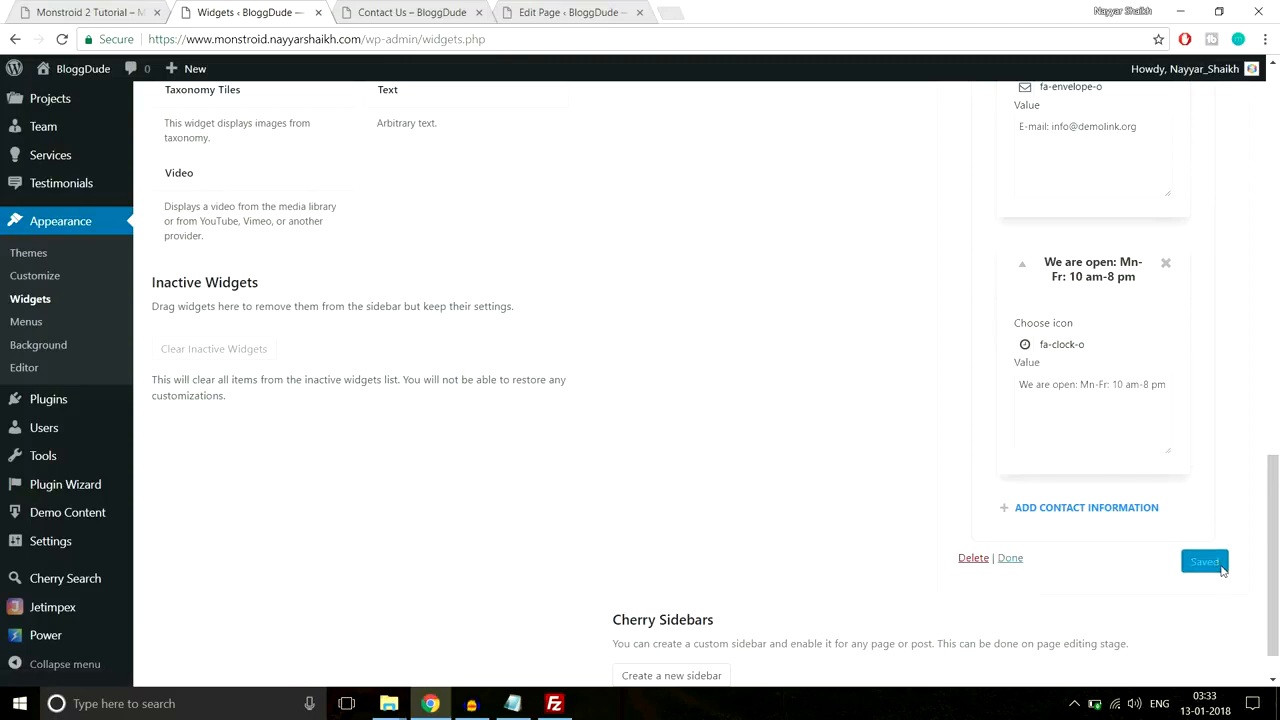
pyautogui.click(400, 12)
pyautogui.click(408, 40)
pyautogui.press('Return')
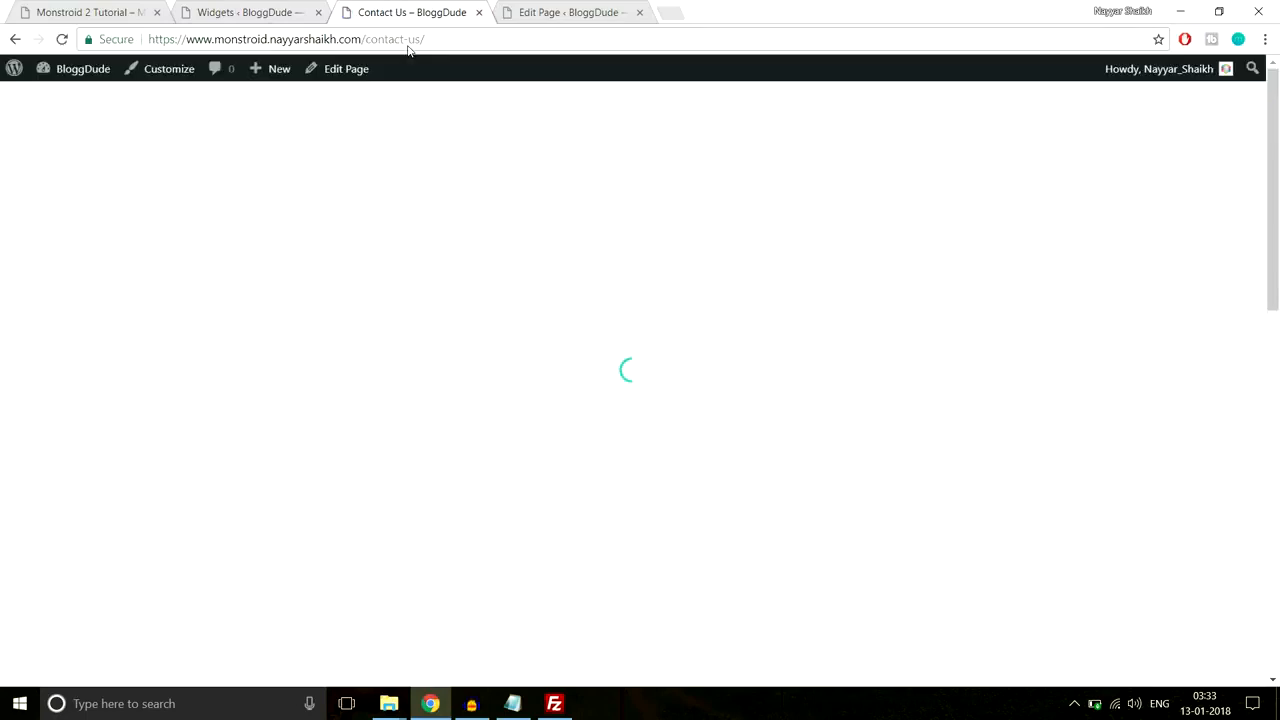
# Step: Scroll down the reloaded Contact Us page toward its footer widgets
pyautogui.scroll(-15, 746, 374)
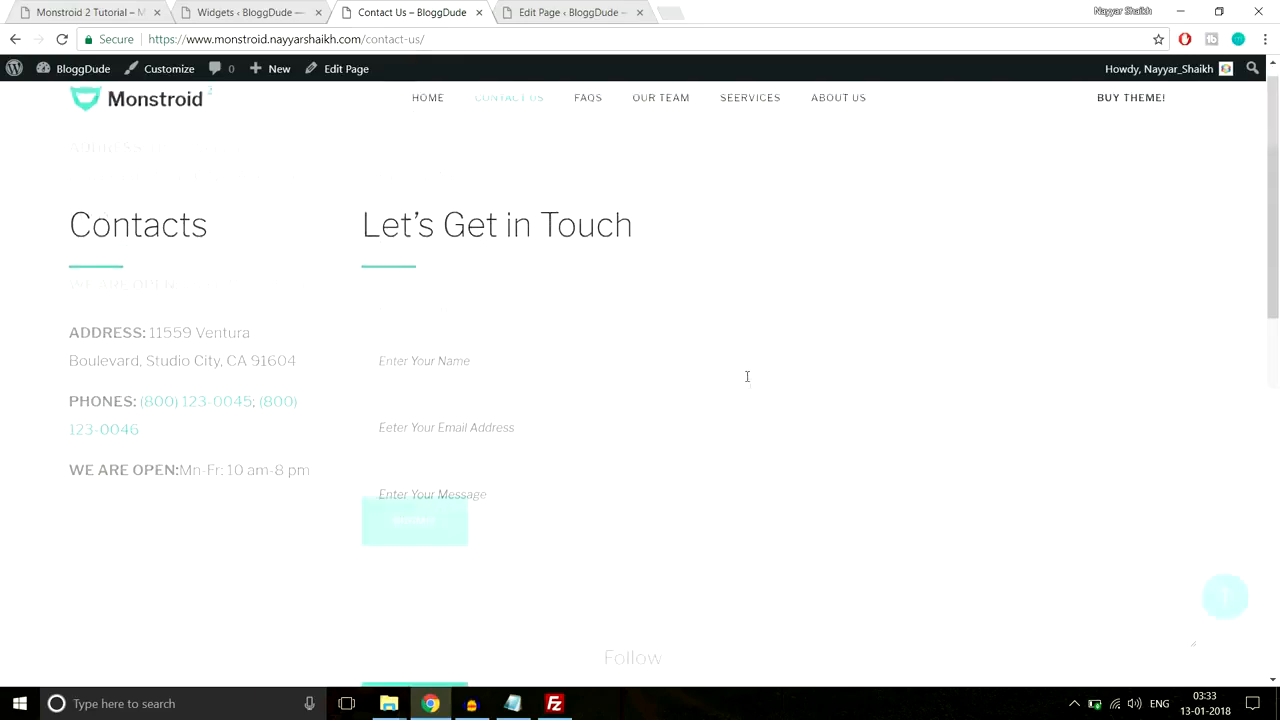
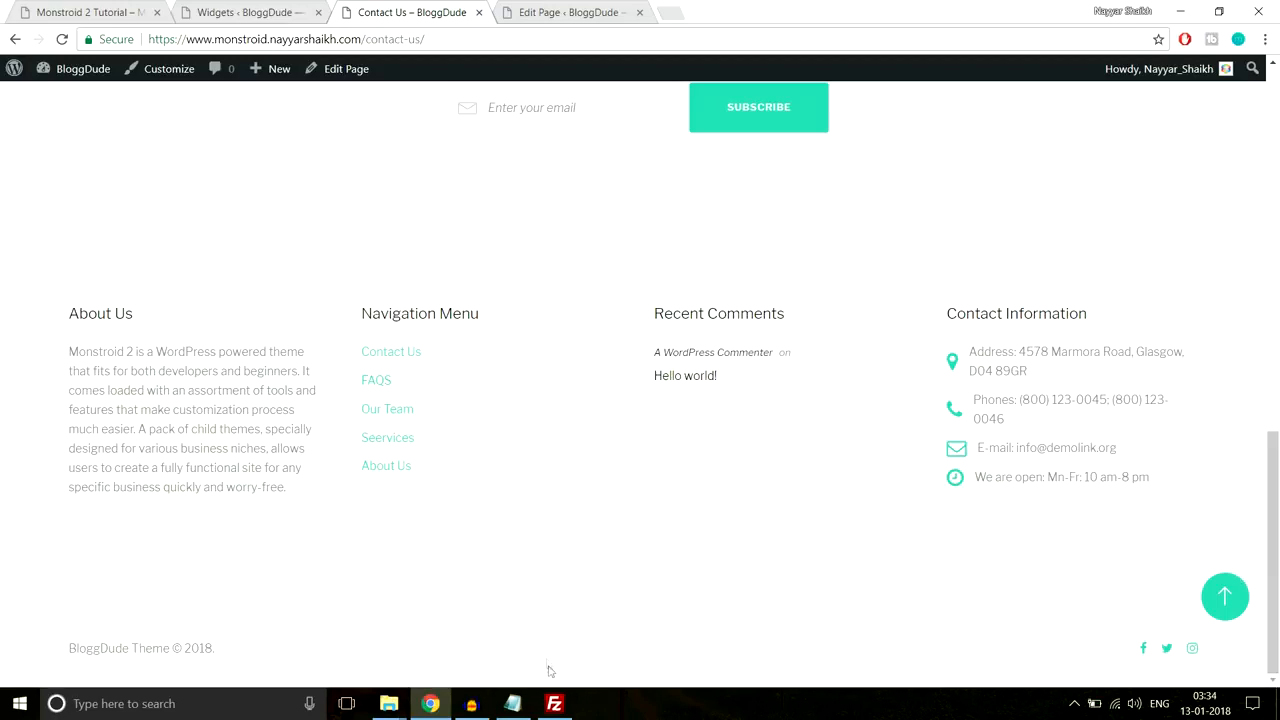
# Step: Return to the top of the Contact Us page and launch the Customizer from the admin bar
pyautogui.click(1228, 600)
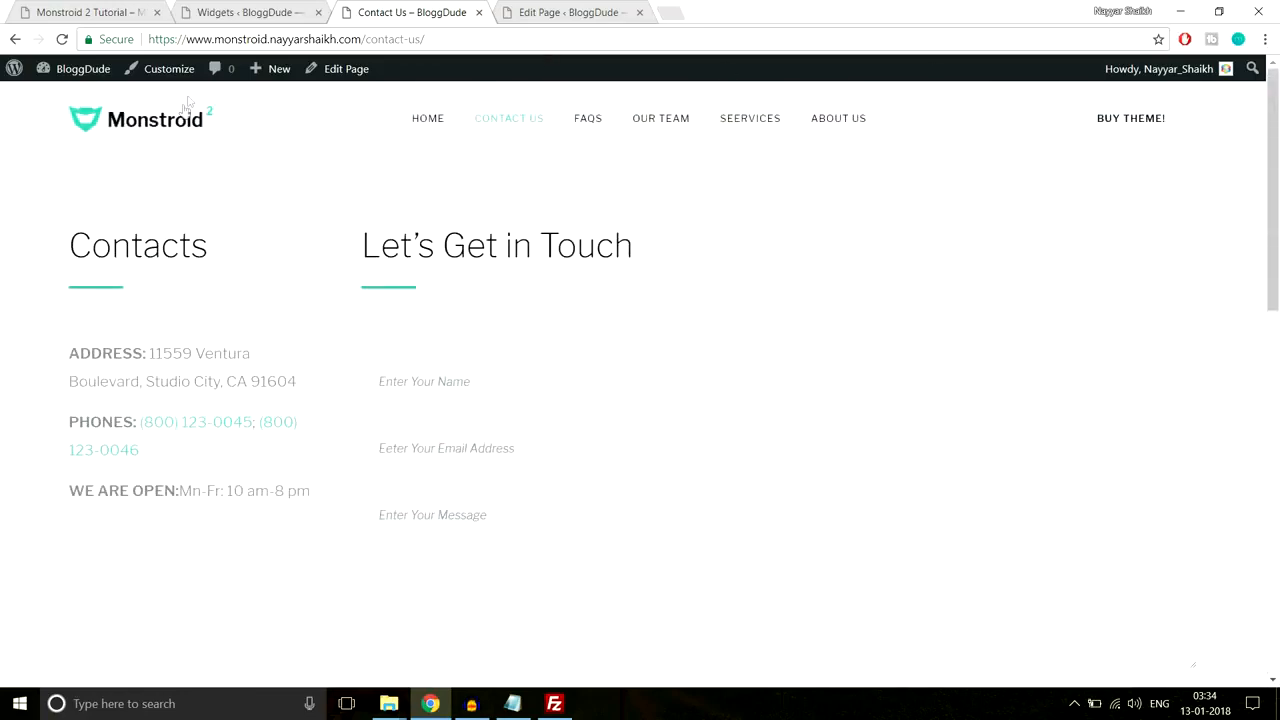
pyautogui.click(169, 70)
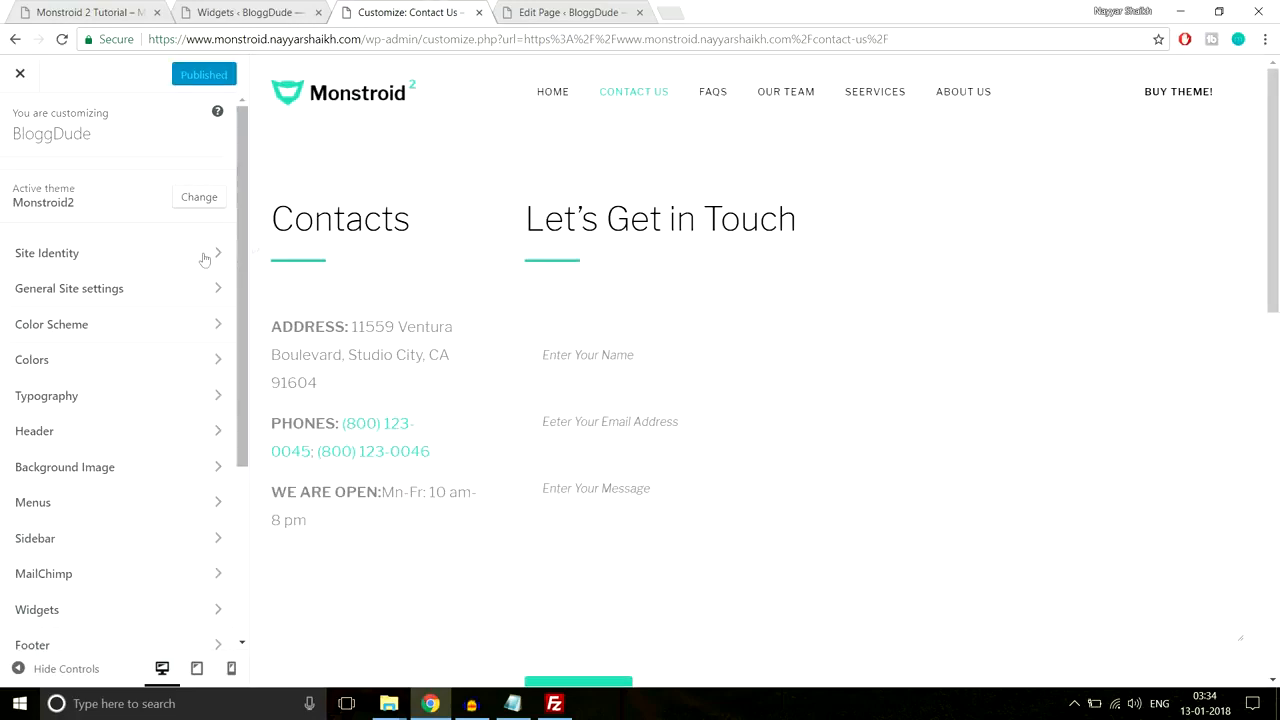
# Step: Review the site title and tagline in Site Identity
pyautogui.click(171, 263)
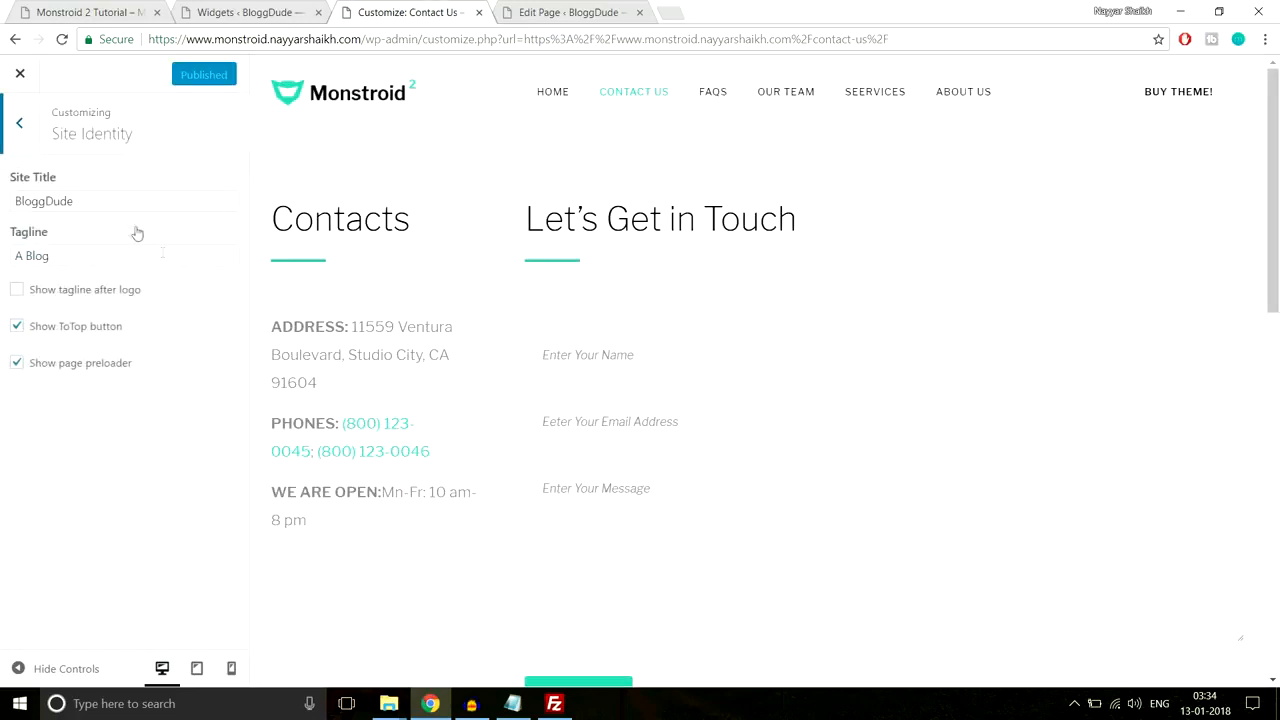
pyautogui.moveTo(120, 200); pyautogui.dragTo(3, 208)
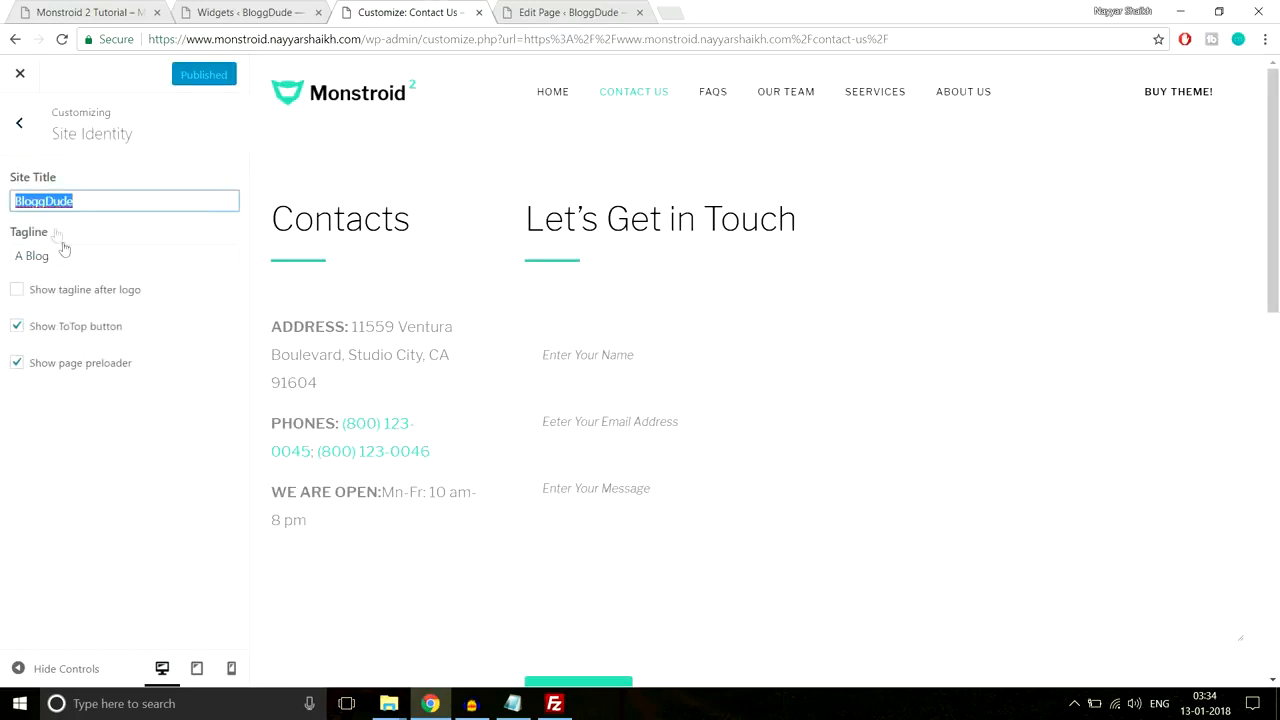
pyautogui.moveTo(69, 256); pyautogui.dragTo(3, 260)
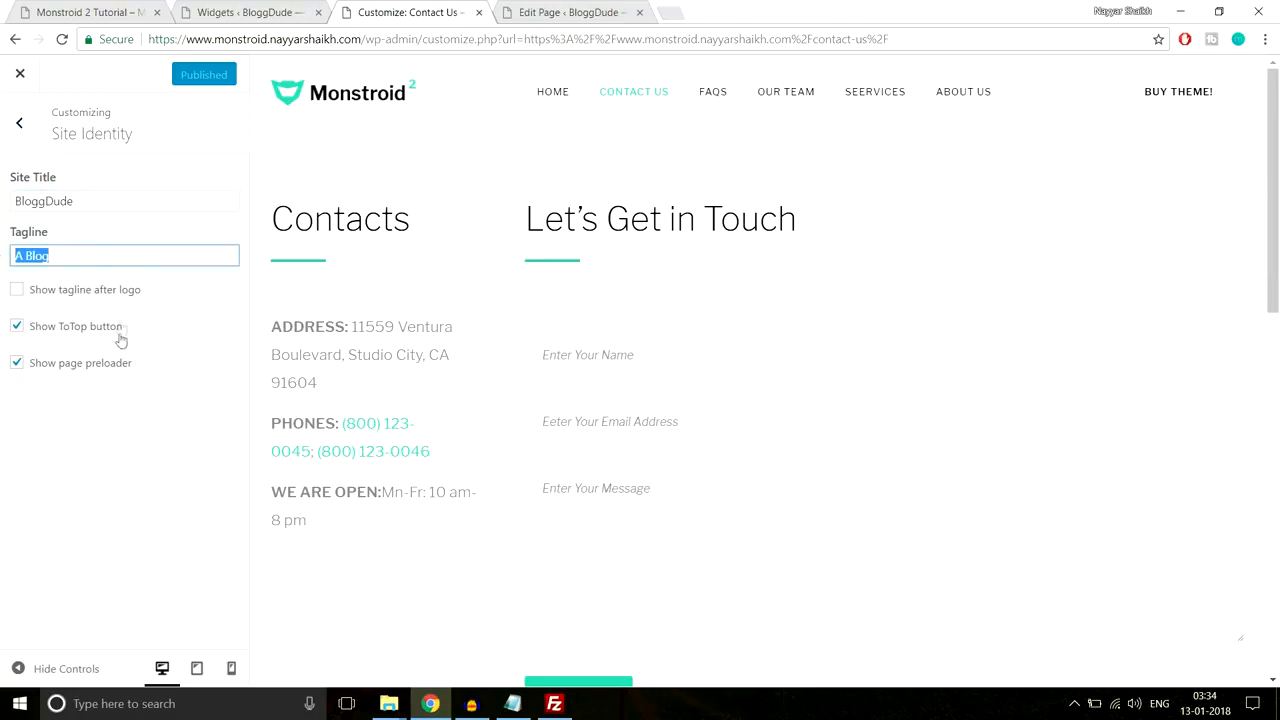
pyautogui.click(15, 133)
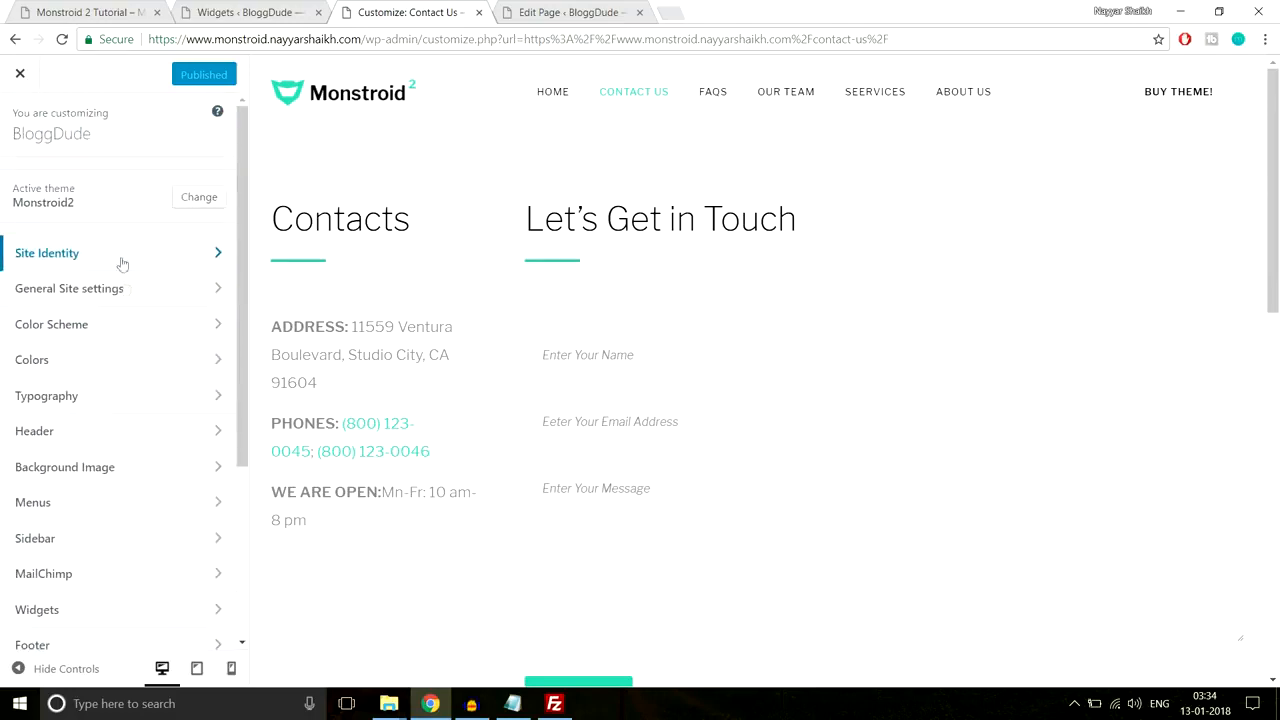
# Step: Inspect the Logo & Favicon settings under General Site settings, including the logo type
pyautogui.click(120, 289)
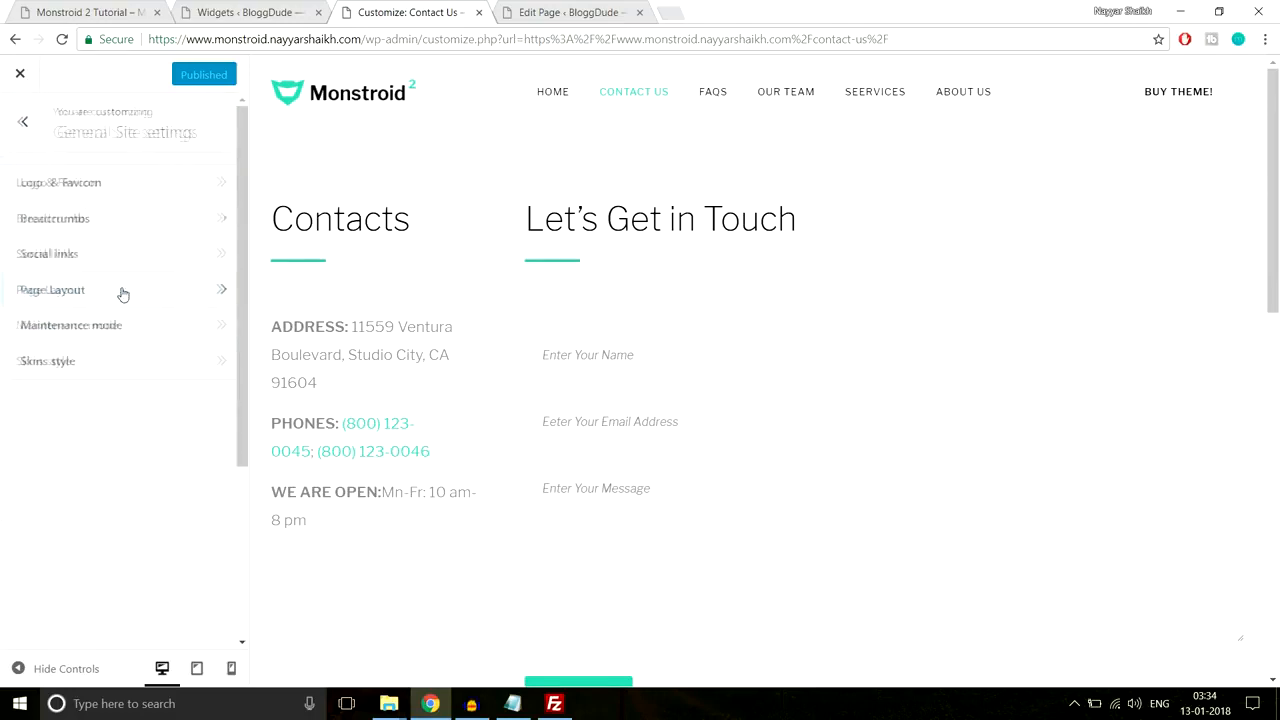
pyautogui.click(118, 184)
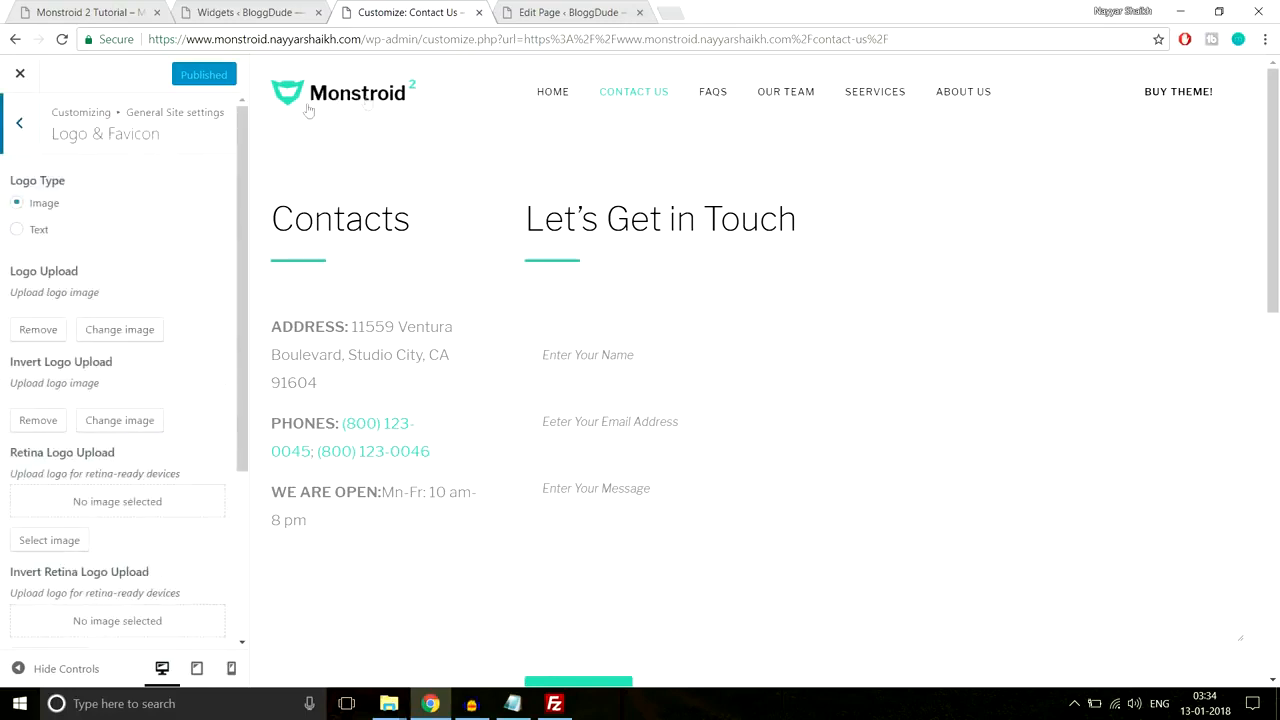
pyautogui.click(42, 231)
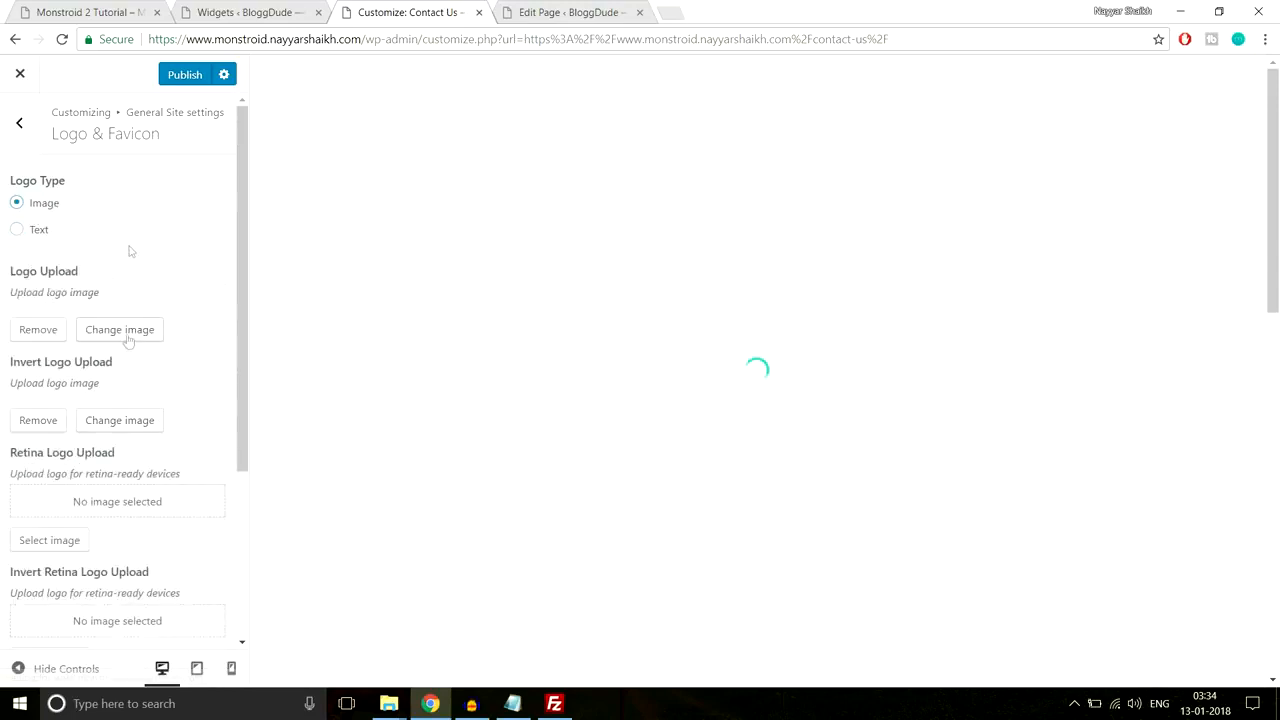
pyautogui.scroll(-2, 104, 376)
pyautogui.scroll(2, 60, 200)
pyautogui.click(19, 122)
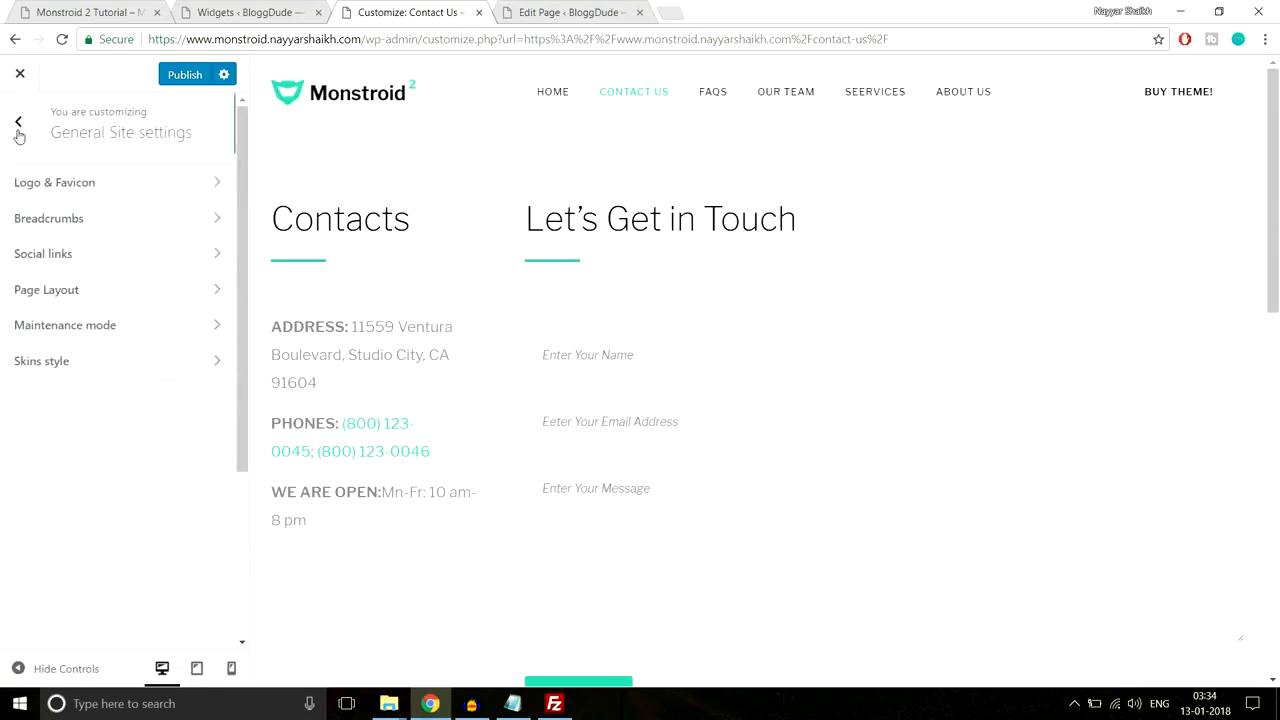
# Step: Look through the Breadcrumbs, Social links and Maintenance mode options
pyautogui.click(110, 227)
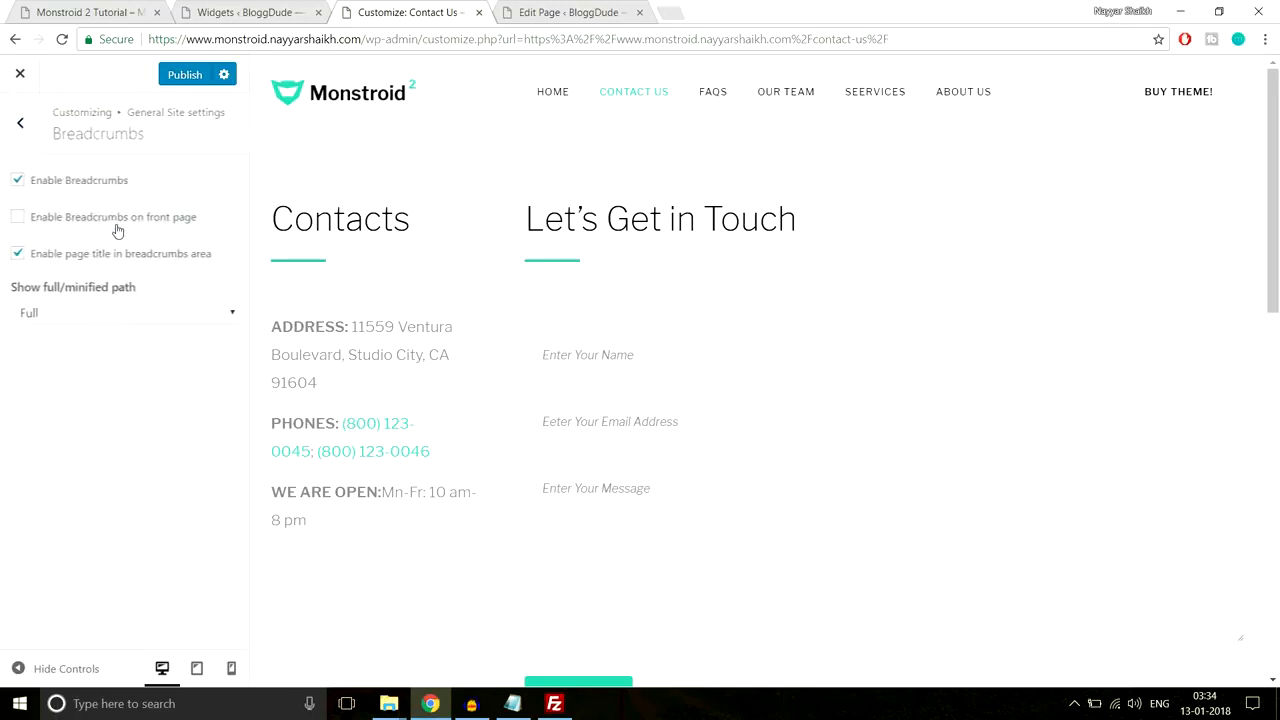
pyautogui.click(17, 125)
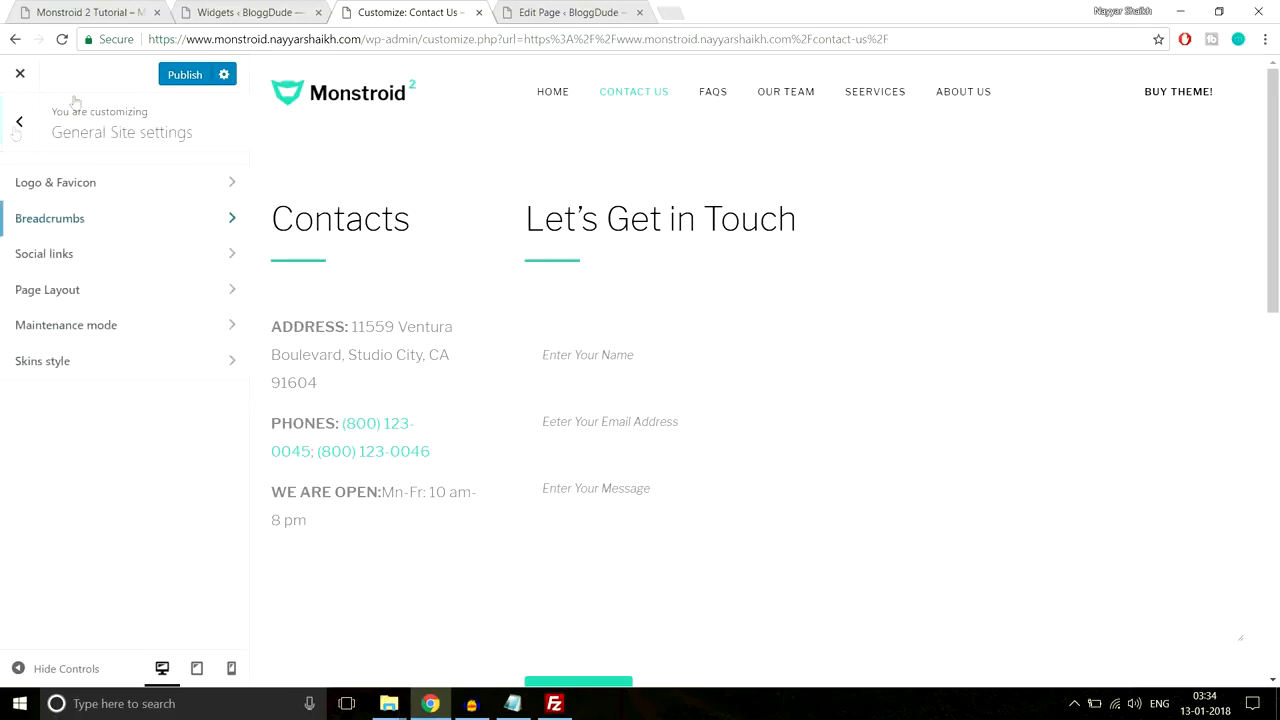
pyautogui.click(72, 262)
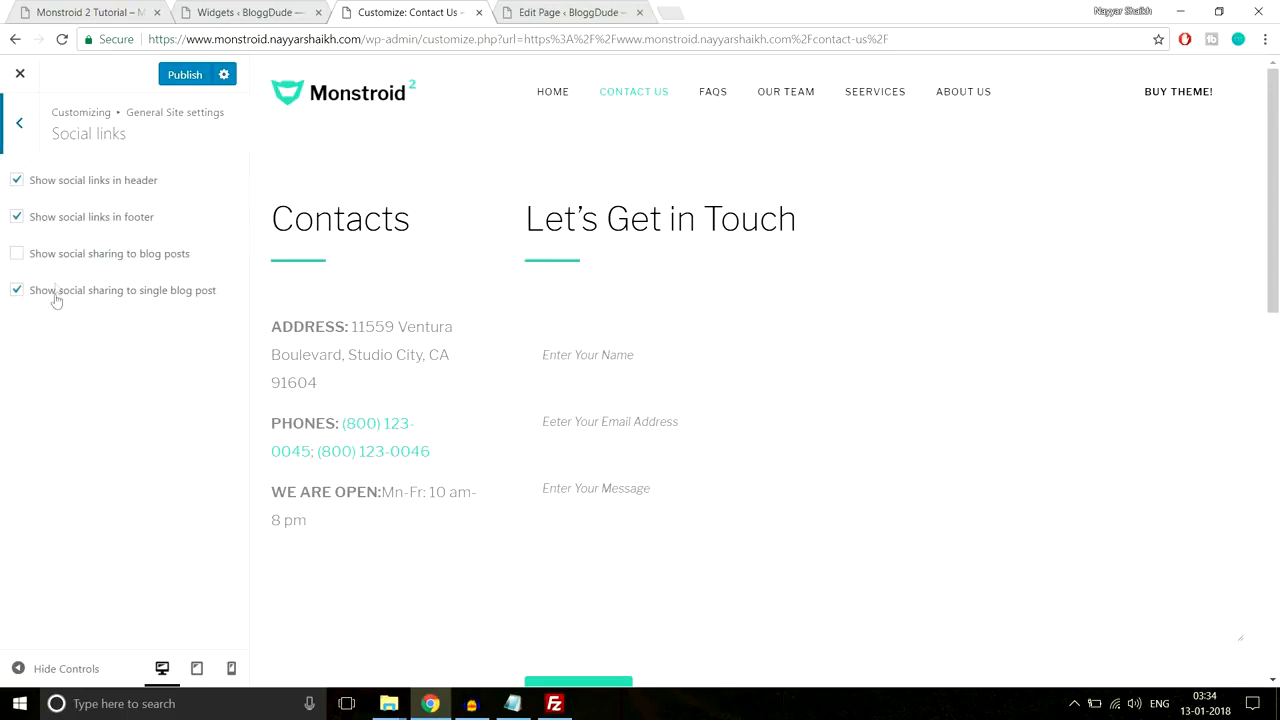
pyautogui.click(22, 128)
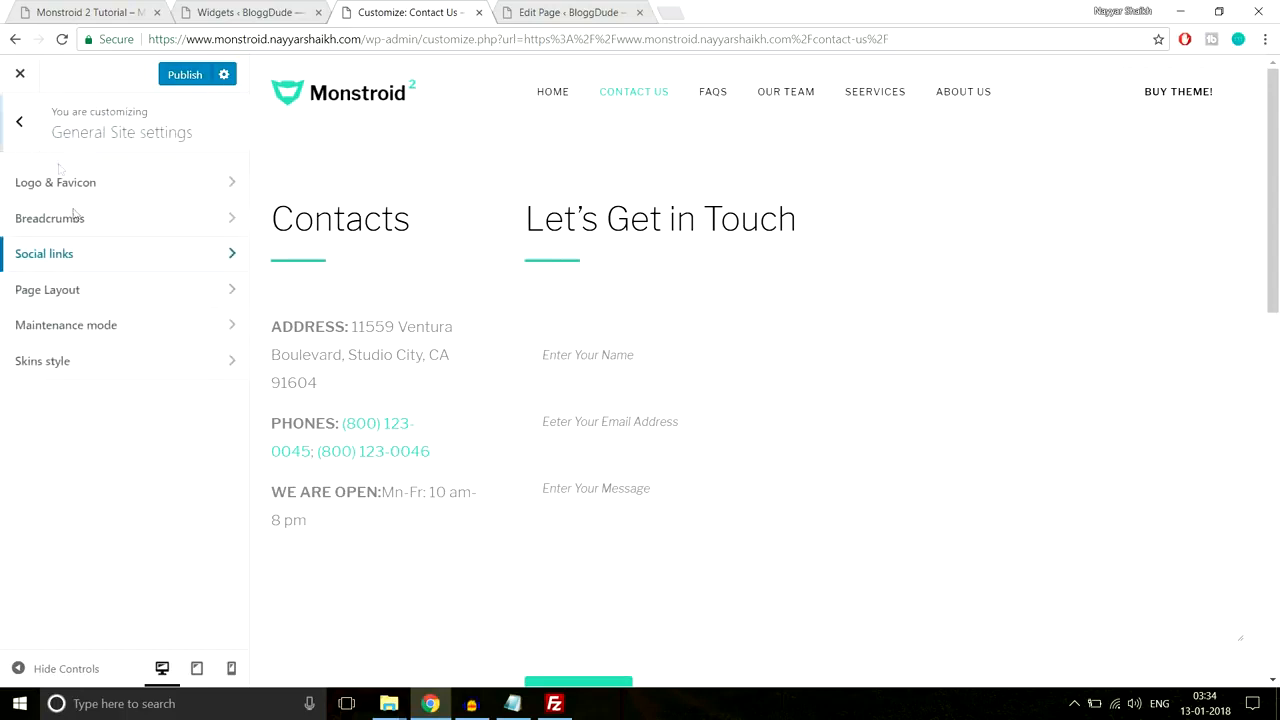
pyautogui.click(121, 335)
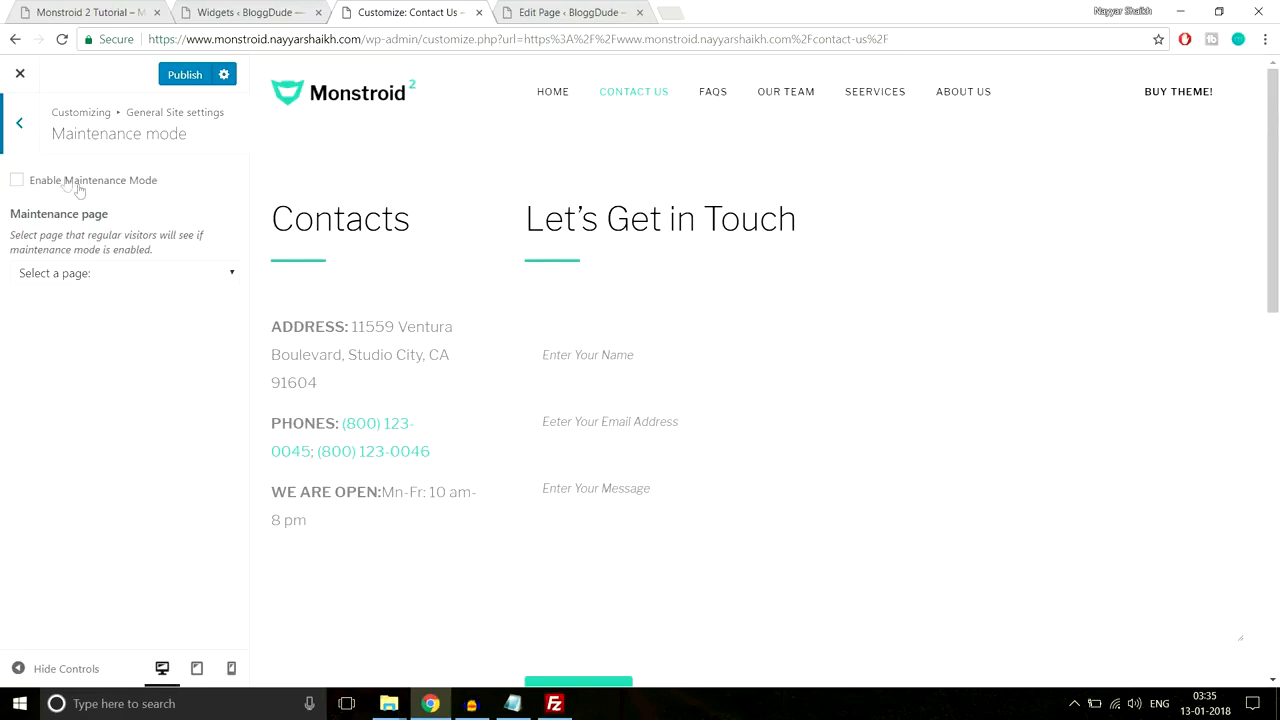
pyautogui.click(18, 127)
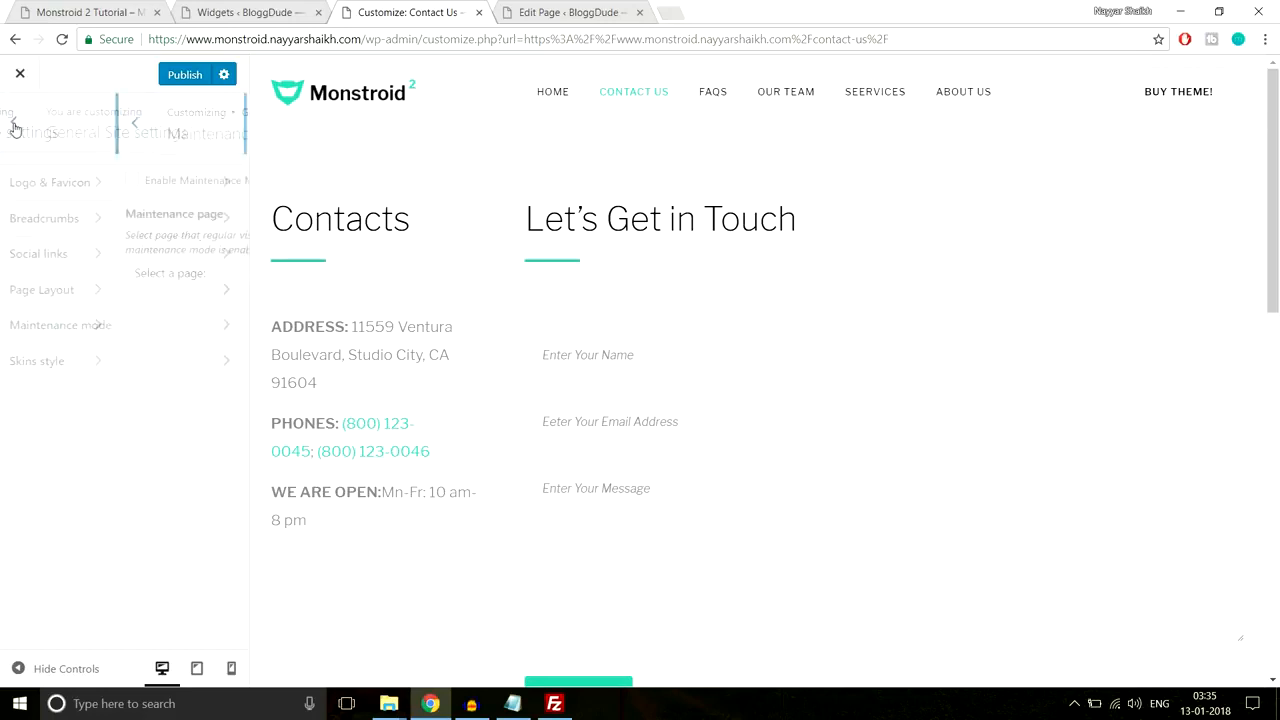
pyautogui.click(15, 128)
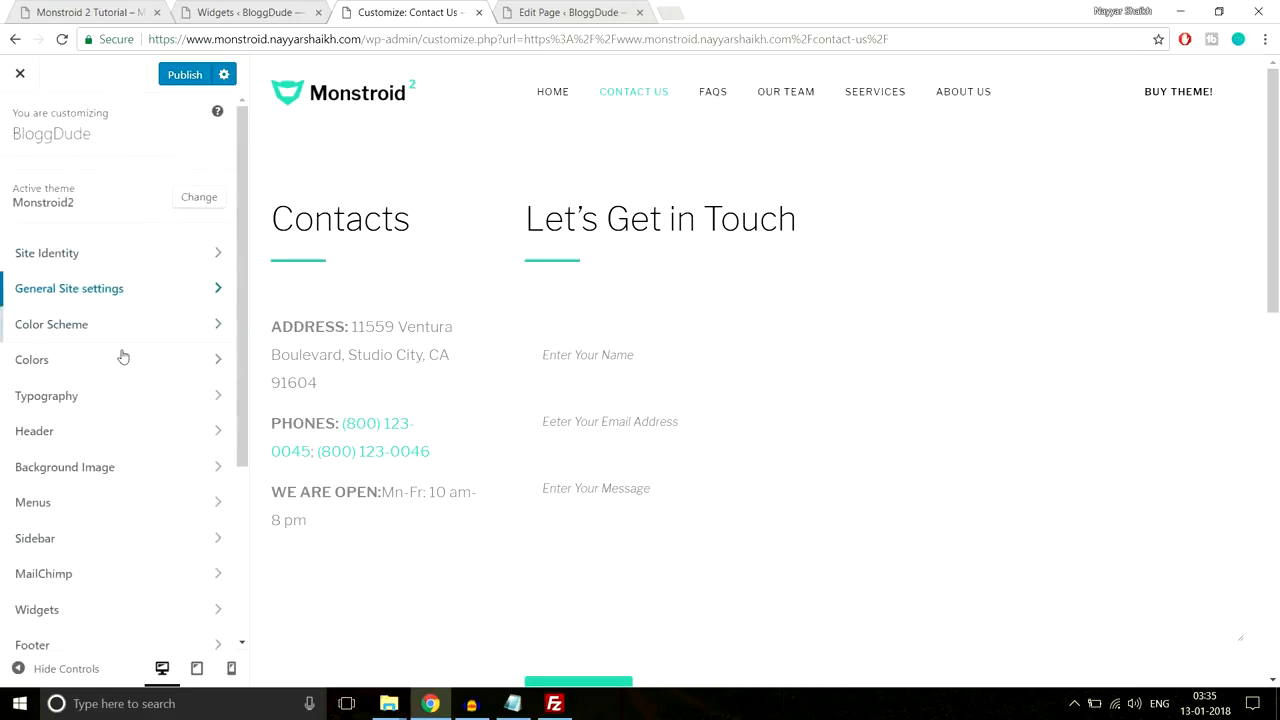
# Step: Glance at the Colors section and come back to the main section list
pyautogui.scroll(-1, 155, 364)
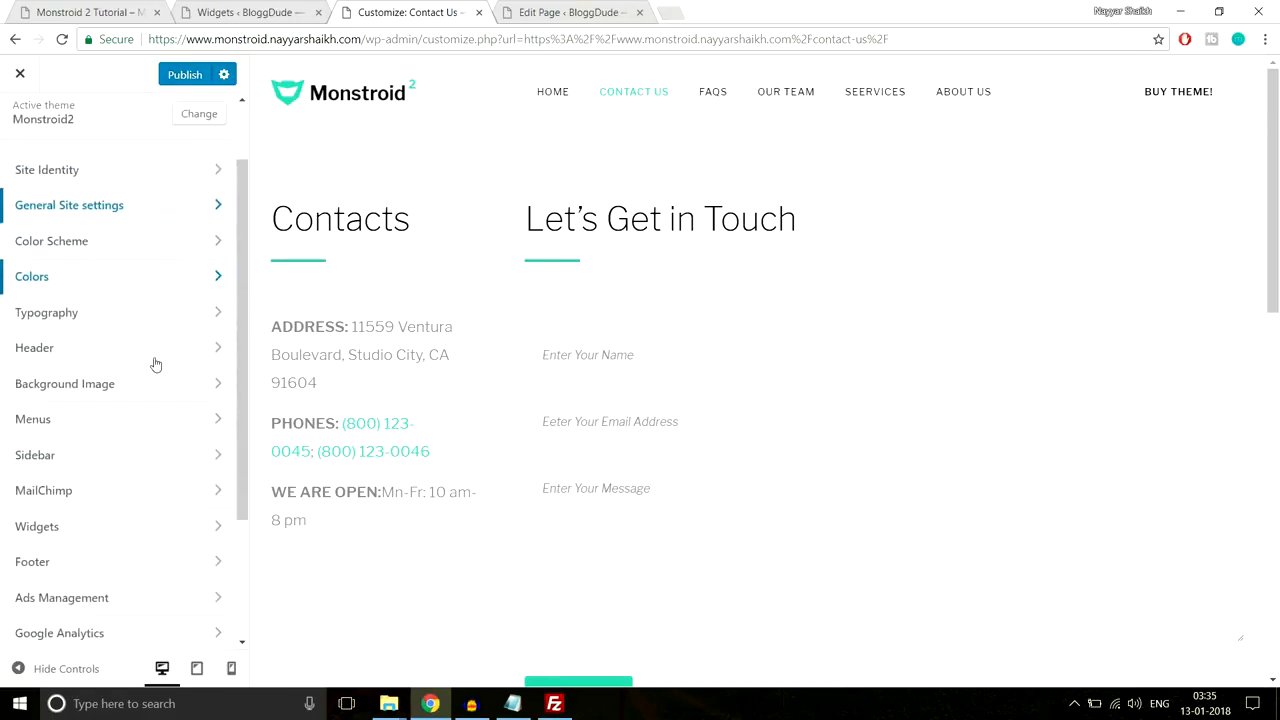
pyautogui.click(135, 277)
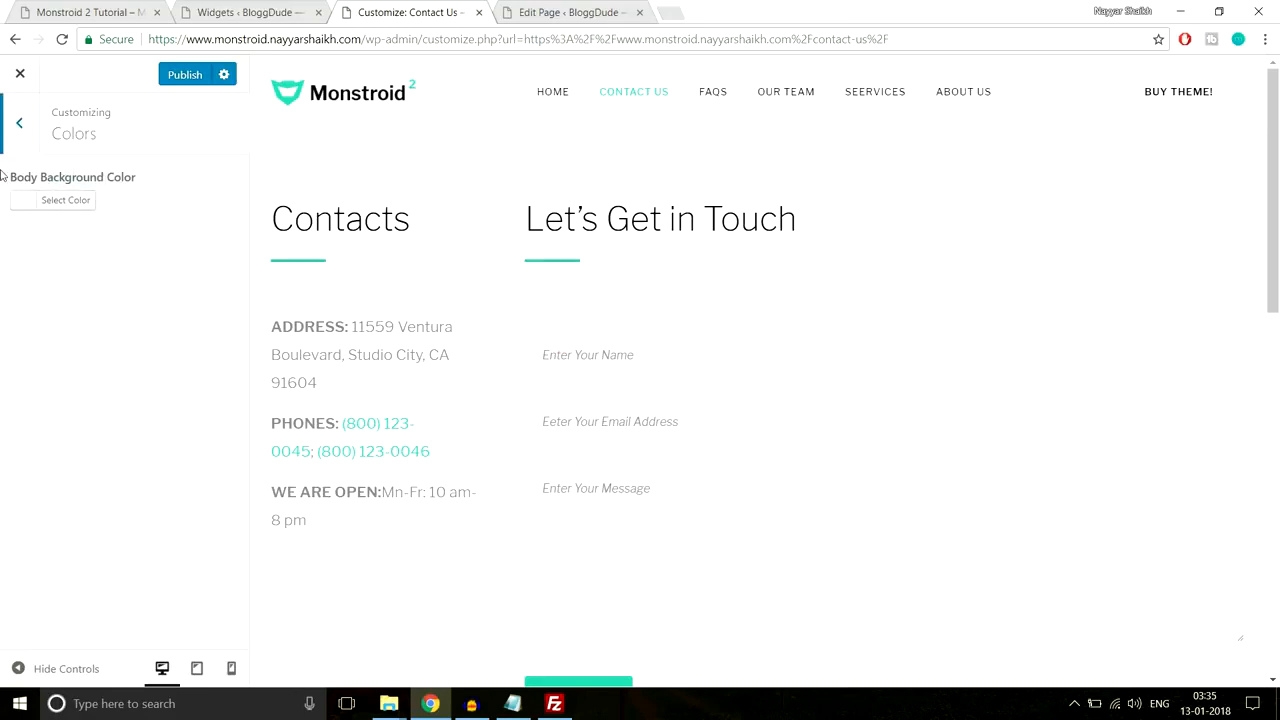
pyautogui.click(22, 123)
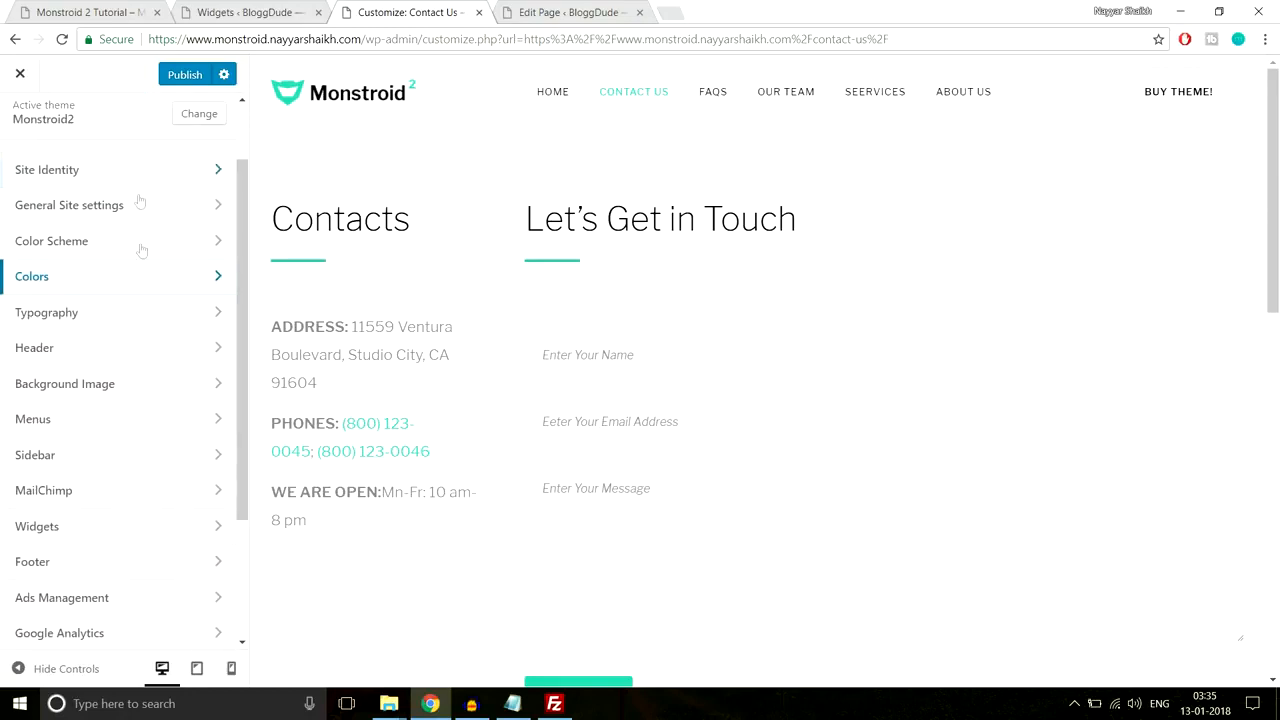
# Step: Check the H2 Heading font family under Typography, keeping Libre Franklin
pyautogui.click(138, 316)
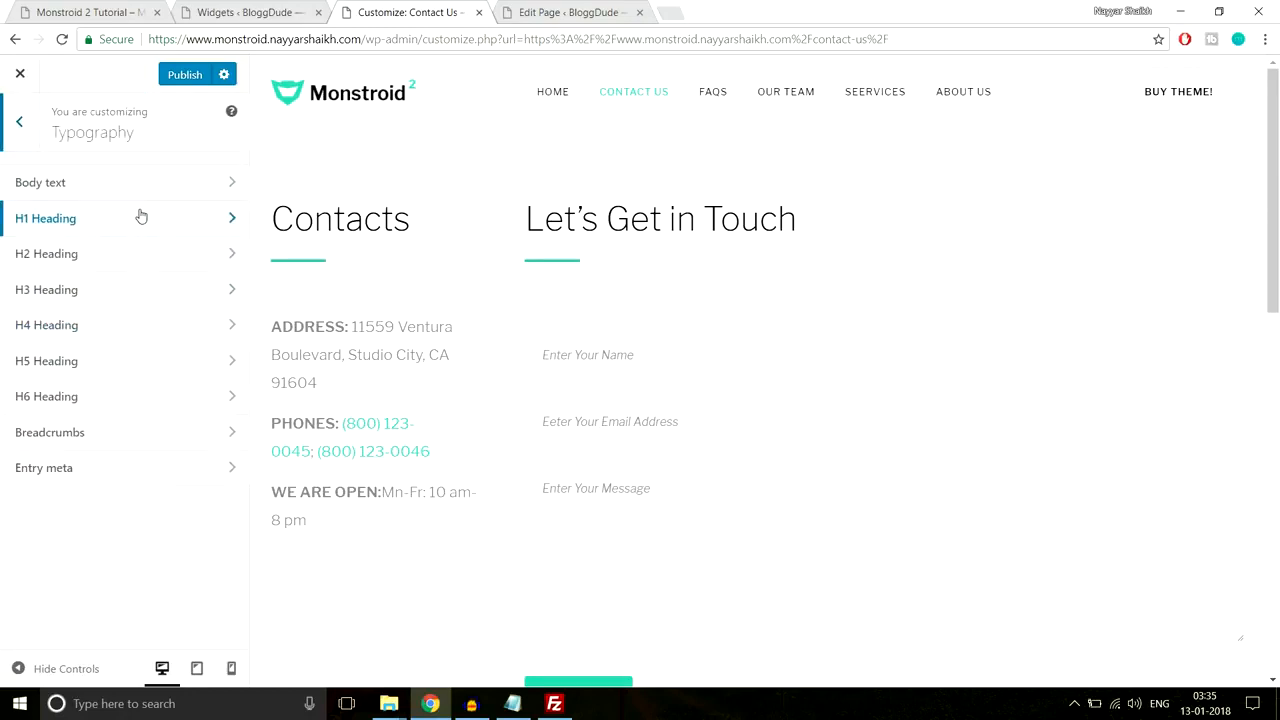
pyautogui.doubleClick(412, 216)
pyautogui.click(74, 257)
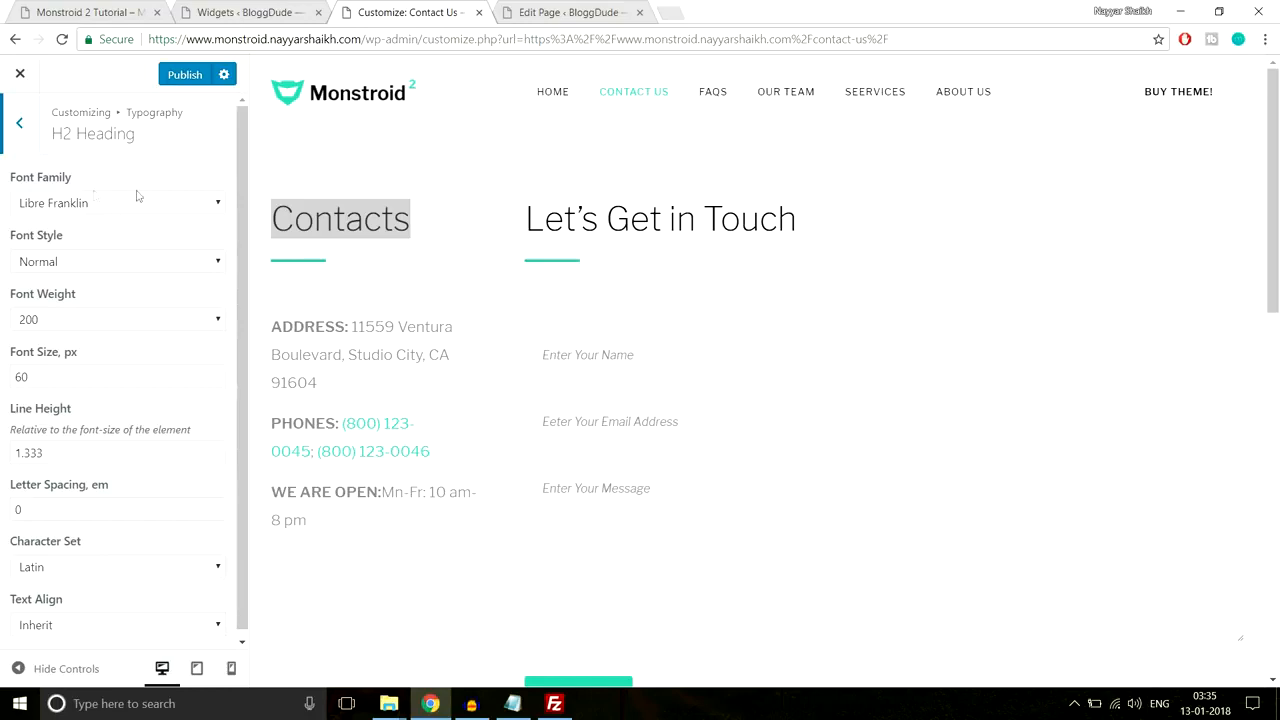
pyautogui.click(87, 203)
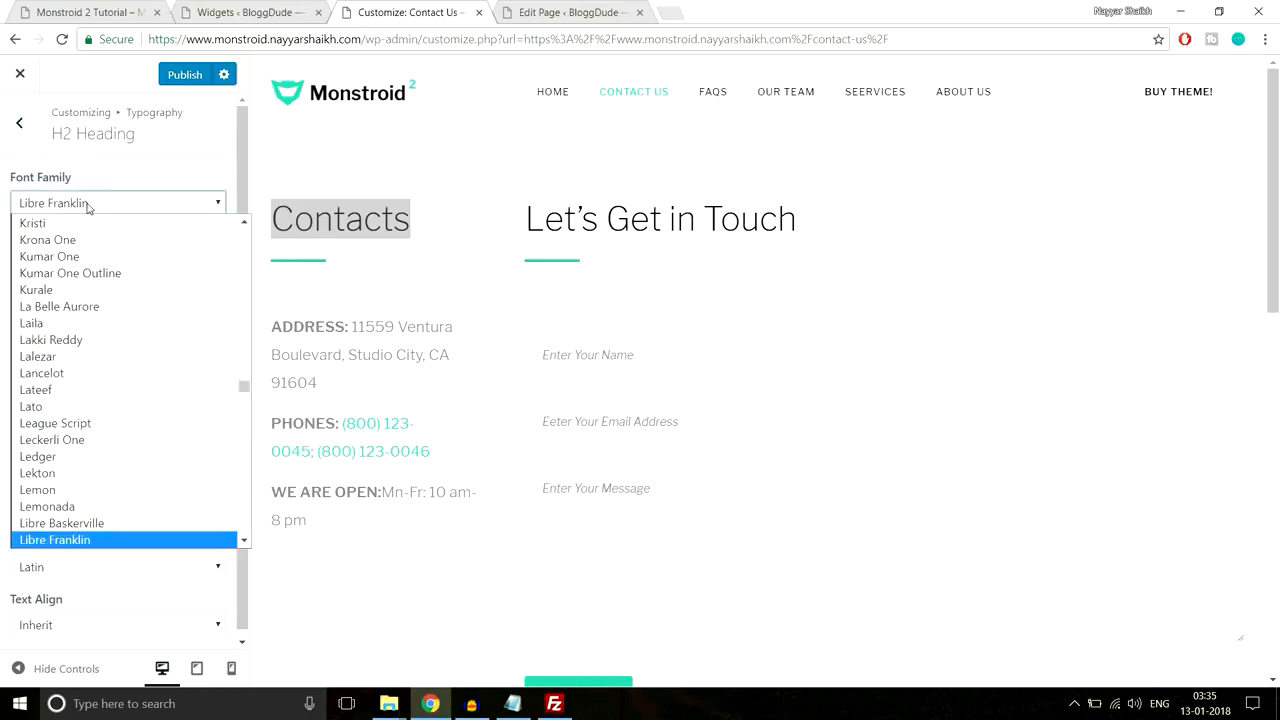
pyautogui.click(104, 201)
pyautogui.click(385, 218)
pyautogui.moveTo(470, 218); pyautogui.dragTo(255, 222)
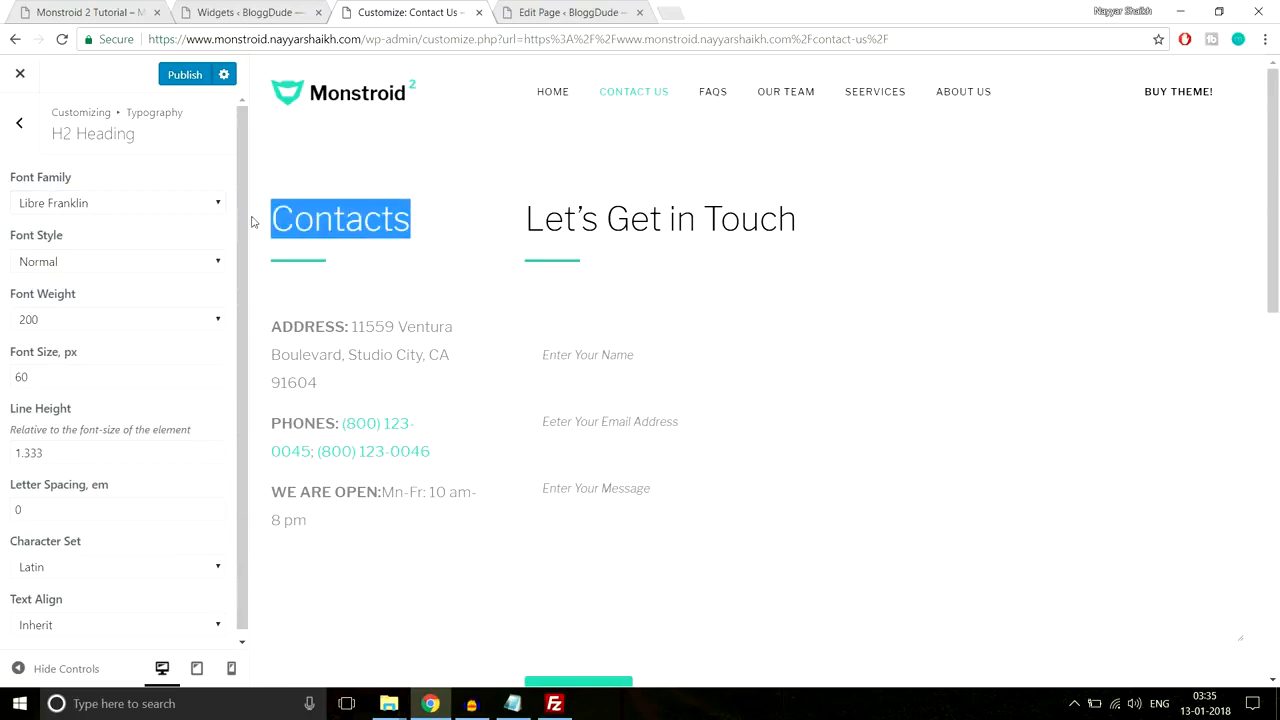
pyautogui.click(19, 122)
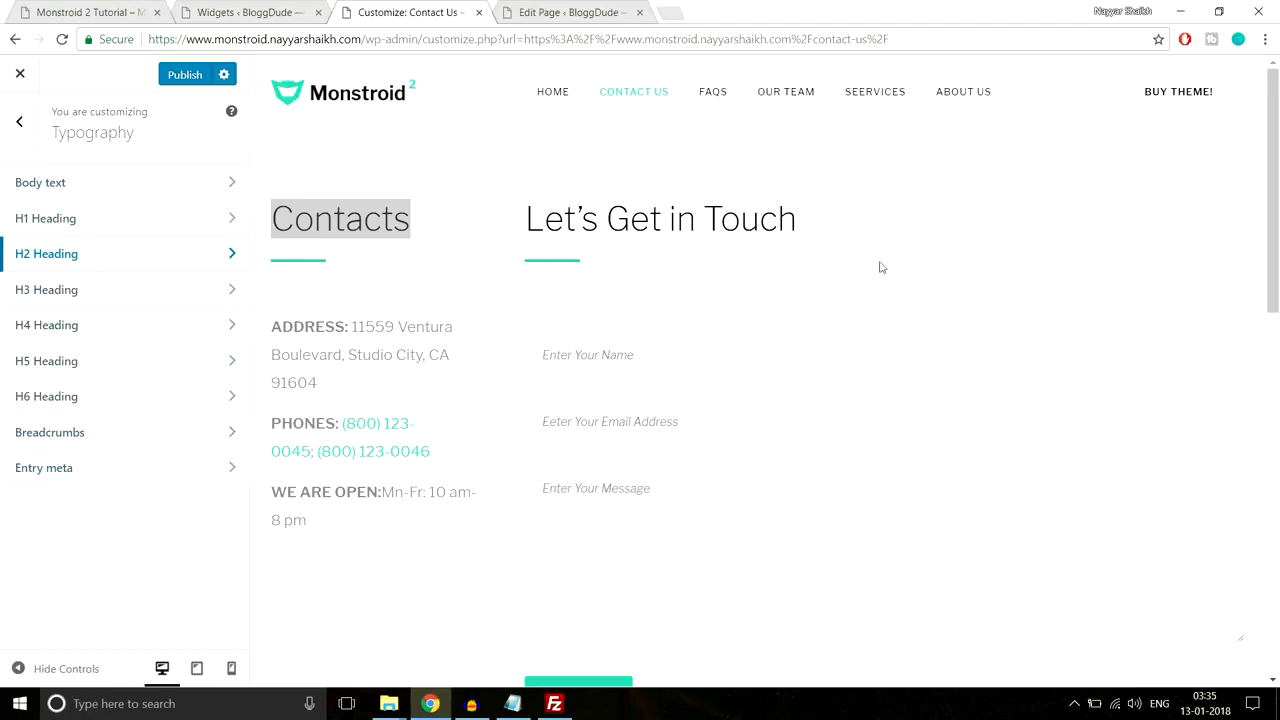
pyautogui.click(466, 94)
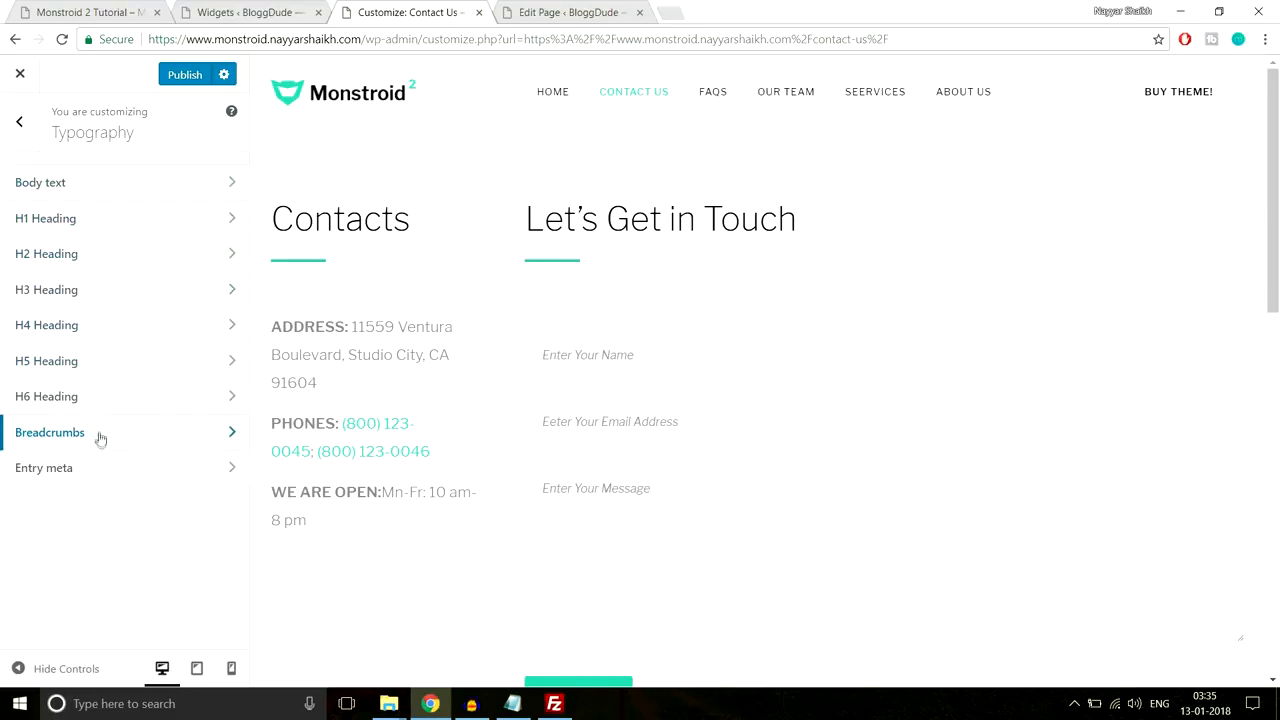
# Step: Try the Header's top panel on and off, leaving it disabled
pyautogui.click(22, 126)
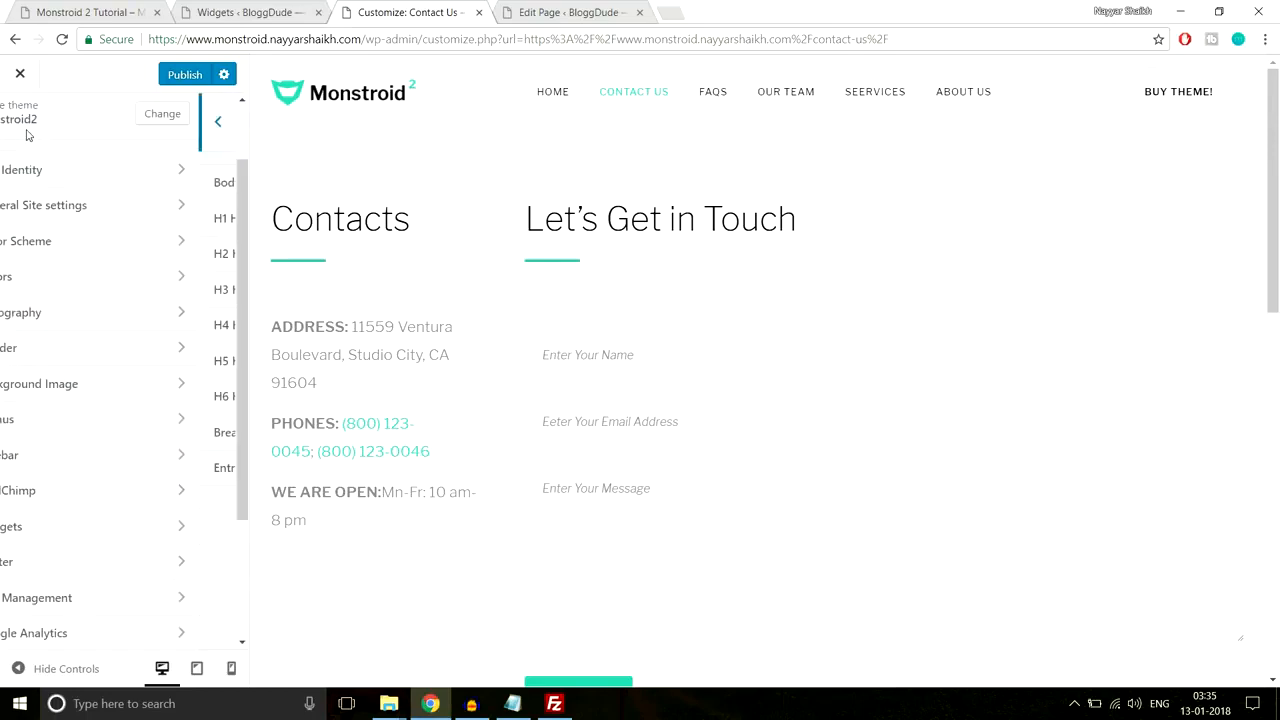
pyautogui.click(155, 359)
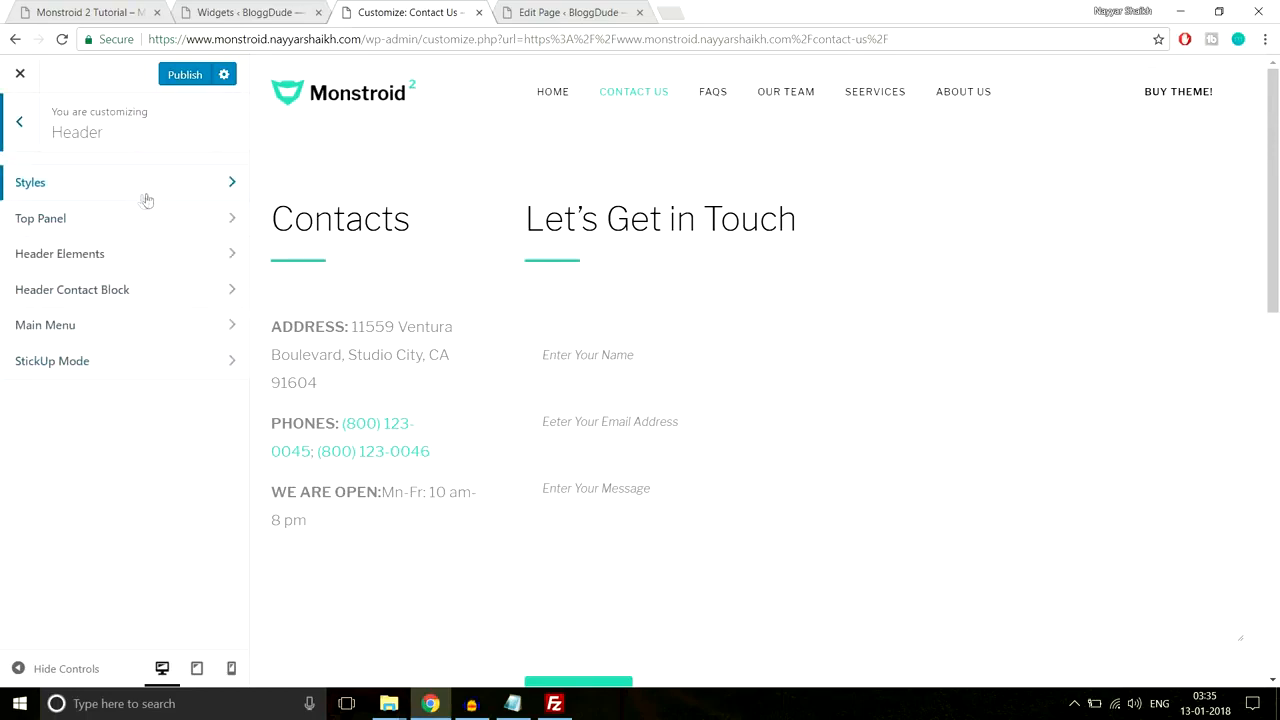
pyautogui.click(129, 232)
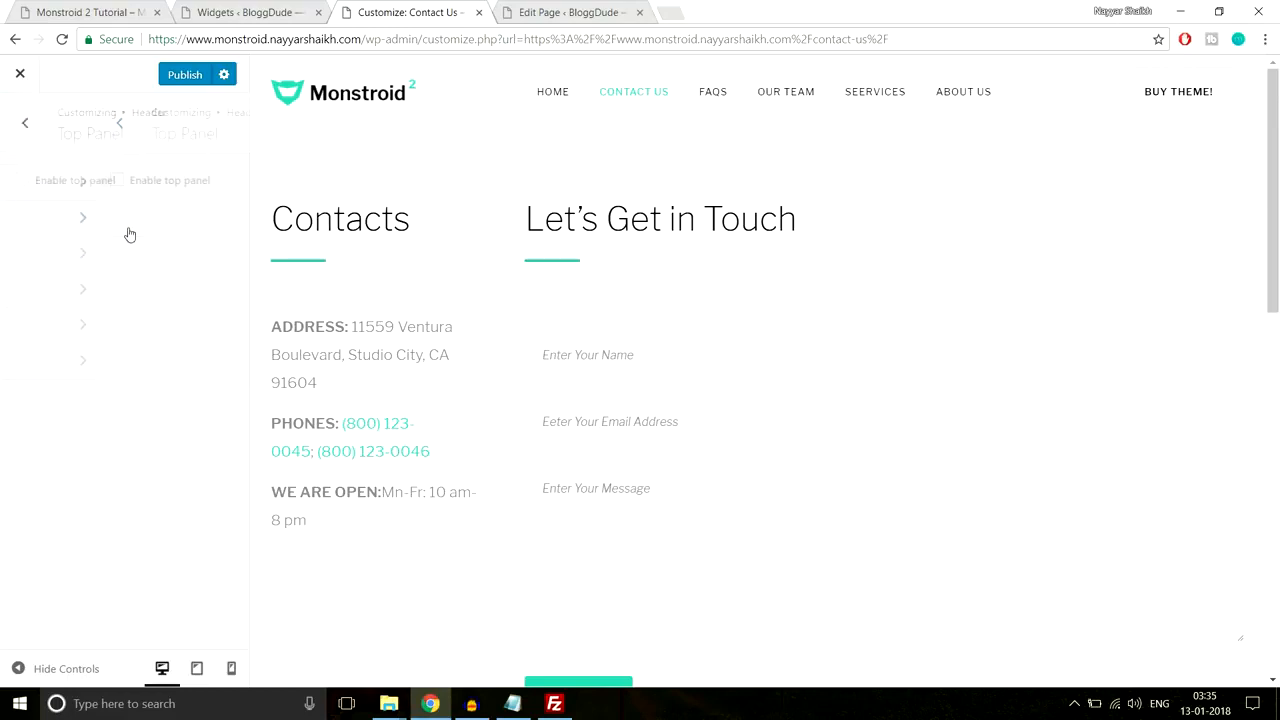
pyautogui.click(33, 180)
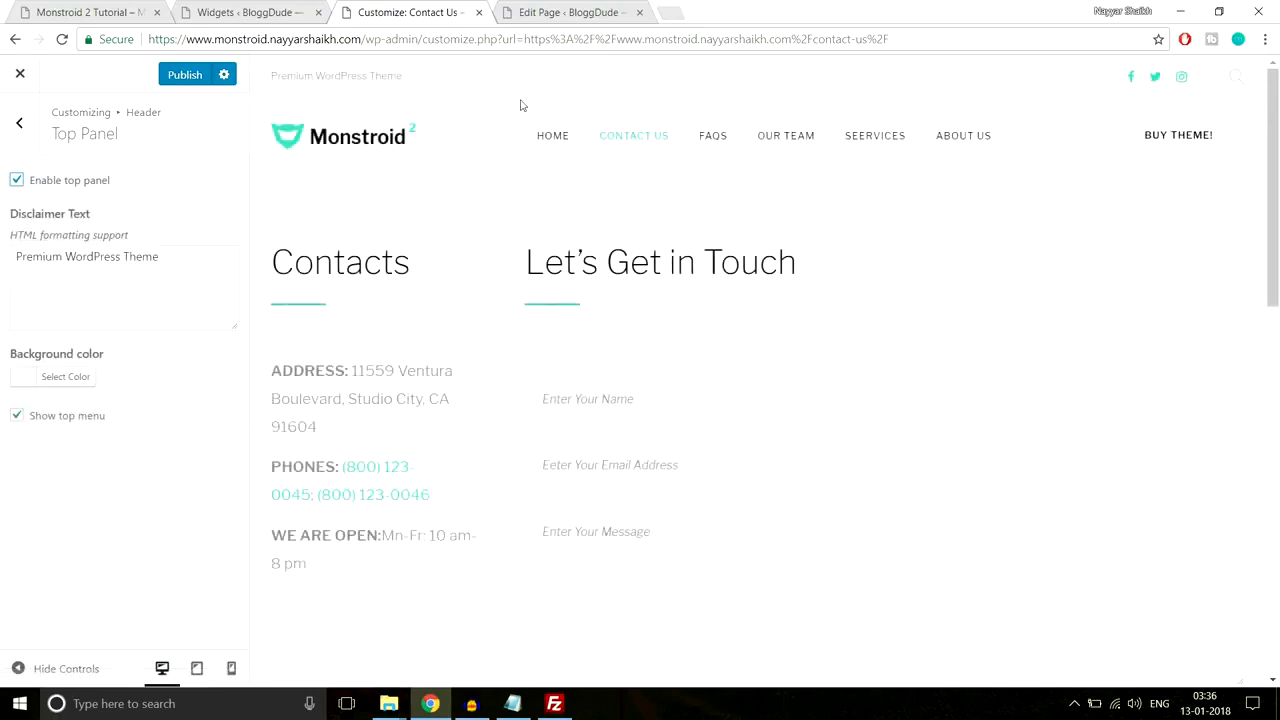
pyautogui.moveTo(273, 78); pyautogui.dragTo(414, 77)
pyautogui.click(418, 77)
pyautogui.click(1239, 80)
pyautogui.click(1242, 83)
pyautogui.moveTo(168, 262); pyautogui.dragTo(2, 263)
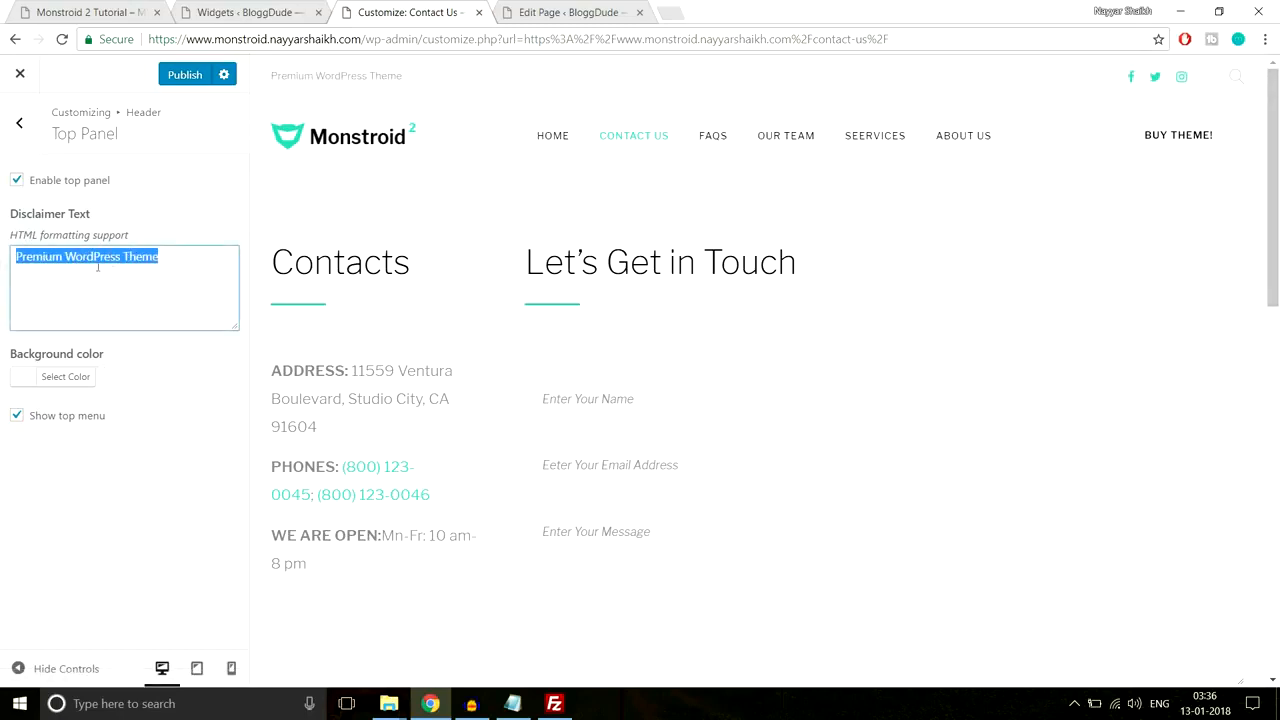
pyautogui.click(17, 181)
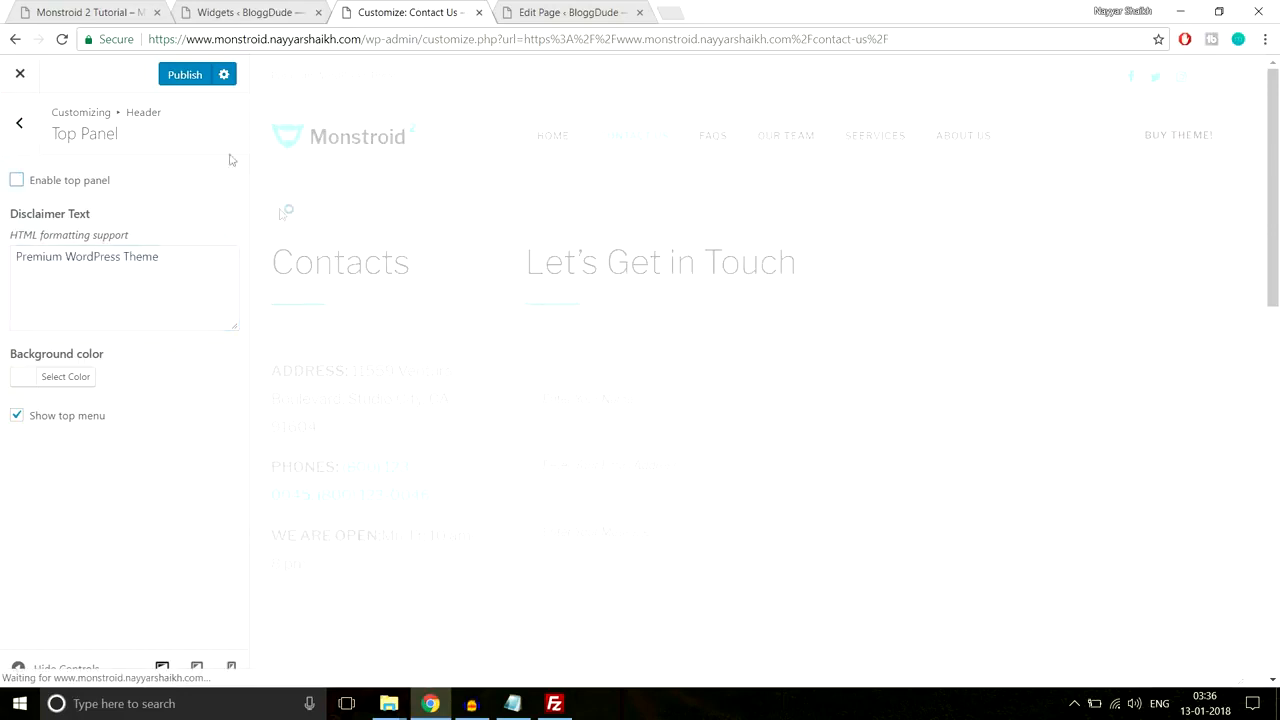
pyautogui.click(36, 135)
# Step: Review the header elements' Buy theme! button, the contact block and main menu settings
pyautogui.click(89, 256)
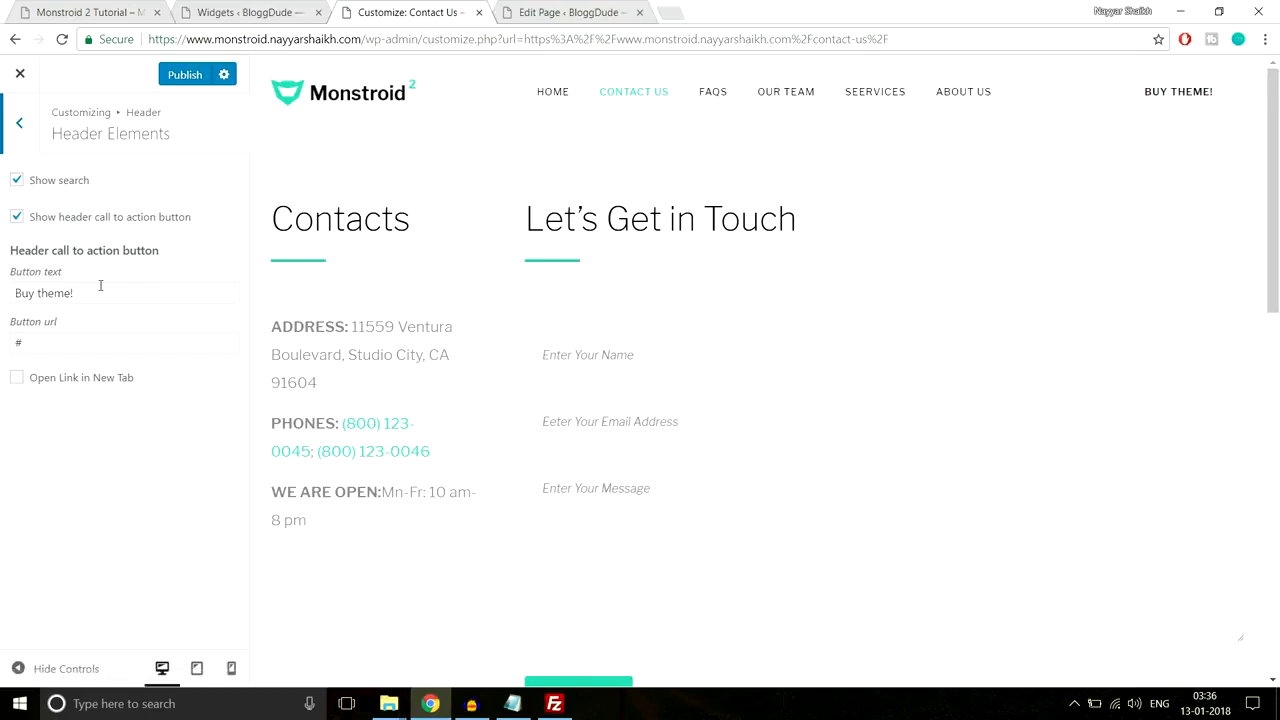
pyautogui.moveTo(100, 293); pyautogui.dragTo(3, 295)
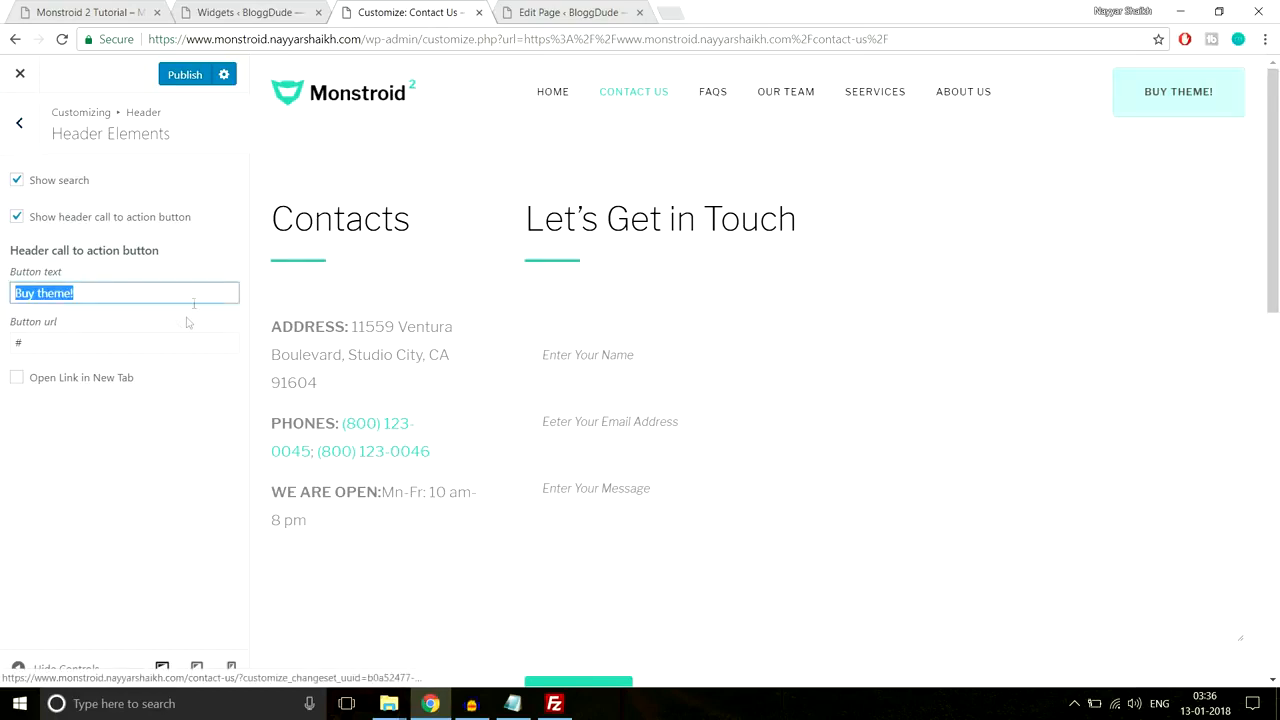
pyautogui.click(10, 342)
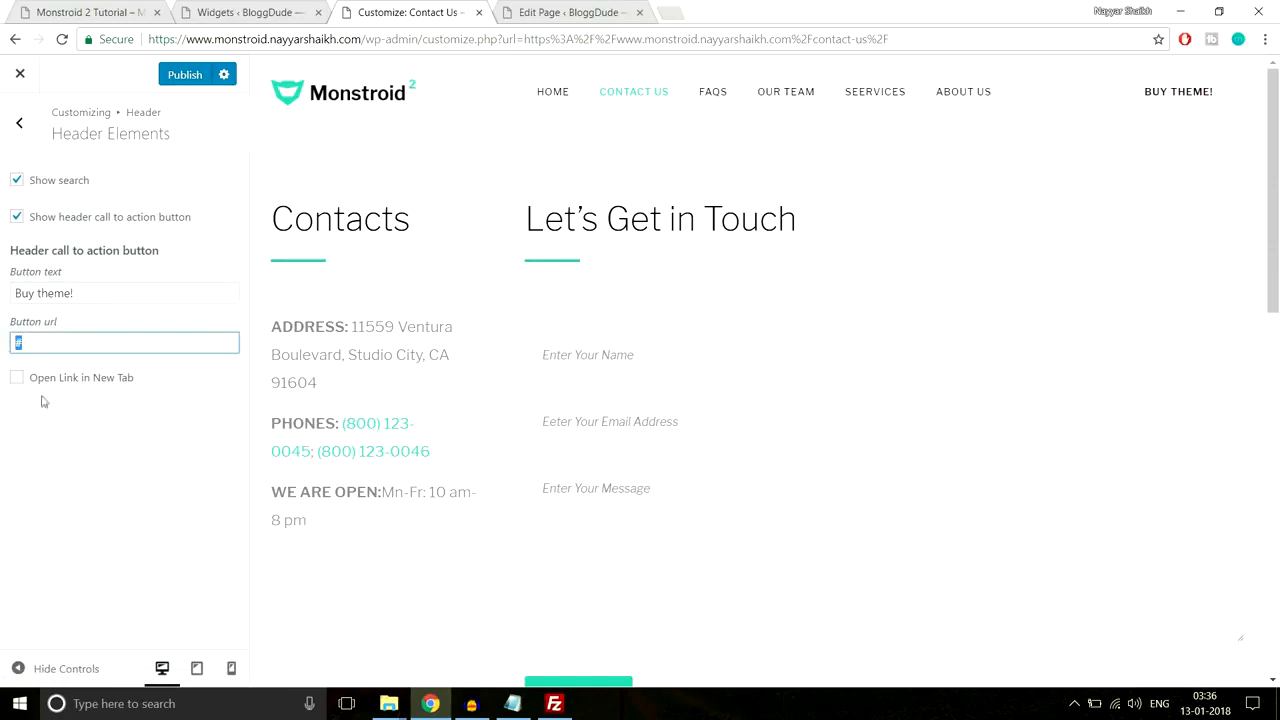
pyautogui.click(33, 146)
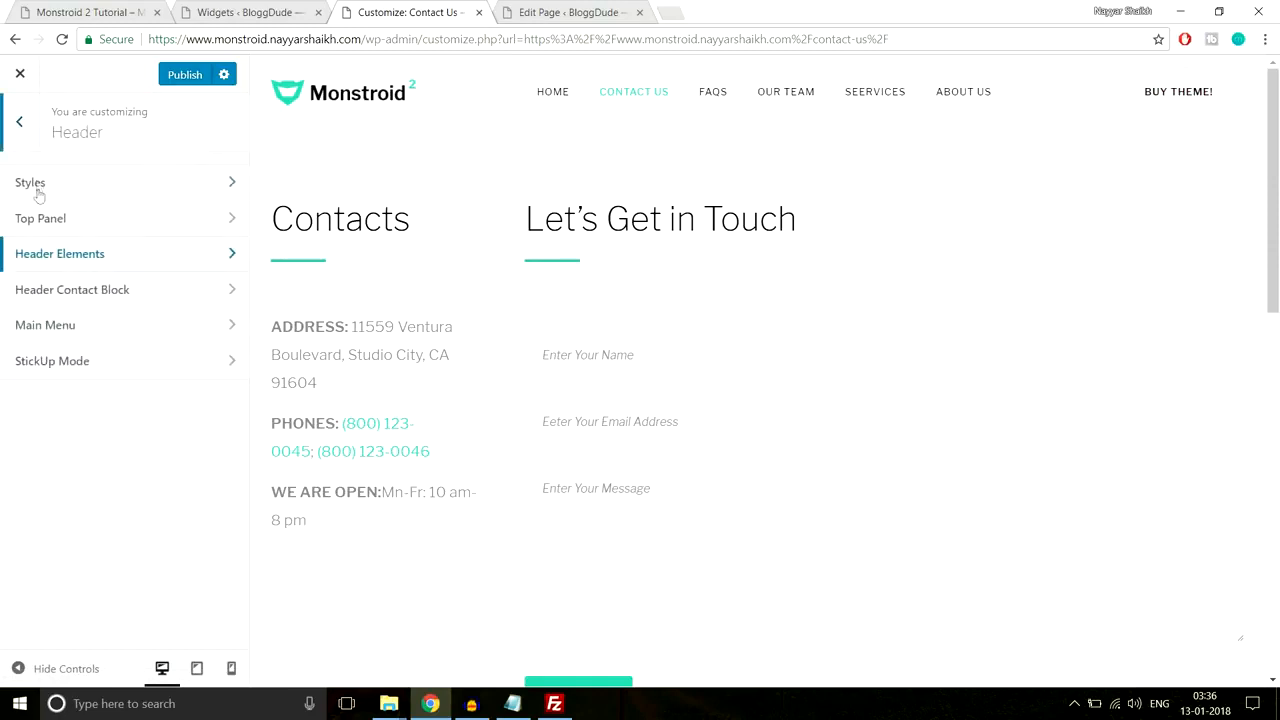
pyautogui.click(125, 293)
pyautogui.click(19, 127)
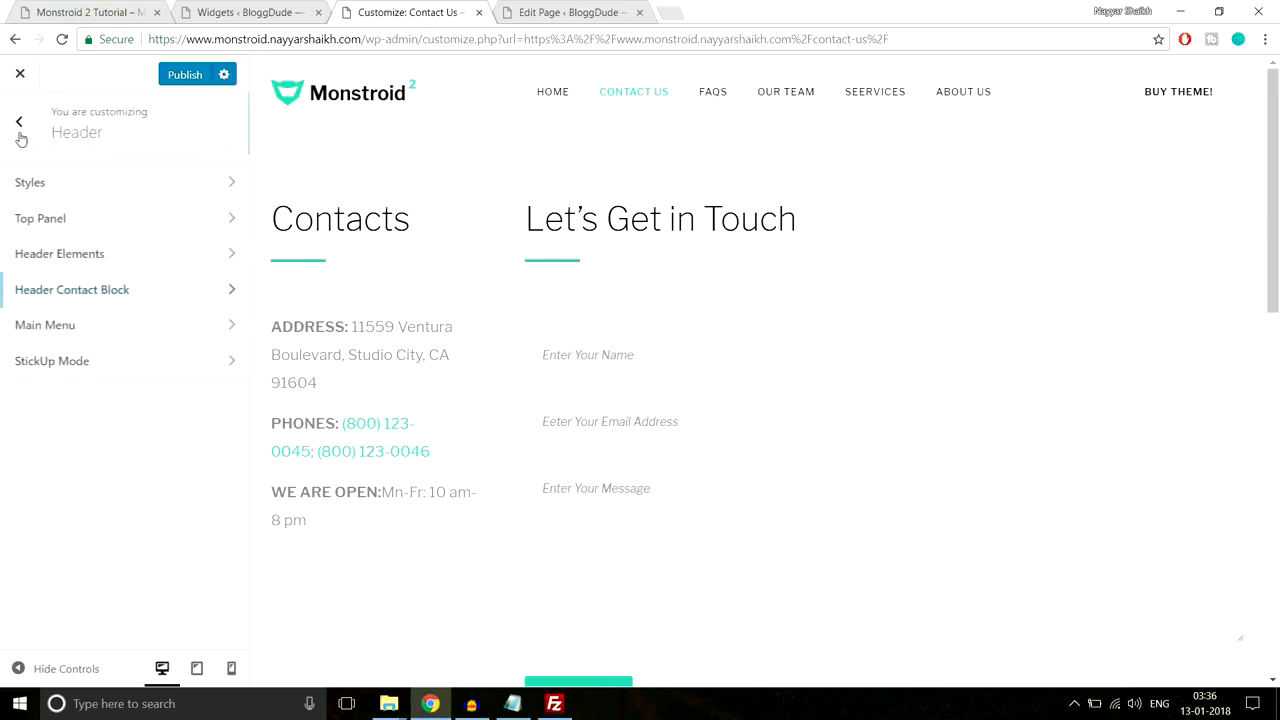
pyautogui.click(118, 344)
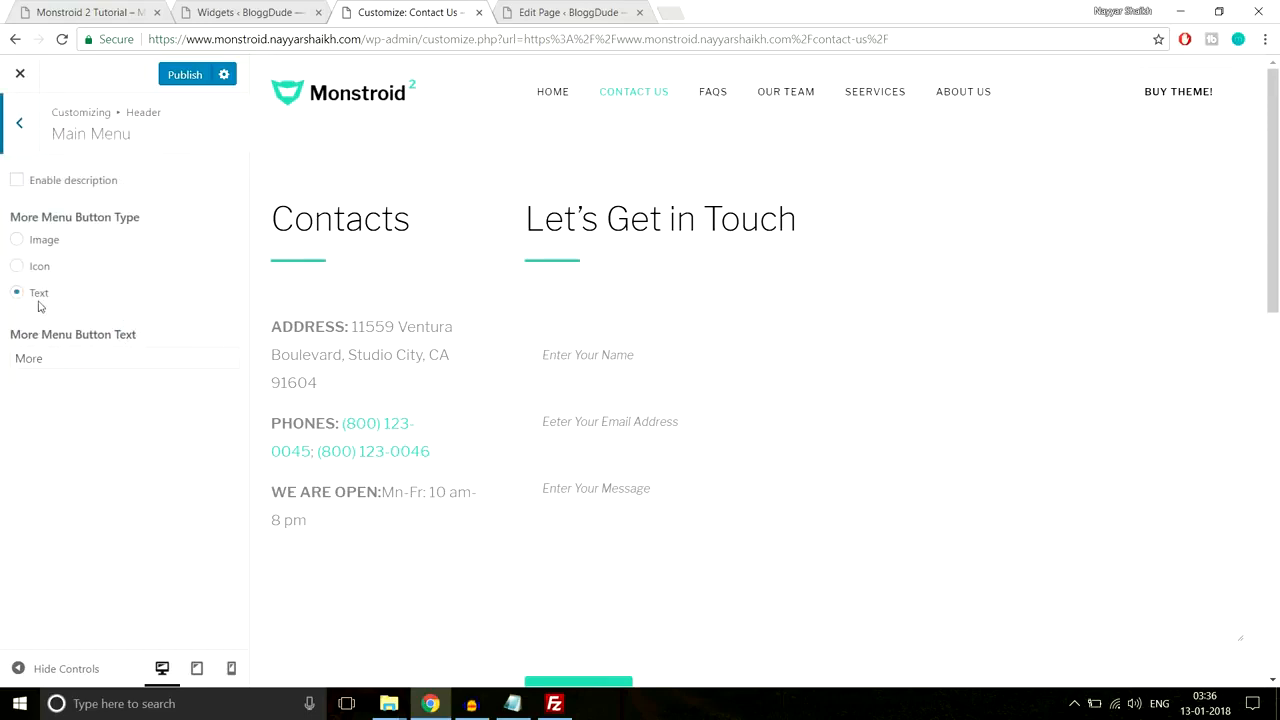
pyautogui.click(17, 133)
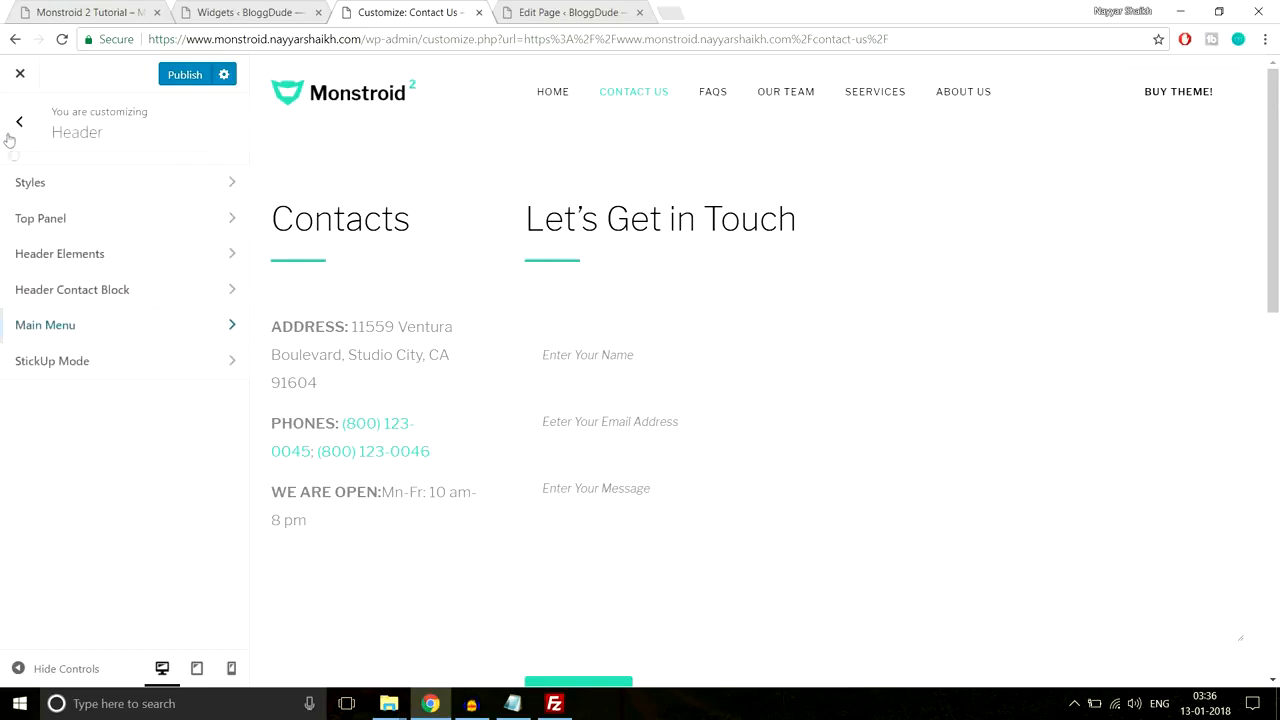
# Step: Enable StickUp Mode with Menu Only as the sticky target
pyautogui.click(96, 376)
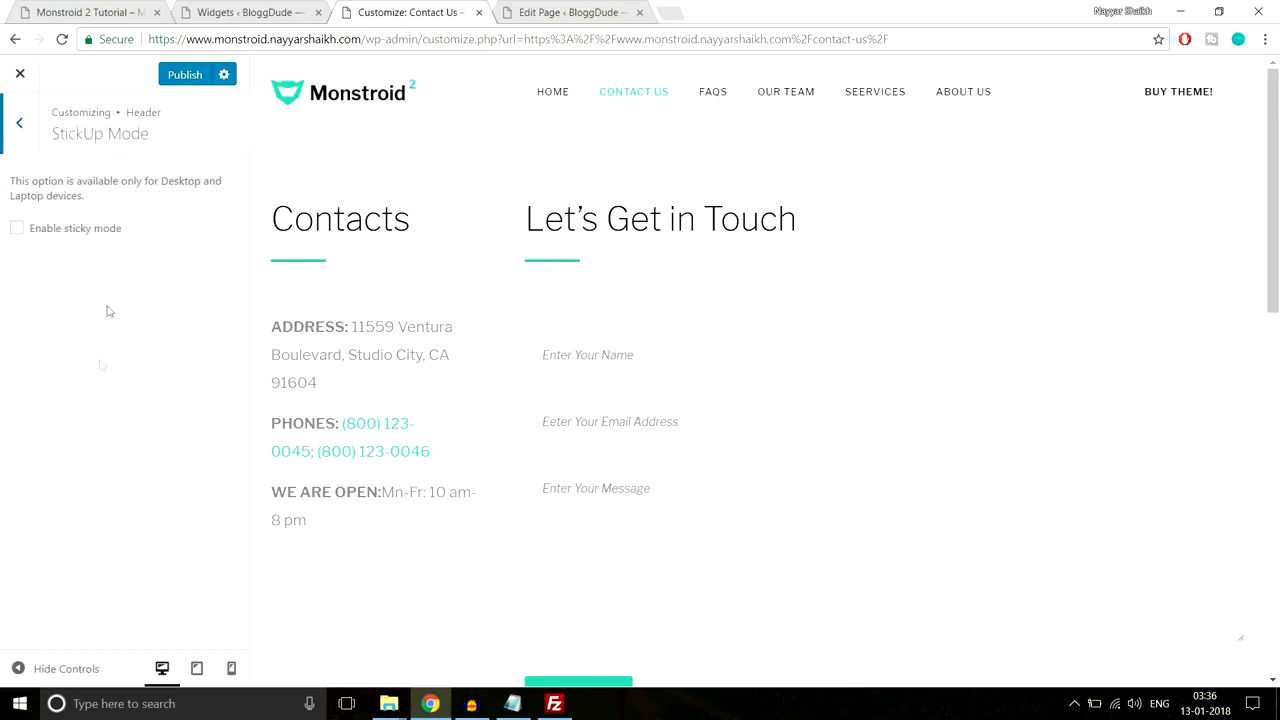
pyautogui.click(83, 236)
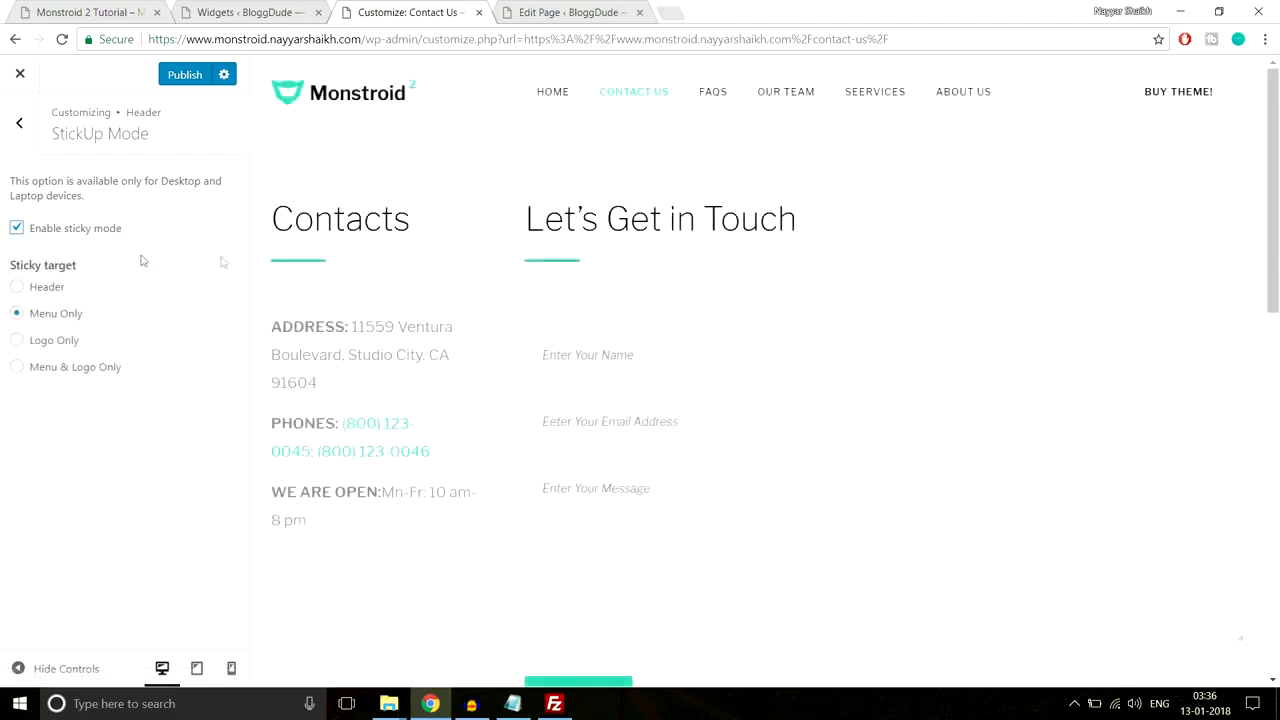
pyautogui.scroll(-3, 477, 383)
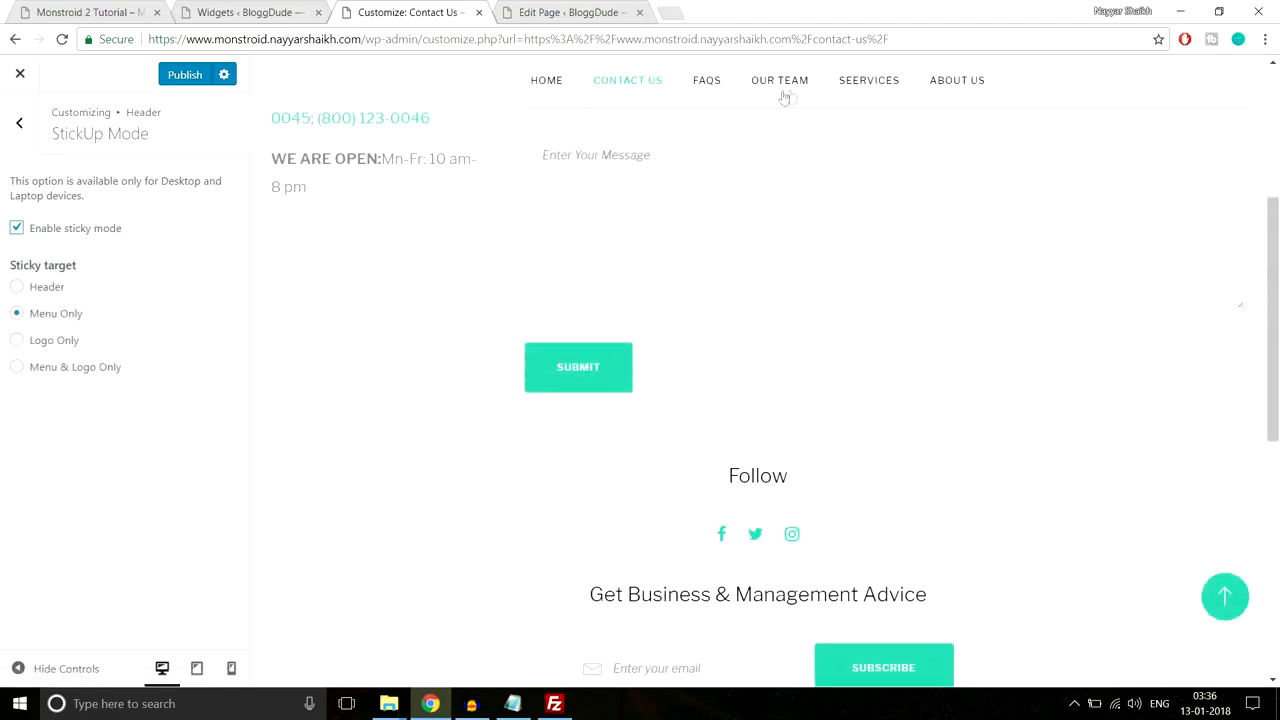
pyautogui.scroll(-3, 557, 337)
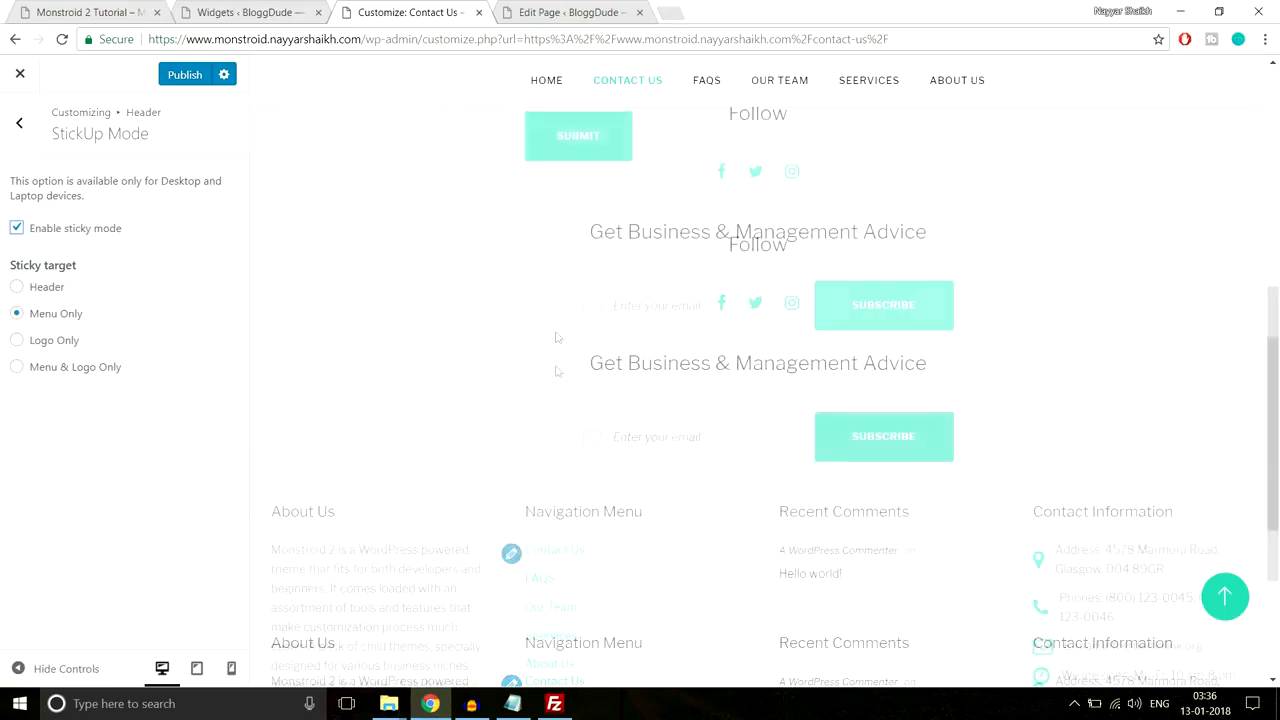
pyautogui.scroll(10, 583, 437)
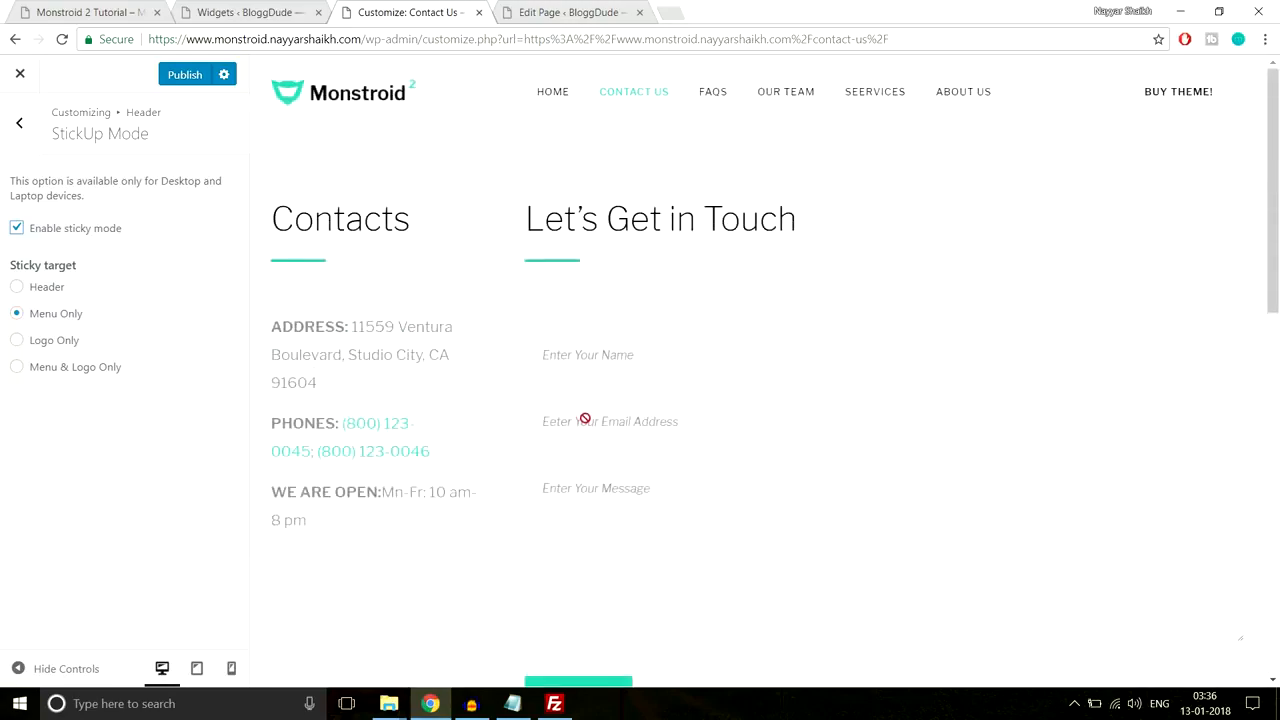
pyautogui.scroll(-5, 585, 420)
pyautogui.scroll(5, 586, 428)
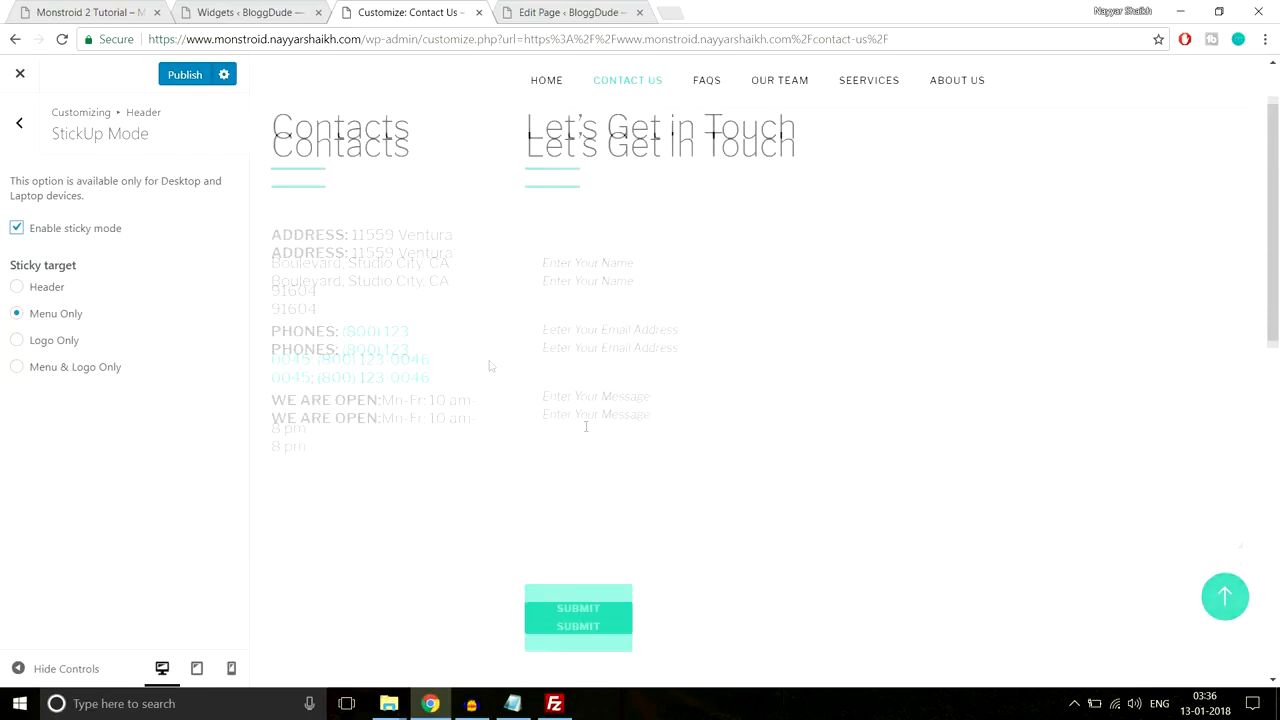
pyautogui.click(24, 135)
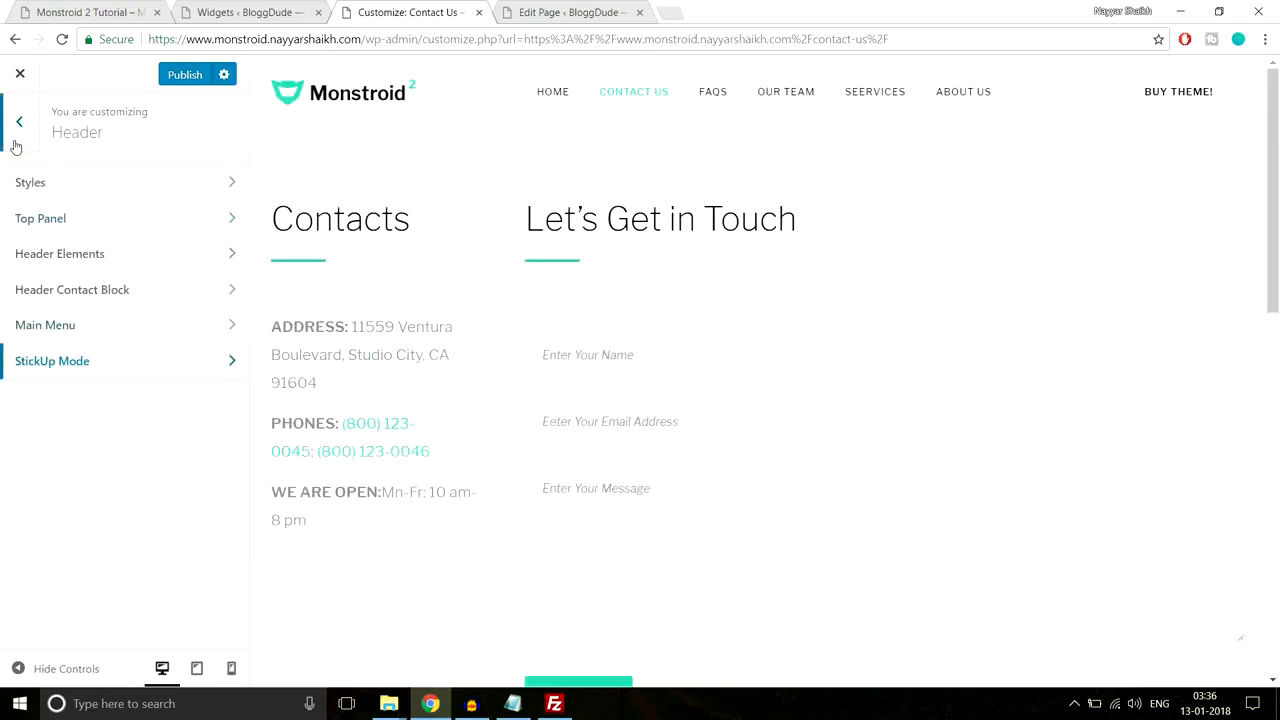
# Step: Look through the Background Image and MailChimp sections
pyautogui.click(16, 145)
pyautogui.scroll(-2, 190, 400)
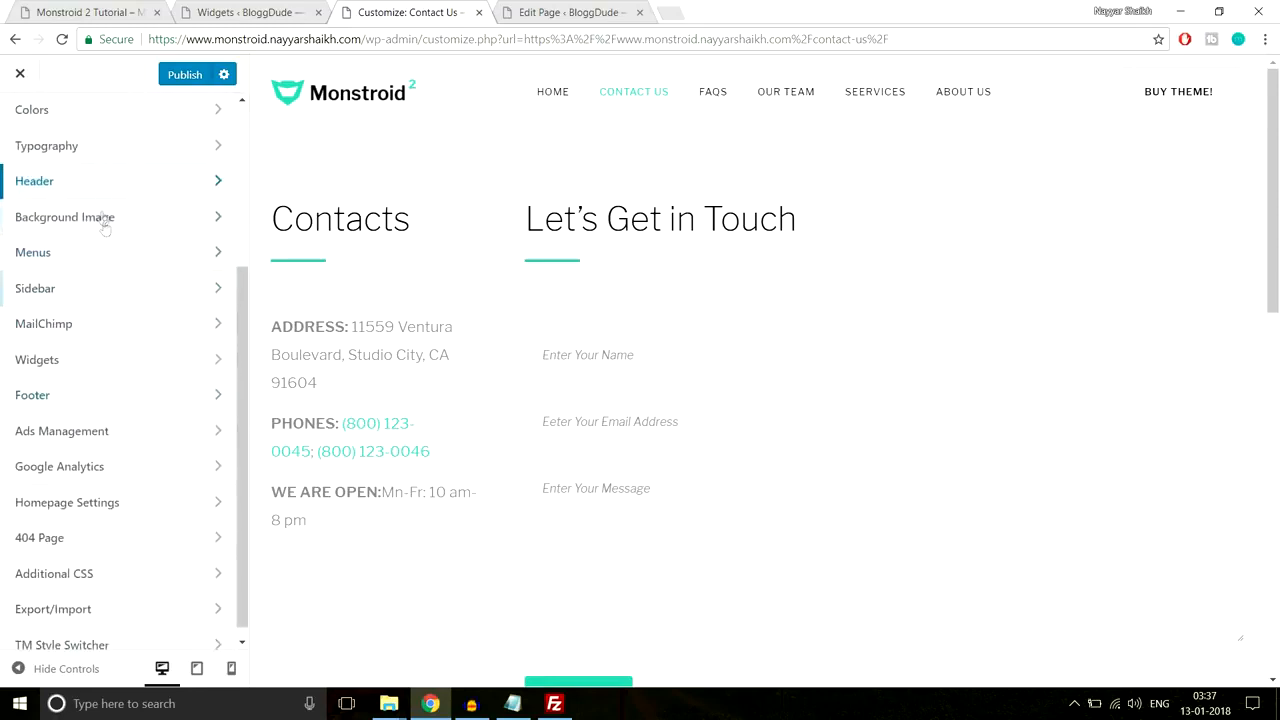
pyautogui.click(104, 216)
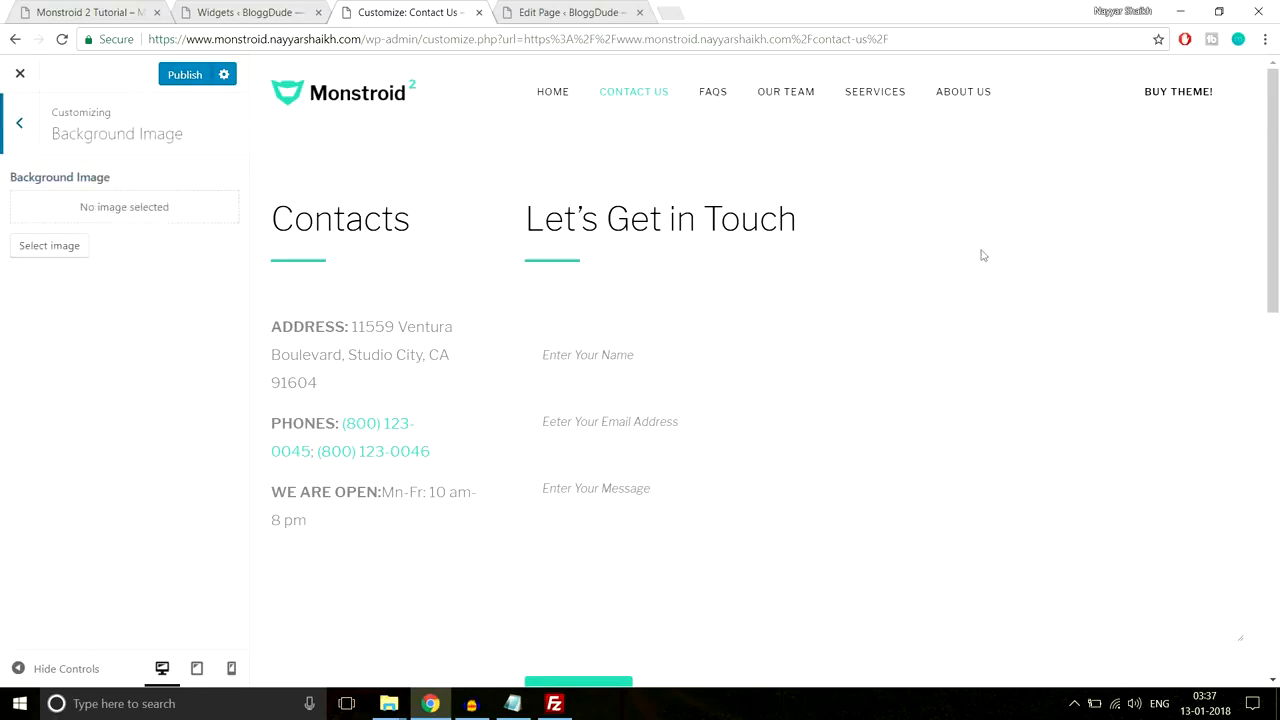
pyautogui.click(19, 122)
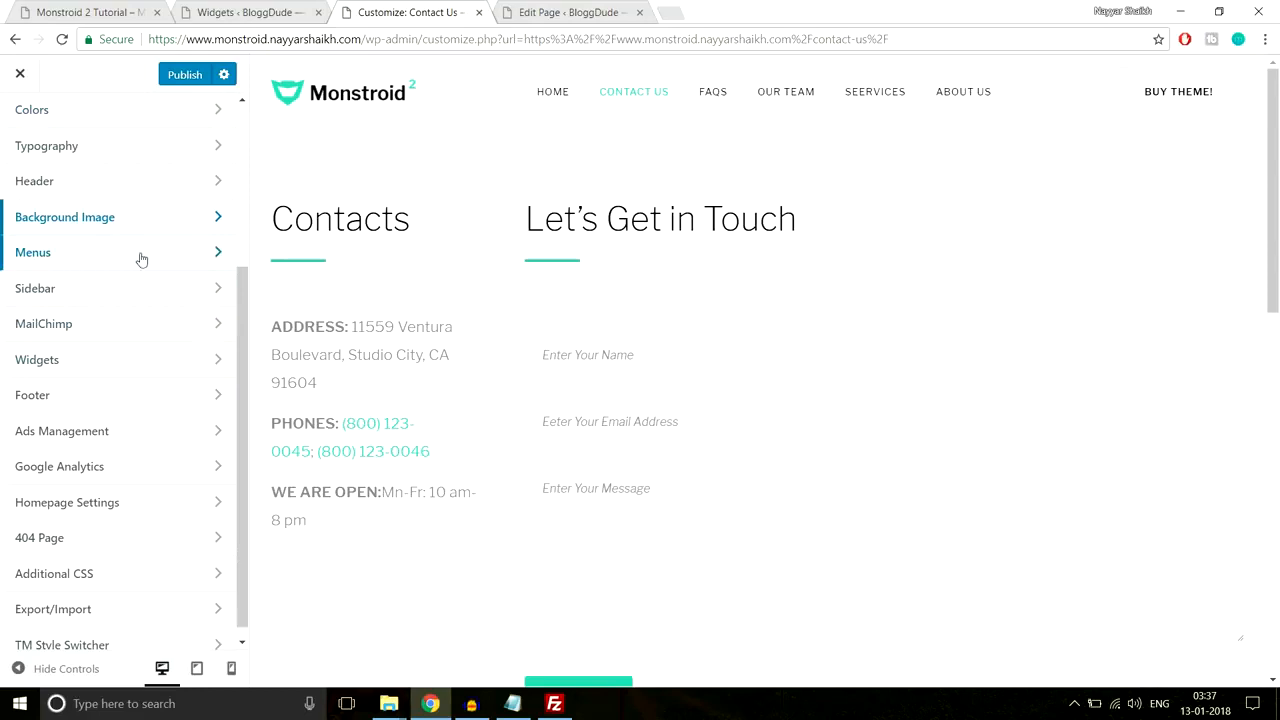
pyautogui.click(119, 321)
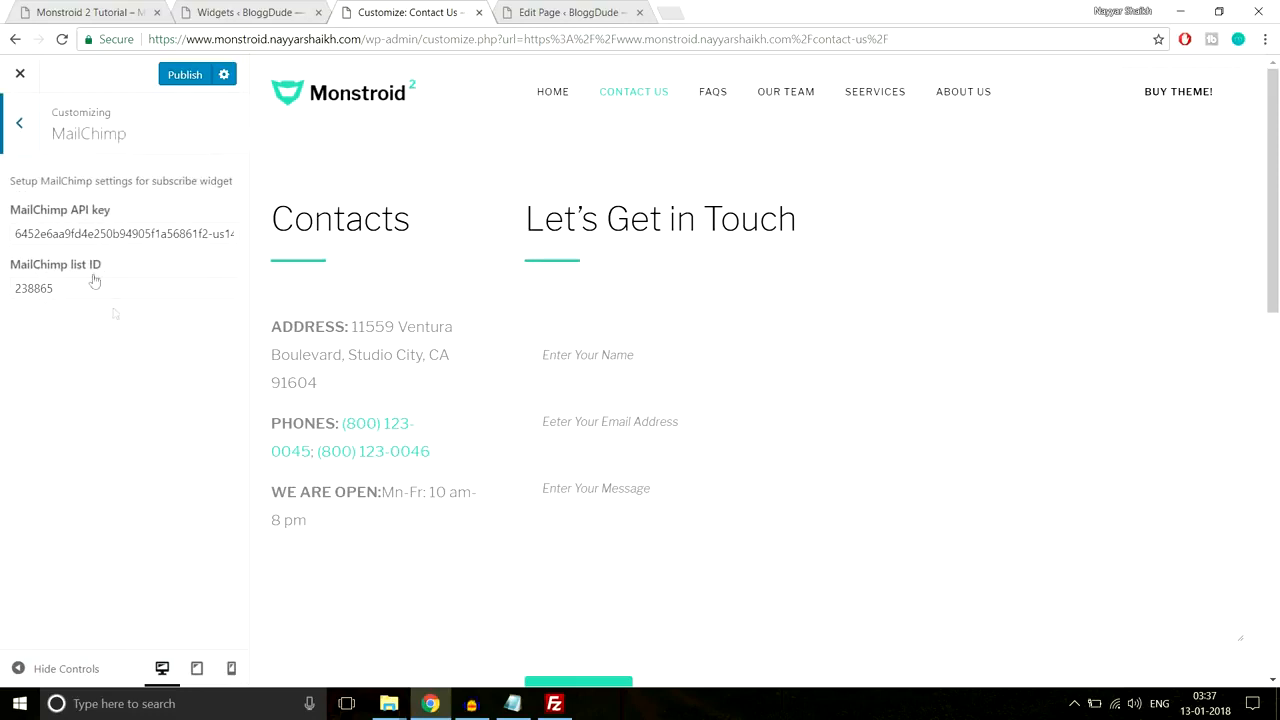
pyautogui.click(13, 147)
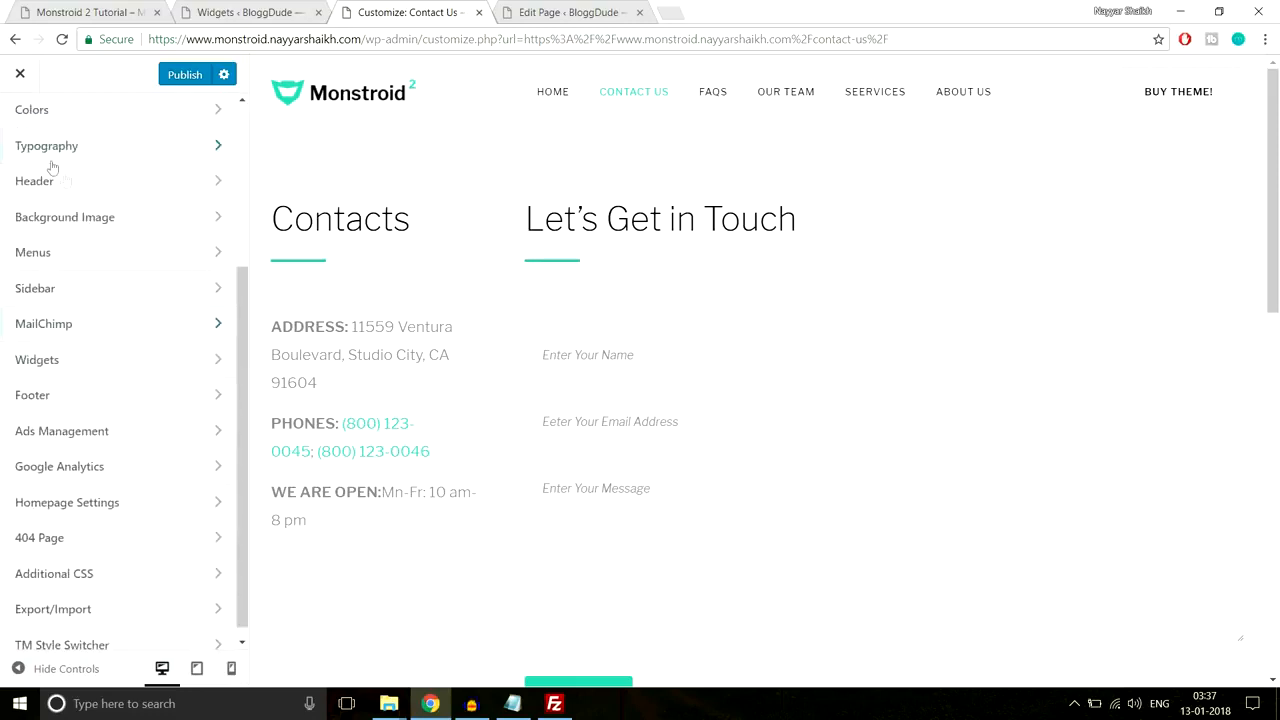
# Step: Leave the widget areas list and go to the Footer section
pyautogui.click(174, 348)
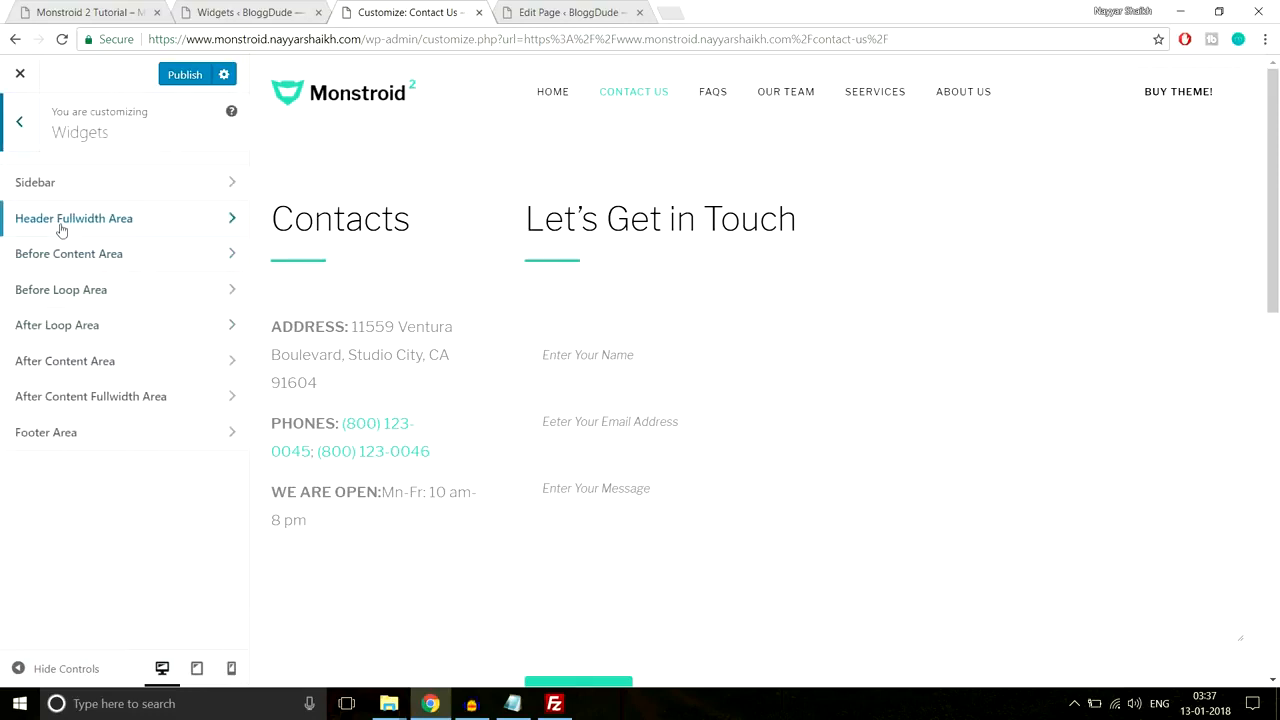
pyautogui.click(20, 124)
pyautogui.scroll(-10, 633, 497)
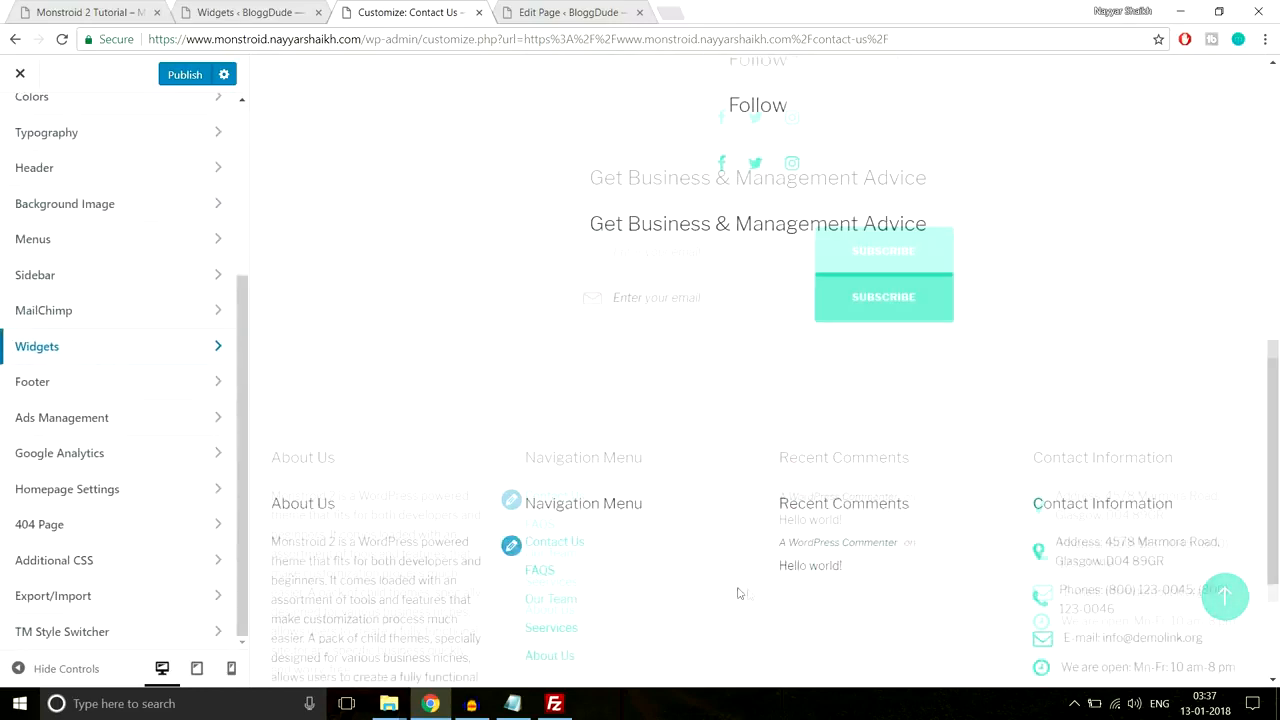
pyautogui.scroll(-2, 660, 404)
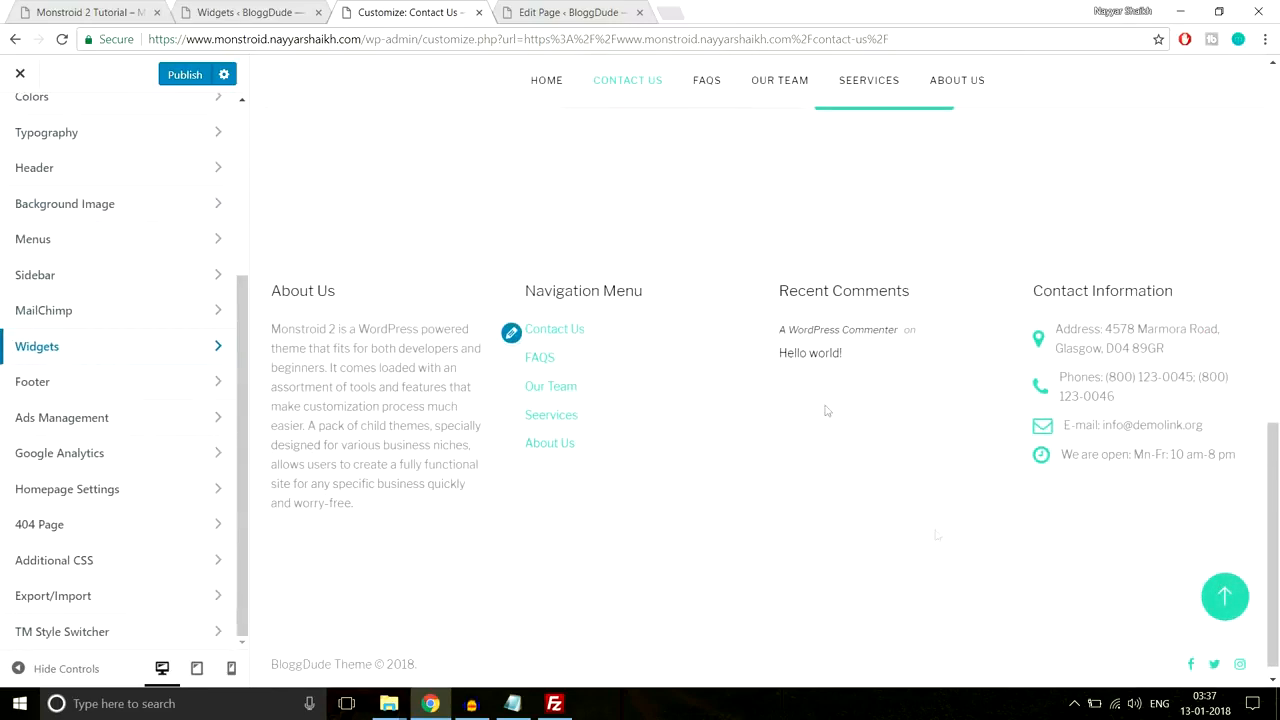
pyautogui.click(152, 384)
# Step: In Footer Styles, delete the word 'Theme' from the copyright text
pyautogui.scroll(-1, 423, 606)
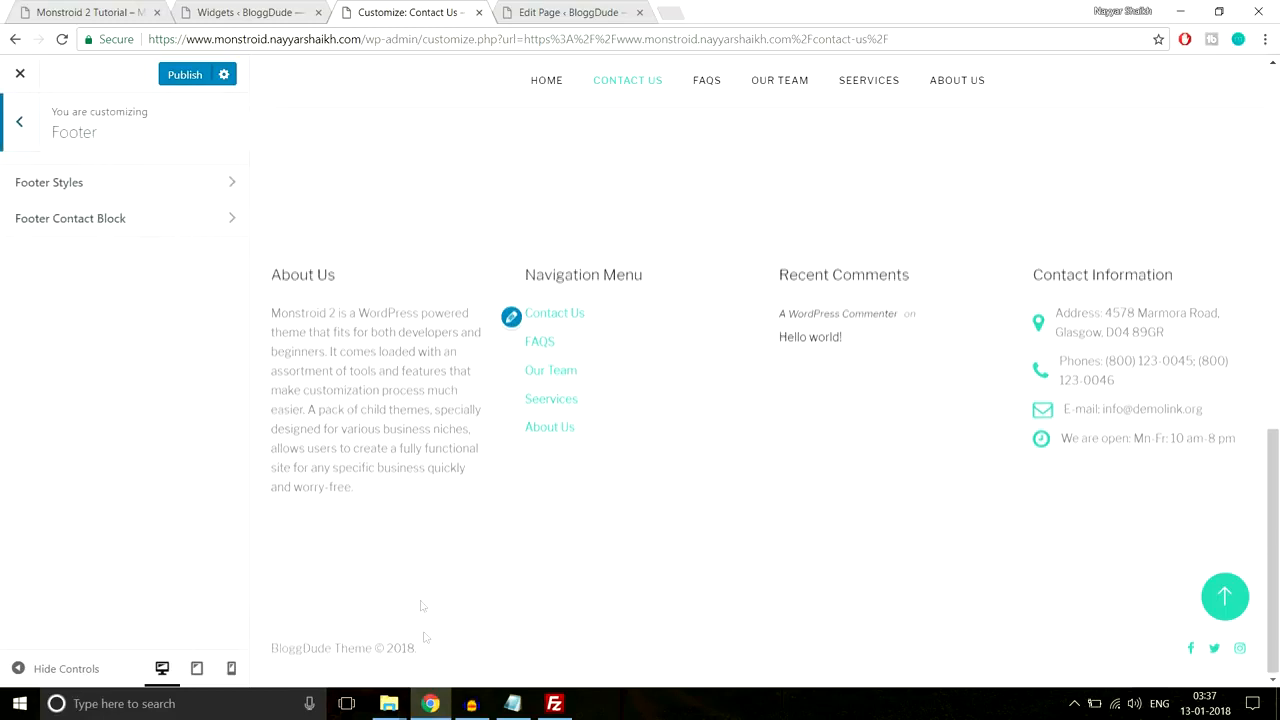
pyautogui.moveTo(490, 649); pyautogui.dragTo(284, 650)
pyautogui.click(265, 652)
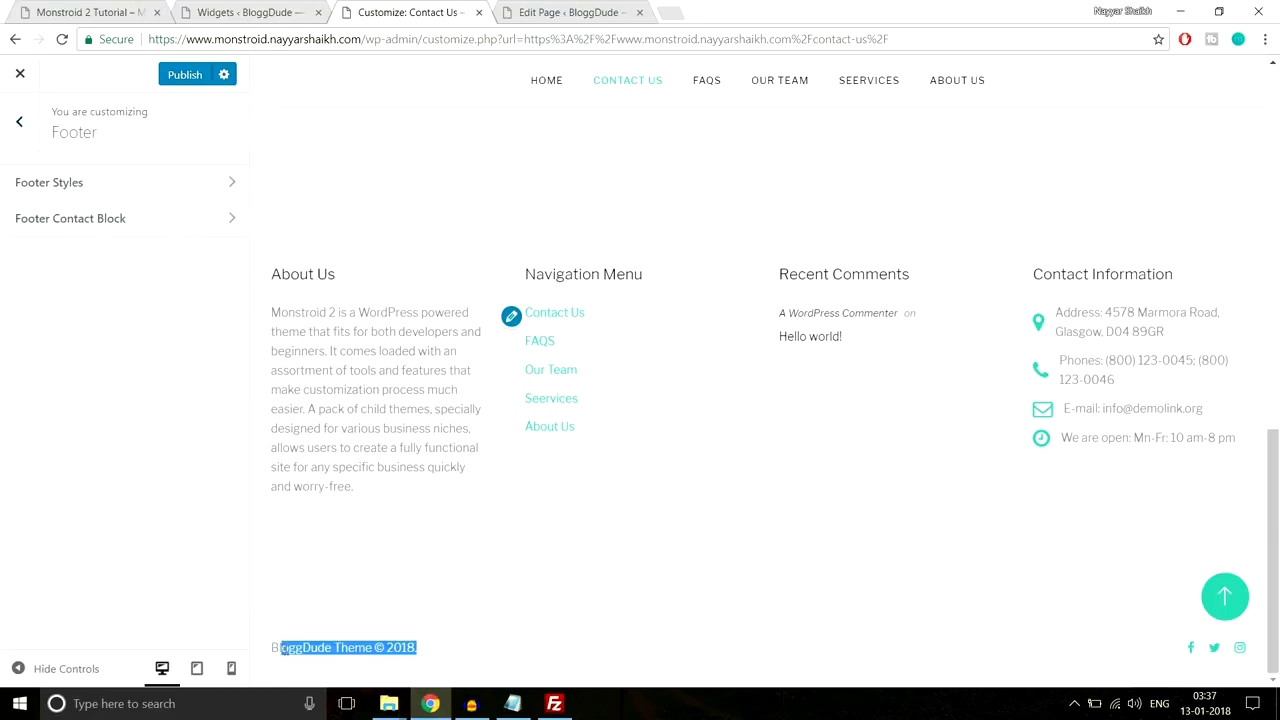
pyautogui.click(160, 200)
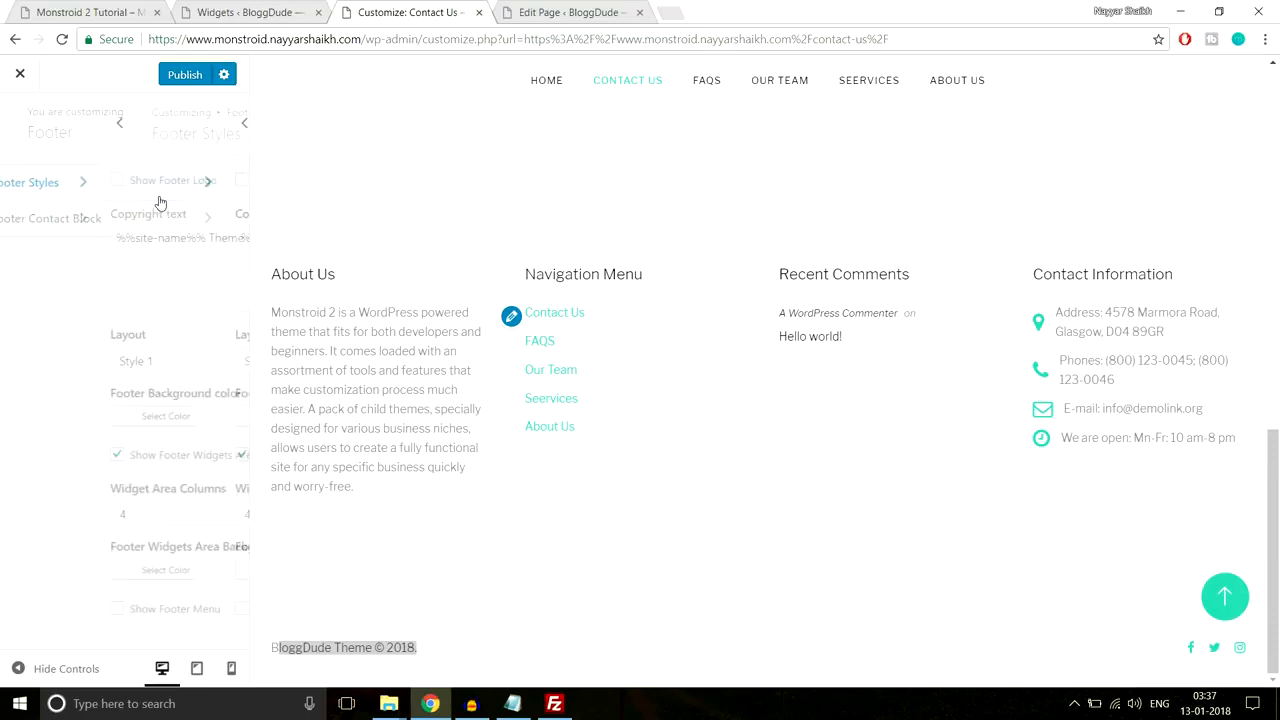
pyautogui.moveTo(35, 238); pyautogui.dragTo(128, 241)
pyautogui.click(143, 239)
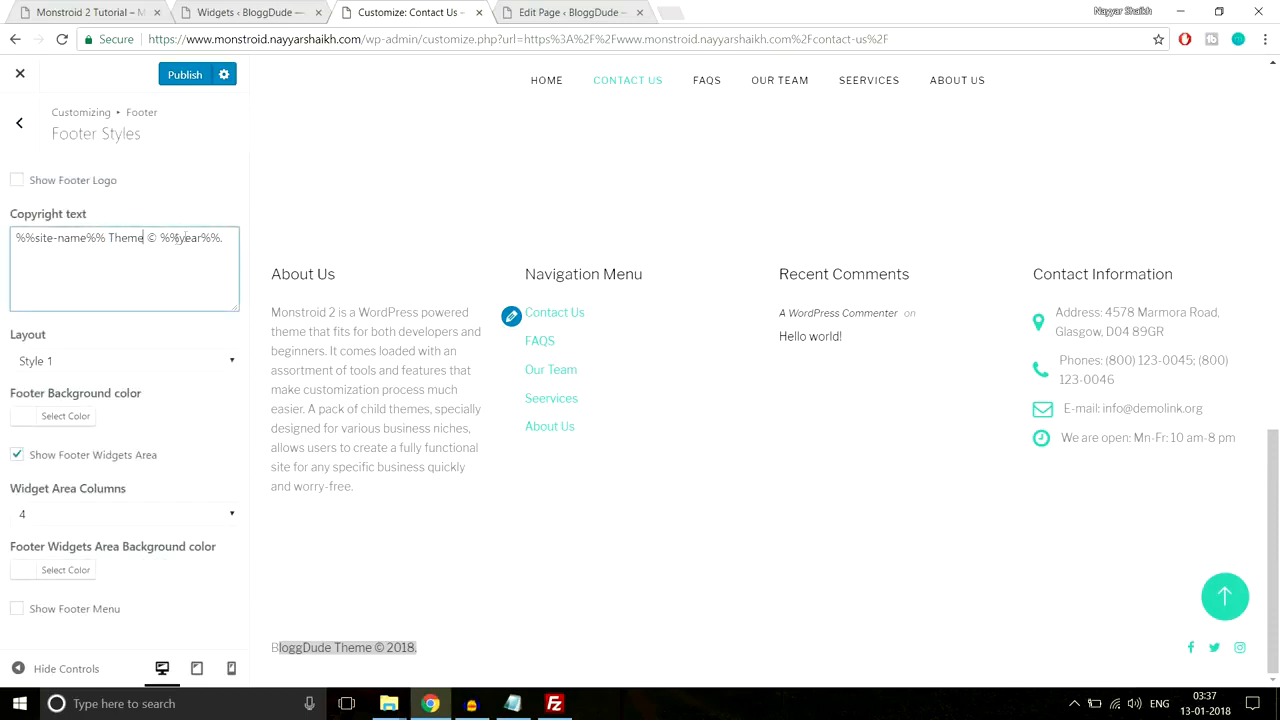
pyautogui.moveTo(224, 239); pyautogui.dragTo(145, 239)
pyautogui.click(459, 649)
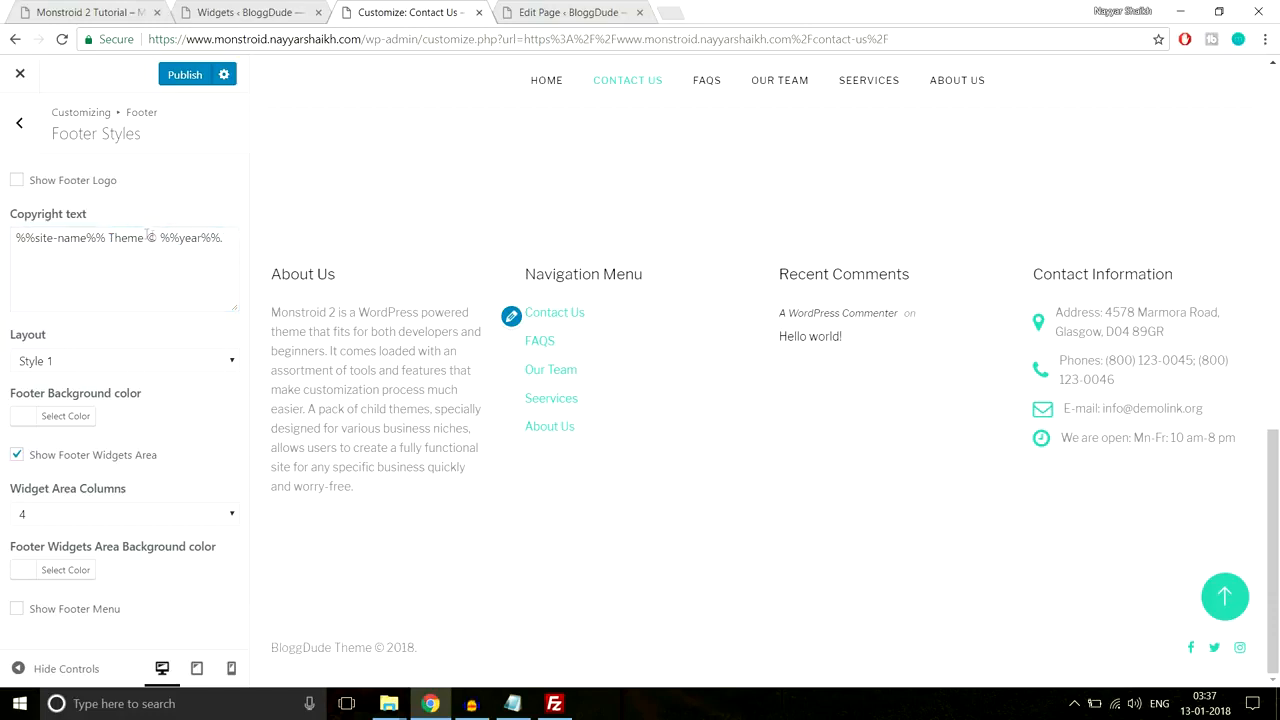
pyautogui.moveTo(143, 239); pyautogui.dragTo(3, 257)
pyautogui.click(121, 250)
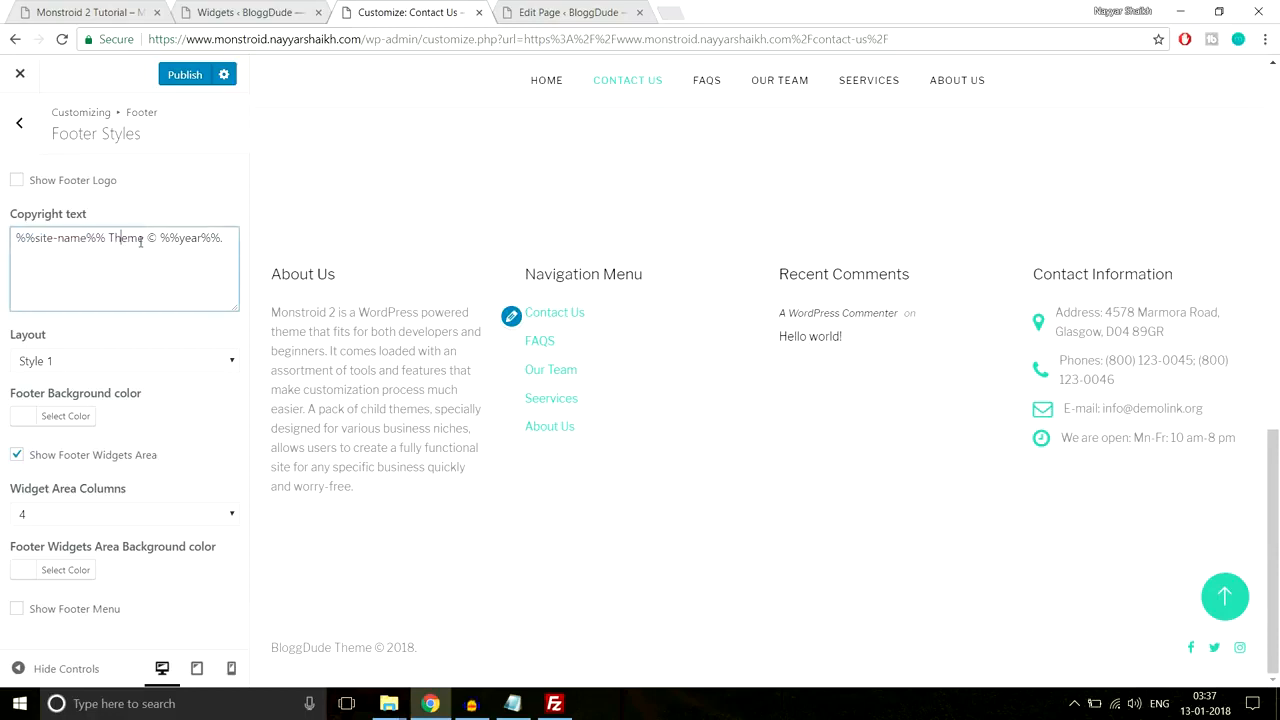
pyautogui.moveTo(143, 238); pyautogui.dragTo(128, 238)
pyautogui.press('BackSpace')
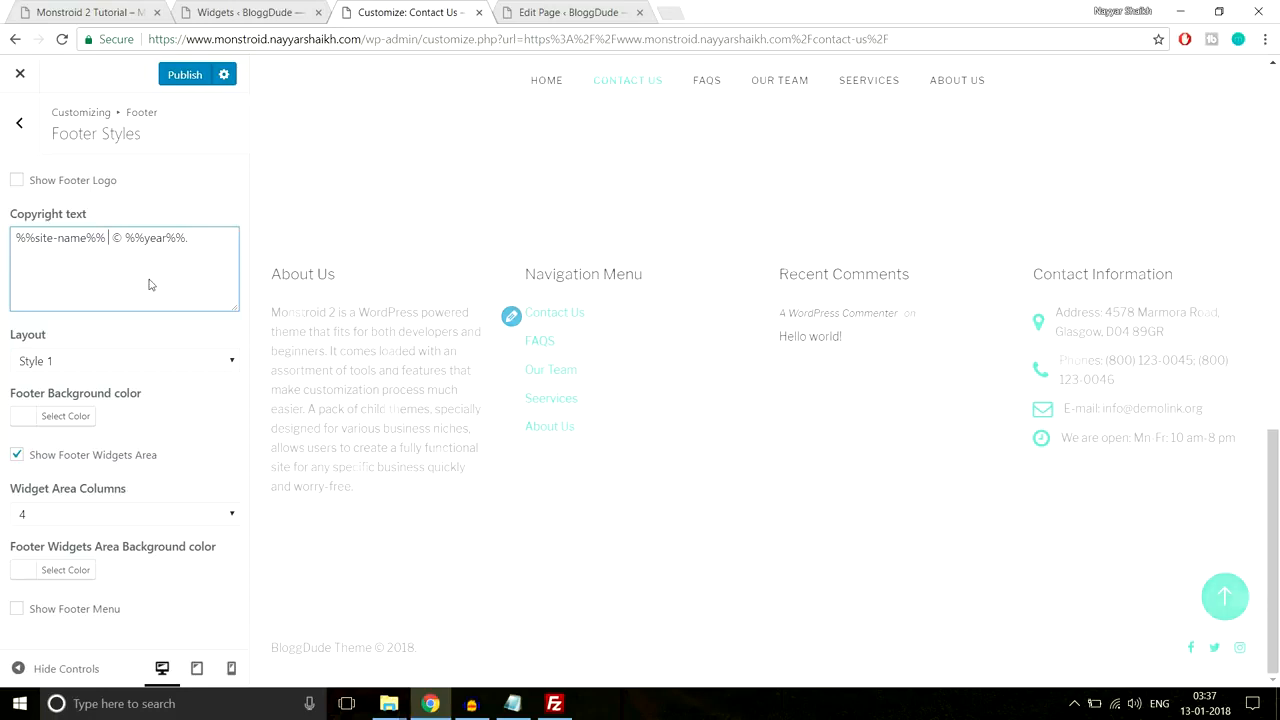
# Step: Add 'All Rights Reserved' at the start of the copyright text
pyautogui.click(18, 239)
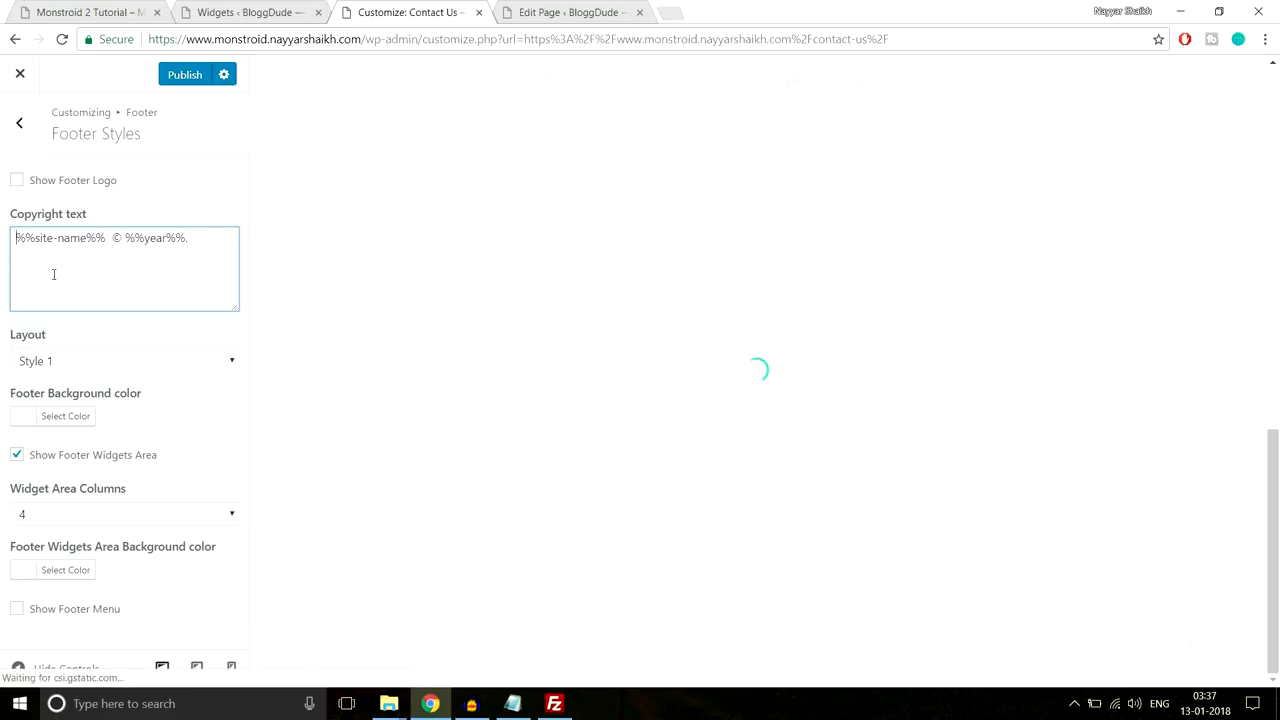
pyautogui.write('All R')
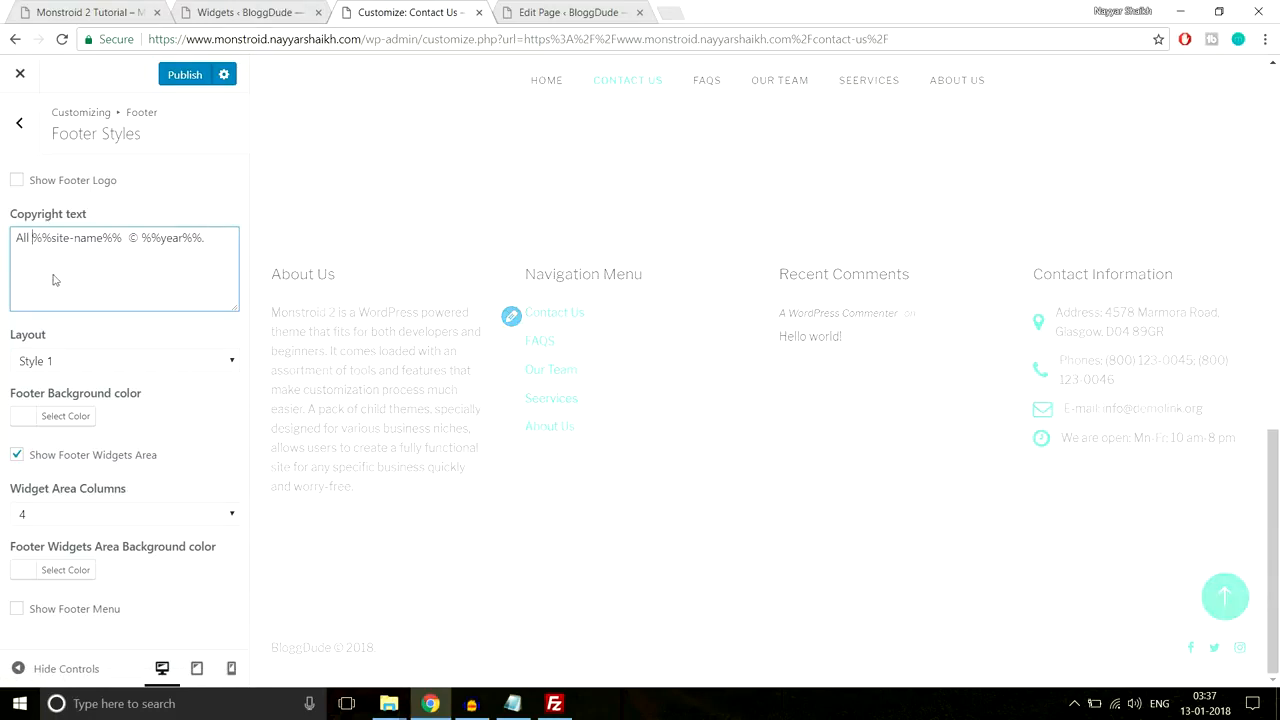
pyautogui.write('ight')
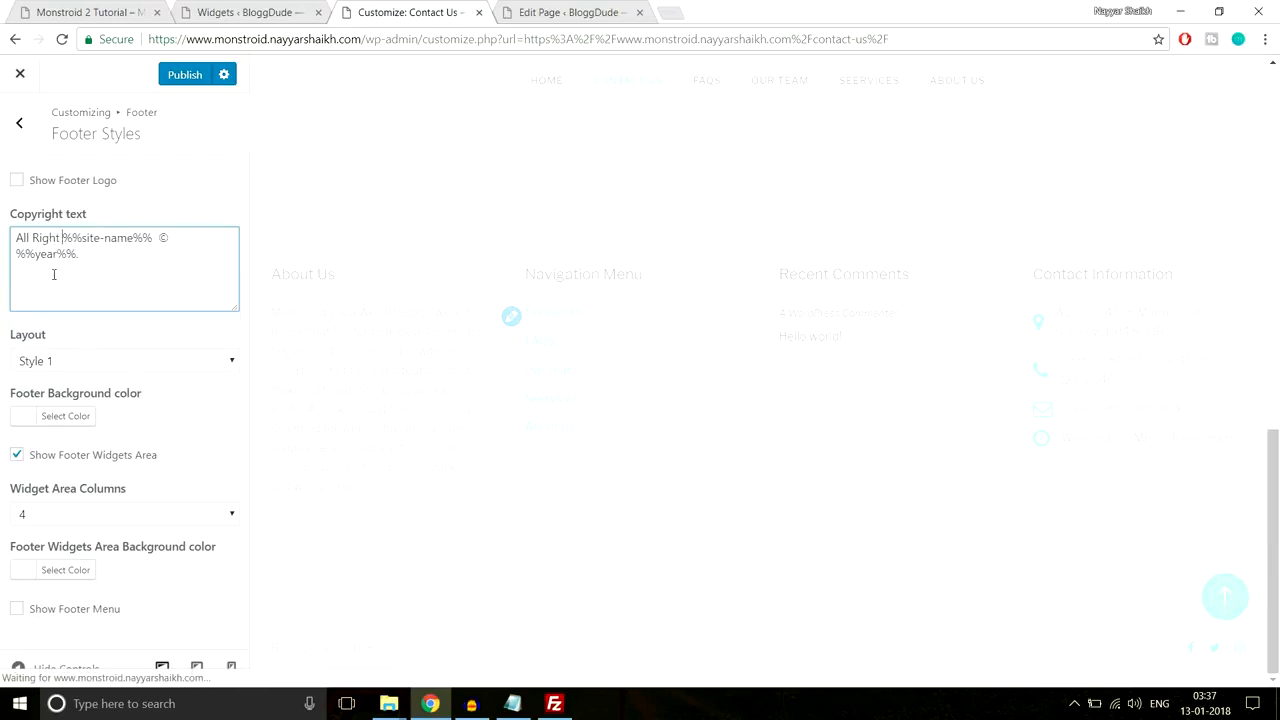
pyautogui.write('s Re')
pyautogui.write('ser')
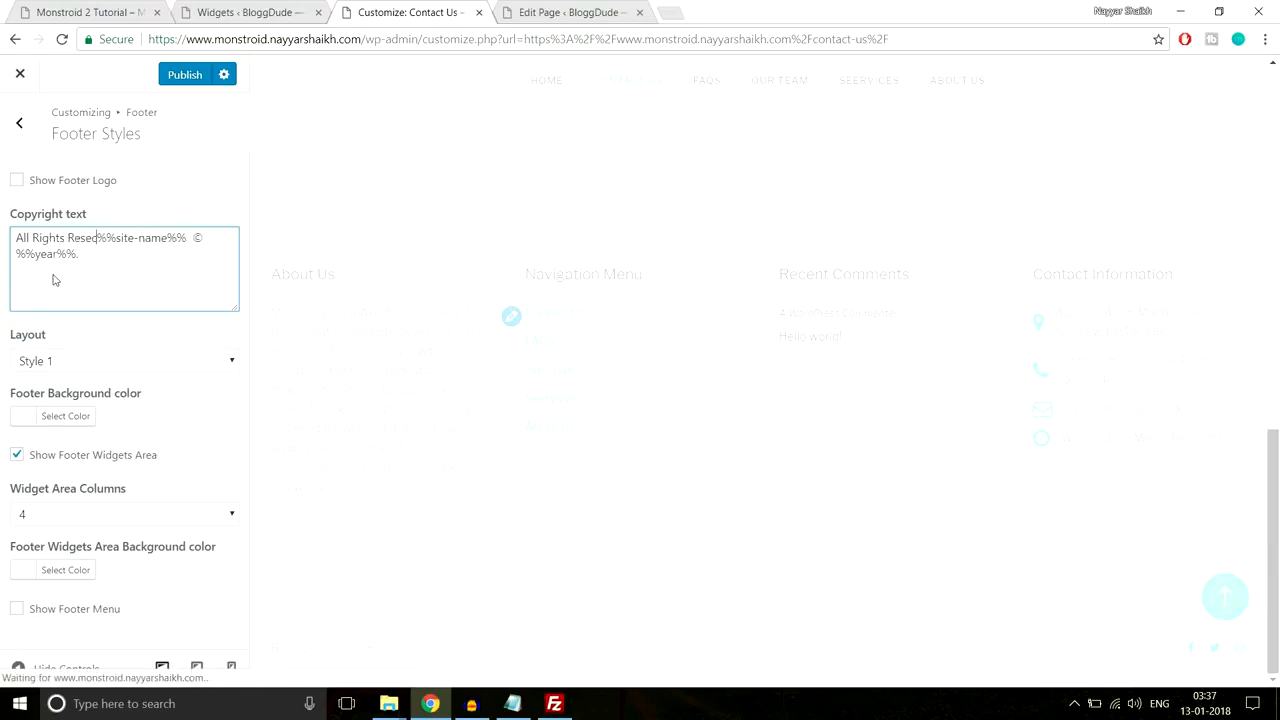
pyautogui.write('ved')
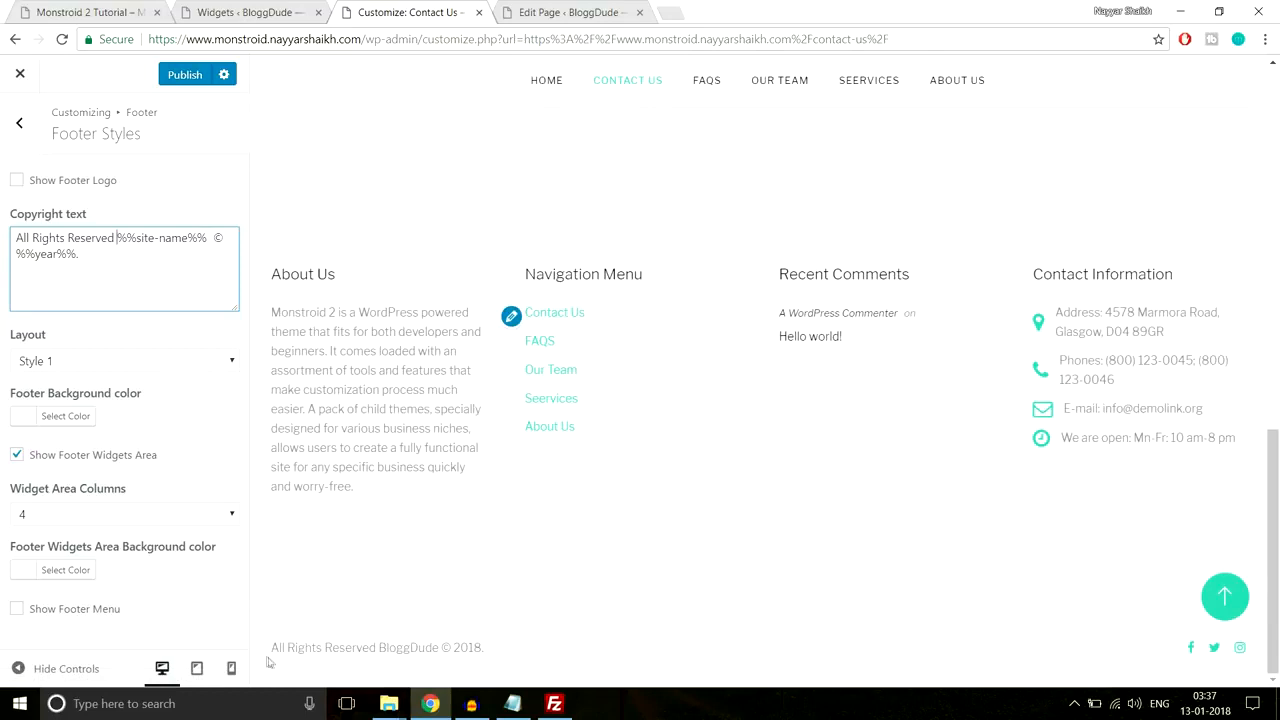
pyautogui.moveTo(486, 648); pyautogui.dragTo(340, 648)
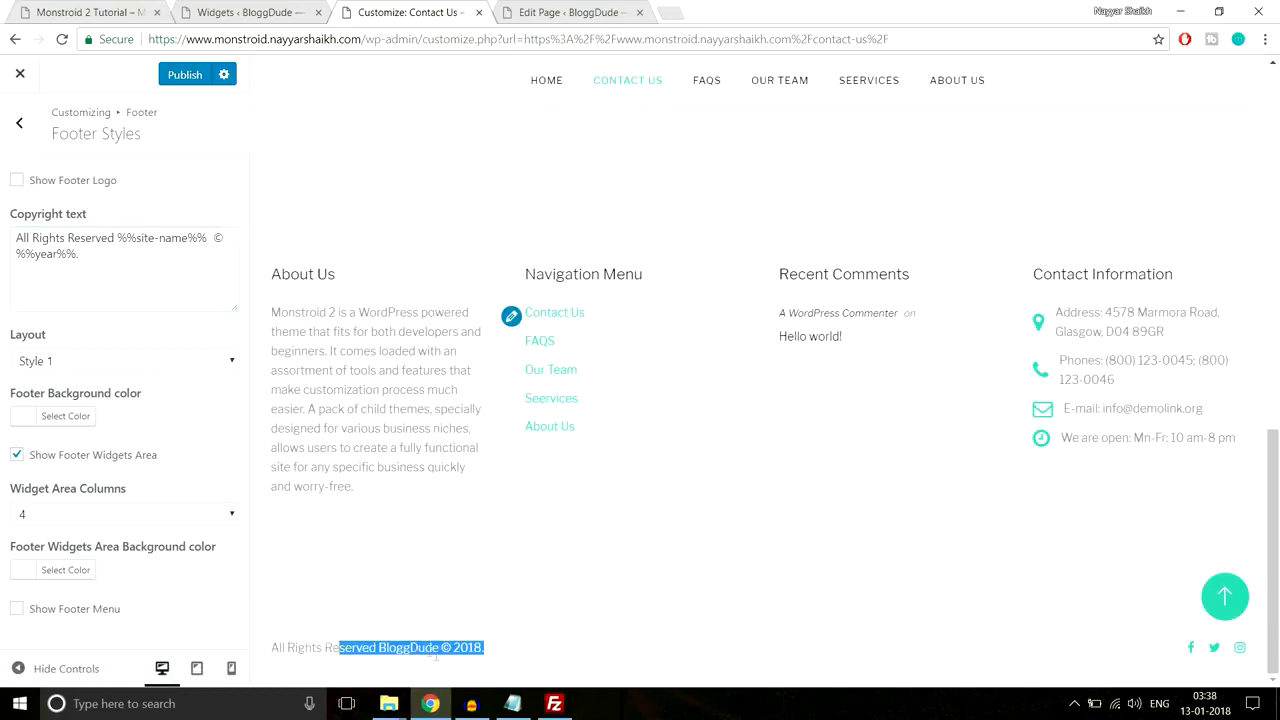
pyautogui.click(562, 641)
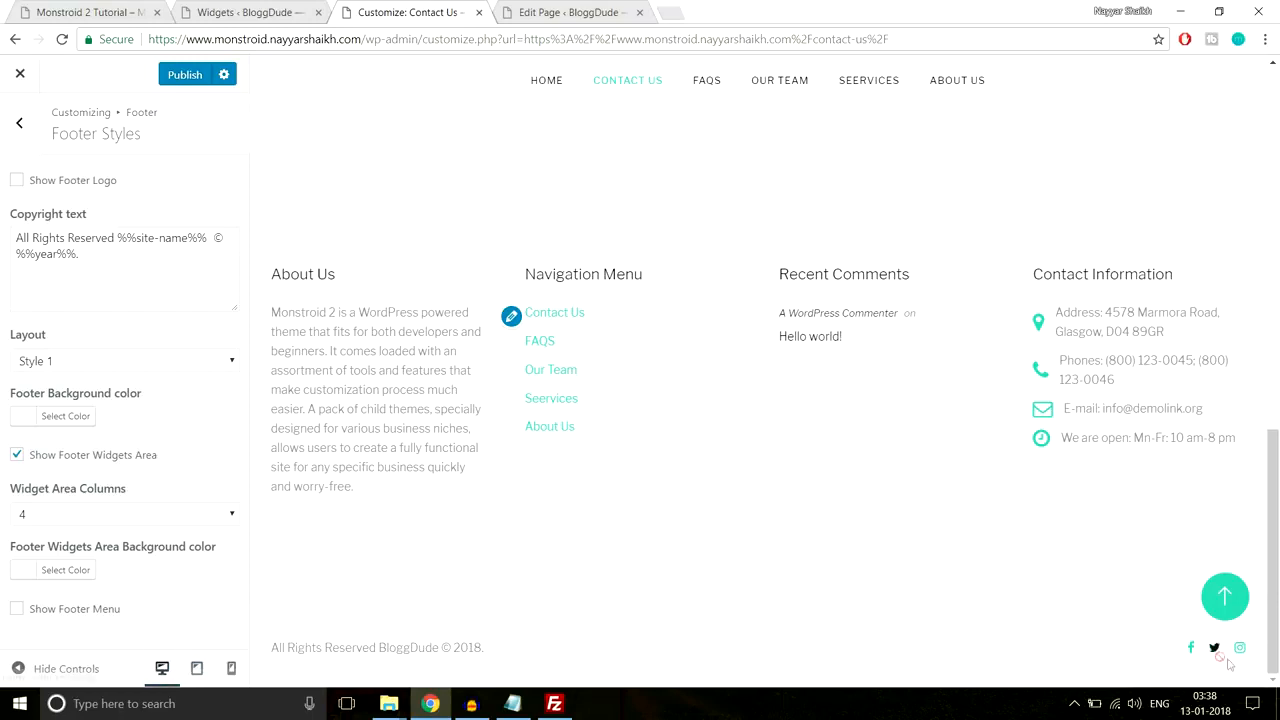
pyautogui.click(14, 120)
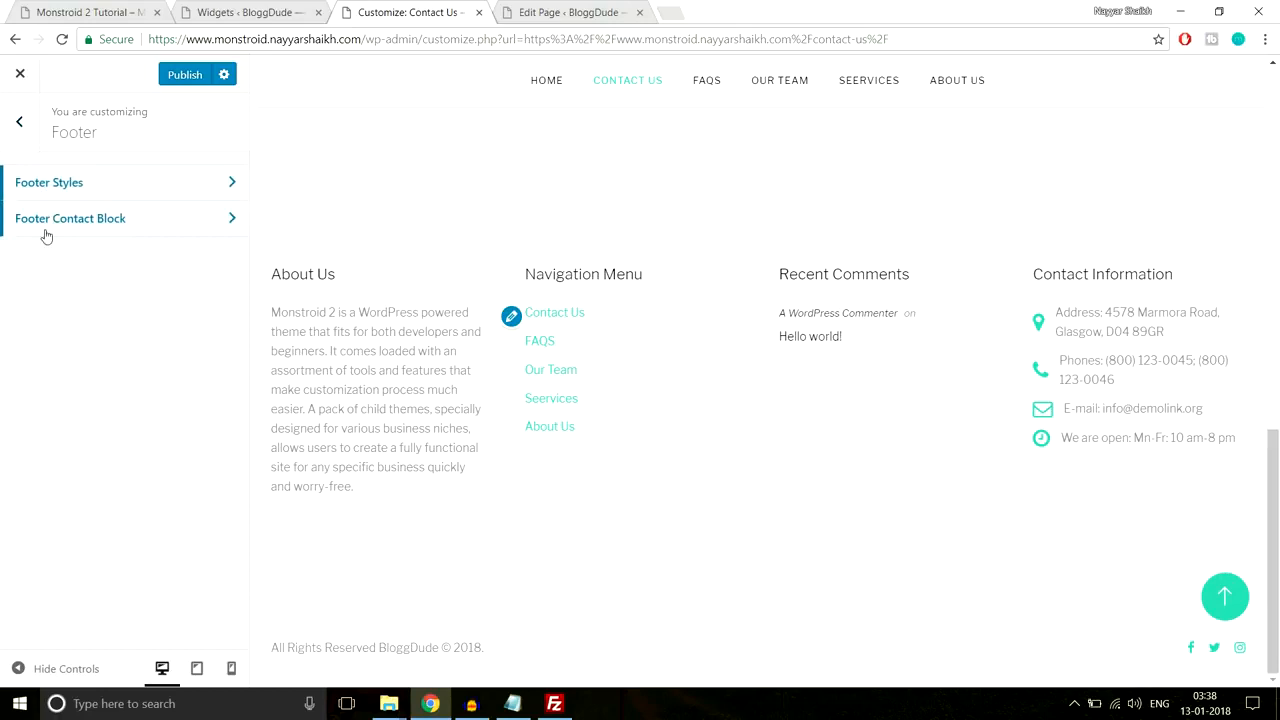
# Step: Look through the Ads Management, Google Analytics and Homepage Settings sections
pyautogui.click(22, 121)
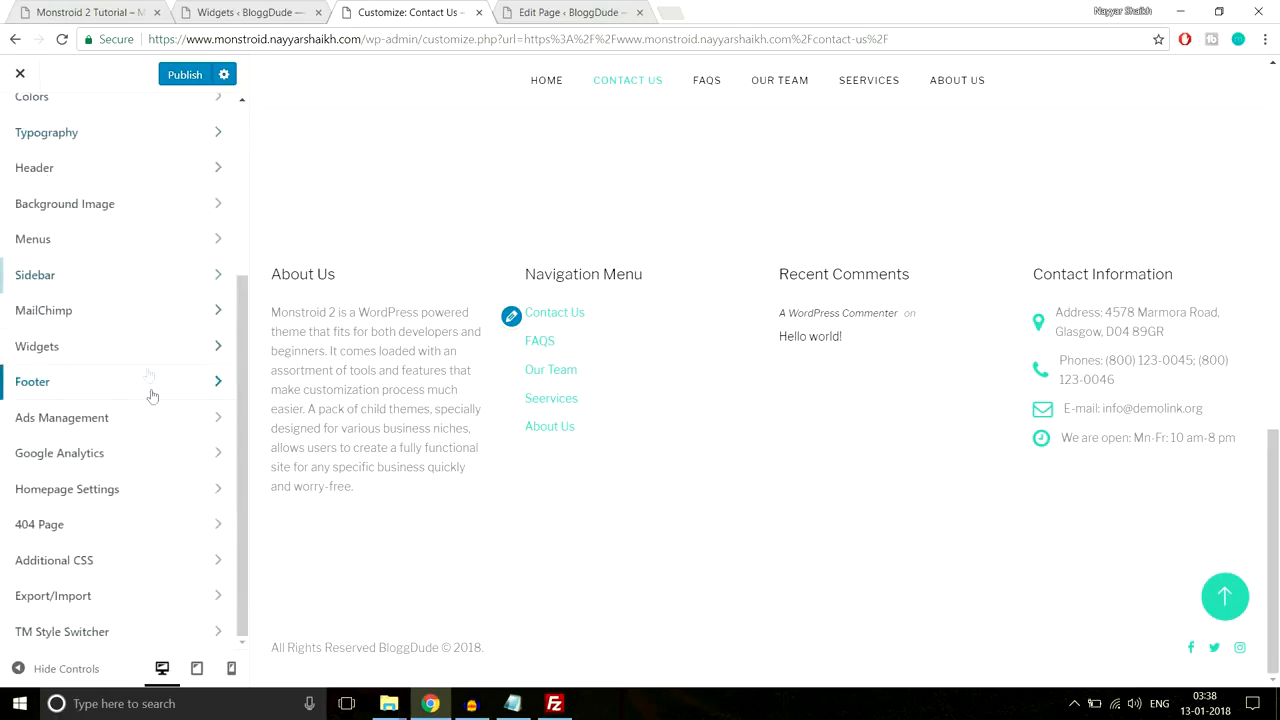
pyautogui.click(145, 421)
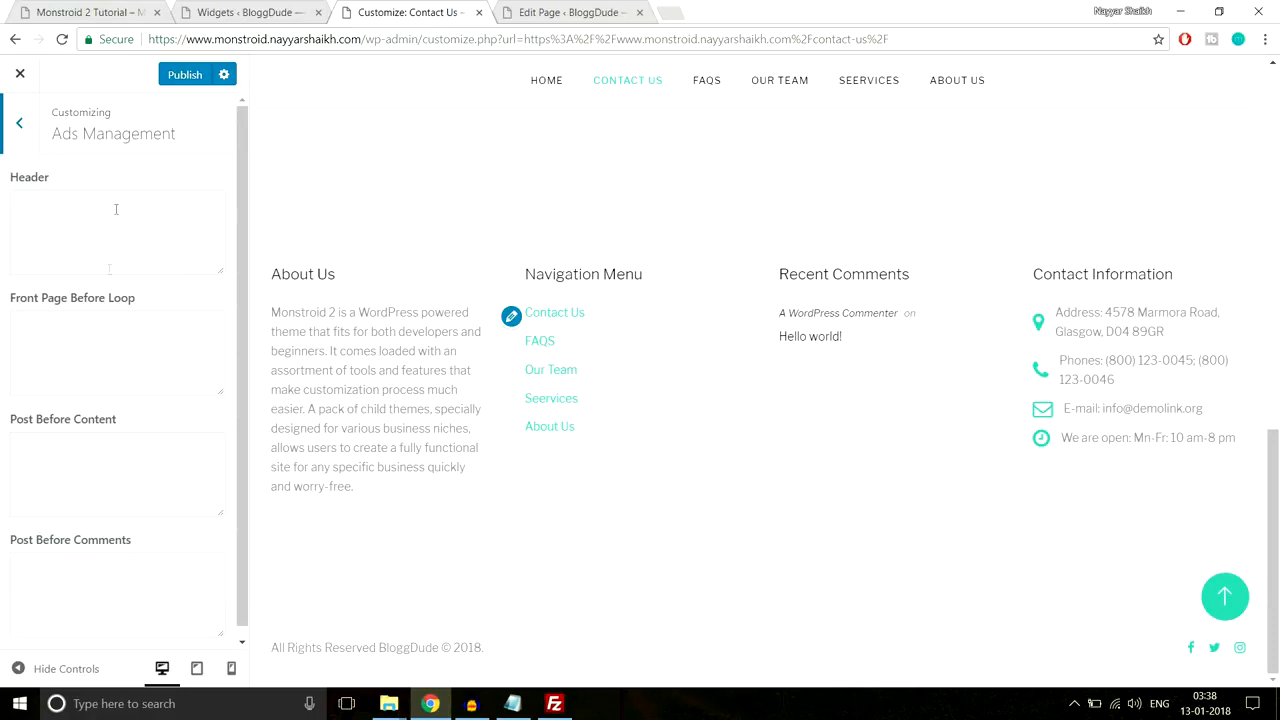
pyautogui.click(73, 234)
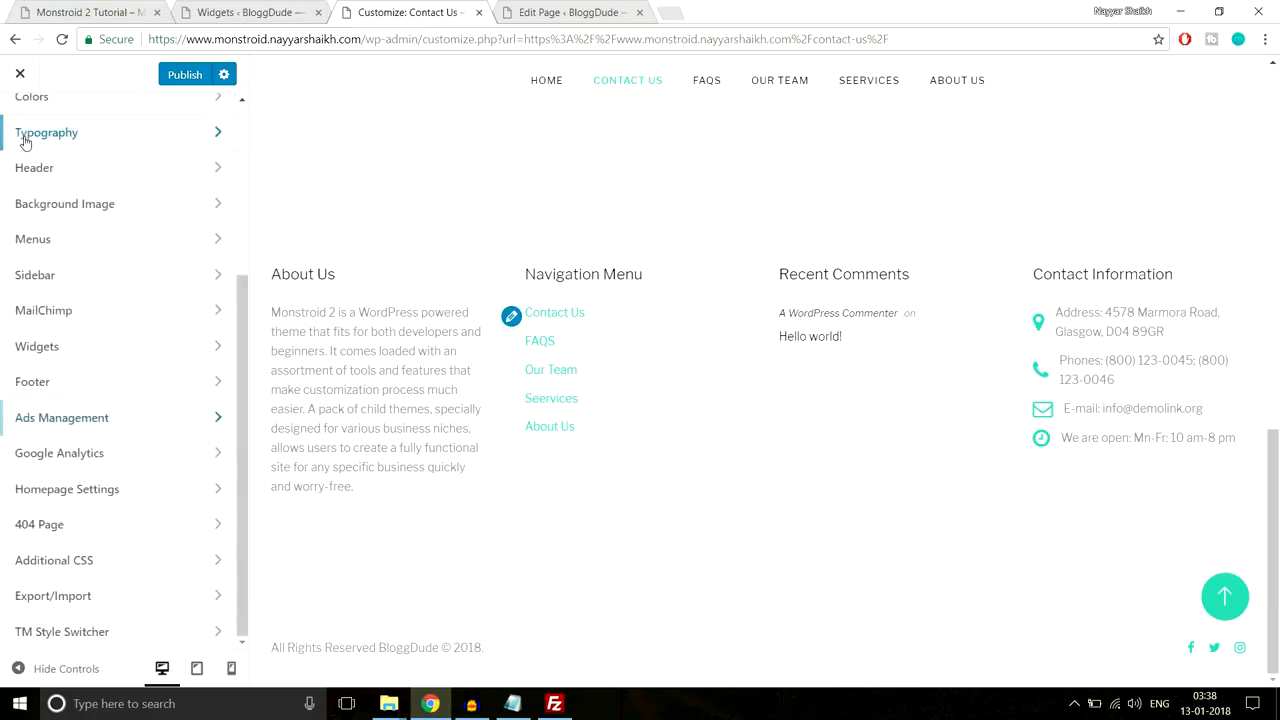
pyautogui.click(105, 458)
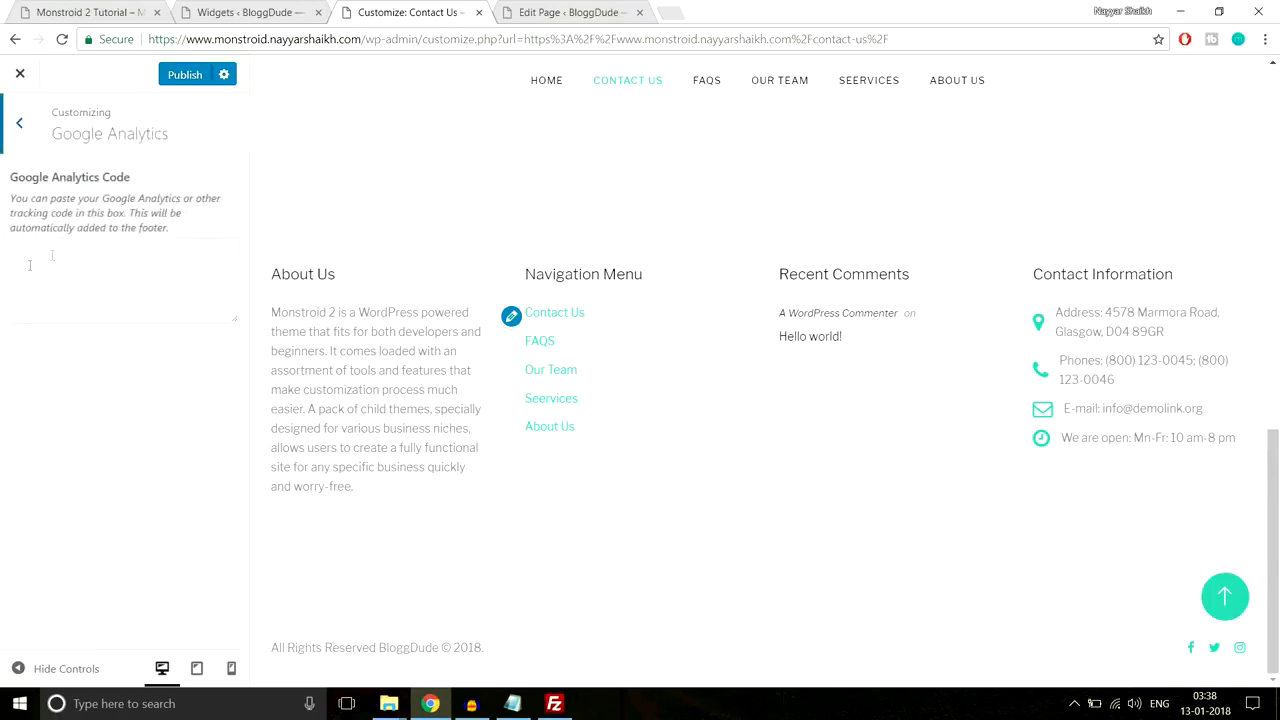
pyautogui.click(15, 145)
pyautogui.click(160, 495)
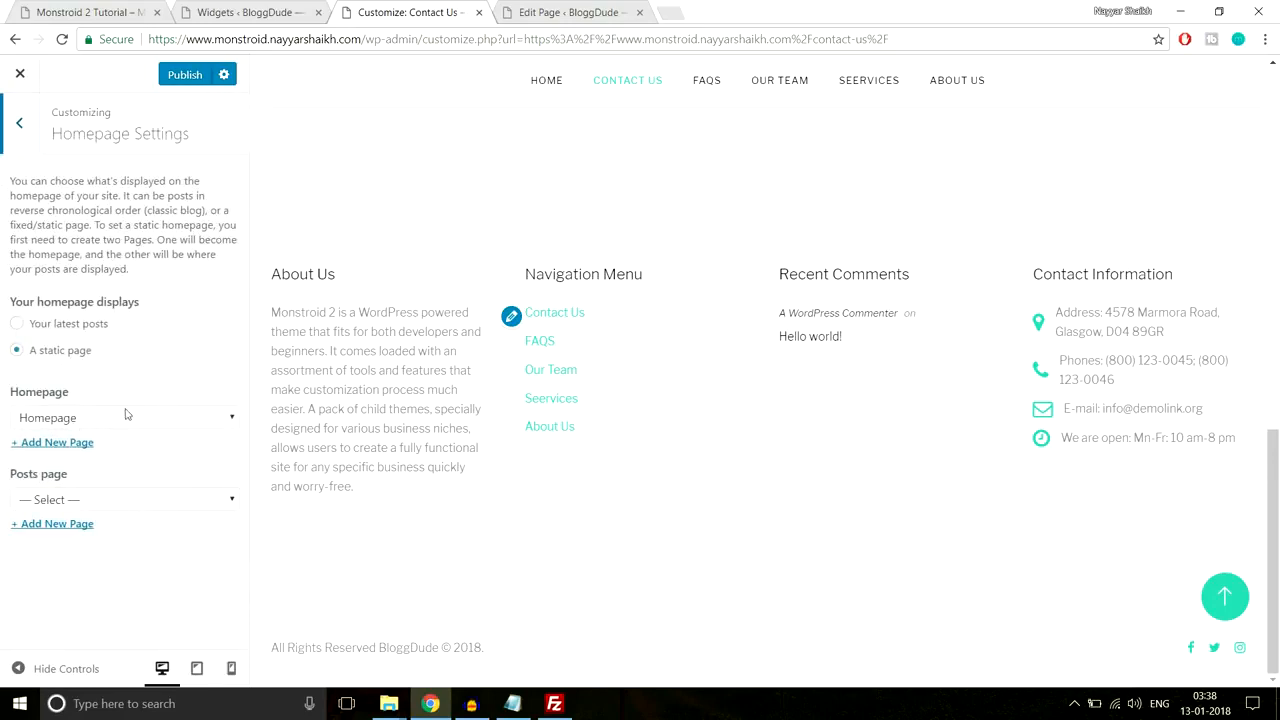
pyautogui.click(12, 130)
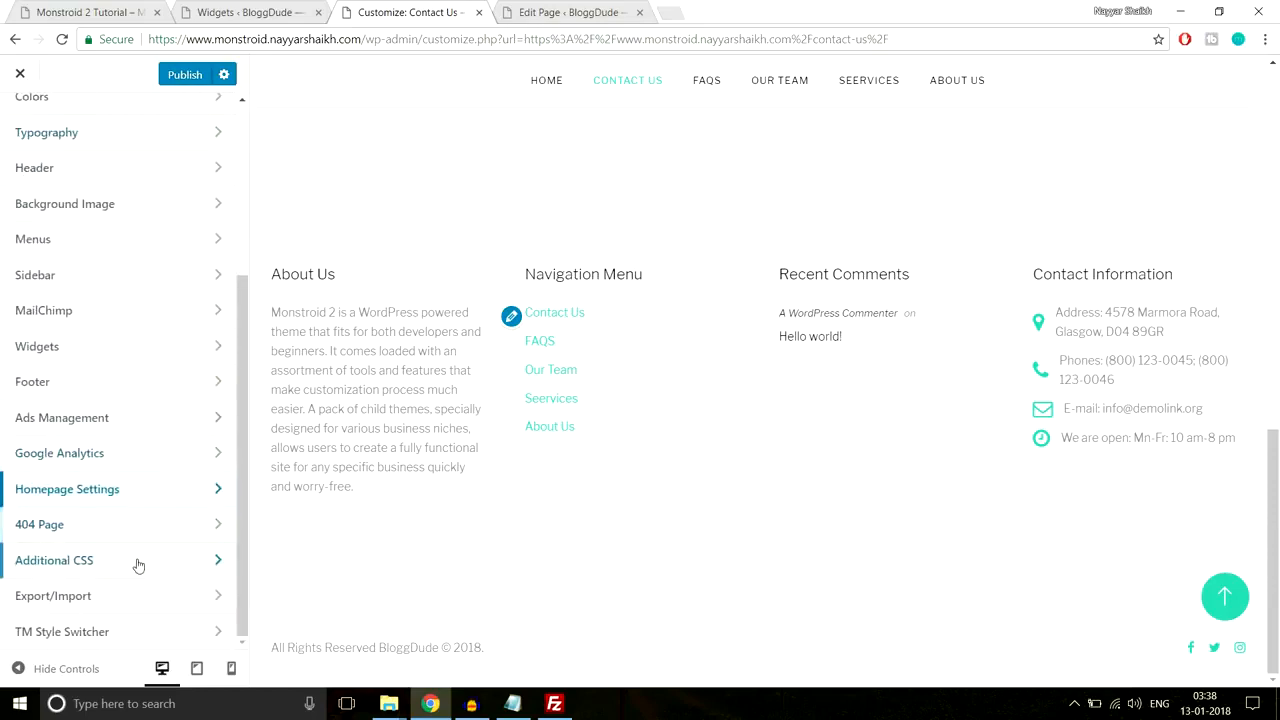
# Step: Publish the Customizer changes
pyautogui.scroll(3, 131, 603)
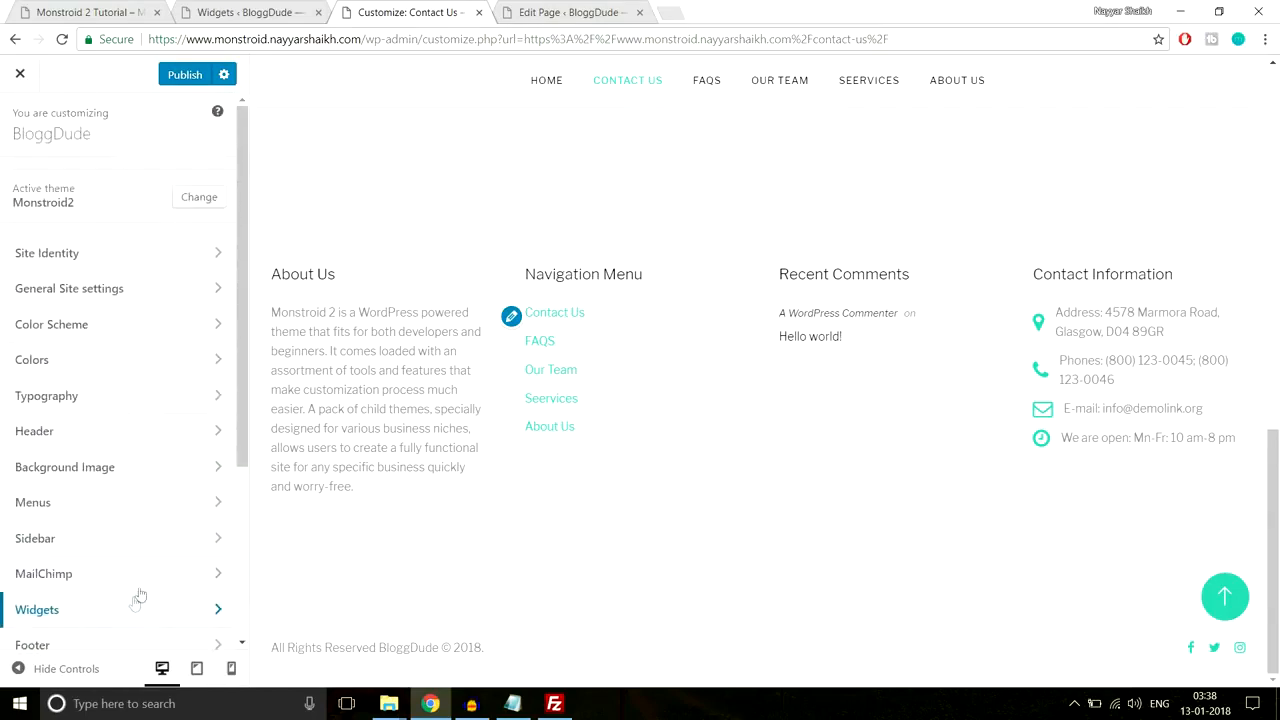
pyautogui.scroll(5, 352, 541)
pyautogui.click(185, 79)
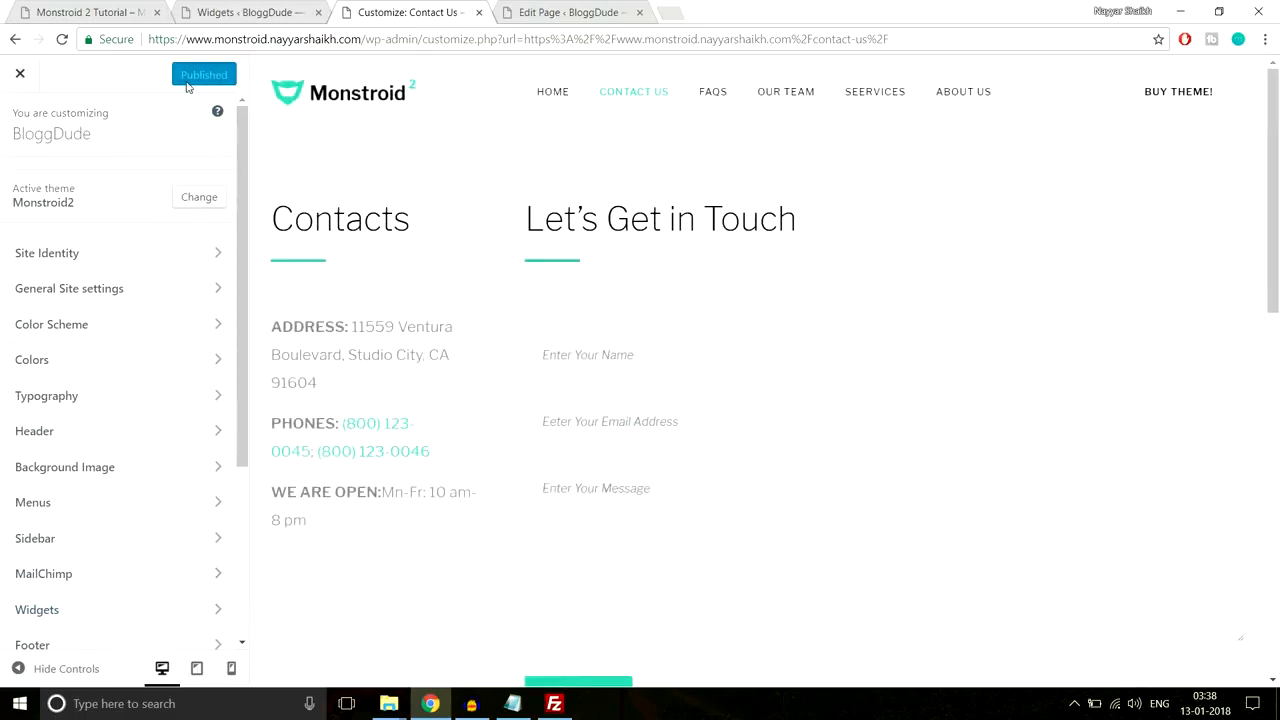